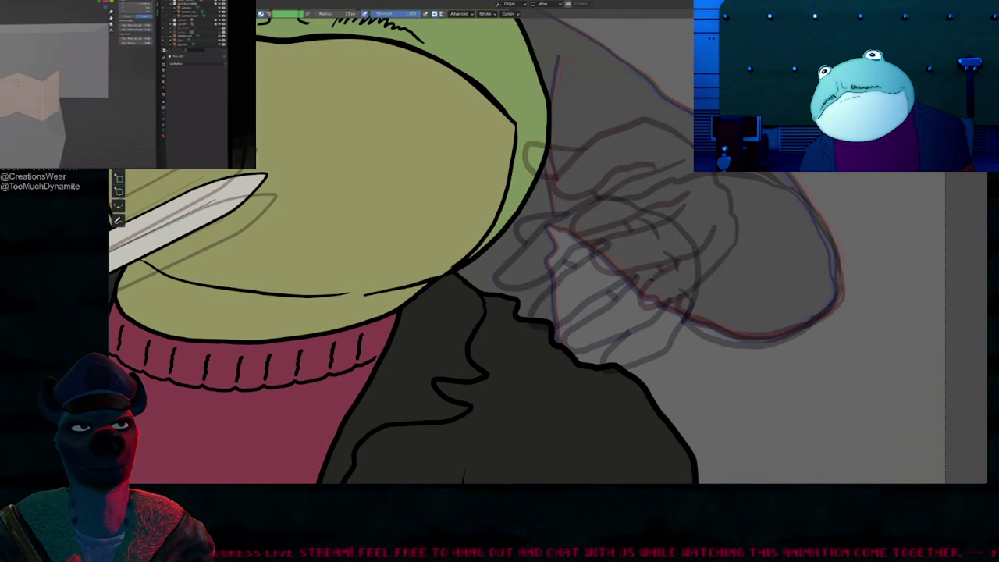
Step: Restore the normal layout and bring the current frame and the layer's keyframes into view
middle_click_drag(652, 279, 588, 293, "ctrl")
middle_click_drag(588, 293, 617, 278, "shift")
key("ctrl+space")
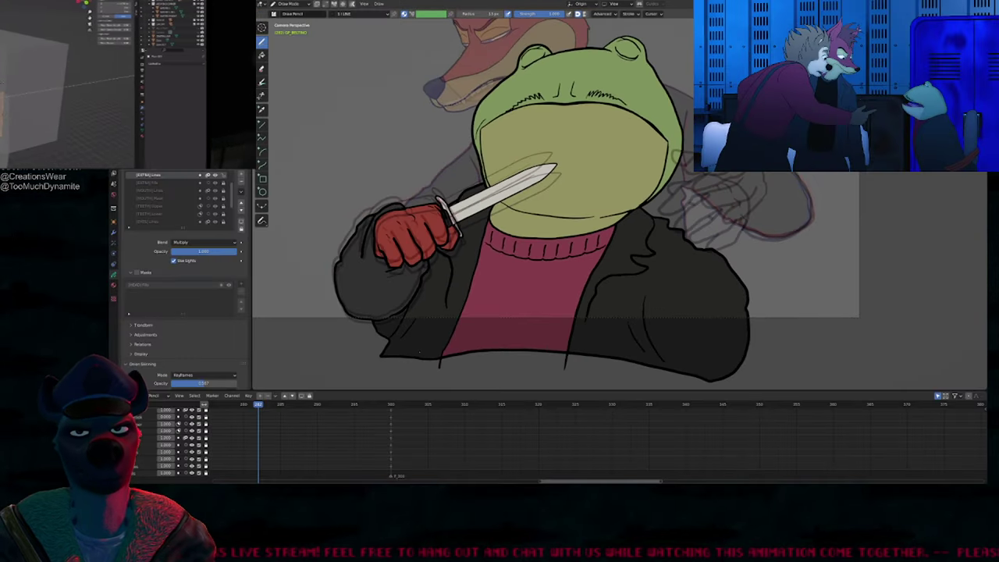
middle_click_drag(364, 456, 397, 439)
key("KP_0")
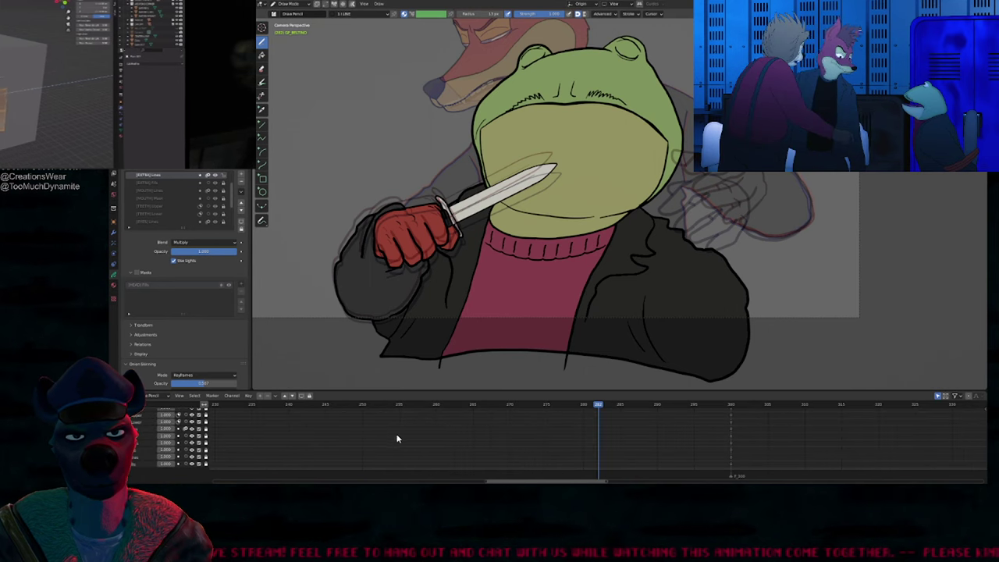
mouse_move(595, 408)
left_mouse_down()
mouse_move(649, 408)
mouse_move(597, 407)
left_mouse_up()
mouse_move(537, 417)
middle_mouse_down()
mouse_move(529, 458)
mouse_move(541, 433)
mouse_move(526, 420)
middle_mouse_up()
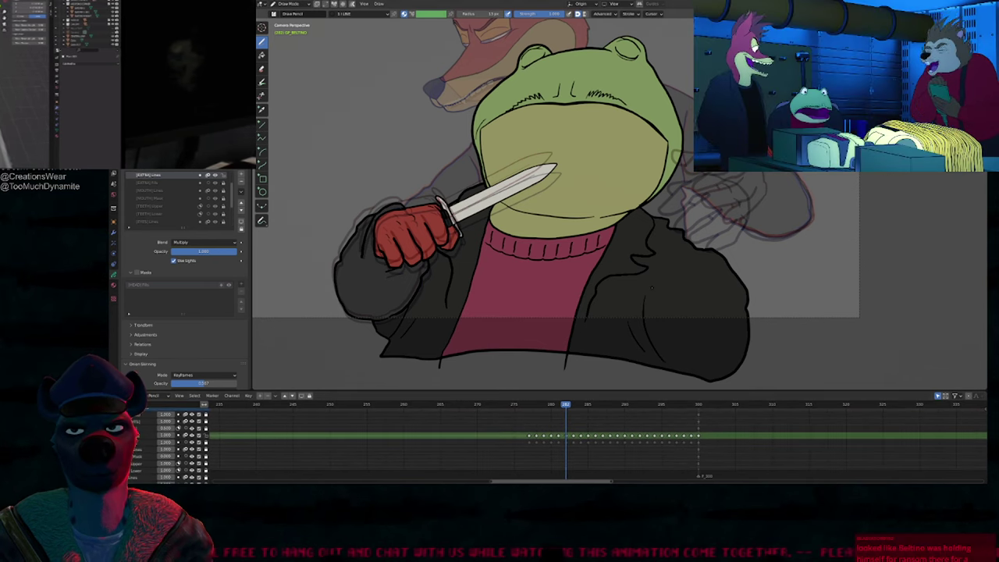
Step: Flip between frames 281 and 282 to compare the hands, zooming in on them
key("Left")
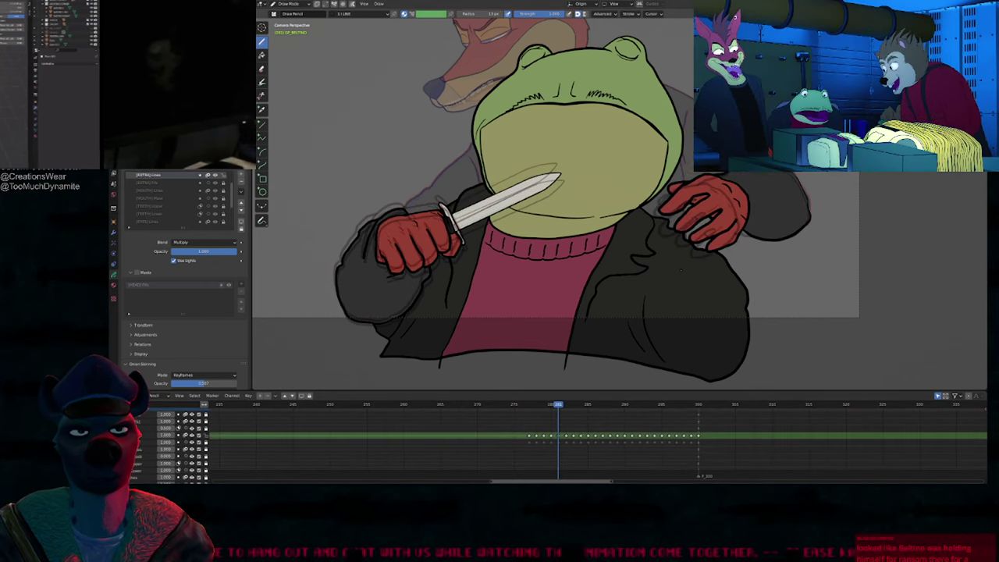
key("Right")
key("Right")
key("Left")
key("Left")
key("Right")
middle_click_drag(740, 238, 603, 286, "shift")
key("Left")
key("Right")
key("Left")
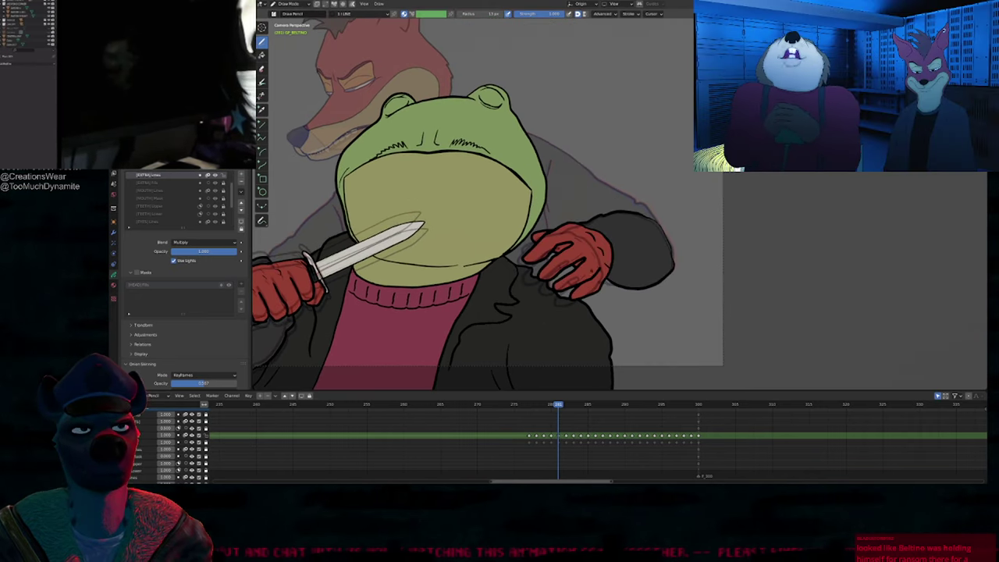
scroll(594, 281, "up", 5)
Step: In Edit Mode with stroke select, lasso all the finished gloved hand and arm strokes
key("Tab")
key("2")
mouse_move(603, 315)
right_mouse_down("ctrl")
mouse_move(530, 276)
mouse_move(472, 195)
mouse_move(577, 197)
right_mouse_up("ctrl")
mouse_move(627, 284)
right_mouse_down("ctrl")
mouse_move(620, 294)
mouse_move(513, 179)
right_mouse_up("ctrl")
mouse_move(513, 179)
left_mouse_down()
mouse_move(479, 223)
mouse_move(608, 328)
mouse_move(618, 322)
left_mouse_up()
Step: Paste the hand strokes onto the next rough-sketch frame and place them over the sketch
key("g")
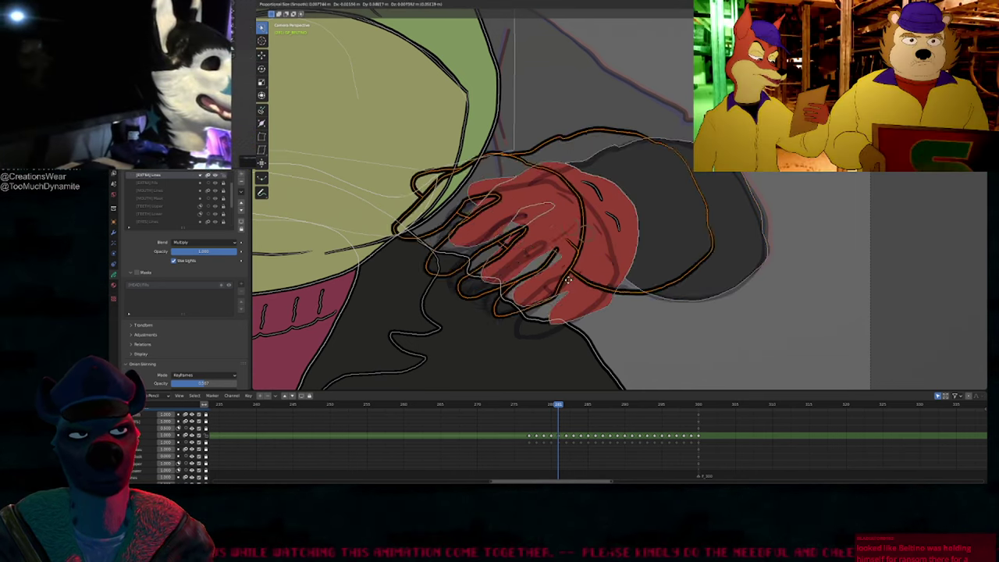
right_click(682, 242)
key("Right")
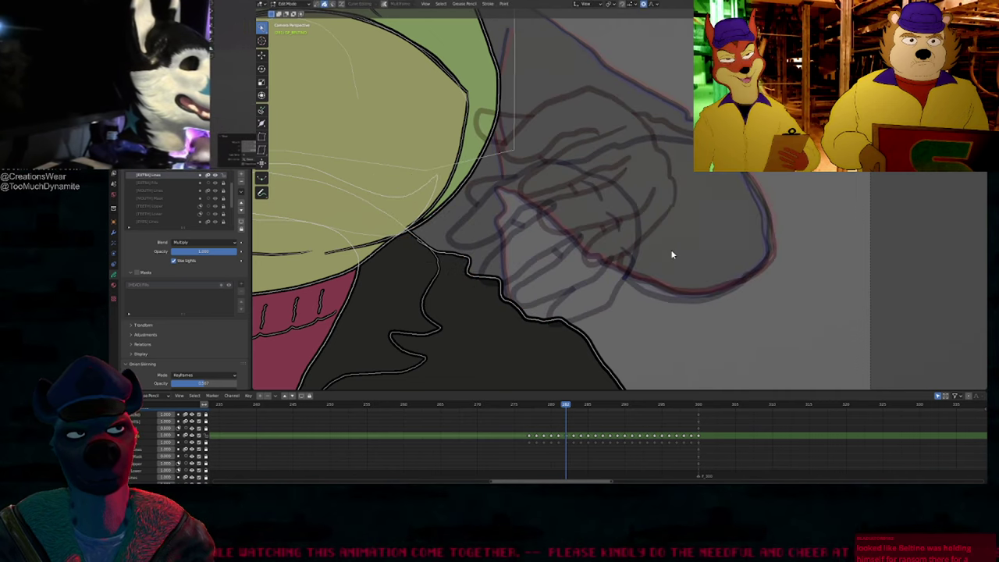
key("ctrl+v")
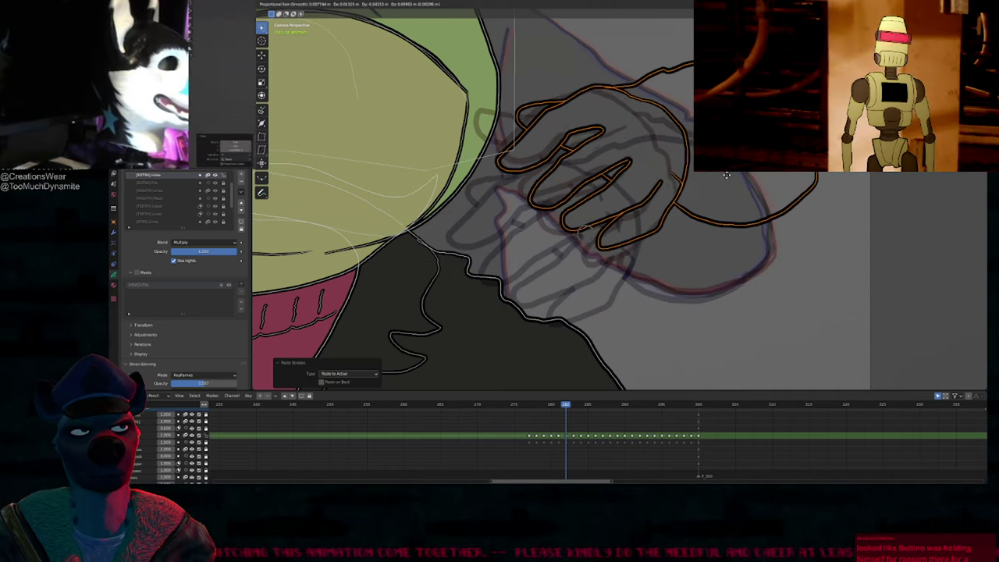
left_click(719, 186)
Step: Redraw a finger outline and the lower finger strokes with a resized brush
key("Tab")
key("f")
left_click(694, 196)
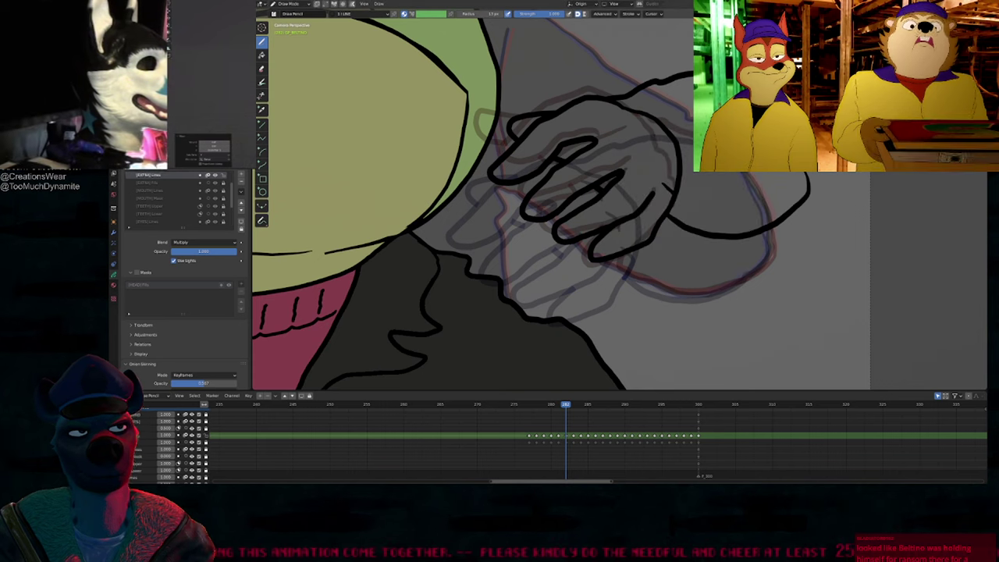
left_click_drag(538, 129, 495, 173, "ctrl")
key("e")
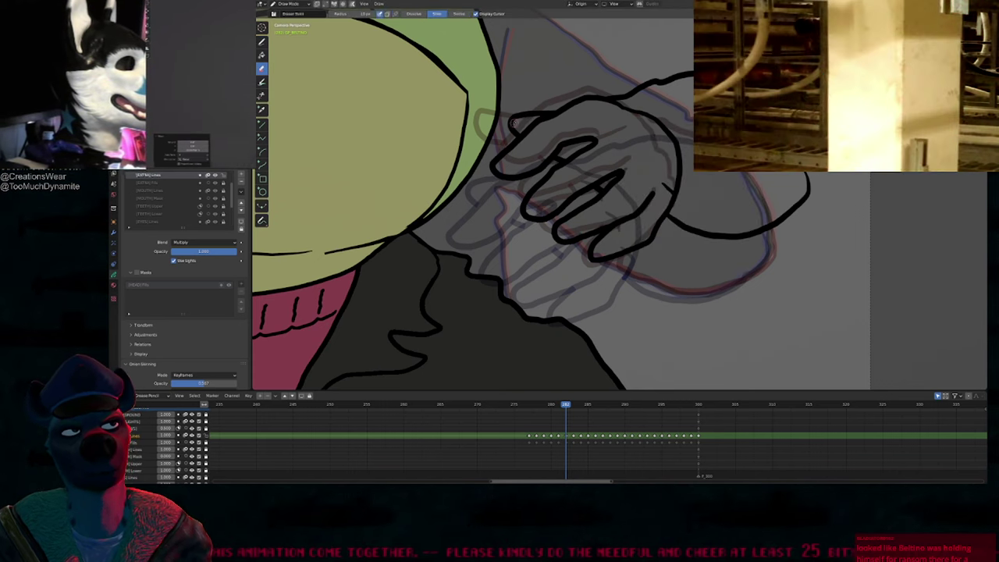
key("d")
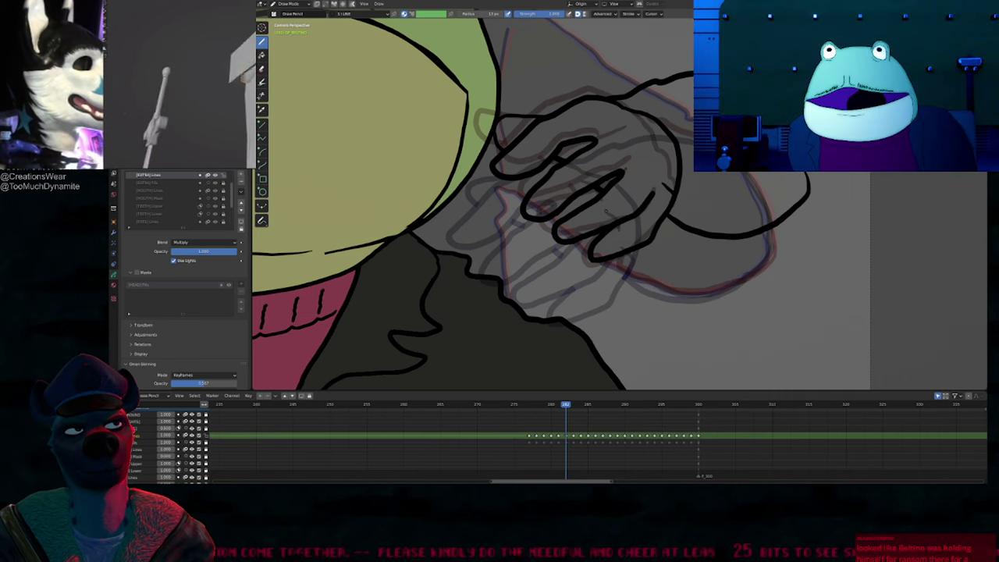
key("f")
left_click(712, 224)
left_click_drag(595, 228, 526, 225)
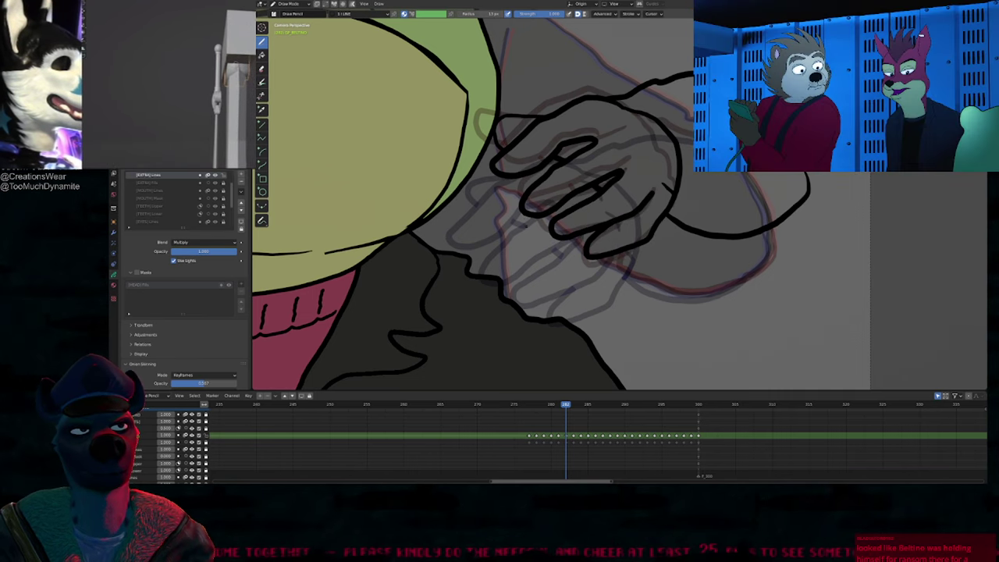
Step: Resize the brush and try erasing stray hand and sleeve strokes, undoing the erases
key("f")
left_click(614, 206)
key("f")
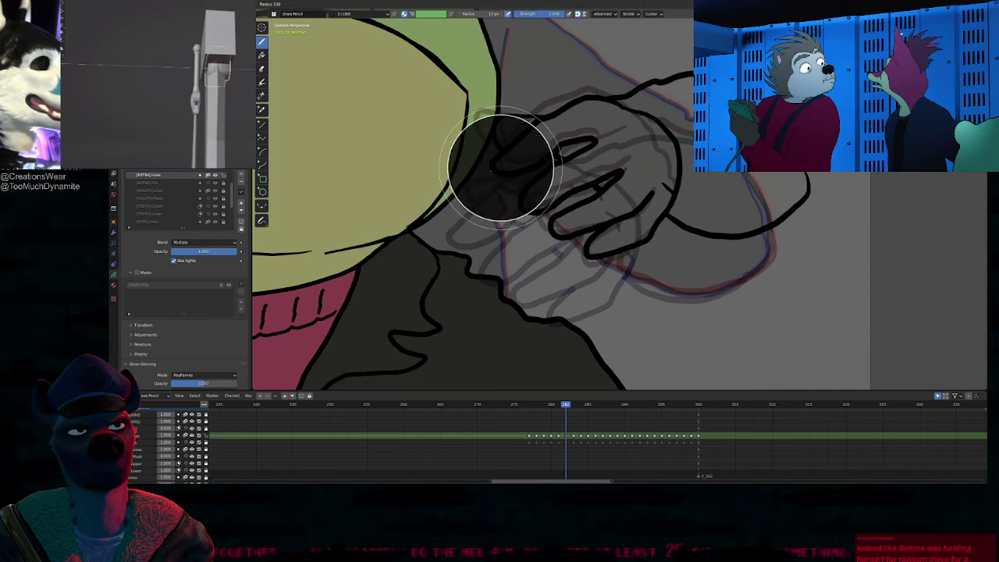
left_click(500, 169)
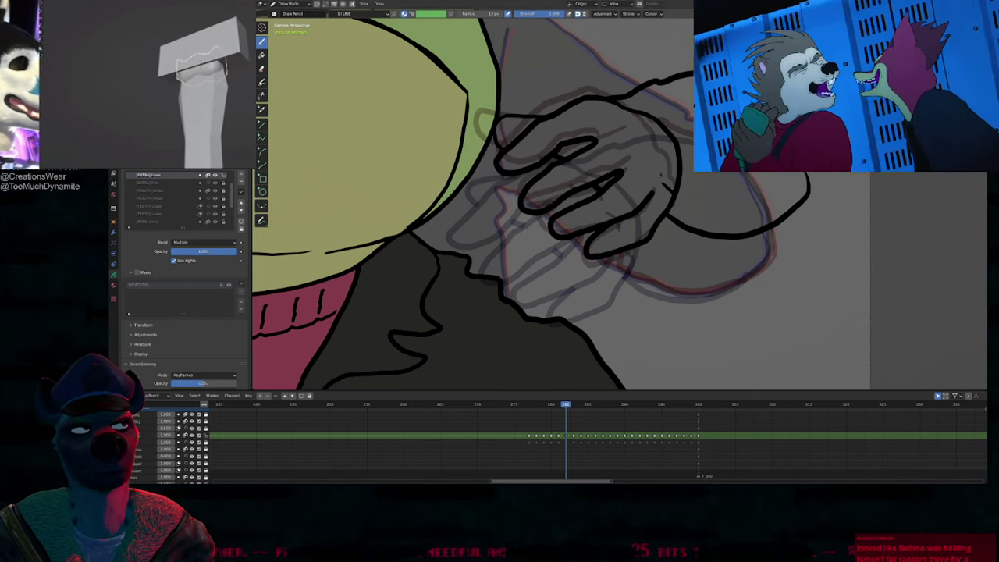
key("f")
left_click(714, 186)
key("e")
left_click_drag(550, 176, 715, 255)
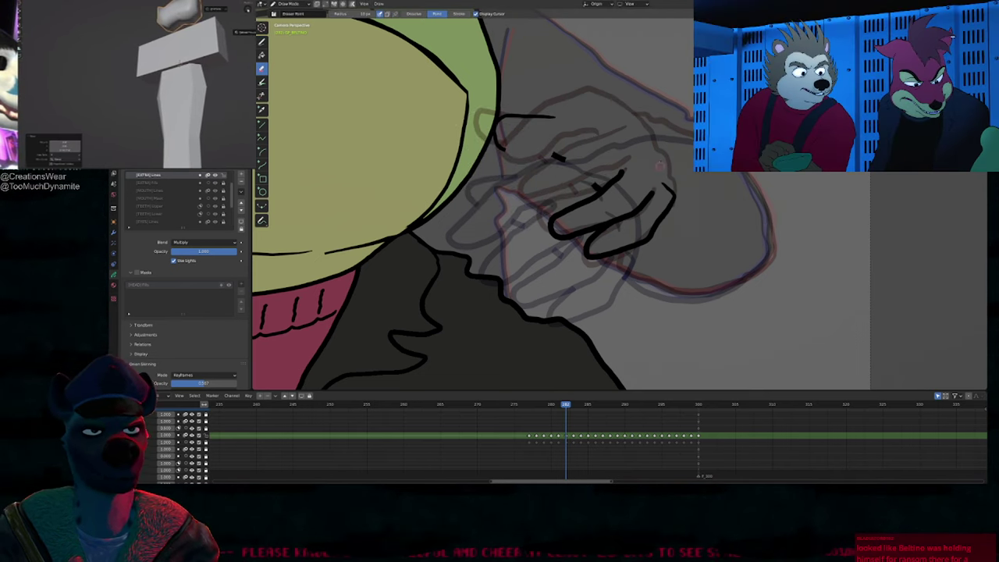
key("ctrl+z")
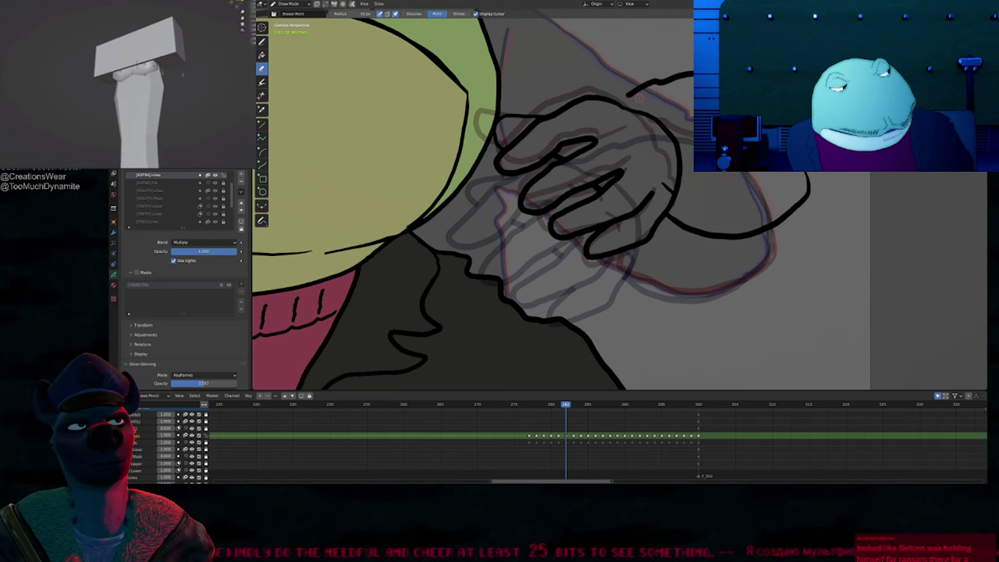
left_click_drag(702, 226, 674, 220)
key("e")
key("ctrl+z")
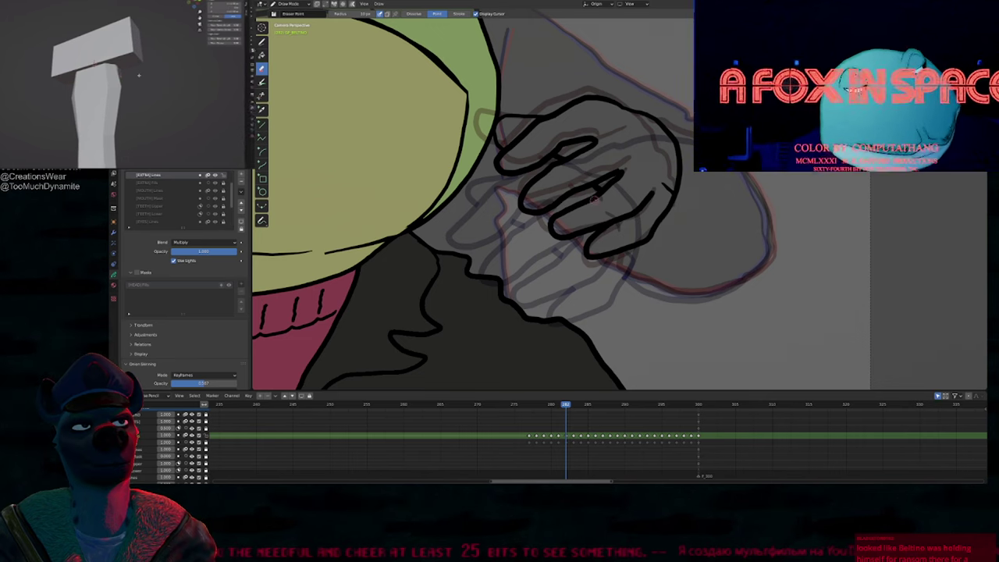
Step: Select the hand outline strokes in Edit Mode and nudge them into a better position
key("Tab")
mouse_move(540, 76)
left_mouse_down()
mouse_move(474, 166)
mouse_move(682, 281)
mouse_move(710, 125)
left_mouse_up()
middle_click_drag(663, 236, 596, 235, "shift")
scroll(596, 238, "left", 2, "ctrl")
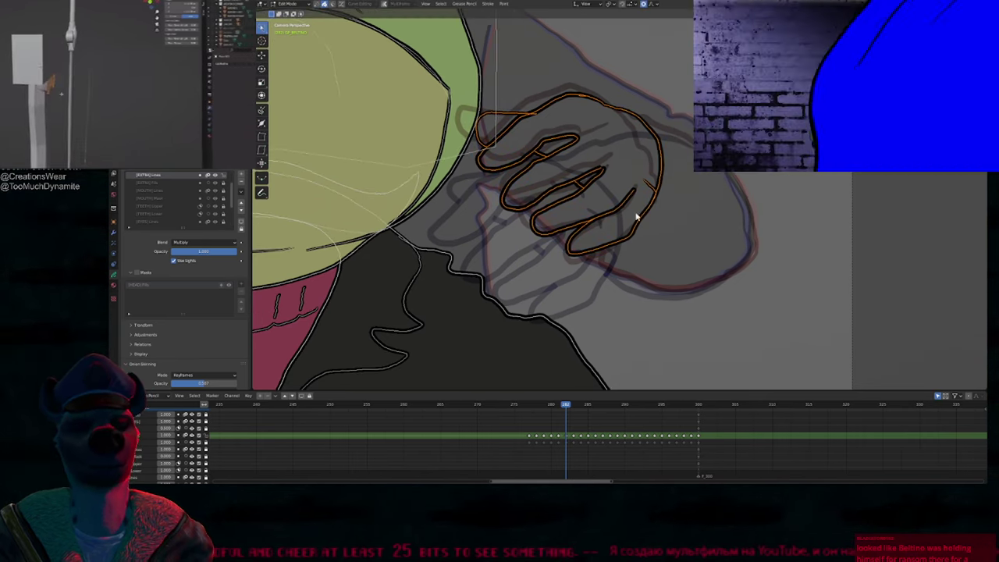
key("g")
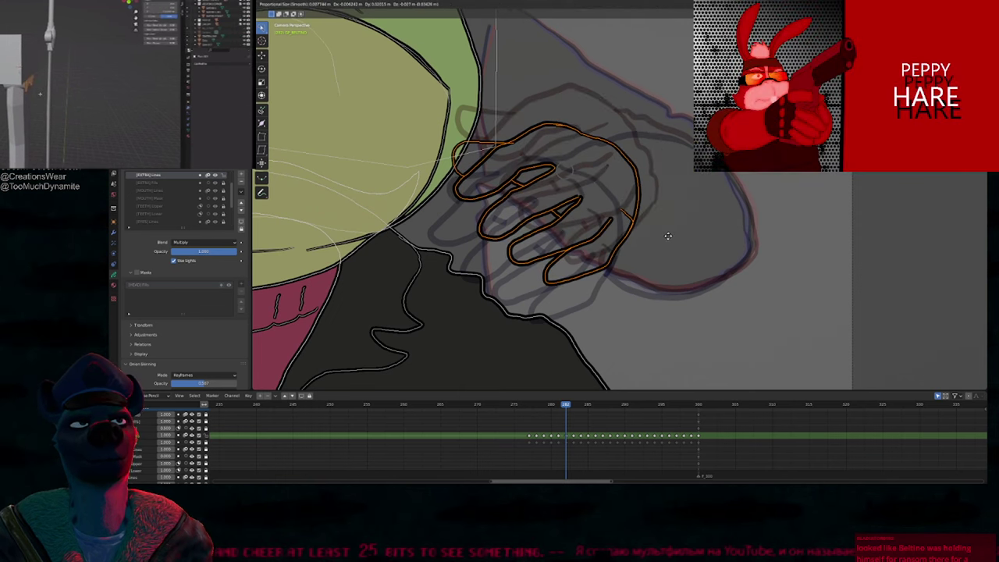
left_click(660, 258)
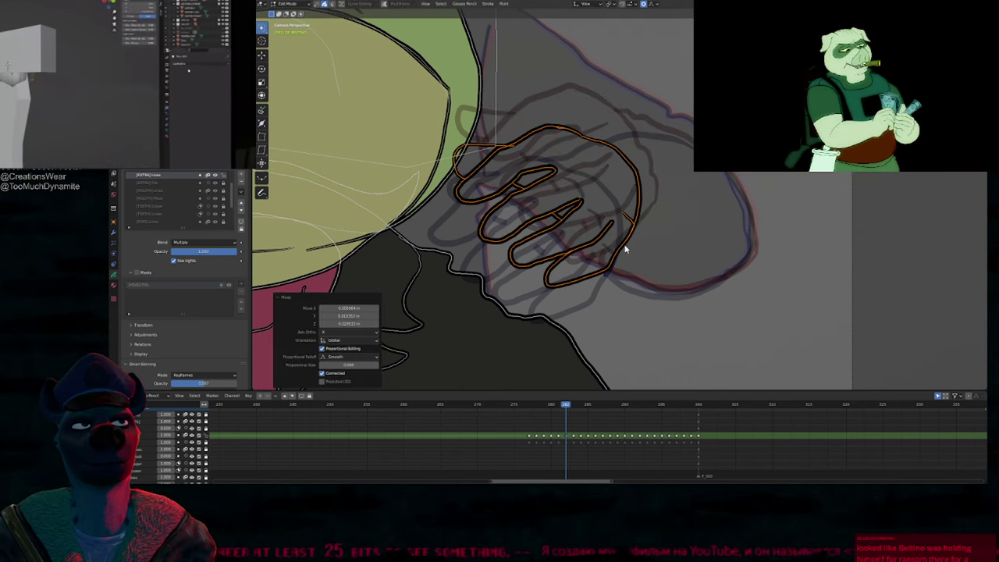
scroll(691, 209, "up", 3)
Step: Draw a short line atop the hand and outline its right side and bottom
key("Tab")
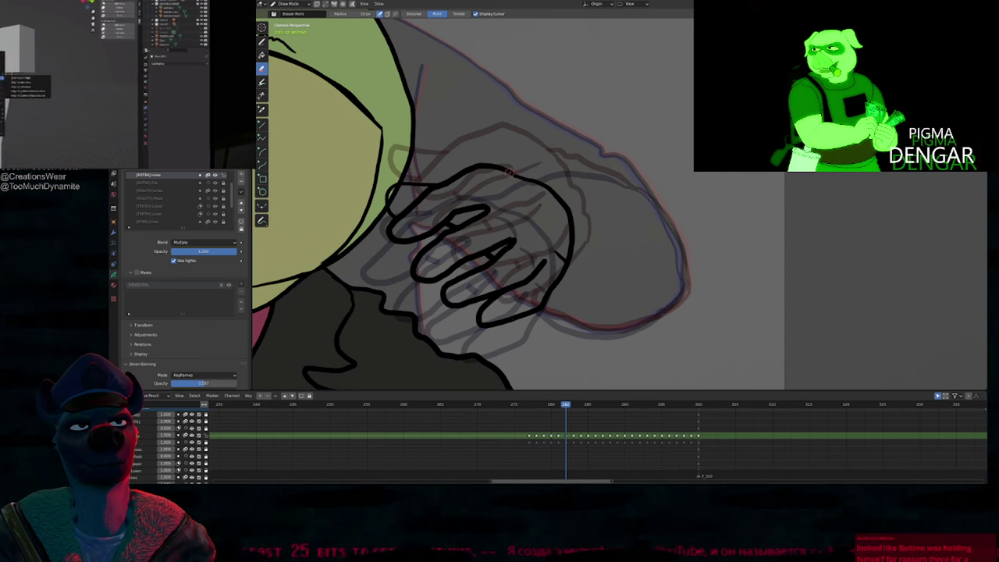
left_click_drag(512, 172, 534, 165)
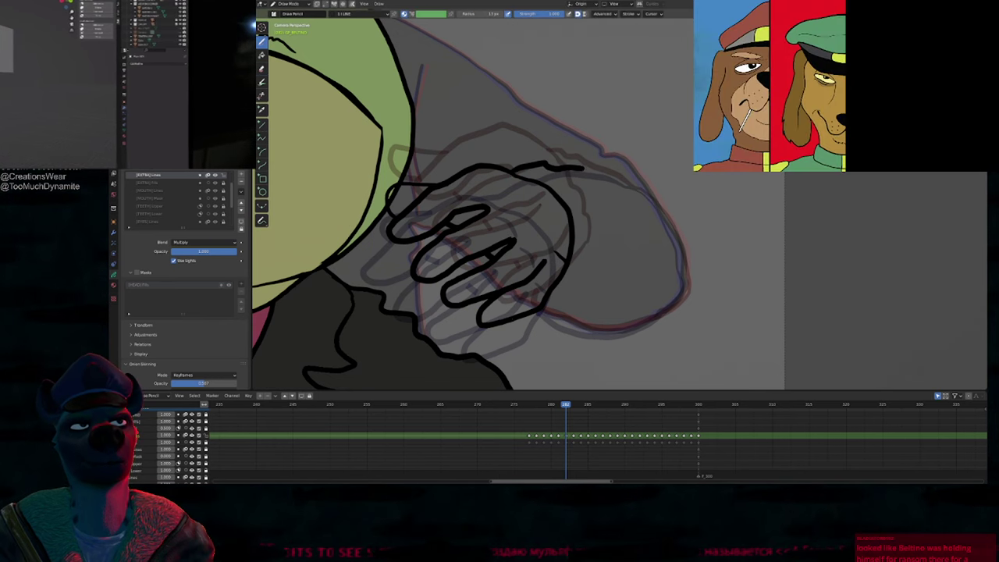
left_click_drag(684, 232, 546, 311)
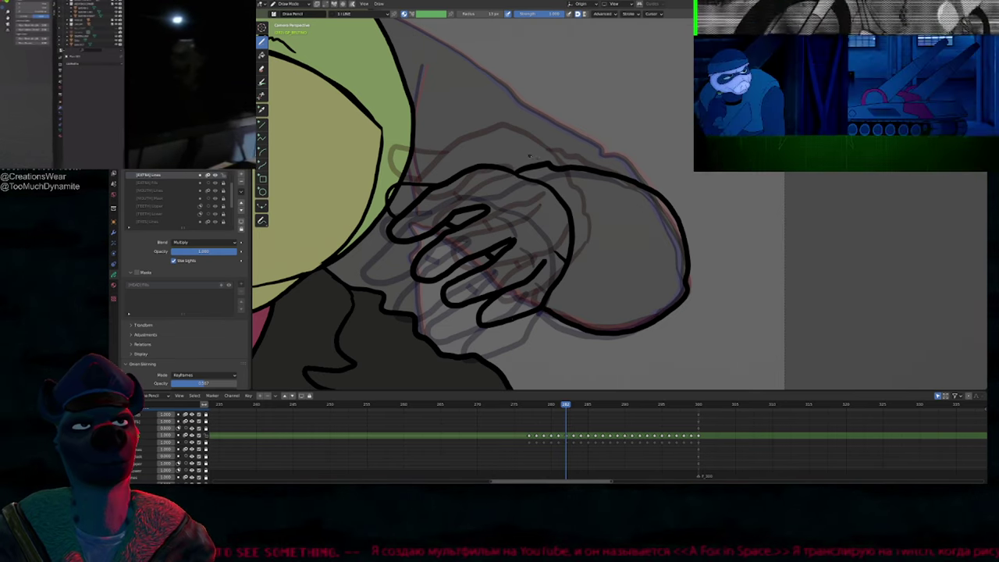
key("shift+f")
key("Escape")
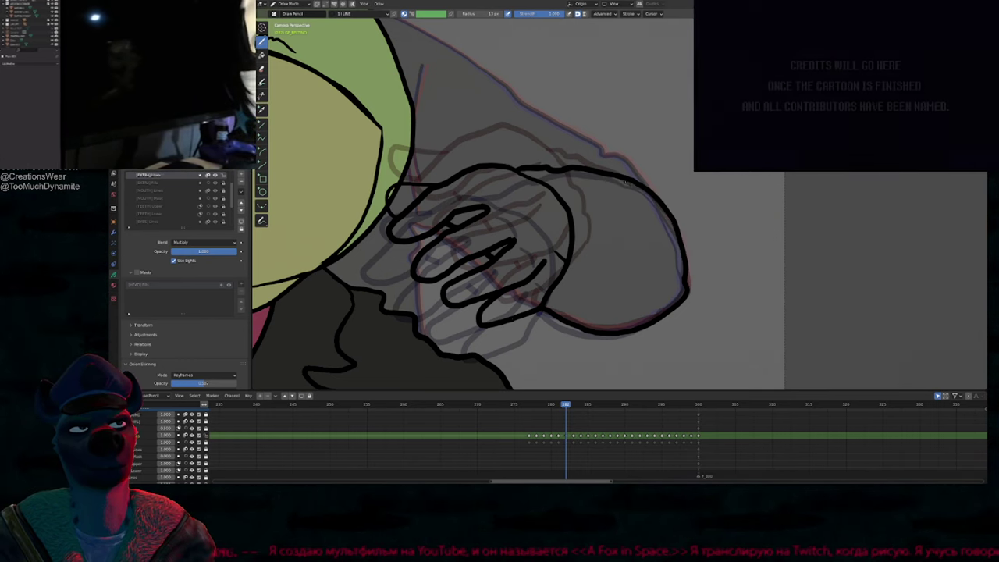
scroll(625, 186, "down", 6)
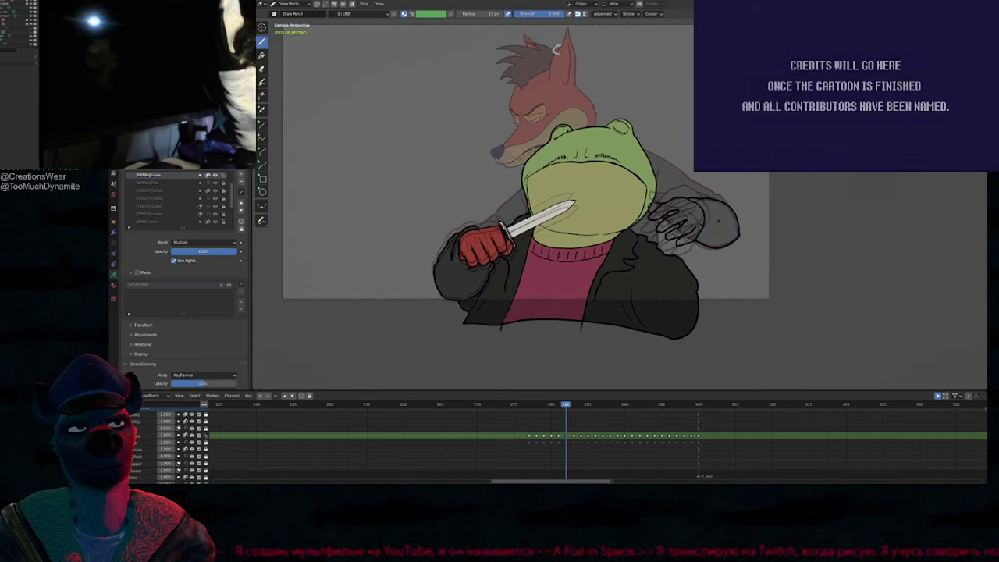
Step: Pick the BODY_1 SONNY glove material to fill the second hand red
scroll(557, 49, "up", 4)
scroll(557, 48, "down", 2)
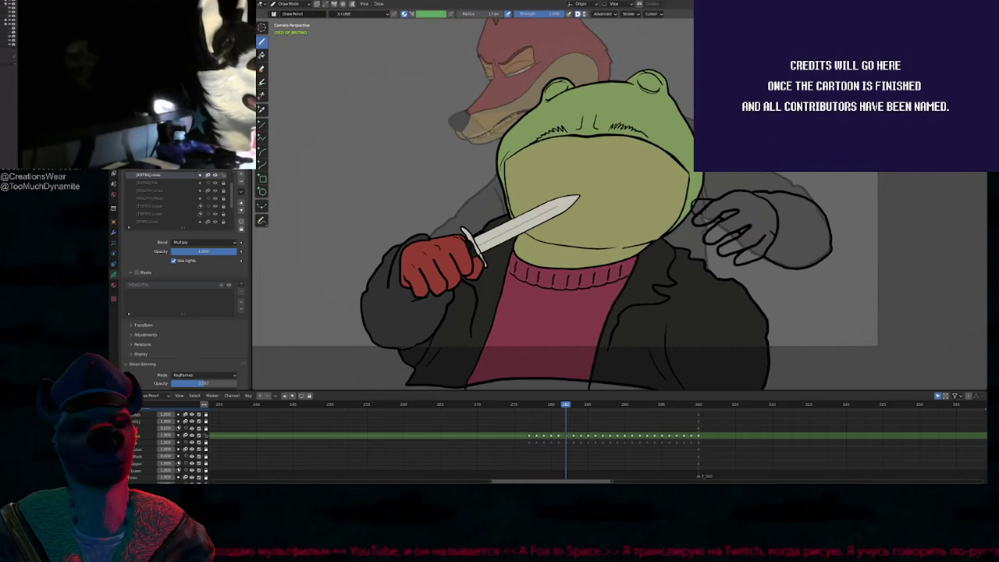
mouse_move(715, 204)
middle_mouse_down("shift")
mouse_move(667, 236)
mouse_move(646, 218)
middle_mouse_up("shift")
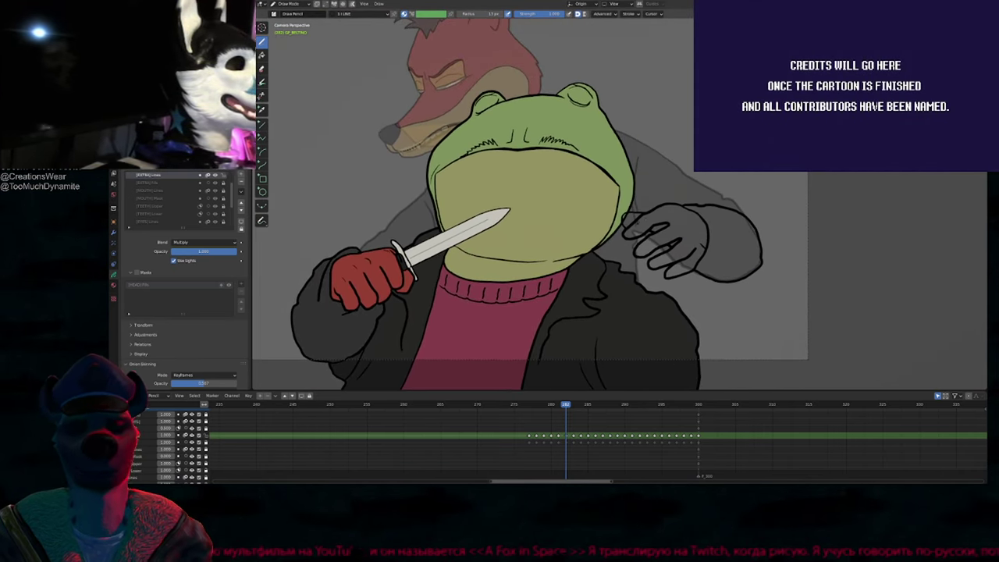
key("u")
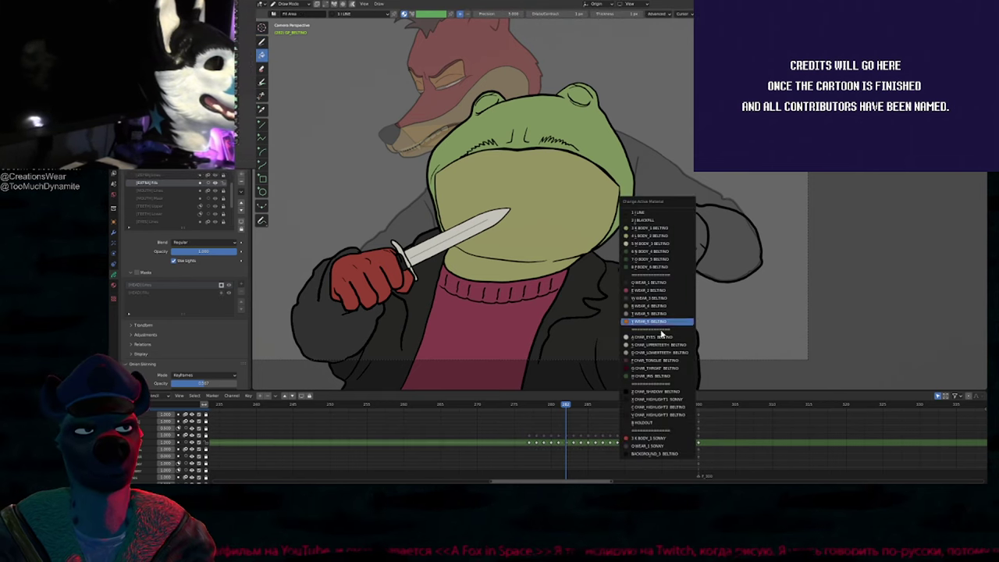
left_click(663, 441)
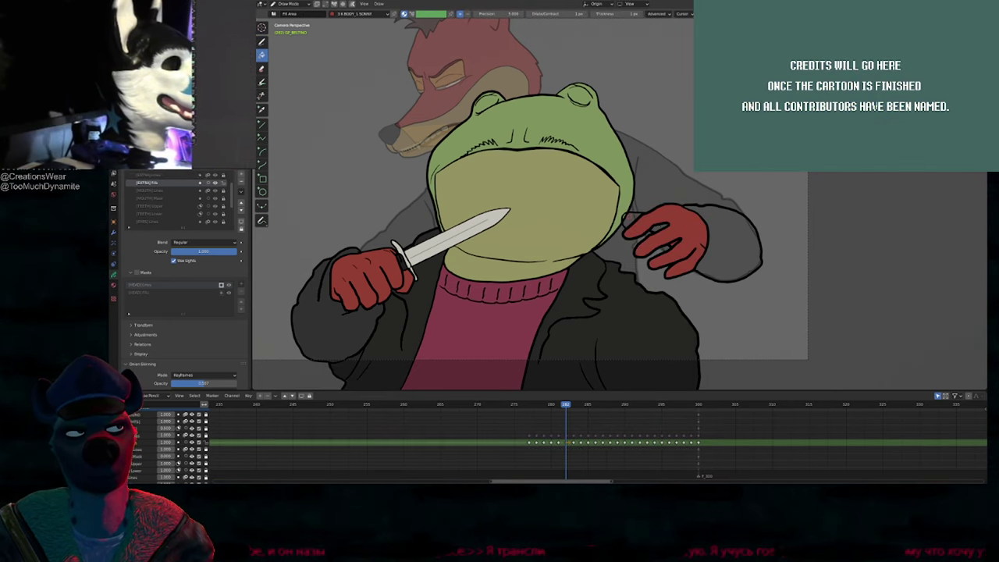
Step: Switch the fill to WEAR_1 SONNY for the sleeve, then play the animation back
key("u")
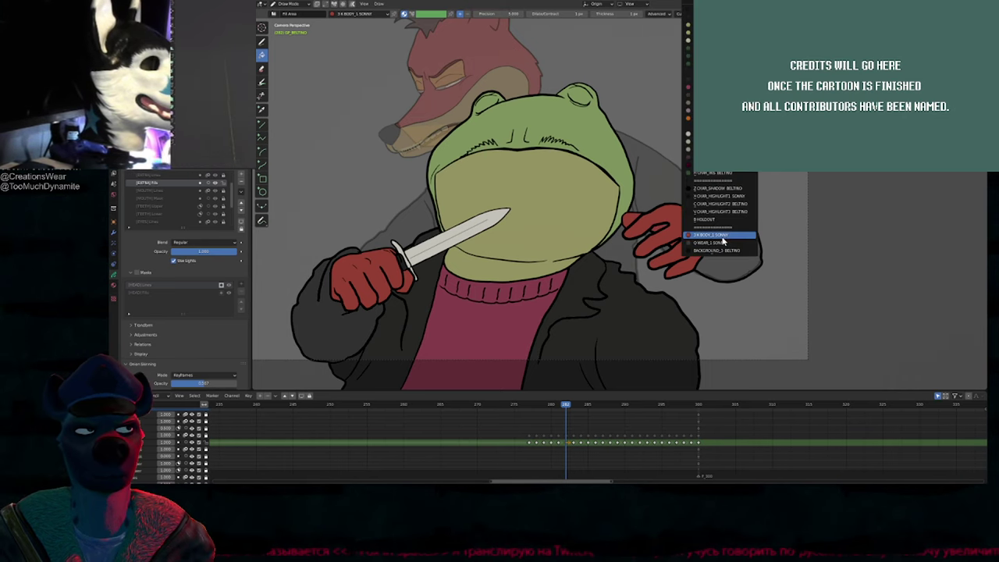
left_click(722, 242)
key("space")
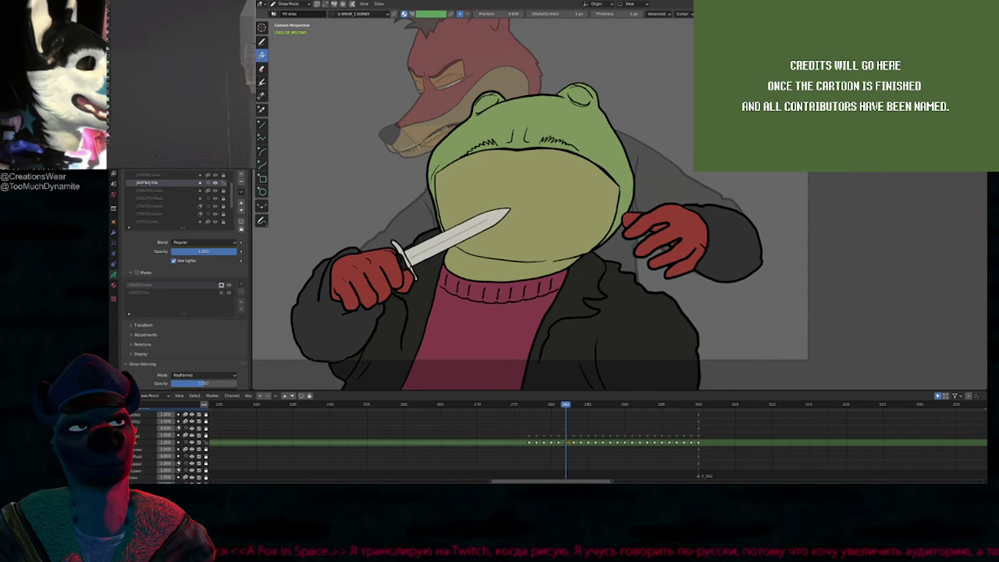
scroll(702, 216, "up", 3)
key("Escape")
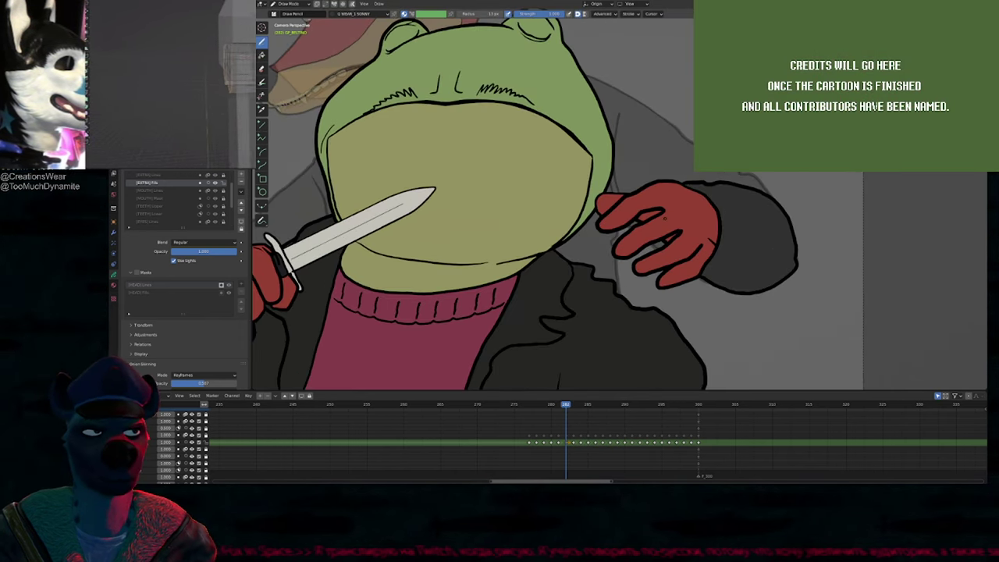
key("ctrl+z")
key("ctrl+z")
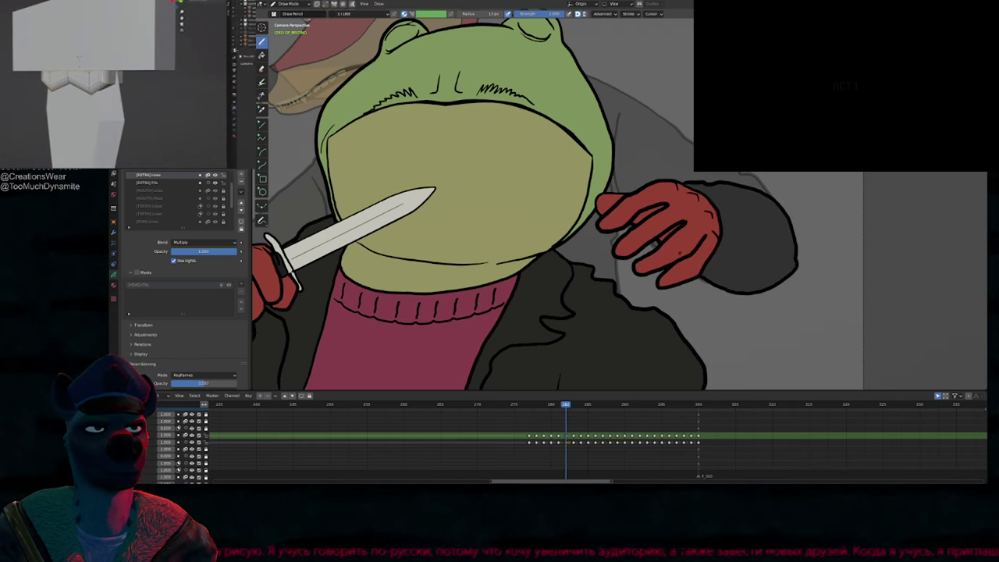
Step: Compare neighbouring frames and zoom in on the scribbled hand on frame 284
key("Tab")
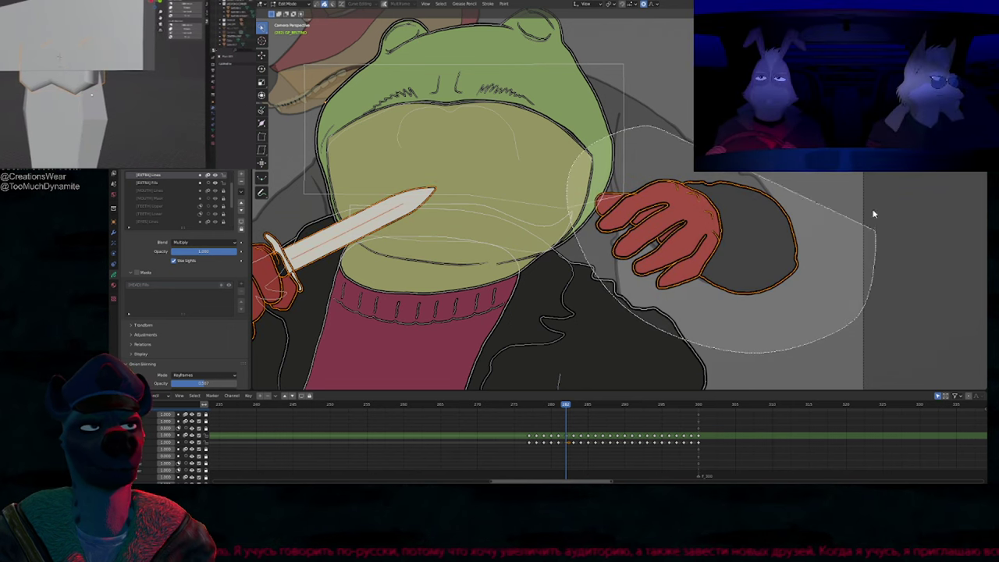
key("Tab")
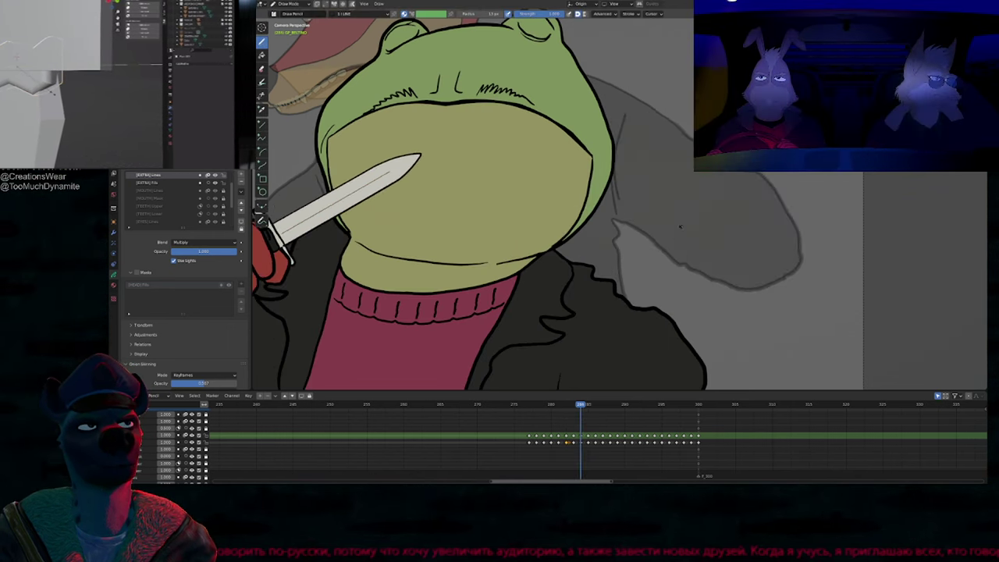
key("Right")
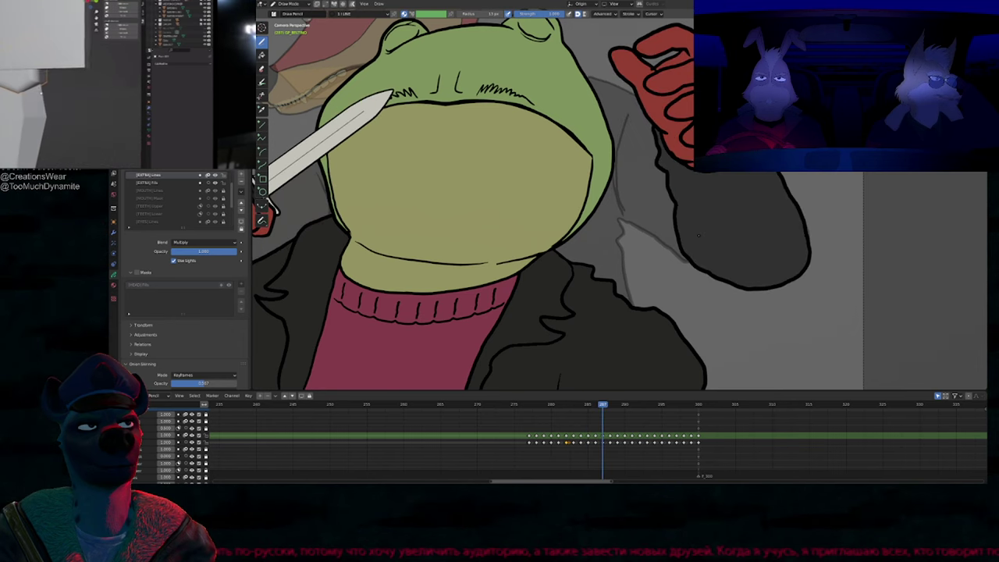
key("Left")
key("Left")
key("Left")
key("Left")
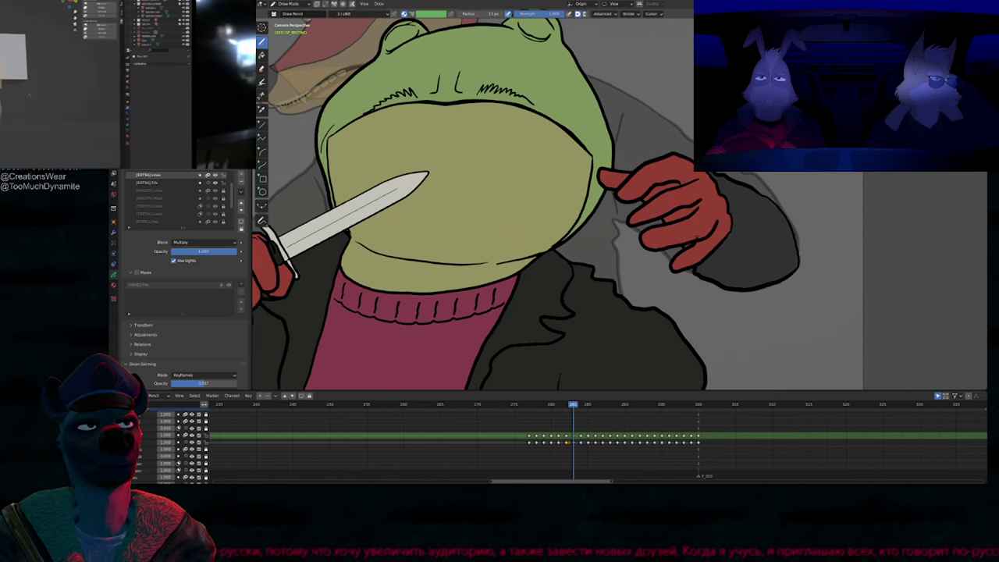
key("Right")
middle_click_drag(691, 163, 628, 221, "shift")
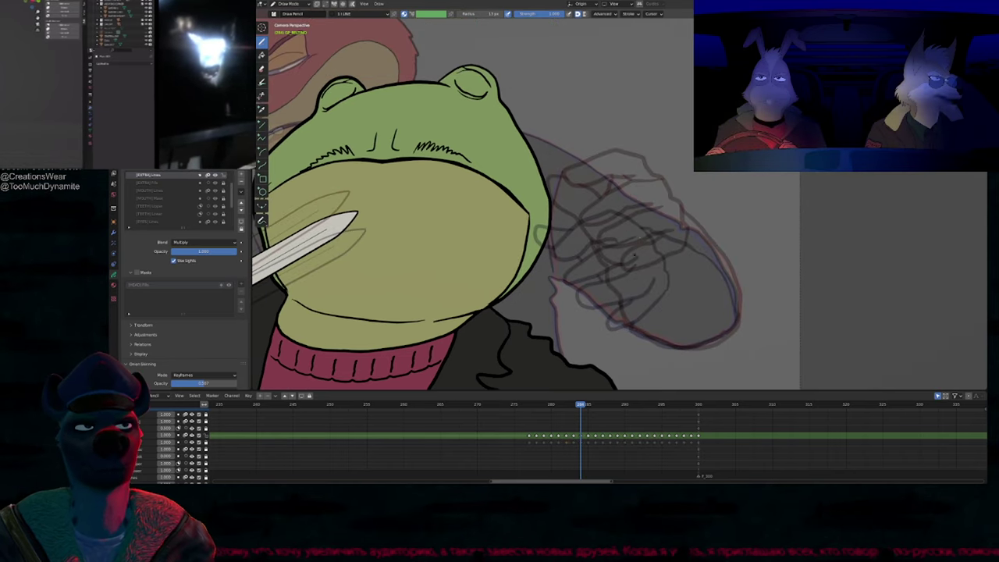
scroll(635, 255, "up", 3)
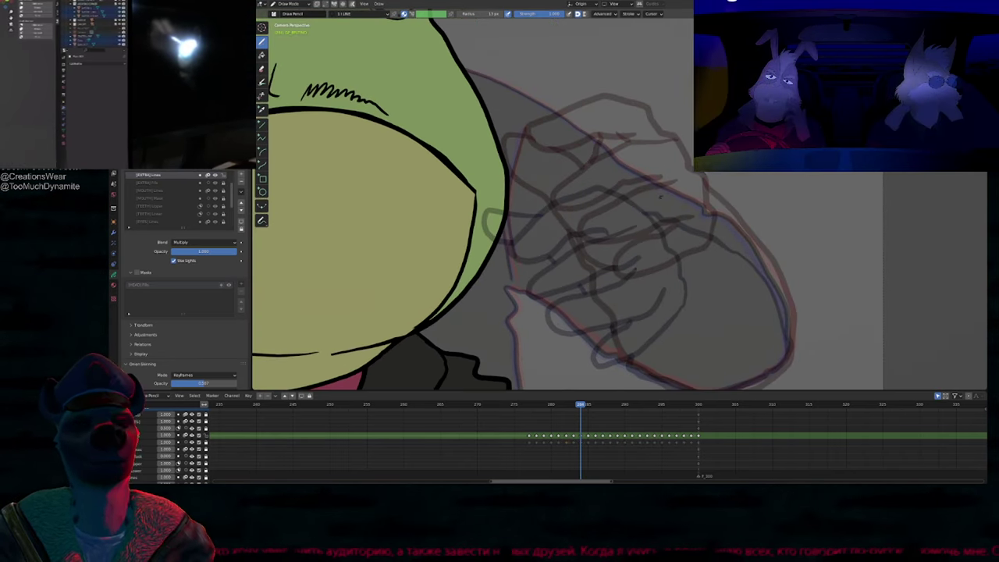
Step: On frame 285, select the finished hand outline strokes in Edit Mode and copy them
key("Right")
key("Tab")
right_click_drag(683, 264, 623, 129, "ctrl")
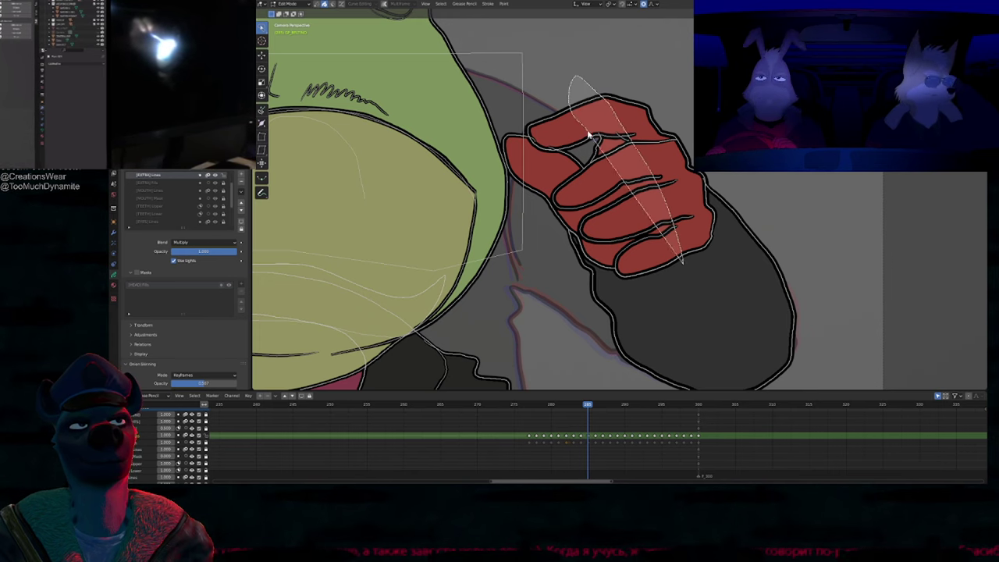
right_click_drag(654, 266, 654, 266, "ctrl")
key("g")
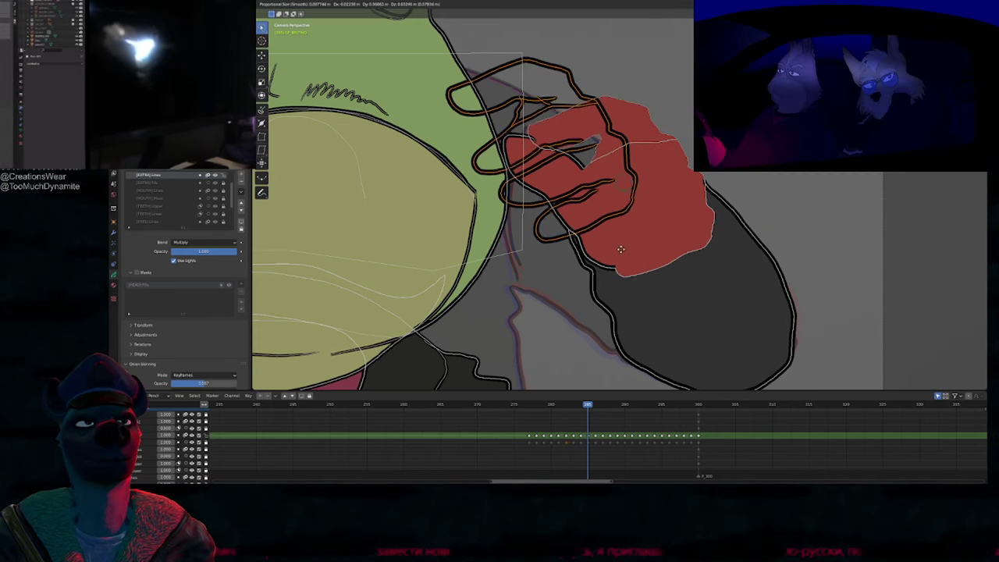
right_click(668, 244)
key("ctrl+c")
Step: Paste the hand outlines onto frame 284 and move them lower with proportional editing
key("Left")
key("ctrl+v")
key("g")
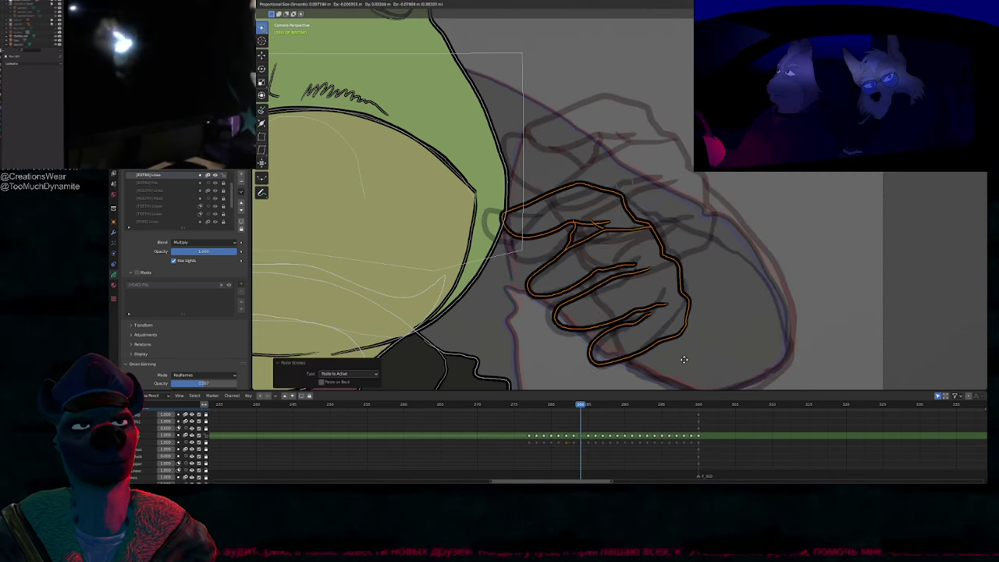
left_click(681, 364)
Step: Resize the brush, shift the hand strokes up and right, and extend the fingertip outline
key("Tab")
key("f")
left_click(685, 291)
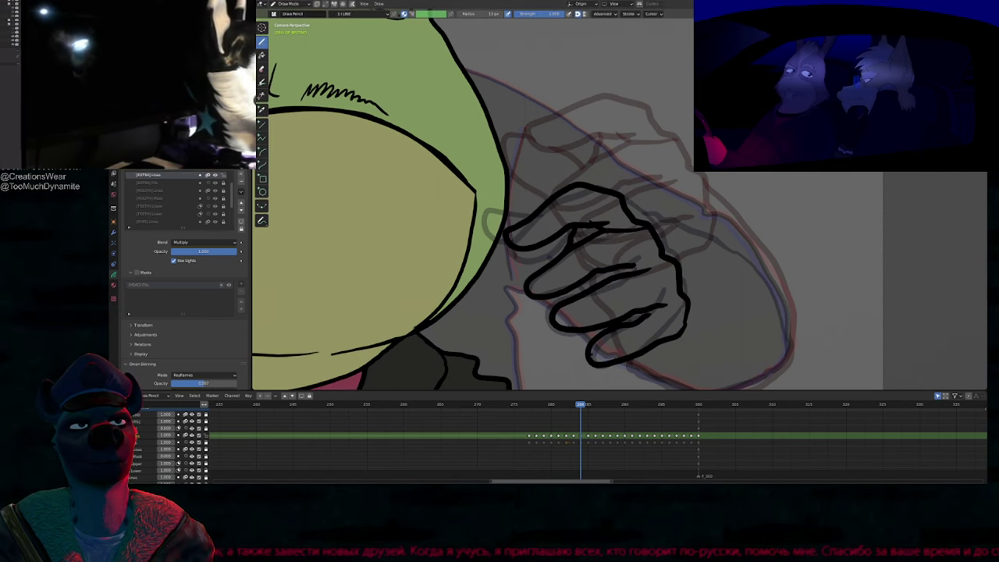
key("f")
left_click(715, 306)
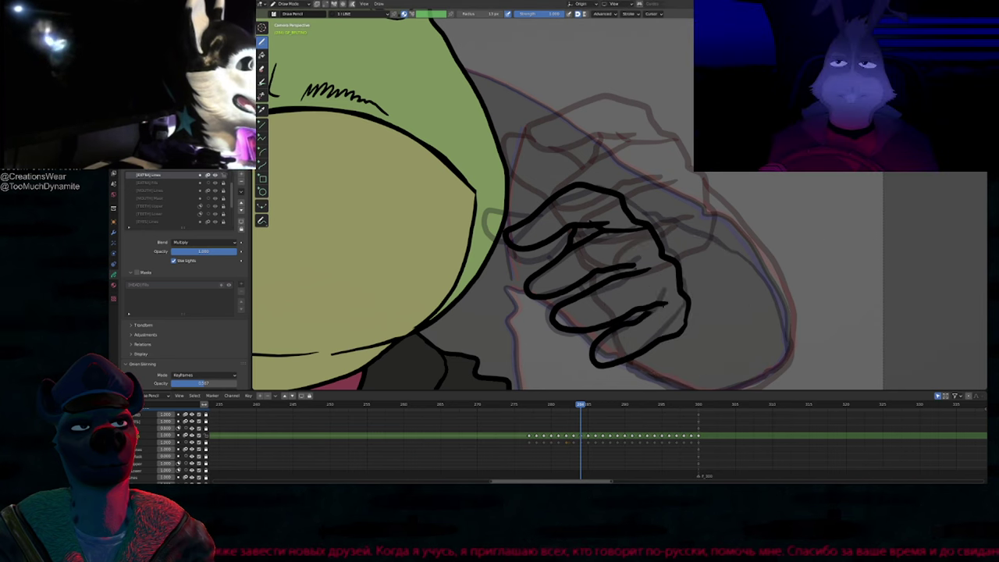
key("Tab")
key("g")
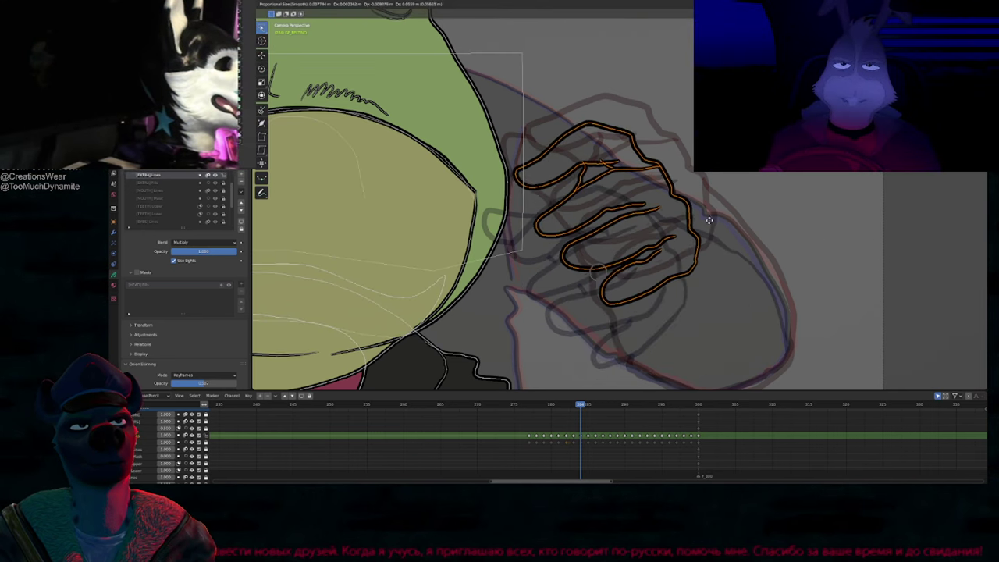
left_click(709, 263)
key("Tab")
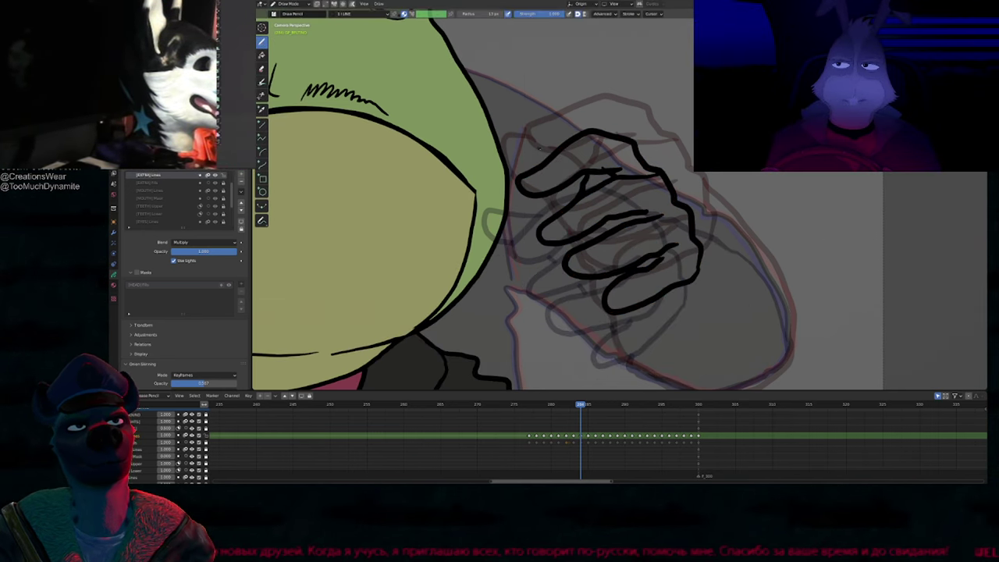
left_click_drag(529, 162, 502, 171)
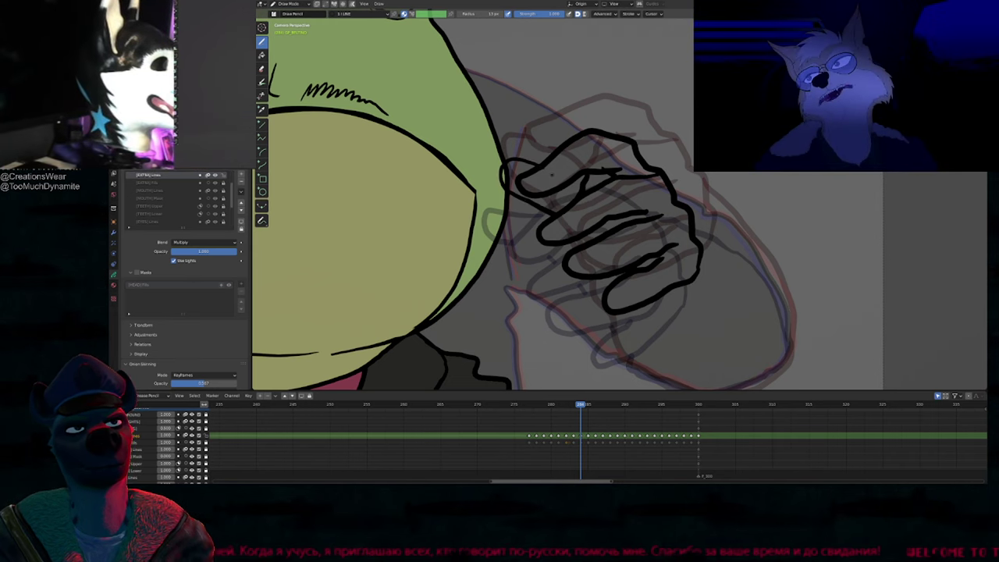
Step: Flip between neighbouring frames to check the hand motion, centring the view on the hand
key("Left")
key("Right")
key("Right")
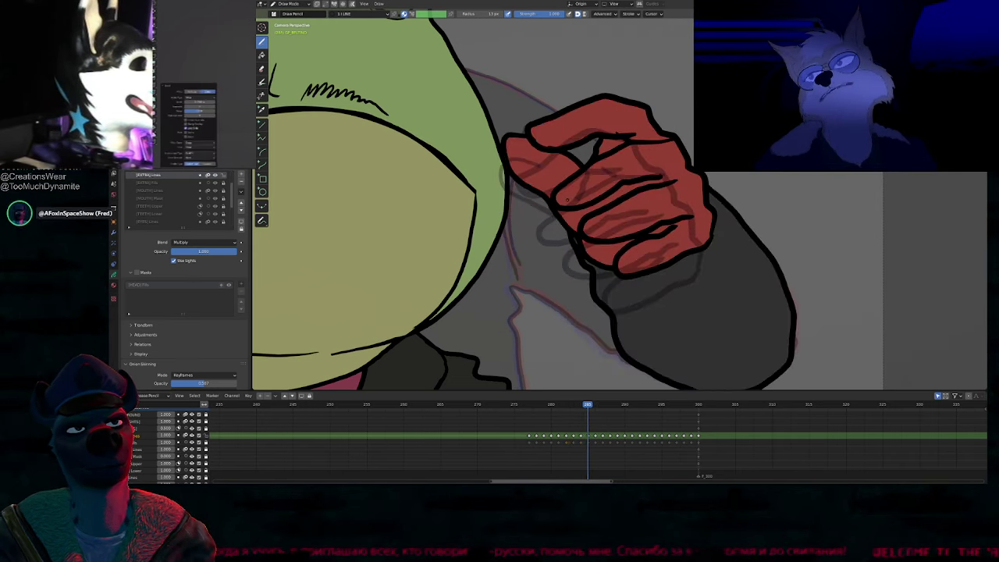
key("Left")
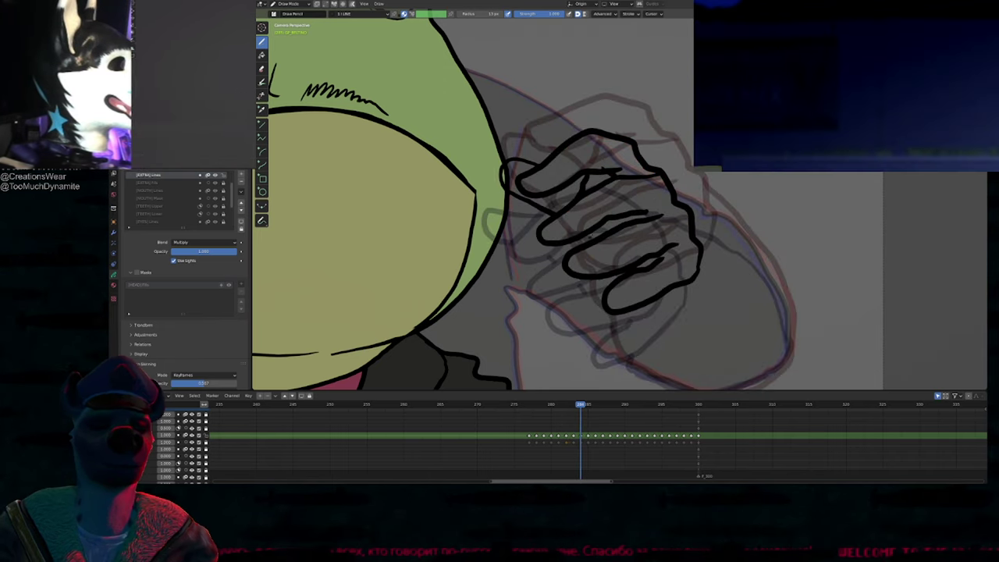
middle_click_drag(571, 228, 535, 191, "shift")
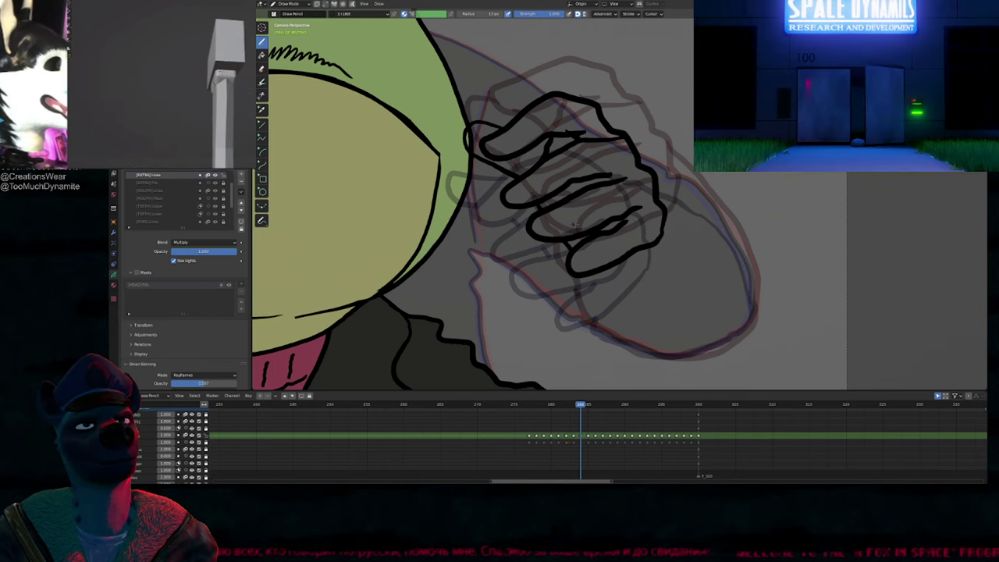
scroll(588, 247, "down", 3)
Step: Fill the hand red with the 3 K BODY_1 SONNY material on the [EXTRA] Fills layer
key("u")
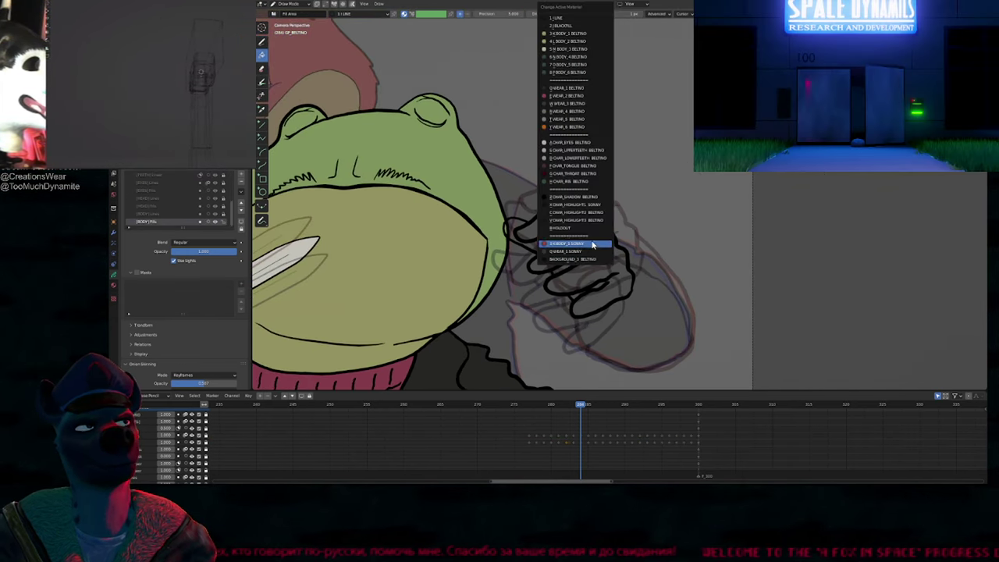
left_click(578, 245)
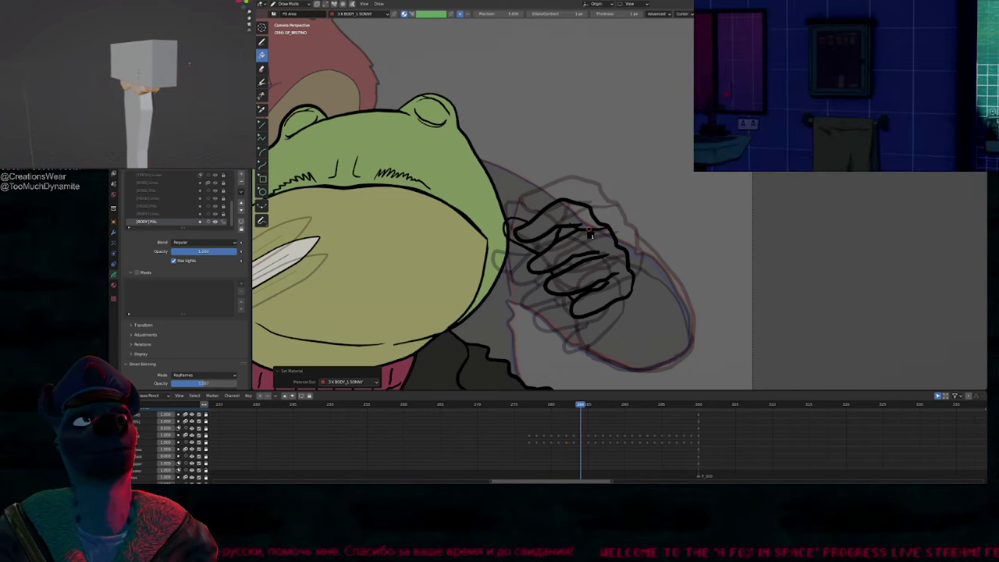
key("y")
left_click(599, 239)
key("u")
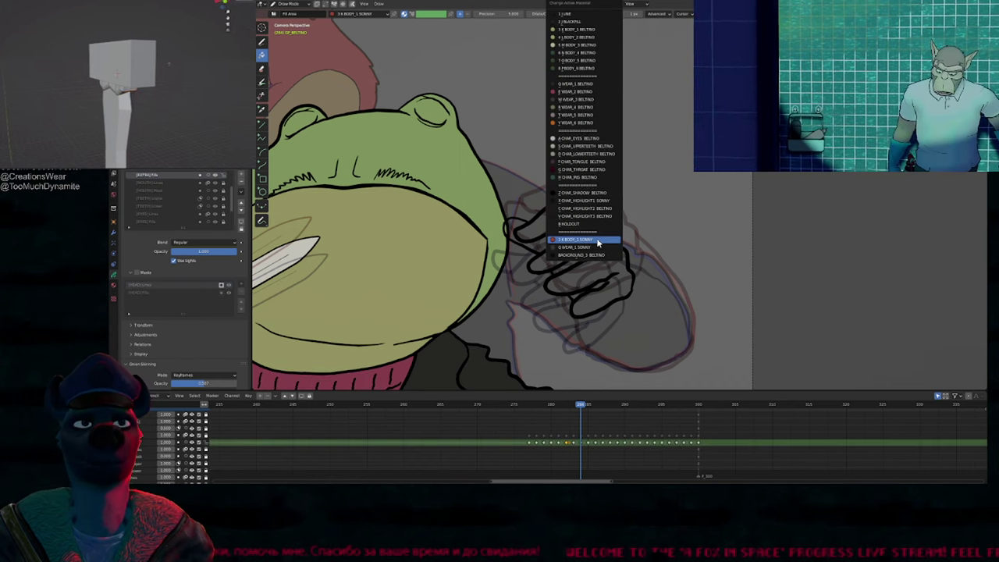
left_click(598, 241)
left_click(597, 252)
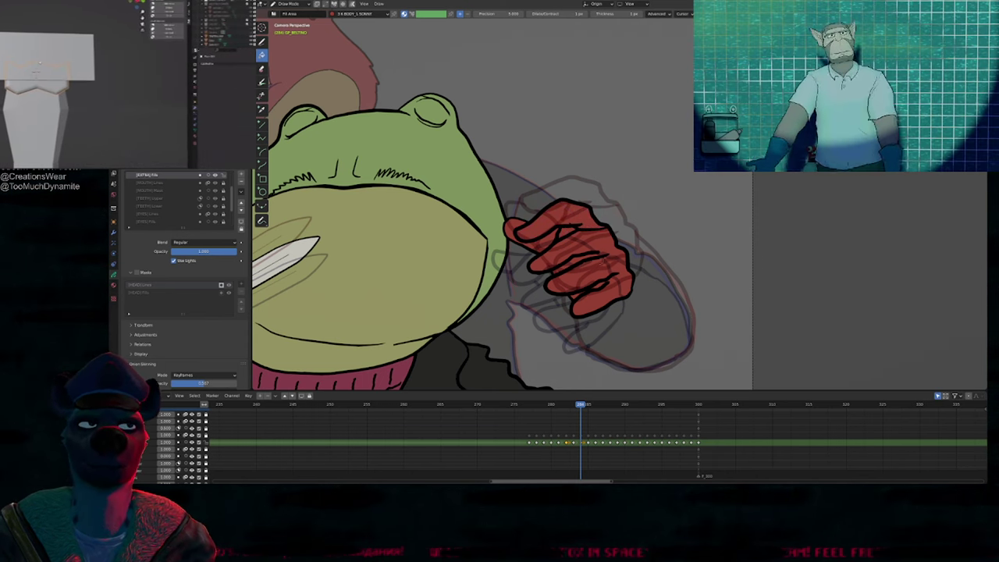
Step: Switch to the [MOUTH] Lines layer in Draw mode and play the animation back
mouse_move(589, 207)
middle_mouse_down("shift")
mouse_move(607, 177)
mouse_move(616, 193)
mouse_move(599, 205)
middle_mouse_up("shift")
scroll(601, 214, "up", 3)
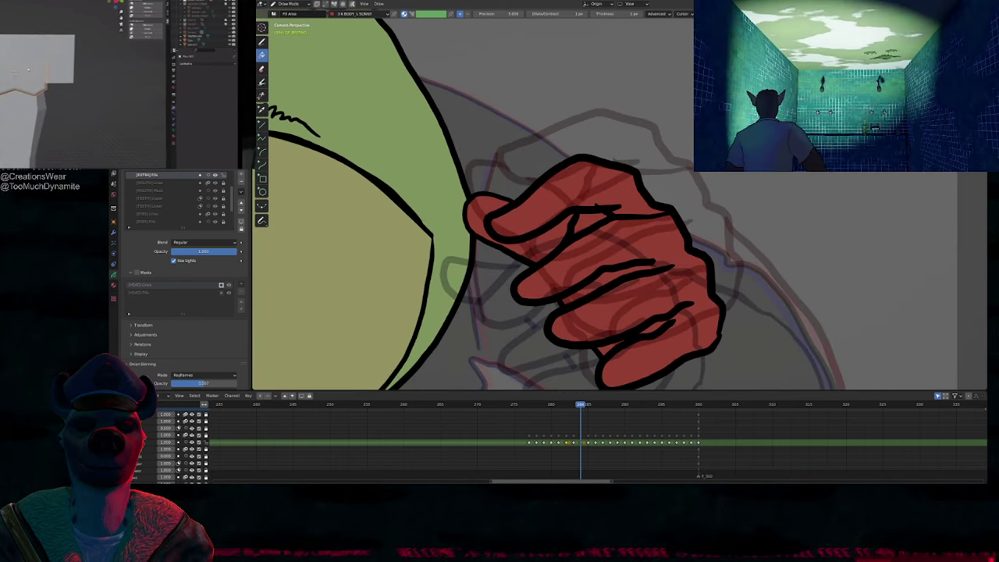
scroll(598, 206, "up", 2)
key("Page_Down")
key("d")
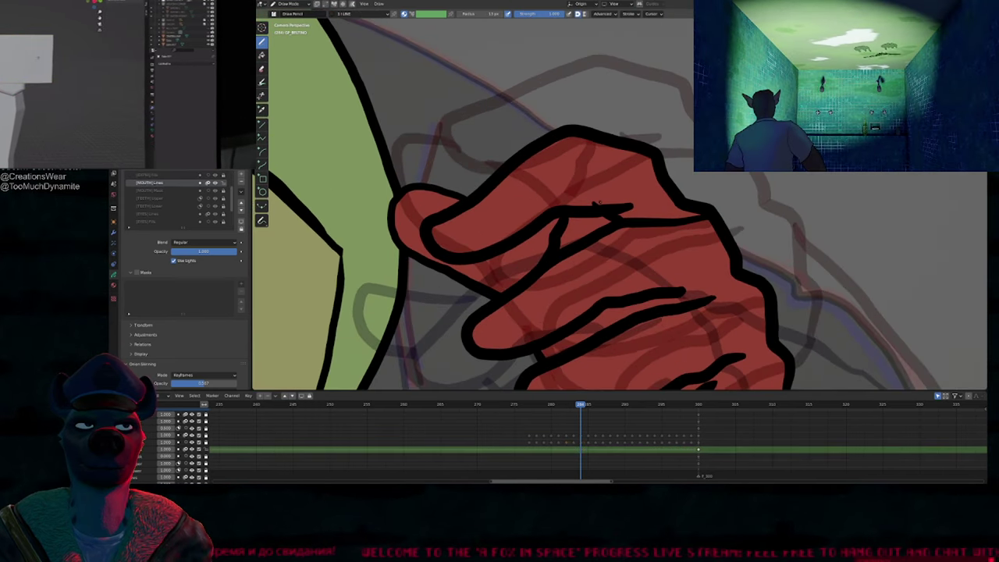
scroll(593, 205, "down", 6)
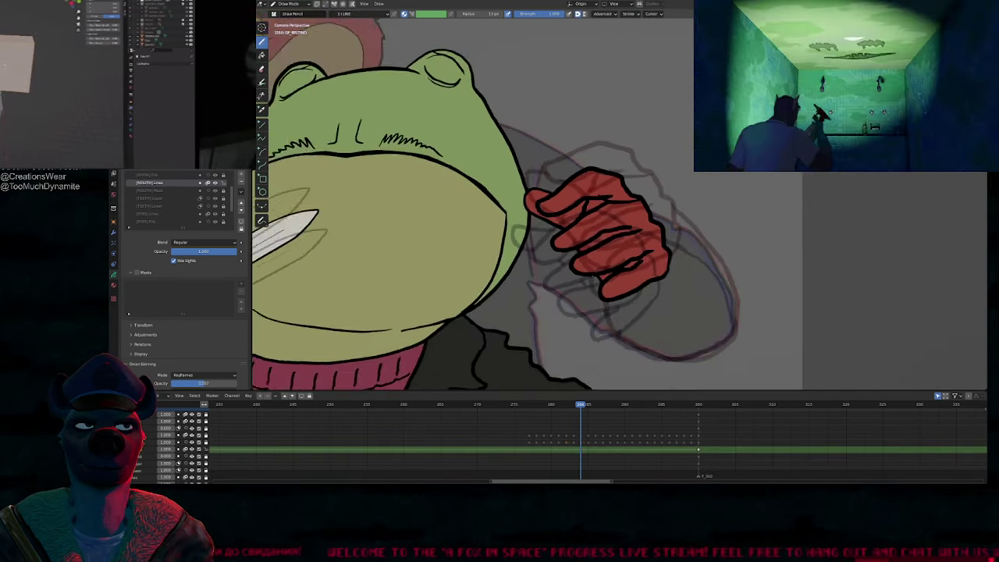
key("space")
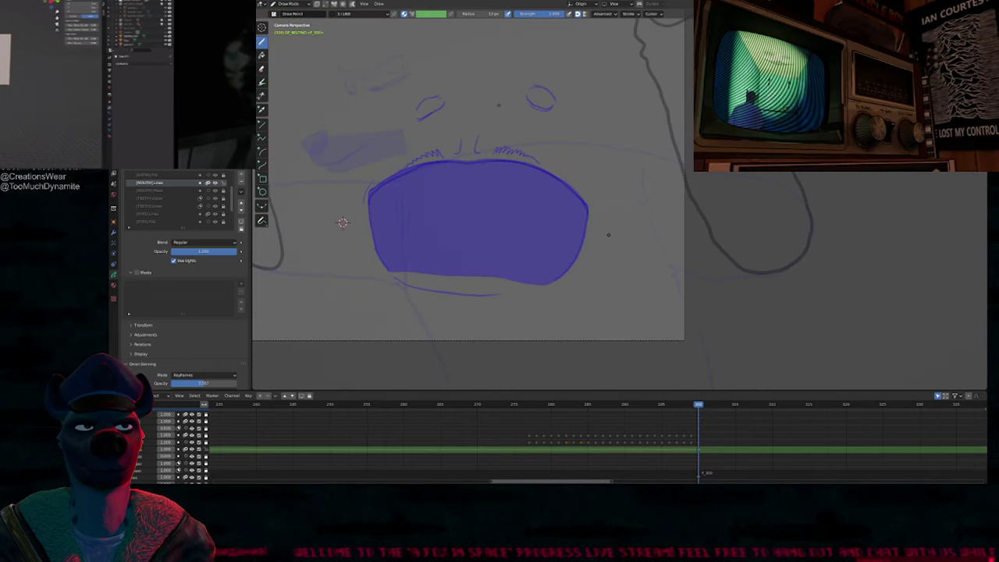
Step: On [EXTRA] Lines at frame 284, draw a stroke closing the bottom of the raised sleeve
key("Page_Up")
key("Page_Up")
key("Up")
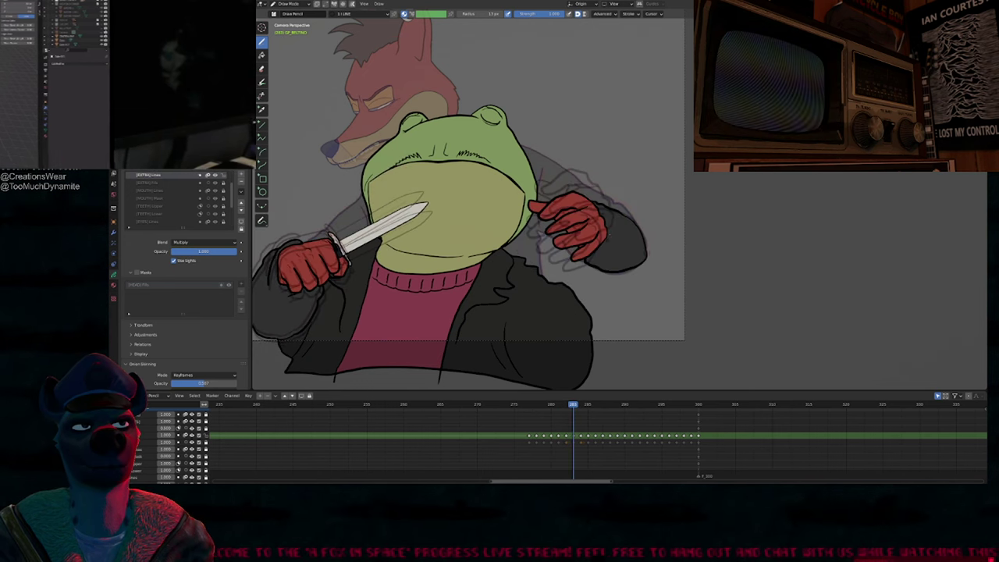
key("Right")
middle_click_drag(631, 234, 646, 125, "ctrl")
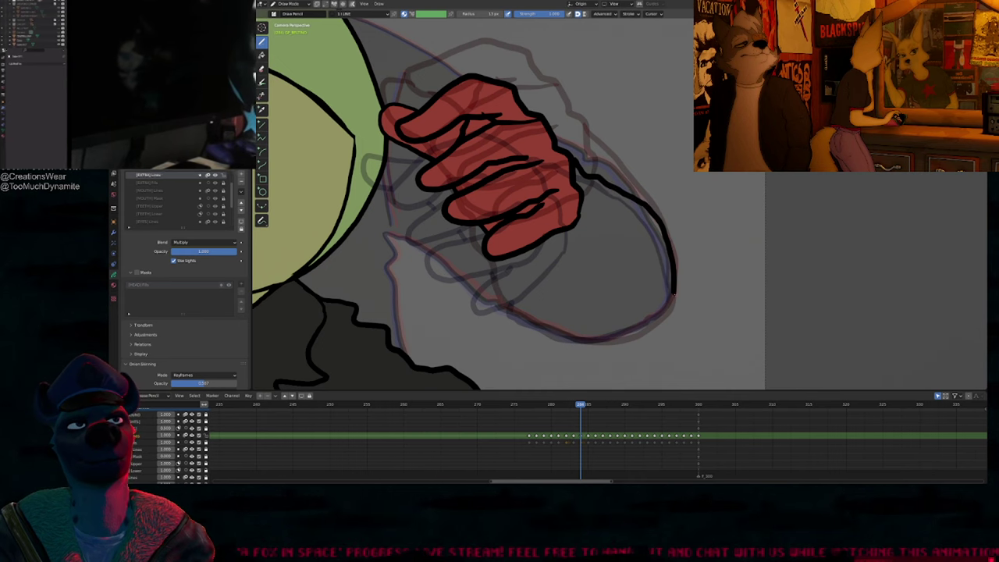
left_click_drag(555, 322, 593, 338)
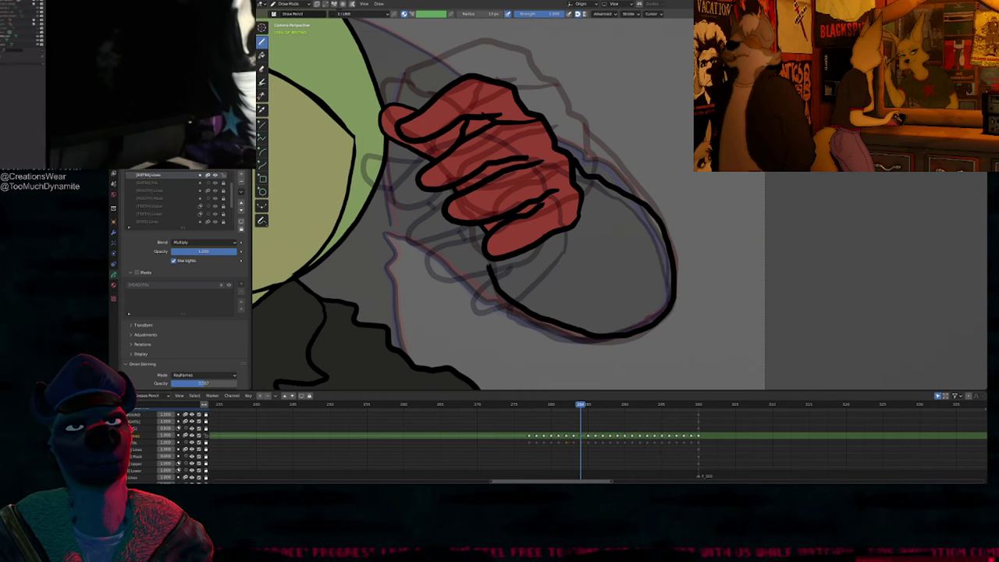
Step: Compare neighbouring poses, then fill the sleeve dark grey with the Q WEAR_1 SONNY material
key("Left")
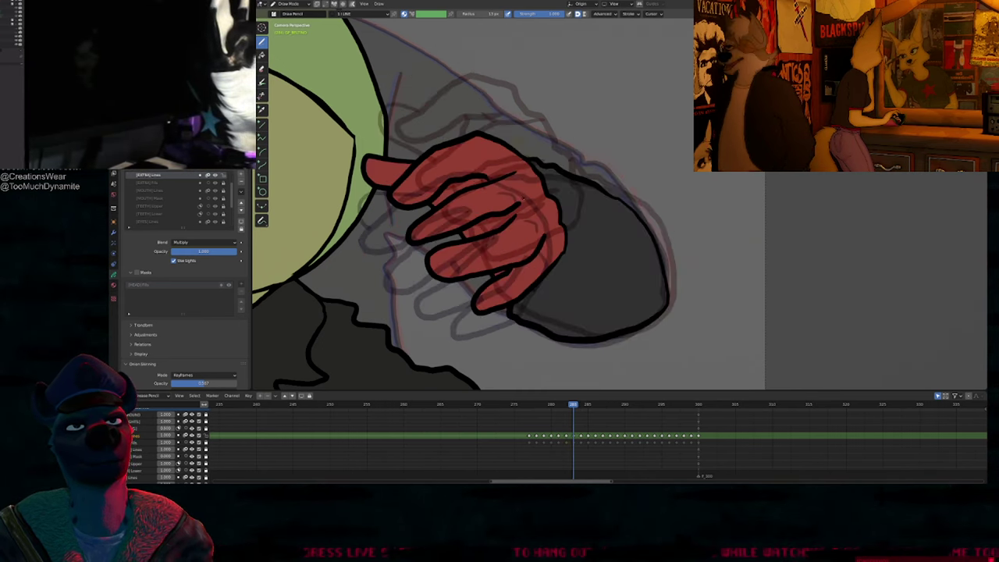
key("Left")
key("Right")
key("Right")
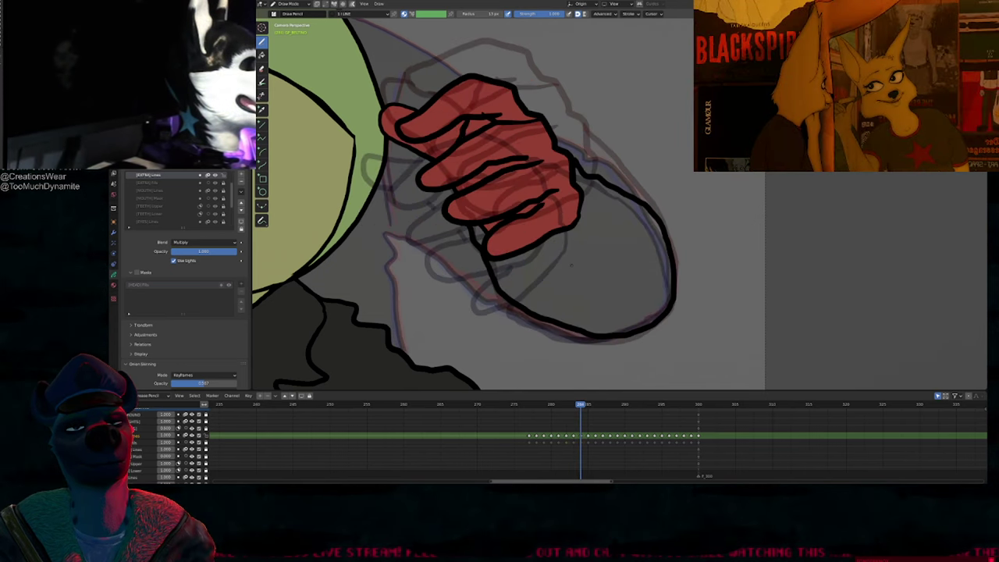
key("u")
left_click(568, 281)
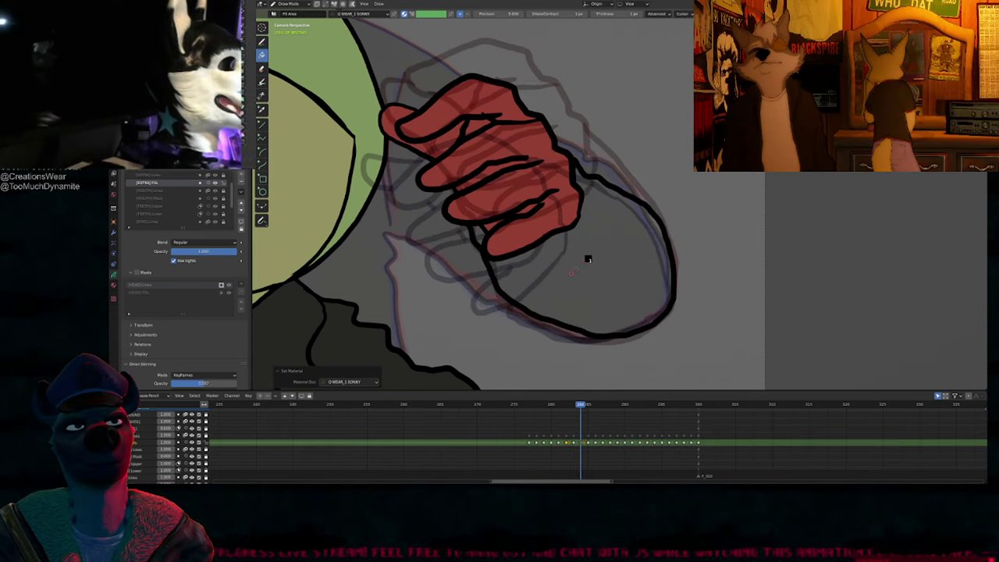
left_click(590, 258)
scroll(600, 310, "down", 3)
scroll(600, 310, "down", 1)
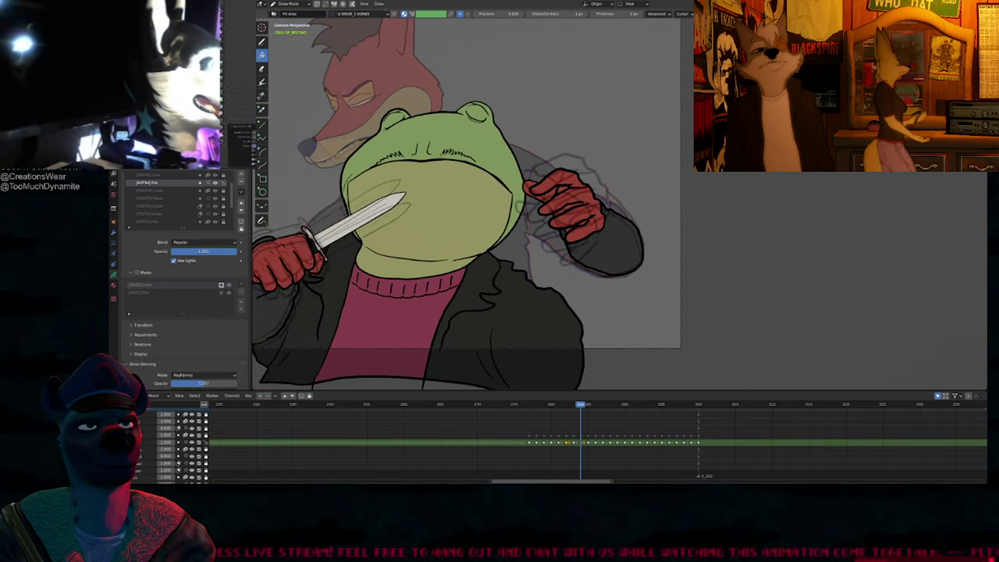
Step: Hide the onion-skin ghosts, frame the whole frog, and make [MOUTH] Lines the active layer
key("shift+alt+z")
mouse_move(483, 196)
middle_mouse_down("shift")
mouse_move(613, 214)
mouse_move(595, 258)
middle_mouse_up("shift")
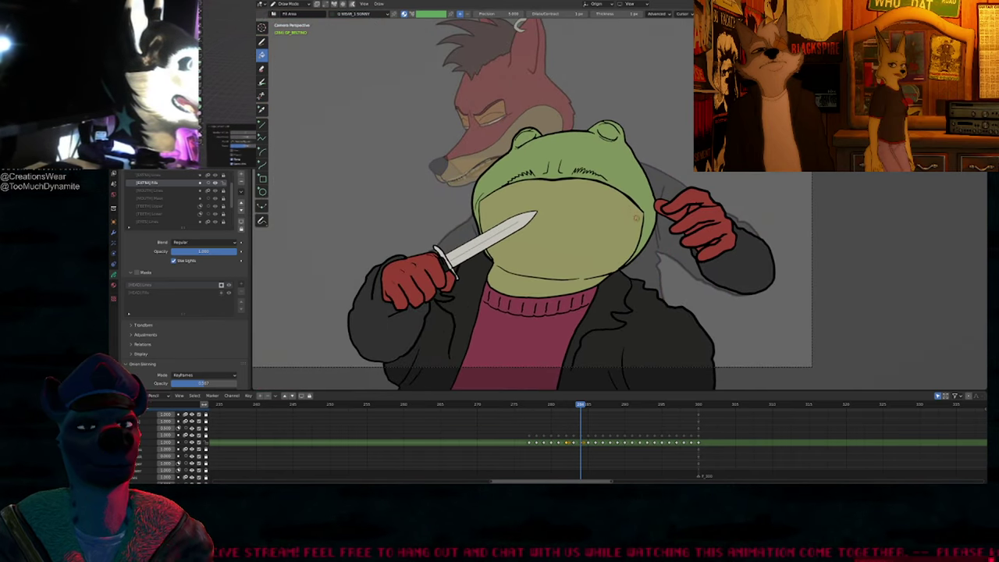
key("d")
key("Page_Up")
key("Page_Up")
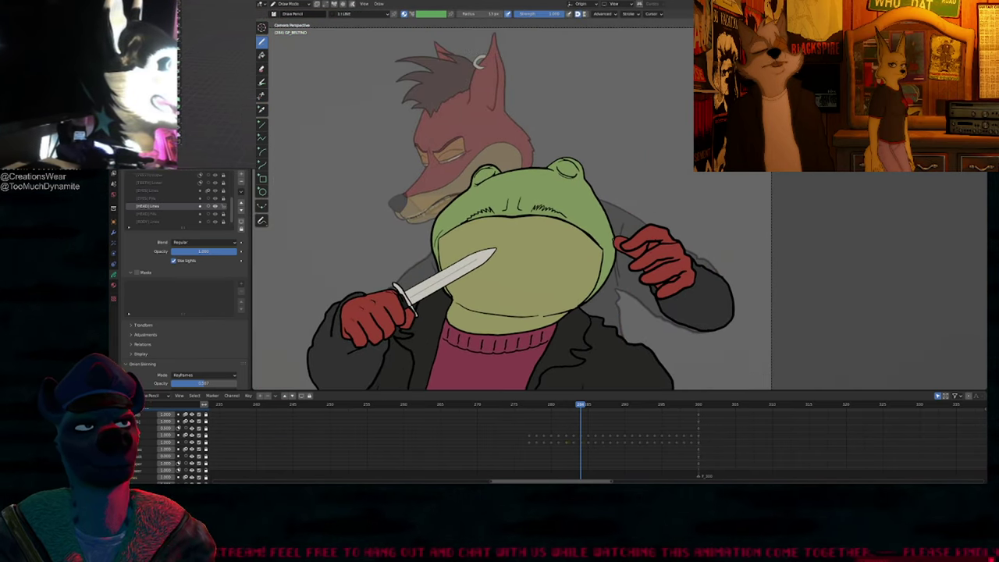
key("Page_Up")
key("Page_Up")
key("Page_Up")
key("Page_Up")
key("Page_Up")
key("Page_Up")
key("Page_Up")
key("Page_Up")
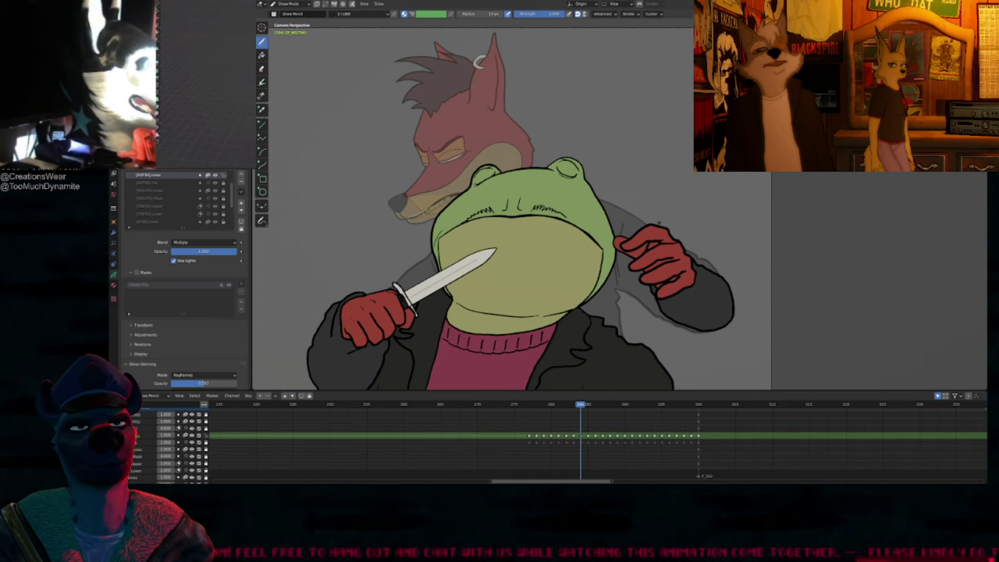
middle_click_drag(669, 253, 647, 199, "shift")
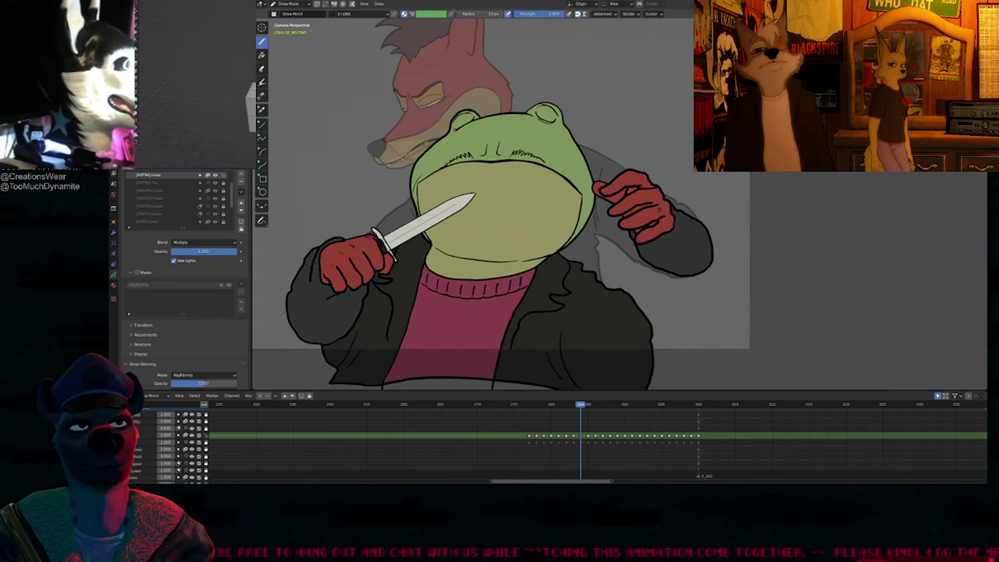
Step: Flip back and forth through the frames around 284 to compare the knife and raised hands
key("Left")
key("Left")
key("Left")
key("Left")
key("Left")
key("Right")
key("Right")
key("Right")
key("Right")
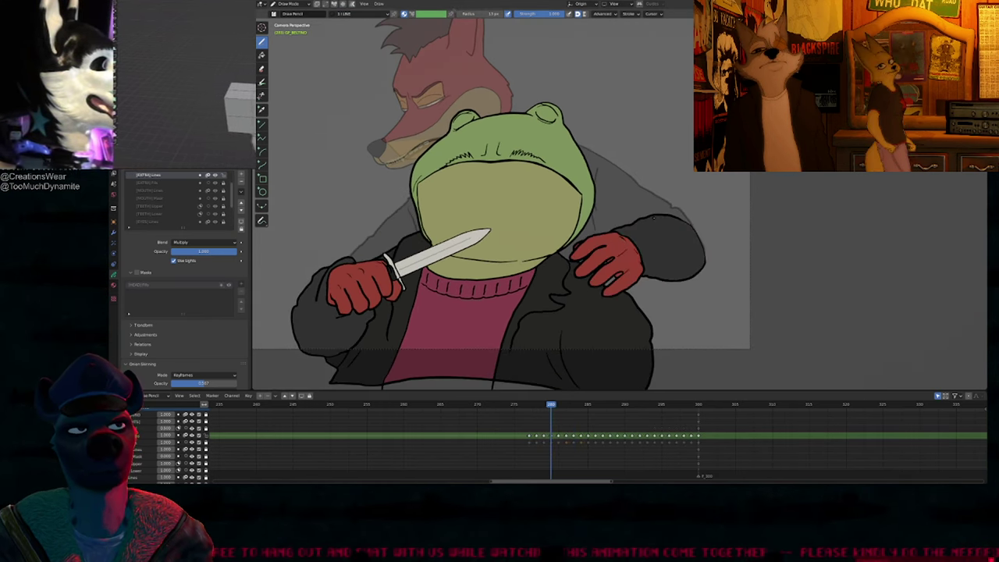
key("Right")
key("Right")
key("Right")
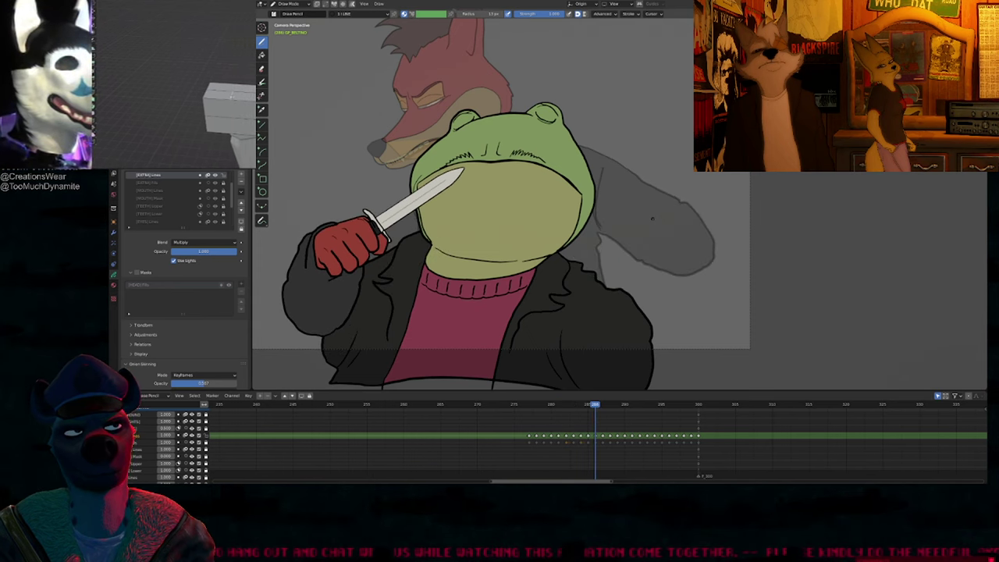
key("Left")
key("Right")
key("Right")
key("Left")
key("Left")
key("Left")
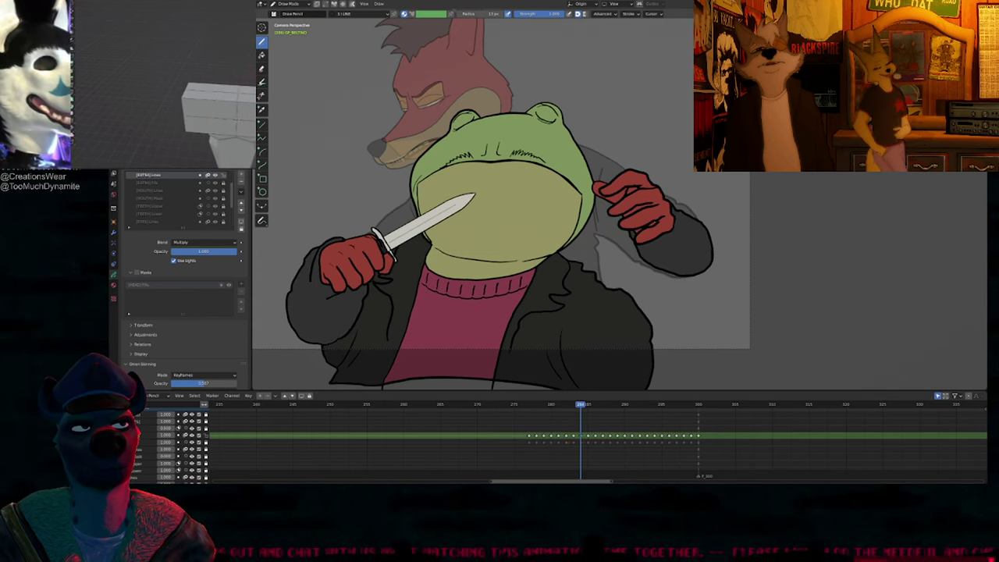
key("Right")
key("Right")
key("Right")
key("Right")
key("Right")
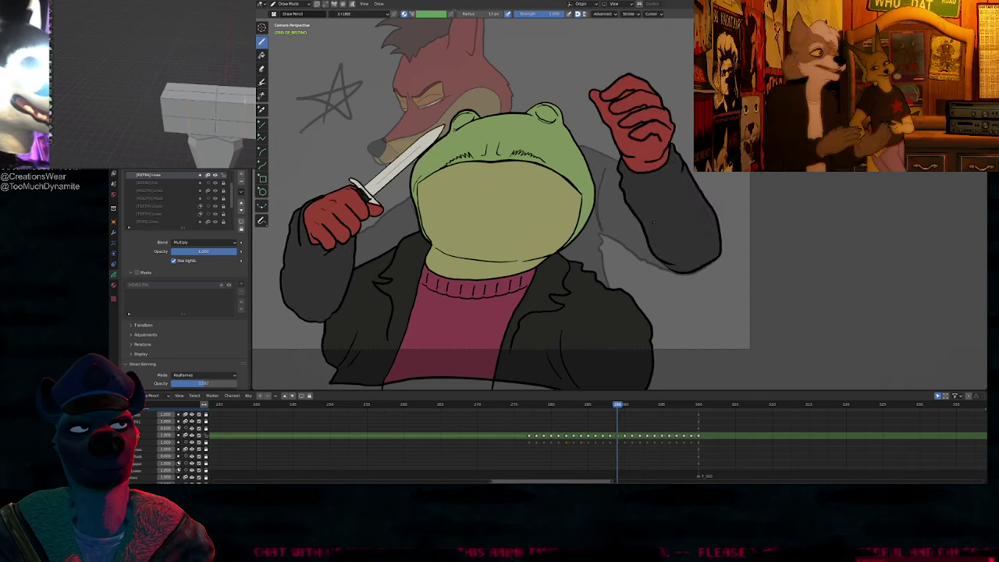
key("Left")
key("Left")
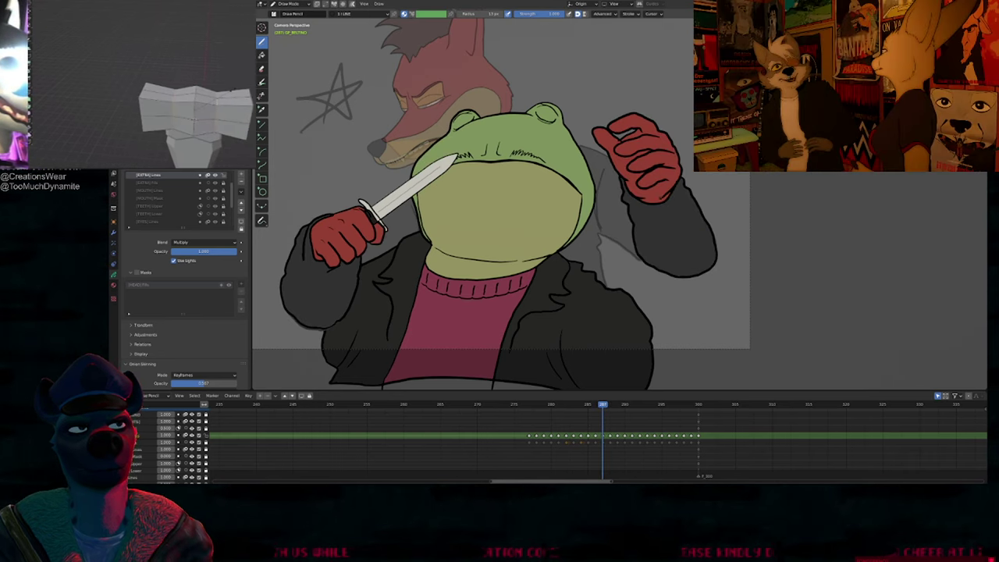
key("Left")
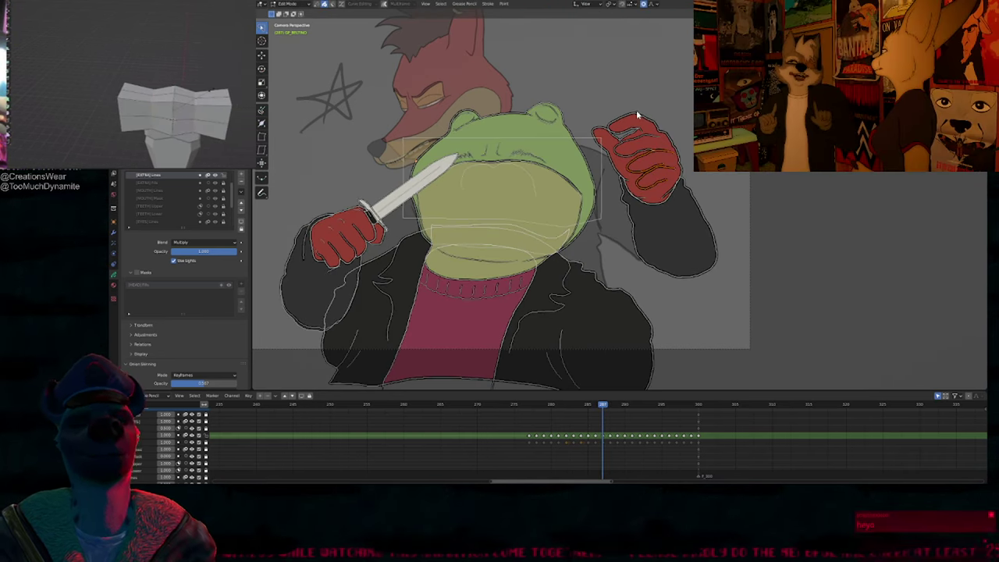
Step: Copy the raised hand and arm strokes into the neighbouring frame and move them into place
key("Right")
key("Tab")
mouse_move(640, 94)
left_mouse_down()
mouse_move(604, 118)
mouse_move(618, 206)
mouse_move(681, 106)
mouse_move(665, 100)
left_mouse_up()
key("ctrl+c")
key("Left")
key("ctrl+v")
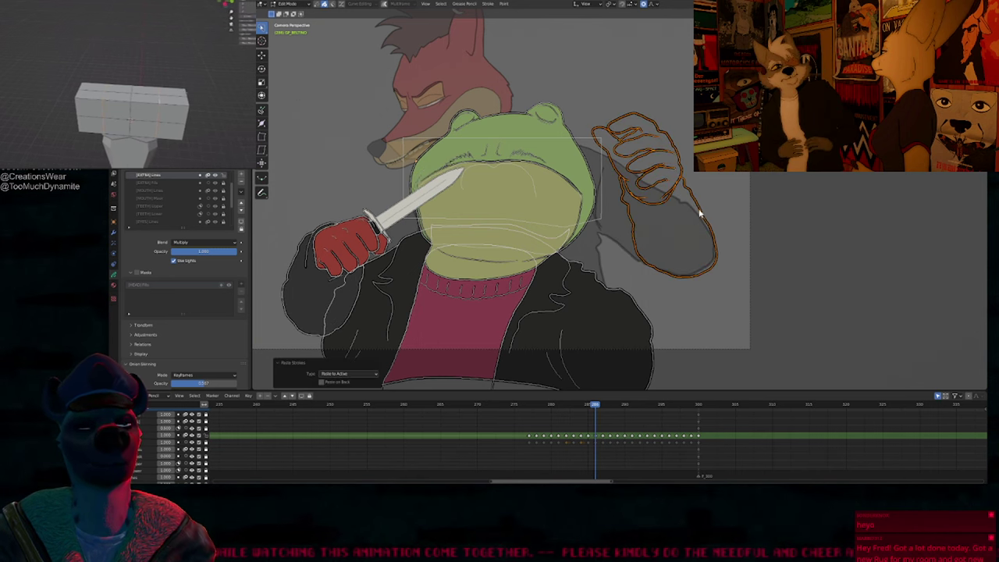
key("g")
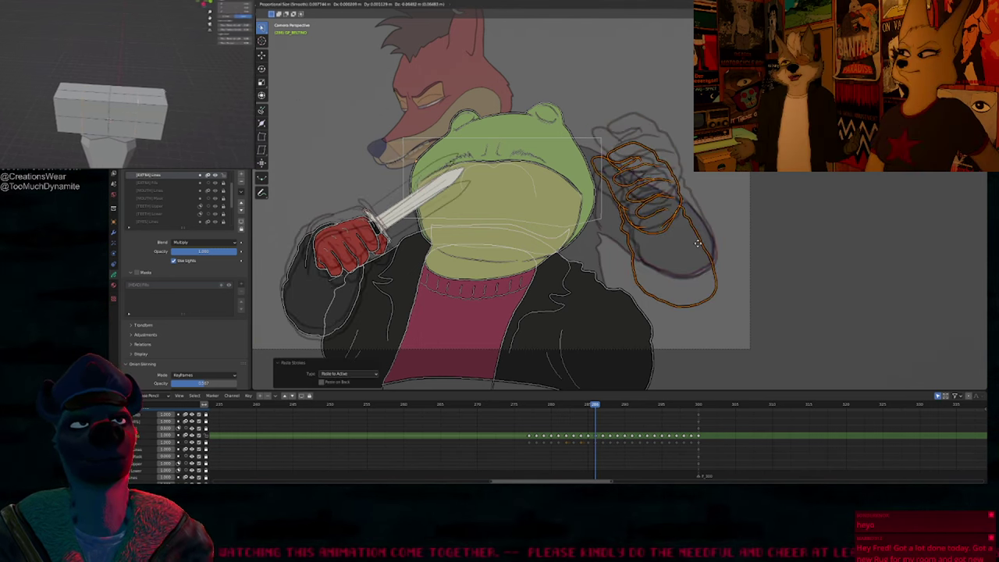
left_click(704, 257)
scroll(643, 177, "up", 4)
key("Tab")
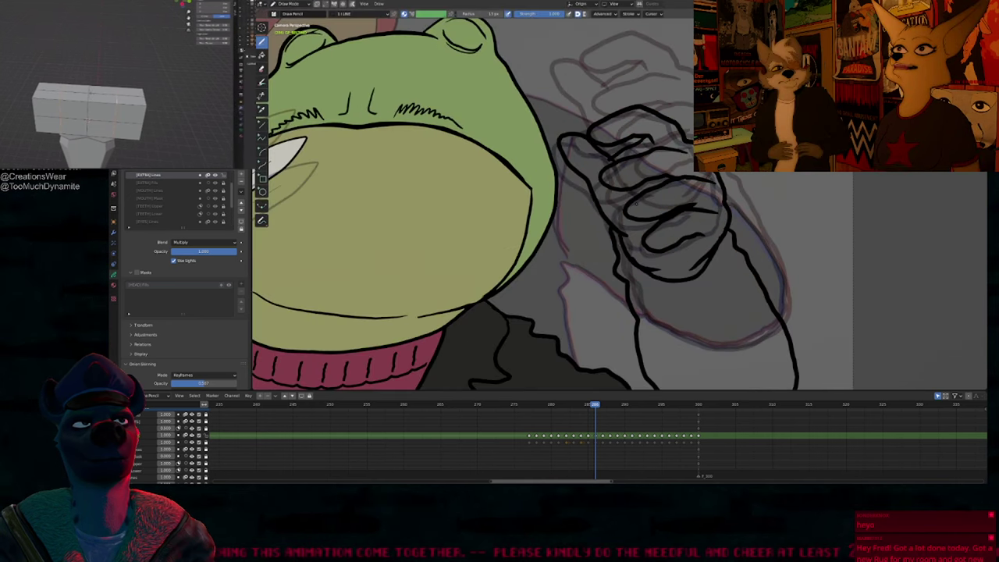
Step: Reshape the hand's lower edge by moving its points down
key("f")
key("Escape")
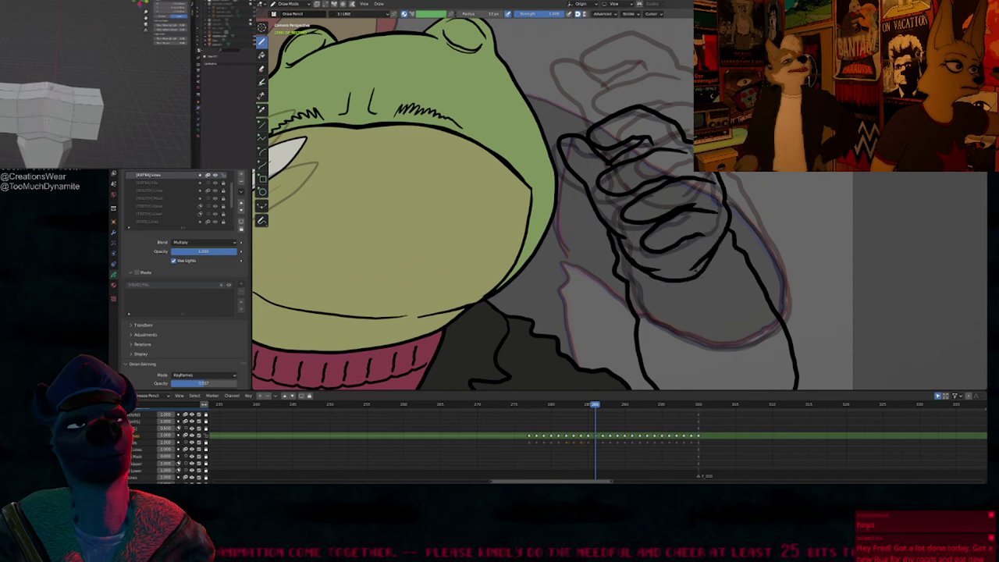
key("Tab")
mouse_move(709, 261)
left_mouse_down()
mouse_move(664, 297)
mouse_move(678, 295)
left_mouse_up()
key("g")
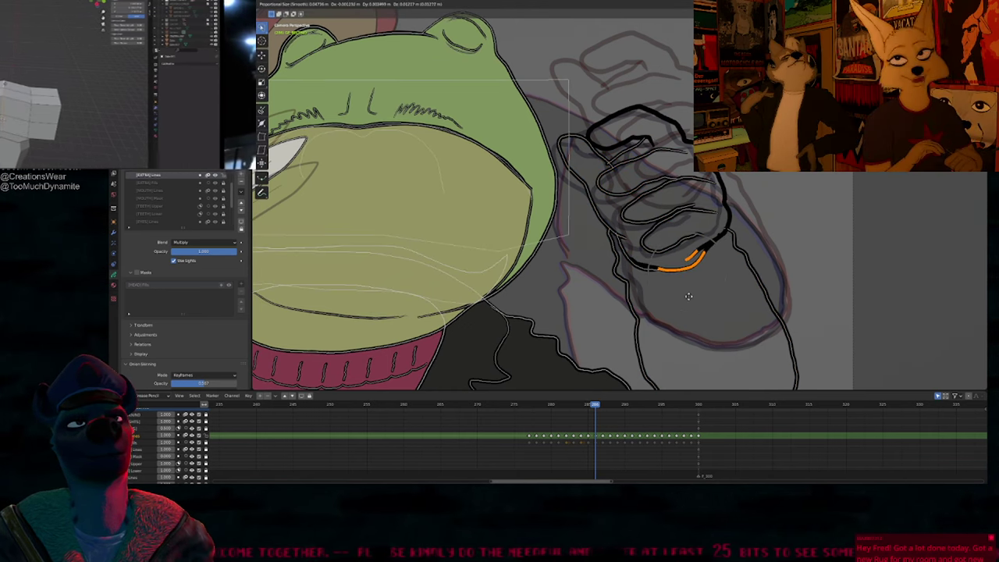
left_click(682, 295)
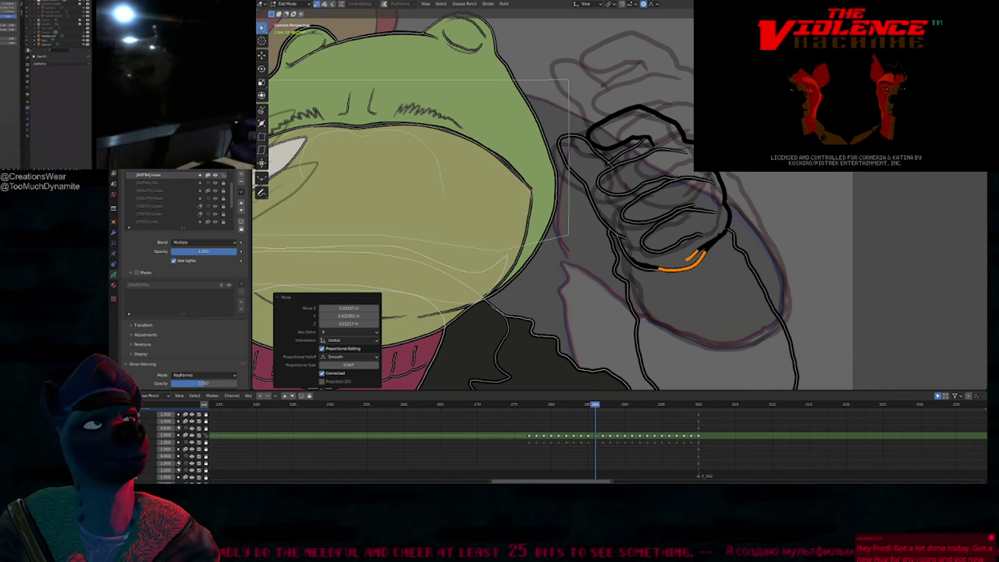
Step: Try a dark grey Q WEAR_1 SONNY fill on the hand and sleeve, then undo it
mouse_move(681, 107)
middle_mouse_down("shift")
mouse_move(581, 165)
mouse_move(548, 154)
mouse_move(514, 242)
mouse_move(551, 185)
middle_mouse_up("shift")
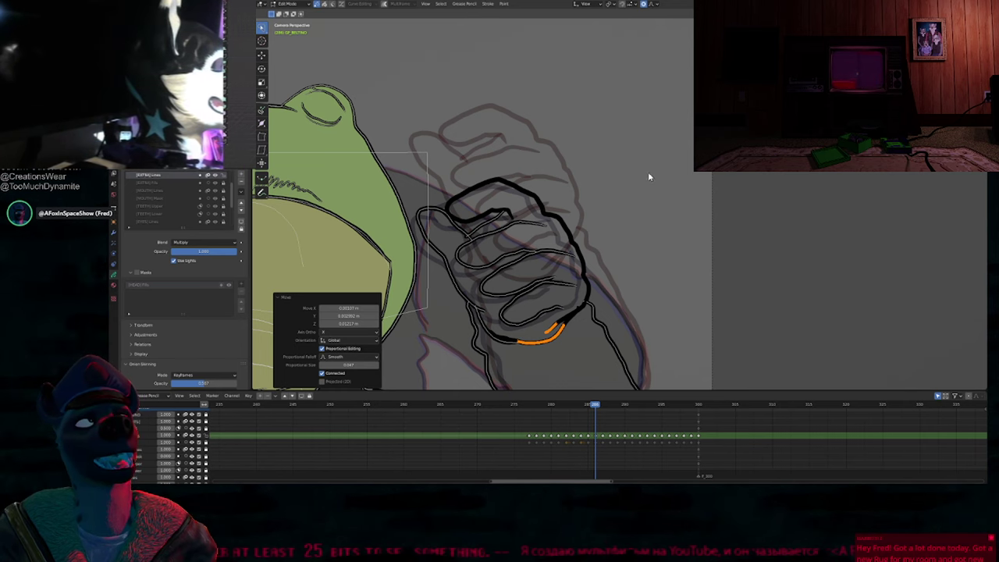
mouse_move(594, 288)
middle_mouse_down("shift")
mouse_move(628, 222)
mouse_move(612, 210)
mouse_move(612, 191)
mouse_move(591, 216)
mouse_move(617, 223)
mouse_move(600, 231)
middle_mouse_up("shift")
key("Tab")
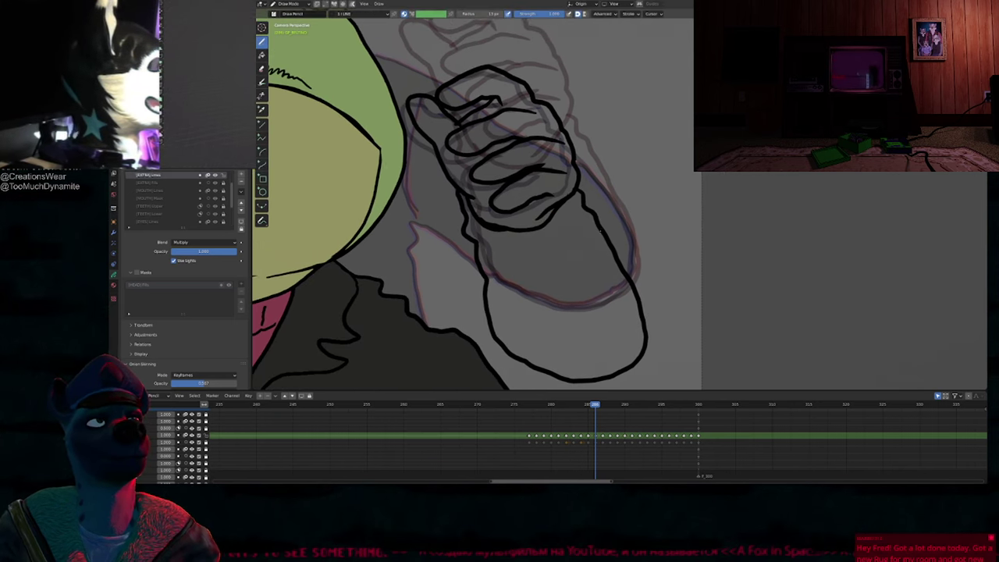
mouse_move(522, 243)
middle_mouse_down("shift")
mouse_move(556, 380)
mouse_move(639, 270)
mouse_move(594, 203)
mouse_move(558, 259)
mouse_move(541, 249)
middle_mouse_up("shift")
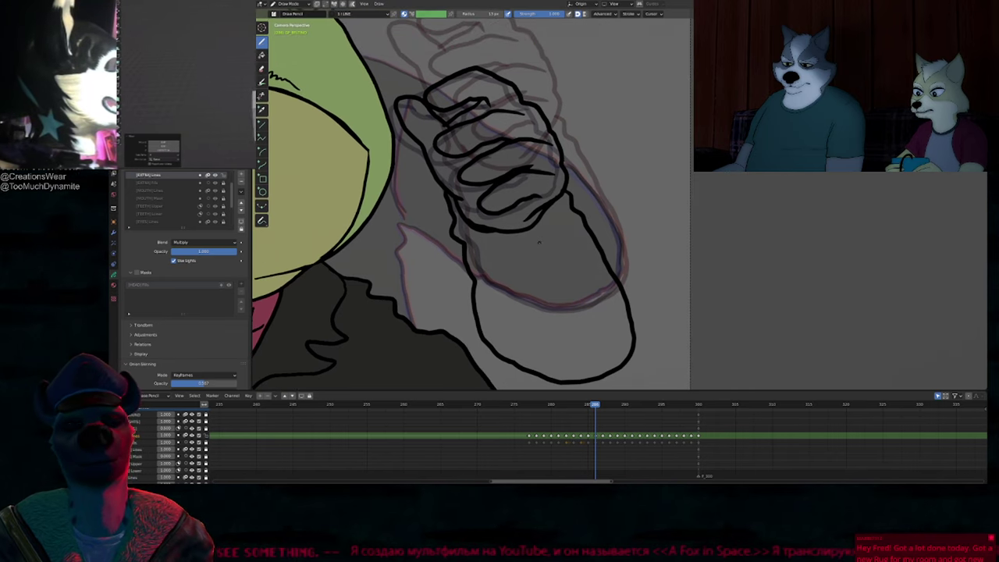
key("u")
left_click(534, 248)
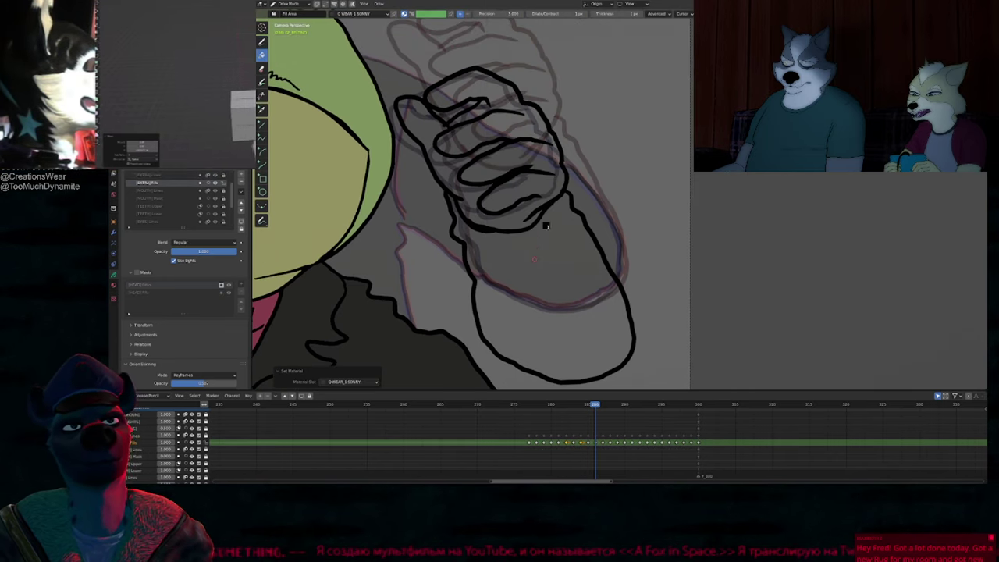
left_click(535, 259)
key("u")
left_click(489, 192)
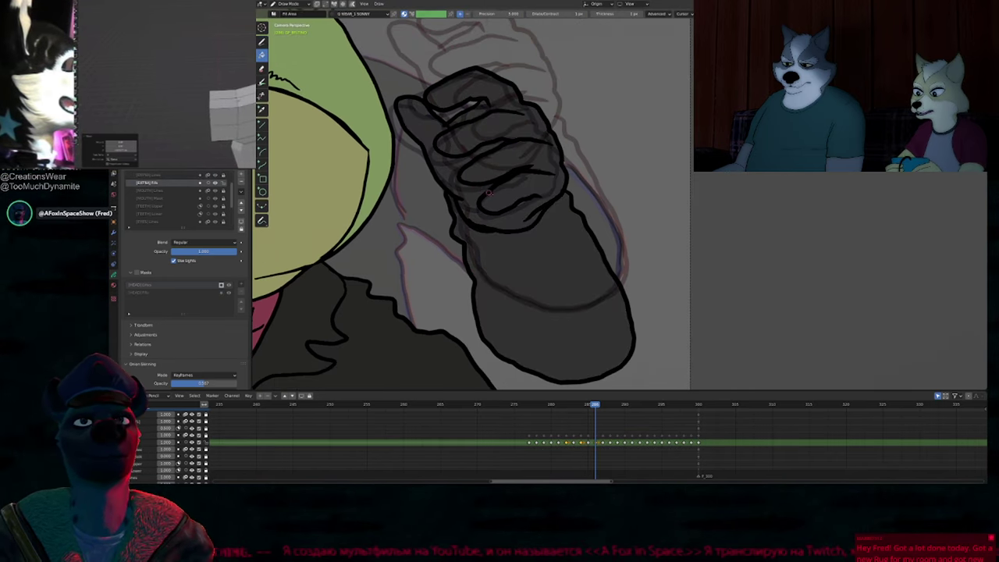
middle_click_drag(489, 192, 529, 264, "shift")
key("ctrl+z")
scroll(549, 244, "down", 2)
Step: On the Lines layer, delete the stray palm-line points, join its ends, and smooth the curve
key("Tab")
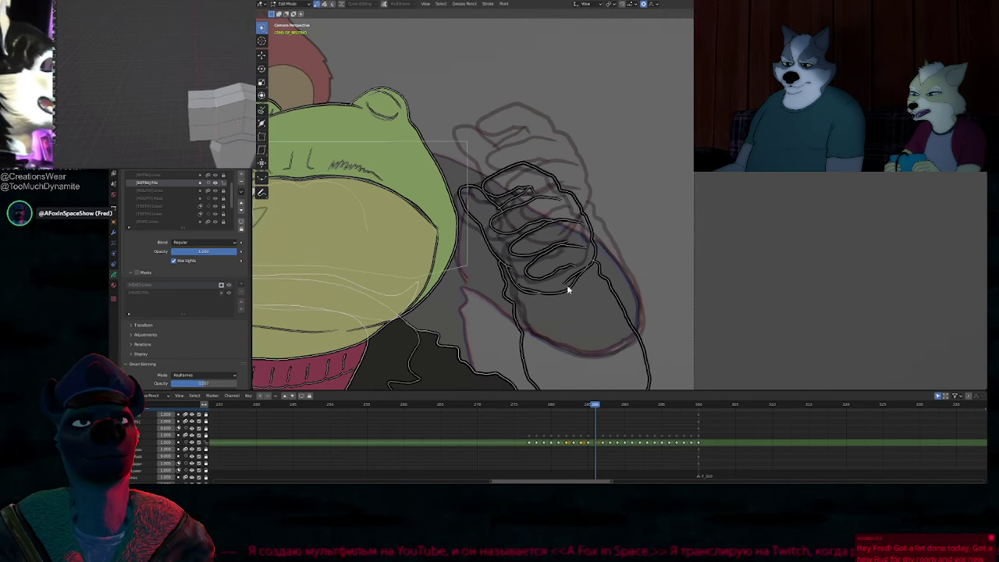
key("Tab")
key("y")
key("Tab")
left_click(554, 303)
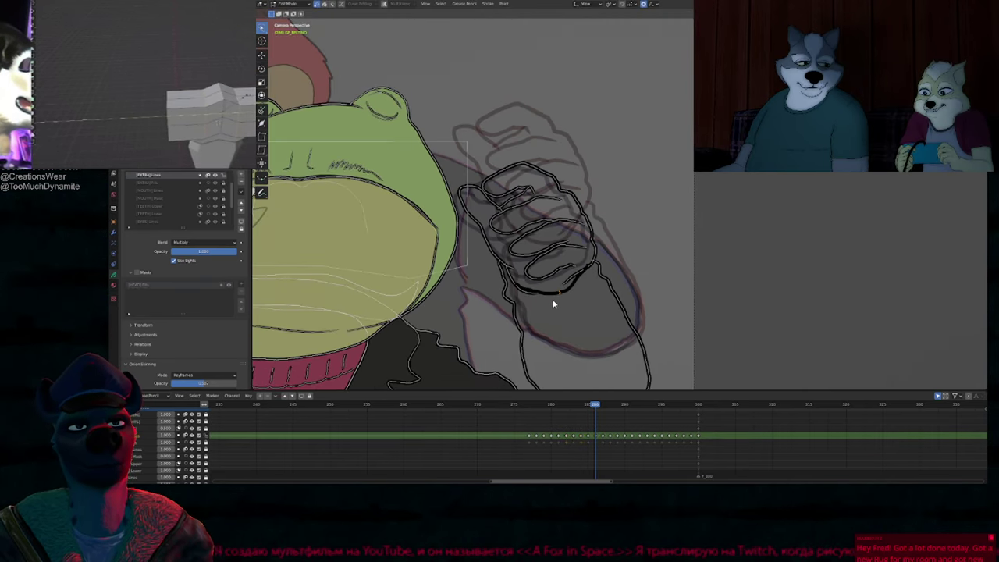
scroll(552, 304, "up", 3)
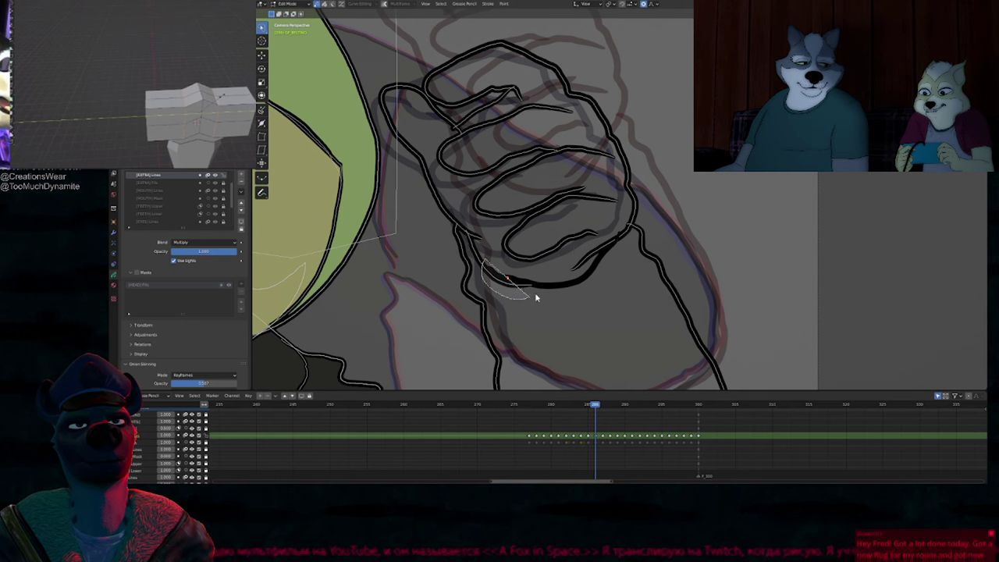
left_click_drag(536, 297, 534, 296)
key("Delete")
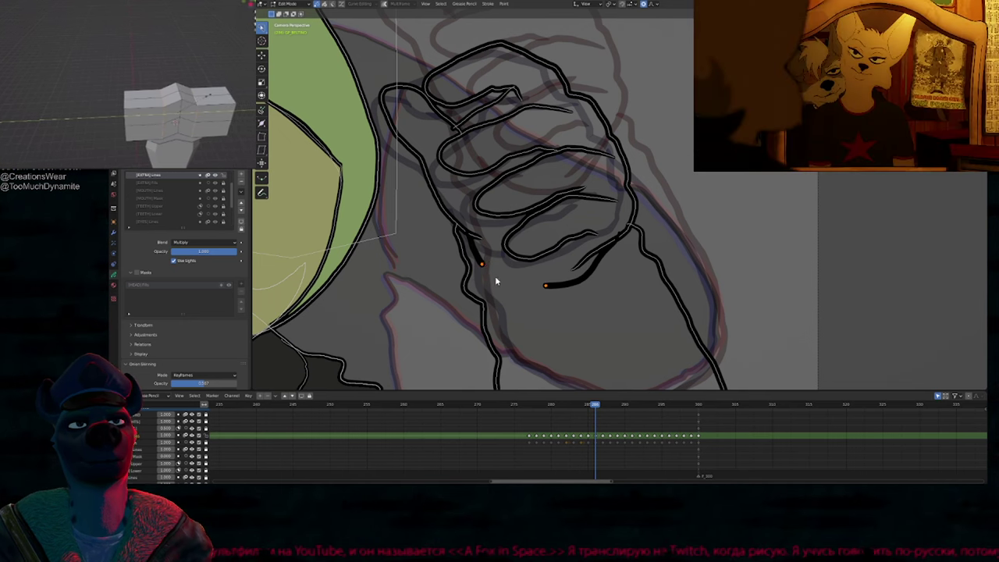
key("ctrl+j")
key("a")
left_click(512, 275)
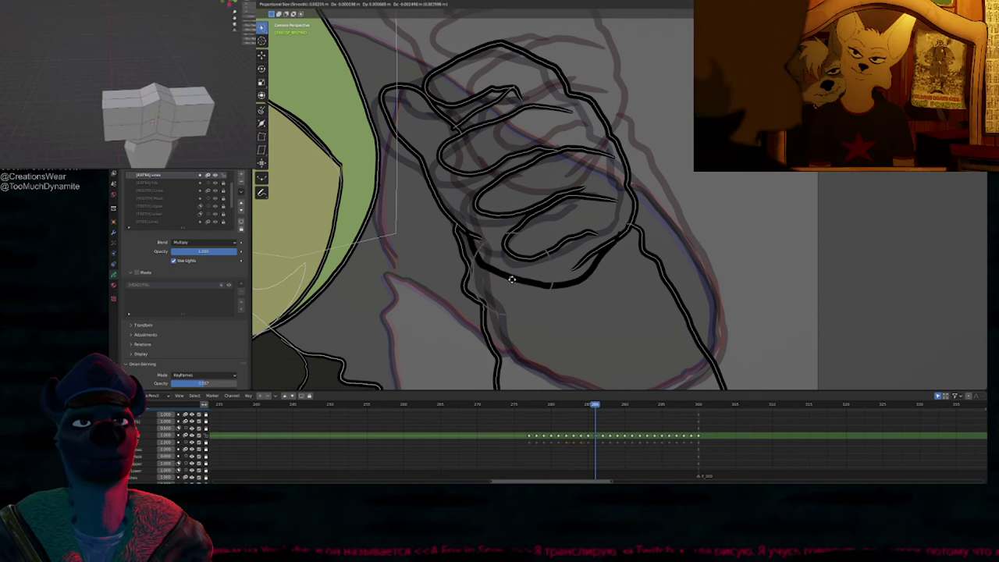
left_click_drag(511, 281, 516, 283)
key("Tab")
scroll(568, 222, "down", 4)
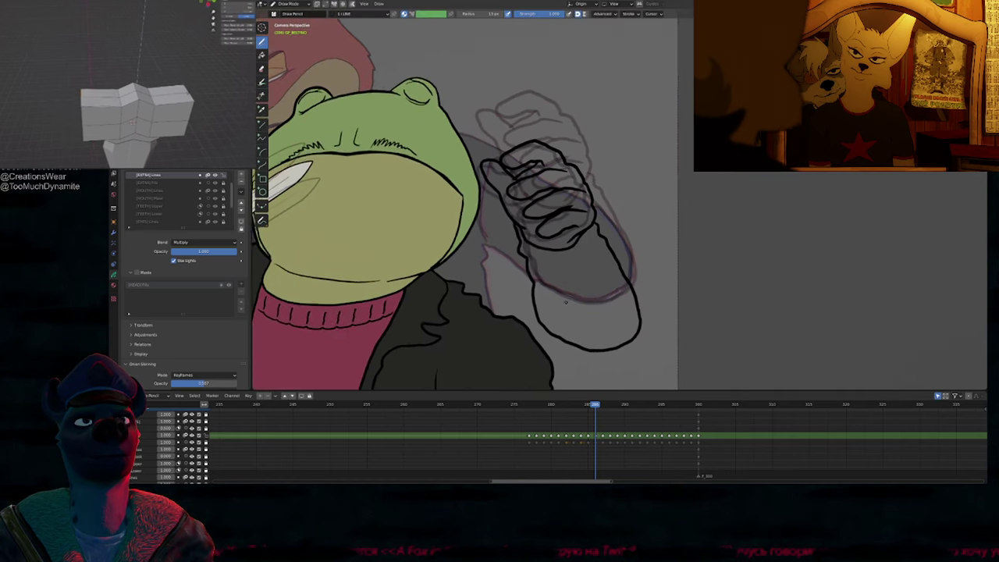
Step: Pick the 3.K BODY_1 SONNY material for filling
middle_click_drag(581, 280, 536, 273, "shift")
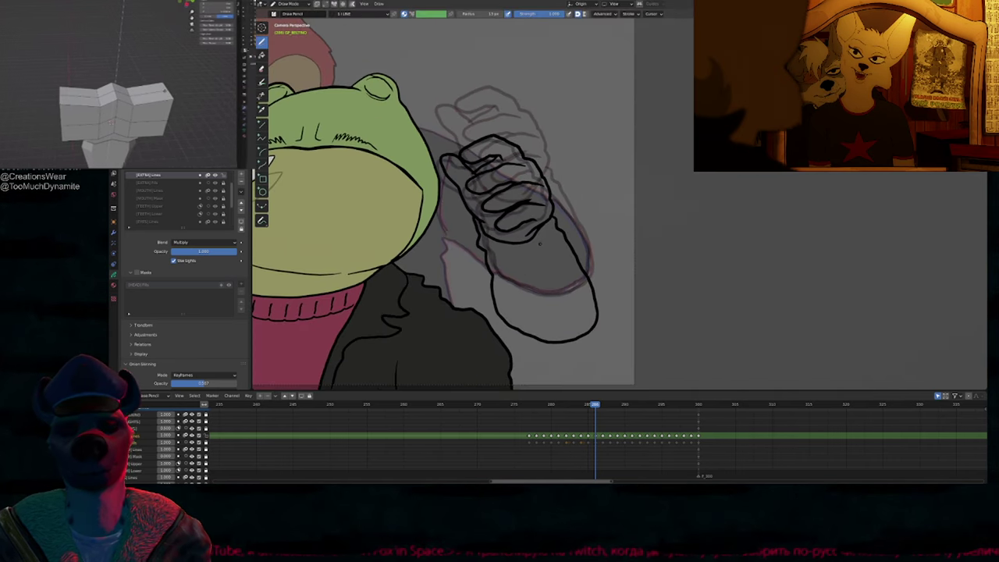
key("u")
left_click(537, 238)
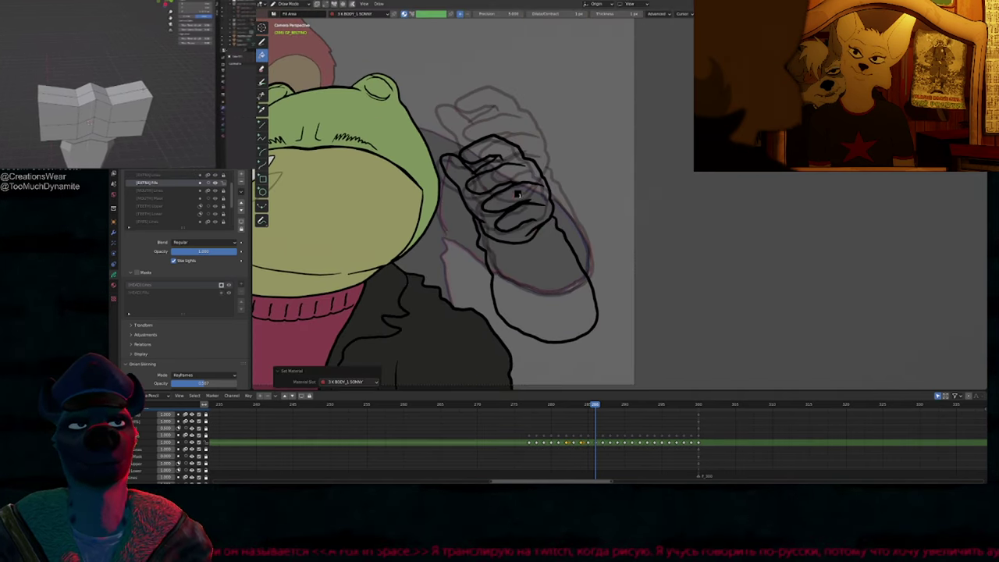
Step: Fill the raised hand red, then try a Q.WEAR_1 SONNY sleeve fill and undo it
left_click(518, 194)
key("u")
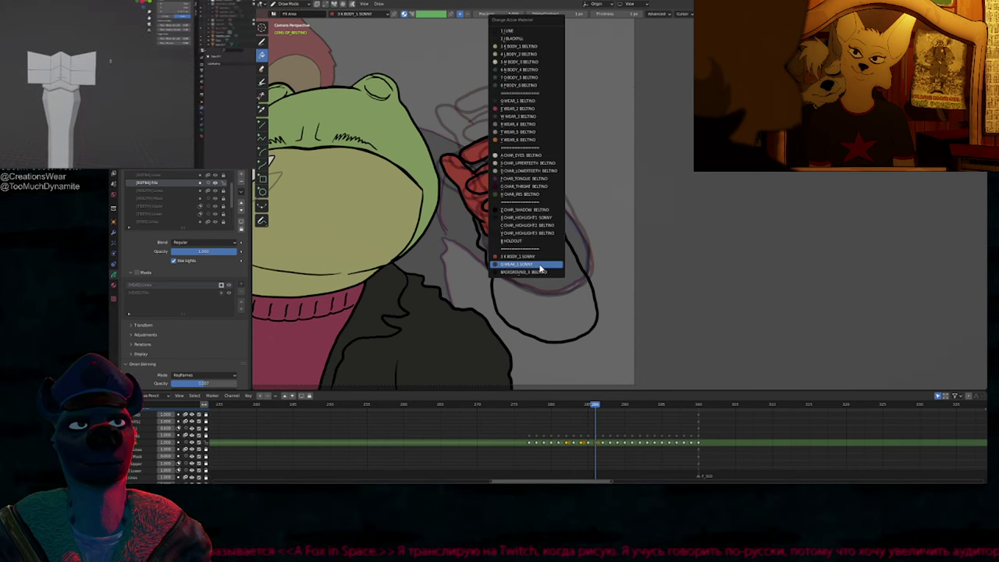
left_click(530, 265)
left_click(537, 265)
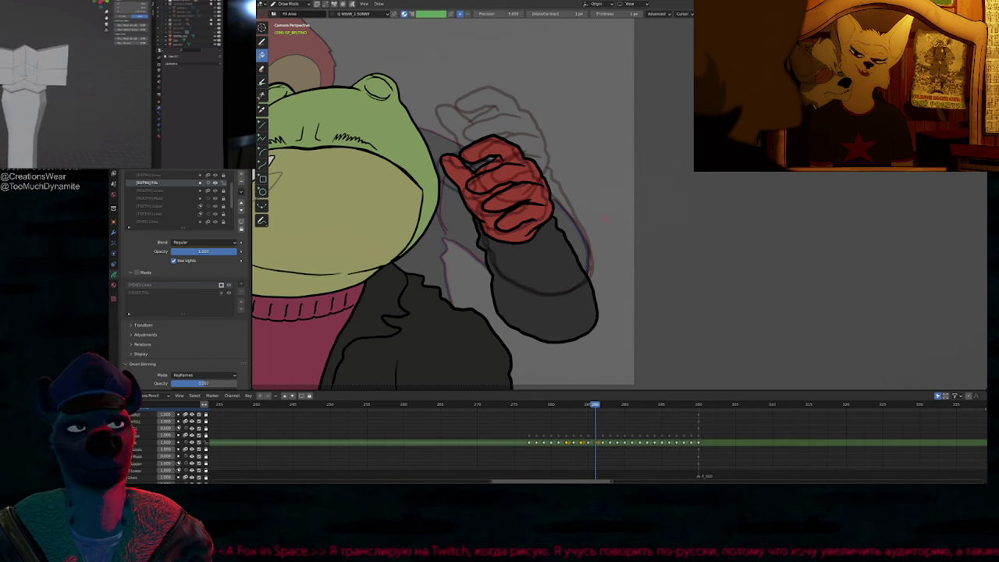
scroll(491, 266, "down", 3)
scroll(582, 248, "up", 3)
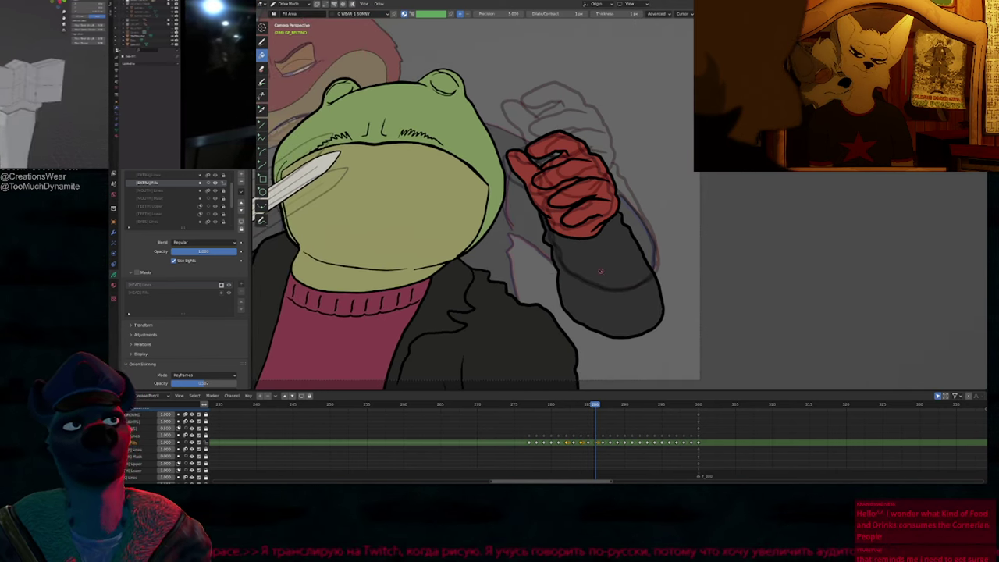
key("ctrl+z")
Step: Delete the old sleeve outline stroke and redraw the sleeve's right edge
key("Tab")
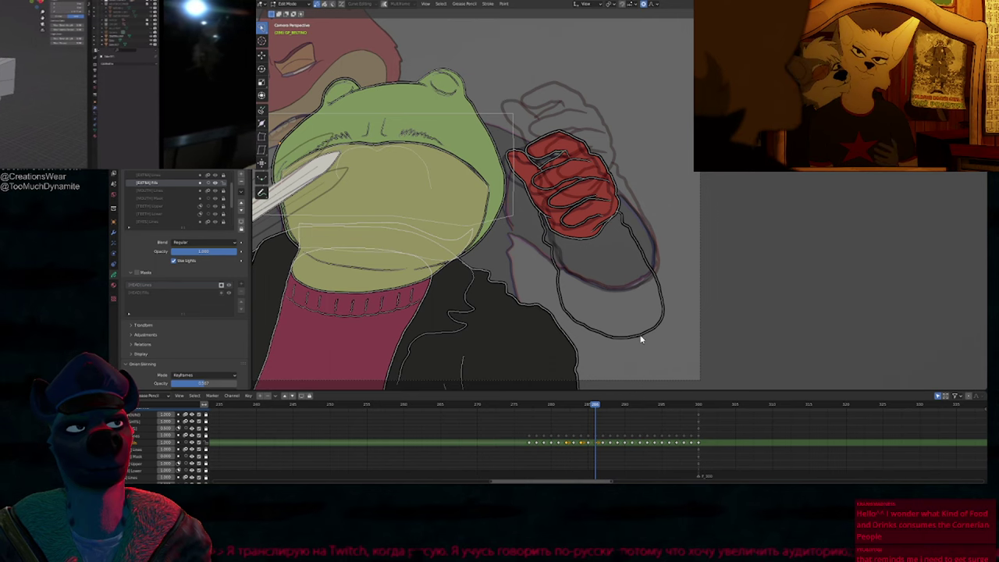
left_click(639, 337)
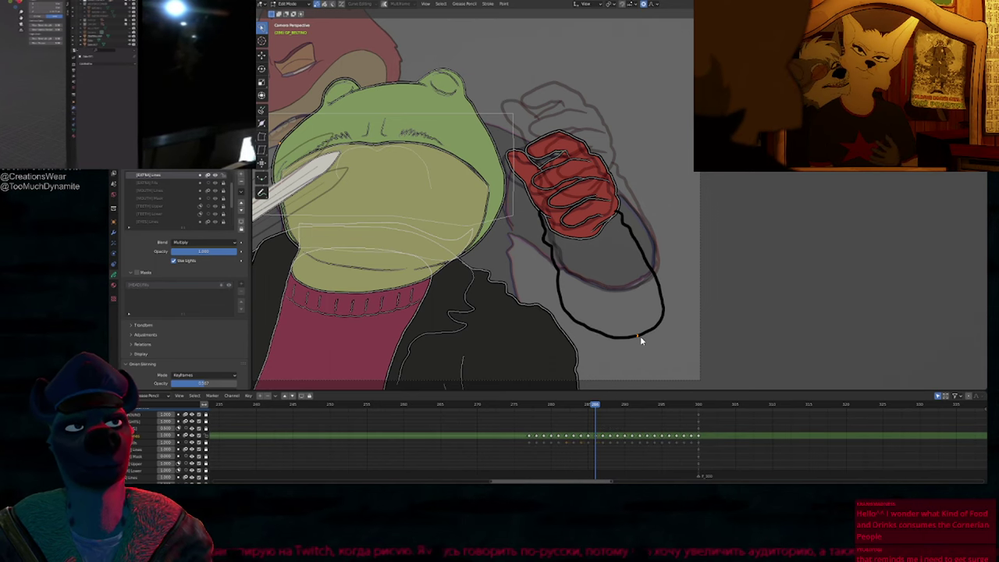
key("x")
left_click(641, 338)
key("Tab")
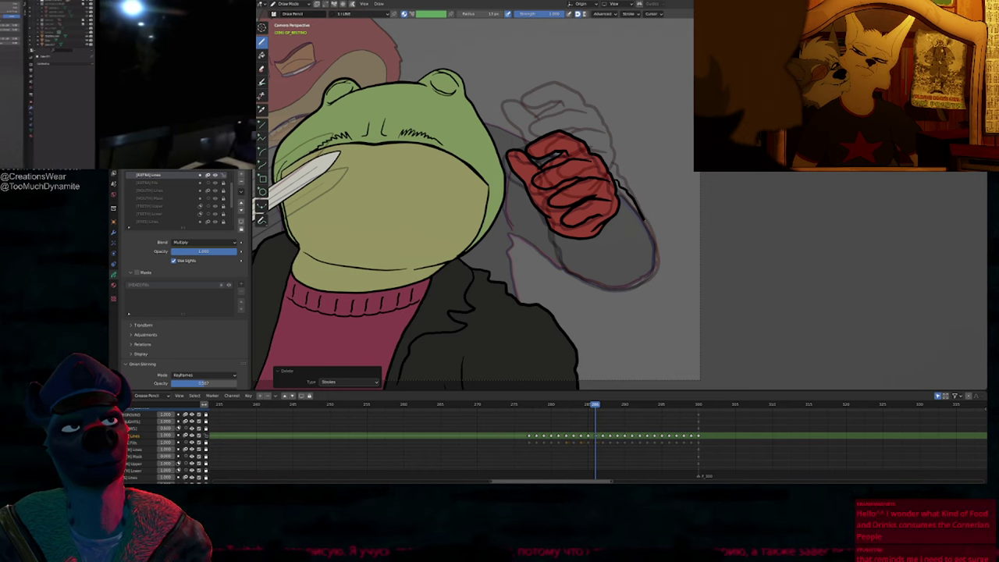
left_click_drag(647, 224, 657, 248)
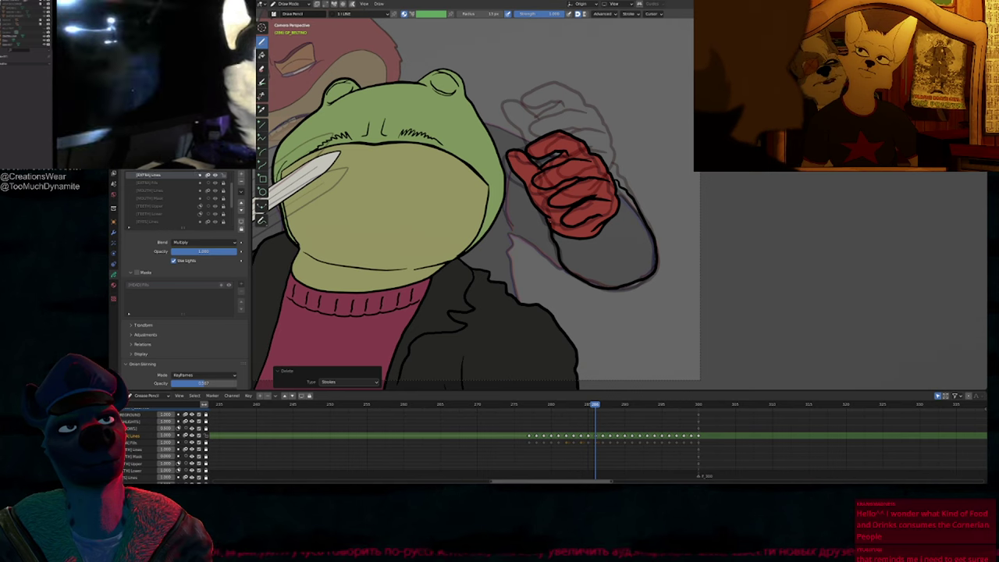
left_click_drag(552, 231, 551, 227)
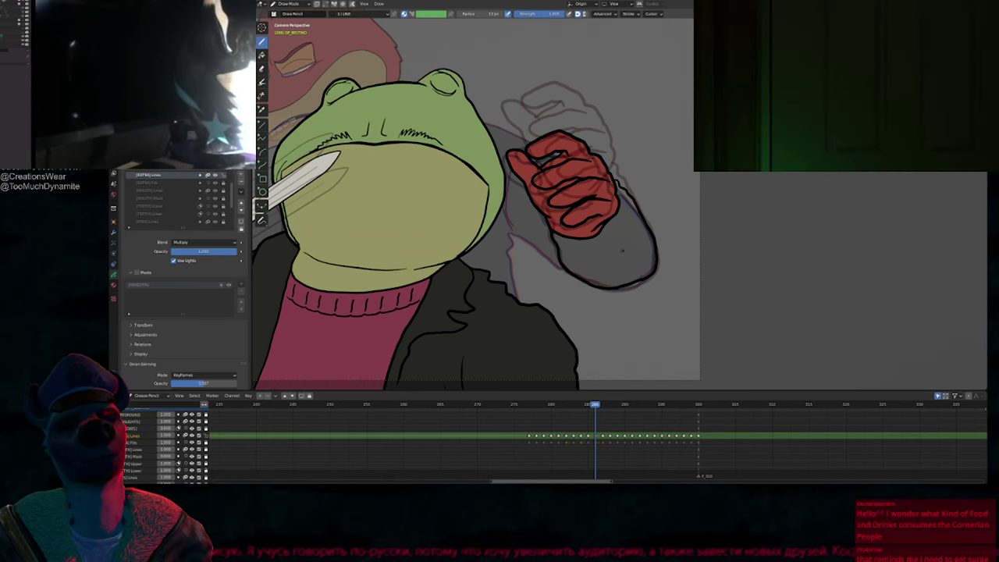
Step: Fill the closed sleeve dark grey with Q.WEAR_1 SONNY
key("u")
left_click(615, 252)
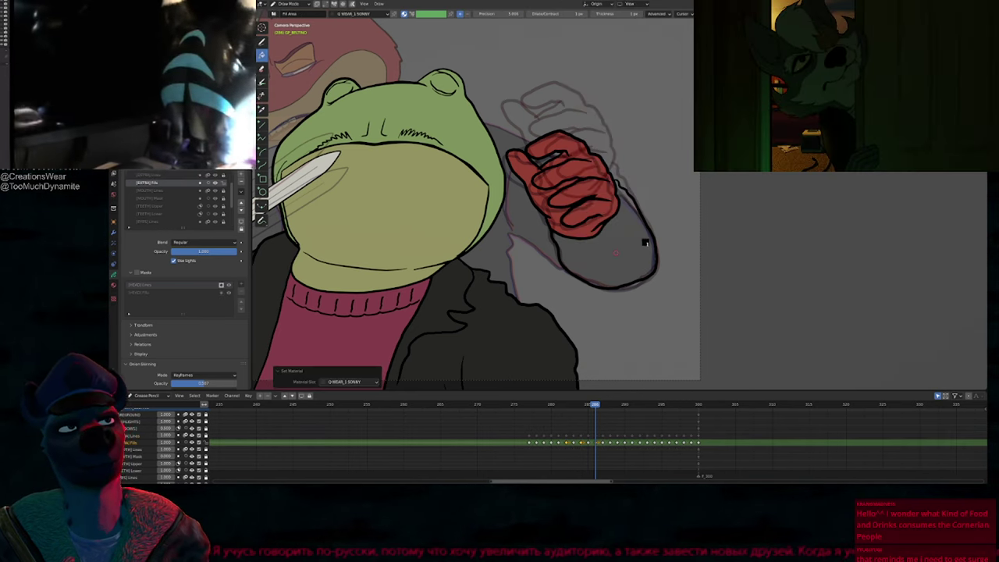
left_click(616, 253)
middle_click_drag(623, 204, 724, 243, "shift")
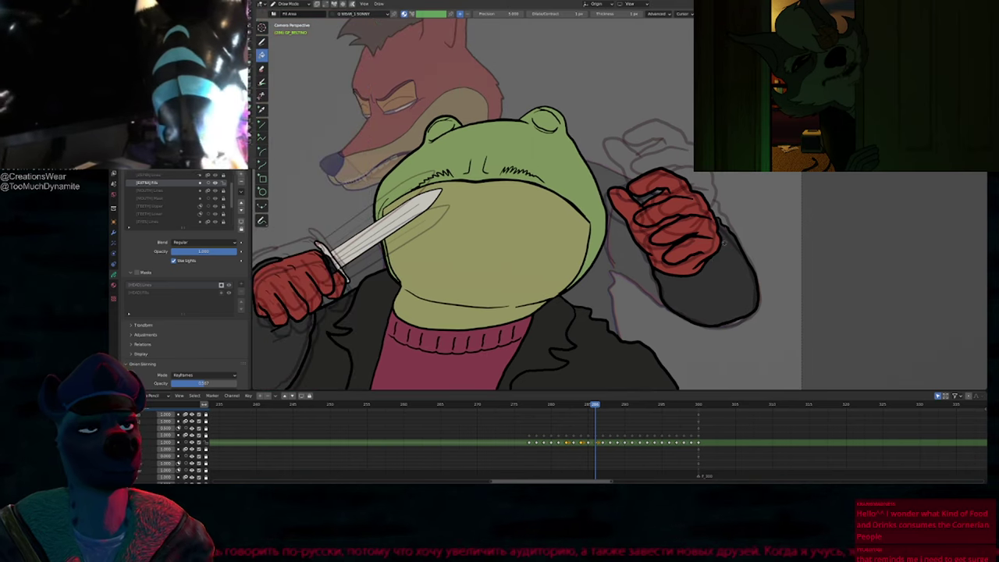
key("Home")
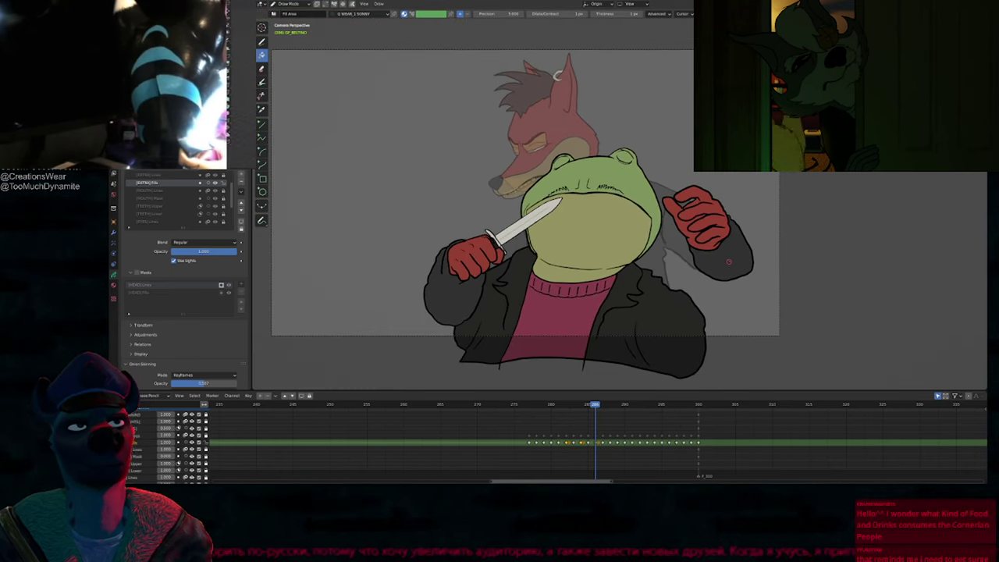
middle_click_drag(623, 221, 584, 232, "shift")
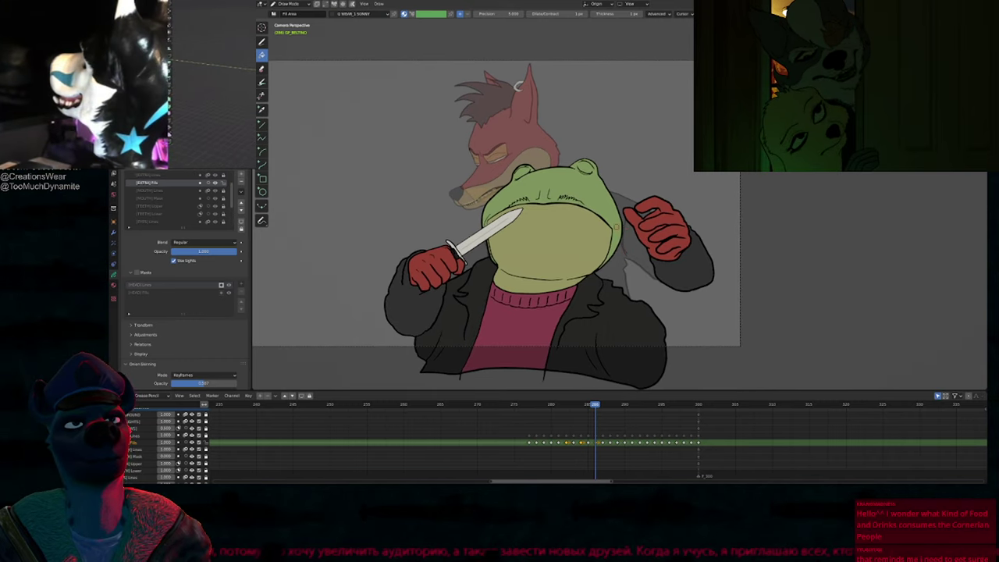
scroll(639, 239, "up", 3)
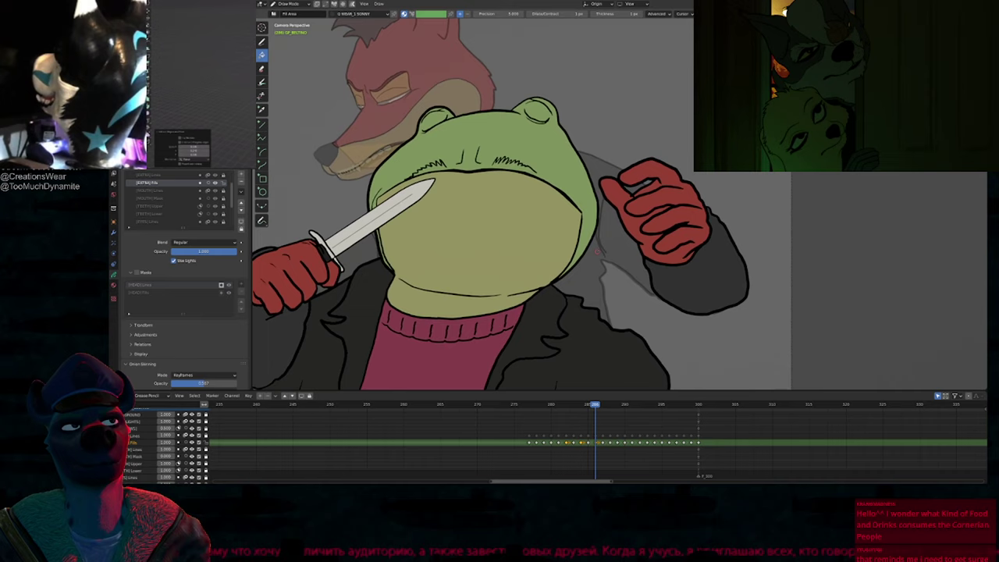
middle_click_drag(598, 252, 615, 237, "shift")
scroll(632, 223, "down", 2)
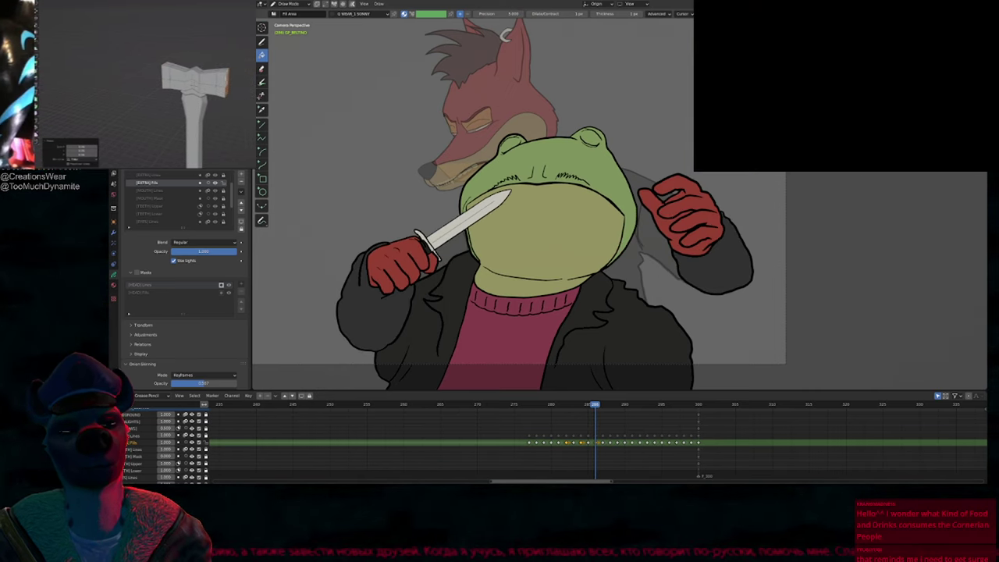
Step: Delete the sleeve fill and the thick sleeve stroke on the Lines layer
key("Tab")
left_click(723, 286)
key("x")
left_click(712, 287)
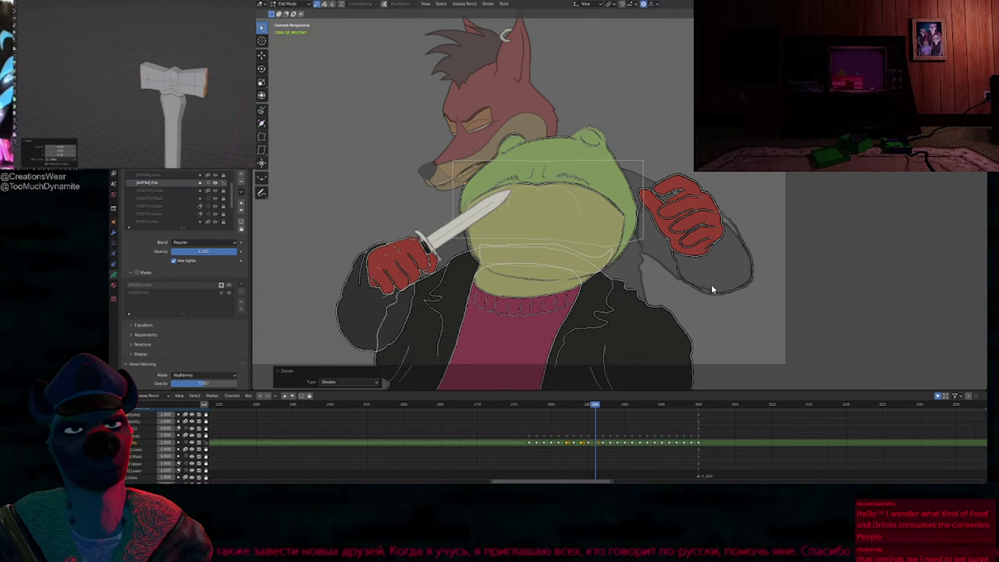
key("Tab")
key("Page_Up")
key("Tab")
mouse_move(705, 276)
right_mouse_down("ctrl")
mouse_move(722, 308)
mouse_move(723, 289)
right_mouse_up("ctrl")
key("x")
left_click(720, 283)
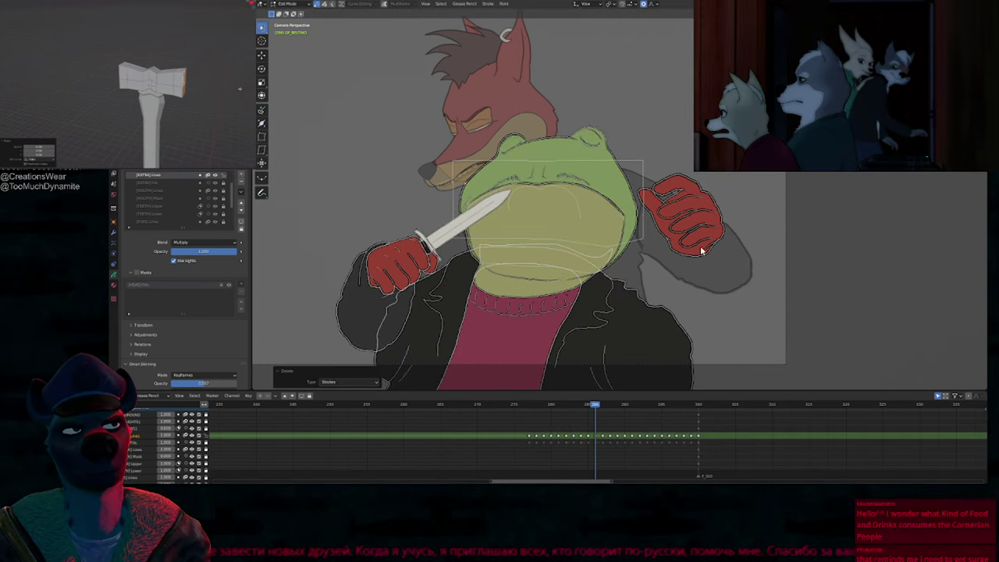
Step: With onion skins shown, move the raised red glove slightly inward and up
key("shift+o")
right_click_drag(659, 174, 654, 231, "ctrl")
left_click(727, 218)
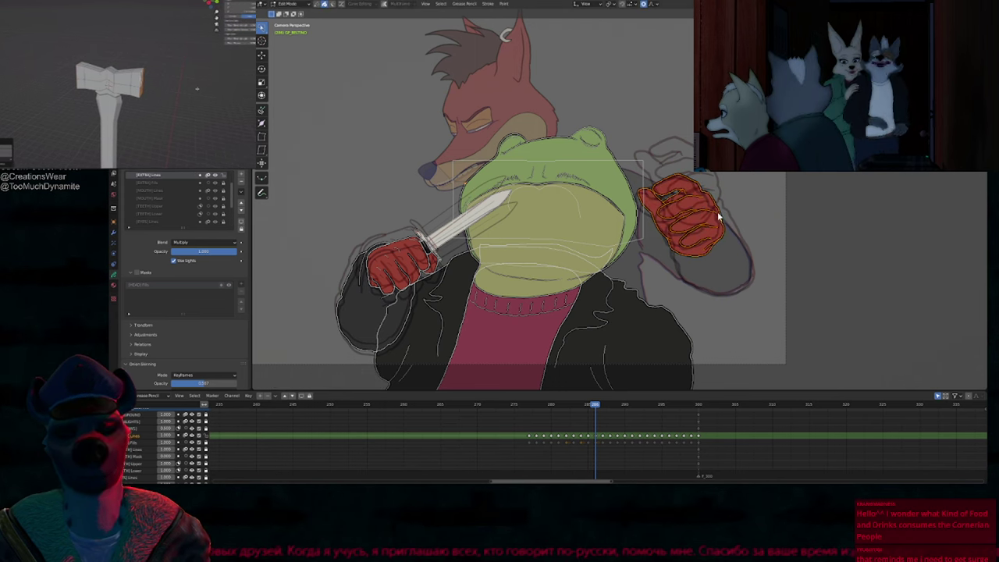
key("Tab")
key("Page_Down")
key("Tab")
key("g")
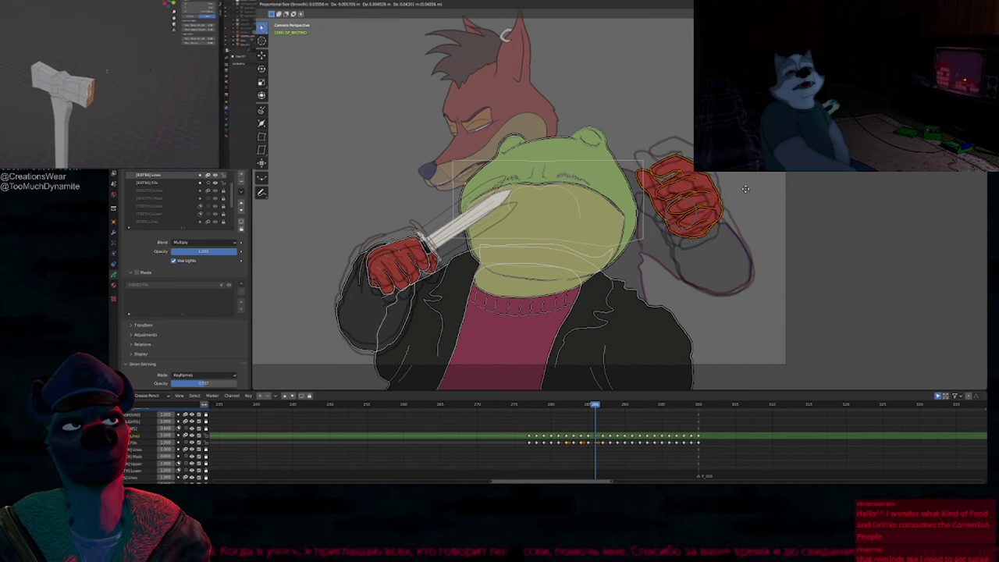
left_click(743, 195)
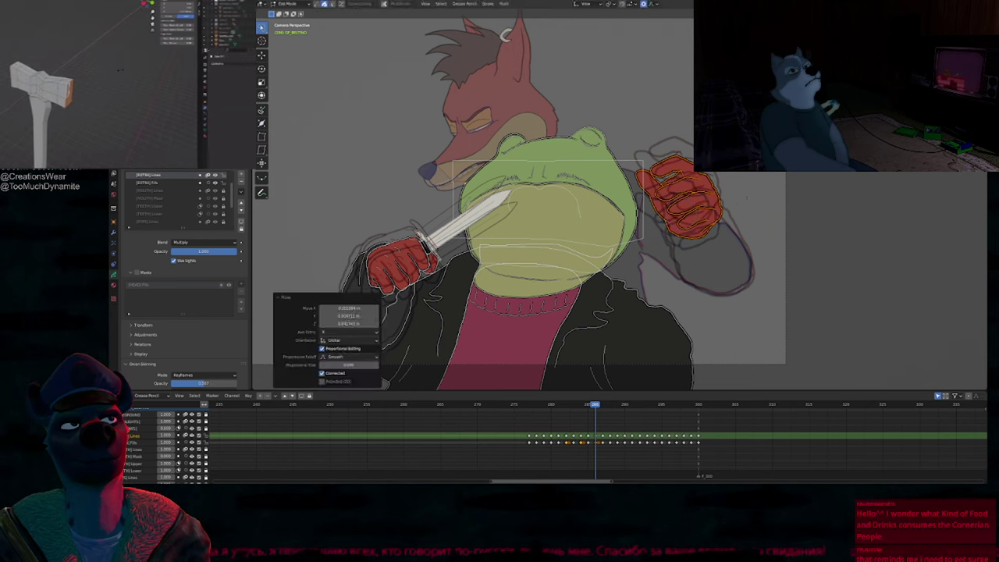
Step: Compare the moved glove against the neighbouring frames
key("Tab")
key("Right")
key("Left")
key("Left")
key("Left")
key("Right")
key("Right")
key("Right")
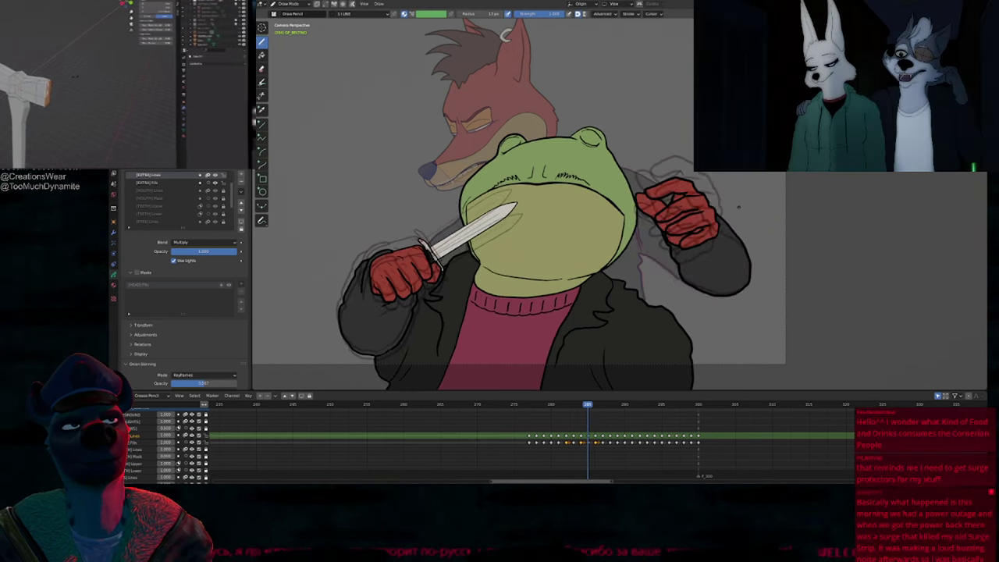
Step: On frame 286, ink bold black lower and left outlines around the raised sleeve
key("Left")
middle_click_drag(725, 263, 632, 259, "shift")
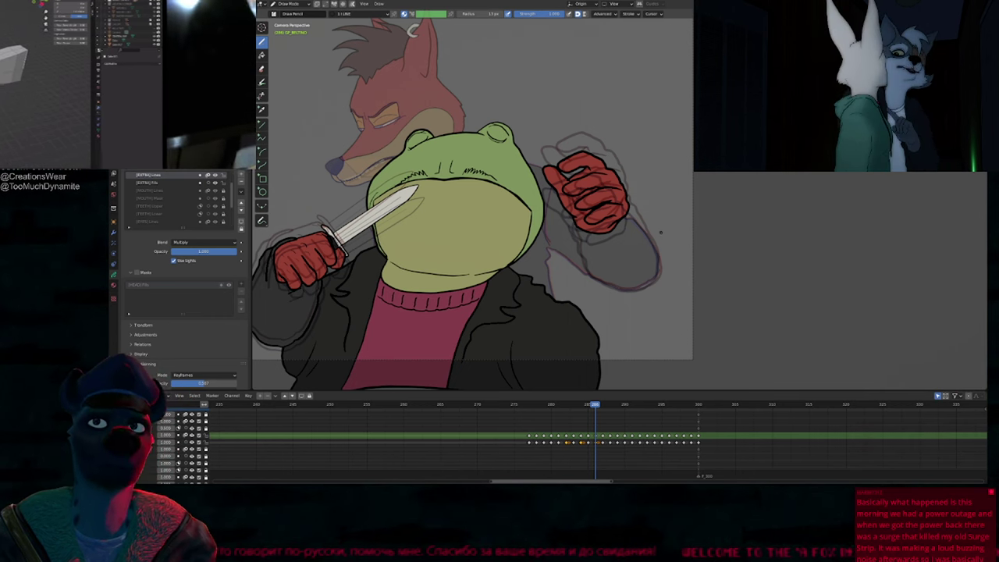
scroll(636, 245, "up", 5)
scroll(636, 244, "down", 2)
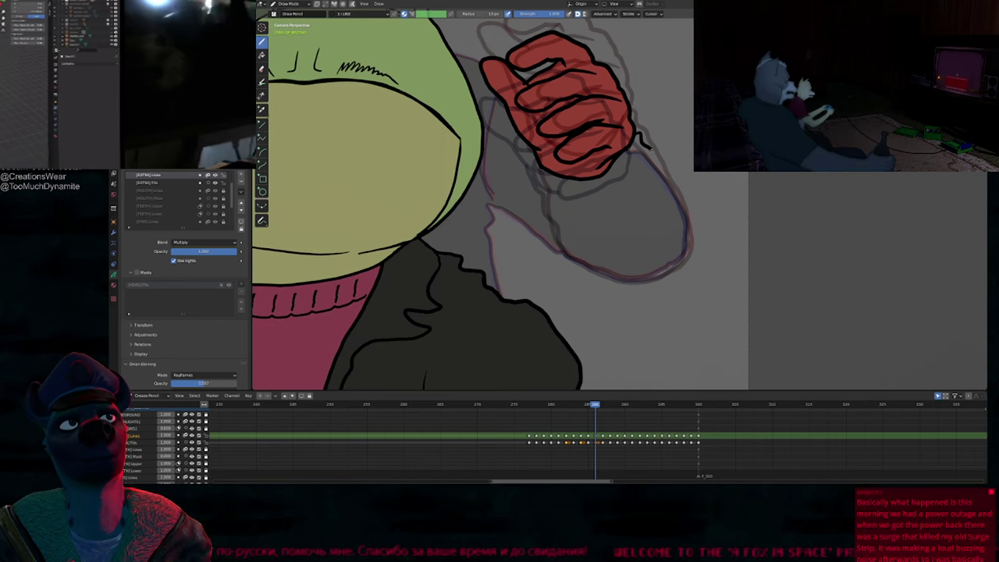
mouse_move(692, 246)
left_mouse_down()
mouse_move(660, 273)
mouse_move(589, 268)
left_mouse_up()
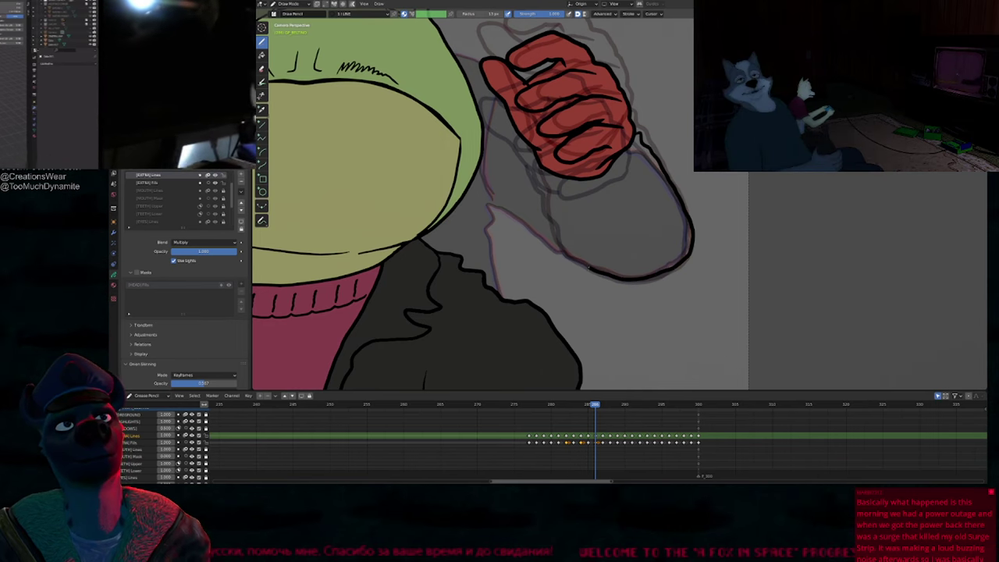
left_click_drag(541, 192, 549, 213)
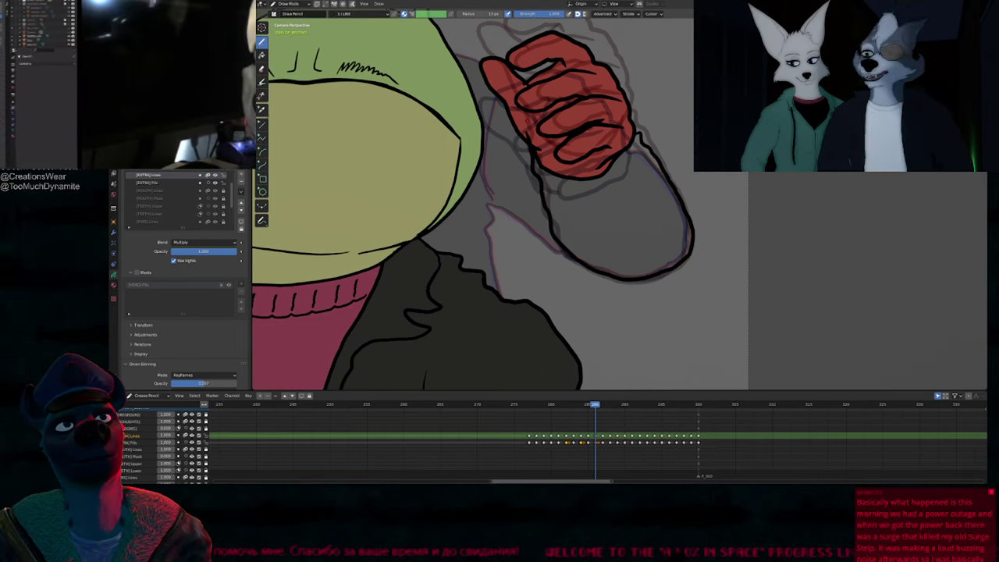
scroll(562, 205, "down", 3)
middle_click_drag(563, 207, 689, 262, "shift")
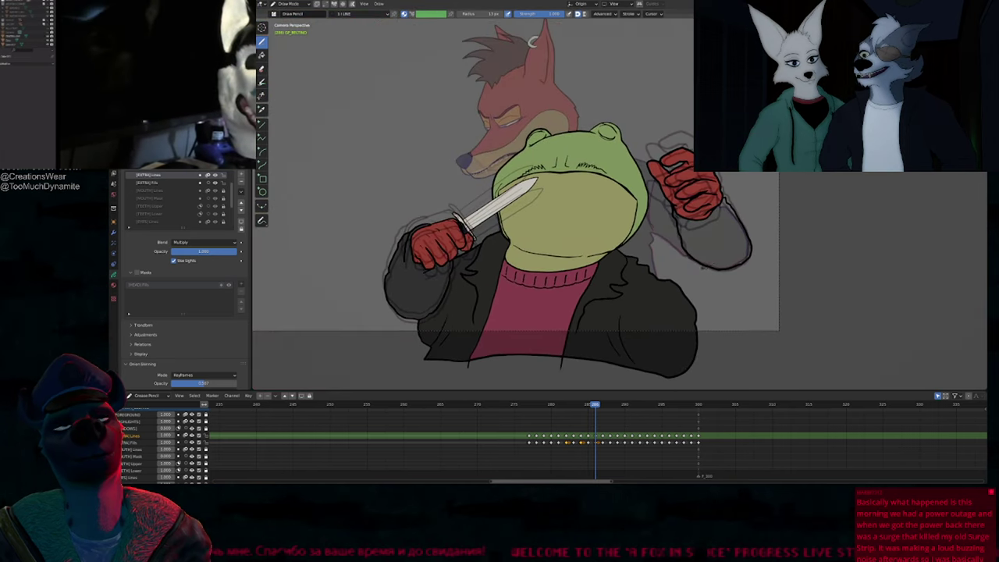
Step: Hide onion skins and set up the Fill tool with WEAR_1 SONNY on [EXTRA] Fills
key("space")
key("Page_Down")
key("f")
key("u")
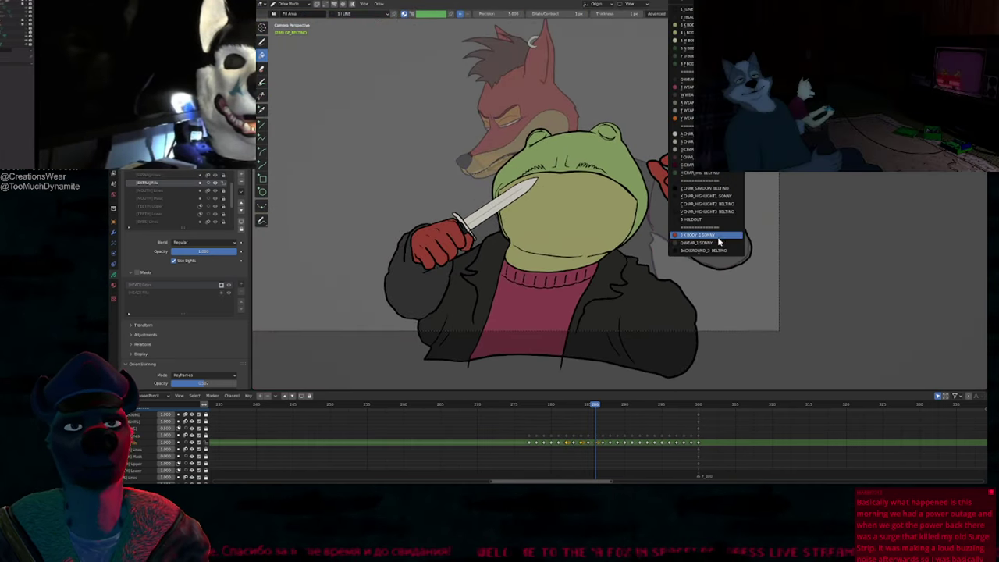
left_click(712, 244)
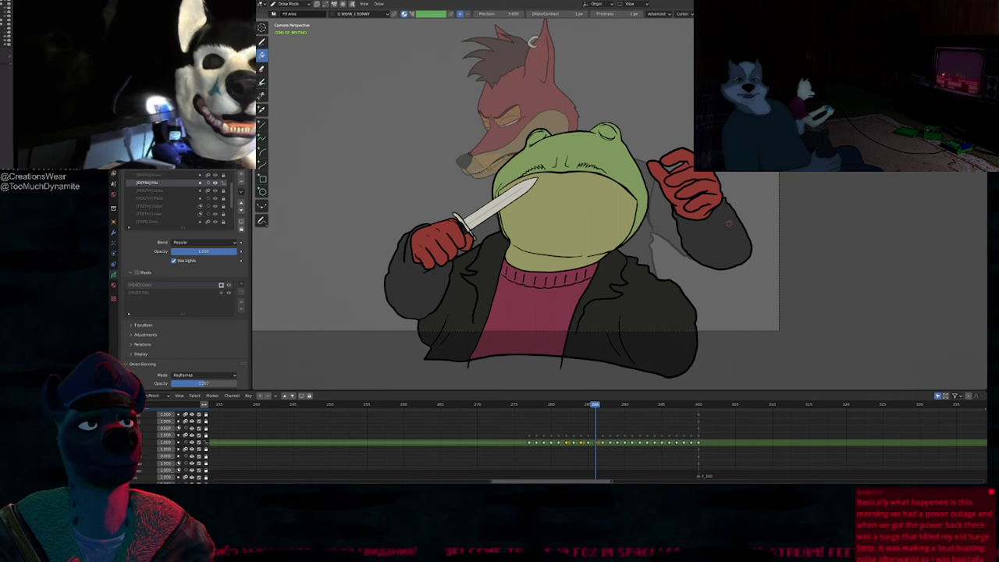
middle_click_drag(651, 222, 624, 231, "shift")
Step: Compare nearby frames, then advance to frame 288 and frame the raised arm
key("Left")
key("Left")
key("Left")
key("Right")
key("Right")
key("Right")
key("Right")
key("Right")
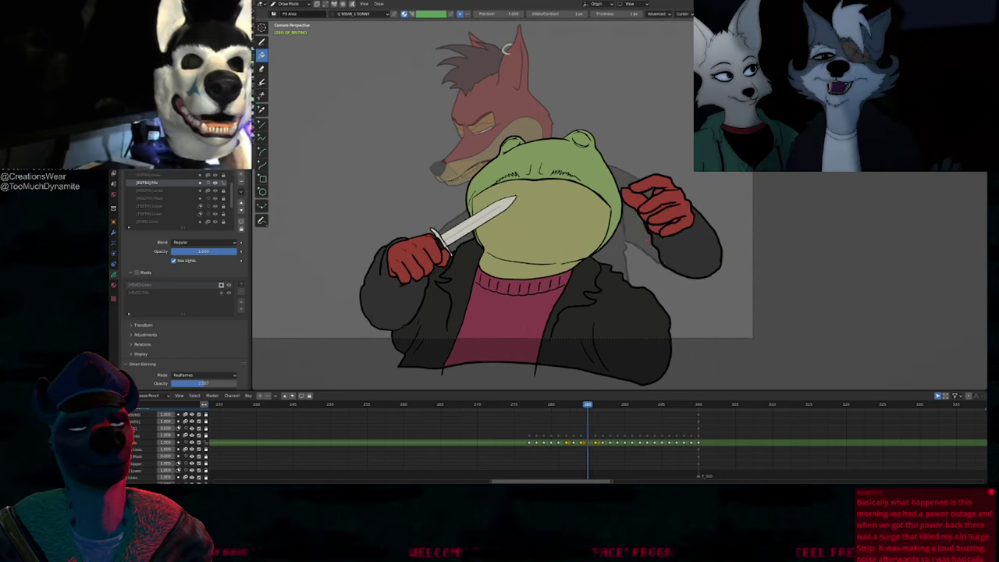
key("Right")
key("Right")
key("Right")
key("Right")
key("Right")
key("Left")
key("Left")
key("Left")
key("Left")
key("Left")
key("Left")
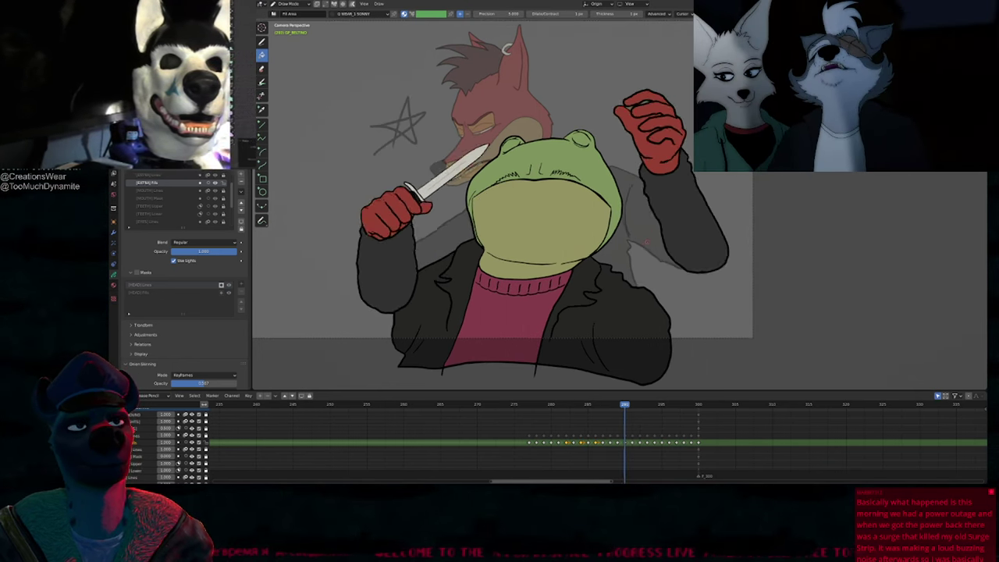
key("Right")
scroll(715, 192, "up", 5)
middle_click_drag(714, 192, 630, 195, "shift")
scroll(631, 195, "down", 2)
scroll(615, 216, "down", 1)
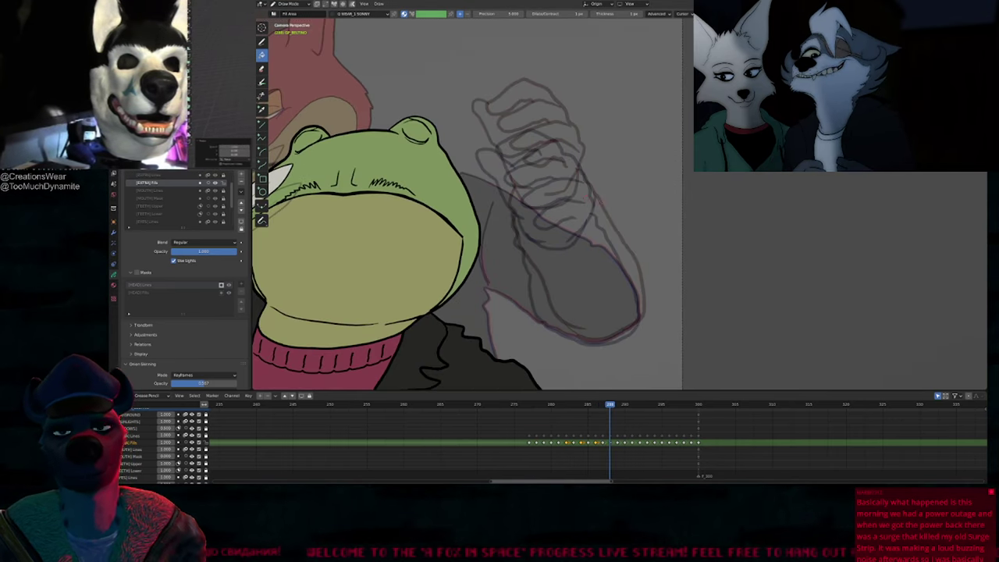
Step: Re-enable onion skins, make [EXTRA] Lines active, and review the animation before returning to frame 288
key("1")
key("Down")
key("shift+Right")
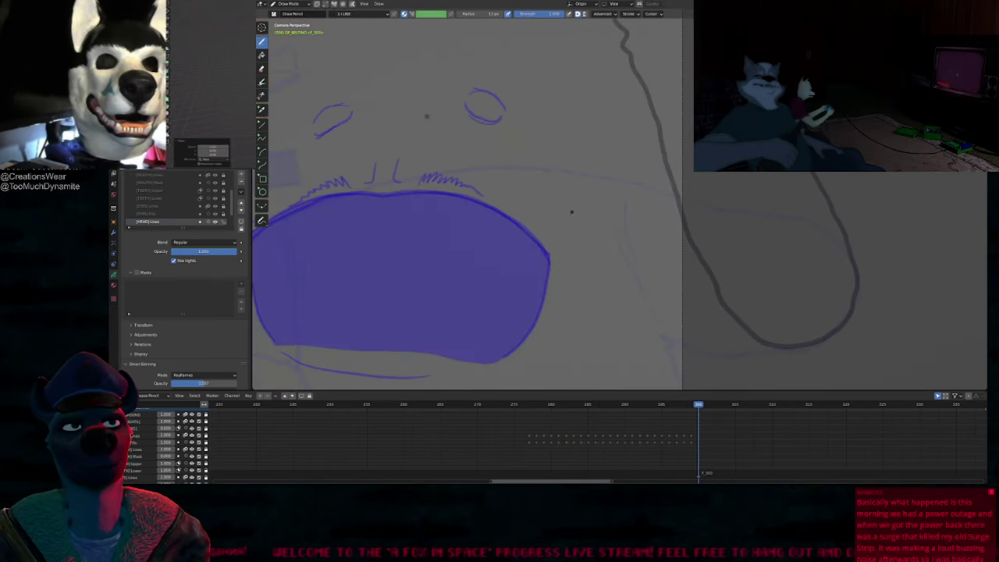
key("y")
key("shift+ctrl+space")
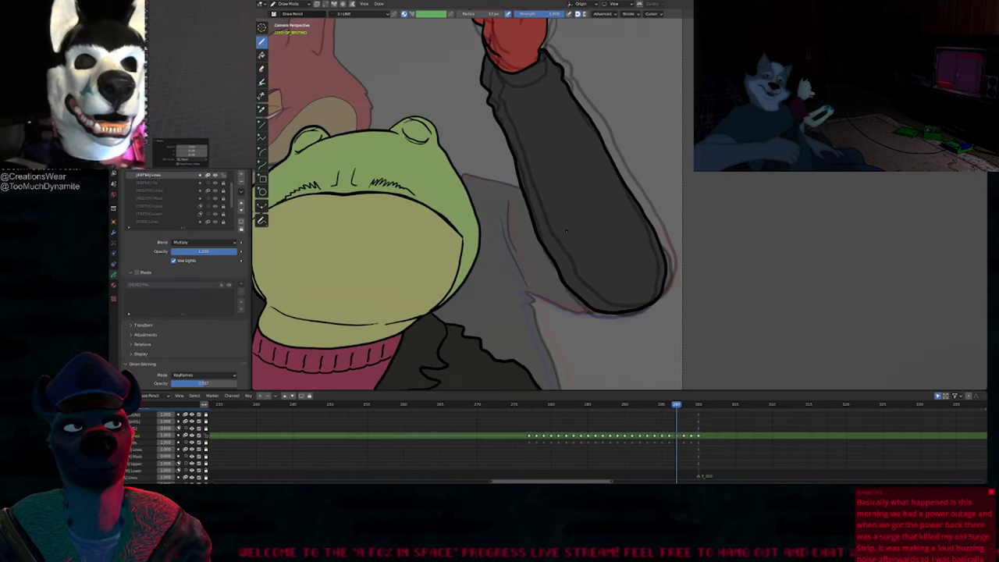
key("Left")
key("Left")
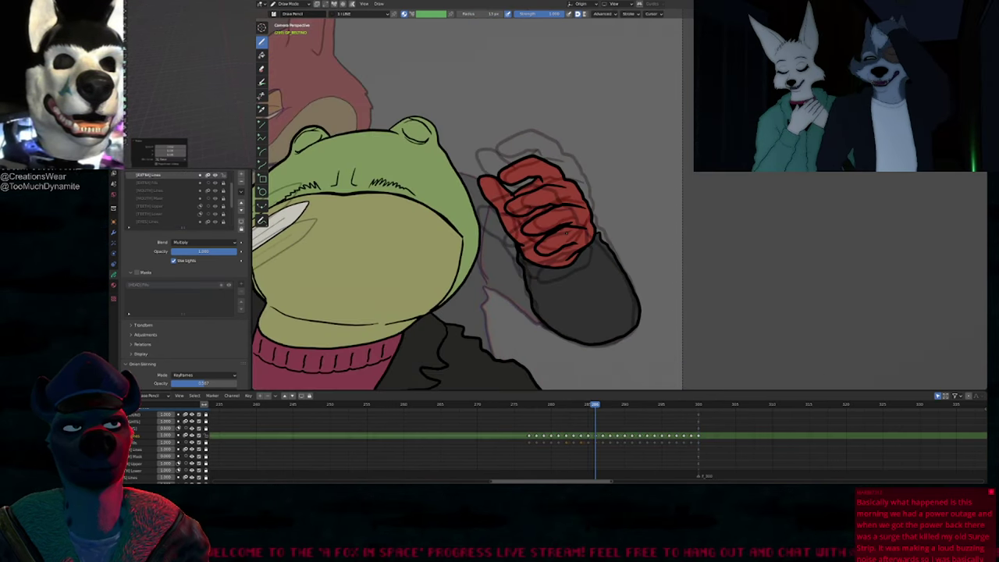
key("Right")
key("Right")
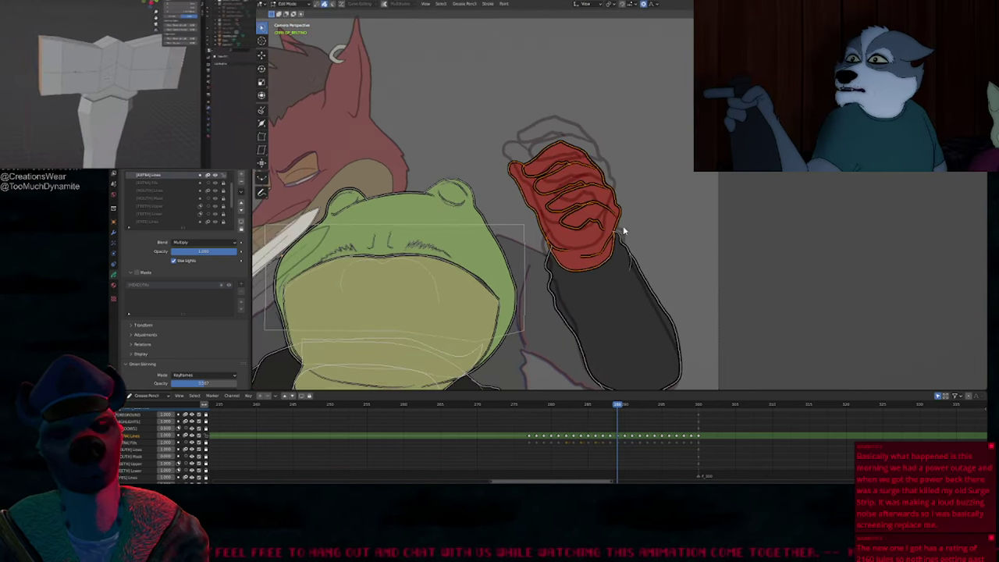
Step: Copy the inked glove strokes from the neighbouring frame and paste them lower over this frame's sketch
right_click_drag(624, 207, 537, 221, "ctrl")
mouse_move(563, 133)
right_mouse_down("ctrl")
mouse_move(554, 189)
mouse_move(633, 184)
mouse_move(629, 174)
right_mouse_up("ctrl")
key("ctrl+c")
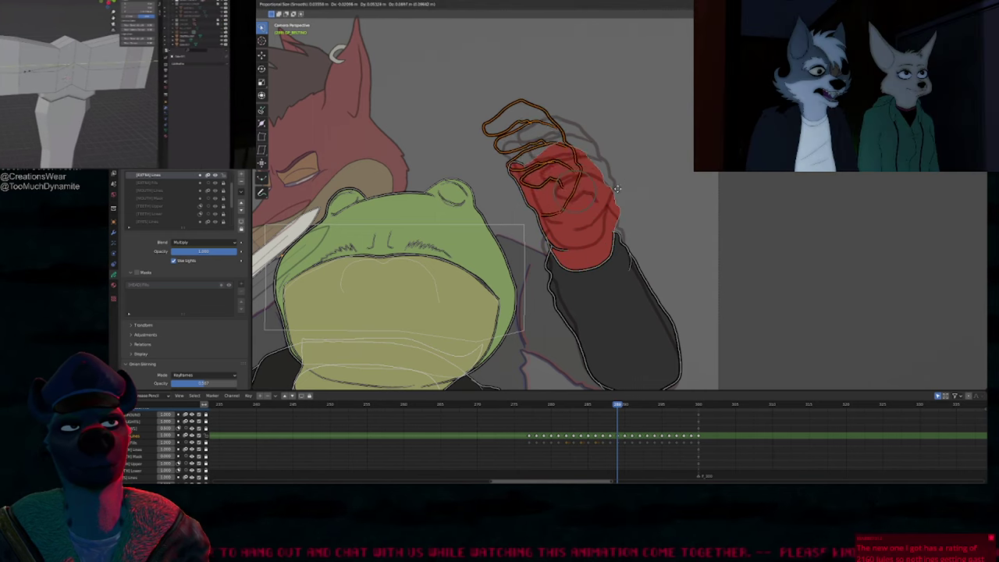
key("Left")
key("ctrl+v")
key("g")
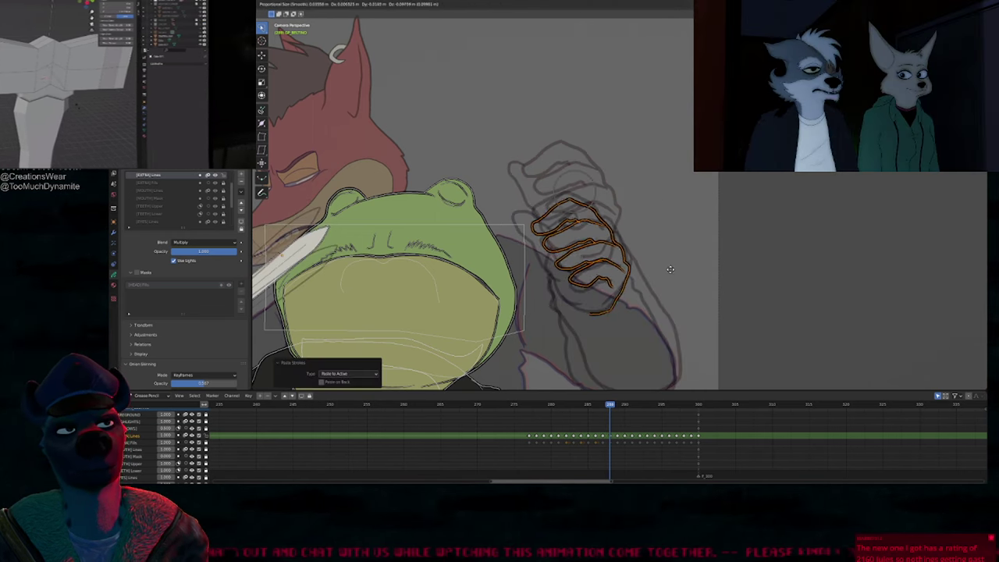
left_click(670, 274)
Step: Reshape the first, second and third pasted fingers with soft-falloff moves to match the sketch
key("Tab")
key("f")
key("Escape")
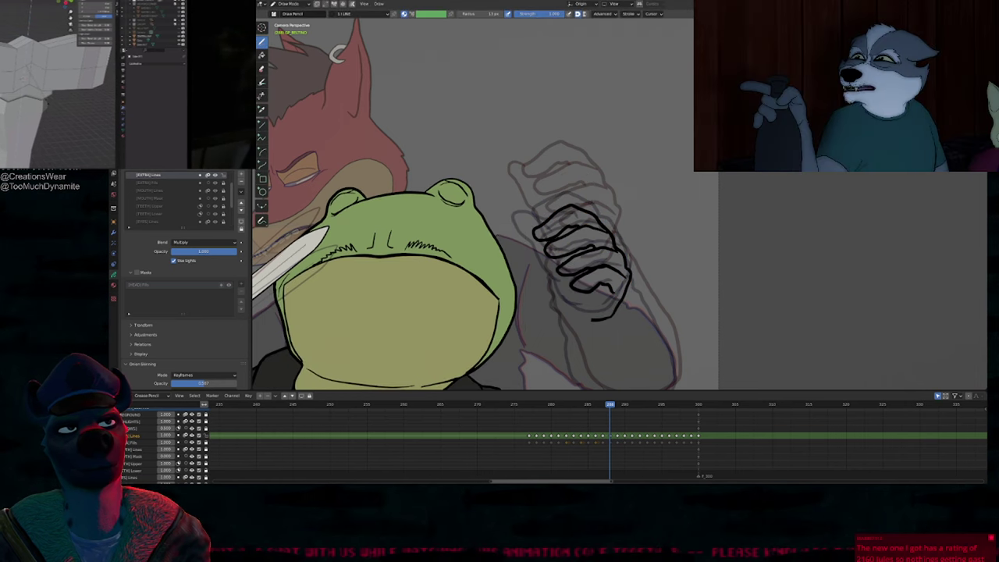
key("Tab")
key("g")
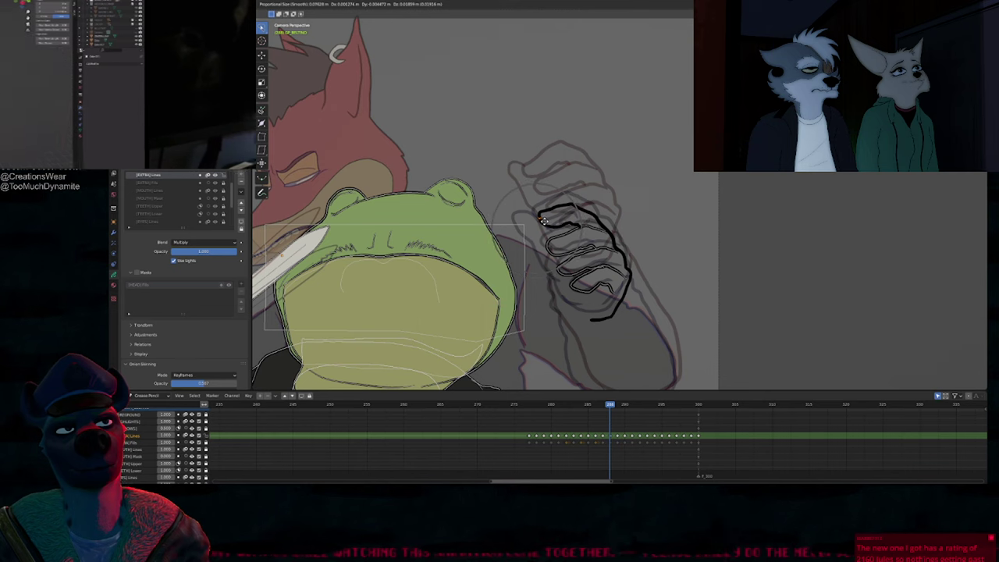
left_click(545, 220)
left_click(545, 252)
key("g")
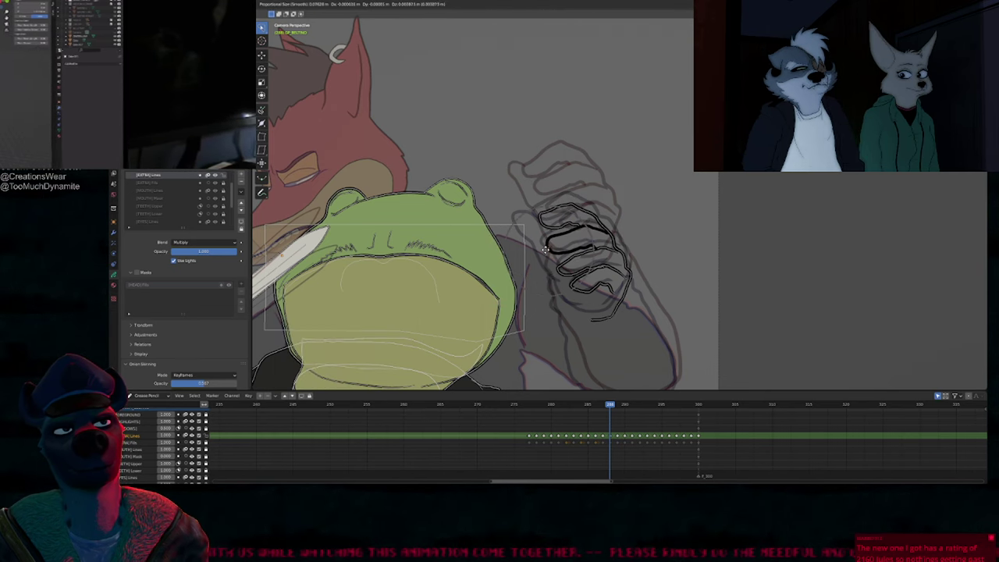
left_click(545, 250)
left_click(556, 267)
key("g")
left_click(558, 265)
Step: Select all finger strokes as whole strokes and shift them with soft falloff into final placement
key("Tab")
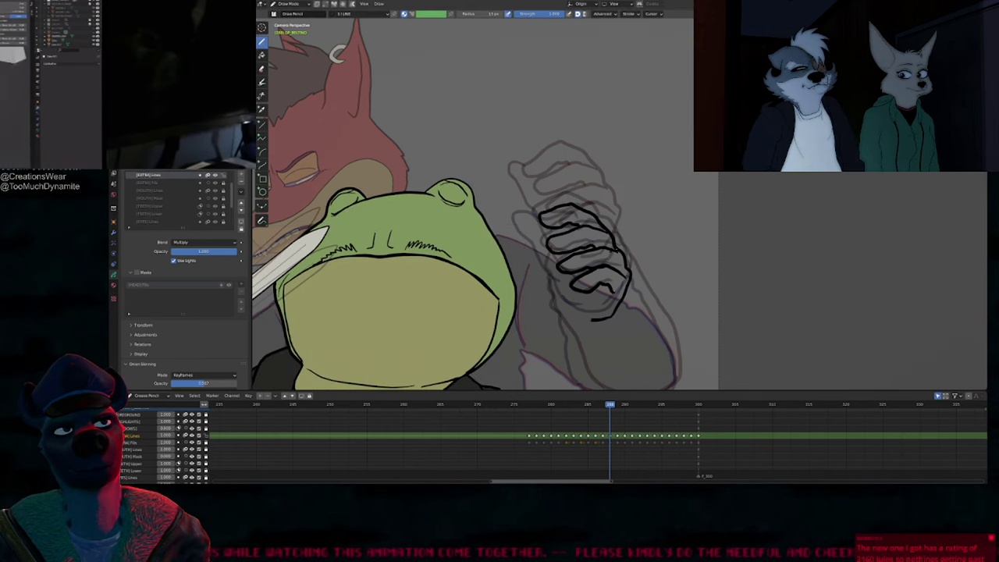
mouse_move(578, 211)
middle_mouse_down("shift")
mouse_move(531, 197)
mouse_move(511, 177)
middle_mouse_up("shift")
key("Tab")
right_click_drag(520, 148, 619, 256, "ctrl")
key("2")
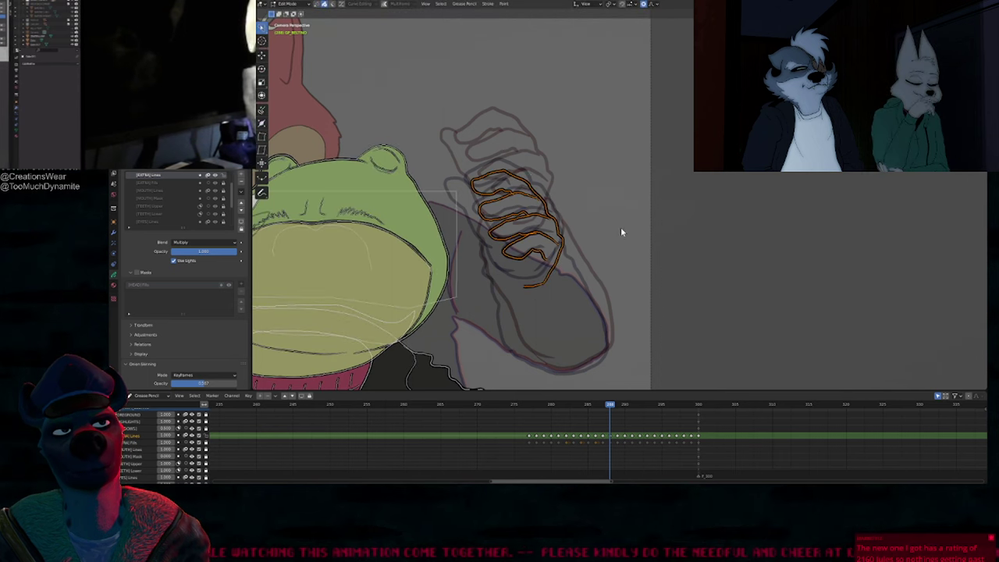
key("g")
right_click(720, 164)
key("g")
left_click(672, 200)
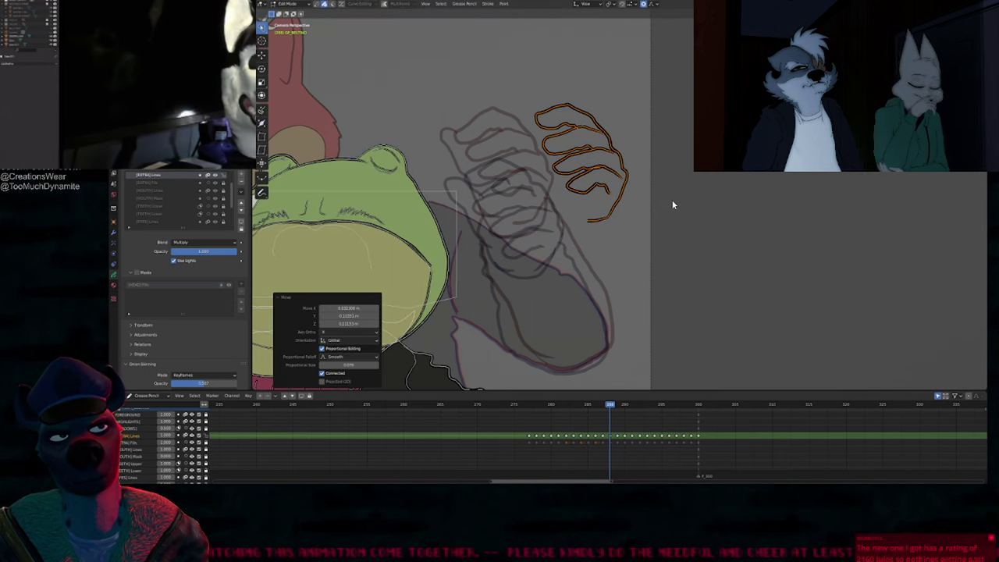
key("g")
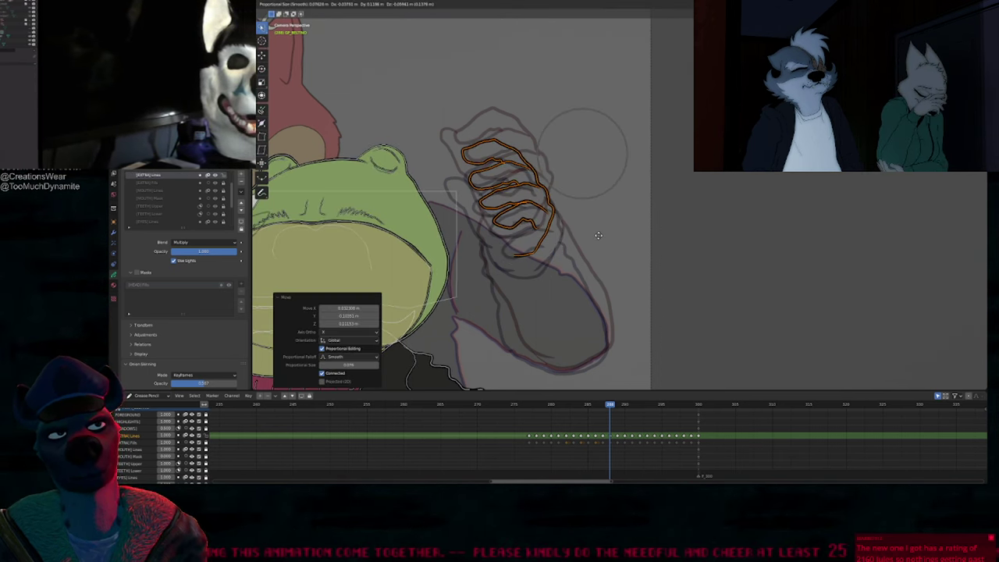
left_click(598, 235)
key("Tab")
scroll(637, 177, "up", 3)
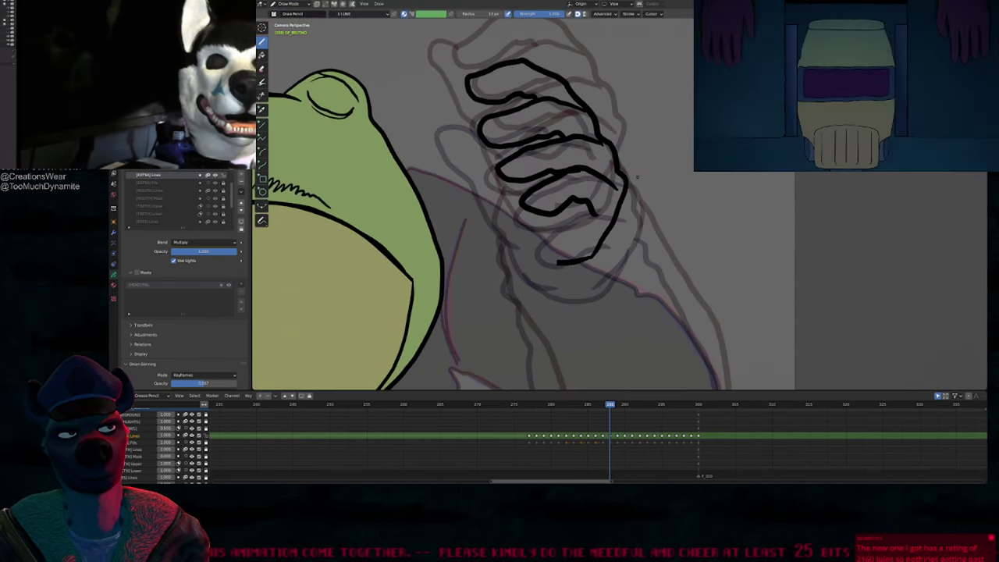
Step: Erase the outer stroke around the hand and extend the outline along its bottom and left side
left_click(261, 68)
left_click_drag(630, 209, 616, 212)
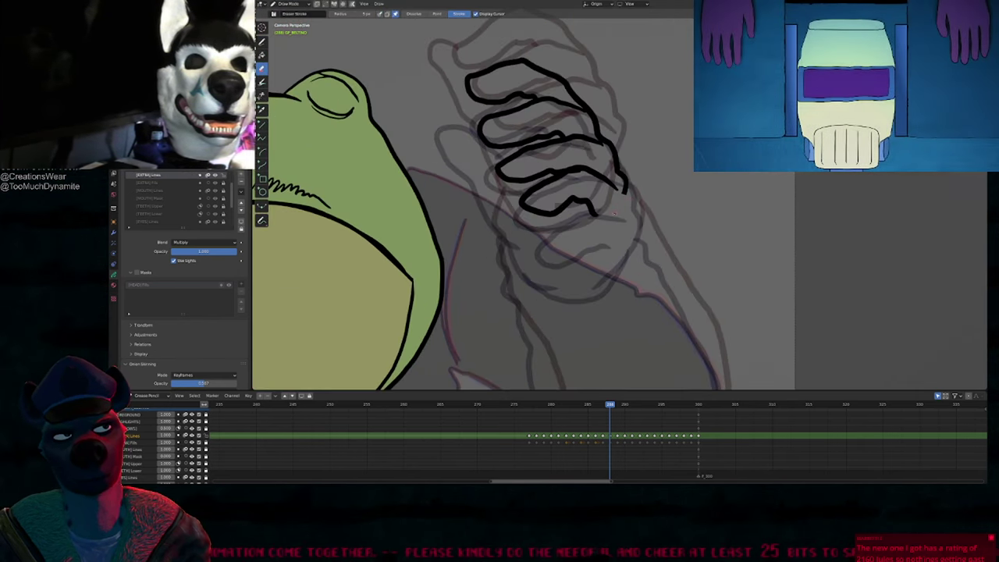
key("d")
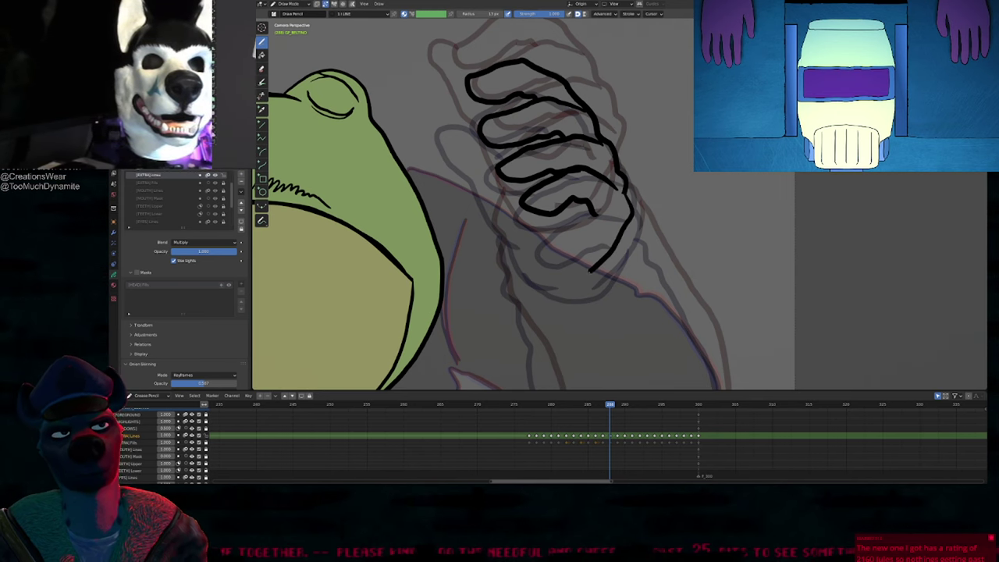
left_click_drag(546, 282, 512, 247)
mouse_move(499, 212)
left_mouse_down()
mouse_move(434, 96)
mouse_move(466, 89)
left_mouse_up()
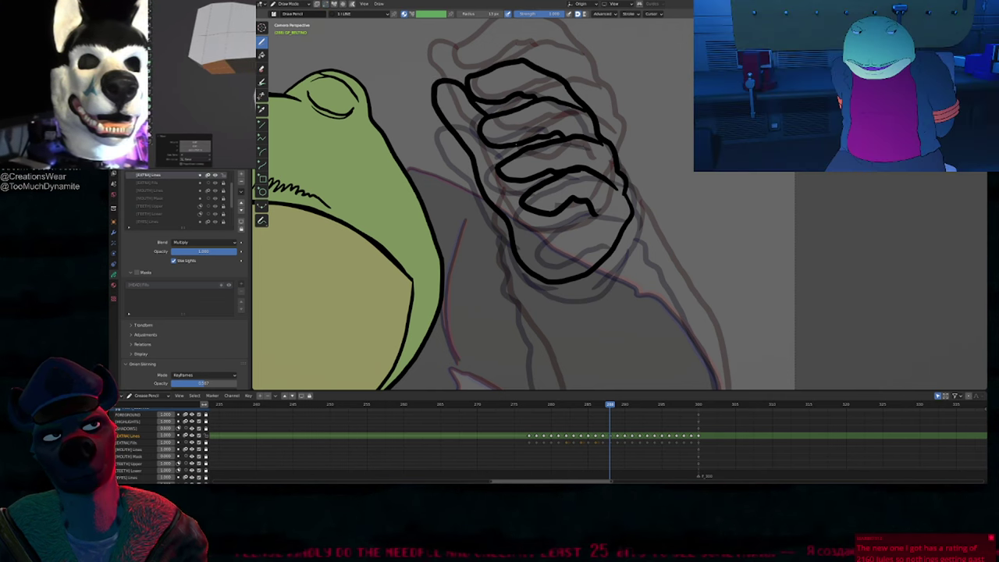
Step: Redraw part of the hand's lower outline, then compare it with the previous frame's filled hand
middle_click_drag(606, 258, 606, 219, "shift")
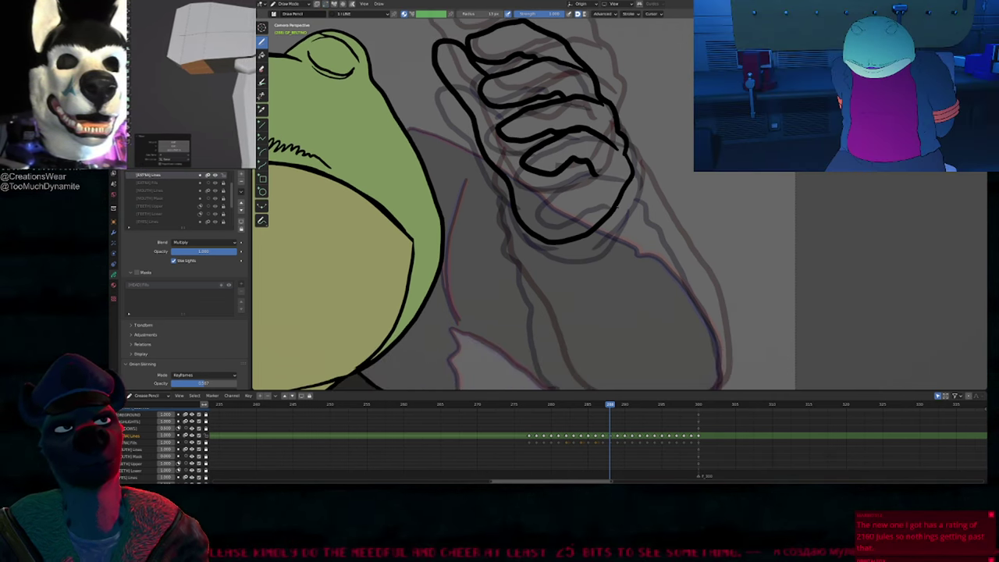
key("e")
left_click_drag(612, 215, 548, 243)
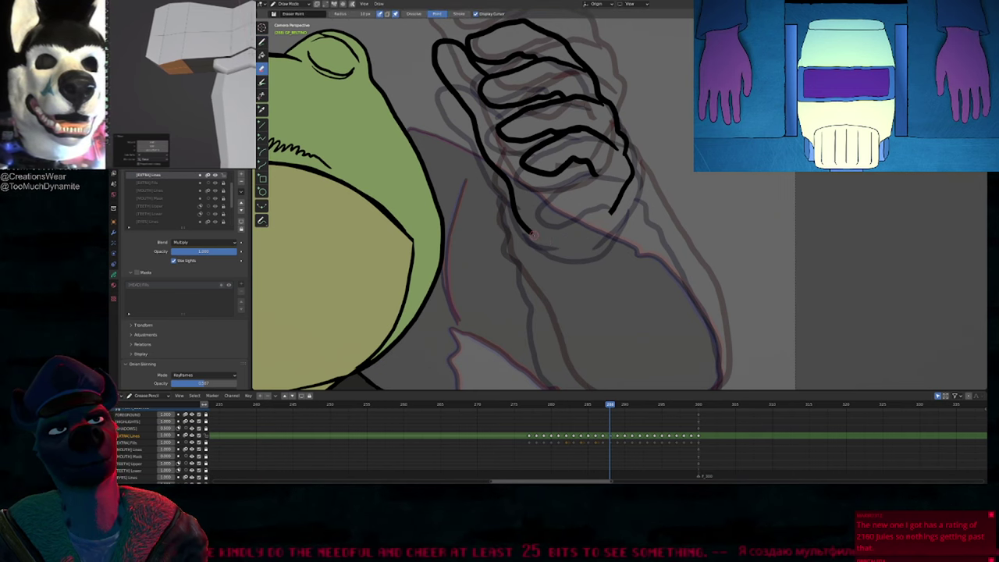
key("d")
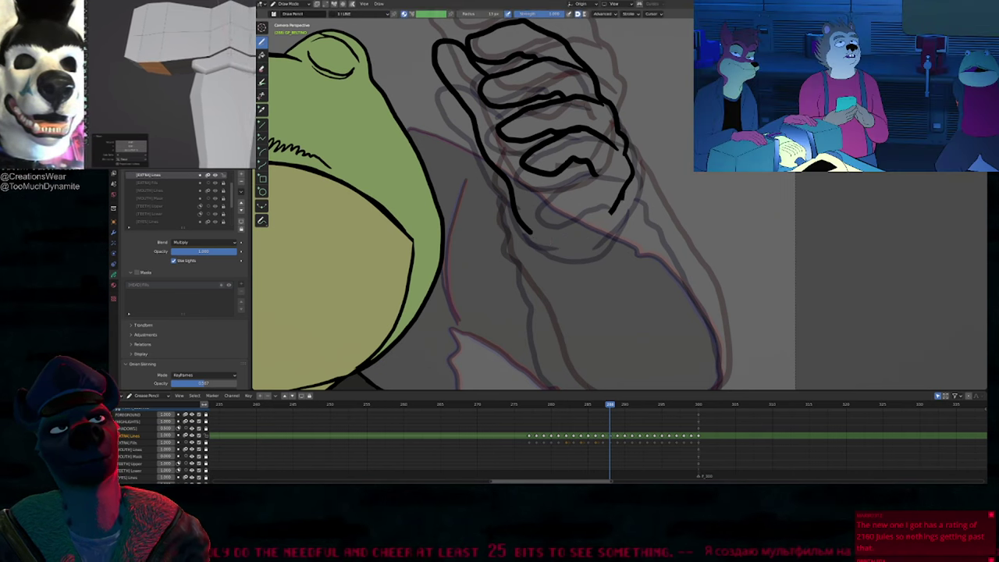
left_click_drag(623, 194, 600, 238)
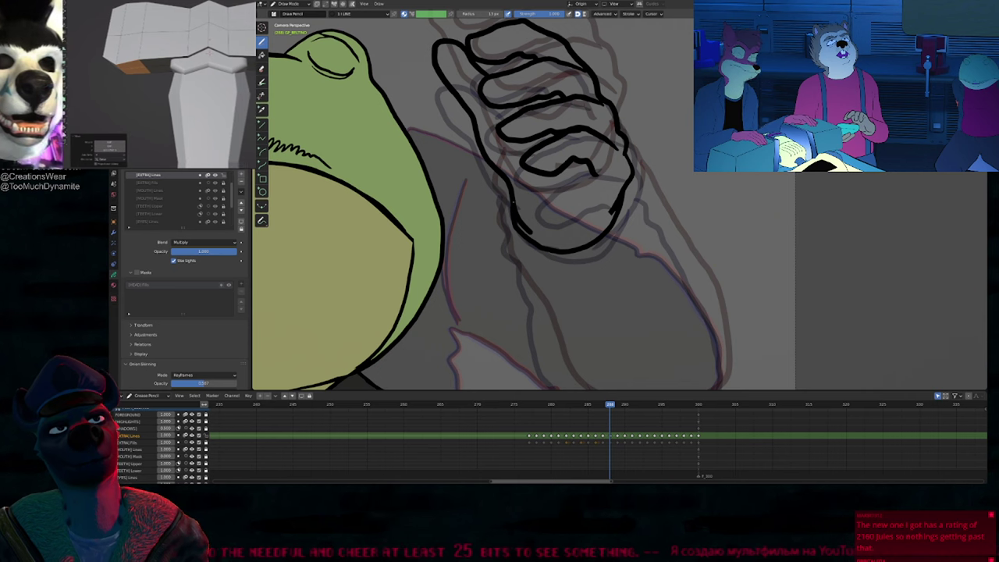
middle_click_drag(591, 226, 604, 284, "shift")
scroll(606, 285, "down", 3)
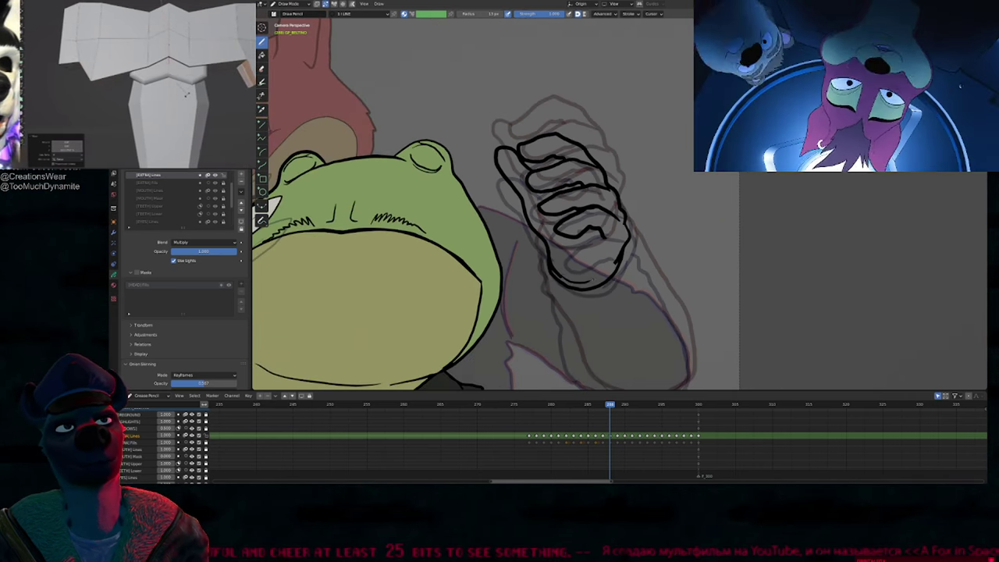
middle_click_drag(681, 229, 643, 226, "shift")
key("Left")
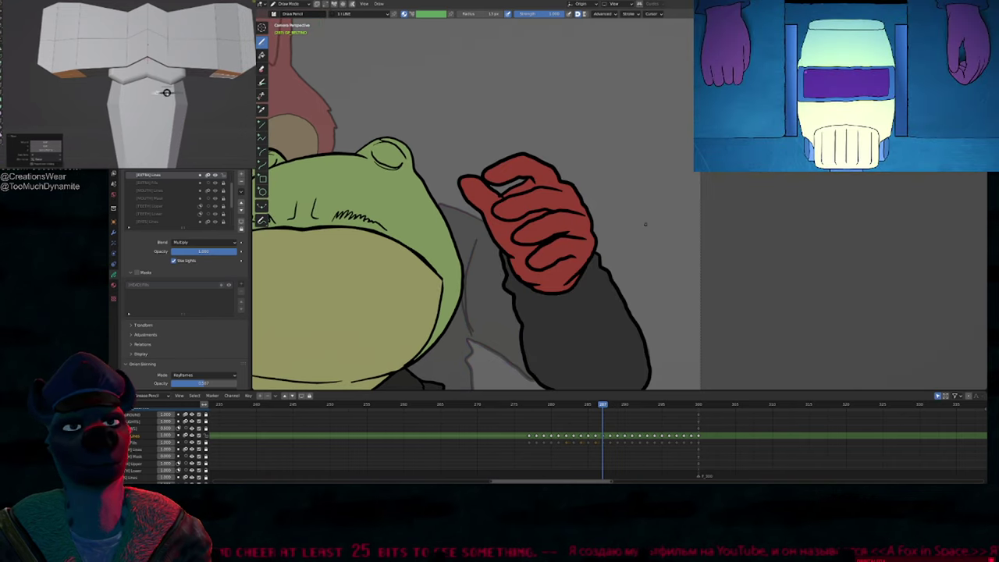
key("Right")
key("Right")
key("Left")
key("Left")
key("Right")
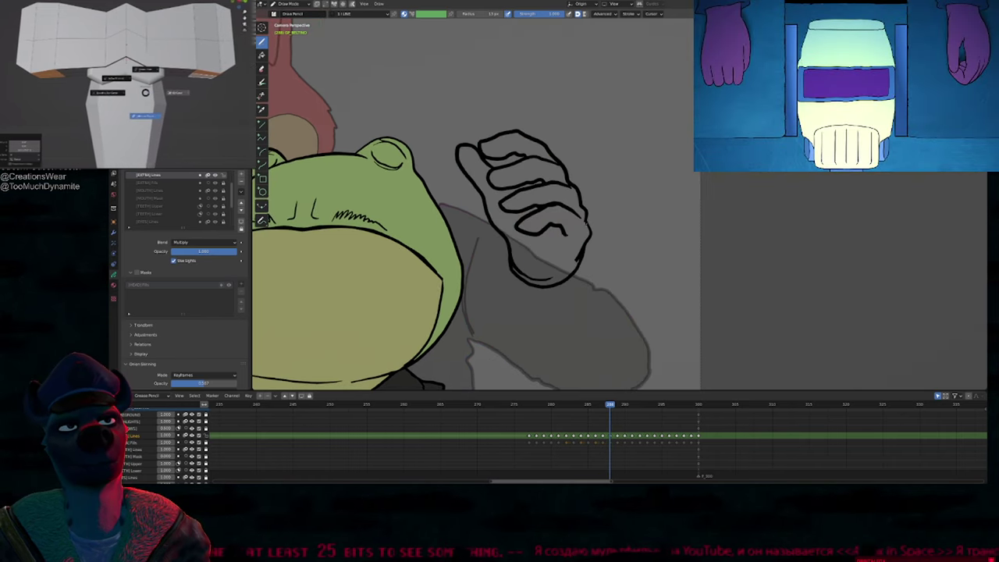
key("Right")
key("Left")
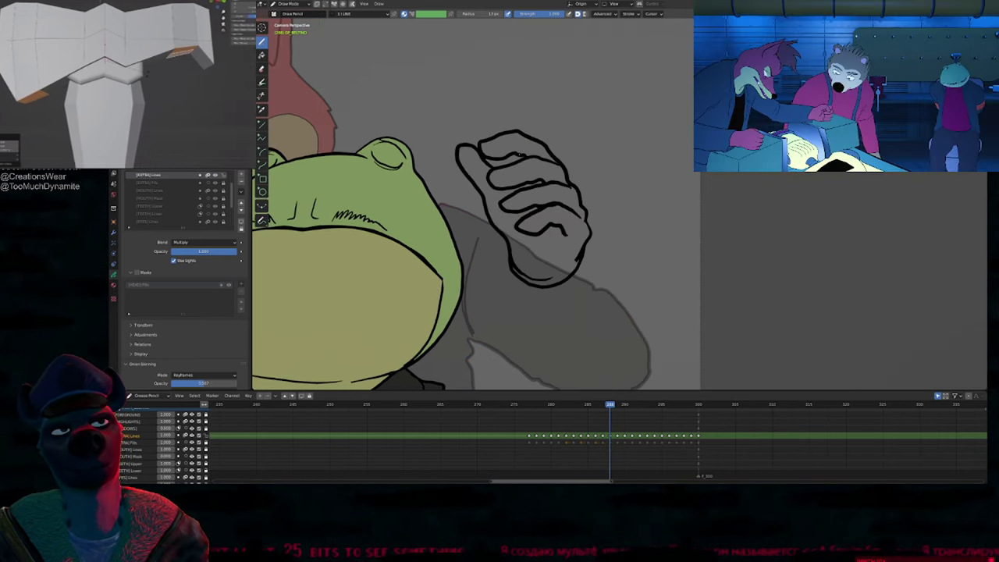
middle_click_drag(529, 196, 546, 228, "ctrl")
middle_click_drag(546, 228, 579, 237, "shift")
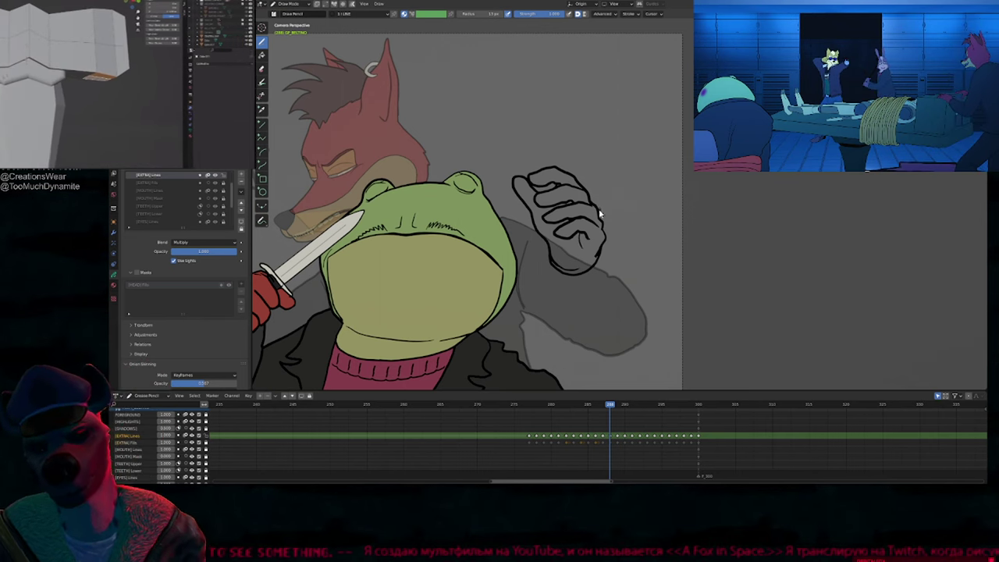
Step: On the [EXTRA] Fills layer, fill the outlined hand red with the body material
key("Page_Down")
key("2")
key("u")
left_click(586, 234)
left_click(564, 243)
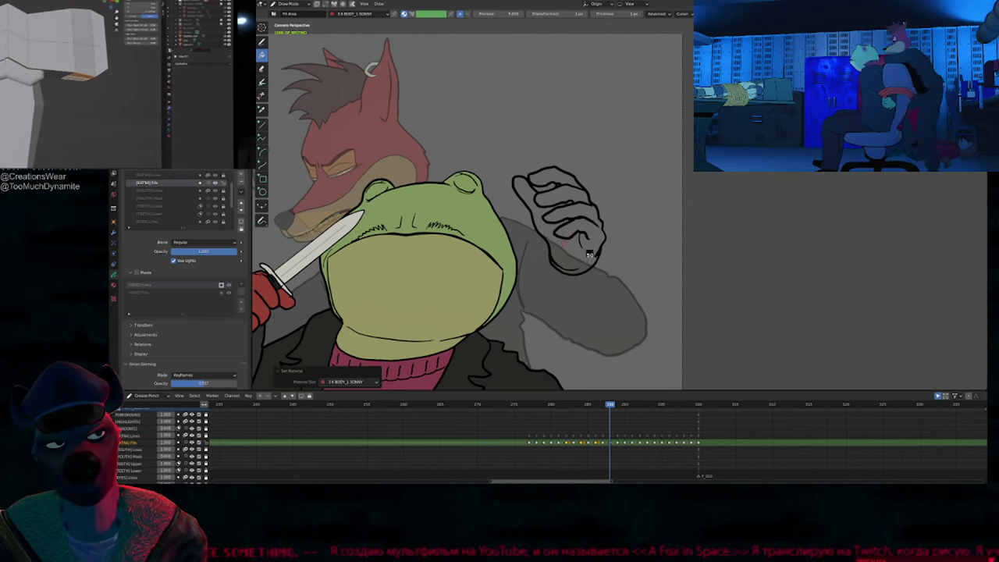
left_click(590, 254)
Step: Show onion skins and go back to the [EXTRA] Lines layer with the Draw tool
key("o")
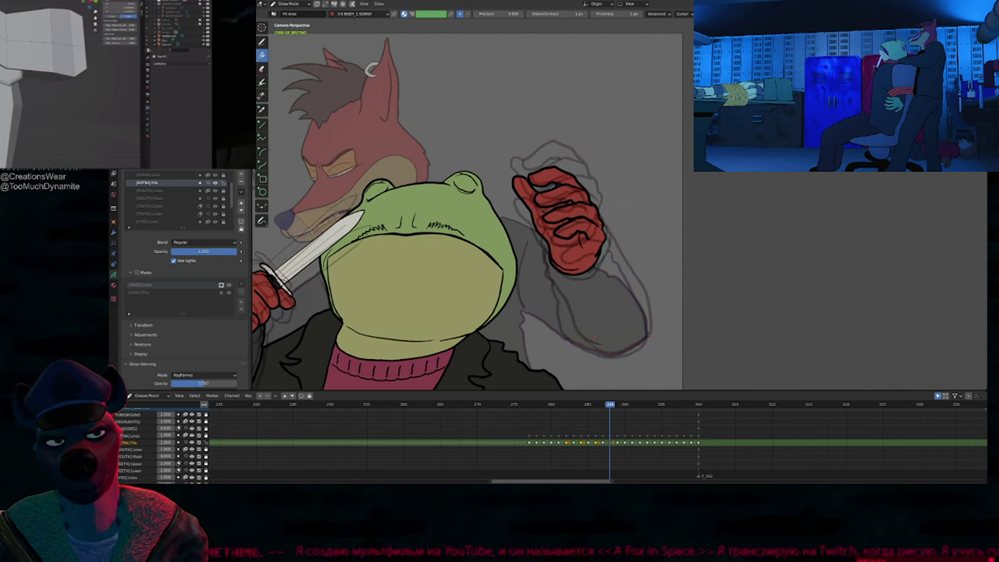
scroll(596, 335, "up", 5)
key("Page_Up")
key("1")
scroll(595, 303, "down", 2)
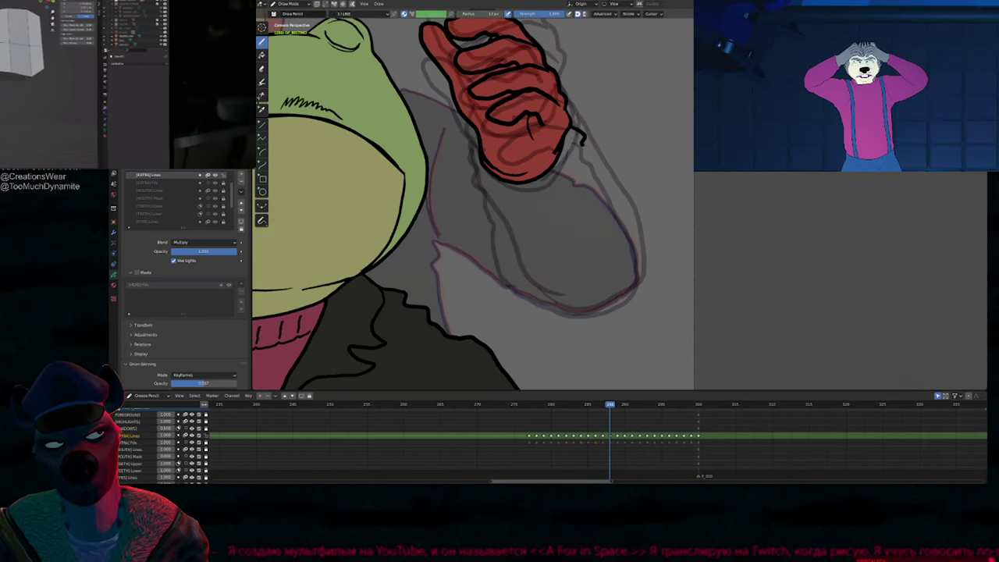
Step: Ink both sides of the sleeve up to the glove, smooth its left edge, and frame the raised arm
left_click_drag(637, 243, 639, 279)
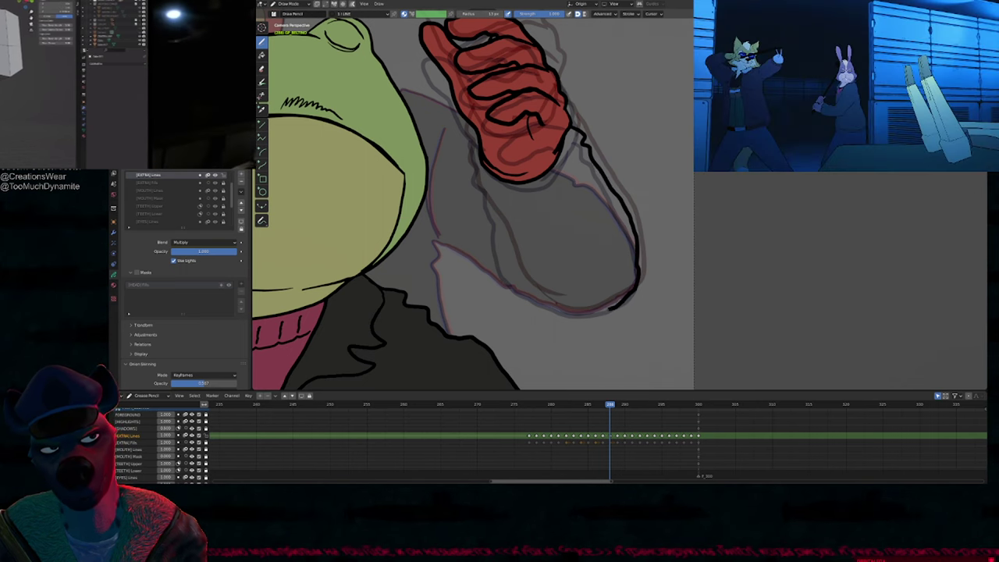
left_click_drag(504, 266, 496, 215)
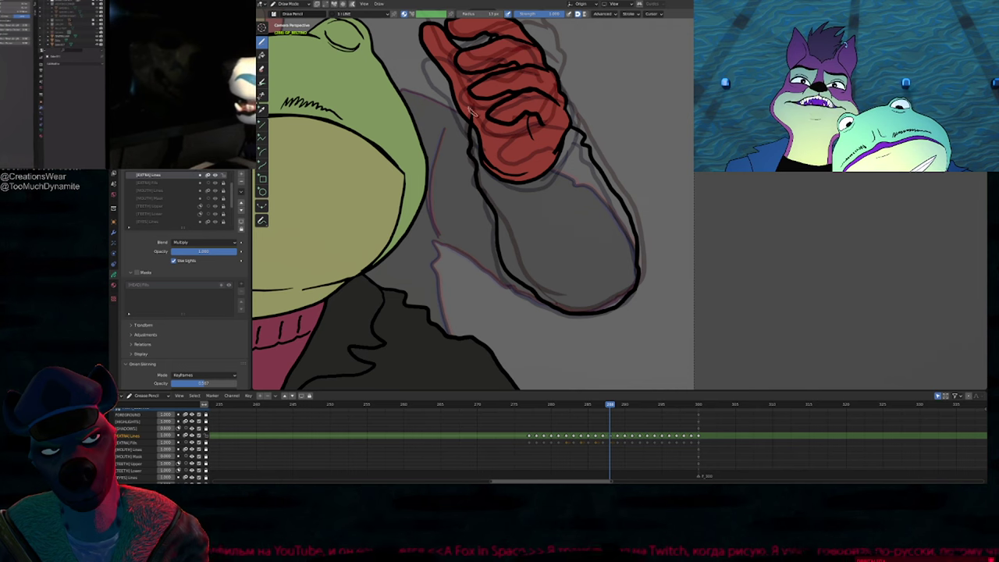
left_click_drag(516, 275, 517, 279, "shift")
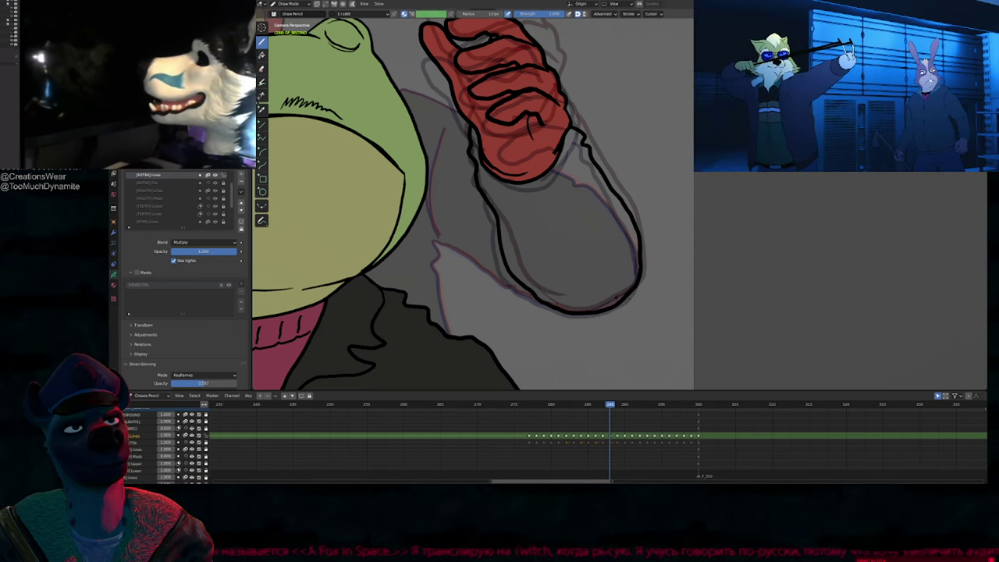
mouse_move(470, 145)
middle_mouse_down("shift")
mouse_move(549, 248)
mouse_move(712, 183)
mouse_move(591, 252)
mouse_move(708, 219)
mouse_move(595, 267)
middle_mouse_up("shift")
scroll(593, 254, "down", 4)
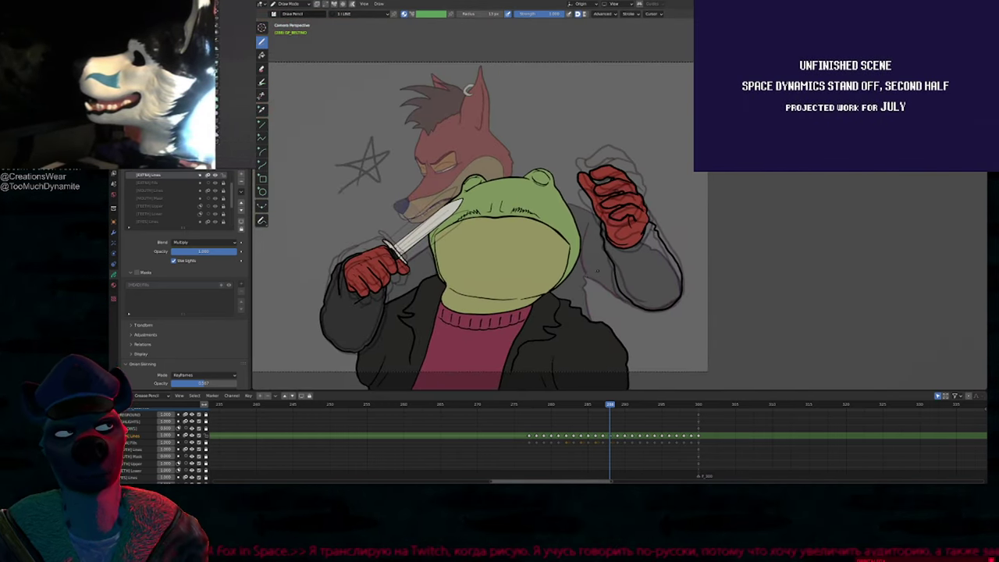
scroll(595, 267, "up", 2)
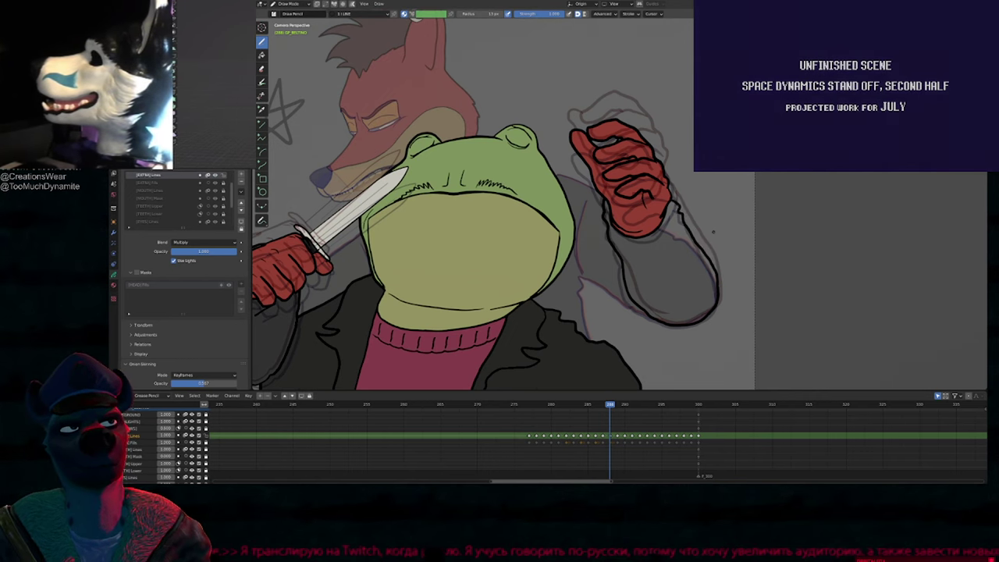
middle_click_drag(652, 249, 674, 225, "shift")
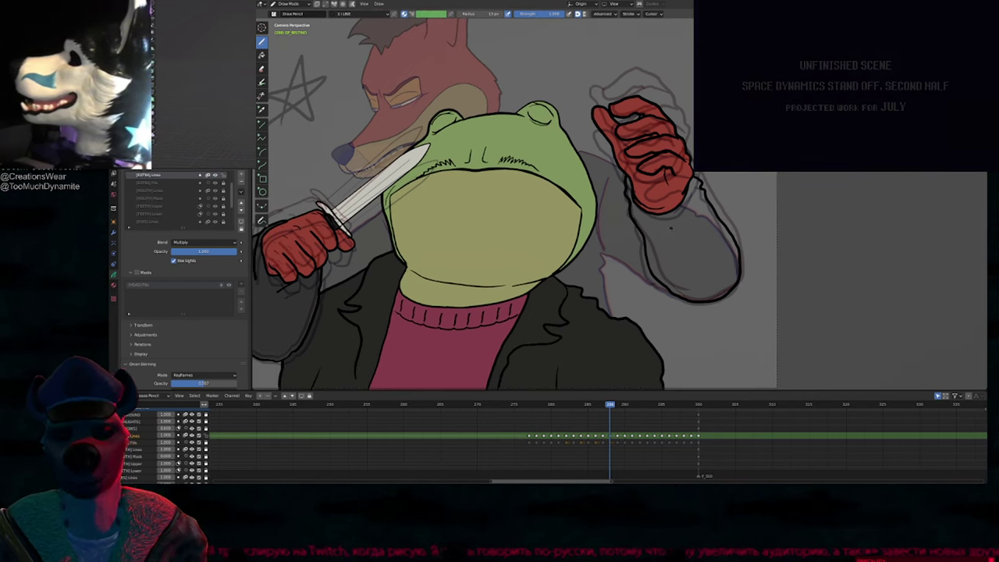
Step: On the Fills layer, fill the raised arm's sleeve with the dark grey sleeve material
key("Page_Down")
key("f")
key("u")
left_click(674, 245)
left_click(699, 248)
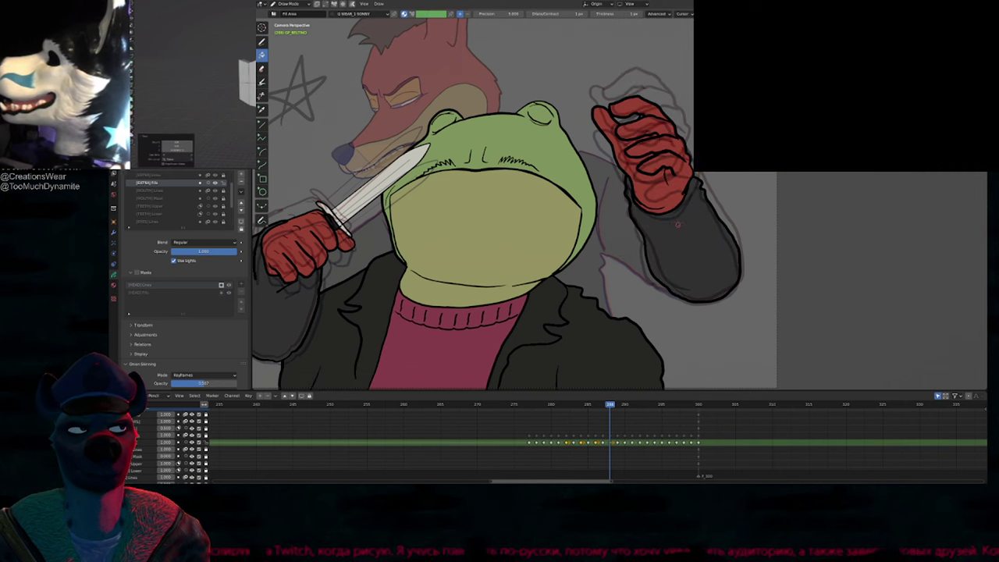
Step: Play the animation and scrub to around frame 278
key("ctrl+shift+space")
scroll(681, 251, "down", 2)
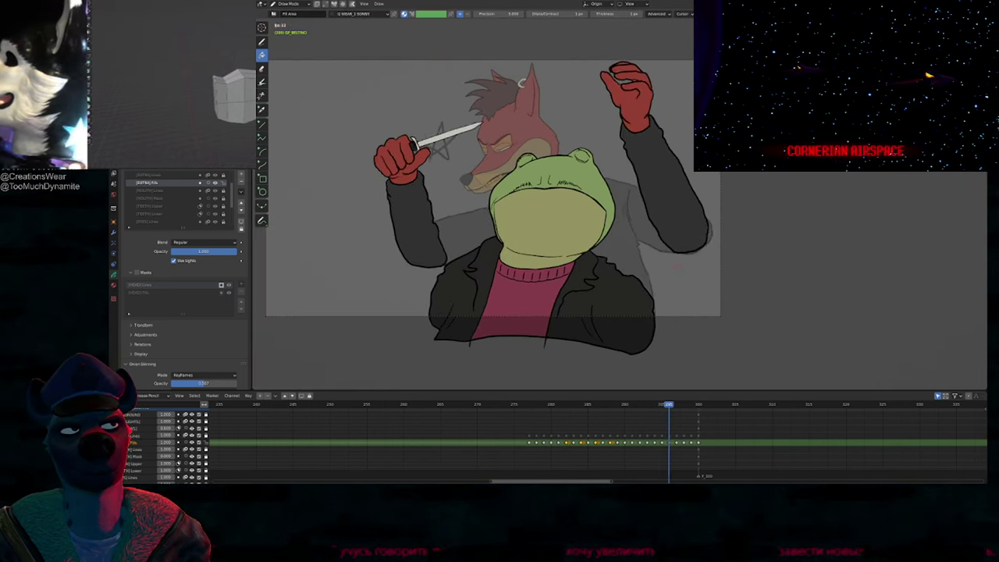
mouse_move(529, 406)
left_mouse_down()
mouse_move(627, 399)
mouse_move(537, 405)
left_mouse_up()
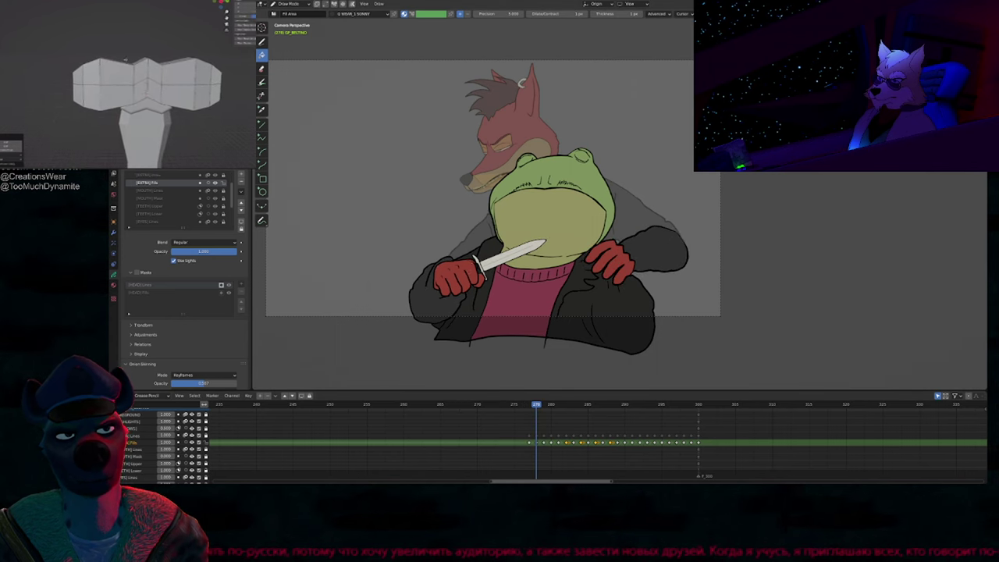
Step: Switch to the Draw tool and step through frames to settle on frame 278
left_click(262, 42)
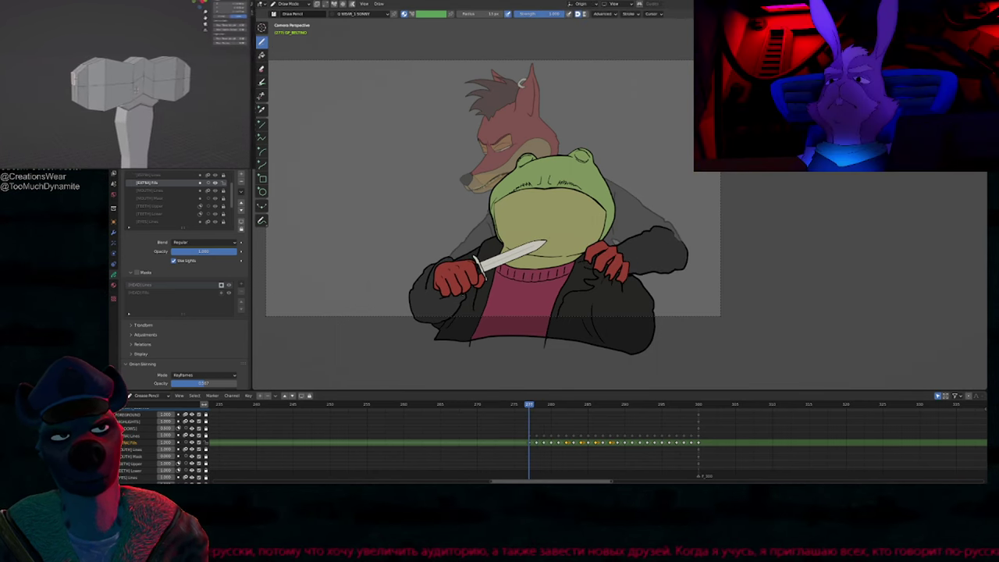
key("Right")
key("Right")
key("Right")
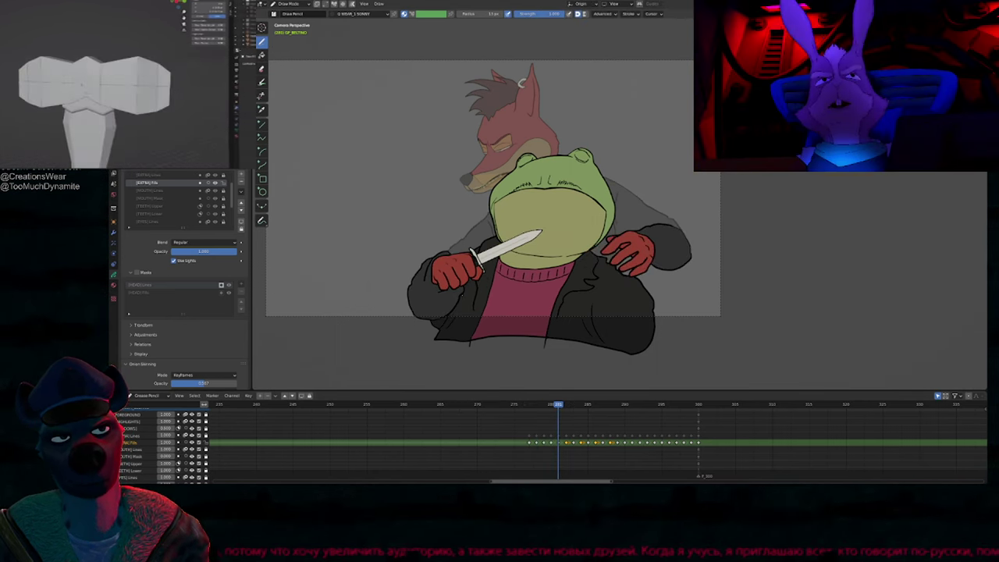
key("Left")
key("Left")
key("Left")
key("Left")
key("Right")
Step: Unlock [EXTRA] Lines and delete the right-hand glove and sleeve strokes on this frame
key("Tab")
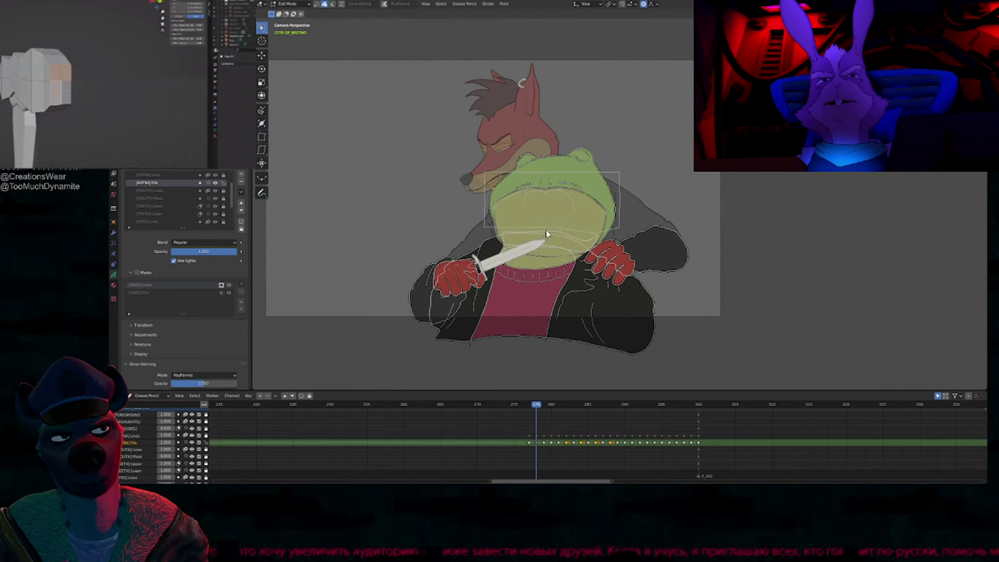
key("Tab")
left_click(224, 175)
left_click(150, 174)
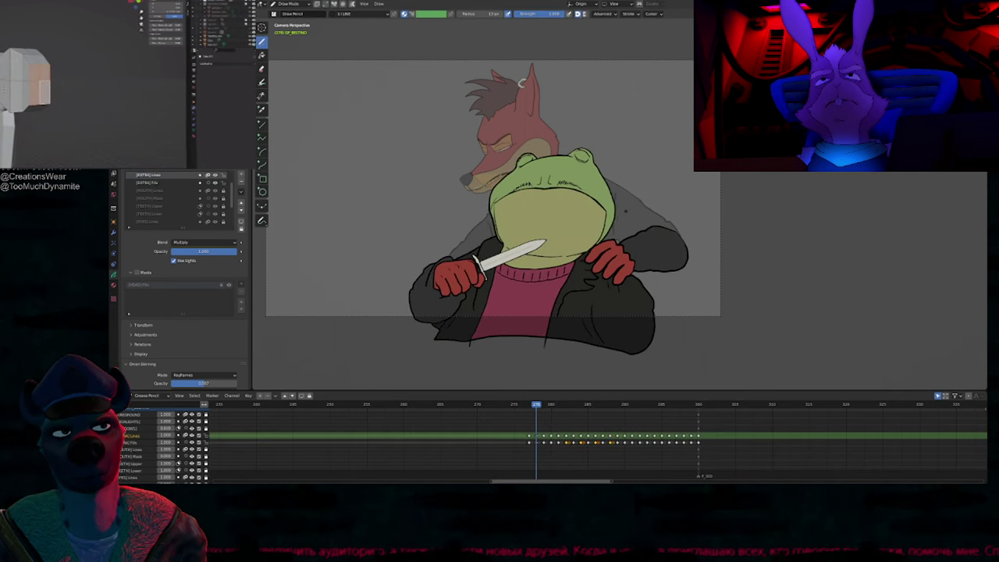
key("Tab")
mouse_move(603, 215)
left_mouse_down()
mouse_move(734, 233)
mouse_move(670, 176)
left_mouse_up()
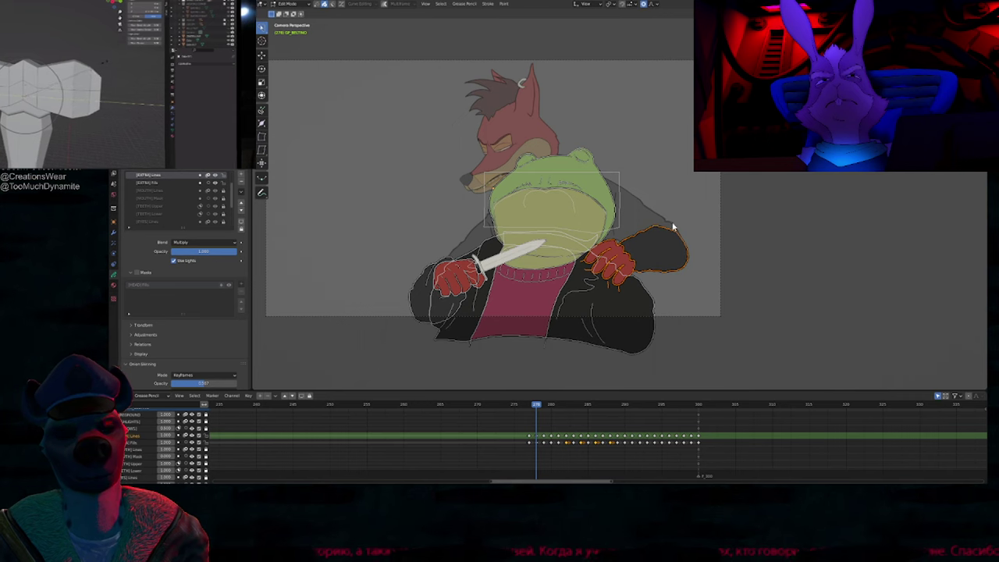
key("x")
left_click(676, 220)
key("Tab")
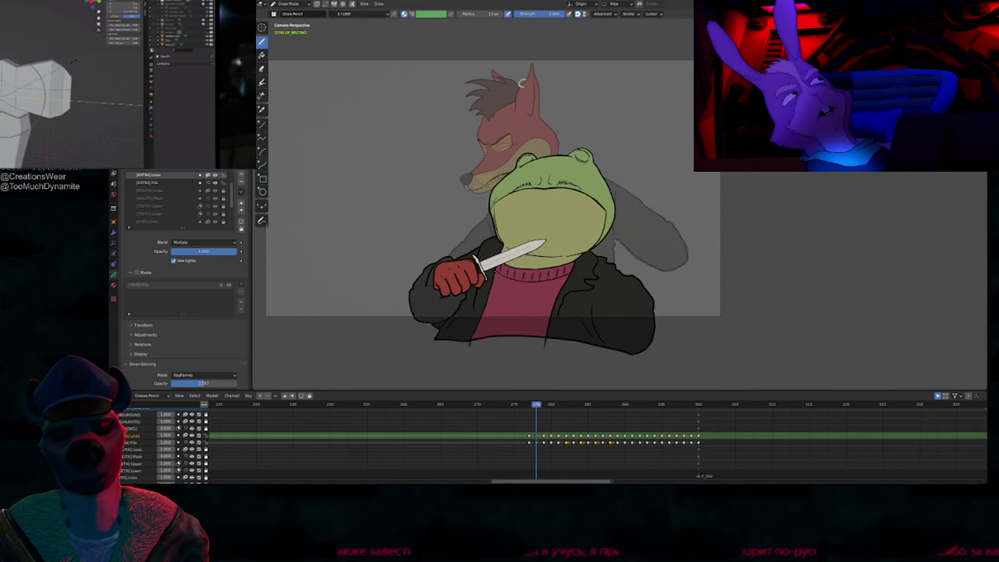
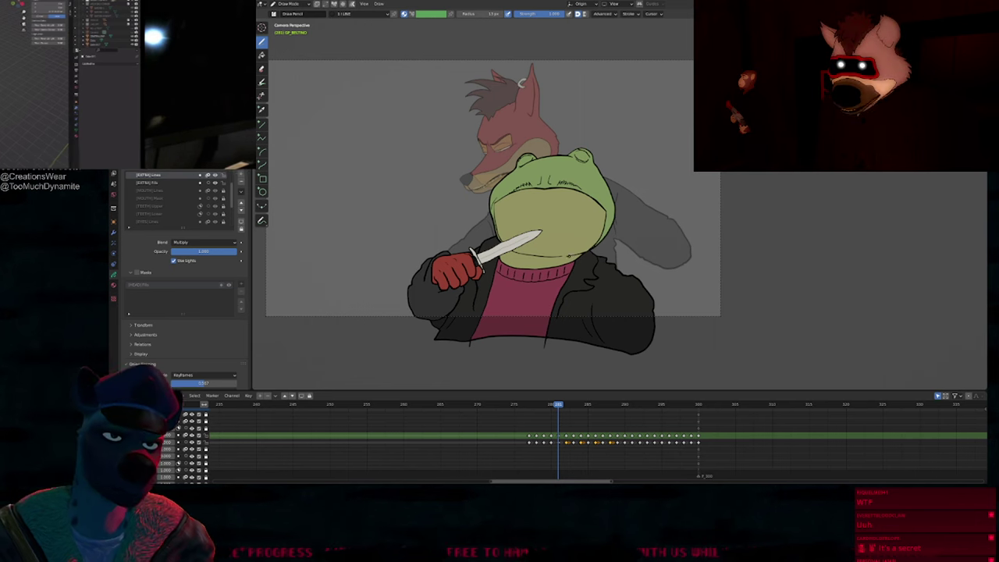
Step: Paste the copied red right hand and sleeve on the next frame, then lasso and delete it
key("Tab")
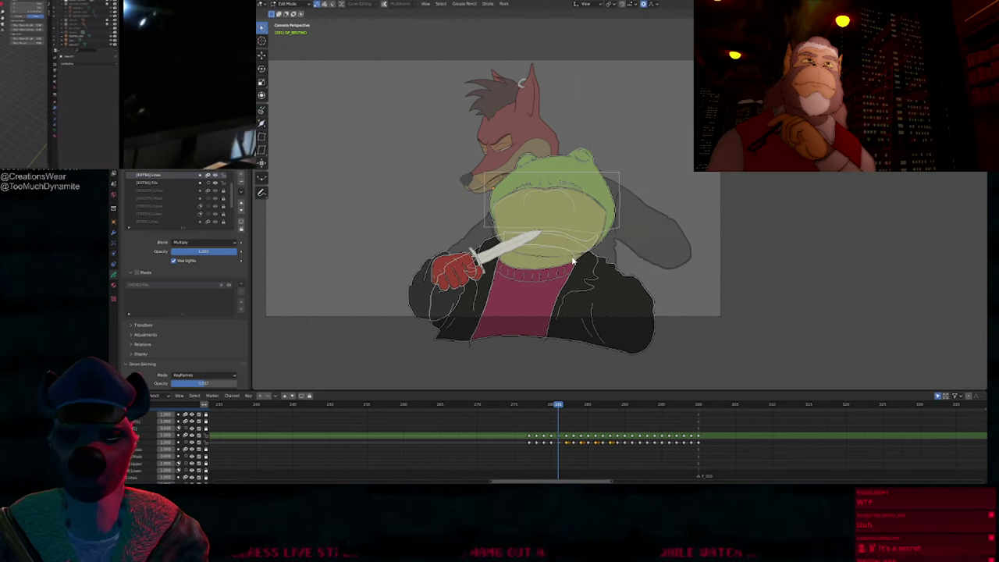
key("ctrl+v")
key("Right")
key("Right")
mouse_move(663, 186)
right_mouse_down("ctrl")
mouse_move(598, 220)
mouse_move(707, 191)
right_mouse_up("ctrl")
key("Delete")
key("Tab")
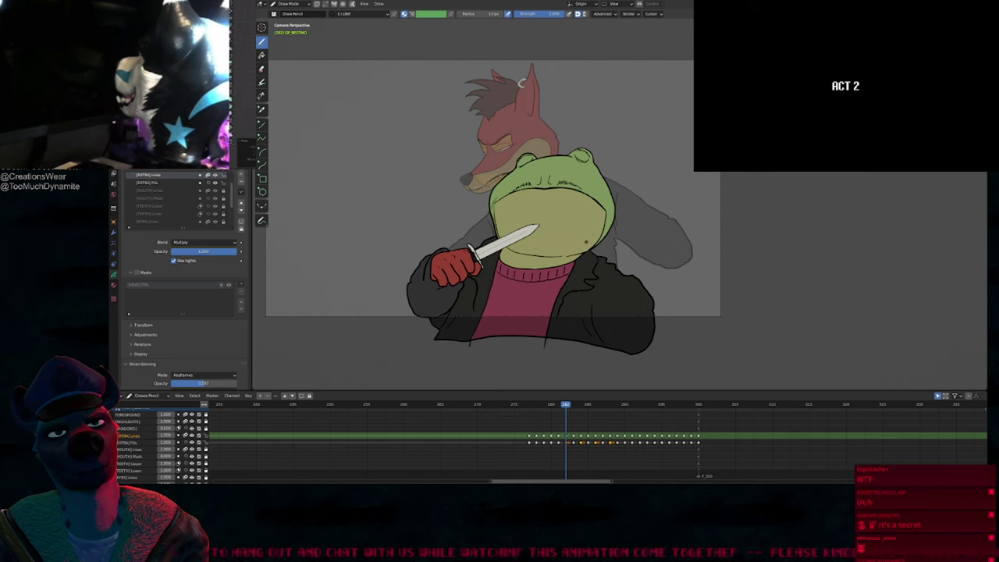
Step: Paste the hand strokes again on the following frame and delete them, leaving only the knife hand
key("Tab")
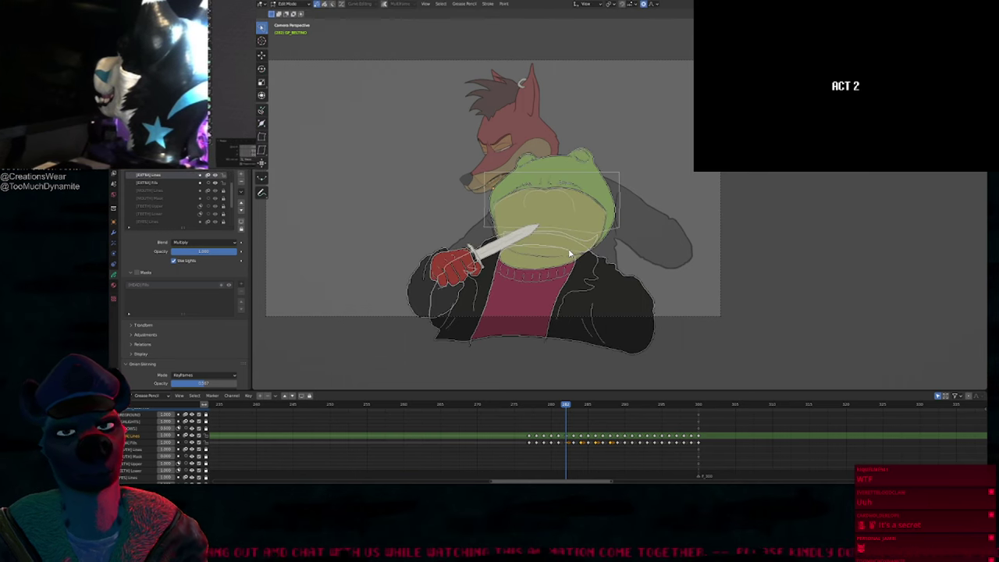
key("ctrl+v")
key("Right")
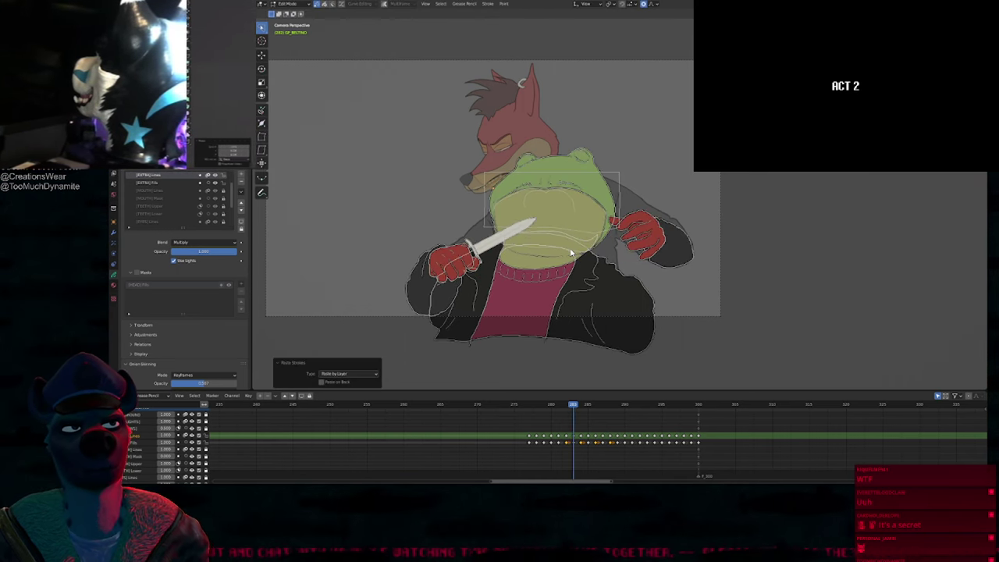
mouse_move(642, 163)
left_mouse_down()
mouse_move(617, 258)
mouse_move(658, 219)
left_mouse_up()
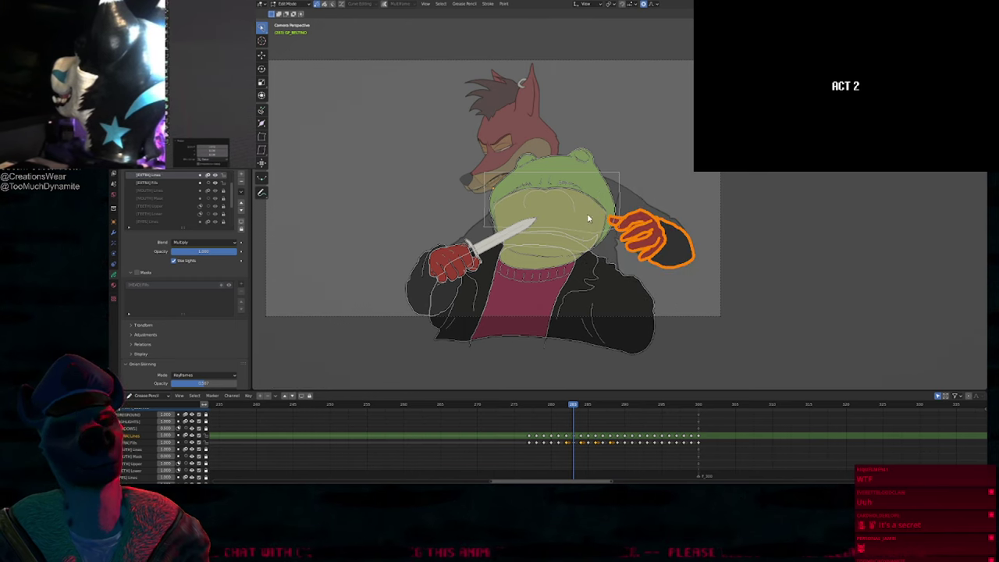
key("Delete")
key("Tab")
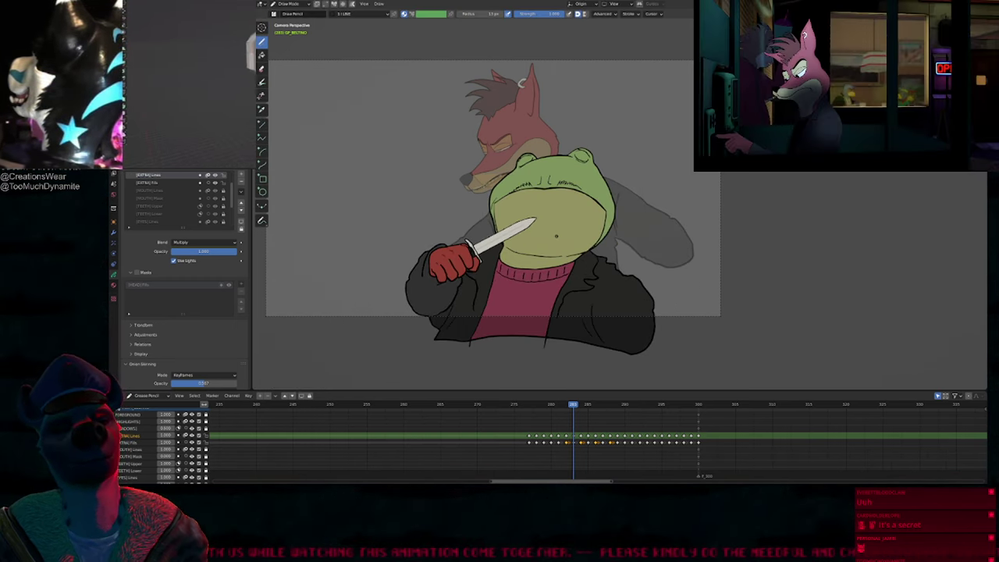
Step: Paste the raised red right hand and sleeve into the current frame in Edit Mode
key("Tab")
key("Tab")
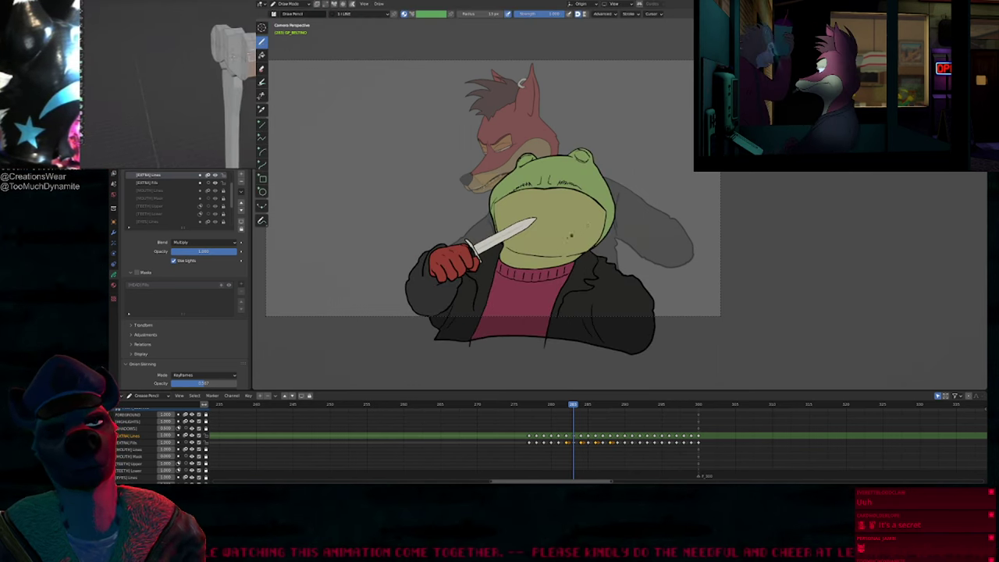
key("Tab")
key("ctrl+v")
key("Tab")
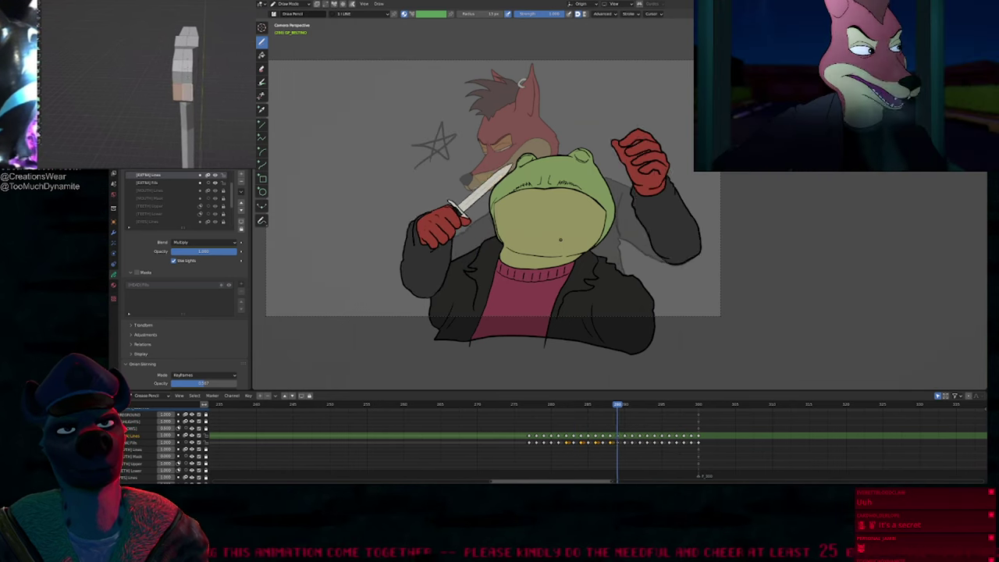
Step: Play back the hand motion and make the drawing brush smaller
key("Right")
key("Right")
key("Left")
key("Left")
key("Left")
key("Left")
key("Left")
key("Left")
key("Left")
key("Left")
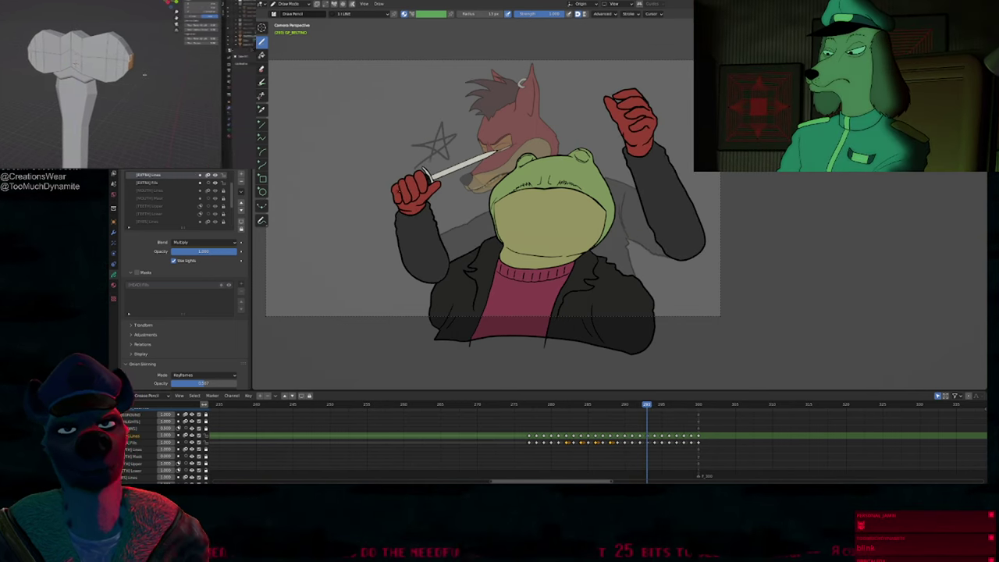
key("f")
key("Escape")
key("f")
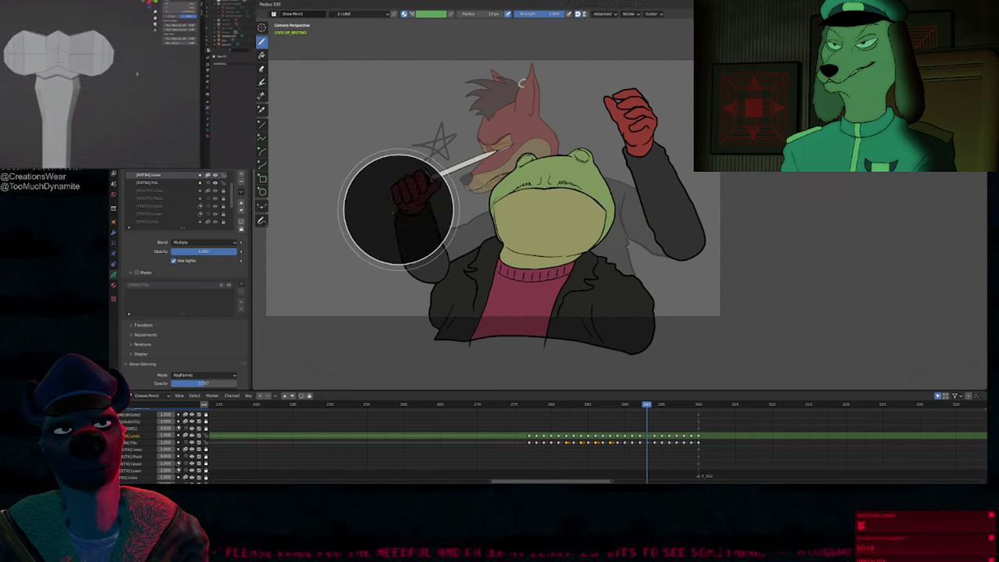
left_click(393, 213)
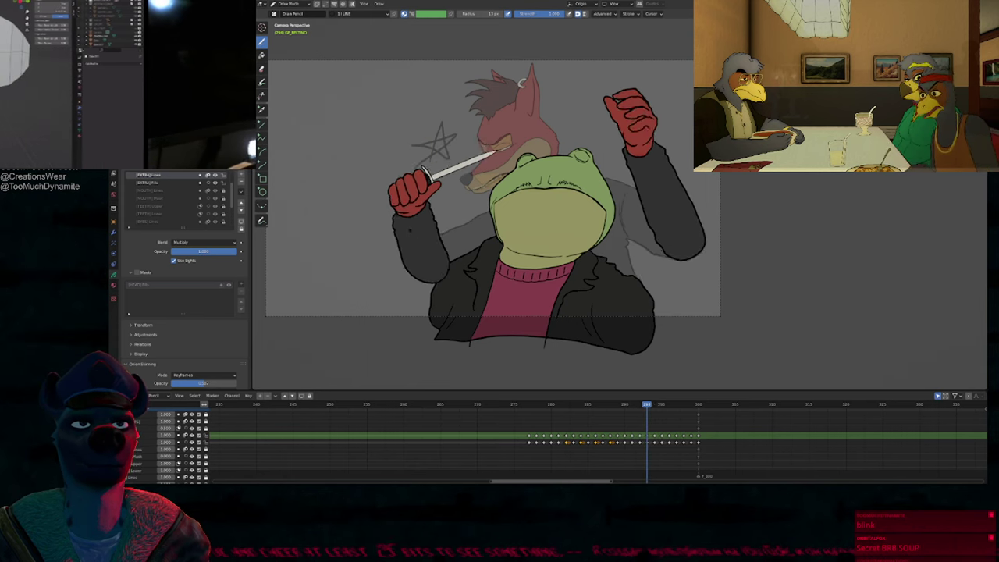
Step: Scrub back through the hand-raise frames and preview the scene in Rendered shading
key("shift+f")
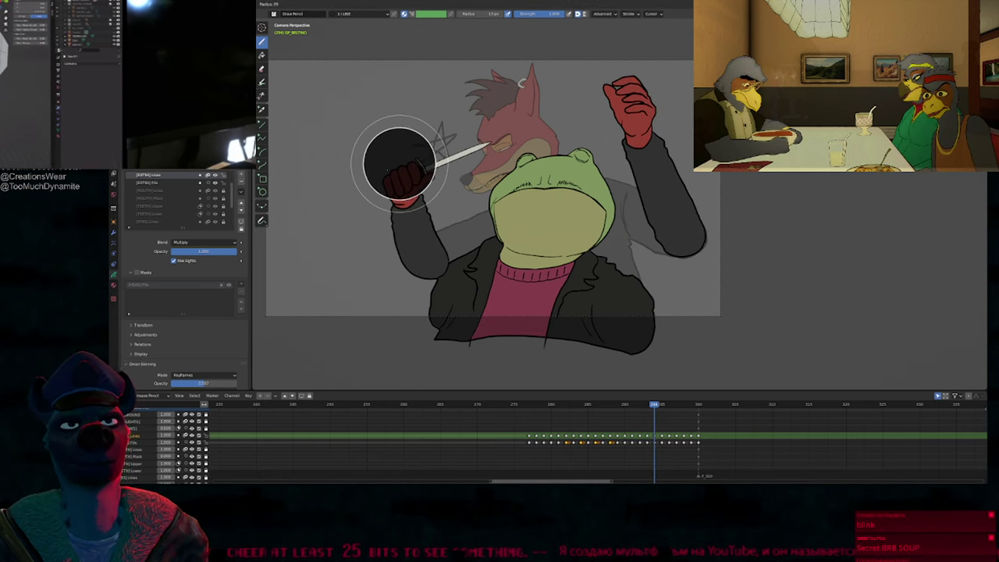
key("Escape")
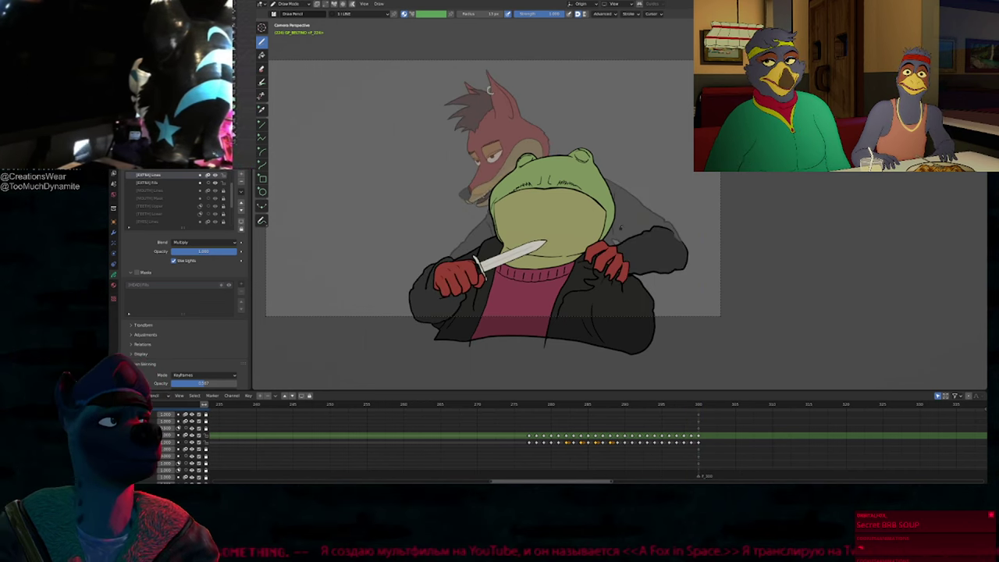
mouse_move(528, 406)
left_mouse_down()
mouse_move(598, 422)
mouse_move(698, 411)
mouse_move(625, 410)
left_mouse_up()
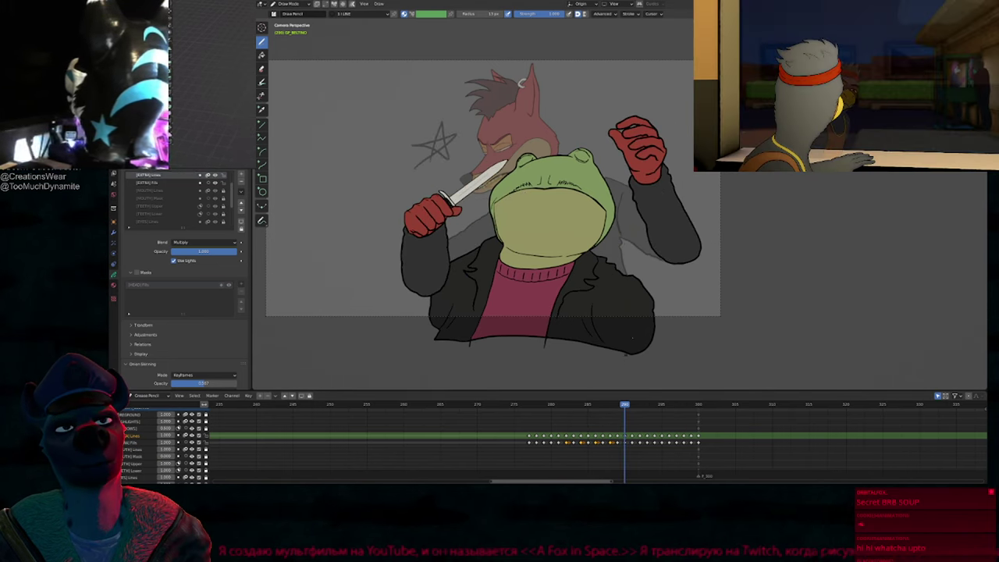
left_click(660, 182)
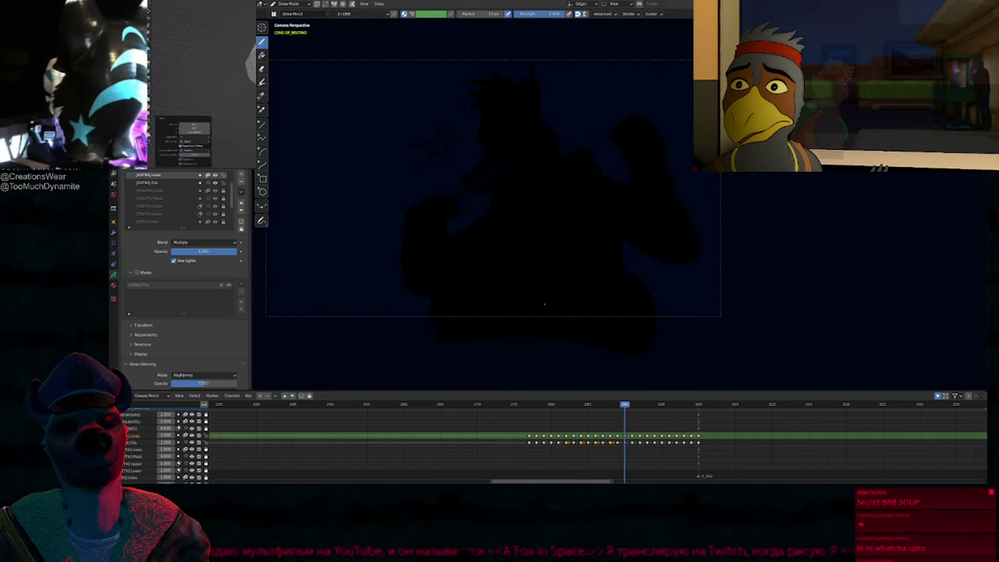
Step: Leave Draw Mode, hide the overlays, and scrub back toward the animation start
key("ctrl+Tab")
key("alt+h")
key("alt+shift+z")
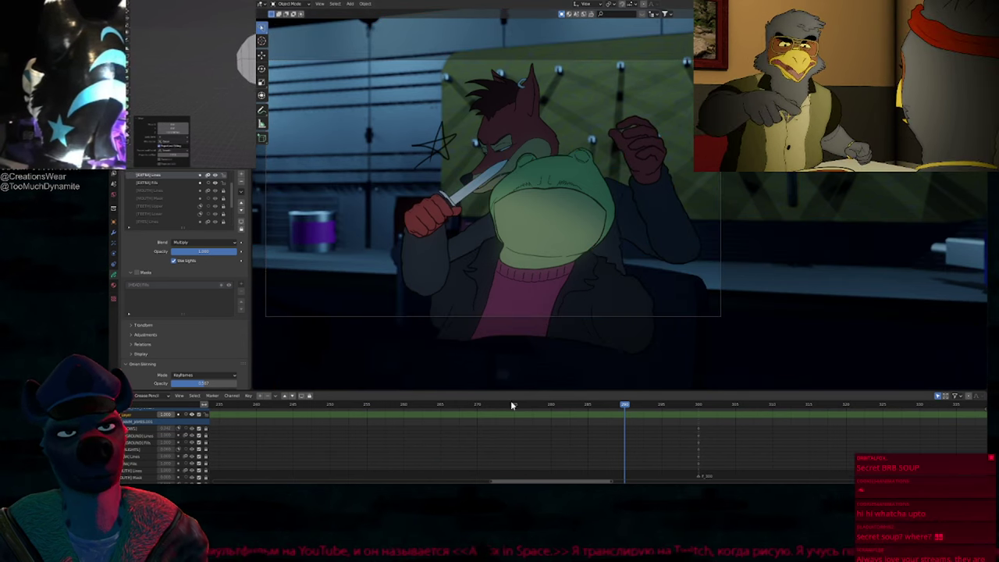
left_click_drag(566, 405, 513, 419)
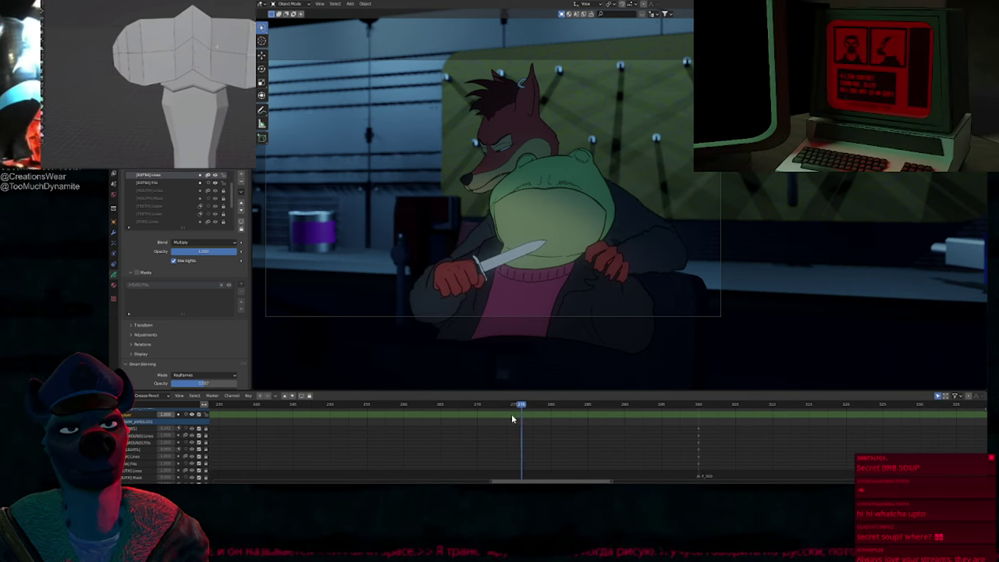
key("shift+Left")
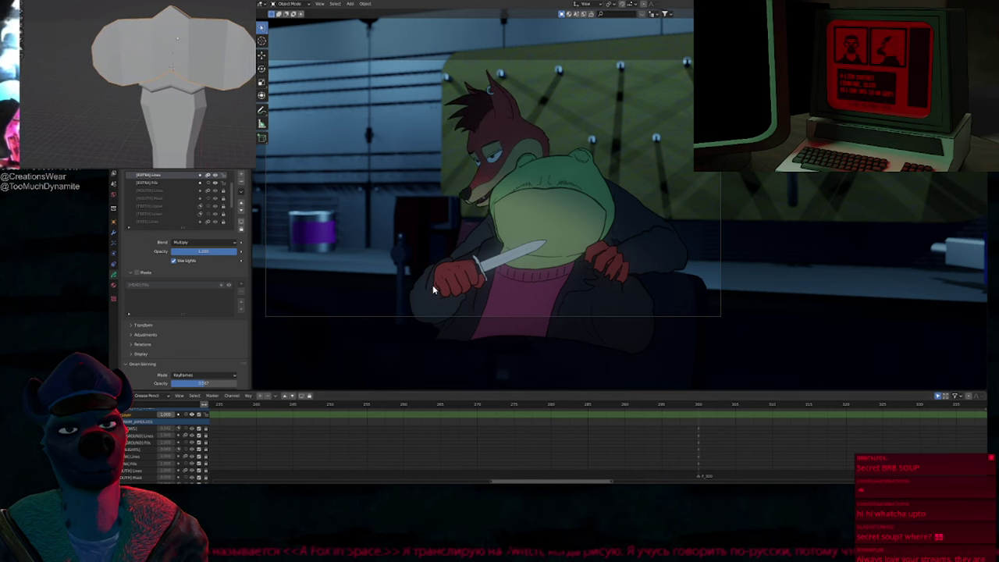
Step: Select the frog-and-jacket Grease Pencil object, enter Draw Mode, and scrub to frame 290
left_click(497, 293)
scroll(455, 298, "up", 3)
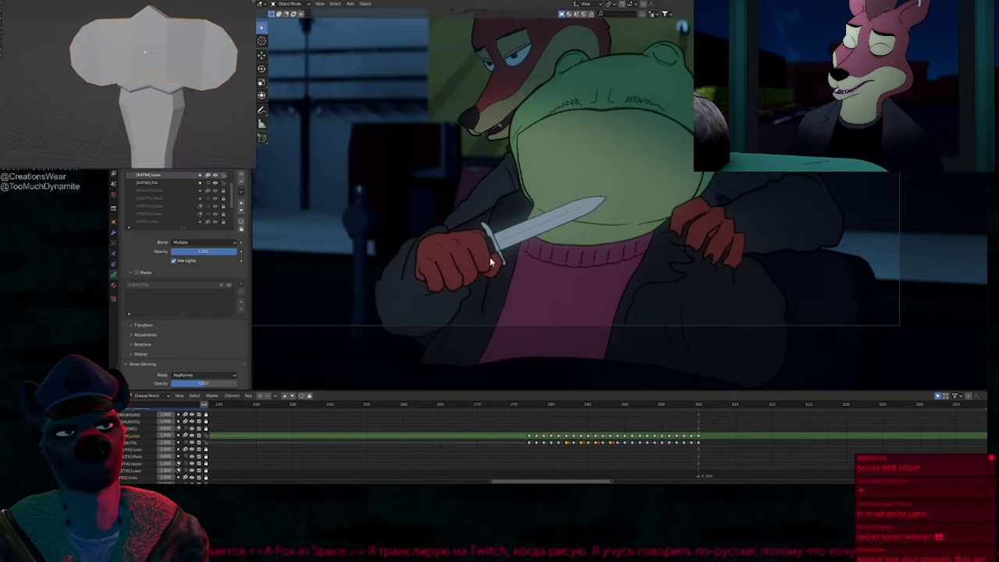
left_click(522, 279)
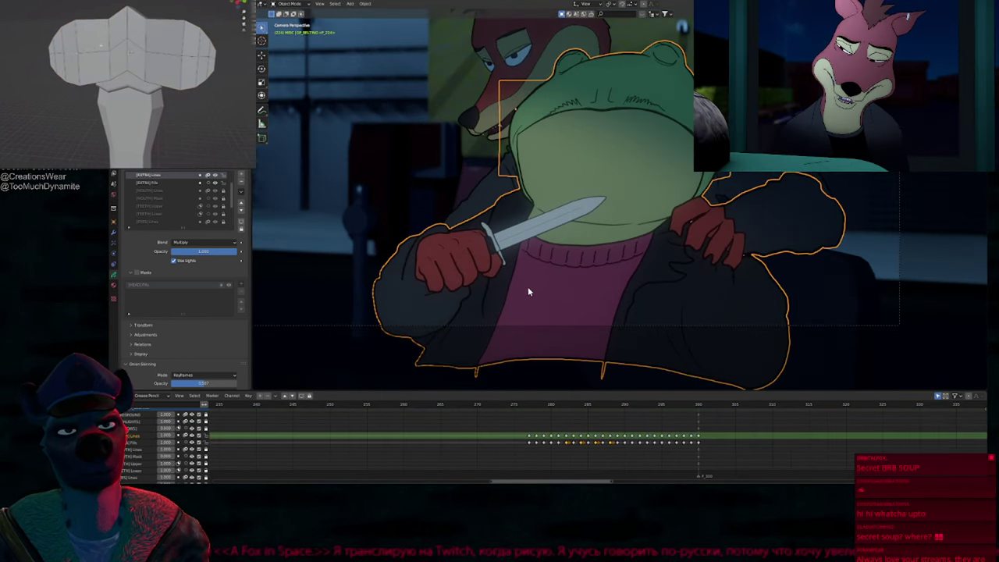
key("ctrl+Tab")
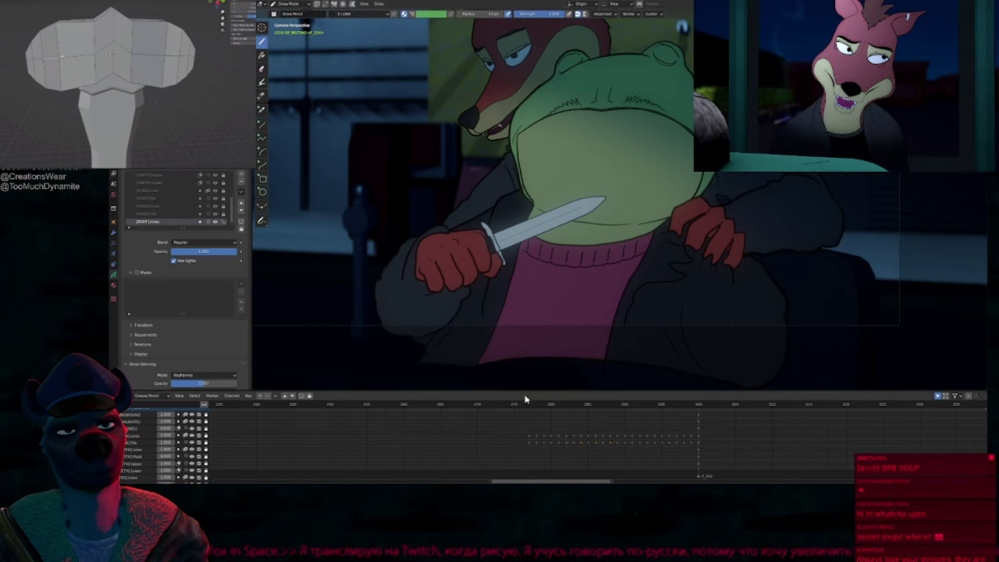
left_click_drag(529, 406, 626, 403)
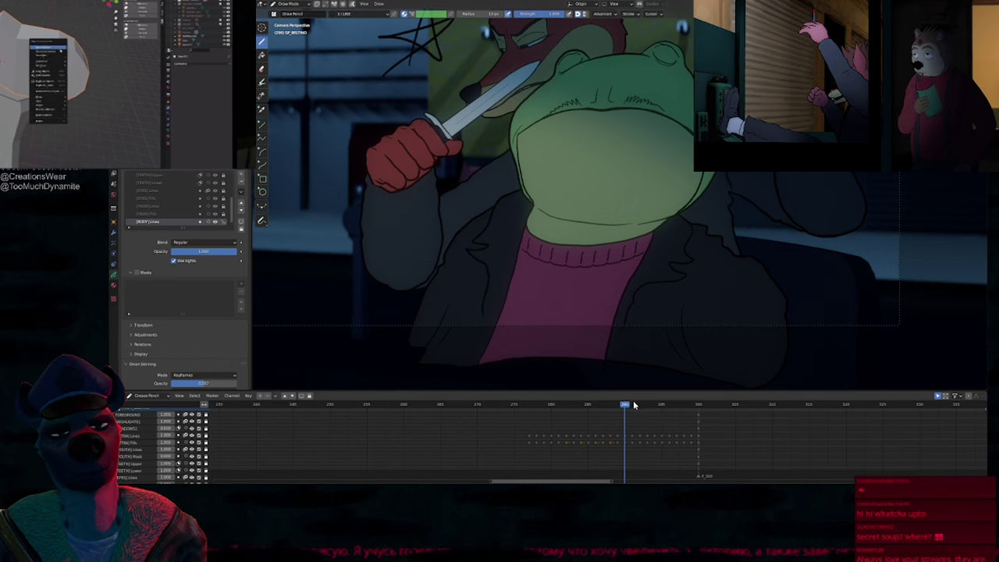
Step: Make [EXTRA] Fills the active layer and delete the old right-sleeve fill stroke
mouse_move(634, 405)
left_mouse_down()
mouse_move(581, 407)
mouse_move(602, 407)
left_mouse_up()
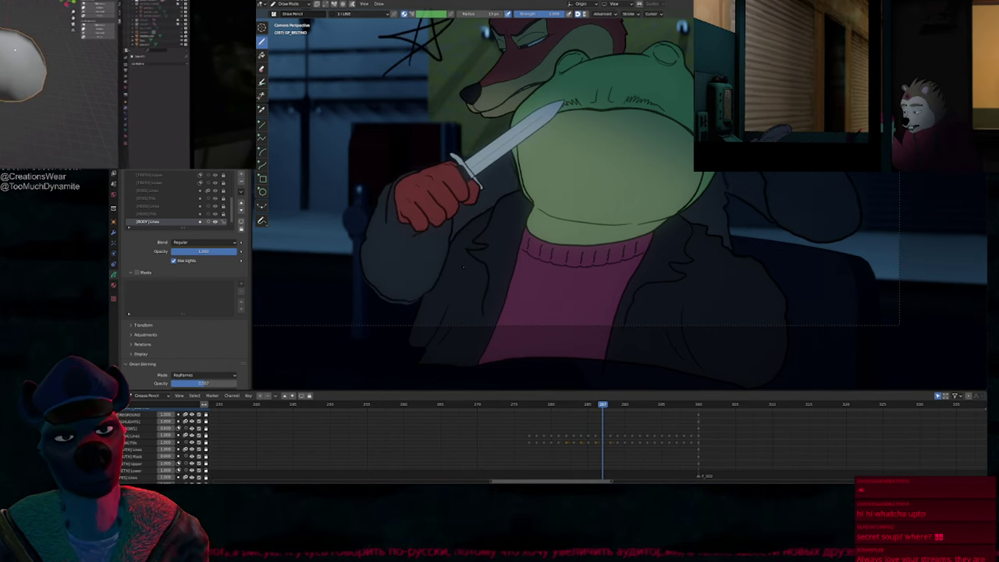
key("y")
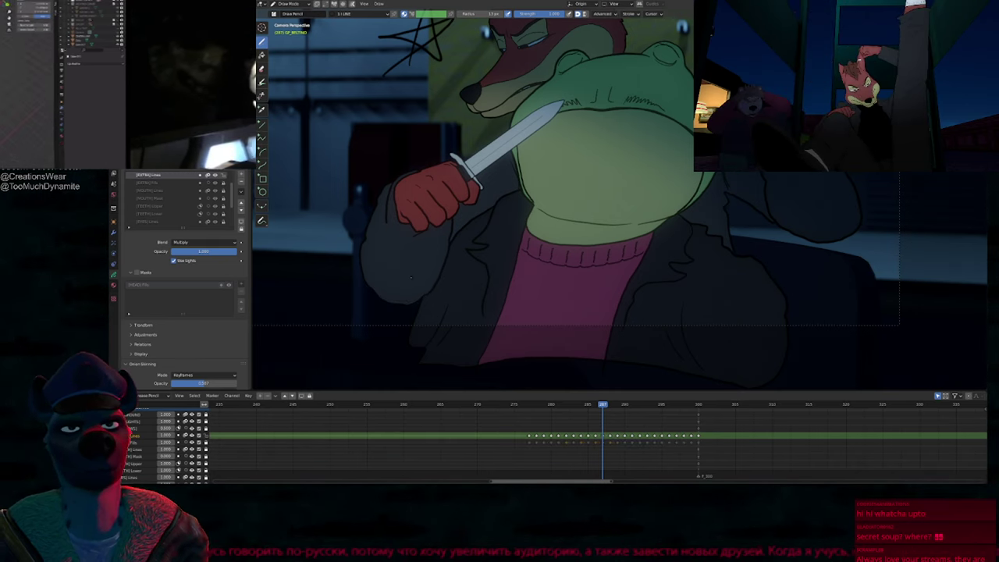
key("y")
left_click(417, 263)
key("Tab")
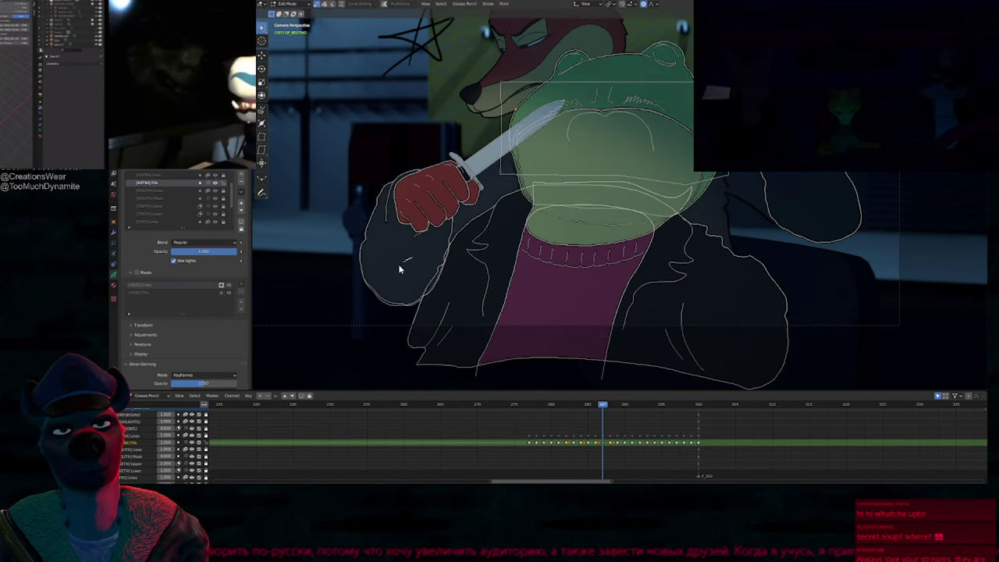
key("a")
key("x")
left_click(417, 285)
Step: Fill the right sleeve with the Q WEAR_1 SONNY material
key("Tab")
key("u")
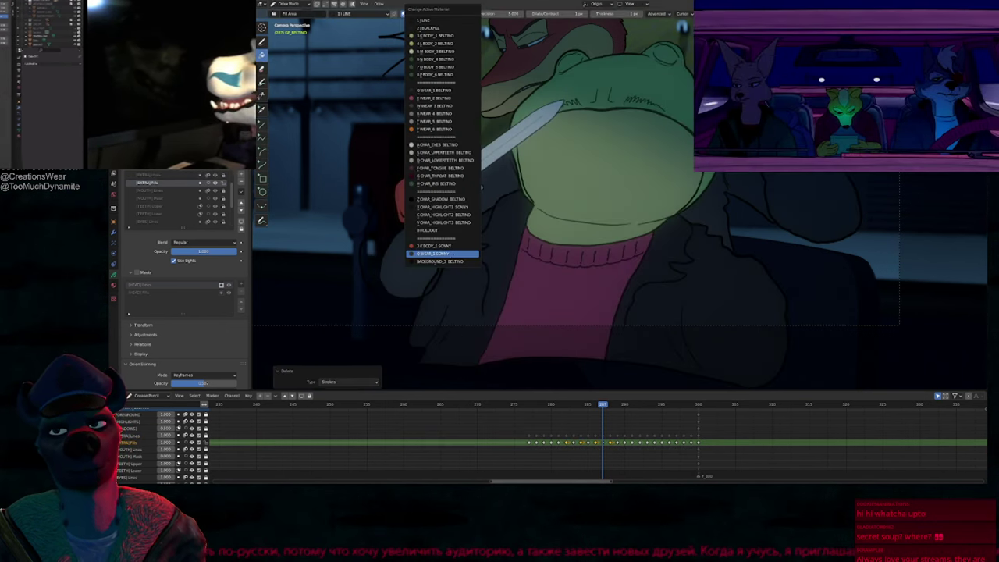
left_click(416, 258)
left_click(406, 266)
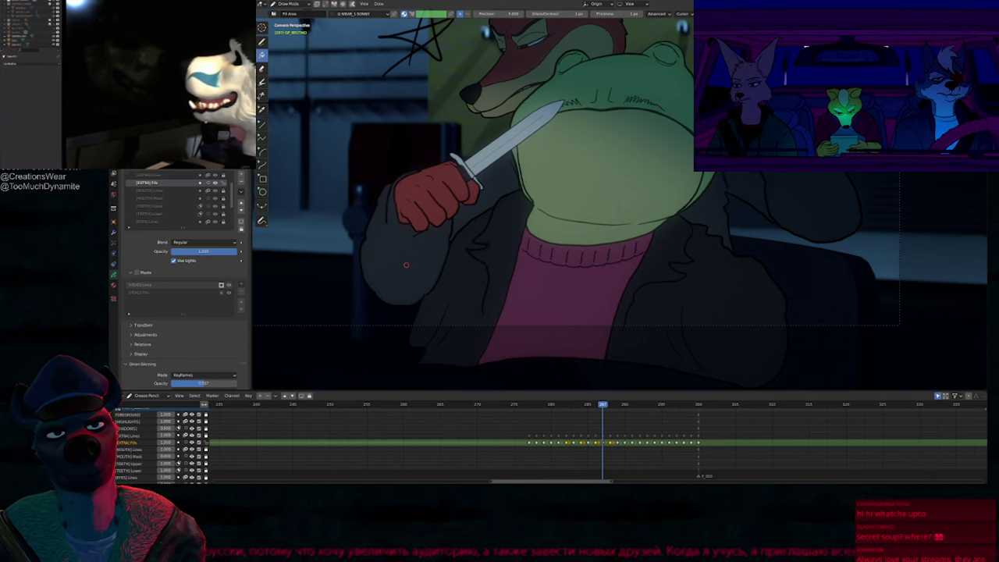
Step: Return to the [EXTRA] Lines layer with the 1 LINE material and Draw Pencil brush
key("y")
left_click(515, 234)
key("d")
scroll(515, 232, "down", 3)
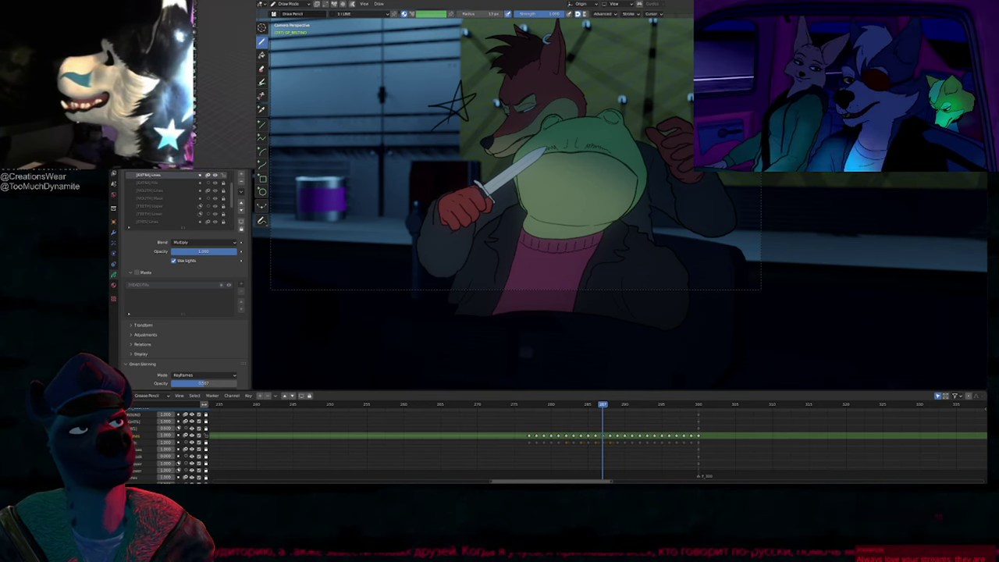
Step: Switch to Solid shading, select both fox and frog drawings, and zoom in on them in Draw Mode
middle_click_drag(562, 203, 609, 287, "shift")
key("z")
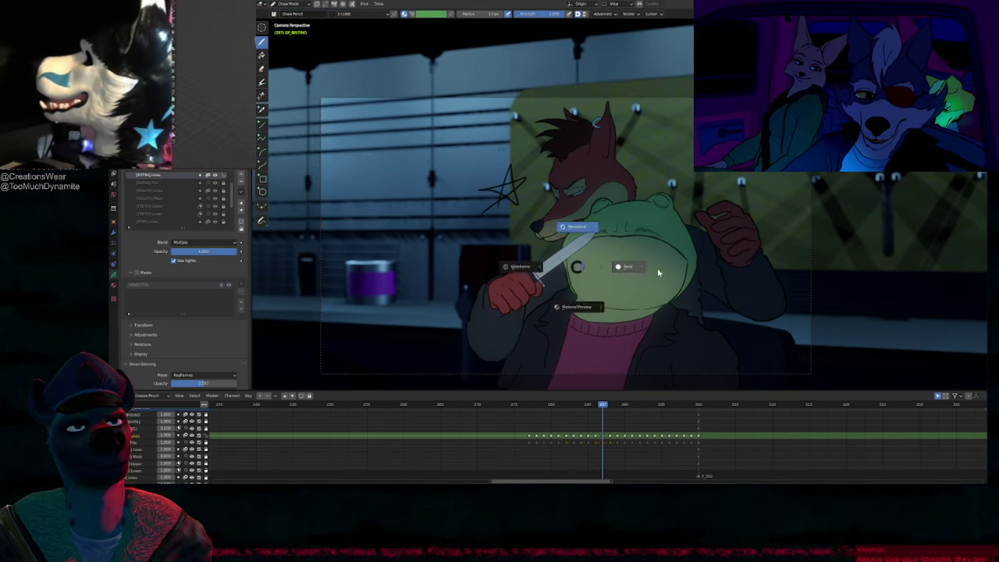
left_click(657, 270)
key("ctrl+Tab")
left_click(575, 199, "shift")
key("shift+h")
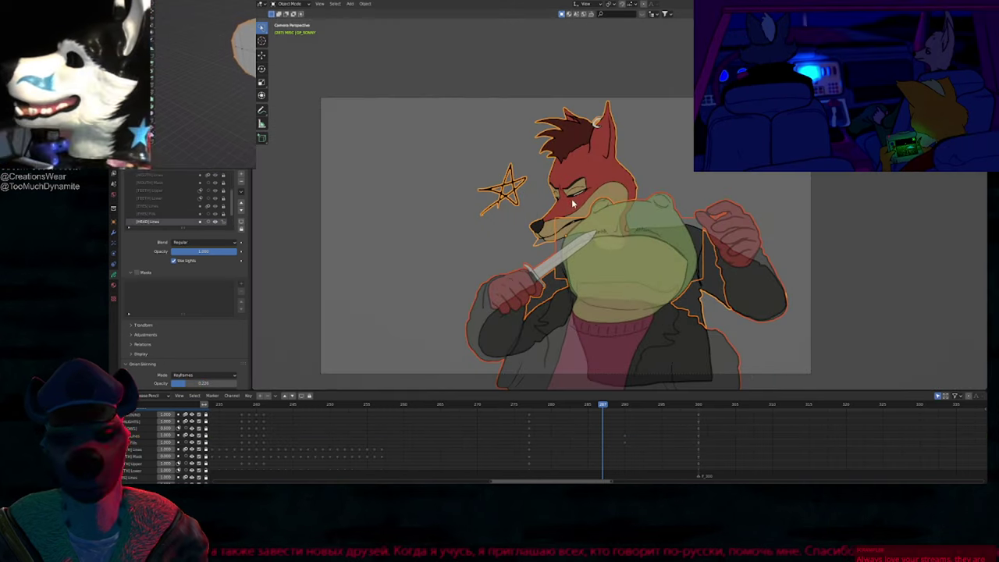
middle_click_drag(589, 310, 548, 277, "shift")
middle_click_drag(551, 323, 571, 232, "ctrl")
scroll(570, 231, "down", 2)
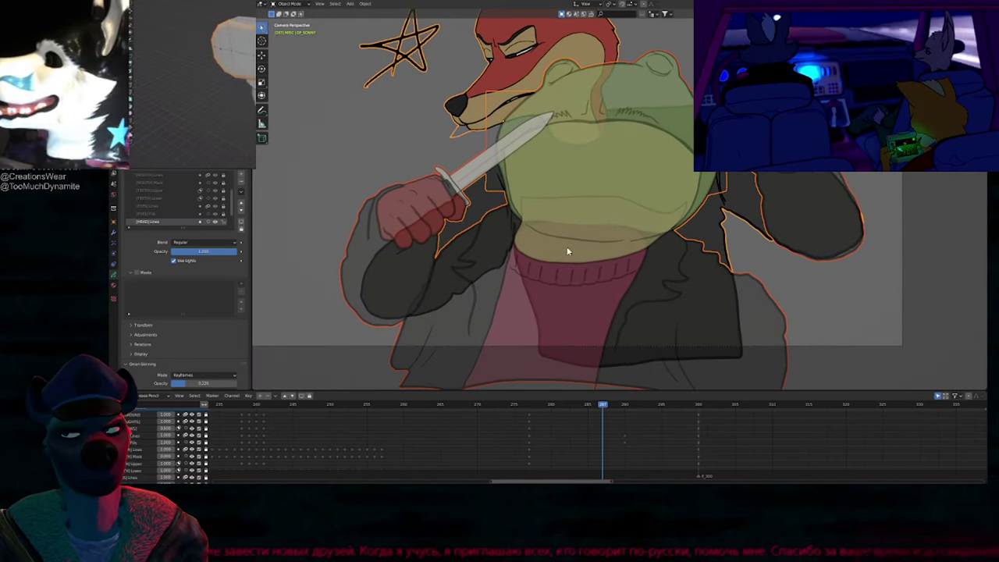
scroll(613, 235, "up", 2)
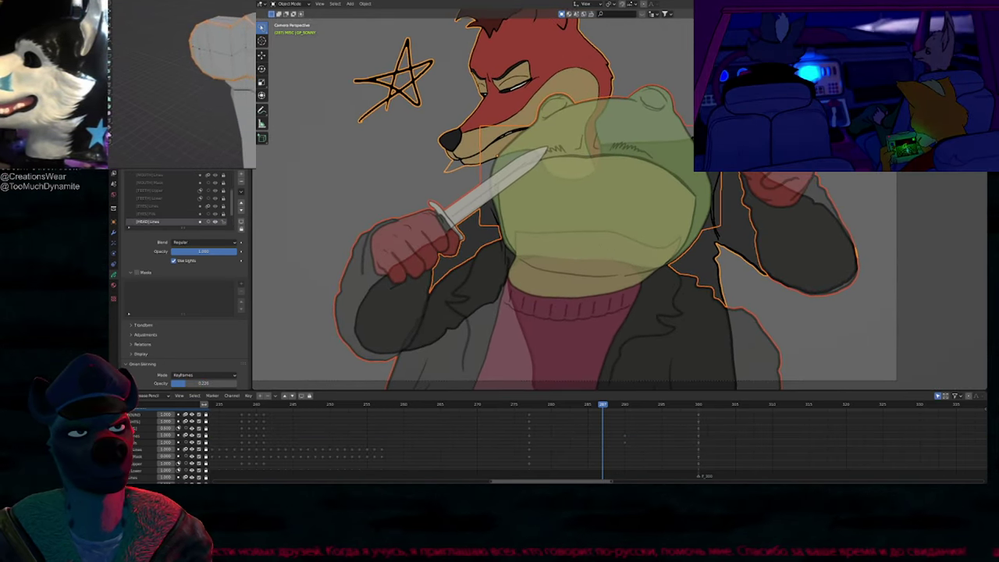
key("ctrl+Tab")
middle_click_drag(736, 274, 713, 264, "shift")
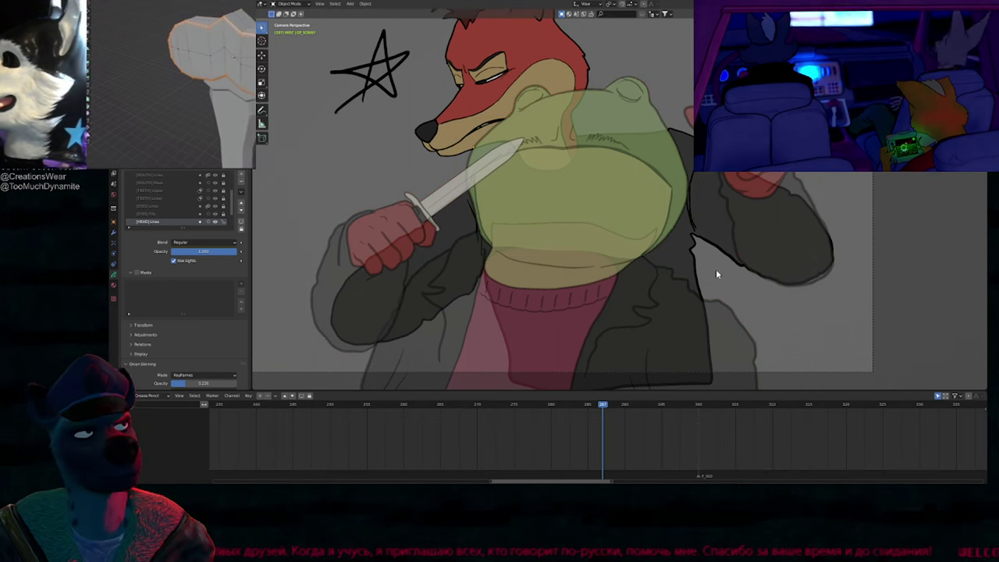
Step: Select the frog drawing in Draw Mode and step back and forth through its in-betweens
key("ctrl+Tab")
left_click(631, 291)
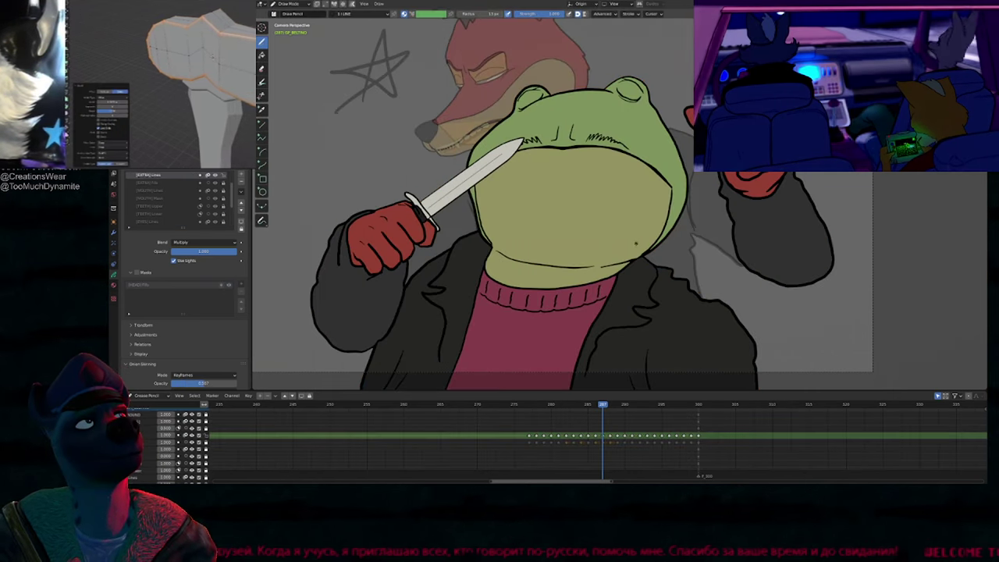
key("ctrl+Tab")
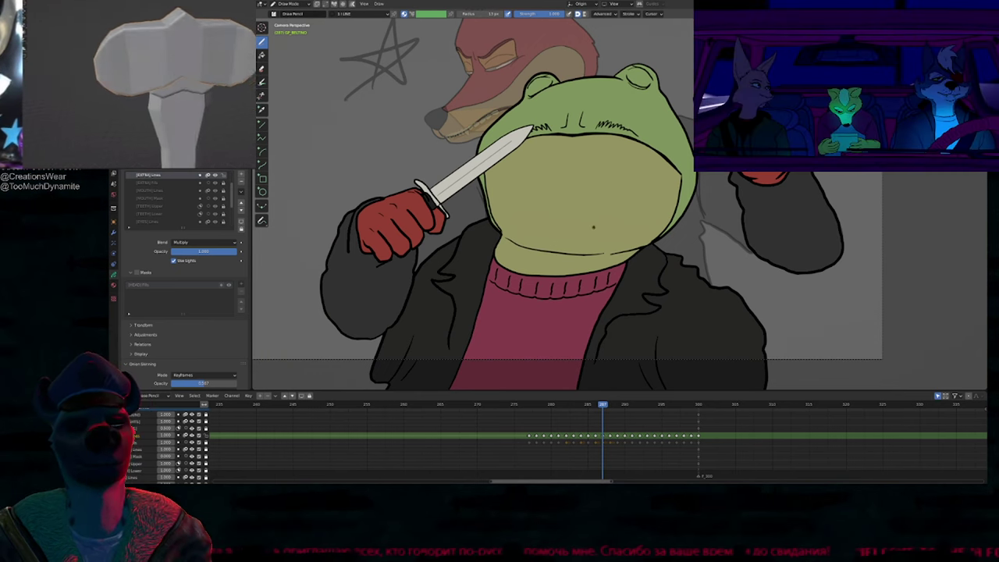
middle_click_drag(593, 227, 596, 270, "shift")
key("Left")
key("Left")
key("Left")
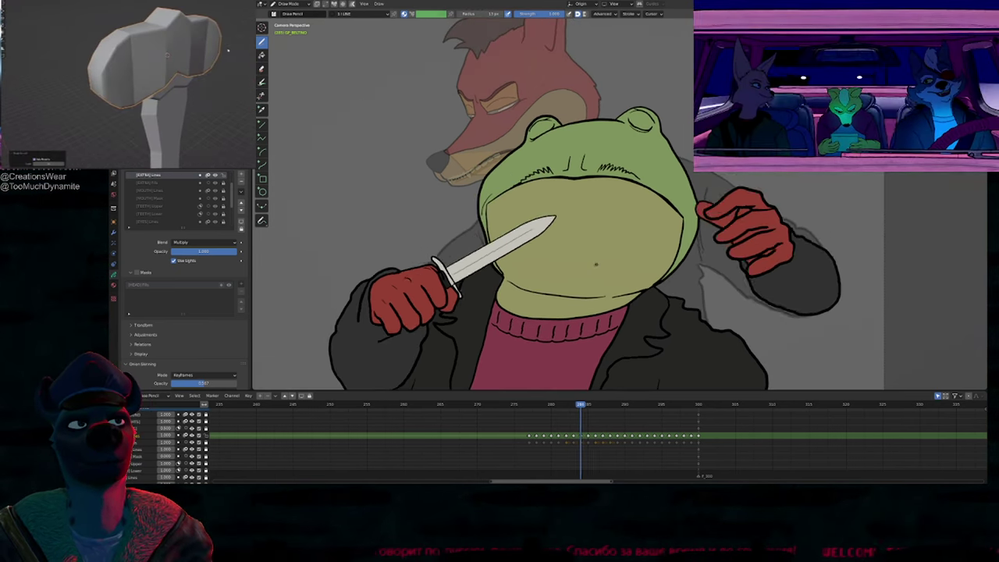
key("Left")
key("Left")
key("Left")
key("Left")
key("Left")
key("Right")
key("Right")
key("Right")
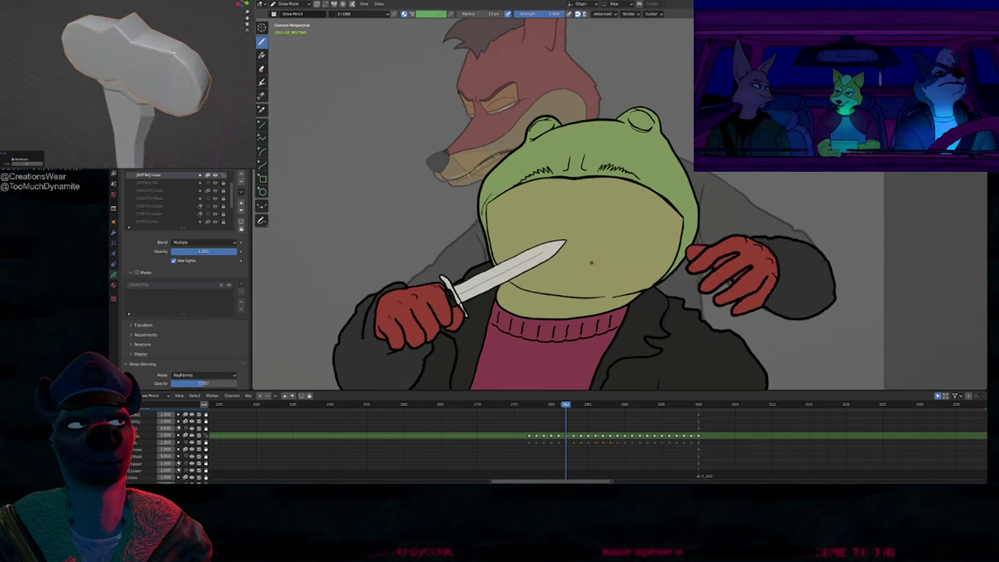
key("Right")
key("Right")
key("Right")
key("Right")
key("Right")
key("Right")
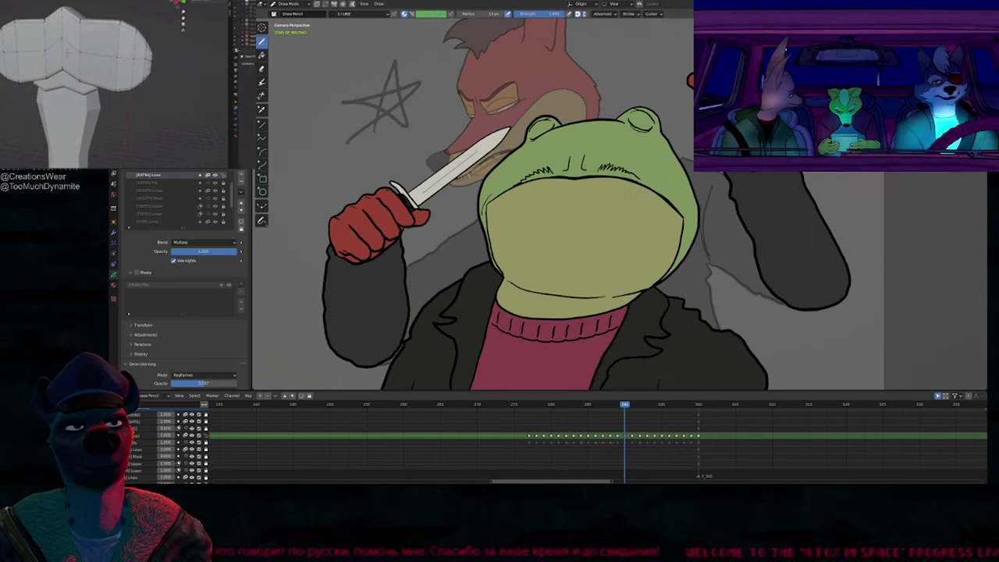
Step: Step through frames 281–284 and make [HEAD] Lines the active layer
middle_click_drag(572, 305, 528, 384, "shift")
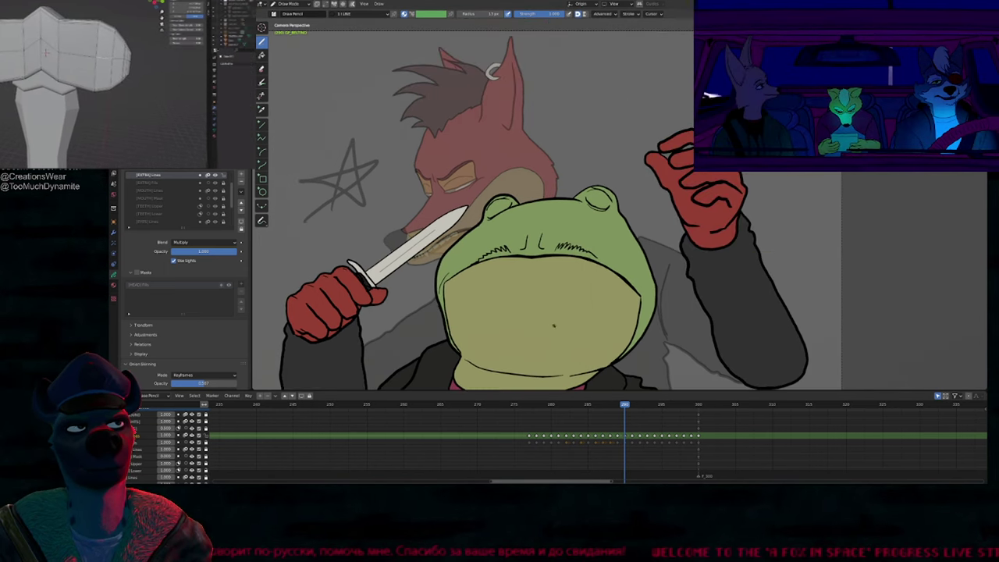
middle_click_drag(554, 326, 566, 226, "shift")
scroll(565, 233, "down", 1)
mouse_move(568, 321)
middle_mouse_down("shift")
mouse_move(568, 277)
mouse_move(566, 356)
middle_mouse_up("shift")
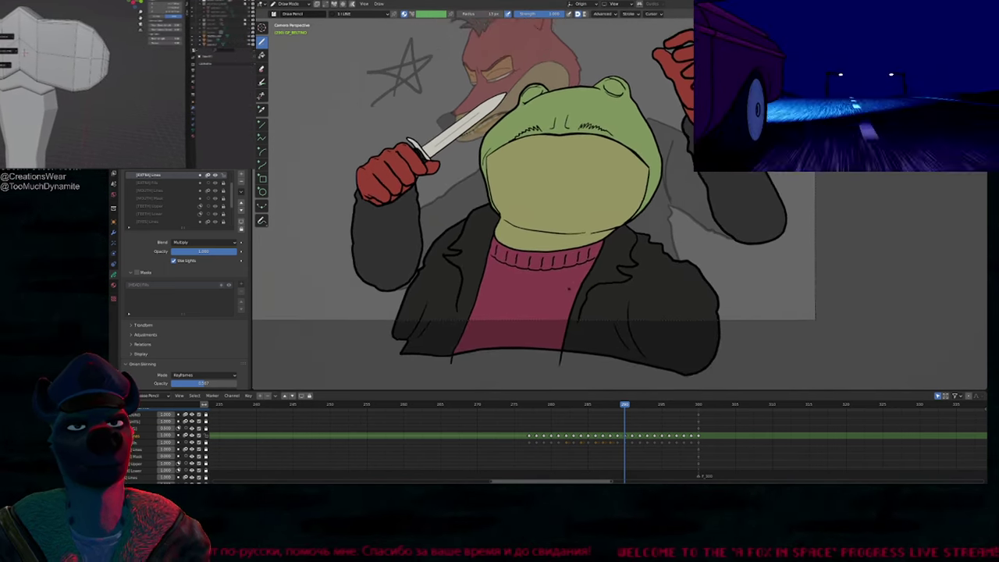
key("Left")
key("Left")
key("Left")
key("Left")
key("Left")
key("Left")
key("Left")
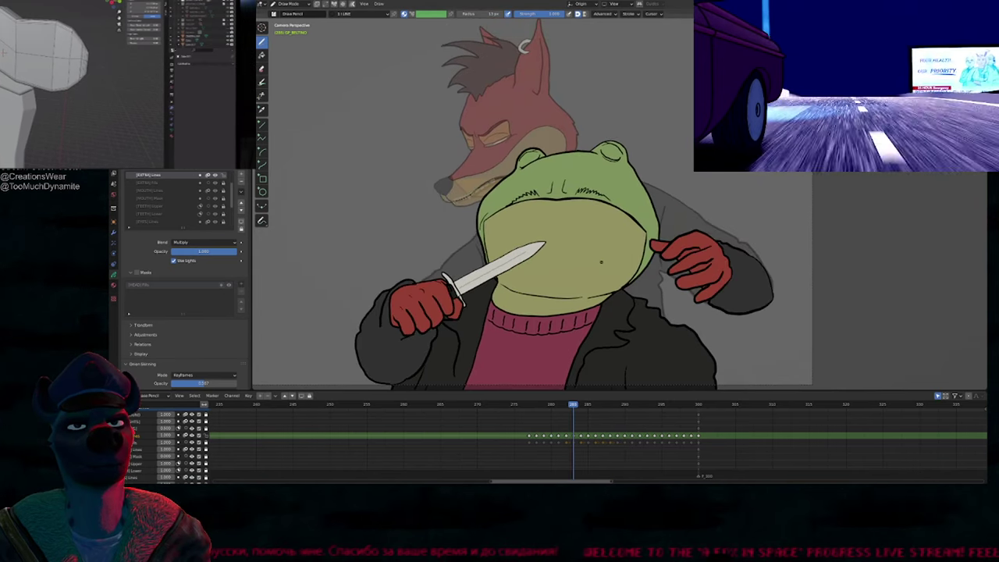
key("Left")
key("Left")
key("Right")
key("Right")
key("Right")
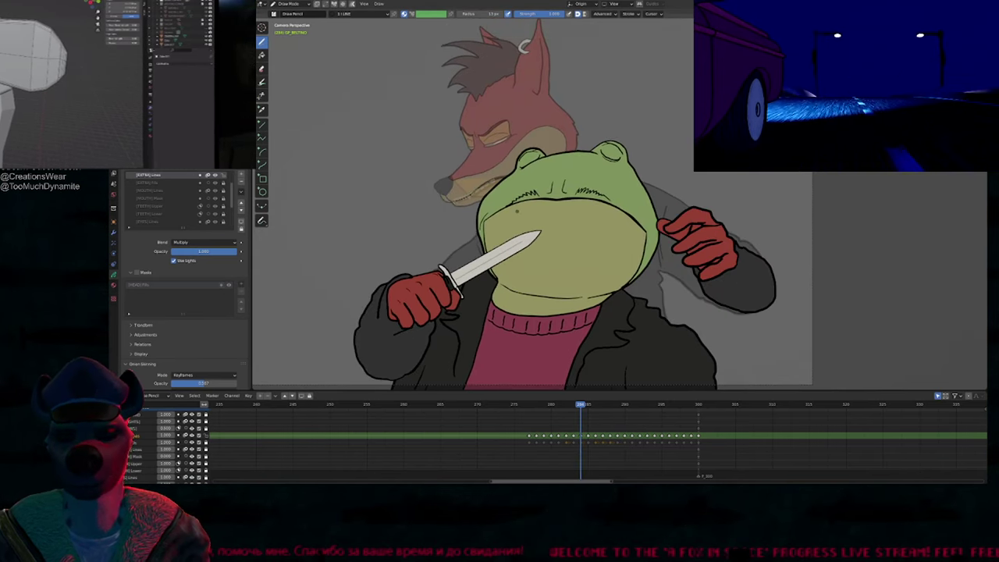
key("w")
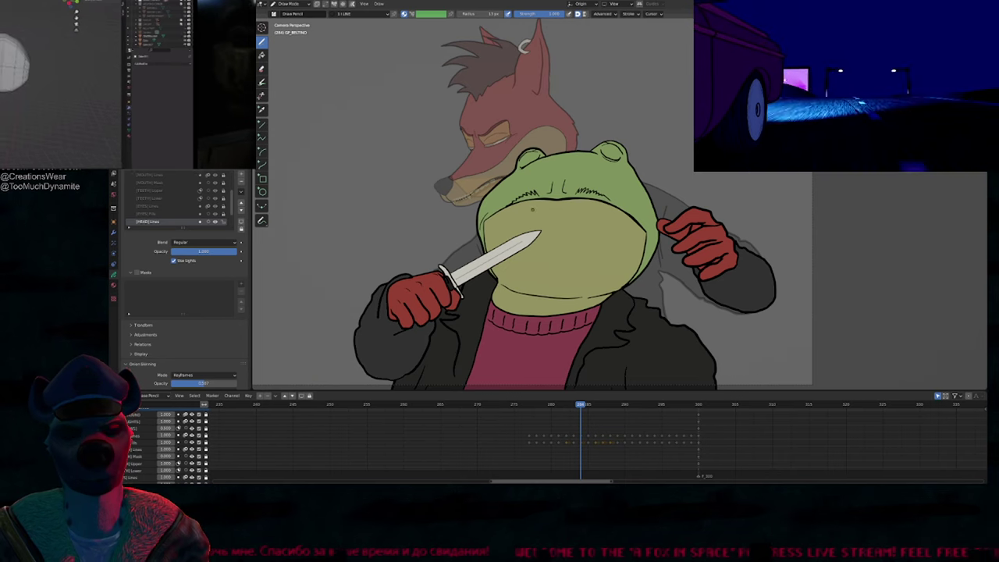
Step: Select GP_SONNY in Draw Mode, jump to keyframe 277, and scrub to frame 279
key("ctrl+Tab")
left_click(510, 138)
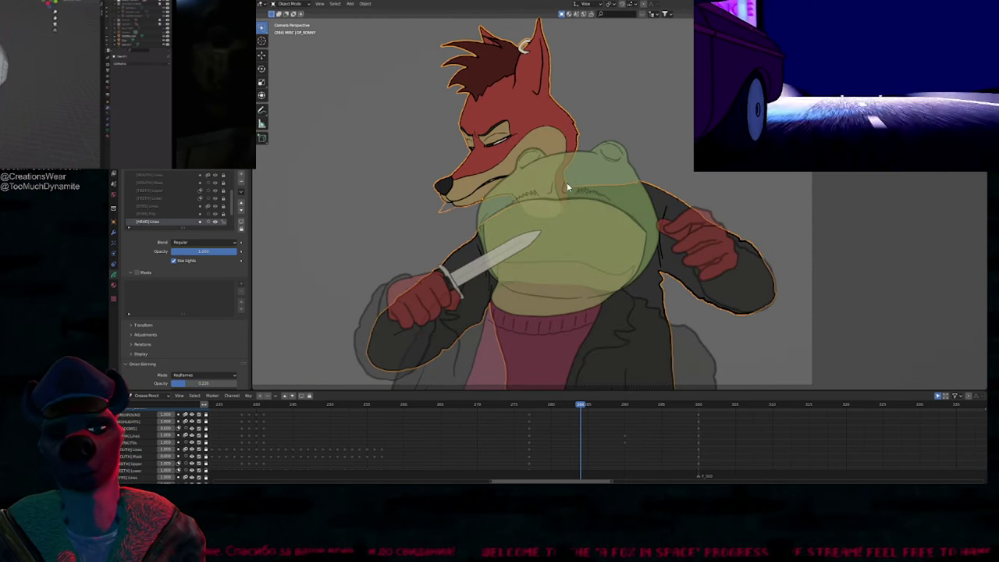
key("ctrl+Tab")
key("Down")
key("Down")
key("Down")
key("Up")
key("Up")
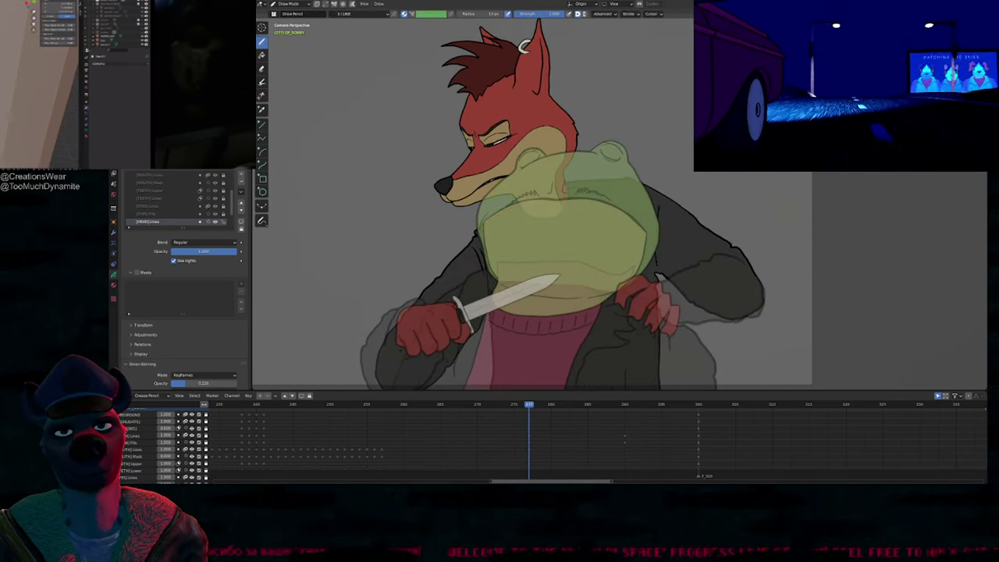
middle_click_drag(541, 435, 392, 373)
middle_click_drag(433, 426, 346, 423)
left_click_drag(364, 407, 521, 412)
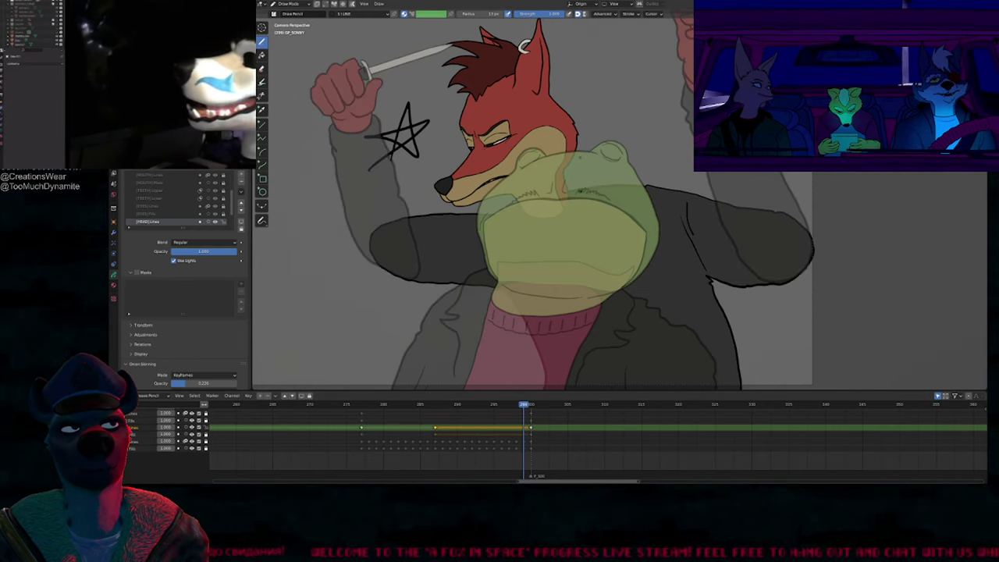
Step: Enter Edit Mode on the fox and clear its head stroke selection
key("Tab")
scroll(586, 163, "up", 8)
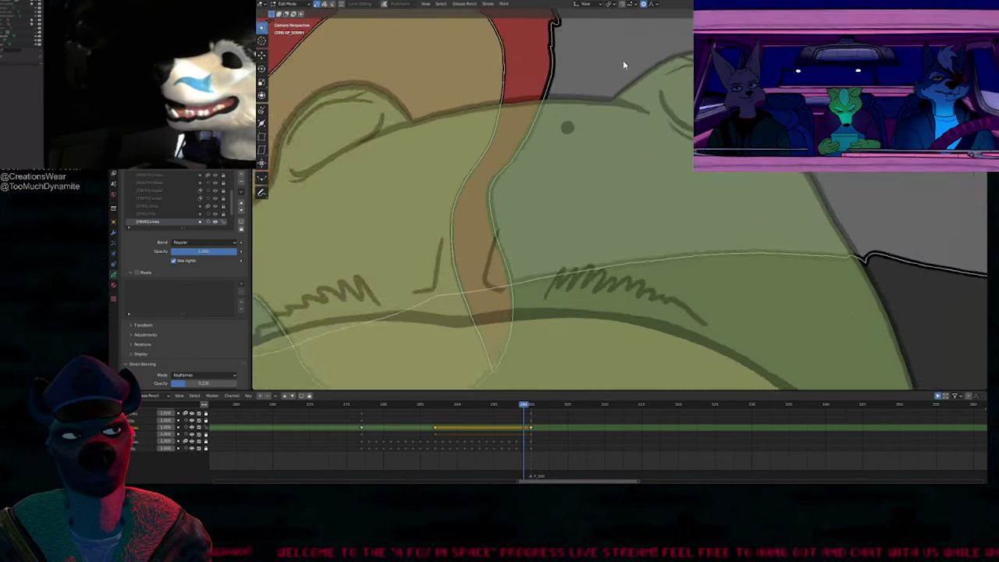
left_click(559, 201)
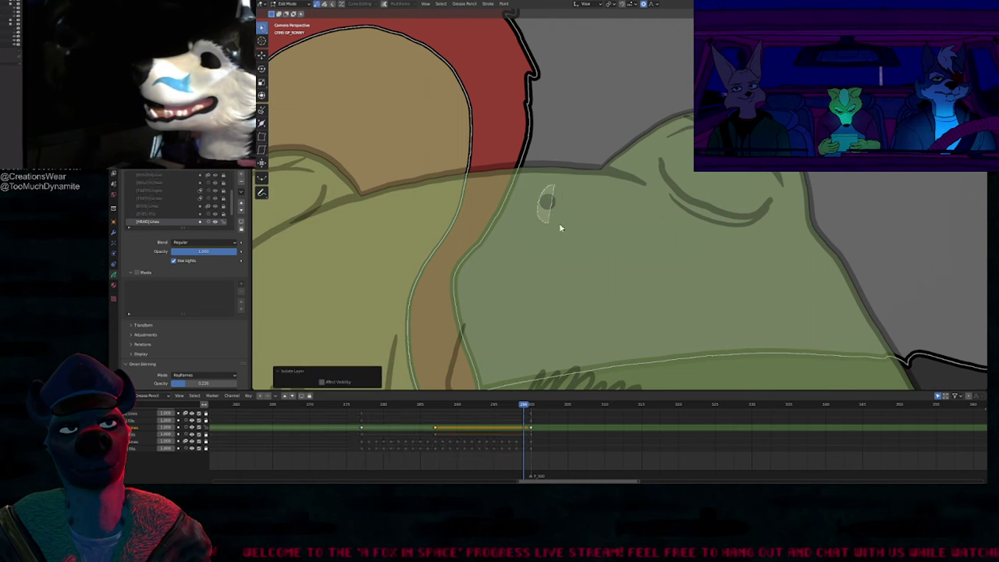
key("Tab")
Step: Unlock the frog's layers, delete the black dot on its head, and scrub back to frame 271
left_click(576, 194)
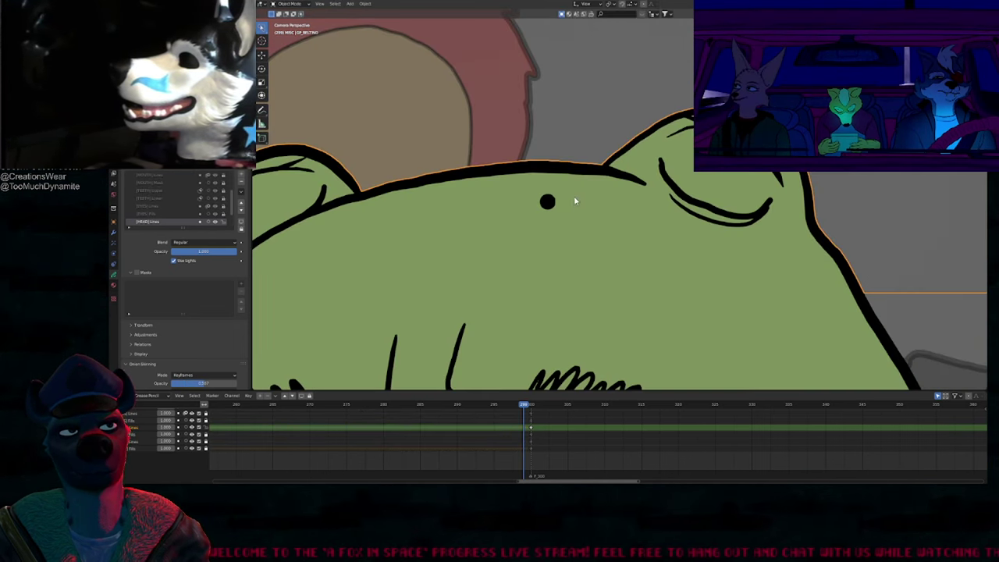
key("Tab")
key("alt+h")
left_click(550, 203)
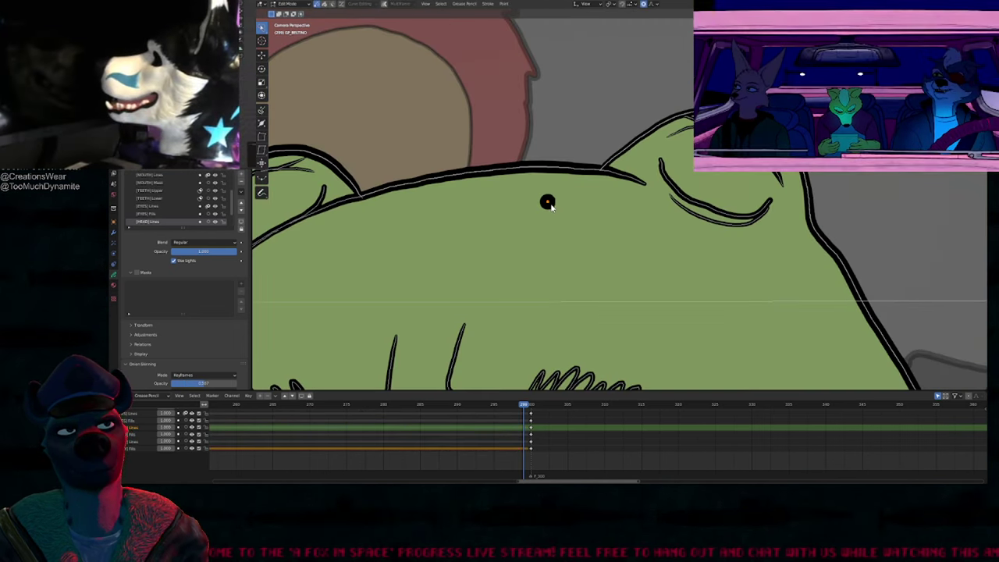
key("x")
left_click(566, 214)
key("Right")
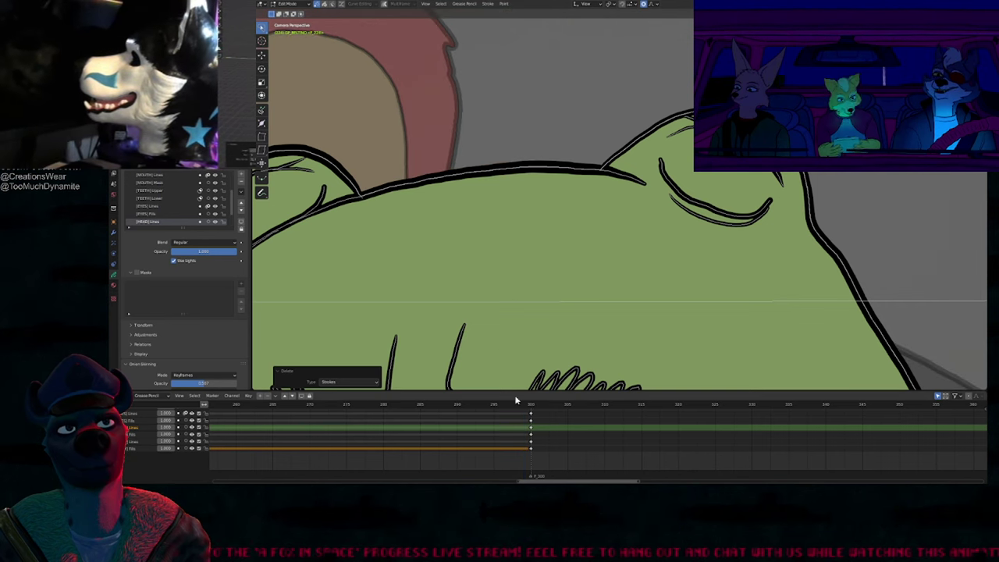
left_click_drag(515, 402, 317, 404)
scroll(583, 235, "down", 4)
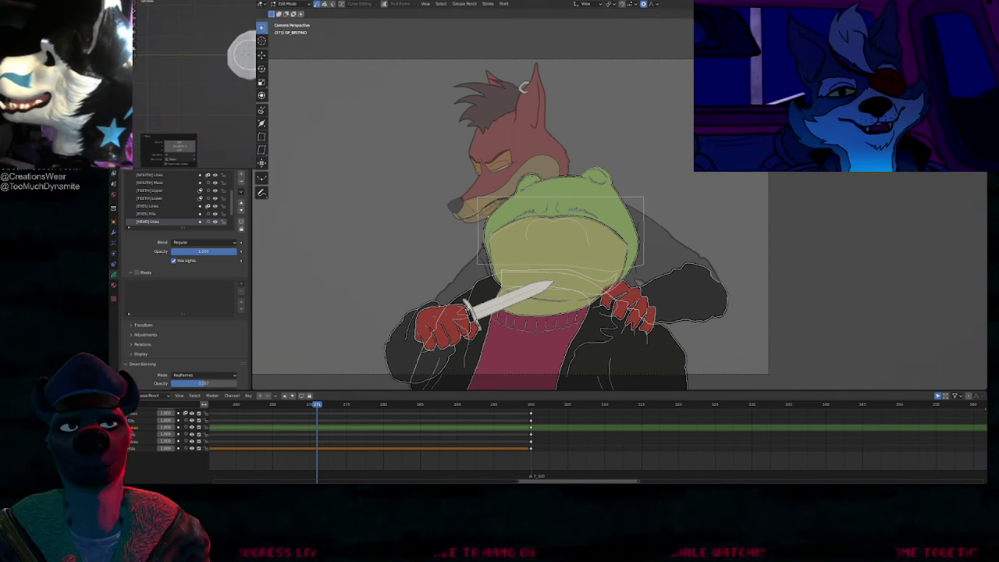
Step: Frame the frog, enter Draw Mode, and scrub frames 277 to 296
middle_click_drag(515, 260, 602, 225, "shift")
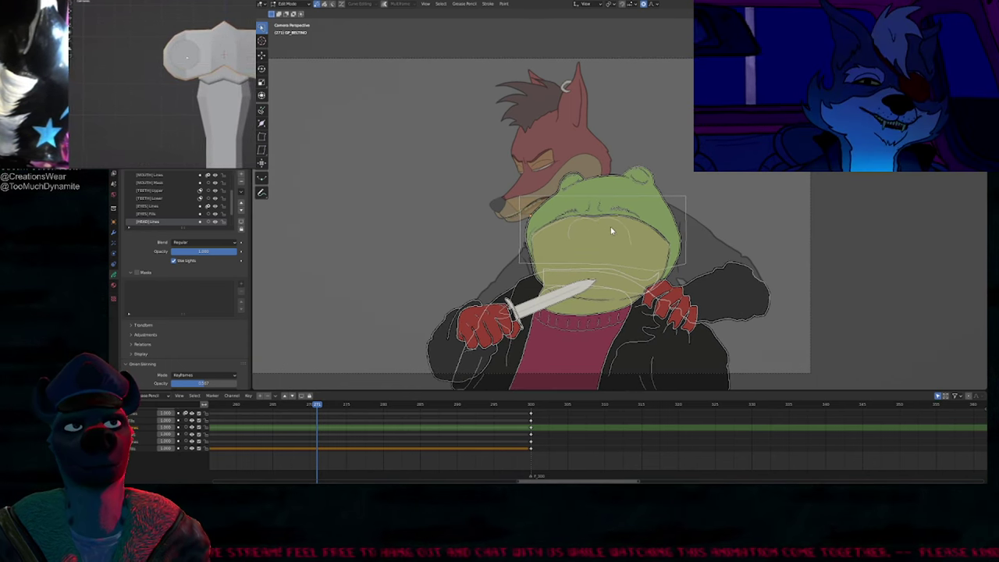
mouse_move(609, 256)
middle_mouse_down("shift")
mouse_move(569, 234)
mouse_move(593, 253)
middle_mouse_up("shift")
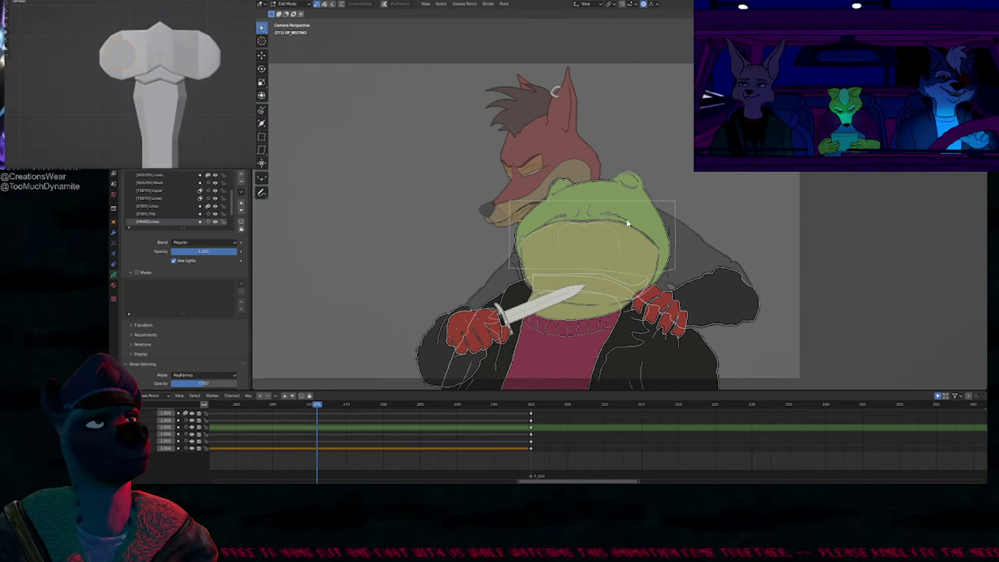
key("Tab")
middle_click_drag(597, 250, 567, 245, "shift")
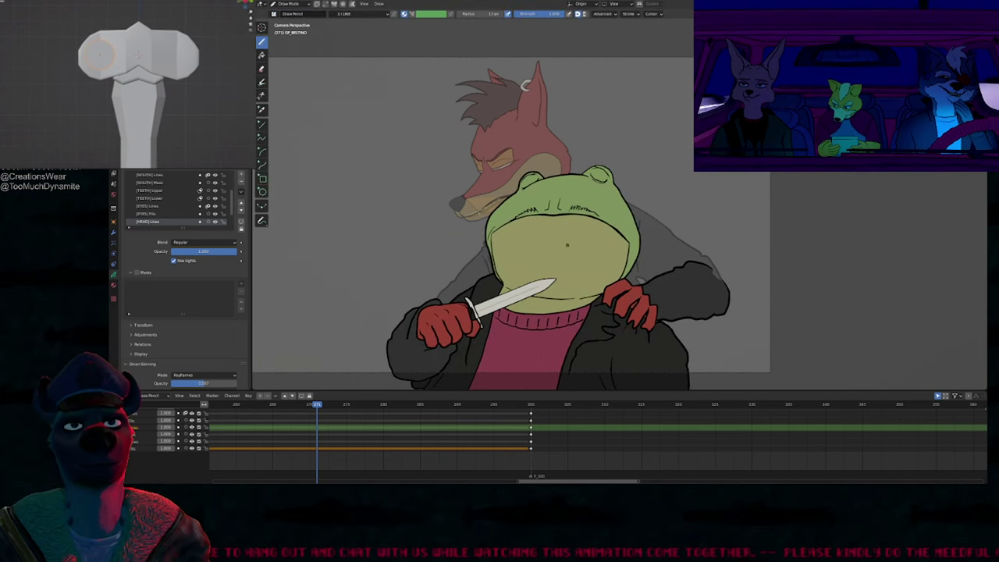
middle_click_drag(497, 436, 537, 444)
left_click(405, 407)
mouse_move(406, 410)
left_mouse_down()
mouse_move(541, 407)
mouse_move(410, 406)
mouse_move(474, 398)
left_mouse_up()
Step: Compare Rendered and Material Preview shading, then scrub to frame 292 with the knife raised
key("z")
left_click(478, 353)
key("z")
left_click(446, 397)
key("shift+alt+z")
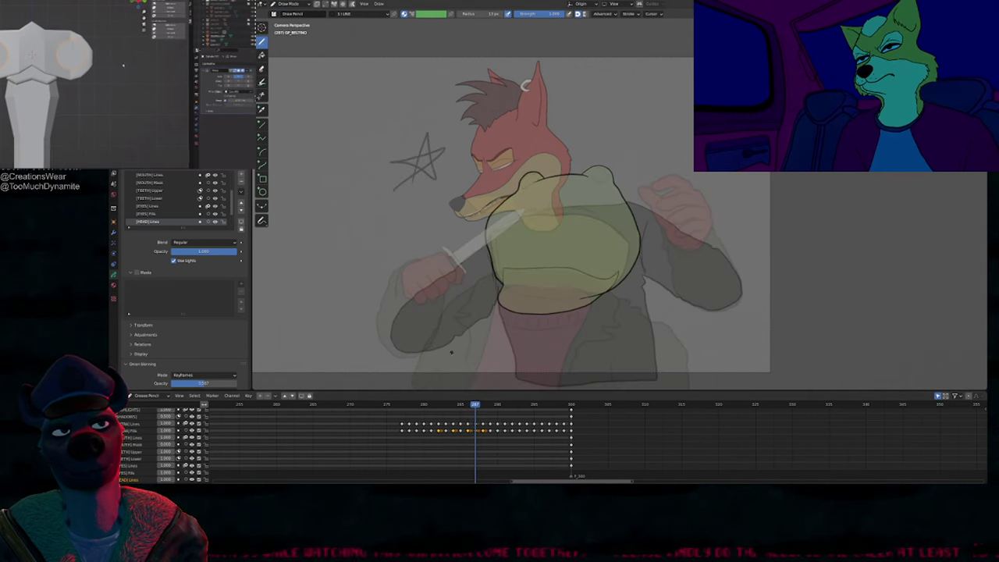
key("shift+alt+z")
key("shift+alt+z")
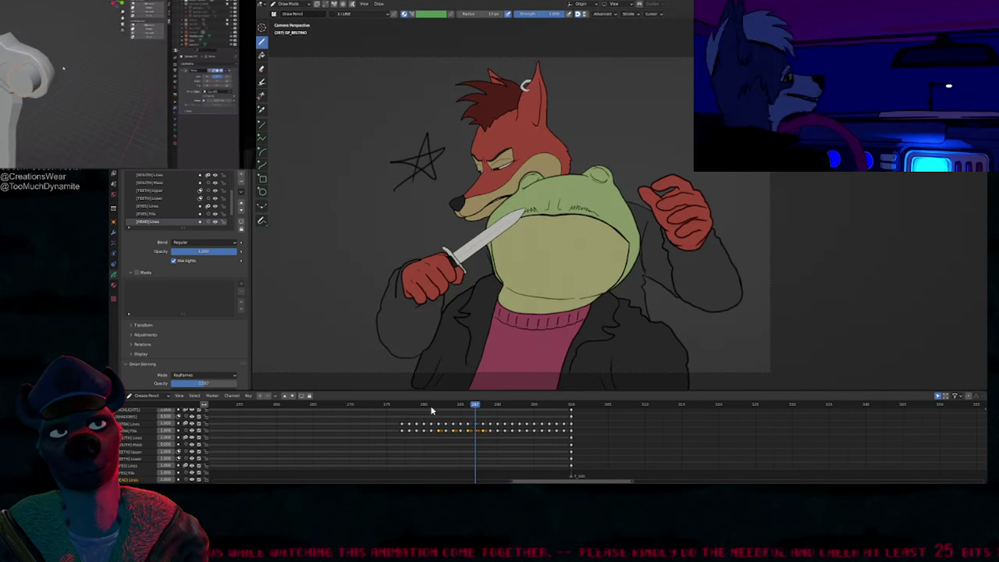
mouse_move(474, 406)
left_mouse_down()
mouse_move(453, 406)
mouse_move(515, 397)
mouse_move(391, 407)
mouse_move(461, 400)
mouse_move(500, 372)
mouse_move(461, 409)
mouse_move(437, 406)
mouse_move(546, 400)
mouse_move(528, 404)
left_mouse_up()
Step: Select the fox in Draw Mode, fade other objects, and scrub back through earlier frames
key("ctrl+Tab")
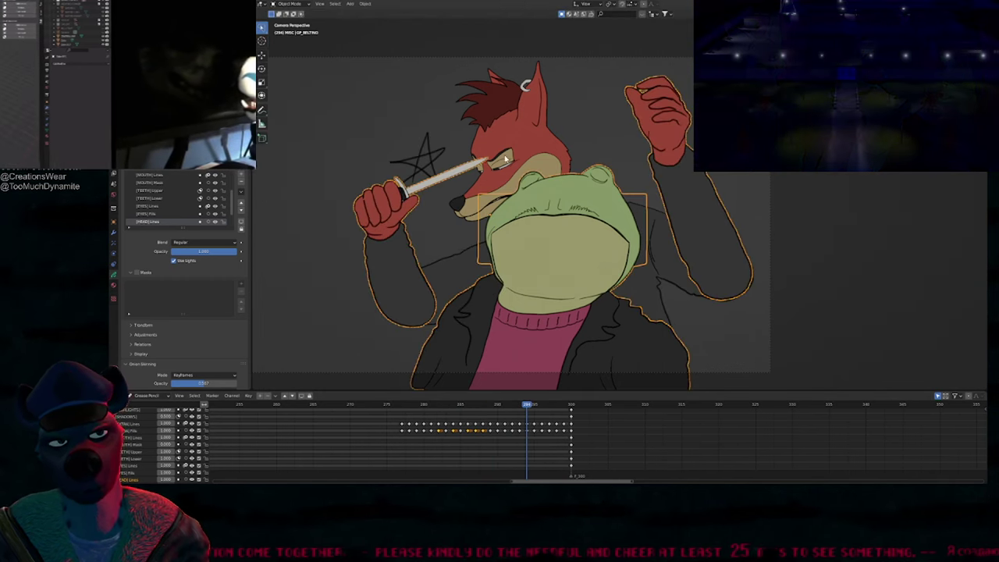
left_click(543, 231)
key("ctrl+Tab")
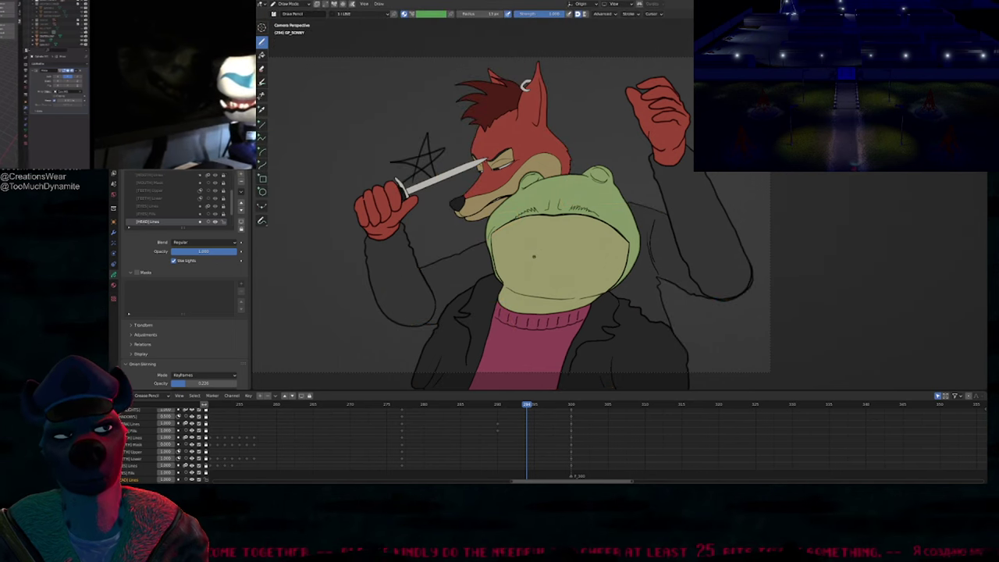
key("slash")
key("alt+z")
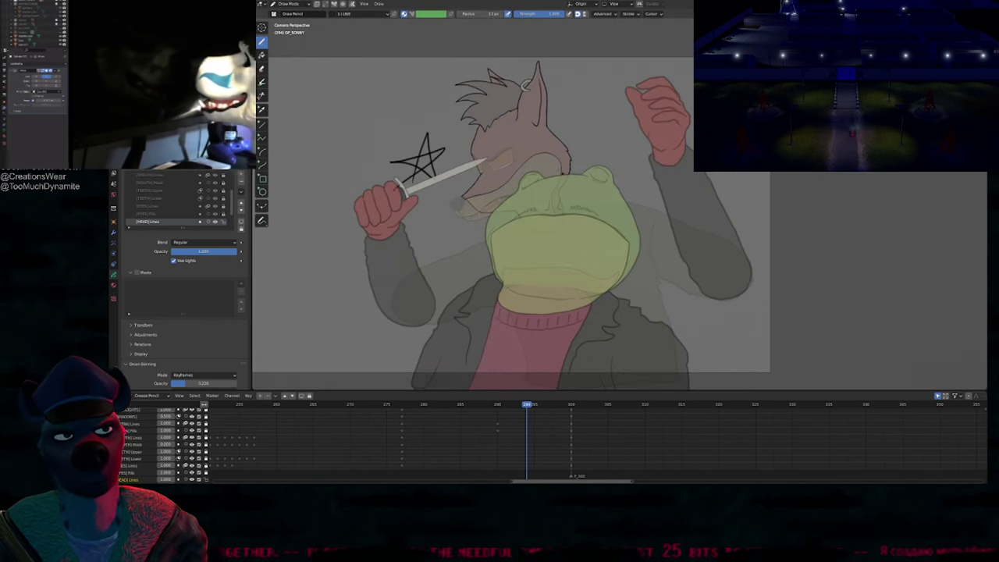
scroll(386, 133, "up", 3)
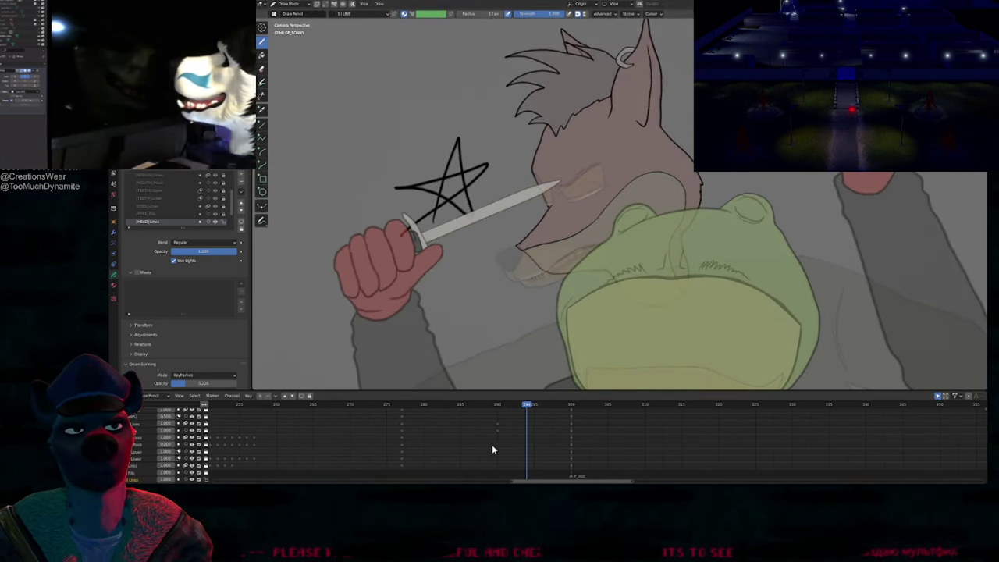
middle_click_drag(498, 422, 490, 446)
left_click_drag(460, 407, 457, 406)
mouse_move(448, 404)
left_mouse_down()
mouse_move(416, 408)
mouse_move(438, 409)
left_mouse_up()
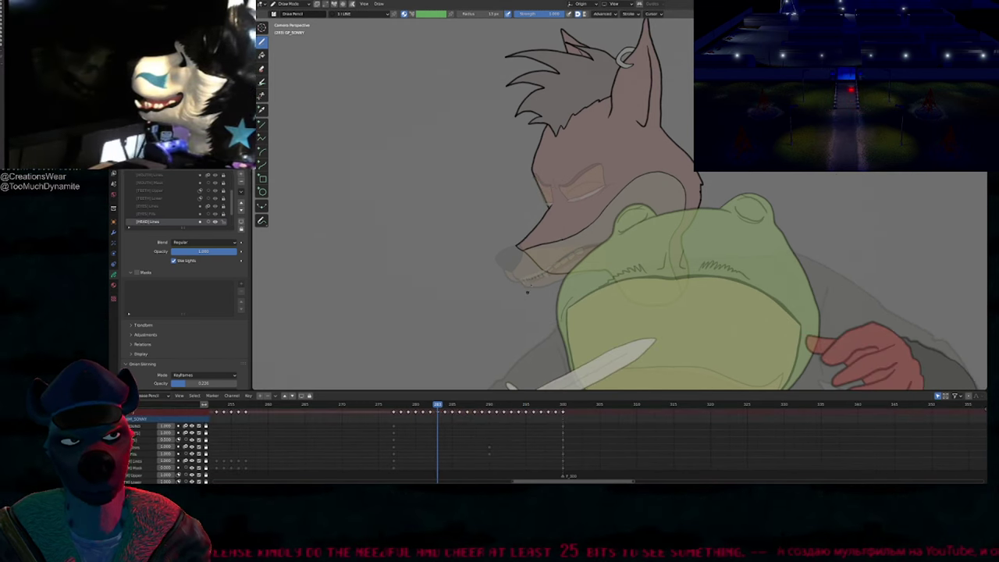
mouse_move(439, 408)
left_mouse_down()
mouse_move(474, 406)
mouse_move(427, 406)
left_mouse_up()
Step: Unhide everything, isolate the fox, frog and white mesh, and resume drawing the fox at frame 277
key("ctrl+Tab")
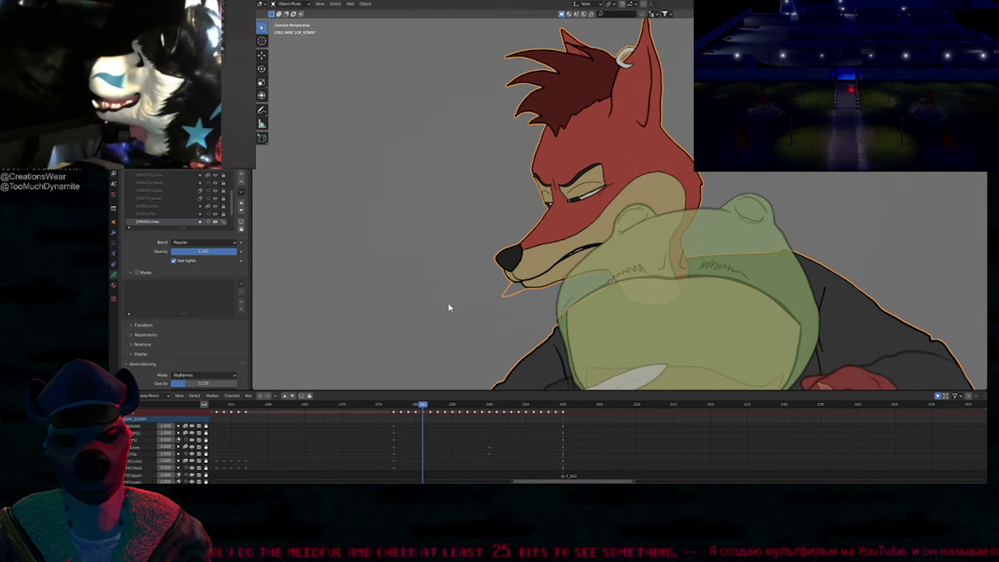
key("alt+h")
scroll(513, 224, "down", 2)
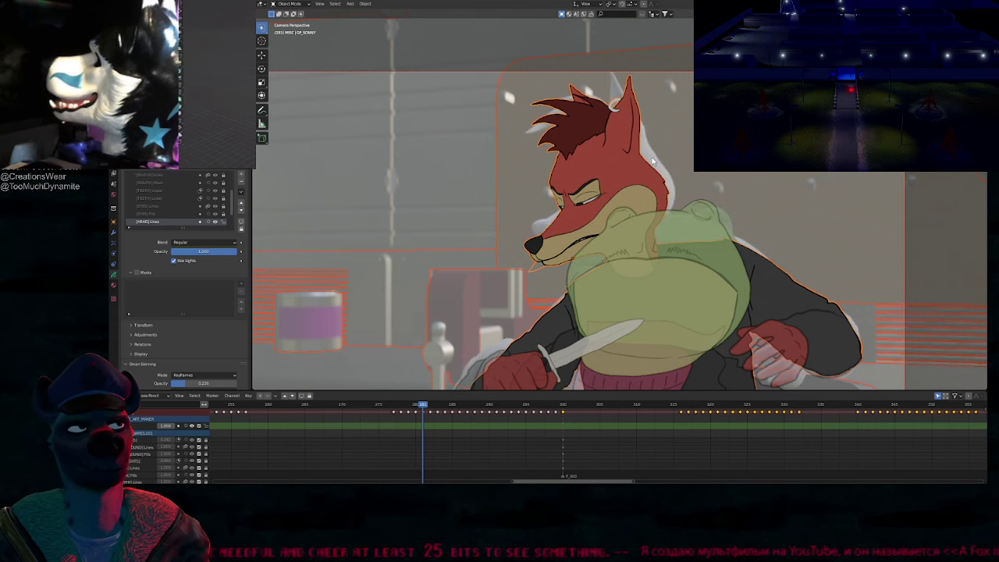
left_click(638, 188)
left_click(675, 234, "shift")
left_click(655, 161, "shift")
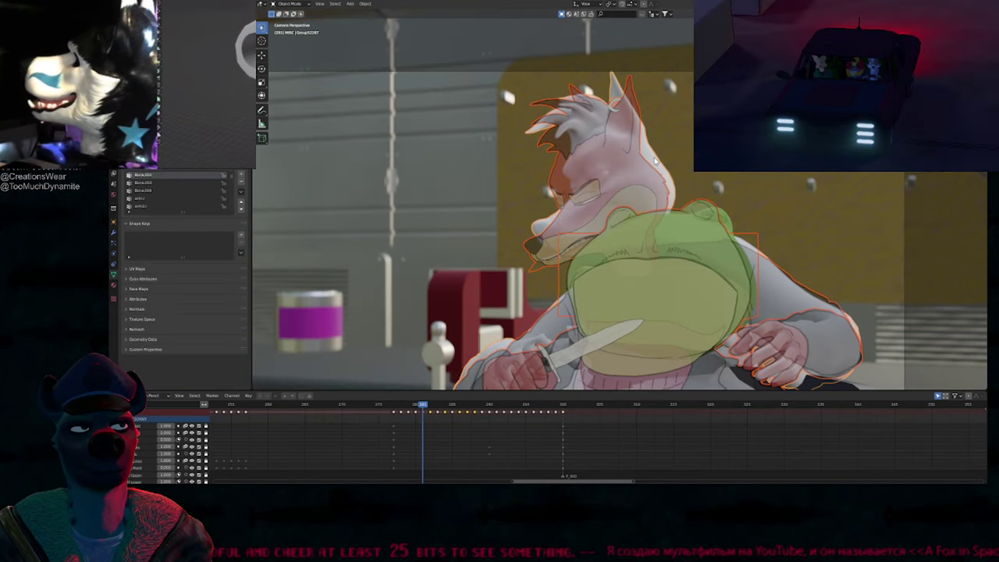
key("KP_Divide")
middle_click_drag(653, 283, 559, 246, "shift")
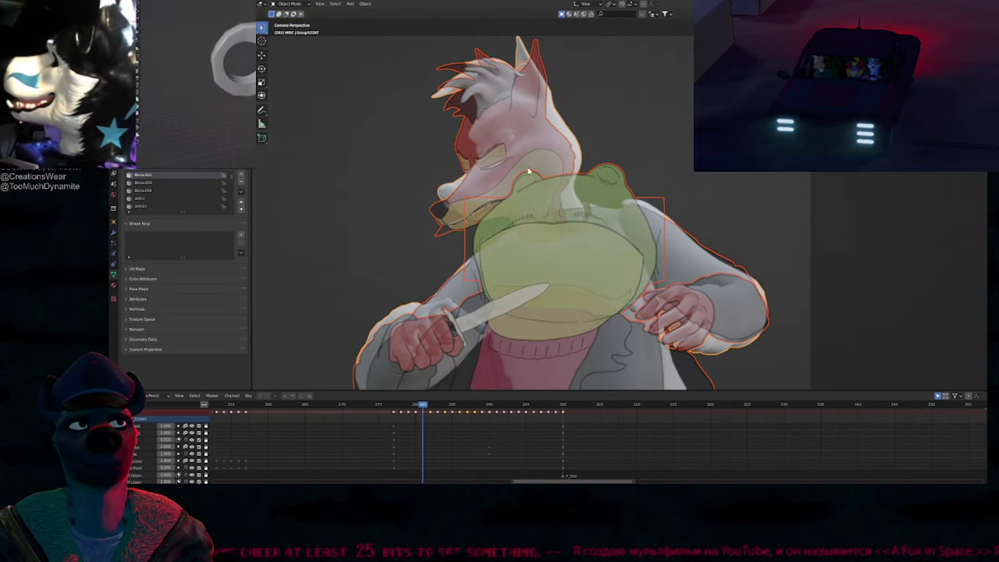
left_click(530, 172)
key("ctrl+Tab")
Step: Preview frames 277 to 288 and zoom in on the fox's head
left_click(394, 406)
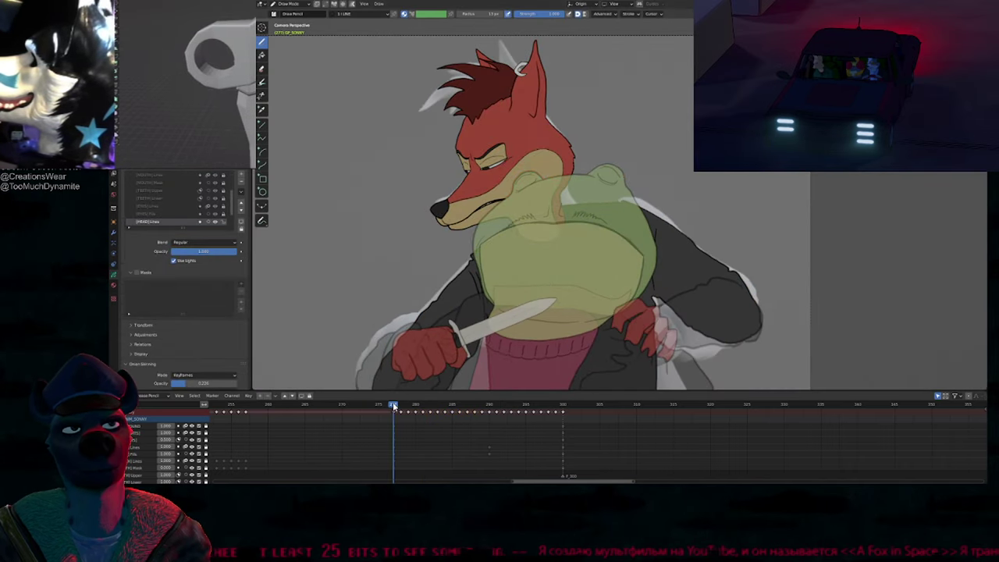
mouse_move(396, 408)
left_mouse_down()
mouse_move(508, 408)
mouse_move(394, 410)
left_mouse_up()
middle_click_drag(483, 208, 518, 259, "shift")
scroll(520, 260, "up", 2)
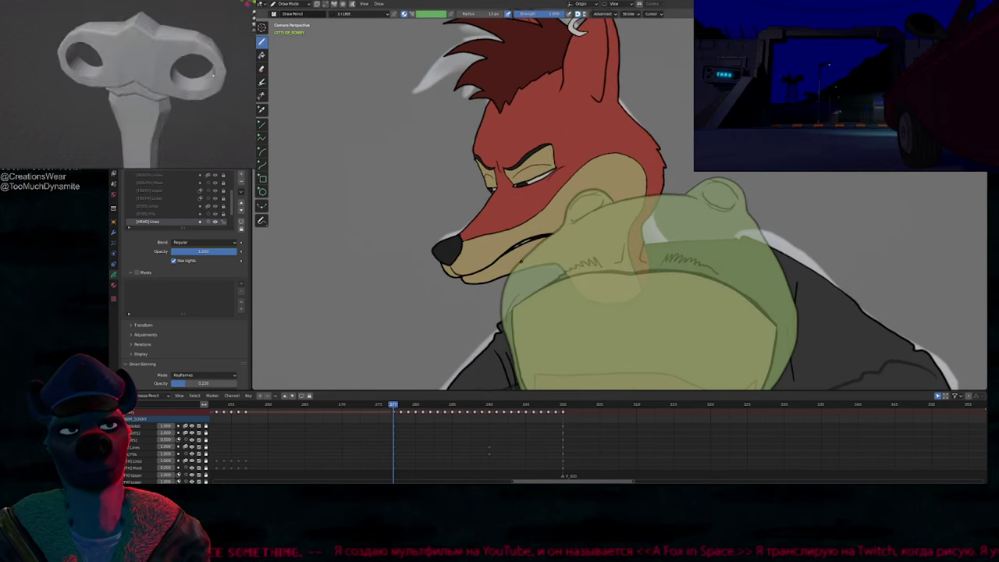
Step: Check which mouth strokes sit on the [MOUTH] Lines, [TEETH] Upper and [TEETH] Lower layers
key("w")
mouse_move(409, 446)
middle_mouse_down()
mouse_move(415, 406)
mouse_move(411, 441)
mouse_move(419, 446)
middle_mouse_up()
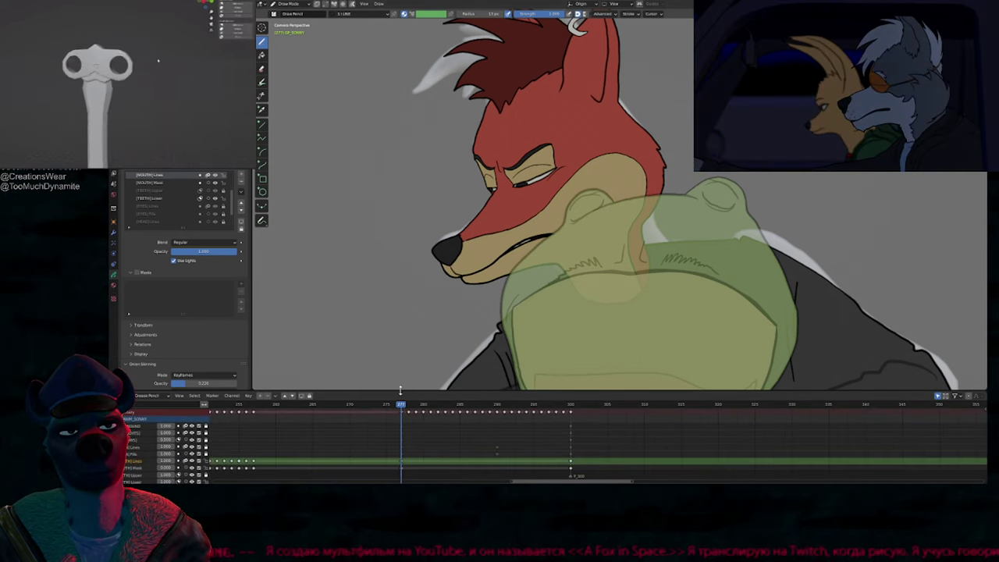
key("Tab")
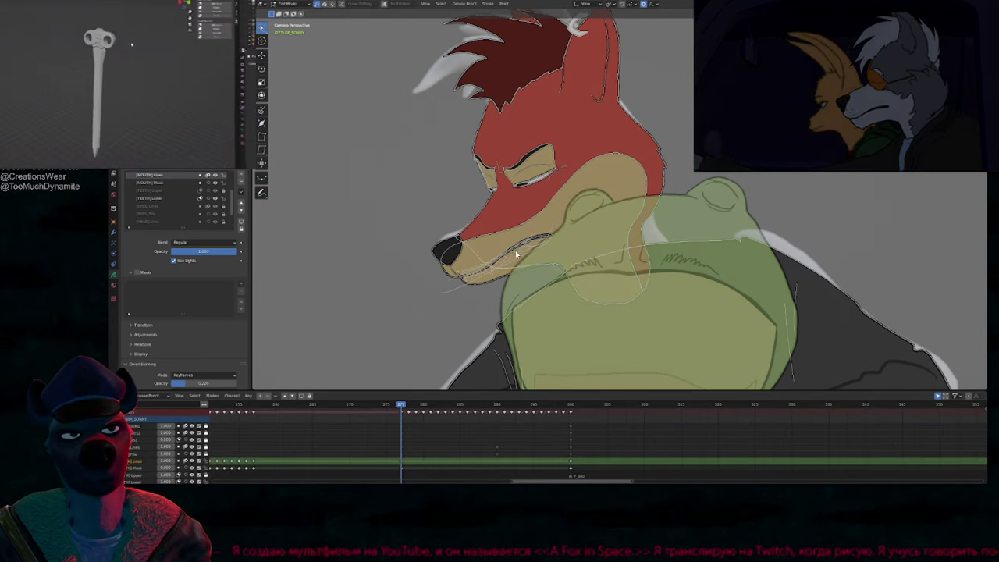
left_click(517, 253)
key("Tab")
key("y")
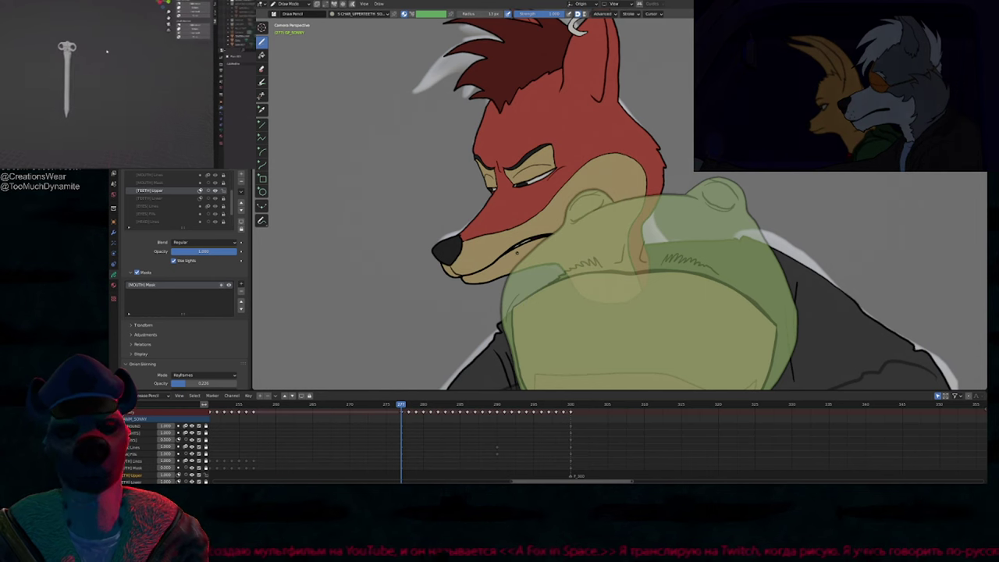
key("Tab")
key("x")
left_click(517, 253)
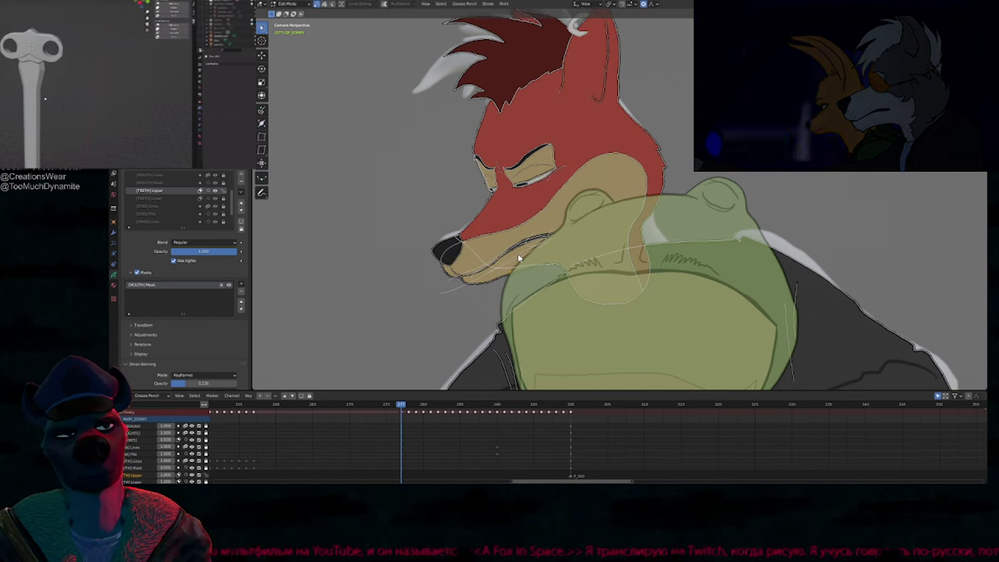
key("Tab")
key("y")
key("Tab")
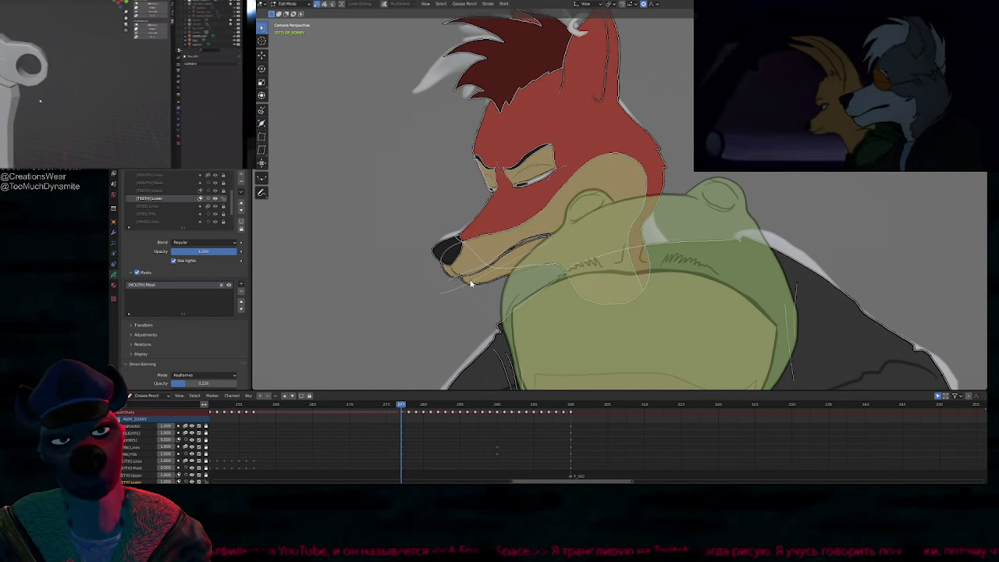
Step: Move up to the [MOUTH] Lines layer and select all its strokes
key("Page_Up")
key("Page_Up")
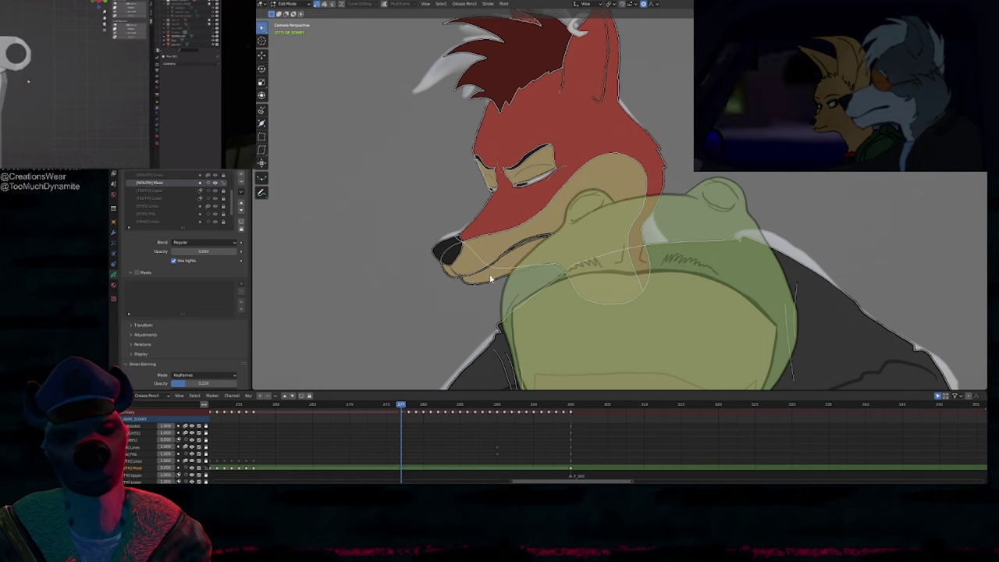
key("Page_Up")
key("a")
scroll(526, 261, "up", 3)
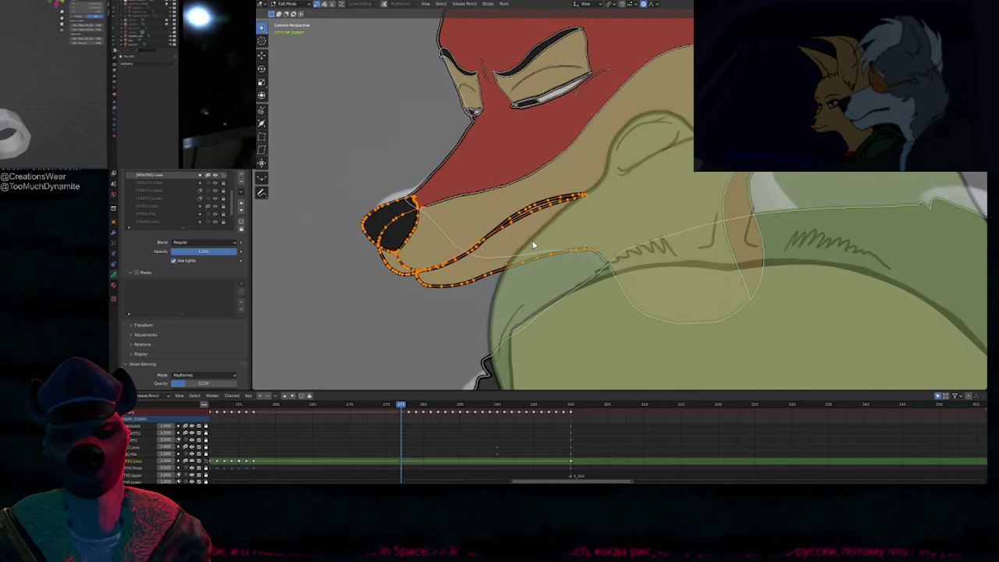
Step: Move the selected mouth strokes onto the [HEAD] Lines layer
key("m")
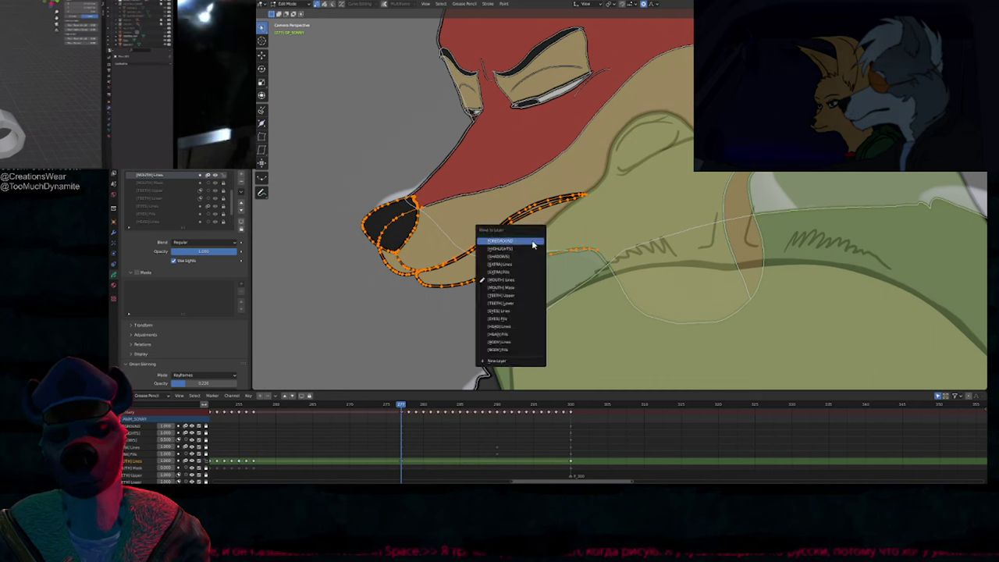
left_click(515, 331)
key("Tab")
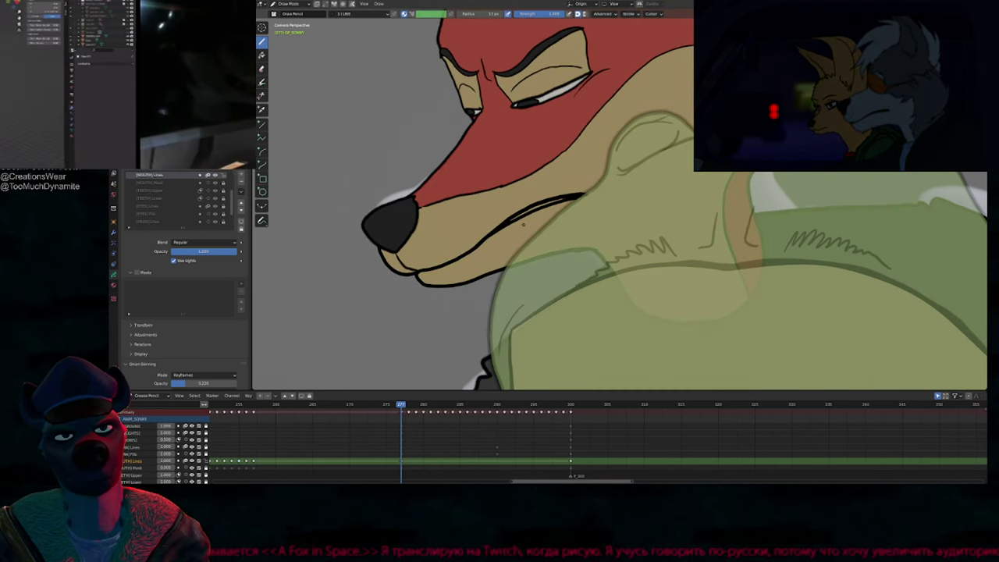
Step: With [HEAD] Lines active and other layers dimmed, give the chin strokes a new material
scroll(523, 224, "down", 3)
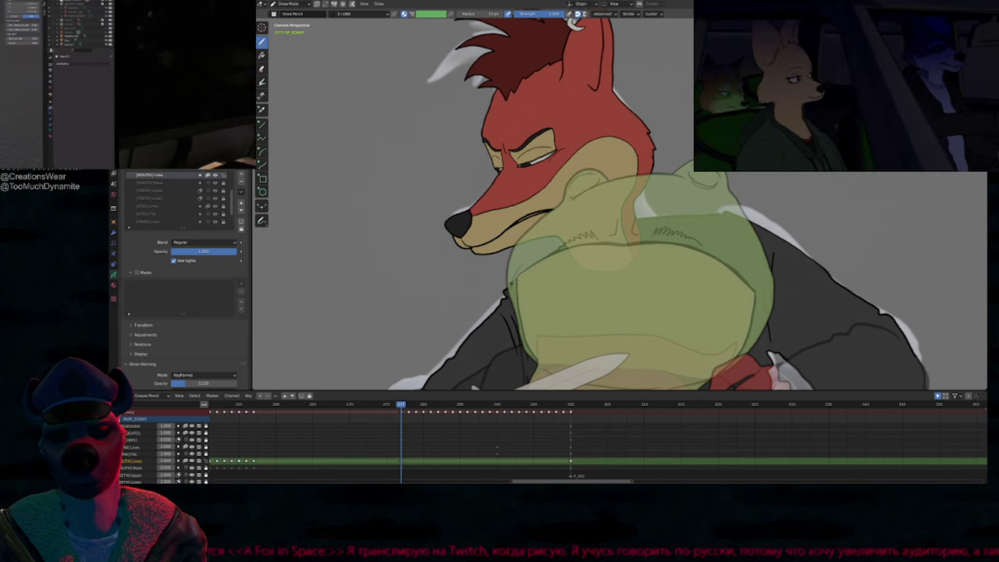
left_click(148, 222)
key("alt+z")
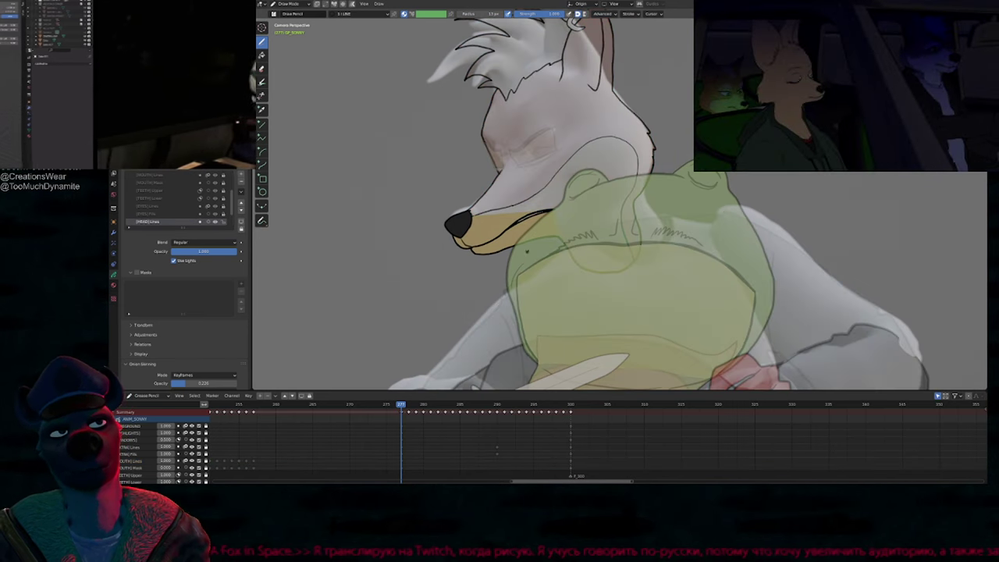
scroll(486, 252, "up", 3)
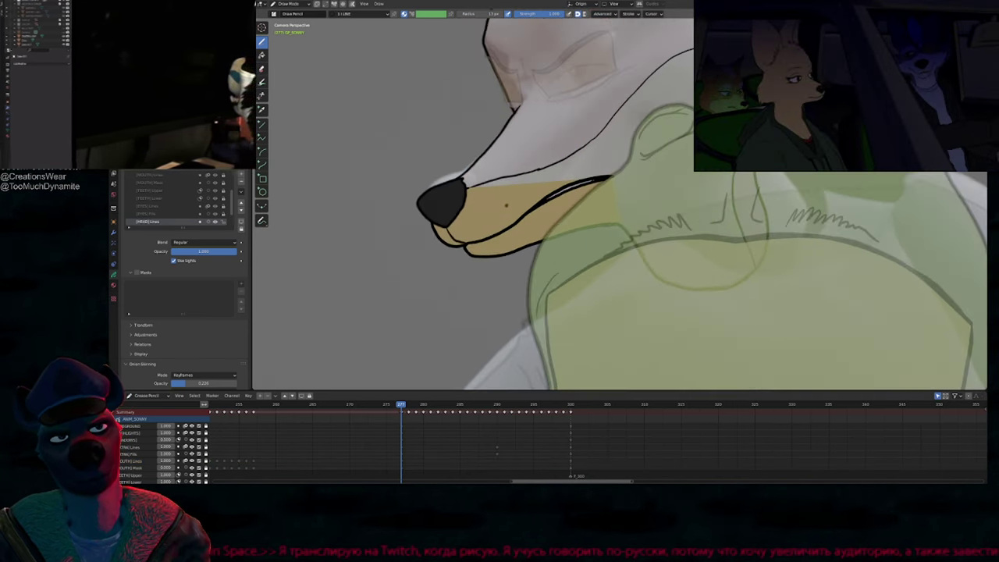
key("Tab")
left_click_drag(495, 261, 443, 228)
key("u")
left_click(469, 290)
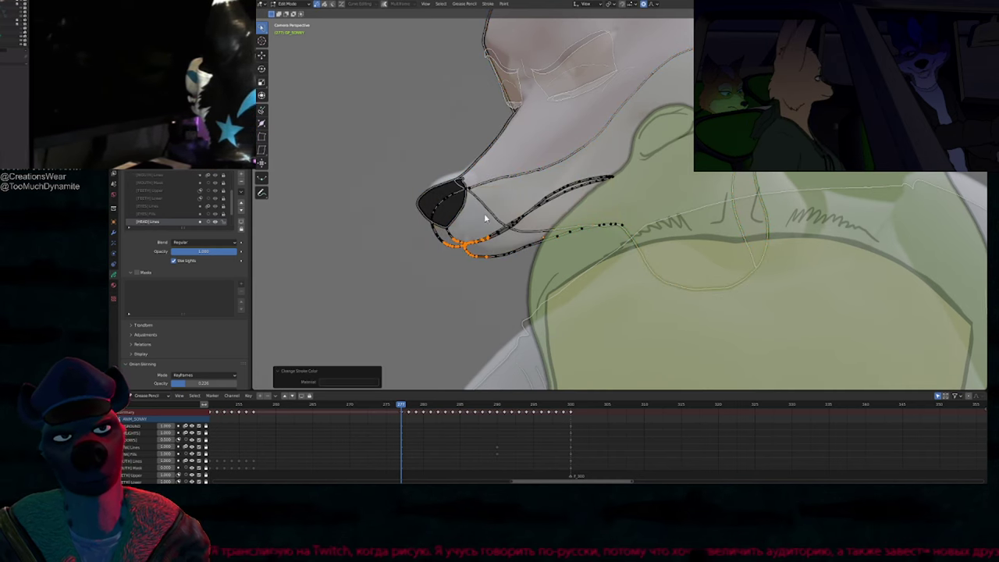
key("Tab")
key("Tab")
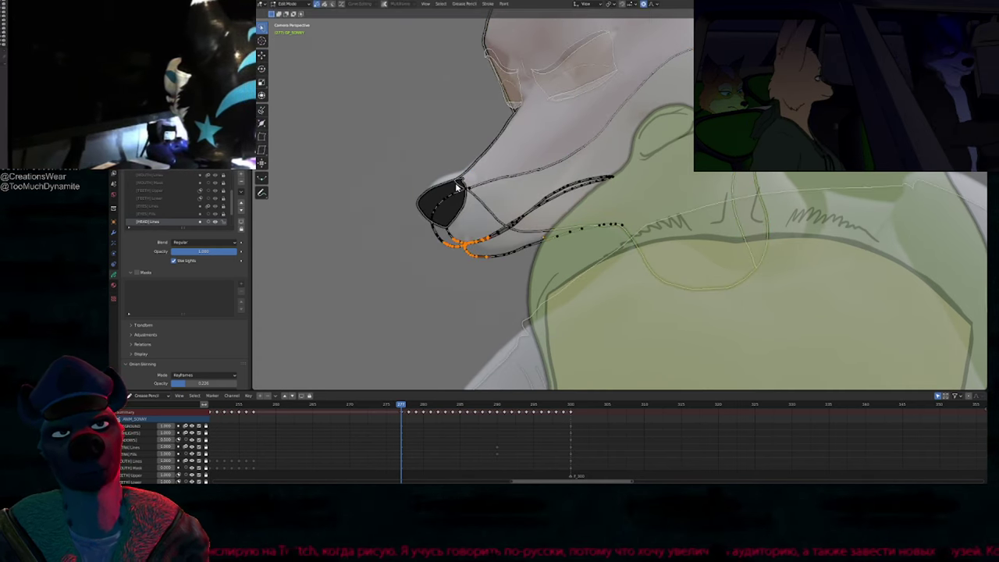
Step: Delete the stray nose point and the old mouth-line stroke pieces from the muzzle
left_click(458, 188)
key("x")
left_click(513, 219)
left_click(592, 224)
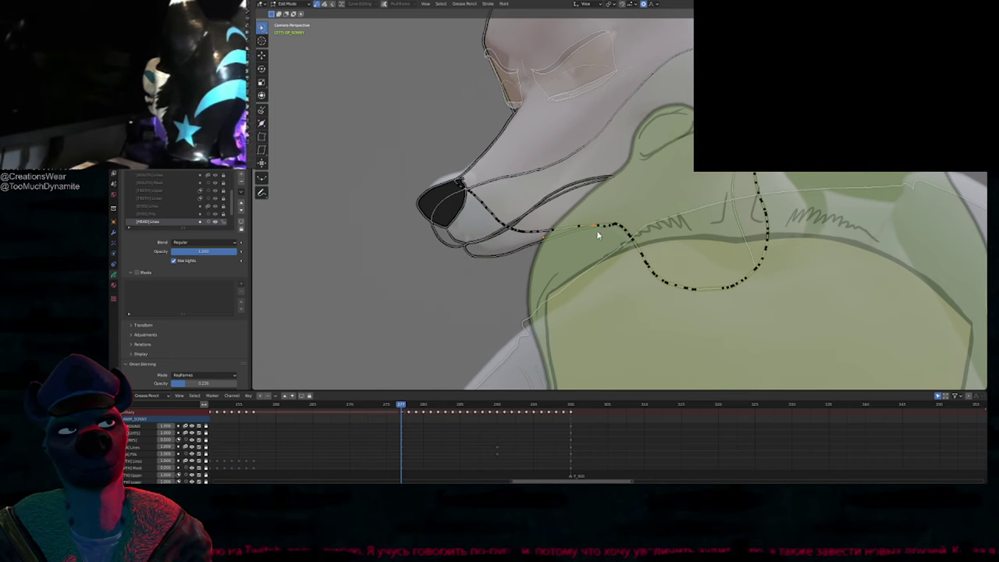
key("Delete")
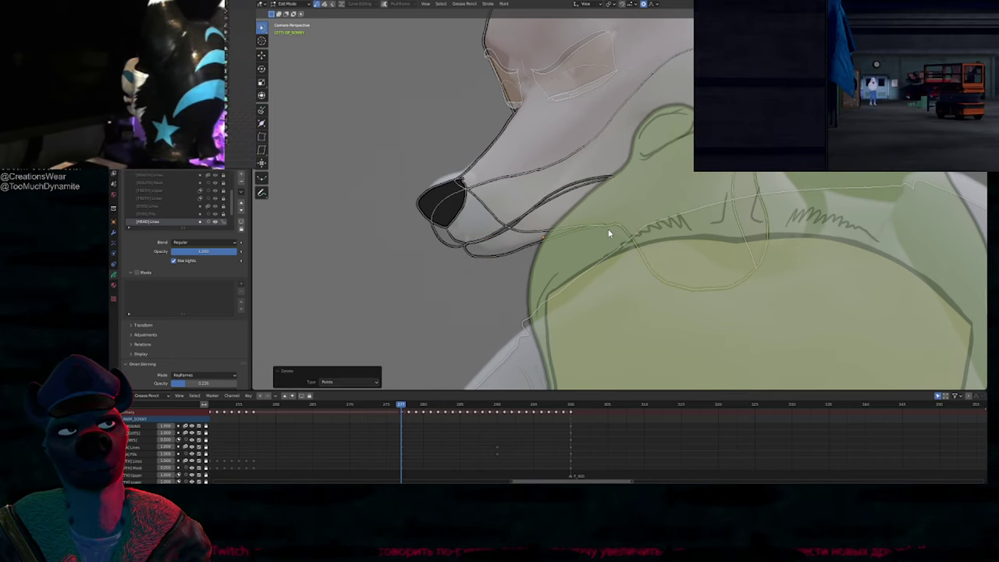
key("ctrl+z")
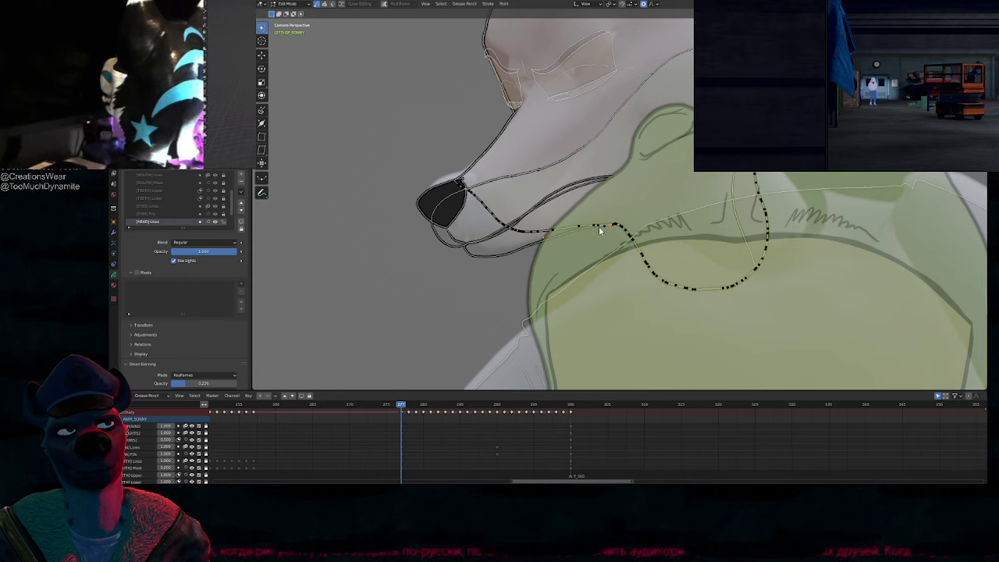
key("ctrl+x")
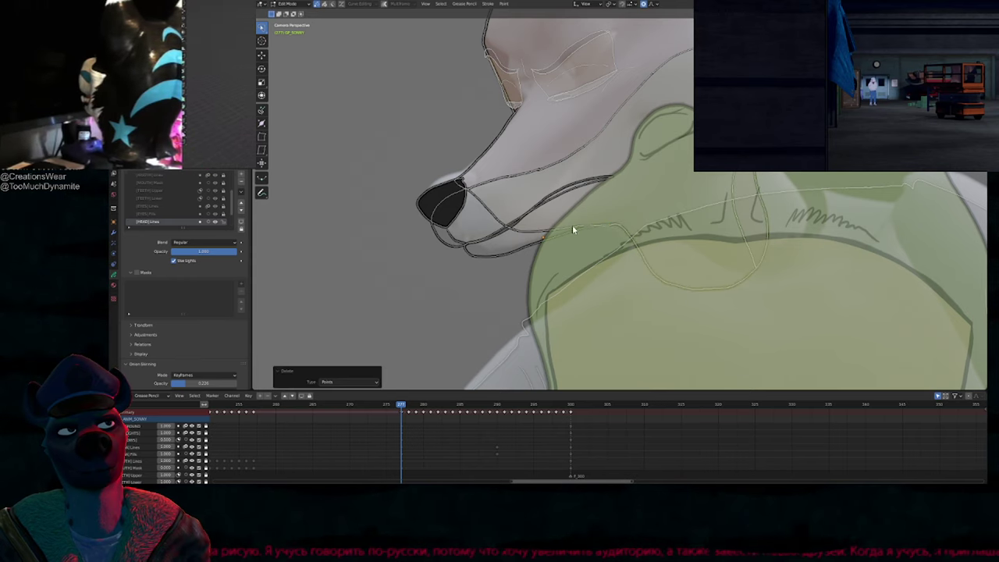
left_click(571, 227)
key("ctrl+x")
left_click(568, 232)
key("Delete")
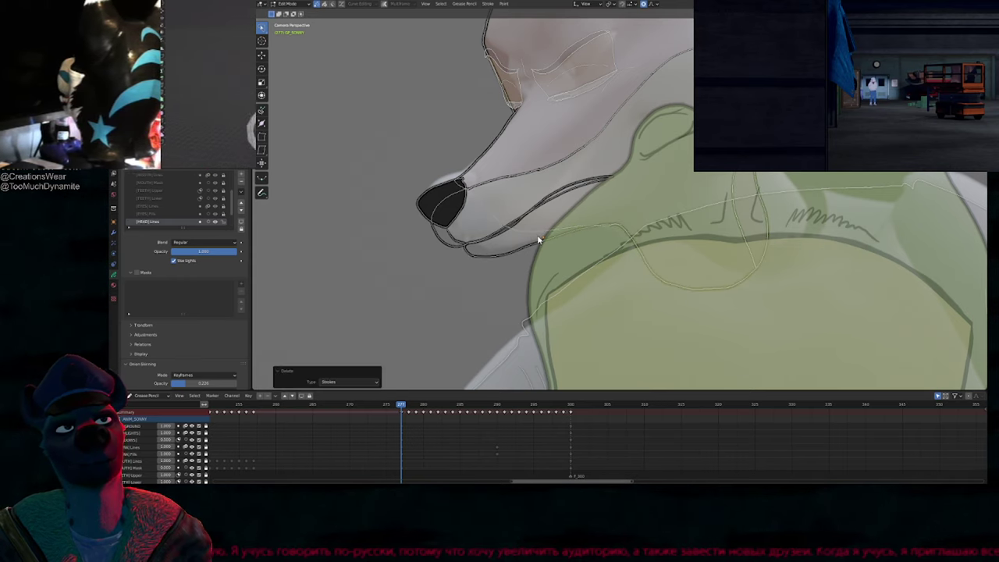
Step: Subdivide all strokes on [HEAD] Lines to add more points
key("a")
key("q")
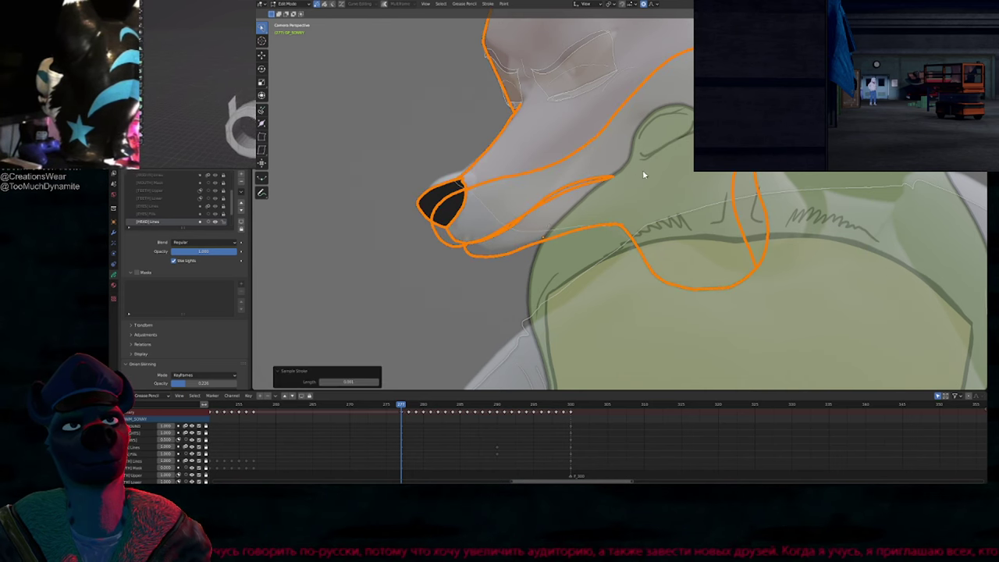
middle_click_drag(643, 169, 557, 235, "shift")
middle_click_drag(448, 276, 452, 267, "shift")
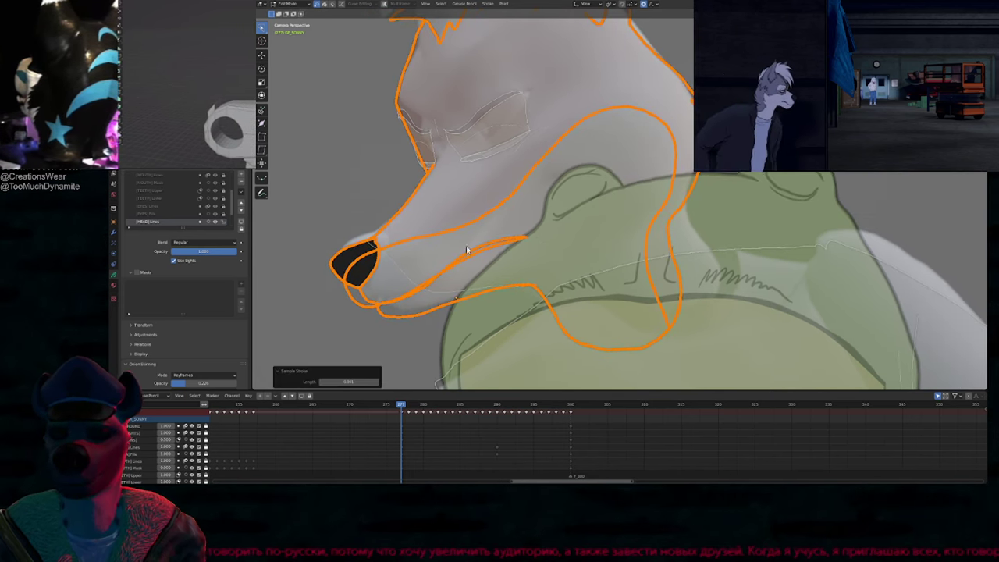
Step: Switch to the [HEAD] Fills layer and delete the old head fill strokes
key("Tab")
key("y")
left_click(445, 239)
key("Tab")
key("a")
left_click_drag(423, 232, 459, 238)
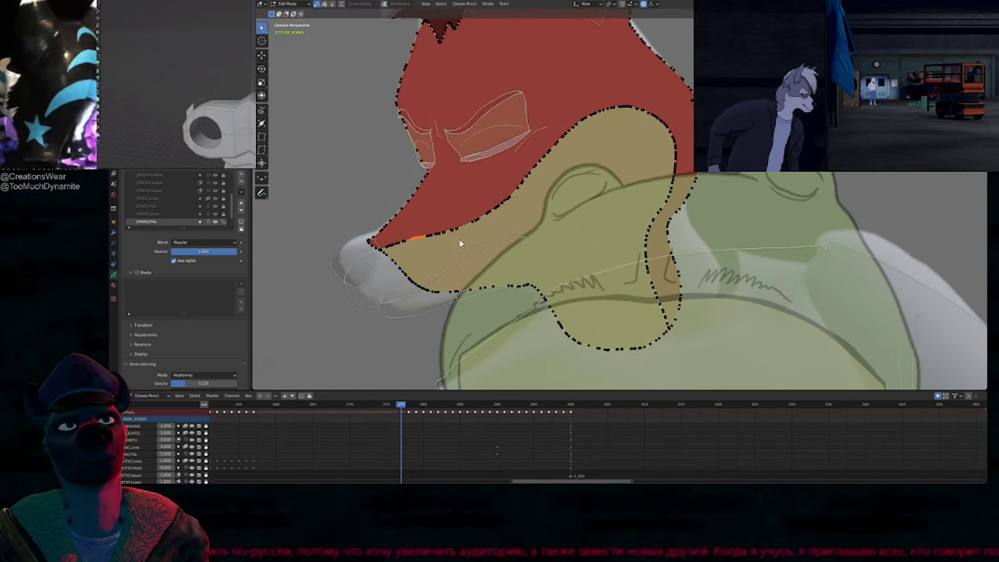
key("x")
left_click(504, 225)
scroll(506, 249, "down", 4)
middle_click_drag(547, 208, 553, 233, "shift")
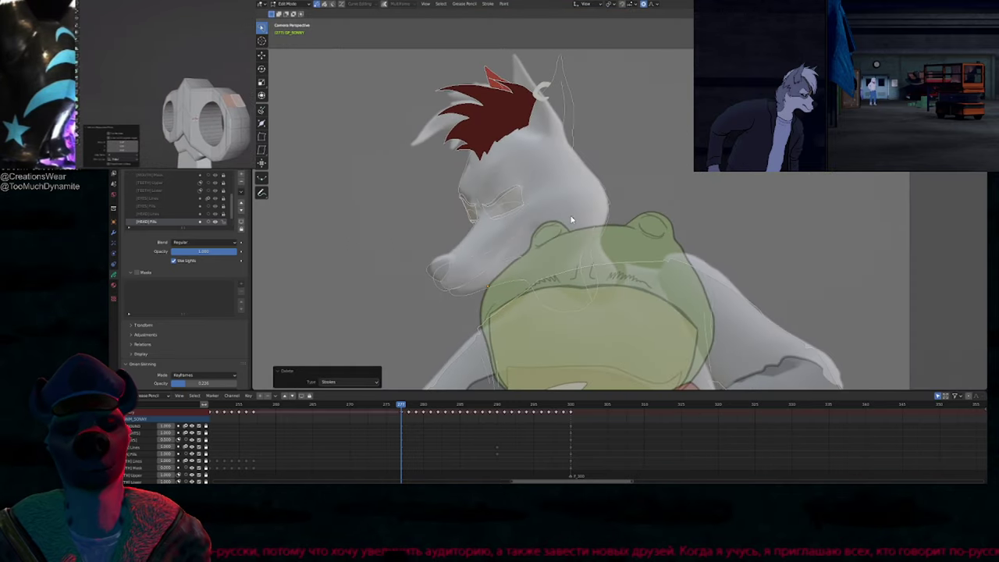
Step: Return to Draw Mode, toggle inactive-layer fading, and reframe on the fox's head
key("Tab")
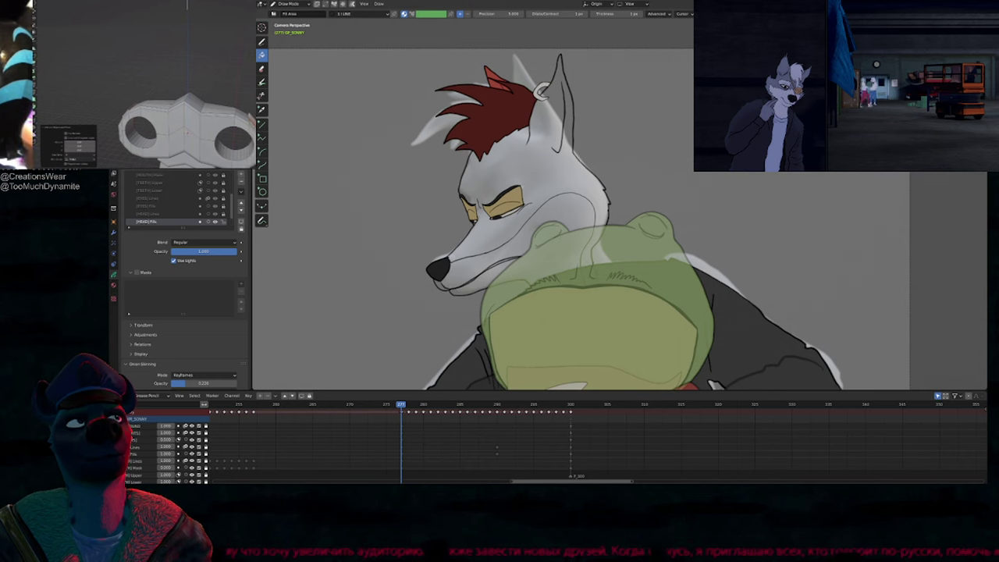
left_click(919, 4)
left_click(929, 4)
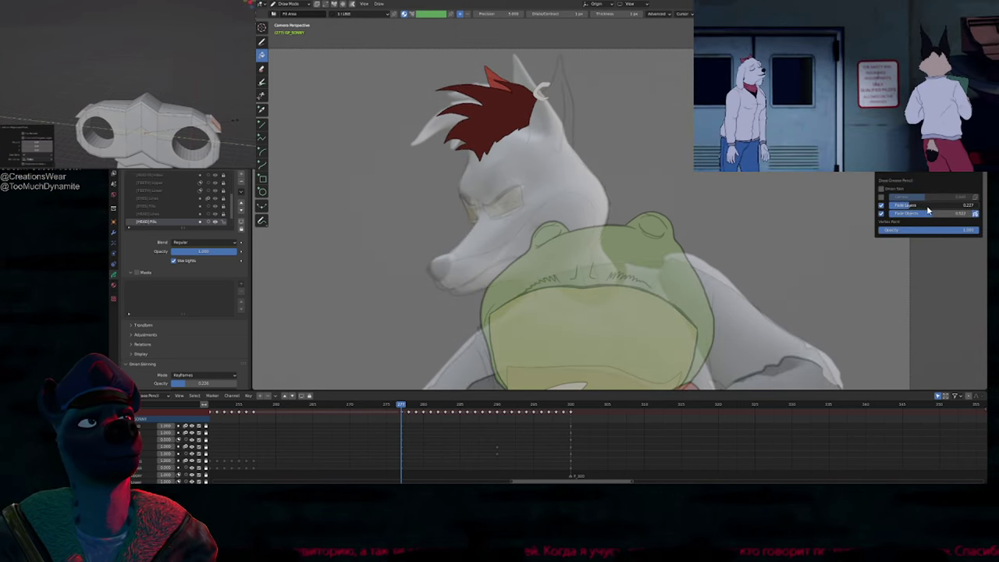
middle_click_drag(604, 255, 557, 238, "shift")
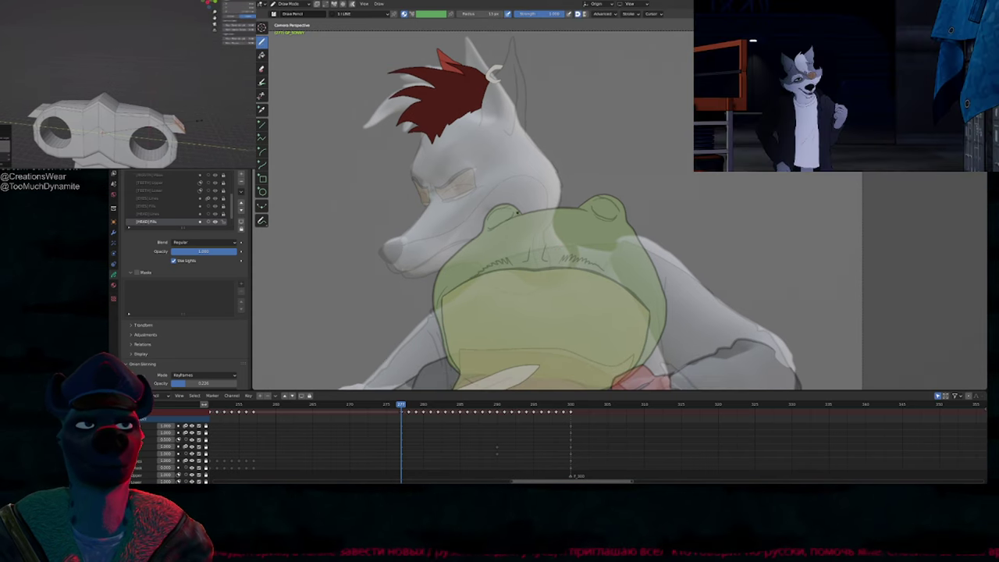
middle_click_drag(518, 270, 609, 281, "shift")
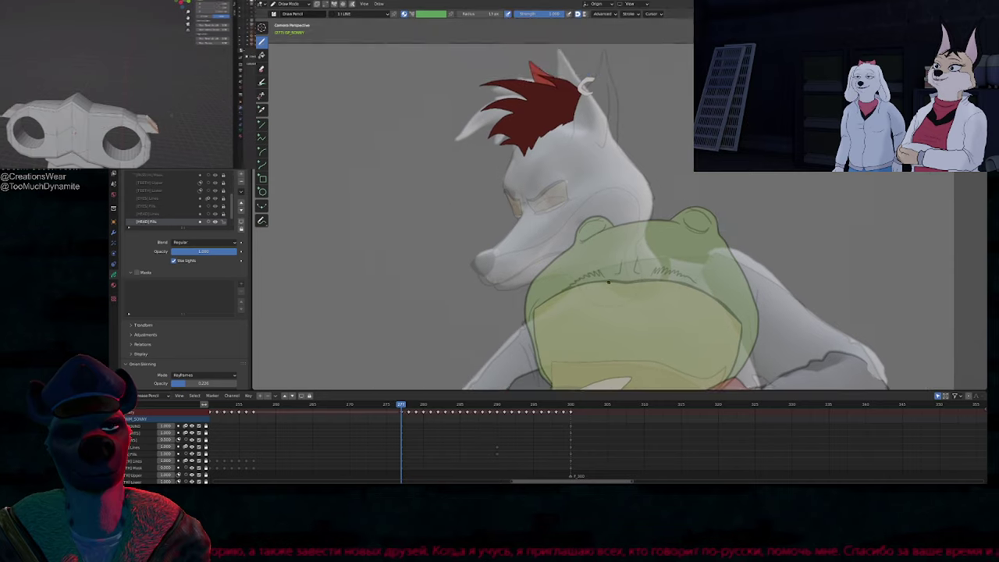
mouse_move(551, 241)
middle_mouse_down("ctrl")
mouse_move(564, 223)
mouse_move(557, 257)
middle_mouse_up("ctrl")
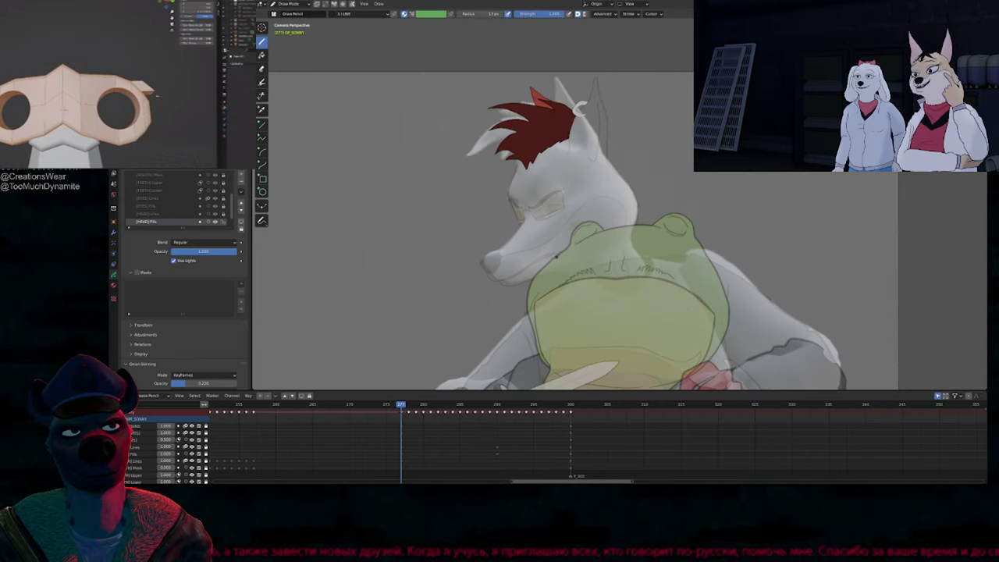
Step: Fill the fox's head and muzzle area with the red-orange K:BODY_1.SONNY material
key("f")
key("u")
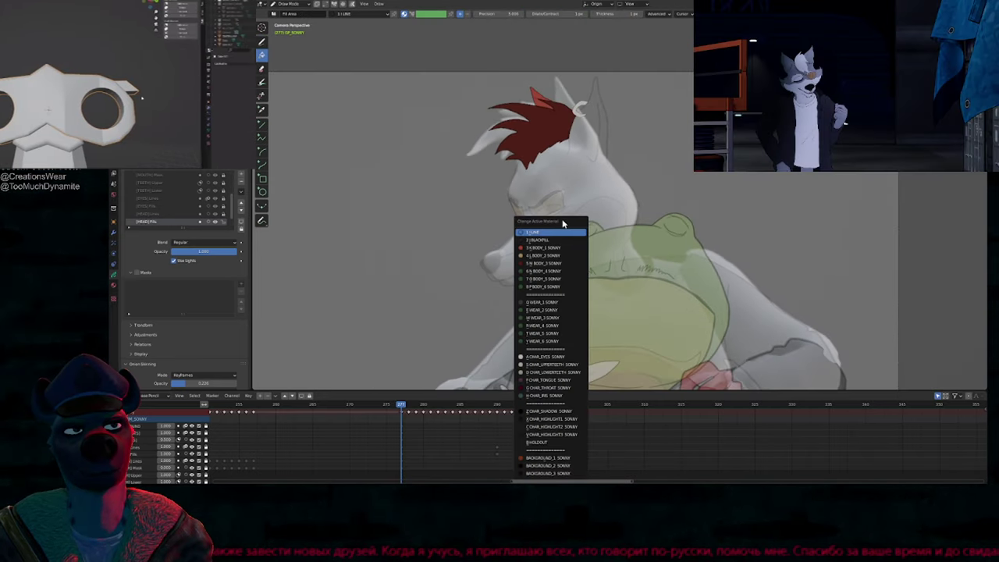
left_click(561, 247)
left_click(588, 178)
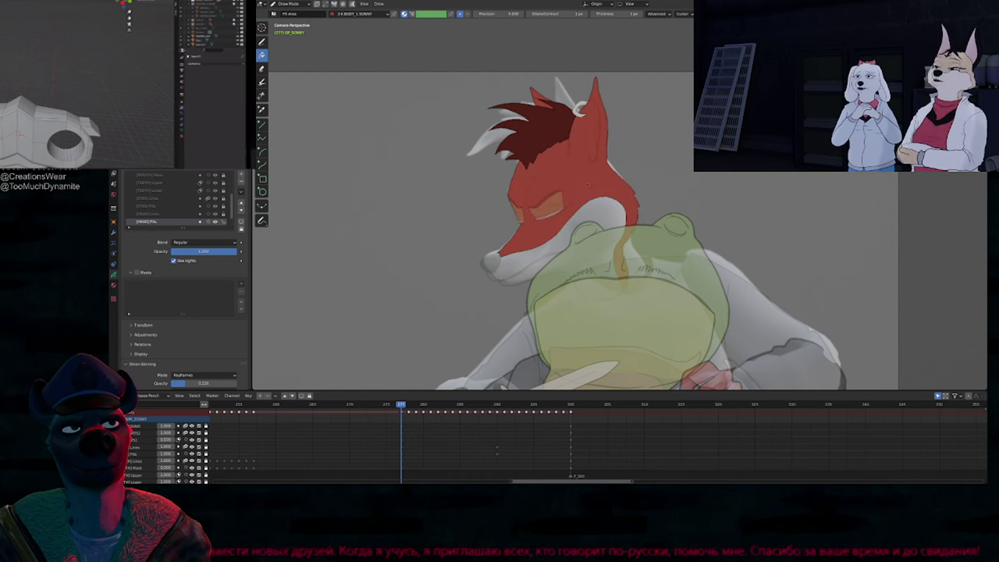
scroll(547, 257, "up", 2)
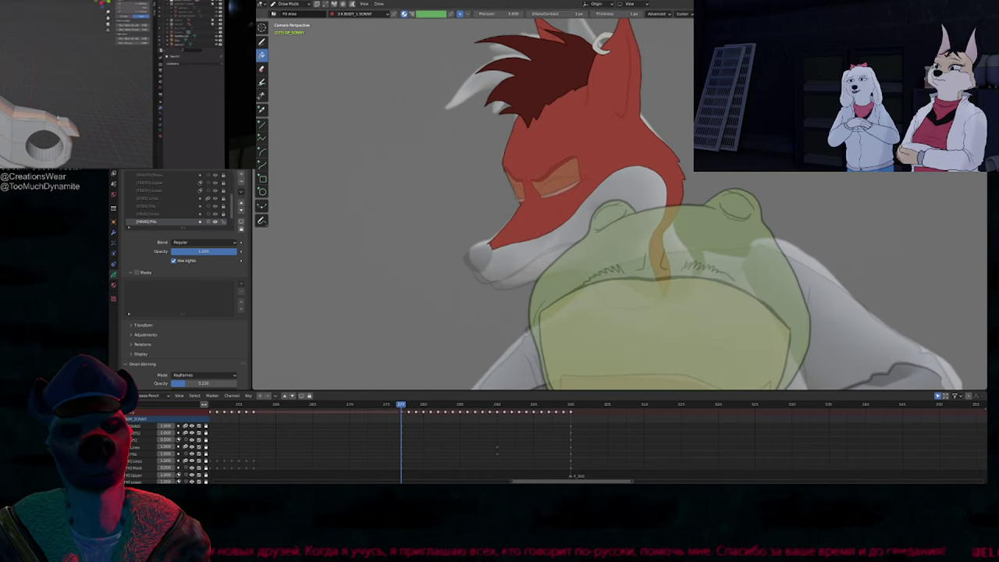
left_click(517, 260)
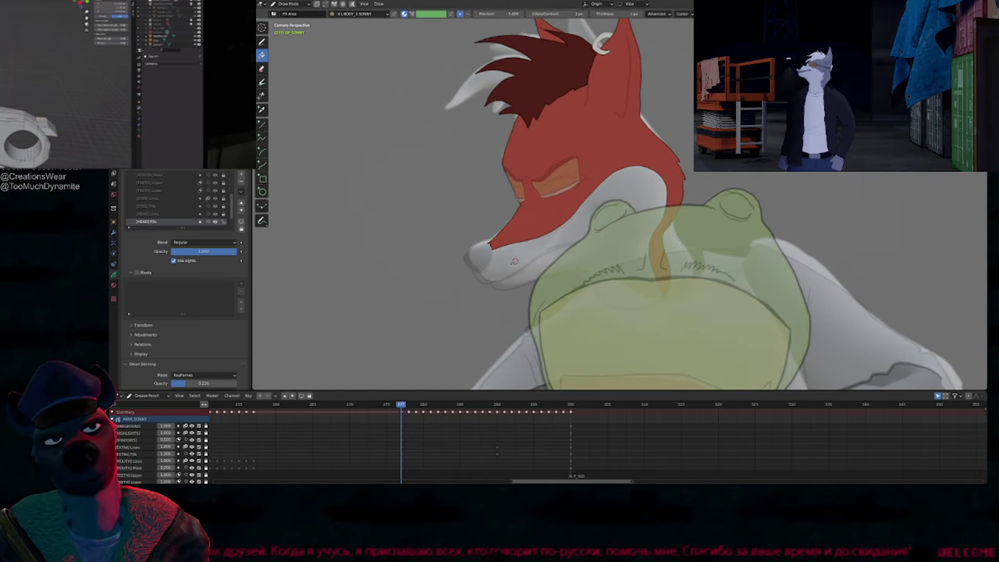
scroll(514, 255, "down", 5)
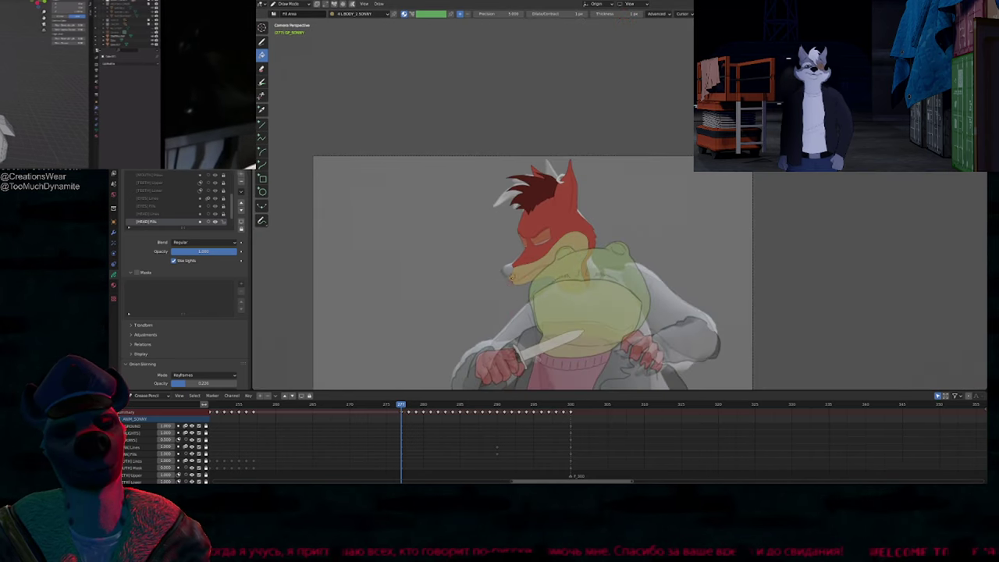
scroll(513, 277, "up", 4)
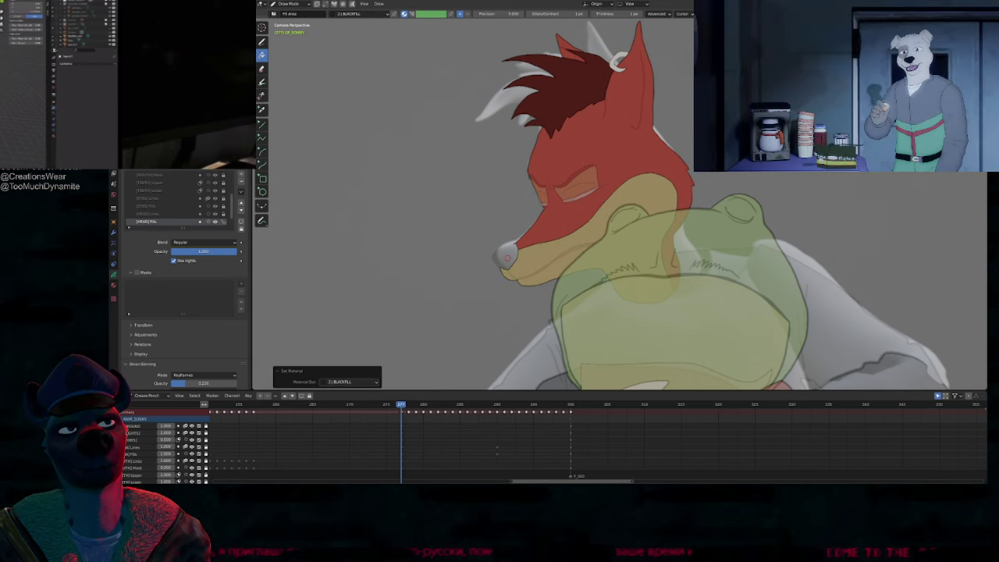
scroll(502, 265, "up", 6)
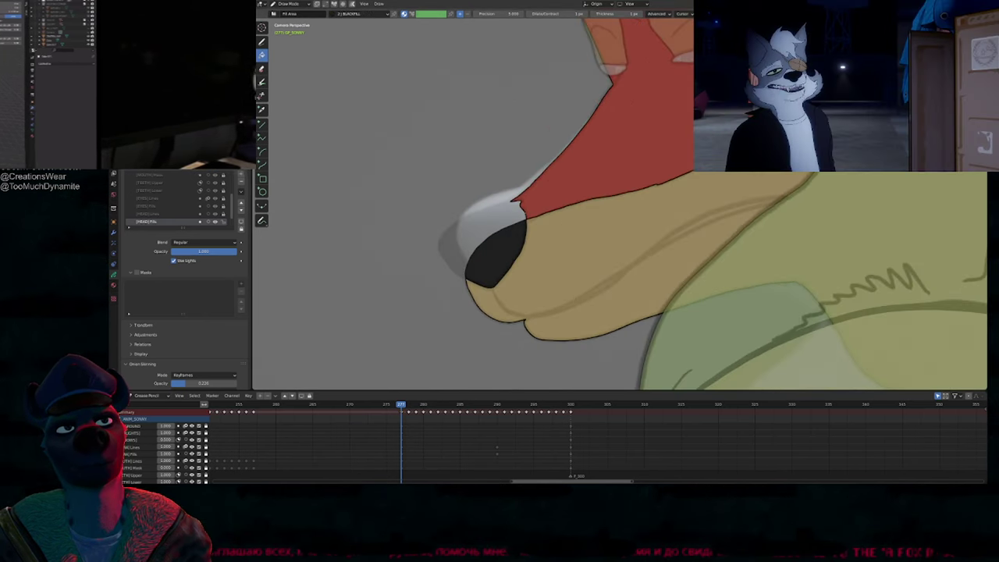
Step: Remove the old black nose fill, leaving only the nose outline
key("Tab")
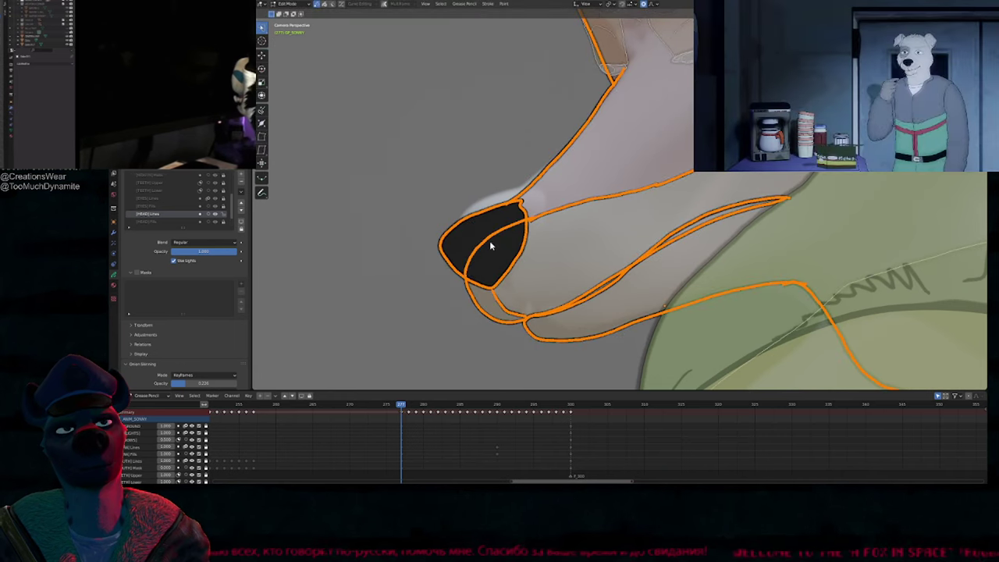
key("x")
left_click(509, 237)
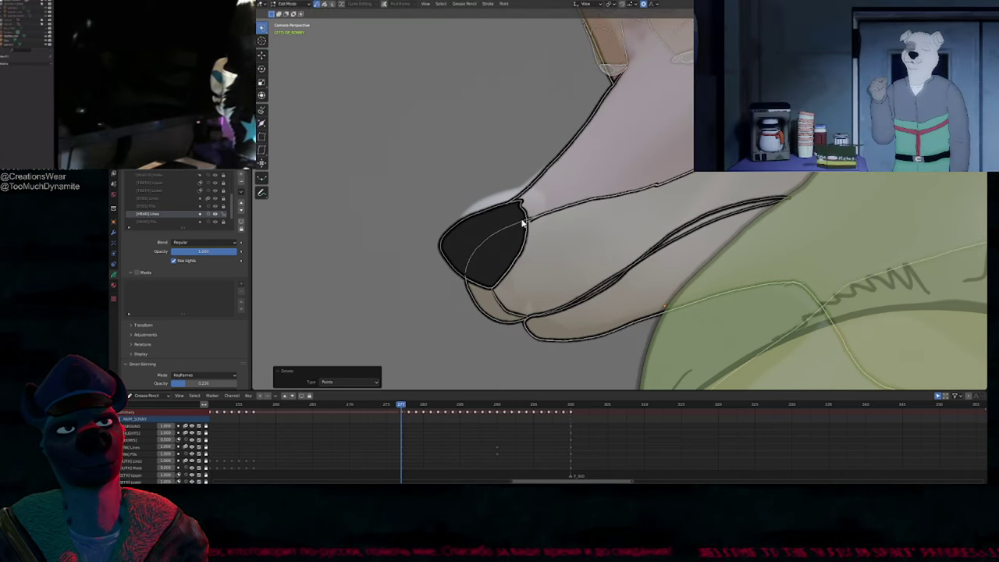
left_click(492, 234)
key("x")
left_click(505, 240)
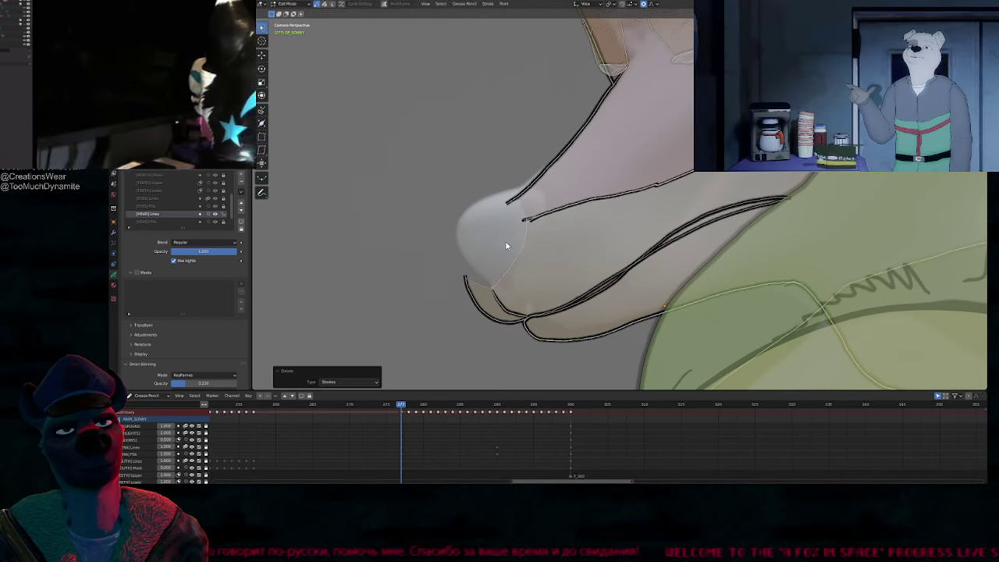
key("ctrl+z")
key("u")
left_click(505, 241)
key("Tab")
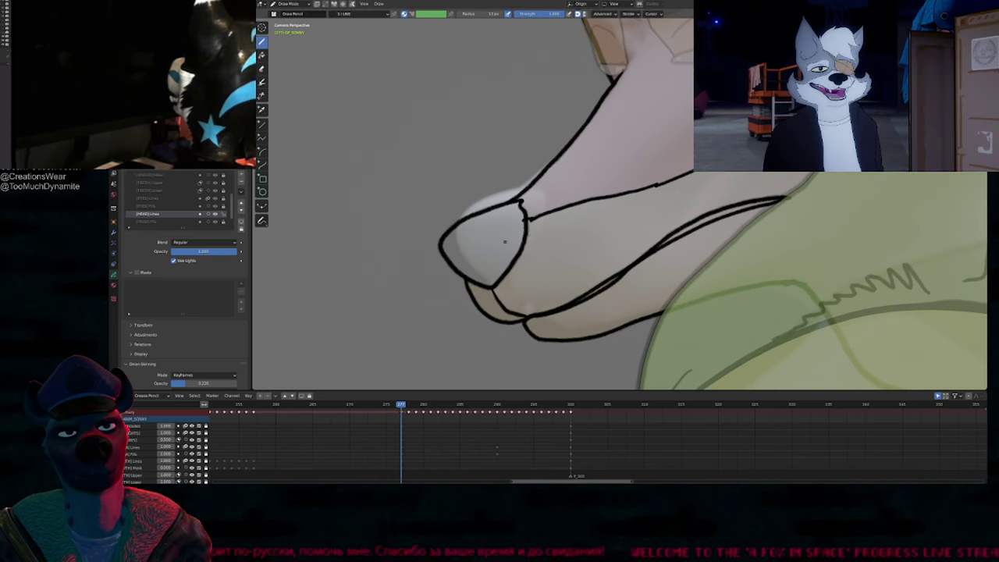
scroll(551, 234, "down", 2)
Step: On [HEAD] Fills, fill the nose solid black with the BLACKFILL material
key("Page_Down")
key("f")
key("u")
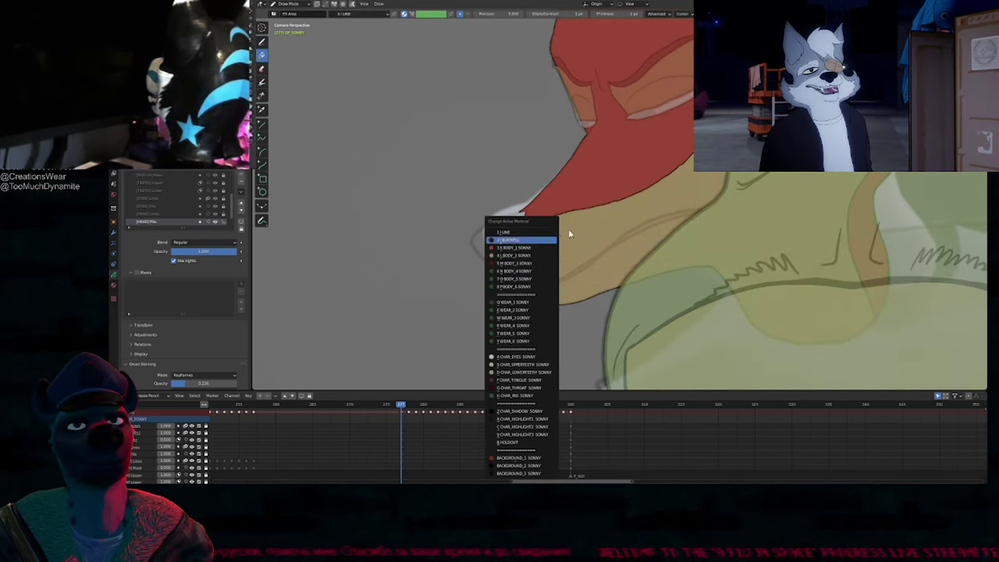
left_click(525, 239)
key("u")
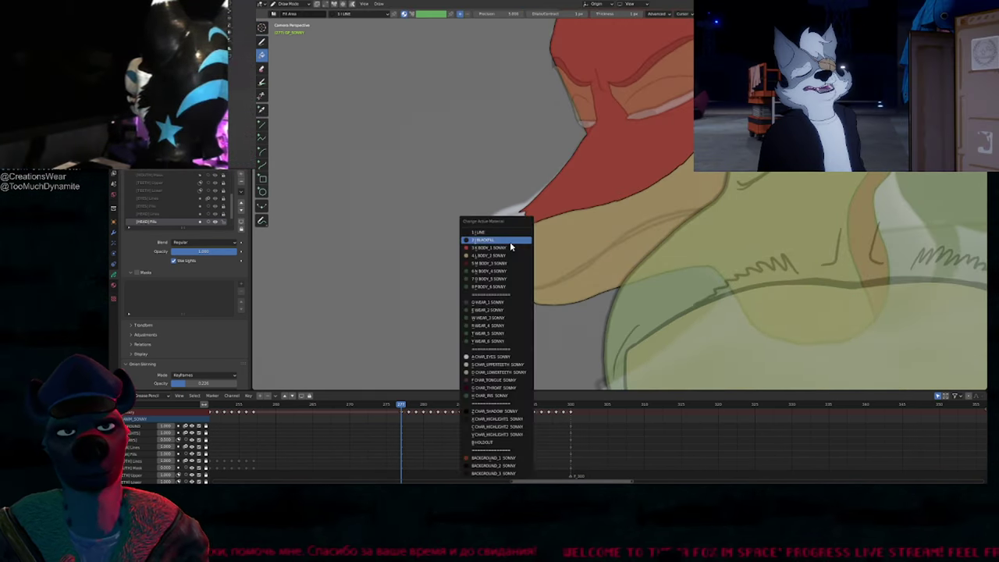
left_click(525, 241)
left_click(510, 244)
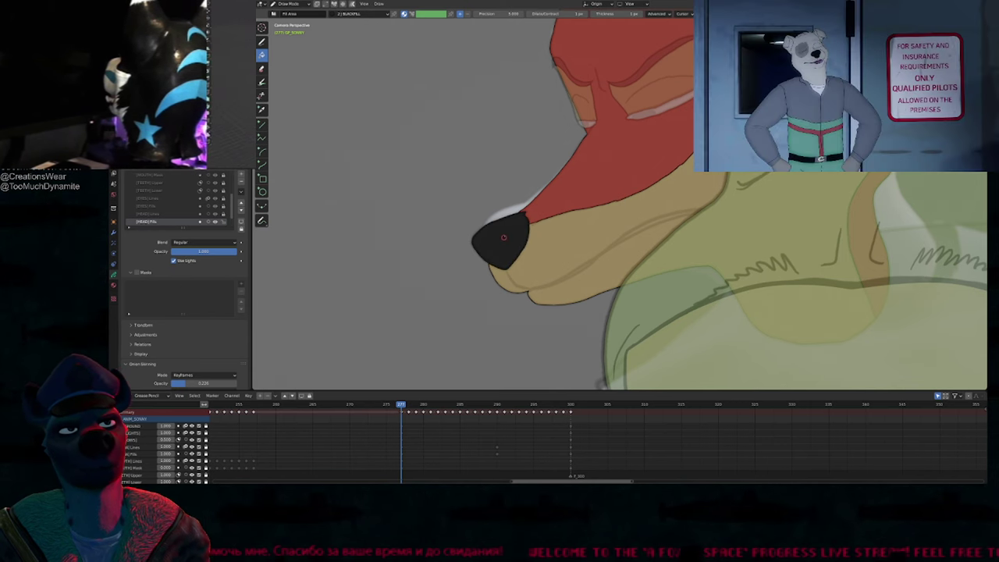
scroll(504, 237, "down", 5)
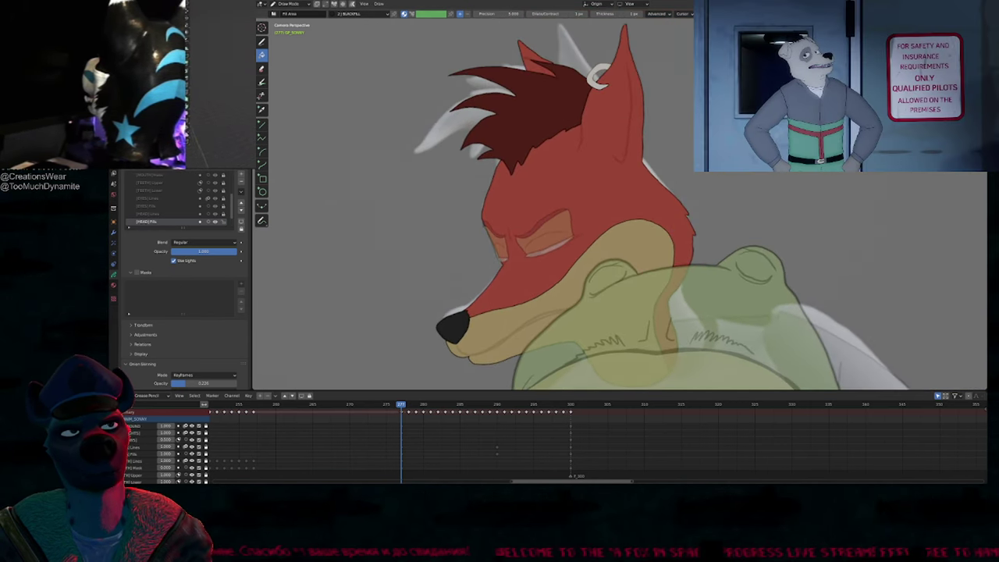
middle_click_drag(544, 281, 553, 257, "shift")
Step: Move the eye line strokes from [EYES] Lines onto a head layer
key("w")
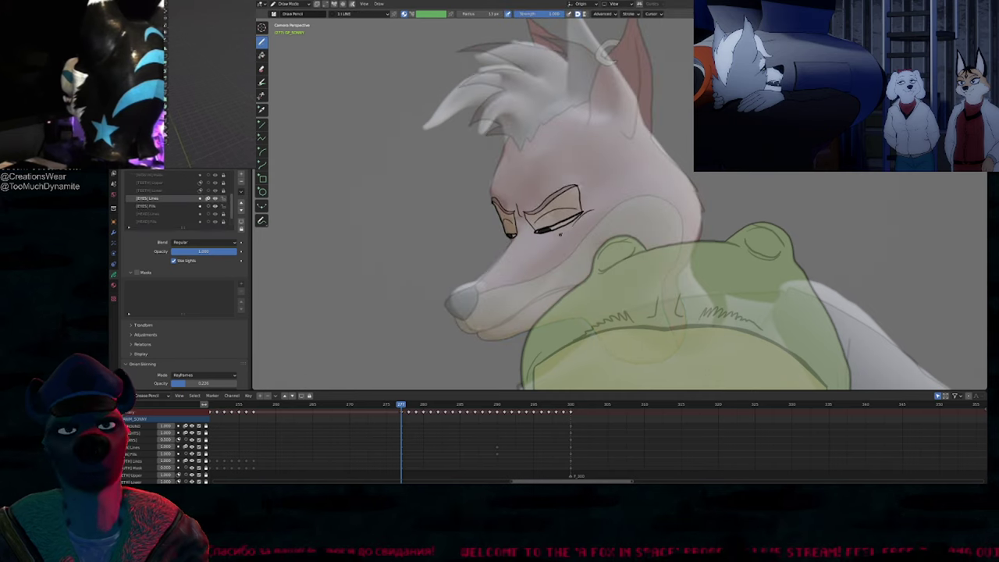
key("Tab")
mouse_move(568, 153)
left_mouse_down()
mouse_move(631, 199)
mouse_move(629, 187)
left_mouse_up()
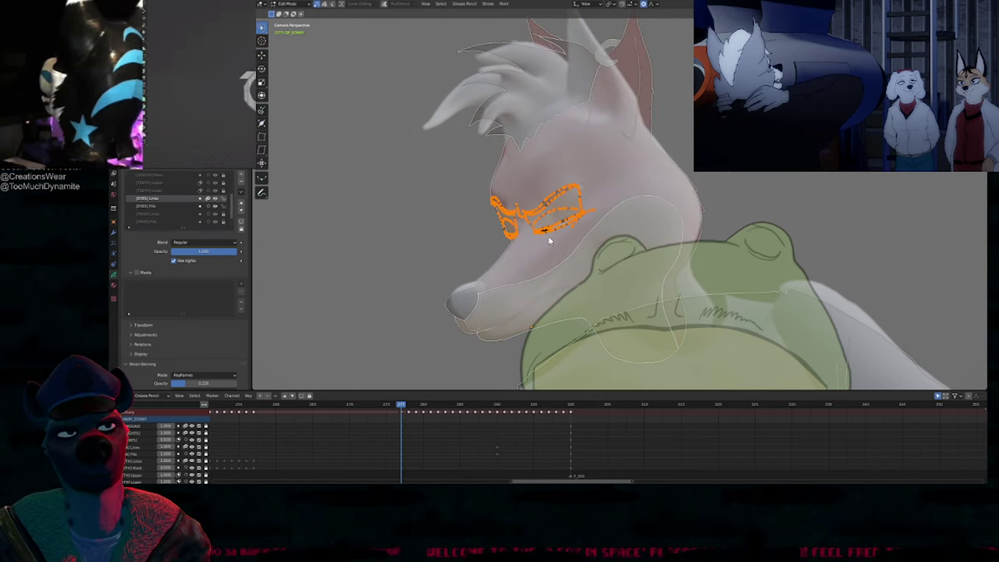
key("Tab")
key("Tab")
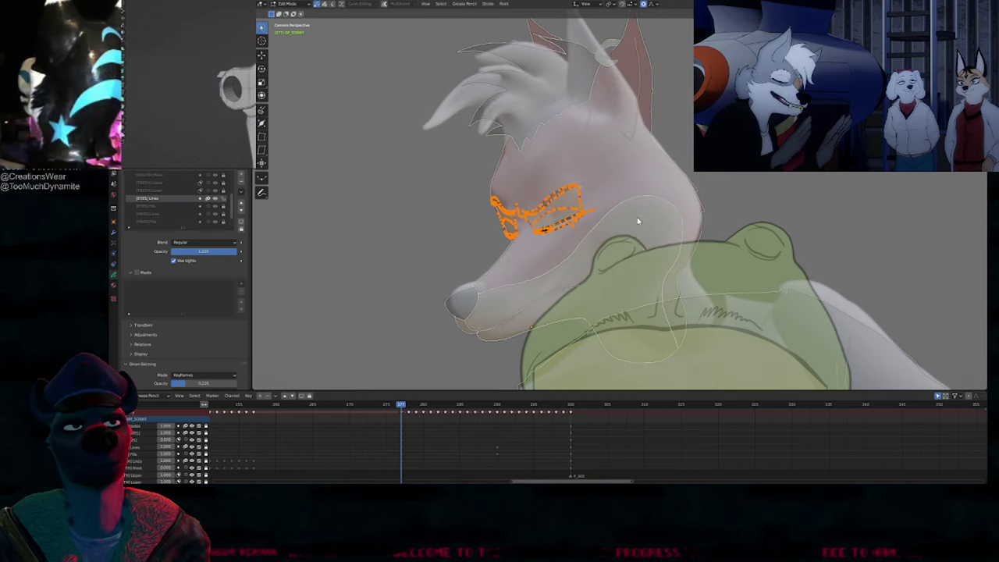
key("m")
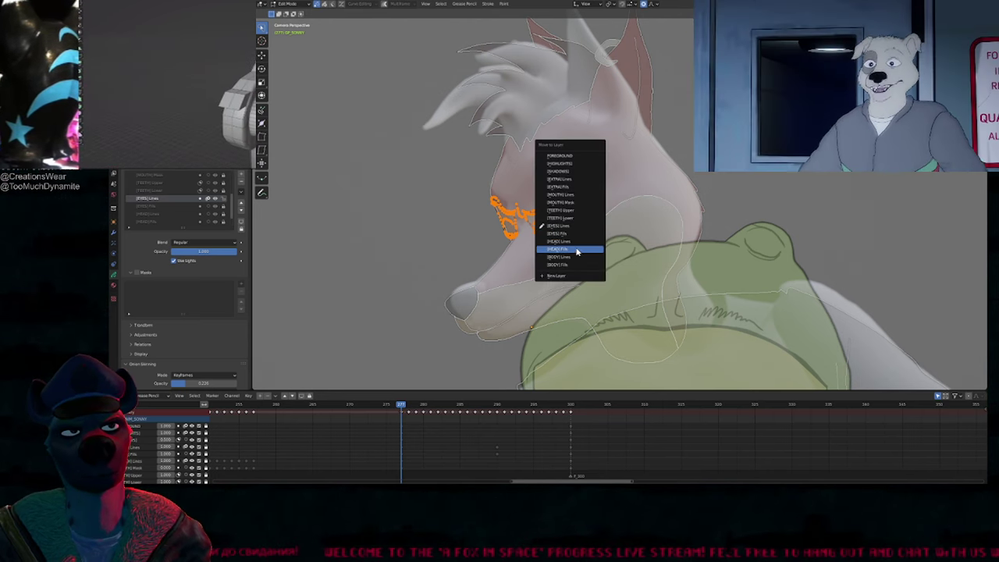
left_click(576, 242)
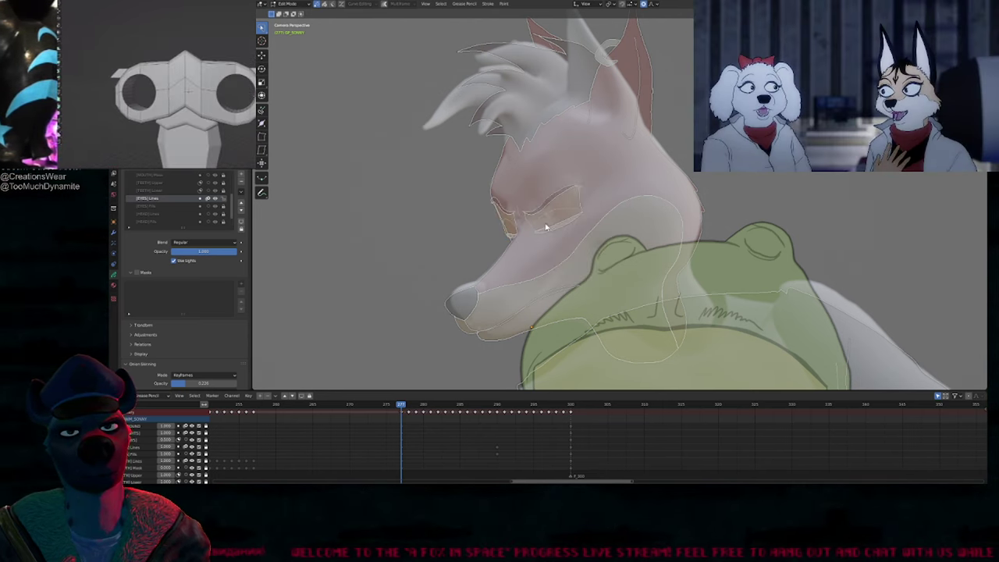
Step: Move the eye fill strokes onto the [HEAD] Lines layer
key("m")
left_click(561, 222)
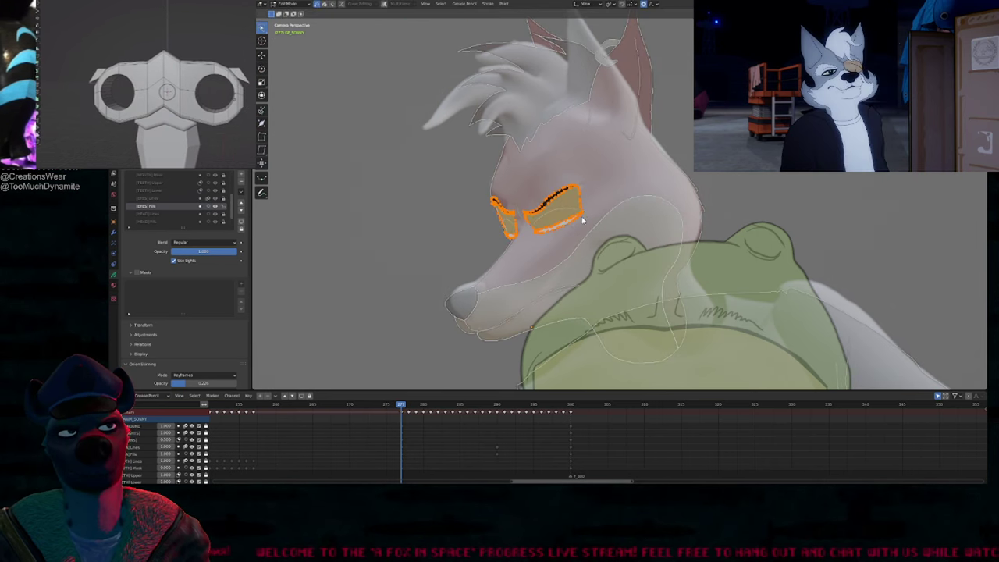
key("m")
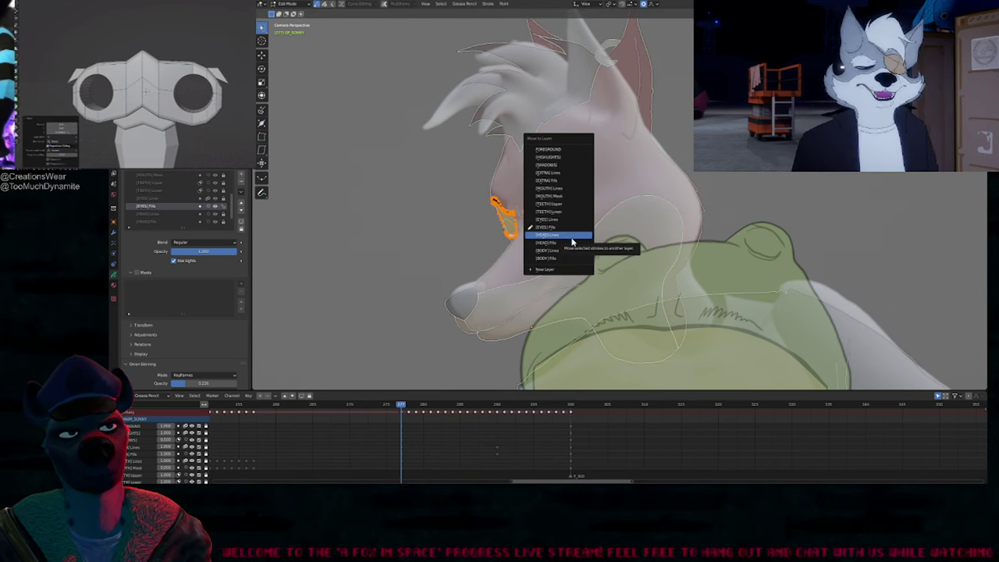
left_click(572, 238)
key("Tab")
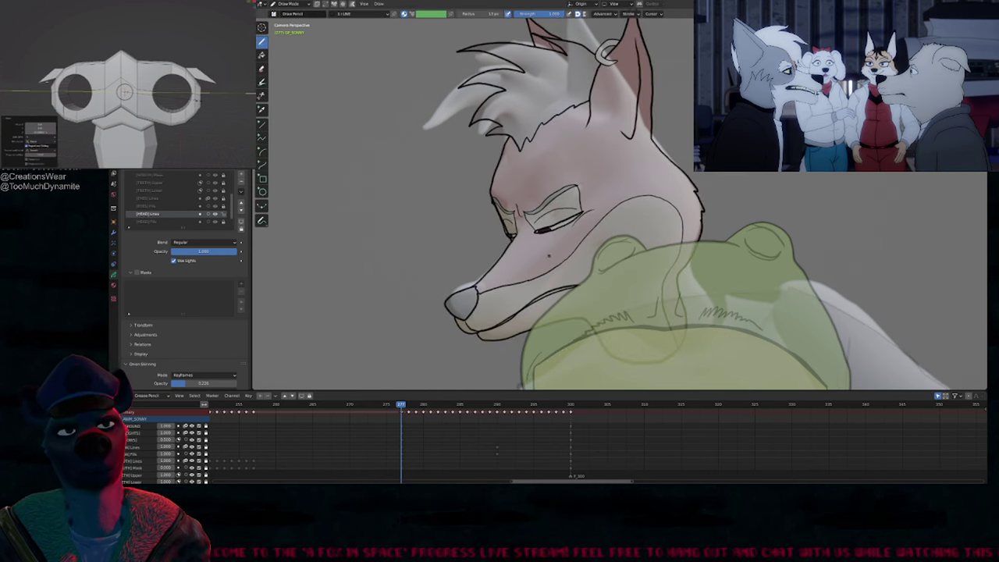
Step: Compare faded and opaque fills across the face, then step to frame 277 and zoom in
scroll(522, 244, "up", 5)
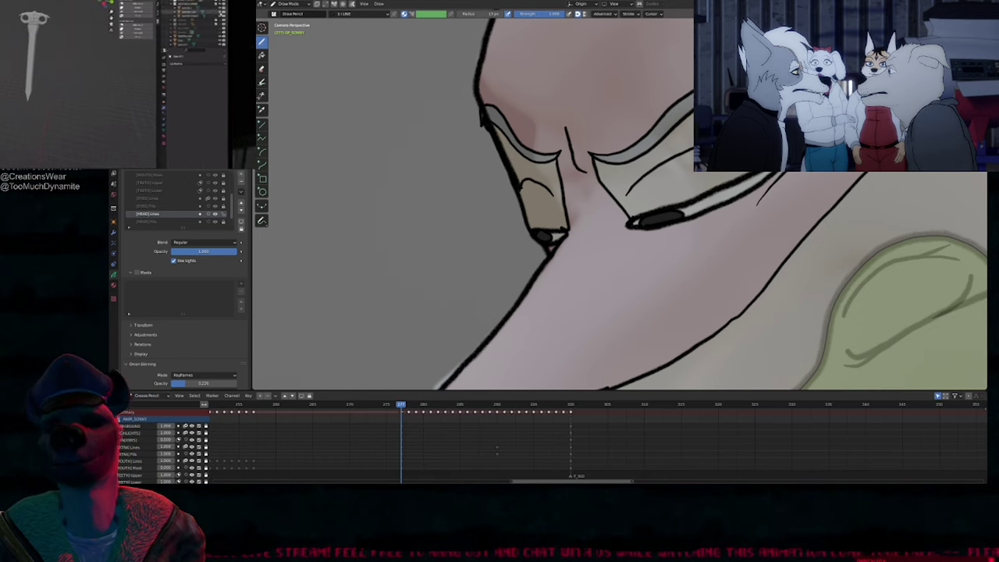
middle_click_drag(594, 233, 487, 253, "shift")
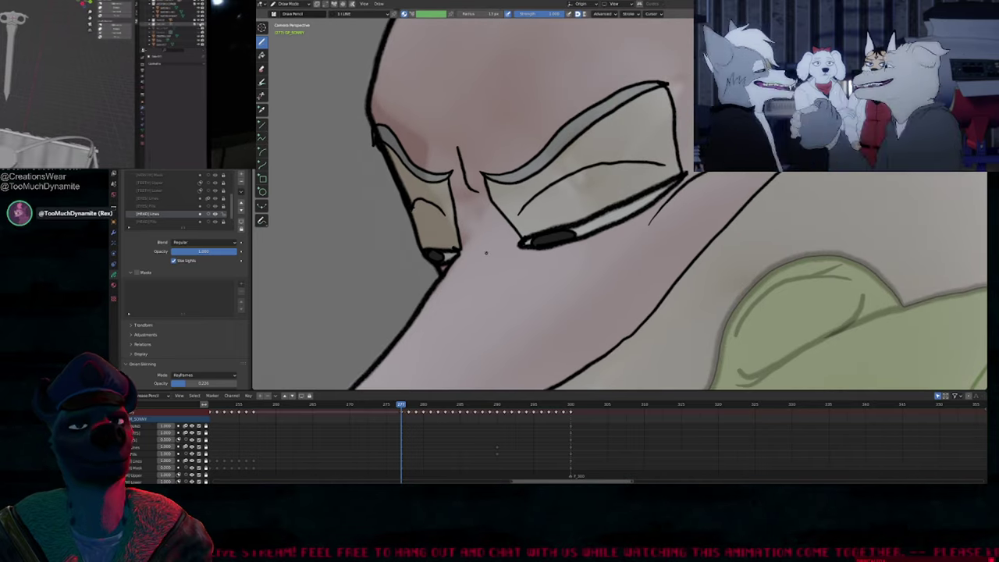
scroll(496, 238, "down", 3)
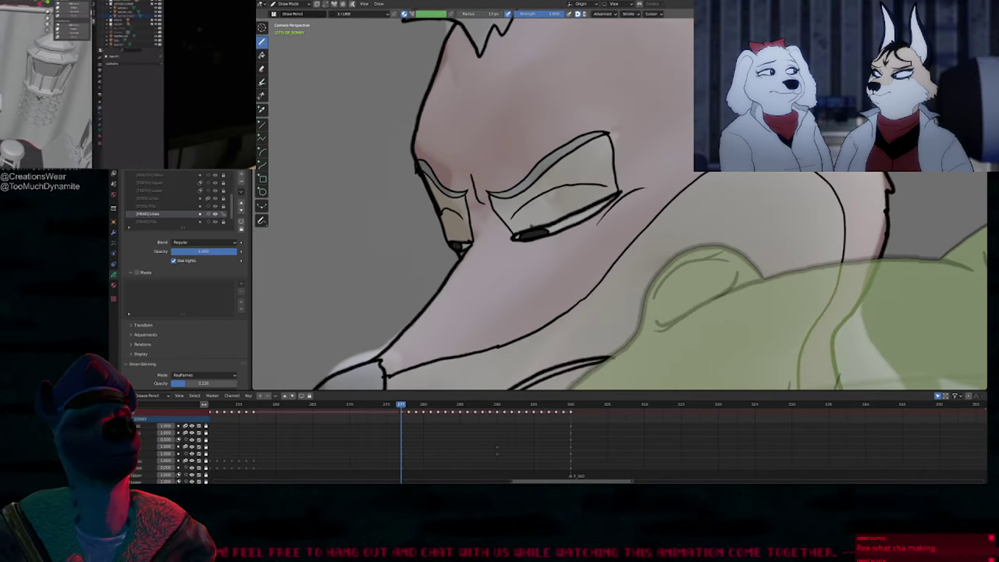
middle_click_drag(558, 199, 591, 202, "shift")
key("ctrl+z")
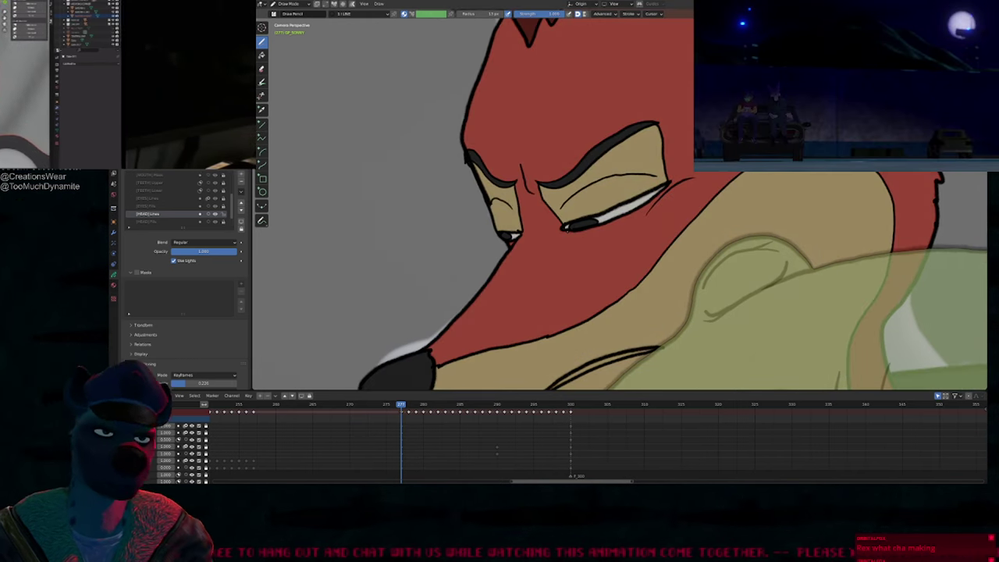
key("ctrl+shift+z")
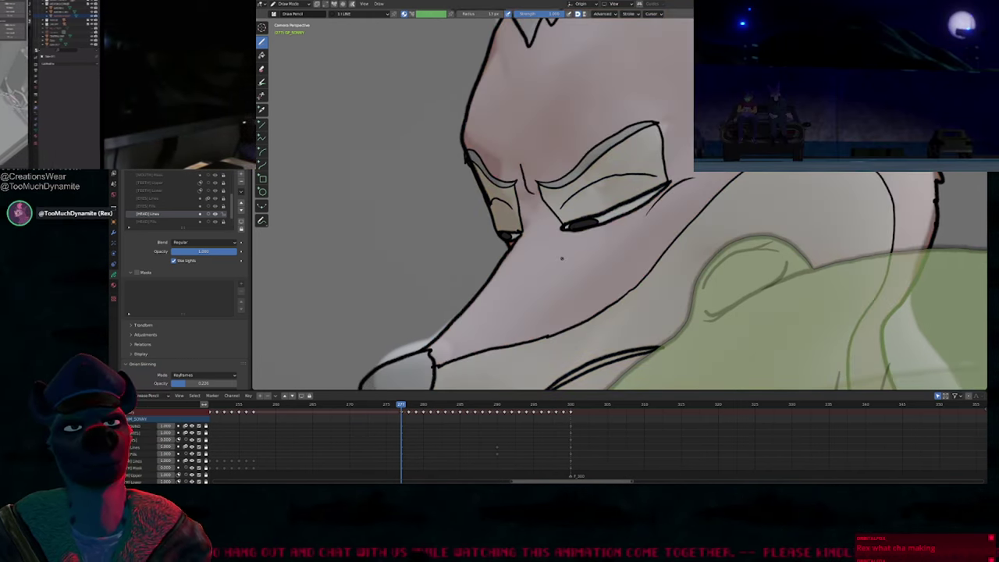
scroll(559, 260, "down", 5)
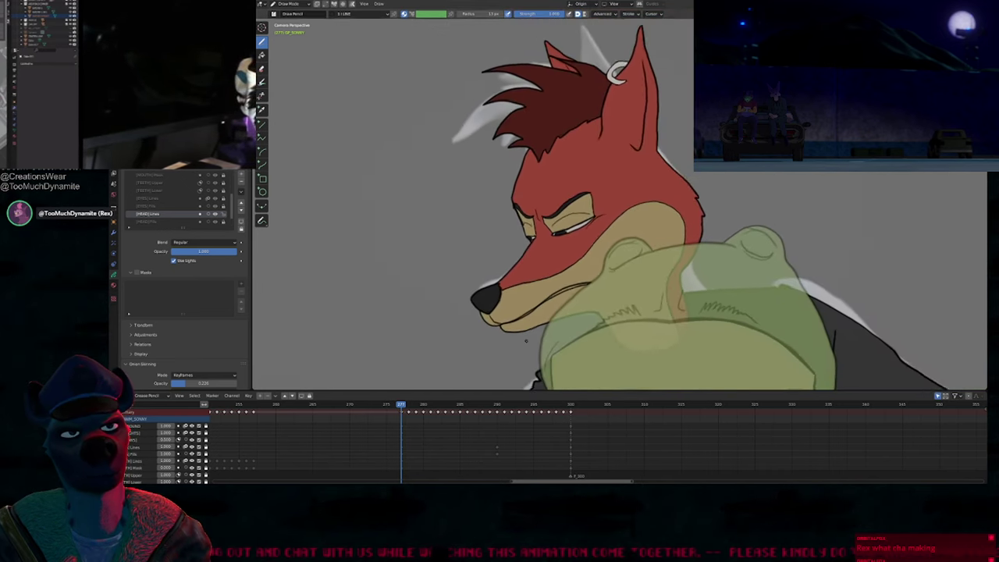
middle_click_drag(532, 339, 512, 307, "shift")
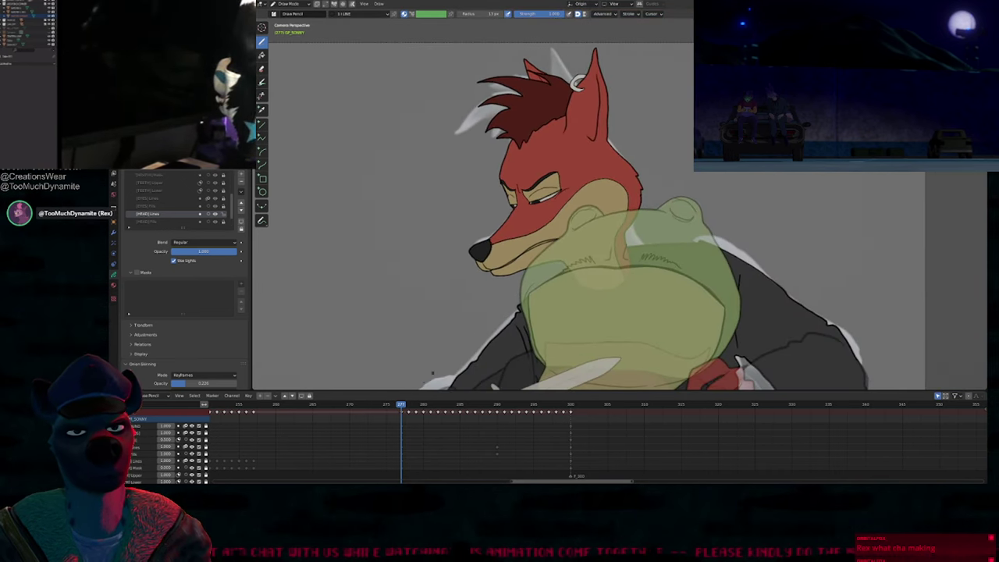
key("Right")
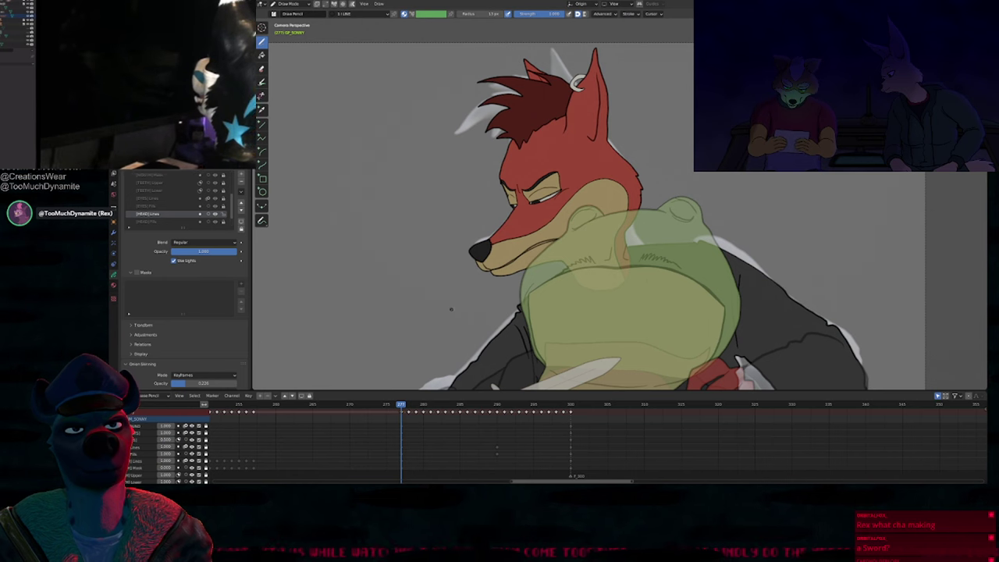
scroll(466, 224, "up", 6)
Step: Nudge the head outline point beside the fox's eye slightly
key("Tab")
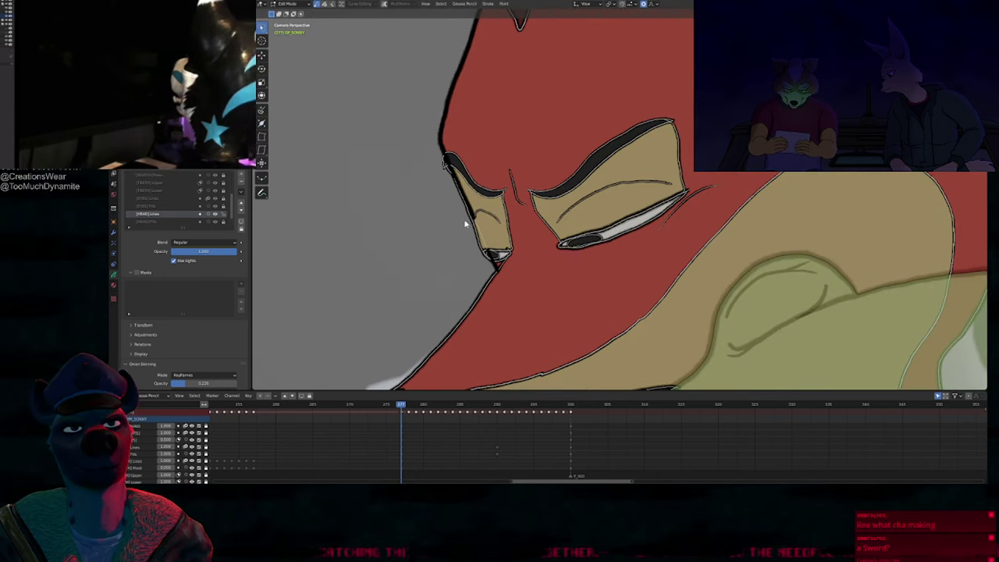
left_click(473, 213)
key("g")
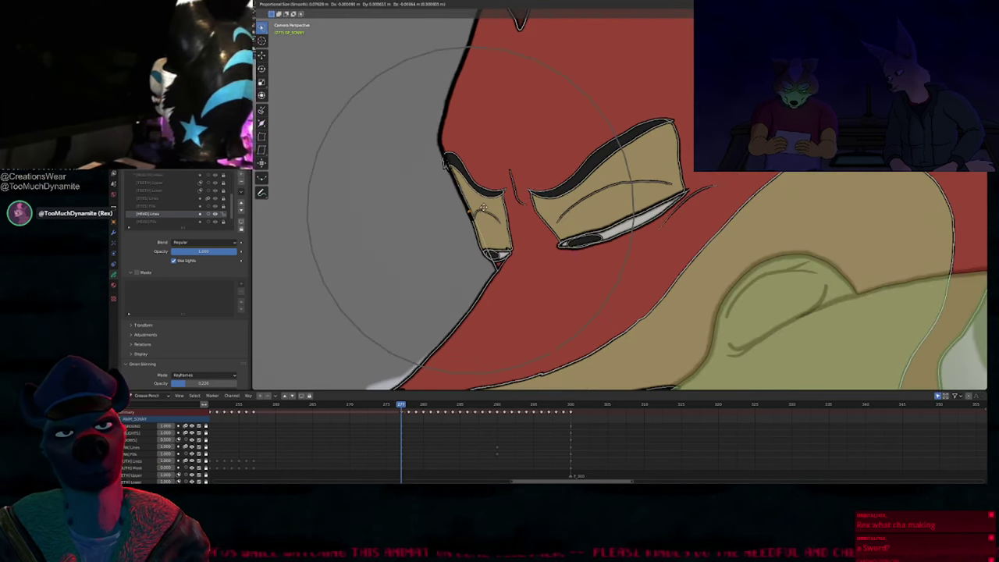
left_click(484, 203)
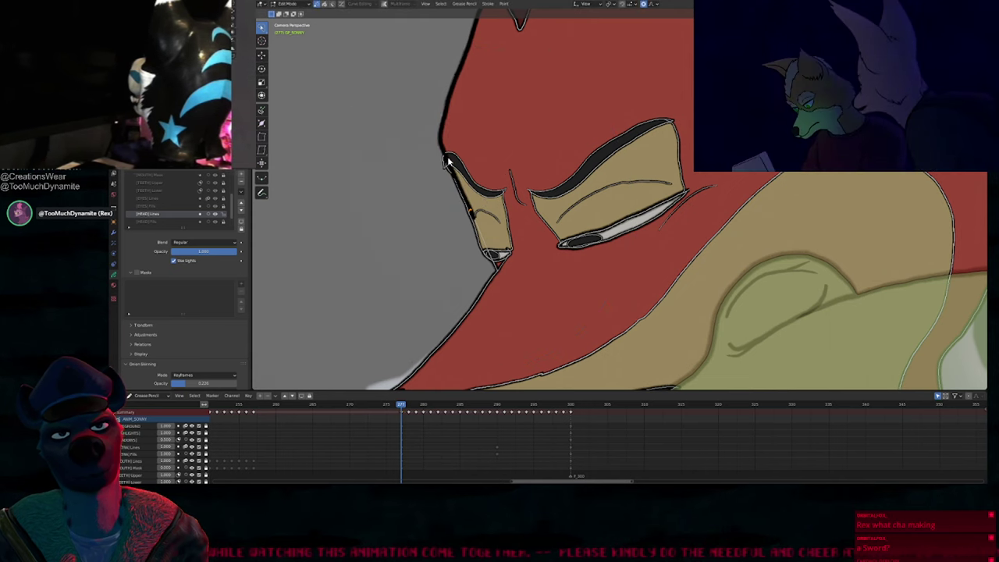
Step: Delete the stray points and the stray stroke beside the eye
key("Delete")
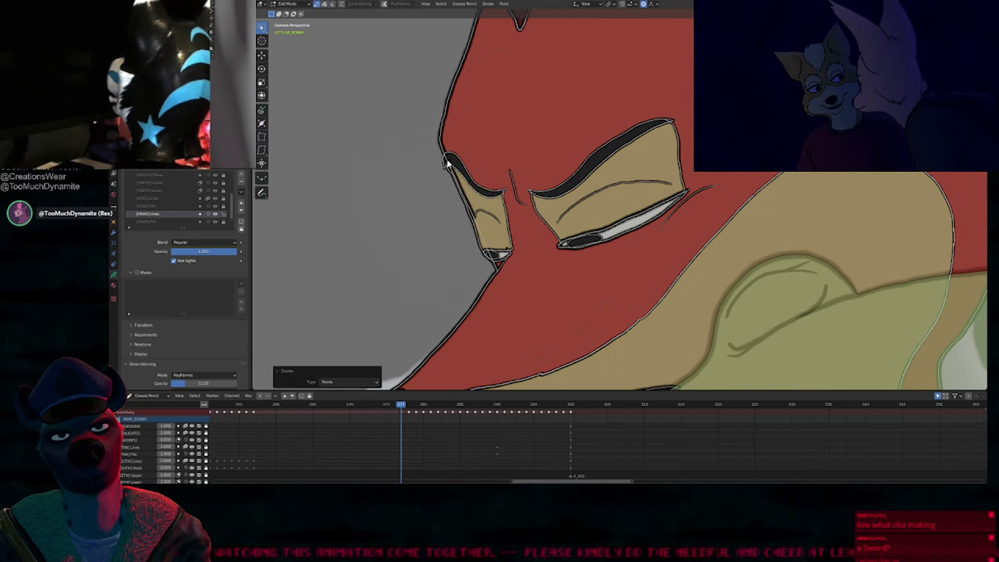
left_click(449, 163)
key("Delete")
left_click(451, 164)
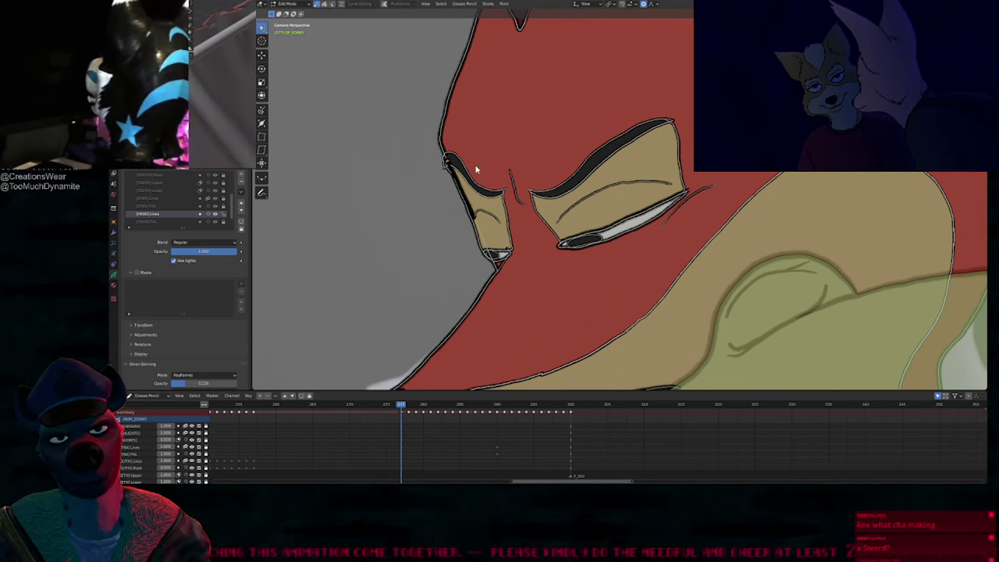
key("Delete")
key("Tab")
Step: Step back through frames to compare the mouth line, then activate the 4 L.BODY_3 SONNY material
key("Left")
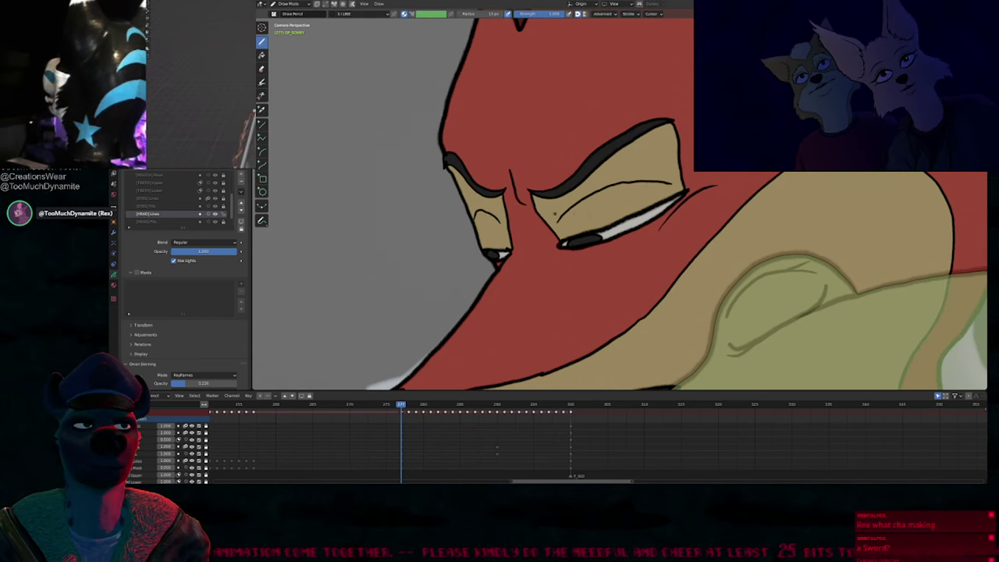
scroll(538, 261, "down", 3)
scroll(538, 259, "up", 4)
key("Left")
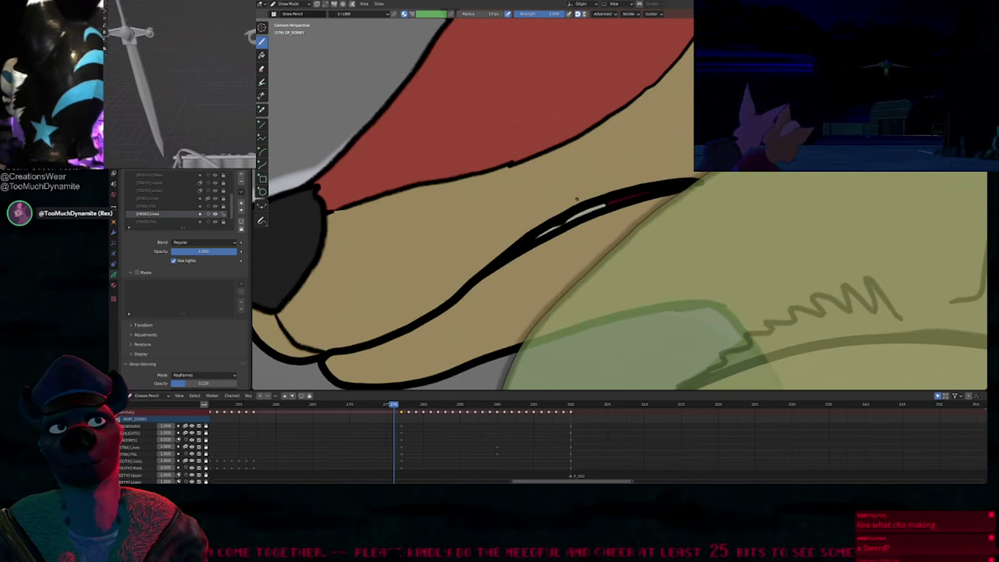
scroll(233, 203, "down", 1)
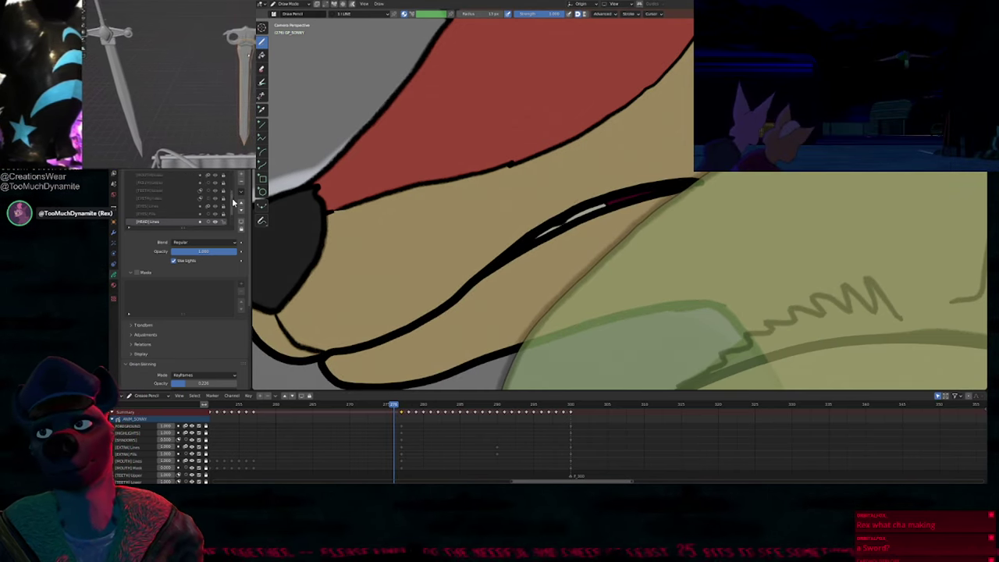
left_click(115, 287)
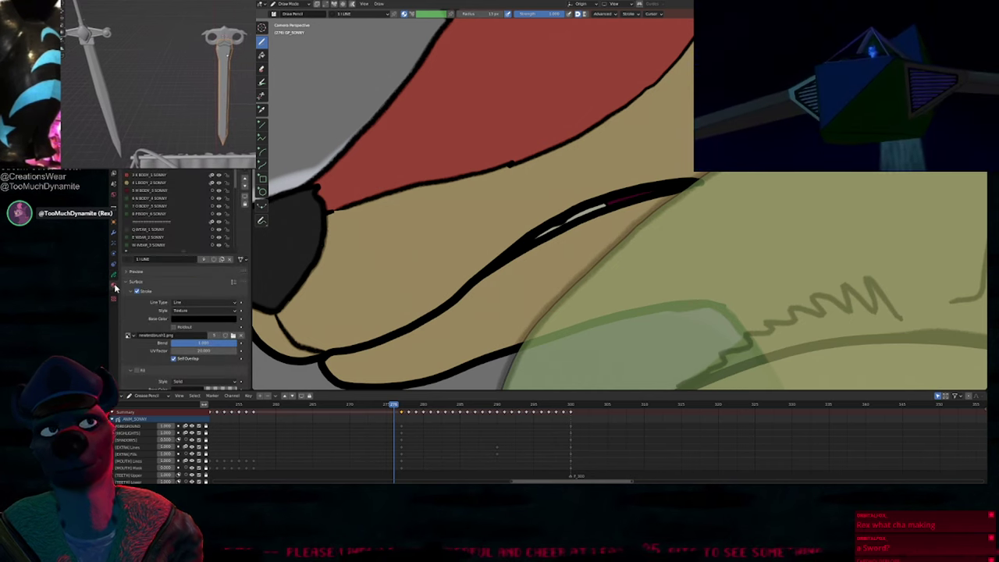
left_click(159, 181)
Step: Search 'new' and set newtestbrush1.png as the 4 L.BODY_3 SONNY stroke texture
left_click(129, 336)
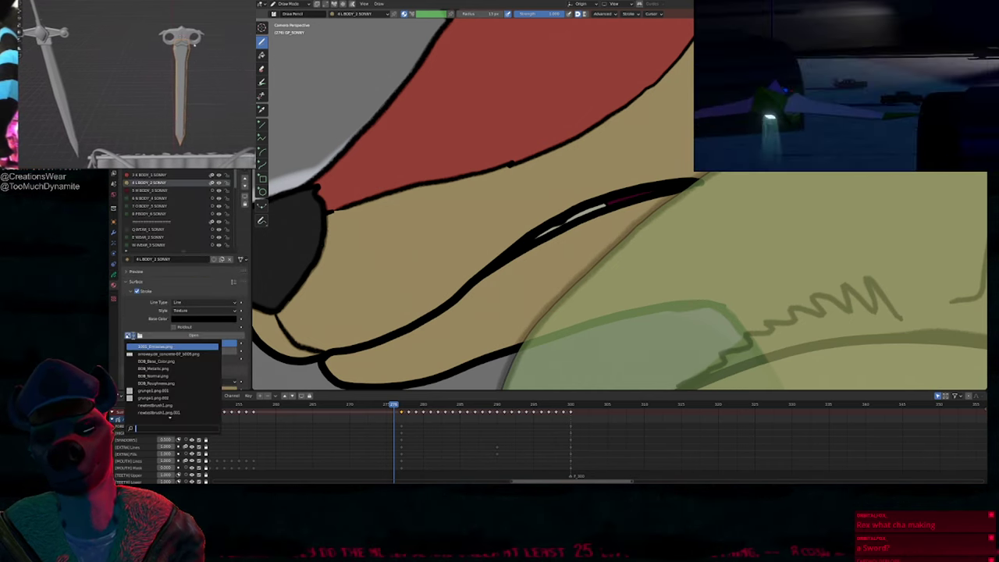
type("new")
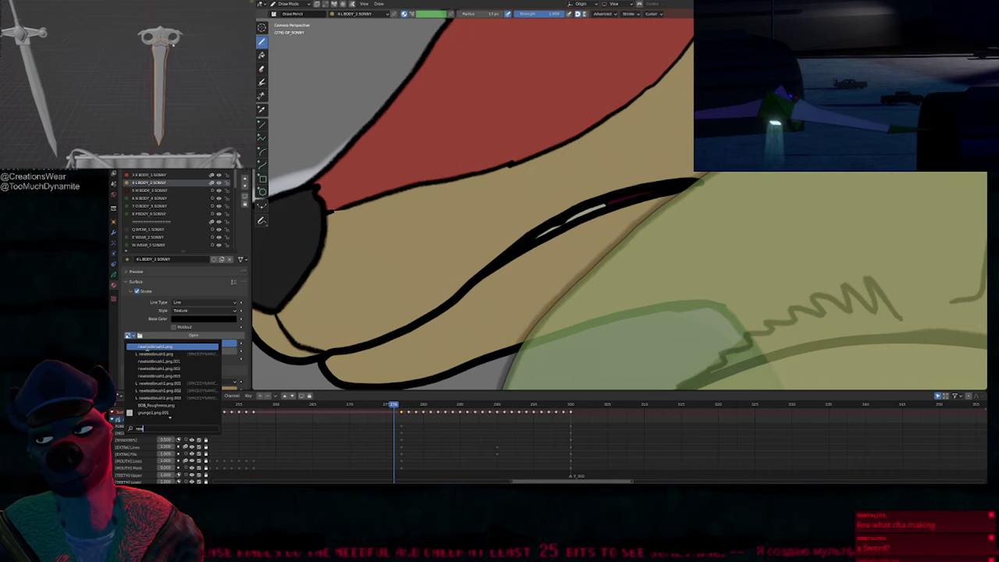
left_click(147, 347)
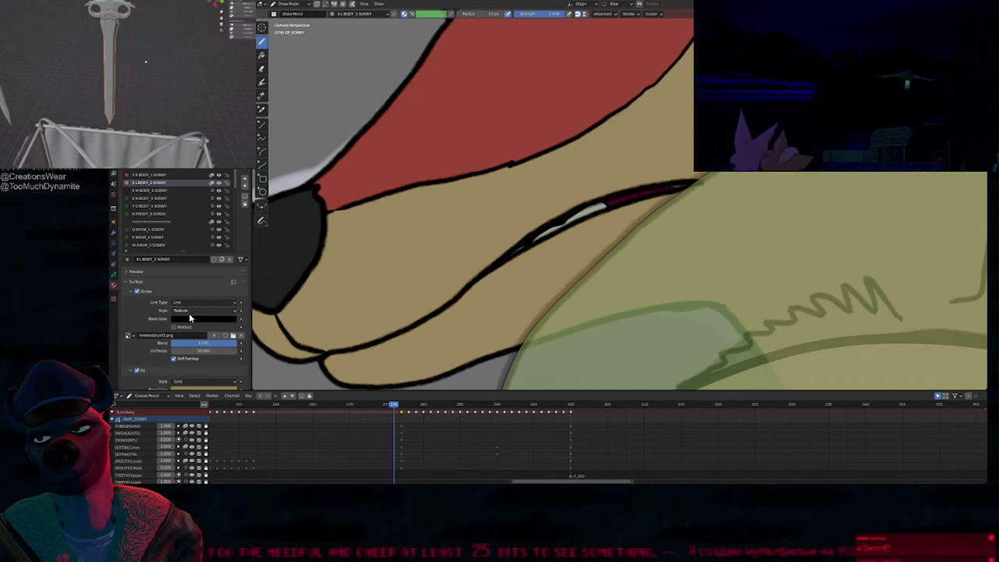
Step: Advance to frame 277 and toggle Edit Mode to inspect the fox's mouth line strokes
middle_click_drag(565, 183, 557, 213, "ctrl")
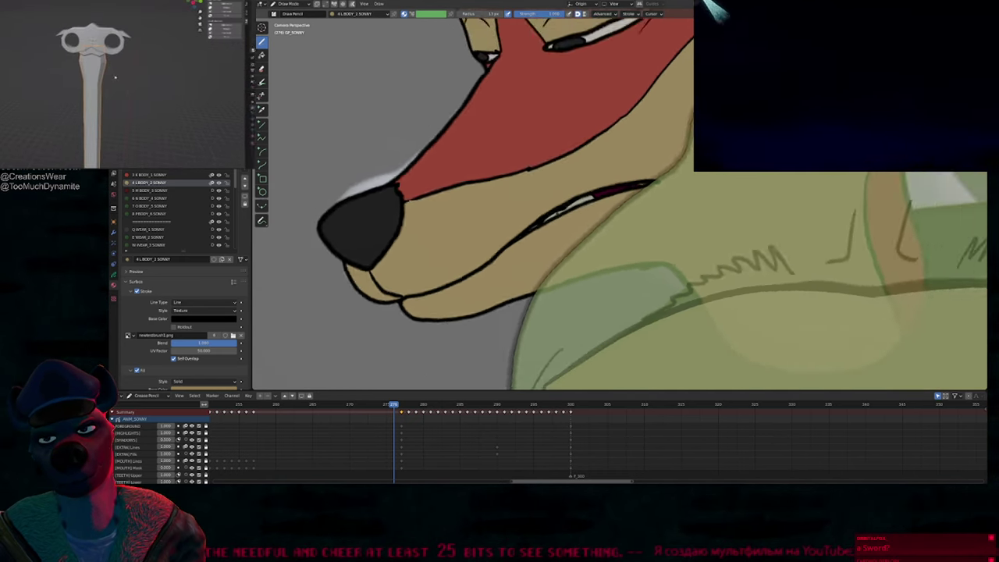
scroll(552, 245, "down", 3)
key("Right")
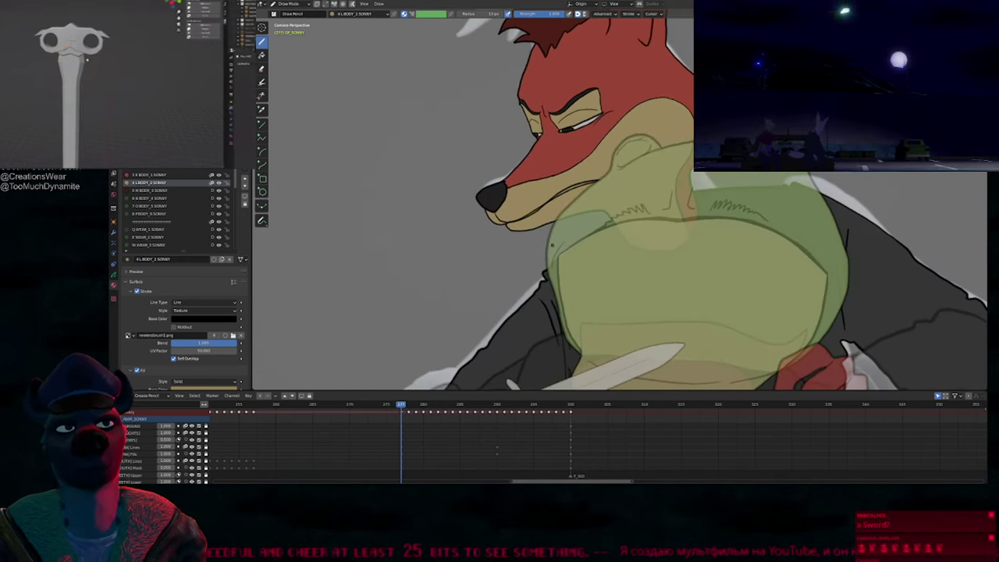
scroll(515, 215, "up", 5)
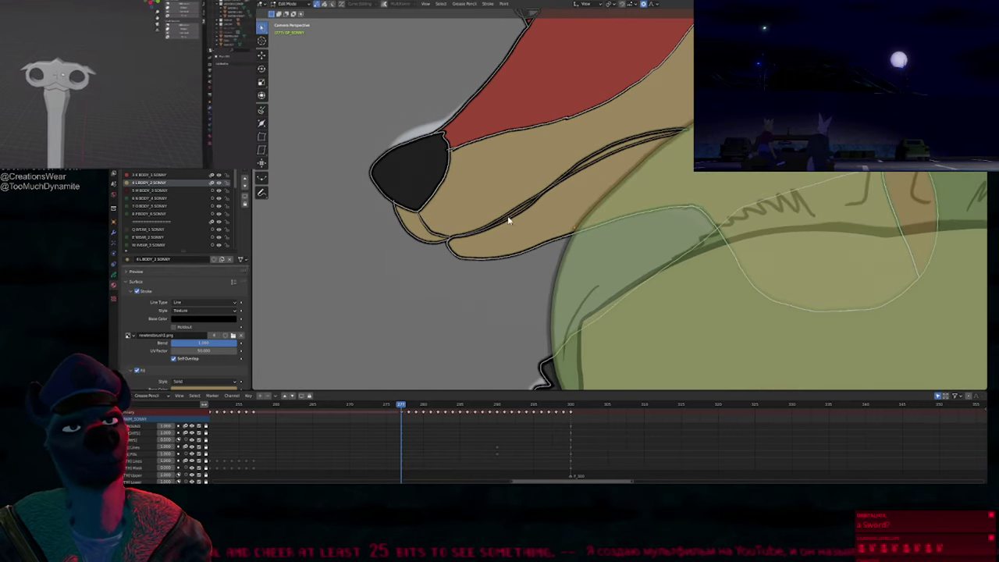
key("Tab")
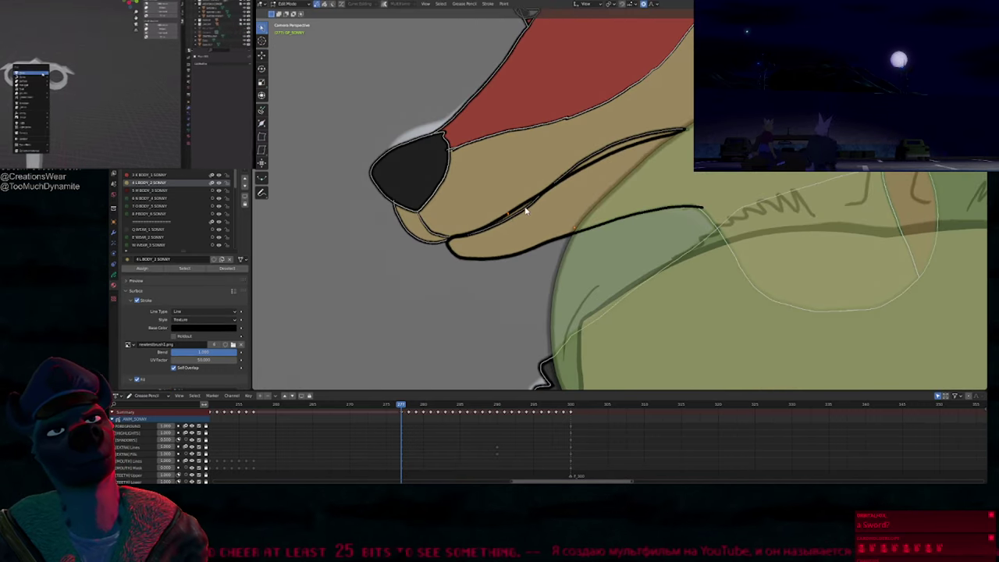
key("Tab")
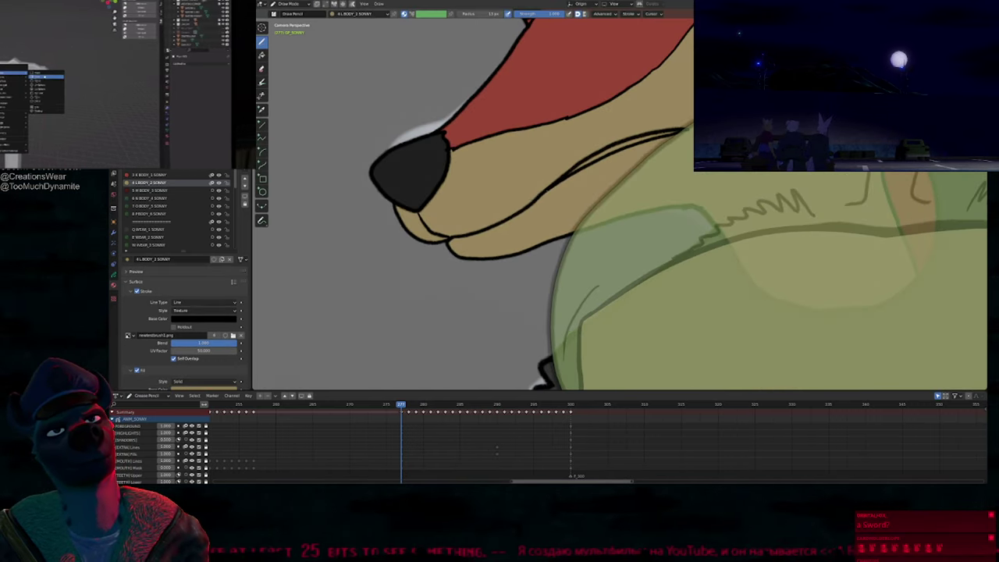
key("Tab")
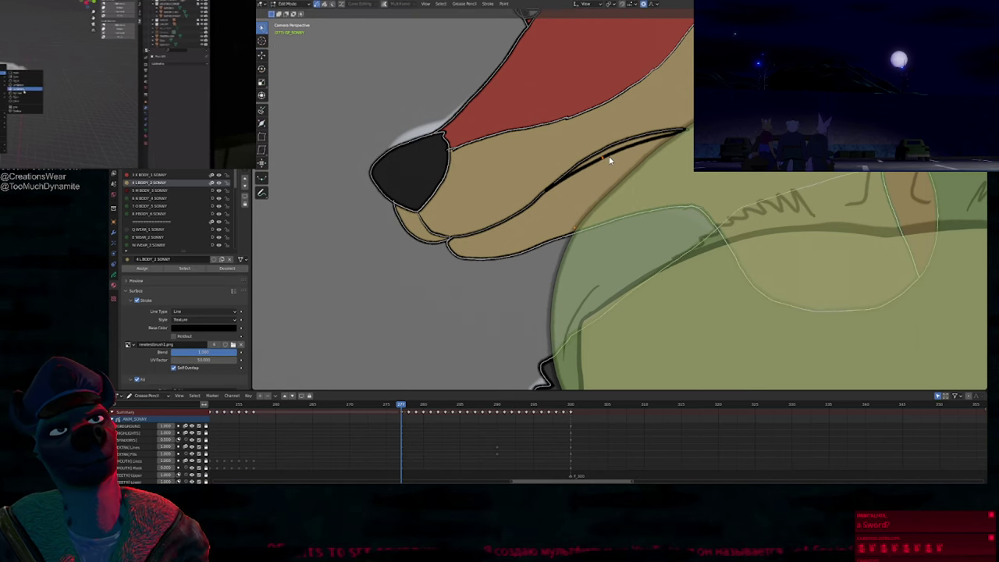
scroll(594, 164, "down", 2)
key("Tab")
scroll(567, 230, "down", 3)
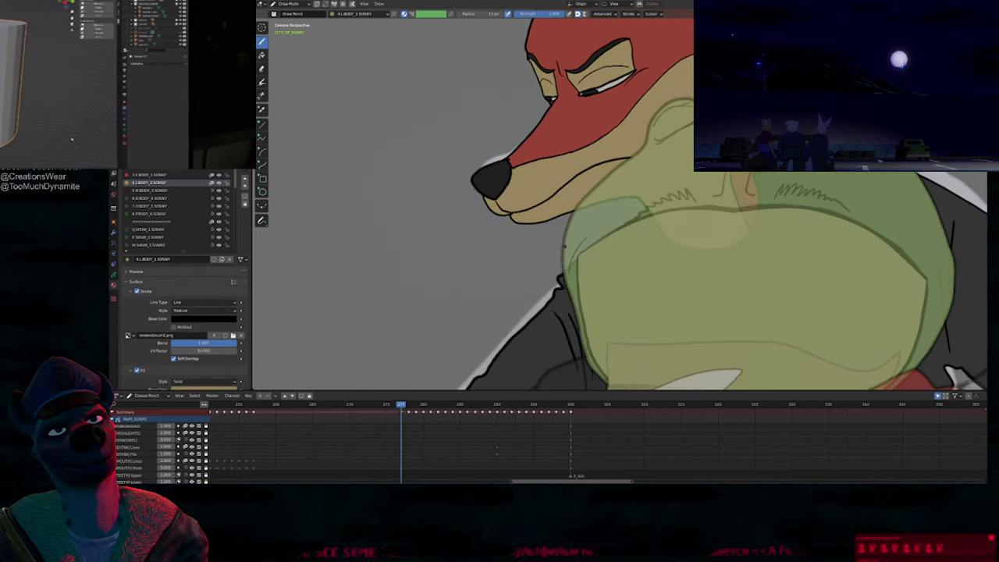
Step: Step forward through the frames and pan to review the fox's hair and ear
key("Right")
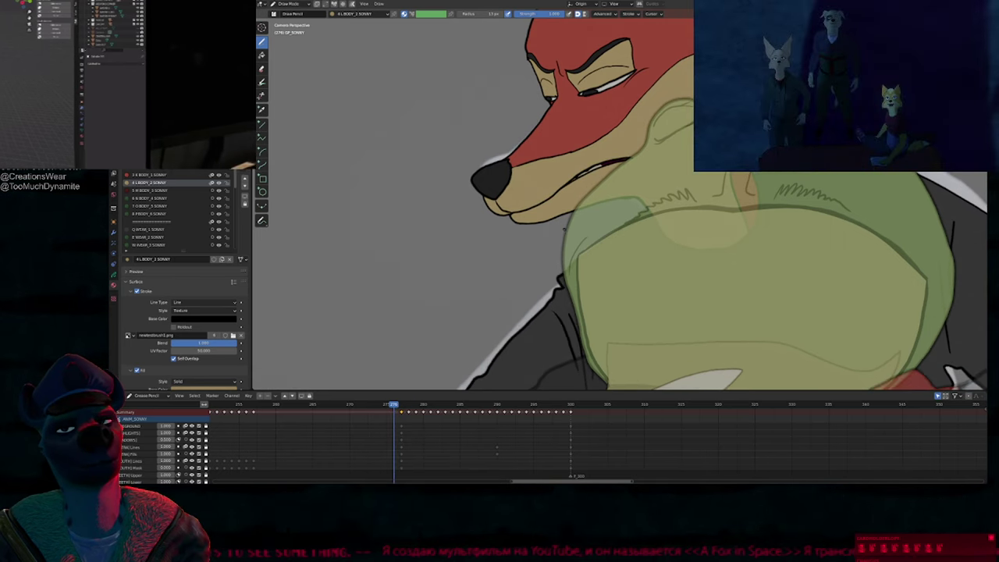
middle_click_drag(627, 104, 520, 234, "shift")
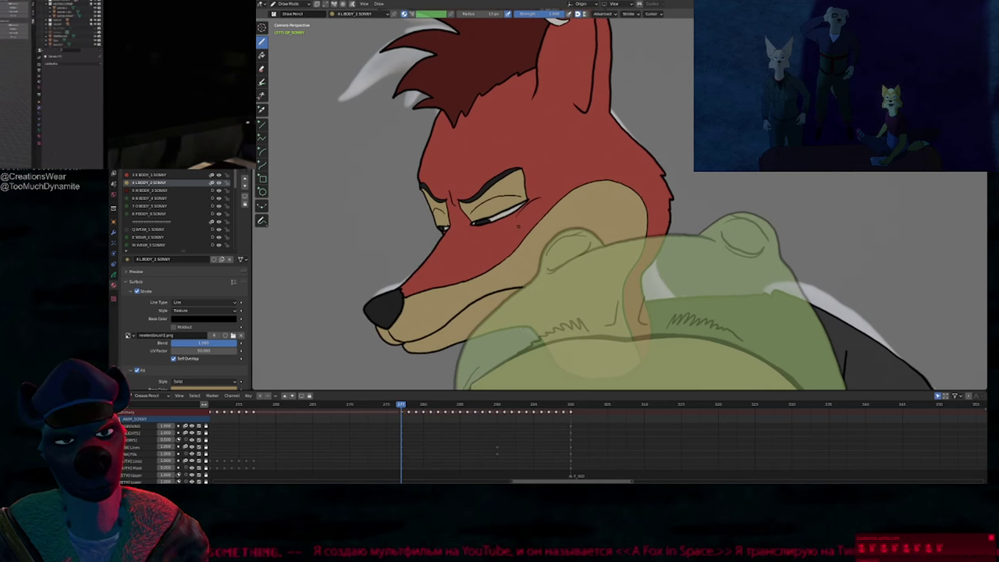
key("Right")
key("Right")
key("Right")
key("Right")
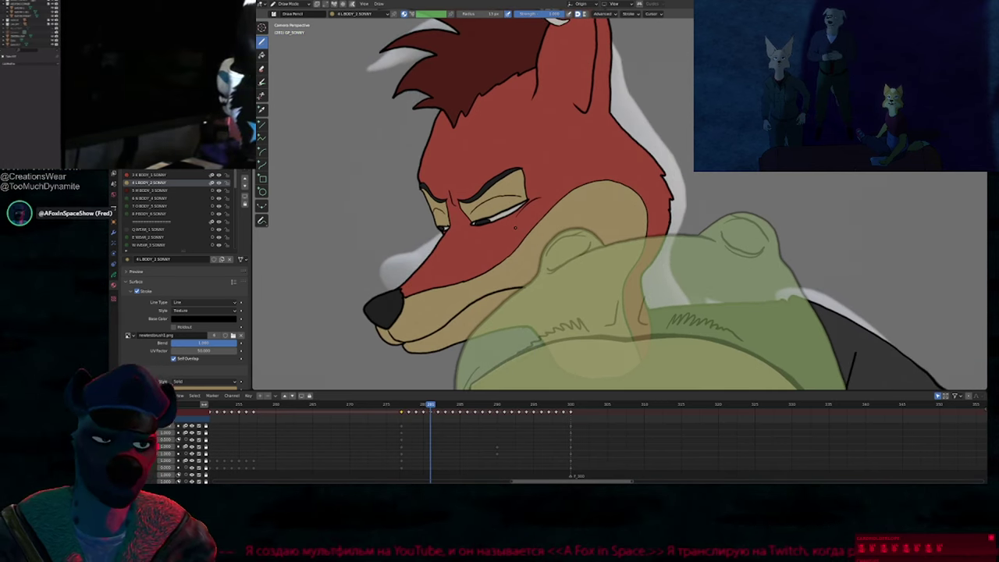
scroll(525, 240, "down", 5)
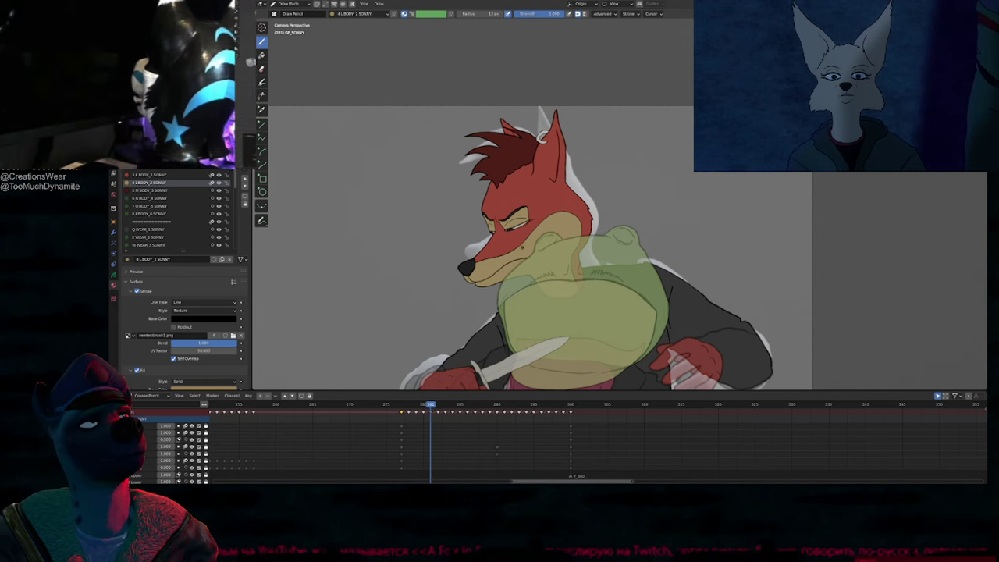
mouse_move(573, 235)
middle_mouse_down("shift")
mouse_move(558, 276)
mouse_move(547, 237)
middle_mouse_up("shift")
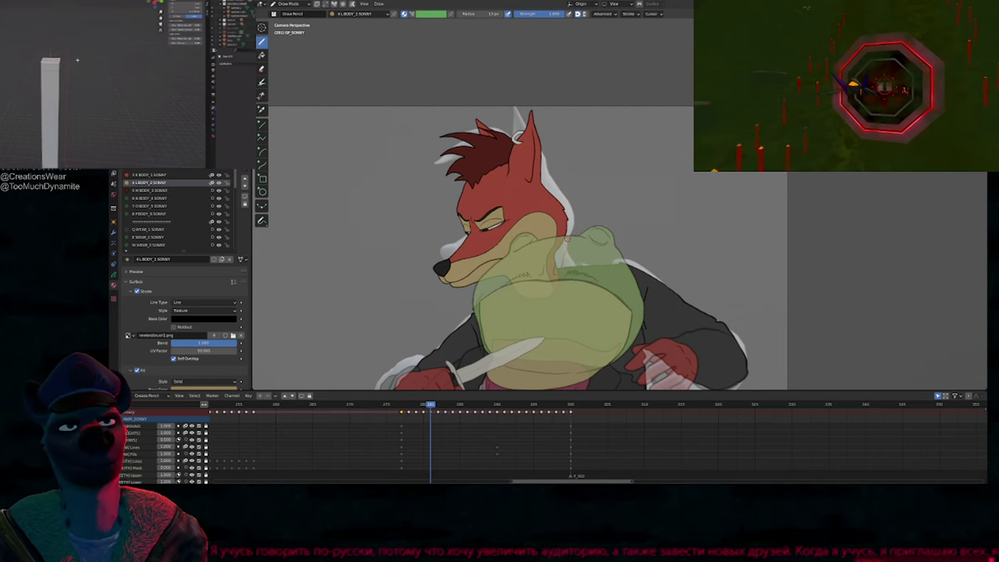
Step: Undo the stray tan stroke drawn from the fox's neck and recentre the fox and frog
mouse_move(567, 240)
left_mouse_down()
mouse_move(584, 275)
mouse_move(766, 216)
left_mouse_up()
key("ctrl+z")
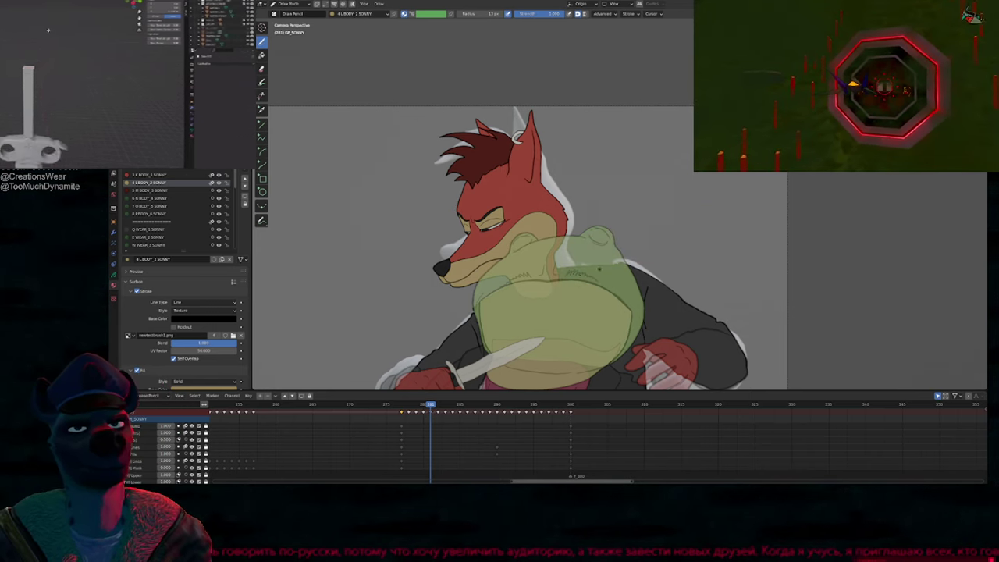
middle_click_drag(548, 314, 630, 245, "shift")
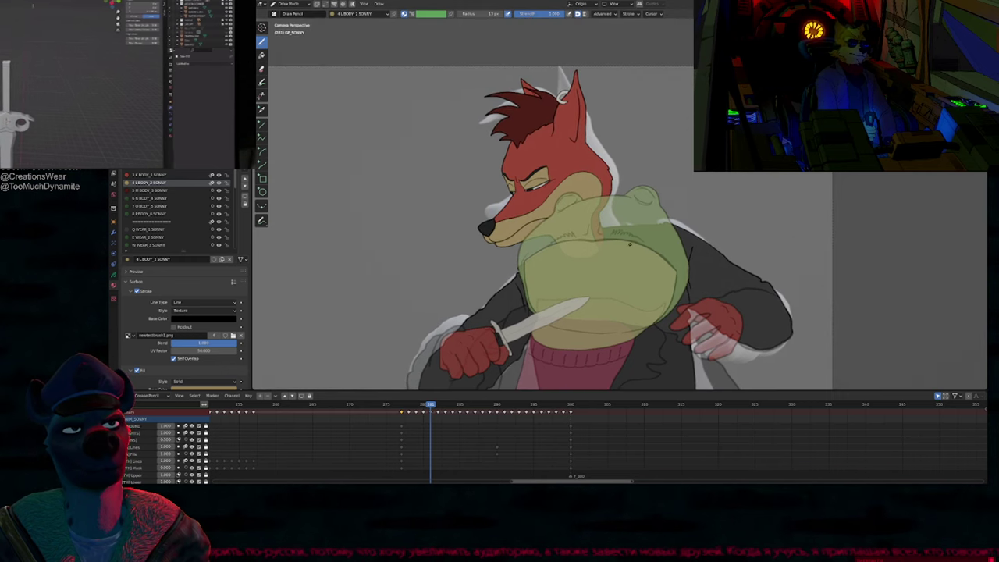
scroll(546, 215, "up", 3)
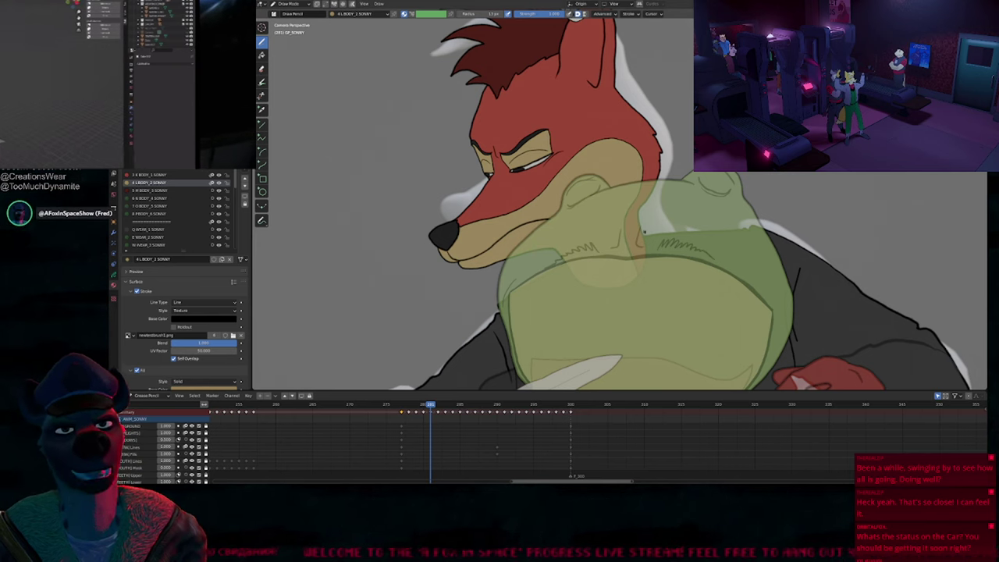
Step: Recentre the fox and frog, play and step through the in-betweens, then enlarge the timeline
middle_click_drag(654, 281, 547, 212, "shift")
middle_click_drag(557, 275, 588, 256, "shift")
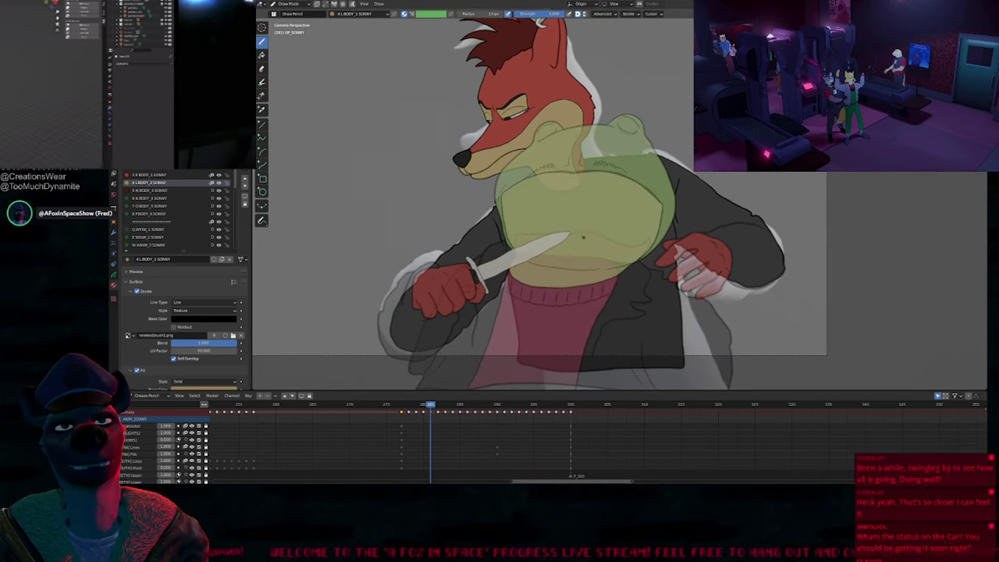
mouse_move(564, 196)
middle_mouse_down("shift")
mouse_move(599, 190)
mouse_move(603, 203)
mouse_move(585, 210)
middle_mouse_up("shift")
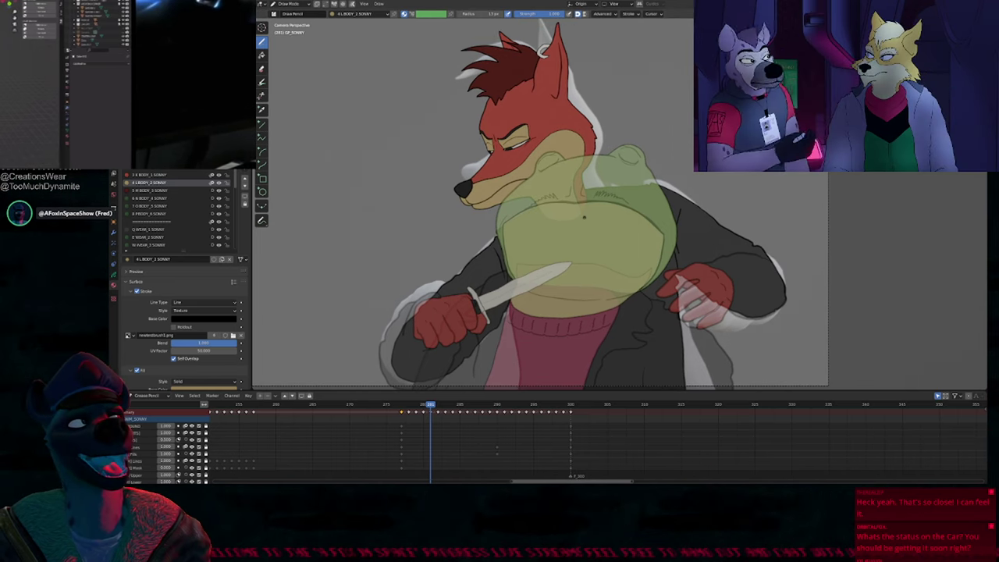
key("space")
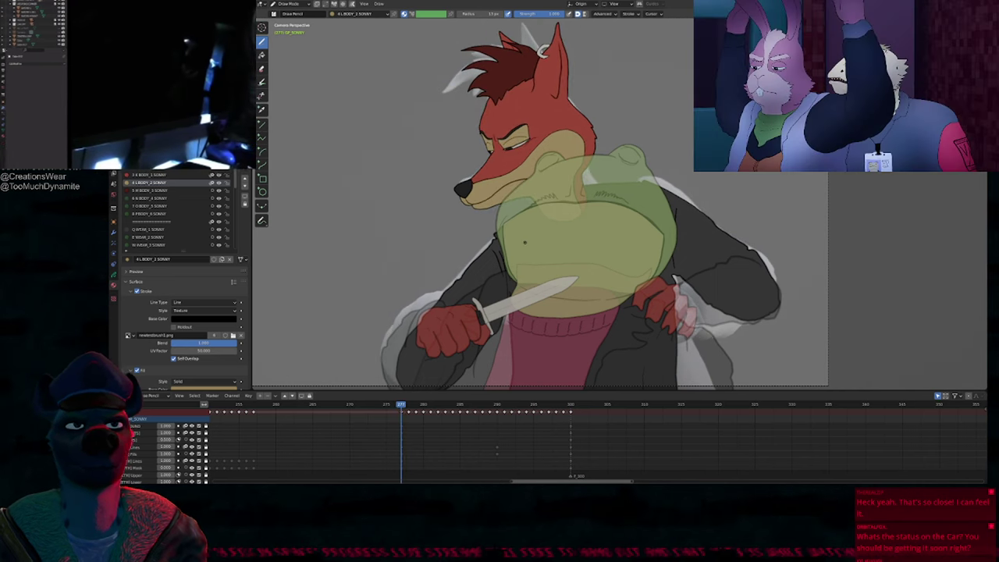
key("Right")
key("Right")
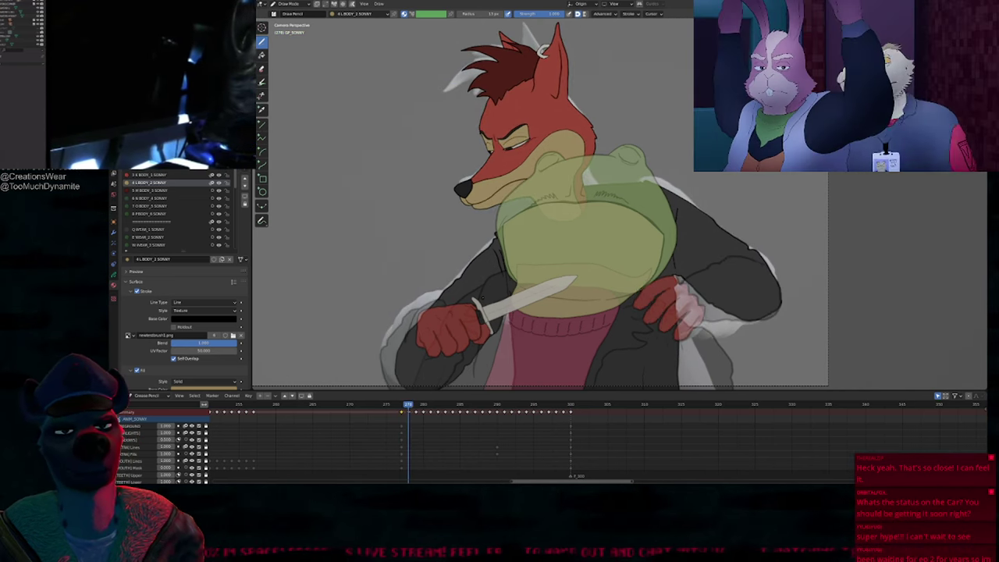
key("Right")
key("Right")
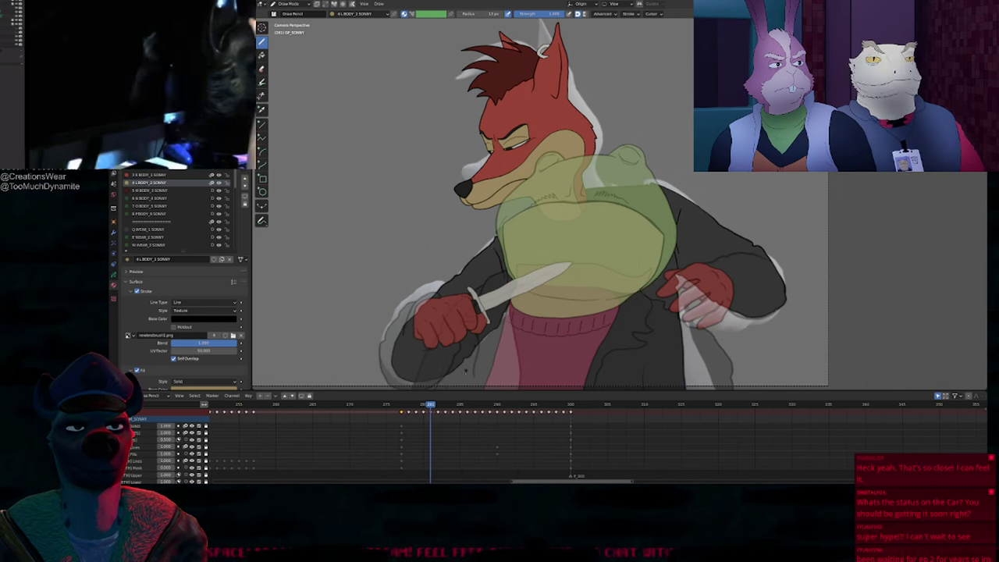
mouse_move(460, 390)
left_mouse_down()
mouse_move(468, 281)
mouse_move(476, 309)
mouse_move(502, 328)
mouse_move(489, 329)
left_mouse_up()
Step: Delete the stray keyframes at frame 290 in the Dope Sheet
left_click(448, 324)
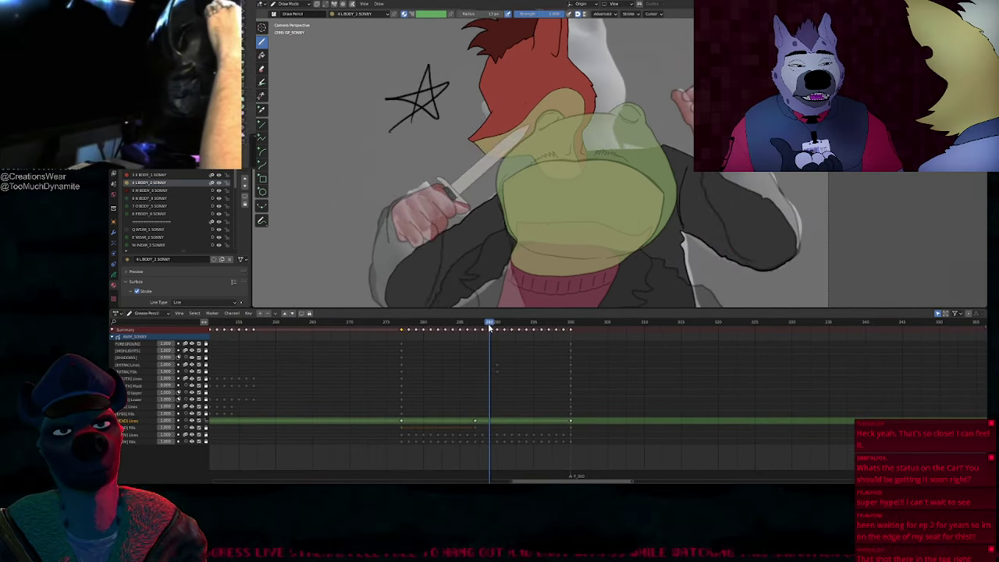
key("KP_Multiply")
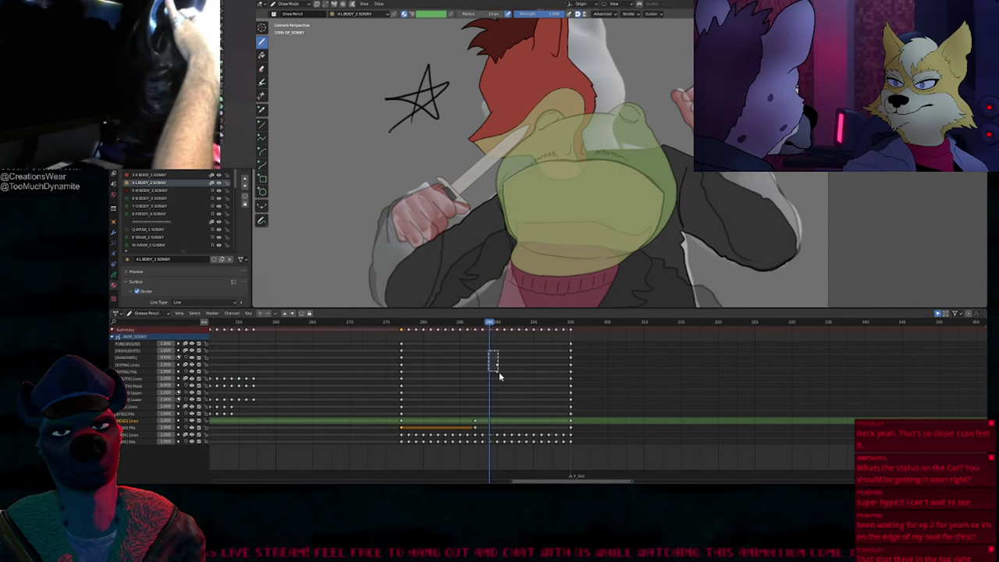
left_click_drag(500, 373, 503, 373)
key("x")
left_click(503, 374)
Step: Clear the leftover head-row keys, check the pose, and hide every layer except the head lines
left_click(476, 324)
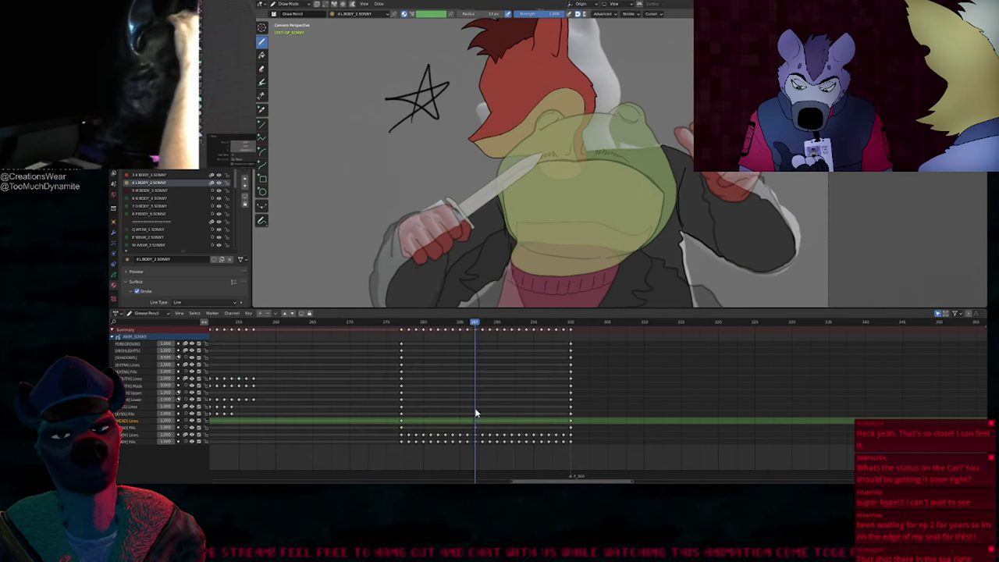
left_click_drag(480, 432, 482, 427)
key("x")
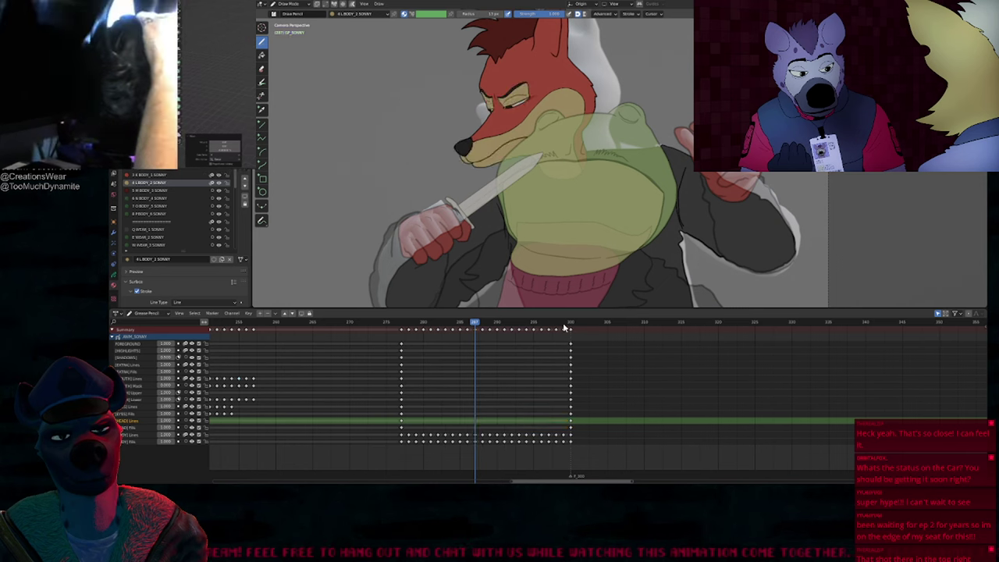
mouse_move(565, 329)
left_mouse_down()
mouse_move(544, 338)
mouse_move(568, 342)
mouse_move(403, 343)
mouse_move(562, 349)
mouse_move(497, 346)
left_mouse_up()
key("shift+h")
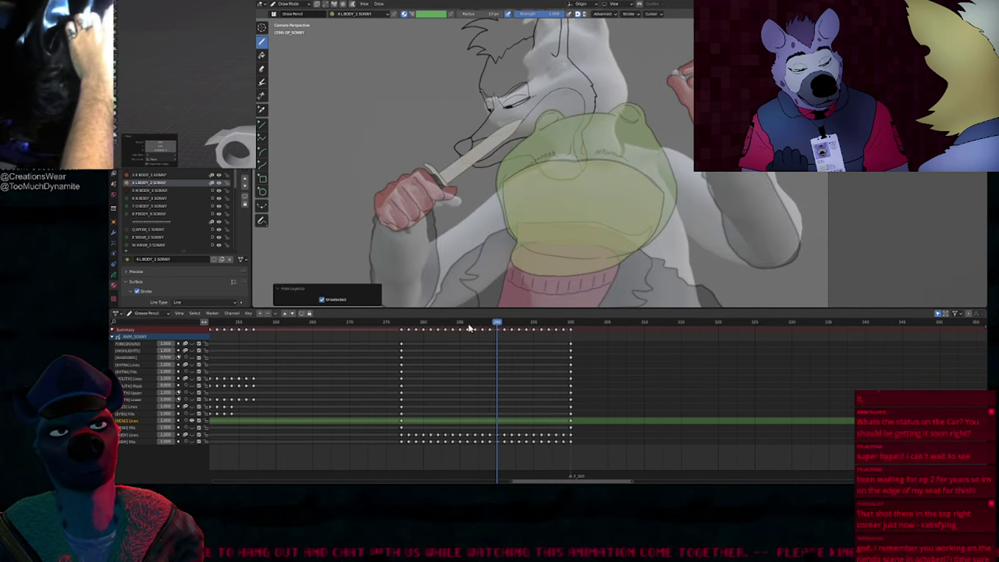
Step: Scrub the in-betweens, centre on the fox head, and make LINE the active material with other layers locked
mouse_move(416, 328)
left_mouse_down()
mouse_move(563, 333)
mouse_move(409, 343)
mouse_move(481, 344)
mouse_move(412, 353)
mouse_move(476, 356)
mouse_move(420, 366)
mouse_move(485, 359)
mouse_move(403, 368)
mouse_move(510, 363)
mouse_move(492, 366)
left_mouse_up()
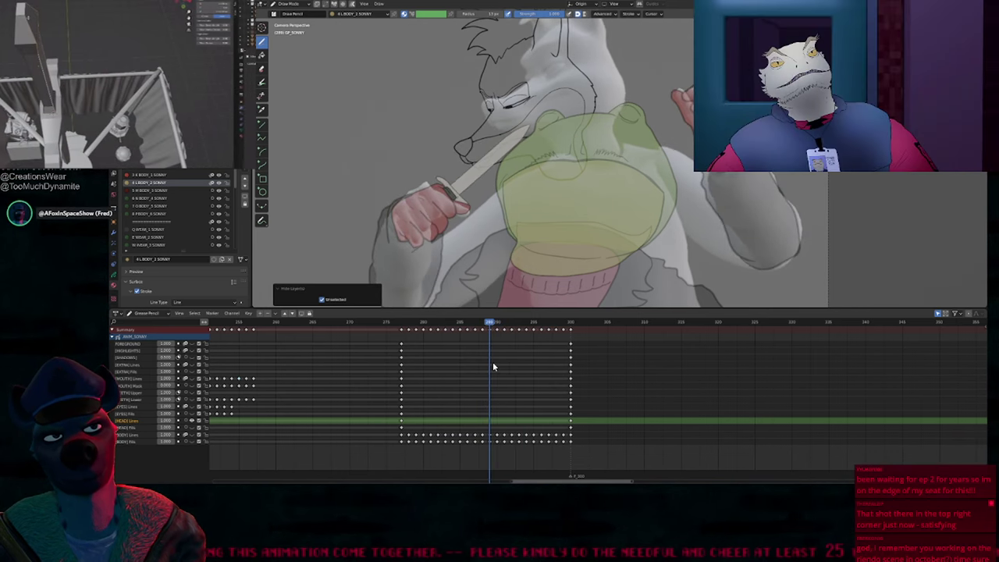
scroll(540, 240, "down", 5)
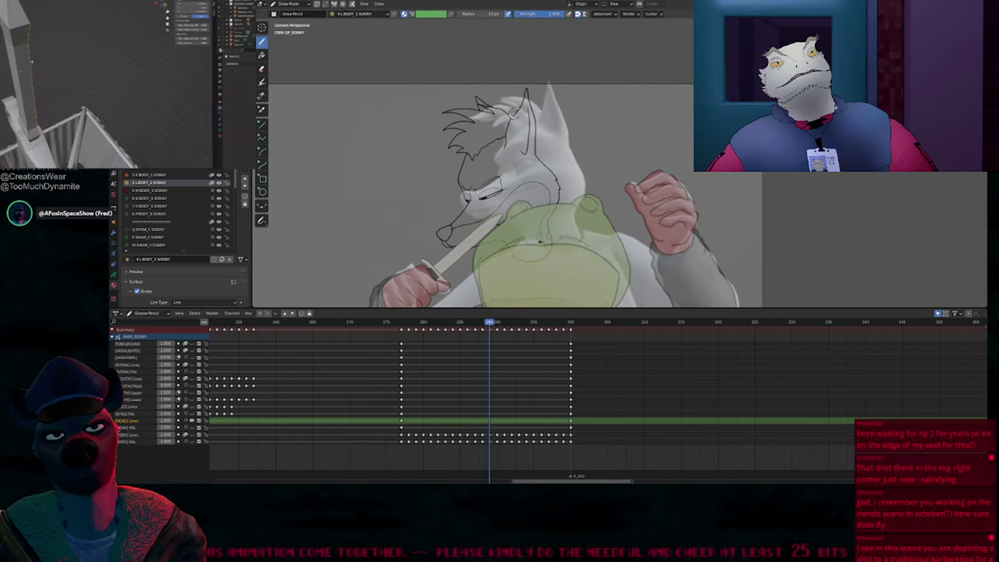
middle_click_drag(541, 242, 550, 218, "shift")
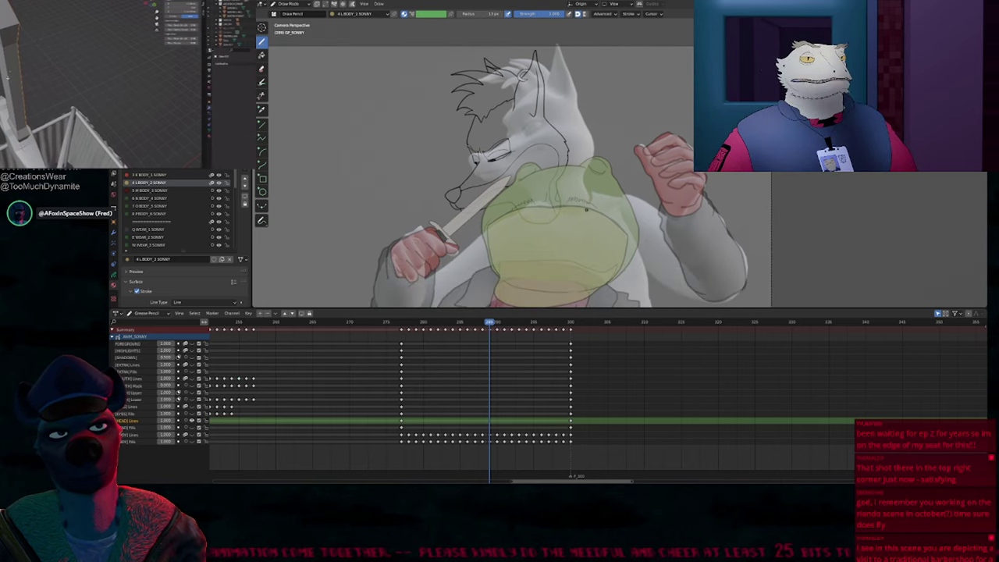
key("1")
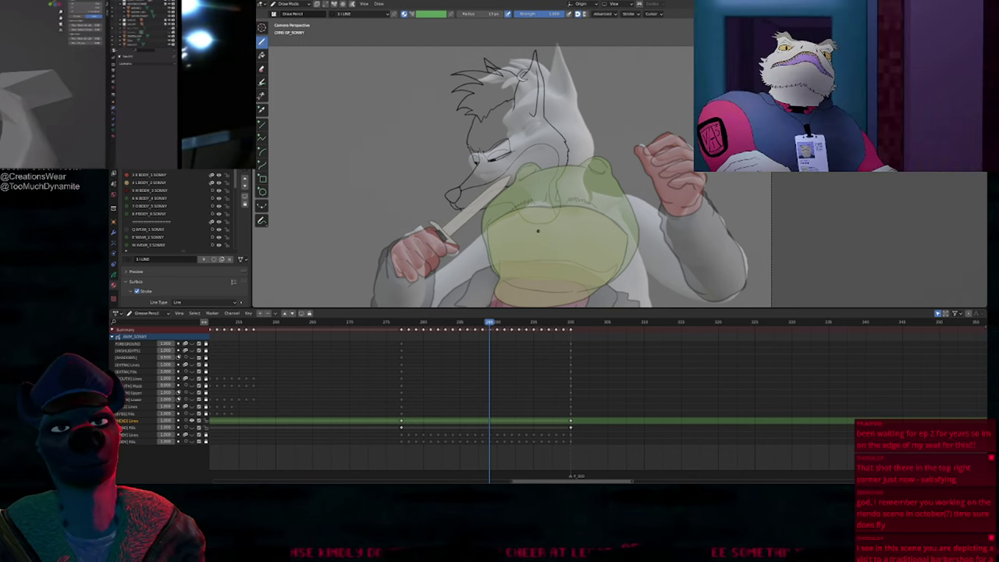
Step: Unhide all layers on frames 277 and 289 to see the coloured fox
left_click(400, 323)
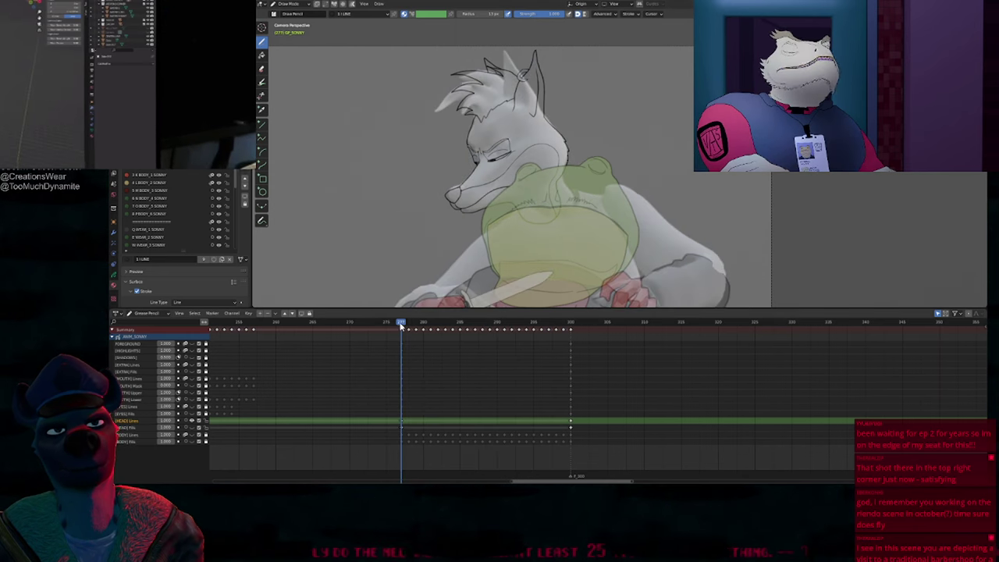
key("alt+h")
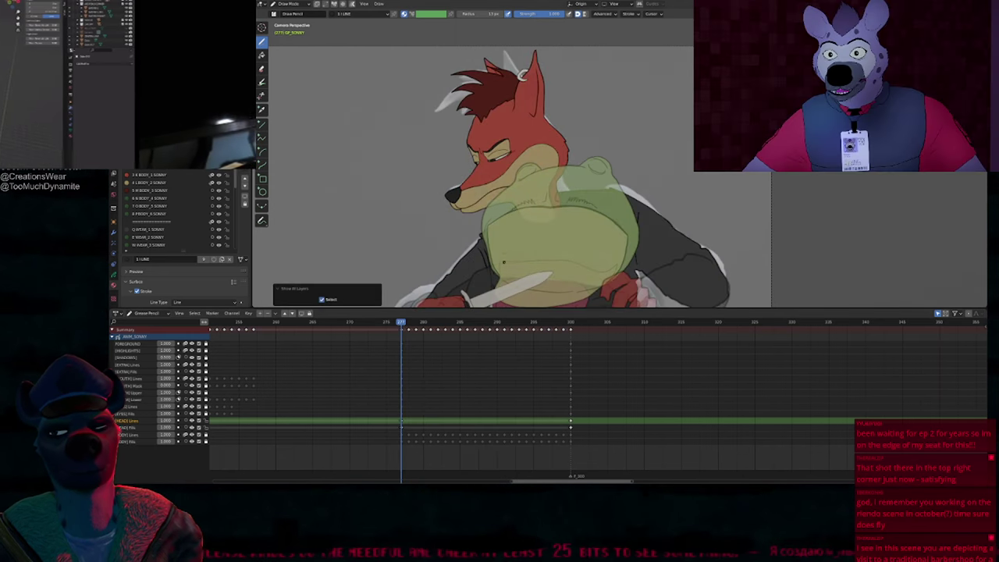
left_click(490, 322)
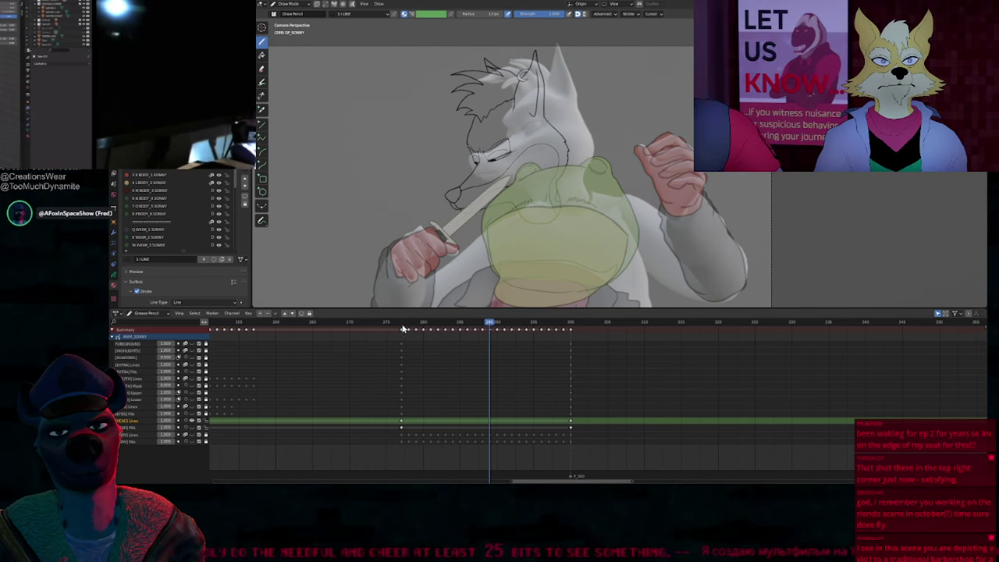
key("alt+h")
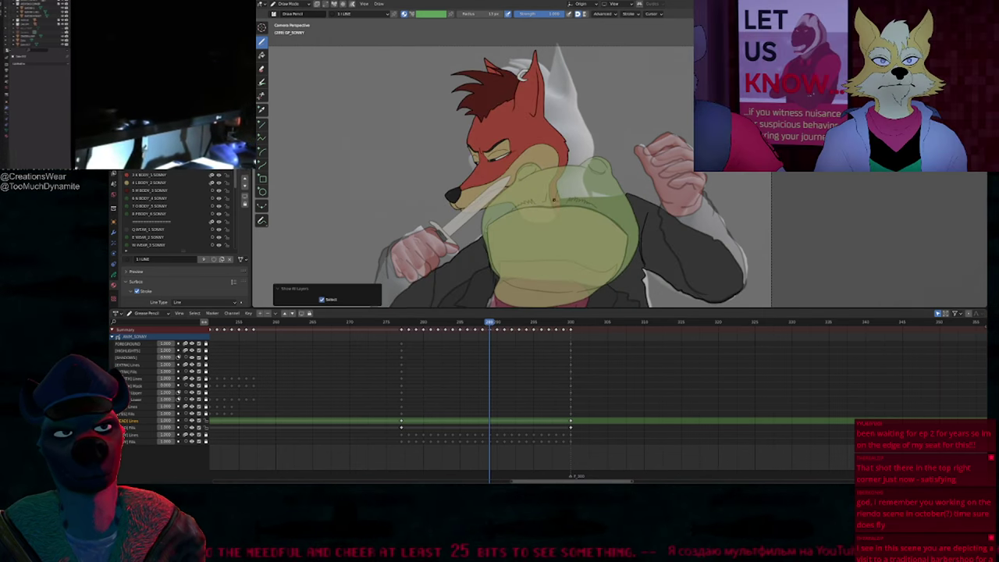
Step: Recentre the drawing and enlarge the viewport by shrinking the timeline
mouse_move(554, 200)
middle_mouse_down("shift")
mouse_move(570, 167)
mouse_move(577, 217)
middle_mouse_up("shift")
middle_click_drag(519, 389, 533, 336)
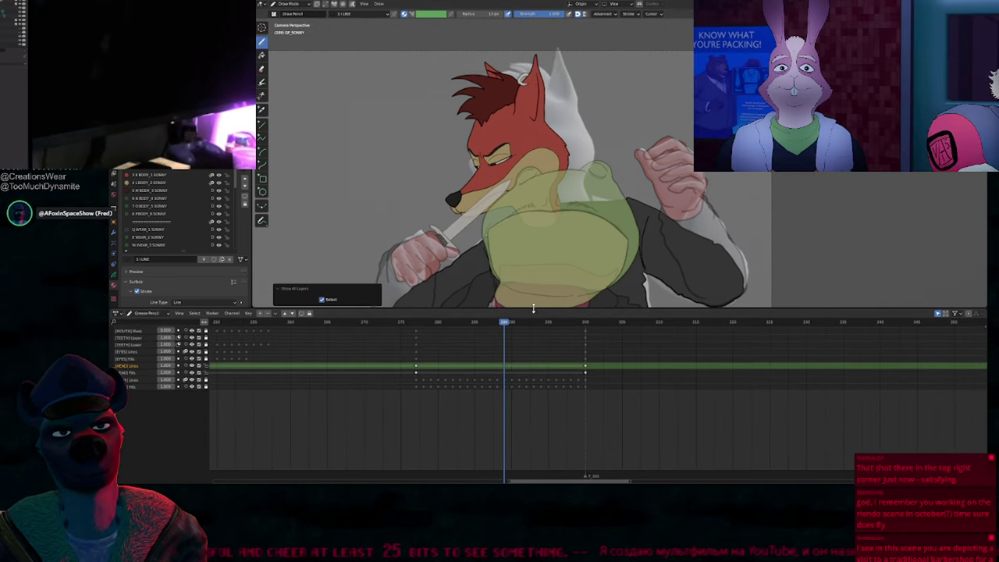
left_click_drag(533, 310, 527, 406)
middle_click_drag(522, 453, 526, 370)
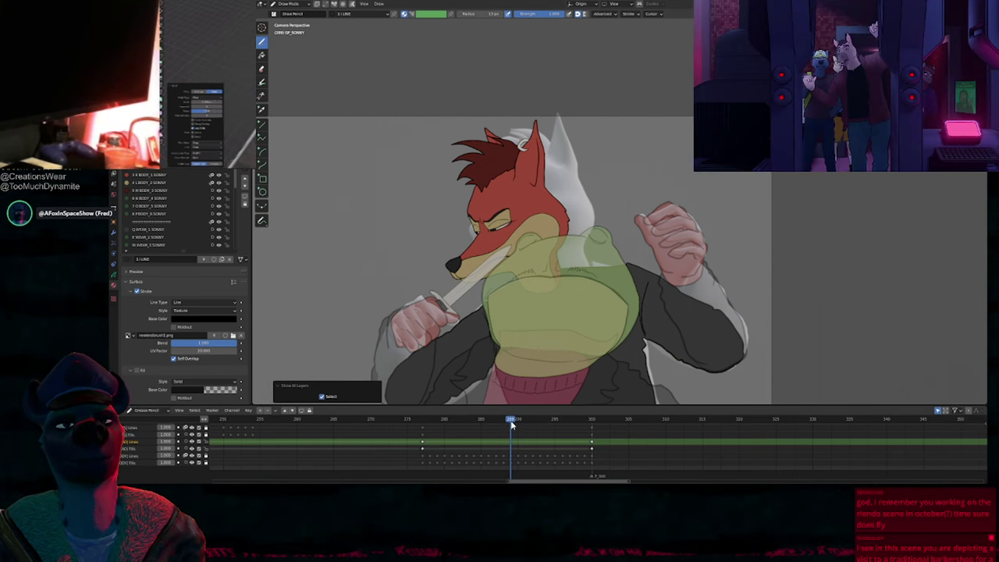
Step: Compare the head lines from frame 279 to the arms-raised pose with other layers hidden, then unhide all
mouse_move(510, 421)
left_mouse_down()
mouse_move(422, 428)
mouse_move(585, 431)
mouse_move(439, 435)
mouse_move(429, 421)
mouse_move(459, 420)
mouse_move(516, 423)
mouse_move(438, 429)
mouse_move(591, 434)
mouse_move(437, 452)
mouse_move(484, 435)
mouse_move(429, 446)
mouse_move(501, 435)
mouse_move(435, 438)
mouse_move(493, 436)
mouse_move(444, 439)
mouse_move(492, 437)
mouse_move(421, 455)
mouse_move(483, 444)
left_mouse_up()
key("shift+h")
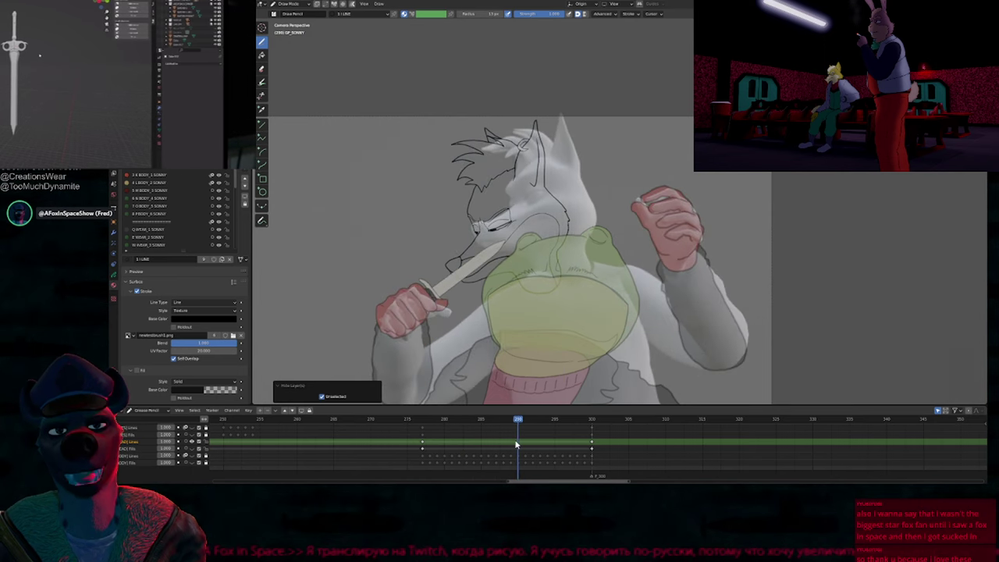
mouse_move(515, 439)
left_mouse_down()
mouse_move(587, 445)
mouse_move(525, 451)
mouse_move(586, 446)
mouse_move(523, 450)
mouse_move(569, 446)
mouse_move(518, 446)
mouse_move(502, 421)
mouse_move(437, 427)
mouse_move(519, 428)
left_mouse_up()
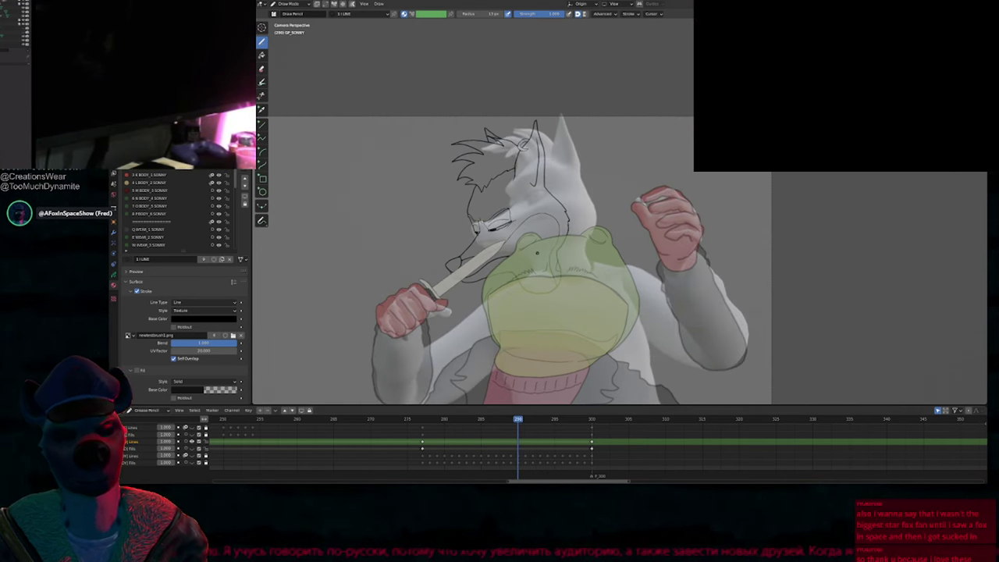
key("alt+h")
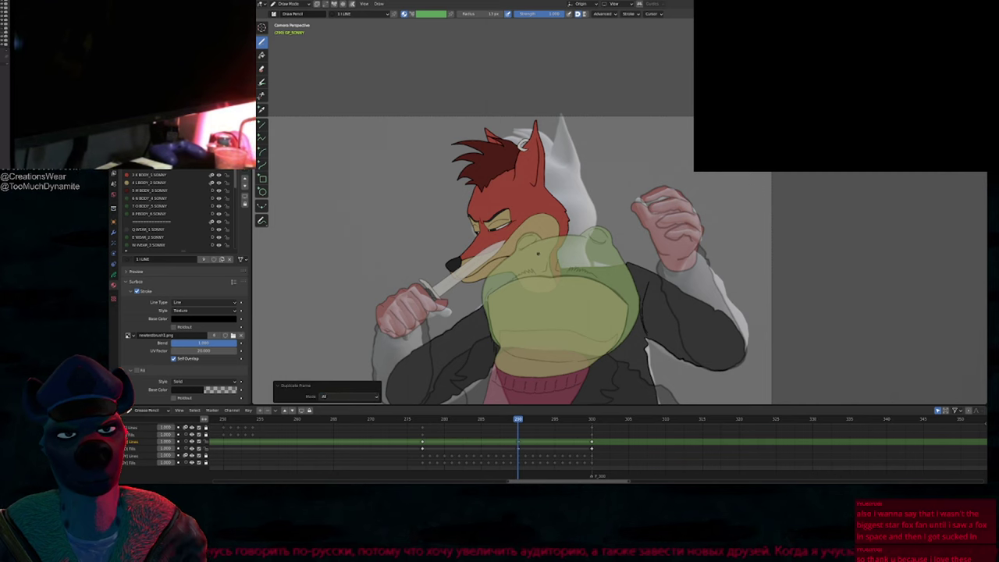
Step: Try moving the whole fox head, then restore its shape and deselect it
middle_click_drag(568, 260, 554, 261, "shift")
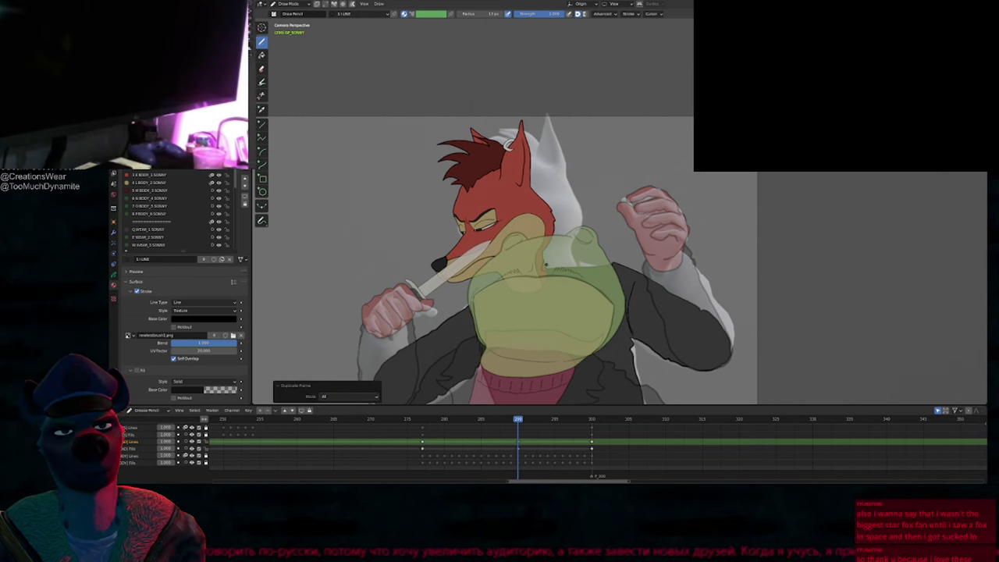
key("Tab")
key("a")
key("g")
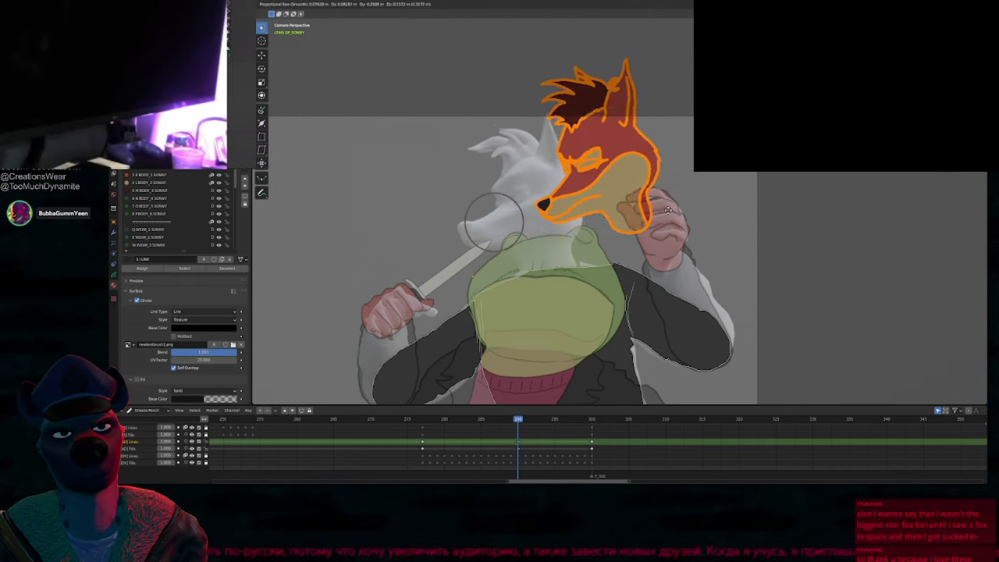
left_click(611, 243)
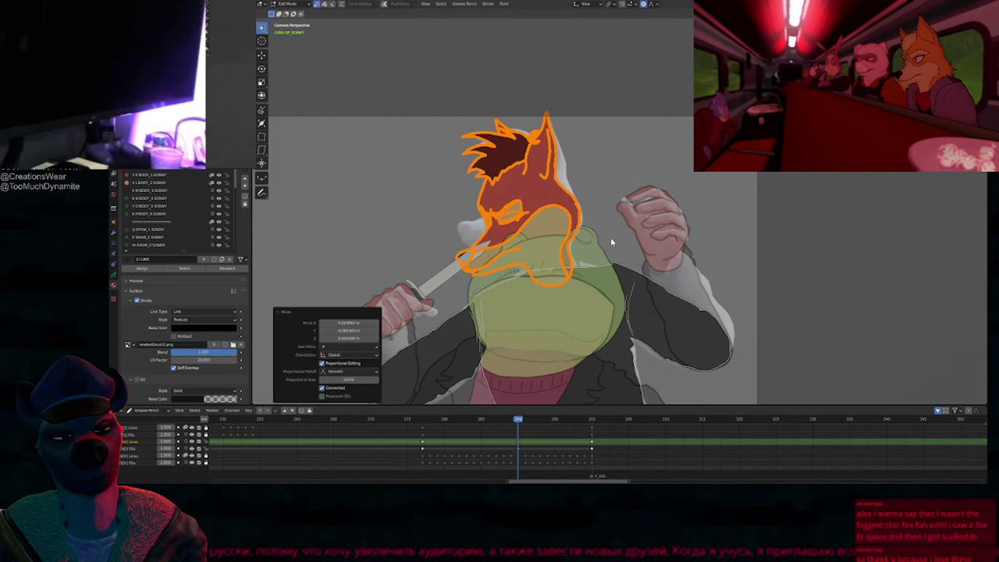
right_click(531, 232)
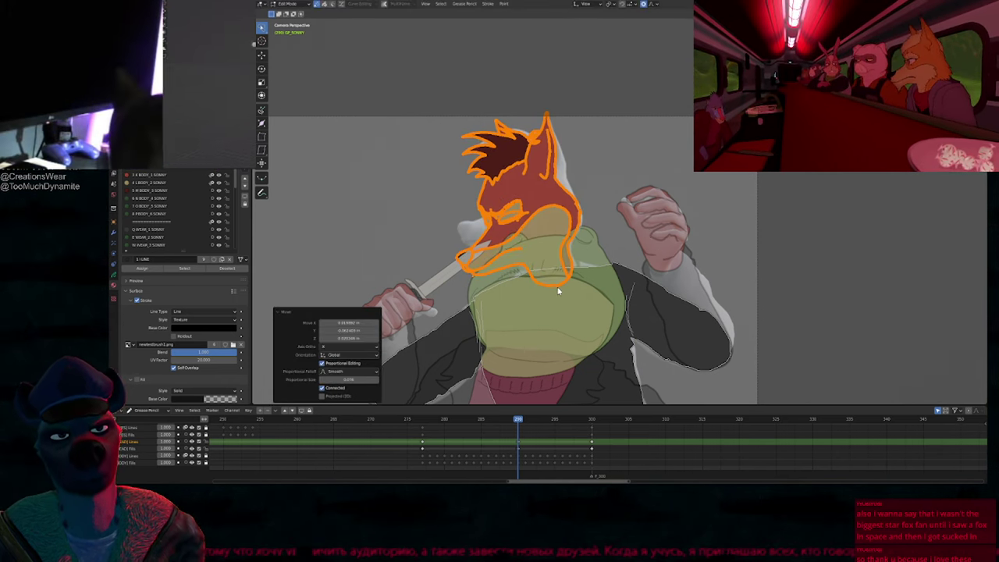
key("alt+a")
Step: Snap the 3D cursor to the fox's chin, then rotate and nudge the head around it
key("shift+s")
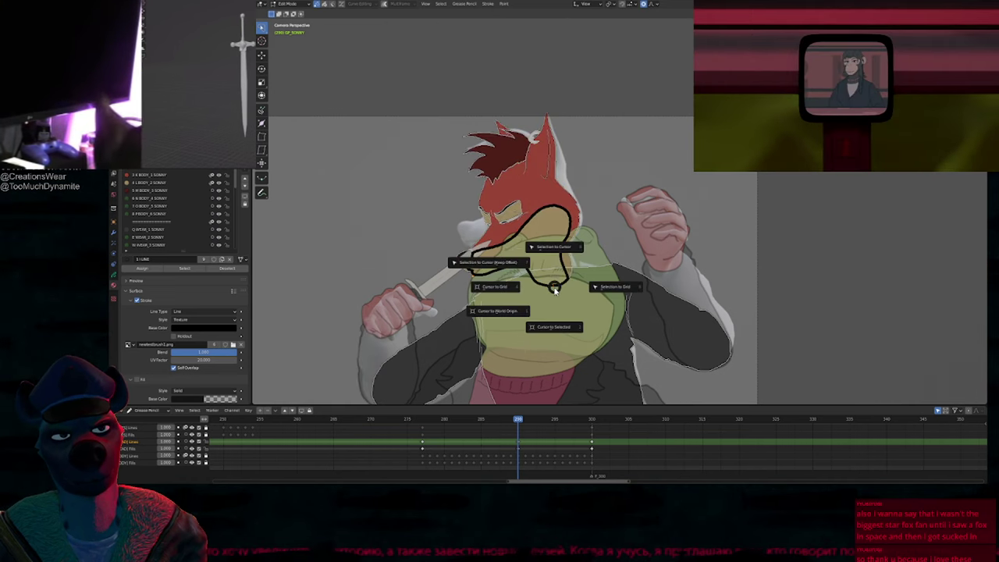
key("2")
left_click_drag(549, 236, 544, 233)
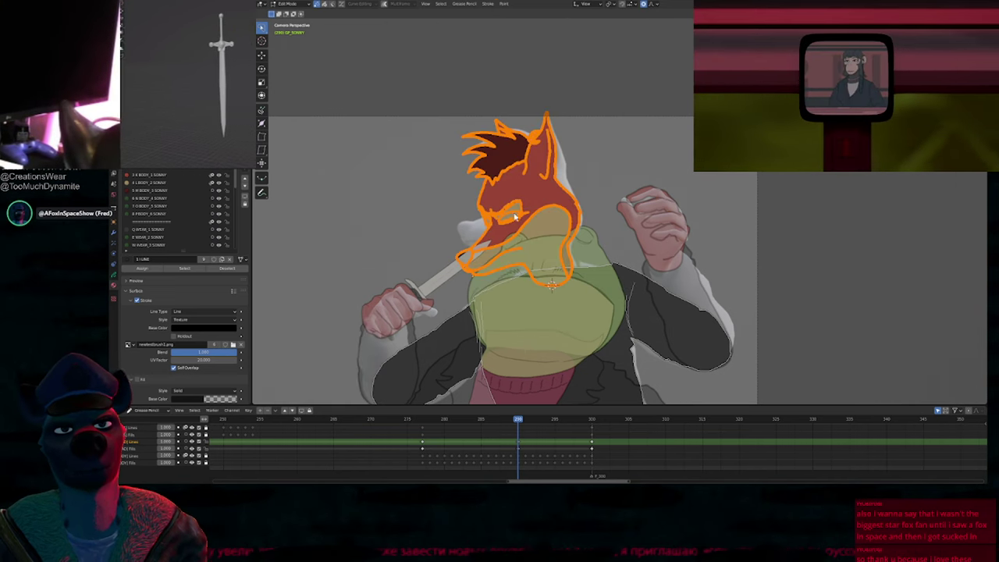
key("r")
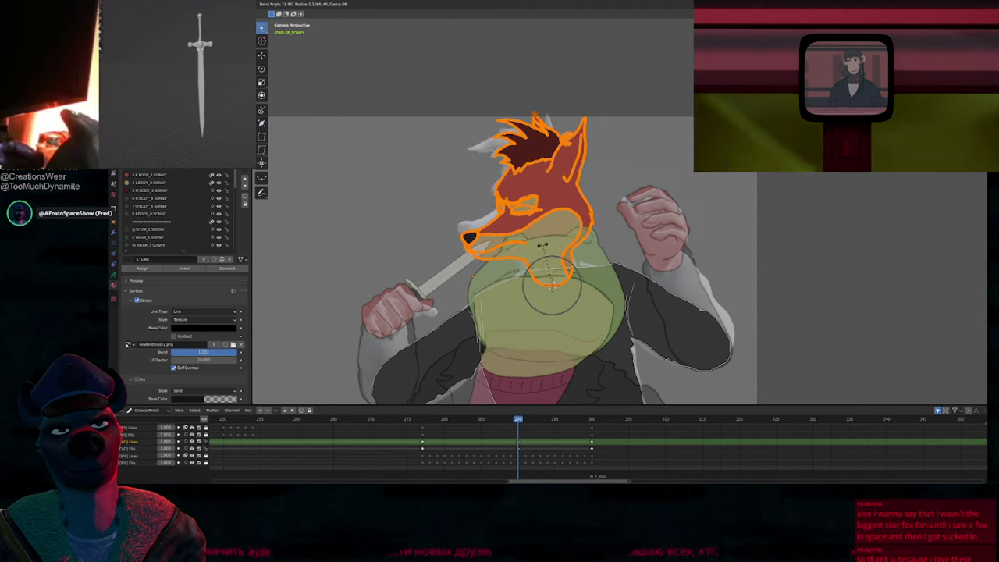
left_click(544, 247)
key("g")
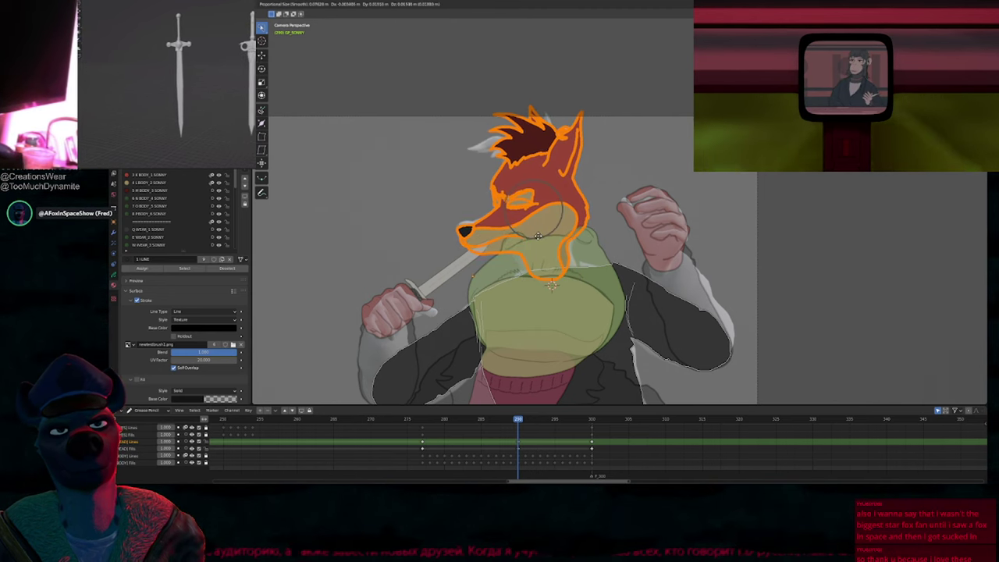
left_click(548, 228)
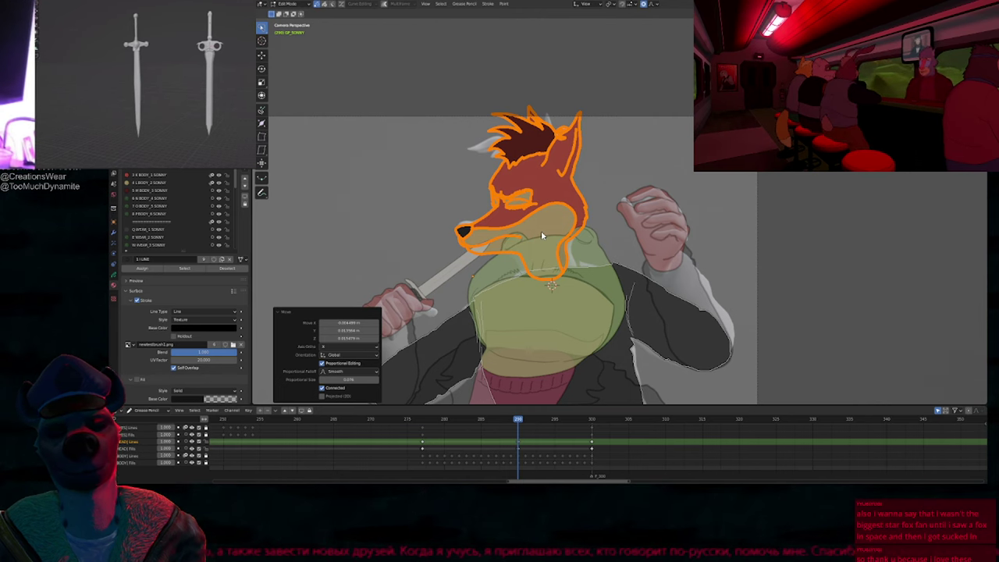
Step: Bend the fox head forward with Shift+W and recentre the view on it
key("shift+w")
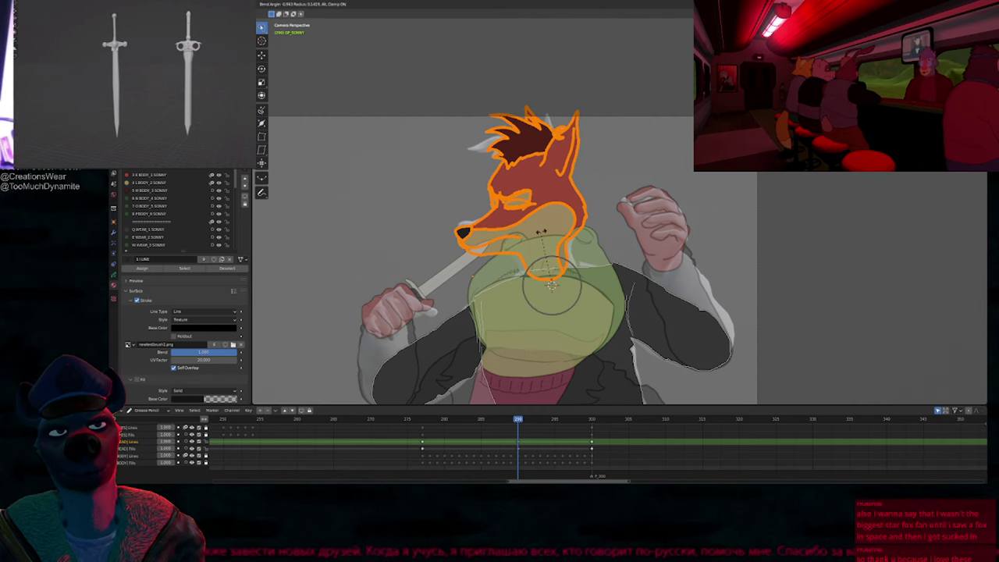
scroll(548, 218, "up", 4)
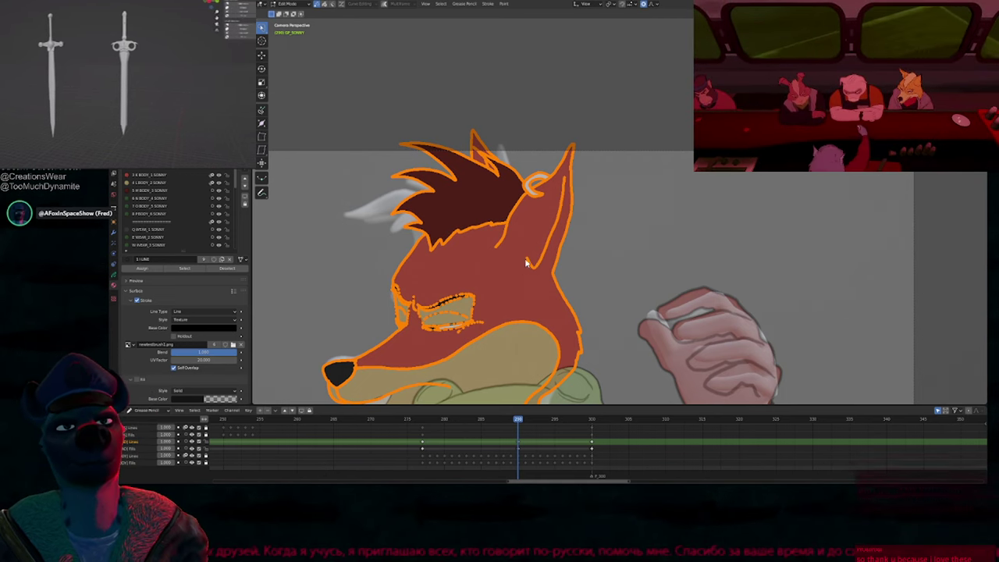
middle_click_drag(528, 267, 591, 171, "shift")
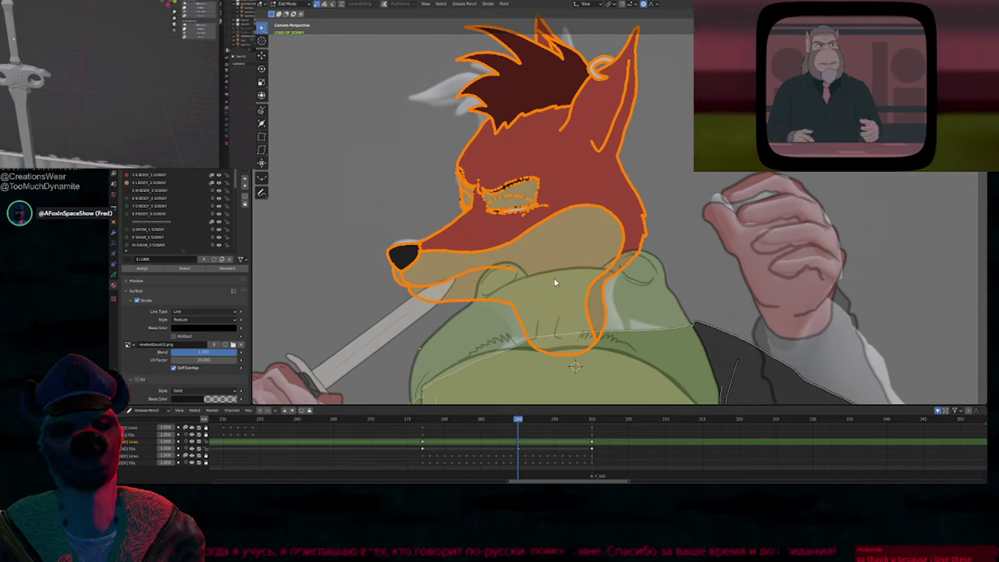
Step: Select the fox head's fill strokes in Edit Mode
key("Tab")
key("Tab")
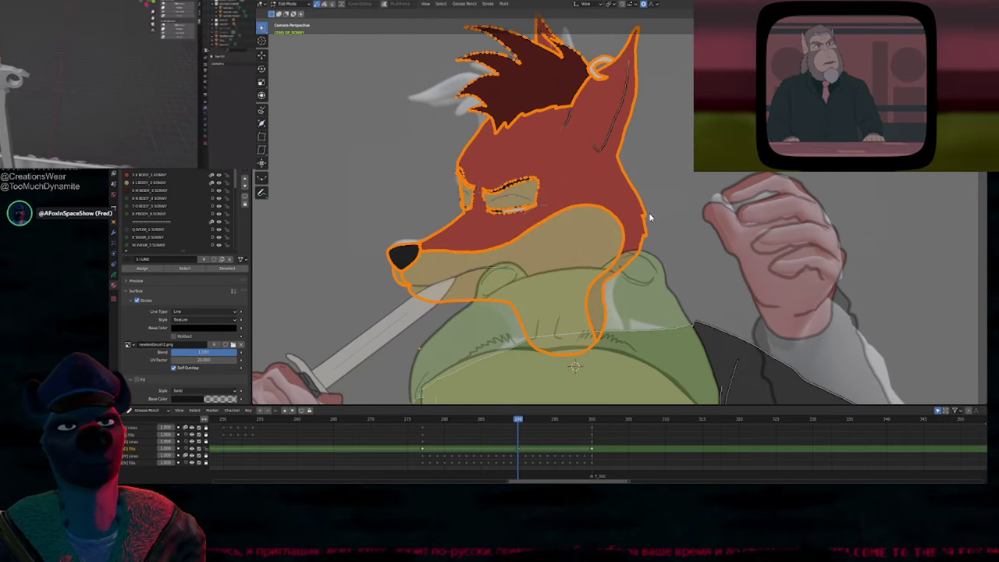
scroll(650, 218, "down", 2)
mouse_move(645, 53)
right_mouse_down("ctrl")
mouse_move(498, 94)
mouse_move(646, 300)
right_mouse_up("ctrl")
Step: Select the head strokes on frame 277 and hide the coloured fills and other layers
key("x")
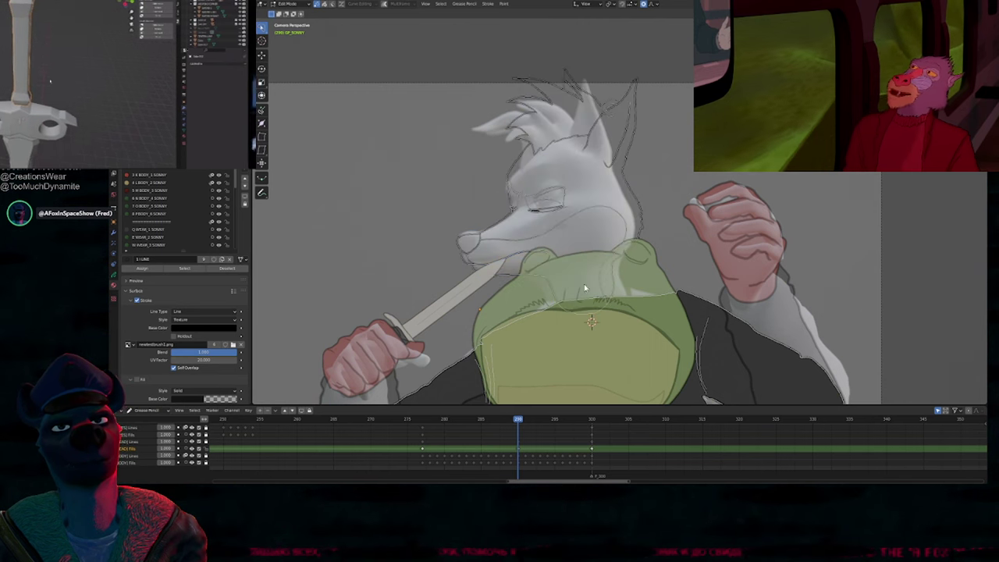
key("Down")
mouse_move(581, 64)
left_mouse_down()
mouse_move(367, 167)
mouse_move(681, 236)
mouse_move(378, 318)
left_mouse_up()
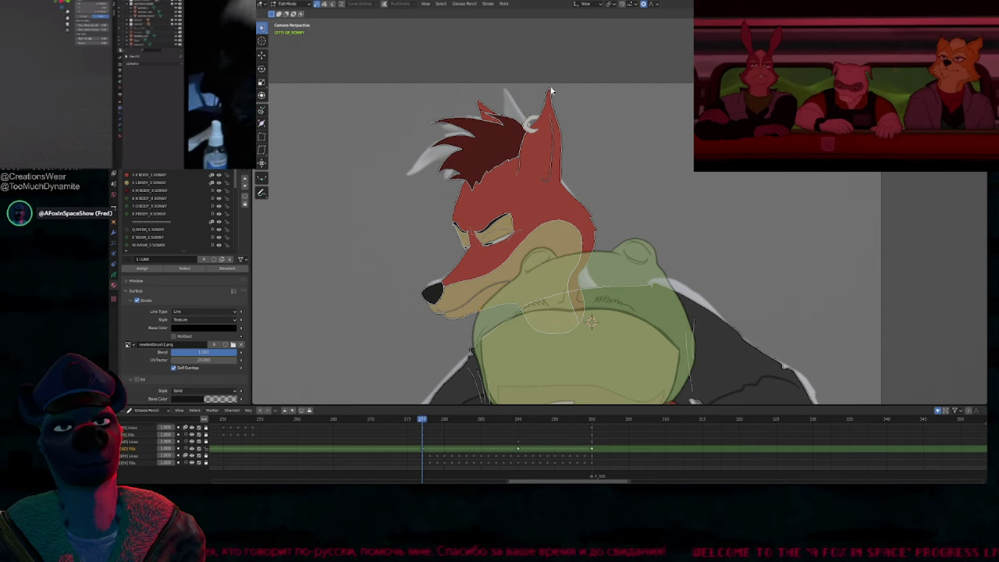
mouse_move(559, 67)
left_mouse_down()
mouse_move(589, 407)
mouse_move(687, 226)
left_mouse_up()
key("x")
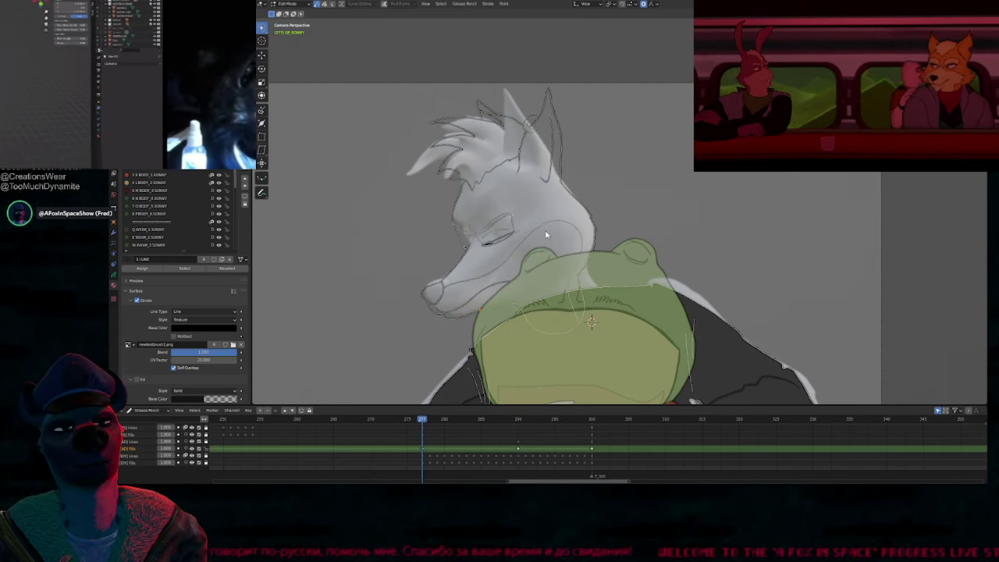
key("Up")
key("Down")
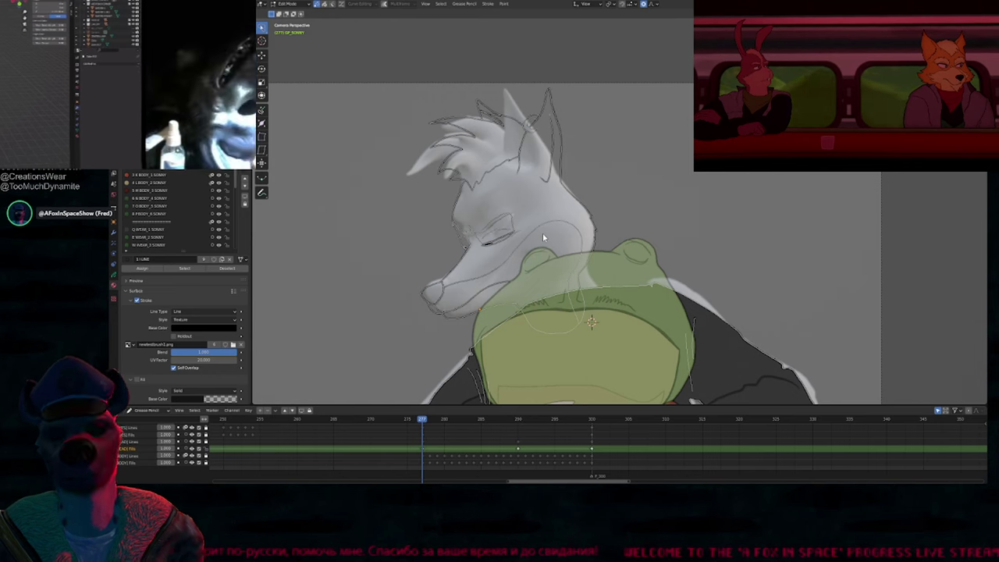
key("shift+h")
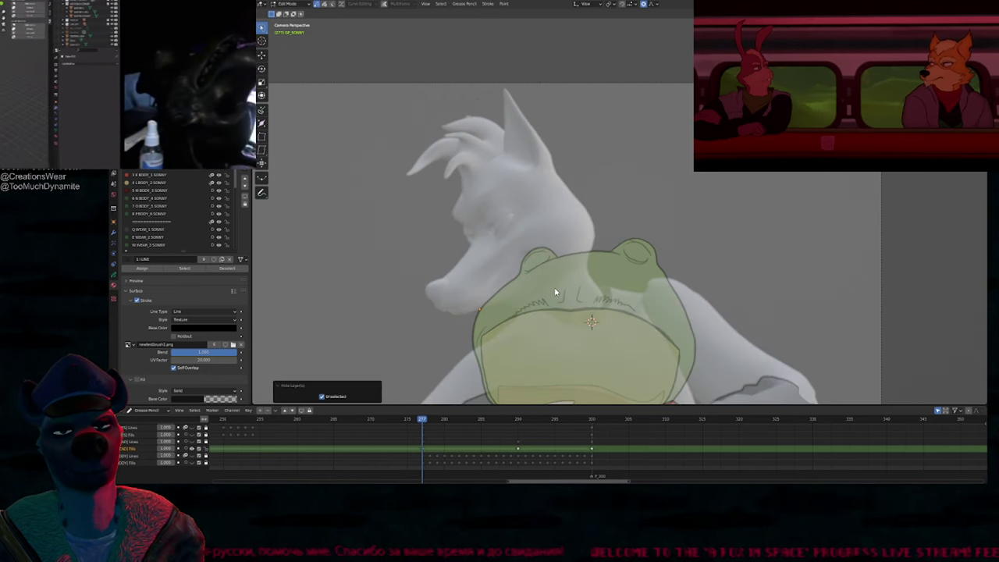
Step: Show only the head lines layer and flip between the frame 277 and 290 poses
key("Tab")
key("Page_Up")
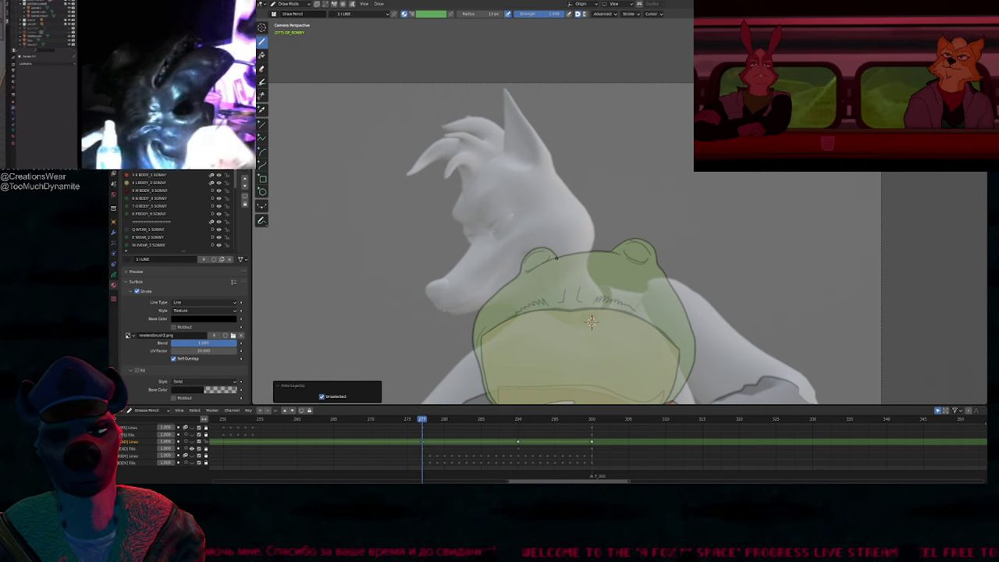
key("shift+h")
key("Up")
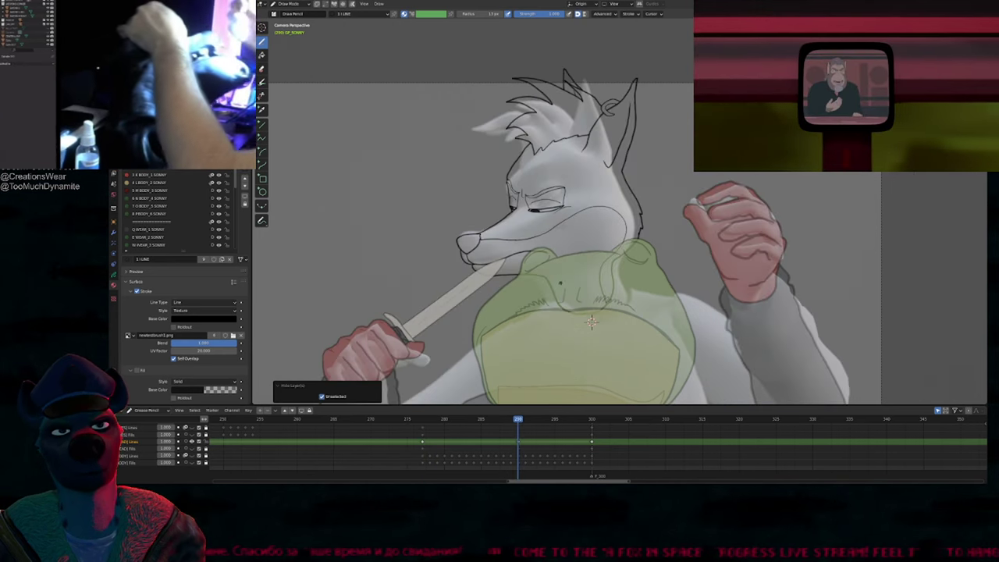
key("Down")
key("Up")
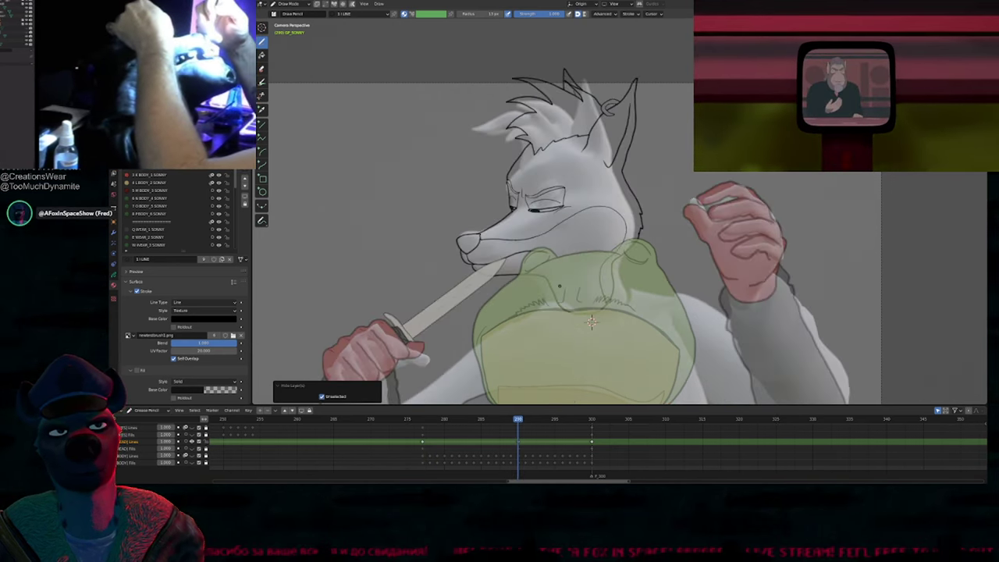
key("Down")
key("Up")
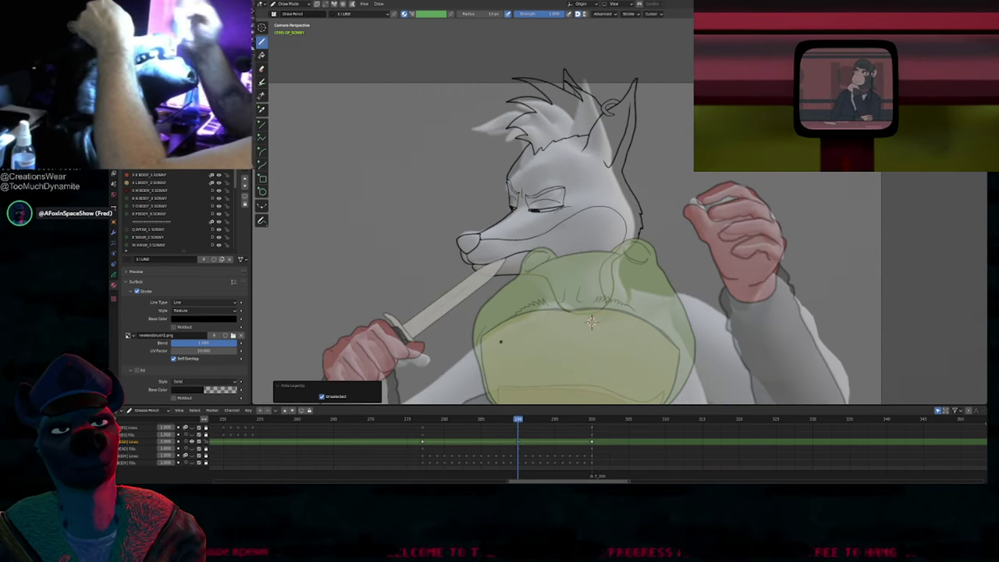
Step: Hide the frog, hands and knife object and make the fox drawing active again
key("ctrl+Tab")
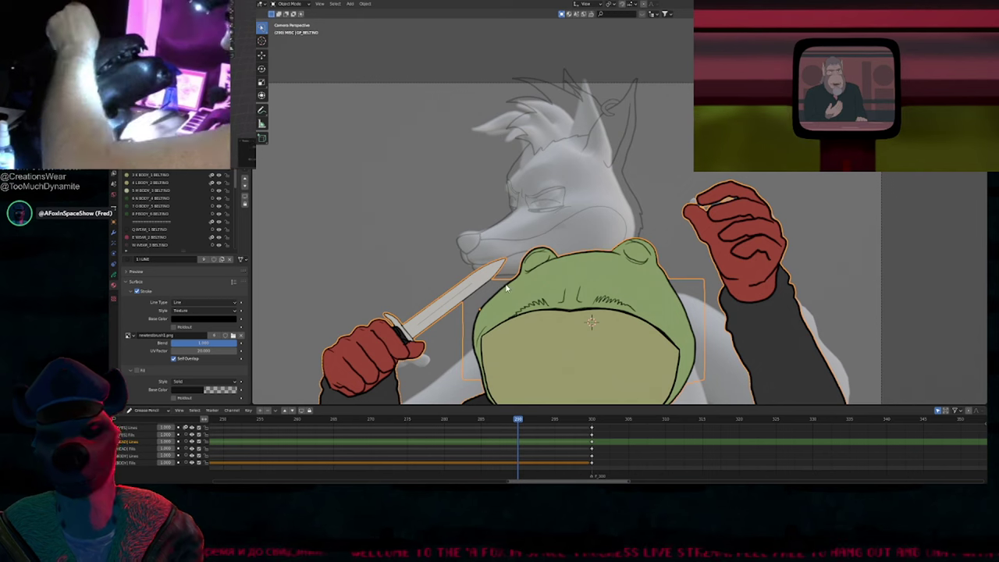
key("h")
left_click(481, 243)
key("ctrl+Tab")
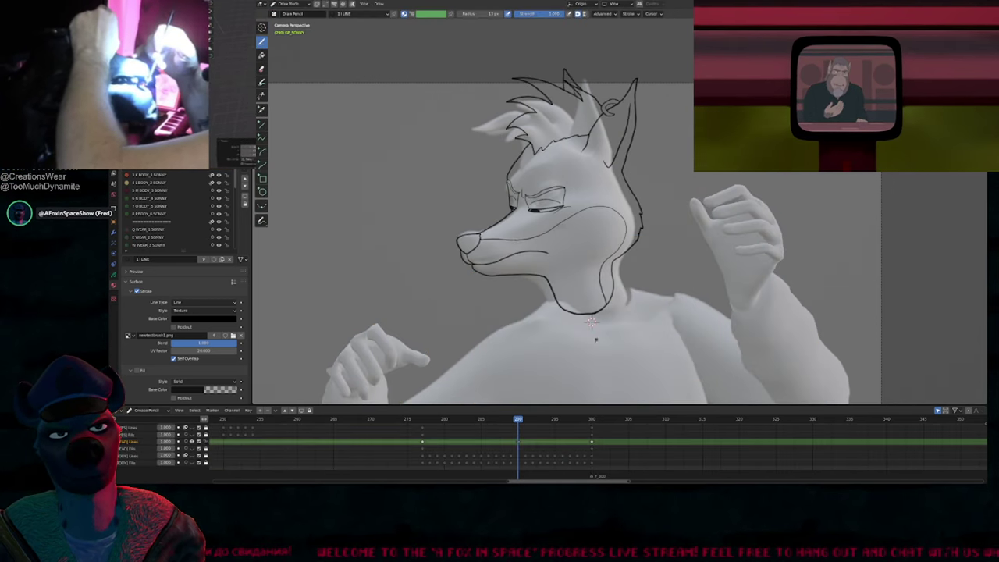
Step: Flip between keyframes 277 and 290, settling on 290 framed on the fox head
key("Down")
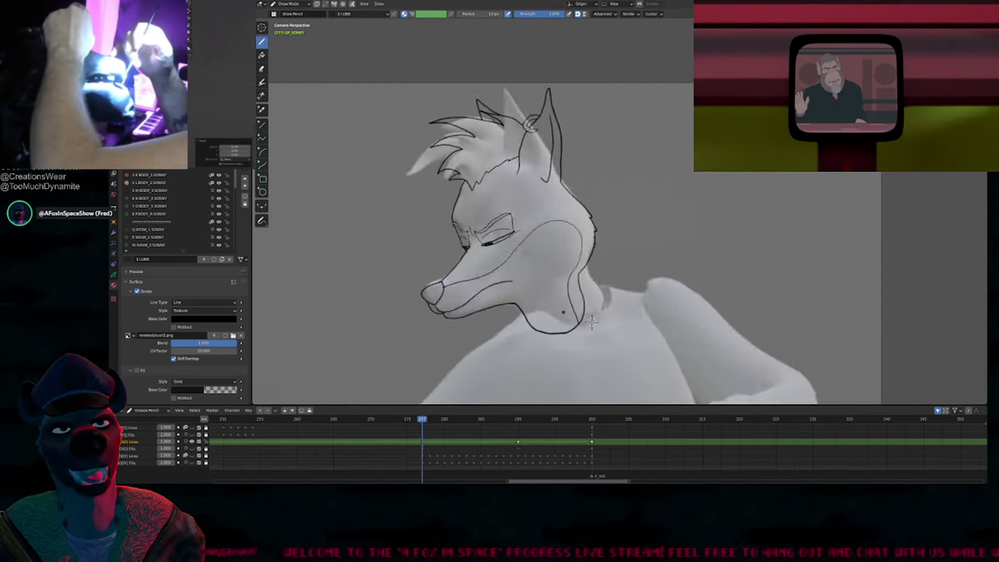
key("Up")
key("Down")
key("Up")
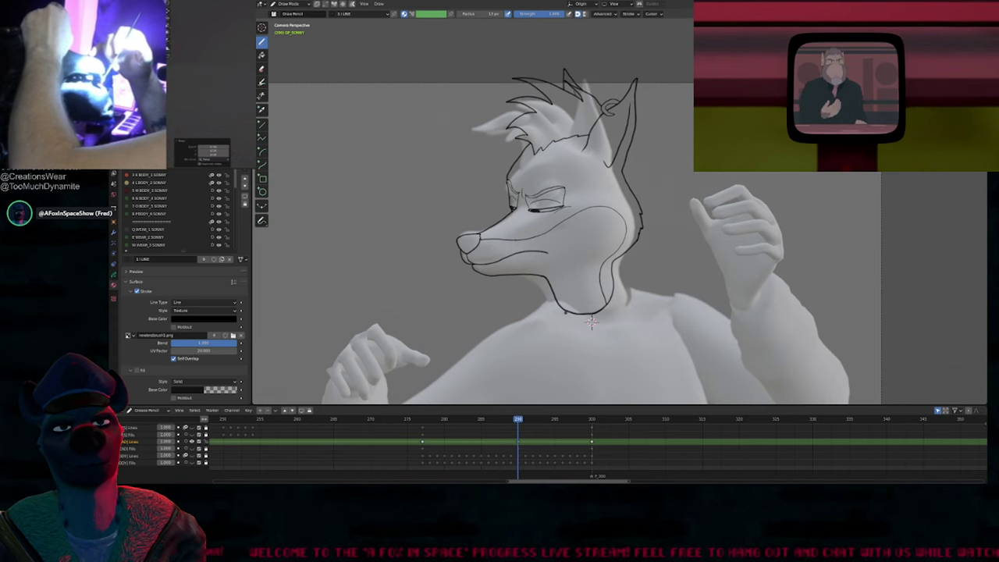
key("Down")
key("Up")
middle_click_drag(591, 323, 575, 384, "shift")
scroll(575, 385, "up", 2)
Step: Select the fox's inner and outer ear strokes, cancelling an accidental thickness change
key("Tab")
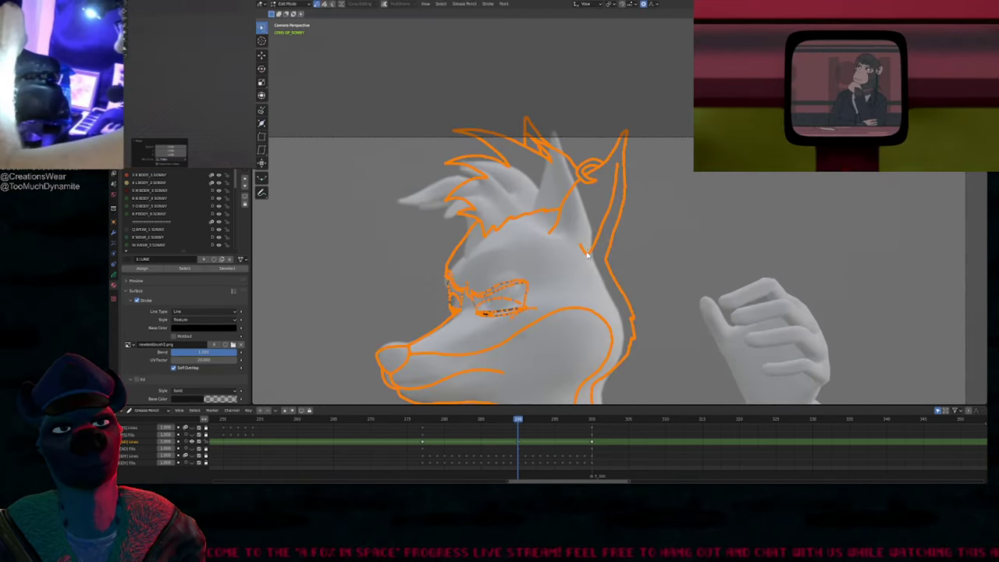
left_click(583, 253)
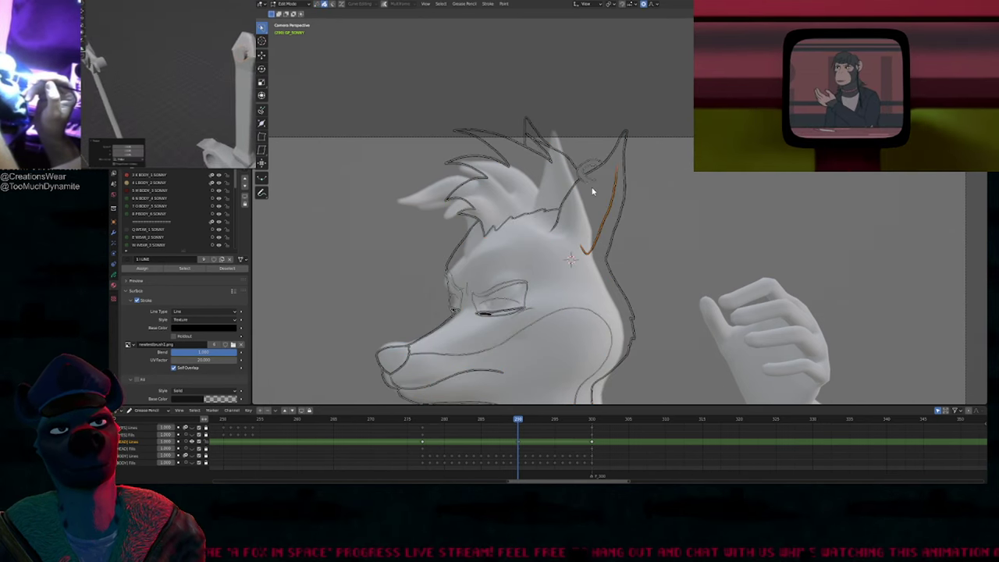
left_click(604, 159, "shift")
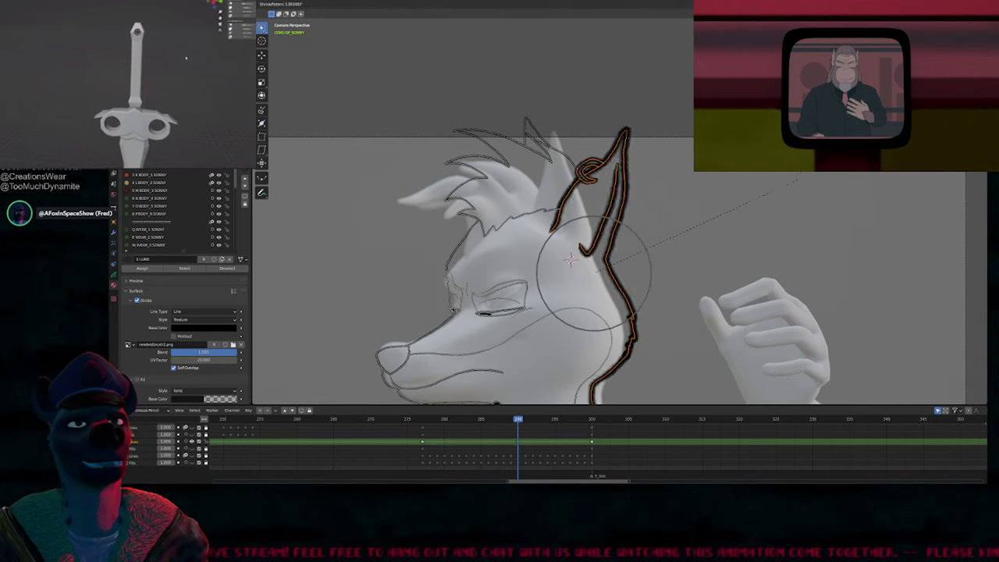
right_click(789, 212)
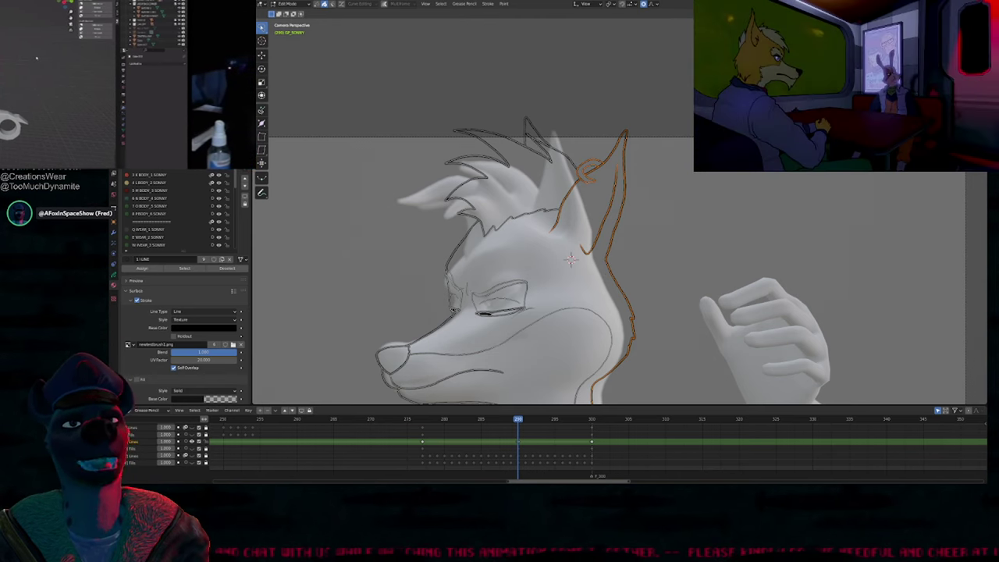
Step: Generate in-betweens from frame 285, preview them, then undo them
left_click(481, 419)
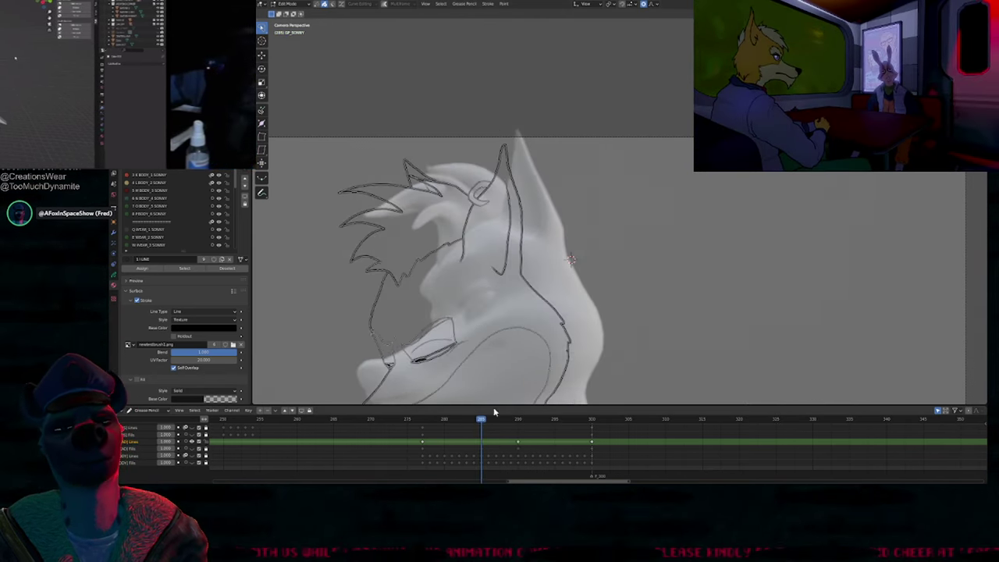
key("ctrl+shift+e")
mouse_move(473, 426)
left_mouse_down()
mouse_move(430, 426)
mouse_move(514, 429)
mouse_move(481, 429)
left_mouse_up()
key("ctrl+z")
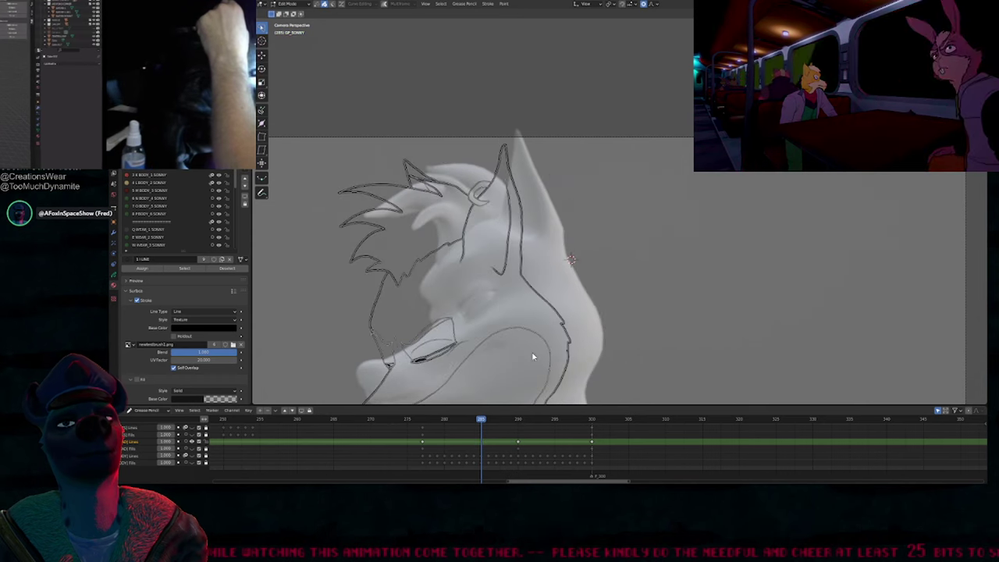
Step: Draw a curved line behind the ear down the neck, re-interpolate, play back, then undo
left_click(505, 275)
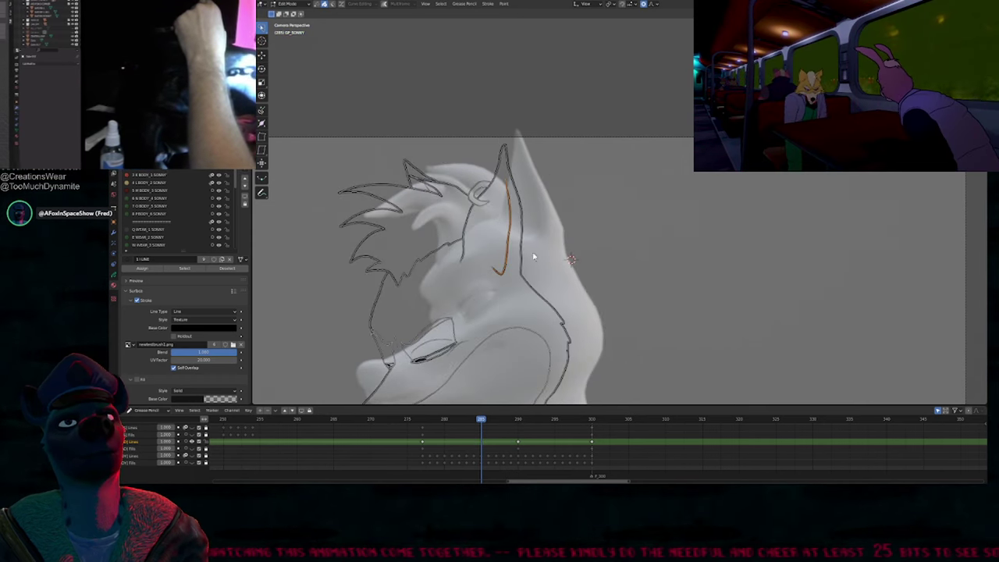
key("Tab")
left_click_drag(537, 243, 482, 312)
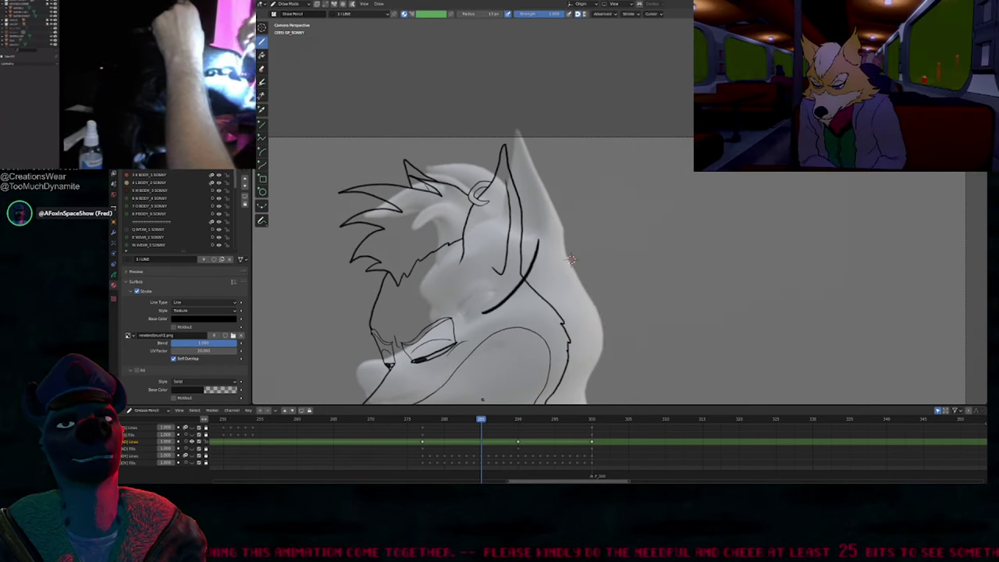
key("ctrl+shift+e")
key("space")
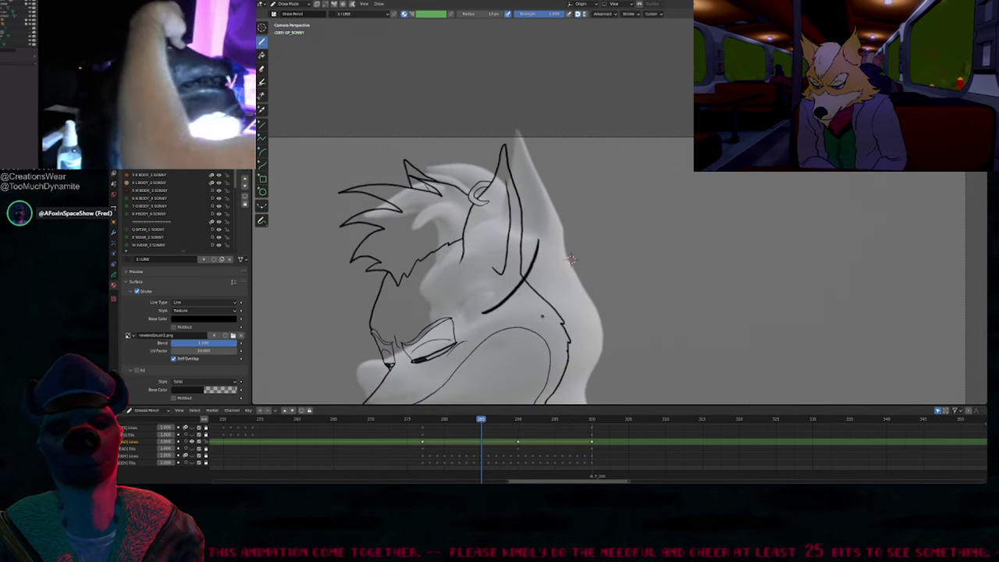
key("Escape")
mouse_move(484, 407)
left_mouse_down()
mouse_move(416, 420)
mouse_move(516, 420)
mouse_move(419, 422)
mouse_move(497, 422)
left_mouse_up()
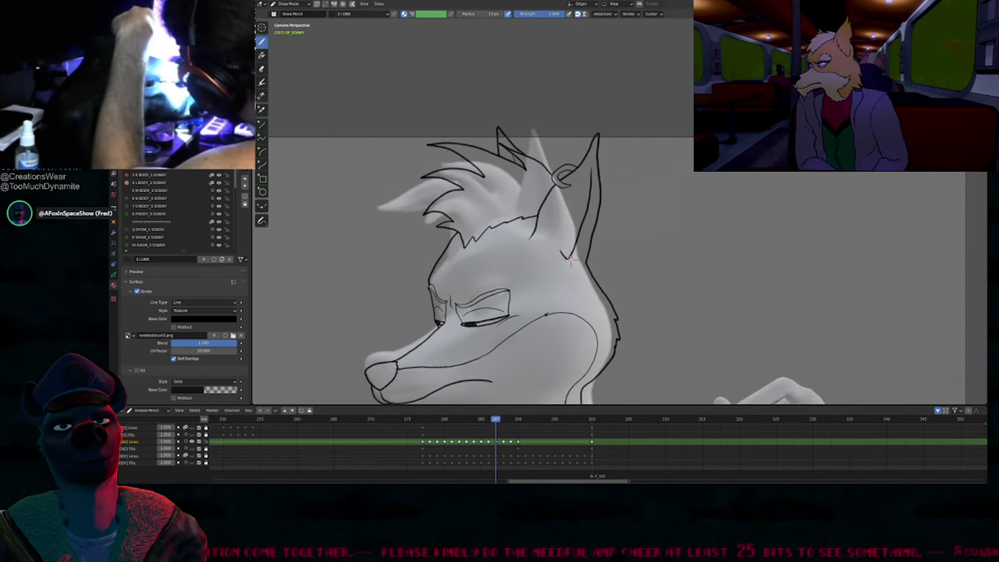
key("ctrl+z")
key("ctrl+z")
key("ctrl+z")
Step: Rerun Interpolate Sequence from frame 290 and undo the garbled in-betweens
key("Up")
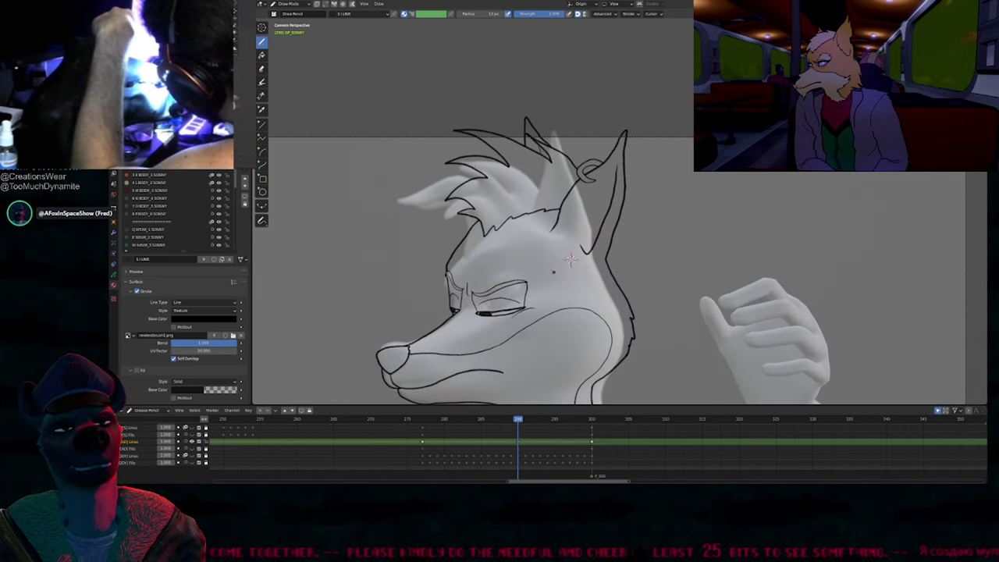
key("d")
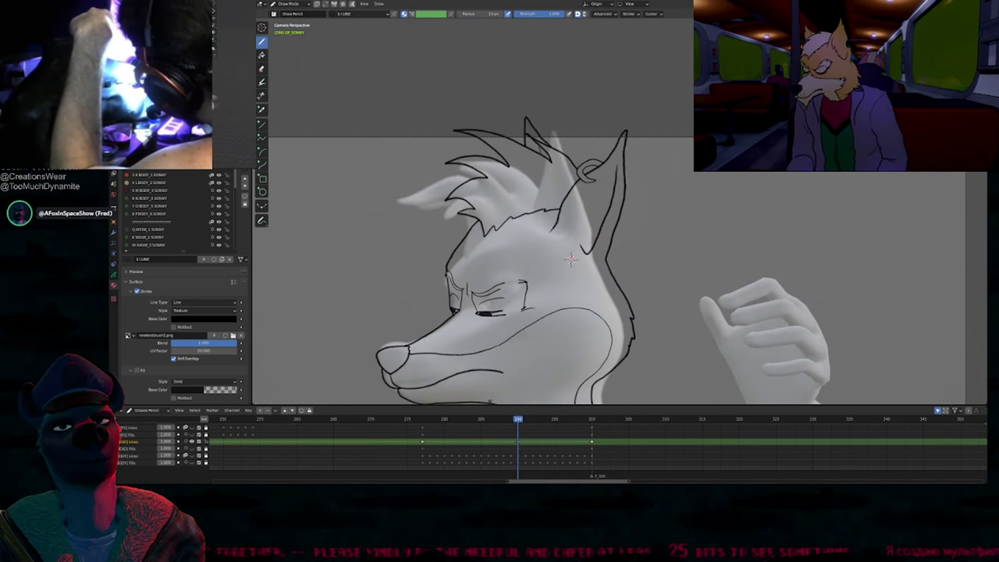
left_click(485, 420)
key("ctrl+shift+e")
mouse_move(457, 423)
left_mouse_down()
mouse_move(448, 423)
mouse_move(502, 424)
mouse_move(439, 425)
mouse_move(520, 428)
mouse_move(435, 431)
mouse_move(527, 433)
mouse_move(449, 434)
mouse_move(453, 422)
mouse_move(430, 423)
mouse_move(531, 422)
mouse_move(453, 419)
mouse_move(483, 421)
left_mouse_up()
key("ctrl+z")
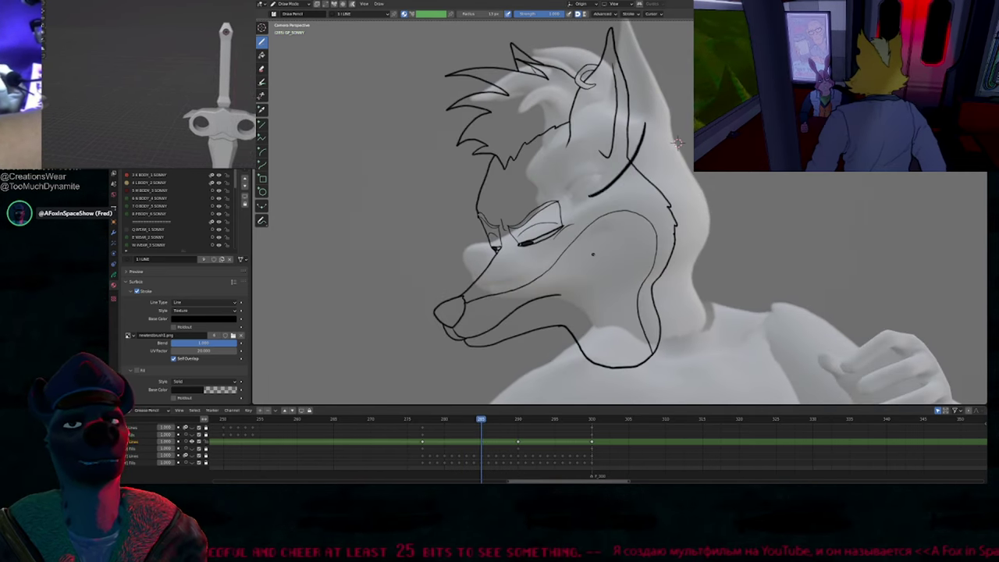
Step: Regenerate the in-betweens around frame 285 and scrub the timeline to check them
key("ctrl+z")
key("ctrl+shift+z")
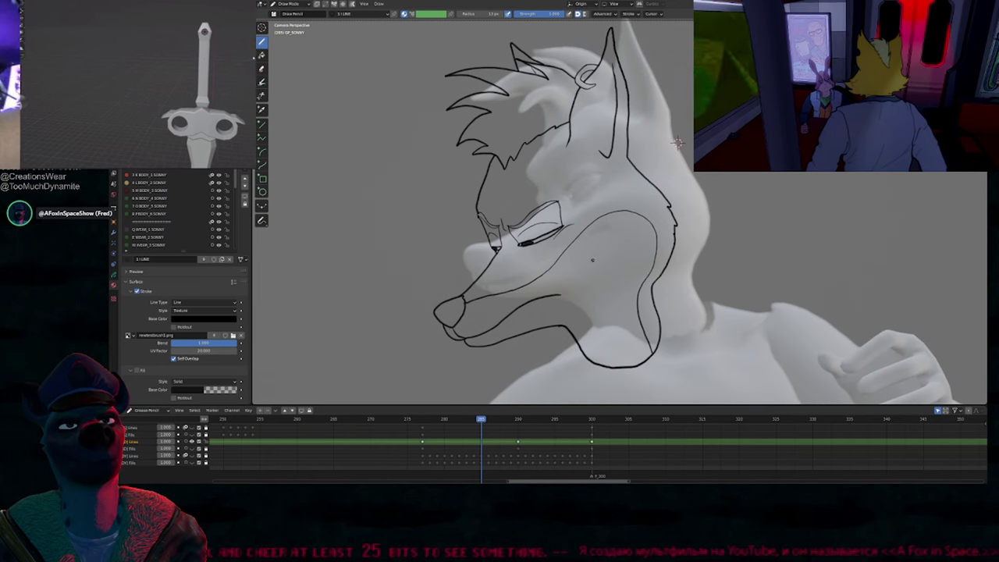
mouse_move(482, 421)
left_mouse_down()
mouse_move(443, 421)
mouse_move(474, 422)
left_mouse_up()
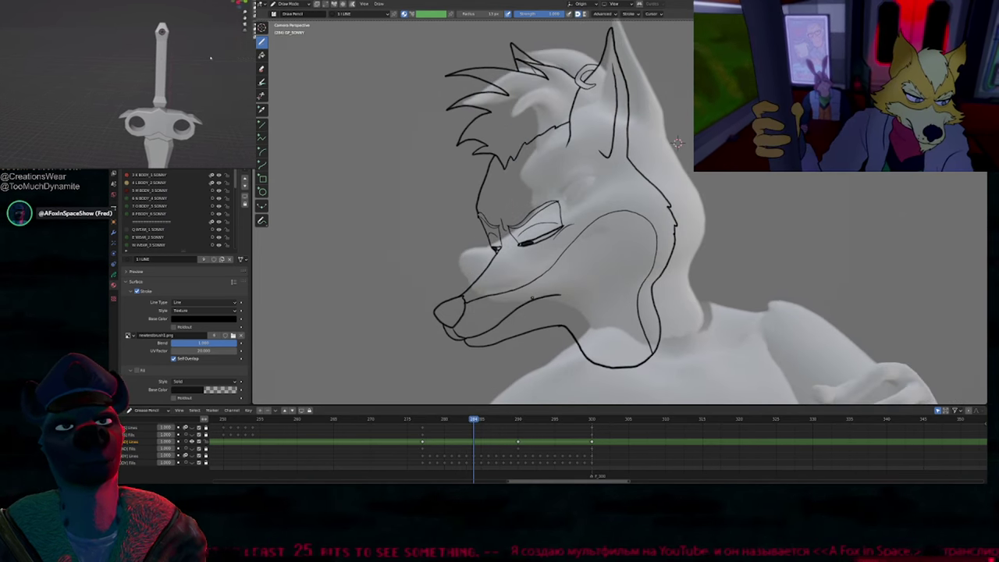
key("ctrl+shift+e")
mouse_move(476, 421)
left_mouse_down()
mouse_move(439, 422)
mouse_move(518, 425)
mouse_move(439, 440)
mouse_move(518, 437)
mouse_move(438, 437)
mouse_move(518, 438)
mouse_move(448, 433)
mouse_move(504, 432)
mouse_move(471, 431)
left_mouse_up()
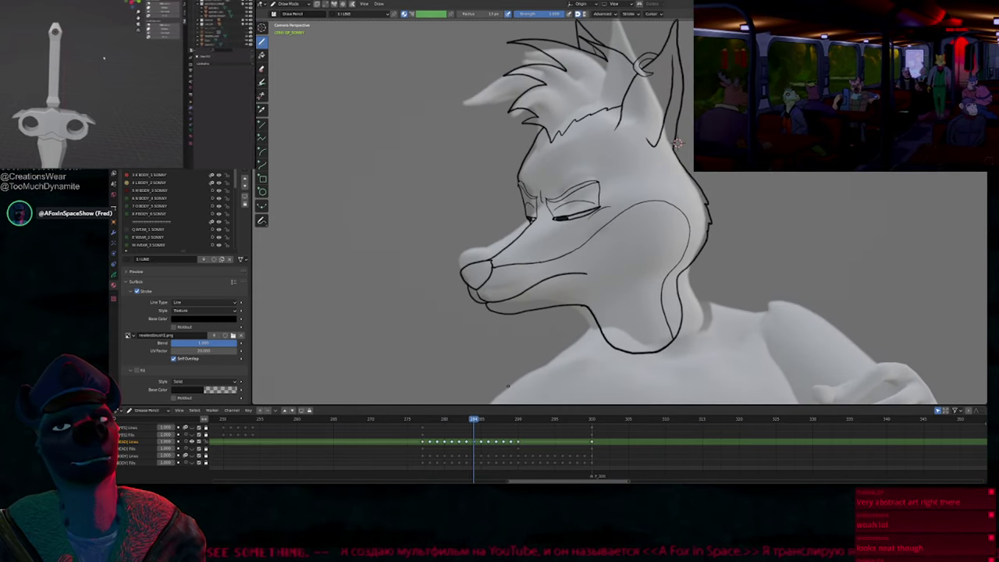
Step: On frame 290, zoom to the ear and select its upper points in point select mode
key("ctrl+z")
key("Up")
middle_click_drag(659, 106, 560, 278, "shift")
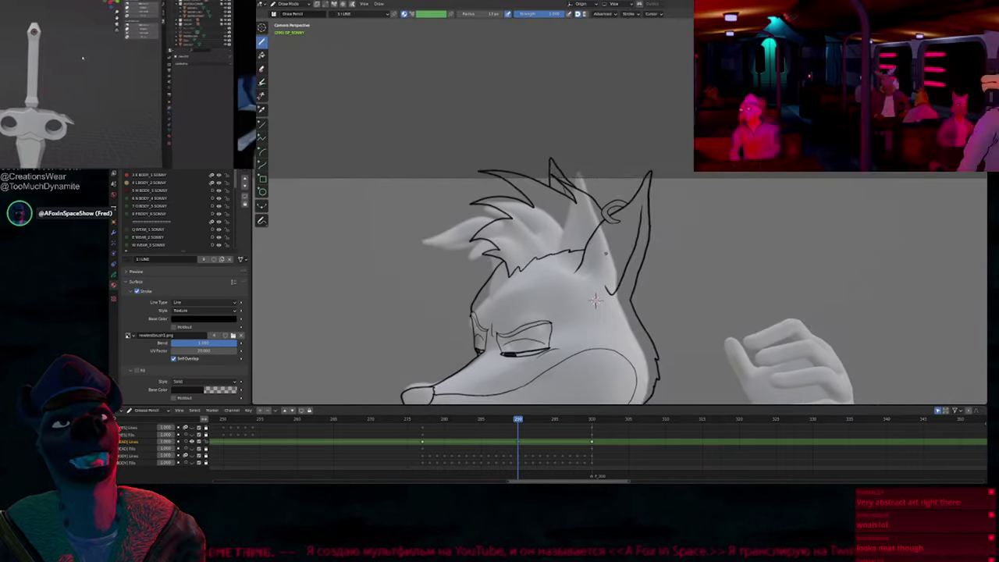
scroll(560, 279, "up", 2)
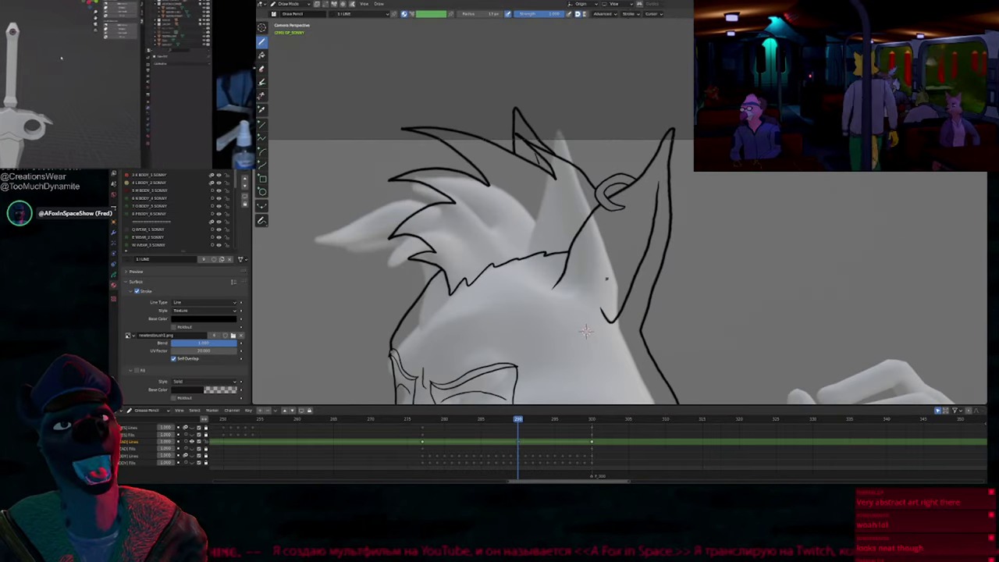
key("Tab")
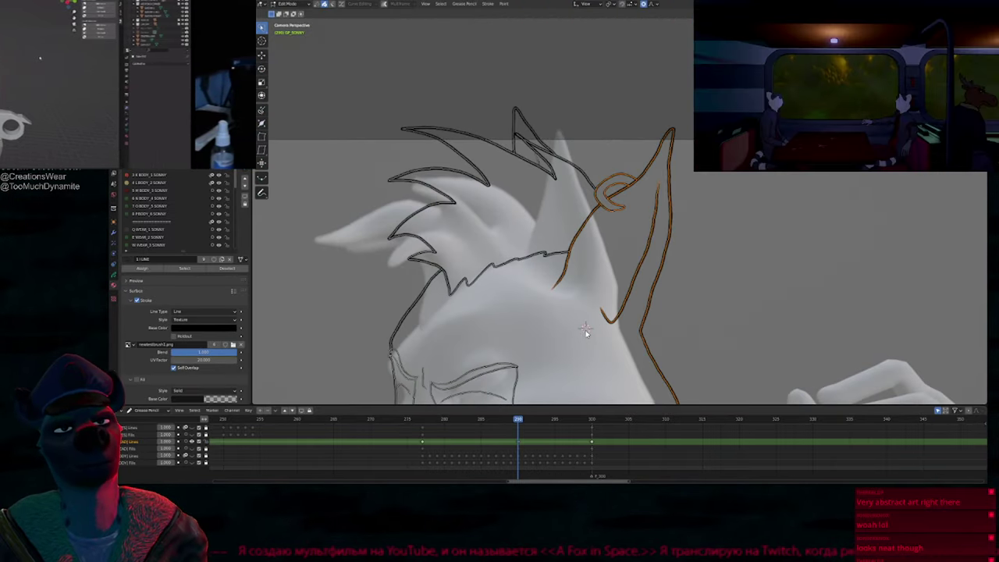
key("1")
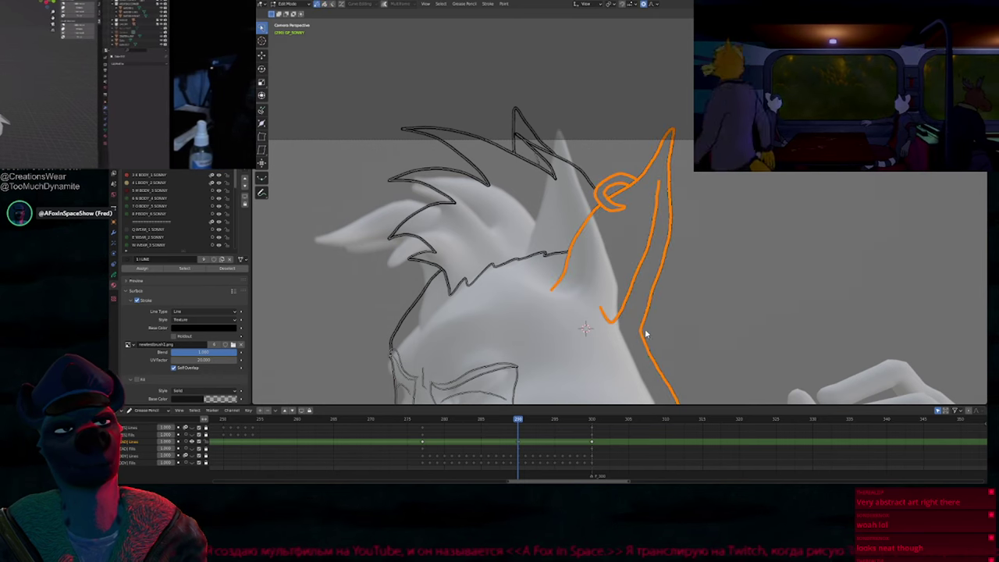
left_click_drag(644, 330, 533, 311)
left_click_drag(573, 258, 572, 230)
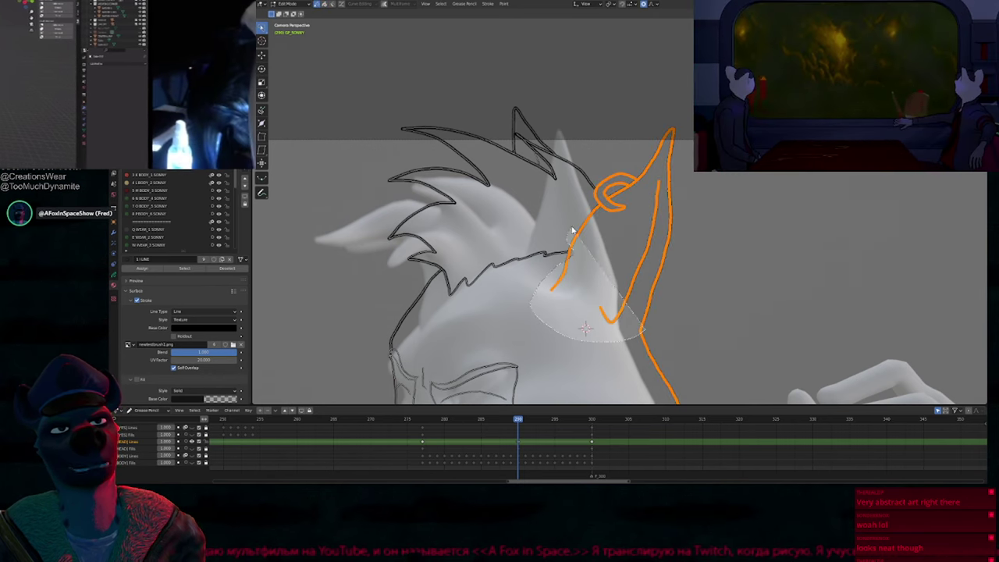
mouse_move(600, 195)
left_mouse_down()
mouse_move(643, 122)
mouse_move(677, 278)
left_mouse_up()
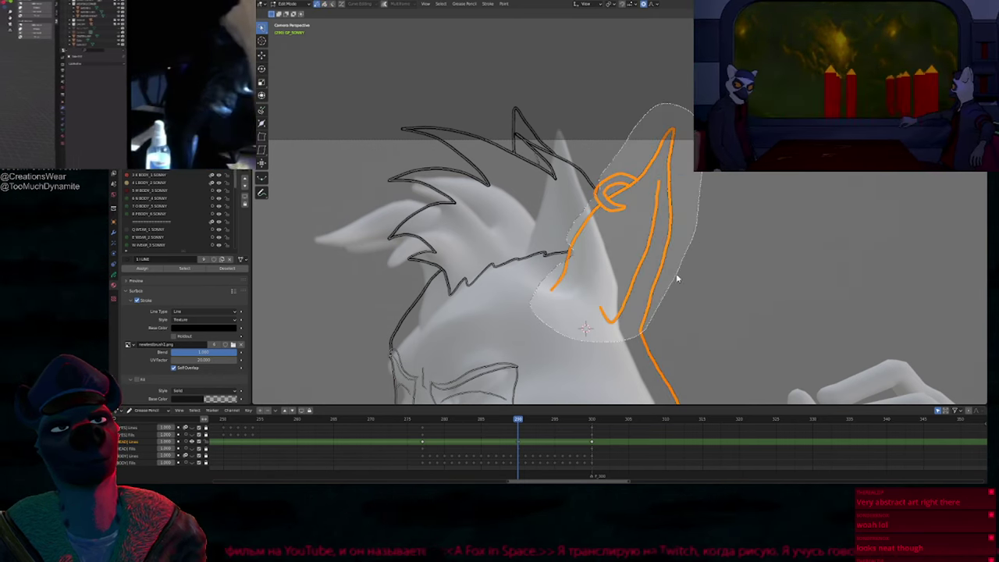
left_click_drag(648, 322, 645, 329)
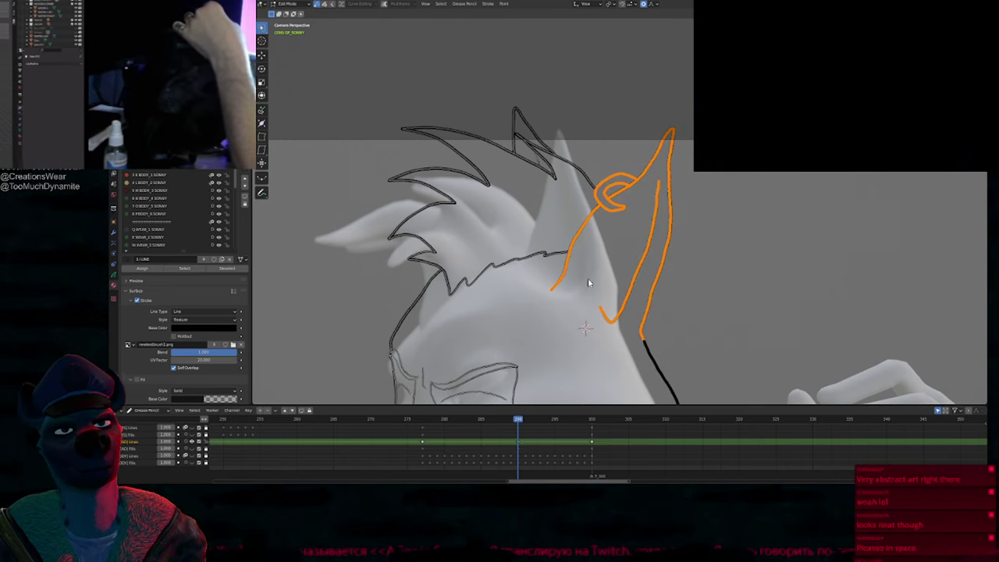
Step: Set the pivot to the 3D cursor and snap the cursor to the ear's base
middle_click_drag(605, 295, 589, 281, "shift")
key("period")
left_click(637, 284)
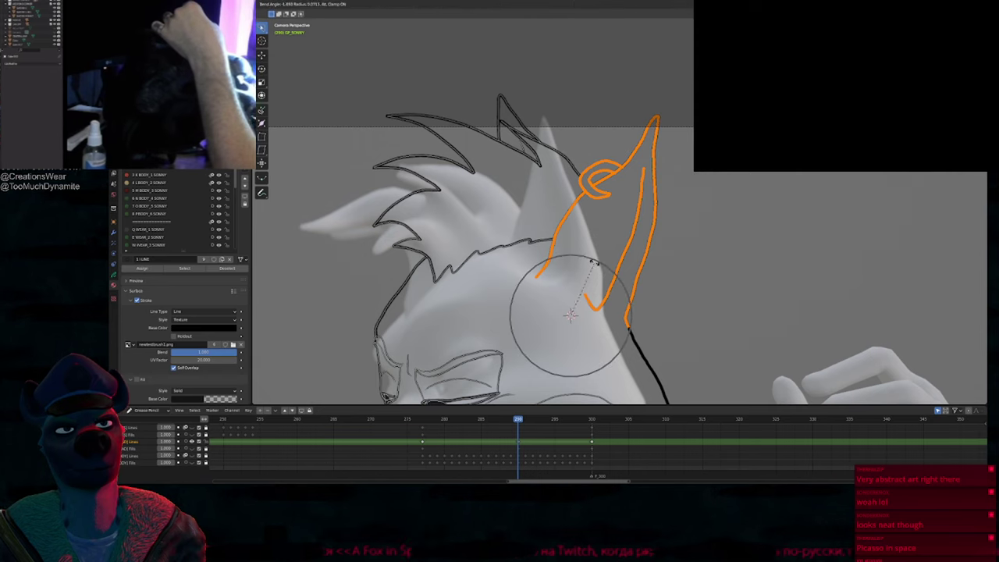
key("s")
key("Escape")
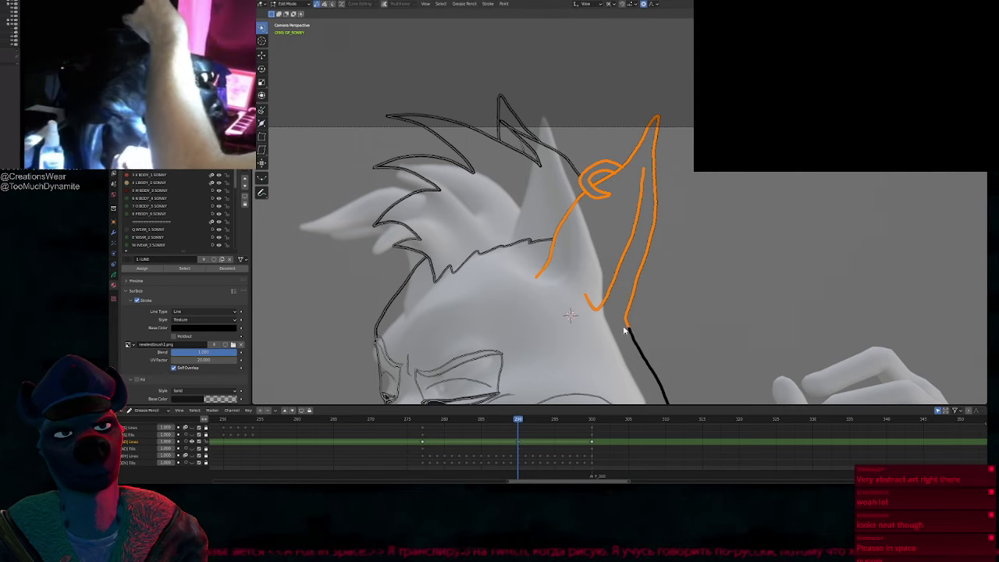
key("shift+s")
key("2")
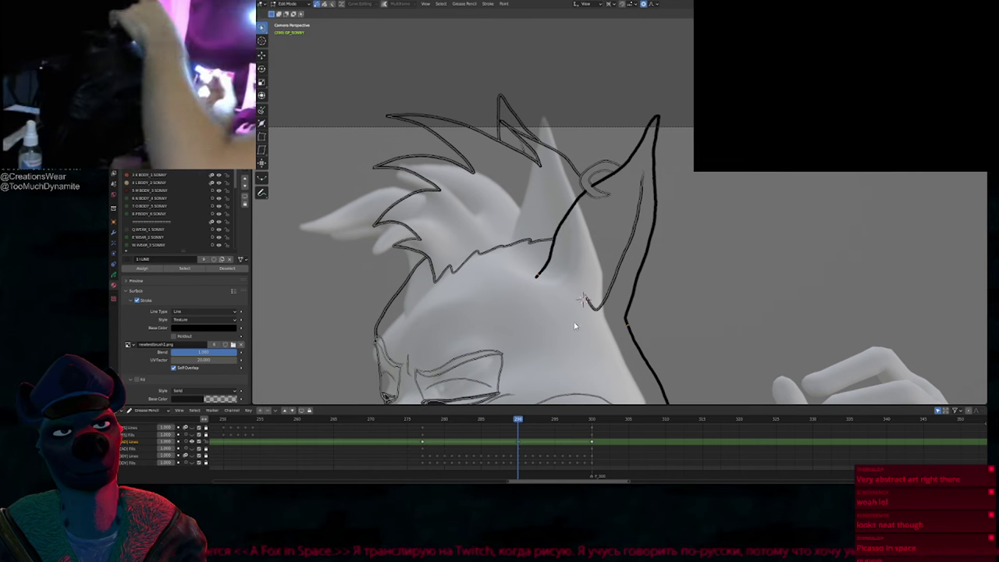
key("ctrl+z")
key("ctrl+z")
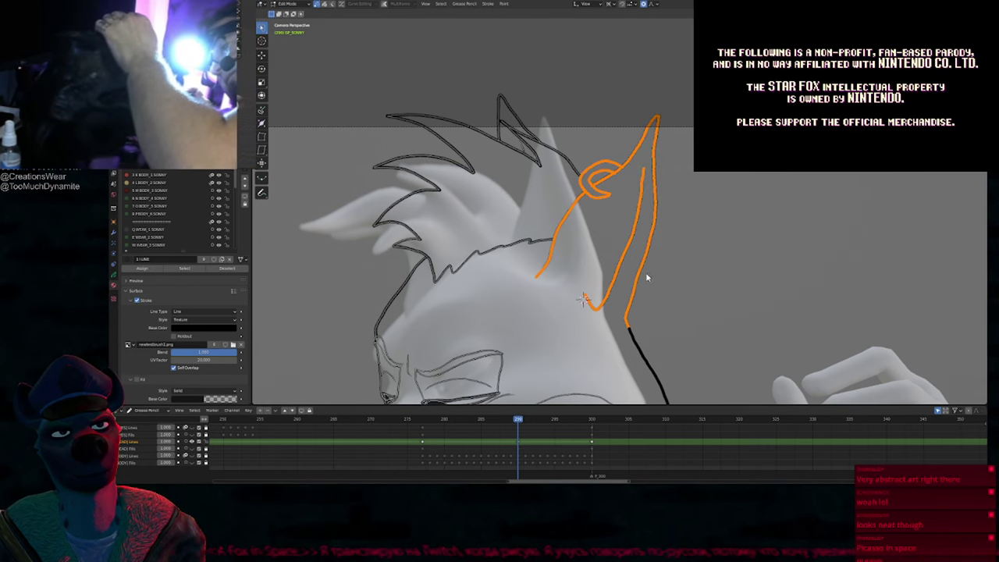
Step: Rotate the ear strokes counterclockwise twice and move them into their new position
key("r")
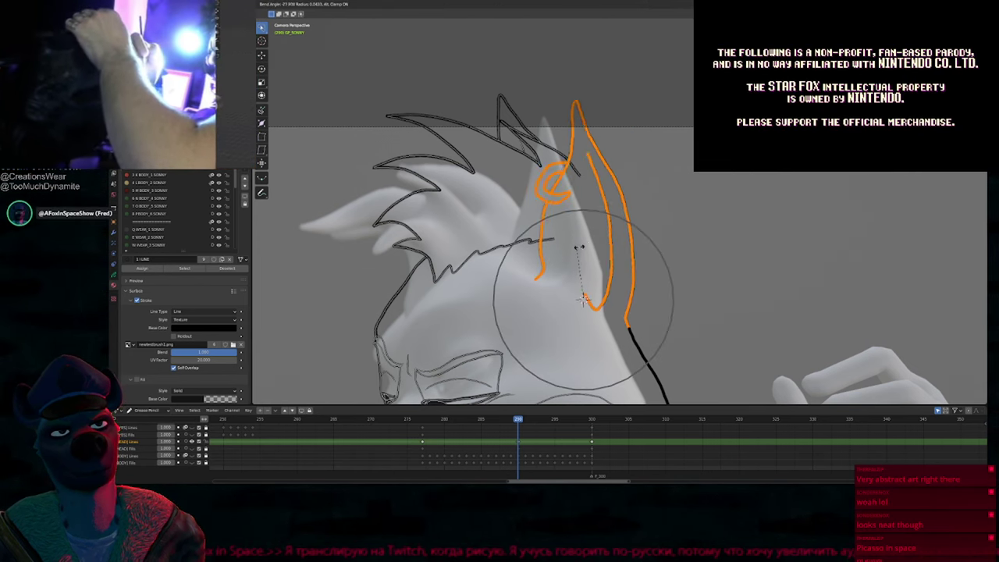
key("Escape")
key("r")
left_click(586, 261)
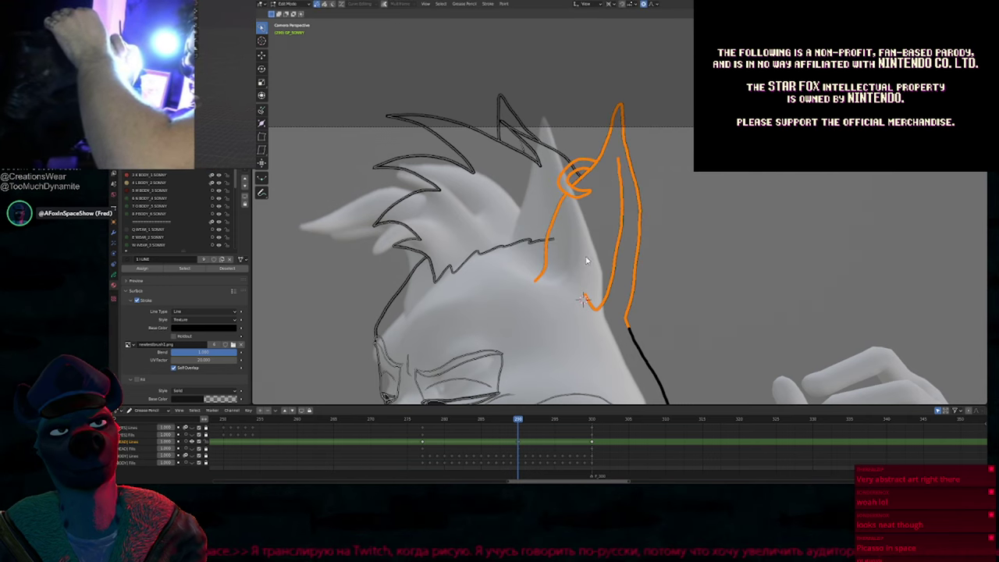
key("r")
scroll(645, 149, "up", 11)
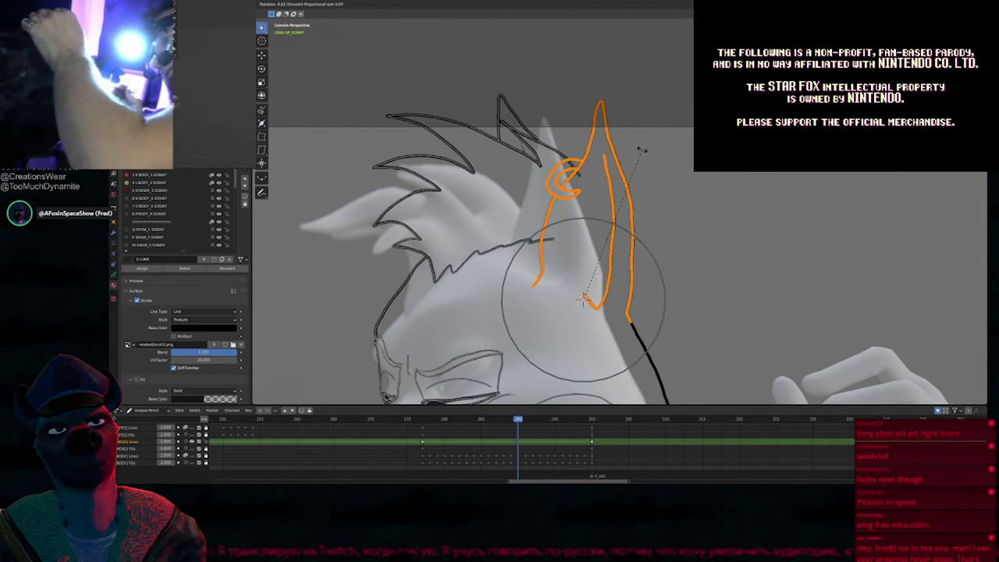
left_click(638, 154)
key("g")
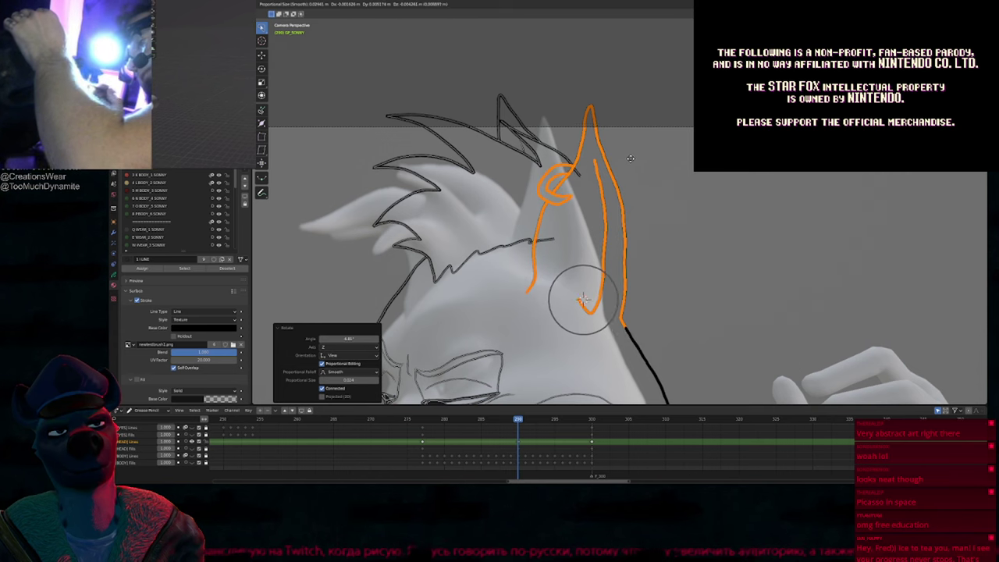
left_click(631, 158)
key("Tab")
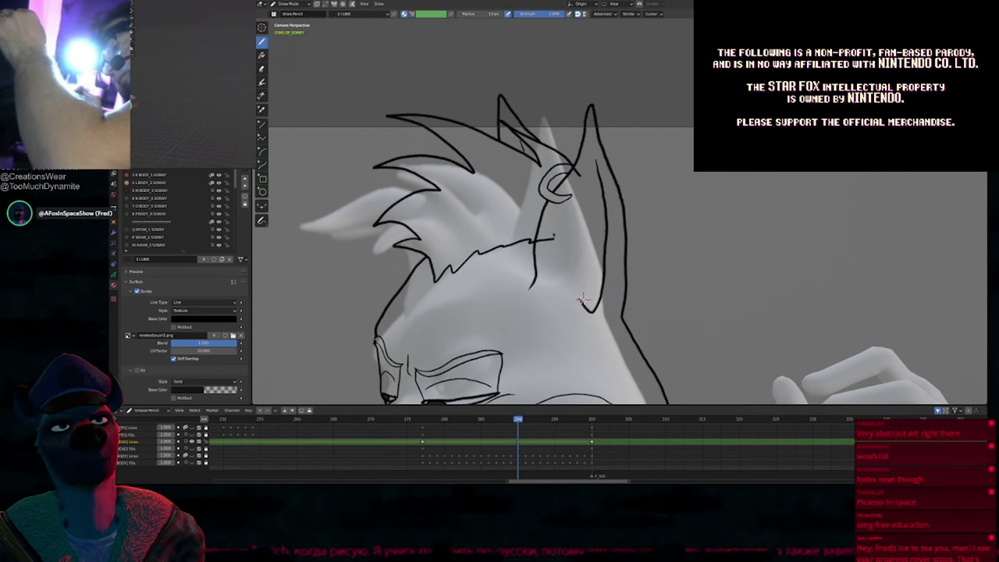
Step: Compare the ear against keyframe 277, then clear the stroke selection
key("Down")
key("Up")
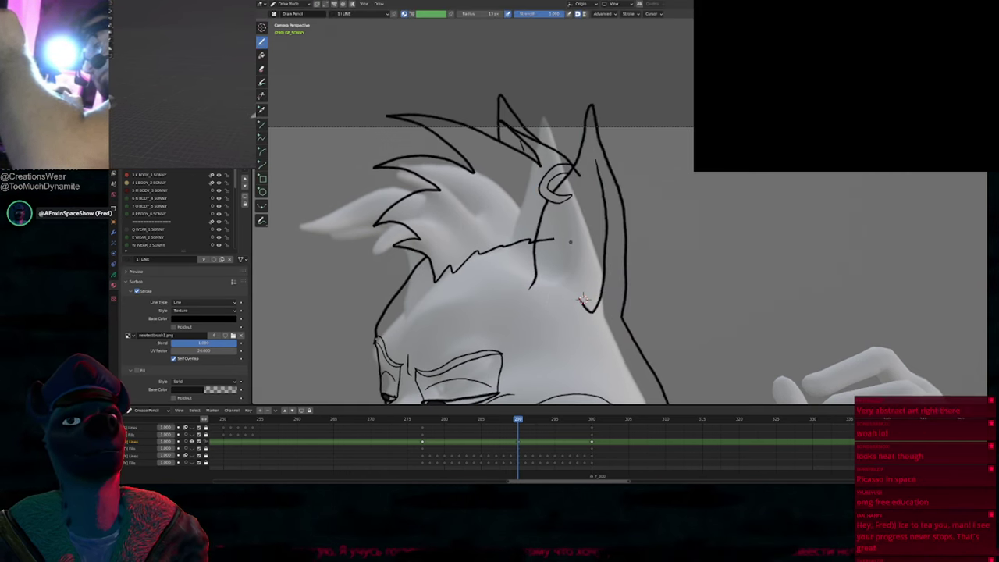
key("Down")
key("Up")
middle_click_drag(513, 221, 654, 248, "shift")
key("Tab")
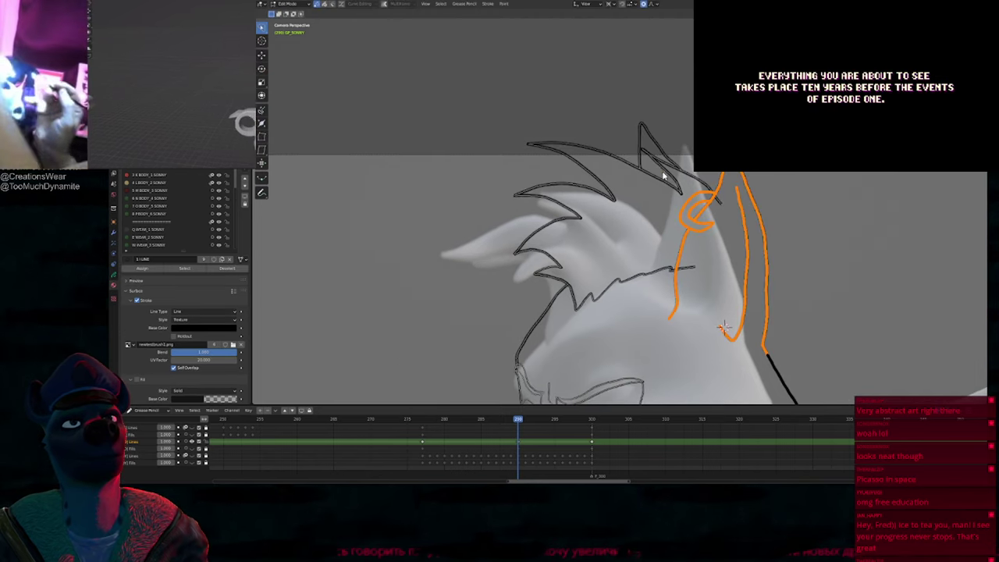
key("alt+a")
Step: Shift the hair spike, rotate it by -23.2°, and reposition it
key("g")
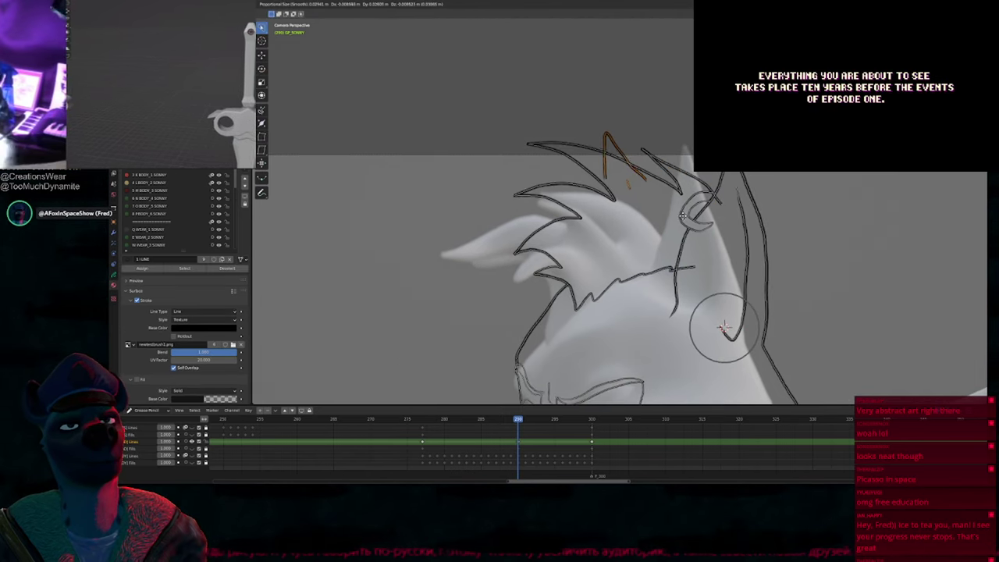
left_click(676, 224)
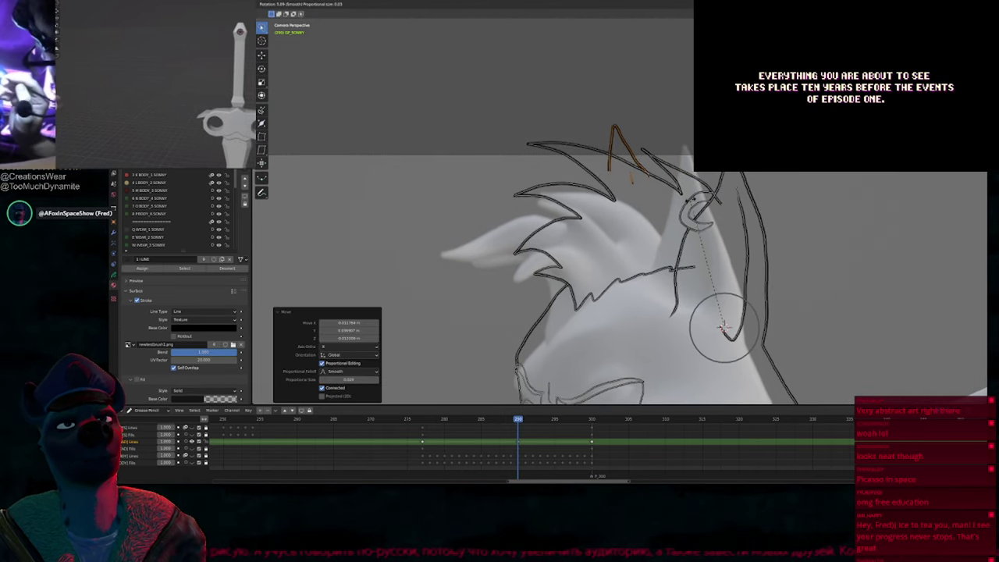
key("r")
left_click(692, 228)
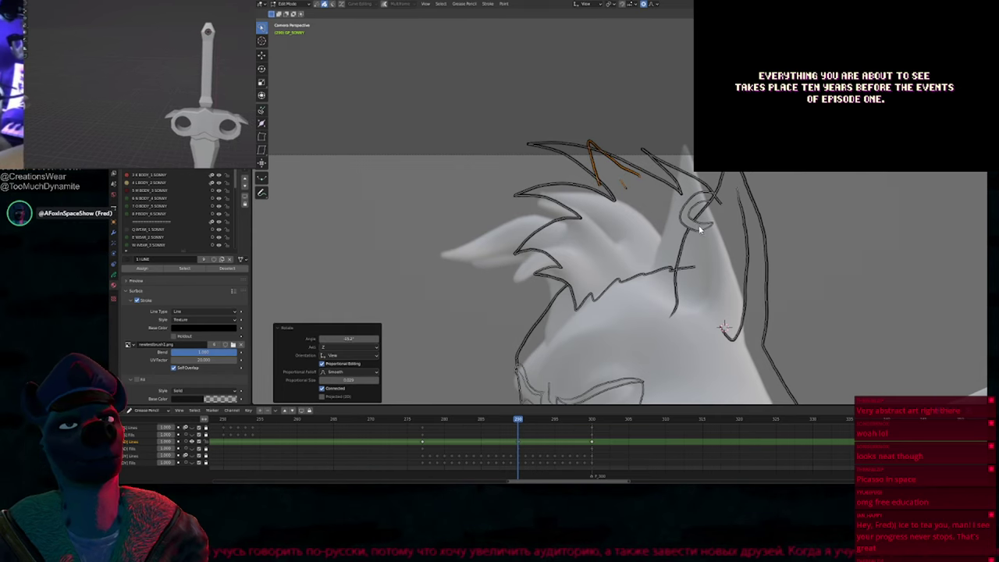
key("g")
left_click(686, 232)
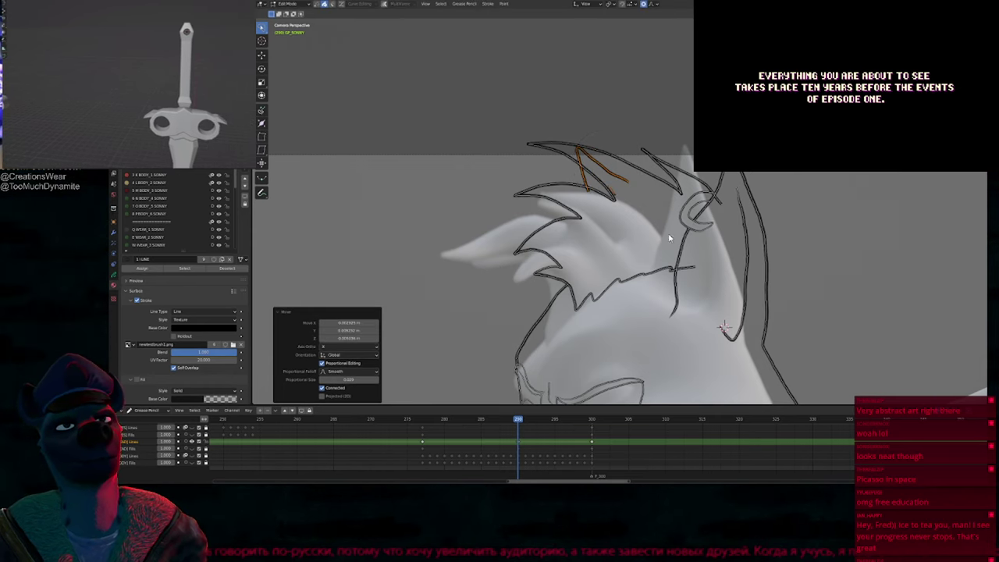
key("Tab")
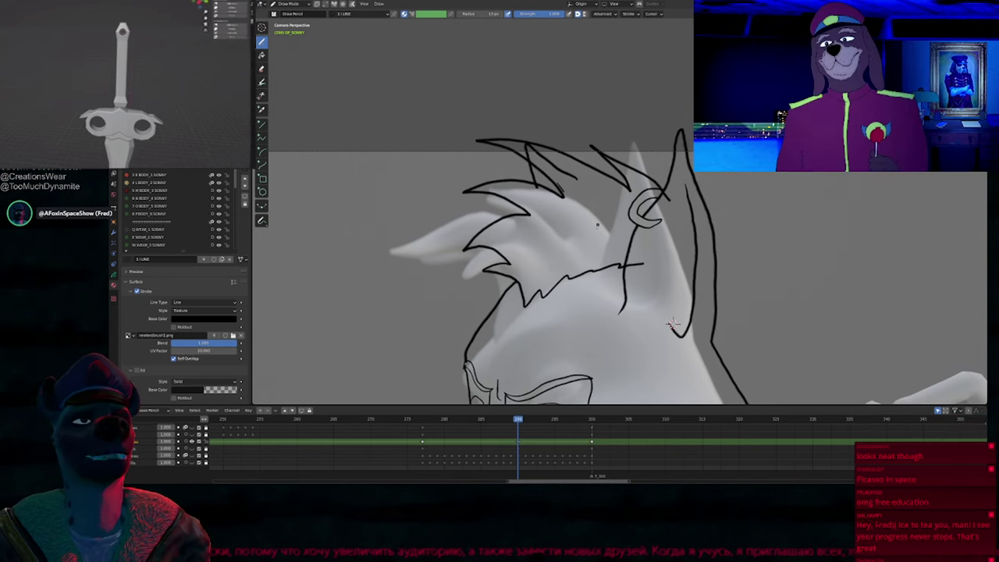
Step: Compare keyframes, remove the ear's old left outline and redraw the pointed ear tip
key("Down")
key("Up")
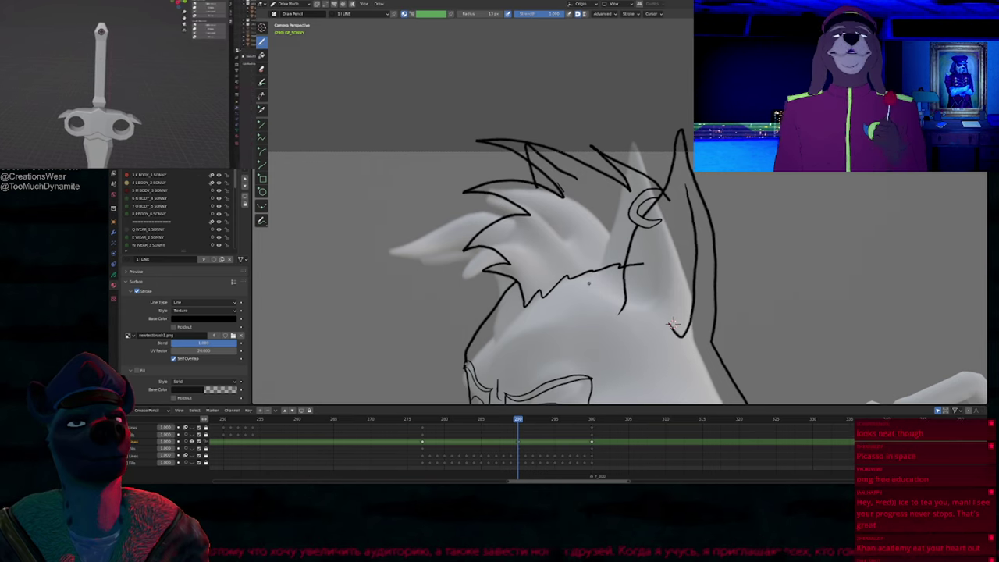
key("Down")
key("Up")
key("Down")
key("Up")
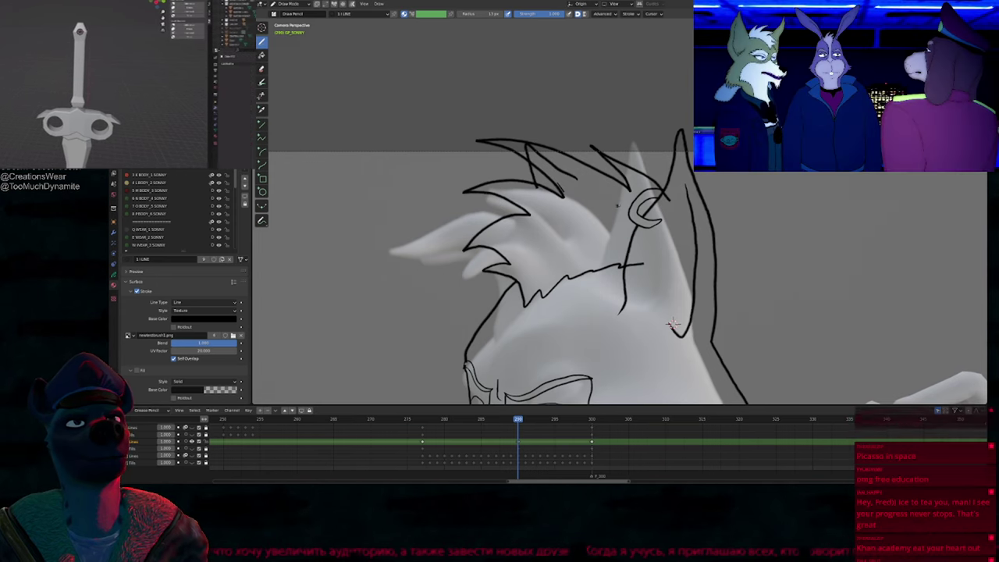
key("f")
key("Escape")
key("ctrl+z")
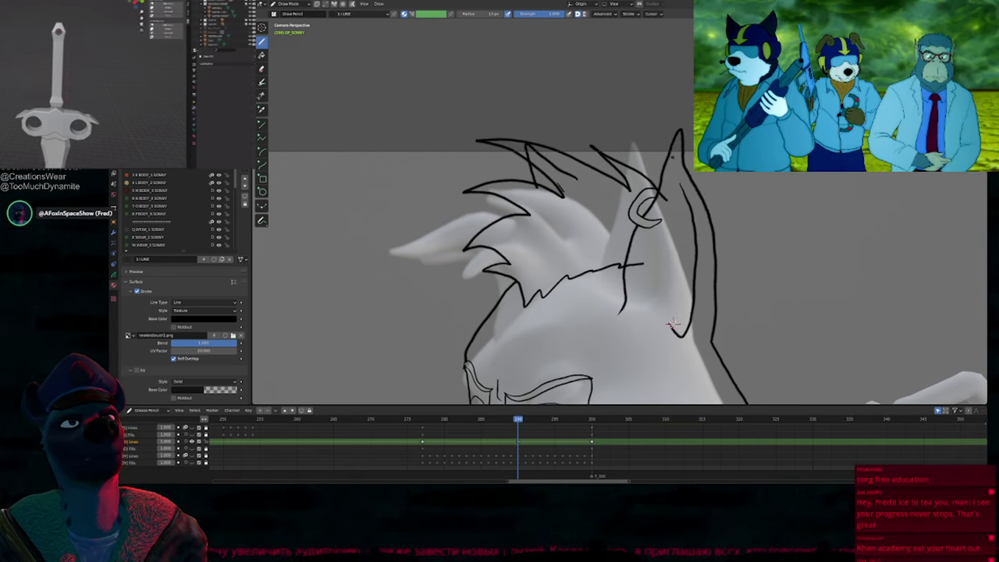
left_click_drag(661, 192, 692, 176)
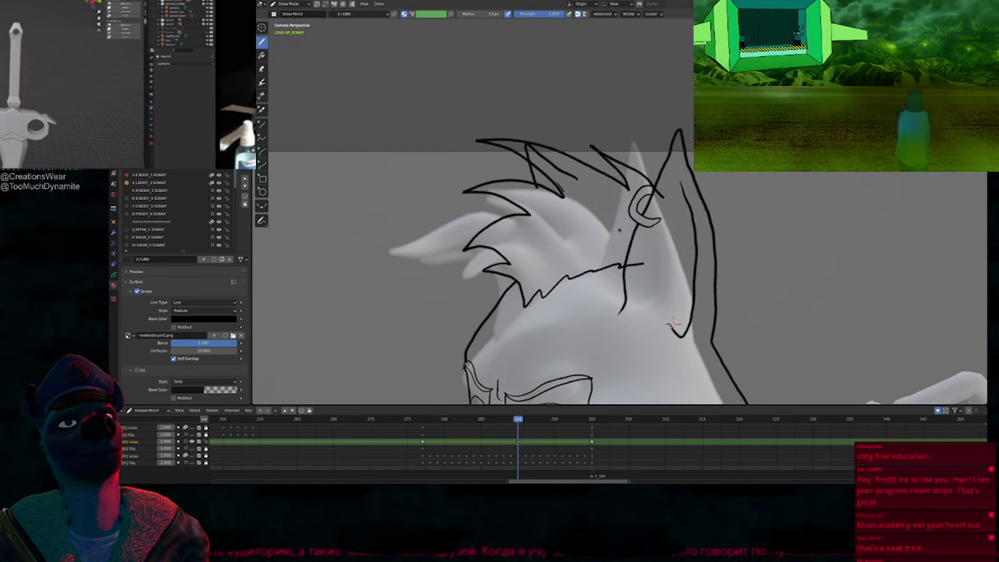
Step: Frame the fox head, zoom to the eye and resize the brush
middle_click_drag(572, 296, 553, 171, "shift")
scroll(553, 172, "down", 2)
middle_click_drag(553, 263, 611, 278, "shift")
scroll(598, 249, "up", 1)
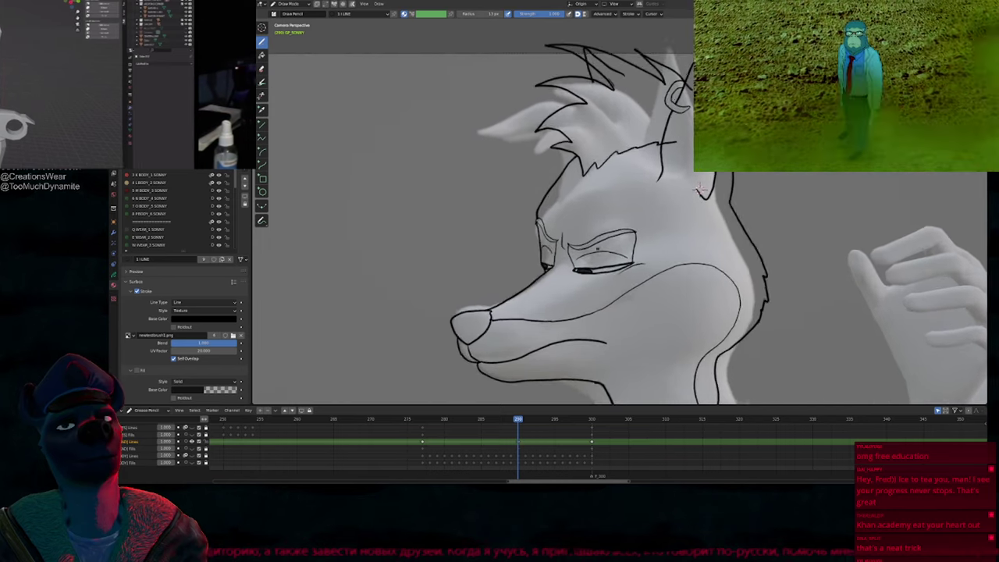
scroll(701, 187, "up", 6)
key("f")
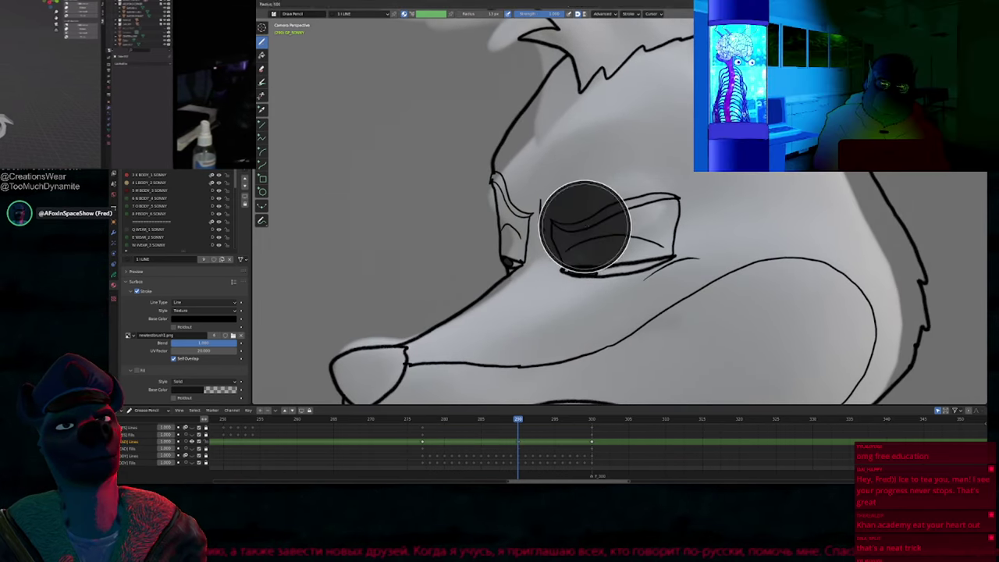
left_click(585, 213)
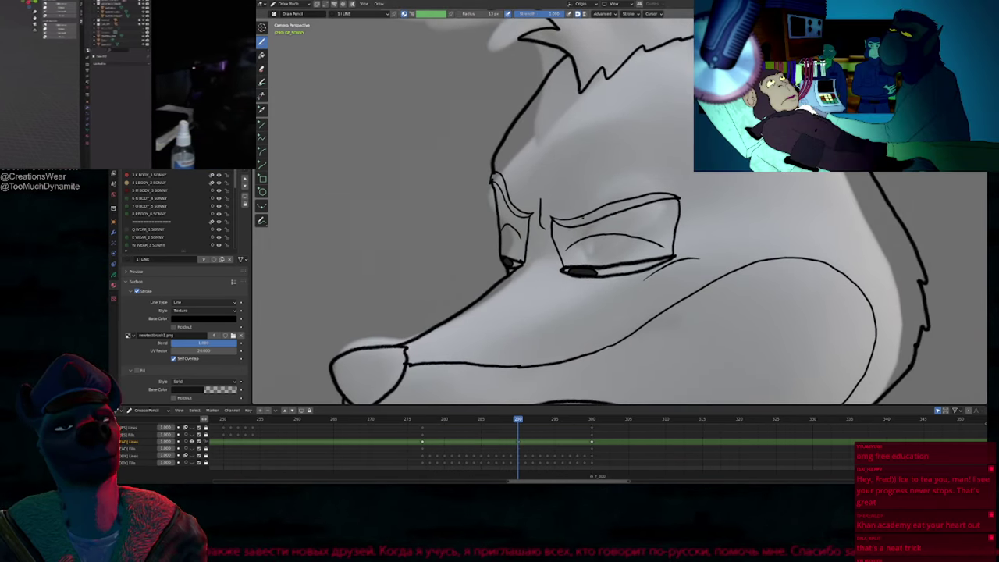
Step: Raise the eyelid curves and vertical eye line points using soft-falloff moves
key("Tab")
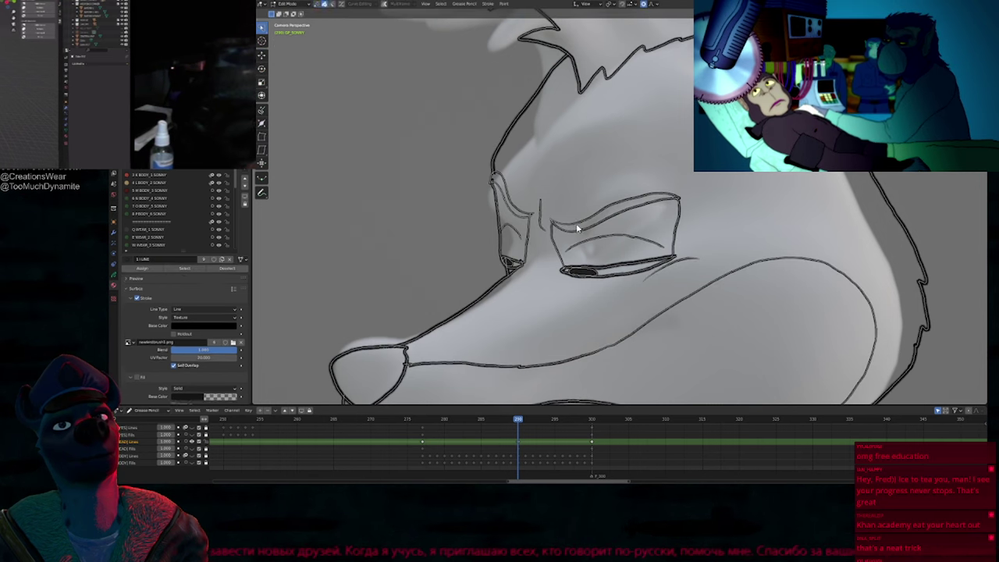
left_click(577, 226)
key("g")
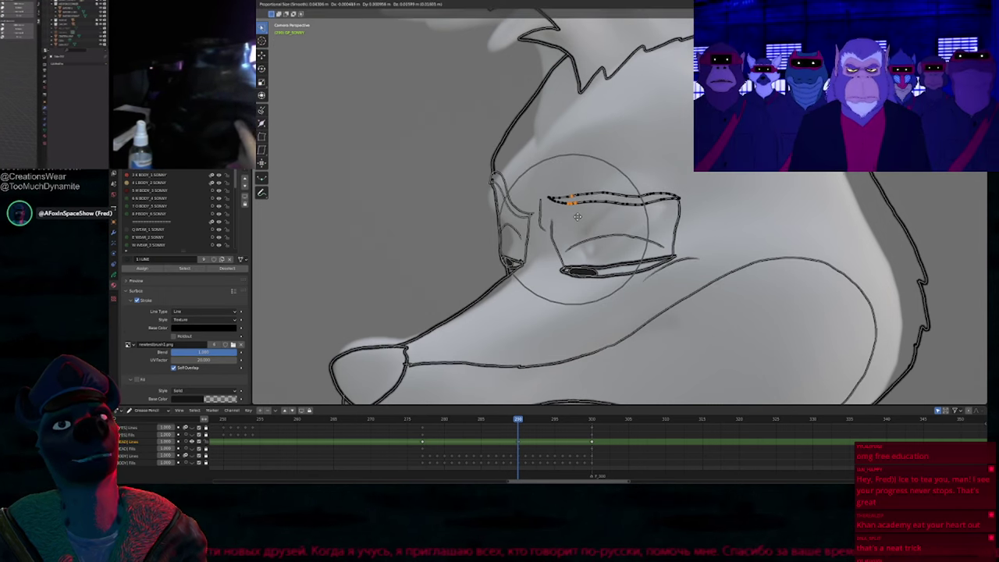
left_click(575, 224)
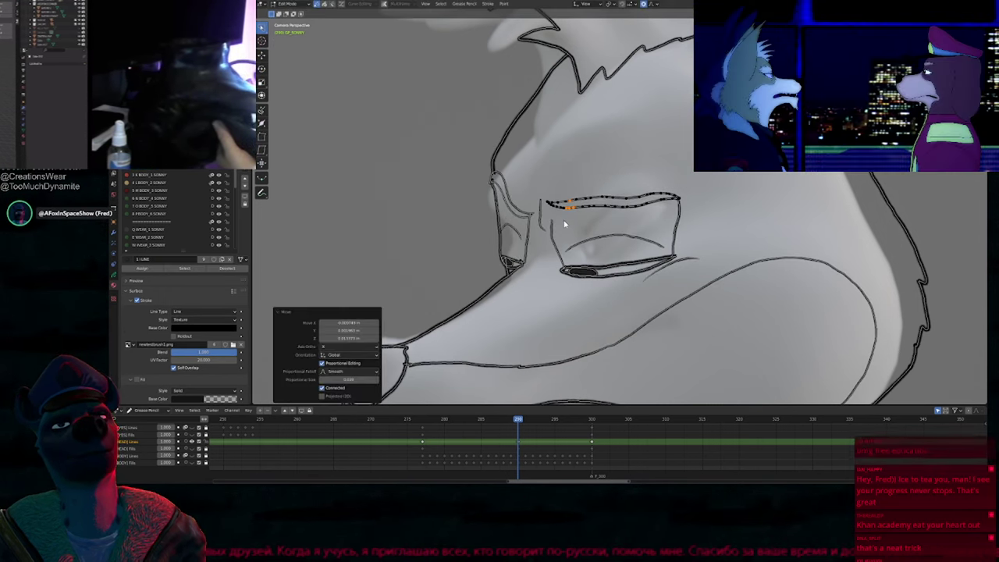
left_click(557, 220)
left_click(557, 203)
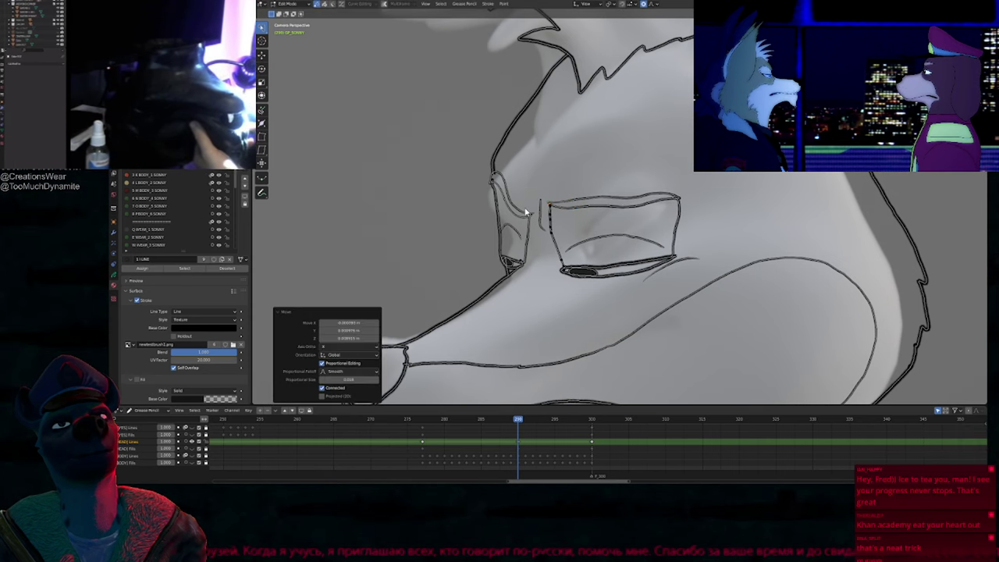
left_click(519, 216)
key("g")
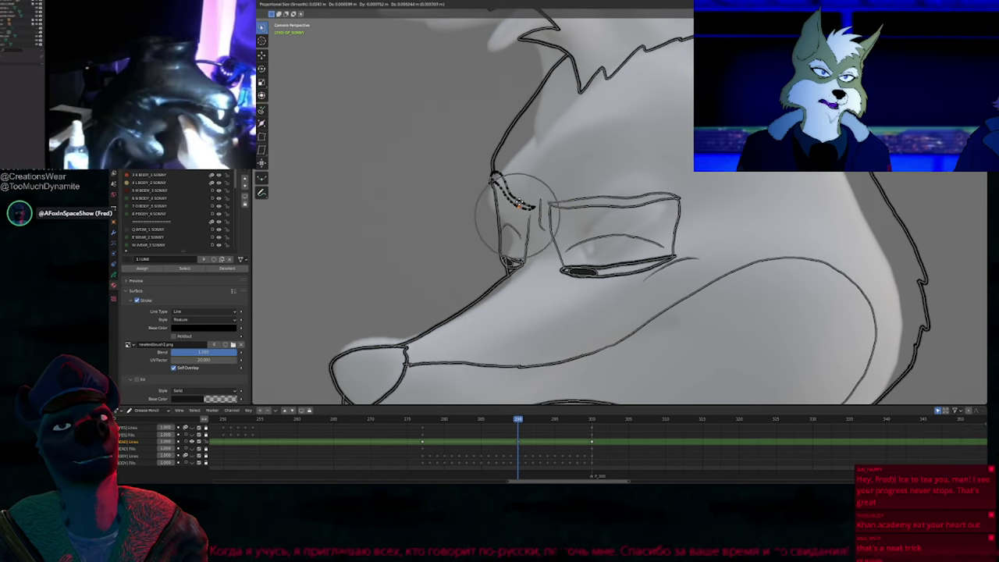
left_click(521, 201)
left_click(531, 213)
key("g")
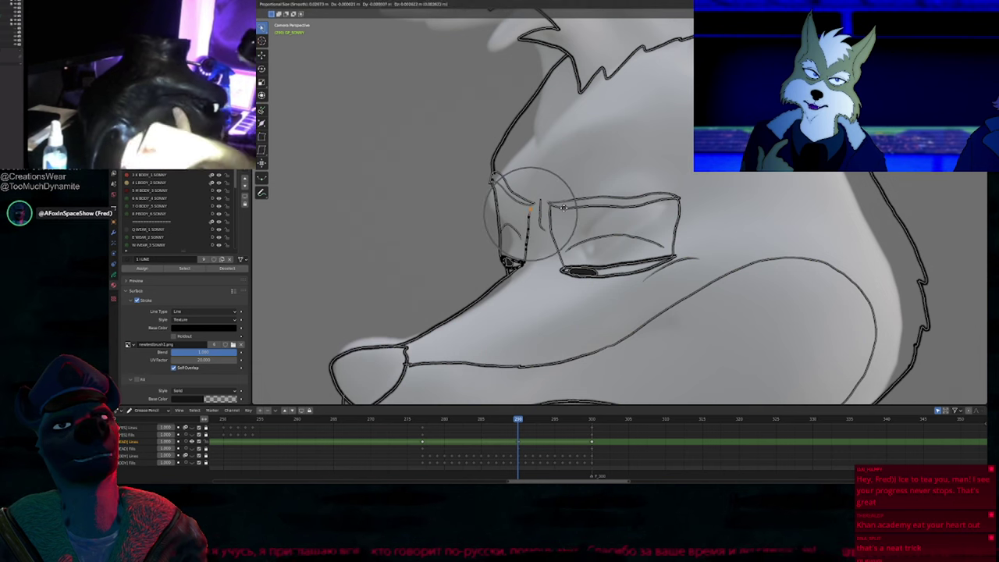
left_click(550, 210)
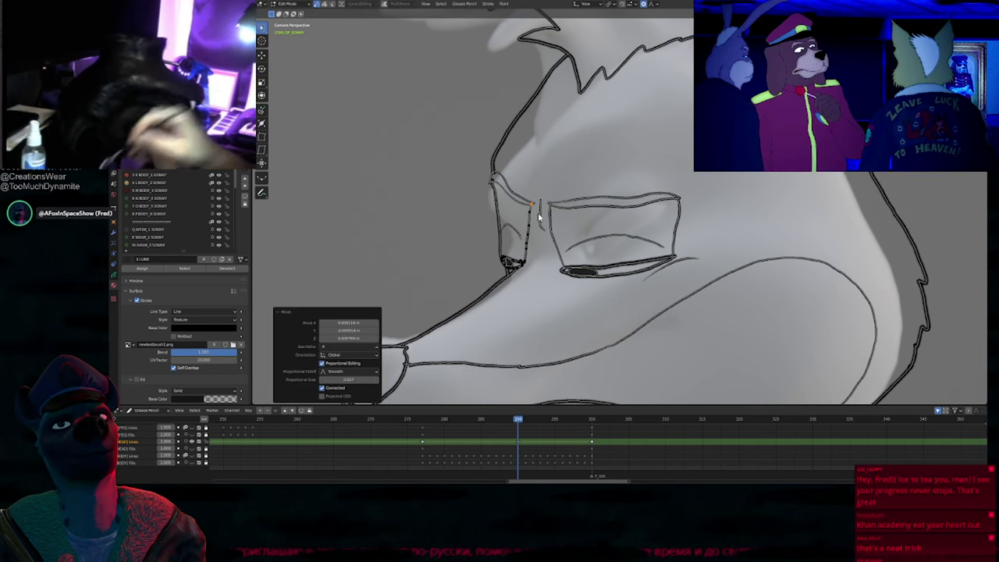
Step: Shrink the small vertical stroke beside the eye to half size and move it
left_click(539, 217)
key("alt+s")
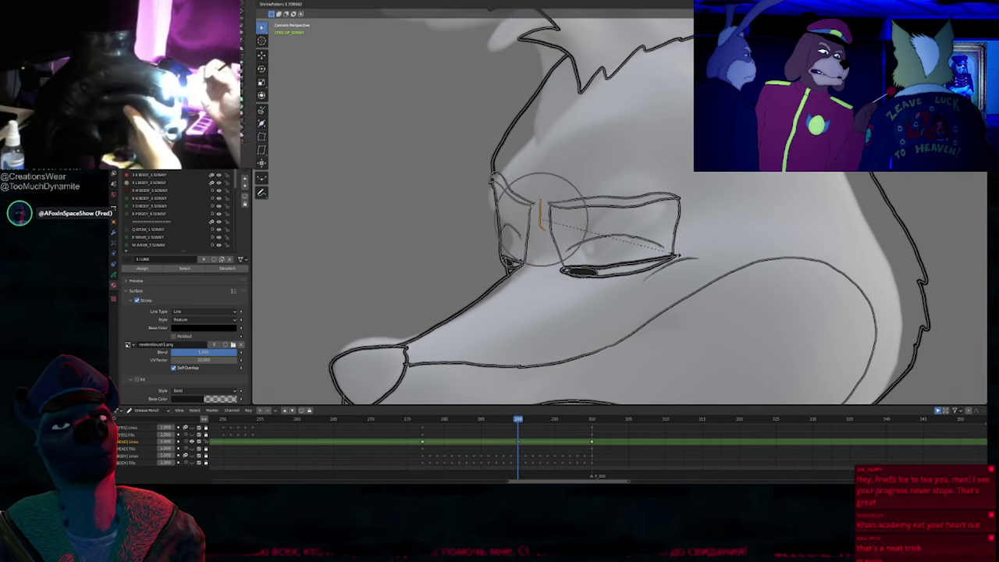
left_click(681, 281)
key("s")
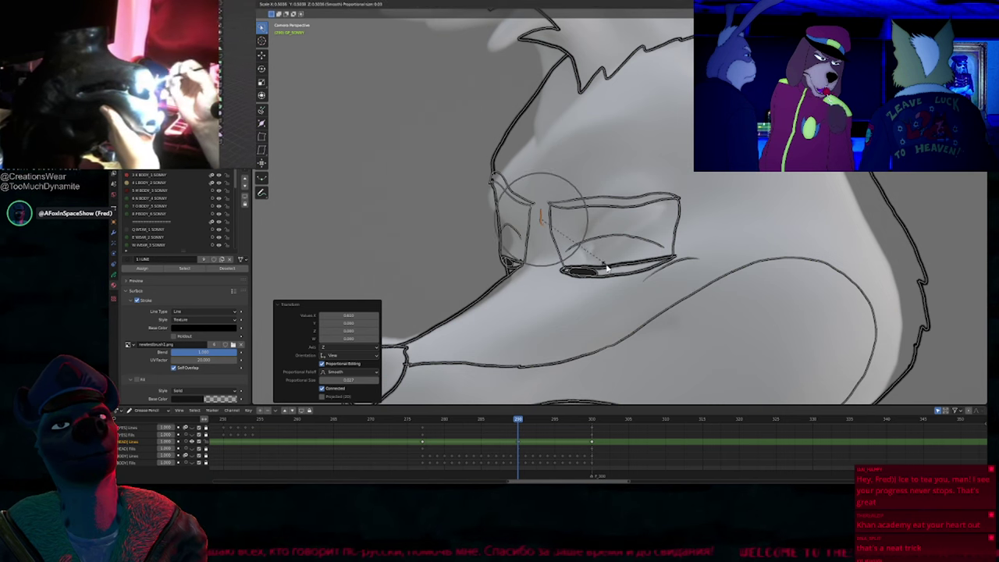
left_click(608, 268)
key("g")
left_click(613, 242)
scroll(614, 242, "down", 3)
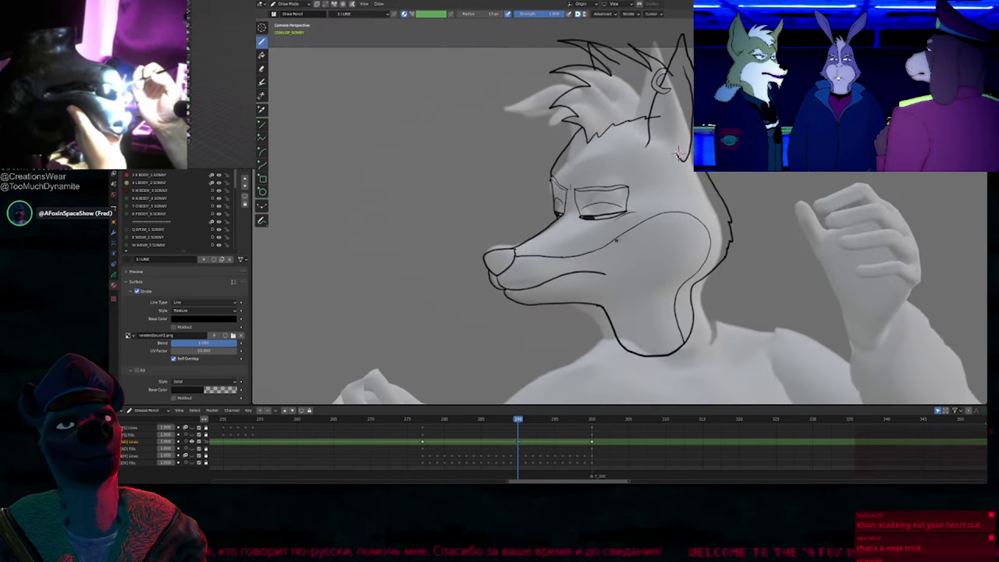
Step: Compare against keyframe 277 and touch up the mouth line's right end
key("Down")
key("Up")
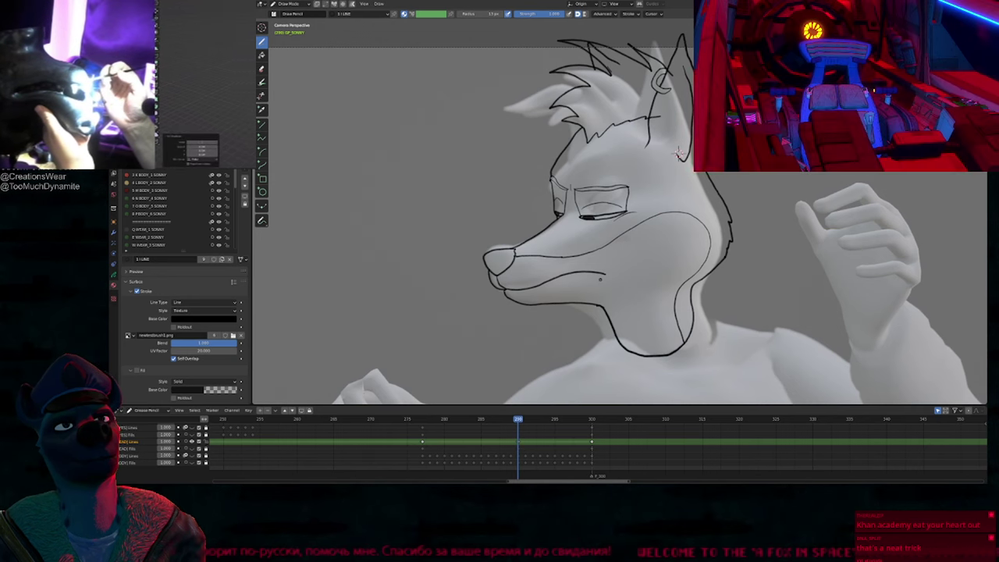
key("f")
left_click(605, 278)
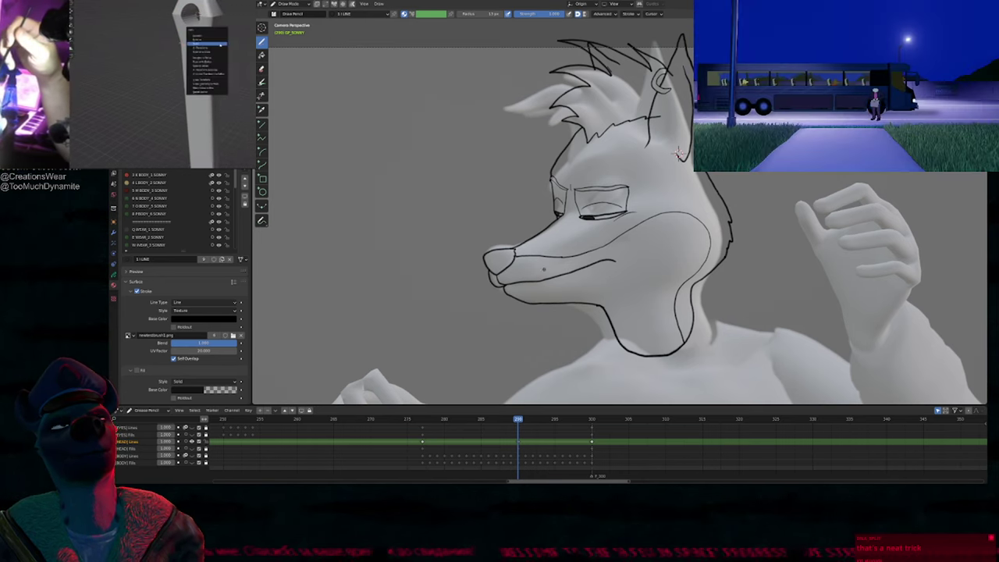
scroll(678, 153, "up", 5)
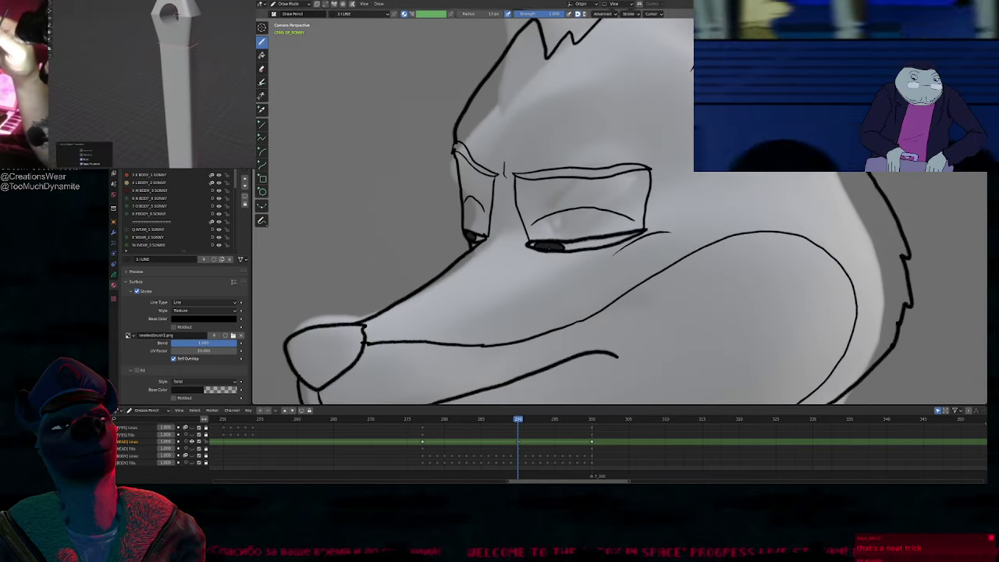
Step: Rotate the selected pupil stroke slightly and rescale it
key("f")
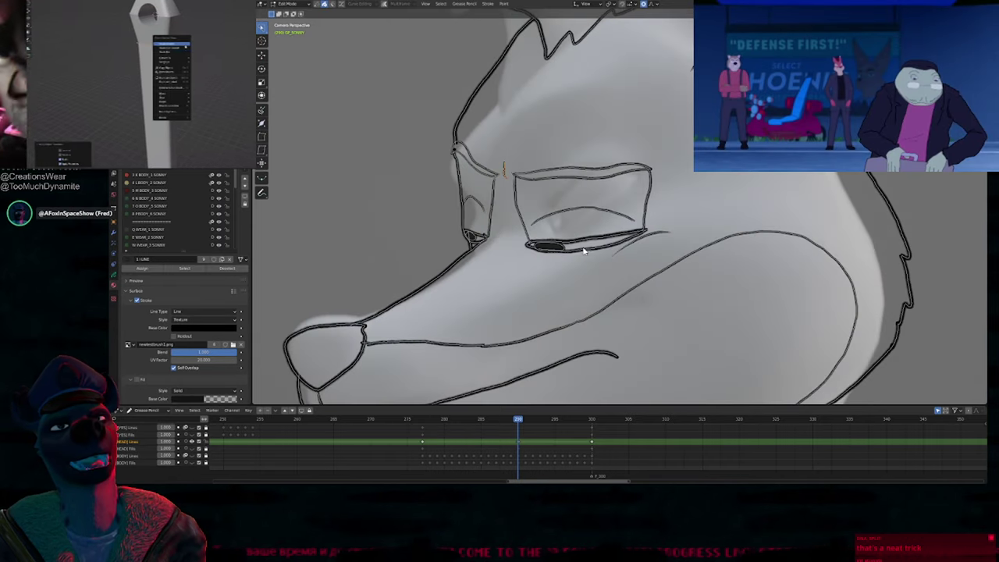
key("r")
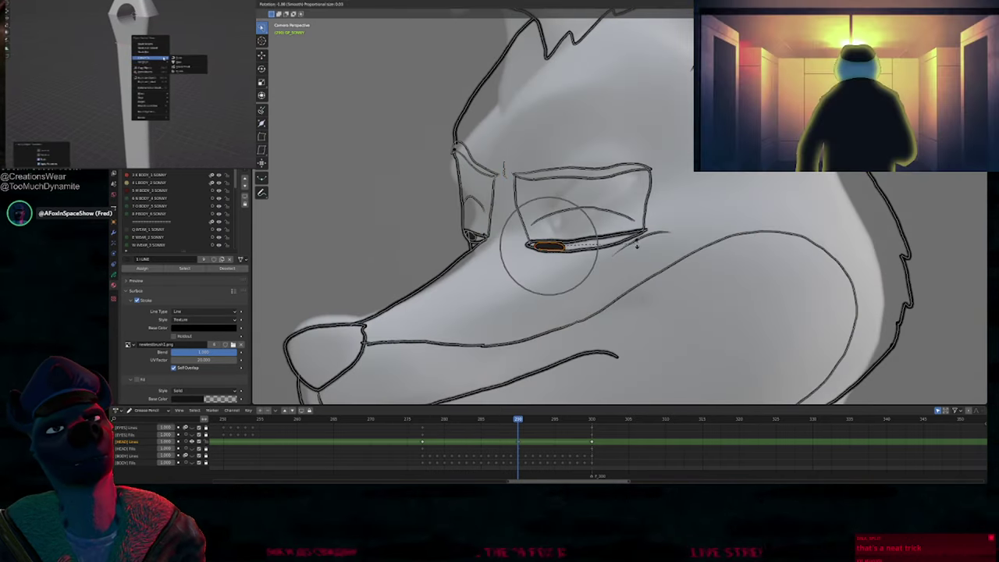
left_click(643, 243)
key("s")
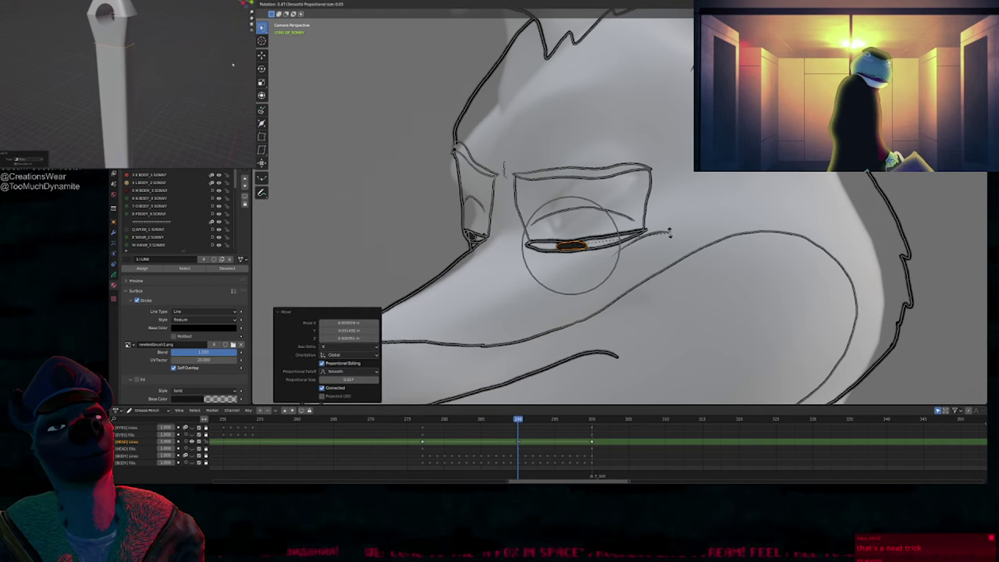
left_click(673, 234)
Step: Move and rotate the other eye's pupil under its lid, then return to Draw mode
left_click(478, 238)
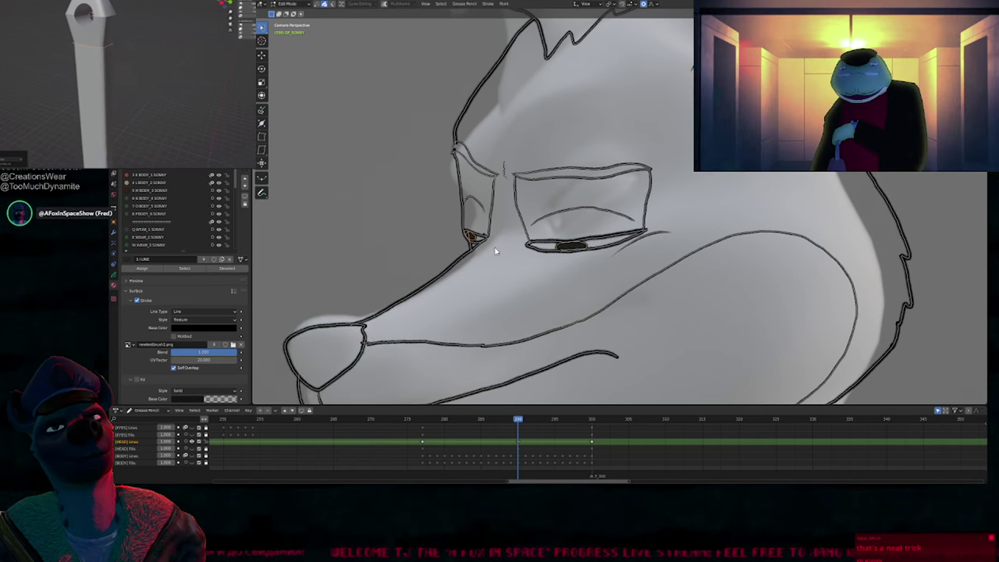
key("g")
left_click(502, 248)
key("g")
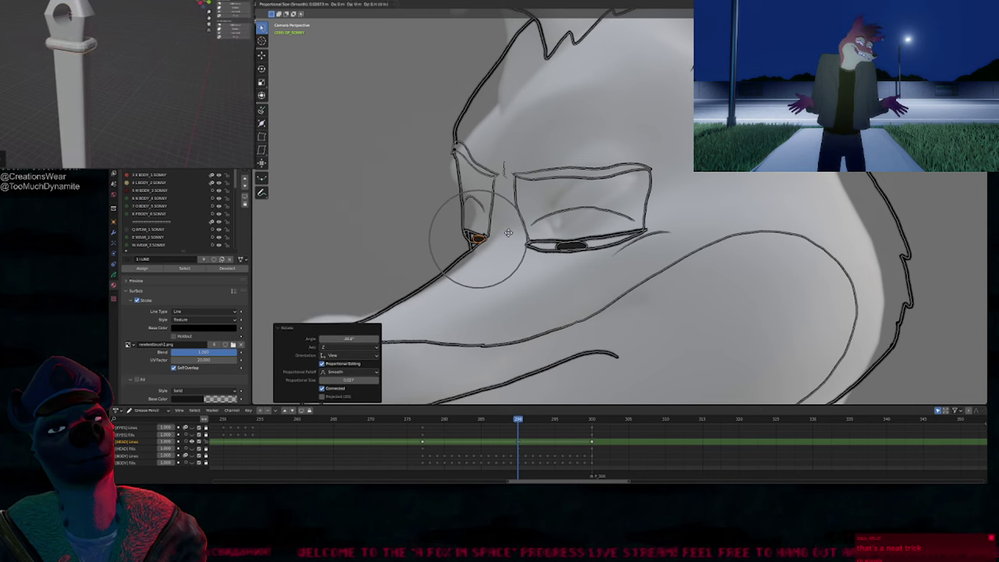
left_click(509, 234)
key("r")
left_click(512, 240)
key("Tab")
middle_click_drag(591, 225, 587, 300, "ctrl")
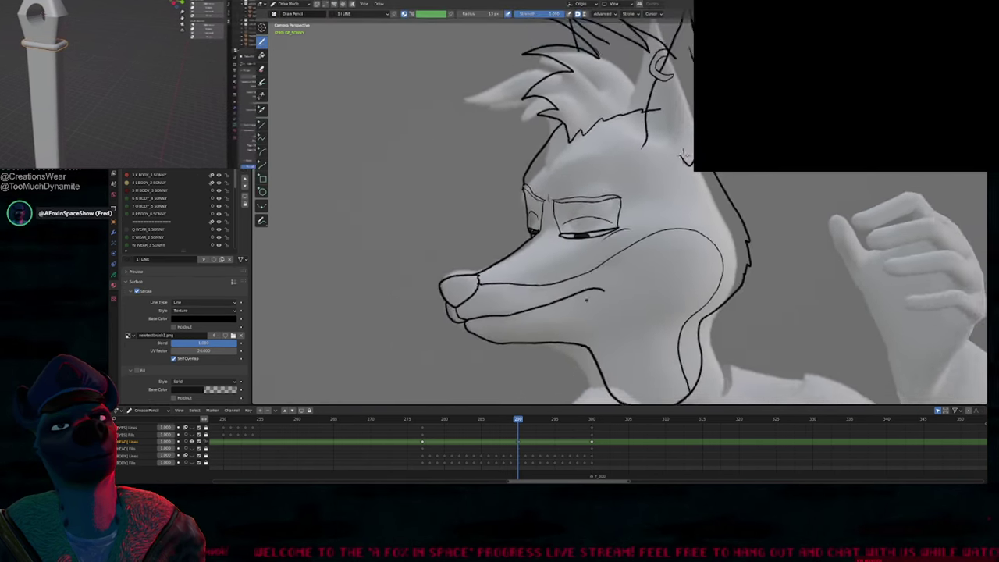
Step: Interpolate the sequence from frame 285 and scrub the in-betweens through to frame 290
scroll(586, 300, "down", 4)
left_click(481, 420)
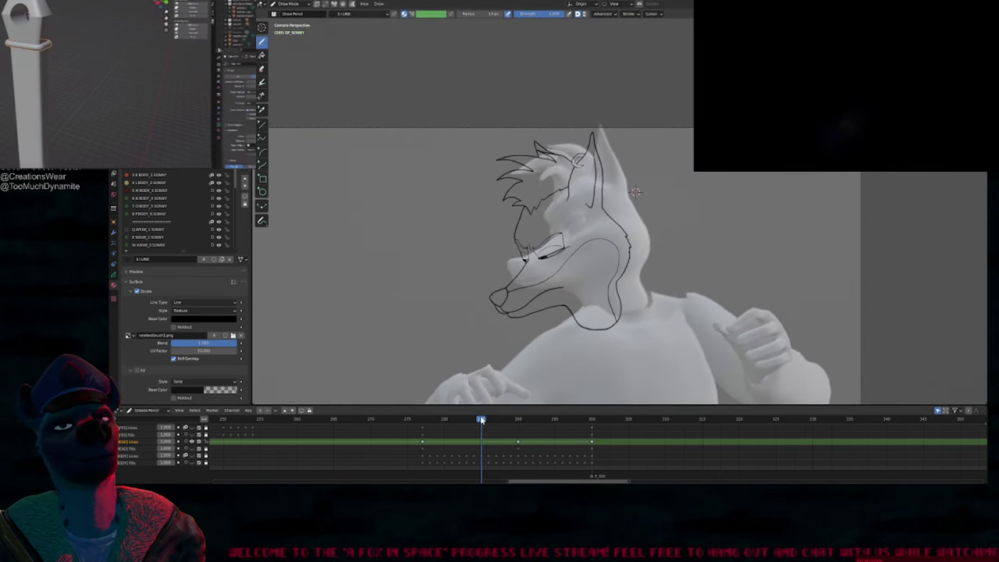
key("ctrl+shift+e")
scroll(648, 179, "up", 3)
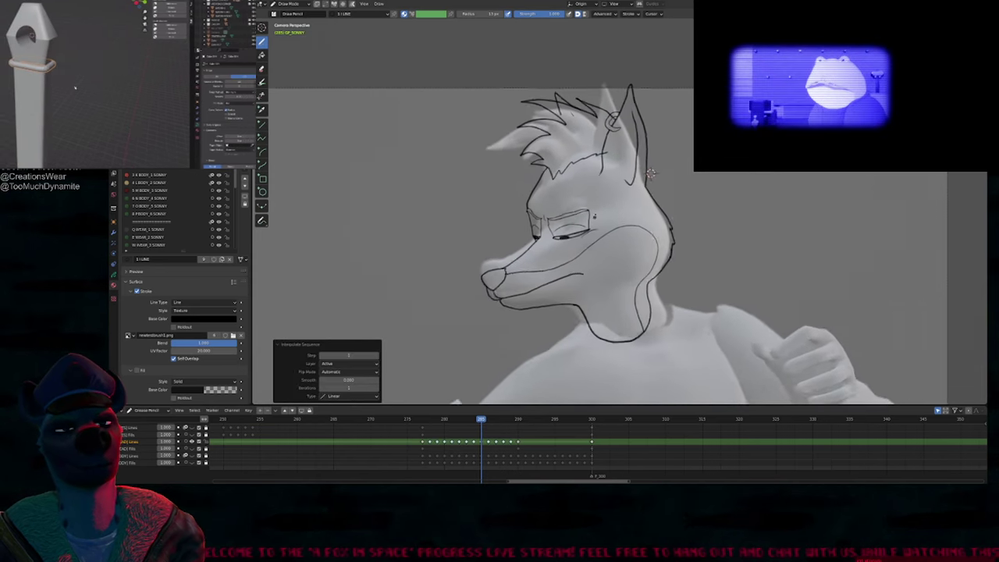
left_click_drag(425, 424, 480, 422)
scroll(594, 299, "up", 5)
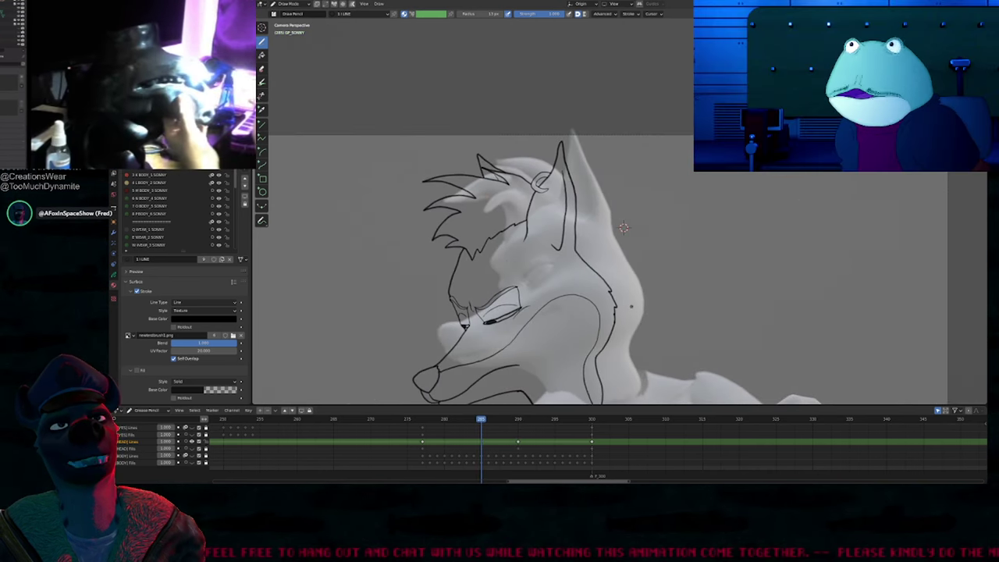
key("f")
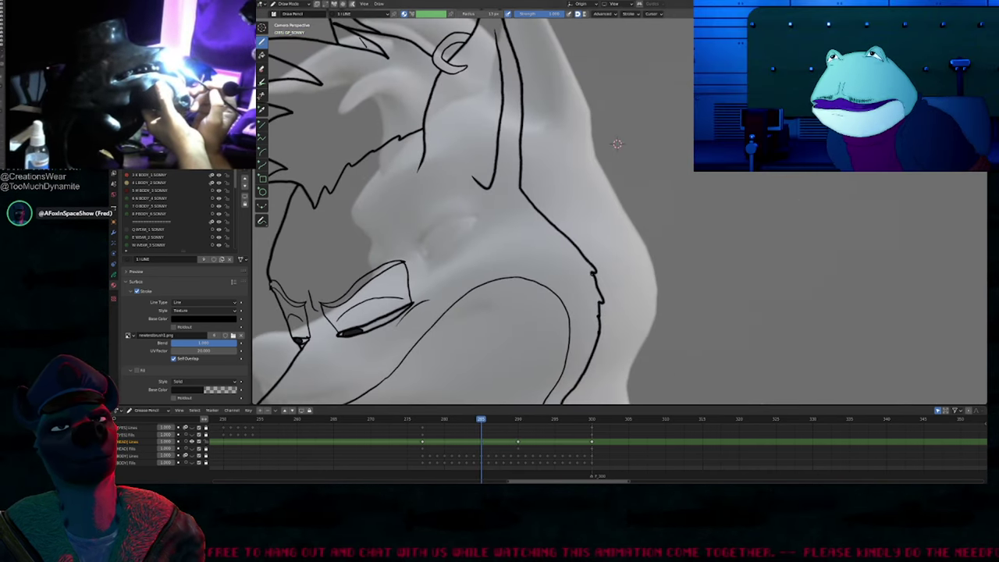
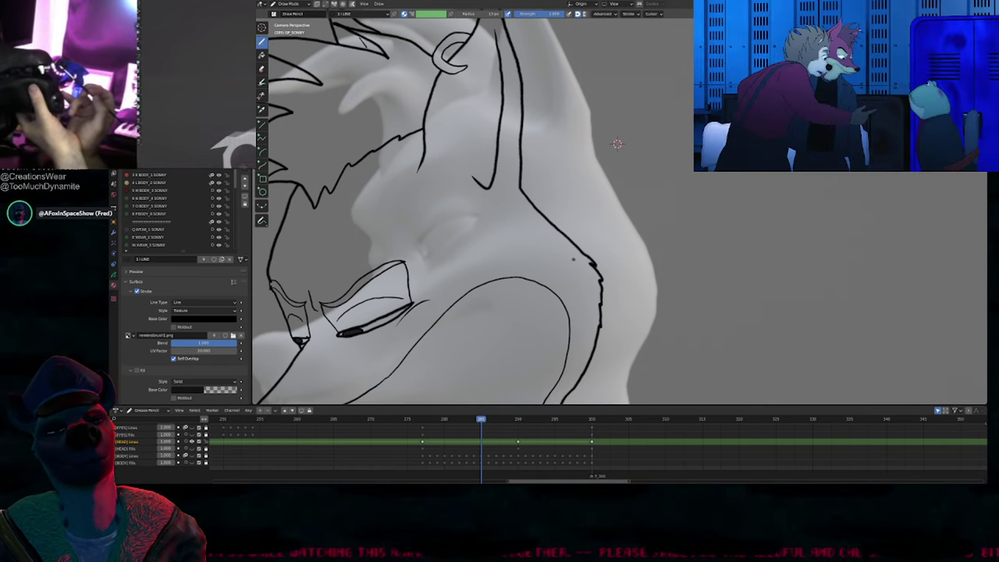
Step: Pan and zoom the canvas to centre the fox head drawing
scroll(573, 275, "down", 3)
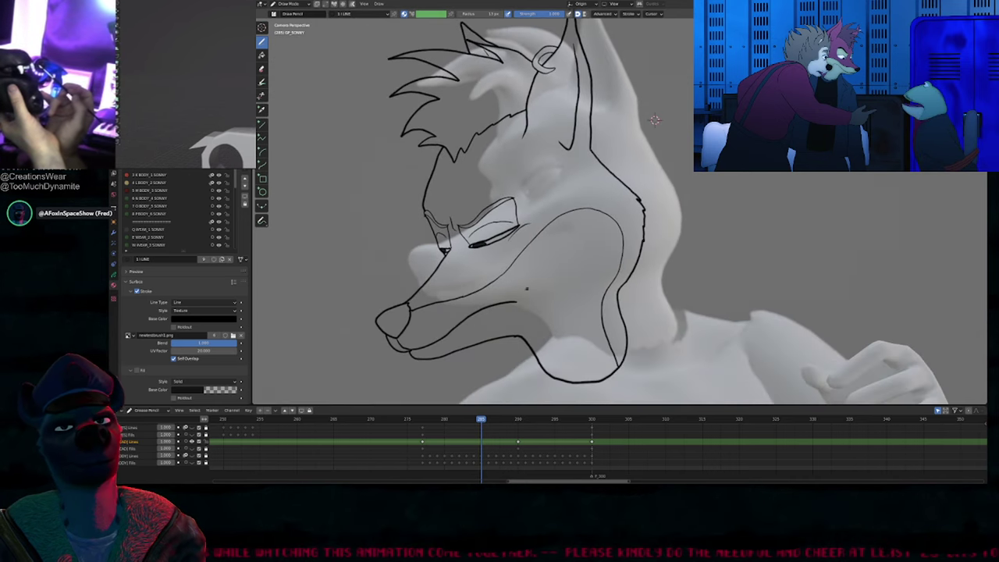
mouse_move(527, 289)
middle_mouse_down("shift")
mouse_move(591, 270)
mouse_move(577, 290)
middle_mouse_up("shift")
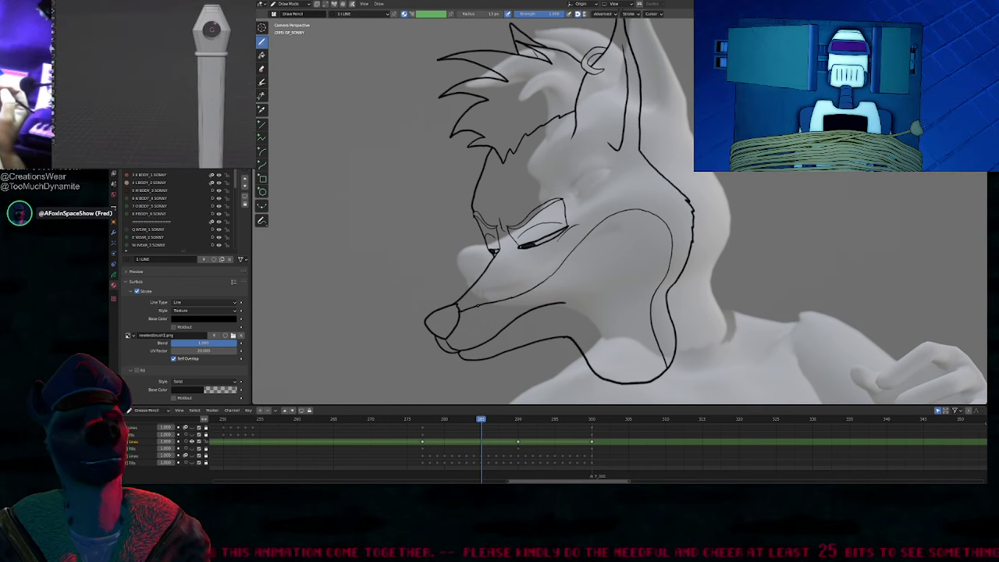
middle_click_drag(632, 239, 591, 247, "shift")
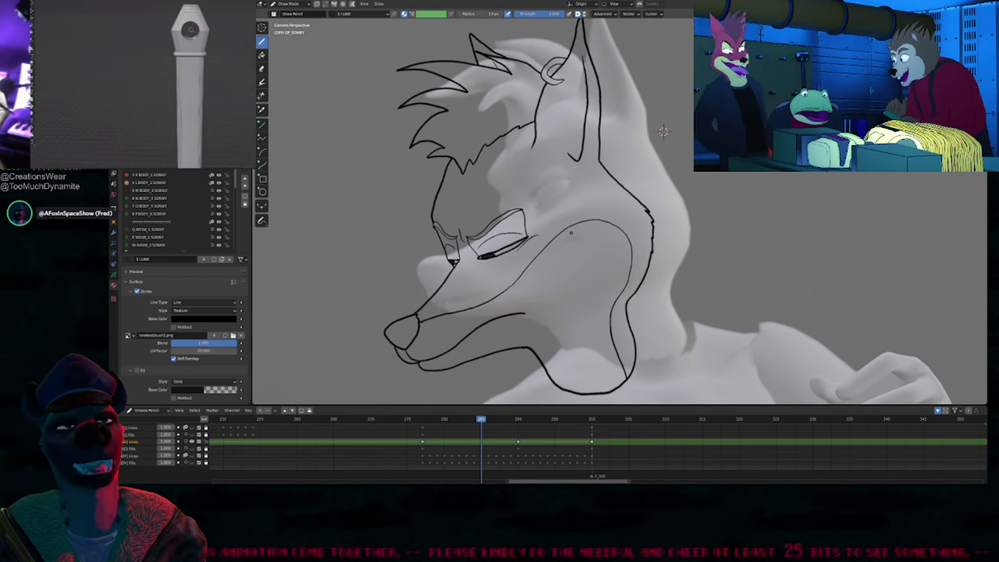
mouse_move(494, 277)
middle_mouse_down("shift")
mouse_move(555, 263)
mouse_move(514, 250)
mouse_move(583, 250)
mouse_move(580, 299)
mouse_move(578, 250)
middle_mouse_up("shift")
scroll(567, 304, "up", 5)
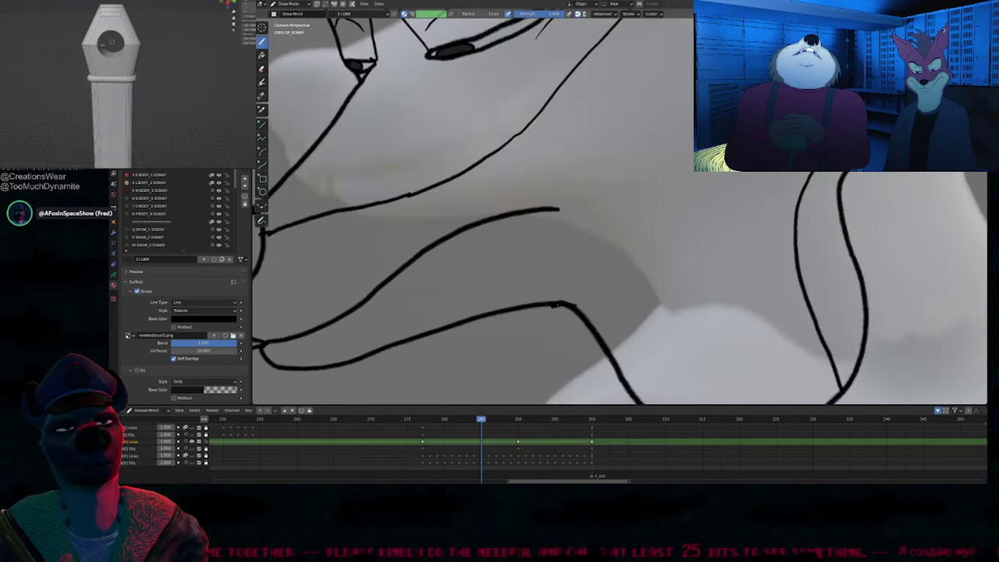
scroll(565, 240, "down", 6)
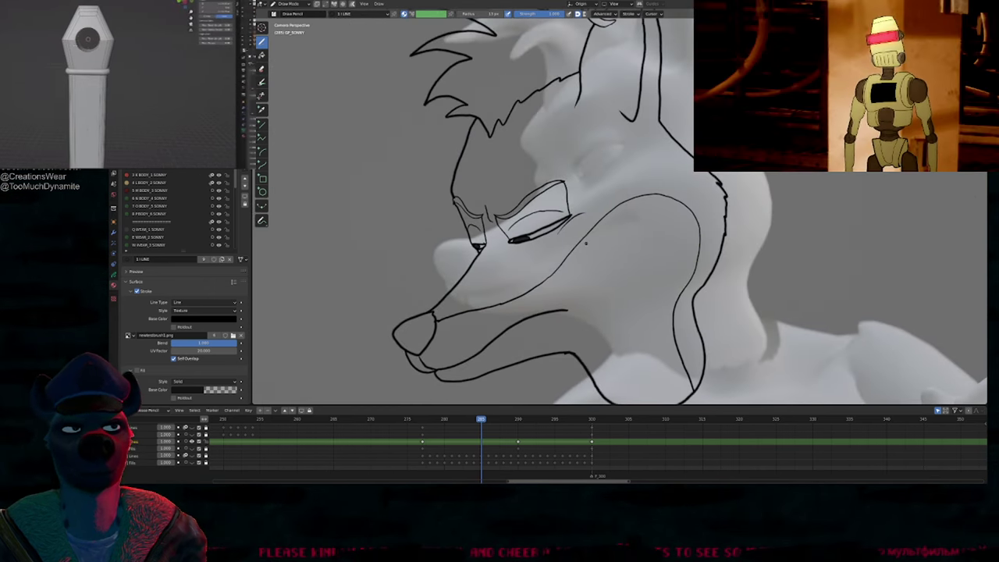
scroll(567, 255, "down", 1)
middle_click_drag(561, 322, 526, 327, "shift")
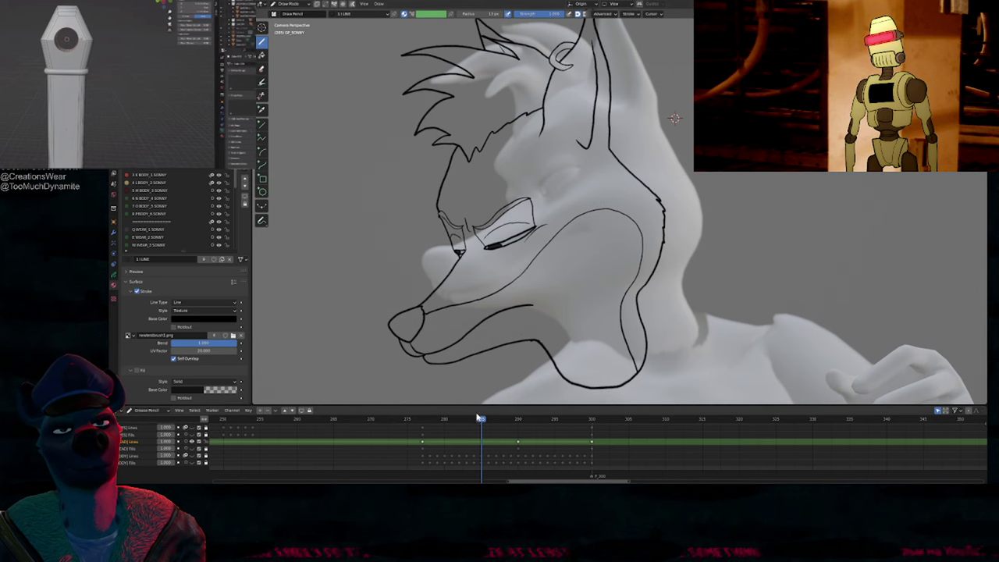
Step: Step through the head keyframes, go to frame 283, and interpolate the sequence
key("Up")
key("Down")
key("Down")
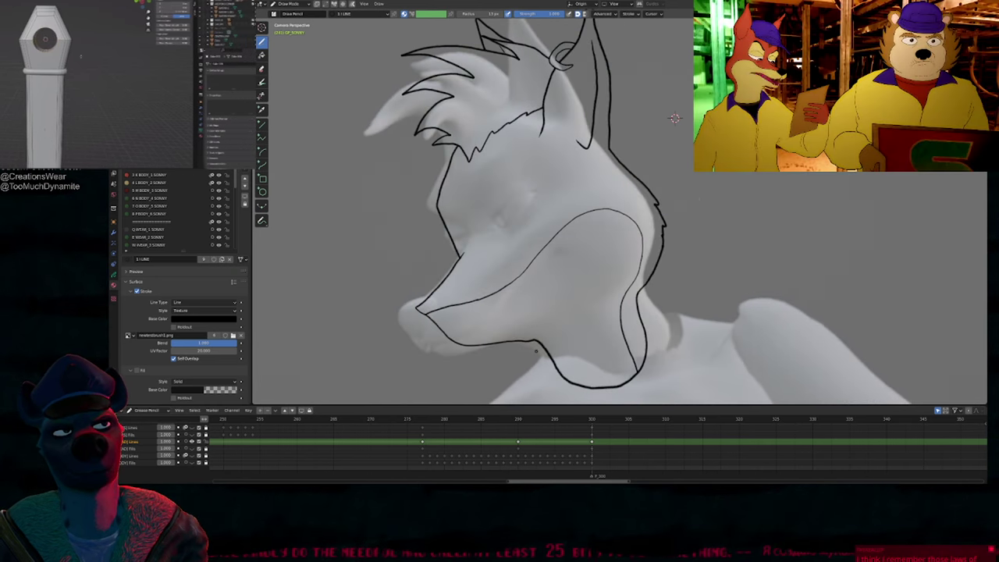
key("Up")
left_click(474, 420)
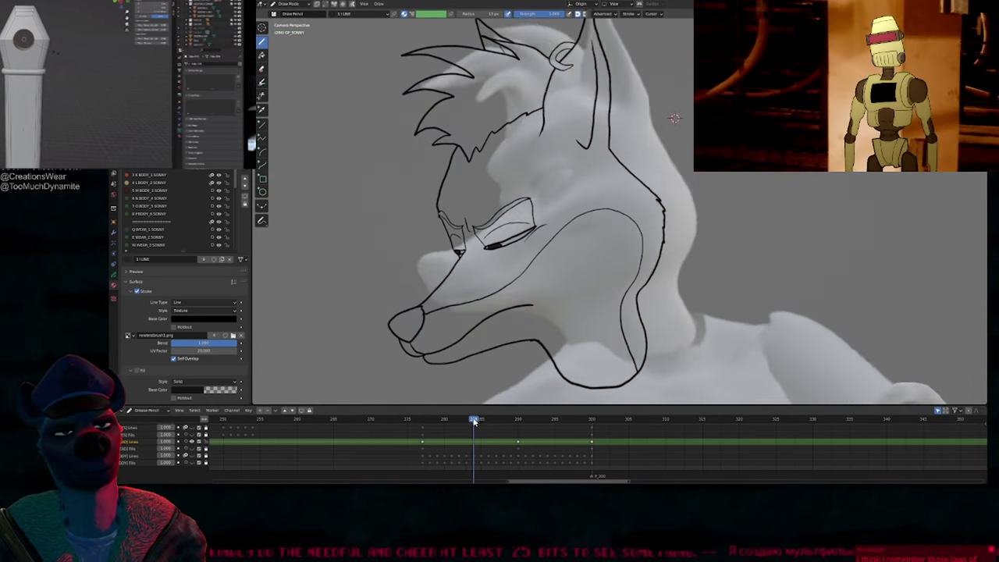
mouse_move(474, 422)
left_mouse_down()
mouse_move(419, 421)
mouse_move(516, 422)
mouse_move(466, 422)
left_mouse_up()
key("ctrl+shift+e")
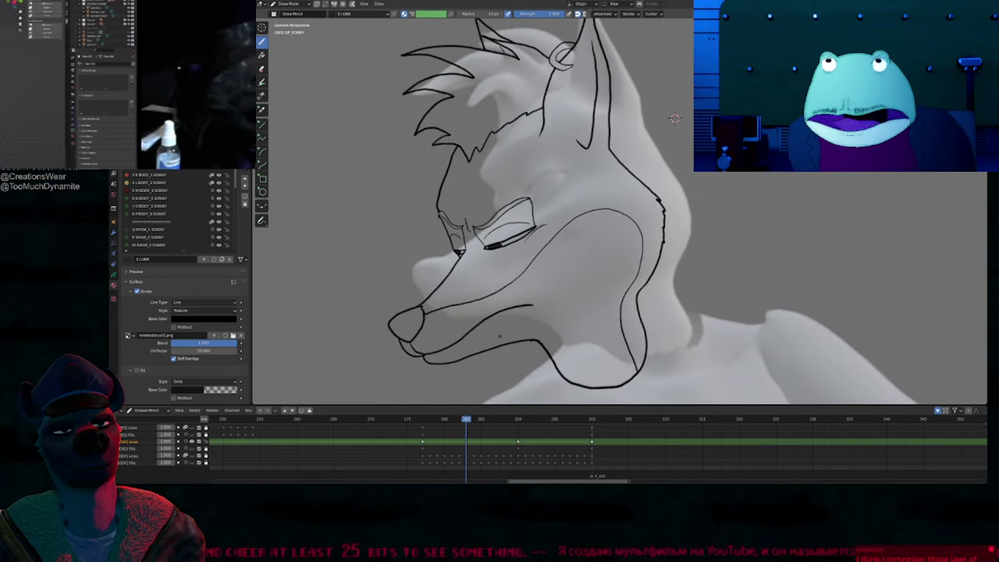
Step: Generate the head in-betweens with Sinusoidal Ease In and preview them
key("ctrl+shift+e")
left_click(346, 397)
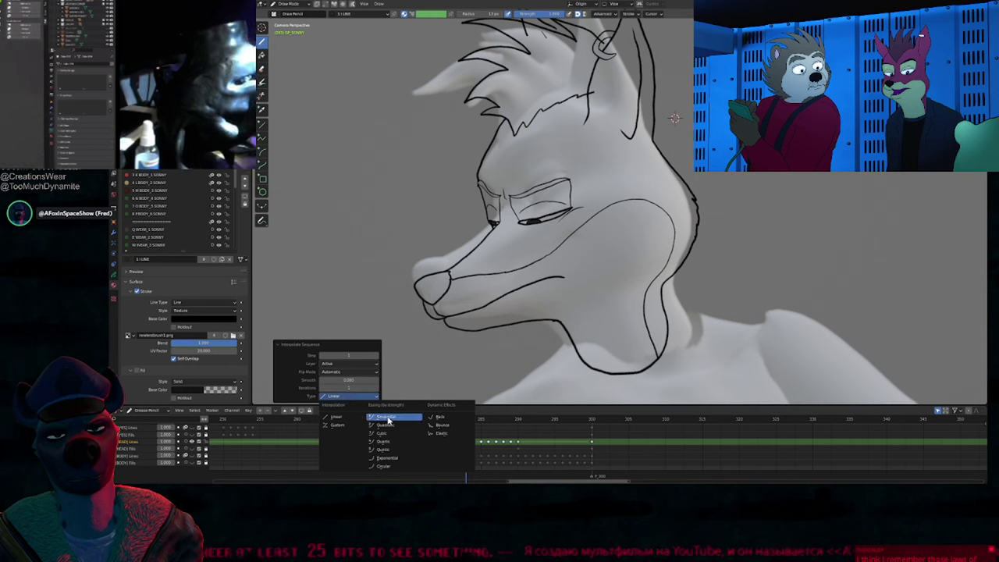
left_click(388, 420)
left_click(337, 413)
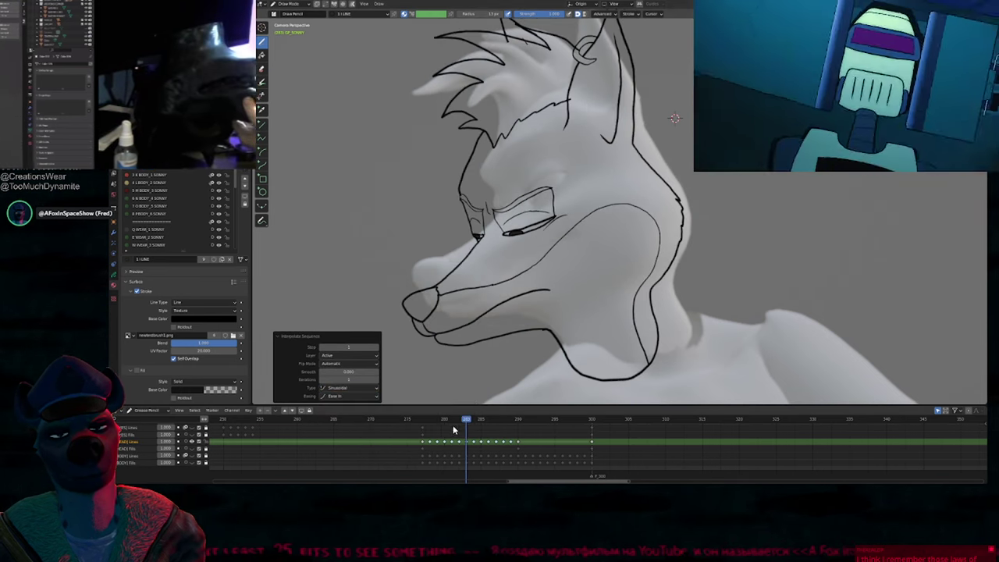
mouse_move(466, 421)
left_mouse_down()
mouse_move(430, 421)
mouse_move(531, 420)
mouse_move(442, 422)
mouse_move(466, 421)
left_mouse_up()
key("ctrl+z")
key("ctrl+shift+z")
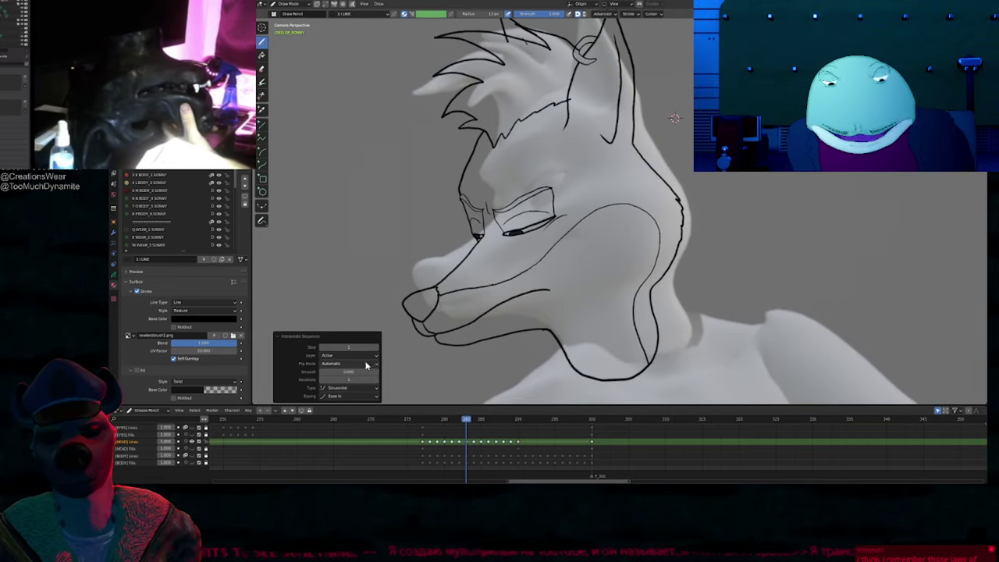
Step: Switch the in-betweens to Cubic, preview the poses, then undo them
left_click(346, 390)
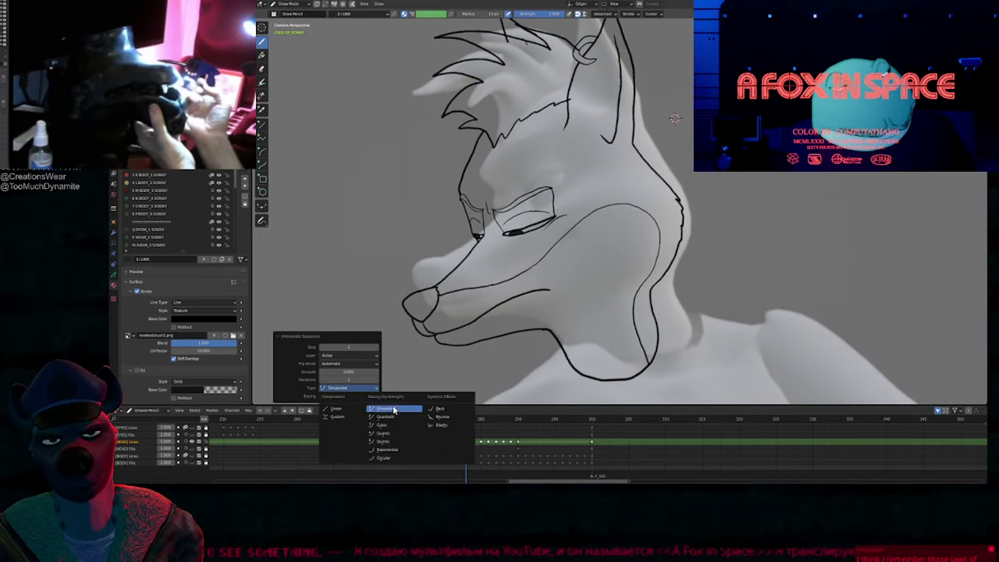
left_click(412, 427)
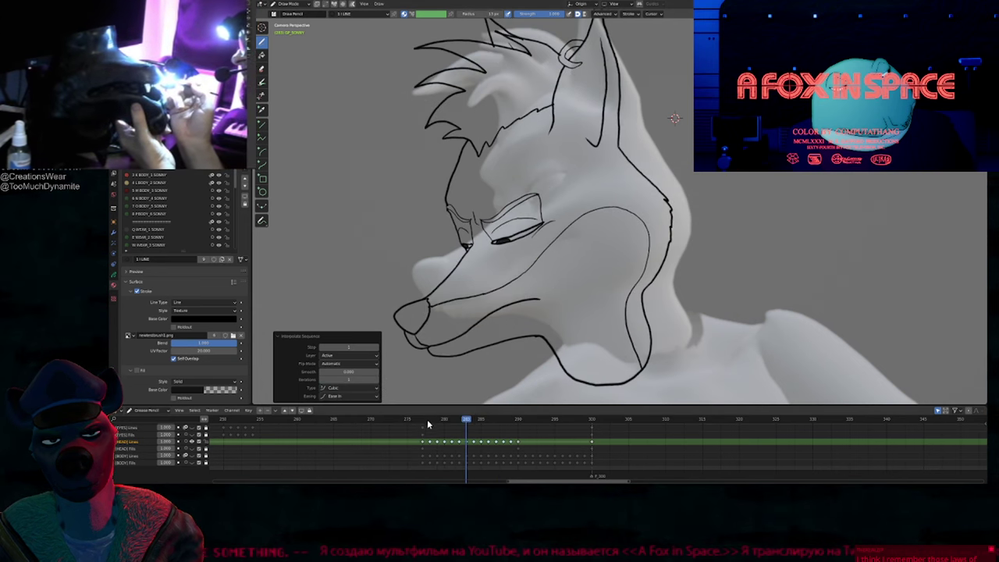
left_click_drag(467, 419, 500, 422)
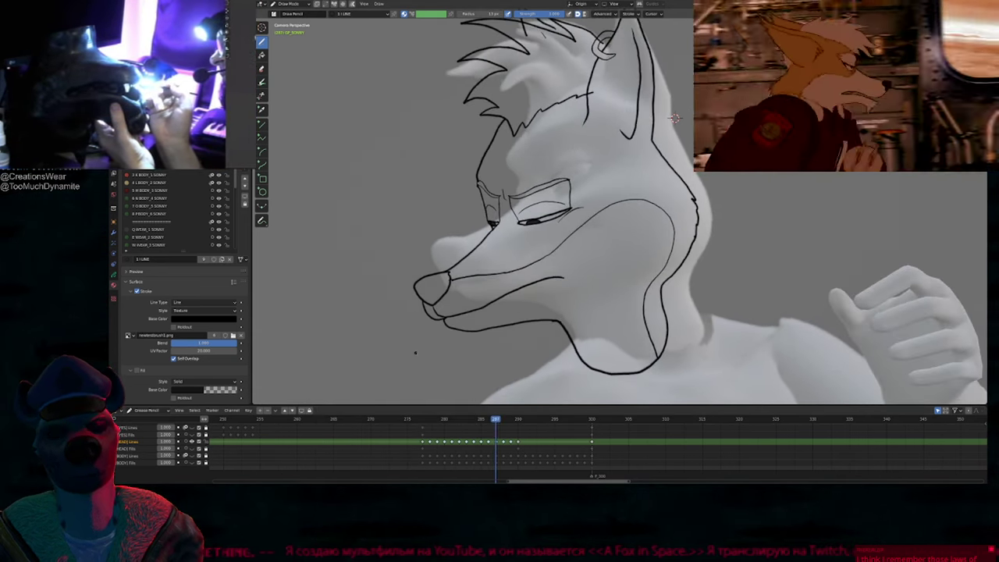
key("ctrl+z")
key("ctrl+z")
key("ctrl+z")
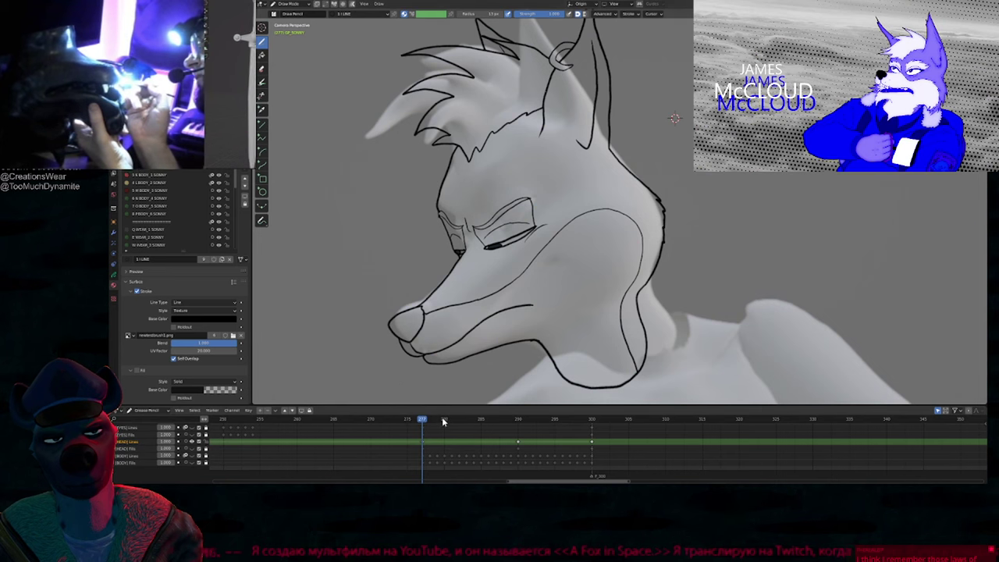
Step: From frame 280, regenerate the in-betweens as Quadratic, preview frame 285, then undo
left_click(443, 422)
key("ctrl+shift+e")
left_click(342, 388)
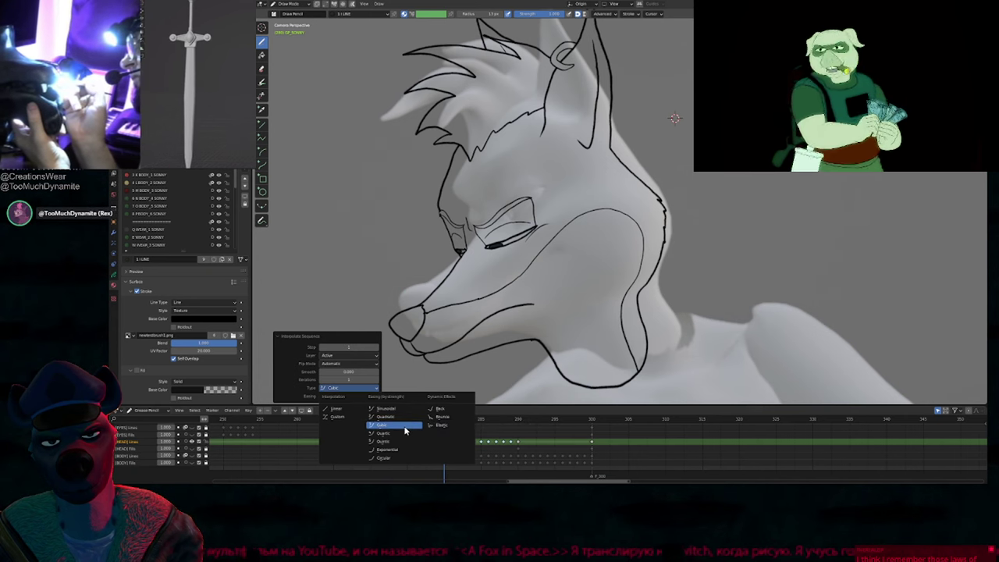
left_click(403, 420)
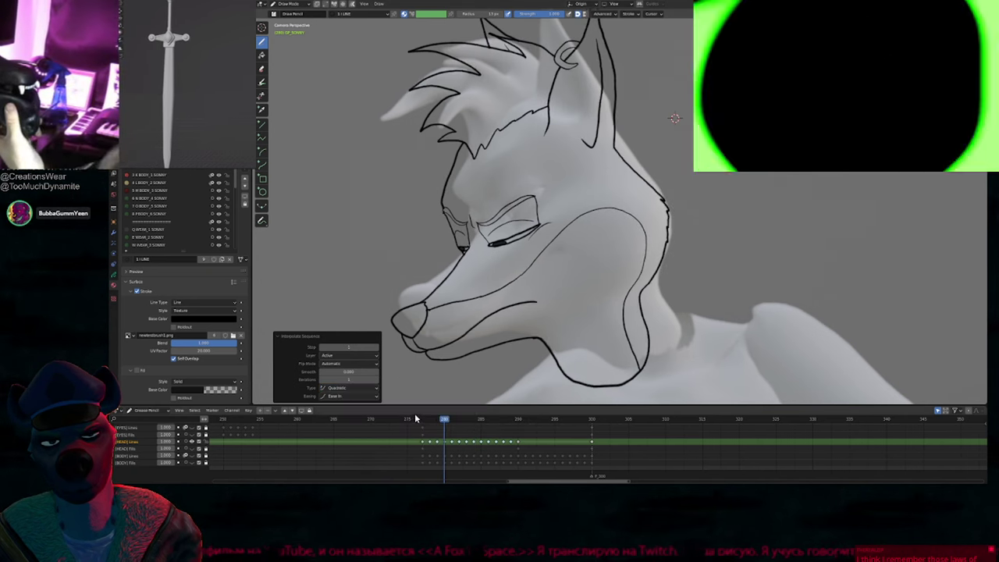
mouse_move(444, 422)
left_mouse_down()
mouse_move(529, 433)
mouse_move(431, 430)
mouse_move(443, 431)
left_mouse_up()
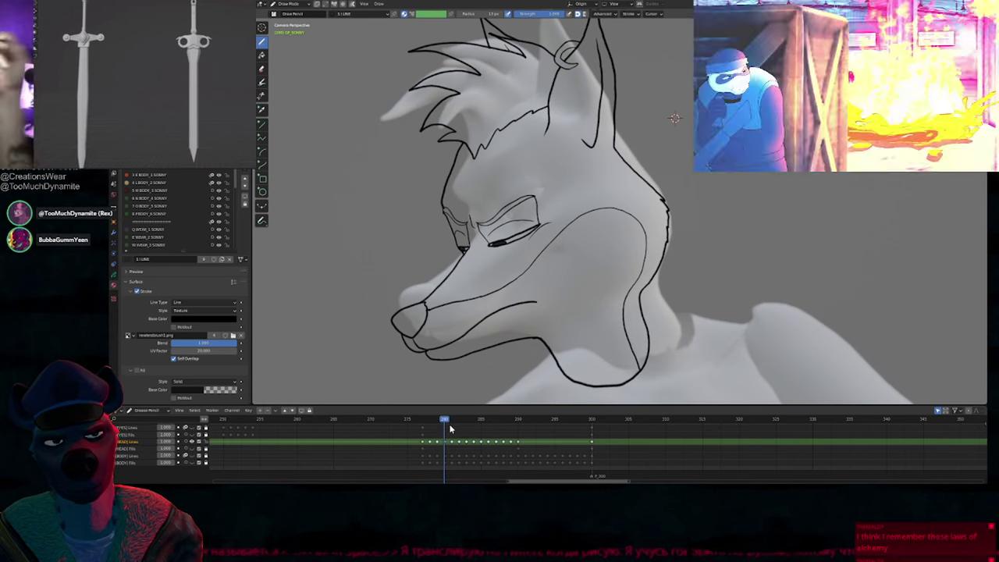
key("ctrl+z")
key("ctrl+z")
Step: Regenerate the in-betweens from frame 280 and review the easing and type options
left_click(445, 420)
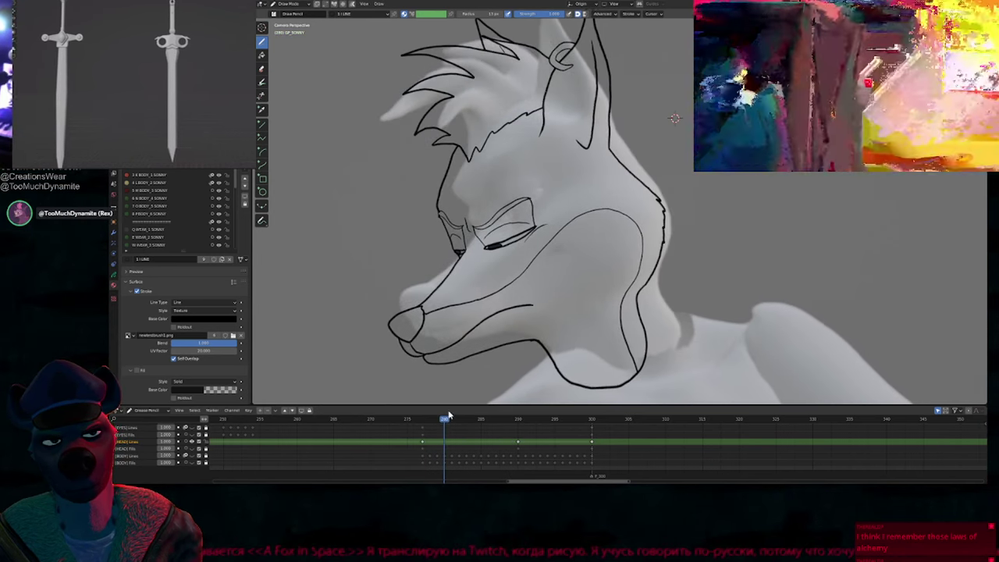
key("ctrl+shift+e")
left_click(347, 397)
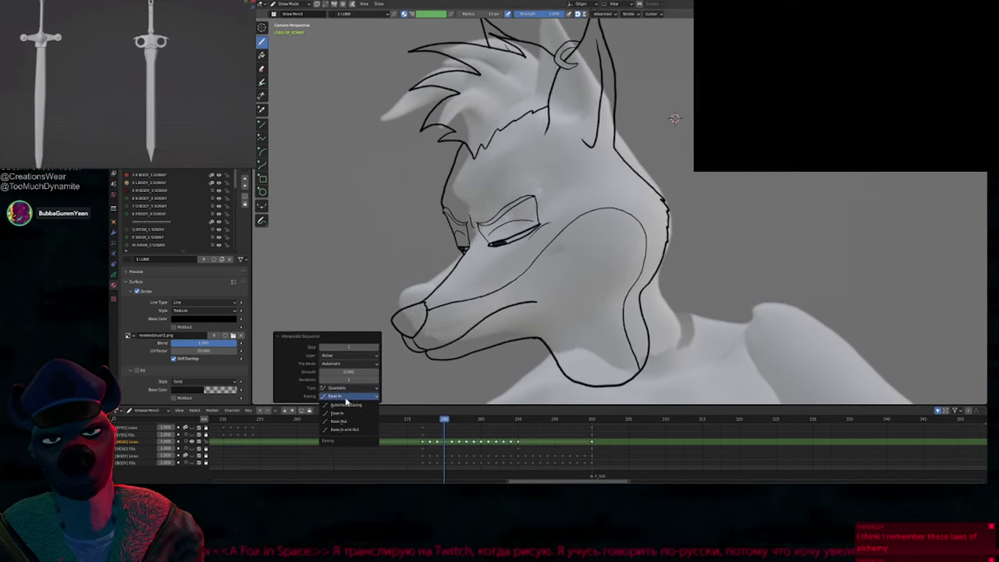
left_click(345, 389)
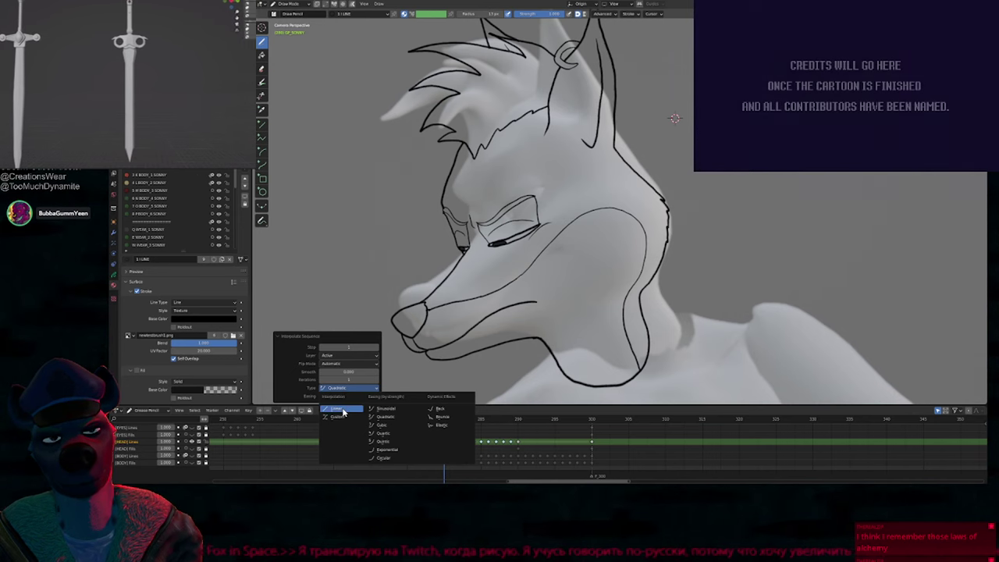
Step: Set the in-betweens to a Custom curve, bend it, preview, then undo them
left_click(343, 419)
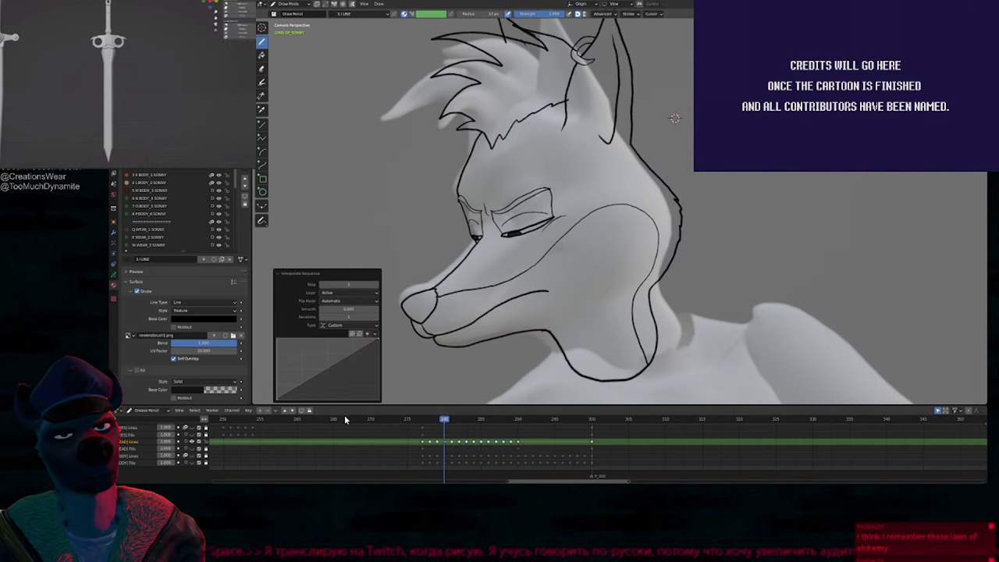
mouse_move(328, 373)
left_mouse_down()
mouse_move(319, 350)
mouse_move(350, 379)
mouse_move(333, 358)
left_mouse_up()
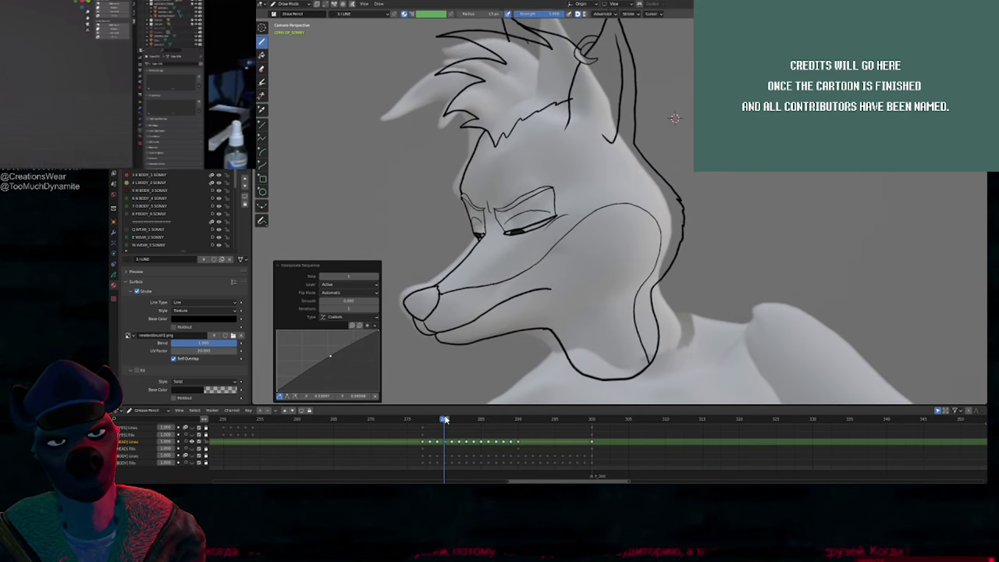
mouse_move(445, 420)
left_mouse_down()
mouse_move(417, 420)
mouse_move(536, 418)
mouse_move(445, 420)
mouse_move(441, 431)
mouse_move(463, 419)
left_mouse_up()
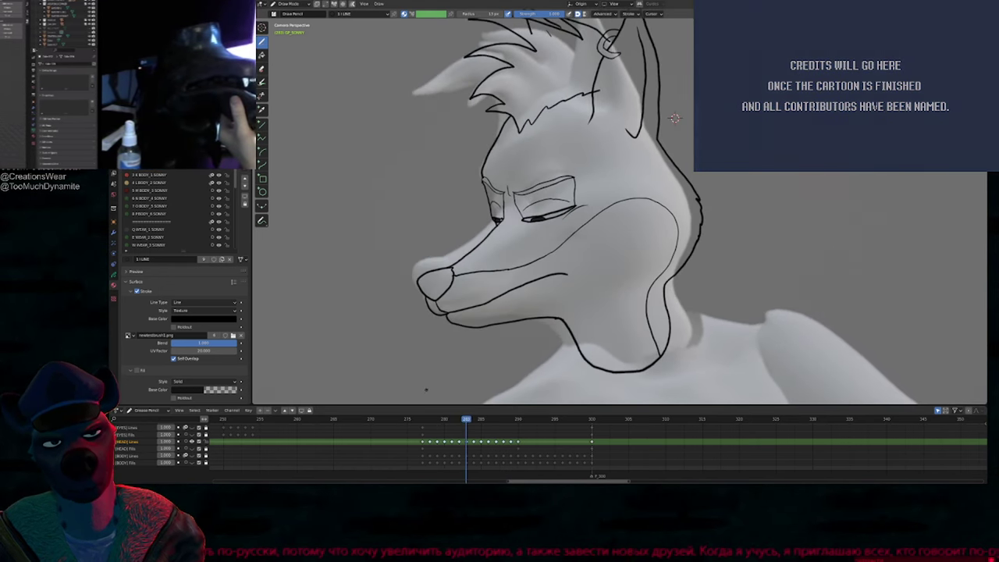
left_click(444, 420)
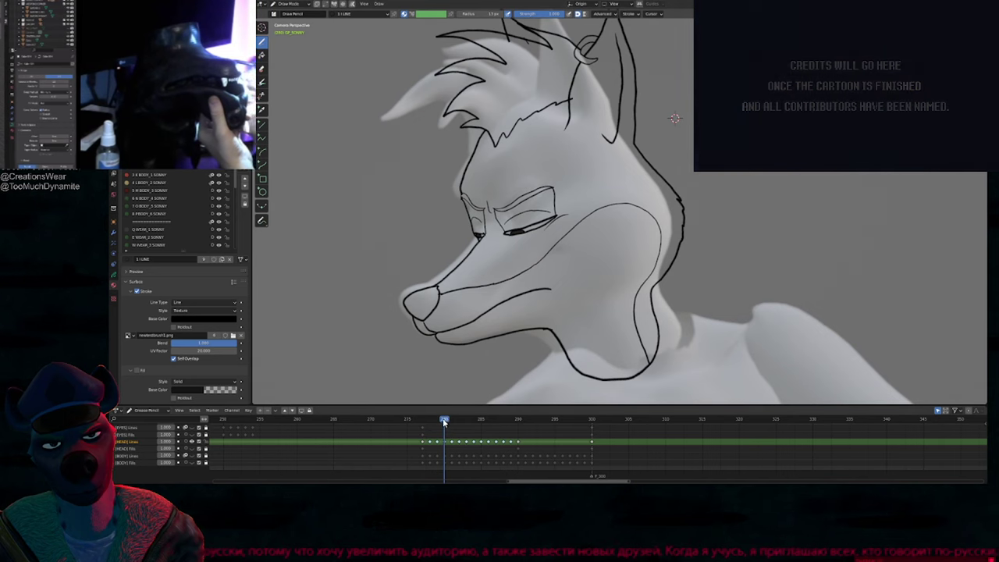
key("ctrl+z")
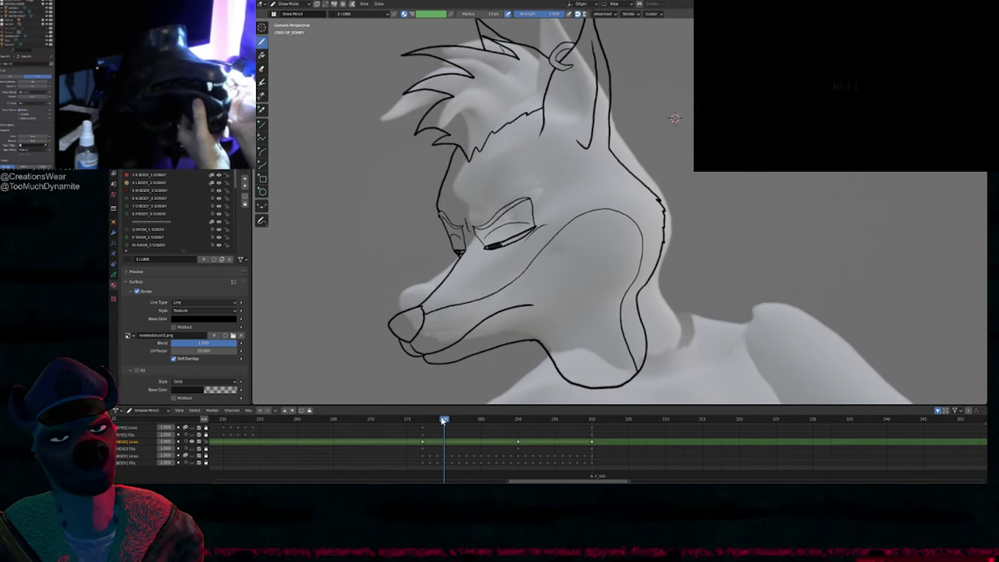
left_click_drag(445, 420, 466, 419)
Step: Regenerate the in-betweens, adjust the custom curve points, add a lower point, and preview
key("ctrl+shift+e")
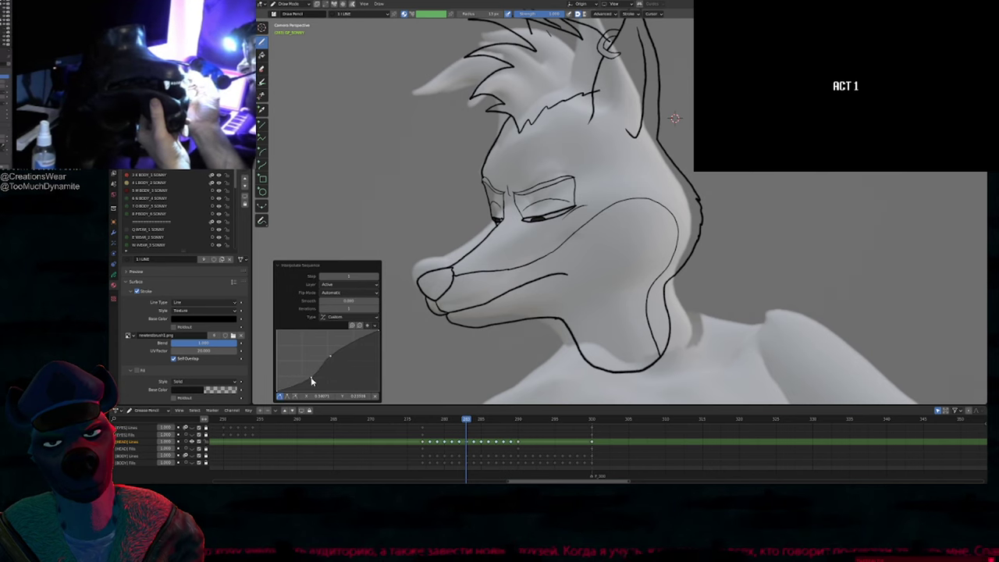
left_click_drag(311, 381, 311, 377)
left_click_drag(348, 344, 348, 343)
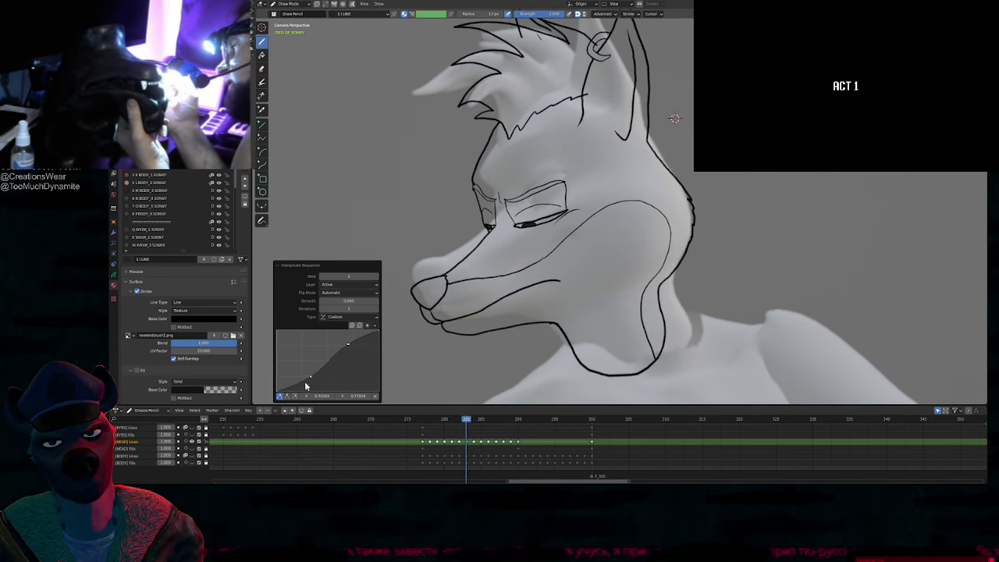
left_click_drag(310, 372, 310, 370)
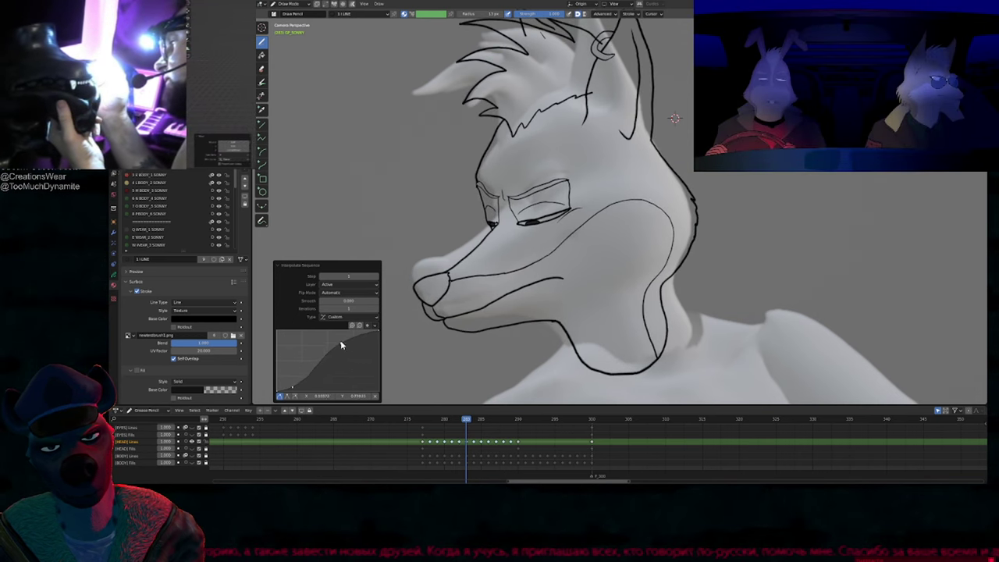
left_click_drag(332, 337, 337, 340)
left_click(306, 377)
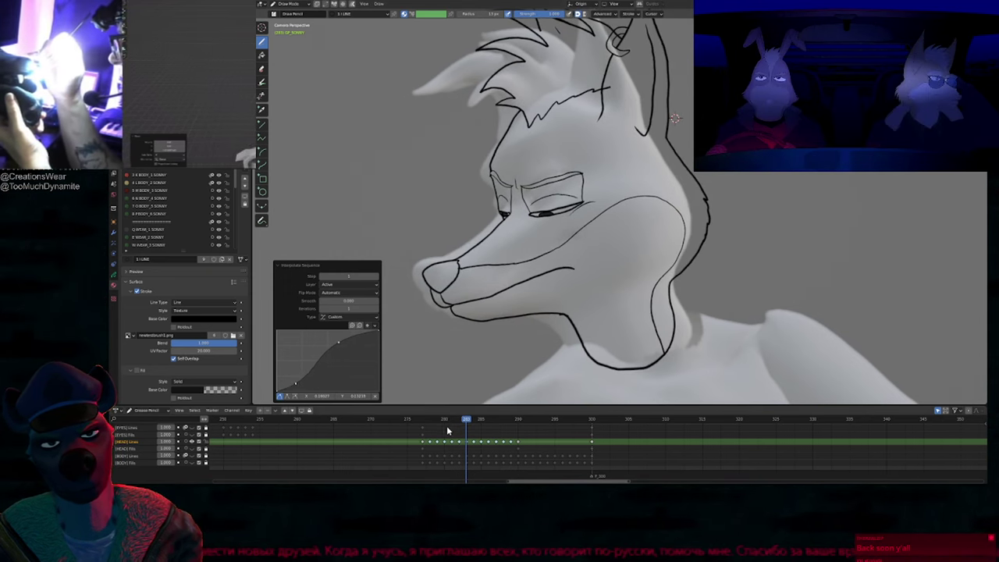
mouse_move(437, 420)
left_mouse_down()
mouse_move(424, 420)
mouse_move(514, 423)
mouse_move(482, 421)
left_mouse_up()
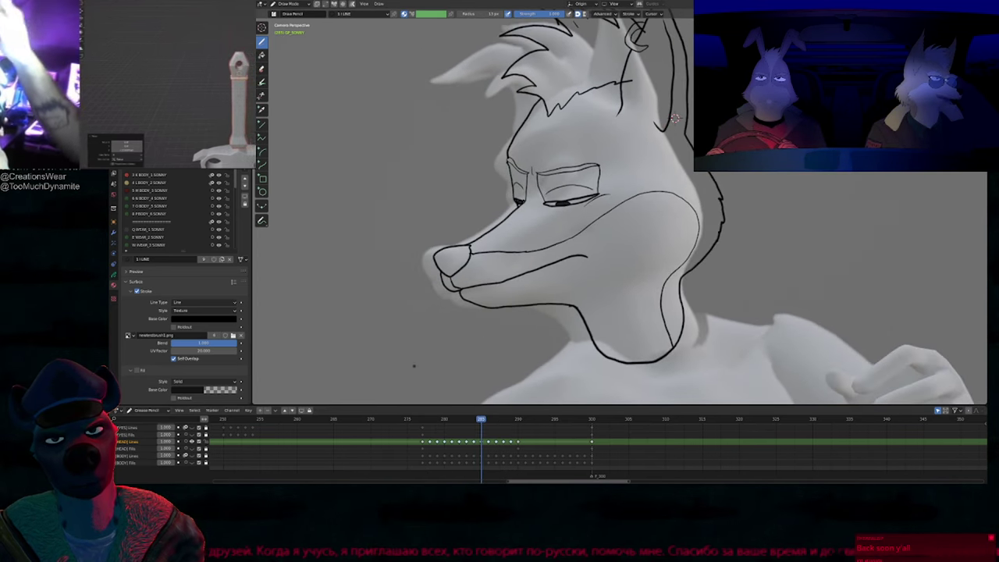
Step: Redo the head in-betweens, rework the custom curve's upper and lower points, and preview
key("Left")
key("Left")
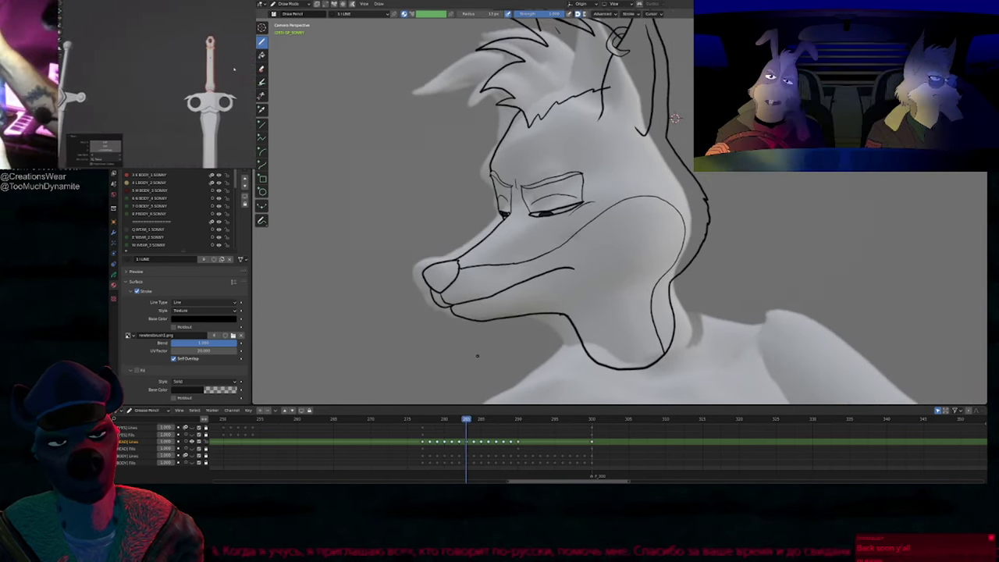
key("ctrl+z")
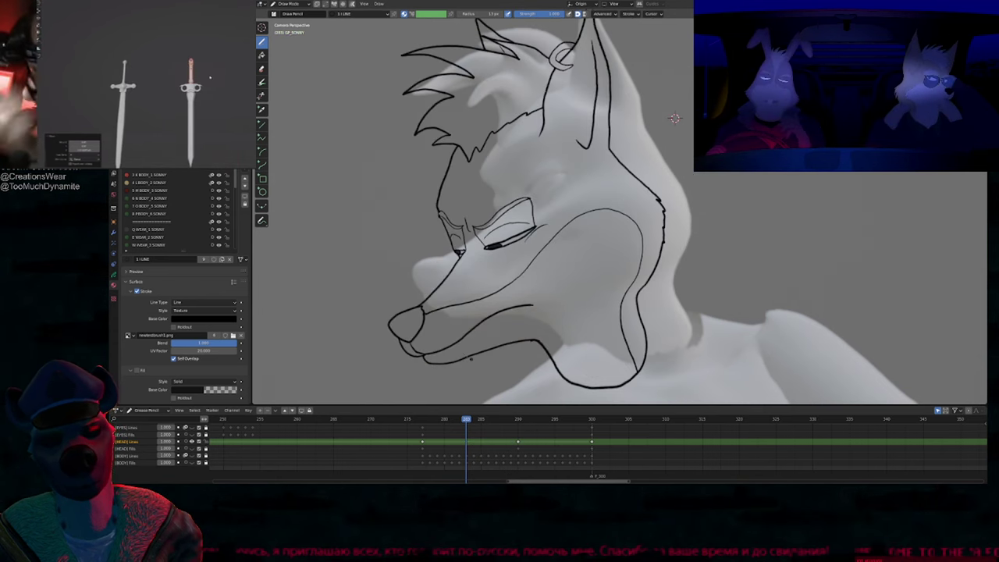
key("ctrl+shift+e")
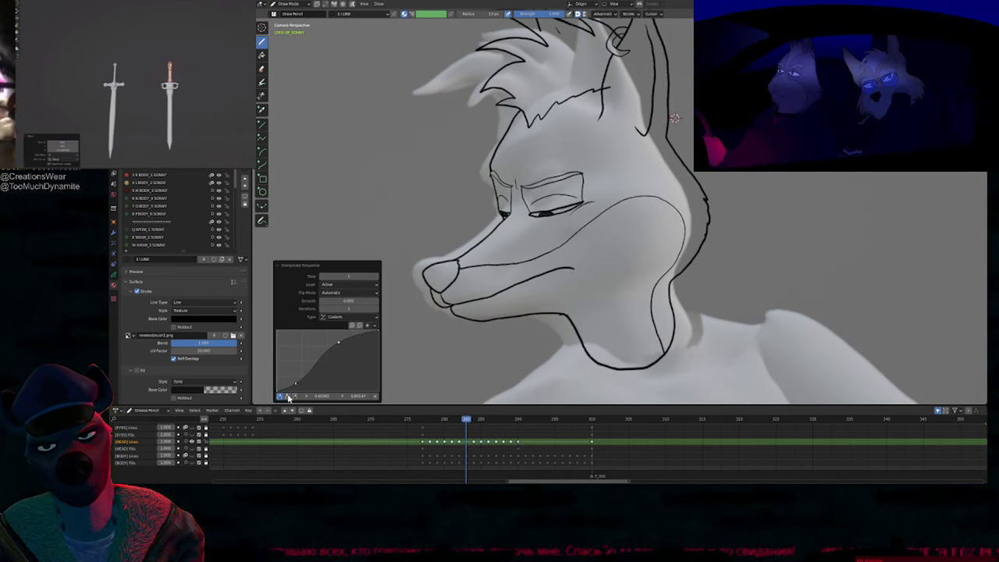
left_click(287, 397)
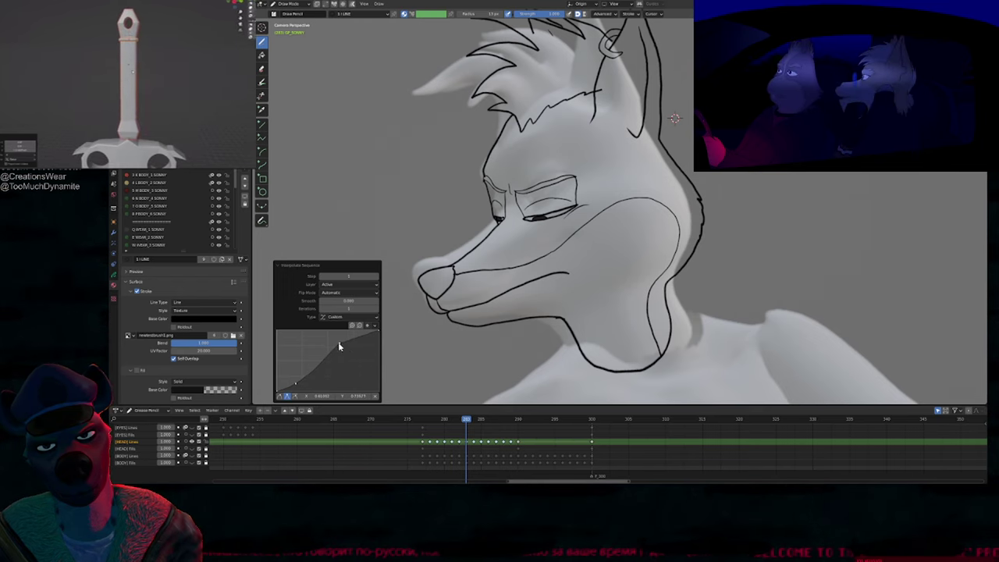
left_click_drag(342, 346, 338, 342)
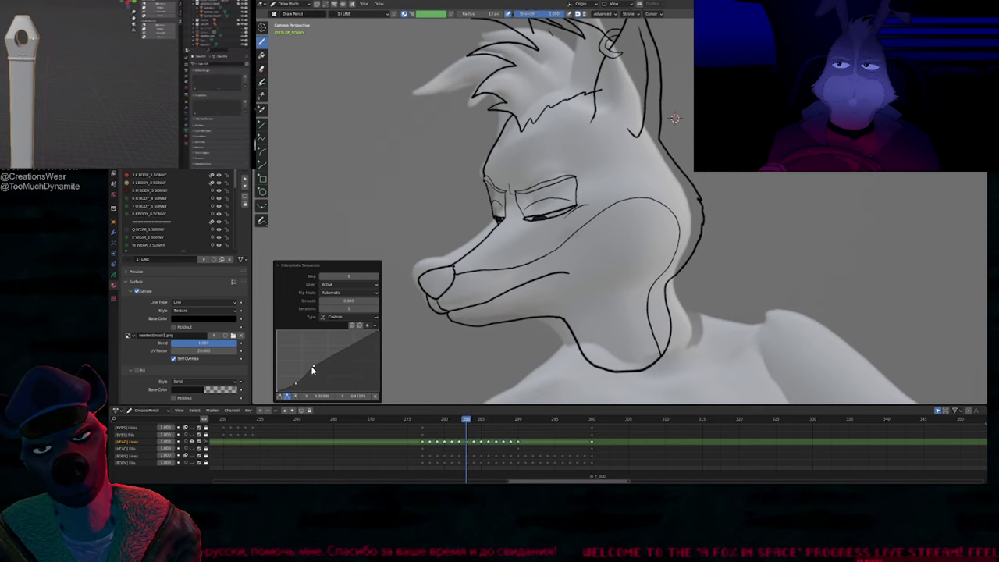
left_click_drag(313, 370, 309, 382)
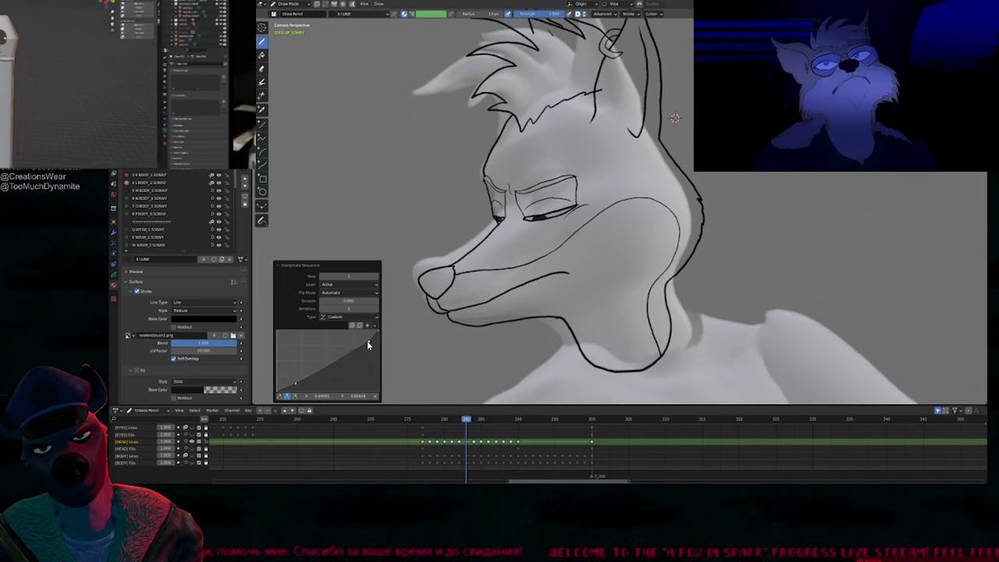
left_click_drag(368, 341, 316, 366)
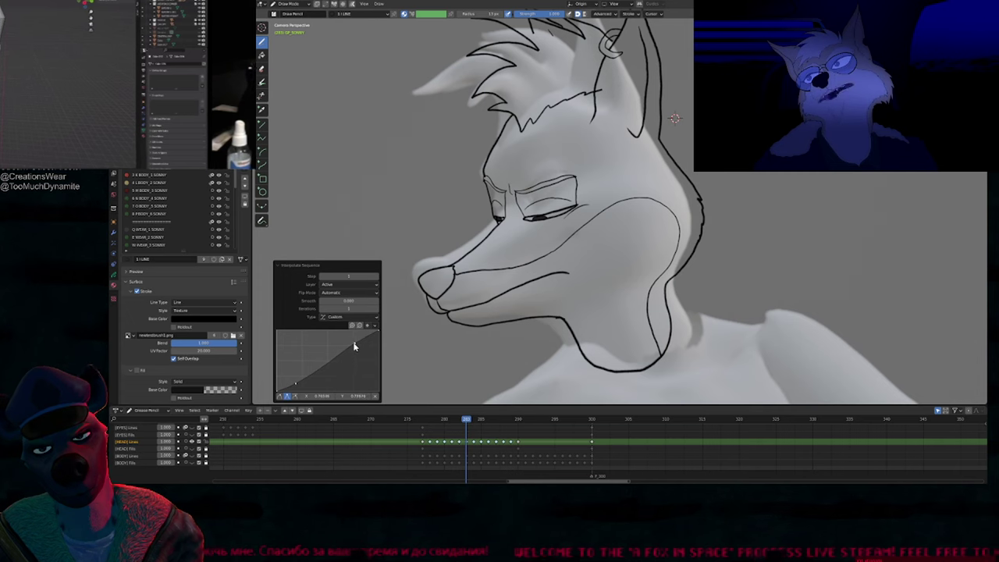
left_click_drag(354, 346, 378, 331)
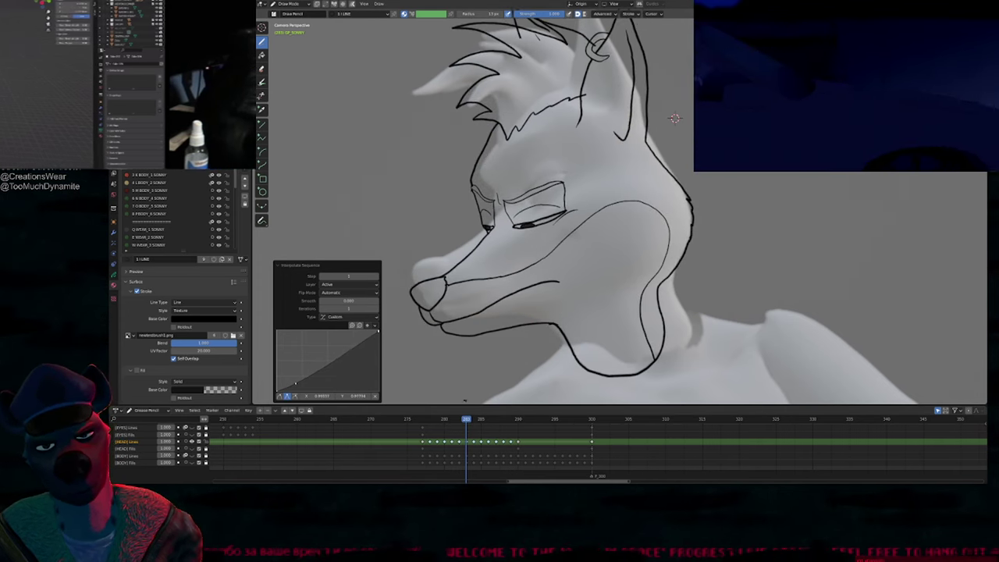
left_click_drag(425, 422, 495, 427)
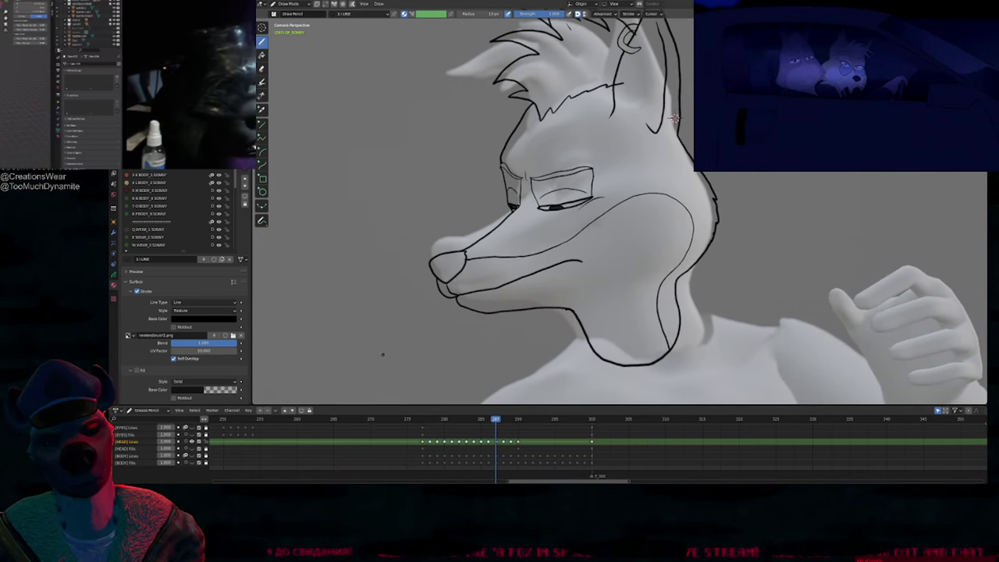
Step: Regenerate again, raise the curve's lower point, and review frames 277 to 288
key("Left")
key("Left")
key("Left")
key("Left")
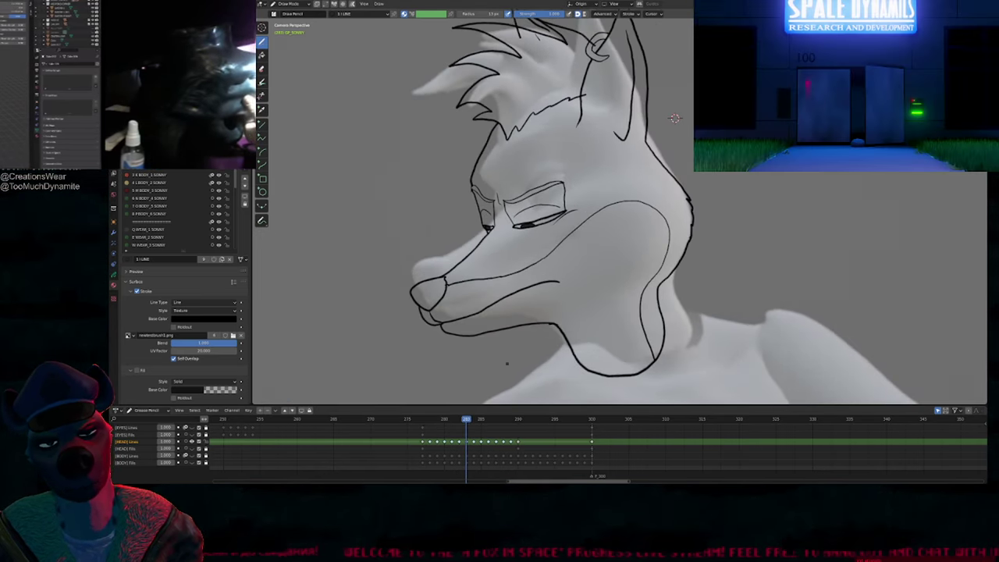
key("ctrl+z")
key("ctrl+shift+e")
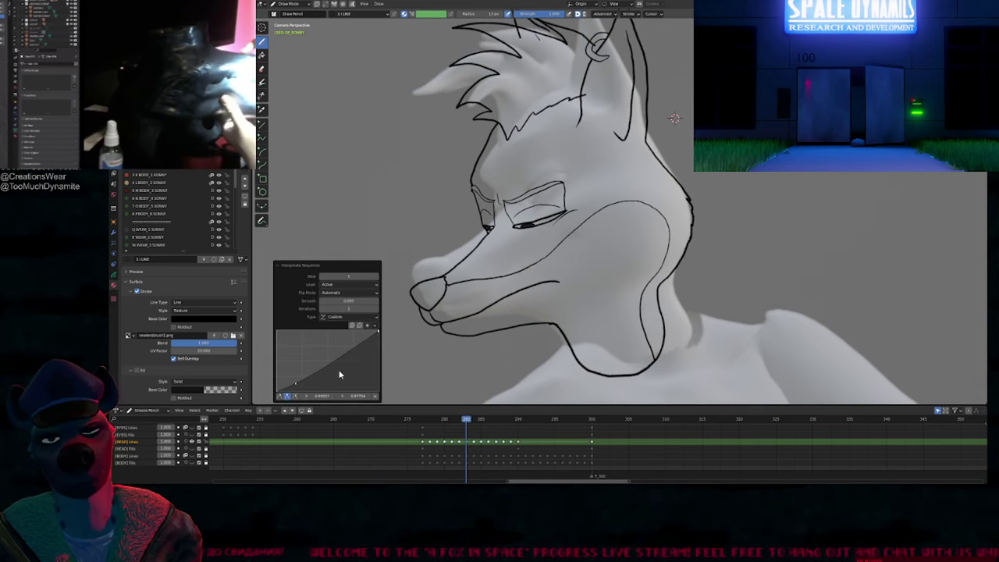
left_click_drag(296, 386, 302, 387)
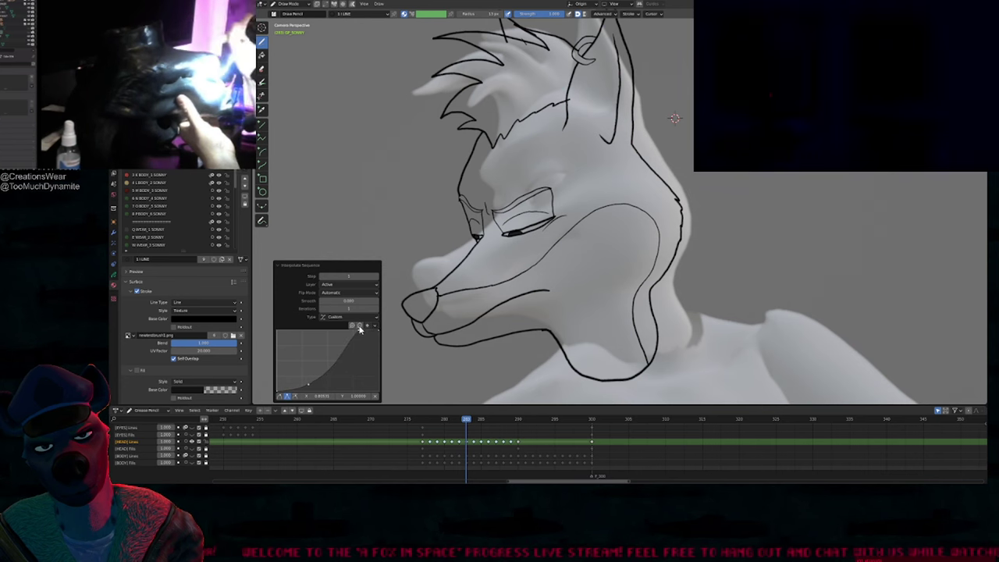
left_click_drag(308, 385, 310, 380)
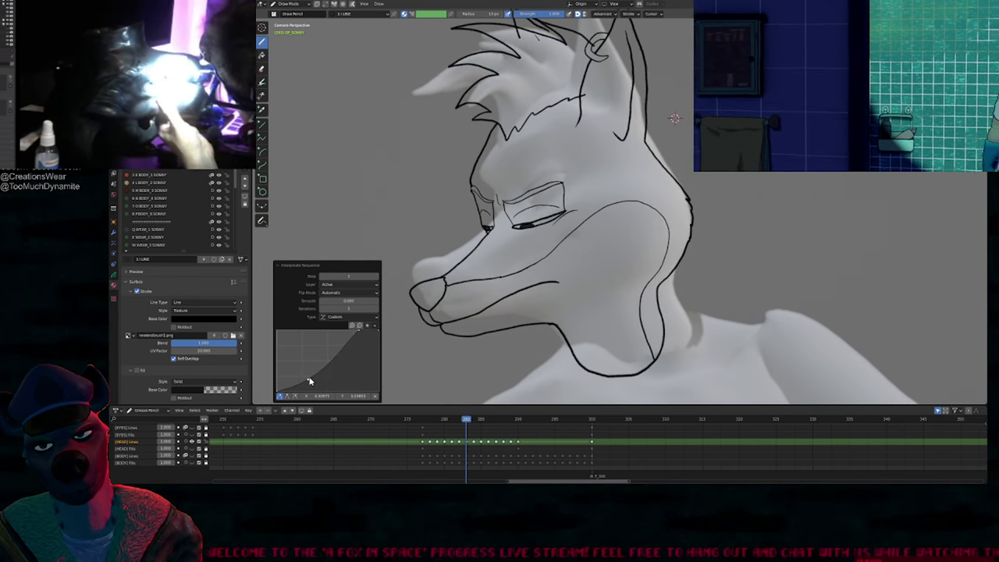
left_click(429, 422)
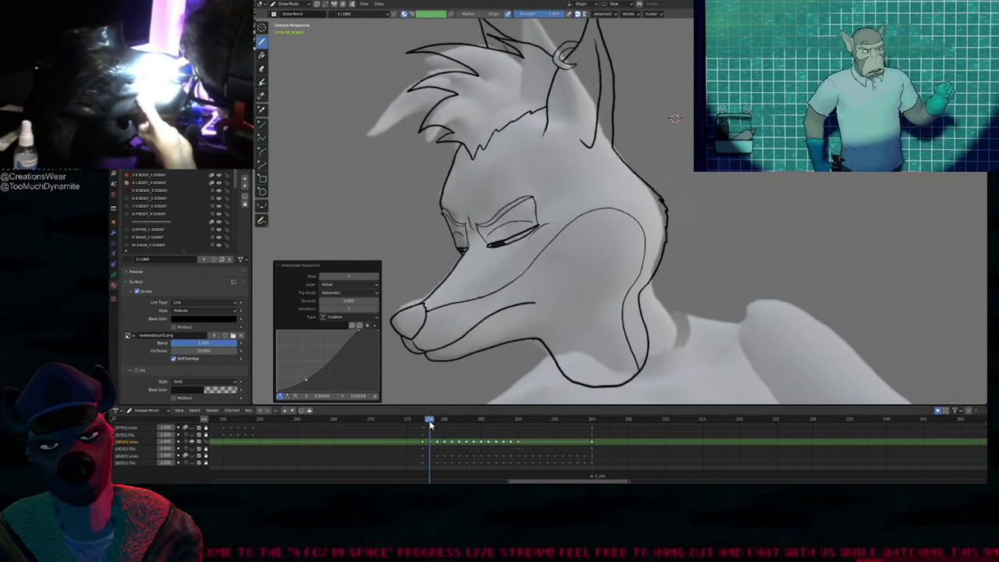
mouse_move(429, 426)
left_mouse_down()
mouse_move(519, 425)
mouse_move(480, 425)
mouse_move(503, 428)
left_mouse_up()
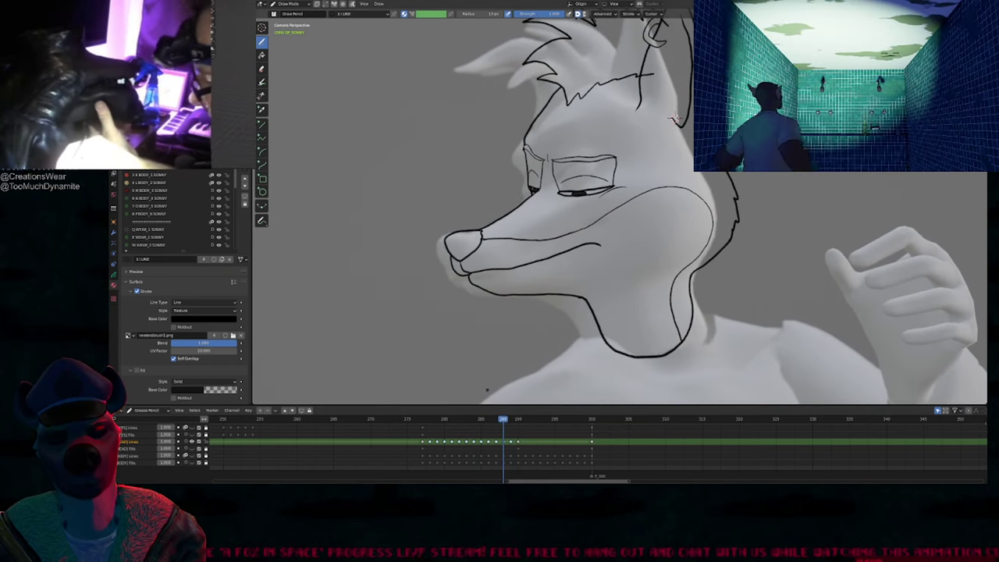
left_click_drag(487, 389, 441, 339)
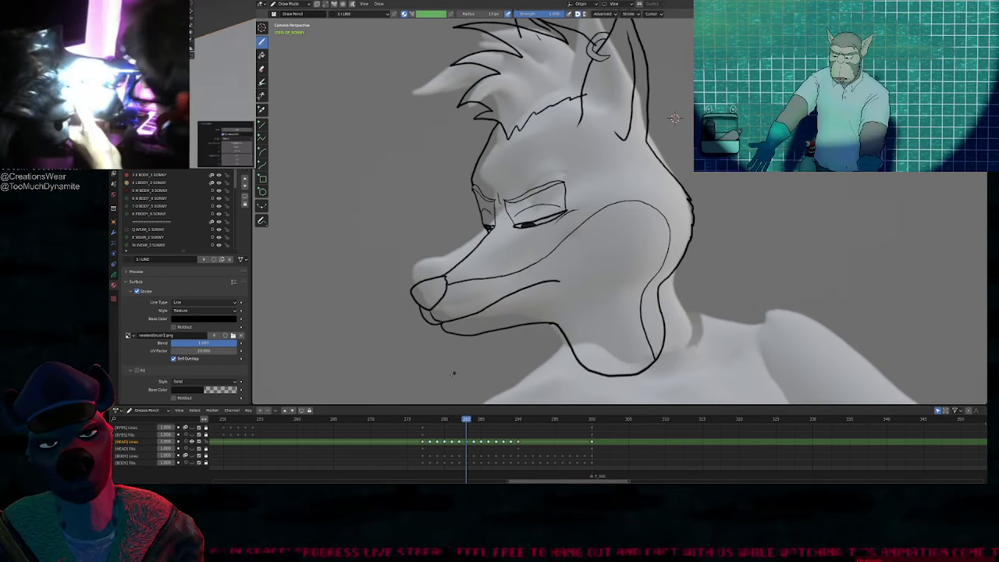
left_click(424, 424)
mouse_move(427, 421)
left_mouse_down()
mouse_move(485, 427)
mouse_move(445, 421)
left_mouse_up()
Step: Refill frames 277–289 with a new curve point and a lowered top point, then preview
key("ctrl+shift+e")
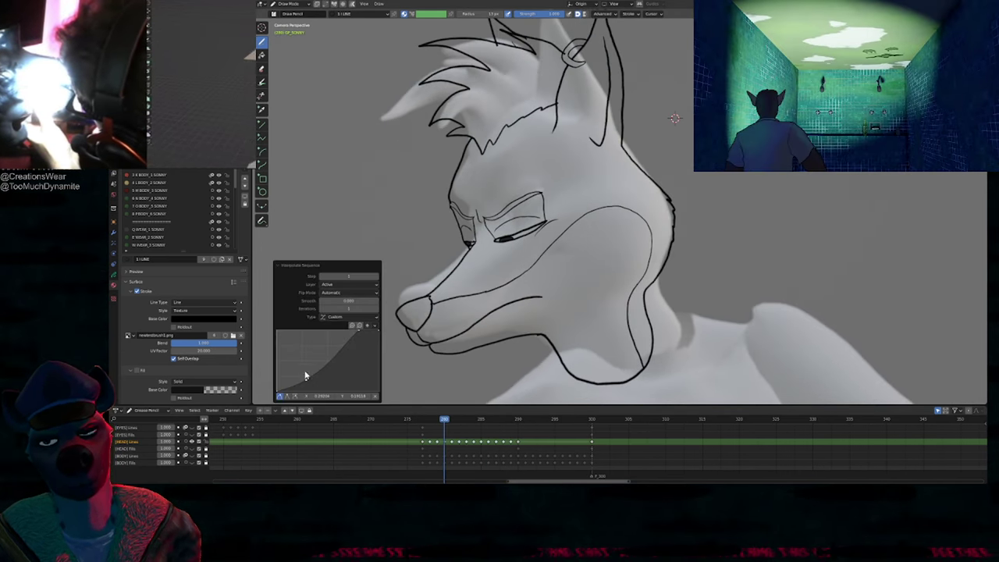
left_click_drag(299, 377, 308, 364)
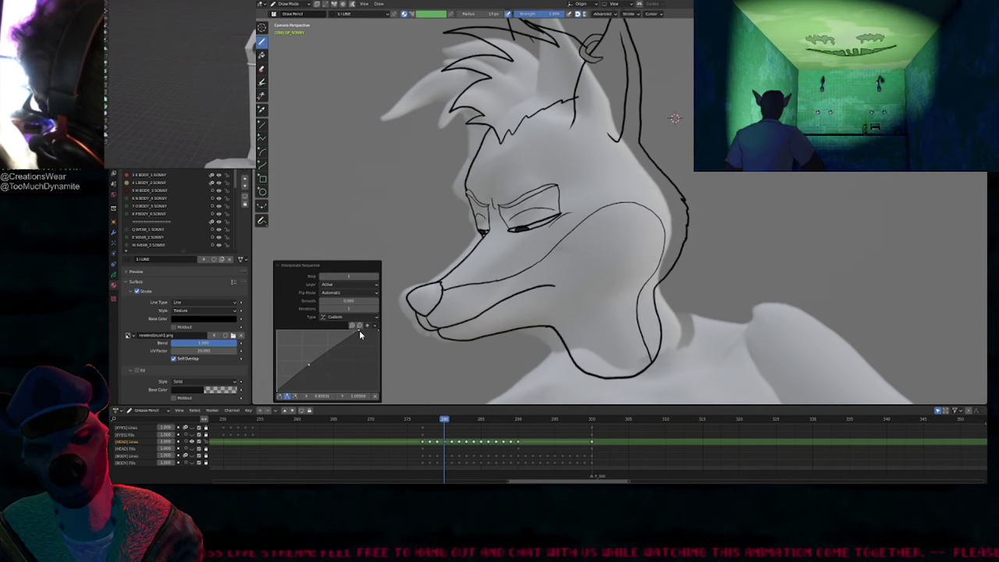
left_click_drag(360, 328, 359, 335)
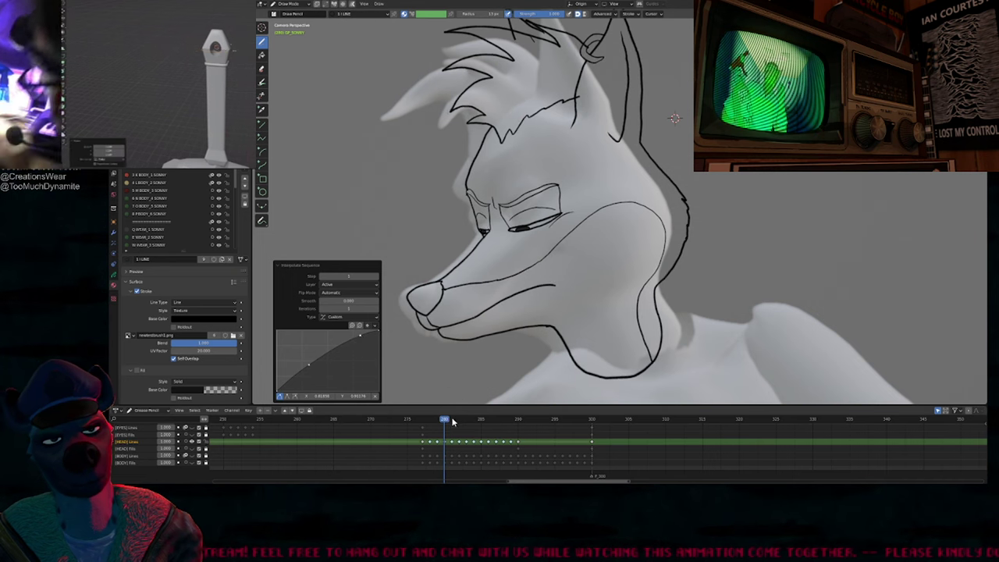
mouse_move(448, 421)
left_mouse_down()
mouse_move(422, 421)
mouse_move(515, 441)
mouse_move(553, 434)
mouse_move(442, 433)
mouse_move(571, 433)
mouse_move(397, 433)
mouse_move(461, 441)
mouse_move(551, 424)
mouse_move(456, 423)
mouse_move(474, 423)
left_mouse_up()
Step: Show all layers including the shirt, preview the head turn, and toggle layer visibility
scroll(569, 311, "down", 3)
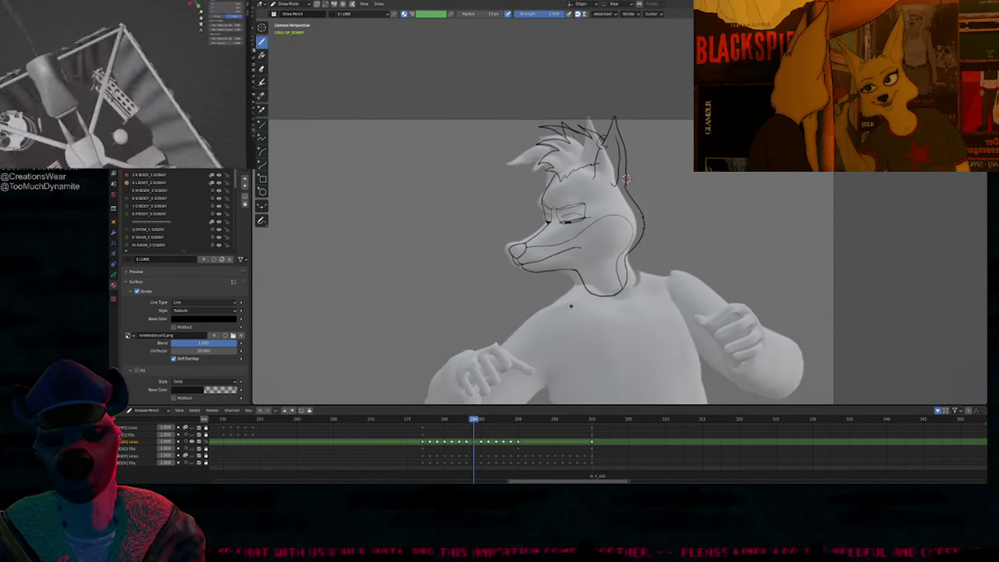
key("alt+h")
left_click_drag(474, 426, 533, 364)
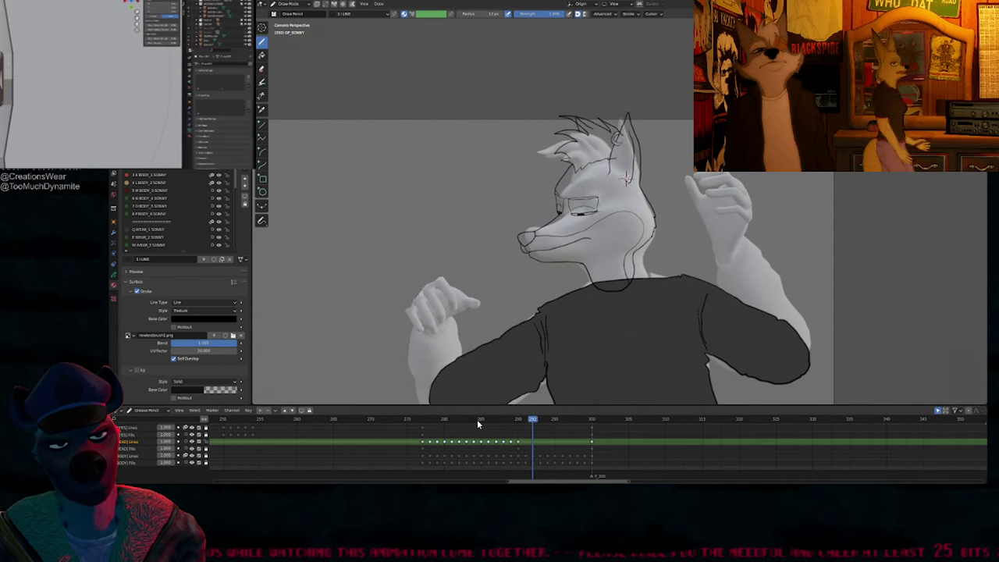
left_click_drag(475, 424, 475, 363)
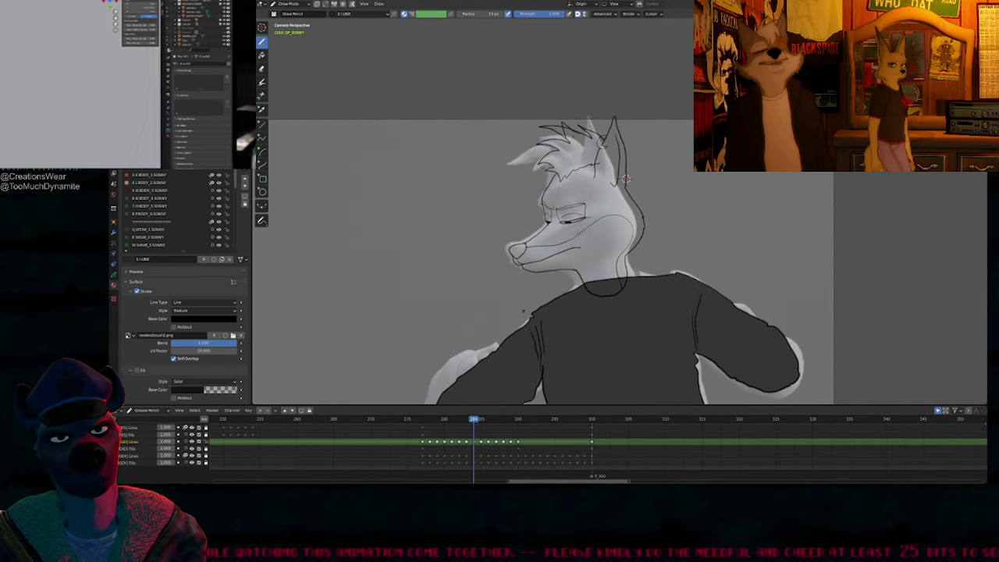
key("shift+h")
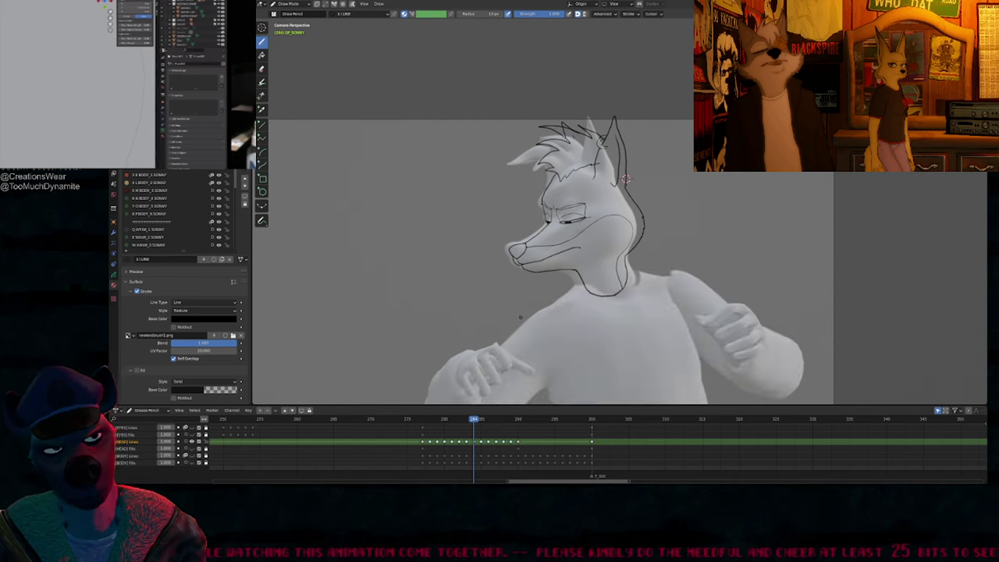
left_click(444, 420)
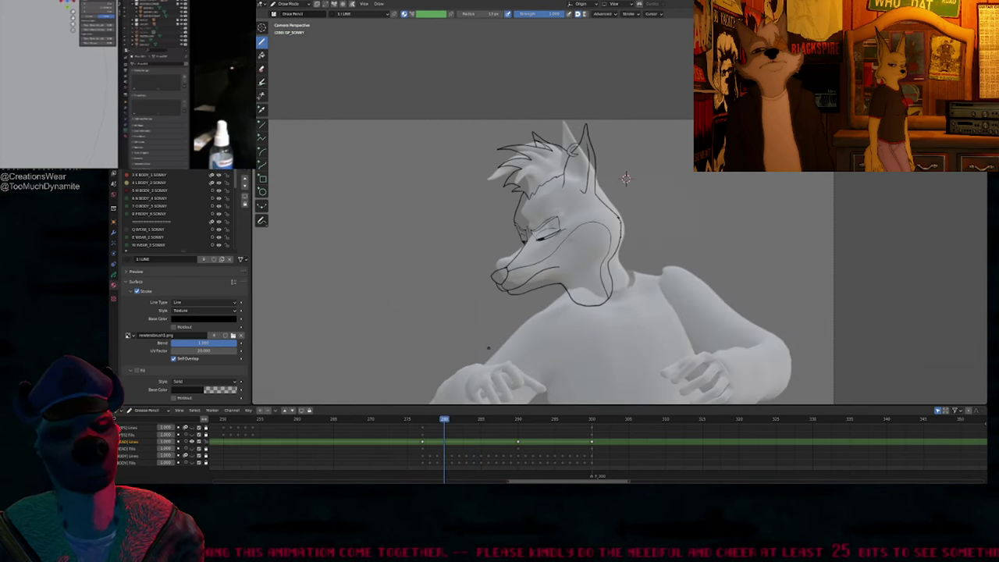
key("alt+h")
left_click(423, 421)
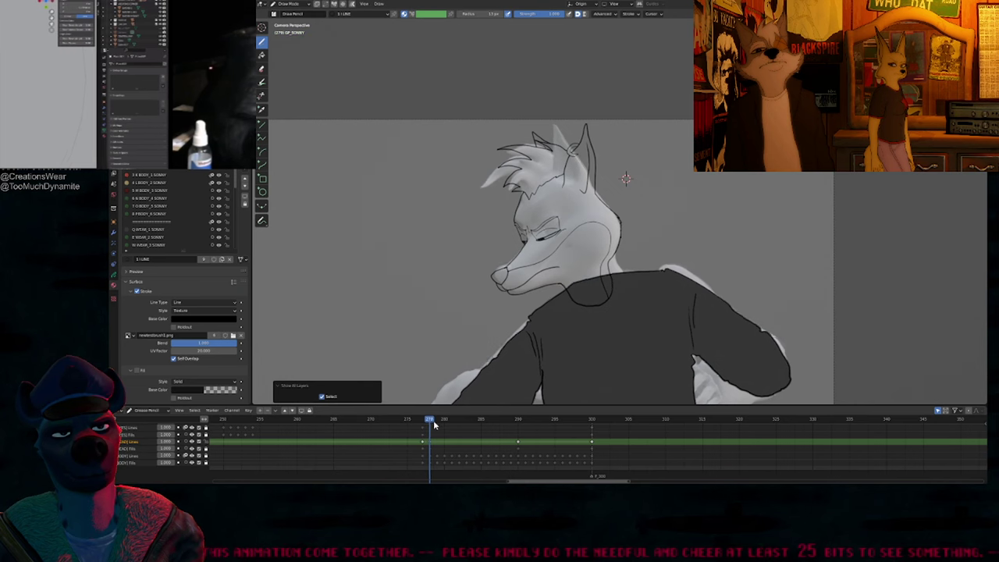
mouse_move(435, 424)
left_mouse_down()
mouse_move(478, 422)
mouse_move(430, 422)
left_mouse_up()
Step: Generate Linear head in-betweens, preview frames 277 to 290, then undo them
key("ctrl+shift+e")
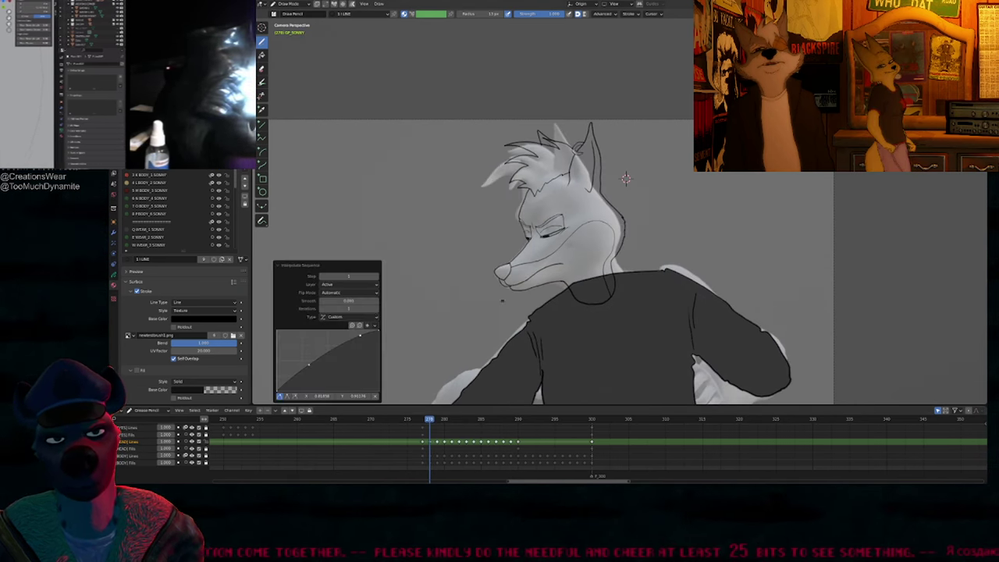
left_click(349, 323)
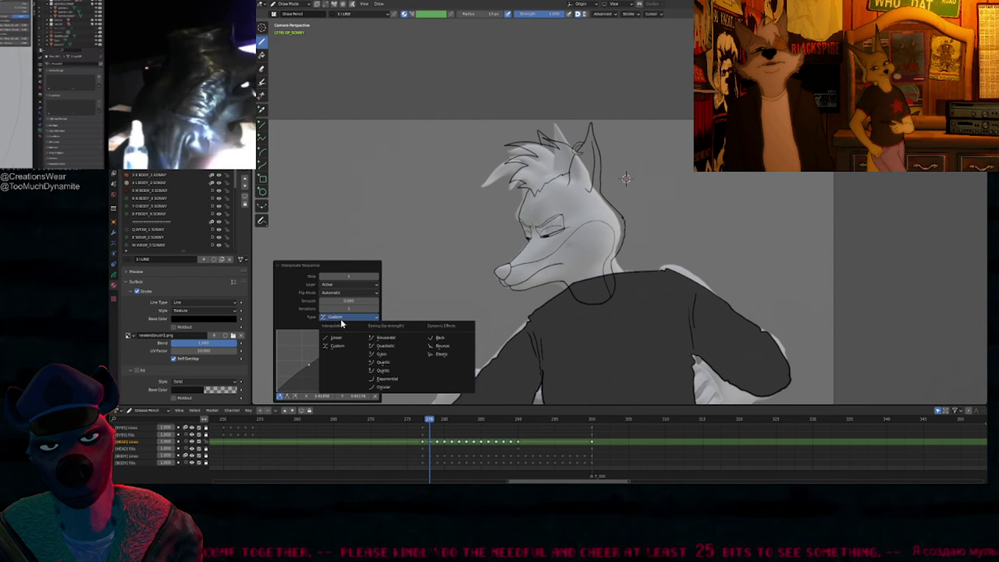
left_click(341, 335)
left_click(424, 422)
mouse_move(423, 421)
left_mouse_down()
mouse_move(565, 425)
mouse_move(490, 426)
mouse_move(459, 444)
mouse_move(526, 437)
mouse_move(467, 436)
left_mouse_up()
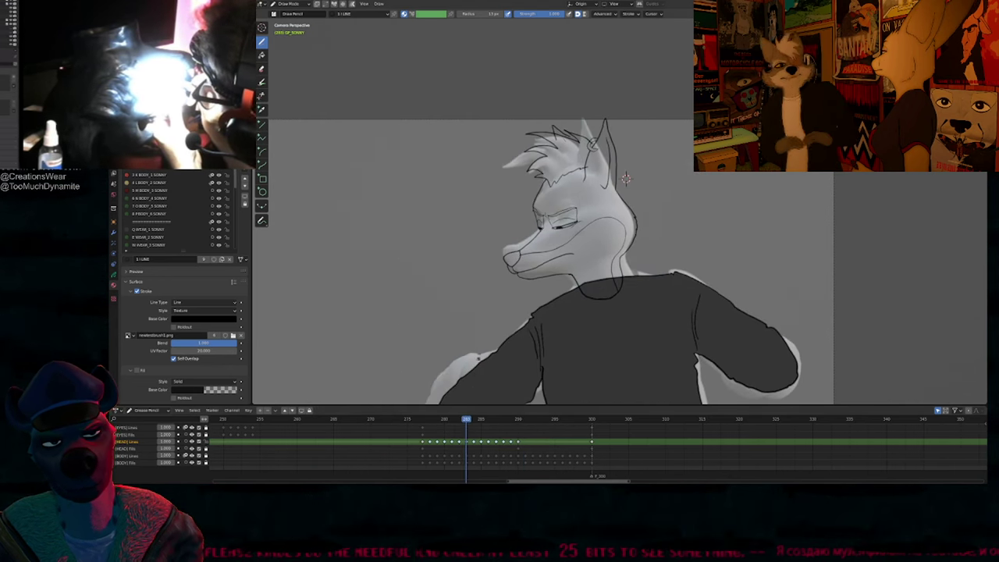
key("ctrl+z")
key("ctrl+z")
Step: Generate Exponential in-betweens, play back the animation, then undo them
key("ctrl+shift+e")
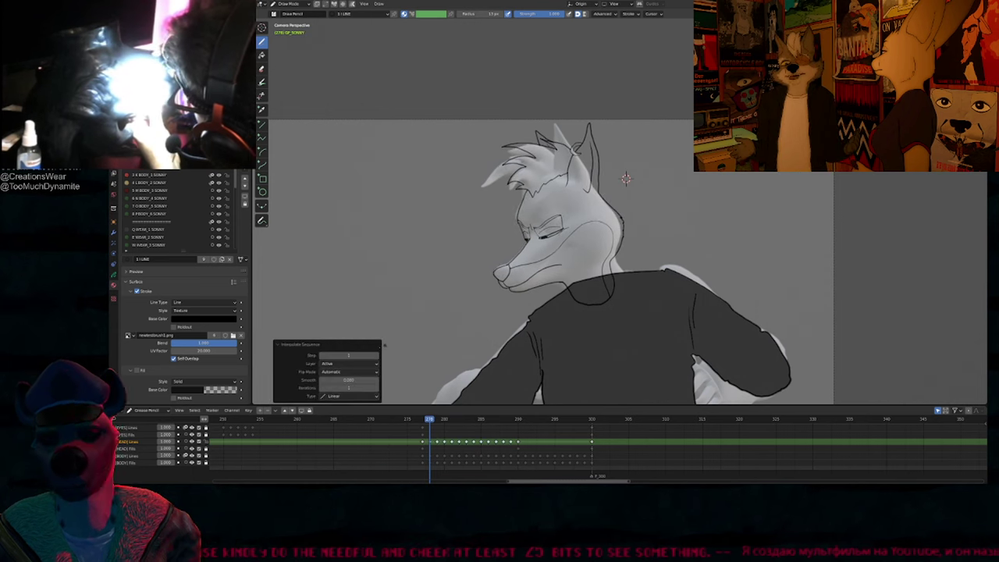
left_click(328, 396)
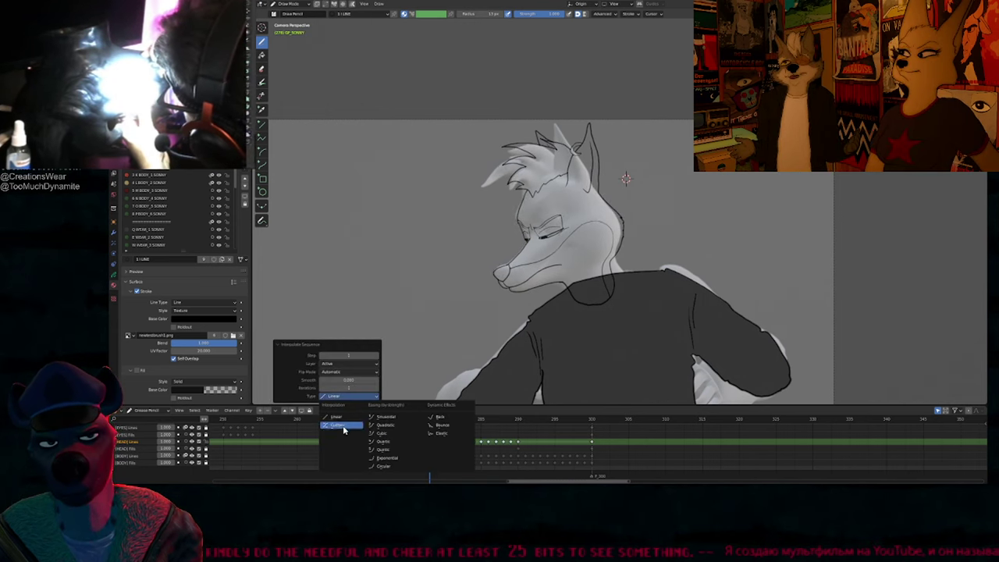
left_click(393, 462)
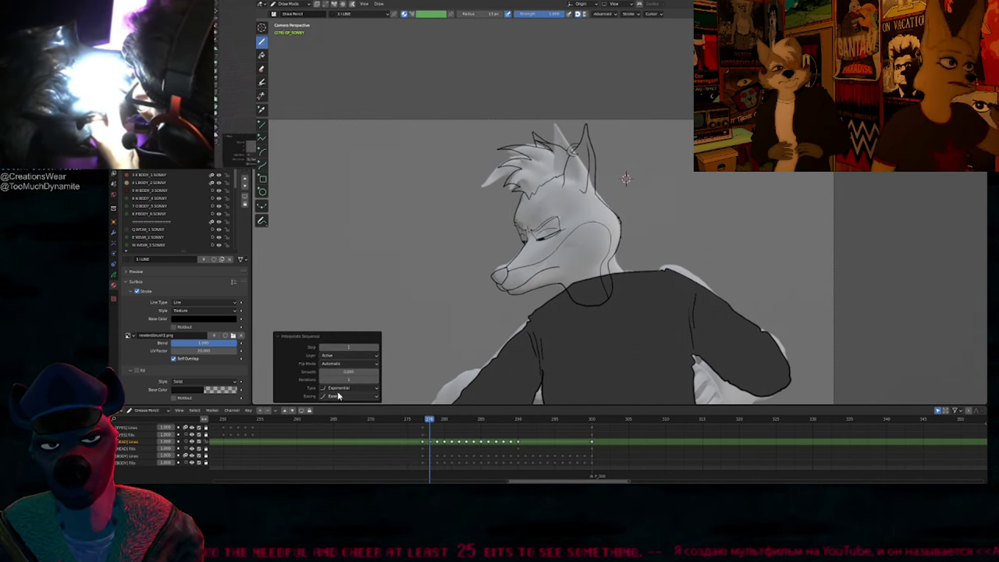
key("space")
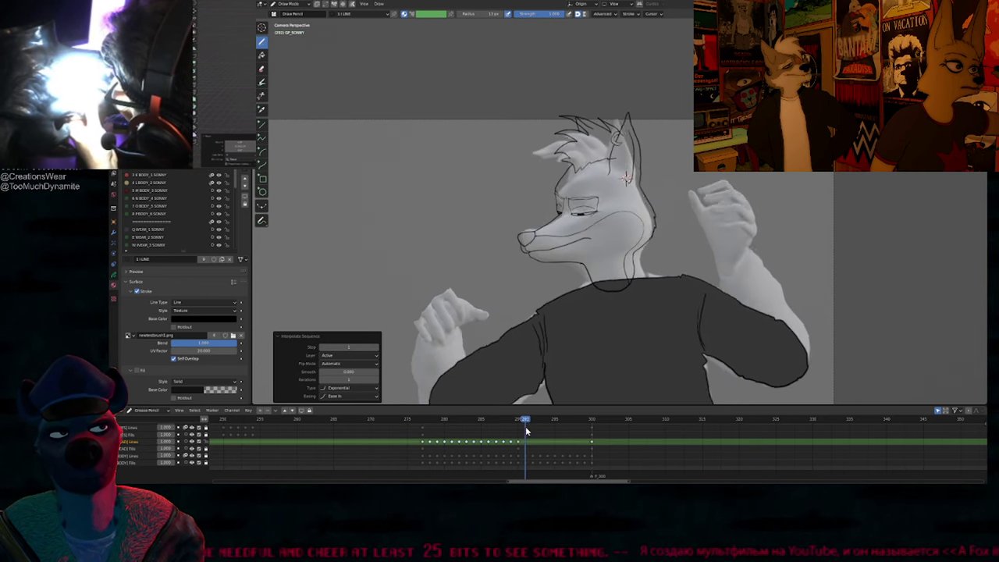
key("Escape")
key("ctrl+z")
key("ctrl+z")
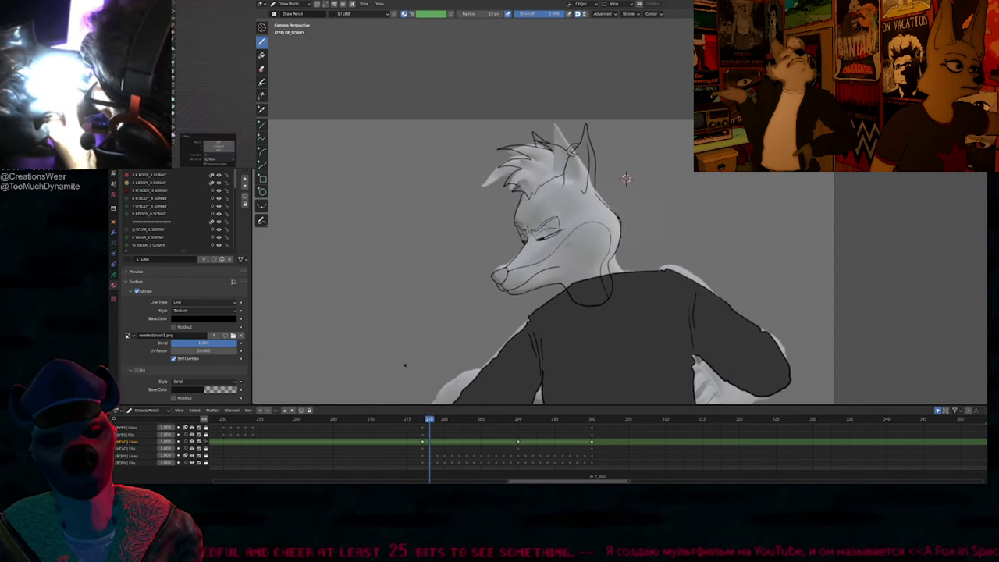
Step: Regenerate the in-betweens with Sinusoidal interpolation and scrub through the motion
key("ctrl+shift+e")
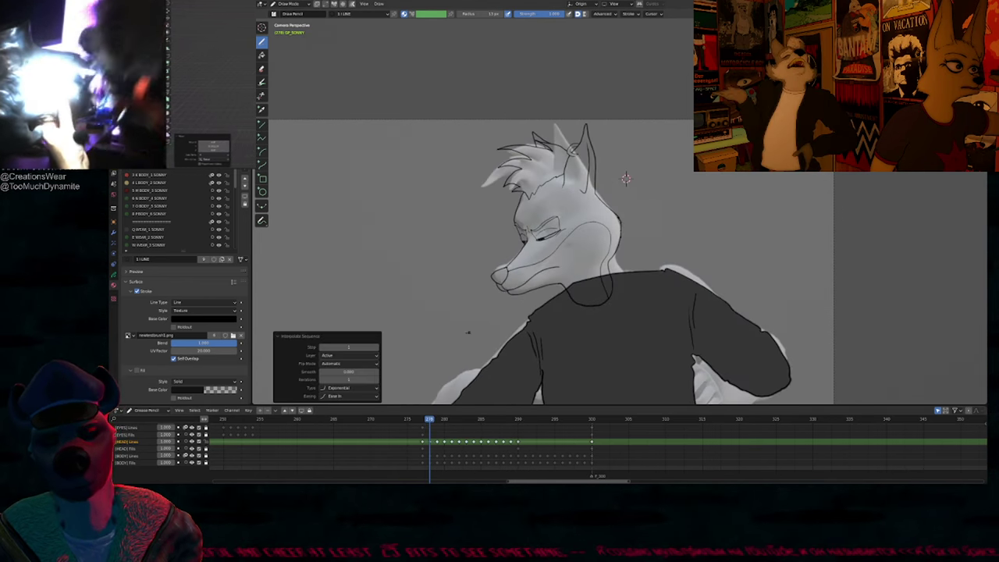
left_click(330, 388)
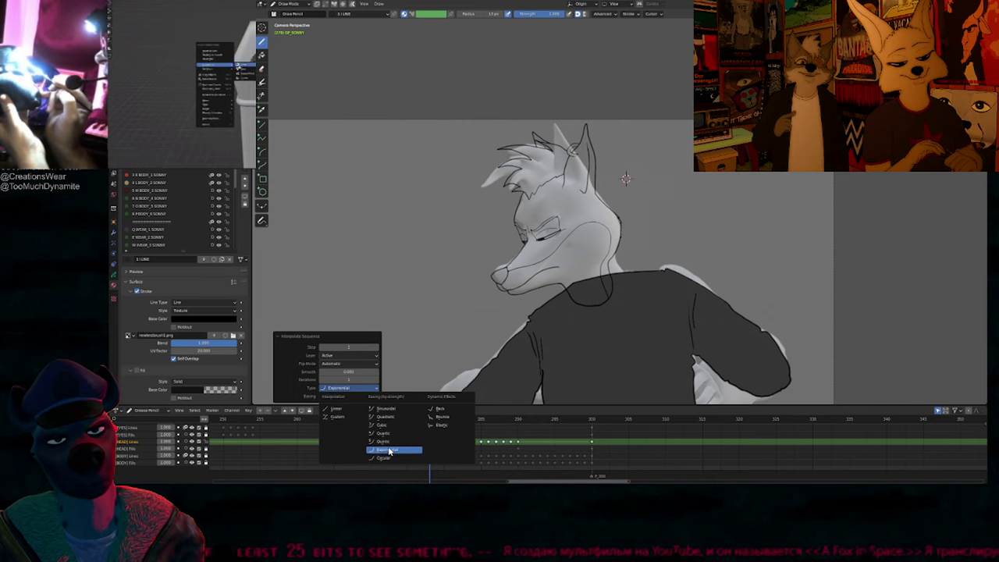
left_click(397, 409)
mouse_move(441, 419)
left_mouse_down()
mouse_move(425, 421)
mouse_move(544, 445)
mouse_move(430, 441)
mouse_move(489, 441)
left_mouse_up()
Step: Remove the in-betweens and step from frame 278 back to keyframe 290
key("ctrl+z")
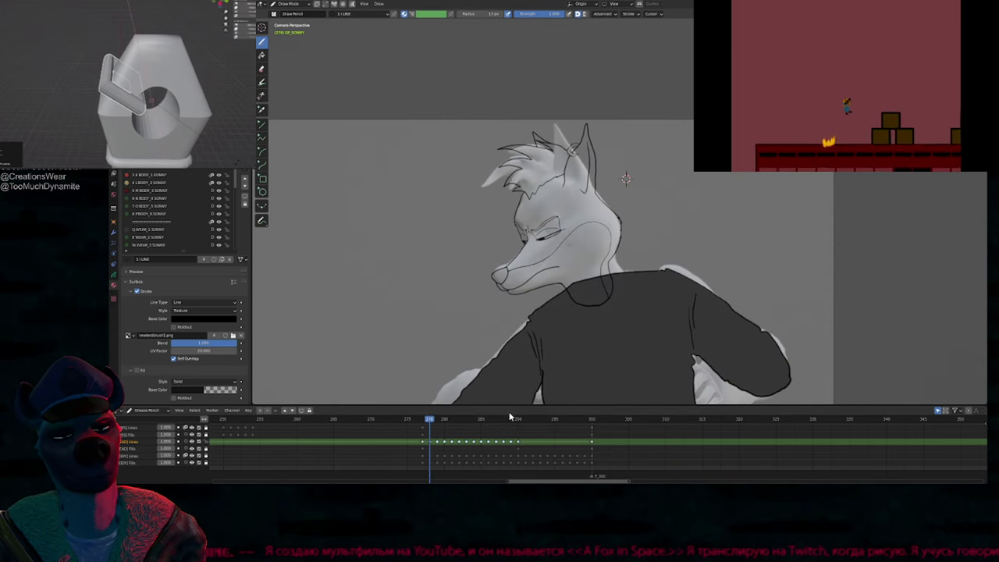
left_click_drag(429, 422, 518, 428)
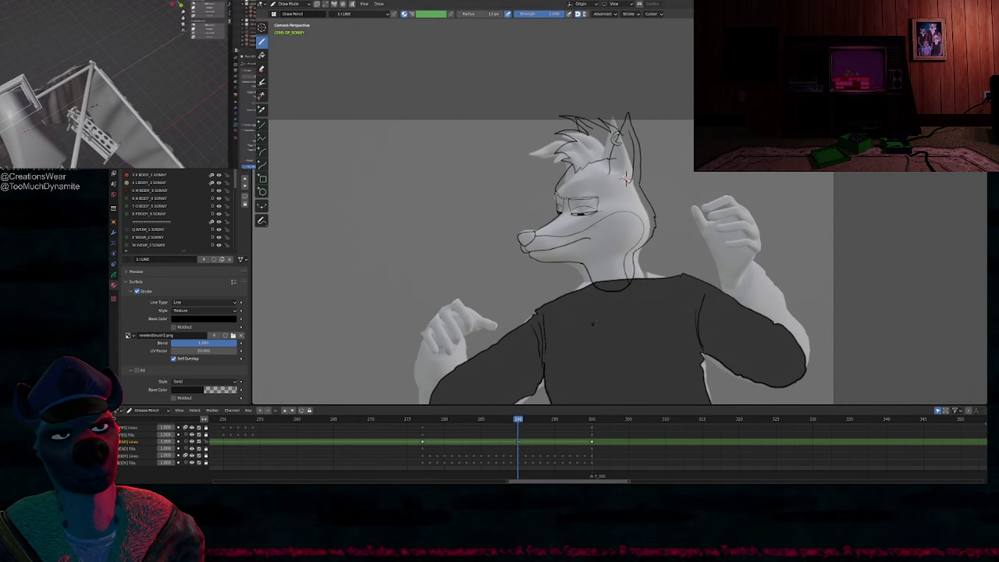
key("Down")
key("Up")
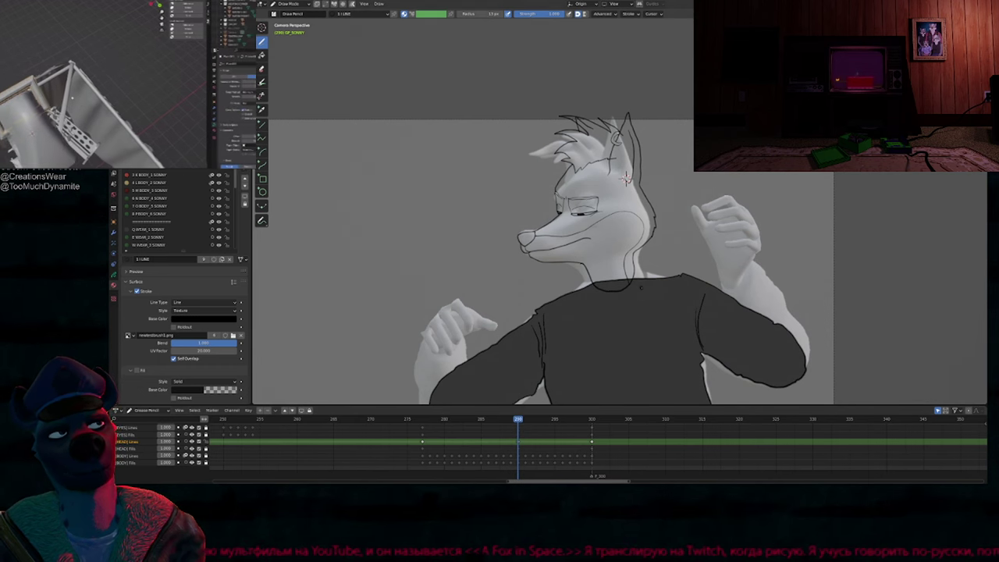
Step: In Edit Mode, shift and tilt the head strokes at frame 290, comparing with 277
key("Tab")
key("g")
left_click(636, 300)
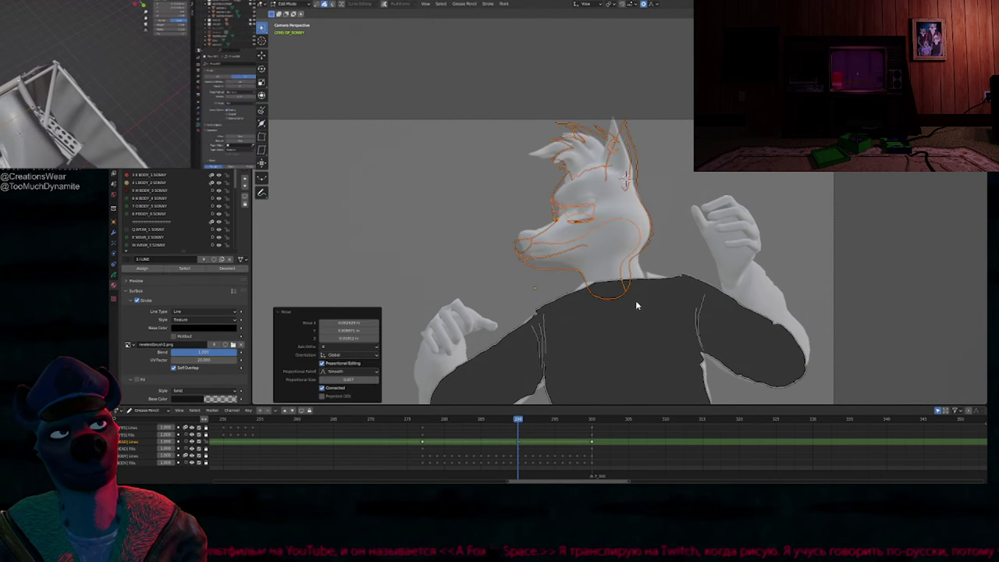
left_click(687, 310)
key("g")
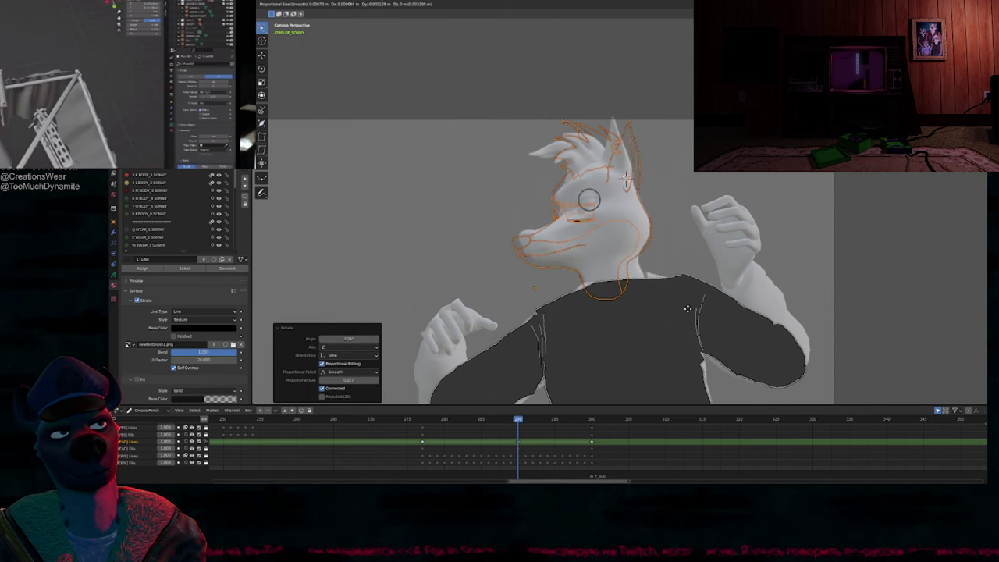
left_click(688, 313)
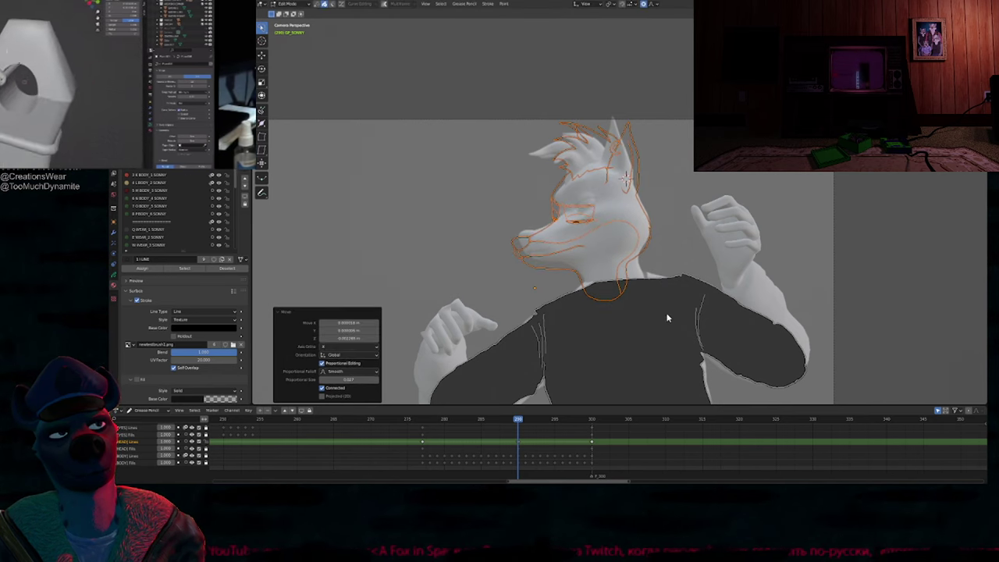
key("Down")
key("Up")
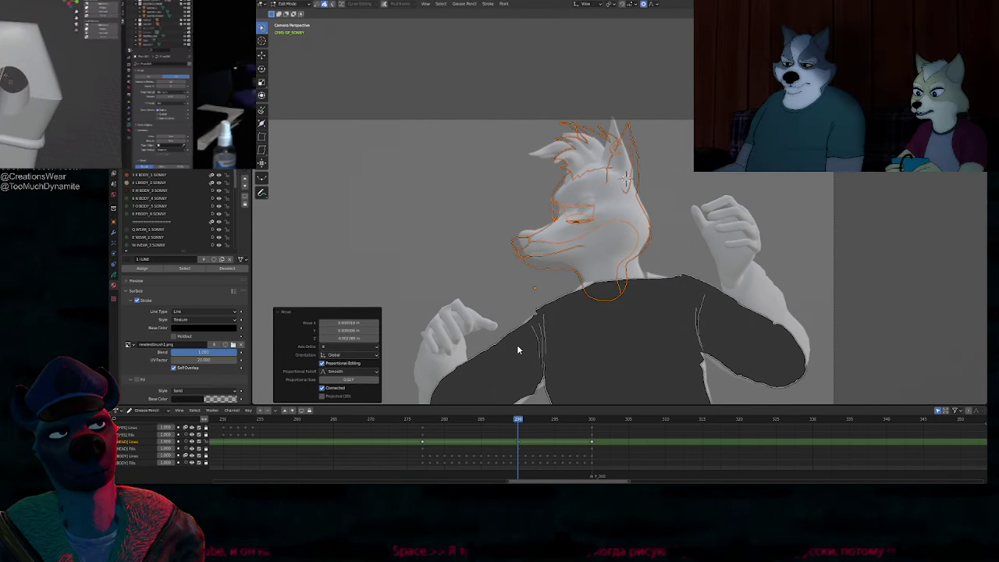
Step: Regenerate the head in-betweens from frame 285 and check the motion
scroll(517, 350, "down", 12, "alt")
scroll(517, 349, "up", 12, "alt")
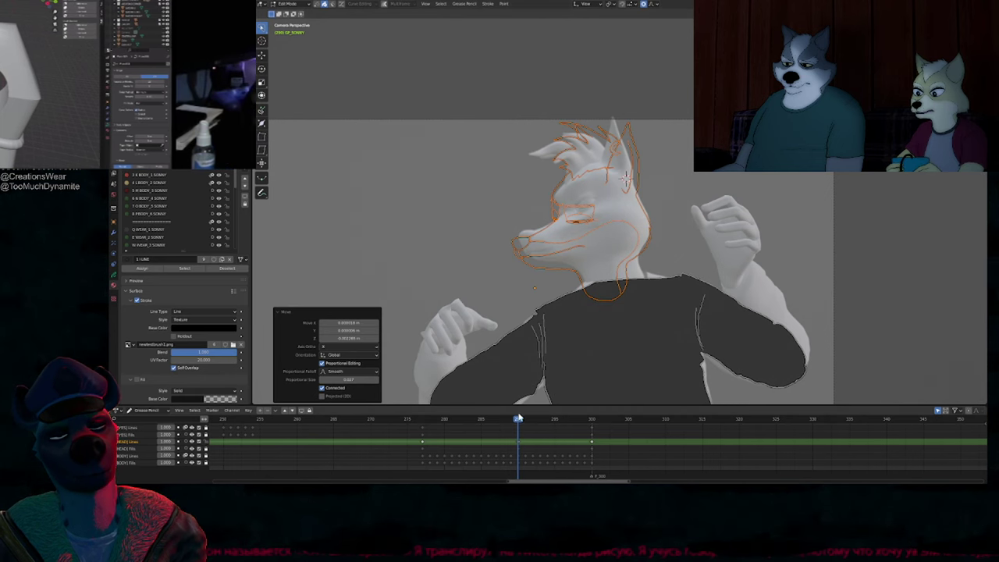
left_click_drag(519, 419, 481, 419)
key("ctrl+shift+e")
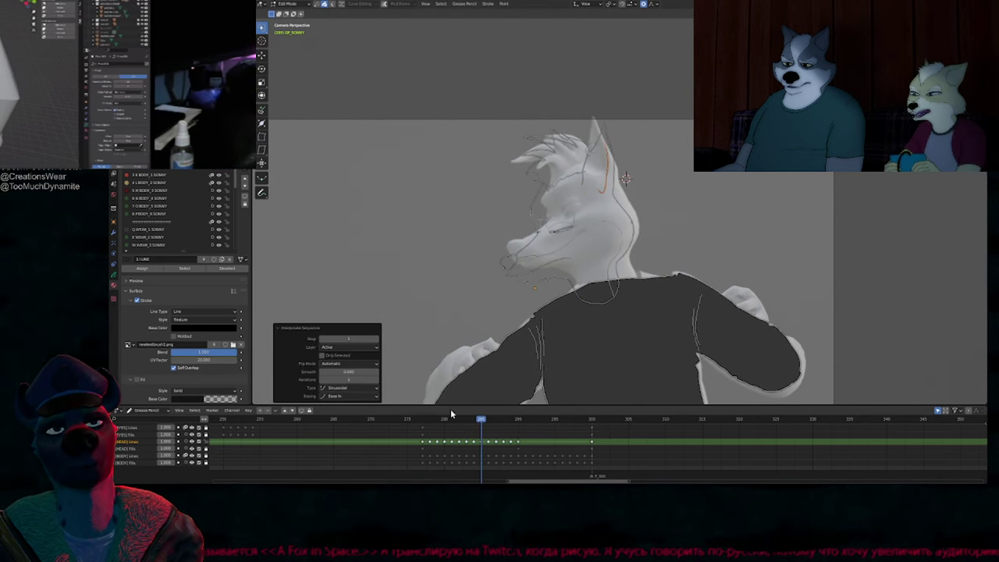
mouse_move(421, 422)
left_mouse_down()
mouse_move(462, 422)
mouse_move(534, 447)
mouse_move(413, 446)
mouse_move(521, 440)
left_mouse_up()
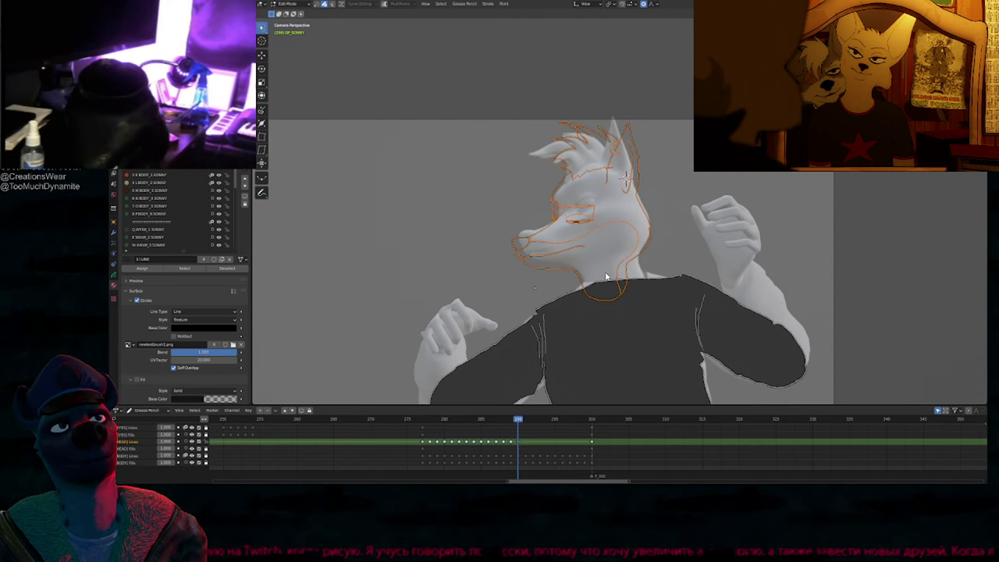
key("Left")
key("Left")
key("Left")
key("Left")
key("Left")
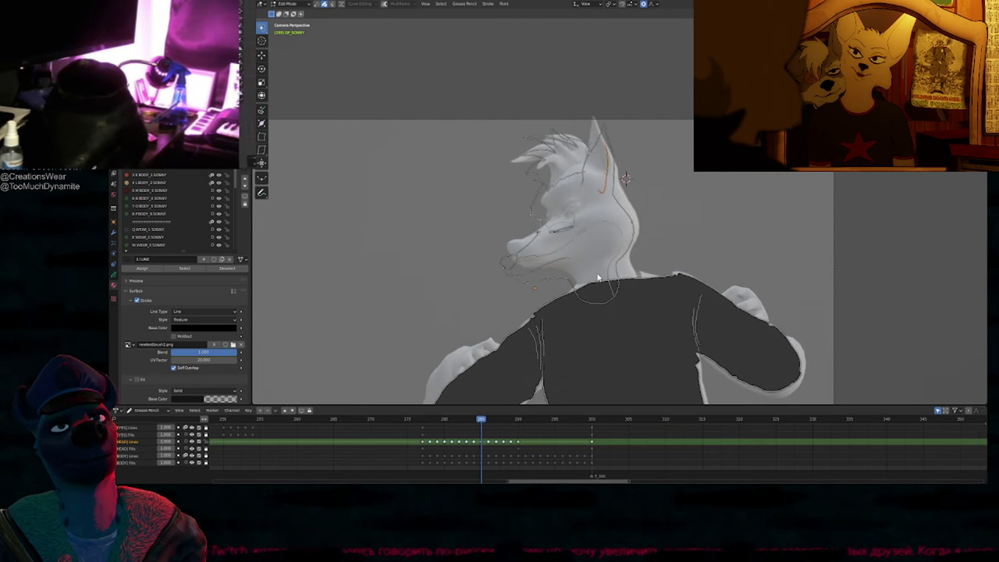
key("Right")
key("Right")
key("Right")
key("Right")
key("Right")
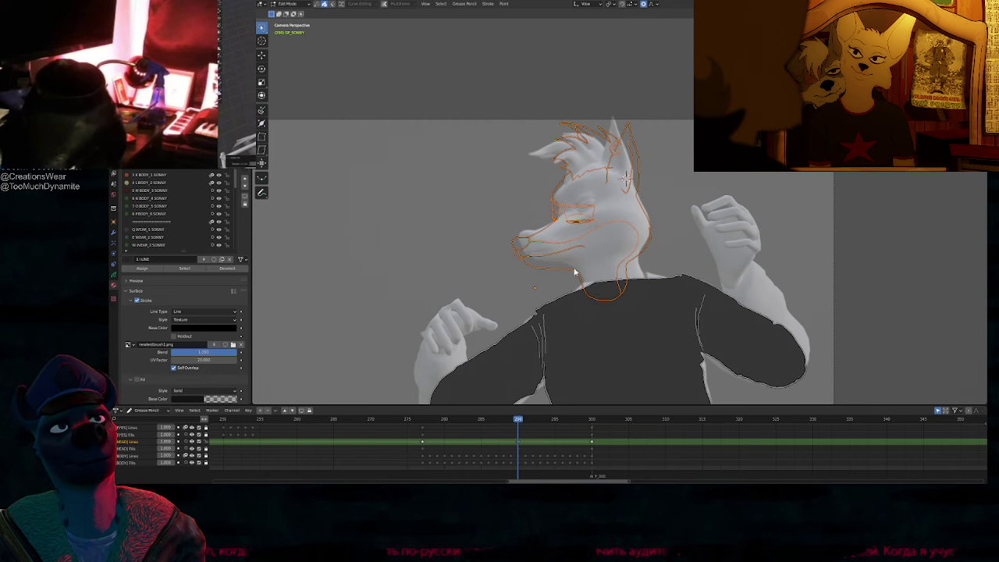
Step: Place the 3D cursor at the point at the base of the neck
key("1")
left_click(607, 300)
key("shift+s")
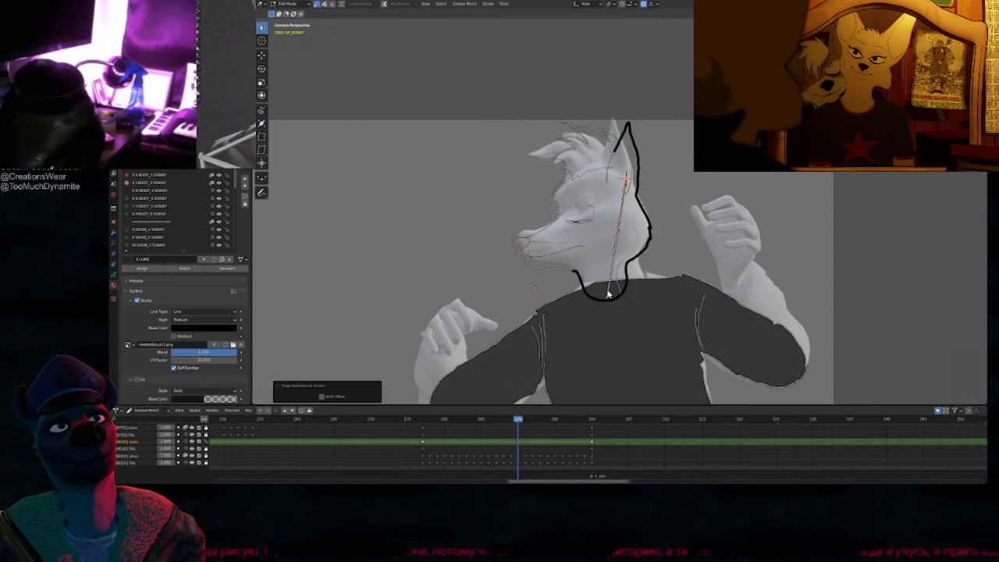
key("ctrl+z")
key("shift+s")
left_click(607, 335)
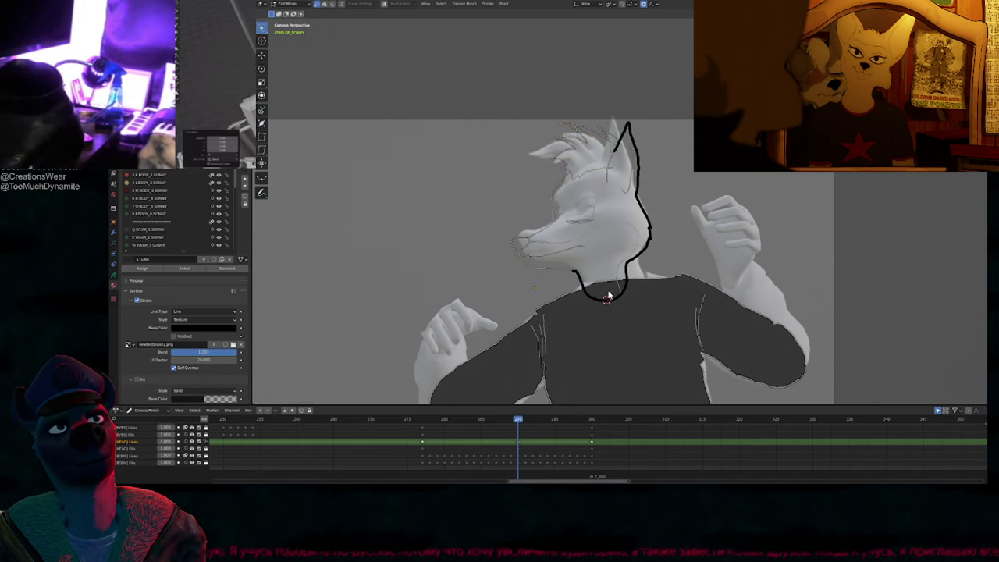
Step: Bend all head strokes around the neck, then softly nudge the strokes near the eye
key("a")
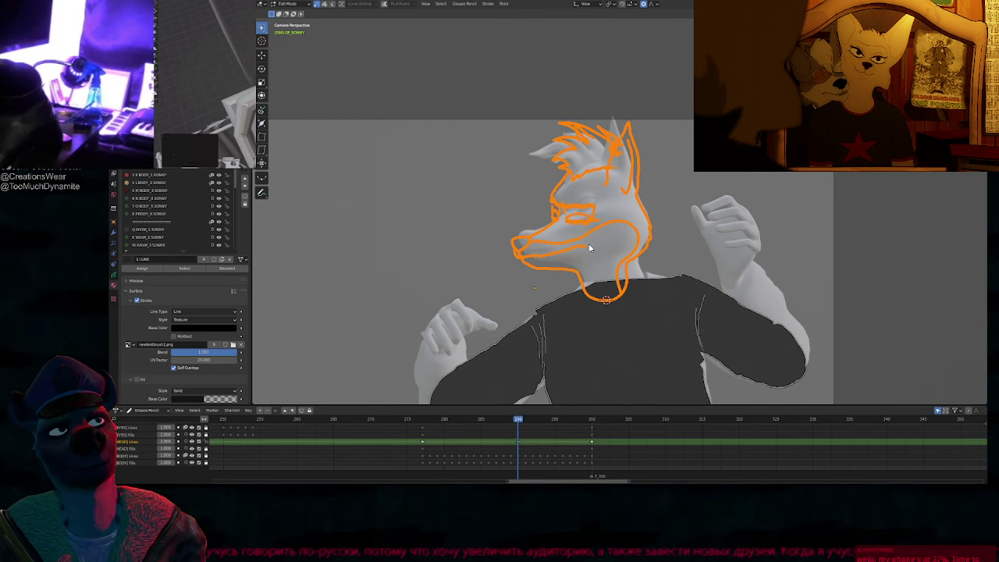
key("shift+w")
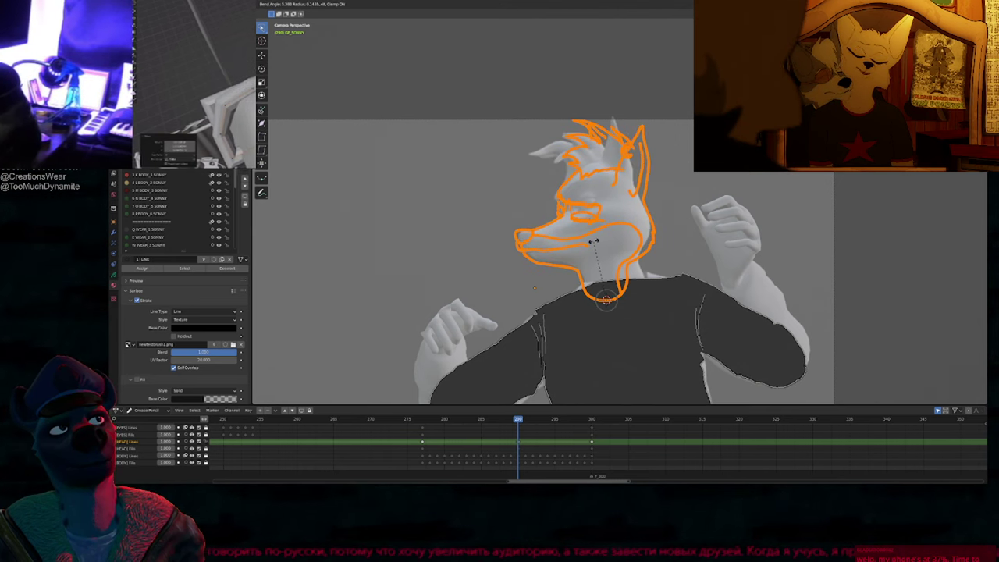
left_click(597, 244)
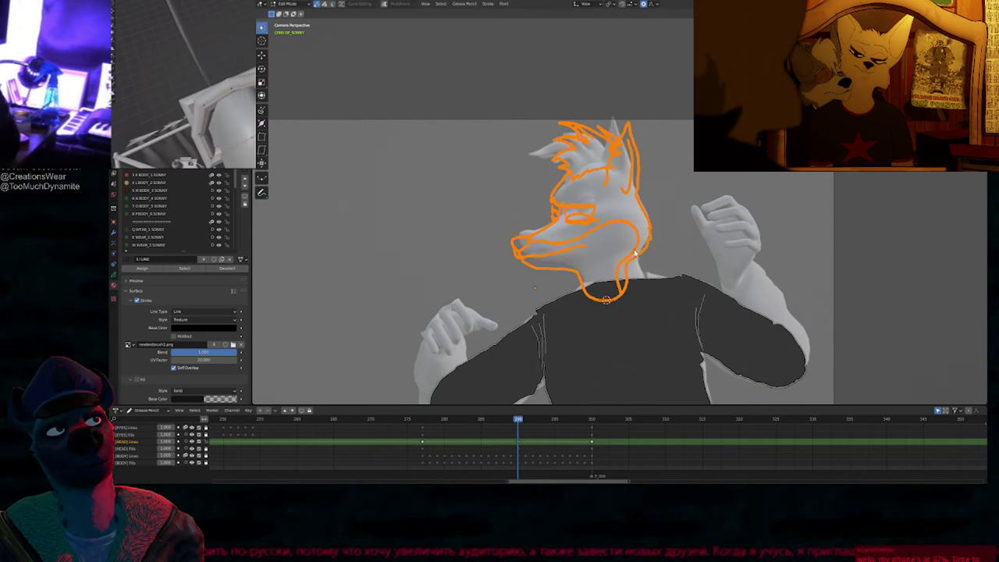
key("g")
scroll(732, 226, "up", 4)
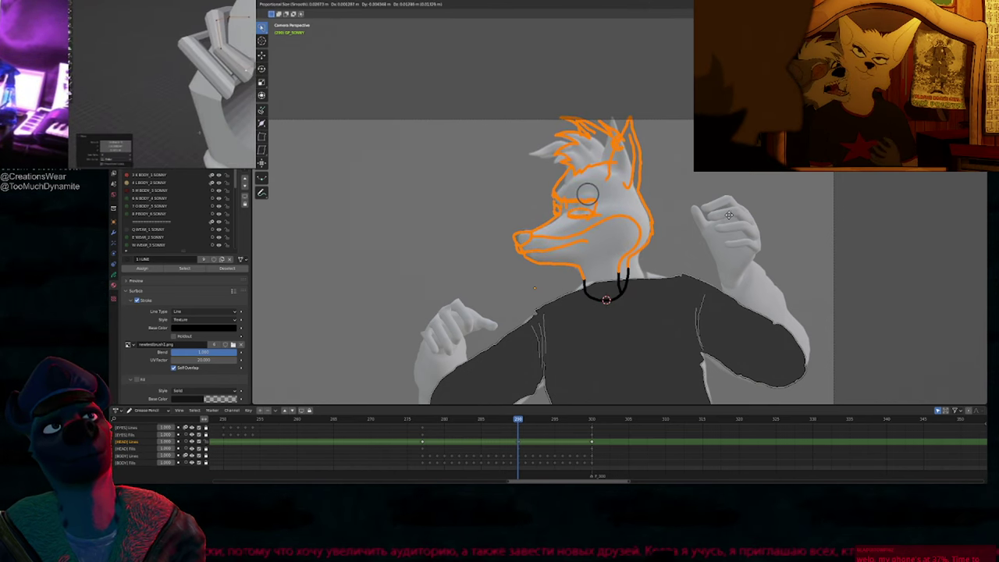
left_click(730, 216)
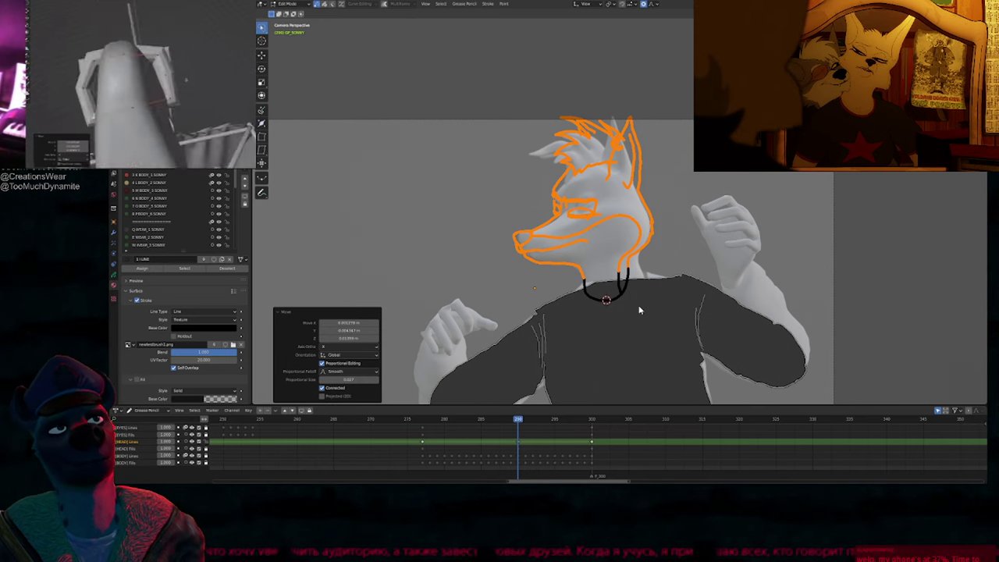
key("Tab")
Step: Regenerate the head in-between frames and preview them from frame 284 to 289
left_click(469, 419)
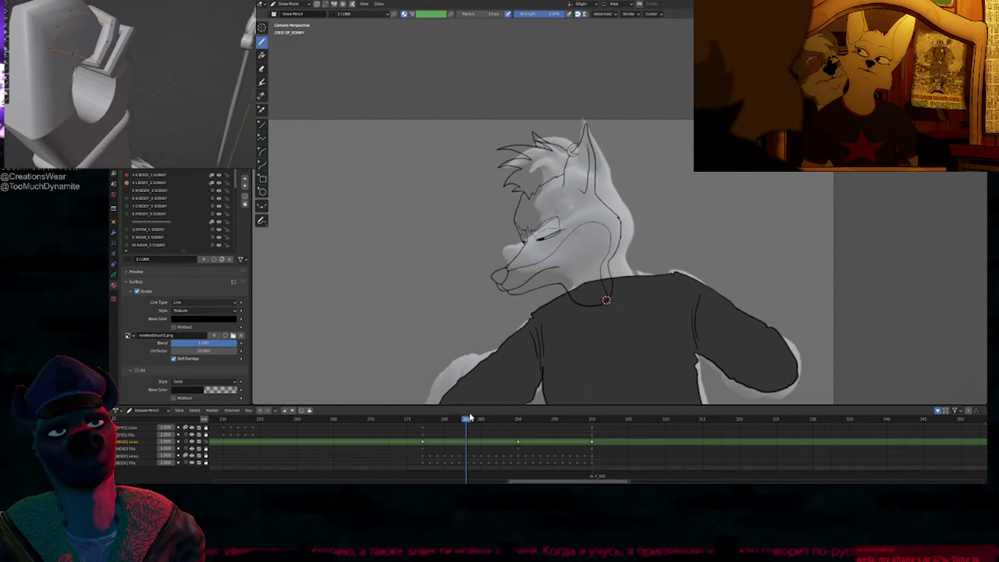
key("ctrl+shift+e")
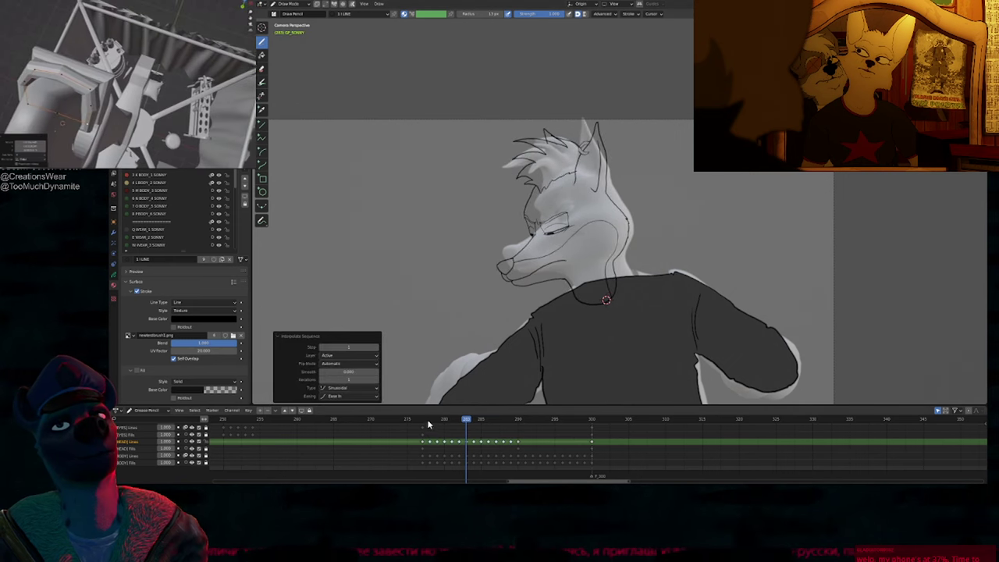
left_click_drag(428, 424, 519, 434)
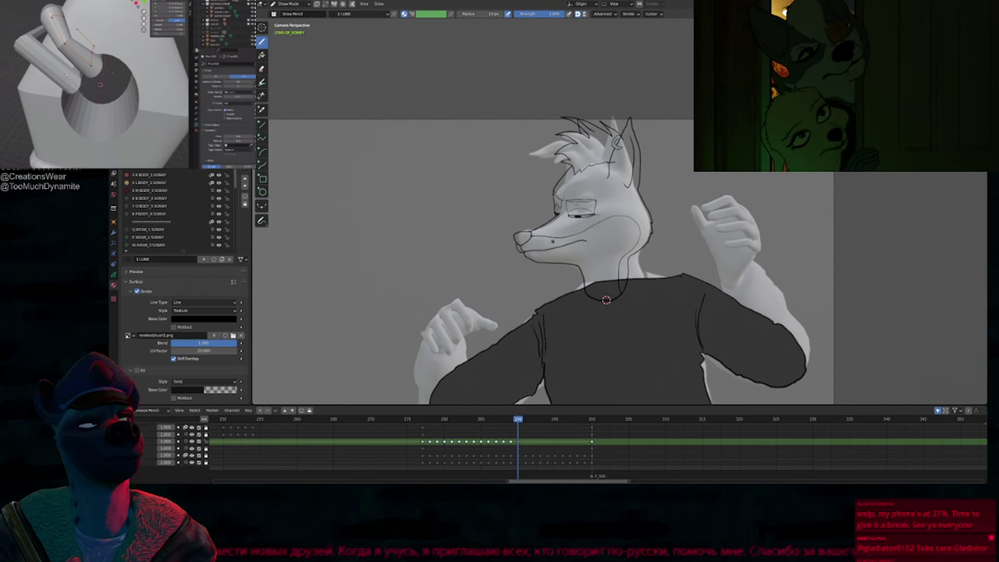
Step: Mark the head line layer's keys as regular Keyframe type
middle_click_drag(546, 282, 471, 273, "shift")
key("Left")
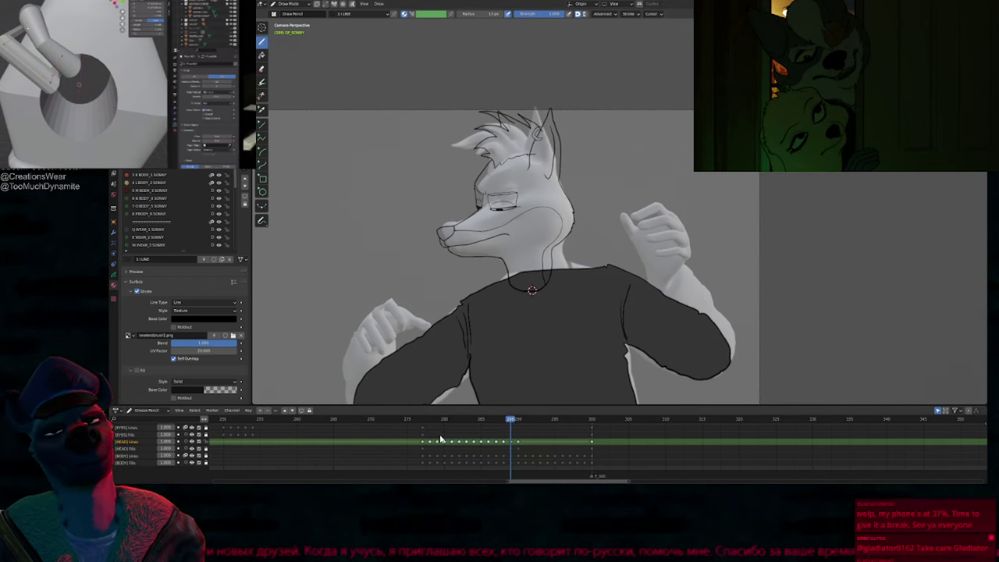
key("a")
key("r")
left_click(442, 438)
Step: Review the head drawings frame by frame from 277 to about 284
mouse_move(427, 421)
left_mouse_down()
mouse_move(595, 437)
mouse_move(482, 429)
mouse_move(513, 438)
mouse_move(432, 440)
left_mouse_up()
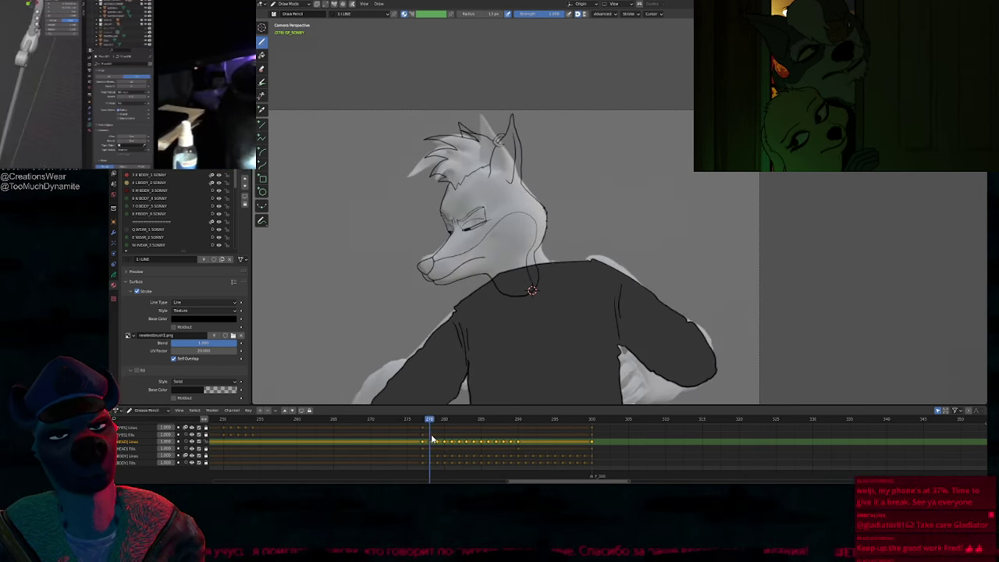
scroll(532, 291, "up", 2)
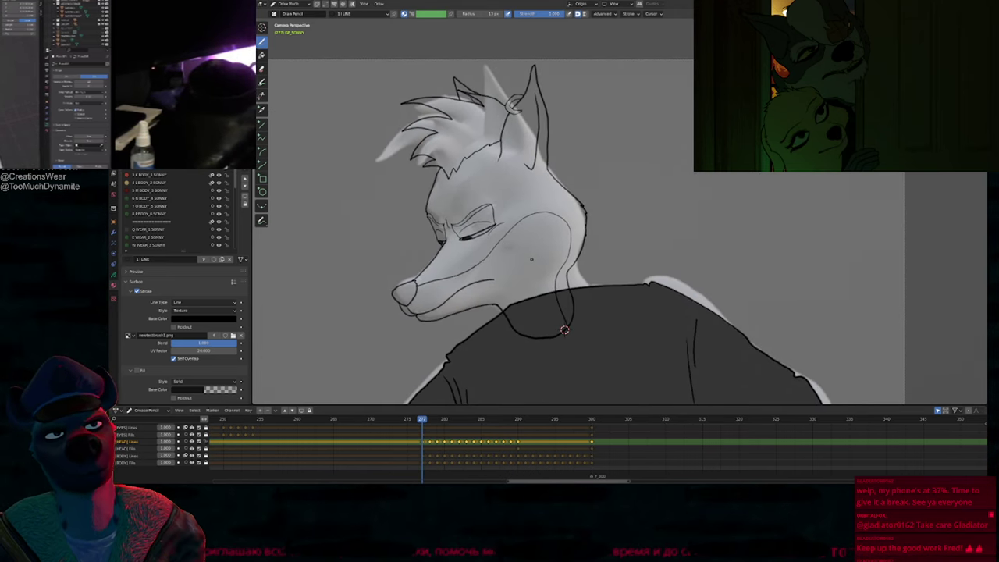
key("Right")
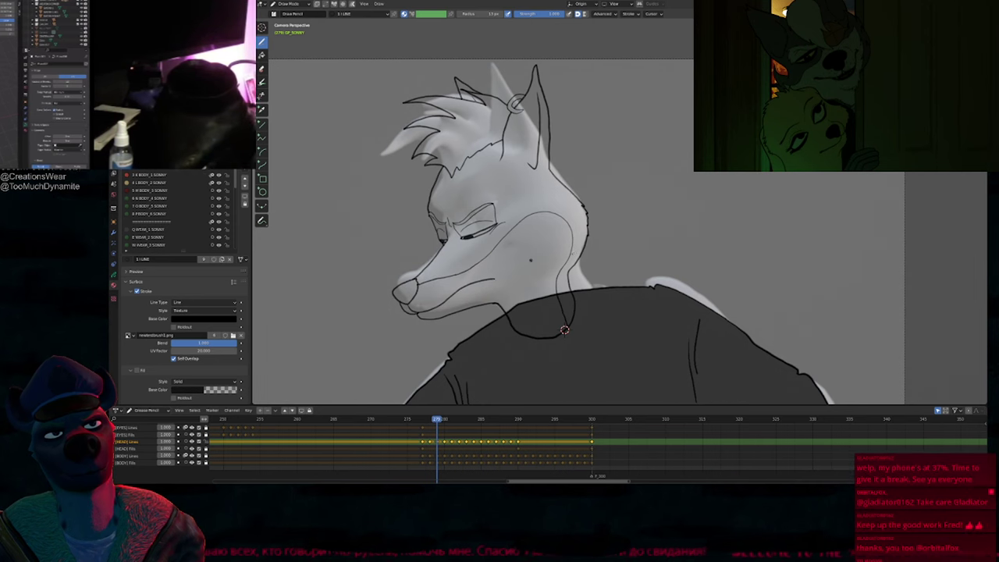
key("Right")
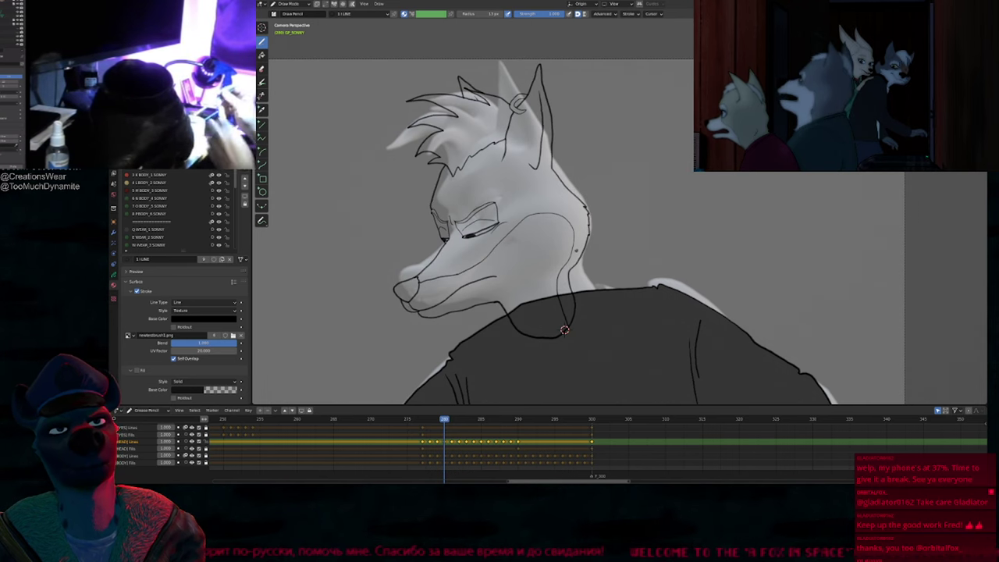
key("Left")
key("Right")
key("Right")
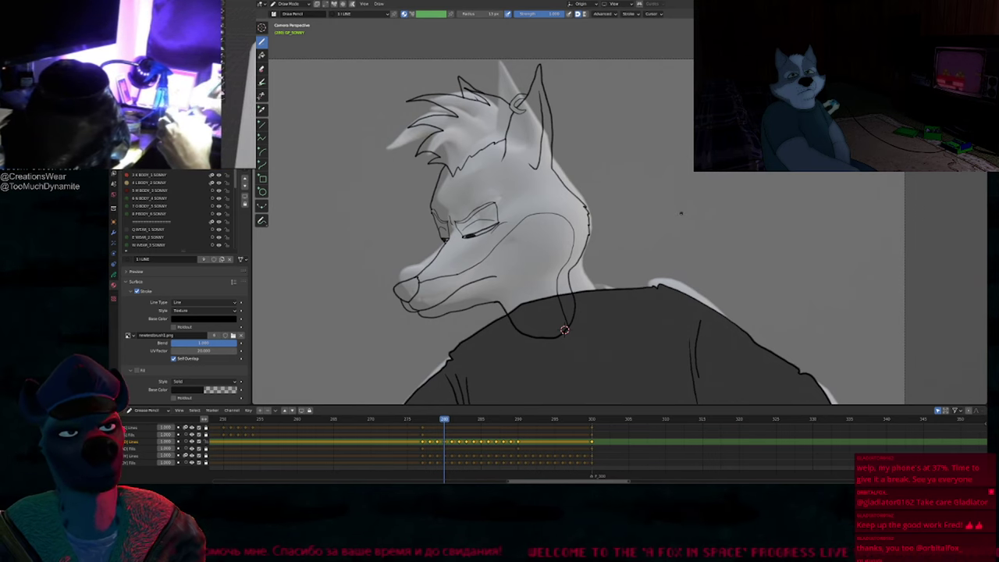
key("Right")
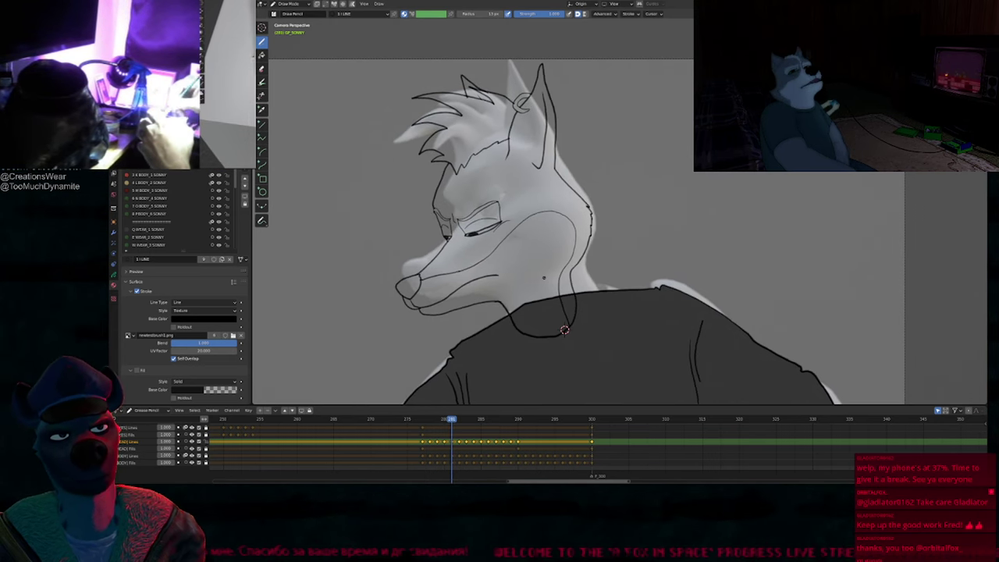
key("Right")
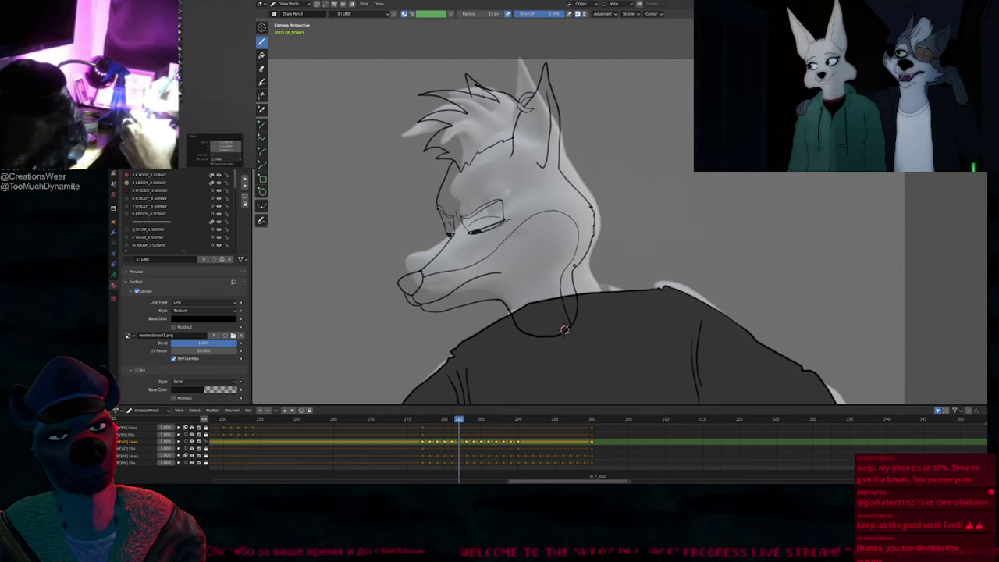
key("Right")
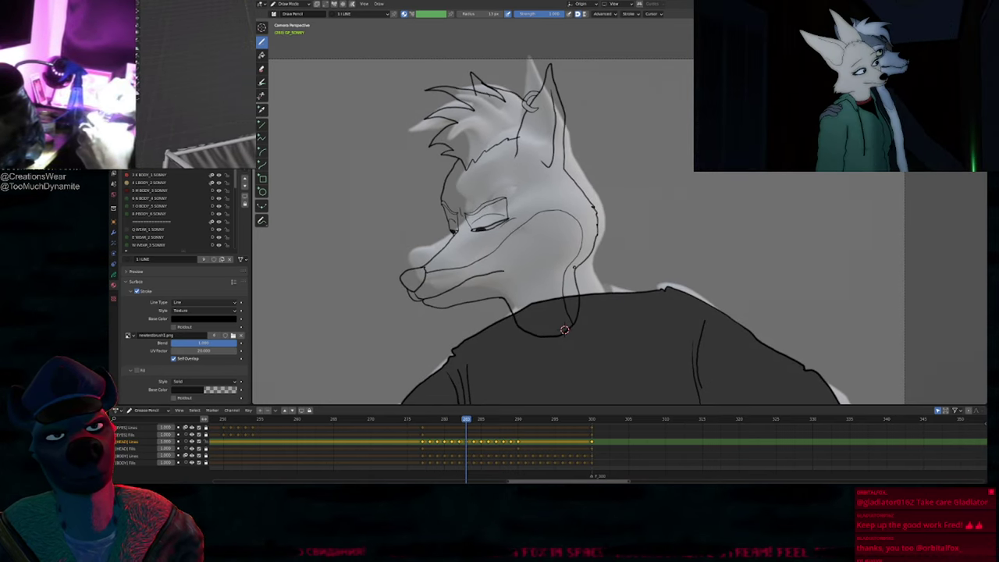
key("Right")
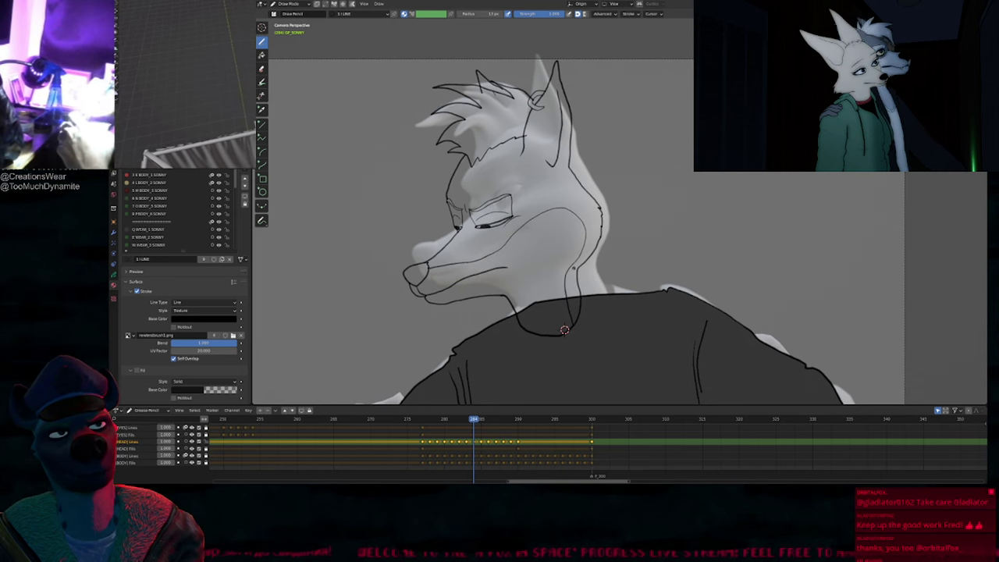
key("Right")
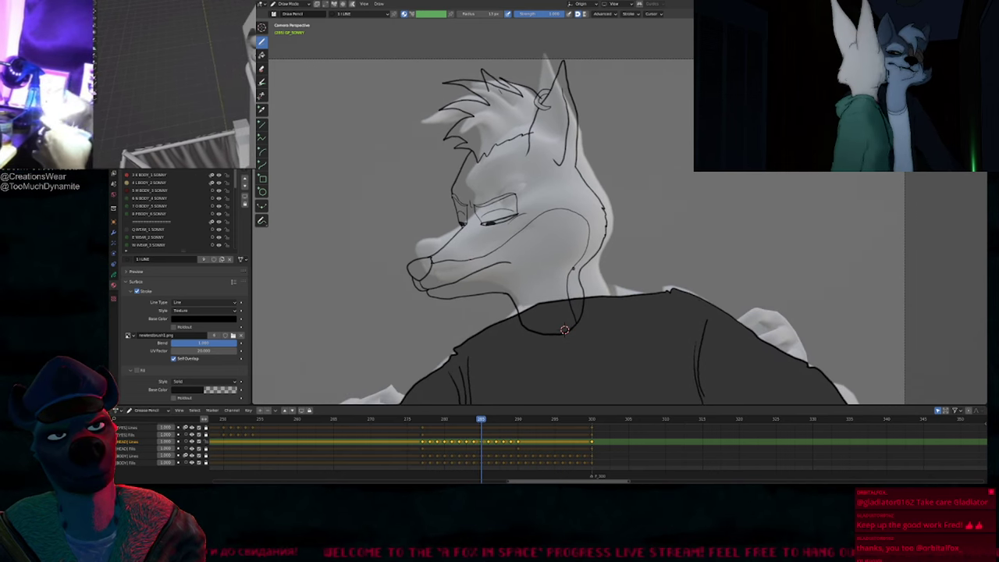
Step: Compare the head drawings from frame 284 through to the pose at 290
key("Left")
key("Left")
key("Left")
key("Left")
key("Left")
key("Right")
key("Right")
key("Right")
key("Right")
key("Right")
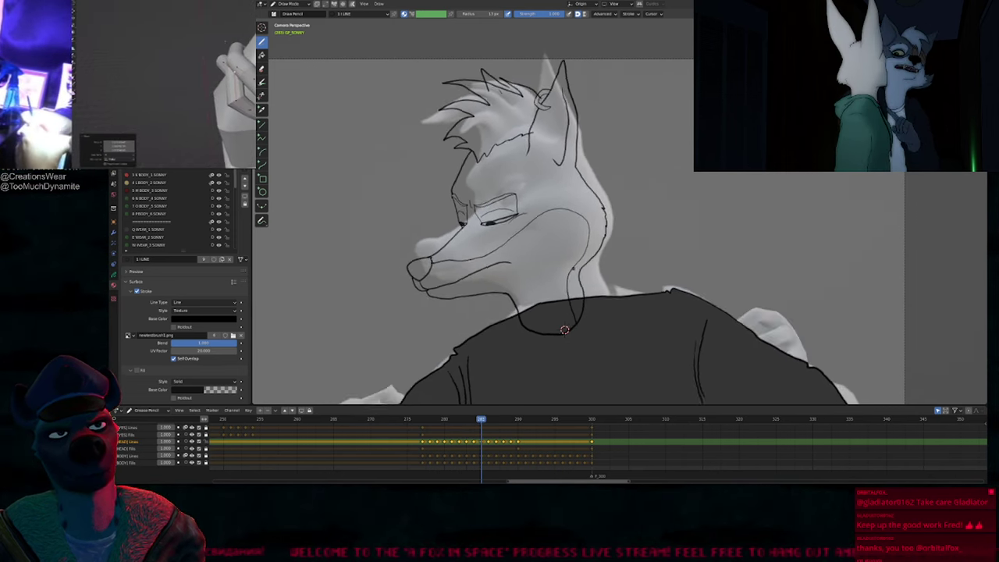
key("Right")
key("Right")
key("Left")
key("Left")
key("Left")
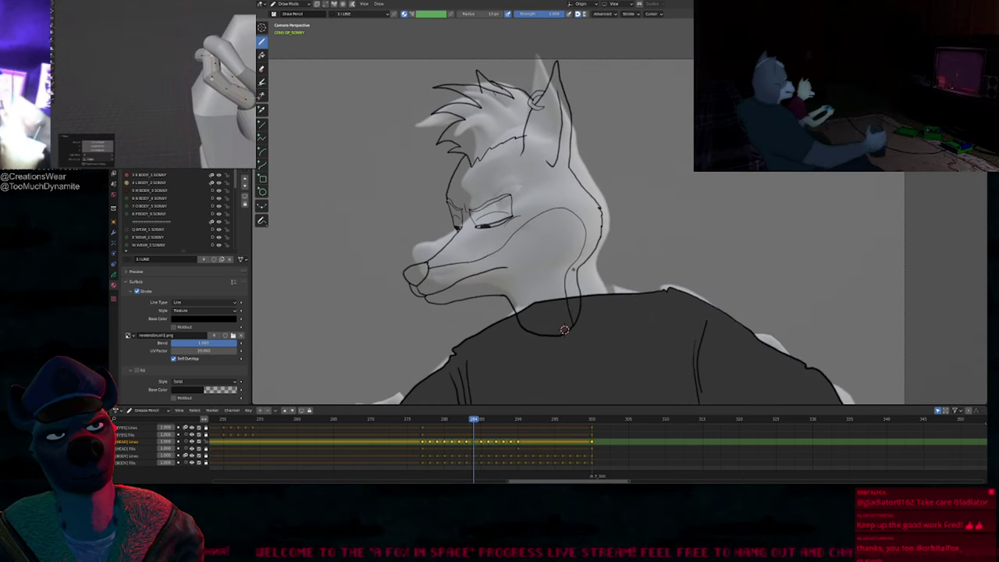
key("Right")
key("Right")
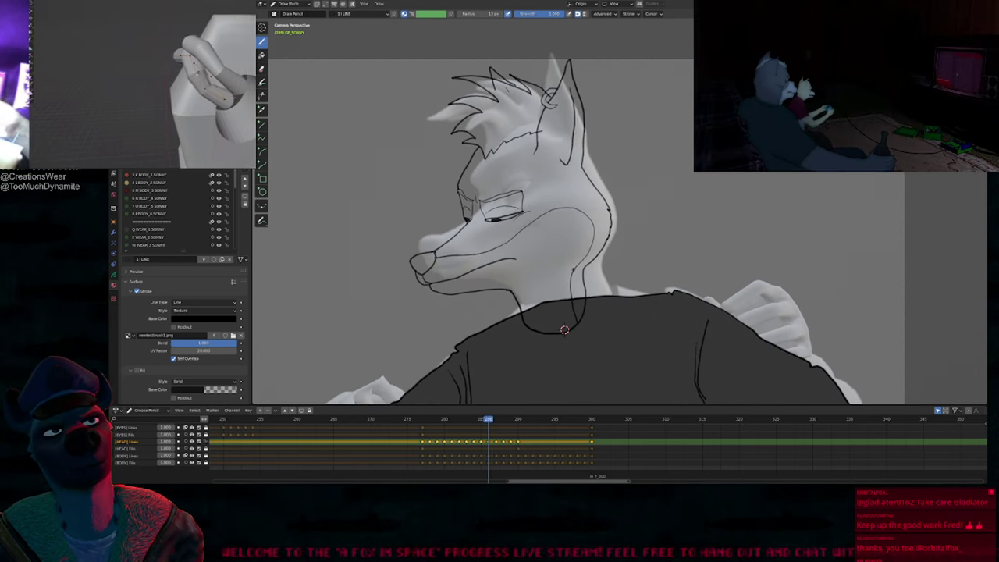
key("Right")
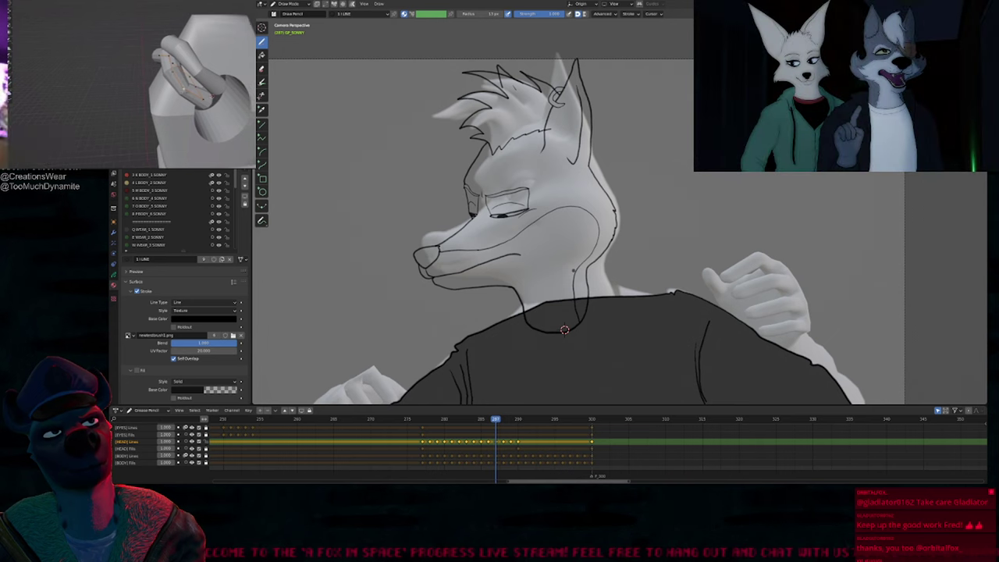
key("Right")
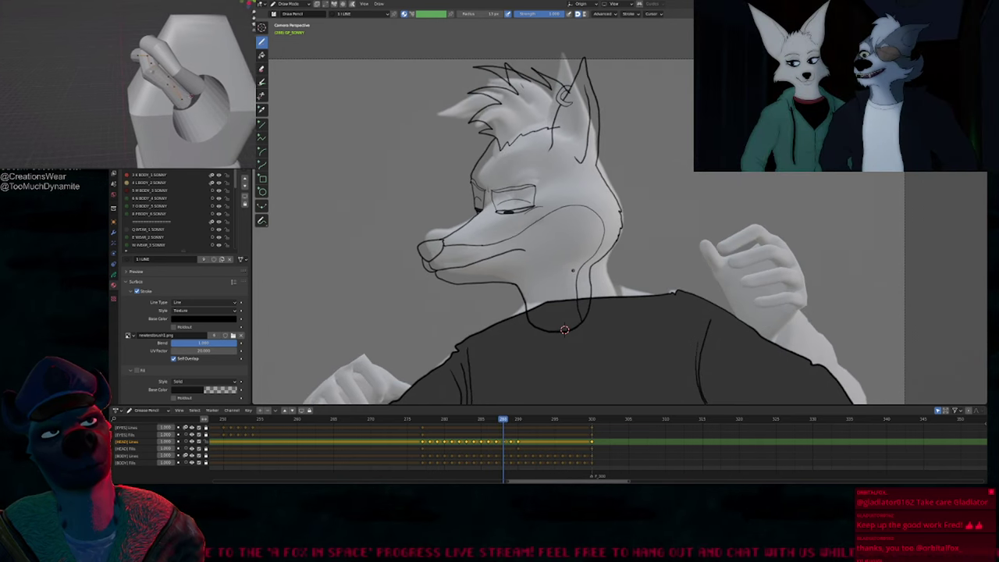
key("Right")
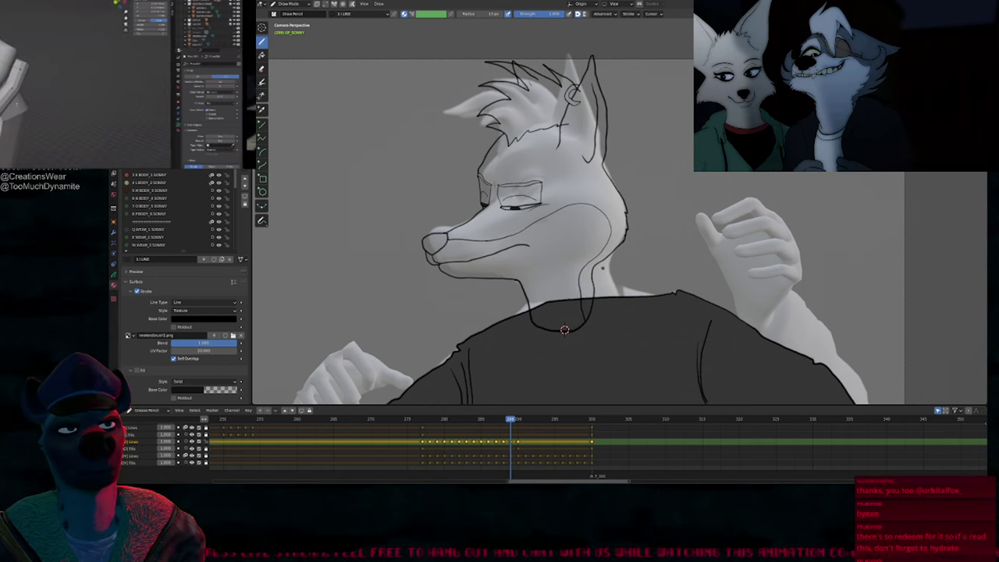
key("Left")
key("Right")
key("Right")
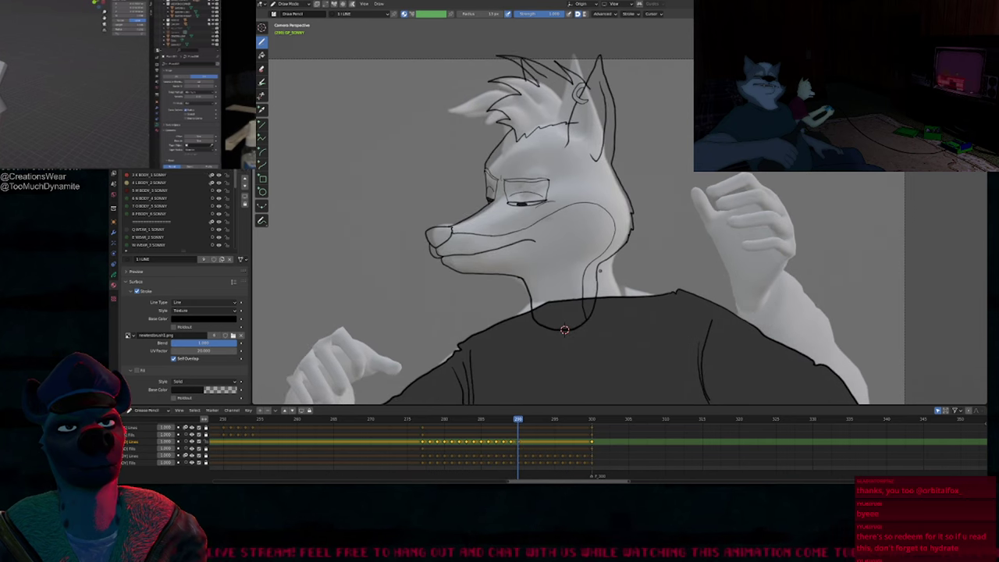
scroll(535, 157, "up", 5)
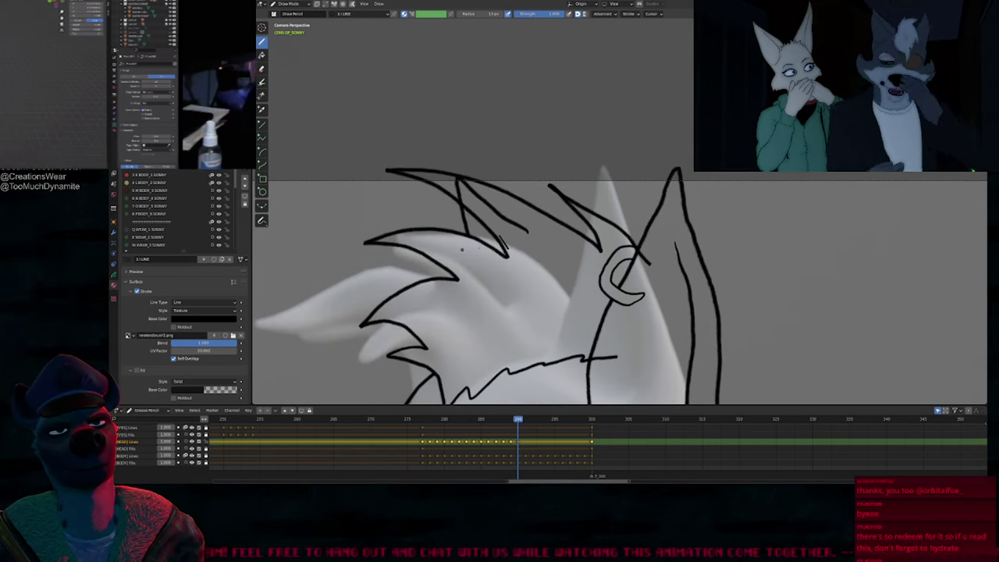
key("ctrl+z")
key("e")
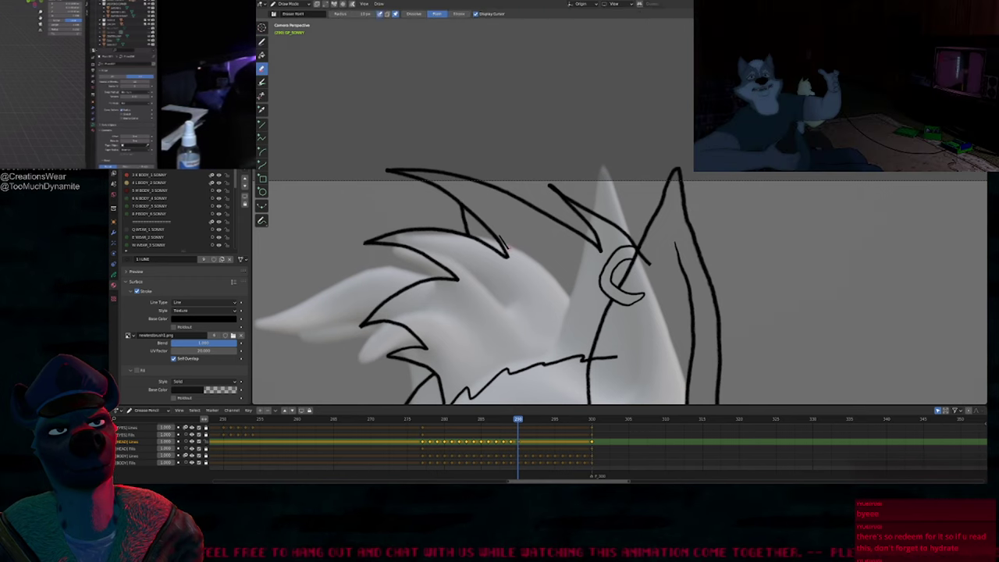
key("Left")
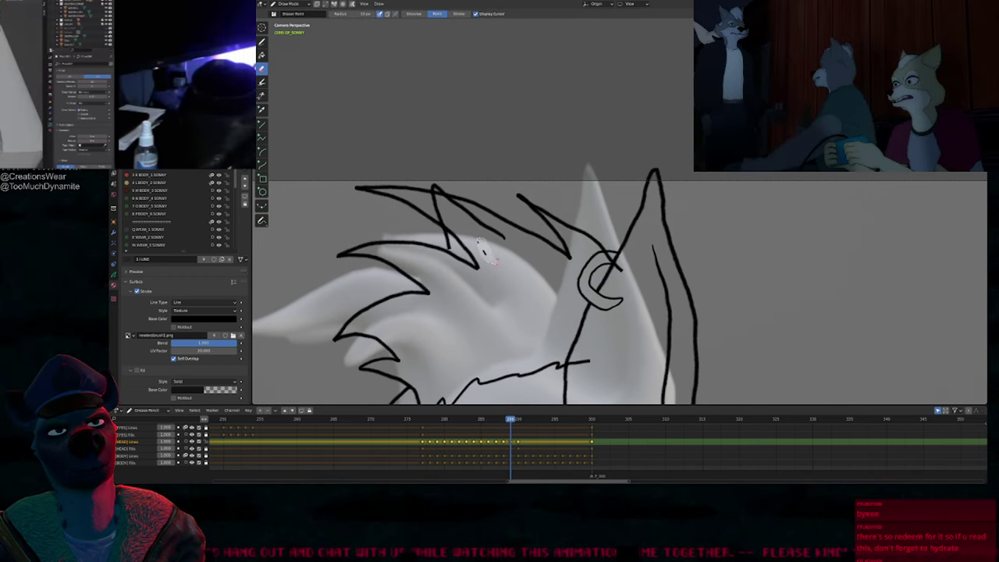
key("d")
left_click_drag(449, 245, 453, 278)
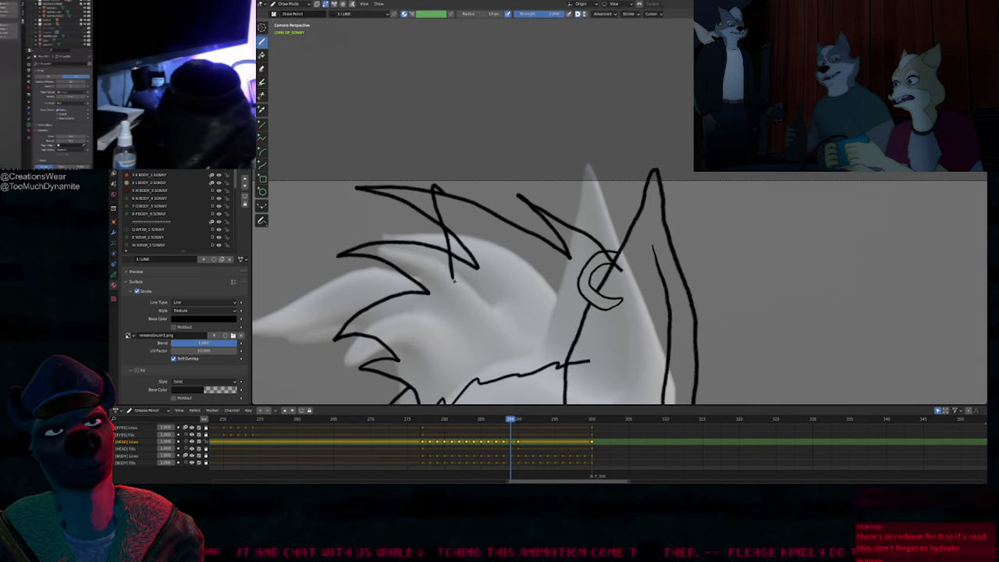
key("Left")
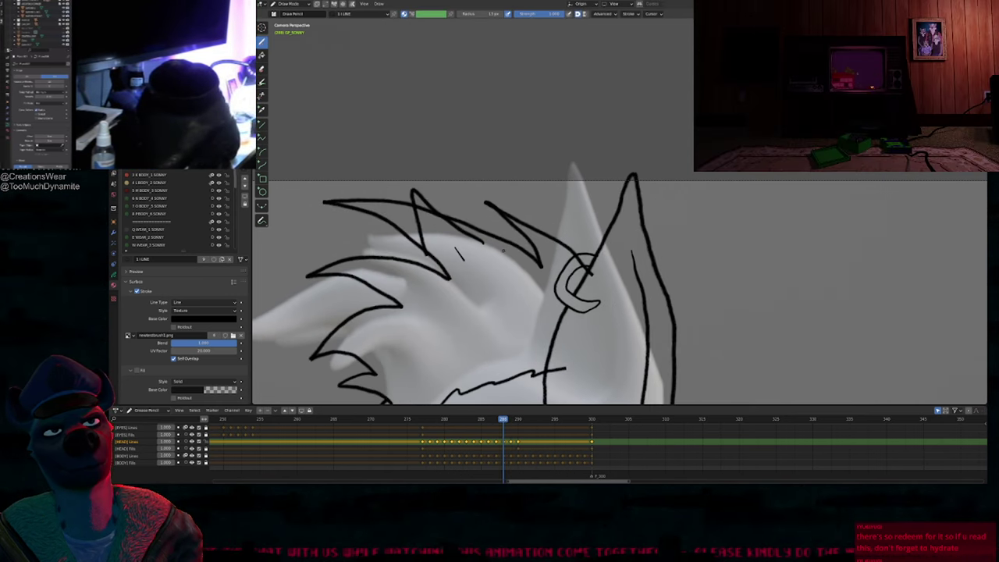
key("Right")
key("Right")
key("Left")
key("Left")
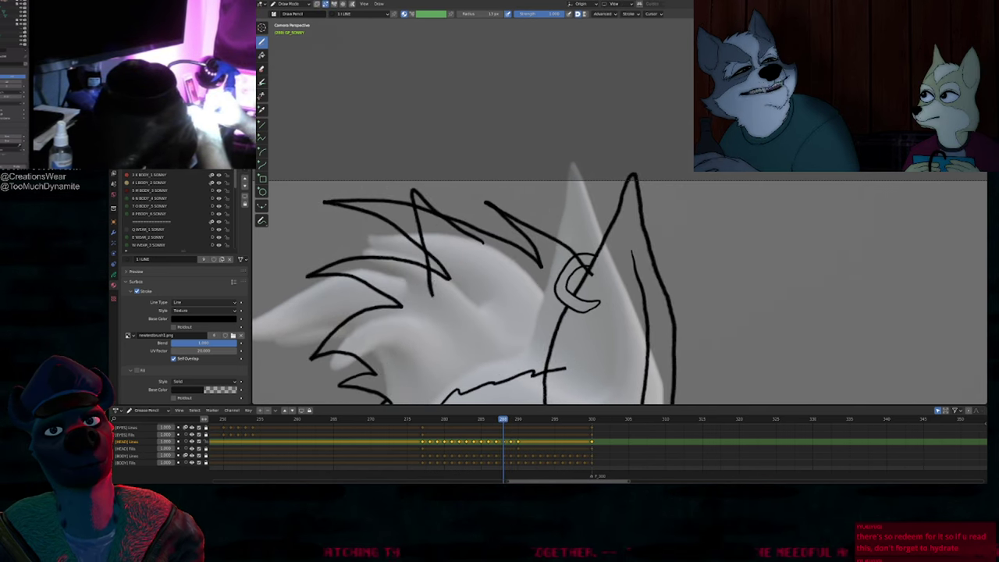
key("ctrl+z")
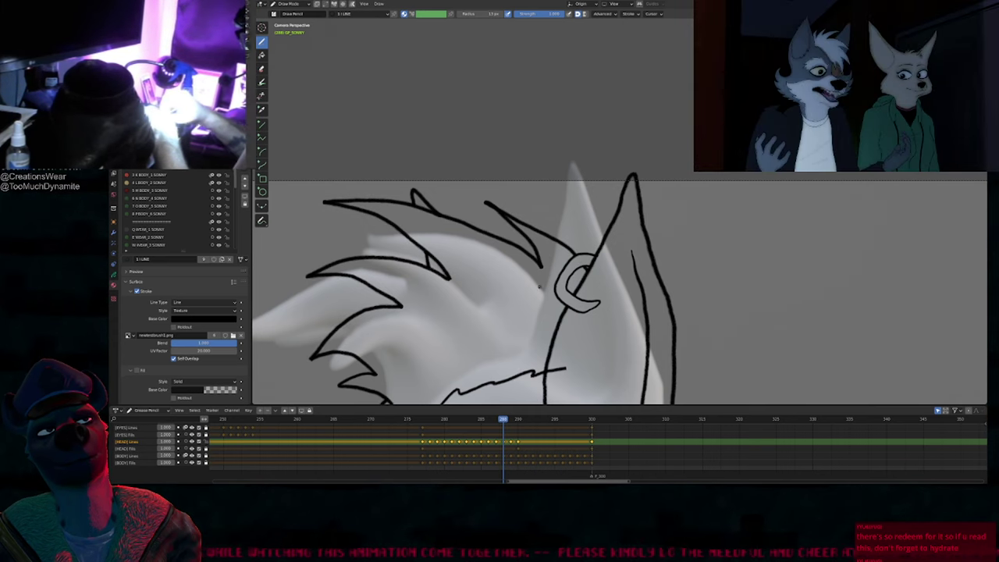
key("Right")
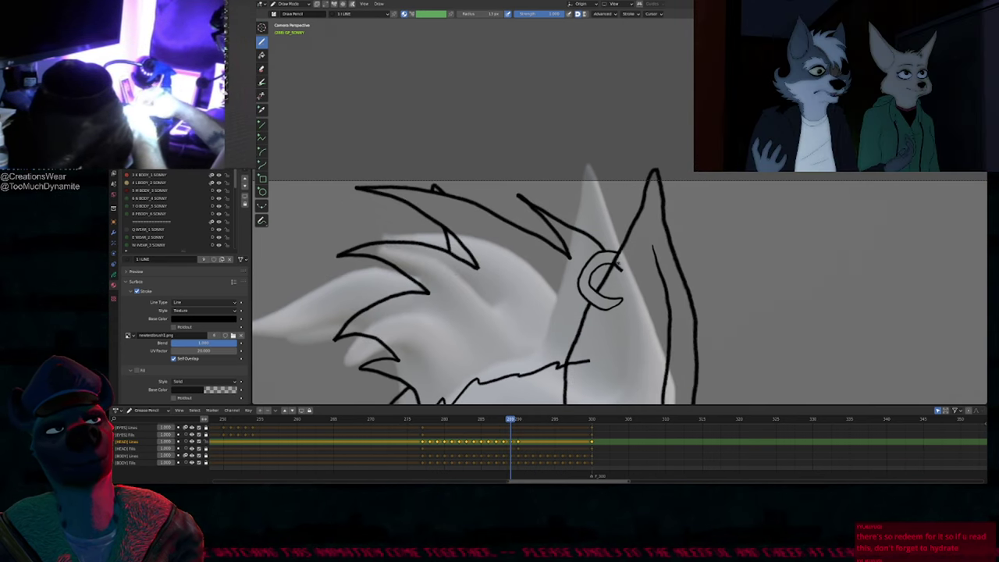
key("e")
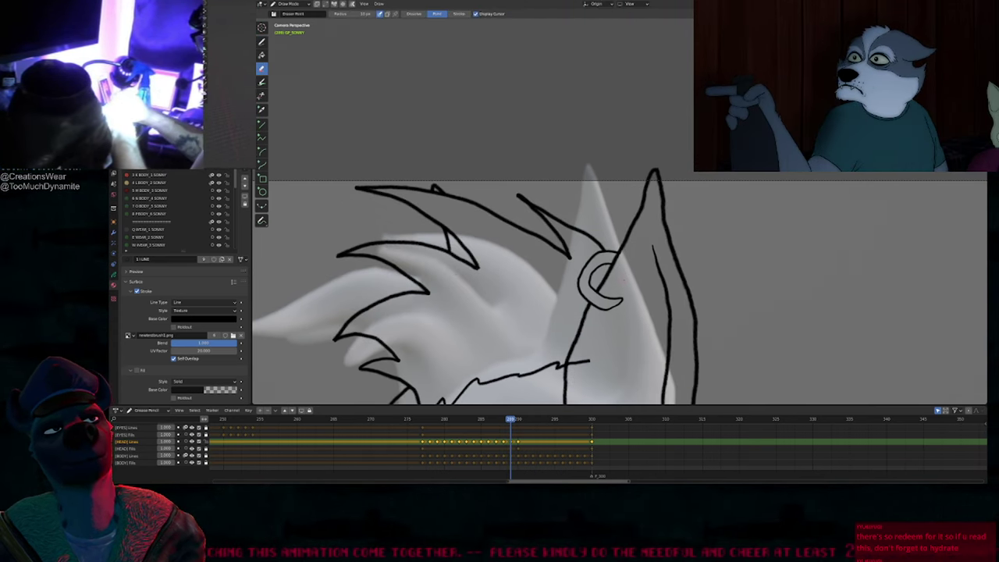
key("Right")
key("d")
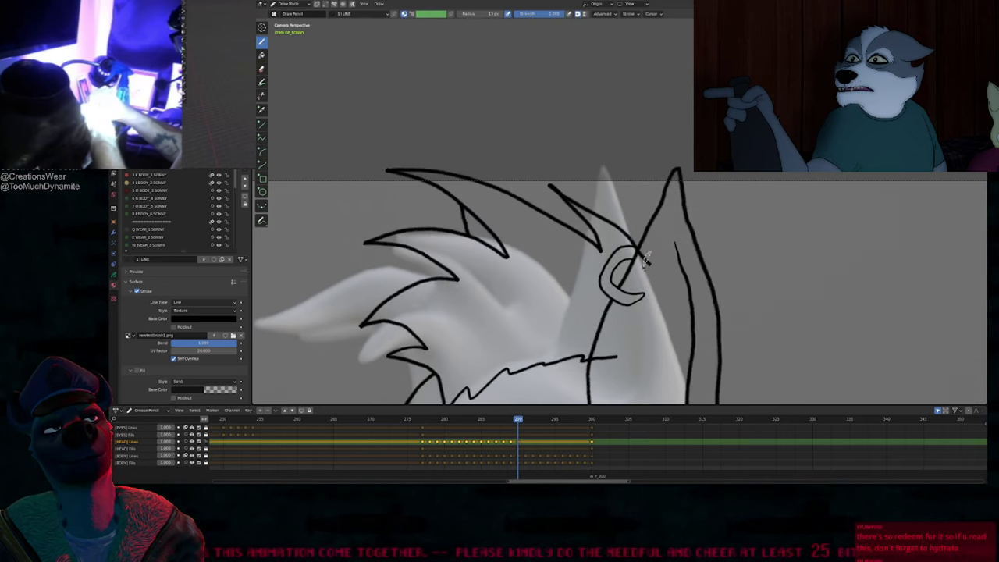
key("Up")
key("Down")
key("Left")
key("Left")
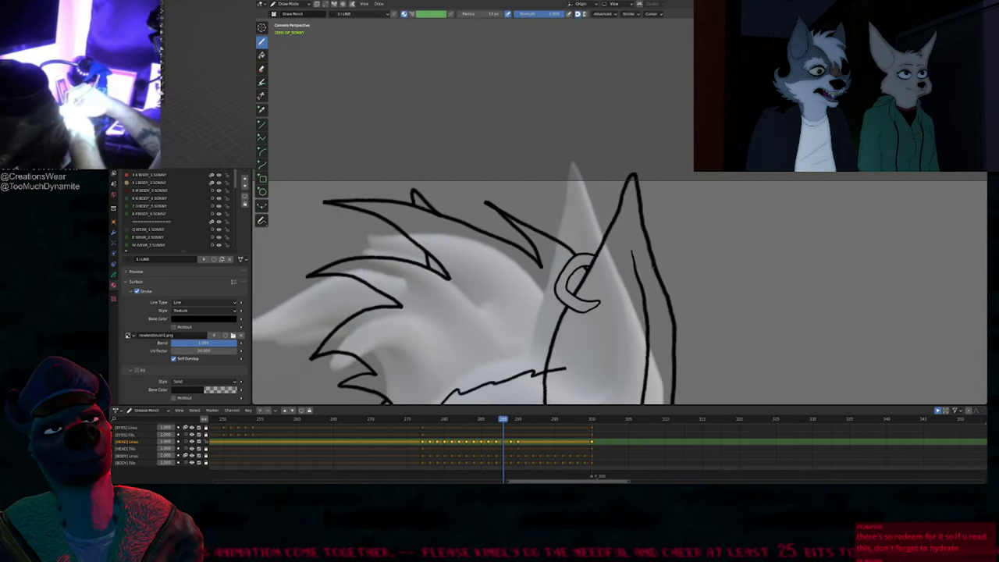
key("Left")
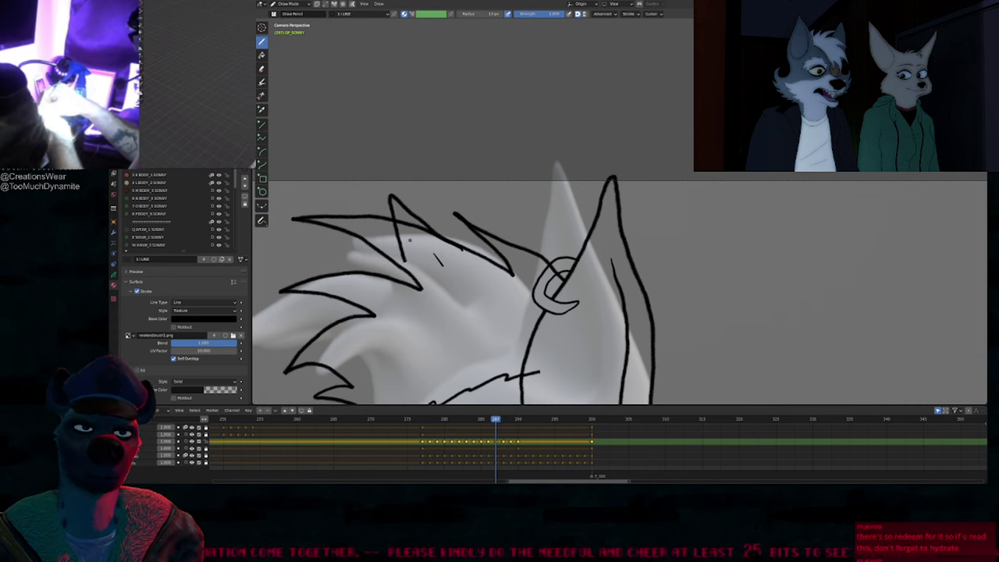
key("e")
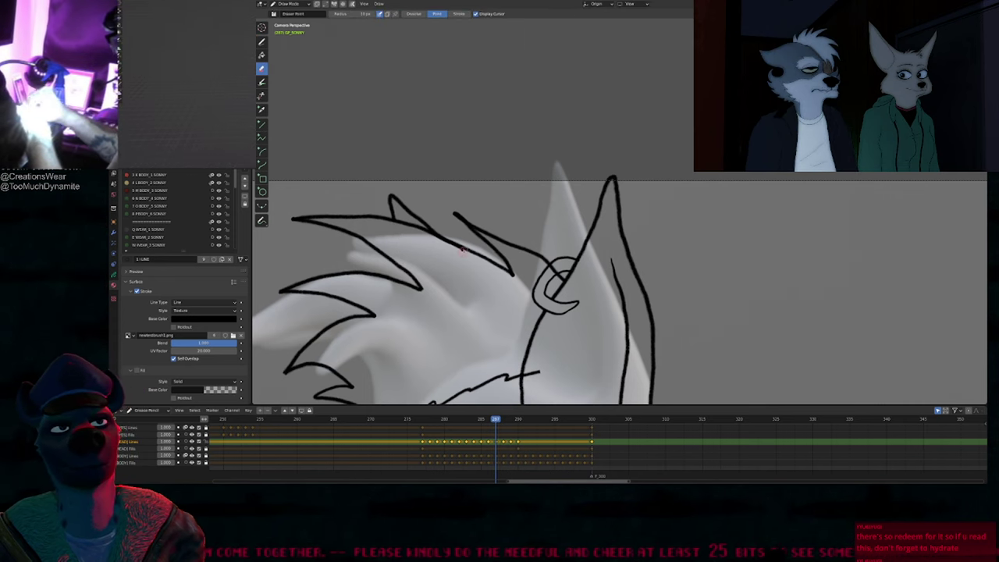
key("b")
key("Left")
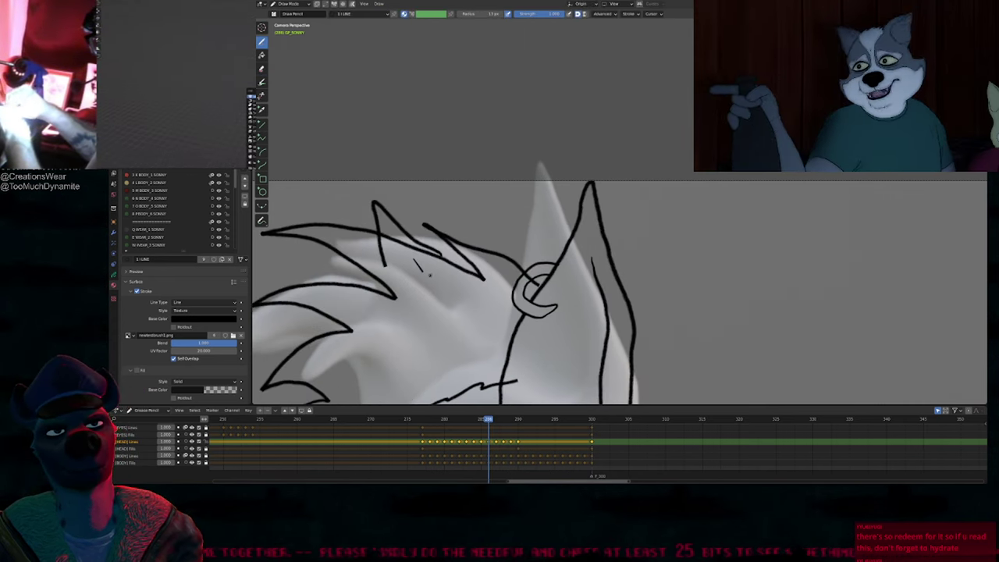
key("Left")
key("Right")
middle_click_drag(413, 286, 534, 265, "shift")
key("Right")
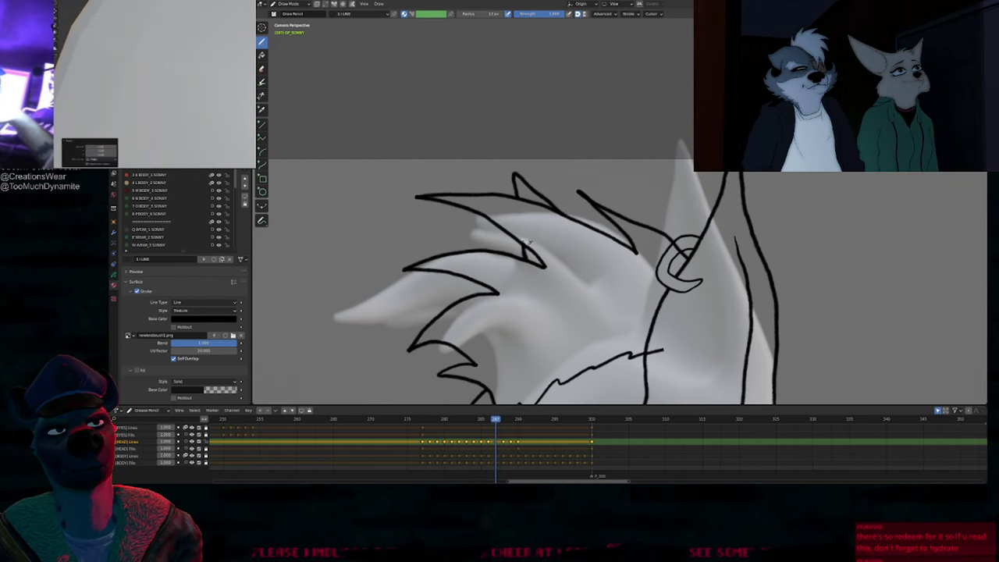
key("Right")
key("Left")
key("Left")
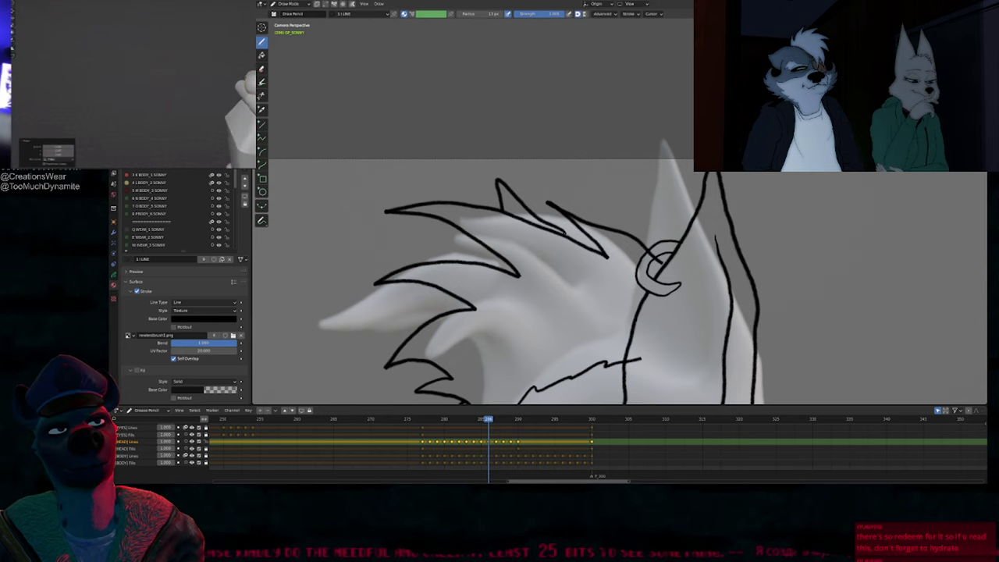
key("Right")
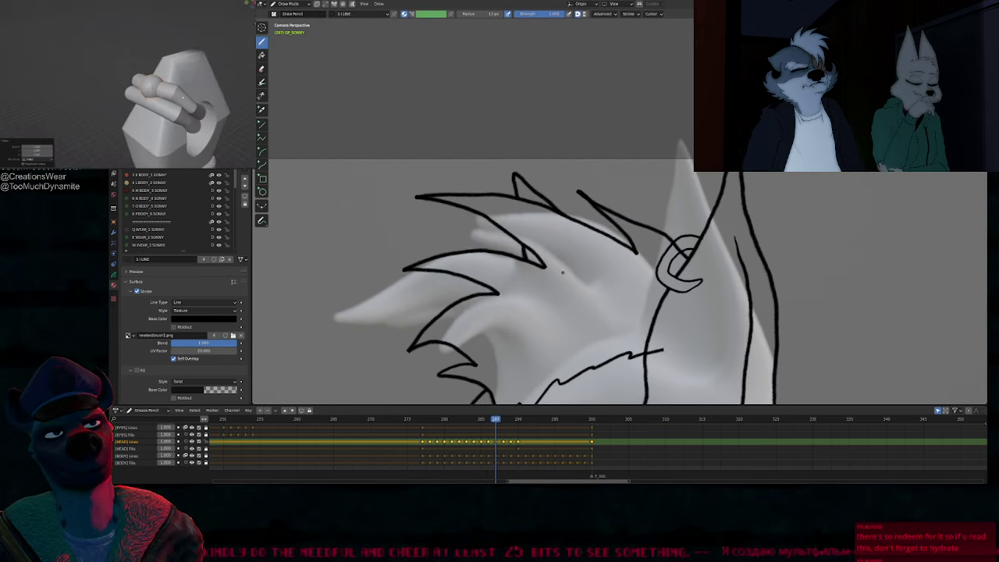
key("Left")
key("Left")
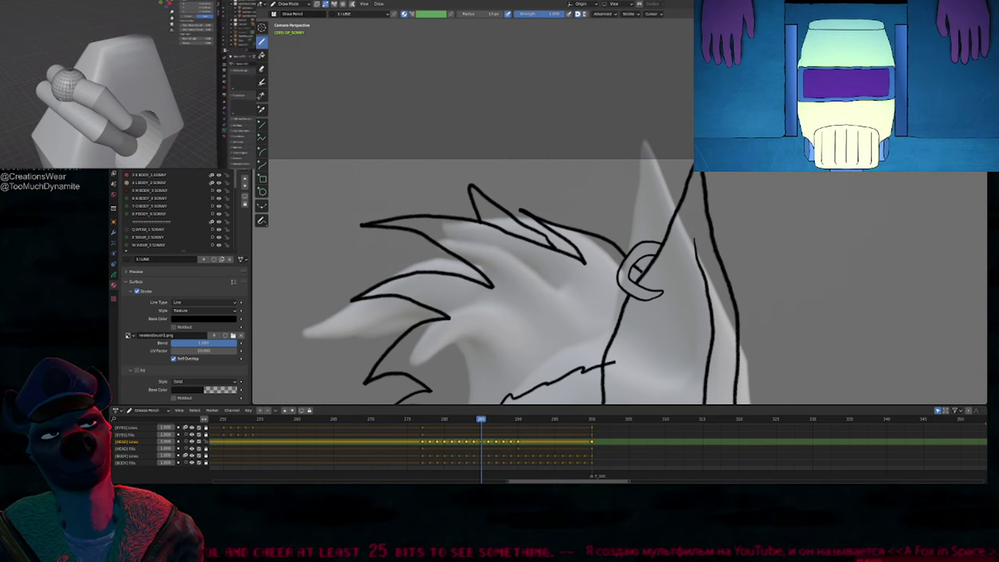
key("Right")
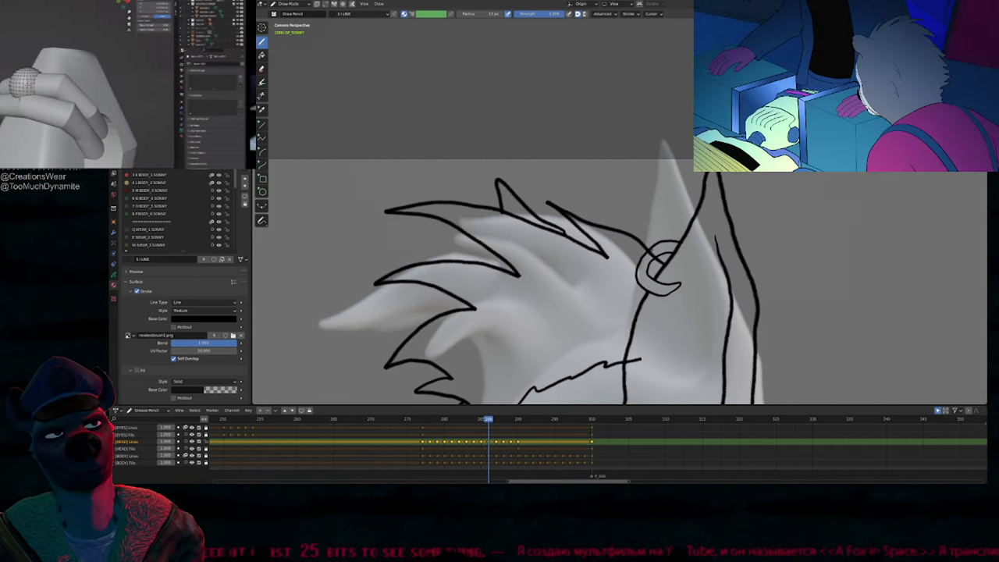
key("Right")
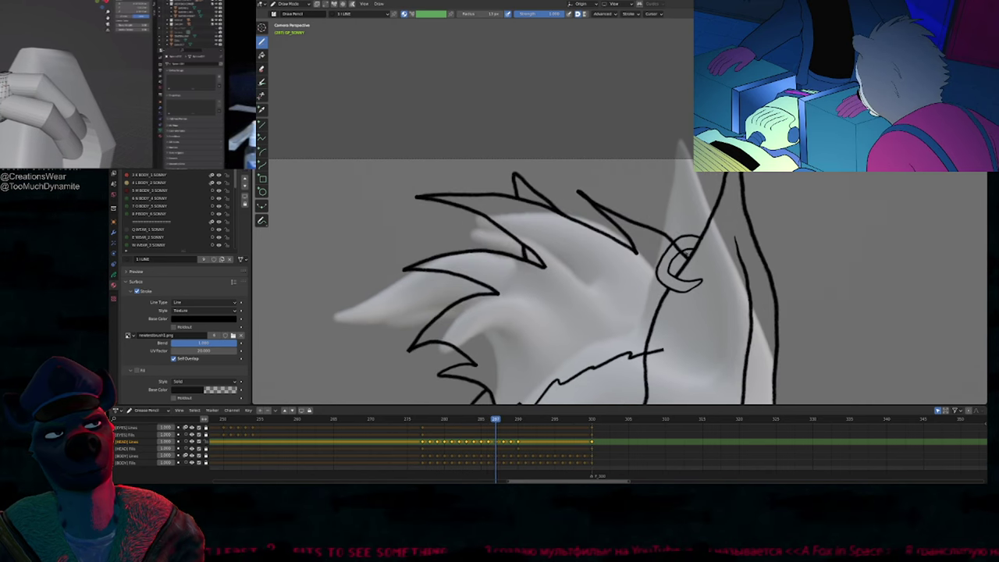
key("Right")
key("Right")
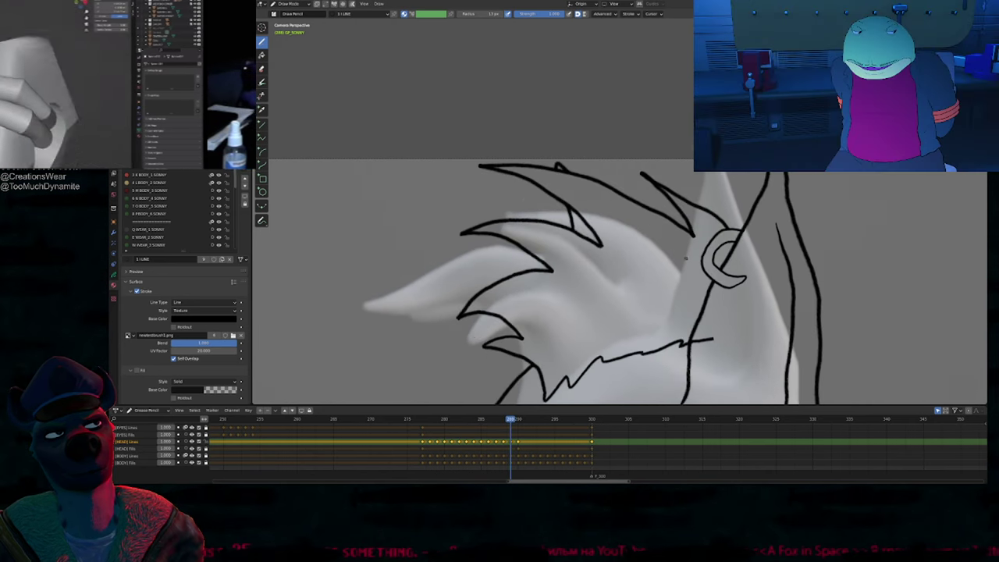
key("Left")
key("Left")
key("Left")
key("Left")
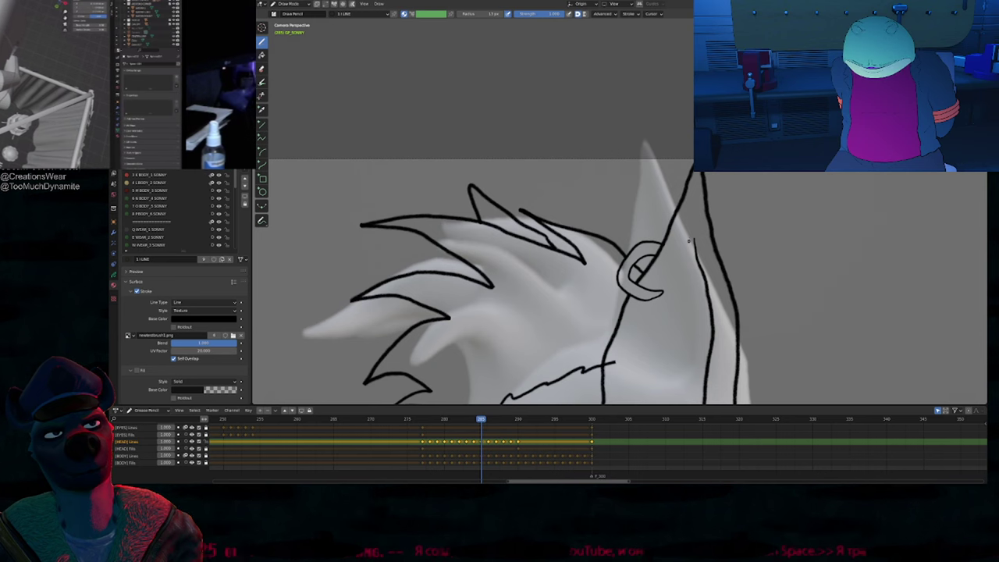
key("Left")
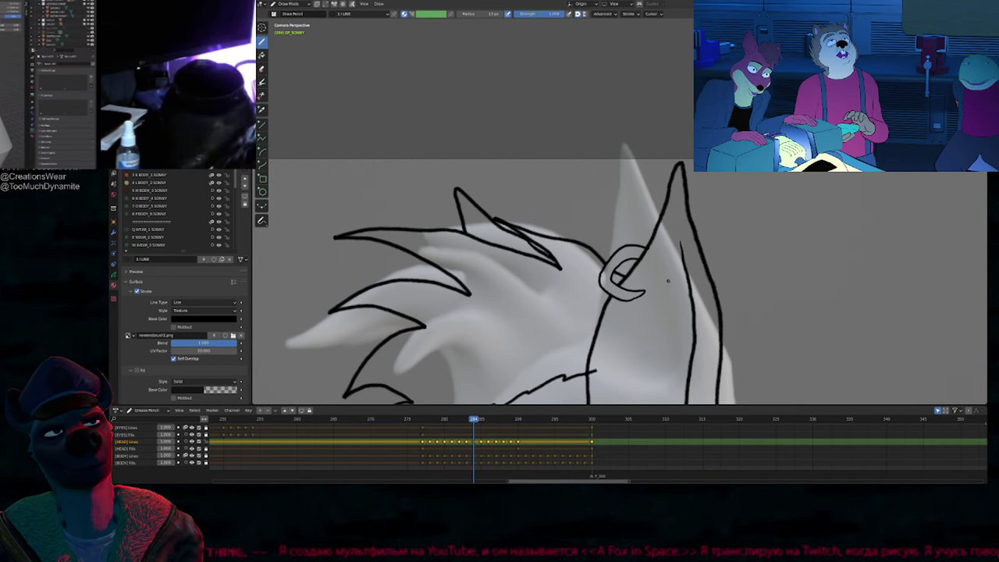
key("Right")
key("Left")
key("Left")
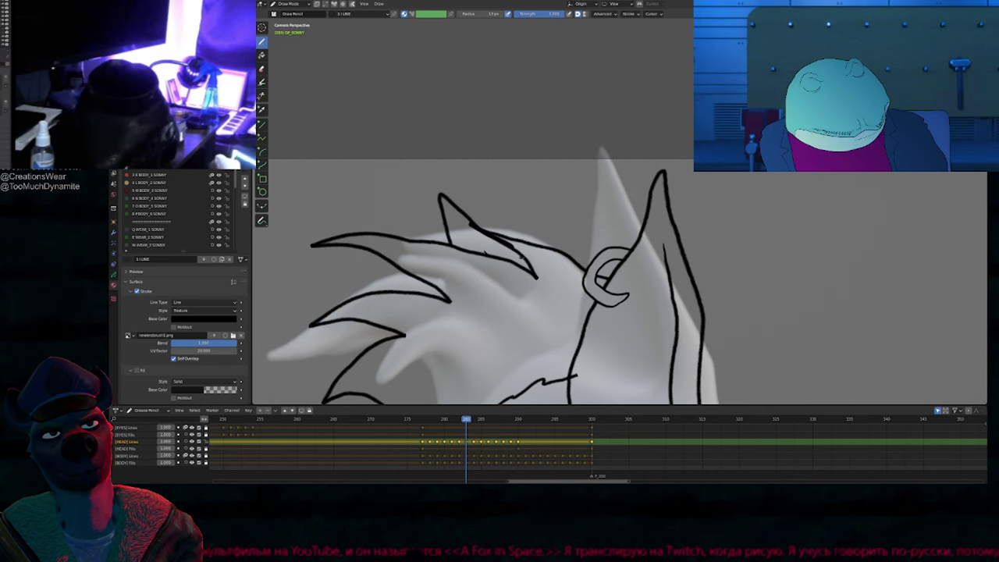
key("Right")
key("Left")
key("Left")
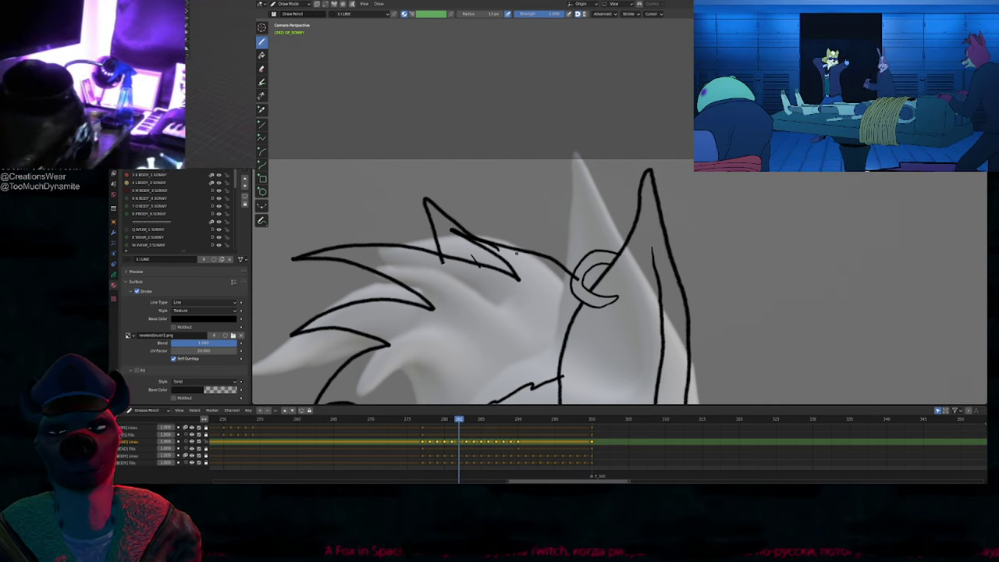
middle_click_drag(450, 319, 469, 284, "shift")
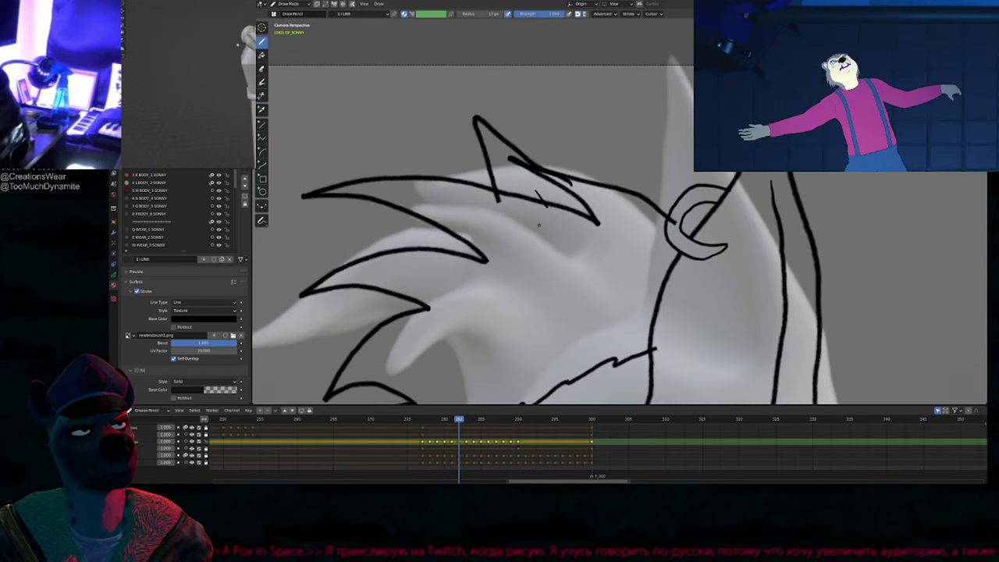
middle_click_drag(566, 246, 570, 251, "shift")
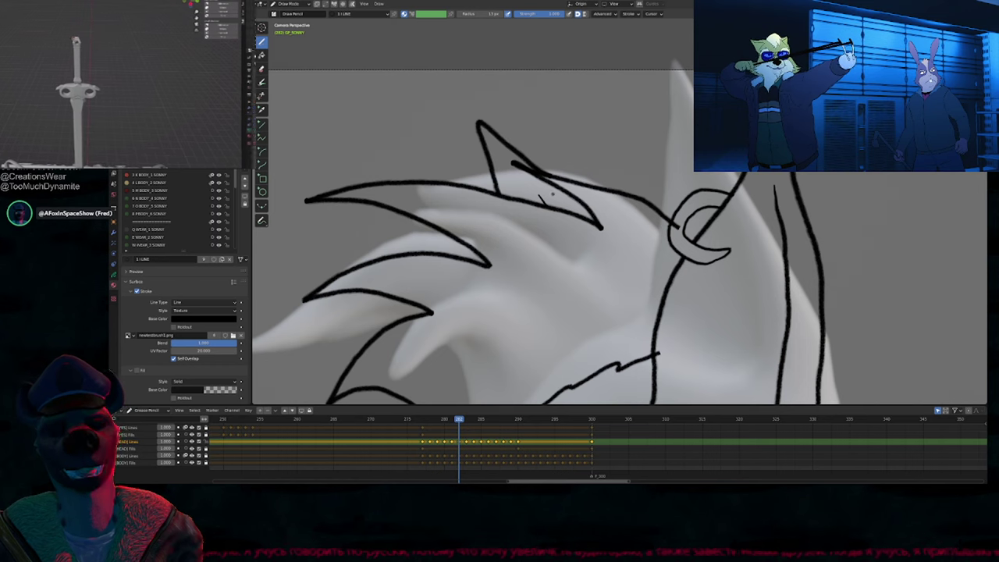
key("Right")
key("Right")
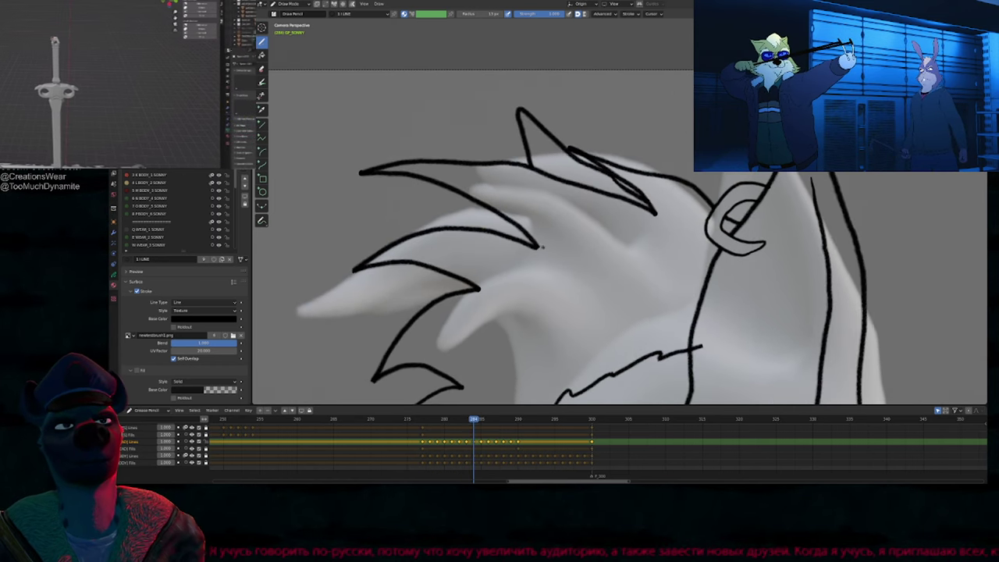
key("Left")
key("Left")
key("Left")
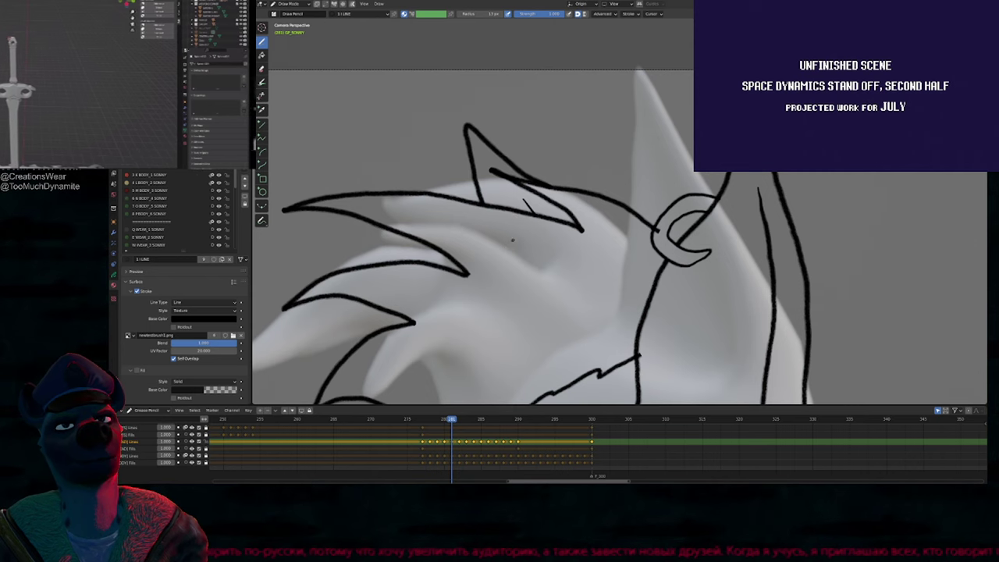
key("Left")
key("Right")
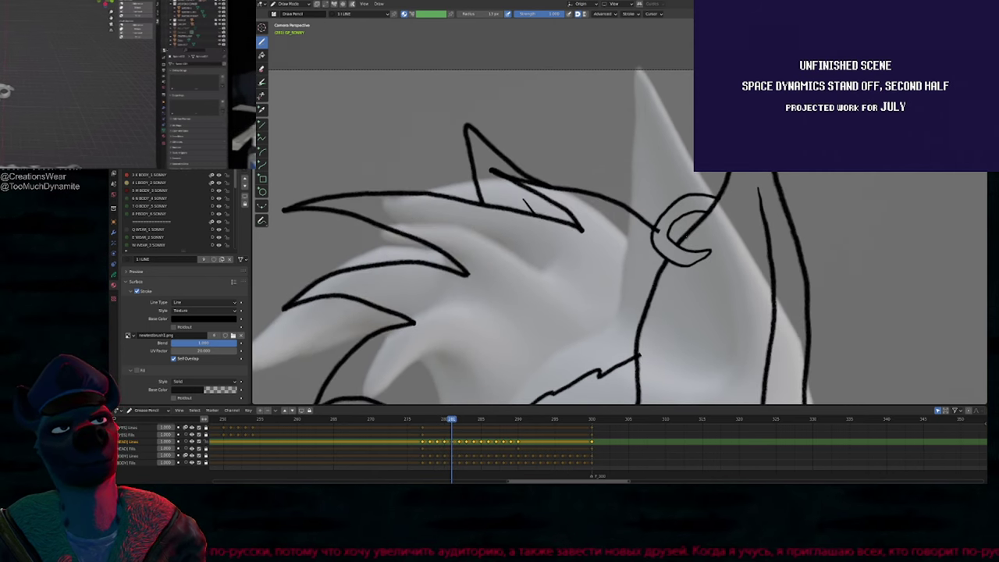
key("Right")
key("Right")
key("Left")
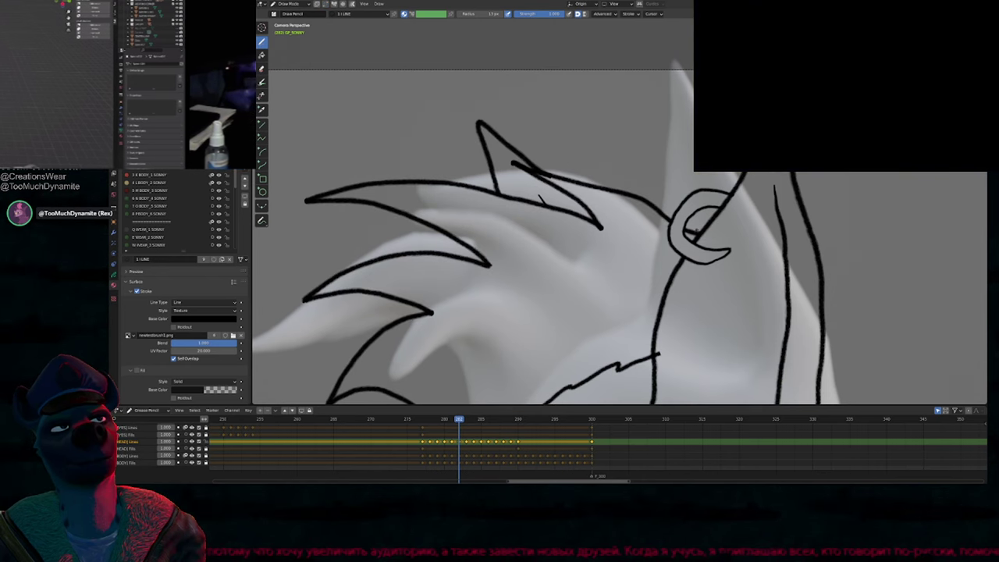
key("Left")
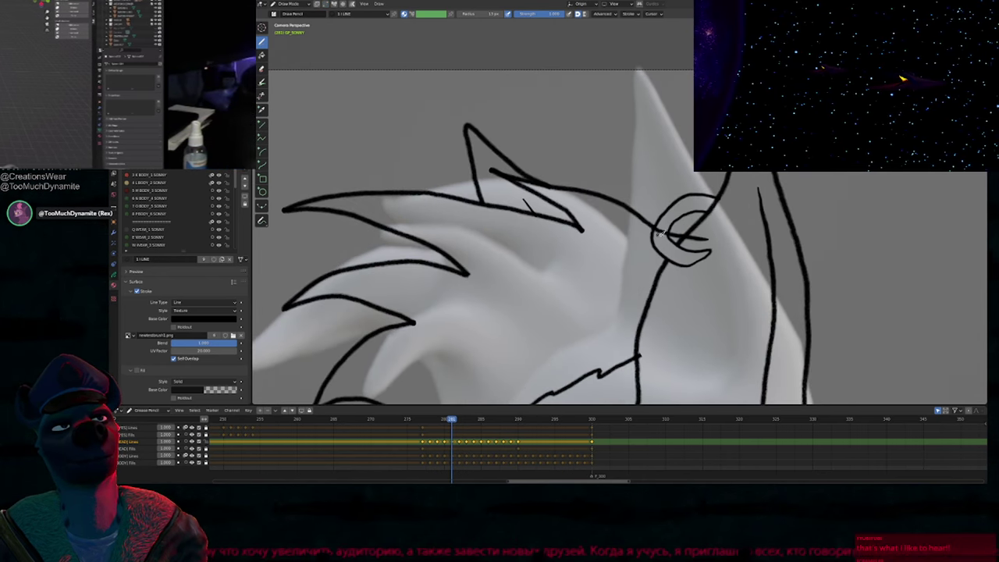
key("Left")
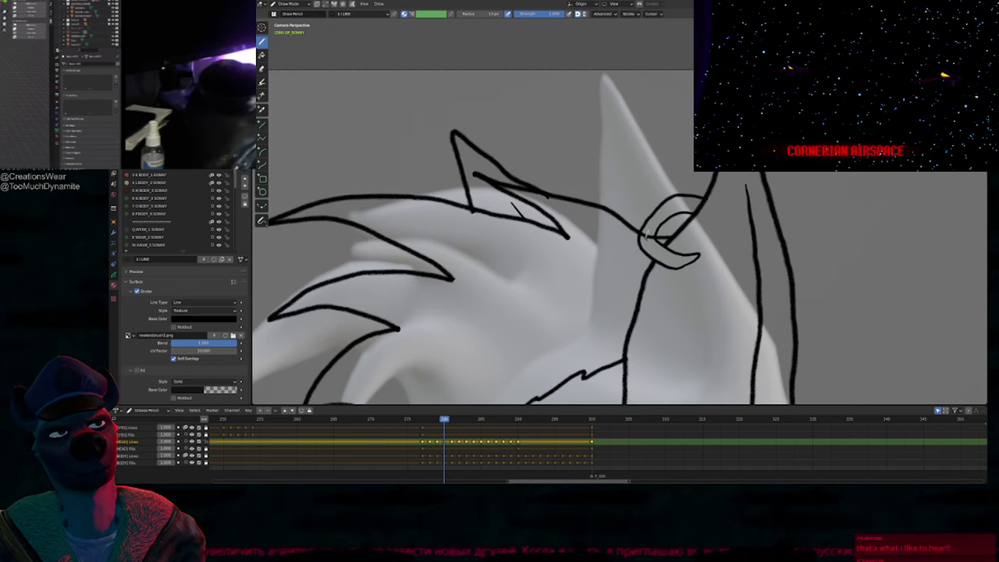
key("Left")
left_click_drag(646, 242, 690, 238)
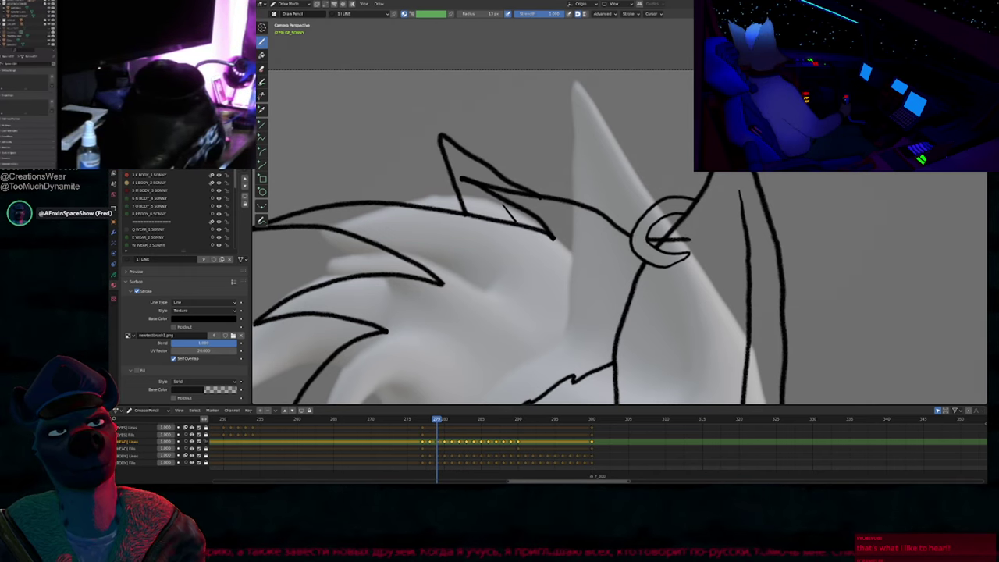
scroll(681, 234, "down", 3)
scroll(663, 223, "up", 4)
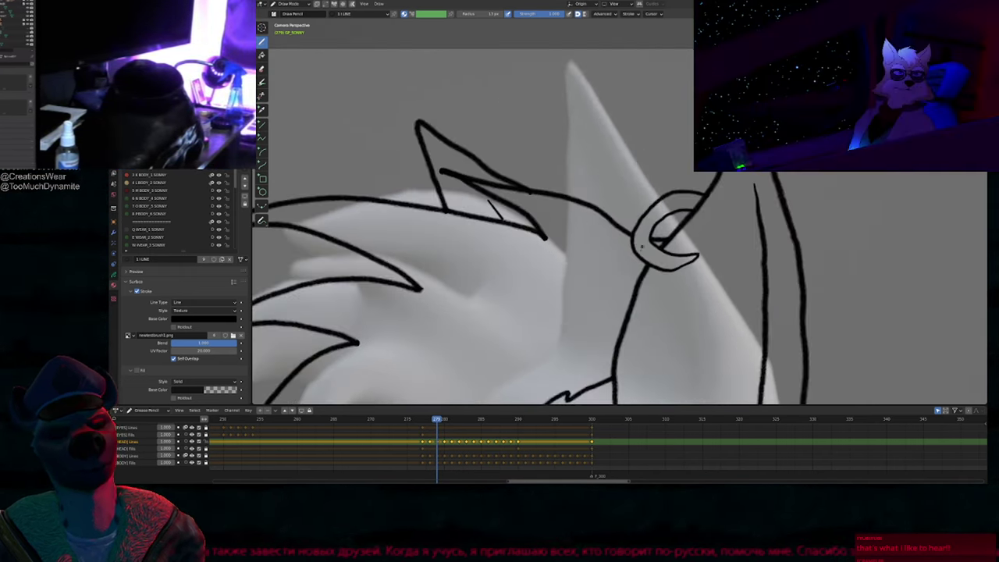
key("Left")
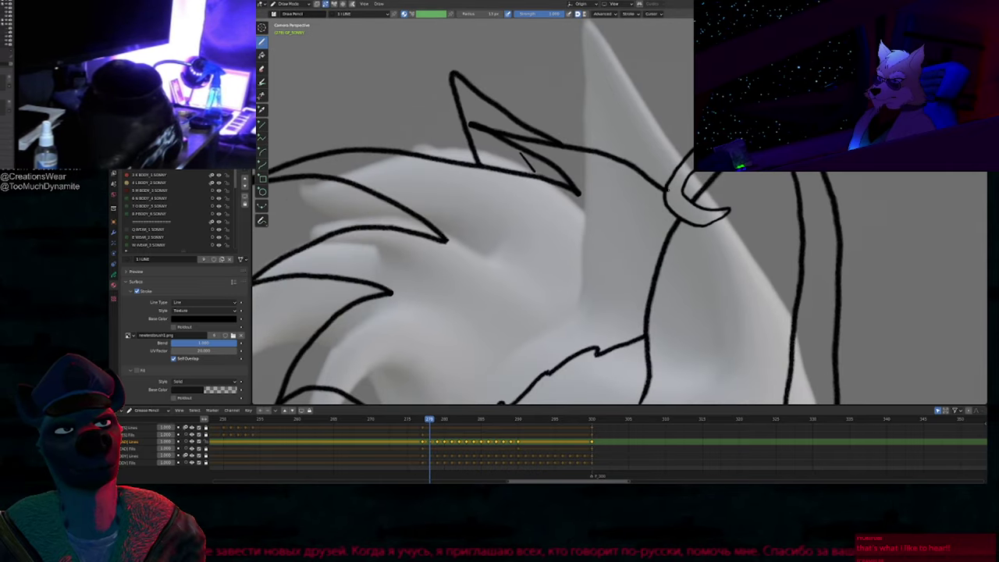
key("ctrl+z")
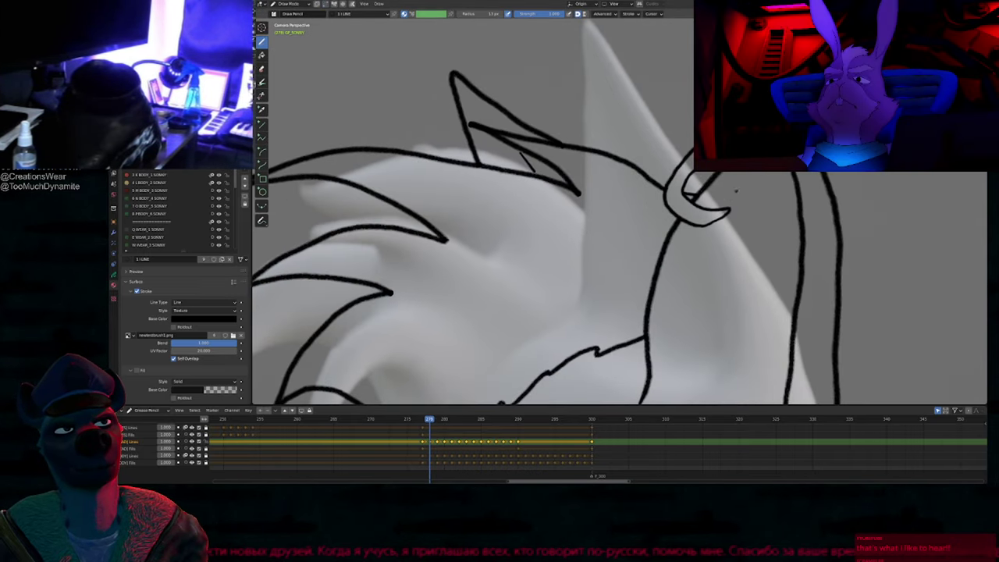
mouse_move(736, 192)
middle_mouse_down("ctrl")
mouse_move(736, 250)
mouse_move(747, 192)
middle_mouse_up("ctrl")
key("Left")
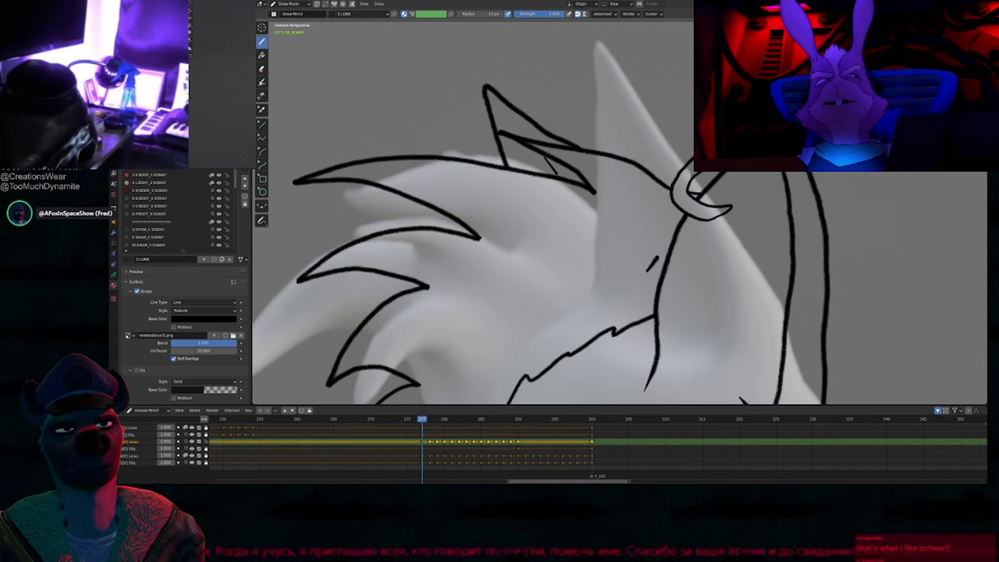
key("ctrl+z")
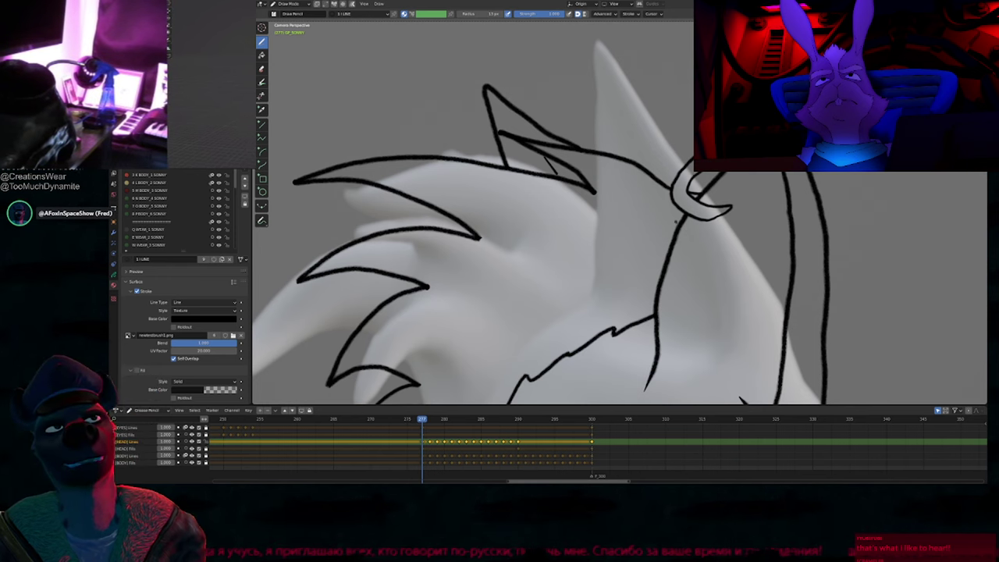
mouse_move(673, 263)
middle_mouse_down("shift")
mouse_move(708, 187)
mouse_move(719, 203)
middle_mouse_up("shift")
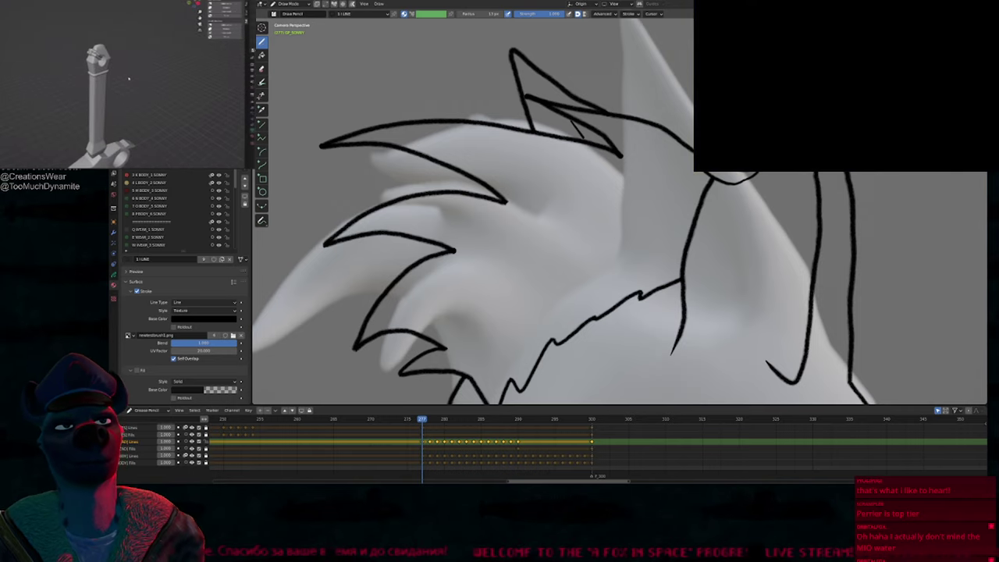
left_click_drag(584, 211, 581, 241)
key("ctrl+z")
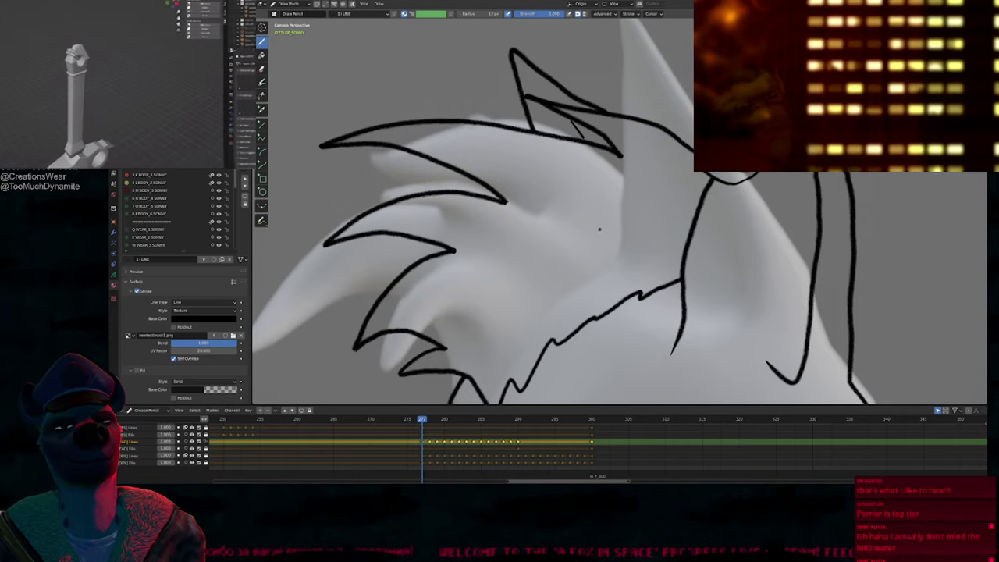
mouse_move(598, 228)
middle_mouse_down("ctrl")
mouse_move(591, 268)
mouse_move(596, 216)
middle_mouse_up("ctrl")
middle_click_drag(654, 181, 650, 252, "shift")
key("Right")
key("Right")
key("Right")
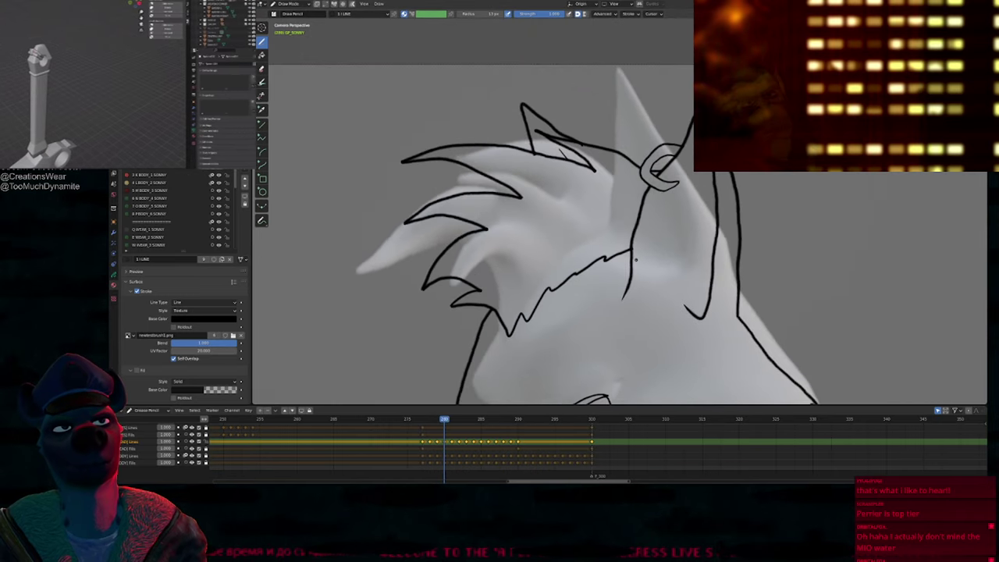
key("Right")
key("Right")
key("Right")
key("Right")
key("Right")
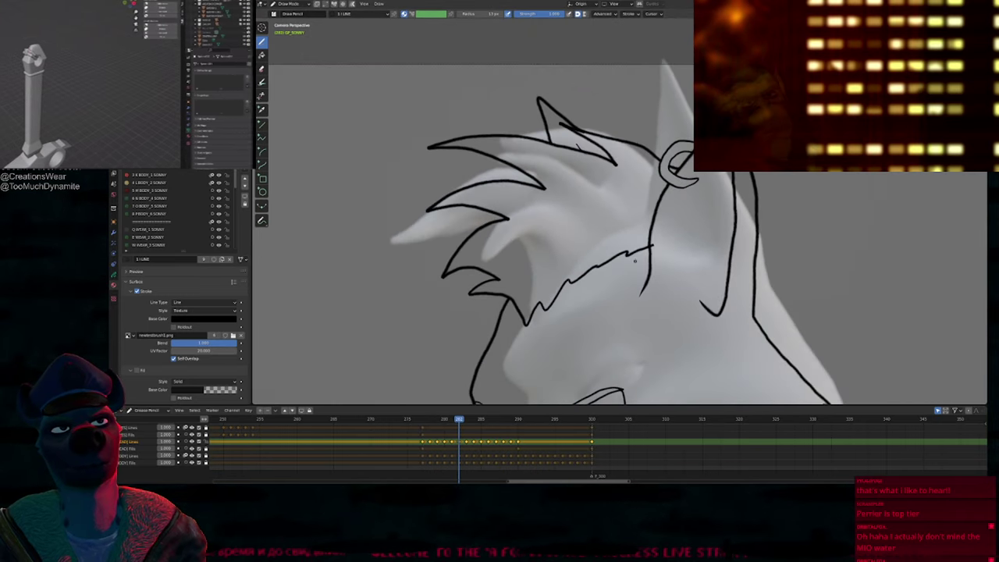
key("Left")
key("Left")
key("Left")
key("Left")
key("Left")
key("Down")
key("Down")
key("Down")
key("Down")
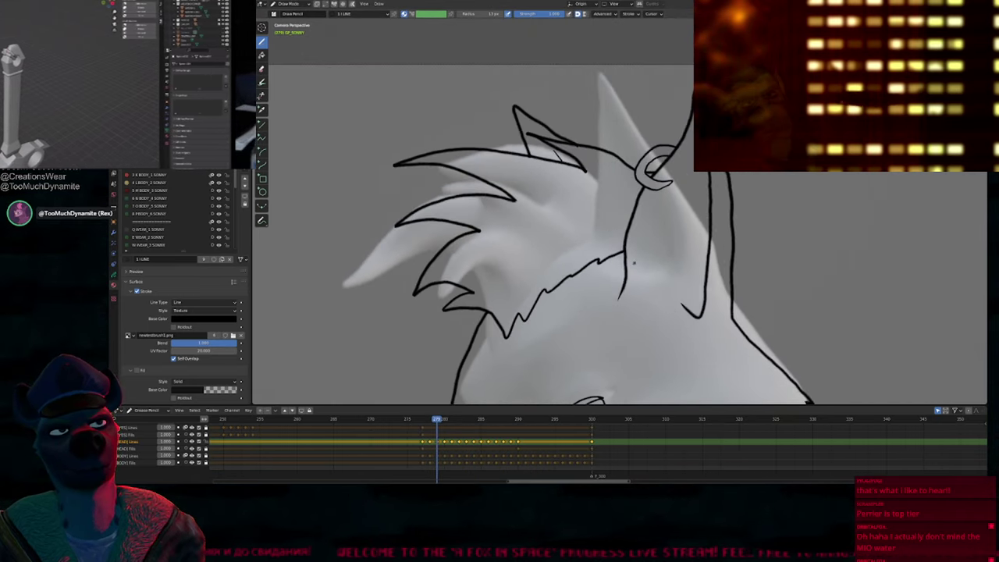
key("Up")
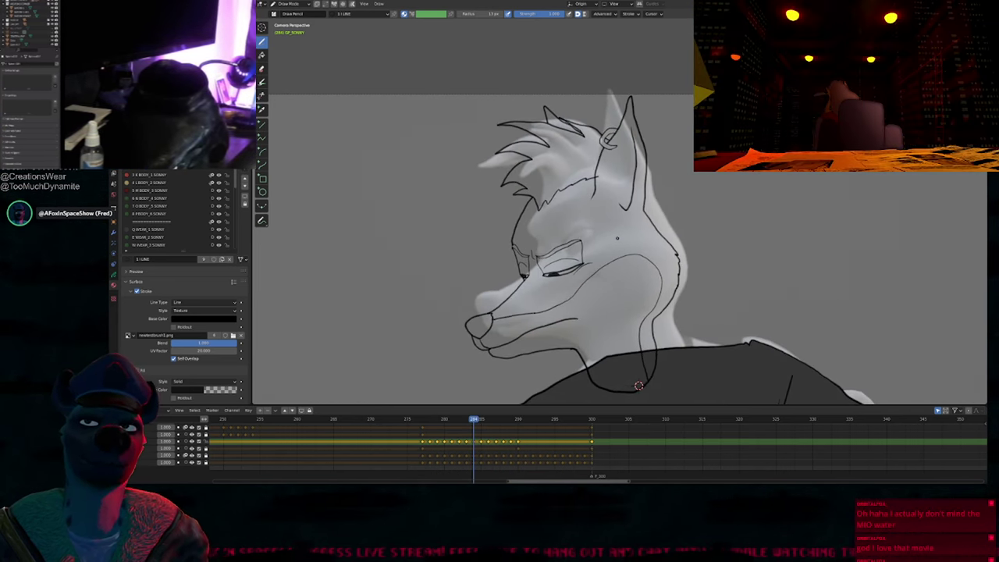
key("Left")
key("Left")
key("Left")
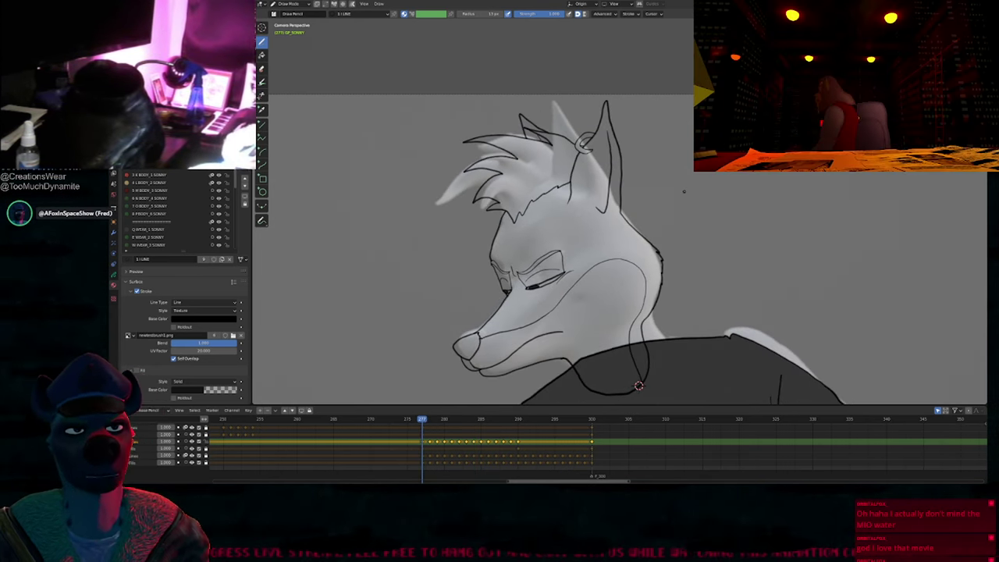
key("Right")
key("Right")
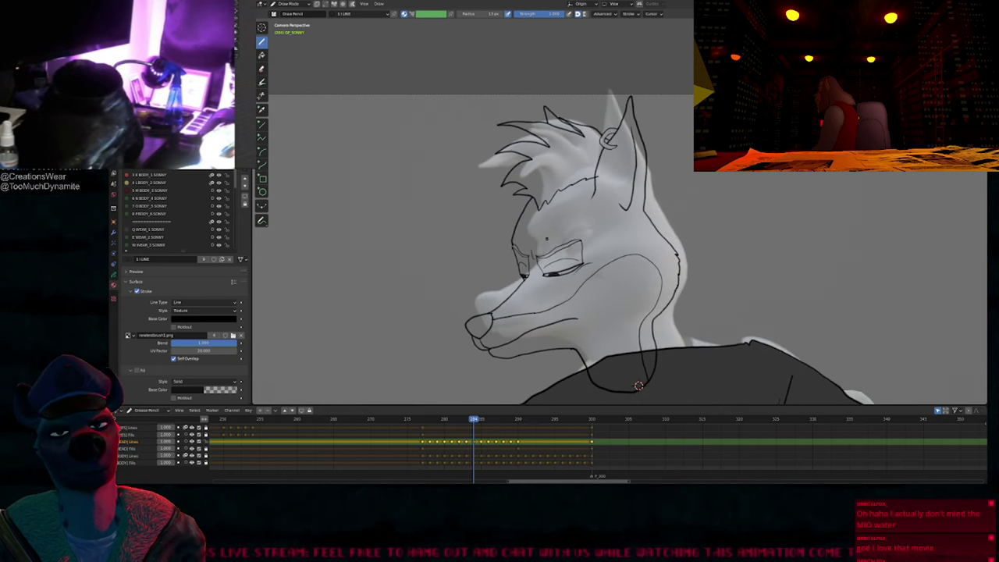
key("space")
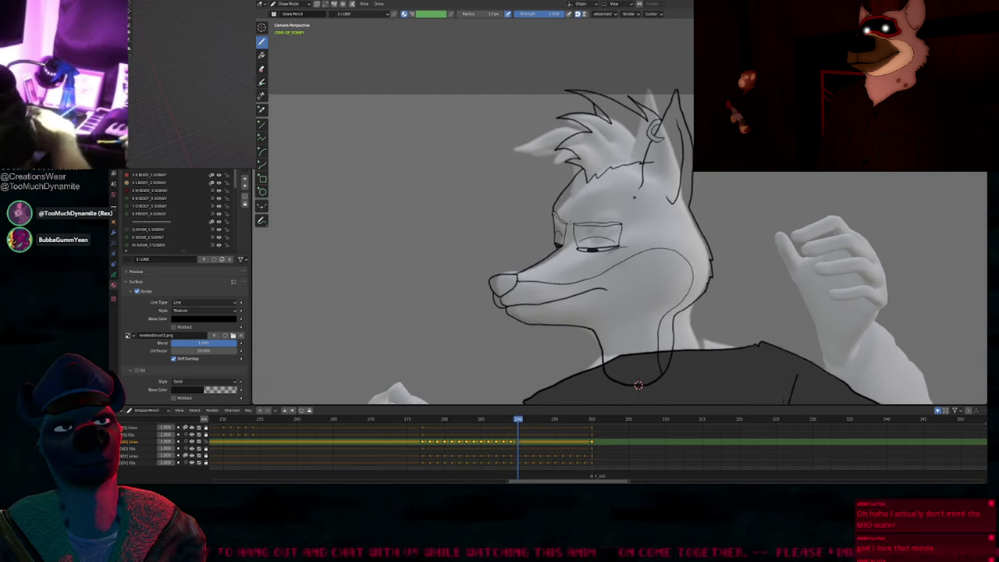
mouse_move(634, 197)
middle_mouse_down("shift")
mouse_move(594, 286)
mouse_move(617, 203)
middle_mouse_up("shift")
left_click_drag(600, 211, 581, 288, "ctrl")
key("Left")
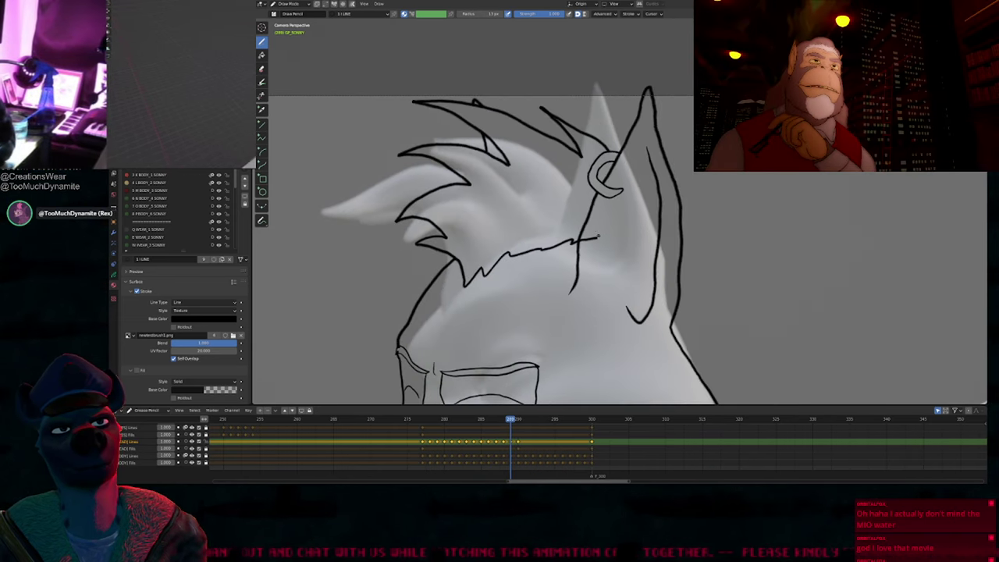
key("Left")
key("Left")
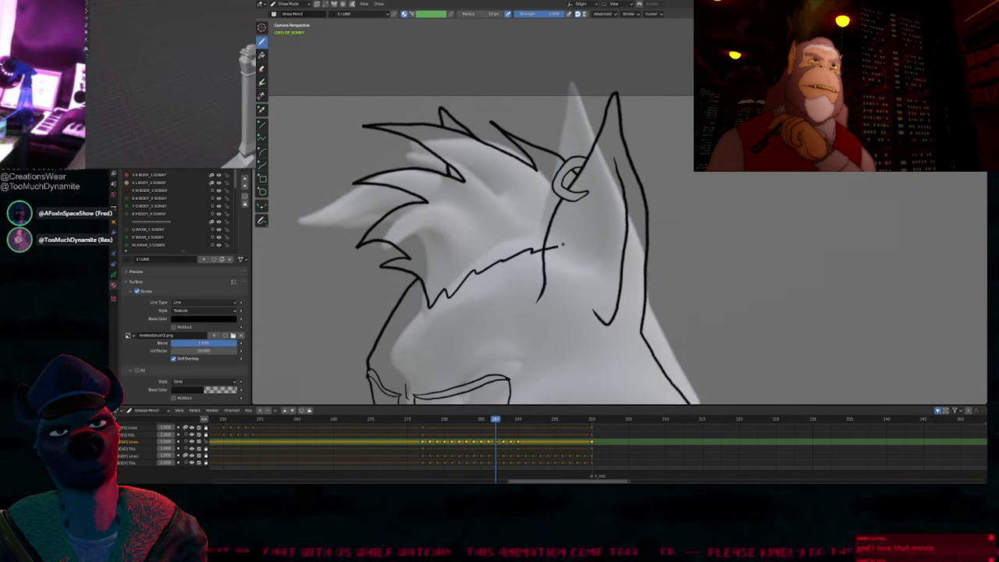
key("Left")
key("Left")
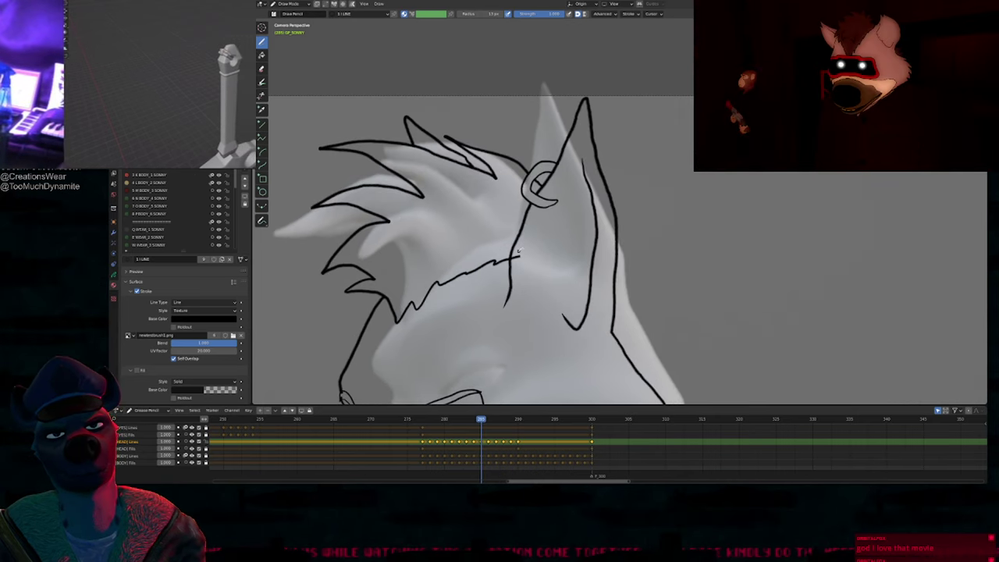
key("Left")
key("Left")
scroll(646, 216, "up", 3)
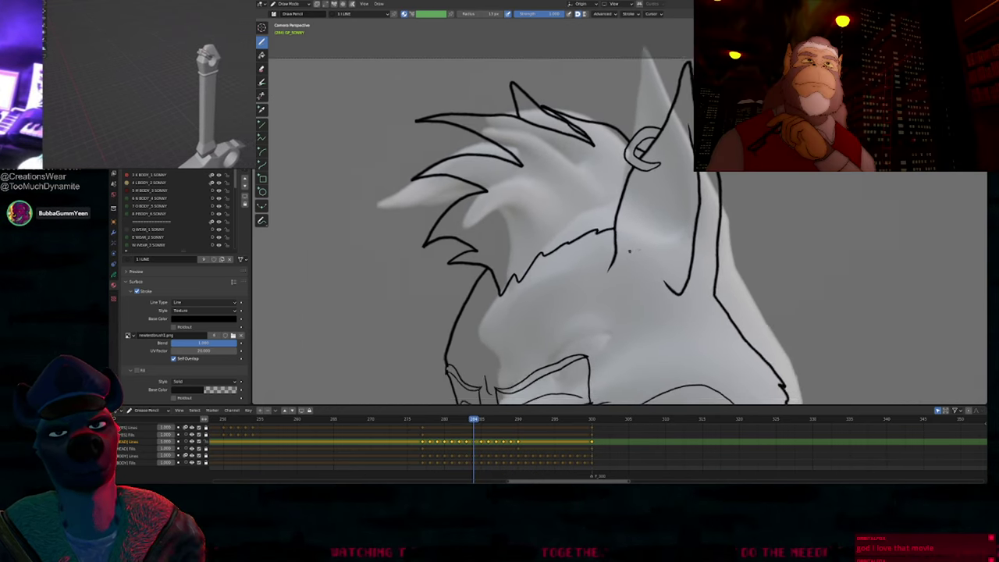
key("Left")
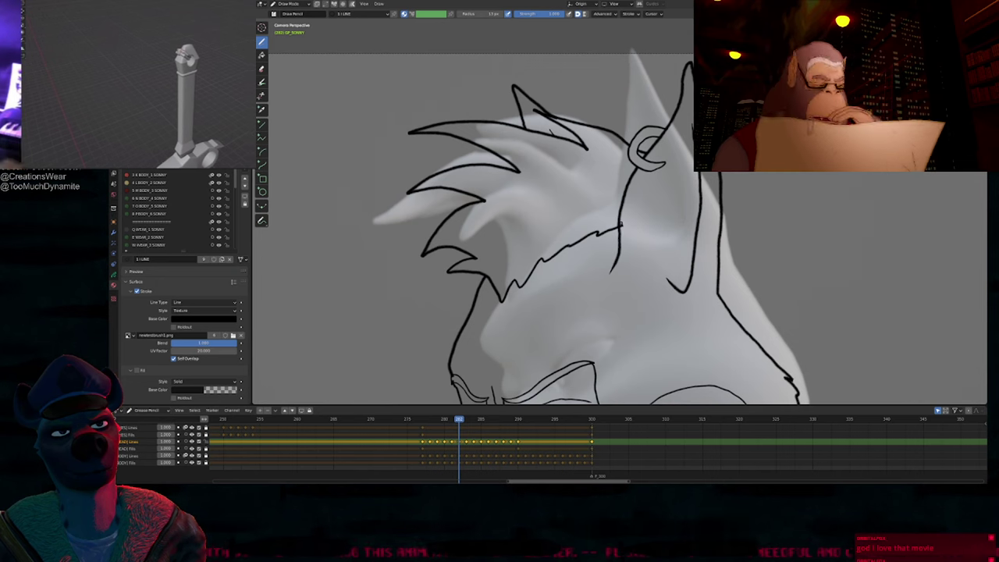
key("Left")
key("Left")
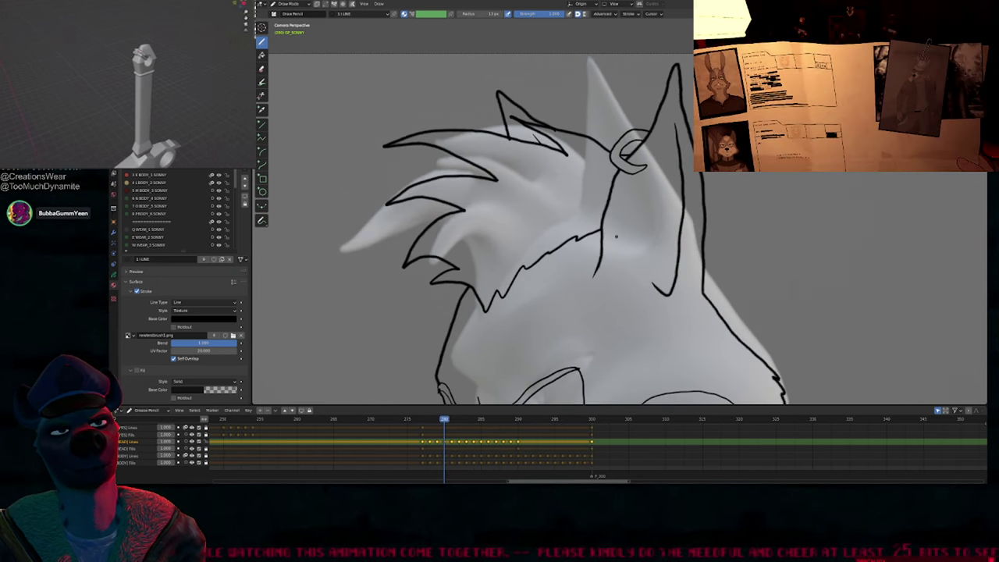
key("Left")
key("Left")
key("Left")
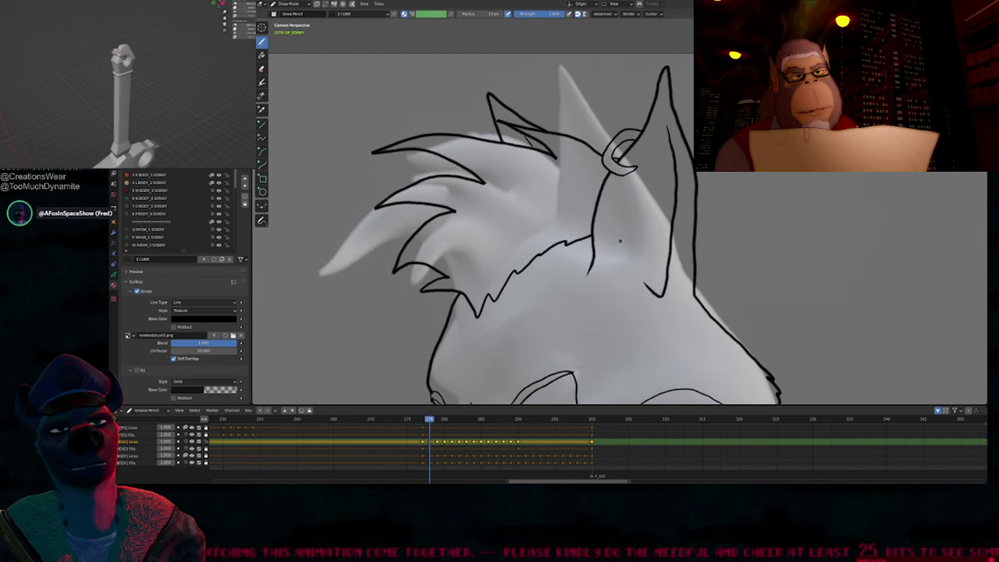
key("Right")
key("Right")
key("Right")
key("Right")
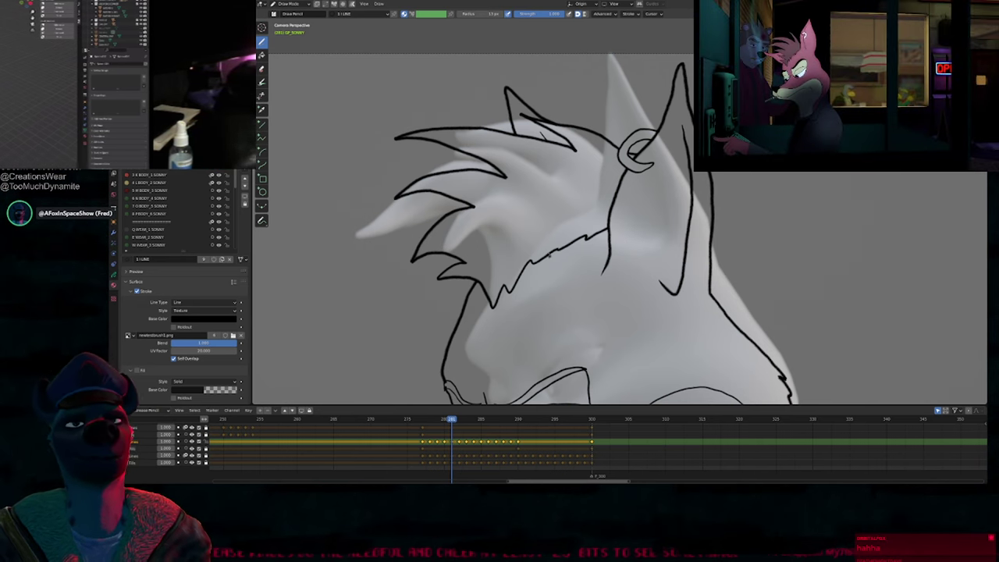
scroll(567, 221, "down", 1)
key("Right")
key("Right")
key("Left")
key("Left")
key("Left")
key("Left")
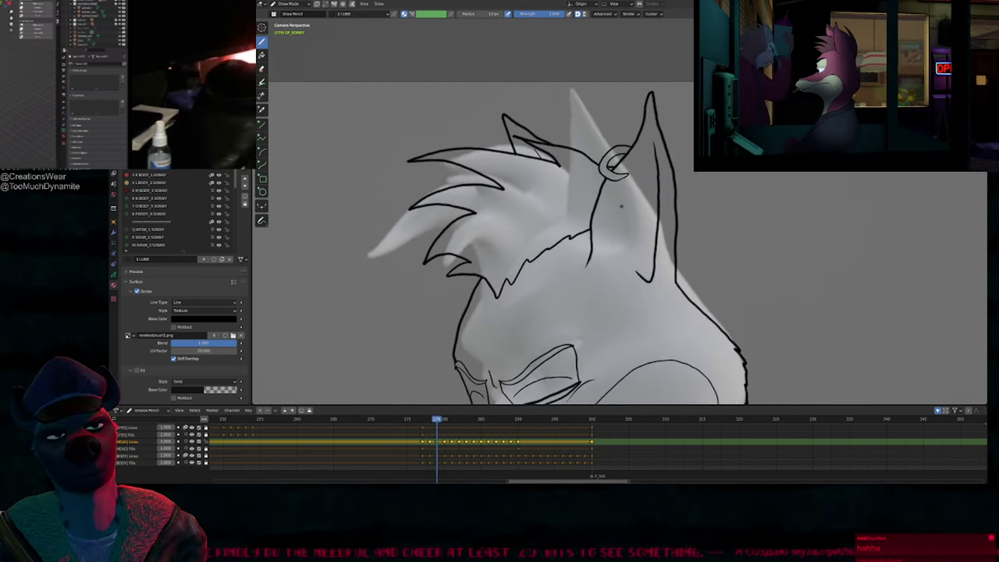
key("Left")
key("Left")
key("Left")
key("Right")
scroll(617, 212, "down", 2)
Step: Frame the fox head and play the animation forward and back, stopping near frame 291
middle_click_drag(601, 283, 576, 216, "shift")
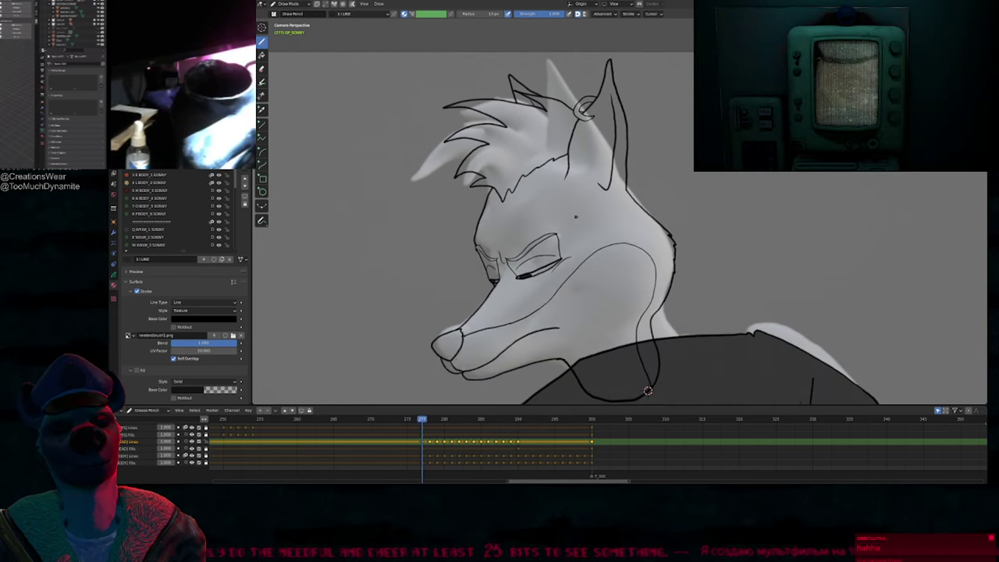
key("space")
key("space")
key("ctrl+shift+space")
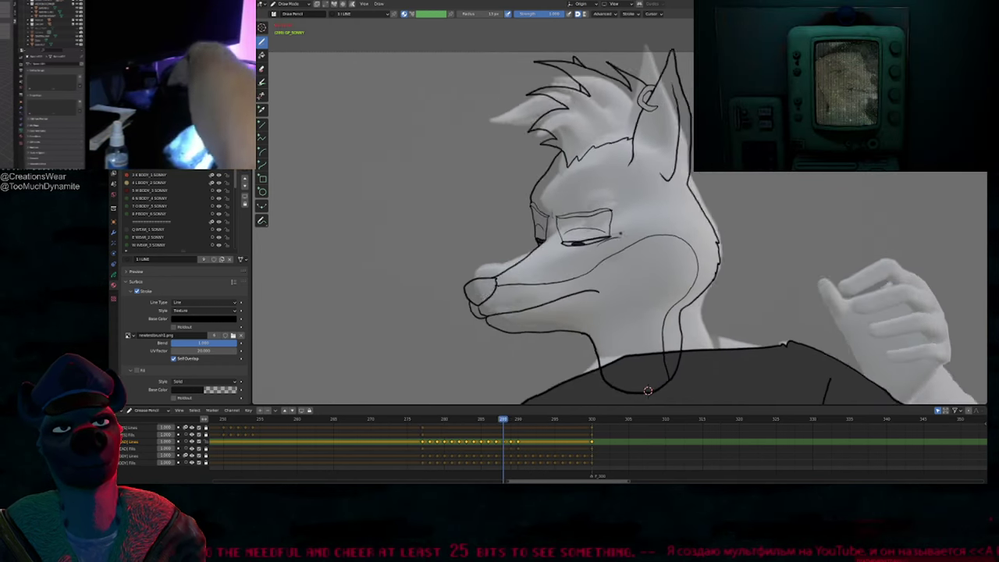
key("space")
Step: Select the grey reference model in Object Mode and hide it
key("ctrl+Tab")
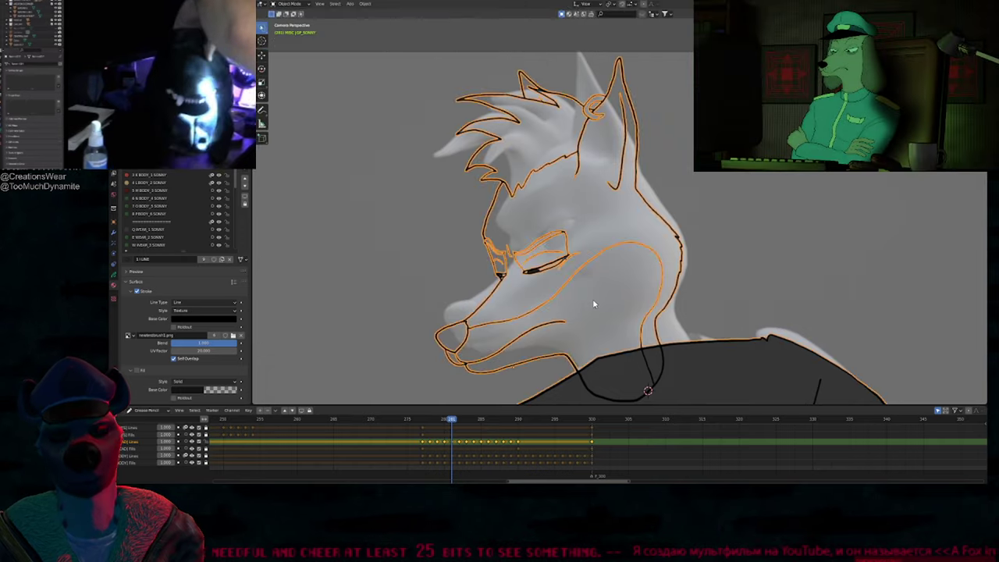
left_click(595, 304)
key("ctrl+z")
key("ctrl+z")
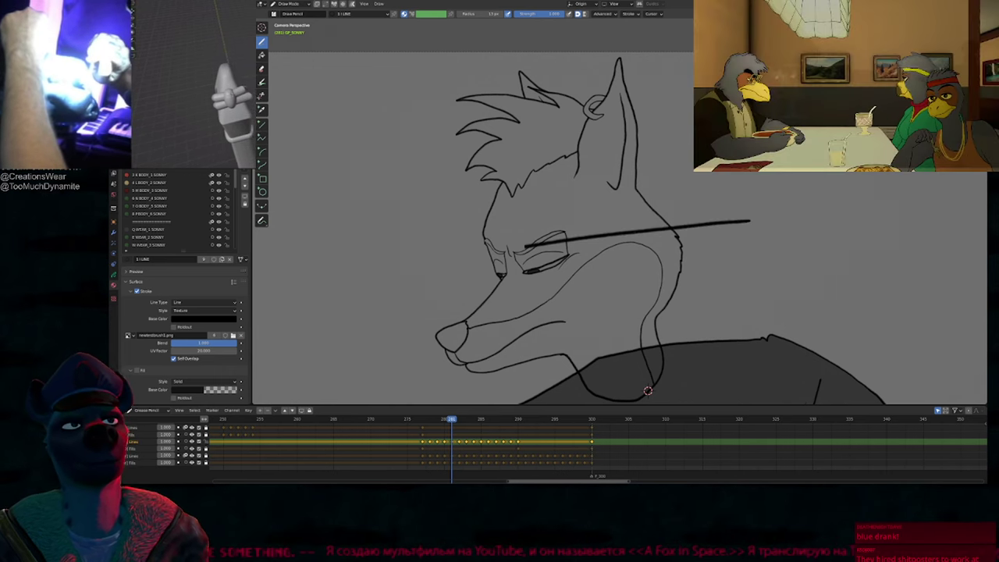
mouse_move(648, 390)
middle_mouse_down("shift")
mouse_move(610, 357)
mouse_move(598, 317)
mouse_move(624, 287)
mouse_move(642, 317)
mouse_move(616, 326)
mouse_move(605, 310)
middle_mouse_up("shift")
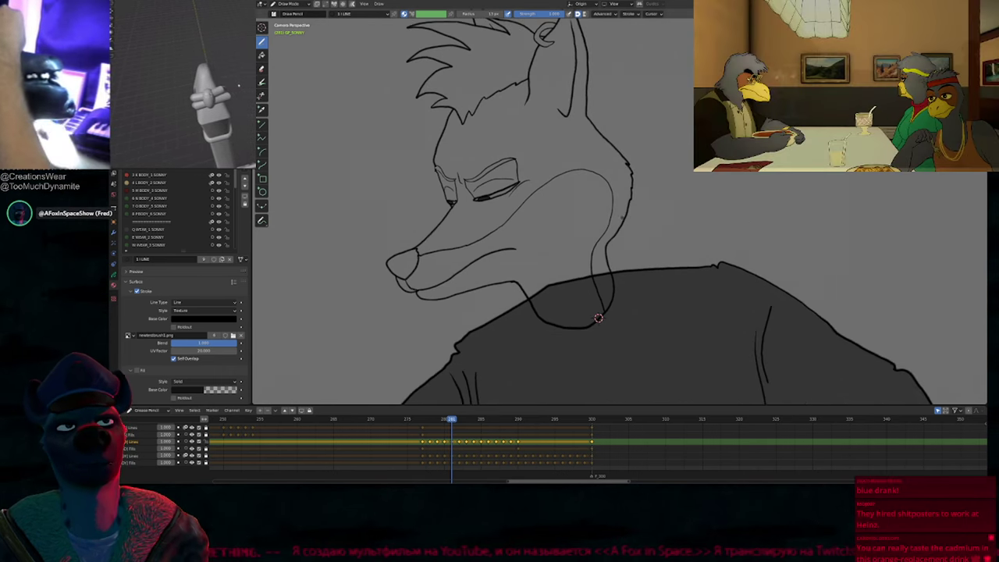
key("Left")
key("Left")
key("Right")
key("Right")
key("Right")
key("Right")
key("Right")
key("Right")
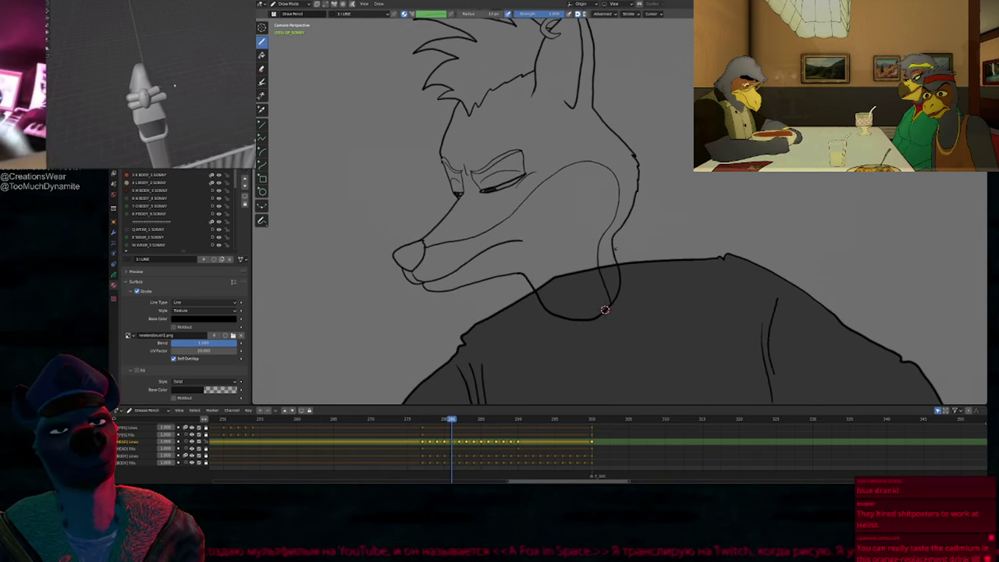
key("Up")
key("Up")
key("Up")
key("Up")
key("Up")
key("Up")
key("Up")
key("Up")
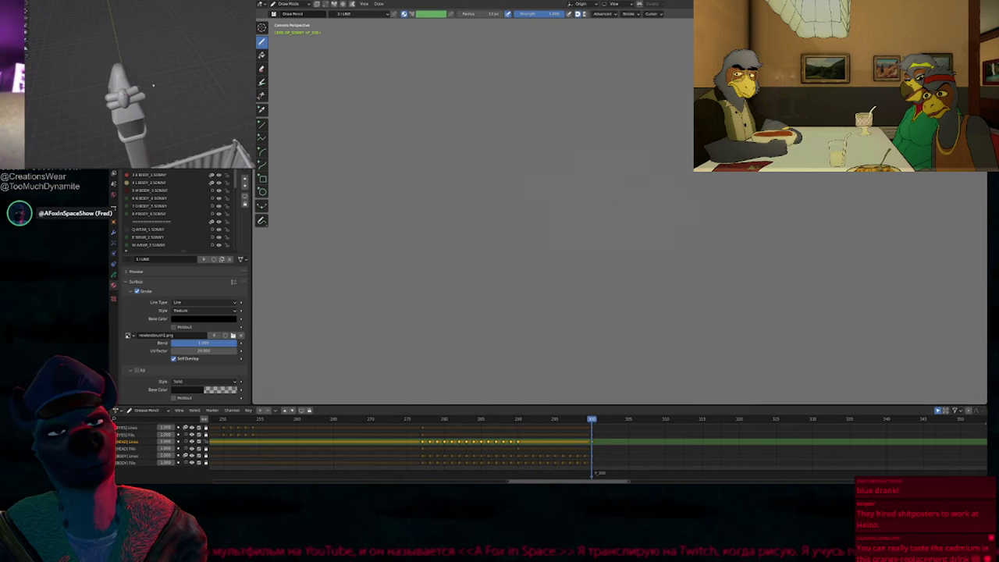
key("Down")
key("Left")
key("Left")
key("Left")
key("Left")
key("Left")
key("Left")
key("Left")
key("Left")
key("Left")
key("Left")
key("Left")
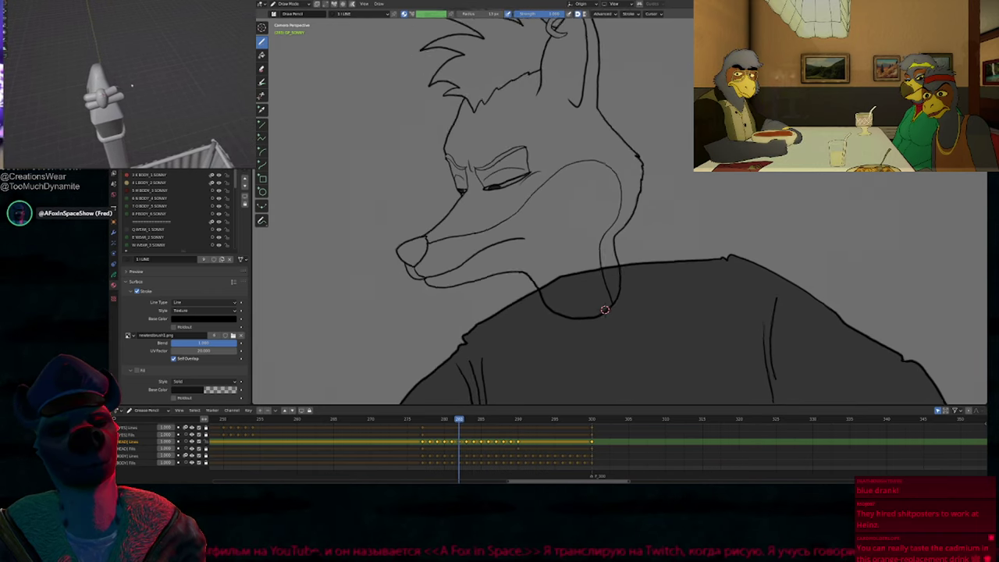
key("Left")
key("Left")
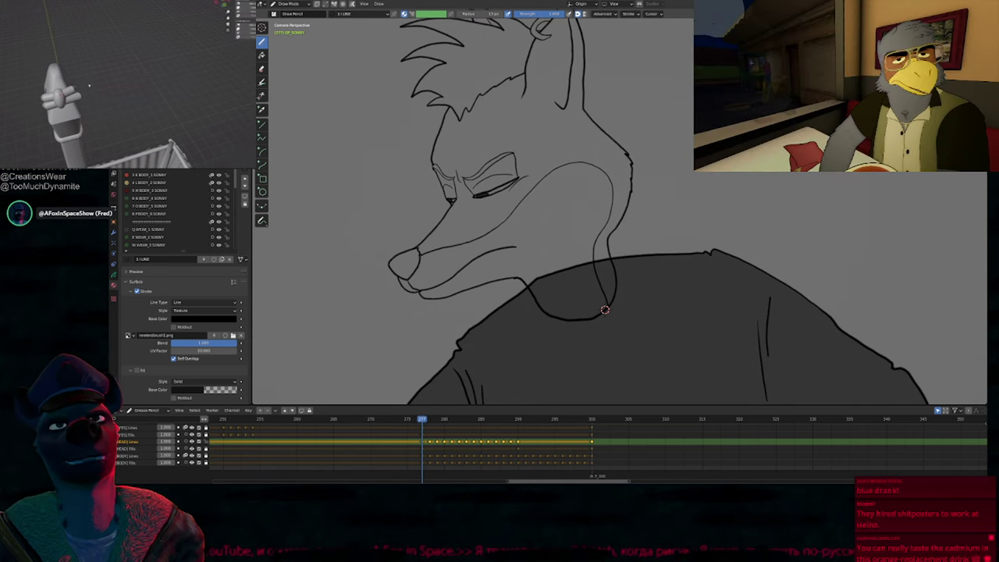
key("Right")
key("Right")
key("Right")
key("Right")
key("Right")
key("Right")
key("Right")
key("Right")
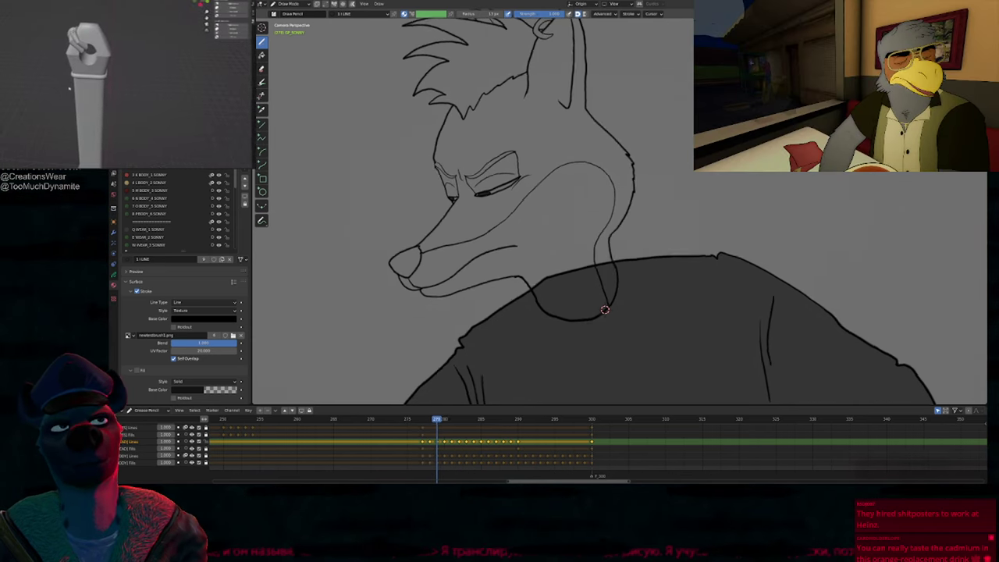
key("Left")
key("Left")
key("Left")
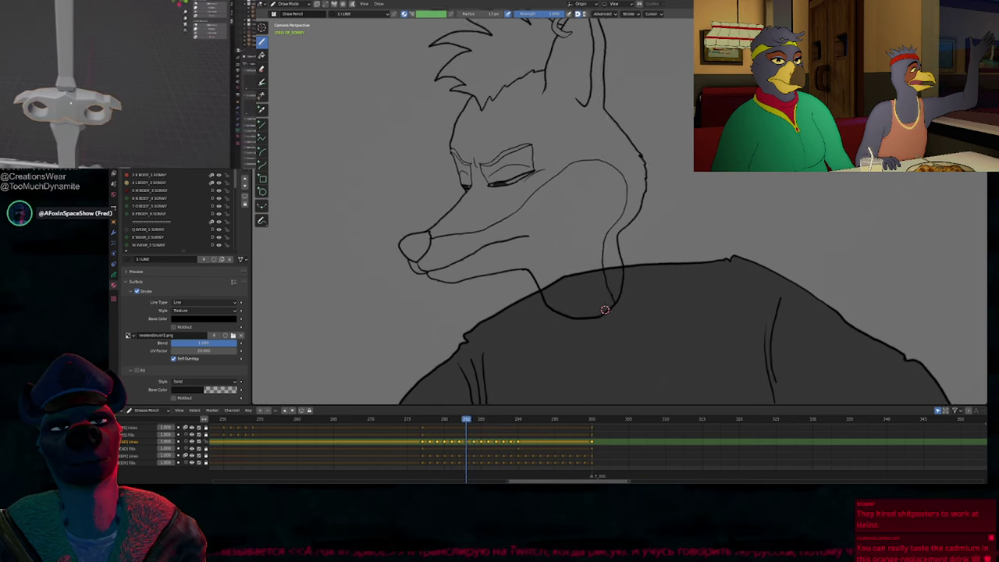
key("Right")
key("Right")
key("Right")
key("Right")
key("Left")
key("Left")
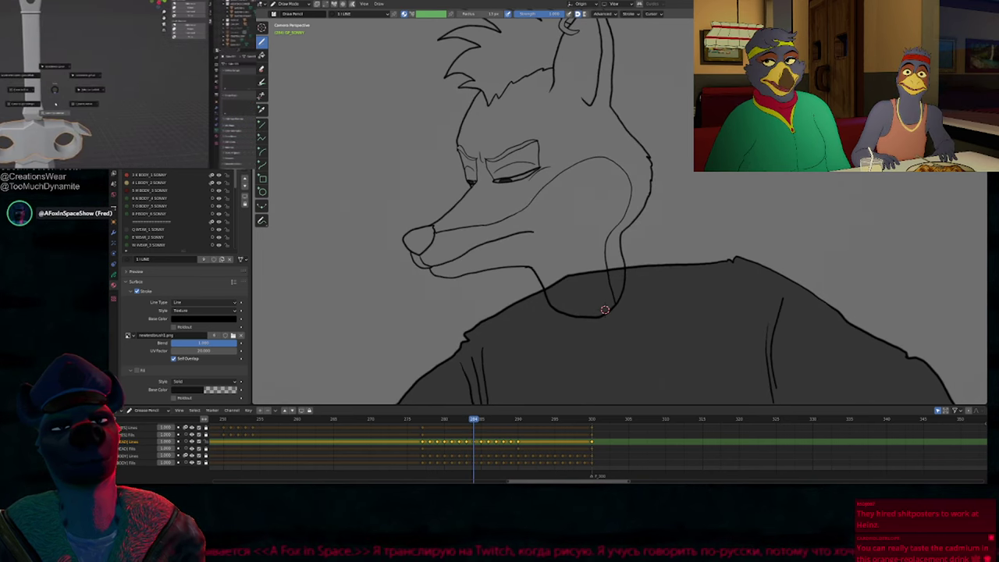
key("Right")
key("Right")
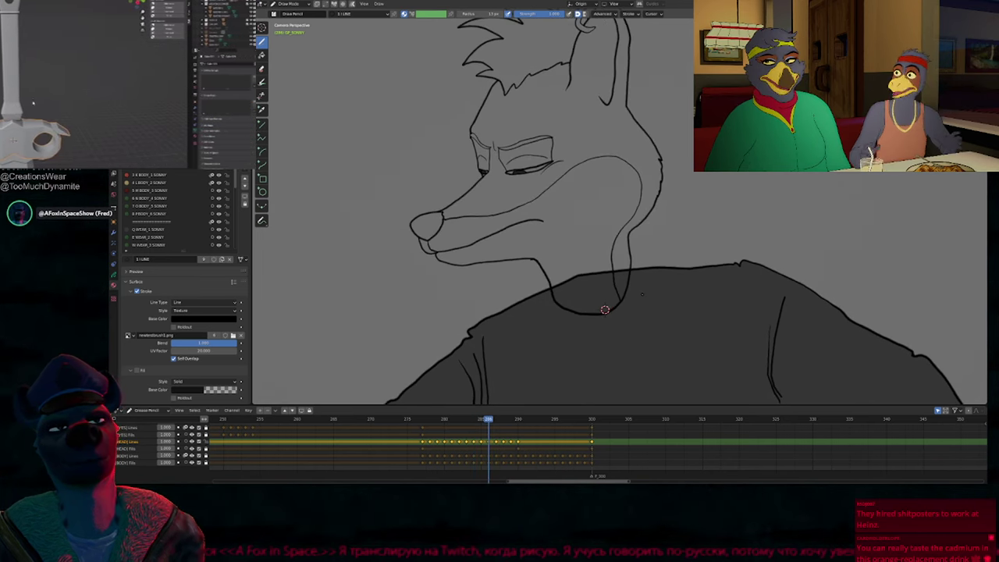
key("f")
key("Escape")
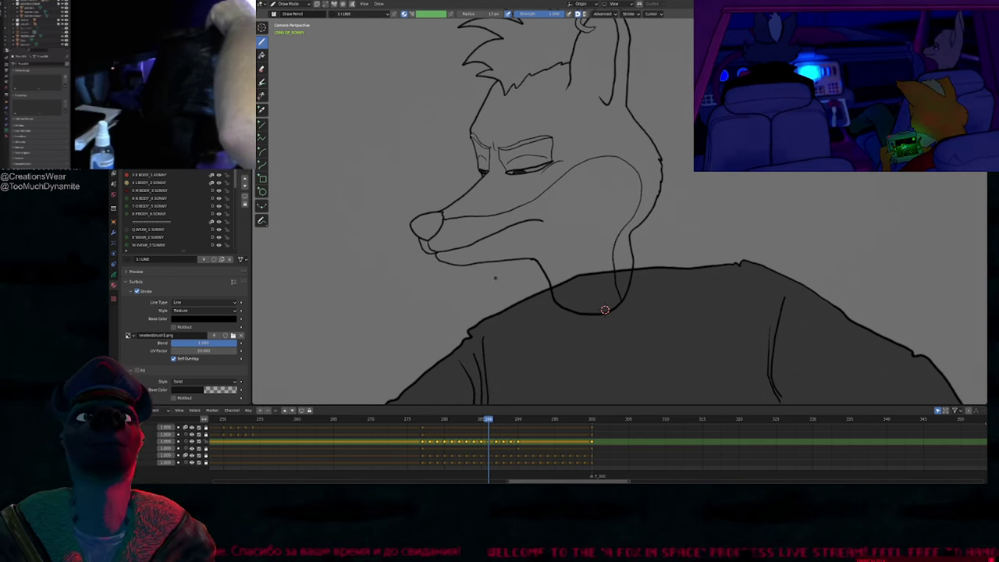
Step: Check the fox's body and head drawings frame by frame around frame 283
middle_click_drag(541, 369, 513, 260, "shift")
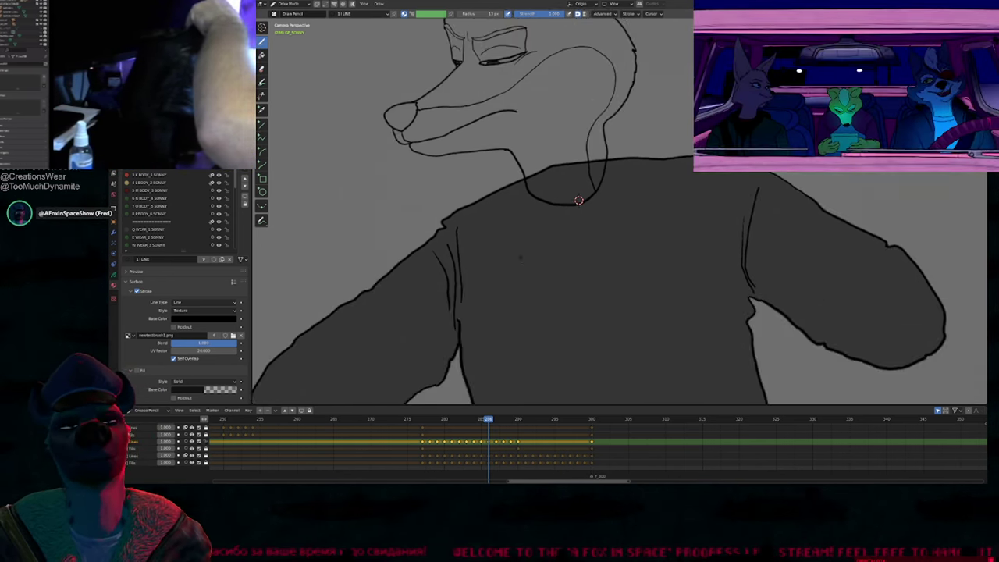
middle_click_drag(578, 200, 608, 81, "shift")
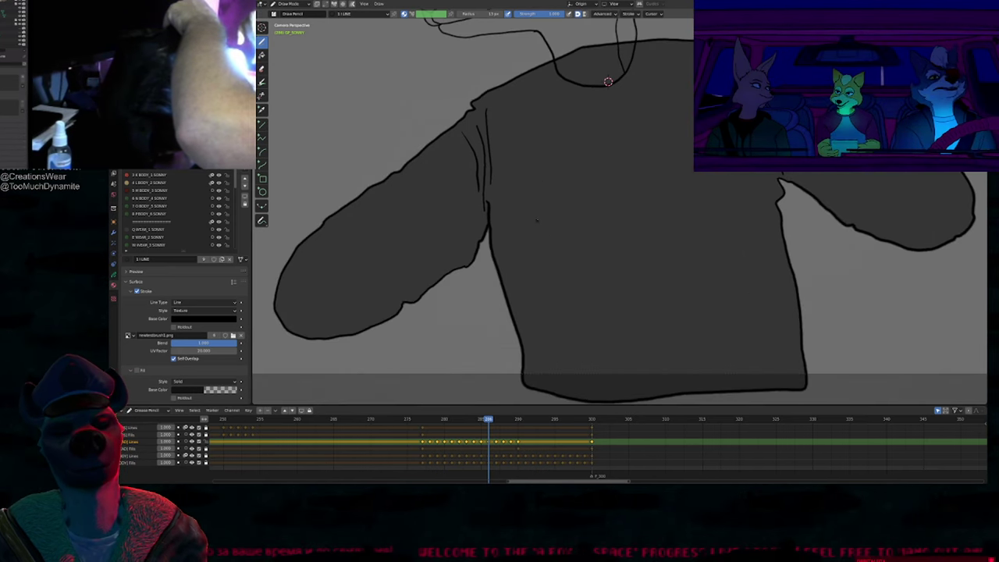
scroll(537, 221, "down", 2)
middle_click_drag(624, 131, 621, 256, "shift")
key("Left")
key("Left")
key("Left")
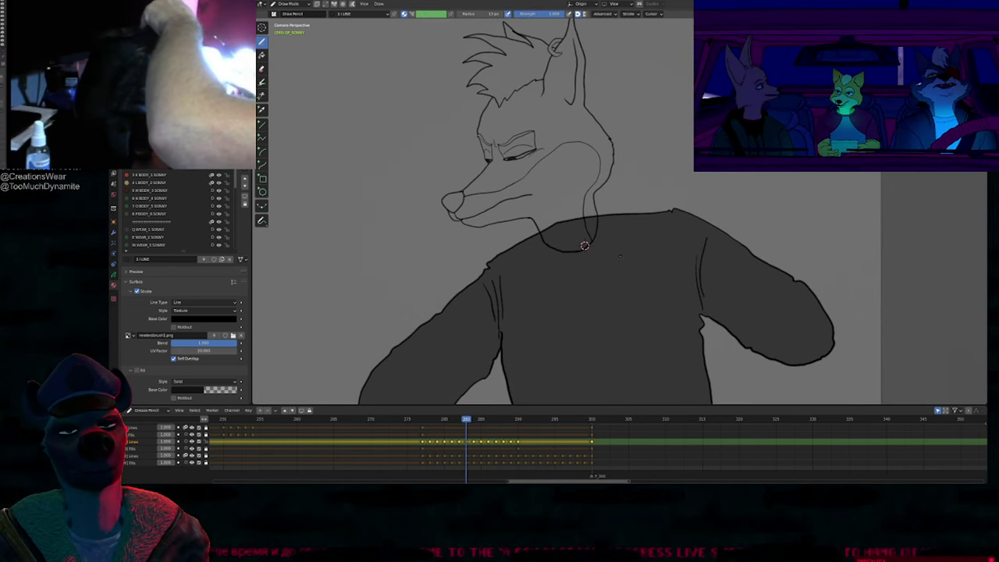
key("Right")
key("Right")
key("Right")
key("Right")
key("Right")
key("Right")
key("Left")
key("Left")
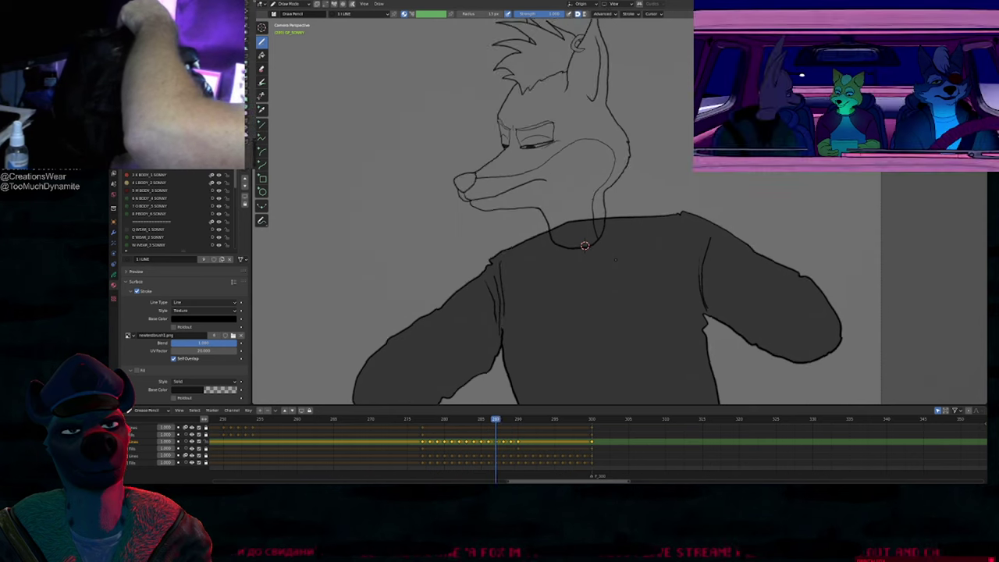
key("Left")
key("Left")
key("Left")
key("Left")
key("Left")
key("Right")
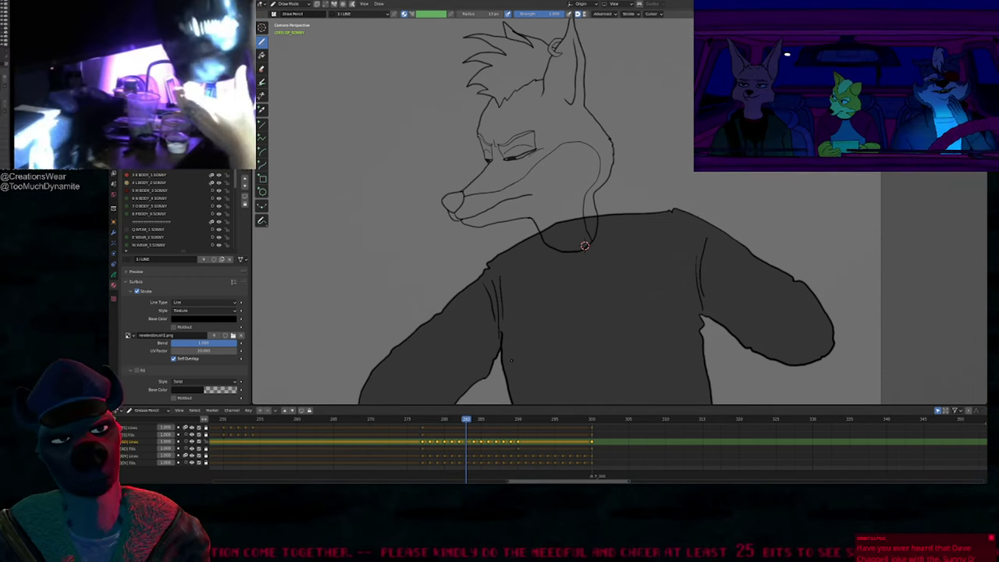
Step: Return to frame 283, switch to Object Mode and exit local view to show the whole scene
mouse_move(519, 419)
left_mouse_down()
mouse_move(415, 427)
mouse_move(539, 427)
mouse_move(444, 429)
mouse_move(519, 432)
left_mouse_up()
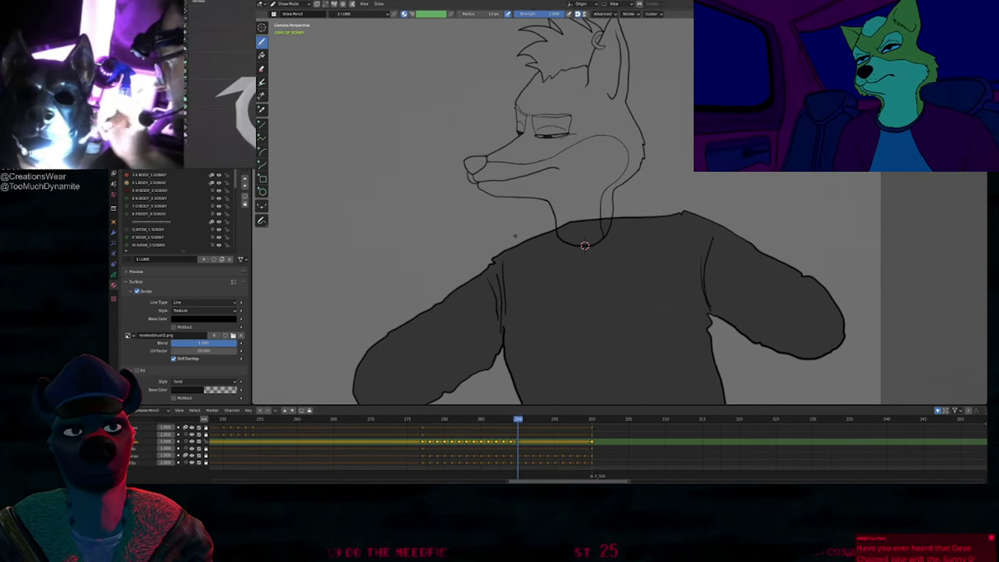
key("ctrl+Tab")
key("slash")
Step: Isolate the fox drawing in local view, enter Draw Mode and play through its poses
left_click(549, 228)
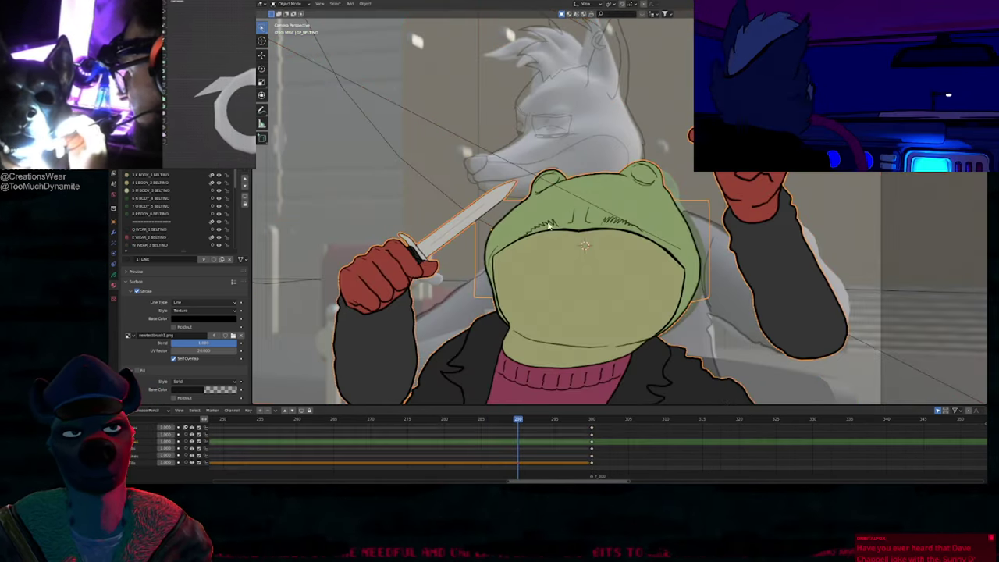
left_click(484, 184)
key("KP_Divide")
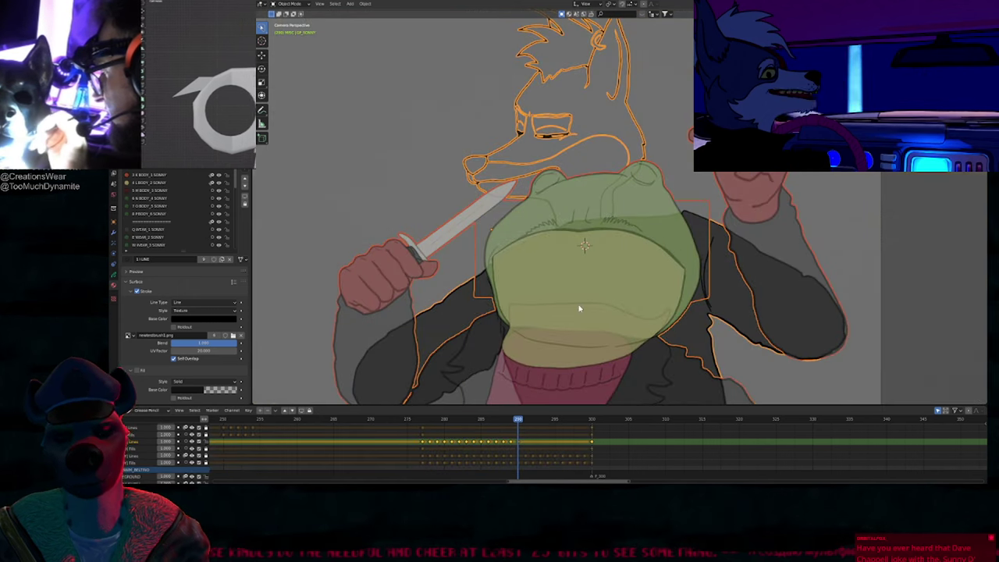
key("ctrl+Tab")
left_click_drag(422, 418, 516, 408)
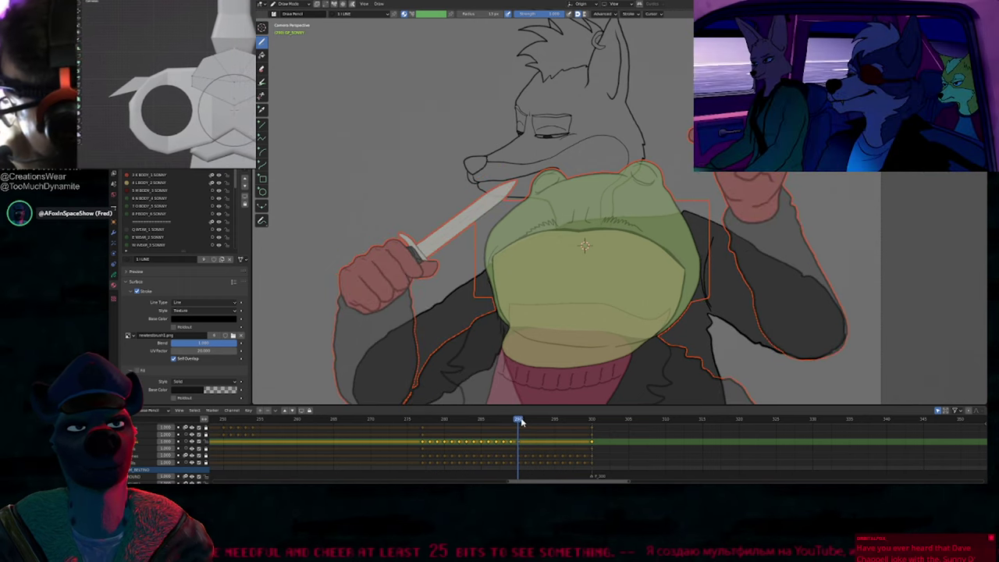
key("space")
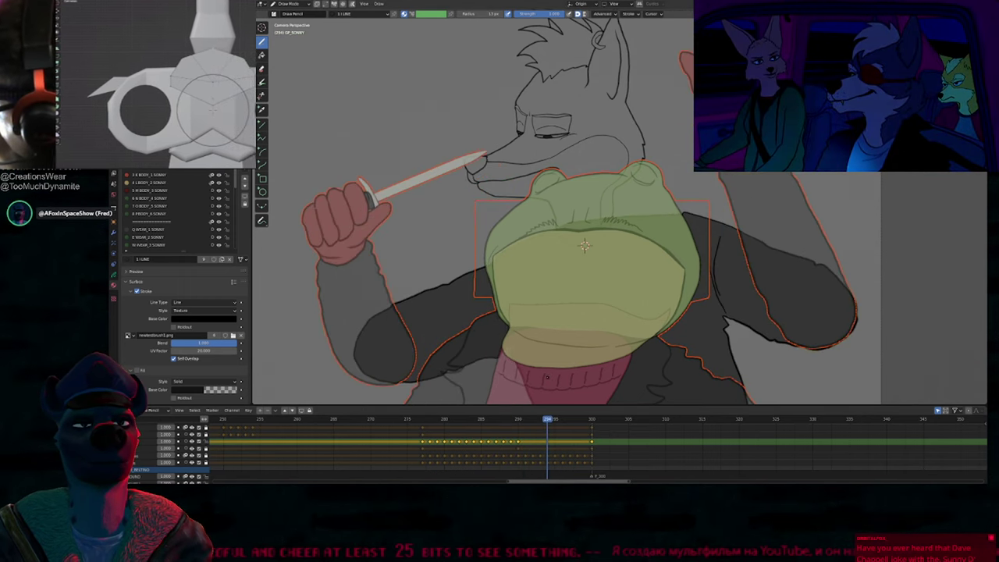
mouse_move(539, 419)
left_mouse_down()
mouse_move(518, 418)
mouse_move(594, 419)
mouse_move(458, 419)
mouse_move(466, 446)
mouse_move(518, 419)
mouse_move(591, 419)
mouse_move(517, 421)
left_mouse_up()
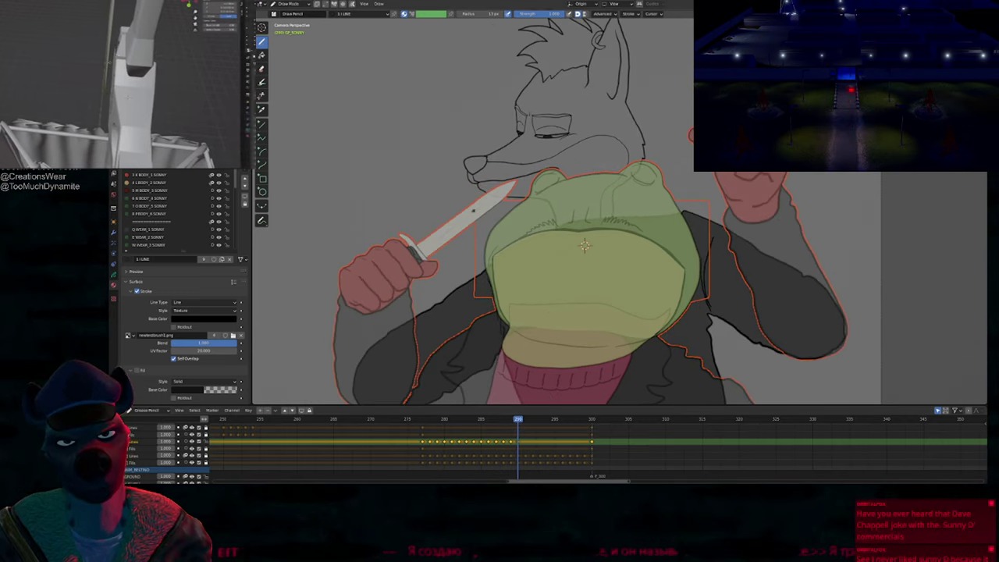
Step: Unhide all scene objects, return to Draw Mode on the fox and open Viewport Overlays
key("ctrl+Tab")
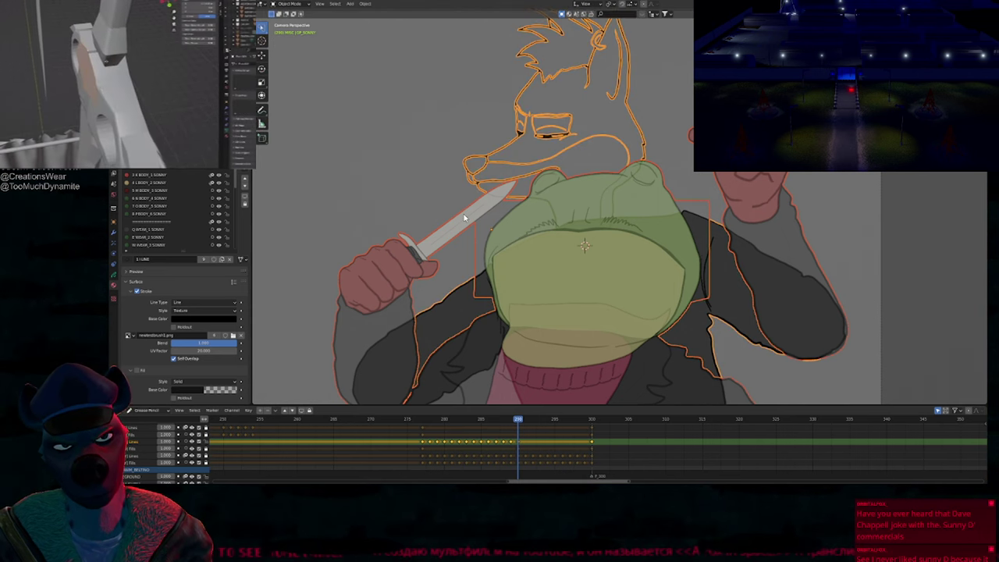
key("alt+h")
left_click(513, 168)
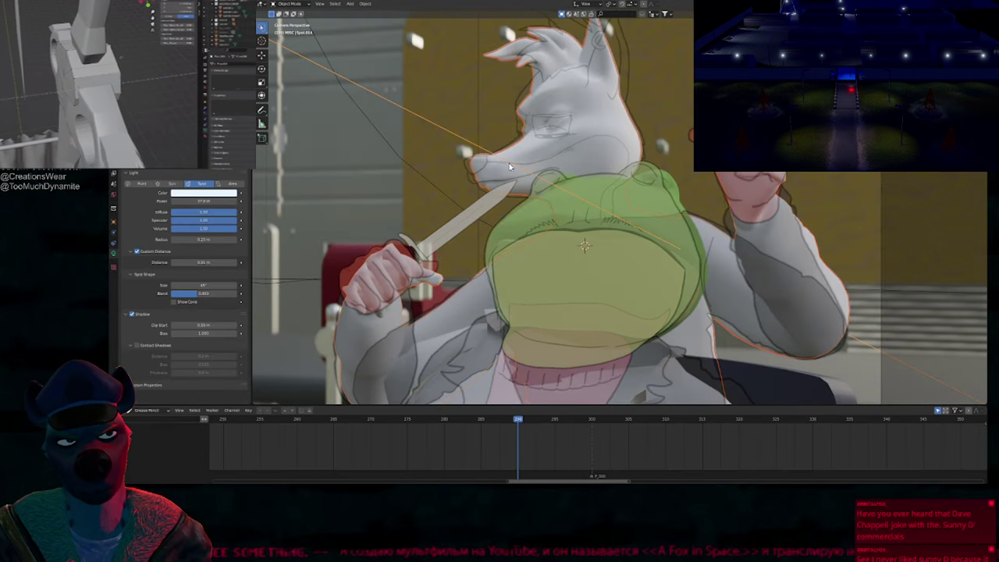
left_click(554, 158)
left_click(576, 173, "shift")
key("h")
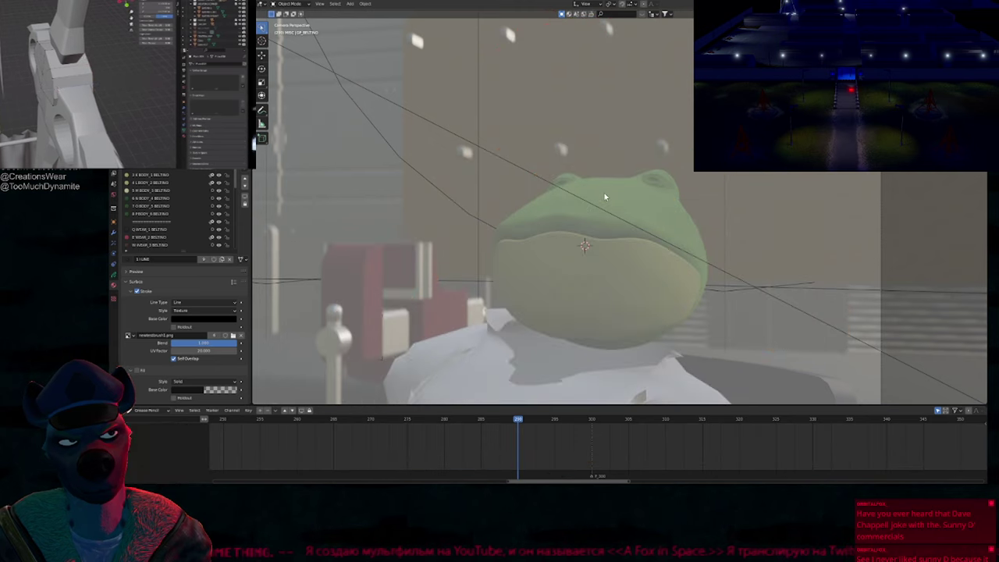
key("alt+h")
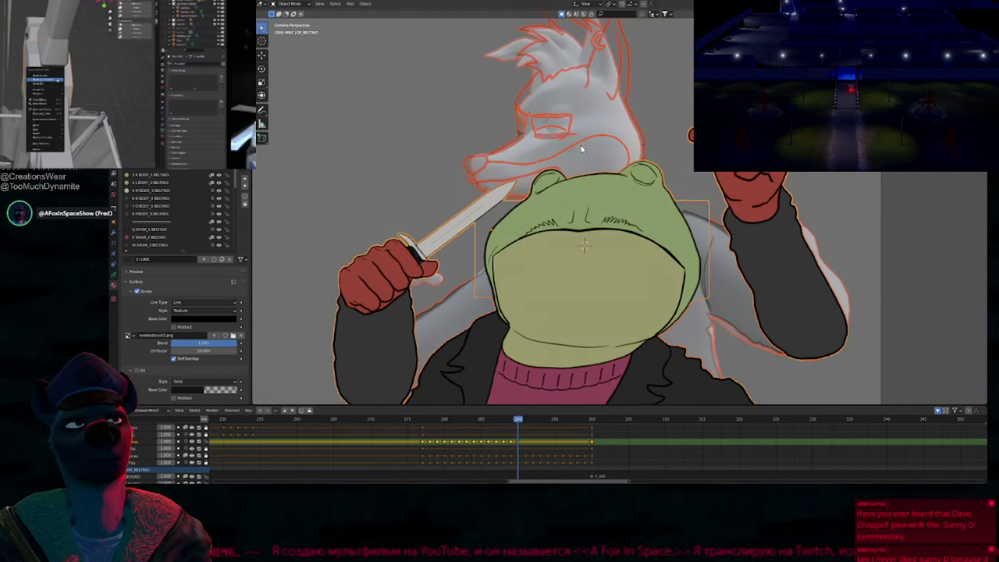
key("ctrl+Tab")
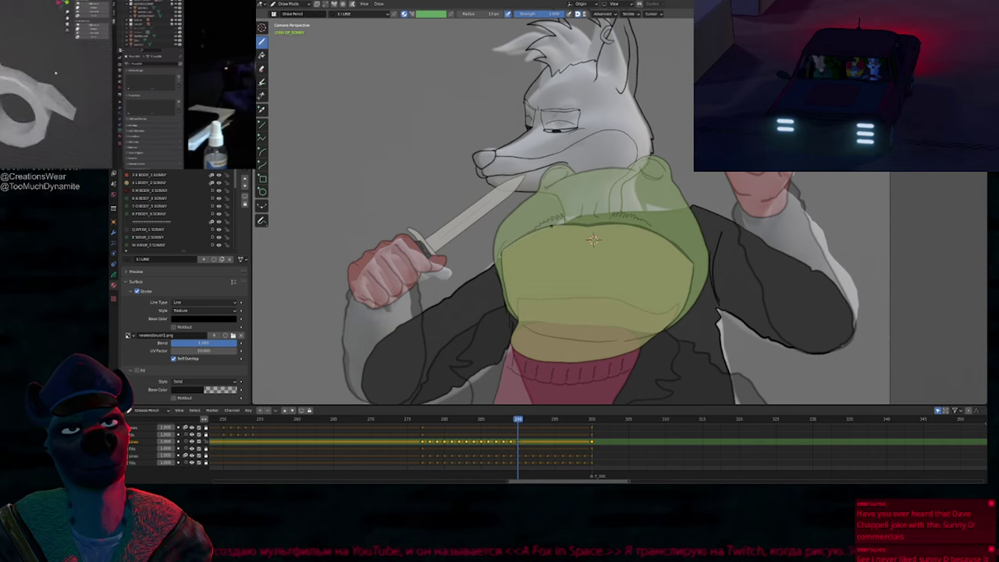
left_click(930, 4)
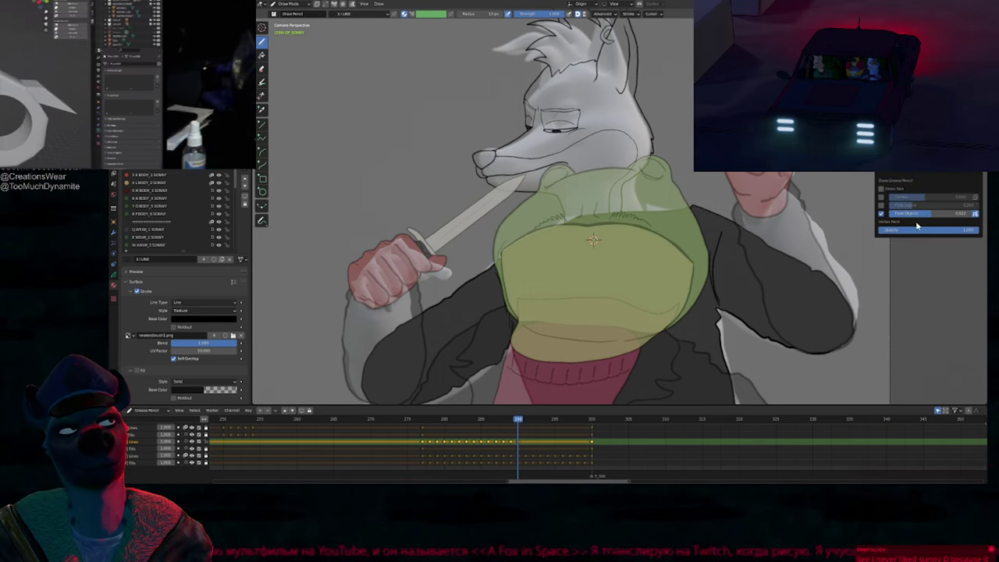
Step: Fade other objects to 0.265, zoom in on the fox's eyes around frame 286, then return to Object Mode
left_click_drag(927, 215, 907, 217)
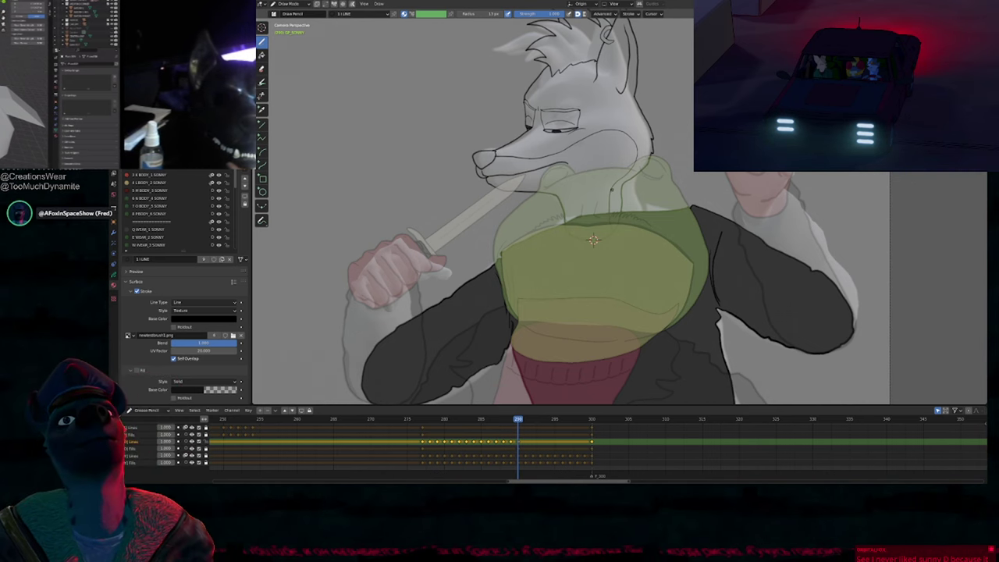
mouse_move(523, 420)
left_mouse_down()
mouse_move(599, 422)
mouse_move(520, 422)
left_mouse_up()
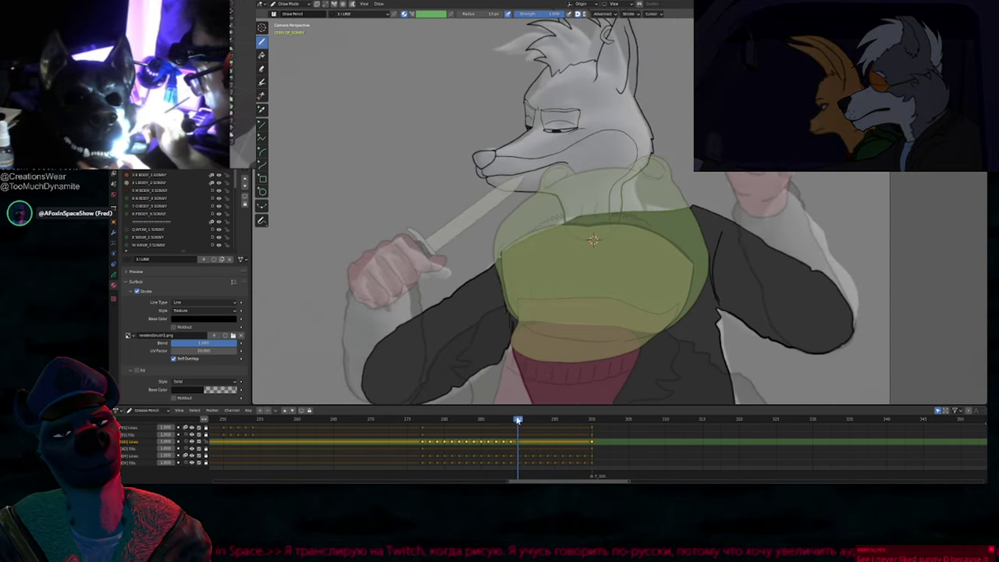
middle_click_drag(547, 234, 579, 337, "shift")
middle_click_drag(579, 337, 634, 253, "ctrl")
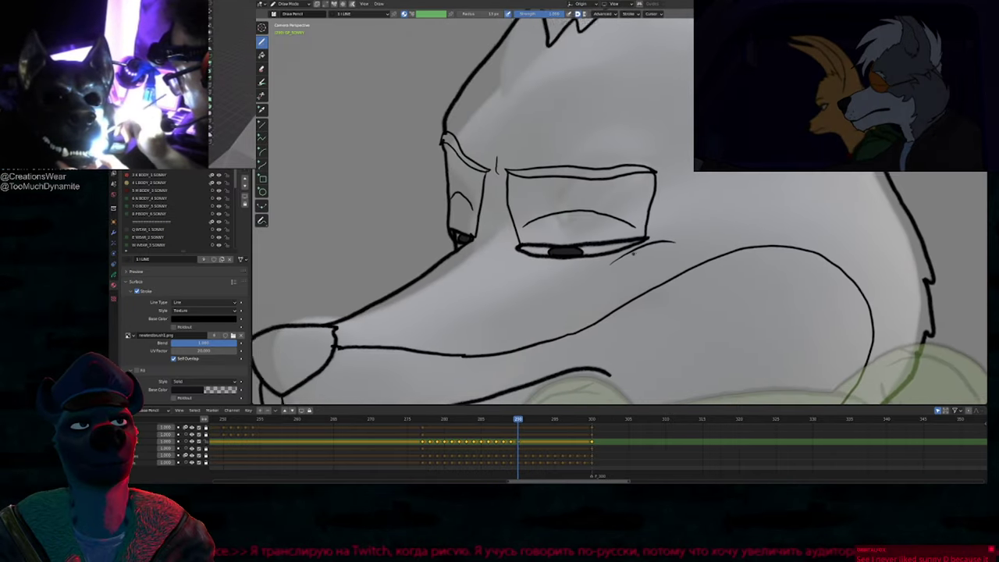
scroll(634, 253, "down", 2)
scroll(645, 274, "down", 4)
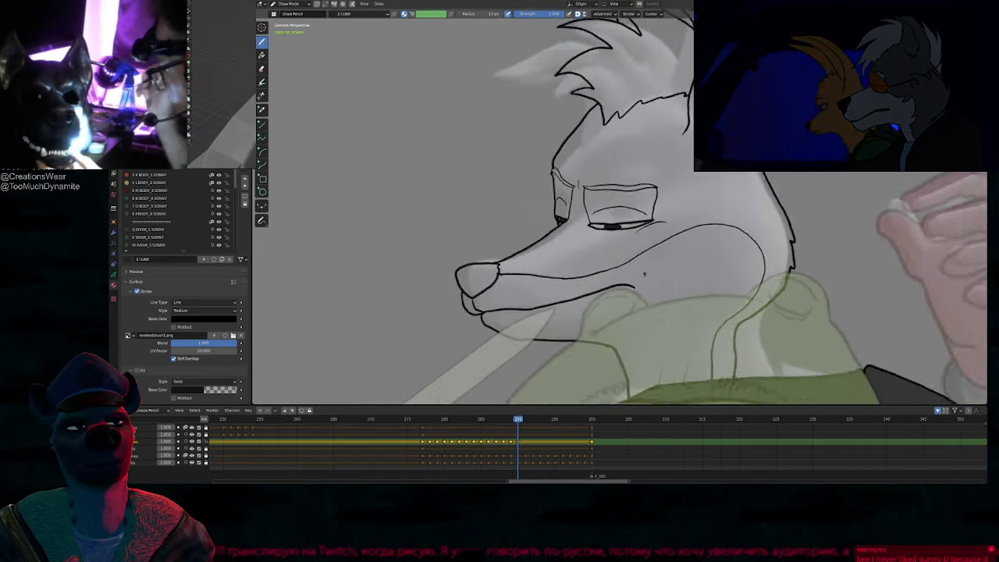
scroll(644, 273, "down", 3)
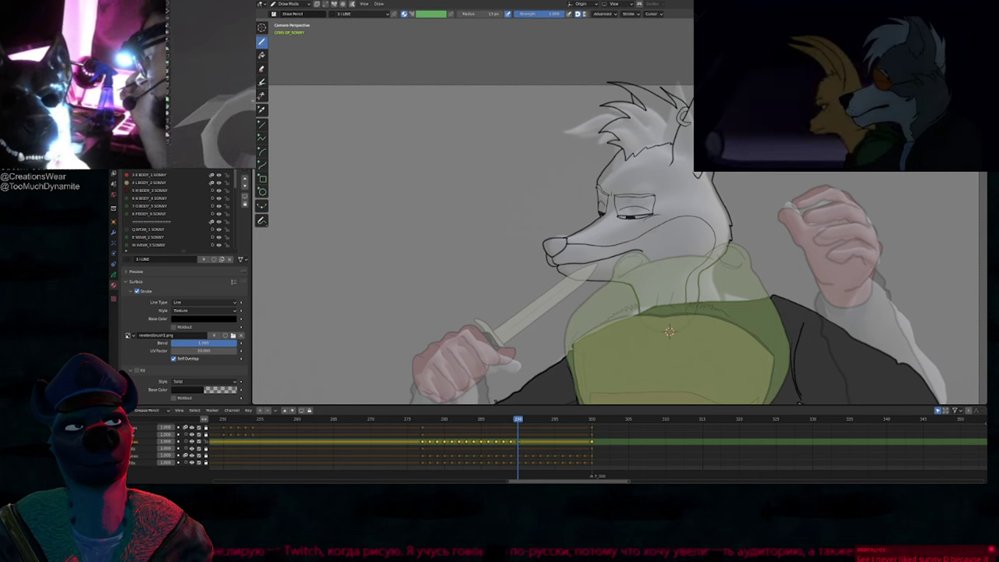
mouse_move(517, 420)
left_mouse_down()
mouse_move(446, 420)
mouse_move(490, 419)
mouse_move(527, 396)
mouse_move(560, 396)
mouse_move(515, 402)
left_mouse_up()
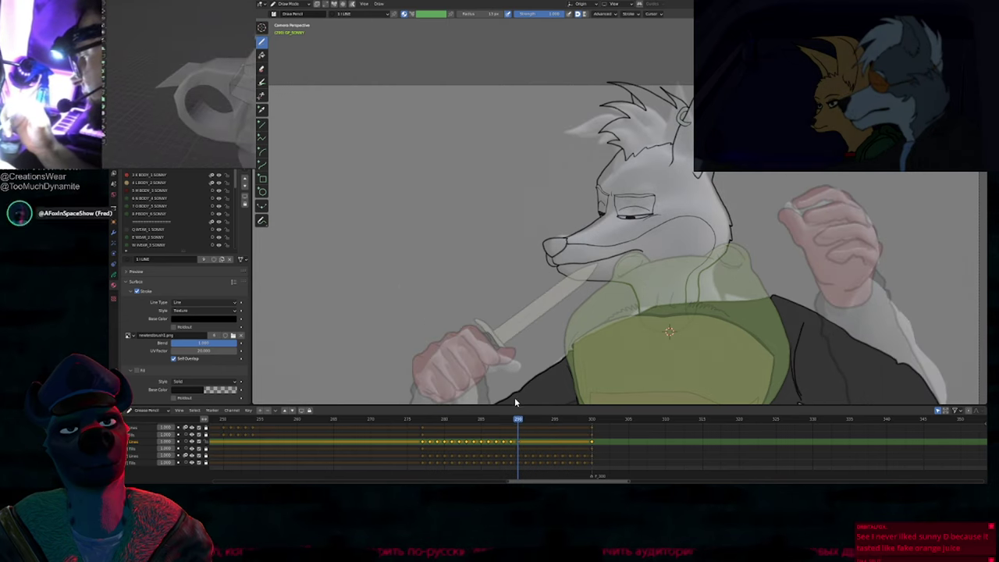
key("ctrl+Tab")
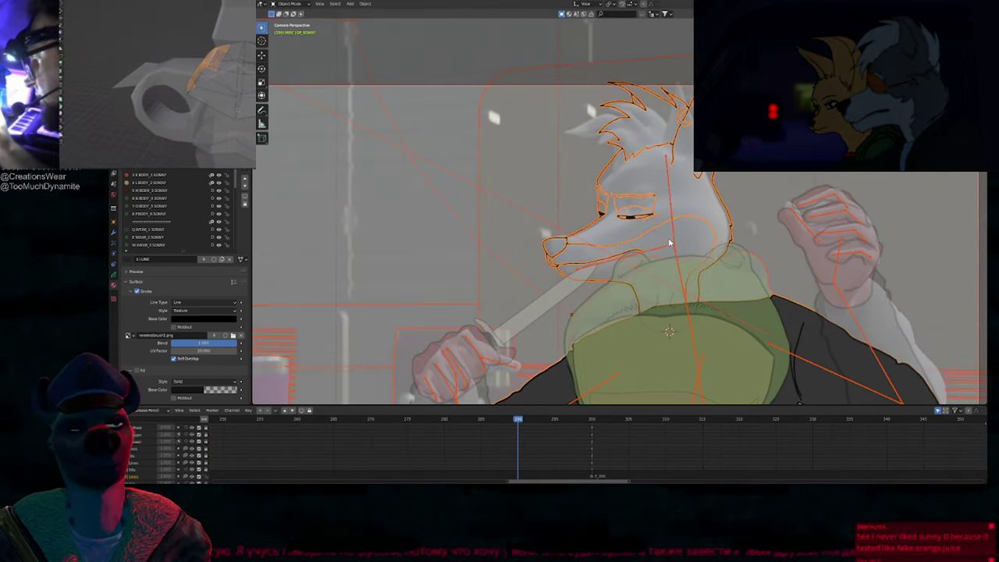
Step: Isolate the fox rig, fox drawing and frog drawing, then put the rig into Pose Mode
left_click(673, 245)
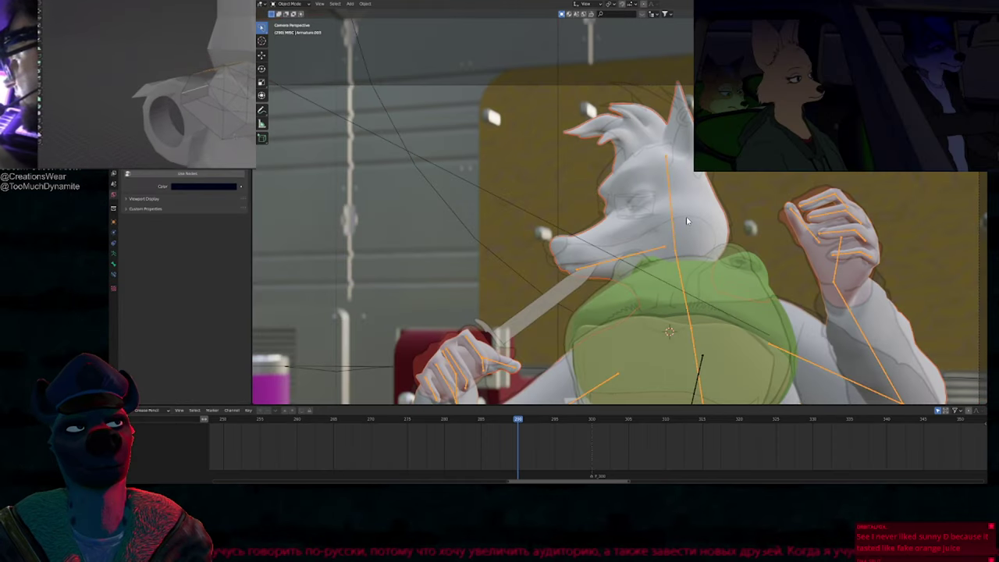
left_click(687, 217)
left_click(732, 297)
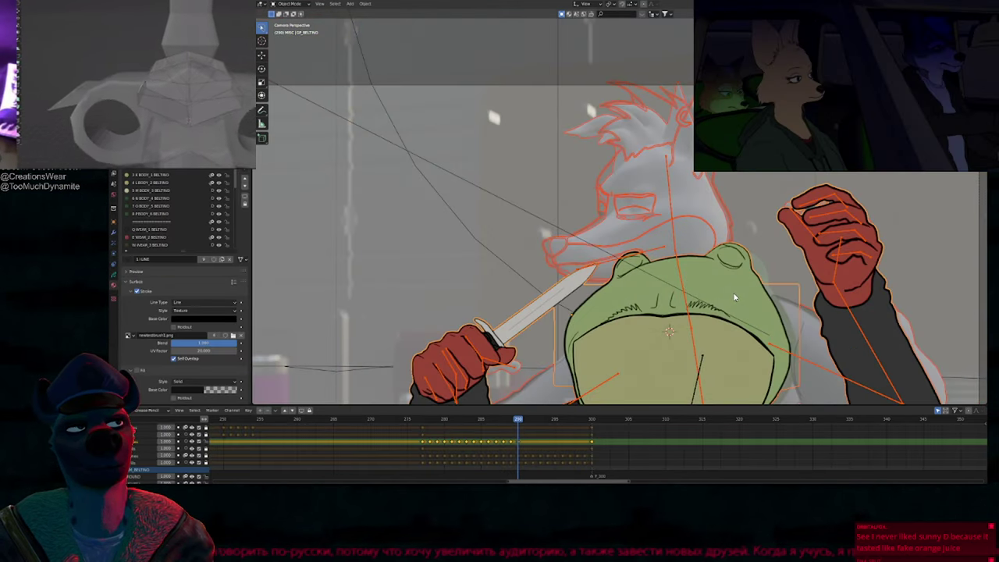
key("shift+h")
left_click(675, 244)
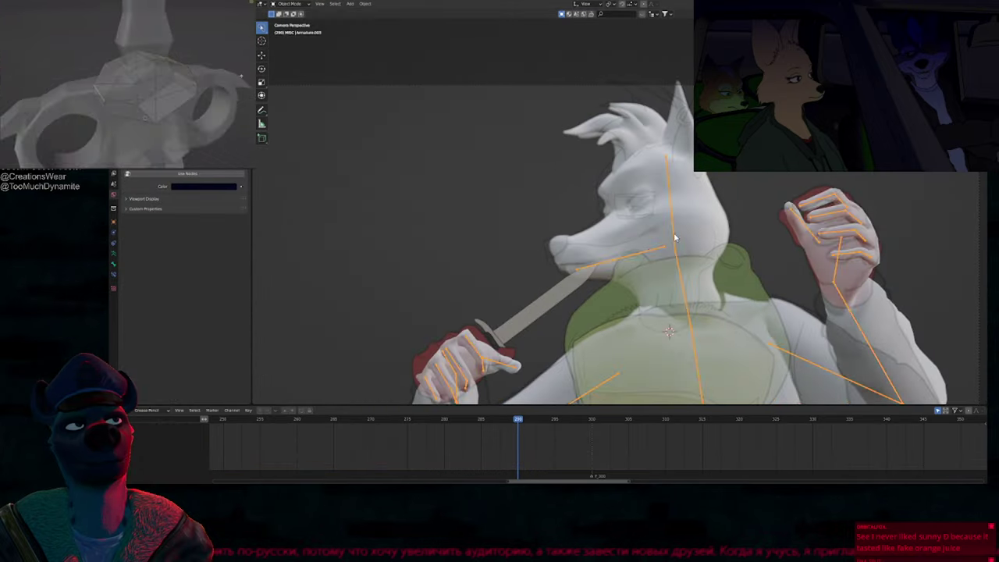
key("ctrl+Tab")
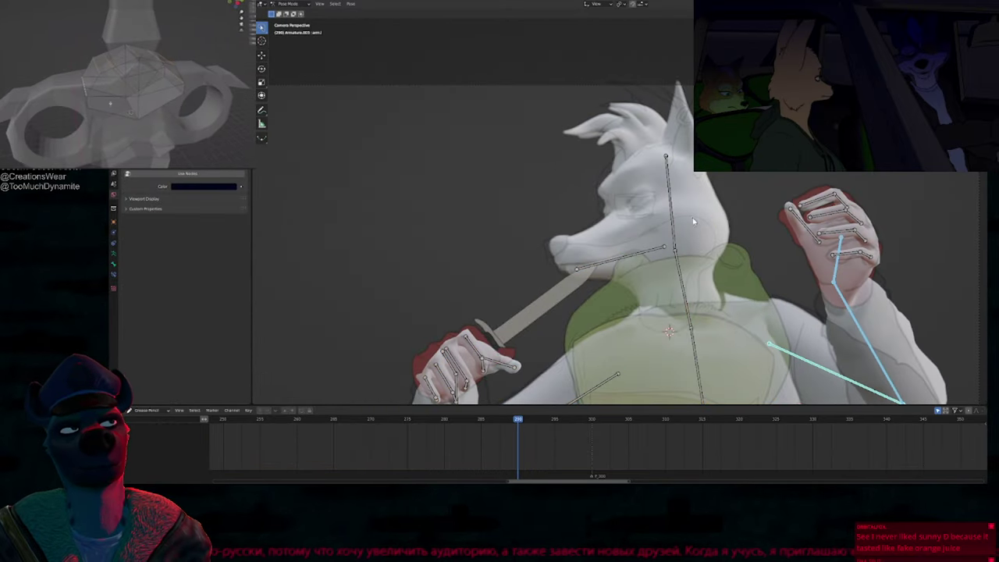
Step: Rotate the neck bone slightly to tilt the fox's head
key("r")
key("r")
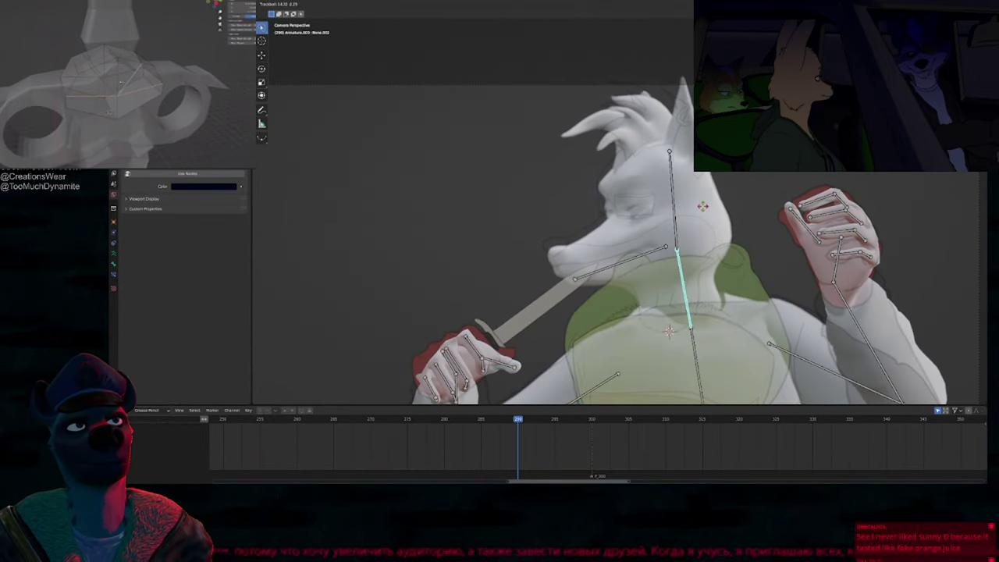
left_click(701, 209)
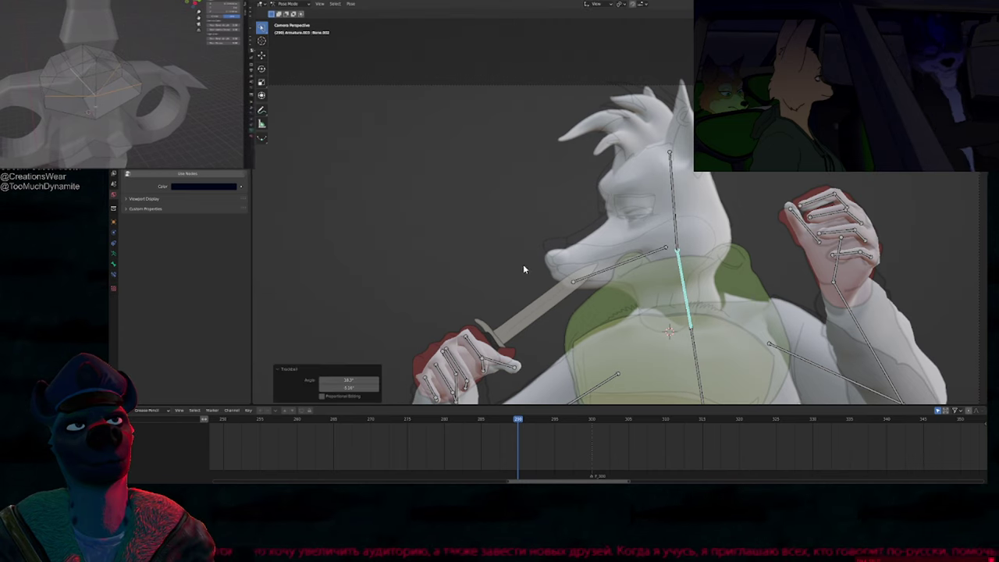
key("r")
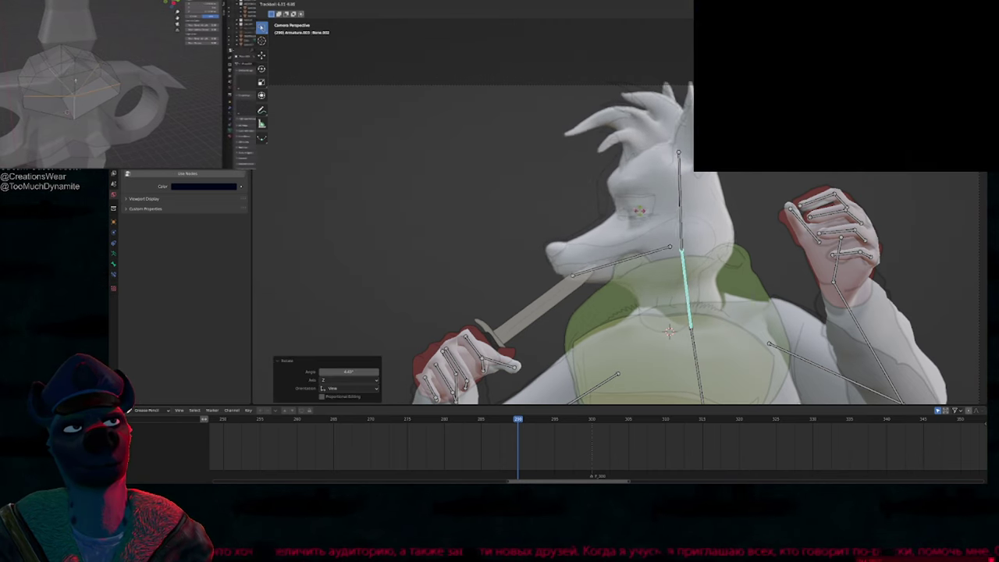
key("r")
key("r")
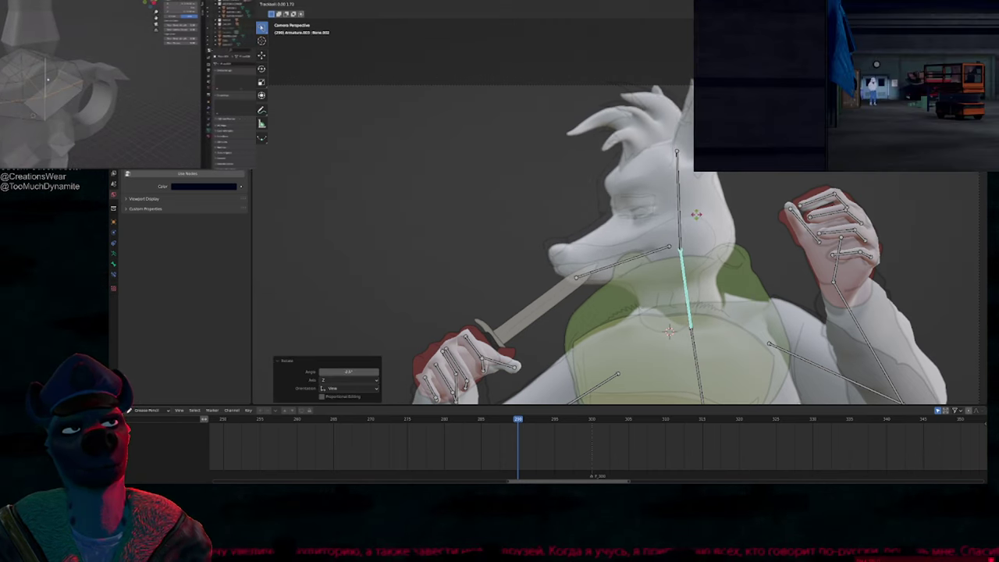
left_click(698, 213)
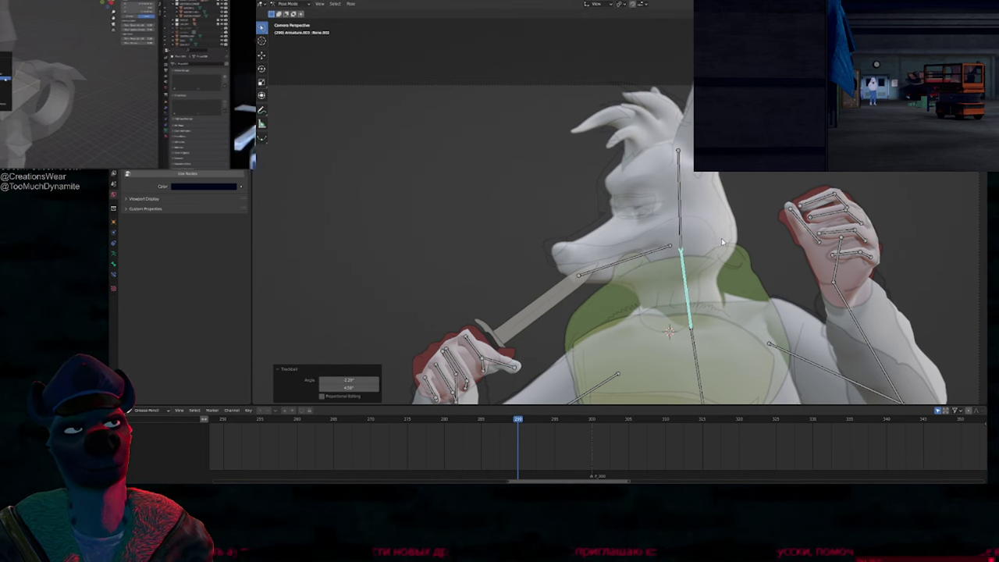
key("Escape")
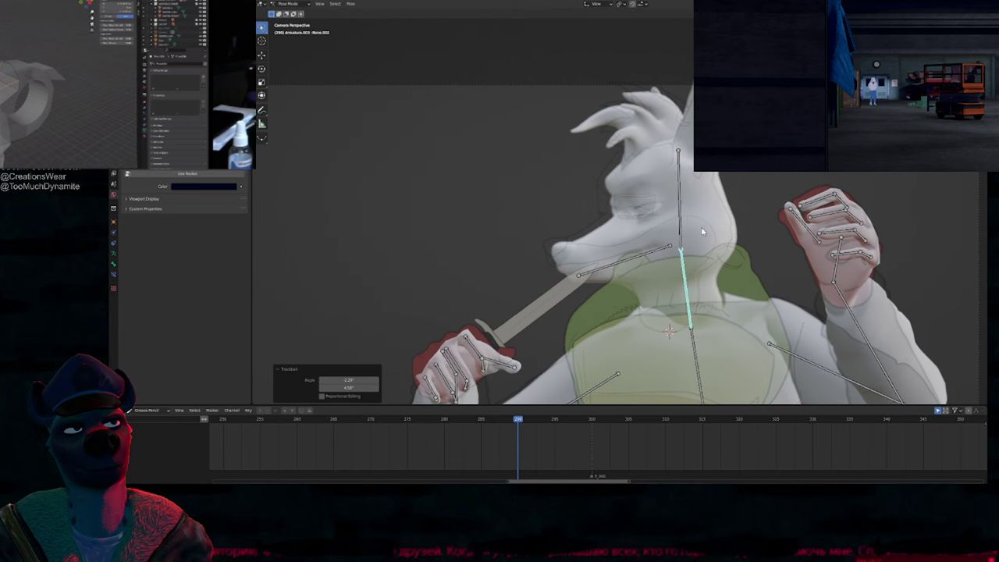
Step: Fine-tune the head bone rotation, then select all bones and show the timeline
key("r")
key("r")
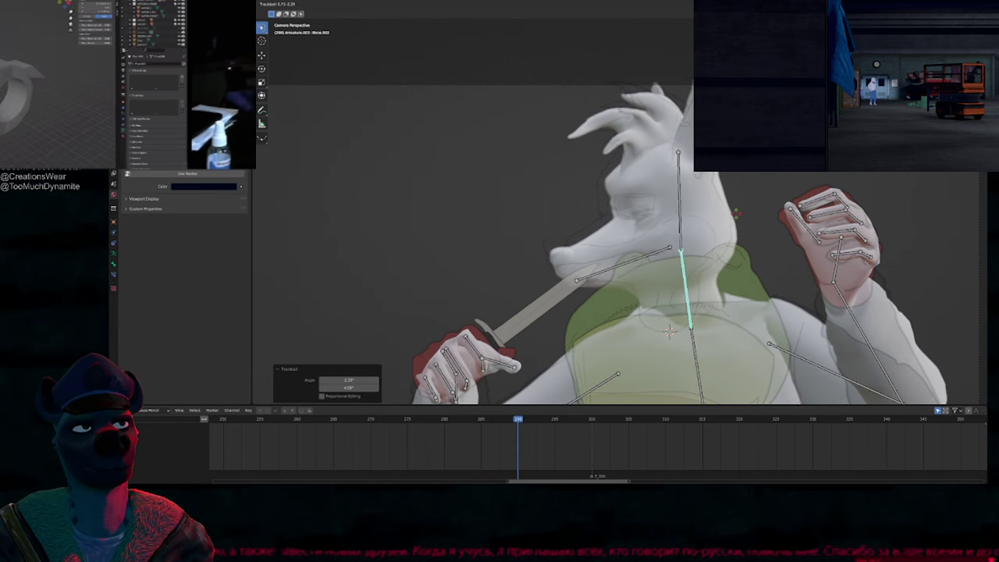
left_click(681, 237)
key("r")
left_click(684, 236)
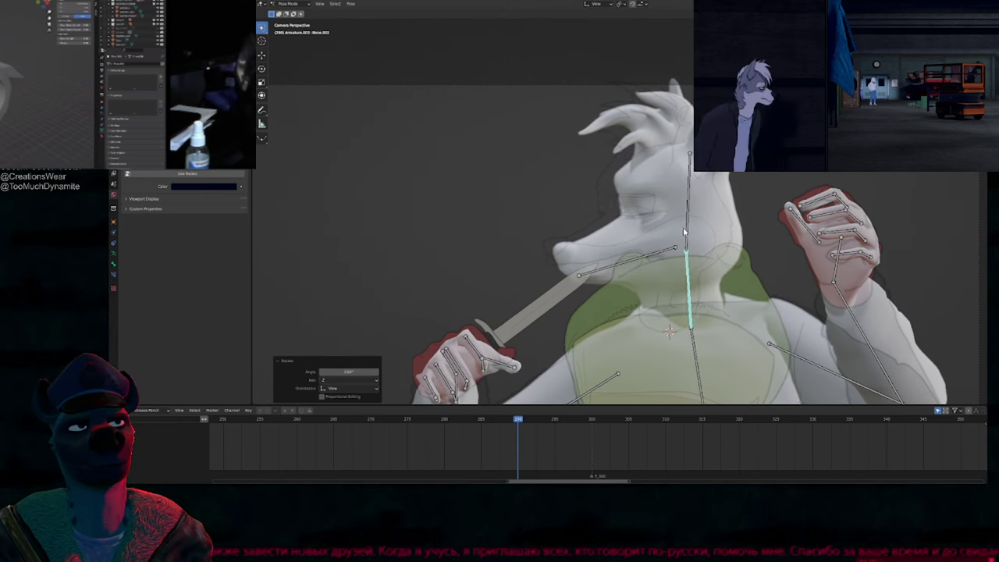
key("g")
key("x")
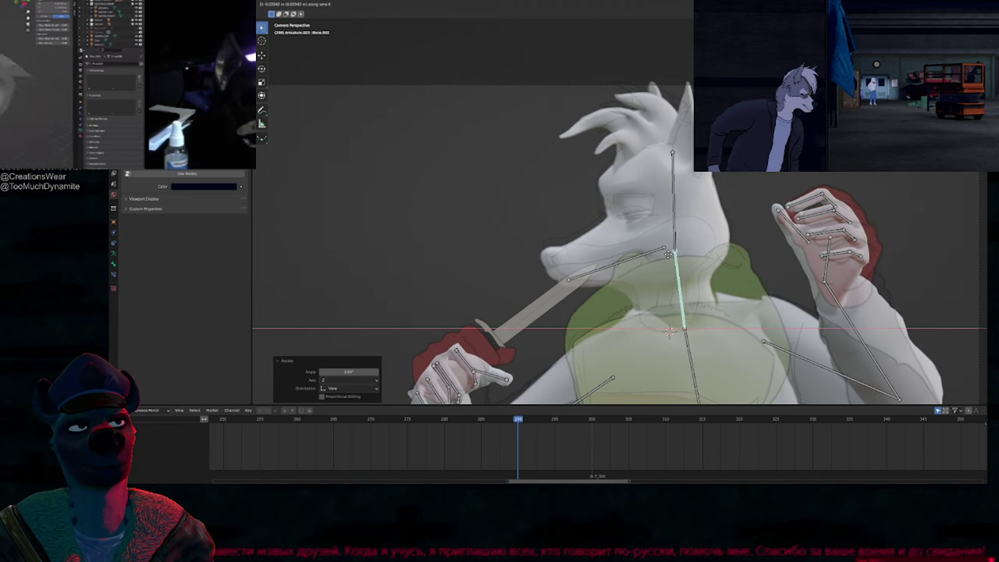
key("Escape")
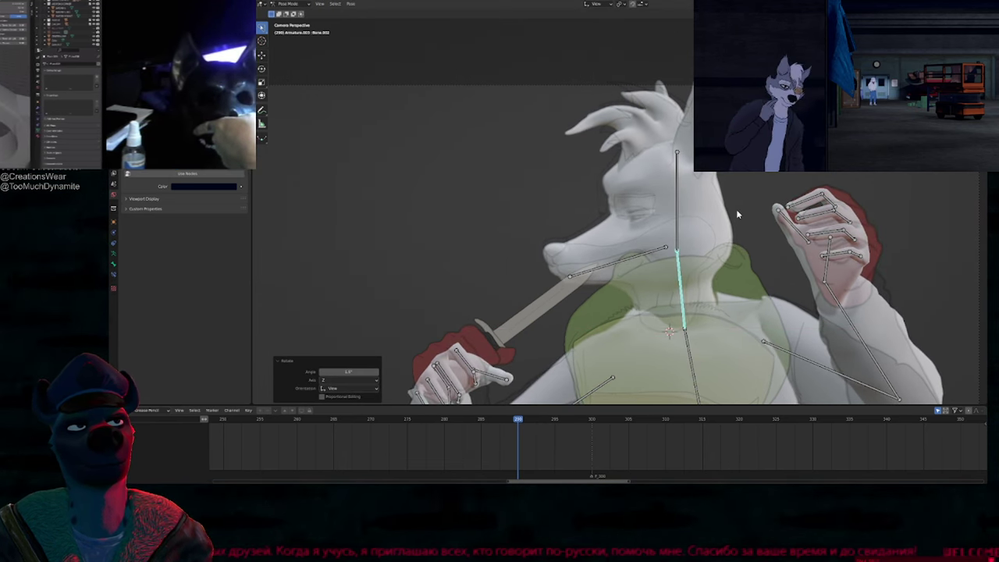
key("a")
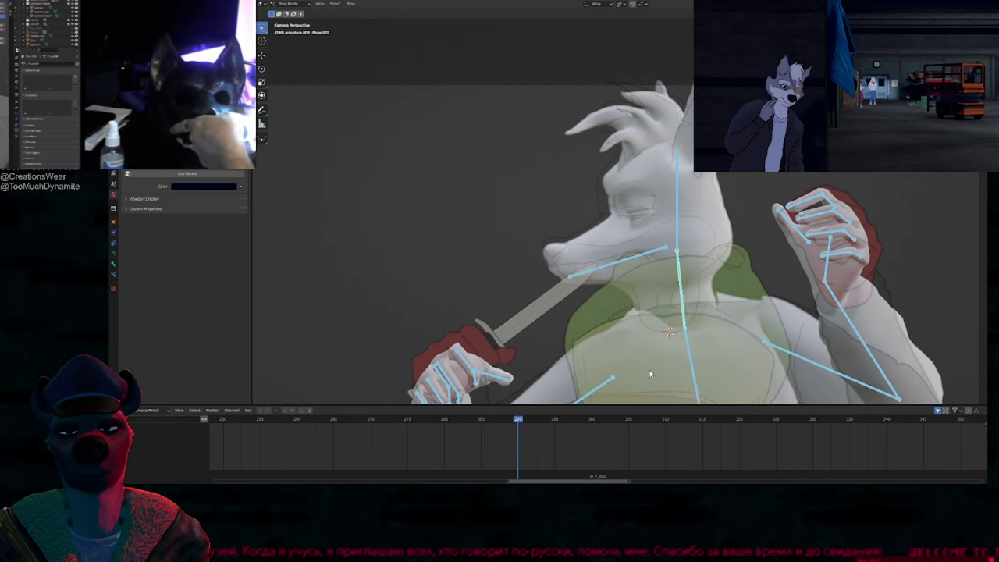
key("shift+F12")
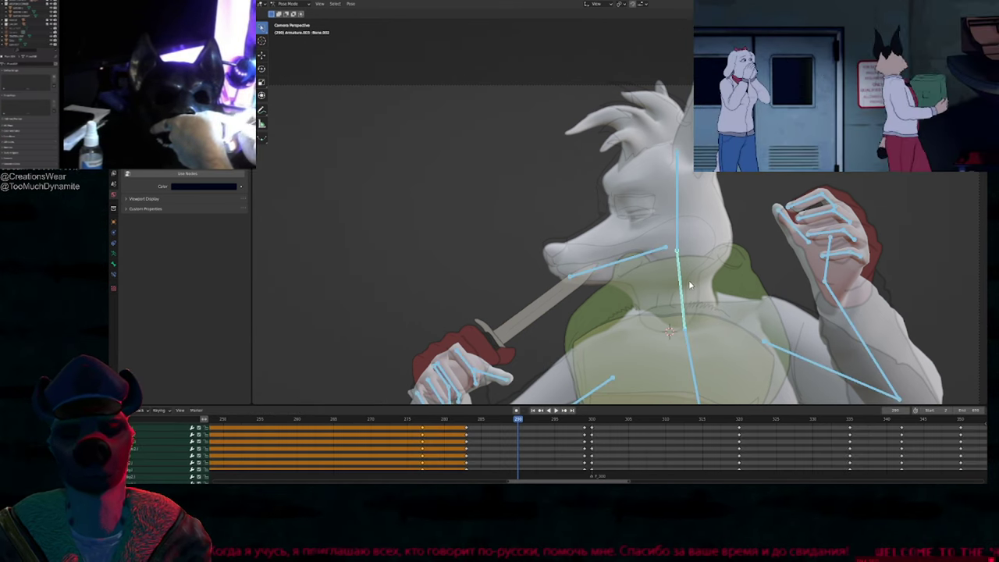
Step: Key the whole pose at frame 290 and rotate the knife-hand forearm bone
key("i")
middle_click_drag(594, 252, 594, 235, "shift")
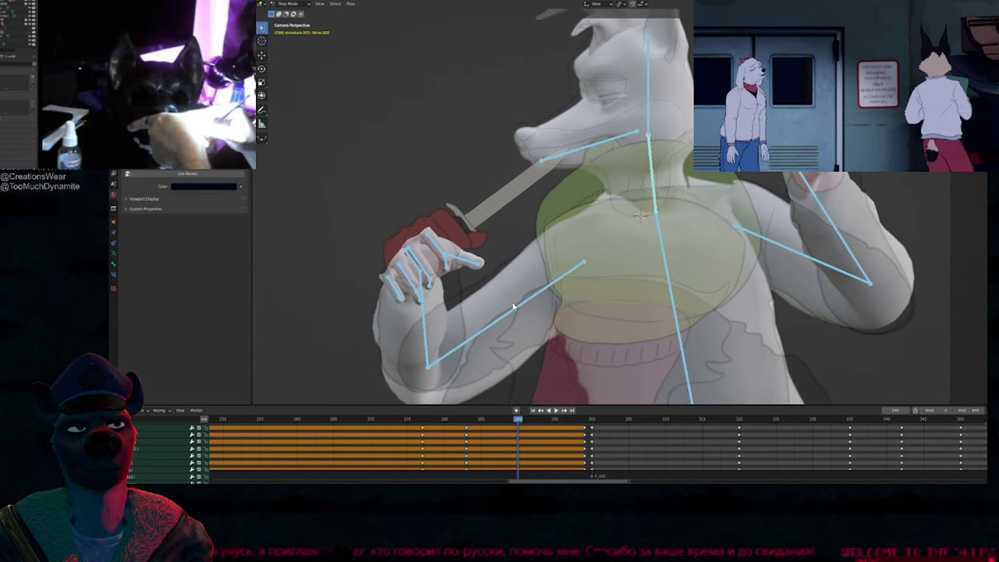
left_click(513, 307)
key("r")
left_click(451, 296)
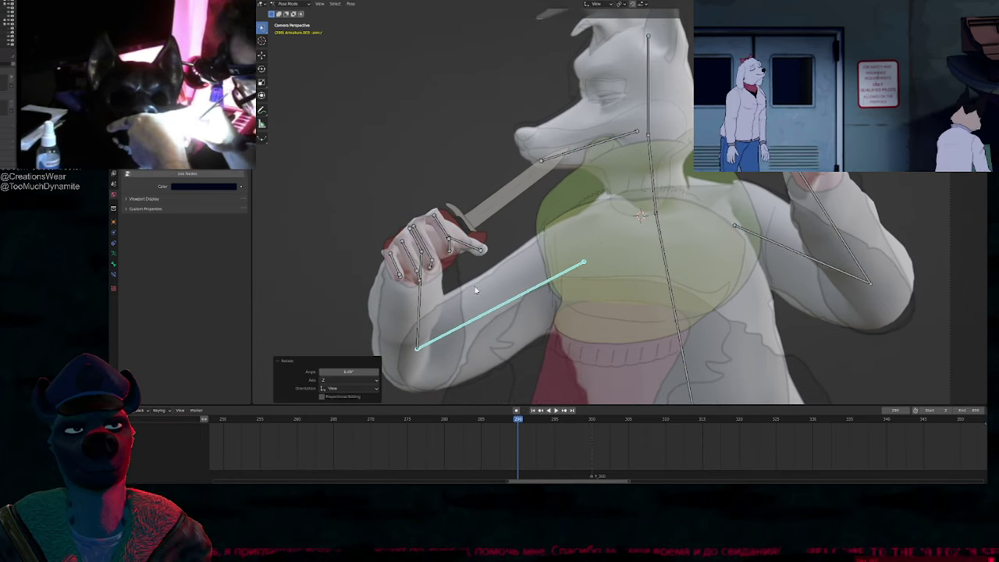
Step: Select the right upper-arm bone and scrub frames 290–296 to check the arm animation
left_click(776, 245)
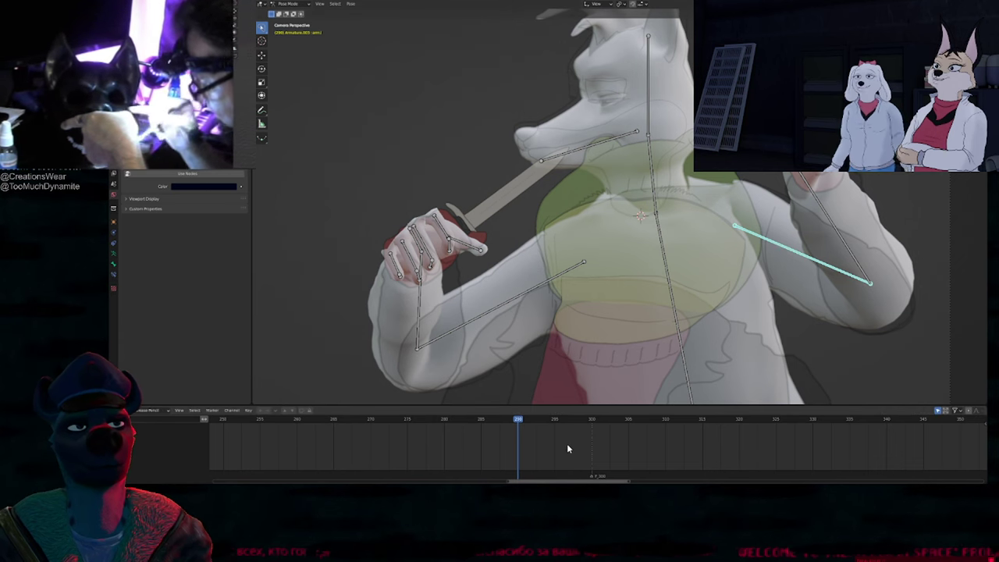
middle_click_drag(554, 443, 545, 466)
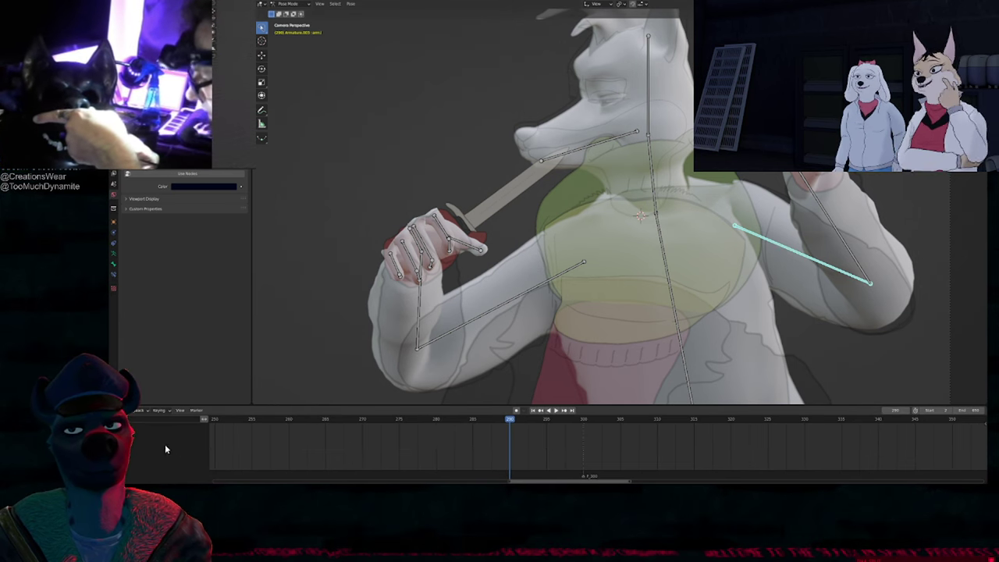
middle_click_drag(167, 449, 186, 467)
left_click_drag(513, 423, 560, 426)
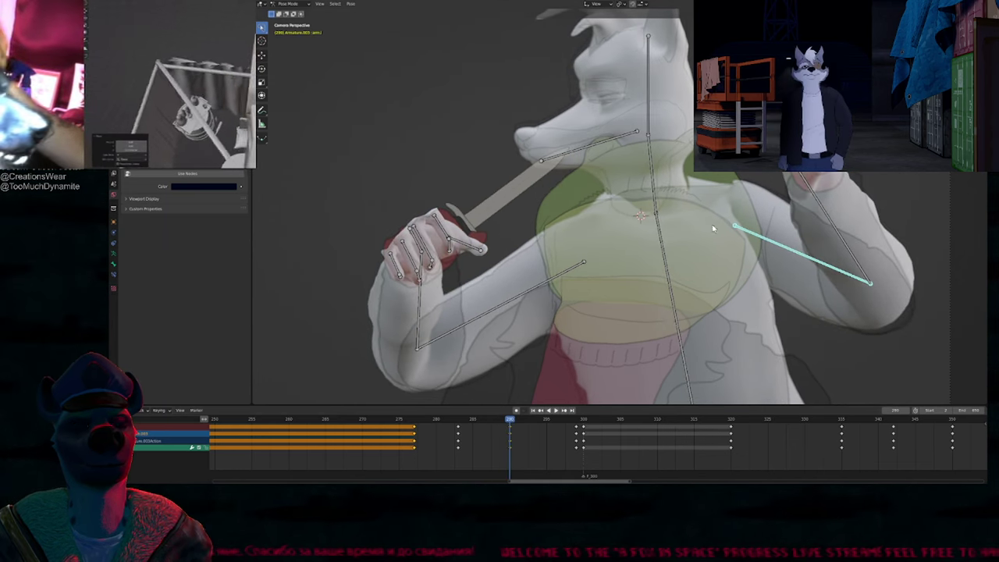
middle_click_drag(713, 228, 634, 301, "shift")
left_click_drag(510, 422, 578, 420)
Step: Put the fox line-art drawing into Draw Mode at frame 290 with its dope sheet shown
key("ctrl+Tab")
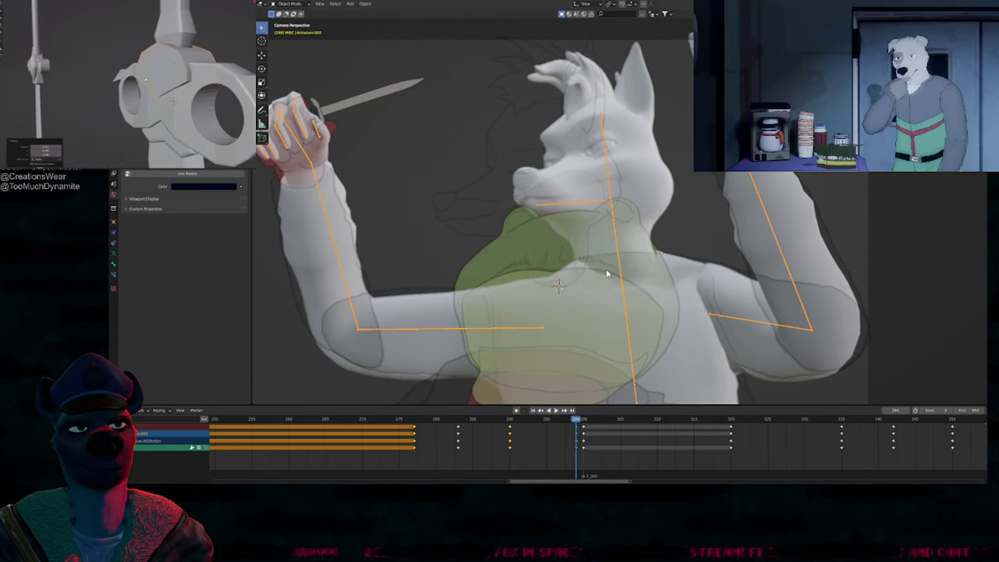
left_click(586, 174)
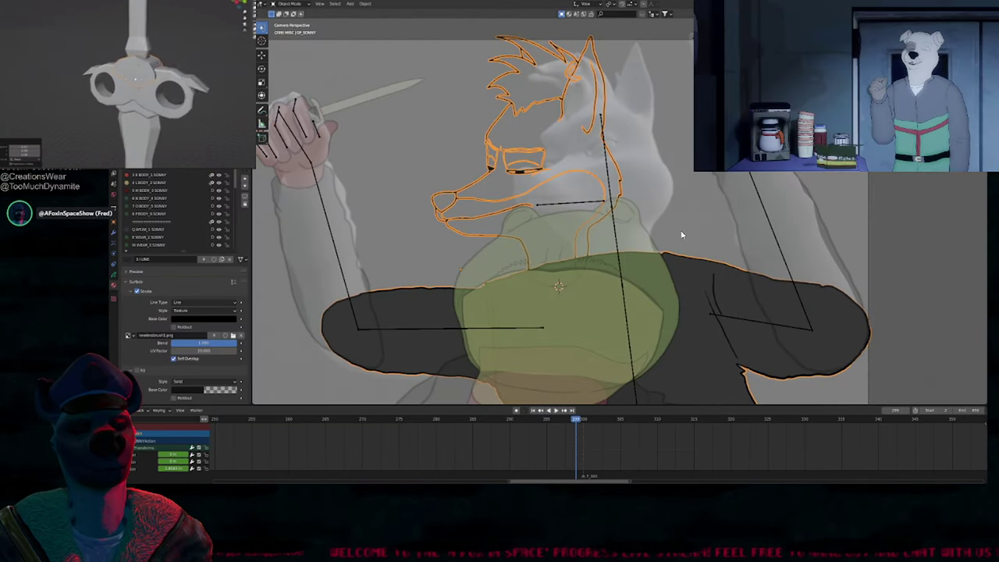
key("Down")
key("Down")
key("Up")
key("shift+F12")
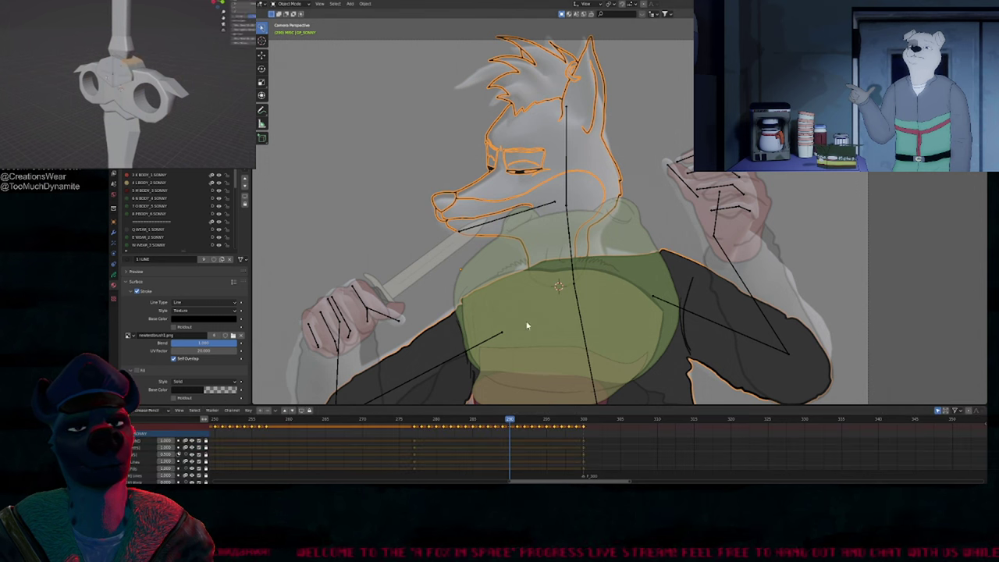
key("ctrl+Tab")
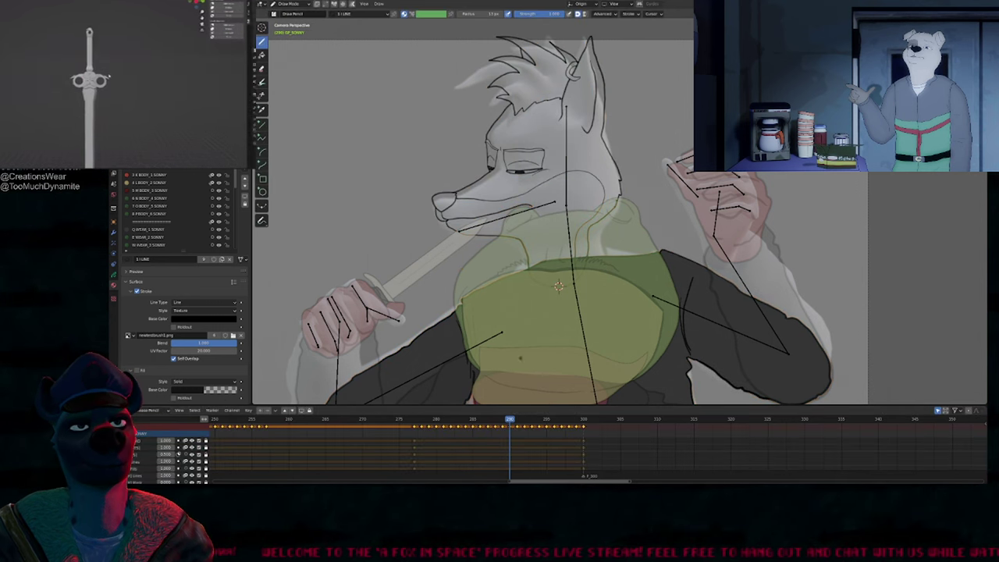
middle_click_drag(506, 460, 508, 378)
Step: Duplicate the fox drawing onto frames 294 and 298
key("Up")
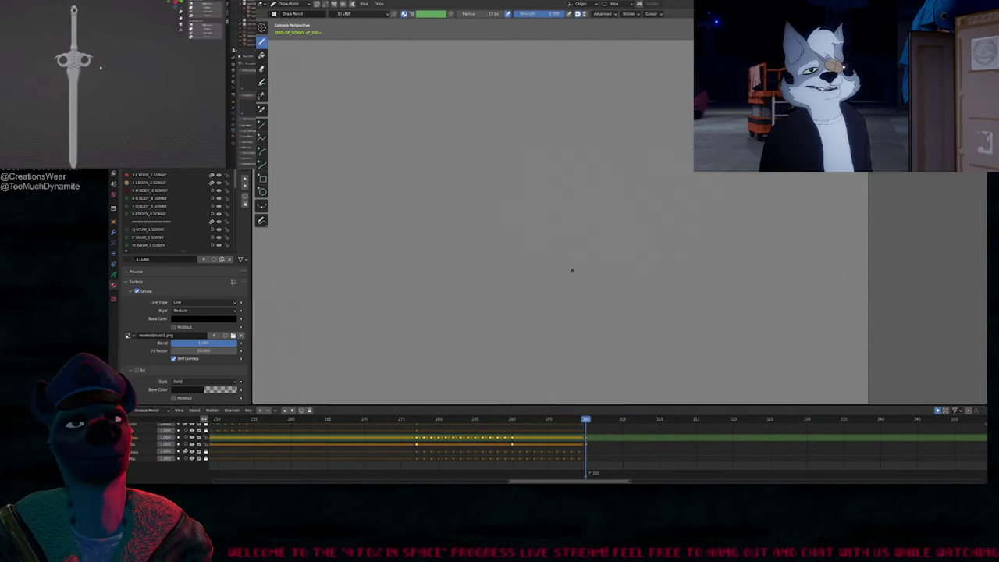
key("Down")
key("Right")
key("Right")
key("Right")
key("Right")
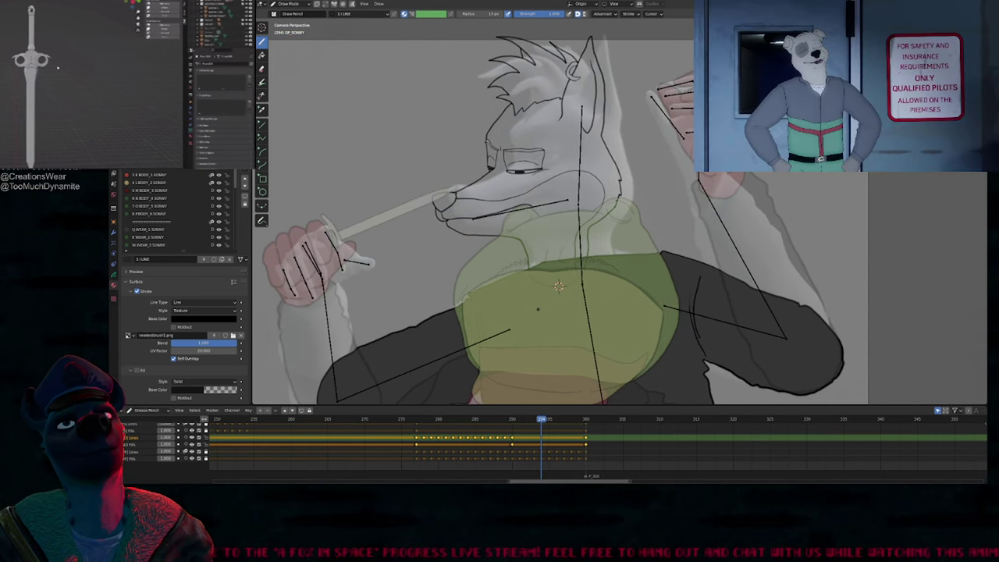
key("shift+d")
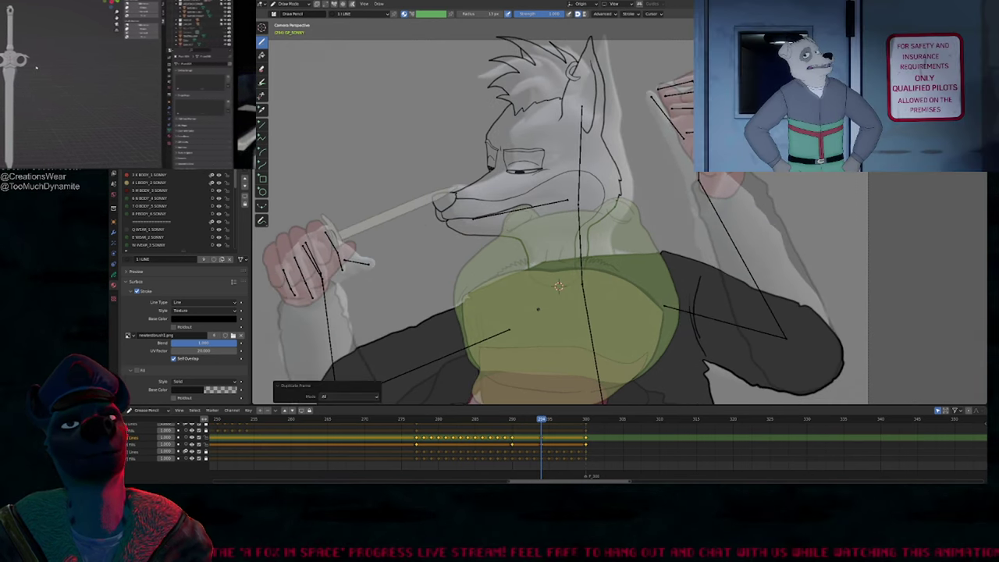
key("Right")
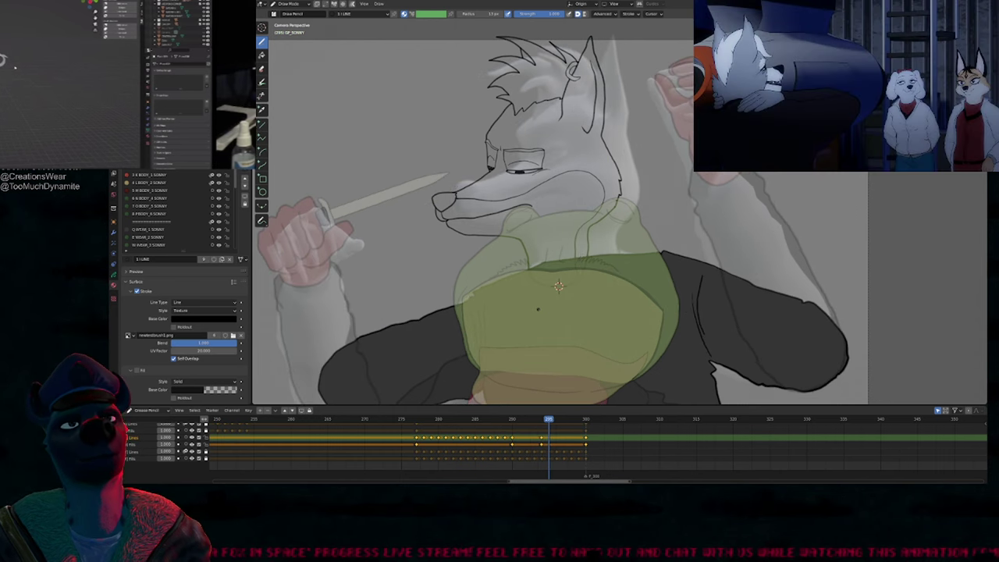
key("Right")
key("Right")
key("Right")
key("shift+d")
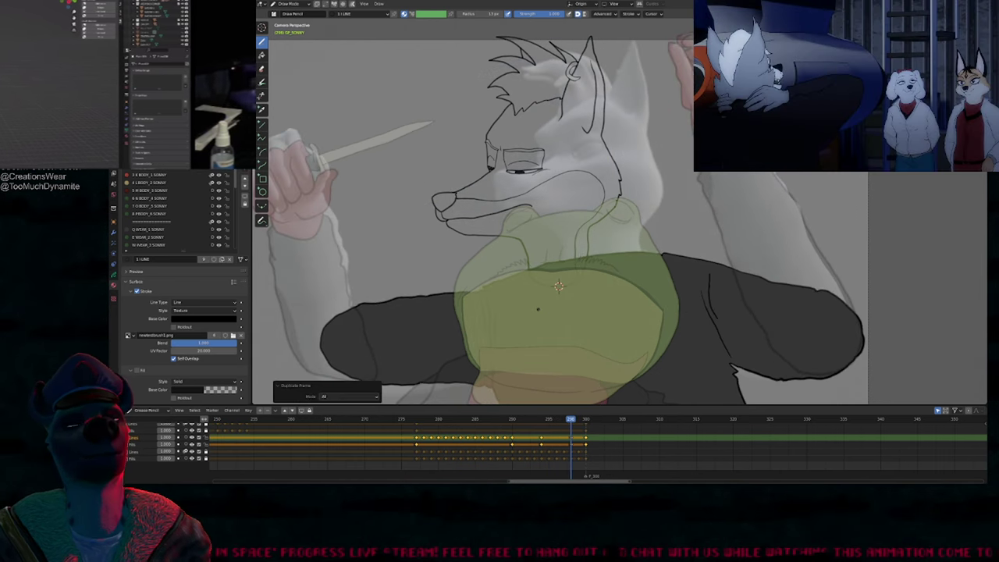
key("Right")
key("Right")
key("Left")
key("Left")
key("Left")
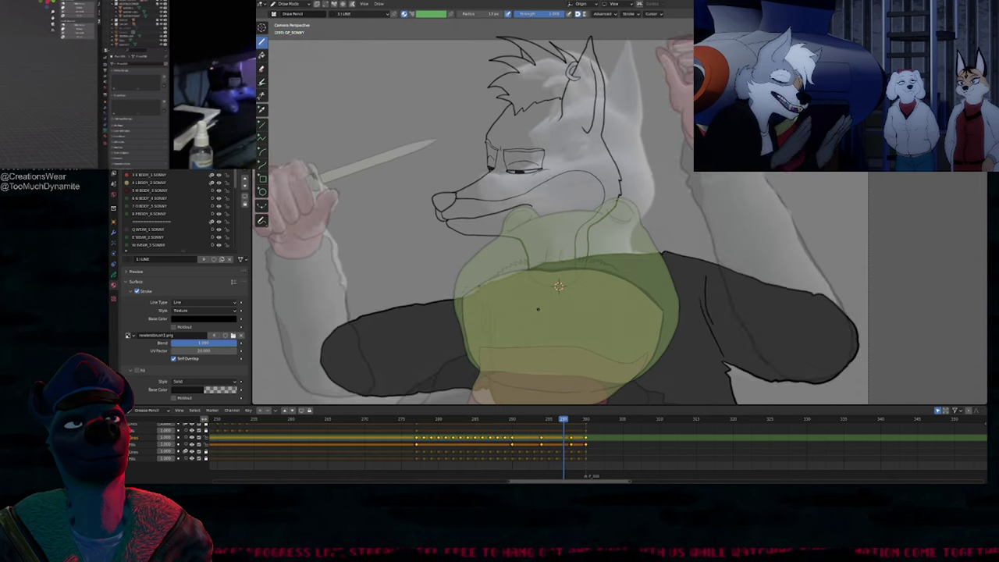
key("Right")
key("Right")
key("Left")
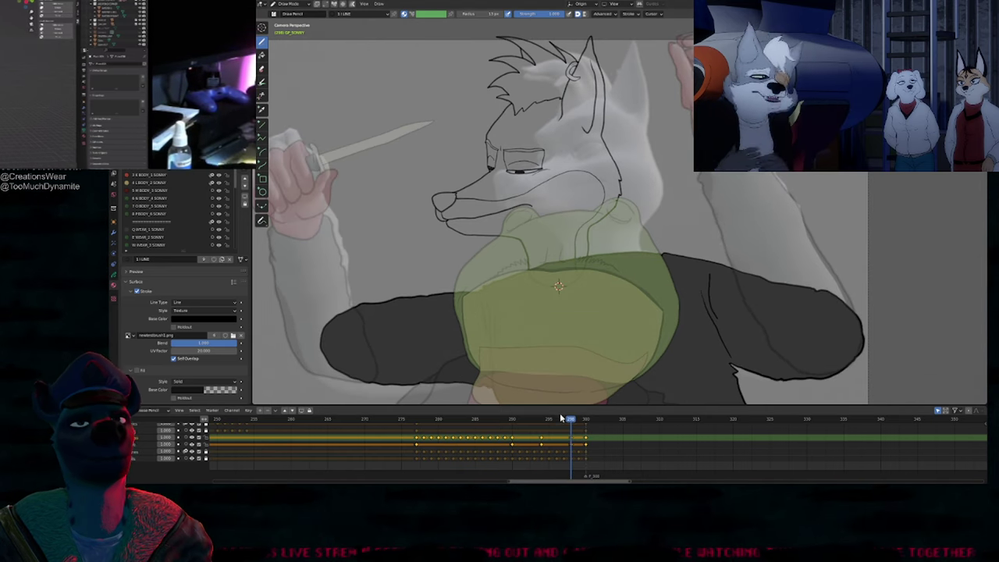
Step: Preview the arm animation around frame 294 and switch the drawing to stroke Edit Mode
mouse_move(515, 424)
left_mouse_down()
mouse_move(552, 423)
mouse_move(543, 423)
left_mouse_up()
middle_click_drag(523, 195, 540, 227, "shift")
scroll(660, 206, "up", 6)
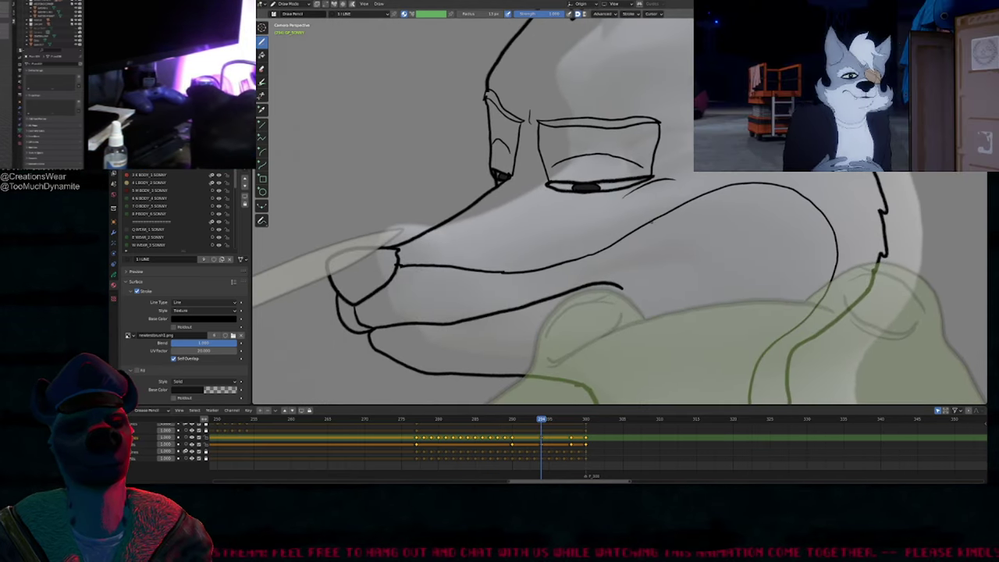
scroll(660, 206, "down", 2)
key("Tab")
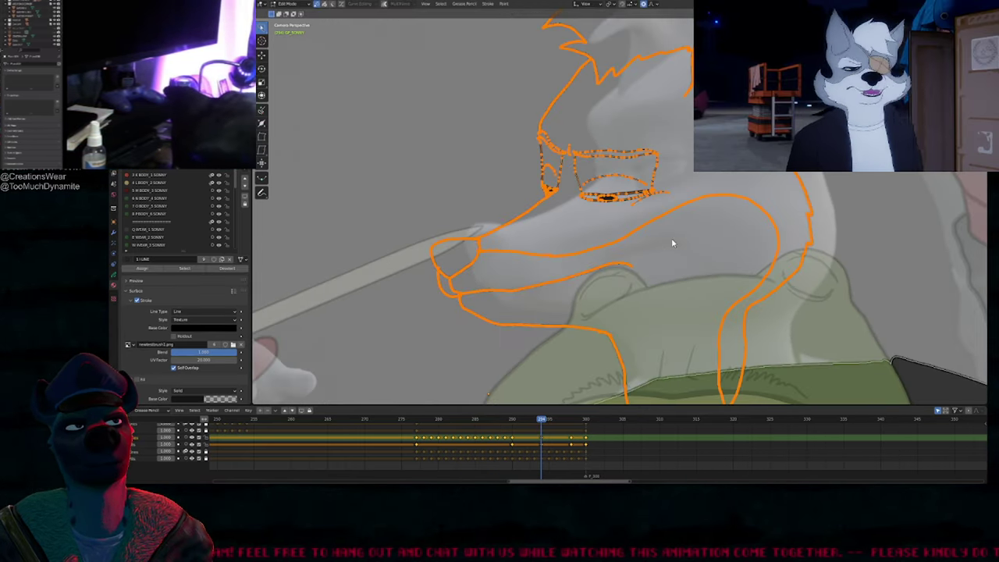
Step: Duplicate the fox head drawing onto frames 281 and 289
key("Delete")
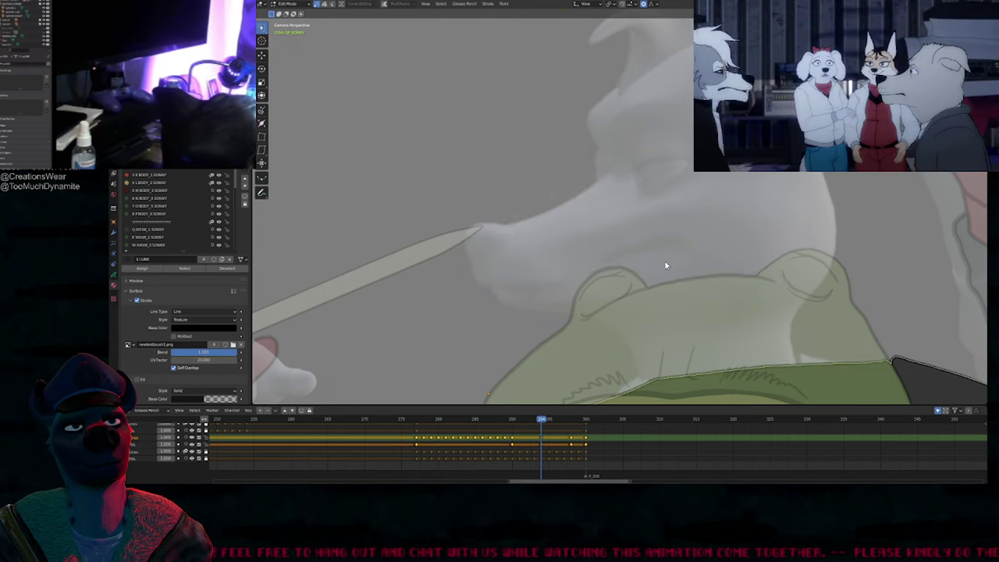
left_click(417, 419)
key("Right")
key("Right")
key("Right")
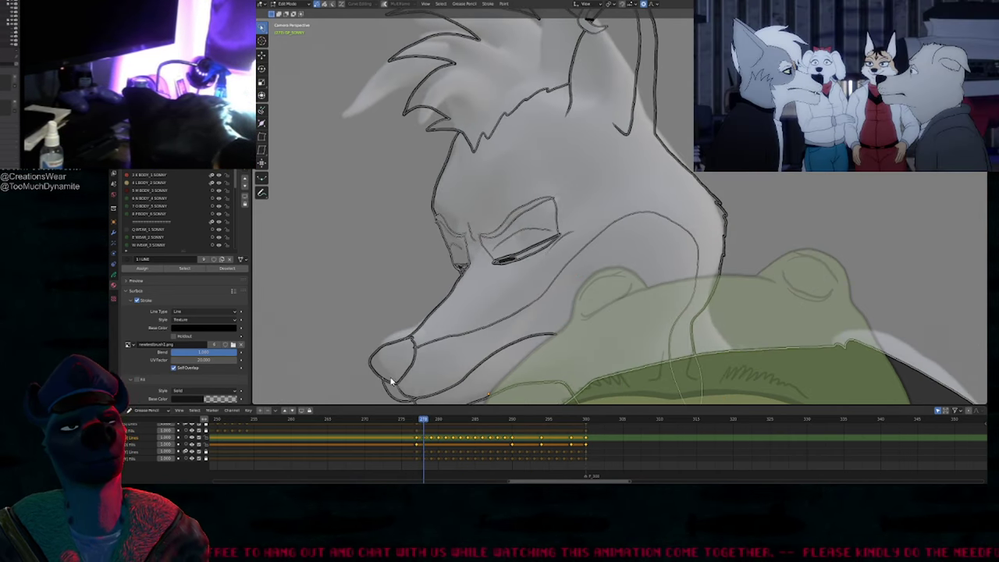
key("Right")
key("shift+d")
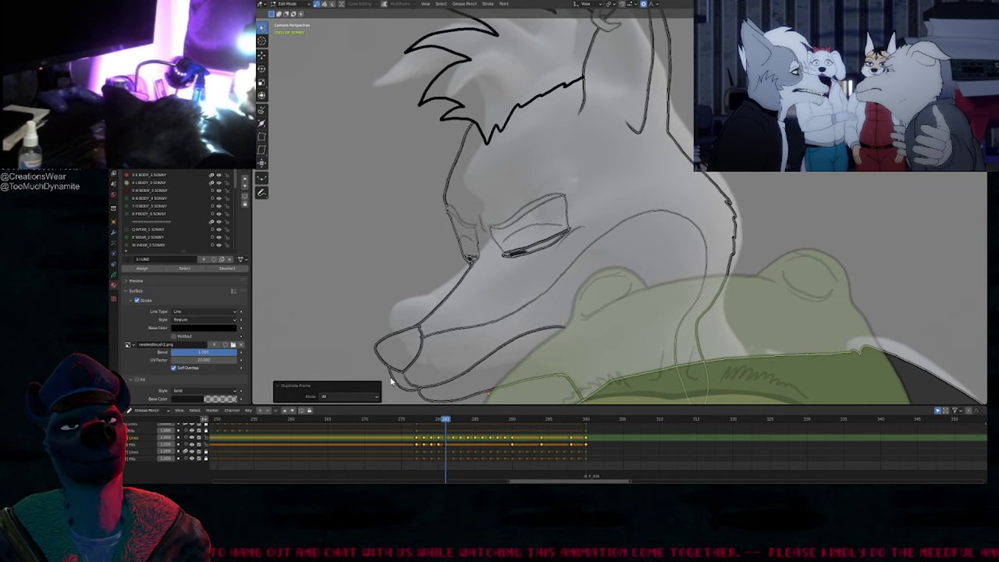
key("Right")
key("Right")
key("Right")
key("Right")
key("Right")
key("Right")
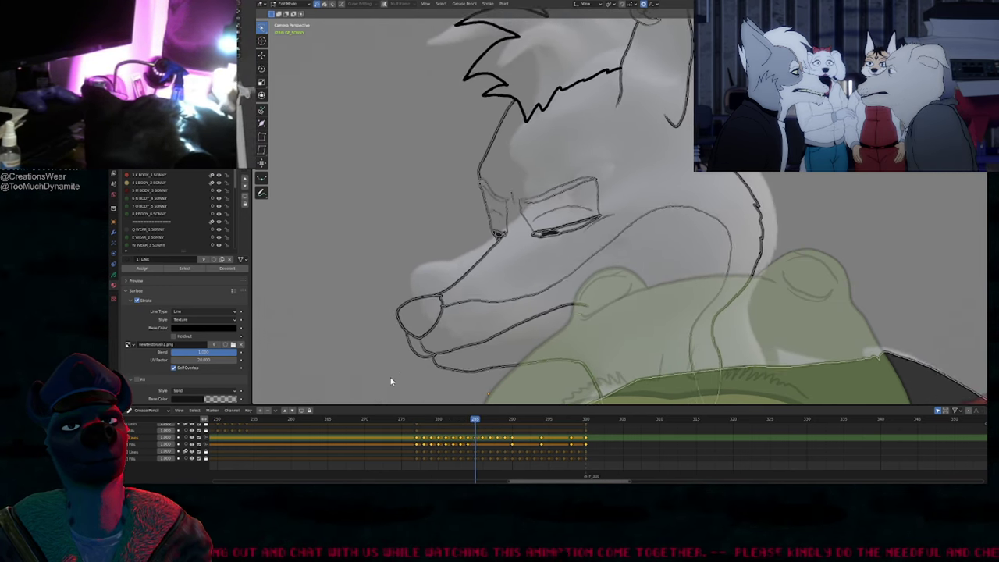
key("Right")
key("Right")
key("shift+d")
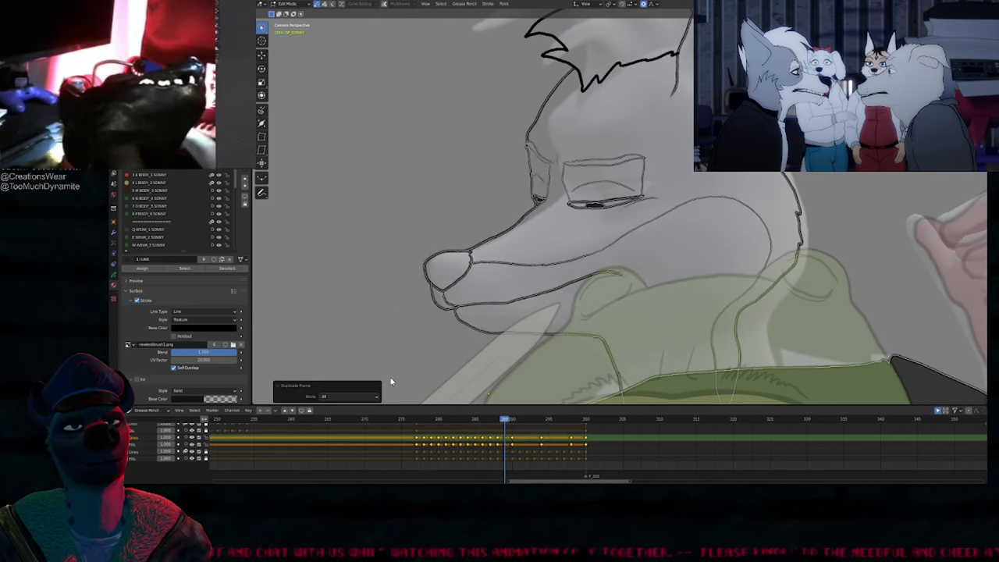
key("Right")
key("Right")
key("Right")
key("Right")
key("Right")
key("Right")
key("Right")
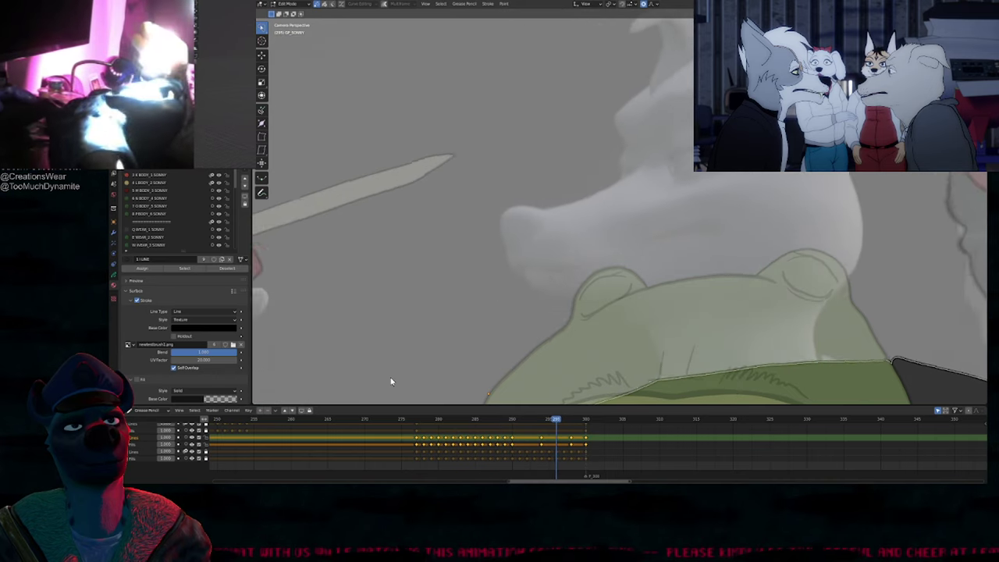
Step: Step back and forth through the frames to review the head motion, then enter Draw Mode
key("Left")
key("Left")
key("Left")
key("Left")
key("Left")
key("Left")
key("Right")
key("Right")
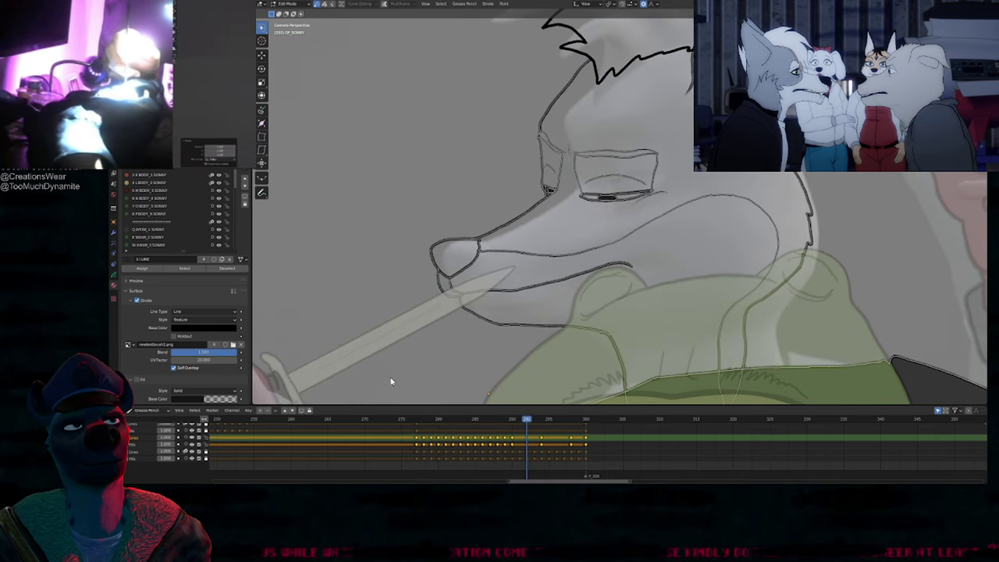
key("Right")
key("Right")
key("Left")
key("Right")
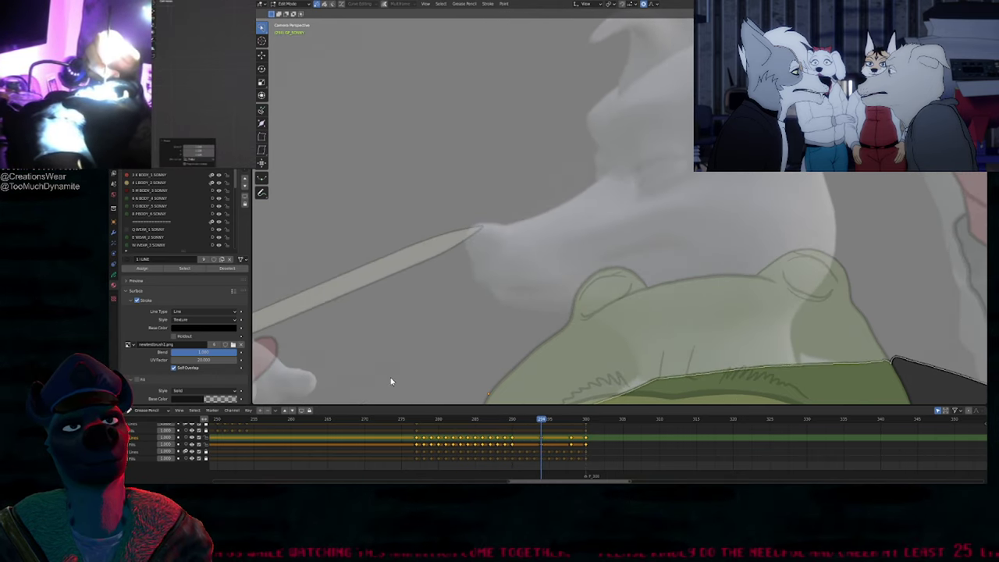
middle_click_drag(662, 231, 596, 239, "shift")
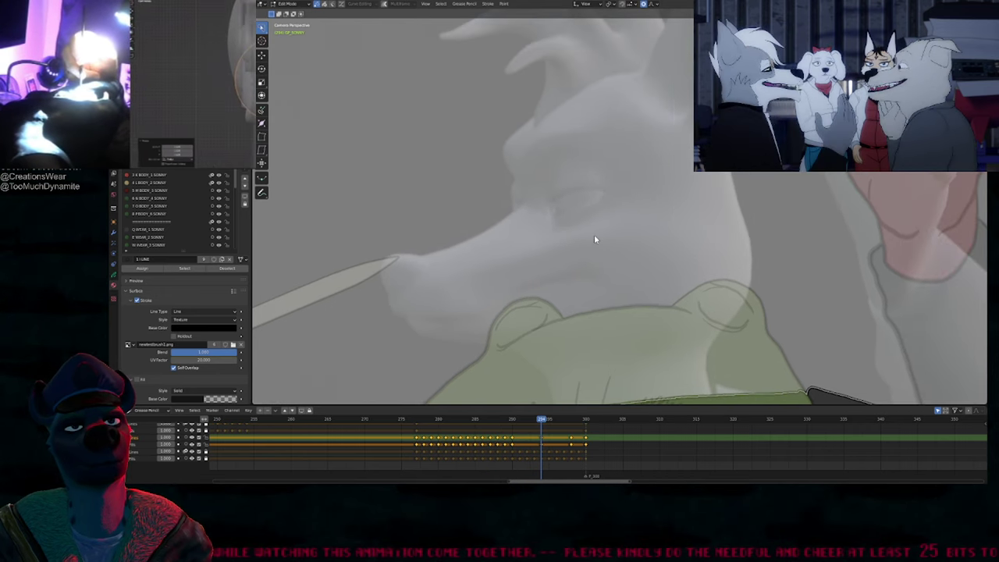
key("Tab")
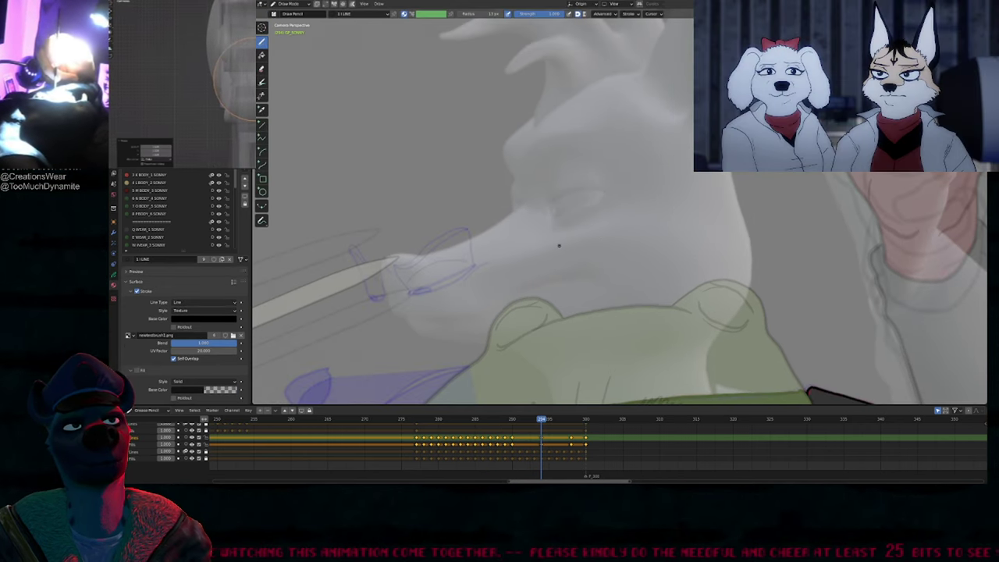
middle_click_drag(541, 248, 593, 226, "shift")
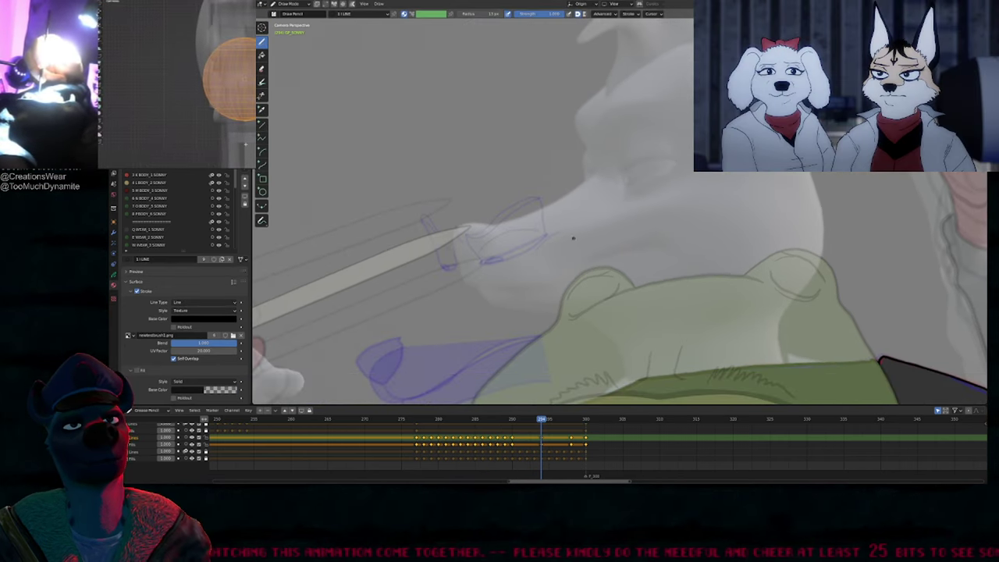
Step: Enable onion skinning on the line layer and compare the pink ghost lines across keyframes
left_click(187, 439)
mouse_move(677, 214)
middle_mouse_down("shift")
mouse_move(606, 258)
mouse_move(704, 220)
middle_mouse_up("shift")
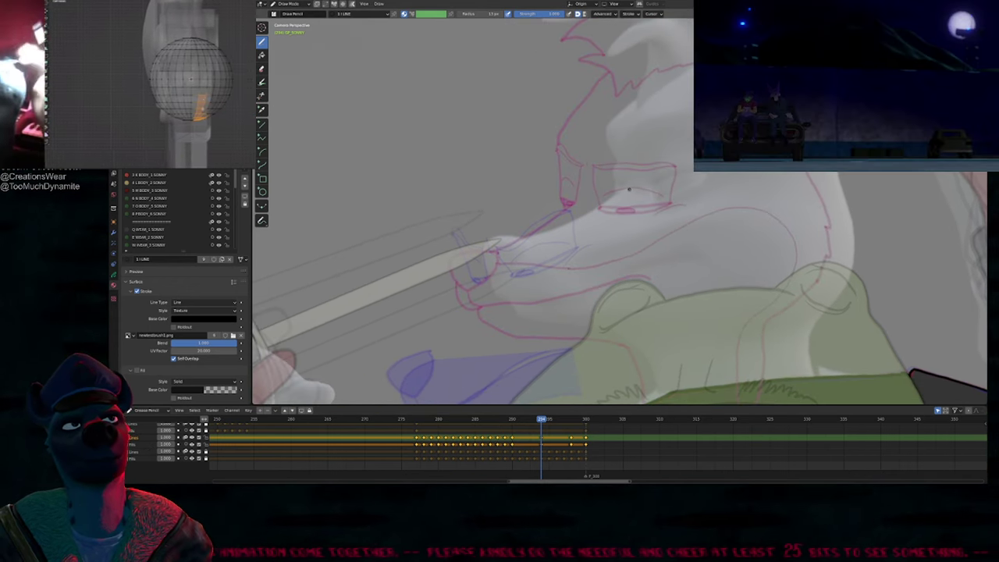
key("Down")
key("Up")
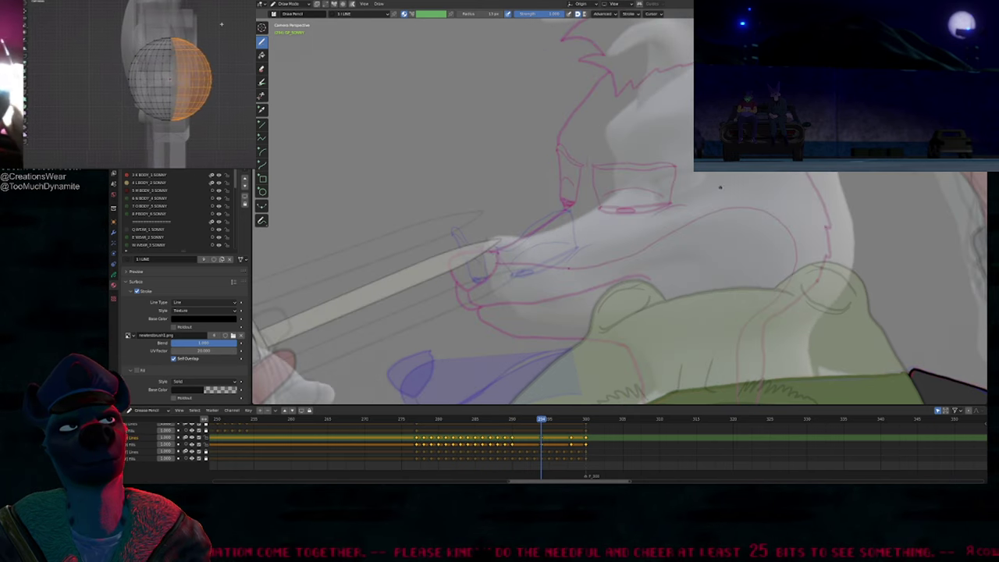
key("Down")
key("Tab")
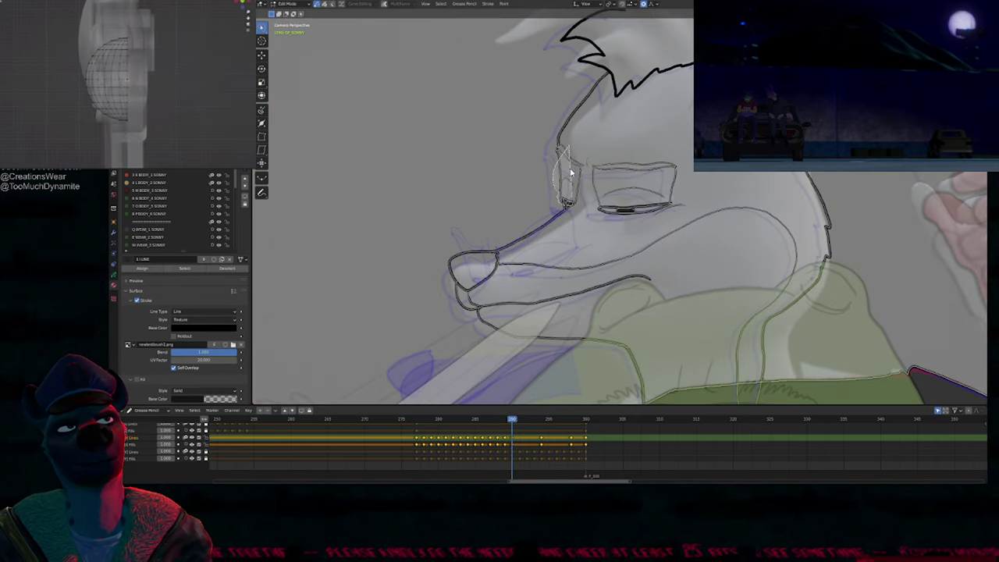
Step: Select the eye strokes of the glasses as whole strokes and zoom in on them
left_click(571, 173)
left_click(659, 170, "shift")
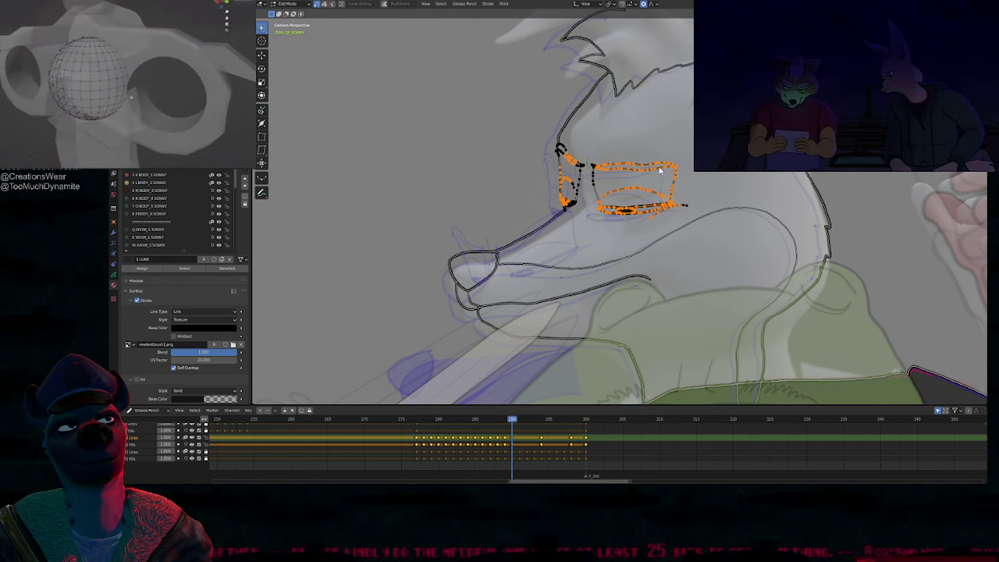
key("2")
key("g")
right_click(556, 211)
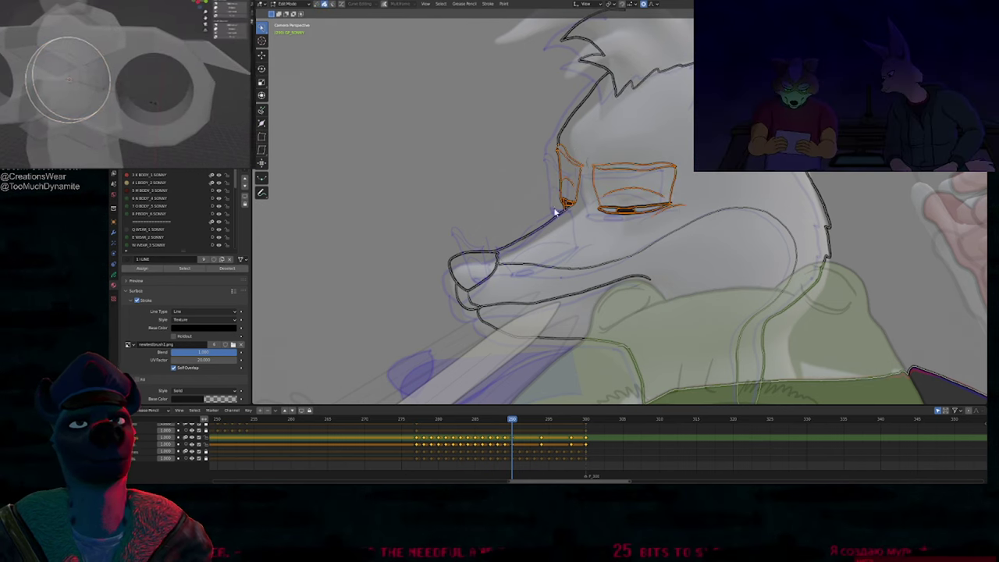
middle_click_drag(594, 226, 612, 139, "ctrl")
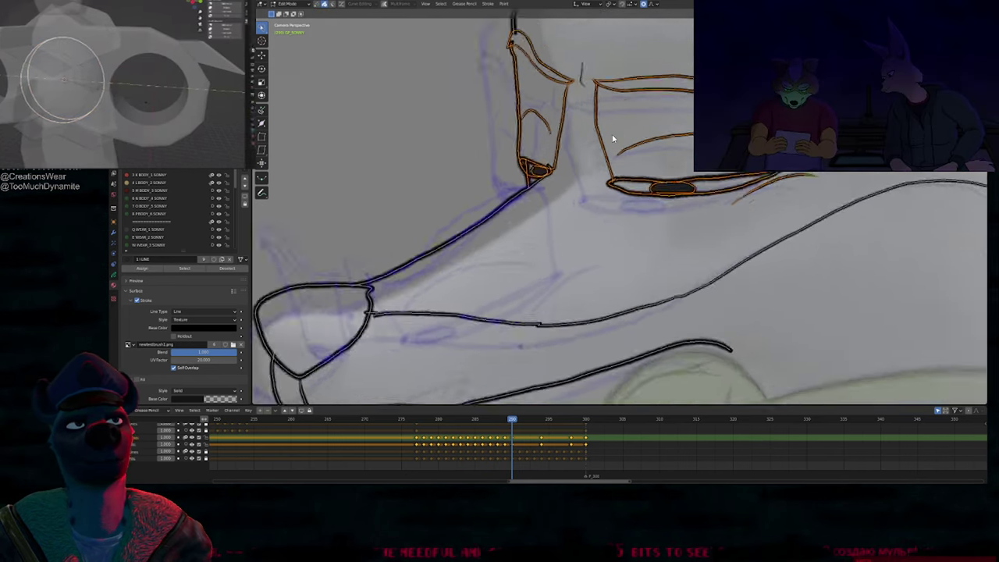
scroll(593, 142, "up", 1)
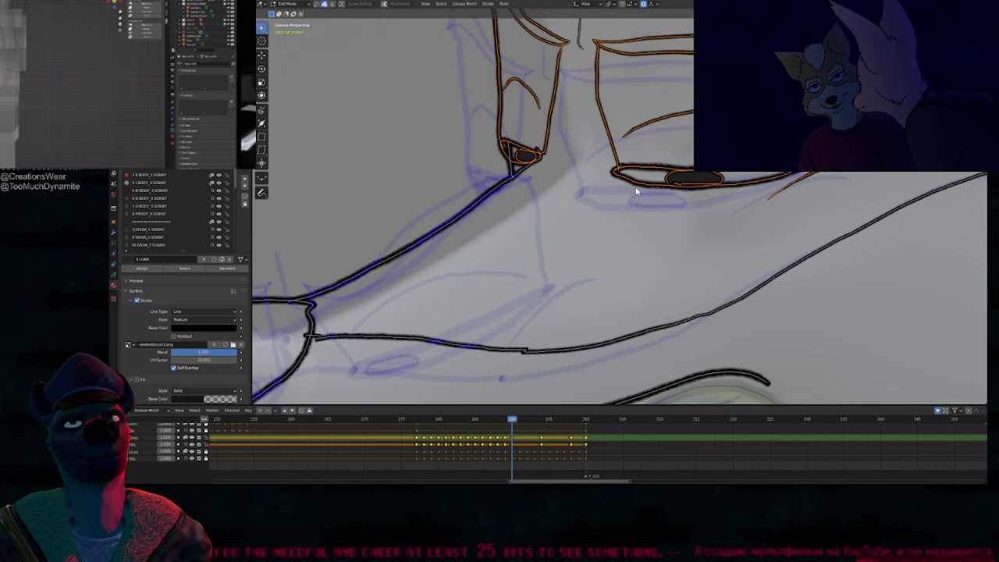
scroll(636, 191, "up", 3)
mouse_move(614, 242)
middle_mouse_down("shift")
mouse_move(574, 259)
mouse_move(533, 257)
mouse_move(532, 230)
mouse_move(588, 240)
middle_mouse_up("shift")
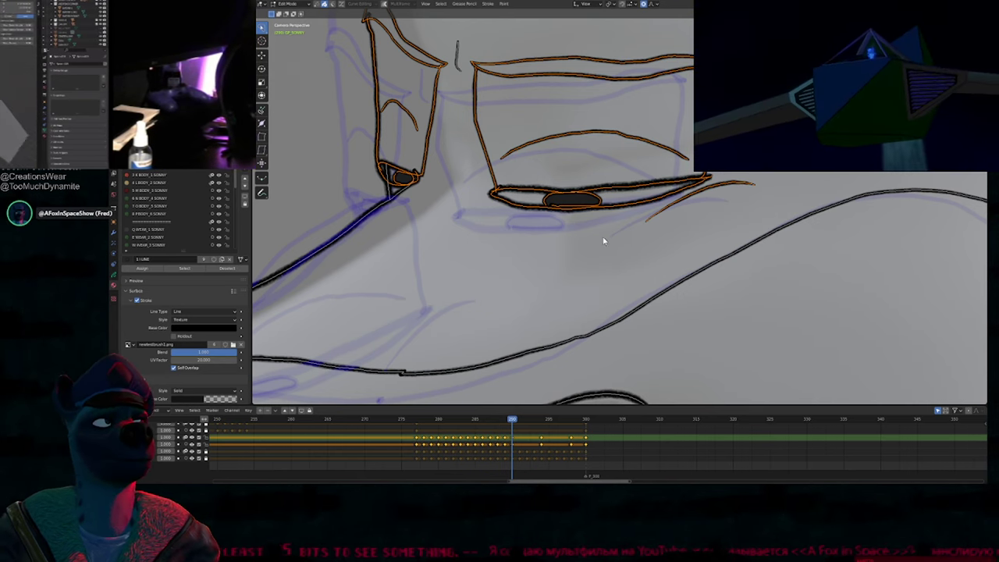
scroll(609, 263, "down", 6)
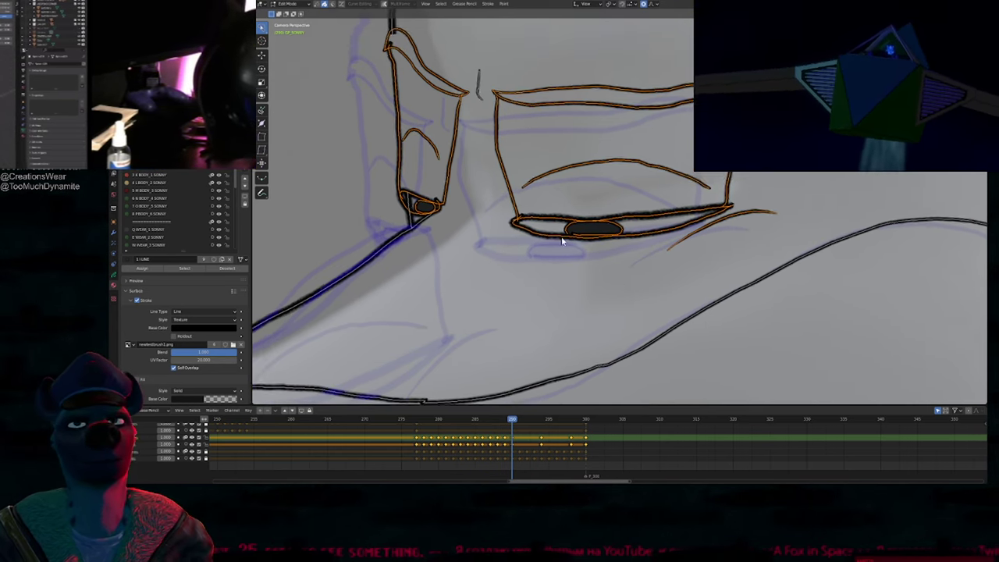
Step: Paste the glasses onto the next keyframe, then move and shear them over the pink sketch
key("Up")
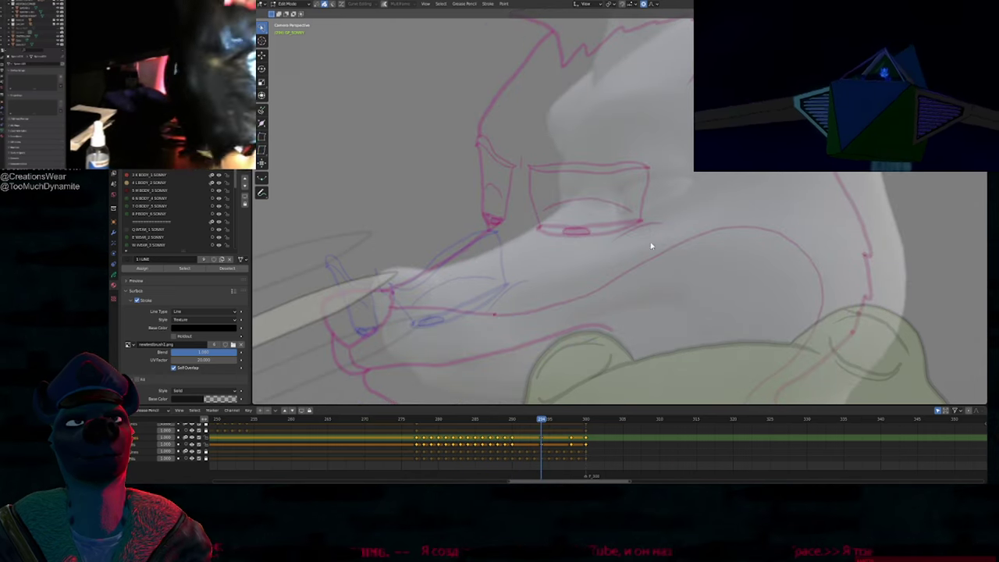
key("ctrl+v")
key("g")
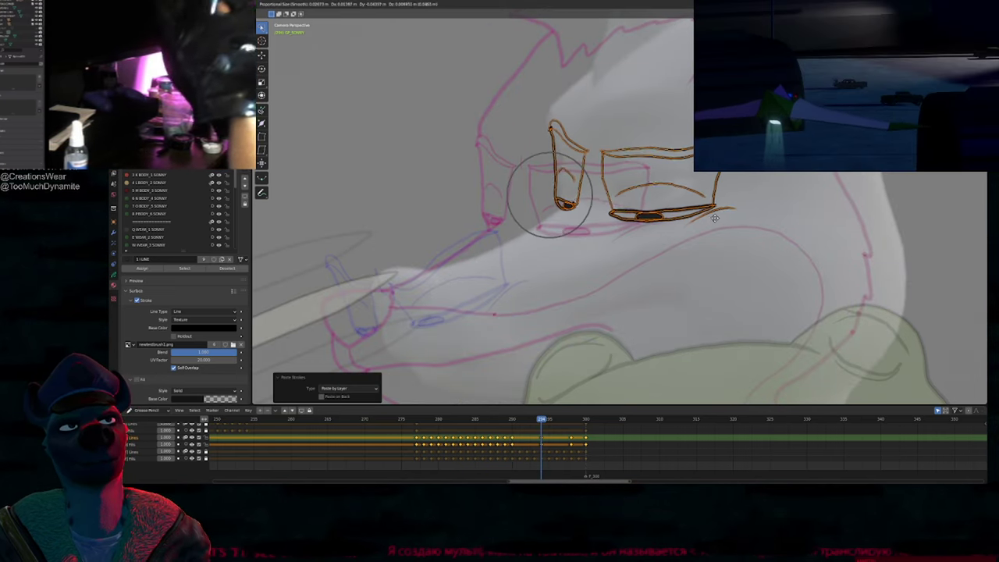
left_click(732, 217)
key("shift+ctrl+alt+s")
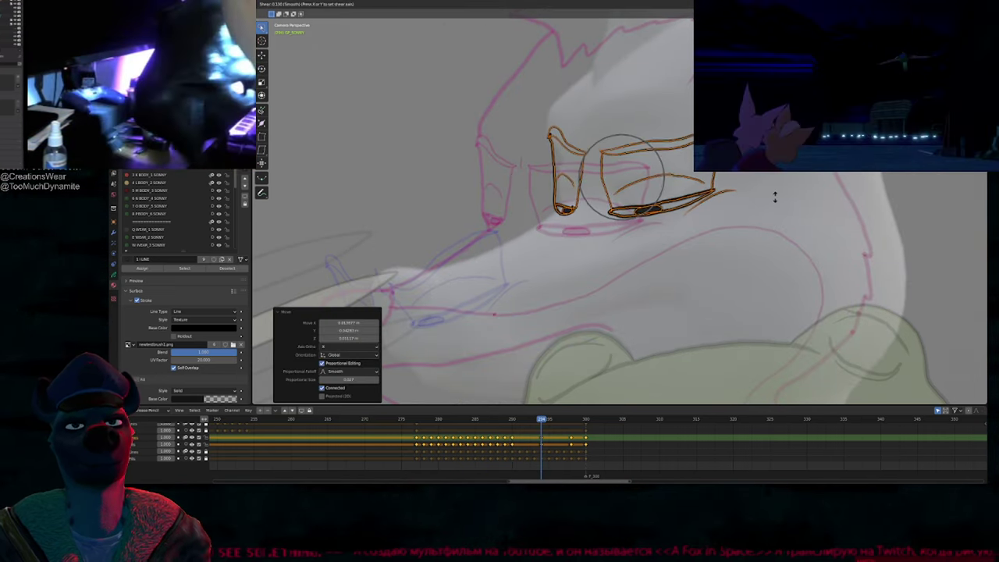
left_click(772, 196)
key("g")
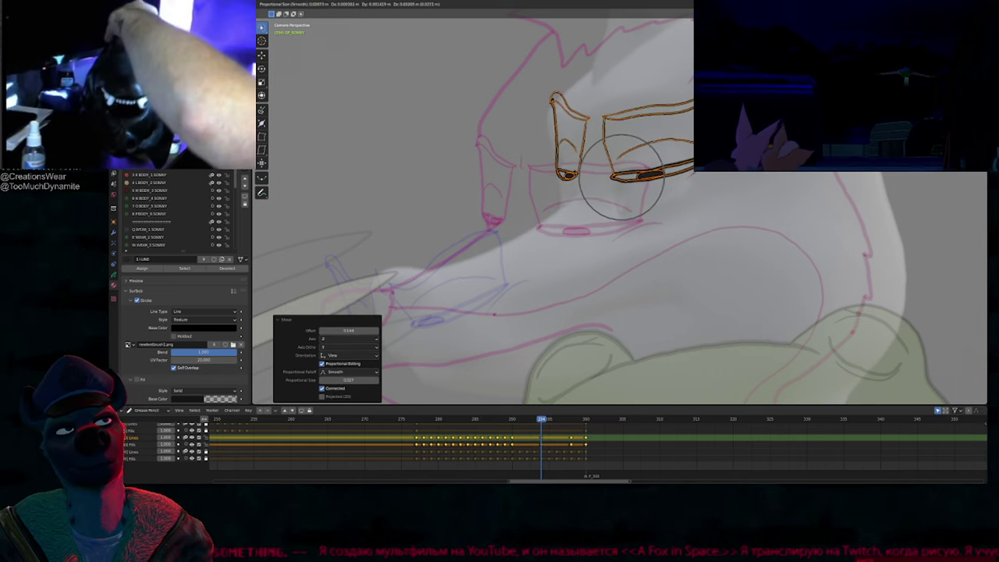
left_click(766, 205)
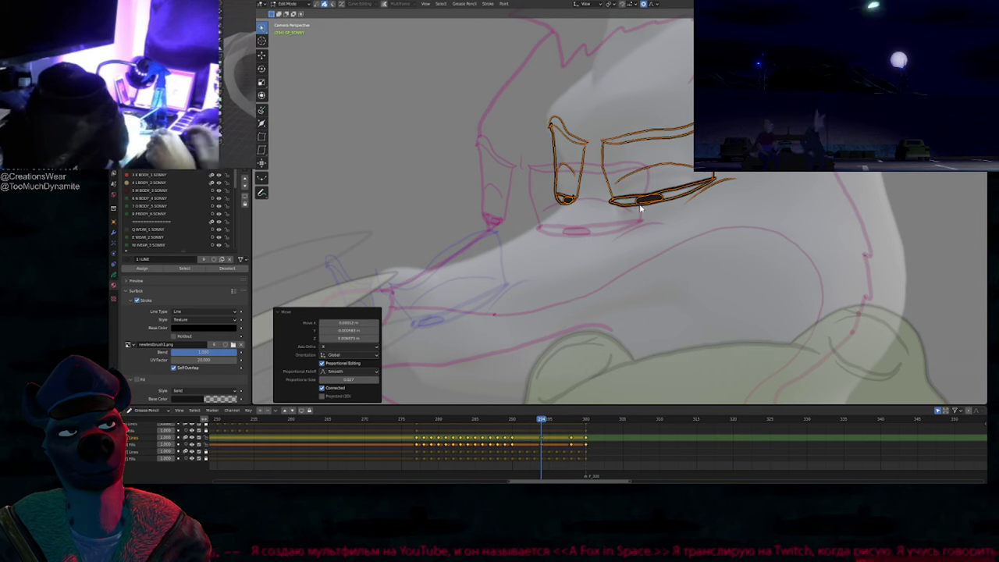
Step: Delete the stroke at the bottom of the left lens
left_click(569, 201)
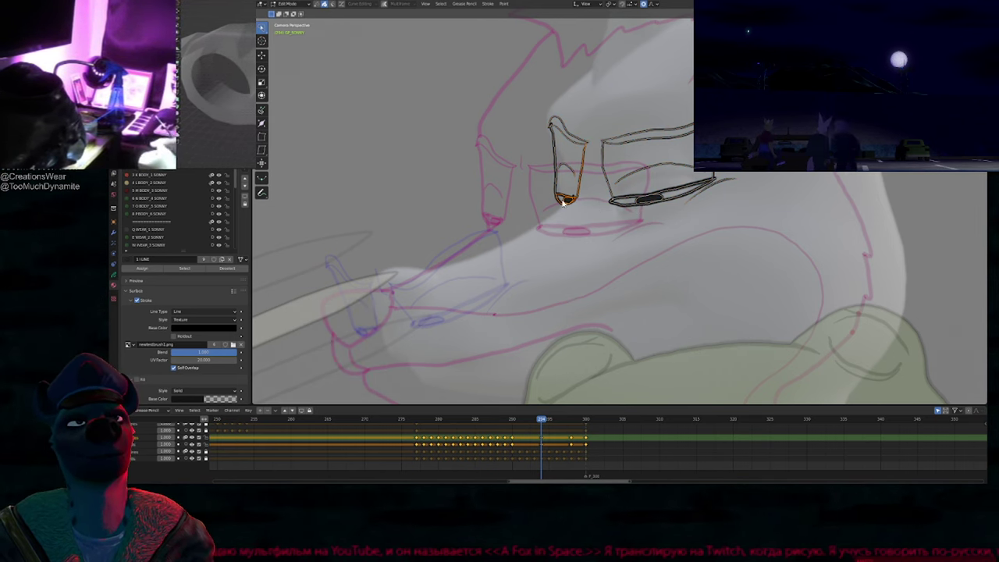
key("x")
left_click(652, 203)
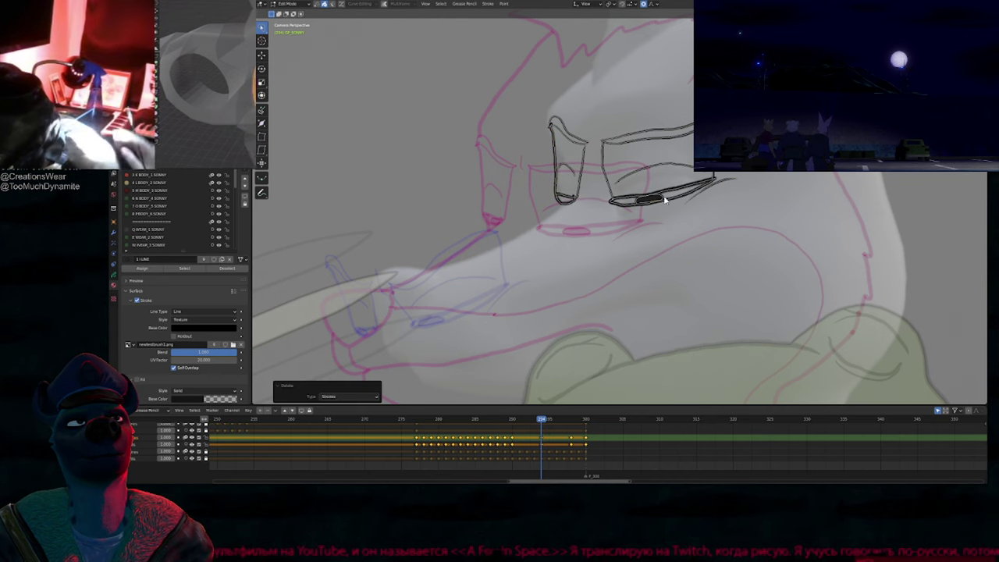
Step: Zoom in and redraw the right lens's left edge with a fresh black stroke
key("Tab")
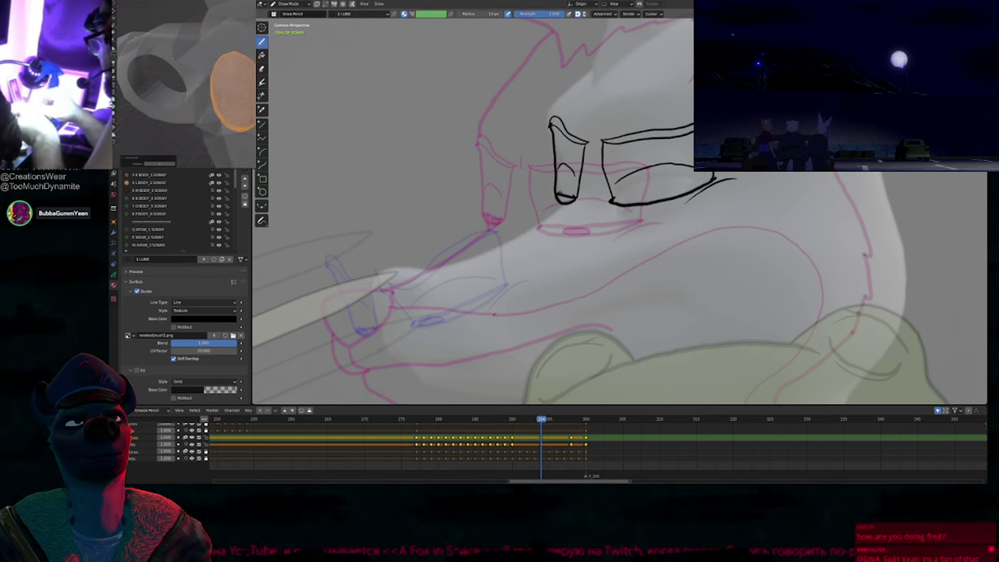
scroll(574, 199, "up", 5)
key("e")
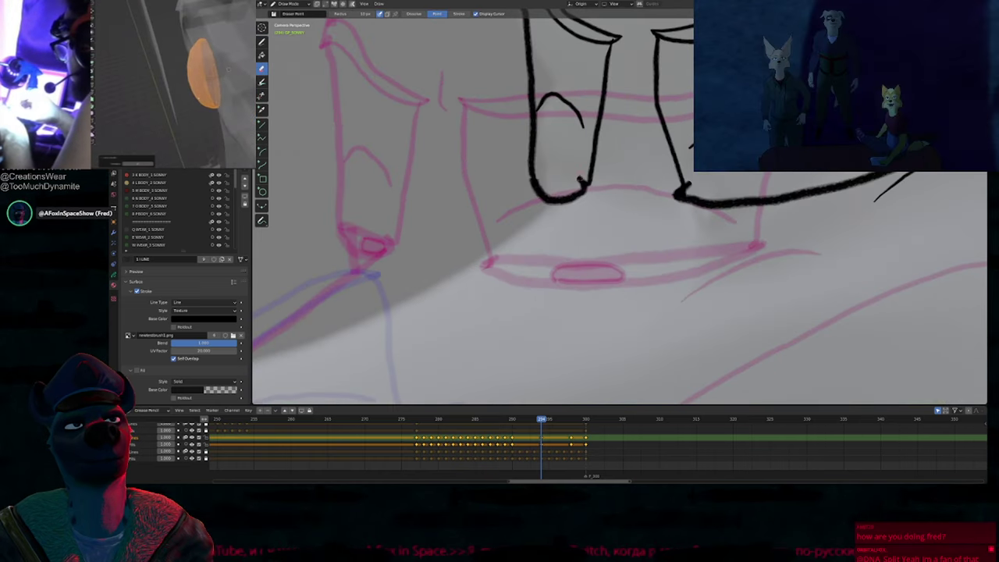
key("d")
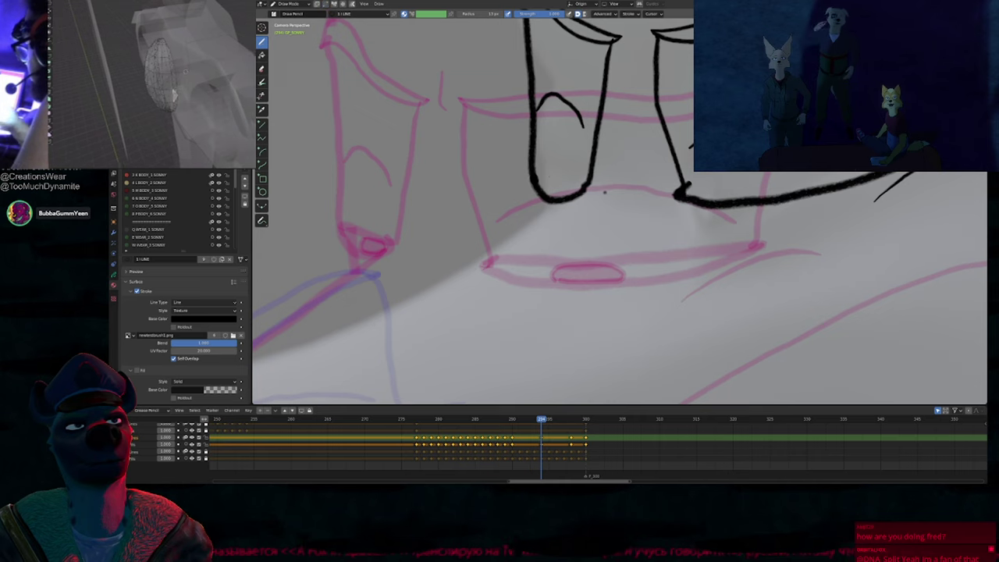
left_click_drag(681, 188, 658, 92)
middle_click_drag(919, 124, 714, 183, "shift")
key("e")
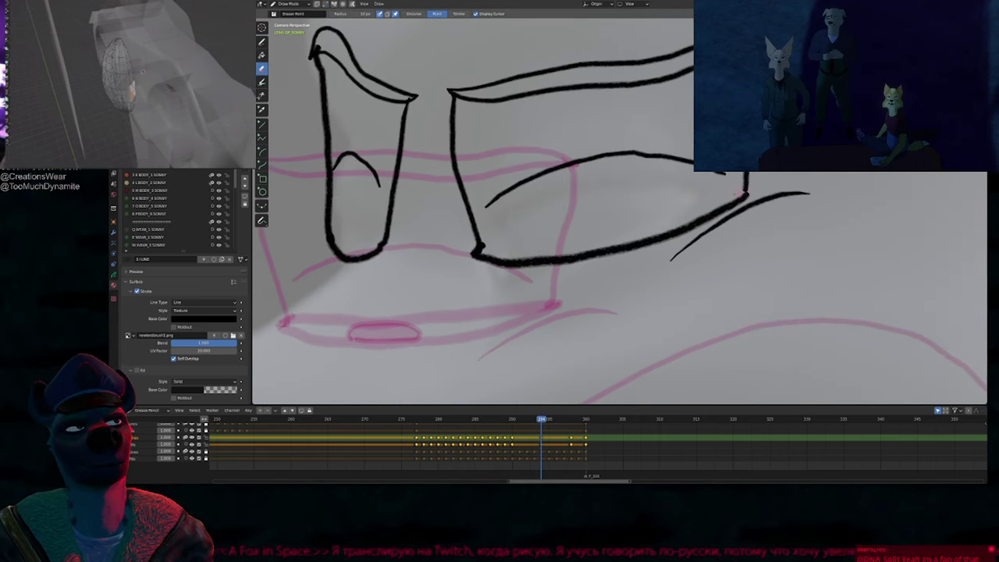
key("d")
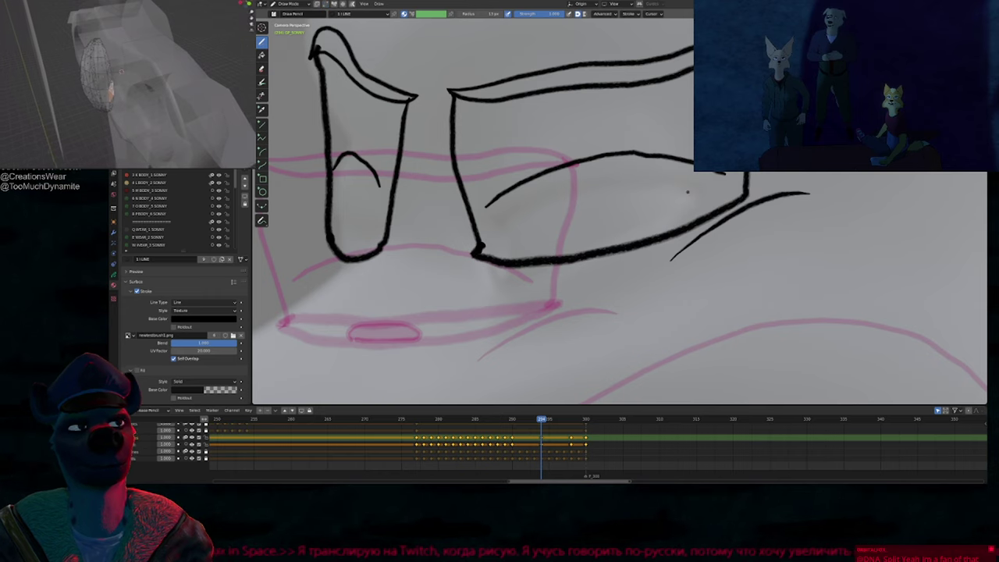
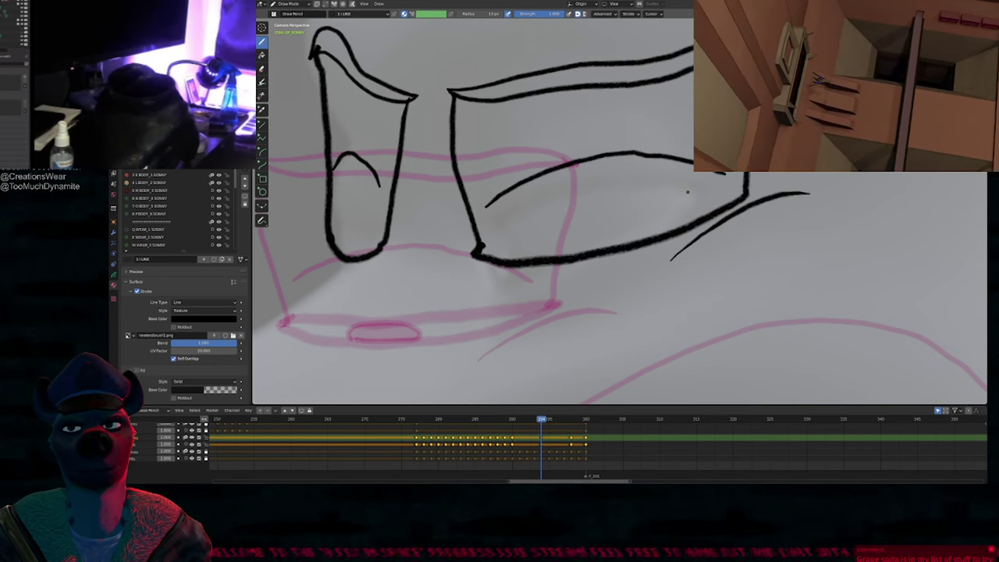
Step: Zoom out and flip between the finished fox drawing and the glasses sketch keyframes to compare them
middle_click_drag(569, 215, 542, 344, "ctrl")
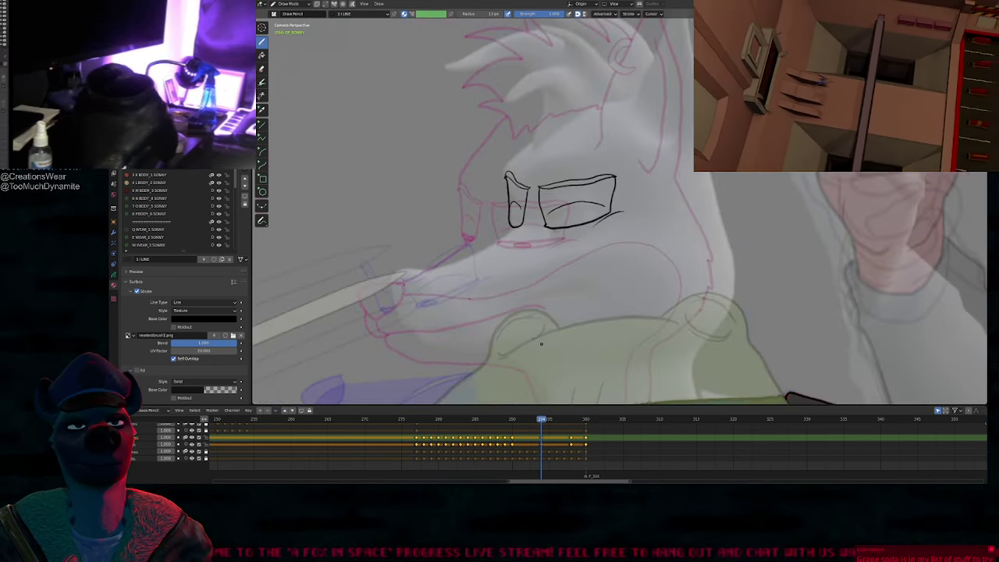
key("Down")
key("Up")
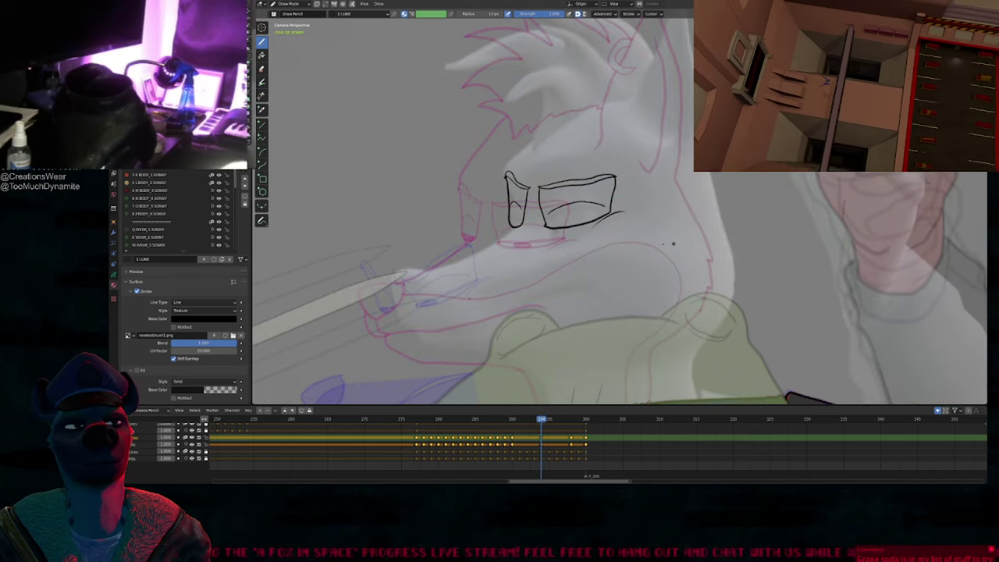
key("Down")
key("Up")
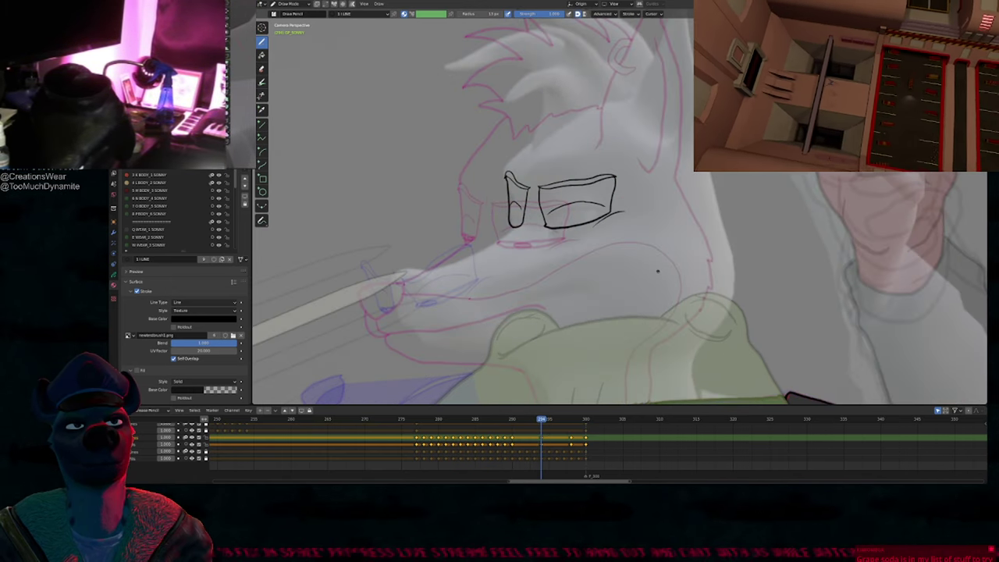
key("Down")
key("Up")
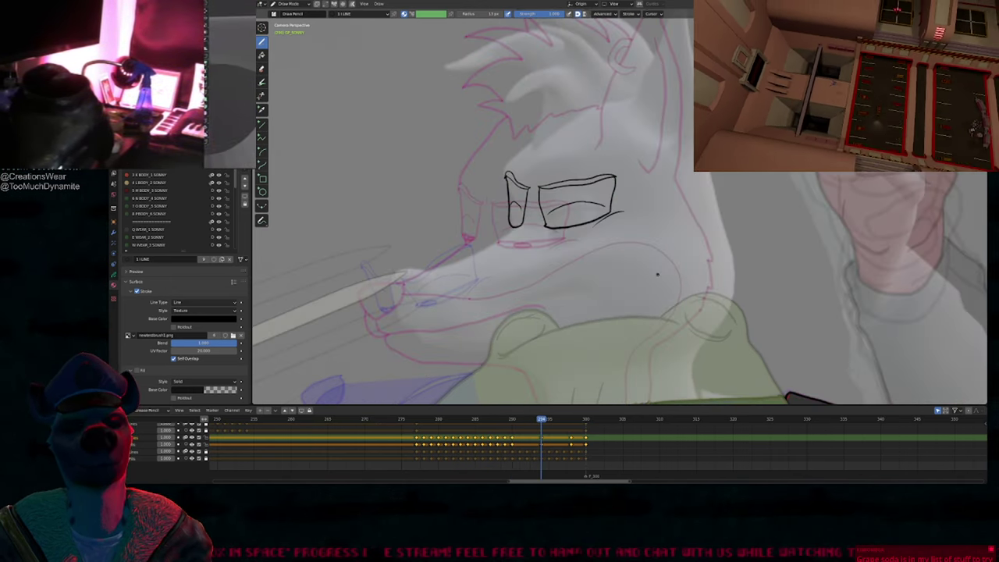
key("Down")
key("Down")
key("Down")
key("Down")
key("Down")
key("Up")
key("Up")
key("Up")
key("Up")
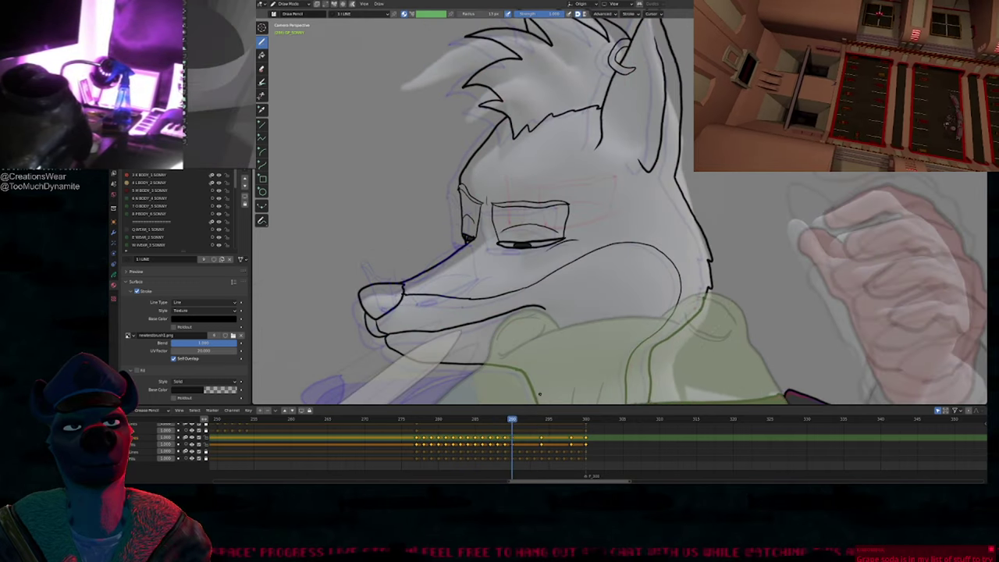
key("Up")
key("Down")
scroll(535, 270, "up", 4)
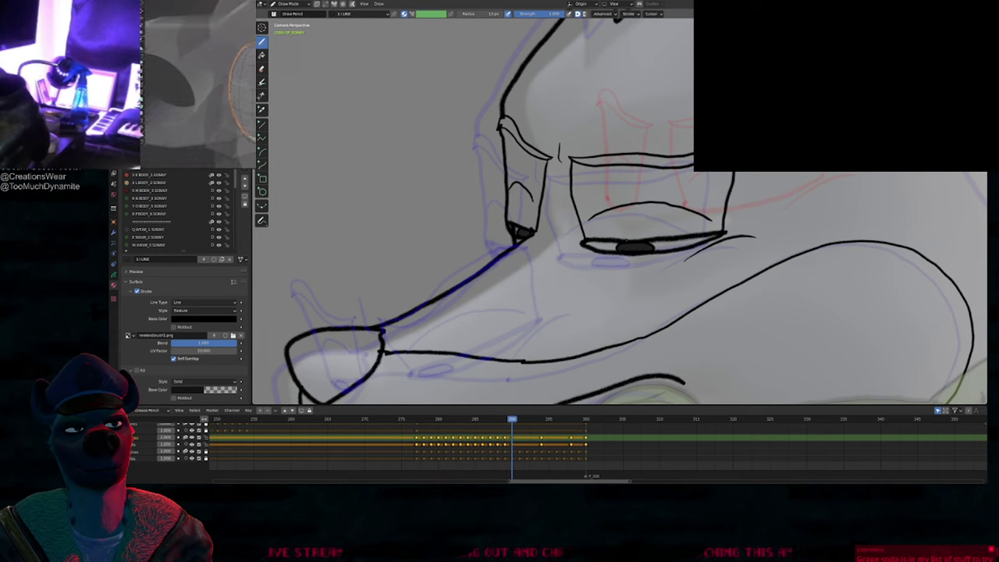
scroll(650, 397, "down", 5)
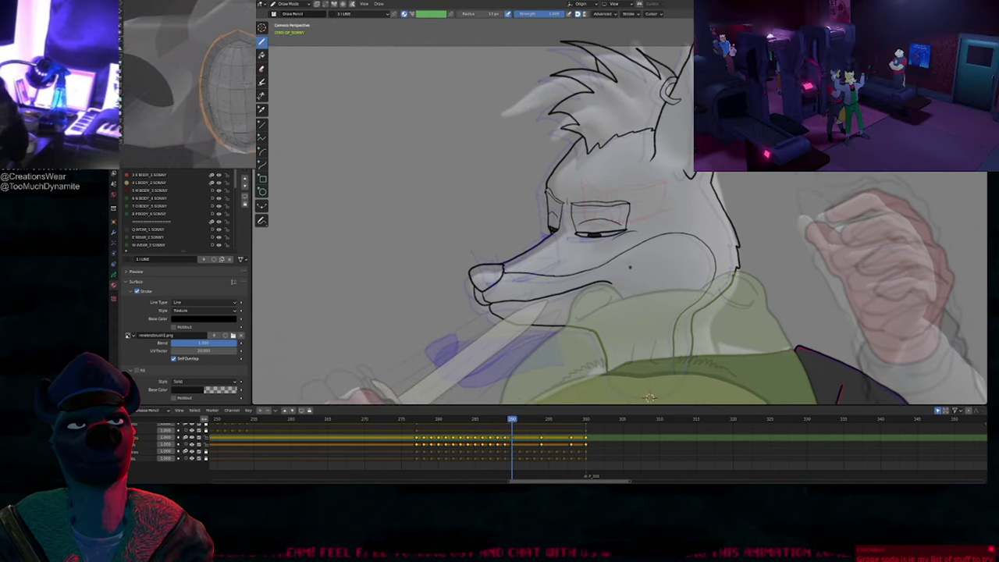
key("Up")
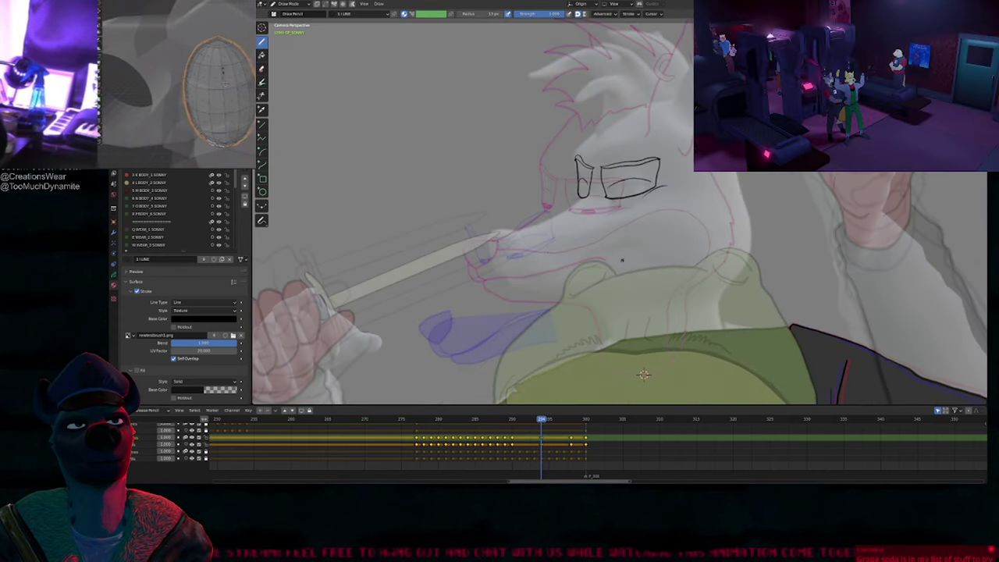
key("Down")
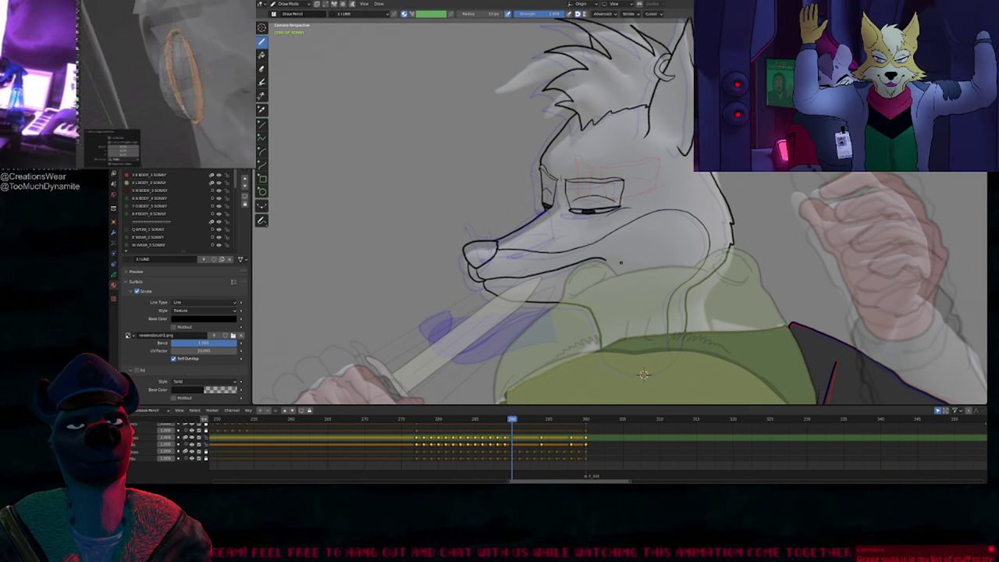
key("Up")
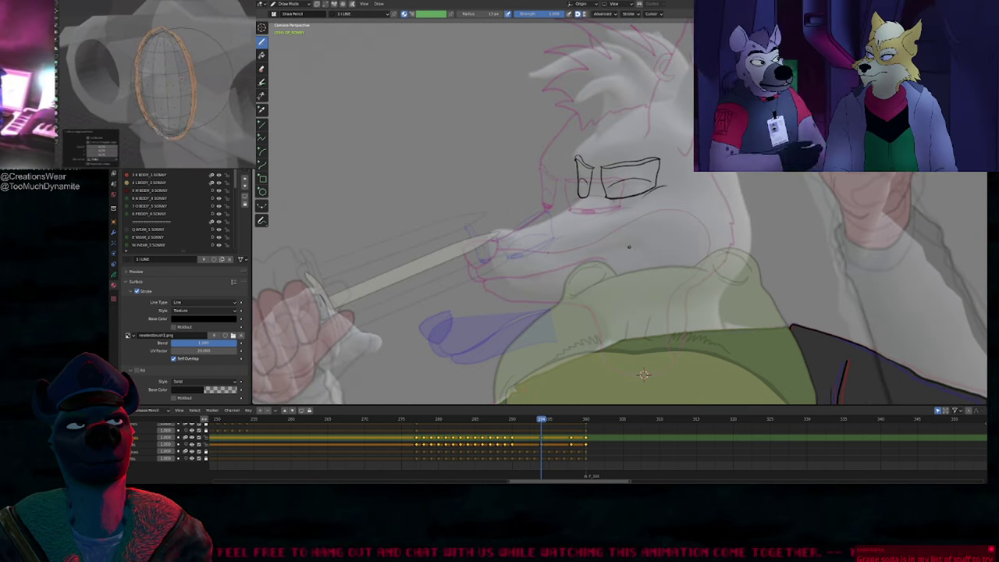
key("Down")
key("Up")
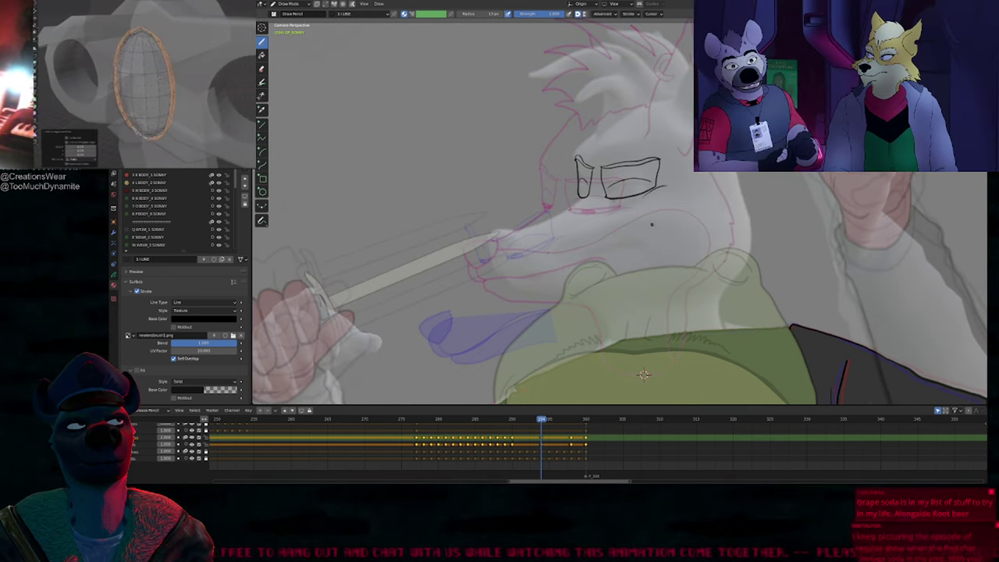
Step: Draw the snout ridge down from the glasses and the mouth line back from the nose
middle_click_drag(643, 375, 673, 390, "shift")
scroll(673, 390, "up", 4)
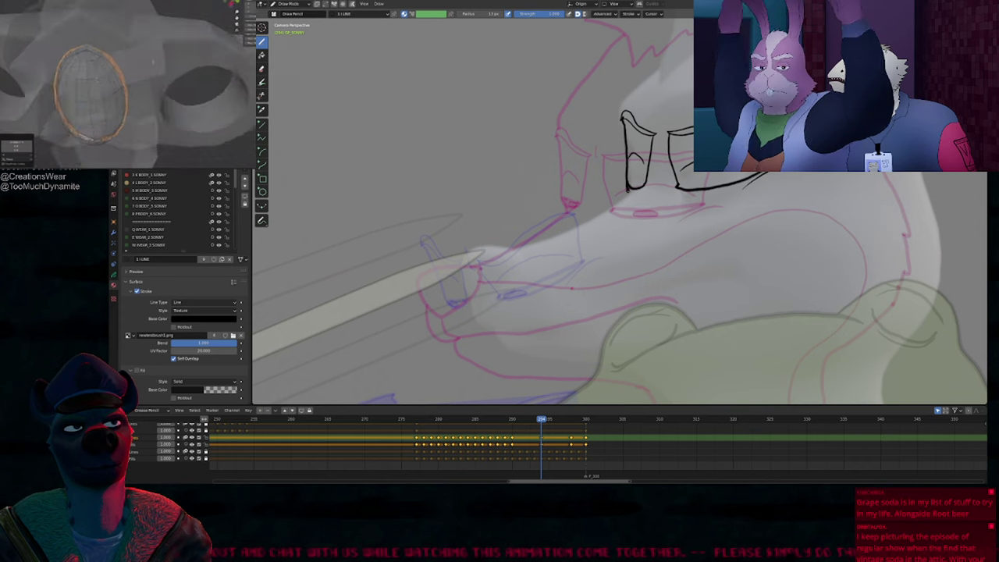
mouse_move(594, 212)
left_mouse_down()
mouse_move(460, 269)
mouse_move(480, 293)
mouse_move(523, 252)
left_mouse_up()
middle_click_drag(516, 256, 512, 252, "ctrl")
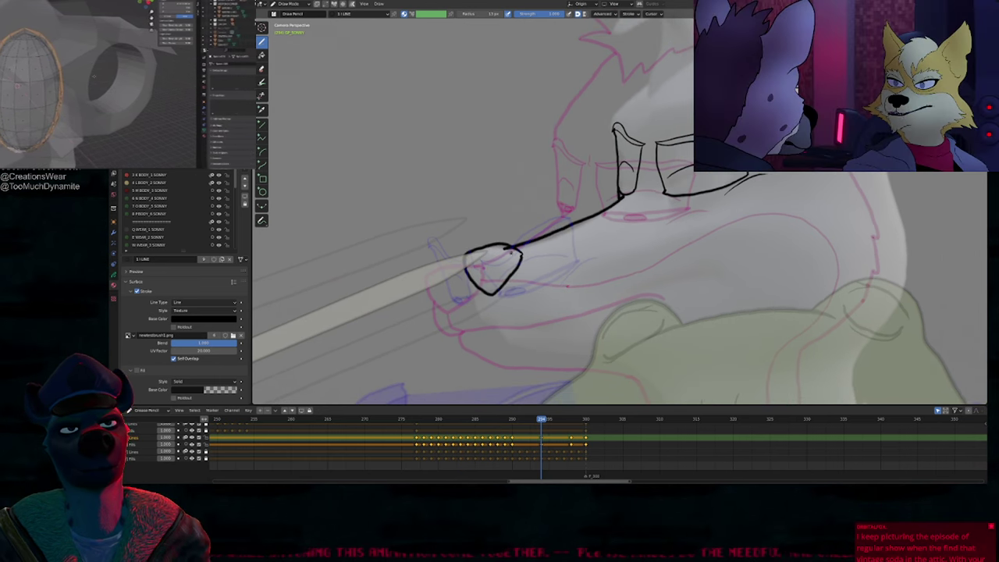
middle_click_drag(541, 284, 470, 203, "shift")
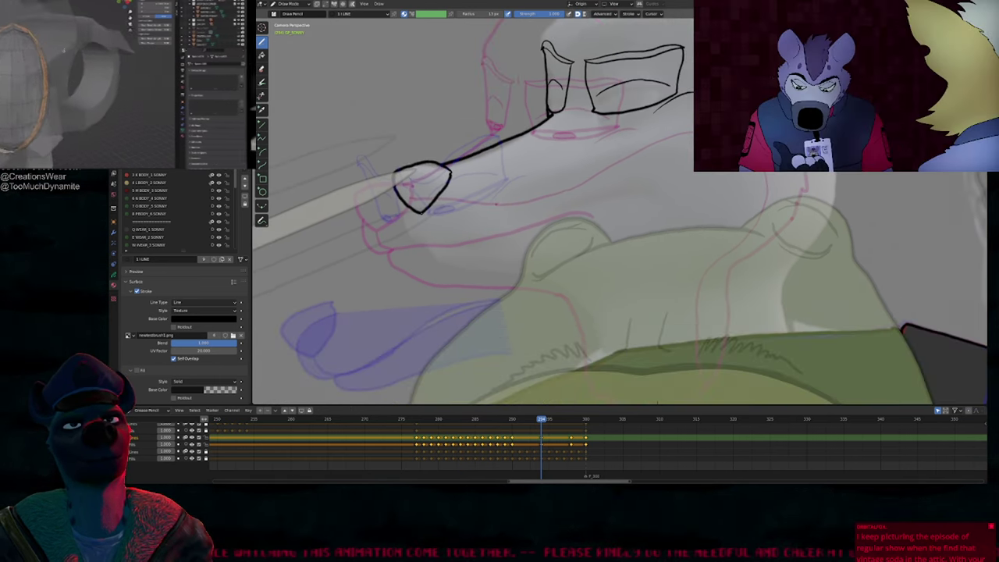
left_click_drag(422, 230, 609, 195)
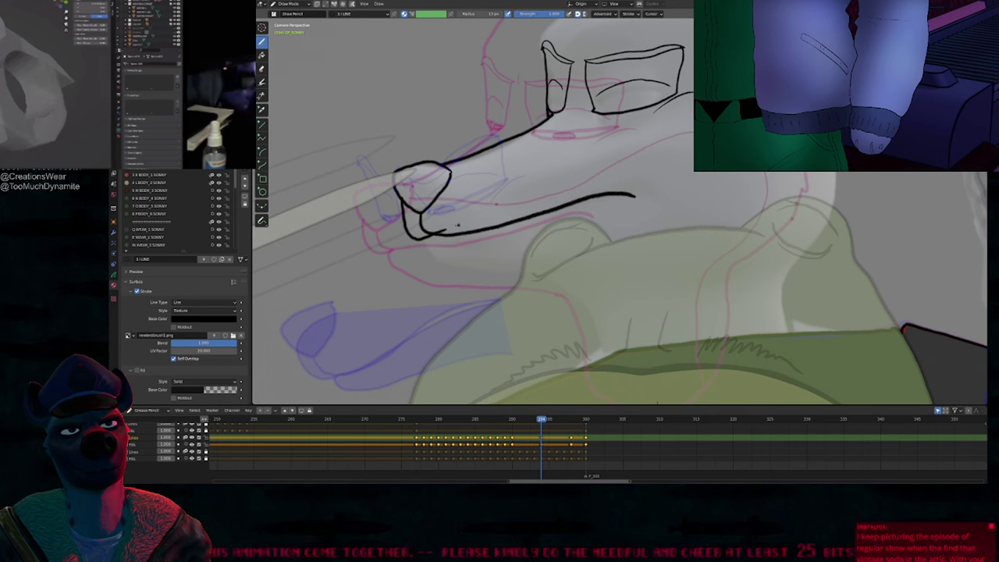
mouse_move(519, 256)
middle_mouse_down("shift")
mouse_move(412, 235)
mouse_move(536, 227)
mouse_move(562, 254)
mouse_move(519, 245)
middle_mouse_up("shift")
Step: Hide the green frog drawing GP_BELTINO and resume drawing on GP_SONNY
key("ctrl+Tab")
left_click(553, 236)
key("h")
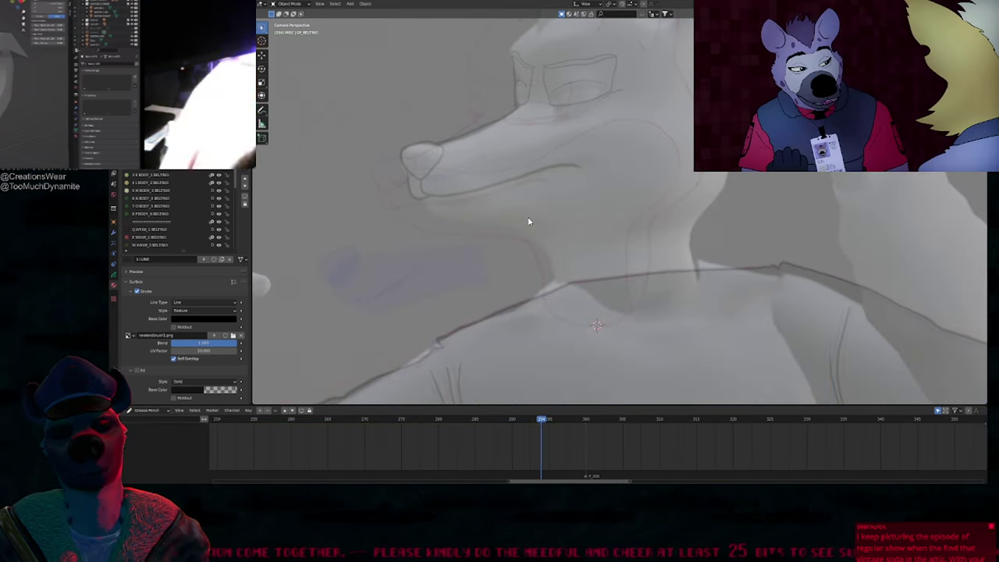
left_click(467, 194)
key("ctrl+Tab")
Step: Draw the chin line under the mouth and extend the jaw line down the throat and up the neck
middle_click_drag(467, 197, 401, 187, "ctrl")
left_click_drag(392, 203, 418, 216)
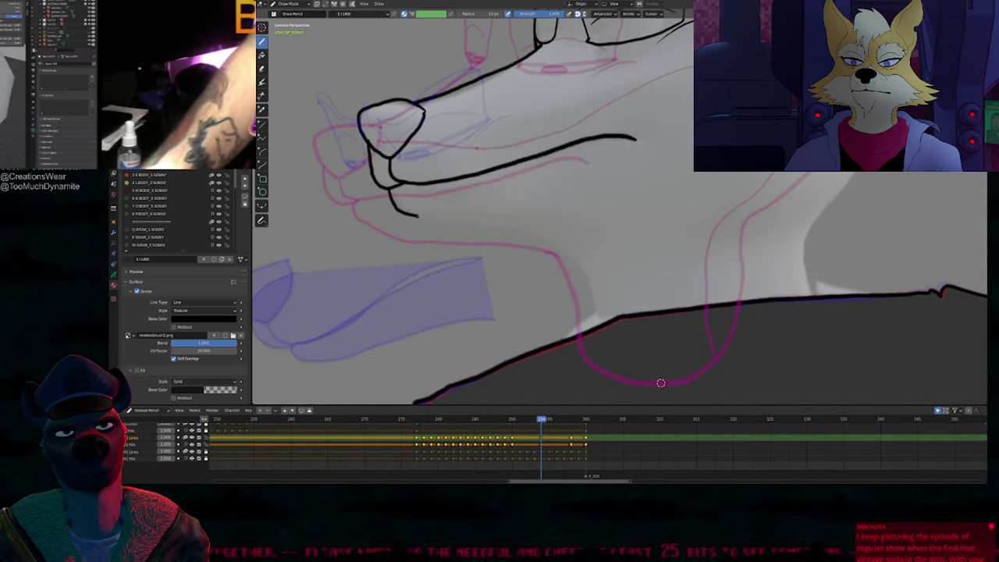
mouse_move(478, 230)
left_mouse_down()
mouse_move(547, 248)
mouse_move(584, 278)
mouse_move(592, 355)
mouse_move(660, 382)
left_mouse_up()
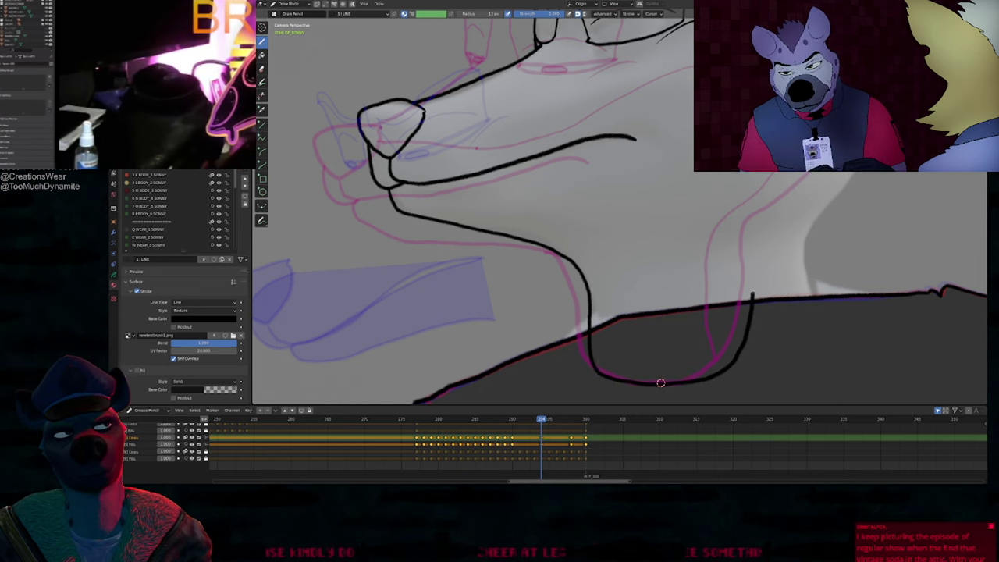
mouse_move(752, 297)
left_mouse_down()
mouse_move(754, 227)
mouse_move(723, 234)
left_mouse_up()
scroll(667, 297, "down", 4)
scroll(669, 327, "up", 4)
key("f")
key("Escape")
Step: Redraw the right side of the neck with its upper end curving outward, checking the previous keyframe
left_click_drag(652, 344, 694, 223)
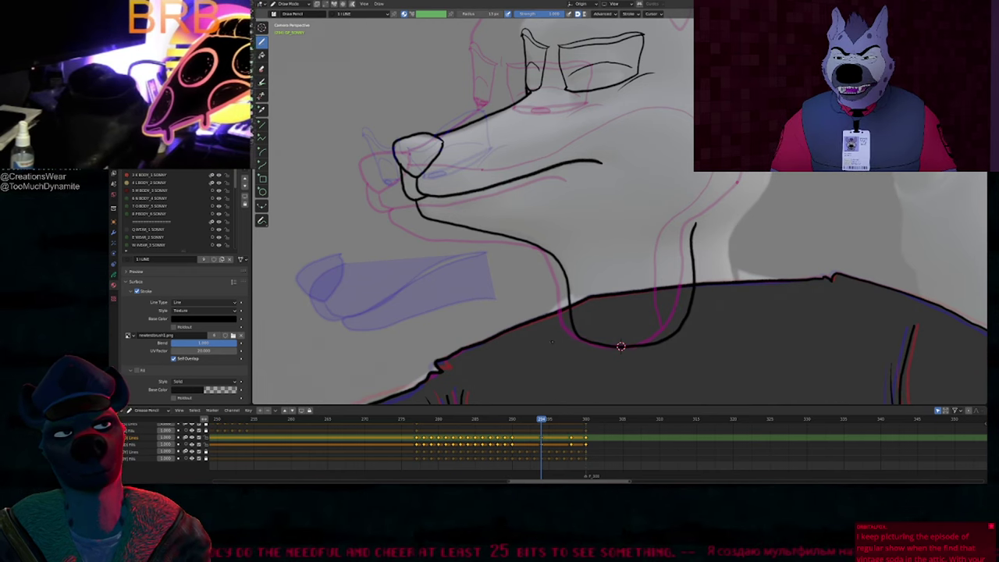
key("ctrl+z")
left_click_drag(695, 277, 705, 223)
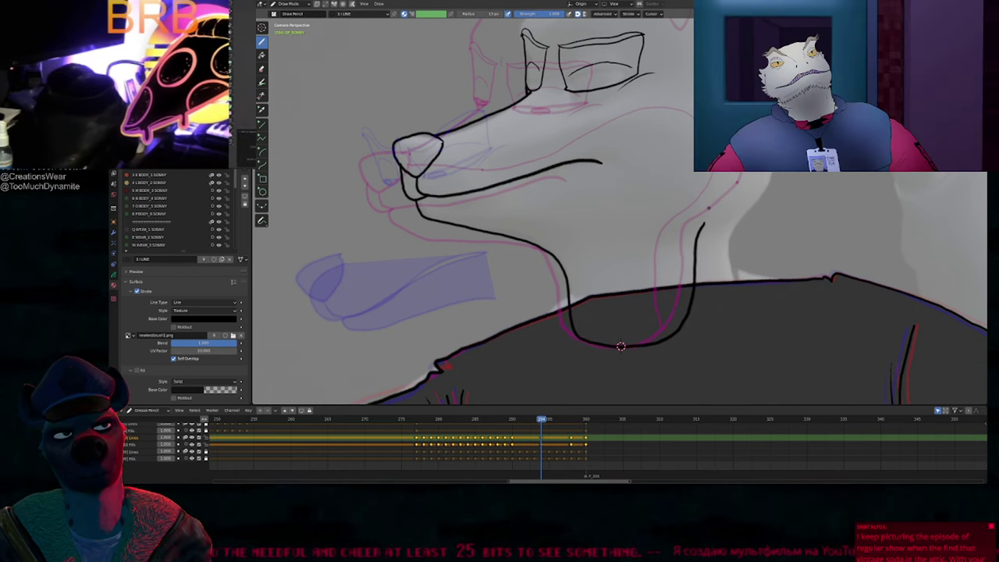
key("Down")
key("Up")
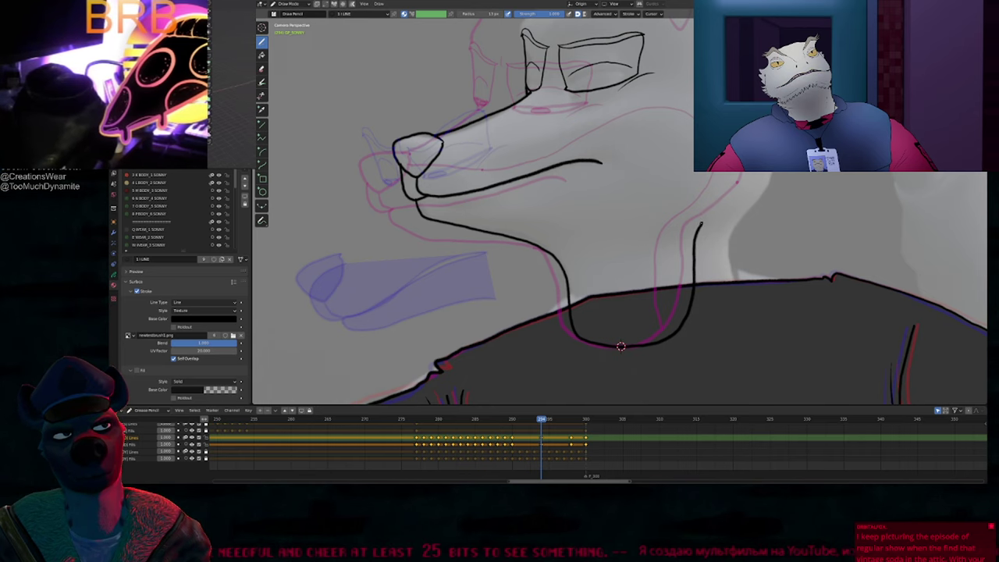
middle_click_drag(621, 346, 575, 362, "shift")
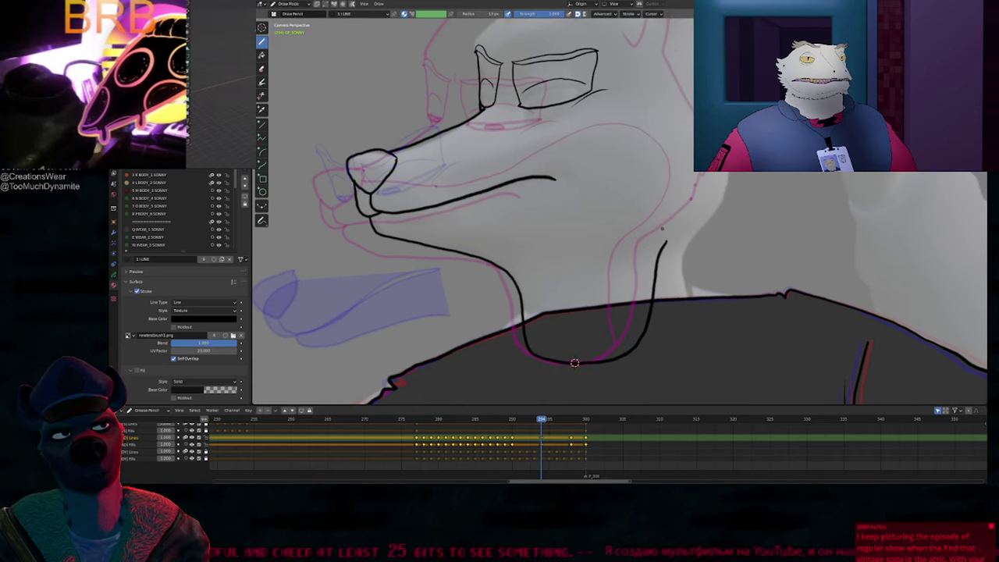
key("Down")
key("Up")
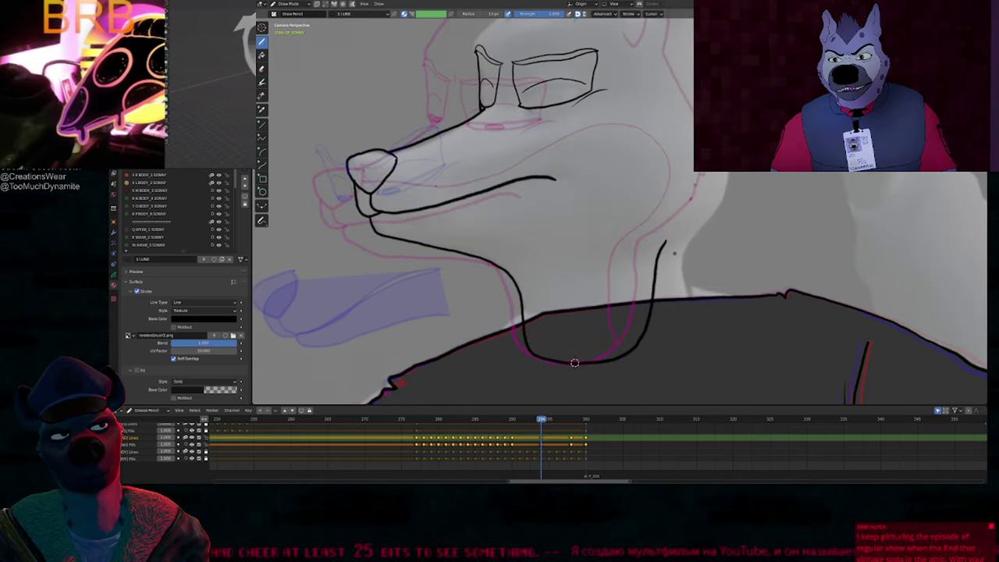
Step: Replace the neck stroke with one drawn lower and wider
middle_click_drag(637, 171, 636, 218, "shift")
scroll(632, 260, "down", 2)
key("ctrl+z")
left_click_drag(630, 349, 642, 309)
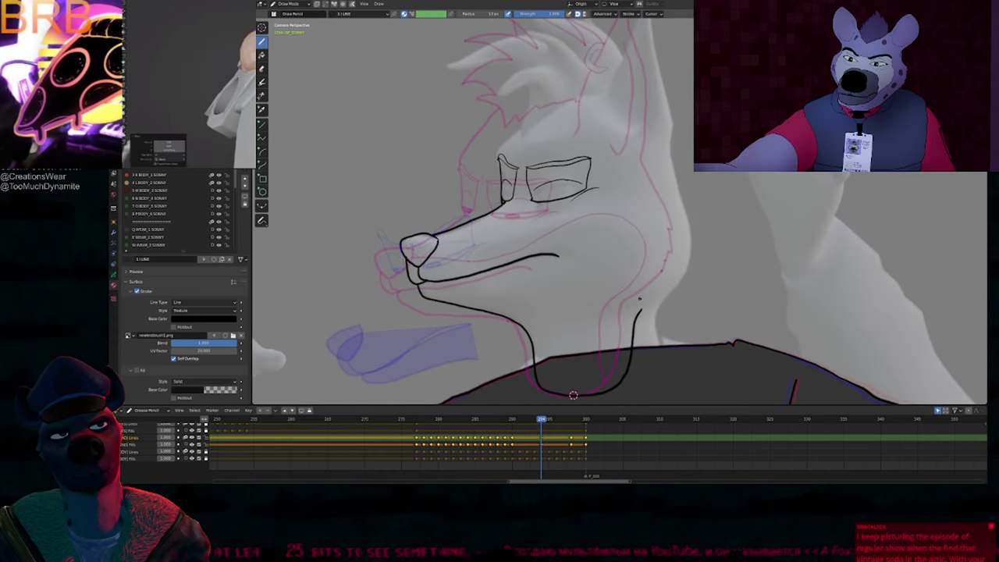
key("Down")
key("Up")
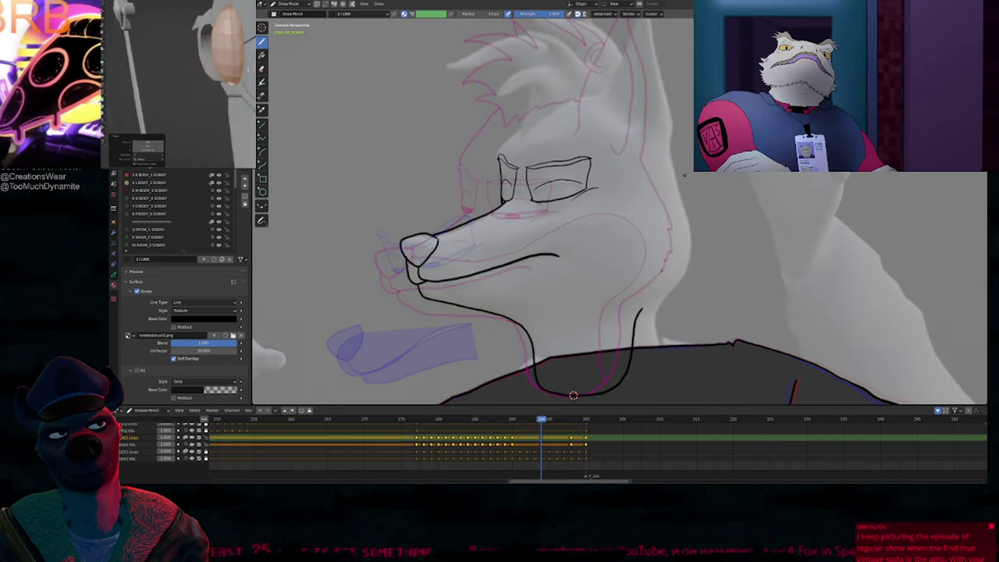
Step: Draw the back of the head down to meet the neck line
mouse_move(663, 160)
left_mouse_down()
mouse_move(686, 242)
mouse_move(641, 311)
left_mouse_up()
left_click(326, 4)
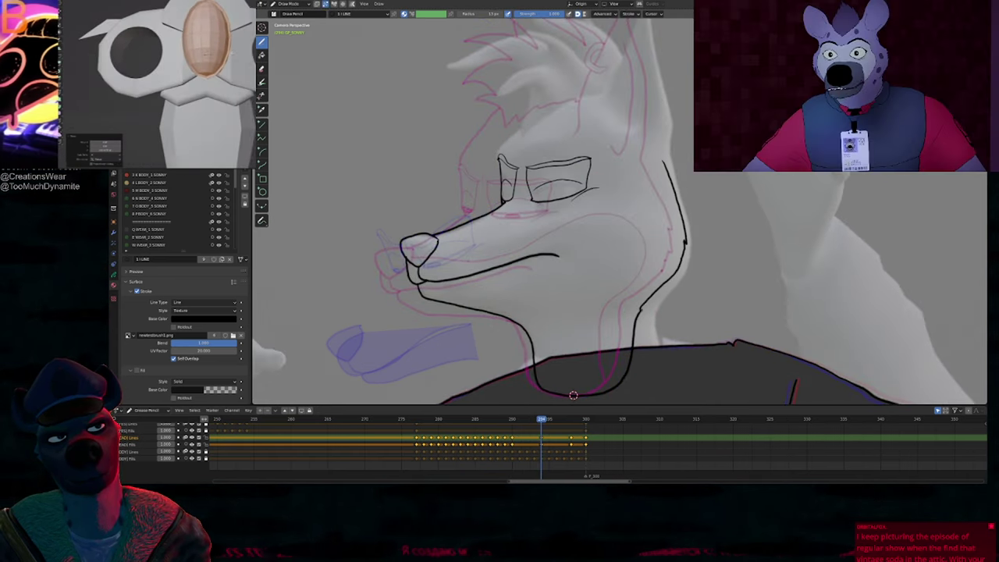
middle_click_drag(573, 395, 608, 514, "shift")
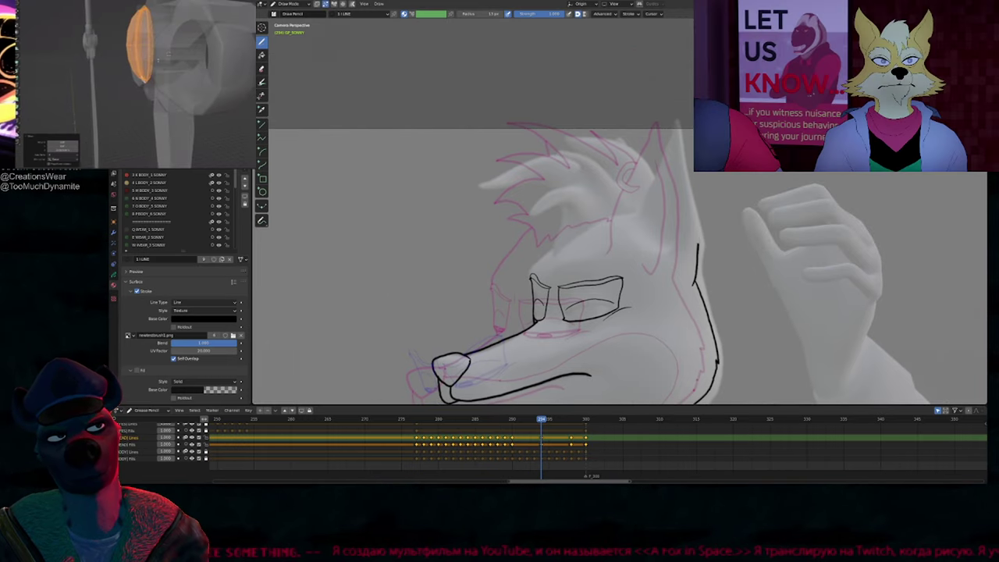
Step: Extend the back-of-head line up into the ear, comparing against the previous keyframe
left_click_drag(669, 140, 665, 121)
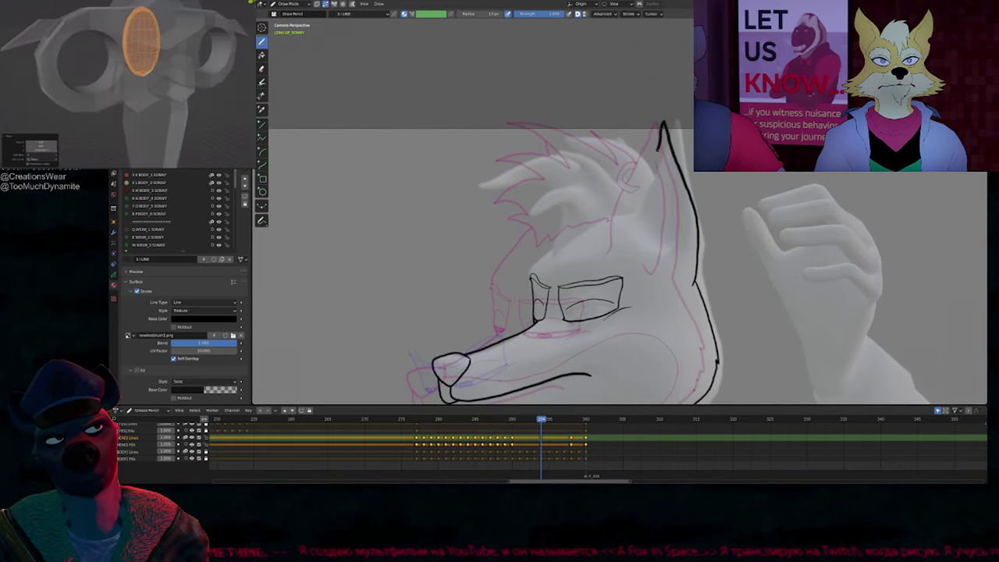
key("Down")
key("Down")
key("Up")
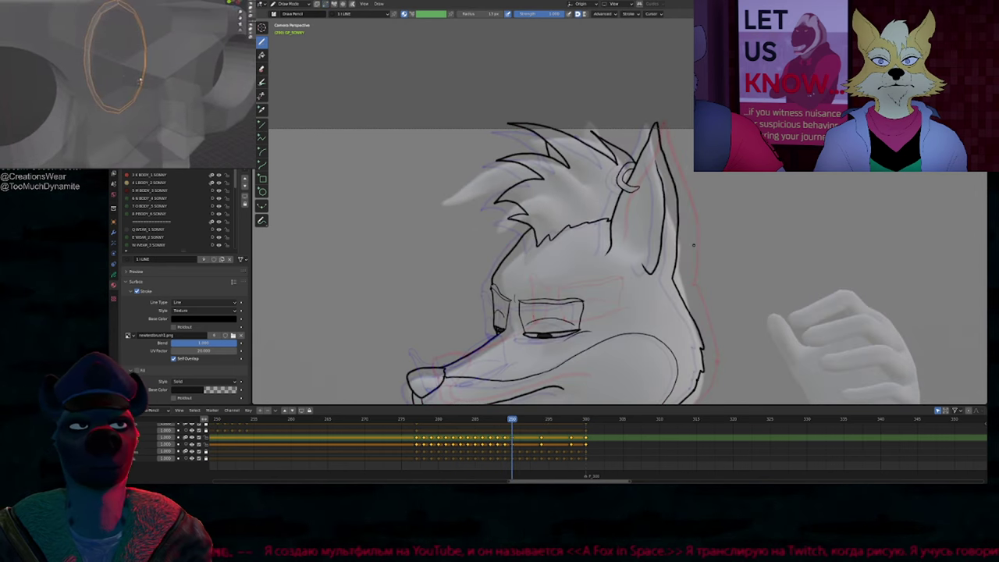
key("Up")
key("f")
key("Escape")
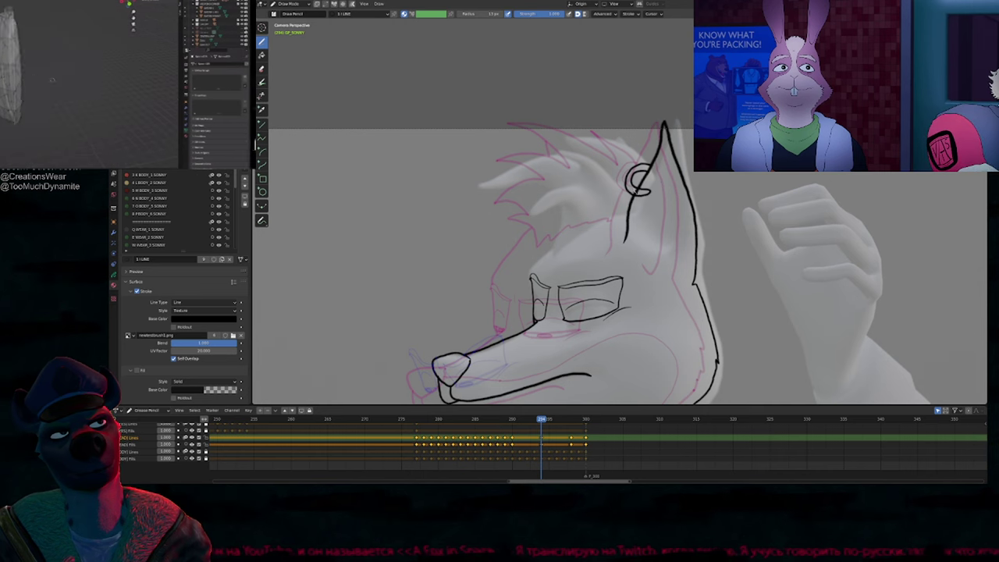
key("Down")
key("Up")
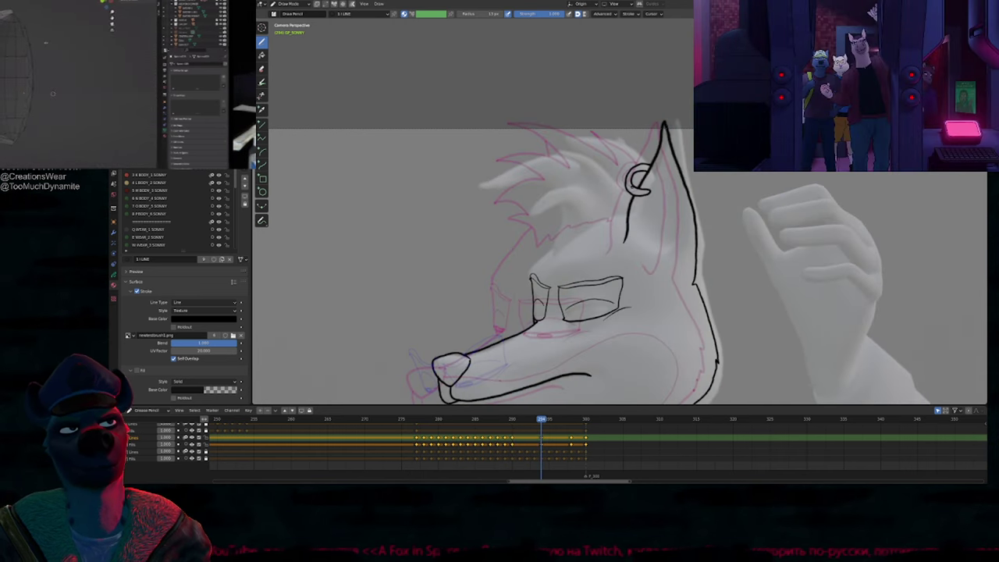
Step: Reposition and touch up the ear and ear-ring lines
left_click_drag(632, 186, 640, 179)
key("ctrl+z")
key("f")
left_click(599, 184)
key("ctrl+z")
key("f")
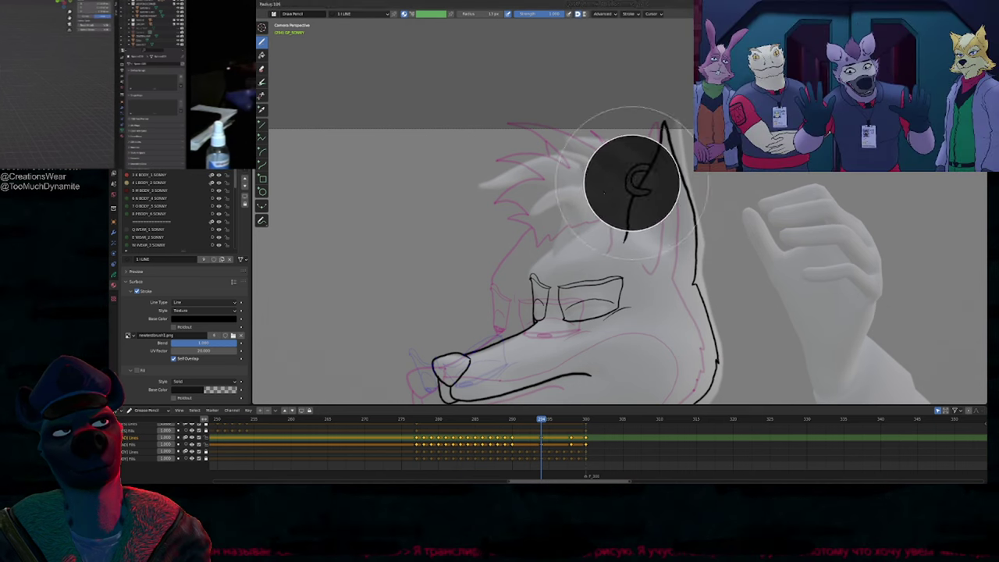
left_click(679, 185)
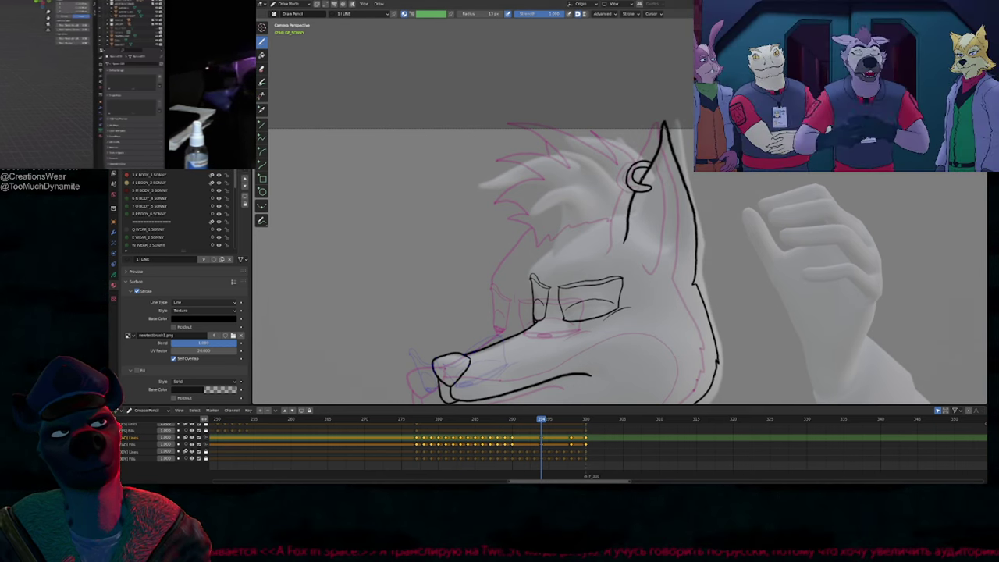
key("Down")
key("Up")
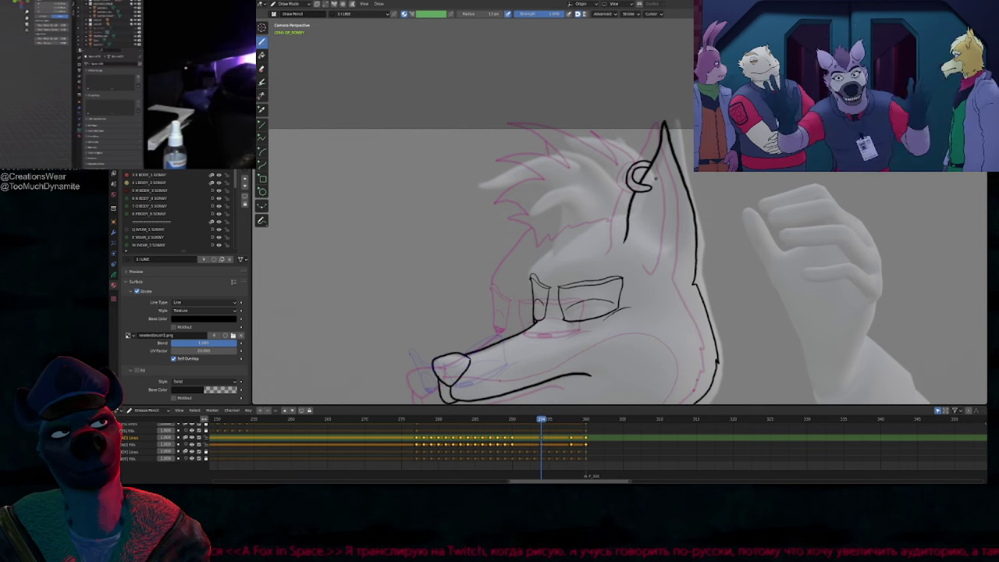
key("Down")
key("Up")
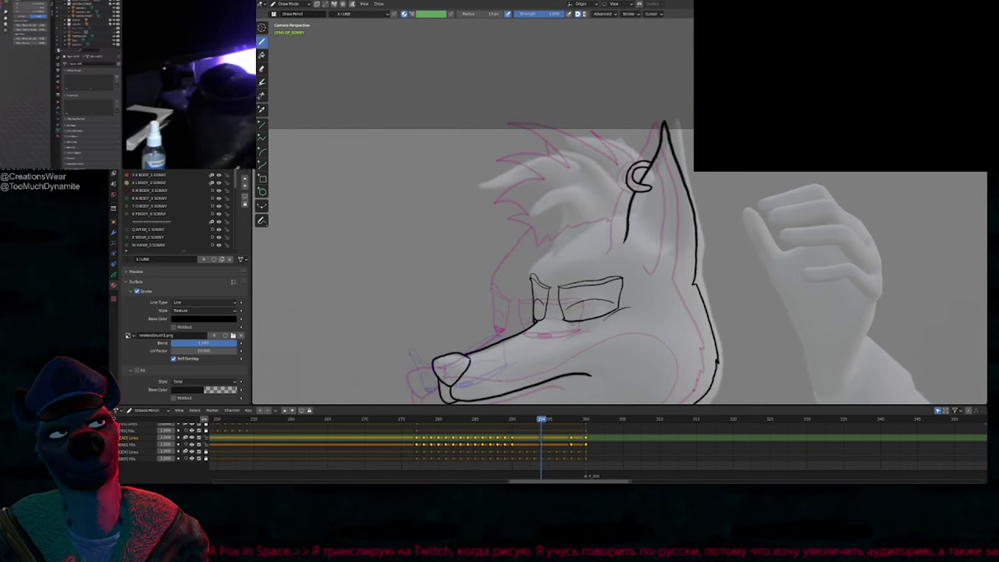
Step: Draw a short stroke above the ear ring and the jagged hair tuft below the spiky hair
left_click_drag(639, 149, 655, 160)
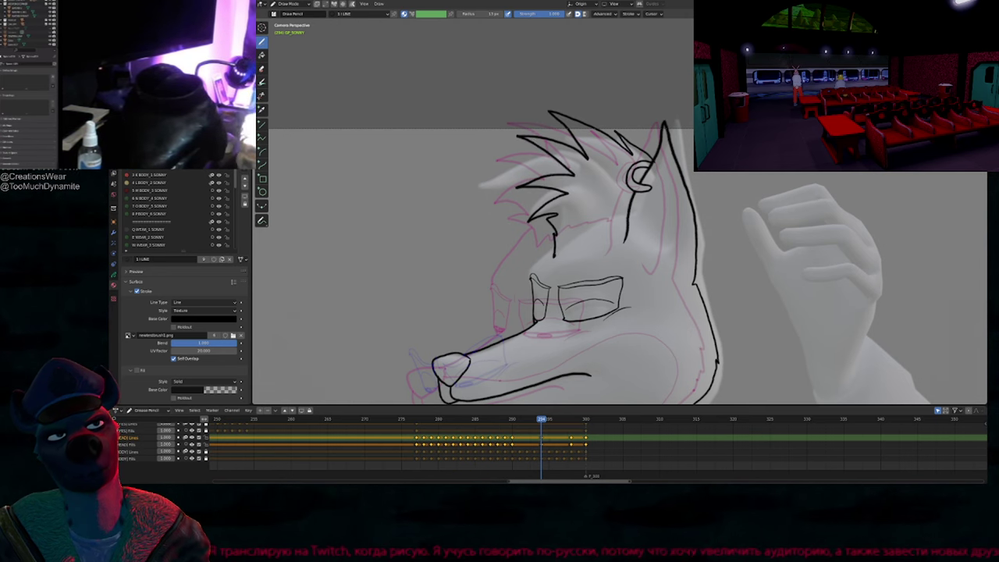
left_click_drag(556, 255, 598, 227)
key("Down")
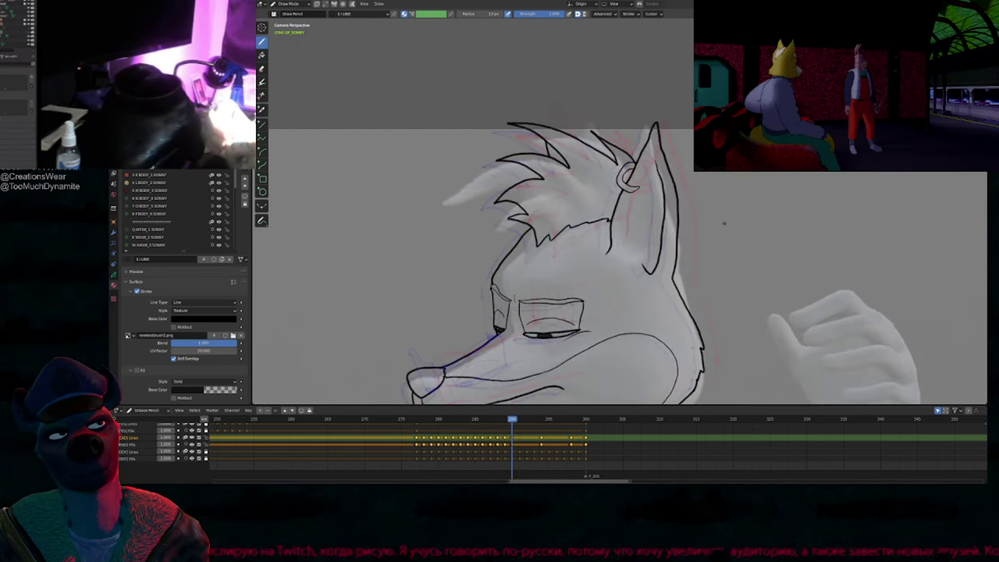
key("Up")
Step: Zoom in and reframe the view over the muzzle, neck and collar
mouse_move(680, 250)
middle_mouse_down("shift")
mouse_move(712, 201)
mouse_move(637, 187)
middle_mouse_up("shift")
key("f")
key("Escape")
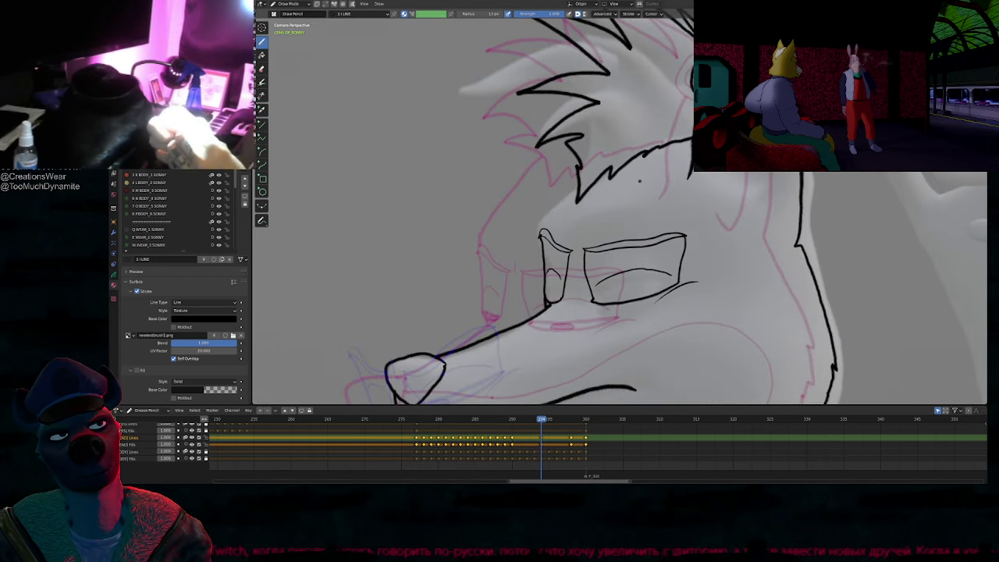
middle_click_drag(591, 216, 579, 153, "shift")
middle_click_drag(578, 154, 584, 204, "ctrl")
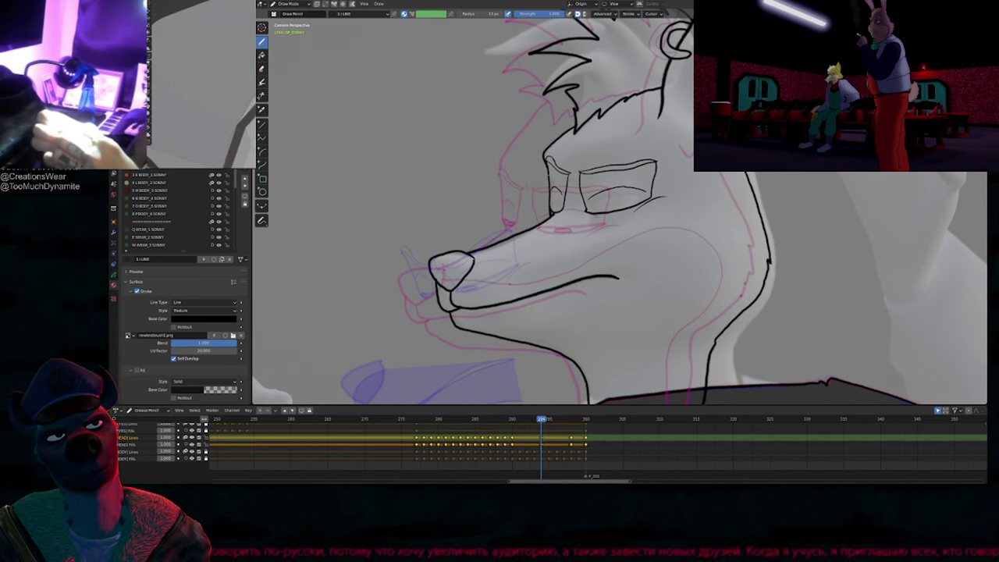
middle_click_drag(625, 234, 592, 230, "shift")
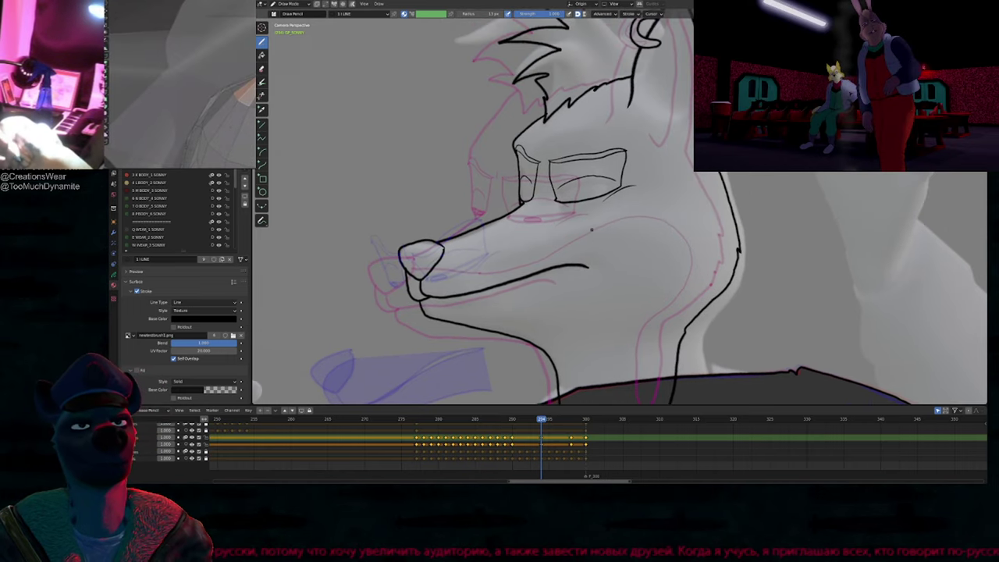
scroll(591, 222, "down", 2)
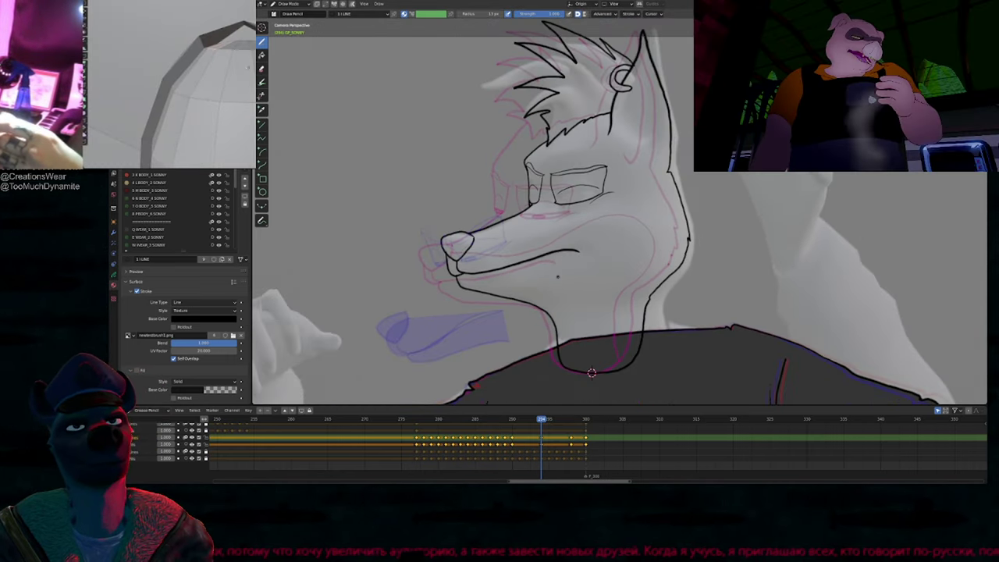
middle_click_drag(592, 372, 609, 327, "shift")
scroll(609, 327, "up", 4)
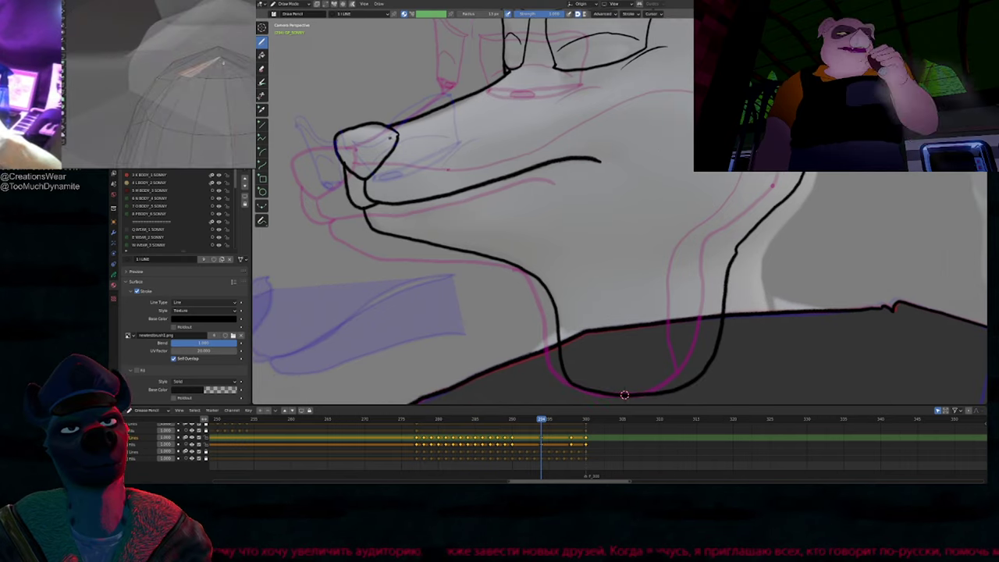
Step: Draw the upper muzzle line from the nose and straighten the bulge in the neck outline
mouse_move(399, 137)
left_mouse_down()
mouse_move(470, 142)
mouse_move(552, 127)
mouse_move(639, 90)
mouse_move(704, 81)
mouse_move(762, 141)
mouse_move(683, 270)
mouse_move(679, 332)
mouse_move(705, 393)
mouse_move(715, 390)
left_mouse_up()
key("Down")
key("Up")
key("Down")
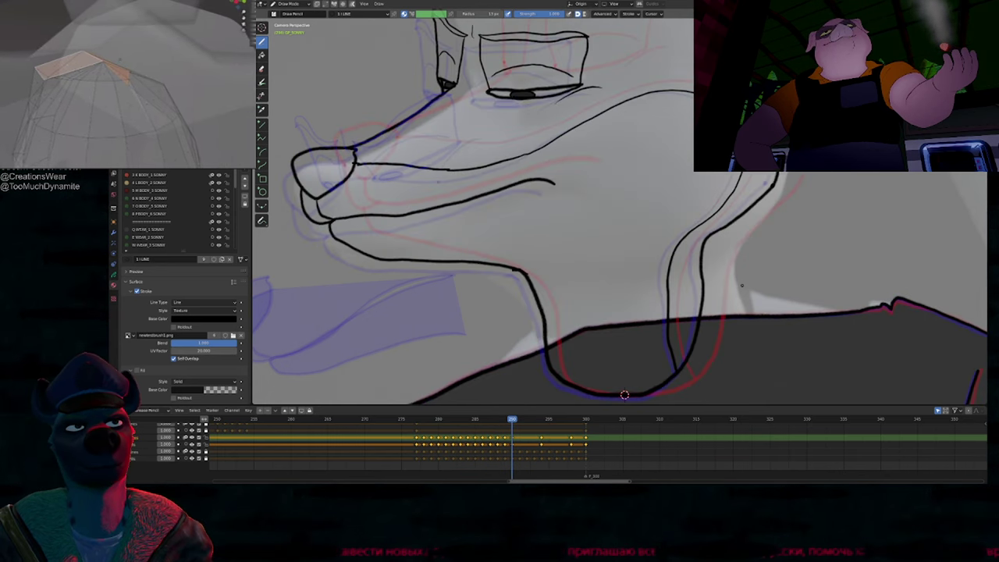
key("Up")
key("Down")
key("Up")
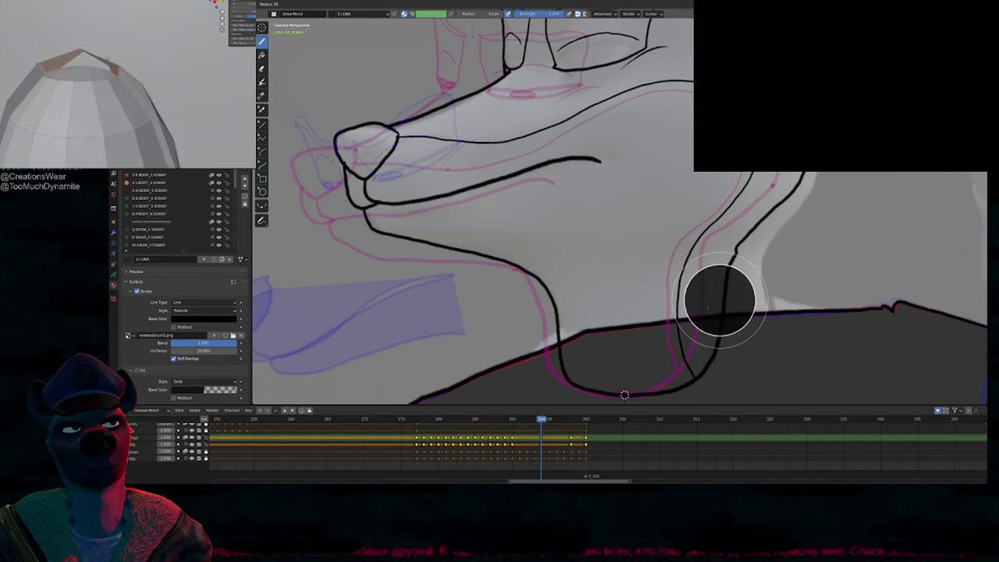
mouse_move(681, 331)
left_mouse_down("shift")
mouse_move(680, 293)
mouse_move(668, 304)
left_mouse_up("shift")
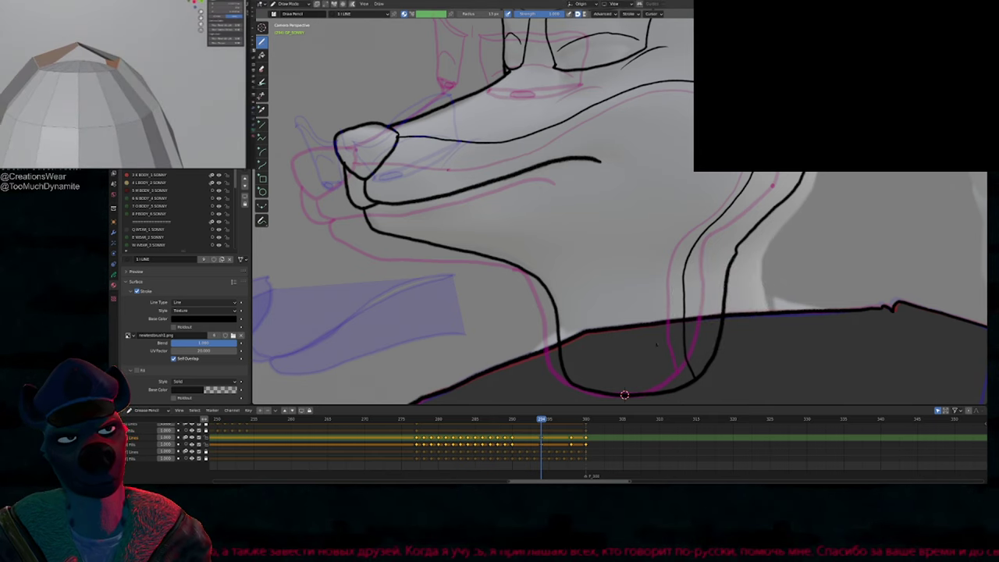
scroll(624, 329, "down", 3)
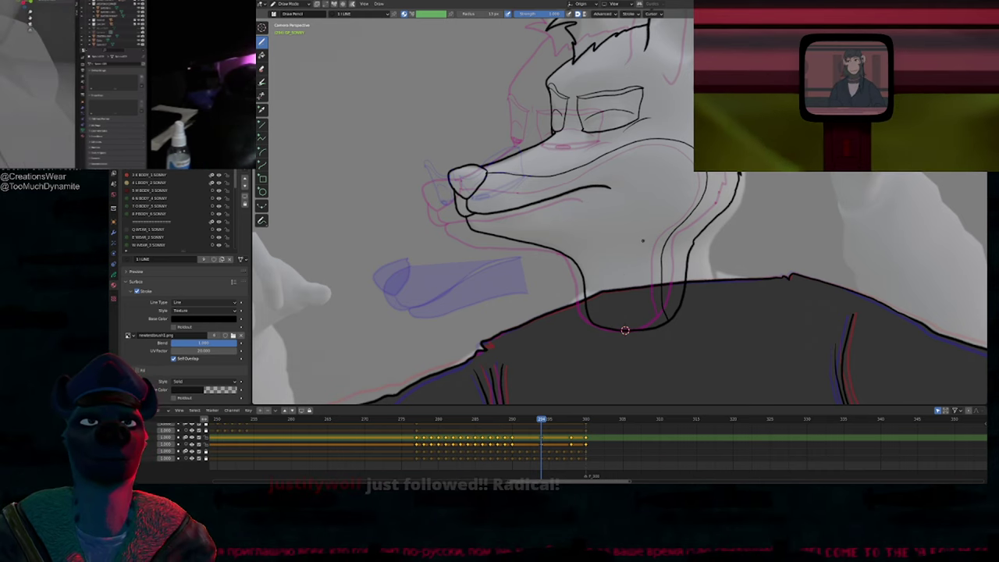
left_click_drag(642, 228, 671, 224)
key("ctrl+z")
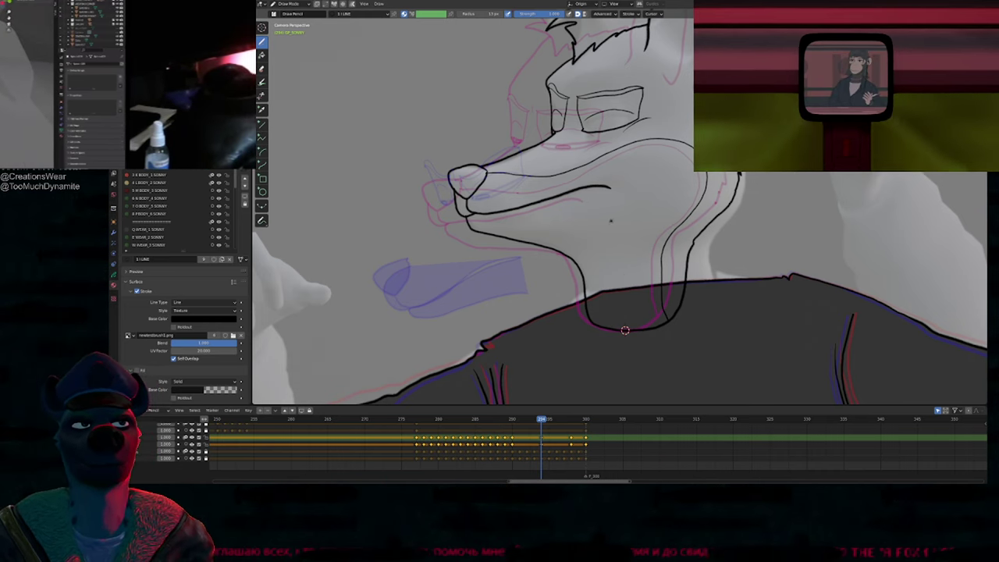
middle_click_drag(642, 208, 561, 232, "shift")
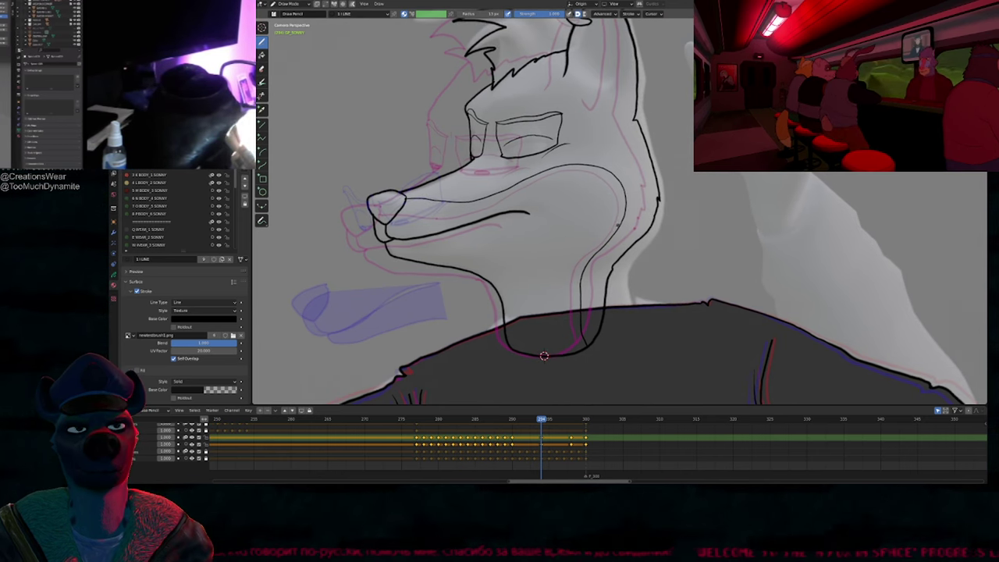
middle_click_drag(544, 356, 603, 380, "shift")
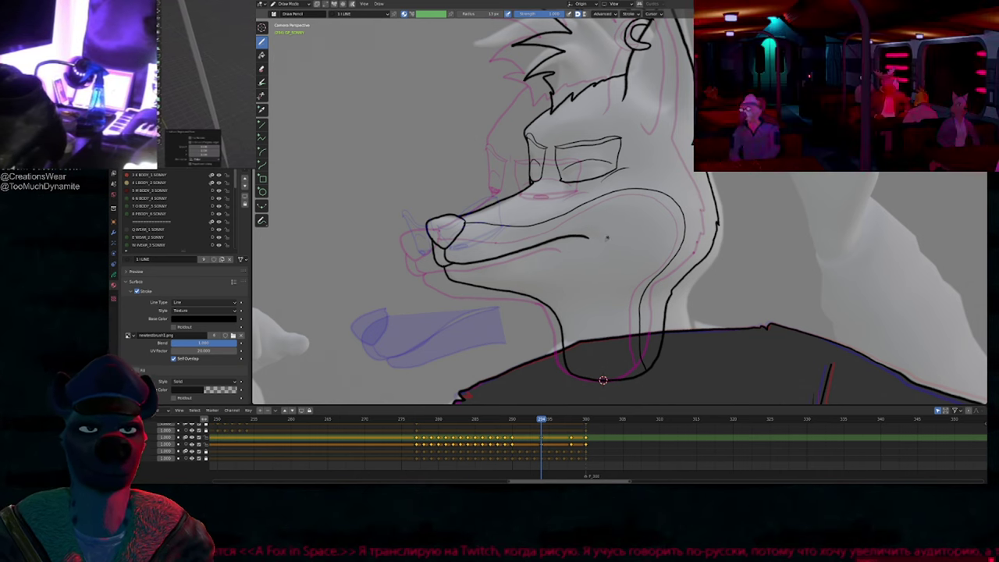
Step: Advance to the next keyframe and frame the fox's face and upper body
scroll(587, 347, "down", 2)
scroll(546, 324, "down", 1)
middle_click_drag(637, 130, 642, 227, "shift")
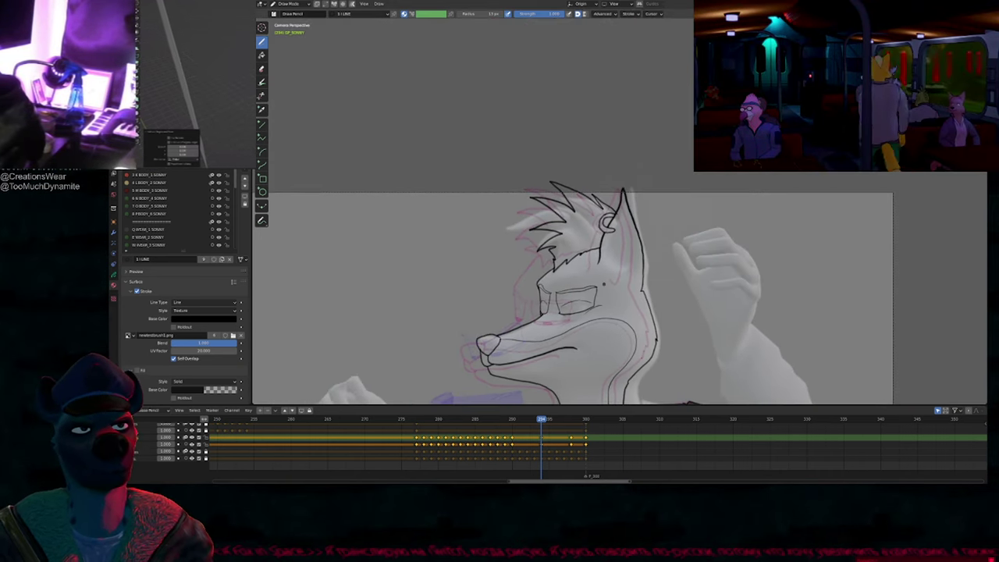
scroll(643, 227, "up", 5)
key("Down")
key("Right")
key("Right")
key("Right")
key("Right")
middle_click_drag(667, 311, 668, 213, "shift")
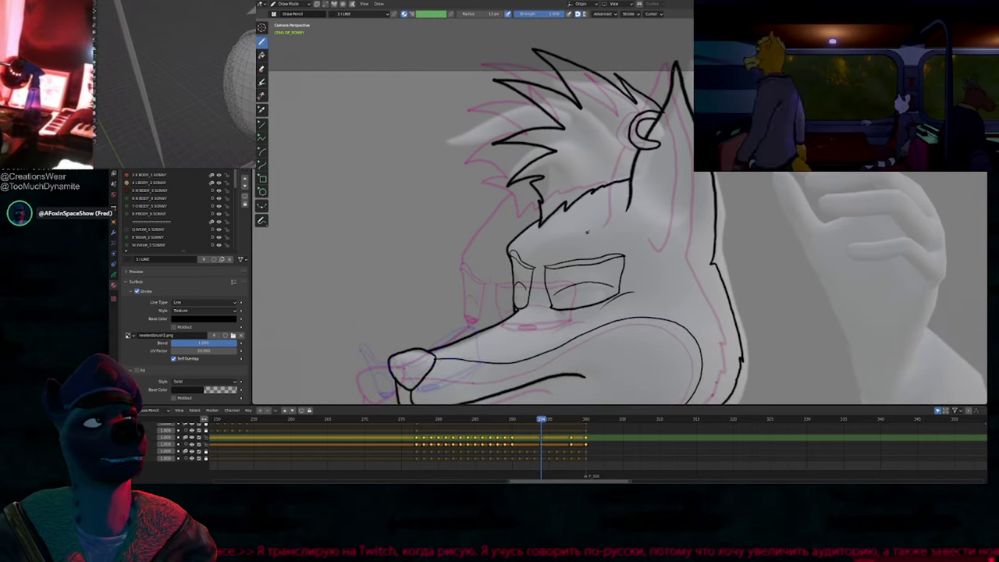
middle_click_drag(668, 214, 681, 146, "shift")
scroll(592, 351, "down", 4)
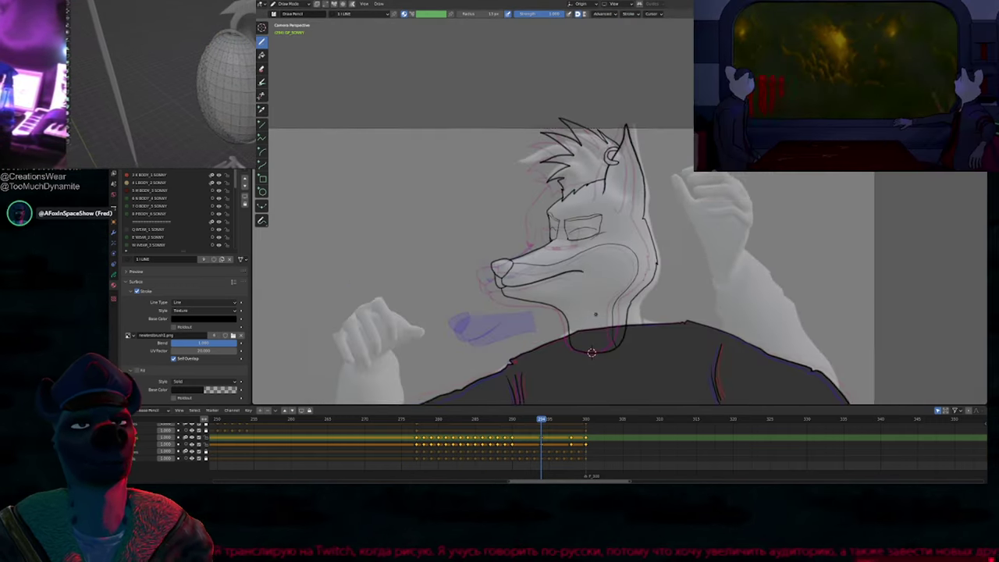
middle_click_drag(592, 352, 584, 320, "shift")
Step: Select the armature in Pose Mode, test-move the neck bone and cancel, then return to drawing
key("alt+z")
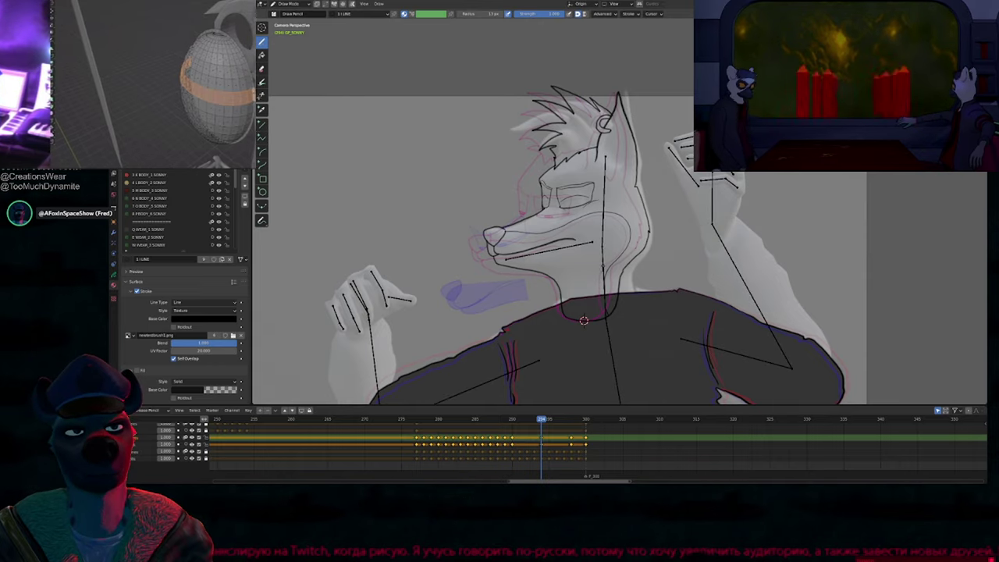
key("ctrl+Tab")
left_click(606, 275)
key("ctrl+Tab")
left_click(605, 293)
key("g")
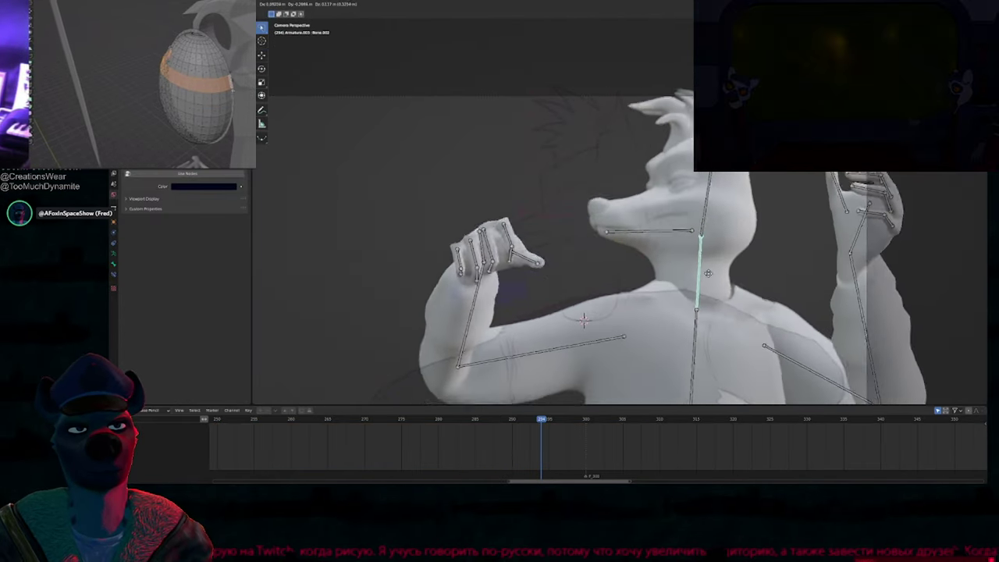
key("Escape")
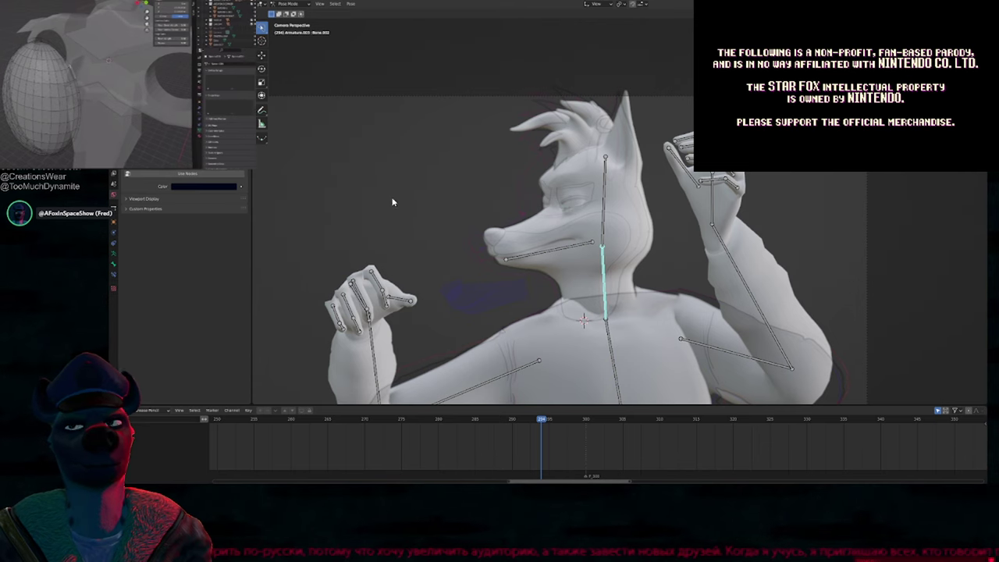
middle_click_drag(610, 337, 633, 205, "shift")
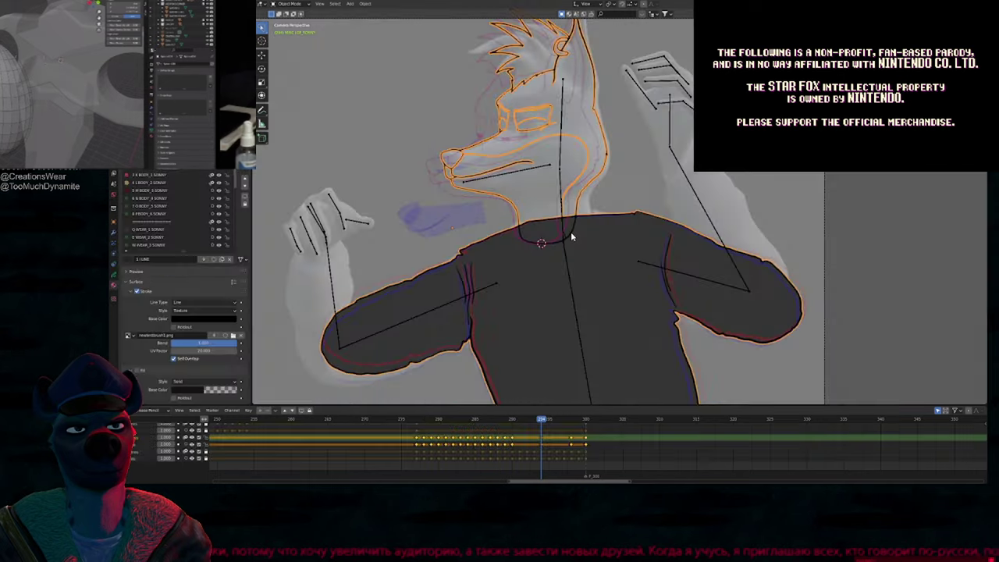
key("ctrl+Tab")
Step: Go to the keyframe at frame 298 and select all its head strokes in Edit Mode
middle_click_drag(607, 226, 659, 305, "shift")
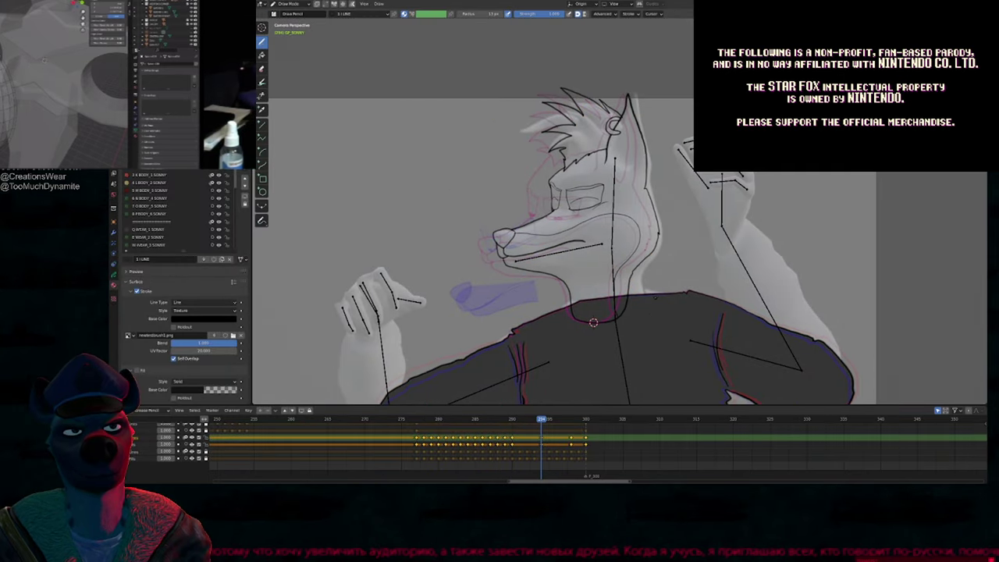
key("Down")
key("Up")
key("Up")
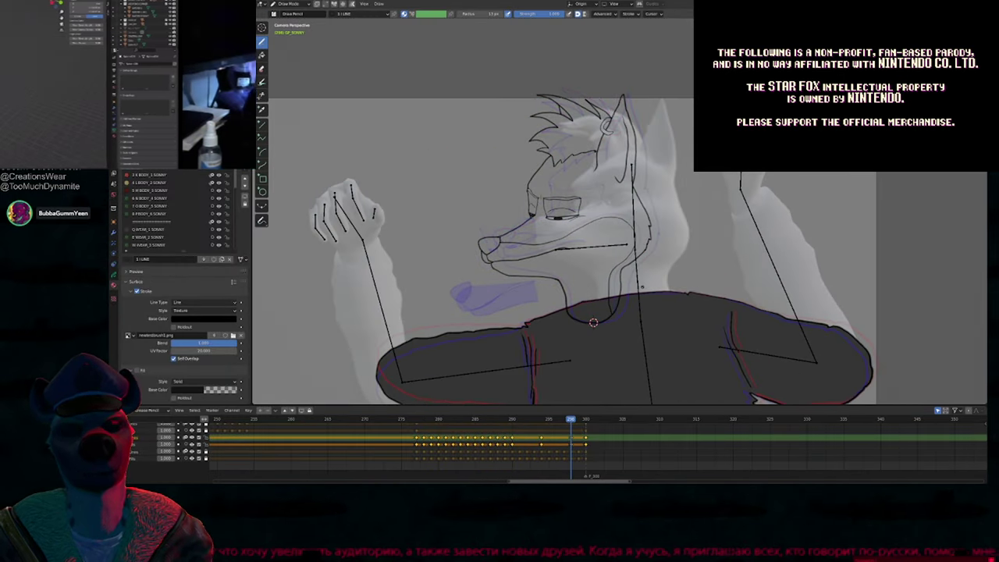
key("Down")
key("Down")
key("Up")
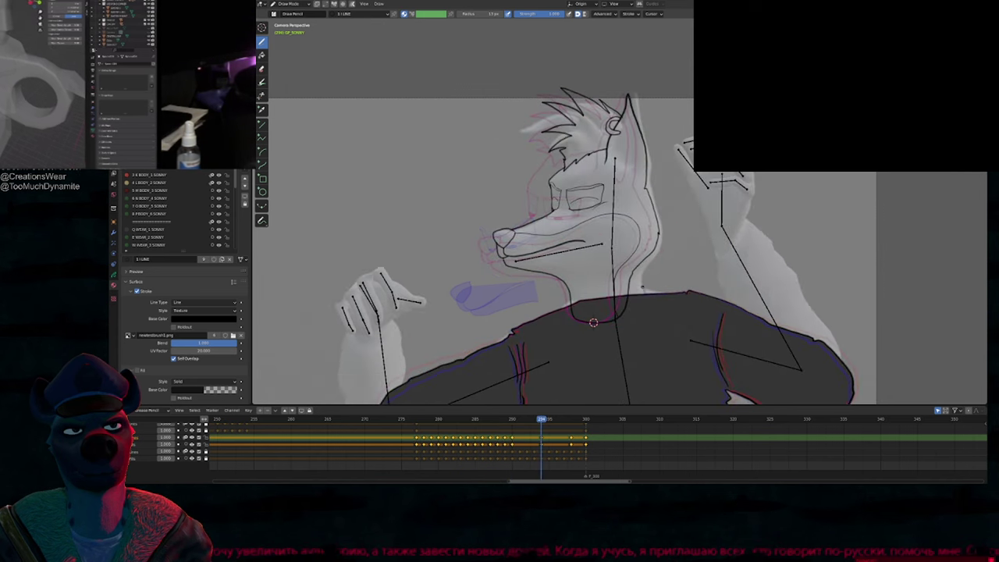
key("Down")
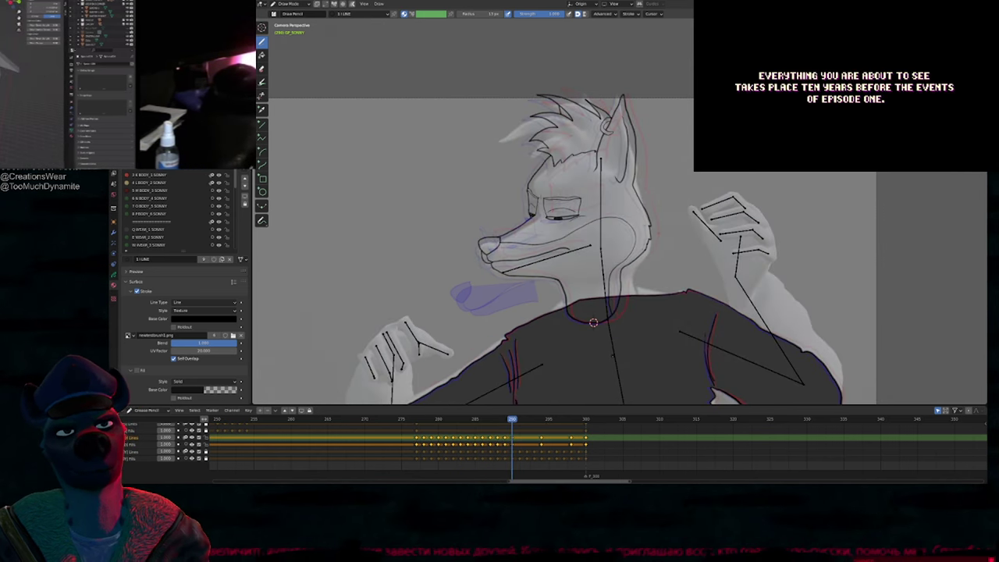
key("Up")
key("Up")
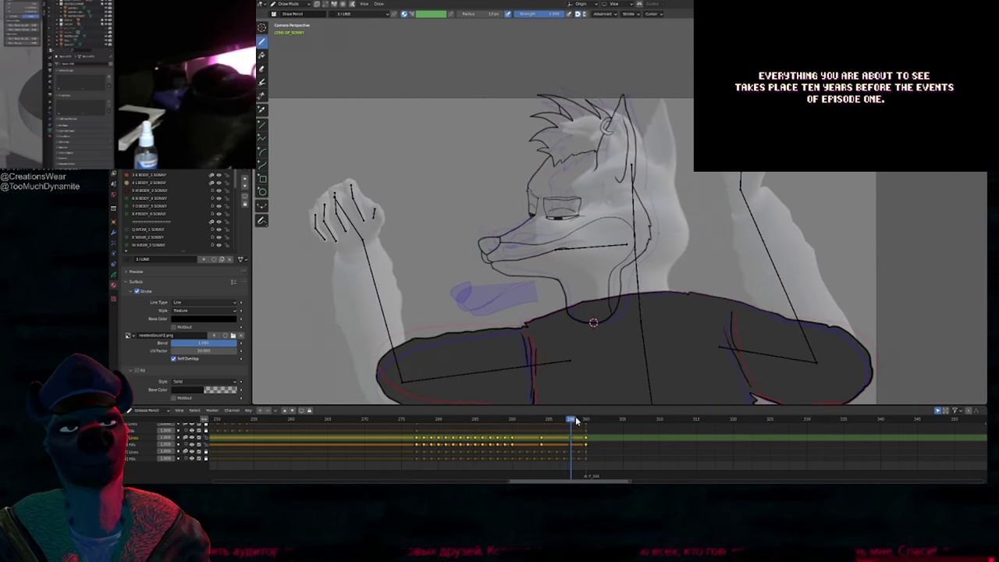
key("Tab")
mouse_move(609, 326)
left_mouse_down()
mouse_move(528, 315)
mouse_move(680, 126)
mouse_move(651, 304)
left_mouse_up()
Step: Undo the head-stroke deletion and compare the rig poses at frames 294 and 298
key("ctrl+z")
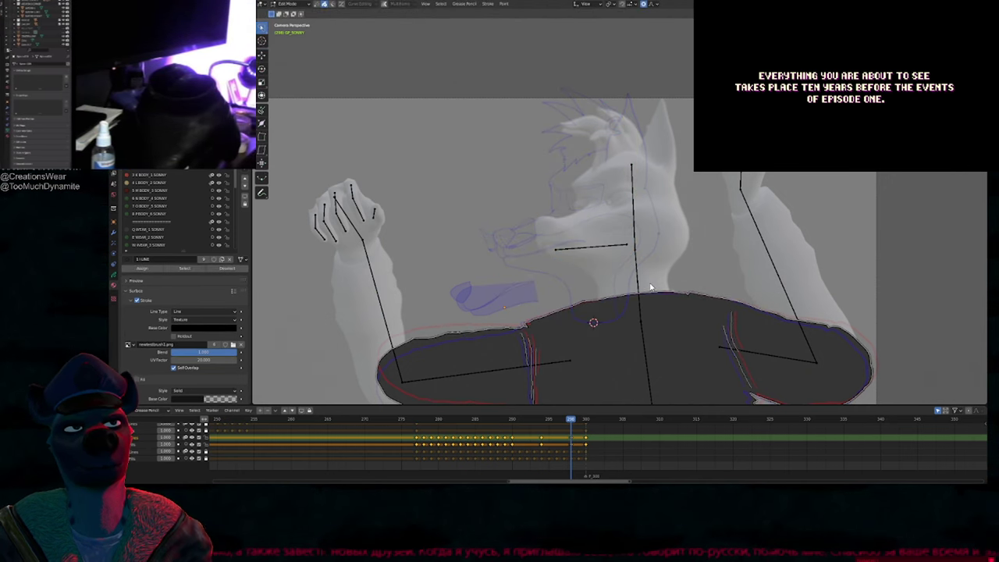
key("Down")
key("Up")
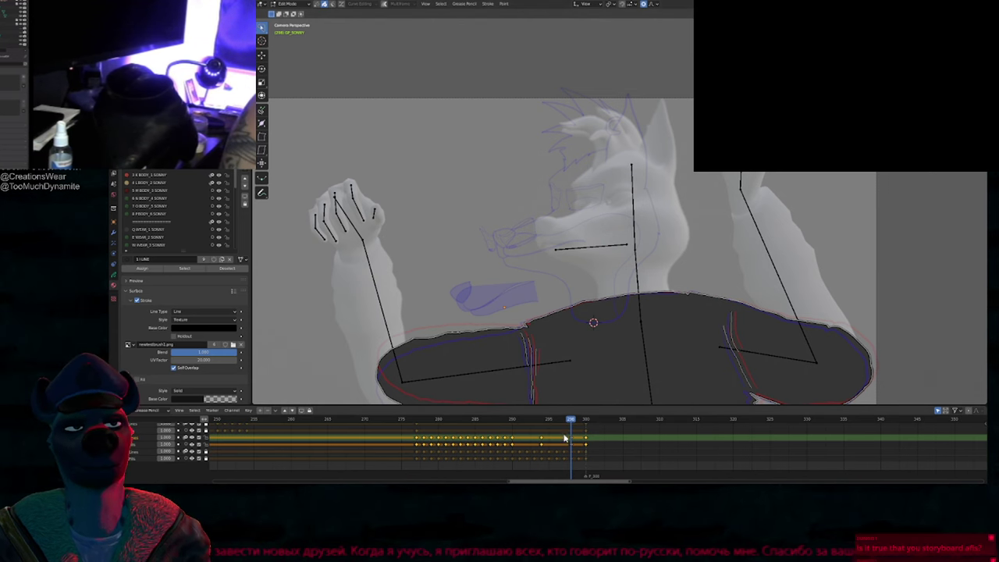
scroll(565, 439, "up", 3)
left_click(520, 427)
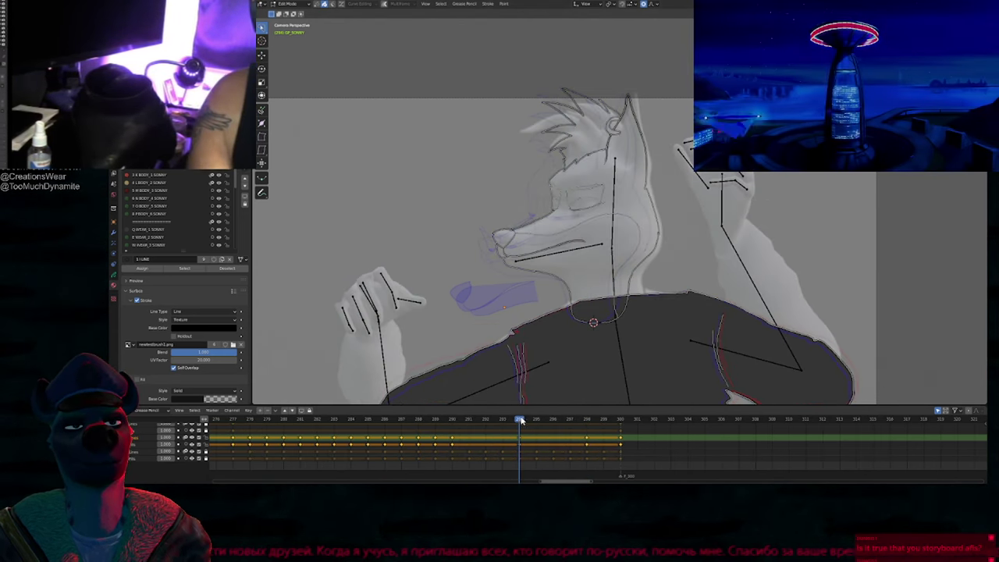
left_click(587, 420)
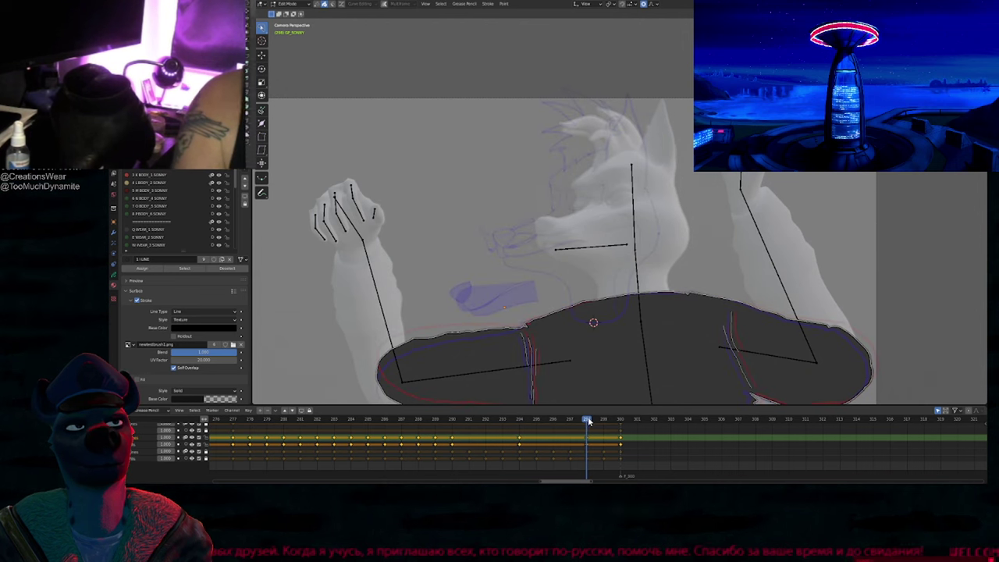
left_click(520, 420)
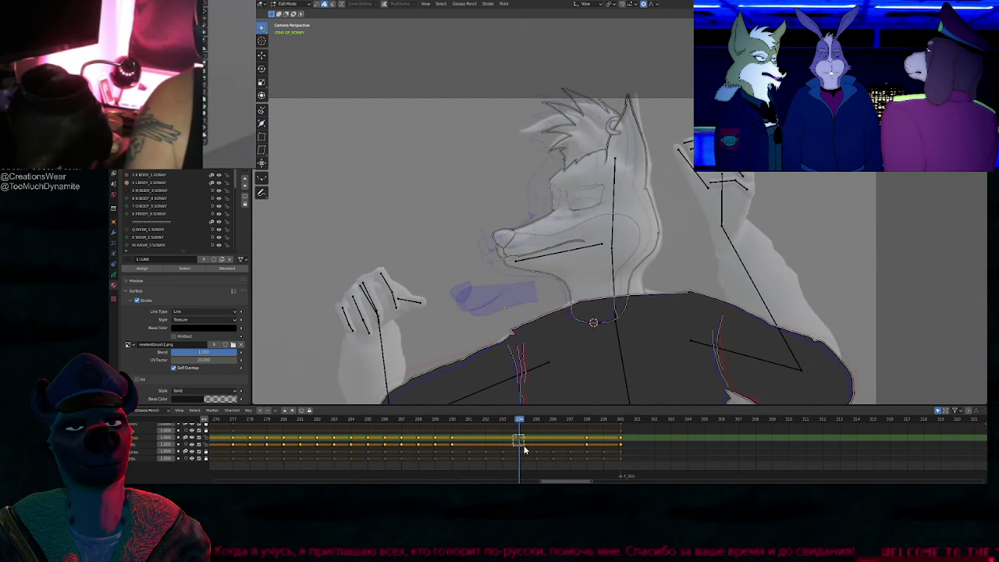
Step: Duplicate the frame 294 Grease Pencil keys onto frame 298
left_click_drag(525, 450, 525, 451)
key("shift+d")
middle_click_drag(580, 289, 595, 330, "shift")
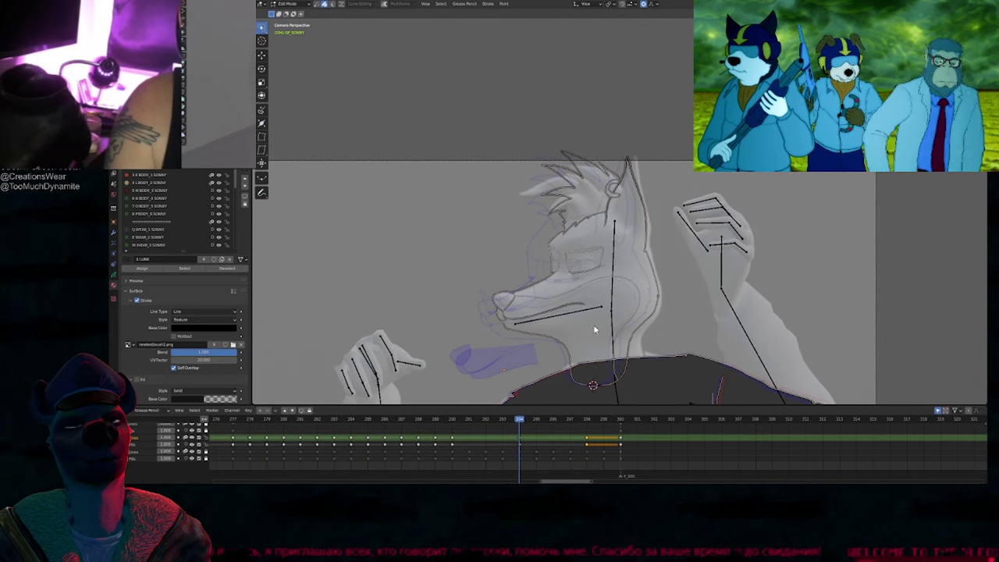
middle_click_drag(627, 360, 611, 328, "shift")
key("Down")
key("Up")
key("Up")
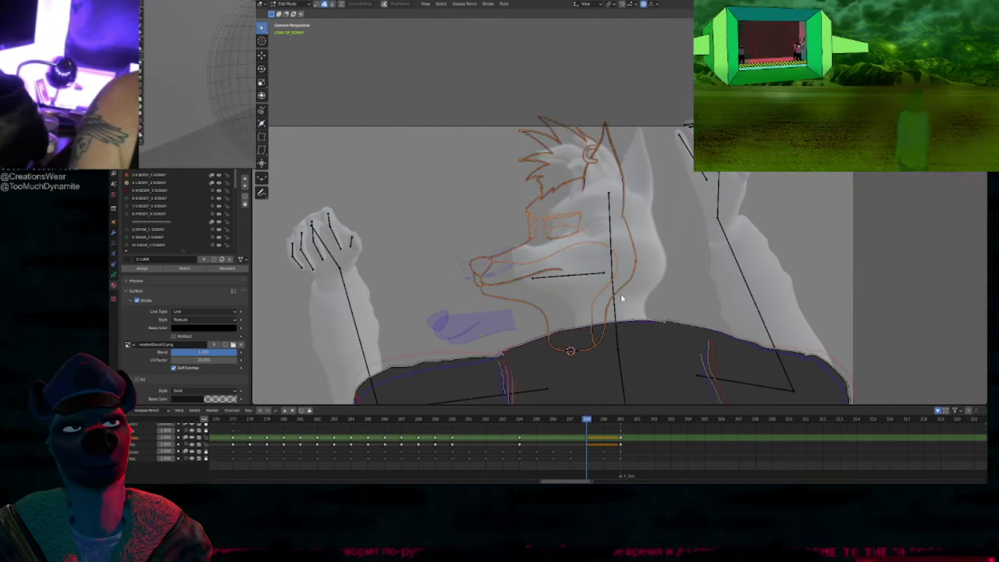
Step: Move the copied head strokes with proportional editing onto the rig's new head position
key("g")
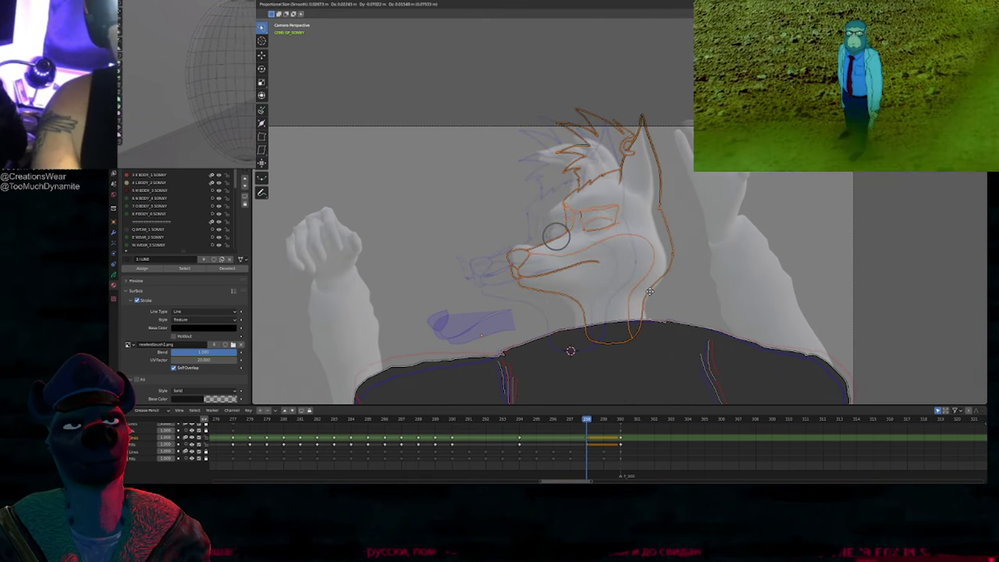
left_click(647, 291)
scroll(586, 262, "up", 5)
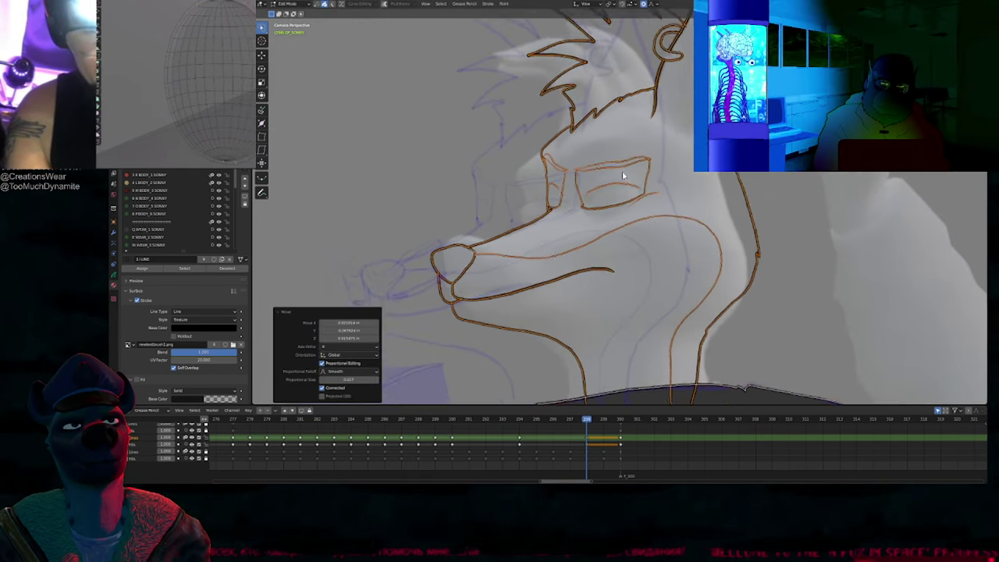
key("Tab")
Step: Push the snout lines up-right and nudge the eye and brow lines left
left_click(482, 274)
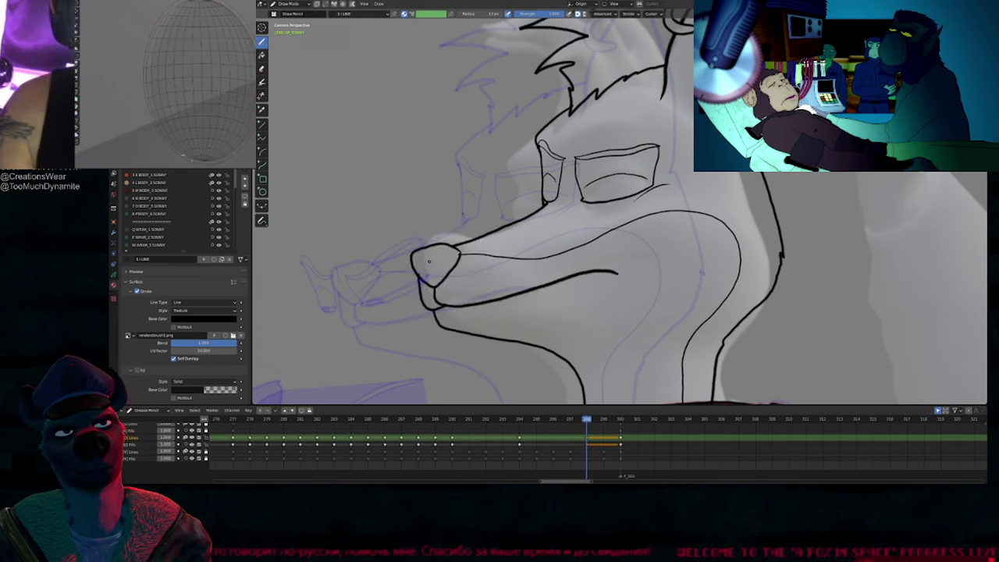
left_click_drag(436, 254, 445, 248)
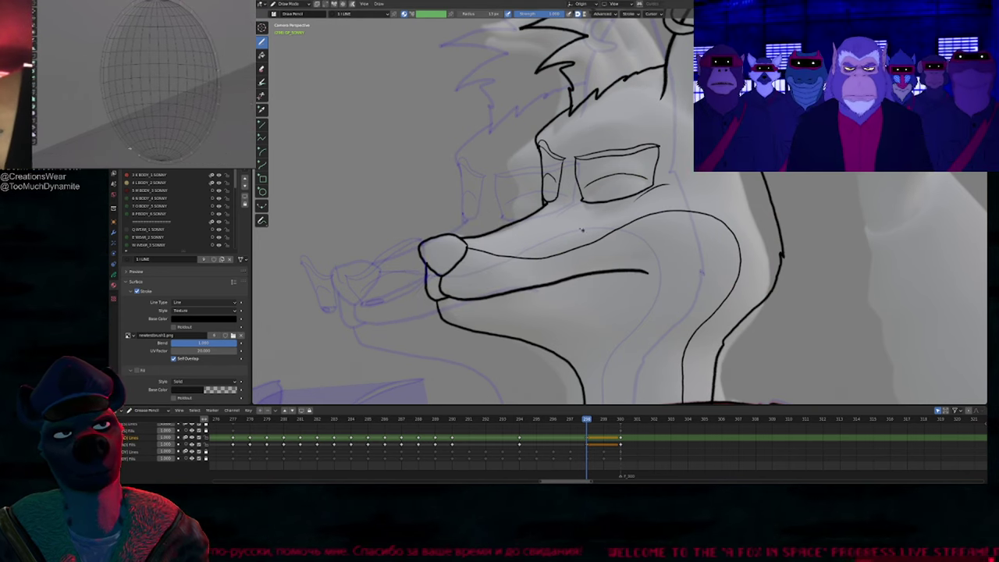
left_click_drag(545, 176, 531, 168)
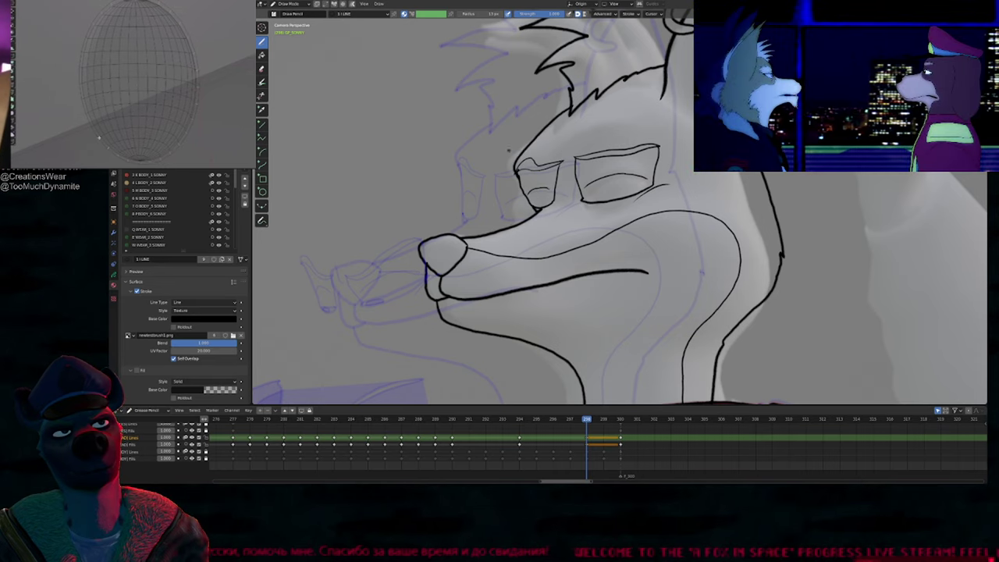
Step: Resize the brush and pull the eye's lower corners and right edge into place
key("f")
left_click(536, 220)
left_click_drag(539, 208, 519, 214)
key("f")
left_click(526, 217)
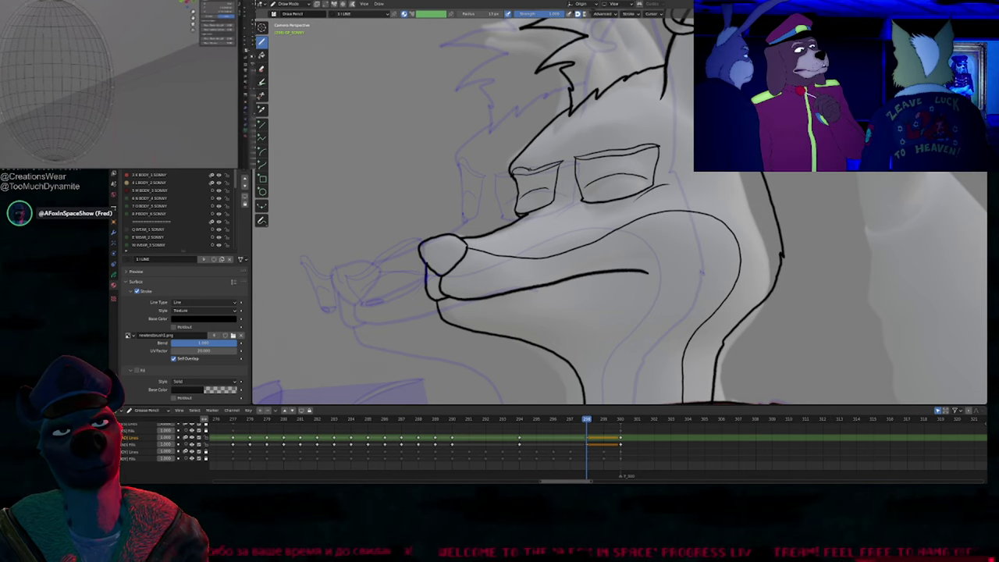
key("f")
left_click(540, 174)
left_click_drag(555, 172, 551, 176)
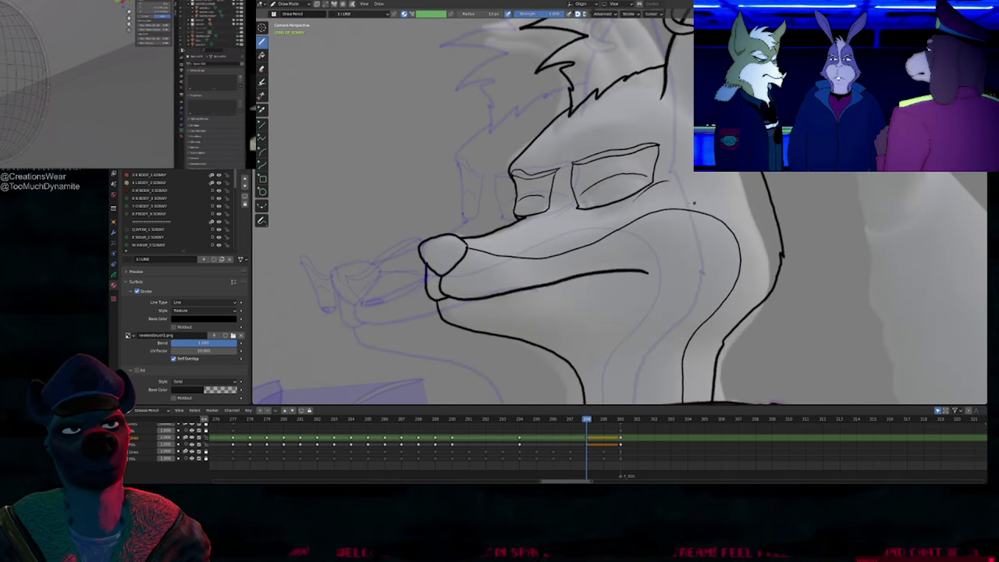
scroll(576, 202, "down", 3)
Step: Delete the head strokes on frame 298 and compare with neighbouring keyframes
key("Tab")
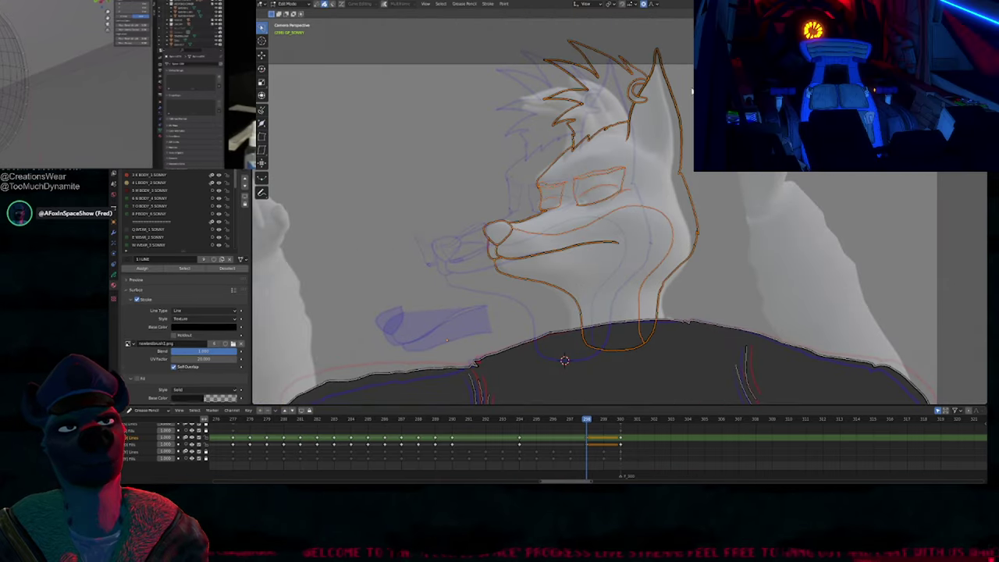
key("c")
key("x")
key("Tab")
key("Down")
key("Down")
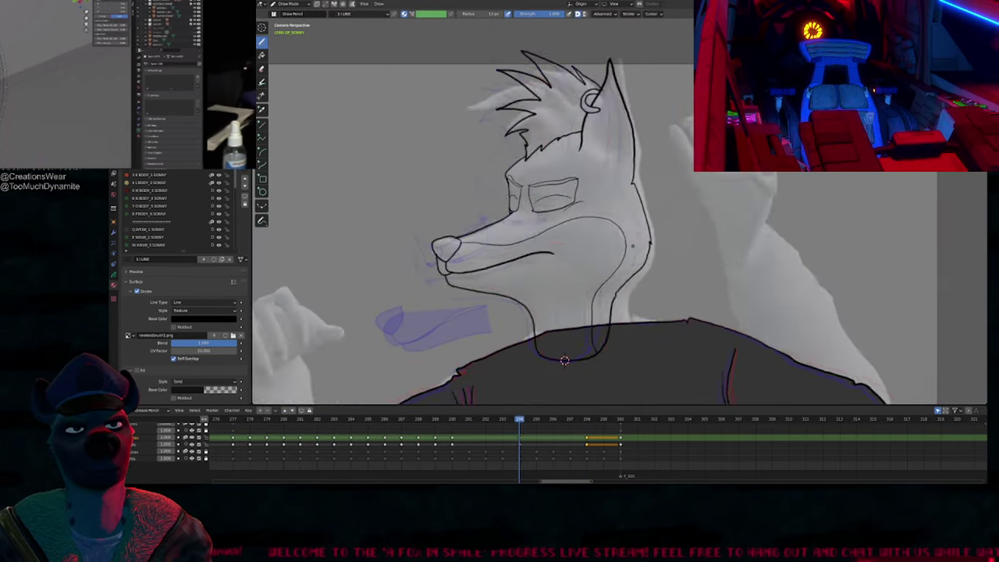
key("Up")
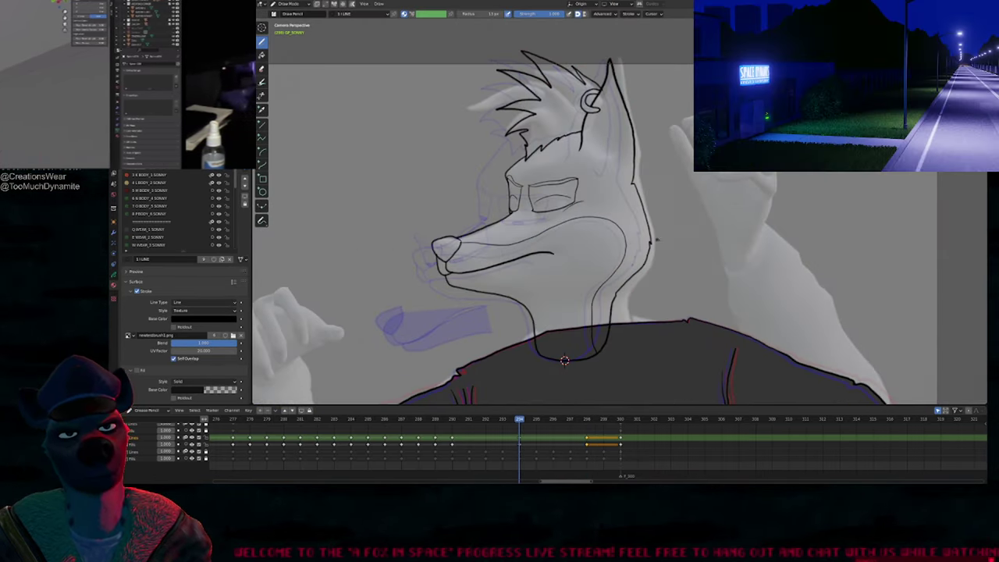
key("Up")
scroll(598, 213, "up", 4)
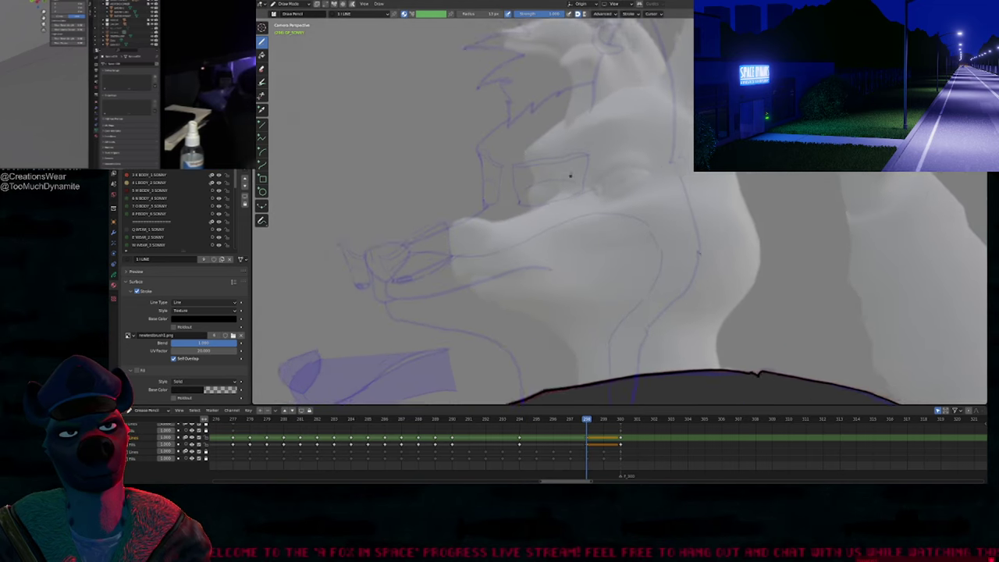
key("Down")
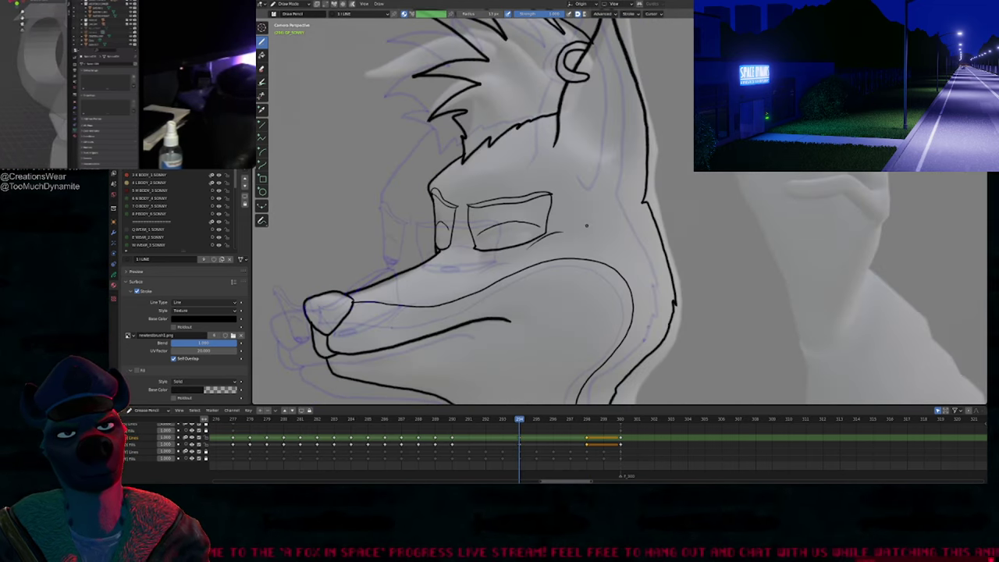
Step: Copy the closed-eye strokes from frame 294, paste them on 298, then move and shear to fit
key("Tab")
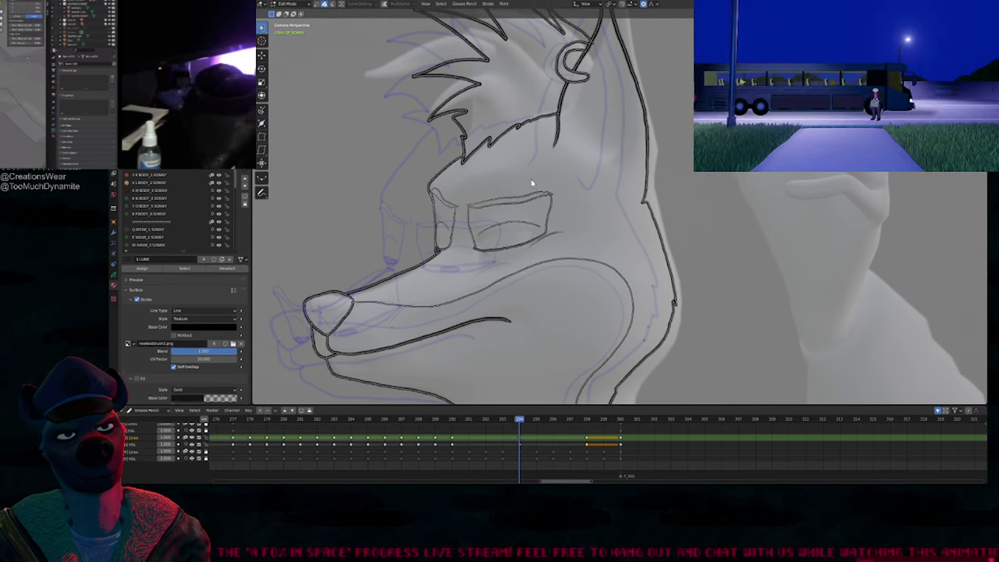
left_click_drag(533, 183, 595, 230)
mouse_move(470, 192)
left_mouse_down()
mouse_move(529, 245)
mouse_move(588, 245)
left_mouse_up()
key("ctrl+c")
key("Up")
key("ctrl+v")
key("g")
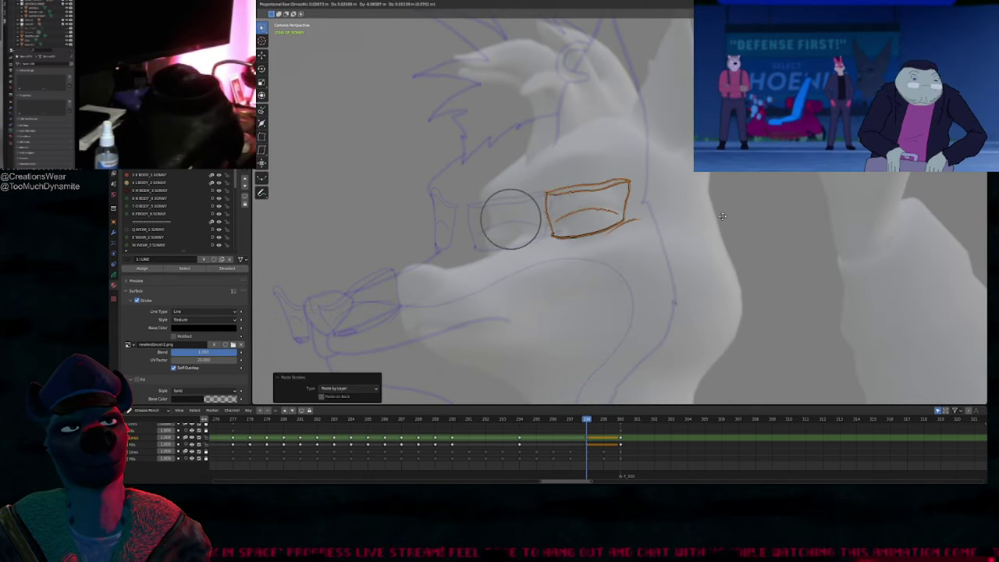
left_click(720, 220)
key("shift+ctrl+alt+s")
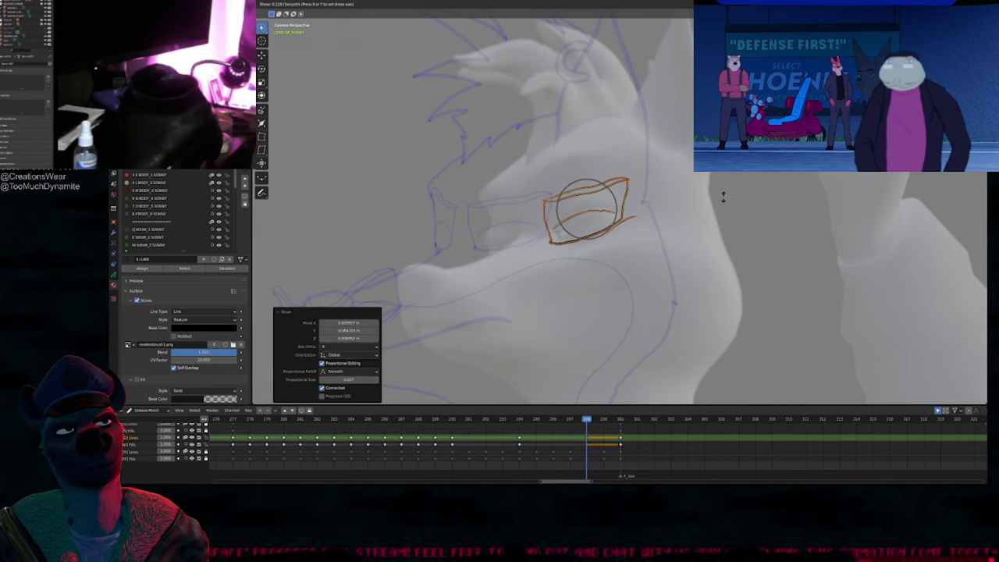
left_click(723, 197)
key("Tab")
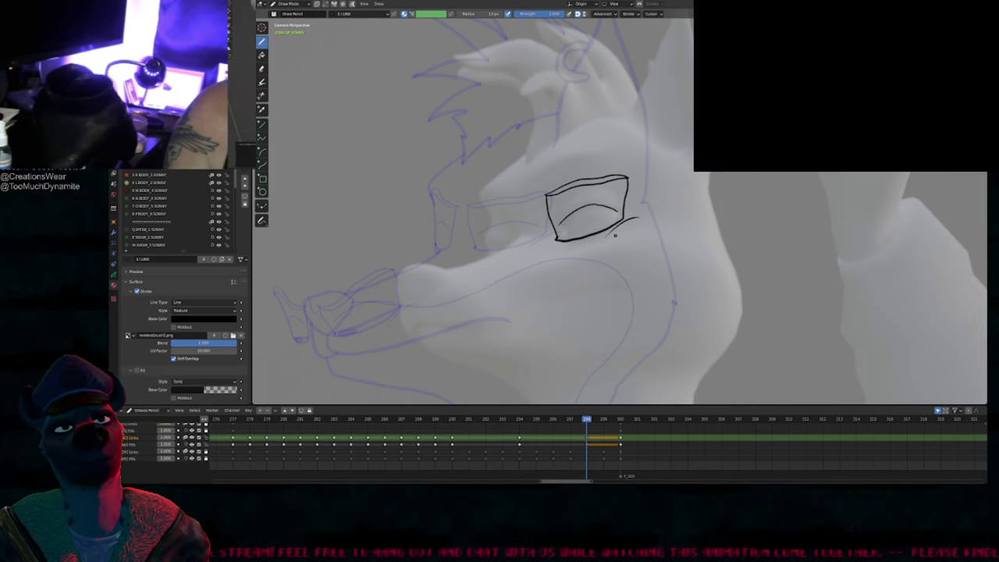
Step: Delete the under-eye crease stroke on both frame 298 and frame 294
key("Tab")
left_click(631, 219)
key("Delete")
key("Tab")
key("Down")
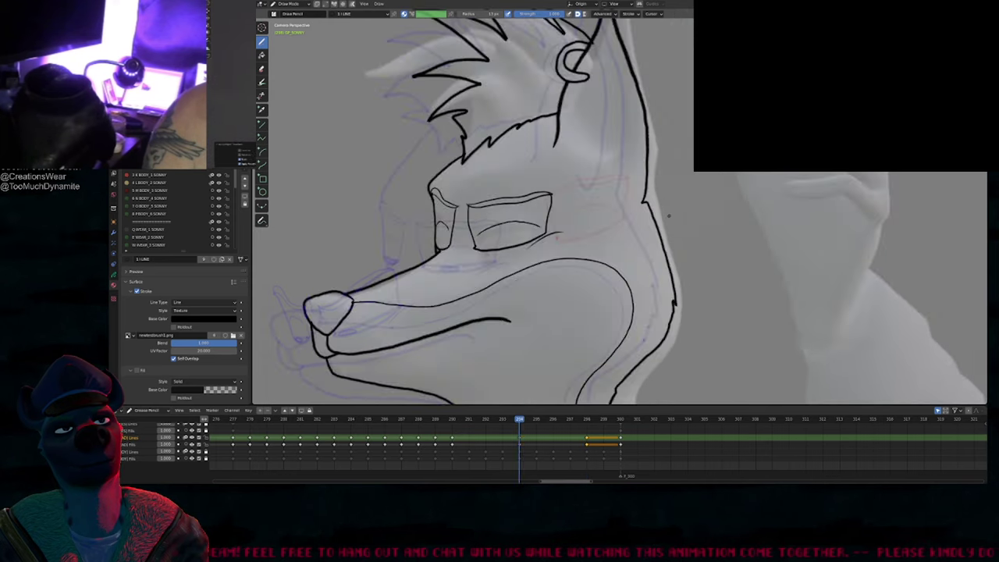
key("Down")
key("Up")
key("Up")
key("Down")
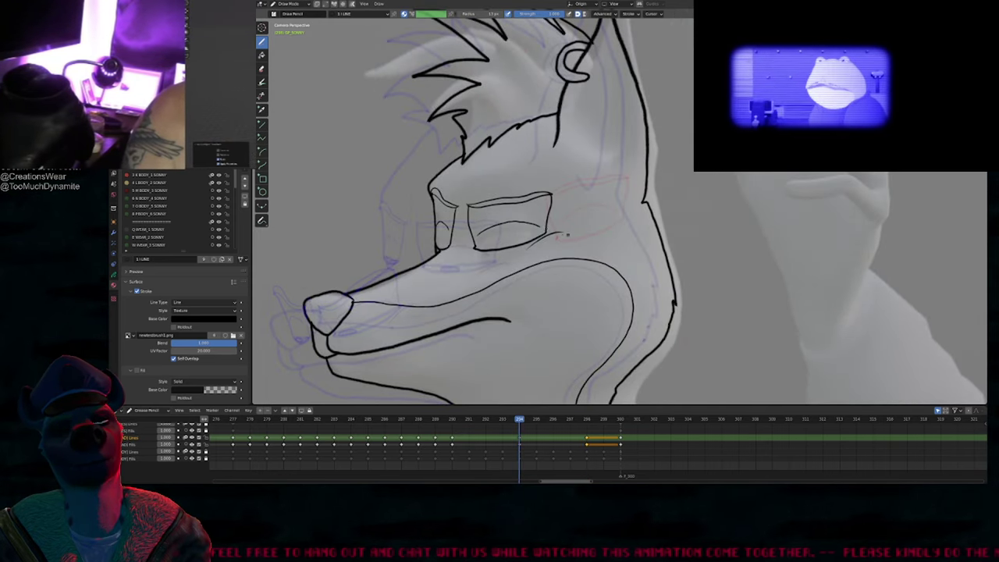
key("Tab")
left_click(558, 234)
key("Delete")
Step: Flip through the earlier keyframes to compare the eye drawings
key("Down")
key("Down")
key("Down")
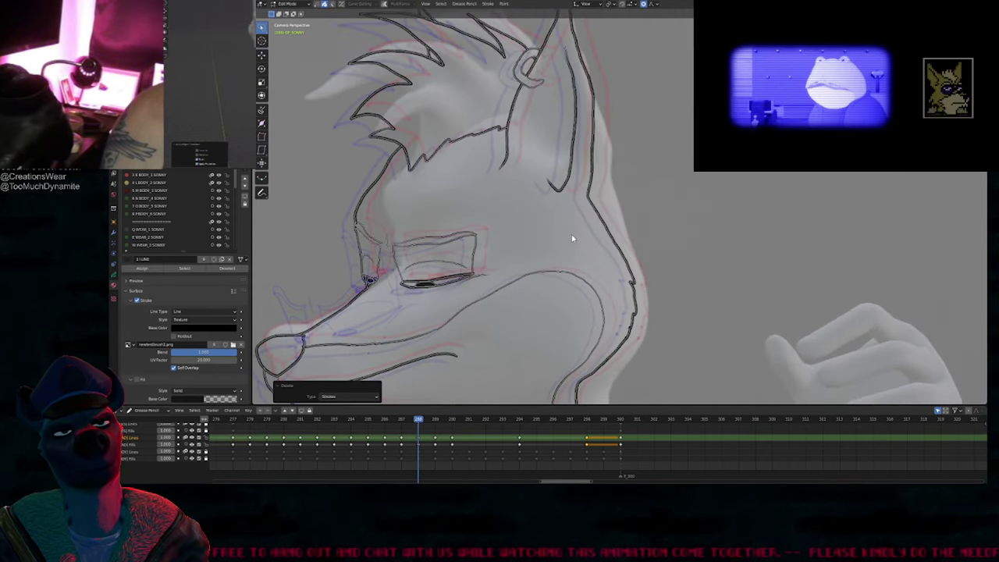
key("Up")
key("Up")
key("Up")
key("Up")
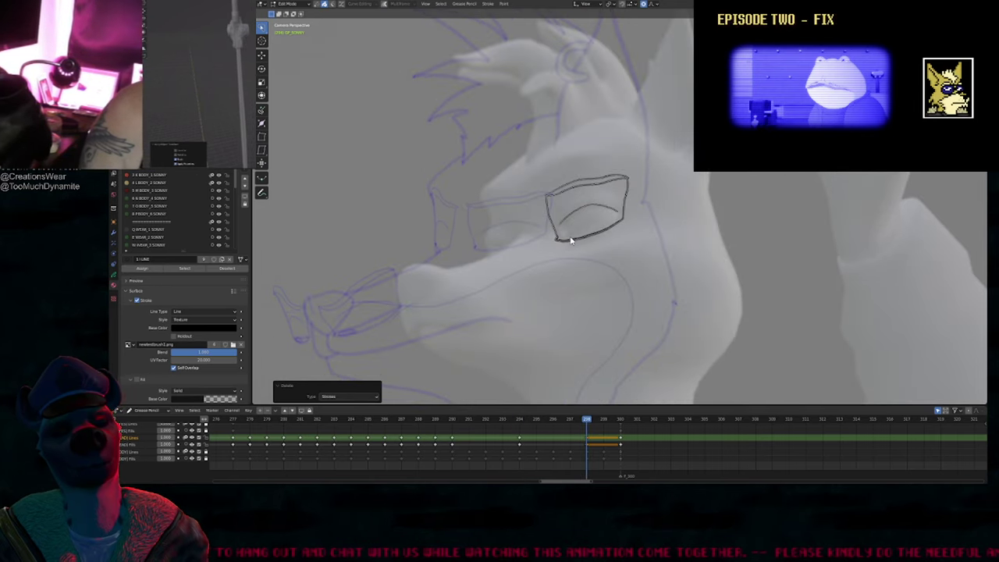
key("Down")
key("Up")
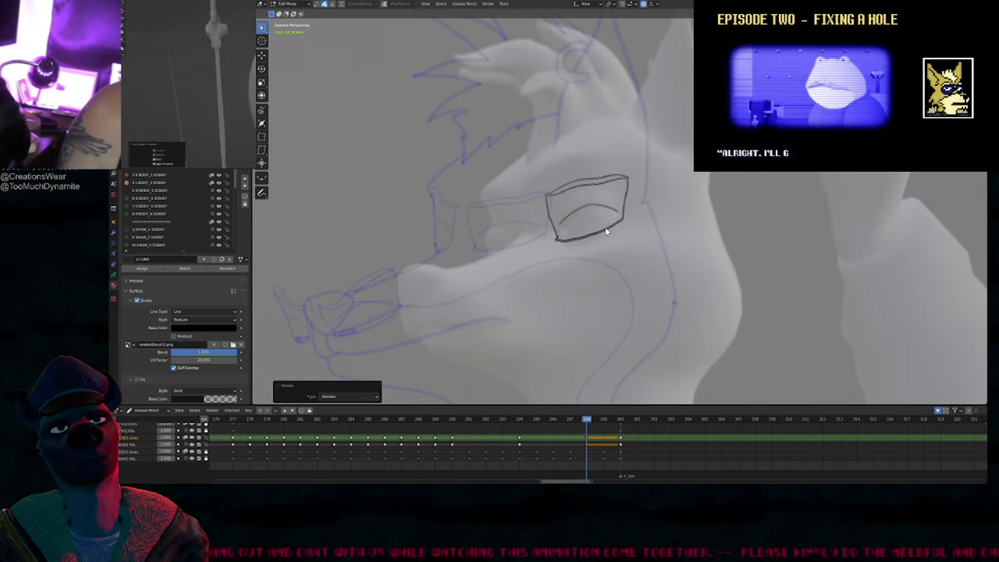
Step: Ink the line from eye to nose, close the nose outline, and add the mouth strokes
middle_click_drag(515, 243, 644, 198, "shift")
key("Tab")
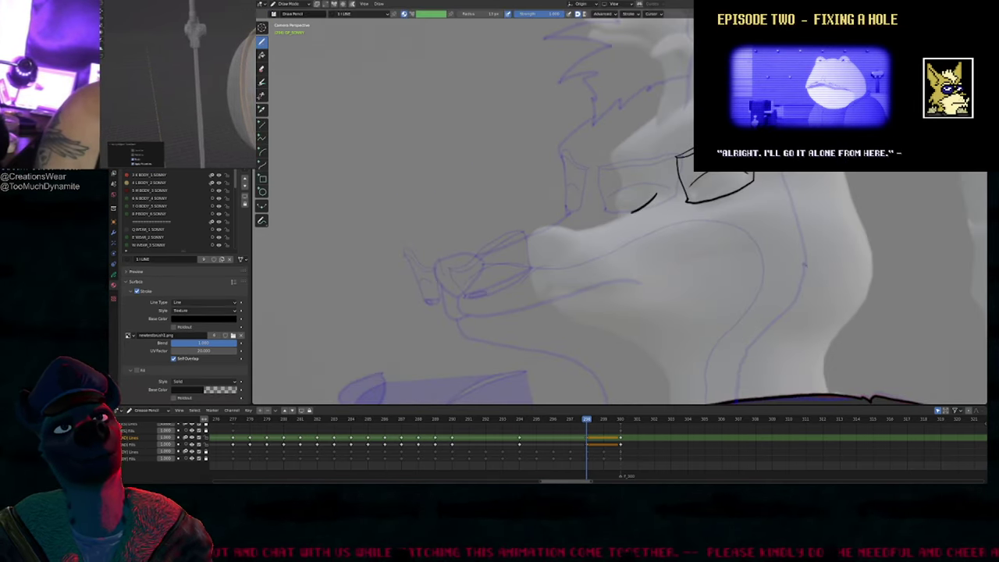
left_click_drag(631, 212, 582, 236)
middle_click_drag(605, 270, 480, 235, "shift")
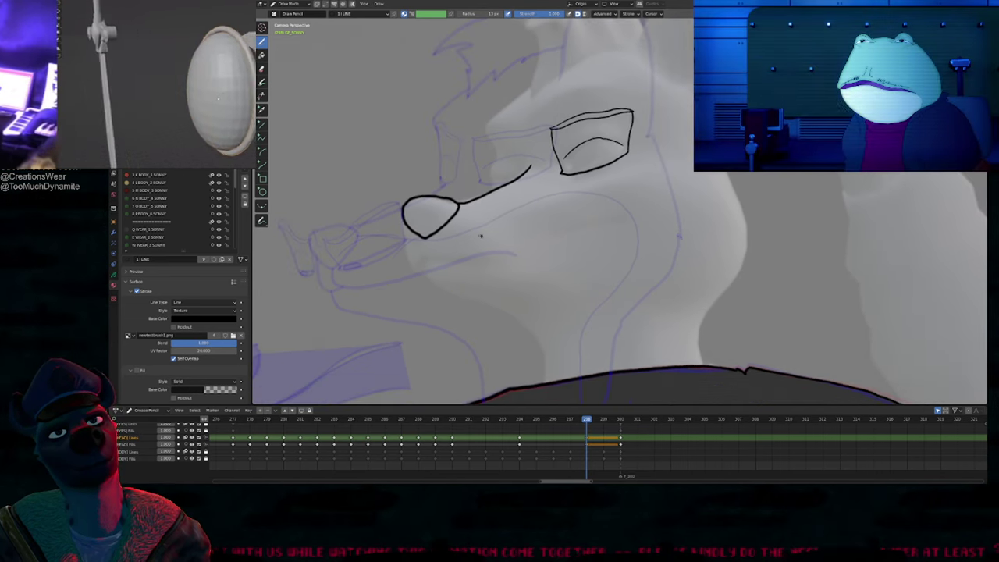
left_click_drag(409, 261, 434, 257)
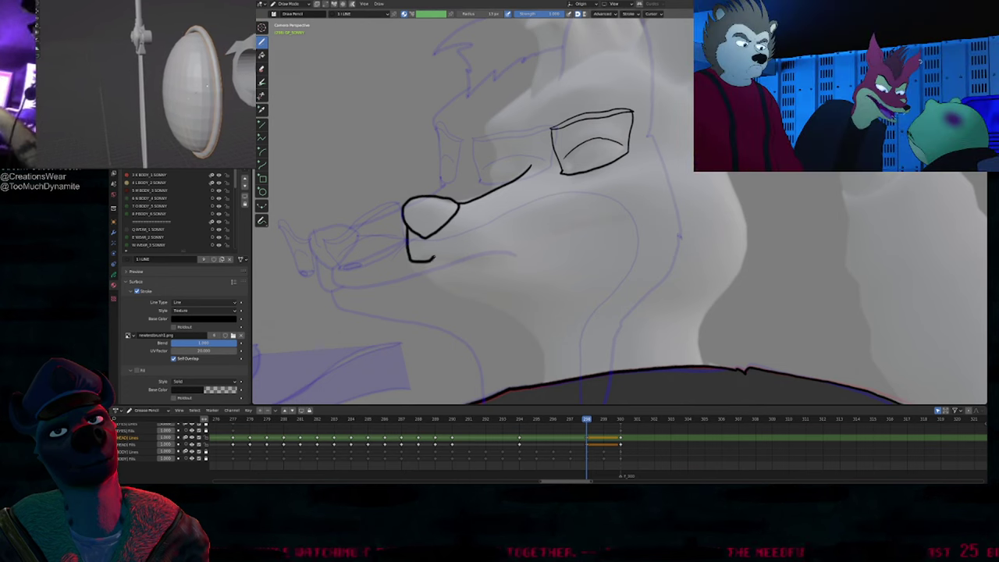
left_click_drag(565, 233, 593, 232)
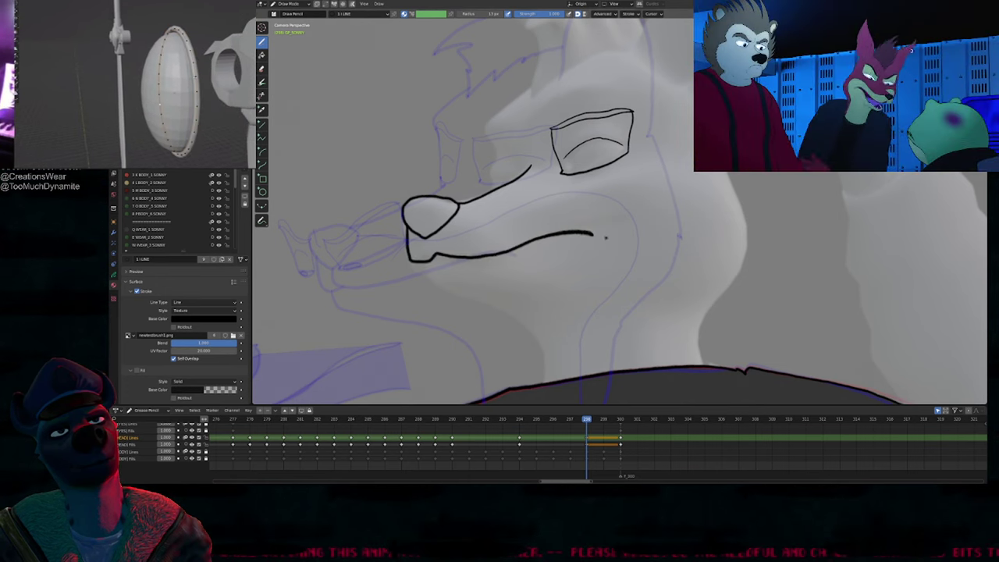
left_click_drag(428, 240, 436, 254)
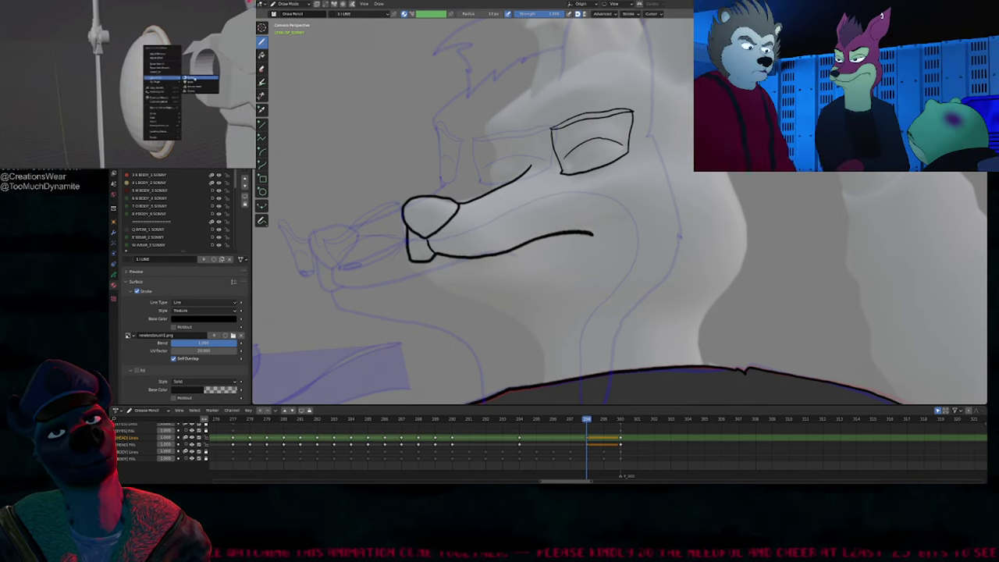
Step: Draw the chin line and U-shaped neck line, undoing the bad last neck stroke
middle_click_drag(508, 257, 421, 222, "shift")
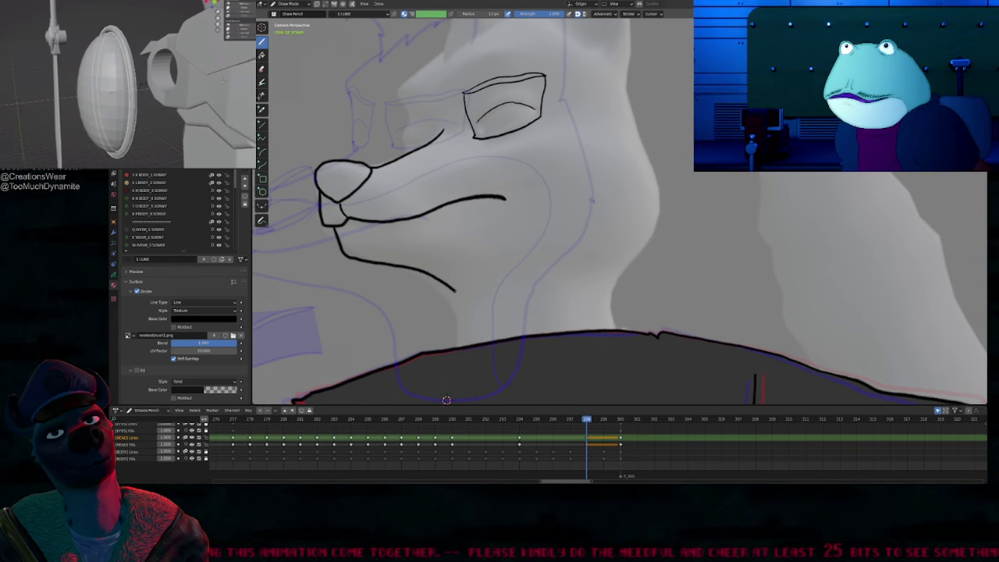
left_click_drag(428, 274, 456, 340)
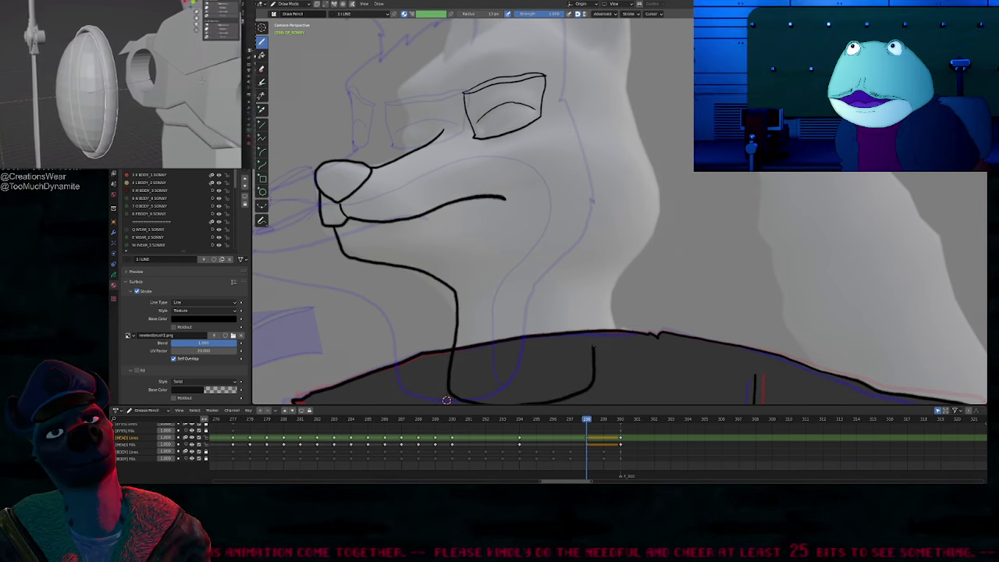
left_click_drag(593, 345, 593, 287)
middle_click_drag(446, 400, 489, 286, "shift")
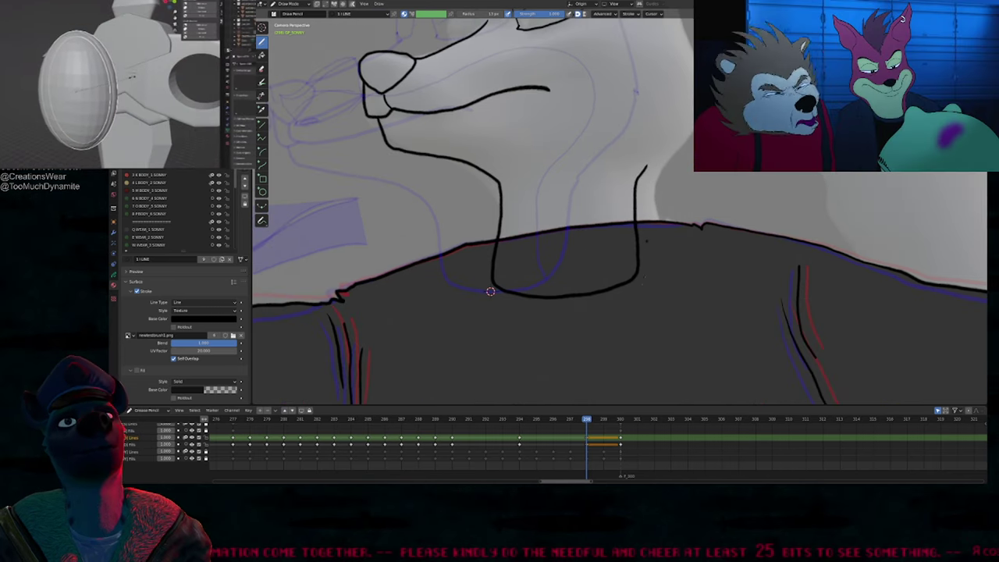
key("Down")
key("Up")
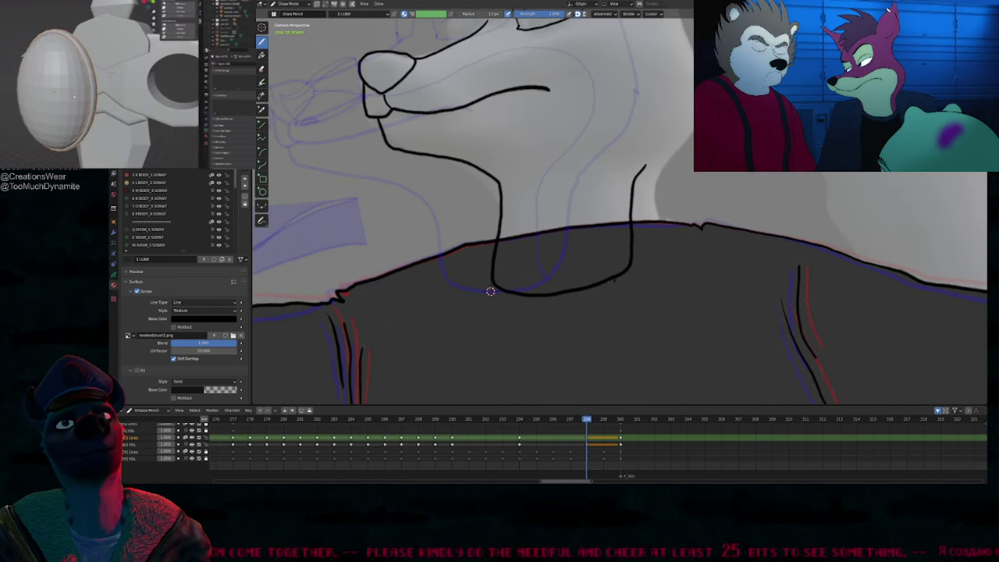
key("ctrl+z")
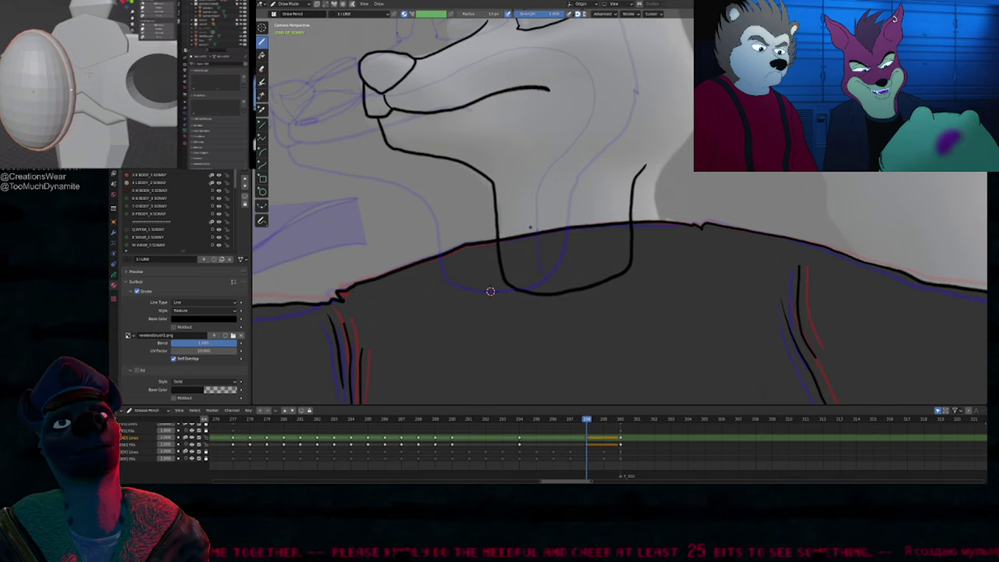
scroll(490, 292, "down", 3)
key("Down")
key("Up")
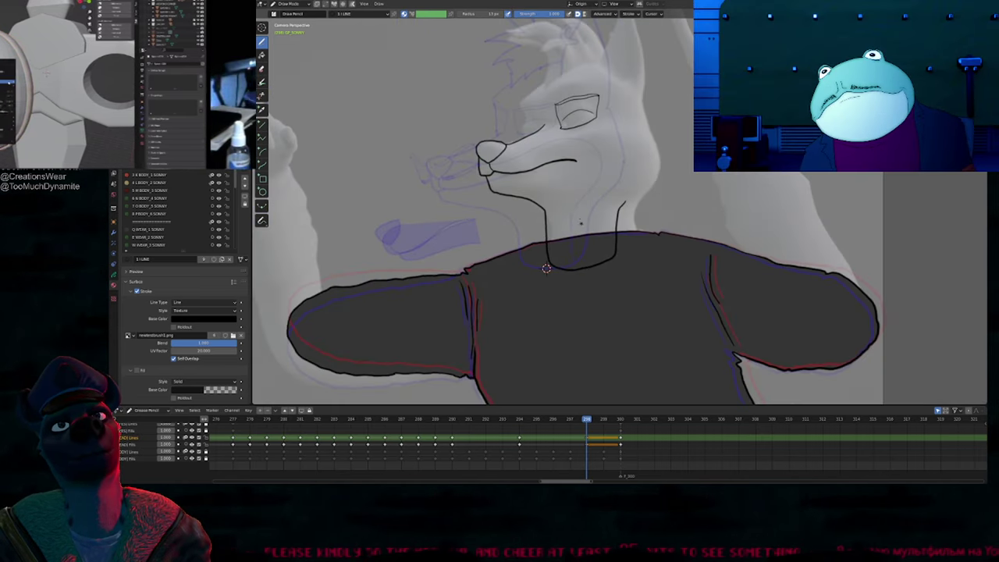
Step: Draw the hooked outline of the far closed eye
middle_click_drag(581, 224, 600, 336, "shift")
scroll(548, 222, "up", 4)
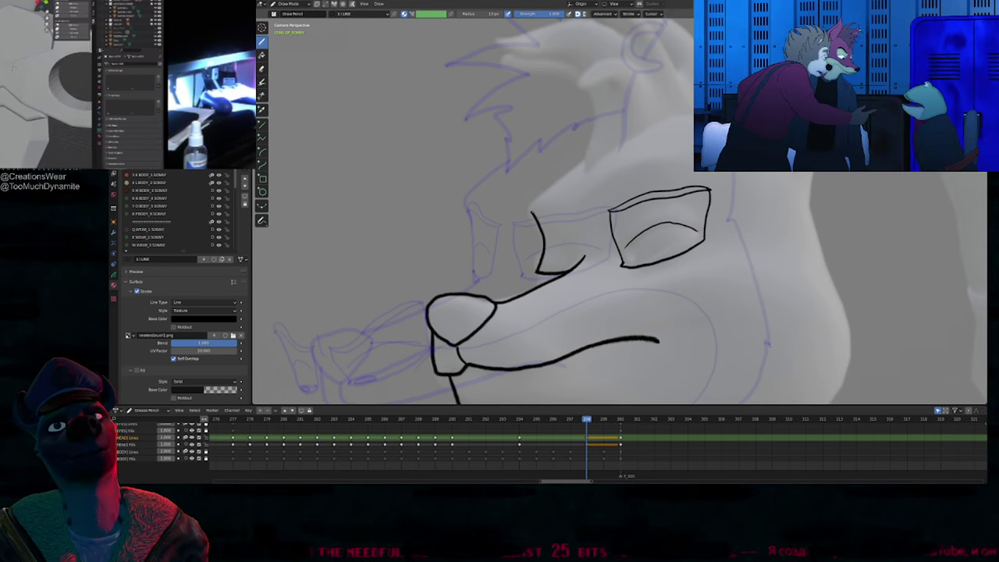
mouse_move(533, 211)
left_mouse_down()
mouse_move(549, 204)
mouse_move(524, 225)
mouse_move(580, 245)
left_mouse_up()
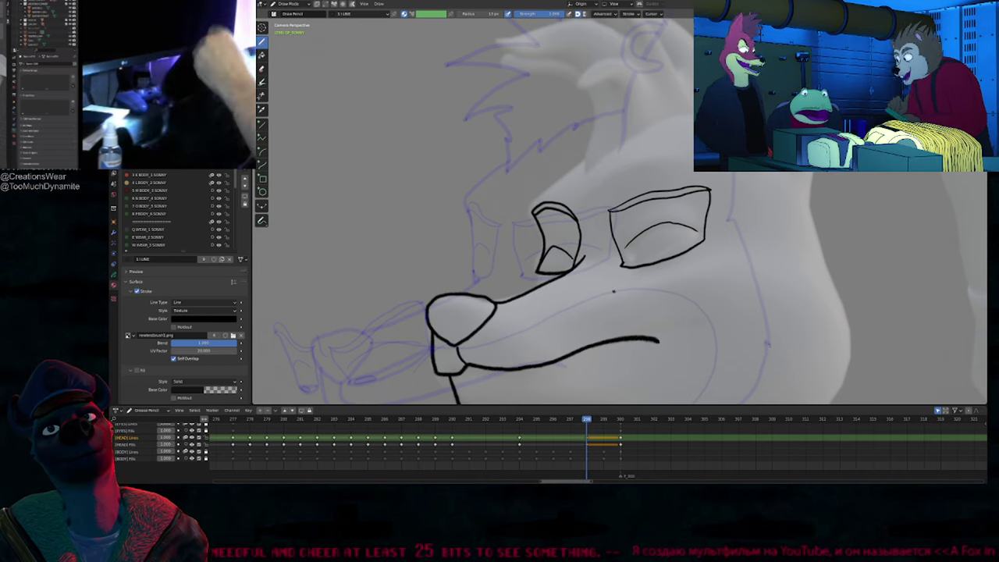
Step: Draw the cheek line from beside the nose around the jaw toward the neck
middle_click_drag(602, 282, 549, 250, "shift")
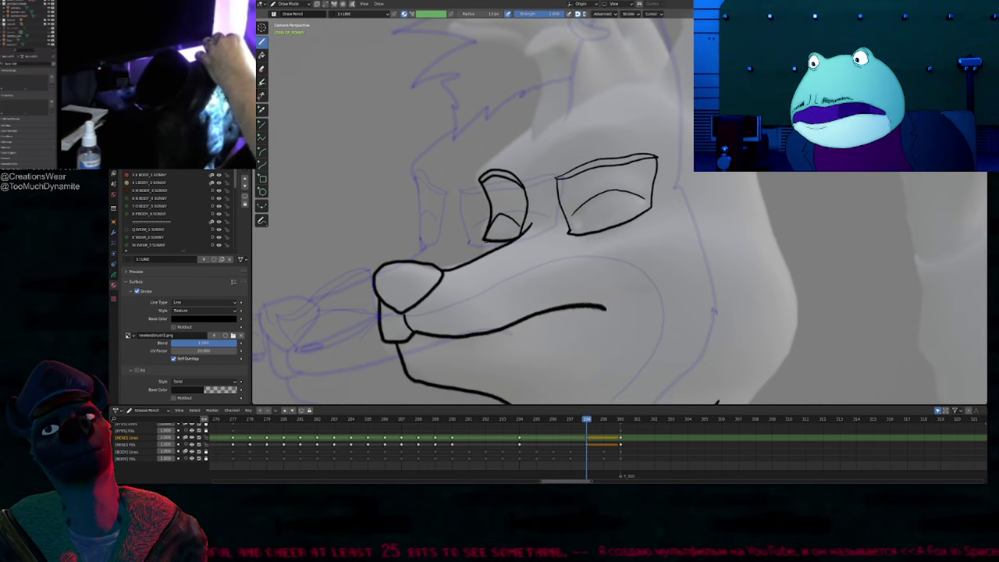
middle_click_drag(505, 280, 410, 184, "shift")
left_click_drag(404, 178, 438, 184)
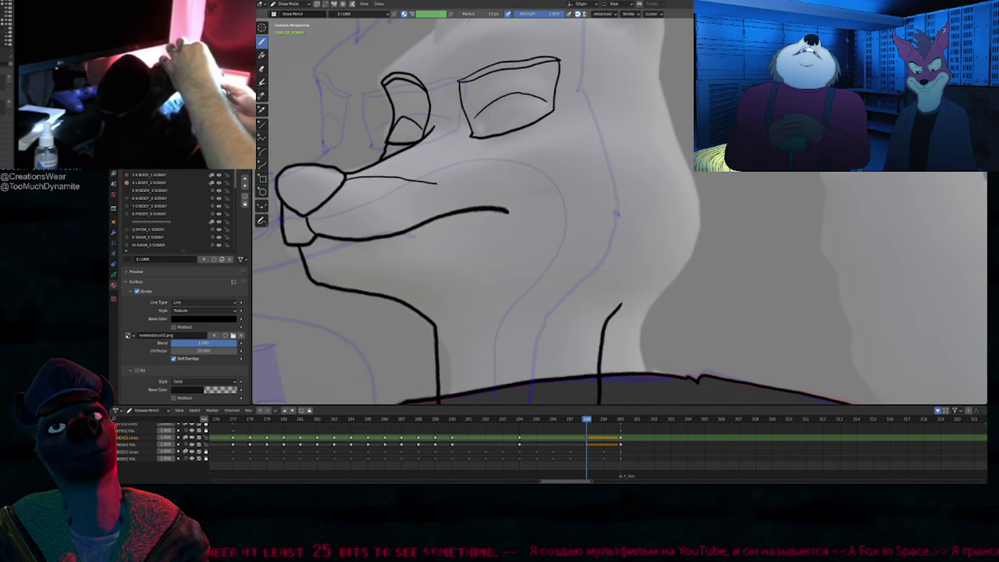
left_click_drag(511, 170, 582, 165)
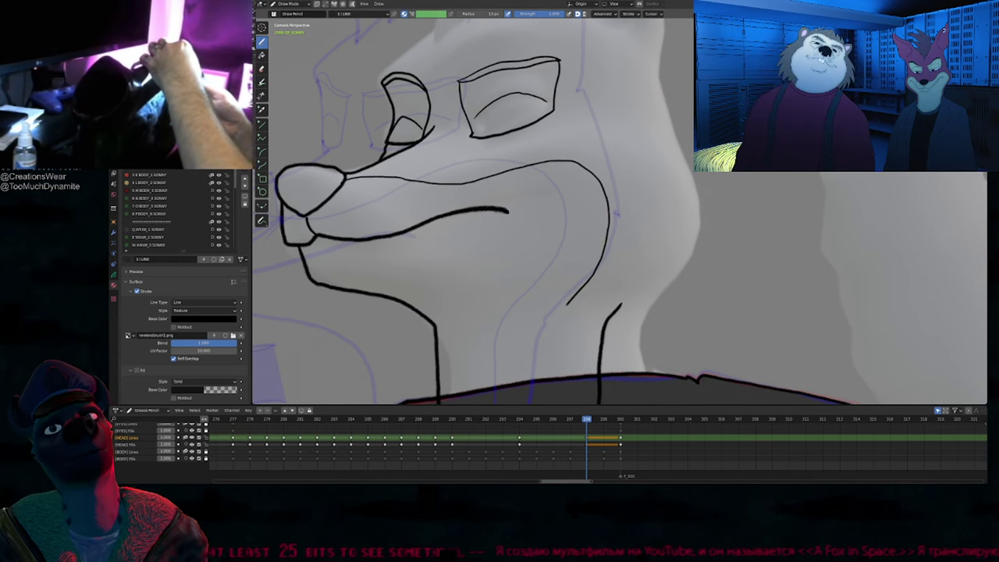
mouse_move(590, 289)
middle_mouse_down("shift")
mouse_move(573, 171)
mouse_move(580, 140)
middle_mouse_up("shift")
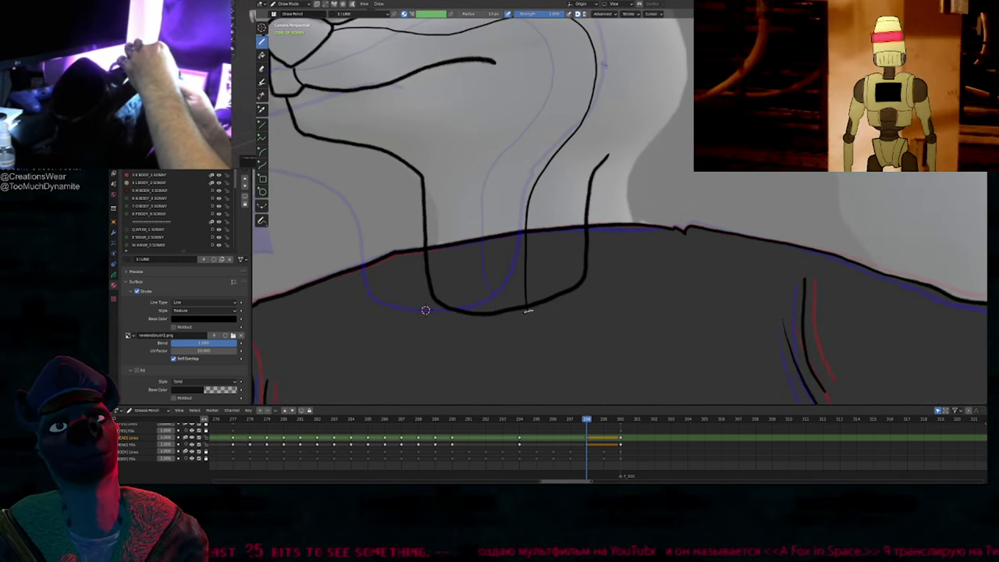
middle_click_drag(568, 286, 559, 365, "ctrl")
Step: Softly move the cheek stroke points with proportional editing so the line bulges around the jaw
key("Down")
key("Up")
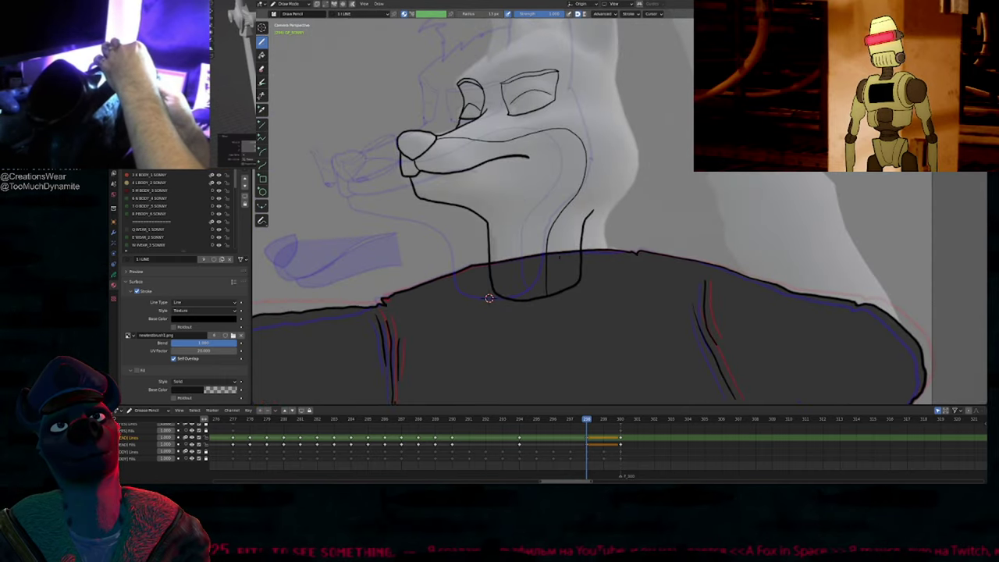
key("Tab")
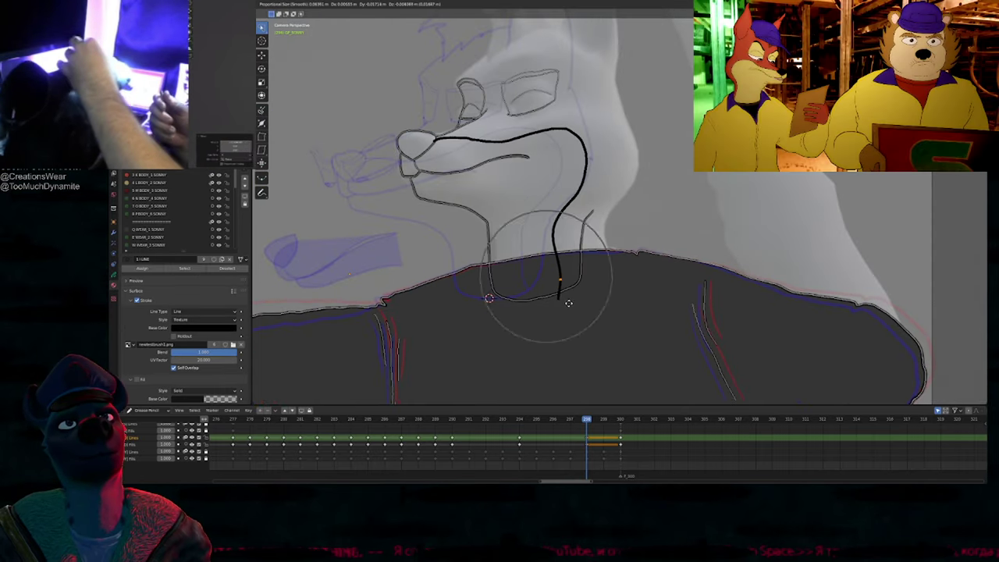
left_click(565, 309)
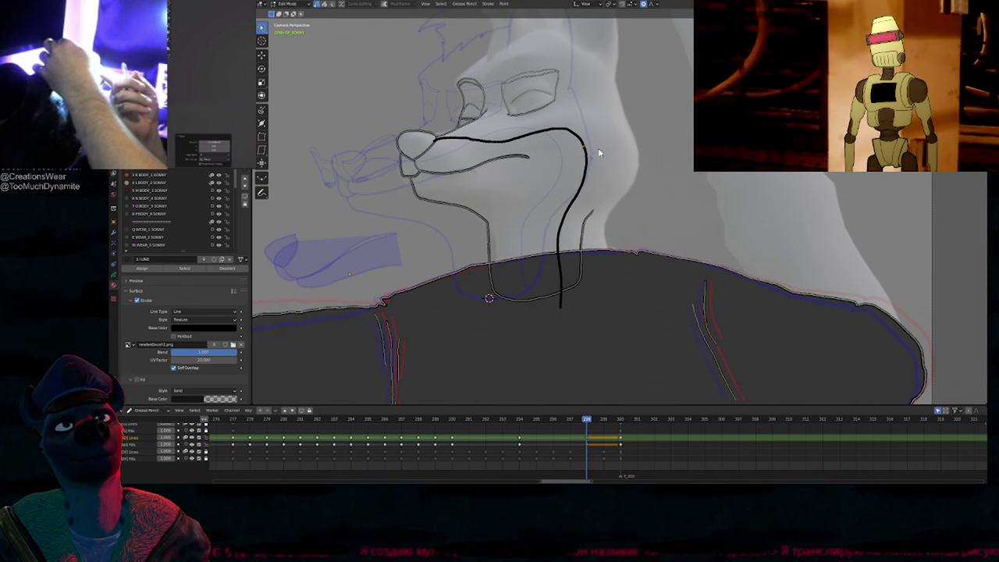
key("g")
left_click(609, 151)
key("Tab")
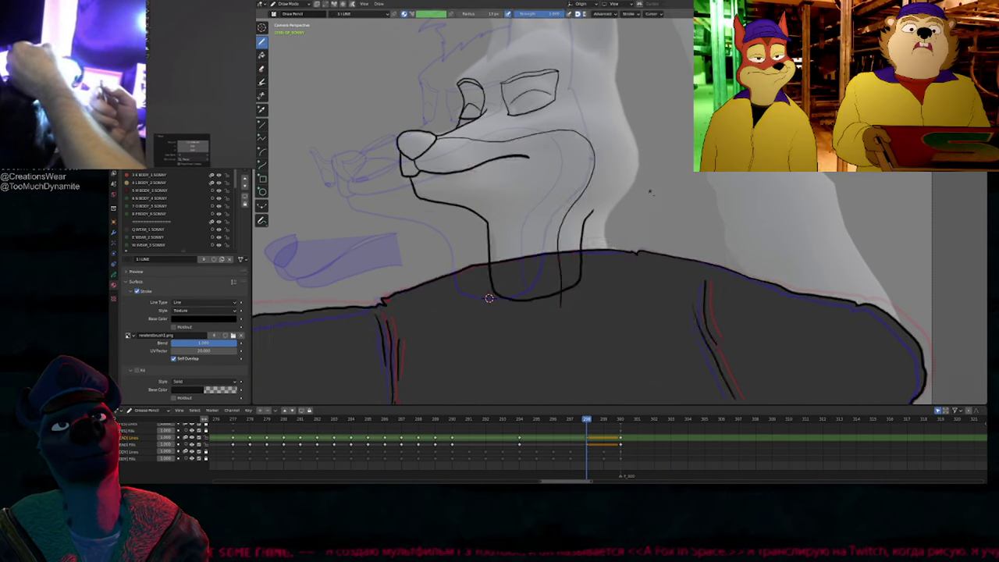
Step: Push the cheek stroke out further with a second proportional move and compare keyframes
key("Down")
key("Up")
key("Tab")
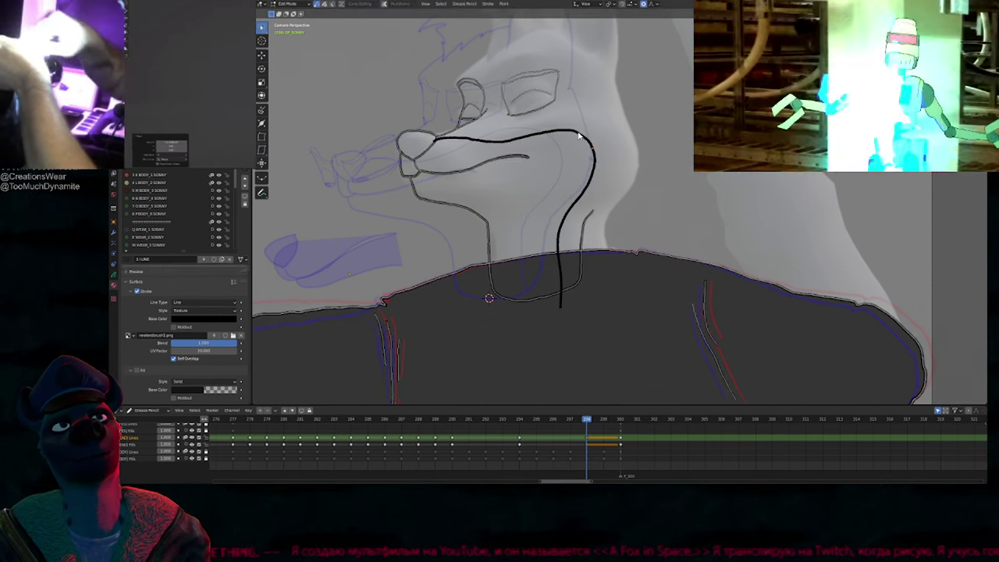
key("g")
left_click(605, 128)
key("Tab")
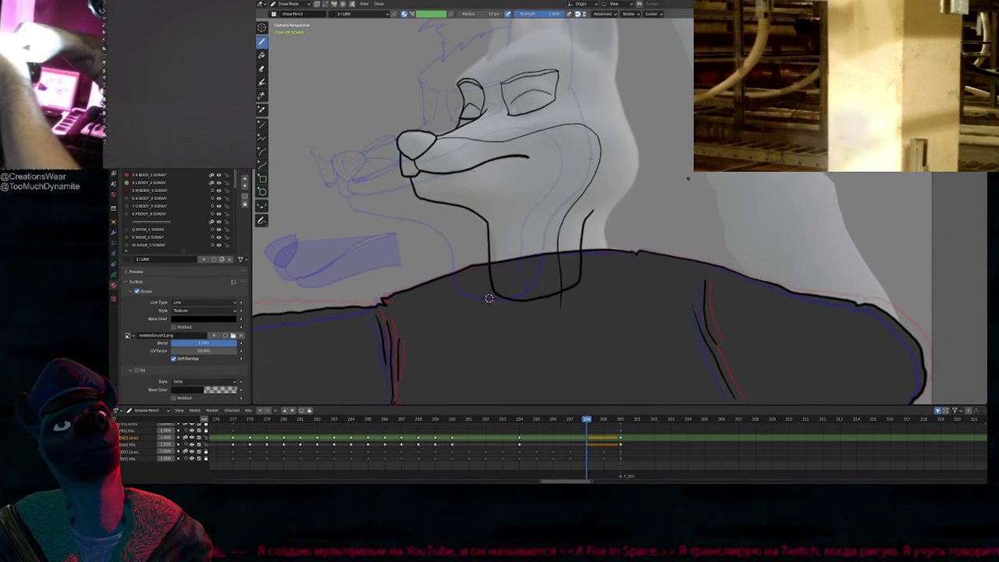
middle_click_drag(677, 199, 743, 270, "shift")
key("Down")
key("Up")
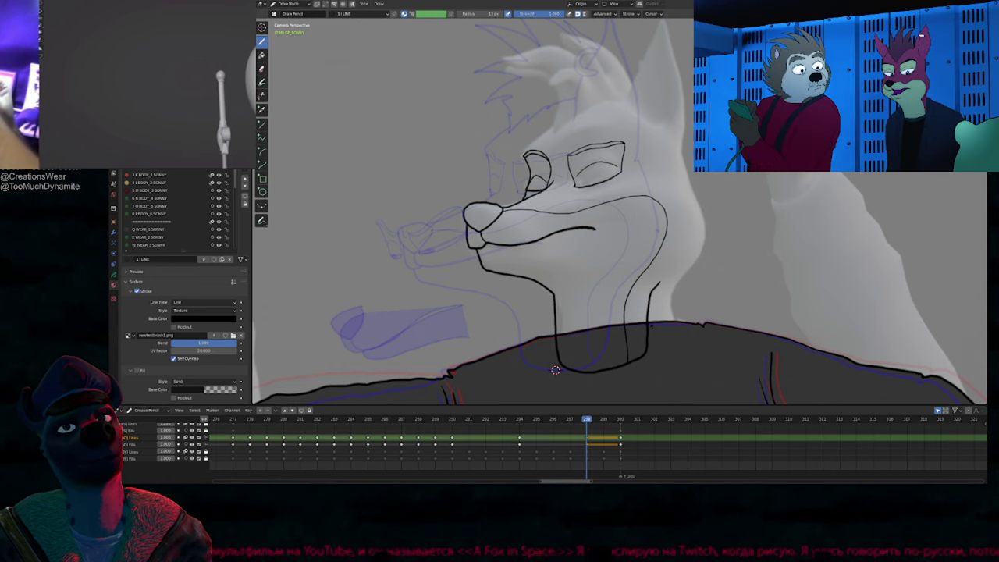
Step: Draw the pointed ear's outer edge and an inner-ear line inside it
mouse_move(652, 324)
middle_mouse_down("shift")
mouse_move(593, 265)
mouse_move(591, 335)
mouse_move(591, 263)
middle_mouse_up("shift")
scroll(603, 314, "down", 2)
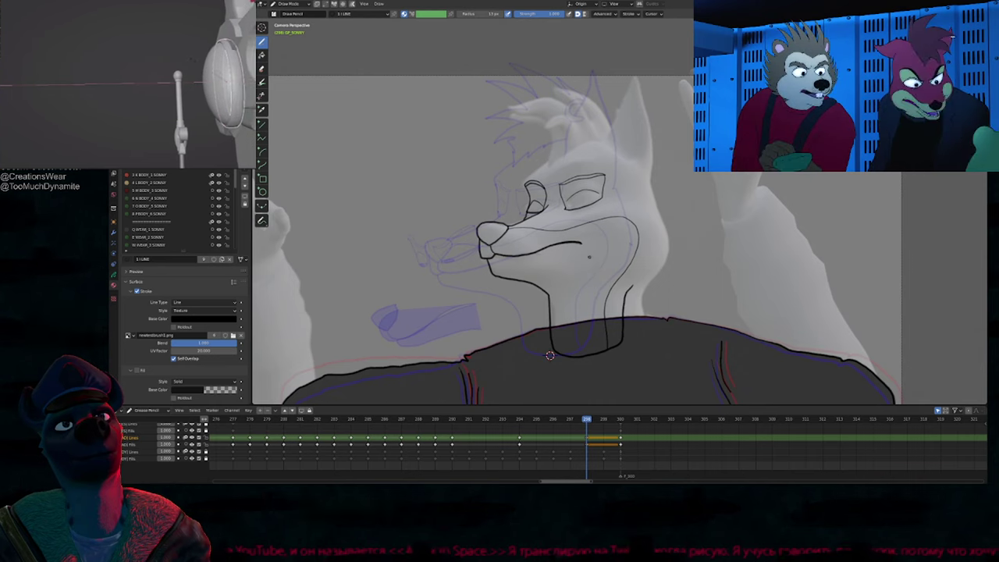
scroll(549, 355, "up", 1)
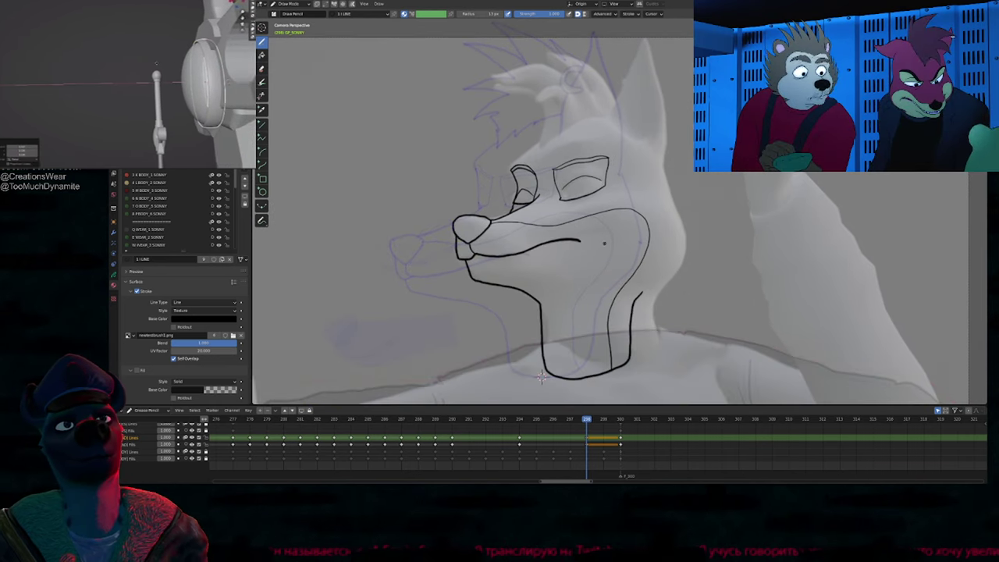
middle_click_drag(541, 377, 526, 494, "shift")
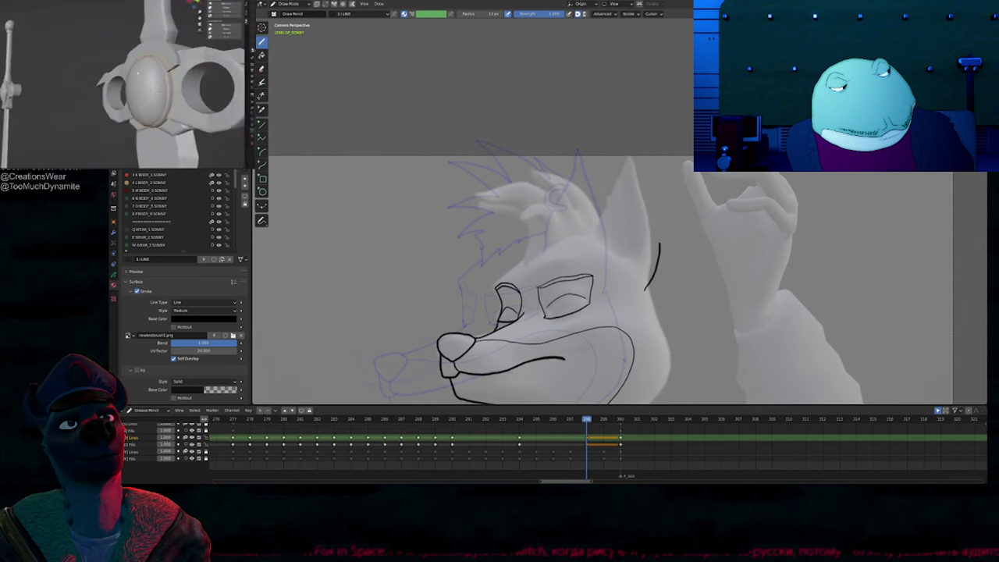
left_click_drag(660, 243, 642, 181)
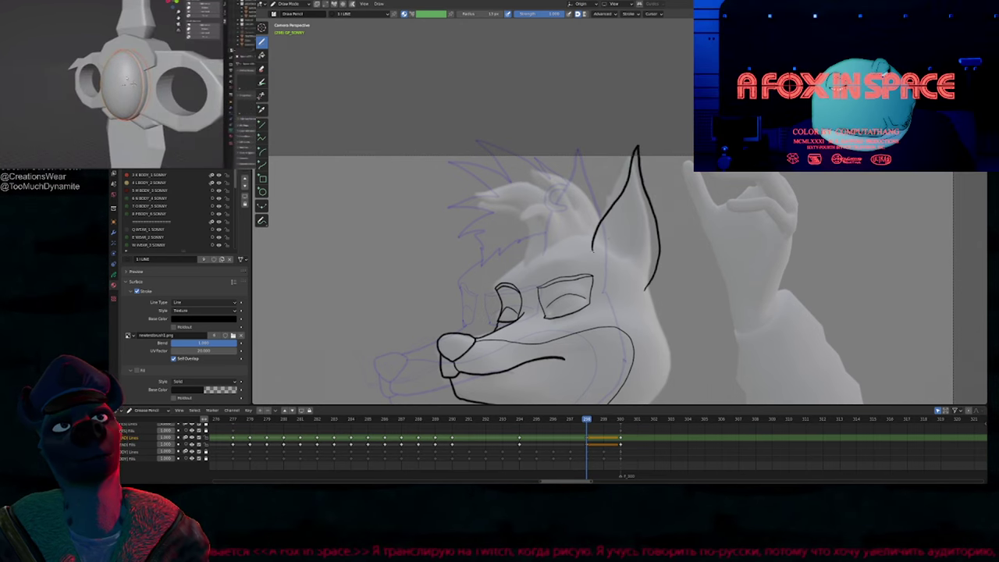
left_click_drag(650, 217, 602, 234)
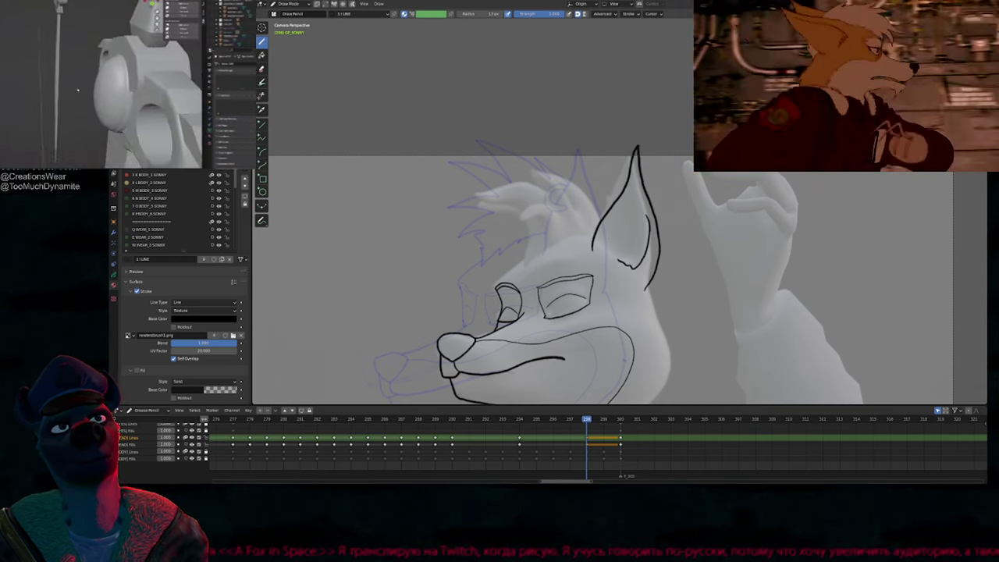
Step: On keyframe 294, extend the inner-ear line up its left side
key("Down")
key("Down")
key("Down")
key("Down")
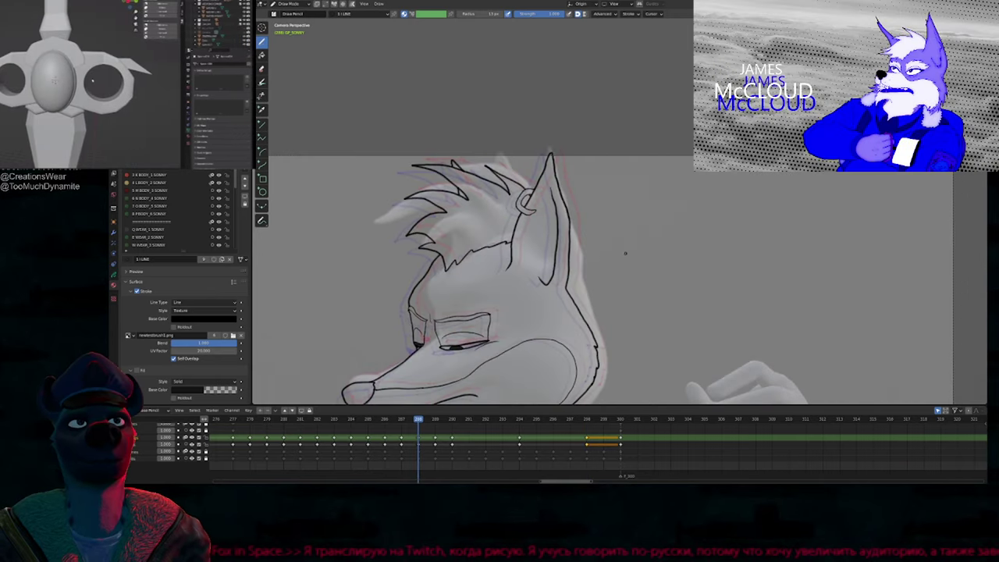
key("Up")
key("Up")
key("Up")
key("Up")
key("Down")
key("Down")
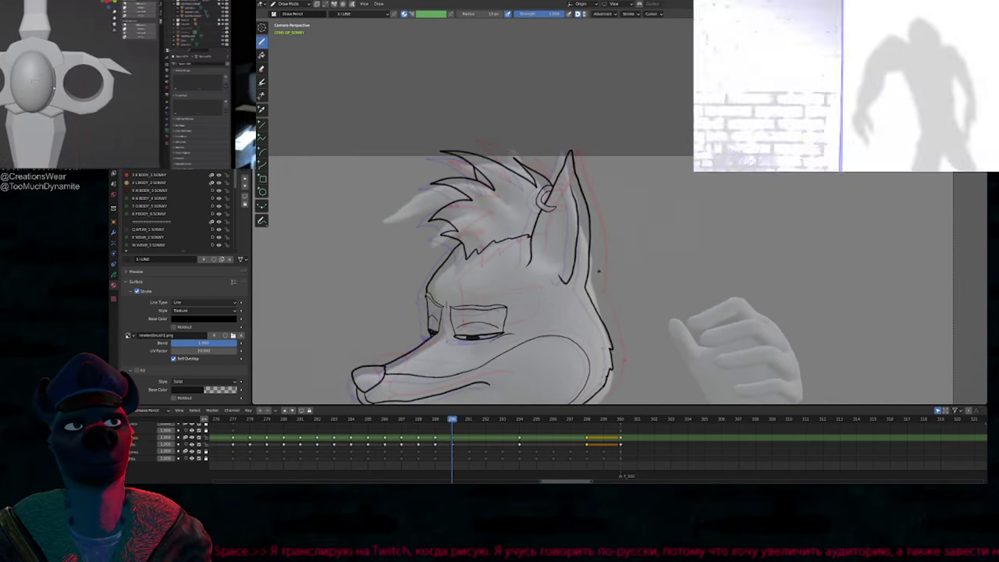
key("Down")
key("Down")
key("Down")
key("Down")
key("Down")
key("Up")
key("Up")
key("Up")
key("Up")
key("Up")
key("Up")
key("Up")
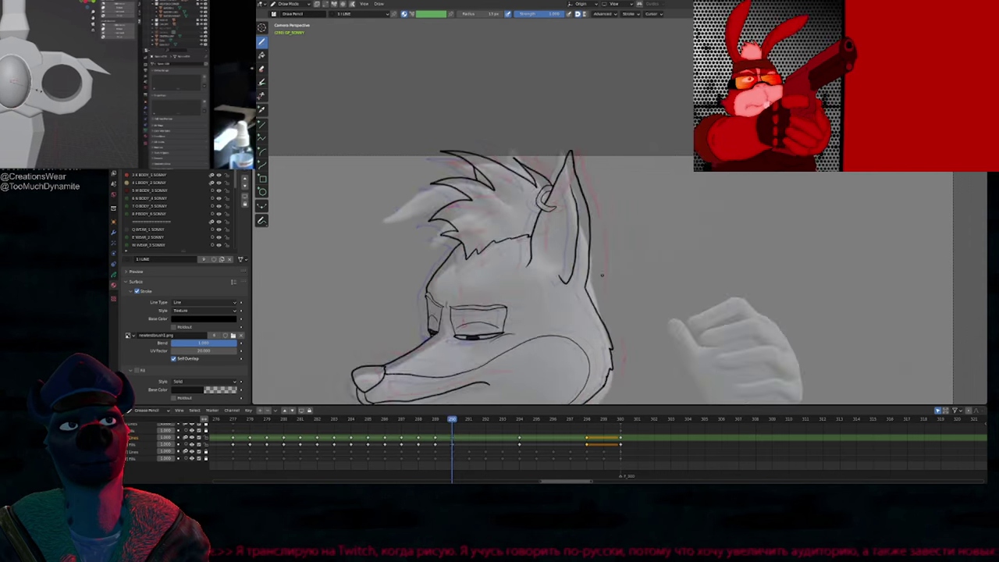
key("Down")
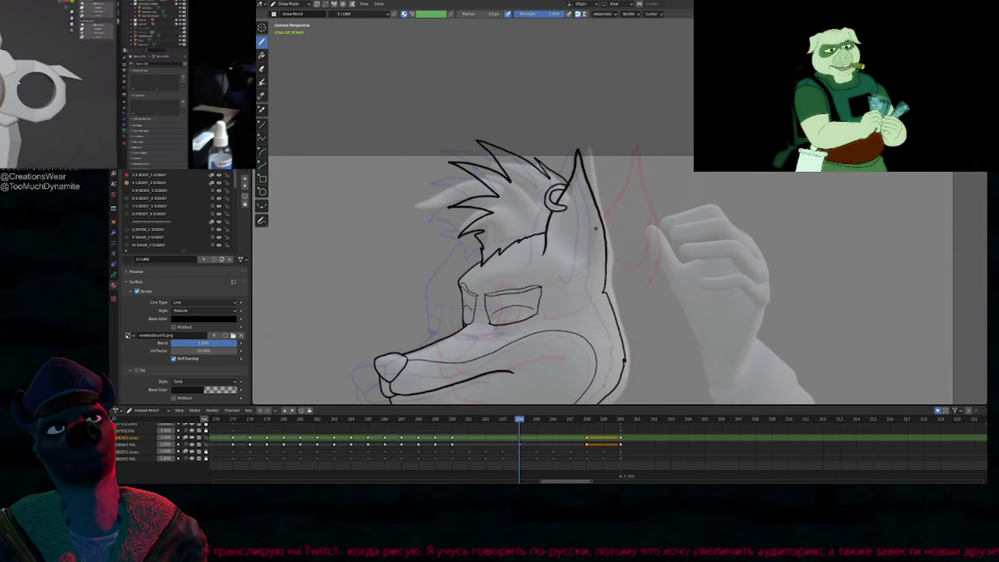
left_click_drag(565, 262, 559, 240)
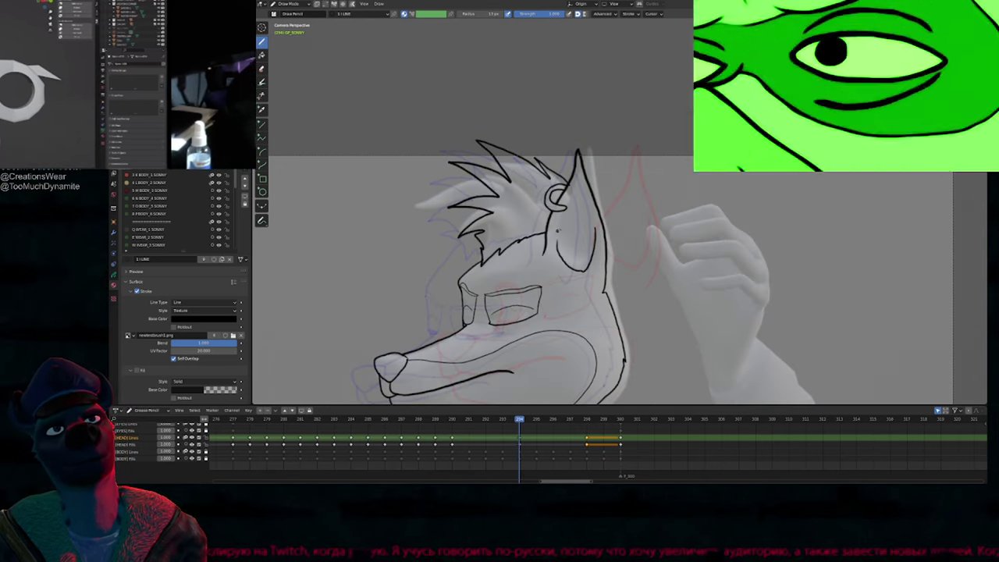
key("Down")
key("Up")
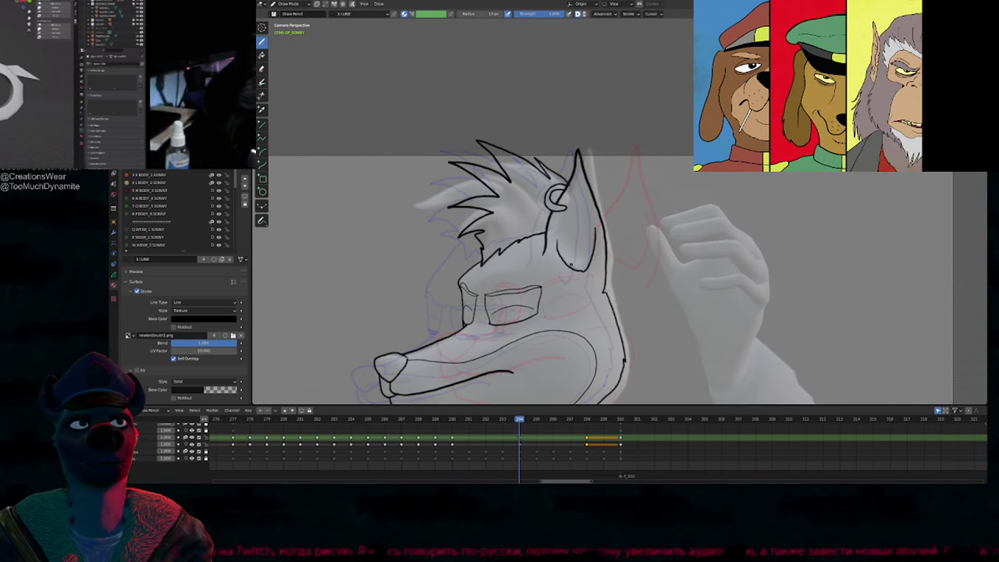
Step: Switch to the eraser and resize it, then return to the Draw tool
key("e")
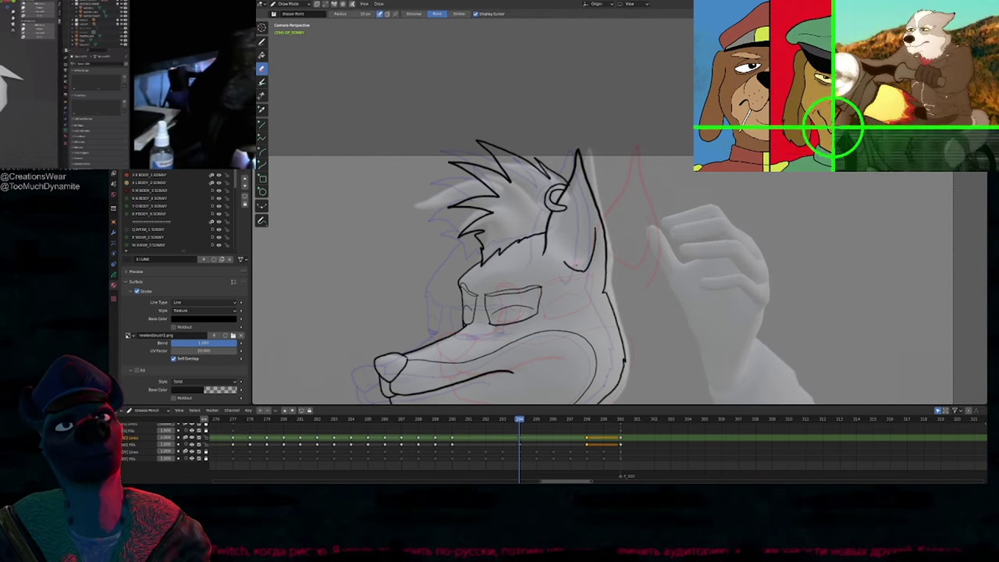
key("f")
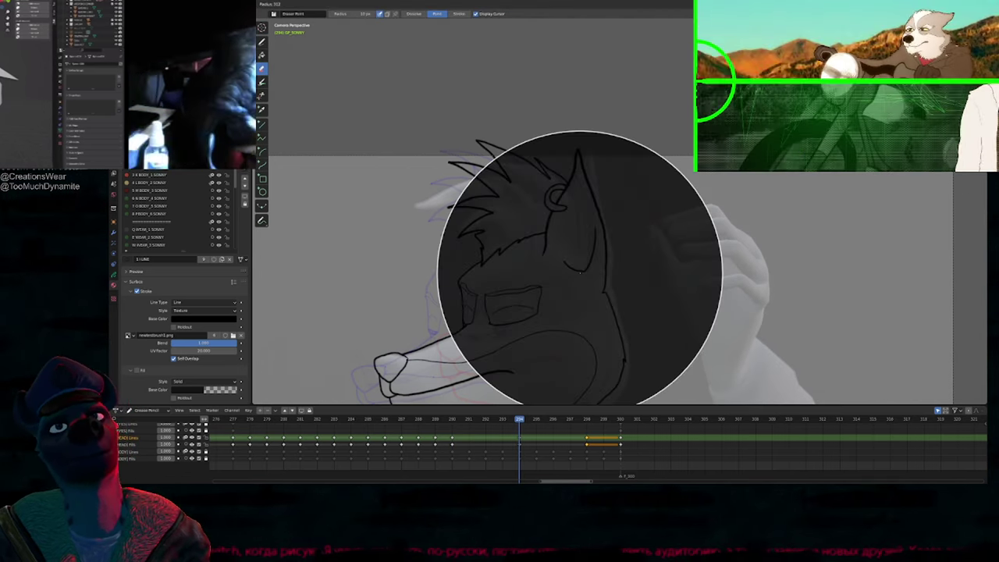
key("Escape")
key("d")
key("f")
key("Escape")
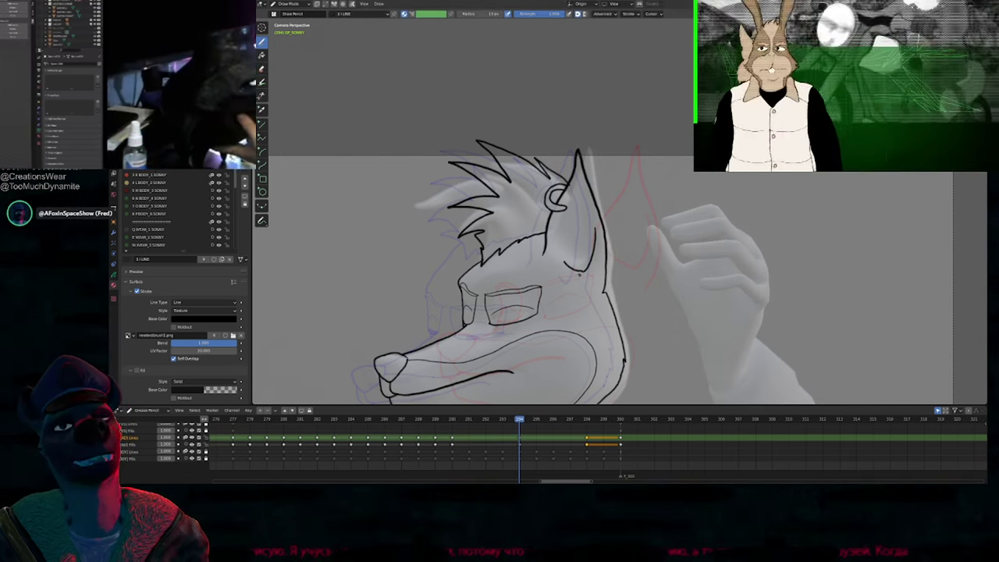
Step: Resize the brush and redraw the lower inner-ear line as a rounder curve
key("f")
key("Return")
key("ctrl+z")
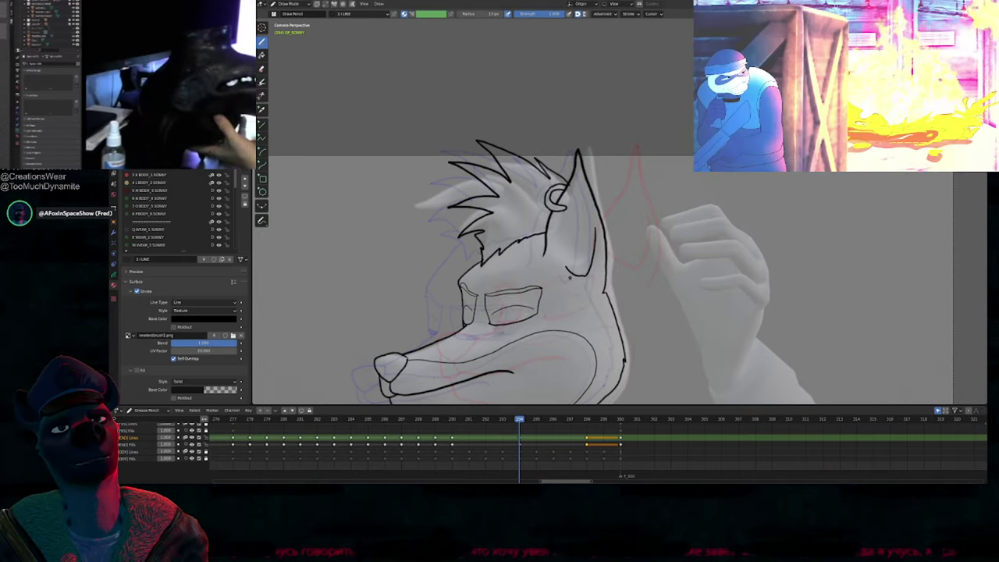
left_click_drag(567, 268, 596, 228)
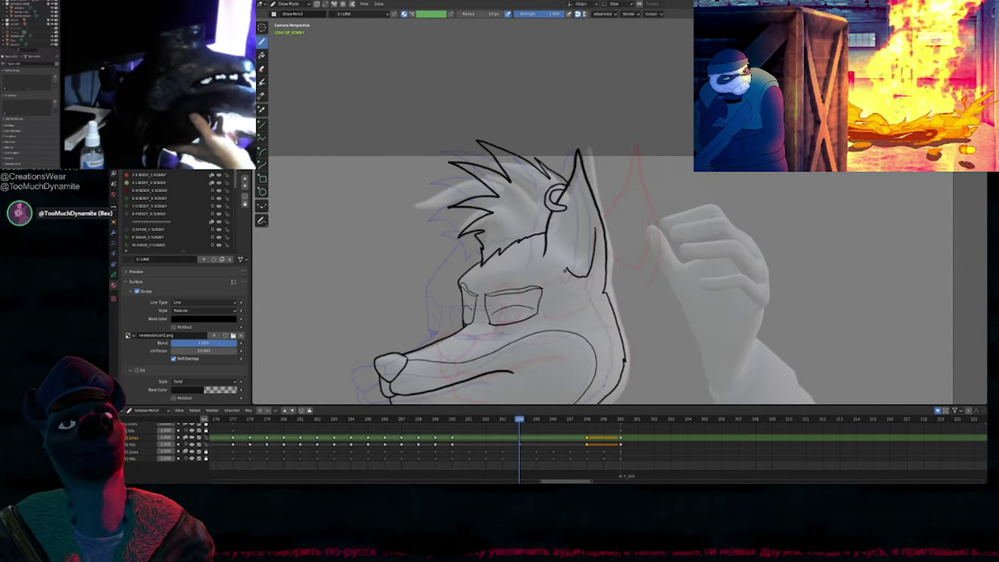
Step: Recentre the head and compare keyframes 290 and 294, then settle on frame 298
mouse_move(627, 262)
middle_mouse_down("shift")
mouse_move(625, 231)
mouse_move(659, 266)
mouse_move(637, 263)
middle_mouse_up("shift")
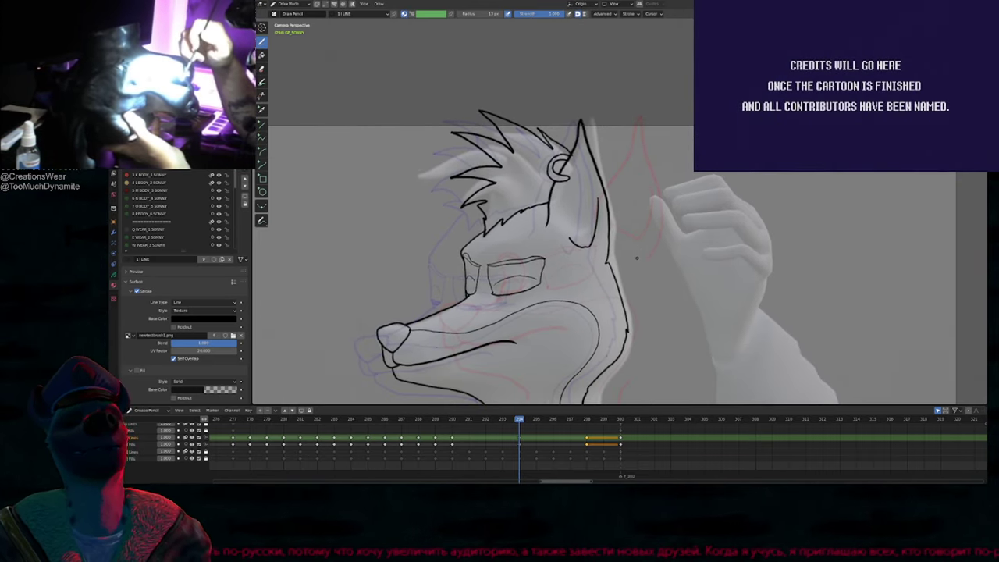
middle_click_drag(628, 242, 663, 278, "shift")
key("Down")
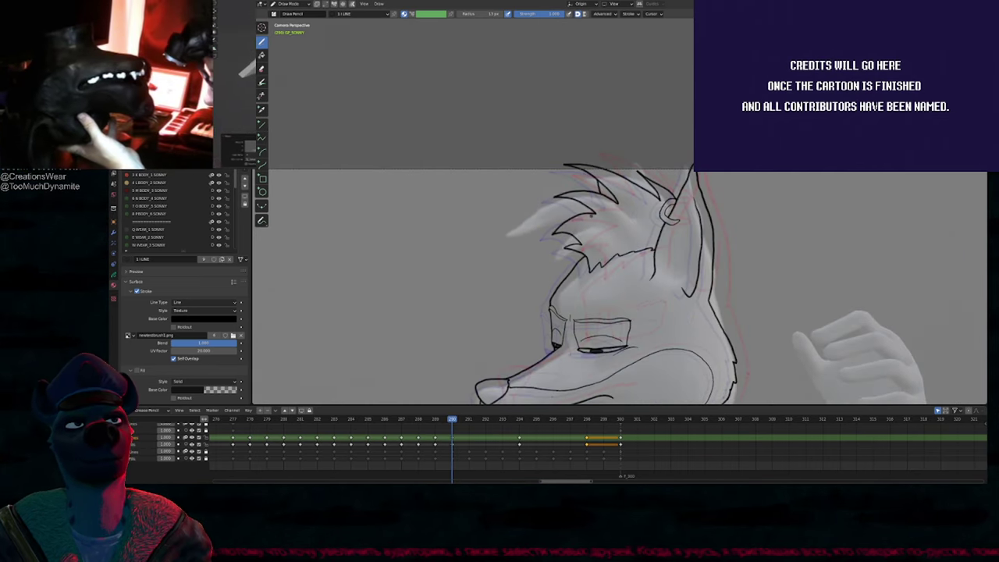
key("Up")
key("Down")
scroll(636, 168, "up", 3)
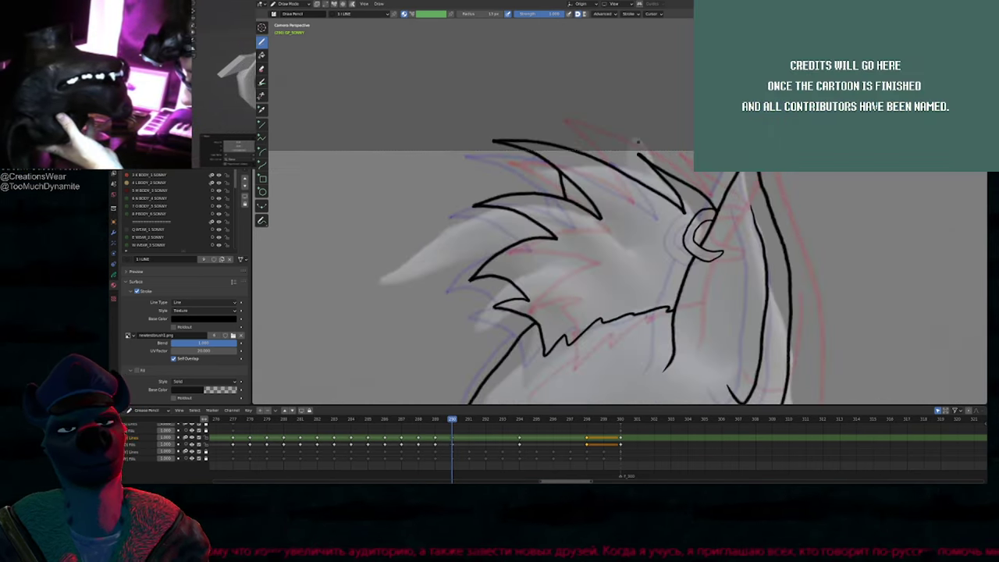
key("Down")
key("Up")
key("Up")
key("Up")
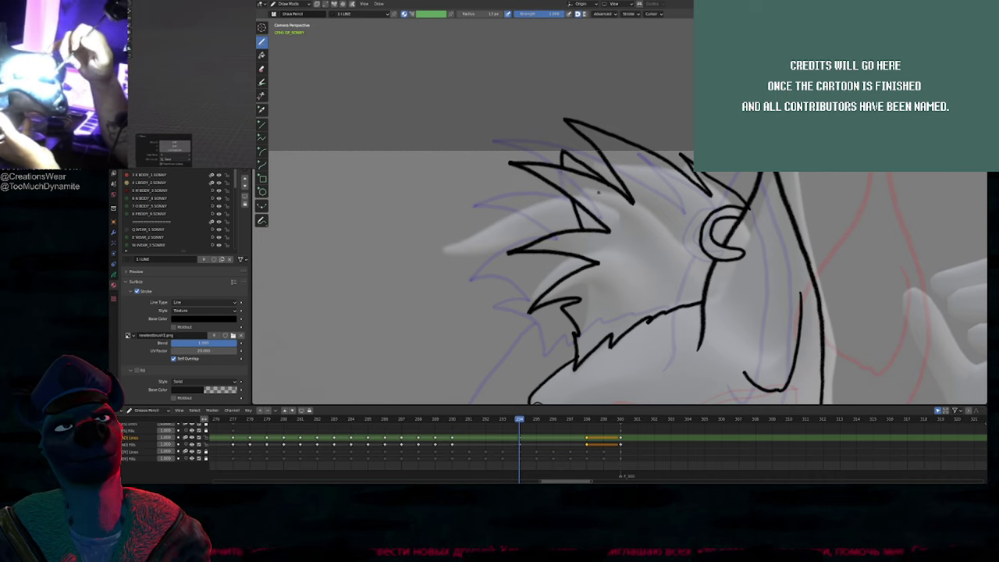
key("Left")
key("Left")
key("Left")
key("Left")
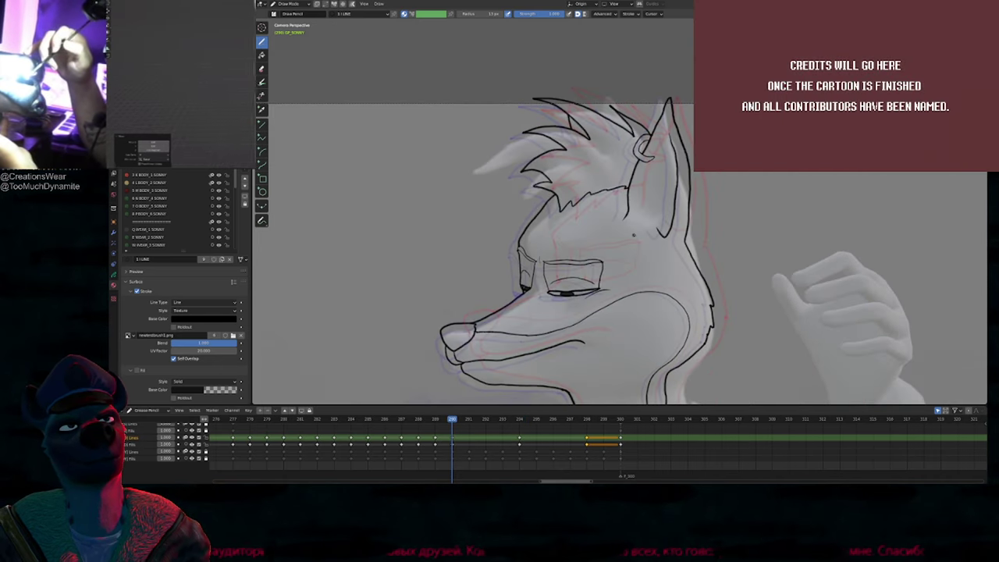
key("Right")
key("Right")
key("Right")
key("Right")
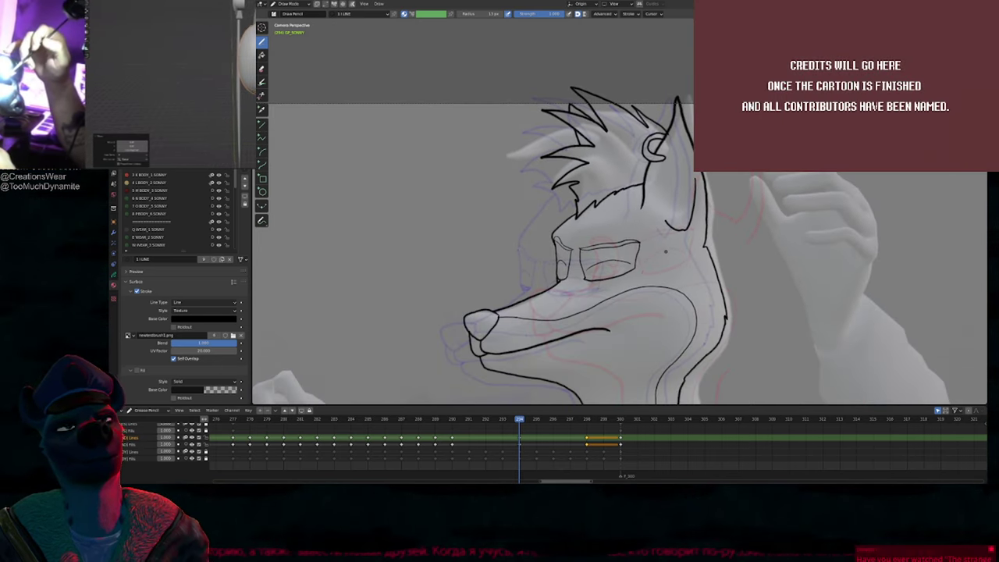
key("Right")
key("Right")
key("Right")
key("Right")
Step: Draw a curved hair spike up from the ear and jagged fur along the cheek
middle_click_drag(666, 256, 647, 301, "shift")
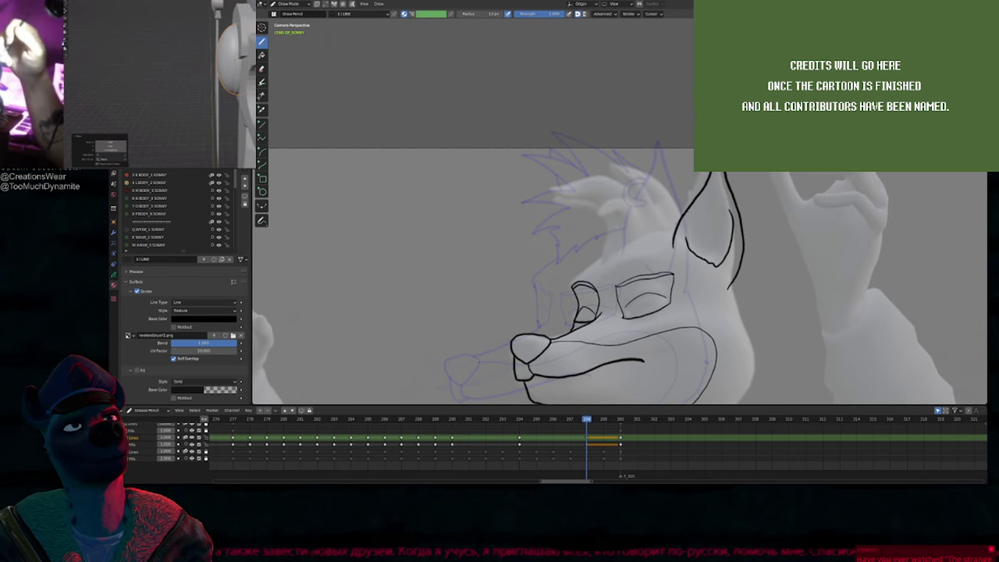
left_click_drag(682, 209, 627, 161)
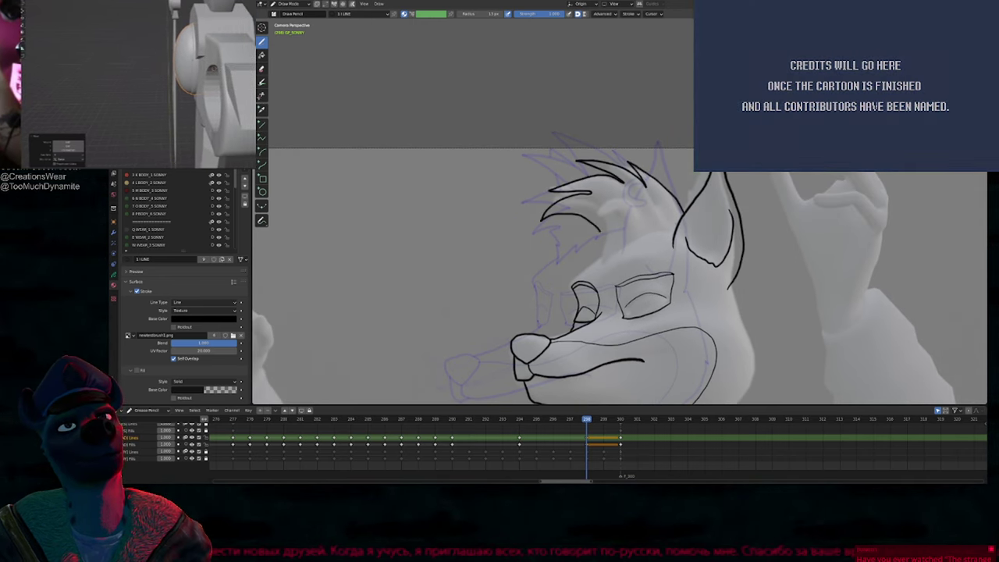
left_click_drag(598, 271, 664, 231)
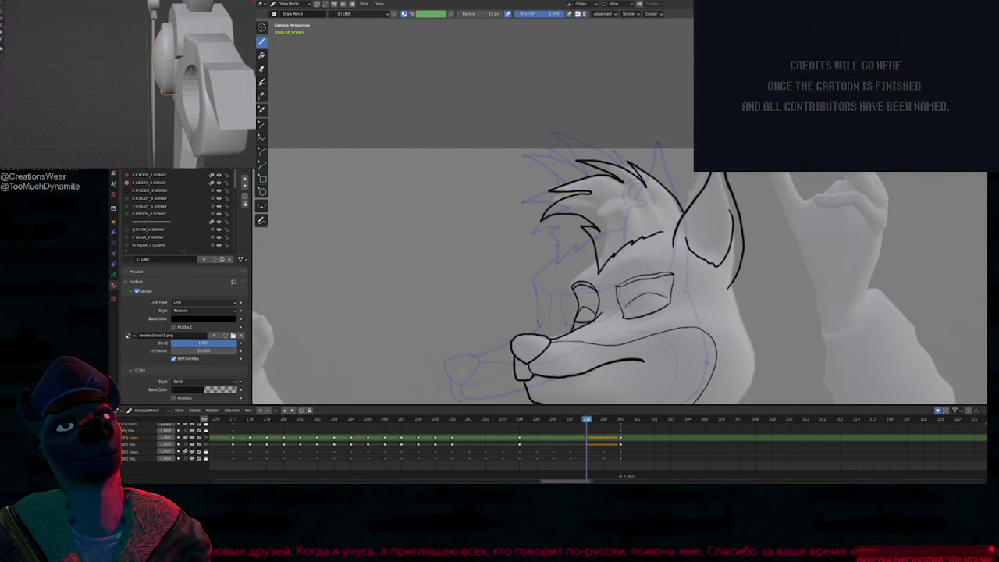
Step: Check the new hair and fur on frame 298 against keyframe 294
middle_click_drag(717, 232, 688, 262, "shift")
key("Down")
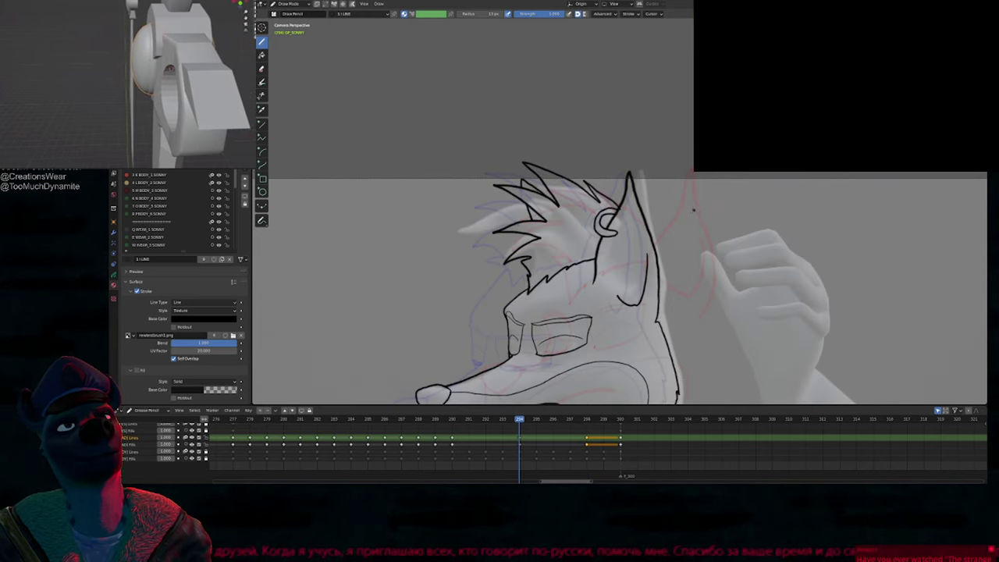
key("Up")
scroll(677, 232, "up", 5)
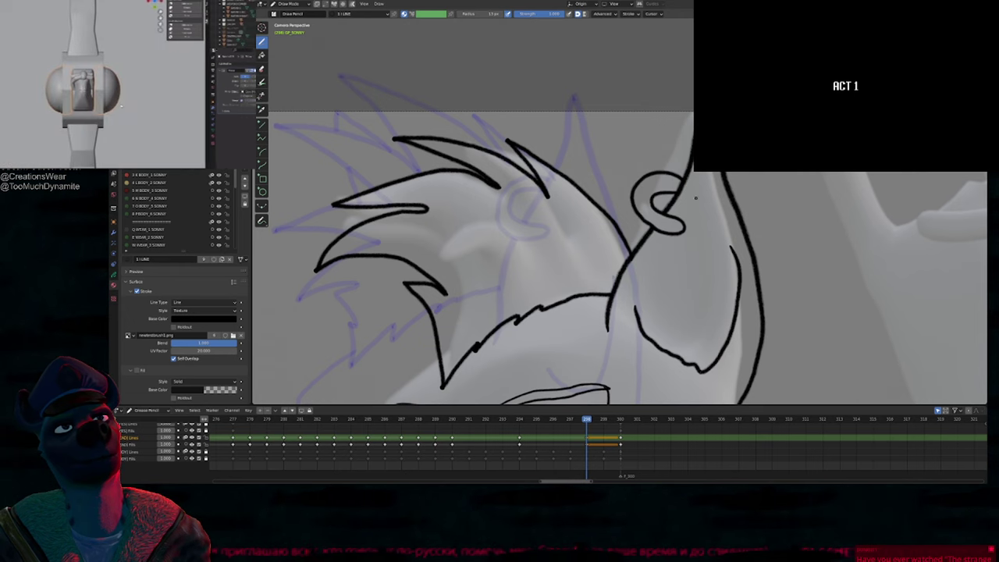
scroll(695, 214, "down", 5)
key("Down")
key("Up")
Step: Adjust the brush size, then flip through keyframes 288 to 300, ending on 290
key("f")
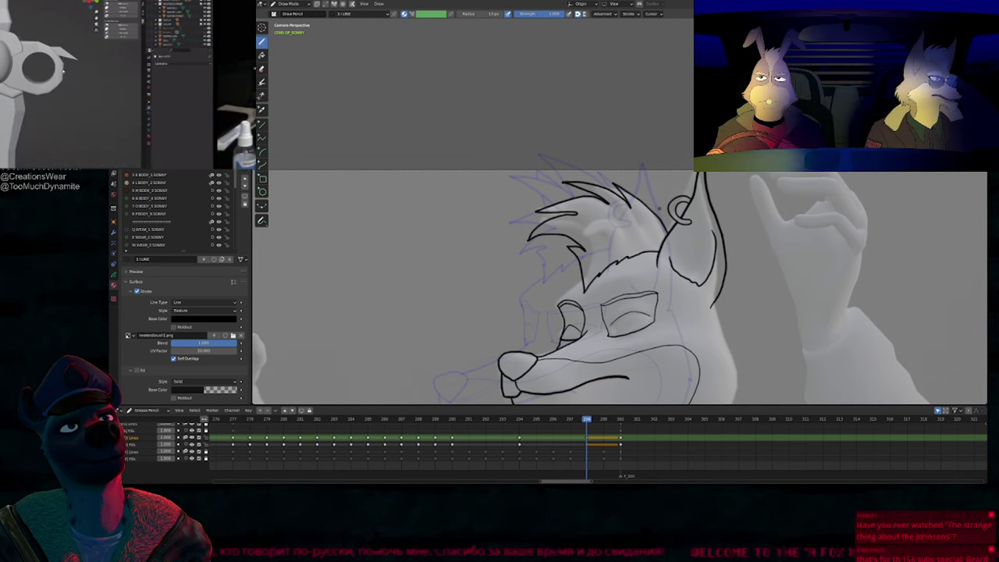
scroll(664, 201, "up", 2)
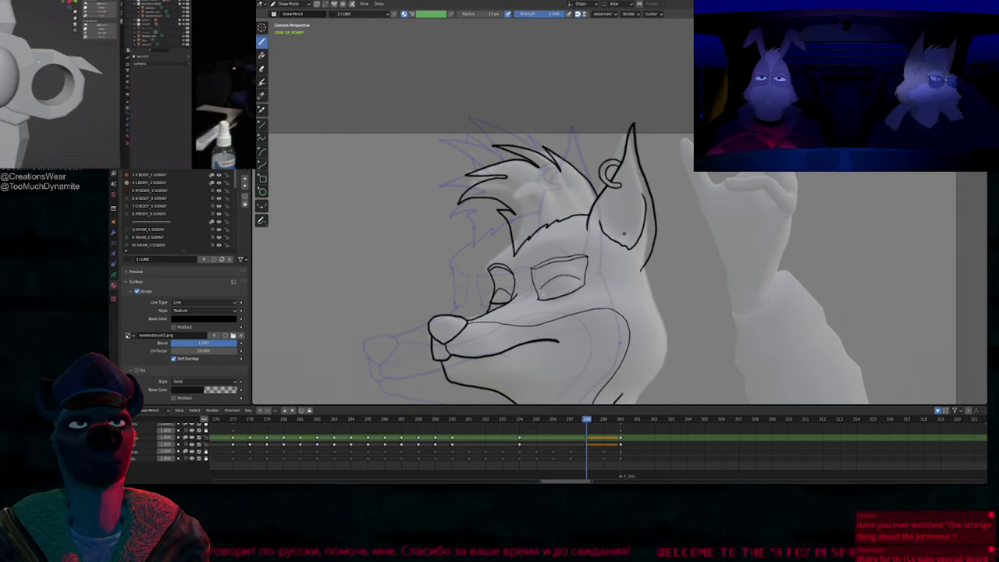
key("Down")
key("Up")
key("Up")
key("Down")
key("Down")
key("Down")
key("Down")
key("Down")
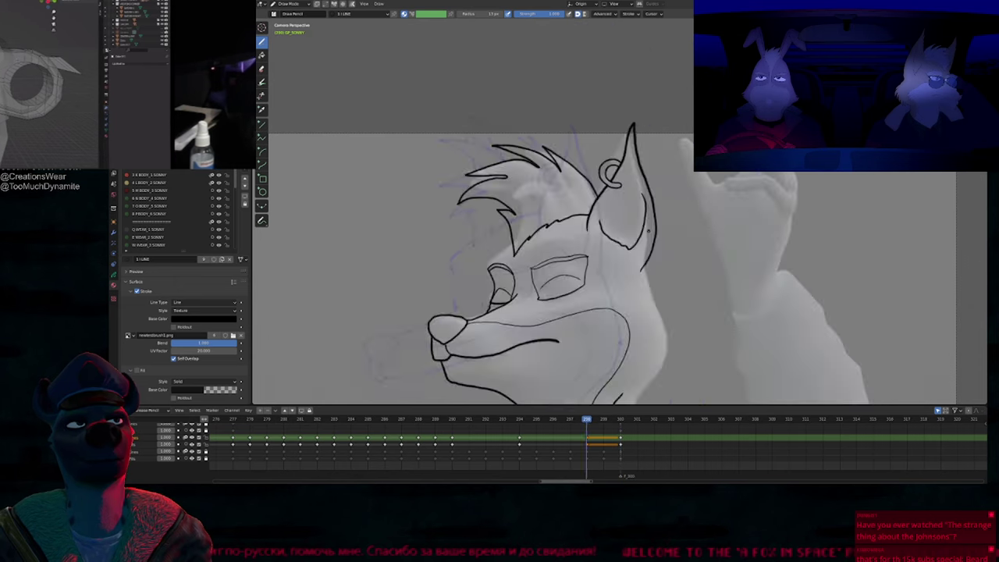
key("Up")
key("Up")
key("Up")
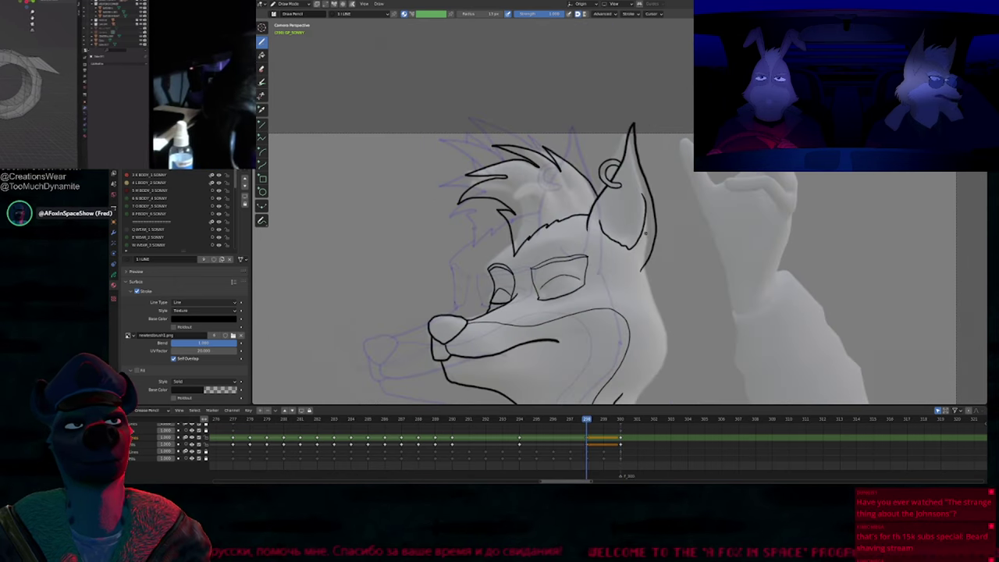
key("Down")
key("Down")
key("Up")
key("Up")
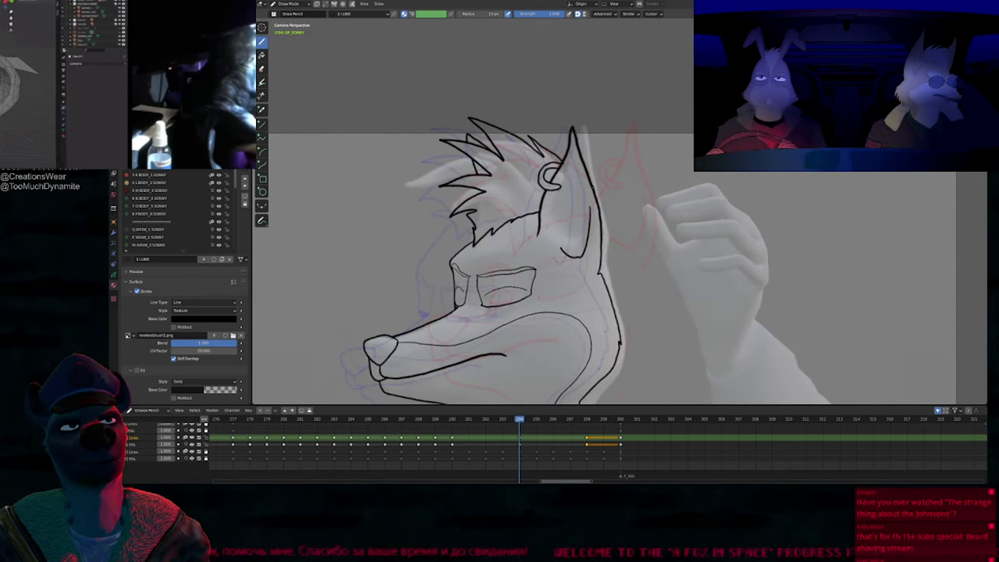
key("Down")
Step: Toggle Erase and Draw, recentre the head, and flip keyframes 289–300, returning to 298
key("e")
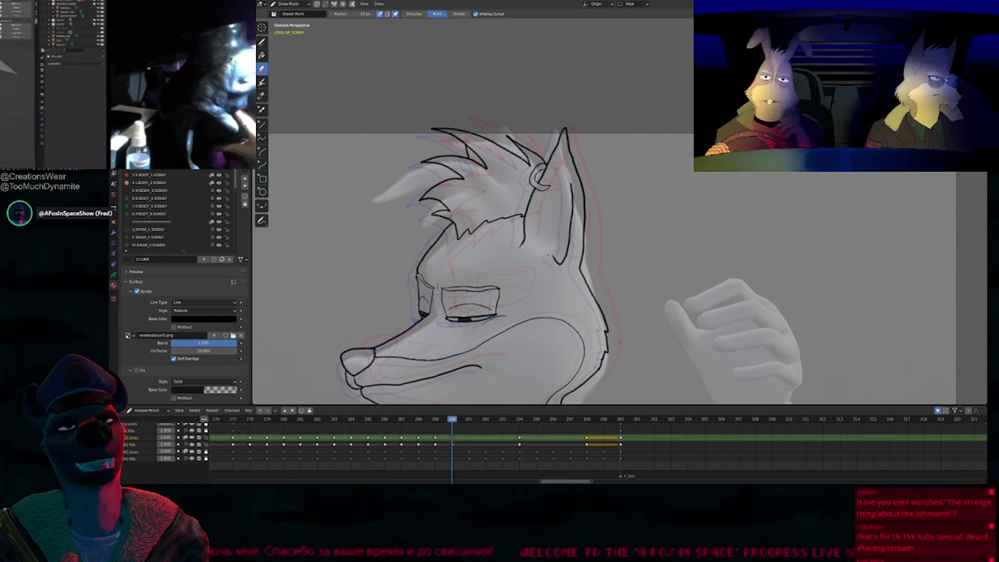
key("d")
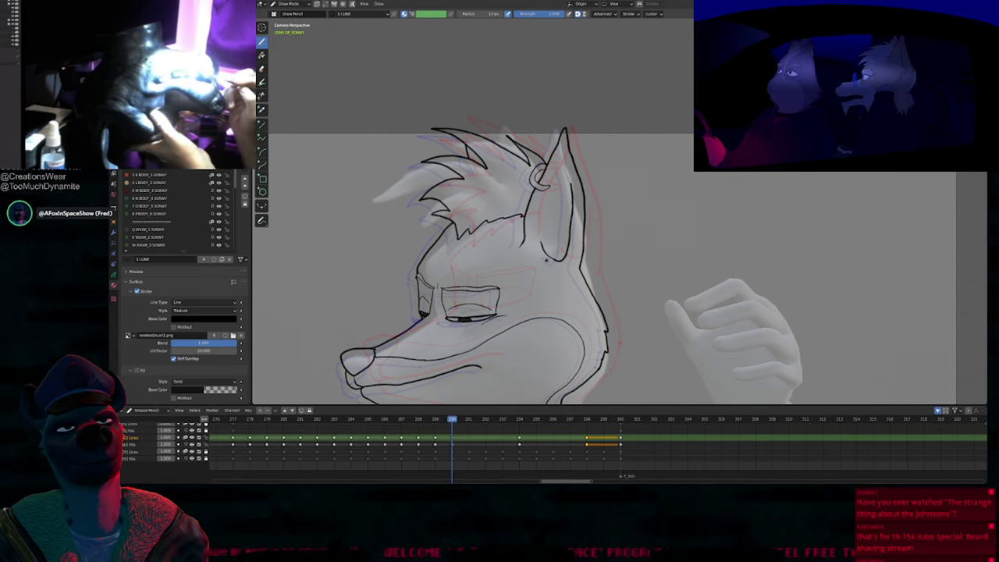
middle_click_drag(587, 251, 711, 235, "shift")
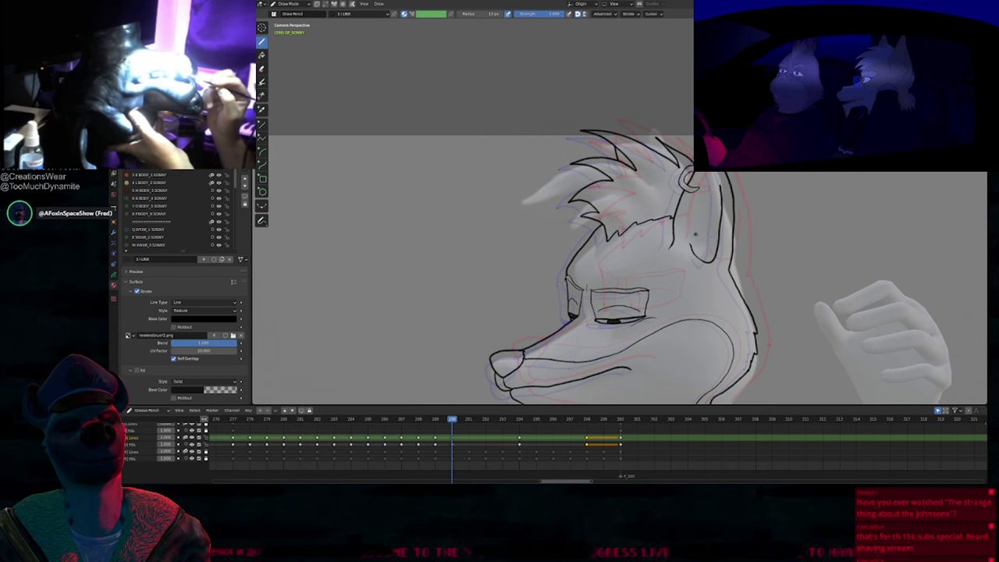
mouse_move(673, 280)
middle_mouse_down("shift")
mouse_move(642, 273)
mouse_move(683, 273)
mouse_move(668, 229)
middle_mouse_up("shift")
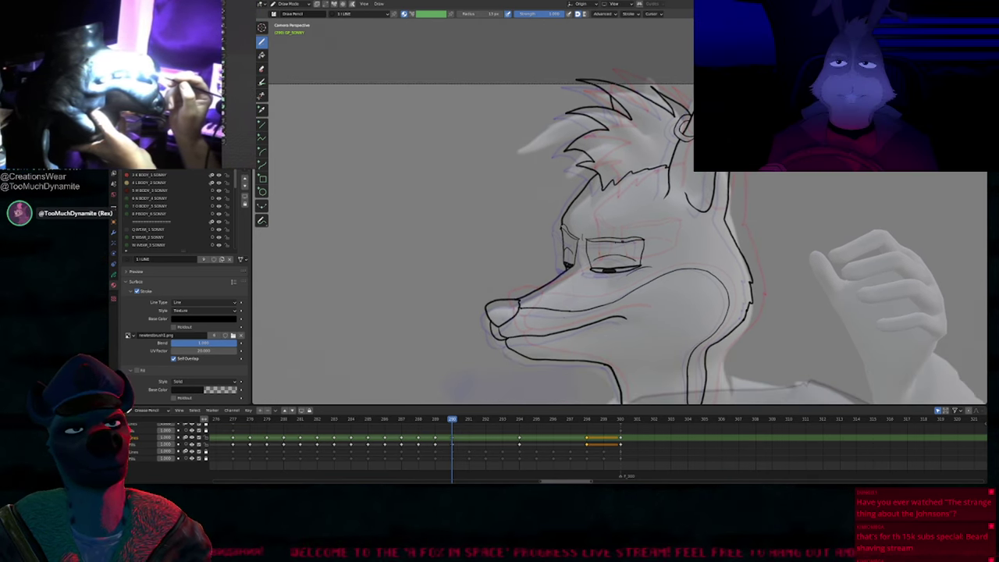
key("Down")
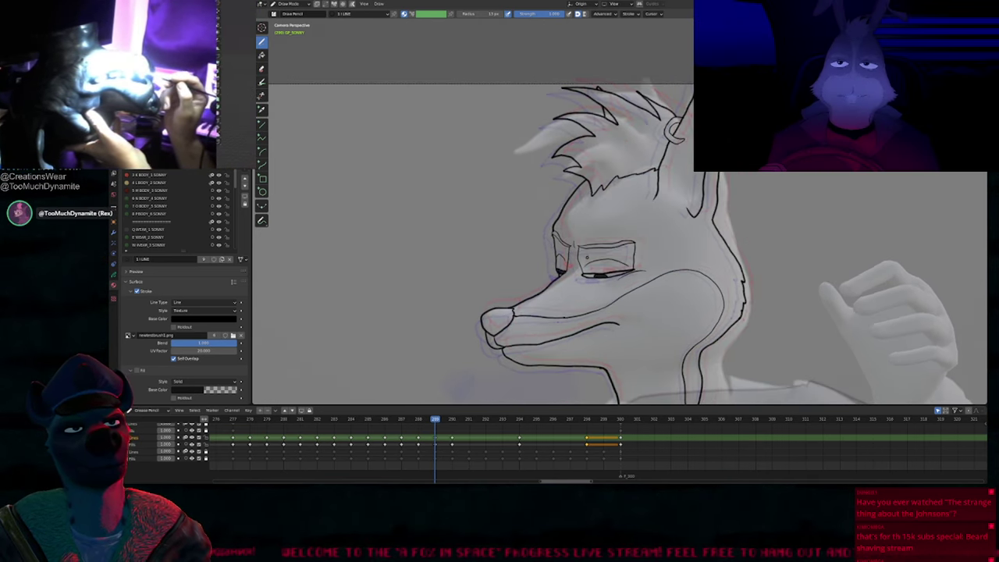
key("Up")
key("Up")
key("Up")
key("Up")
key("Down")
key("Down")
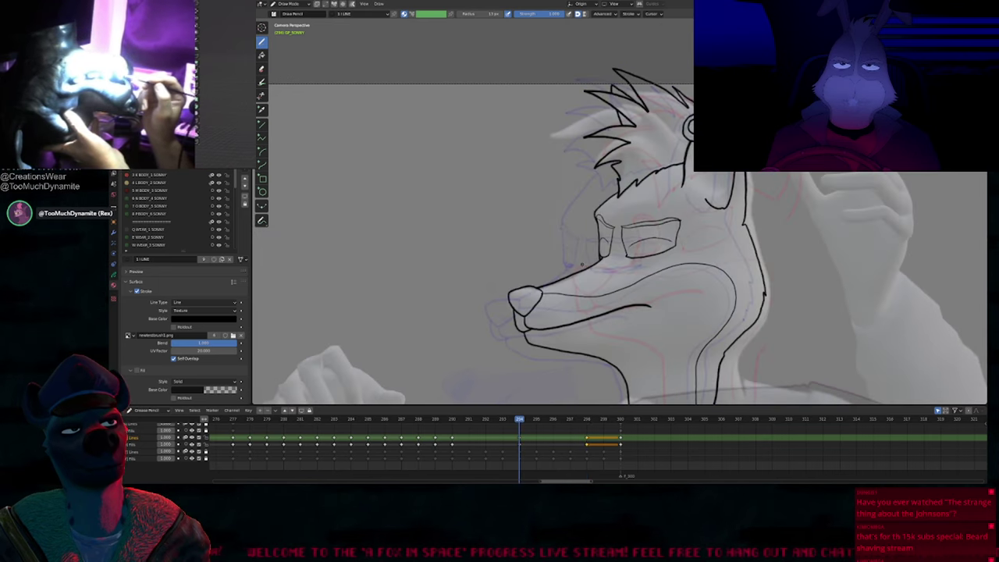
key("Up")
Step: Set the brush size to 35 and zoom in on the eyes
left_click(683, 202)
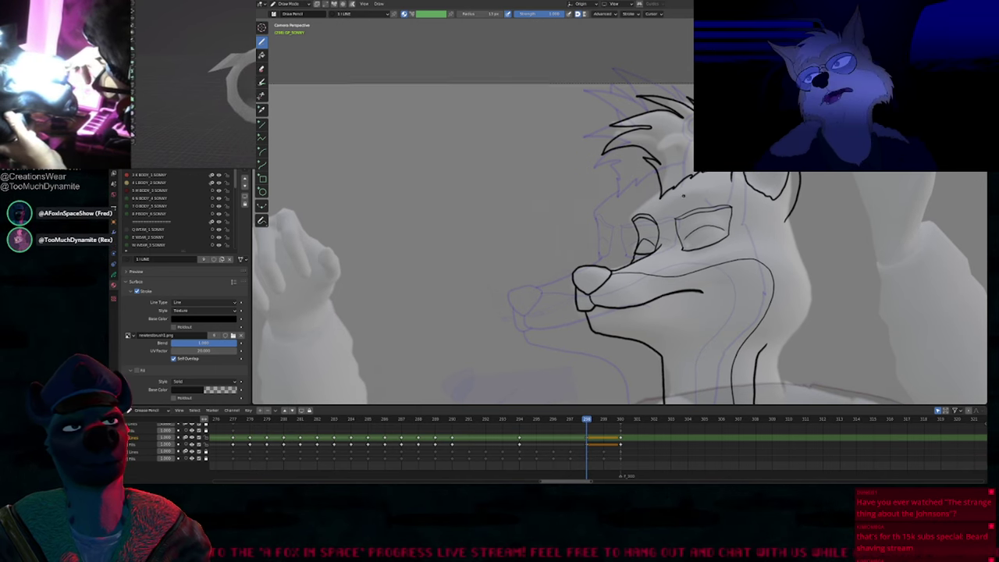
middle_click_drag(684, 196, 660, 219, "shift")
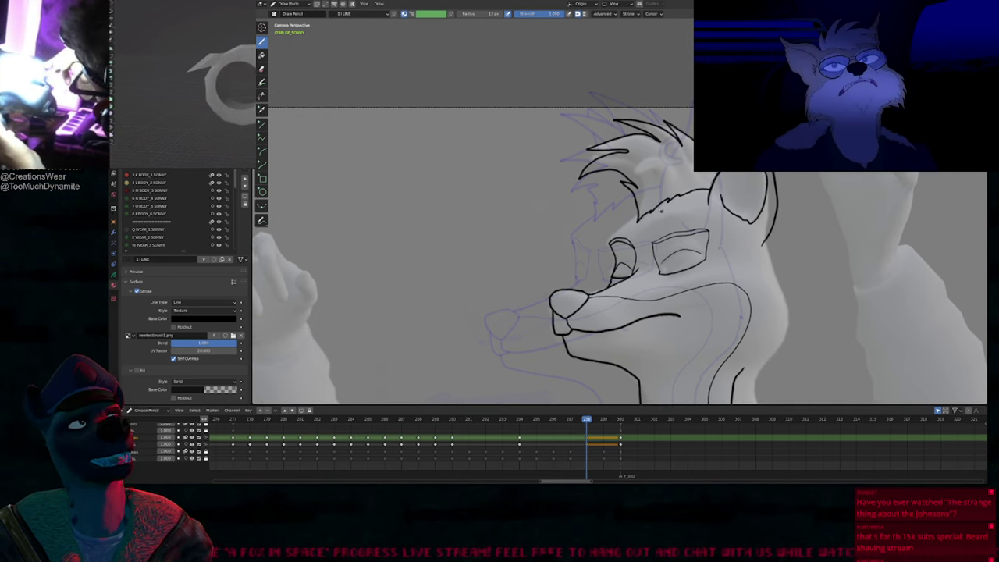
scroll(661, 210, "up", 6)
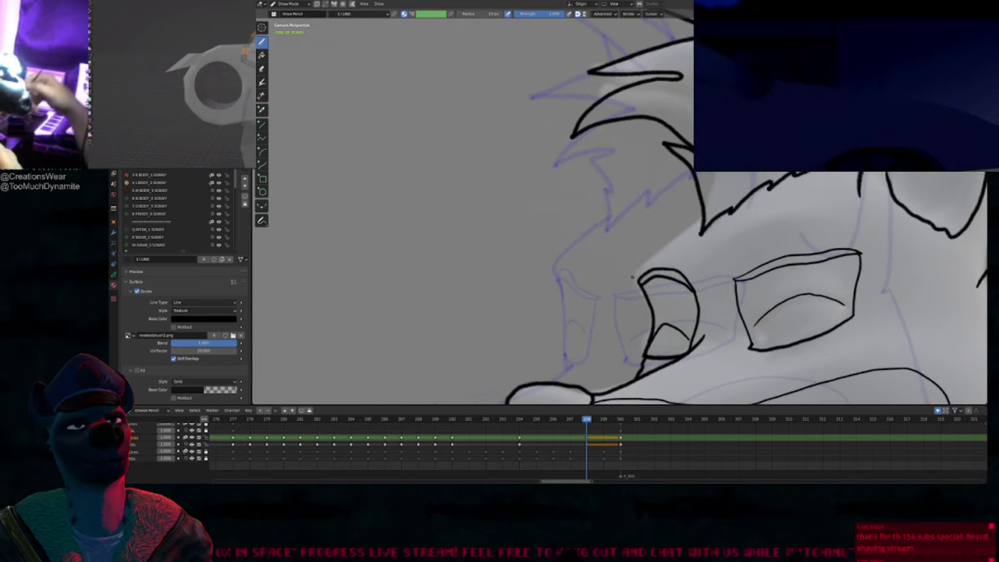
Step: Extend the tip of the far eye outline, adjust the brush, and zoom out to reframe
left_click_drag(636, 280, 658, 272)
key("f")
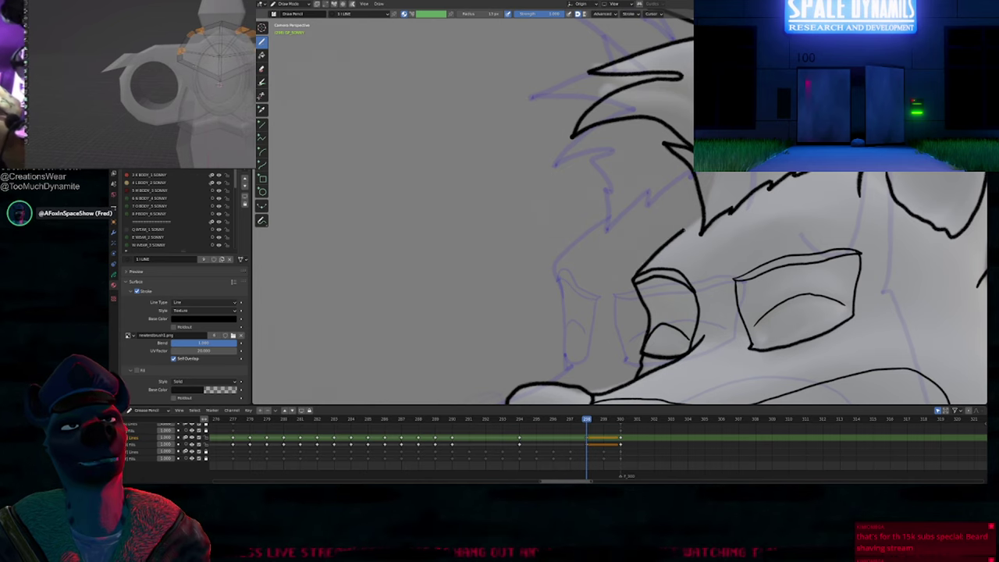
scroll(724, 175, "down", 5)
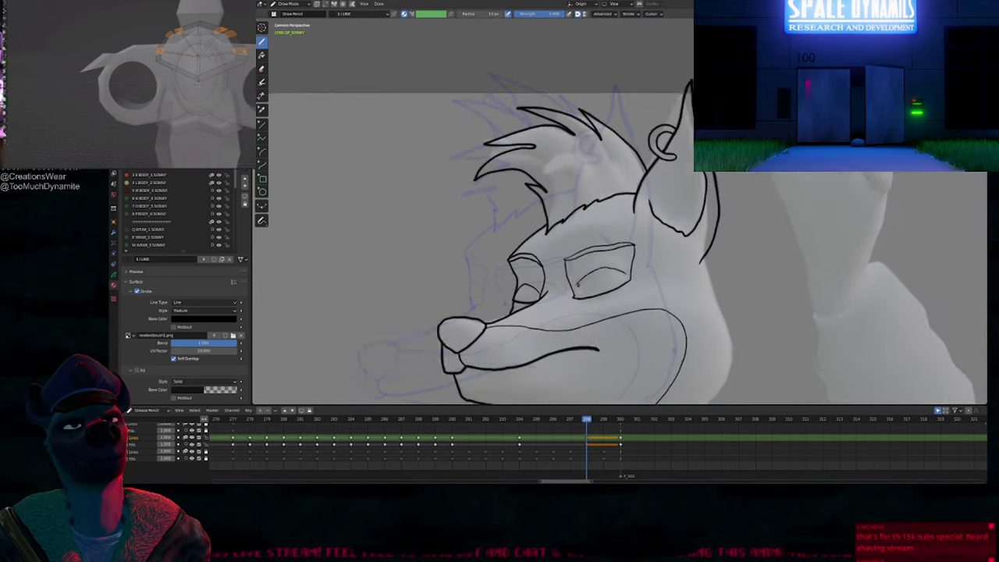
middle_click_drag(638, 271, 712, 354, "shift")
middle_click_drag(605, 240, 617, 221, "shift")
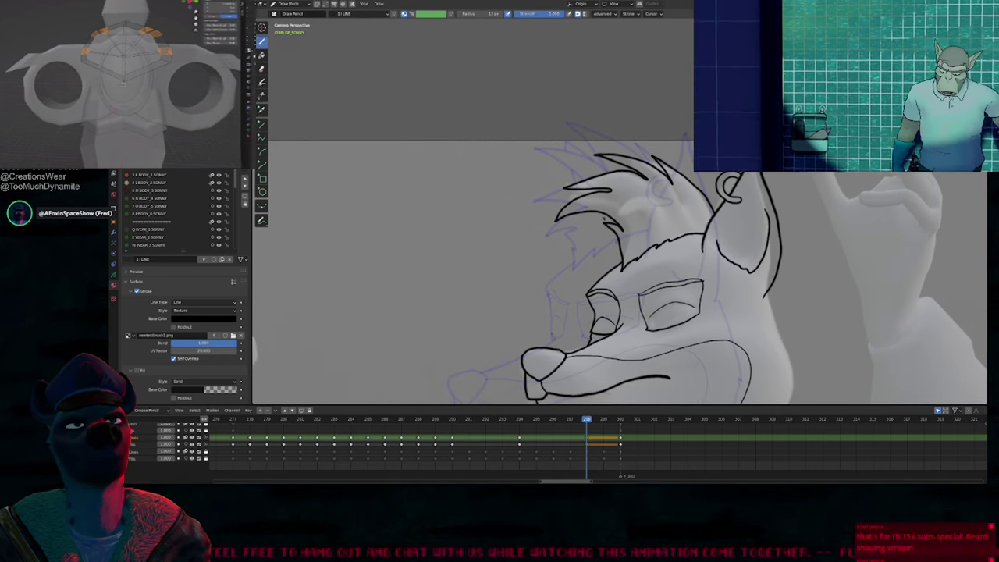
mouse_move(668, 275)
middle_mouse_down("shift")
mouse_move(621, 226)
mouse_move(656, 220)
middle_mouse_up("shift")
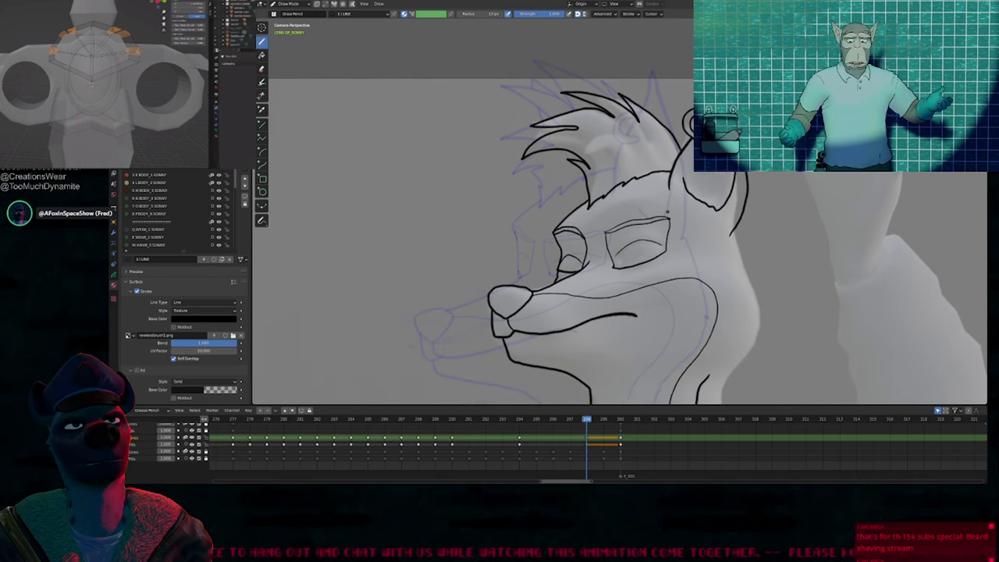
Step: Compare frame 298 against keyframes 294 and 300, then recentre the view
key("Down")
key("Up")
key("Up")
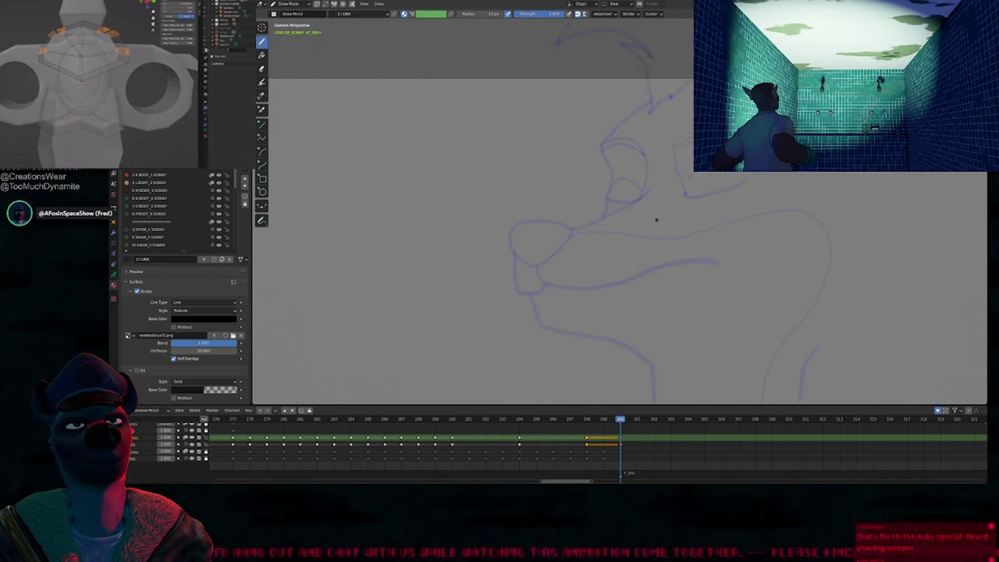
key("Down")
key("Down")
key("Up")
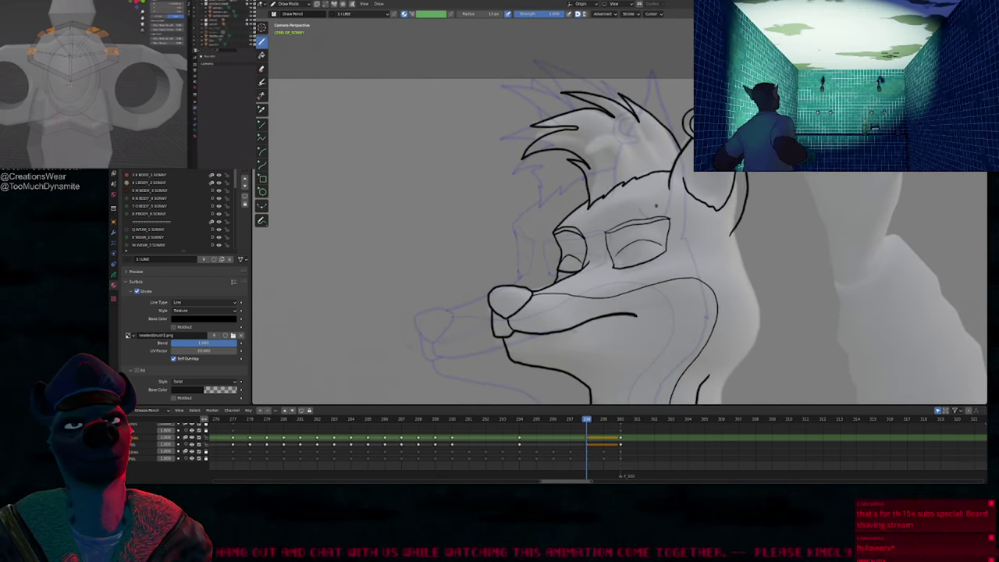
mouse_move(602, 183)
middle_mouse_down("shift")
mouse_move(668, 207)
mouse_move(659, 194)
middle_mouse_up("shift")
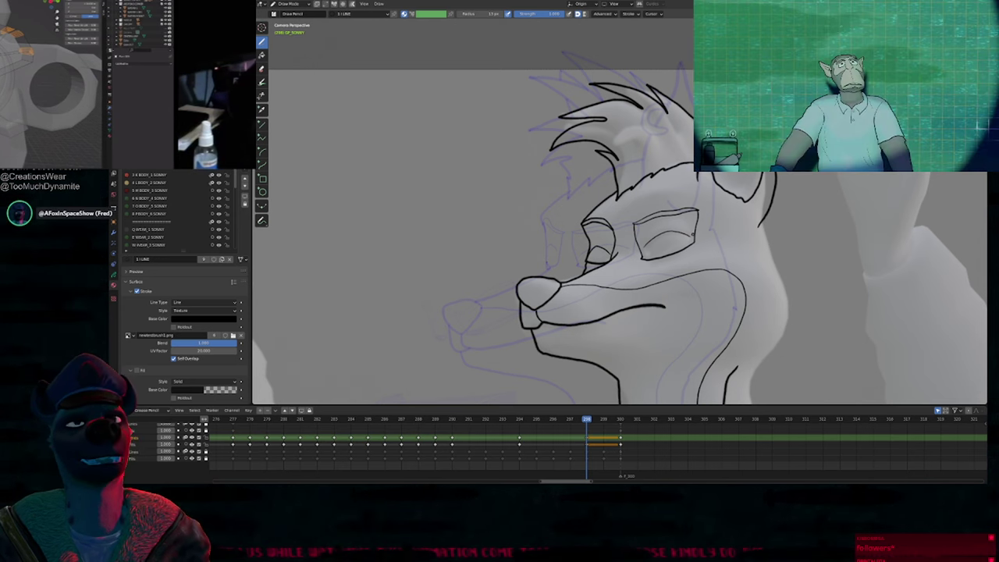
Step: Flip between keyframes 290, 294 and 298 to compare the head poses
middle_click_drag(648, 207, 616, 228, "shift")
key("Down")
key("Up")
key("Up")
key("Down")
key("Down")
key("Down")
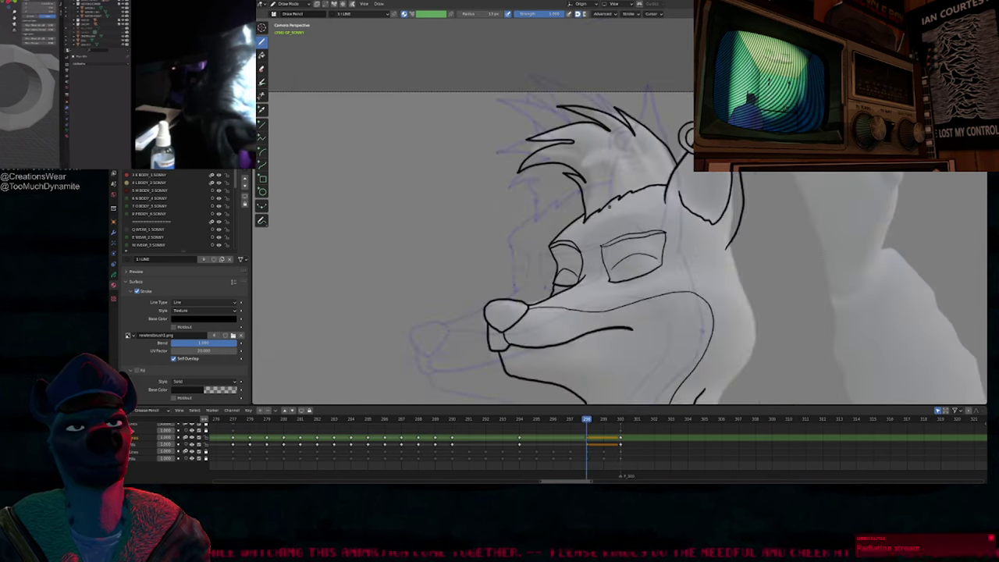
key("Up")
key("Up")
key("Down")
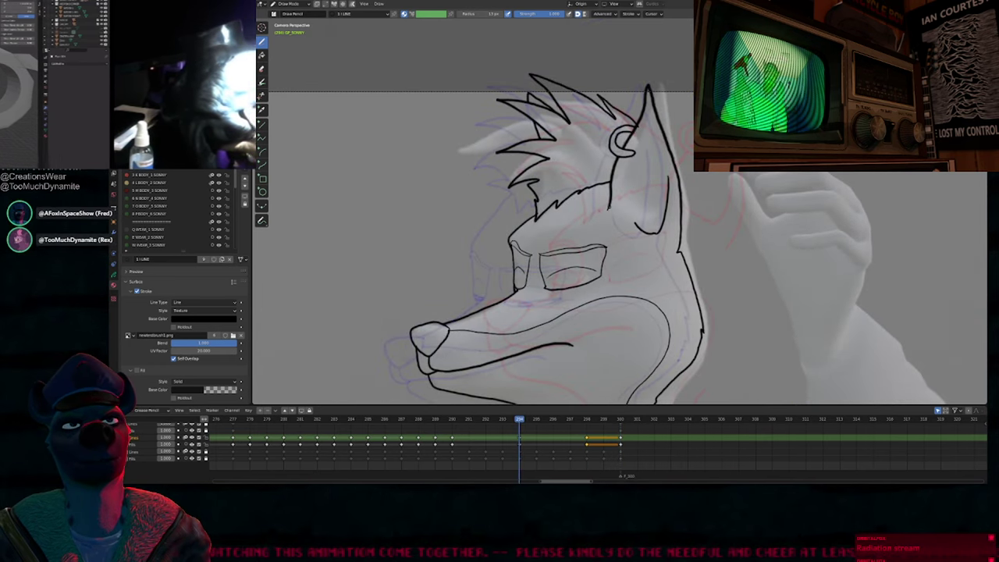
key("Up")
key("Down")
key("Down")
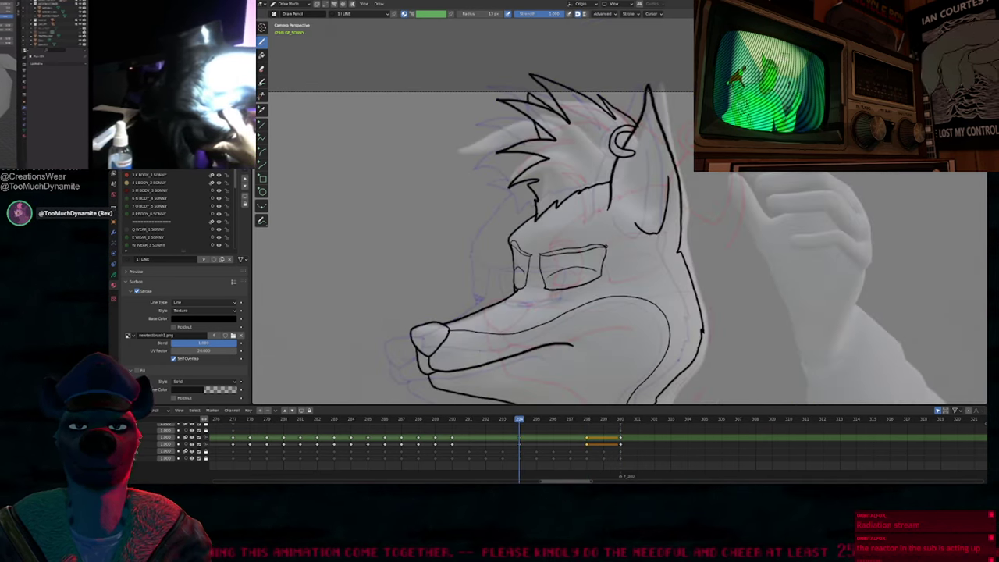
key("Up")
key("Up")
key("Down")
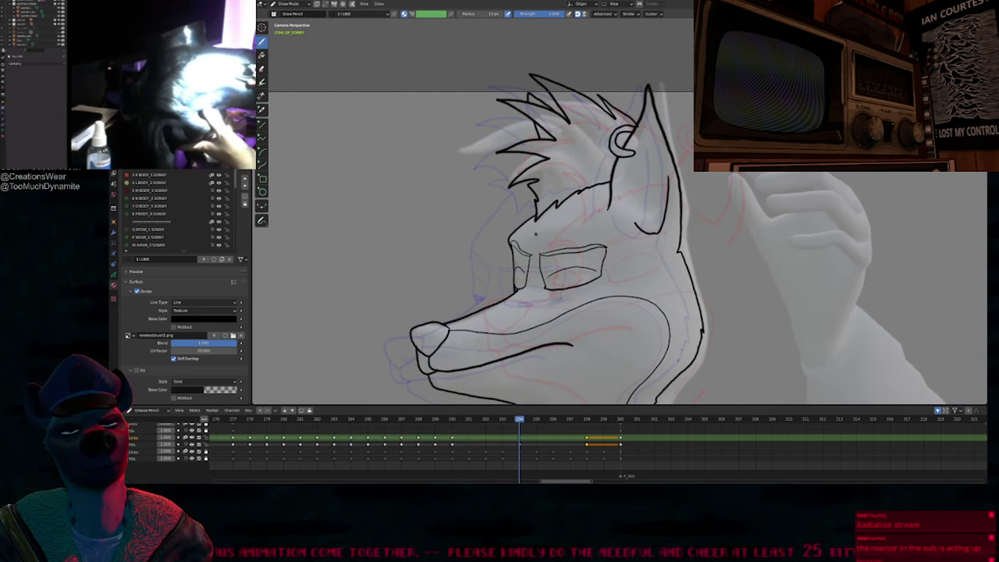
key("Up")
middle_click_drag(609, 157, 669, 236, "shift")
key("Down")
key("Up")
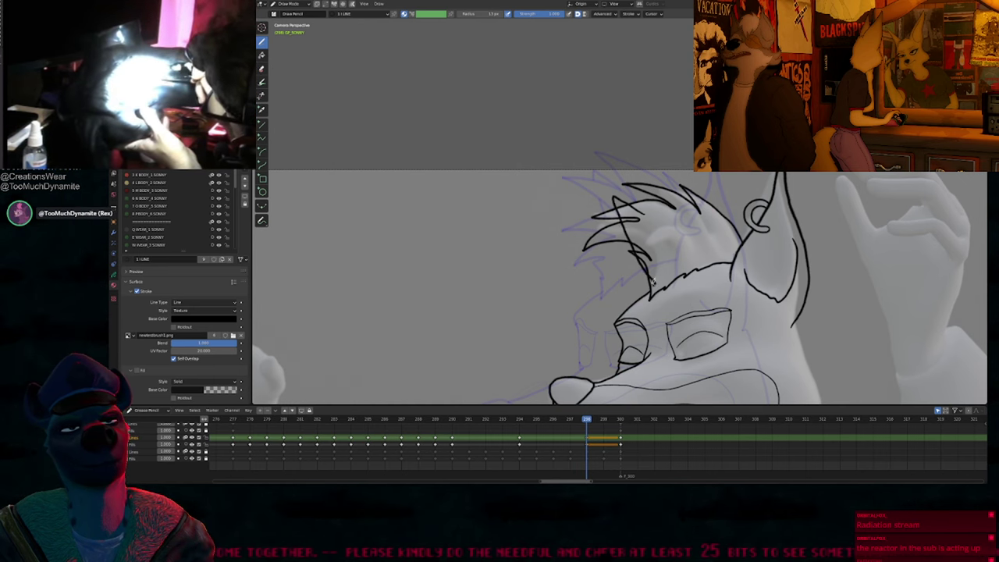
Step: Zoom out to the whole head and keep comparing keyframes 290, 294 and 298, ending on 294
scroll(653, 281, "up", 7)
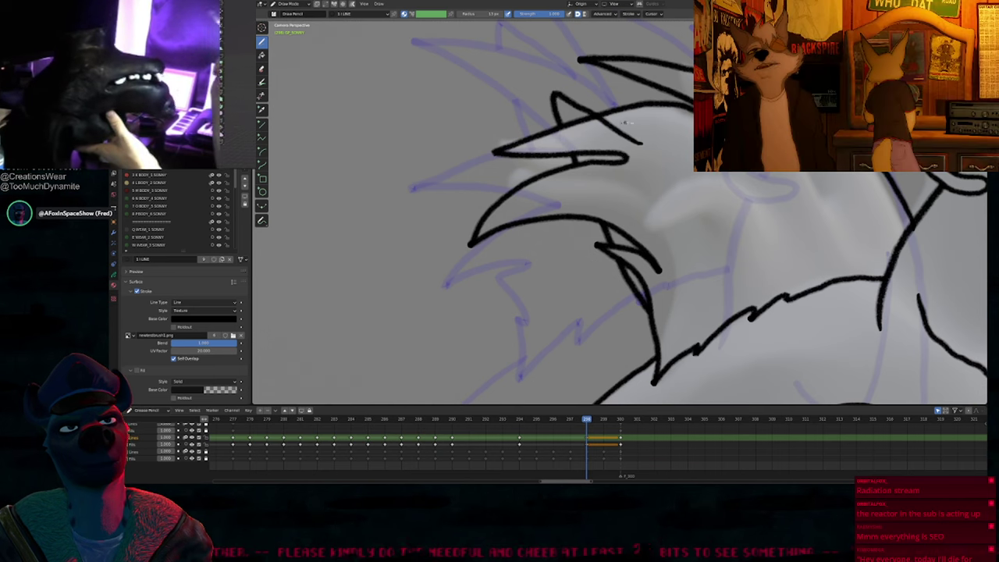
scroll(649, 178, "down", 6)
middle_click_drag(725, 266, 648, 258, "shift")
key("Down")
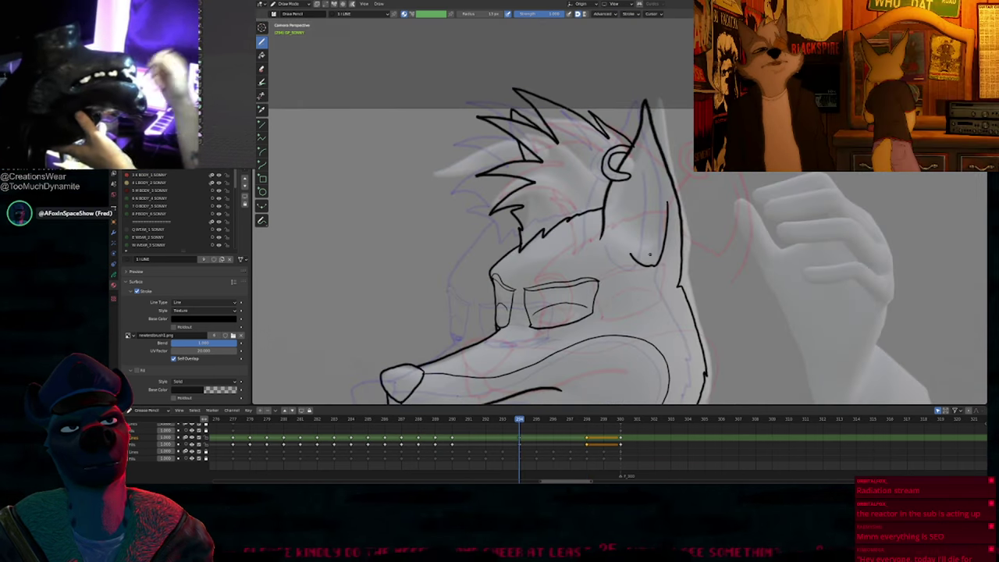
key("Up")
key("Up")
key("Down")
key("Down")
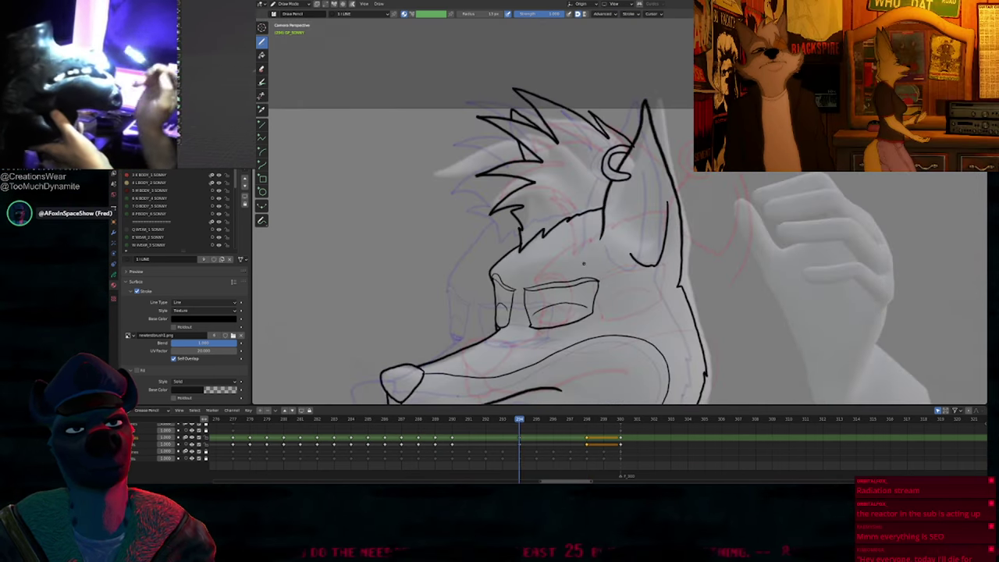
key("Down")
key("Up")
key("Up")
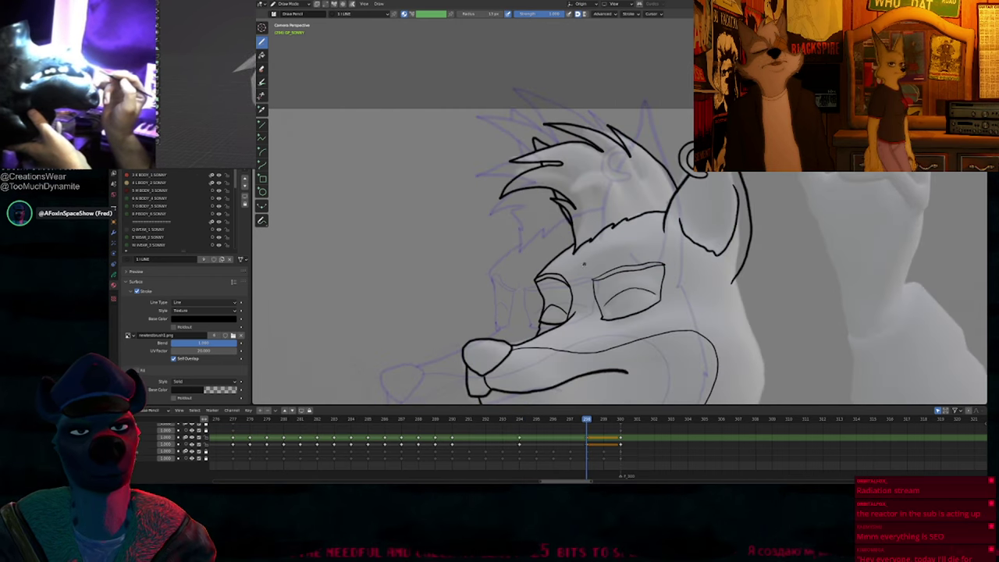
key("Down")
key("Down")
key("Up")
key("Up")
key("Down")
key("Down")
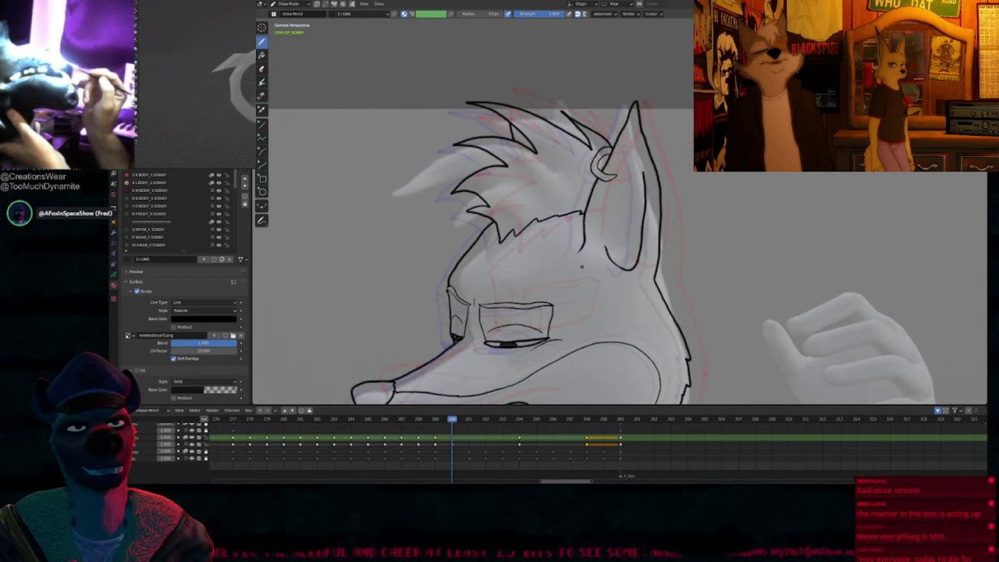
key("Up")
key("Up")
key("Down")
key("Down")
key("Up")
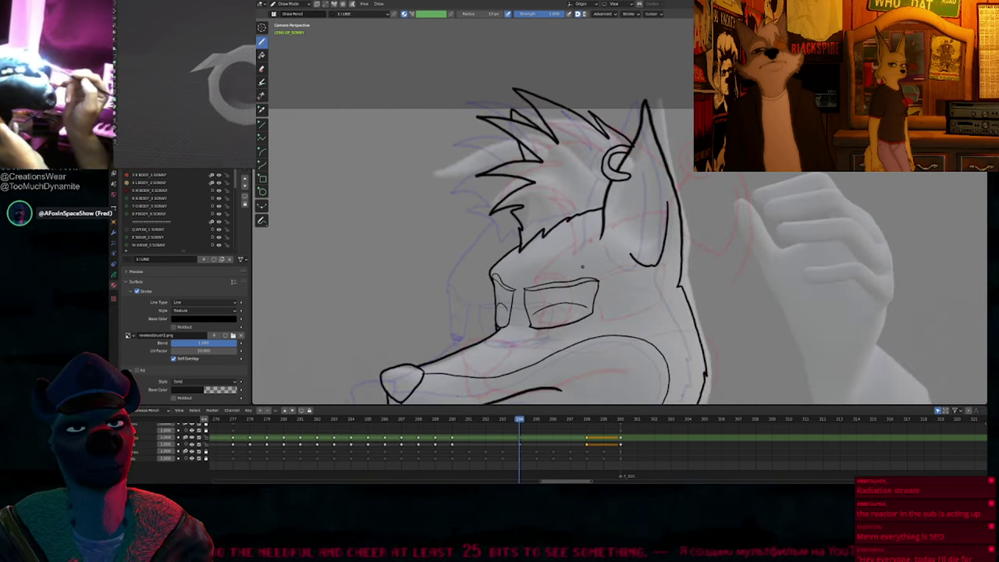
key("Up")
key("Down")
key("Down")
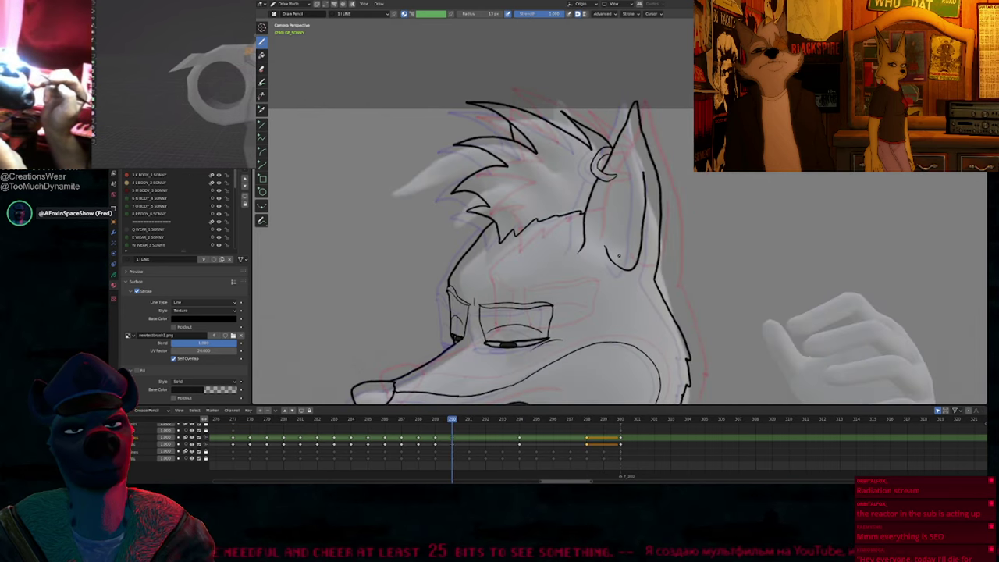
key("Up")
key("Up")
Step: Cancel a brush resize and switch keyframe 294's linework into Edit Mode
key("Down")
key("Down")
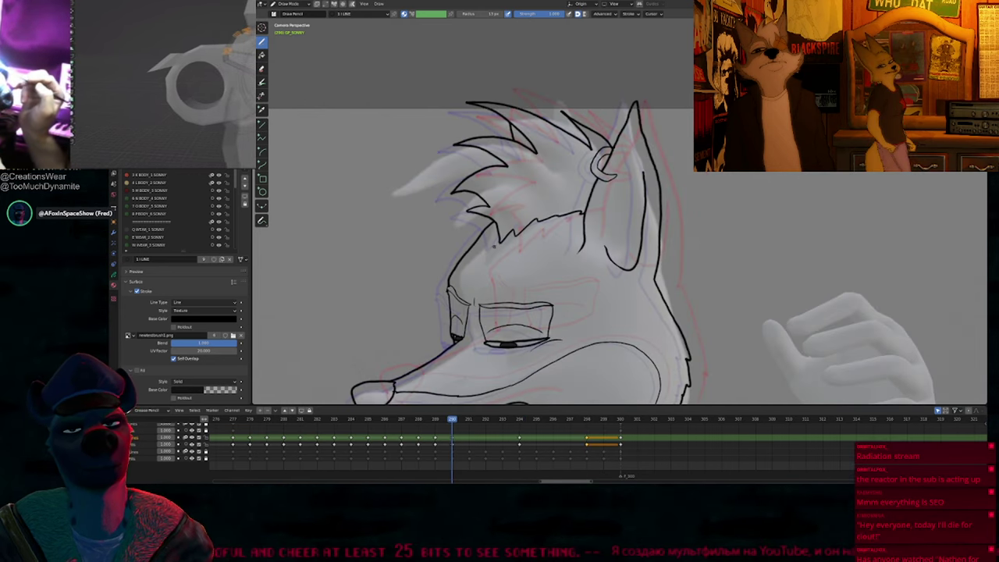
key("f")
key("Escape")
key("Down")
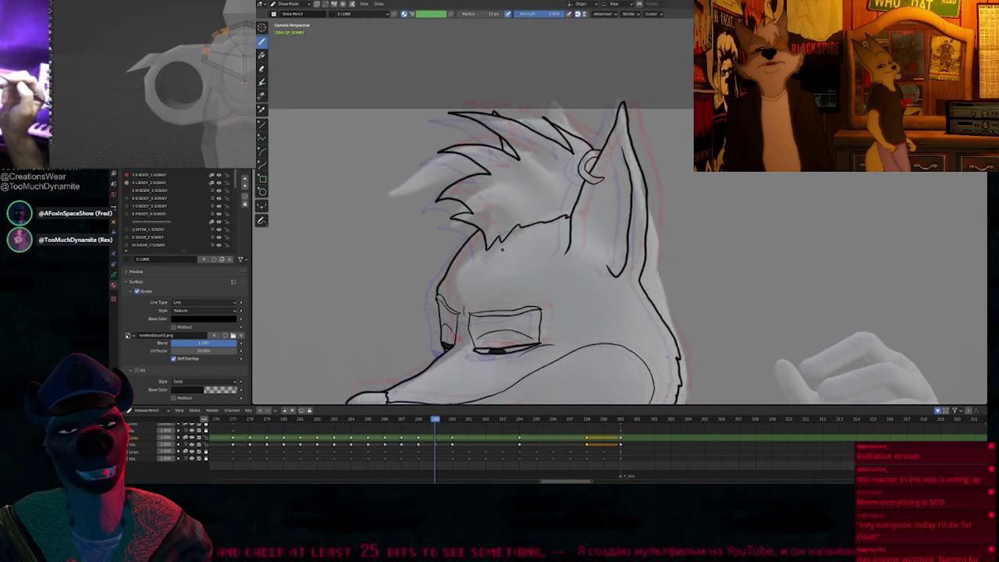
key("Up")
key("Up")
key("ctrl+Tab")
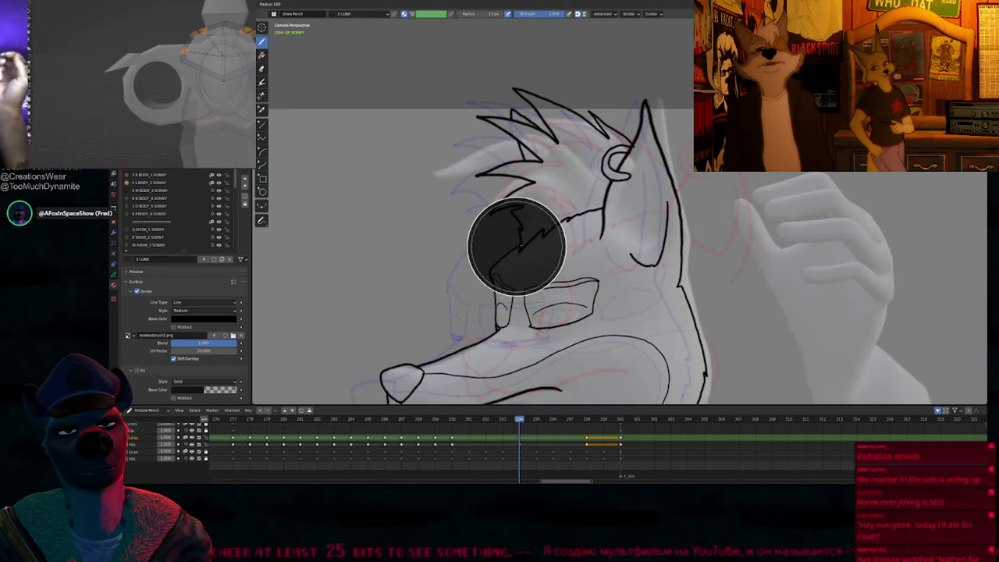
Step: Softly move face-outline points with proportional editing, resizing the falloff
key("g")
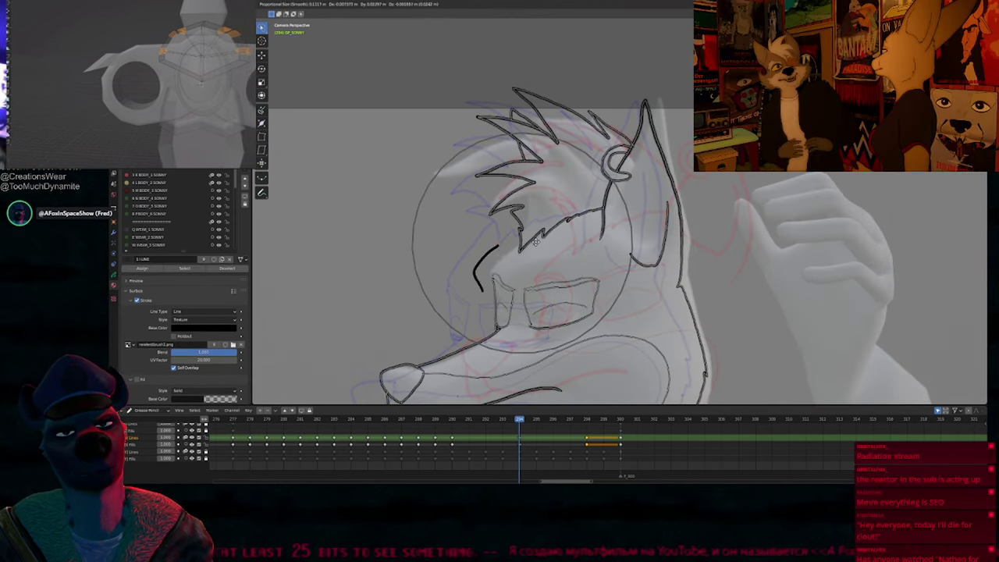
left_click(549, 241)
middle_click_drag(521, 251, 557, 176, "ctrl")
key("g")
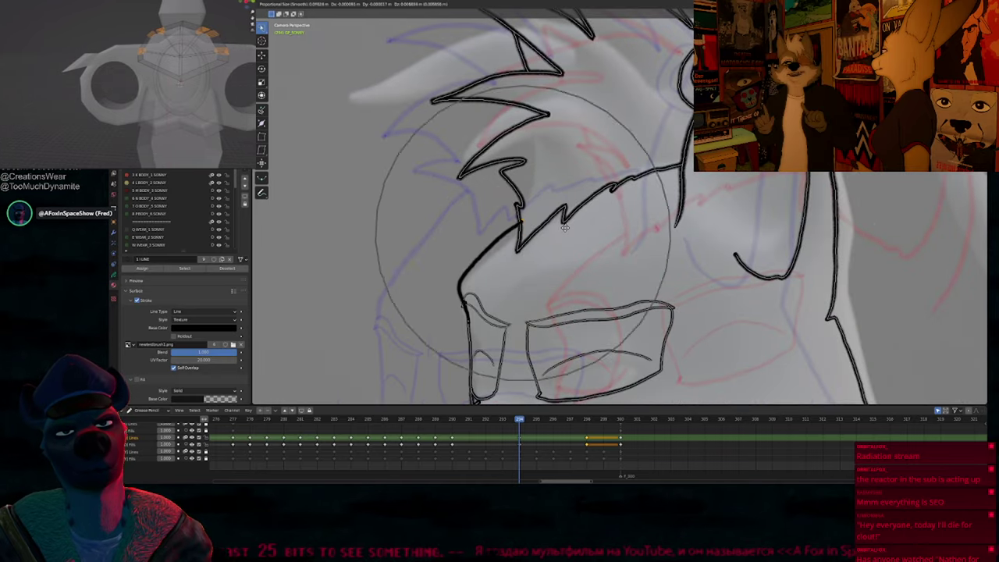
scroll(564, 228, "up", 5)
scroll(563, 217, "down", 2)
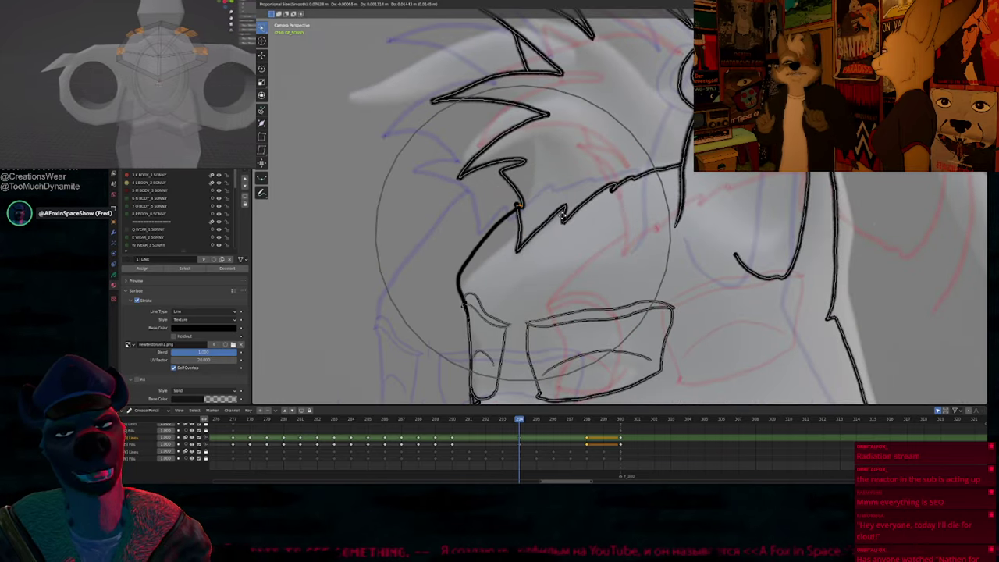
left_click(466, 280)
Step: Nudge the outline points between hair tuft and eye upward, then return to Draw Mode
key("g")
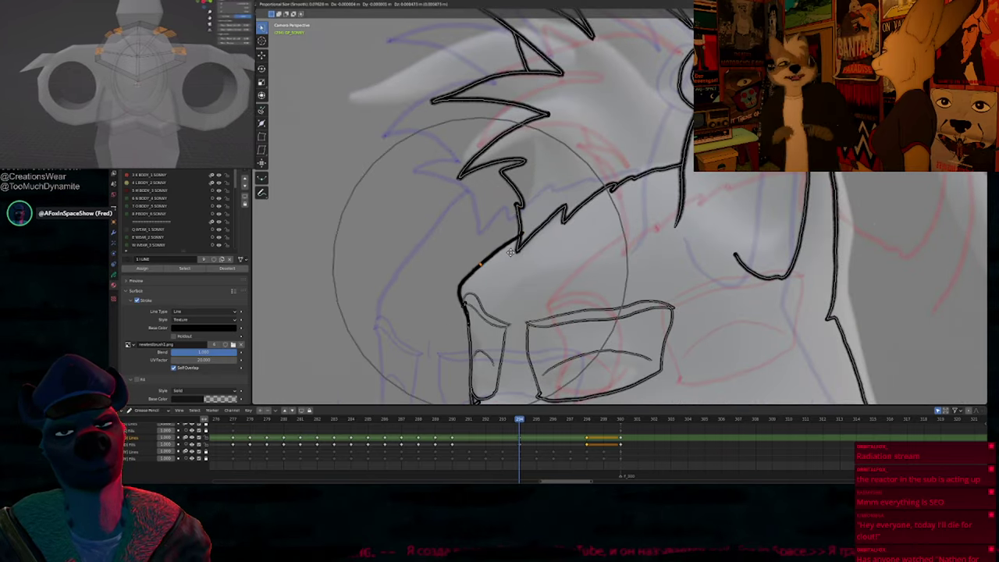
left_click(508, 246)
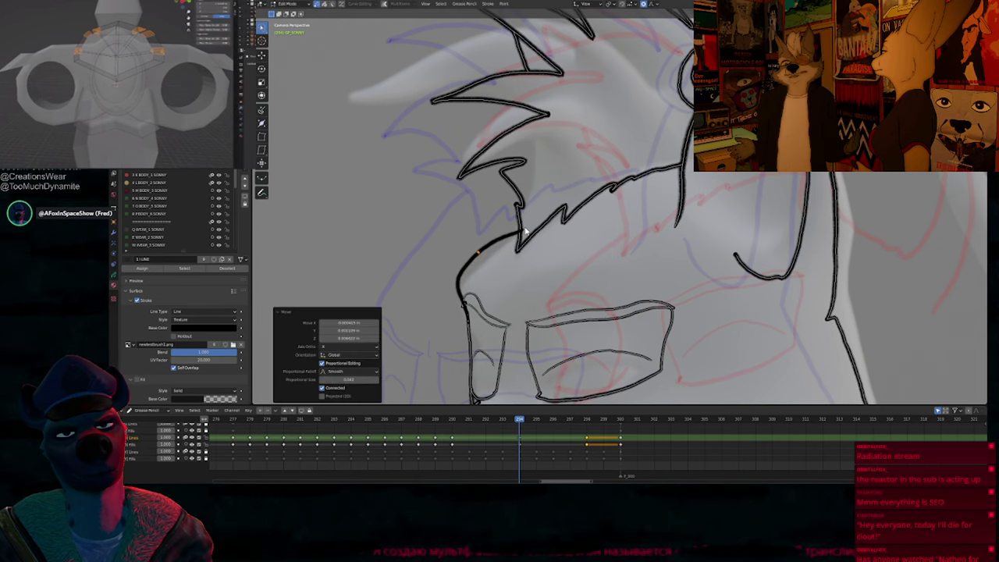
left_click(520, 228)
key("g")
right_click(542, 222)
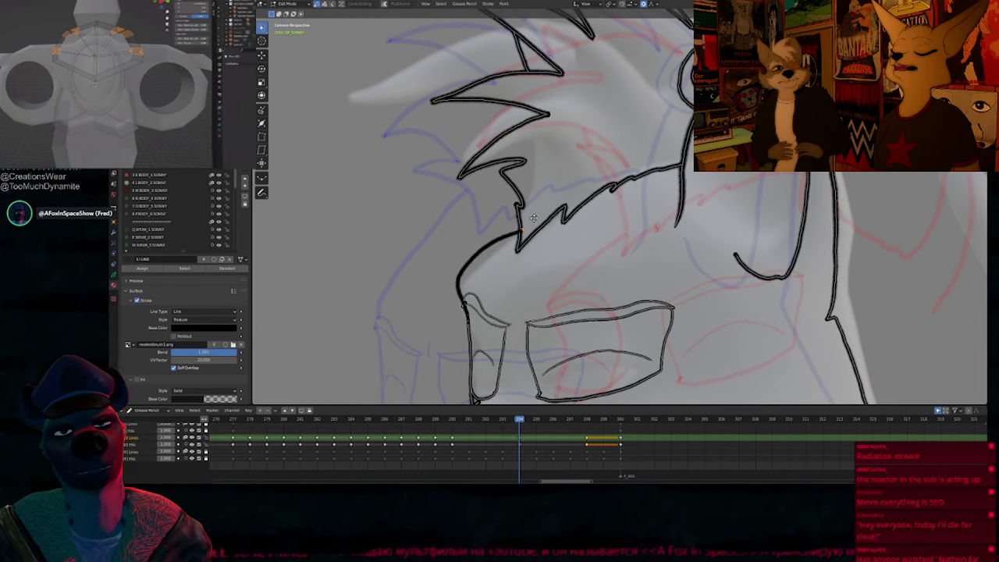
key("g")
left_click(533, 196)
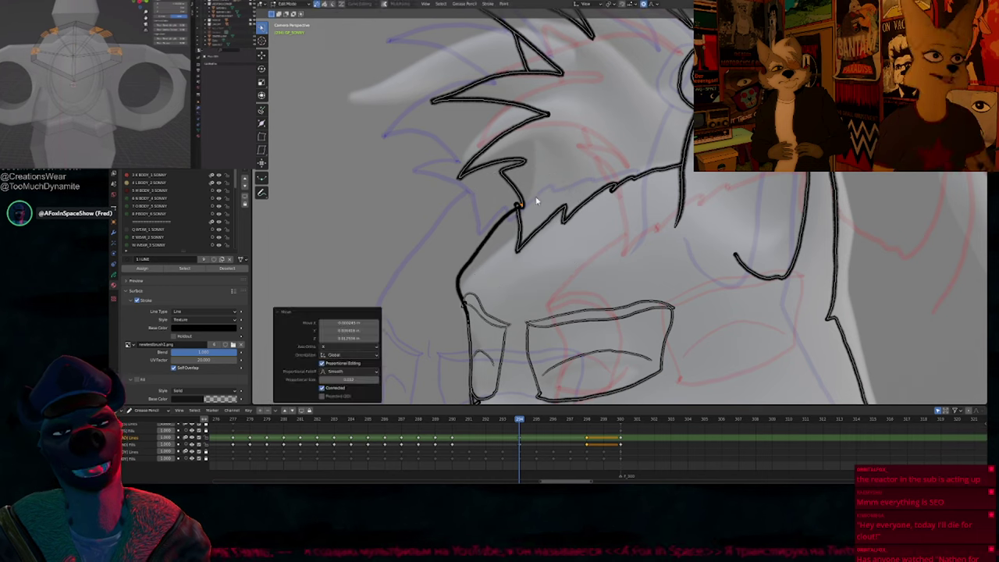
key("Tab")
scroll(546, 210, "up", 2)
Step: Zoom out and reframe the view around the whole fox head
scroll(548, 215, "down", 2)
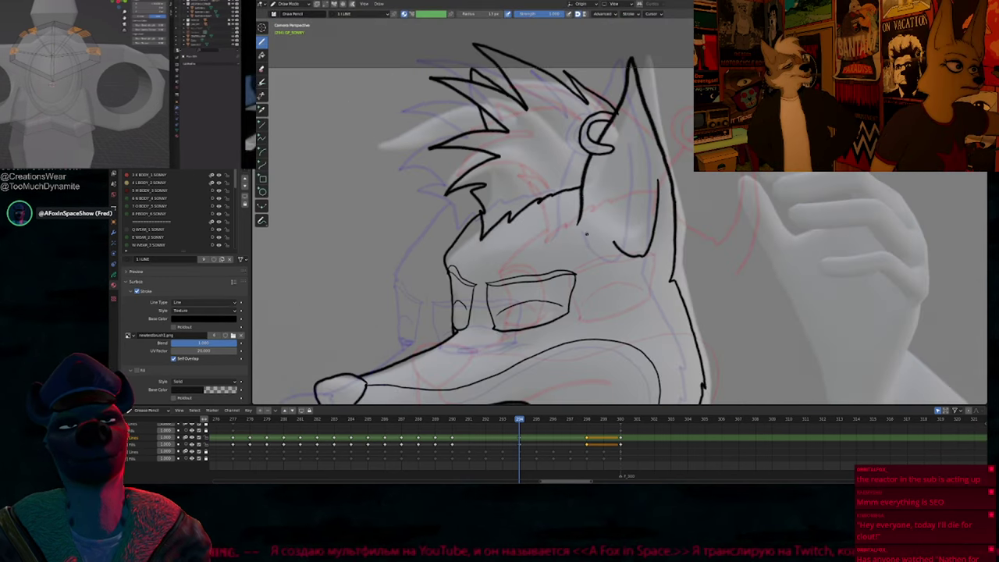
middle_click_drag(547, 216, 595, 279, "shift")
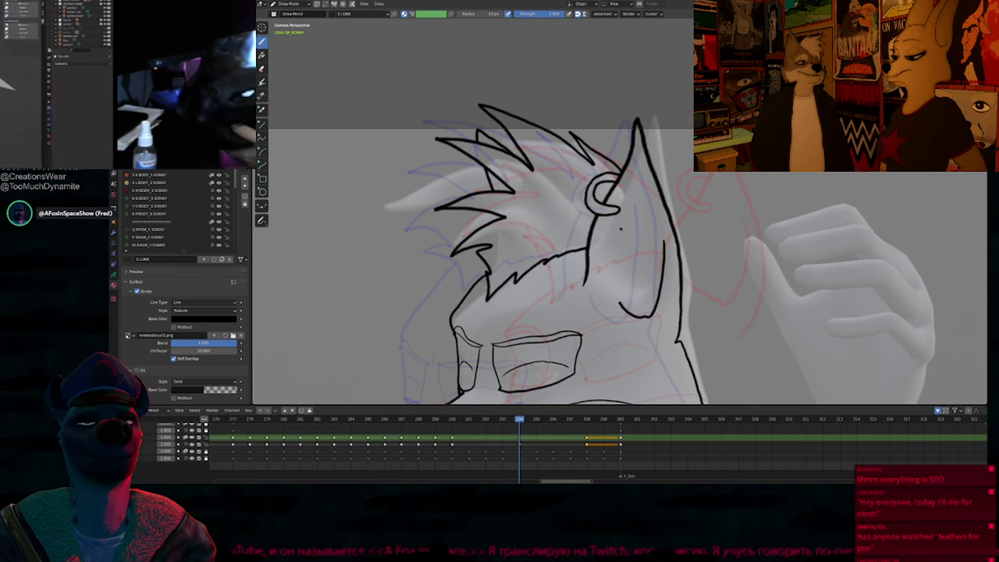
scroll(618, 238, "down", 2, "shift")
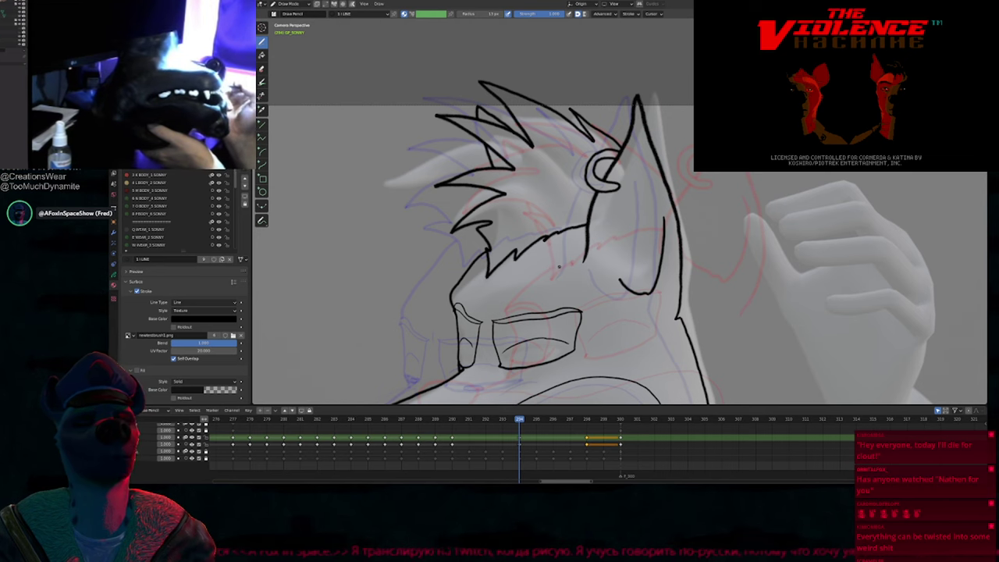
mouse_move(557, 214)
middle_mouse_down("shift")
mouse_move(599, 229)
mouse_move(606, 158)
mouse_move(598, 205)
middle_mouse_up("shift")
middle_click_drag(580, 242, 586, 227, "shift")
middle_click_drag(616, 263, 595, 233, "shift")
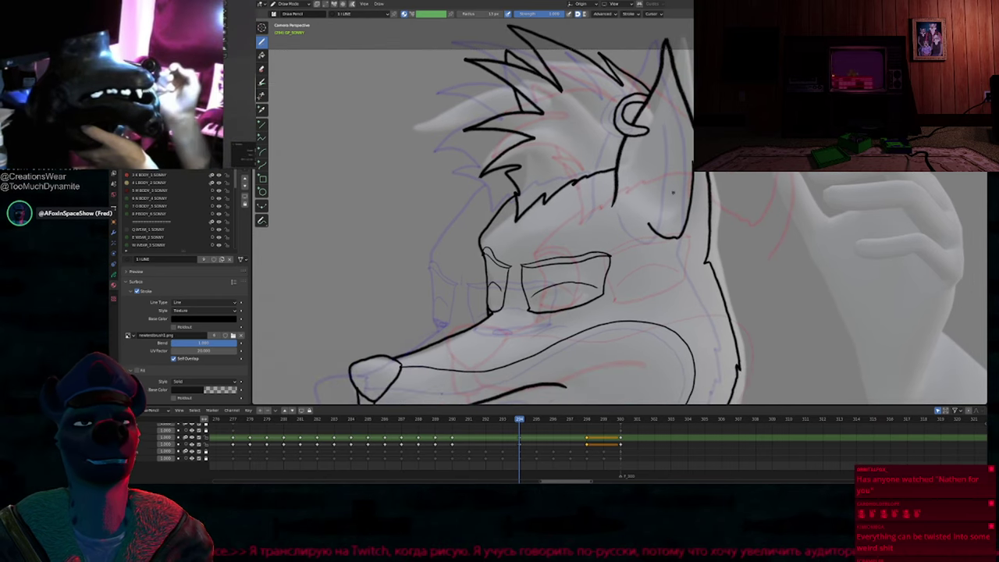
middle_click_drag(646, 205, 649, 172, "shift")
scroll(554, 210, "down", 1)
middle_click_drag(571, 263, 559, 220, "shift")
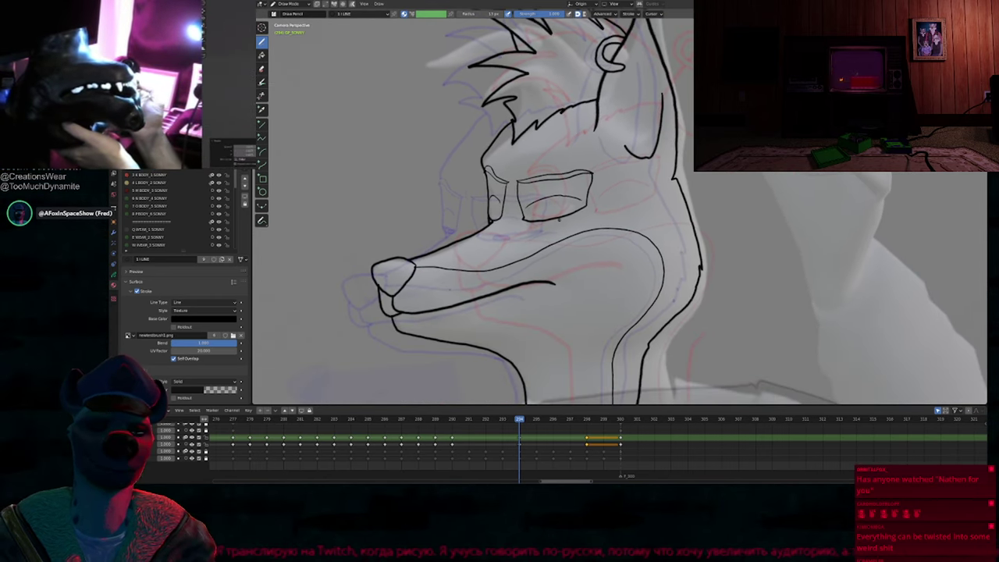
middle_click_drag(602, 187, 627, 270, "shift")
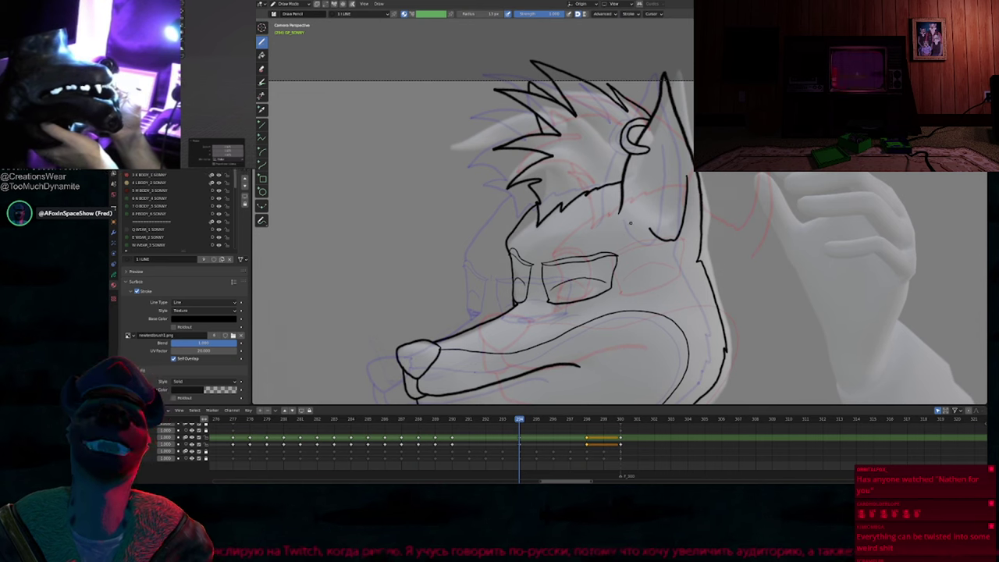
Step: Step through keyframes 288 to 298 to check the head motion
key("Down")
key("Down")
key("Down")
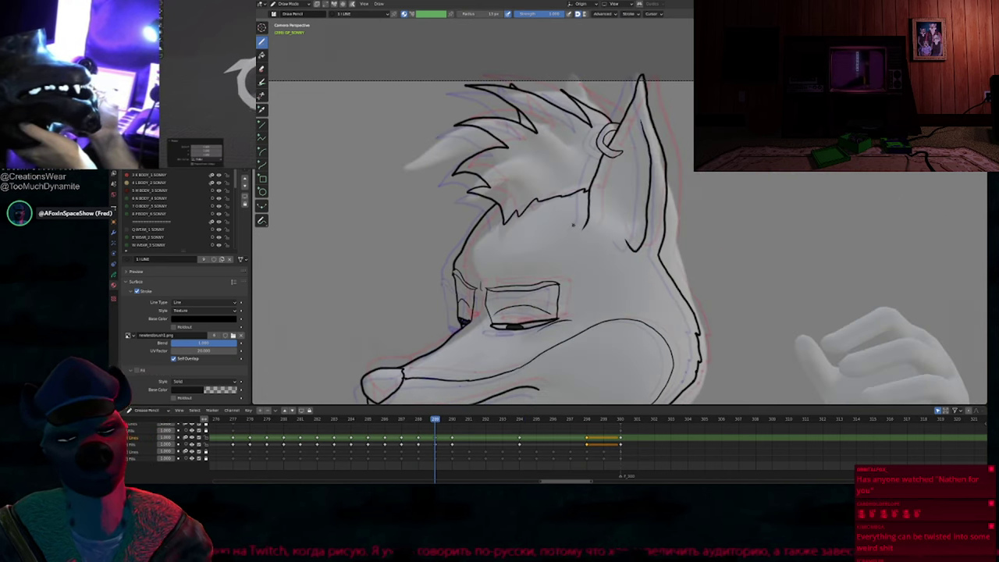
key("Up")
key("Up")
key("Up")
key("Up")
key("Down")
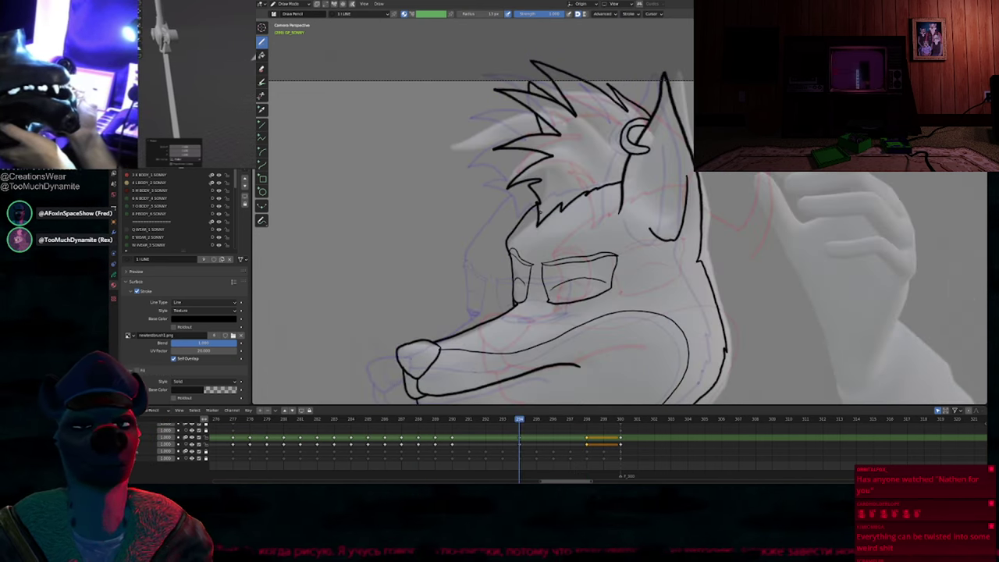
key("Right")
key("Right")
key("Right")
key("Right")
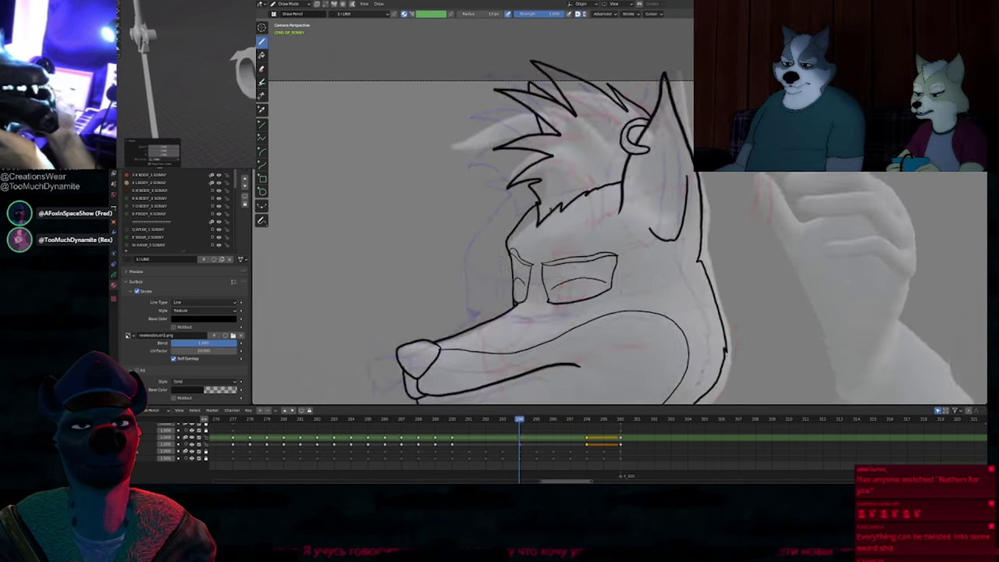
key("Left")
key("Left")
key("Left")
key("Left")
key("Left")
key("Left")
key("Left")
key("Left")
Step: Flip between keyframes 290, 294 and 298 to compare the fox head drawings
key("Right")
key("Right")
key("Right")
key("Right")
key("Right")
key("Right")
key("Right")
key("Right")
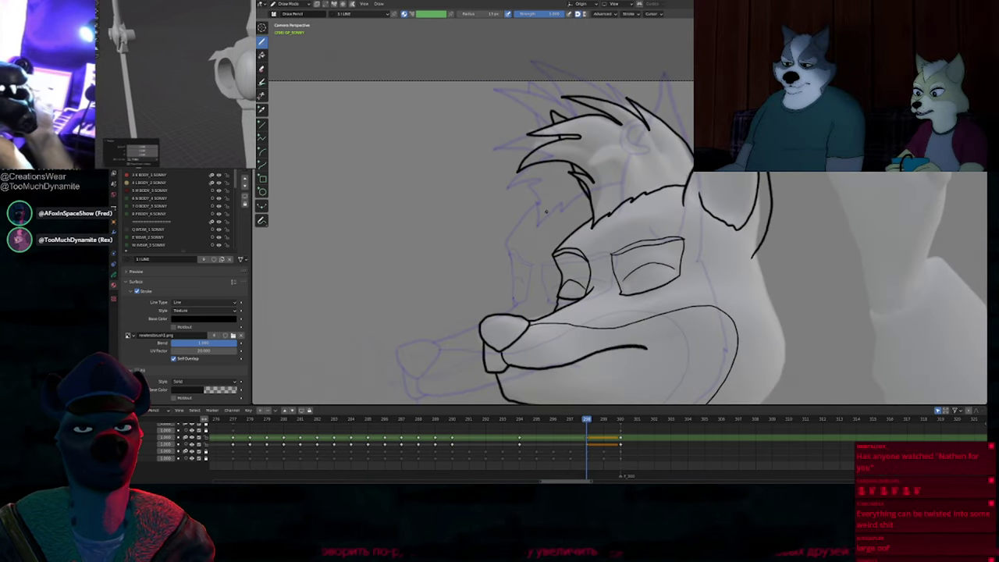
key("Down")
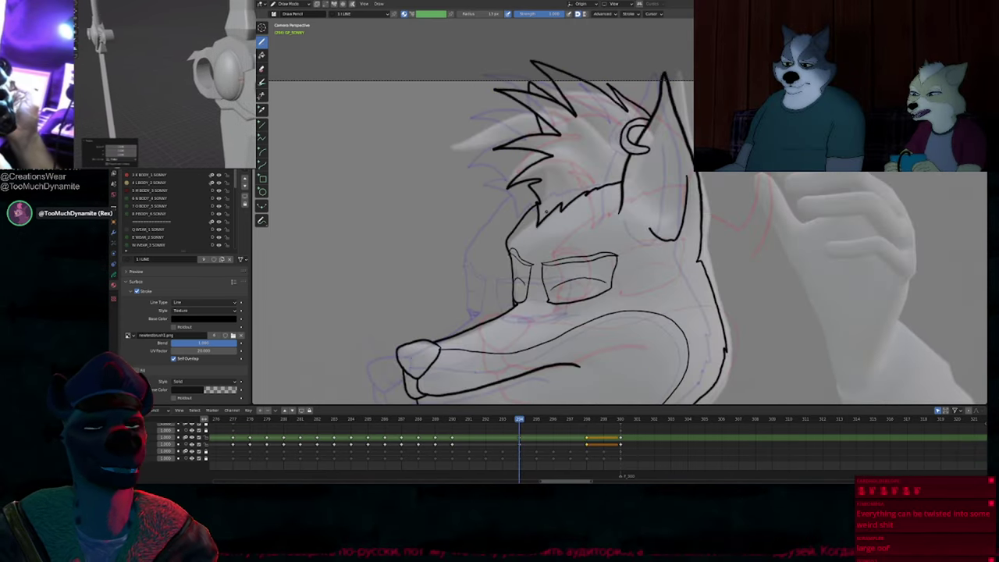
key("Down")
key("Up")
key("Up")
key("Up")
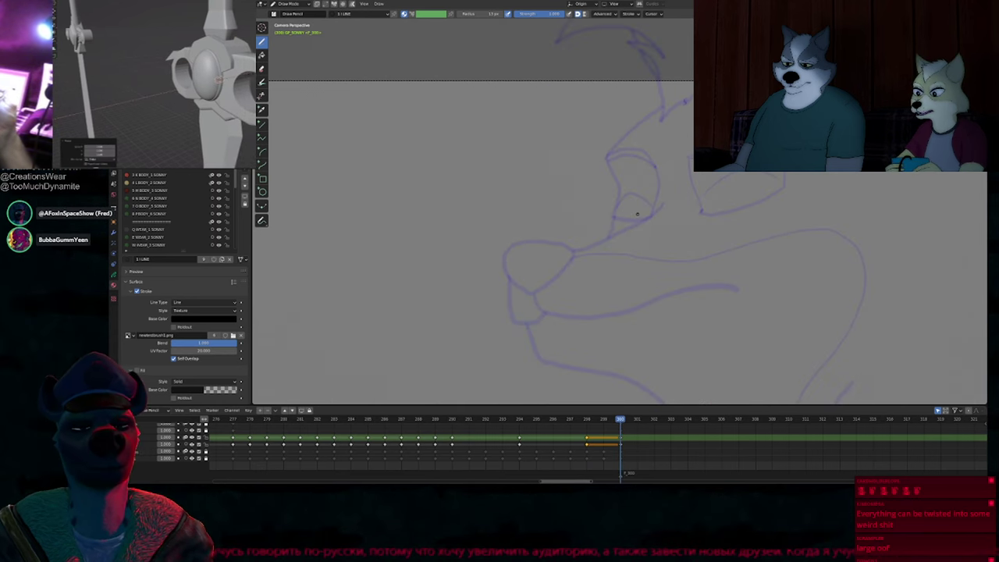
key("Down")
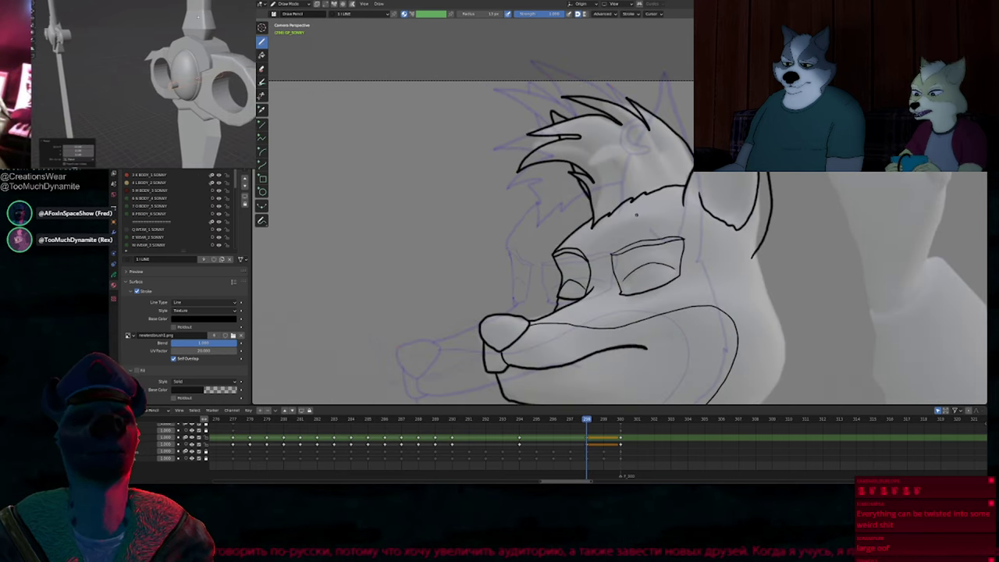
key("Up")
key("Down")
key("Down")
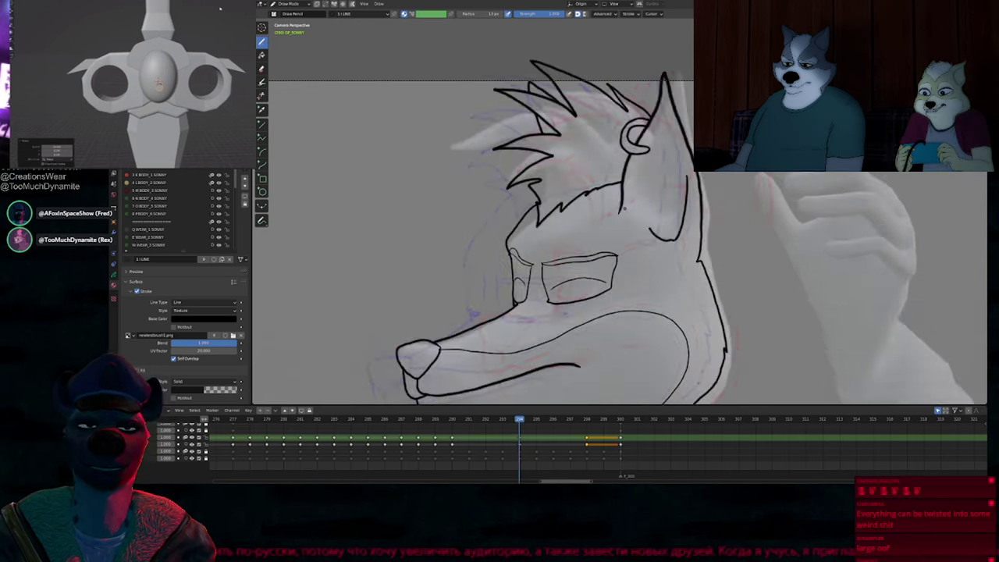
key("Up")
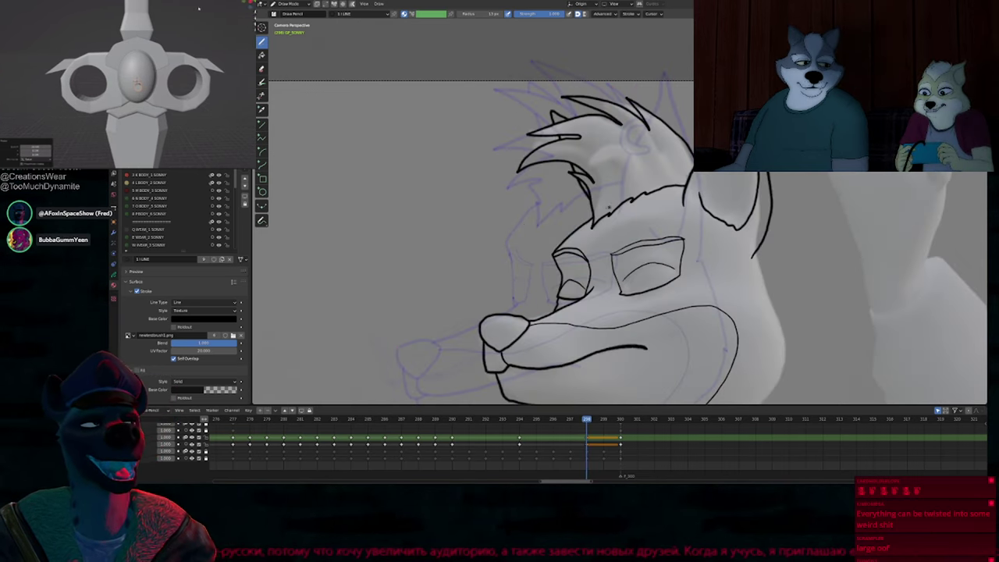
key("Up")
key("Down")
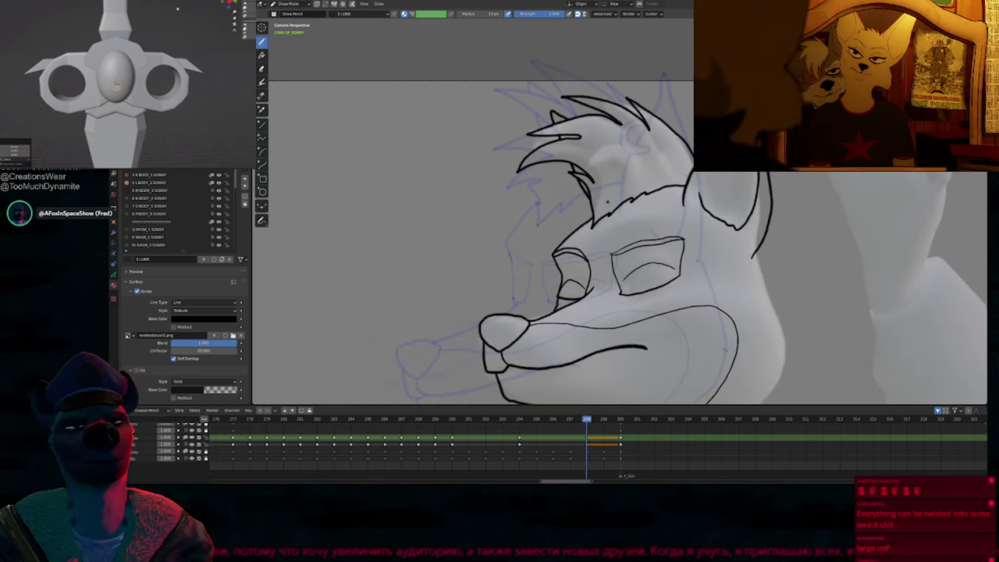
key("Down")
key("Down")
key("Up")
key("Up")
Step: Zoom out and pan the view down to show the fox's neck and shoulders
scroll(603, 206, "up", 4)
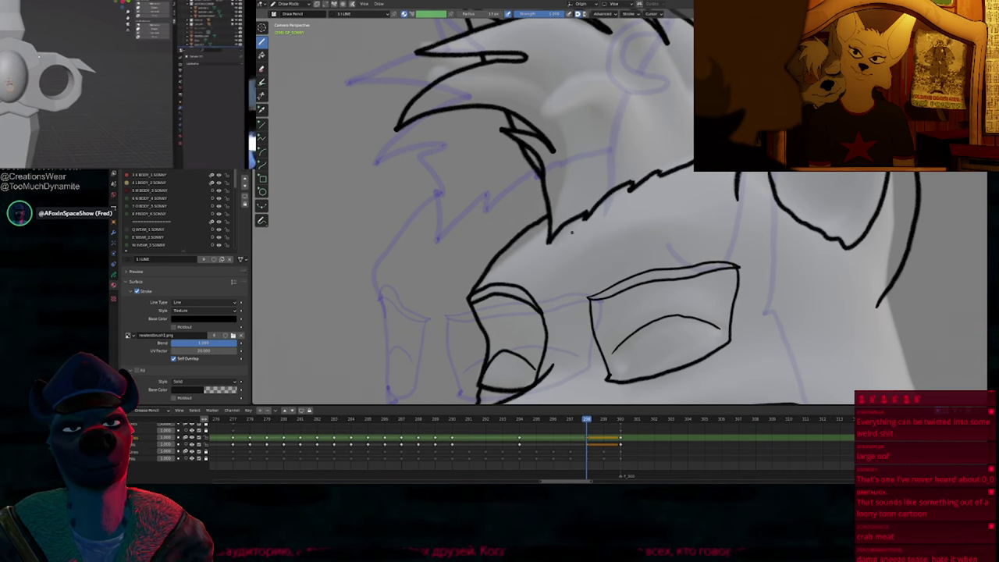
scroll(614, 166, "down", 2)
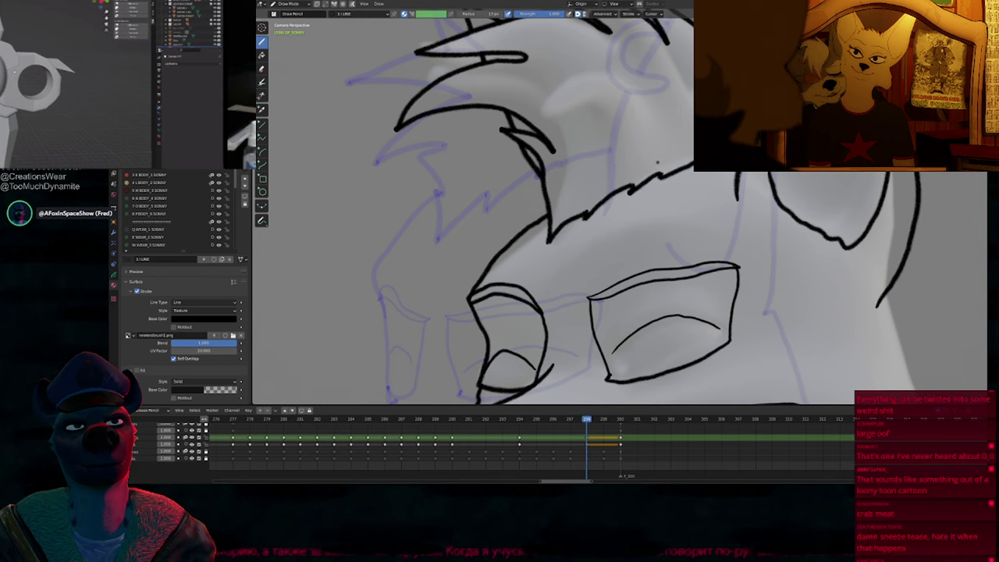
scroll(614, 167, "down", 3)
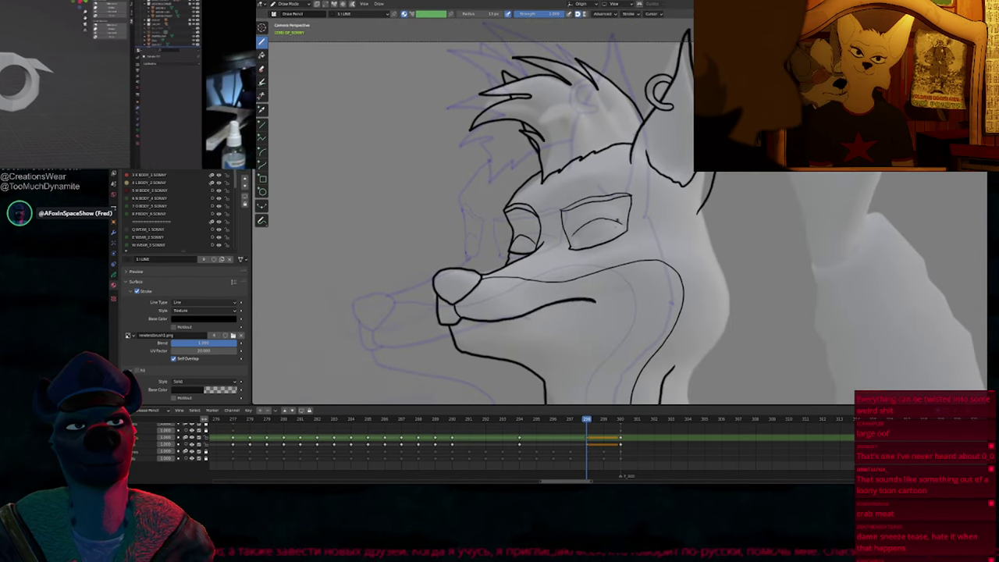
mouse_move(621, 222)
middle_mouse_down("shift")
mouse_move(616, 283)
mouse_move(631, 235)
middle_mouse_up("shift")
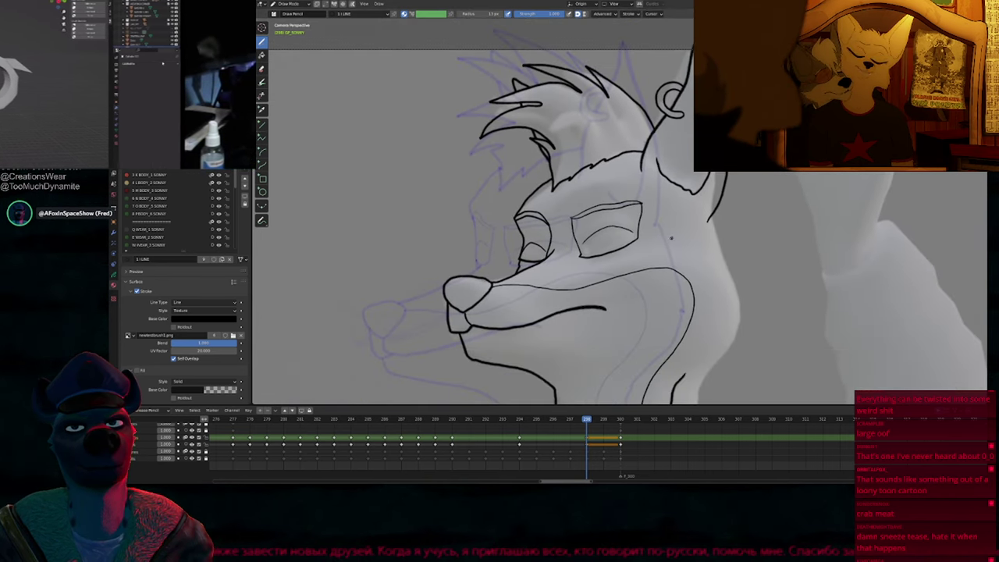
middle_click_drag(696, 268, 614, 151, "shift")
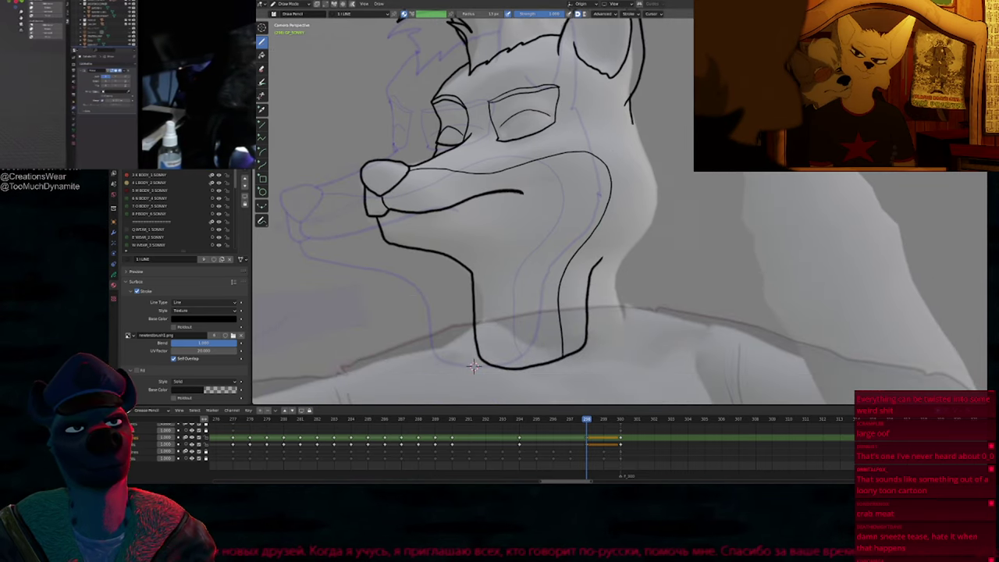
Step: Draw the back-of-neck outline down to meet the neck line, then smooth it
left_click_drag(655, 195, 602, 259)
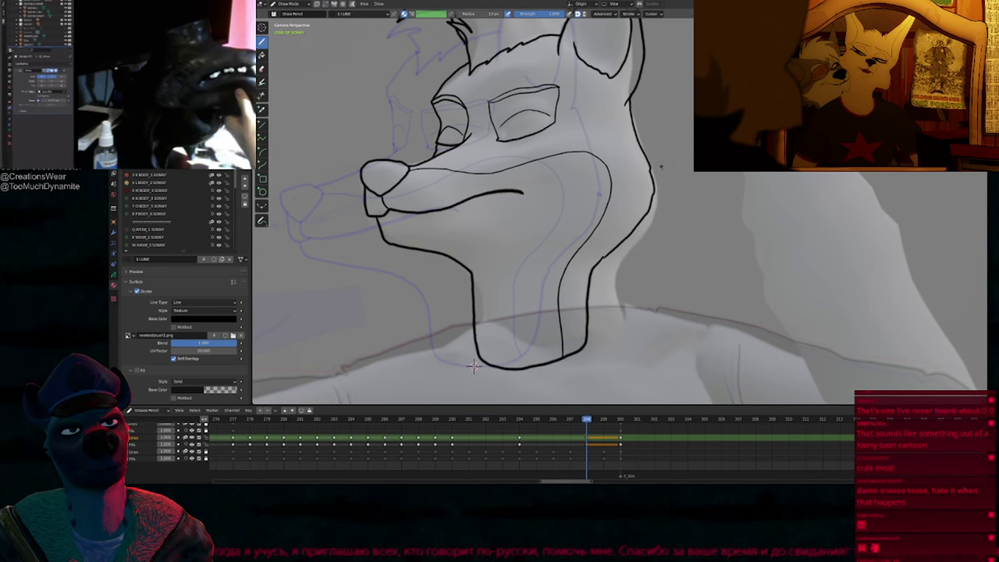
key("shift+f")
key("Escape")
mouse_move(676, 195)
left_mouse_down("shift")
mouse_move(687, 151)
mouse_move(688, 184)
left_mouse_up("shift")
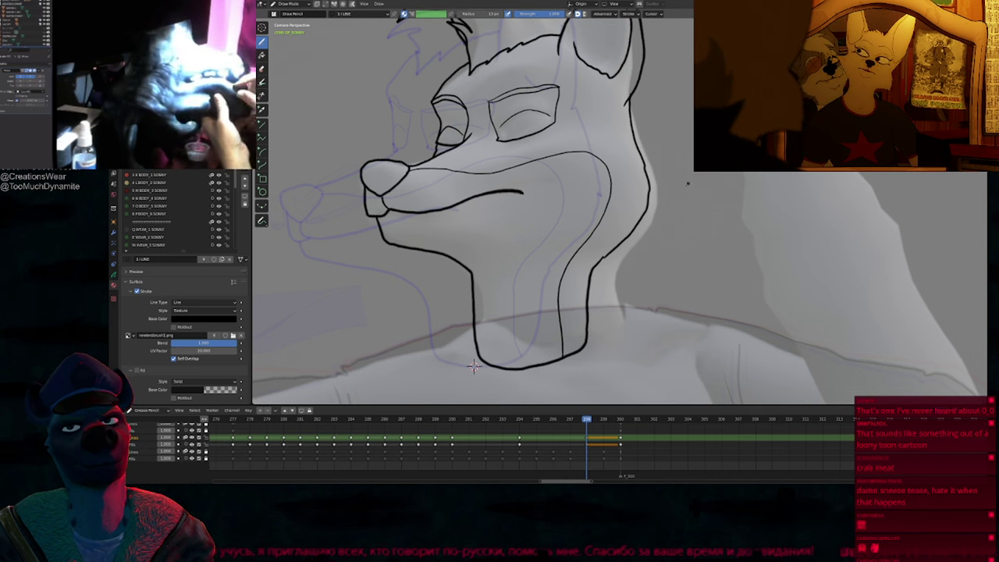
Step: Reframe the whole fox head and resize the drawing brush
middle_click_drag(678, 164, 563, 263, "shift")
middle_click_drag(455, 309, 561, 215, "shift")
middle_click_drag(511, 258, 538, 250, "shift")
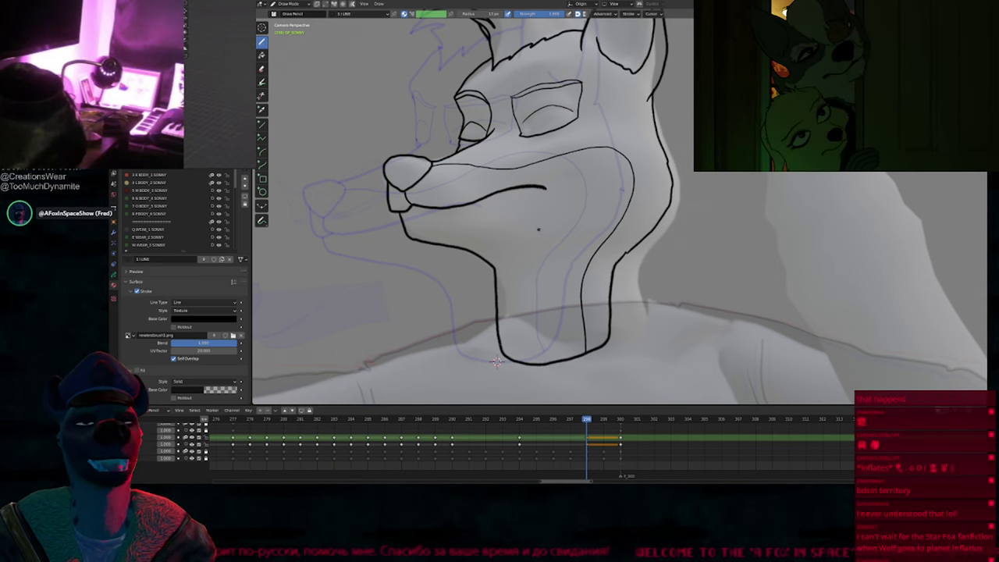
scroll(500, 355, "down", 2)
mouse_move(588, 201)
middle_mouse_down("shift")
mouse_move(582, 232)
mouse_move(577, 212)
middle_mouse_up("shift")
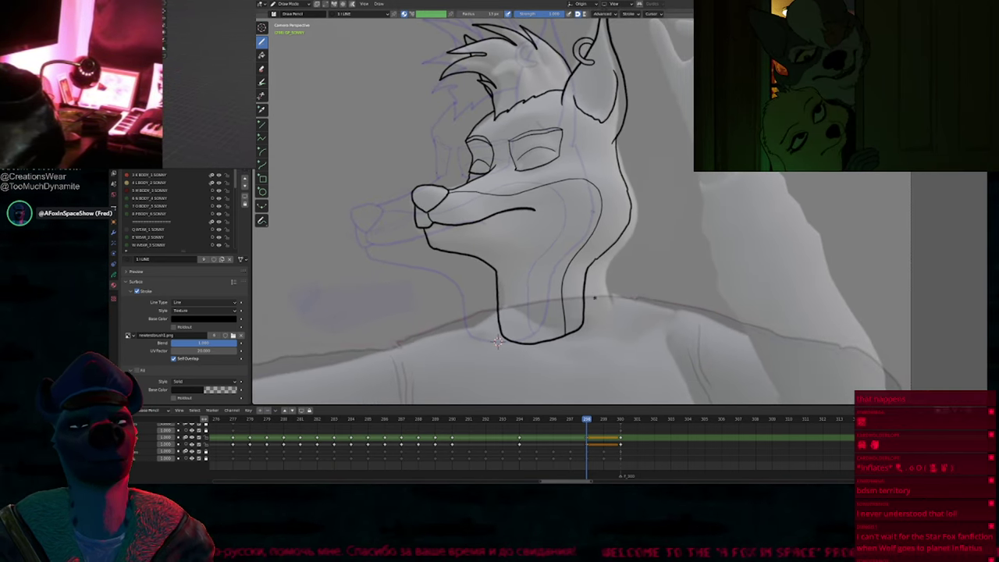
key("f")
left_click(574, 310)
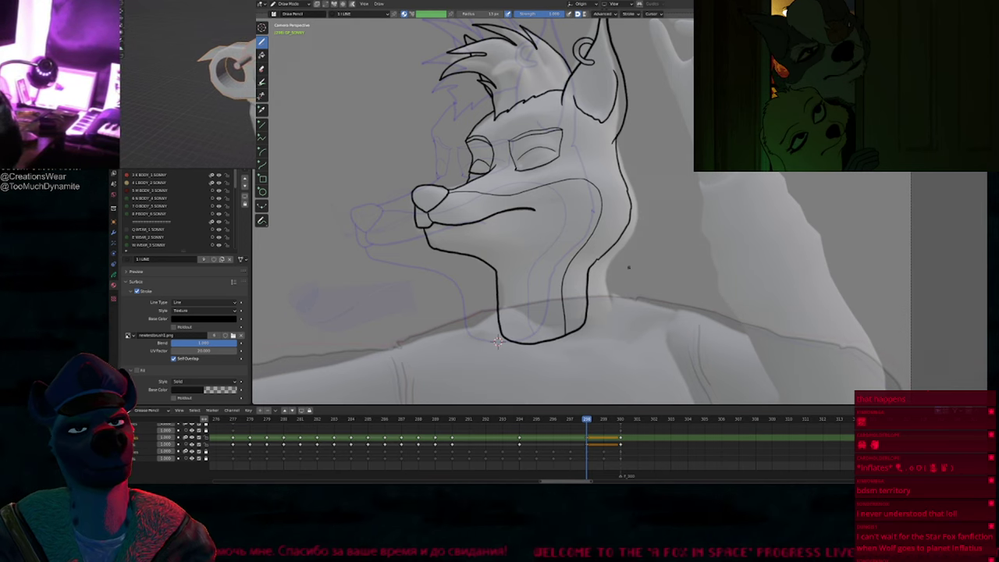
Step: Compare the new neck line on keyframes 294 and 298, ending on 298
middle_click_drag(498, 341, 533, 386, "shift")
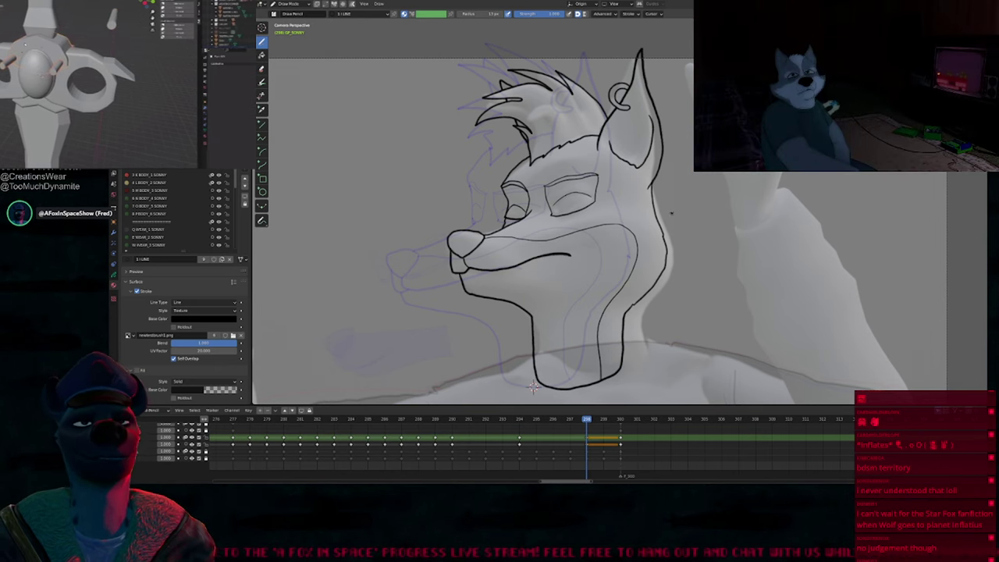
scroll(638, 269, "down", 1)
middle_click_drag(637, 272, 629, 248, "shift")
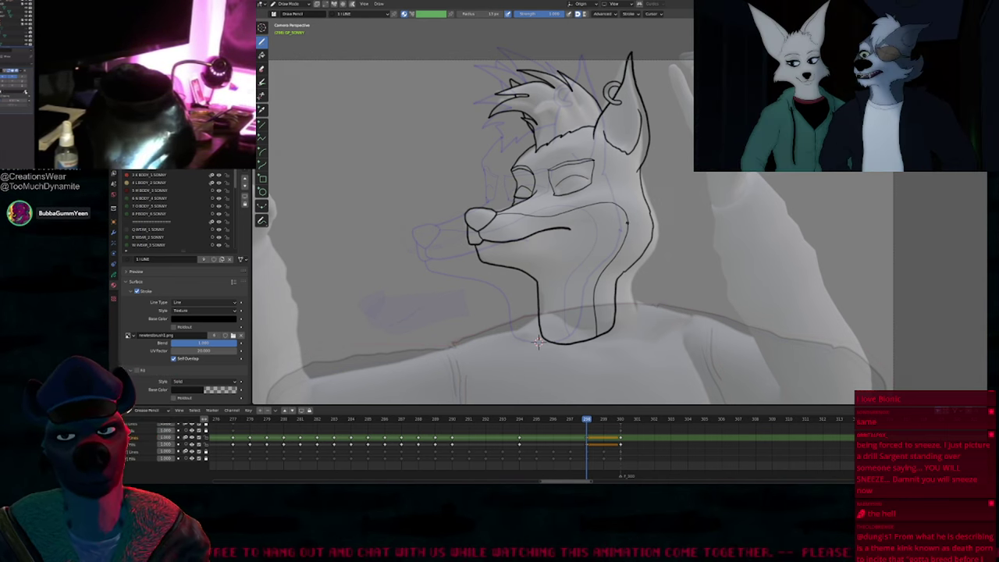
scroll(537, 342, "up", 2)
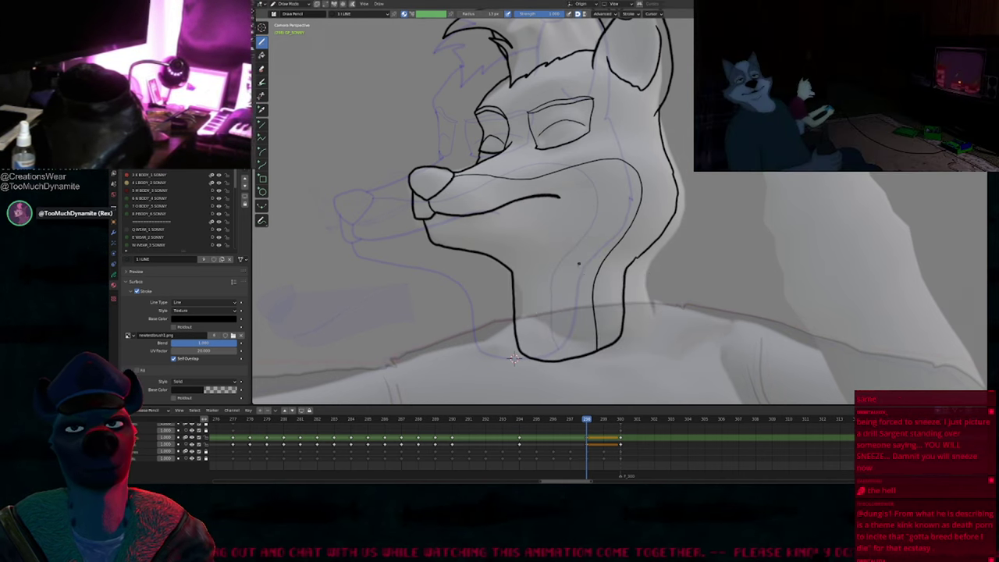
scroll(580, 266, "down", 1)
middle_click_drag(580, 283, 578, 326, "shift")
key("Down")
key("Up")
key("Up")
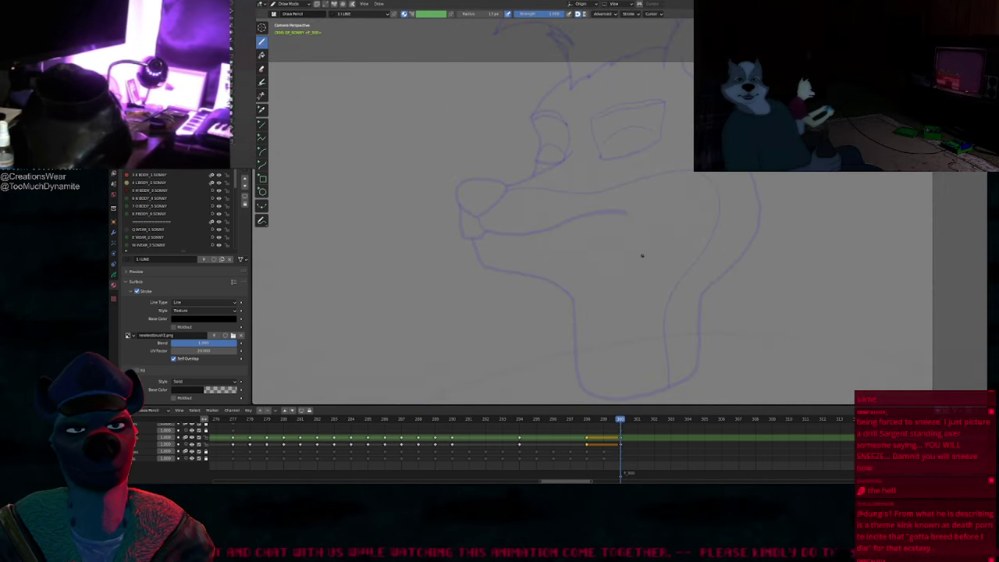
key("Down")
key("Down")
key("Down")
key("Up")
key("Right")
key("Right")
key("Right")
key("Right")
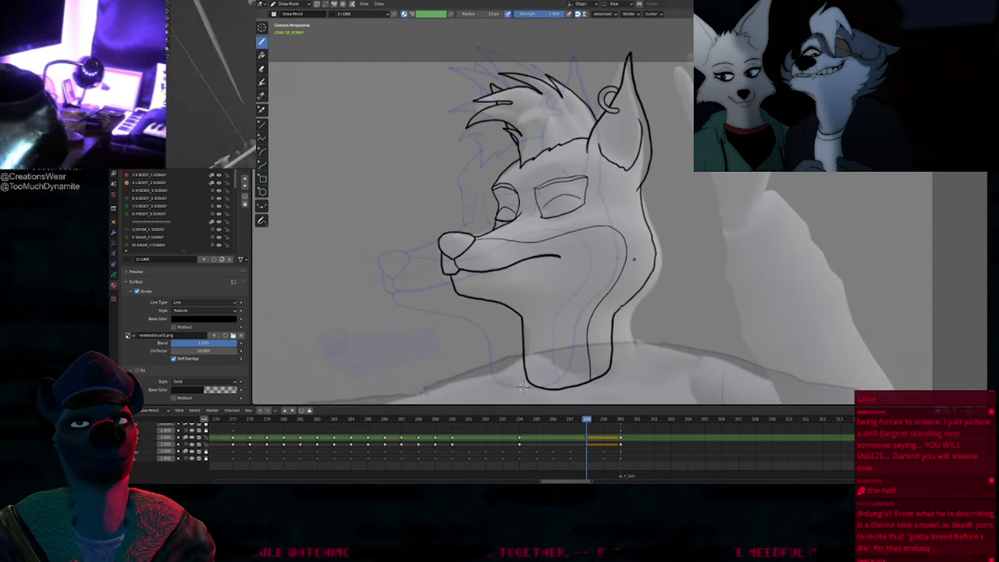
mouse_move(524, 386)
middle_mouse_down("shift")
mouse_move(496, 478)
mouse_move(503, 495)
middle_mouse_up("shift")
middle_click_drag(551, 309, 642, 249, "shift")
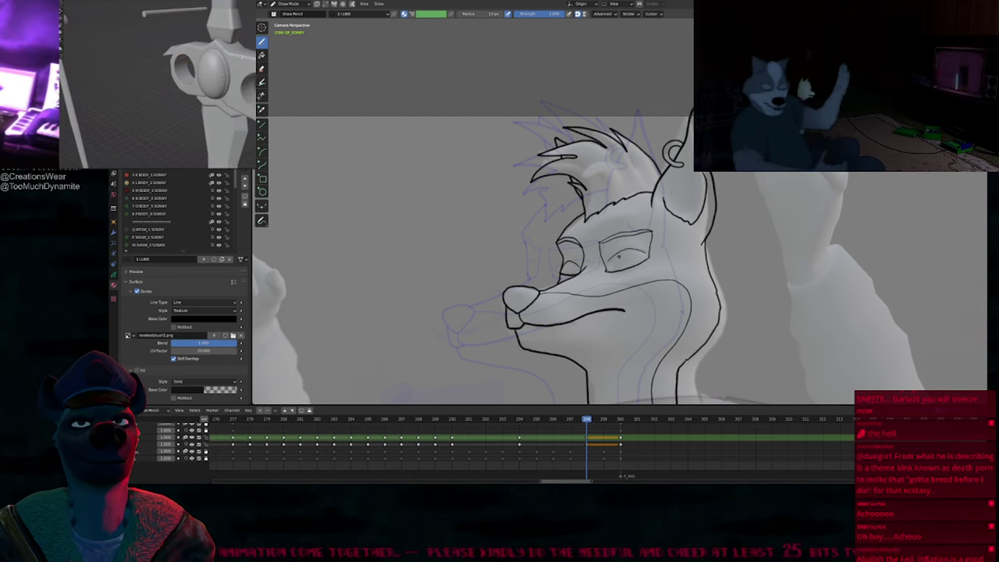
mouse_move(632, 287)
middle_mouse_down("shift")
mouse_move(655, 359)
mouse_move(685, 316)
mouse_move(716, 211)
mouse_move(736, 207)
mouse_move(727, 207)
middle_mouse_up("shift")
Step: Flip back and forth through keyframes 290, 294, 298 and 300 to check the fox head poses
key("Down")
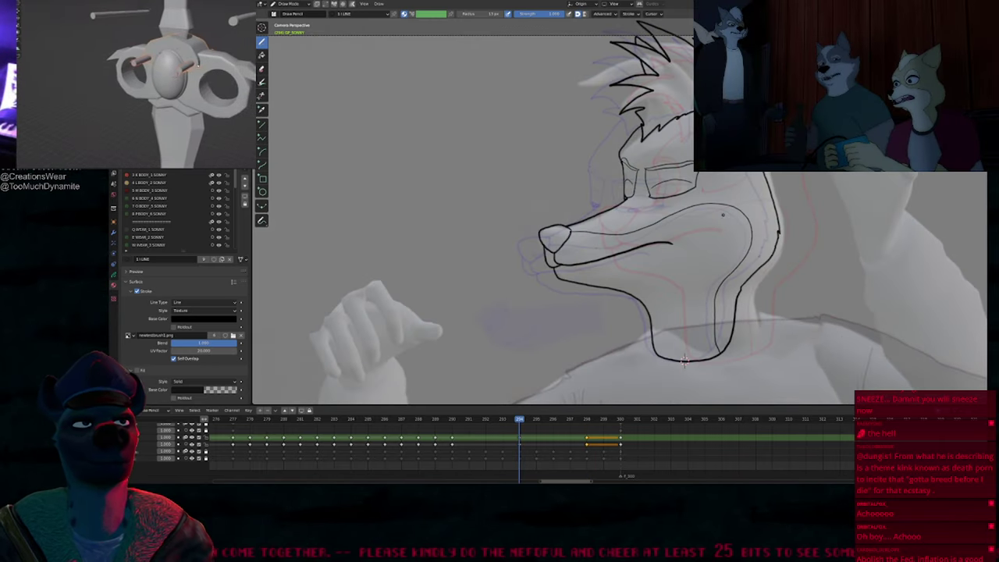
key("Up")
key("Up")
key("Down")
key("Down")
key("Up")
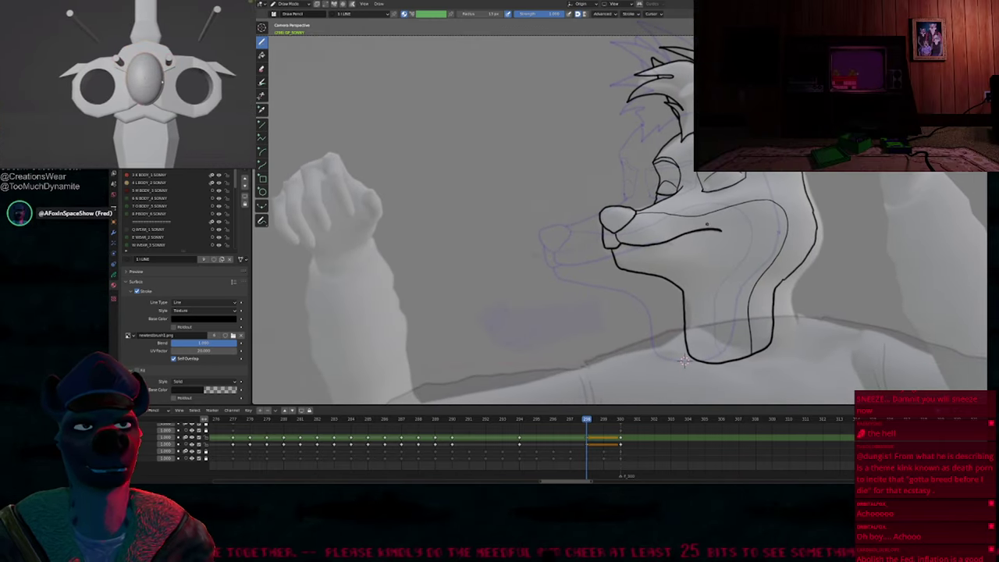
key("Up")
key("Down")
key("Down")
key("Down")
key("Down")
key("Up")
key("Up")
key("Up")
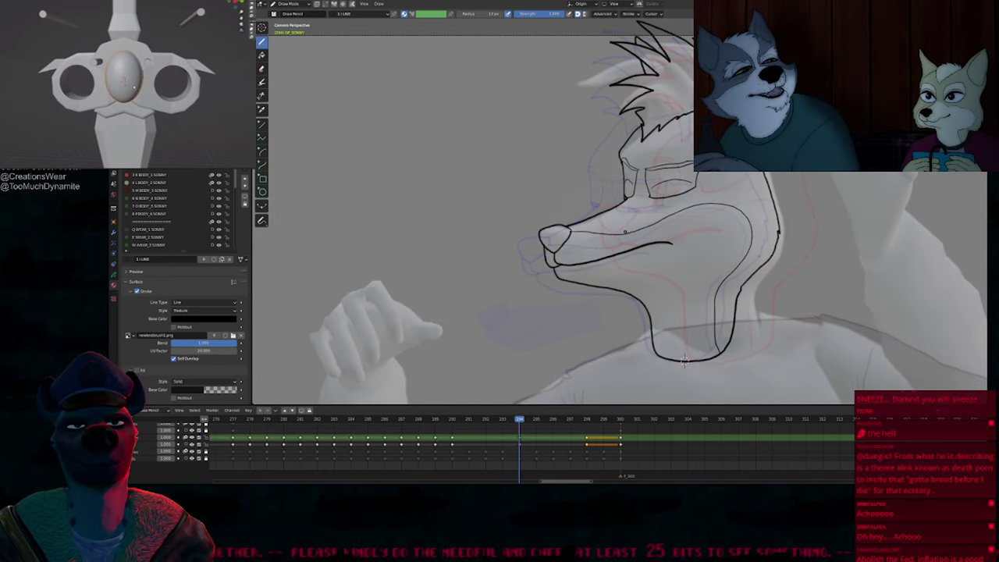
key("Up")
key("Down")
key("Down")
key("Down")
key("Up")
key("Up")
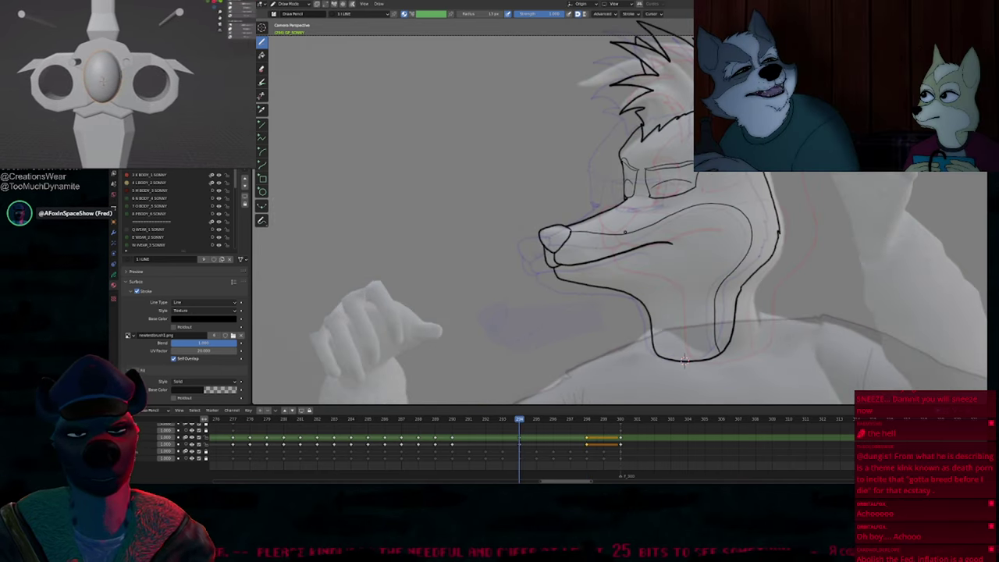
key("Down")
key("Down")
key("Up")
key("Up")
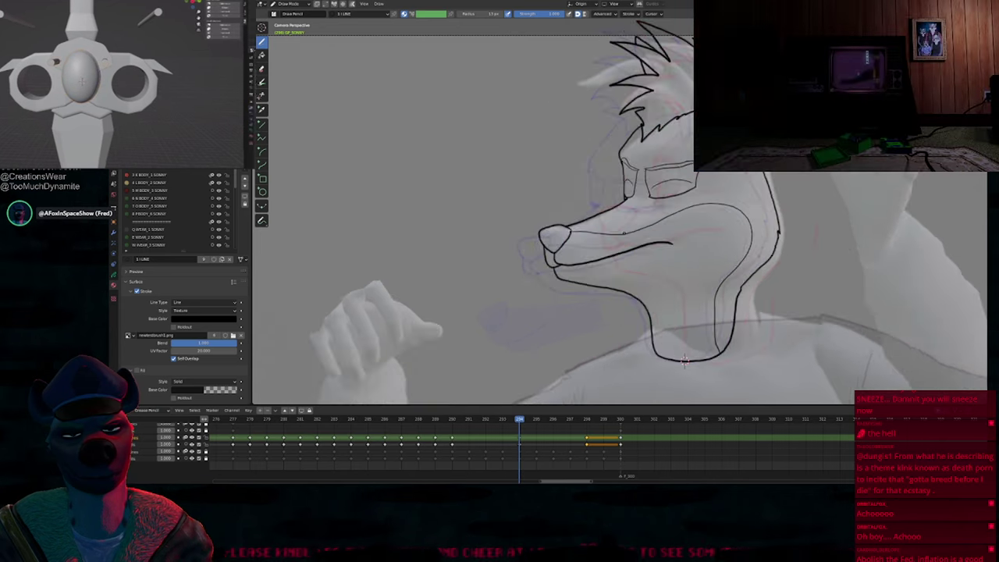
key("Down")
key("Down")
key("Up")
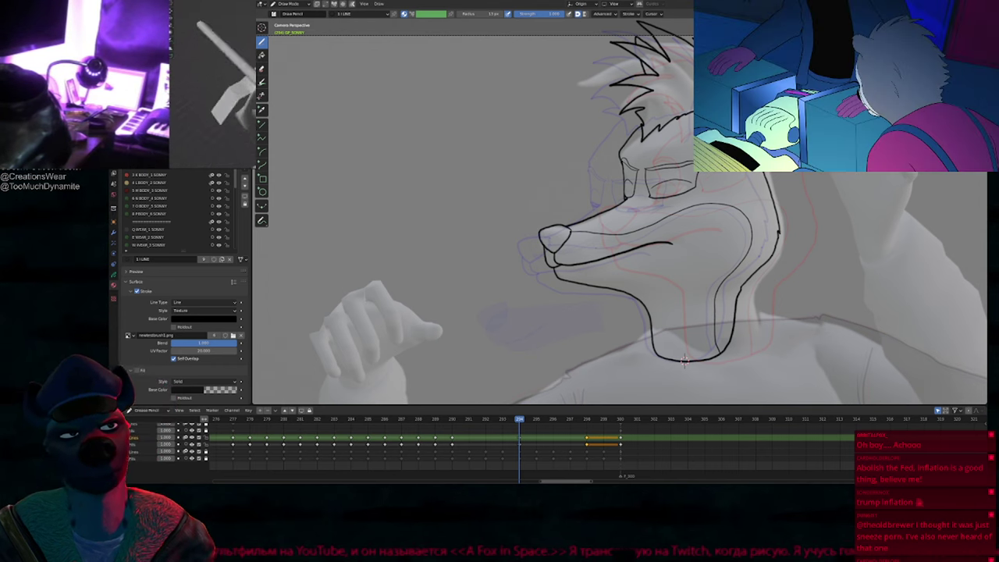
Step: Compare the eye drawings on earlier keyframes, ending on keyframe 298
middle_click_drag(684, 361, 623, 393, "shift")
middle_click_drag(602, 233, 585, 254, "shift")
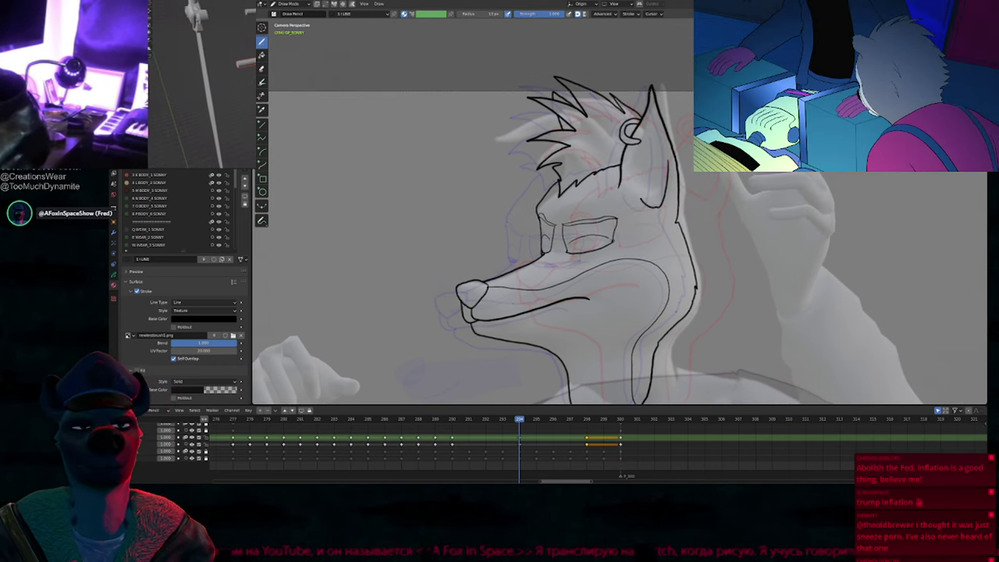
key("Down")
key("Up")
key("Up")
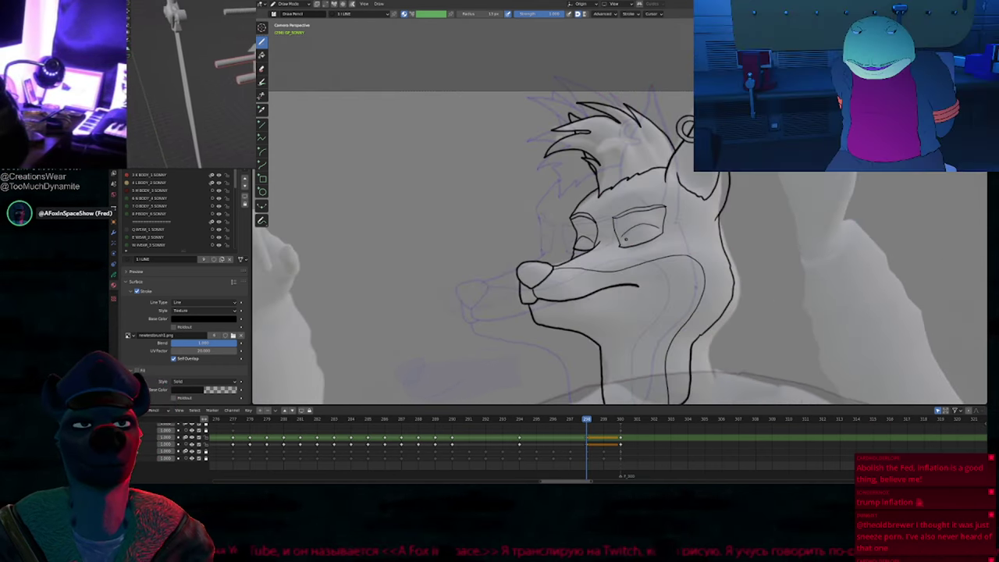
key("Down")
key("Down")
key("Up")
key("Up")
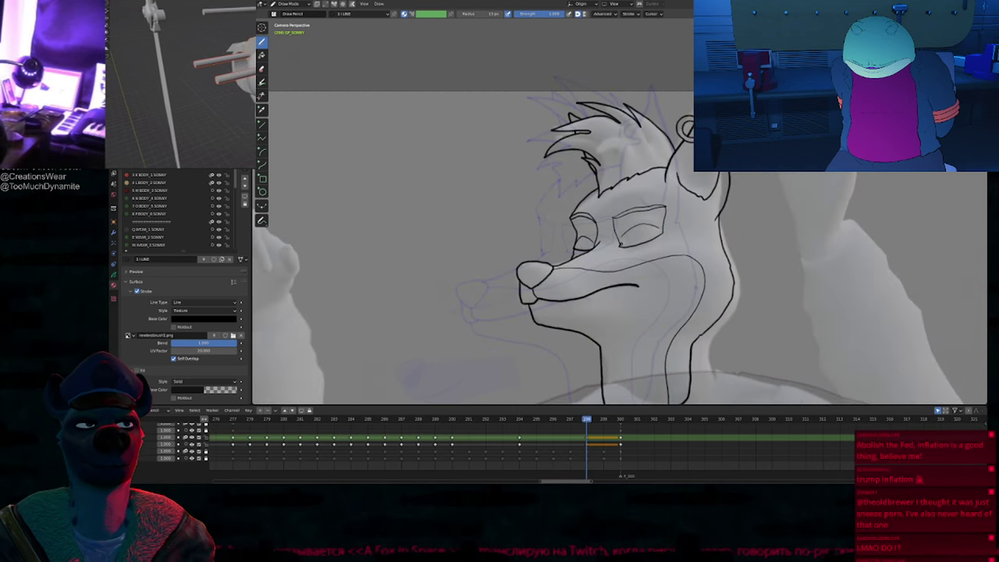
key("Up")
key("Down")
key("Down")
key("Down")
key("Up")
key("Up")
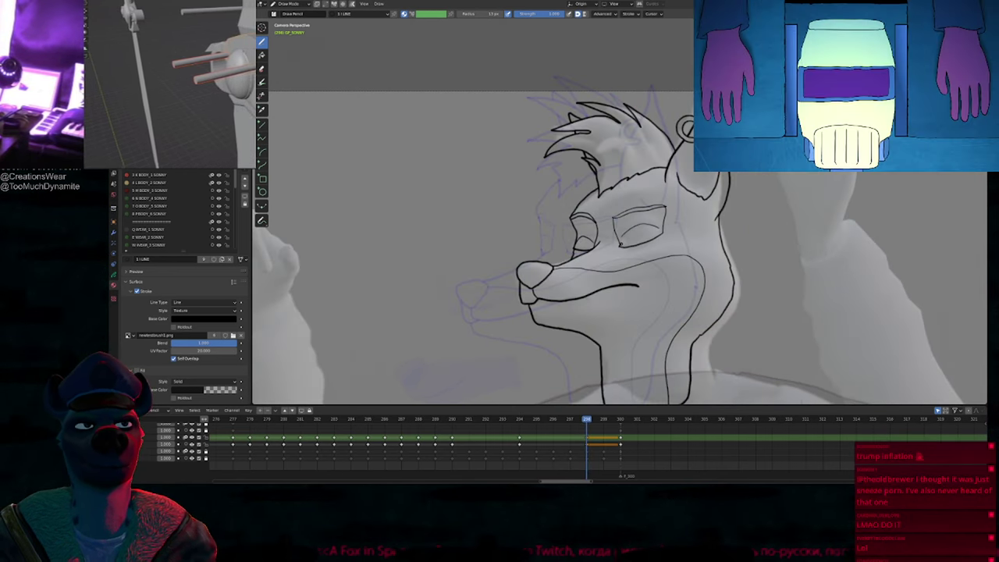
Step: Move a point beside the nose with proportional editing to reshape that line
mouse_move(687, 261)
middle_mouse_down("shift")
mouse_move(662, 272)
mouse_move(668, 231)
mouse_move(654, 214)
mouse_move(658, 233)
middle_mouse_up("shift")
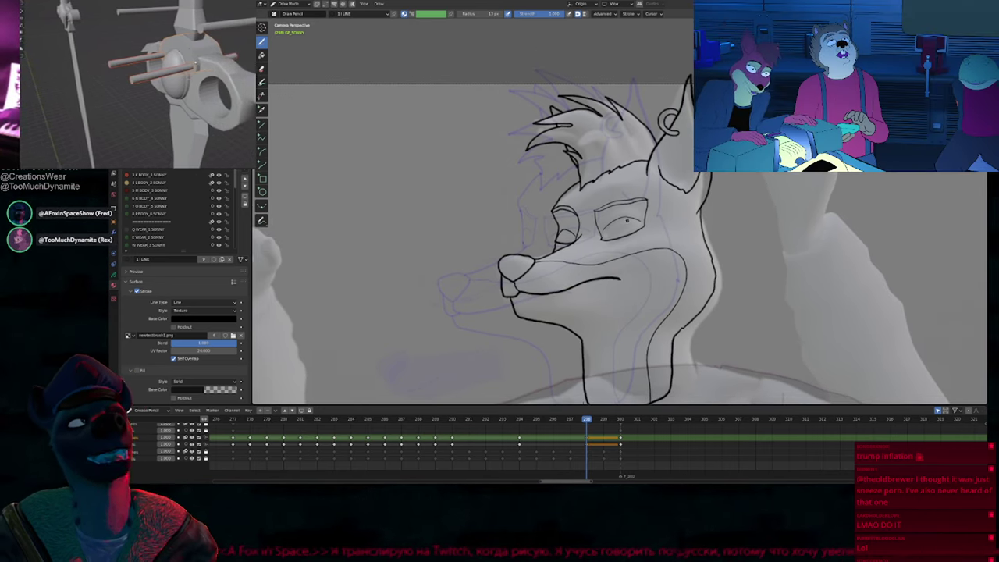
scroll(536, 286, "up", 3)
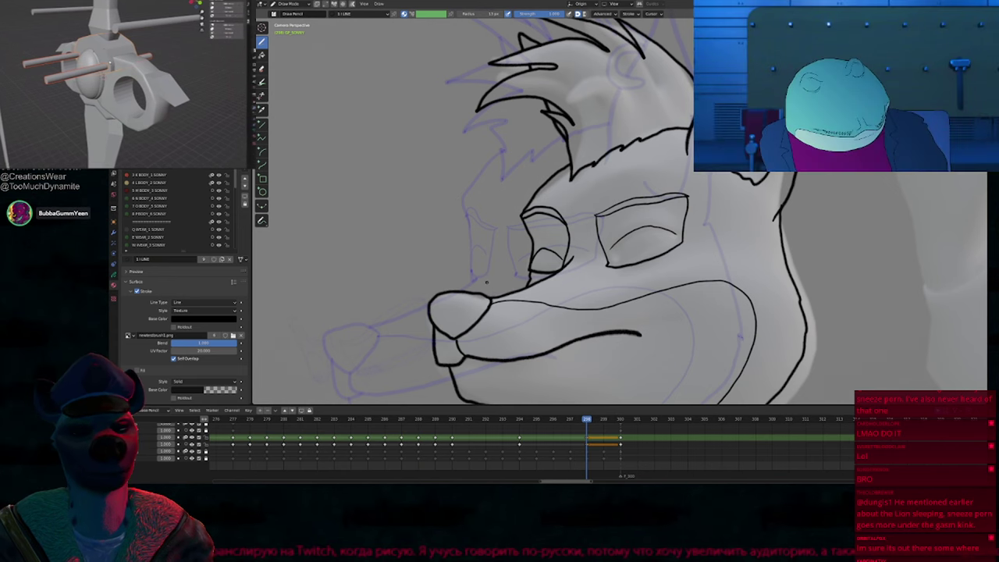
scroll(498, 306, "up", 4)
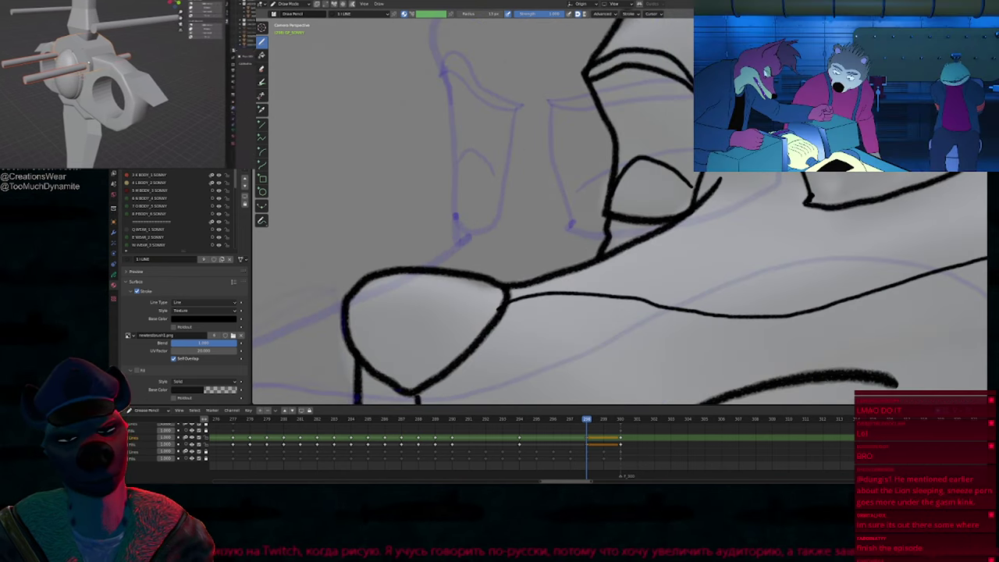
scroll(507, 248, "down", 4)
scroll(513, 302, "up", 2)
key("Tab")
left_click(509, 288)
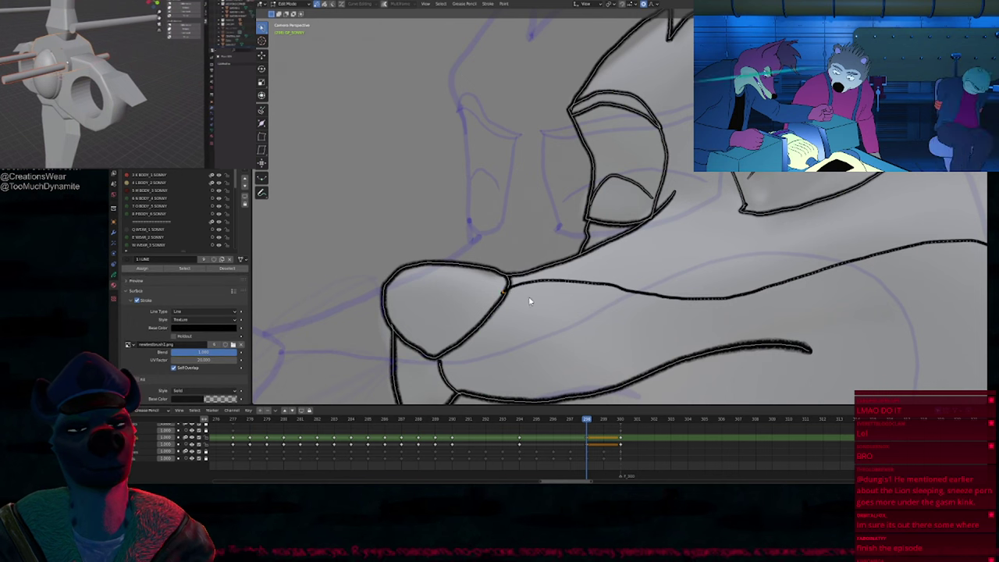
key("g")
left_click(530, 300)
key("Tab")
Step: Check the neck area, then step back to keyframe 290 to compare
scroll(524, 234, "down", 3)
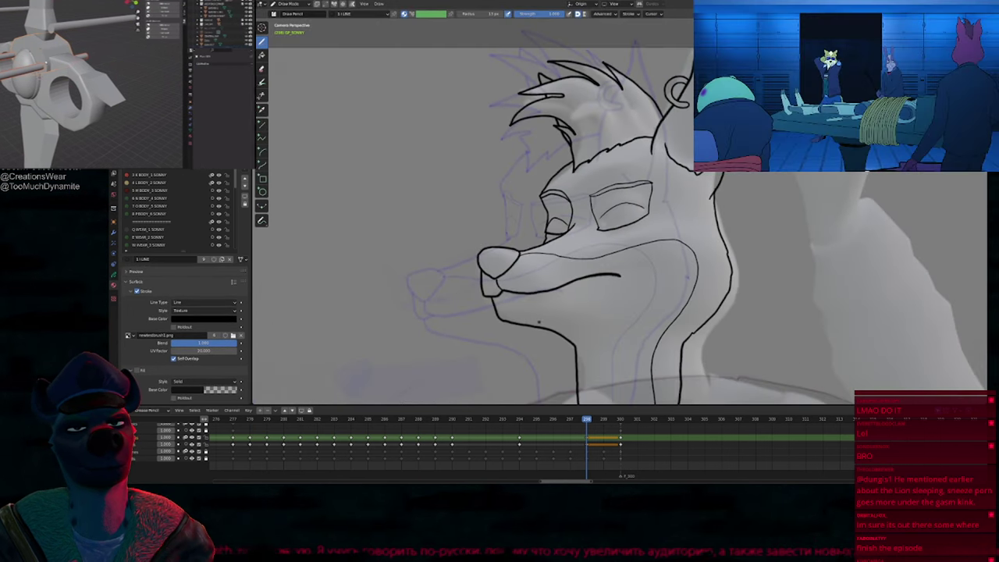
mouse_move(646, 229)
middle_mouse_down("shift")
mouse_move(640, 186)
mouse_move(653, 225)
mouse_move(645, 222)
middle_mouse_up("shift")
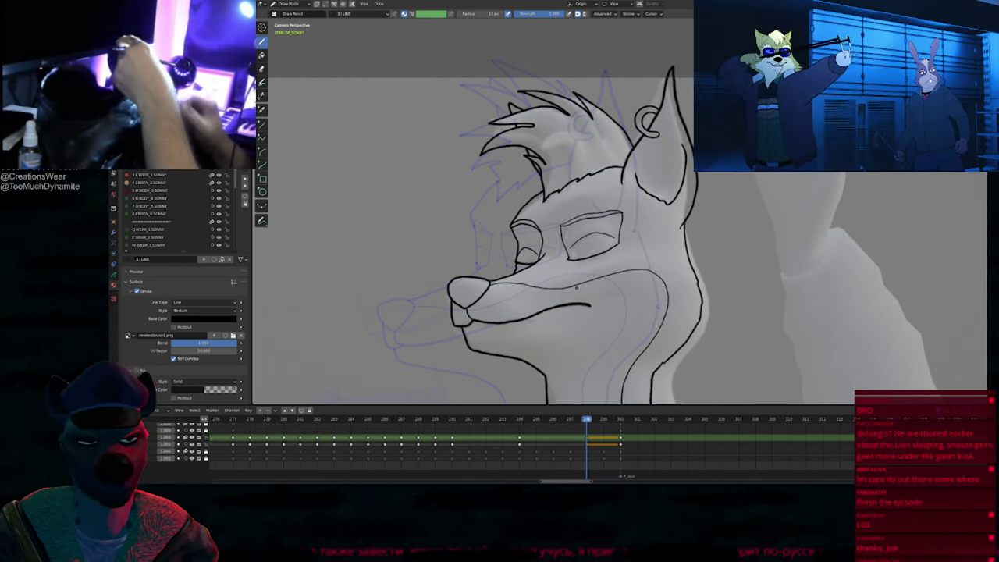
mouse_move(590, 236)
middle_mouse_down("shift")
mouse_move(572, 301)
mouse_move(596, 266)
mouse_move(589, 289)
mouse_move(594, 252)
mouse_move(590, 348)
middle_mouse_up("shift")
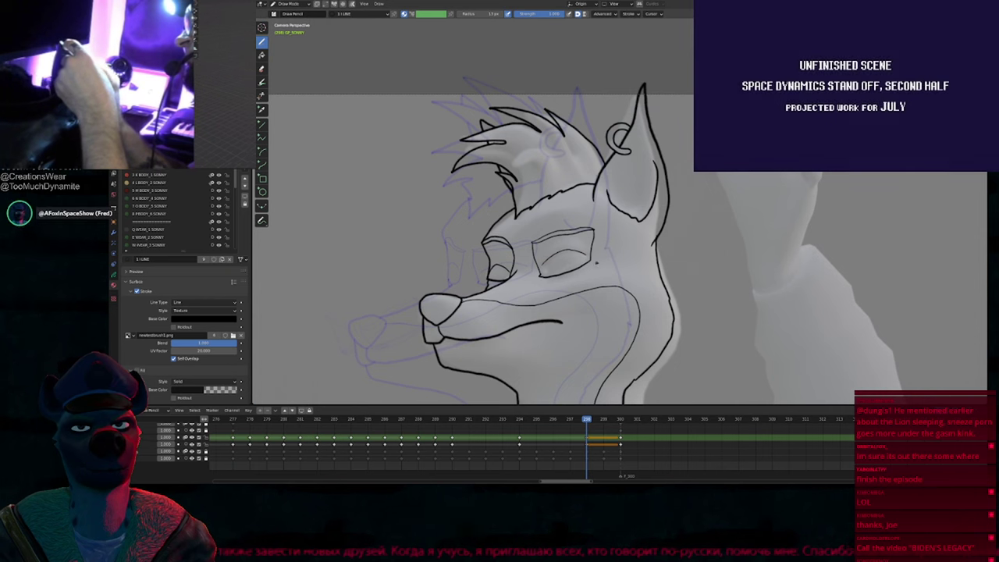
mouse_move(599, 295)
middle_mouse_down("shift")
mouse_move(585, 292)
mouse_move(602, 263)
middle_mouse_up("shift")
key("Down")
key("Up")
key("Up")
key("Down")
key("Down")
key("Down")
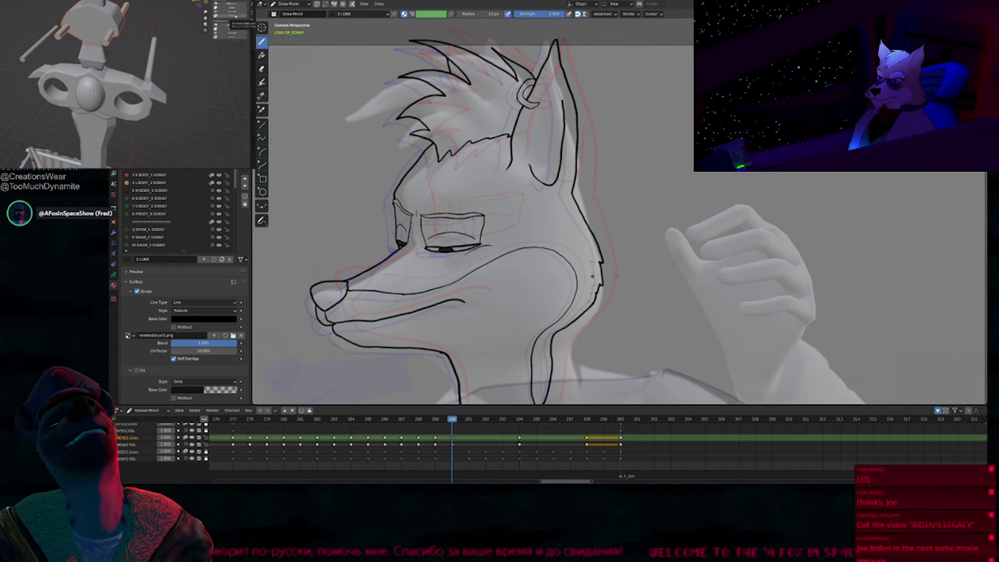
Step: Frame the whole fox head and compare neighbouring poses, ending on keyframe 294
scroll(553, 238, "down", 1)
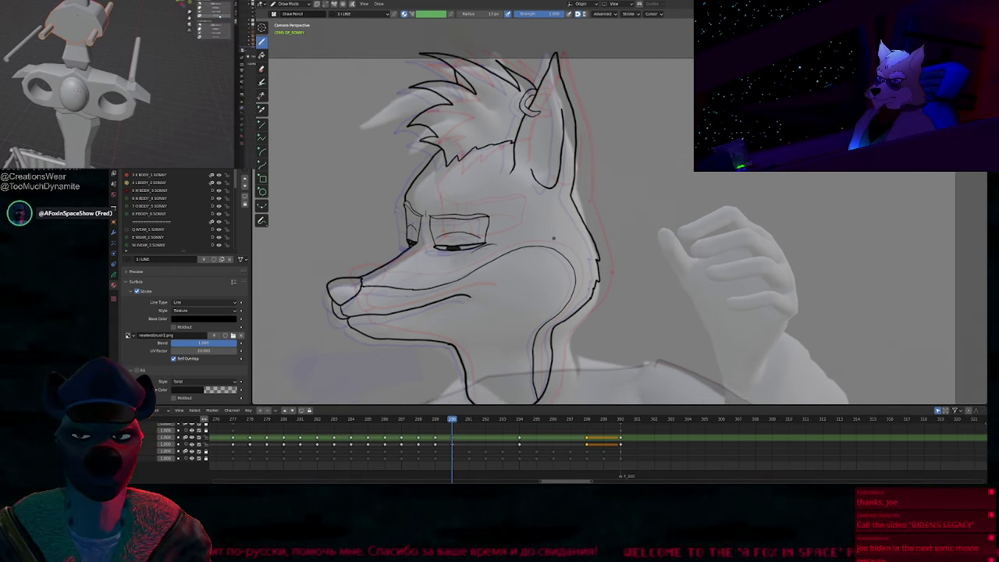
scroll(553, 238, "down", 1)
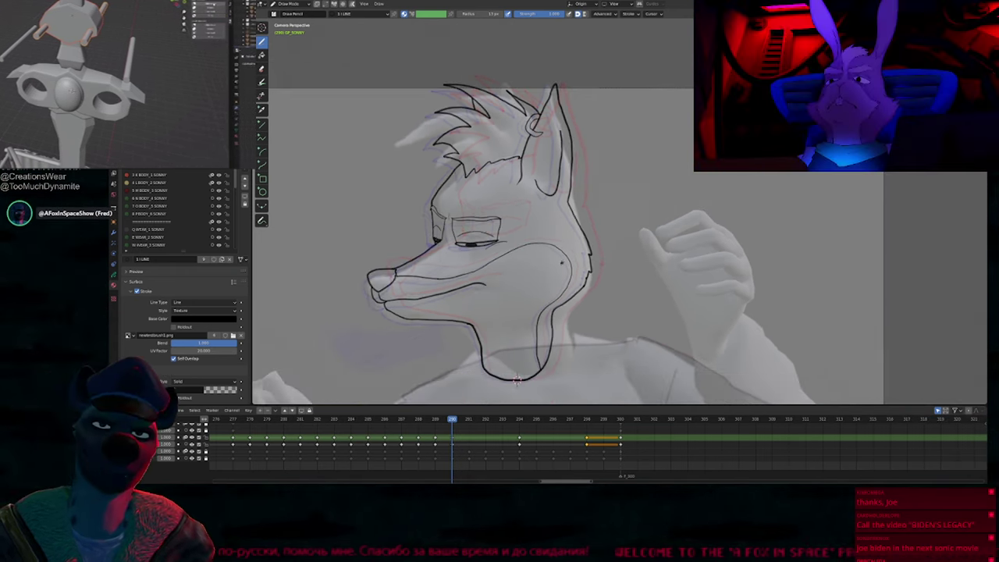
middle_click_drag(562, 293, 598, 264, "shift")
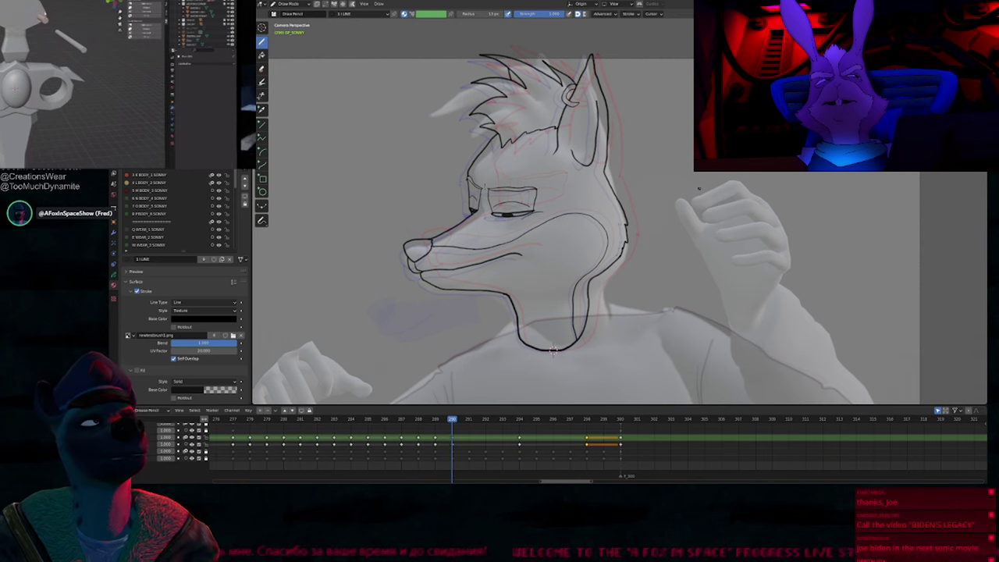
key("Down")
key("Down")
key("Up")
key("Up")
key("Up")
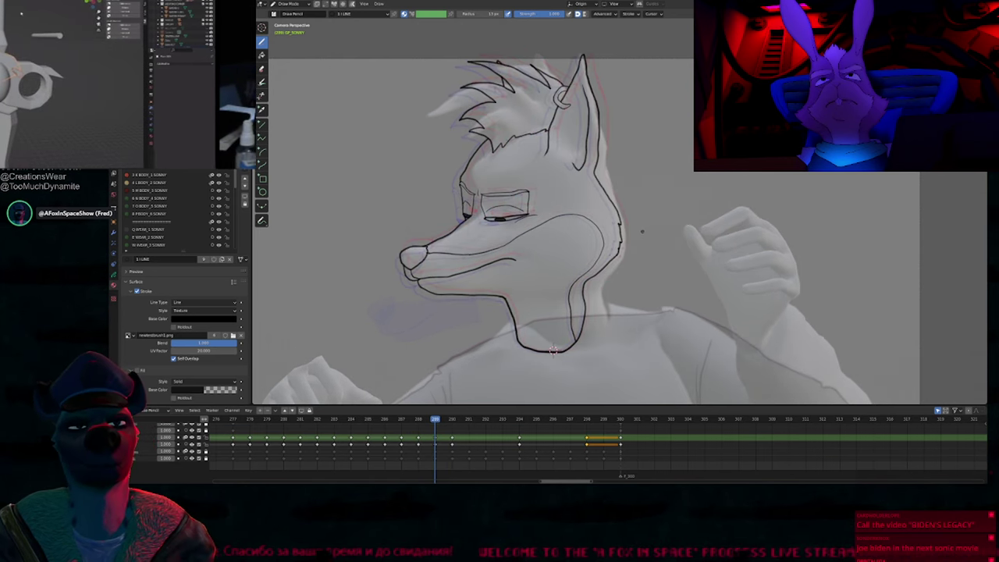
key("Up")
key("Down")
key("Down")
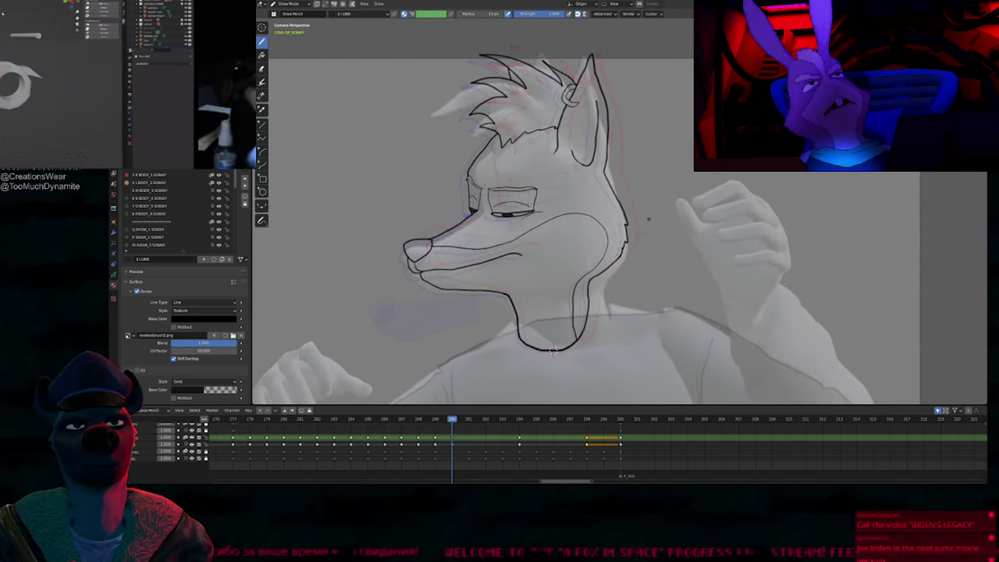
key("Up")
key("Up")
key("Down")
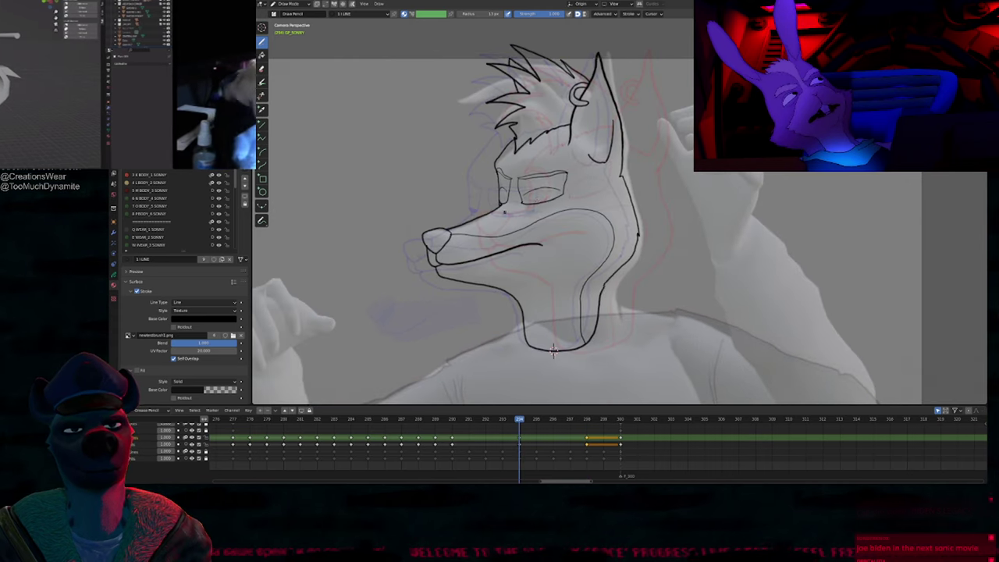
Step: Erase the stray bit under the eye and drag the short stroke's end onto the muzzle line
scroll(502, 202, "up", 4)
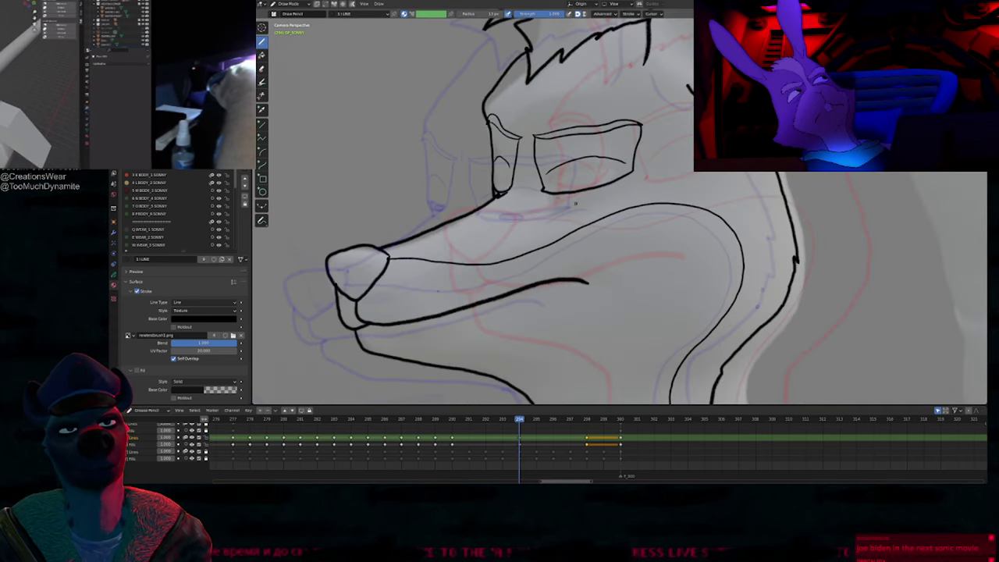
scroll(500, 189, "up", 6)
key("e")
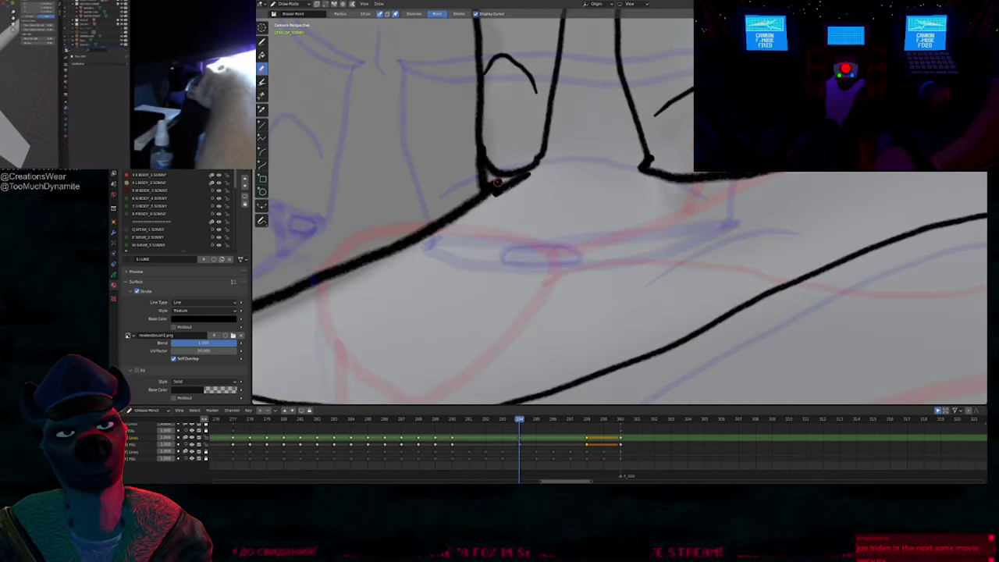
left_click(497, 183)
key("d")
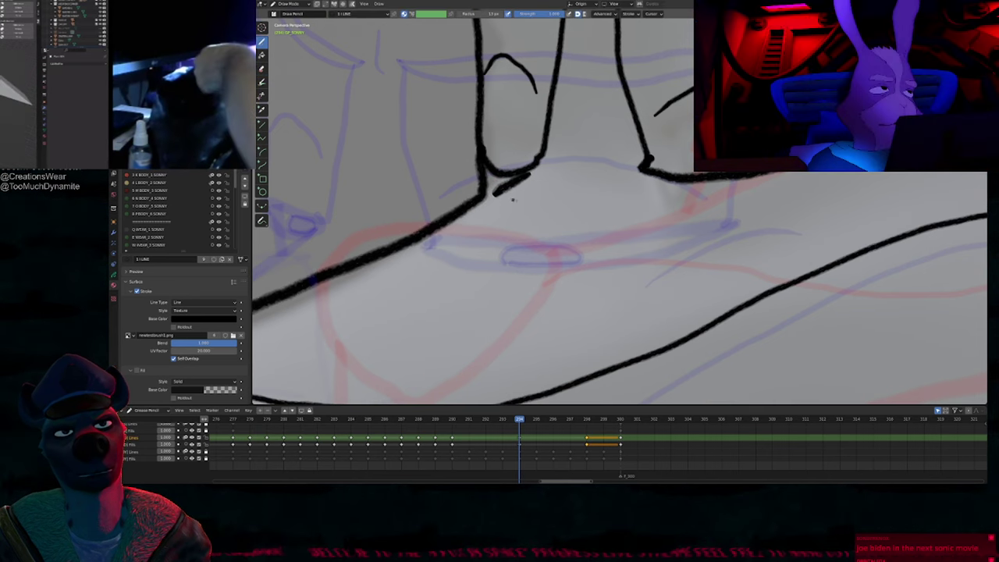
scroll(509, 199, "down", 5)
scroll(506, 199, "up", 5)
key("Tab")
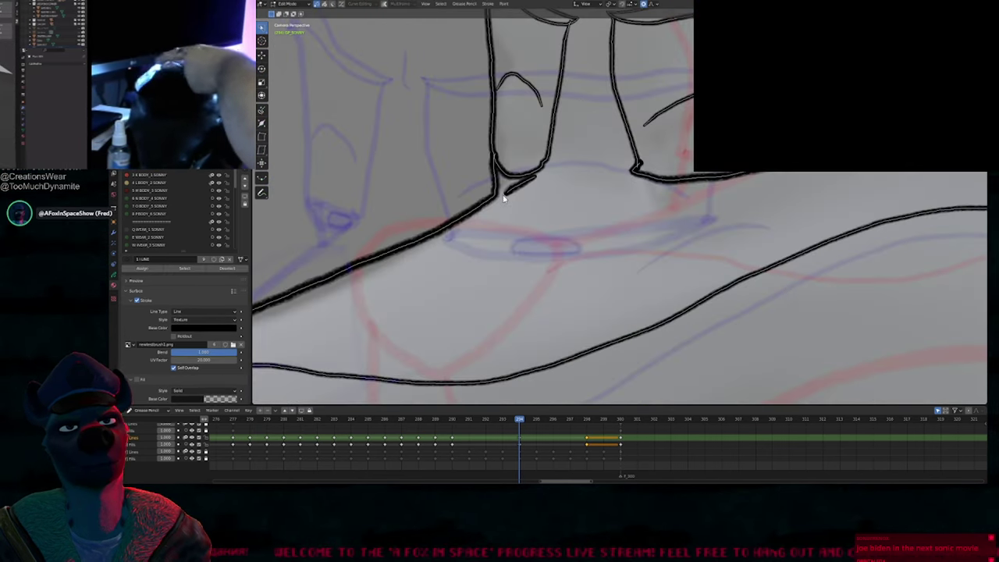
left_click_drag(504, 198, 491, 207)
Step: Compare the fixed stroke on keyframe 294 against keyframe 298, then return to Draw Mode
scroll(492, 206, "up", 4)
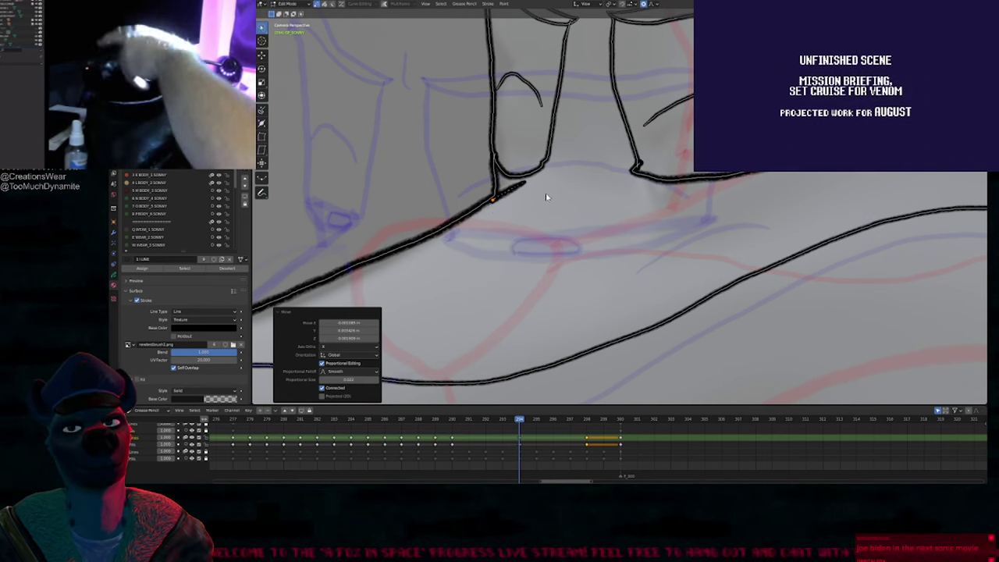
scroll(539, 258, "down", 10)
scroll(542, 176, "up", 2)
key("Up")
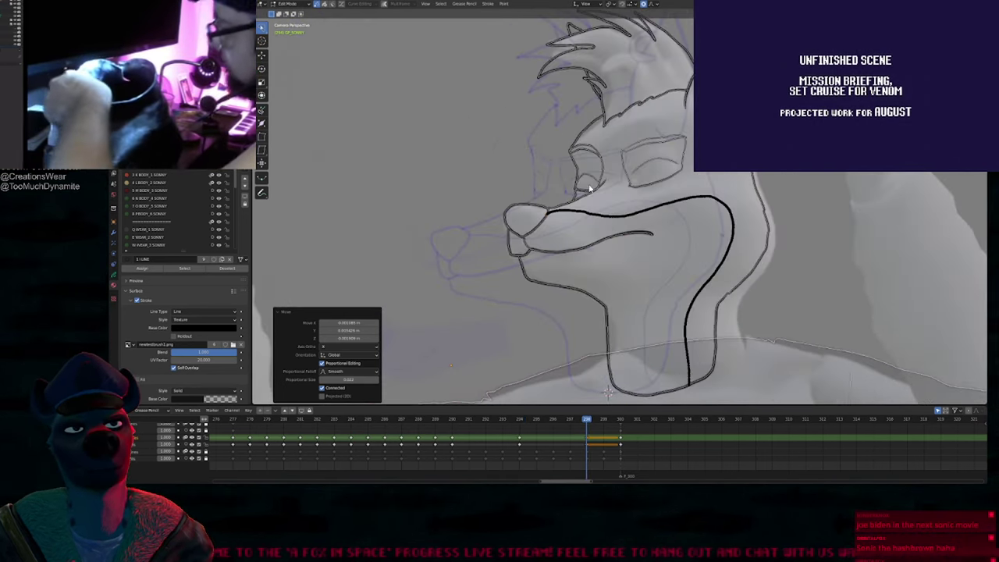
key("Left")
key("Left")
key("Left")
key("Left")
key("Up")
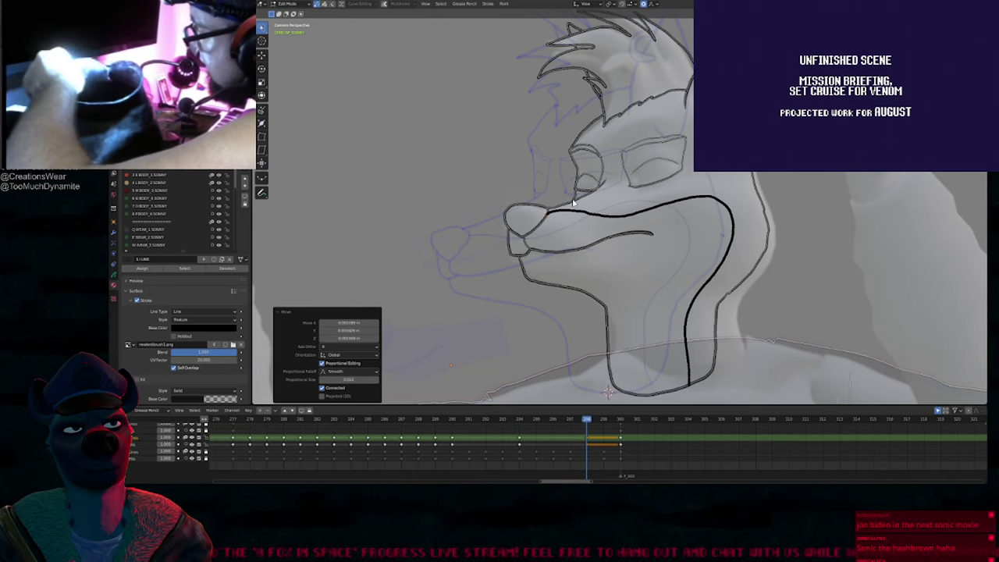
key("Down")
key("Down")
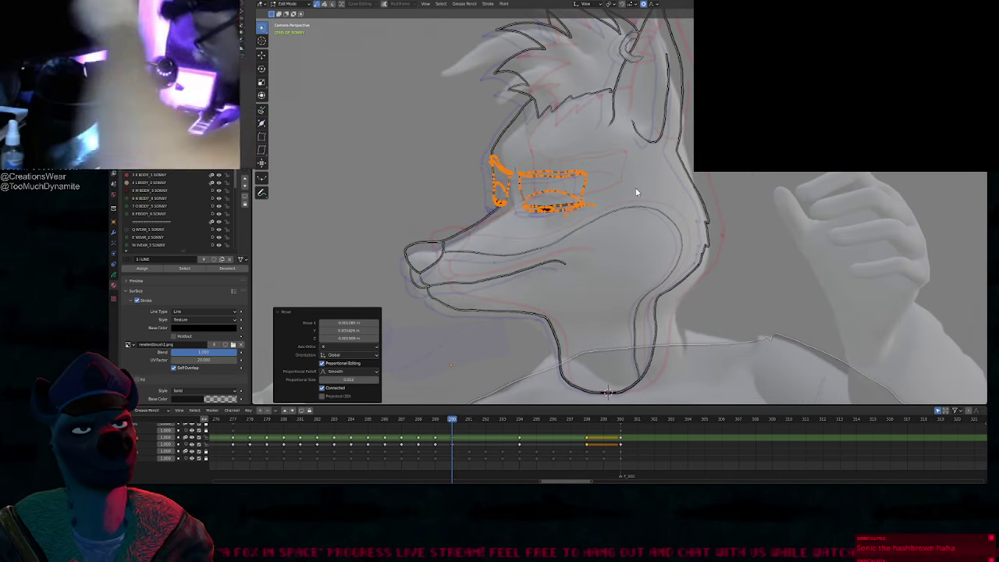
key("Up")
key("Up")
key("Down")
middle_click_drag(667, 156, 663, 236, "shift")
key("Up")
key("Down")
key("Right")
key("Right")
key("Right")
key("Right")
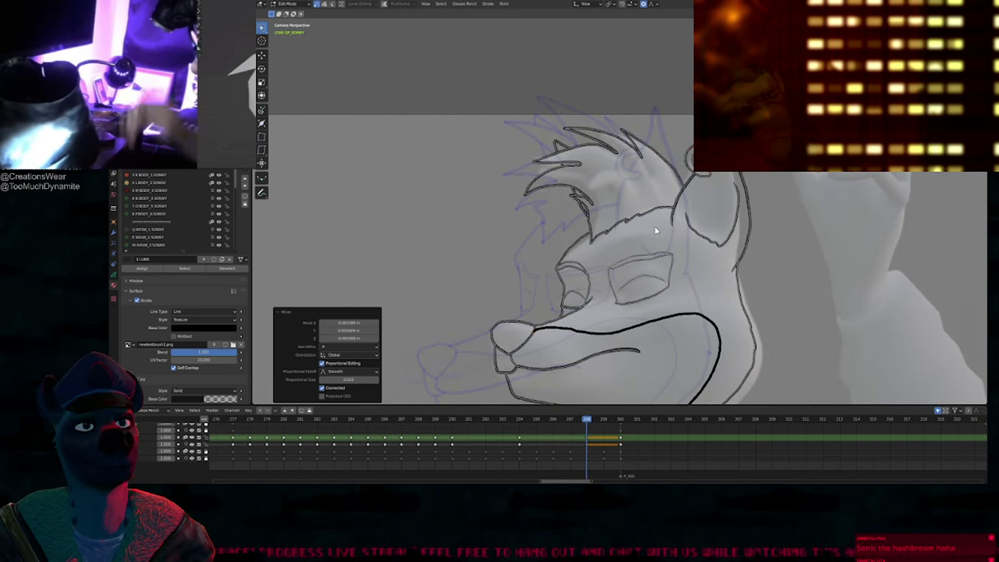
key("Left")
key("Left")
key("Left")
key("Left")
key("Right")
key("Right")
key("Right")
key("Right")
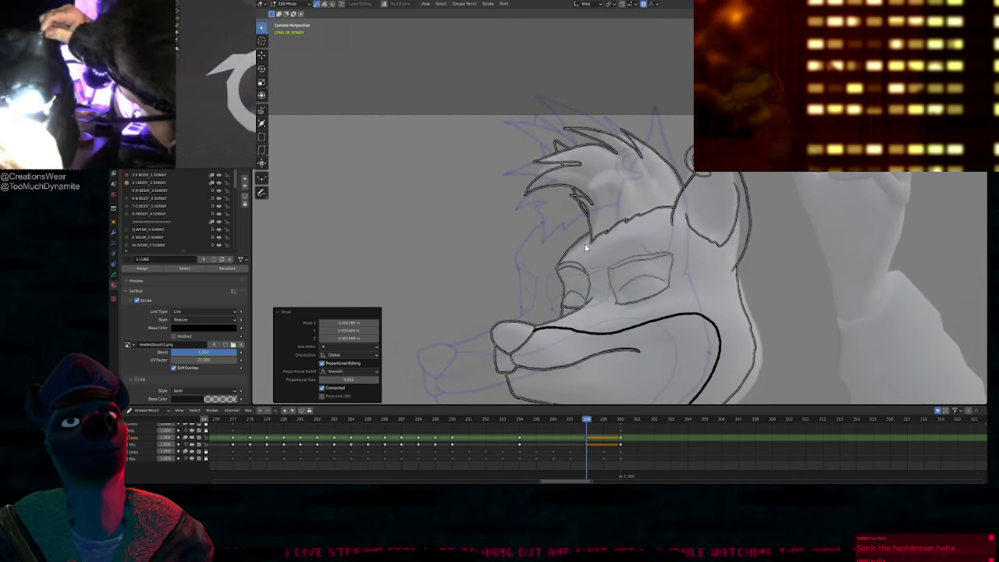
key("Left")
key("Left")
key("Left")
key("Left")
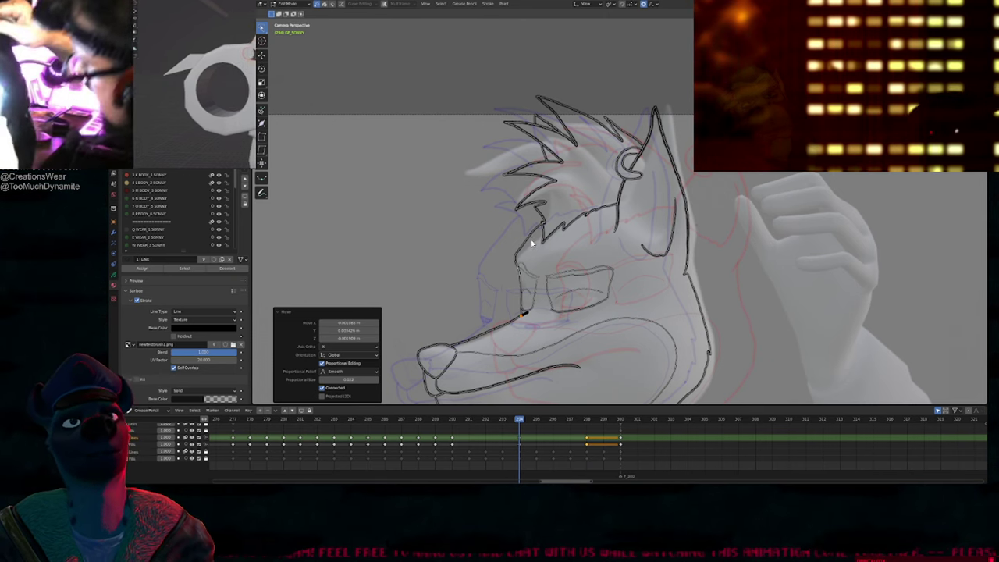
scroll(549, 115, "up", 5)
key("Tab")
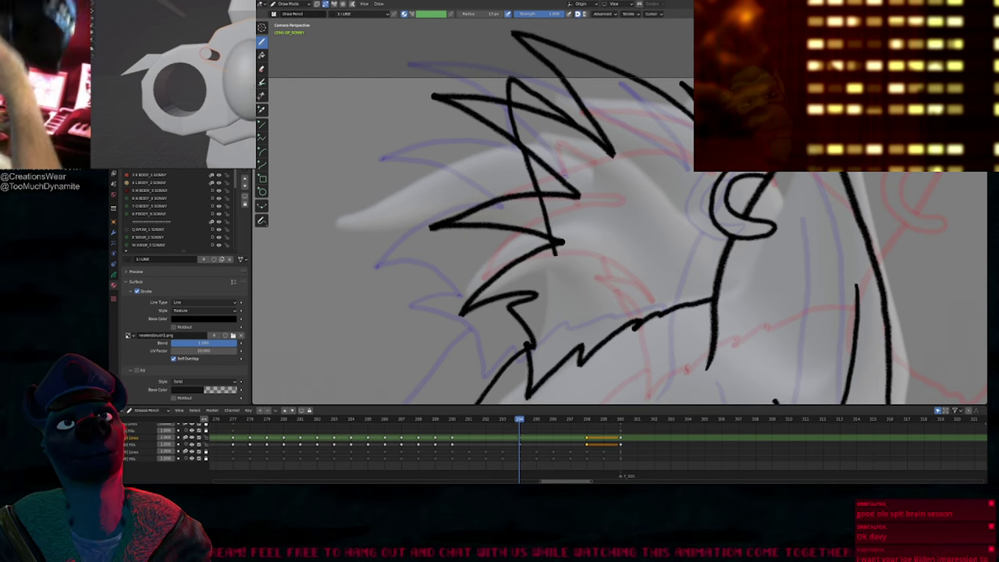
Step: Draw a stroke down from a hair spike tip, then select a point on it in Edit Mode
left_click_drag(557, 246, 567, 281)
scroll(593, 189, "down", 5)
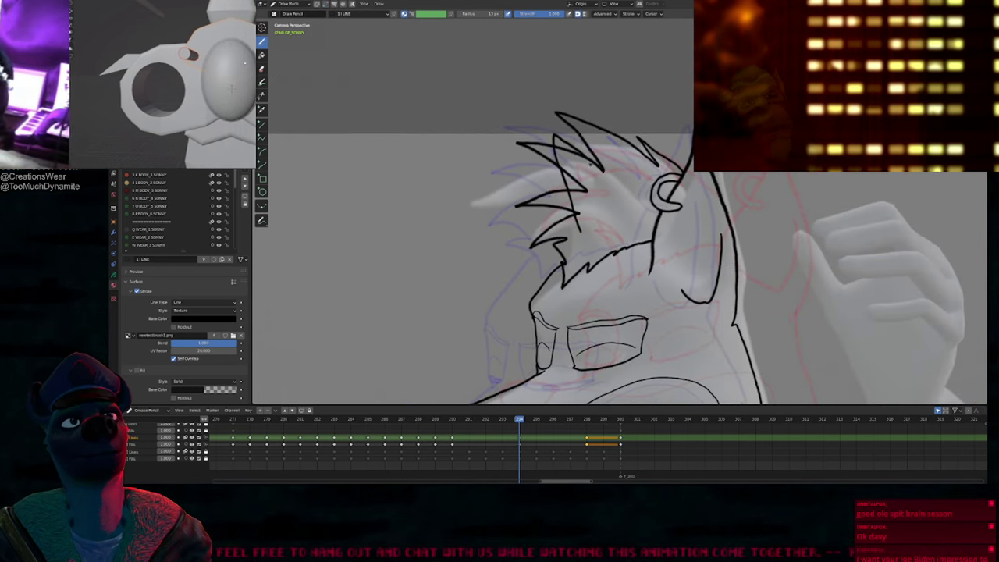
key("Tab")
key("Tab")
scroll(580, 133, "up", 6)
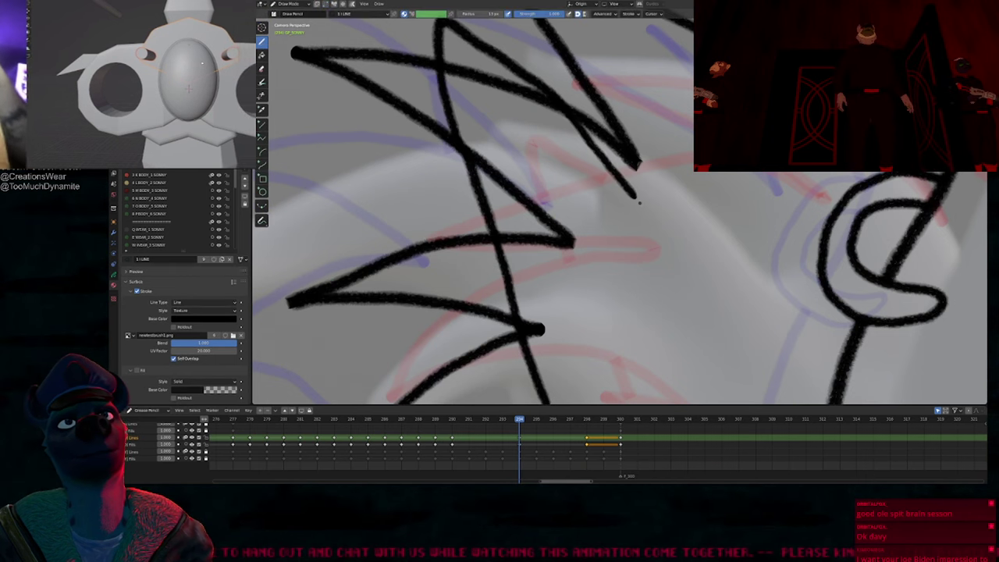
scroll(653, 258, "down", 5)
key("Tab")
left_click(604, 235)
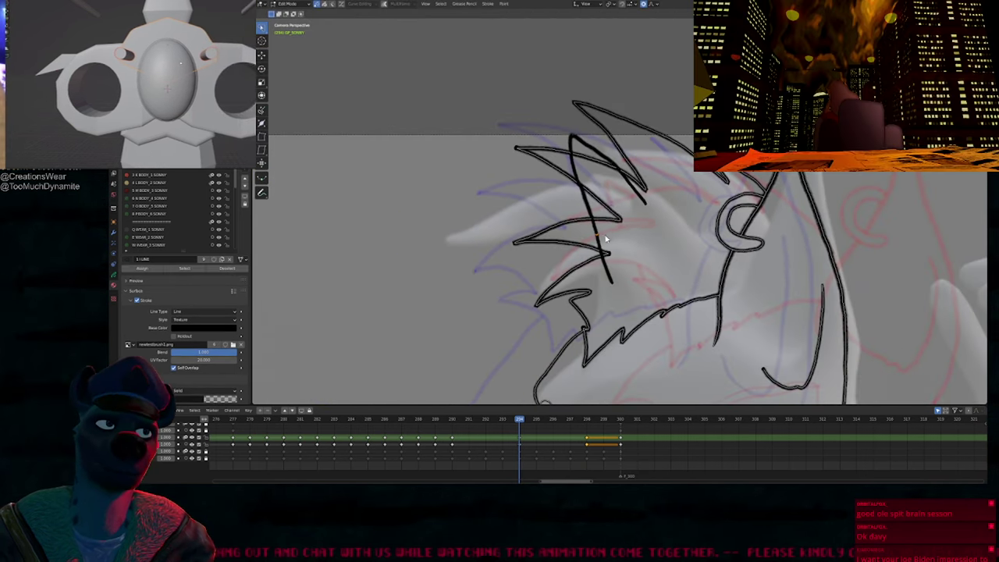
middle_click_drag(669, 232, 592, 230, "shift")
scroll(576, 206, "down", 2)
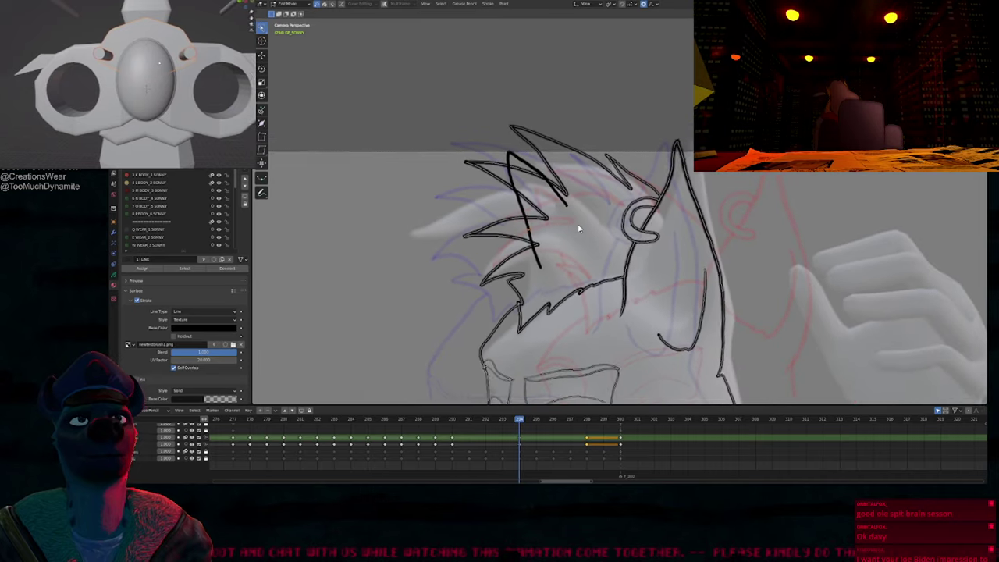
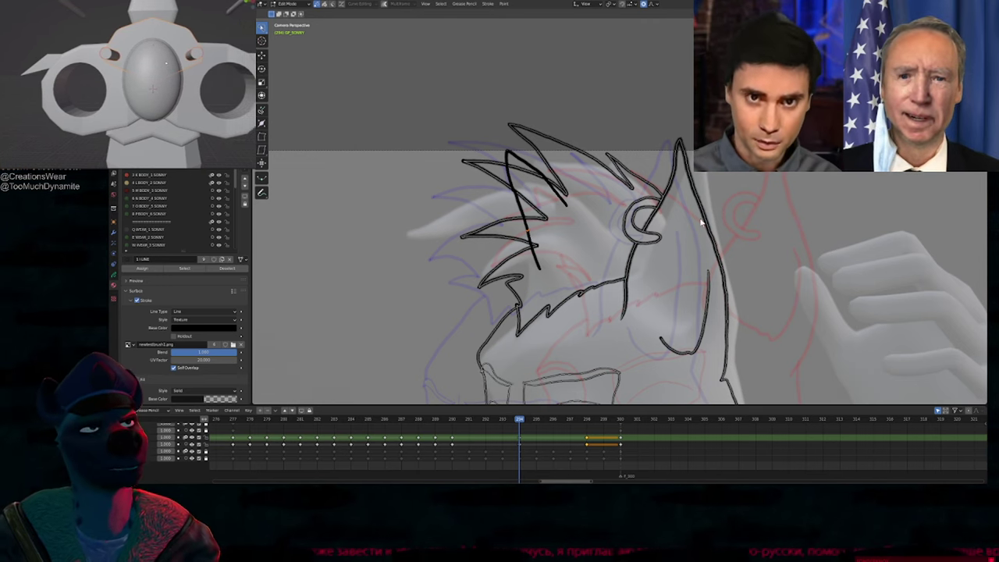
Step: Drag a point on the spiky hair tuft stroke into shape, then pick the ear ring stroke
left_click(533, 244)
middle_click_drag(570, 246, 555, 247, "shift")
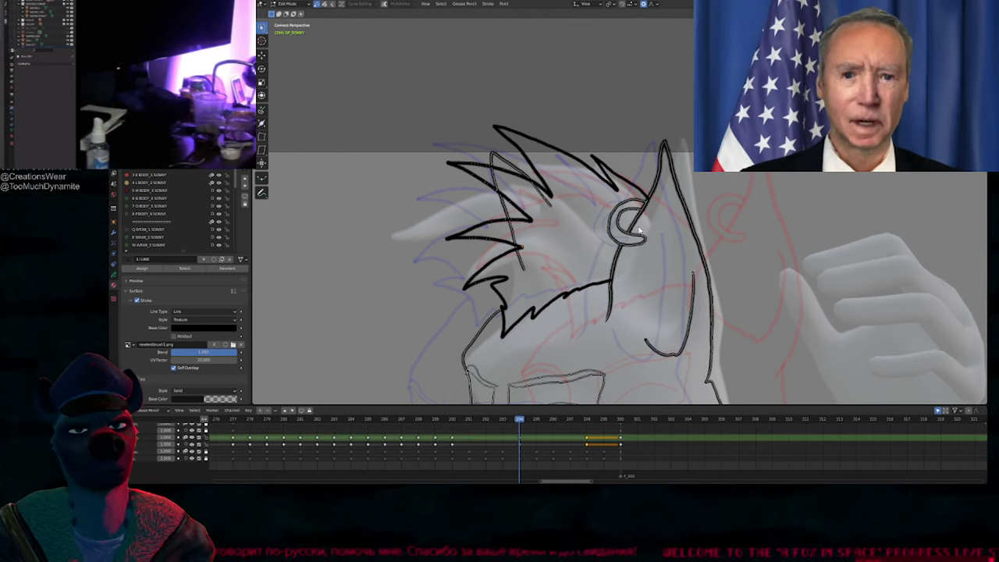
left_click(654, 252)
Step: Frame the fox face, jump to keyframe 298 and switch to Draw Mode
middle_click_drag(621, 290, 577, 231, "shift")
mouse_move(558, 359)
middle_mouse_down("shift")
mouse_move(566, 232)
mouse_move(594, 208)
middle_mouse_up("shift")
scroll(556, 241, "down", 5)
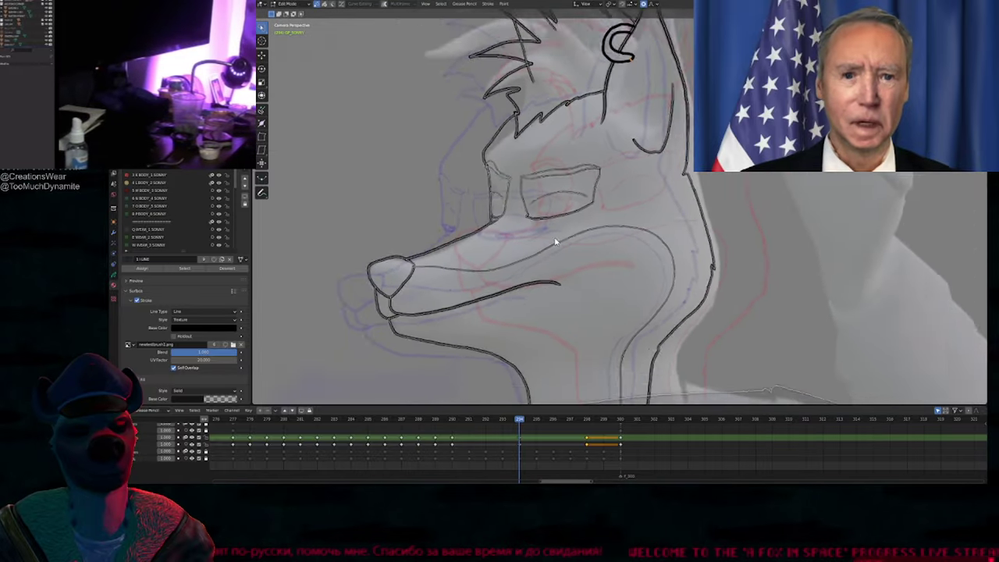
key("Up")
key("Tab")
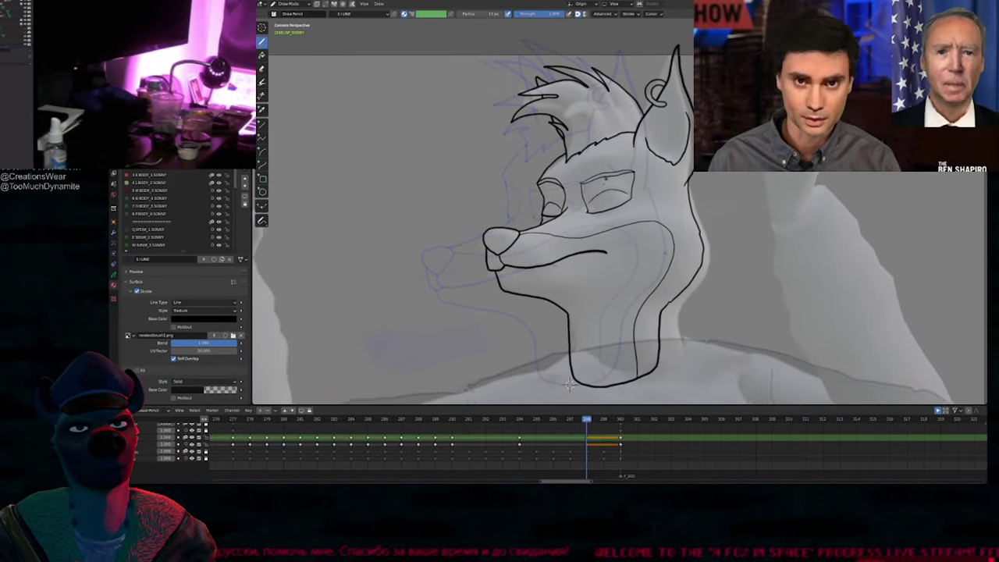
Step: Frame the head and neck, then flip between keyframes 294, 298 and 300 to compare
middle_click_drag(708, 179, 683, 236, "shift")
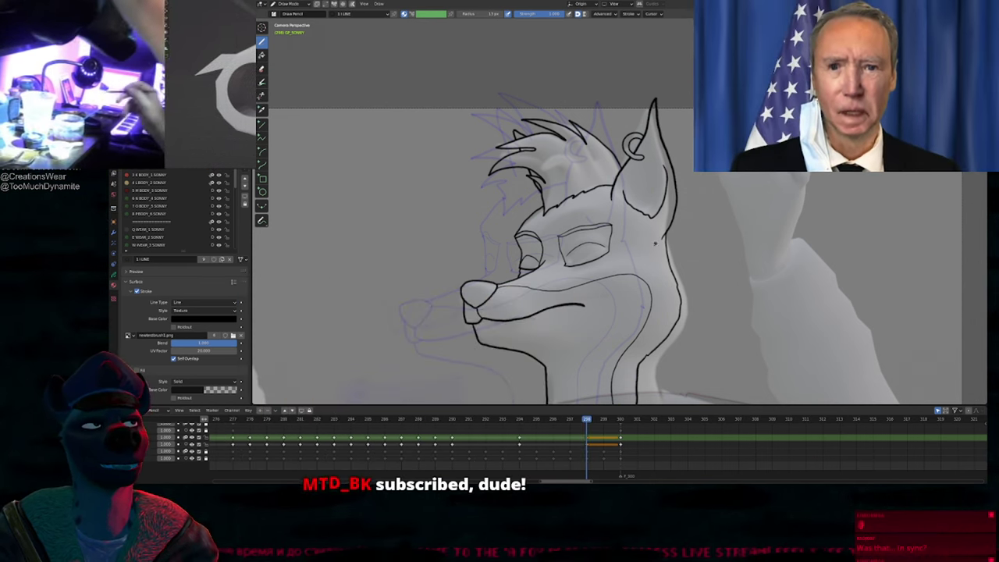
middle_click_drag(589, 295, 564, 240, "shift")
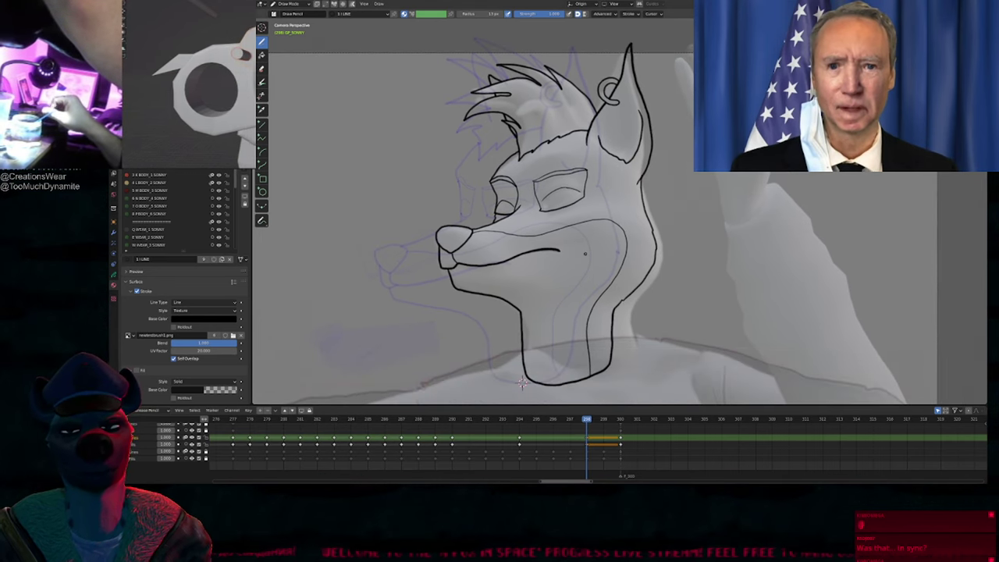
middle_click_drag(522, 382, 524, 357, "shift")
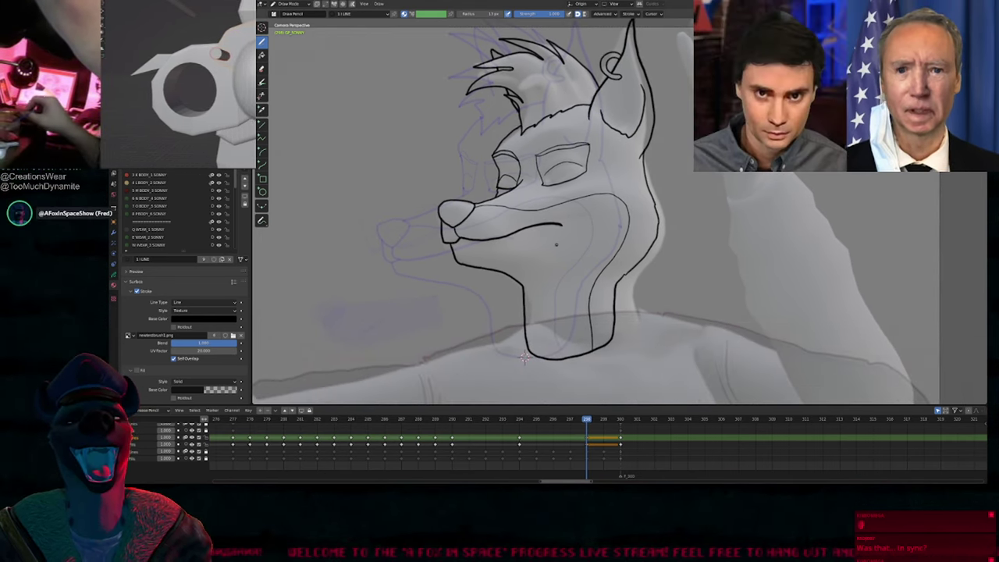
mouse_move(556, 245)
middle_mouse_down("shift")
mouse_move(558, 266)
mouse_move(565, 210)
mouse_move(577, 197)
mouse_move(598, 215)
middle_mouse_up("shift")
key("Down")
key("Up")
key("Up")
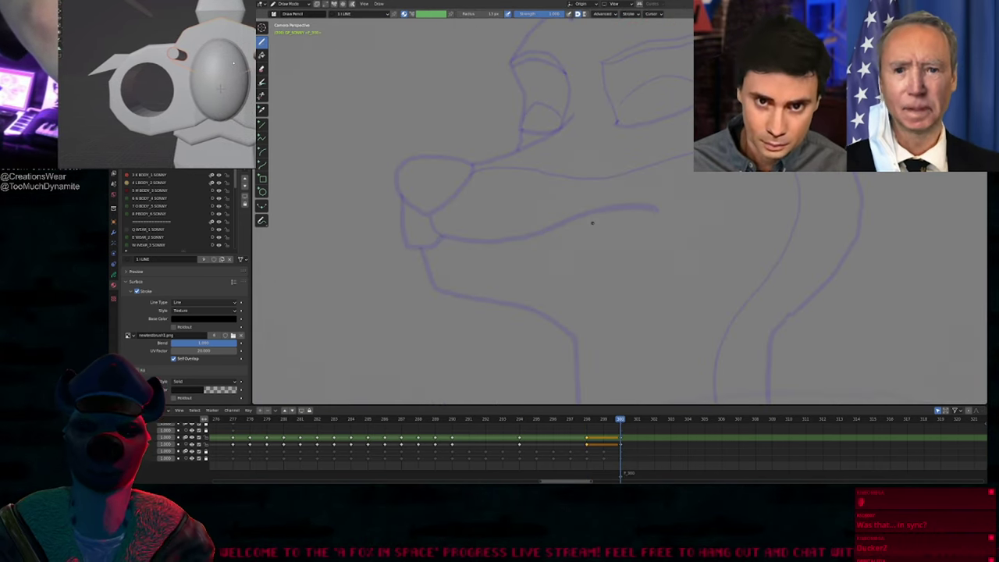
key("Down")
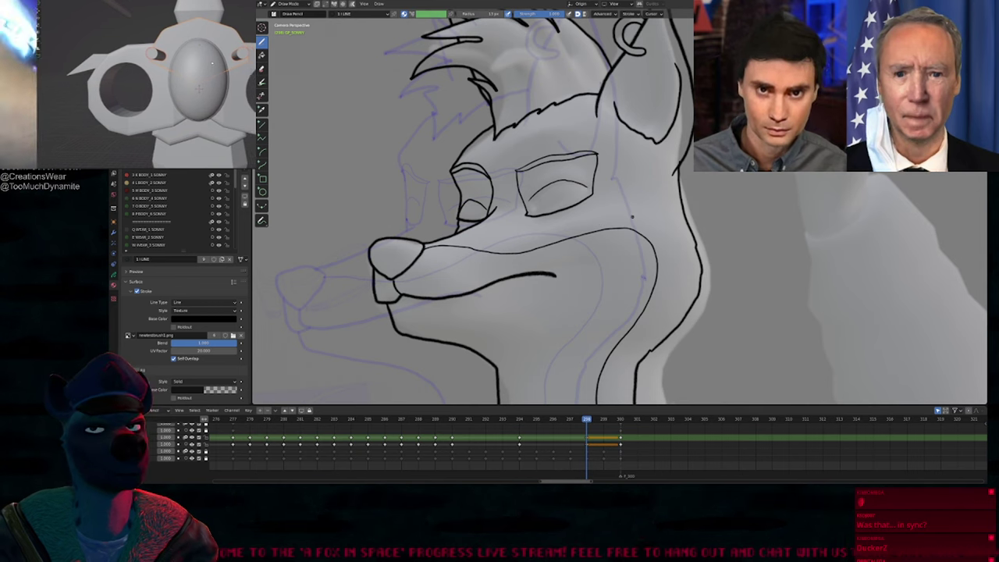
key("Down")
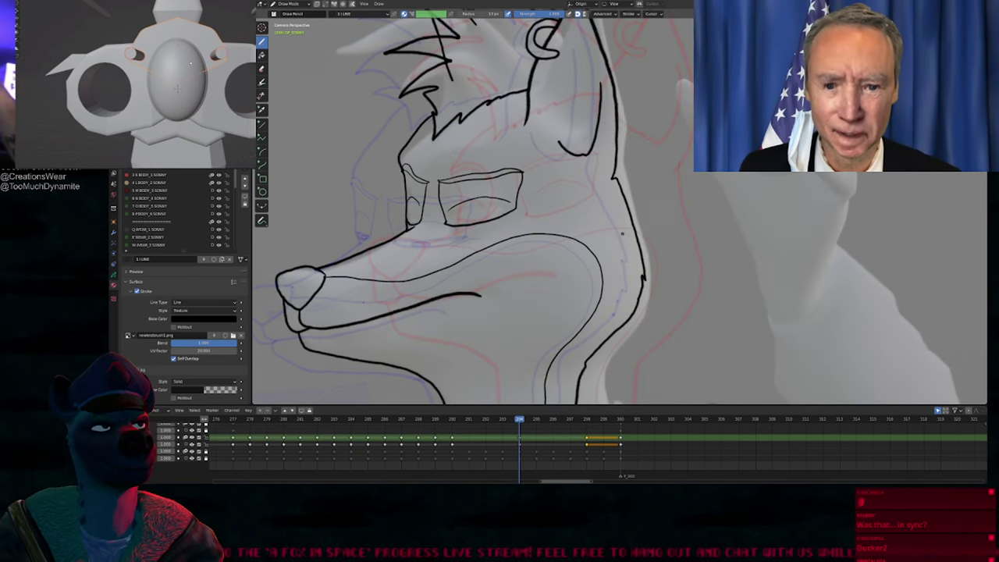
key("Up")
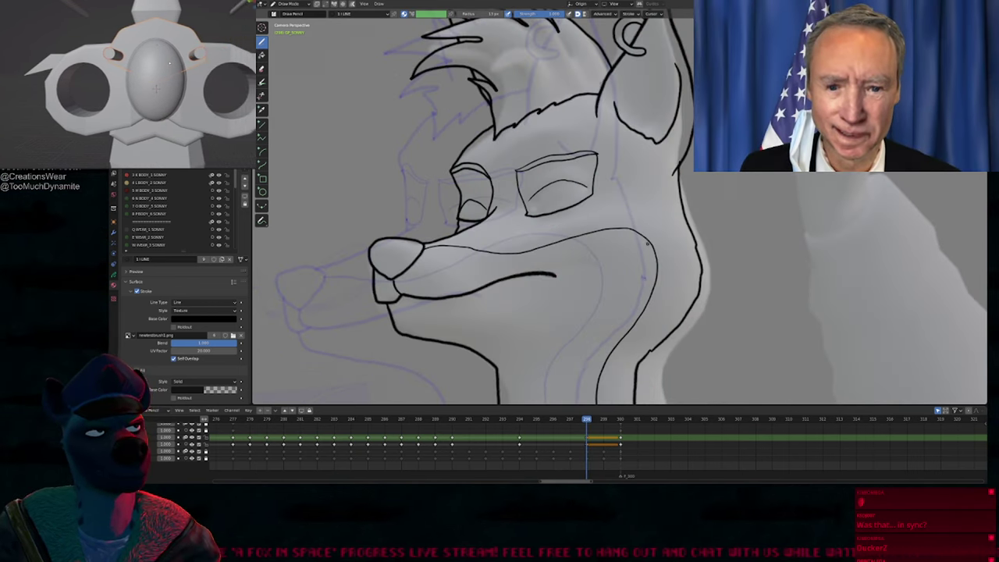
key("Down")
key("Down")
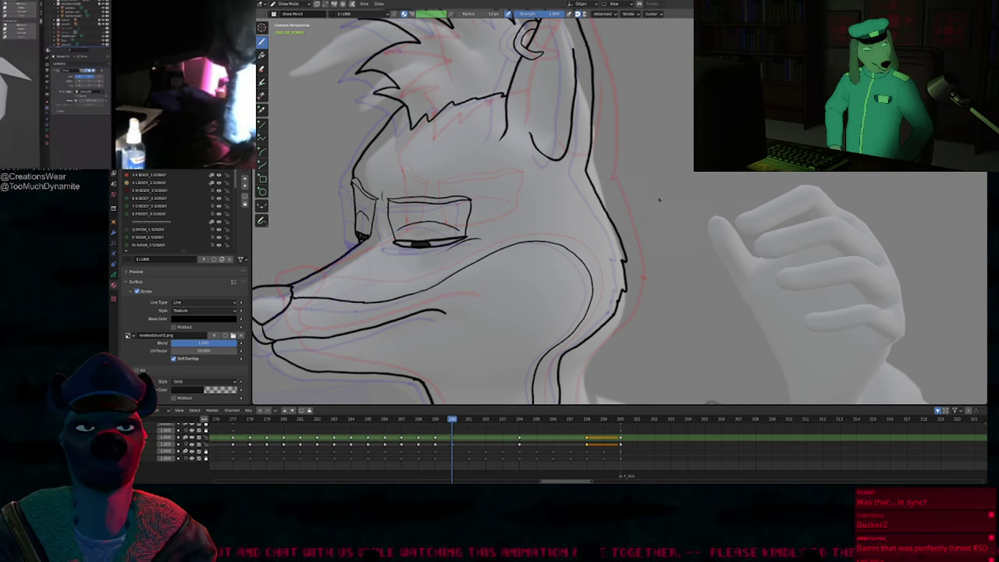
Step: Draw a test line across the cheek, undo it, and zoom out to the whole head
left_click_drag(689, 194, 439, 254)
key("ctrl+z")
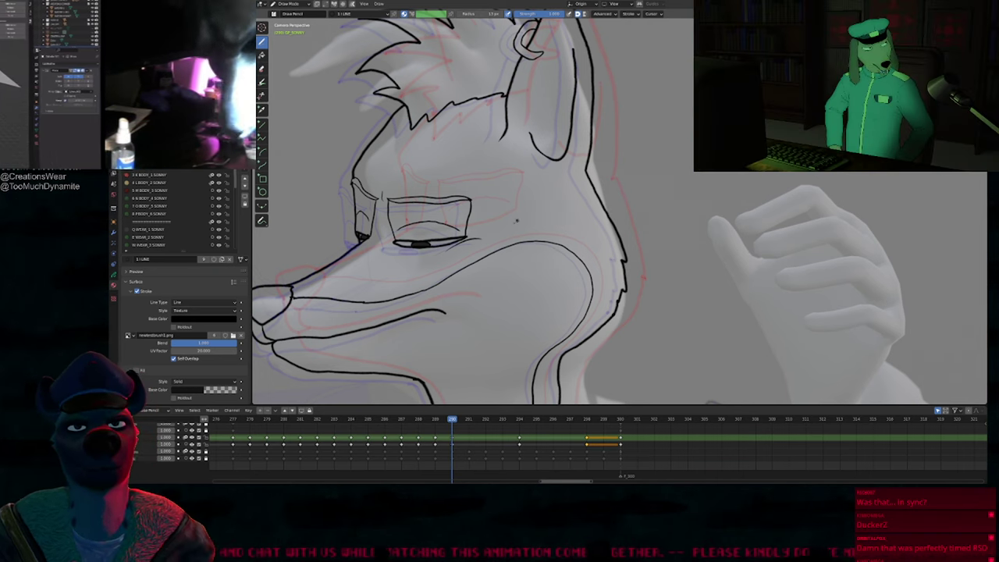
mouse_move(518, 221)
middle_mouse_down("shift")
mouse_move(623, 171)
mouse_move(629, 221)
mouse_move(623, 194)
middle_mouse_up("shift")
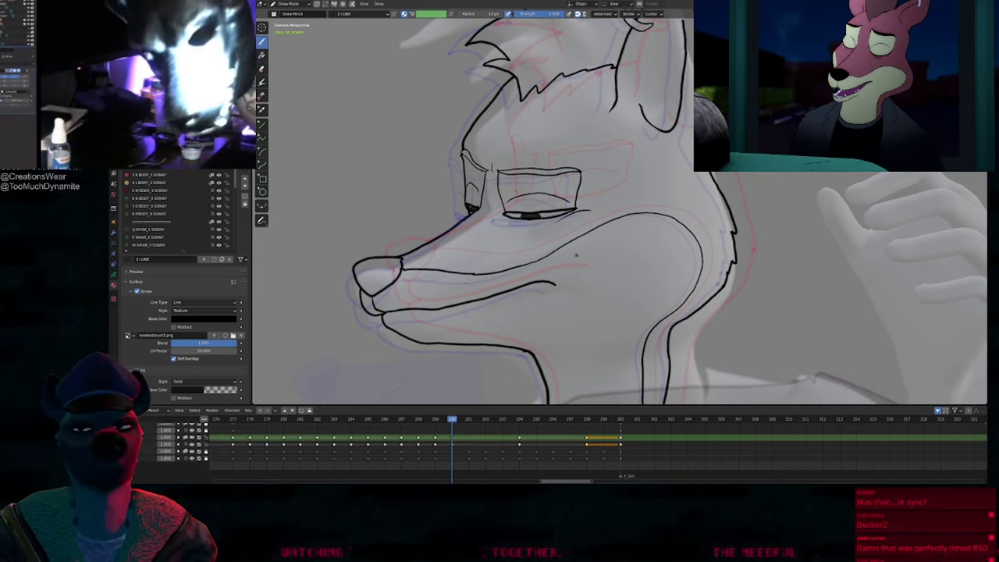
mouse_move(577, 255)
middle_mouse_down("ctrl")
mouse_move(596, 172)
mouse_move(615, 258)
mouse_move(616, 150)
middle_mouse_up("ctrl")
Step: Step through frames 289, 286 and 290, then toggle between poses 294 and 298, ending on 294
key("Left")
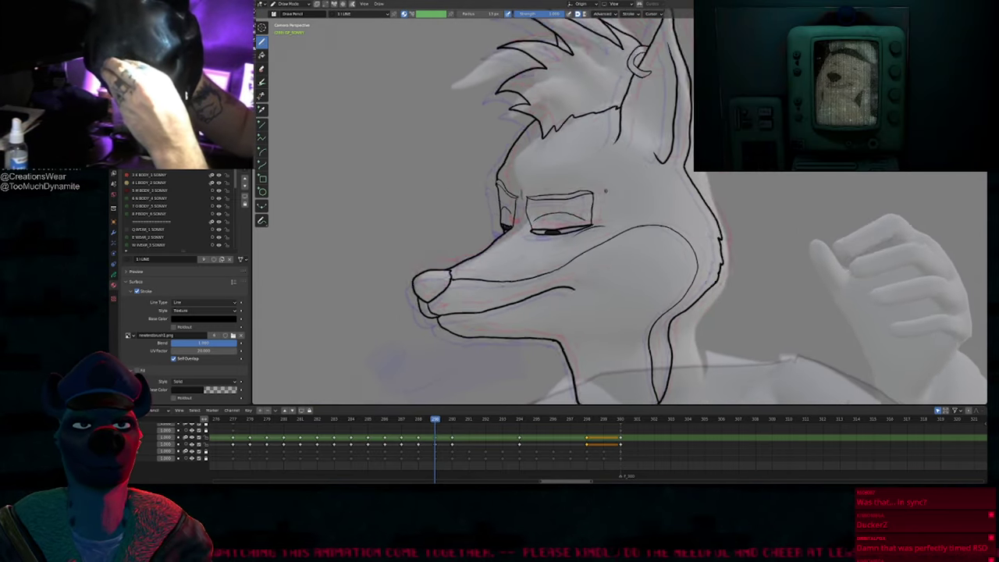
key("Down")
key("Down")
key("Down")
key("Up")
key("Up")
key("Up")
key("Up")
key("Up")
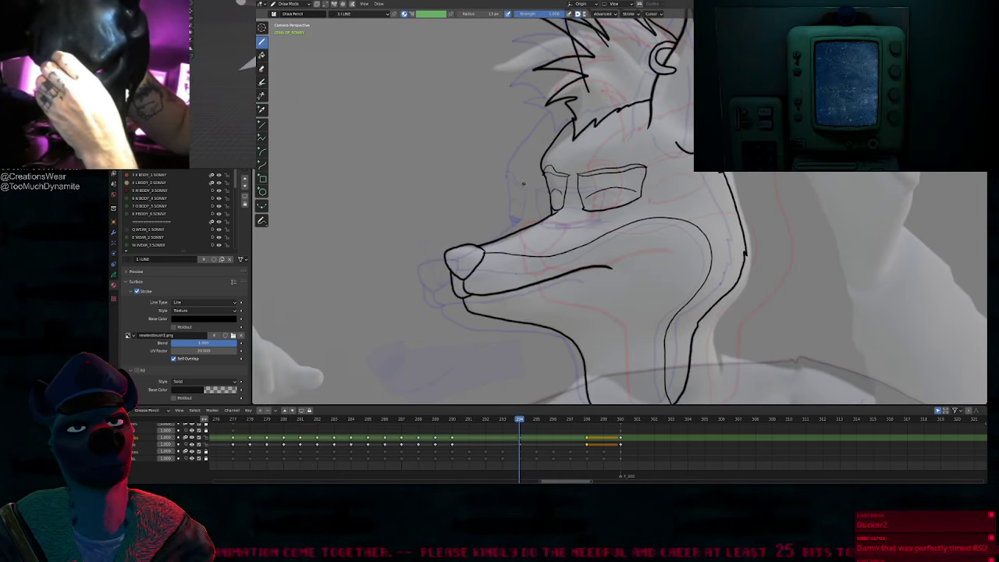
key("Down")
key("Up")
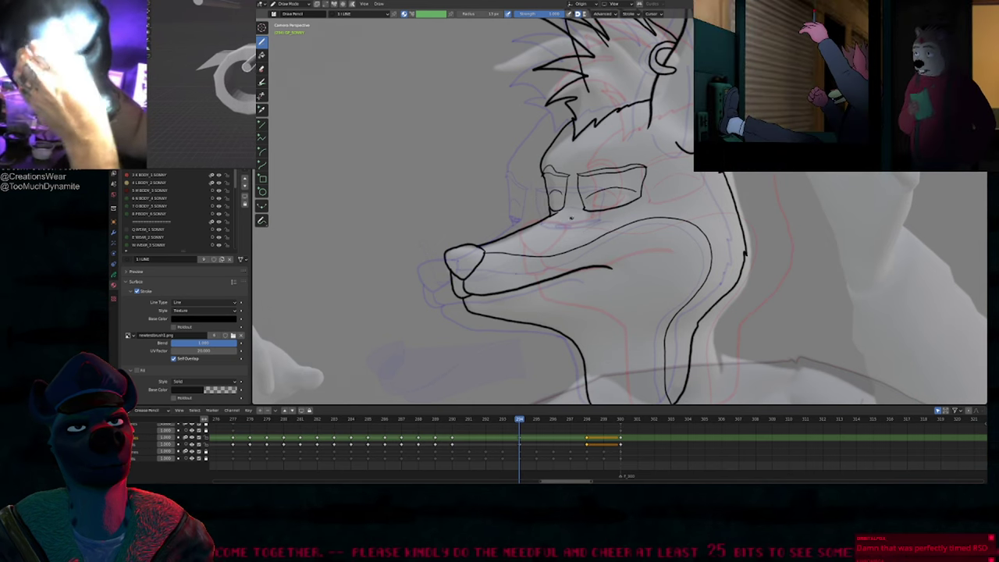
key("Up")
key("Down")
key("Up")
key("Down")
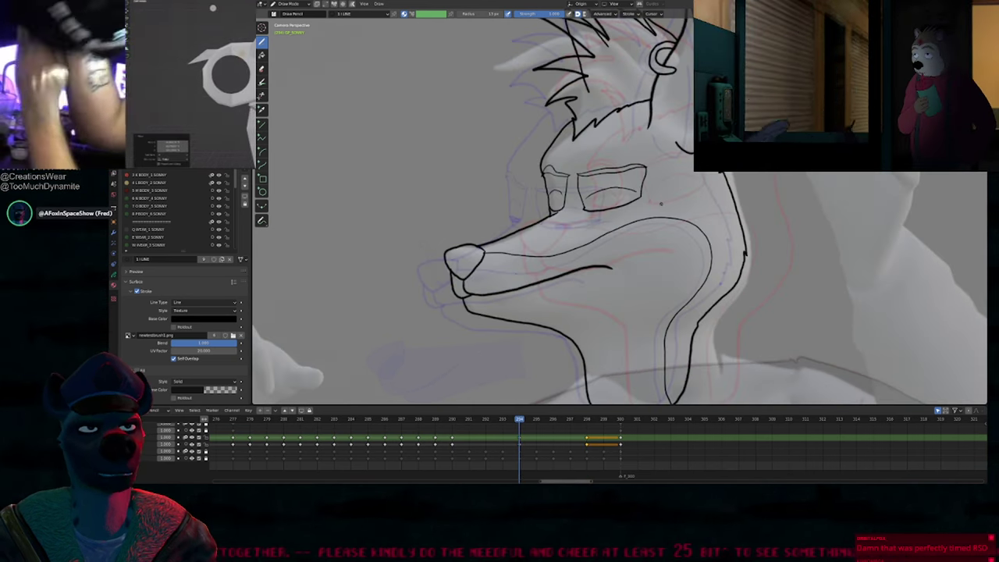
key("Up")
key("Down")
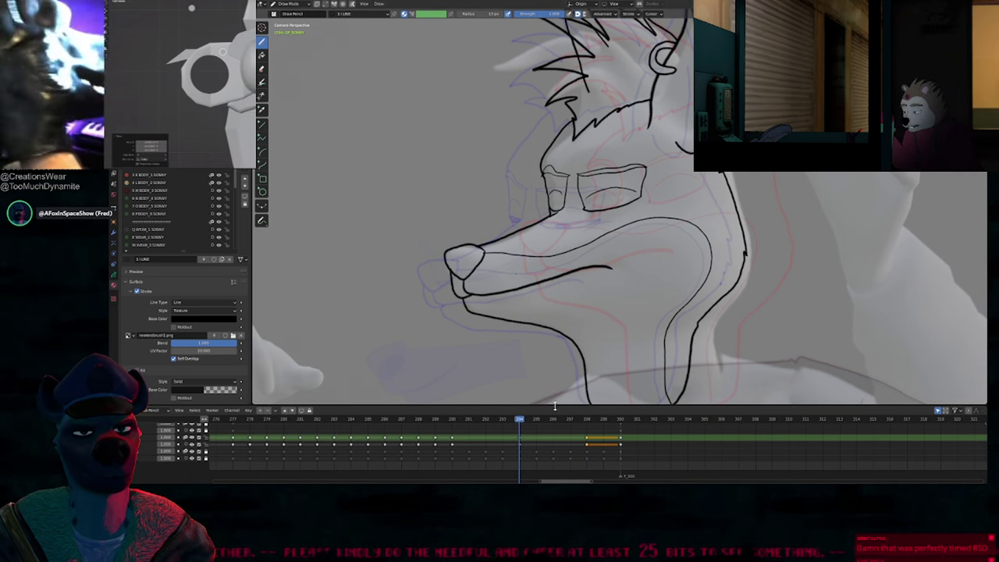
Step: Enlarge the Dope Sheet and slide the later keyframes forward, placing one at frame 298
left_click_drag(556, 406, 555, 376)
middle_click_drag(554, 417, 527, 378)
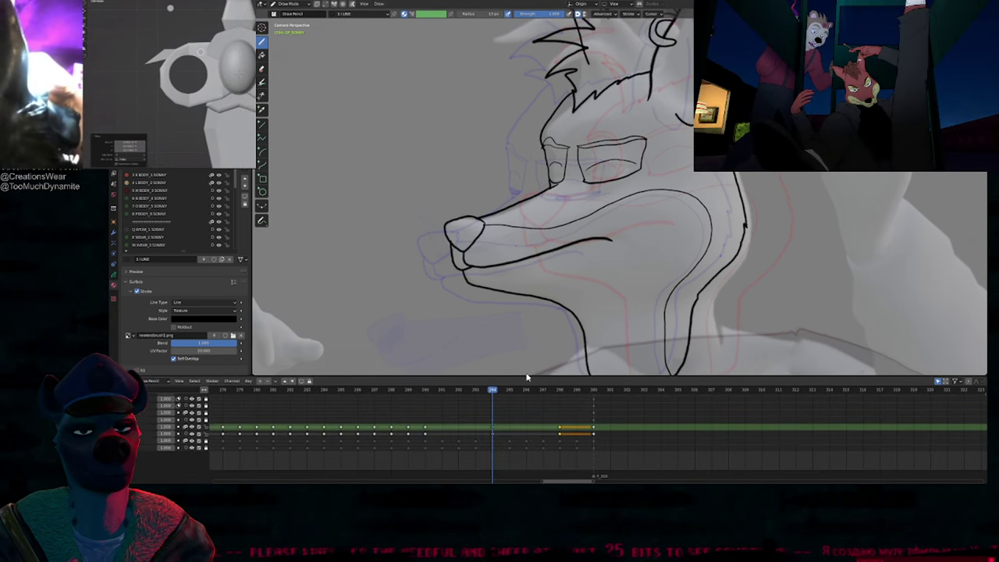
left_click_drag(563, 436, 564, 437)
key("g")
left_click(589, 420)
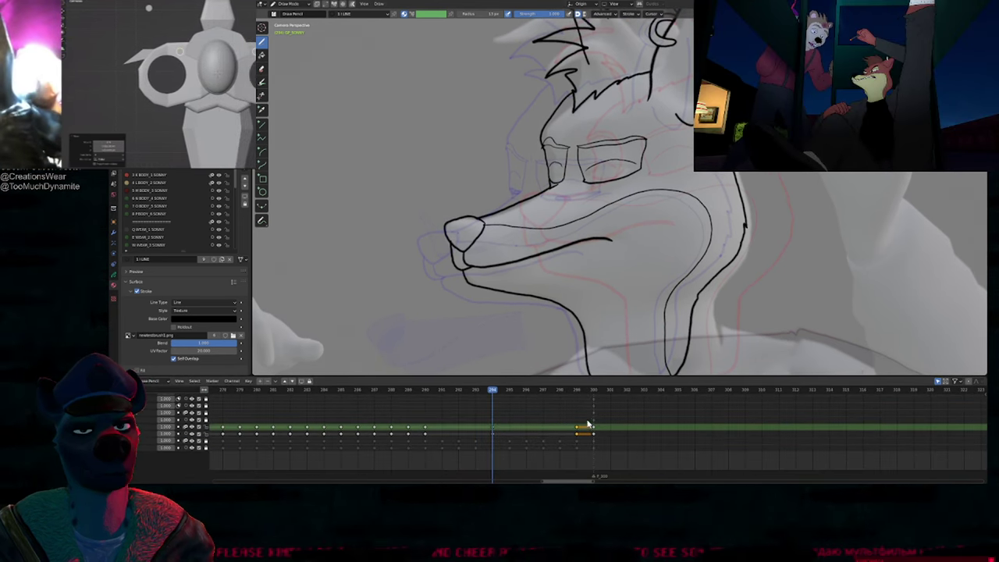
left_click_drag(486, 416, 502, 433)
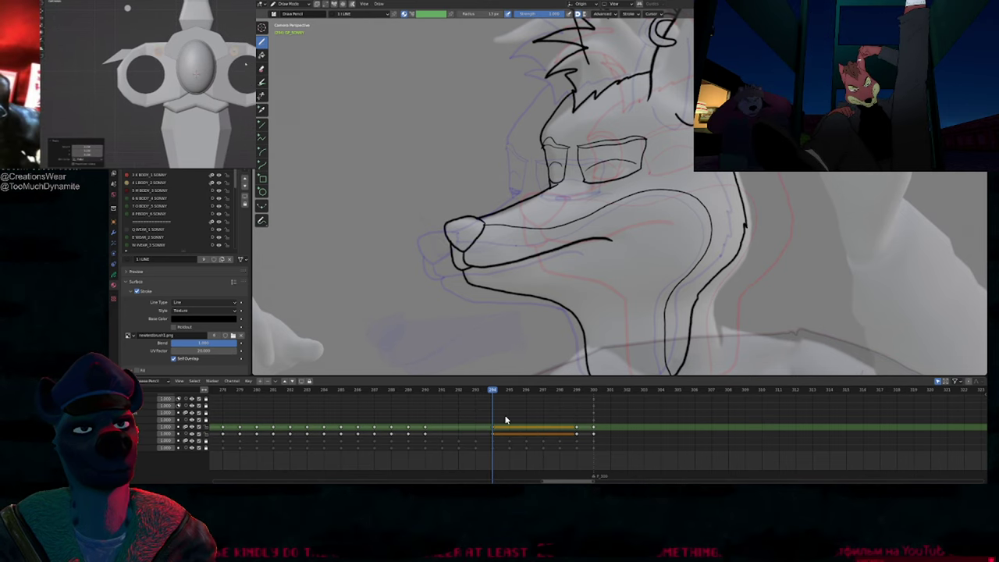
key("g")
left_click(569, 411)
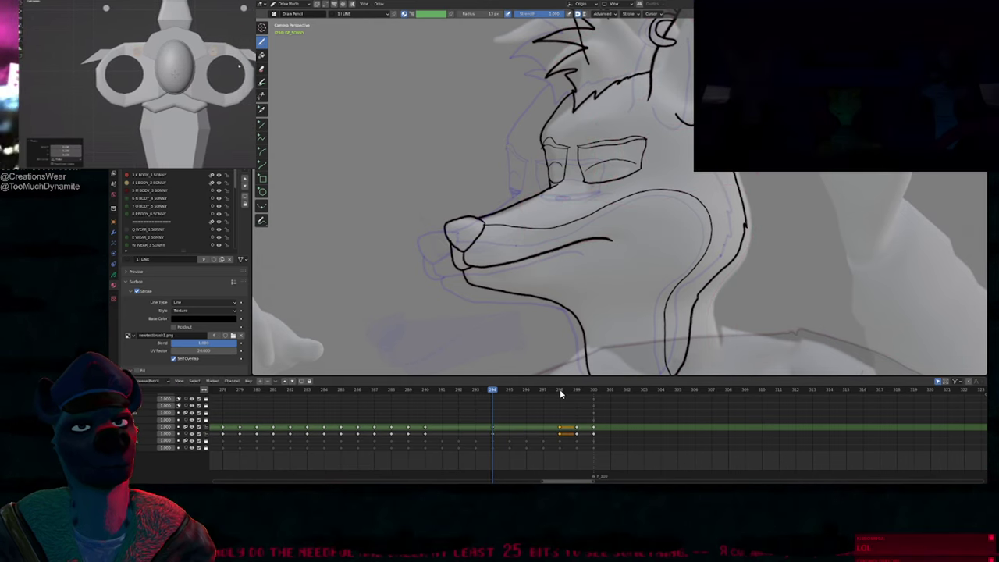
Step: Return to frame 298 and open Onion Skinning, raising opacity to about 0.56
left_click(559, 392)
middle_click_drag(641, 260, 577, 226, "shift")
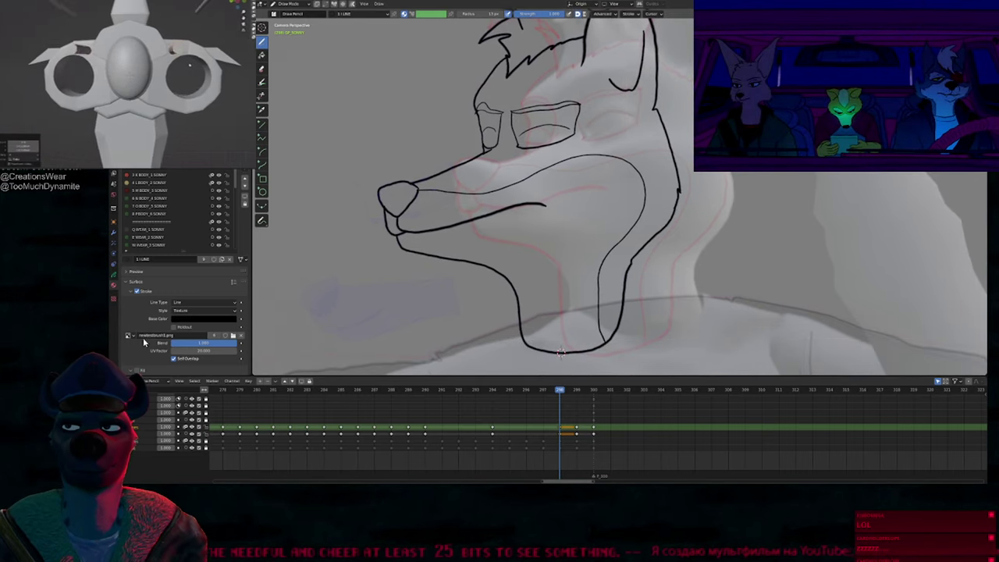
scroll(144, 341, "down", 2)
left_click(114, 275)
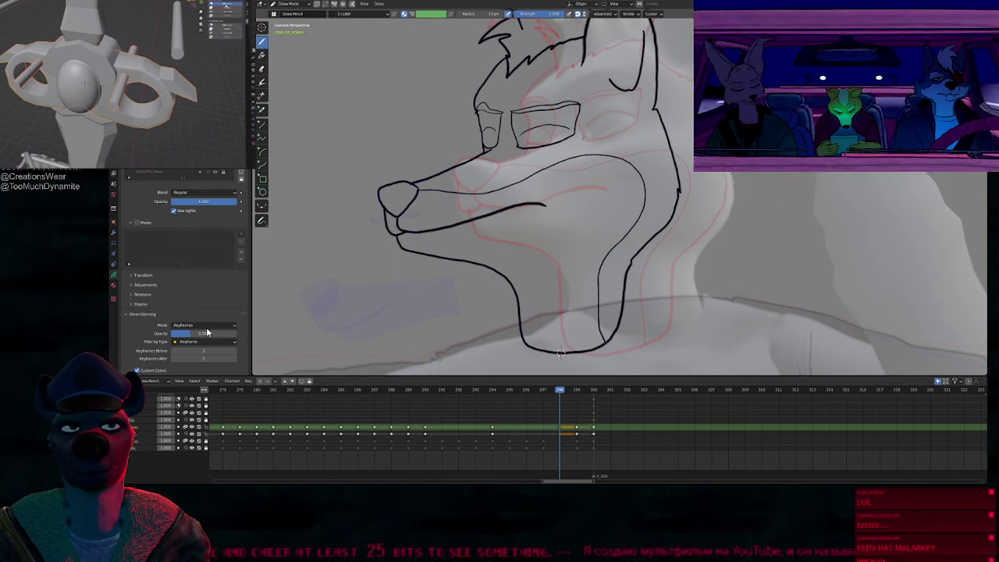
mouse_move(562, 183)
middle_mouse_down("shift")
mouse_move(525, 299)
mouse_move(517, 234)
middle_mouse_up("shift")
scroll(516, 297, "down", 3)
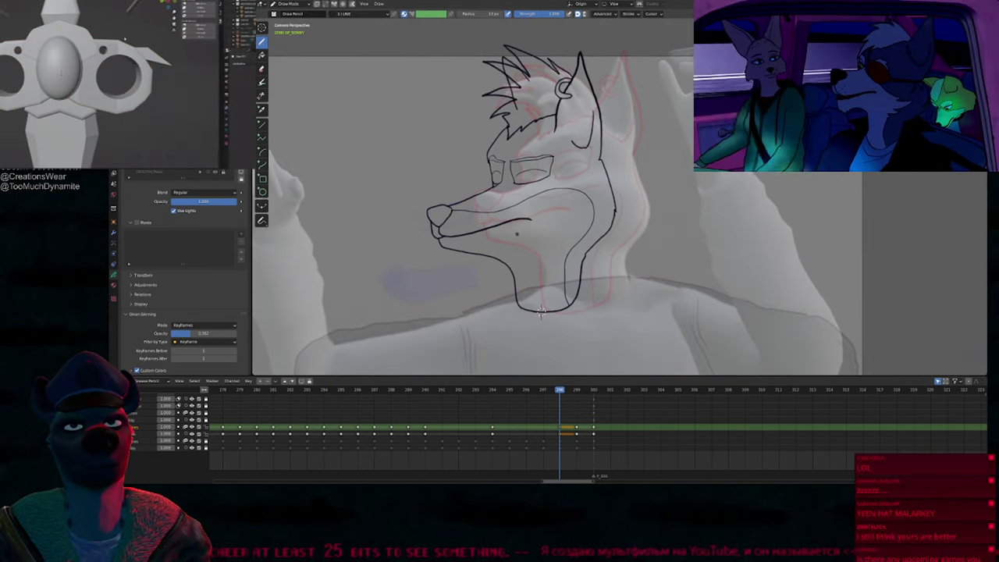
Step: Move all head strokes on frame 298 together, checking them against frame 294
key("Tab")
key("a")
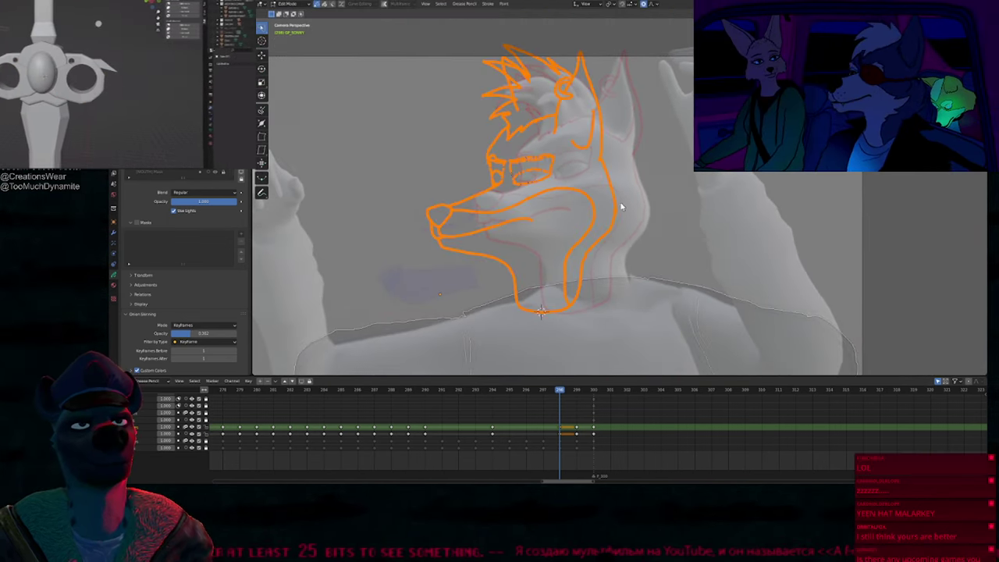
key("g")
left_click(590, 234)
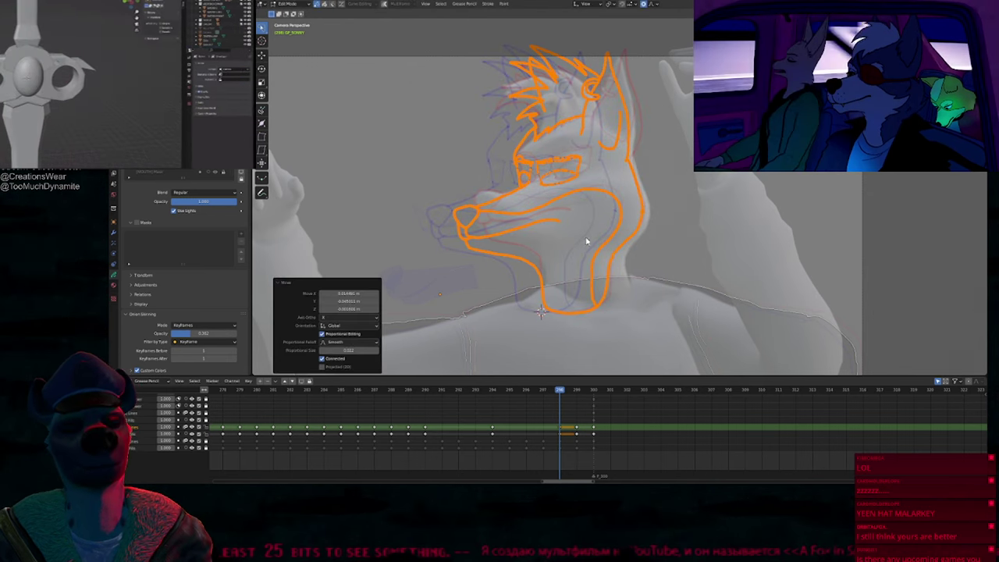
key("Down")
key("Up")
key("Tab")
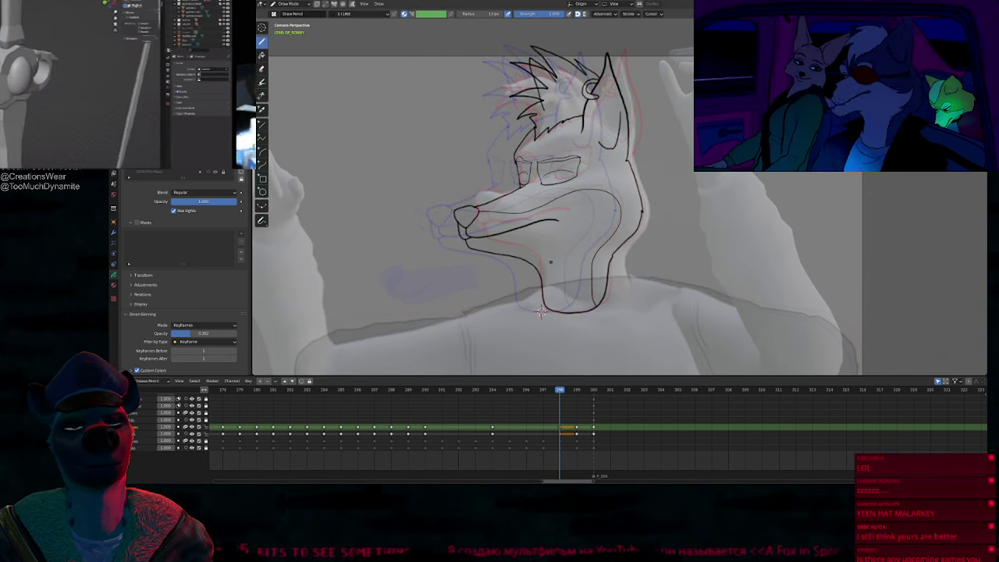
Step: Hide the previous keyframe's onion skin and reposition the view on the drawing
scroll(548, 270, "up", 2)
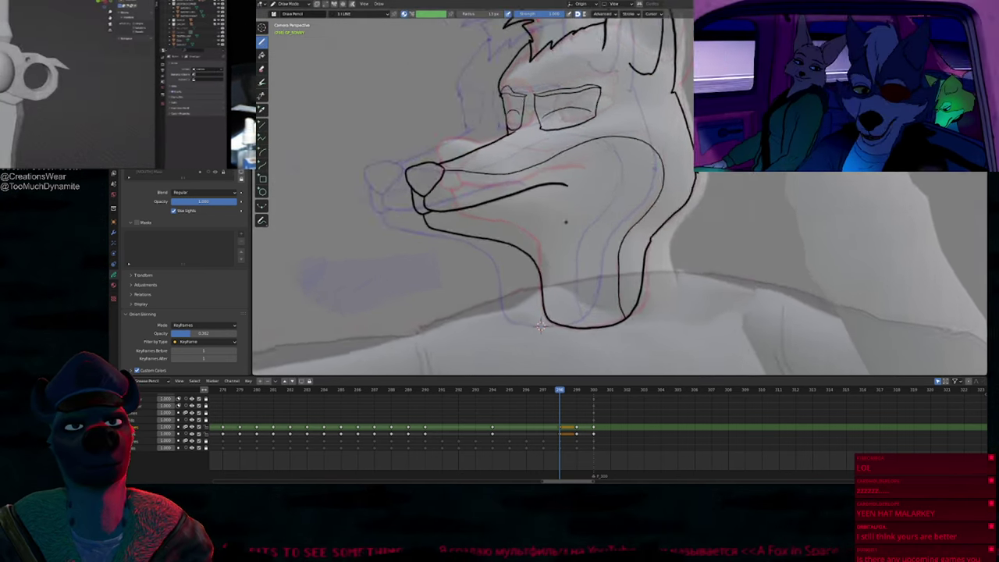
scroll(540, 326, "up", 1)
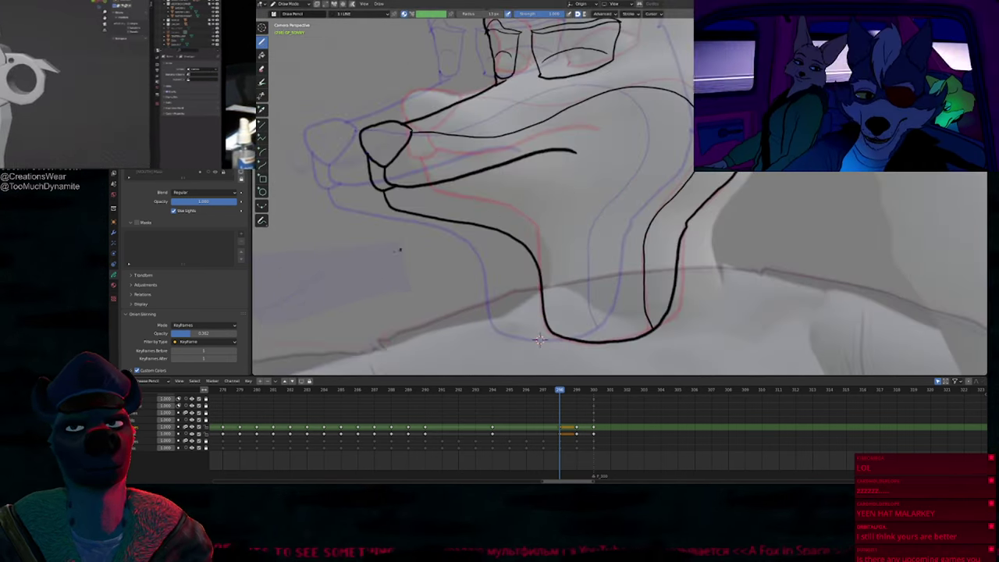
left_click(174, 351)
middle_click_drag(499, 167, 496, 233, "shift")
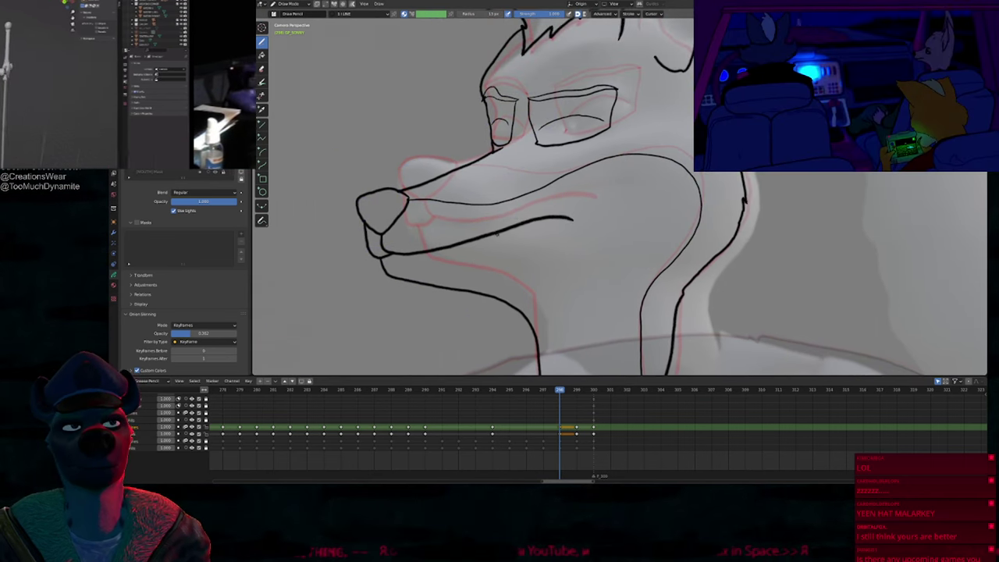
scroll(497, 234, "down", 5)
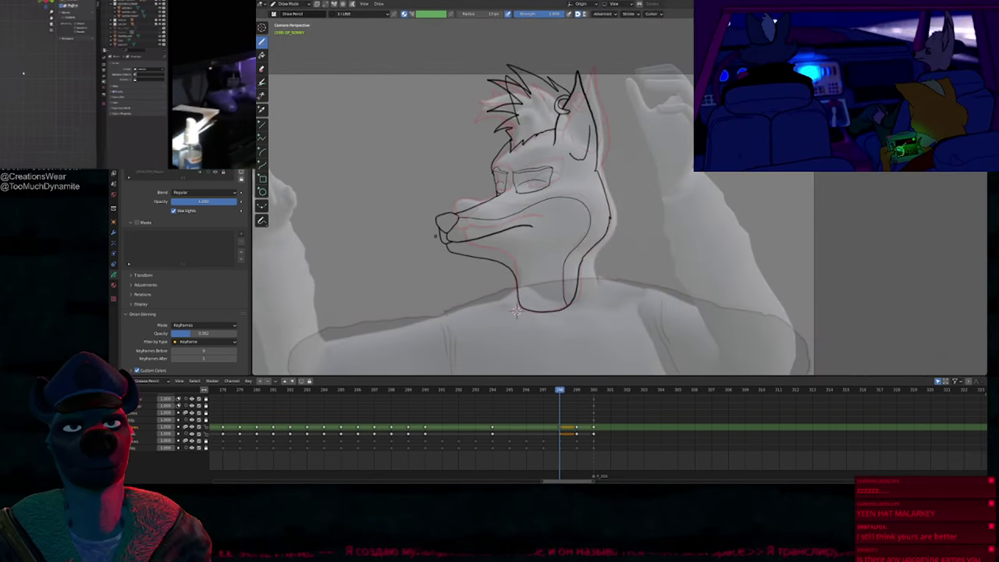
Step: Undo the head-stroke move and restore the preferred version of the eye strokes
key("ctrl+z")
key("f")
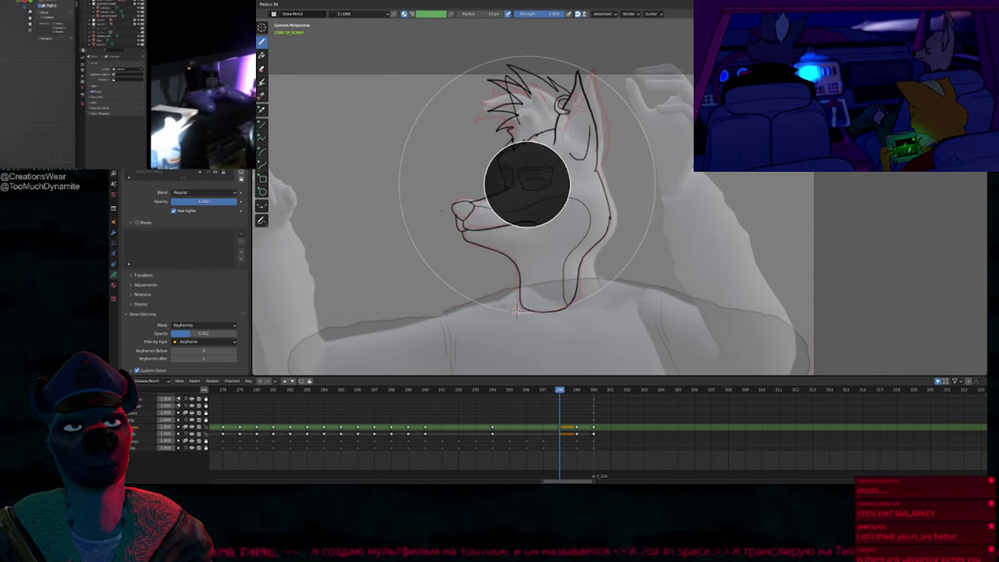
key("Escape")
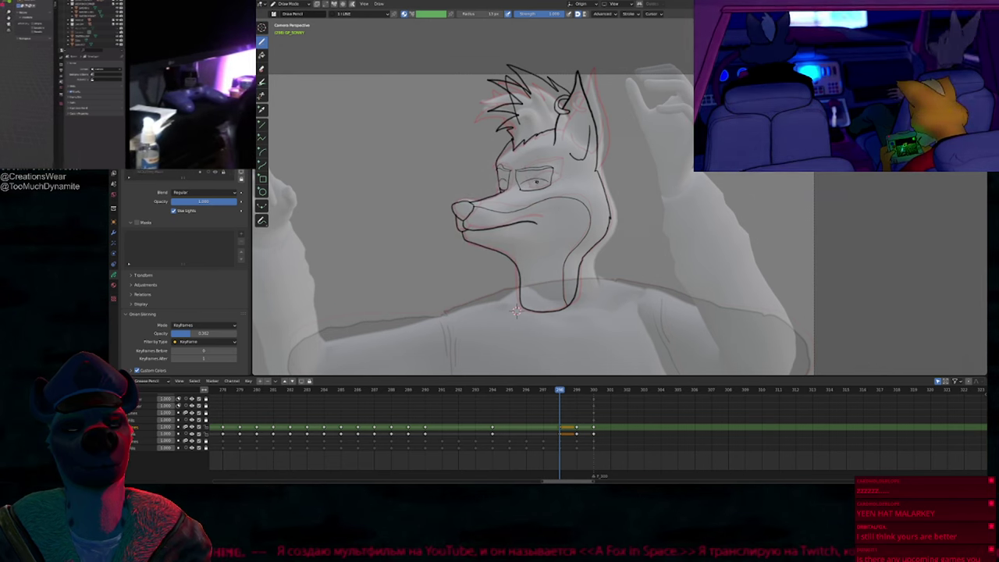
key("f")
key("Escape")
key("ctrl+z")
key("ctrl+z")
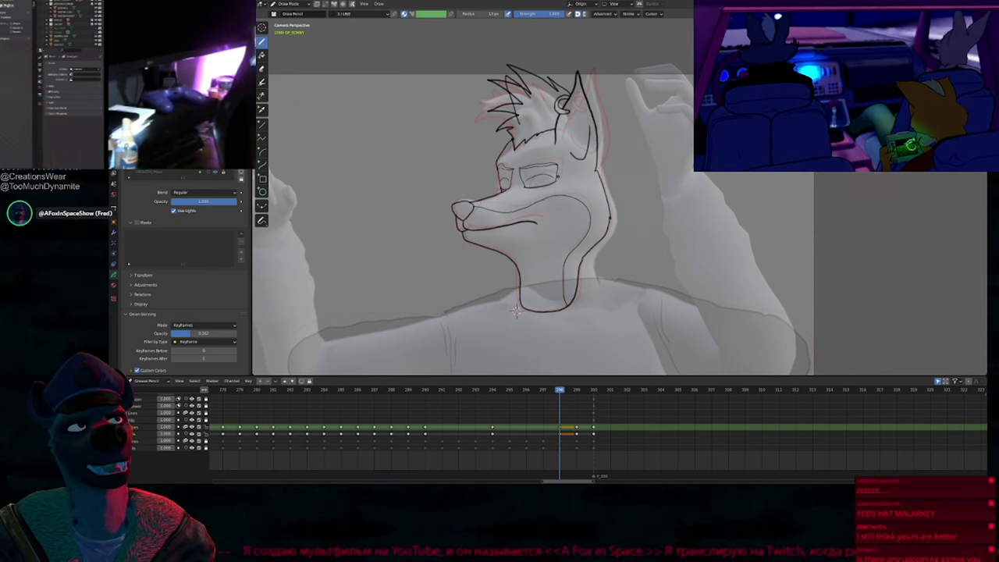
scroll(516, 310, "up", 2)
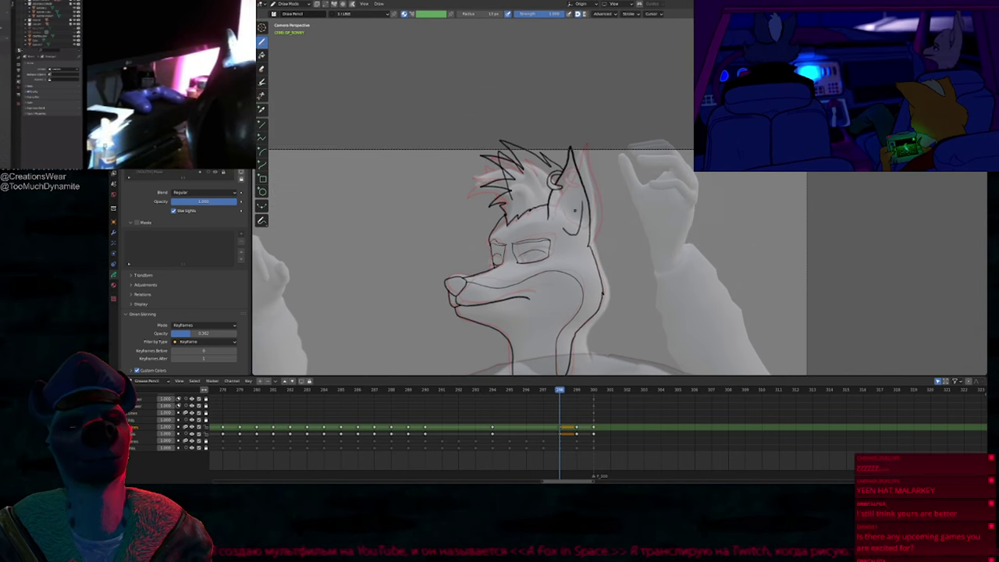
Step: With a resized Push brush, push the hair and ear strokes into place around the ear tip
key("f")
left_click(609, 171)
left_click_drag(564, 187, 585, 177)
left_click_drag(592, 125, 596, 110)
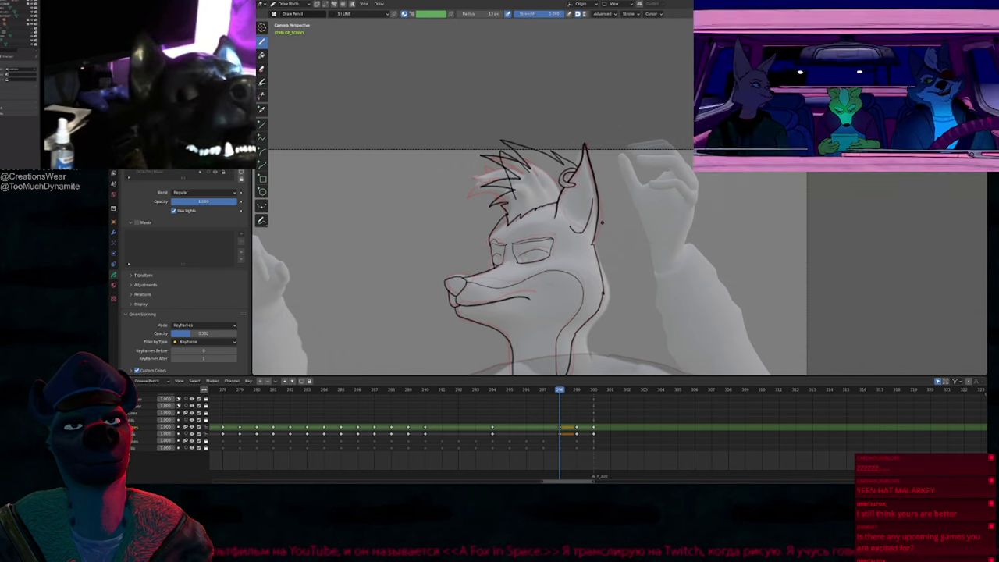
scroll(597, 226, "up", 1)
scroll(504, 161, "up", 1)
left_click_drag(521, 91, 508, 114)
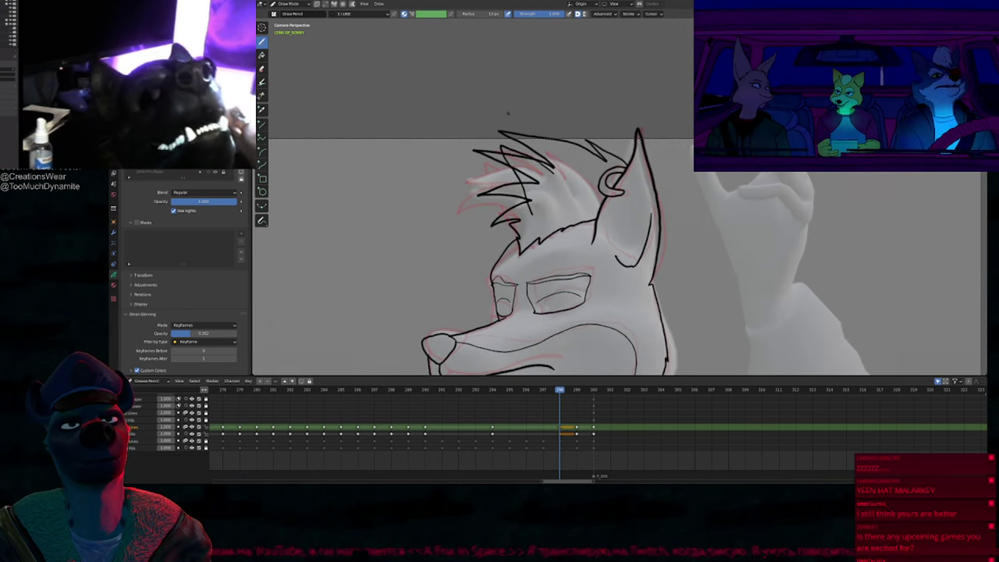
left_click_drag(583, 146, 573, 155)
Step: Pull the hair strokes down-left and push the left hair spikes with a smaller brush
key("Tab")
scroll(481, 193, "up", 2)
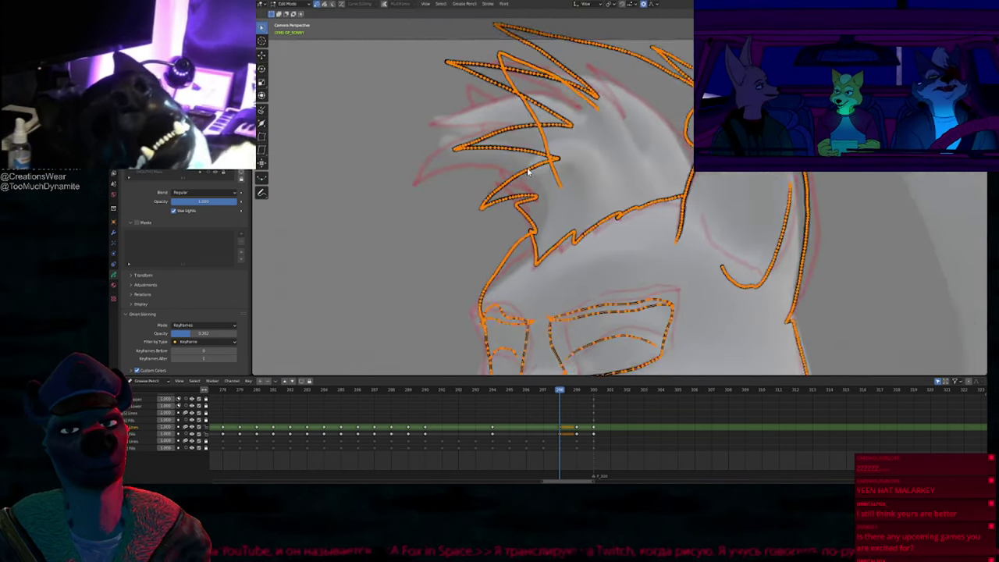
scroll(481, 193, "up", 1)
key("Tab")
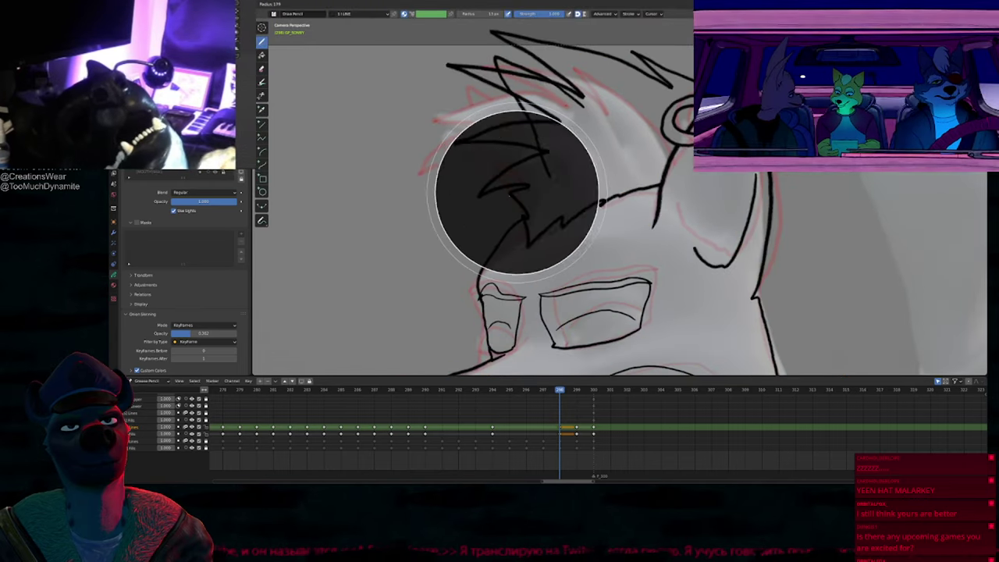
left_click_drag(515, 101, 432, 170)
key("f")
left_click(563, 177)
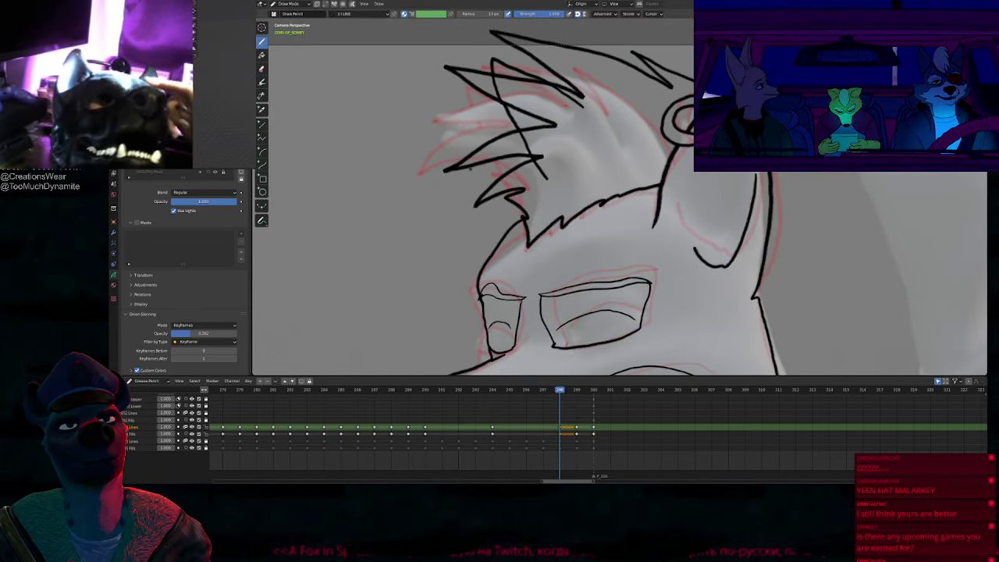
left_click_drag(474, 198, 451, 173)
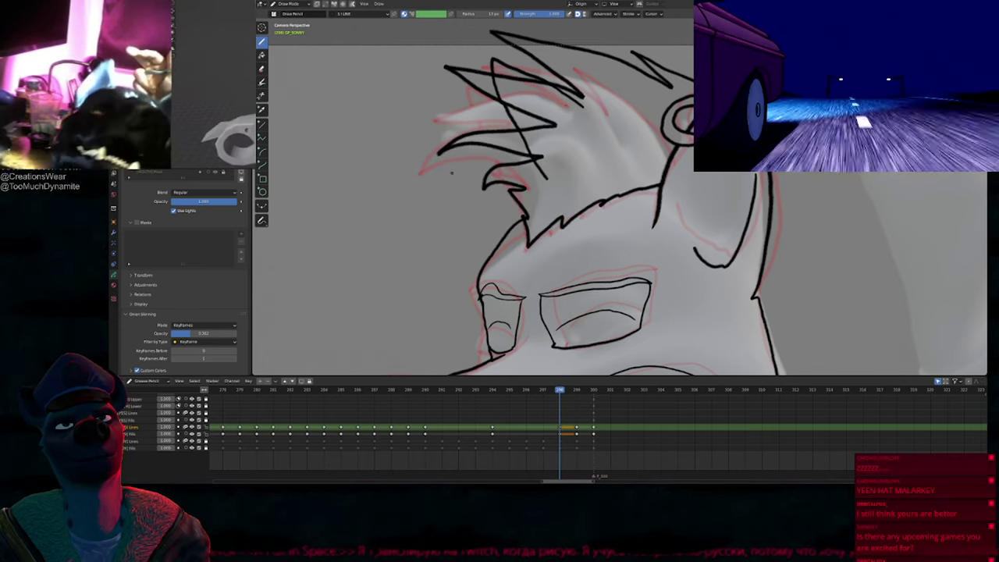
mouse_move(480, 87)
left_mouse_down()
mouse_move(467, 107)
mouse_move(427, 110)
left_mouse_up()
Step: Set Sharp falloff and push the upper and top hair spikes down and left
middle_click_drag(493, 39, 484, 131, "shift")
key("shift+o")
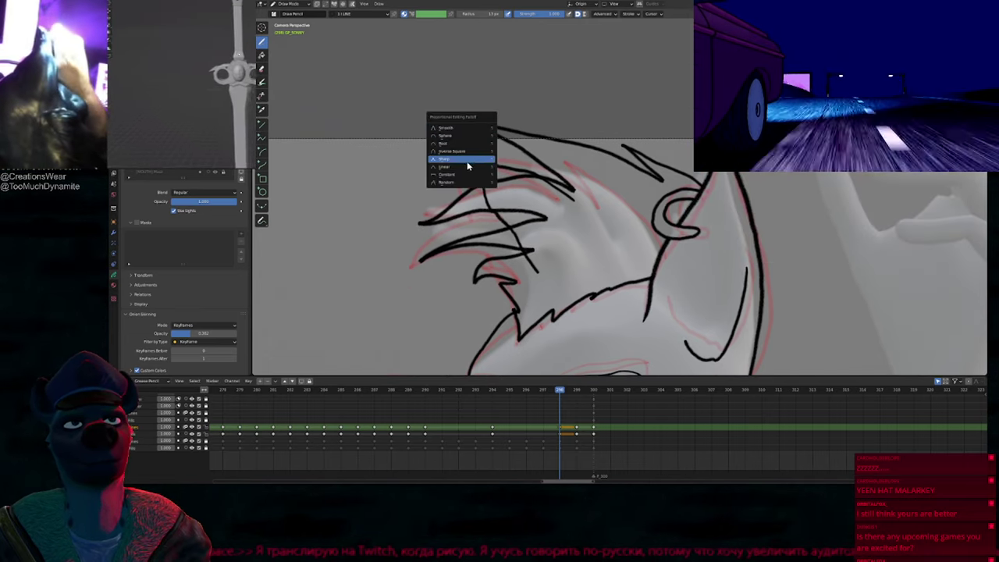
left_click(467, 162)
left_click_drag(471, 128, 466, 159)
key("f")
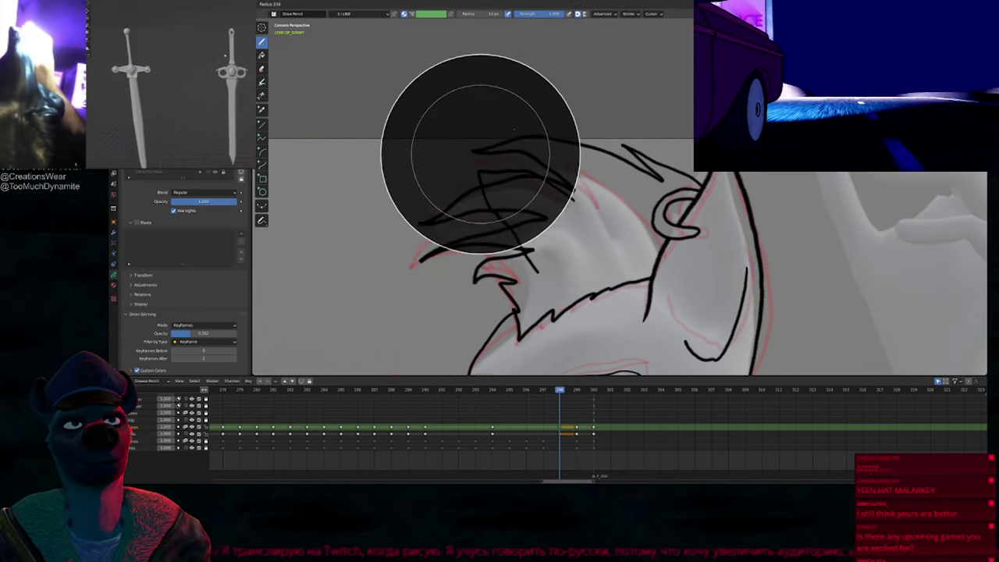
left_click(556, 87)
left_click_drag(539, 83, 517, 129)
left_click_drag(622, 128, 612, 139)
left_click_drag(705, 205, 702, 208)
key("ctrl+z")
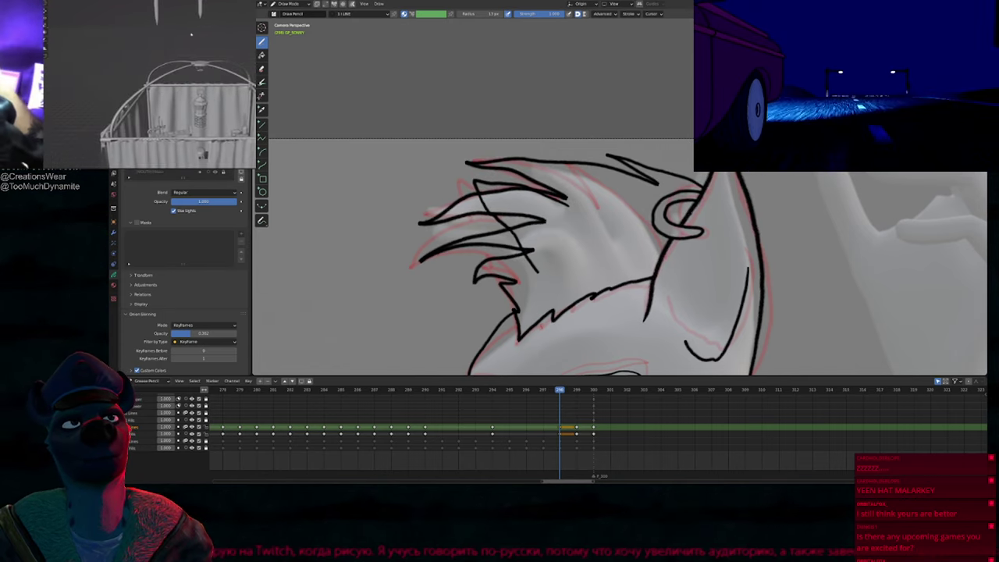
Step: Use a smaller brush with Smooth falloff to push the ear strokes right and up
key("f")
left_click(653, 219)
key("u")
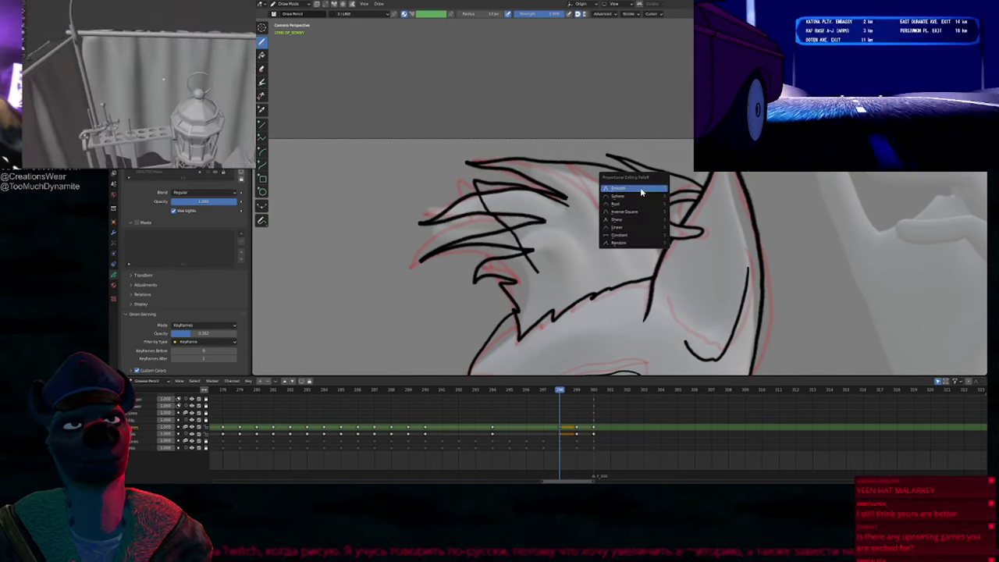
left_click(643, 190)
left_click_drag(651, 212, 666, 207)
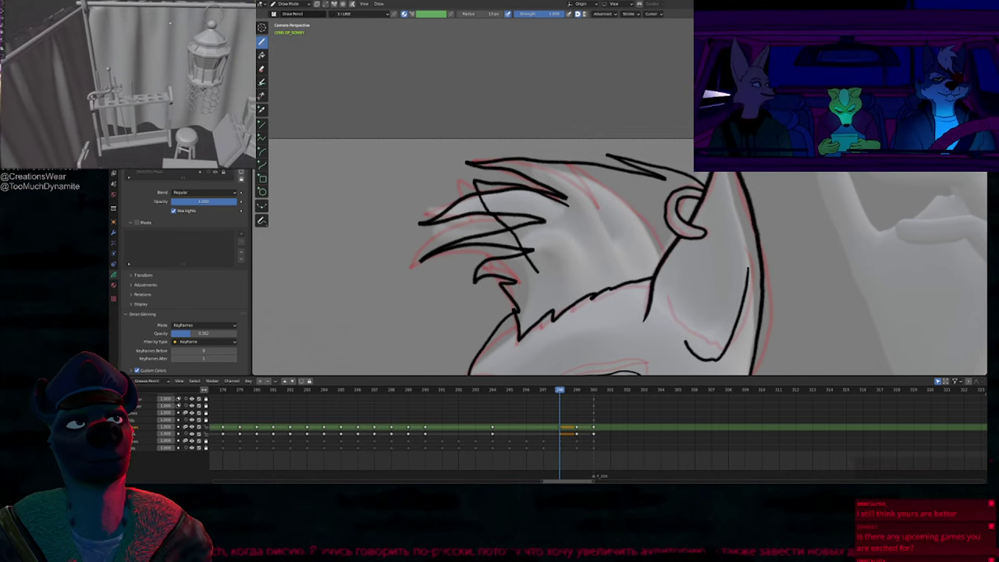
Step: In Edit Mode, move a point on the ear loop with proportional editing
key("Tab")
left_click(719, 201)
key("g")
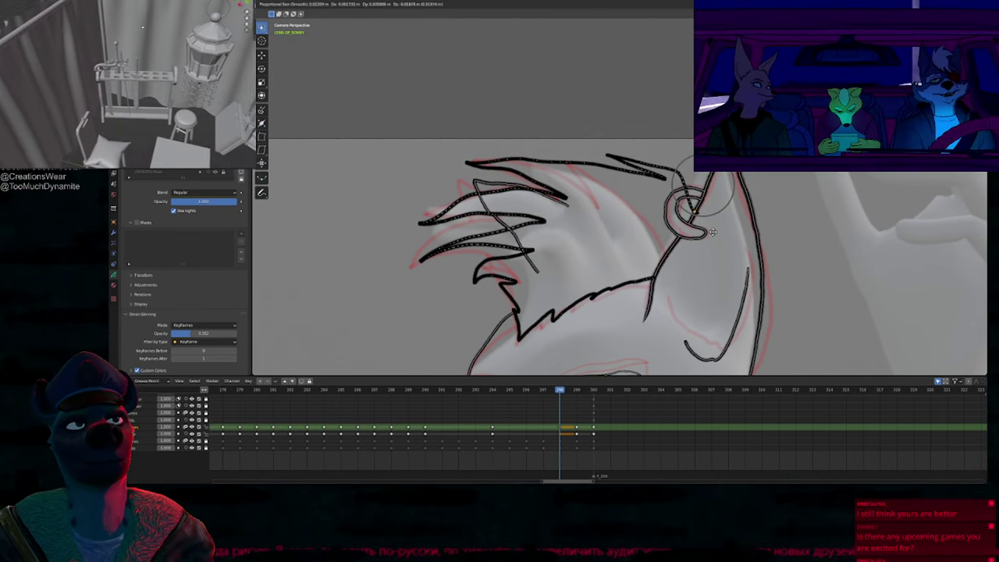
scroll(712, 232, "down", 3)
left_click(712, 232)
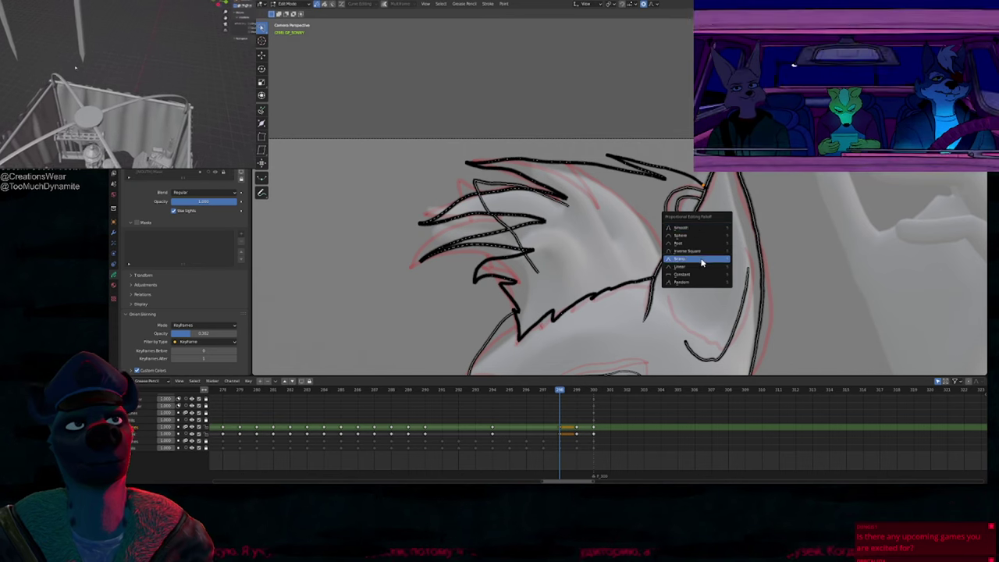
Step: With Sharp falloff, proportionally move the ear stroke and the ear-base points toward the red lines
left_click(703, 260)
key("g")
scroll(694, 276, "down", 11)
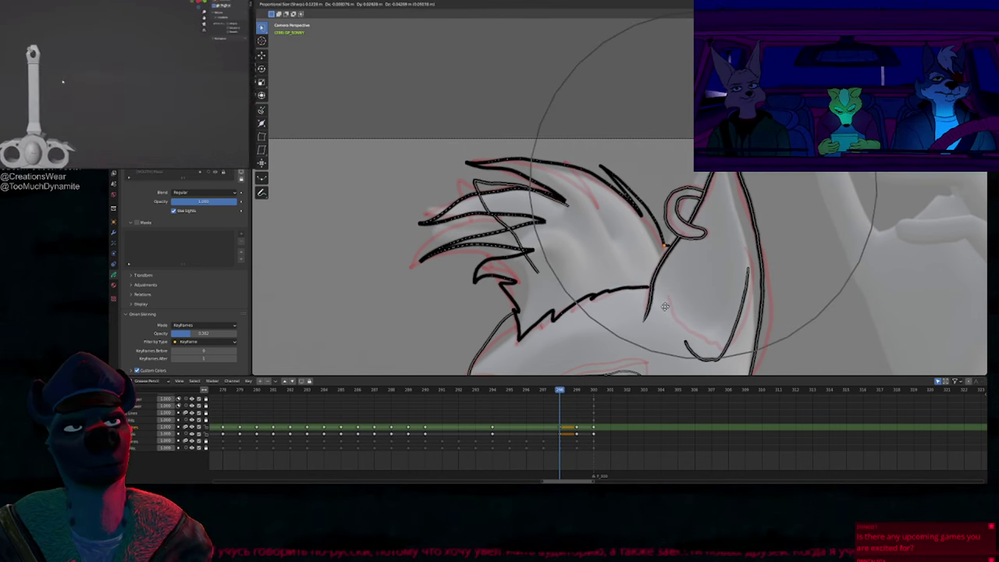
left_click(709, 192)
scroll(701, 184, "up", 6)
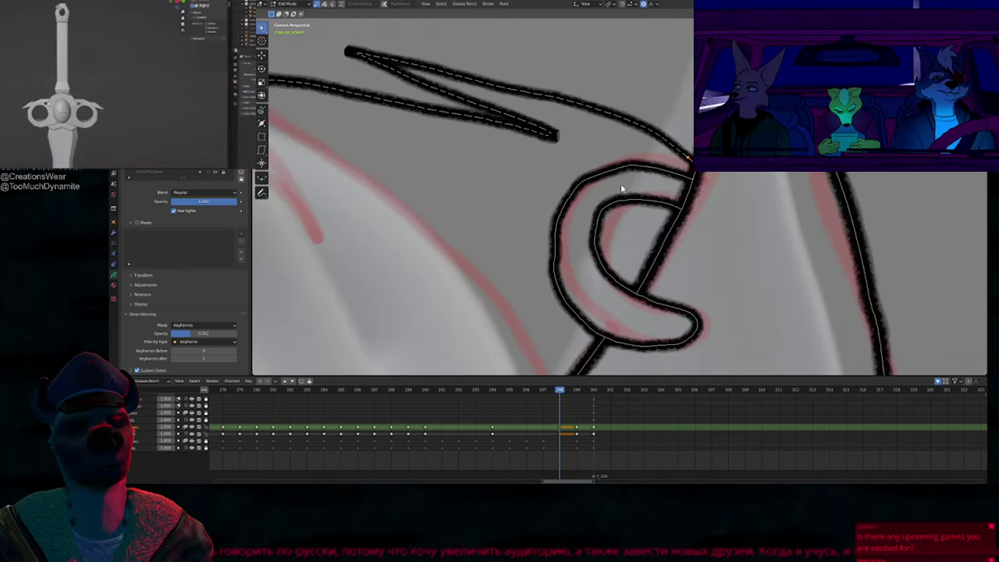
scroll(622, 188, "down", 6)
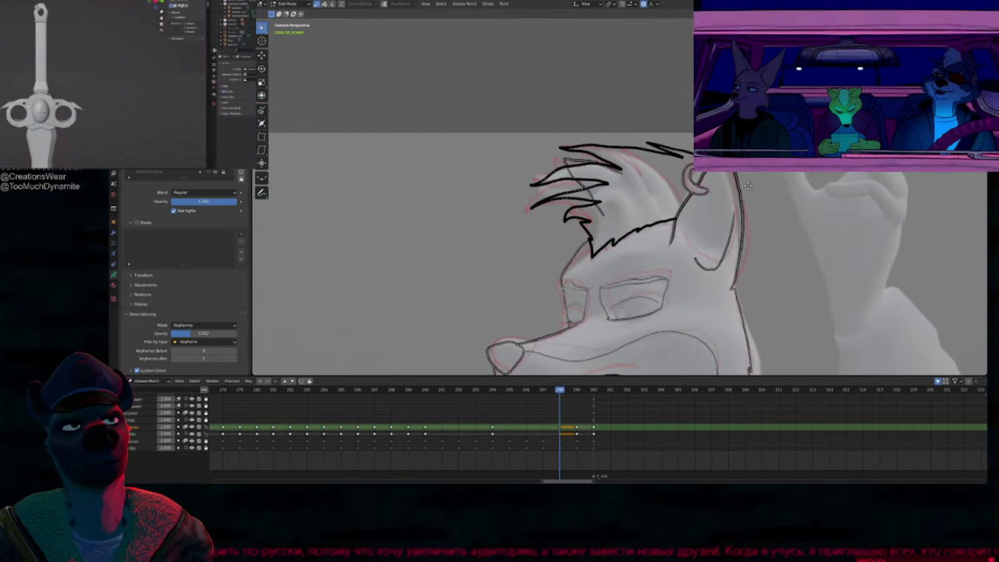
key("g")
left_click(725, 225)
scroll(688, 208, "up", 7)
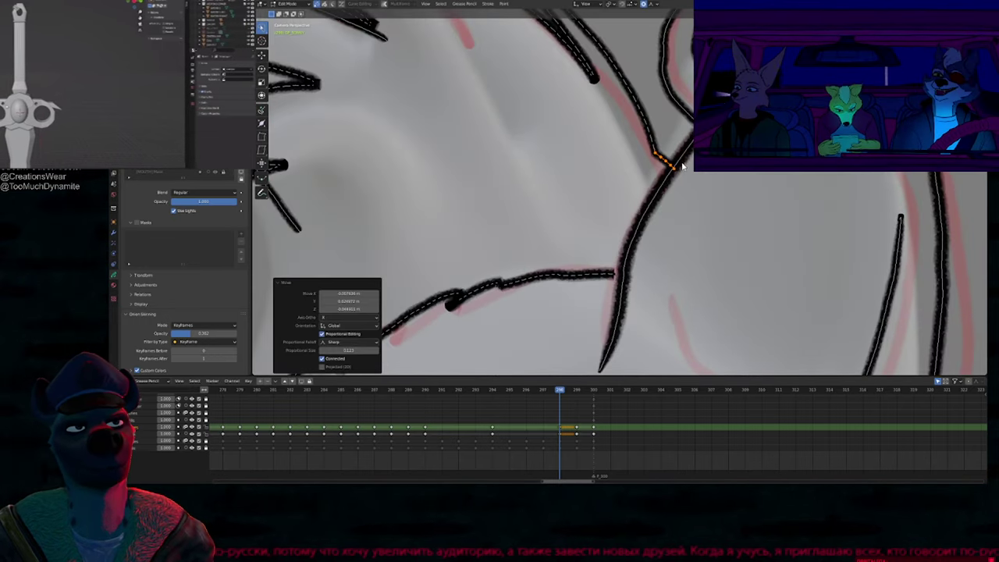
key("g")
scroll(684, 185, "up", 7)
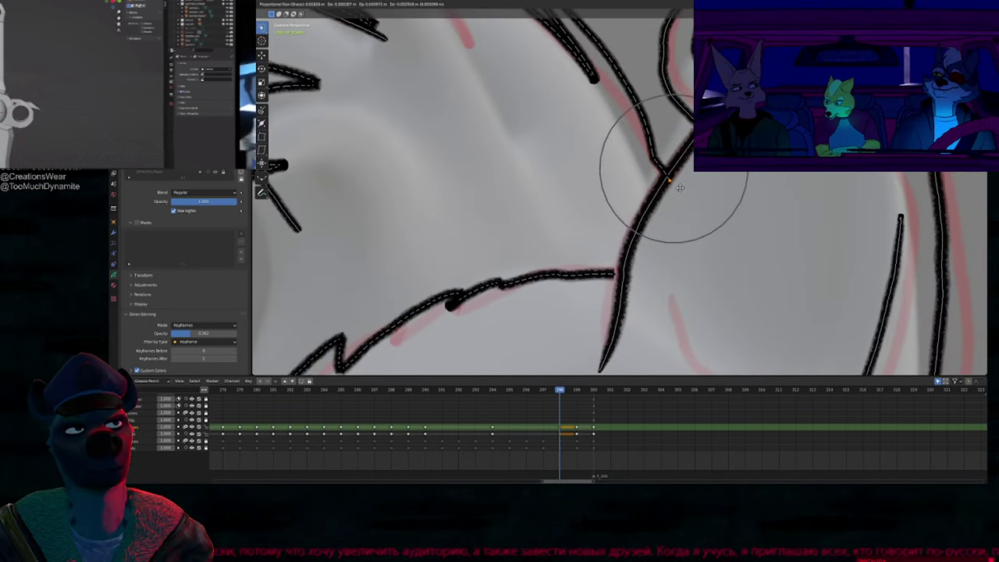
left_click(680, 187)
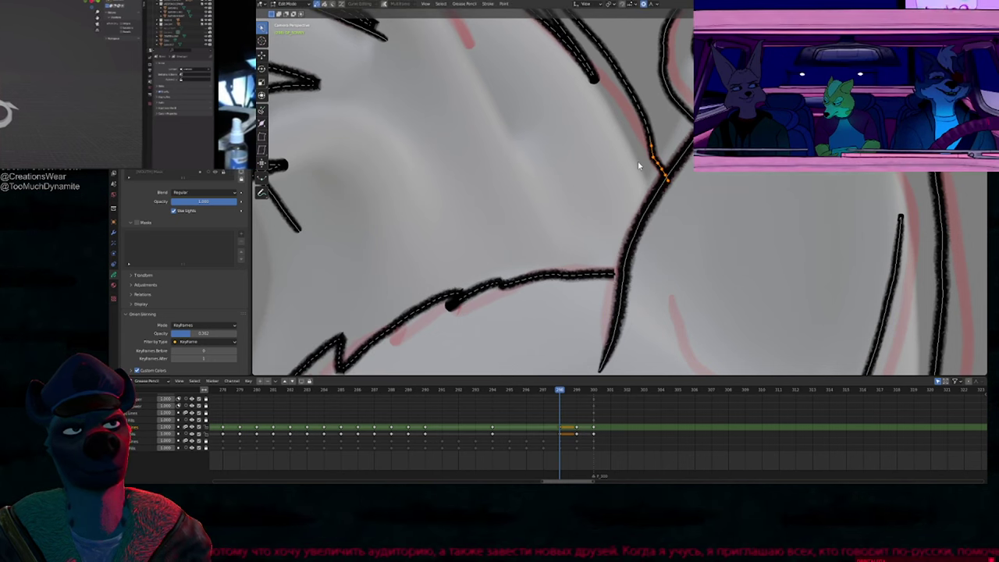
Step: Move the fur line's end point right so it meets the neck line at the ear joint
key("shift+r")
key("Tab")
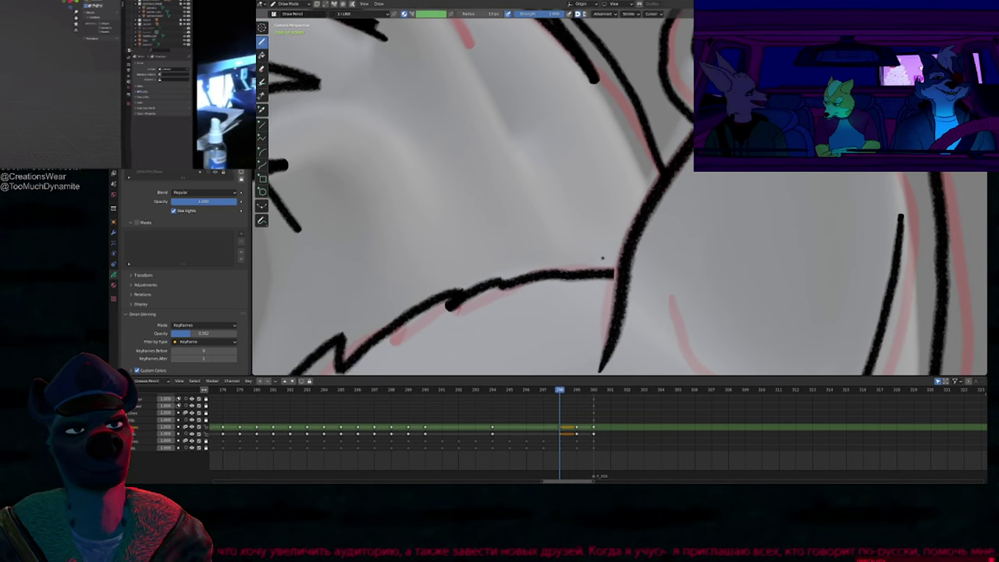
middle_click_drag(602, 258, 604, 320, "ctrl")
key("Tab")
left_click(613, 270)
key("g")
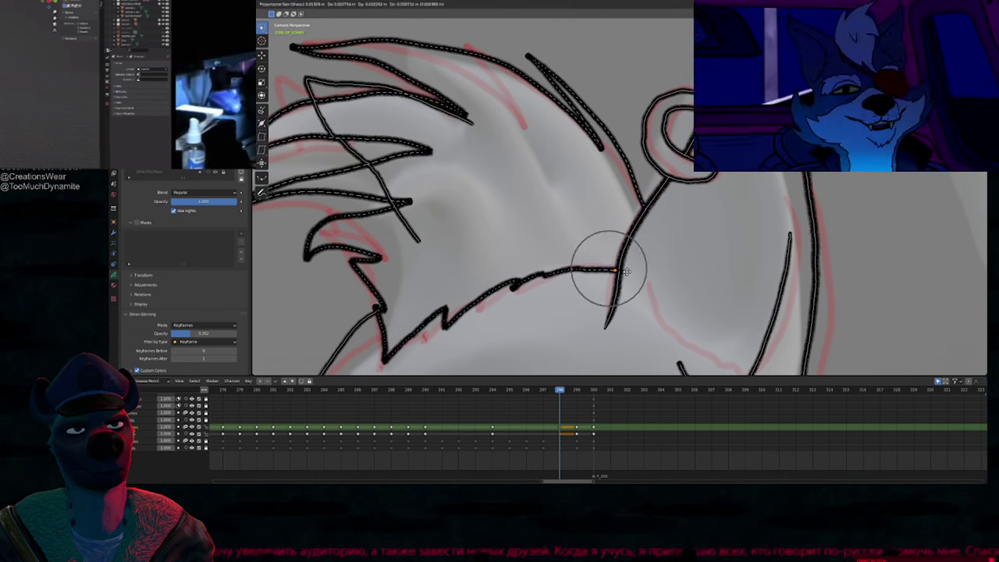
left_click(620, 271)
middle_click_drag(508, 303, 591, 249, "shift")
key("Tab")
key("shift+f")
Step: Confirm the brush size and set proportional falloff to Smooth
left_click(596, 245)
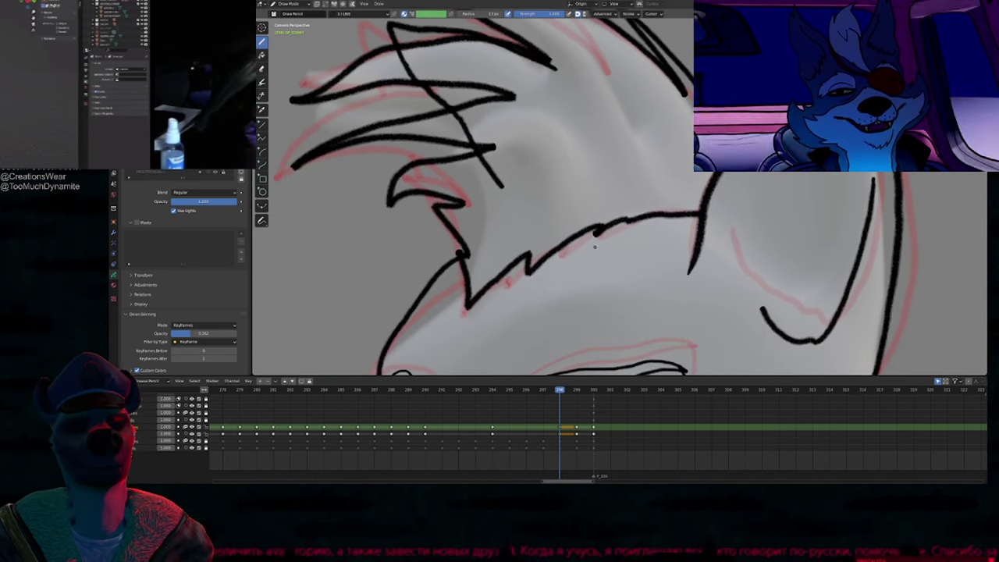
key("shift+o")
left_click(596, 216)
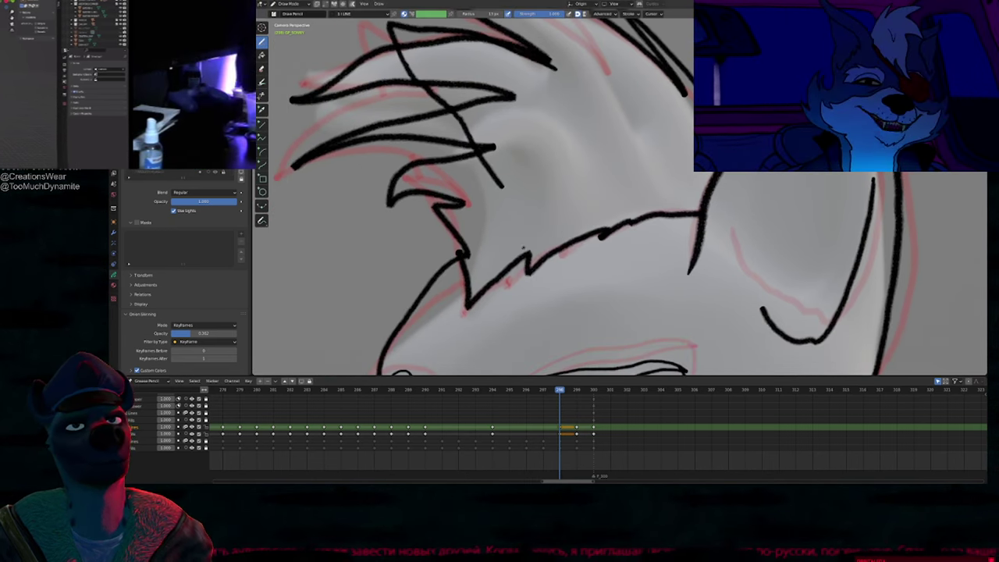
Step: Redraw the fur line with a lower notch and move its tail further left
key("ctrl+z")
left_click_drag(575, 242, 469, 303)
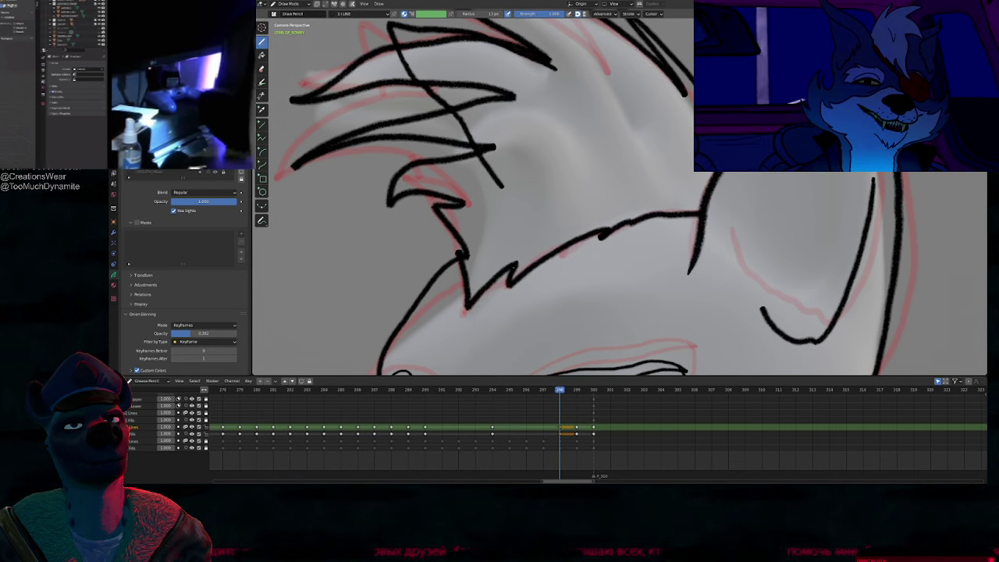
key("ctrl+z")
left_click_drag(576, 243, 462, 254)
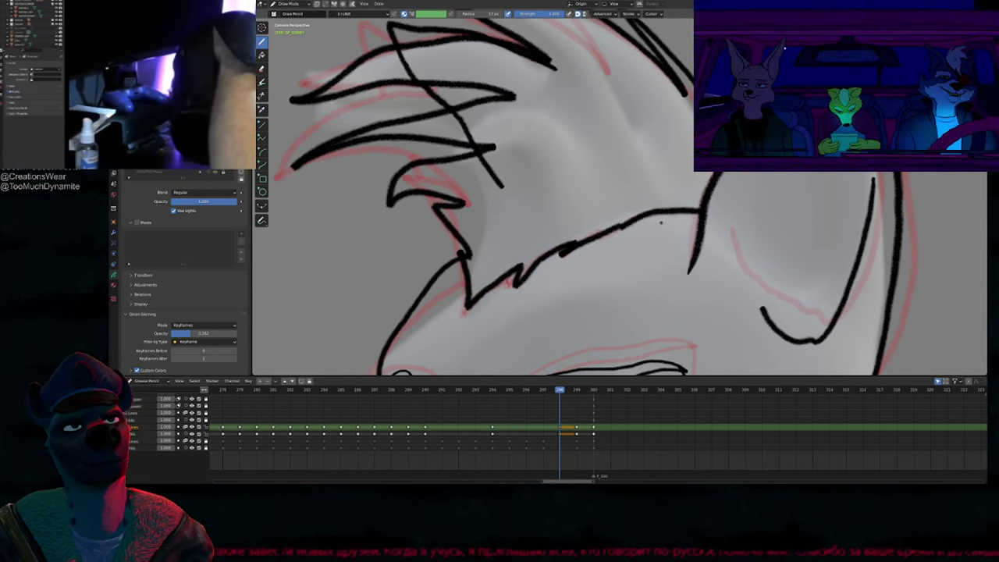
key("ctrl+z")
left_click_drag(712, 184, 687, 270)
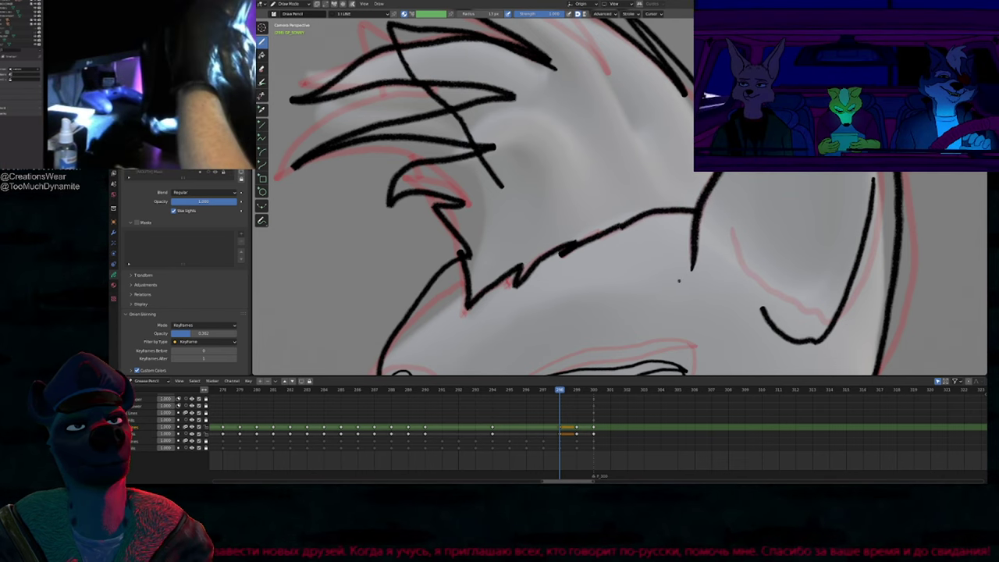
Step: Resize the brush and lengthen the inner-ear stroke leftward inside the ear
middle_click_drag(780, 263, 607, 242, "shift")
scroll(614, 283, "down", 2)
key("shift+f")
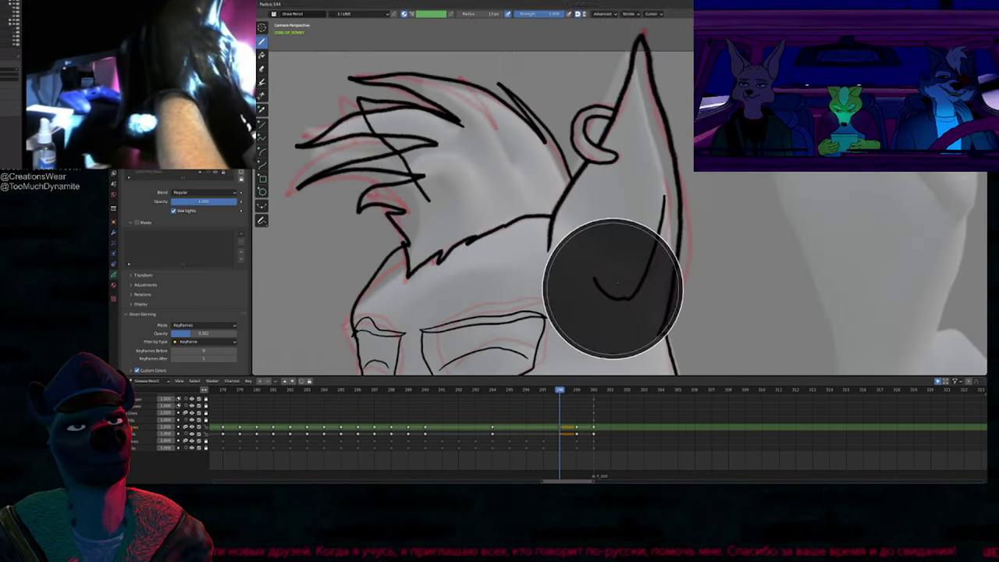
left_click(611, 290)
left_click_drag(597, 264, 588, 258)
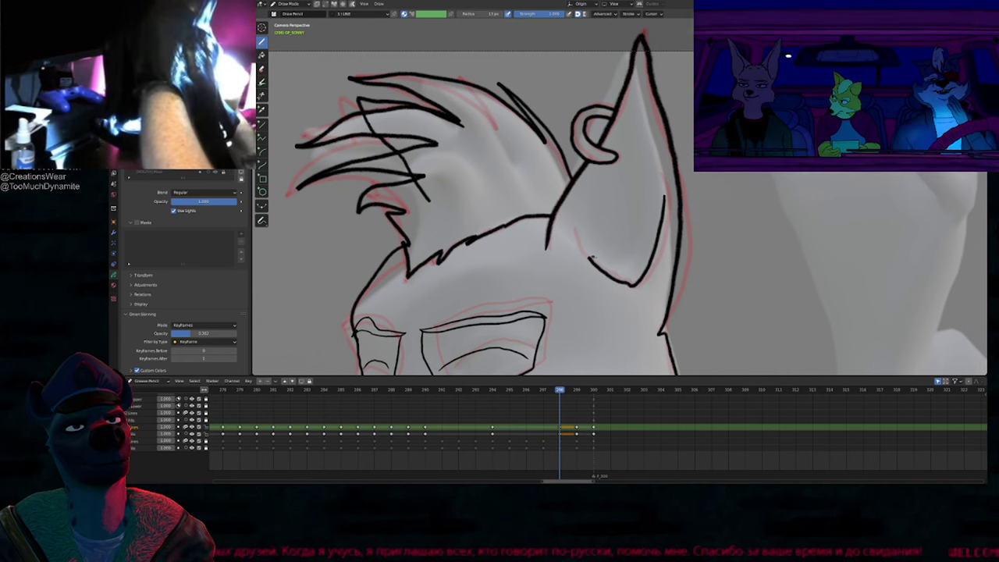
key("f")
key("Escape")
key("f")
key("Escape")
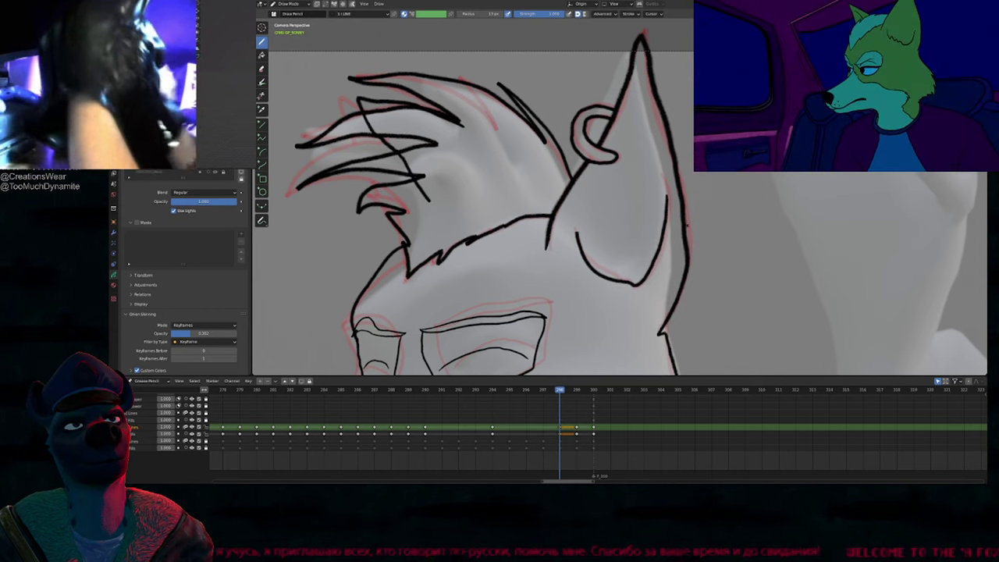
Step: Move and rotate the hair tuft strokes into place using smooth proportional falloff
middle_click_drag(520, 140, 645, 203, "shift")
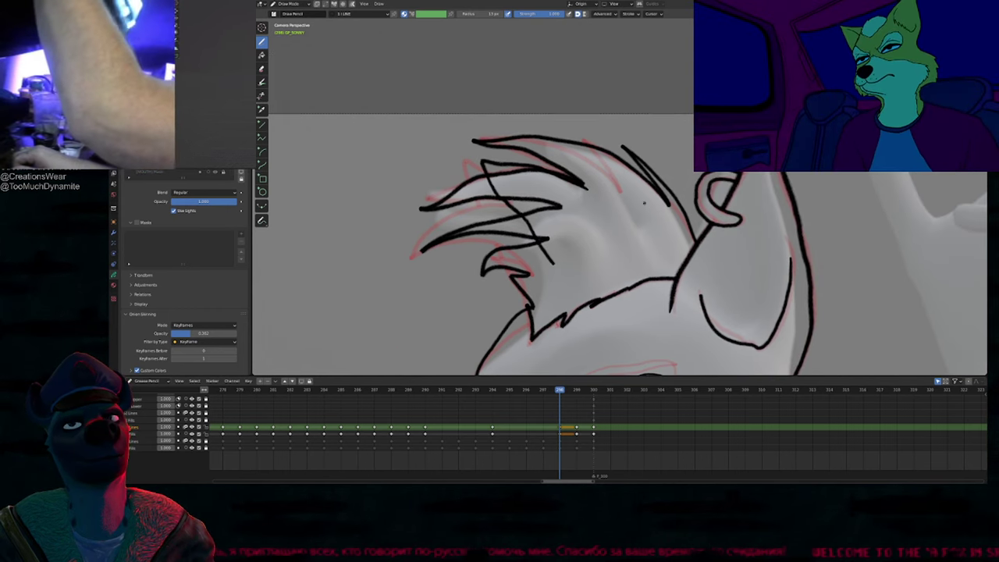
middle_click_drag(556, 240, 631, 203, "shift")
key("Tab")
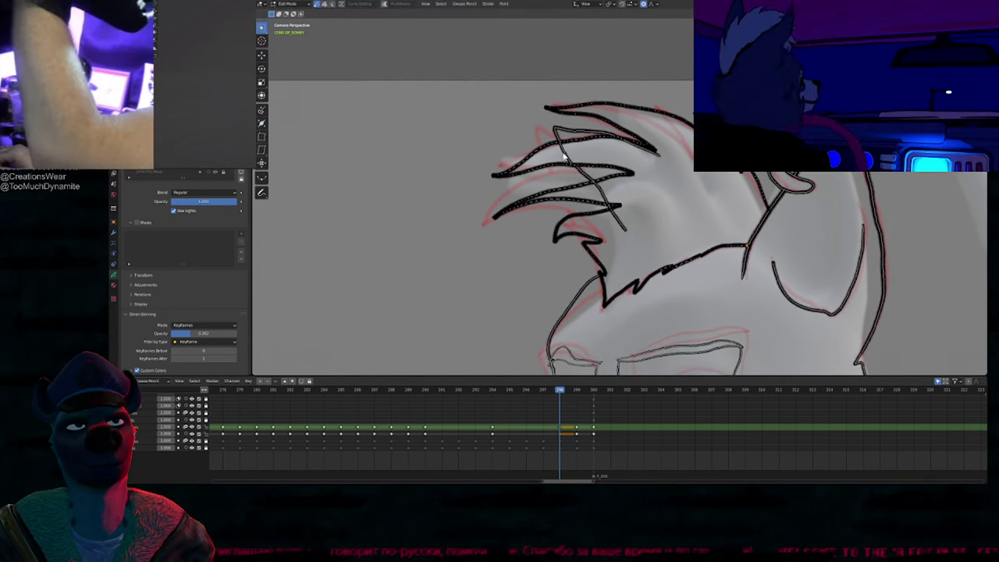
key("g")
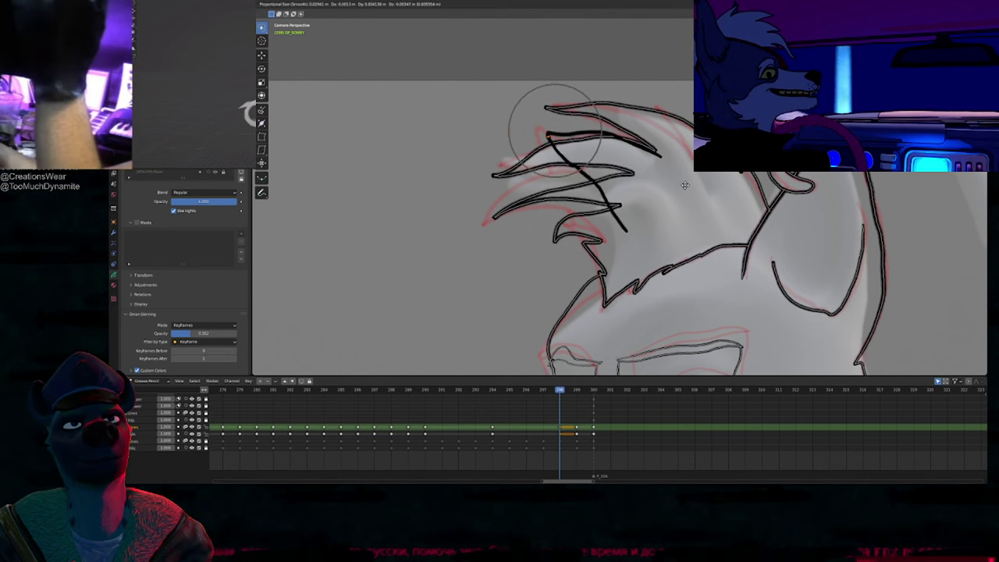
scroll(625, 219, "down", 5)
left_click(622, 238)
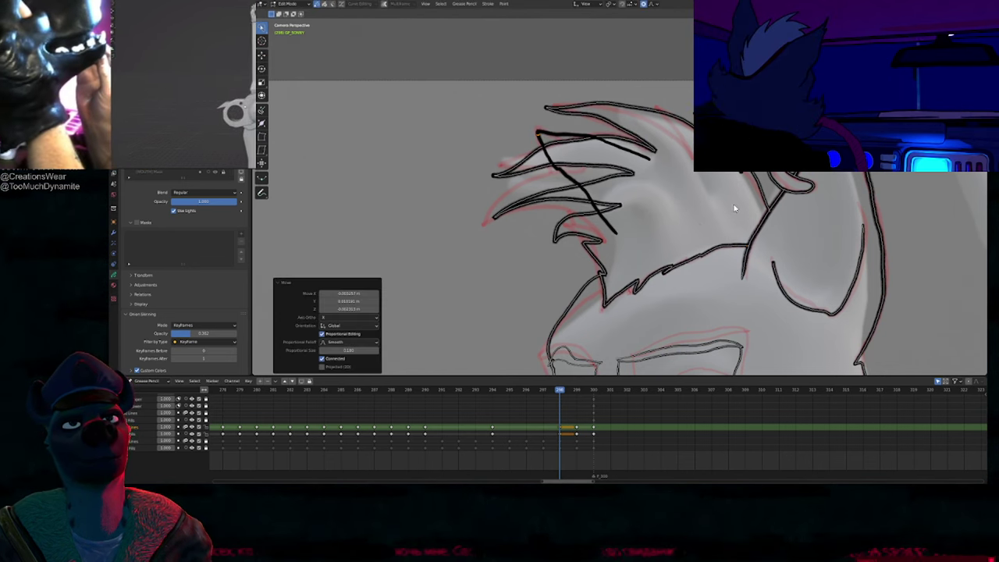
key("r")
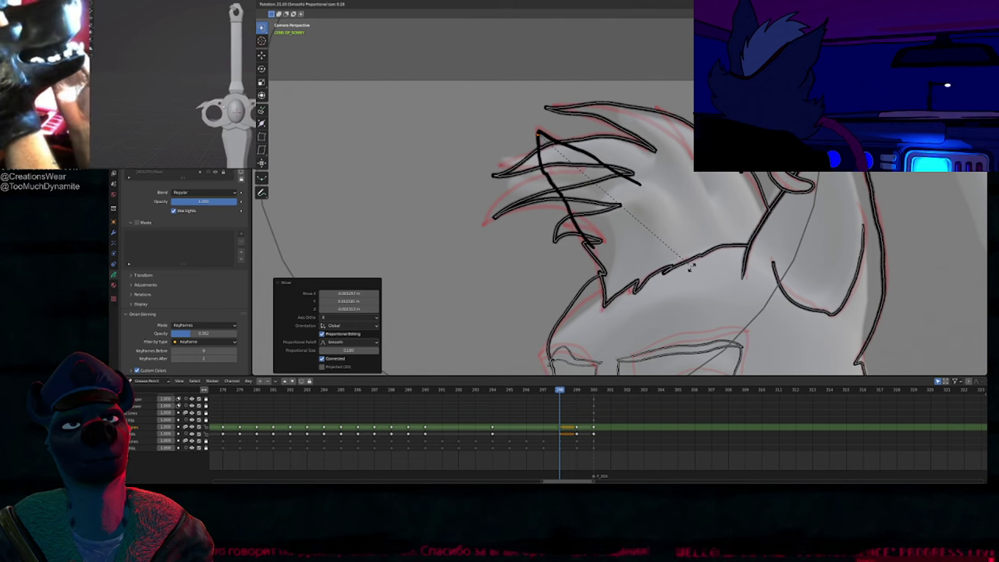
left_click(692, 269)
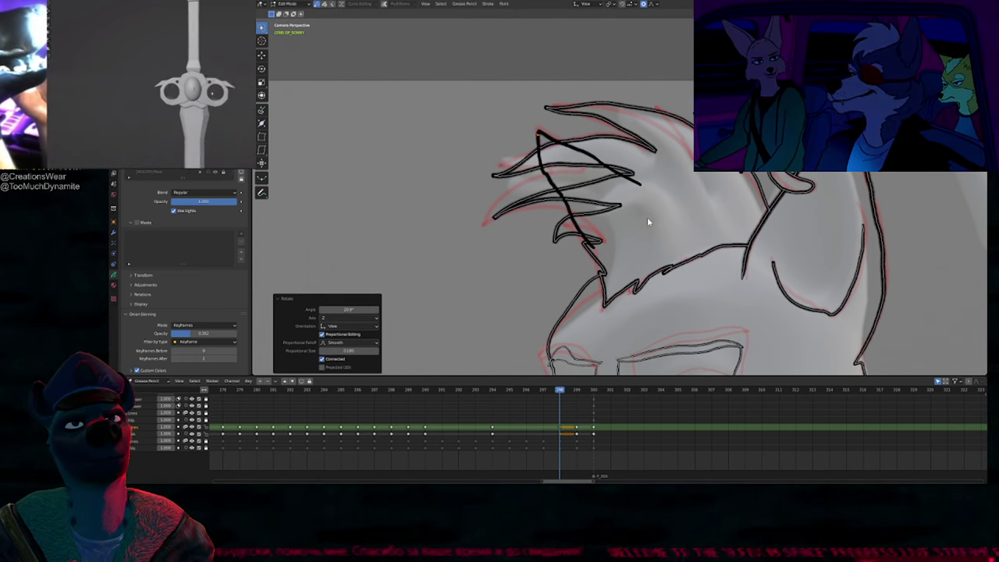
mouse_move(648, 224)
middle_mouse_down("shift")
mouse_move(645, 184)
mouse_move(611, 277)
mouse_move(649, 229)
mouse_move(640, 218)
middle_mouse_up("shift")
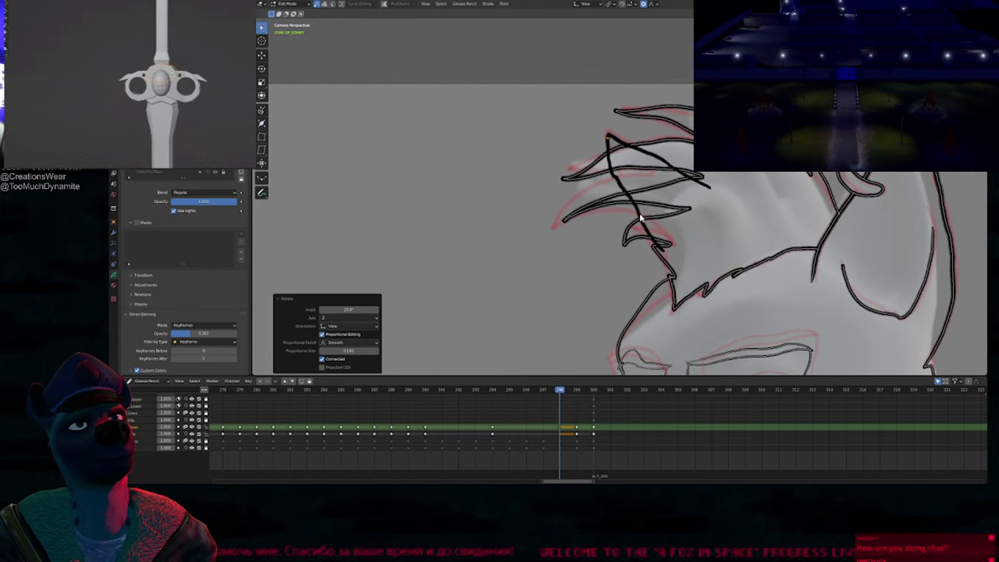
key("Tab")
key("Tab")
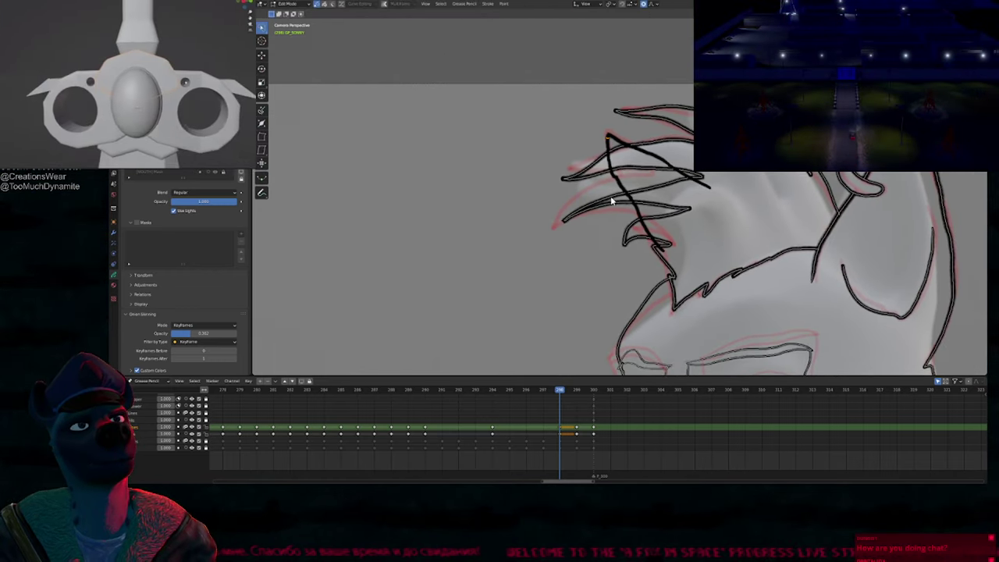
Step: Lasso all of the right eye's strokes and move them up and right
mouse_move(705, 212)
middle_mouse_down("shift")
mouse_move(632, 189)
mouse_move(638, 263)
mouse_move(643, 144)
middle_mouse_up("shift")
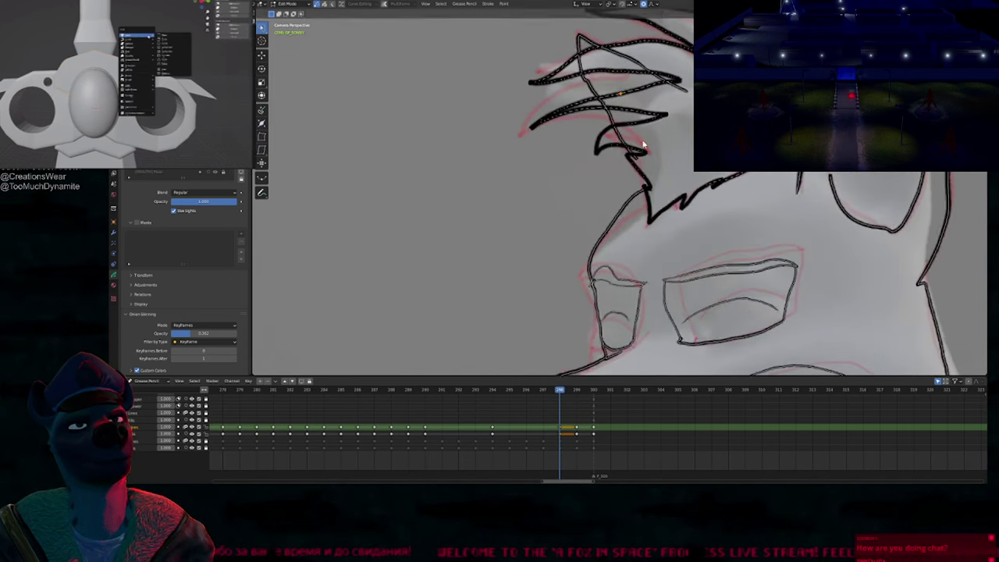
key("ctrl+Tab")
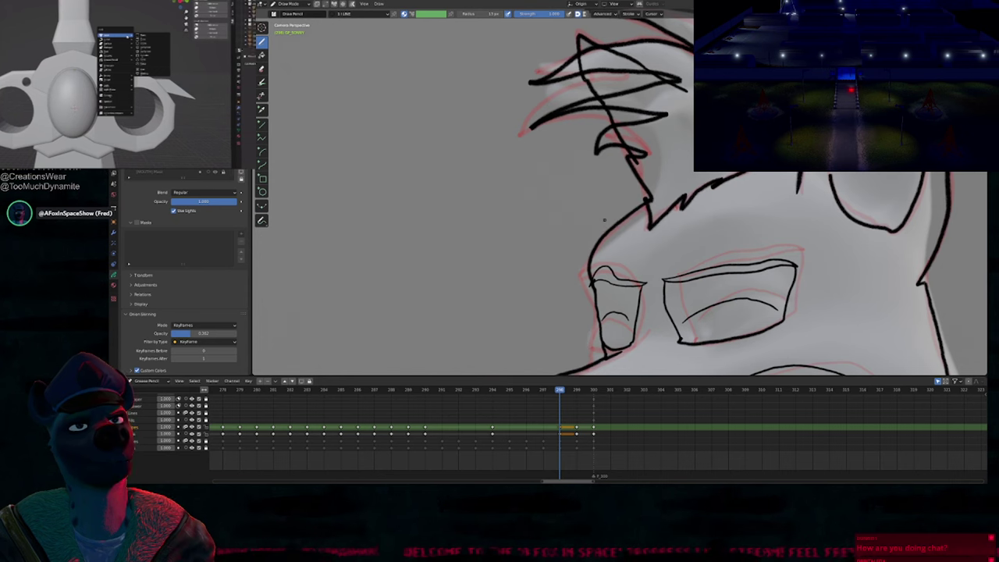
middle_click_drag(695, 291, 582, 252, "shift")
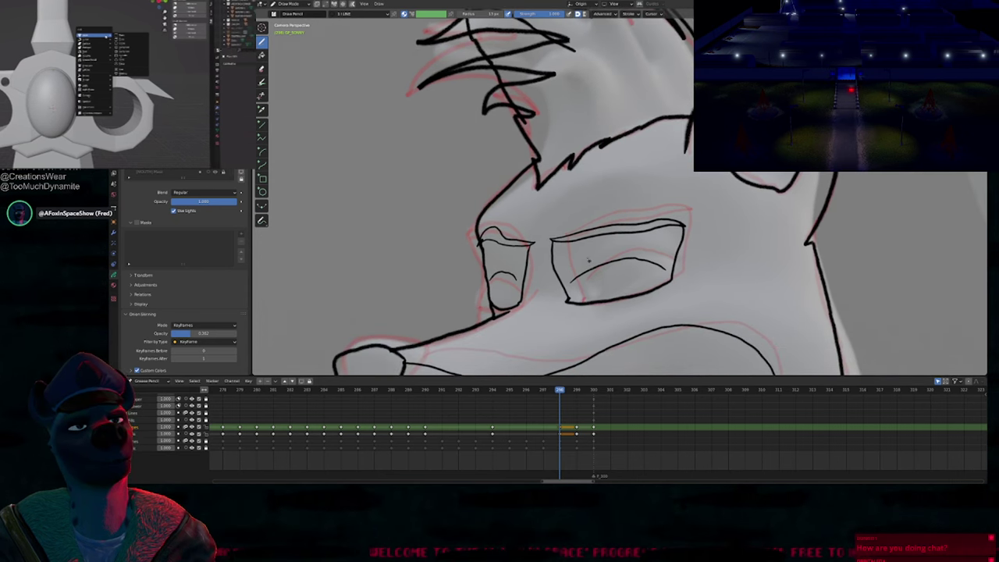
key("Tab")
mouse_move(589, 207)
right_mouse_down("ctrl")
mouse_move(651, 325)
mouse_move(737, 242)
right_mouse_up("ctrl")
key("g")
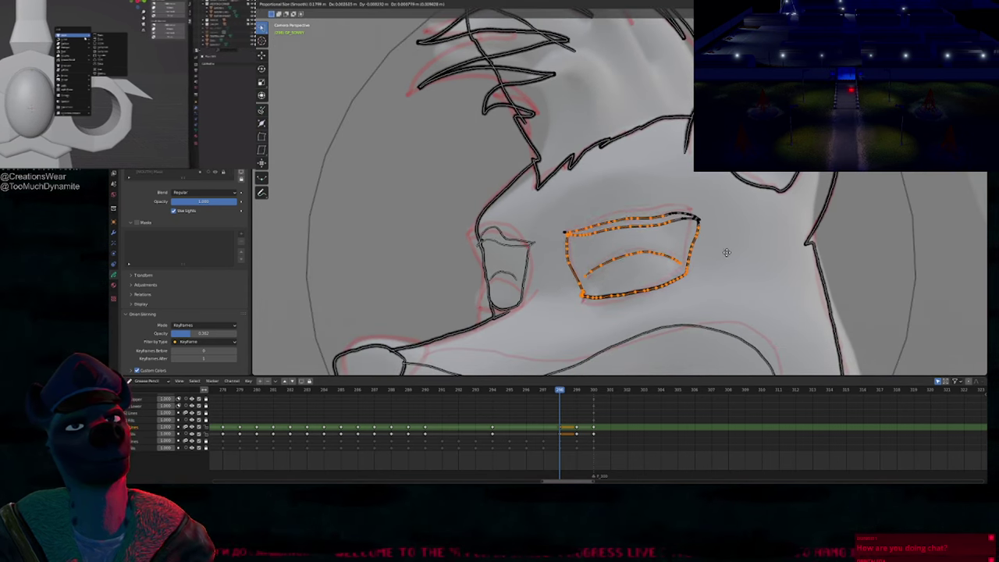
left_click(723, 258)
Step: Raise a point on the right eye's lower lid curve into a higher arc
left_click(638, 257)
key("g")
scroll(639, 256, "up", 10)
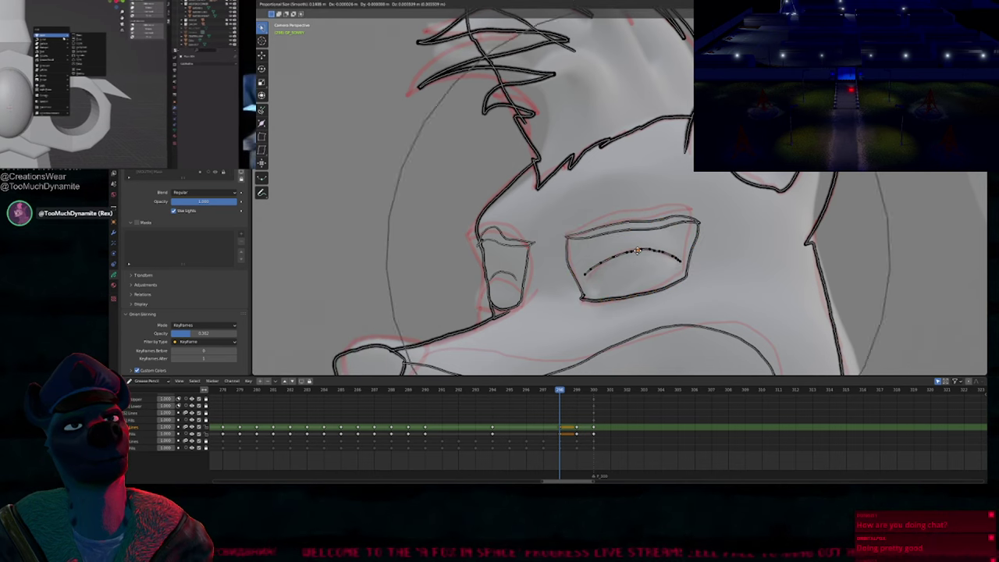
left_click(639, 252)
key("g")
left_click(591, 278)
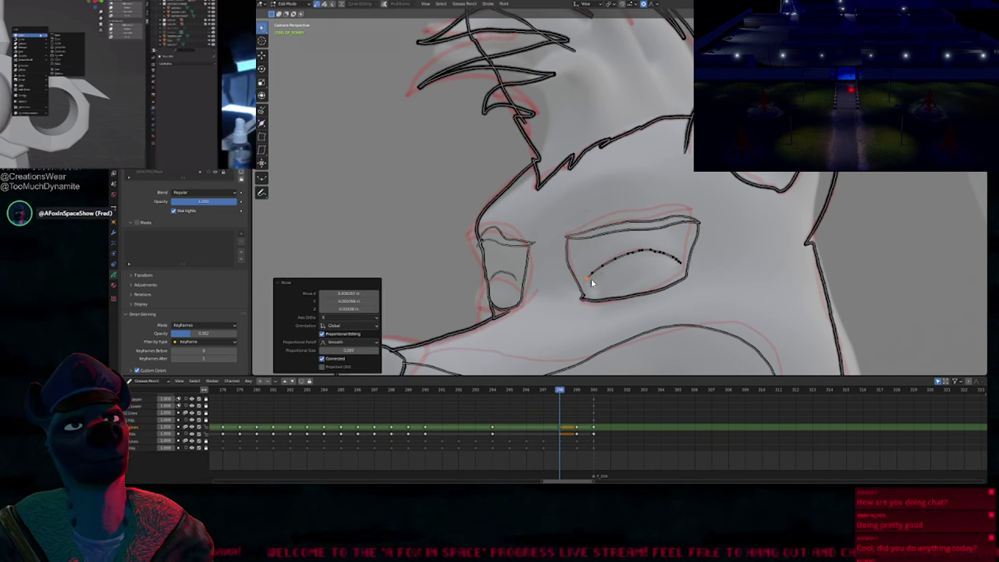
key("g")
left_click(634, 249)
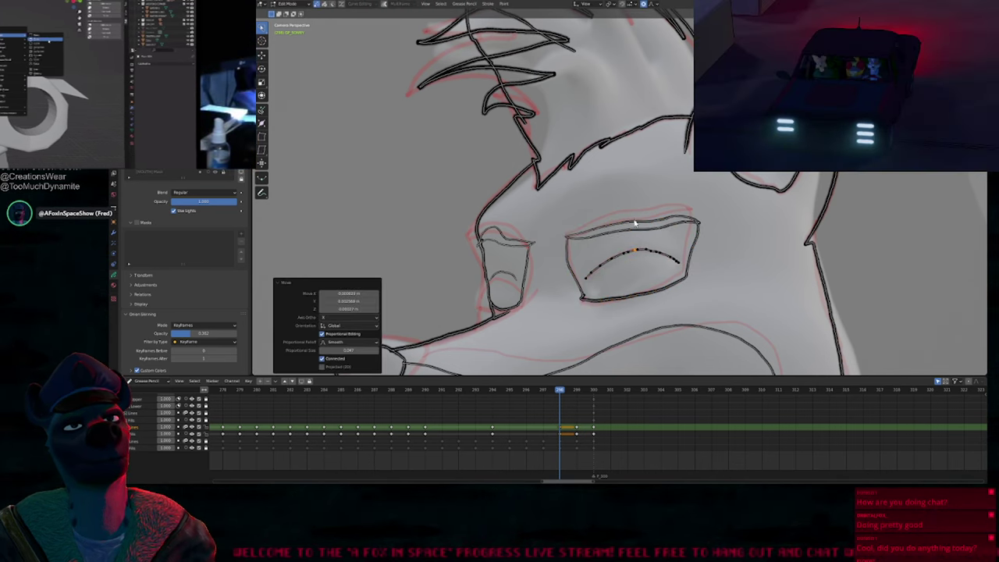
key("Tab")
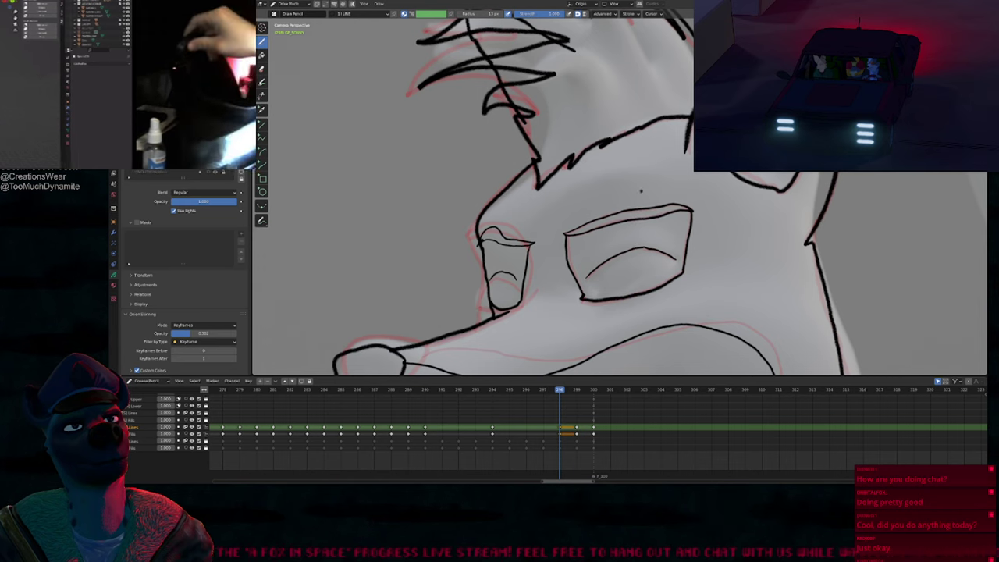
Step: Push the eyelid and eye outline corners into shape and retrace the under-eye line thicker
scroll(499, 235, "up", 3)
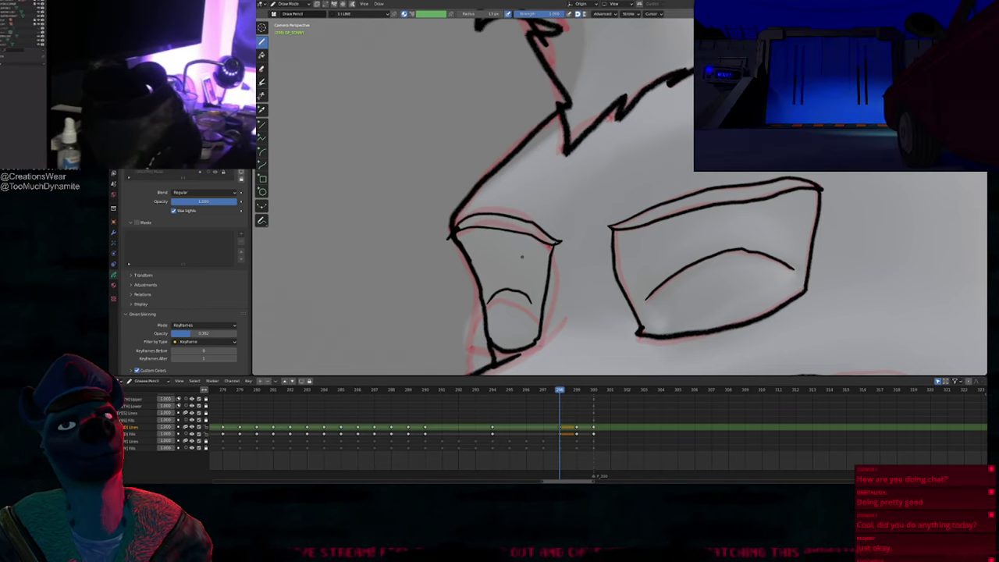
key("f")
left_click(573, 219)
mouse_move(508, 216)
left_mouse_down()
mouse_move(505, 203)
mouse_move(467, 206)
left_mouse_up()
middle_click_drag(500, 316, 563, 194, "shift")
mouse_move(551, 230)
left_mouse_down()
mouse_move(537, 230)
mouse_move(535, 218)
left_mouse_up()
left_click_drag(545, 184, 567, 182)
left_click_drag(598, 217, 604, 224)
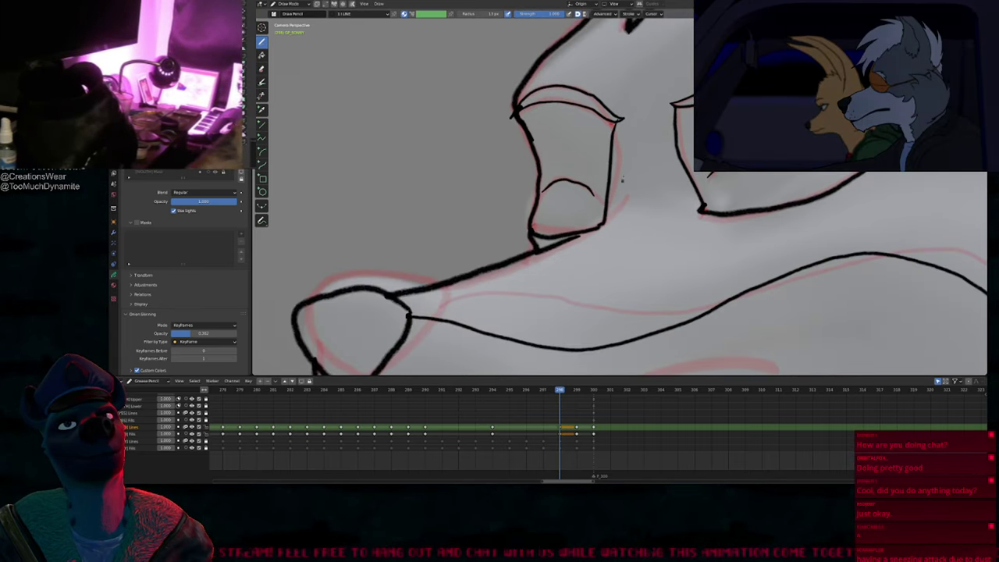
left_click_drag(613, 166, 623, 166)
left_click_drag(631, 117, 623, 121)
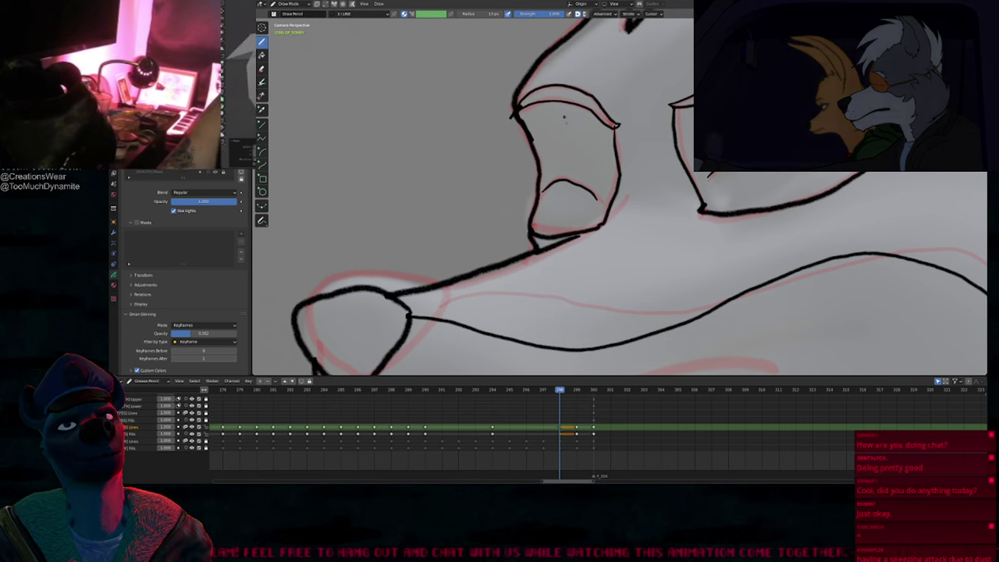
left_click_drag(581, 236, 539, 252)
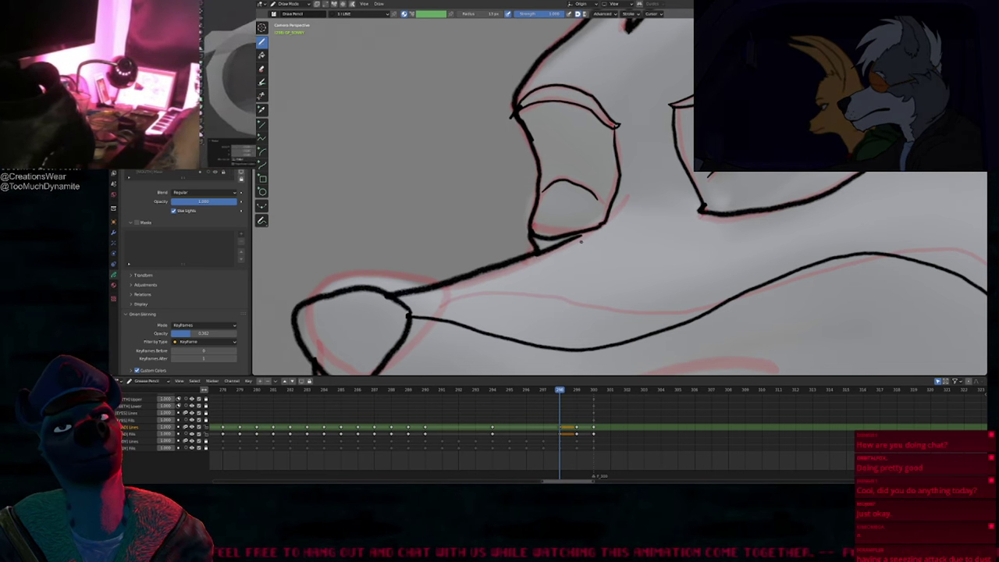
Step: Move the under-eye line's endpoint up and right and rotate its end
key("Tab")
left_click(583, 239)
key("g")
scroll(617, 224, "up", 8)
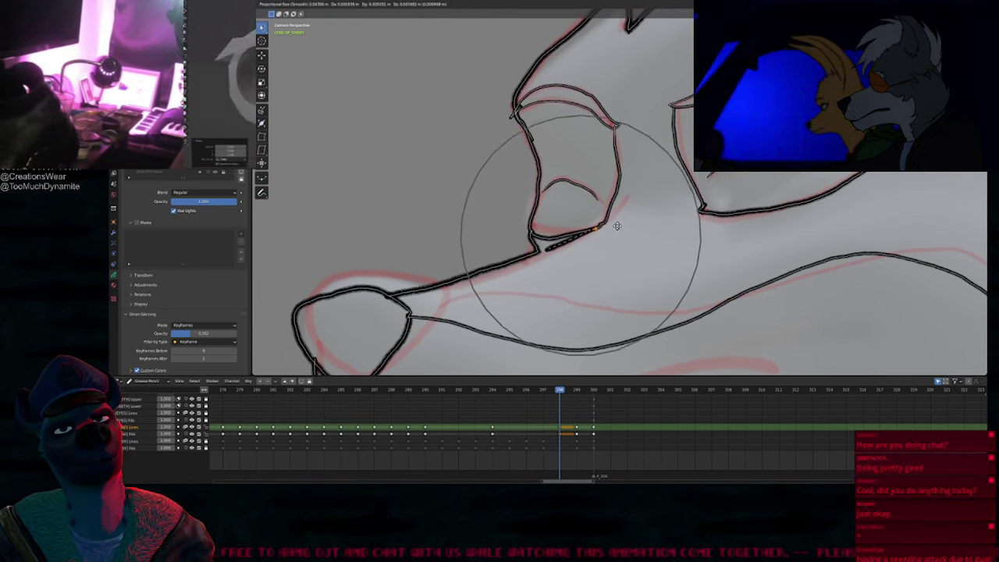
left_click(656, 202)
key("r")
scroll(661, 192, "down", 4)
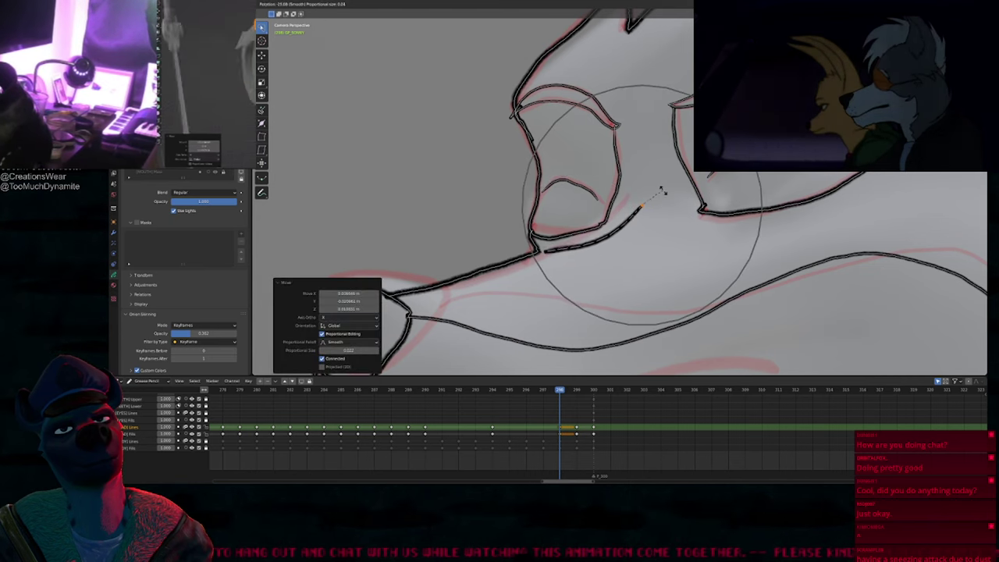
left_click(648, 187)
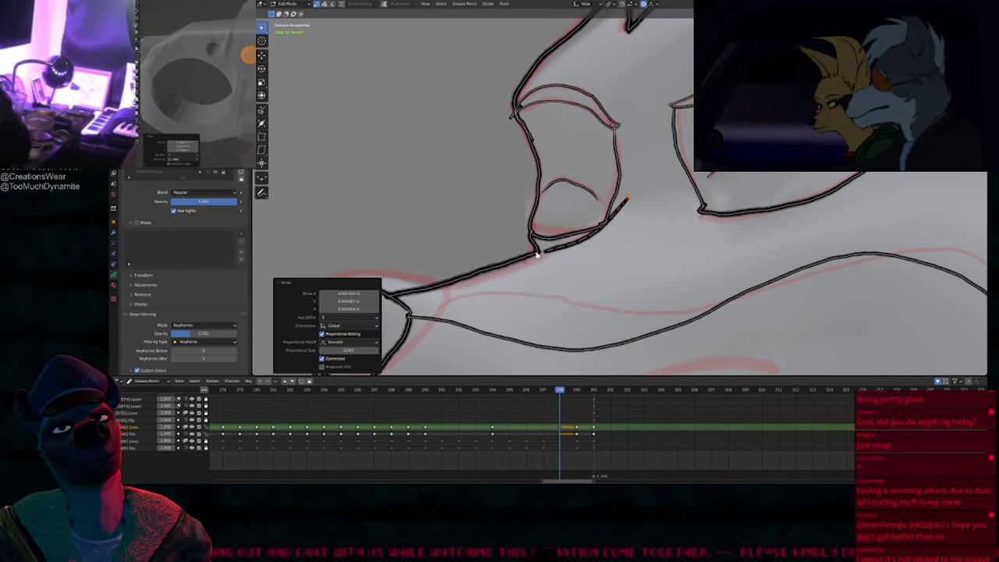
Step: Adjust two more under-eye line points with smooth falloff
left_click(578, 248)
key("g")
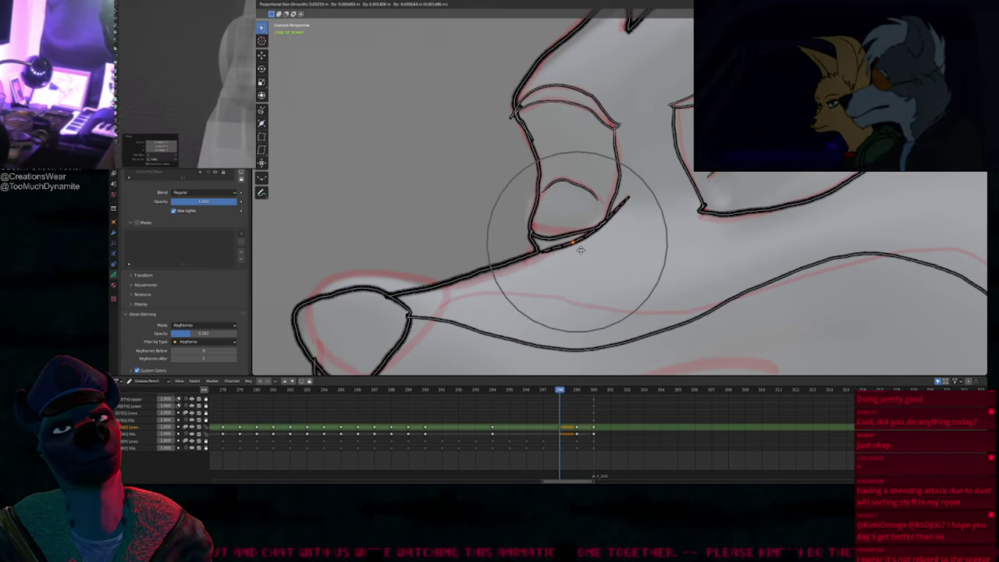
left_click(583, 249)
left_click(597, 233)
key("g")
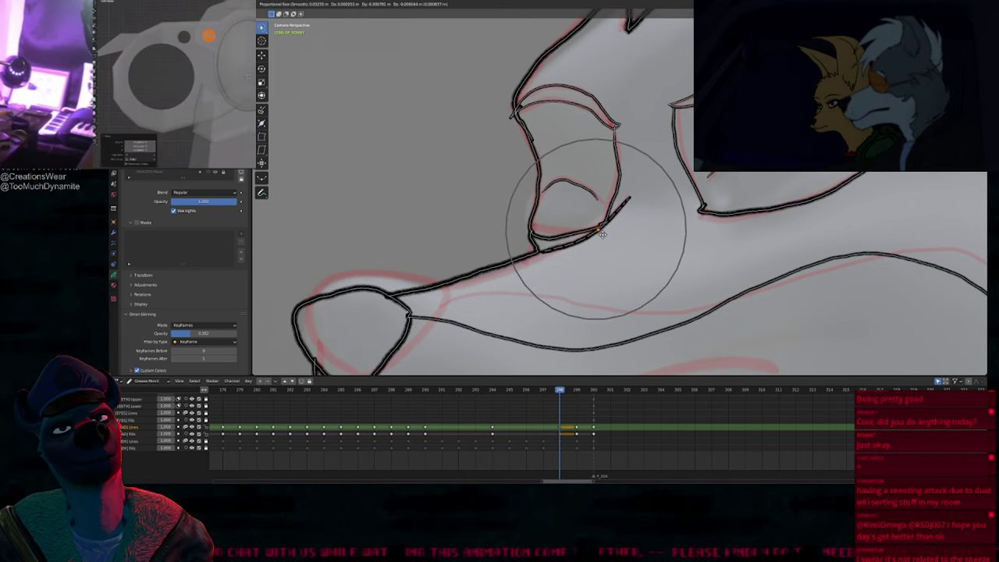
left_click(597, 233)
key("Tab")
Step: Push the junction under the eye down and the snout lines toward the red onion skin
mouse_move(593, 234)
middle_mouse_down("shift")
mouse_move(587, 224)
mouse_move(600, 238)
middle_mouse_up("shift")
key("f")
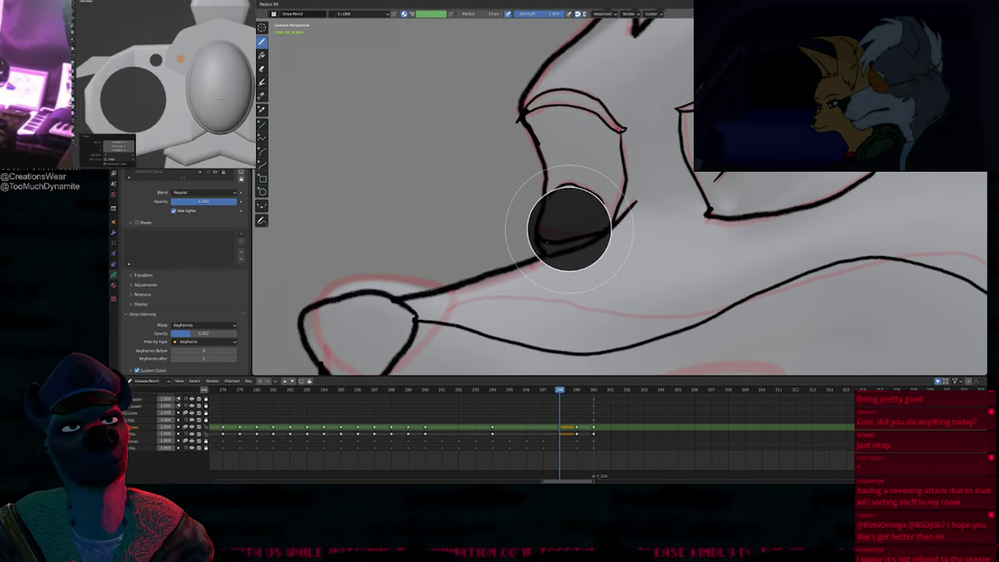
left_click(552, 228)
left_click_drag(545, 234, 546, 241)
key("f")
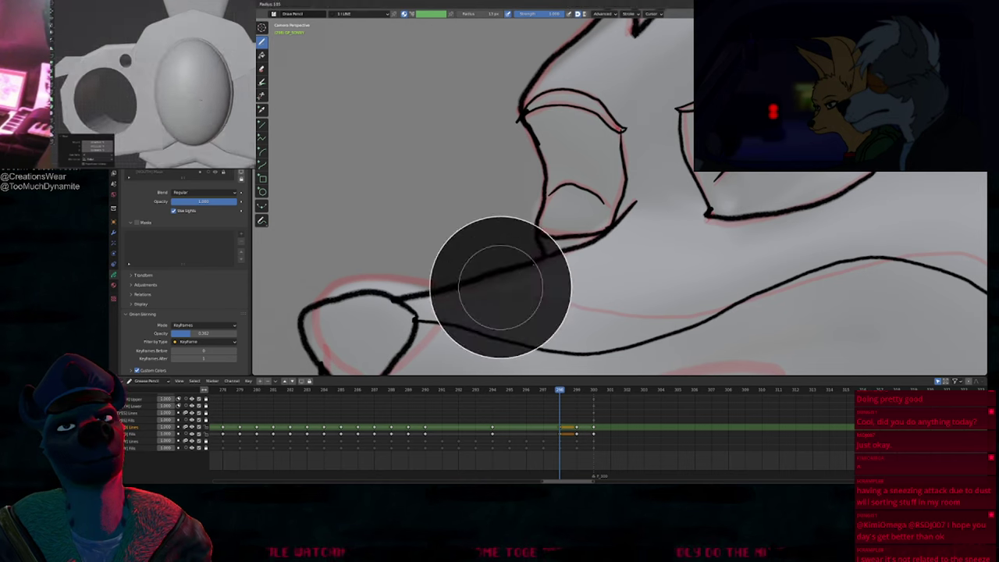
left_click(601, 282)
left_click_drag(475, 241, 474, 250)
scroll(474, 250, "down", 4)
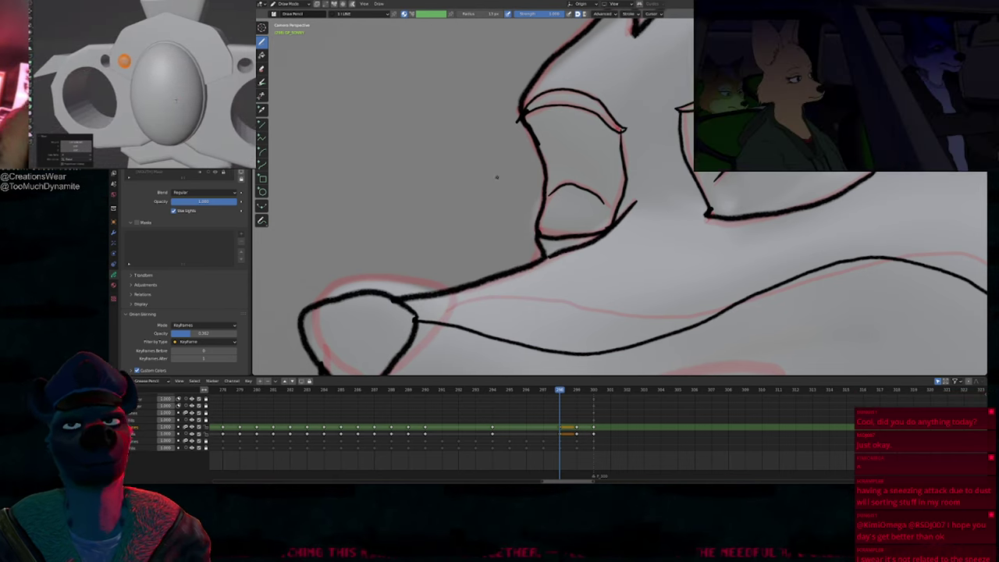
left_click_drag(456, 235, 464, 224)
Step: With a smaller push brush, nudge the nose's right edge and the muzzle line start
key("f")
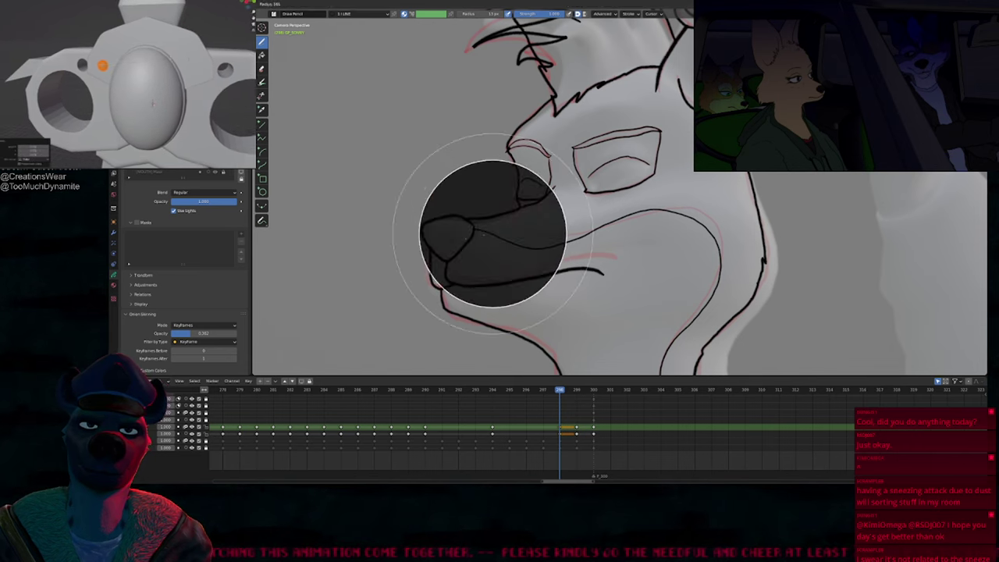
left_click(569, 234)
left_click_drag(464, 214, 468, 217)
left_click_drag(510, 243, 520, 239)
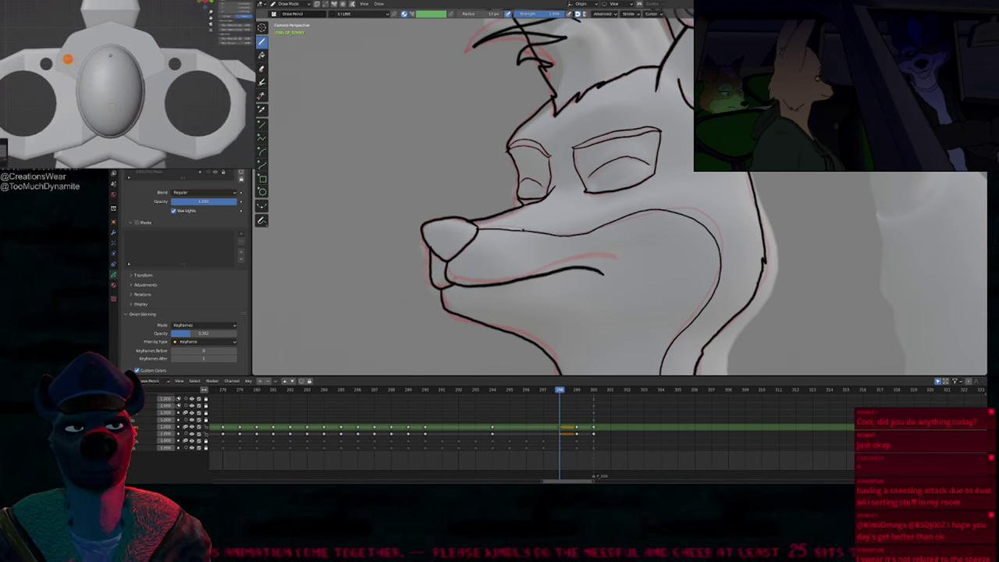
Step: Redraw the lip and chin line further left
key("f")
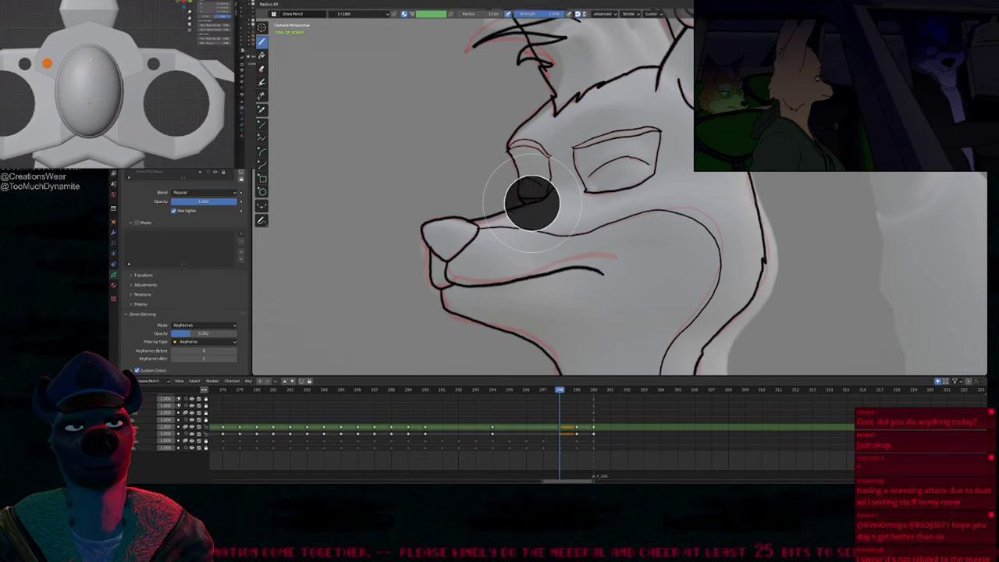
left_click(523, 209)
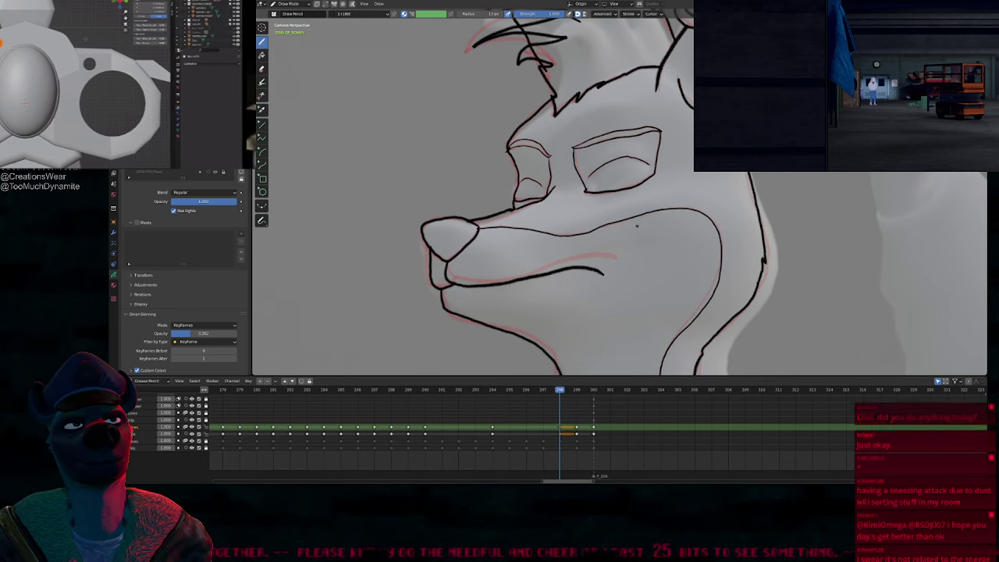
middle_click_drag(647, 277, 660, 228, "shift")
key("f")
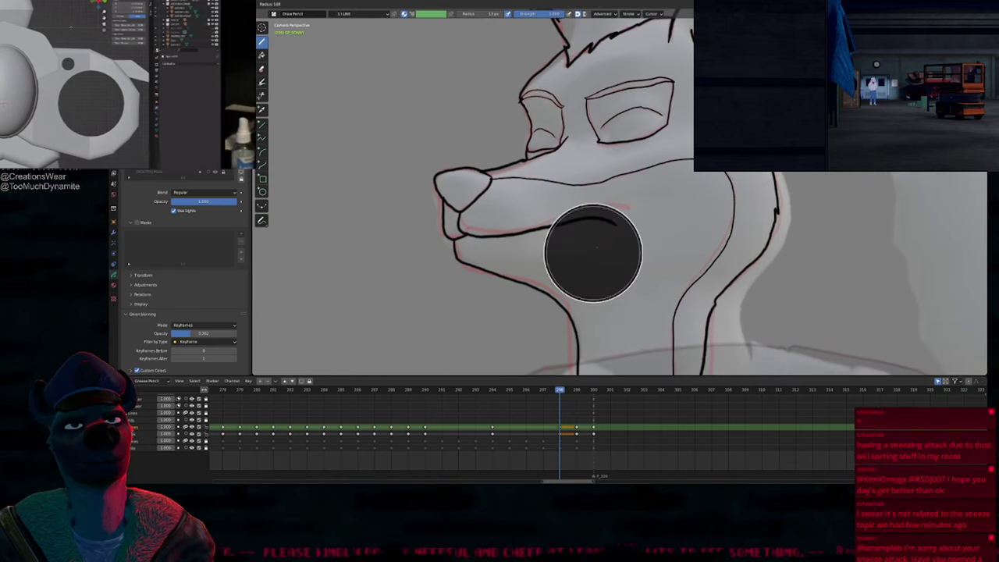
key("Escape")
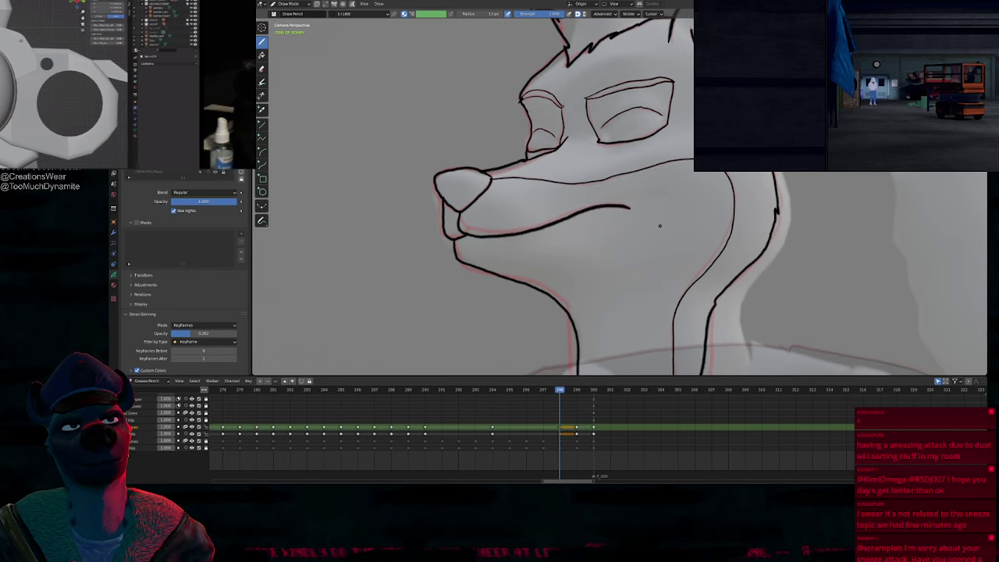
left_click_drag(472, 232, 469, 229)
Step: Redraw the left and right neck lines closer to the onion-skin reference
key("f")
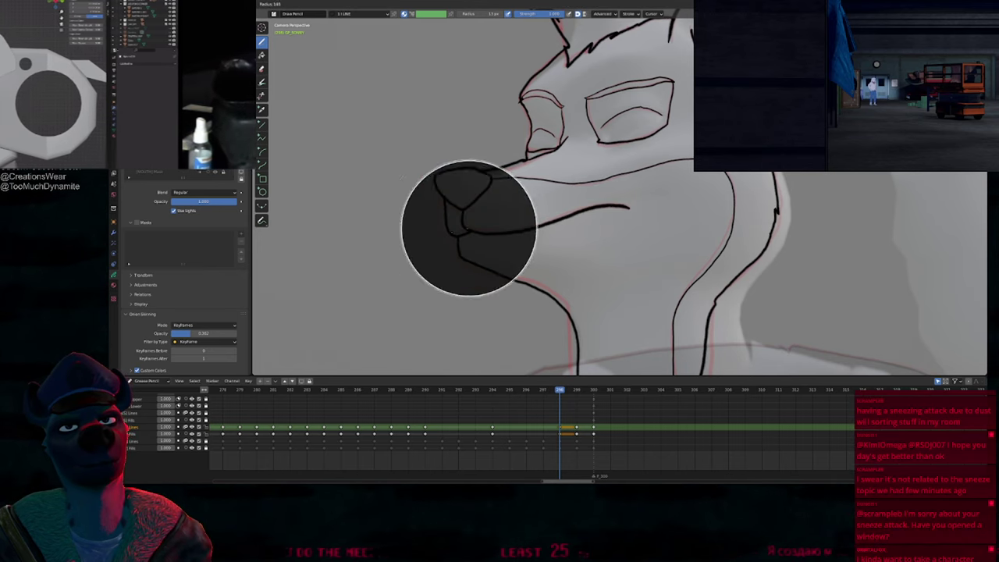
key("Escape")
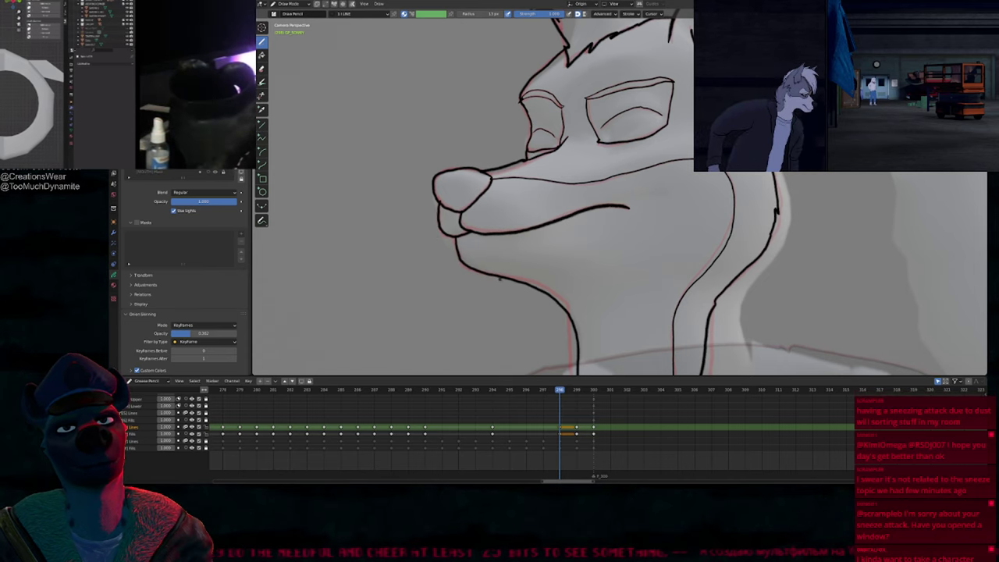
key("f")
left_click(542, 314)
middle_click_drag(578, 305, 594, 191, "shift")
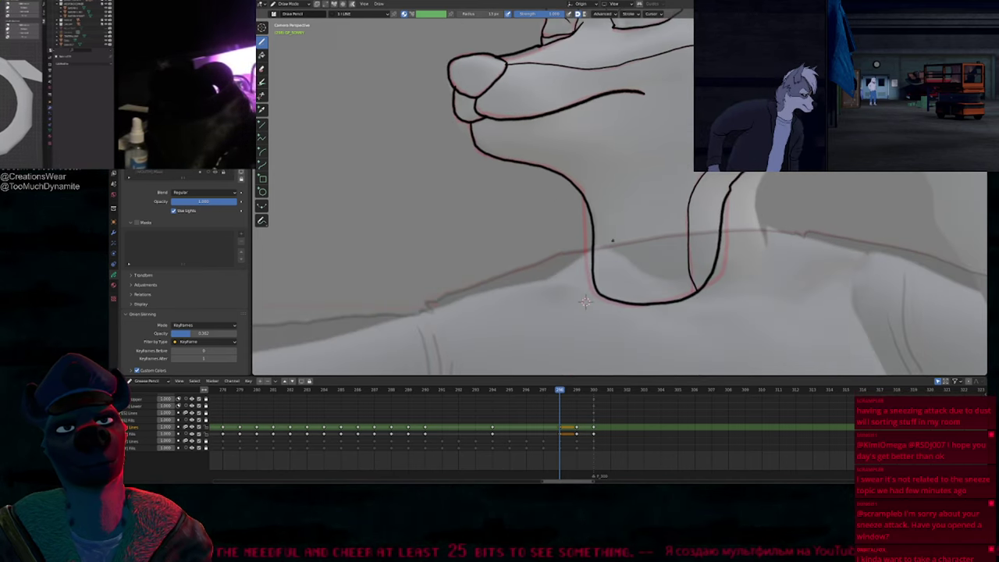
key("f")
left_click(612, 248)
left_click_drag(612, 239, 599, 231)
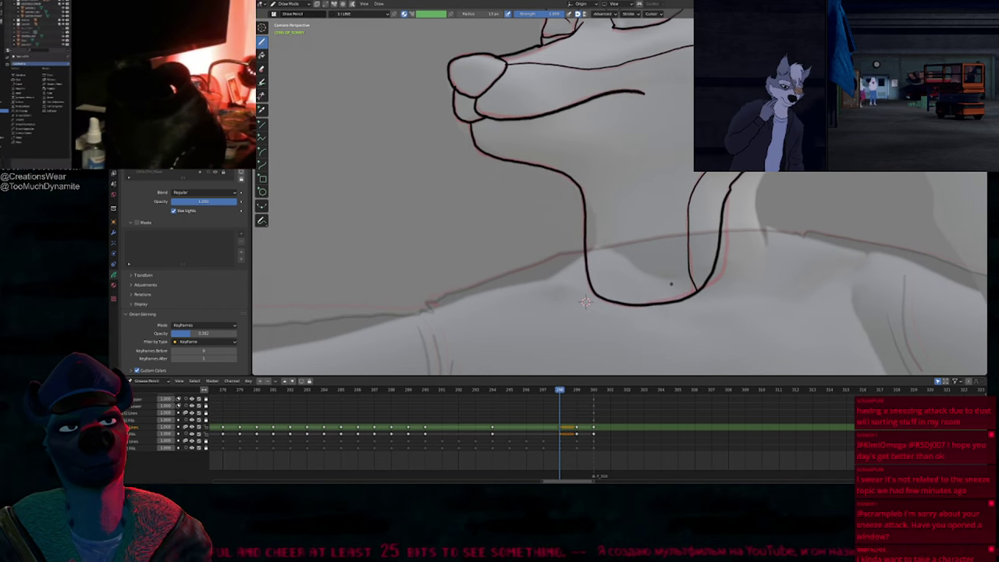
key("f")
left_click(713, 289)
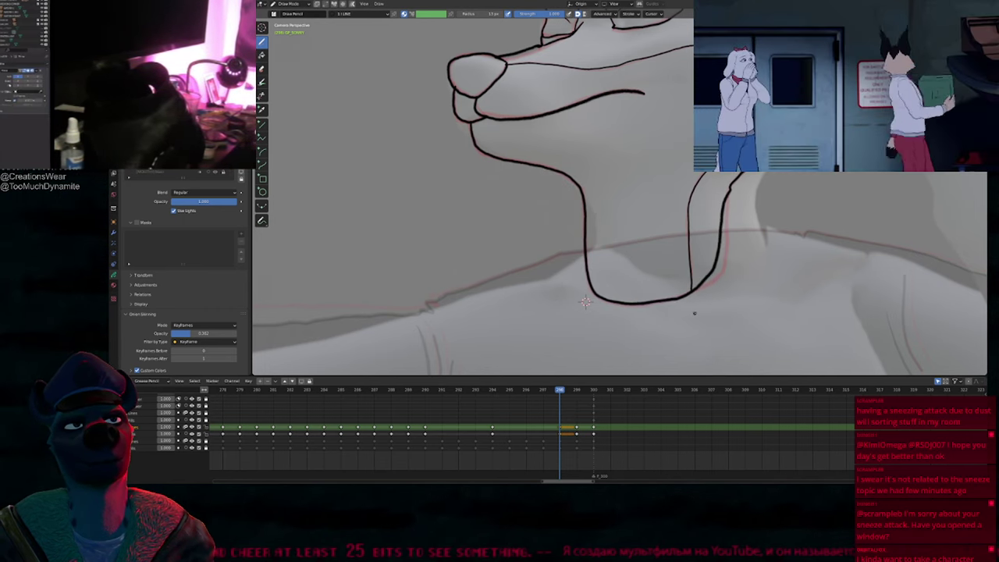
left_click_drag(713, 289, 732, 225)
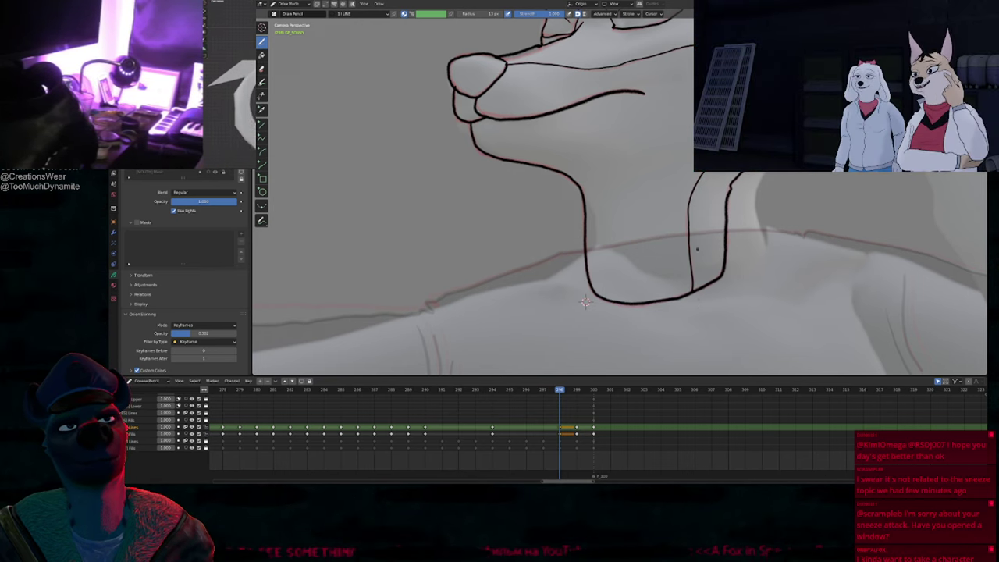
Step: Frame the whole head and shoulders and compare against the pose around frame 294
middle_click_drag(693, 221, 662, 290, "shift")
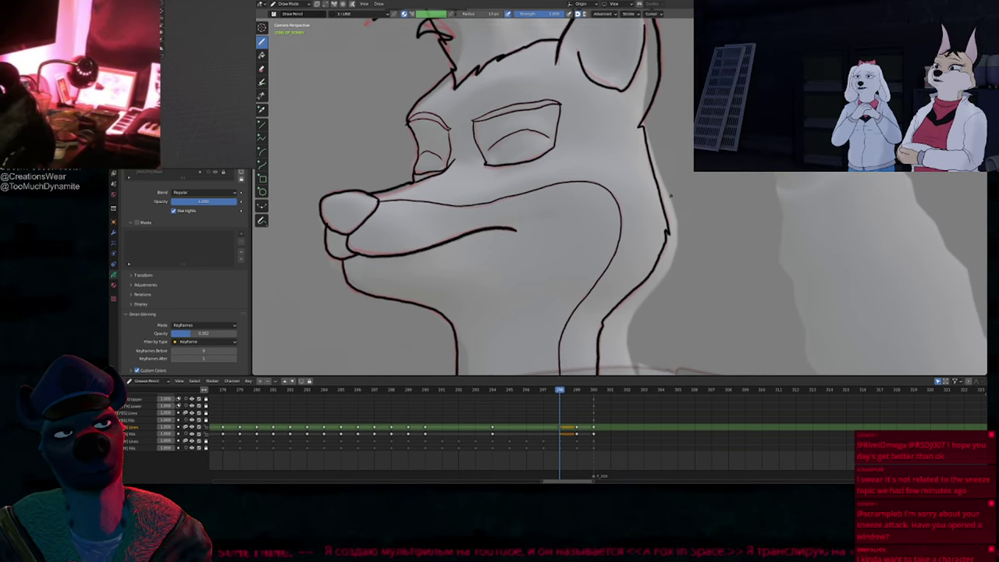
scroll(654, 100, "up", 4)
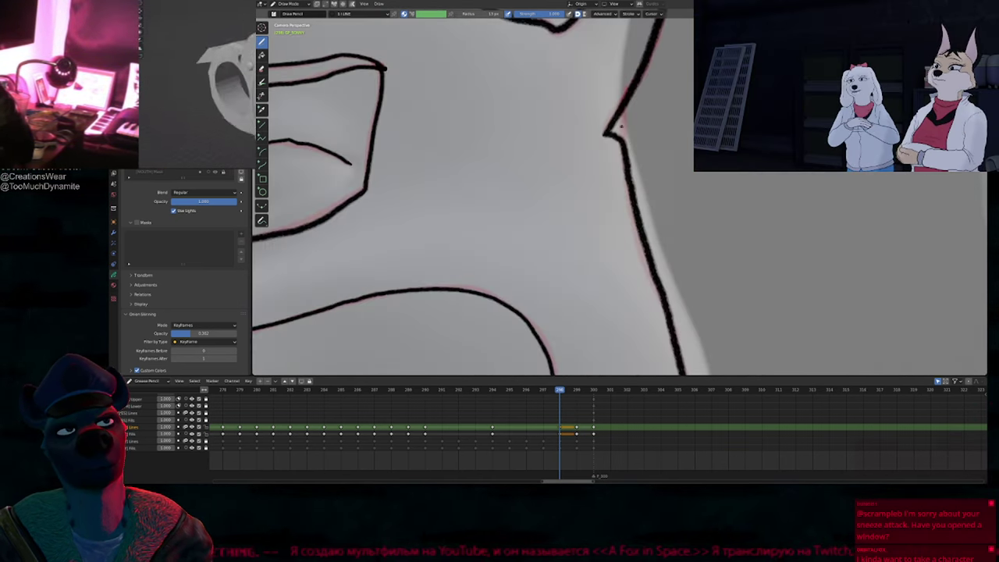
scroll(631, 106, "down", 8)
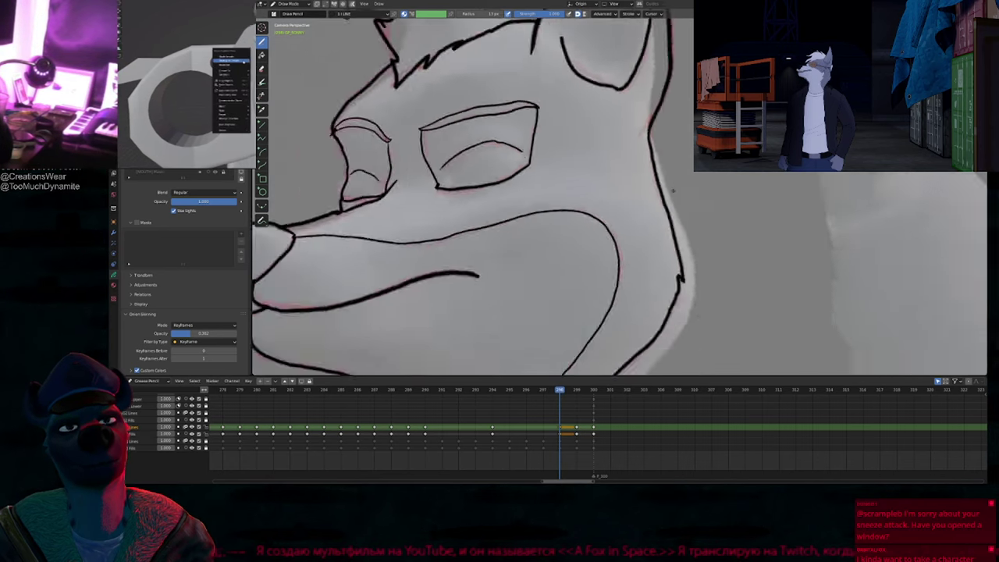
middle_click_drag(560, 311, 556, 329, "shift")
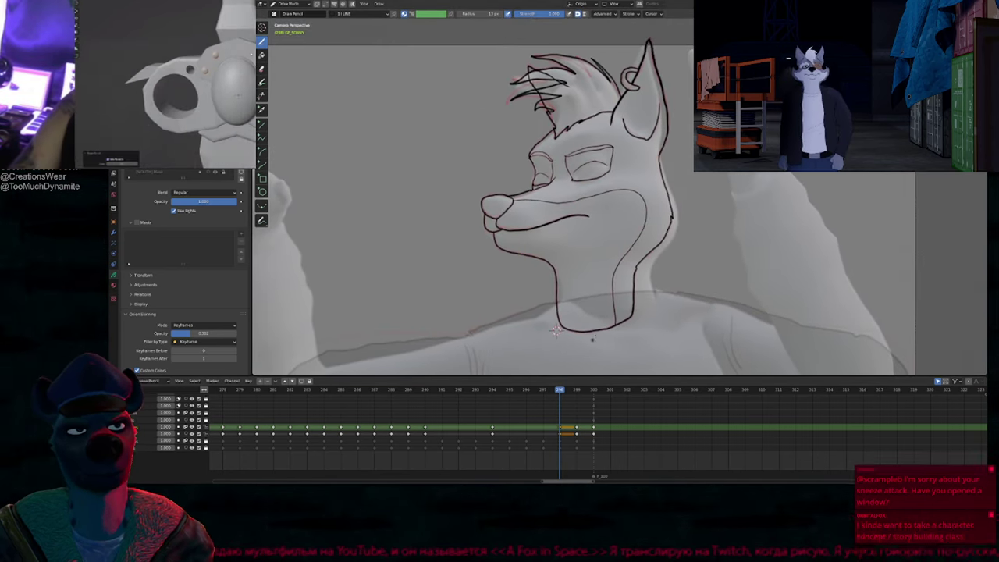
mouse_move(560, 394)
left_mouse_down()
mouse_move(491, 394)
mouse_move(566, 394)
mouse_move(493, 394)
mouse_move(561, 406)
mouse_move(527, 400)
mouse_move(526, 390)
left_mouse_up()
Step: Interpolate in-between drawings from frame 295 to 298, then select all keyframes and change their type
key("ctrl+shift+e")
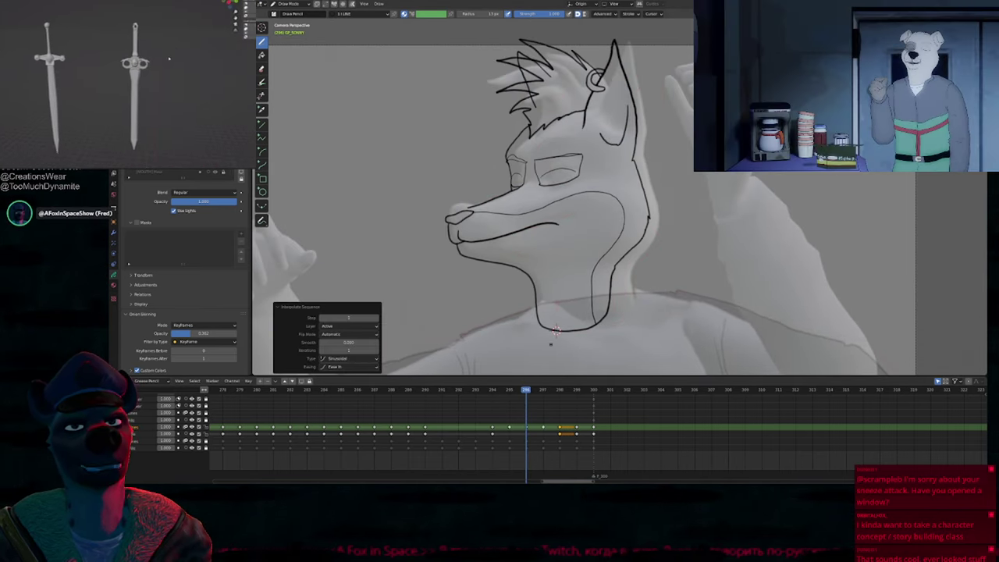
mouse_move(531, 391)
left_mouse_down()
mouse_move(511, 395)
mouse_move(568, 404)
mouse_move(505, 392)
mouse_move(572, 406)
mouse_move(523, 401)
mouse_move(557, 402)
mouse_move(575, 416)
mouse_move(559, 406)
mouse_move(562, 393)
mouse_move(542, 391)
mouse_move(554, 393)
left_mouse_up()
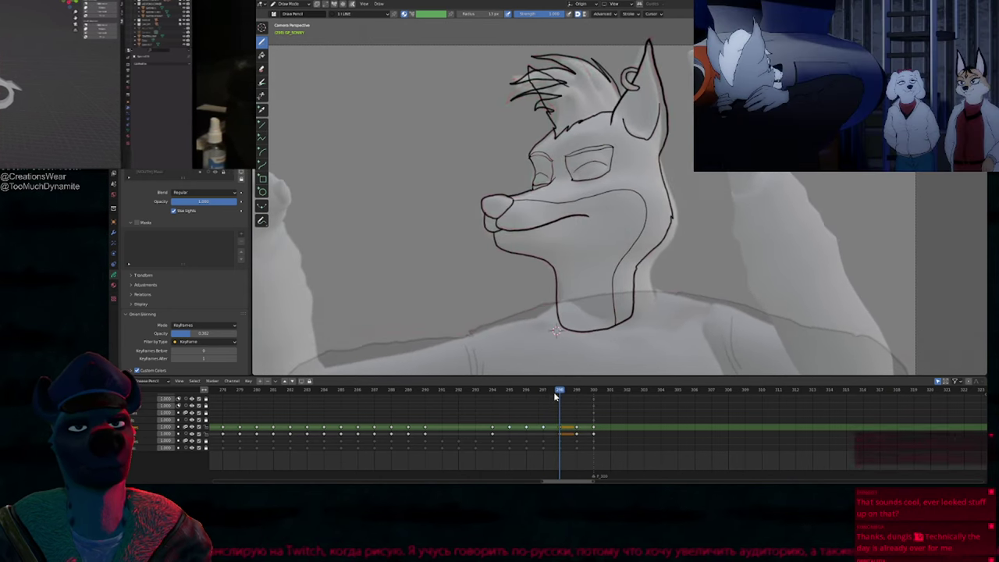
left_click(510, 413)
key("a")
key("r")
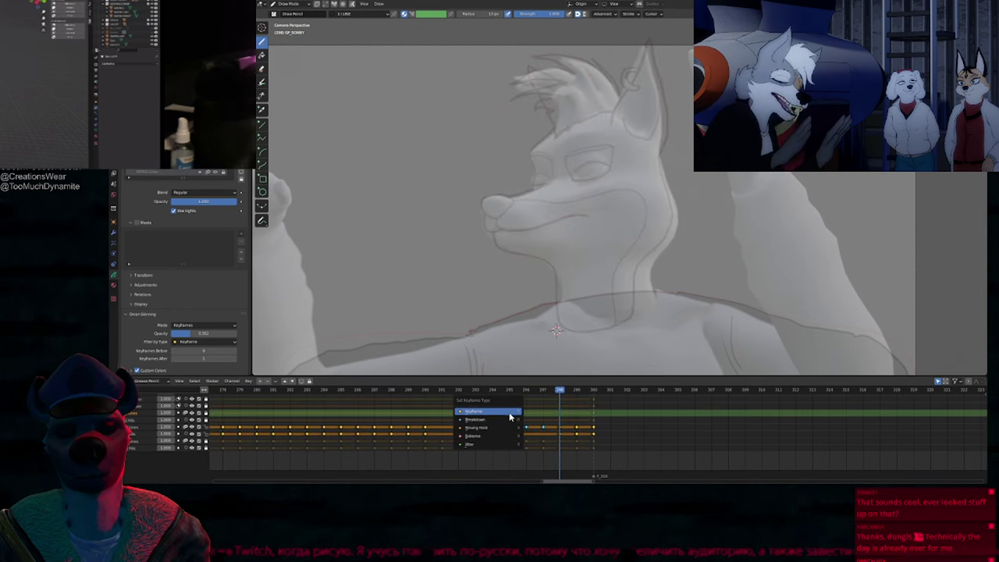
Step: Duplicate frames 295, 296 and 297 so each becomes its own keyframe
key("shift+d")
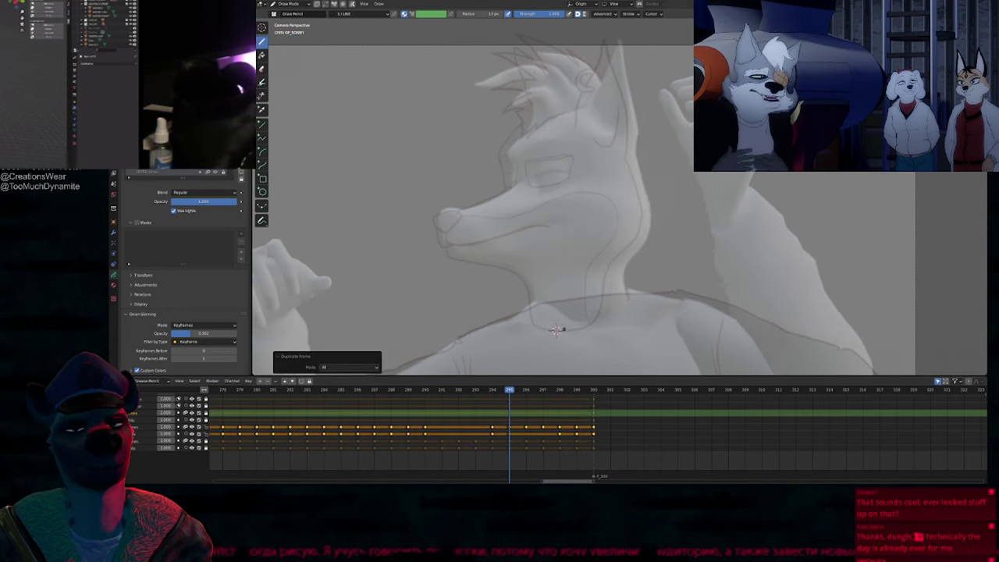
left_click(531, 393)
key("shift+d")
left_click(544, 391)
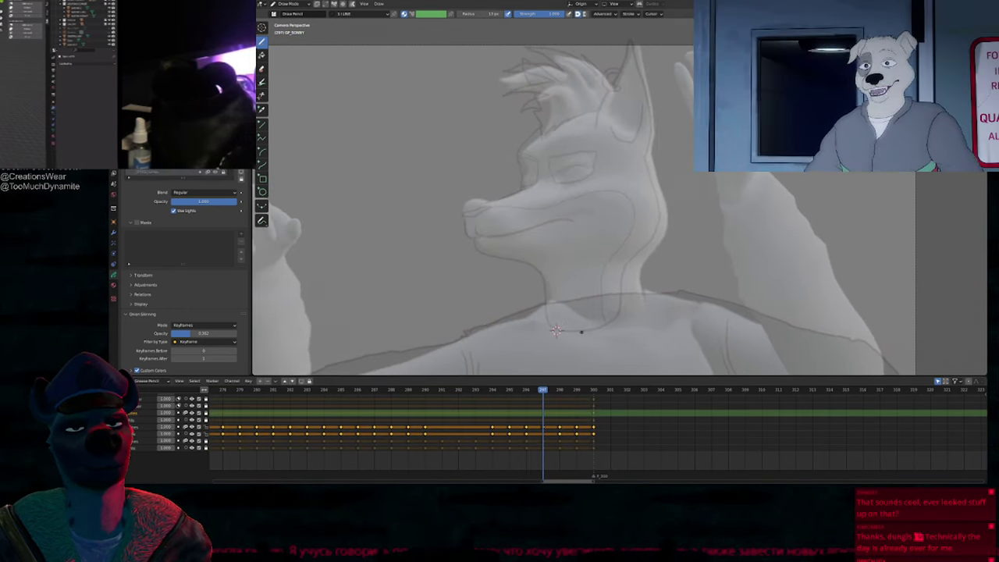
key("shift+d")
scroll(555, 229, "up", 4)
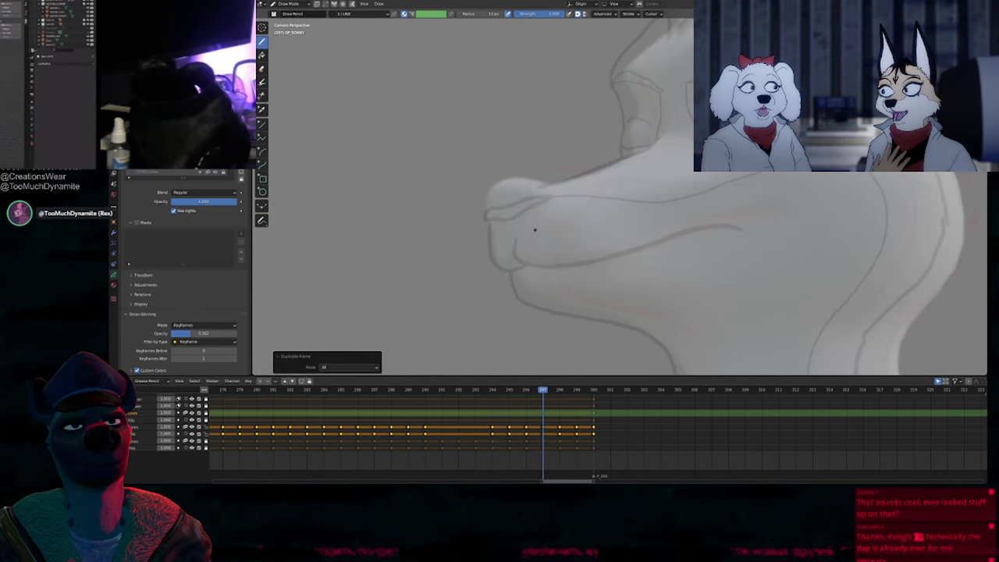
Step: Erase the old nose line and redraw the nose tip and its underside
key("y")
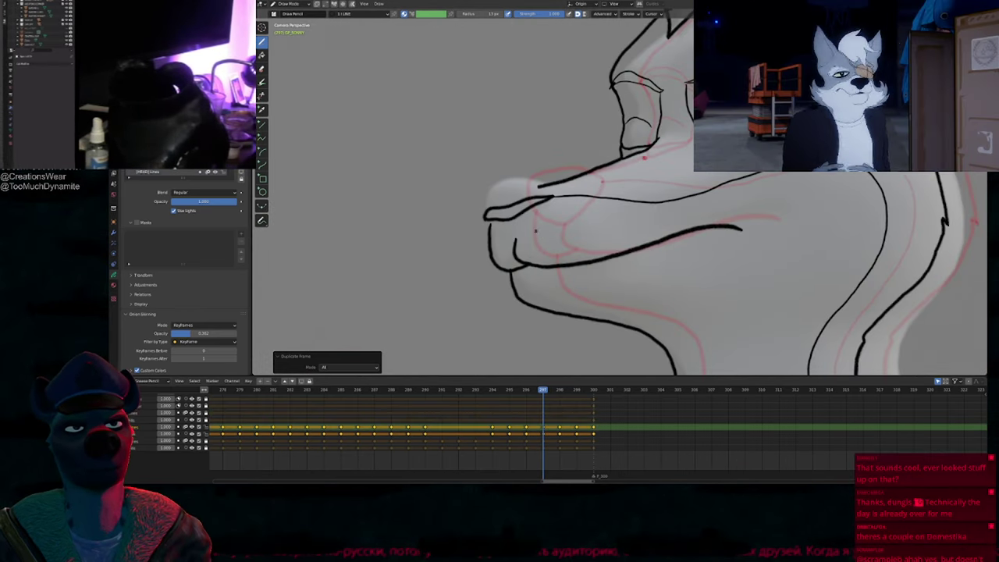
key("e")
left_click(539, 204)
key("b")
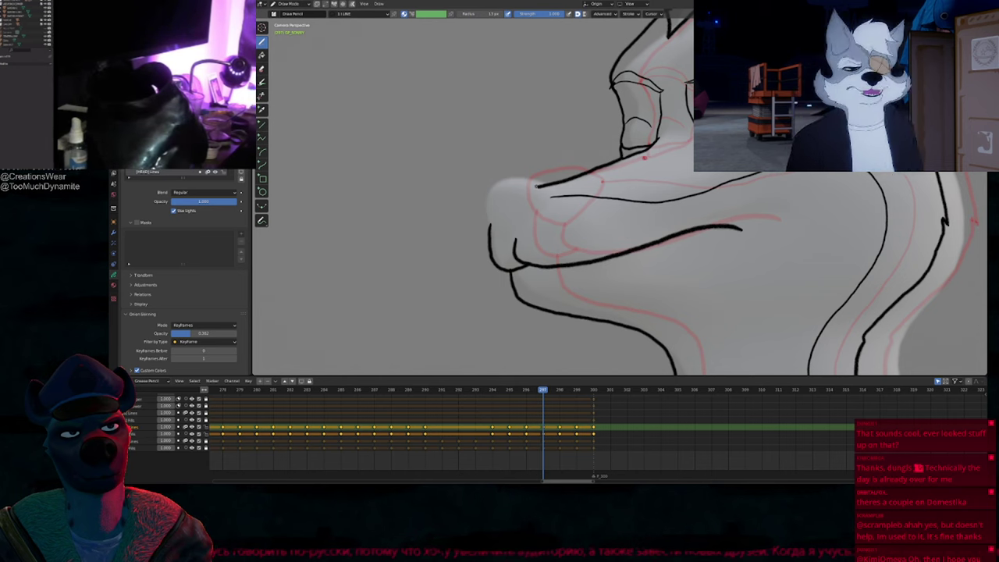
left_click_drag(538, 187, 553, 202)
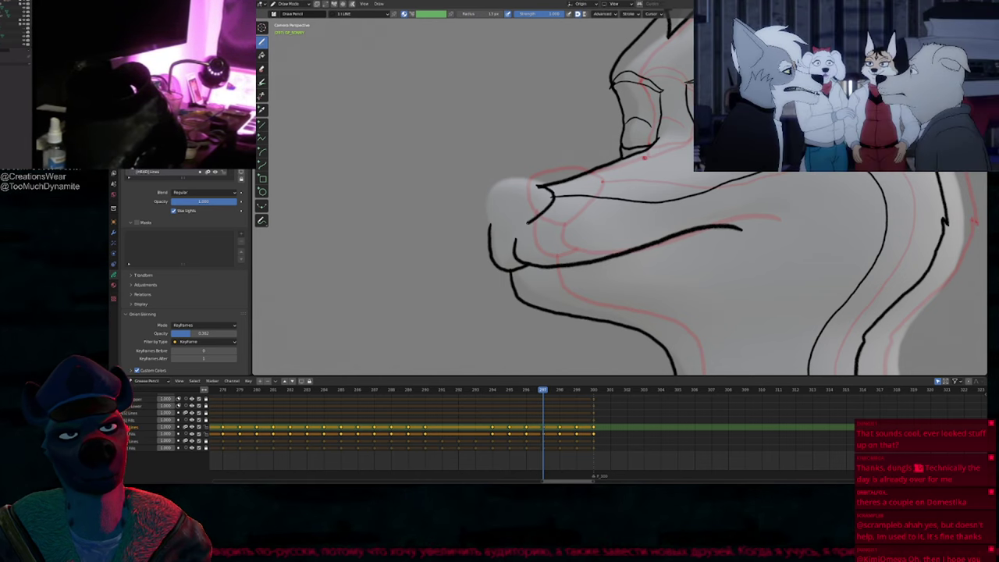
left_click_drag(509, 230, 487, 214)
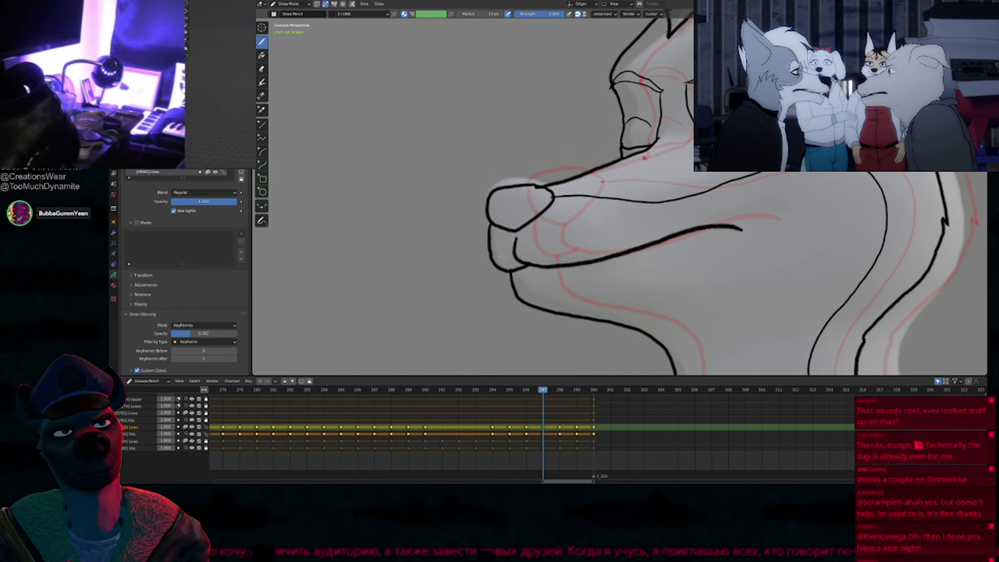
Step: Delete the squashed nose stroke on frame 296
middle_click_drag(628, 253, 564, 228, "shift")
scroll(564, 229, "down", 1)
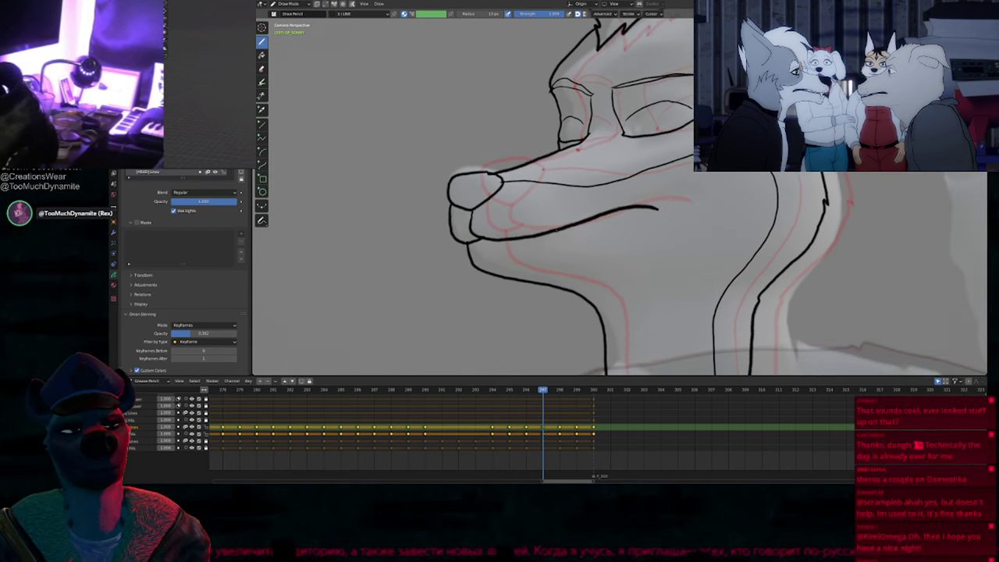
key("Left")
key("Tab")
left_click(453, 208)
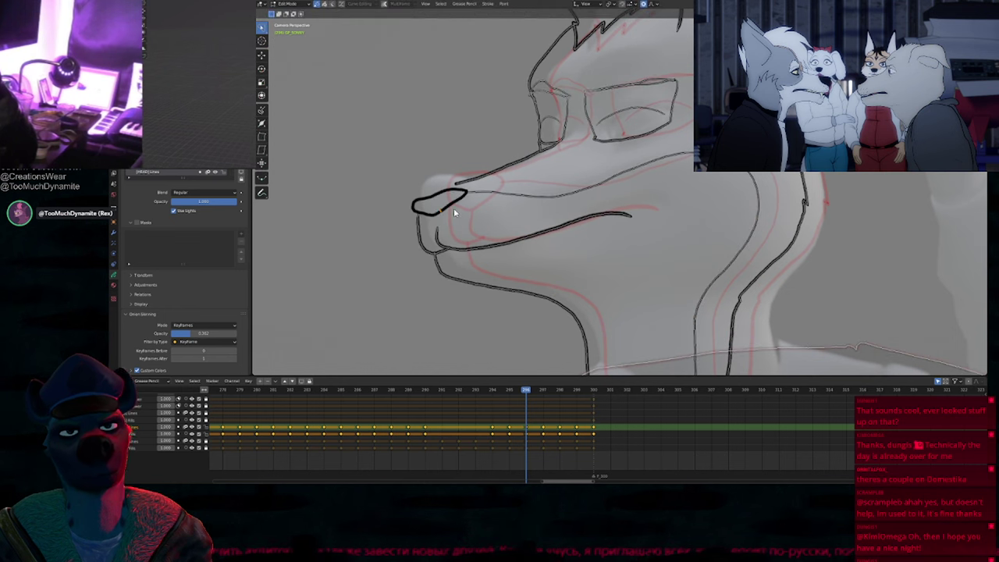
key("x")
key("Tab")
Step: Paste the copied nose stroke onto frame 296 and nudge it up and right
key("Left")
key("Right")
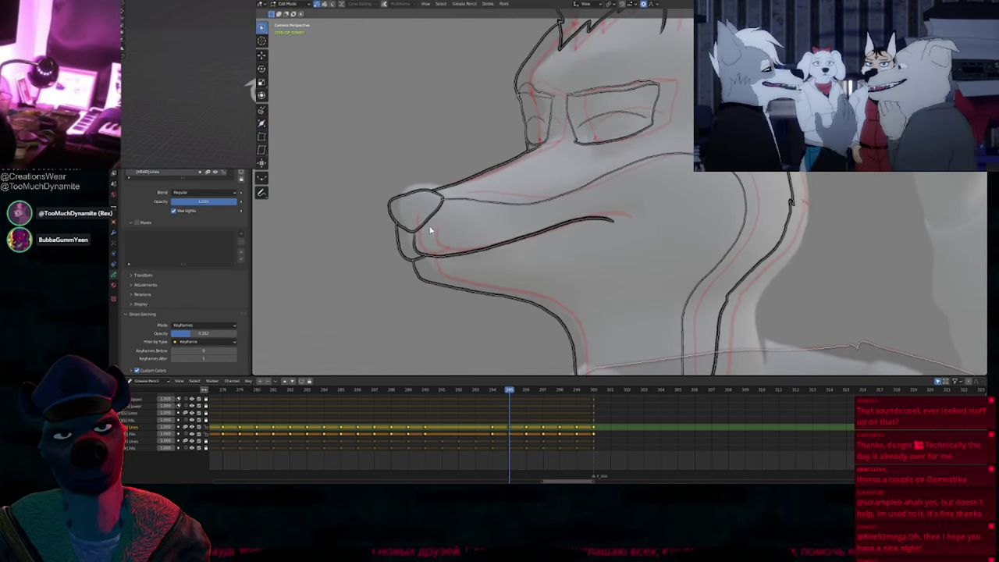
key("Tab")
key("ctrl+v")
key("g")
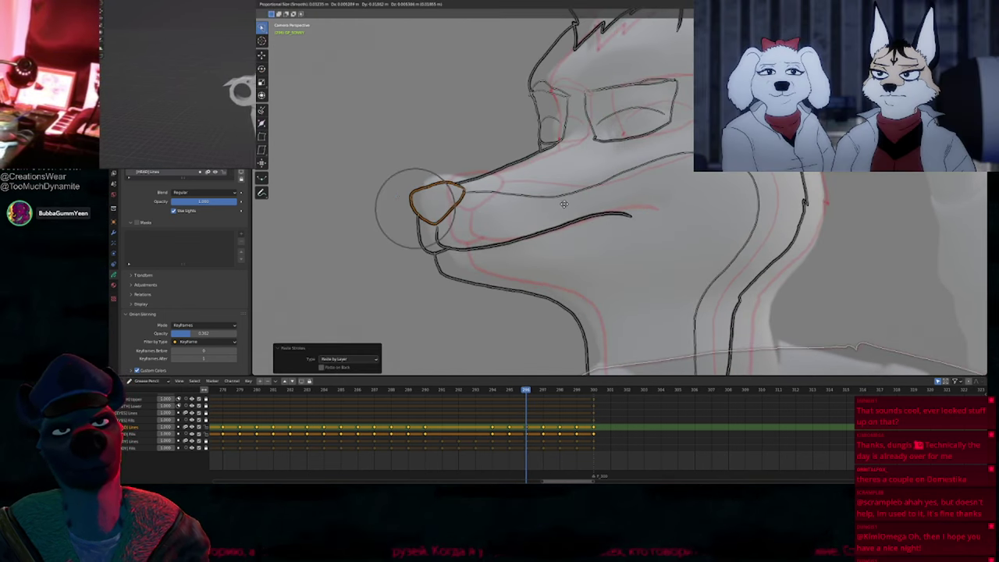
left_click(563, 200)
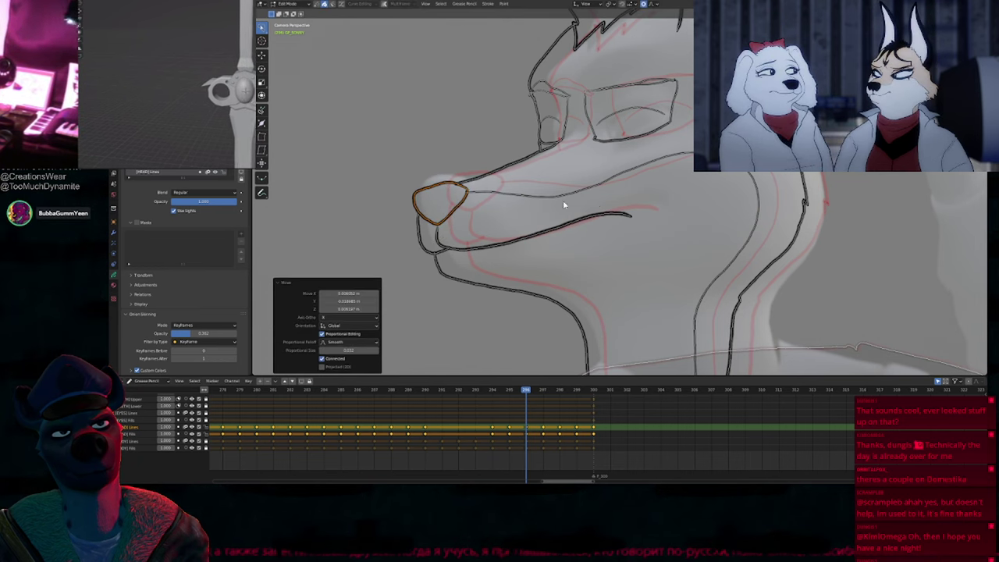
key("Tab")
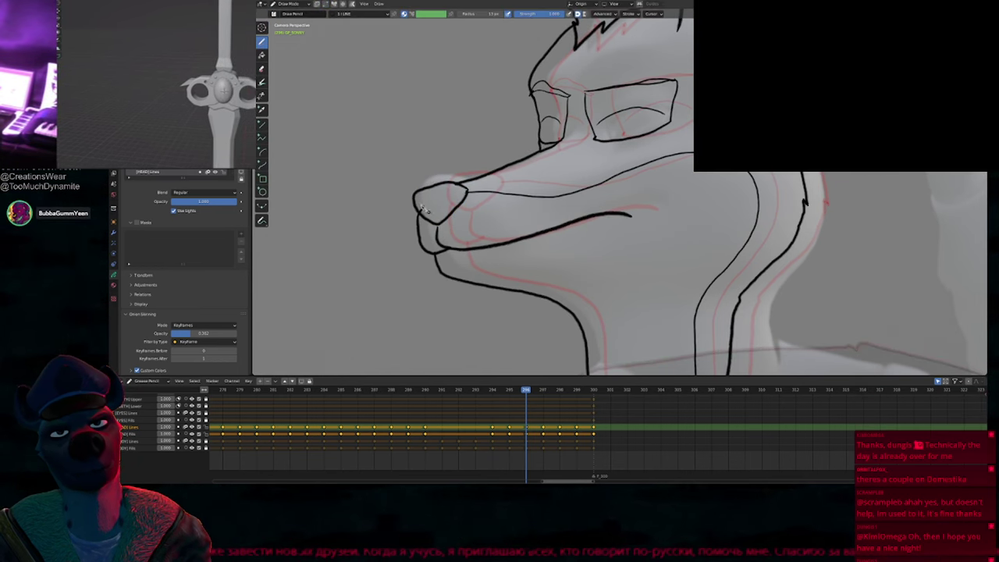
Step: Compare the nose across frames 295–299, then zoom out on frame 298 to show the whole head
middle_click_drag(534, 228, 519, 232, "shift")
key("Left")
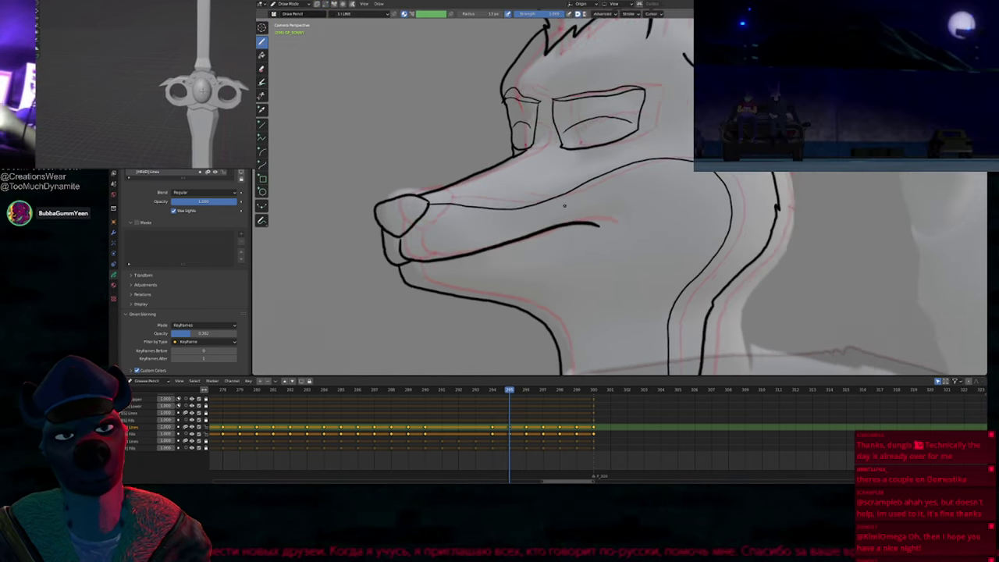
key("Right")
key("Right")
key("Right")
key("Right")
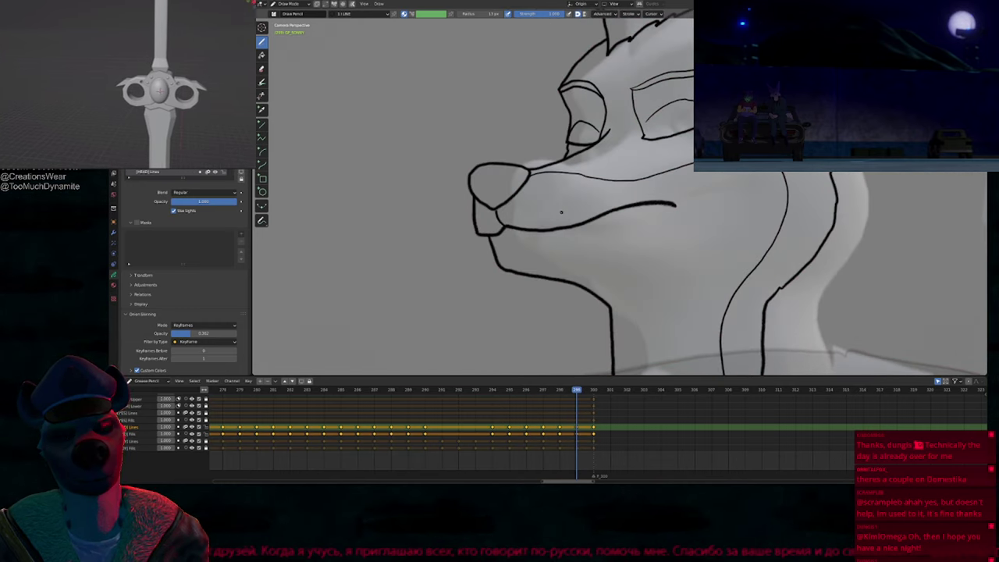
key("Left")
key("Left")
key("Right")
key("Right")
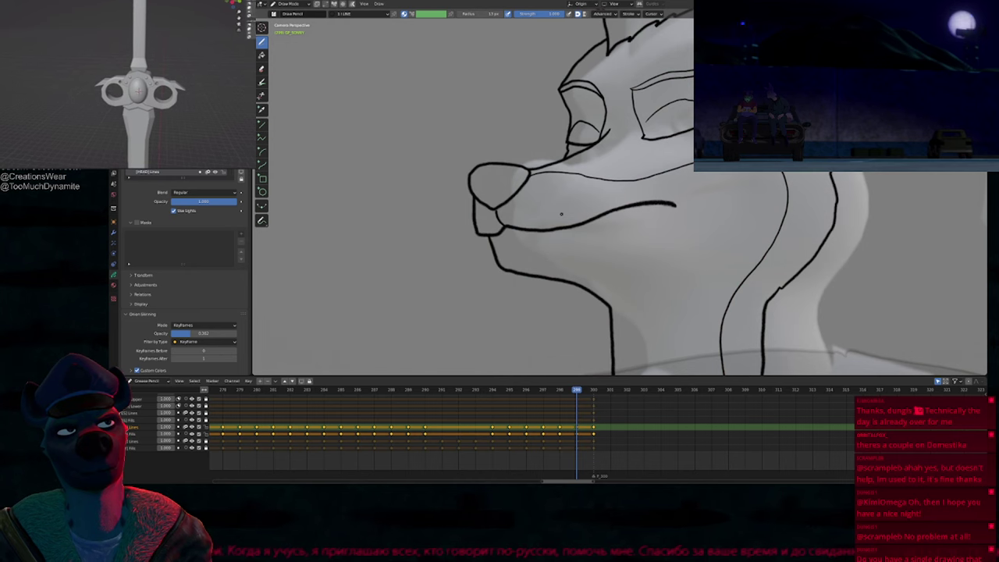
key("Left")
middle_click_drag(567, 208, 511, 256, "ctrl")
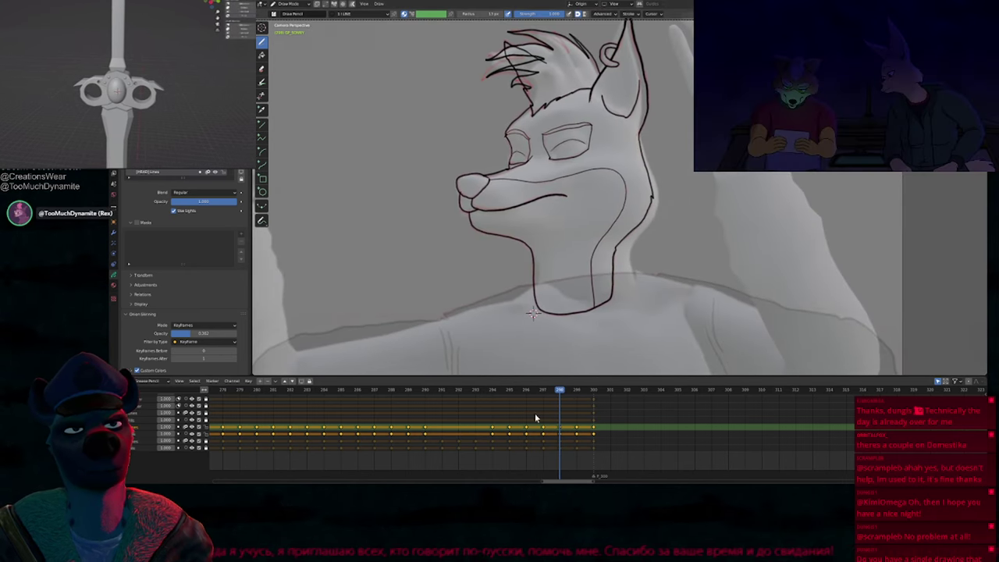
Step: Delete frame 298's keyframes and its selected head strokes
left_click_drag(555, 399, 567, 439)
key("x")
left_click(568, 437)
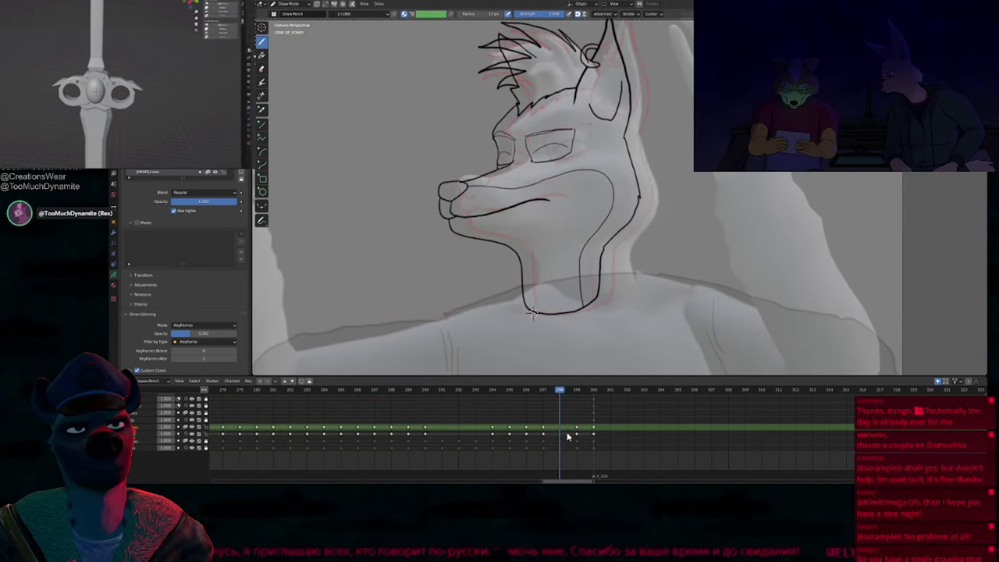
key("Tab")
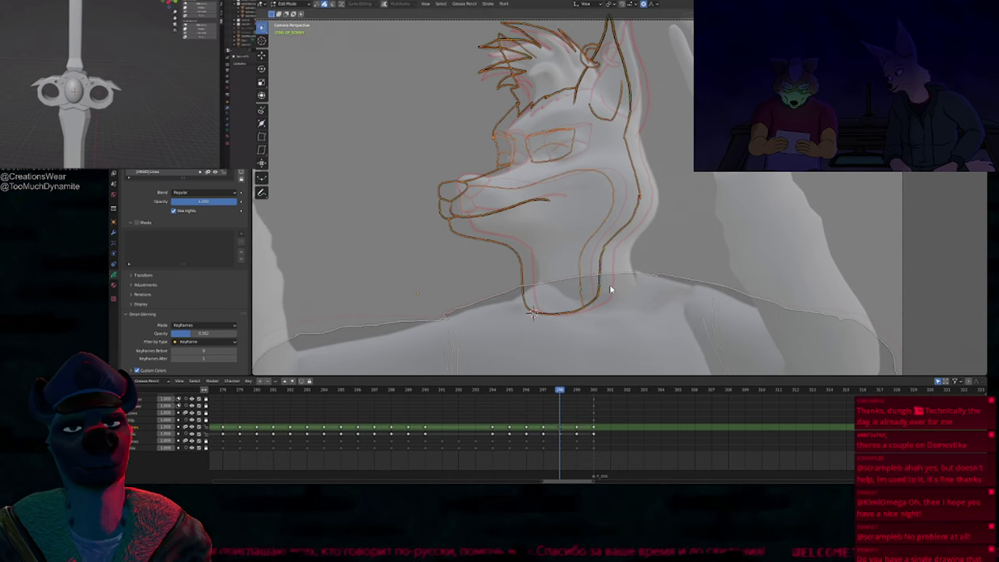
key("Delete")
key("Tab")
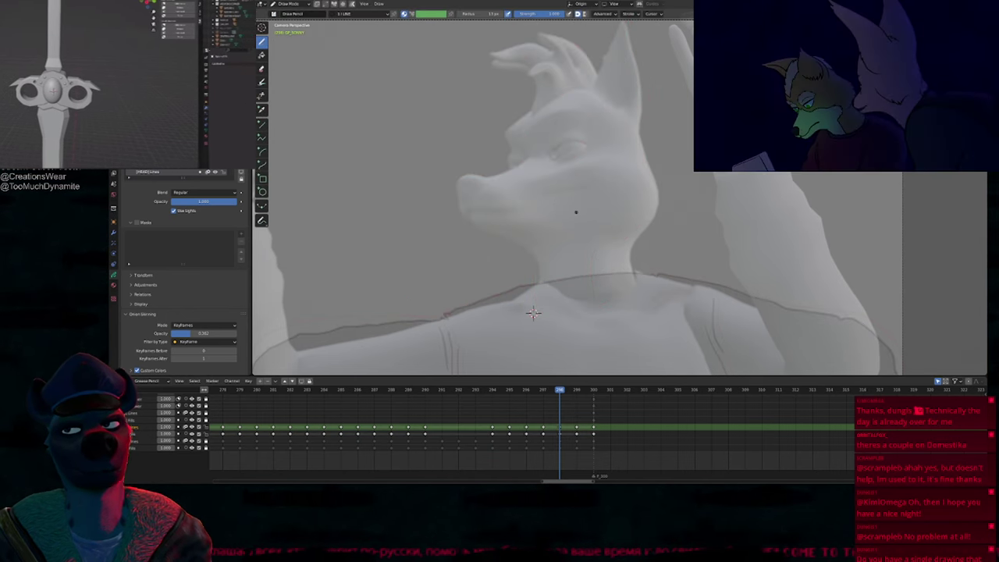
Step: Turn onion skinning back on with more earlier keyframes, and center the head on empty frame 298
left_click(236, 351)
mouse_move(587, 213)
middle_mouse_down("shift")
mouse_move(587, 253)
mouse_move(587, 222)
middle_mouse_up("shift")
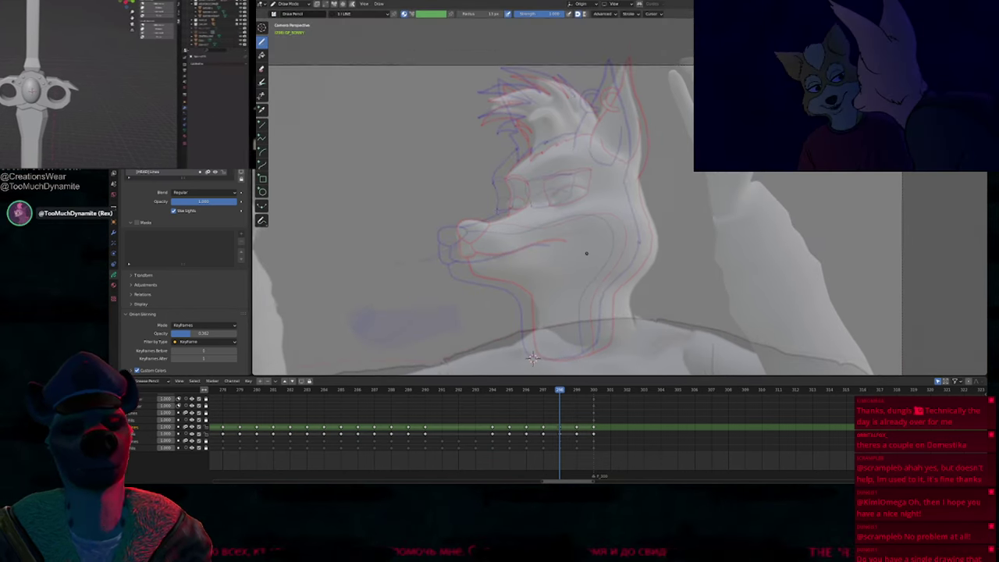
key("Left")
key("Left")
key("Right")
key("Right")
key("Right")
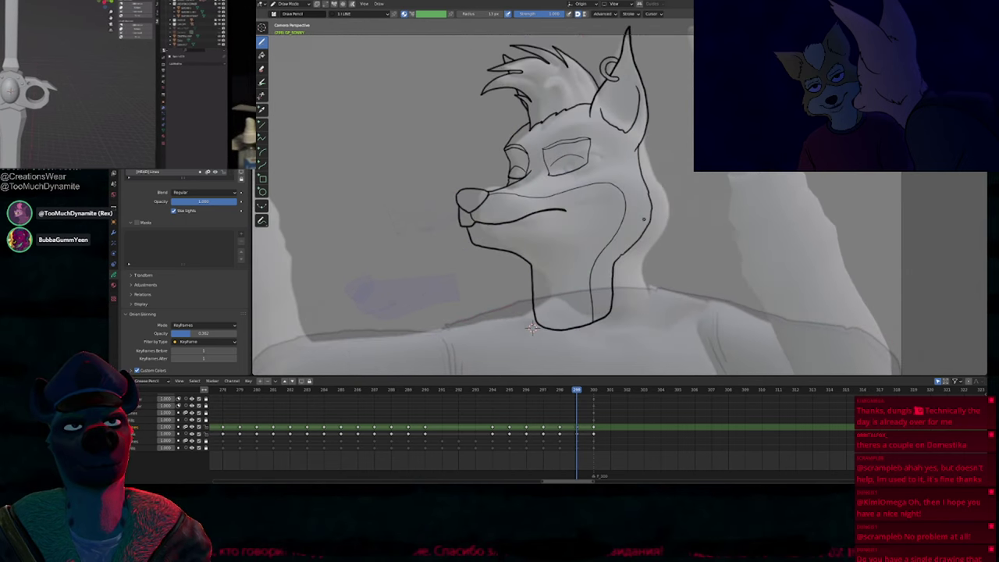
key("Left")
key("Left")
key("Right")
key("Right")
key("Right")
key("Left")
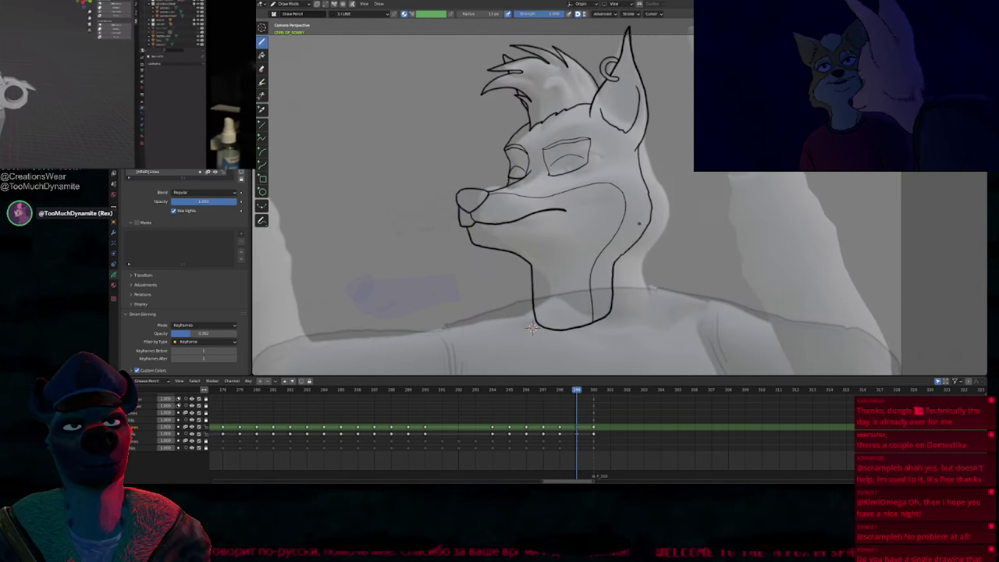
key("Left")
middle_click_drag(601, 217, 629, 243, "shift")
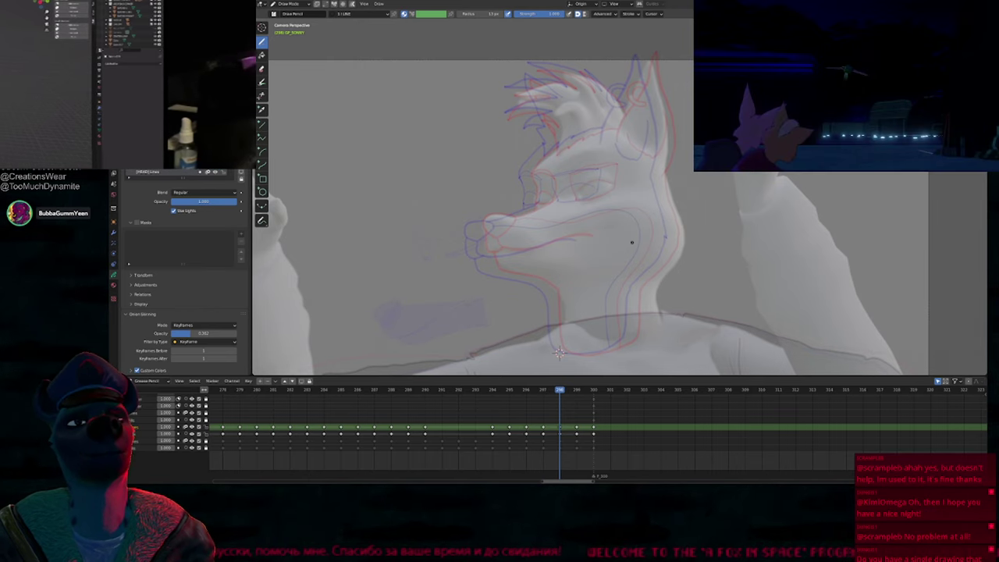
Step: Generate an interpolated in-between on frame 298 and flip through frames 296–299 to check it
key("ctrl+shift+e")
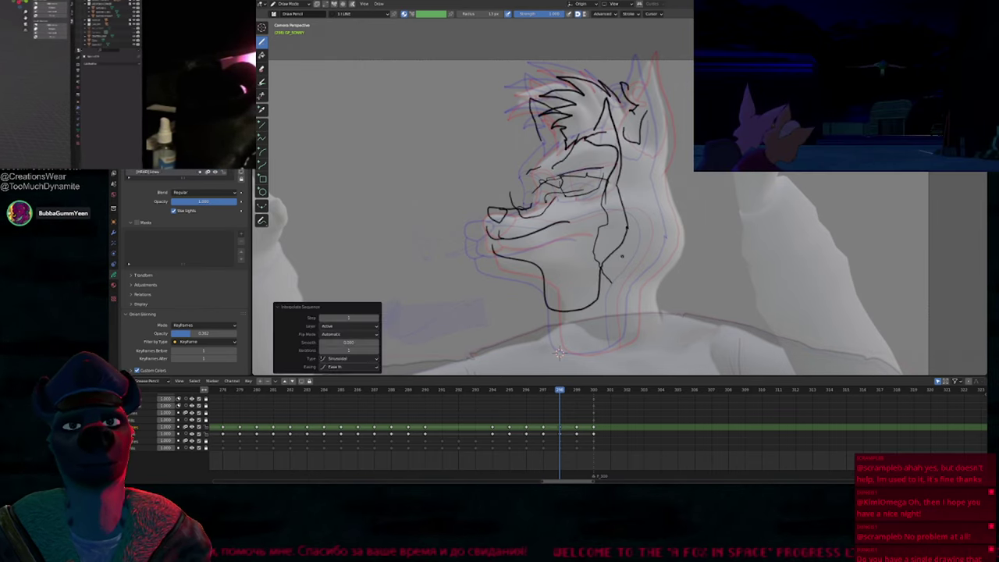
key("Left")
key("Left")
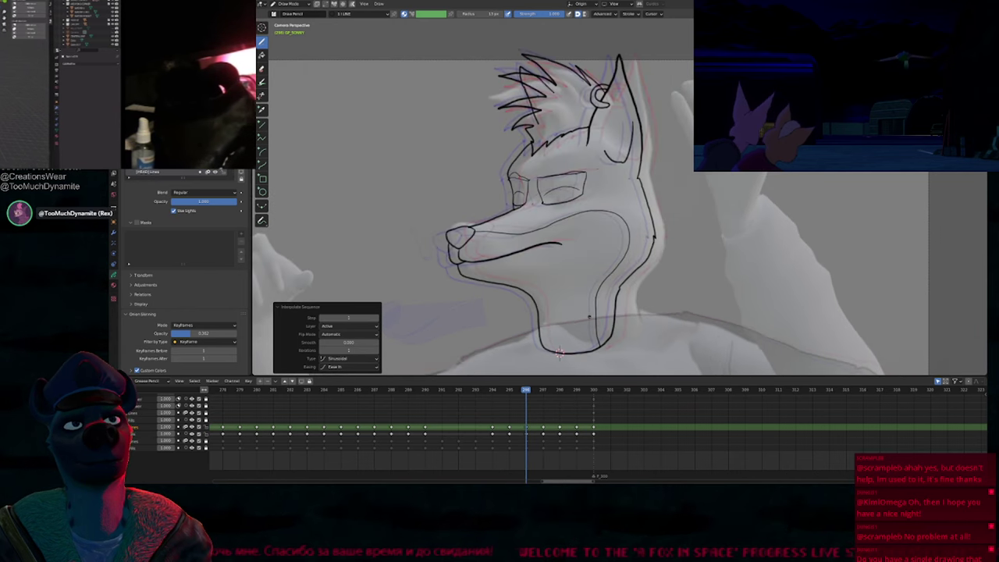
key("Right")
key("Right")
key("Right")
key("Left")
key("Right")
key("Left")
key("Left")
key("Left")
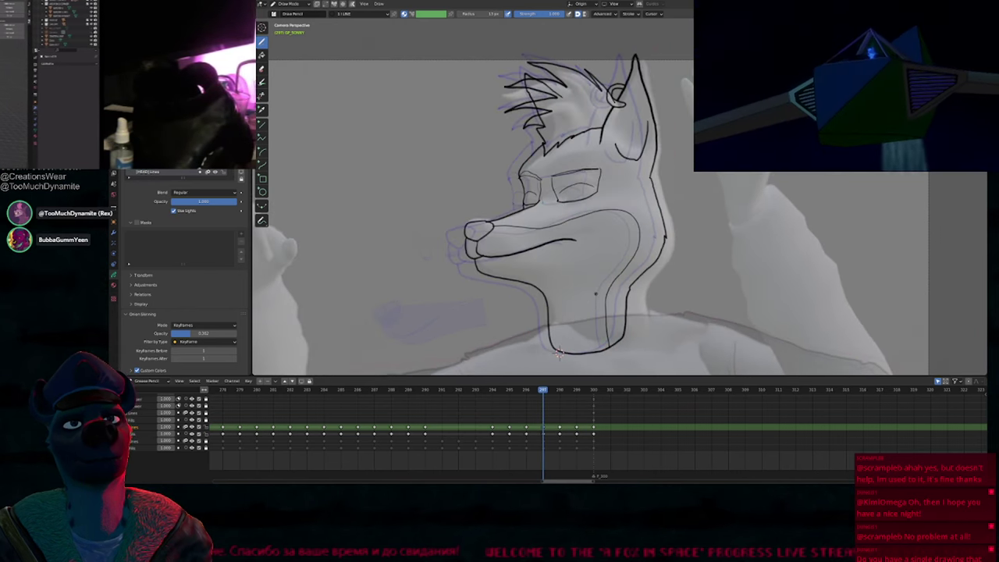
key("Right")
key("Right")
key("Right")
key("Left")
key("Left")
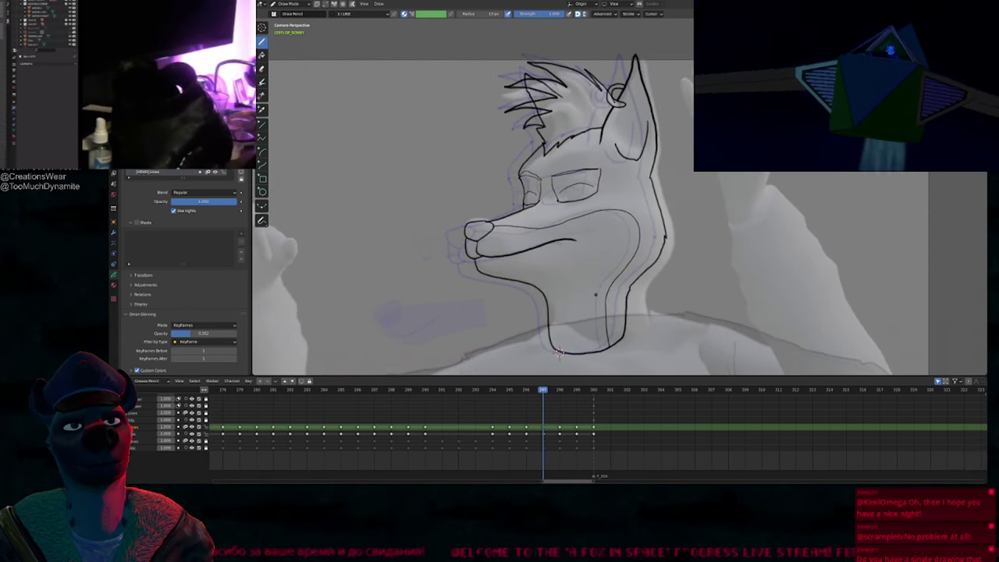
key("Right")
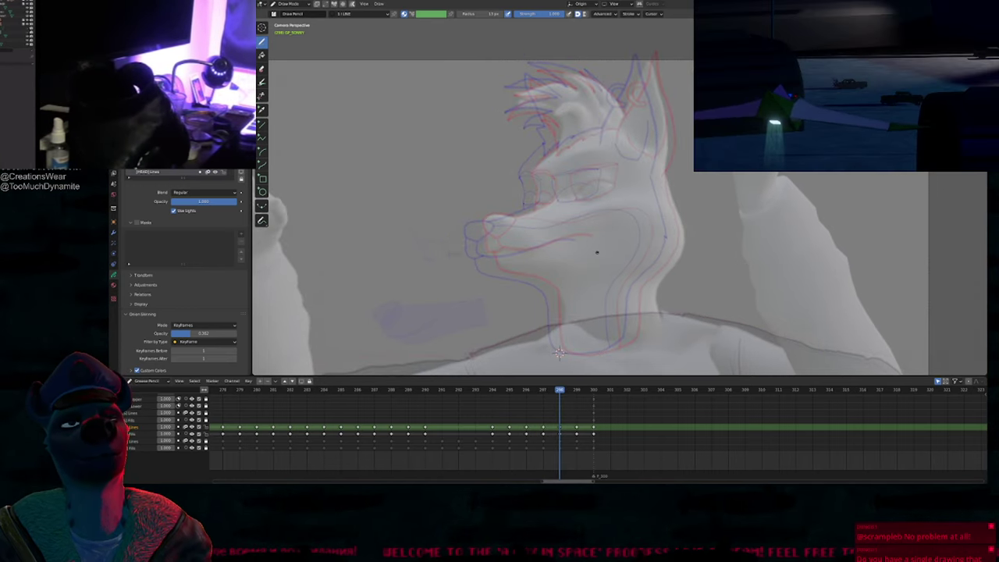
key("Right")
key("Left")
key("Right")
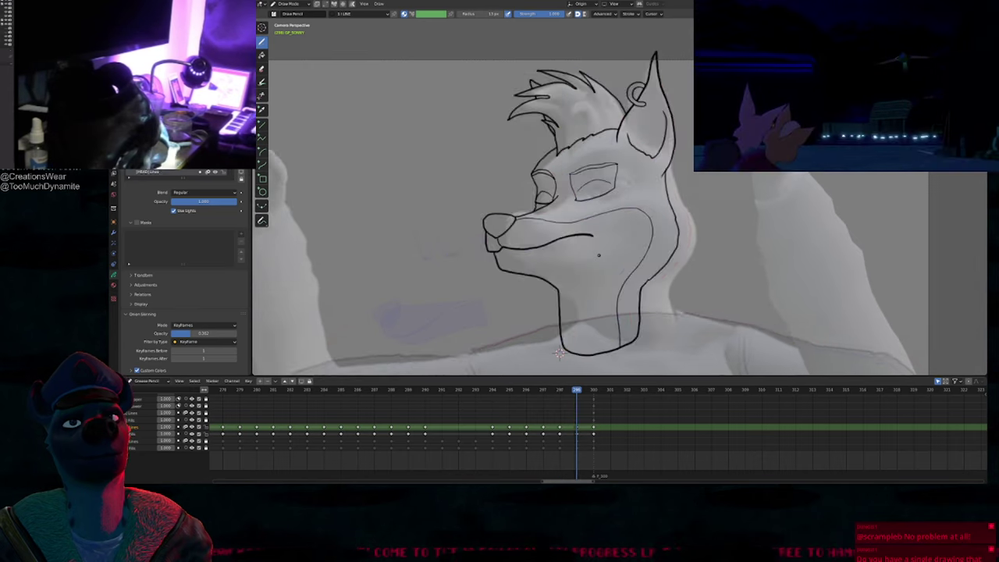
key("Left")
key("Left")
key("Left")
key("Right")
key("Right")
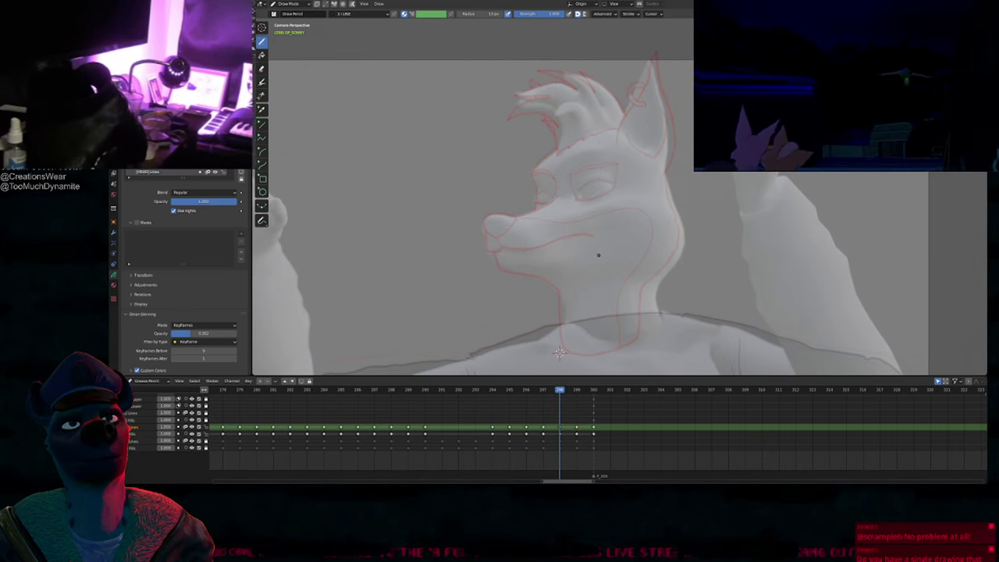
Step: Select the in-between's strokes and compare frames 290–300 around it
key("Tab")
key("ctrl+v")
key("Tab")
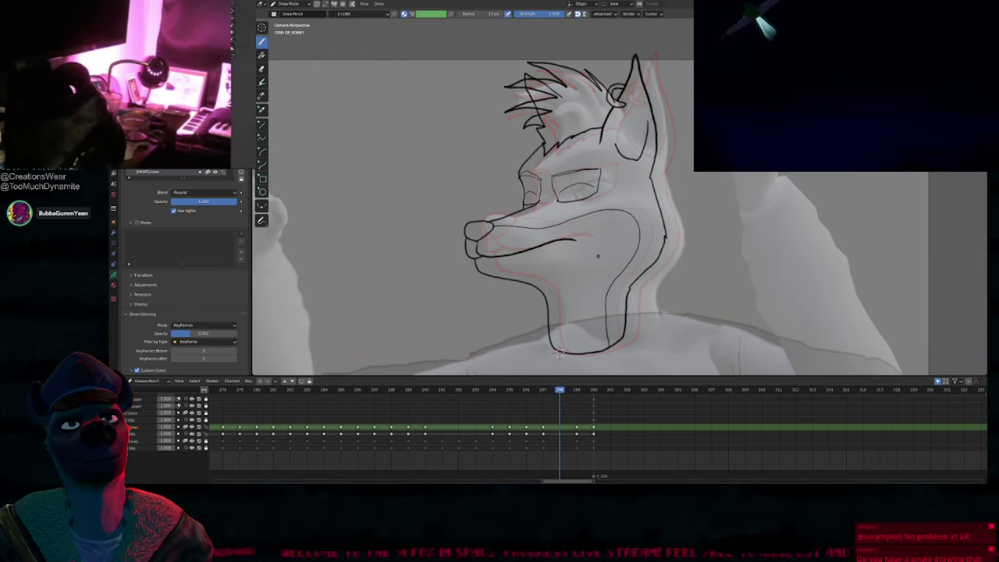
key("Left")
key("Right")
key("Right")
key("Right")
key("Left")
key("Left")
key("Left")
key("Left")
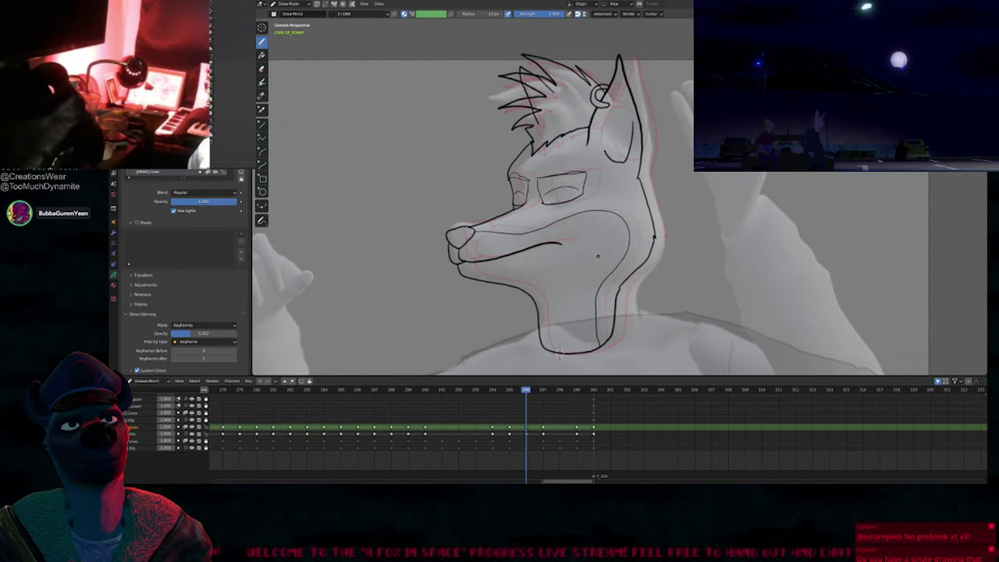
key("Right")
key("Right")
key("Right")
key("Left")
key("Left")
key("Left")
key("Left")
key("Left")
key("Left")
key("Left")
key("Left")
key("Left")
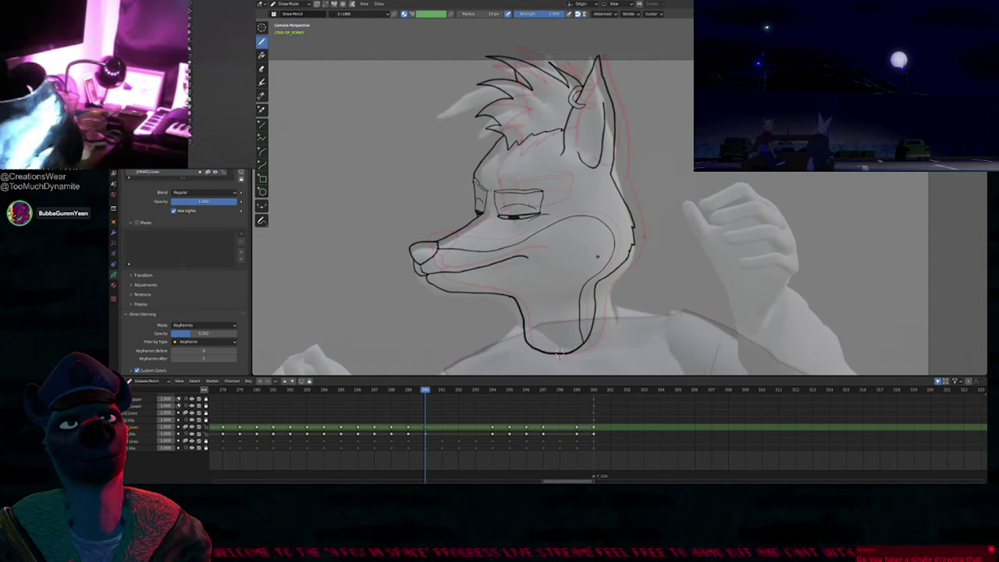
key("Right")
key("Right")
key("Right")
key("Right")
key("Right")
key("Right")
key("Up")
key("Down")
key("Down")
key("Down")
key("Down")
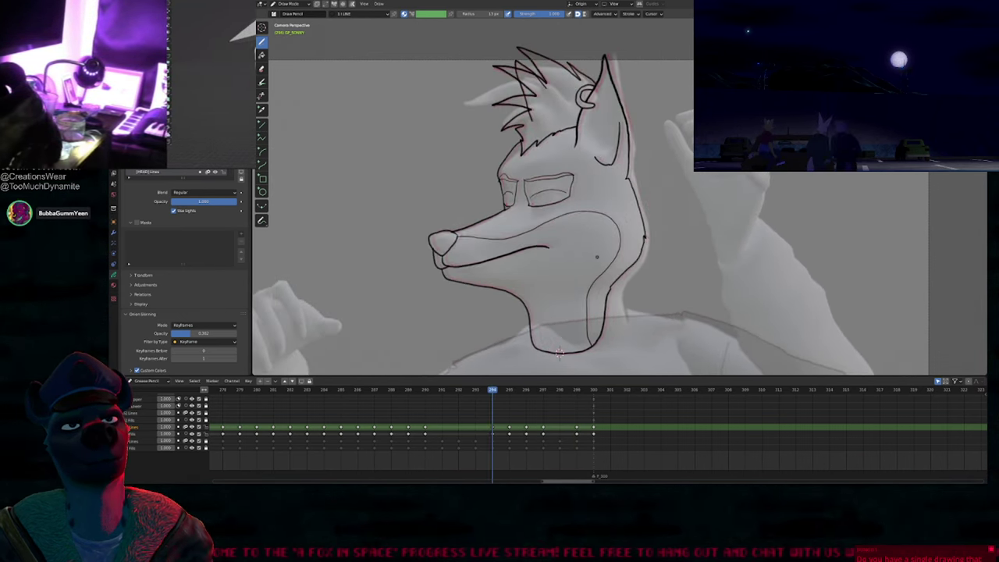
key("Up")
key("Right")
key("Right")
key("Right")
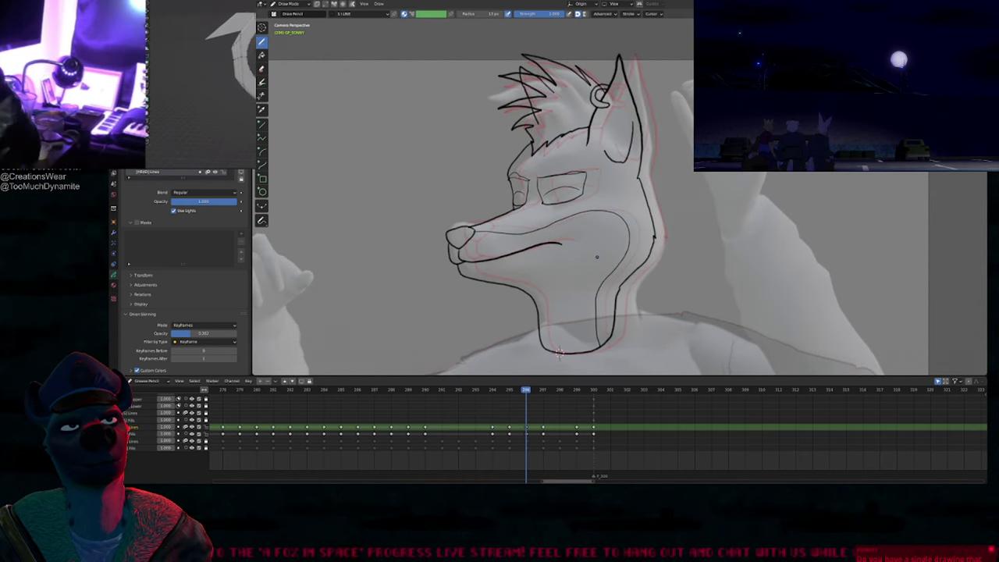
key("Left")
key("Left")
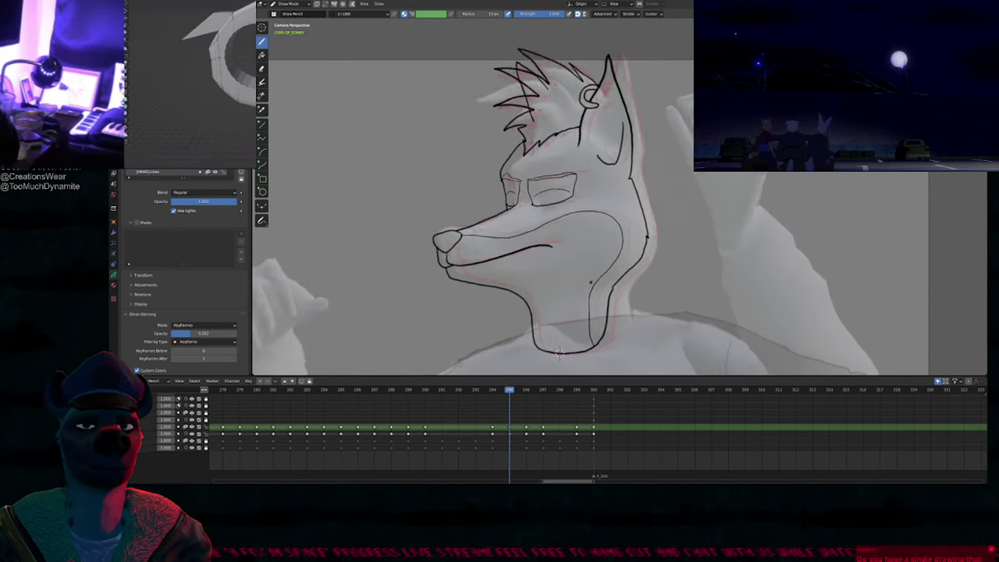
key("Left")
key("Right")
key("Right")
key("Right")
Step: Toggle between frames 294–299 once more, then play the animation to preview the motion
key("Left")
key("Left")
key("Left")
key("Right")
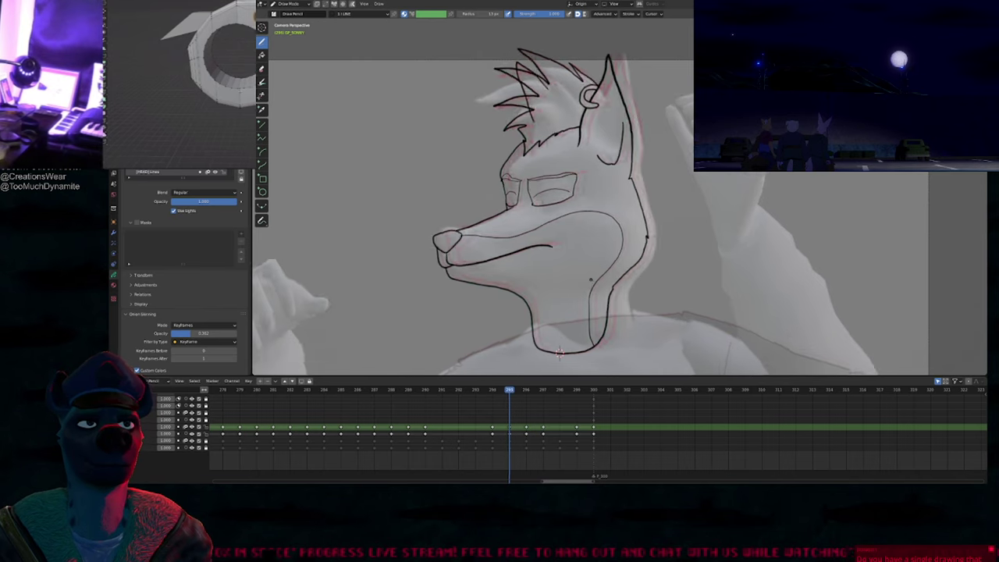
key("Right")
key("Right")
key("Right")
key("Right")
key("Left")
key("Left")
key("Right")
key("Right")
key("Left")
key("Left")
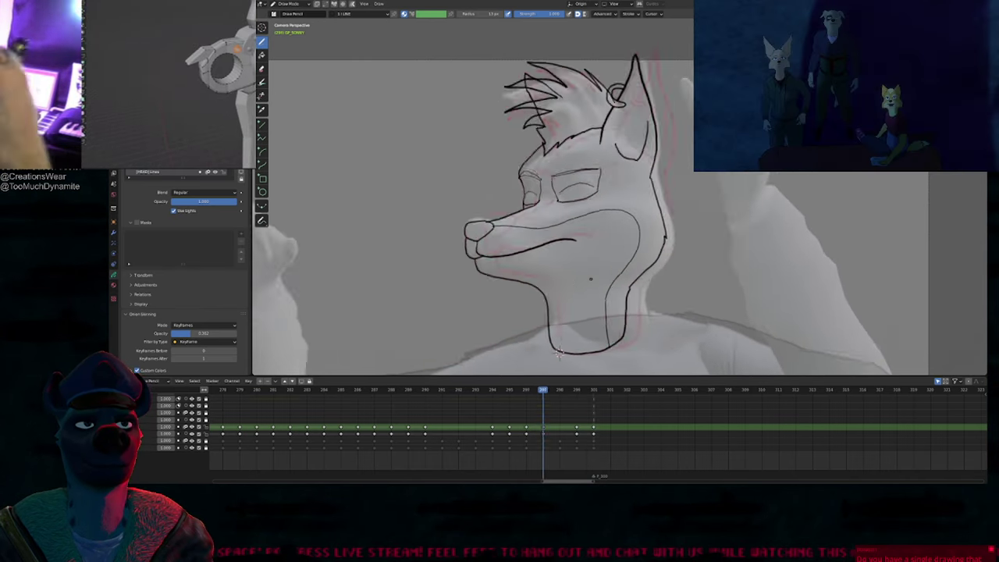
key("Right")
key("Right")
key("Left")
key("Left")
key("Right")
key("Left")
key("Left")
key("Left")
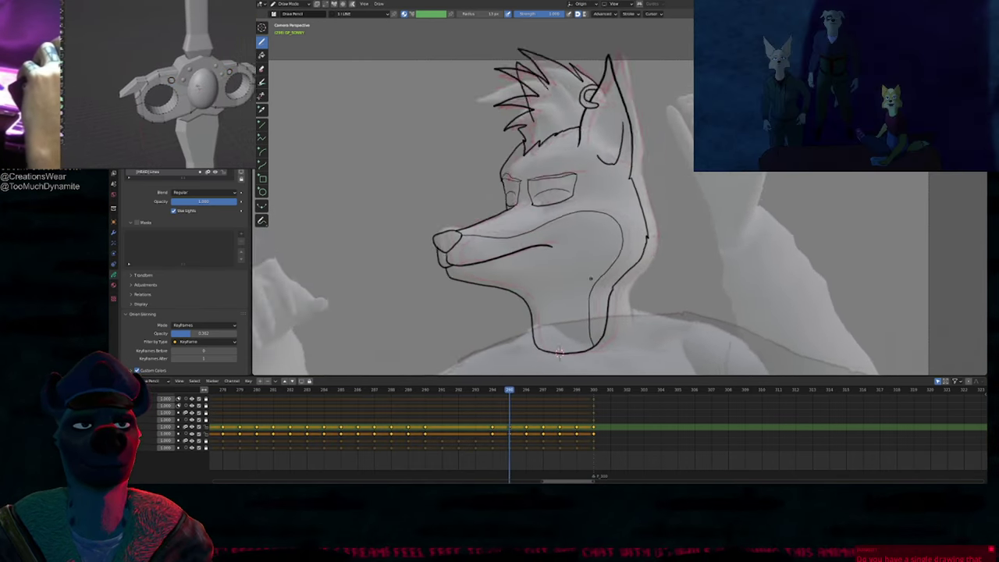
key("Right")
key("Tab")
key("Left")
key("Tab")
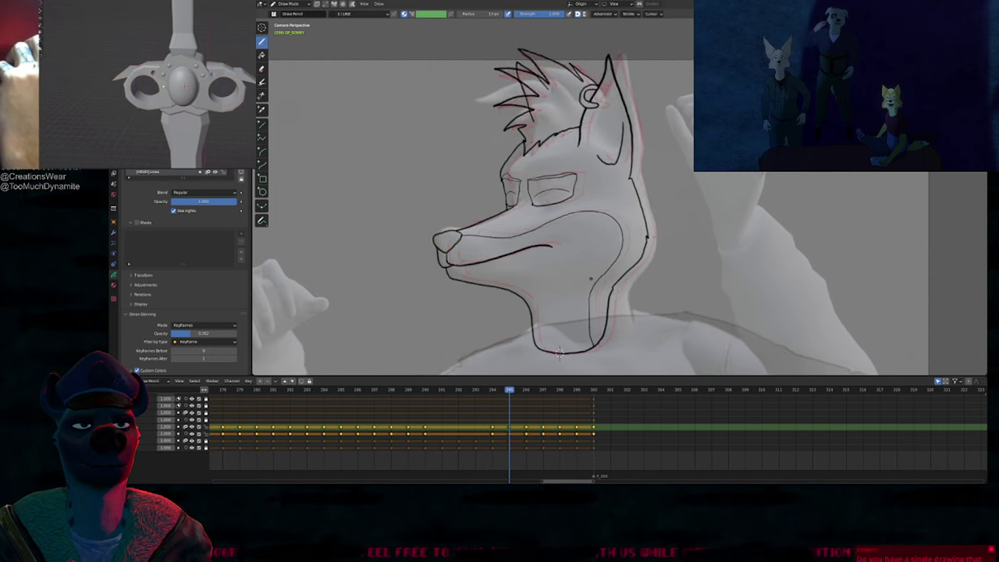
key("Right")
key("Right")
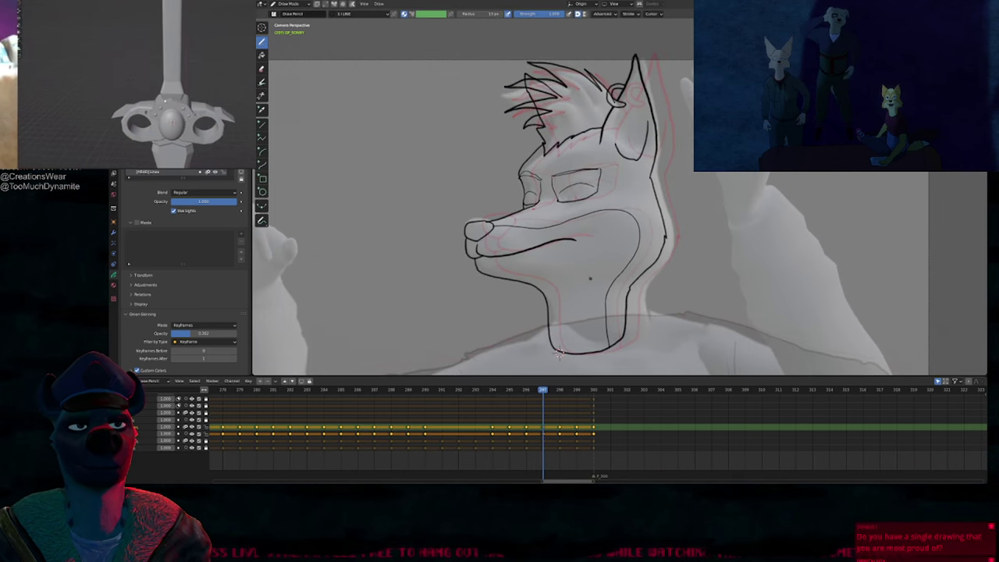
key("space")
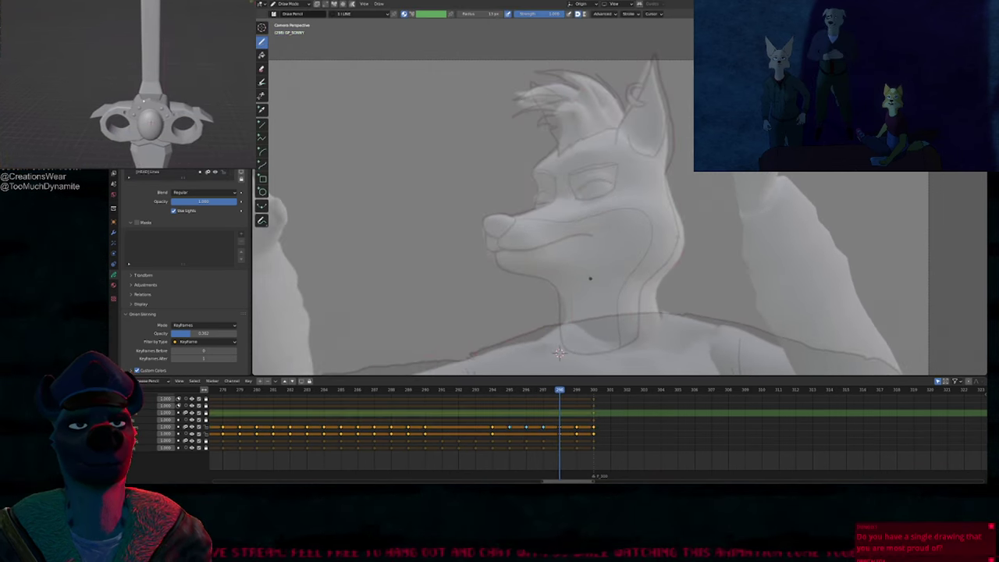
Step: Interpolate in-betweens from frame 296 with Flip Mode set to No Flip, then scrub to check them
key("space")
key("Left")
key("Left")
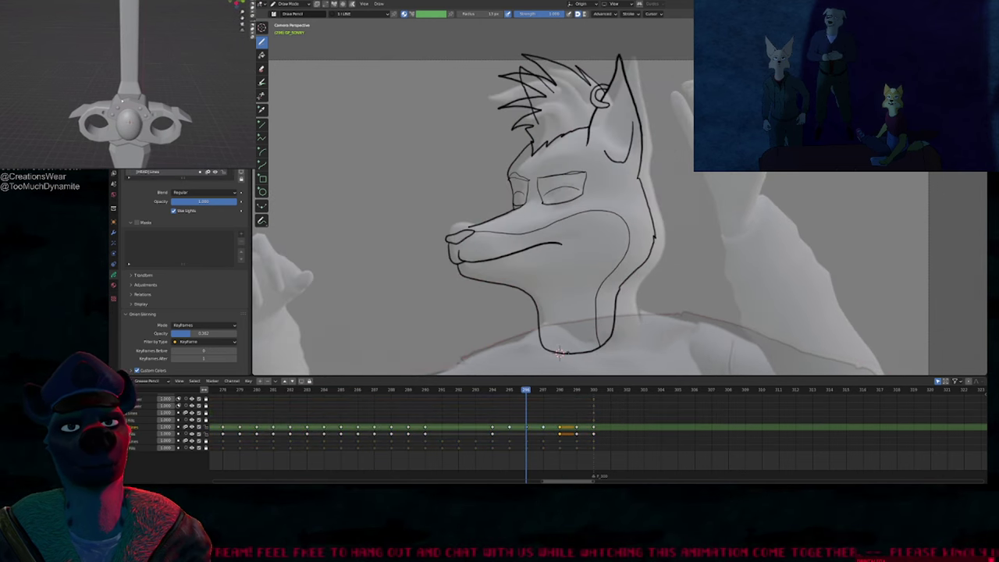
key("Right")
key("Right")
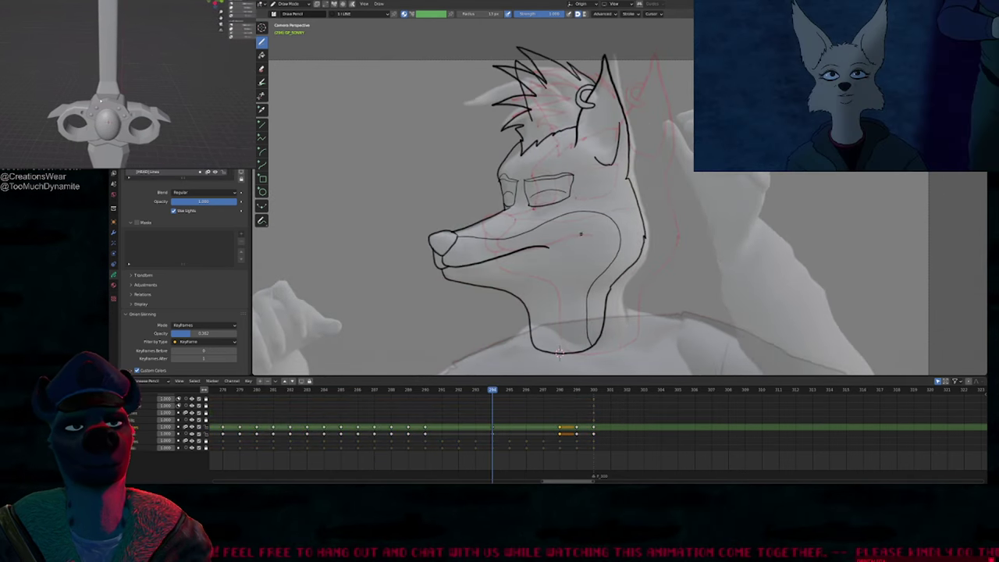
left_click(527, 388)
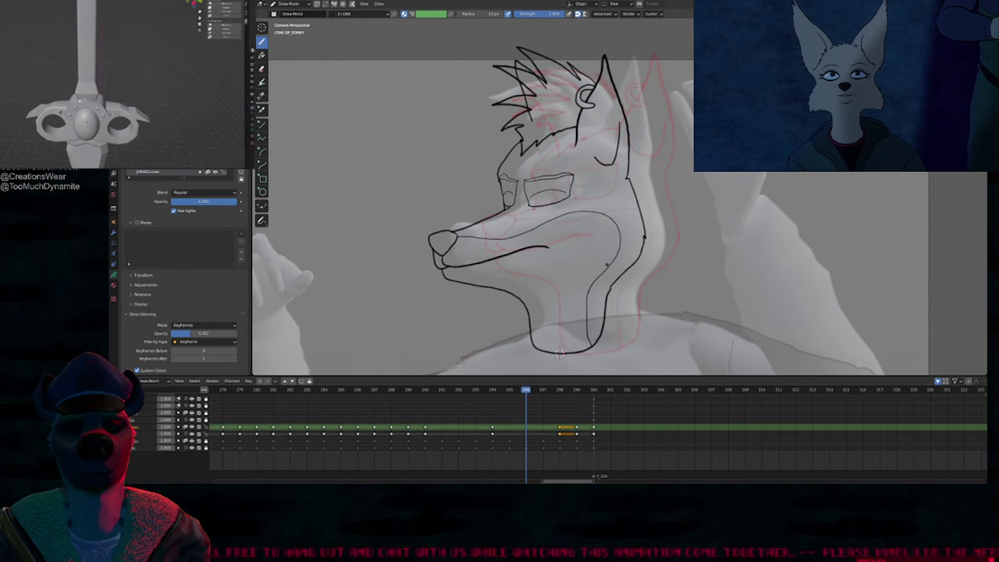
key("ctrl+shift+e")
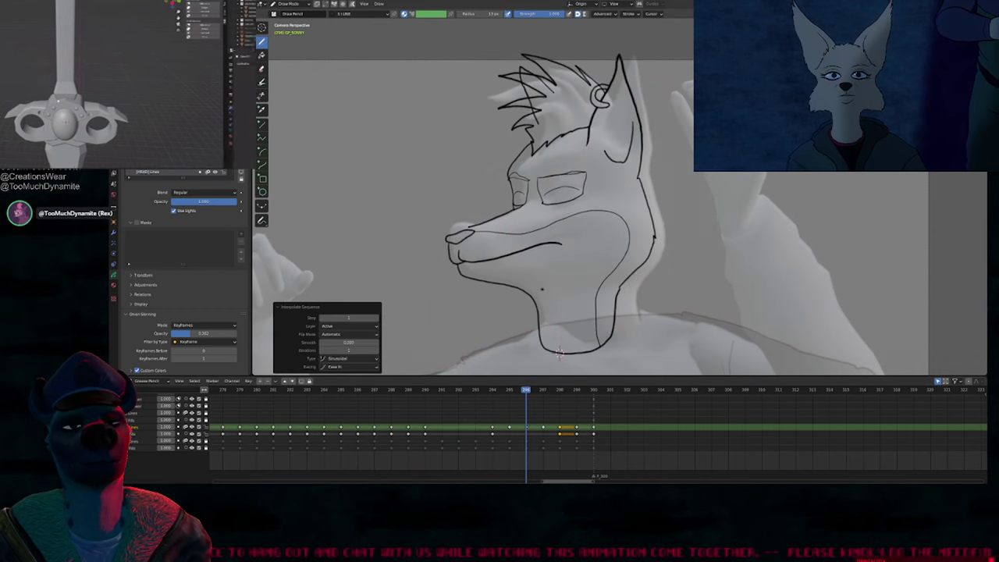
left_click(350, 334)
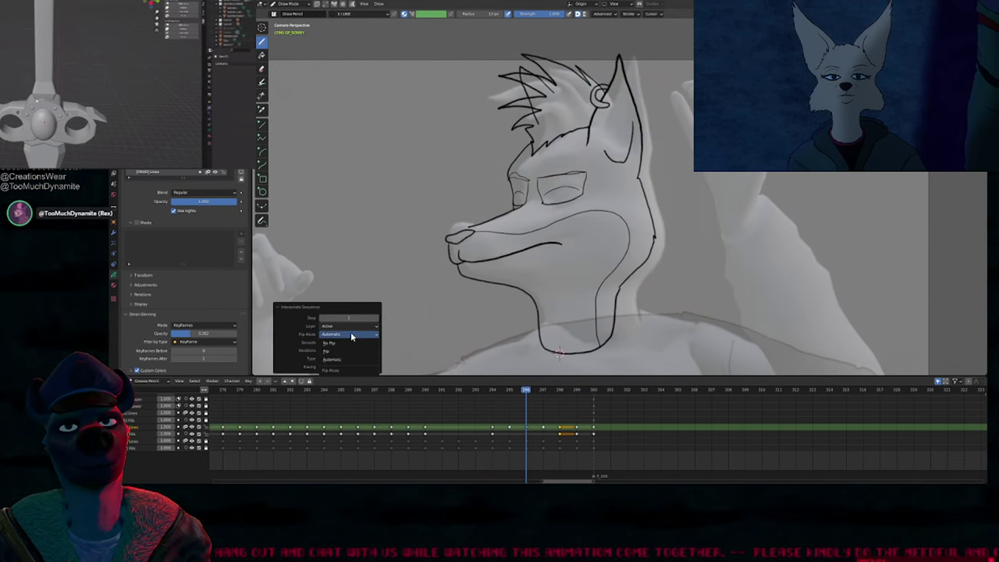
left_click(352, 344)
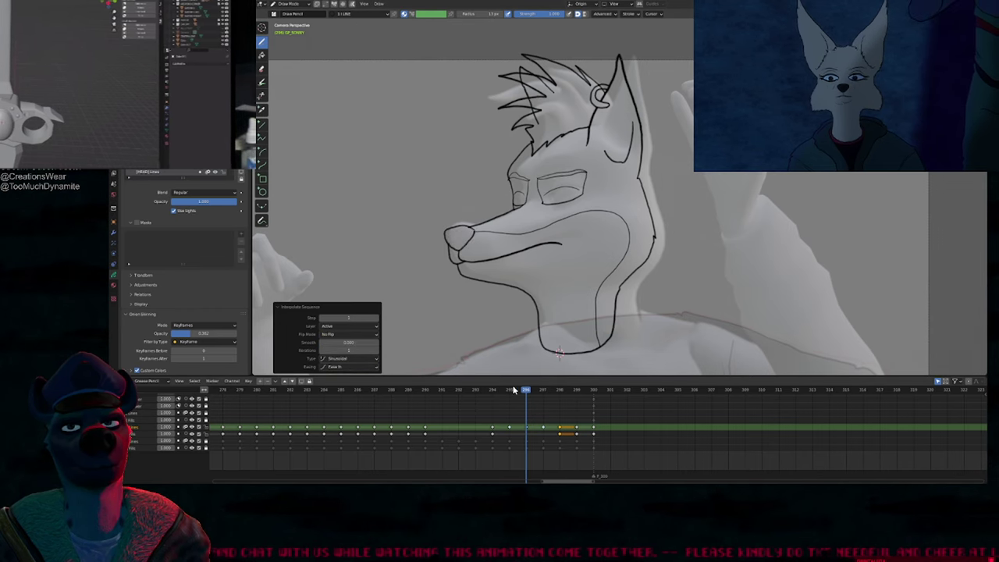
mouse_move(510, 389)
left_mouse_down()
mouse_move(494, 390)
mouse_move(576, 405)
mouse_move(502, 403)
mouse_move(524, 398)
mouse_move(511, 393)
left_mouse_up()
Step: Mark all the in-betweens in the row as regular keyframes
key("a")
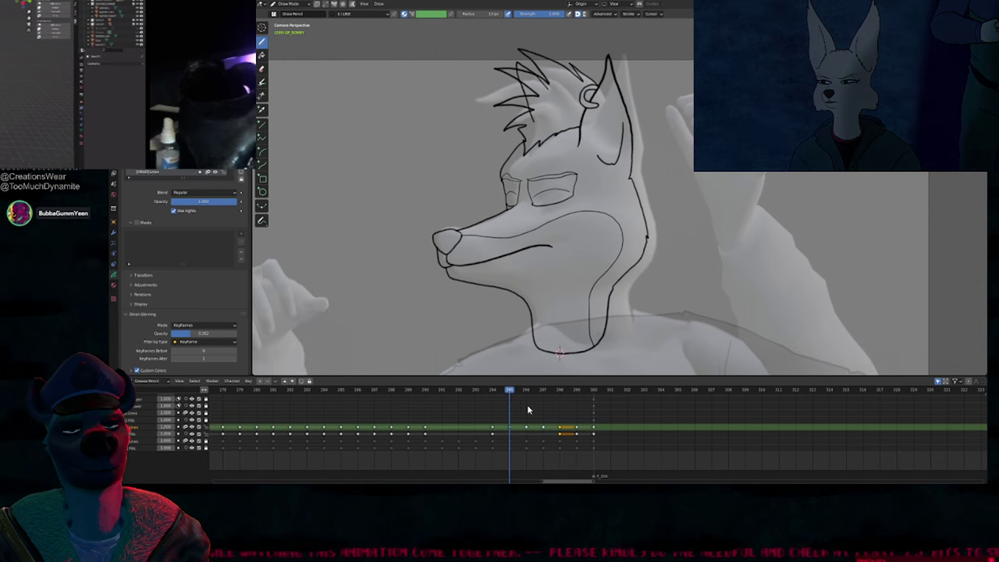
key("r")
left_click(527, 407)
key("Right")
key("Right")
key("Right")
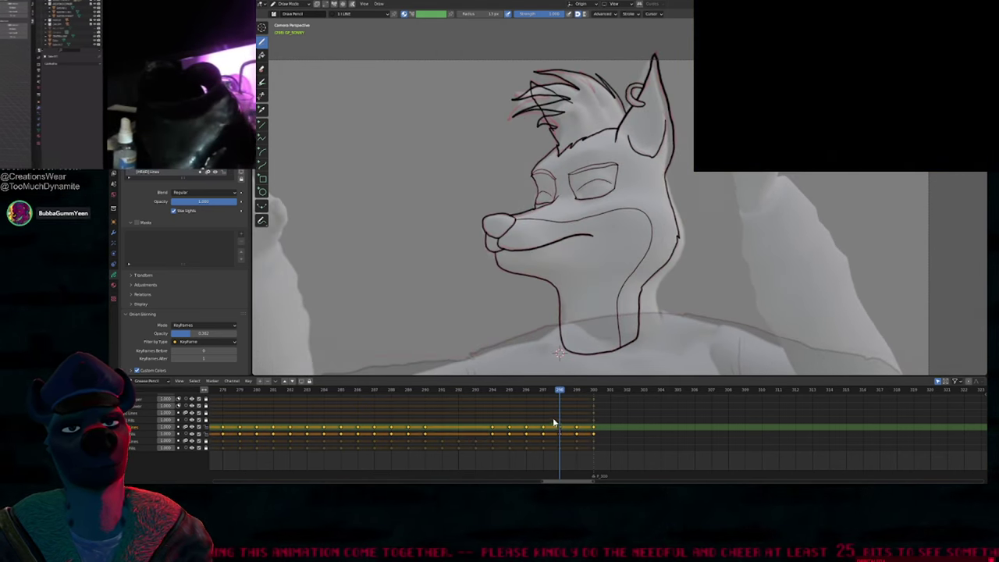
Step: Move the keyframe one frame later and regenerate the in-betweens with Ctrl+E
left_click(585, 438)
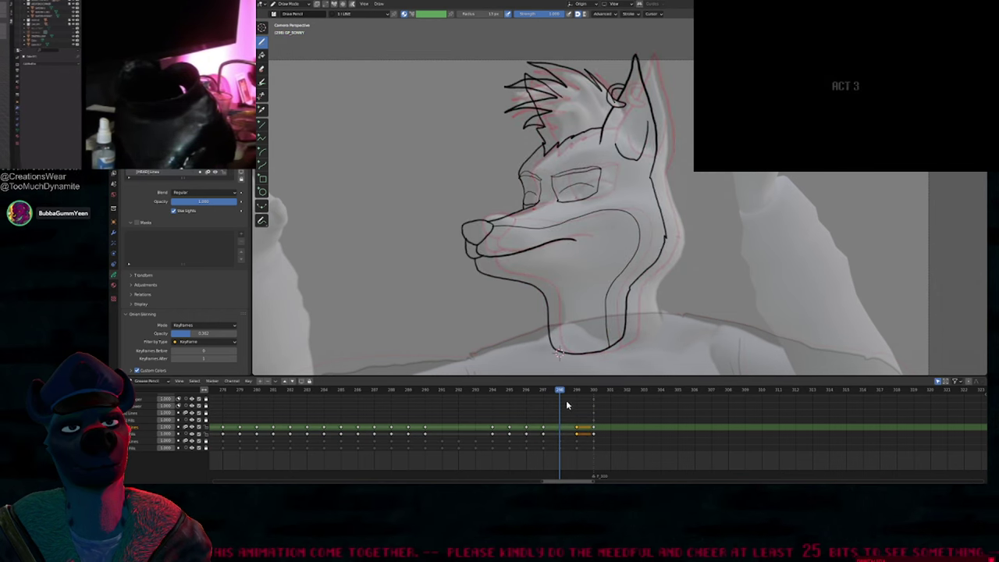
key("shift+ctrl+e")
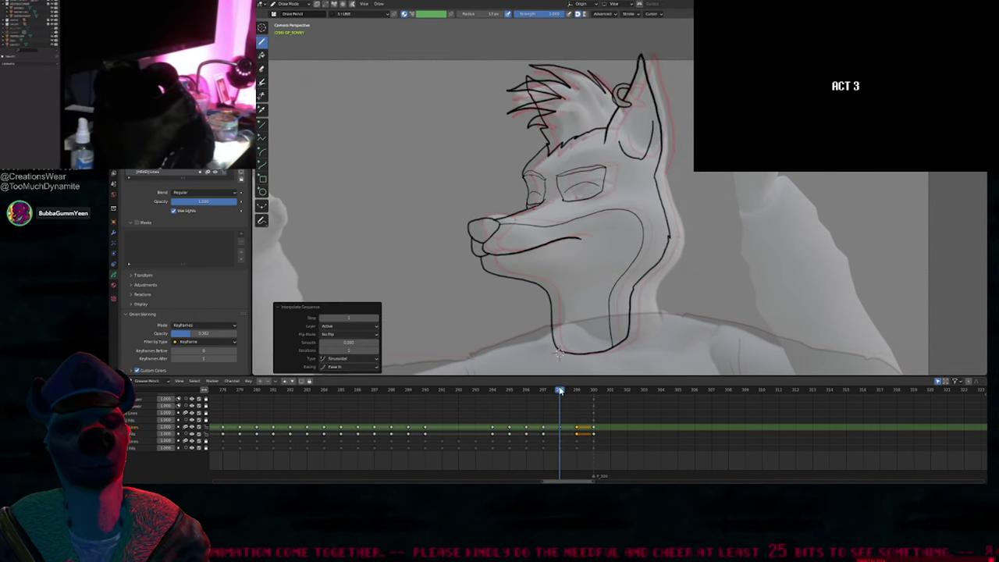
mouse_move(546, 389)
left_mouse_down()
mouse_move(421, 390)
mouse_move(587, 389)
mouse_move(428, 394)
mouse_move(593, 408)
mouse_move(488, 412)
mouse_move(552, 403)
mouse_move(493, 402)
left_mouse_up()
scroll(555, 215, "up", 5)
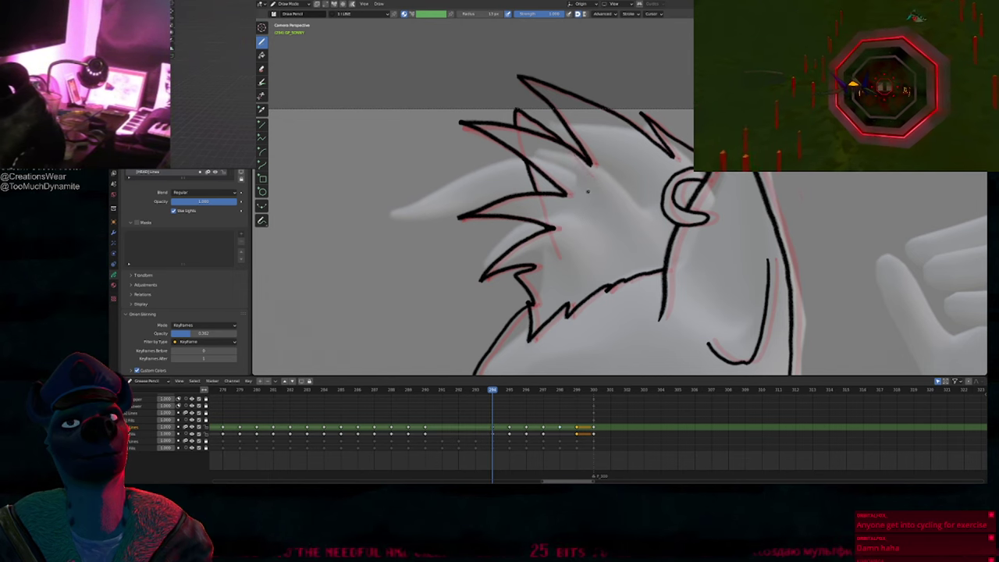
Step: Step through frames 296–298, reframing the view to show the eyes and hair tufts
key("Right")
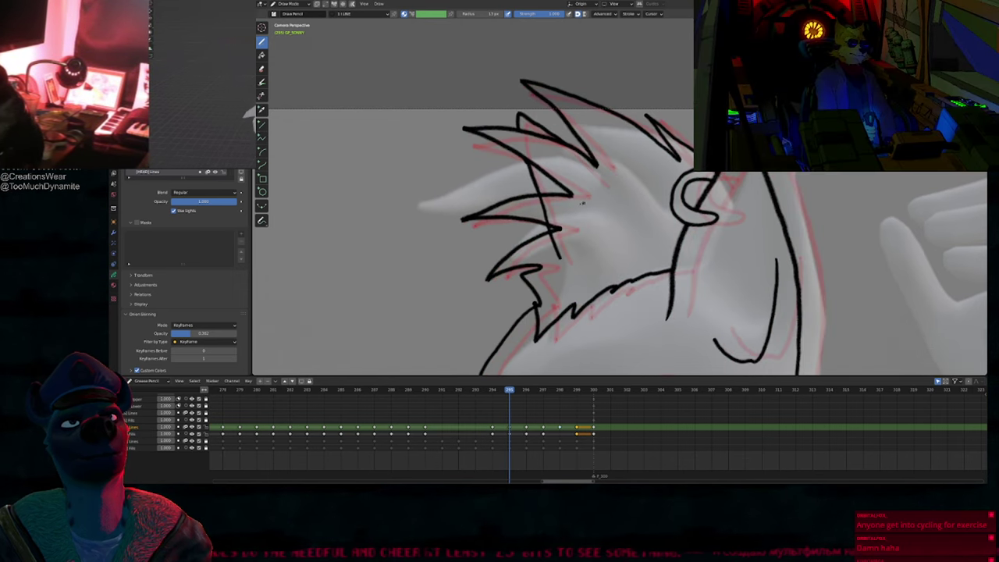
key("Right")
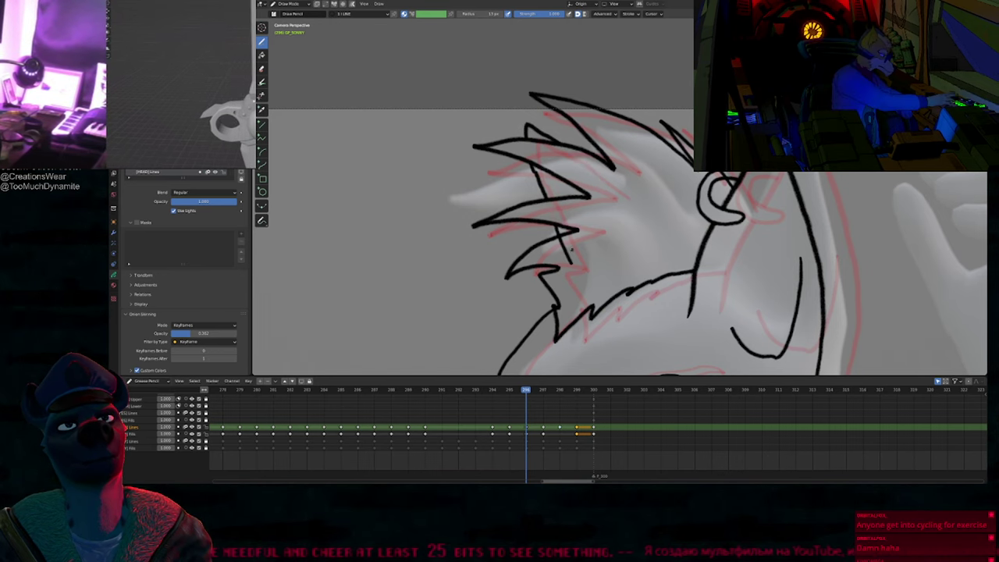
key("Right")
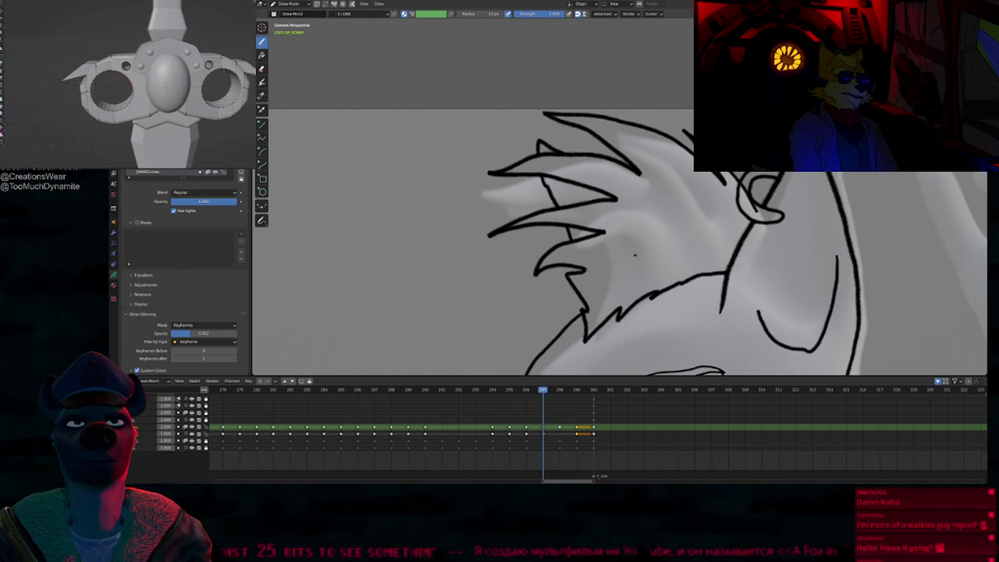
mouse_move(636, 256)
middle_mouse_down("shift")
mouse_move(575, 219)
mouse_move(579, 149)
middle_mouse_up("shift")
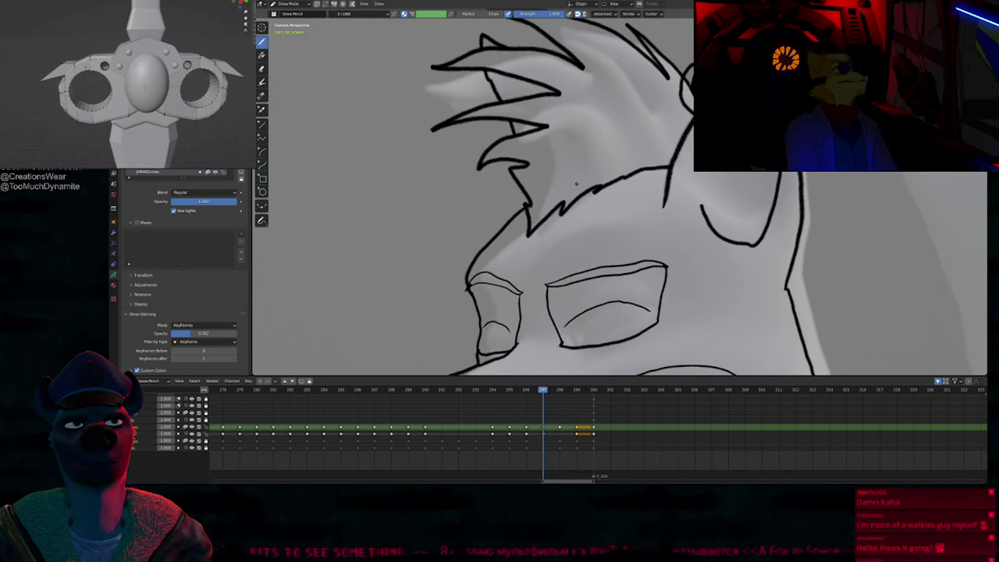
middle_click_drag(577, 184, 574, 256, "shift")
key("Left")
key("Right")
key("Right")
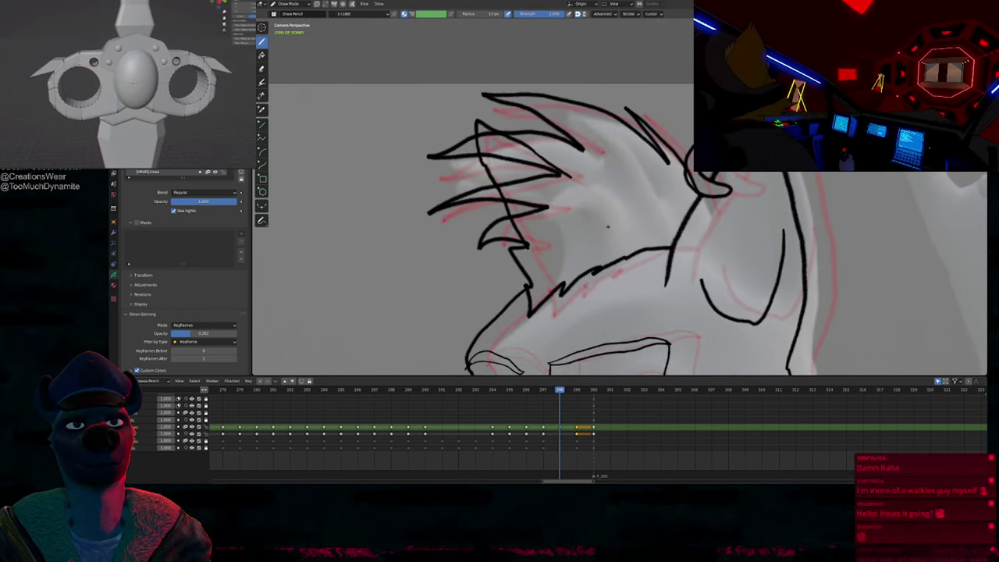
Step: Duplicate the drawing as a new key at frame 298
key("shift+d")
key("Tab")
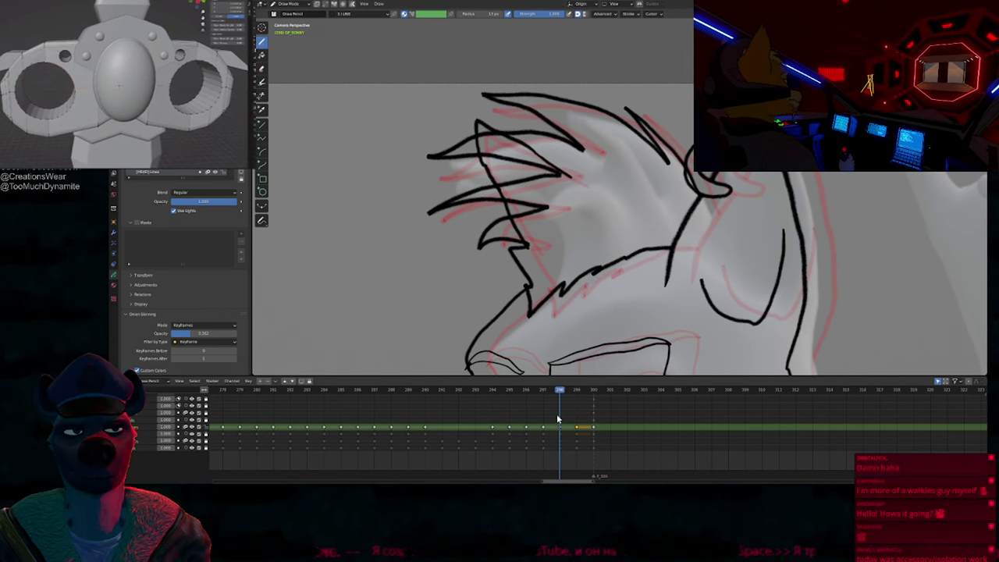
key("Tab")
key("a")
key("r")
left_click(559, 415)
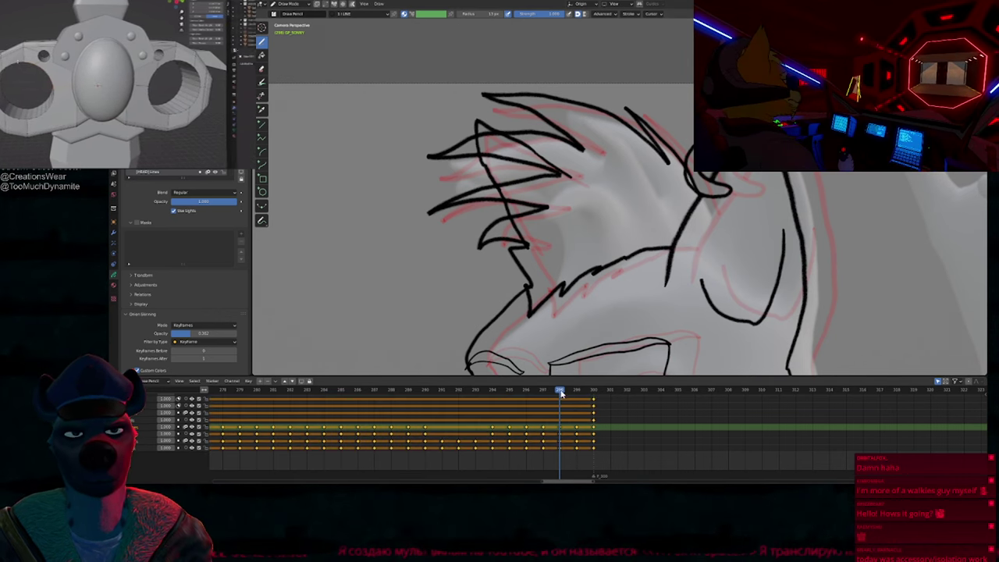
Step: On frame 298, lock all layers except the head lines and step back through frames 297–295
left_click(561, 395)
key("ctrl+z")
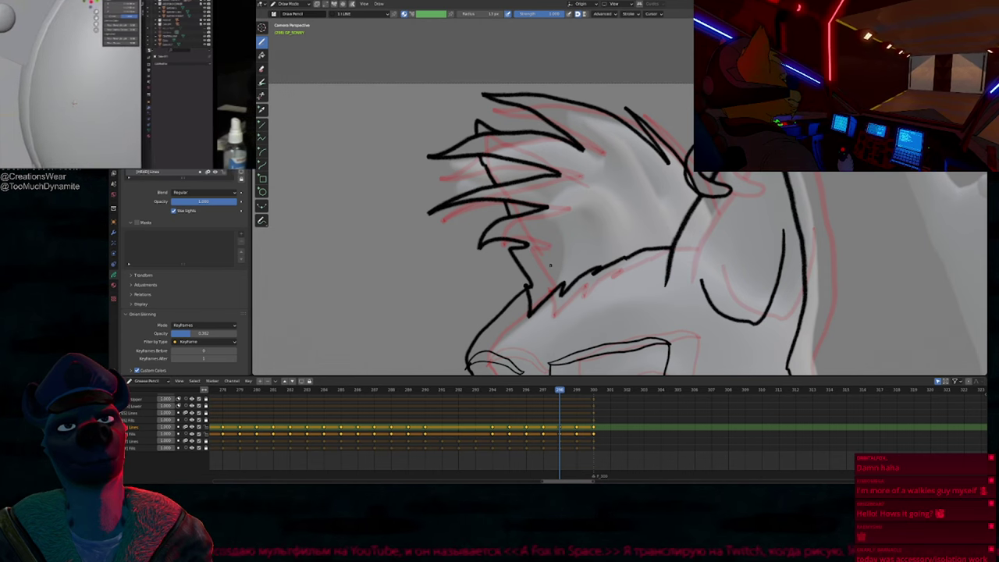
mouse_move(630, 246)
middle_mouse_down("shift")
mouse_move(619, 235)
mouse_move(586, 247)
middle_mouse_up("shift")
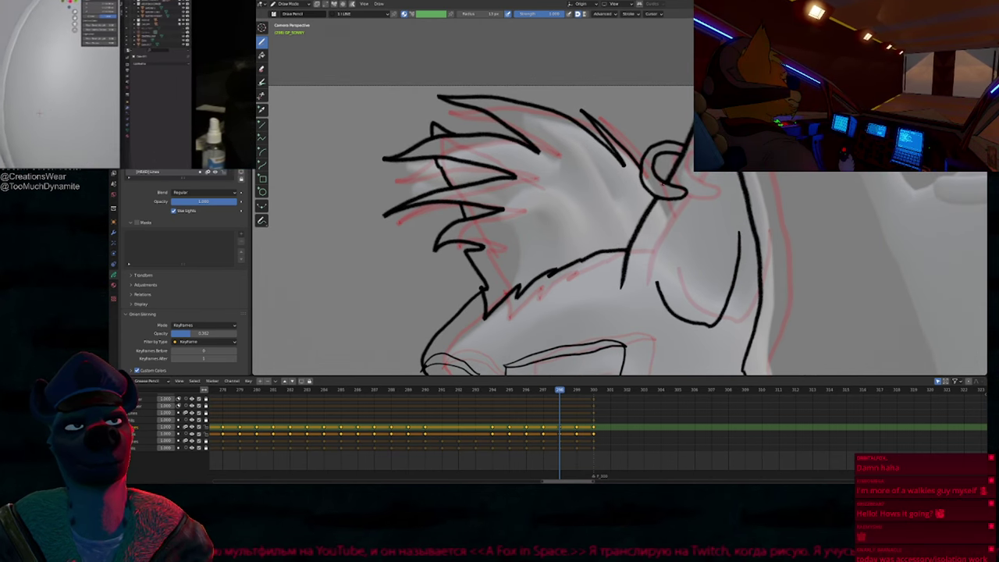
key("Left")
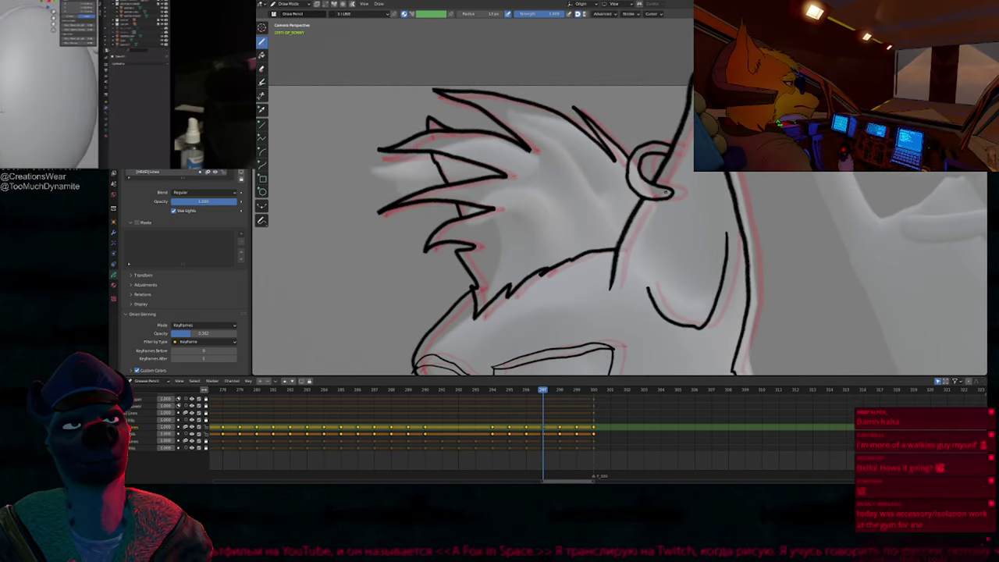
key("Left")
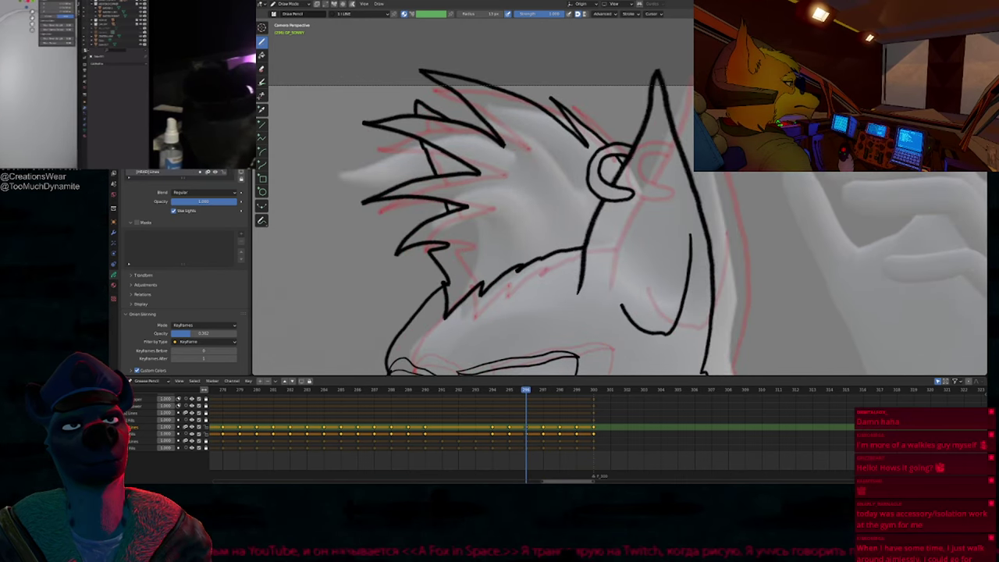
key("Left")
key("Right")
key("Right")
key("Right")
key("Right")
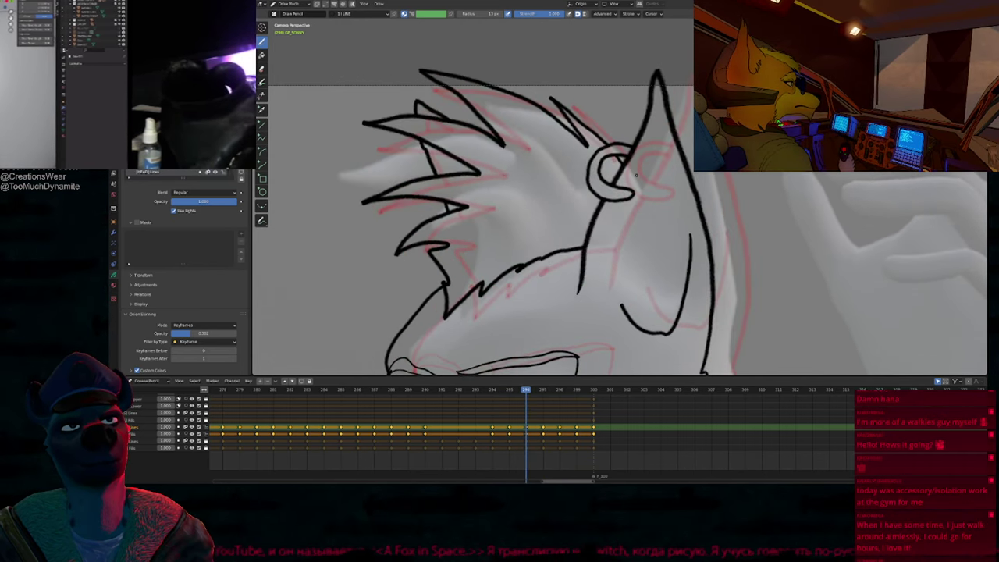
Step: Jump between keyframes with Up/Down from frame 300 back to frame 292
scroll(618, 205, "down", 2)
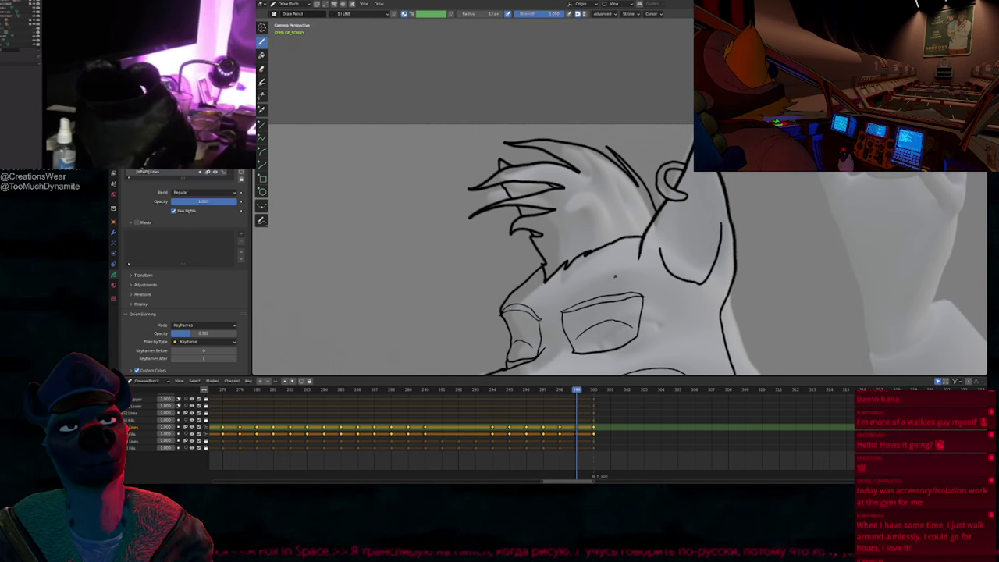
scroll(615, 275, "down", 1)
key("Right")
key("Left")
key("Left")
key("Left")
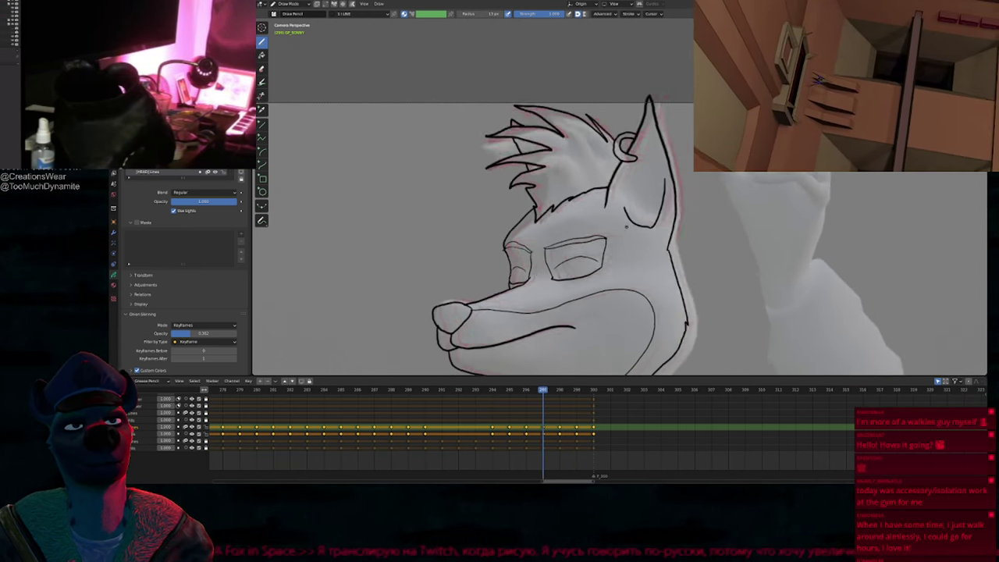
key("Down")
key("Down")
key("Down")
key("Down")
key("Down")
key("Down")
key("Up")
key("Up")
key("Up")
key("Up")
key("Up")
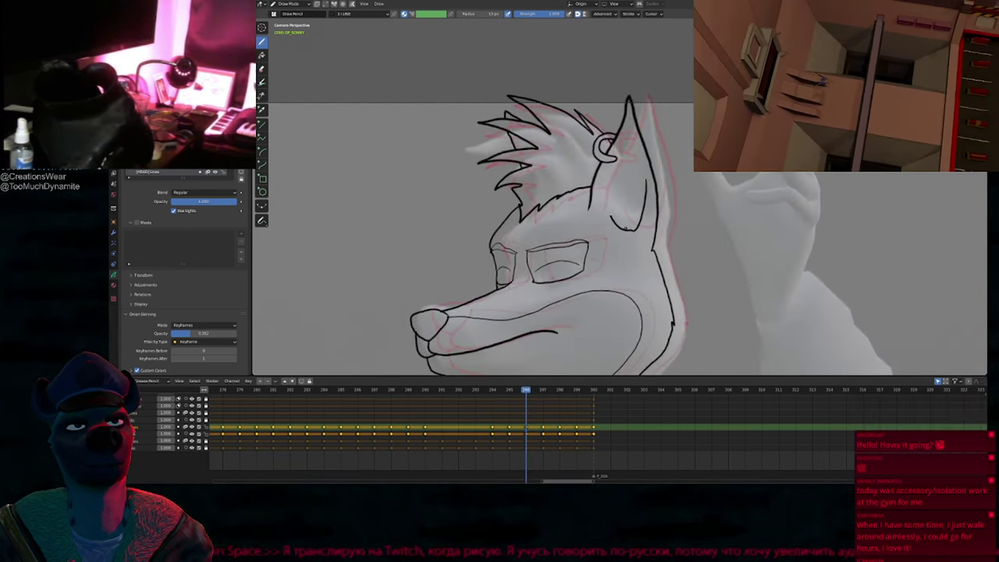
key("Up")
key("Up")
key("Up")
key("Up")
key("Down")
key("Down")
key("Down")
key("Down")
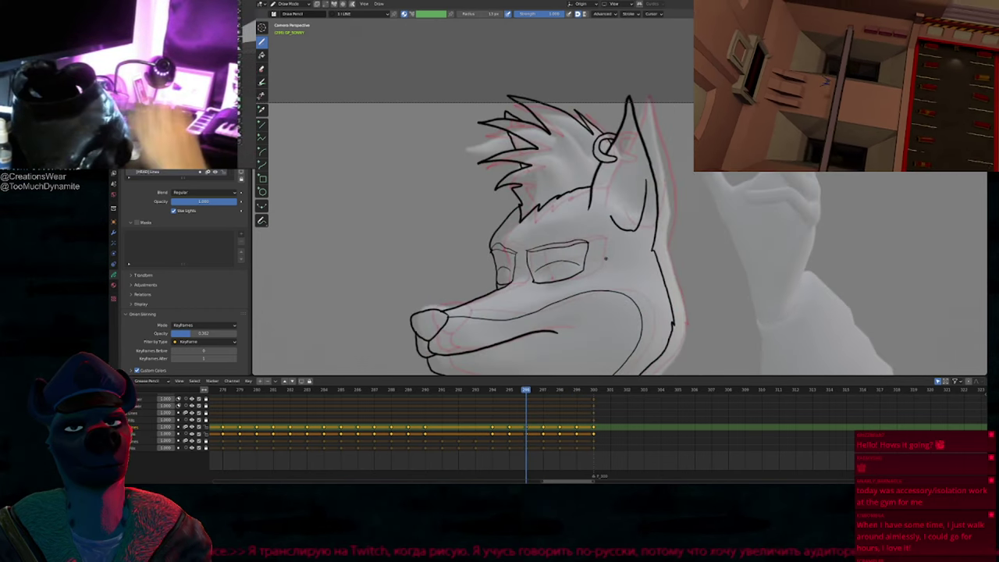
key("Down")
key("Down")
key("Down")
left_click(459, 392)
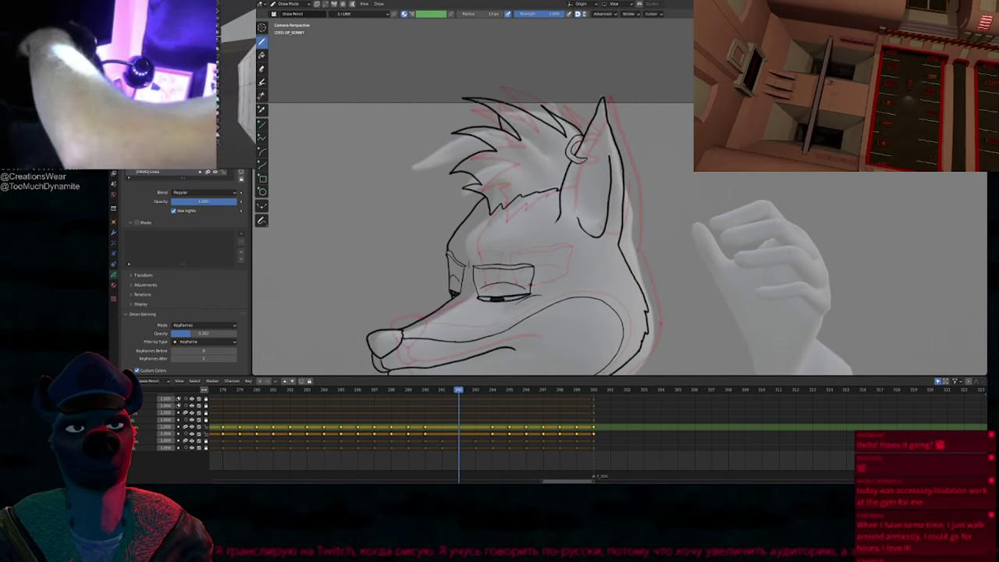
Step: Show one earlier frame as onion skin and enlarge the 3D view framing the head
mouse_move(534, 332)
middle_mouse_down("shift")
mouse_move(581, 249)
mouse_move(603, 247)
middle_mouse_up("shift")
scroll(598, 224, "down", 6)
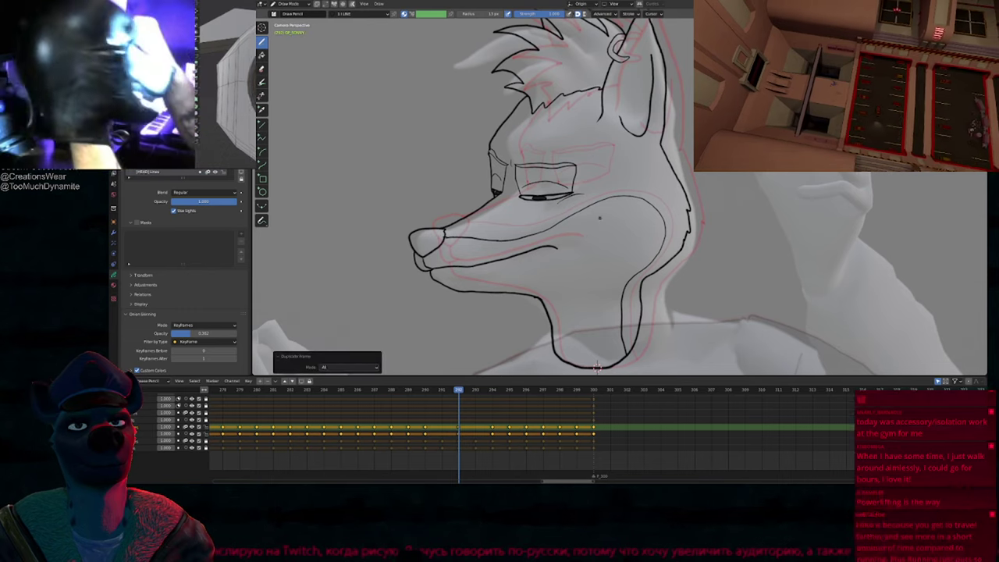
key("Tab")
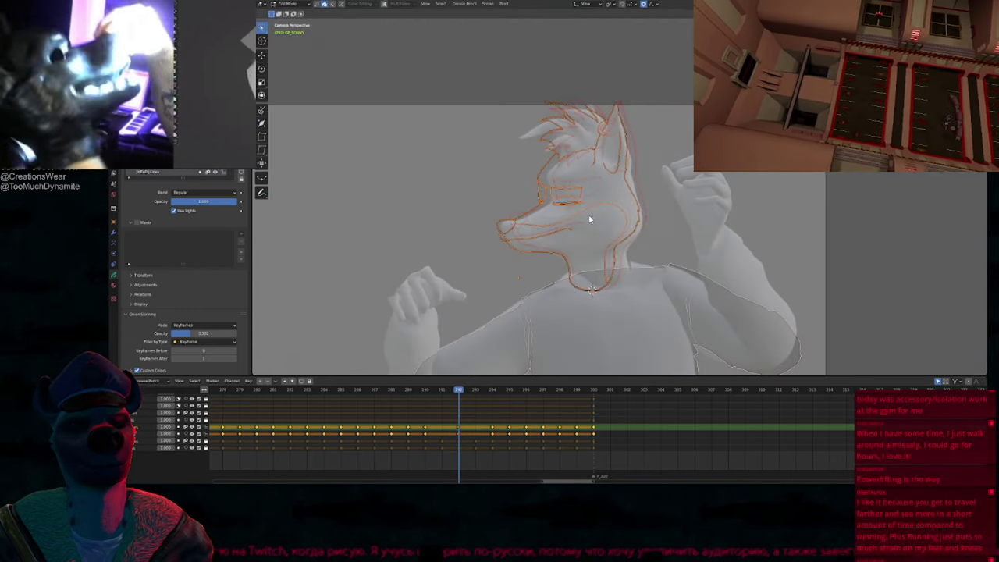
key("Tab")
left_click(236, 351)
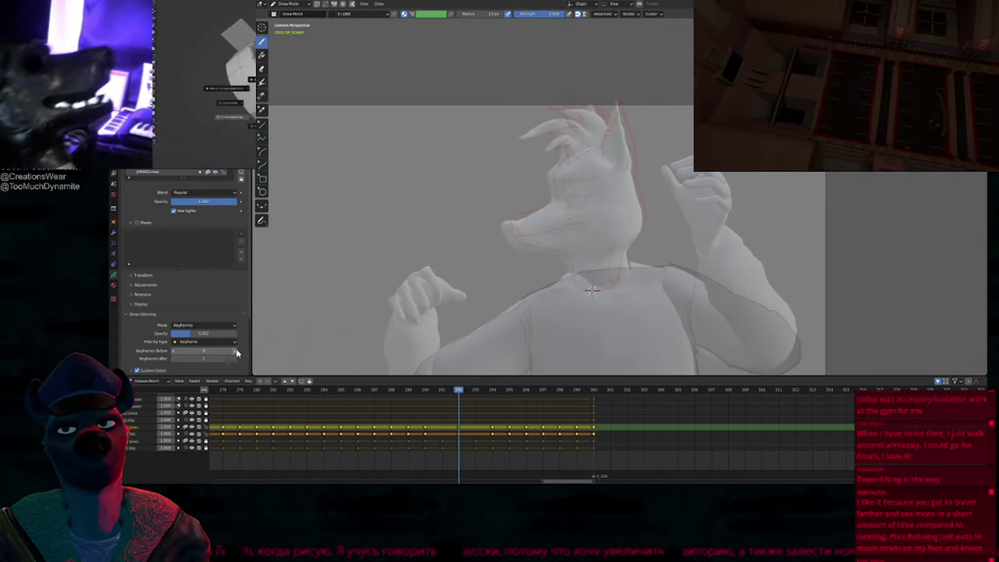
scroll(609, 218, "up", 6)
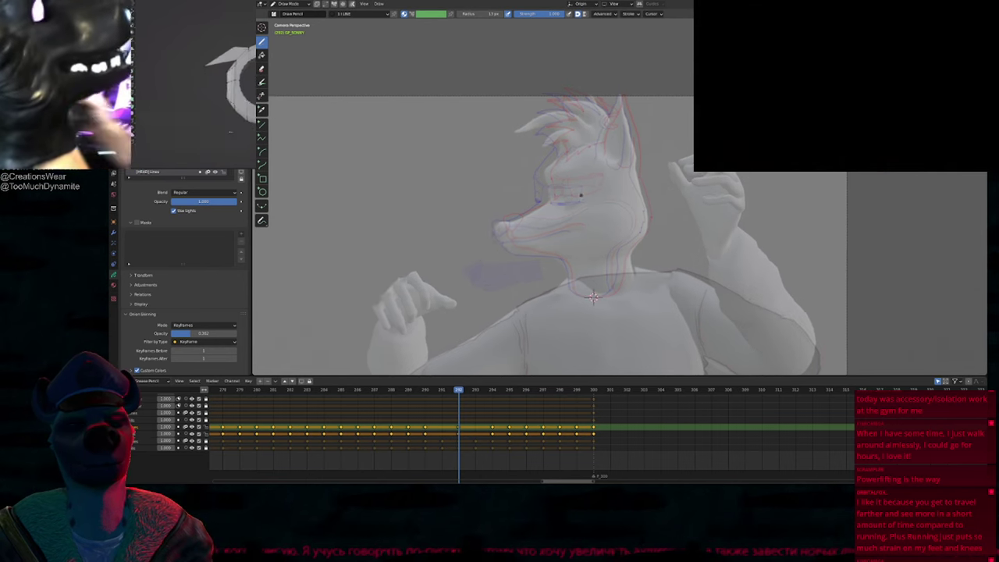
key("ctrl+space")
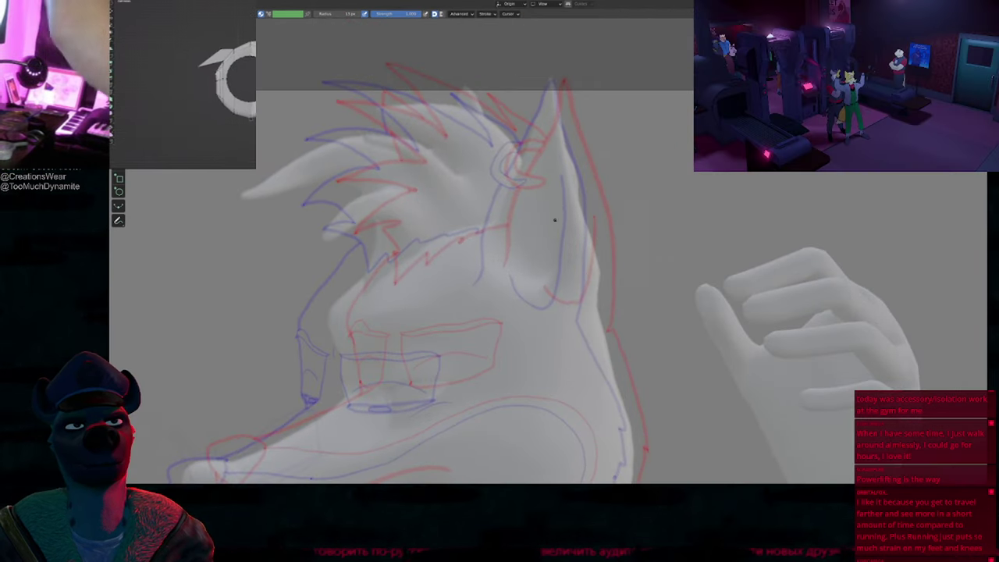
middle_click_drag(555, 220, 558, 285, "shift")
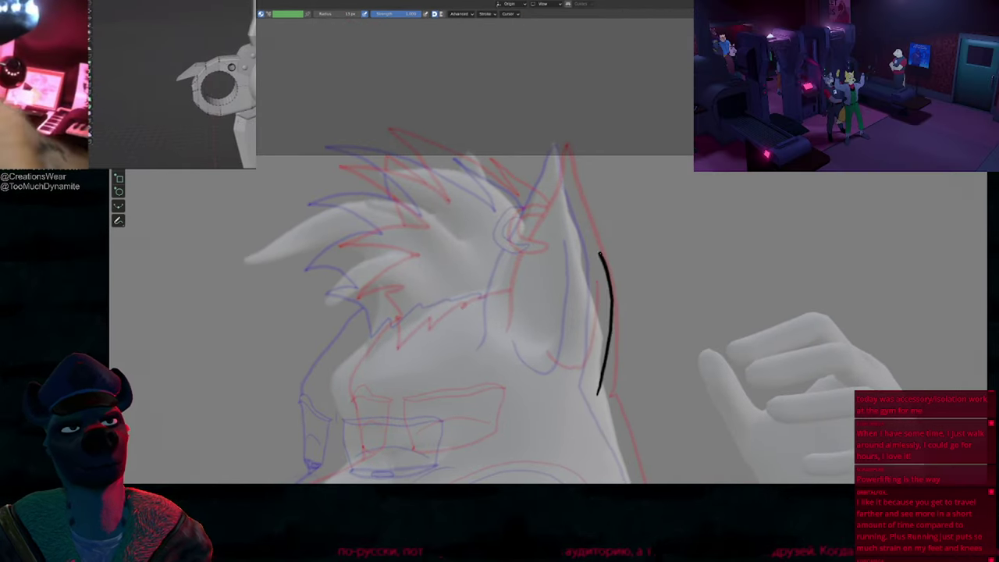
Step: Draw the ear's right edge, then resize the brush and push its bulge inward
mouse_move(562, 146)
left_mouse_down()
mouse_move(504, 264)
mouse_move(491, 343)
left_mouse_up()
key("f")
left_click(736, 289)
mouse_move(658, 287)
left_mouse_down()
mouse_move(634, 285)
mouse_move(577, 346)
left_mouse_up()
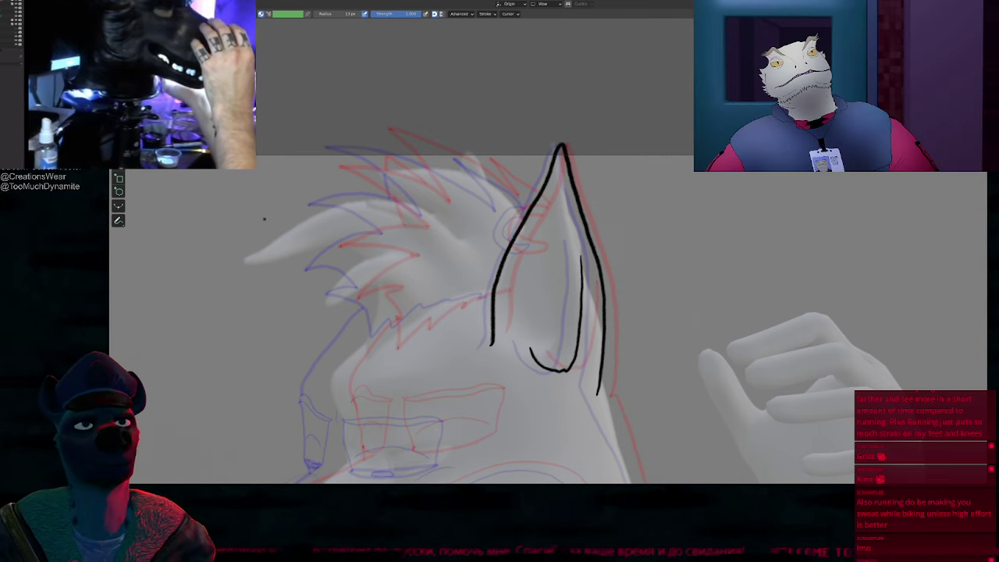
Step: Draw the ring loop at the ear base and extend the inner ear curve upward
scroll(549, 233, "up", 6)
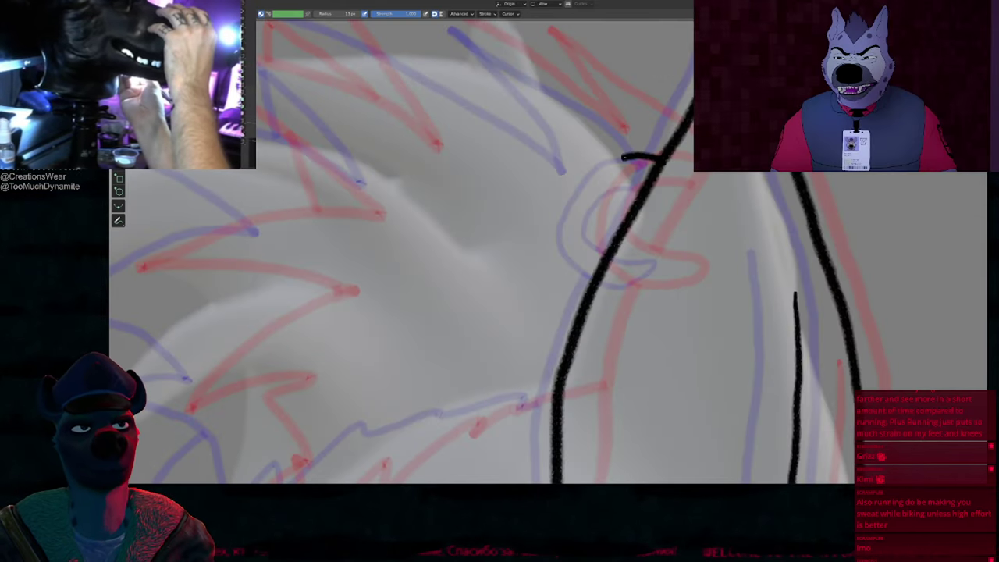
mouse_move(623, 159)
left_mouse_down()
mouse_move(573, 231)
mouse_move(617, 286)
mouse_move(670, 270)
left_mouse_up()
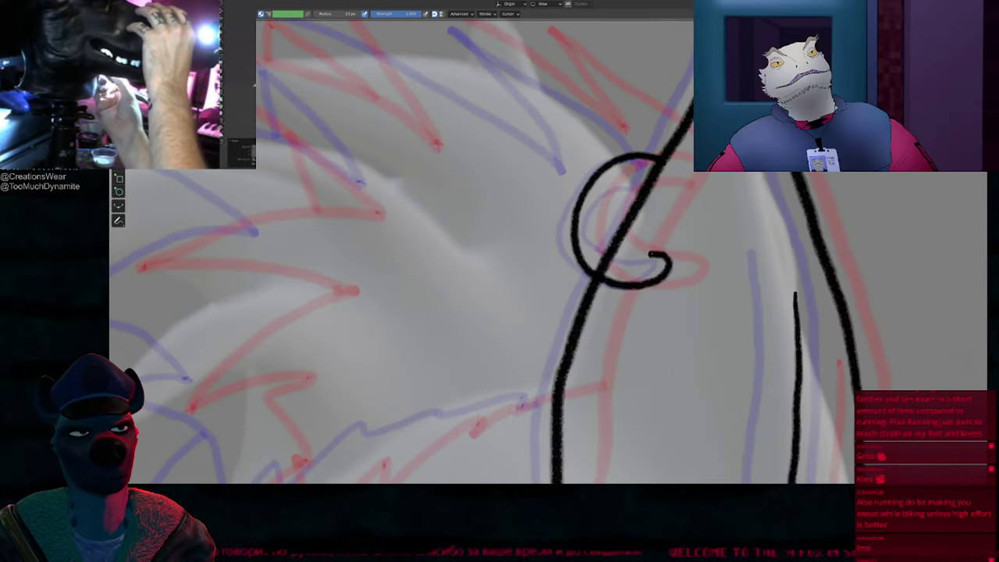
left_click_drag(606, 238, 619, 201)
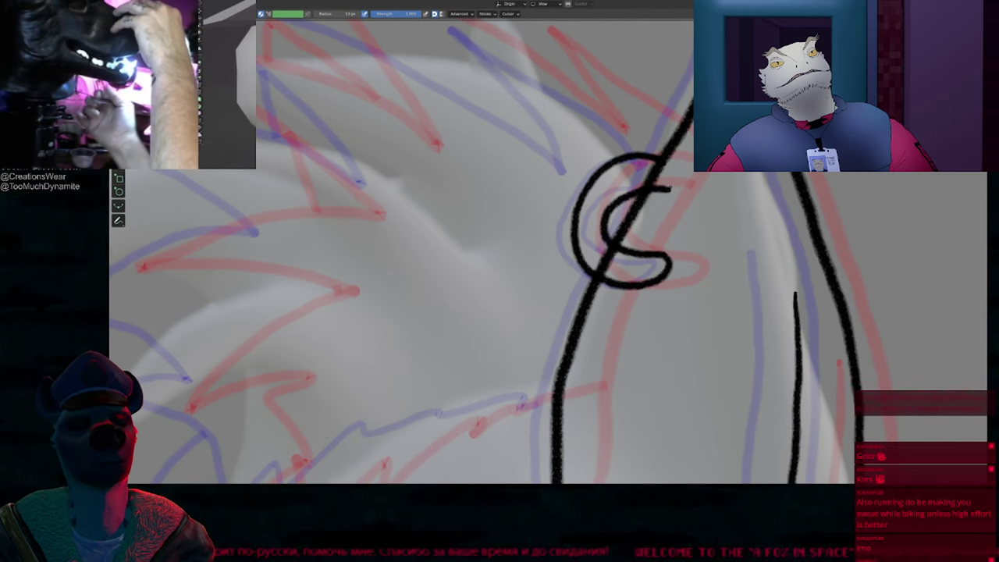
Step: Resize the brush and set the proportional editing falloff to Smooth
scroll(617, 276, "down", 3)
scroll(618, 275, "down", 4)
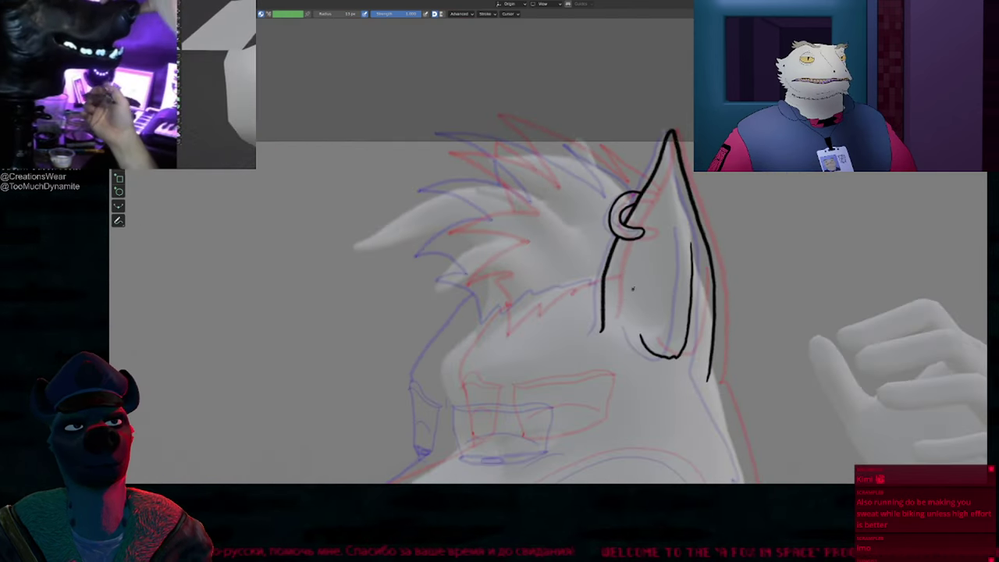
key("f")
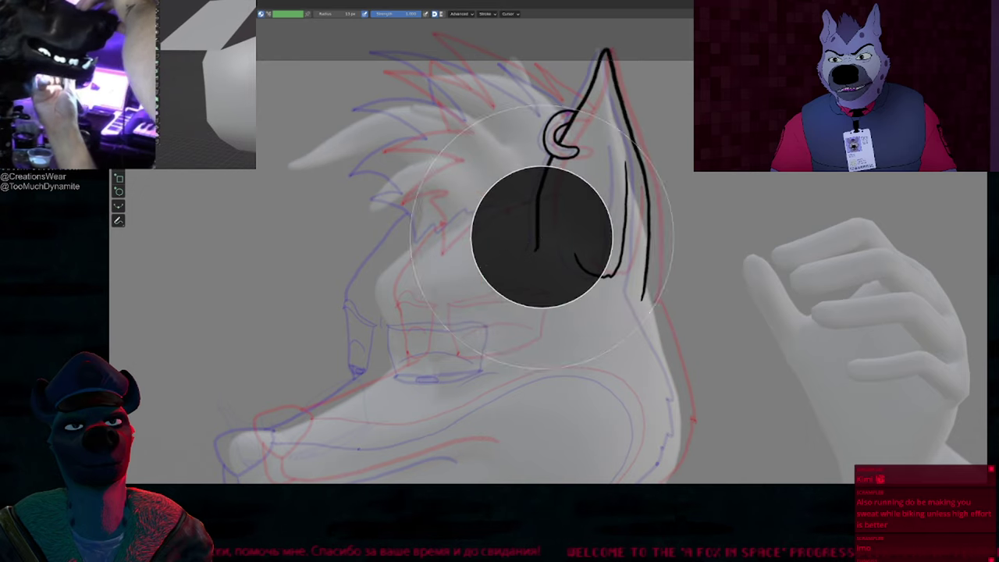
left_click(510, 238)
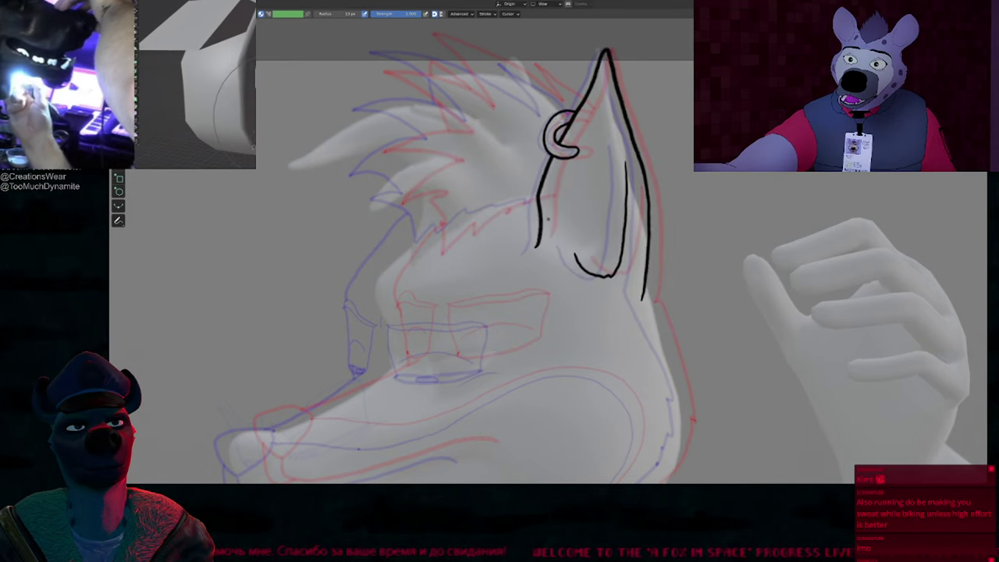
key("u")
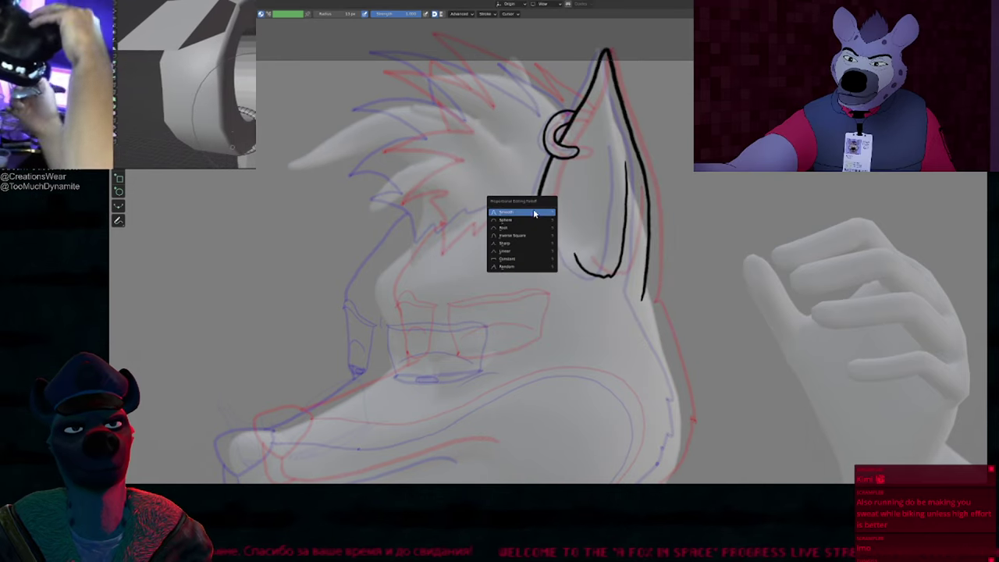
left_click(535, 213)
Step: Draw the muzzle bridge line down to a closed nose shape with a smoothed lower tip
middle_click_drag(511, 274, 678, 146, "shift")
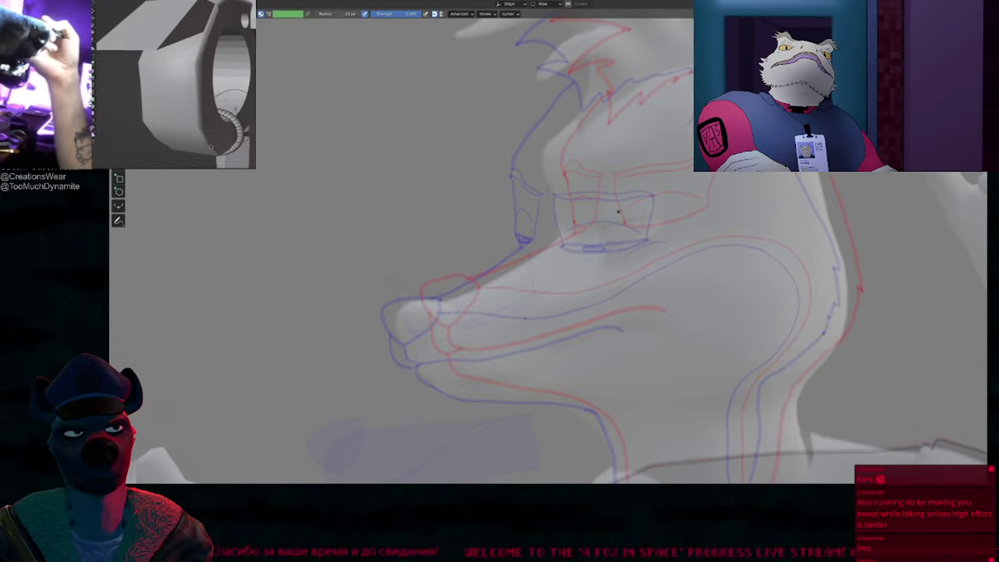
mouse_move(617, 210)
middle_mouse_down("shift")
mouse_move(589, 299)
mouse_move(615, 202)
middle_mouse_up("shift")
mouse_move(587, 82)
left_mouse_down()
mouse_move(535, 148)
mouse_move(545, 228)
mouse_move(536, 242)
mouse_move(461, 283)
mouse_move(396, 302)
left_mouse_up()
left_click_drag(428, 335, 451, 286)
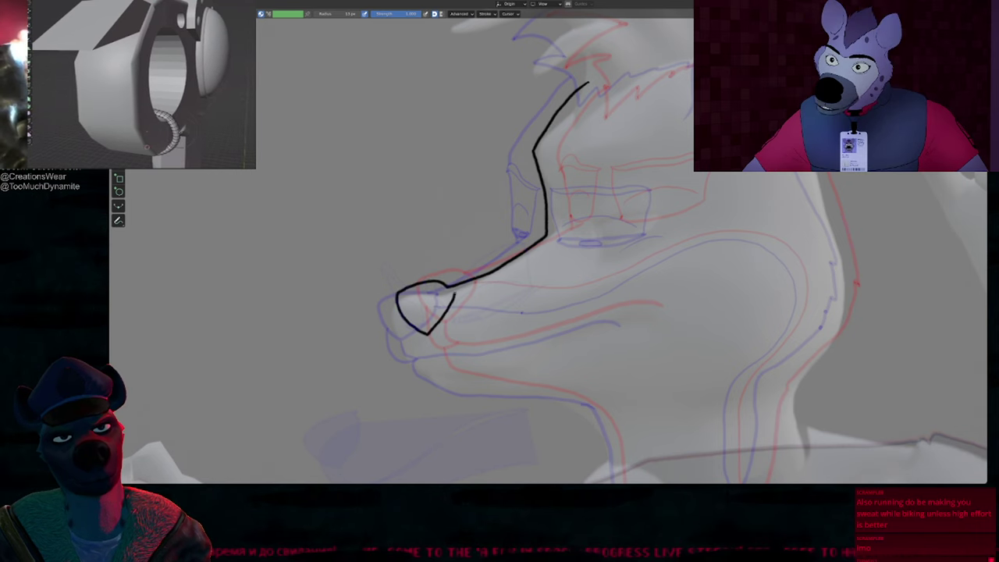
middle_click_drag(474, 331, 434, 267, "shift")
key("f")
key("Escape")
left_click_drag(386, 268, 397, 297, "shift")
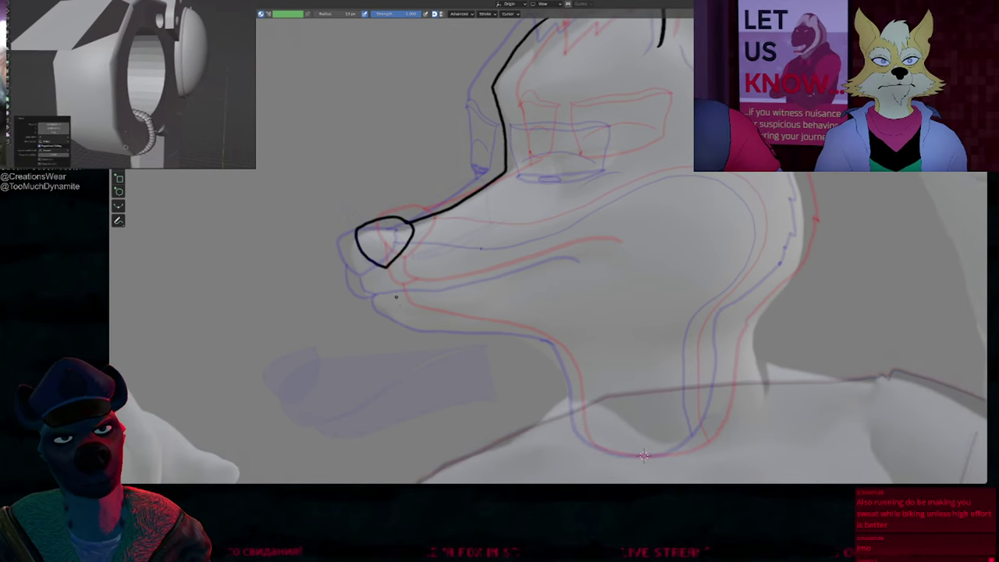
Step: Draw the mouth line running from the nose
middle_click_drag(644, 455, 512, 402, "shift")
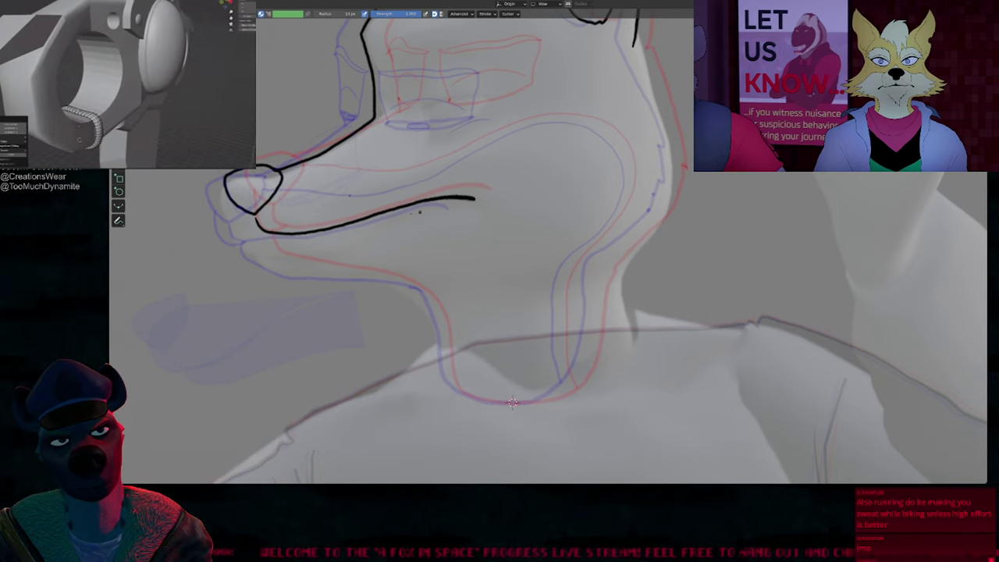
middle_click_drag(512, 402, 655, 370, "shift")
mouse_move(375, 153)
left_mouse_down()
mouse_move(376, 190)
mouse_move(400, 206)
left_mouse_up()
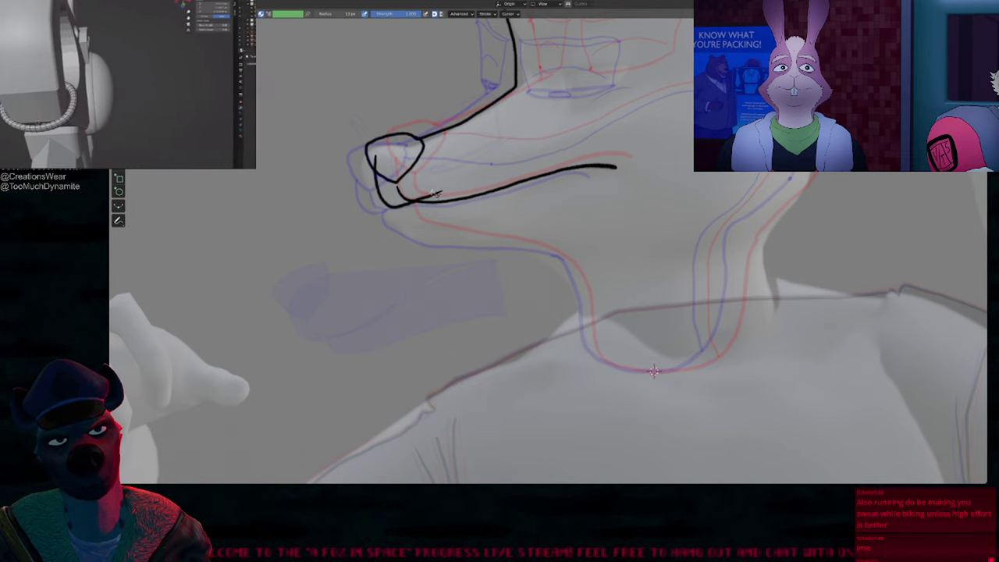
Step: Draw the jaw line down around the neck bottom and up the back, aligned to the reference
middle_click_drag(654, 371, 511, 335, "shift")
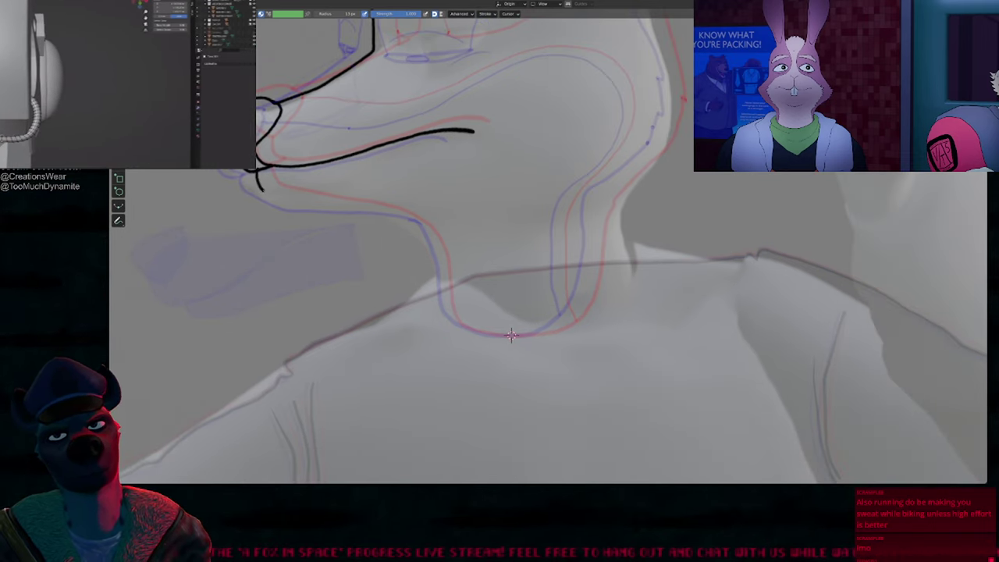
mouse_move(336, 203)
left_mouse_down()
mouse_move(389, 211)
mouse_move(438, 239)
mouse_move(451, 308)
left_mouse_up()
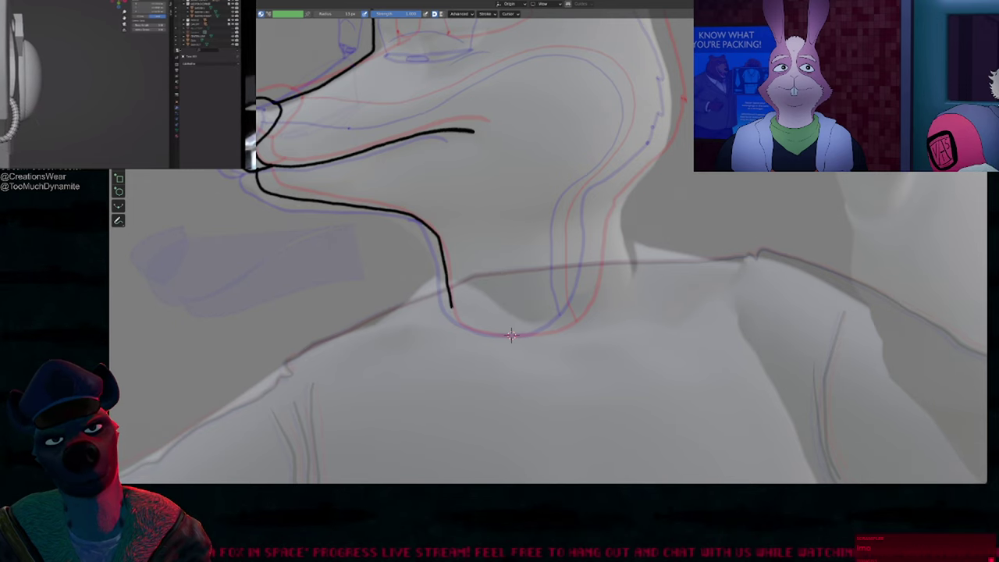
left_click_drag(511, 336, 574, 316)
left_click_drag(595, 231, 596, 190)
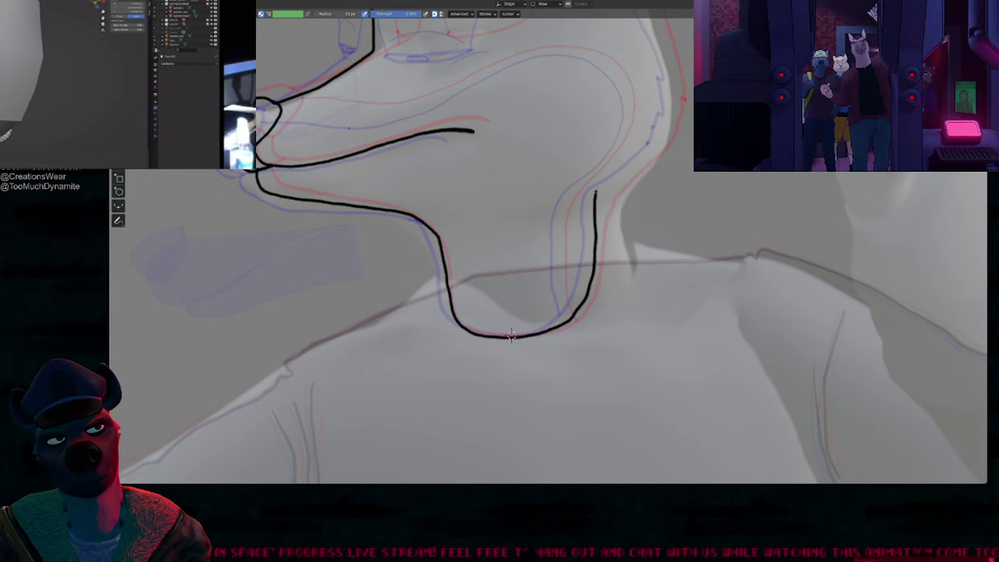
left_click_drag(478, 307, 453, 310)
left_click_drag(453, 243, 440, 237)
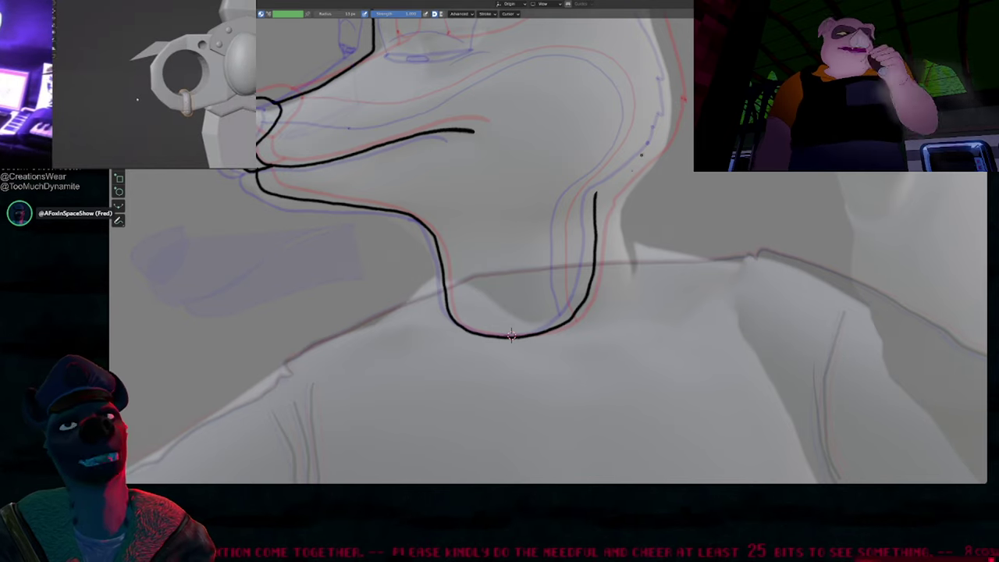
middle_click_drag(511, 334, 497, 399, "shift")
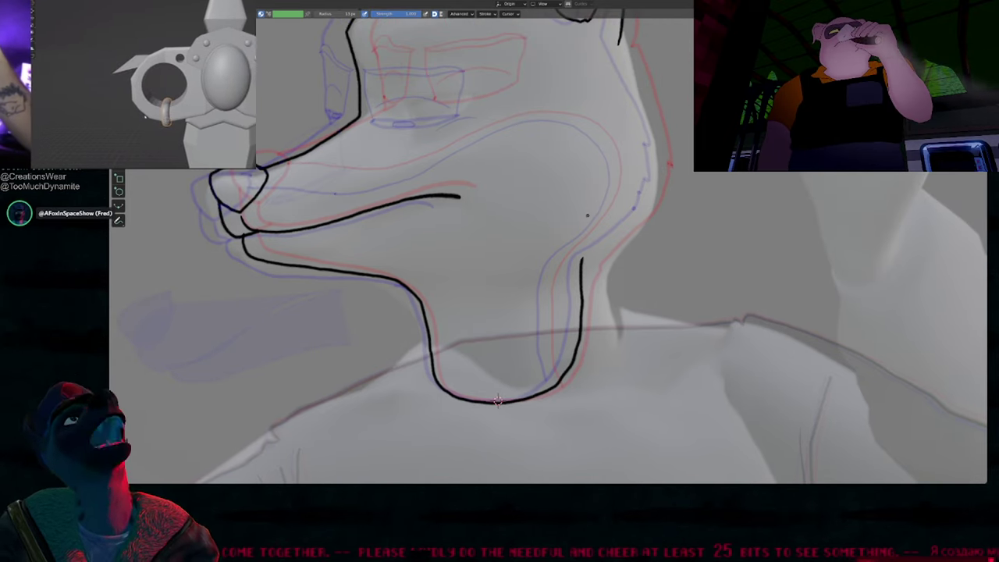
Step: Frame the hair area and draw the top hair spikes and the zigzag hairline
middle_click_drag(513, 164, 517, 230, "shift")
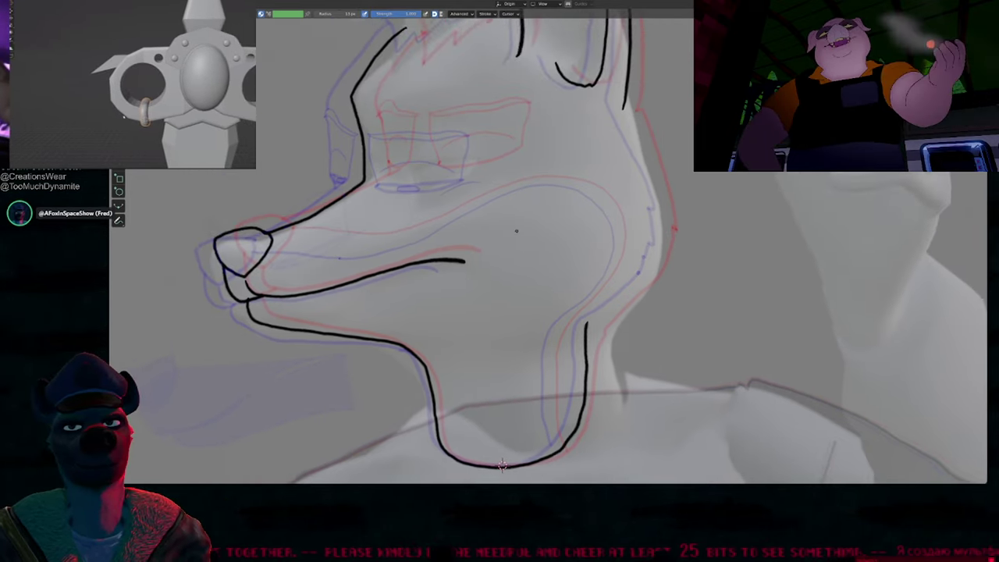
middle_click_drag(513, 193, 497, 278, "shift")
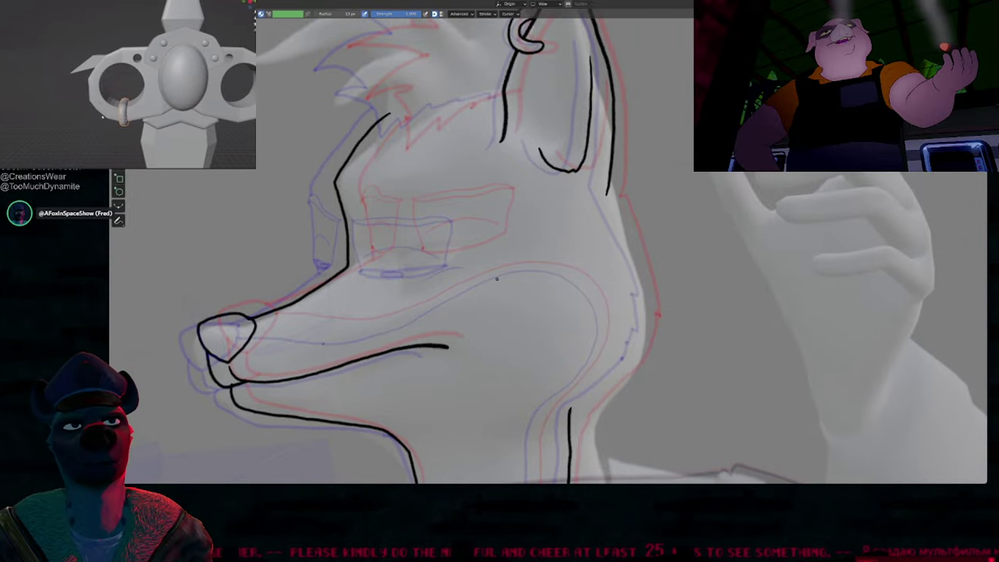
middle_click_drag(588, 181, 627, 293, "shift")
middle_click_drag(514, 169, 607, 236, "shift")
mouse_move(671, 172)
middle_mouse_down("shift")
mouse_move(683, 161)
mouse_move(651, 151)
mouse_move(636, 159)
middle_mouse_up("shift")
mouse_move(636, 159)
middle_mouse_down("ctrl")
mouse_move(636, 183)
mouse_move(574, 205)
middle_mouse_up("ctrl")
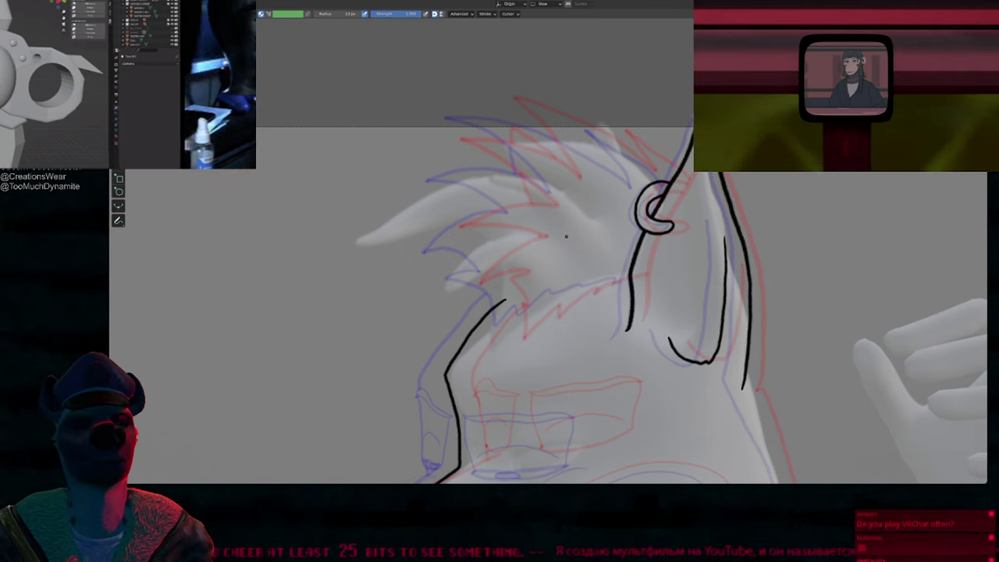
middle_click_drag(585, 267, 616, 216, "shift")
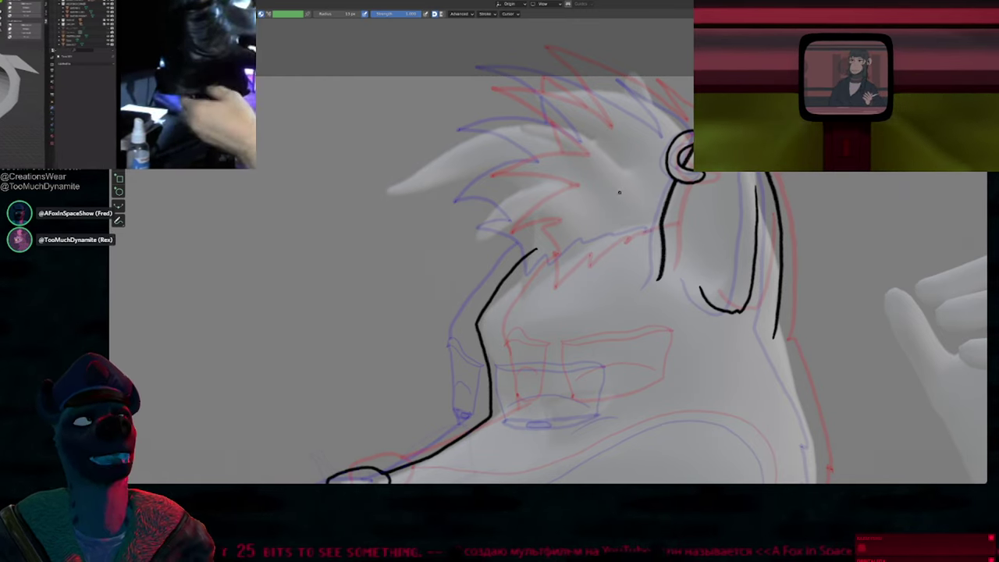
middle_click_drag(623, 171, 655, 209, "shift")
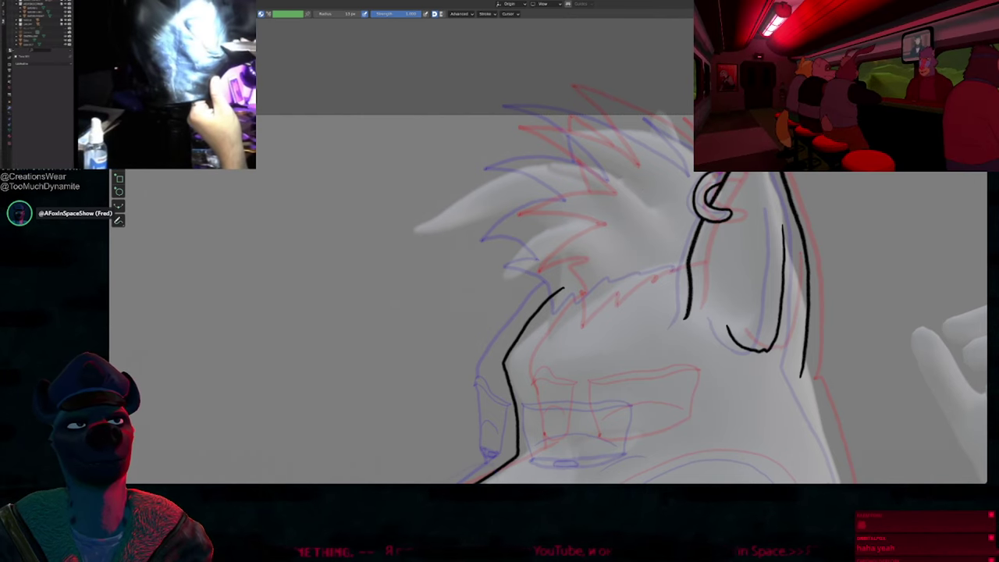
mouse_move(531, 97)
left_mouse_down()
mouse_move(667, 121)
mouse_move(536, 161)
mouse_move(560, 202)
mouse_move(529, 227)
left_mouse_up()
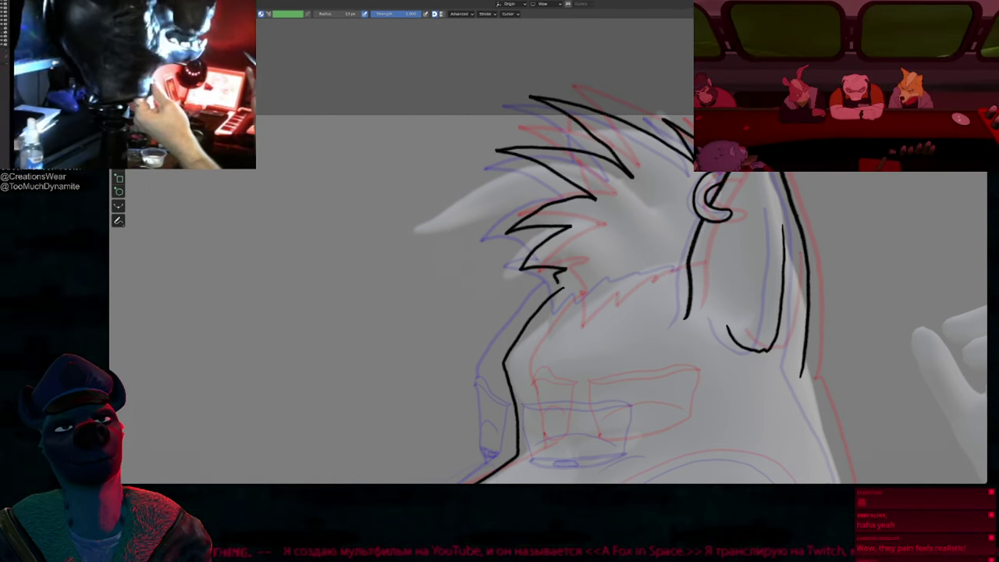
mouse_move(558, 282)
left_mouse_down()
mouse_move(563, 322)
mouse_move(632, 278)
mouse_move(704, 267)
left_mouse_up()
Step: Resize the brush, smooth the zigzag hairline, and reframe around the head
key("f")
left_click(658, 301)
left_click_drag(581, 302, 628, 284, "shift")
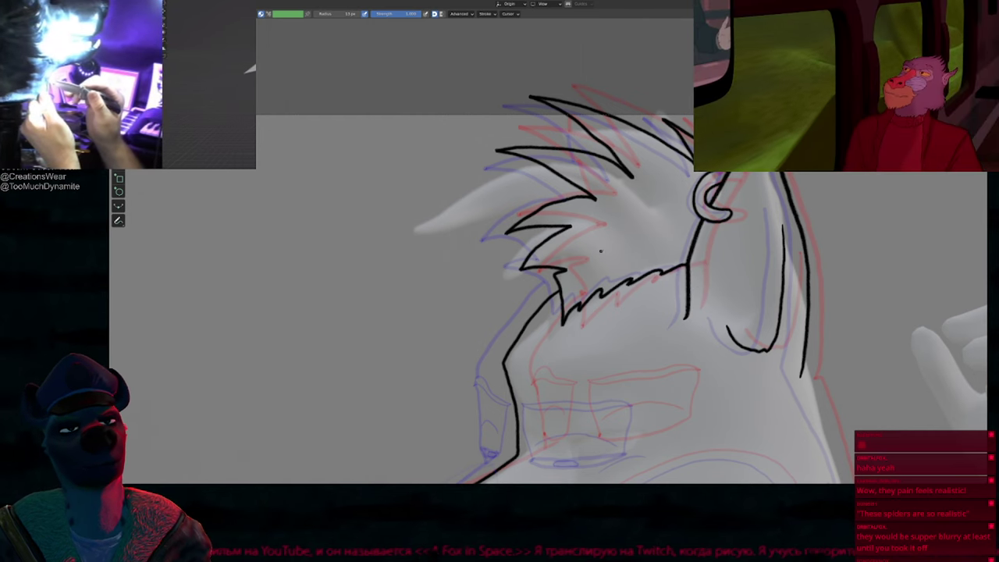
mouse_move(600, 252)
middle_mouse_down("ctrl")
mouse_move(599, 312)
mouse_move(599, 257)
middle_mouse_up("ctrl")
middle_click_drag(590, 163, 606, 246, "shift")
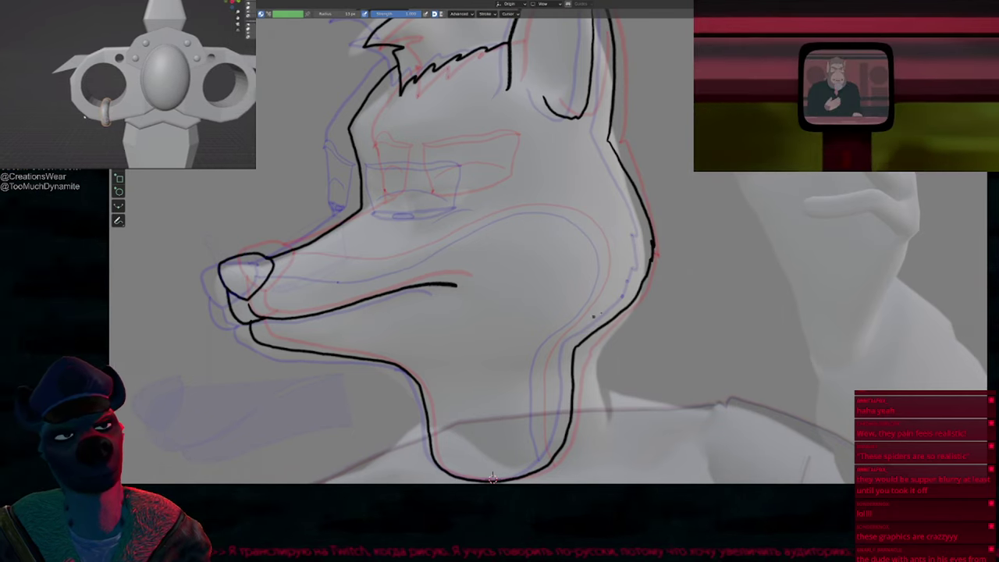
Step: Push the back-of-head outline slightly inward, then review the hair, ear and neck
key("f")
left_click(767, 254)
left_click_drag(736, 222, 706, 227)
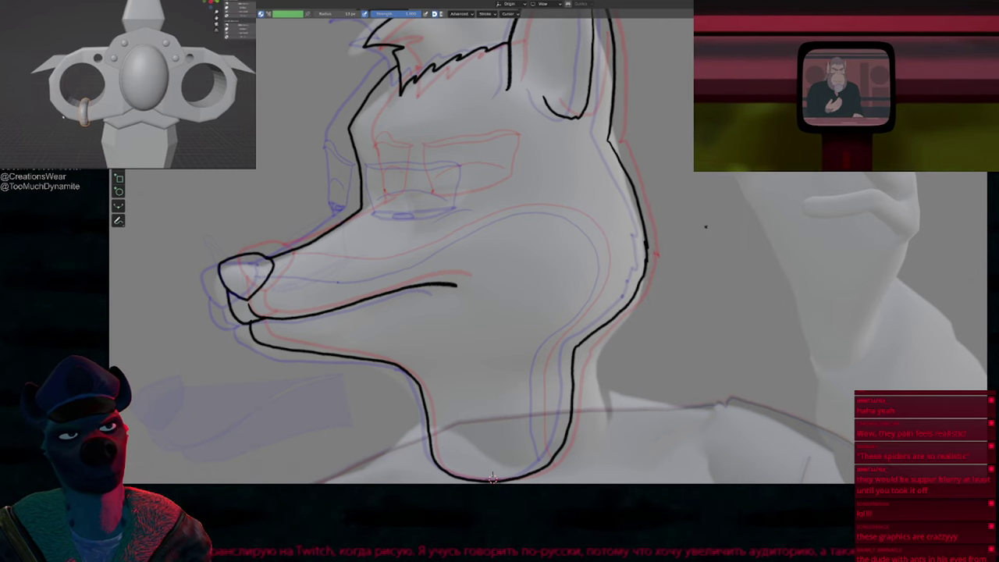
middle_click_drag(647, 177, 702, 275, "shift")
mouse_move(583, 163)
middle_mouse_down("shift")
mouse_move(631, 224)
mouse_move(652, 277)
middle_mouse_up("shift")
mouse_move(541, 159)
middle_mouse_down("shift")
mouse_move(597, 250)
mouse_move(592, 164)
middle_mouse_up("shift")
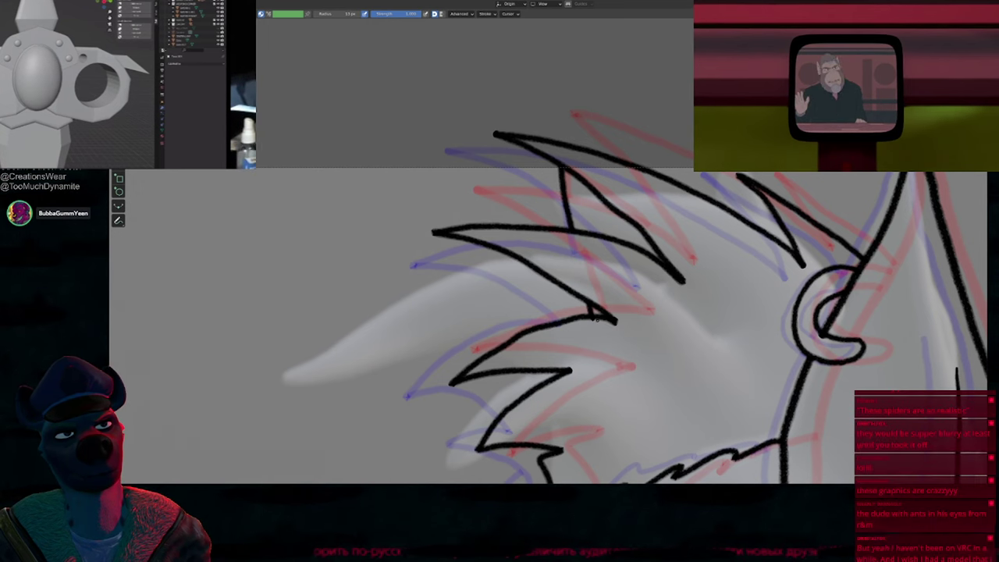
mouse_move(599, 248)
middle_mouse_down("ctrl")
mouse_move(602, 325)
mouse_move(617, 364)
mouse_move(533, 283)
mouse_move(554, 216)
middle_mouse_up("ctrl")
middle_click_drag(625, 372, 598, 215, "shift")
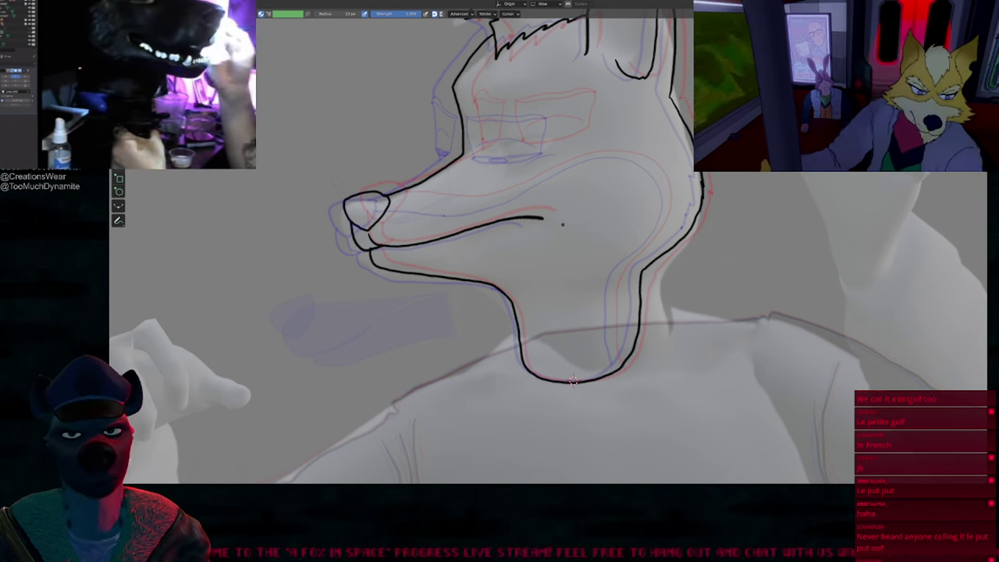
Step: Continue the inner neck line down toward the throat and adjust the brush size
mouse_move(537, 191)
middle_mouse_down("shift")
mouse_move(529, 213)
mouse_move(558, 234)
mouse_move(488, 212)
mouse_move(367, 226)
mouse_move(339, 198)
middle_mouse_up("shift")
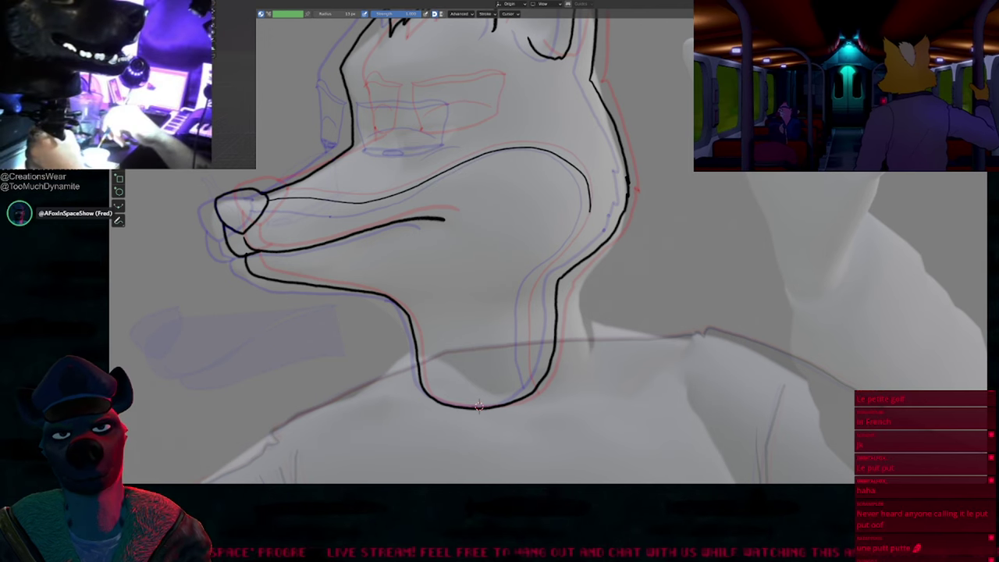
left_click_drag(566, 252, 531, 283)
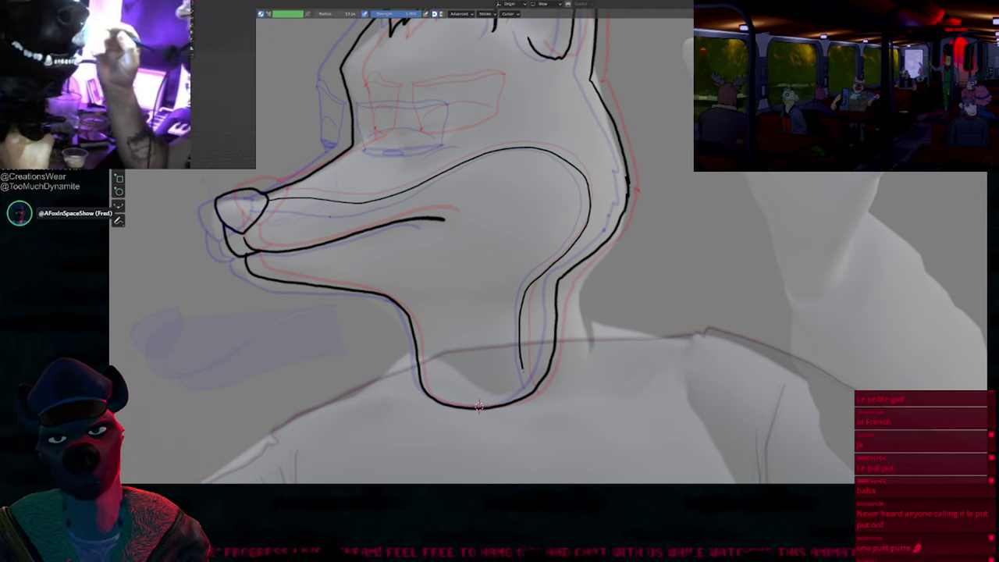
key("f")
key("Escape")
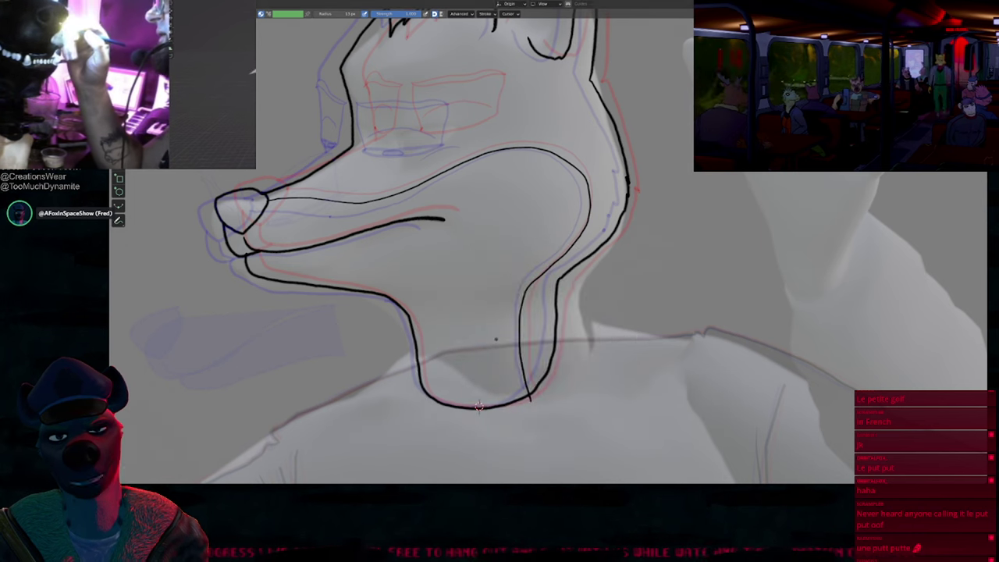
key("f")
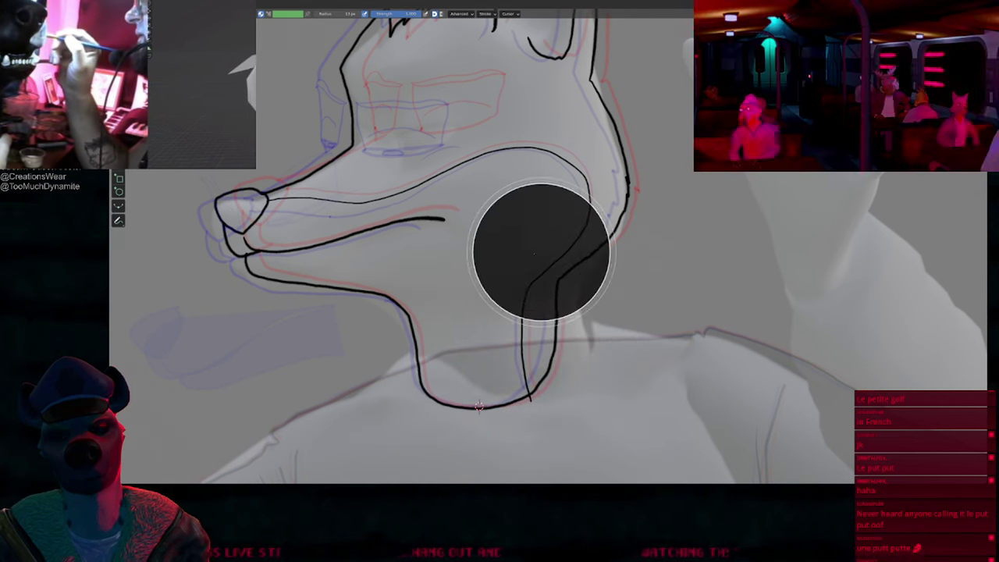
left_click(533, 252)
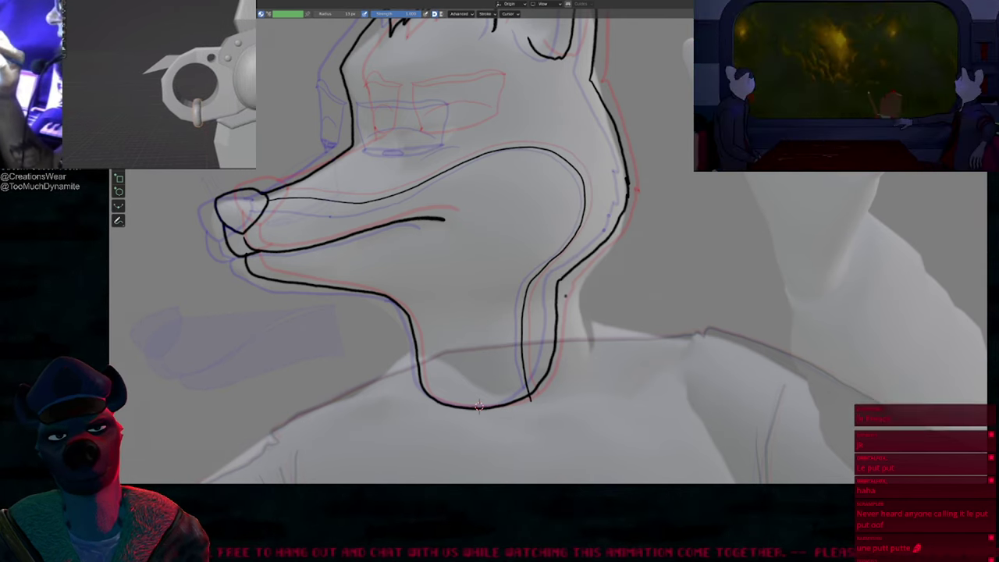
Step: Move the neck junction point into place with proportional editing, then recentre on the head
key("Tab")
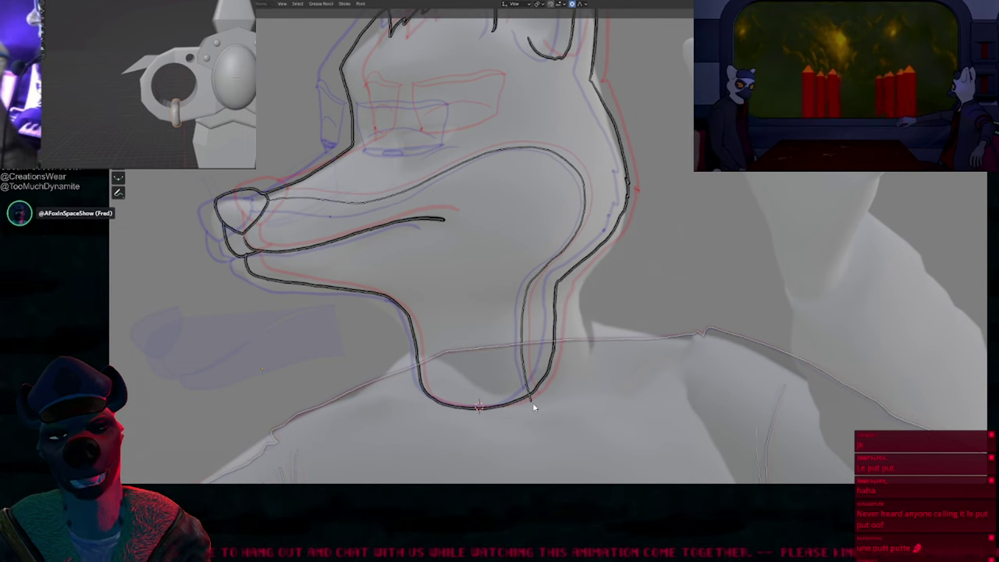
left_click(542, 401)
middle_click_drag(542, 402, 585, 246, "ctrl")
key("g")
left_click(591, 262)
key("Tab")
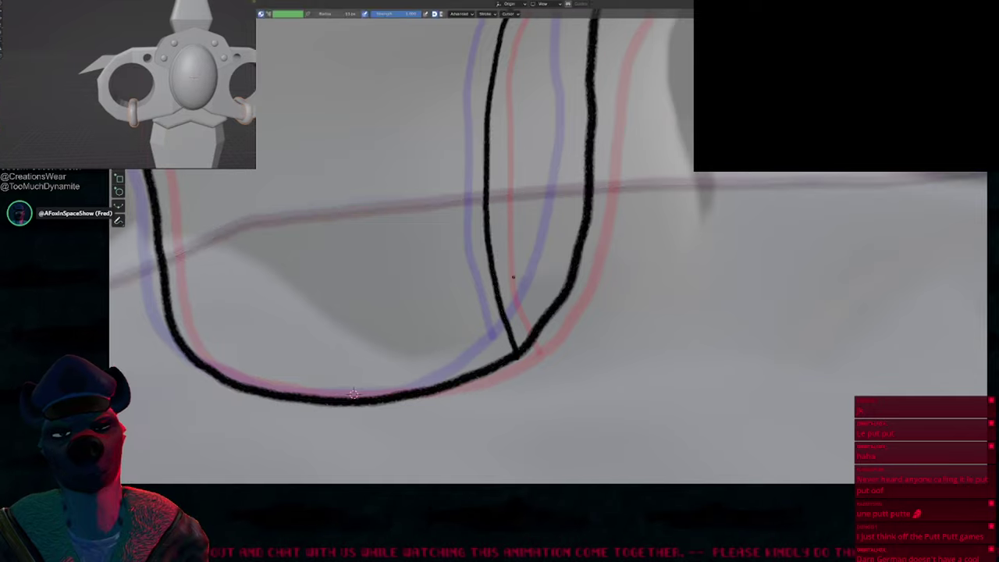
middle_click_drag(513, 279, 475, 290, "ctrl")
middle_click_drag(449, 230, 565, 341, "shift")
scroll(555, 442, "down", 6)
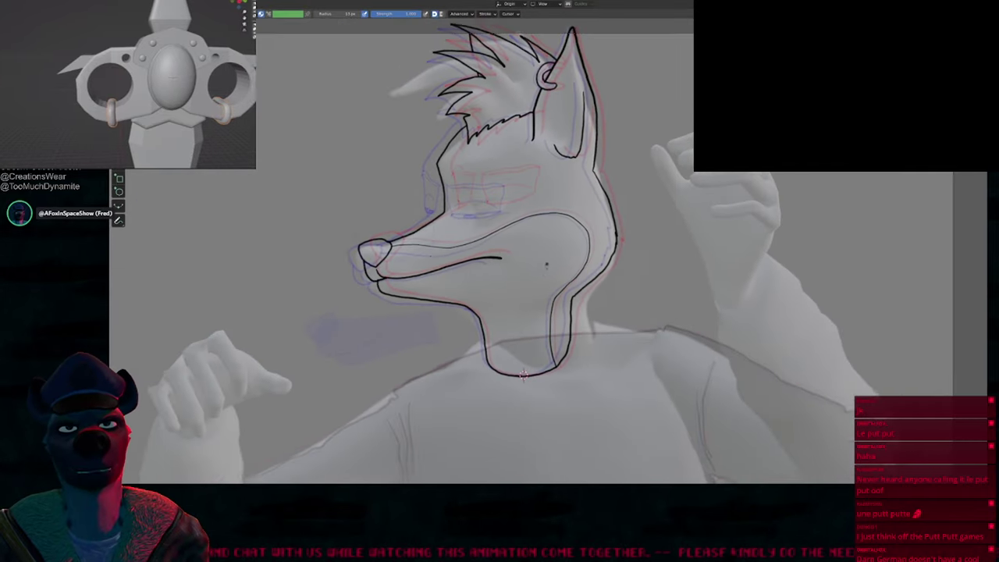
middle_click_drag(521, 403, 544, 403, "shift")
scroll(544, 403, "up", 5)
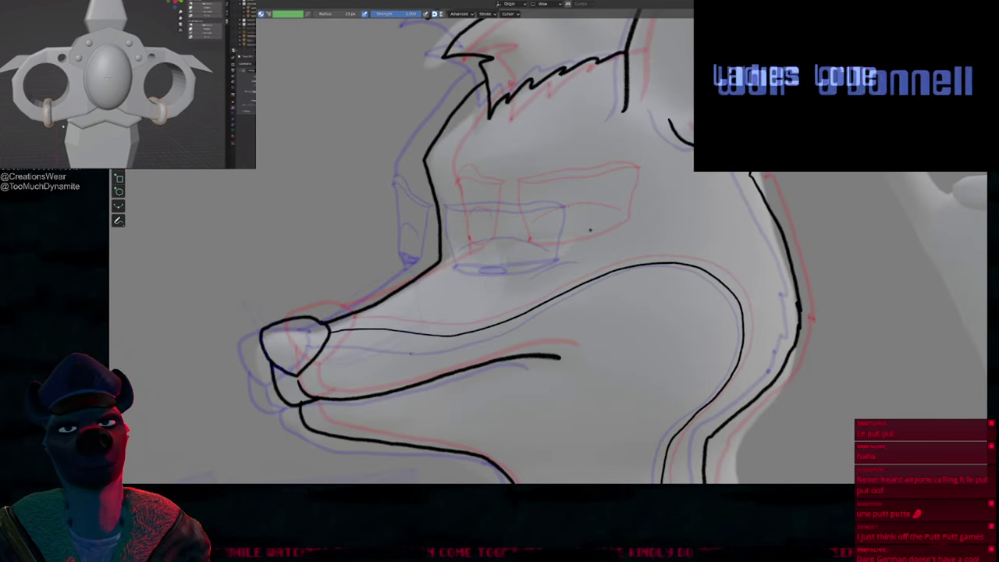
Step: Compare the neighbouring keyframes and keep the drawing view enlarged
key("Left")
key("Right")
key("Left")
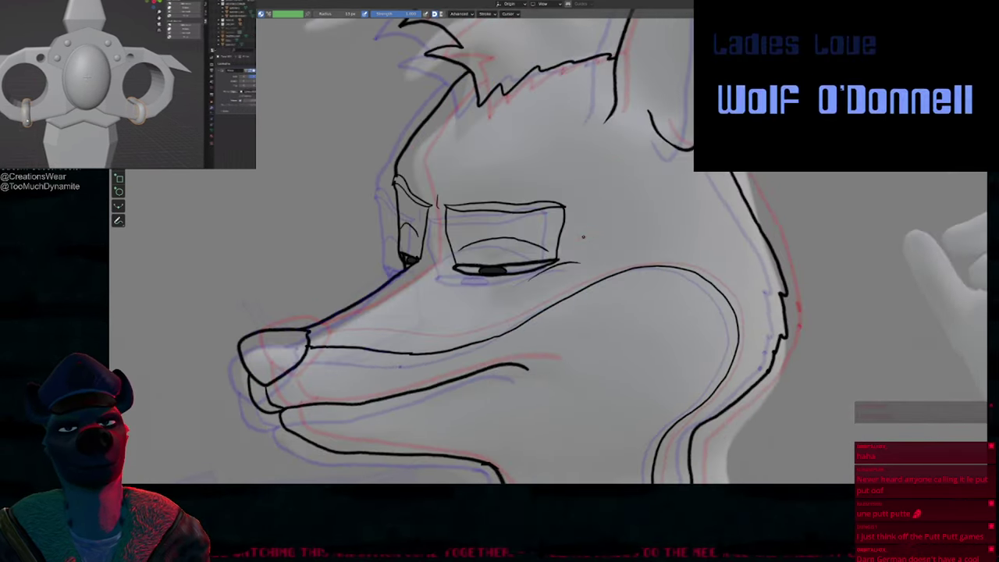
key("Right")
key("ctrl+space")
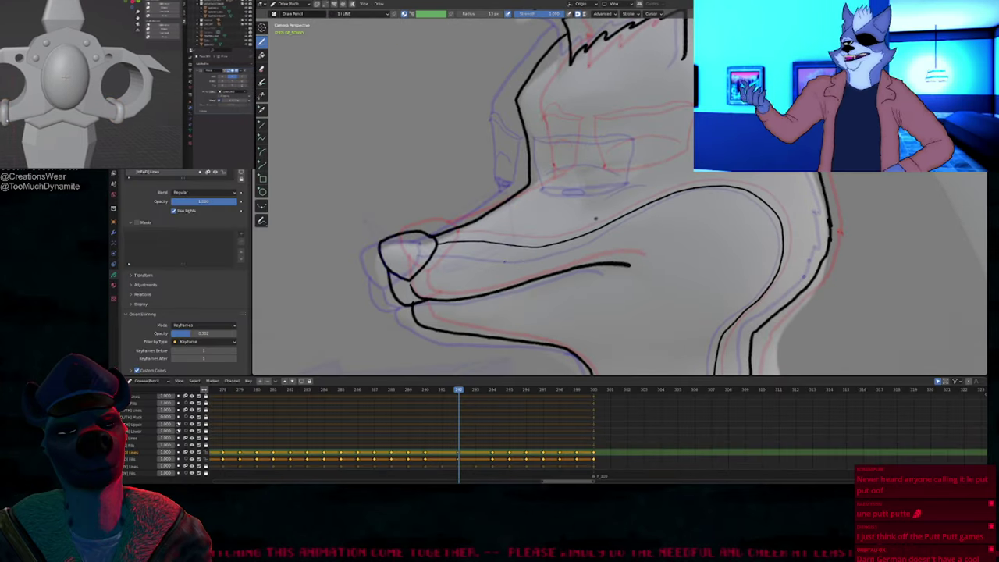
key("ctrl+space")
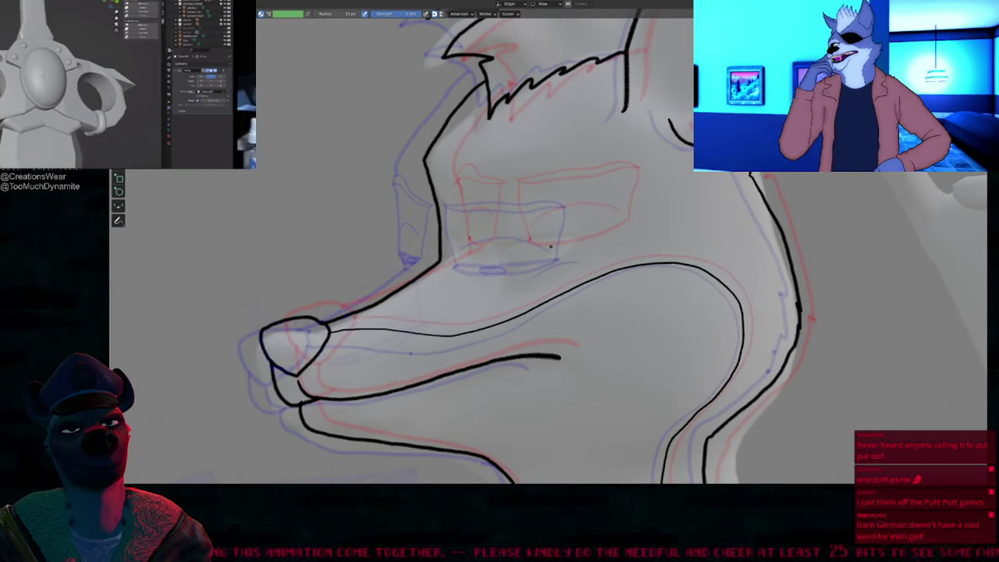
Step: Paste the copied inked eyes onto the eyeless keyframe and move them into place
key("Up")
key("Tab")
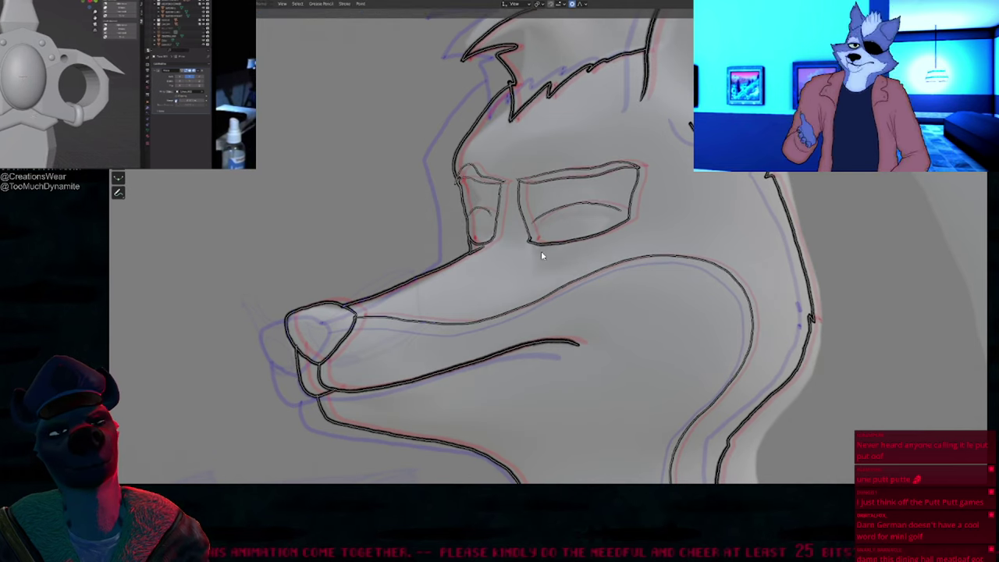
key("Up")
key("Up")
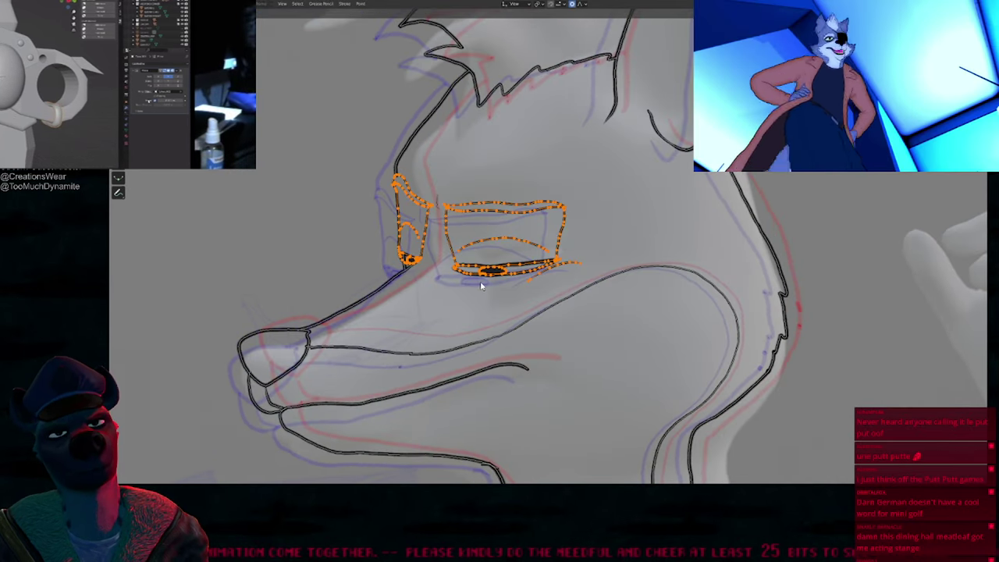
key("Up")
key("ctrl+v")
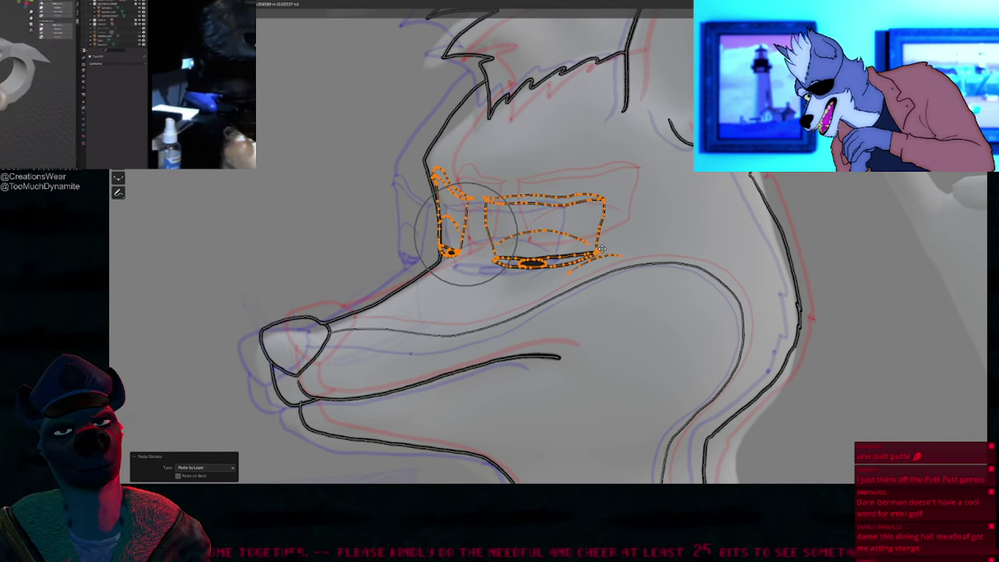
left_click_drag(602, 248, 603, 251)
key("g")
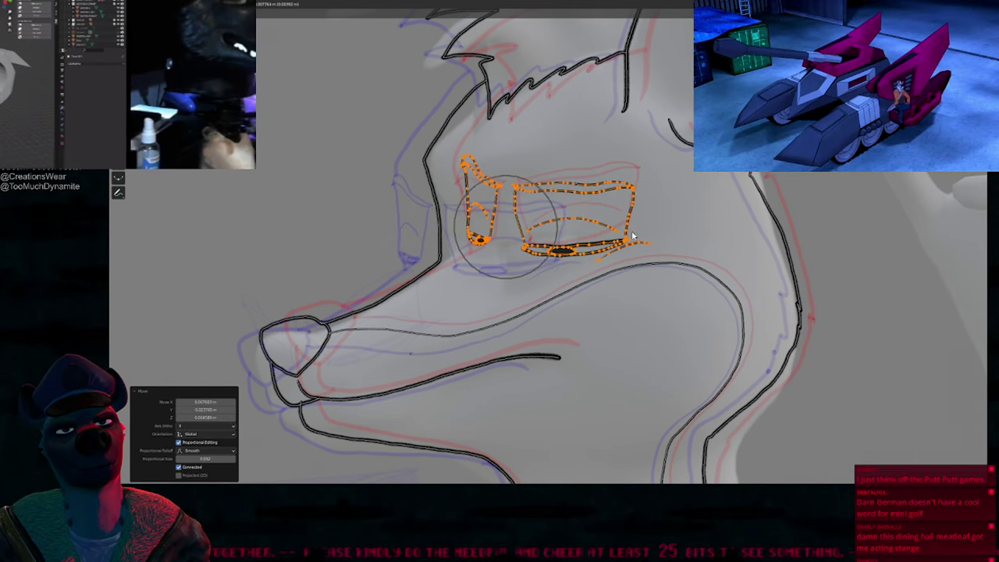
left_click(634, 235)
Step: Flatten the left eye's top tip and rotate the right eye
key("Tab")
key("Tab")
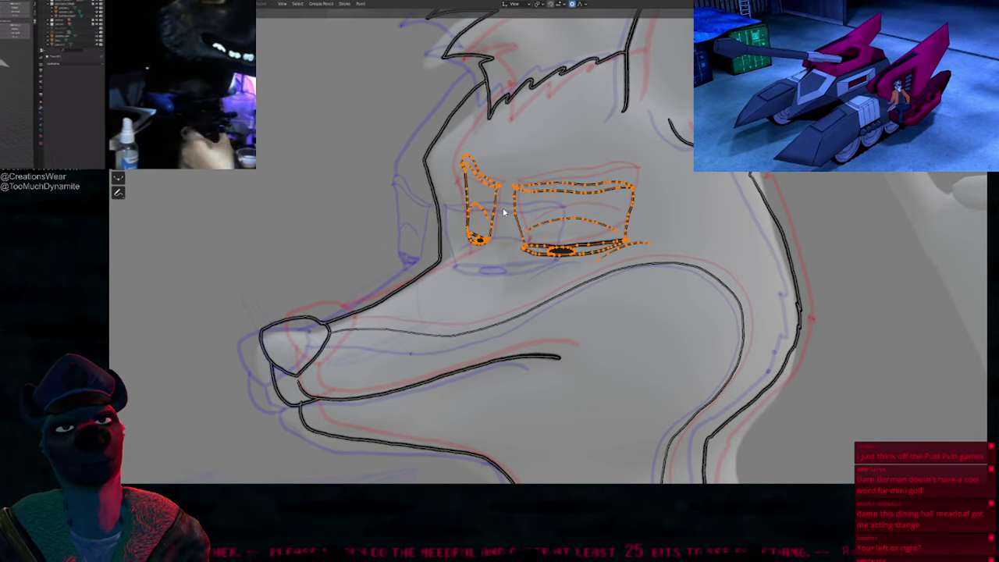
key("Tab")
mouse_move(431, 143)
left_mouse_down("shift")
mouse_move(431, 178)
mouse_move(478, 178)
left_mouse_up("shift")
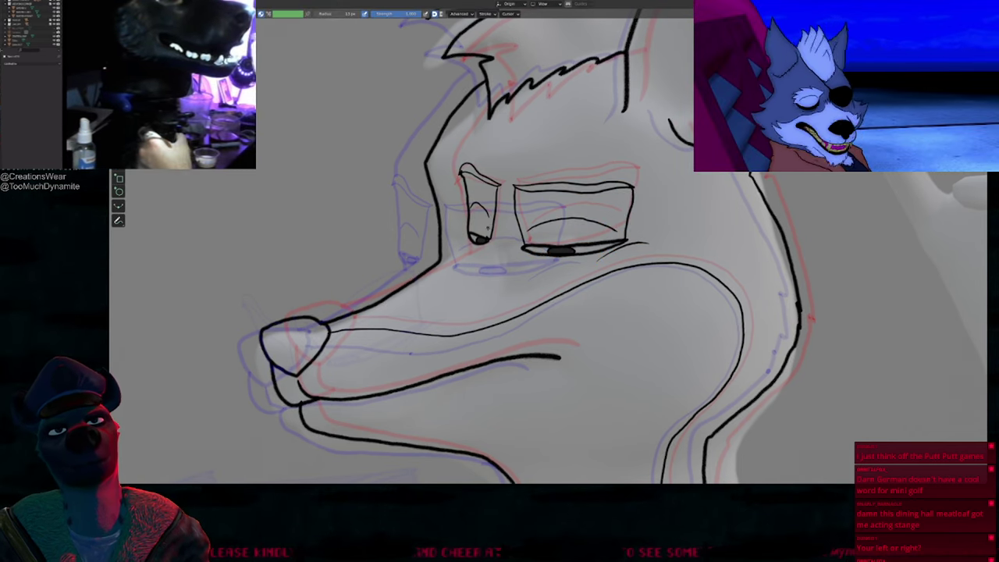
key("Tab")
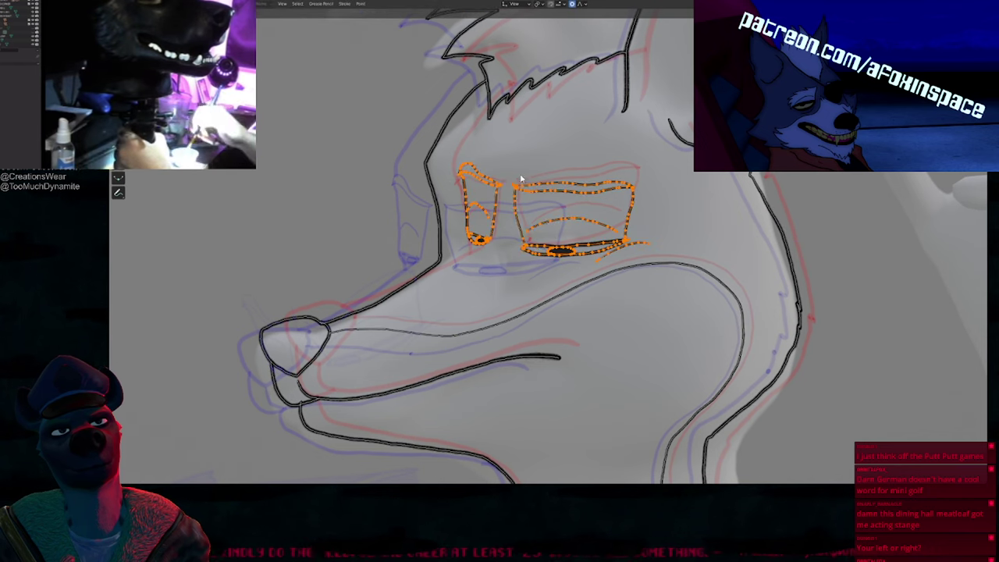
left_click_drag(547, 271, 678, 180)
key("r")
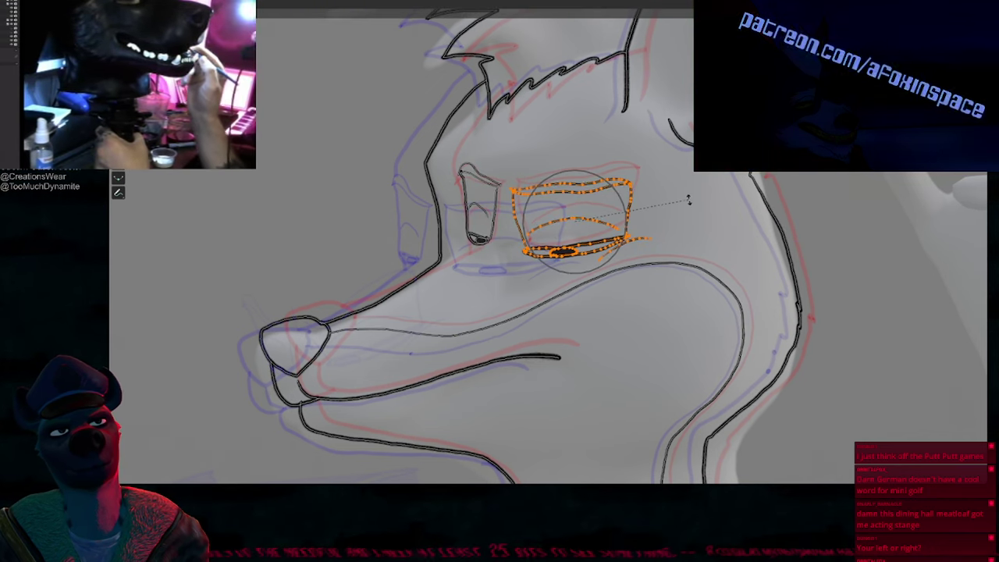
left_click(689, 197)
key("g")
key("Tab")
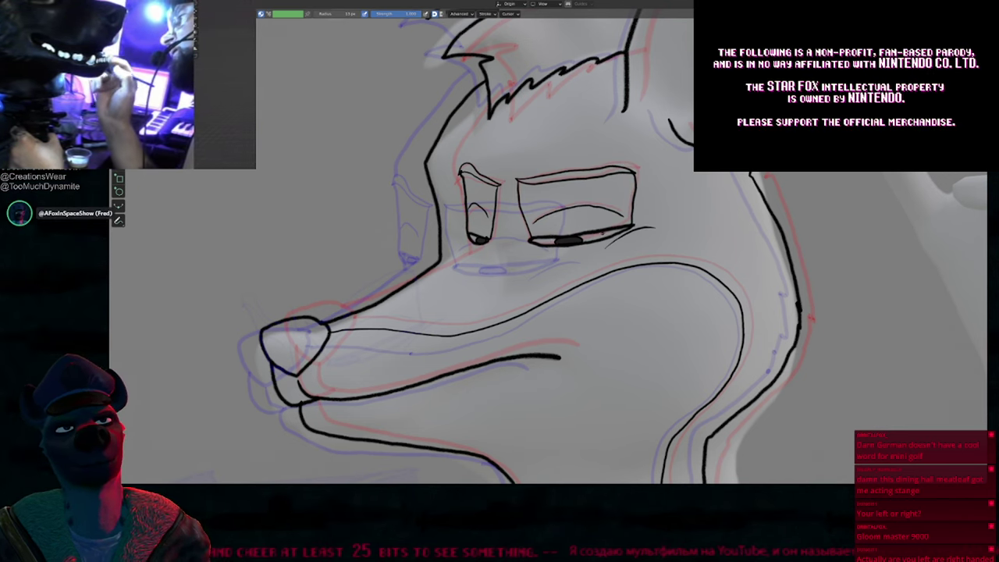
Step: Move both eyes together left and down over the face
key("Tab")
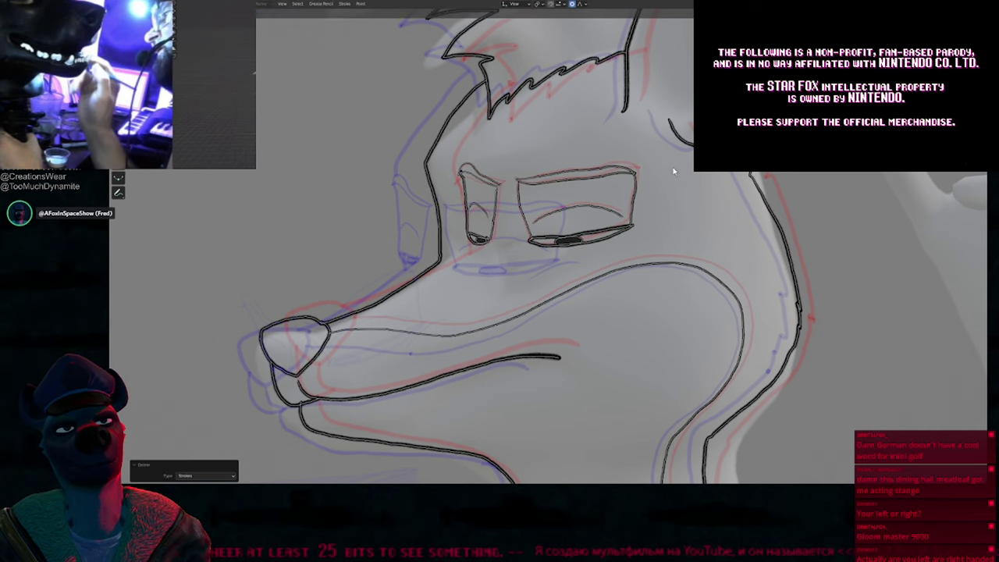
mouse_move(549, 150)
left_mouse_down()
mouse_move(457, 229)
mouse_move(663, 217)
left_mouse_up()
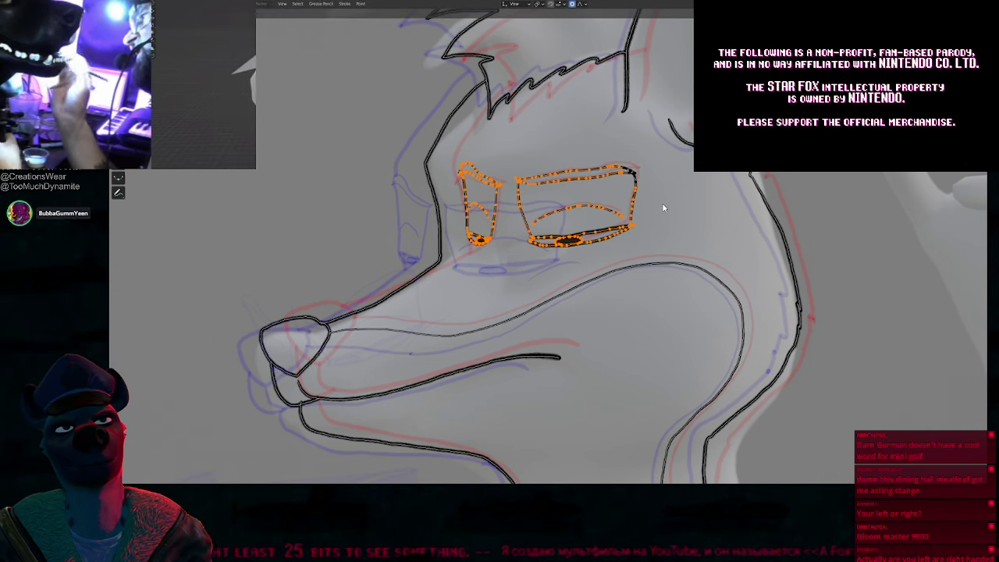
key("g")
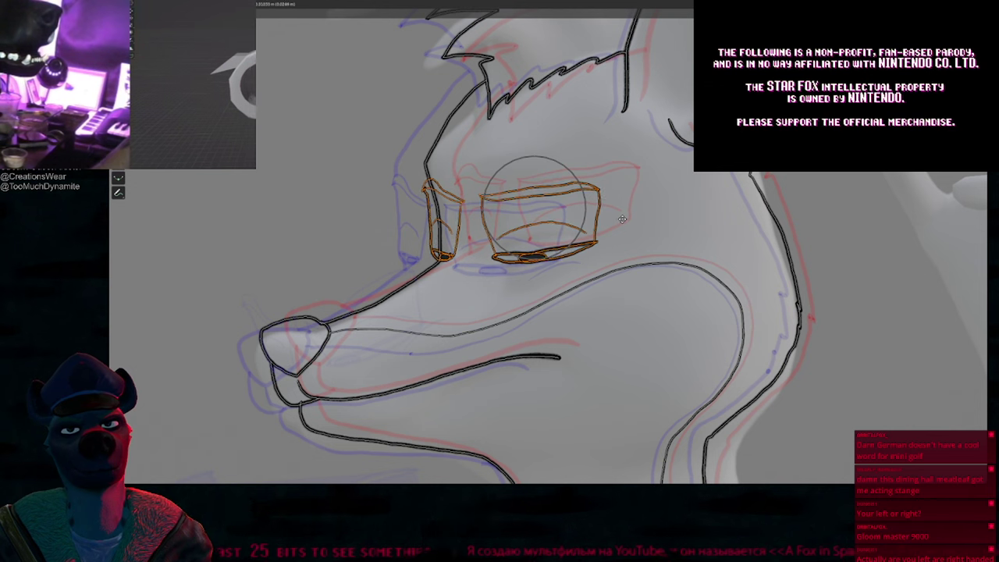
left_click(630, 214)
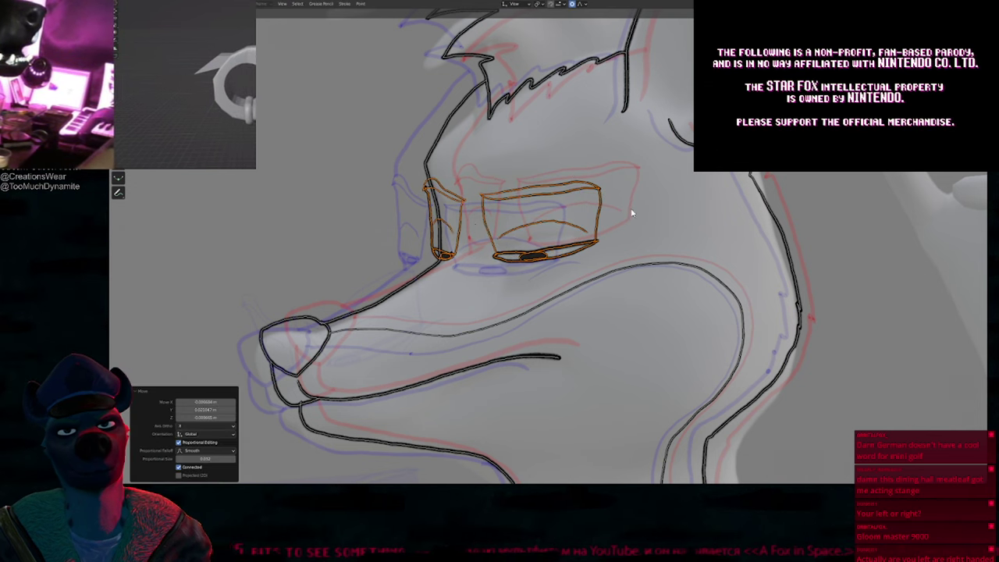
Step: Reshape the snout-to-brow line by moving a brow point with soft falloff
left_click(444, 239)
key("l")
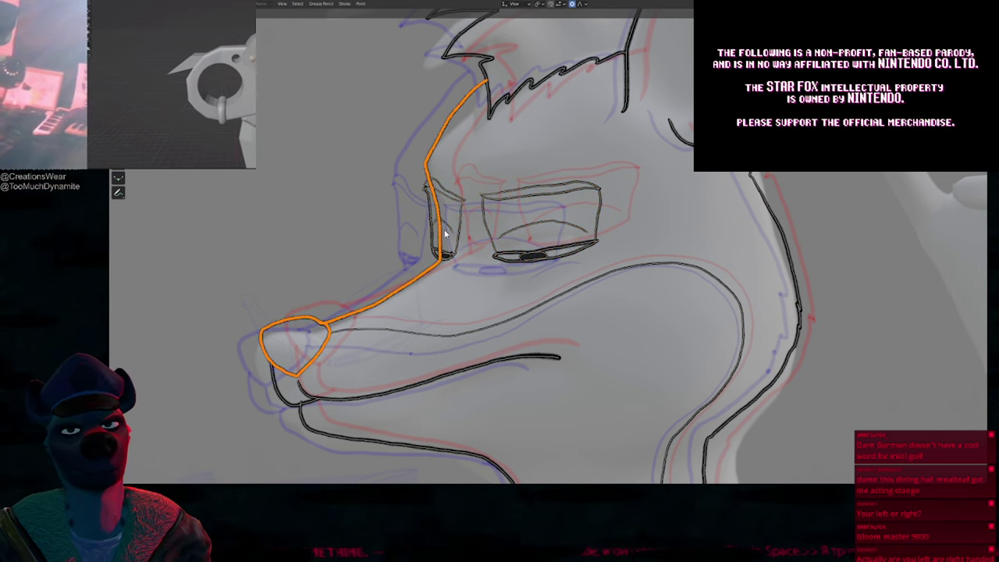
left_click(445, 234)
key("g")
scroll(494, 209, "down", 7)
scroll(492, 210, "up", 3)
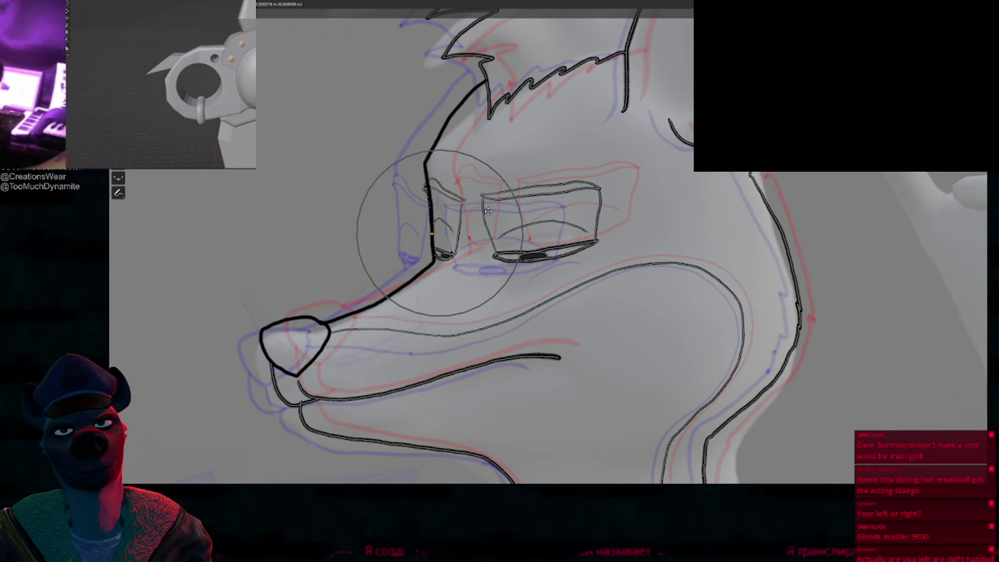
left_click(491, 214)
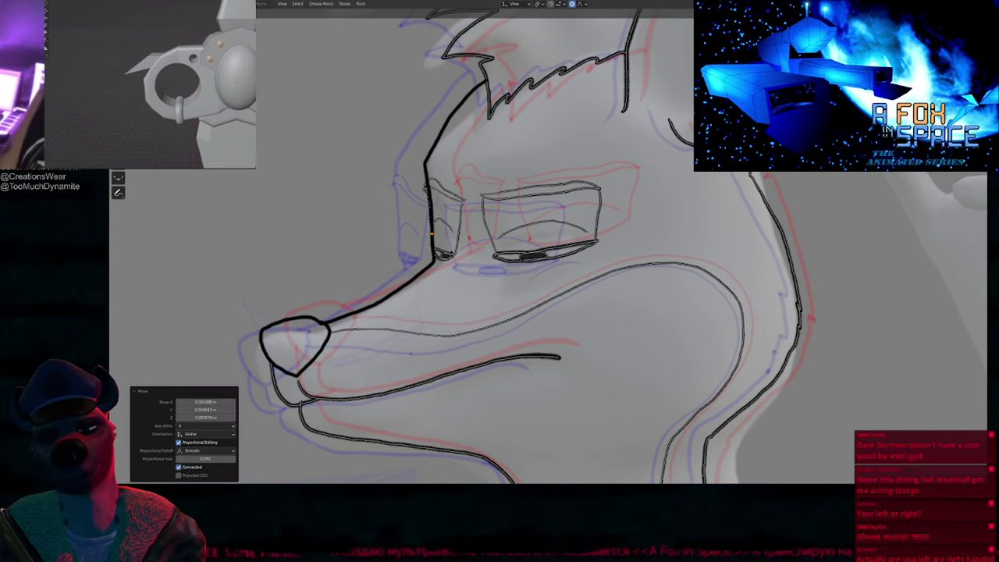
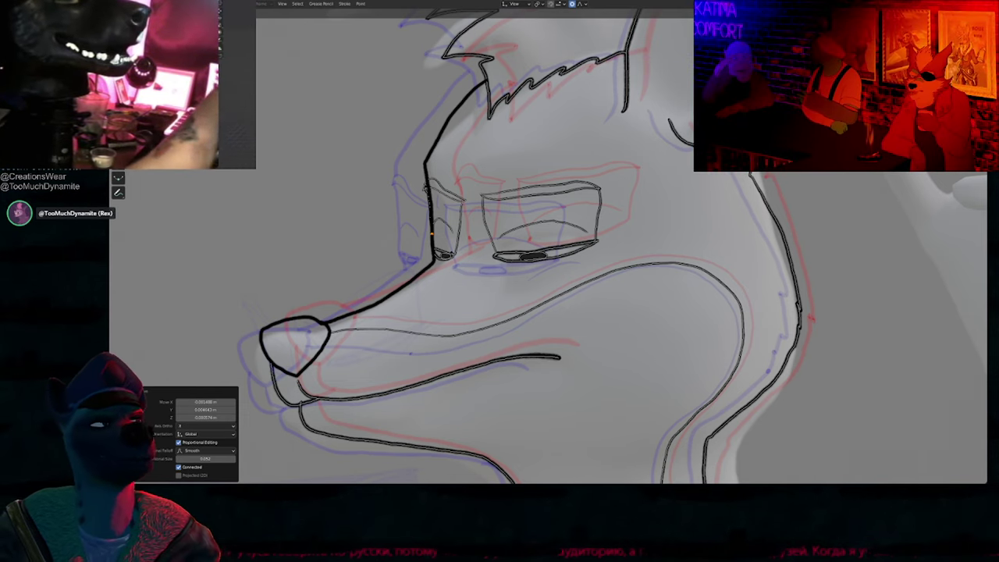
Step: Deselect the strokes, play the animation and stop on the frame needing a fix
left_click(636, 209)
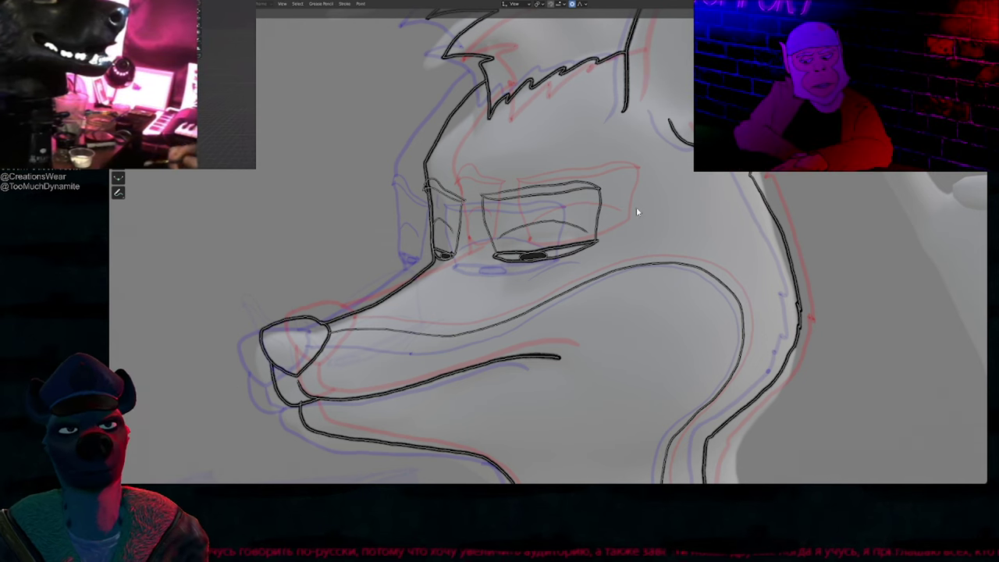
key("Tab")
scroll(616, 413, "down", 3)
key("space")
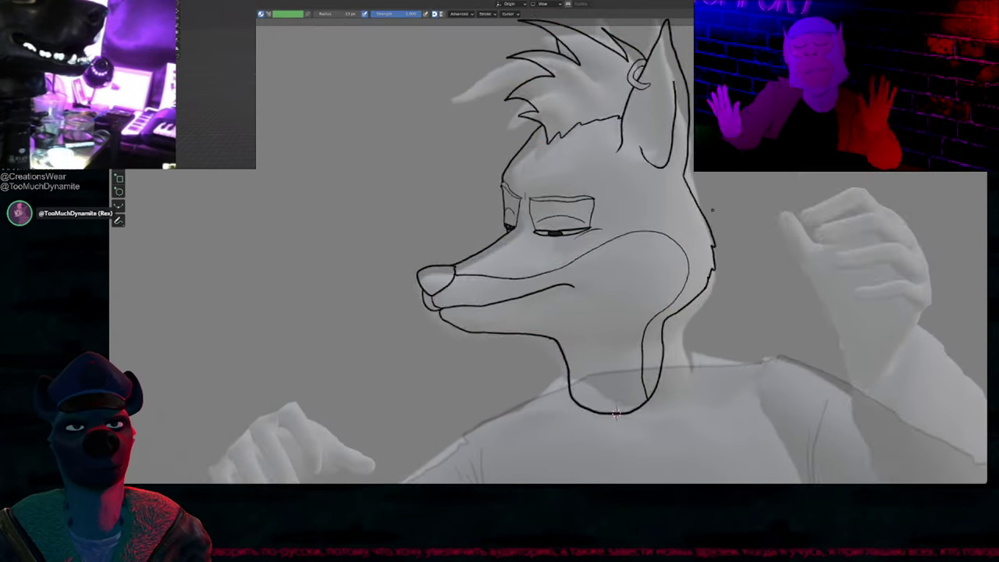
key("Right")
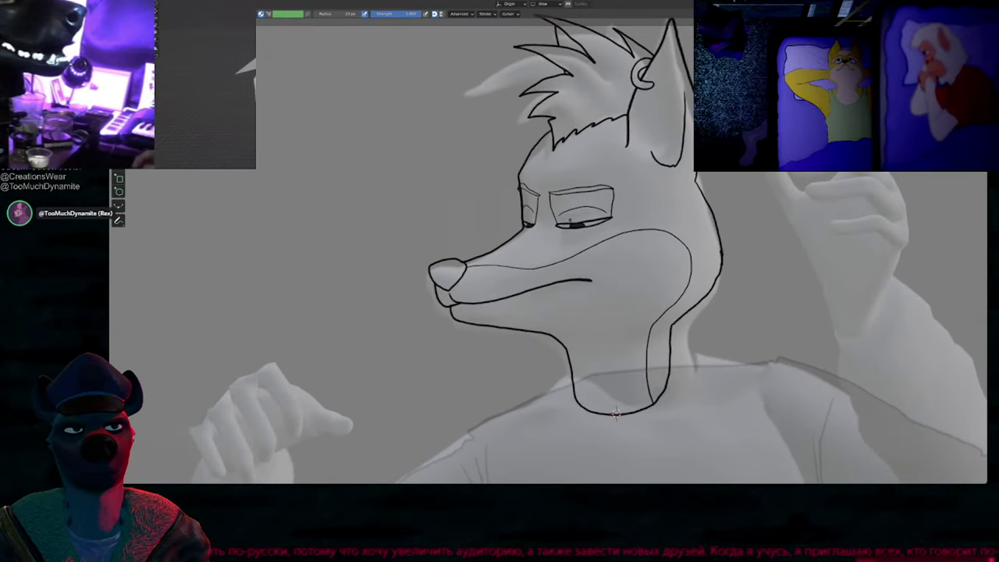
scroll(579, 226, "up", 7)
Step: Move the right eye's inner and outer corner points into place with proportional falloff
key("Tab")
left_click(508, 219)
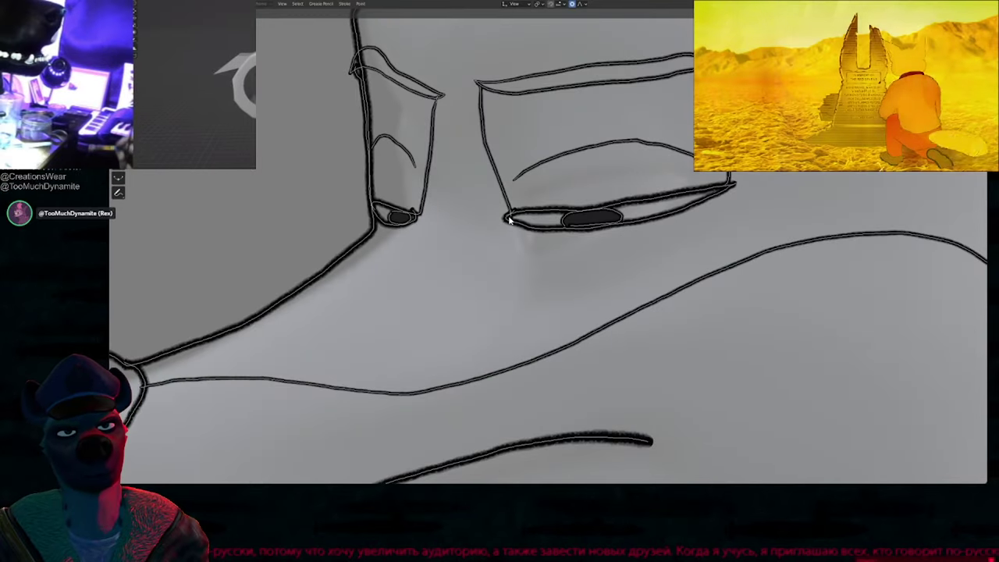
key("g")
scroll(520, 217, "up", 6)
left_click(520, 217)
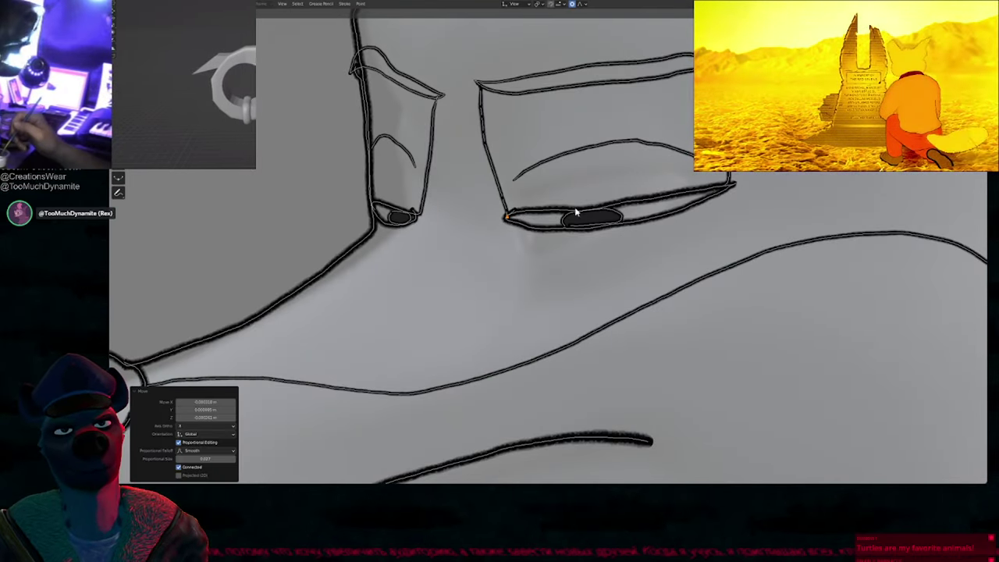
left_click(729, 186)
key("g")
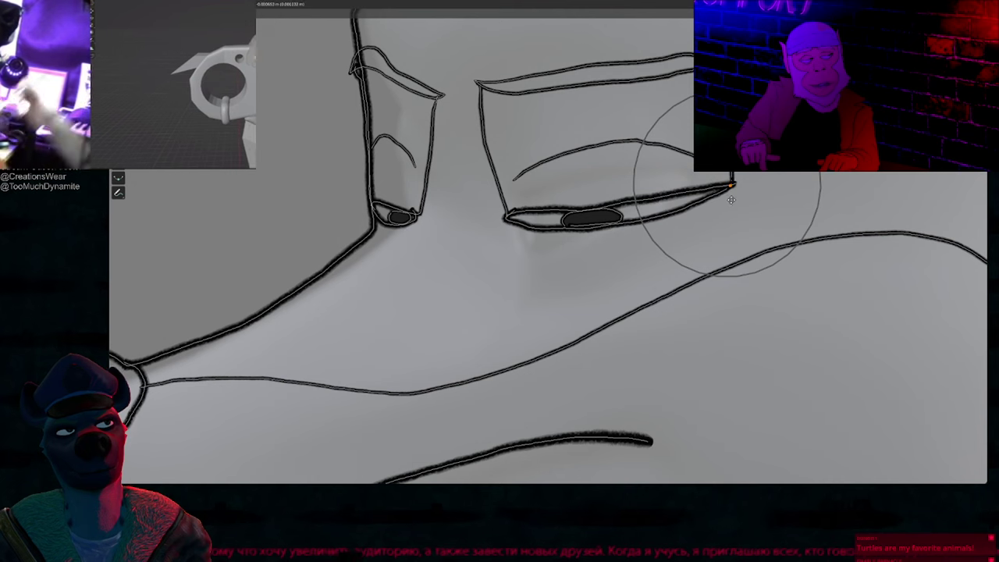
left_click(731, 200)
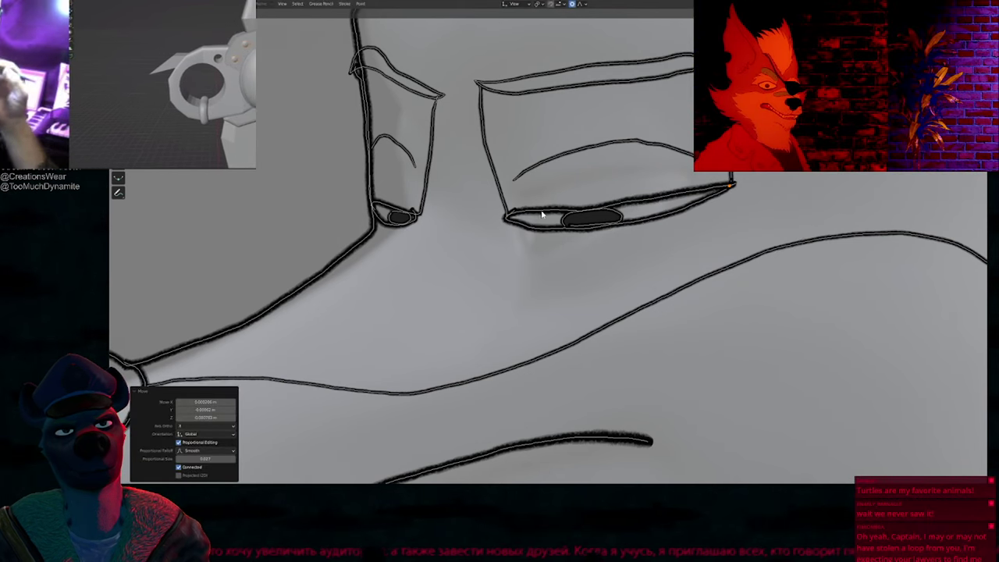
Step: Reshape the lid stroke by moving its left-end points and the points over the pupil
left_click(516, 212)
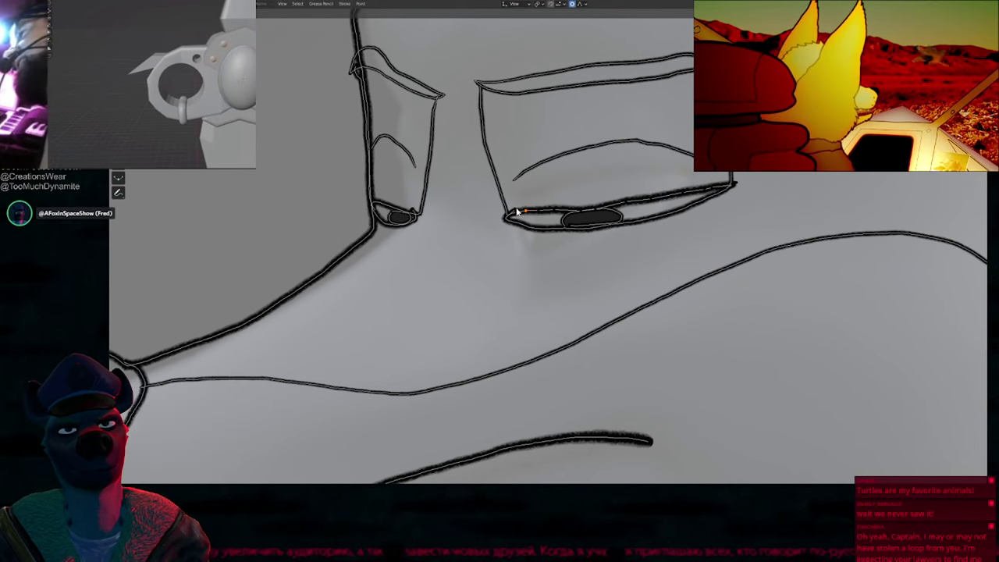
key("g")
scroll(541, 190, "up", 5)
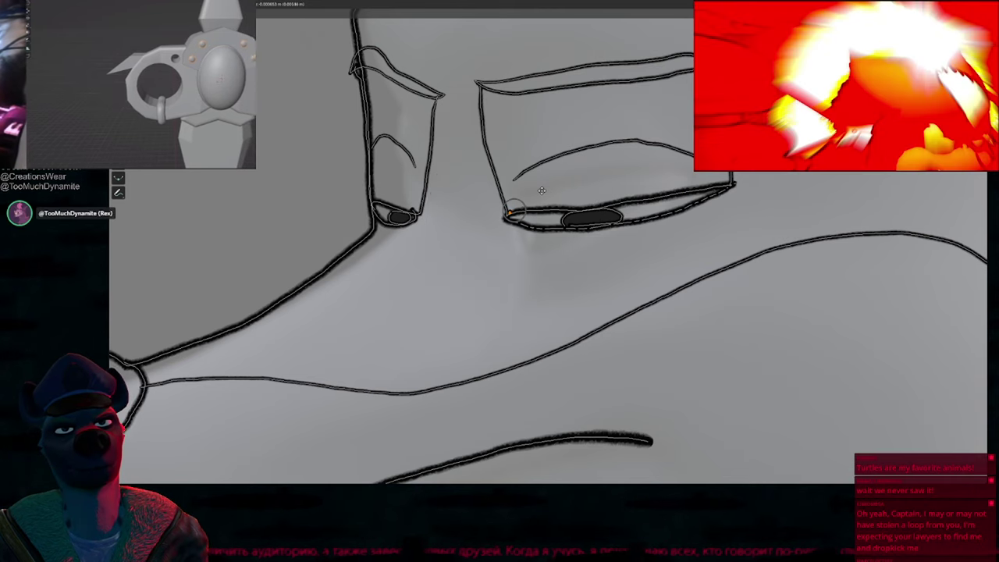
left_click(542, 190)
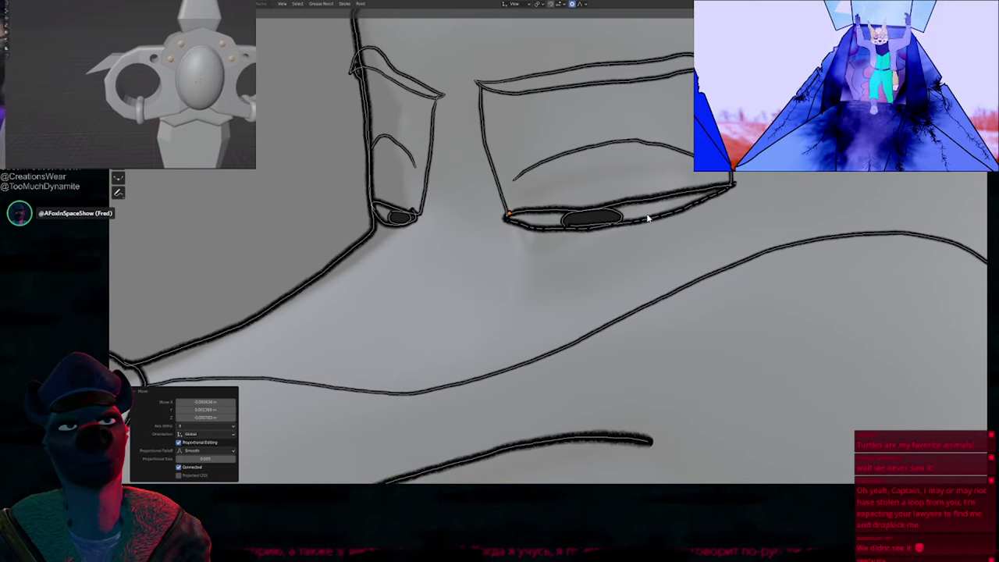
scroll(647, 218, "up", 3)
left_click(548, 208)
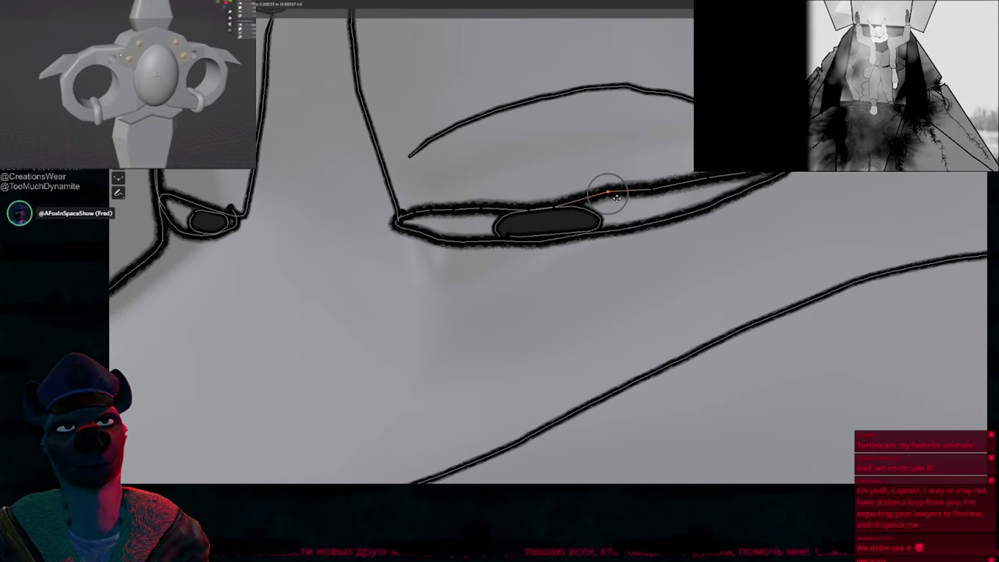
left_click(556, 210)
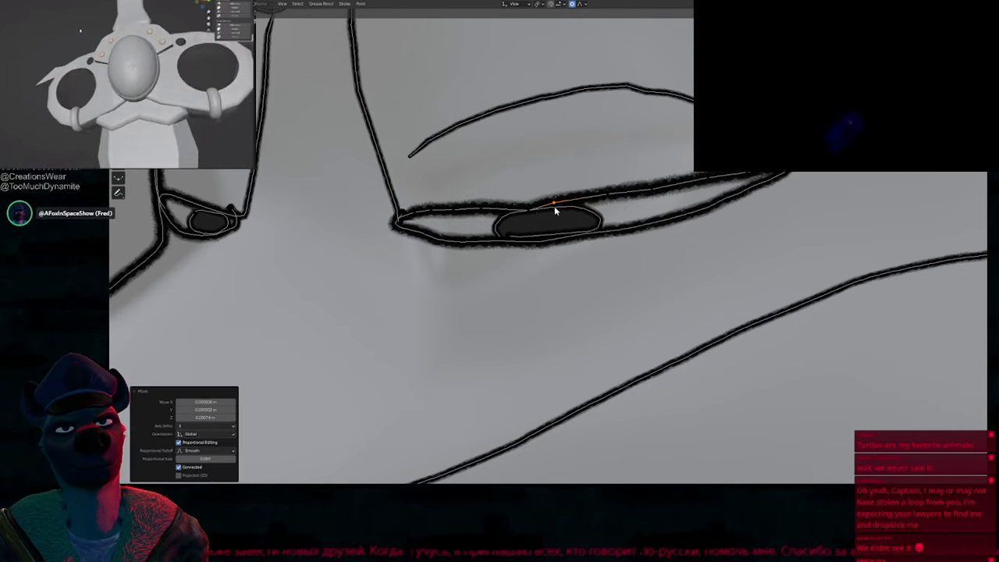
left_click(533, 211)
key("g")
left_click(541, 210)
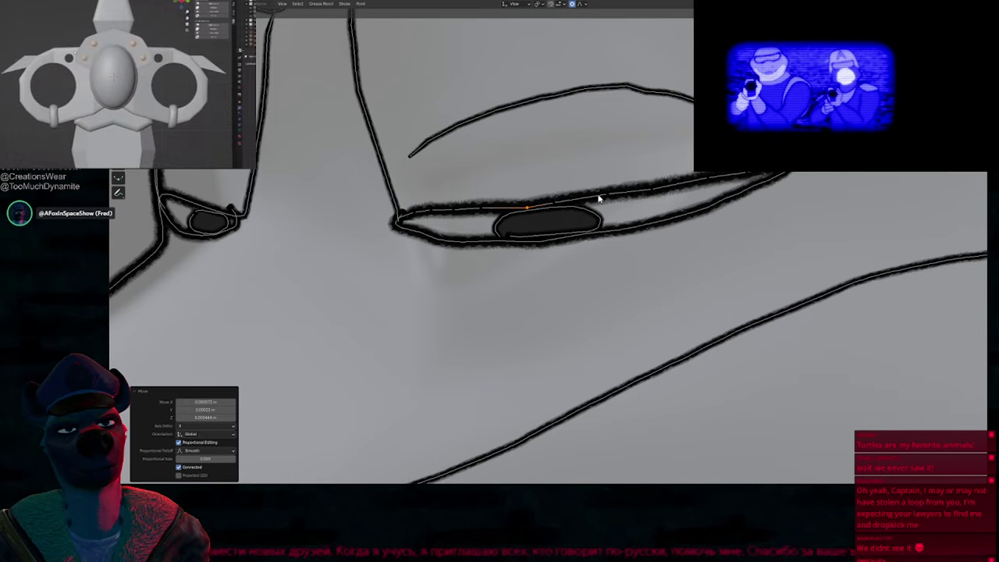
Step: Delete the stray left end point of the lid stroke
scroll(598, 195, "down", 3)
key("a")
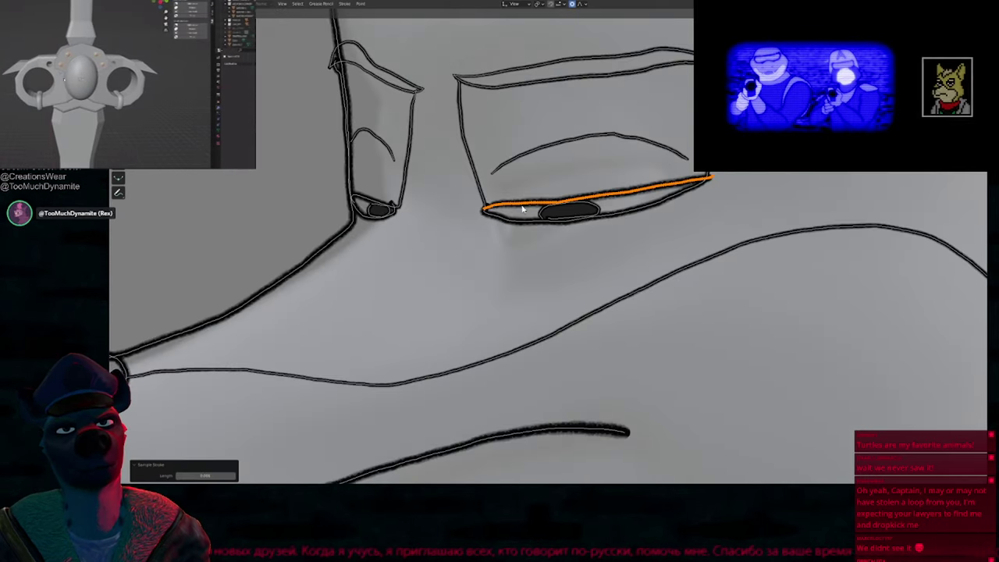
left_click(489, 209)
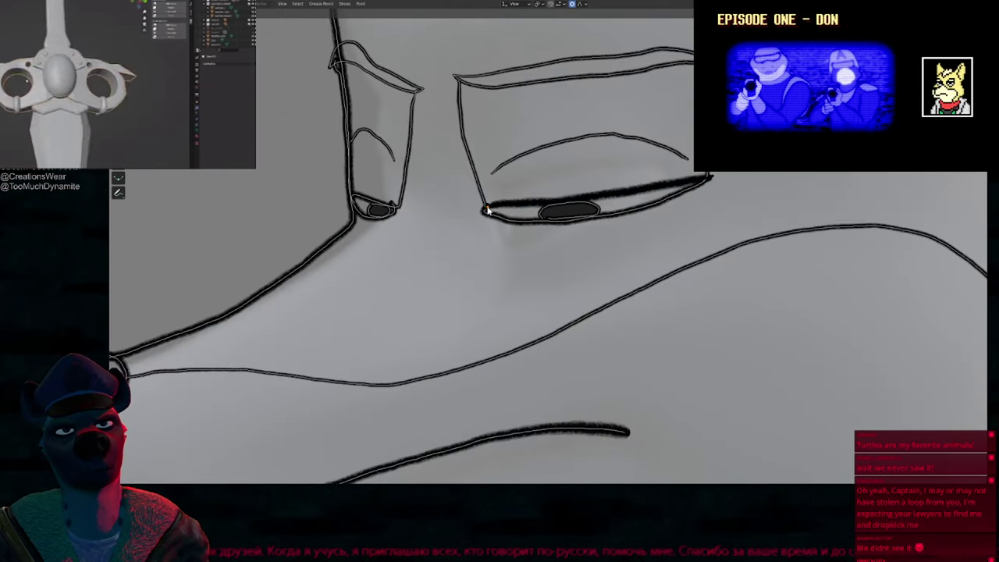
key("Delete")
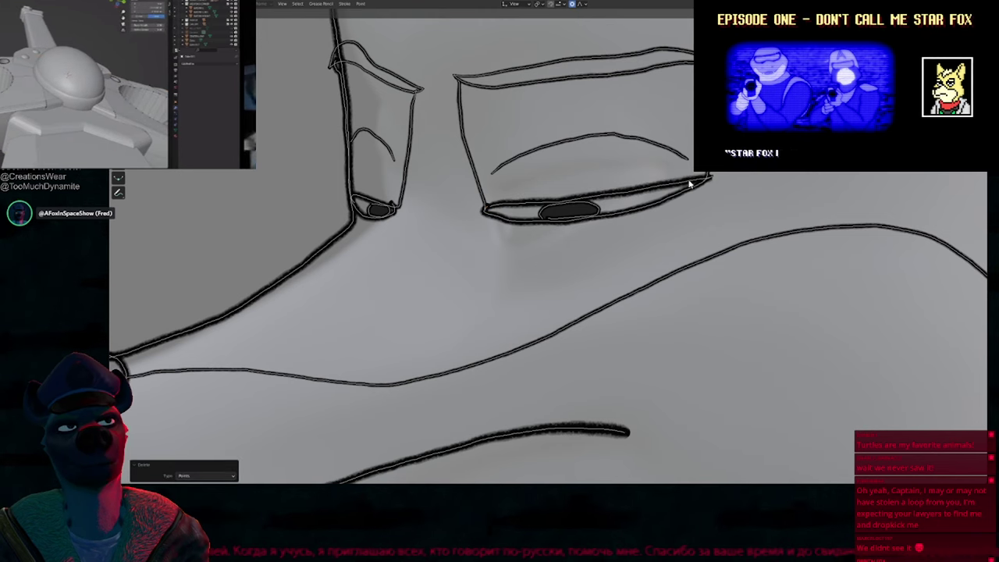
Step: Nudge the eyelid stroke points down so the lid hugs the pupil
left_click(593, 195)
key("g")
scroll(594, 196, "down", 20)
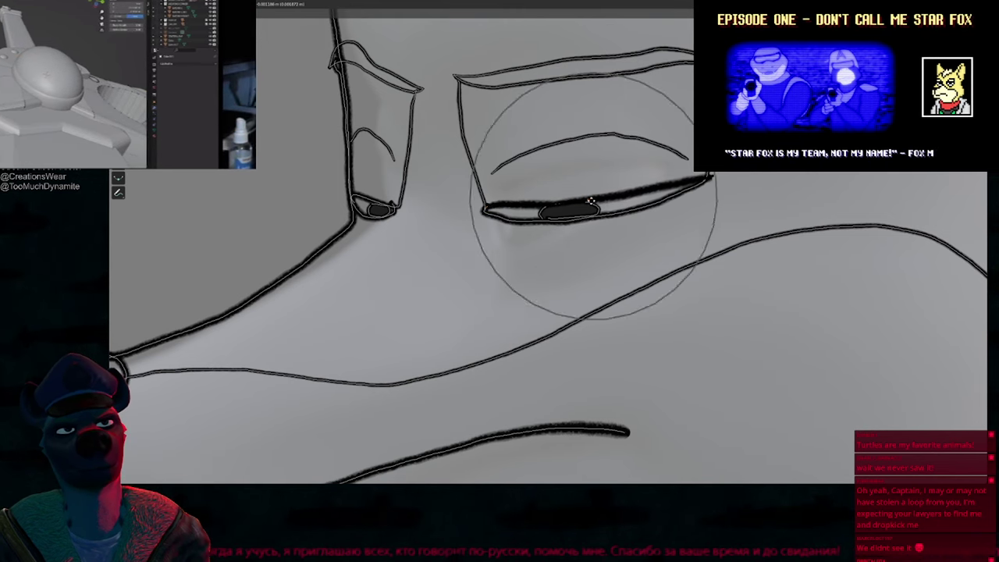
left_click(591, 207)
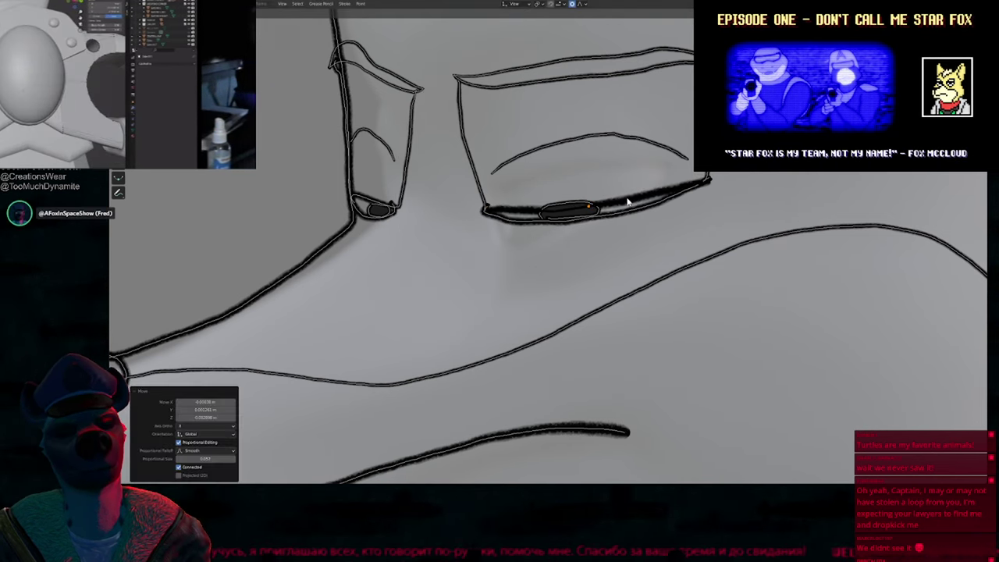
key("g")
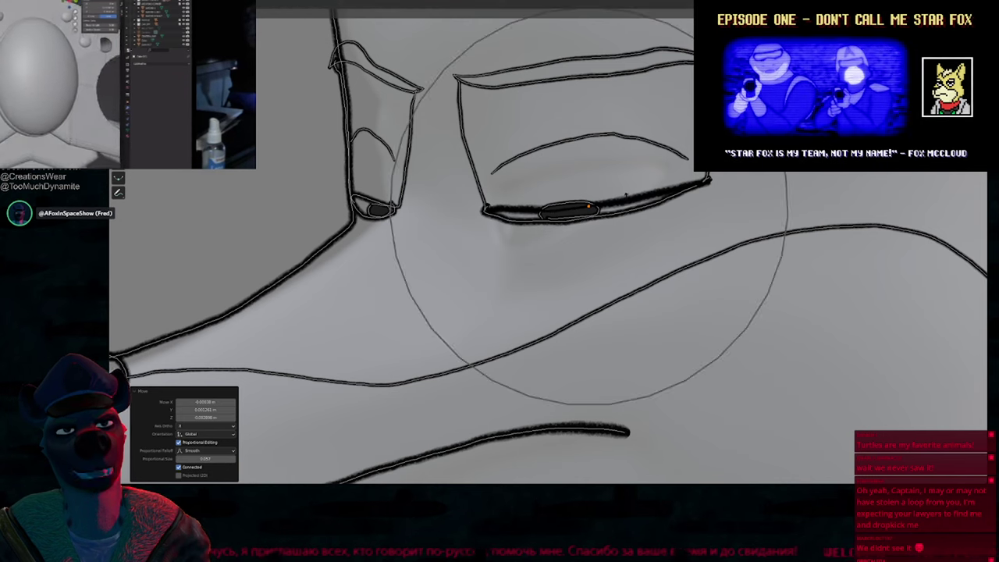
left_click(626, 199)
key("g")
left_click(622, 205)
key("Tab")
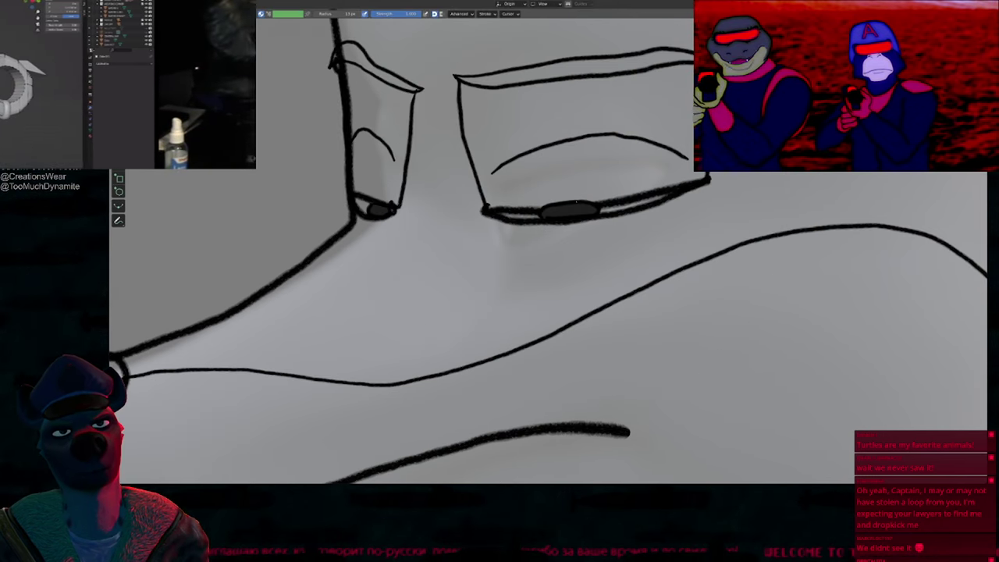
Step: Try trimming the right pupil, undo it, and shrink the brush size
left_click_drag(549, 199, 583, 195, "ctrl")
key("ctrl+z")
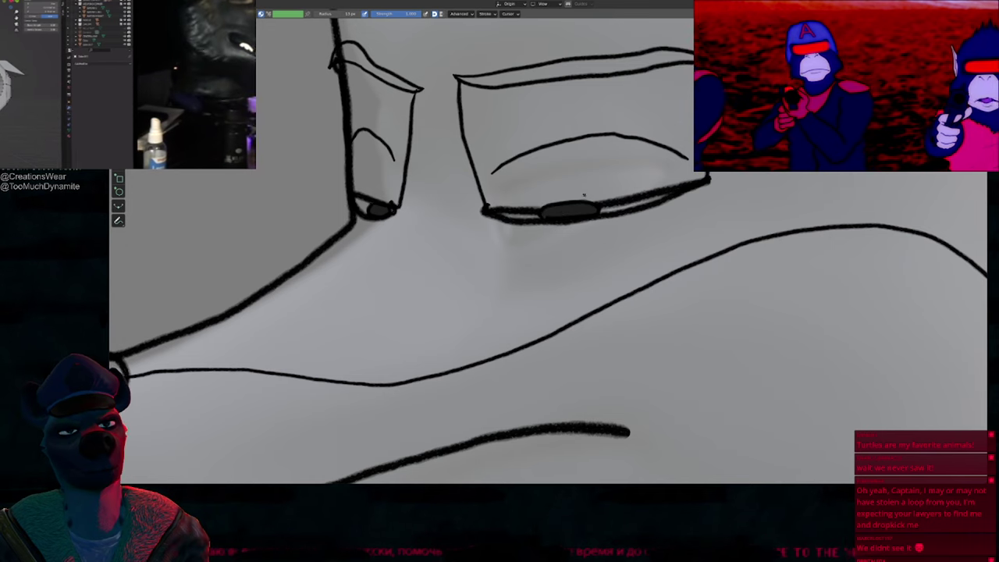
middle_click_drag(536, 190, 540, 189, "shift")
key("f")
left_click(587, 194)
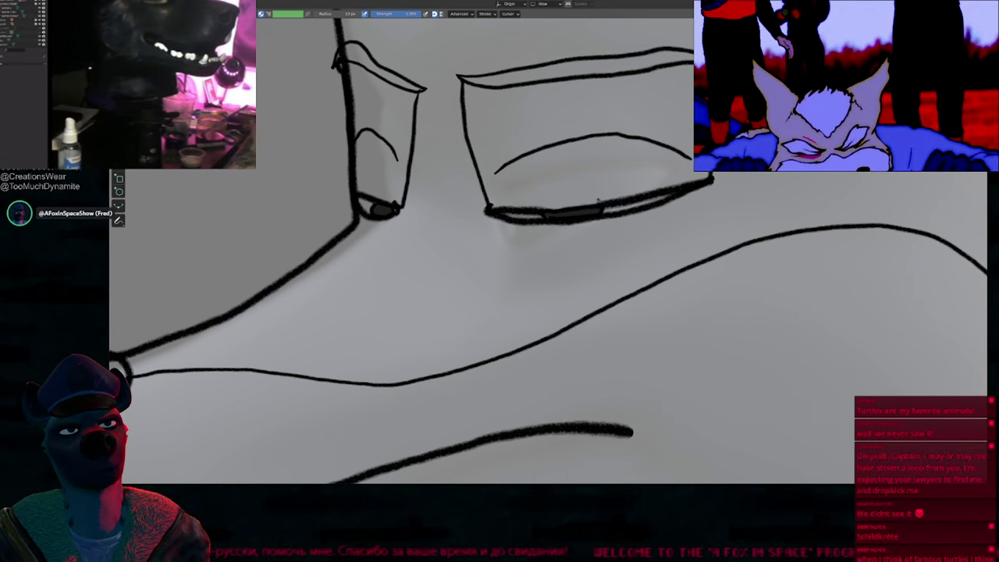
Step: Pan and zoom out to frame the whole fox head and upper body
middle_click_drag(477, 196, 583, 207, "shift")
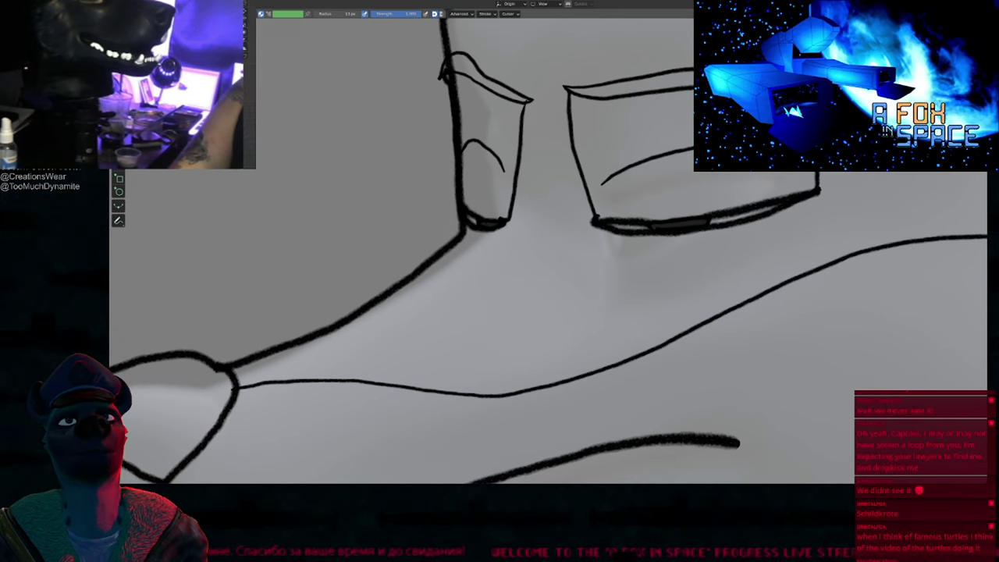
middle_click_drag(589, 195, 586, 301, "ctrl")
middle_click_drag(653, 225, 551, 213, "shift")
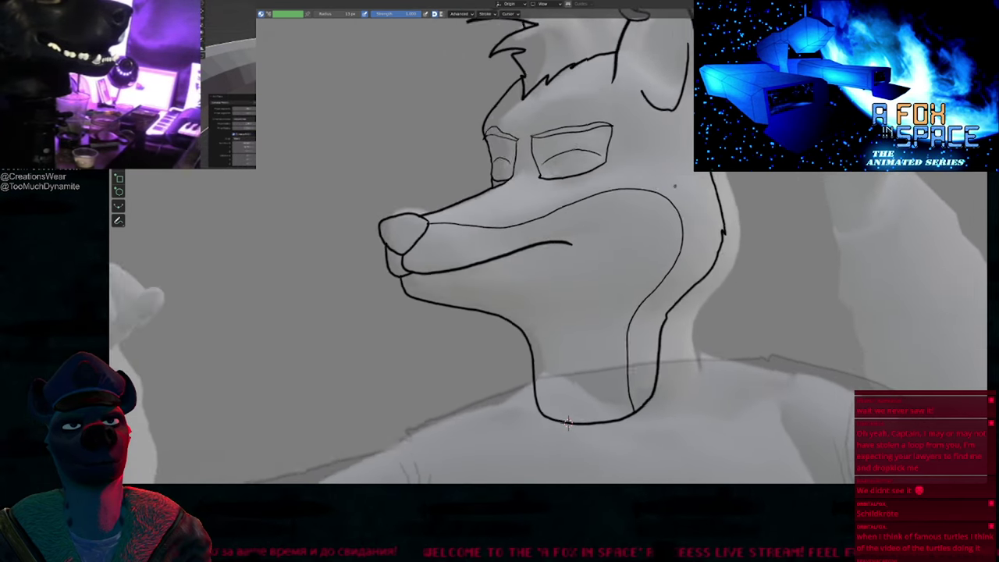
middle_click_drag(587, 208, 573, 277, "ctrl")
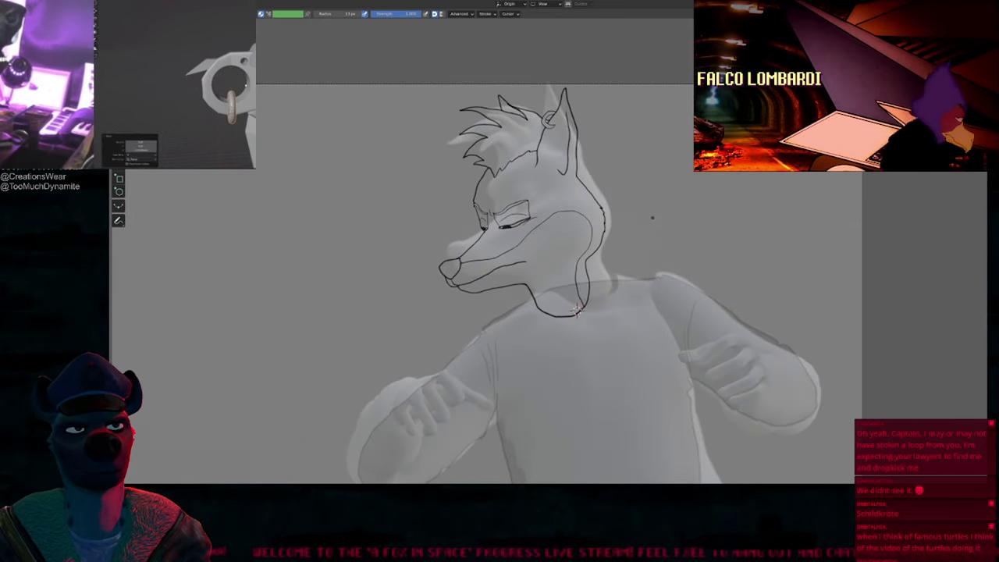
Step: Stop playback, restore the timeline layout, and scrub frames 290–299 to check the arm
key("space")
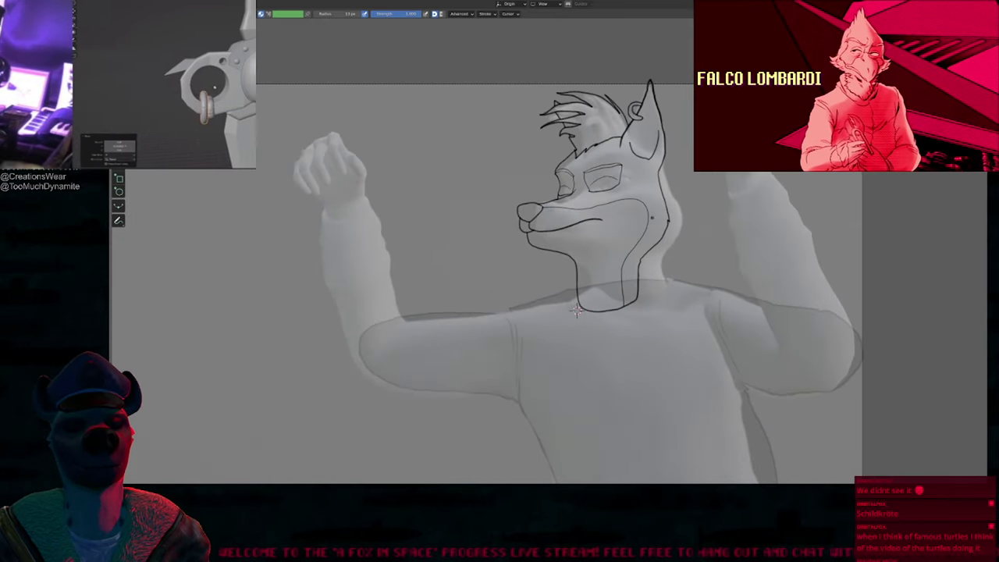
key("ctrl+space")
key("Left")
key("Left")
key("Left")
key("Left")
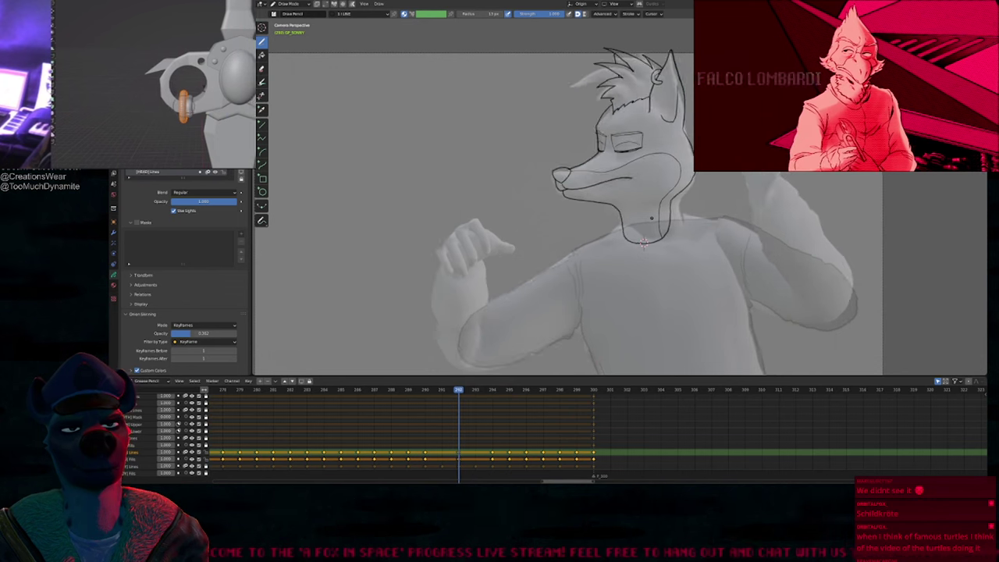
key("Right")
key("Right")
key("Right")
key("Right")
key("Left")
key("Left")
key("Left")
key("Left")
key("Left")
key("Left")
key("Left")
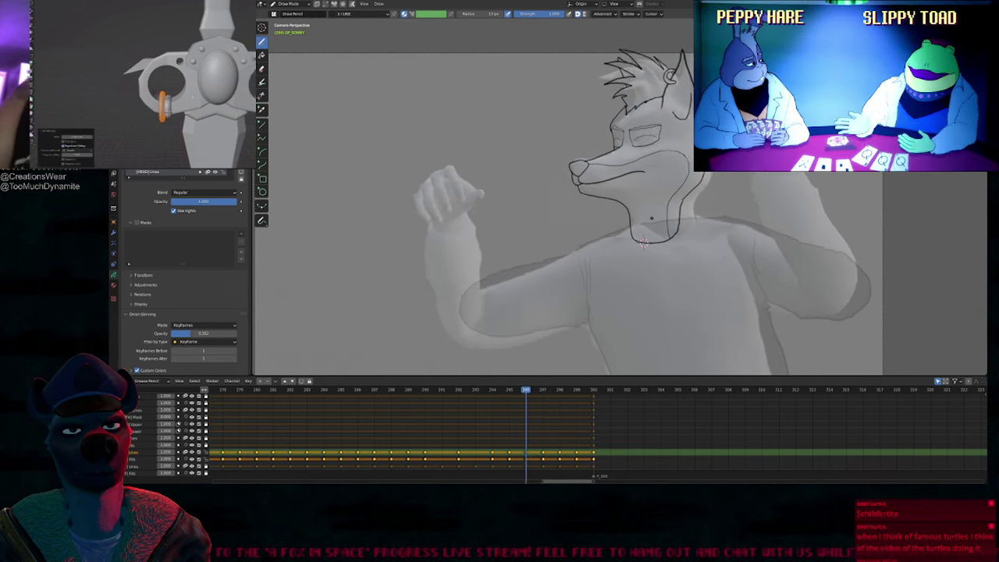
key("Right")
key("Right")
key("Right")
key("Right")
key("Right")
key("Right")
key("Right")
key("Right")
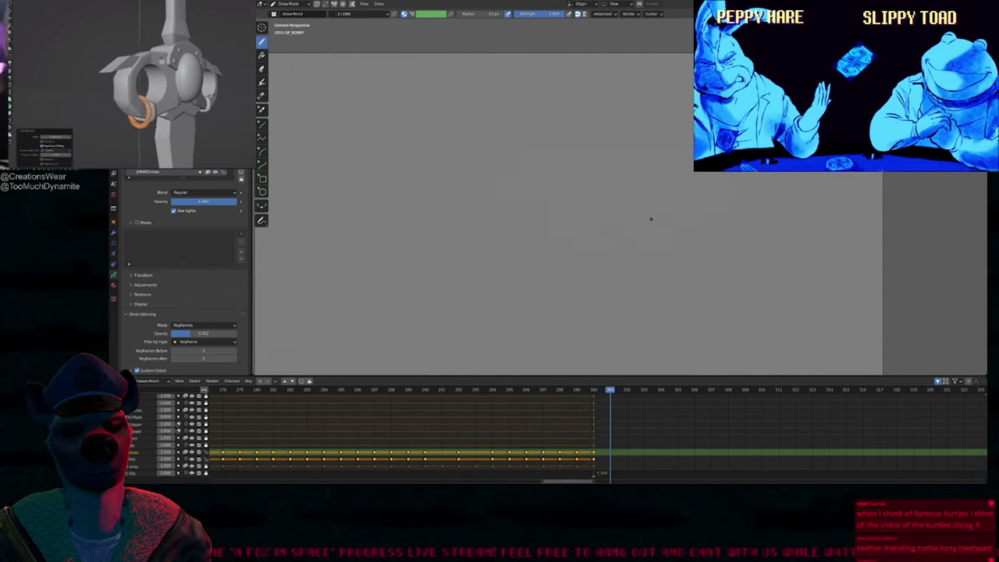
key("Left")
key("Left")
key("Left")
key("Left")
key("Left")
key("Left")
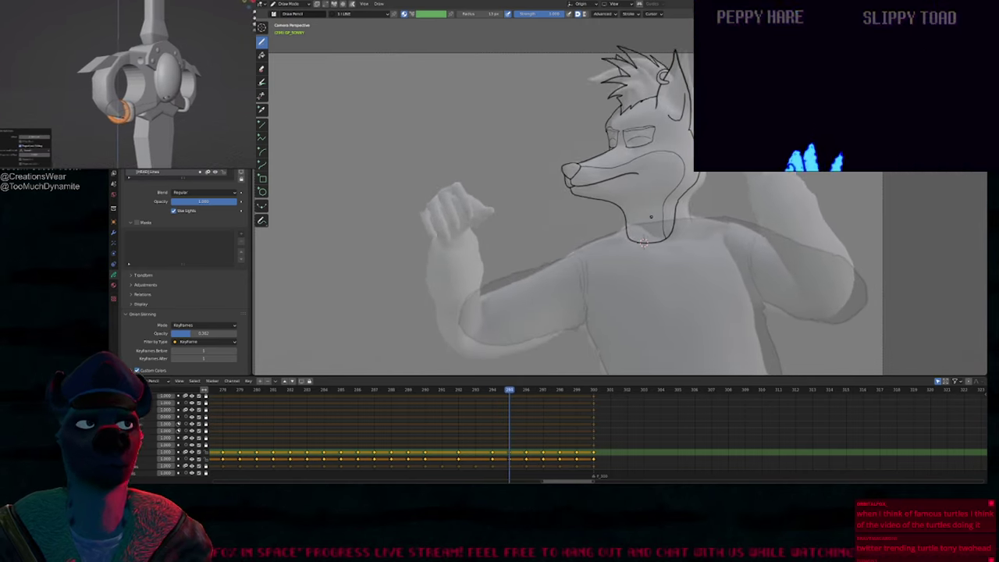
key("Right")
key("Right")
key("Right")
key("Right")
key("Left")
key("Left")
key("Left")
key("Left")
key("Left")
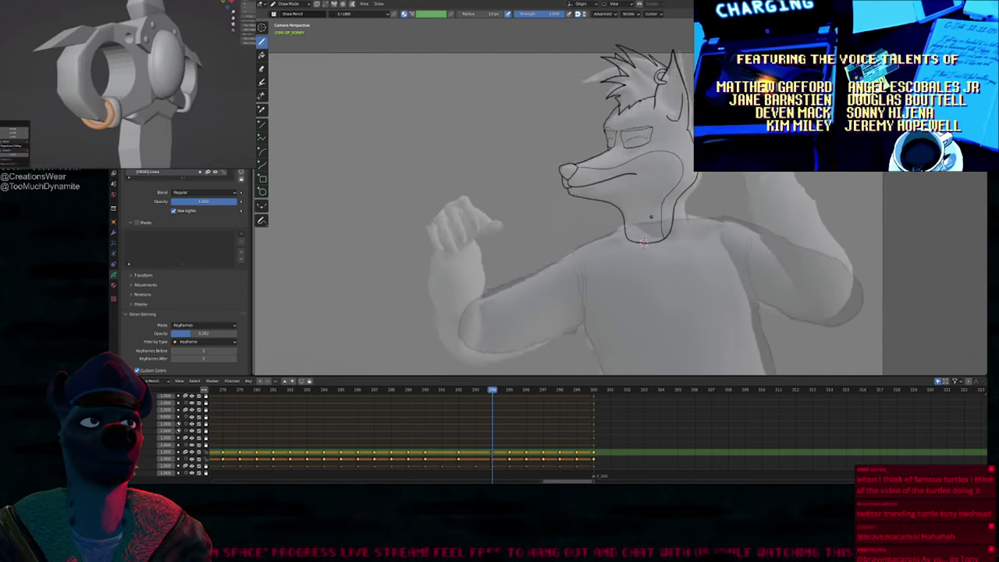
key("Left")
key("Left")
key("Left")
key("Left")
key("Left")
key("Right")
key("Right")
key("Right")
key("Right")
key("Right")
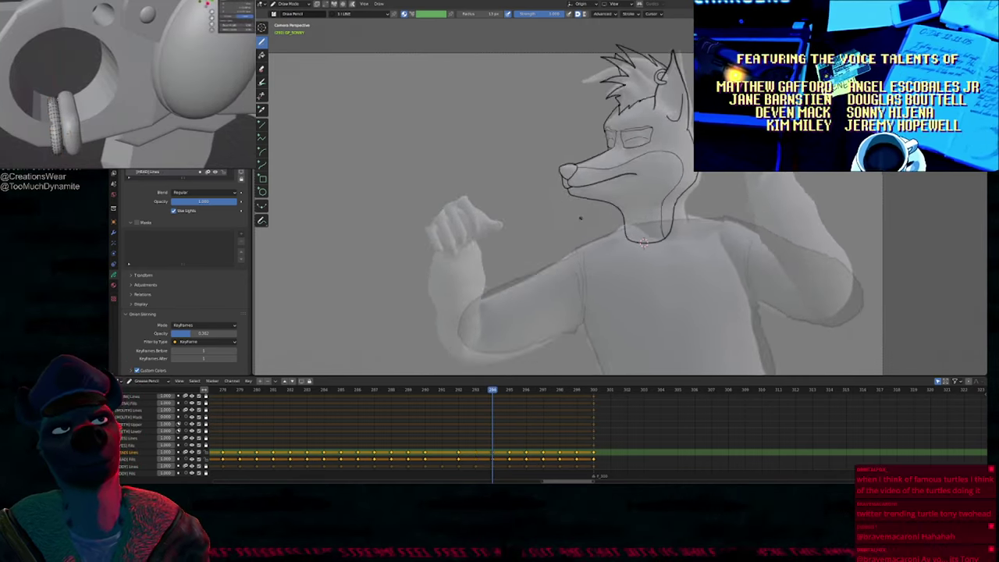
key("Right")
key("Right")
key("Right")
key("Right")
key("Right")
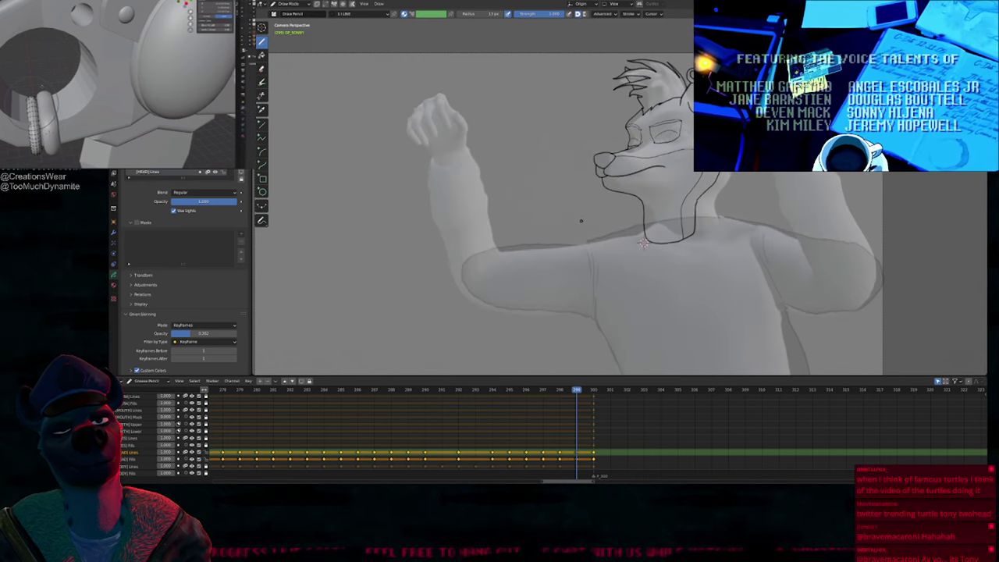
key("Left")
key("Left")
key("Left")
key("Left")
key("Left")
key("Left")
key("Left")
key("Left")
key("Left")
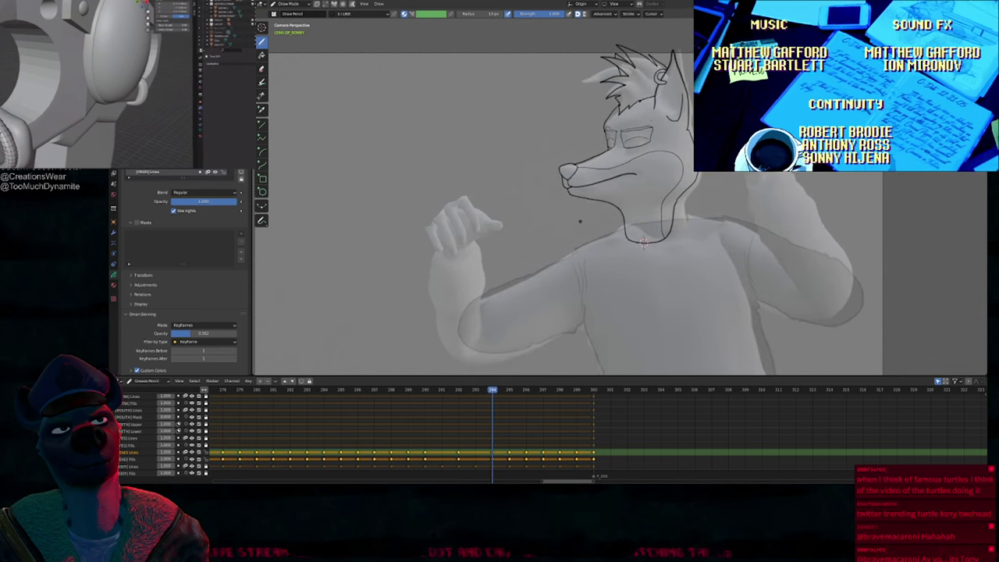
Step: Step back and forth through frames 283–295 comparing the poses
key("f")
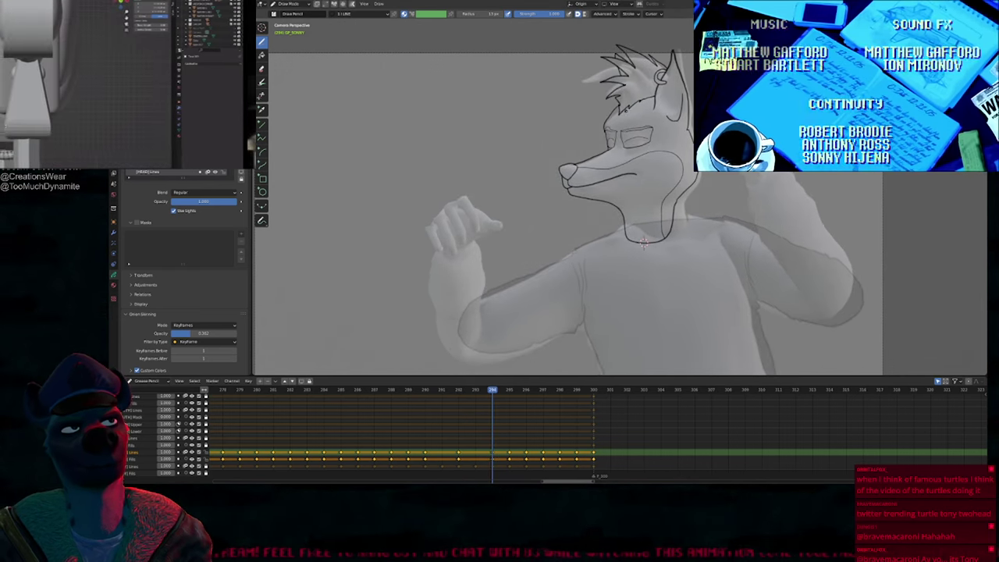
key("Right")
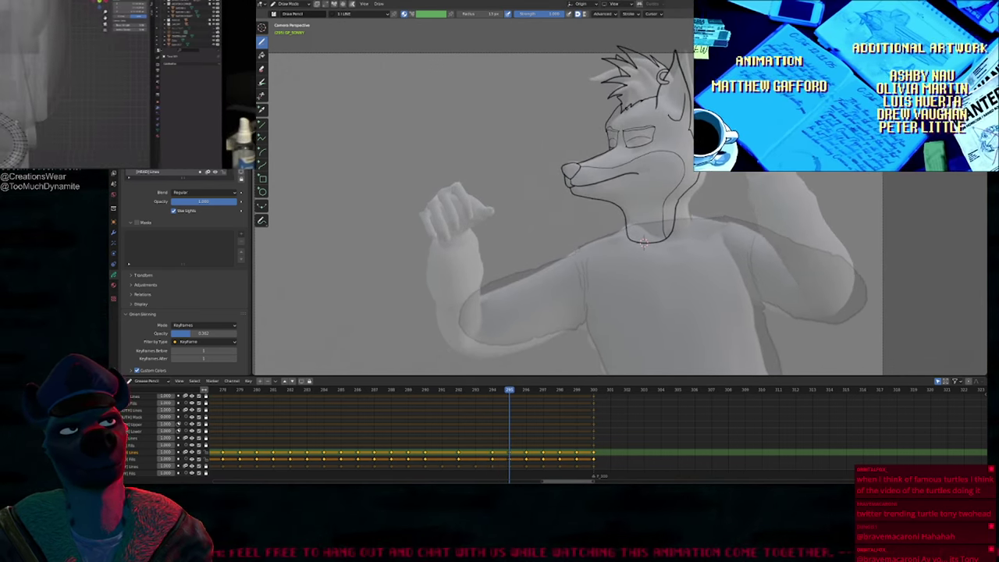
key("Right")
key("Right")
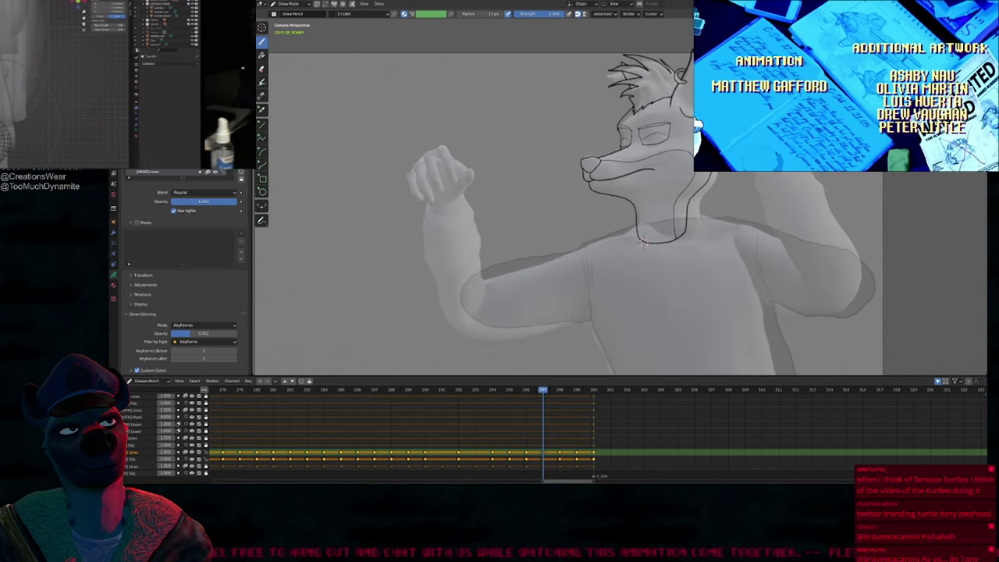
key("Right")
key("Right")
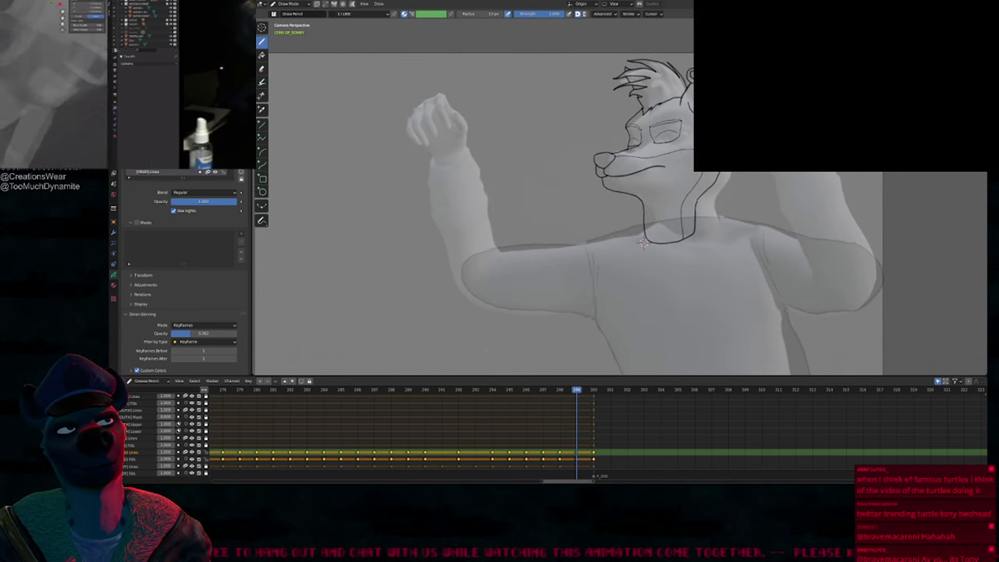
key("Right")
key("Left")
key("Left")
key("Left")
key("Left")
key("Left")
key("Left")
key("Left")
key("Left")
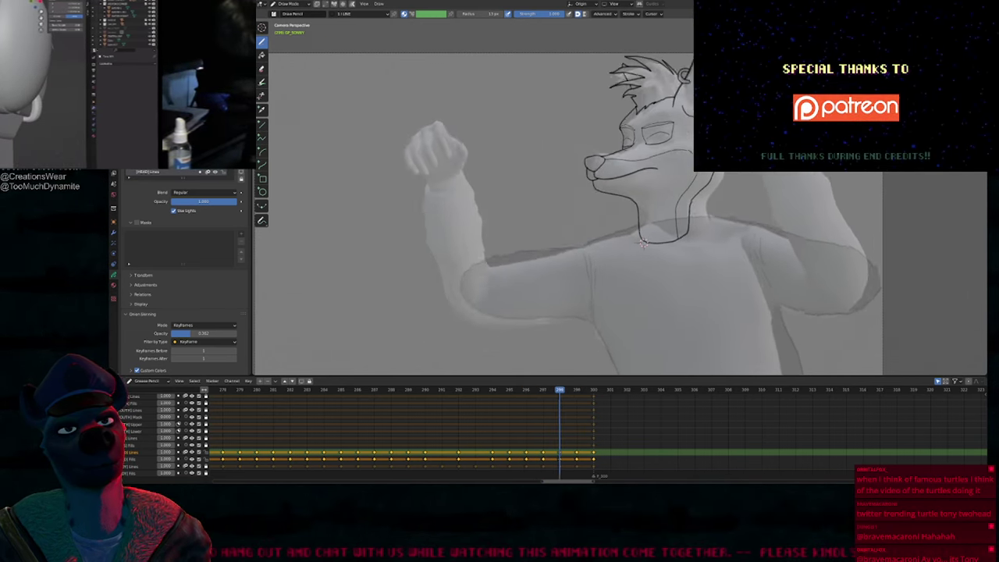
key("Left")
key("Left")
key("Left")
key("Left")
key("Left")
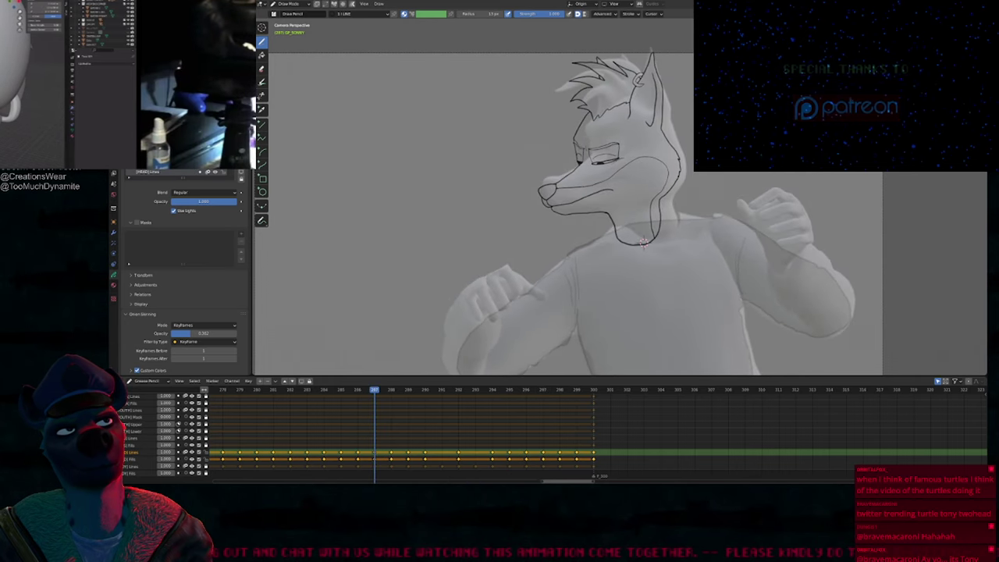
key("Left")
key("Left")
key("Left")
key("Left")
key("Right")
key("Right")
key("Right")
key("Right")
key("Right")
key("Right")
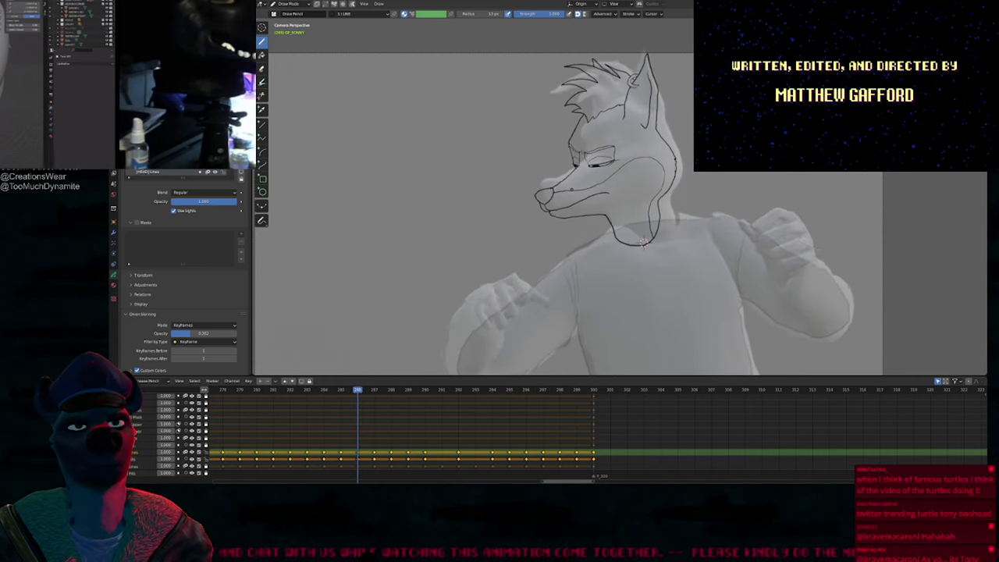
key("Right")
key("Right")
key("Right")
key("Right")
key("Right")
key("Right")
key("Left")
key("Left")
key("Left")
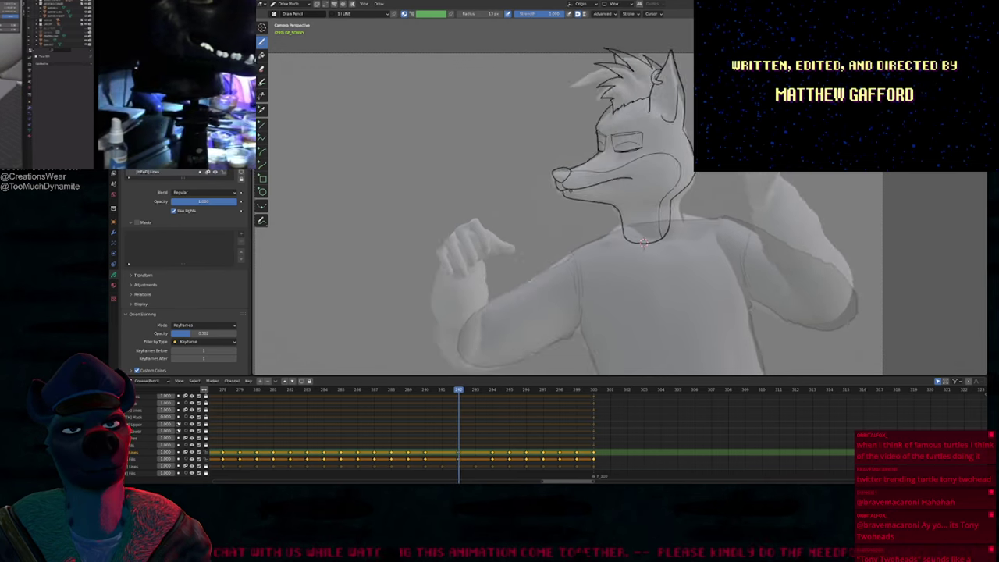
key("Left")
key("Left")
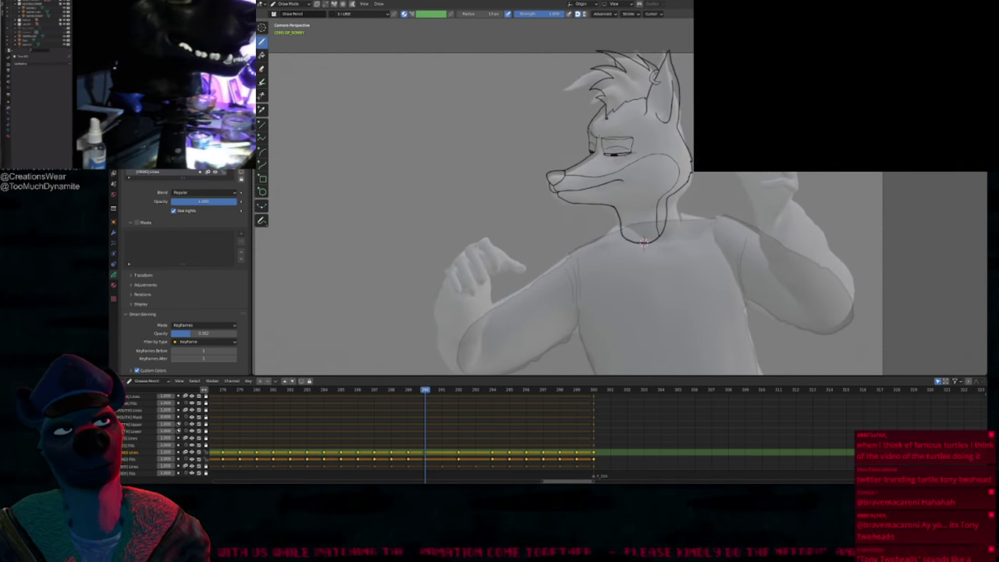
key("Left")
key("Left")
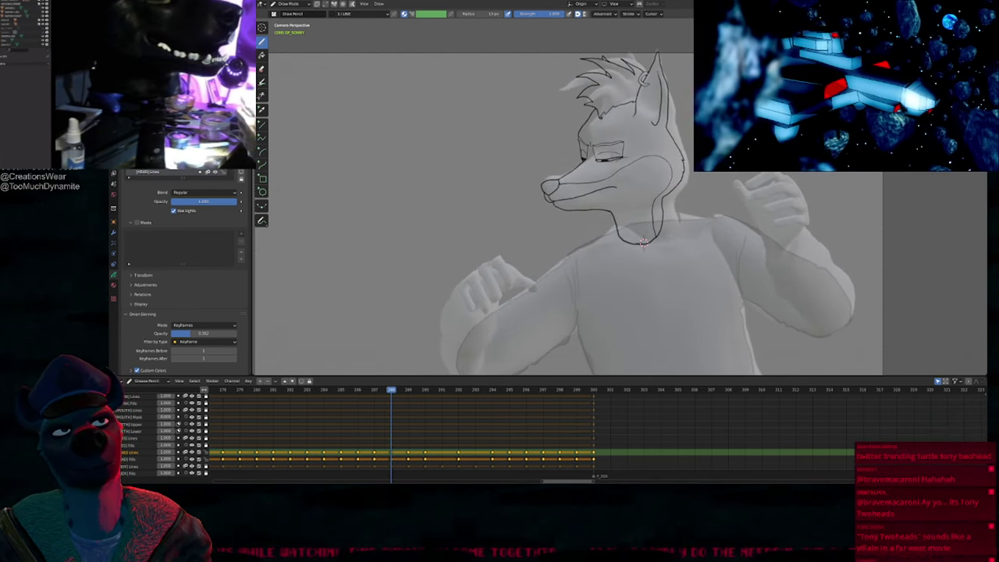
key("Left")
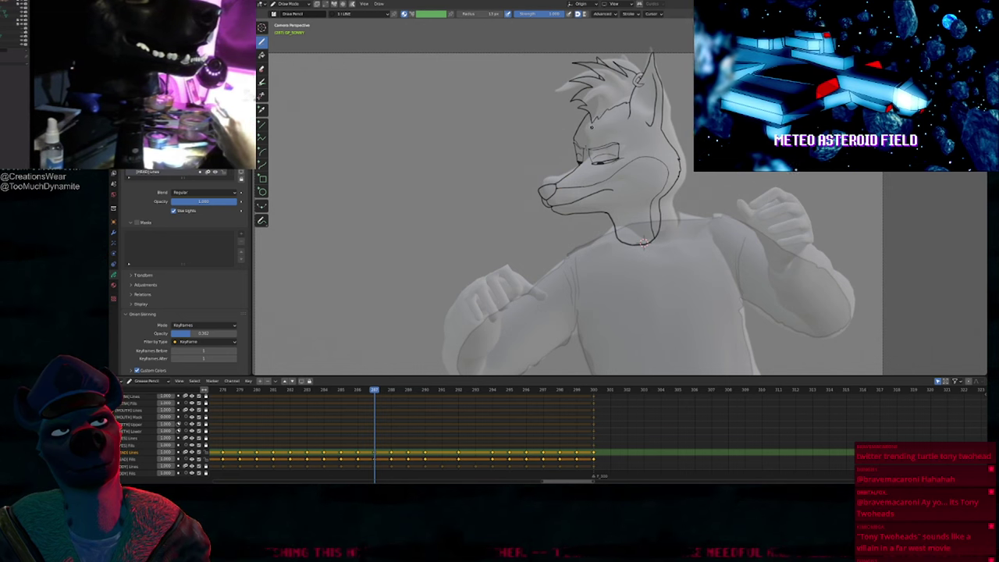
key("Left")
key("Left")
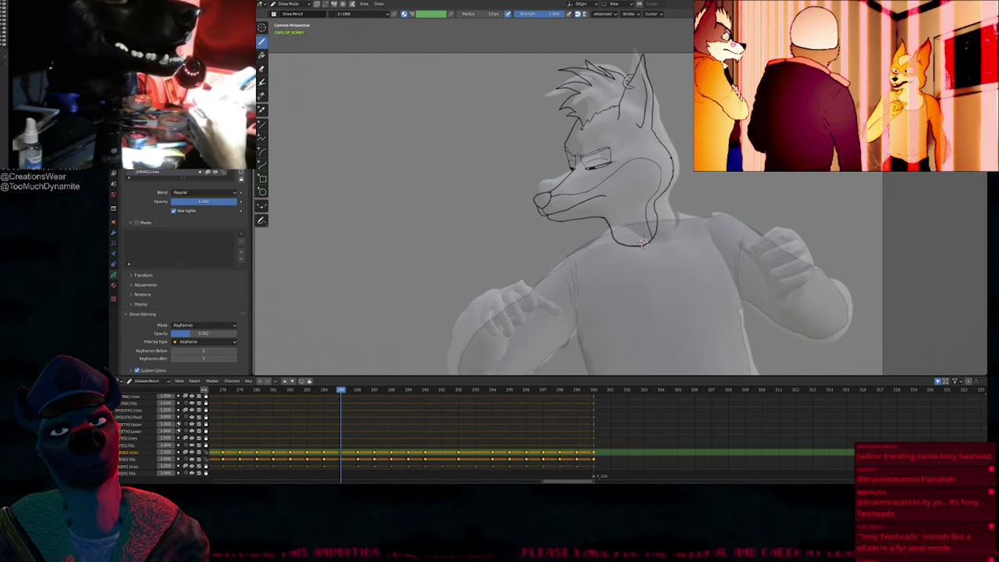
key("Left")
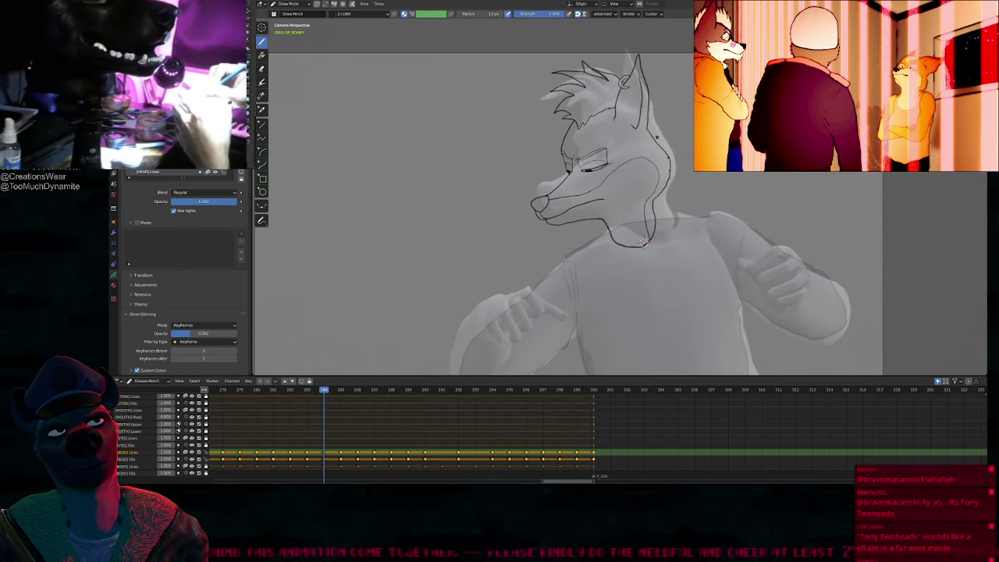
Step: Replay the motion, then try Interpolate Sequence on frames 291 and 293 and undo both
key("space")
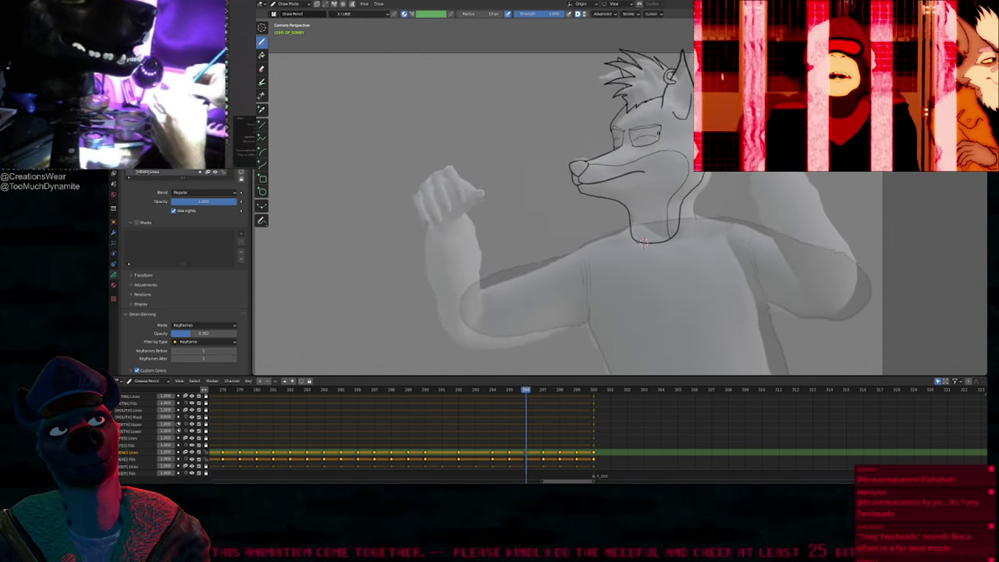
key("Right")
key("Right")
key("Right")
key("Right")
key("Left")
key("Left")
key("Left")
key("Left")
key("Left")
key("Left")
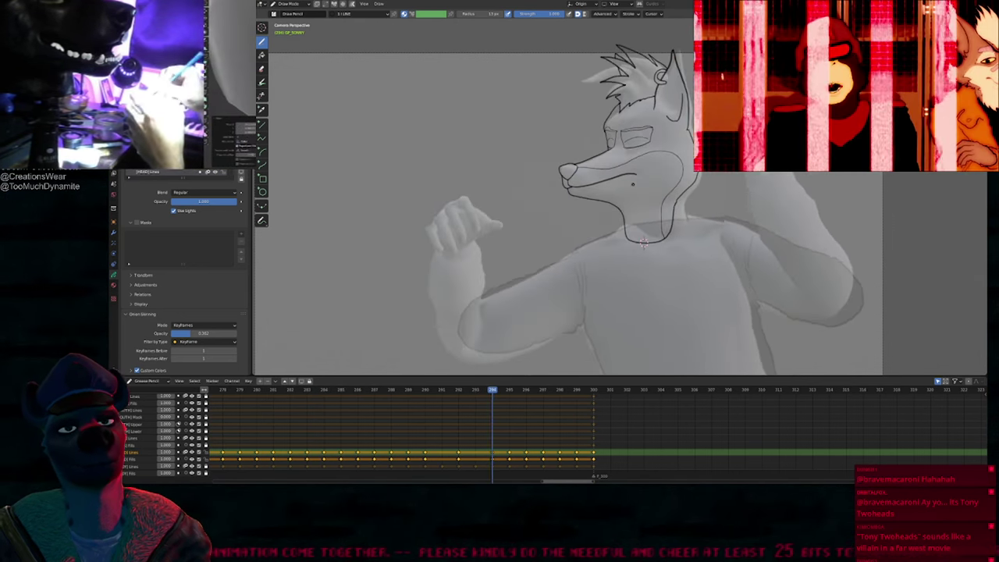
left_click(443, 391)
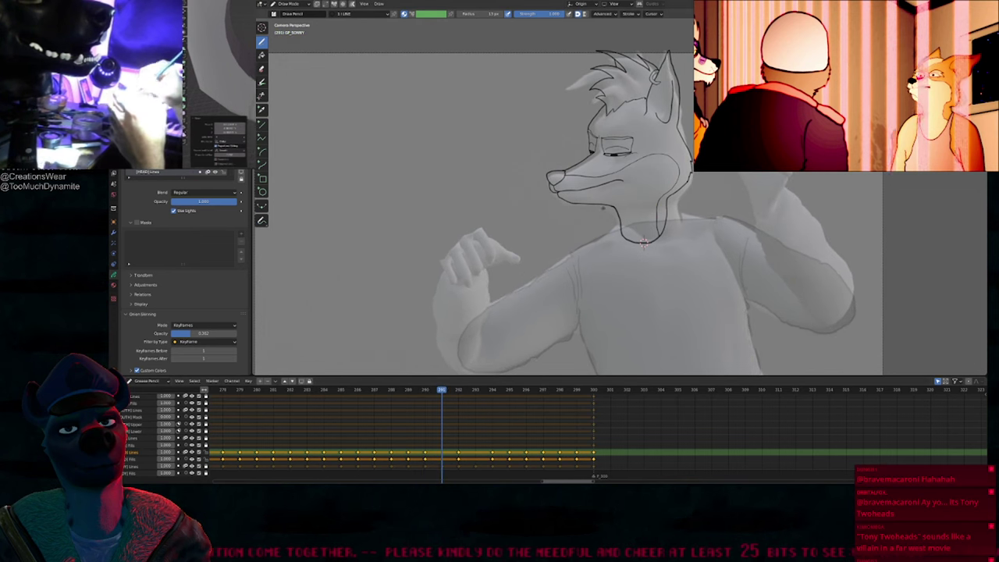
key("ctrl+shift+e")
key("ctrl+z")
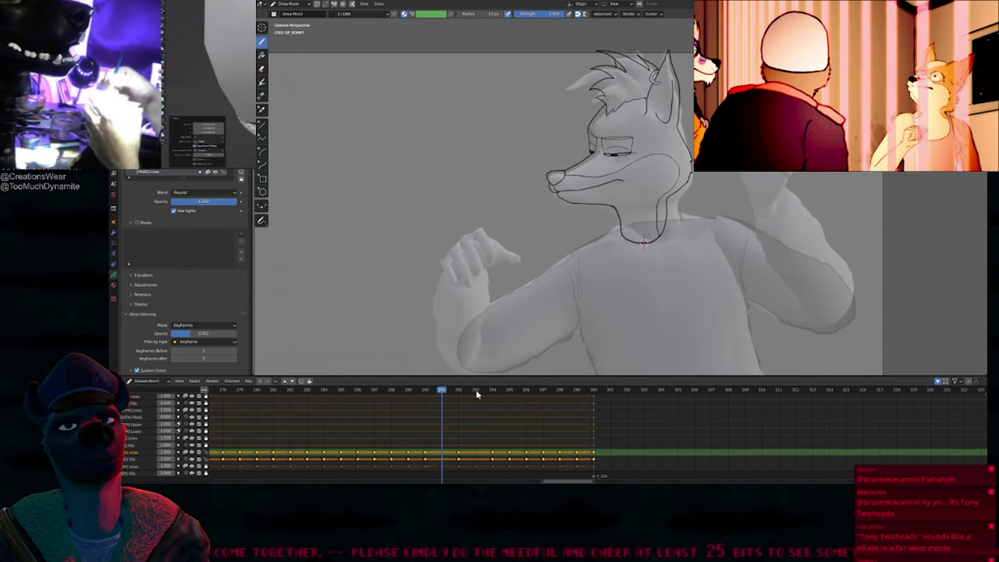
left_click(476, 392)
key("ctrl+shift+e")
key("ctrl+z")
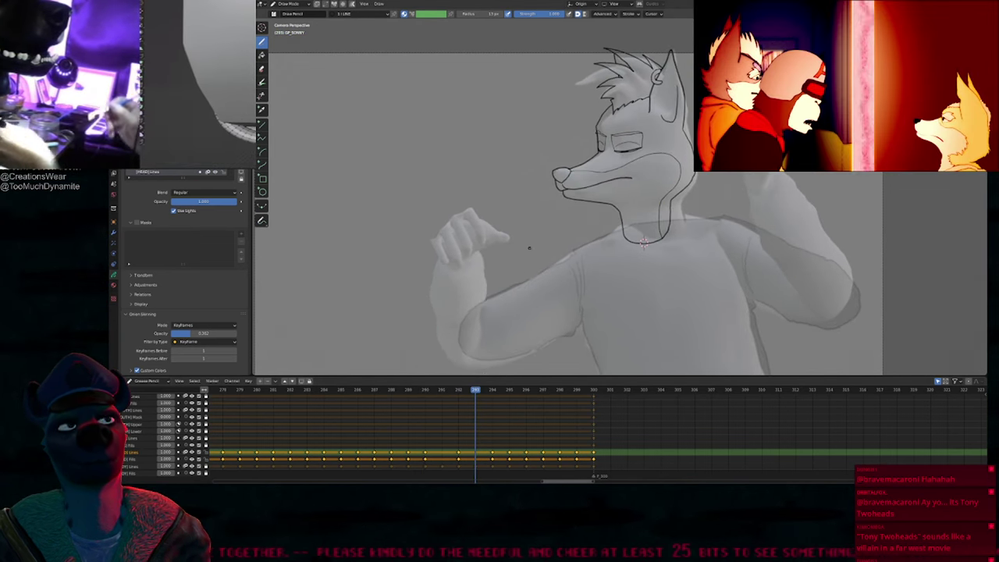
Step: Insert a keyframe on frame 291 and delete all its old head strokes
key("Down")
key("Down")
key("Up")
left_click(442, 390)
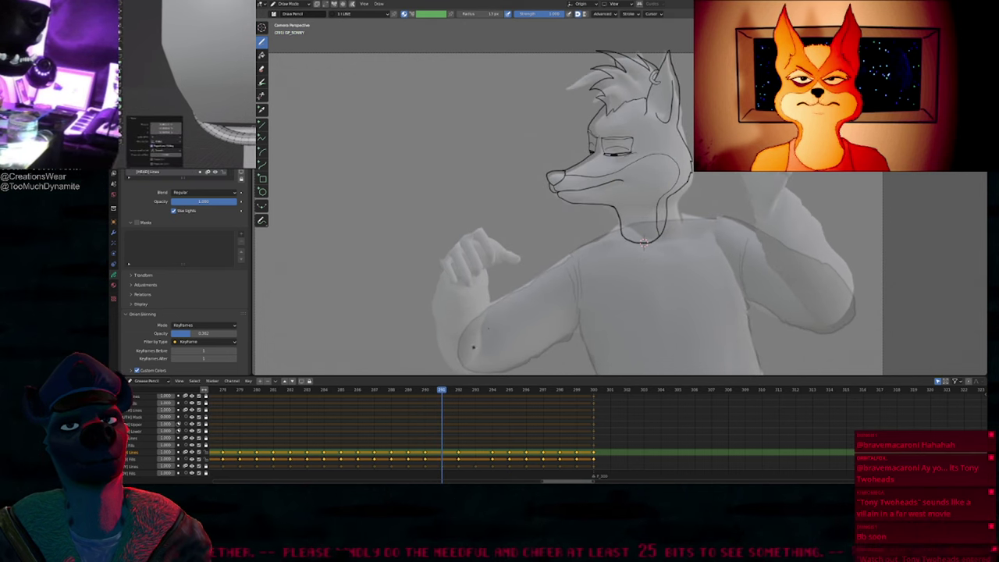
key("i")
key("Tab")
key("a")
key("x")
left_click(645, 189)
middle_click_drag(645, 190, 610, 212, "shift")
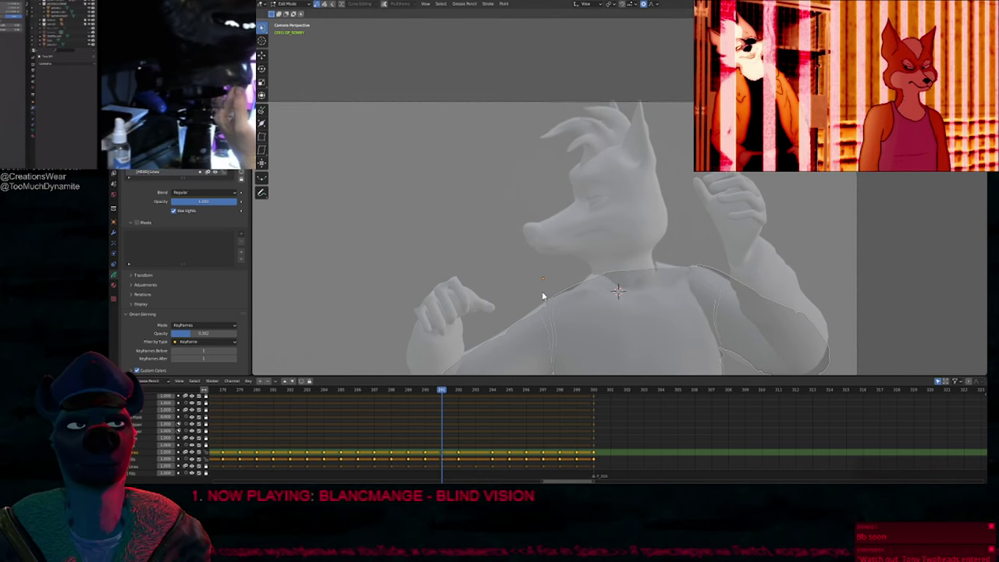
Step: Maximise the viewport in Draw Mode and zoom in on the fox's ear
middle_click_drag(542, 291, 441, 254, "shift")
scroll(478, 181, "up", 2)
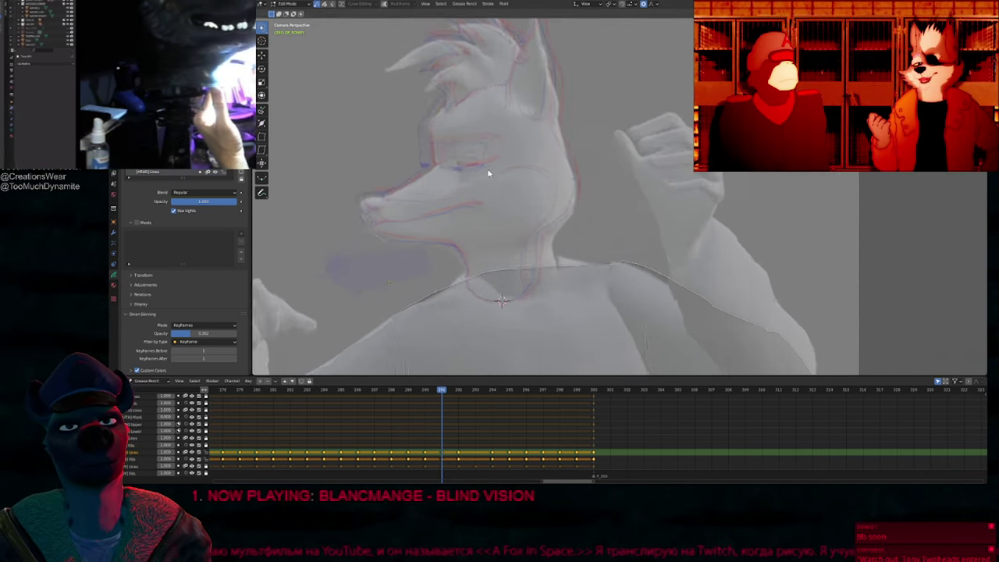
key("ctrl+space")
scroll(507, 156, "up", 2)
mouse_move(376, 252)
middle_mouse_down("shift")
mouse_move(549, 305)
mouse_move(488, 328)
middle_mouse_up("shift")
key("Tab")
scroll(523, 299, "down", 3)
middle_click_drag(516, 230, 512, 254, "shift")
scroll(576, 238, "up", 2)
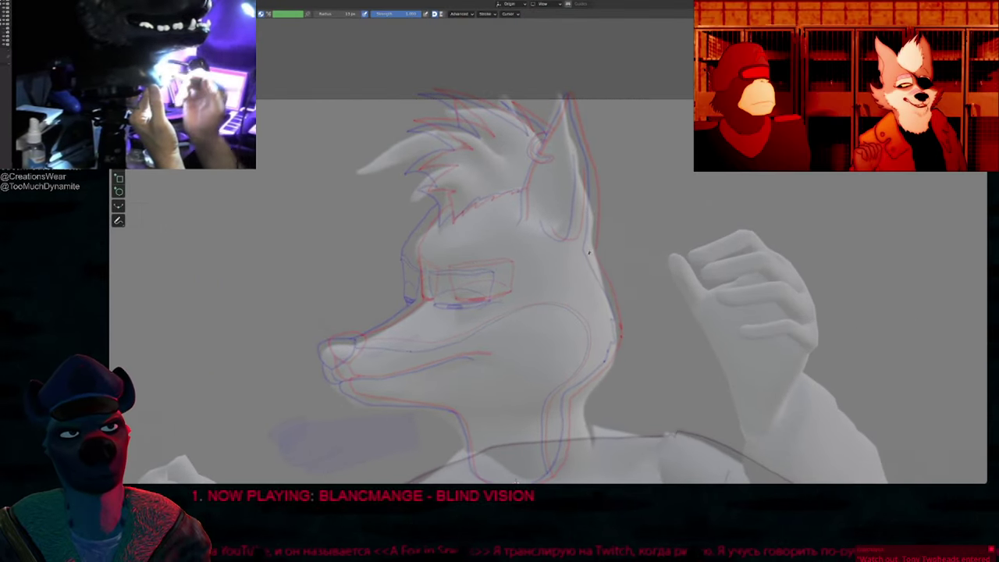
Step: Draw the ear's back edge, front outline and inner line with an enlarged brush
left_click_drag(594, 181, 582, 140)
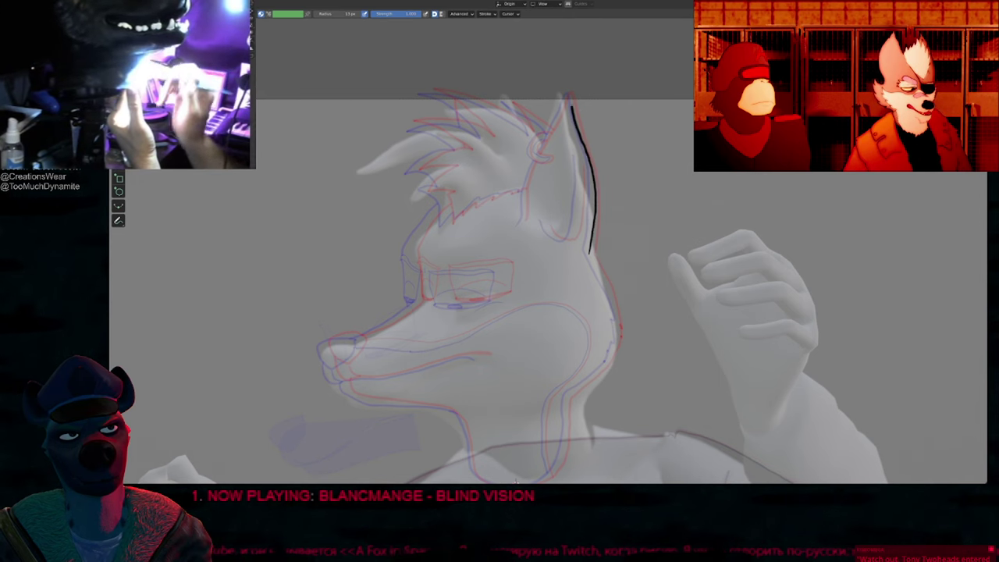
left_click_drag(548, 135, 538, 155)
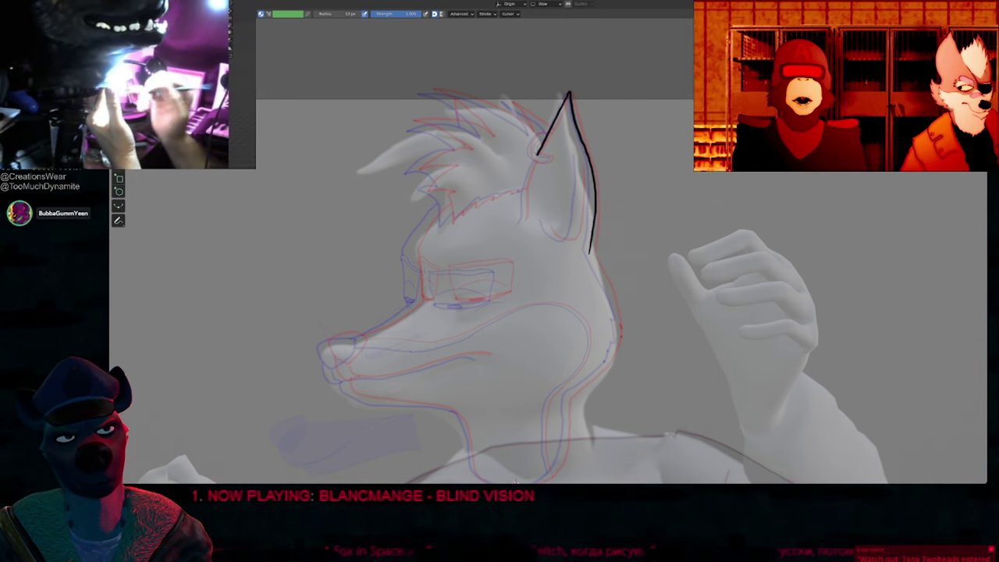
left_click_drag(523, 206, 522, 224)
key("f")
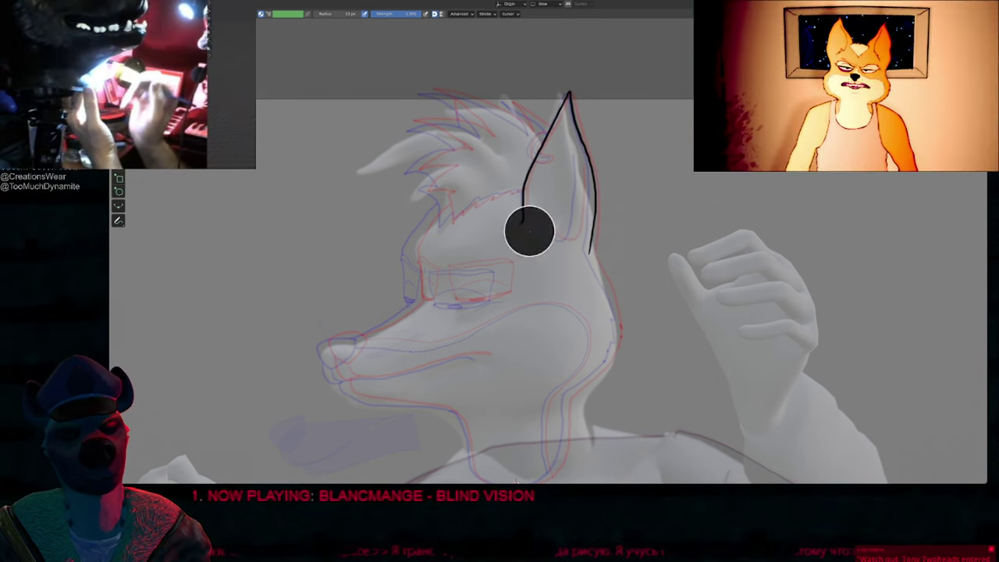
left_click(513, 205)
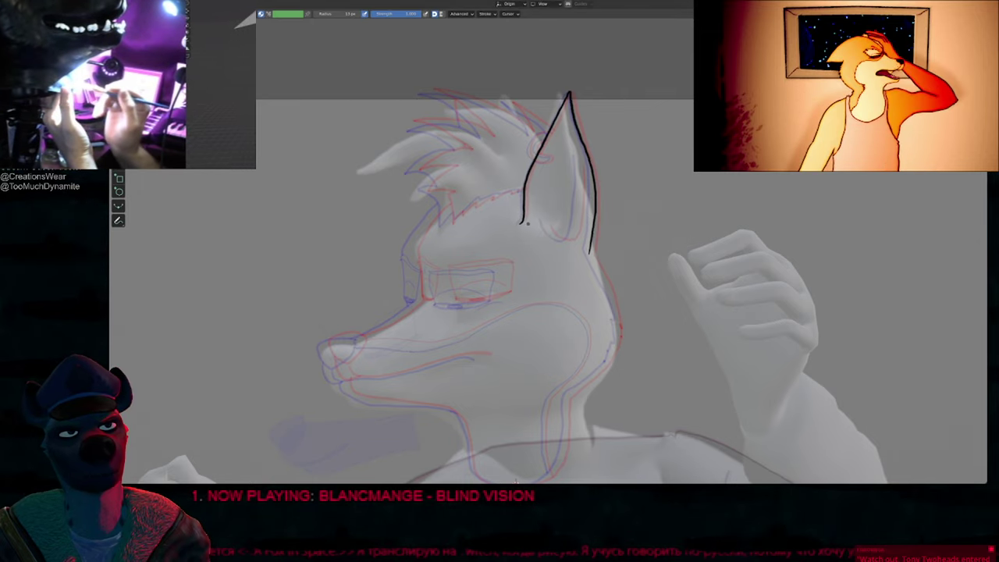
mouse_move(578, 161)
left_mouse_down()
mouse_move(576, 223)
mouse_move(564, 239)
left_mouse_up()
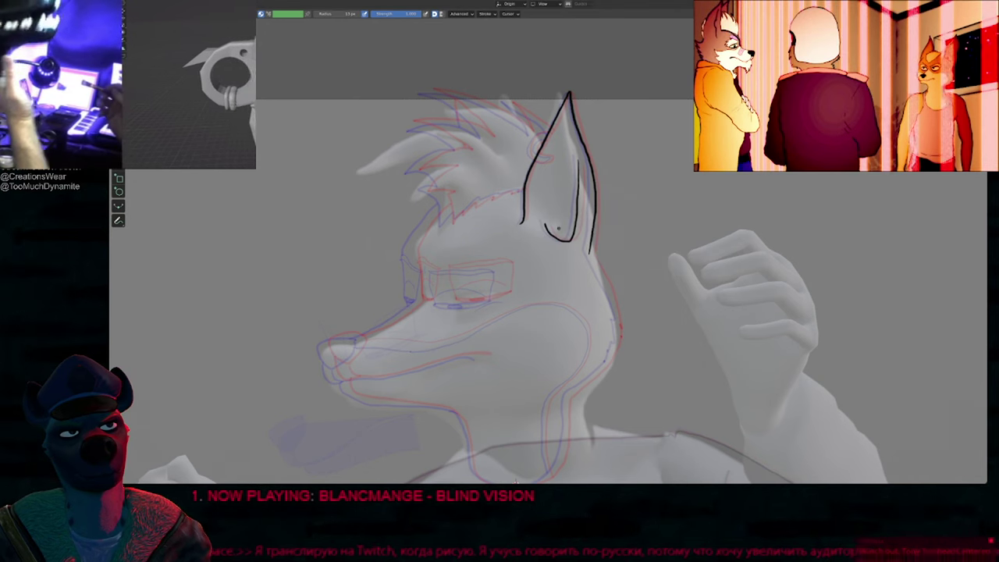
mouse_move(577, 310)
middle_mouse_down("shift")
mouse_move(640, 324)
mouse_move(731, 263)
mouse_move(621, 235)
middle_mouse_up("shift")
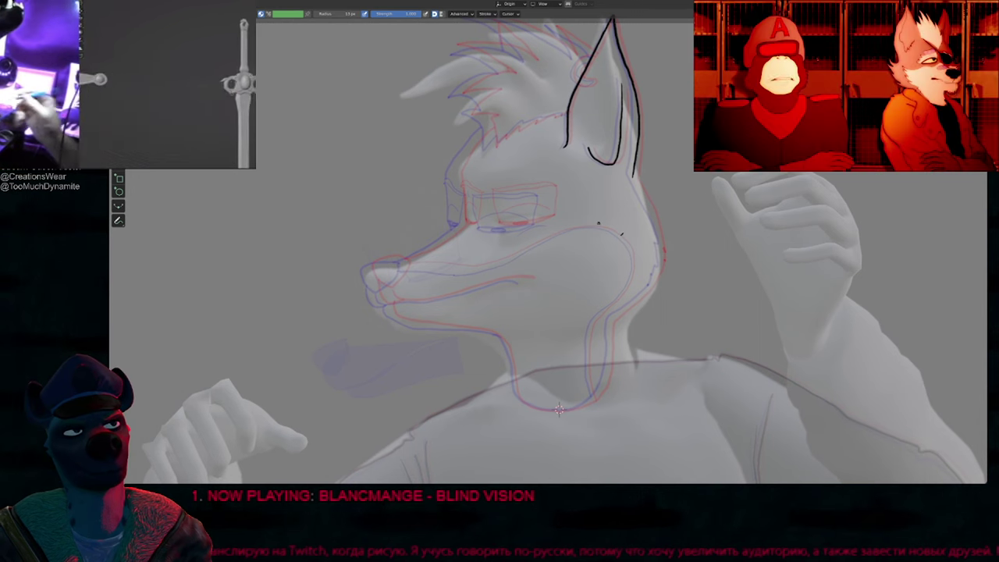
mouse_move(502, 238)
middle_mouse_down("shift")
mouse_move(547, 241)
mouse_move(555, 156)
middle_mouse_up("shift")
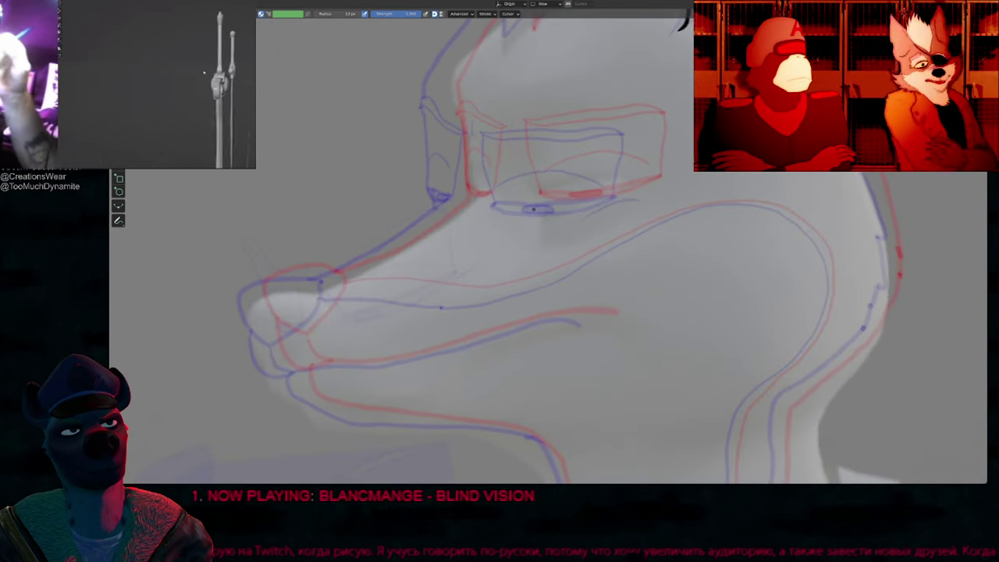
Step: On the current keyframe, select both lenses of the glasses as whole strokes and copy them
middle_click_drag(538, 210, 544, 246, "shift")
key("Left")
key("Tab")
mouse_move(563, 248)
left_mouse_down()
mouse_move(609, 114)
mouse_move(616, 244)
mouse_move(556, 249)
left_mouse_up()
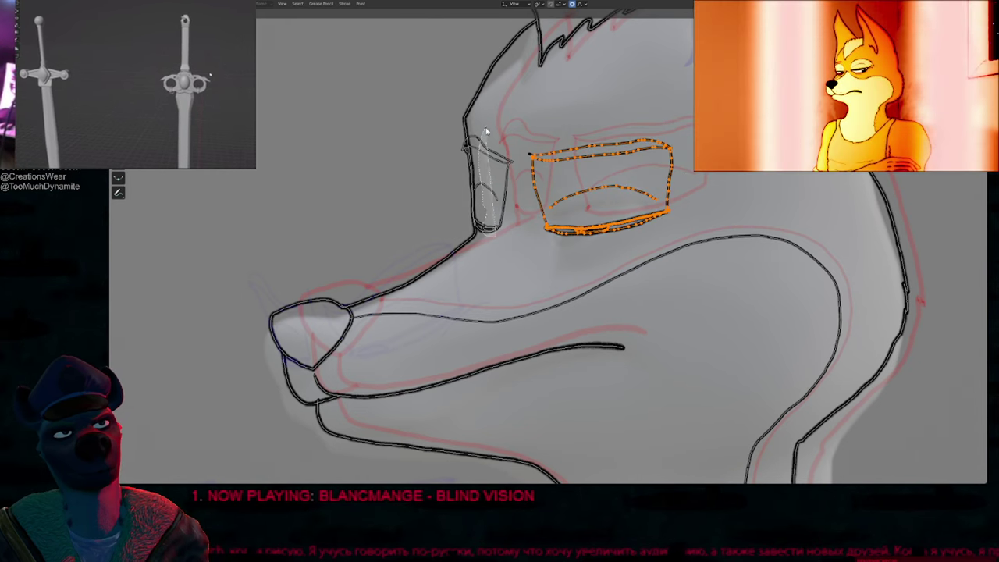
left_click_drag(485, 131, 509, 221, "shift")
key("2")
key("g")
key("Escape")
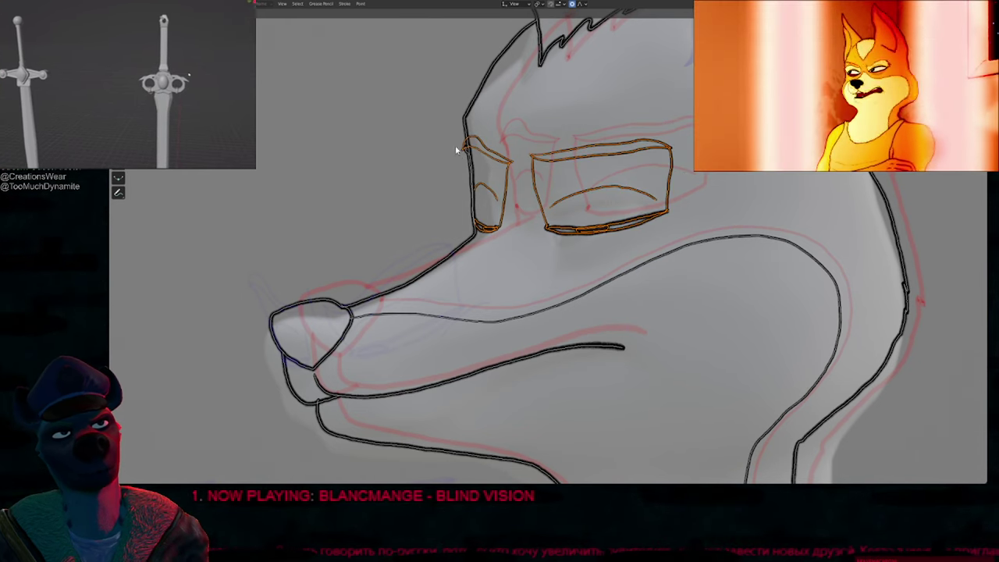
key("g")
key("Escape")
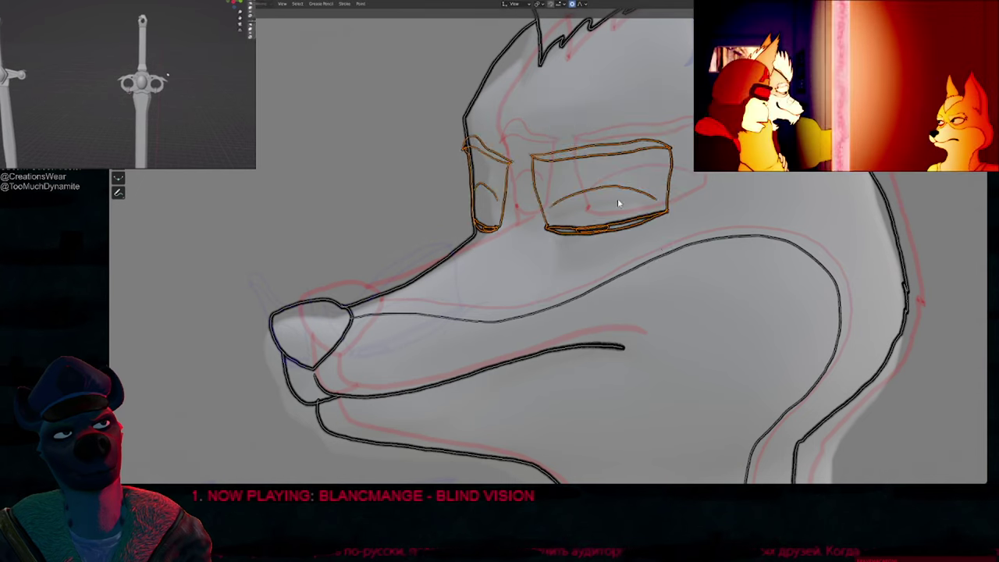
key("ctrl+c")
Step: Paste the glasses onto the neighbouring frame and shift them into place with proportional editing
key("Right")
key("ctrl+v")
key("g")
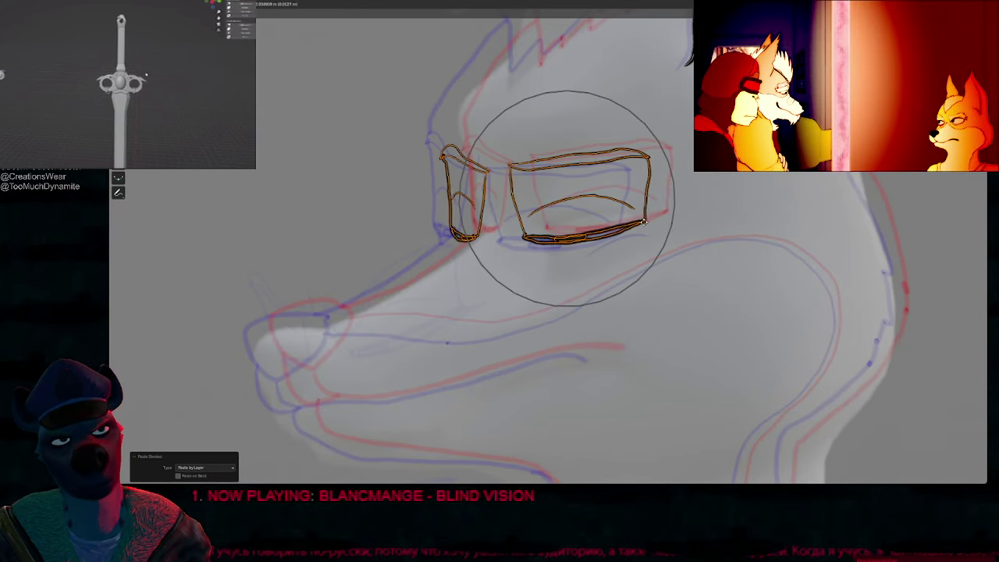
left_click(502, 209)
key("Tab")
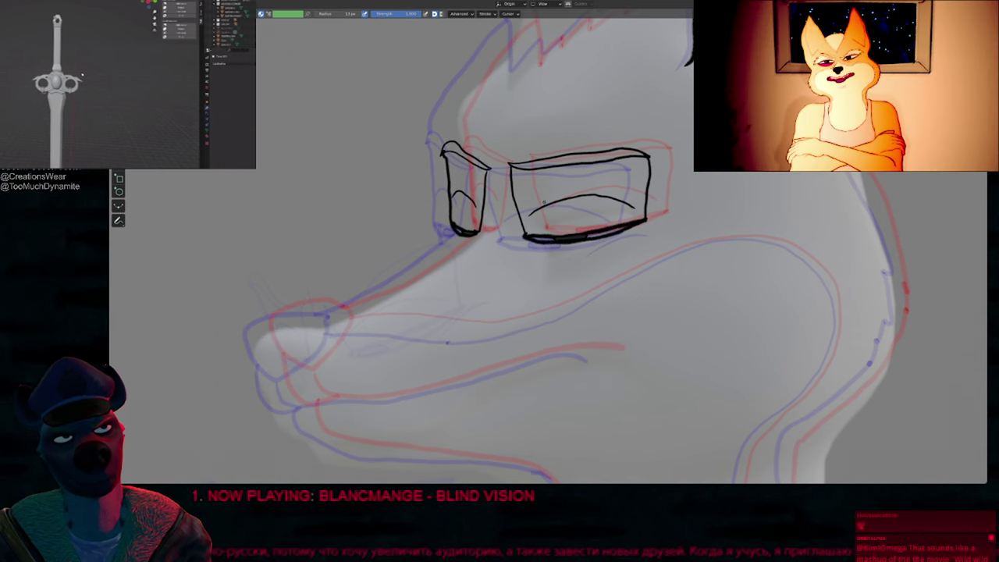
Step: Select this frame's glasses strokes without the snout stroke, and compare poses across frames
scroll(600, 227, "down", 4)
key("Left")
key("Left")
key("Left")
key("Right")
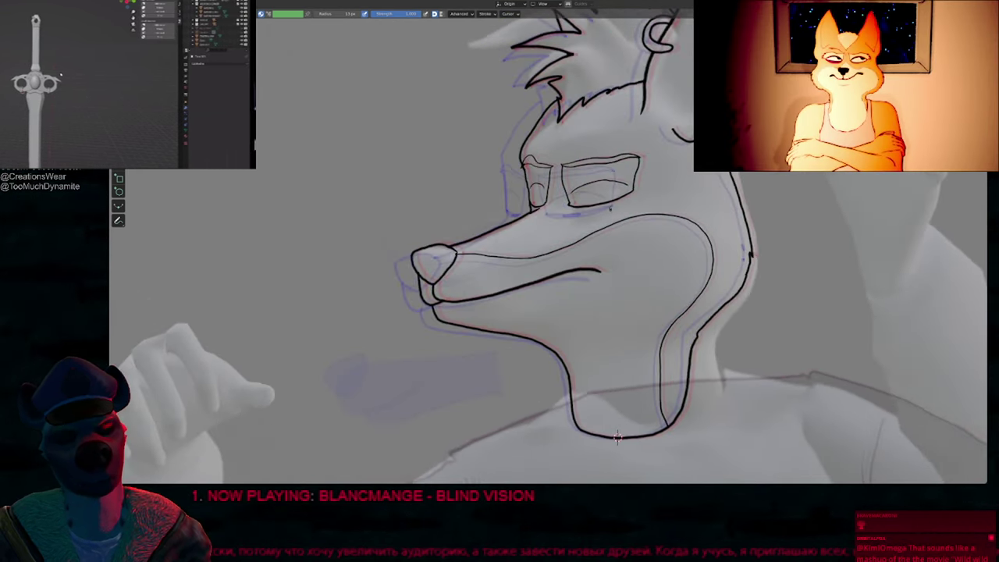
key("Tab")
mouse_move(507, 181)
left_mouse_down()
mouse_move(645, 187)
mouse_move(614, 159)
left_mouse_up()
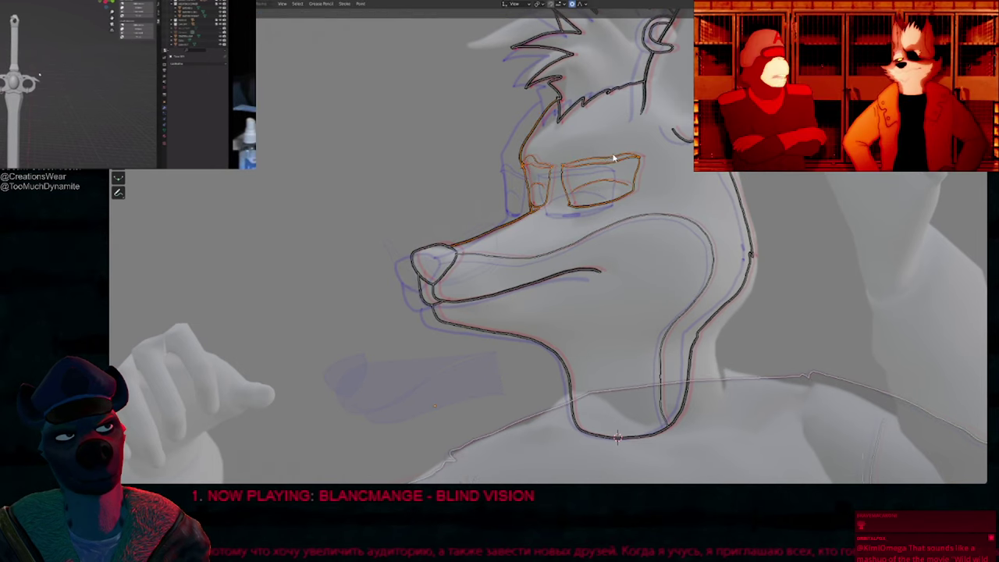
left_click(535, 212, "shift")
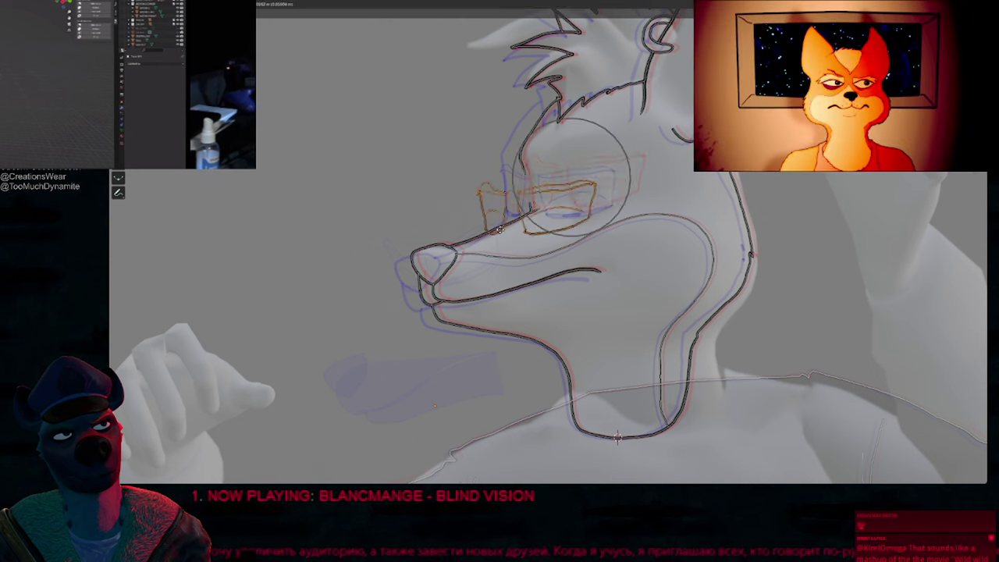
key("Right")
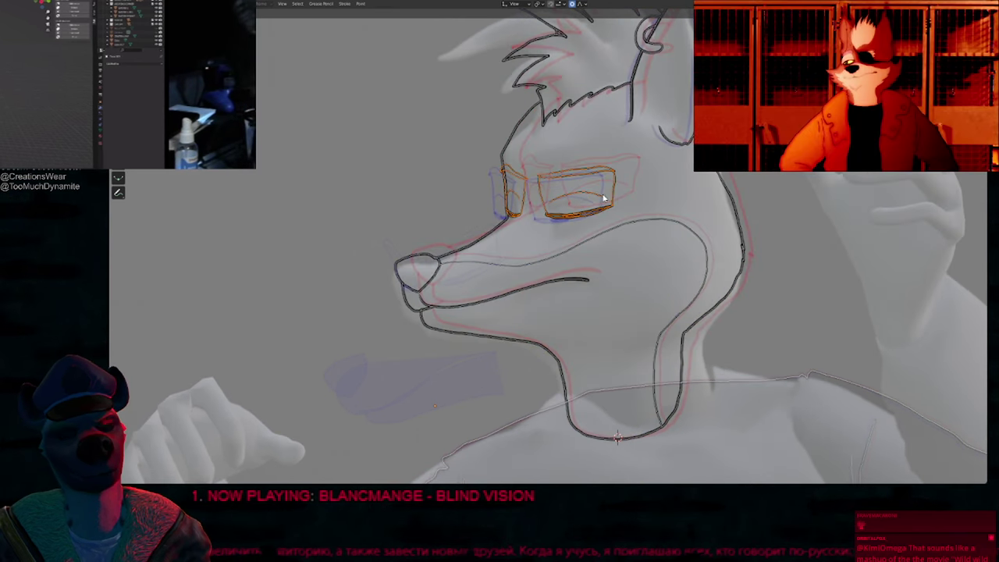
key("Left")
key("Left")
key("Right")
key("Right")
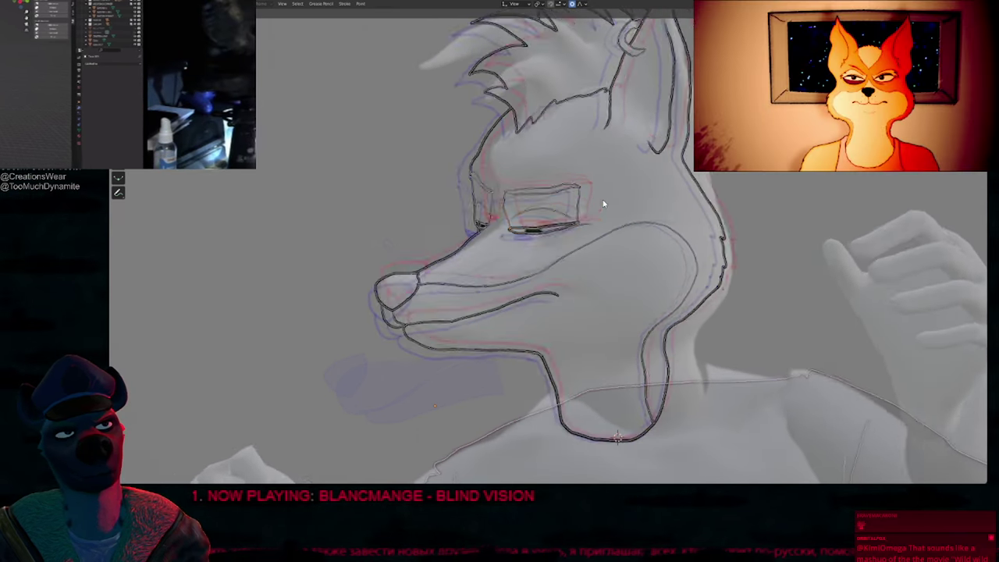
key("ctrl+space")
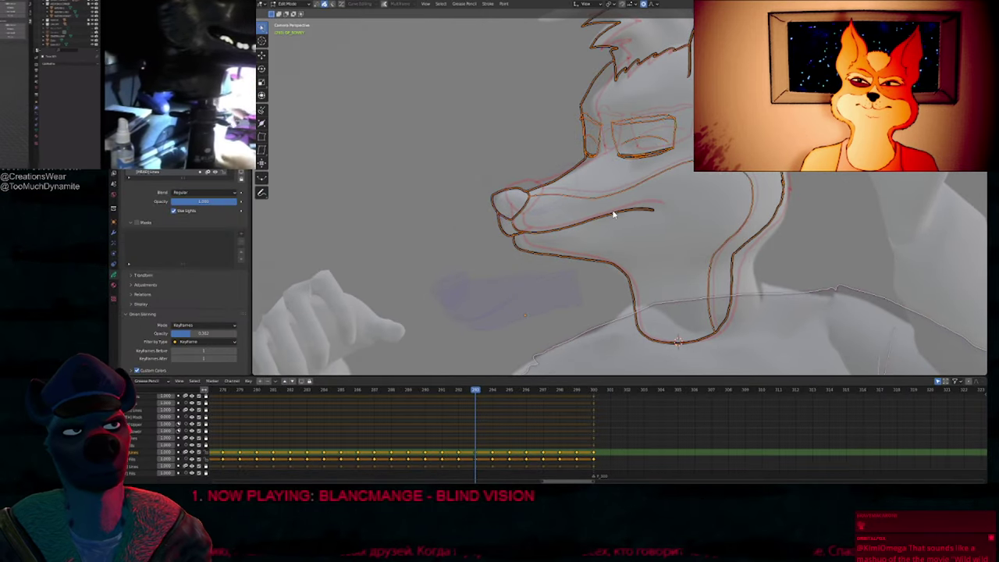
Step: Paste the glasses onto this frame and reposition them with soft falloff
key("ctrl+v")
middle_click_drag(665, 168, 630, 224, "shift")
scroll(640, 225, "up", 4)
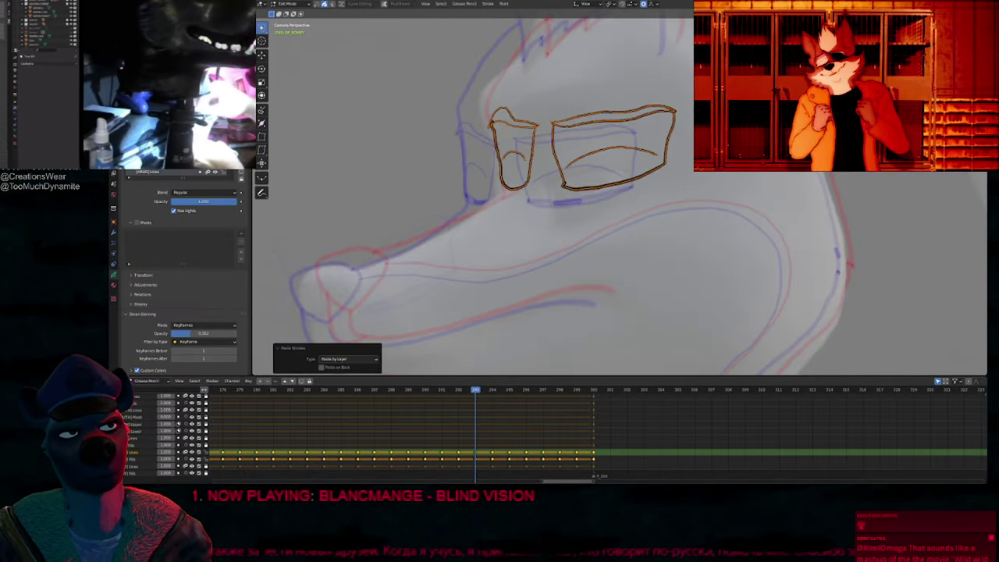
key("g")
left_click(678, 166)
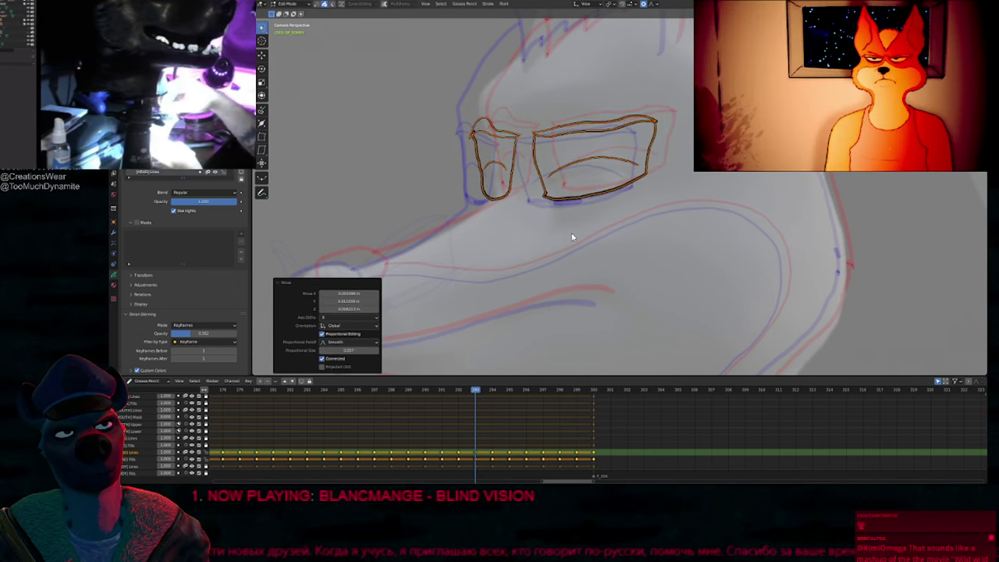
Step: Return to Draw Mode with the brush radius set to 13 px
key("Tab")
key("f")
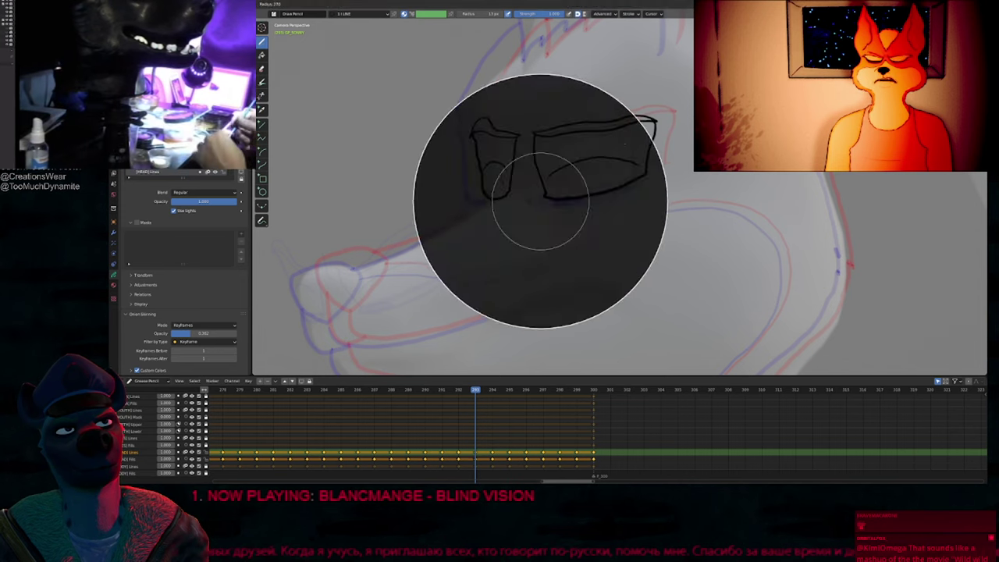
left_click(550, 203)
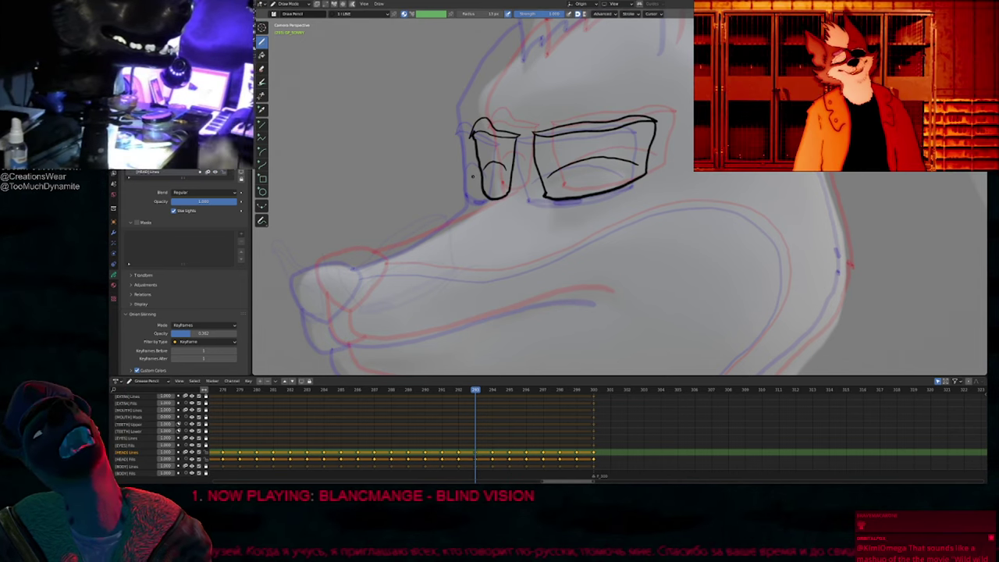
Step: Undo the stray mark in the left lens, extend the snout bridge and close the nose outline
key("ctrl+z")
key("ctrl+z")
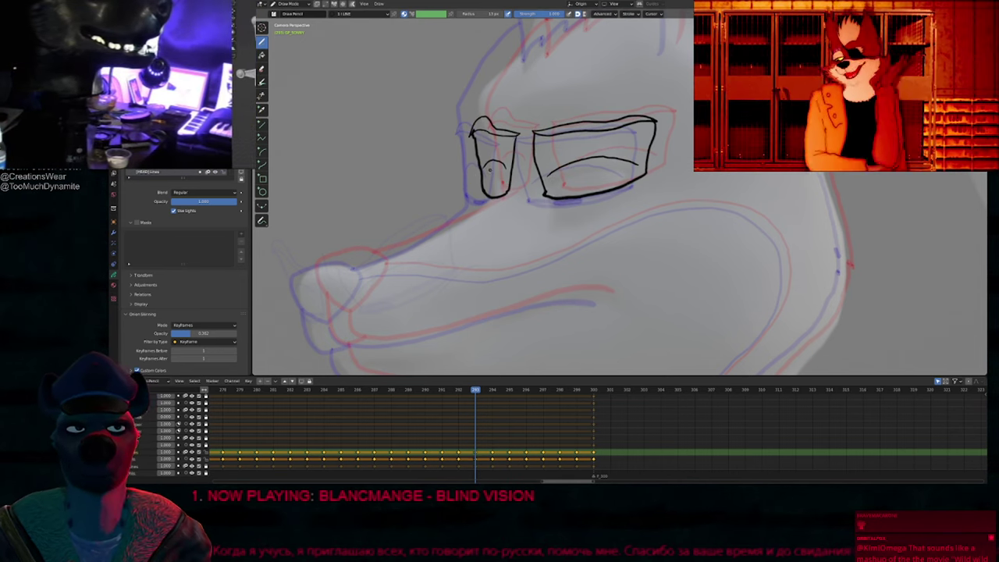
key("ctrl+z")
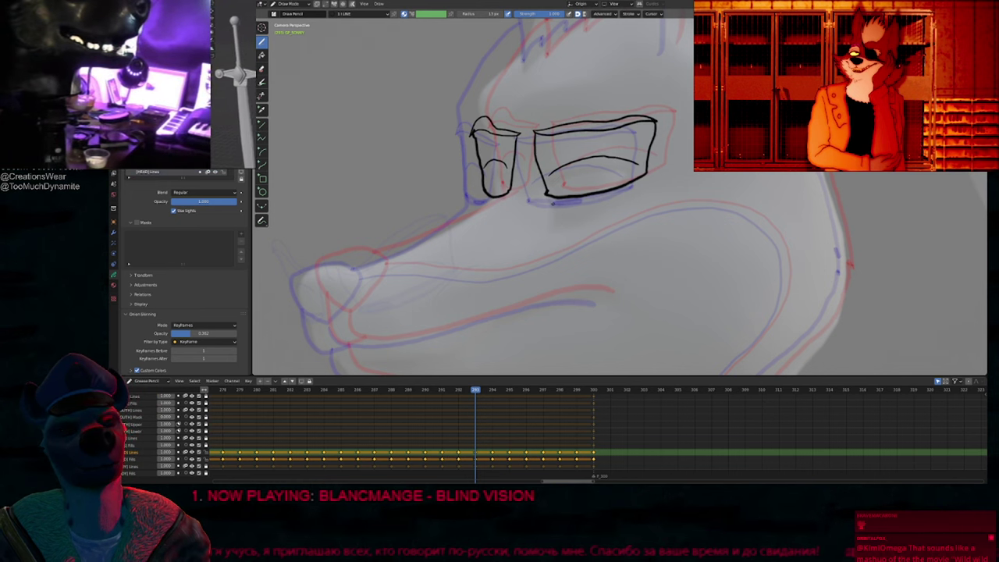
scroll(539, 215, "down", 1)
mouse_move(492, 240)
middle_mouse_down("shift")
mouse_move(618, 176)
mouse_move(569, 168)
middle_mouse_up("shift")
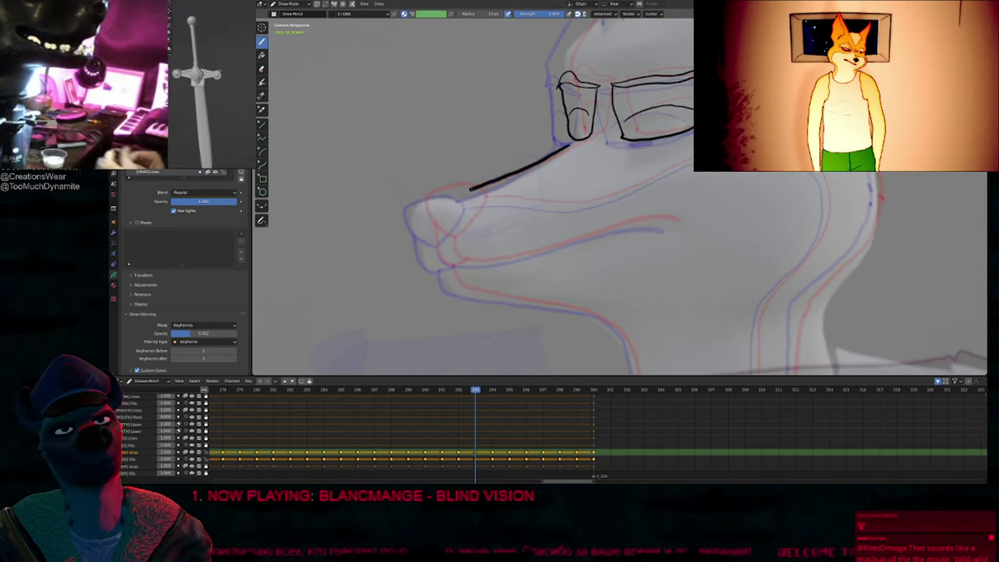
mouse_move(470, 189)
left_mouse_down()
mouse_move(420, 201)
mouse_move(424, 226)
mouse_move(444, 245)
left_mouse_up()
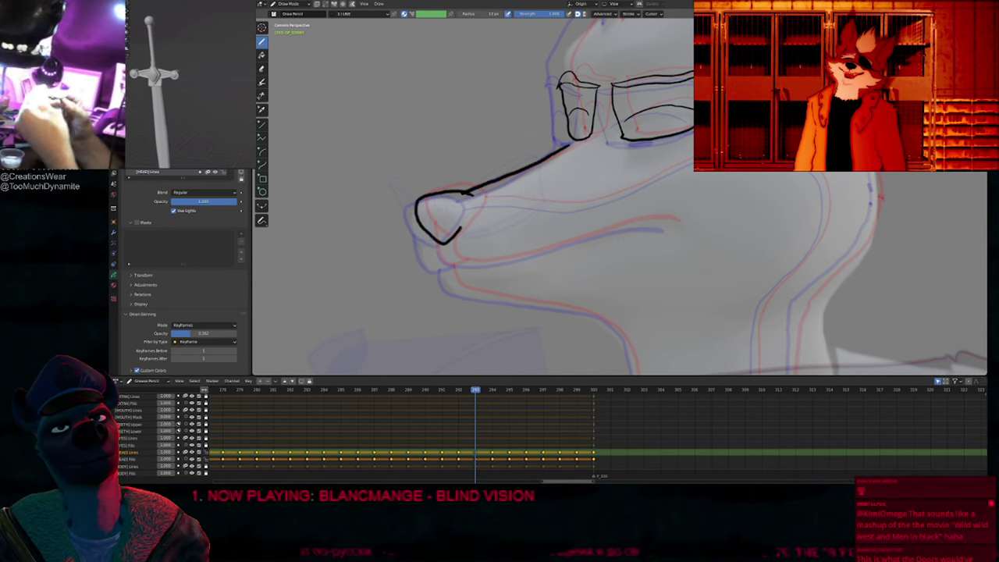
left_click_drag(475, 204, 475, 195)
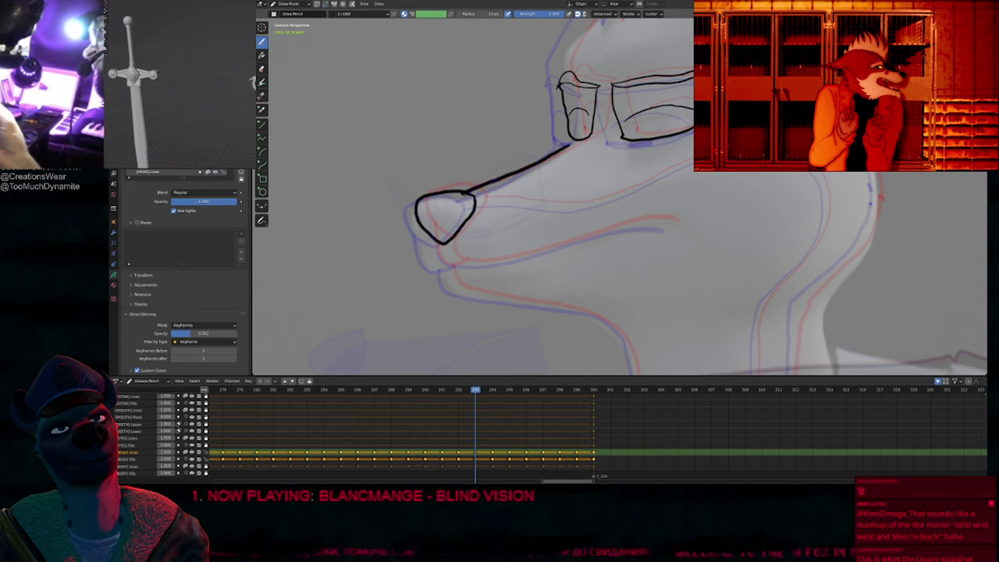
Step: Draw a line down from the nose's left side and extend the mouth line rightward
mouse_move(518, 216)
middle_mouse_down("shift")
mouse_move(499, 212)
mouse_move(450, 149)
mouse_move(469, 143)
middle_mouse_up("shift")
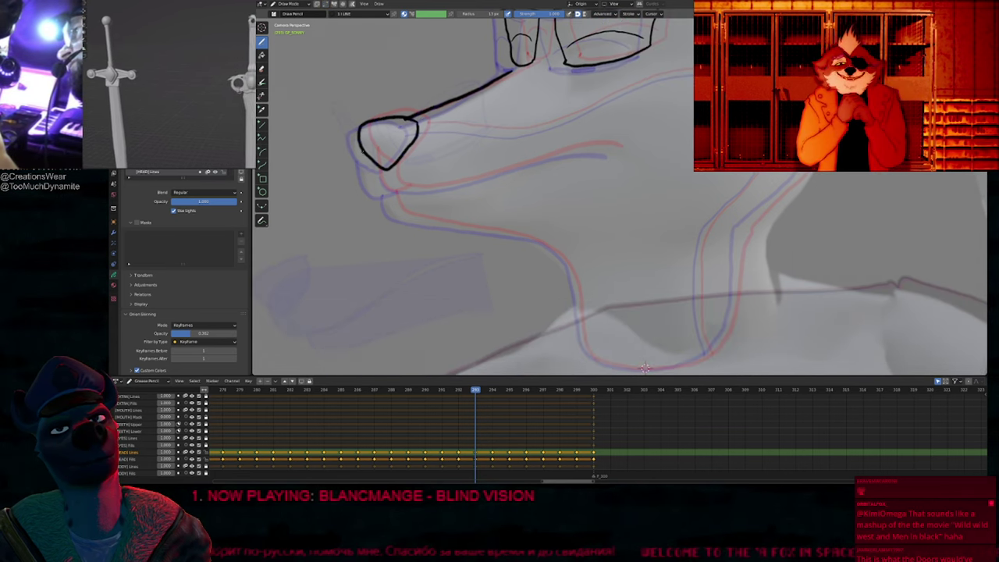
mouse_move(365, 153)
left_mouse_down()
mouse_move(374, 190)
mouse_move(388, 196)
left_mouse_up()
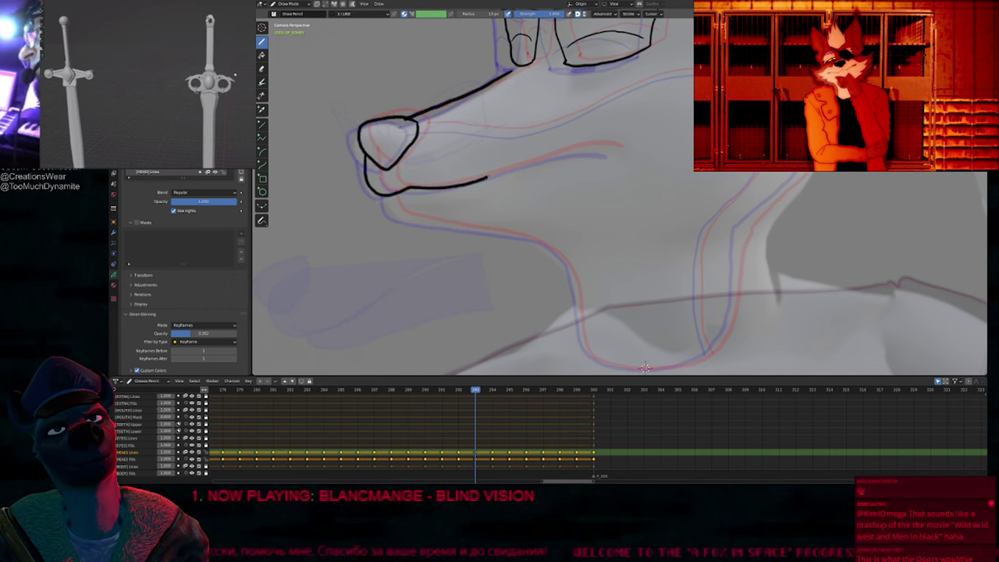
left_click_drag(488, 178, 615, 150)
mouse_move(412, 188)
middle_mouse_down("shift")
mouse_move(469, 194)
mouse_move(448, 160)
middle_mouse_up("shift")
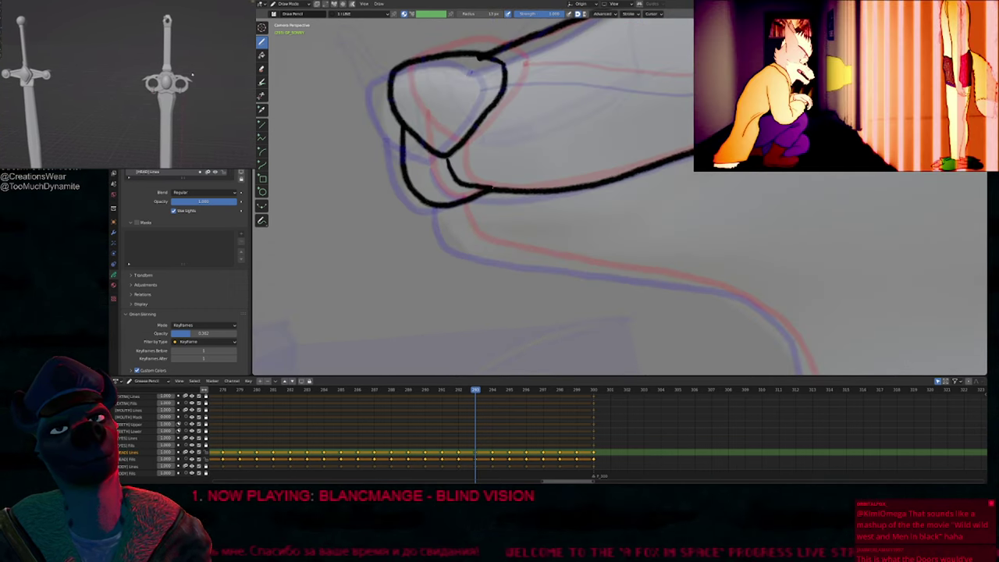
key("shift+f")
key("Escape")
key("ctrl+z")
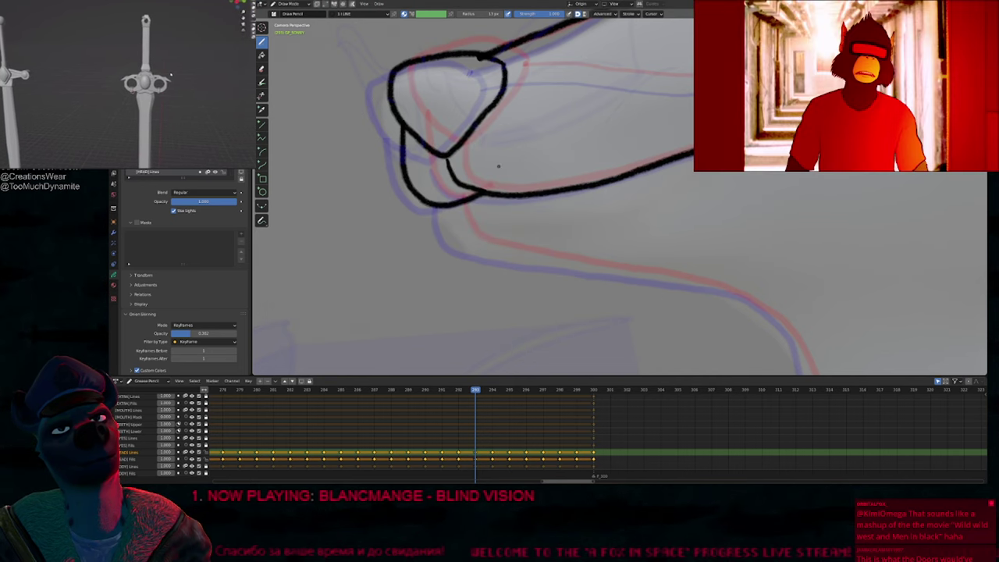
Step: Draw the lower jaw line under the nose and slightly extend the neck stroke
middle_click_drag(605, 192, 481, 157, "ctrl")
mouse_move(481, 158)
middle_mouse_down("shift")
mouse_move(444, 149)
mouse_move(449, 210)
mouse_move(444, 167)
middle_mouse_up("shift")
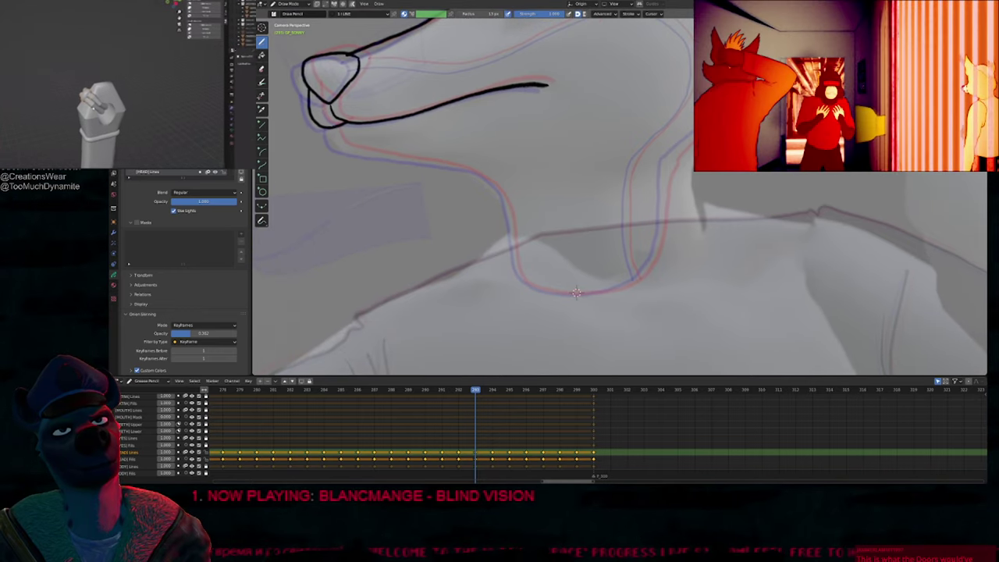
mouse_move(334, 128)
left_mouse_down()
mouse_move(390, 162)
mouse_move(473, 176)
mouse_move(513, 251)
left_mouse_up()
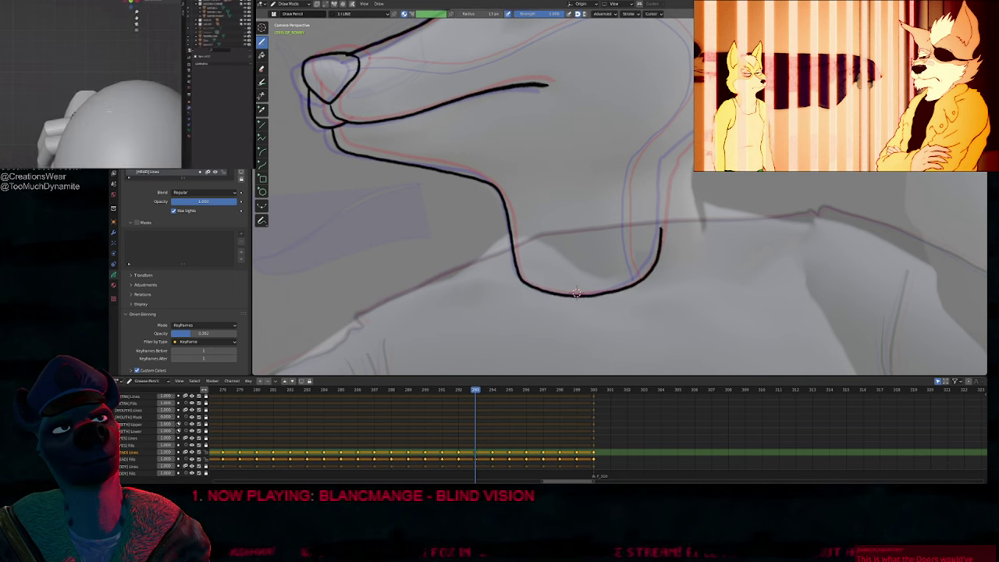
left_click_drag(669, 156, 670, 153)
key("f")
key("Escape")
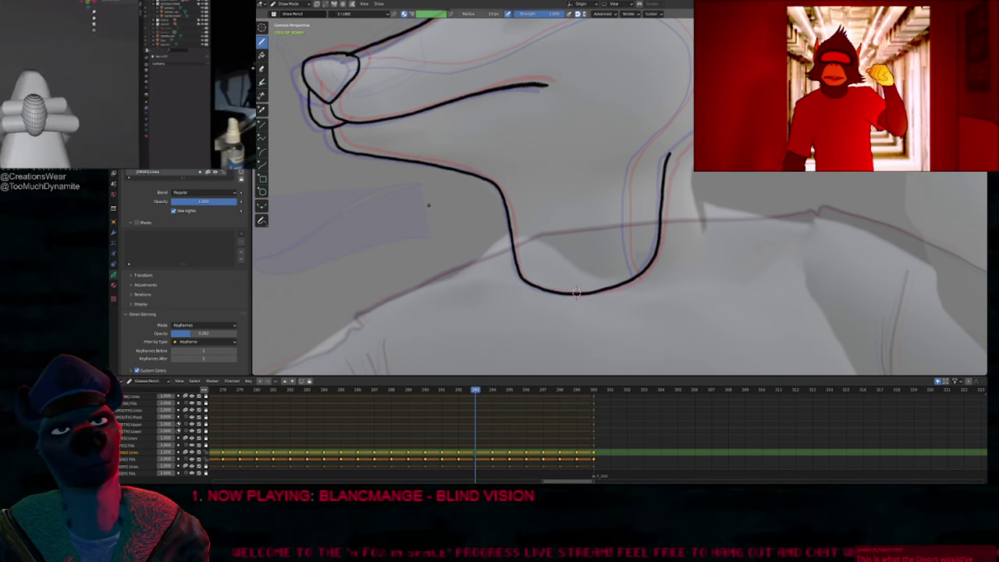
key("f")
key("Escape")
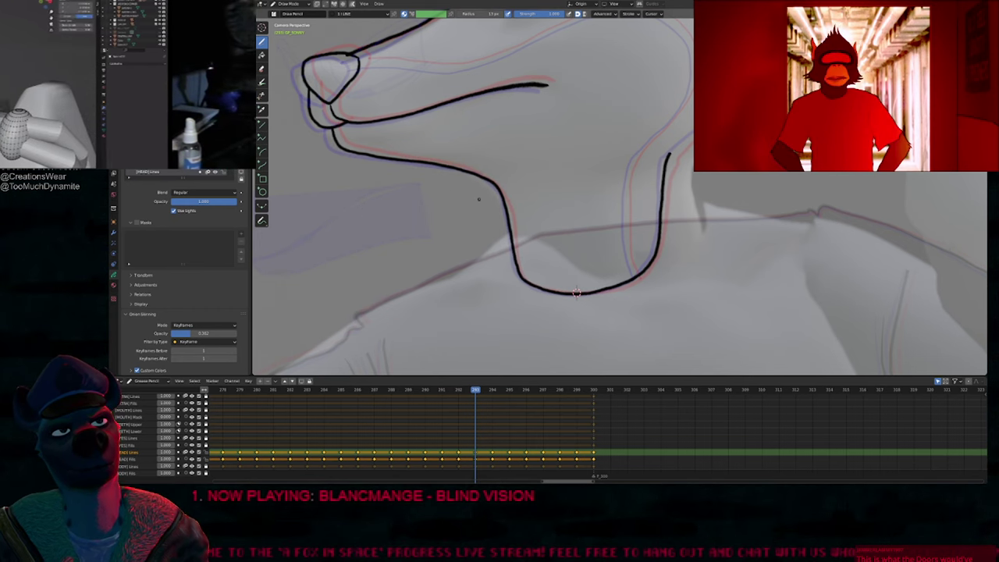
Step: Draw the snout's top line and extend its right side and the neck stroke downward
middle_click_drag(635, 172, 627, 297, "shift")
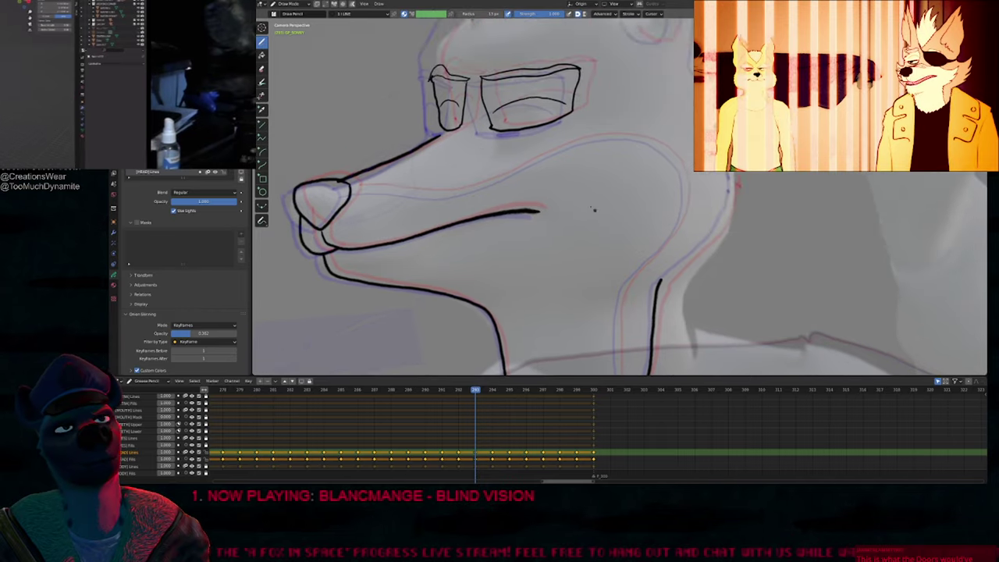
middle_click_drag(596, 210, 558, 165, "shift")
middle_click_drag(495, 178, 522, 143, "shift")
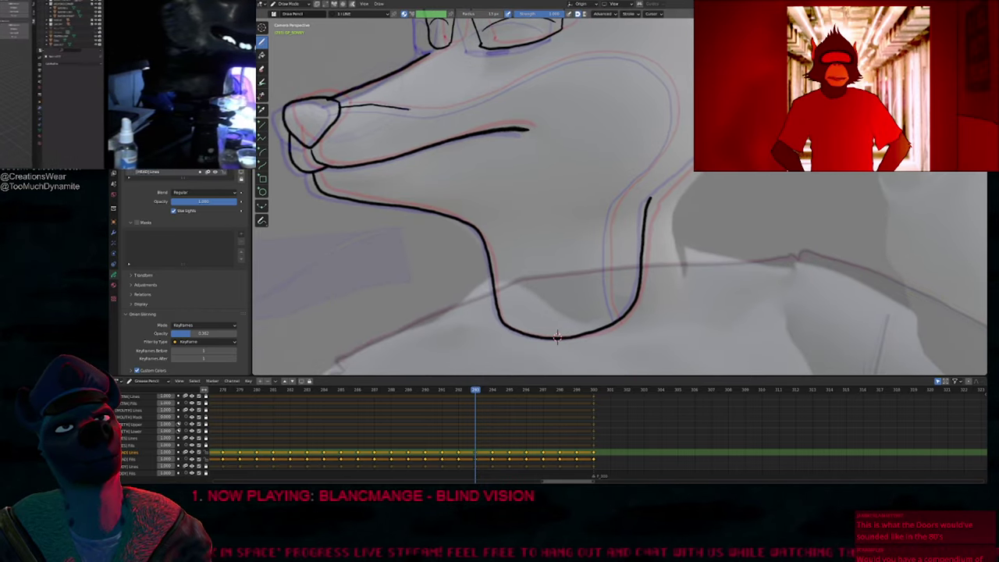
left_click_drag(488, 90, 667, 75)
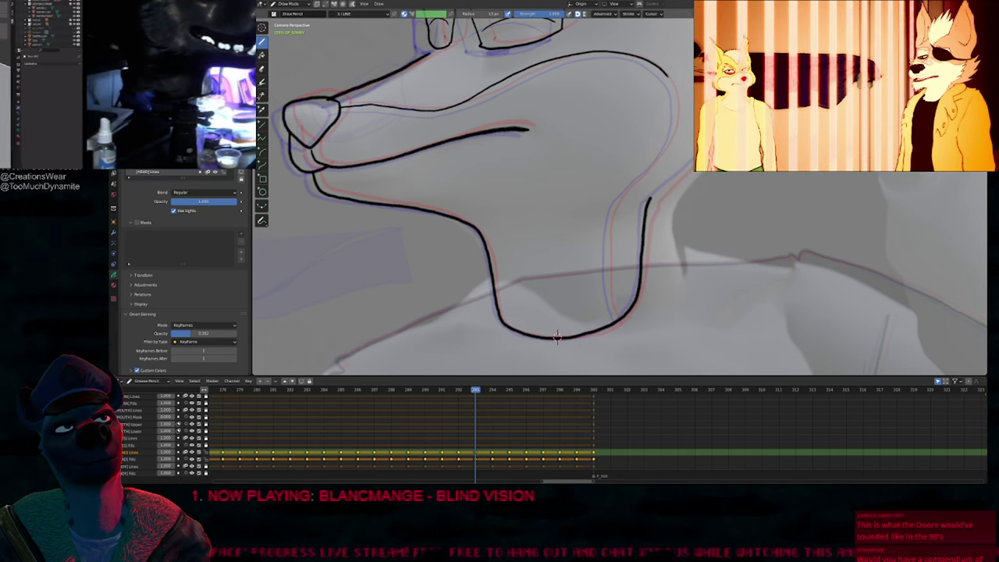
left_click_drag(620, 199, 606, 245)
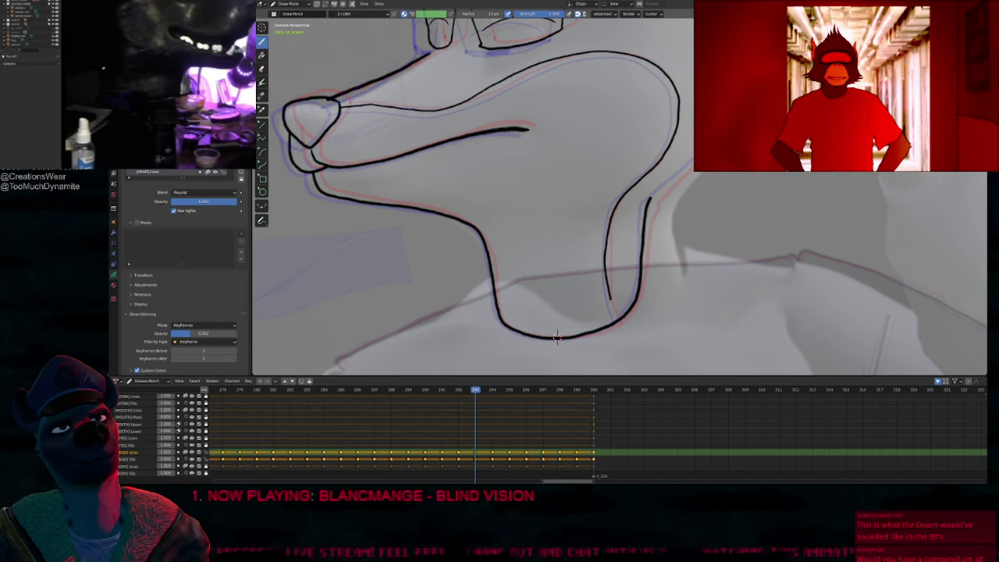
left_click_drag(611, 300, 624, 346)
key("f")
key("Escape")
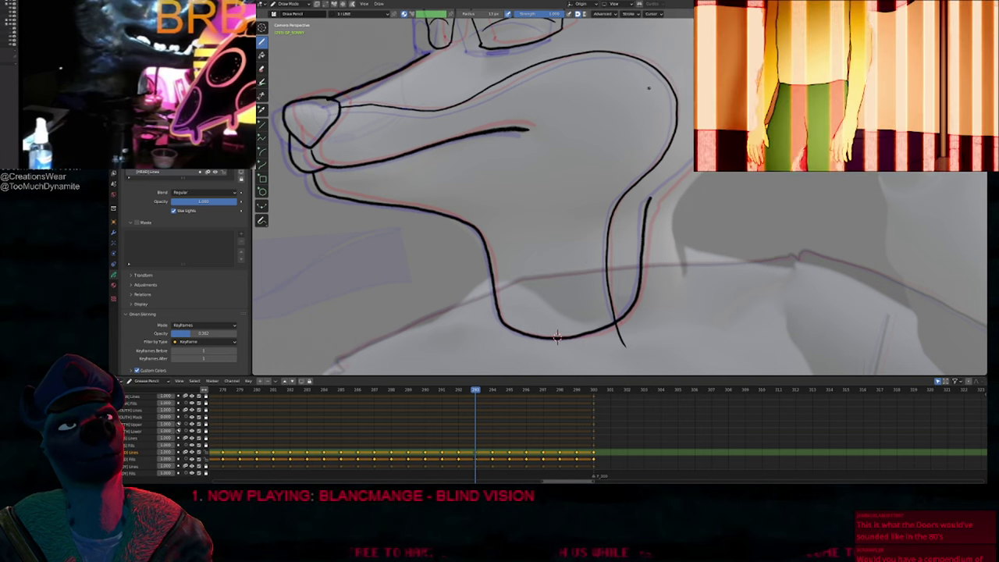
key("Tab")
Step: Nudge a snout-to-neck point with soft falloff, check the curve, and return to Draw Mode
left_click(526, 77)
key("g")
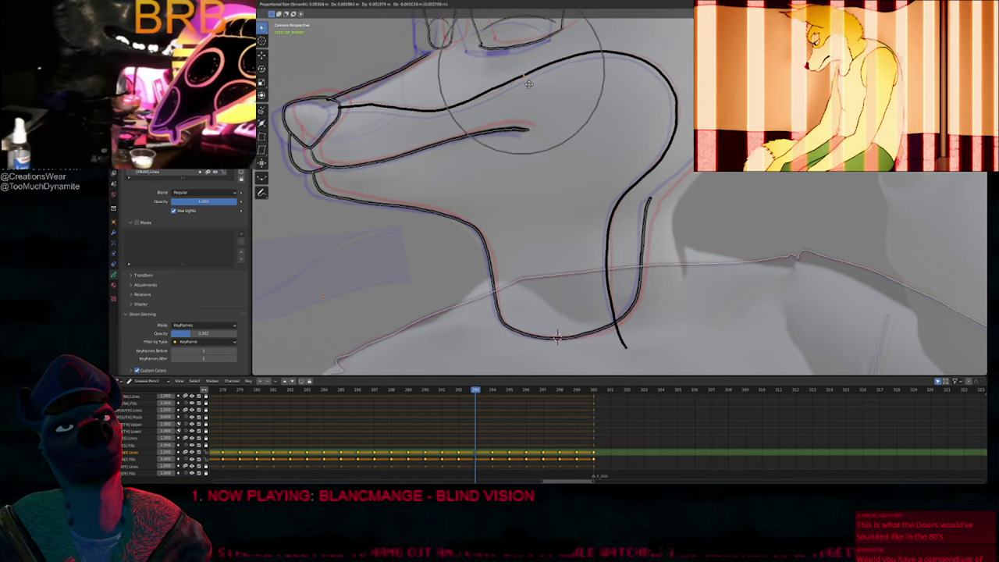
scroll(528, 81, "down", 5)
left_click(528, 89)
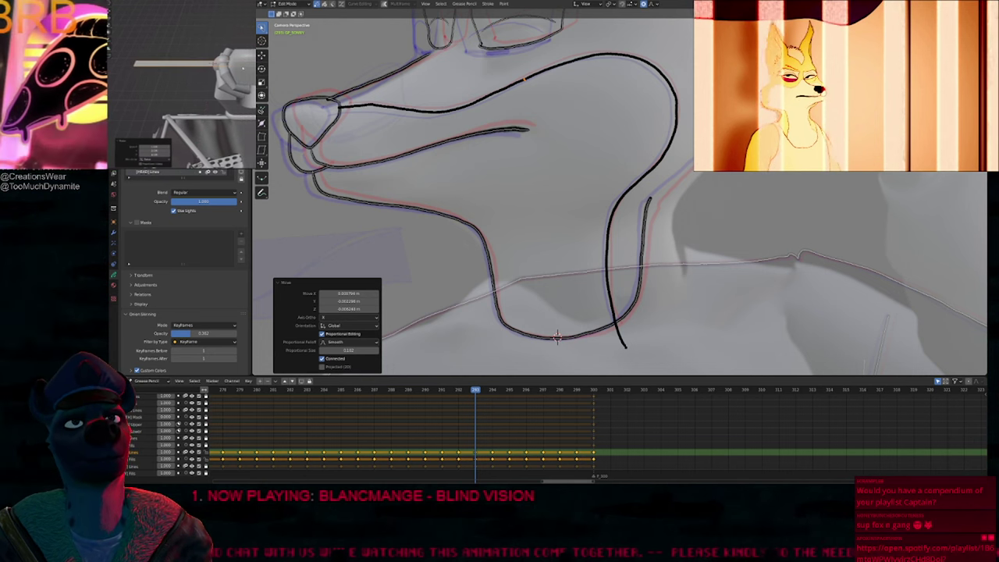
middle_click_drag(604, 263, 600, 237, "shift")
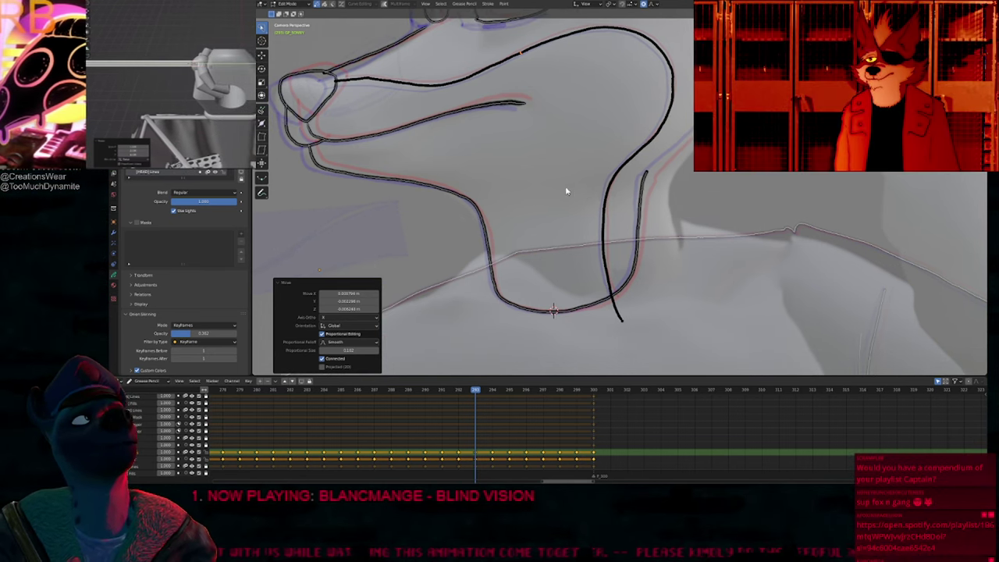
mouse_move(583, 173)
middle_mouse_down("shift")
mouse_move(587, 214)
mouse_move(586, 187)
middle_mouse_up("shift")
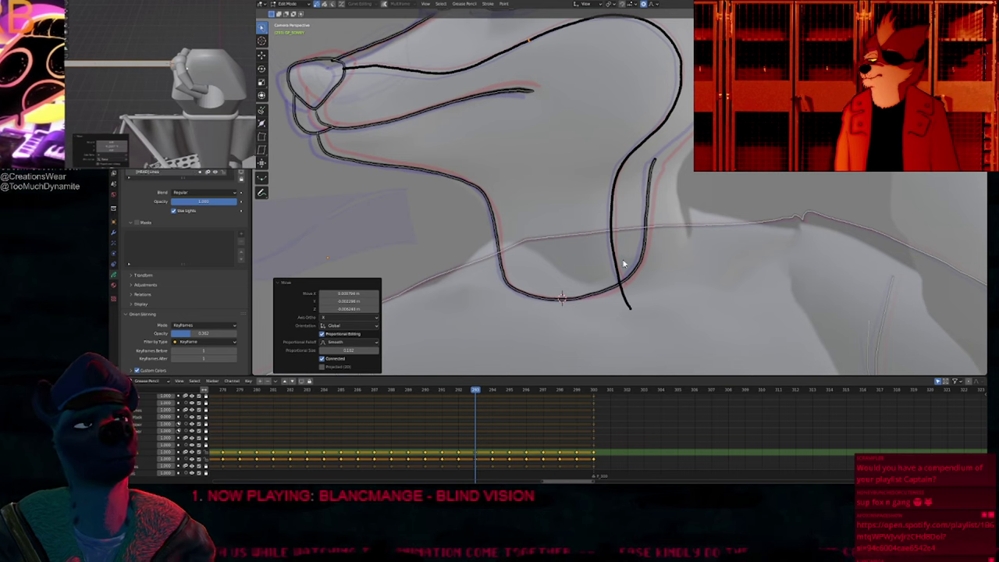
key("Tab")
Step: Cut the neck line's overshooting tail and maximize the viewport over the head
mouse_move(637, 301)
left_mouse_down("ctrl+alt")
mouse_move(613, 319)
mouse_move(615, 296)
left_mouse_up("ctrl+alt")
mouse_move(542, 100)
middle_mouse_down("shift")
mouse_move(566, 210)
mouse_move(578, 188)
middle_mouse_up("shift")
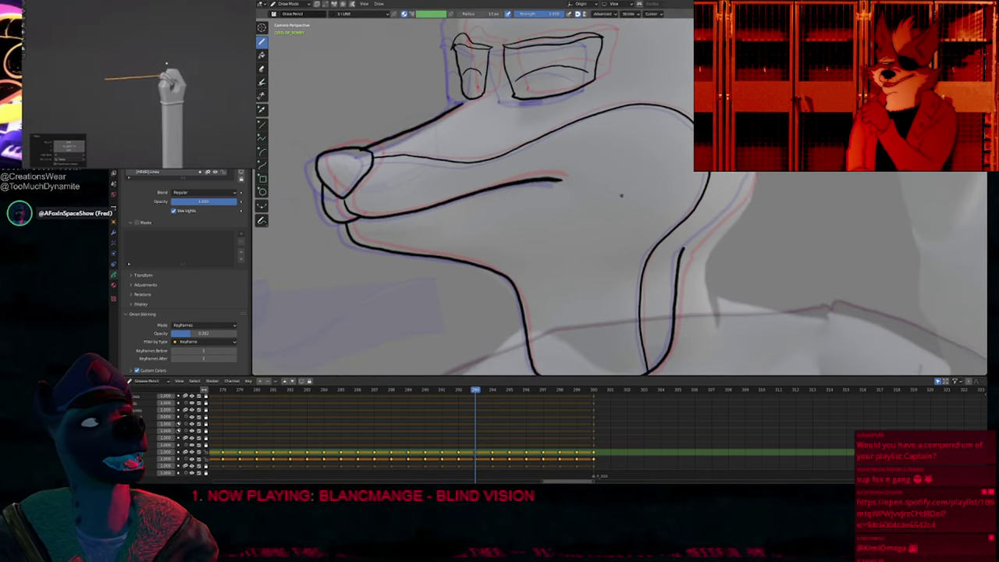
key("f")
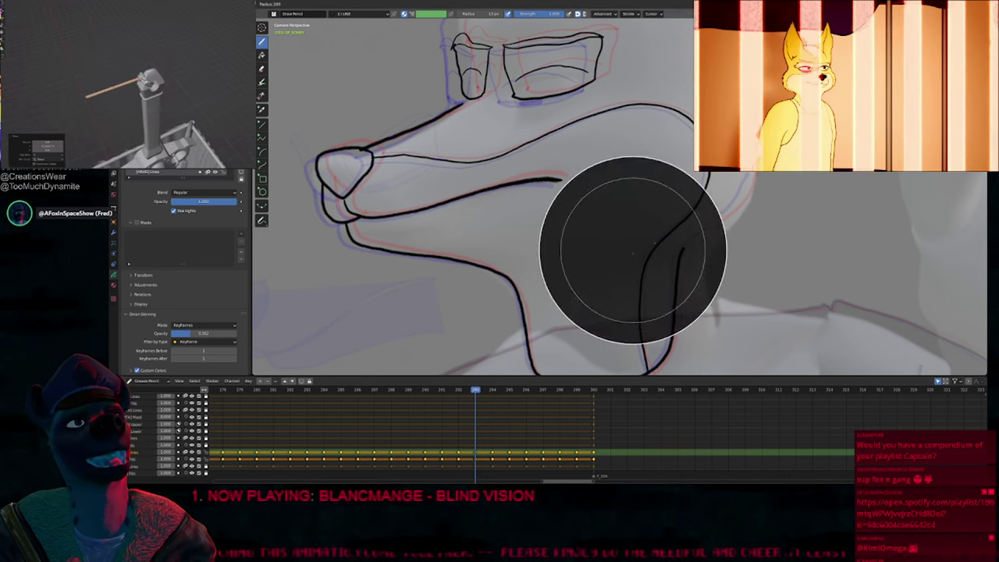
left_click(694, 251)
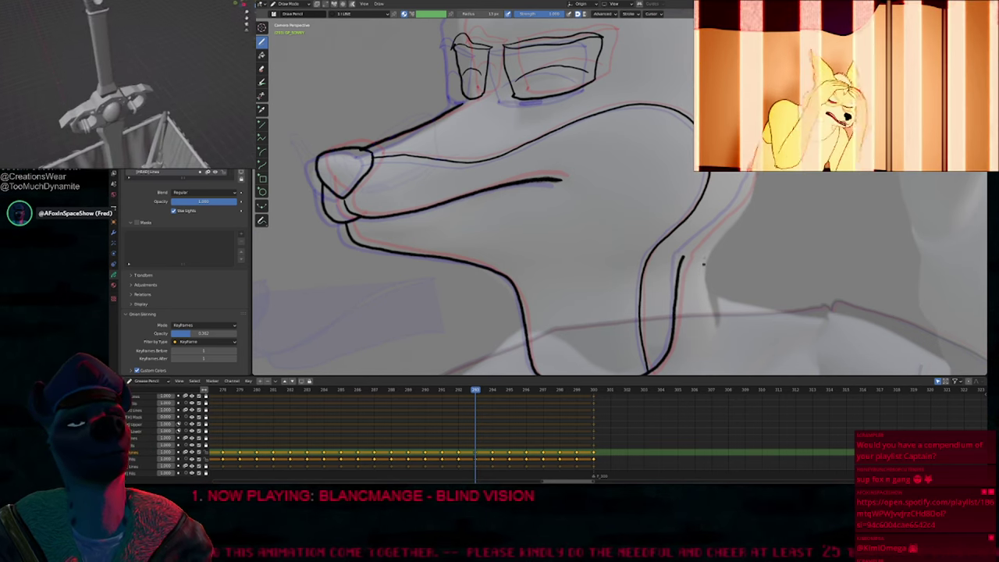
middle_click_drag(650, 170, 626, 246, "shift")
scroll(627, 221, "down", 1)
middle_click_drag(615, 188, 604, 278, "shift")
key("ctrl+space")
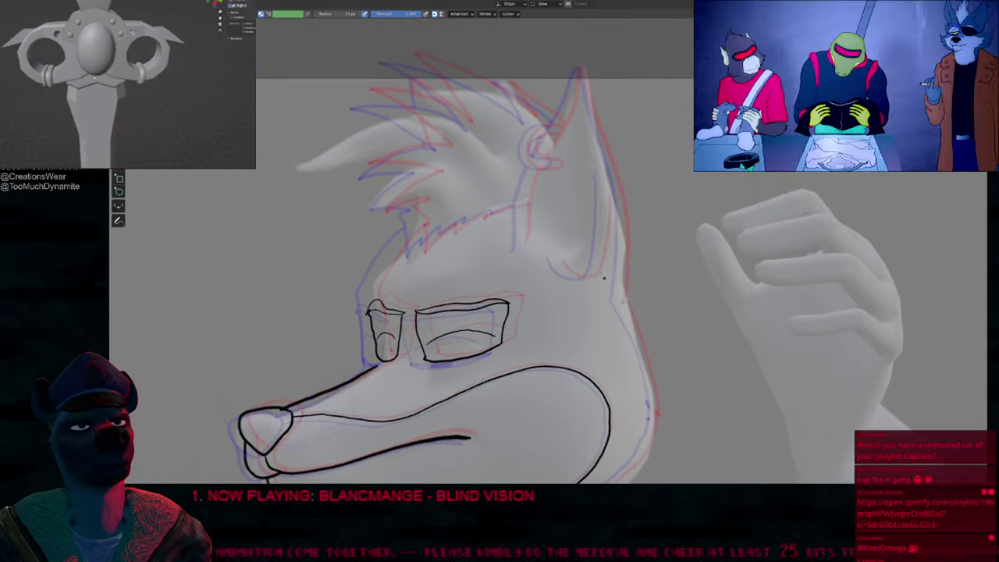
scroll(604, 278, "down", 2)
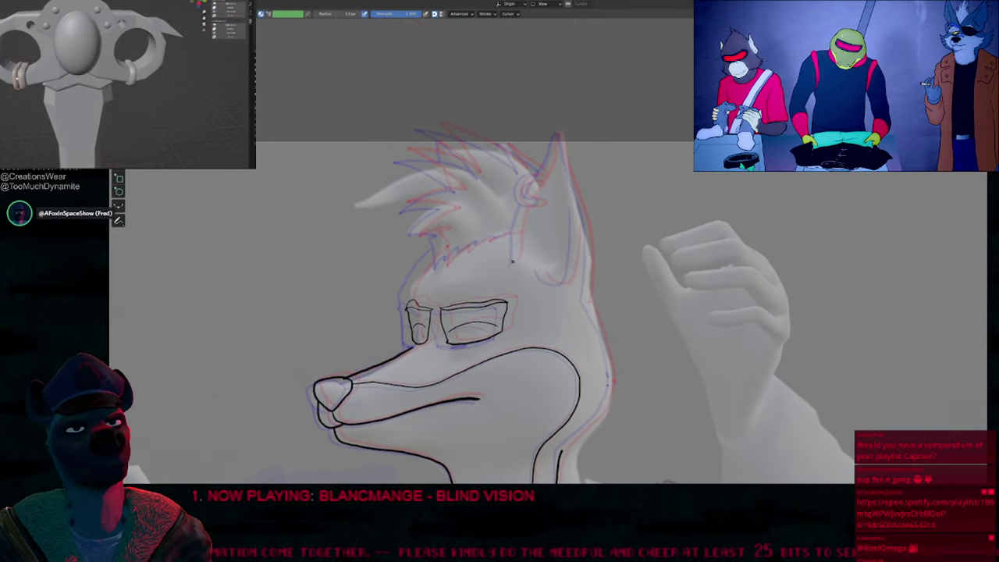
Step: Ink the ear's front edge, the inner ear line and the inner ear curve
left_click_drag(514, 243, 561, 144)
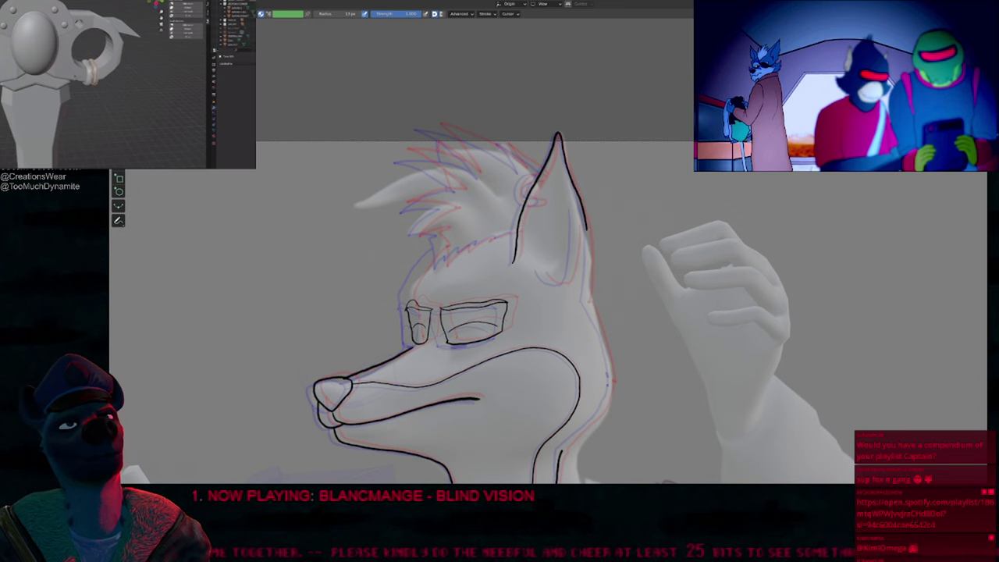
left_click_drag(587, 230, 589, 273)
middle_click_drag(586, 304, 534, 135, "shift")
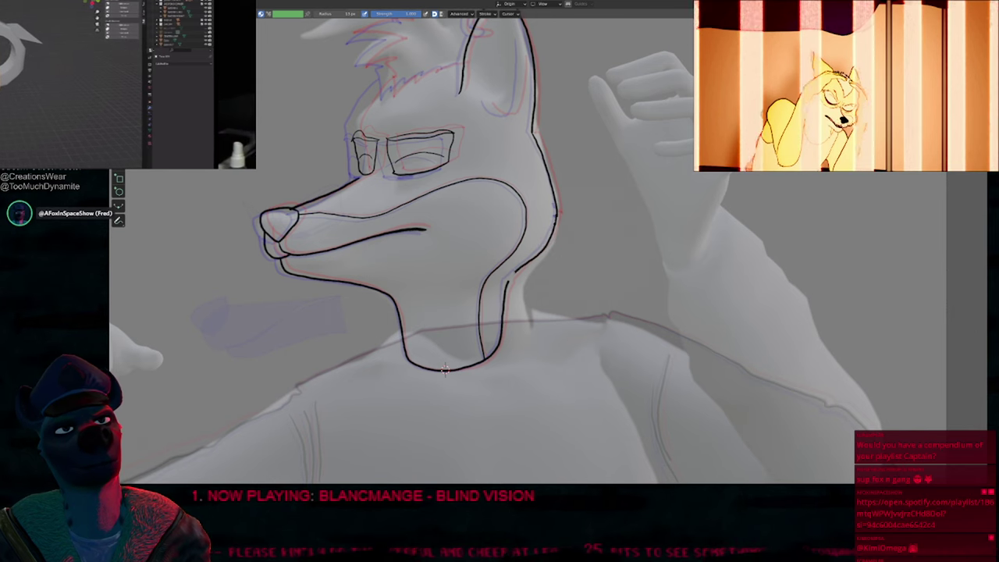
mouse_move(445, 370)
middle_mouse_down("shift")
mouse_move(552, 498)
mouse_move(600, 521)
mouse_move(619, 495)
middle_mouse_up("shift")
scroll(623, 214, "up", 3)
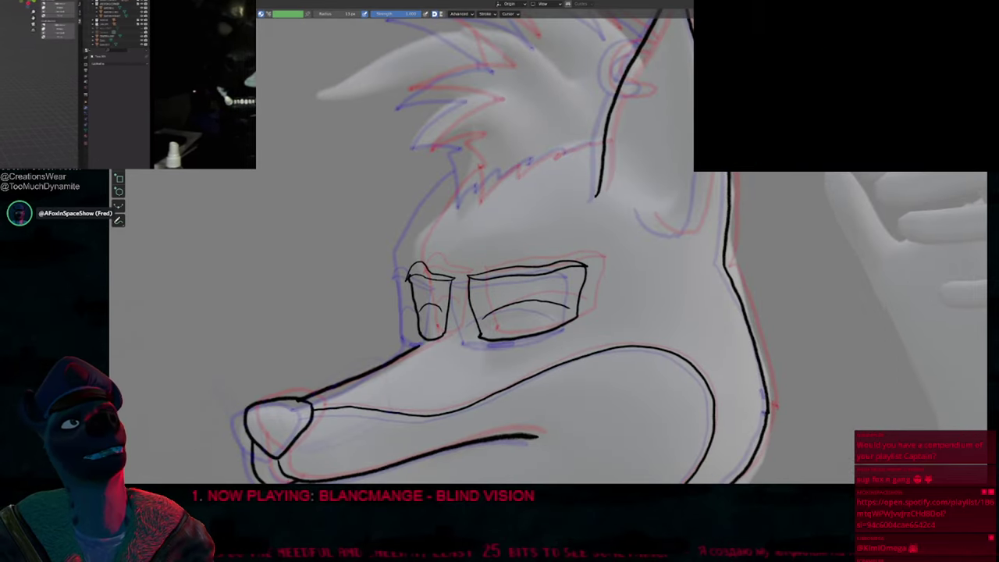
mouse_move(702, 205)
left_mouse_down()
mouse_move(677, 235)
mouse_move(643, 209)
left_mouse_up()
mouse_move(604, 185)
middle_mouse_down("shift")
mouse_move(712, 170)
mouse_move(656, 233)
mouse_move(451, 257)
middle_mouse_up("shift")
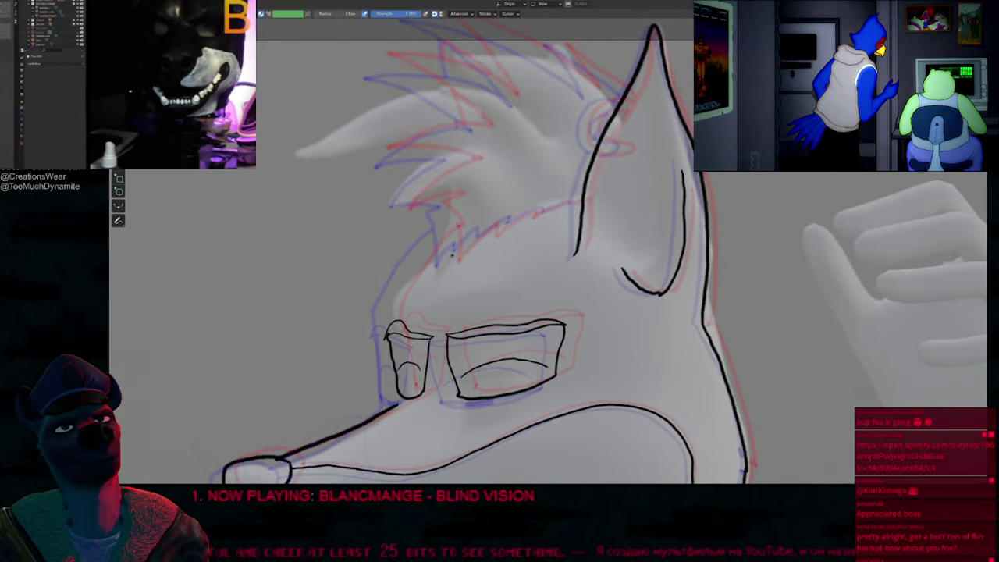
Step: Draw a tufted fur line across the head, trim its overshoot, and add the earring loop
left_click_drag(534, 214, 603, 192)
mouse_move(635, 168)
middle_mouse_down("shift")
mouse_move(643, 238)
mouse_move(651, 230)
middle_mouse_up("shift")
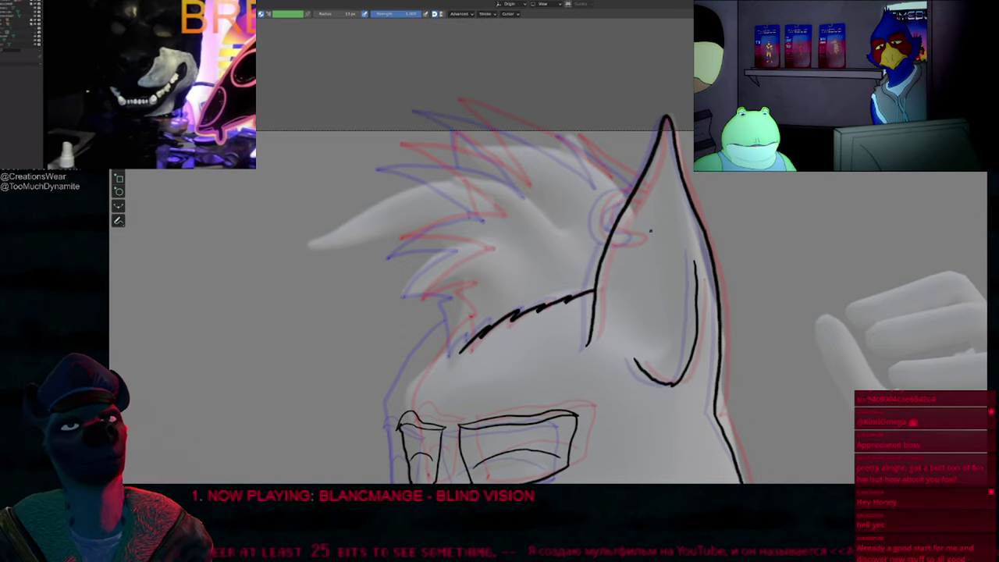
scroll(648, 202, "up", 3)
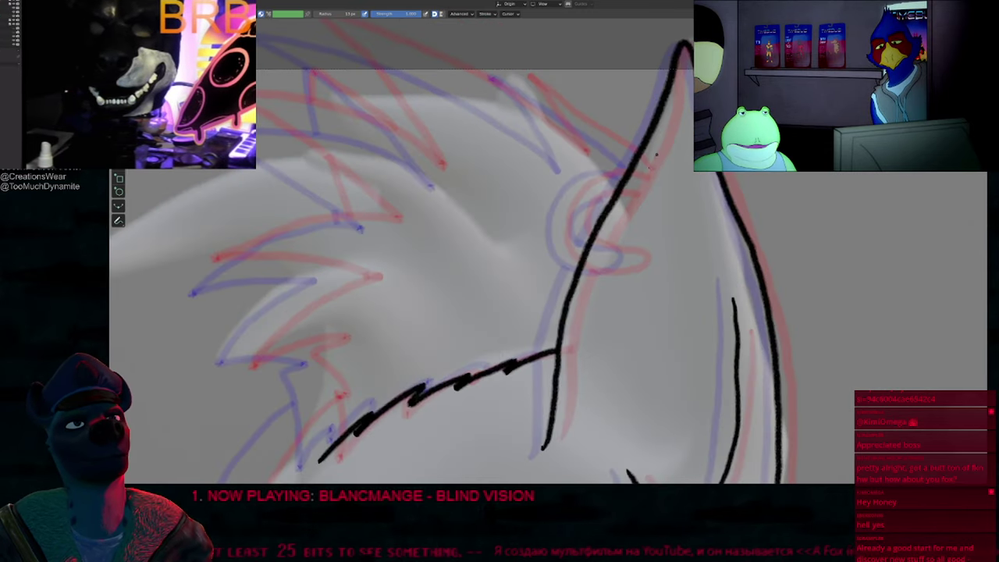
mouse_move(596, 169)
left_mouse_down()
mouse_move(560, 212)
mouse_move(579, 261)
mouse_move(594, 237)
mouse_move(589, 207)
left_mouse_up()
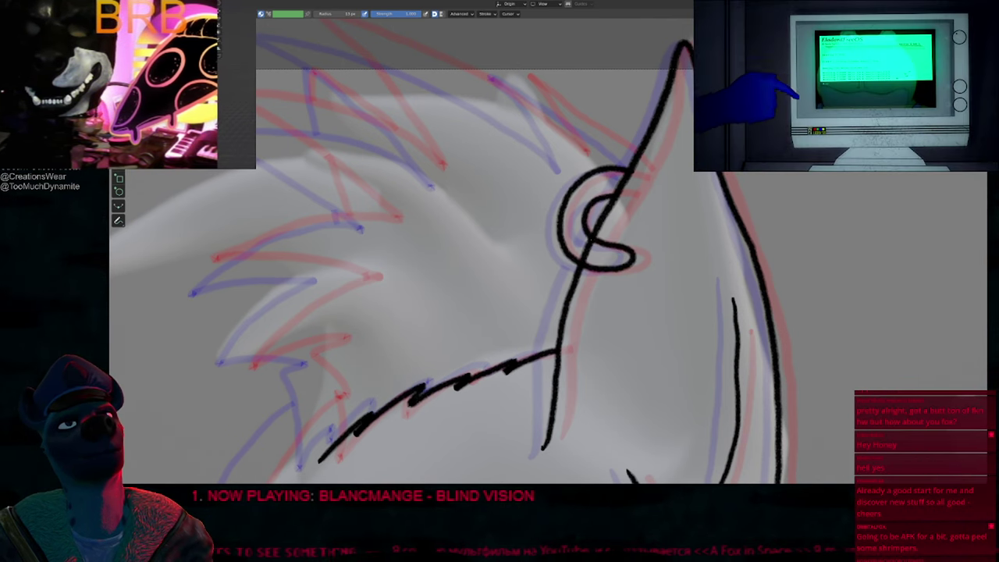
Step: Join the muzzle line to the left eye and draw the forehead line beside the glasses
middle_click_drag(539, 278, 635, 145, "shift")
scroll(587, 244, "down", 2)
mouse_move(529, 318)
middle_mouse_down("shift")
mouse_move(573, 128)
mouse_move(585, 146)
middle_mouse_up("shift")
middle_click_drag(477, 260, 545, 215, "shift")
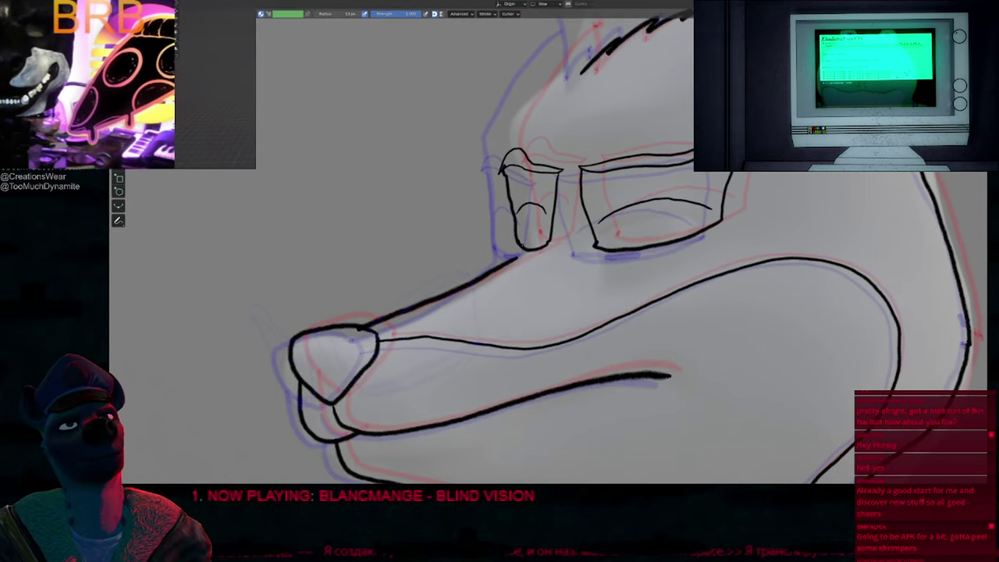
left_click_drag(516, 257, 515, 239)
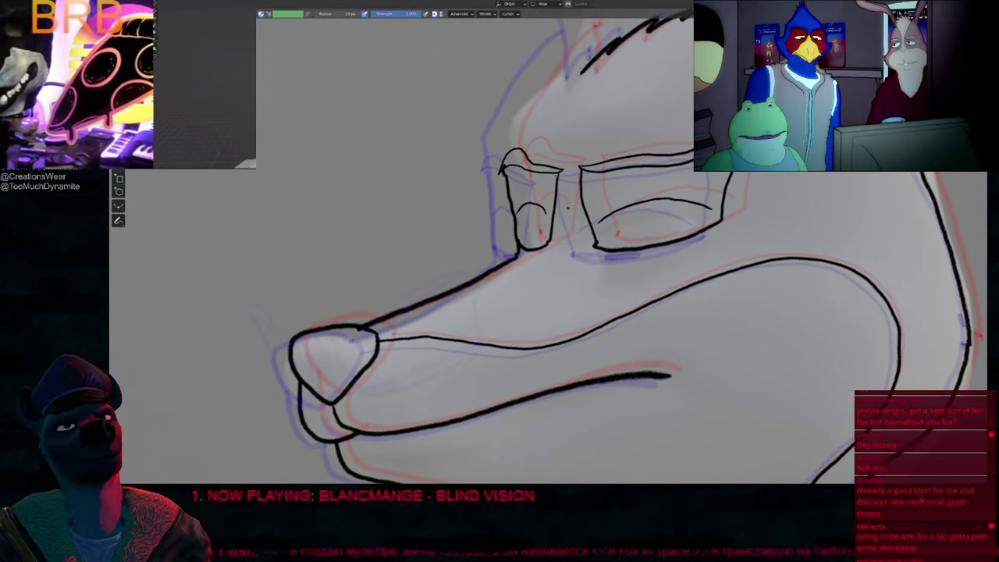
mouse_move(382, 283)
middle_mouse_down("shift")
mouse_move(375, 293)
mouse_move(403, 280)
middle_mouse_up("shift")
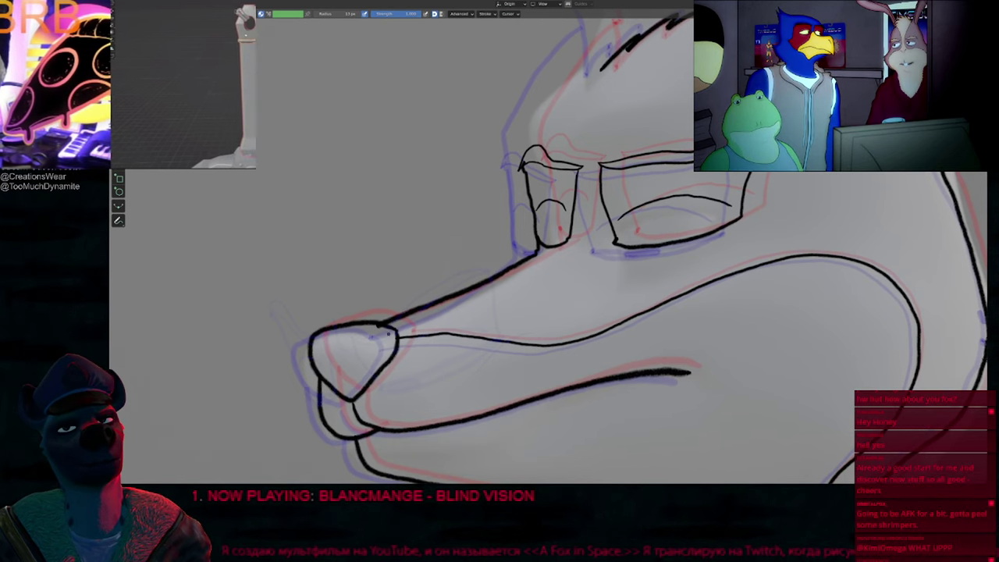
middle_click_drag(432, 270, 411, 359, "shift")
left_click_drag(581, 121, 497, 238)
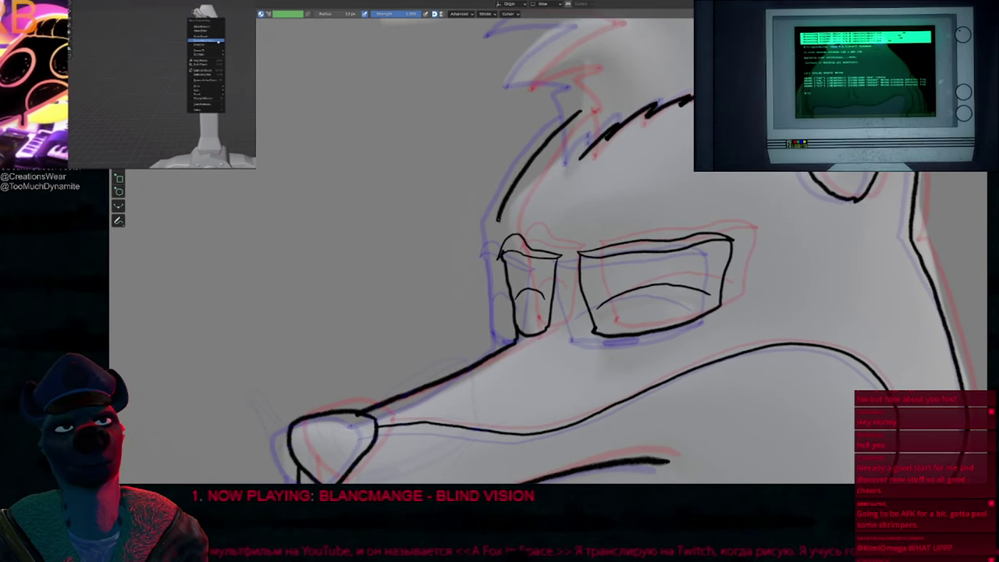
middle_click_drag(624, 173, 523, 289, "shift")
middle_click_drag(569, 135, 553, 233, "shift")
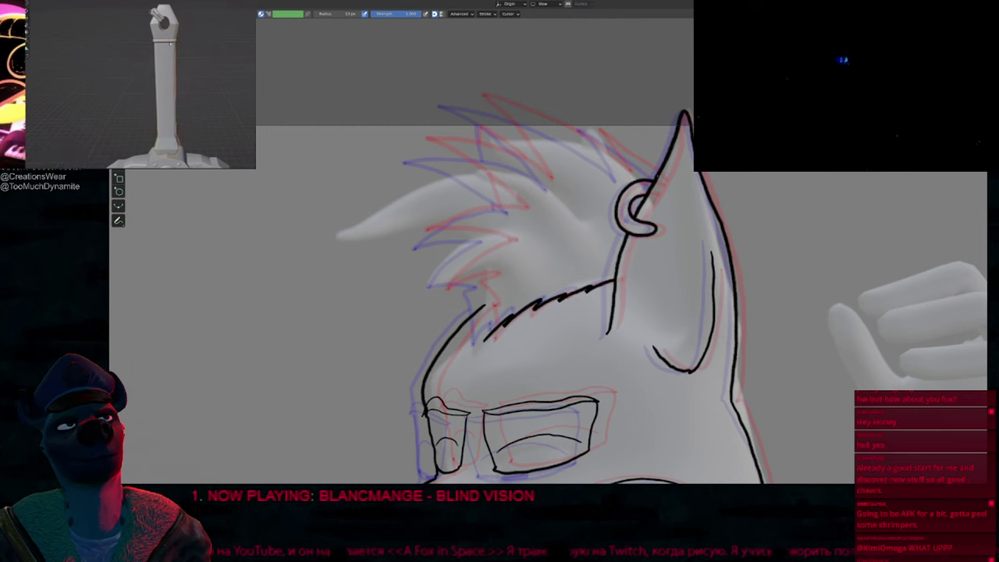
Step: Add a short ear-edge stroke and the first hair spikes, undoing a stray zigzag
mouse_move(656, 179)
left_mouse_down()
mouse_move(589, 125)
mouse_move(625, 178)
mouse_move(582, 139)
mouse_move(458, 97)
mouse_move(503, 125)
mouse_move(554, 189)
left_mouse_up()
mouse_move(554, 188)
left_mouse_down()
mouse_move(537, 171)
mouse_move(417, 150)
mouse_move(486, 175)
mouse_move(518, 210)
mouse_move(415, 243)
mouse_move(501, 243)
mouse_move(433, 294)
mouse_move(490, 281)
mouse_move(471, 289)
mouse_move(485, 303)
mouse_move(484, 341)
left_mouse_up()
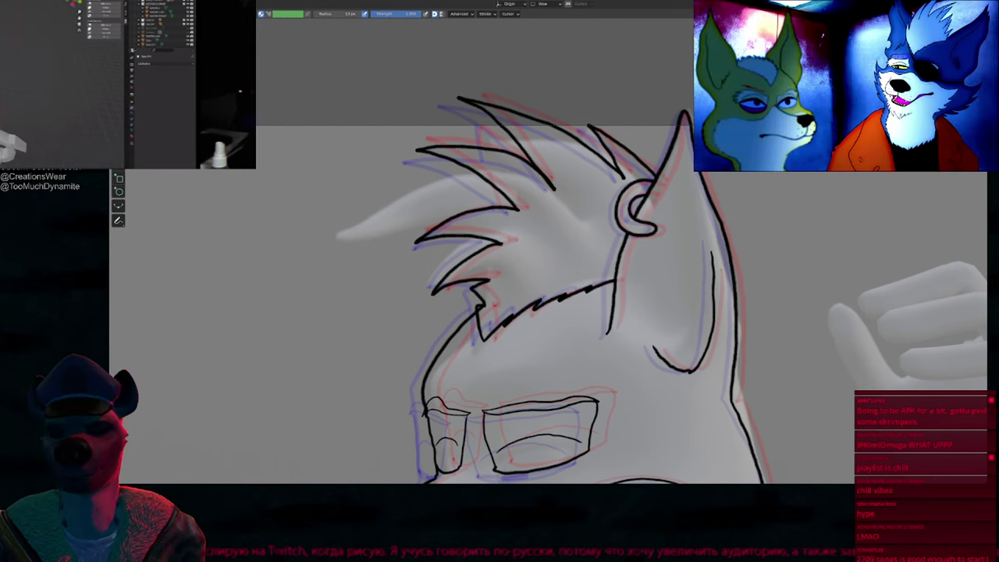
mouse_move(346, 235)
left_mouse_down()
mouse_move(400, 339)
mouse_move(634, 286)
mouse_move(671, 264)
left_mouse_up()
key("ctrl+z")
Step: Cut the crossing line between two hair spikes and extend a spike line down-right
middle_click_drag(563, 225, 581, 253, "shift")
scroll(581, 253, "up", 4)
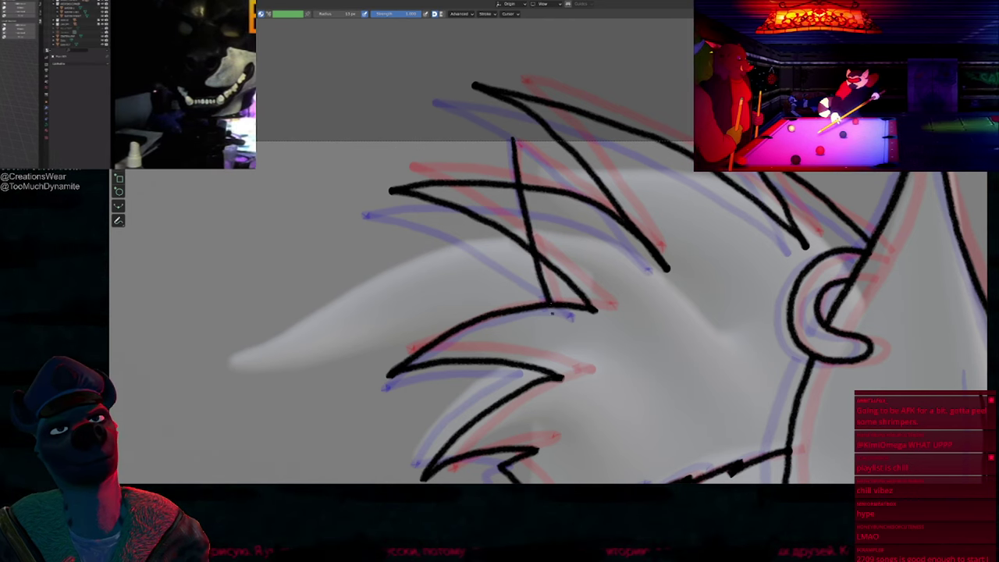
right_click_drag(536, 221, 538, 219, "ctrl+alt")
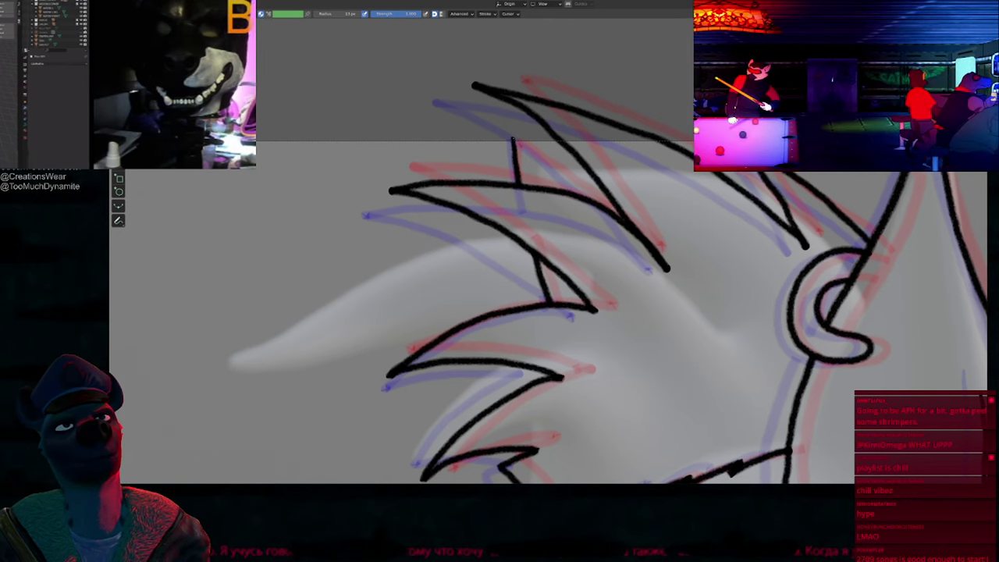
left_click_drag(559, 171, 614, 209)
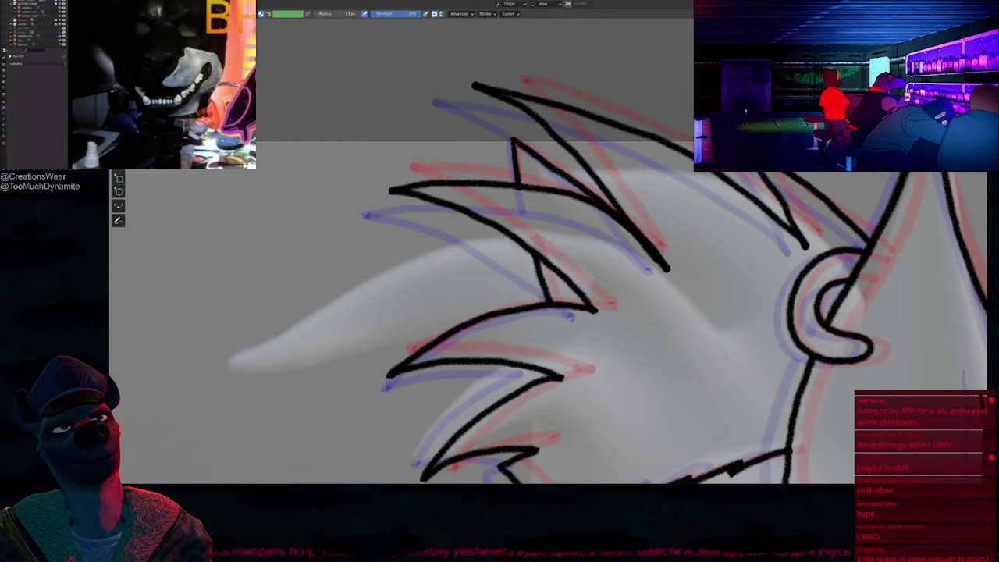
scroll(650, 267, "down", 5)
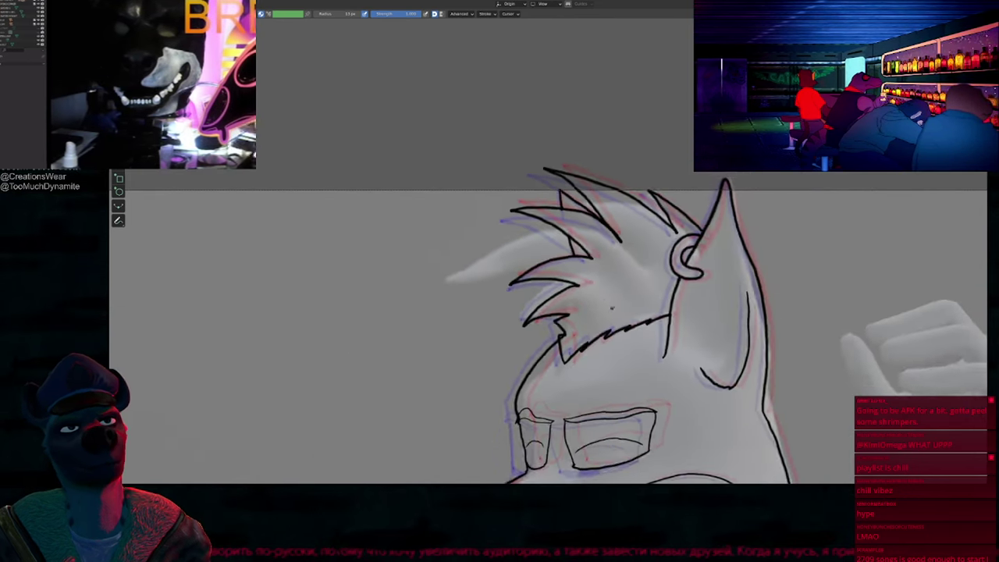
Step: Step back and forth through neighbouring frames with the timeline shown to compare the inked head
key("Right")
key("Right")
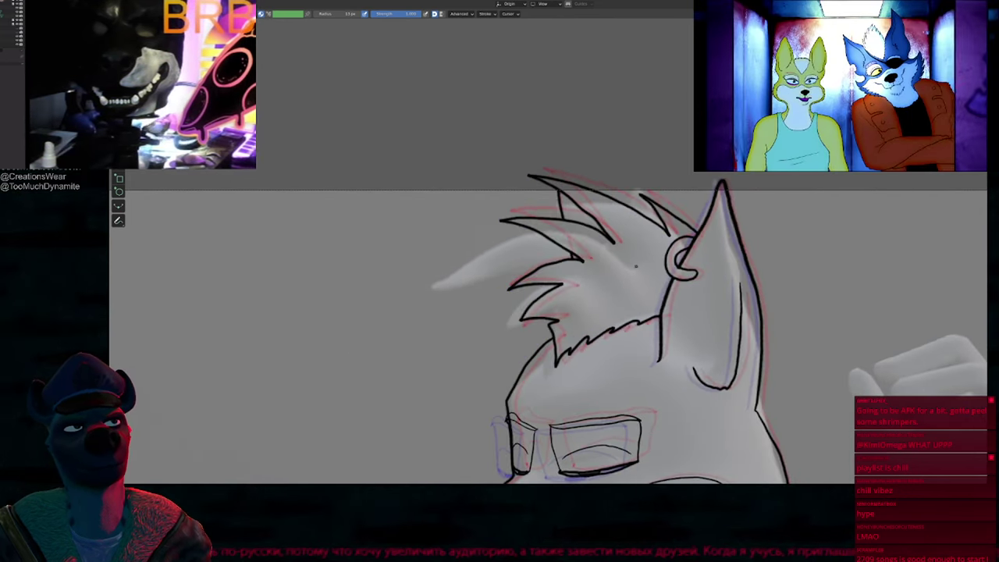
key("Left")
key("Left")
key("Right")
middle_click_drag(606, 357, 521, 246, "shift")
key("ctrl+space")
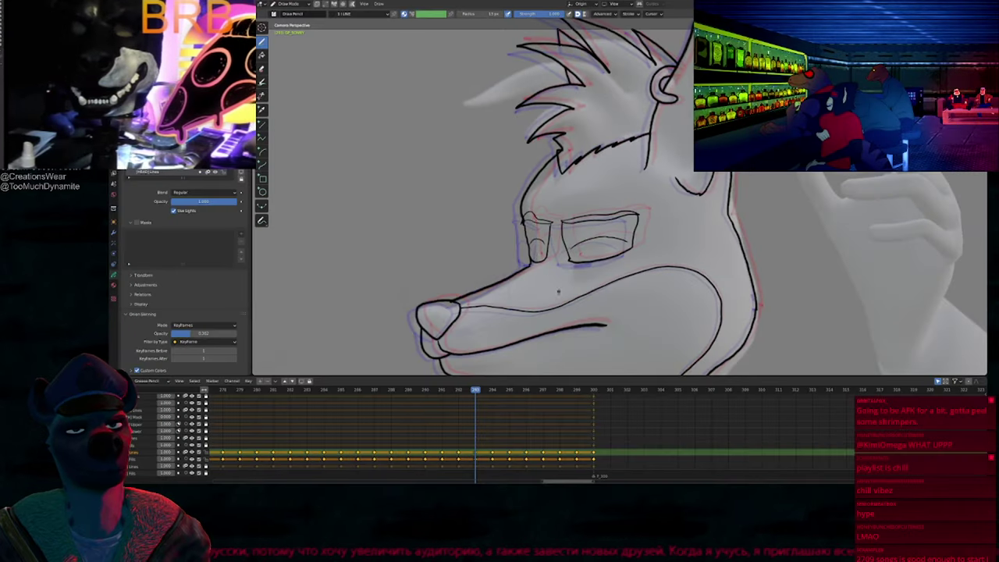
middle_click_drag(583, 320, 562, 273, "shift")
key("Left")
key("Left")
key("Left")
key("Right")
key("Right")
key("Right")
key("Right")
key("Right")
key("Right")
key("Right")
key("Right")
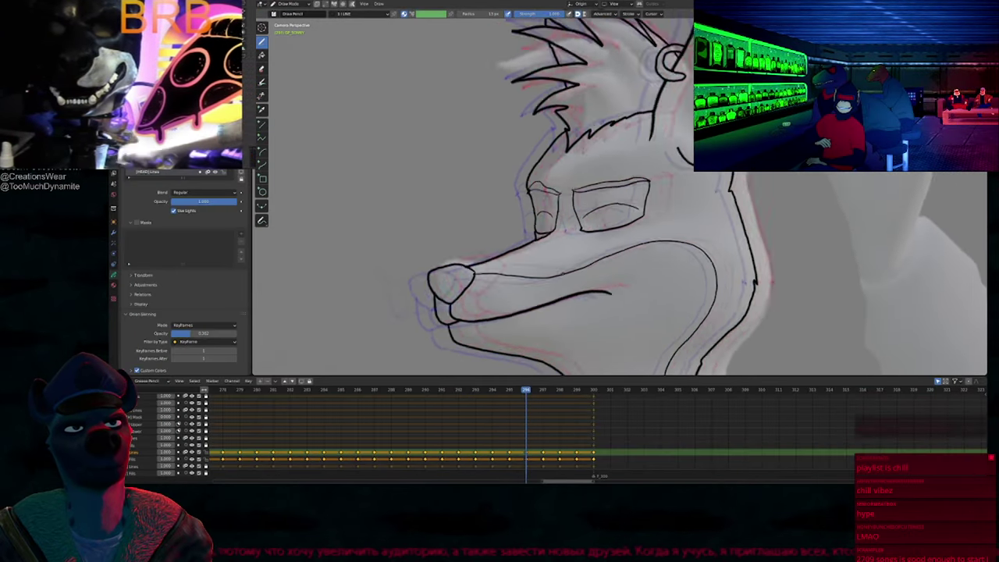
key("Left")
key("Left")
key("Left")
key("Left")
key("Left")
key("Left")
key("Left")
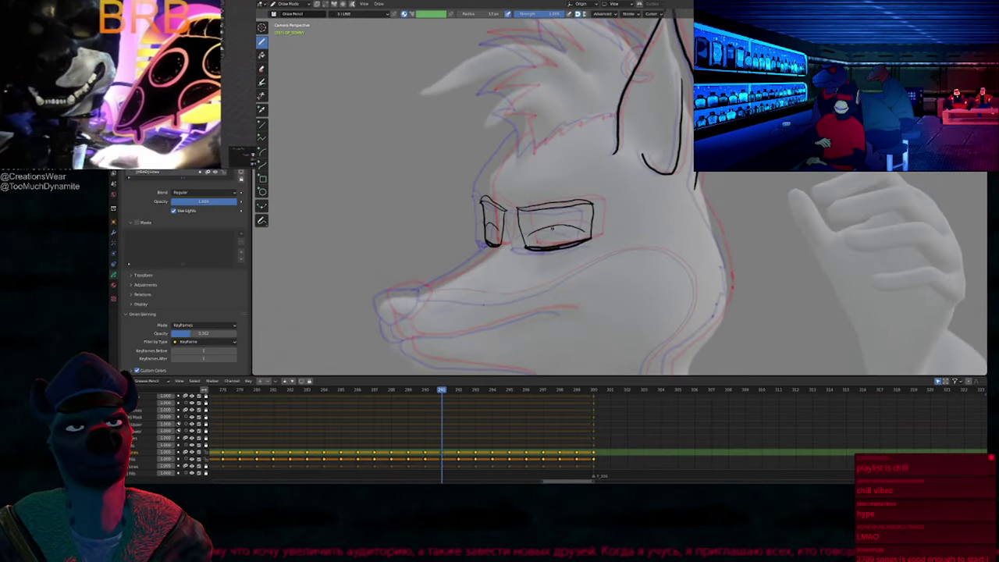
key("Right")
Step: Go to the frame with the sketched pose in a maximized viewport, zoomed onto the muzzle
key("ctrl+space")
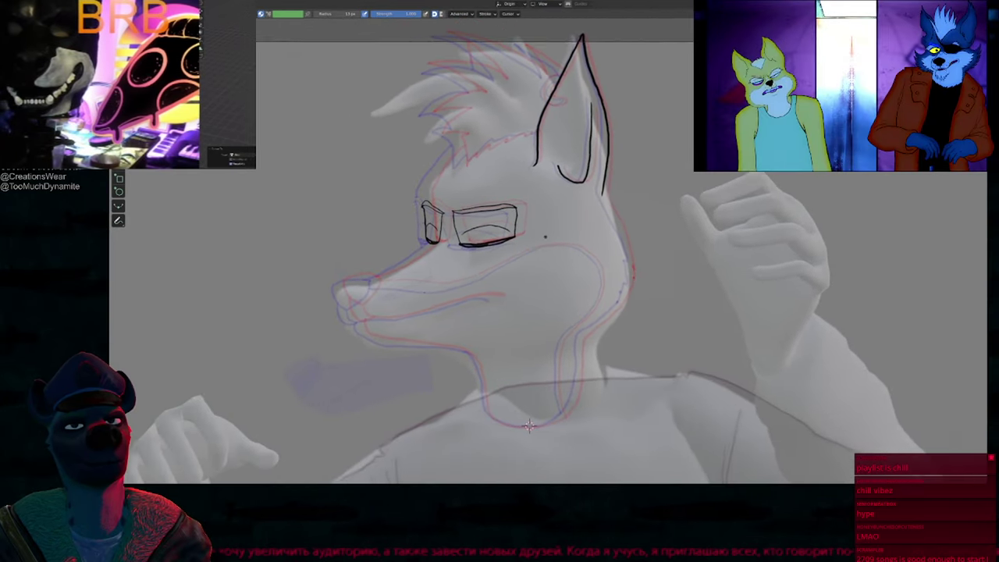
key("Left")
scroll(529, 287, "up", 3)
middle_click_drag(486, 263, 568, 247, "shift")
scroll(568, 248, "up", 1)
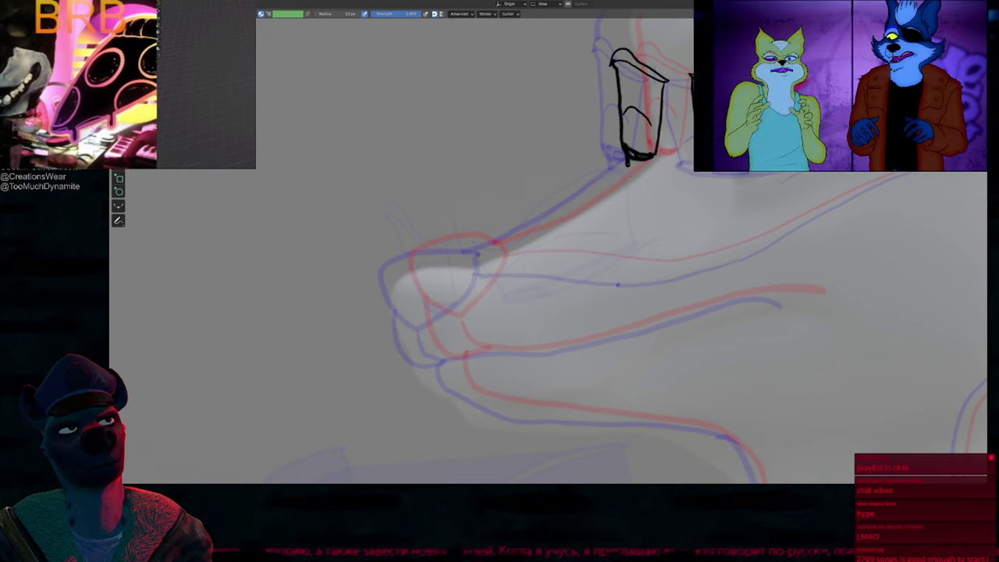
Step: Ink the muzzle line to the nose tip, the nose outline, and the cheek line down the neck
left_click_drag(624, 164, 546, 222)
left_click_drag(482, 249, 447, 241)
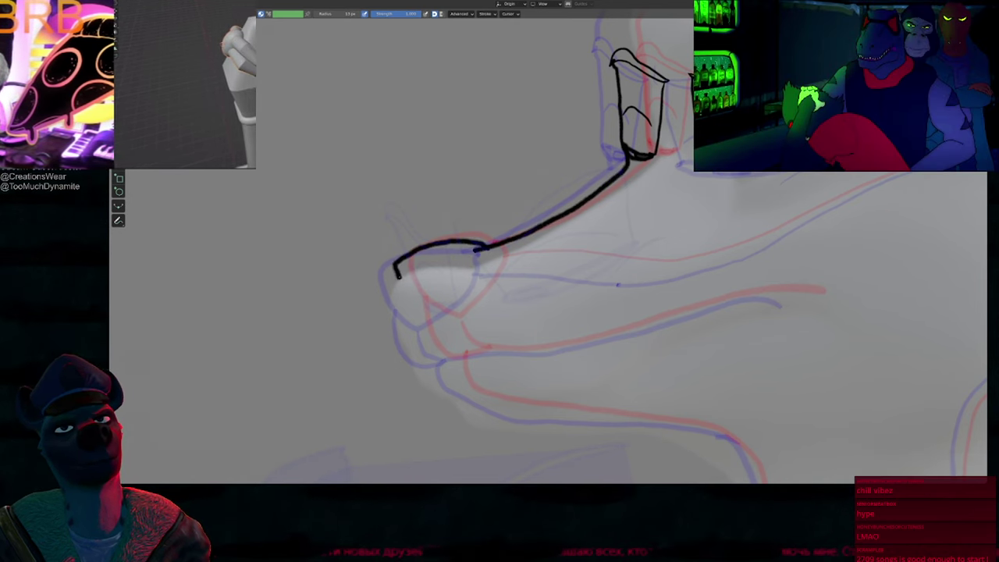
mouse_move(398, 275)
left_mouse_down()
mouse_move(426, 318)
mouse_move(482, 286)
mouse_move(490, 250)
mouse_move(396, 272)
left_mouse_up()
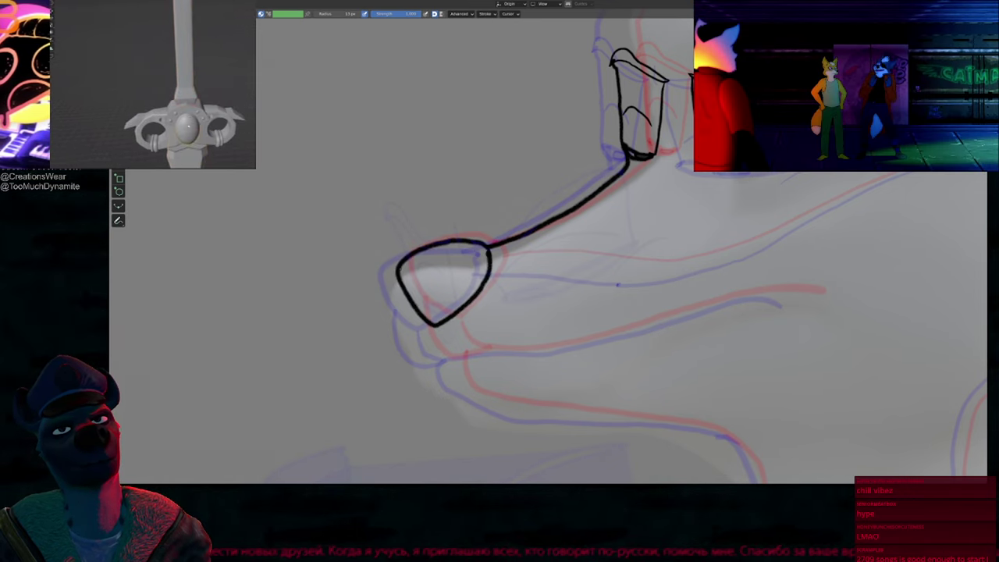
mouse_move(618, 284)
middle_mouse_down("shift")
mouse_move(307, 223)
mouse_move(335, 235)
middle_mouse_up("shift")
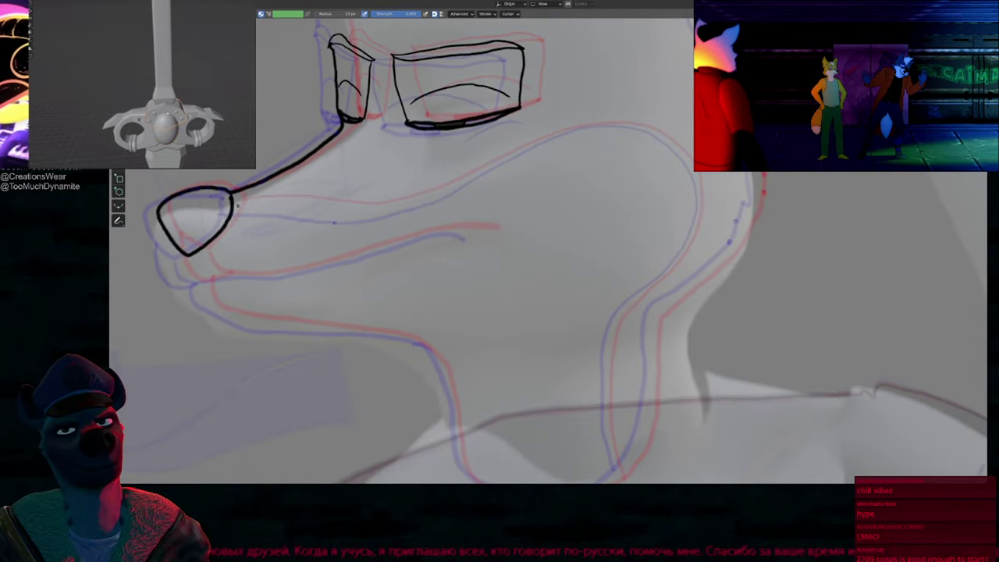
mouse_move(209, 213)
left_mouse_down()
mouse_move(402, 205)
mouse_move(574, 130)
mouse_move(648, 131)
mouse_move(699, 185)
left_mouse_up()
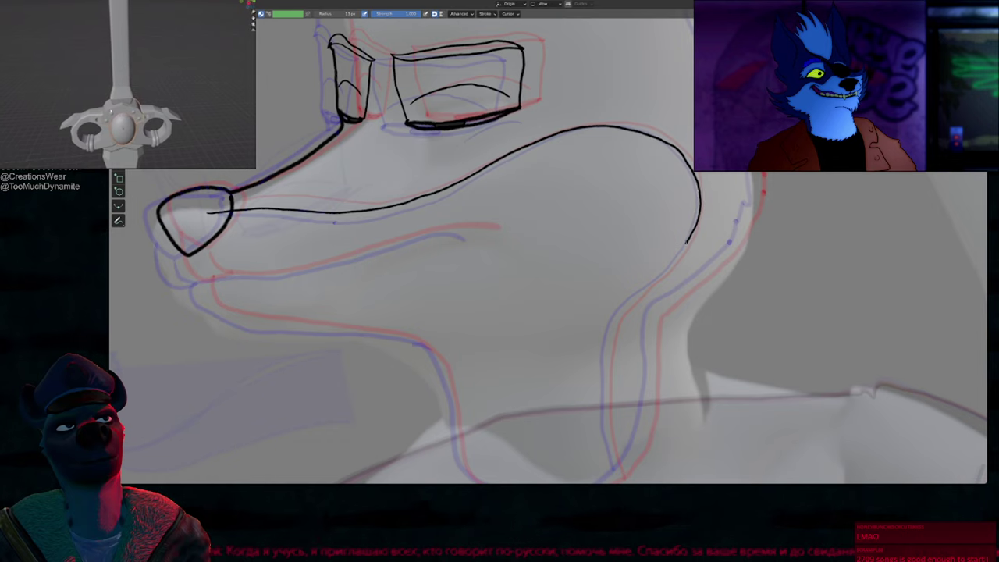
mouse_move(615, 333)
left_mouse_down()
mouse_move(608, 443)
mouse_move(623, 482)
left_mouse_up()
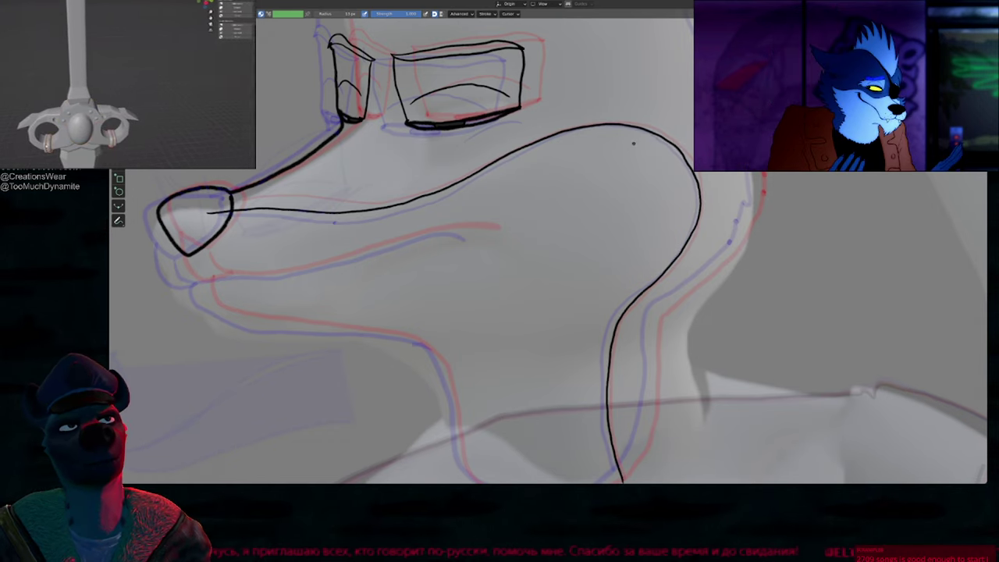
middle_click_drag(546, 269, 512, 112, "shift")
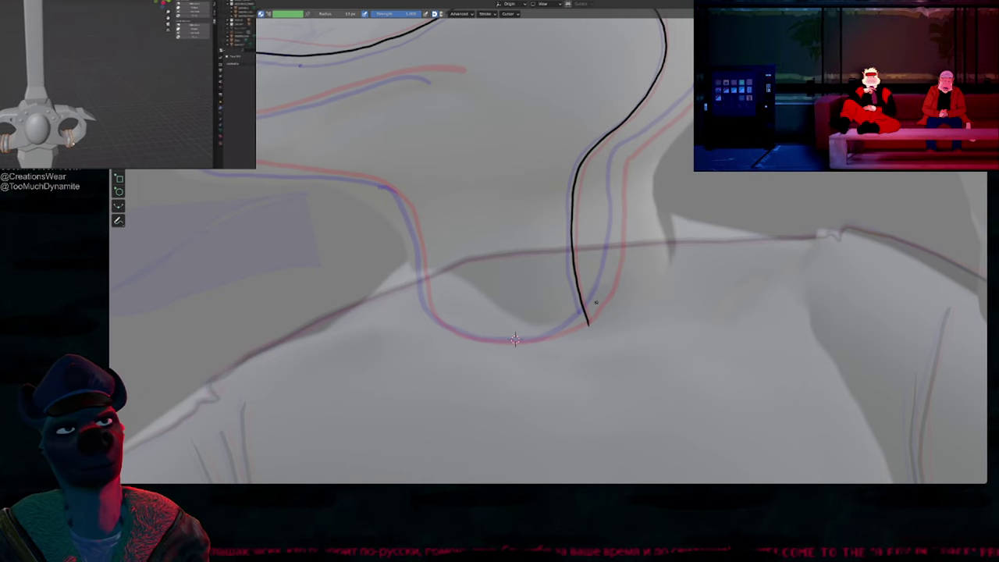
Step: Draw the mouth line under the nose and extend it back along the jaw, keeping the 13 px brush
mouse_move(481, 221)
middle_mouse_down("shift")
mouse_move(522, 281)
mouse_move(622, 358)
middle_mouse_up("shift")
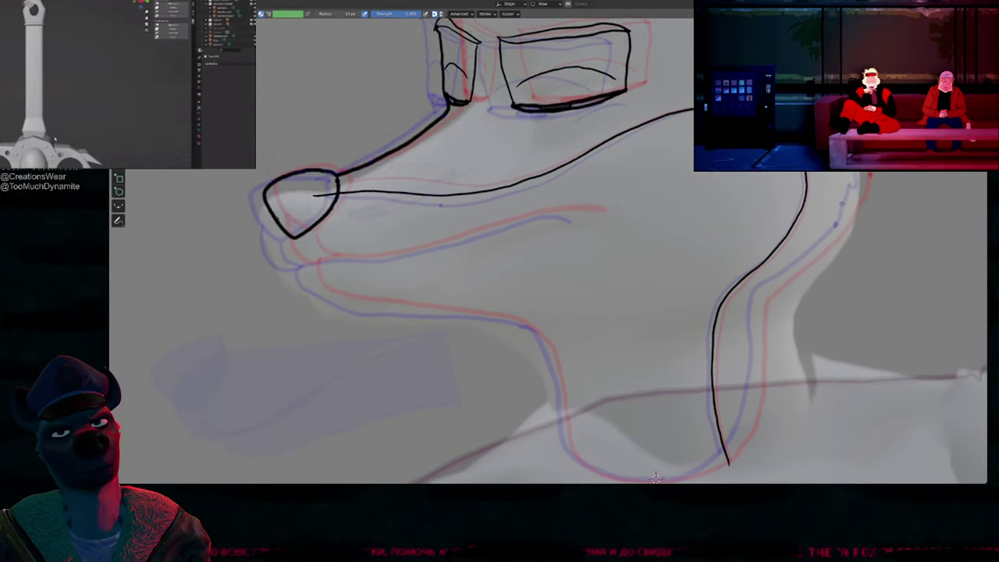
mouse_move(275, 223)
left_mouse_down()
mouse_move(318, 261)
mouse_move(424, 253)
left_mouse_up()
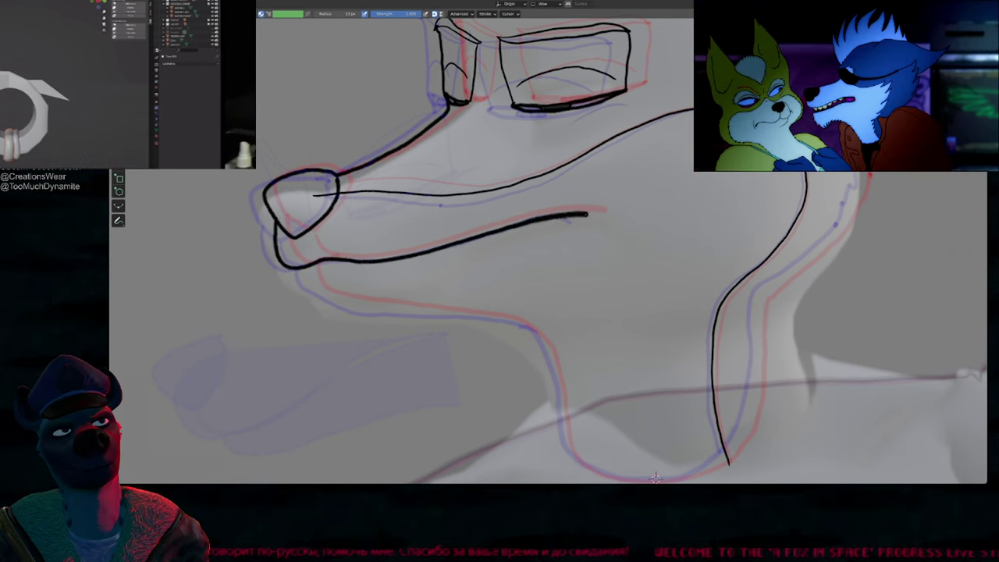
left_click_drag(587, 214, 595, 214)
key("f")
key("Escape")
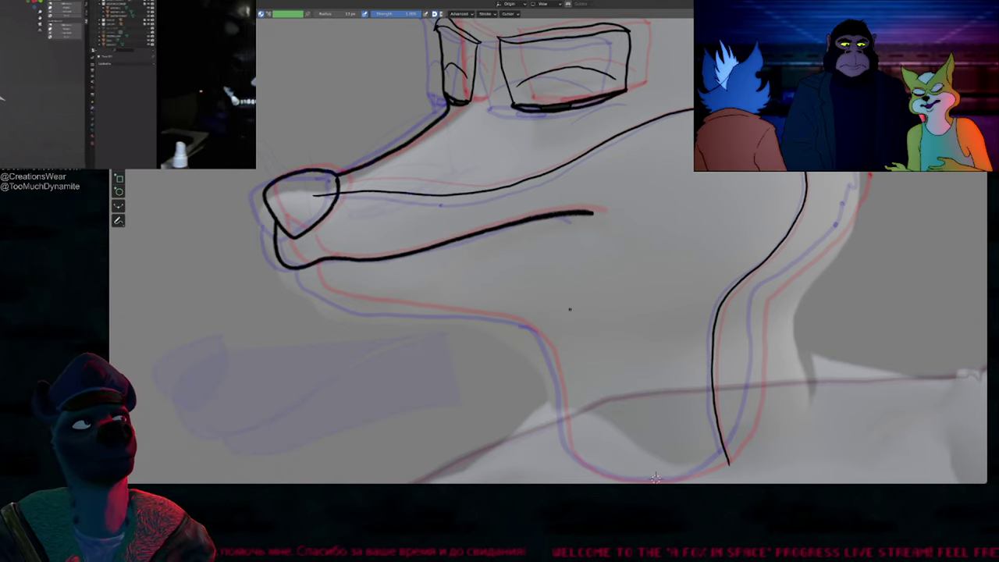
Step: Extend the jaw line along the muzzle and draw the chin curve up into the neck
mouse_move(656, 478)
middle_mouse_down("shift")
mouse_move(654, 353)
mouse_move(625, 351)
mouse_move(608, 458)
mouse_move(507, 476)
mouse_move(557, 378)
middle_mouse_up("shift")
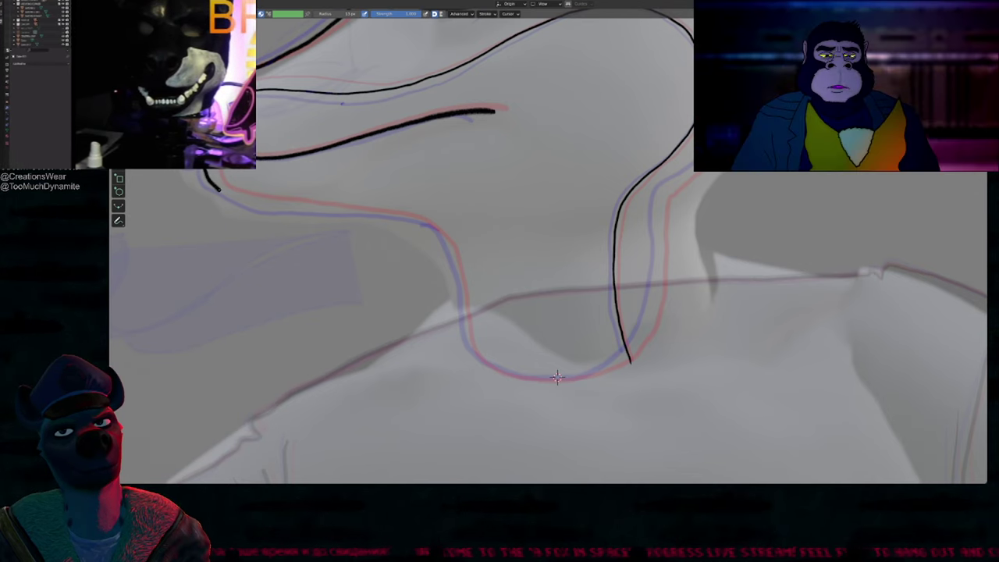
left_click_drag(361, 214, 429, 226)
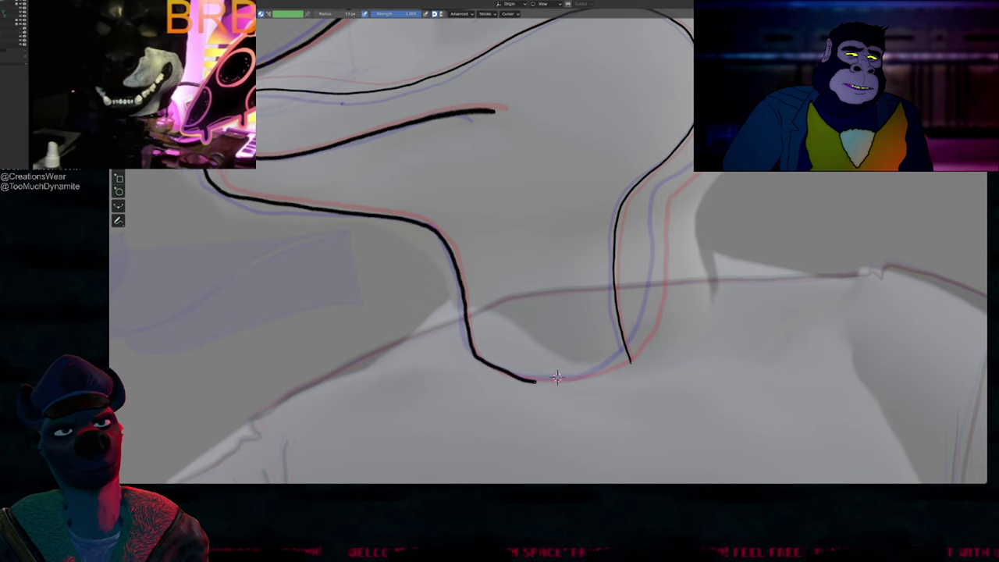
mouse_move(535, 382)
left_mouse_down()
mouse_move(625, 358)
mouse_move(654, 283)
mouse_move(658, 194)
left_mouse_up()
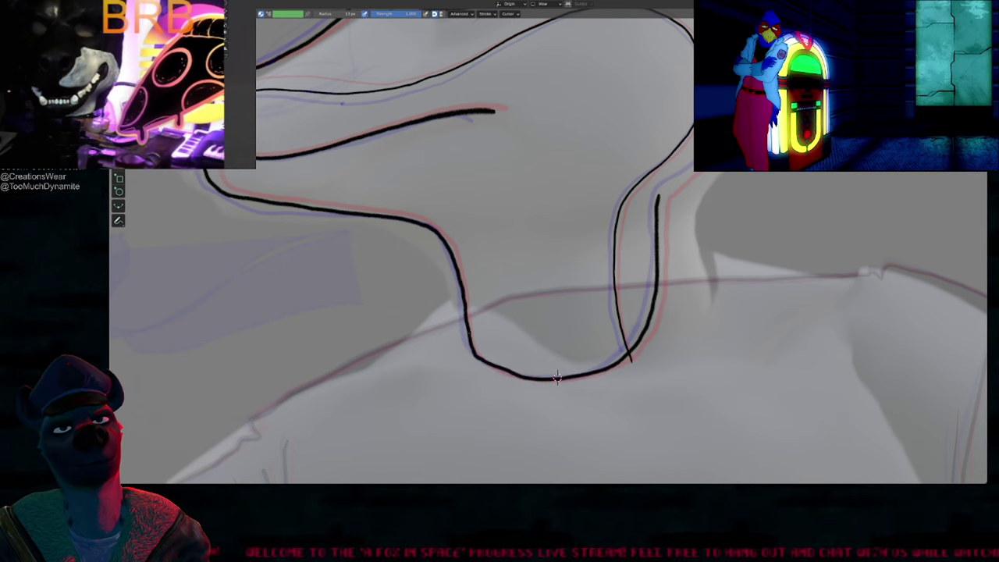
mouse_move(630, 172)
middle_mouse_down("shift")
mouse_move(491, 336)
mouse_move(475, 297)
mouse_move(493, 204)
middle_mouse_up("shift")
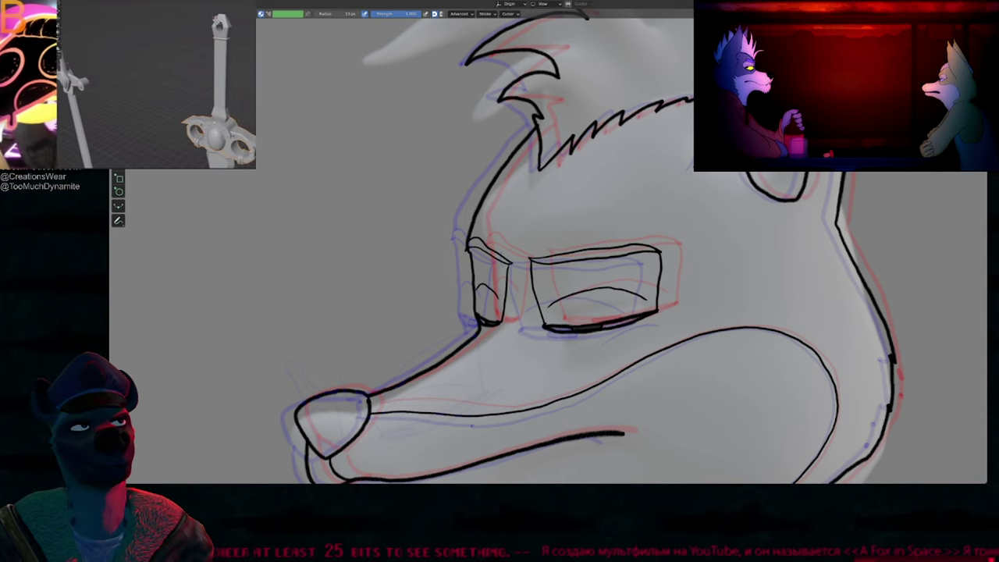
middle_click_drag(566, 172, 538, 189, "shift")
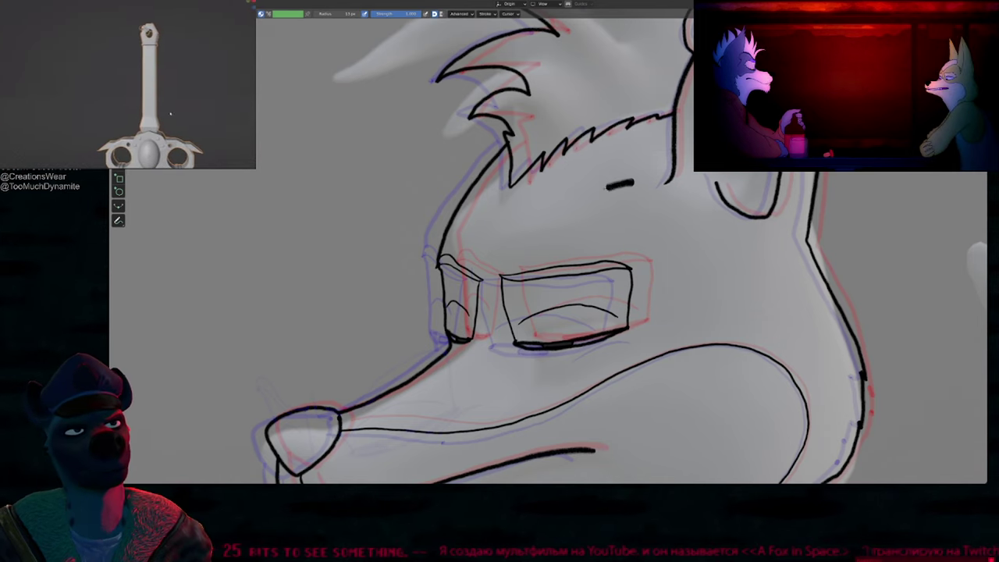
Step: Try two thick eyebrow strokes above the eyes, undo them, and reframe the head
left_click_drag(607, 188, 452, 262)
mouse_move(687, 195)
left_mouse_down()
mouse_move(553, 258)
mouse_move(767, 222)
left_mouse_up()
key("ctrl+z")
key("ctrl+z")
key("ctrl+z")
scroll(548, 313, "down", 4)
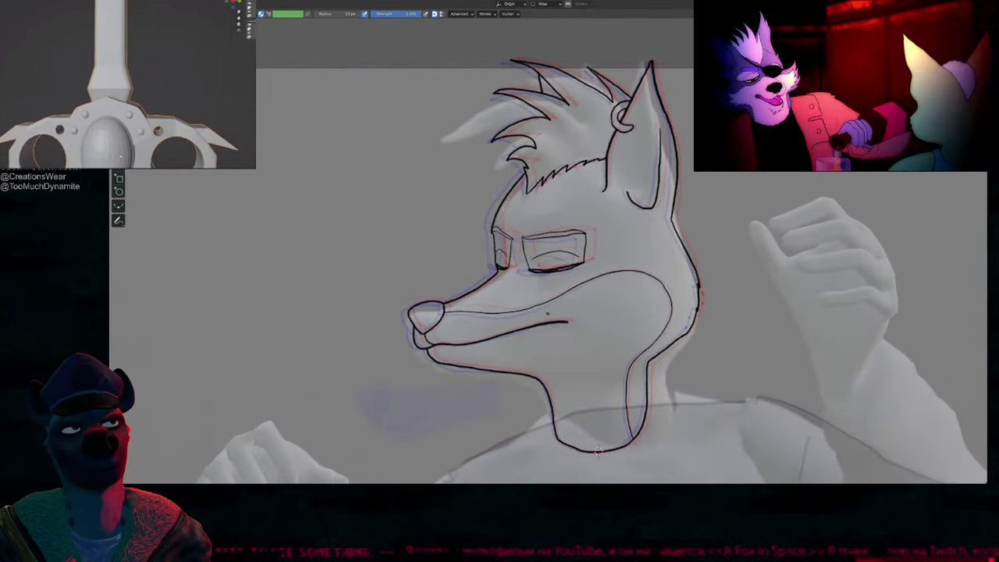
middle_click_drag(548, 313, 546, 412, "shift")
scroll(551, 204, "up", 5)
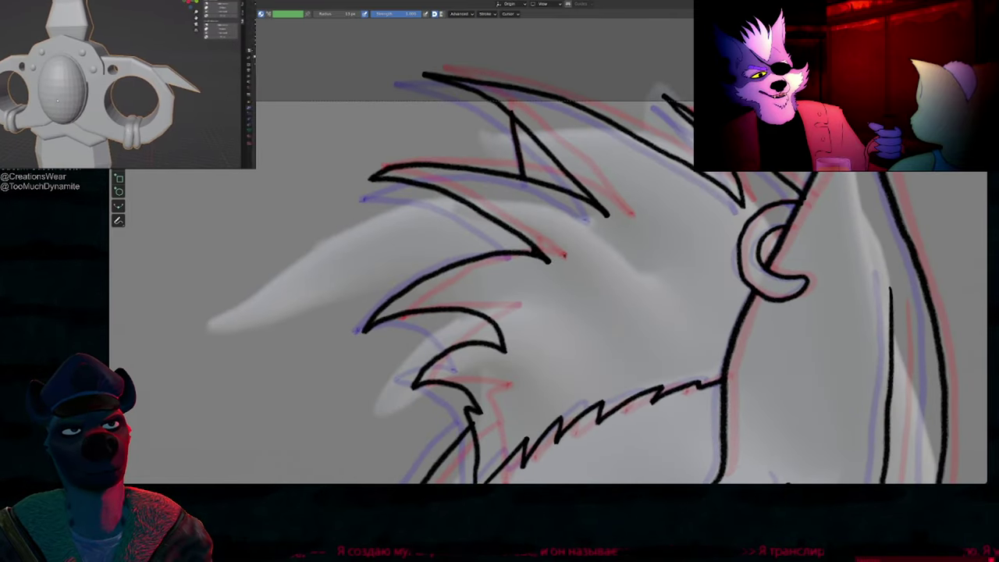
scroll(568, 251, "down", 6)
middle_click_drag(601, 342, 582, 205, "shift")
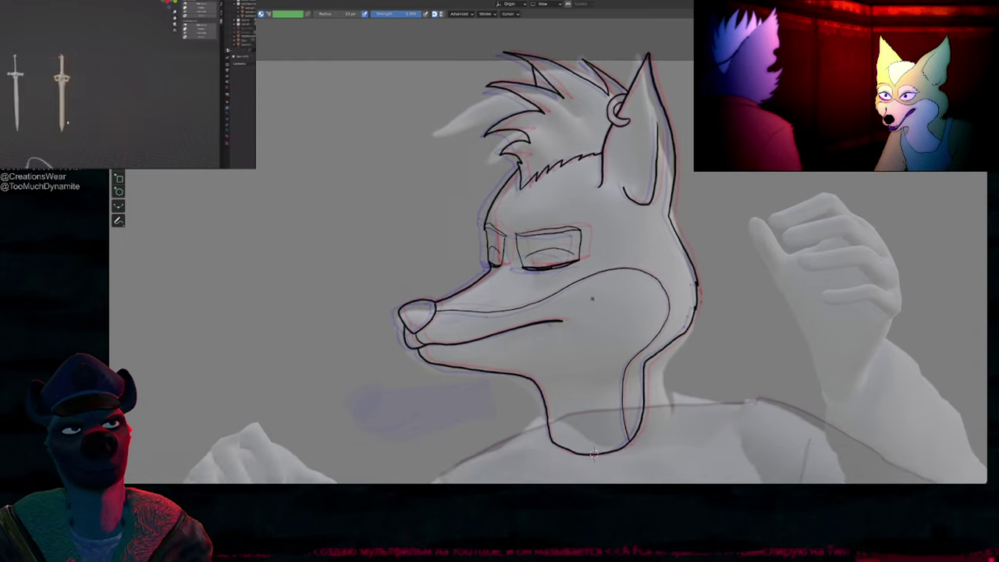
mouse_move(593, 452)
middle_mouse_down("shift")
mouse_move(598, 361)
mouse_move(506, 268)
mouse_move(502, 294)
middle_mouse_up("shift")
key("f")
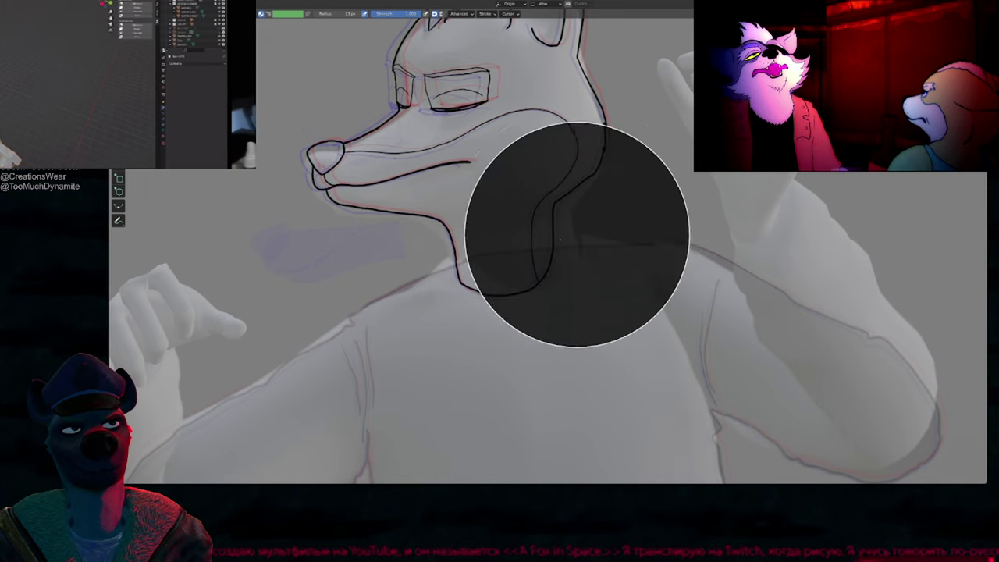
left_click(502, 294)
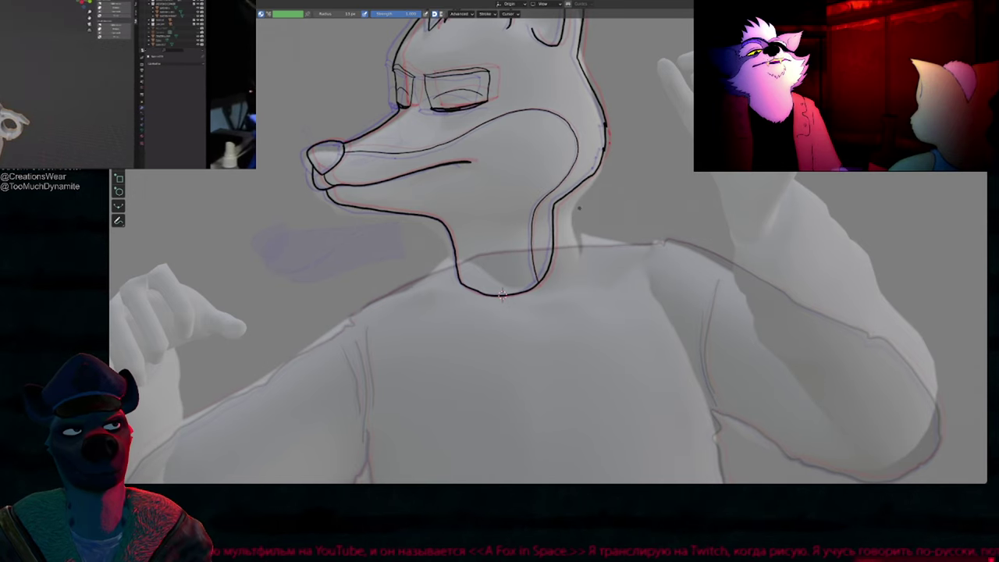
scroll(502, 295, "down", 6)
Step: Restore the timeline layout, step between frames 287 and 300, and play the animation
key("ctrl+space")
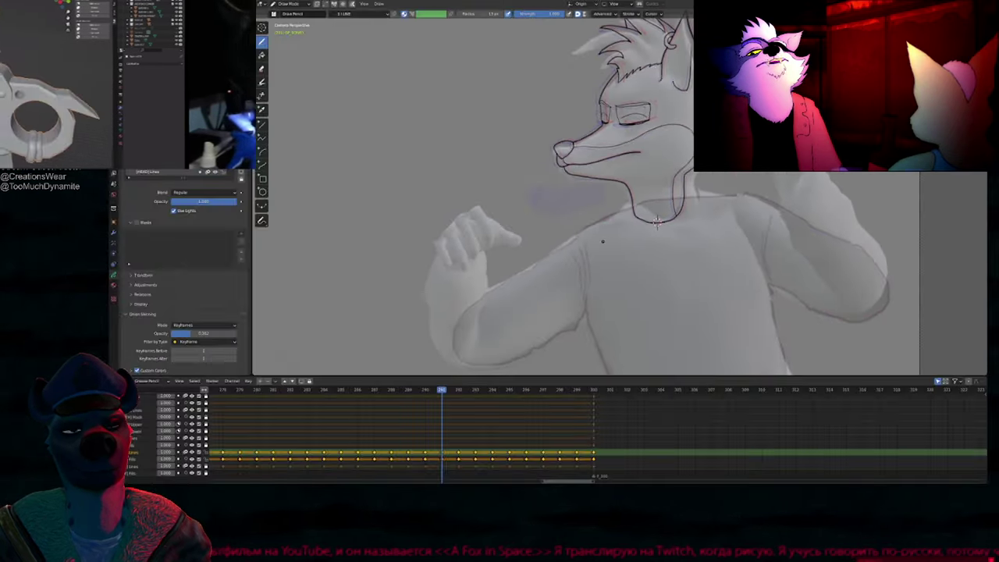
key("Left")
key("Left")
key("Left")
key("Left")
key("Right")
key("Right")
key("Right")
key("Right")
key("Right")
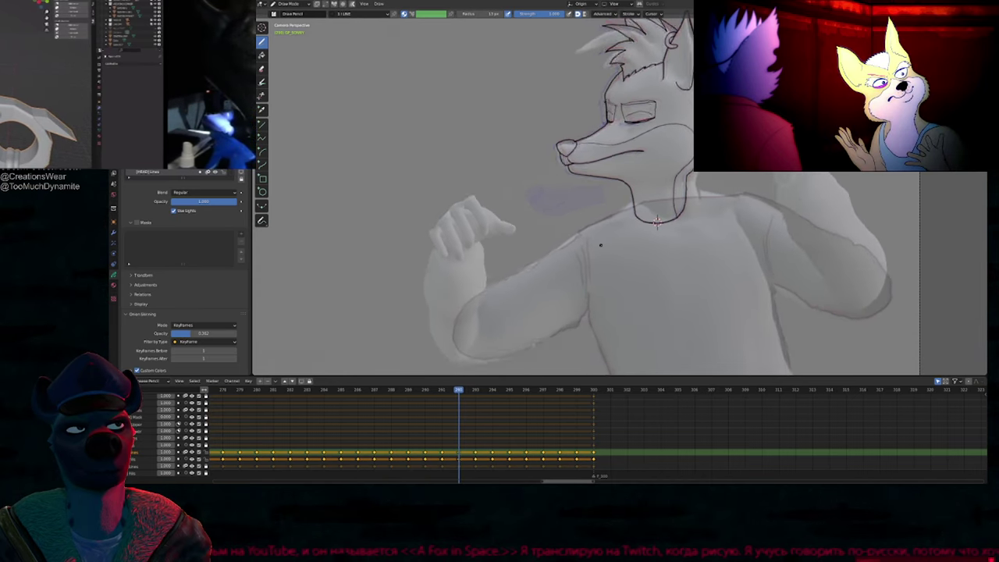
key("Right")
key("Right")
key("Right")
key("Right")
key("Right")
key("Right")
key("Right")
key("Right")
key("Left")
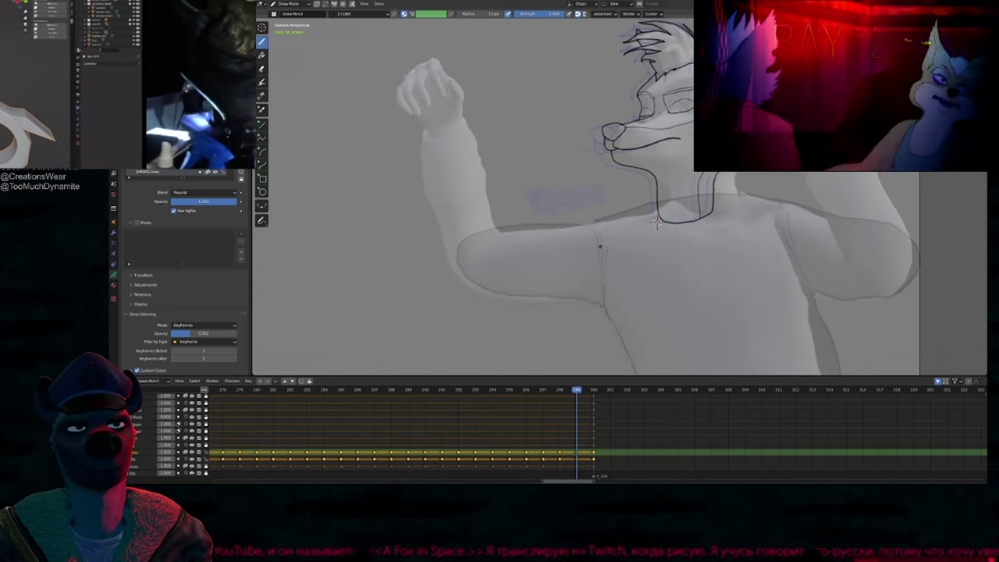
key("Right")
key("Left")
key("Left")
key("Left")
key("Left")
key("Left")
key("Left")
key("Left")
key("Left")
key("Left")
key("Left")
key("Left")
key("Left")
key("Left")
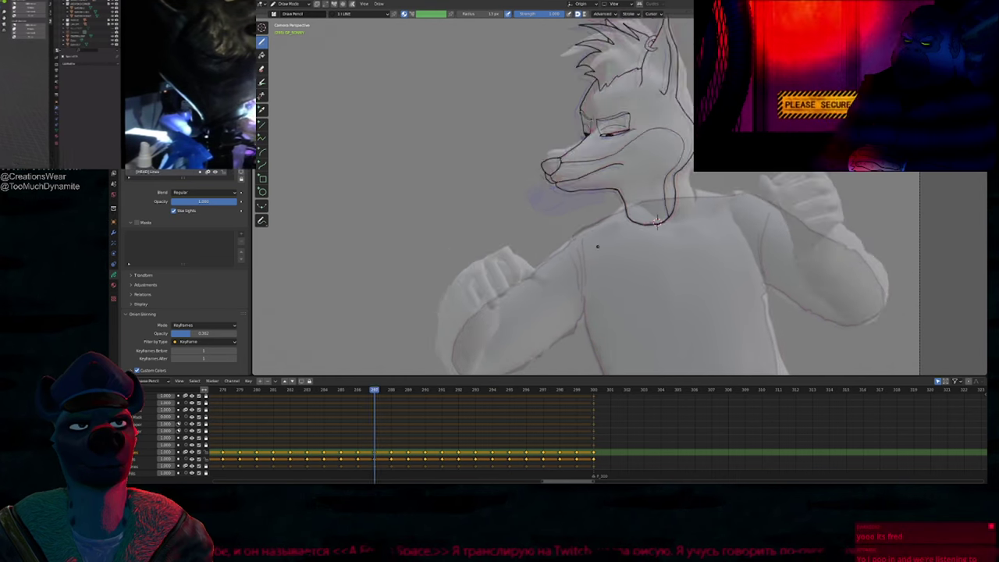
key("Left")
key("Left")
key("Left")
key("Left")
key("Left")
key("Left")
key("Left")
key("Left")
key("Left")
key("Left")
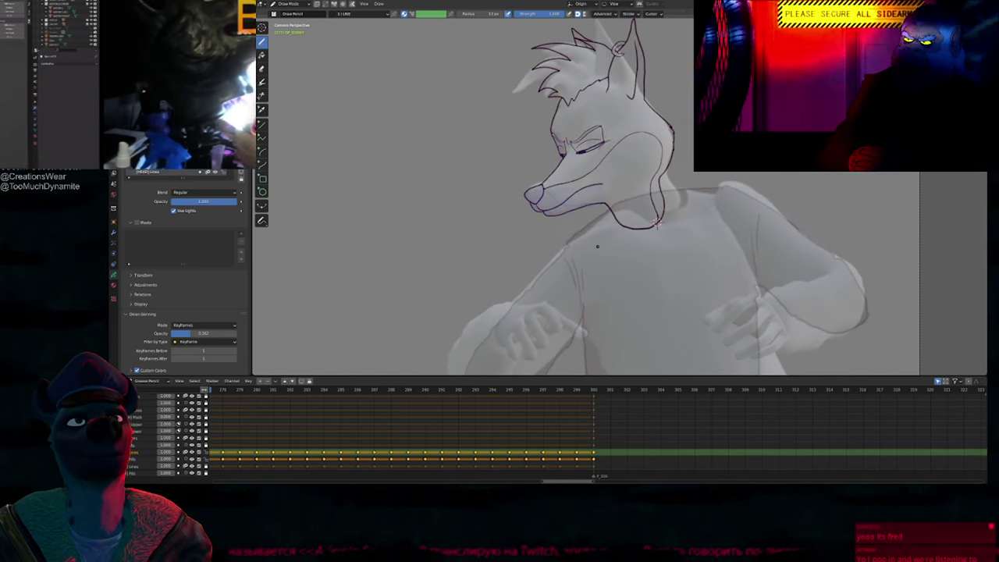
key("space")
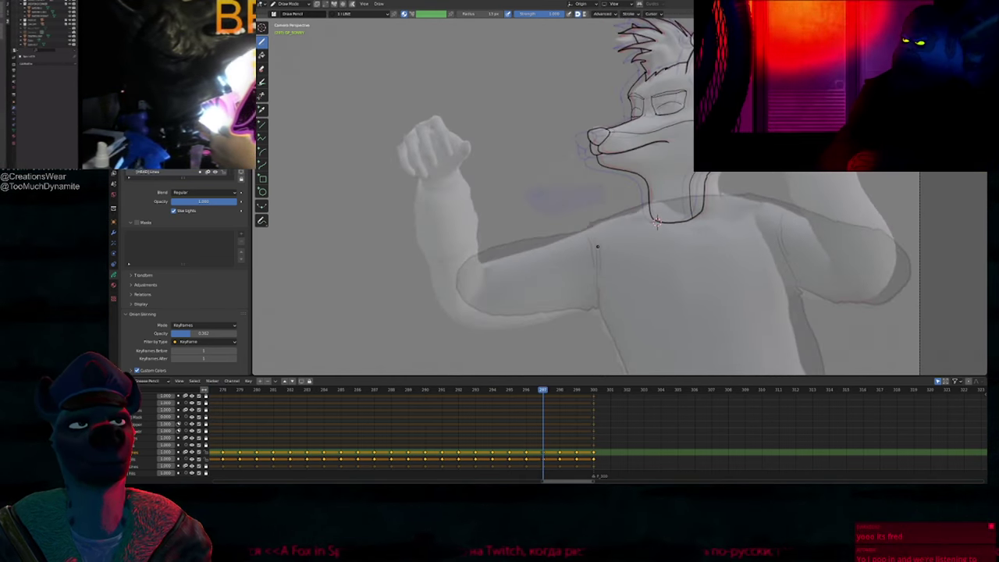
Step: Jump back to frame 277, zoom in on the muzzle, and step forward to frame 282
left_click(226, 394)
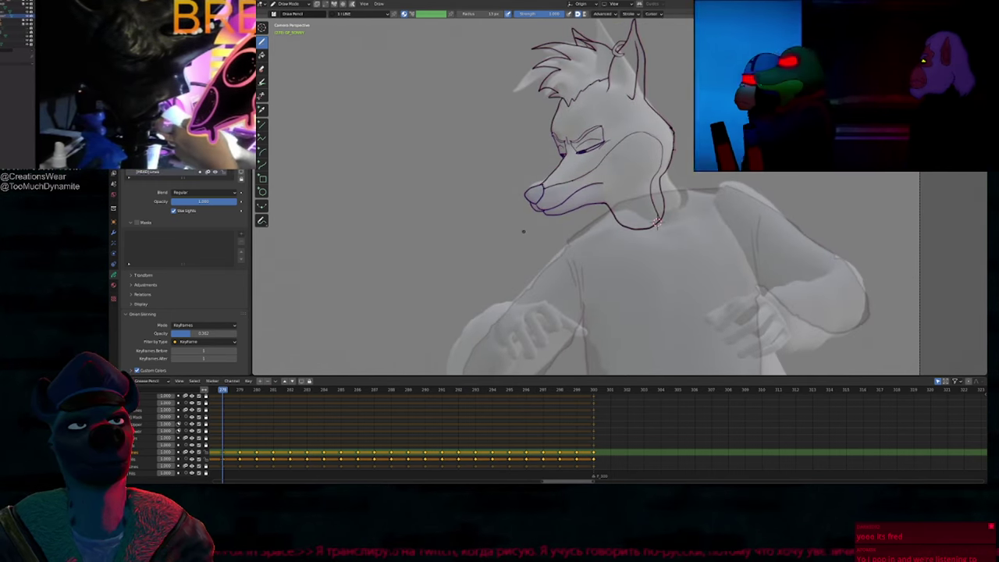
key("Right")
key("Right")
key("Left")
middle_click_drag(582, 193, 630, 87, "ctrl")
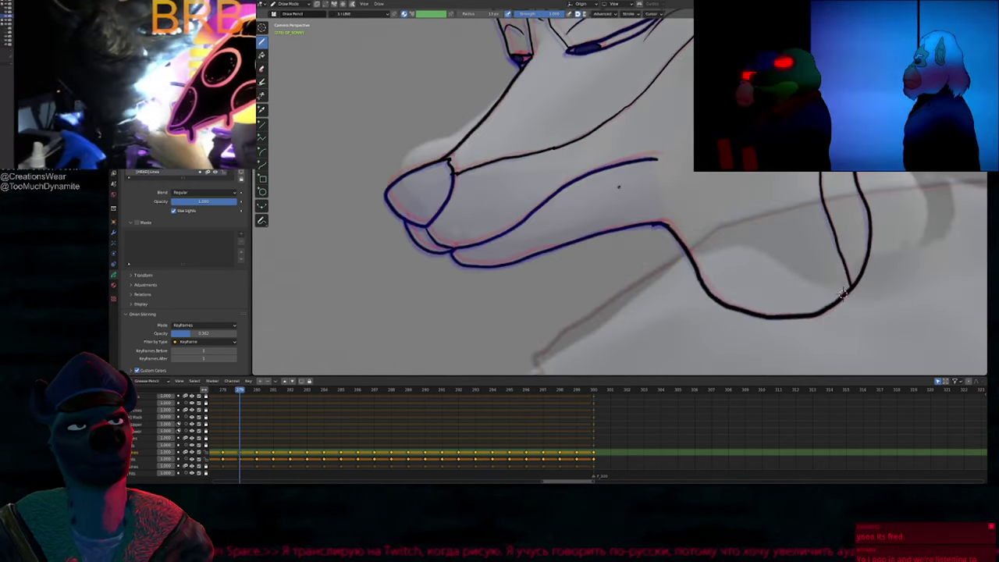
key("Right")
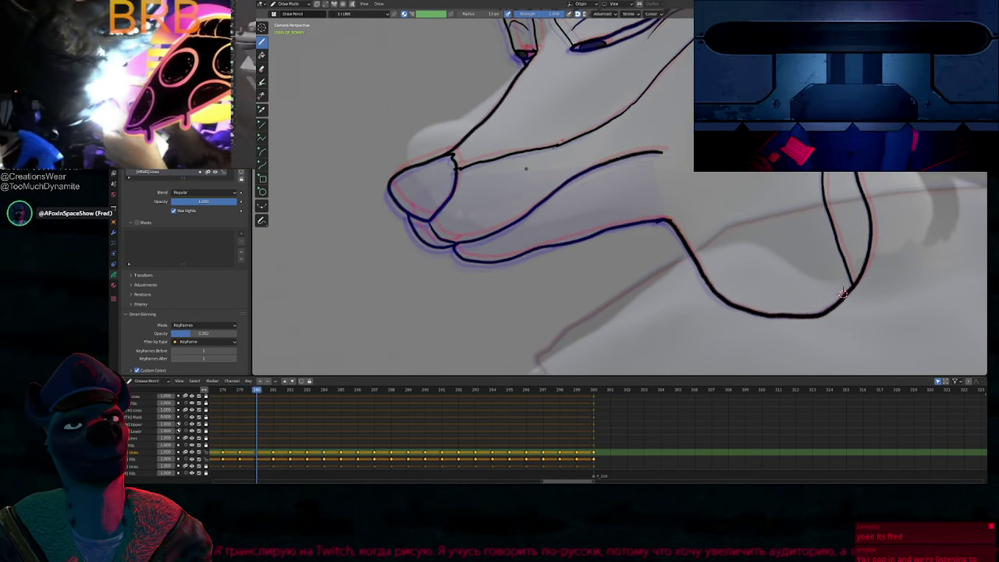
key("Right")
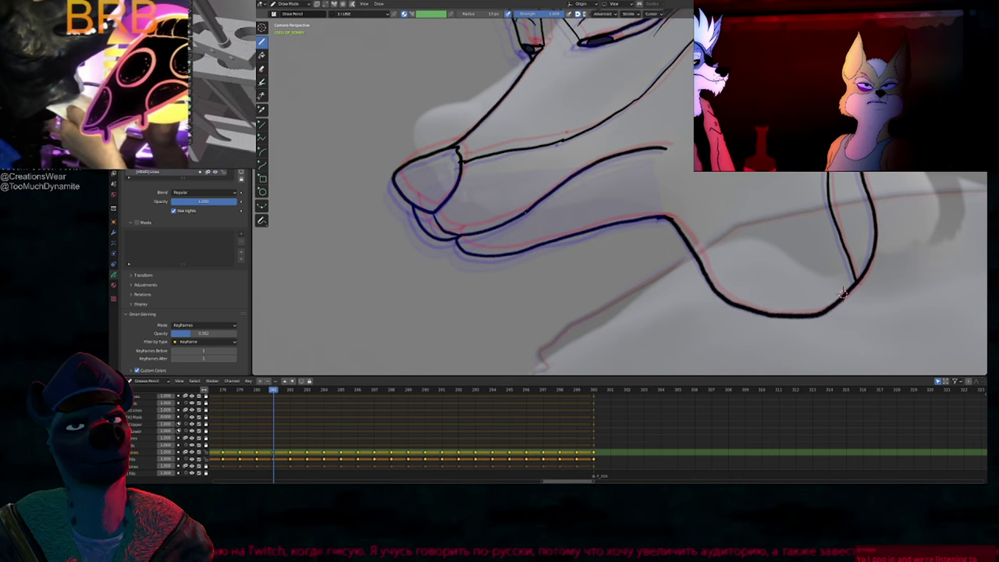
key("Right")
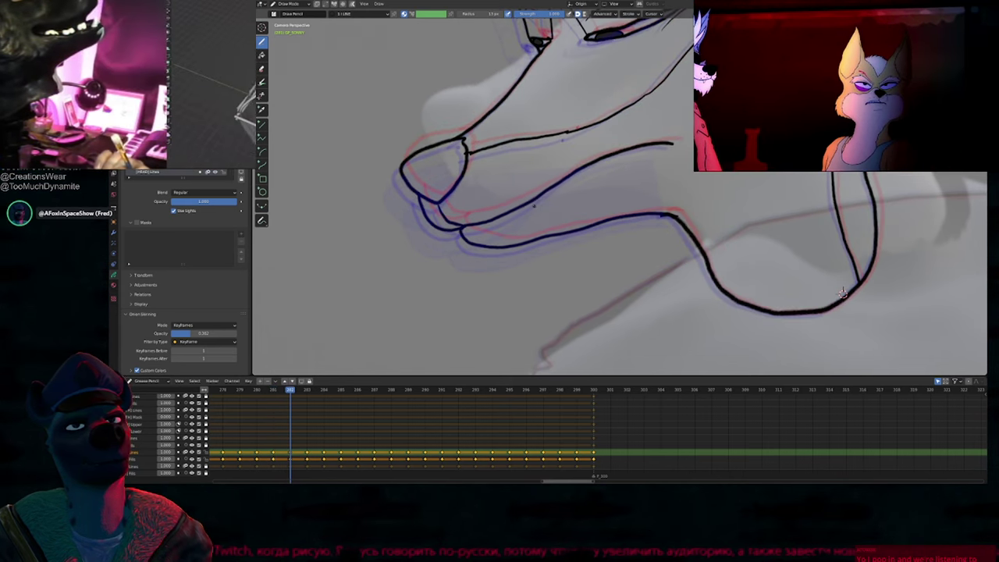
Step: Step forward to frame 283
key("Right")
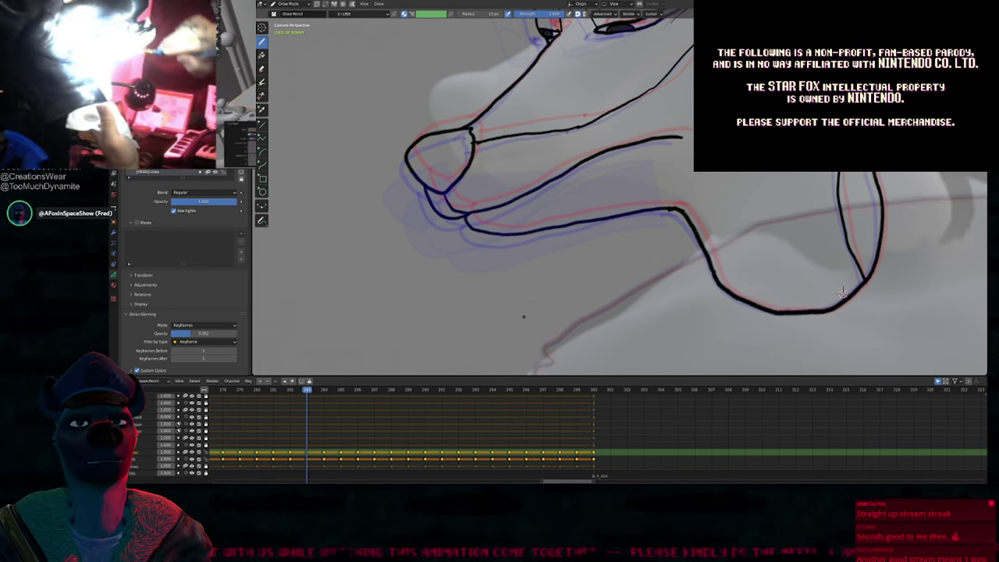
Step: Pan over the fox head and step back and forth between frames 283 and 285
middle_click_drag(599, 189, 527, 299, "shift")
key("f")
key("Escape")
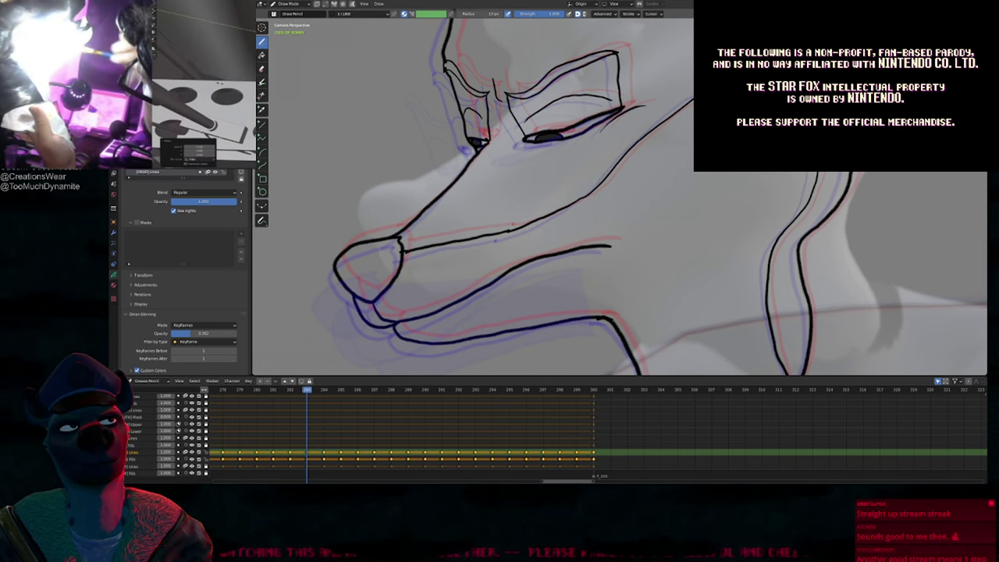
middle_click_drag(678, 203, 591, 202, "shift")
key("Left")
key("Right")
key("Right")
key("Right")
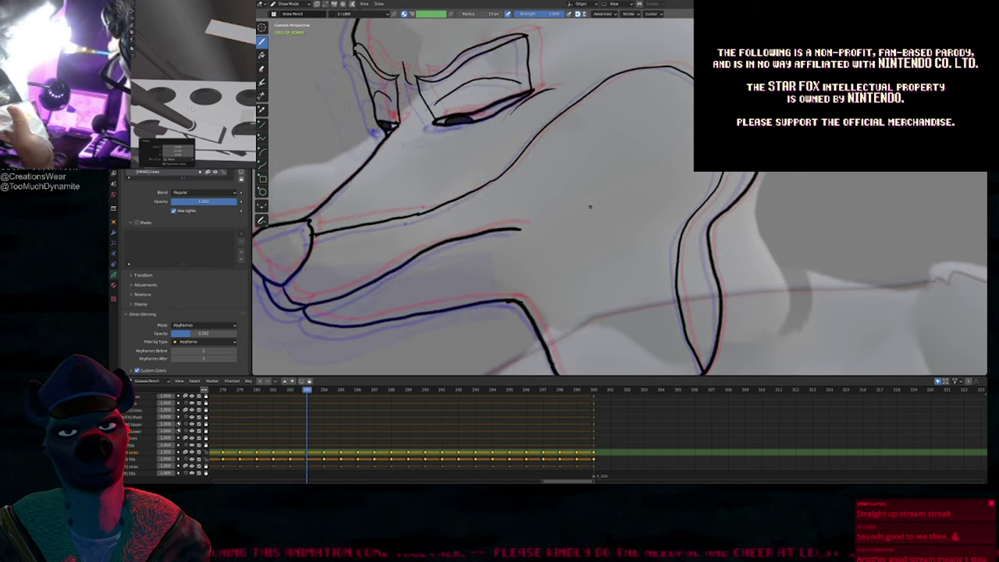
key("Left")
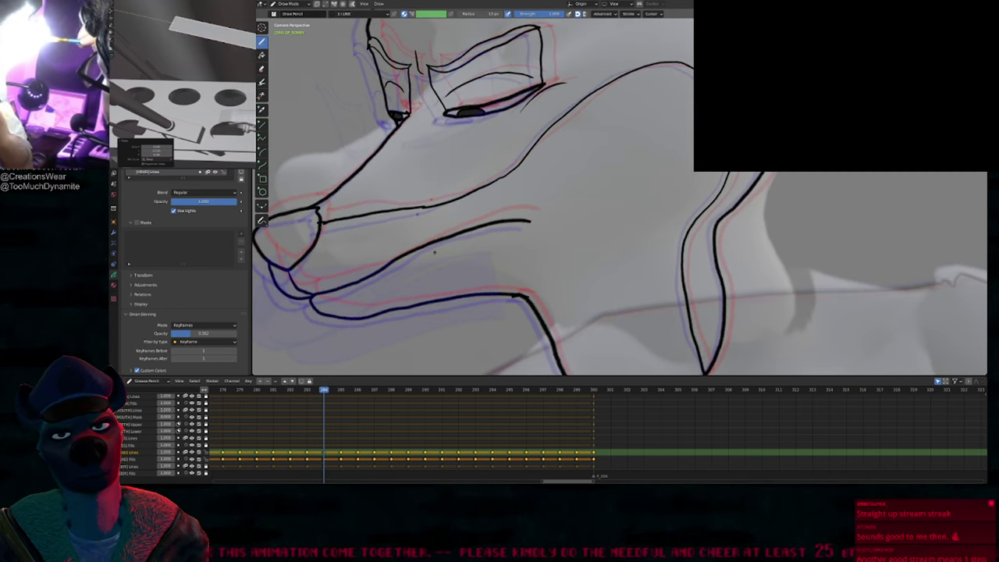
key("Right")
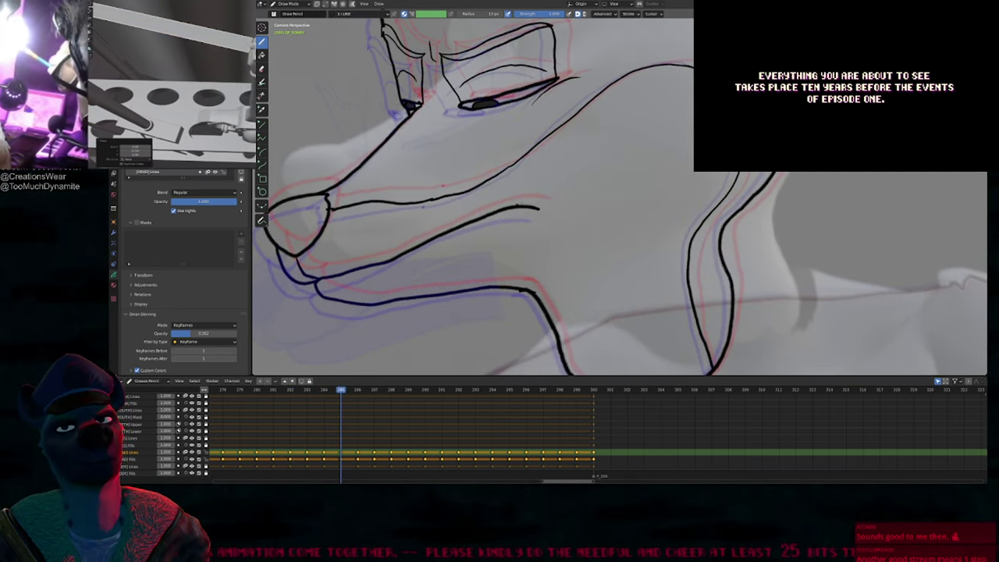
Step: Follow the snout while advancing to frame 291, then play the animation in reverse
middle_click_drag(393, 261, 450, 238, "shift")
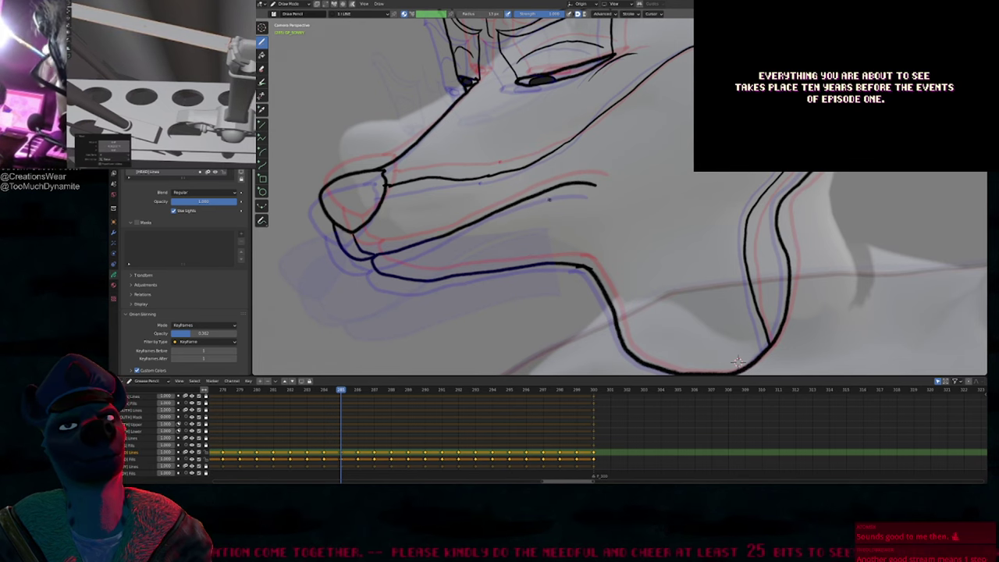
key("Right")
key("Right")
key("Right")
key("Right")
key("Right")
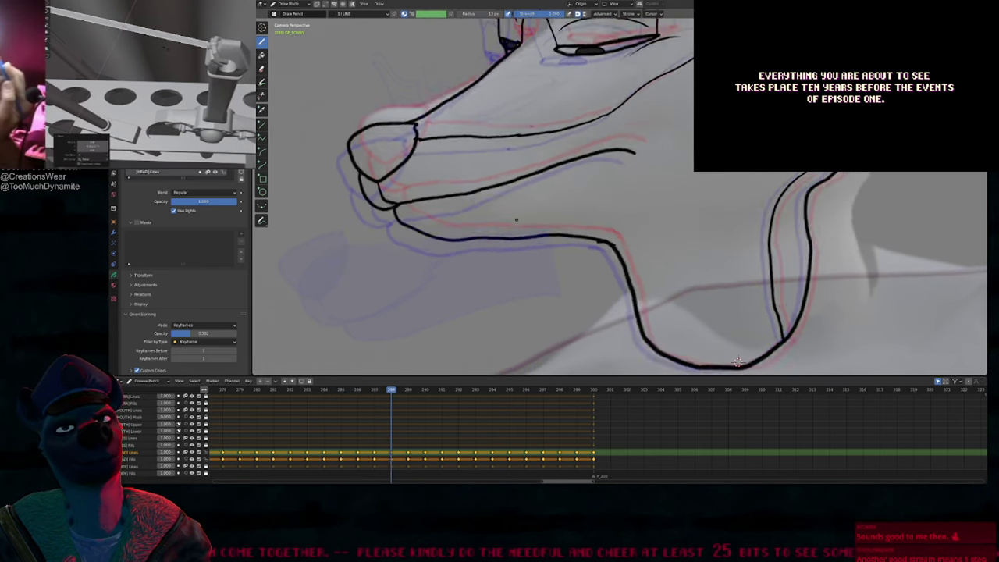
key("Right")
scroll(557, 183, "down", 5)
key("ctrl+shift+space")
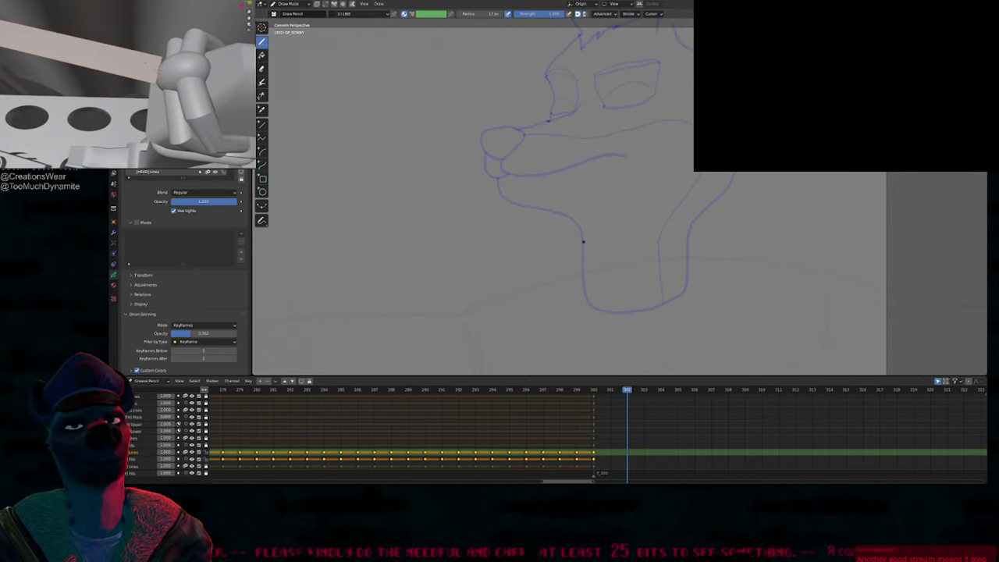
Step: Return to Object Mode, unhide everything, and play the frog-and-knife shot with overlays hidden
key("ctrl+Tab")
key("alt+h")
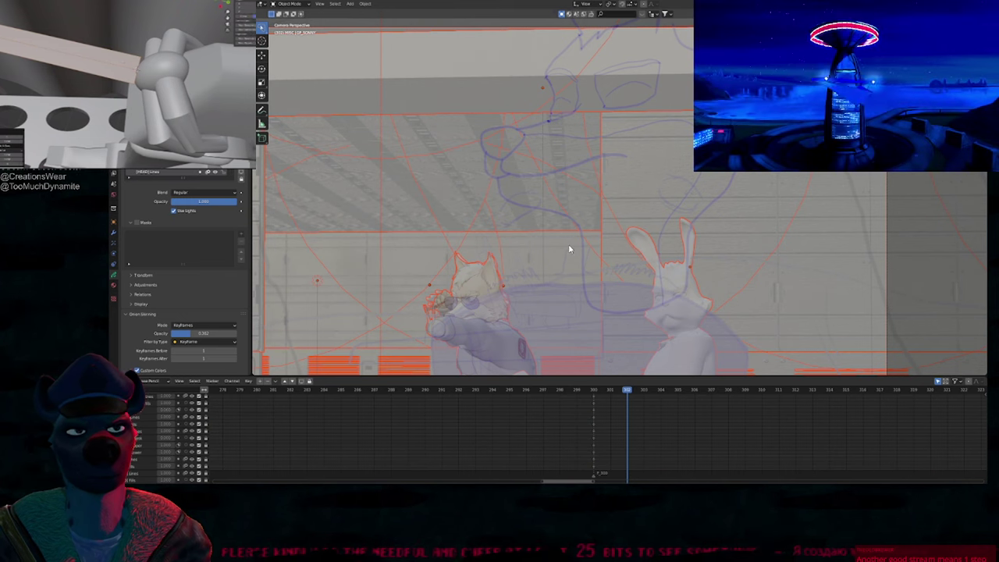
key("Left")
key("Left")
key("Up")
key("Up")
key("Up")
key("Up")
key("Up")
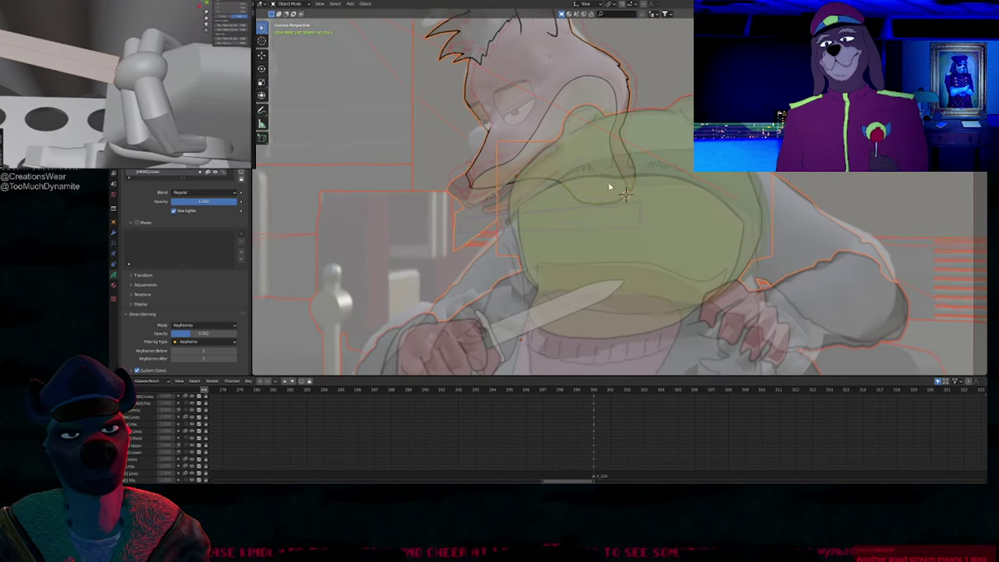
middle_click_drag(584, 226, 548, 246, "shift")
key("alt+shift+z")
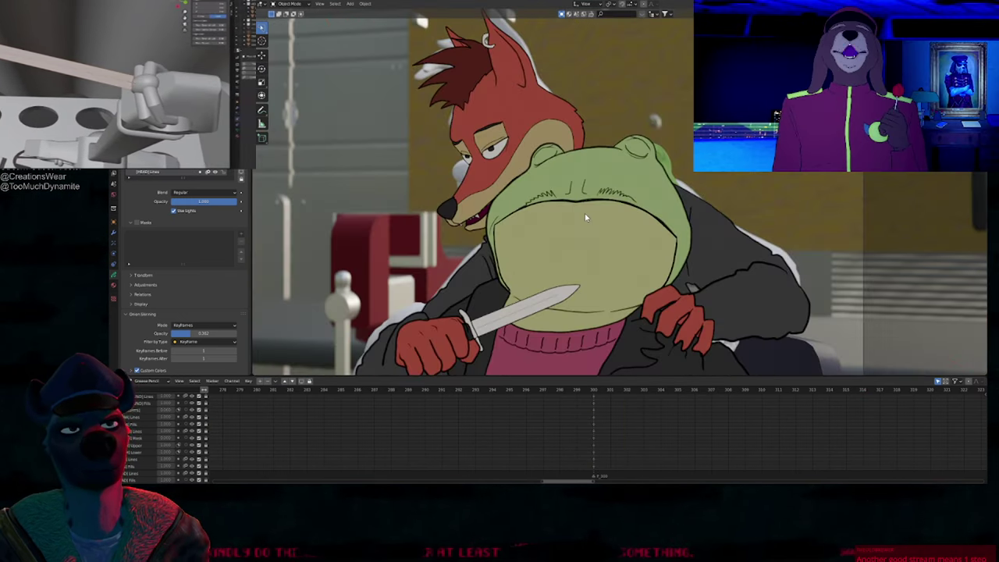
left_click(458, 178)
key("space")
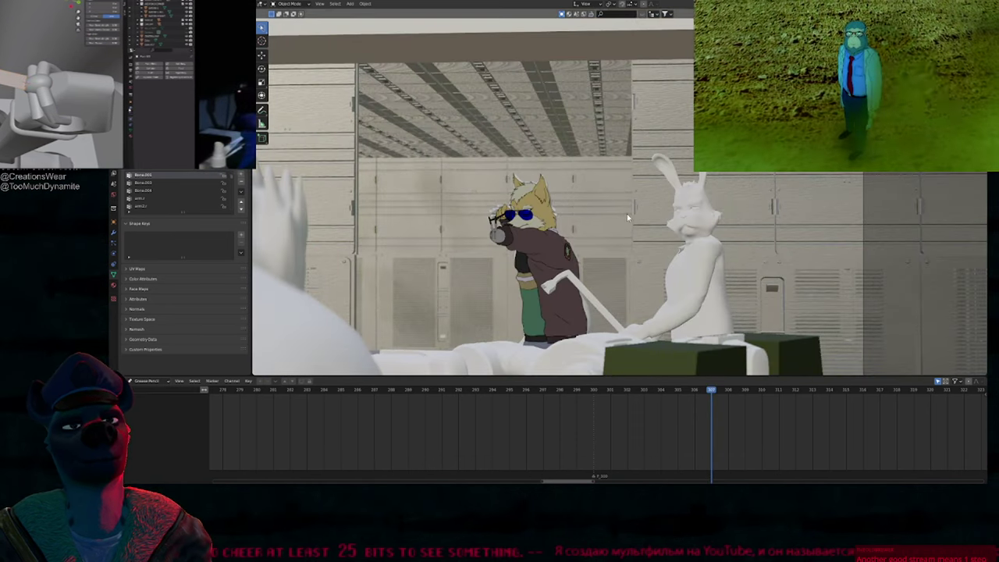
left_click_drag(594, 389, 501, 417)
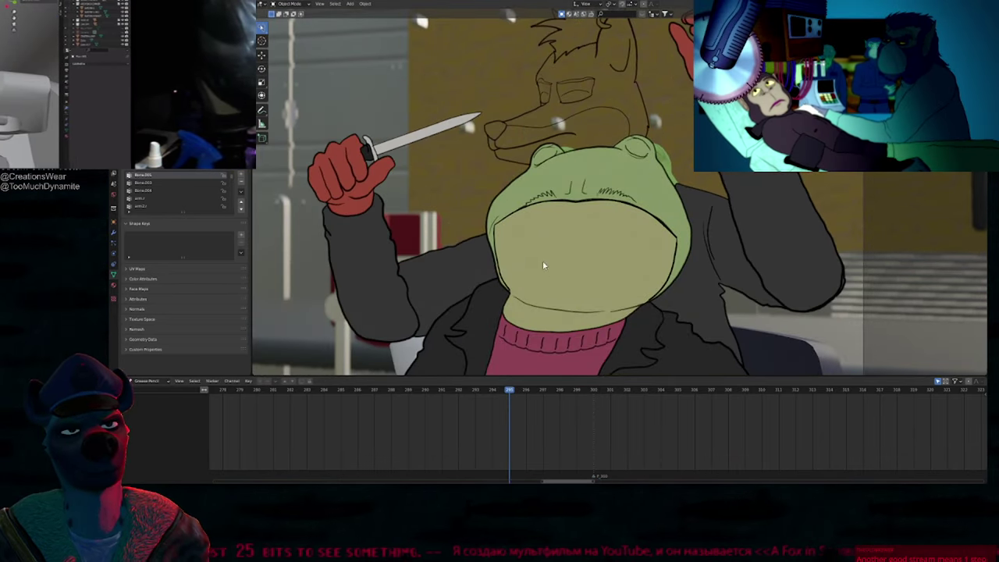
Step: Isolate the fox head and Beltino drawings and play them with overlays hidden
key("shift+alt+z")
left_click(465, 260)
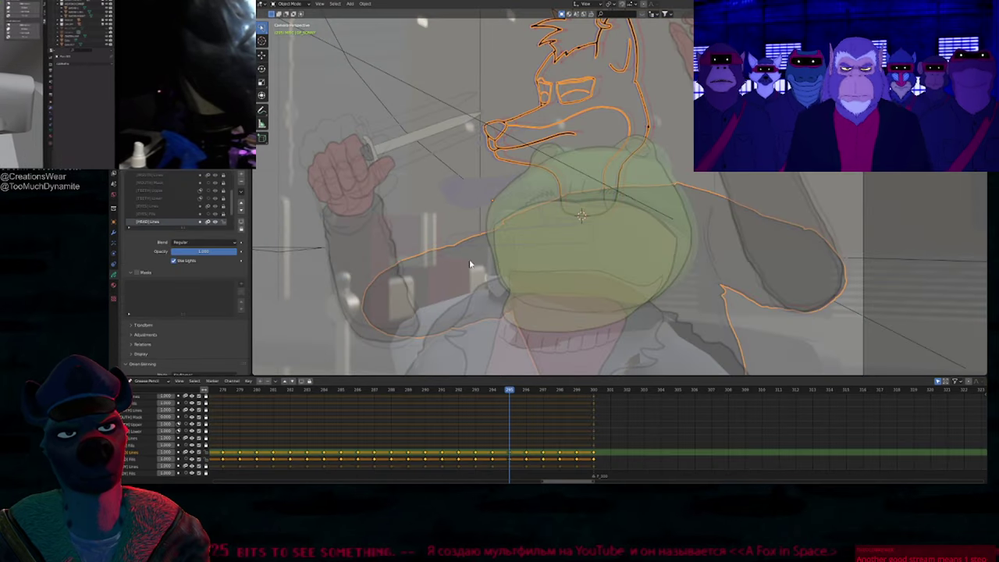
left_click(464, 344, "shift")
key("shift+h")
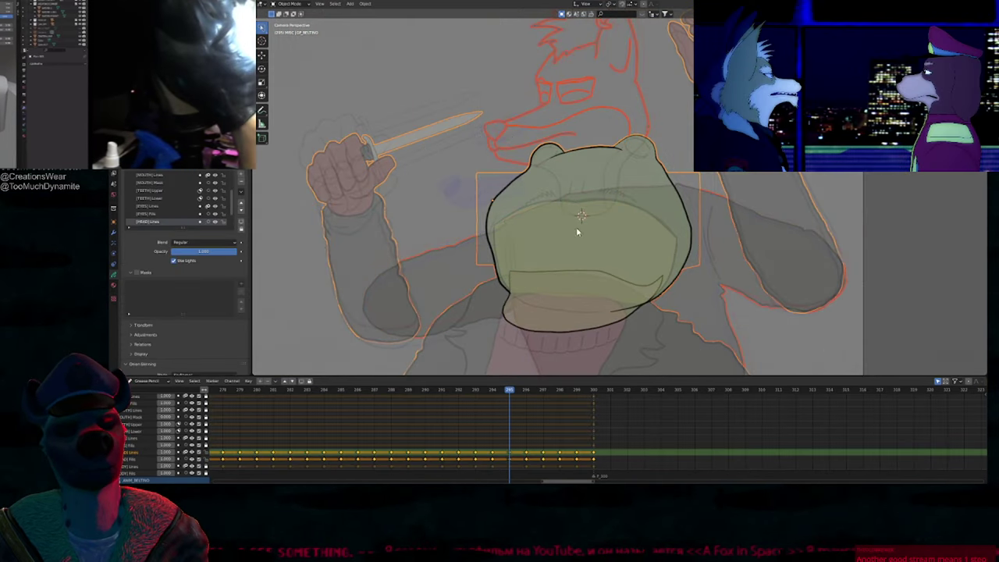
left_click(681, 148)
key("shift+alt+z")
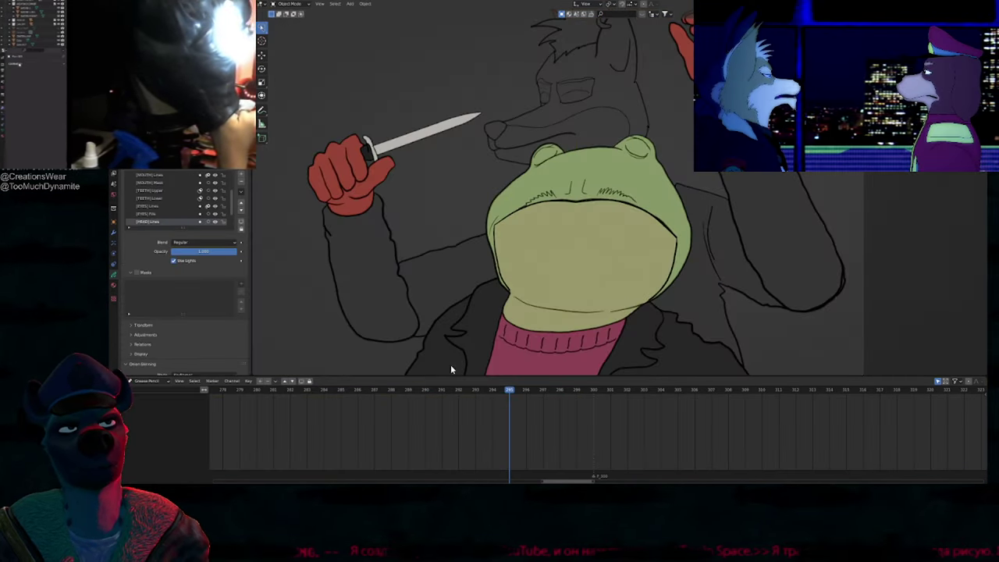
key("space")
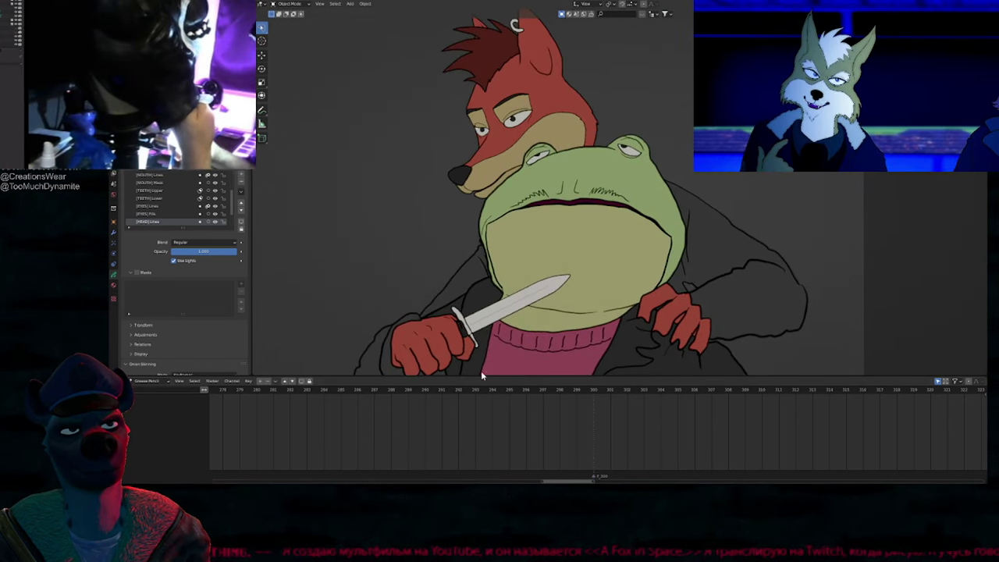
mouse_move(446, 398)
left_mouse_down()
mouse_move(537, 403)
mouse_move(503, 405)
mouse_move(522, 406)
mouse_move(512, 411)
left_mouse_up()
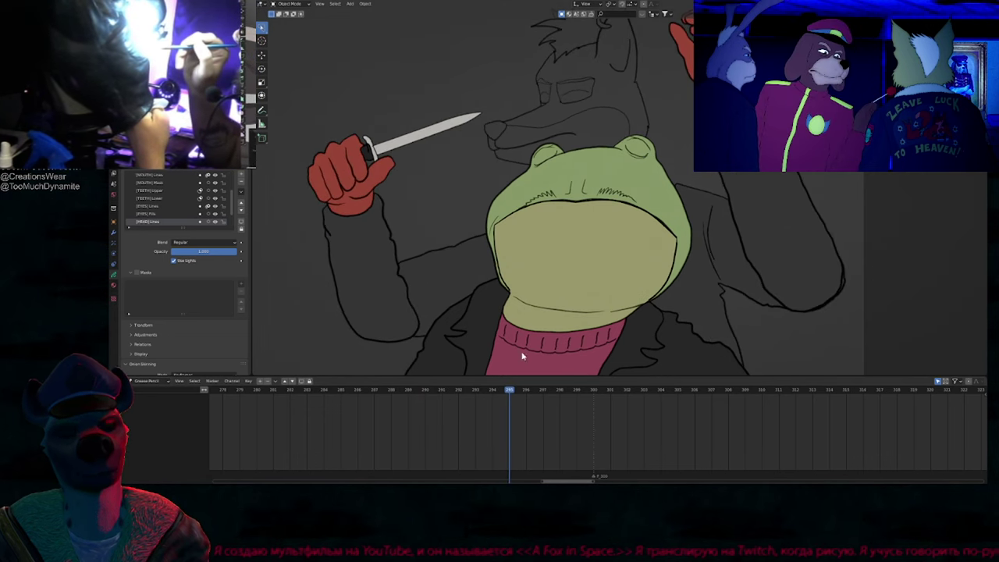
Step: Turn the overlays back on and reselect the fox head drawing
key("shift+alt+z")
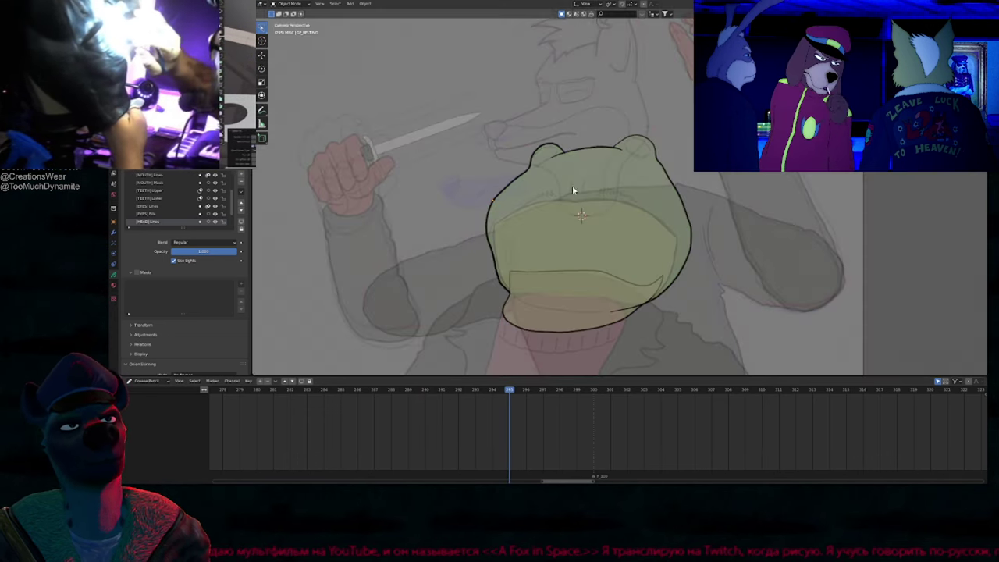
mouse_move(571, 134)
middle_mouse_down("shift")
mouse_move(557, 239)
mouse_move(548, 190)
mouse_move(559, 212)
middle_mouse_up("shift")
left_click(544, 232)
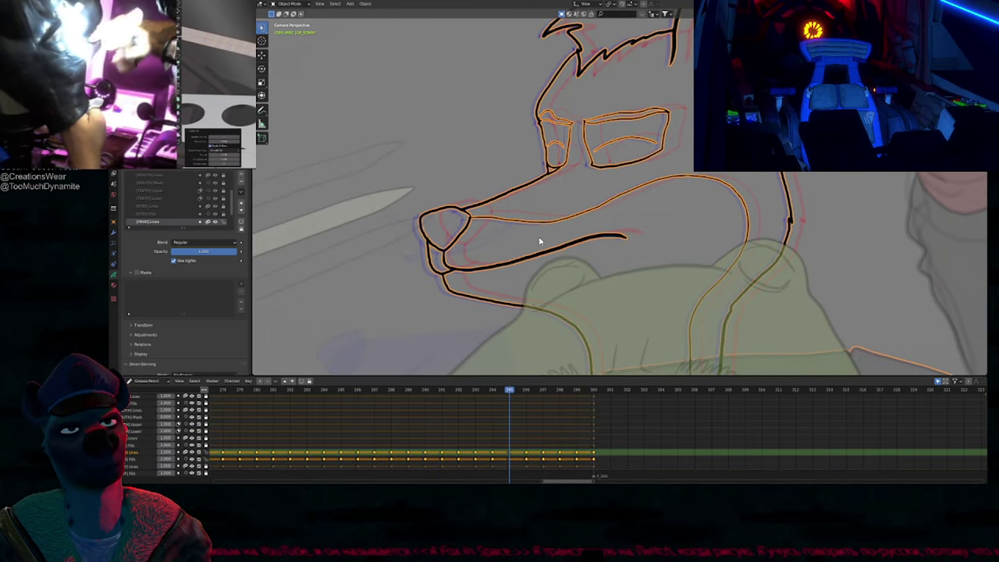
Step: Enter Draw Mode and delete the fox head keyframes at frame 295
key("ctrl+Tab")
key("f")
key("Escape")
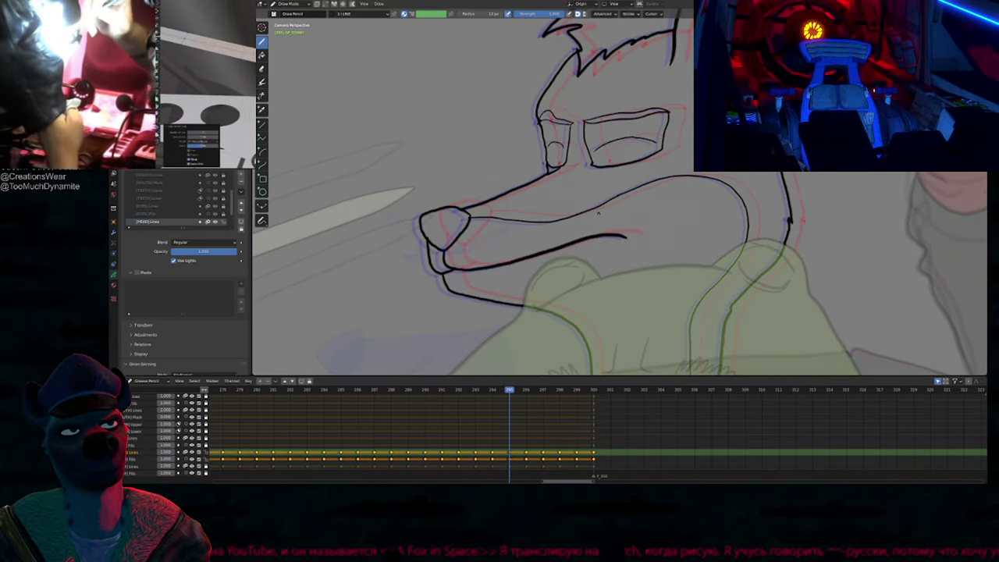
middle_click_drag(584, 215, 592, 265, "ctrl")
middle_click_drag(624, 344, 587, 348, "shift")
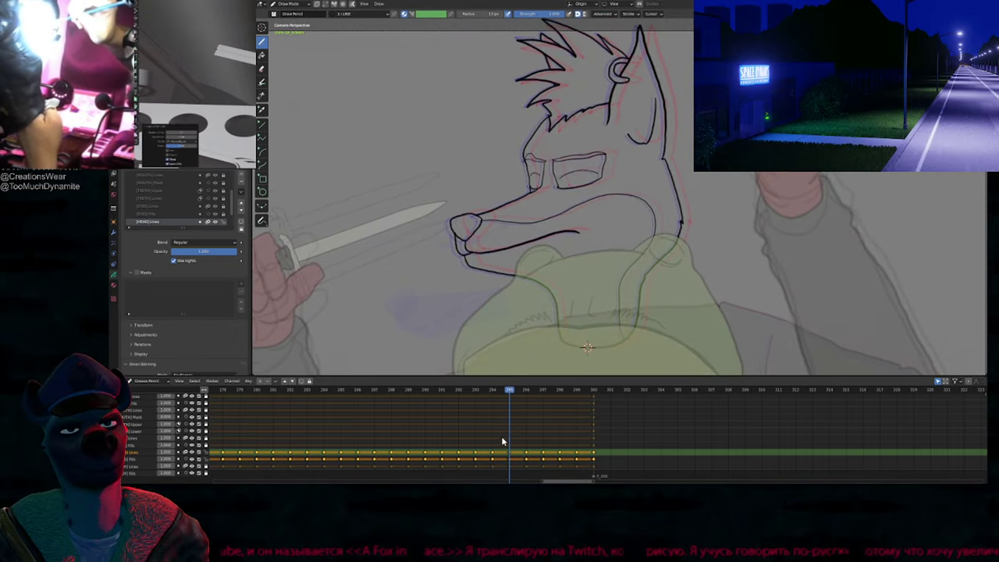
left_click_drag(513, 460, 513, 459)
key("Delete")
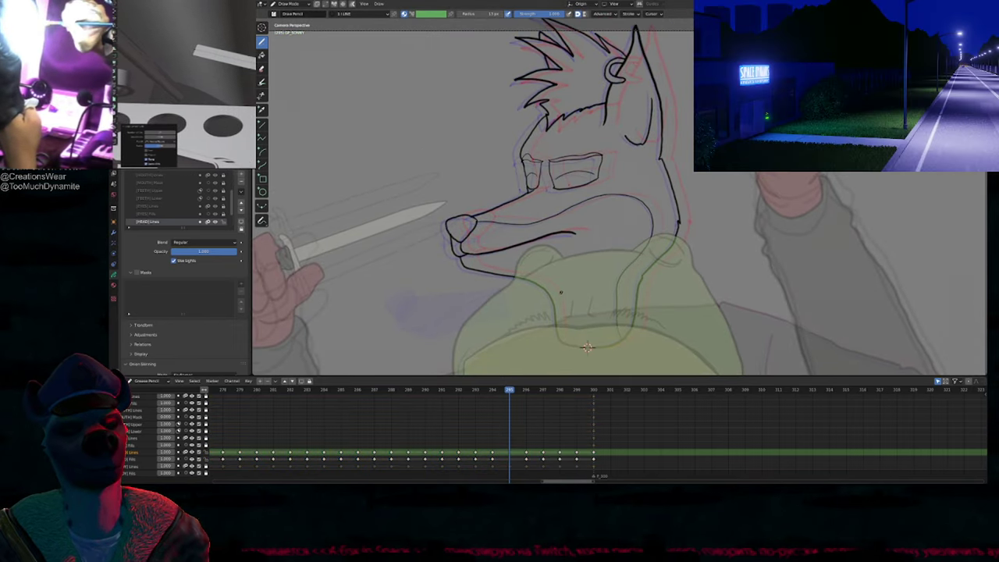
Step: Run Interpolate Sequence and step through frames 294–298 to check the new in-between
key("ctrl+shift+e")
key("Left")
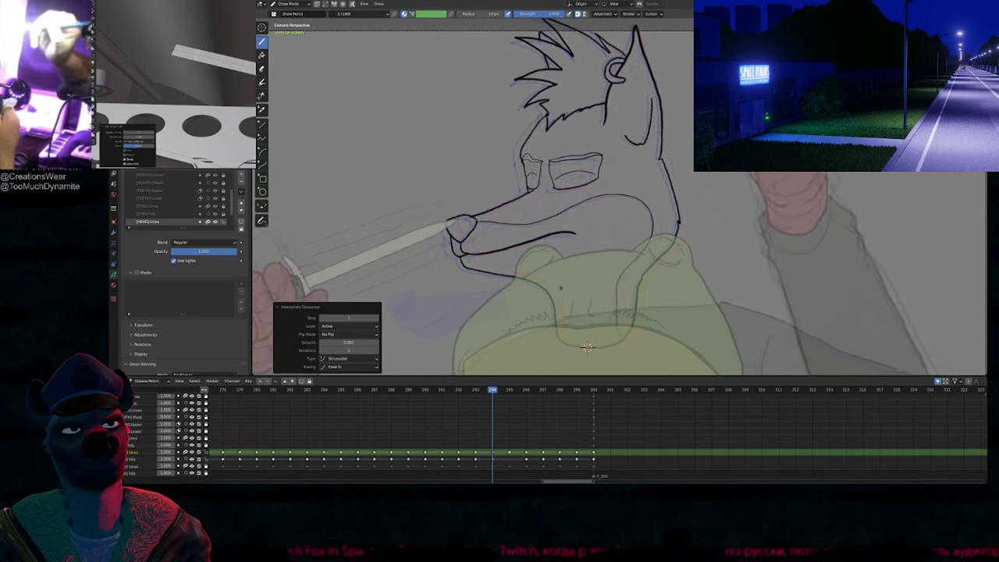
key("Right")
key("Right")
key("Left")
key("Left")
key("Right")
key("Right")
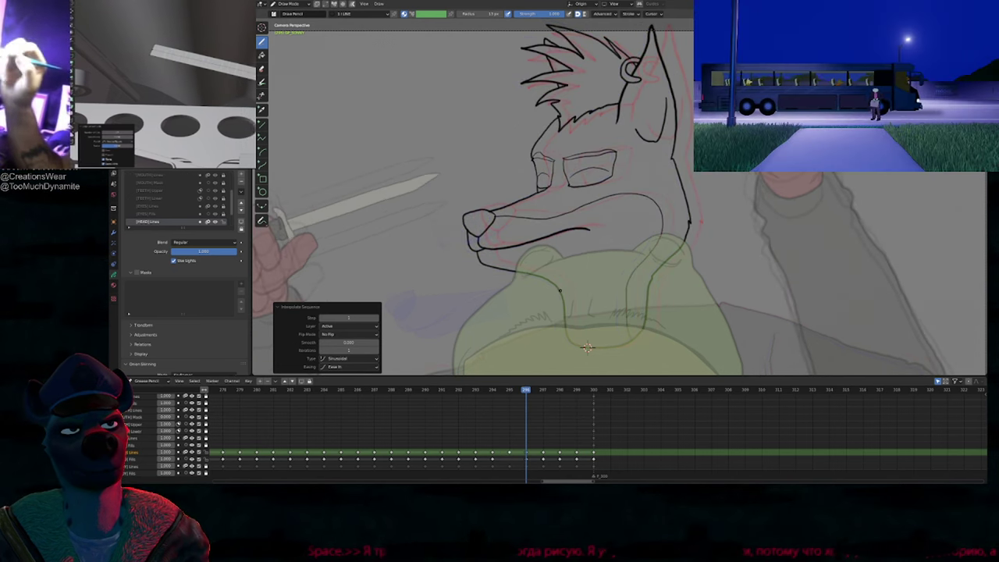
key("Left")
key("Left")
key("Right")
key("Right")
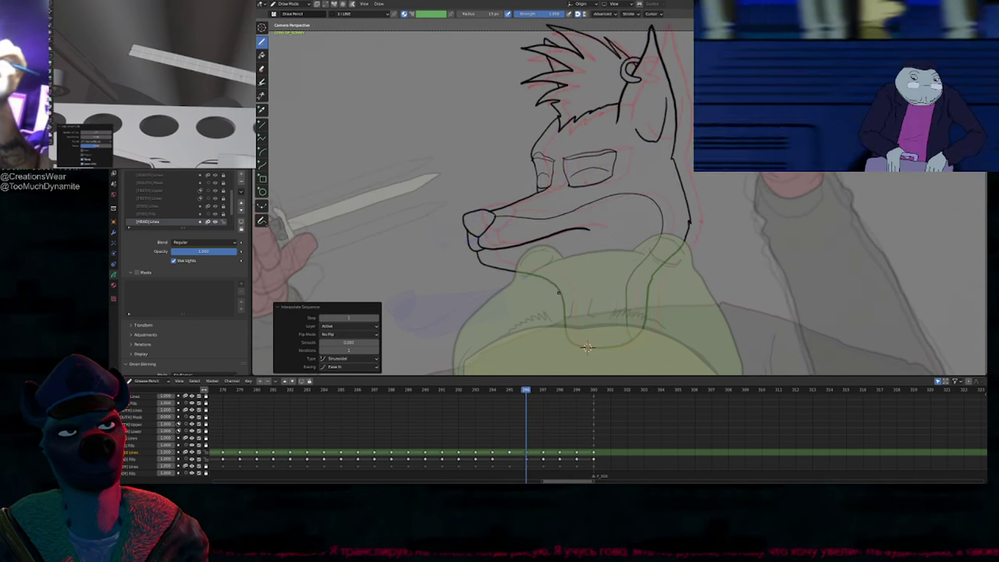
key("Right")
key("Right")
key("Left")
key("Left")
key("Left")
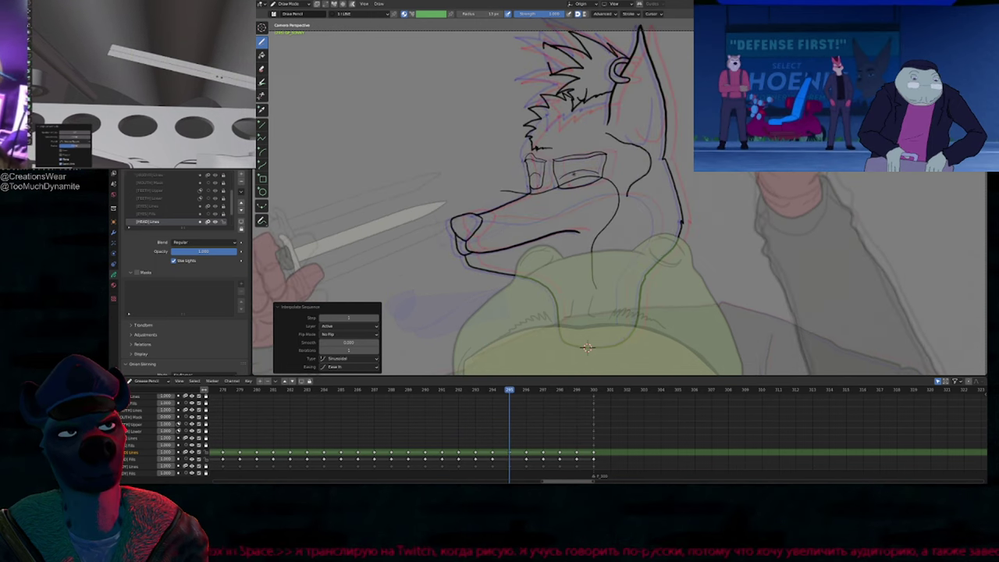
Step: Erase the stray cheek, inner-ear and hair strokes on frame 295
left_click(261, 69)
left_click(459, 13)
left_click(619, 199)
left_click(649, 160)
left_click(437, 13)
middle_click_drag(611, 152, 630, 229, "shift")
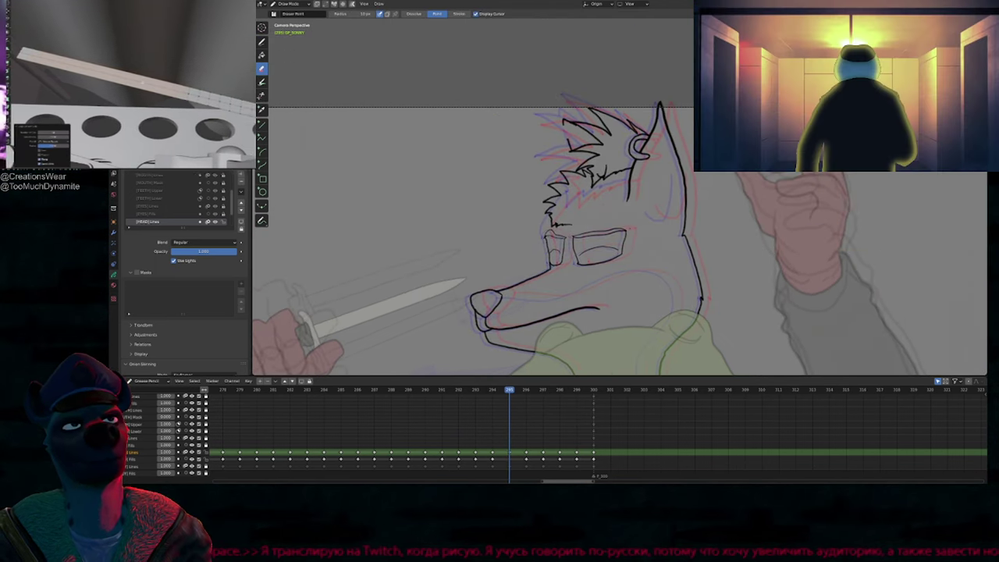
left_click_drag(627, 121, 595, 153)
left_click(601, 174)
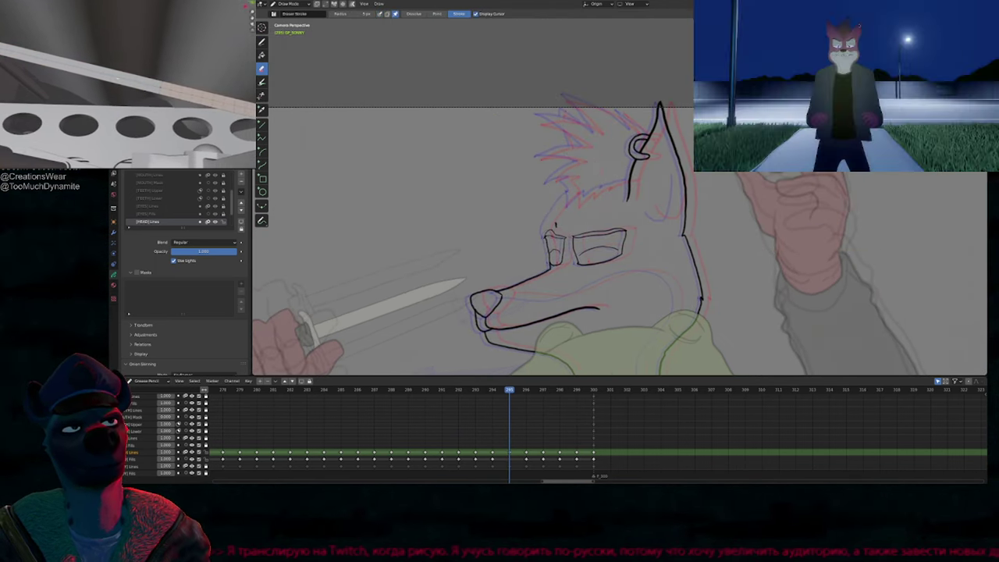
left_click(437, 13)
middle_click_drag(637, 285, 619, 224, "shift")
left_click(261, 42)
Step: Step back and forth around frame 295 to compare the cleaned drawing
key("Left")
key("Left")
key("Left")
key("Right")
key("Right")
key("Right")
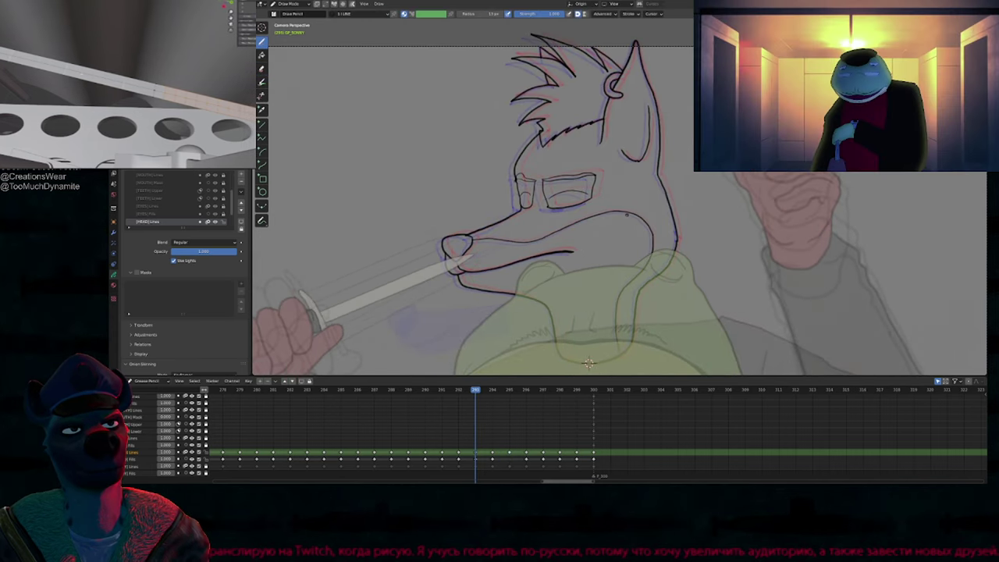
key("Right")
key("Right")
key("Left")
key("Left")
key("Left")
key("Right")
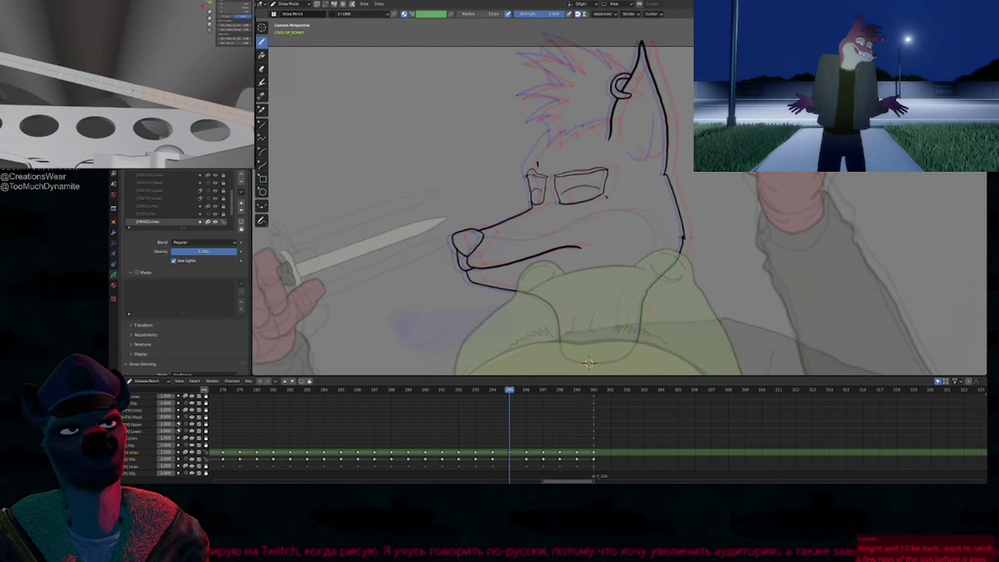
scroll(566, 233, "up", 5)
middle_click_drag(570, 229, 478, 157, "shift")
scroll(478, 156, "down", 2)
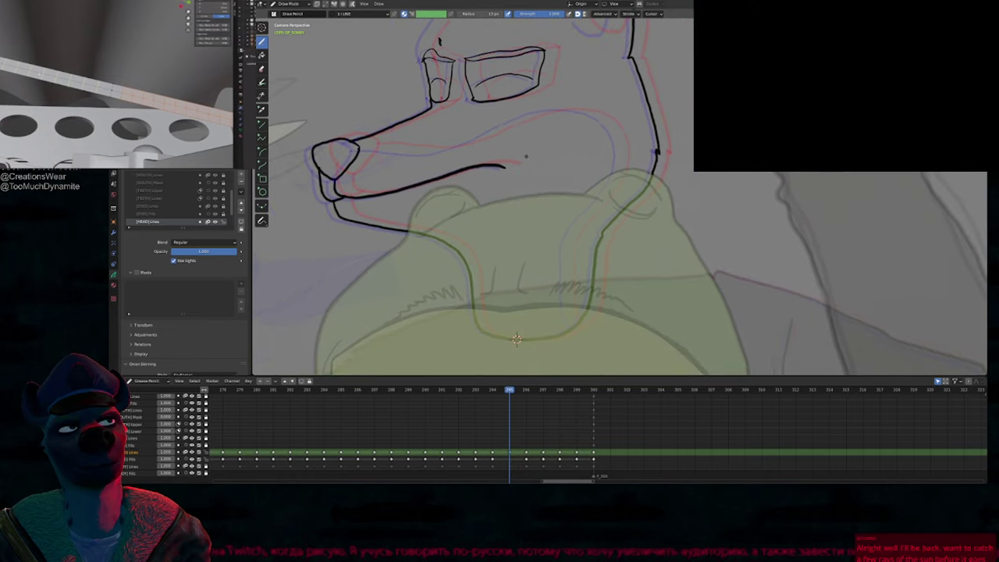
mouse_move(362, 147)
left_mouse_down()
mouse_move(450, 148)
mouse_move(520, 123)
left_mouse_up()
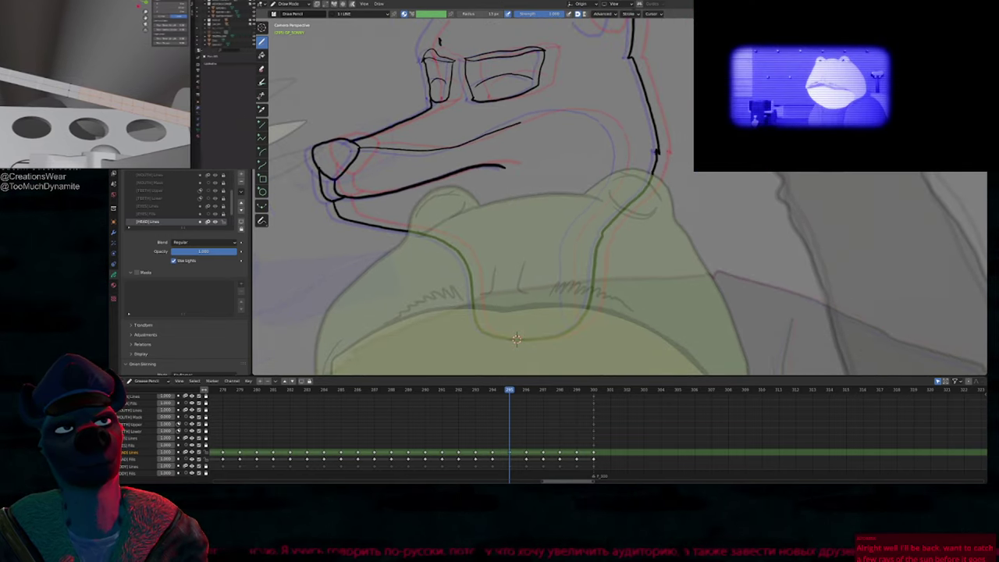
left_click_drag(593, 115, 579, 226)
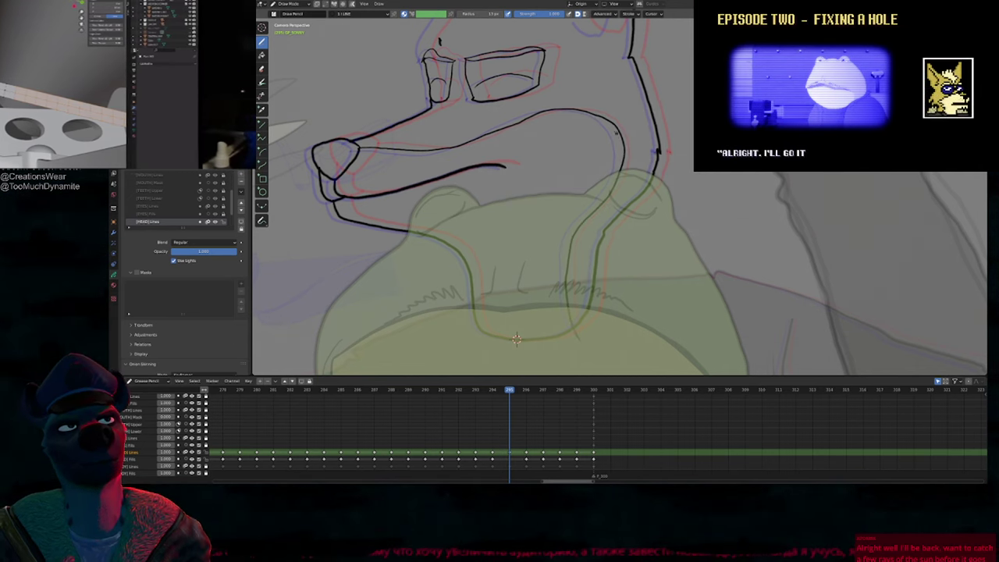
key("f")
key("Escape")
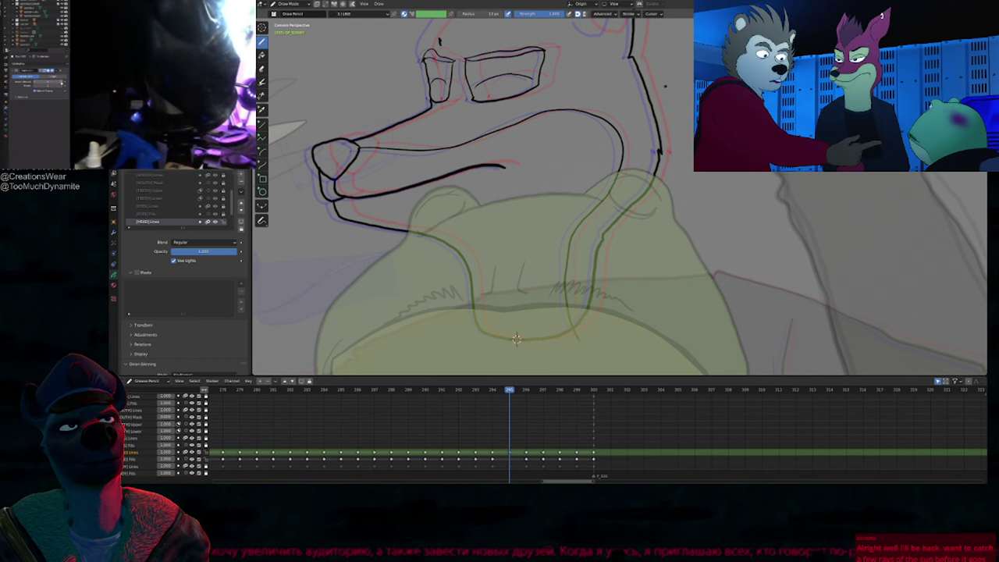
middle_click_drag(664, 94, 634, 150, "shift")
middle_click_drag(580, 370, 591, 257, "shift")
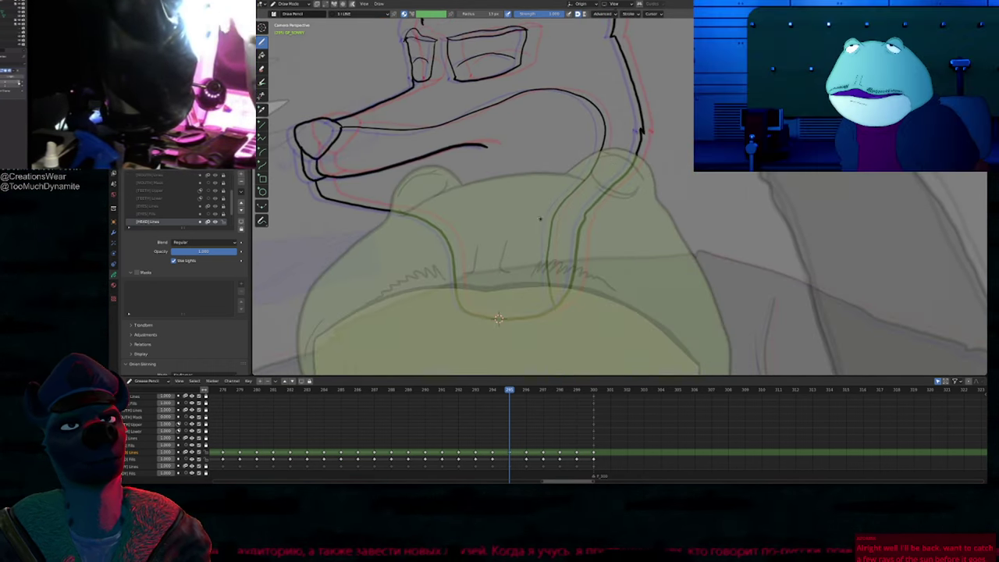
middle_click_drag(540, 219, 576, 269, "shift")
Step: Pan to show more of the hair above the glasses
middle_click_drag(590, 167, 585, 192, "shift")
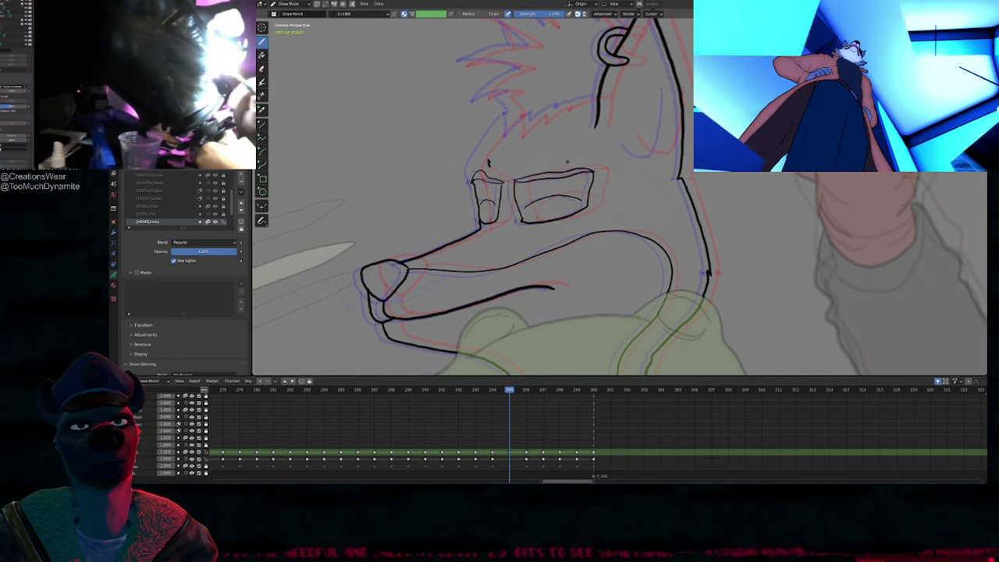
Step: Undo the inner-ear stroke and redraw it slightly further inward
middle_click_drag(497, 136, 509, 197, "shift")
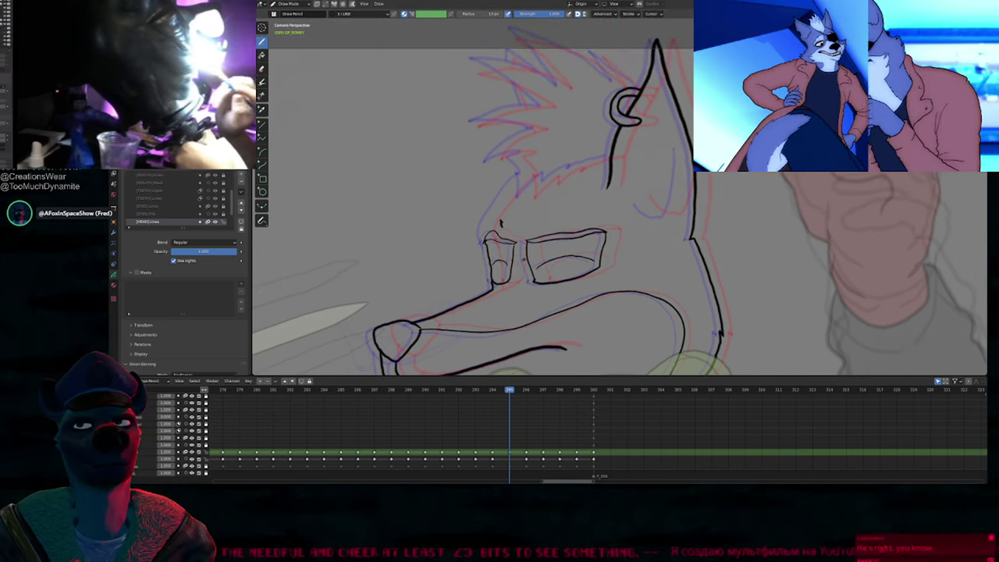
left_click(261, 69)
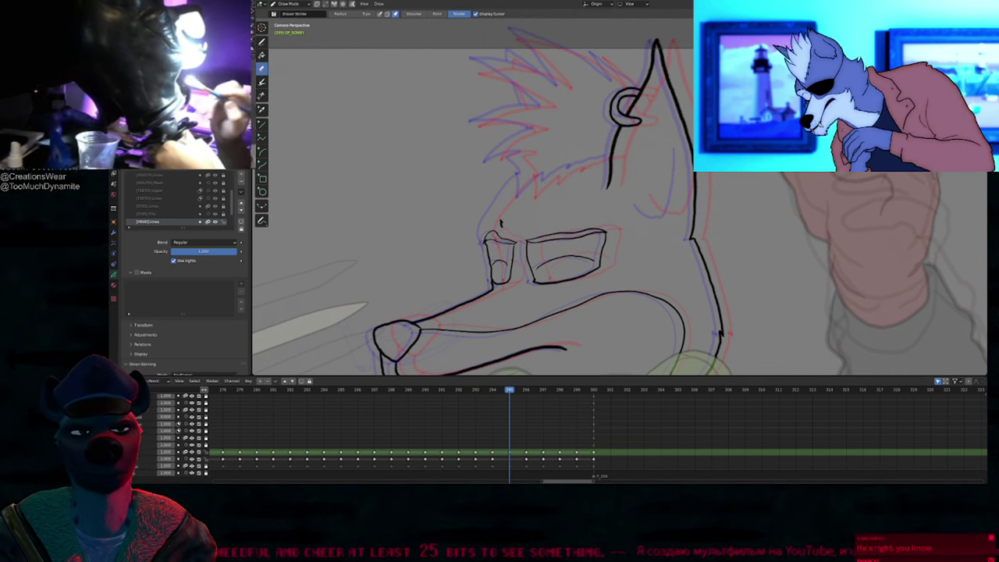
middle_click_drag(502, 218, 429, 263, "shift")
key("d")
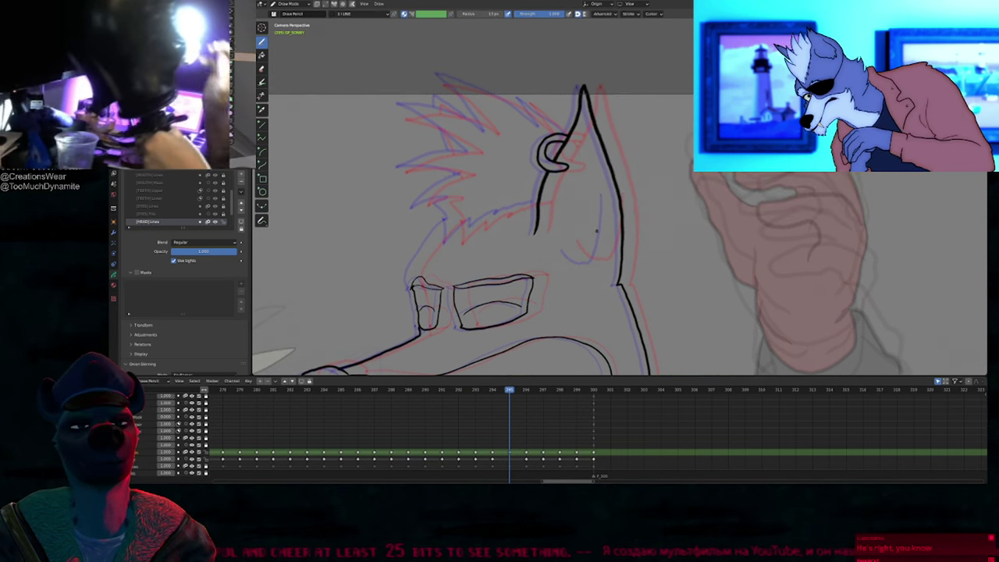
scroll(596, 231, "up", 3)
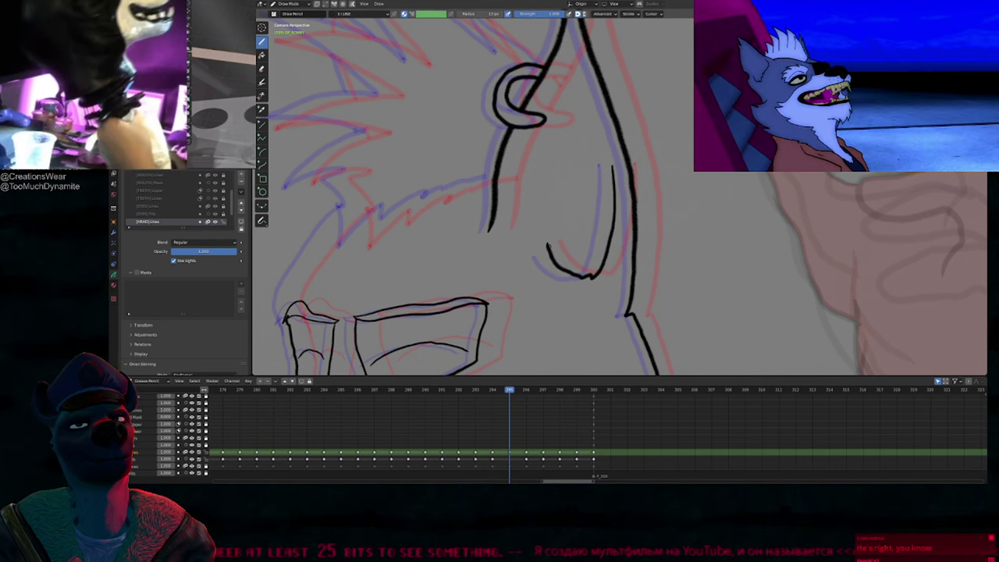
key("ctrl+z")
left_click_drag(550, 246, 591, 278)
Step: Draw a V-shaped fur stroke in the hair tuft
mouse_move(508, 192)
middle_mouse_down("shift")
mouse_move(700, 241)
mouse_move(673, 207)
middle_mouse_up("shift")
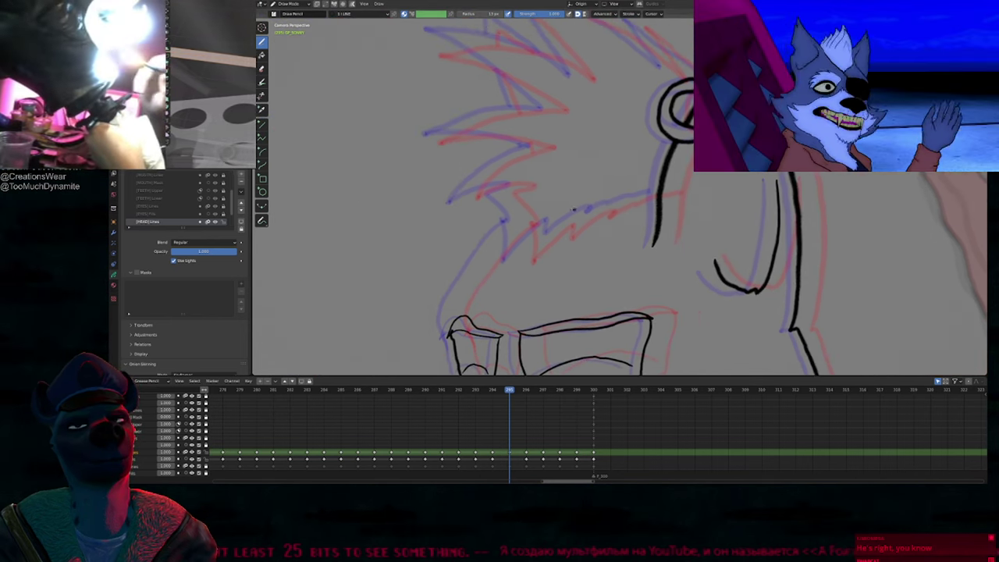
mouse_move(512, 219)
left_mouse_down()
mouse_move(521, 244)
mouse_move(534, 247)
mouse_move(556, 226)
left_mouse_up()
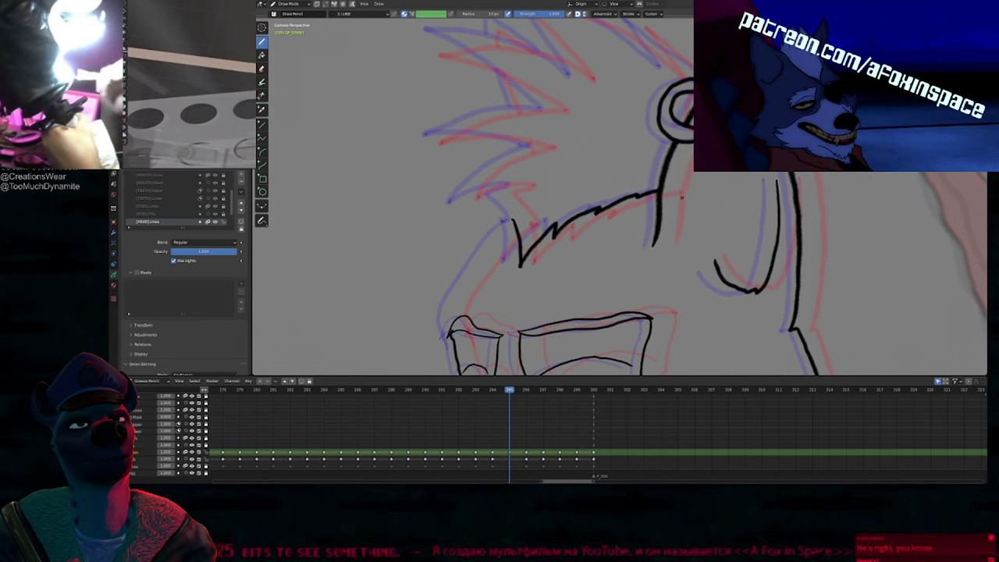
scroll(682, 198, "down", 4)
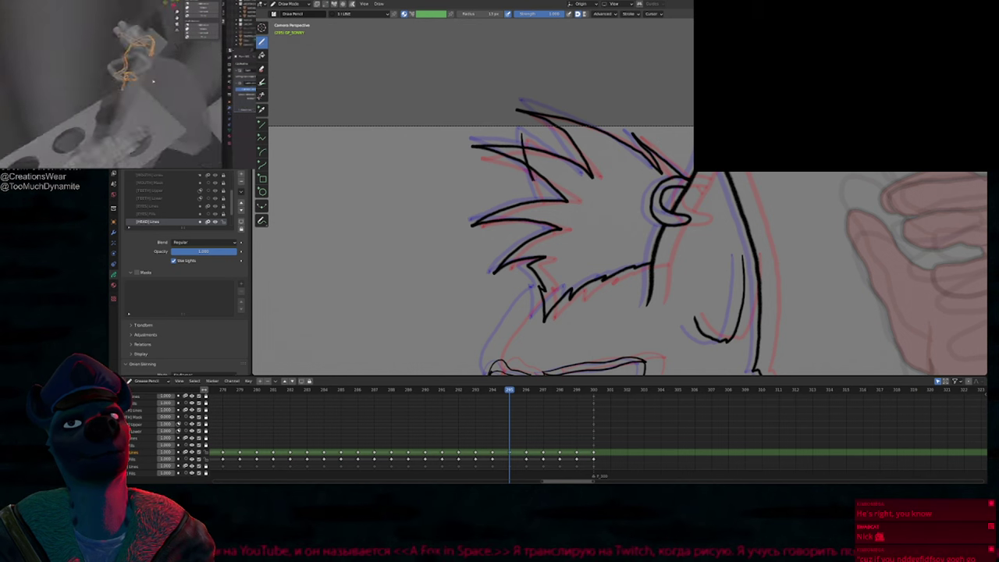
Step: Move a point on the new hair stroke with proportional editing in Edit Mode
key("Tab")
left_click(543, 200)
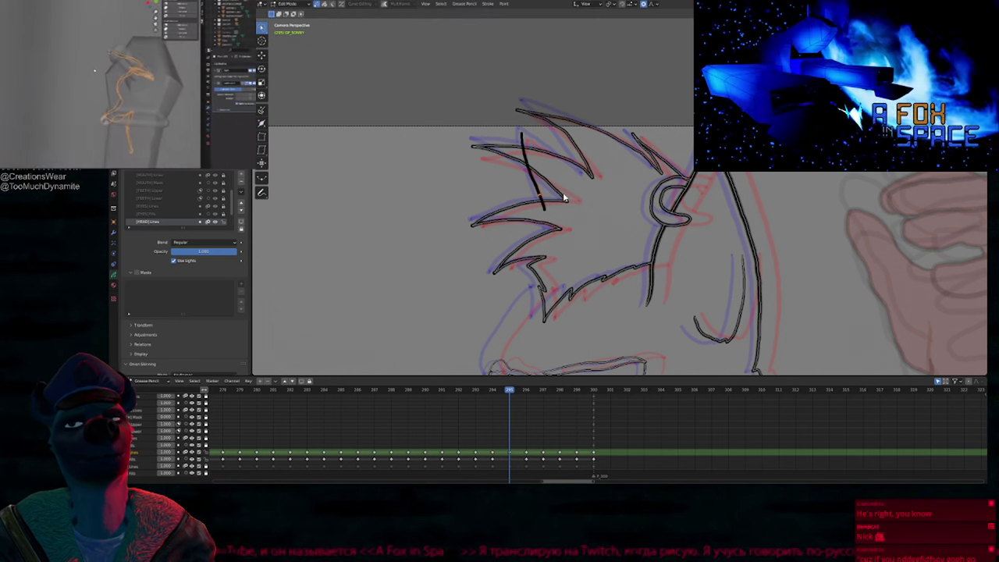
key("g")
left_click(566, 190)
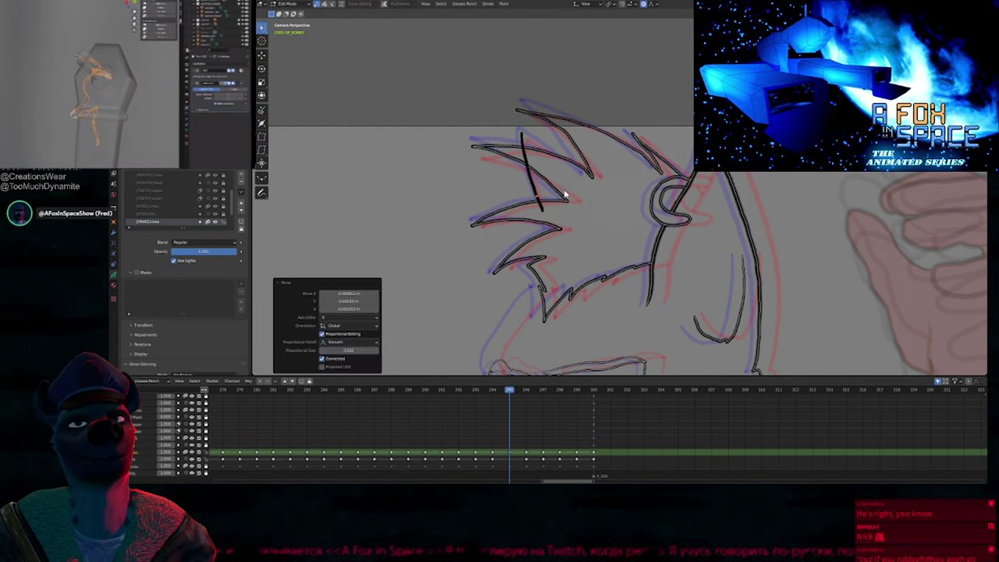
key("Tab")
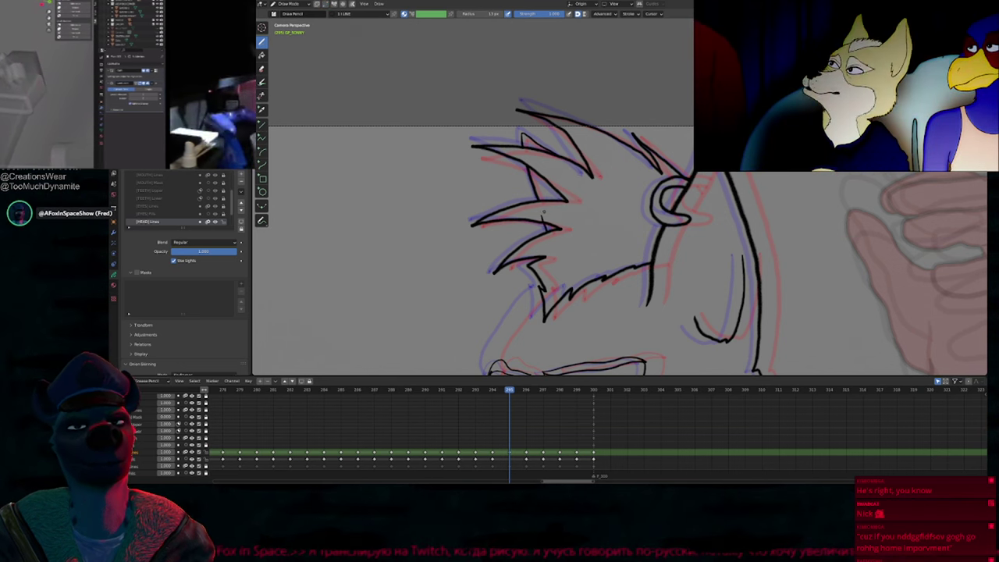
Step: Draw the forehead line from the hair down to the glasses
mouse_move(582, 258)
middle_mouse_down("shift")
mouse_move(534, 235)
mouse_move(491, 180)
mouse_move(617, 86)
mouse_move(589, 121)
middle_mouse_up("shift")
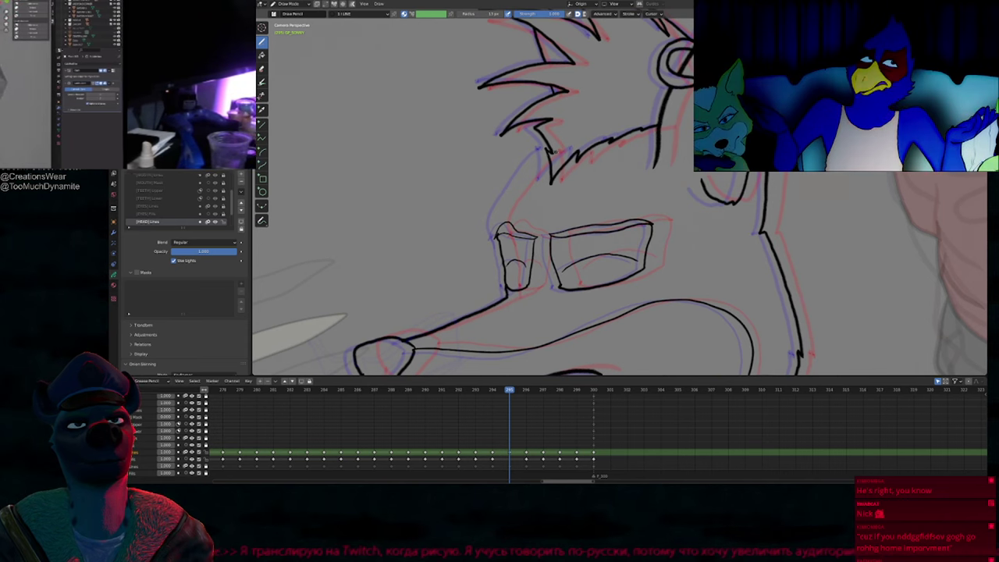
key("shift+f")
key("Escape")
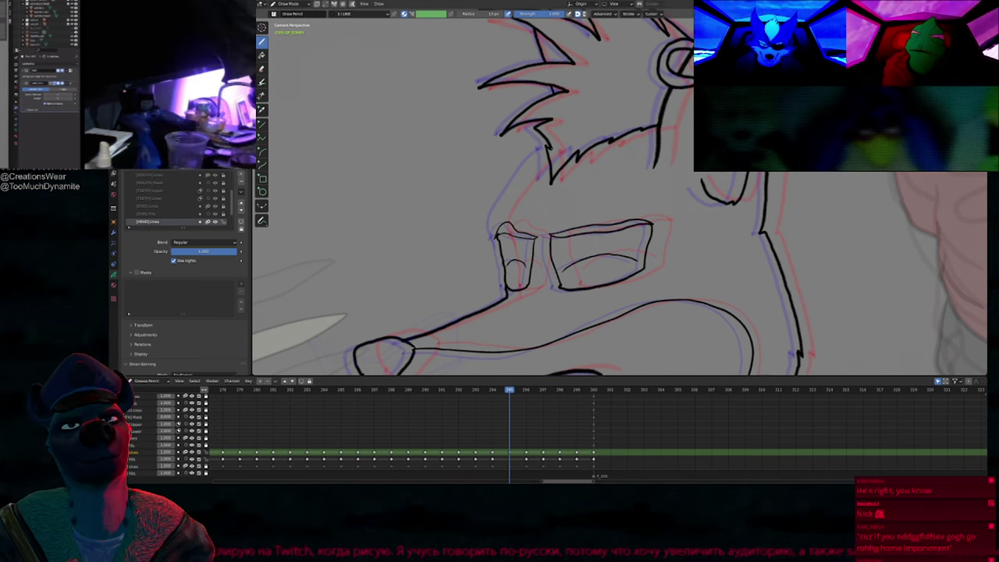
left_click_drag(546, 153, 498, 223)
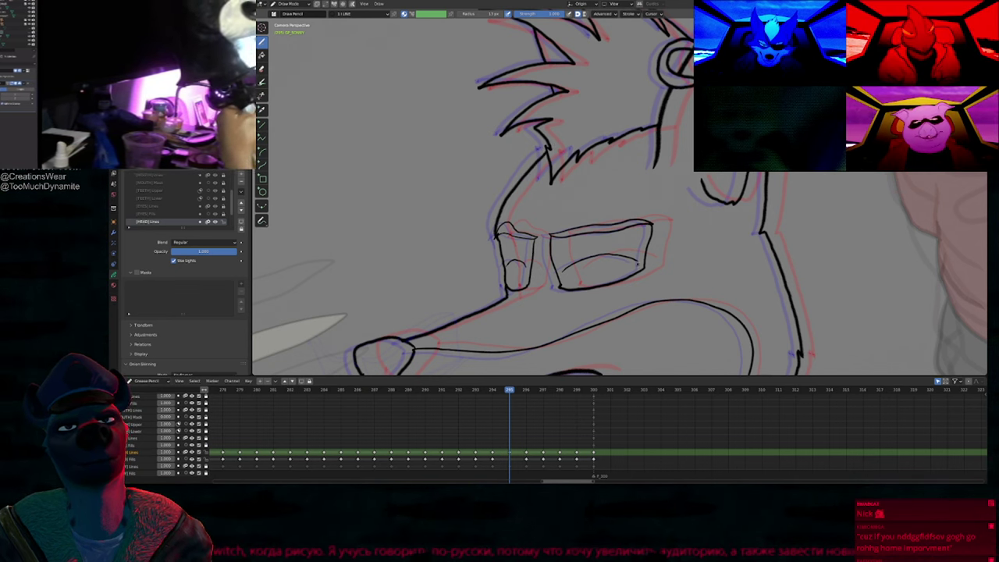
Step: Change the forehead stroke's thickness with Alt+S shrink/fatten and proportional falloff
middle_click_drag(532, 219, 485, 207, "shift")
key("Tab")
key("alt+s")
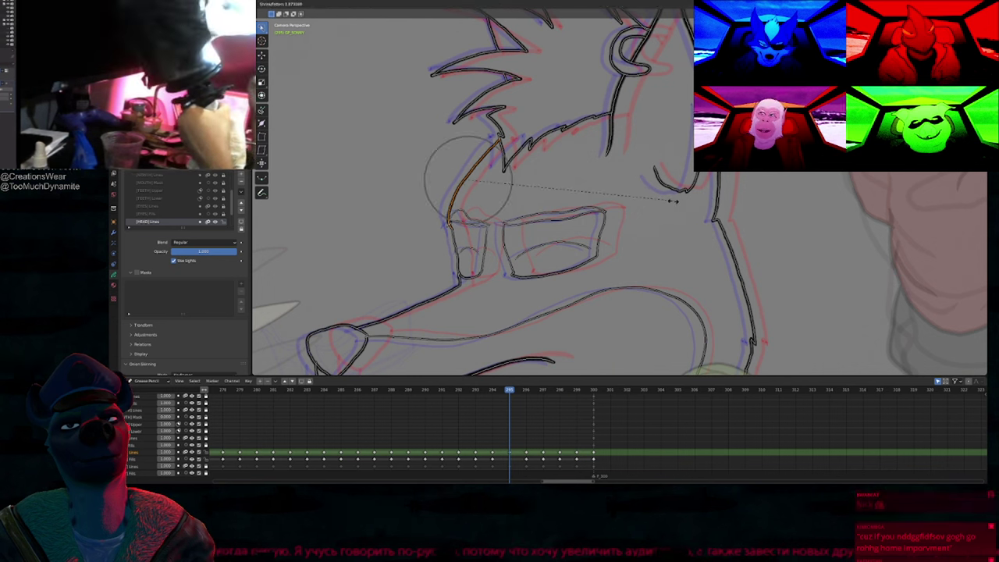
left_click(674, 200)
key("Tab")
Step: Pan and zoom around the head, from the chin up to the hair
mouse_move(593, 232)
middle_mouse_down("shift")
mouse_move(570, 256)
mouse_move(566, 152)
middle_mouse_up("shift")
middle_click_drag(576, 289, 586, 164, "shift")
mouse_move(570, 252)
middle_mouse_down("shift")
mouse_move(591, 141)
mouse_move(594, 194)
mouse_move(579, 251)
middle_mouse_up("shift")
middle_click_drag(593, 184, 602, 265, "shift")
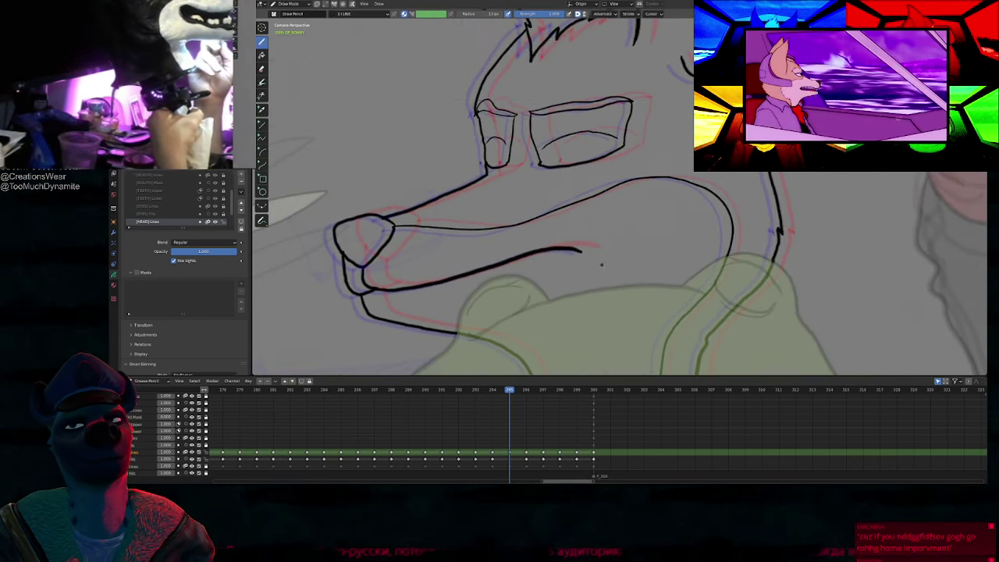
middle_click_drag(557, 232, 530, 323, "shift")
scroll(507, 202, "down", 3)
scroll(508, 201, "up", 6)
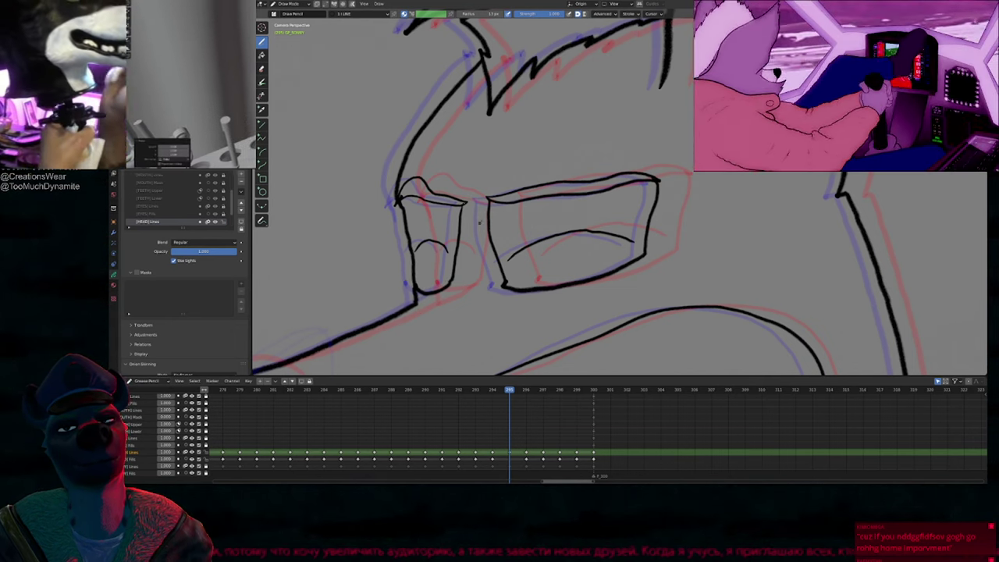
scroll(417, 310, "down", 3)
mouse_move(480, 287)
middle_mouse_down("shift")
mouse_move(541, 208)
mouse_move(538, 195)
mouse_move(605, 228)
mouse_move(596, 195)
mouse_move(580, 209)
middle_mouse_up("shift")
key("f")
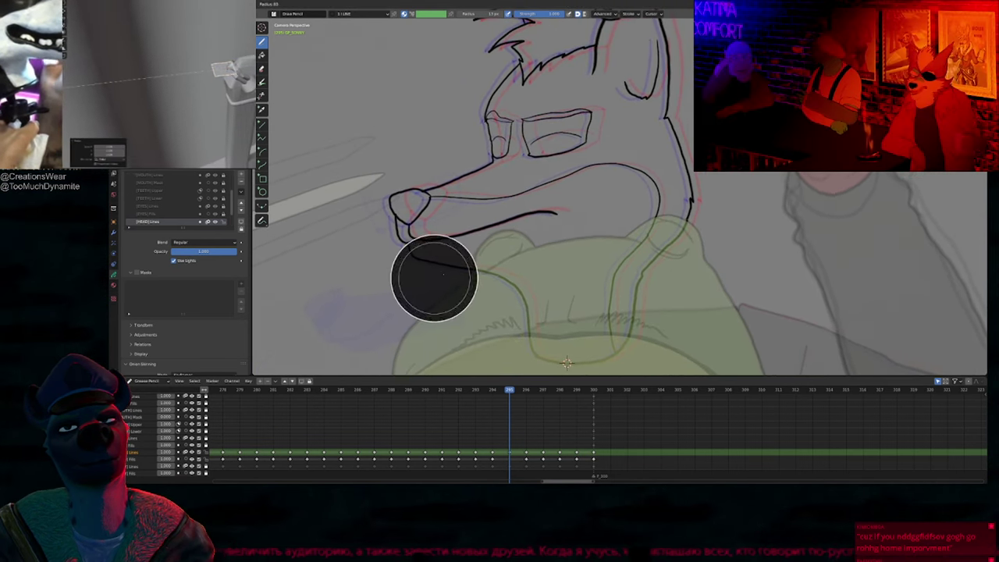
key("Escape")
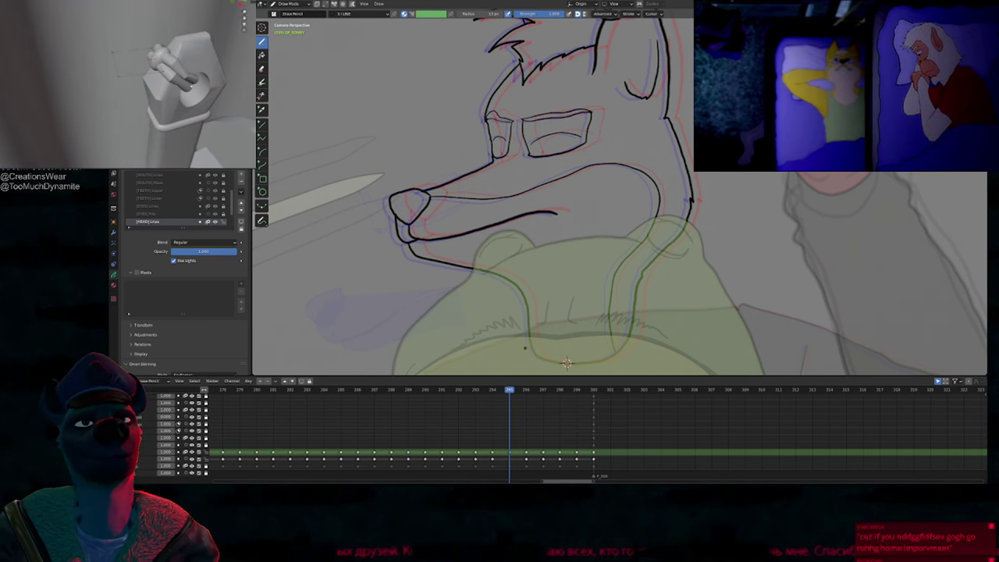
middle_click_drag(559, 297, 530, 273, "shift")
middle_click_drag(629, 205, 621, 286, "shift")
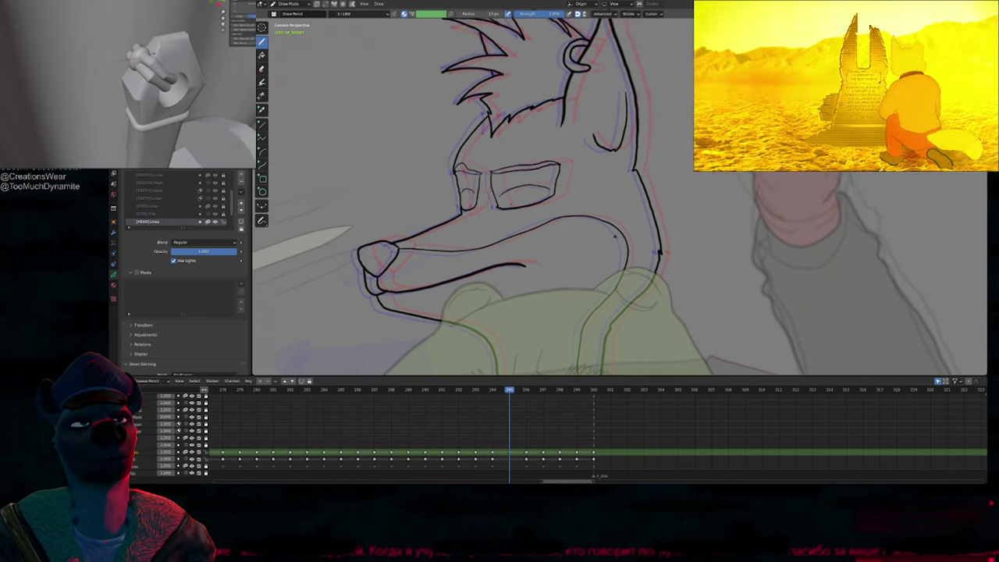
middle_click_drag(604, 146, 612, 185, "shift")
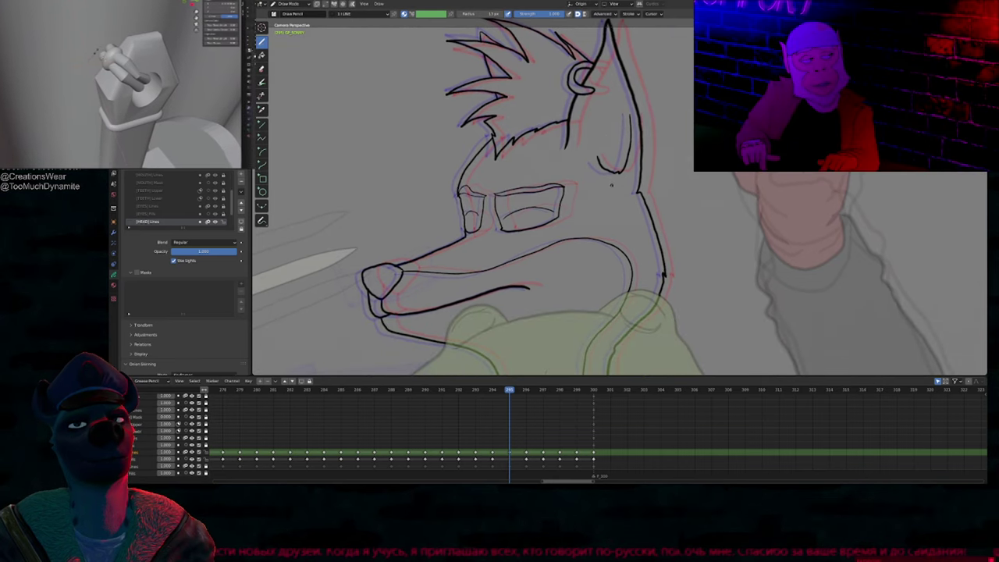
key("Left")
key("Right")
key("Right")
key("Left")
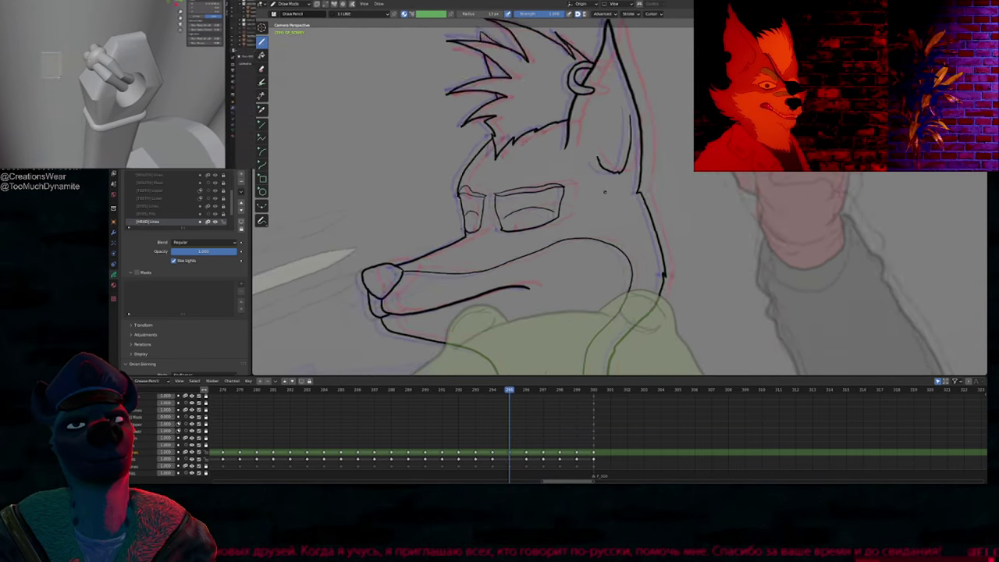
key("Left")
key("Right")
key("Right")
key("Left")
key("Left")
key("Right")
key("Right")
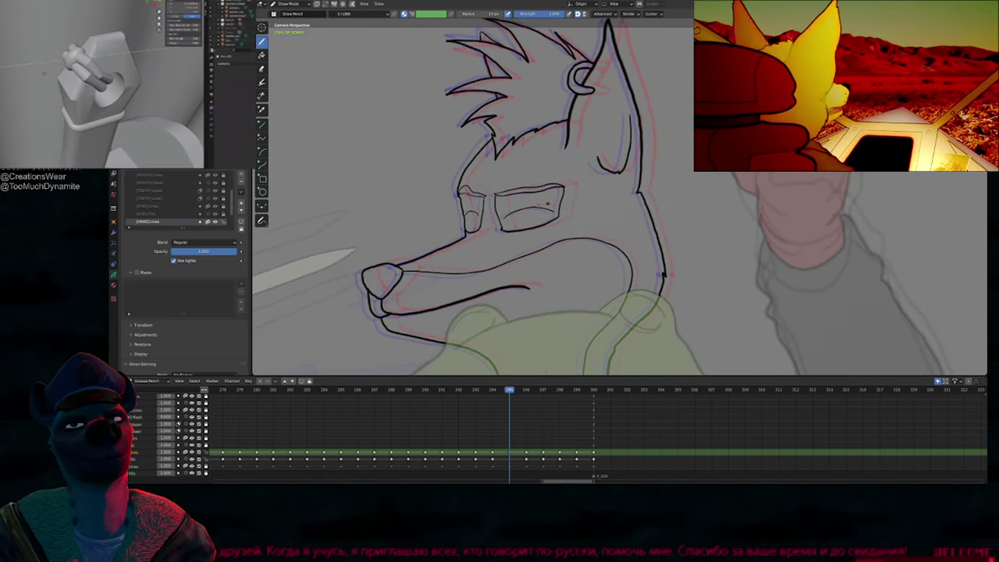
key("Left")
scroll(534, 122, "up", 5)
scroll(625, 209, "down", 5)
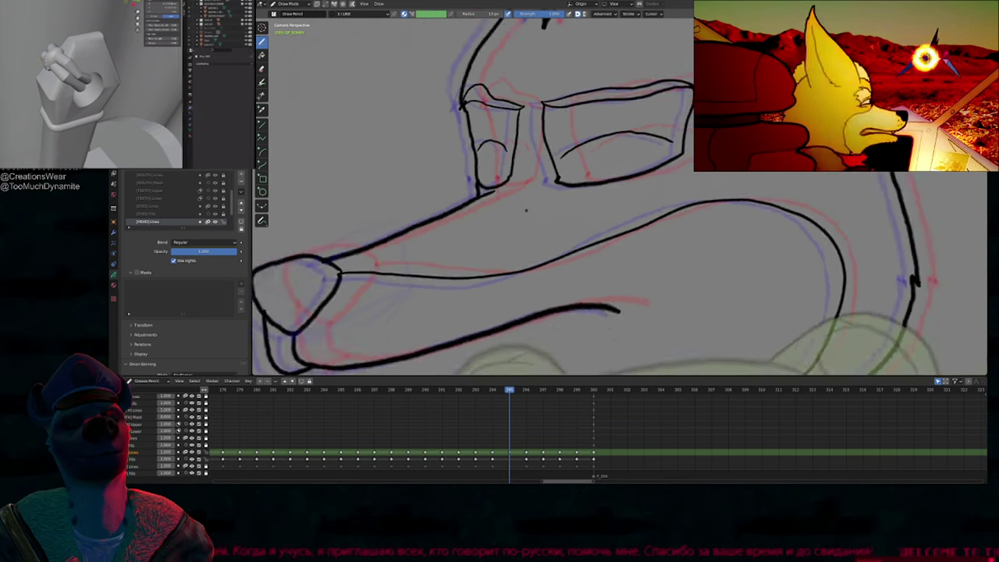
key("a")
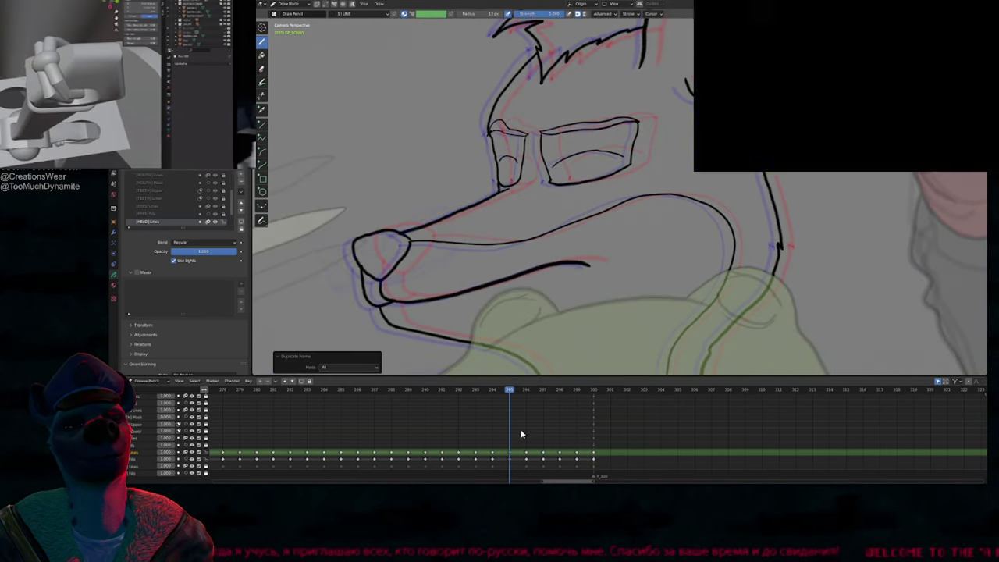
Step: Set the selected fox head frames to the regular Keyframe type, then view the head and snout
key("r")
left_click(520, 431)
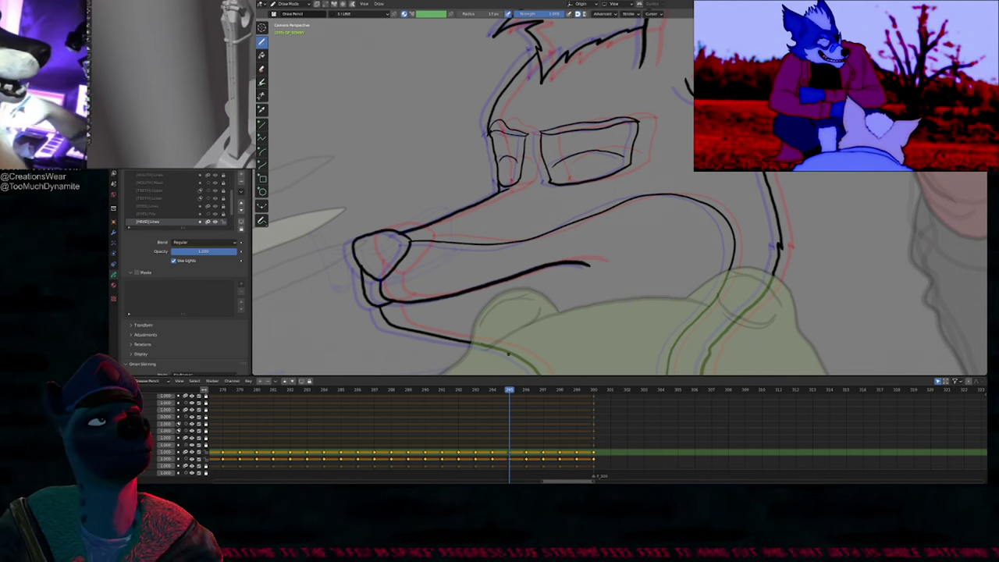
mouse_move(617, 135)
middle_mouse_down("shift")
mouse_move(554, 227)
mouse_move(534, 270)
mouse_move(528, 317)
mouse_move(535, 181)
middle_mouse_up("shift")
mouse_move(537, 317)
middle_mouse_down("shift")
mouse_move(520, 237)
mouse_move(553, 214)
mouse_move(551, 242)
mouse_move(588, 237)
middle_mouse_up("shift")
Step: Step back and forth through frames 284–303, comparing the fox head drawings around 293–298
scroll(551, 242, "down", 3)
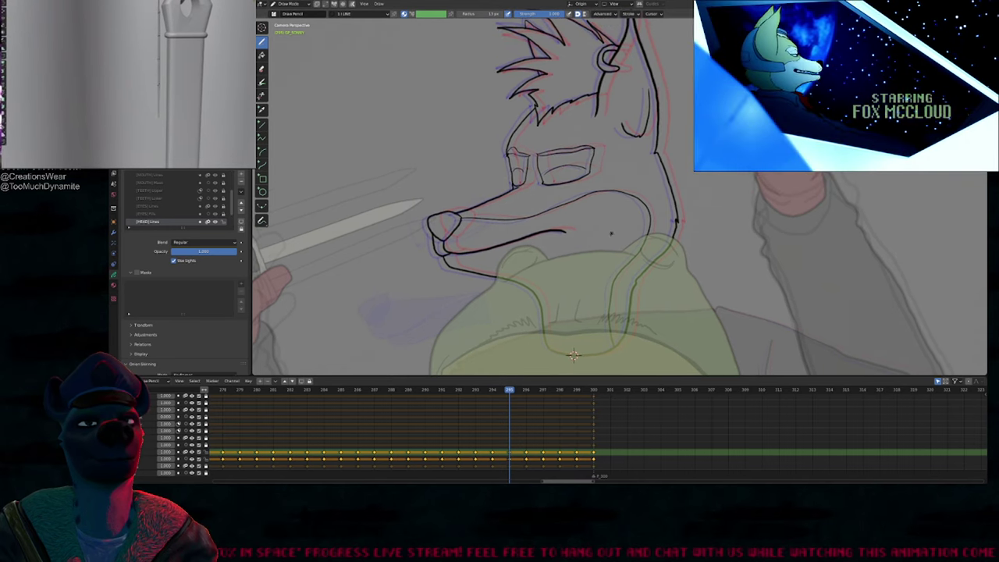
key("Left")
key("Left")
key("Left")
key("Right")
key("Right")
key("Right")
key("Right")
key("Right")
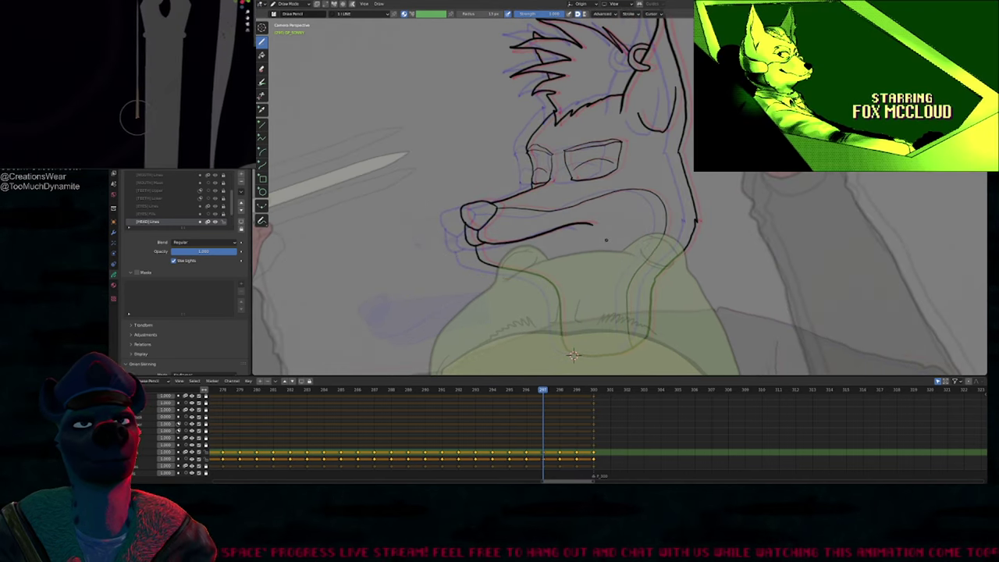
key("Left")
key("Left")
key("Left")
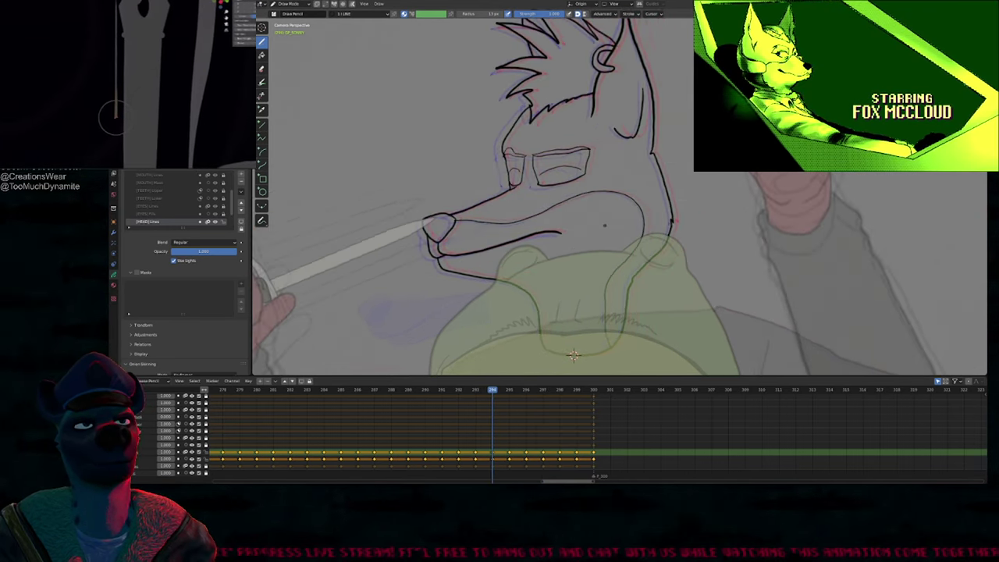
key("Left")
key("Left")
key("Left")
key("Left")
key("Left")
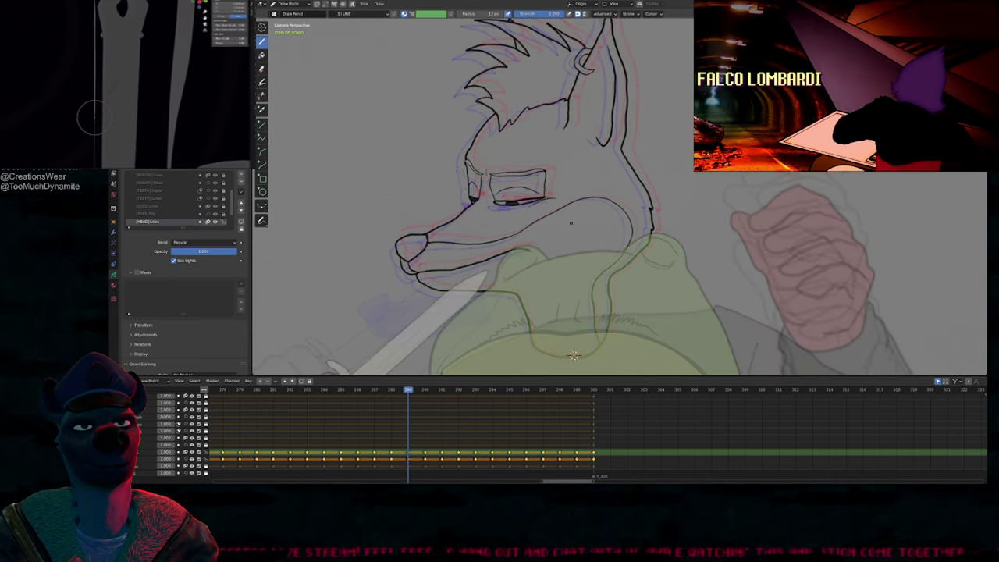
key("Left")
key("Left")
key("Right")
key("Right")
key("Right")
key("Right")
key("Right")
key("Right")
key("Right")
key("Right")
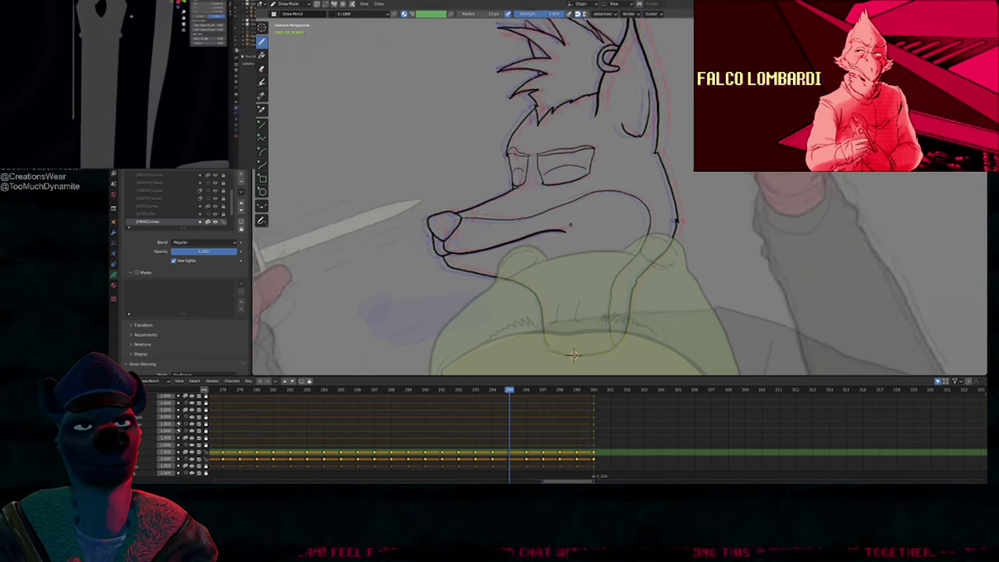
key("Right")
key("Right")
key("Right")
key("Right")
key("Right")
key("Left")
key("Left")
key("Left")
key("Left")
key("Left")
key("Left")
key("Left")
key("Left")
key("Left")
key("Left")
key("Left")
key("Left")
key("Left")
key("Left")
key("Left")
key("Left")
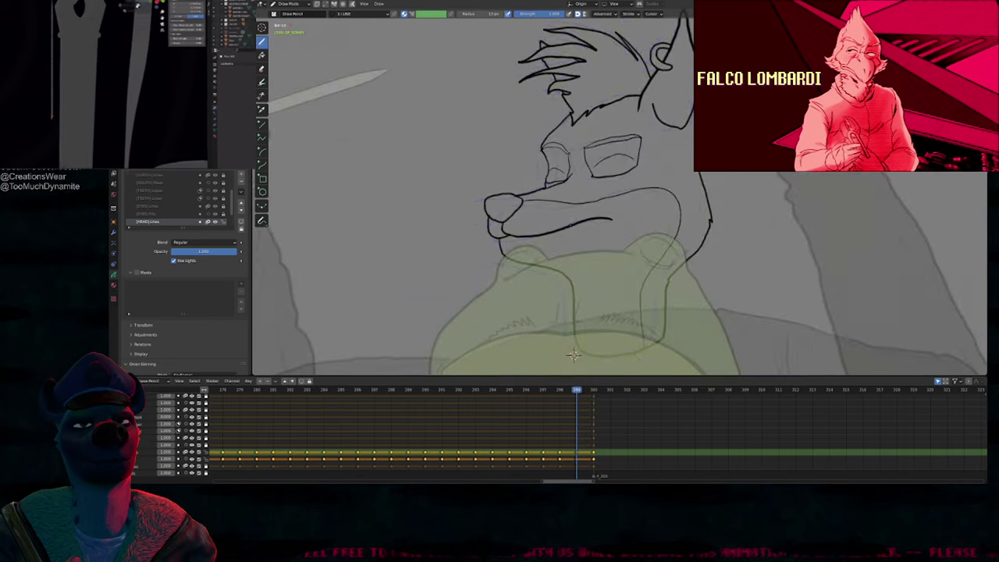
key("Right")
key("Right")
key("Right")
key("Right")
key("Right")
key("Right")
key("Right")
key("Right")
key("Right")
key("Right")
key("Right")
key("Right")
key("Right")
key("Right")
key("Right")
key("Right")
key("Right")
key("Right")
key("Right")
key("Right")
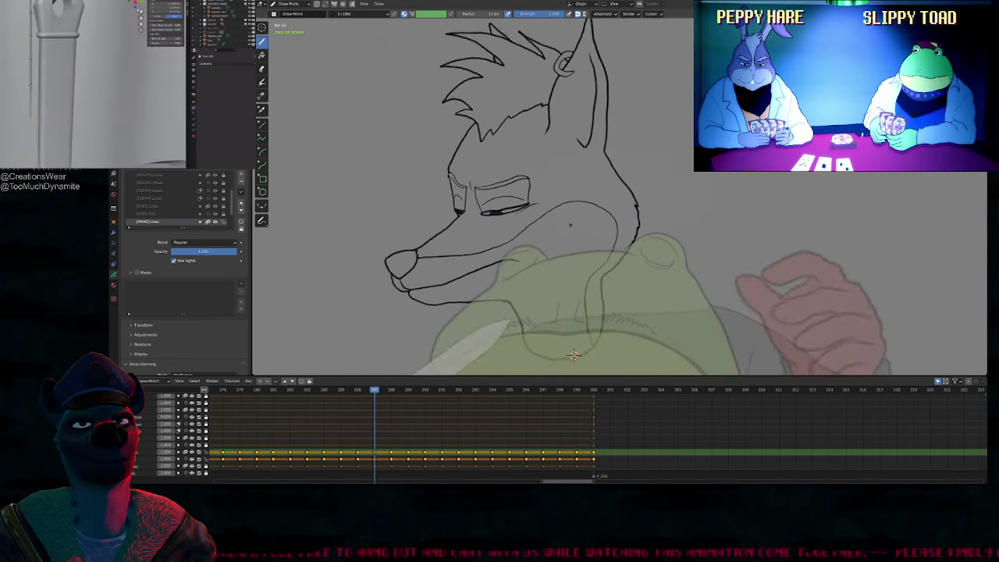
key("Left")
key("Left")
key("Left")
key("Left")
key("Left")
key("Left")
key("Left")
key("Left")
key("Left")
key("Left")
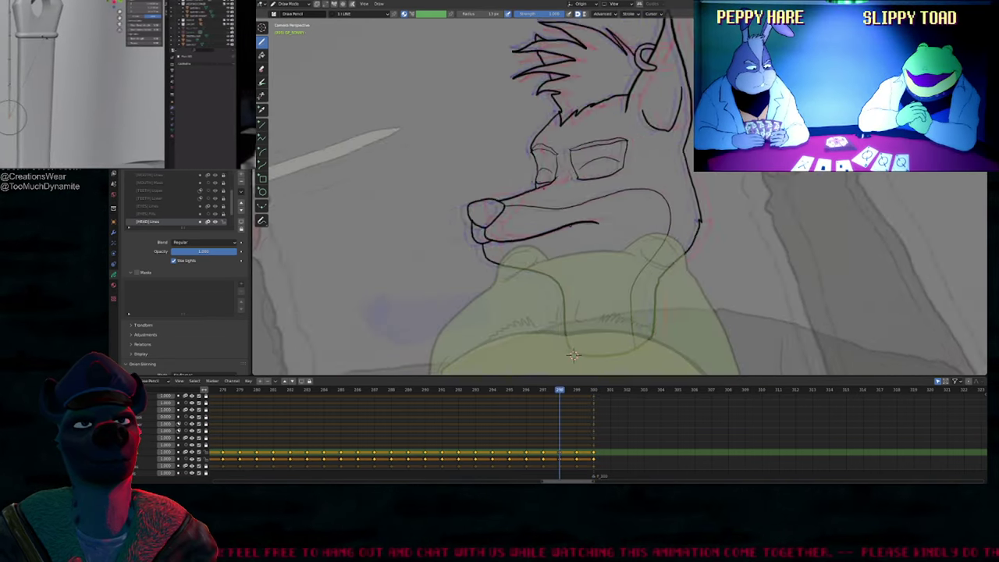
key("Right")
key("Right")
key("Right")
key("Right")
key("Right")
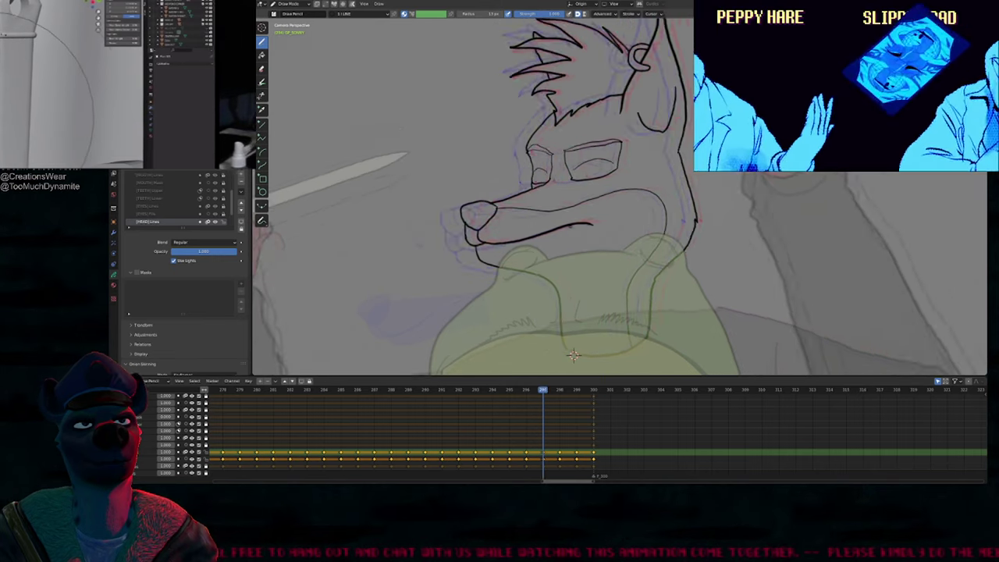
key("Left")
key("Left")
key("Left")
key("Left")
key("Left")
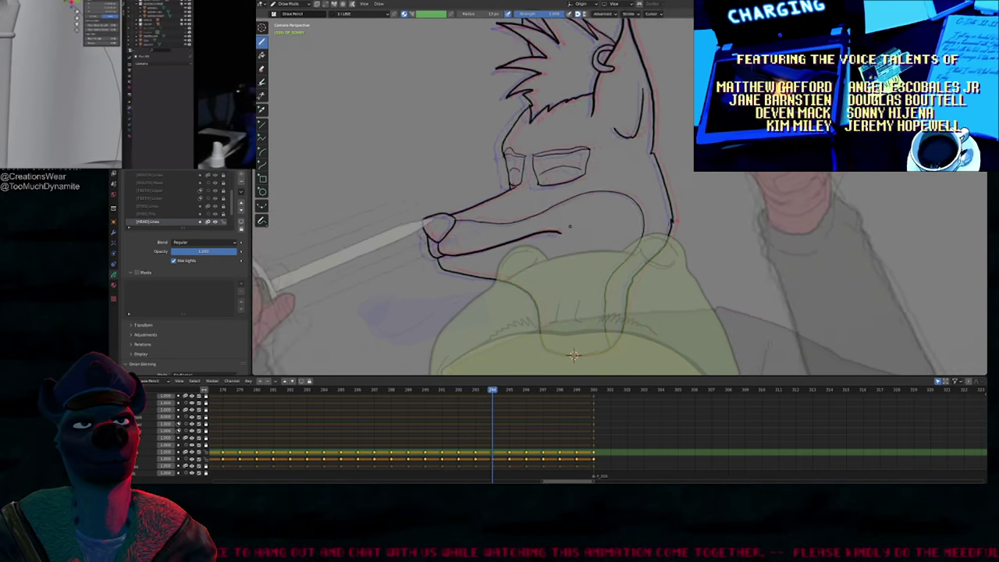
key("Right")
key("Right")
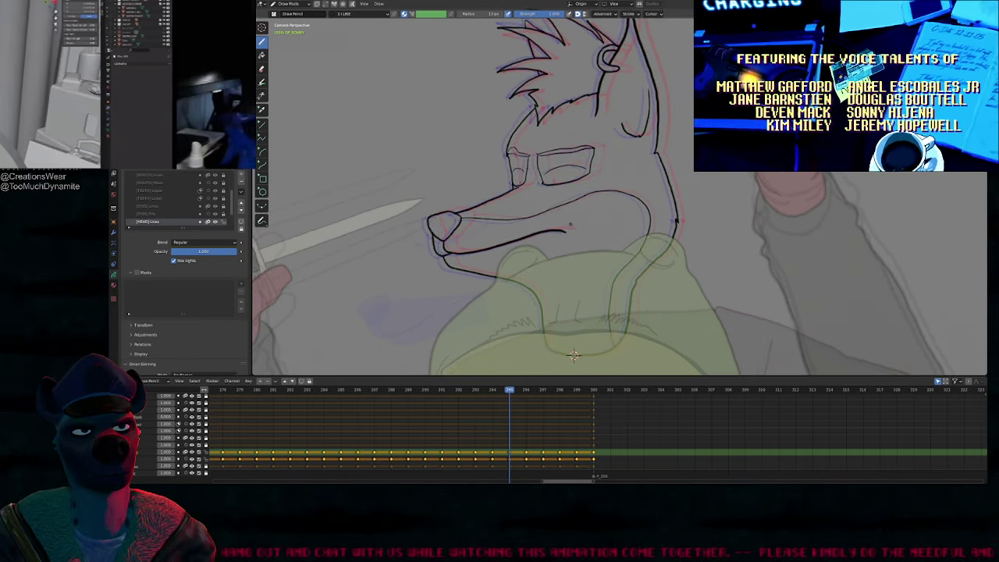
Step: Recentre on the fox head, tweak the ear and earring linework, and review frames 294–299
scroll(574, 355, "down", 1)
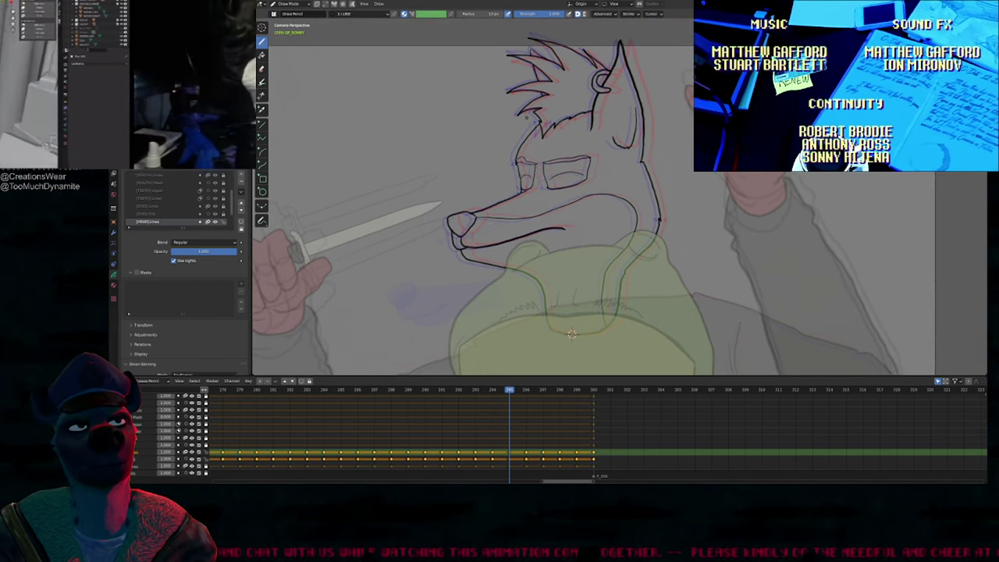
middle_click_drag(572, 334, 552, 373, "shift")
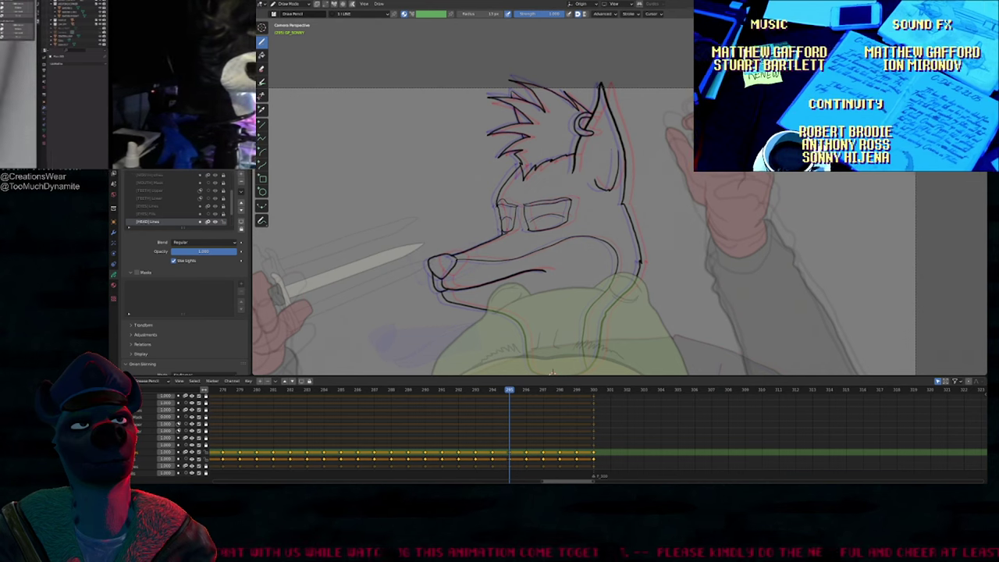
key("Right")
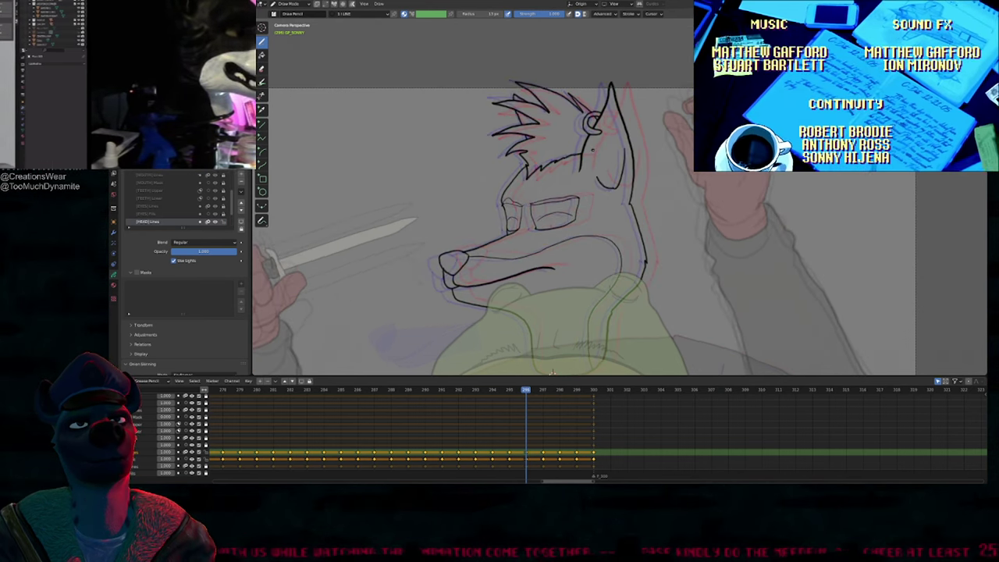
left_click_drag(593, 149, 598, 151)
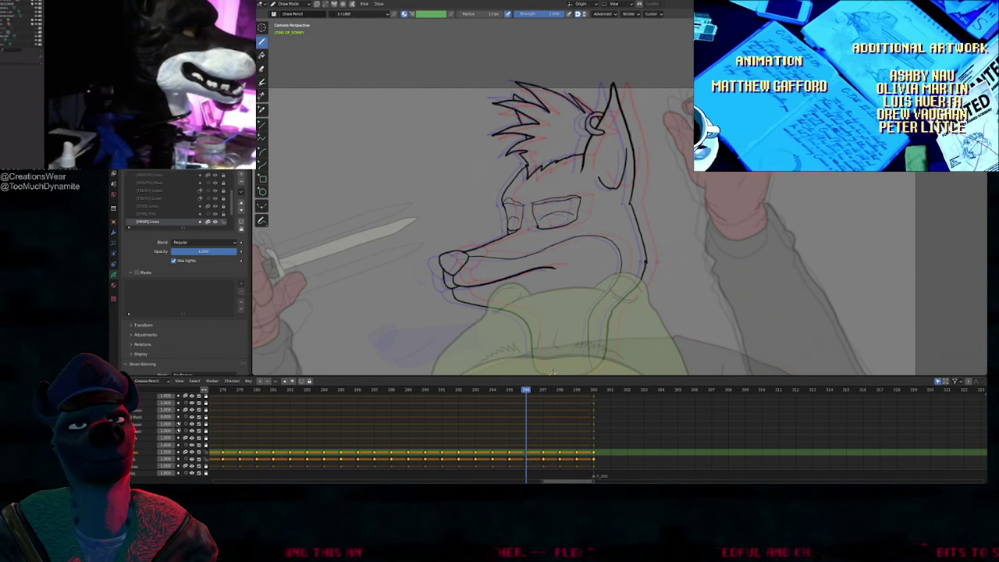
middle_click_drag(552, 373, 530, 365, "shift")
key("Right")
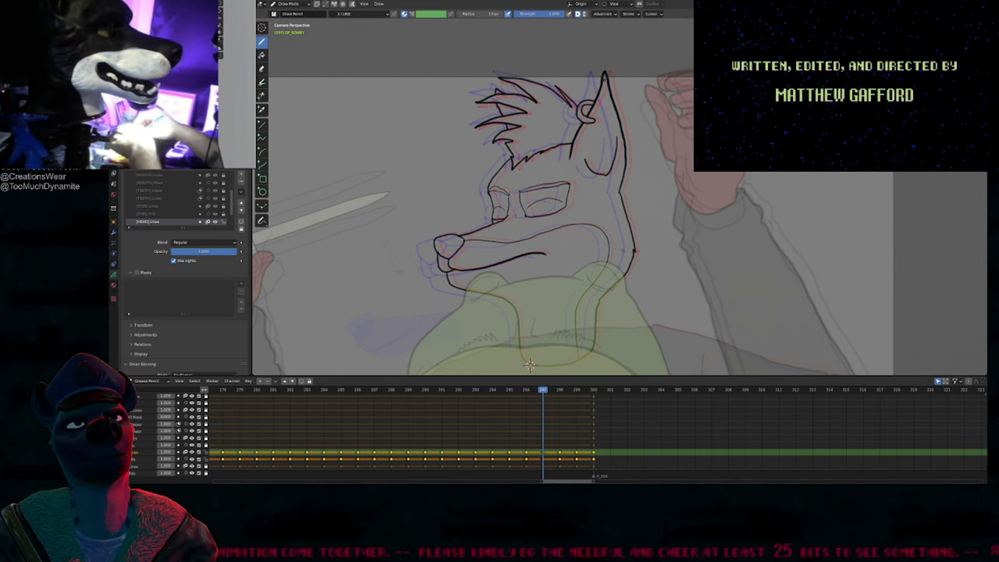
middle_click_drag(529, 364, 523, 356, "shift")
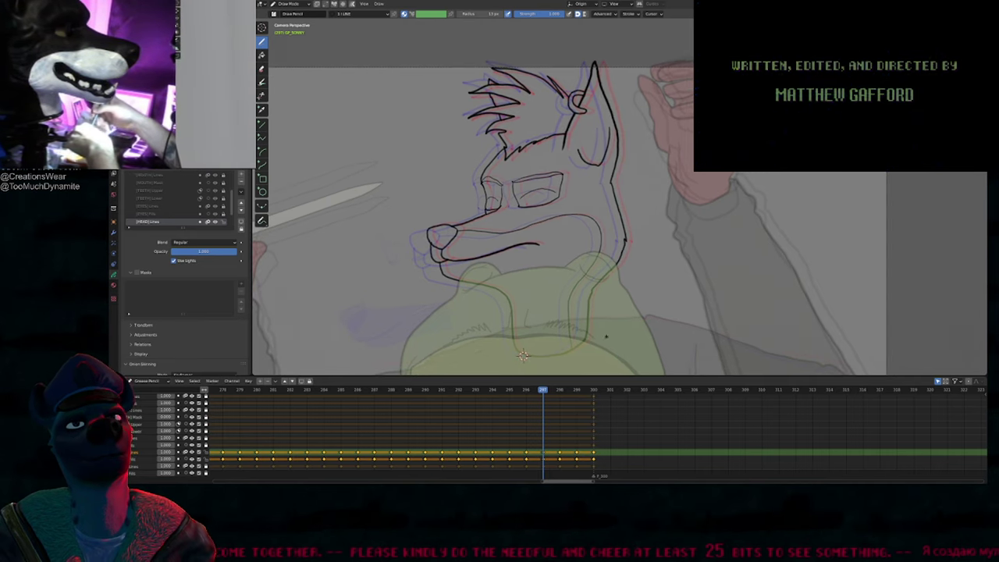
key("Left")
key("Left")
key("Left")
key("Right")
key("Right")
key("Right")
key("Right")
key("Right")
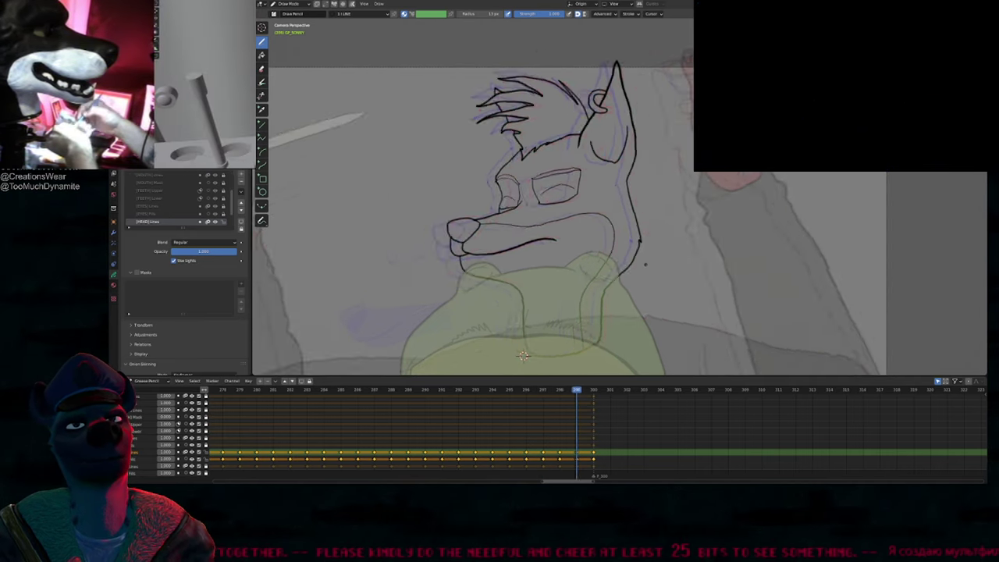
key("Right")
key("Left")
key("Left")
key("Left")
key("Left")
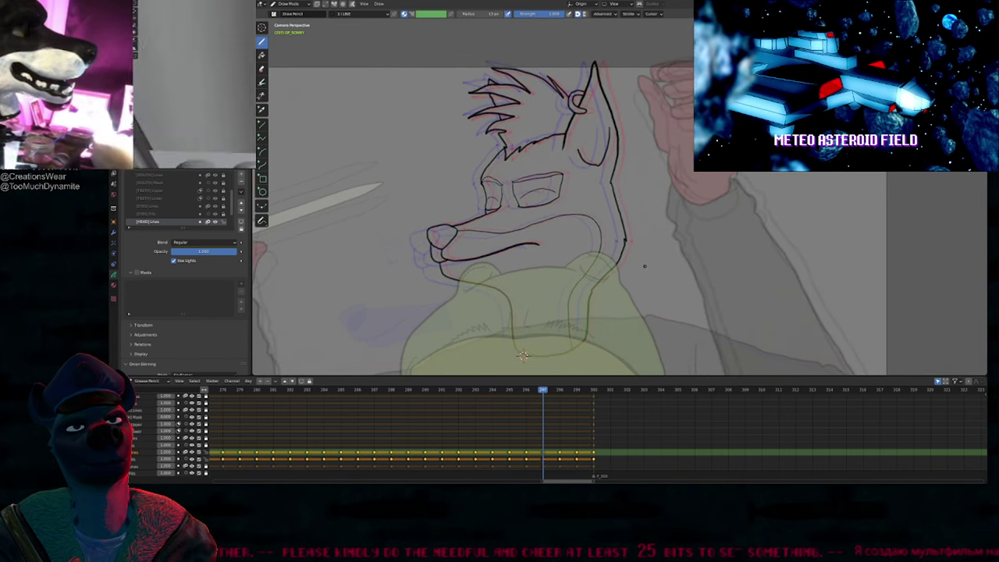
key("Left")
key("Left")
key("Left")
key("Left")
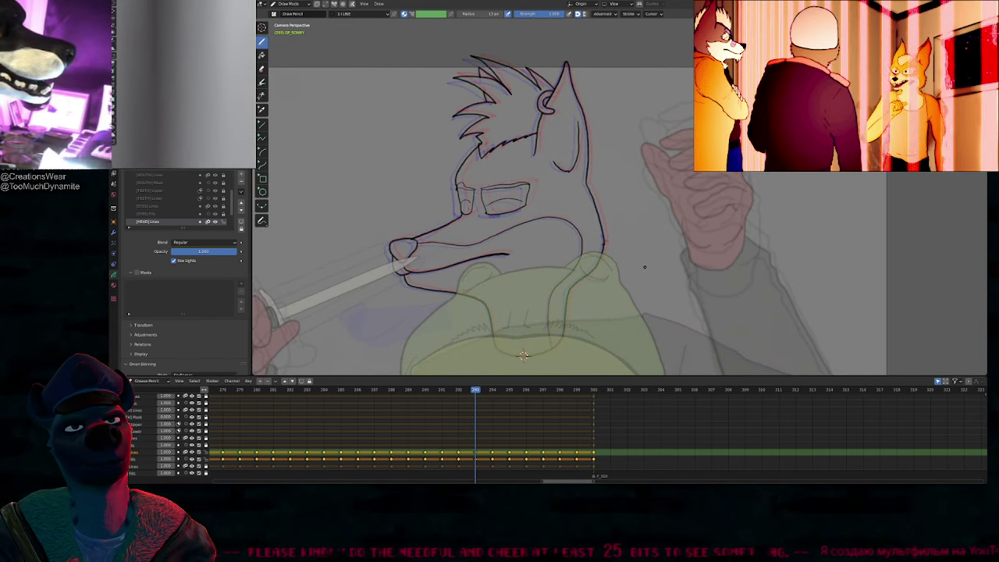
key("Right")
Step: Resize the drawing brush near the eye and step back to frame 293
scroll(433, 218, "up", 4)
key("shift+f")
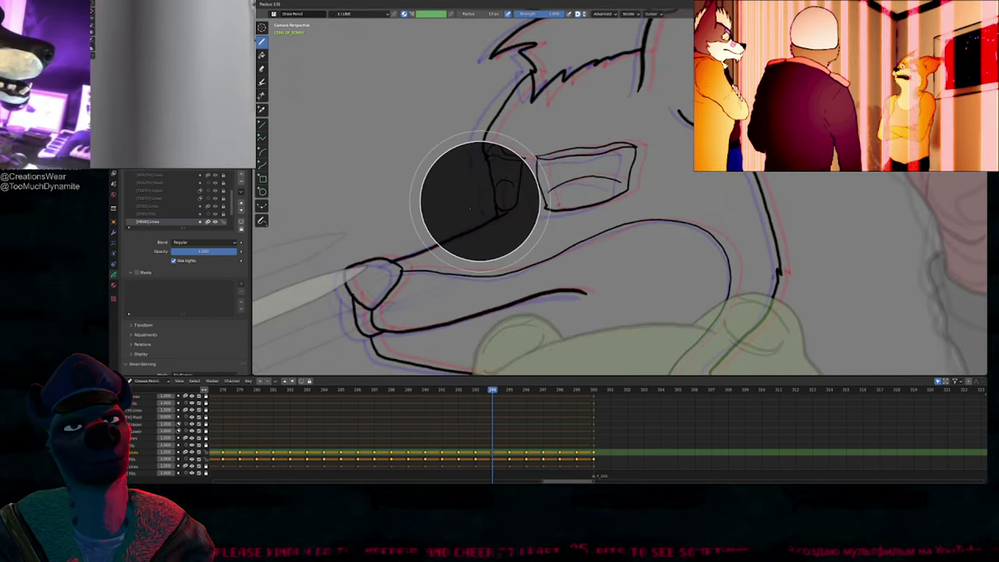
left_click(477, 211)
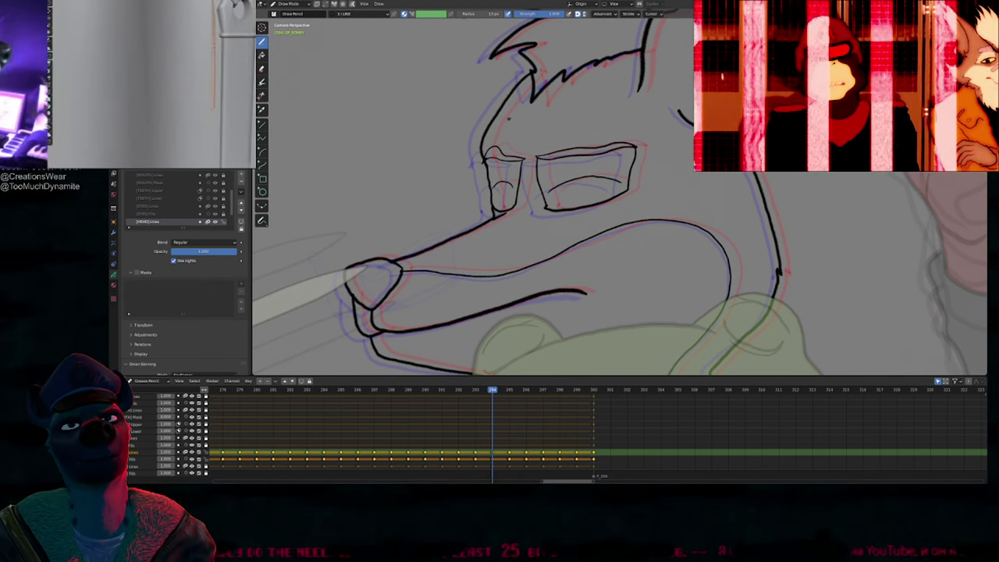
scroll(540, 114, "down", 2)
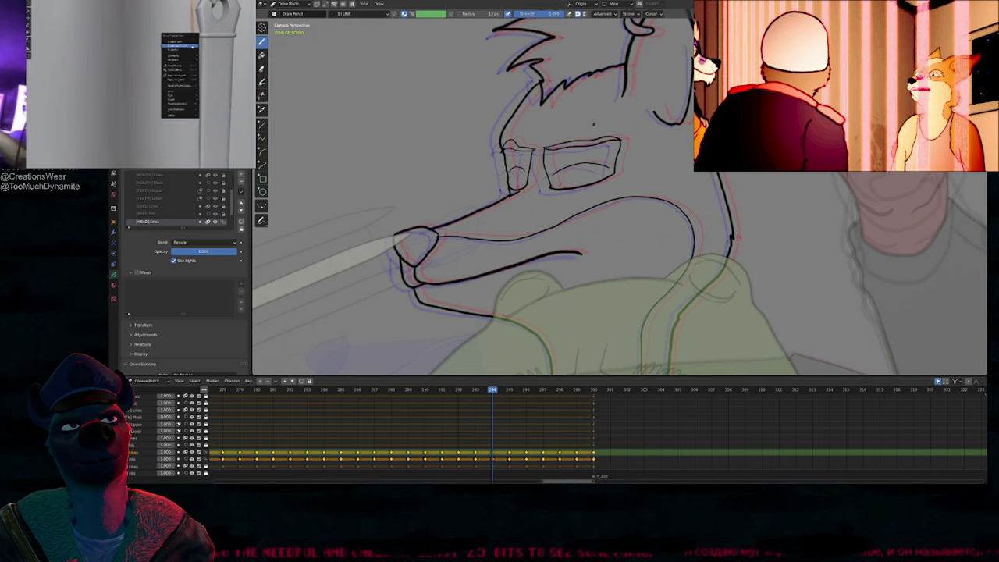
scroll(594, 125, "down", 2)
middle_click_drag(605, 133, 592, 125, "shift")
key("Left")
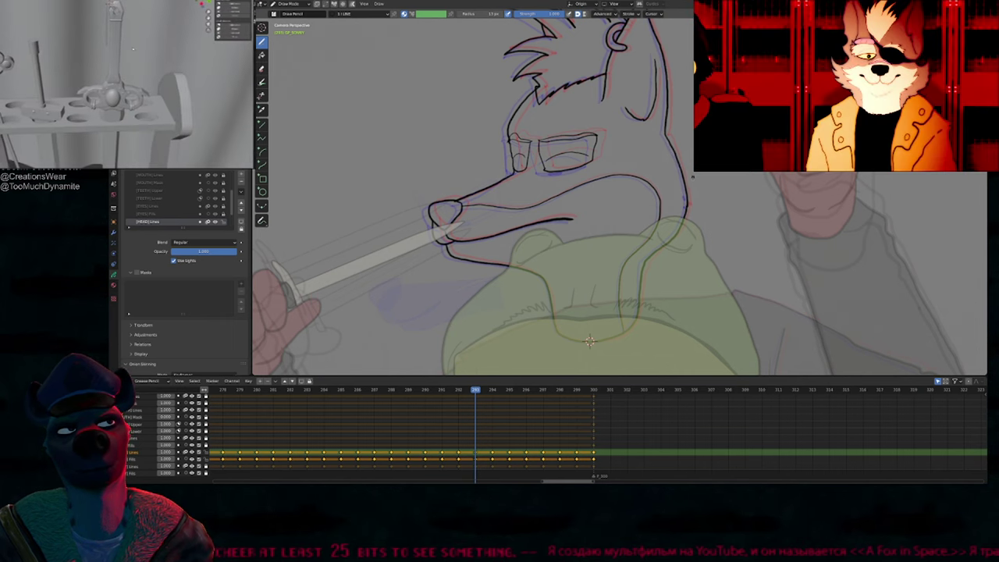
middle_click_drag(674, 219, 656, 202, "shift")
Step: Flip between frames 290–292, then step back through earlier drawings to frame 278
key("Left")
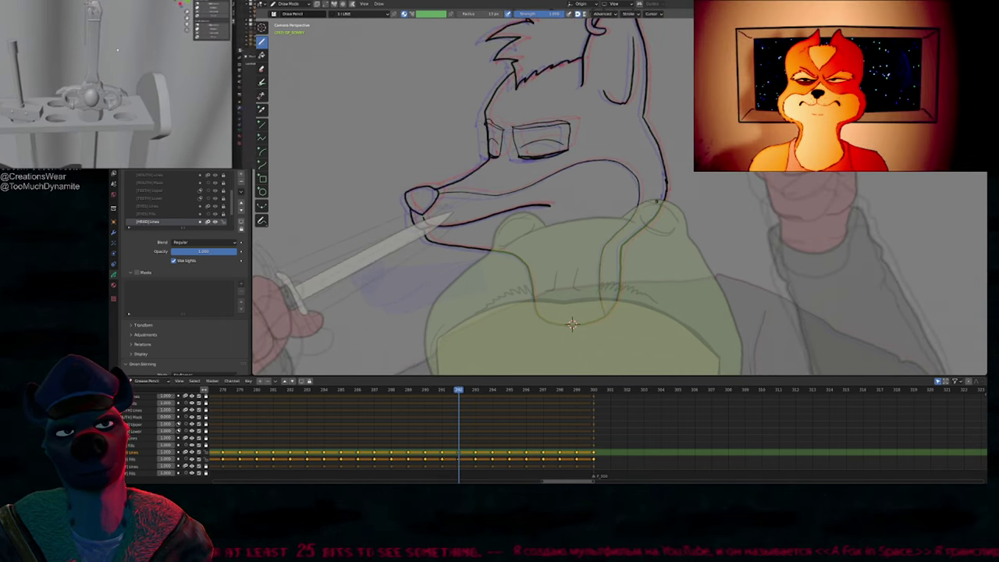
key("Left")
key("Right")
key("Left")
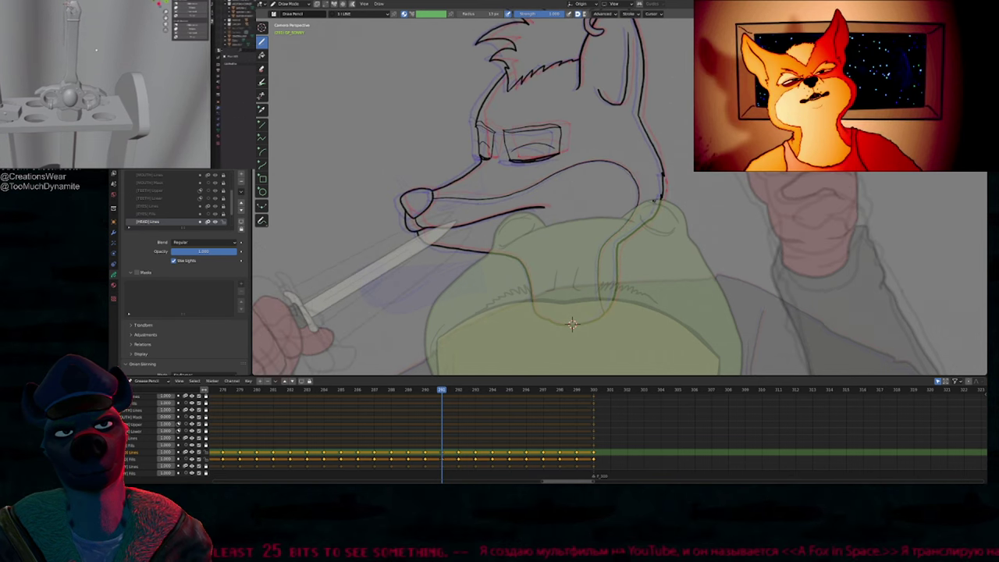
key("Left")
key("Right")
key("Left")
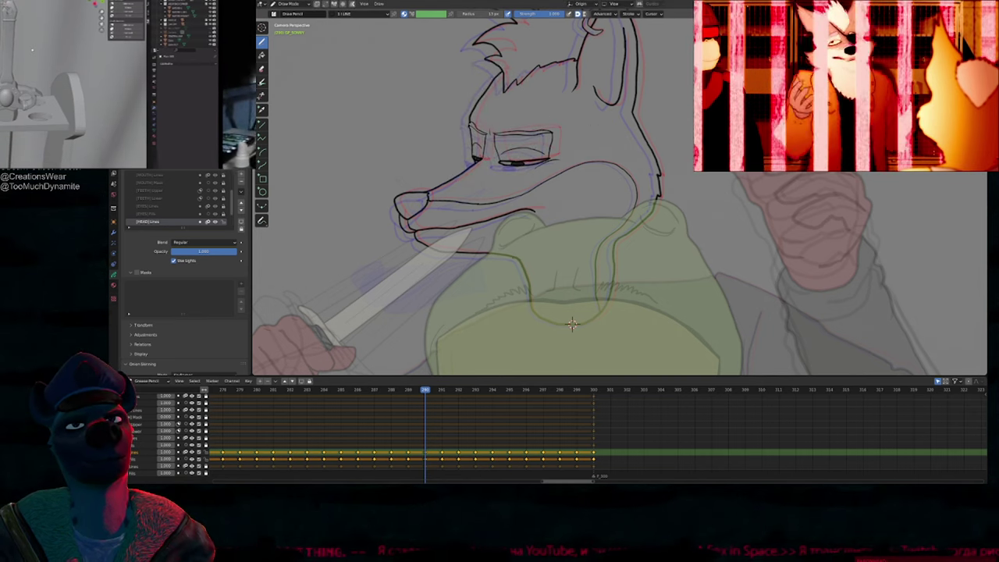
key("Left")
key("Left")
key("Left")
key("Left")
key("Left")
key("Left")
key("Left")
key("Left")
key("Left")
key("Left")
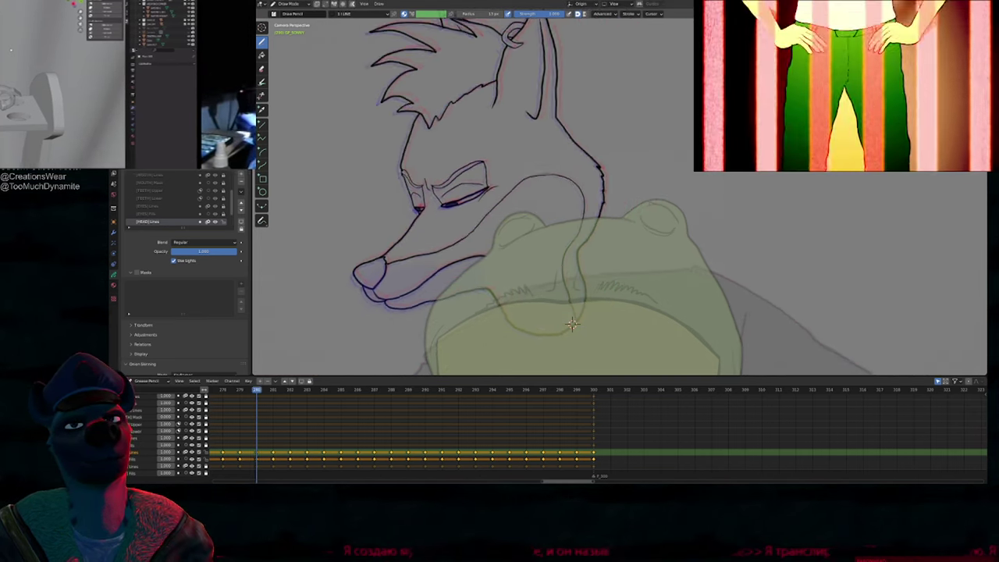
key("Left")
key("Left")
Step: Play from frame 278 to about 300, check frames 285–293, and play again ending on frame 290
key("space")
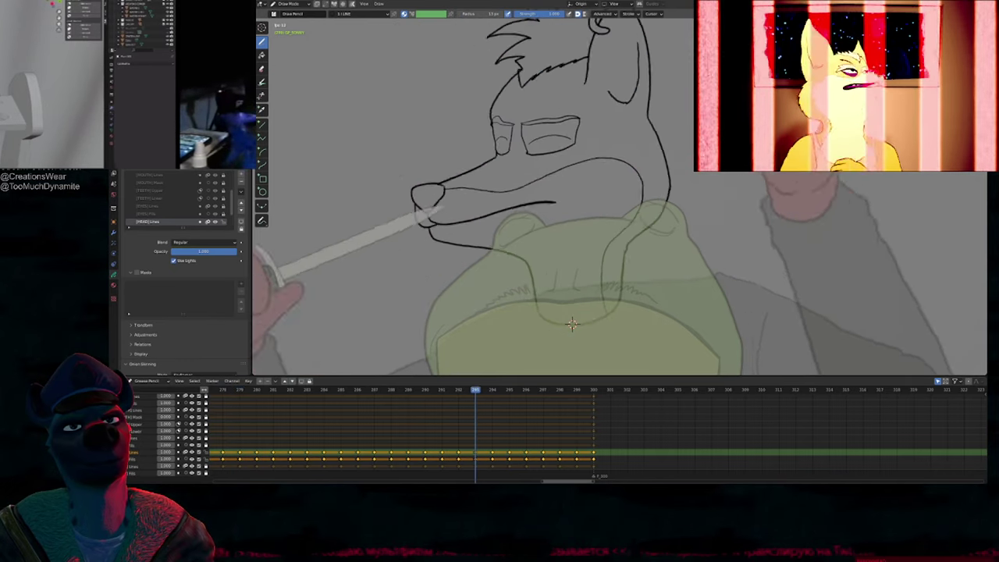
key("space")
key("Left")
key("Left")
key("Left")
key("Left")
key("Left")
key("Left")
key("Left")
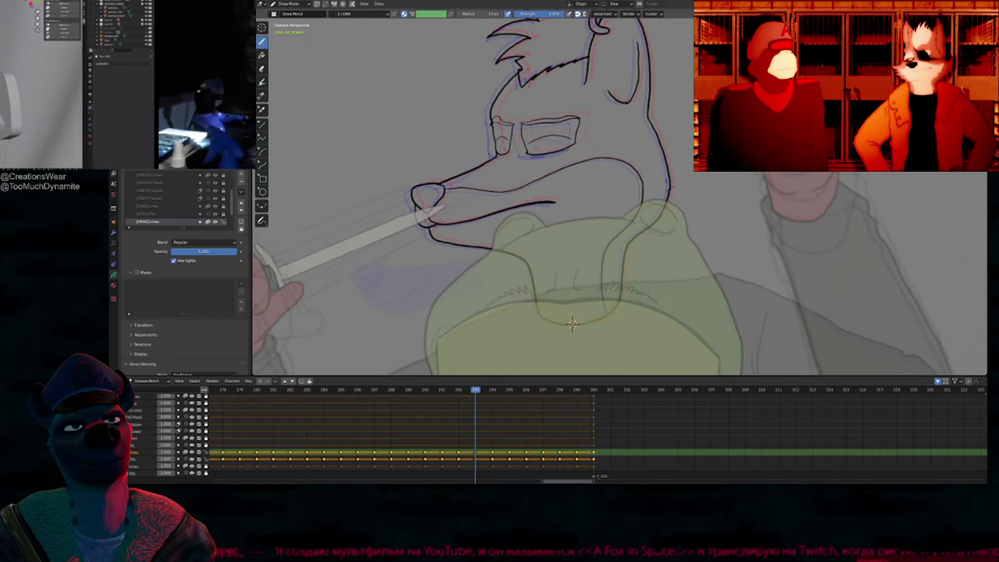
key("Left")
key("Left")
key("Left")
key("Left")
key("Left")
key("Left")
key("Left")
key("Left")
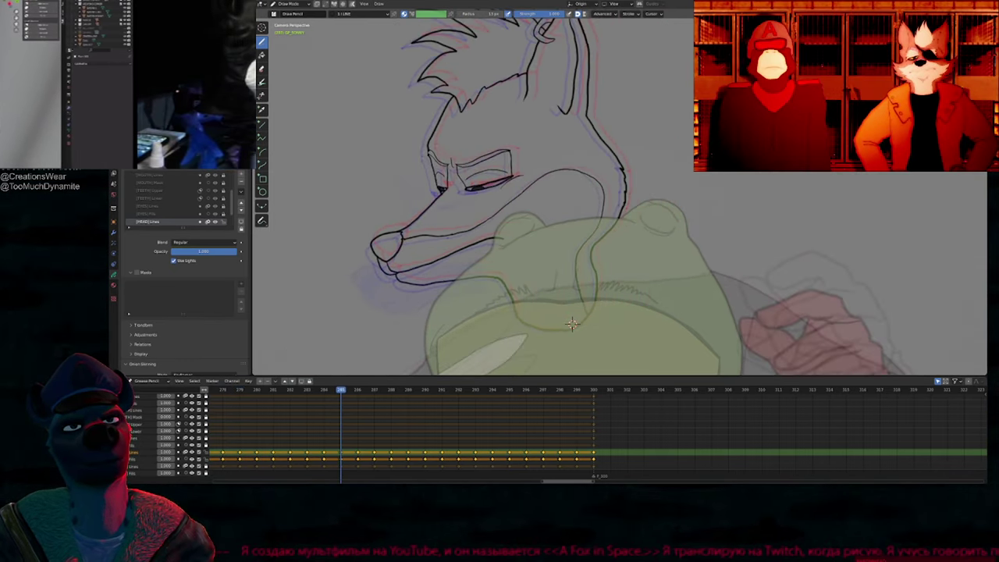
key("Right")
key("Right")
key("Right")
key("Right")
key("Right")
key("Right")
key("Left")
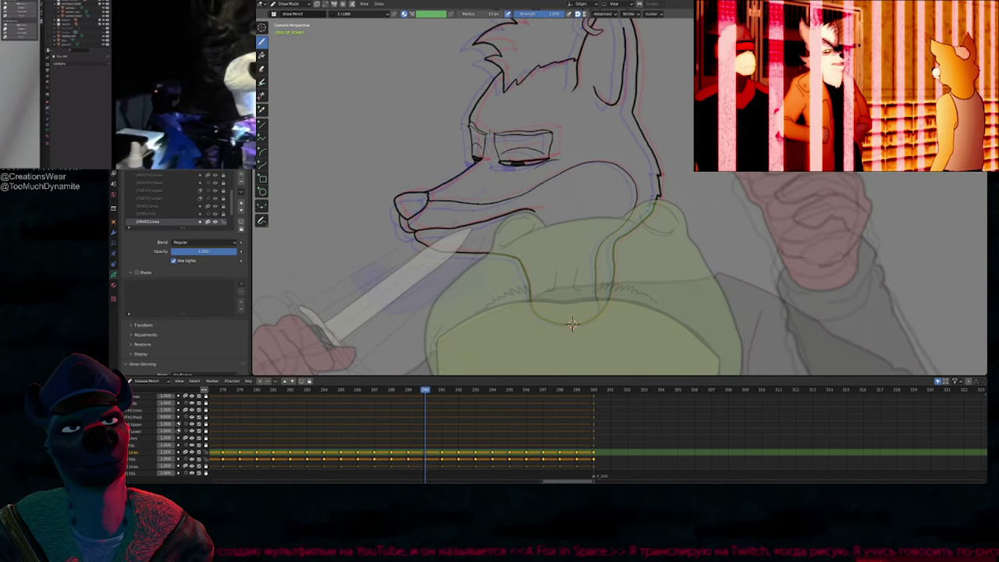
key("space")
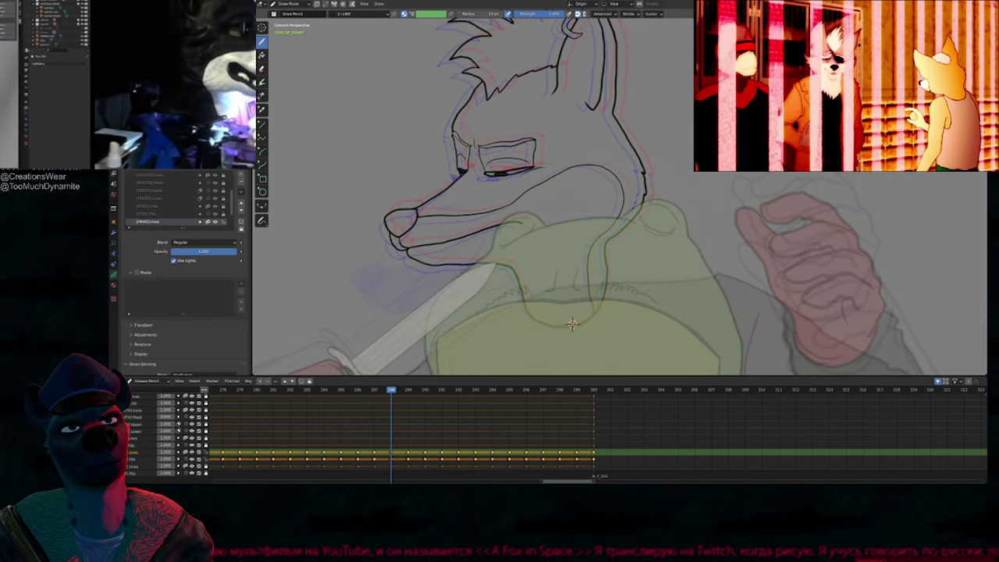
key("Escape")
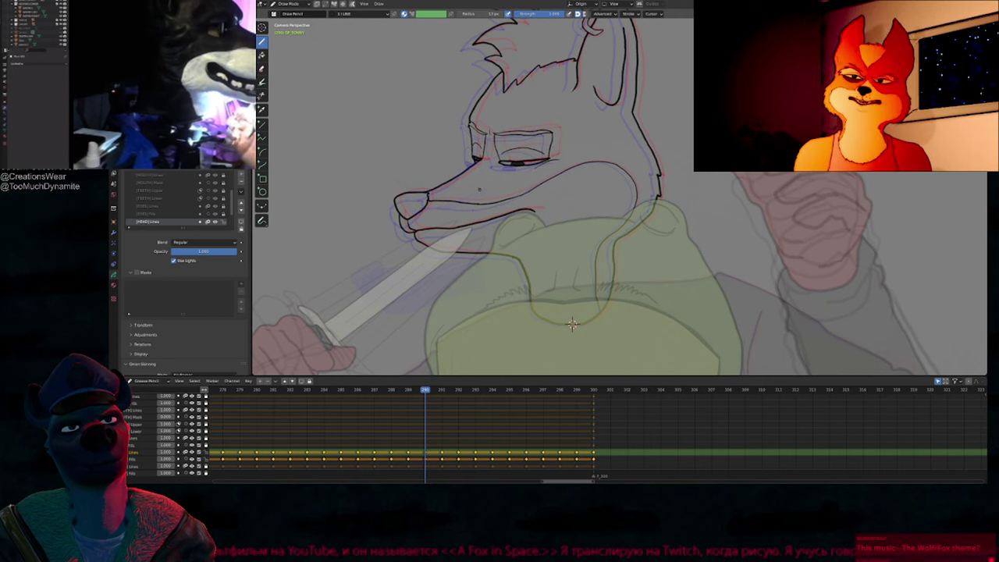
Step: Redraw the top hair tuft tip slightly lower-left, replacing the old stroke
middle_click_drag(572, 324, 626, 326, "shift")
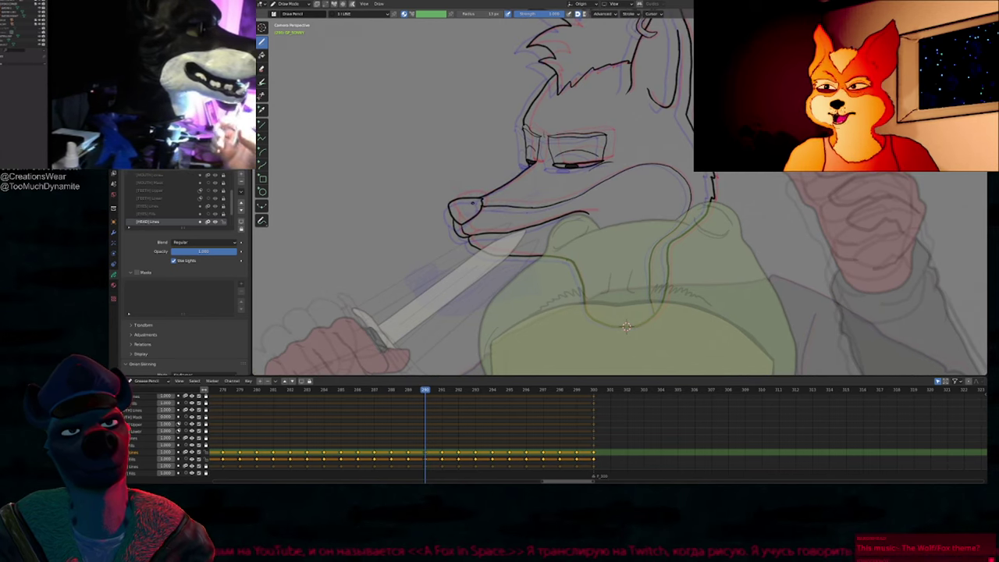
scroll(566, 135, "up", 2)
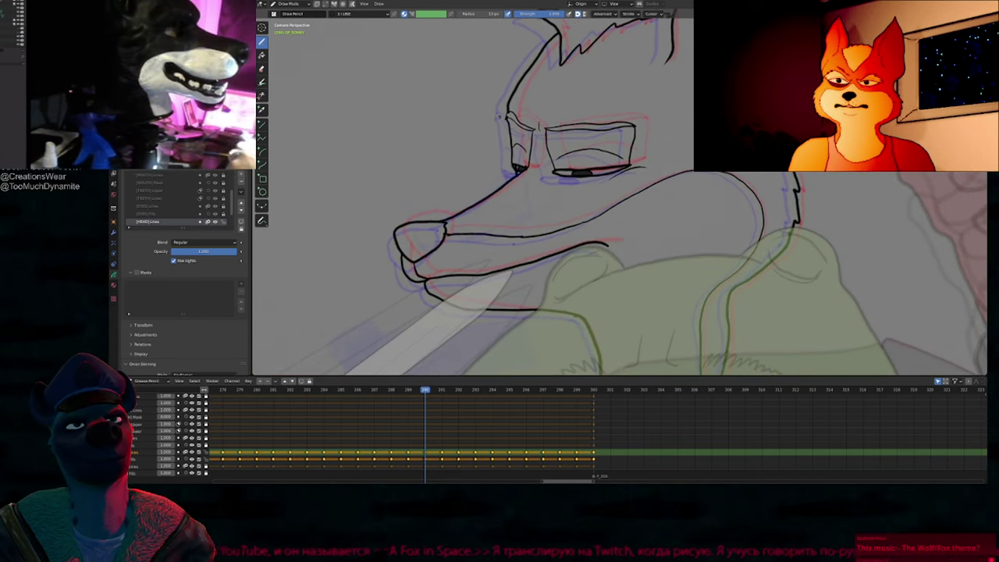
middle_click_drag(621, 109, 570, 171, "shift")
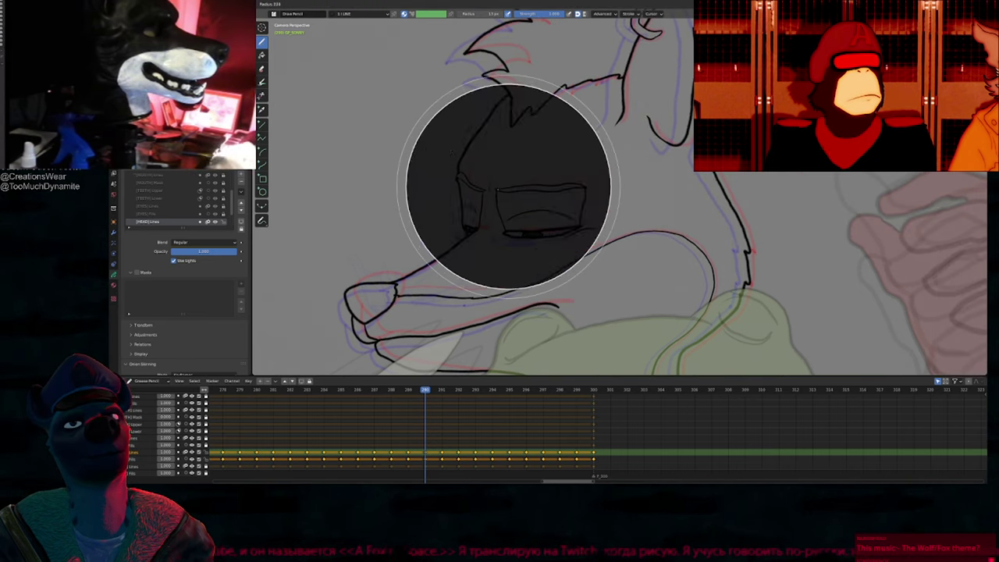
middle_click_drag(527, 132, 534, 234, "shift")
key("f")
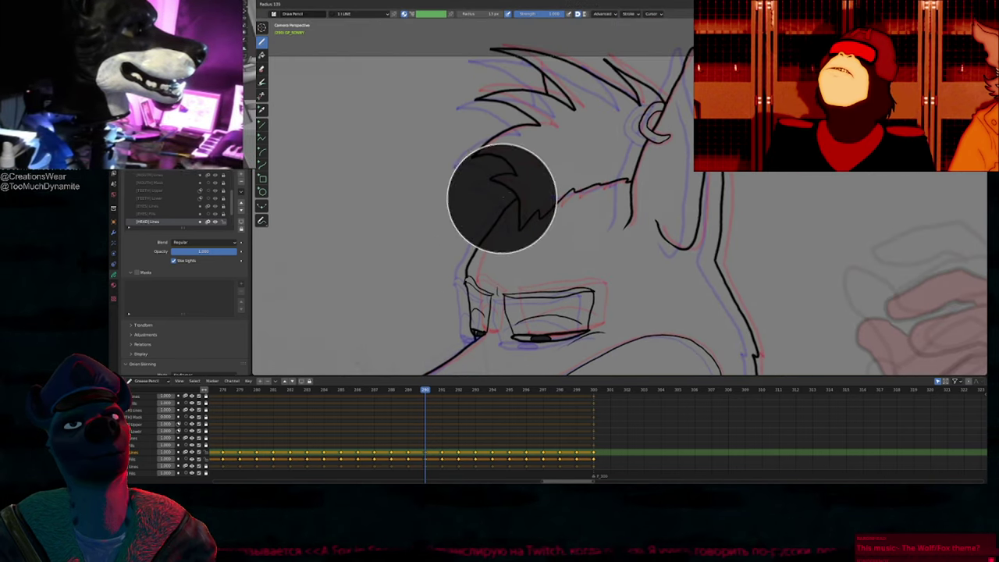
key("Escape")
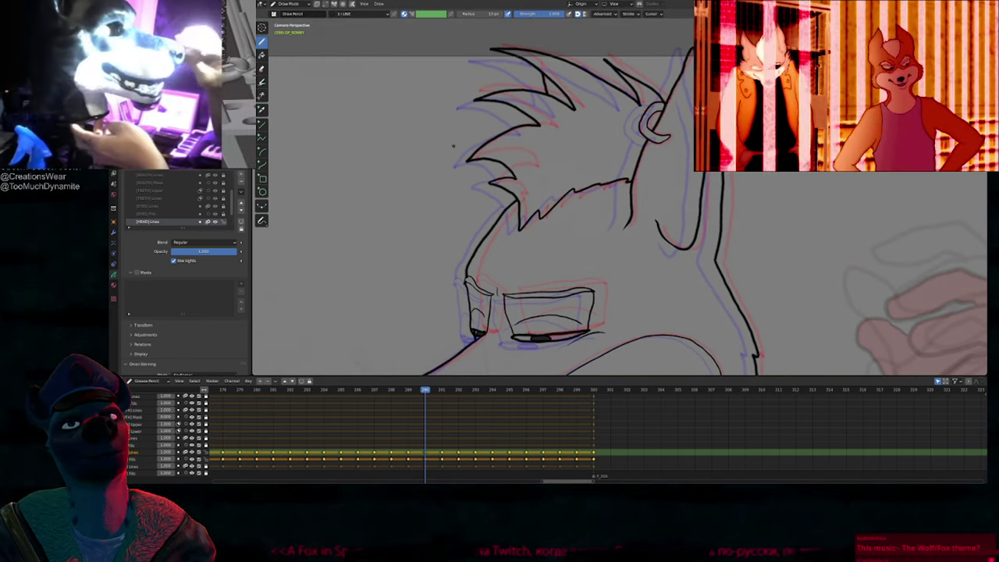
middle_click_drag(499, 203, 517, 286, "shift")
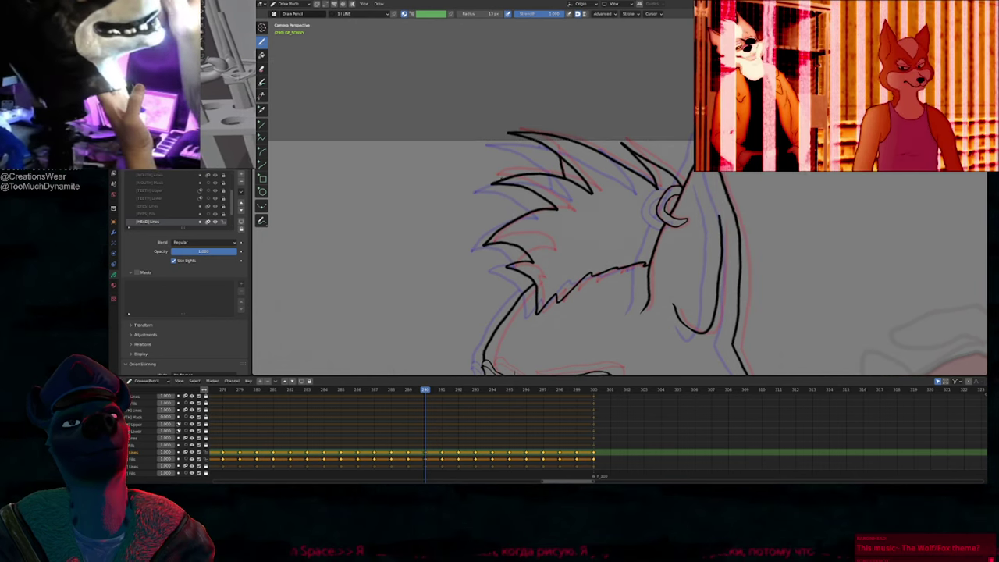
key("ctrl+z")
left_click_drag(500, 139, 551, 141)
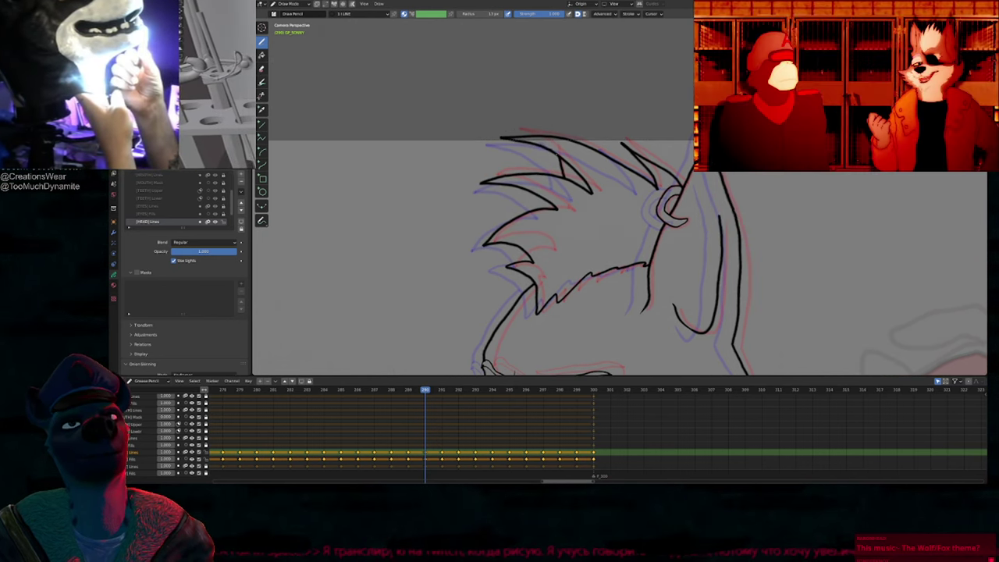
key("ctrl+z")
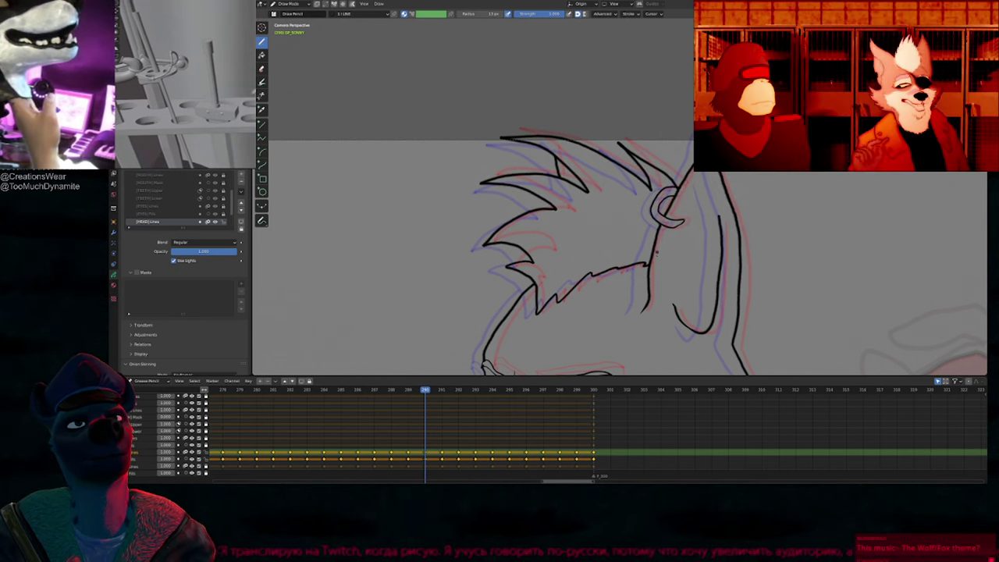
Step: Redraw the ear outline slightly further left
middle_click_drag(639, 312, 566, 211, "shift")
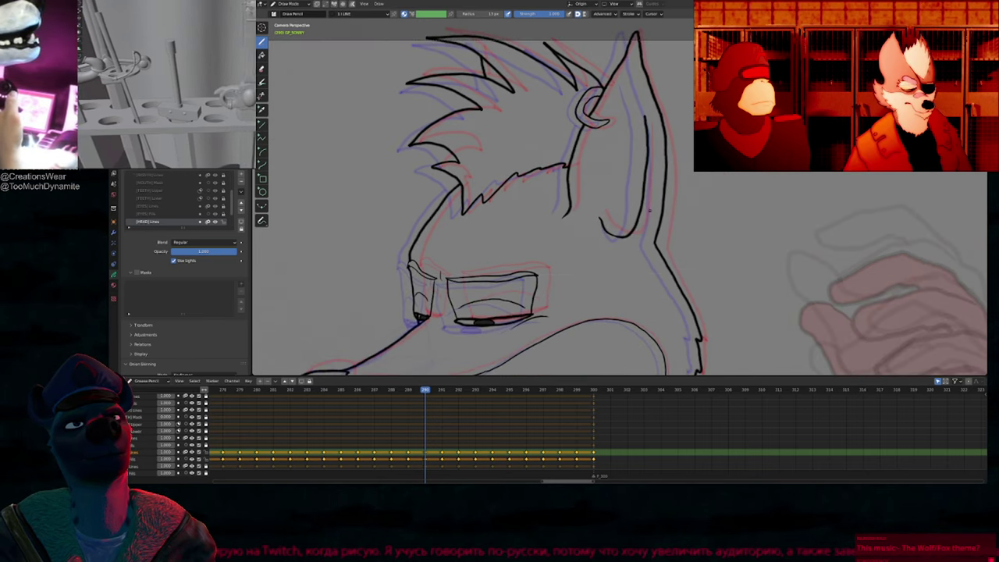
key("ctrl+z")
middle_click_drag(684, 71, 684, 172, "shift")
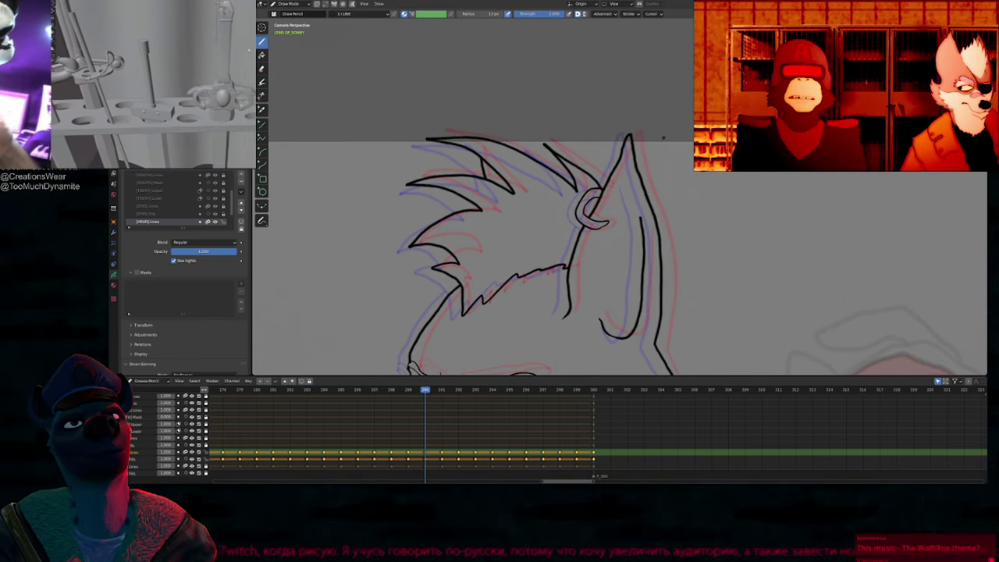
Step: Inspect the snout, muzzle, hoodie, knife and frog's head before returning to the eyes and hair
middle_click_drag(686, 321, 721, 230, "shift")
key("f")
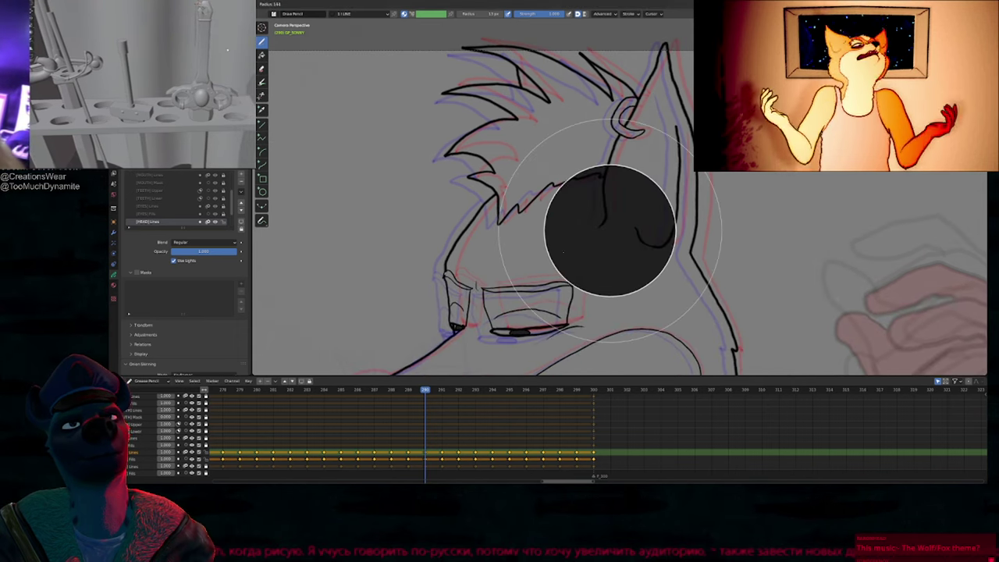
key("Escape")
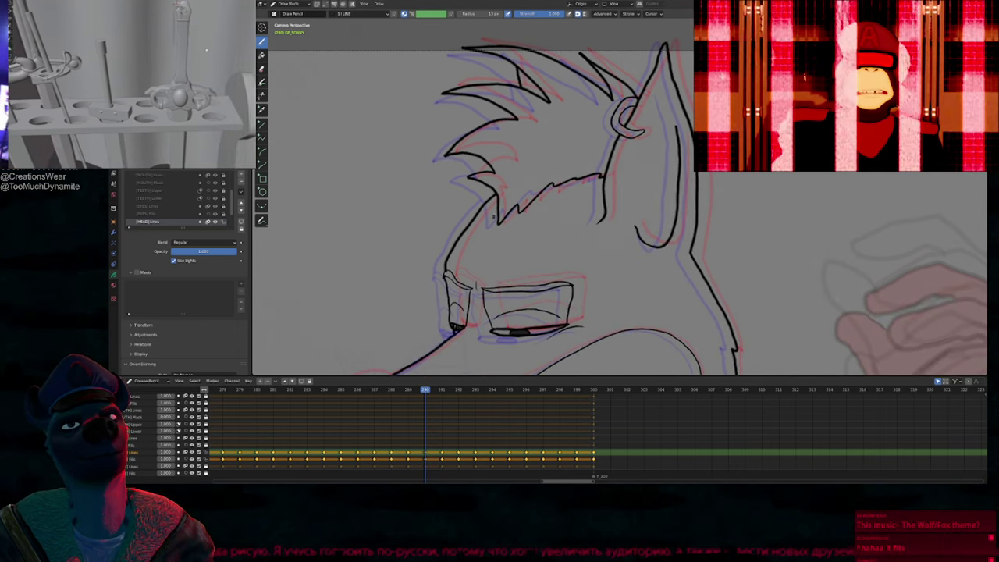
middle_click_drag(621, 300, 544, 140, "shift")
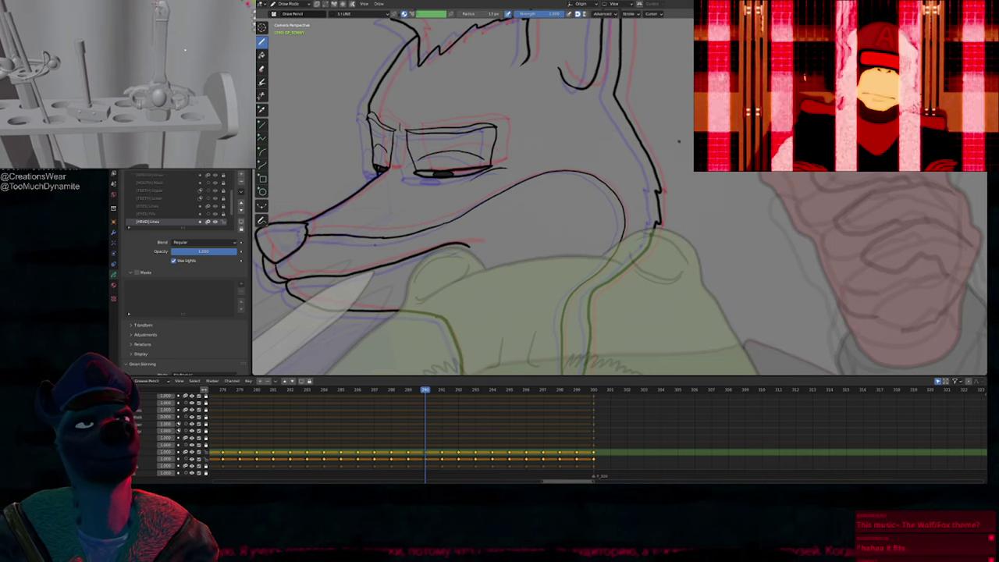
middle_click_drag(612, 324, 630, 240, "shift")
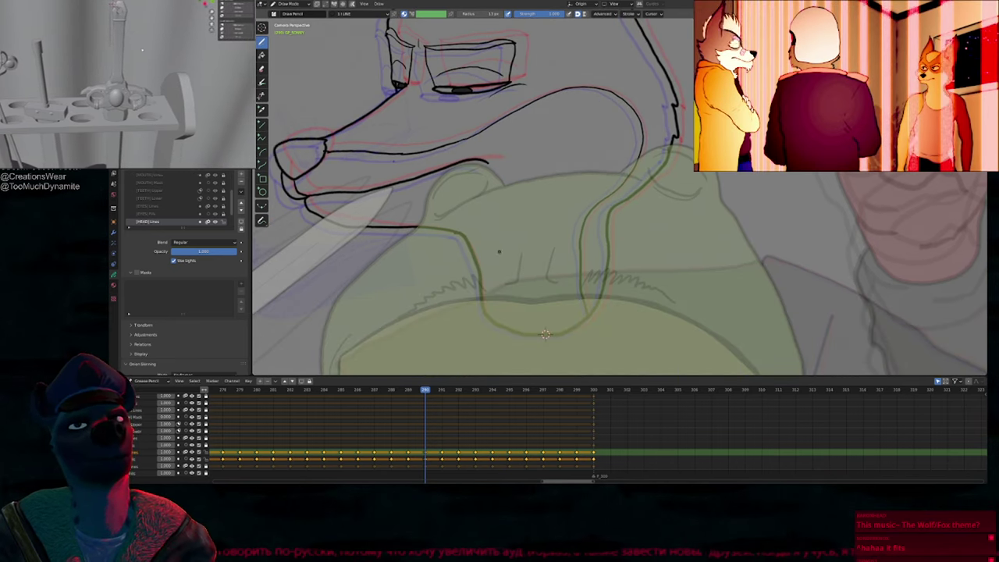
middle_click_drag(545, 334, 625, 325, "shift")
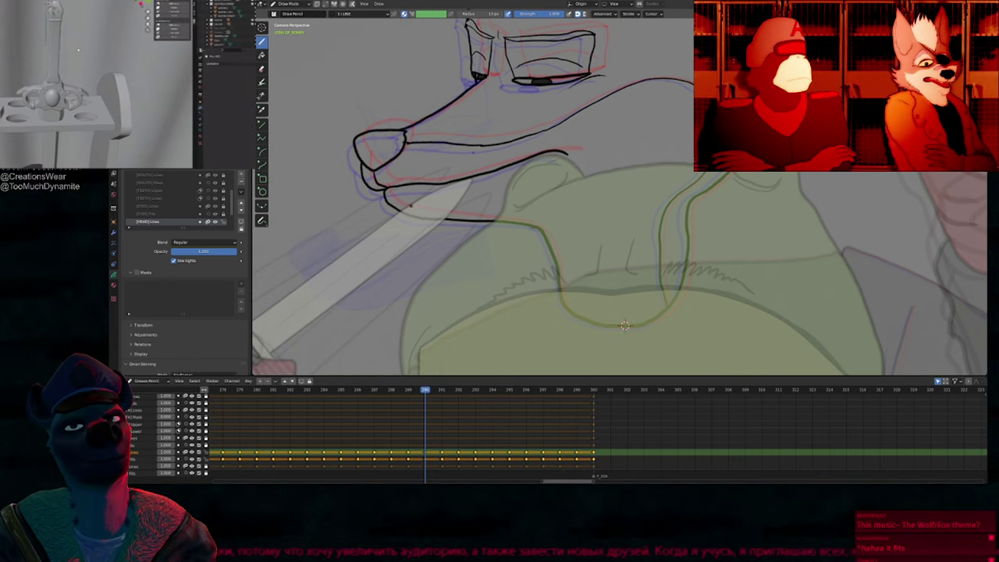
middle_click_drag(625, 325, 620, 360, "shift")
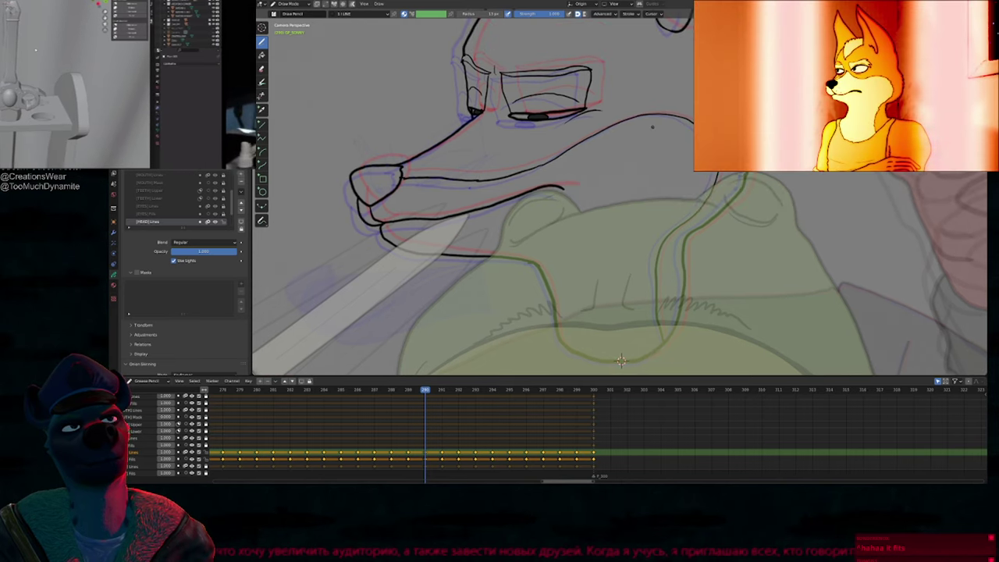
middle_click_drag(545, 143, 533, 279, "shift")
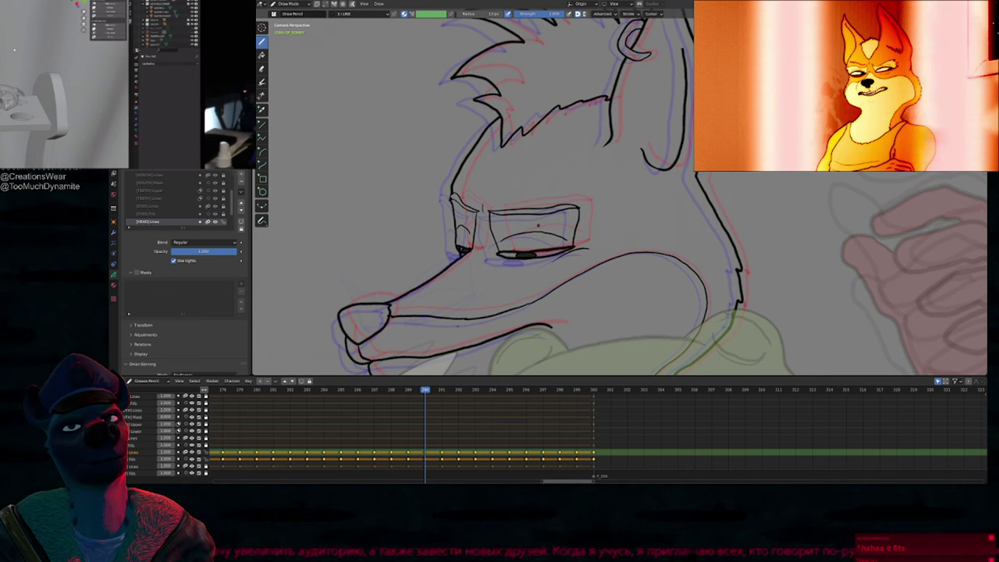
Step: Redraw the upper hair-tuft stroke slightly higher, replacing the old one
key("f")
right_click(424, 193)
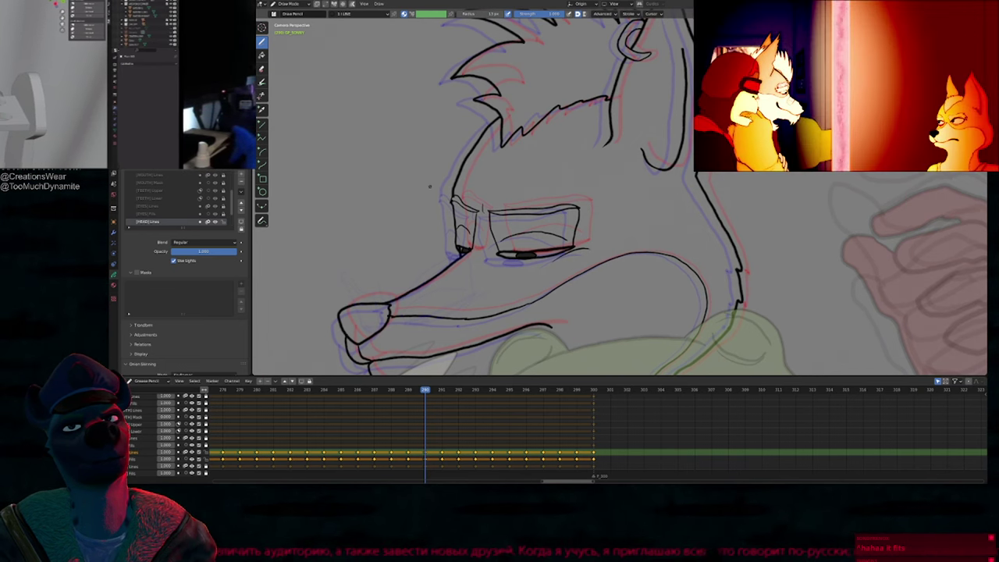
middle_click_drag(504, 150, 464, 227, "shift")
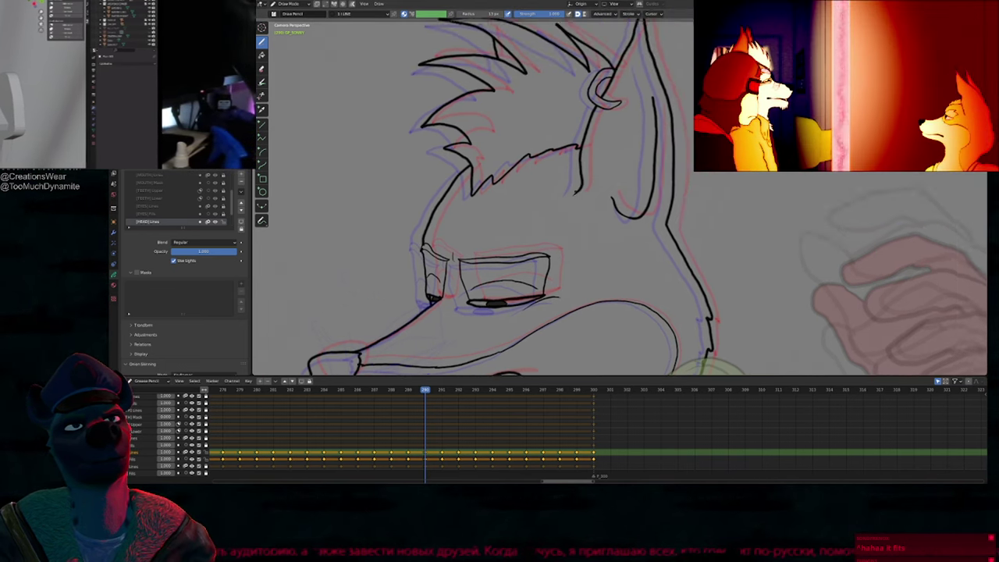
middle_click_drag(616, 140, 637, 218, "shift")
key("f")
right_click(453, 193)
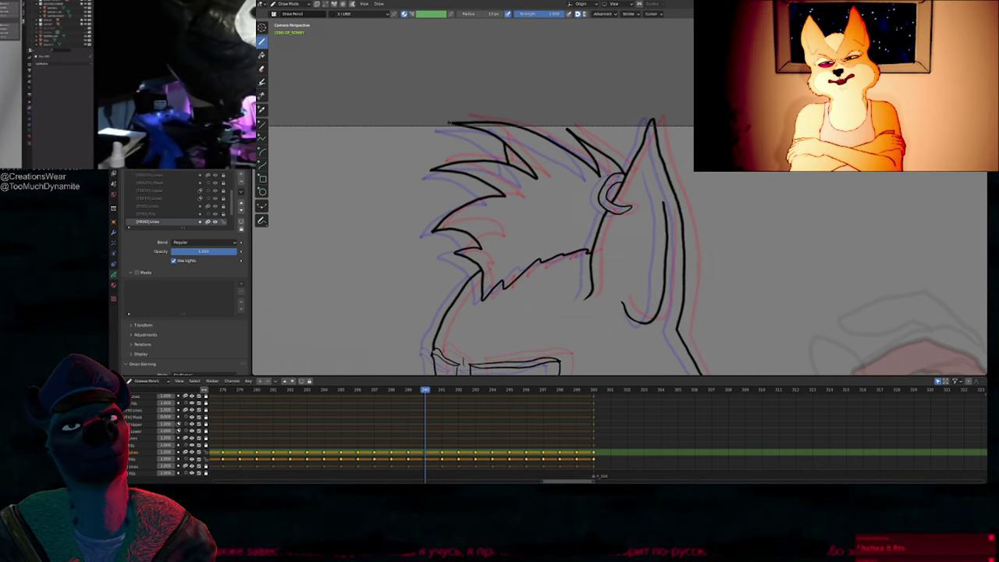
middle_click_drag(564, 236, 534, 203, "shift")
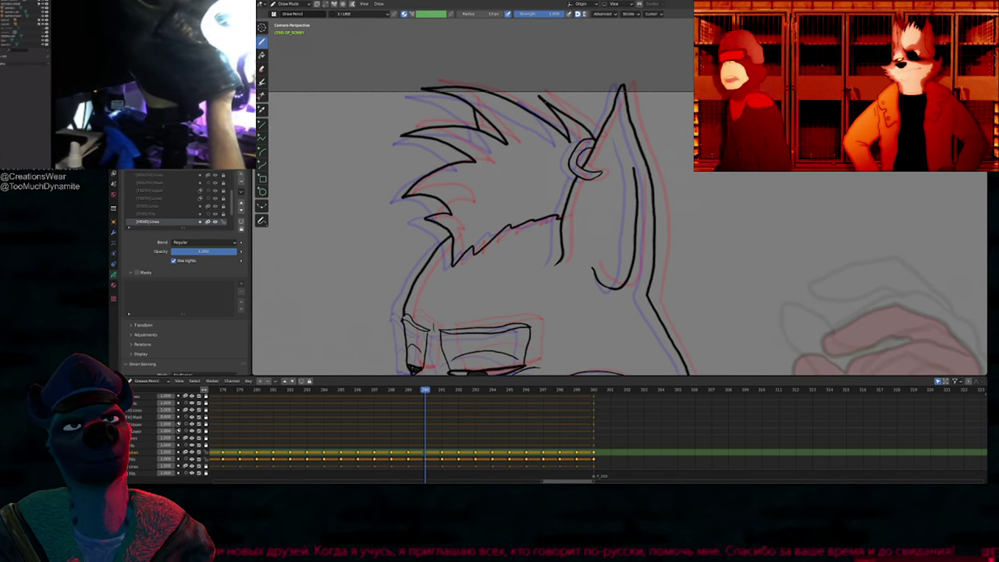
key("ctrl+z")
left_click_drag(538, 93, 594, 138)
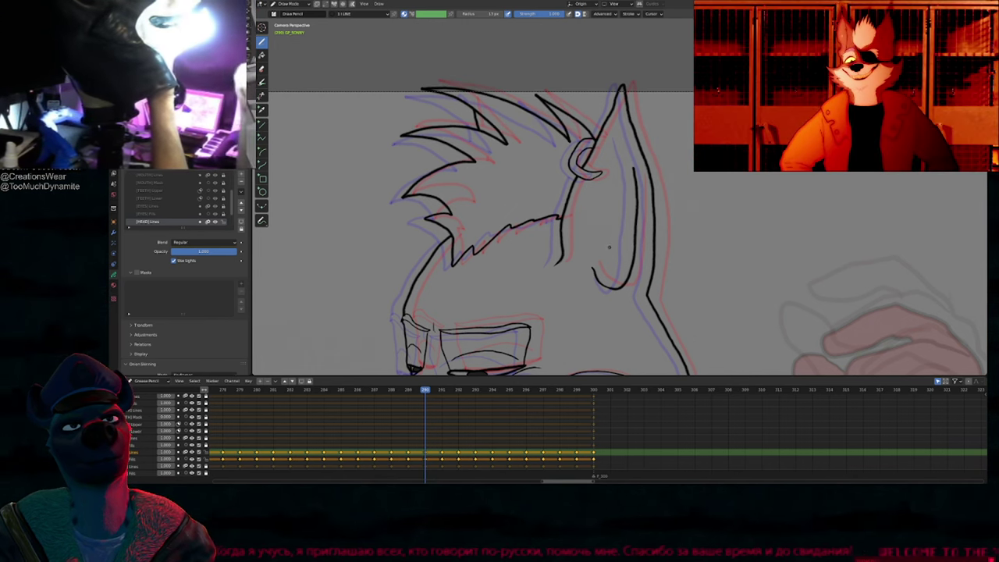
middle_click_drag(610, 247, 608, 237, "shift")
key("f")
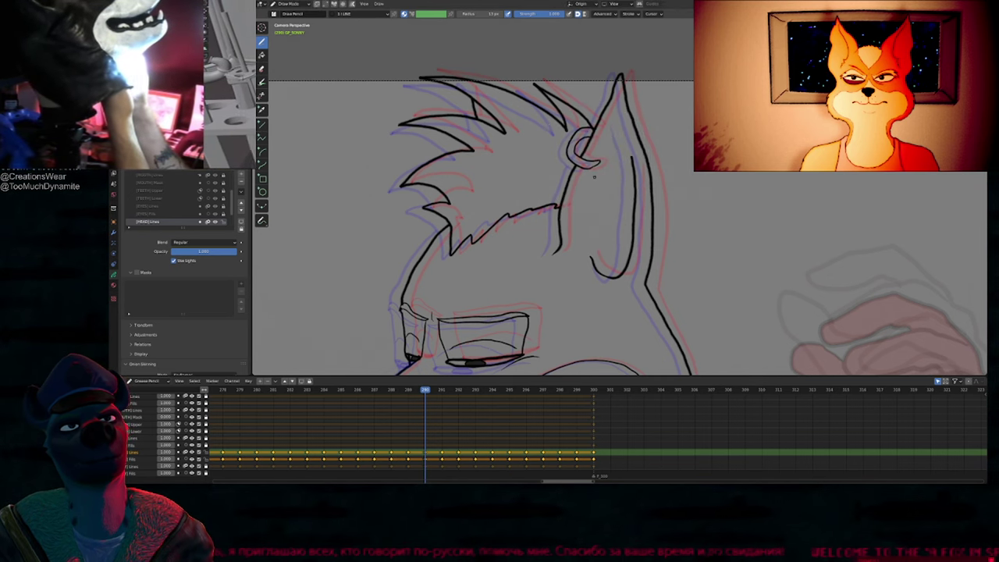
scroll(609, 207, "down", 2)
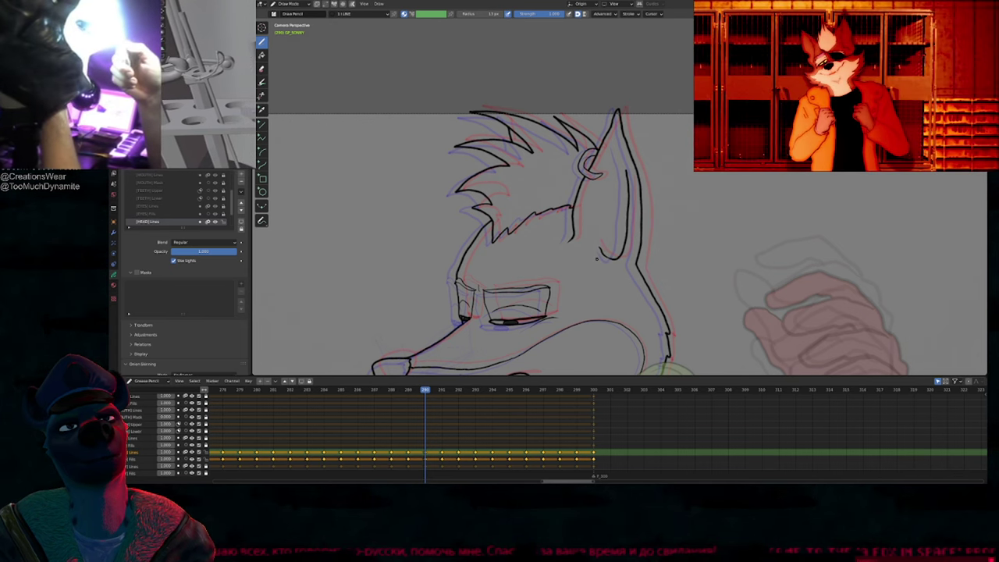
Step: Centre on the snout and frog, play the animation, and stop it at frame 294
mouse_move(624, 370)
middle_mouse_down("shift")
mouse_move(620, 313)
mouse_move(640, 194)
middle_mouse_up("shift")
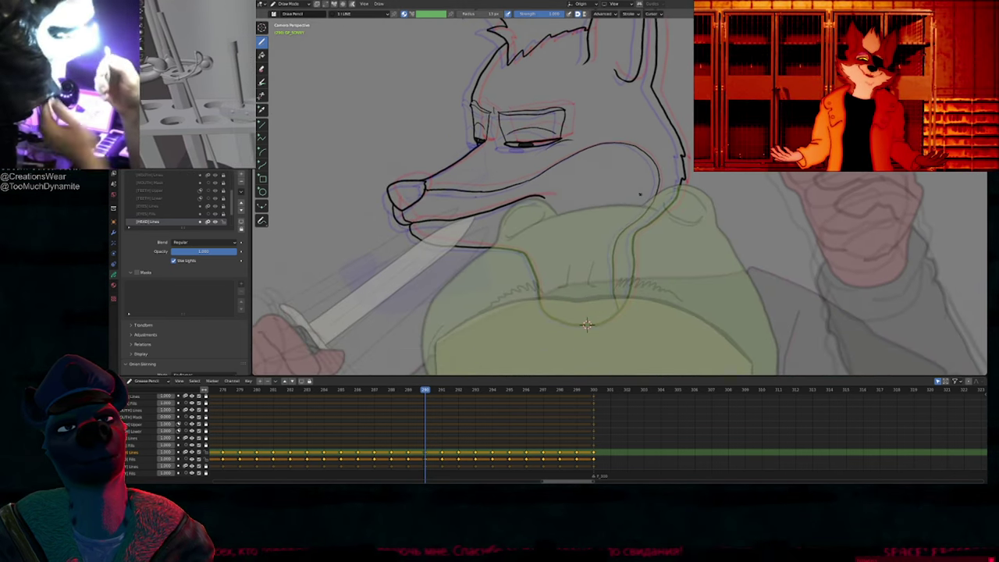
middle_click_drag(588, 325, 622, 353, "shift")
key("space")
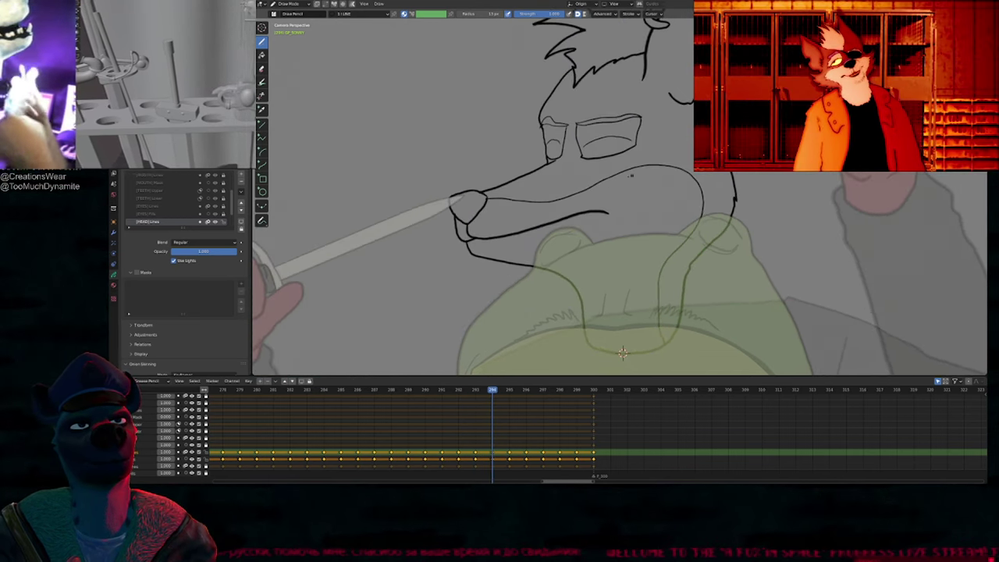
key("space")
middle_click_drag(570, 162, 557, 218, "shift")
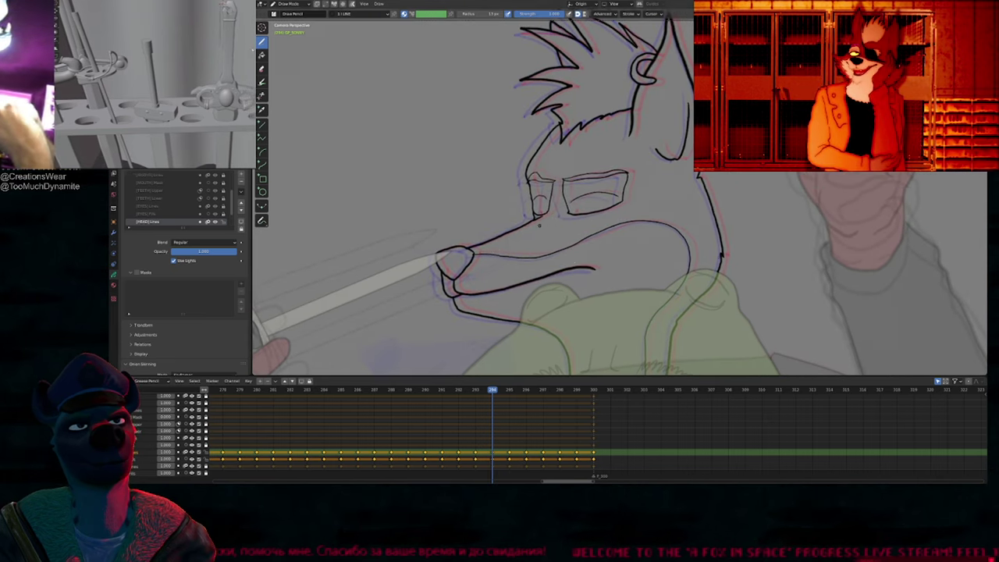
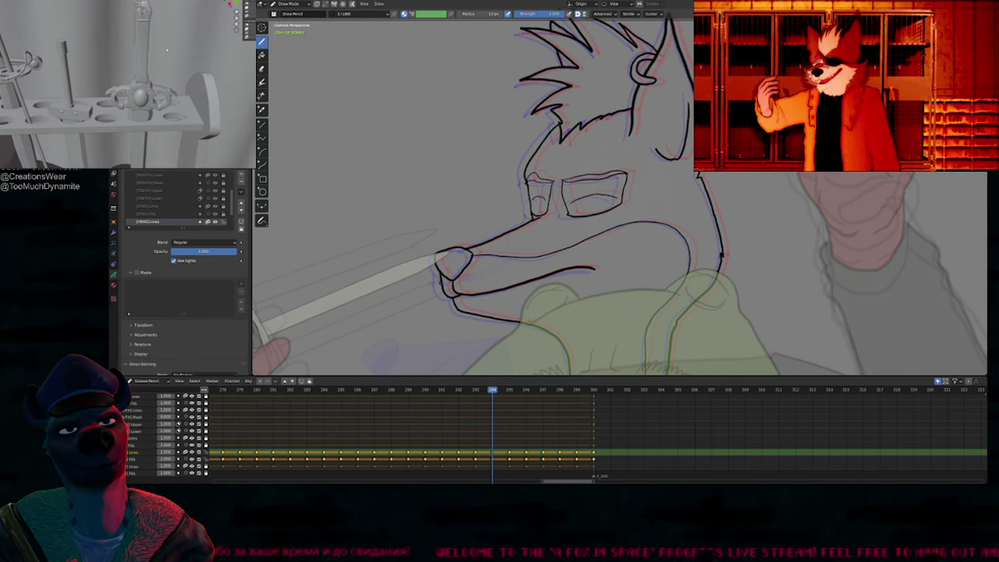
Step: Reframe the fox head, then step and play through frames 289–294 comparing head poses
middle_click_drag(461, 263, 421, 165, "shift")
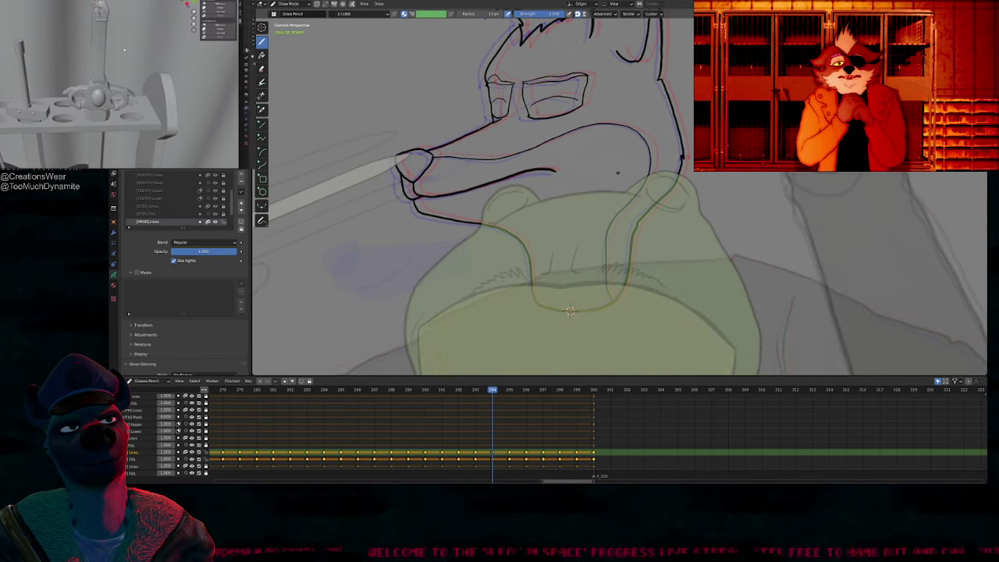
middle_click_drag(619, 173, 615, 187, "shift")
middle_click_drag(635, 51, 641, 209, "shift")
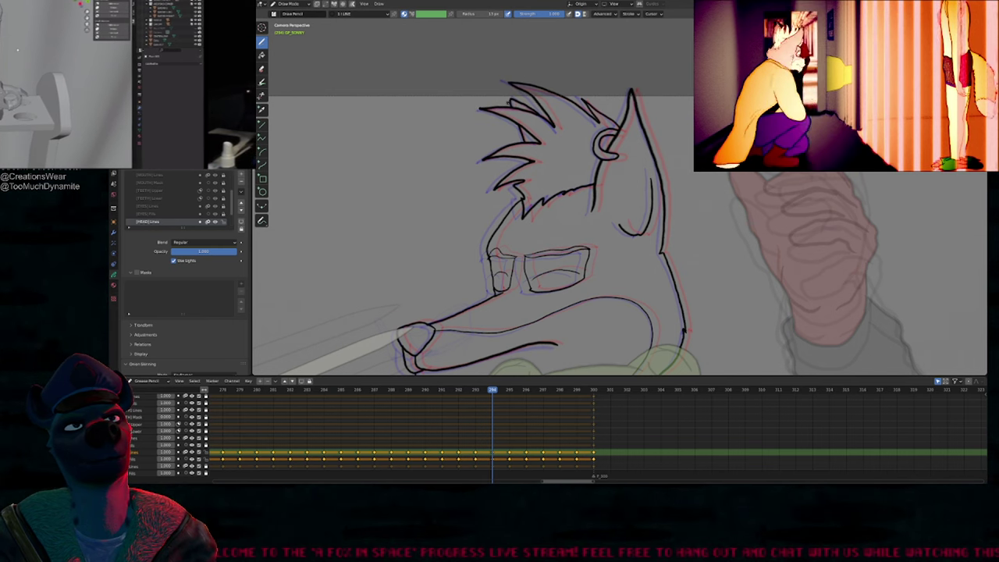
middle_click_drag(624, 206, 626, 167, "shift")
scroll(625, 168, "down", 1)
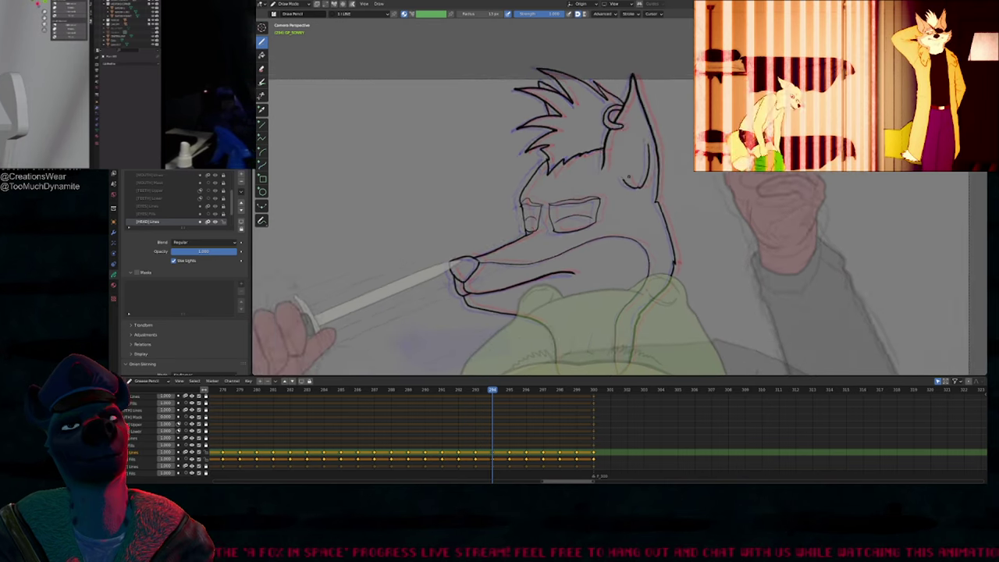
key("Left")
key("Left")
key("Left")
key("Right")
key("Right")
key("Right")
key("Right")
key("Right")
key("Right")
key("Right")
key("Right")
key("Right")
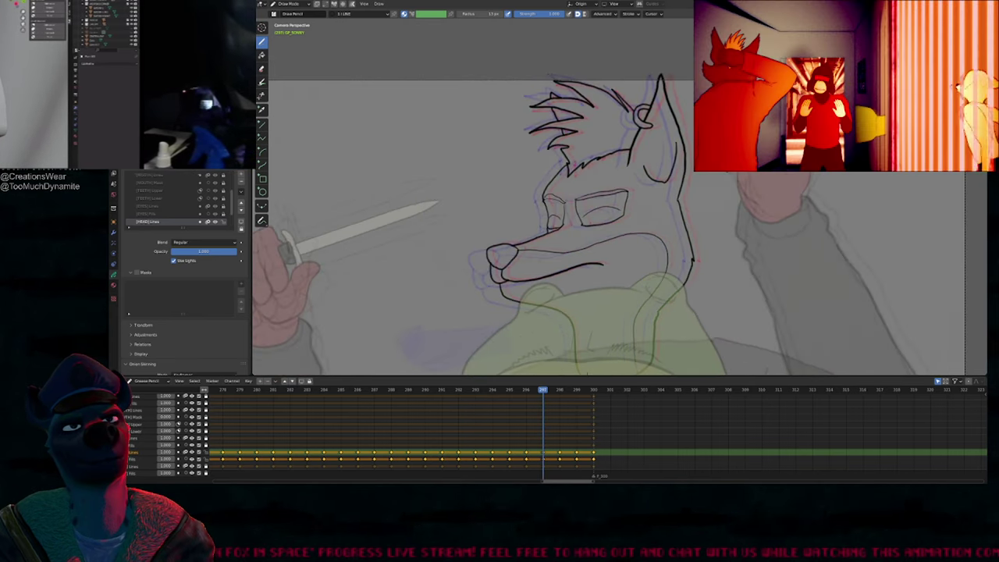
key("Left")
key("Left")
key("Left")
key("Left")
key("Right")
key("Right")
key("Right")
key("Right")
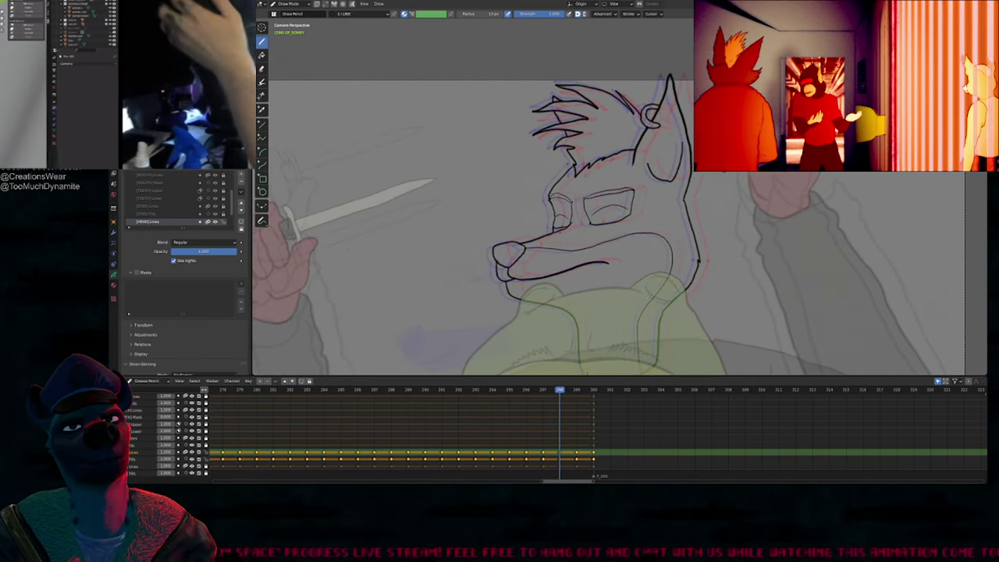
key("Left")
key("Left")
key("f")
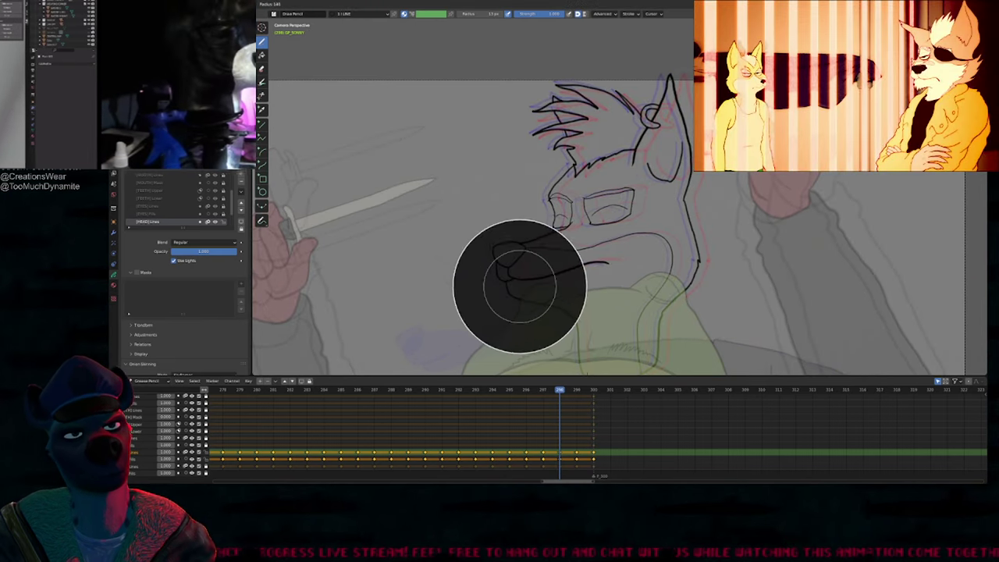
key("Escape")
key("Left")
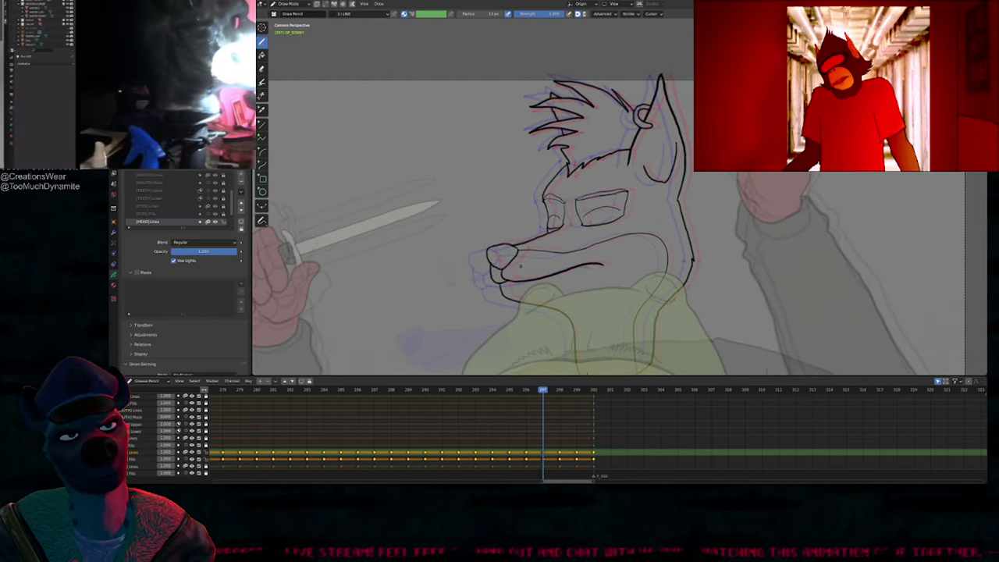
key("Left")
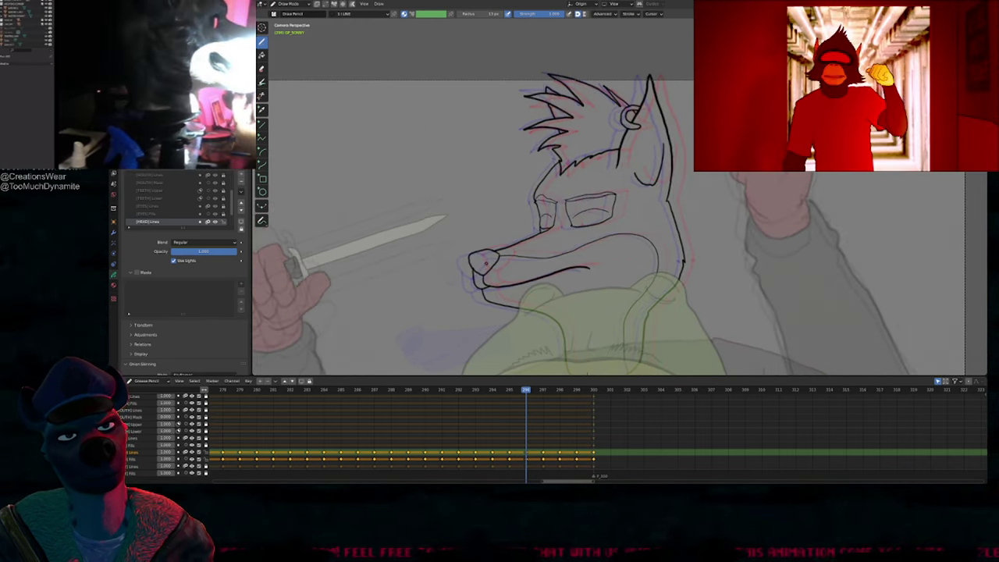
key("Left")
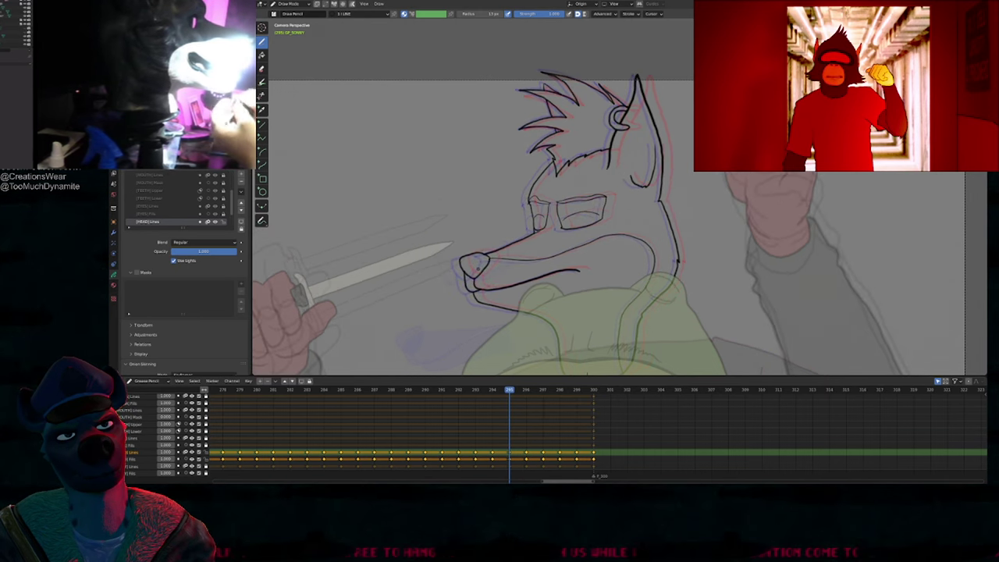
key("Left")
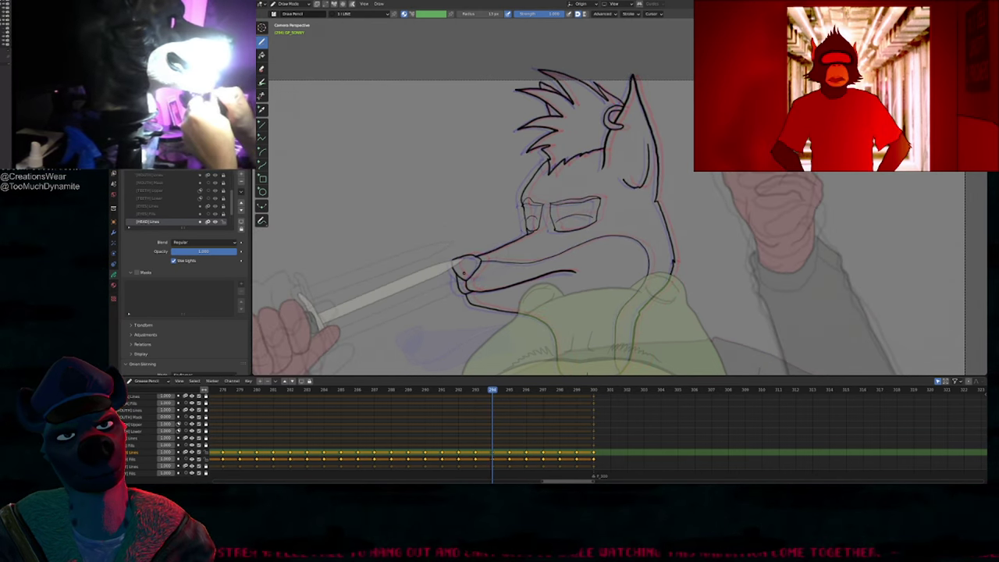
key("Left")
key("Left")
key("Left")
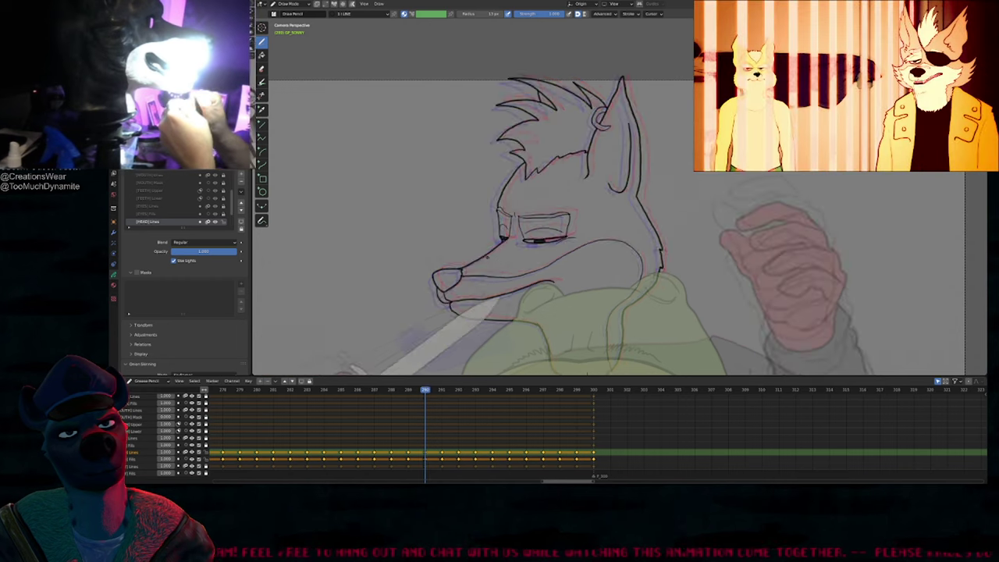
key("Left")
key("Left")
key("Right")
key("Right")
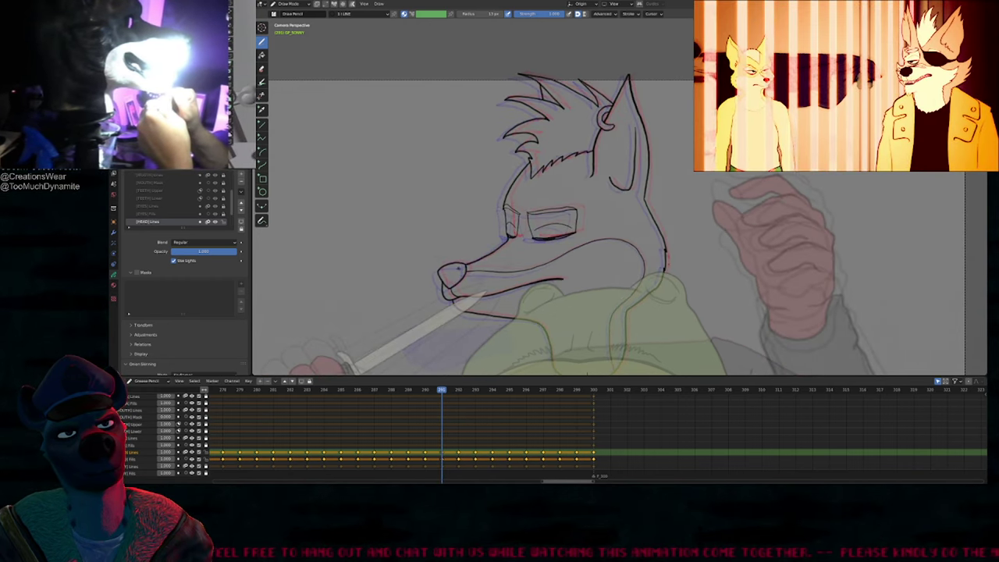
key("Left")
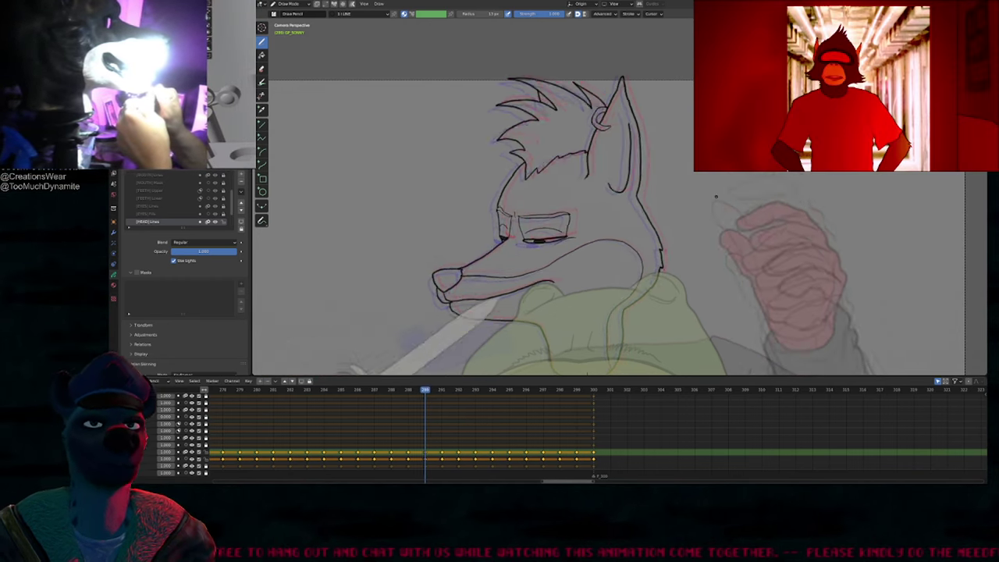
key("Left")
key("space")
key("space")
key("ctrl+shift+space")
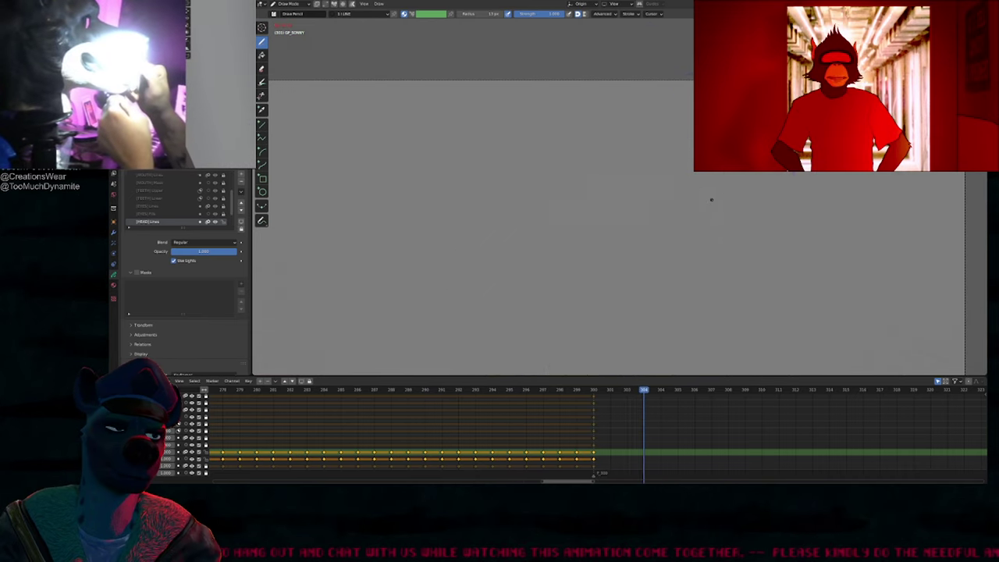
key("space")
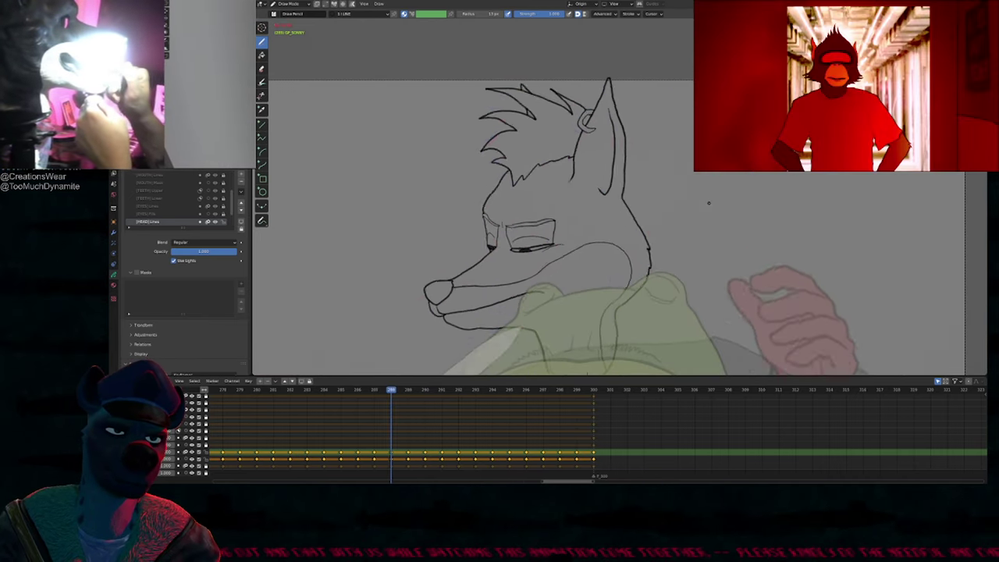
key("Left")
key("Left")
key("Left")
key("Left")
key("Left")
key("Left")
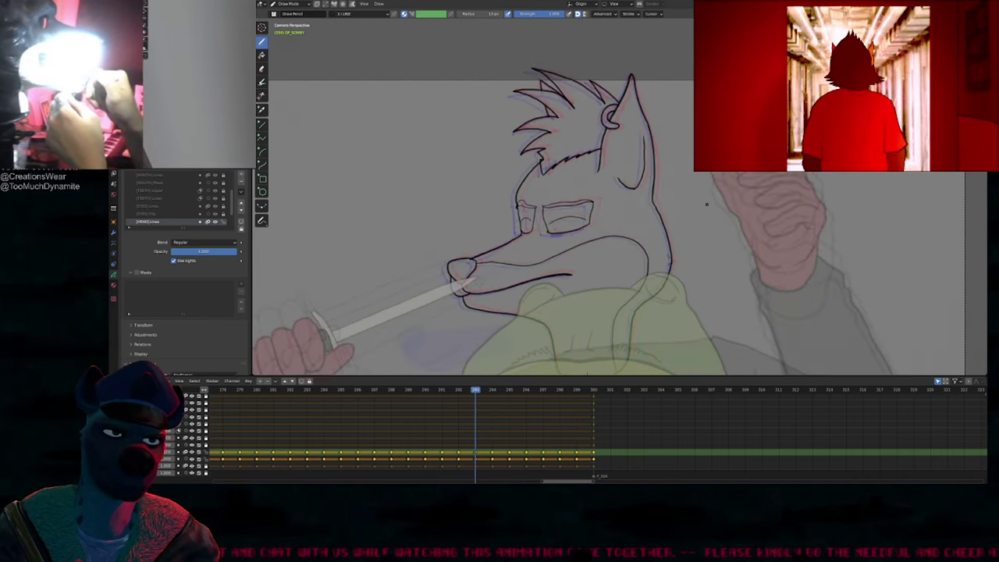
key("Right")
key("Right")
key("Right")
key("Right")
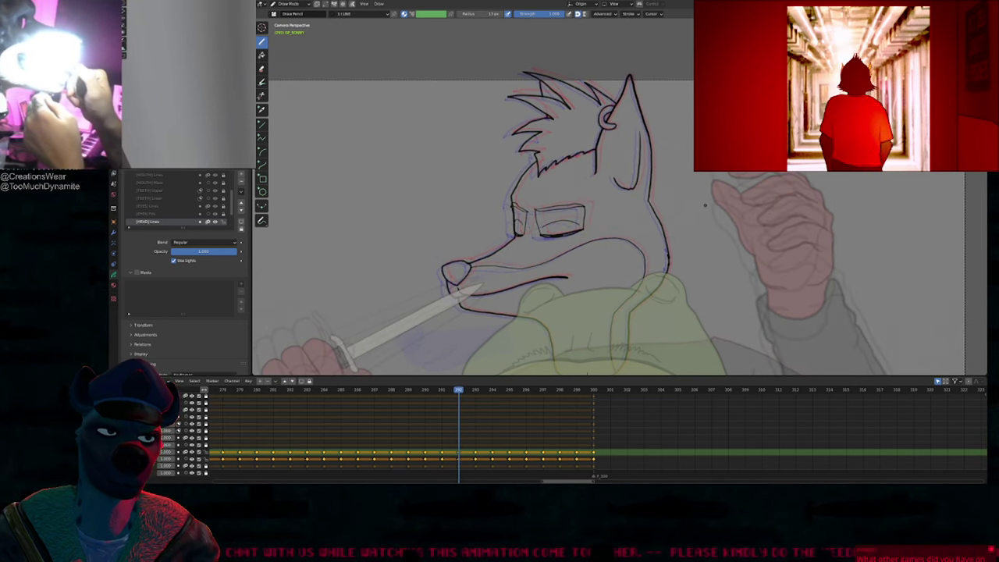
key("Left")
Step: Zoom into the fox's face and scrub frames 284–300 back and forth to review the poses
middle_click_drag(483, 274, 529, 172, "ctrl")
scroll(516, 253, "up", 2)
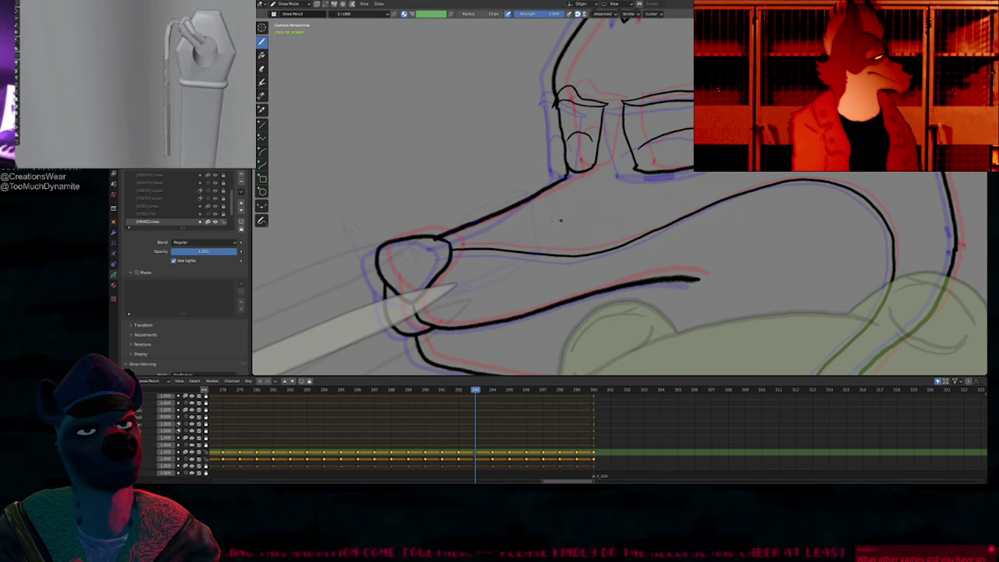
mouse_move(643, 166)
middle_mouse_down("shift")
mouse_move(619, 183)
mouse_move(557, 278)
middle_mouse_up("shift")
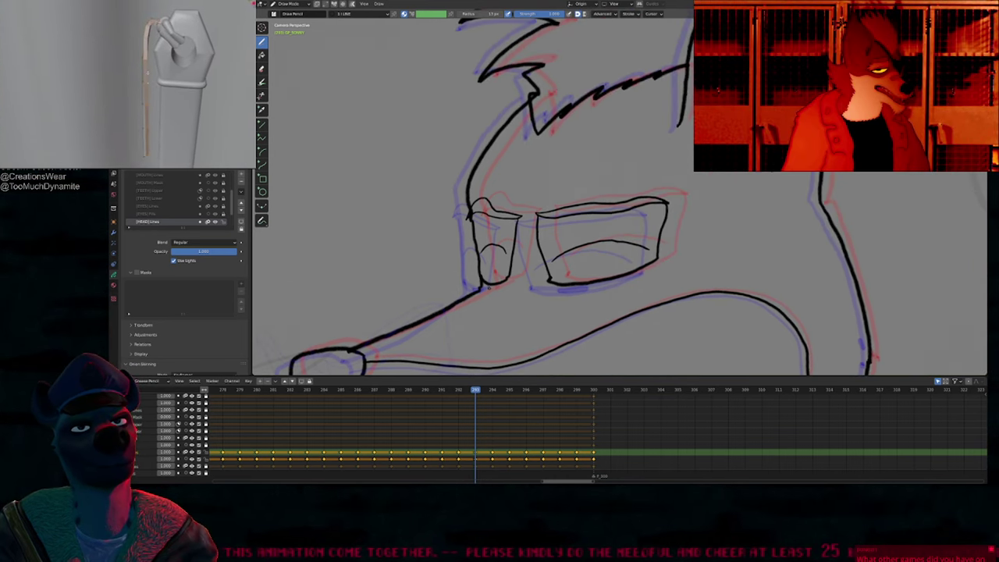
scroll(484, 287, "down", 5)
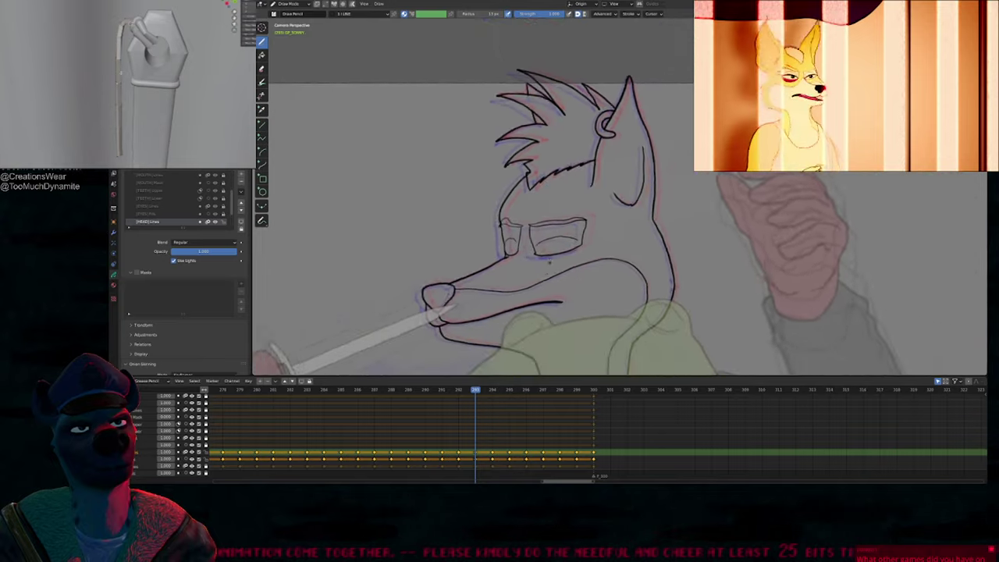
scroll(548, 263, "down", 2)
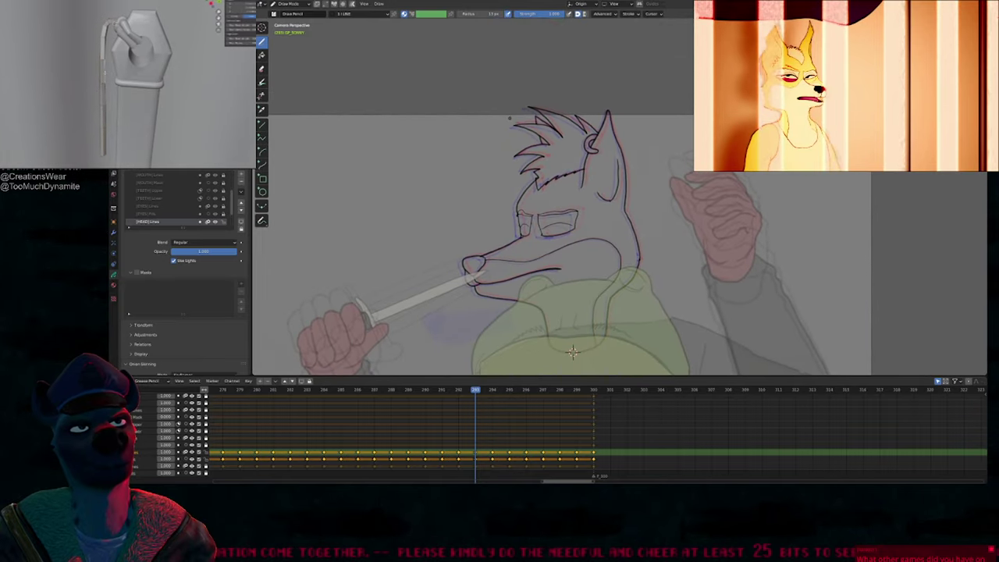
key("Left")
key("Right")
key("Right")
key("Right")
key("Right")
key("Right")
key("Right")
key("Right")
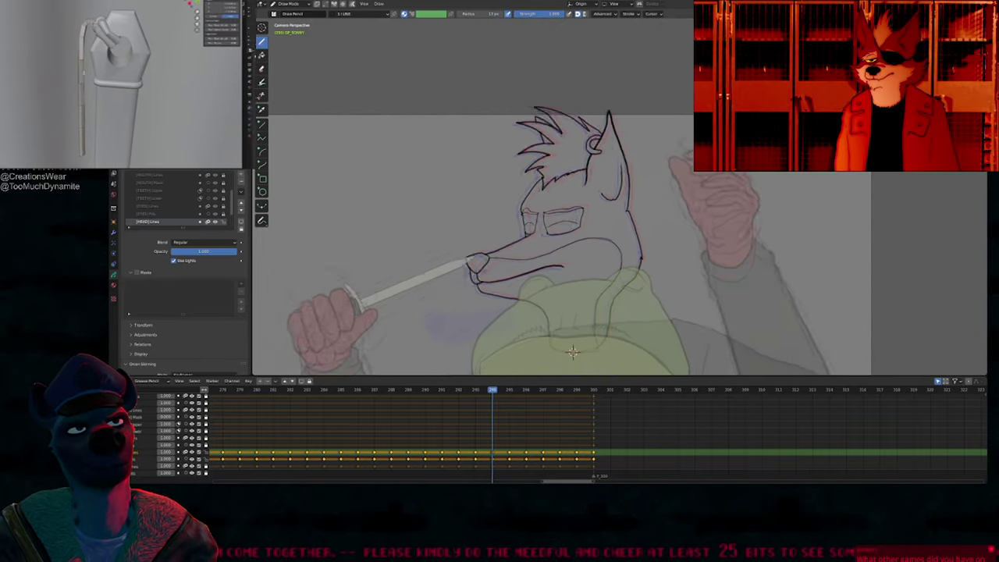
key("Right")
key("ctrl+shift+space")
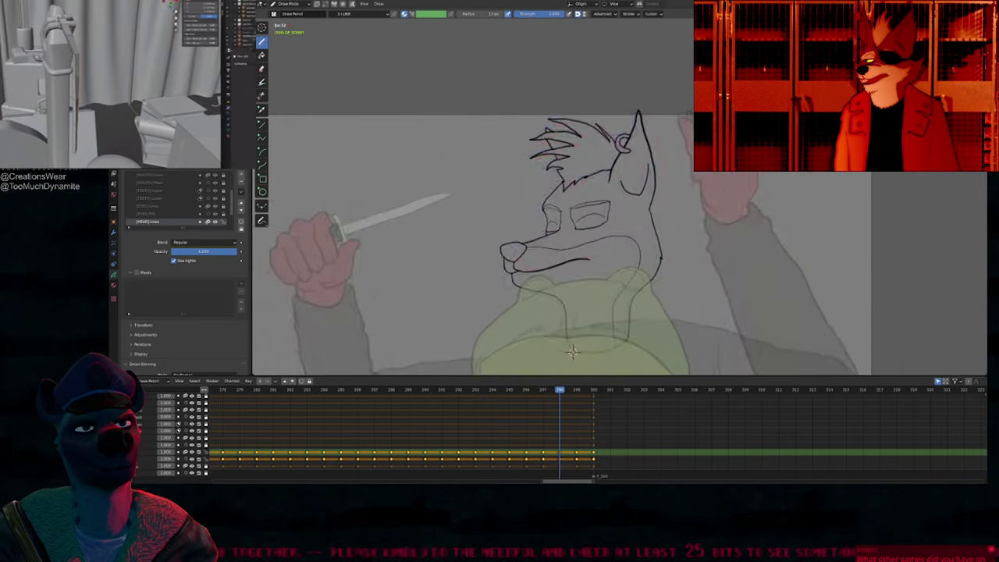
key("Right")
key("Right")
key("Right")
key("Right")
key("Right")
key("Right")
key("Right")
key("Right")
key("Right")
key("Right")
key("Right")
key("Right")
key("Right")
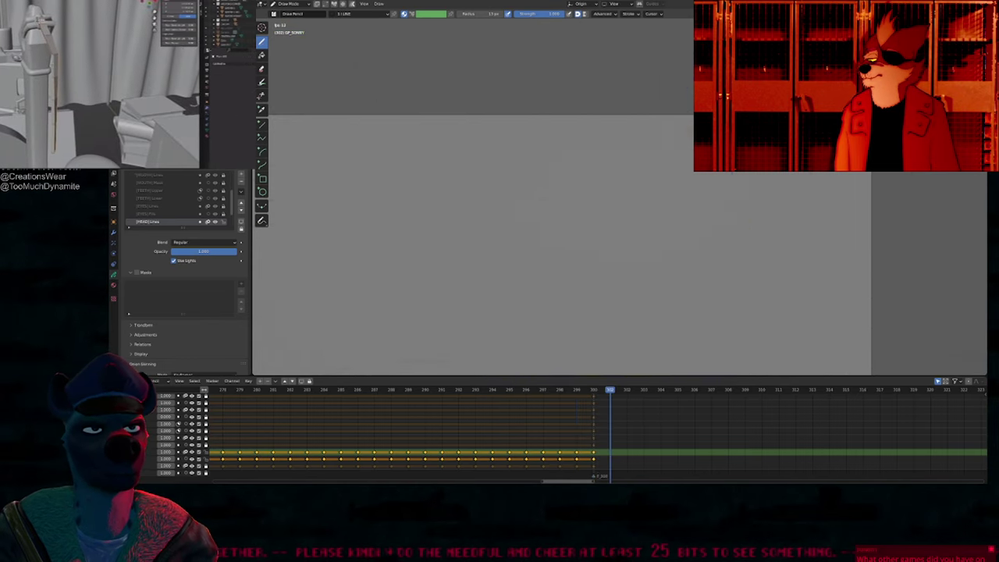
key("Left")
key("Left")
key("Left")
key("Left")
key("Left")
key("Left")
key("Left")
key("Left")
key("Left")
key("Left")
key("Left")
key("Left")
key("Left")
key("Left")
key("Left")
key("Left")
key("Left")
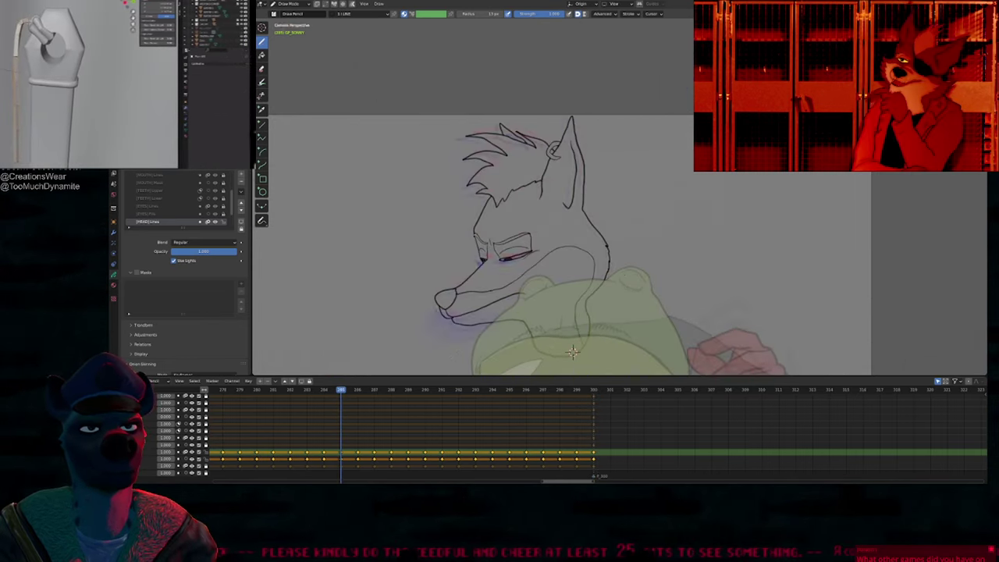
key("Right")
key("Right")
key("Right")
key("Right")
key("Right")
key("Right")
key("Right")
key("Right")
key("Right")
key("Right")
key("Right")
key("Left")
key("Left")
key("Left")
key("Left")
key("Left")
key("Left")
key("Left")
key("Left")
key("Left")
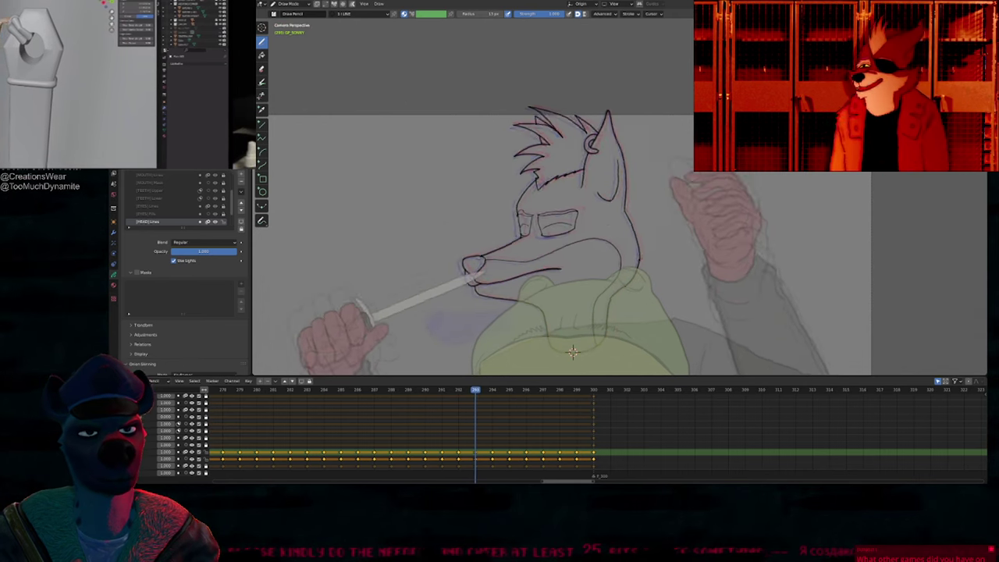
key("Left")
key("Right")
key("Right")
key("Right")
key("Right")
key("Right")
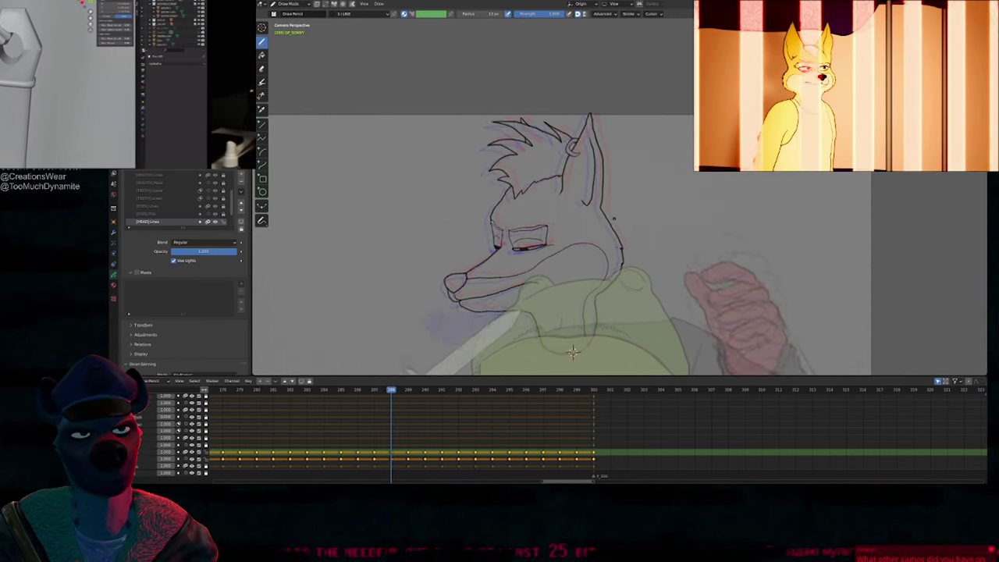
scroll(503, 241, "up", 5)
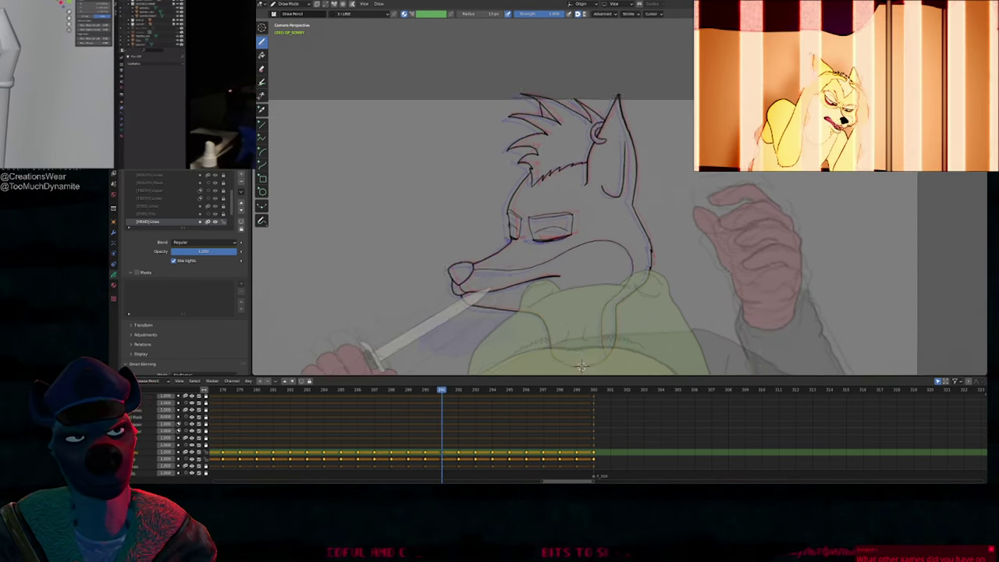
key("Right")
key("Right")
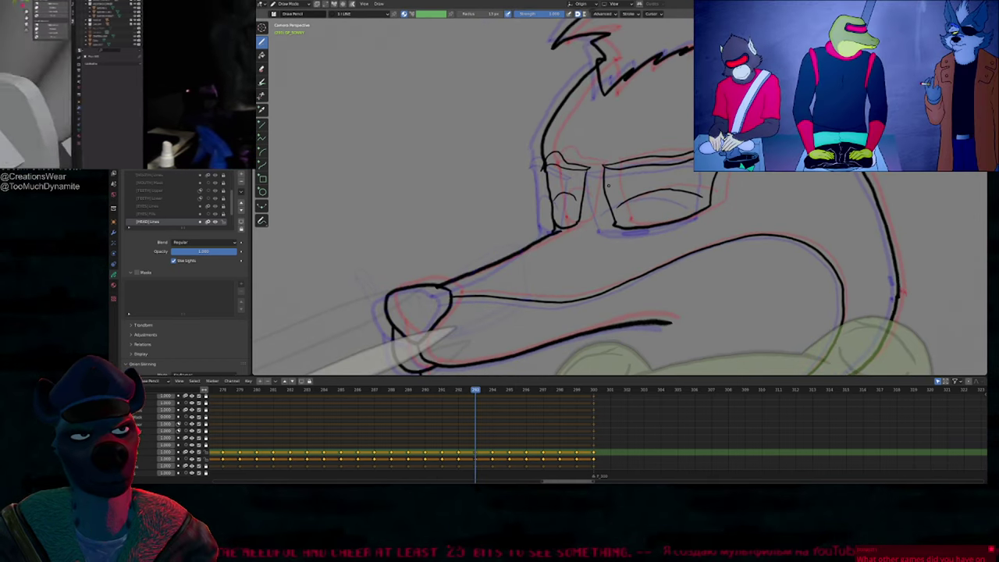
key("Left")
key("Left")
key("Left")
key("Left")
key("Left")
key("Left")
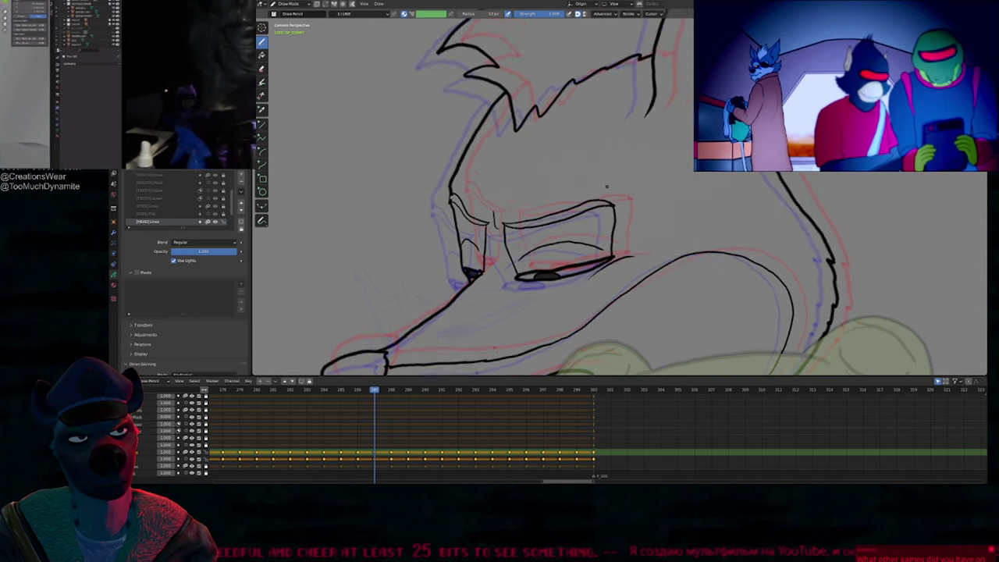
key("Right")
key("Right")
key("Right")
key("Right")
key("Right")
key("Right")
key("Right")
key("Right")
key("Right")
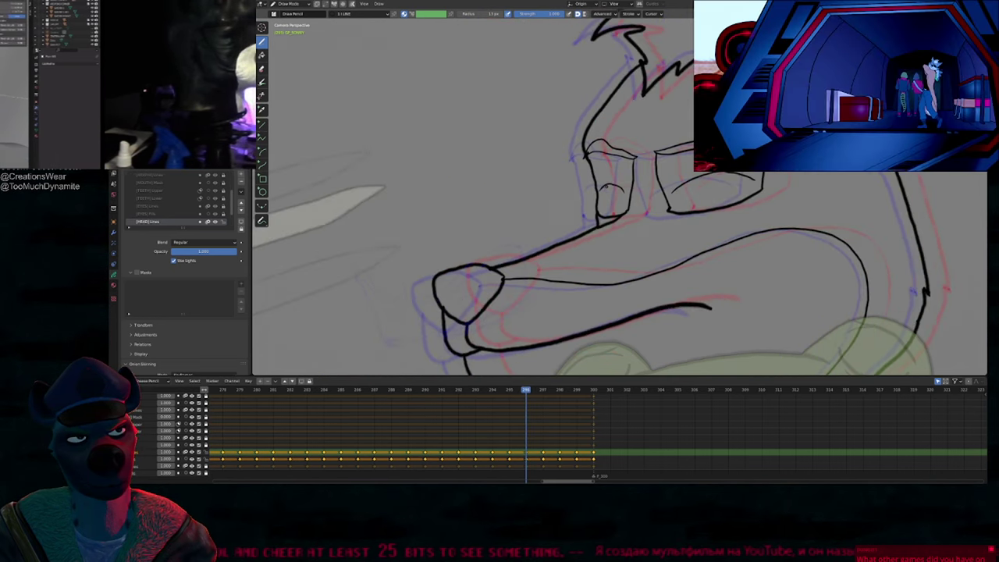
key("Right")
key("Right")
key("Right")
key("Right")
key("Left")
middle_click_drag(598, 203, 536, 414, "ctrl")
left_click_drag(551, 393, 370, 393)
mouse_move(315, 410)
left_mouse_down()
mouse_move(292, 414)
mouse_move(558, 407)
left_mouse_up()
mouse_move(433, 392)
left_mouse_down()
mouse_move(491, 399)
mouse_move(457, 400)
left_mouse_up()
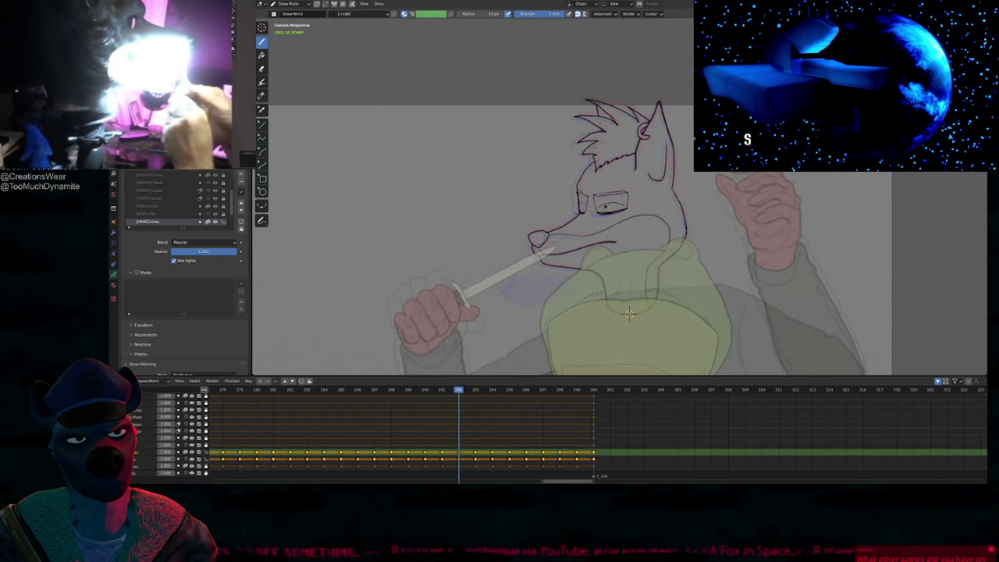
Step: Step frame by frame through 293–299, then play the shot again from frame 282
scroll(630, 314, "up", 4)
scroll(603, 211, "down", 2)
key("shift+f")
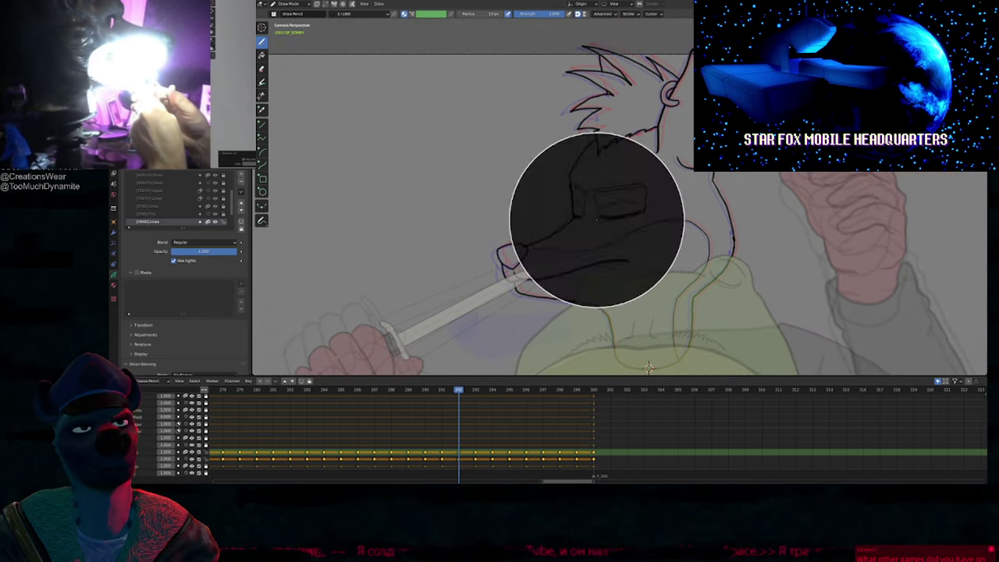
left_click(602, 208)
key("Right")
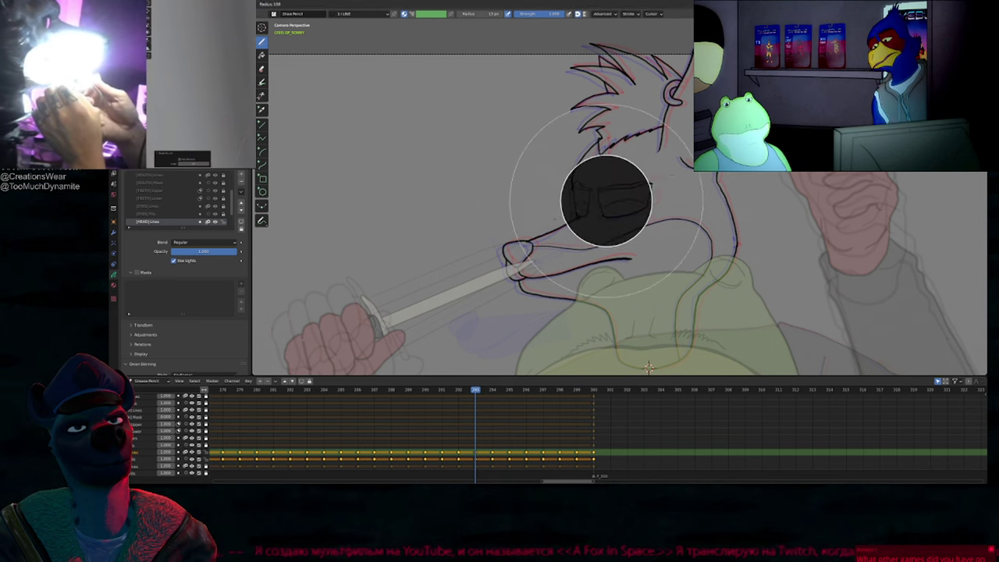
key("Left")
key("Right")
key("Right")
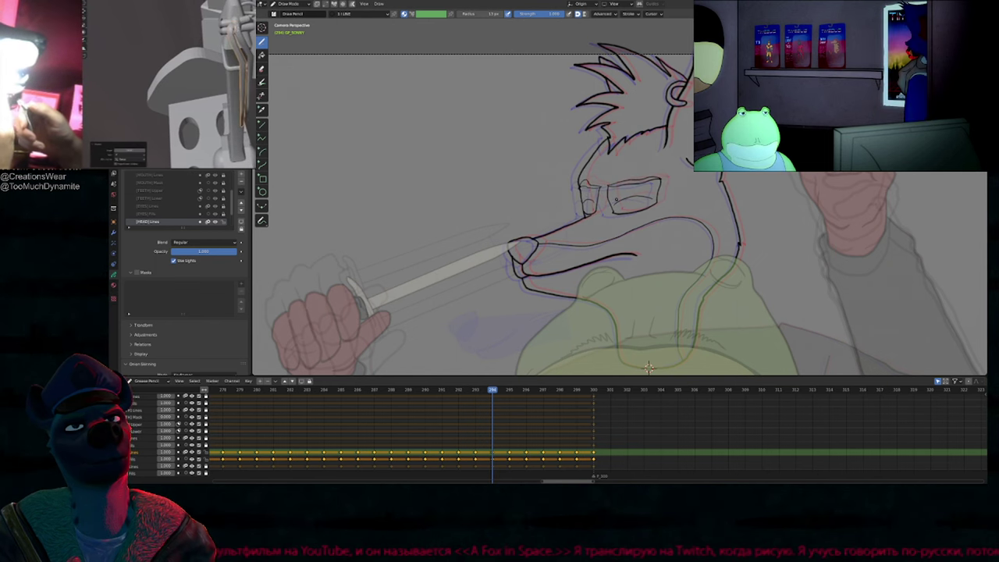
key("Right")
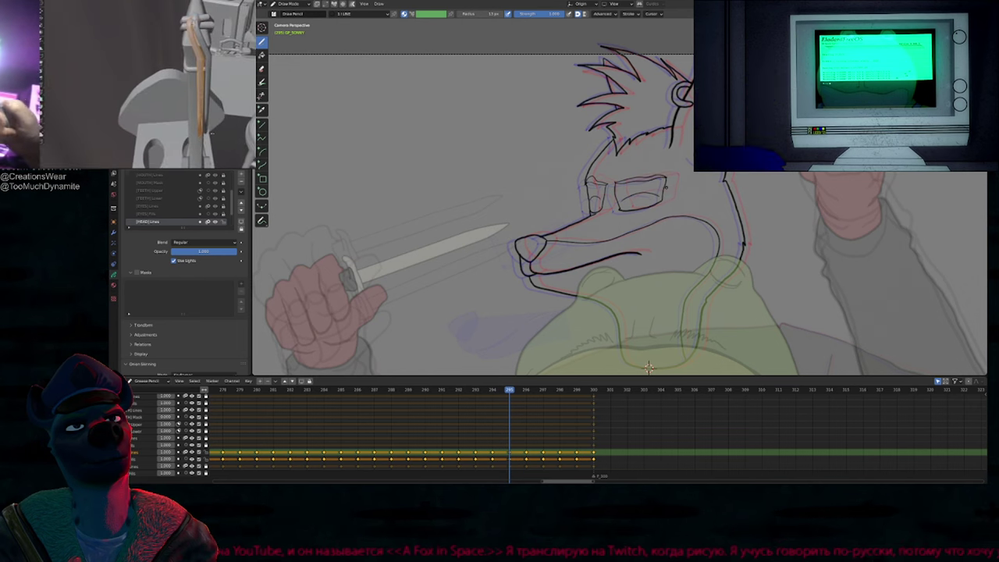
key("Right")
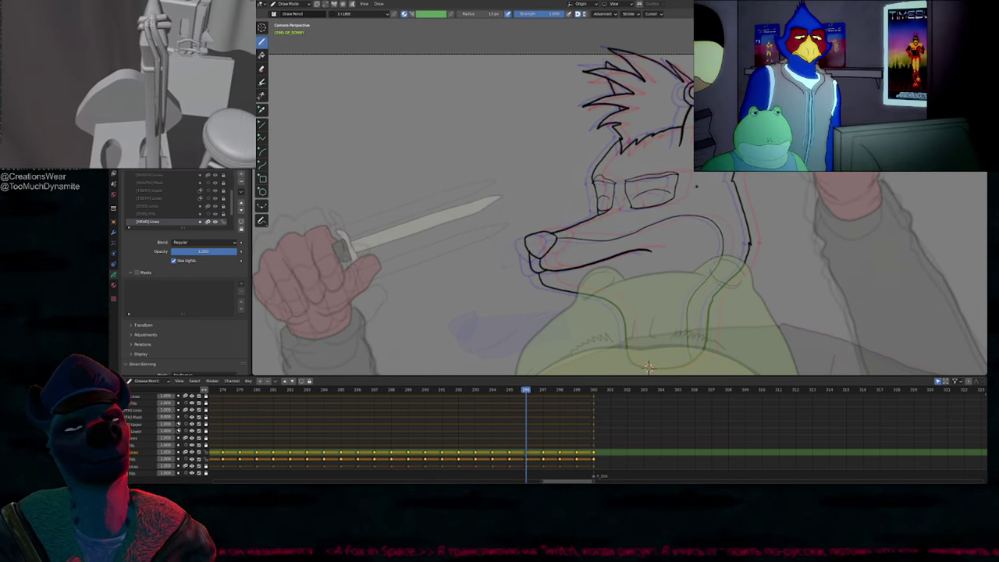
key("Right")
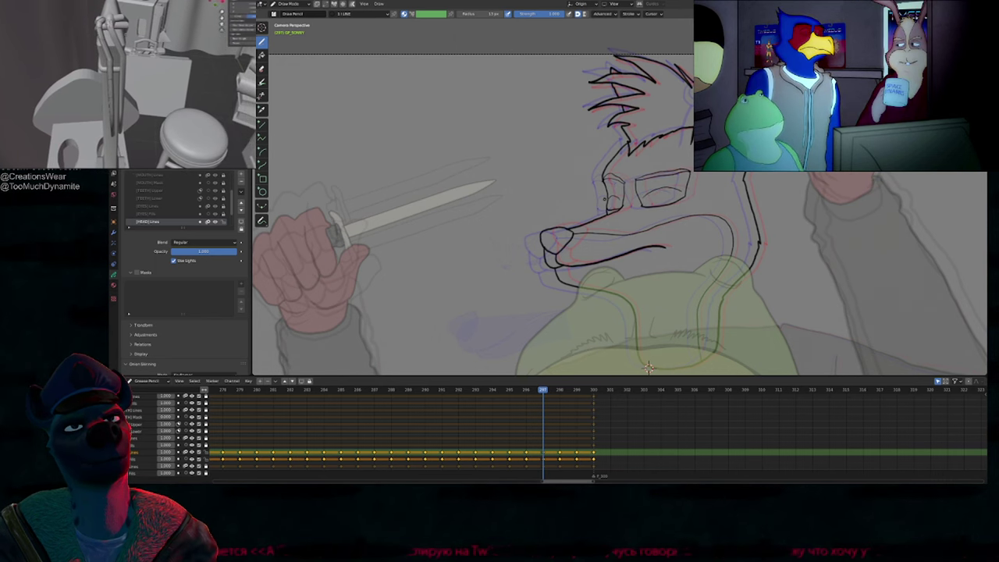
key("Left")
key("Right")
key("Right")
key("Right")
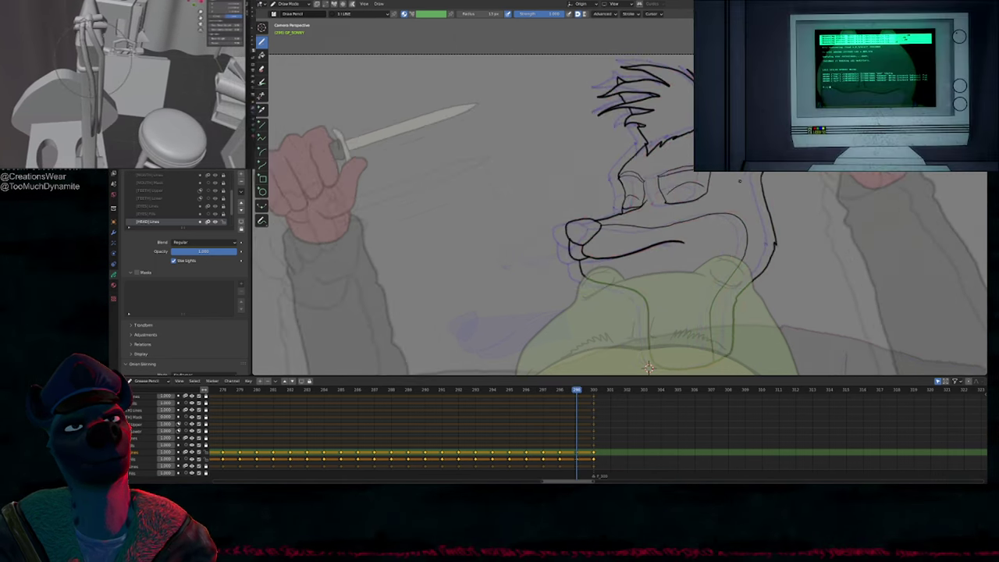
key("Right")
key("Left")
key("Left")
key("Left")
key("Left")
key("Left")
key("Left")
key("Left")
key("Left")
key("Left")
key("Left")
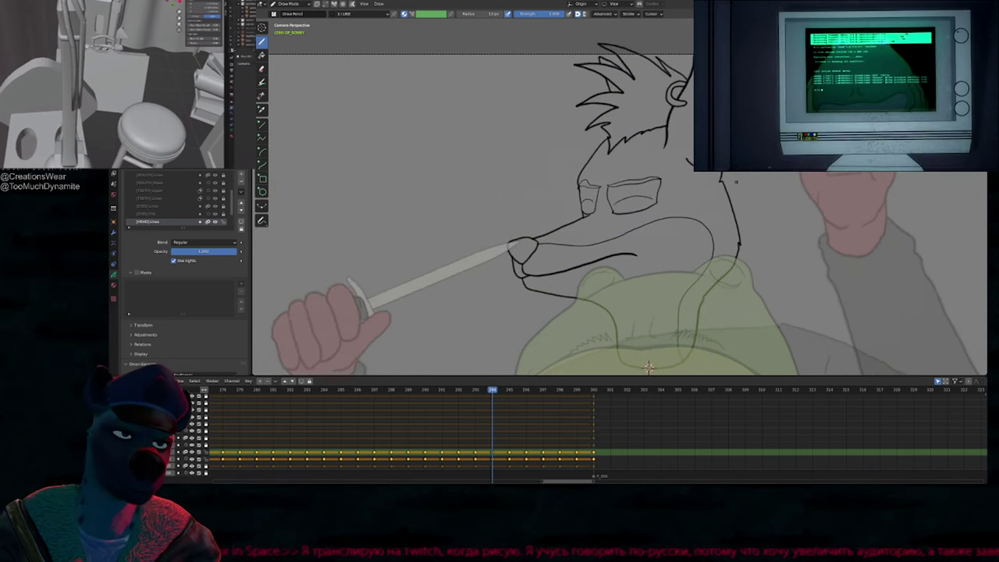
mouse_move(425, 395)
left_mouse_down()
mouse_move(364, 389)
mouse_move(560, 395)
mouse_move(290, 391)
left_mouse_up()
key("space")
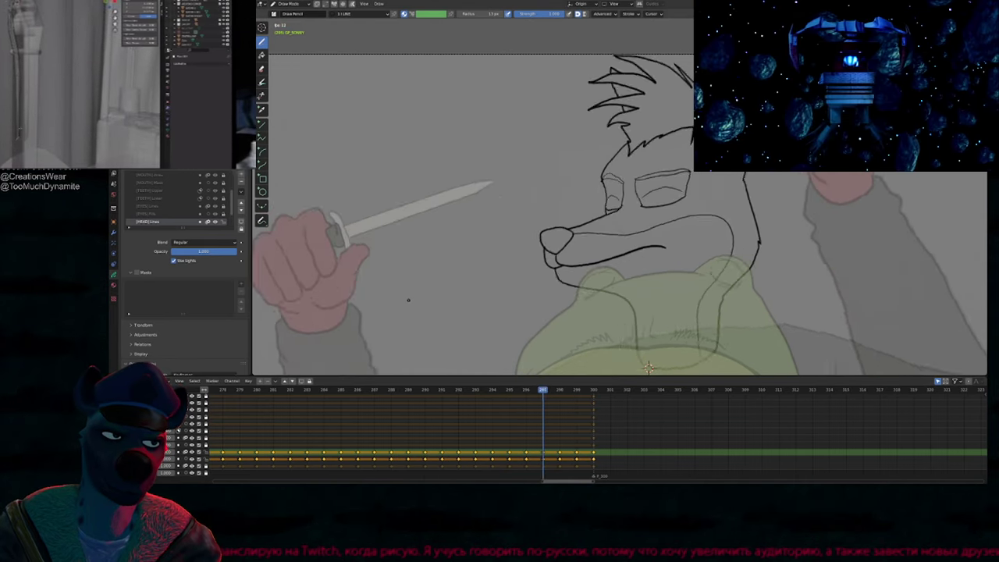
scroll(469, 405, "down", 6)
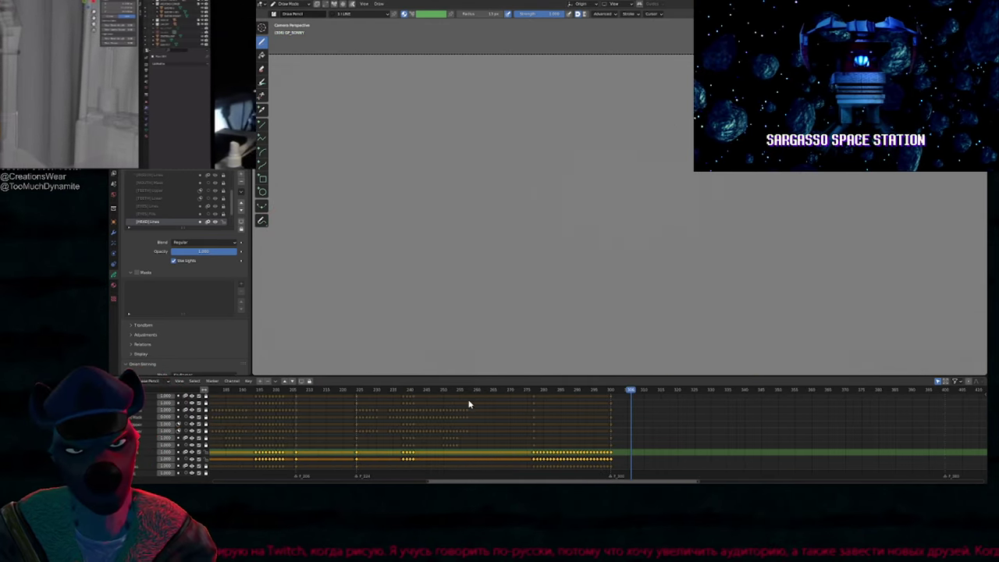
Step: Go back to frame 277, frame the fox head, and set up filling on the fills layer
left_click(539, 389)
scroll(551, 412, "up", 7)
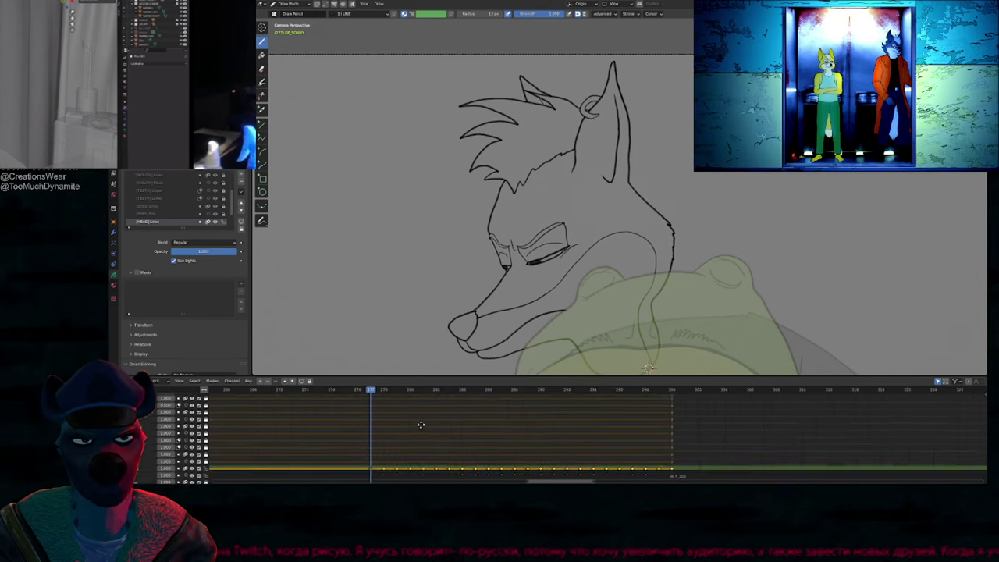
scroll(551, 236, "down", 2)
middle_click_drag(552, 236, 529, 200, "shift")
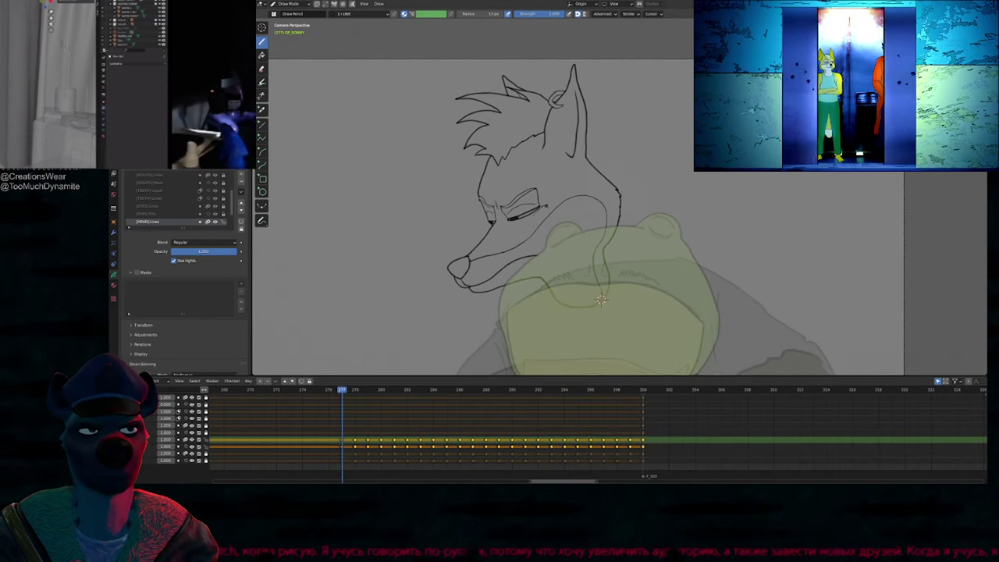
key("u")
left_click(557, 228)
Step: Choose I.BODY_2 on the head fills layer and fill the neck tan on frame 277
key("y")
left_click(608, 213)
key("u")
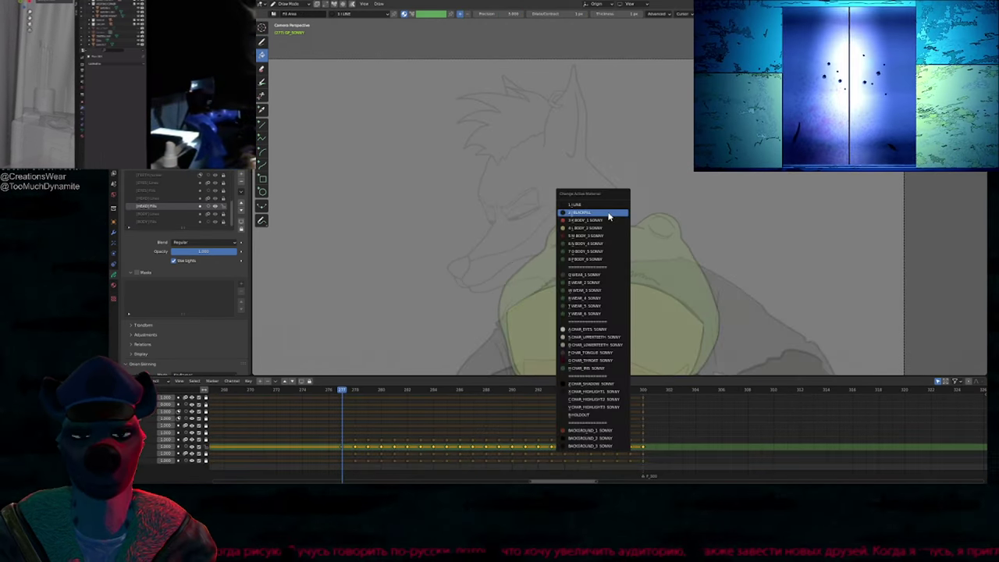
left_click(609, 215)
left_click(602, 300)
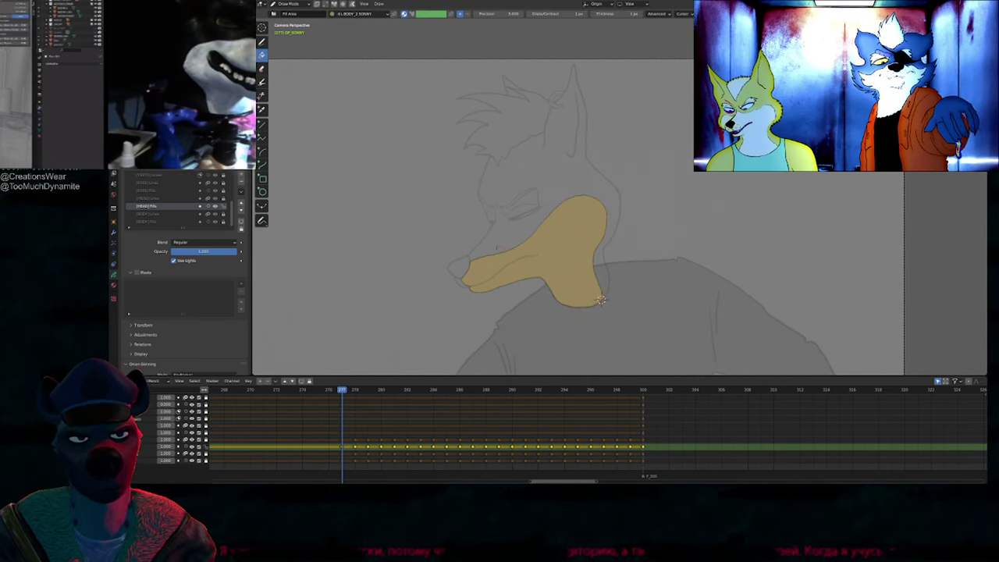
Step: Fill the muzzle and neck tan on frames 278 through 282, undoing one oversized fill
key("Right")
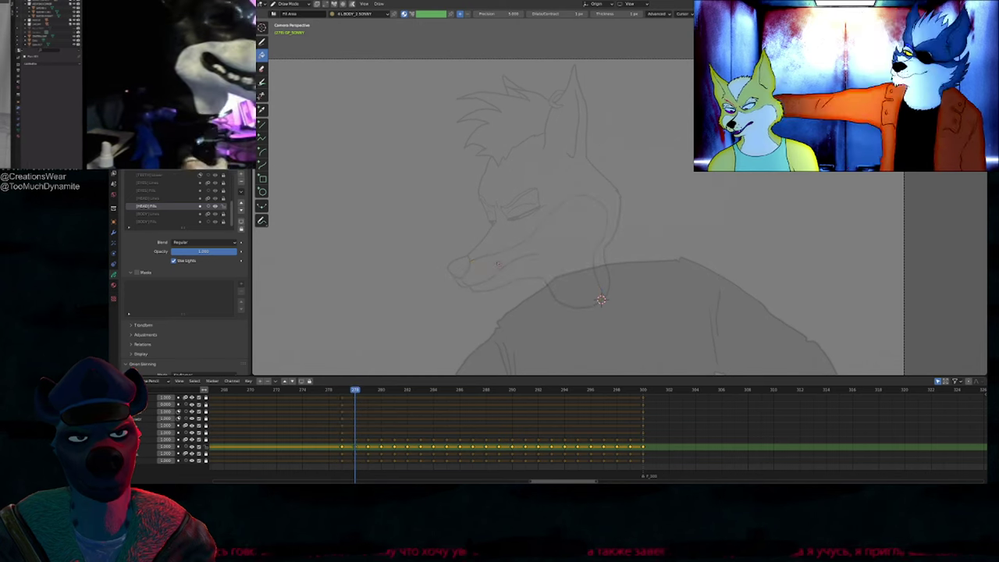
left_click(461, 286)
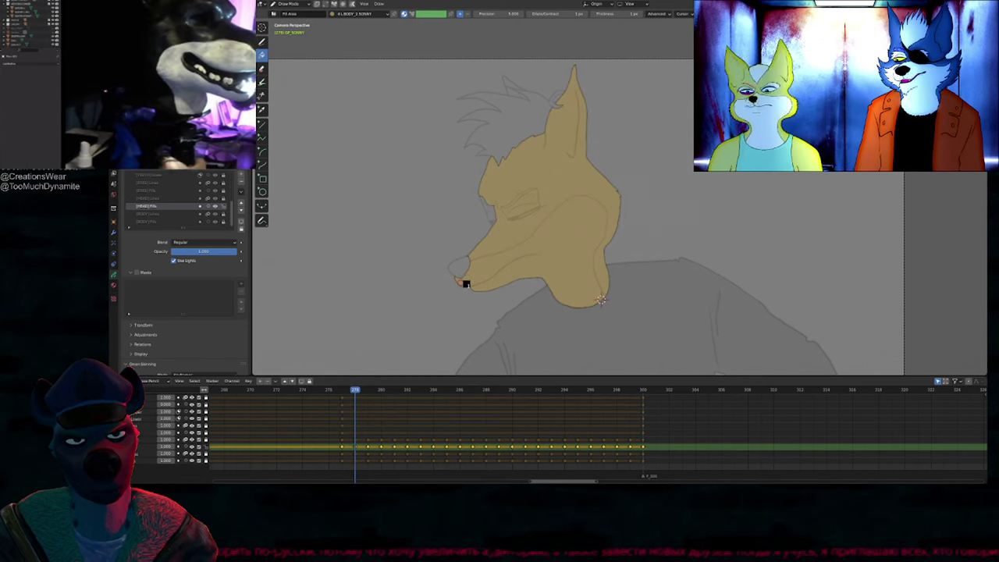
key("ctrl+z")
scroll(601, 301, "down", 2)
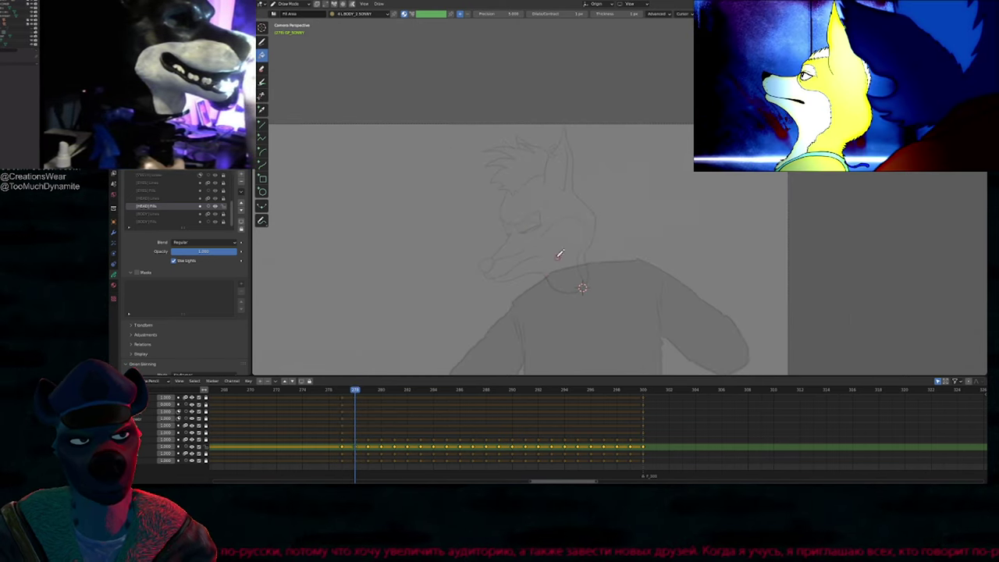
left_click(583, 289)
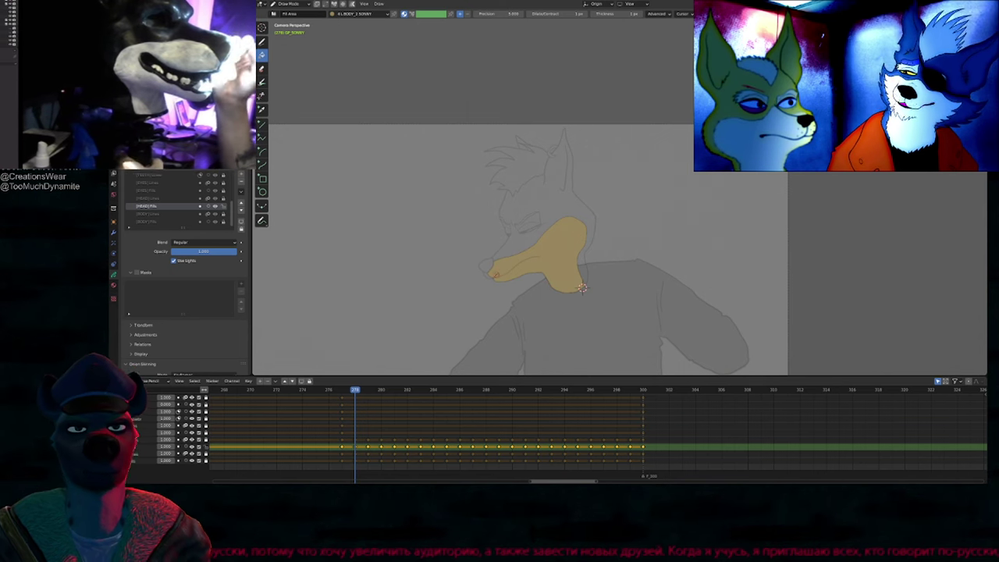
key("Right")
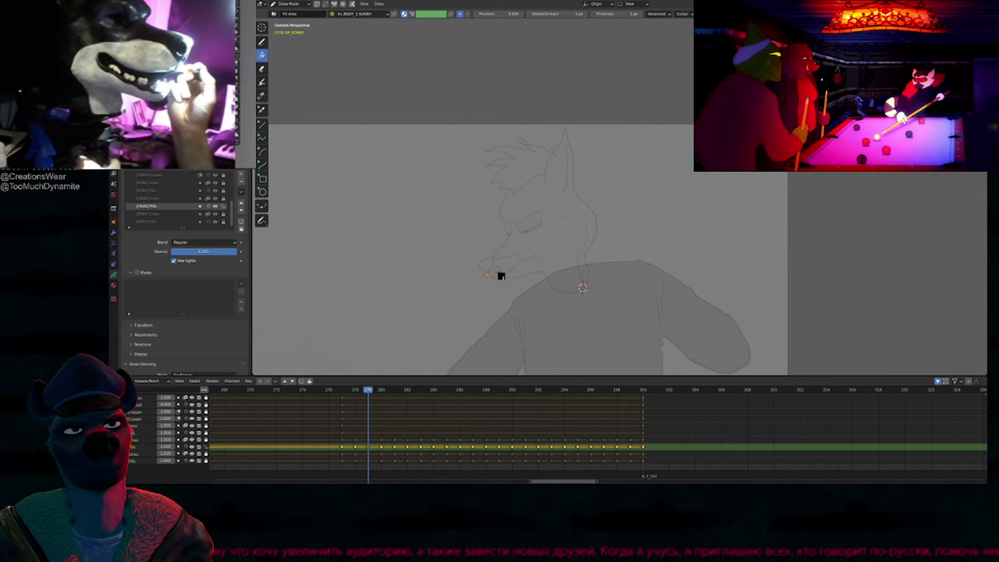
left_click(488, 283)
key("Right")
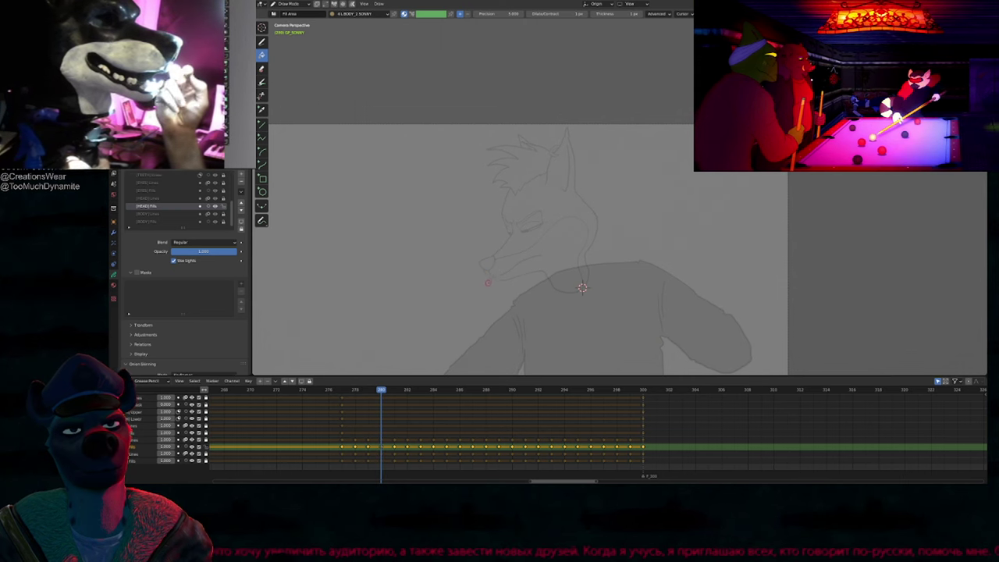
left_click(503, 269)
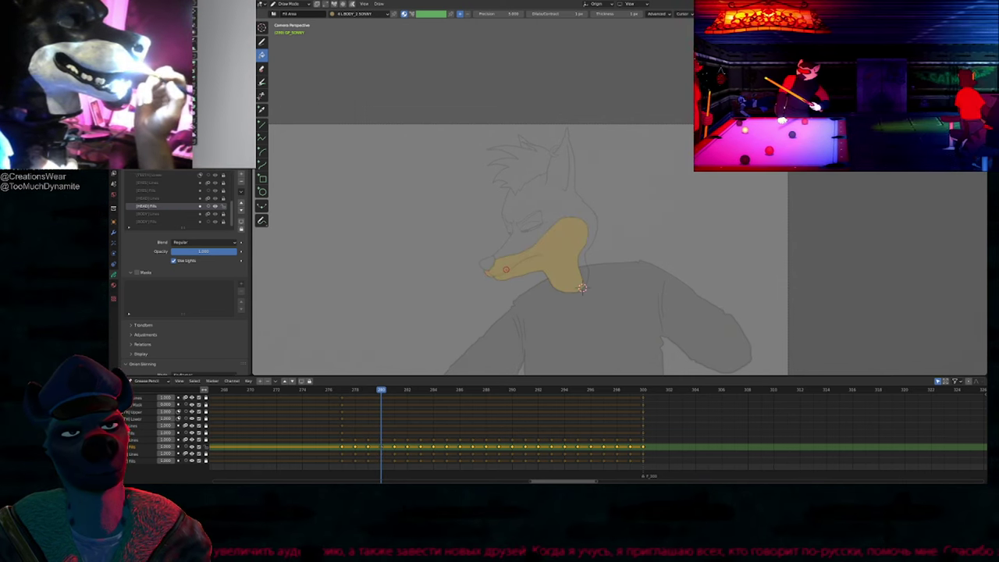
key("Right")
left_click(500, 286)
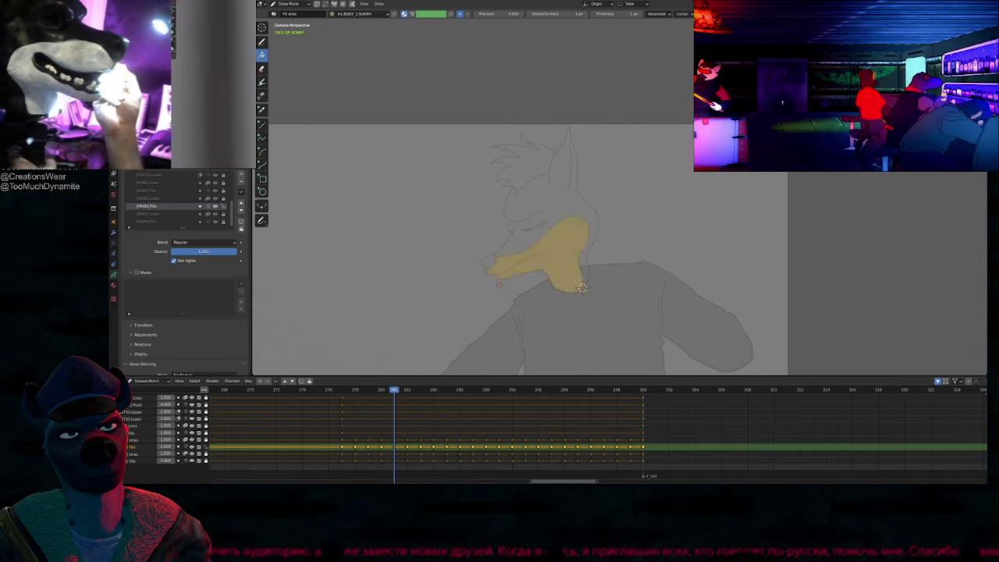
key("Right")
left_click(500, 285)
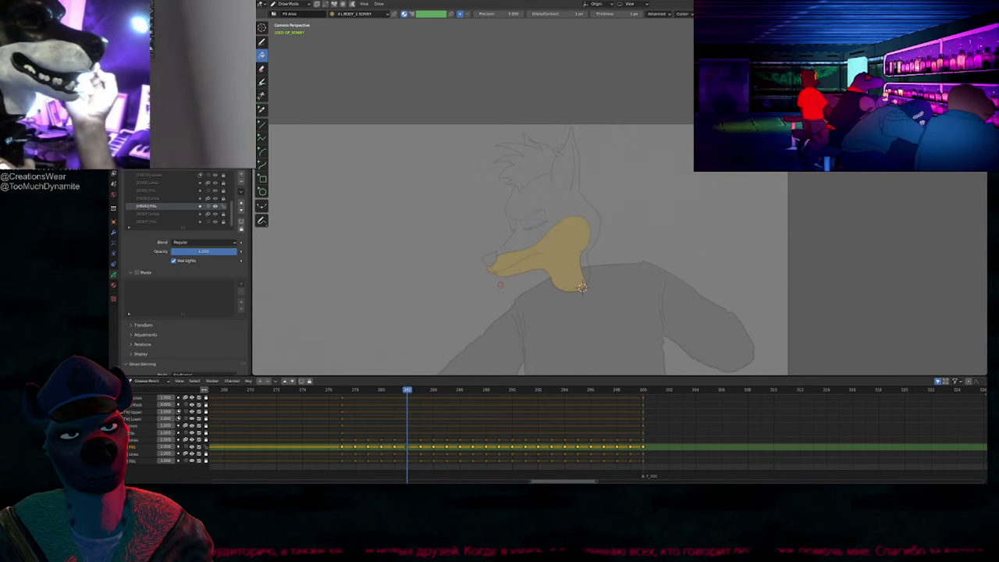
Step: Fill the jaw, neck and muzzle tip tan on frames 283 through 287
key("Right")
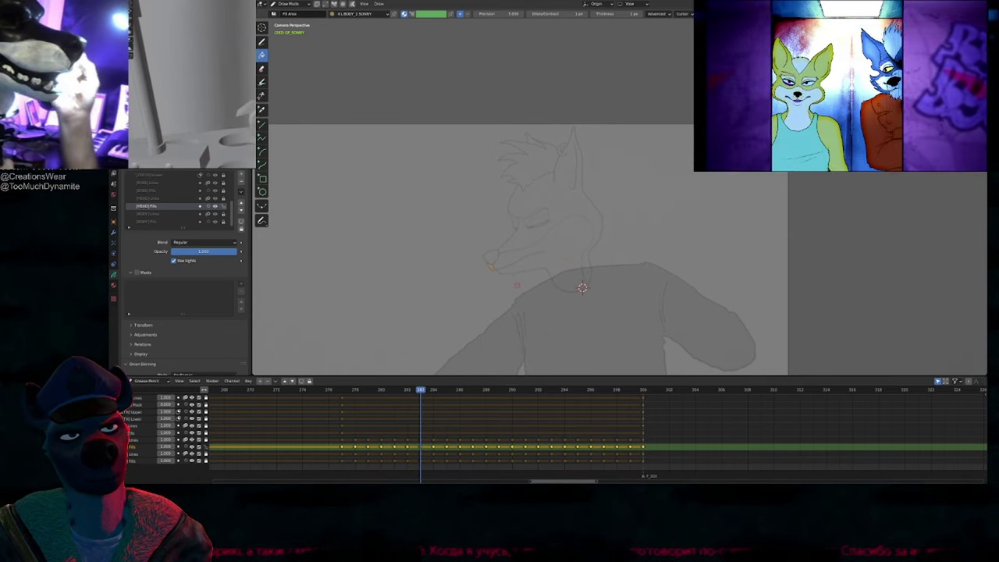
scroll(512, 258, "up", 2)
left_click(599, 288)
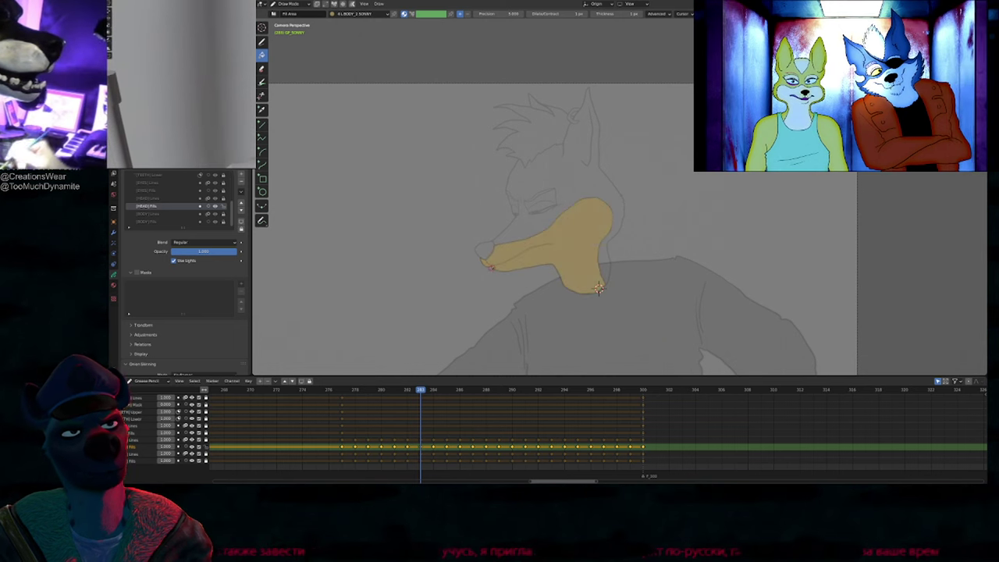
key("Right")
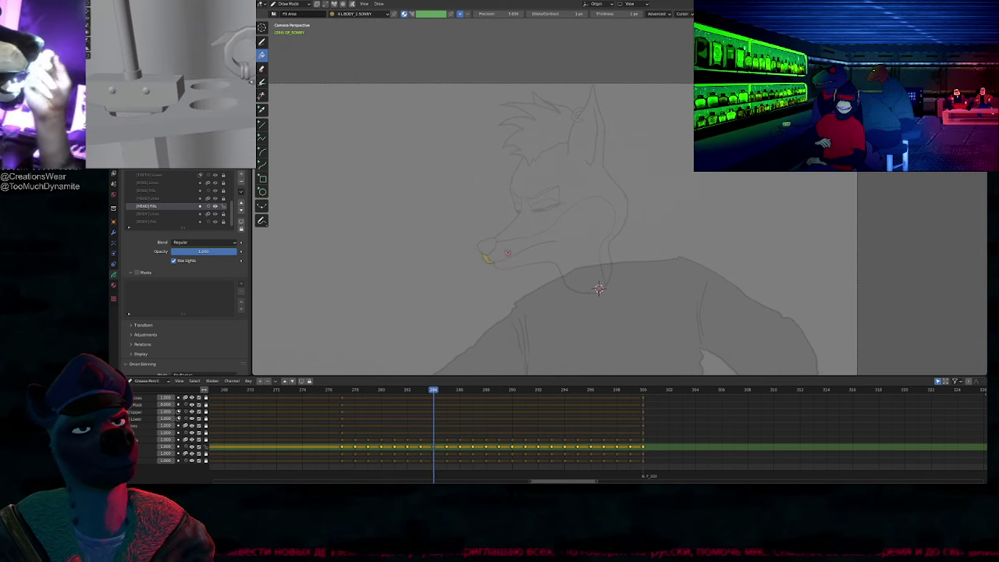
left_click(599, 288)
key("Right")
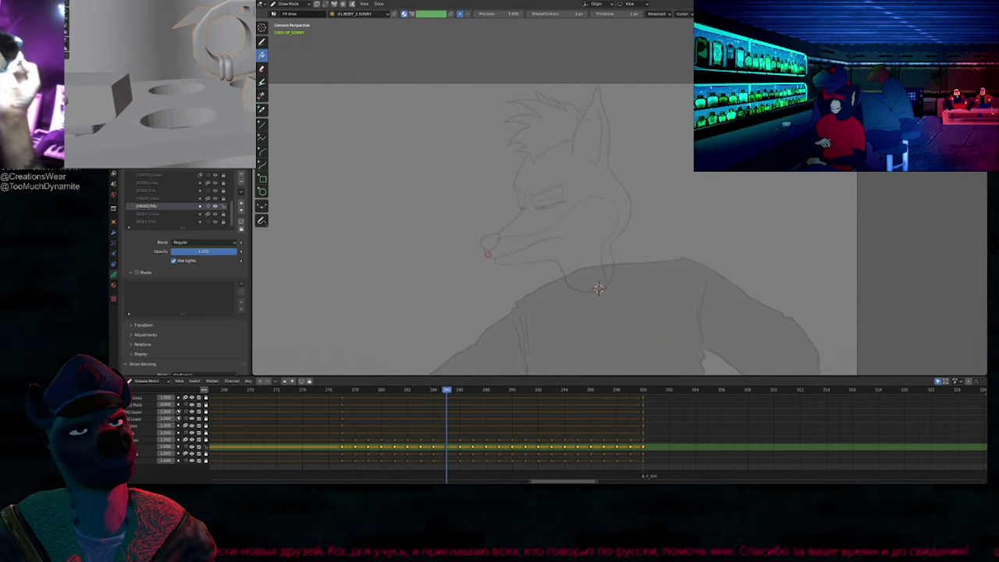
left_click(599, 288)
key("Right")
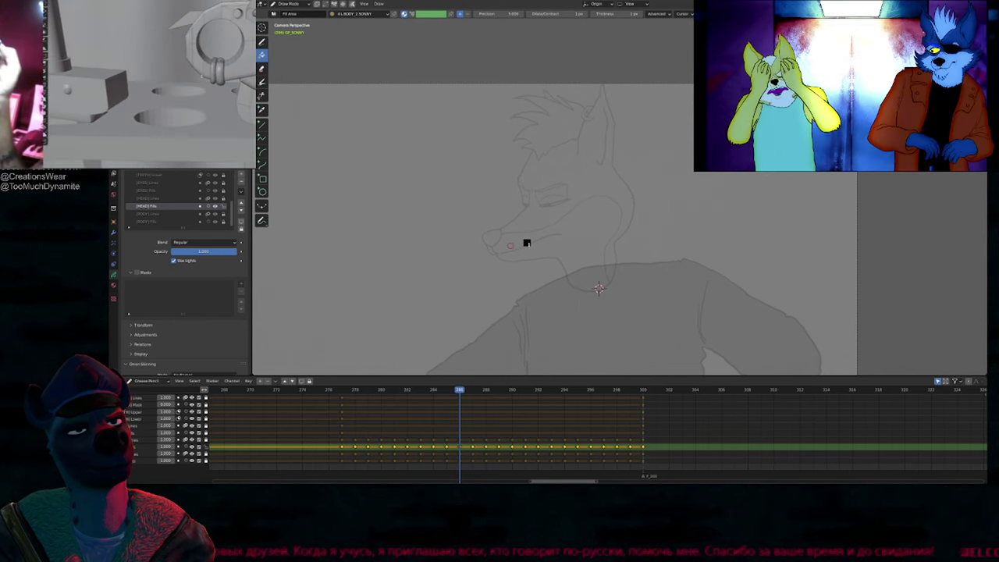
left_click(599, 288)
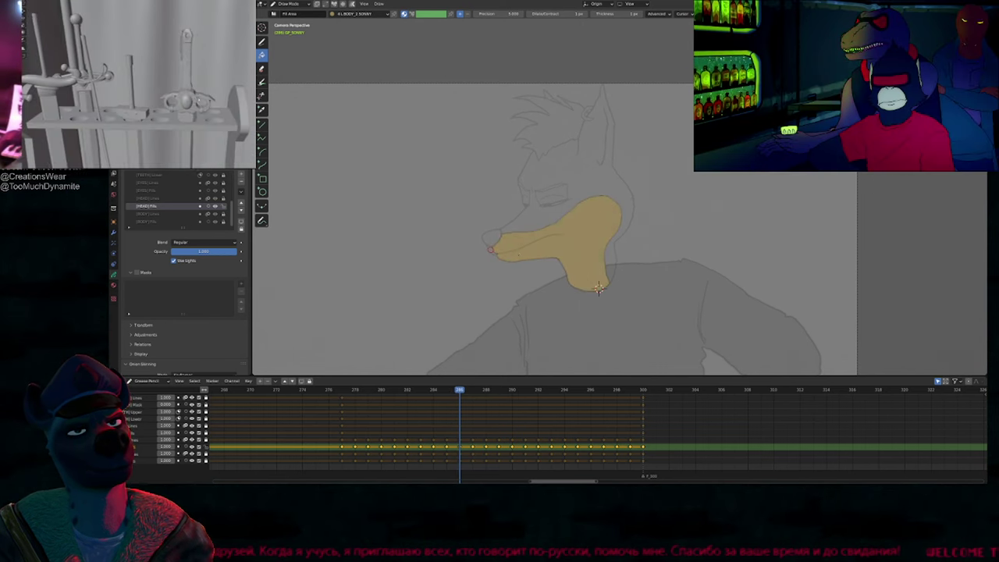
key("Right")
left_click(492, 244)
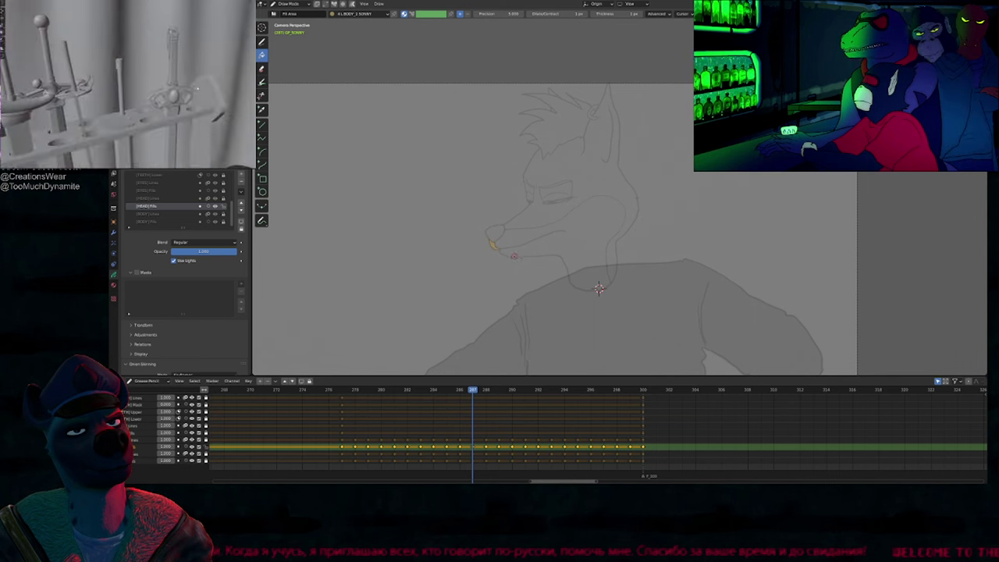
left_click(513, 239)
key("Right")
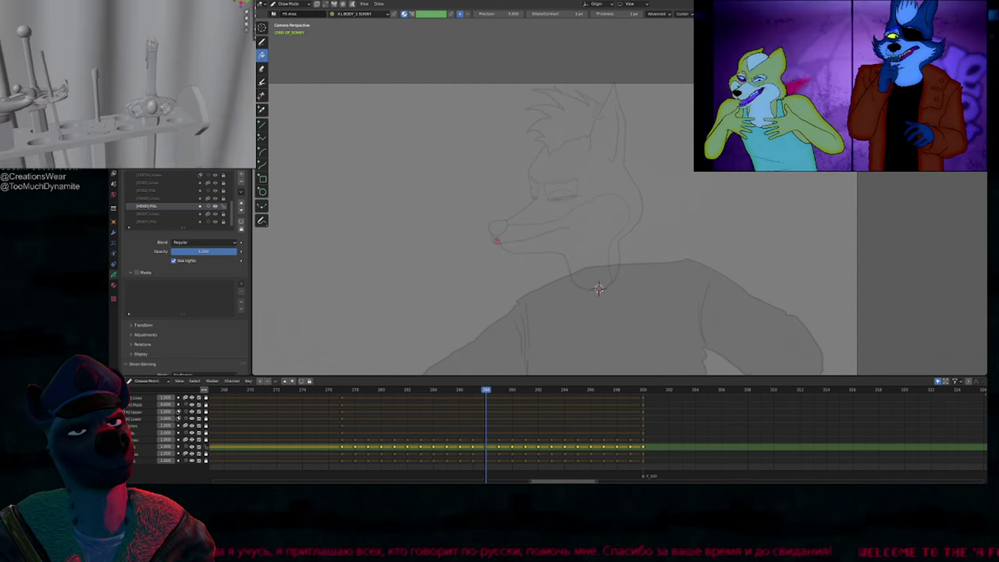
Step: Fill the jaw and neck tan on frame 288, then advance to frame 296
left_click(509, 253)
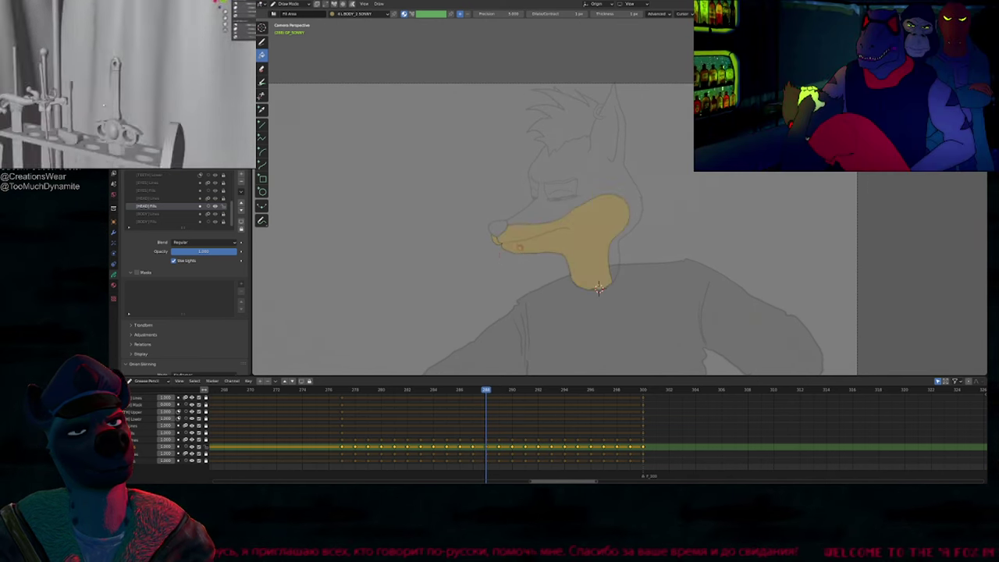
key("Right")
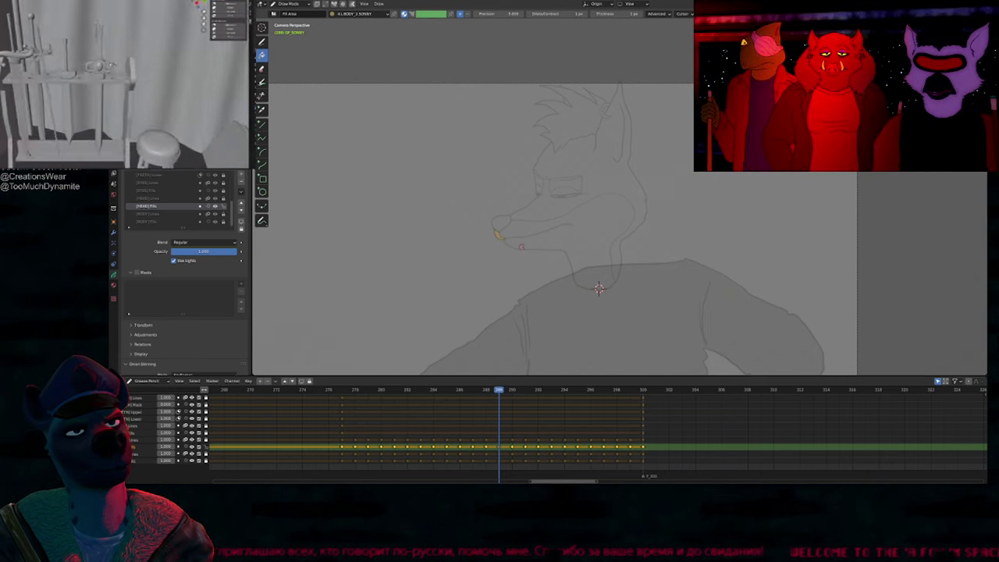
key("Right")
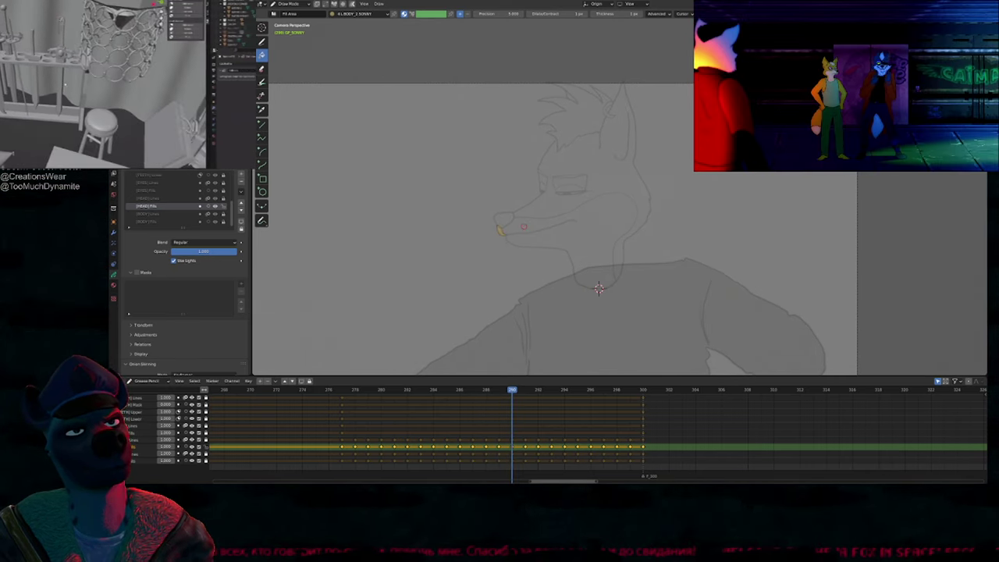
key("Right")
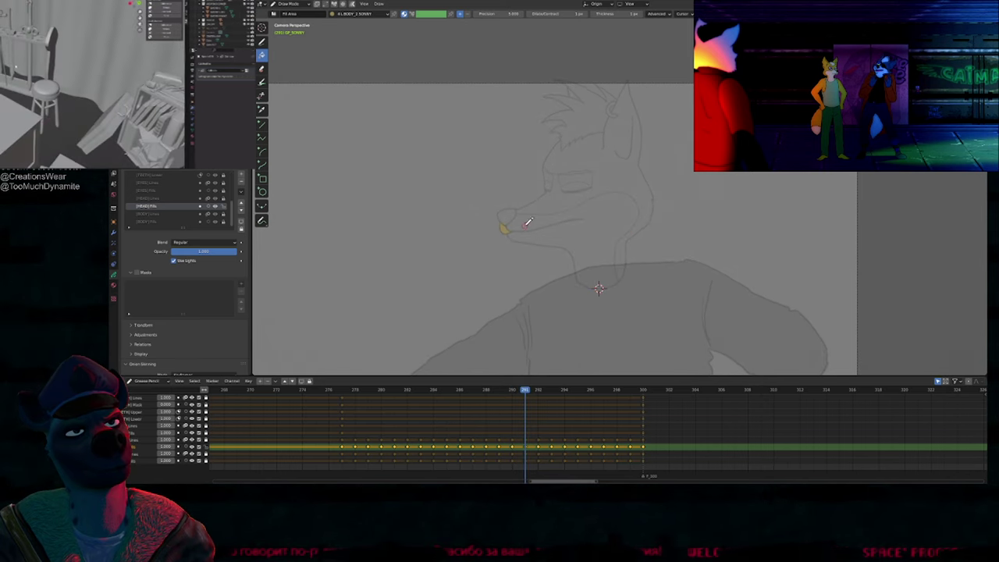
key("Right")
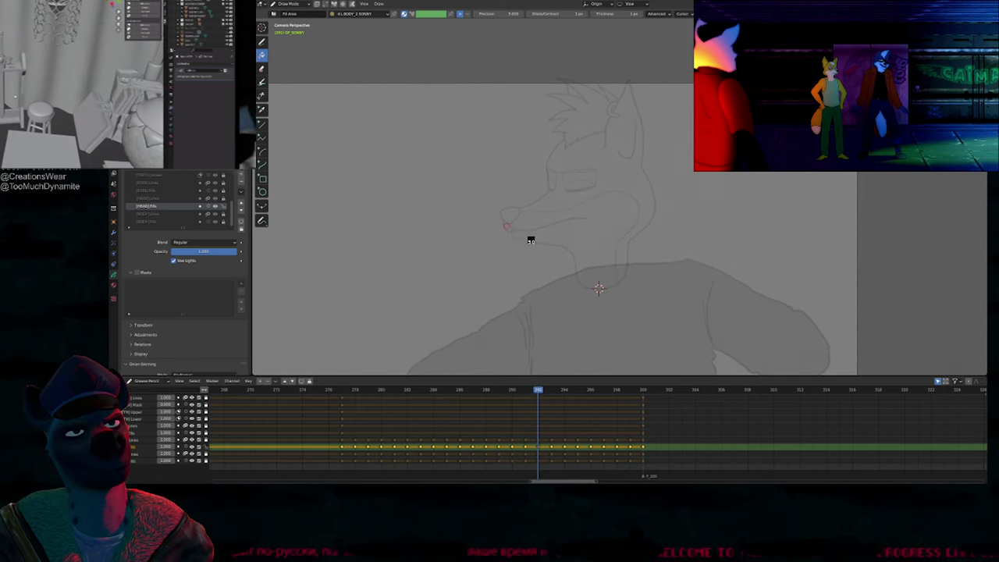
key("Right")
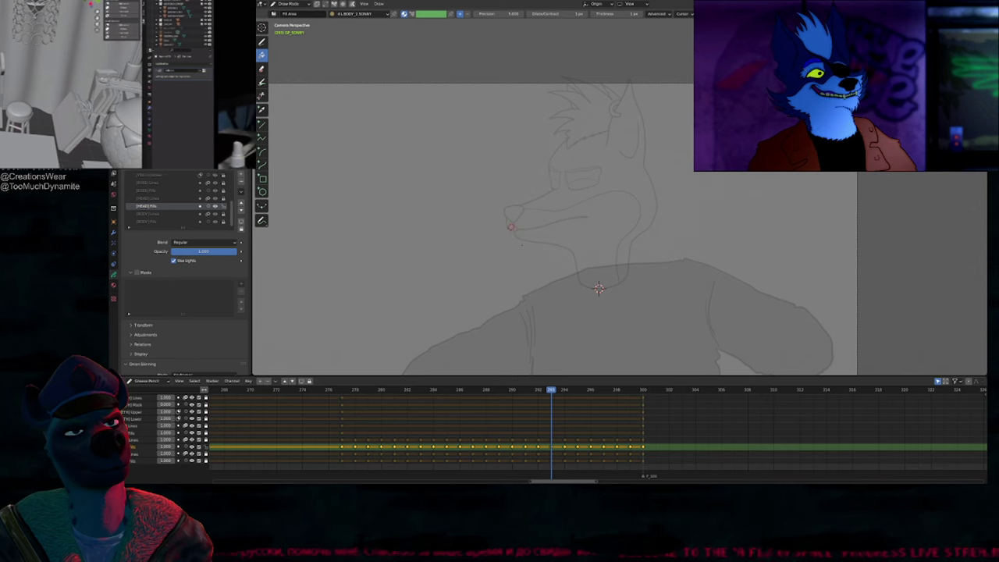
key("Right")
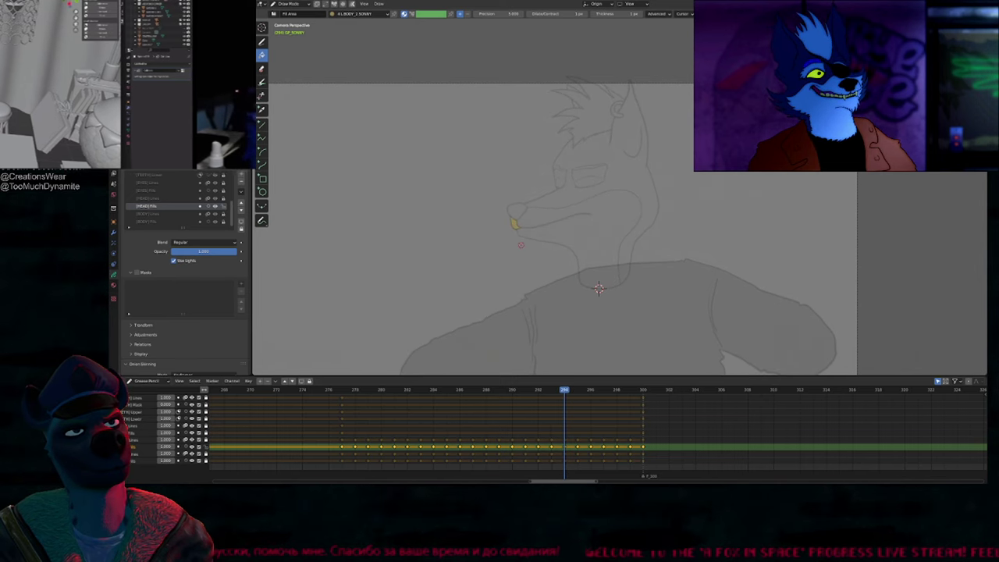
key("Right")
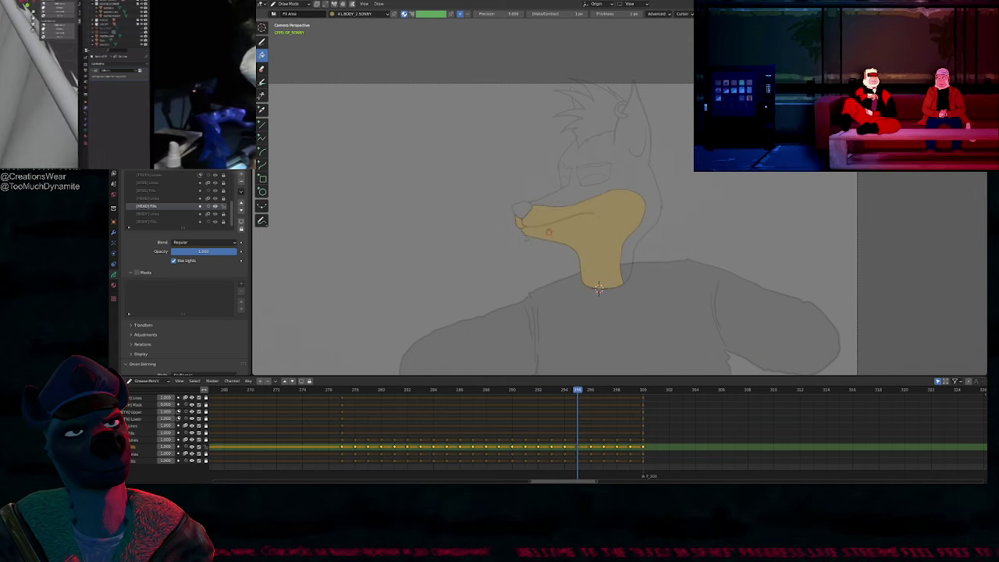
key("Right")
Step: Fill the muzzle tip, jaw and neck tan on frames 296 through 299
left_click(526, 221)
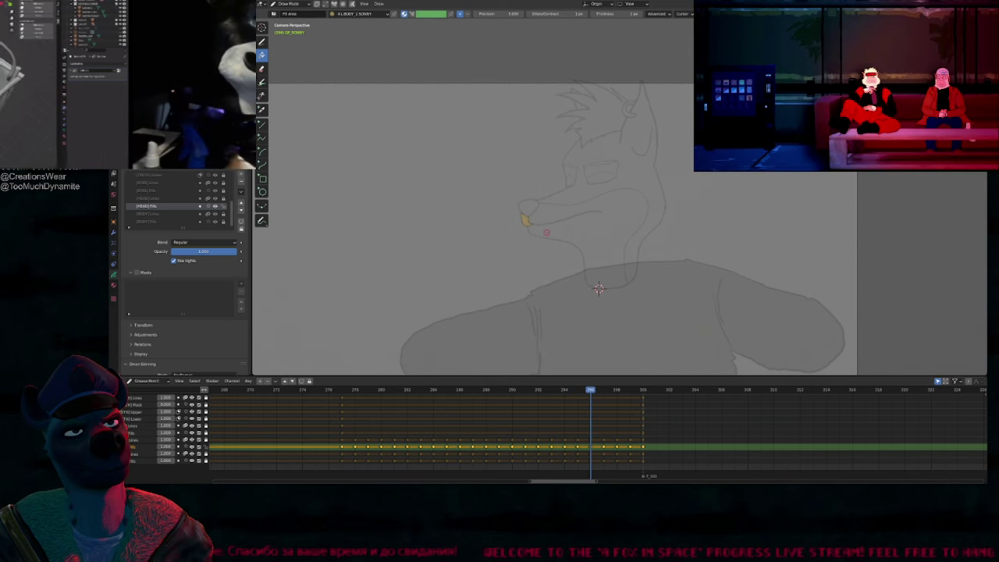
left_click(544, 233)
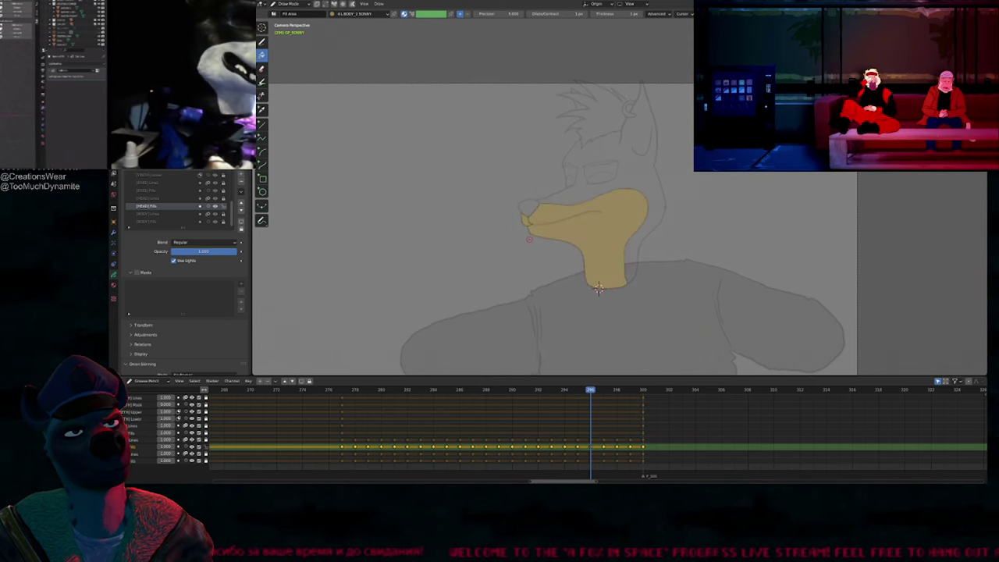
key("Right")
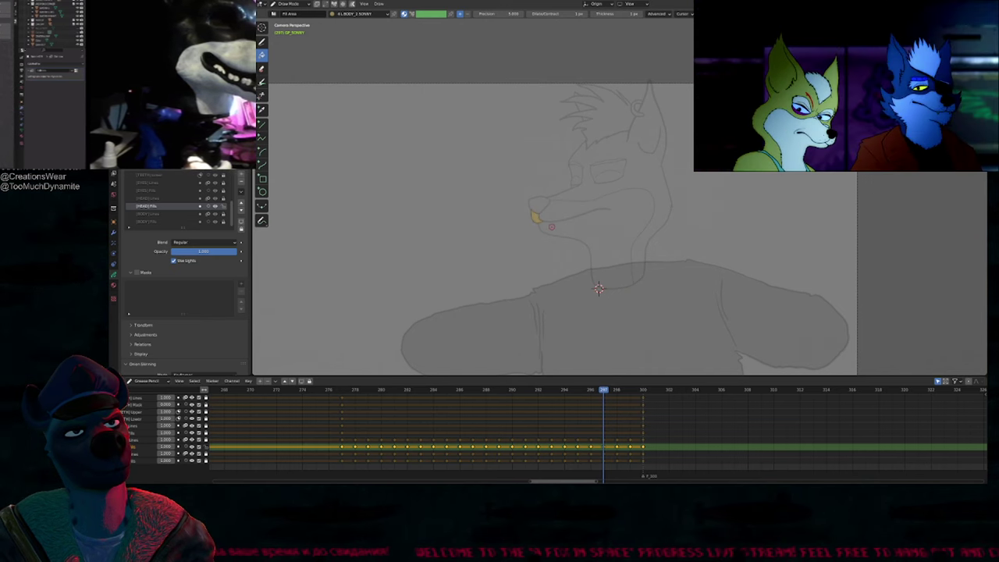
left_click(544, 232)
key("Right")
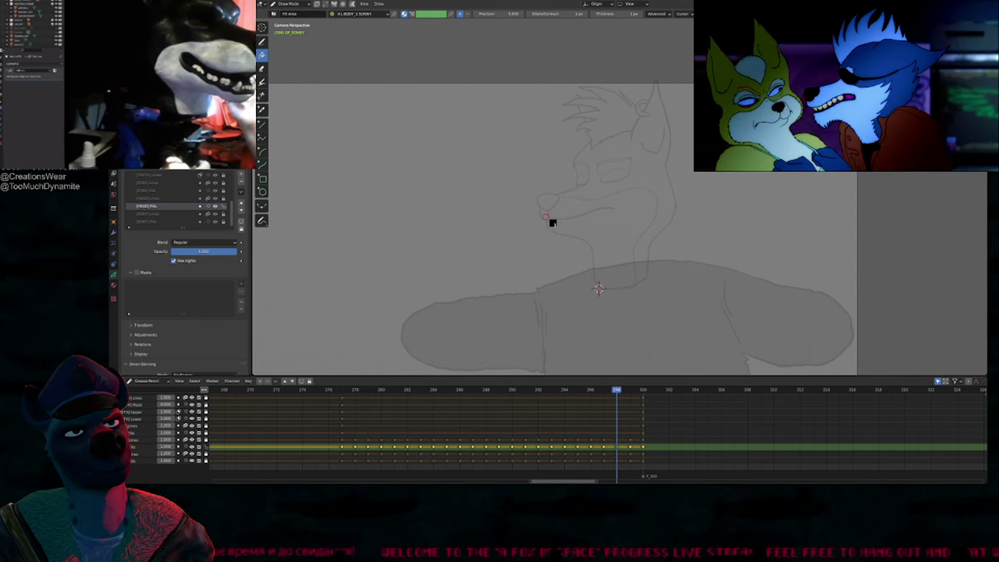
left_click(559, 224)
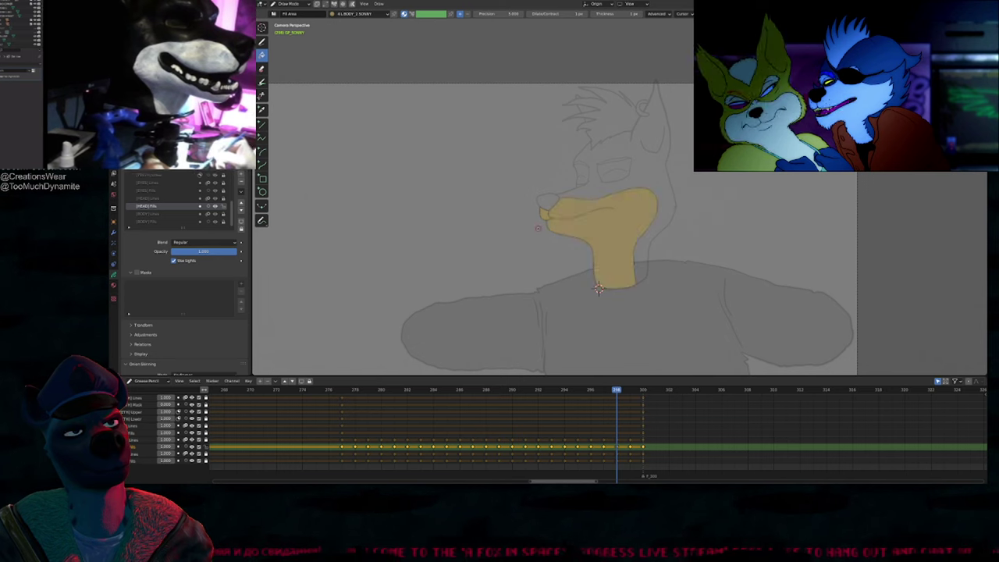
key("Right")
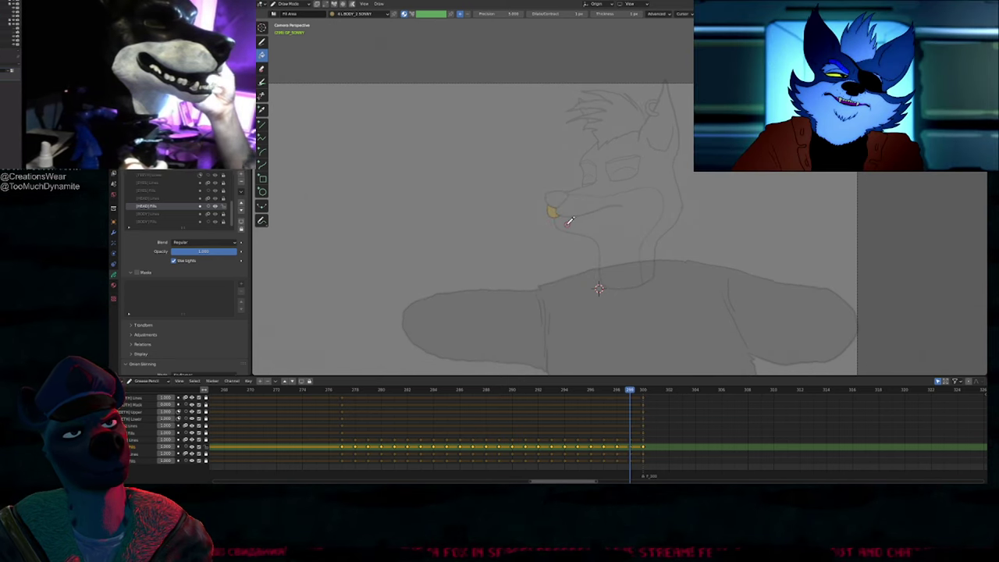
left_click(567, 223)
key("Left")
key("Left")
key("Left")
key("Left")
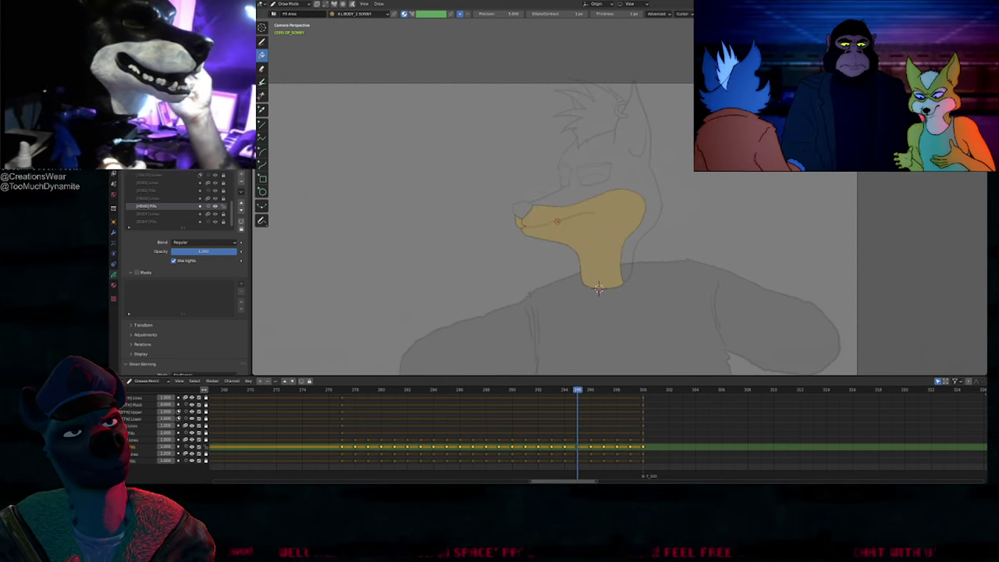
key("Right")
key("Right")
key("Right")
key("Right")
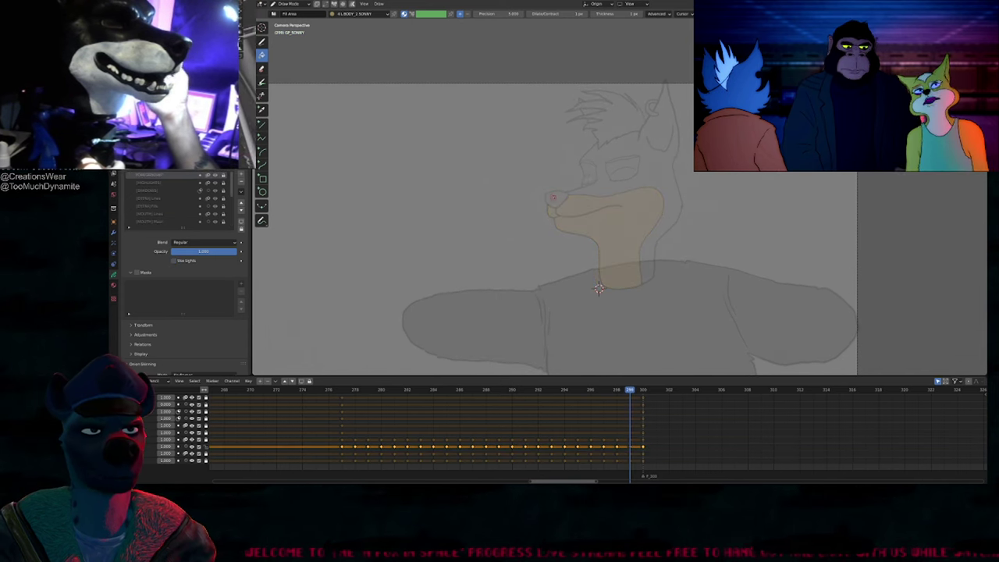
Step: Switch the active material to BLACKFILL for the nose and step back a few frames
key("u")
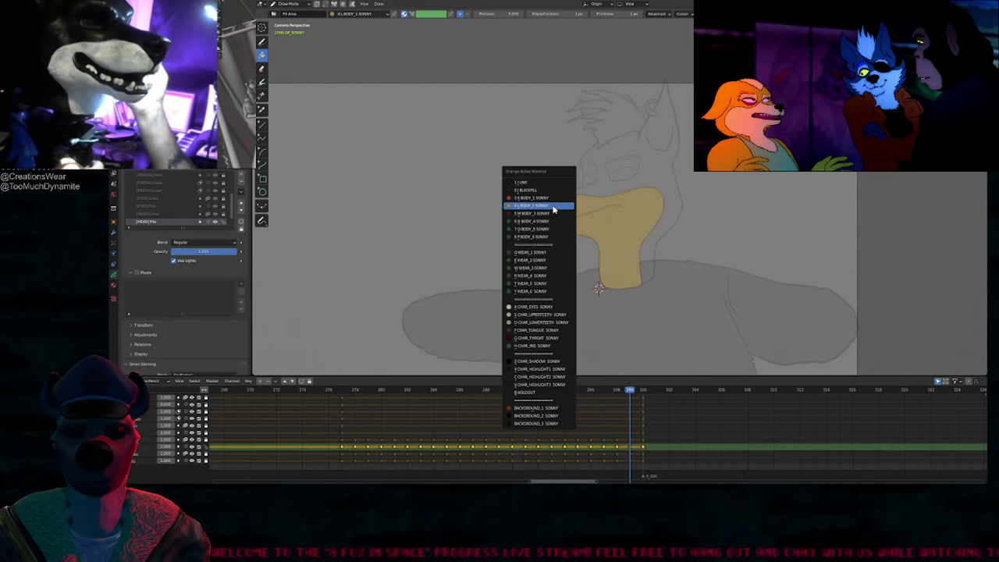
left_click(525, 190)
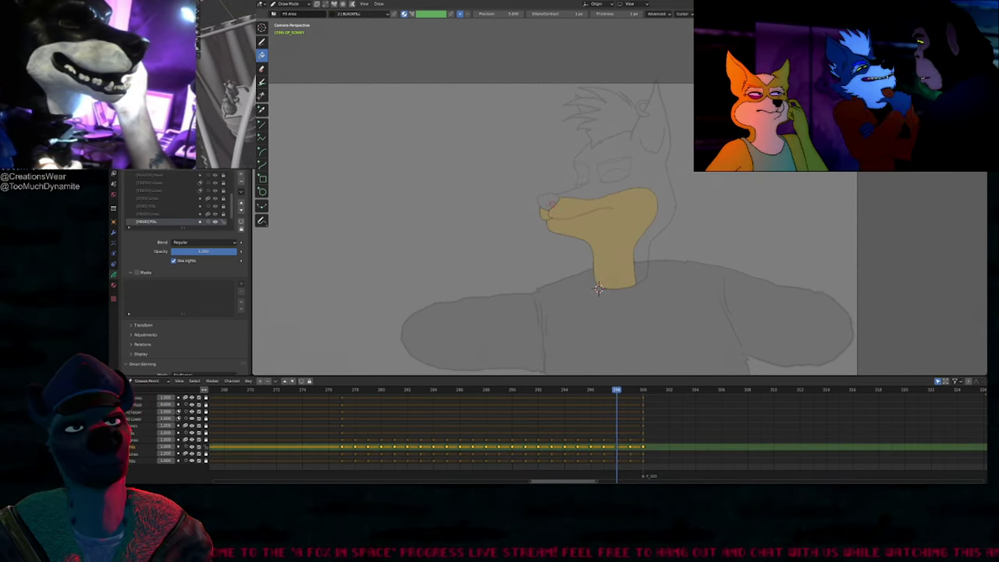
key("Left")
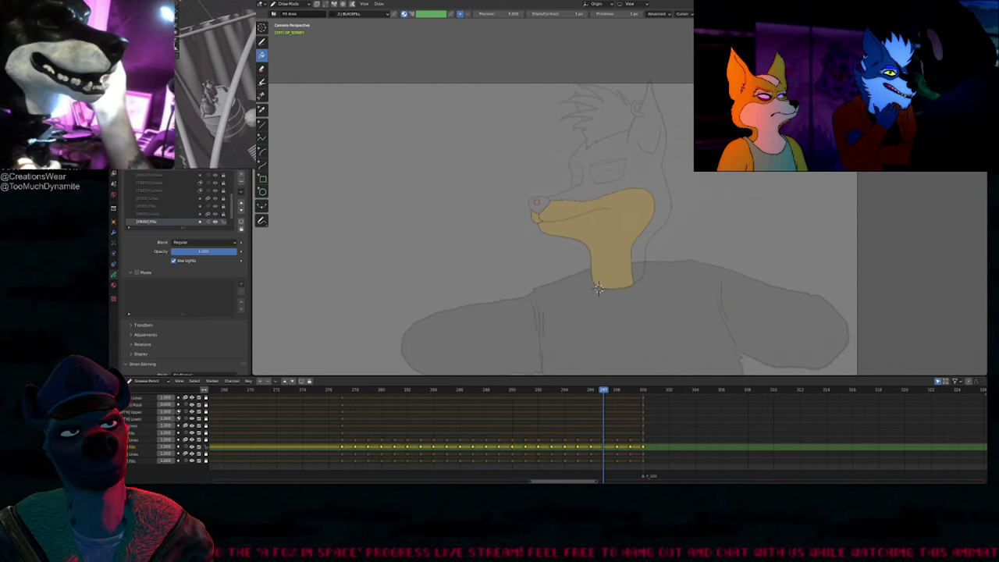
key("Left")
key("Left")
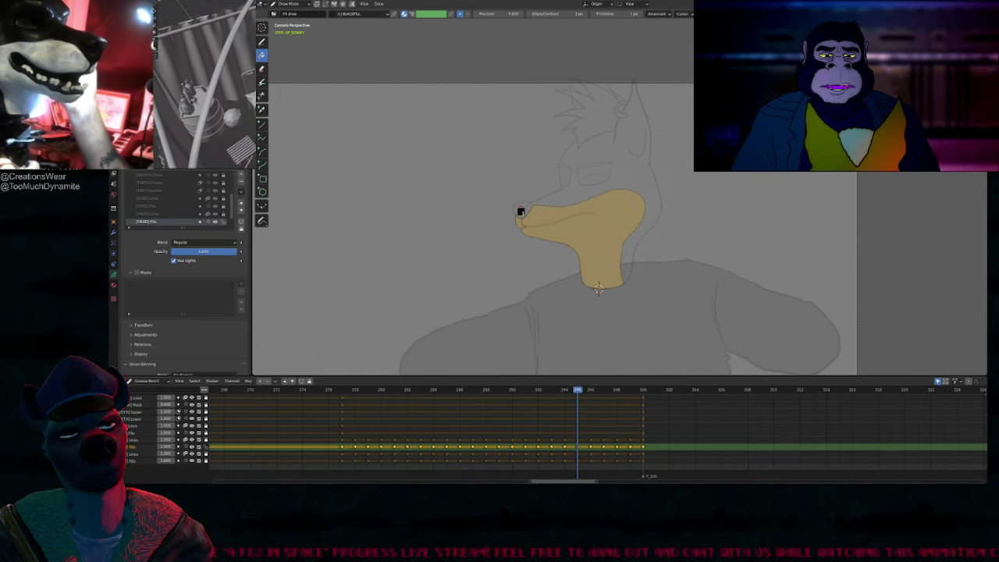
key("Left")
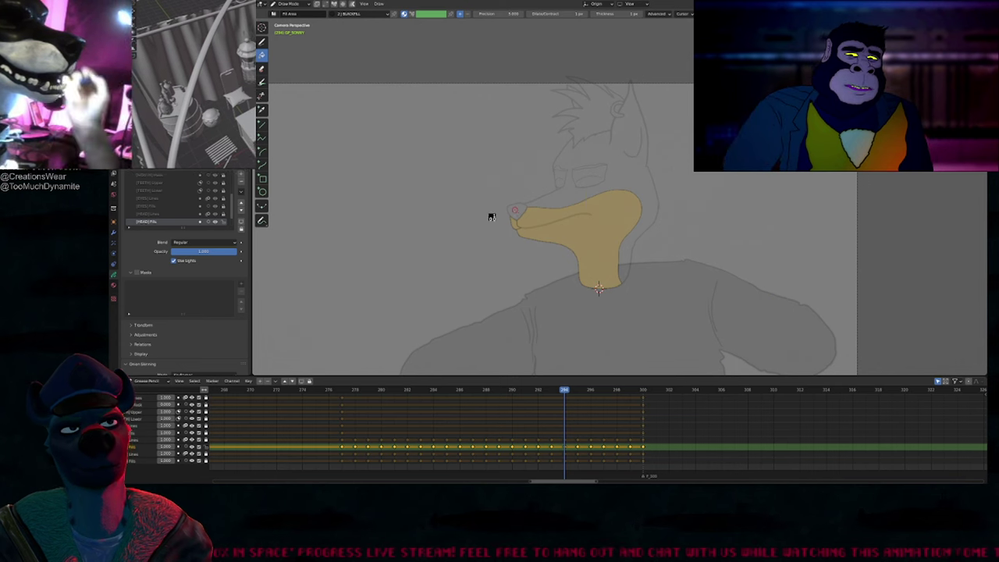
key("Left")
Step: Keep stepping back past frame 285 toward the earliest head frames
key("Left")
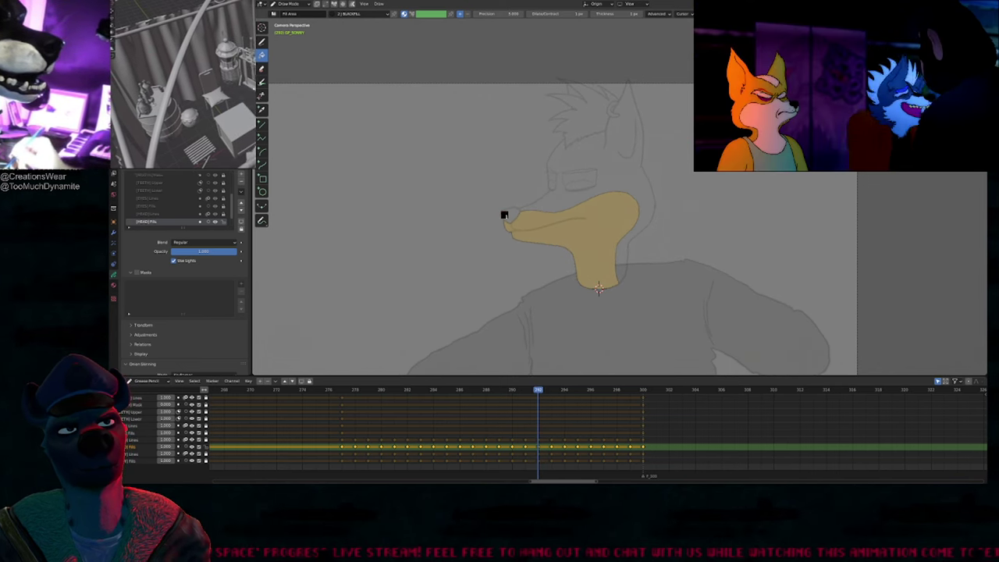
key("Left")
key("Left")
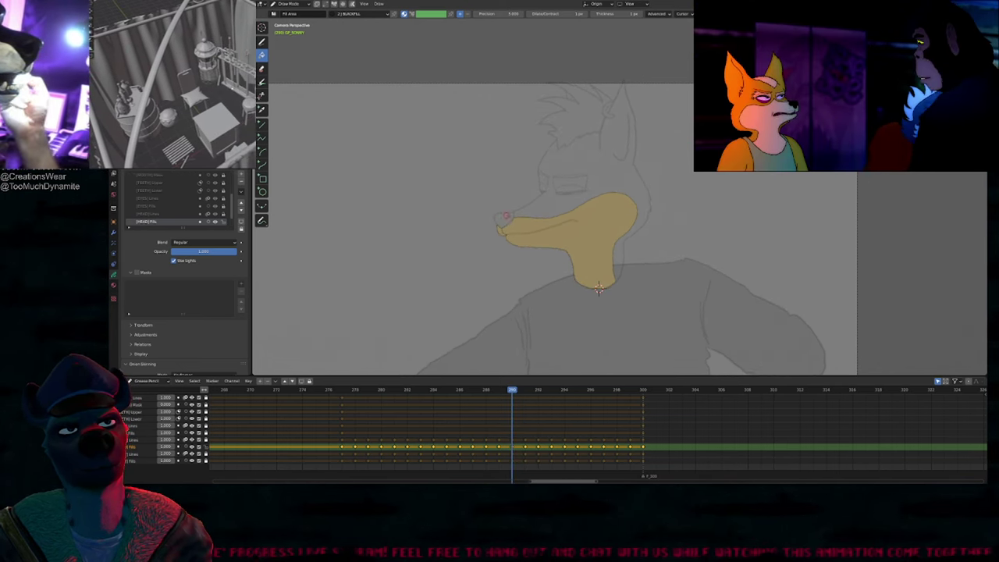
key("Left")
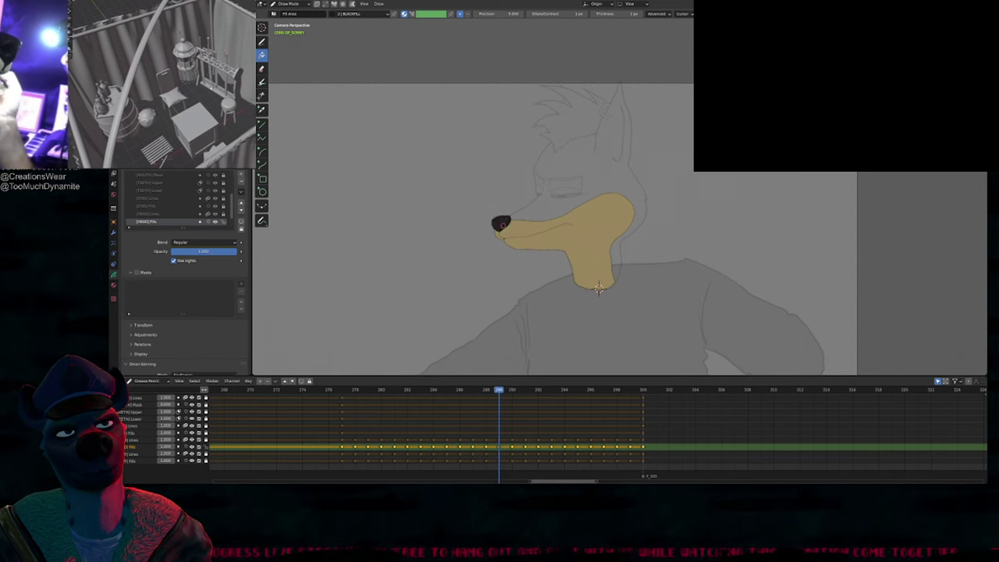
key("Left")
key("Left")
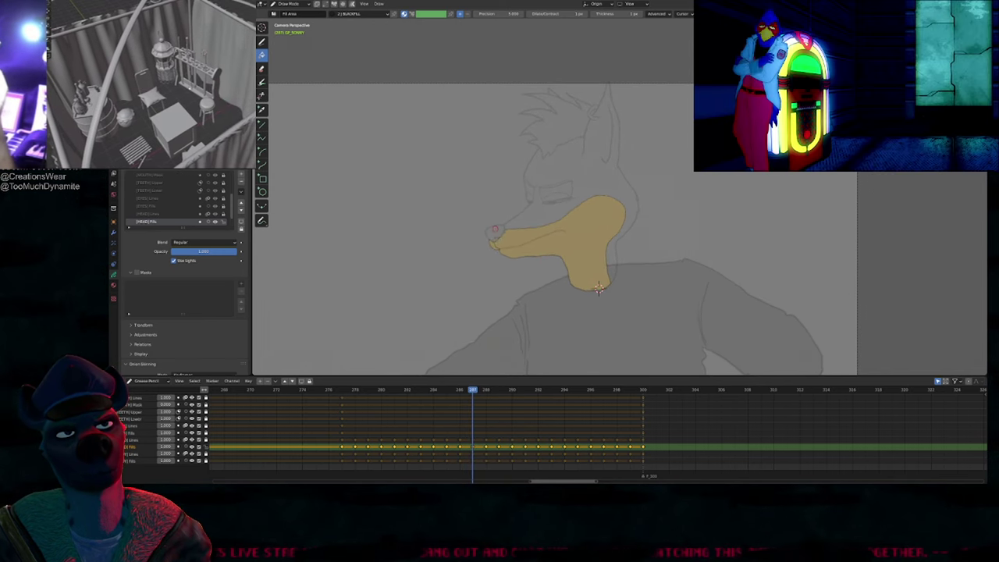
key("Left")
key("Left")
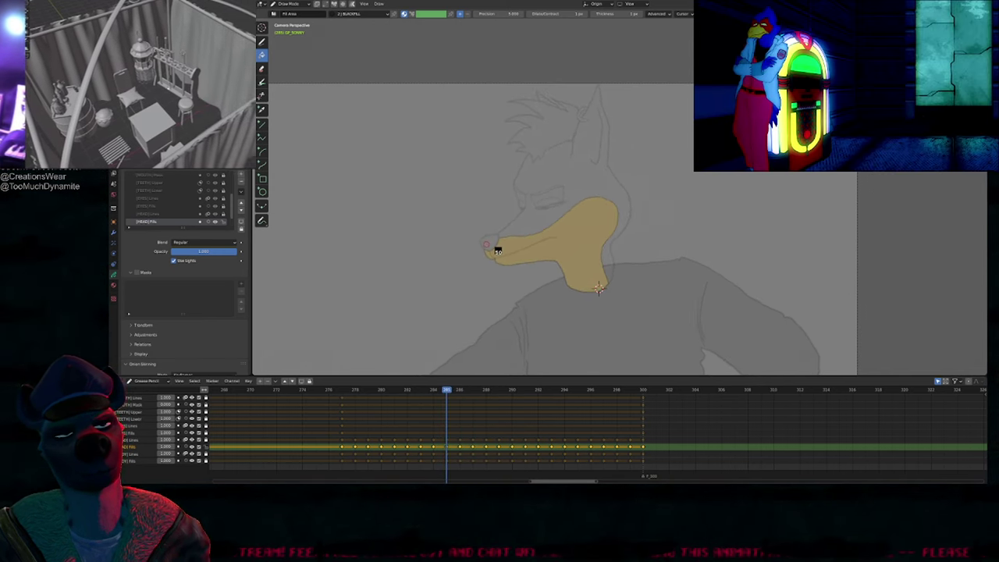
key("Left")
key("Left")
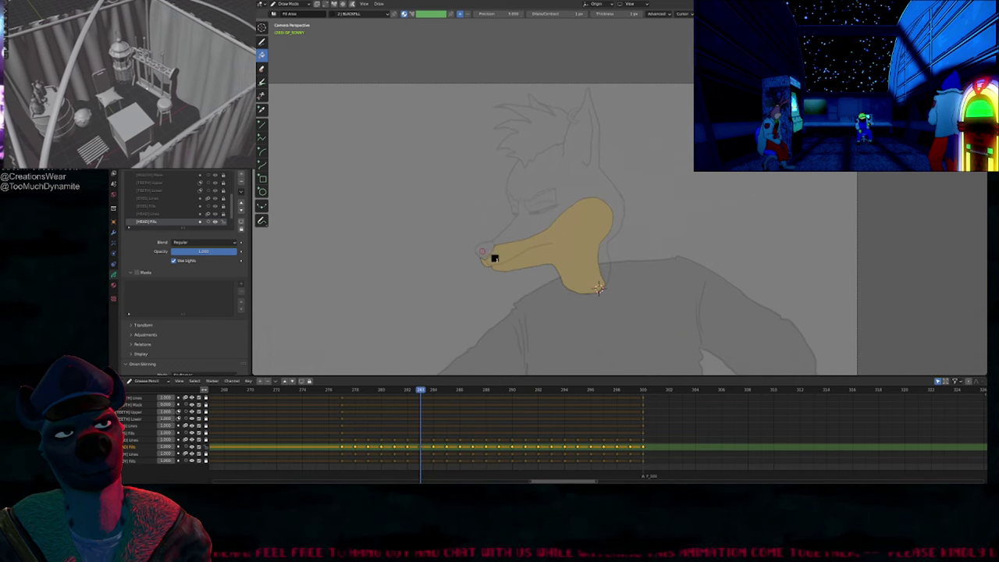
key("Left")
key("Left")
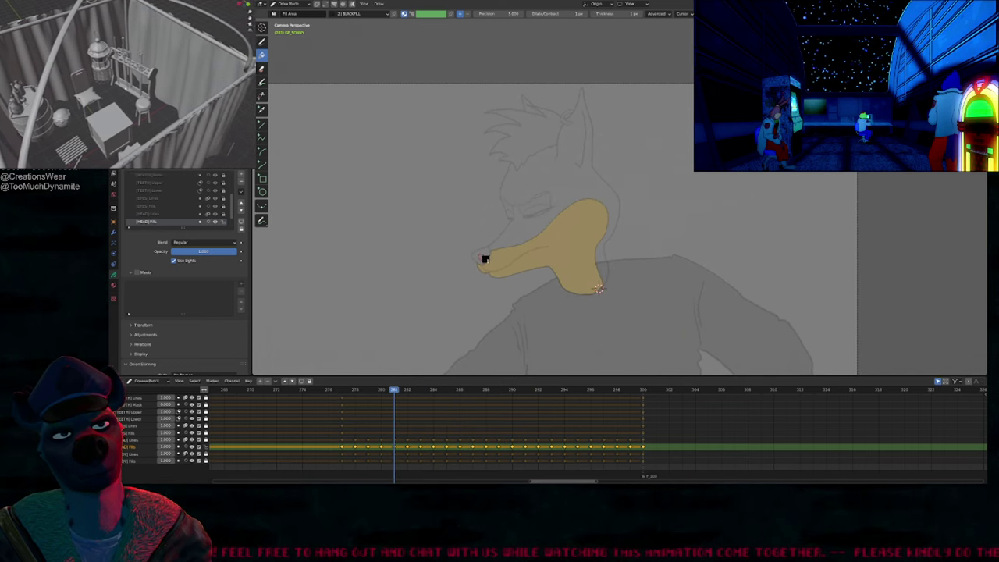
key("Left")
key("Left")
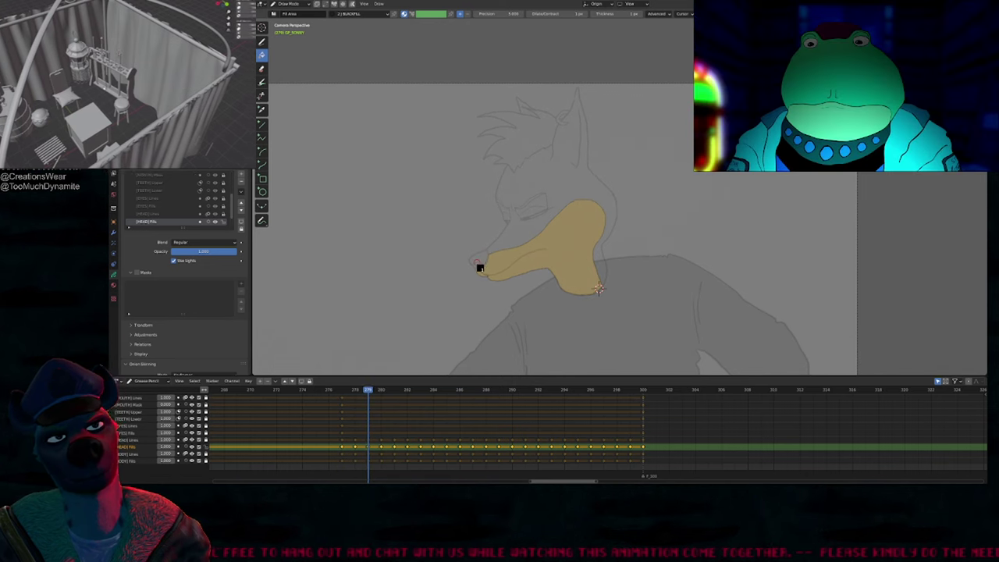
key("Left")
key("Left")
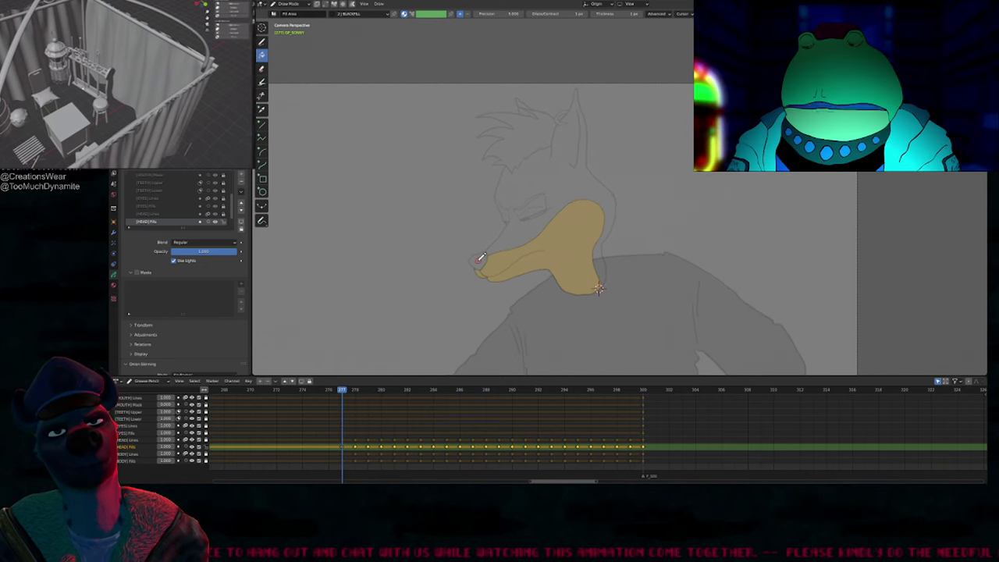
Step: Fill the nose black, then fill the head and hair-tuft tip with red 3 K.BODY_L.SONNY
left_click(478, 260)
key("u")
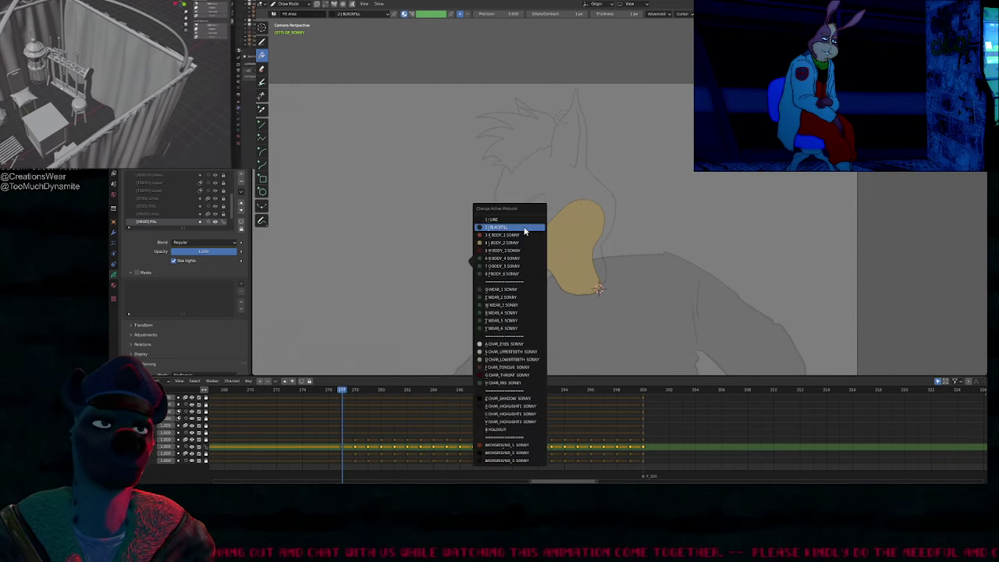
left_click(523, 232)
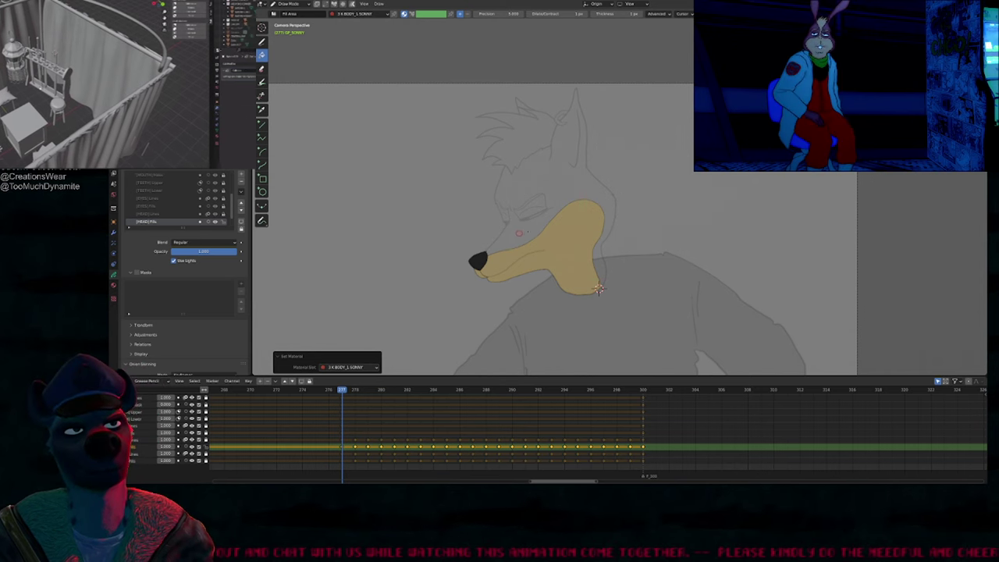
left_click(599, 289)
left_click(524, 108)
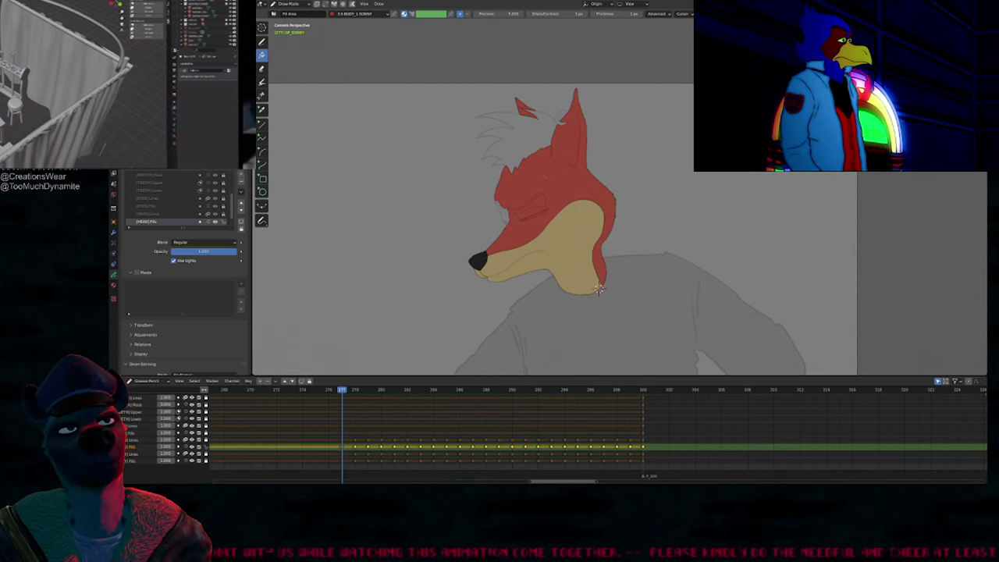
Step: Fill the head red on each of the next five frames, around the tan muzzle
key("Right")
left_click(599, 289)
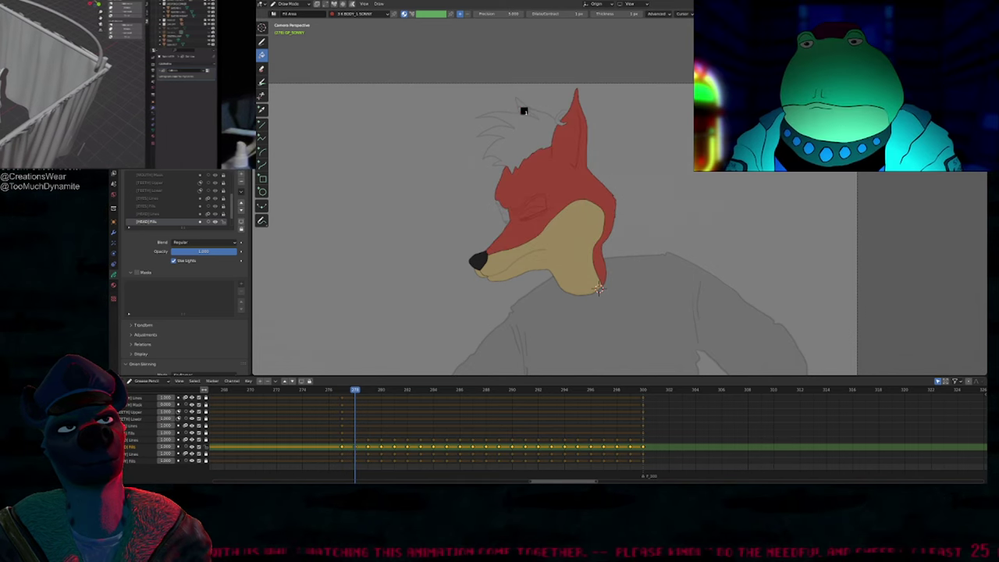
key("Right")
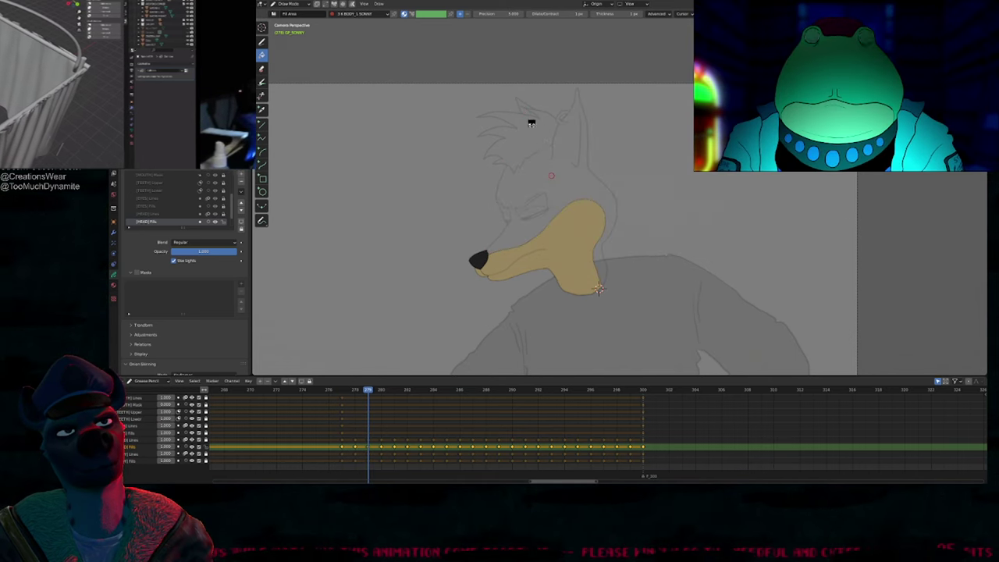
left_click(599, 289)
key("Right")
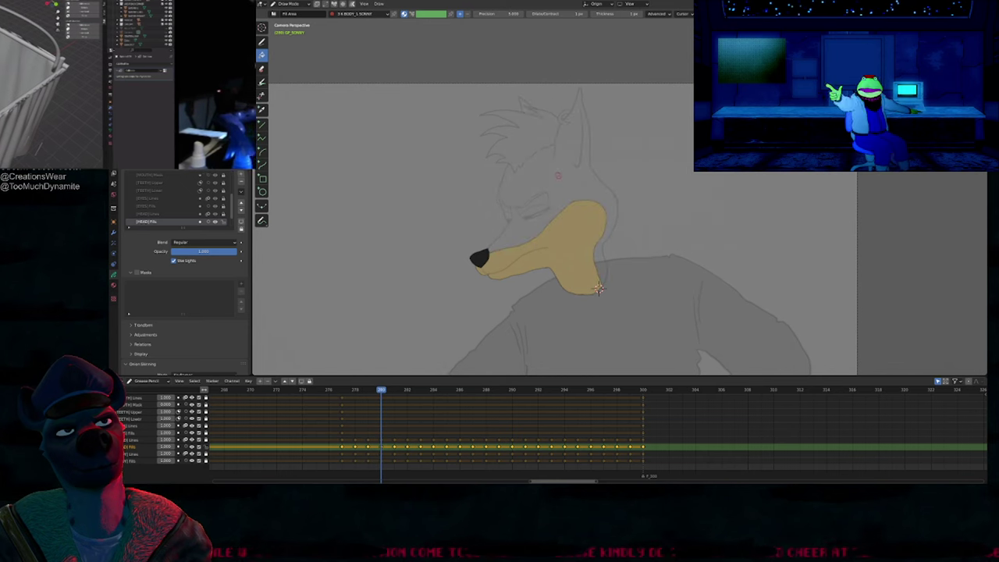
left_click(599, 288)
key("Right")
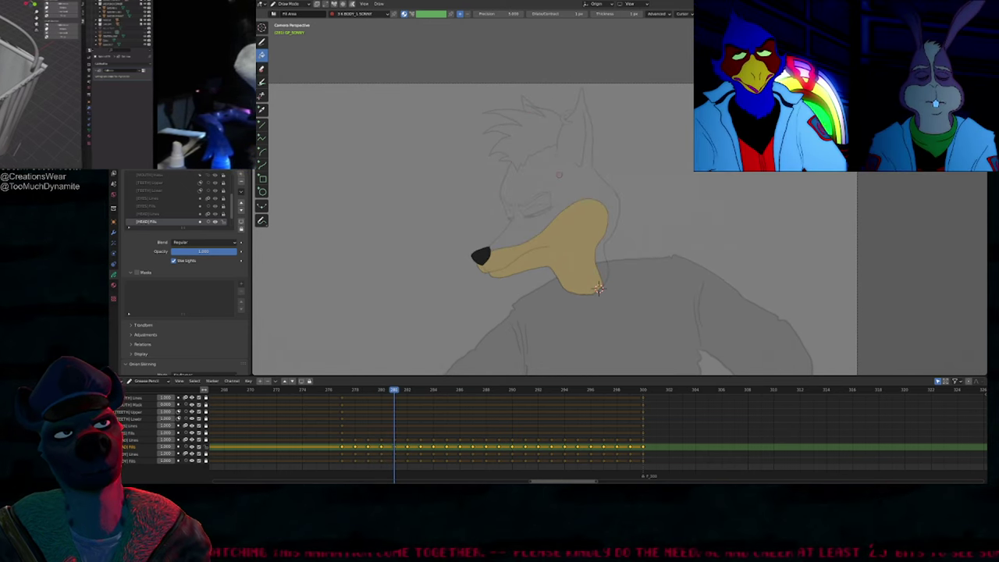
left_click(599, 289)
key("Right")
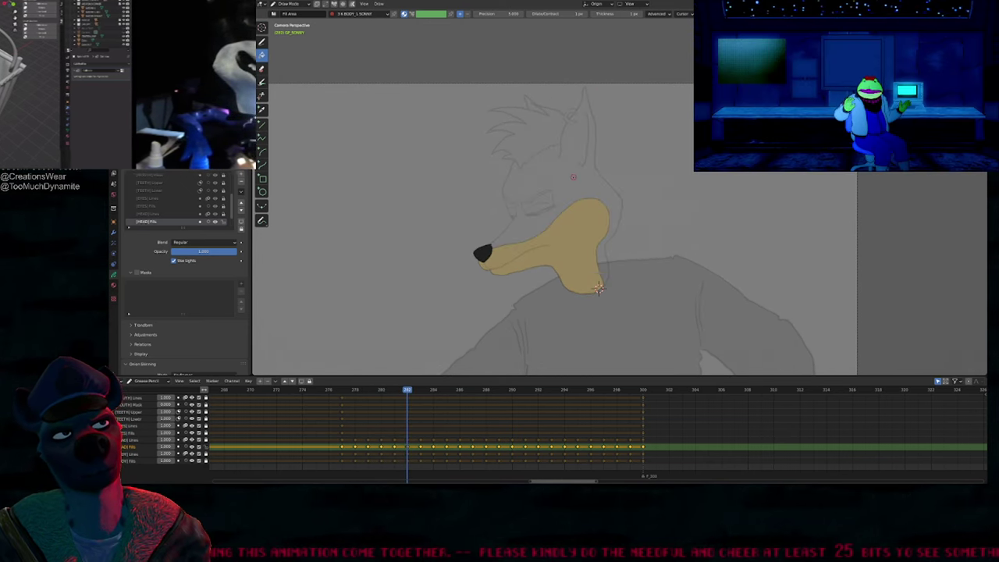
left_click(599, 289)
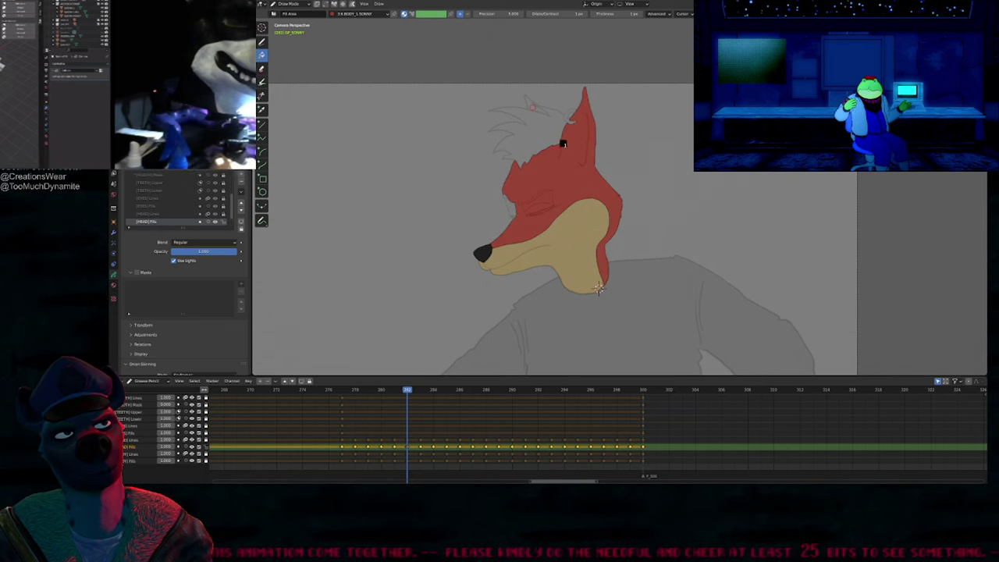
Step: Fill the head red on five more frames, adding the hair tuft on the last one
key("Right")
left_click(599, 289)
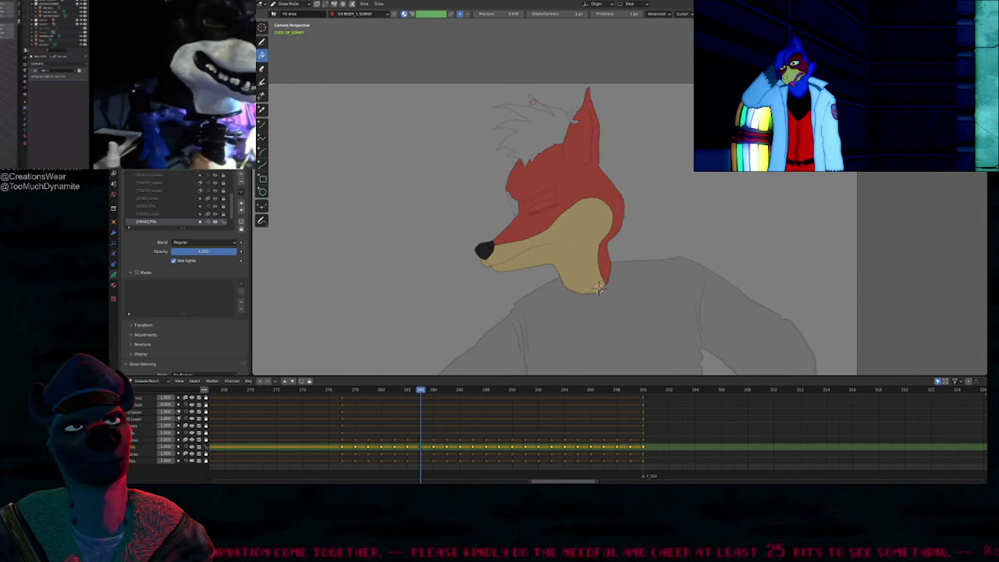
key("Right")
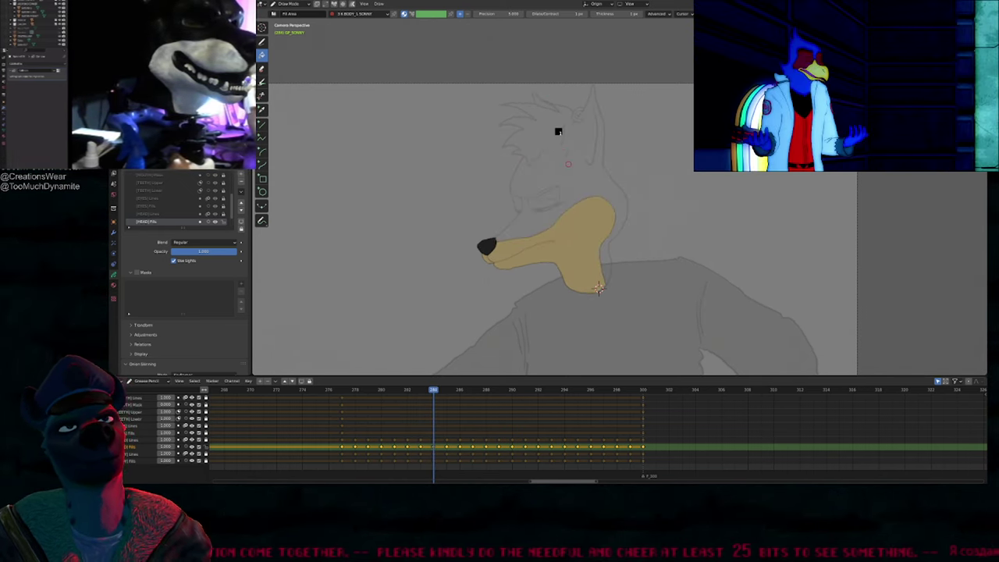
left_click(599, 288)
key("Right")
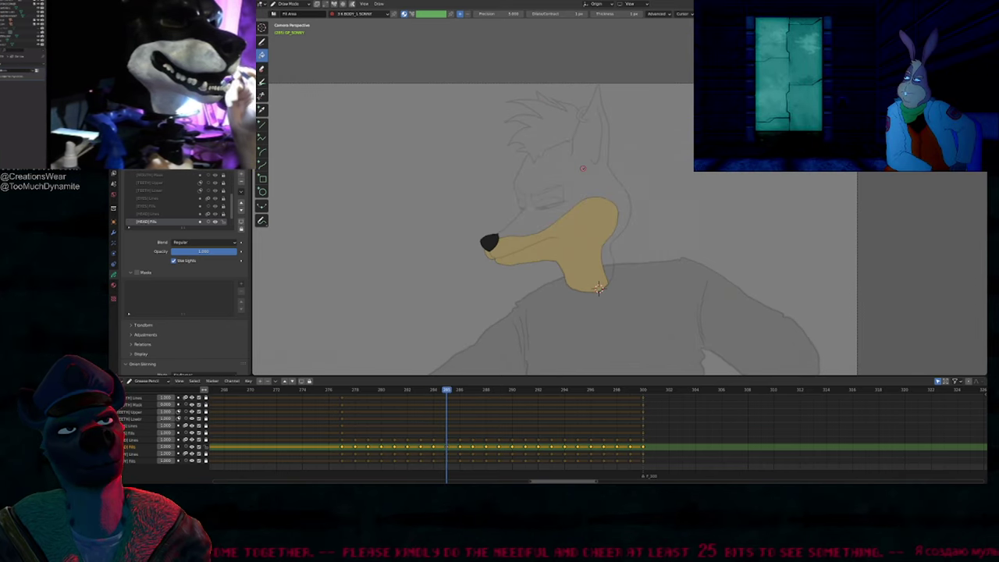
left_click(599, 289)
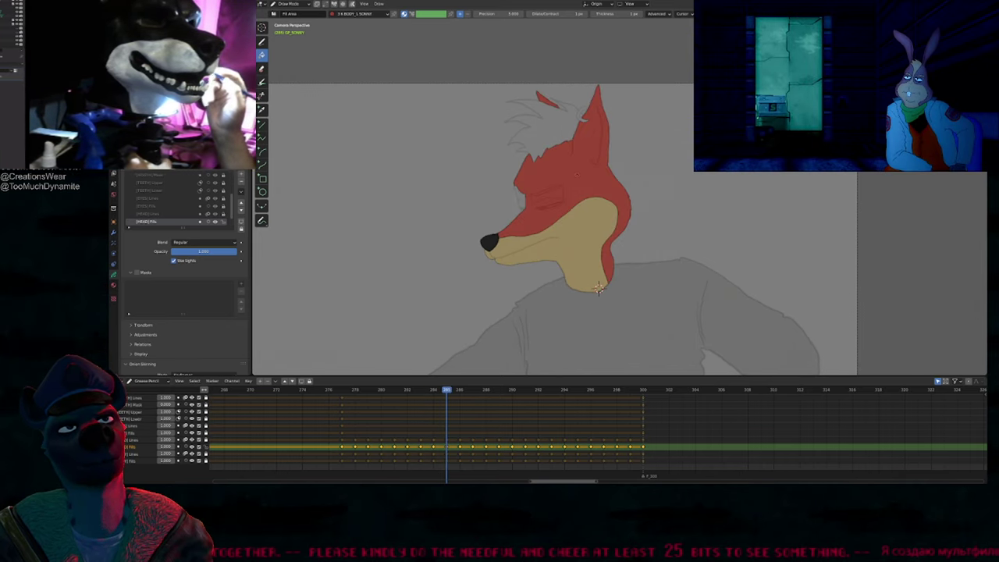
key("Right")
left_click(599, 289)
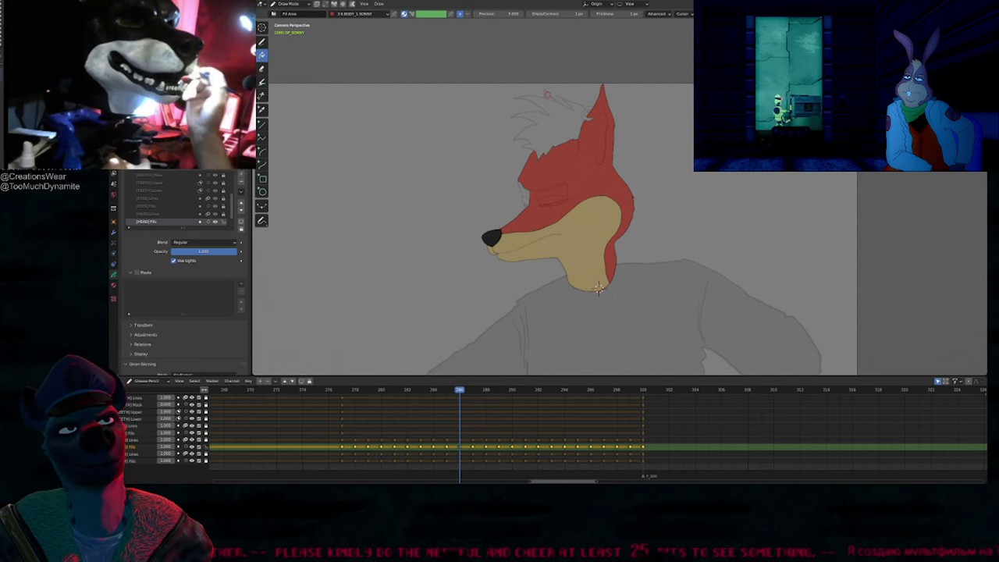
key("Right")
left_click(599, 289)
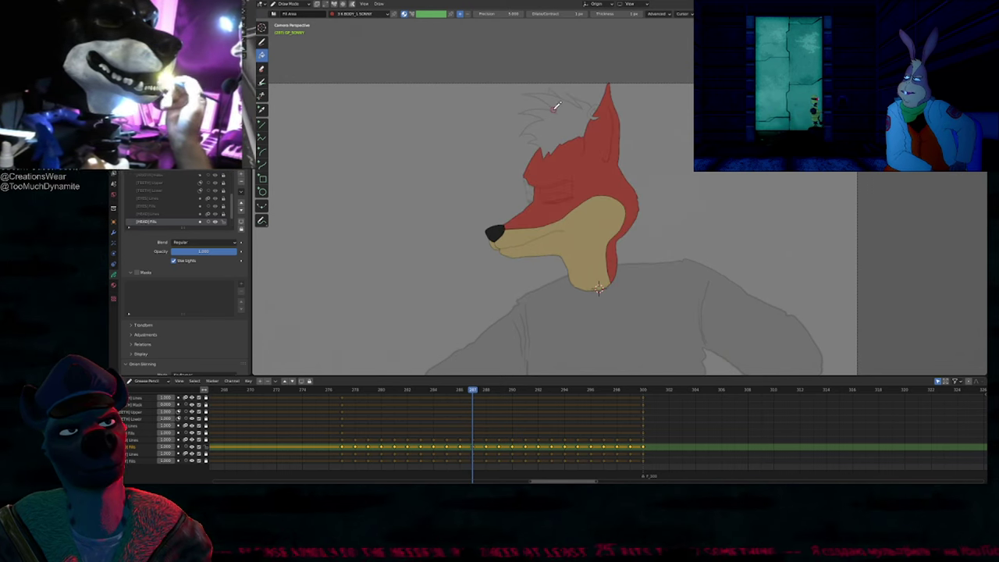
left_click(576, 123)
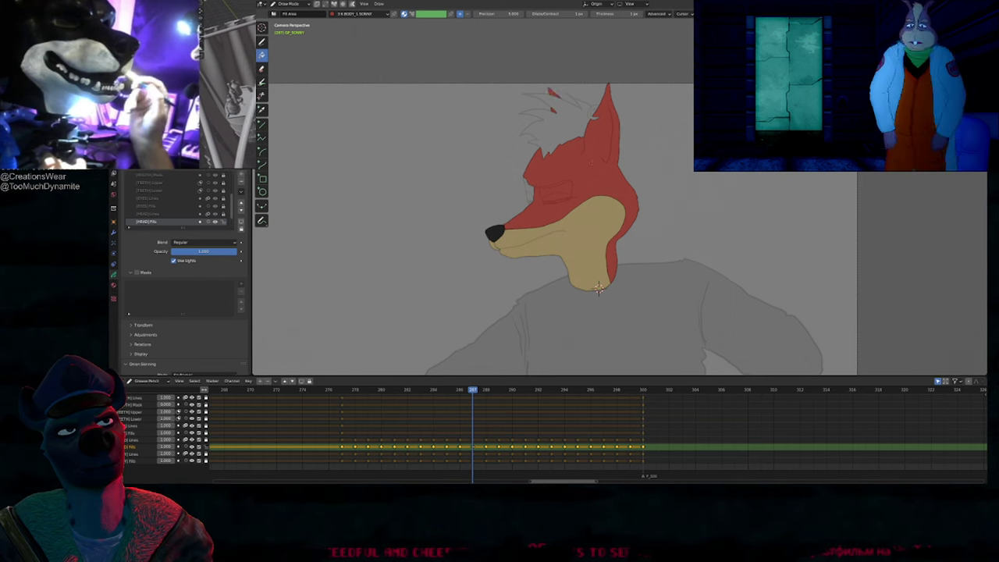
Step: Fill the head red on the next two frames, undoing a stray hair-tuft fill
key("Right")
left_click(599, 289)
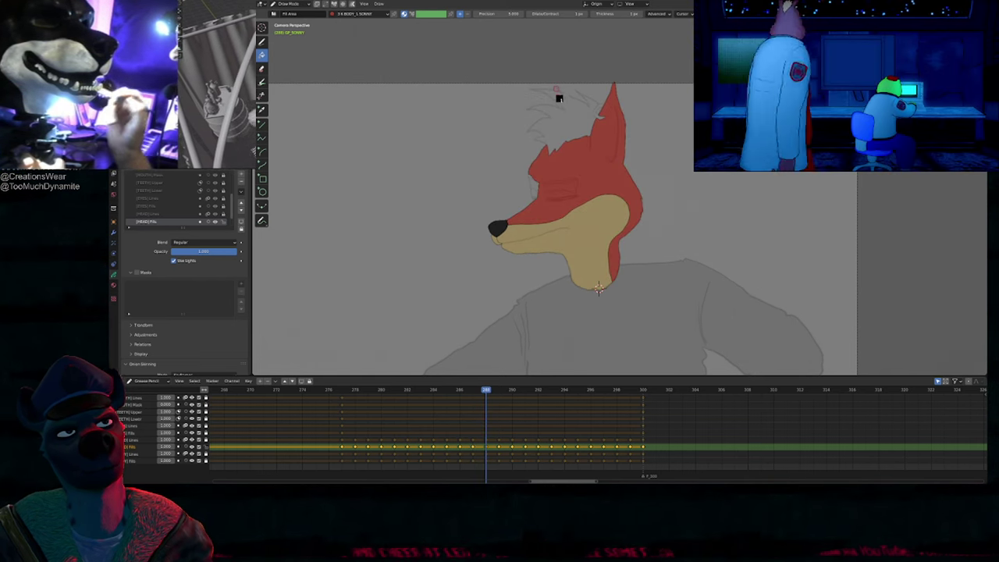
left_click(561, 108)
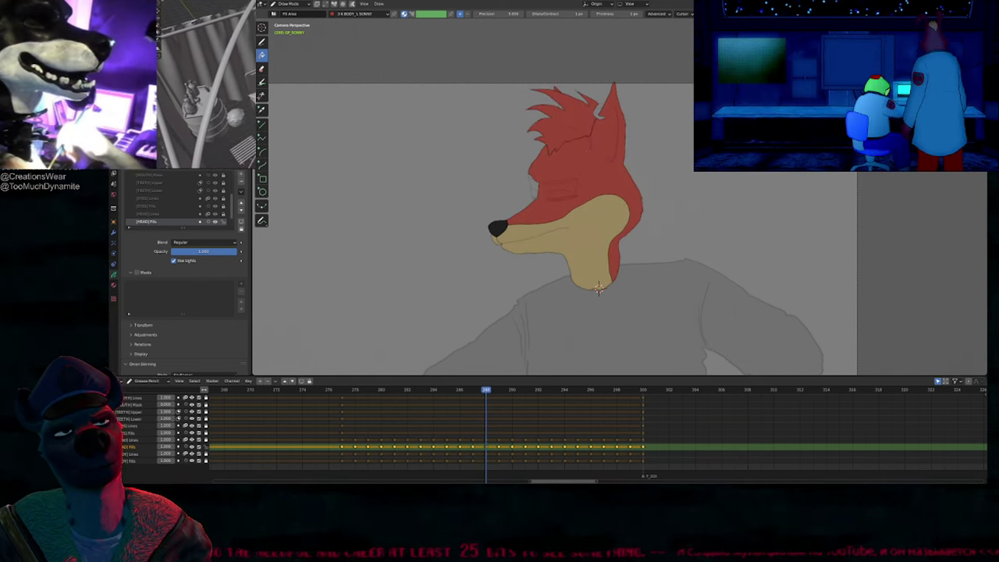
key("ctrl+z")
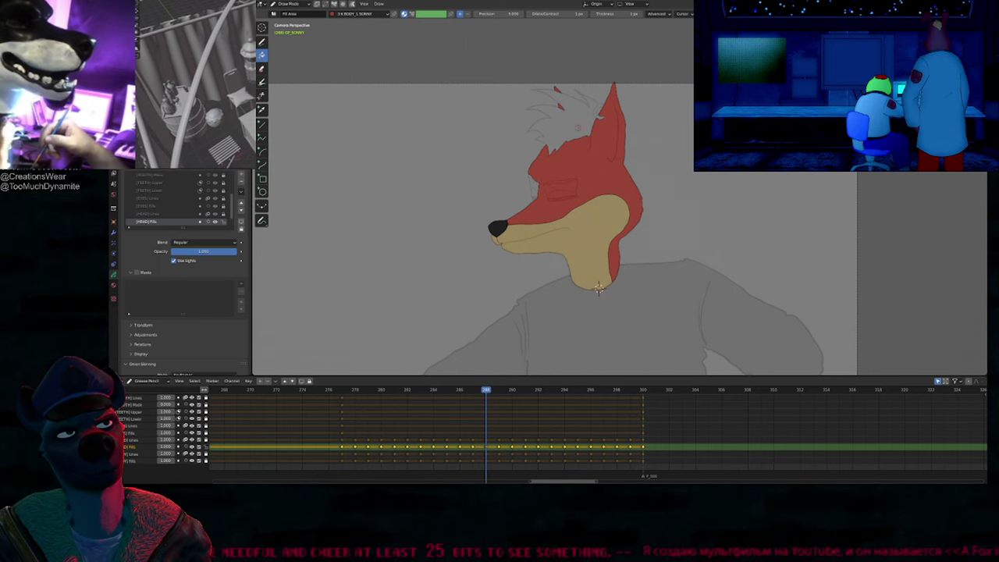
key("Right")
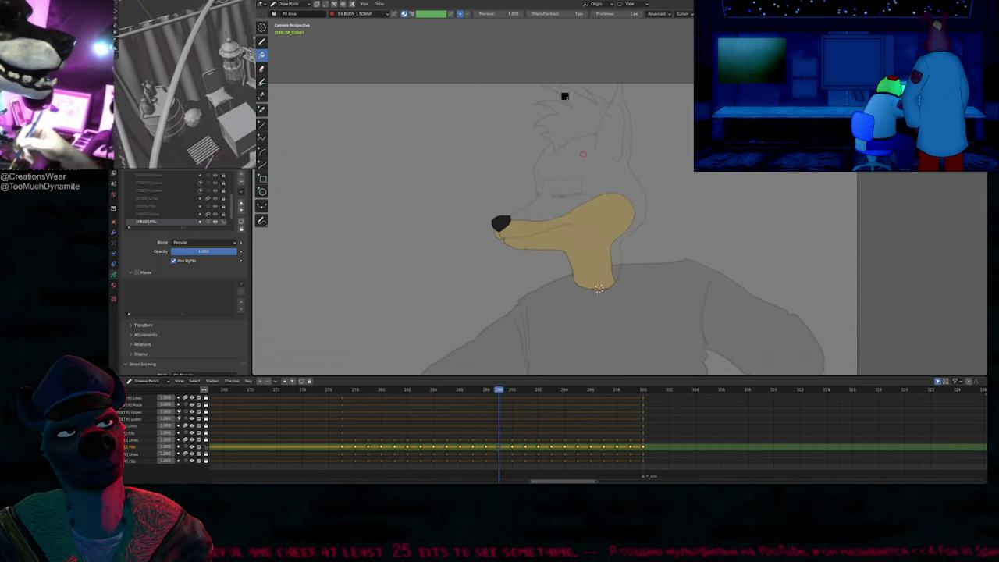
left_click(599, 289)
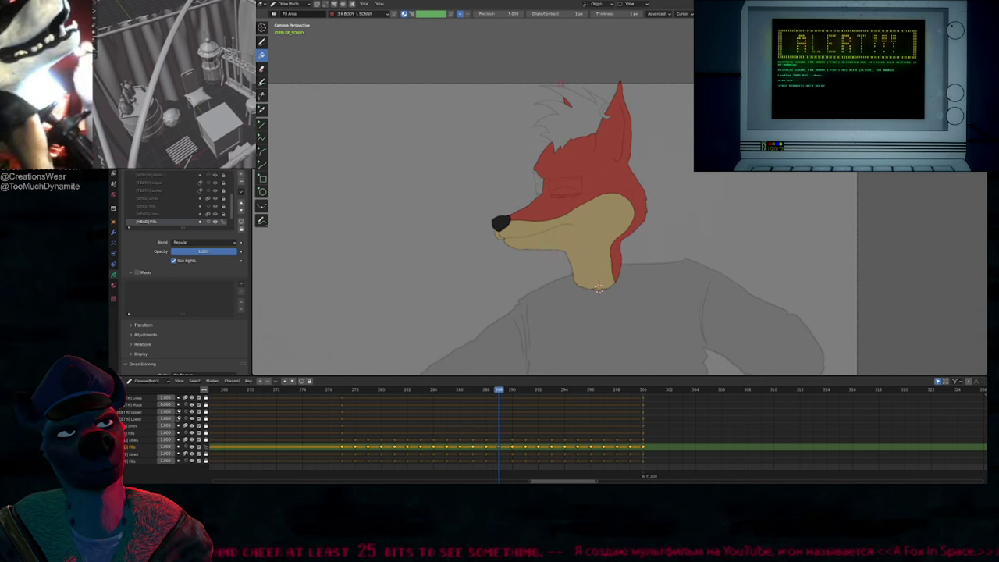
Step: Fill the head and hair gaps red on the following frames, undoing the final tuft fill
key("Right")
left_click(591, 170)
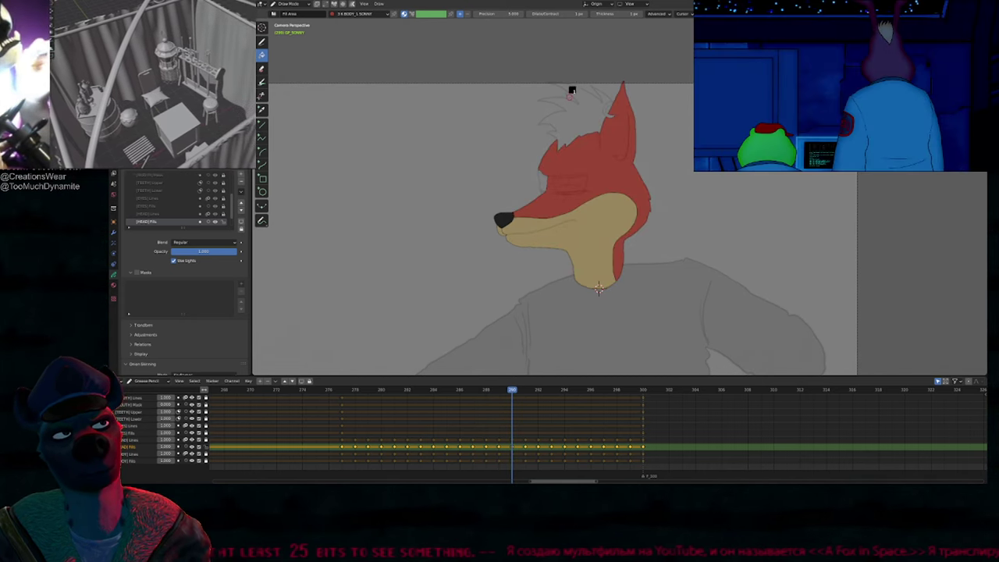
left_click(570, 95)
mouse_move(577, 88)
middle_mouse_down("ctrl")
mouse_move(578, 53)
mouse_move(577, 88)
middle_mouse_up("ctrl")
left_click(577, 90)
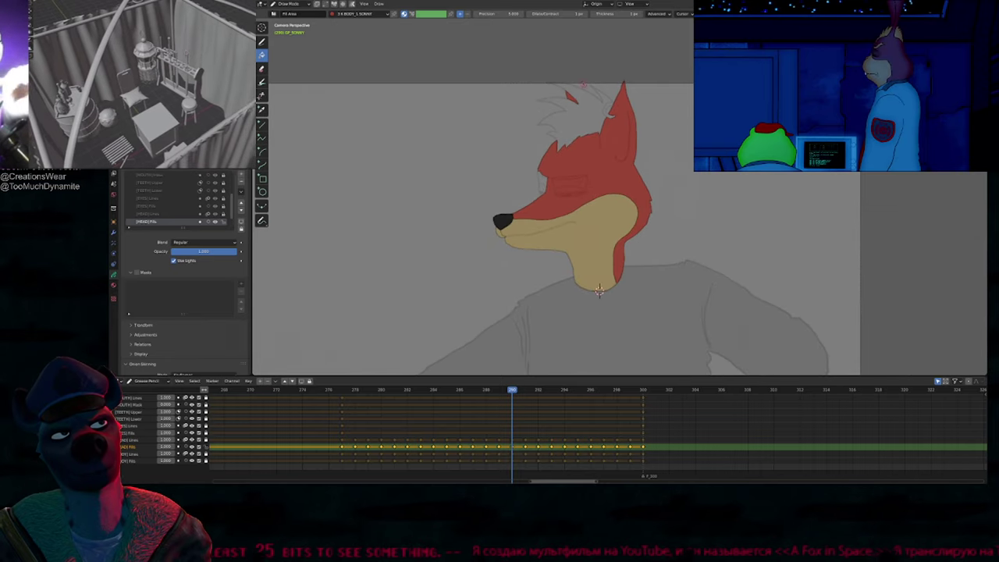
key("Right")
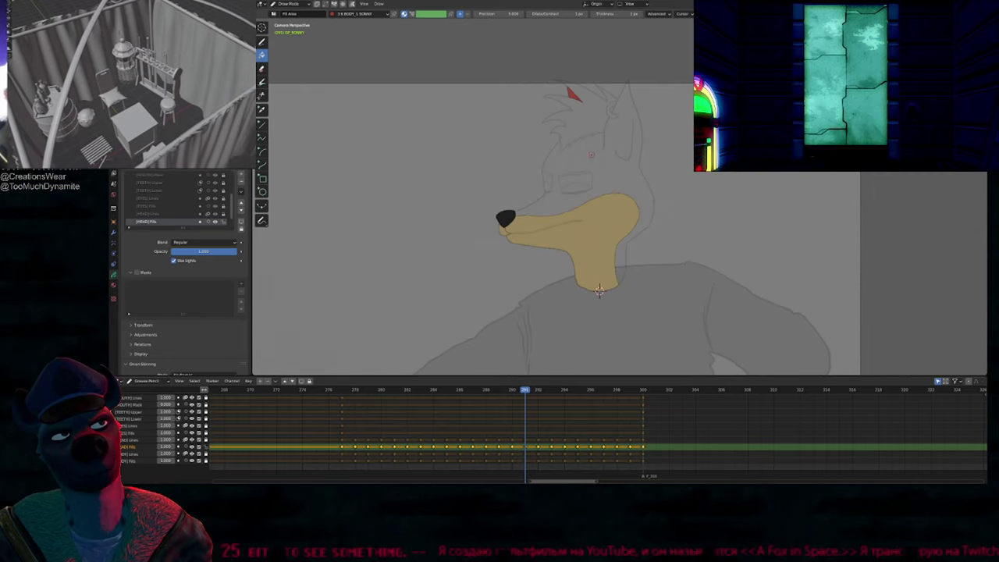
left_click(574, 119)
key("Right")
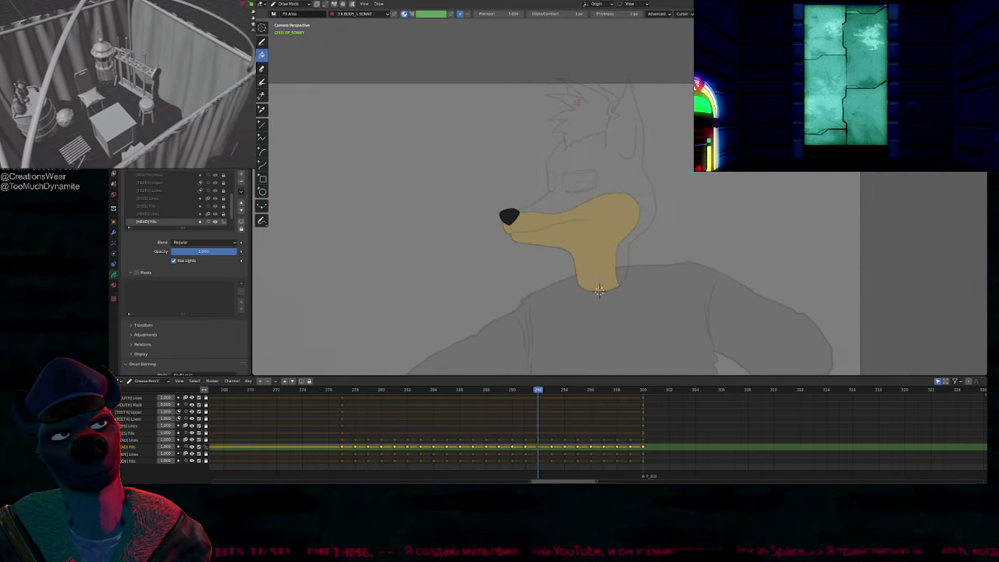
left_click(576, 105)
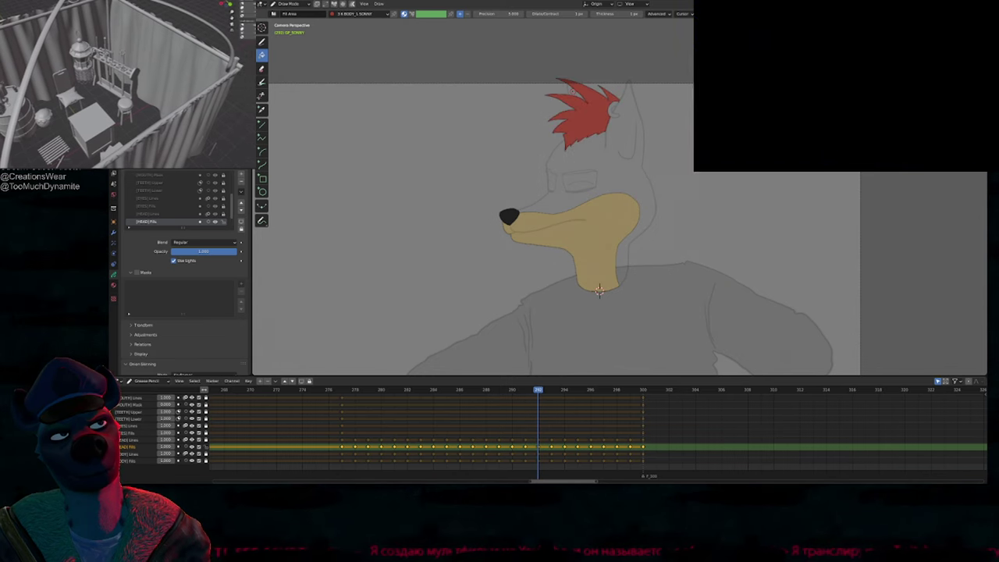
key("ctrl+z")
Step: Fill the hair spikes and head with red fur on frames 292 and 293
scroll(578, 79, "up", 5)
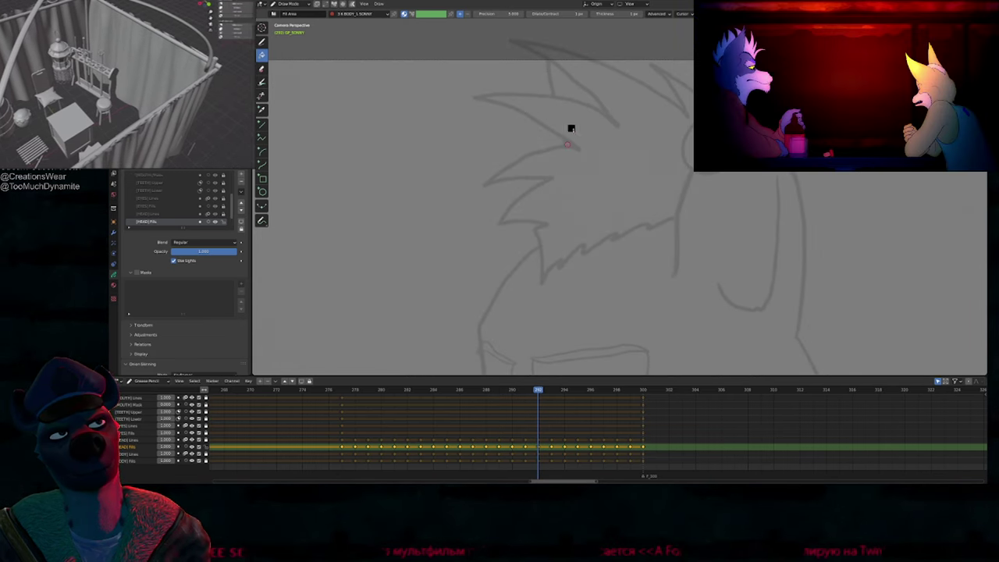
left_click(568, 144)
scroll(626, 293, "down", 5)
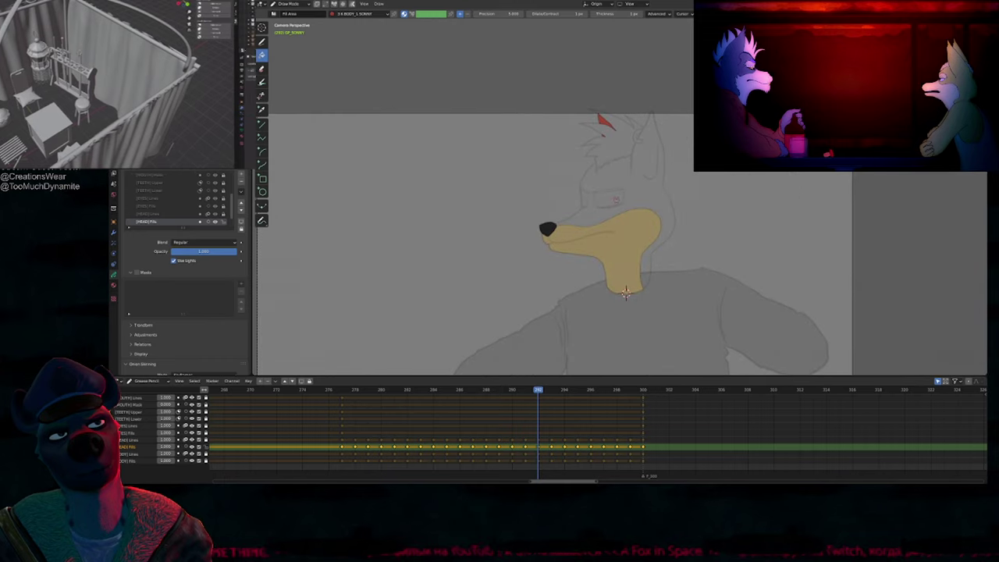
left_click(656, 160)
scroll(664, 155, "up", 3)
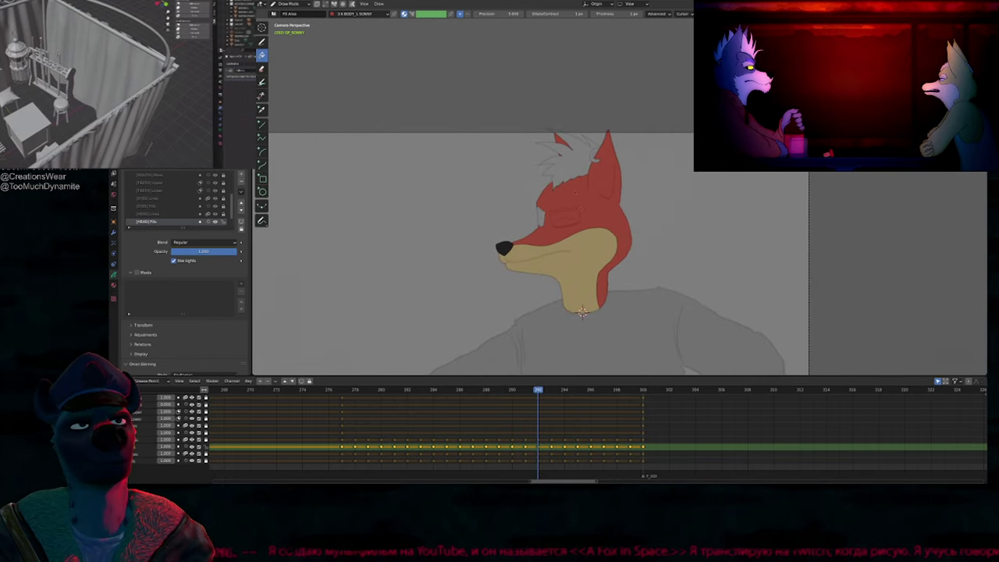
scroll(582, 321, "down", 1)
key("Right")
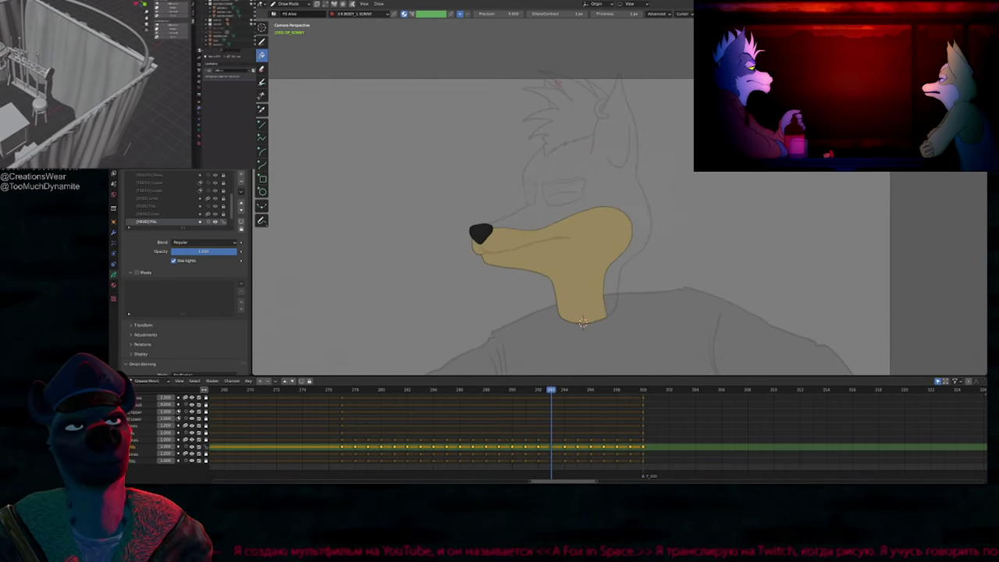
left_click(550, 86)
left_click(553, 106)
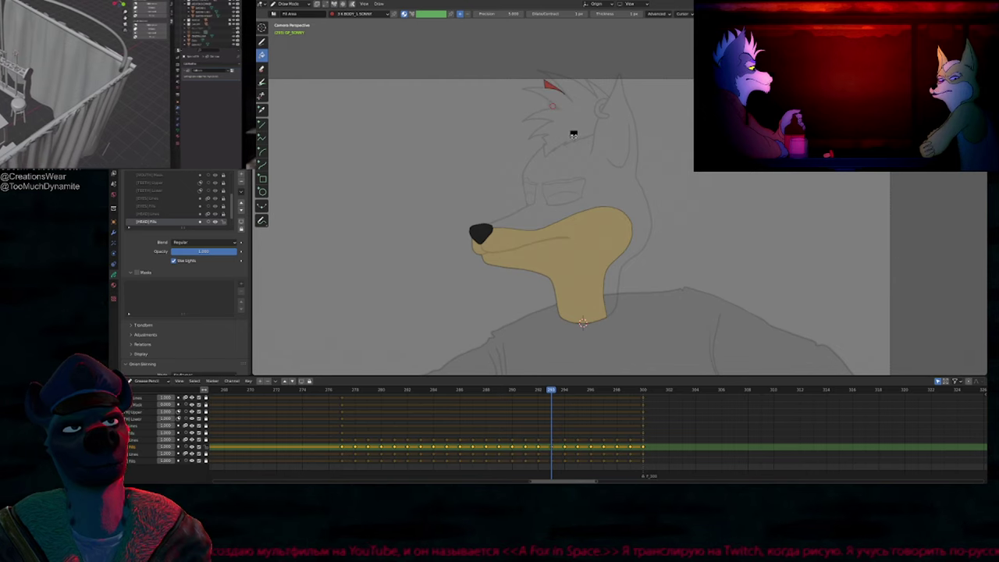
left_click(566, 153)
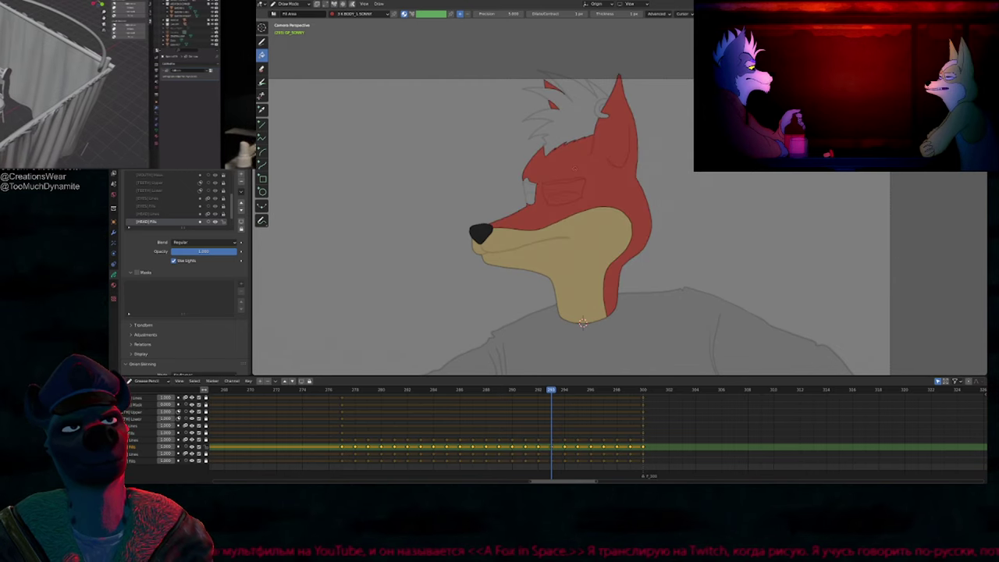
Step: Fill the hair spikes and head with red fur on frames 294 to 296
key("Right")
left_click(551, 86)
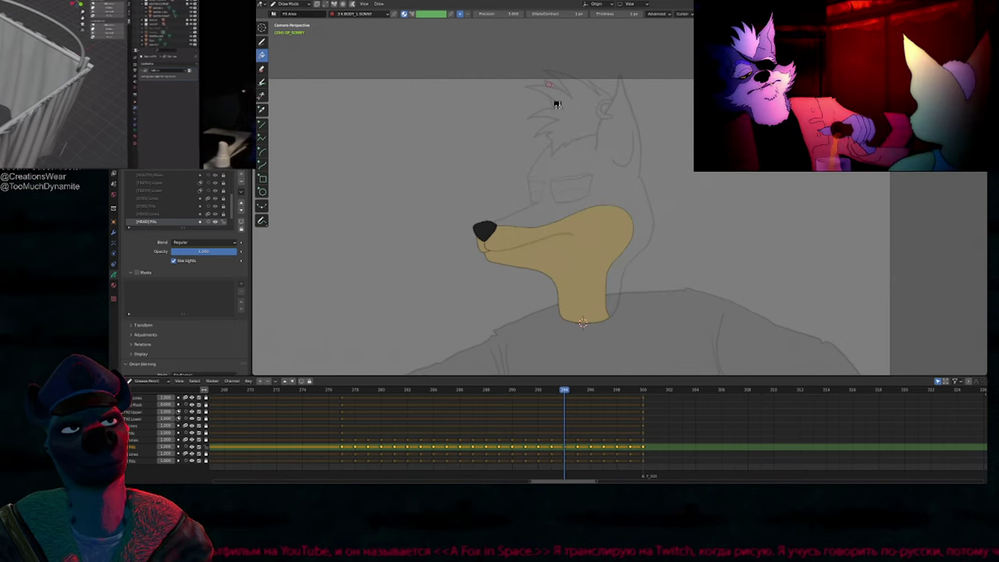
left_click(554, 103)
left_click(598, 160)
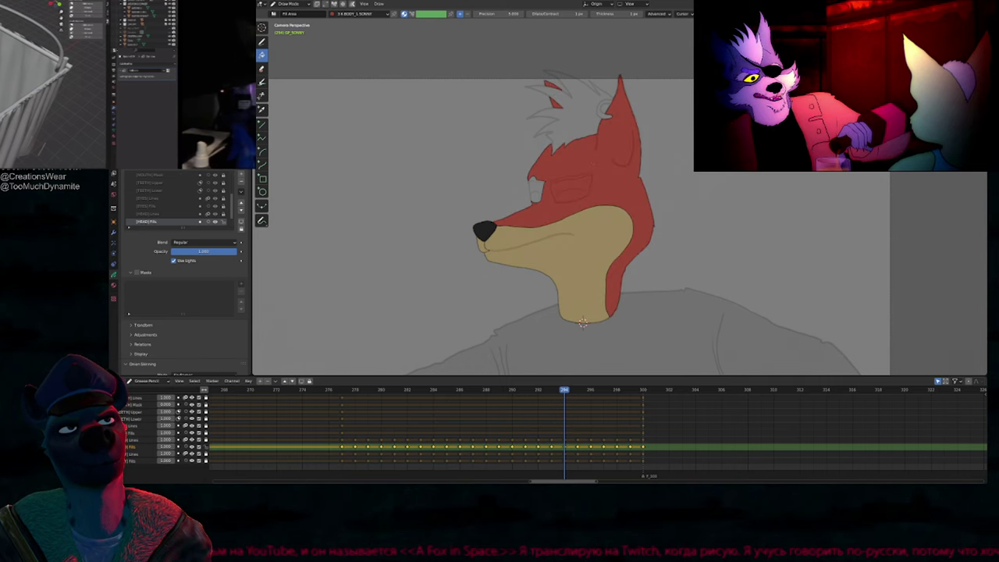
key("Right")
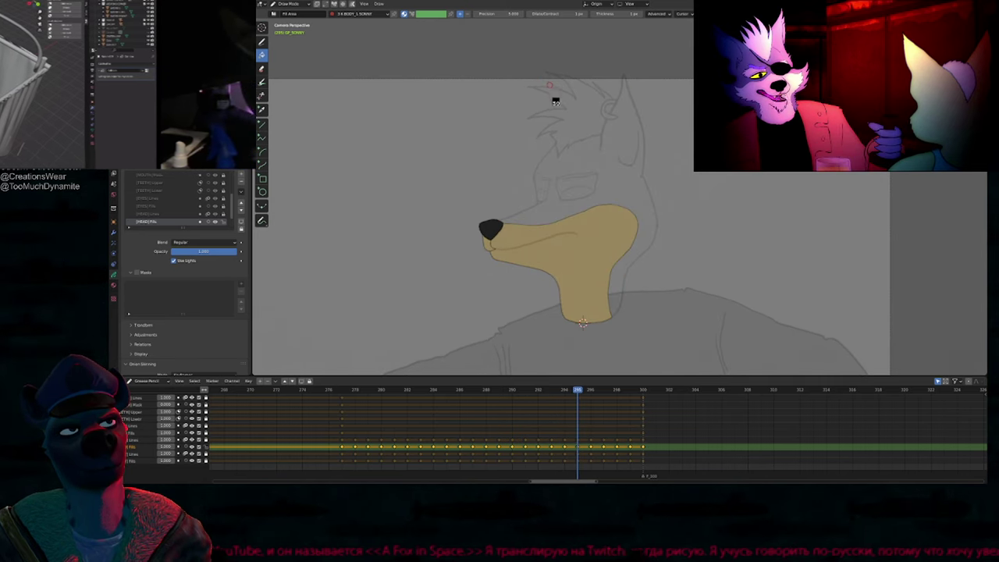
left_click(558, 105)
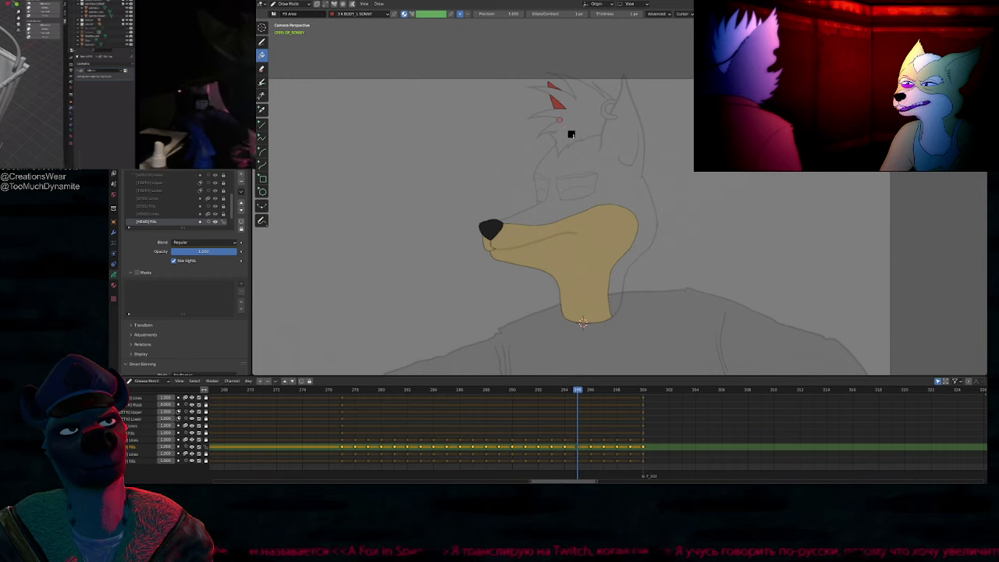
left_click(576, 156)
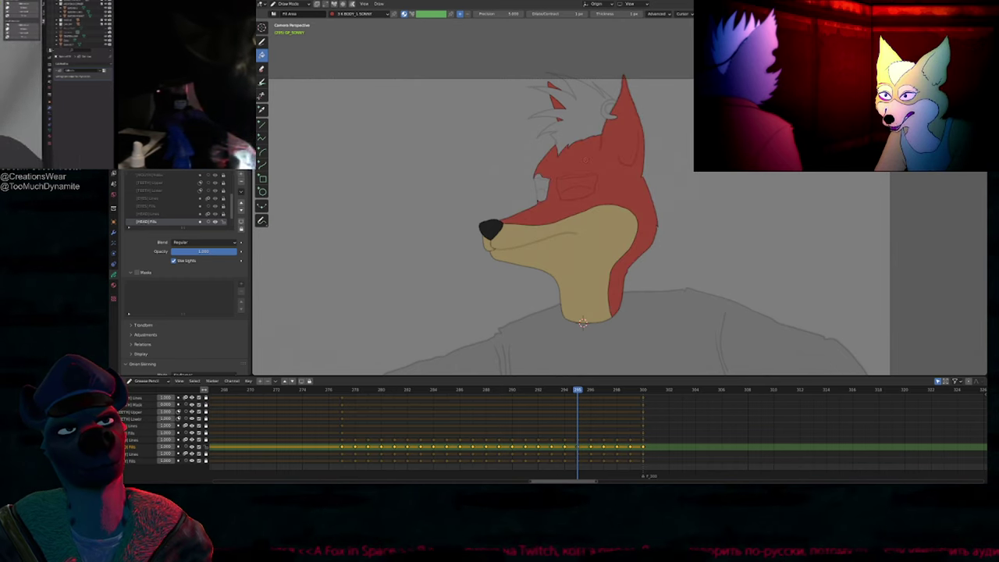
key("Right")
left_click(555, 90)
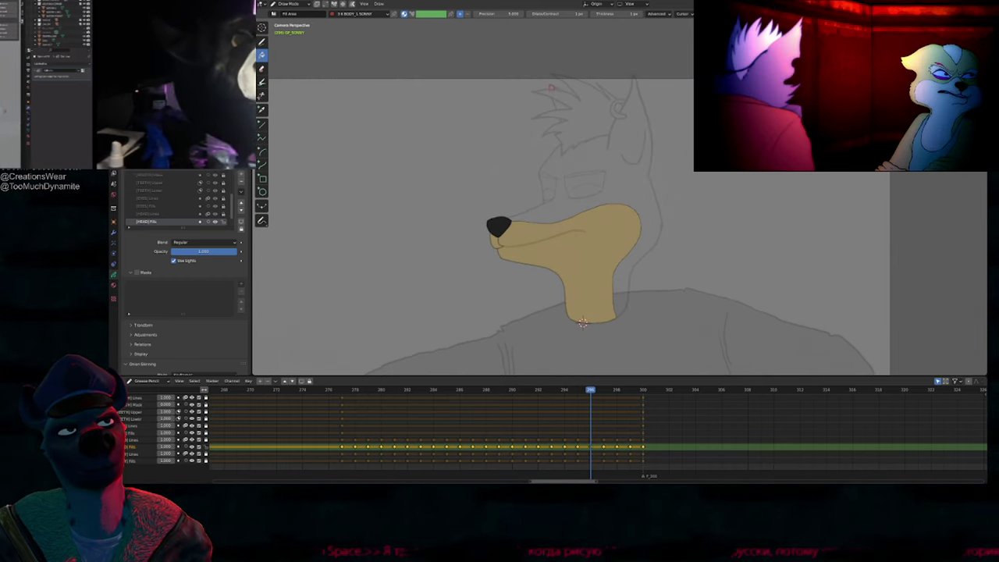
left_click(563, 108)
left_click(562, 118)
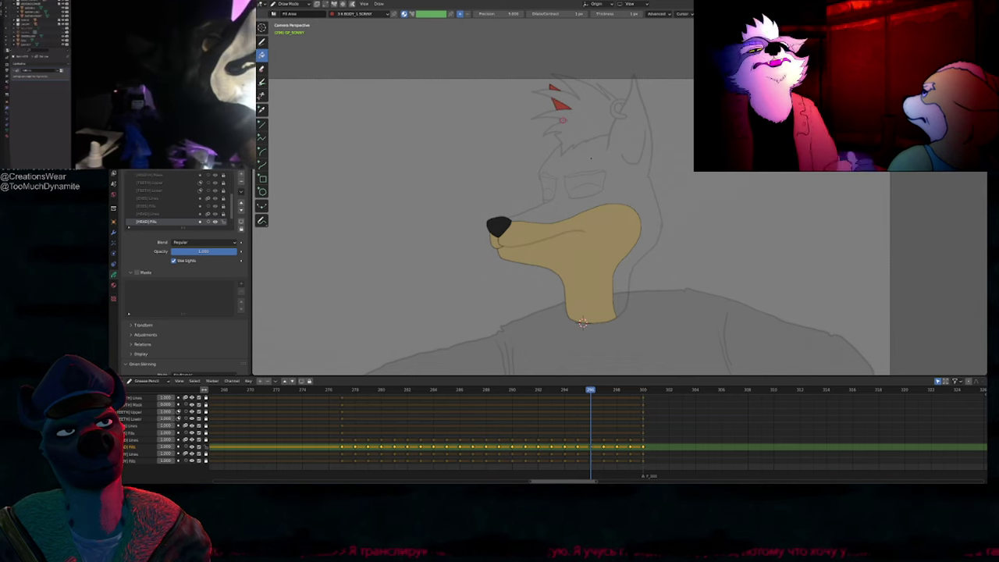
left_click(613, 156)
Step: Fill the hair spikes, head and ear with red fur on frames 297 and 298
key("Right")
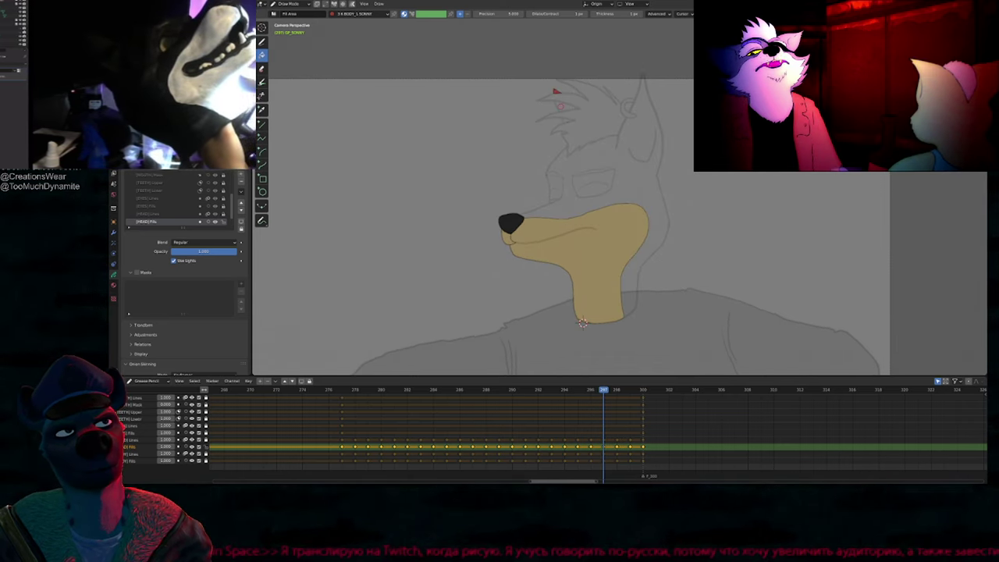
left_click(565, 107)
left_click(569, 121)
left_click(617, 156)
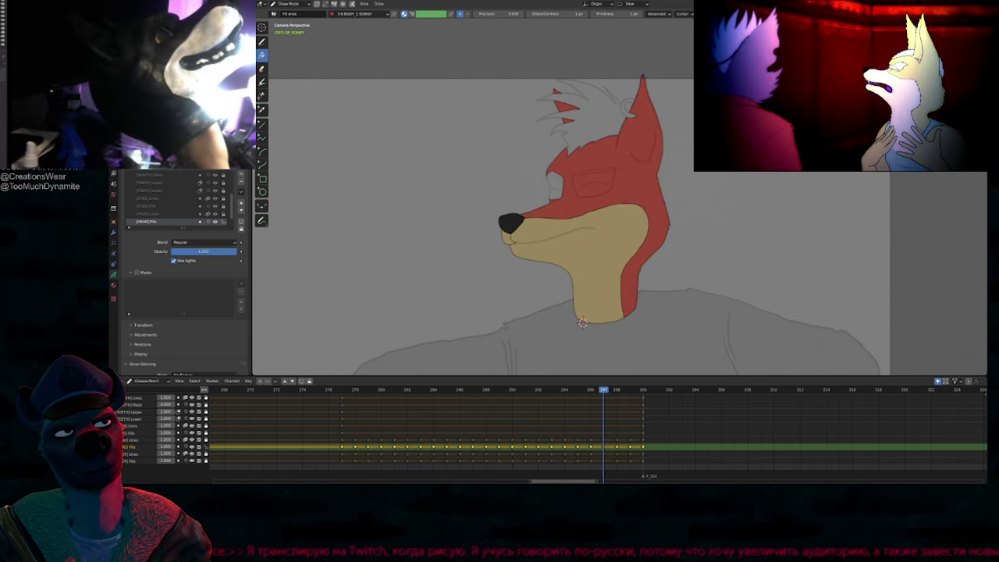
key("Right")
left_click(556, 94)
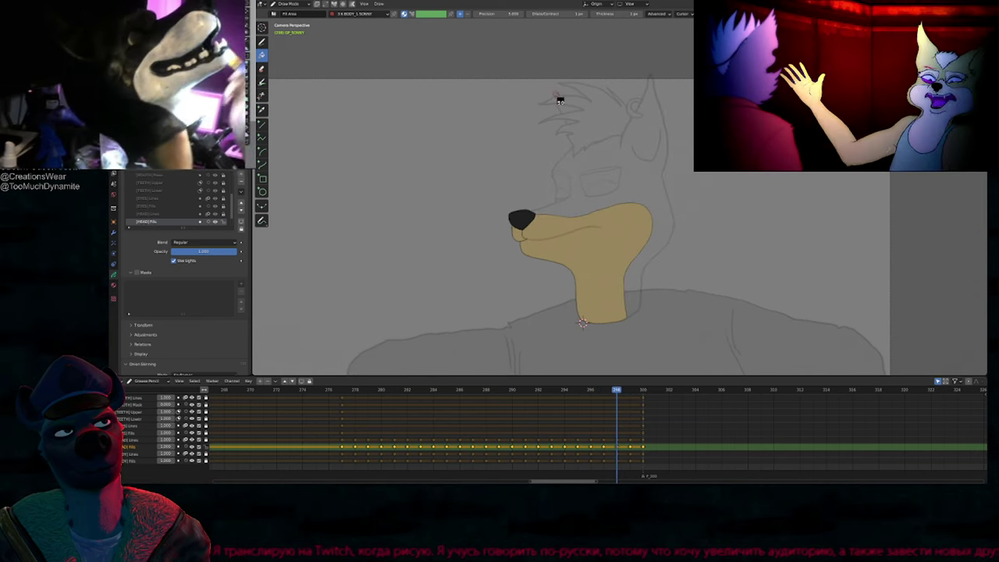
left_click(566, 109)
left_click(569, 121)
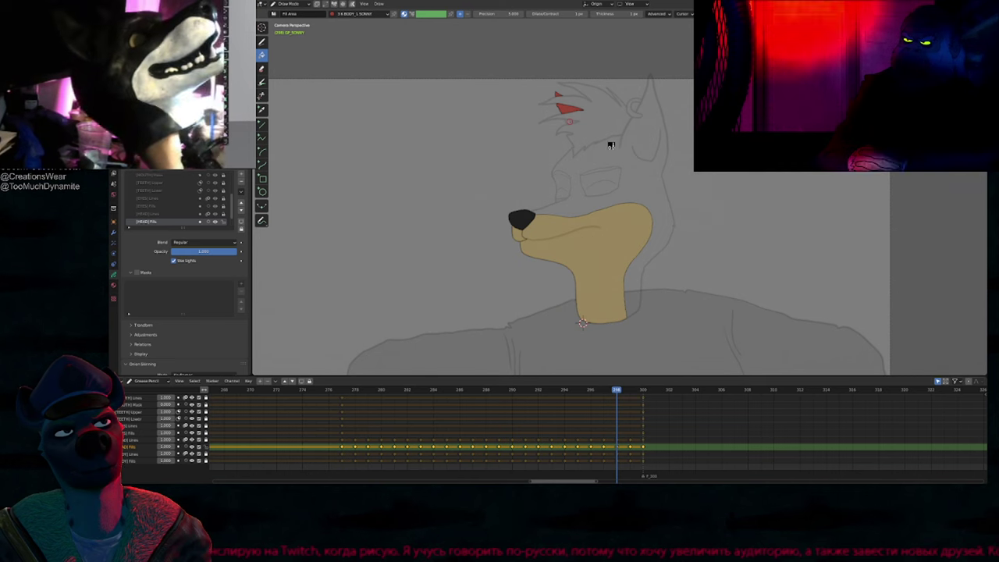
left_click(615, 149)
Step: Fill frame 299's hair stripe and head red, then switch to the A.CHAR_EYES_SONNY material
key("Right")
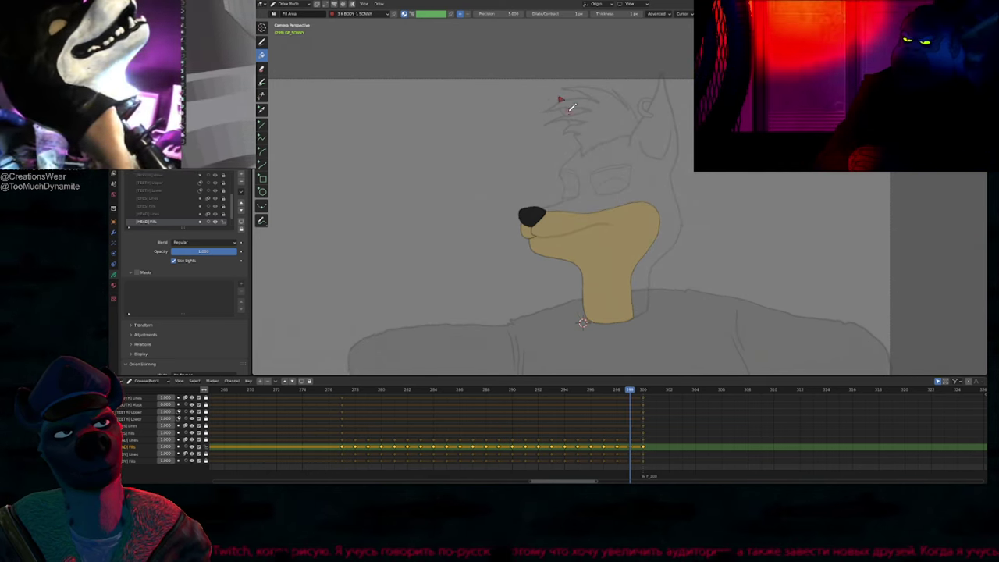
left_click(573, 122)
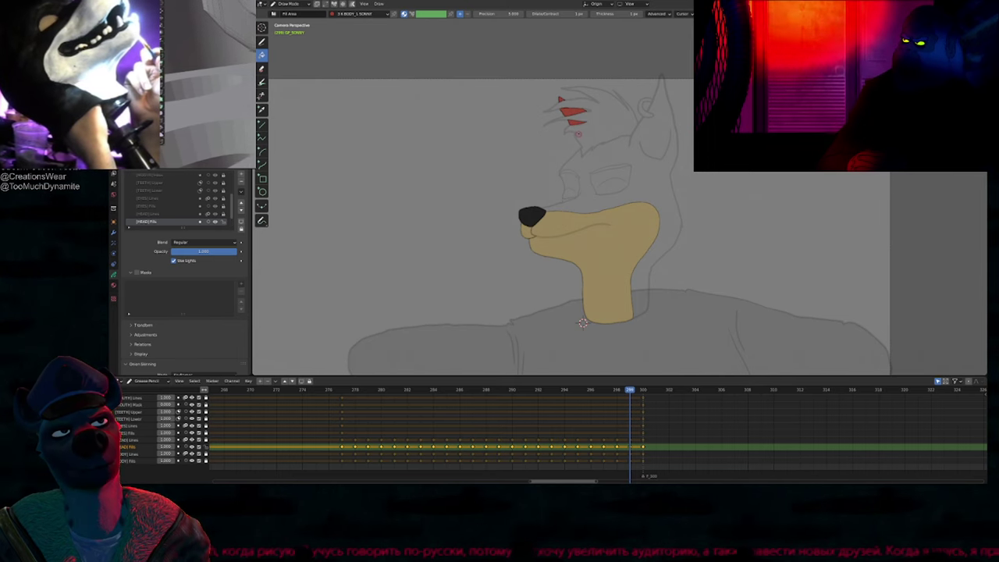
left_click(664, 154)
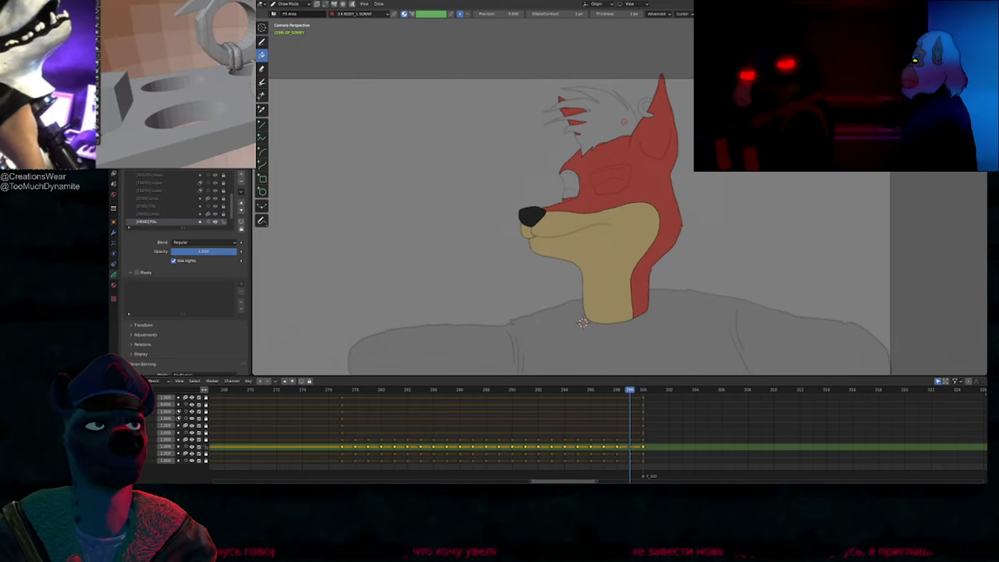
key("u")
left_click(648, 118)
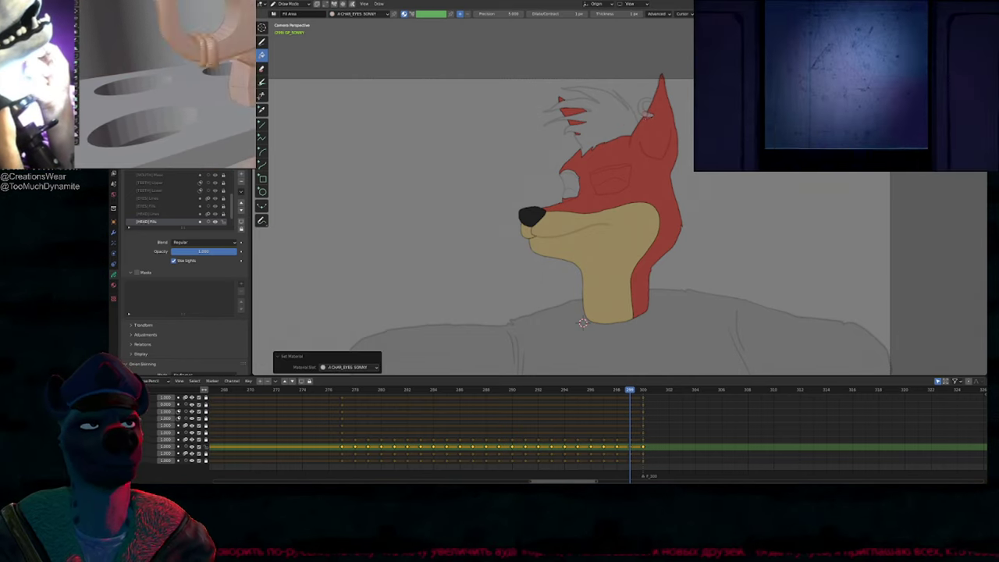
Step: Step back through the filled frames from 299 to about 285
key("Left")
key("Left")
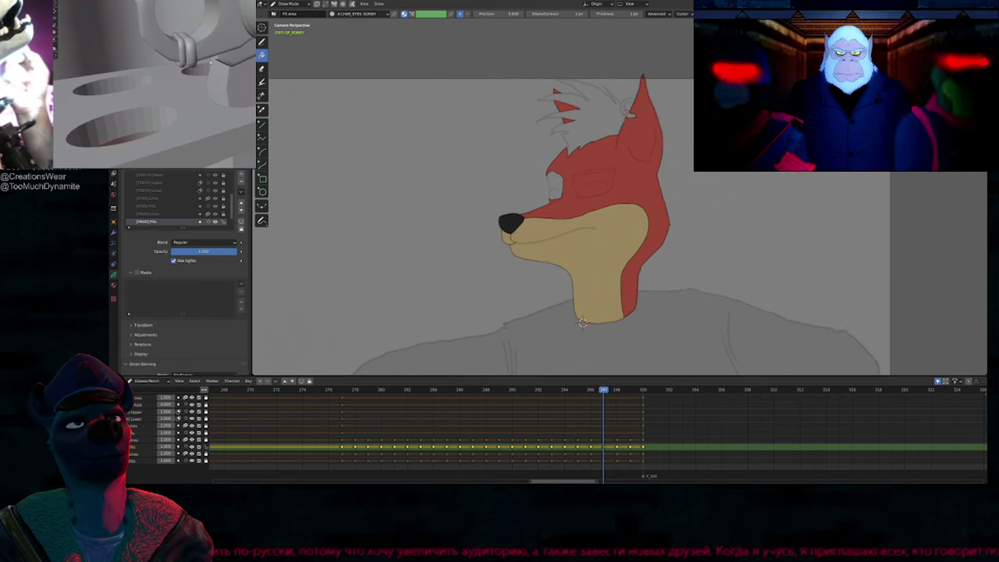
key("Left")
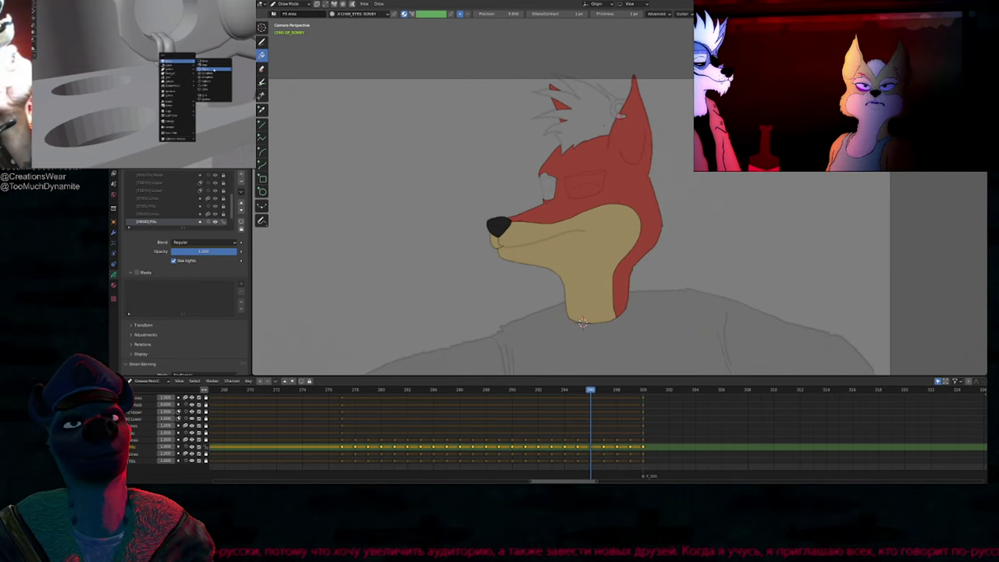
key("Left")
key("Left")
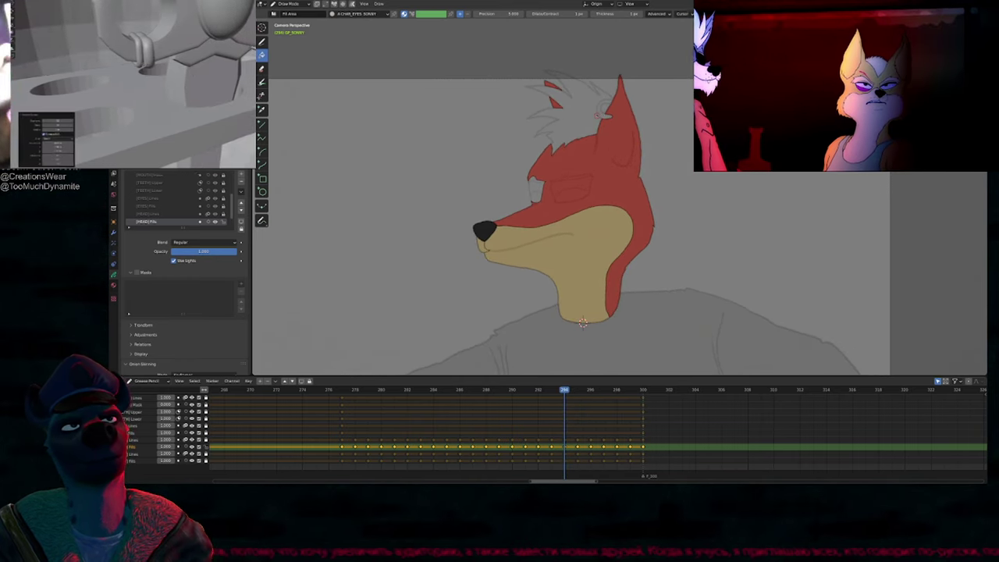
key("Left")
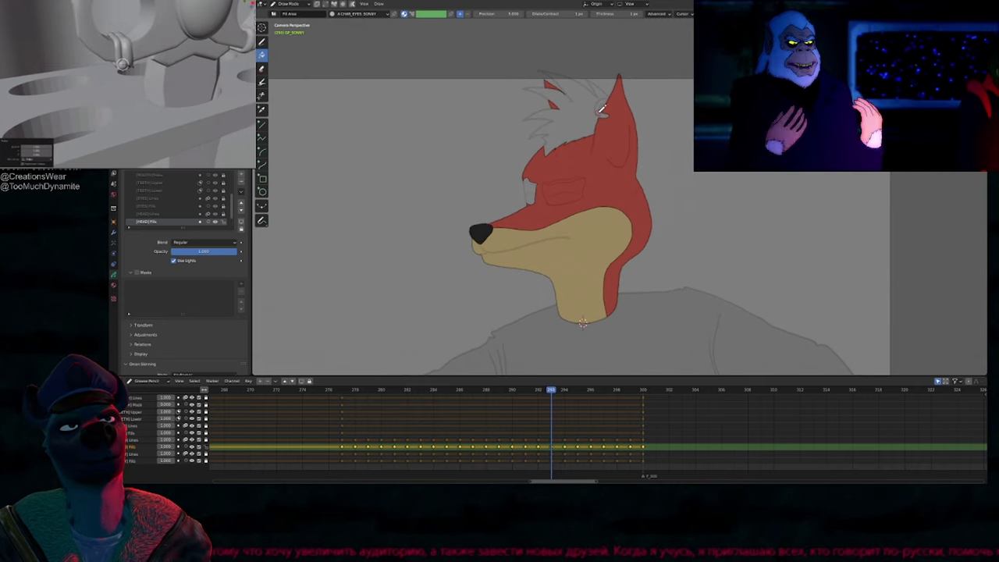
key("Left")
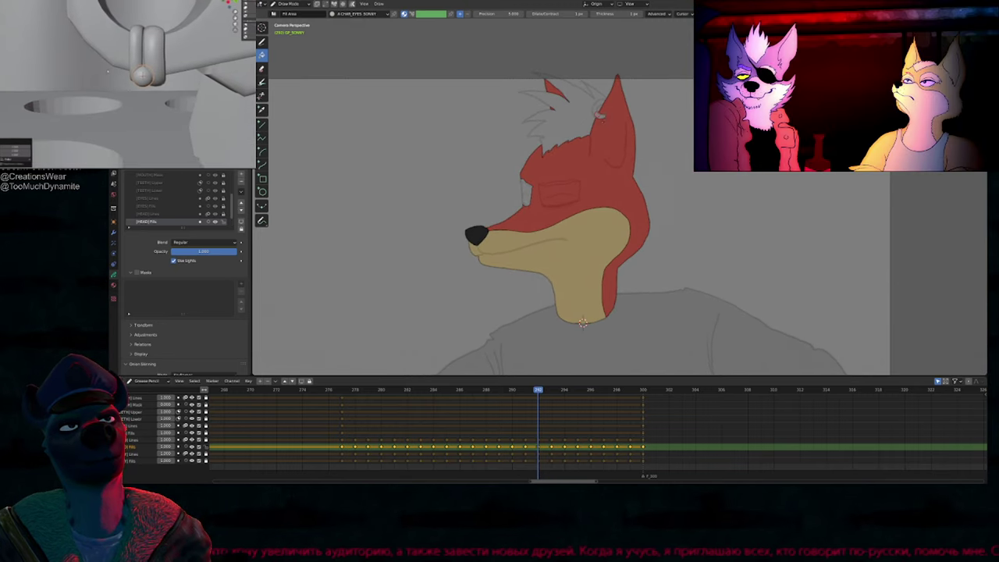
key("Left")
key("Left")
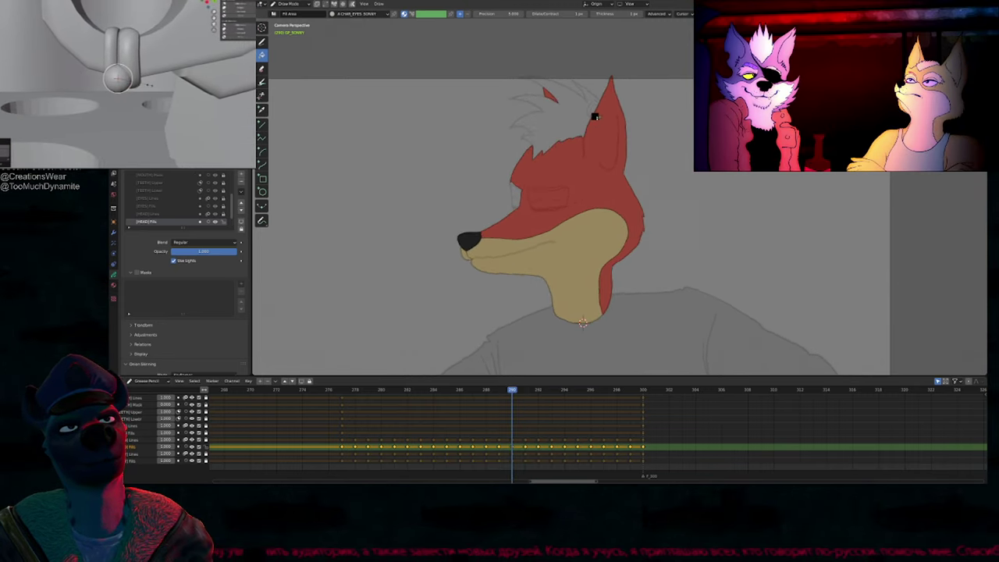
key("Left")
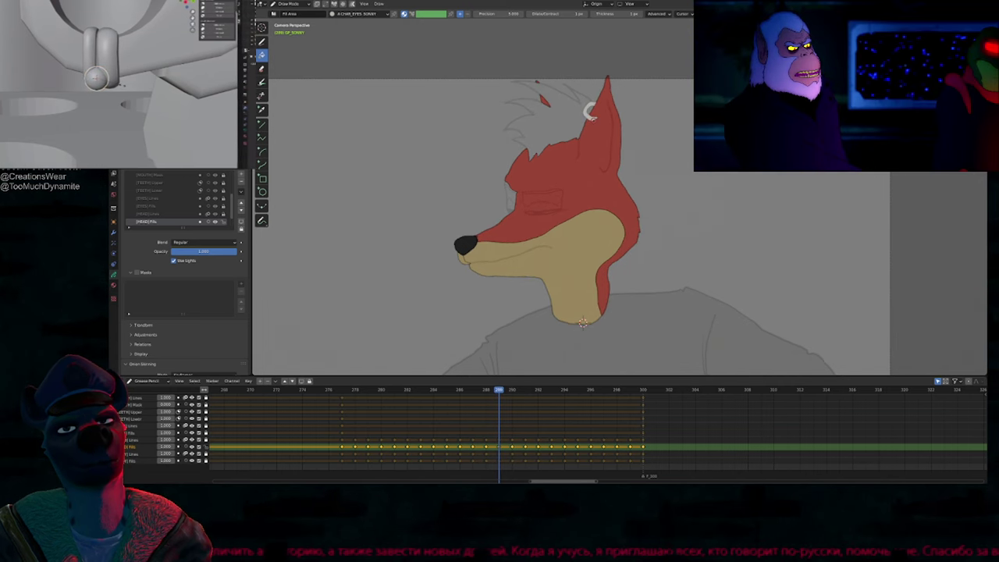
key("Left")
key("Left")
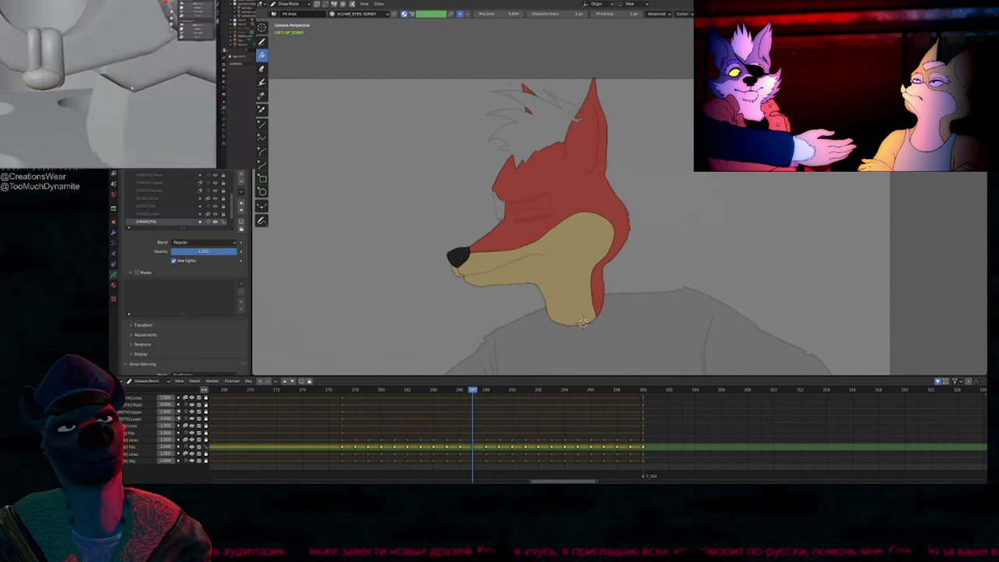
key("Left")
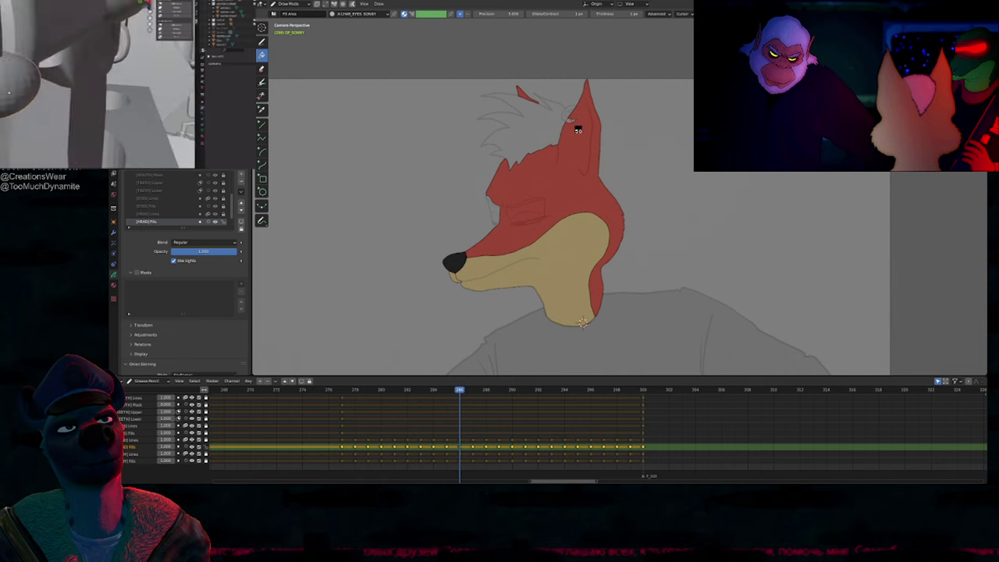
key("Left")
Step: Keep stepping back to review the head pose, then jump to frame 241 where the hair is filled
key("Left")
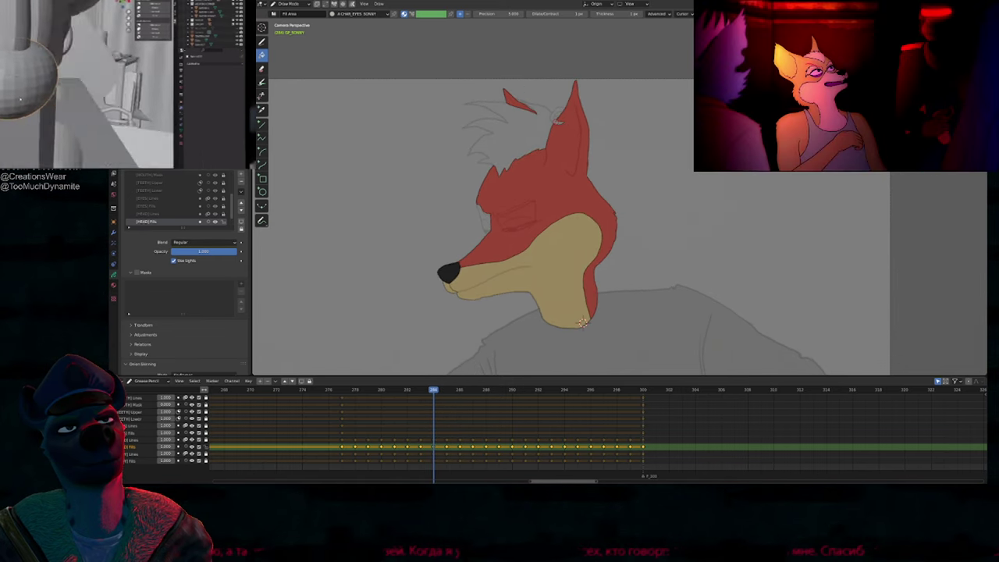
key("Left")
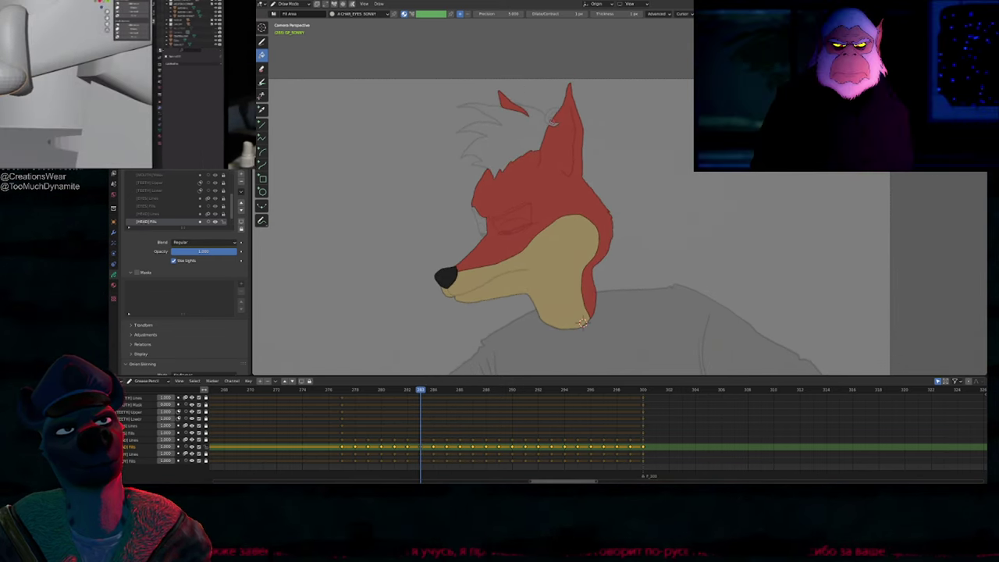
key("Left")
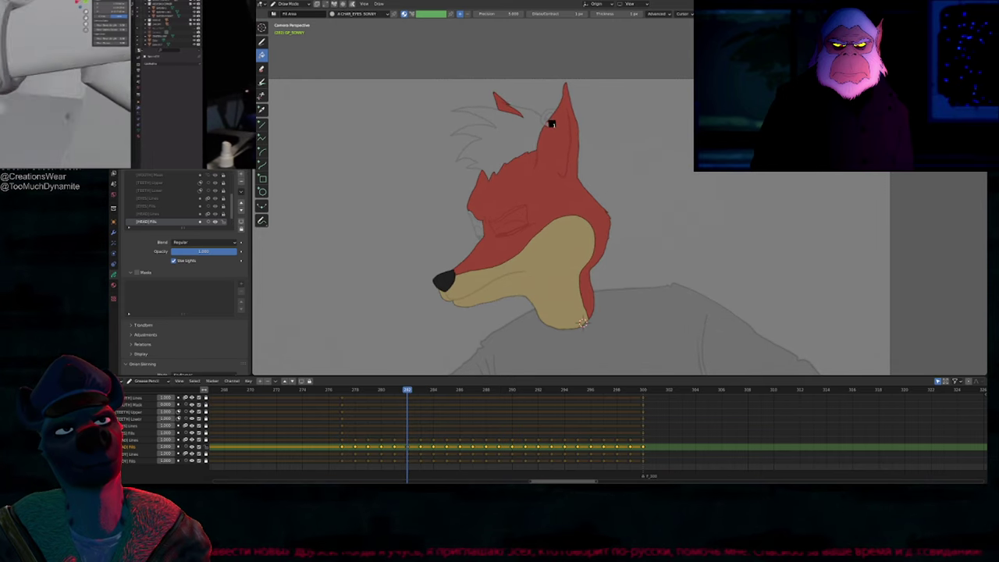
key("Left")
key("Left")
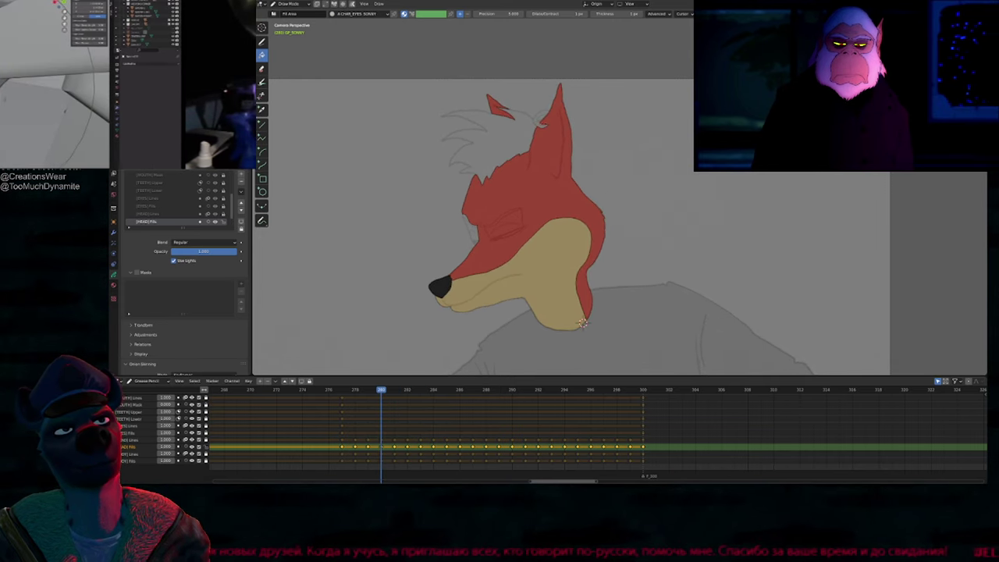
key("Left")
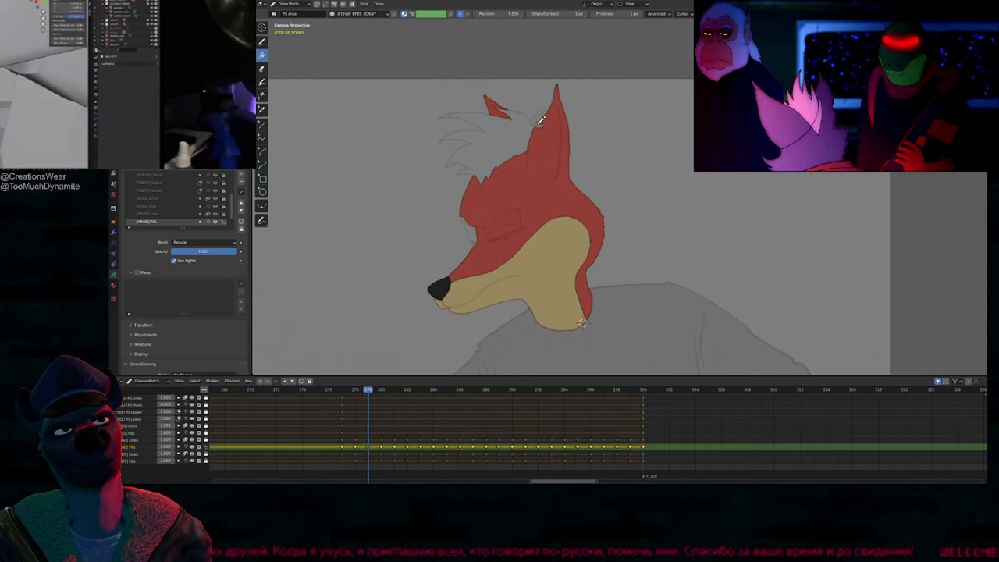
key("Left")
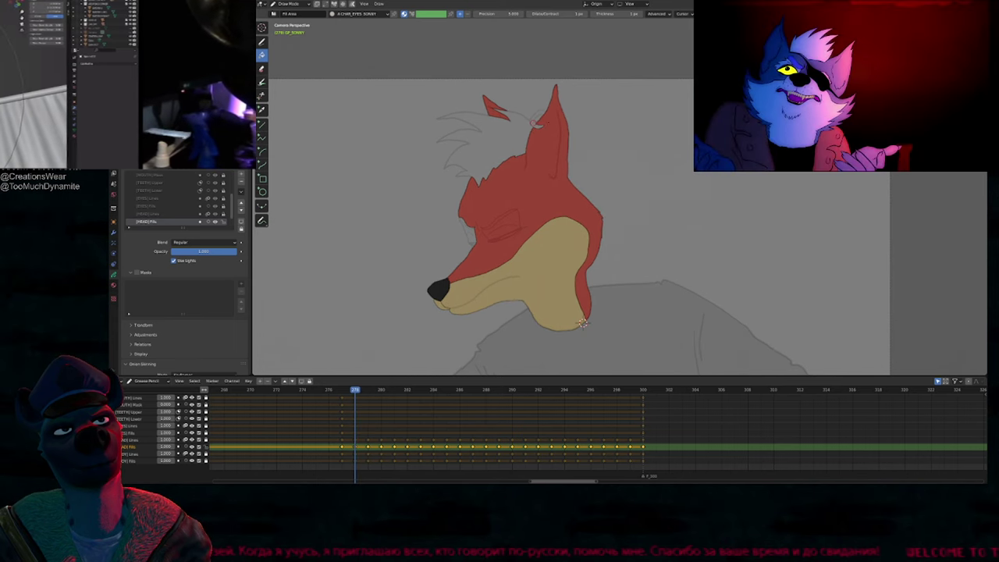
key("Left")
key("Down")
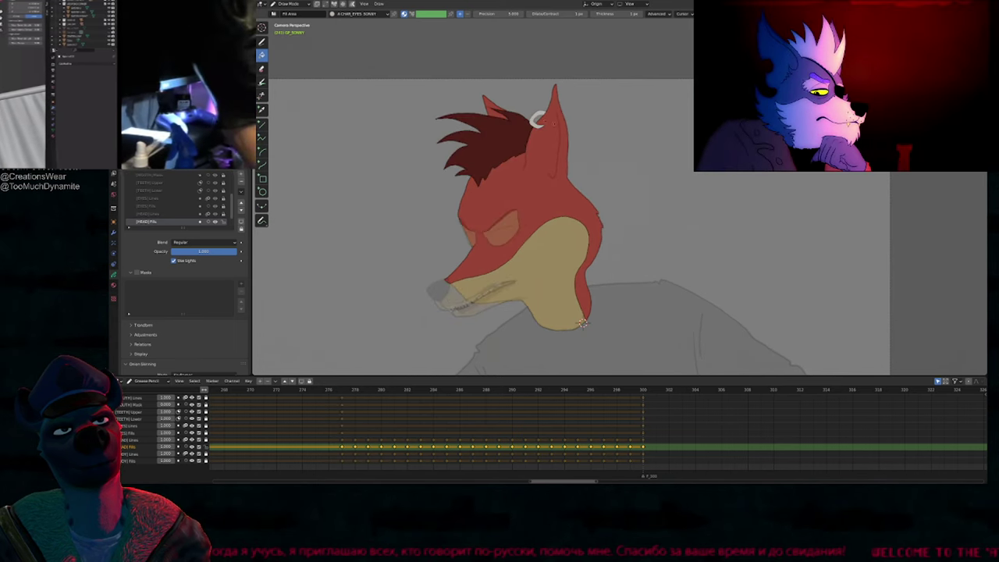
Step: Sample M.BODY_3 SONNY from the filled hair as the fill material and return to frame 277
key("u")
left_click(508, 141)
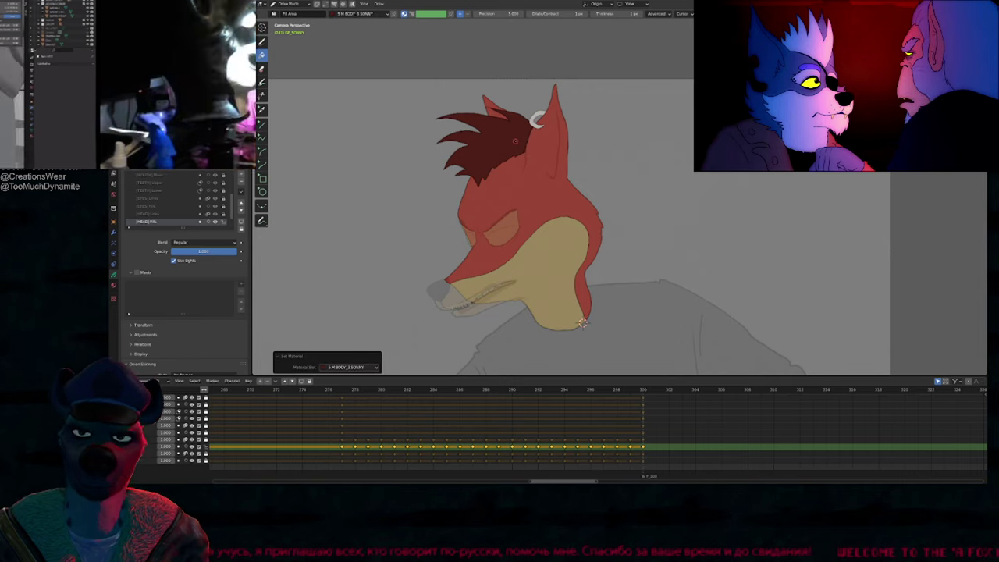
key("Up")
left_click(509, 141)
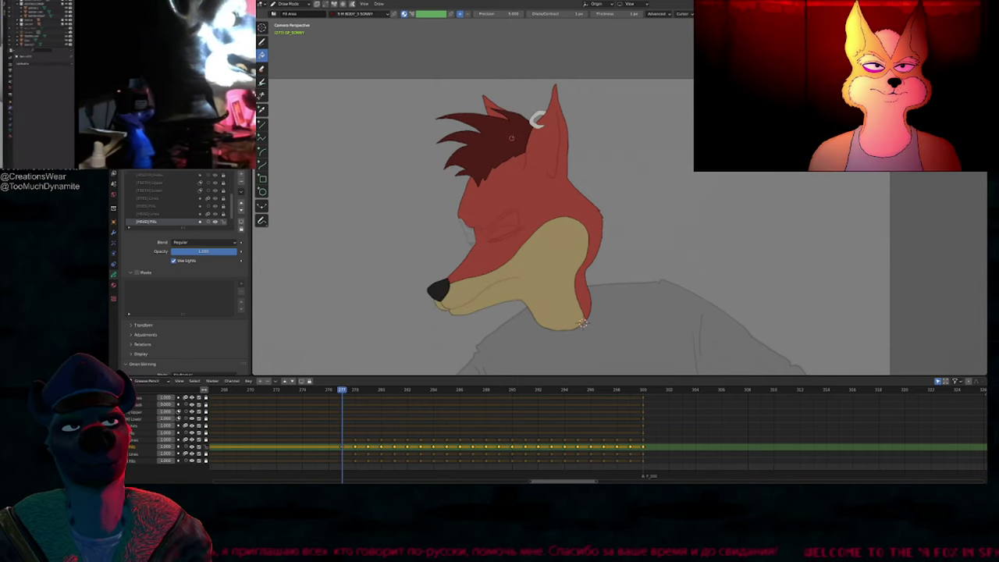
Step: Fill the hair spikes dark red on the next two poses after frame 278
key("Right")
key("Right")
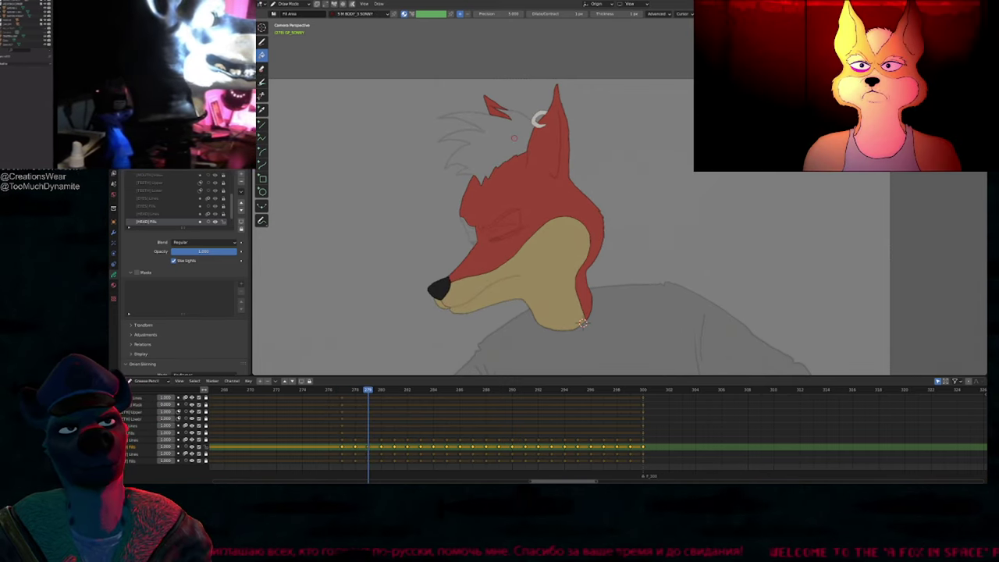
key("Right")
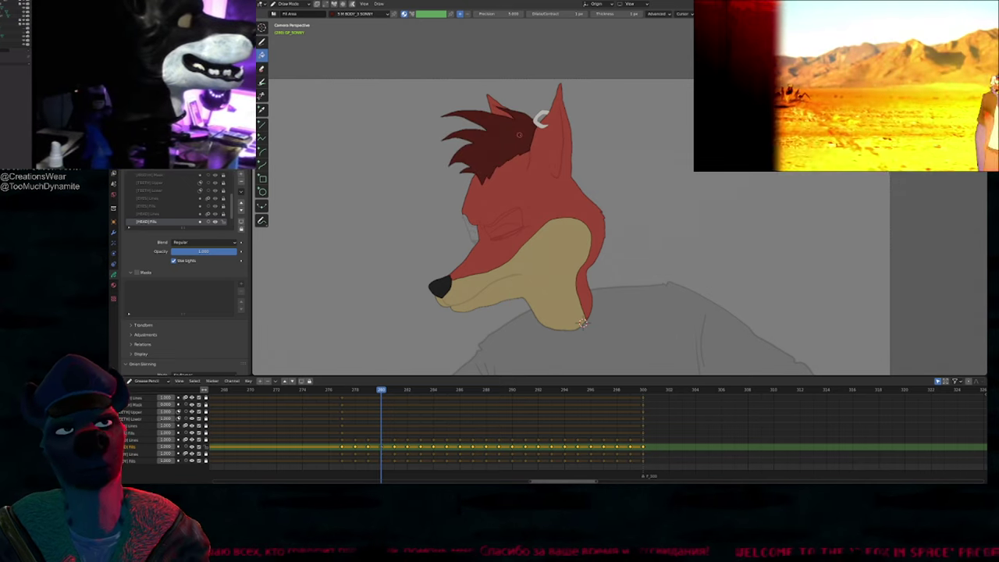
key("Right")
left_click(527, 136)
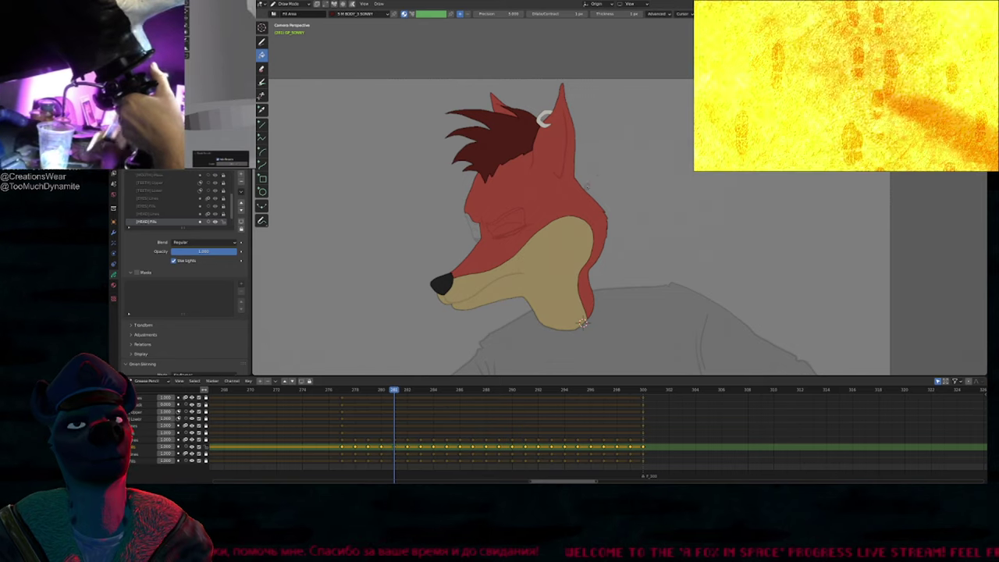
middle_click_drag(583, 322, 609, 337, "shift")
key("Right")
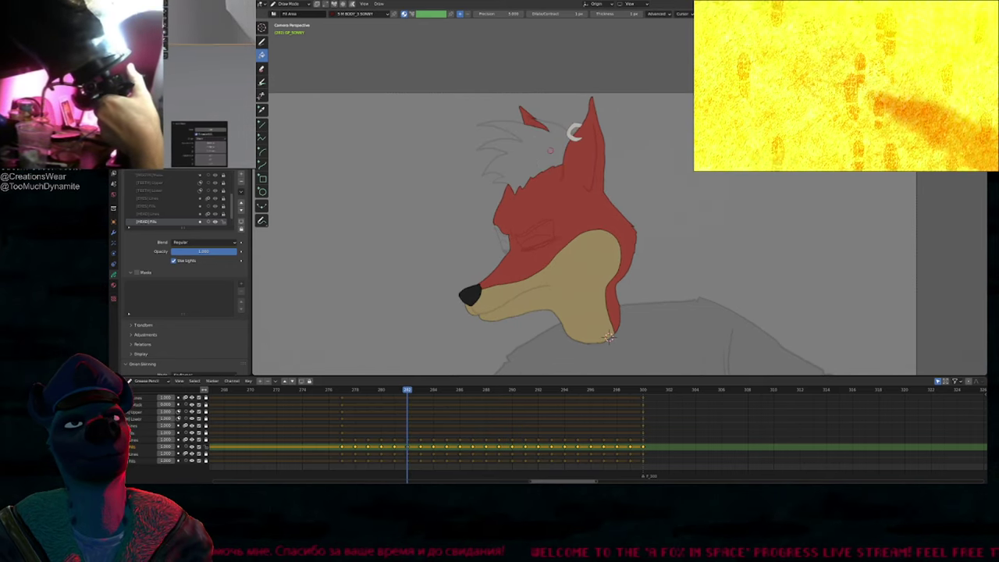
key("Right")
key("Right")
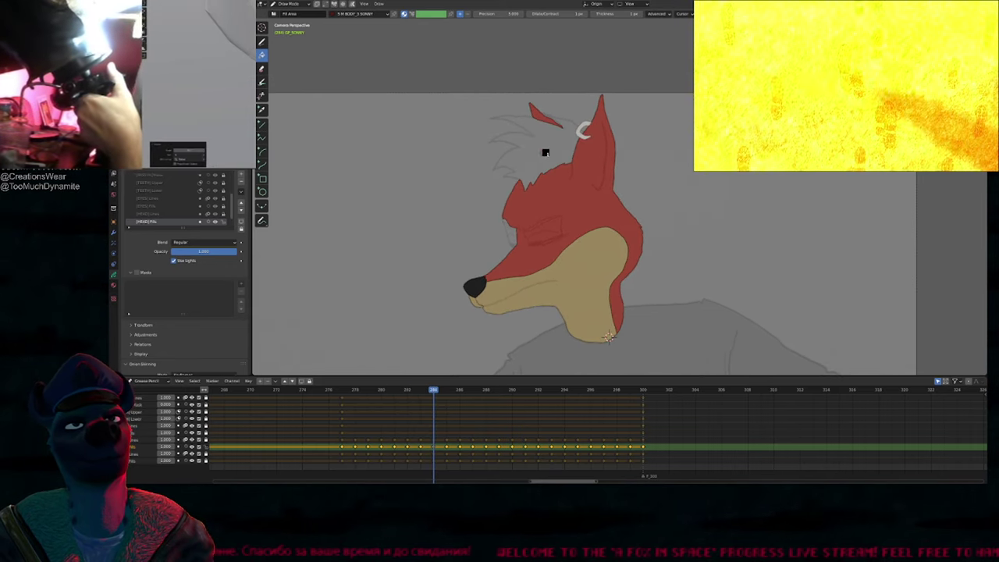
key("Right")
key("Right")
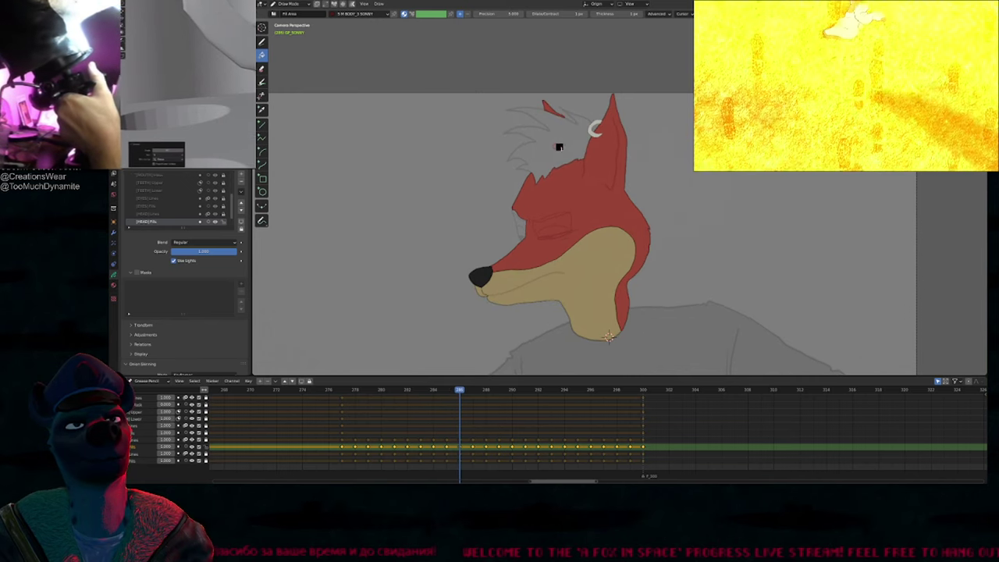
key("Right")
key("Right")
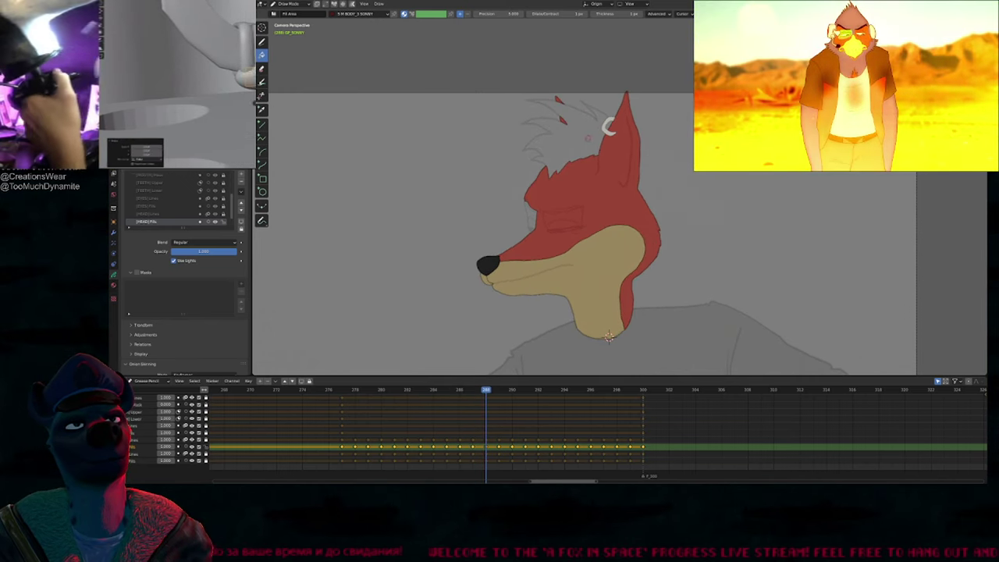
key("Right")
key("Right")
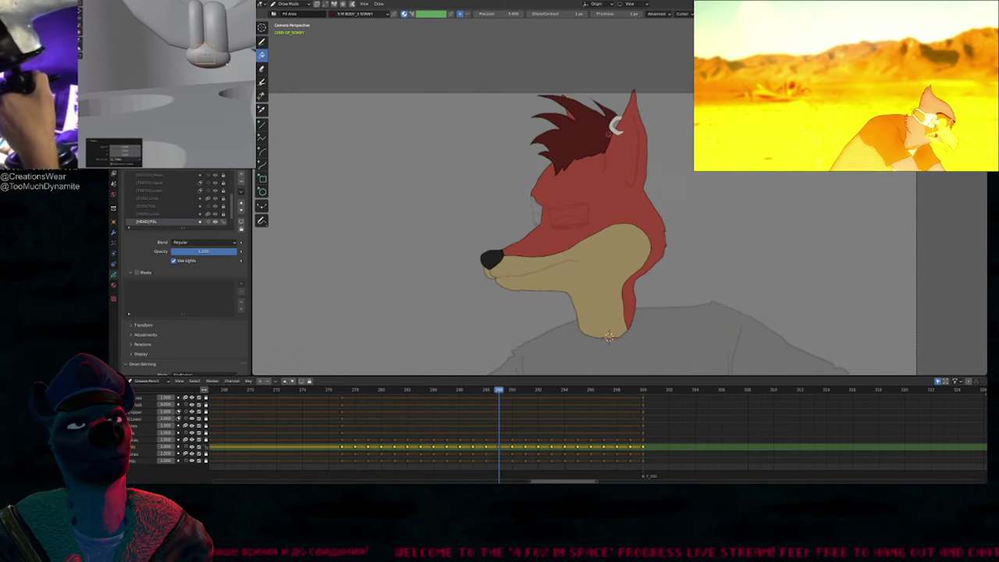
left_click(605, 134)
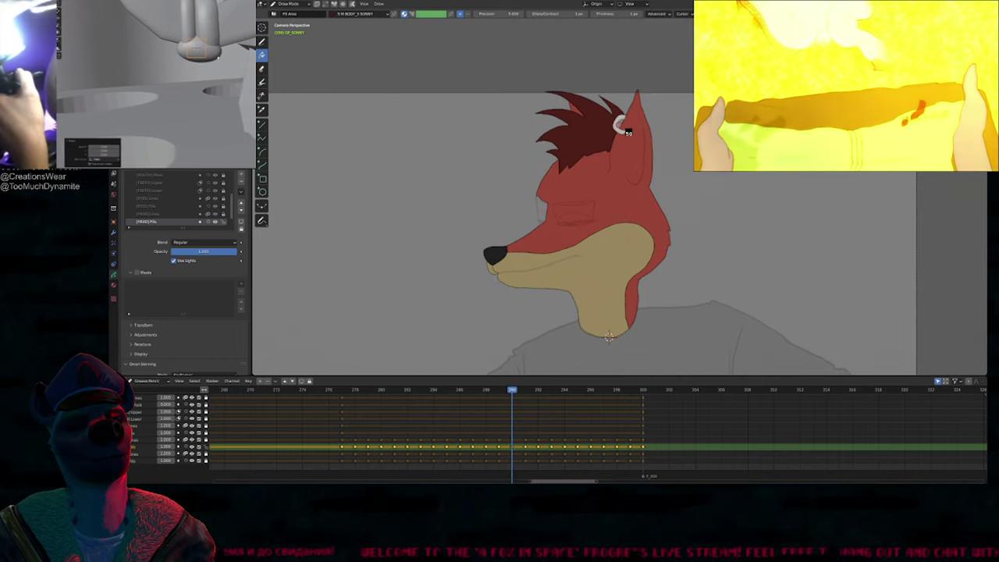
Step: Step back through the preceding frames to check the hair fills
key("Left")
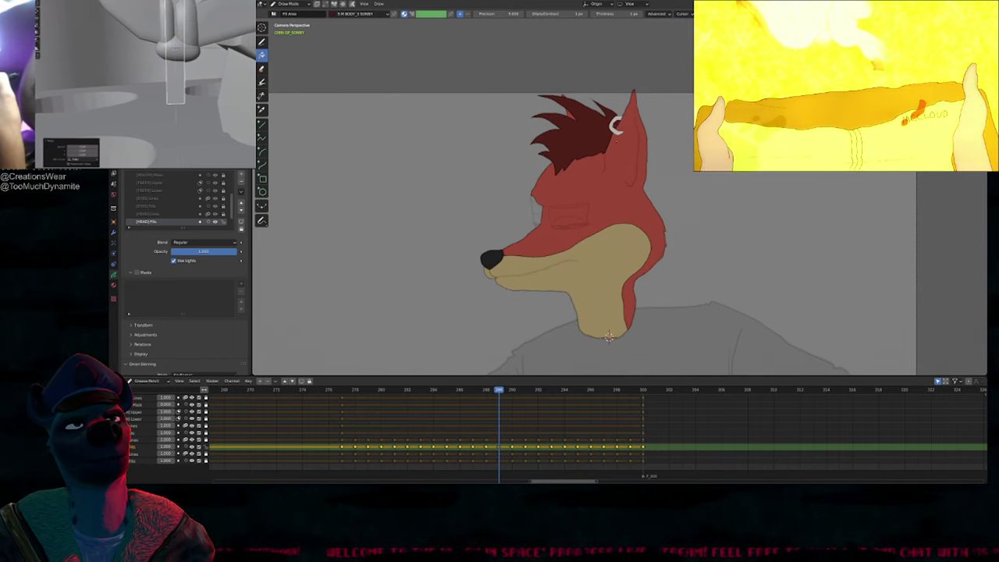
key("Left")
key("Left")
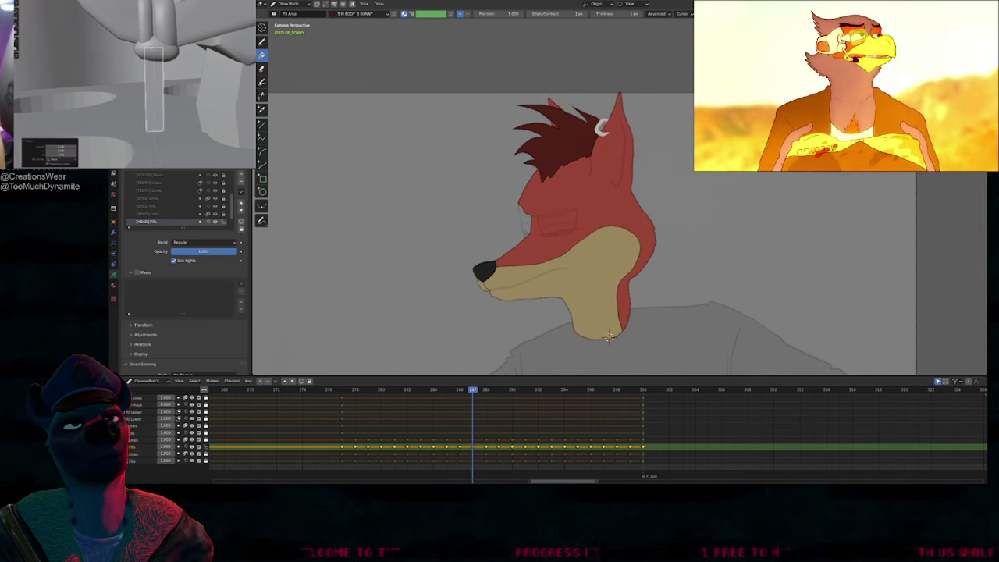
key("Left")
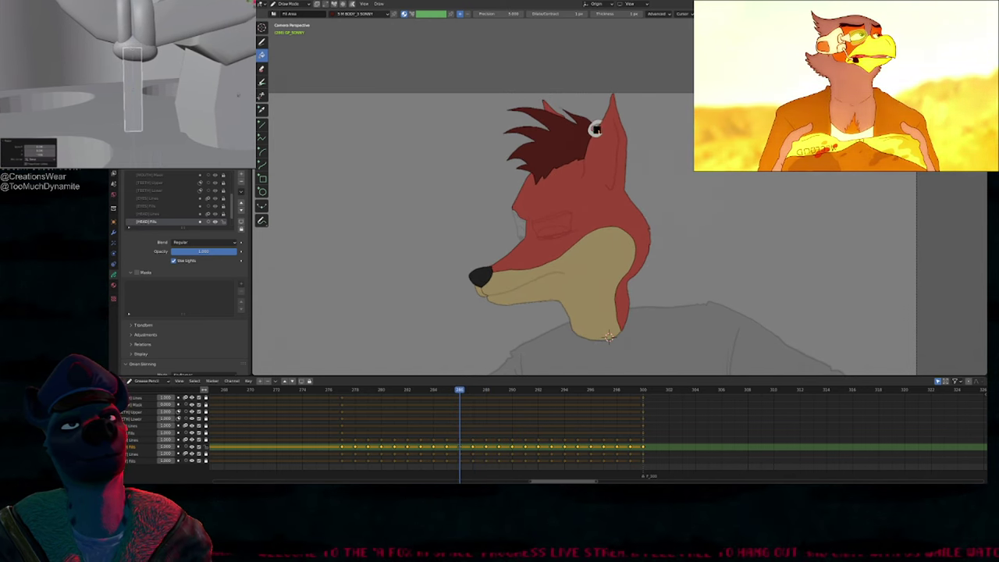
key("Left")
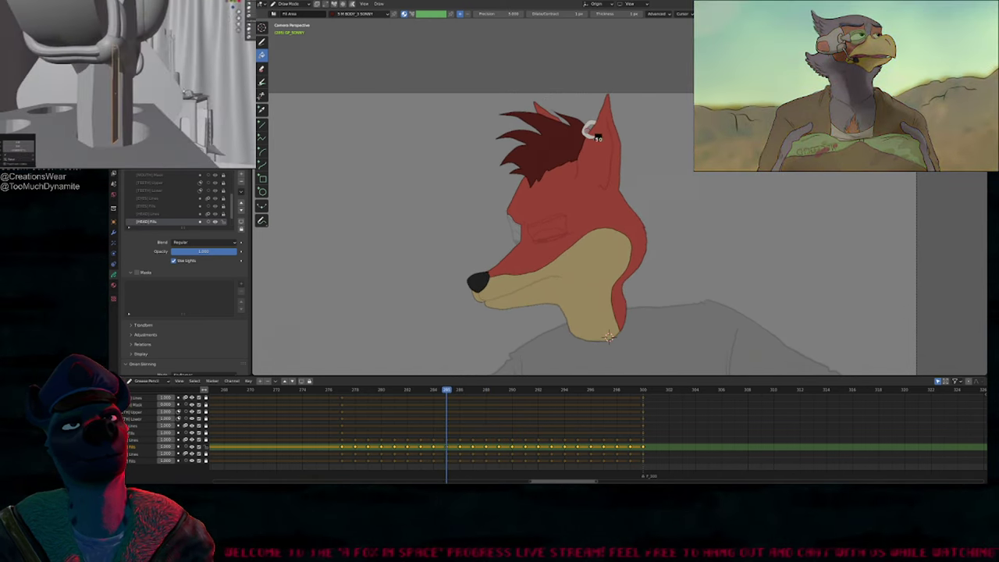
key("Left")
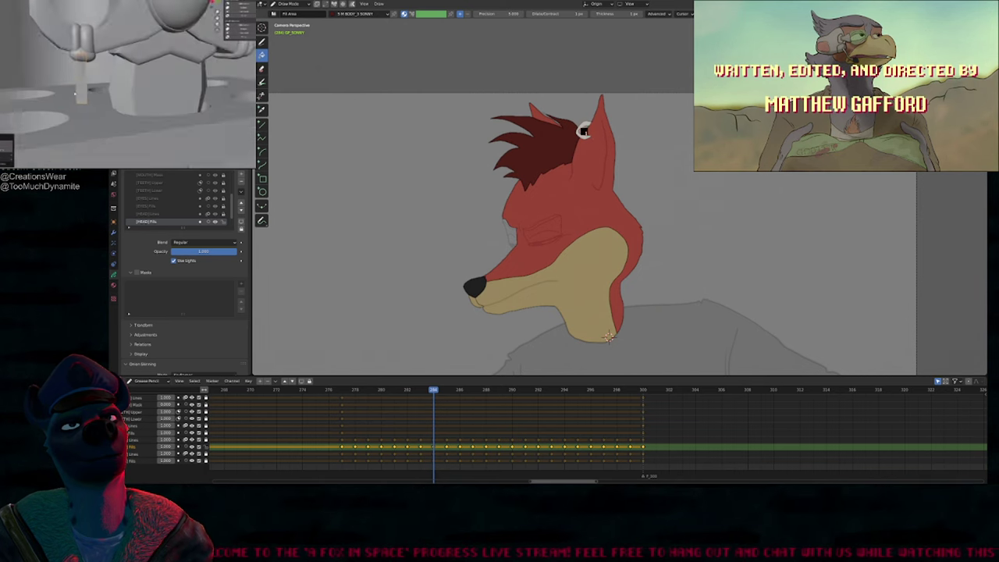
key("Left")
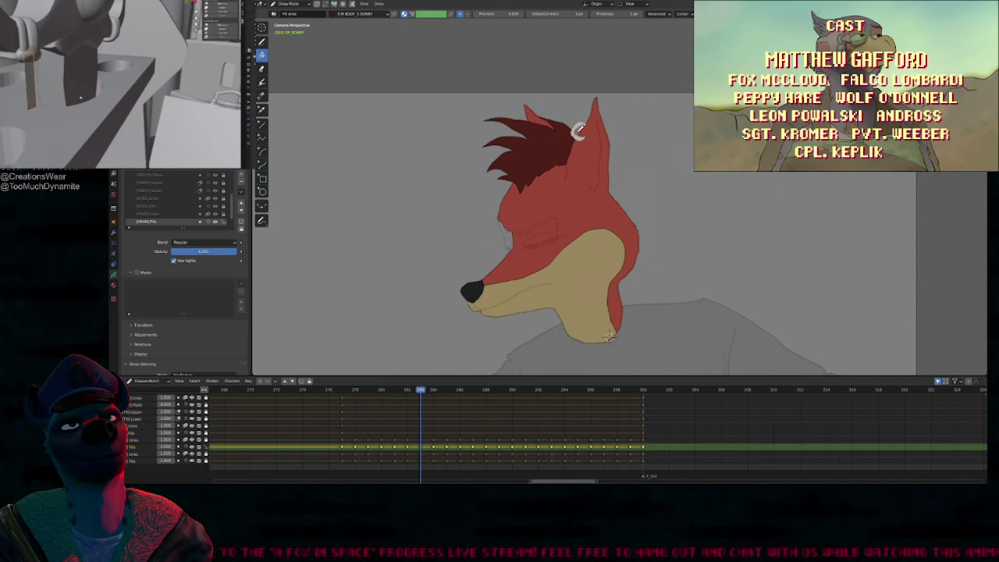
key("Left")
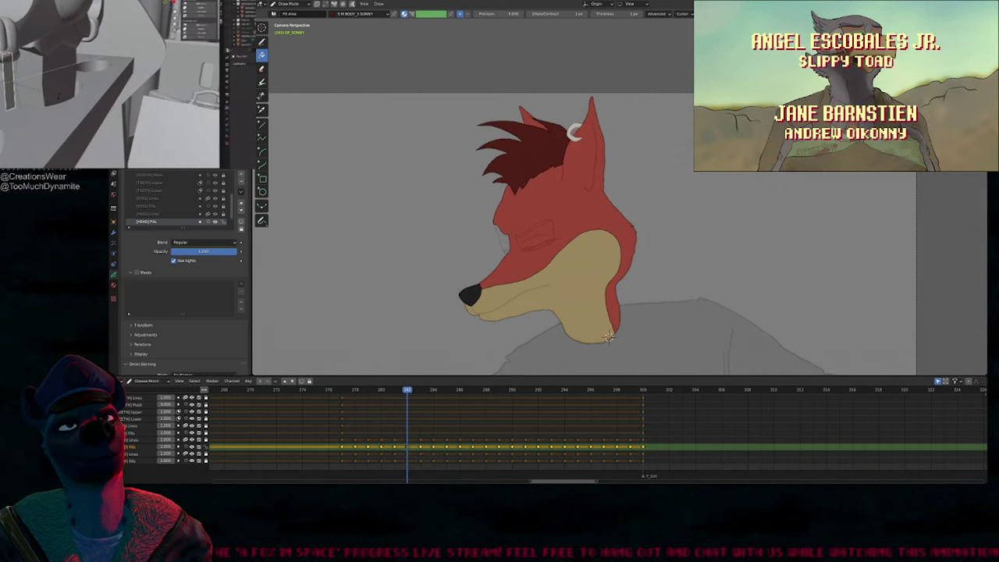
scroll(581, 117, "up", 8)
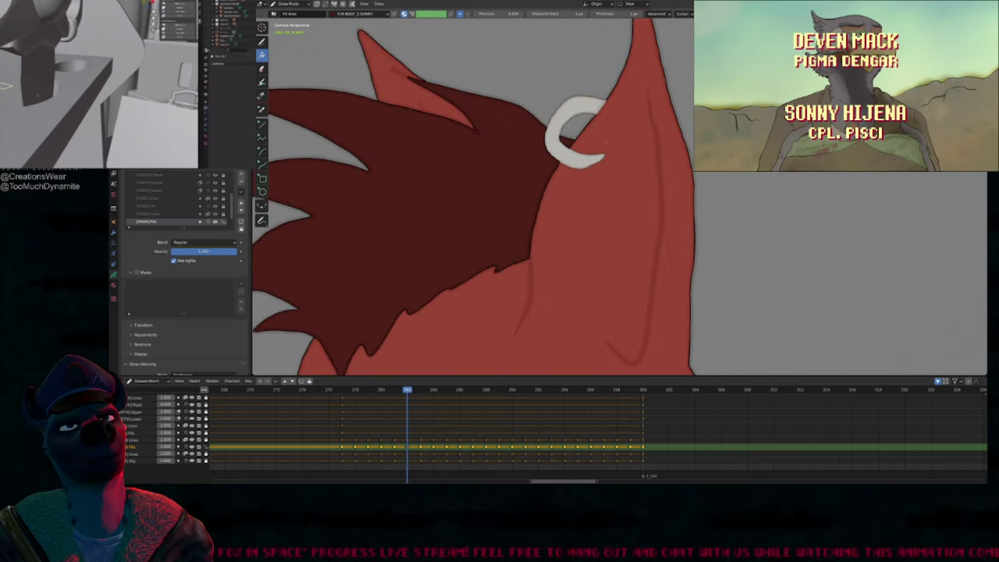
Step: Review the earring area across the earlier frames
key("Right")
key("Left")
key("Left")
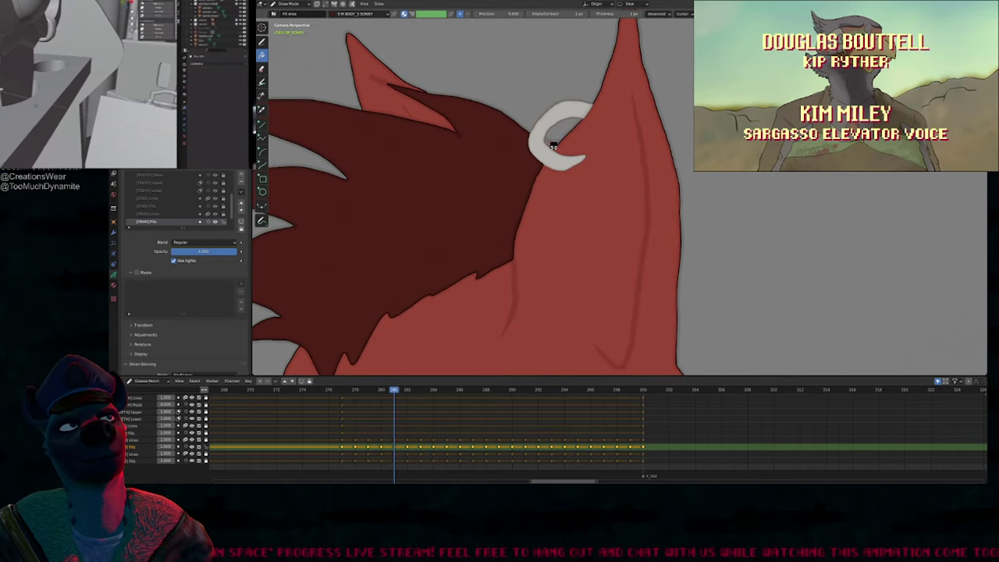
key("Left")
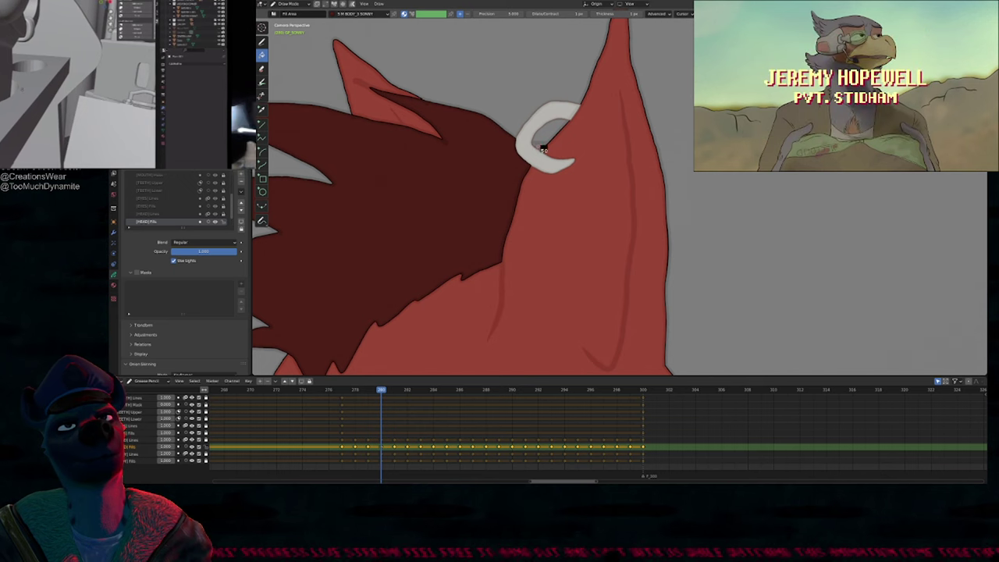
key("Left")
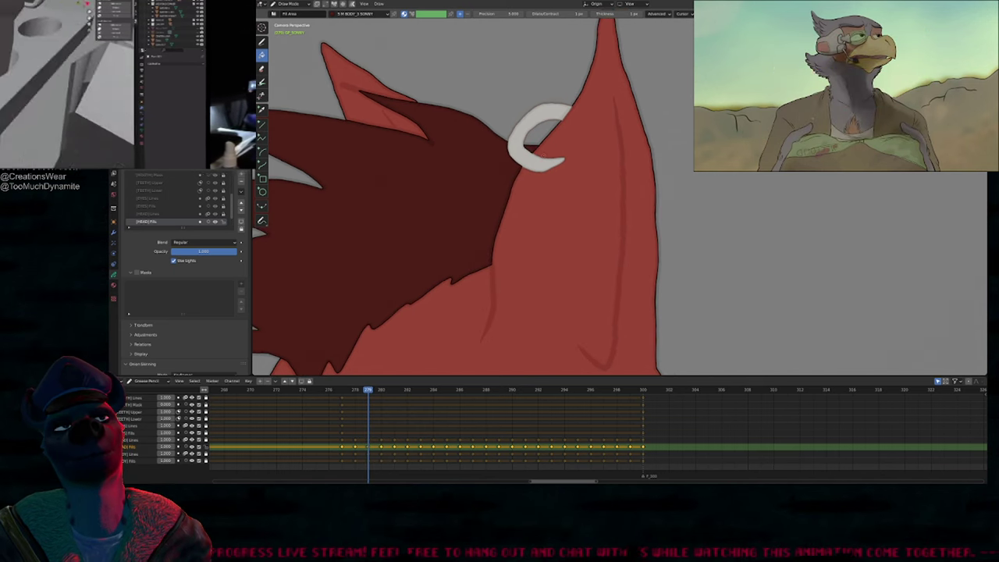
key("Left")
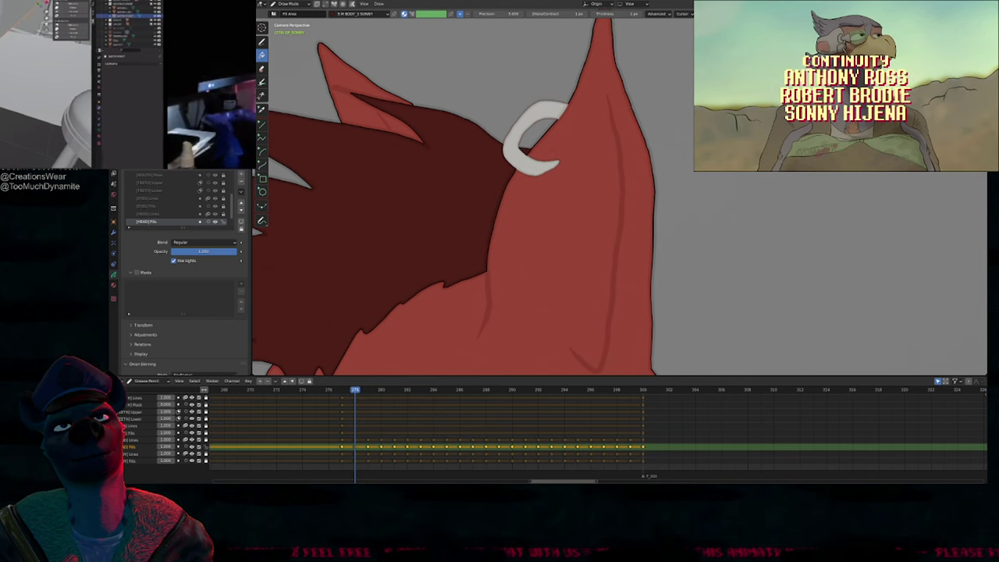
key("Left")
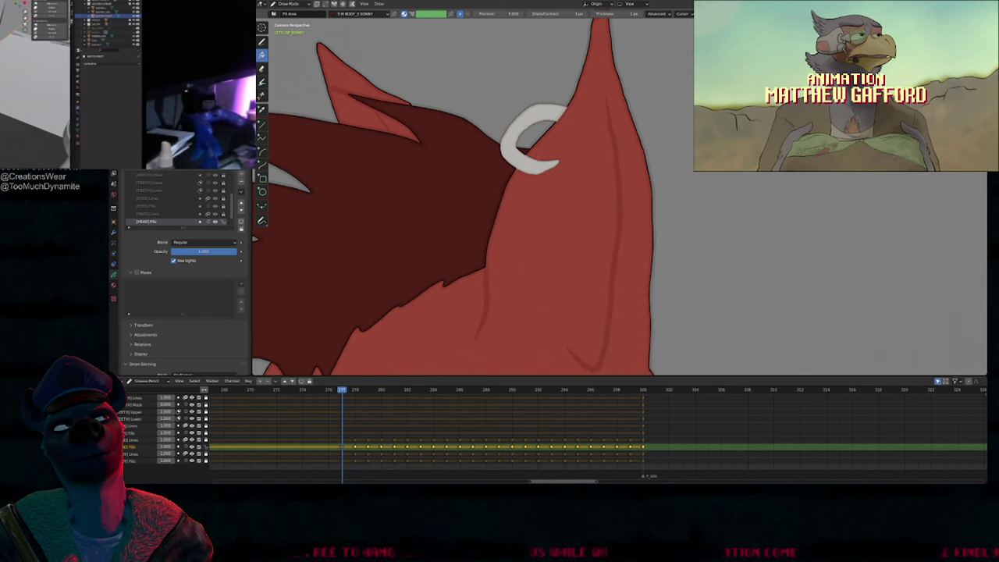
Step: Try filling the gap beside the ear maroon, undo the stray earring fill, and return toward frame 290
key("Down")
left_click(538, 151)
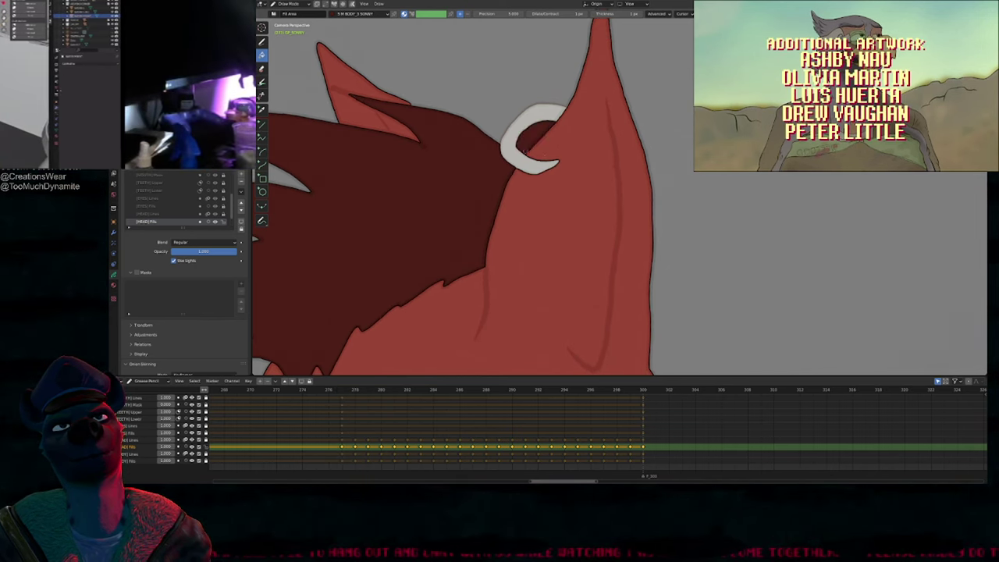
key("ctrl+z")
scroll(547, 156, "down", 9)
key("Up")
key("Up")
key("Up")
key("Up")
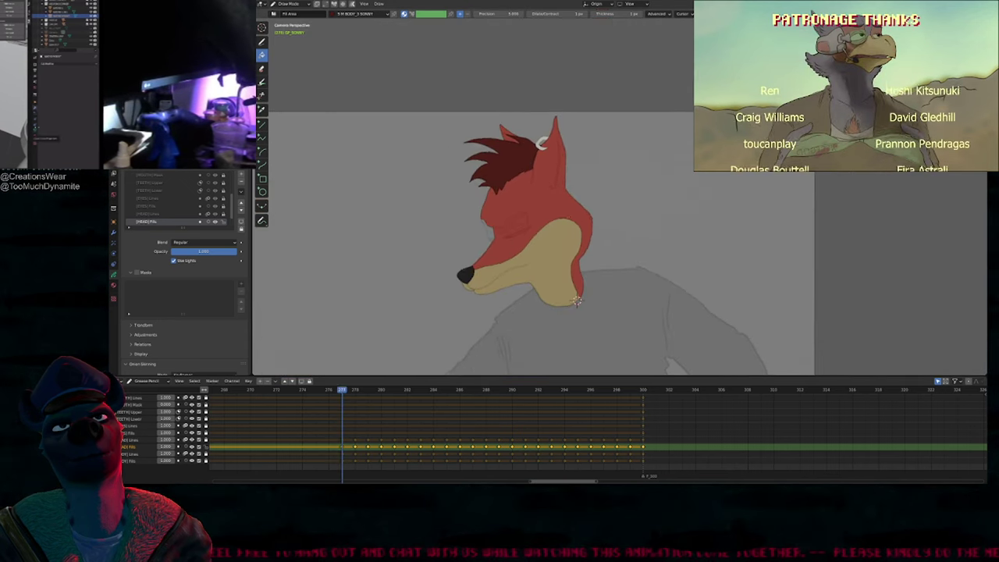
key("Up")
key("Up")
key("Up")
key("Up")
key("Up")
key("Up")
key("Up")
key("Up")
key("Up")
key("Up")
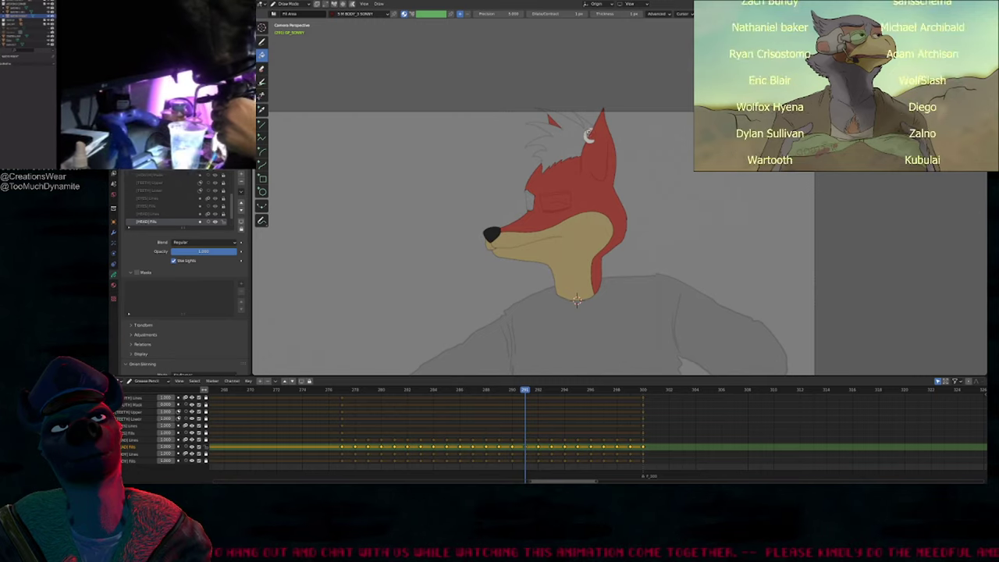
Step: Fill the hair tuft dark red on six successive drawings from frame 290
scroll(576, 300, "up", 2)
left_click(590, 135)
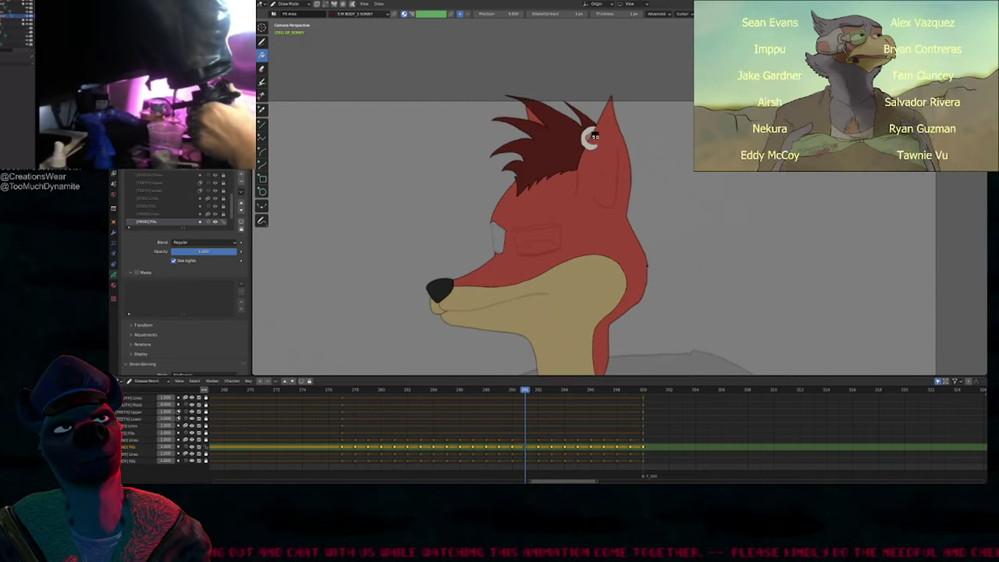
key("Right")
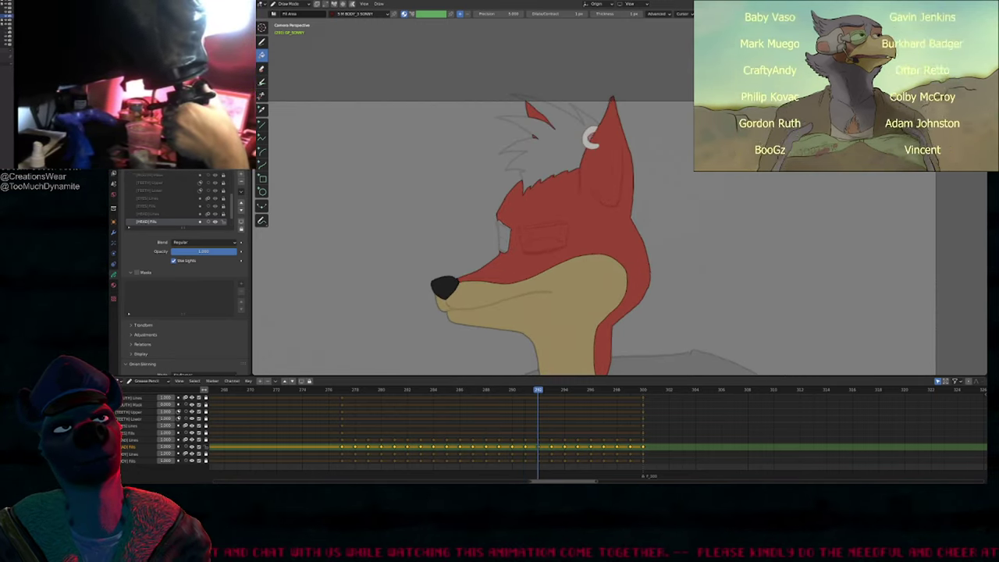
left_click(594, 134)
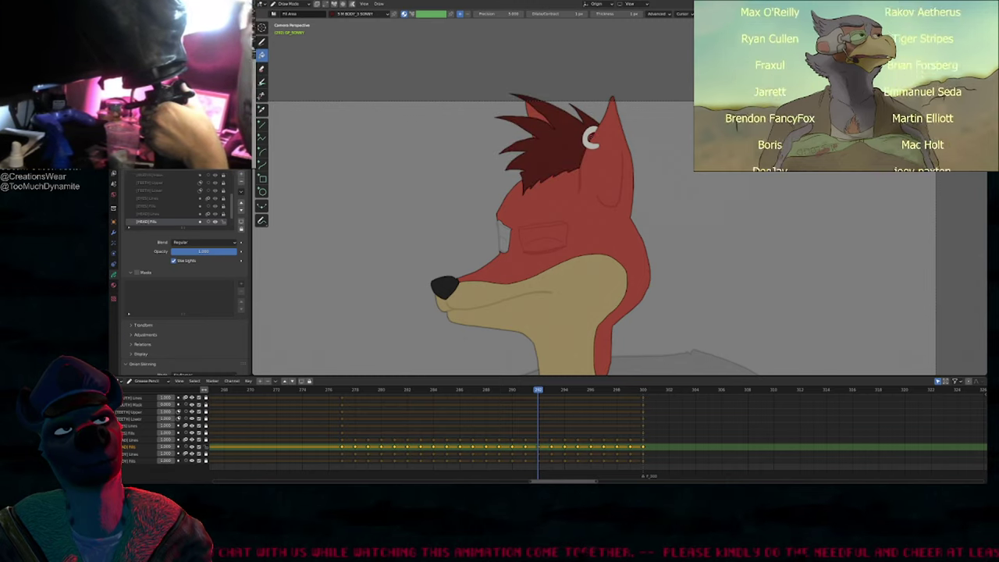
key("Right")
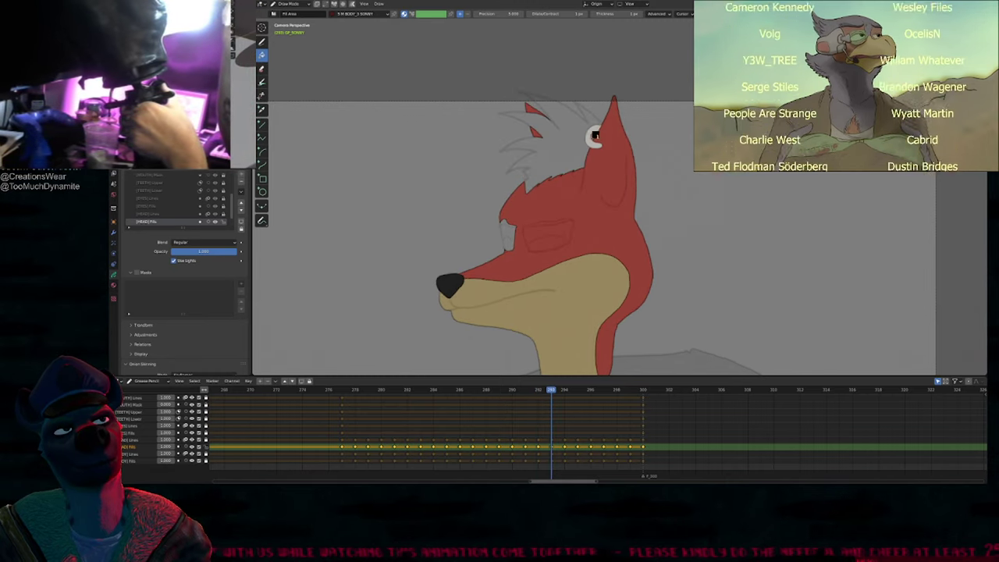
left_click(595, 135)
key("Right")
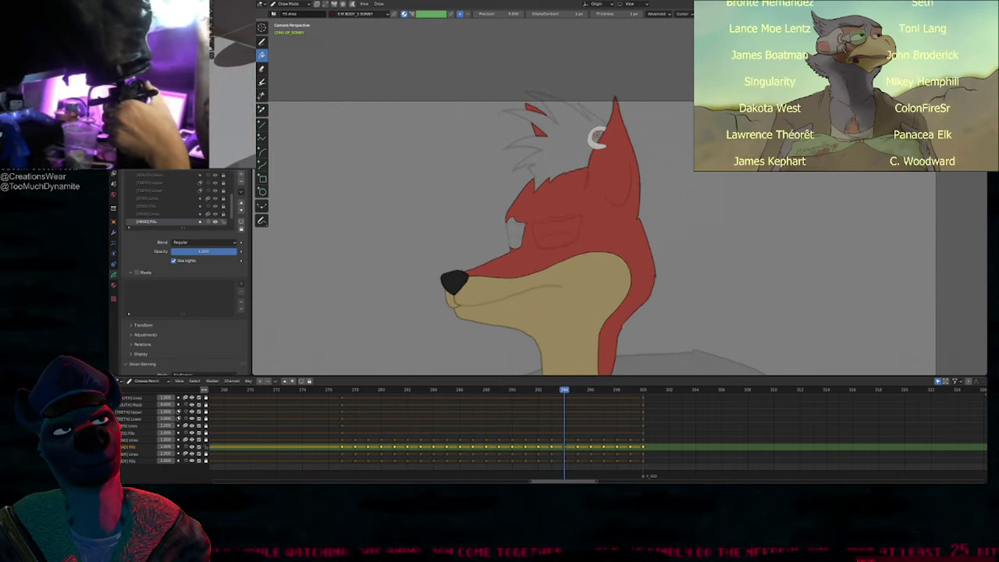
left_click(579, 142)
key("Right")
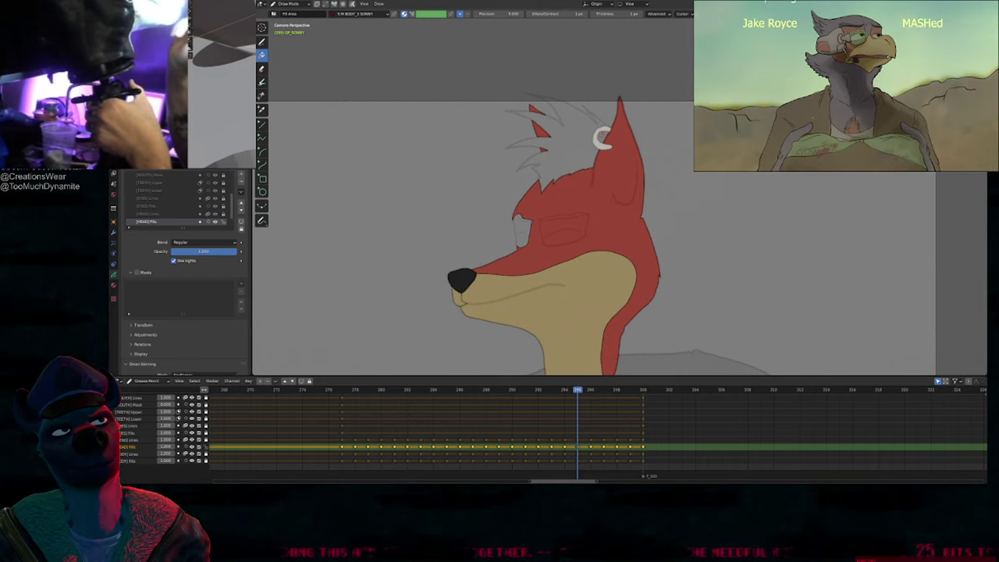
left_click(583, 136)
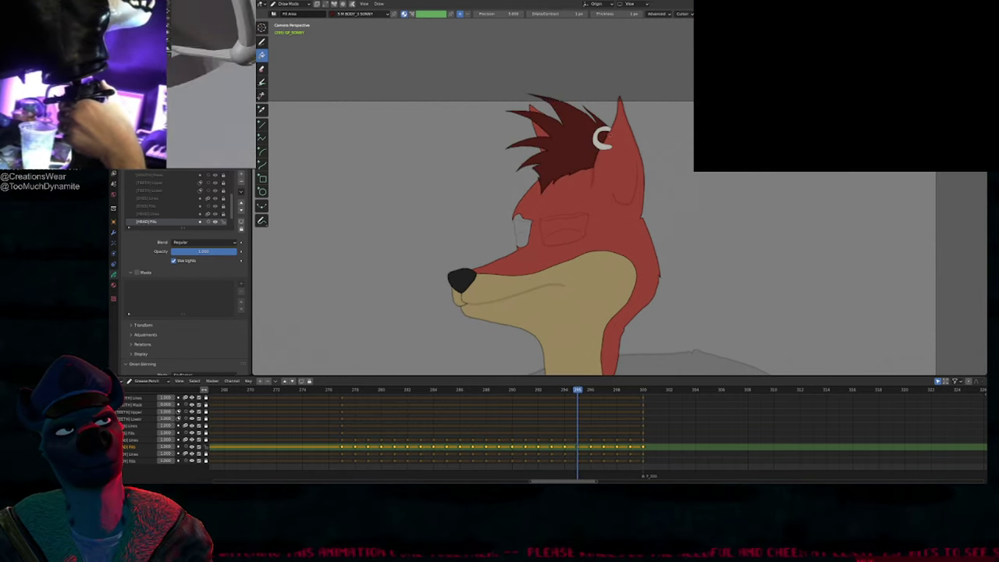
key("Right")
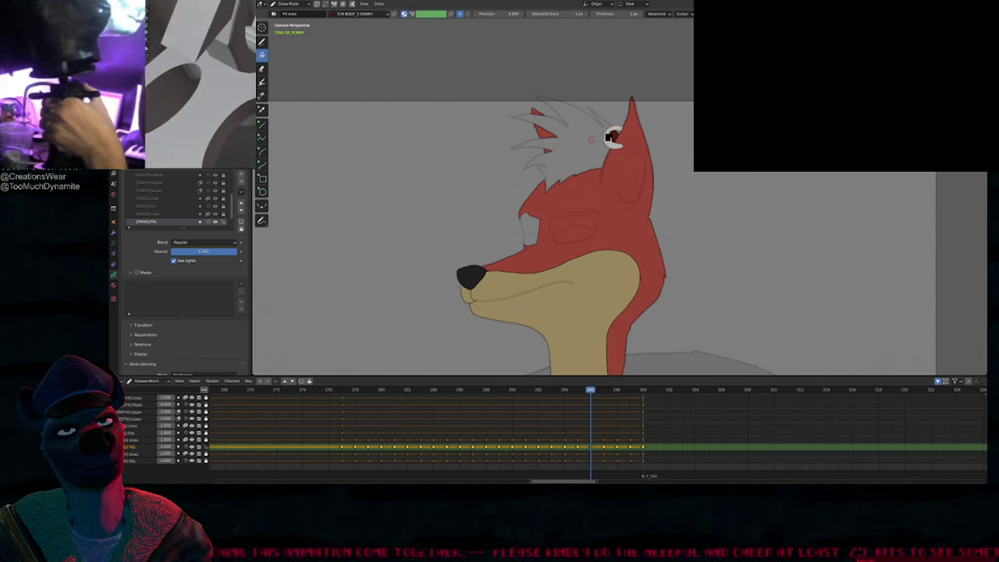
left_click(591, 137)
key("Right")
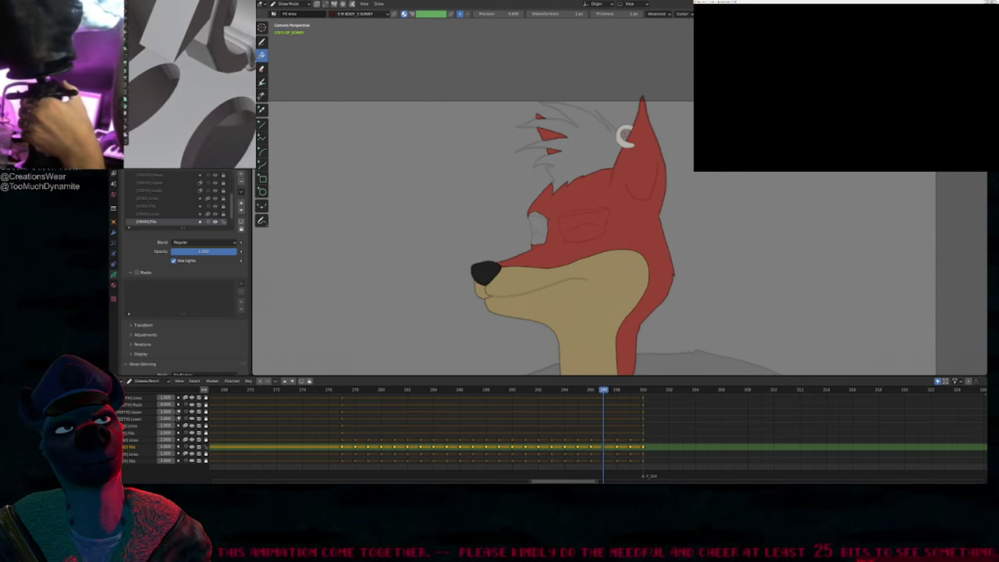
Step: Fill the last hair tufts dark red, comparing against the previous filled drawings
scroll(601, 139, "up", 5)
scroll(601, 141, "down", 4)
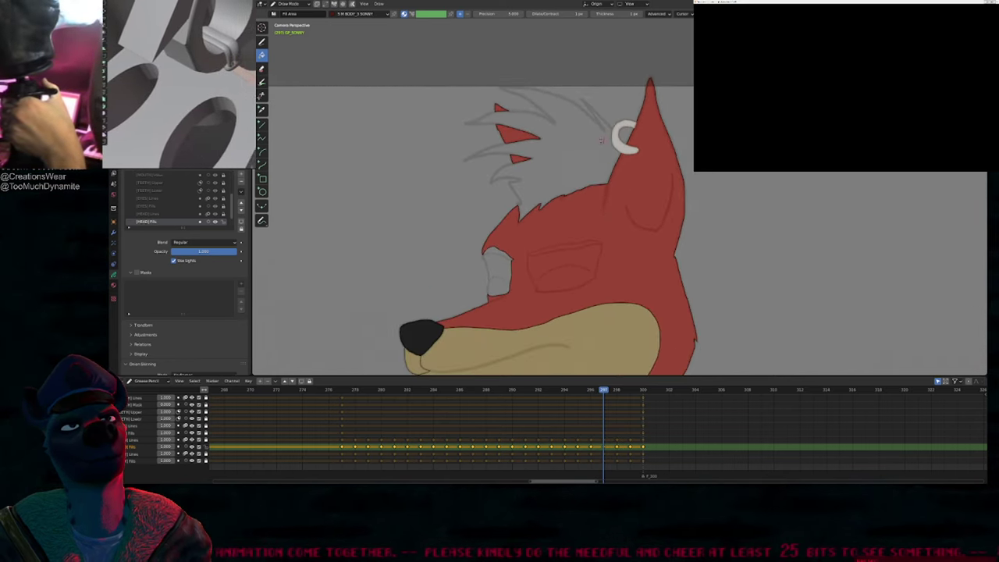
left_click(599, 144)
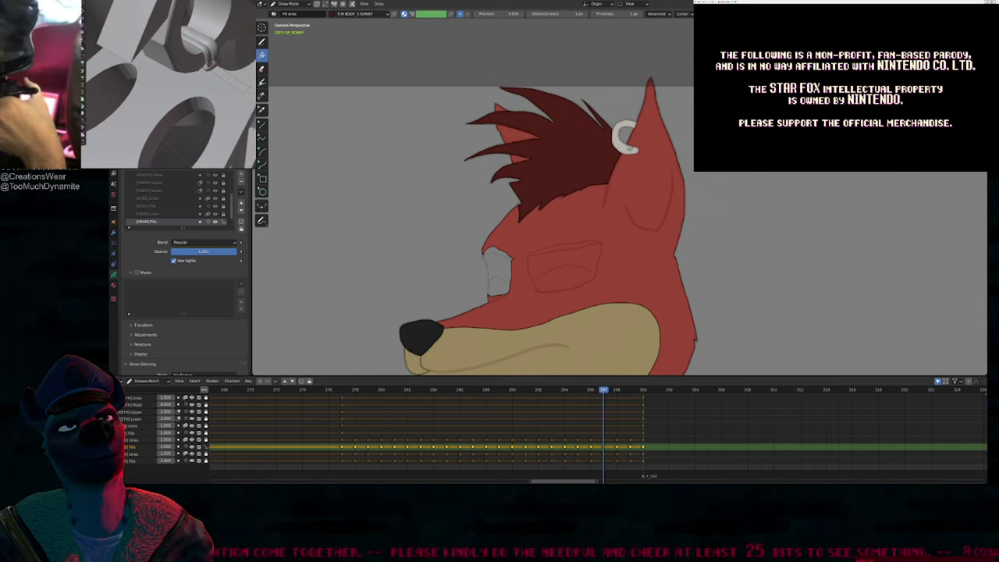
key("Left")
key("Right")
key("Right")
key("Right")
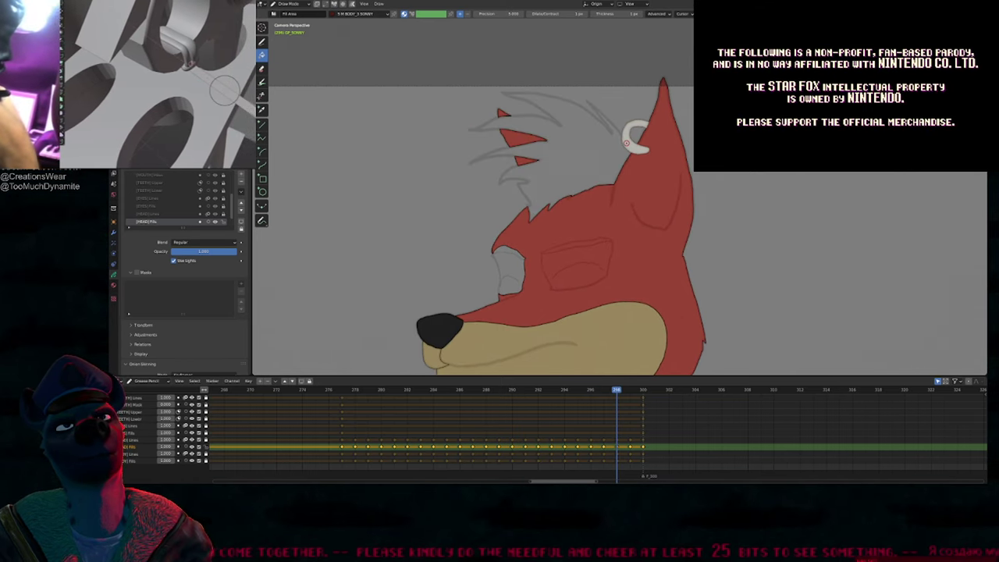
key("Left")
key("Left")
key("Left")
key("Right")
key("Right")
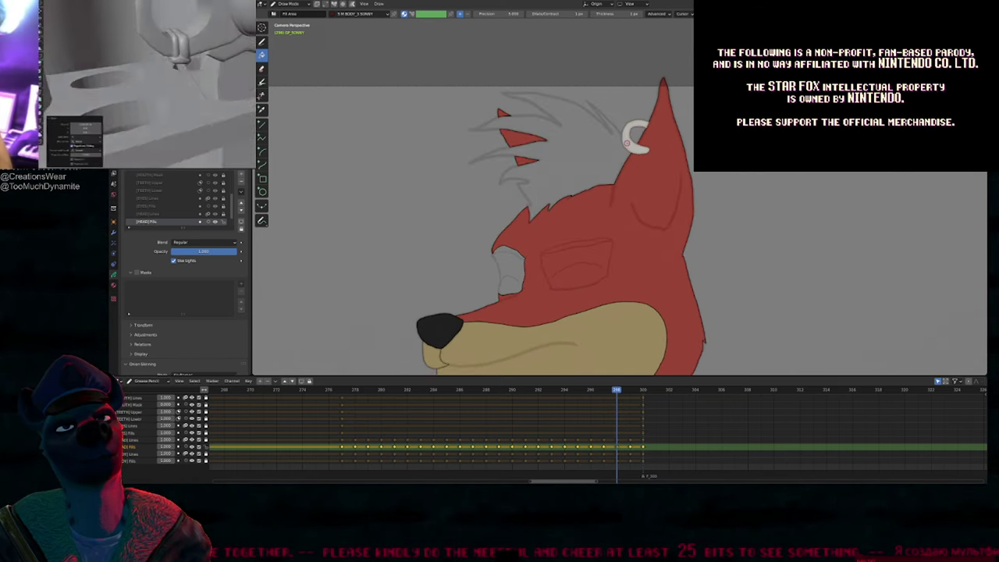
key("Left")
key("Right")
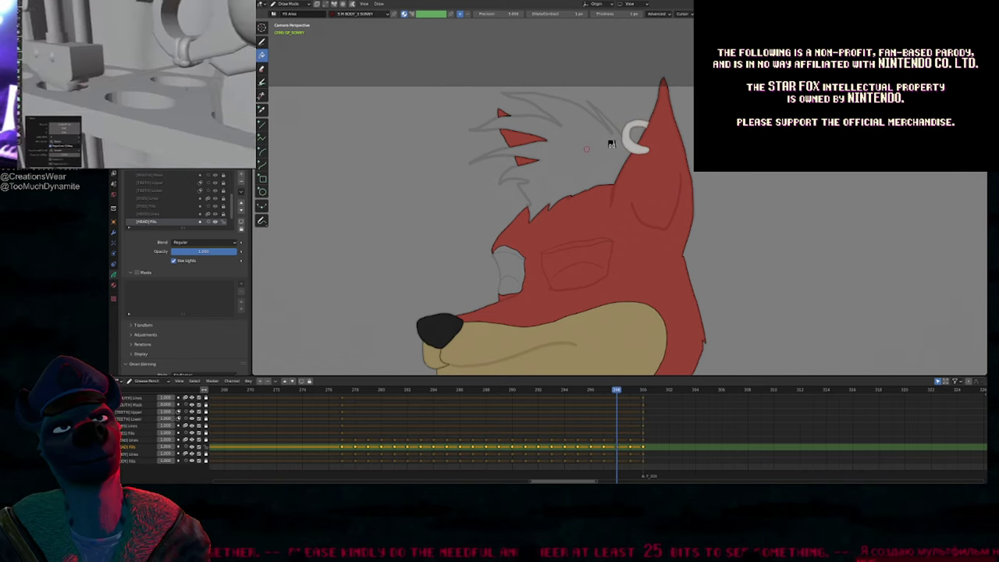
key("Right")
left_click(606, 149)
Step: On frame 279, fill the eyelid tan with BODY_2 and the lid line and brow black
key("Right")
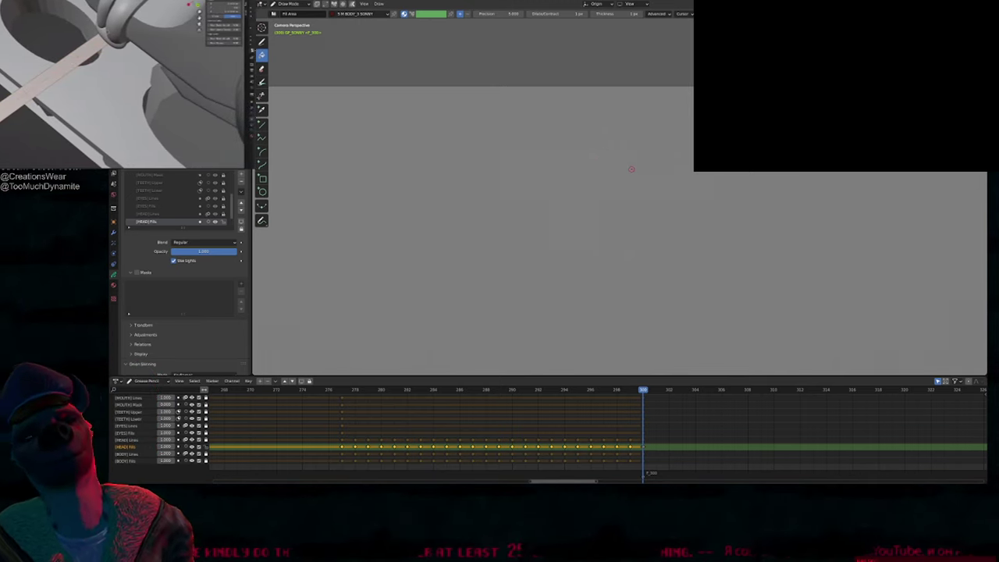
key("Left")
key("Left")
key("Left")
key("Left")
key("Left")
key("Left")
key("Left")
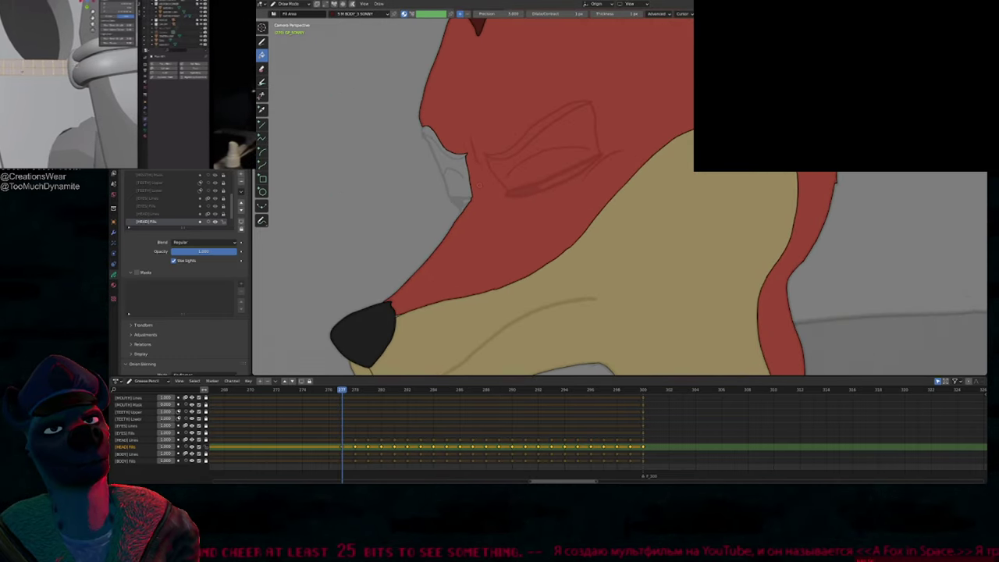
key("u")
left_click(465, 187)
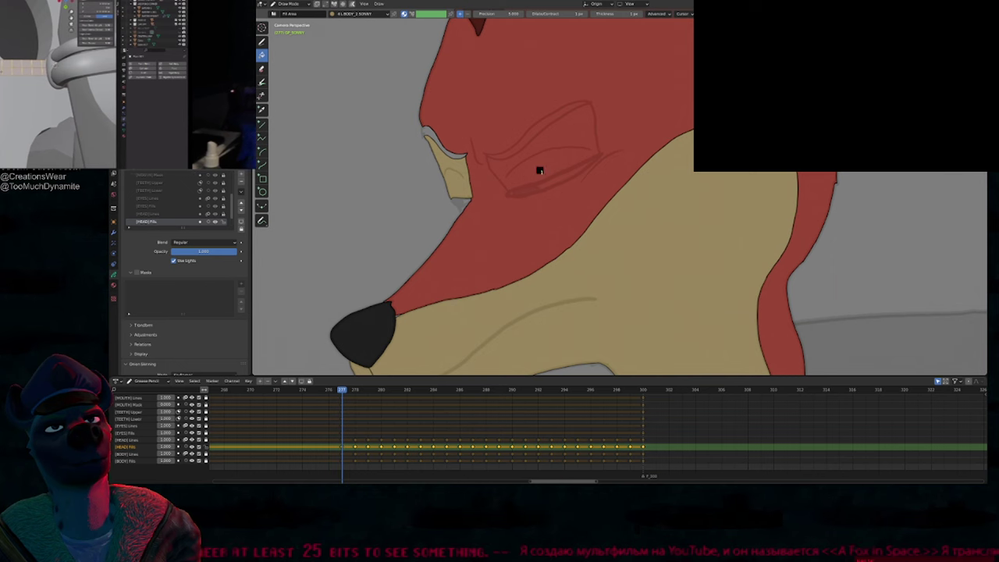
key("u")
left_click(519, 148)
left_click(455, 152)
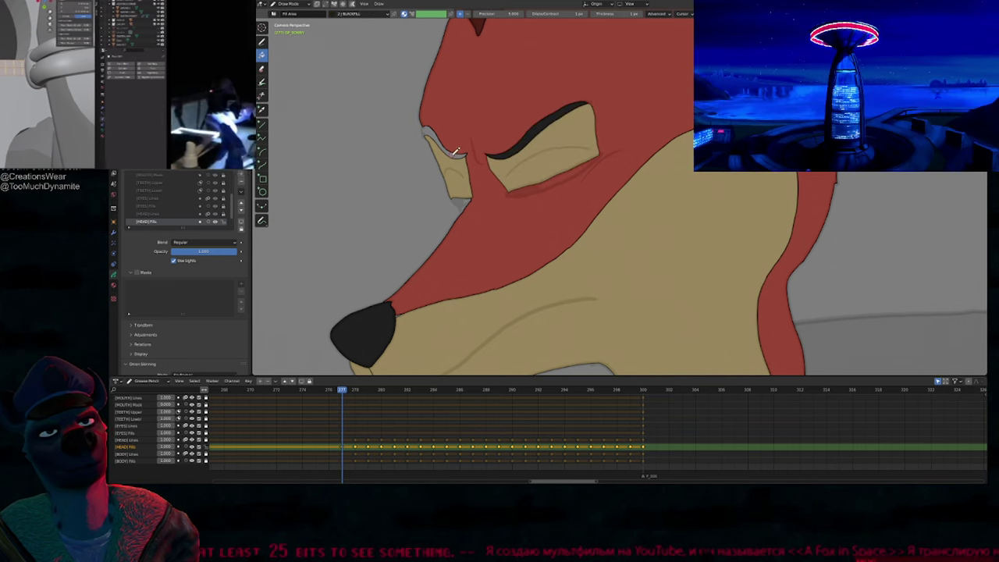
key("u")
left_click(456, 214)
left_click(461, 202)
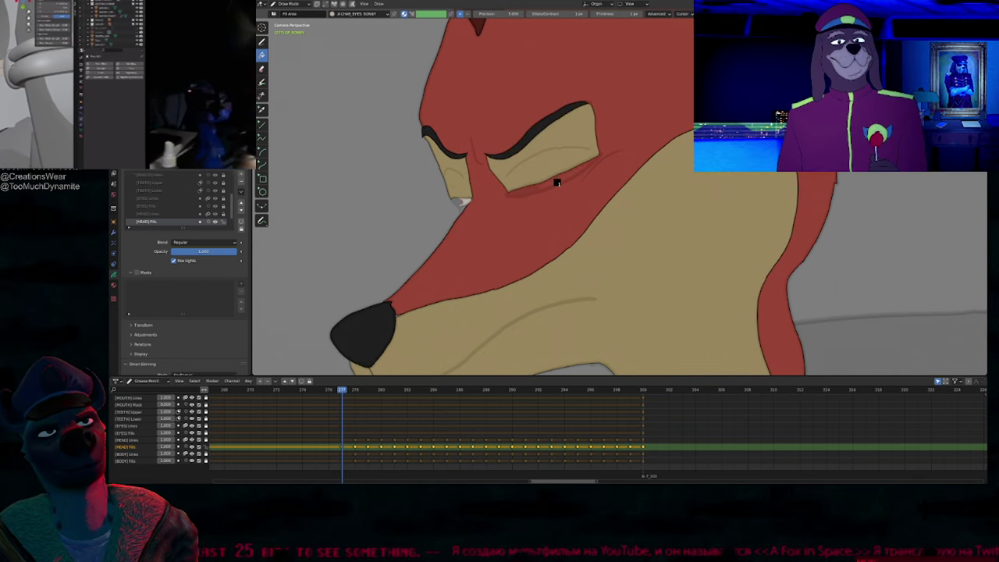
left_click(556, 182)
key("ctrl+z")
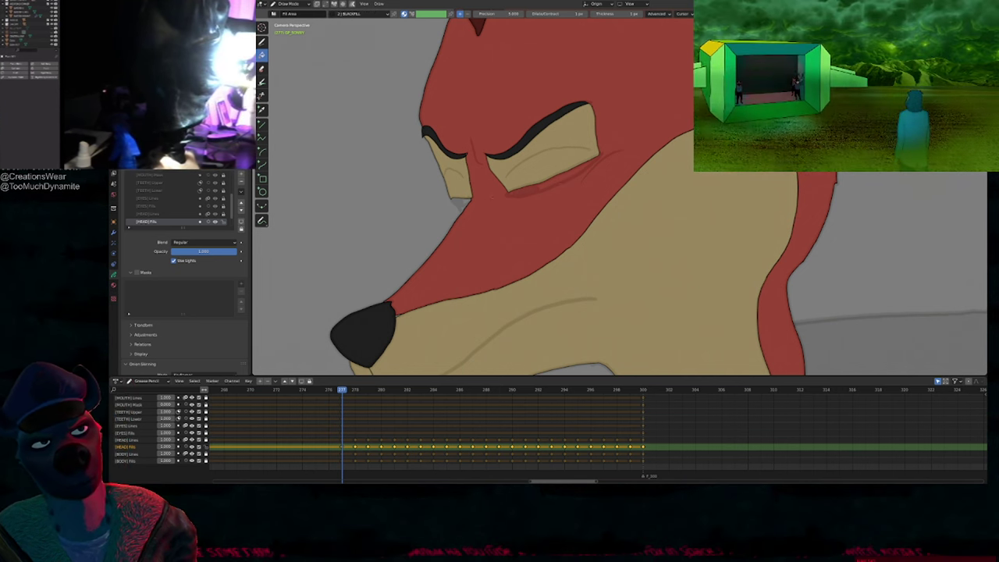
Step: Fill the eye opening white under the eyelid with the CHAR_EYES material
key("d")
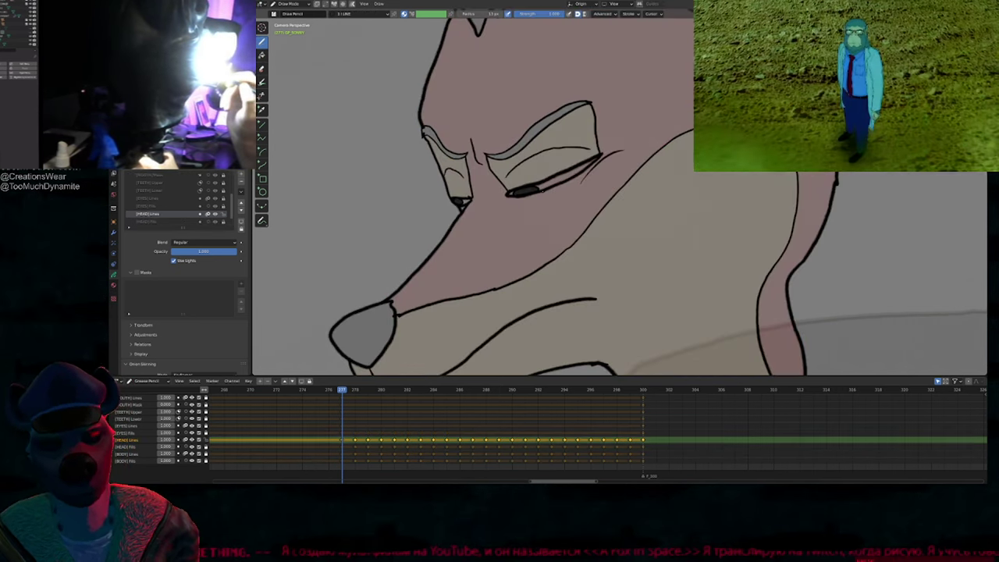
key("f")
key("u")
left_click(549, 192)
left_click(551, 180)
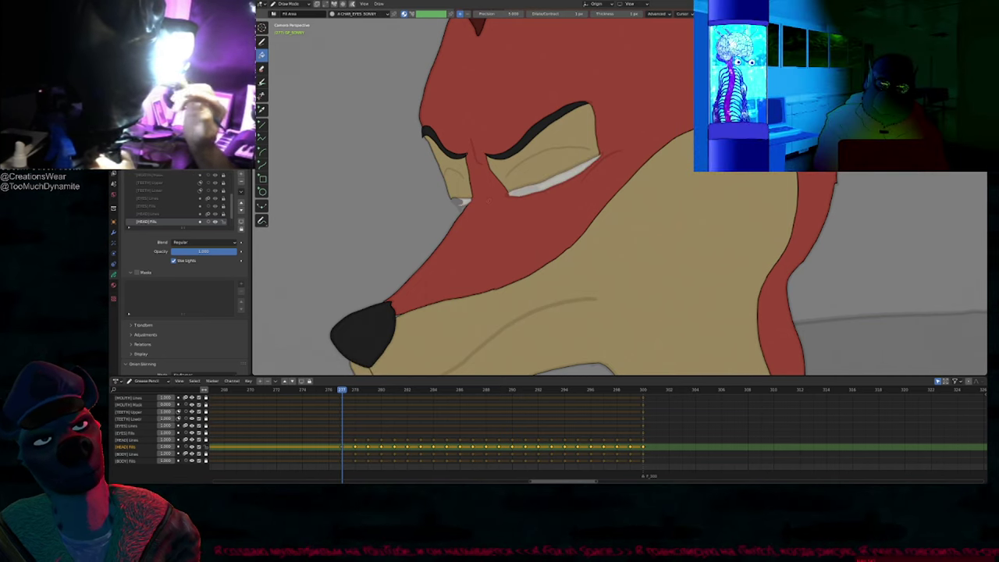
Step: With BODY_L selected, fill the mouth area tan on the next drawing
key("u")
left_click(462, 208)
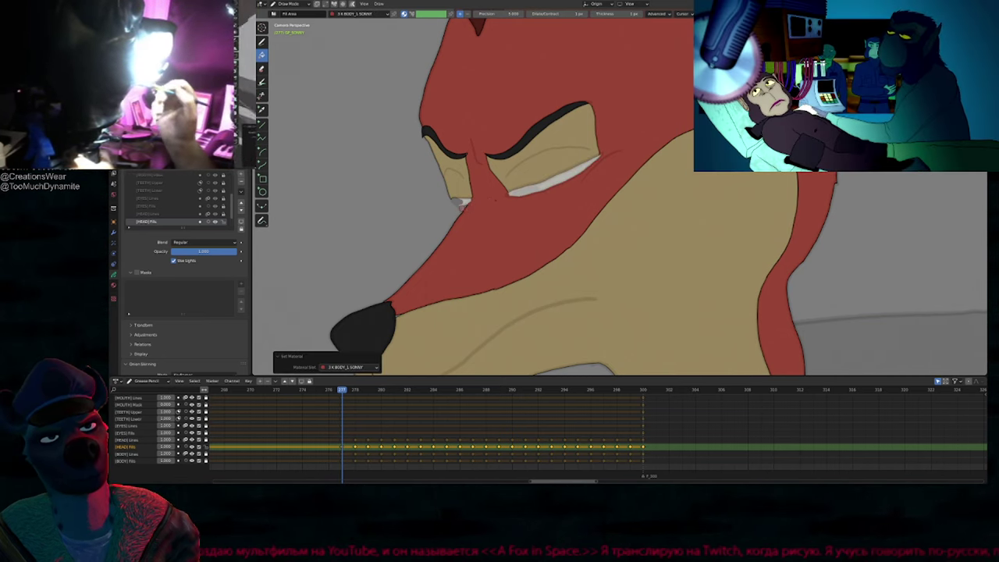
key("Right")
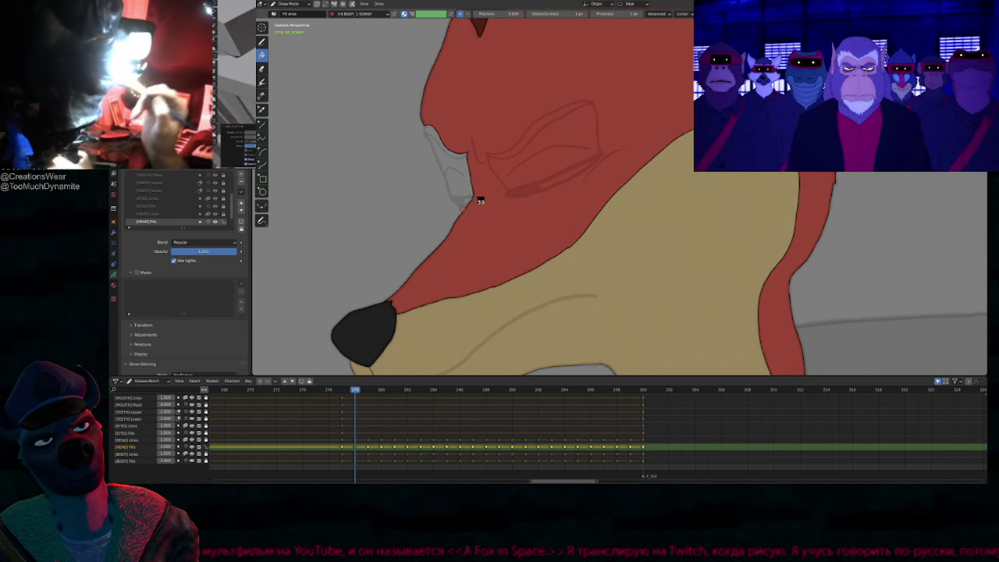
left_click(456, 180)
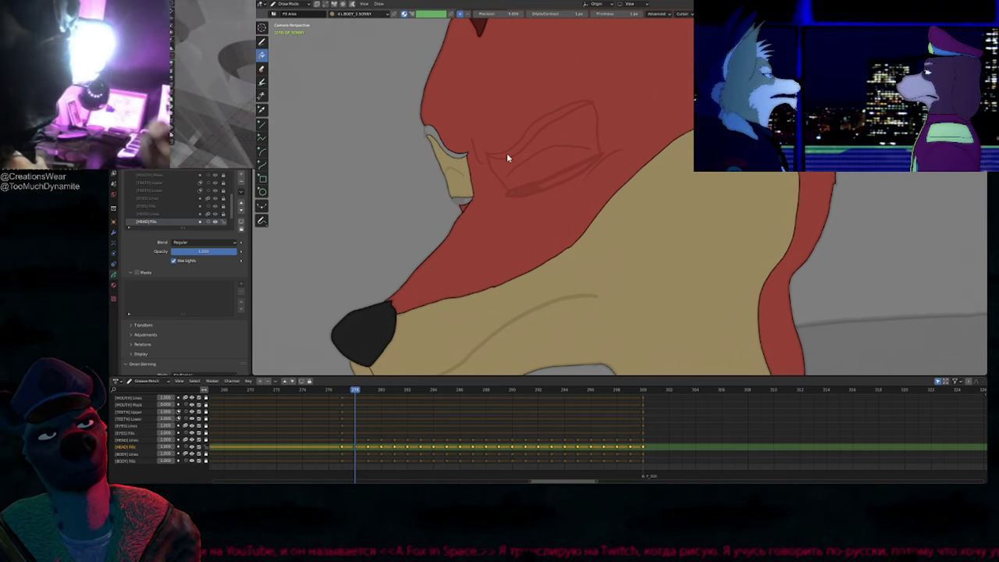
left_click(507, 153)
key("ctrl+z")
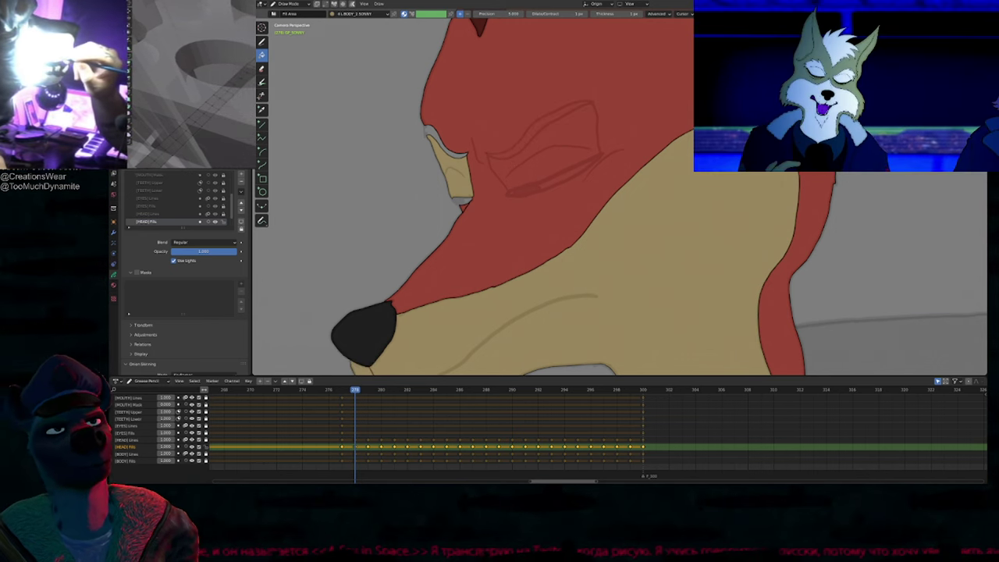
Step: Fill the eye-corner sliver white and draw a white highlight along the eyelid
scroll(516, 148, "down", 4)
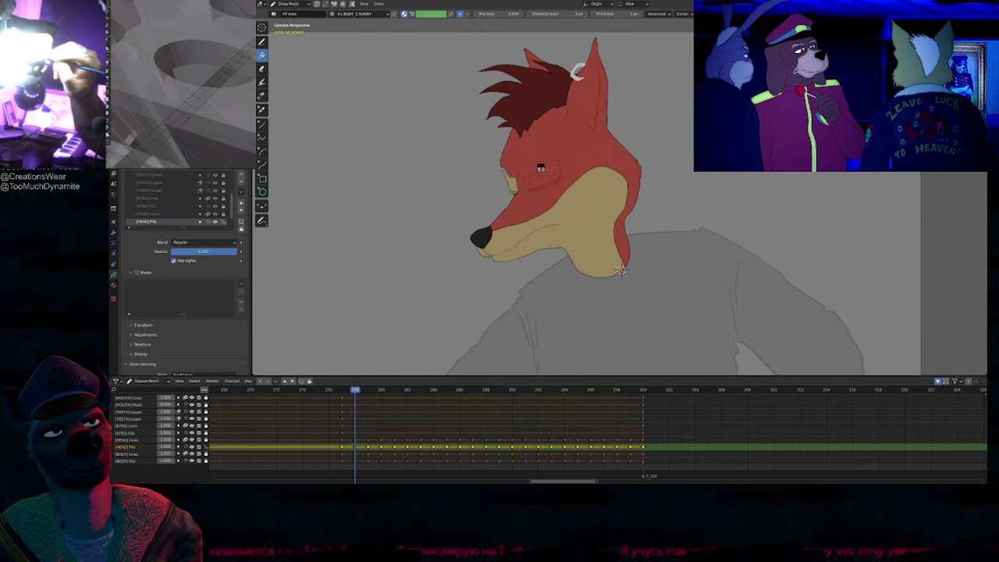
key("u")
left_click(539, 168)
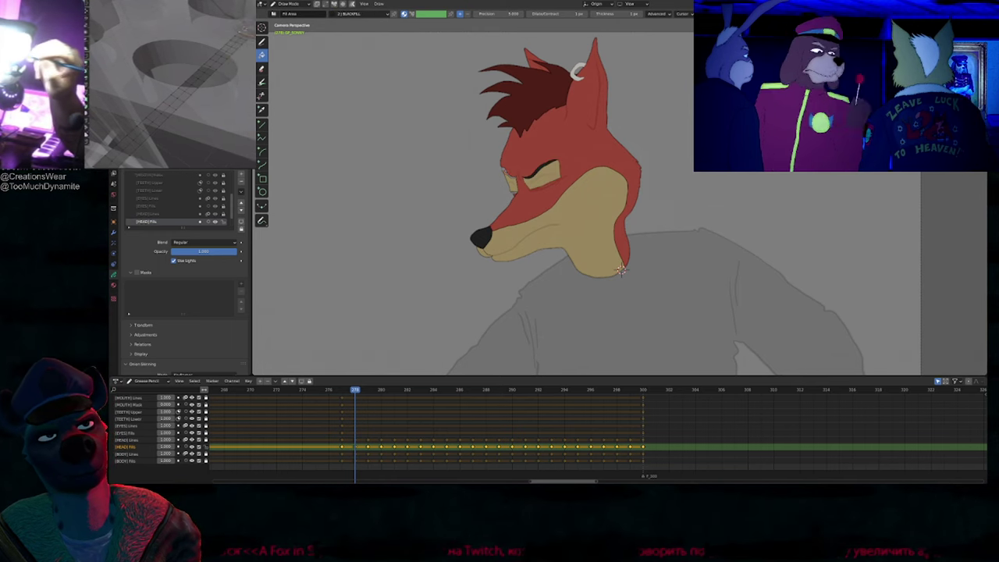
scroll(512, 176, "up", 4)
left_click(528, 209)
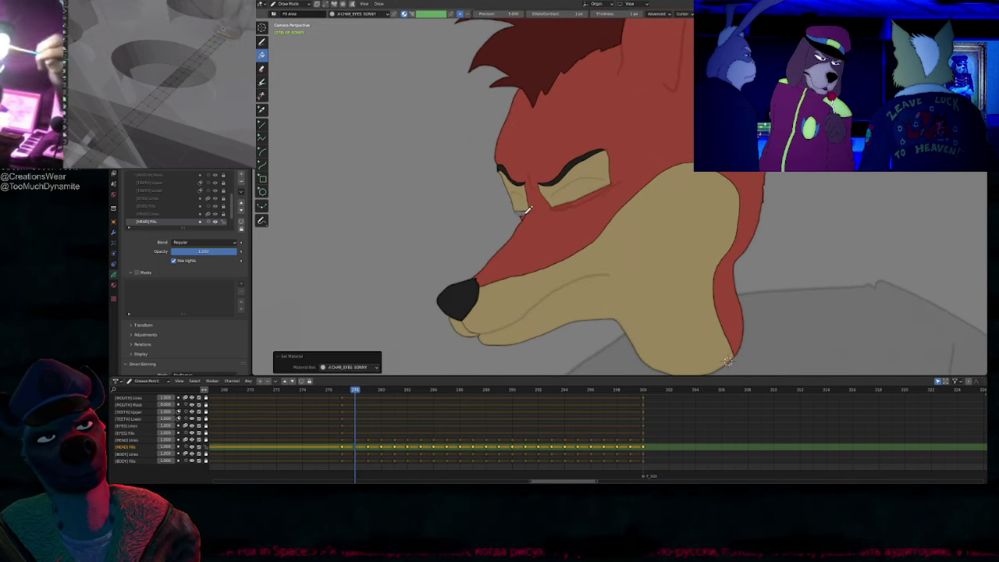
left_click(522, 213)
left_click_drag(606, 190, 609, 189)
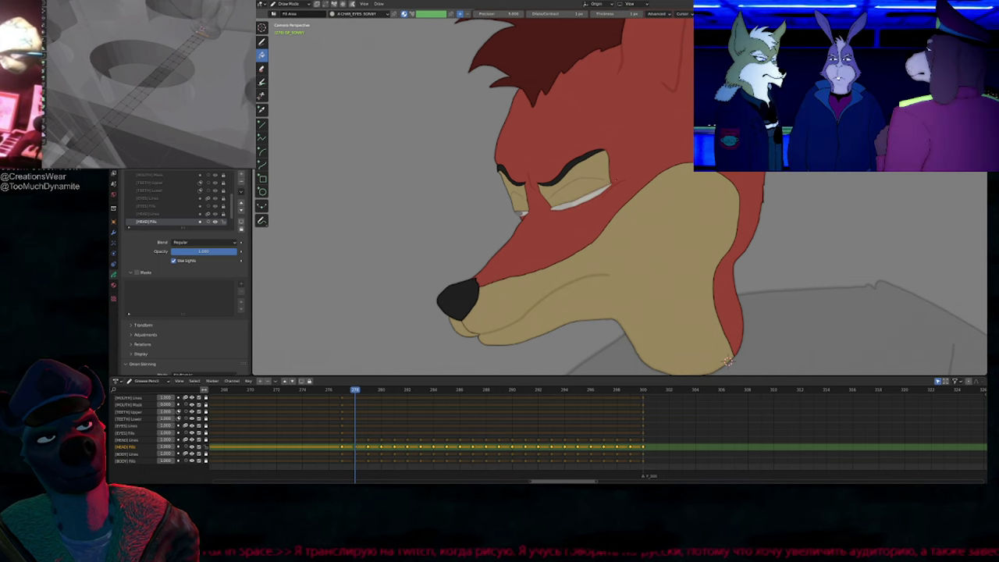
Step: On the next frame, fill the far eye patch tan, undoing a mistaken head fill
key("Right")
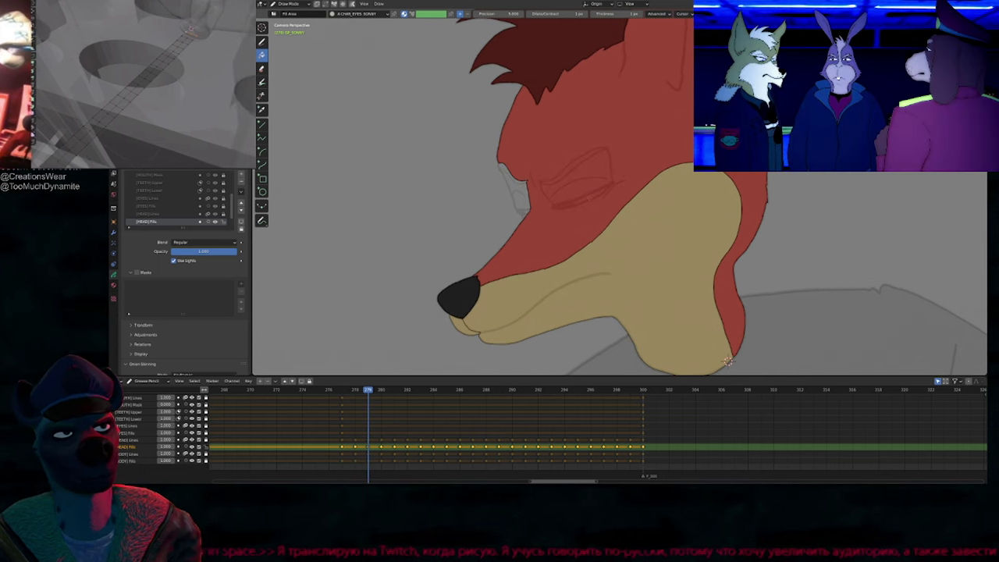
key("u")
left_click(530, 197)
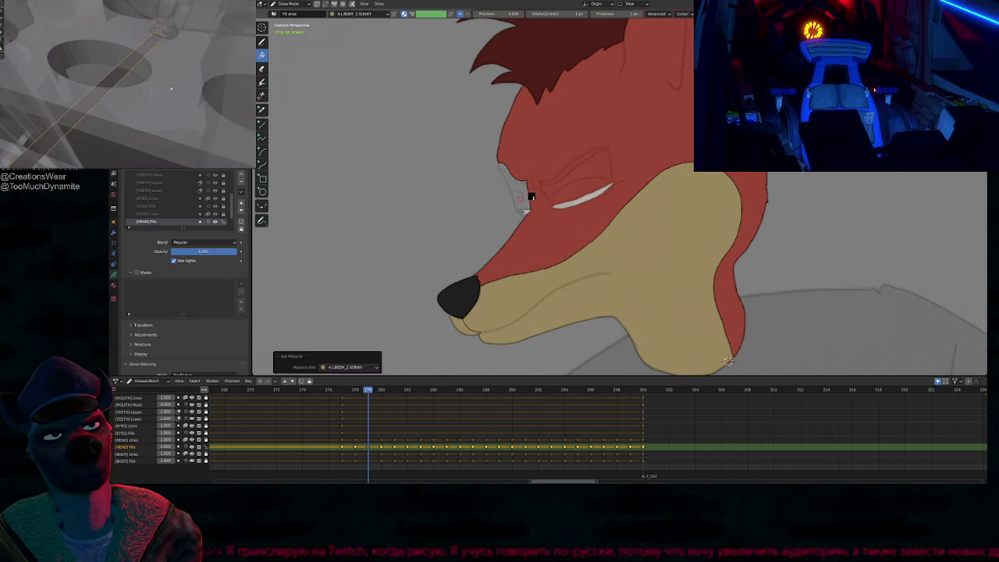
left_click(521, 199)
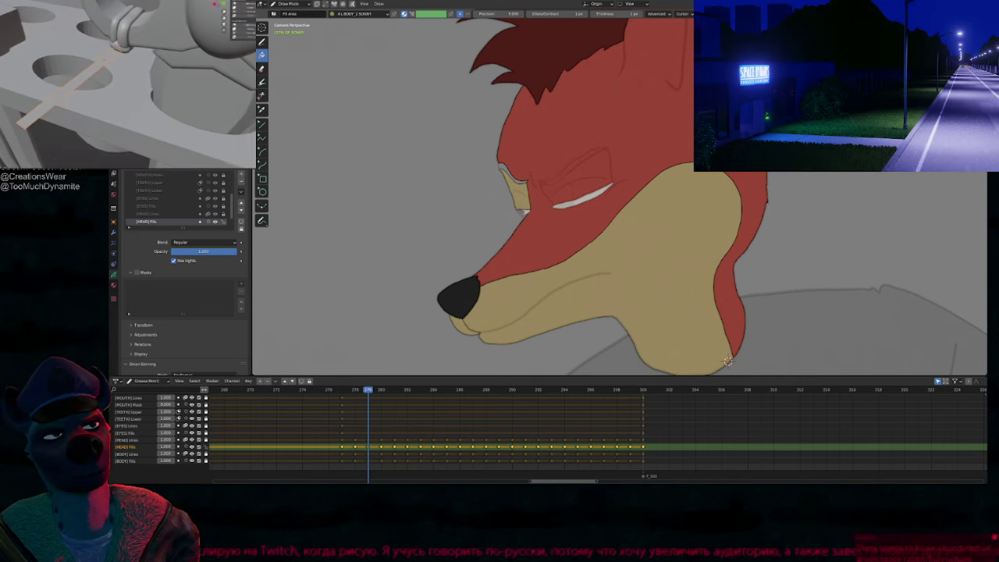
scroll(727, 361, "down", 3)
left_click(571, 188)
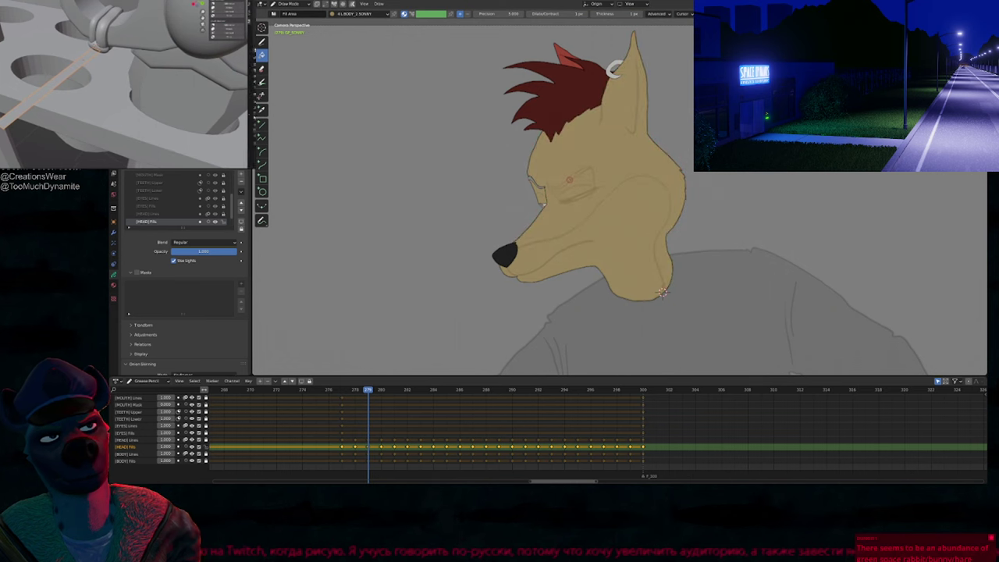
key("ctrl+z")
scroll(571, 191, "up", 4)
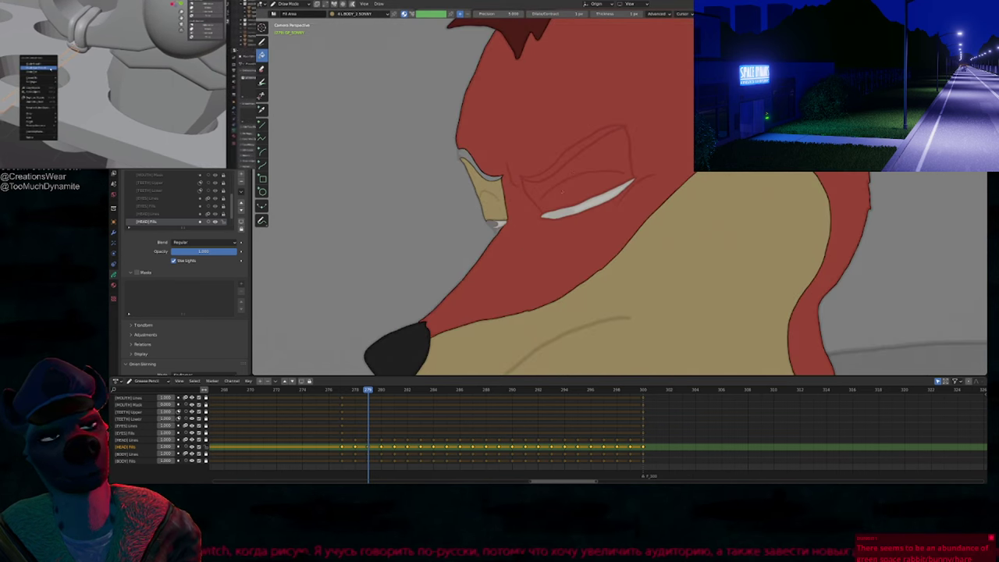
Step: Select the upper eyelid stroke on the head lines layer in edit mode
key("y")
key("Tab")
left_click(548, 214)
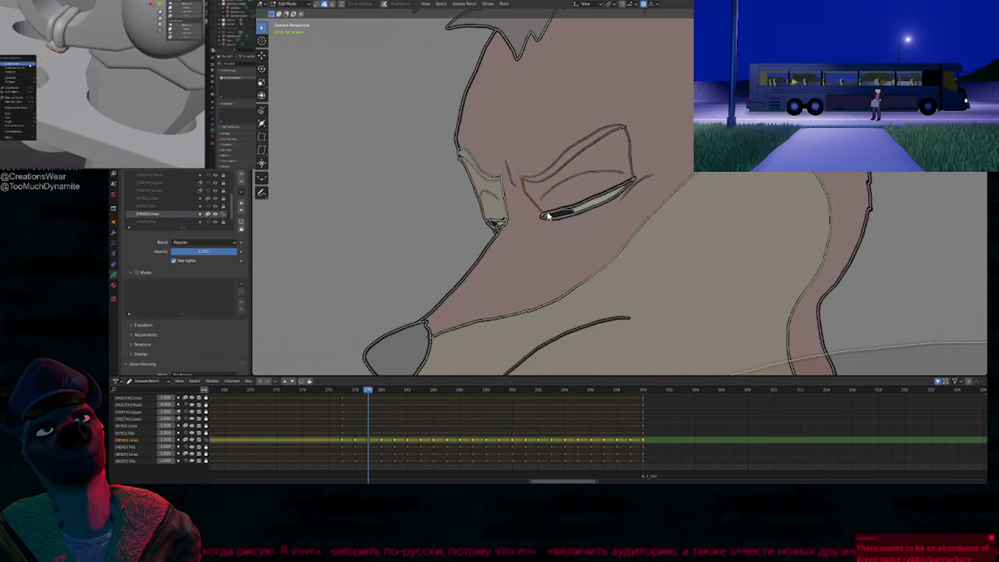
left_click(638, 174)
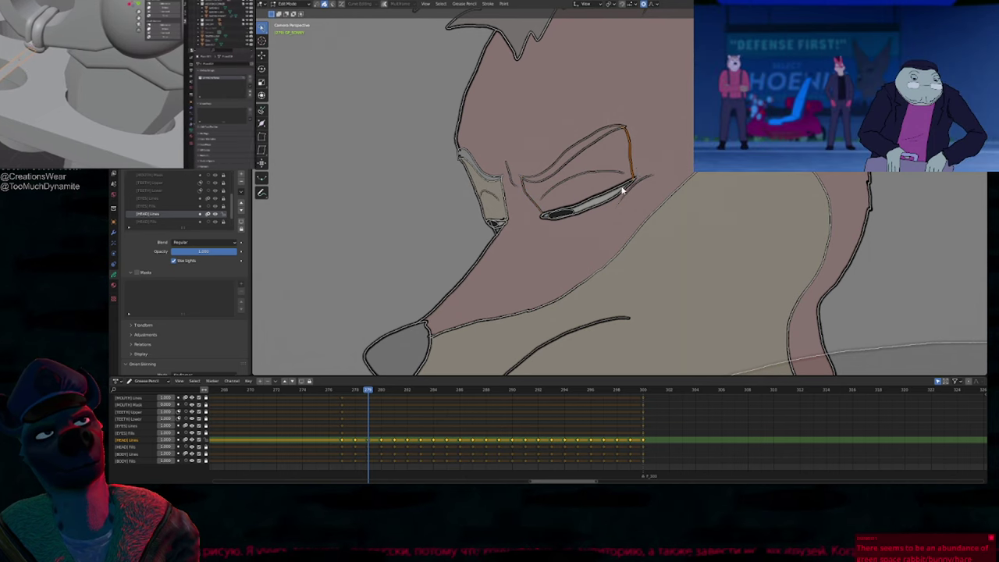
scroll(623, 190, "up", 5)
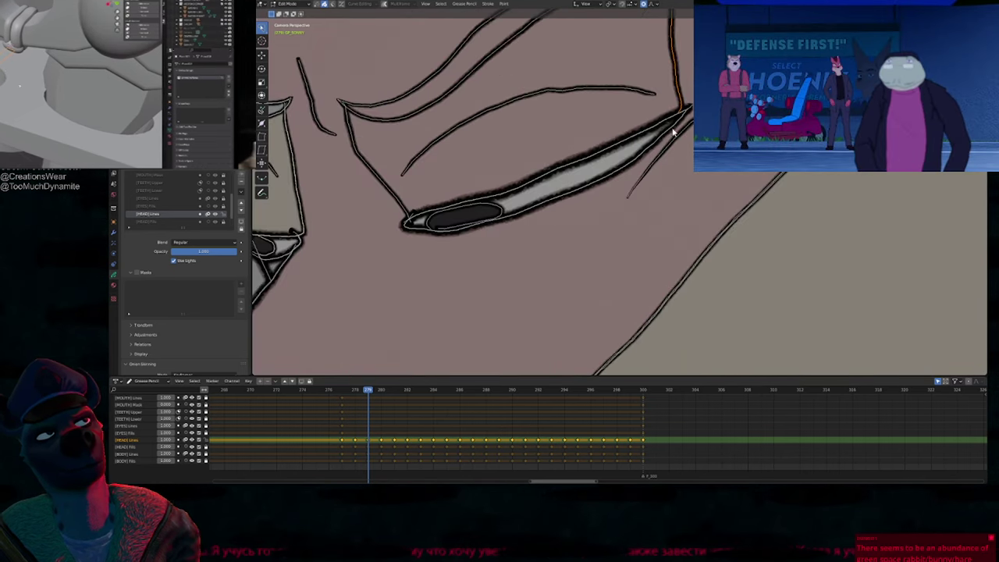
key("Tab")
scroll(633, 257, "down", 5)
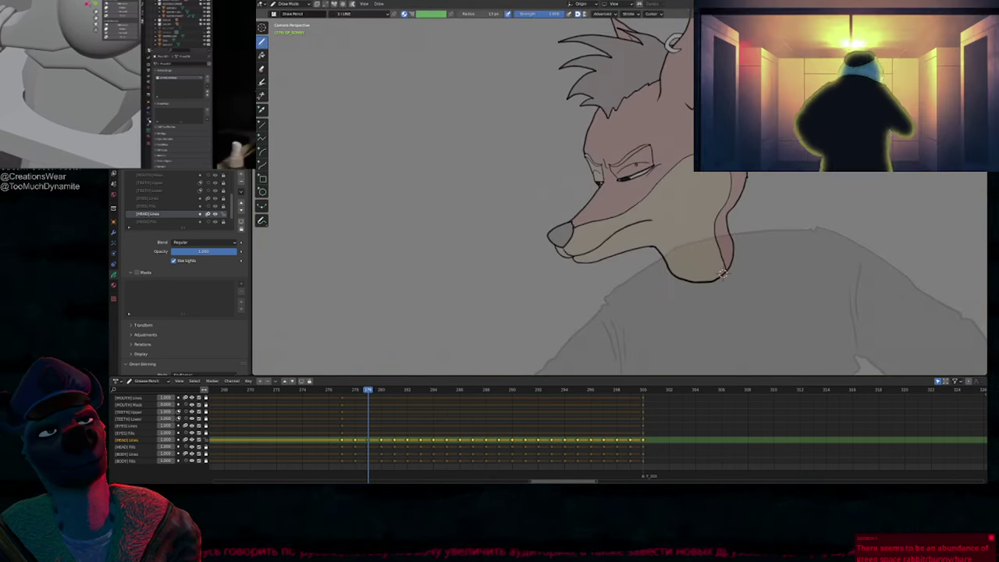
Step: On the head fills layer, fill the near eye area tan and both eyebrows black
left_click(147, 221)
left_click(262, 56)
key("u")
left_click(624, 183)
left_click(652, 154)
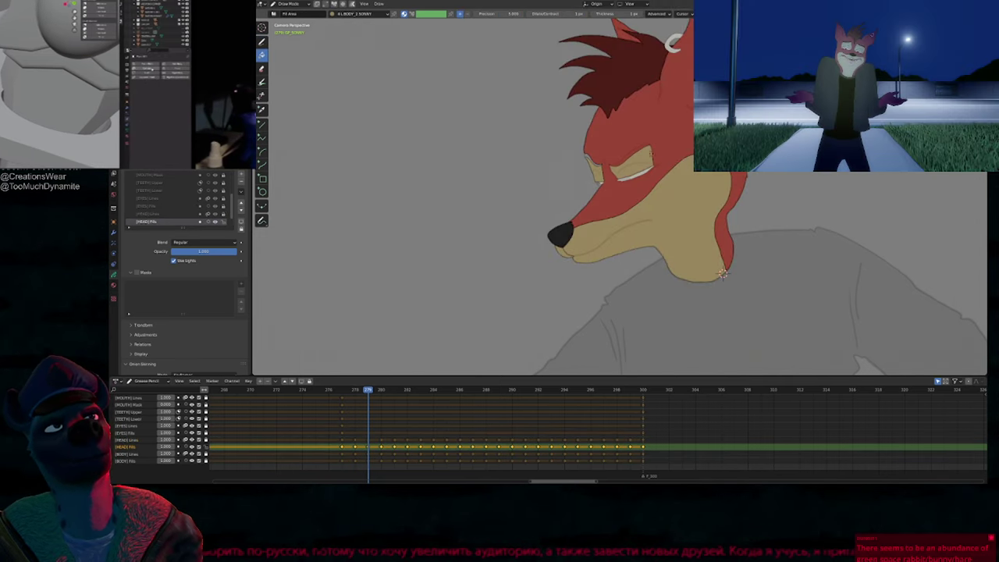
key("u")
left_click(633, 156)
left_click(629, 158)
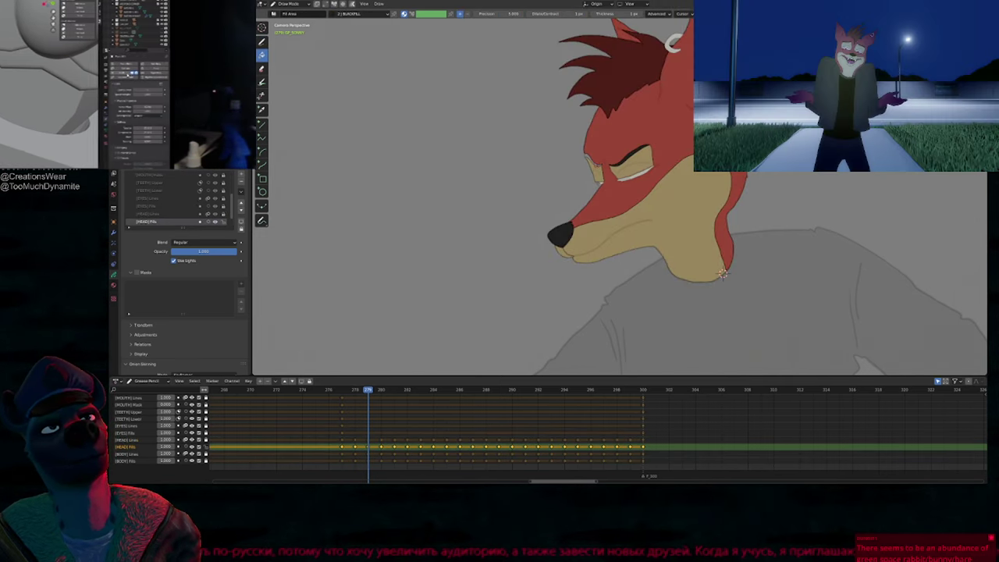
left_click(598, 165)
scroll(645, 168, "up", 5)
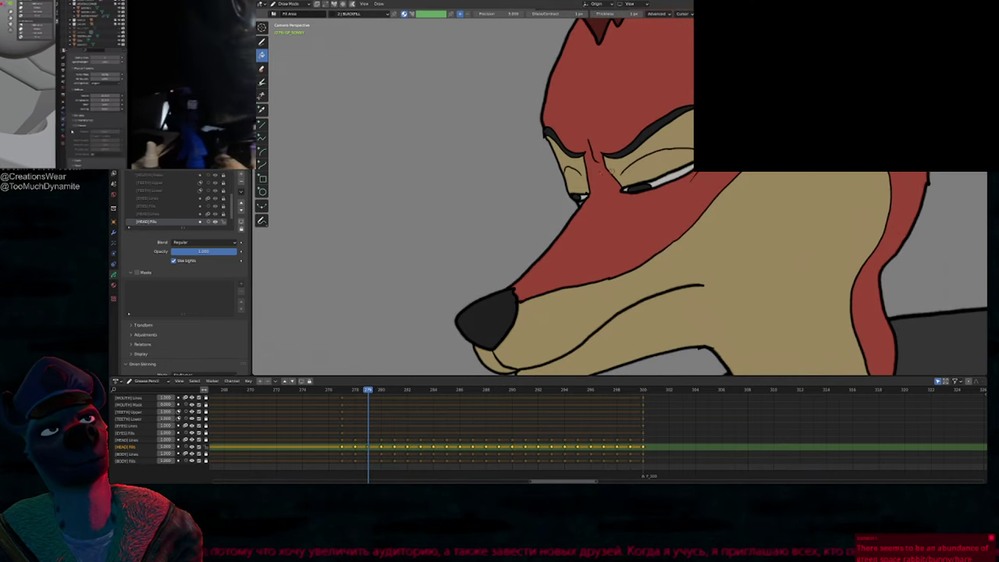
Step: Move to frame 280, recentre the face, and select BLACKFILL
key("Right")
scroll(637, 139, "down", 2)
middle_click_drag(637, 139, 555, 156, "shift")
key("u")
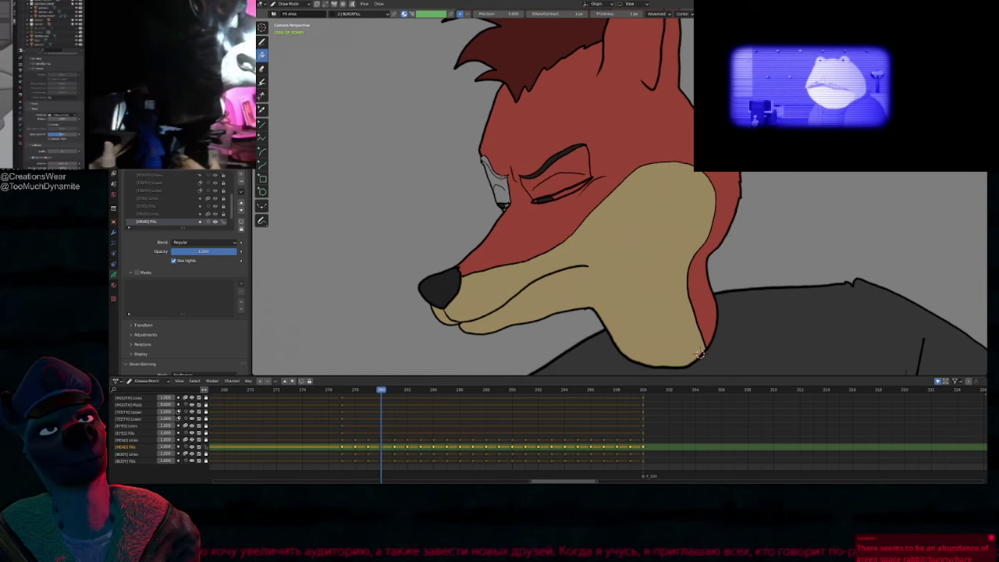
Step: Fill the gap by the far eye tan and the eye beneath the lid line
key("u")
key("4")
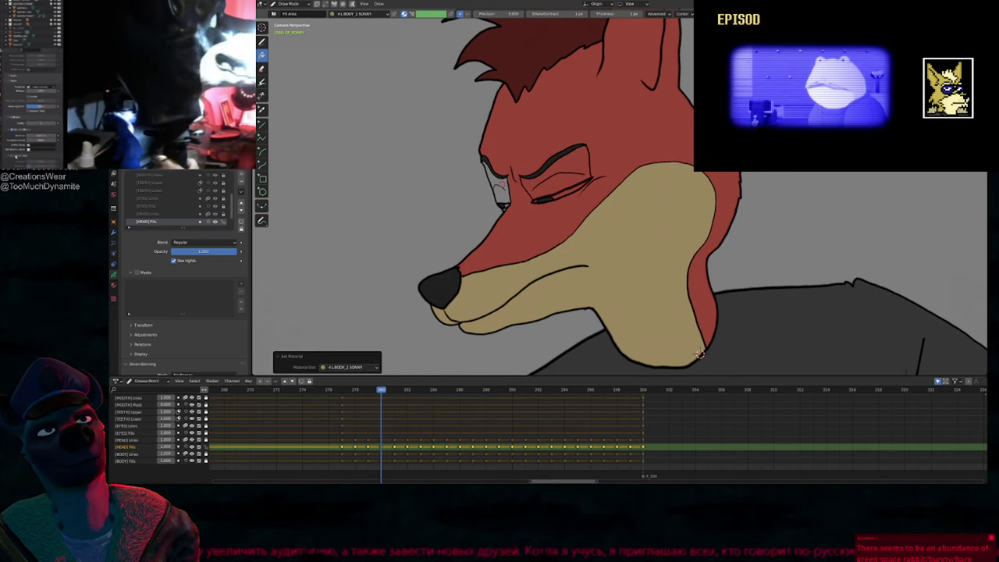
left_click(500, 187)
key("u")
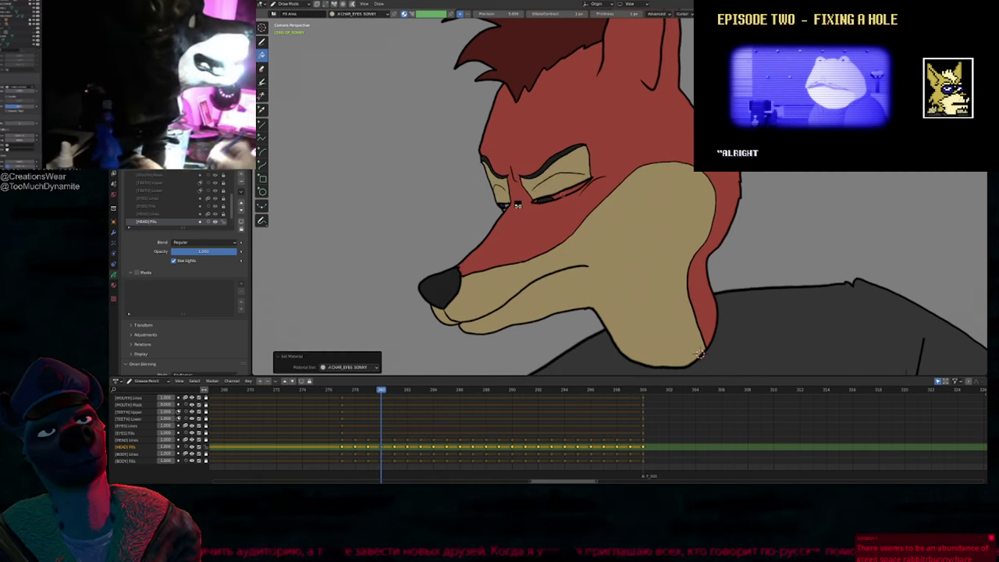
left_click(561, 191)
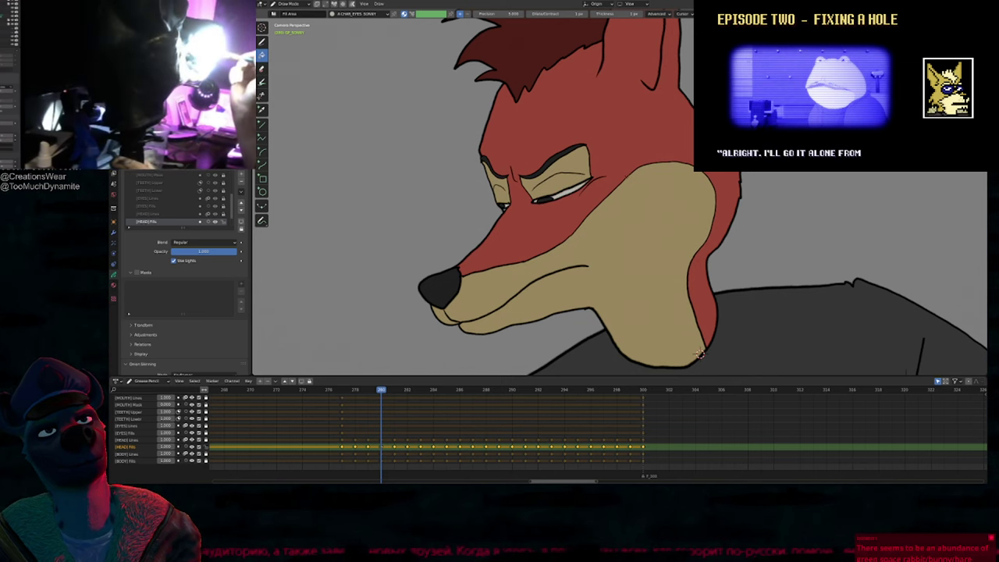
key("u")
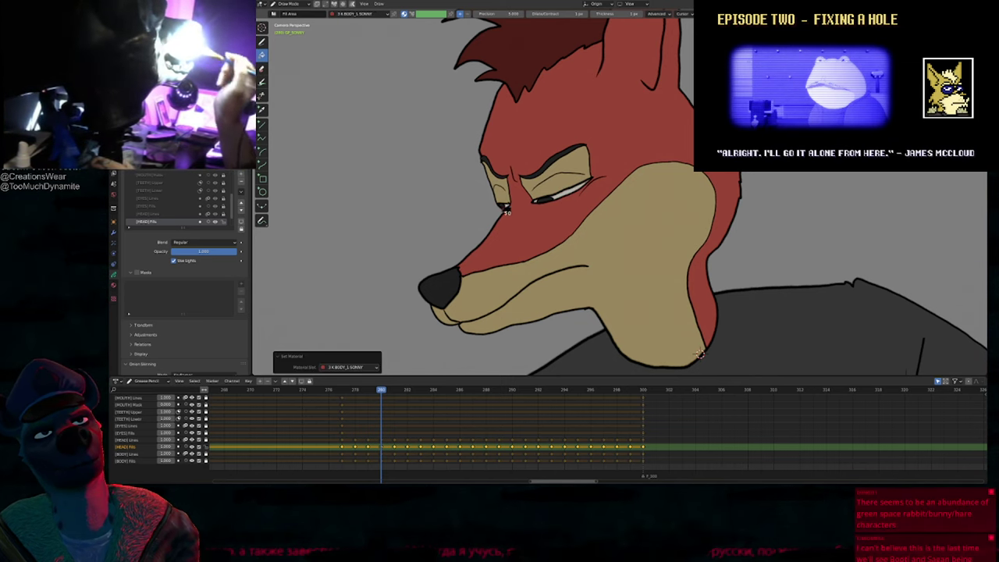
Step: Scrub frames 277–281 to check that the half-closed eyes animate smoothly
key("Left")
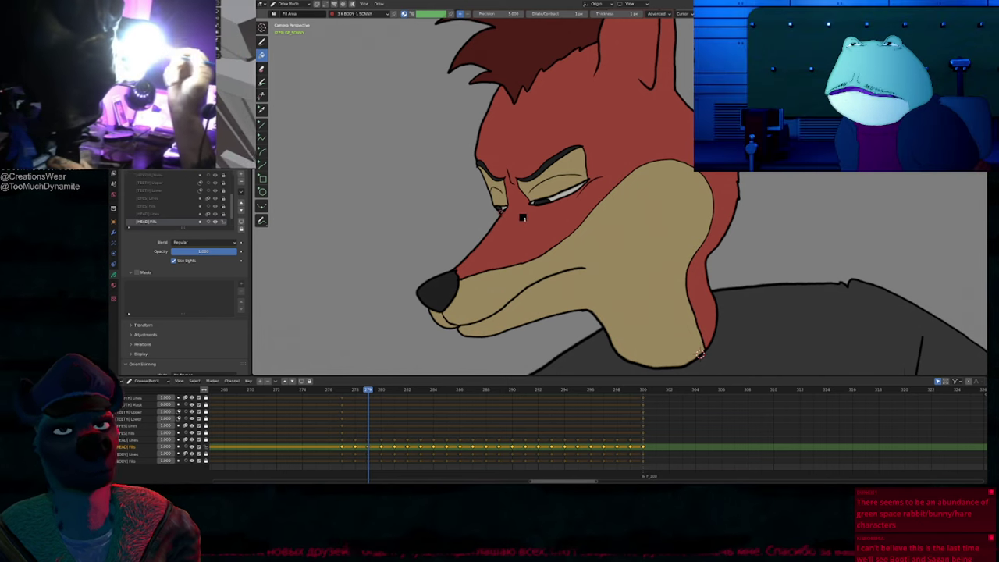
key("Left")
key("Right")
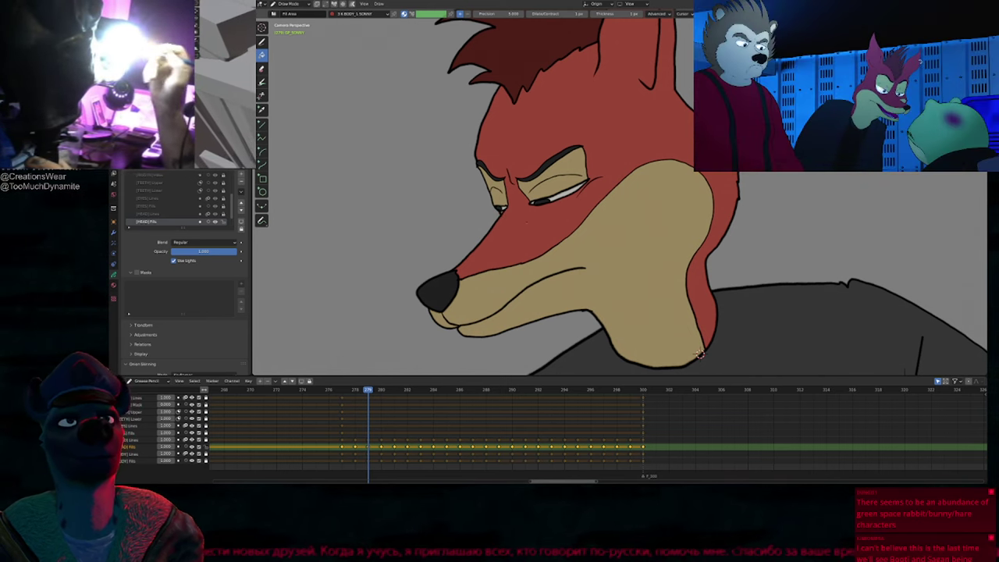
scroll(701, 354, "up", 6)
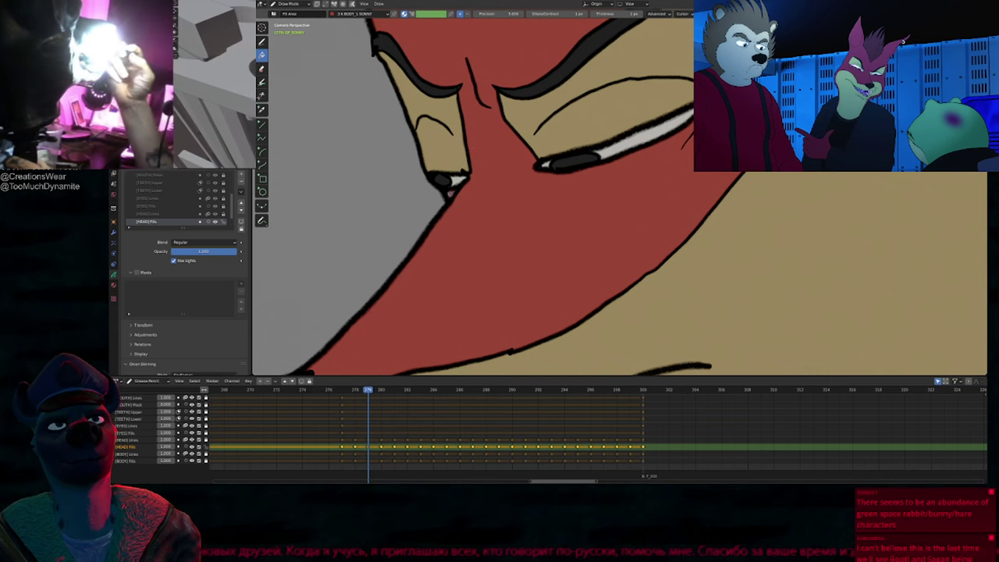
scroll(464, 298, "down", 7)
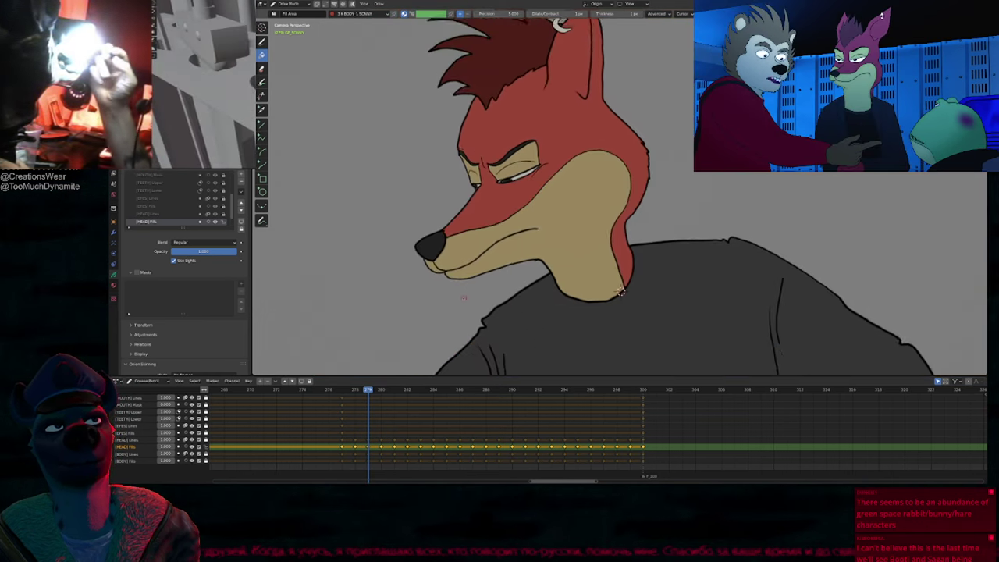
scroll(463, 298, "up", 1)
mouse_move(579, 159)
middle_mouse_down("shift")
mouse_move(569, 187)
mouse_move(606, 201)
mouse_move(645, 177)
middle_mouse_up("shift")
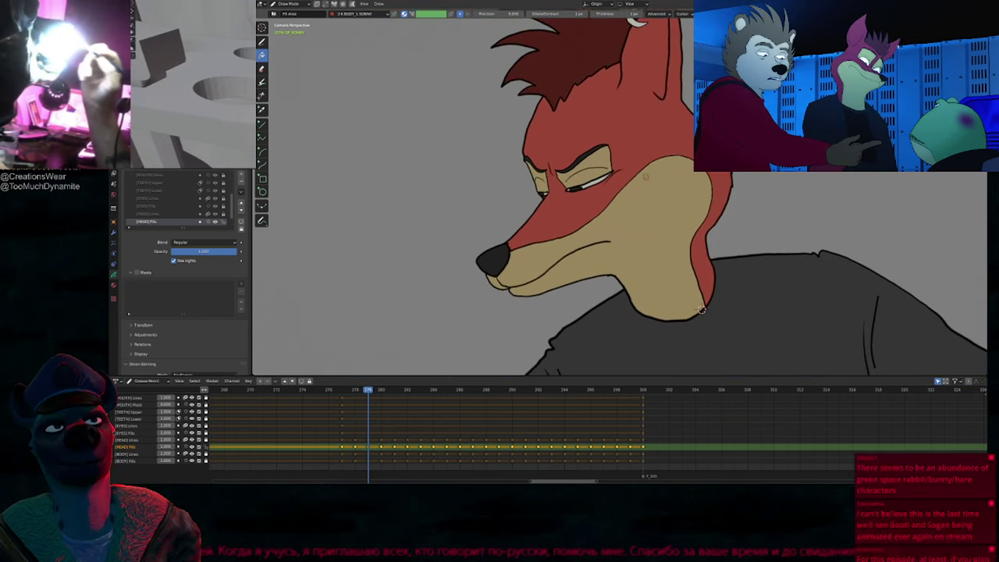
key("Down")
key("Down")
key("Down")
key("Down")
key("Up")
key("Up")
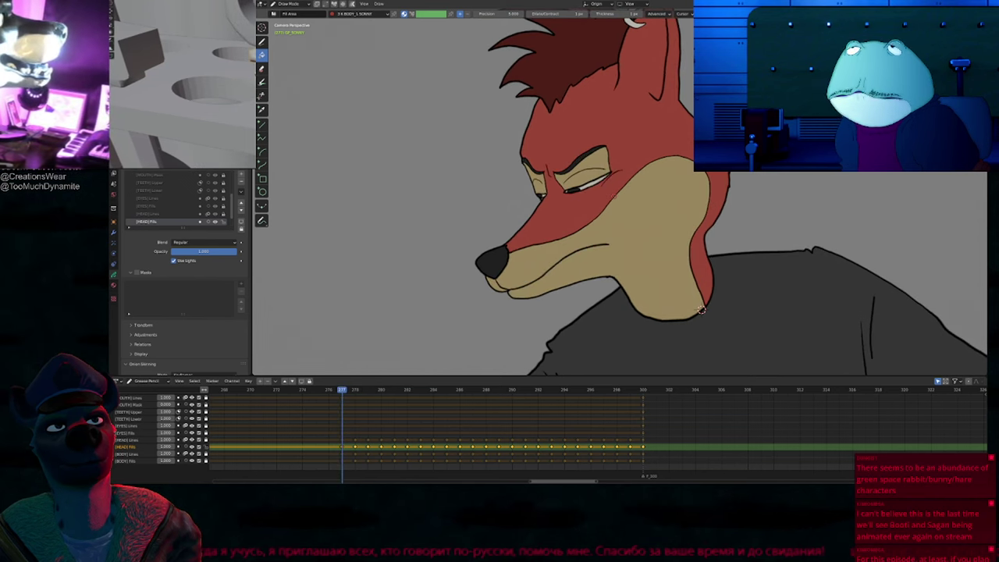
key("Right")
key("Right")
key("Right")
key("Right")
key("Right")
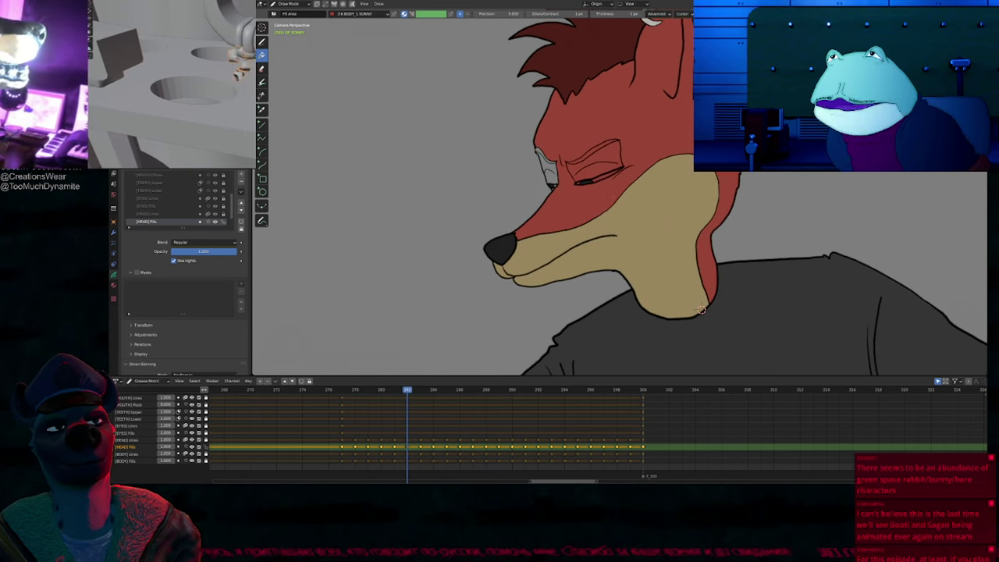
key("Left")
key("Left")
key("Left")
key("Right")
key("Right")
key("Right")
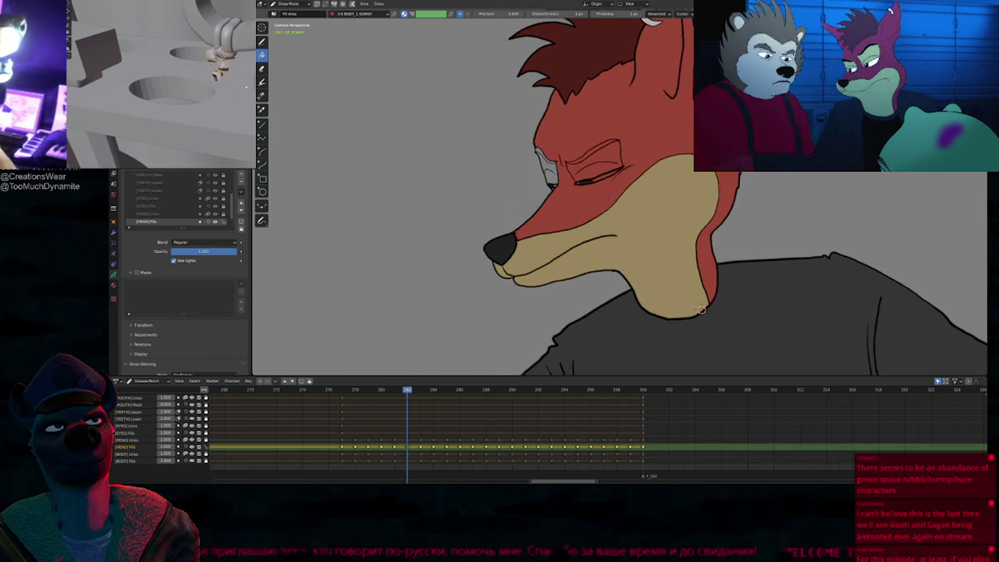
key("Left")
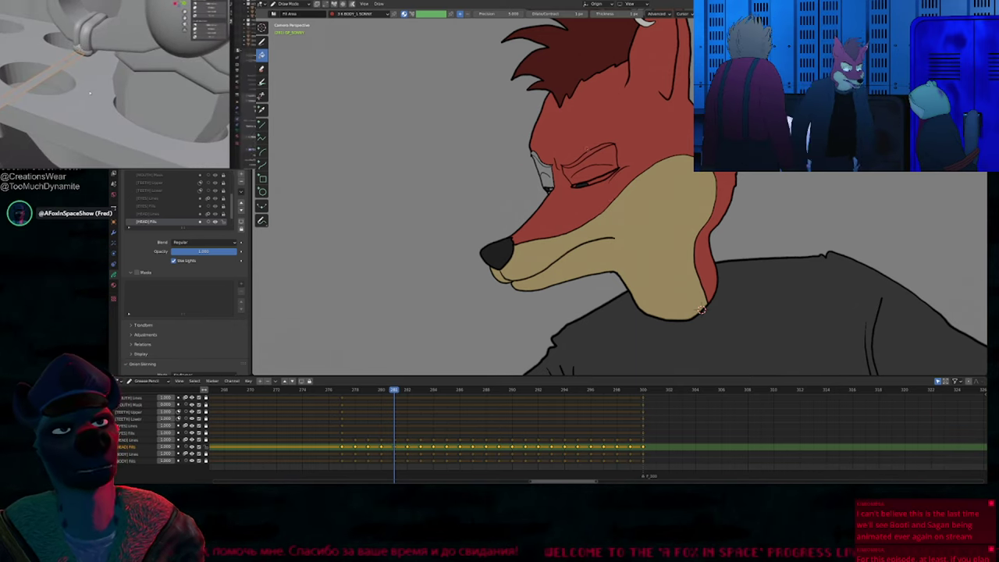
Step: Fill the fox's far eyebrow with the BLACKFILL material
scroll(702, 310, "up", 4)
middle_click_drag(586, 152, 574, 159, "shift")
key("u")
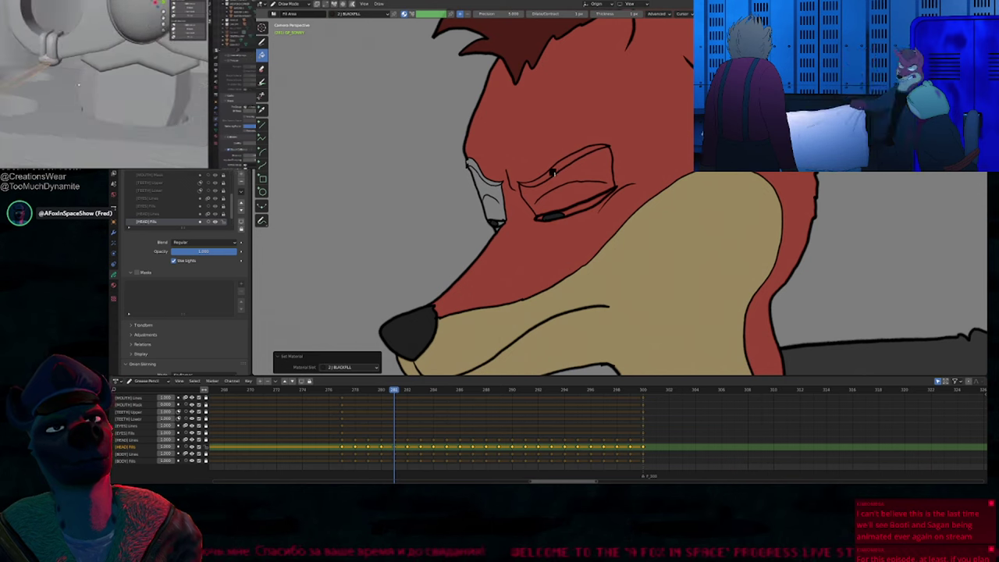
left_click(571, 164)
left_click(495, 184)
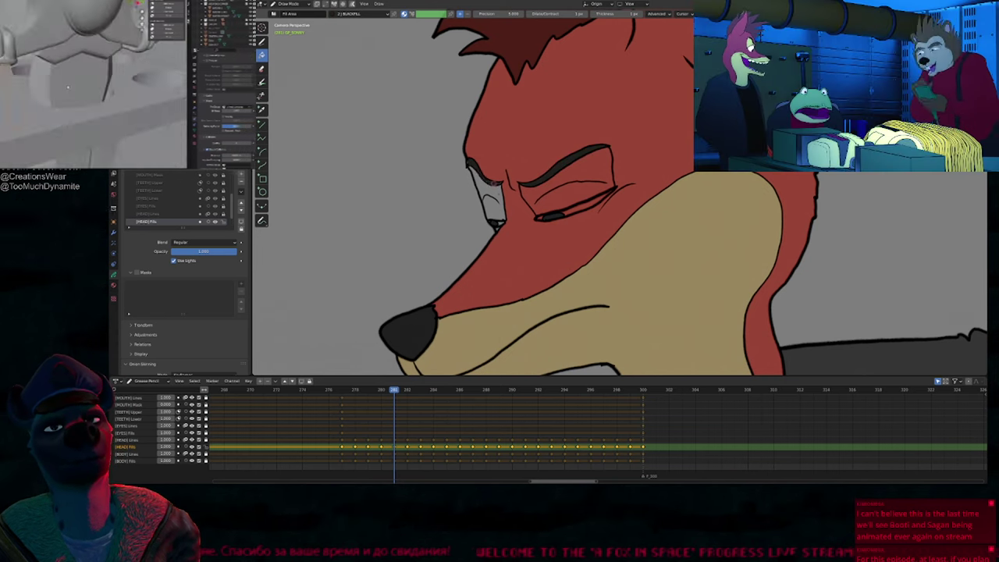
key("u")
left_click(497, 198)
Step: Fill both eyelids with tan BODY_2 SONNY and the near eye white with CHAR_EYES SONNY
left_click(498, 193)
left_click(572, 193)
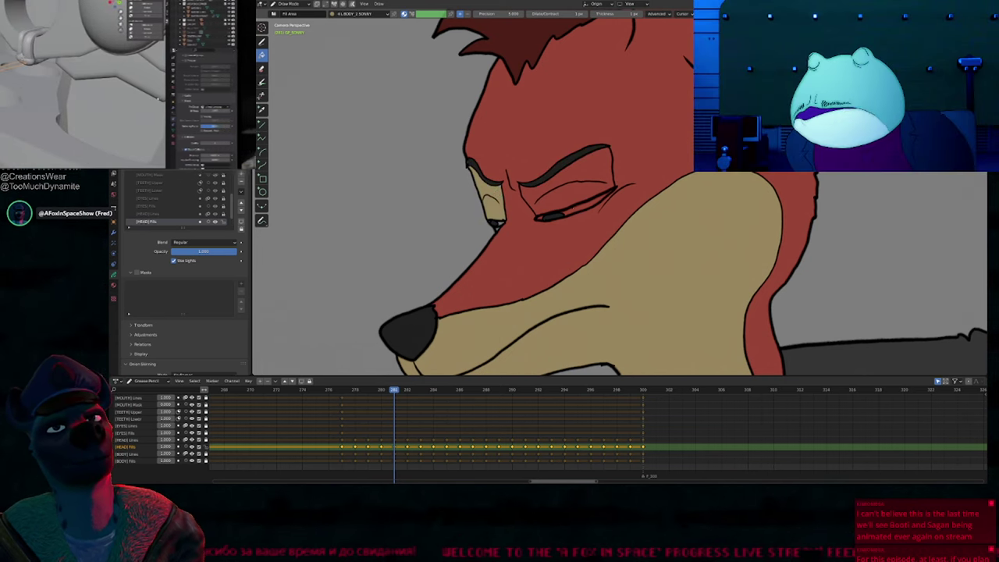
key("u")
left_click(571, 209)
left_click(571, 212)
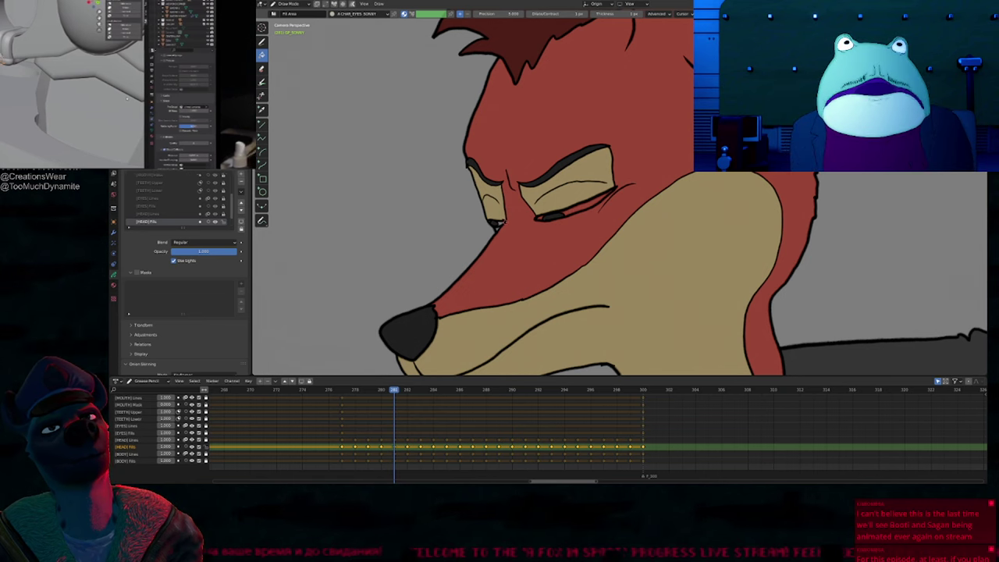
left_click(568, 209)
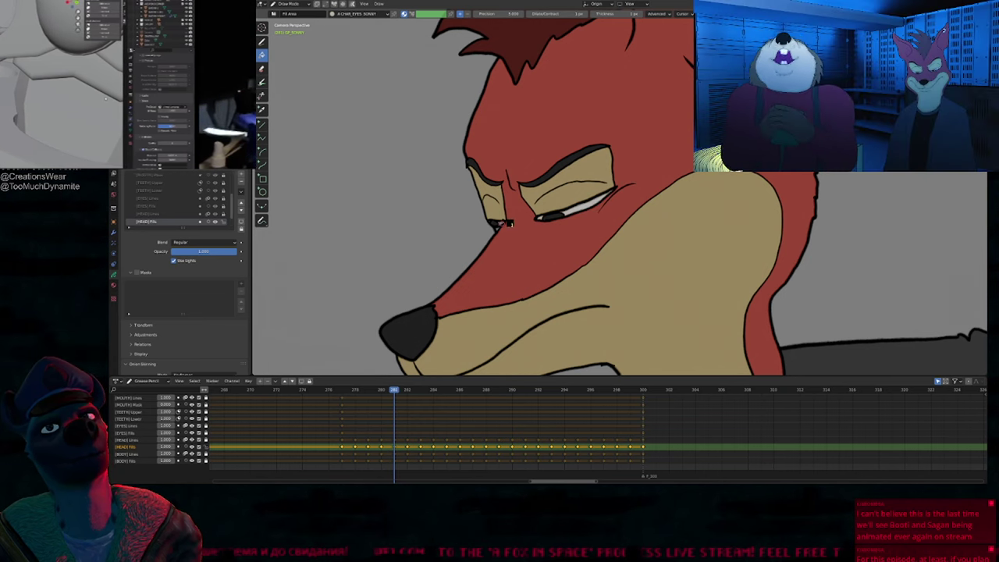
key("u")
left_click(495, 231)
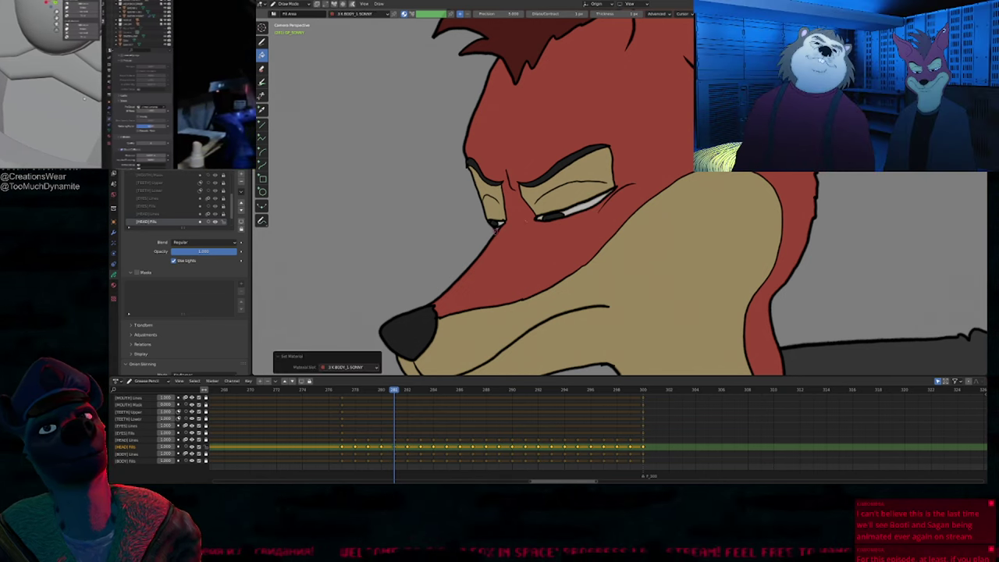
Step: On the frame being coloured, fill the lid sliver and brow black, the near lid tan, and both eye whites
key("Left")
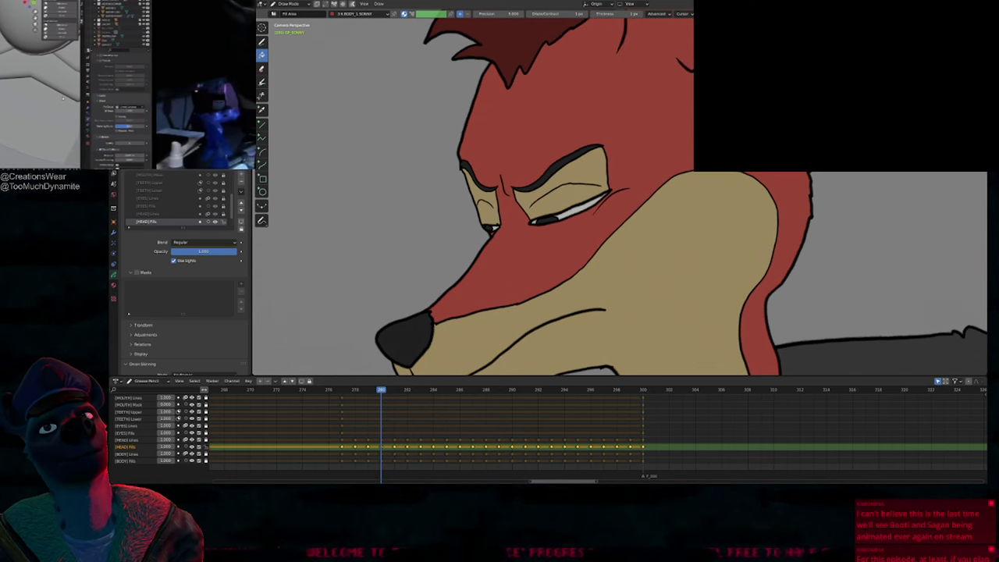
key("Left")
key("Left")
key("Right")
key("Right")
key("Right")
key("Right")
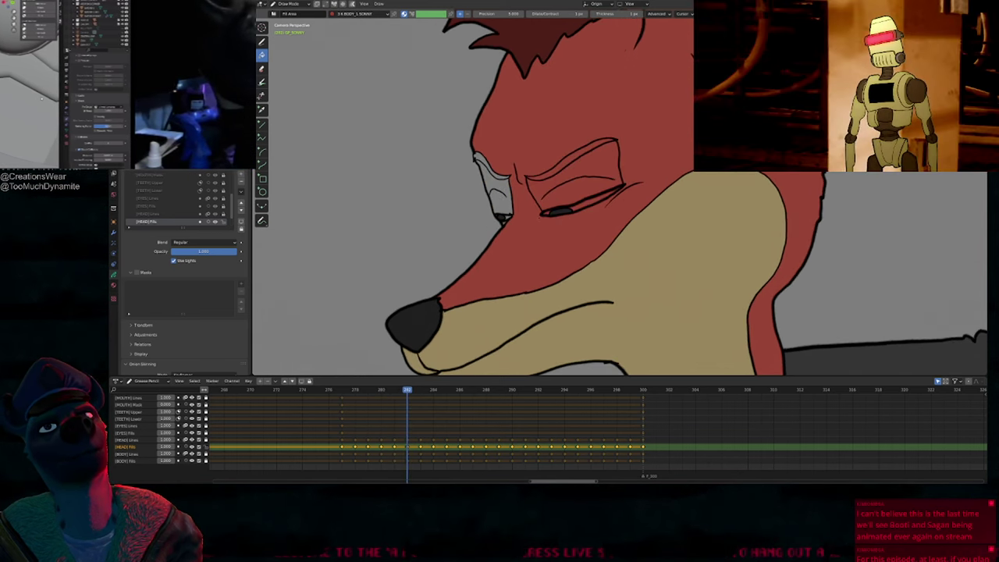
key("u")
left_click(502, 183)
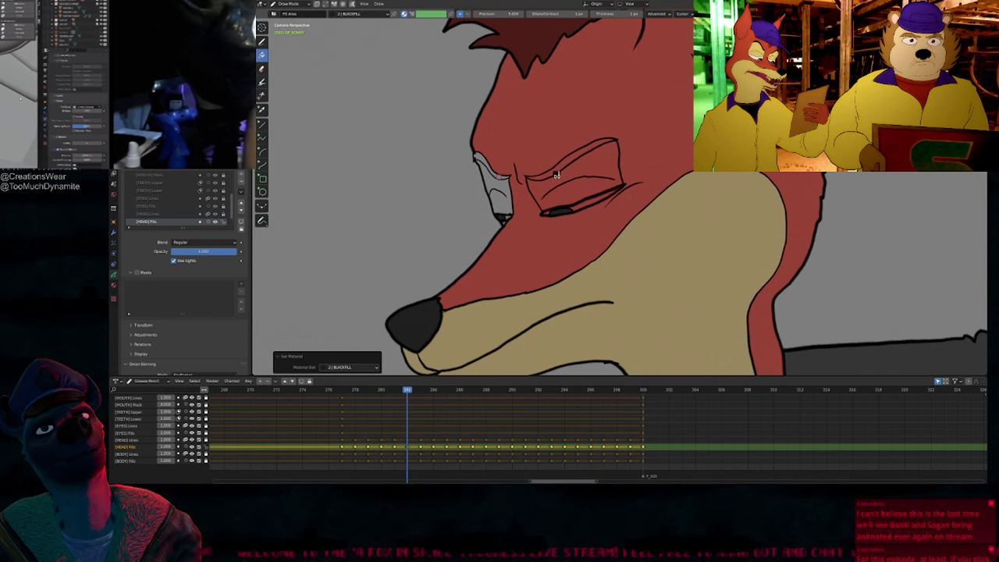
left_click(486, 163)
key("u")
left_click(562, 203)
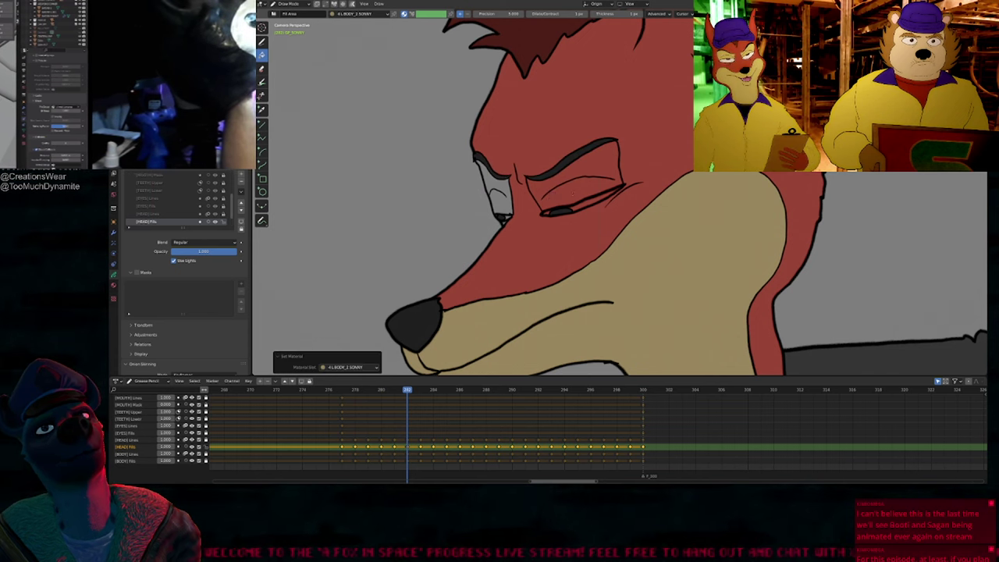
left_click(571, 175)
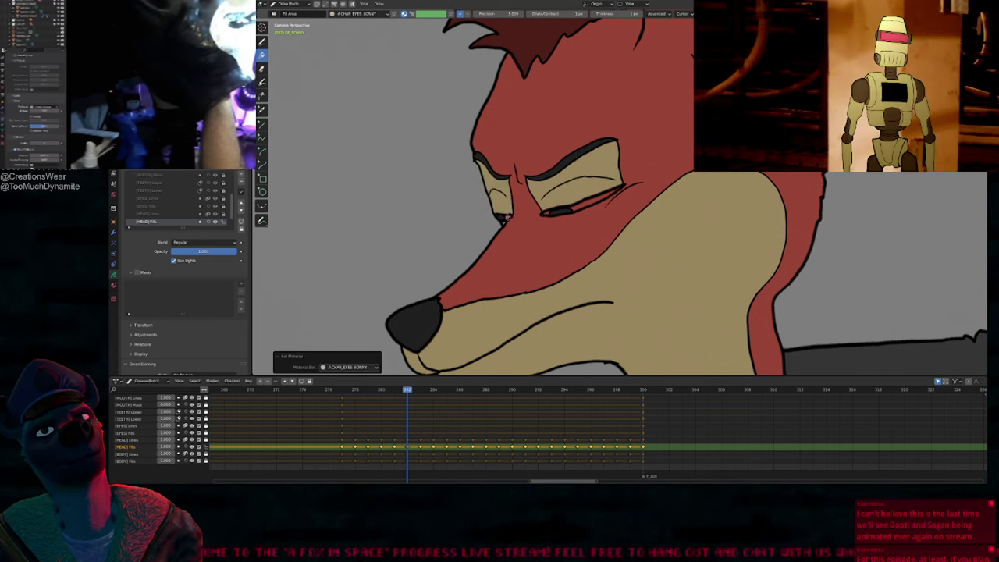
left_click(509, 218)
left_click(570, 212)
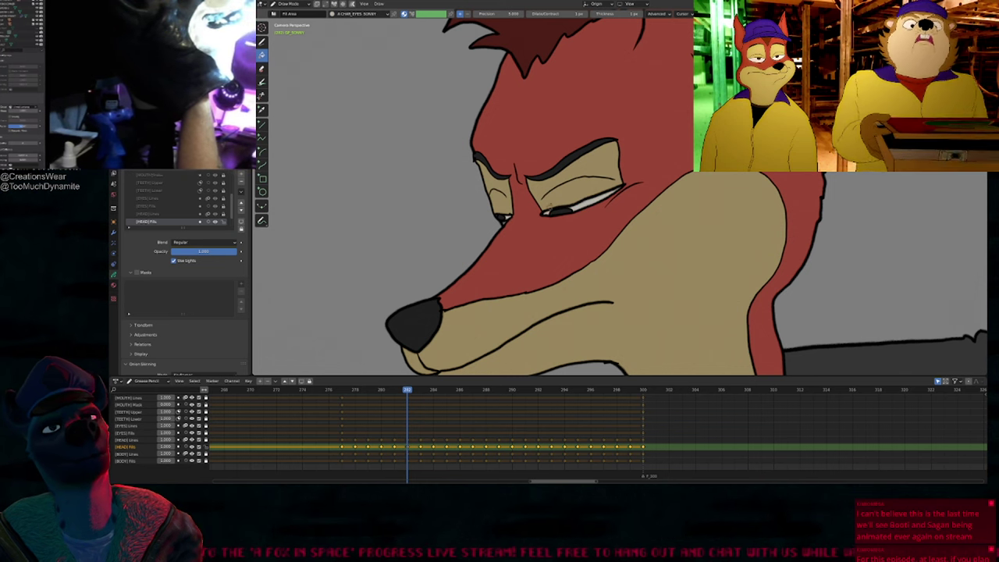
scroll(636, 283, "down", 5)
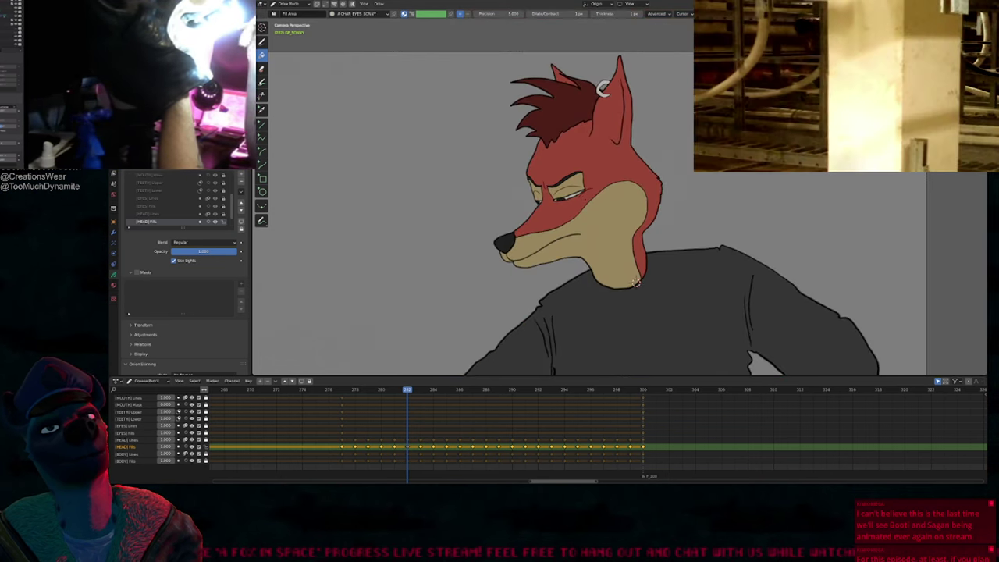
Step: On the next frame, fill the far brow black, the upper eyelid tan, the inner eye corner, and the near eye white
key("Right")
scroll(554, 196, "up", 5)
key("u")
key("2")
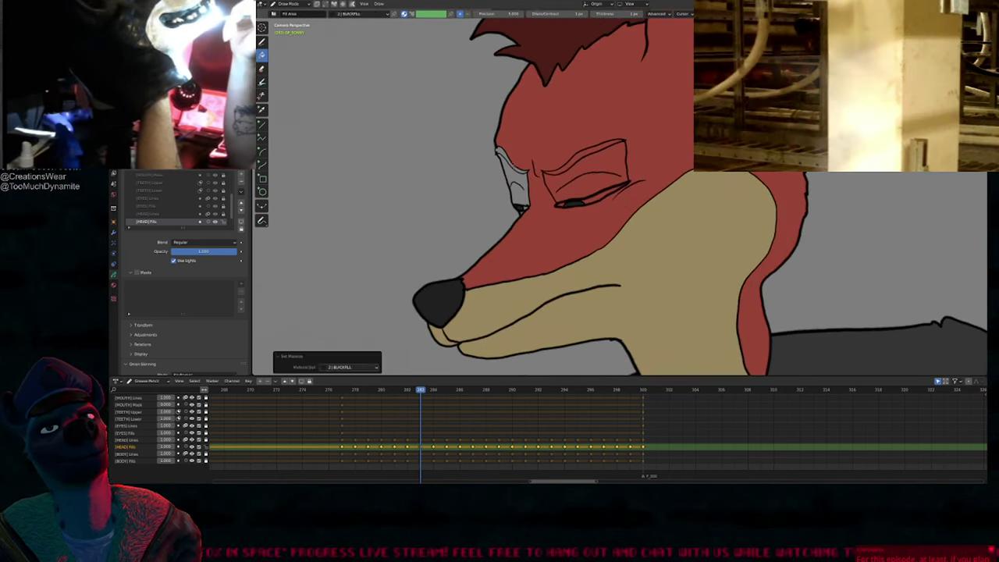
left_click(515, 164)
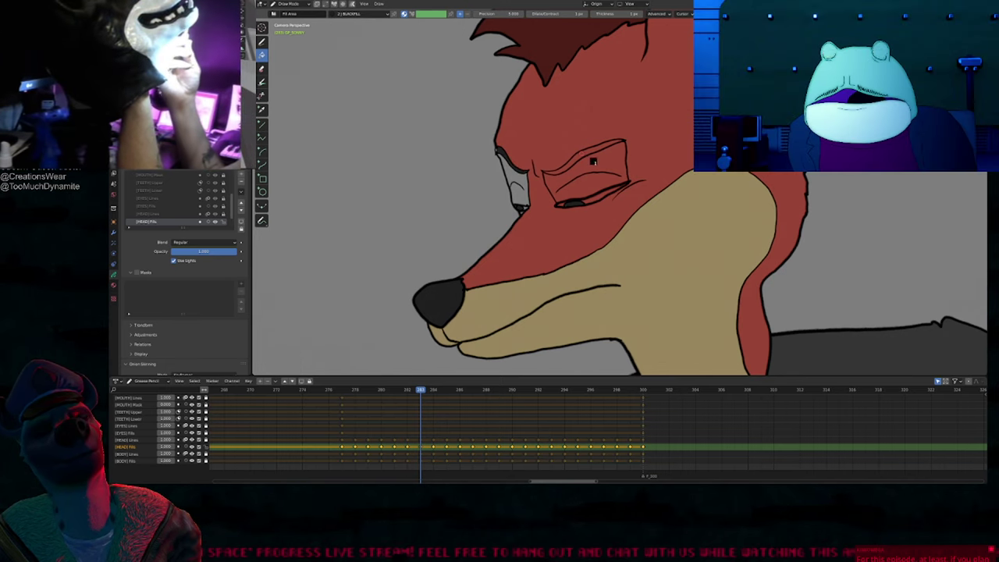
left_click(593, 168)
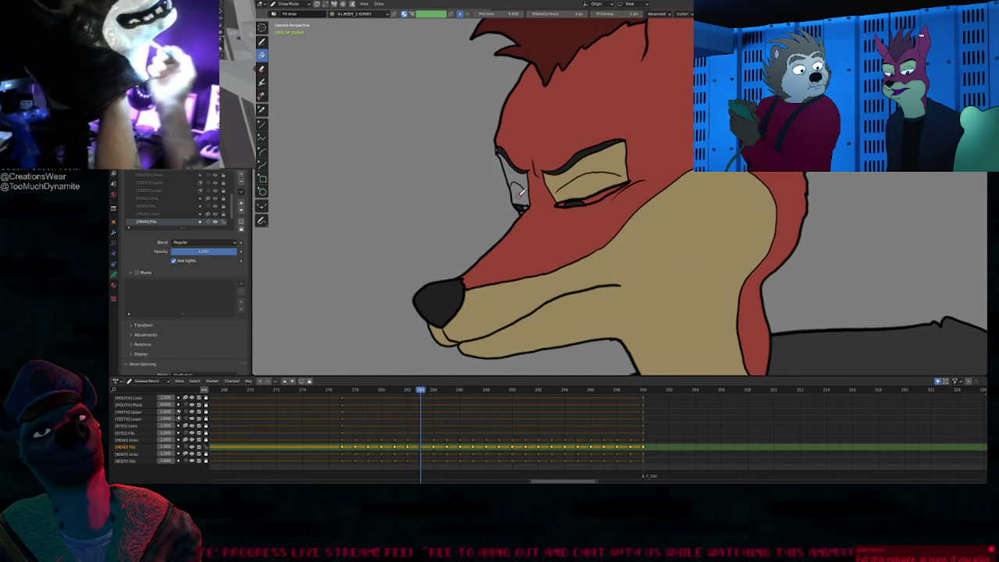
left_click(518, 194)
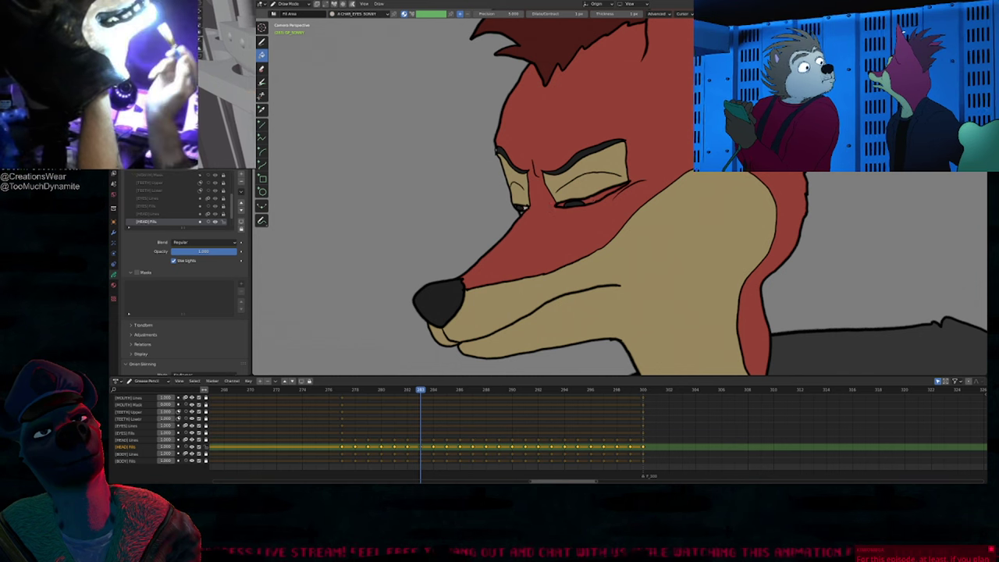
left_click(594, 201)
key("u")
left_click(534, 222)
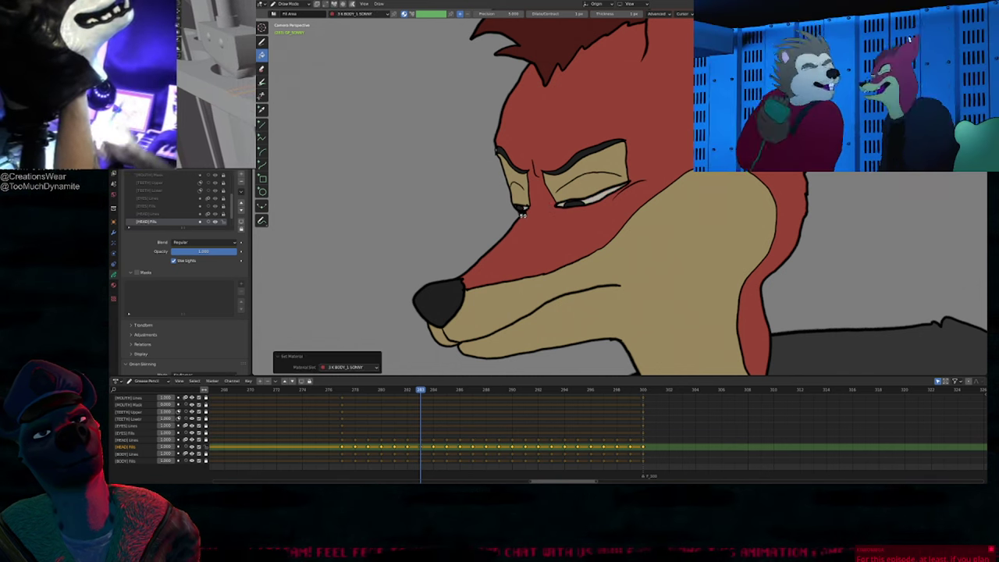
Step: Review the next eight frames, then step back to frame 282 and forward to frame 284
key("Right")
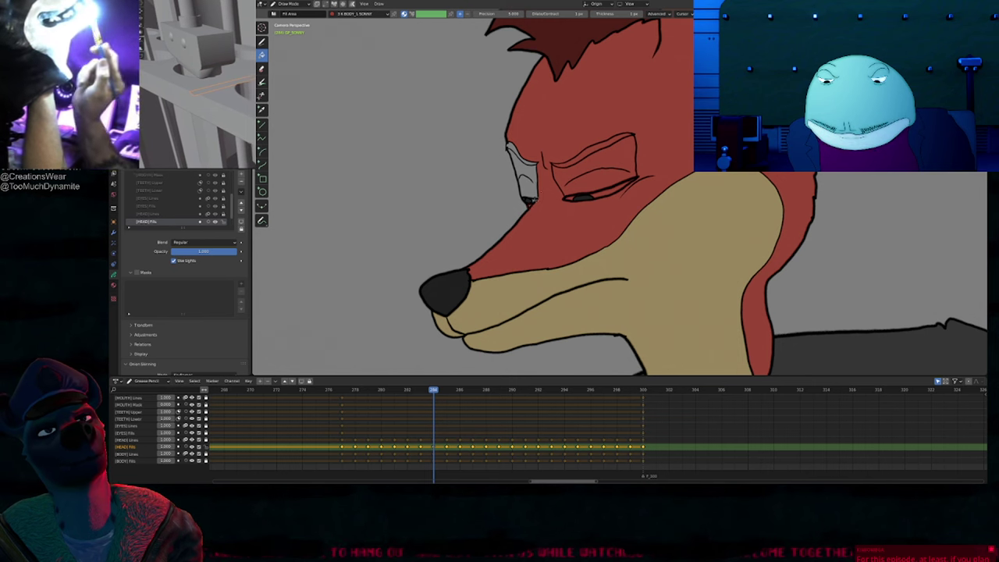
key("Right")
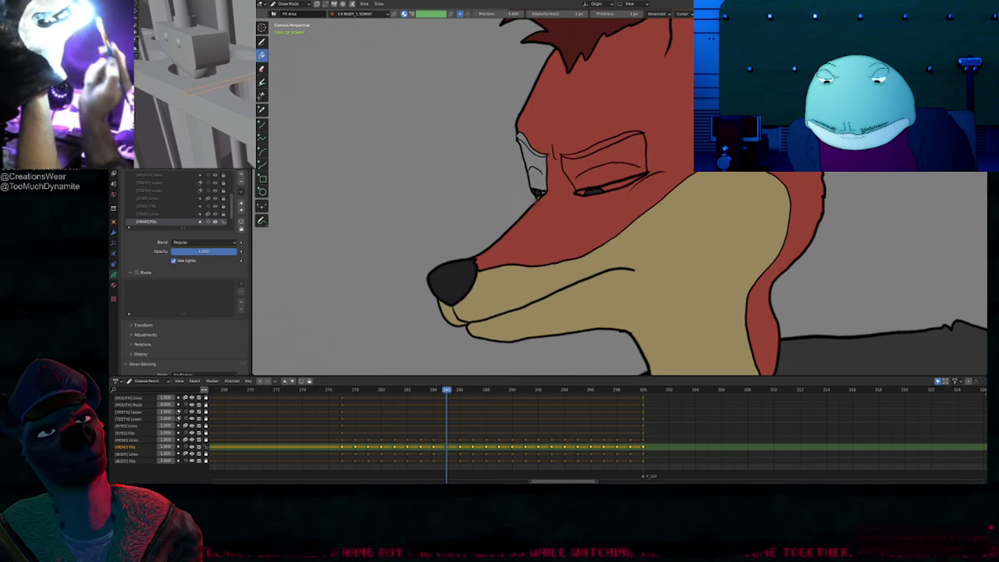
key("Right")
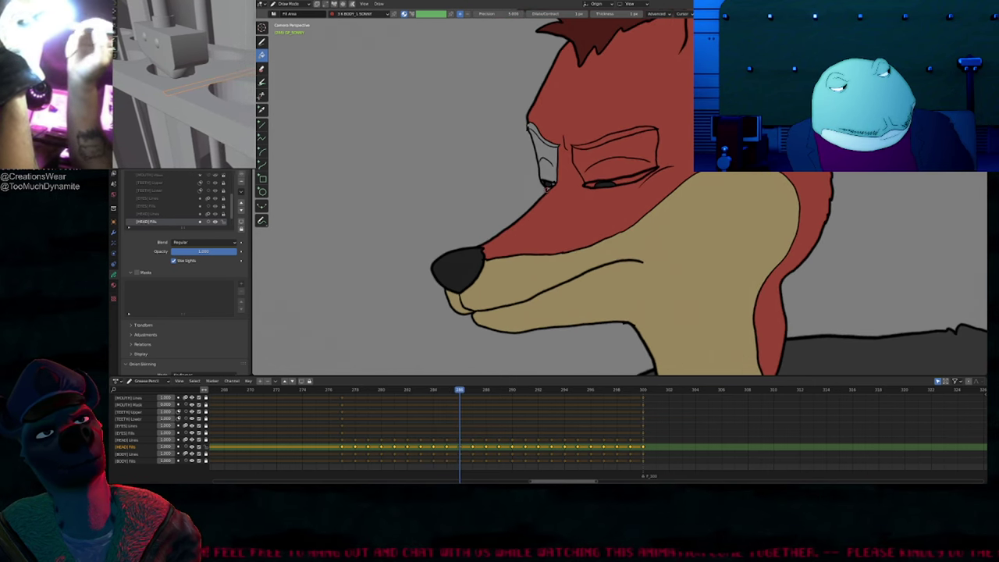
key("Right")
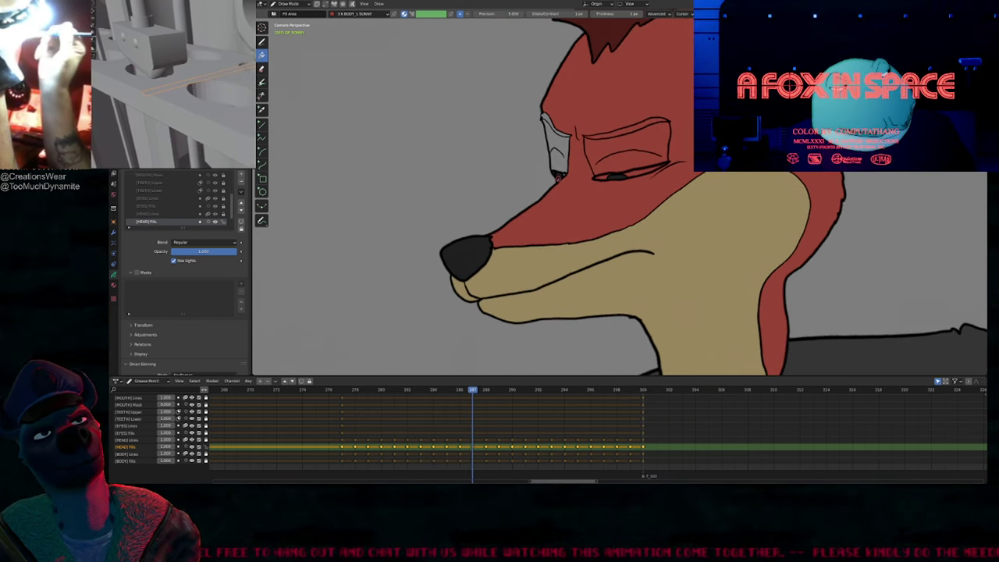
key("Right")
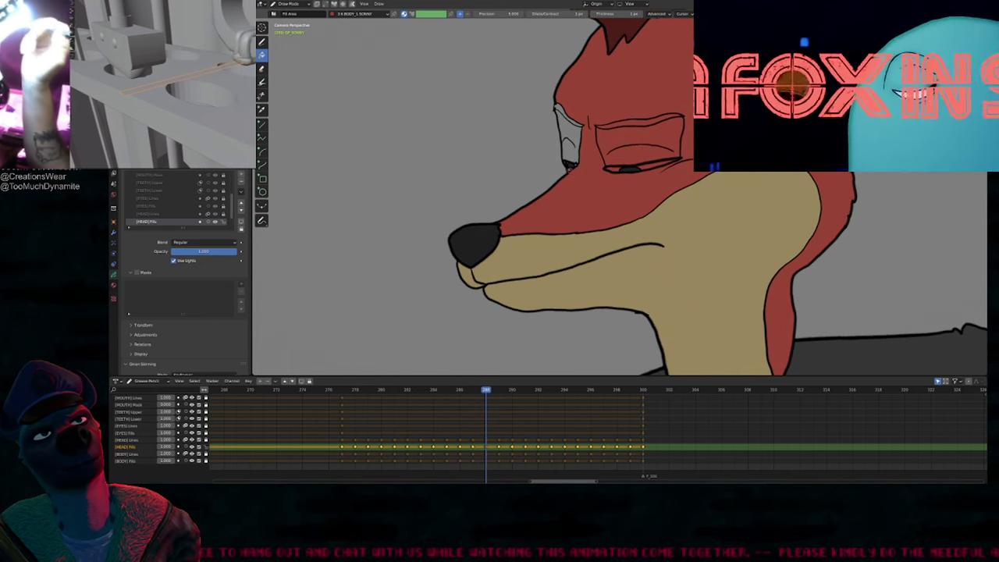
key("Right")
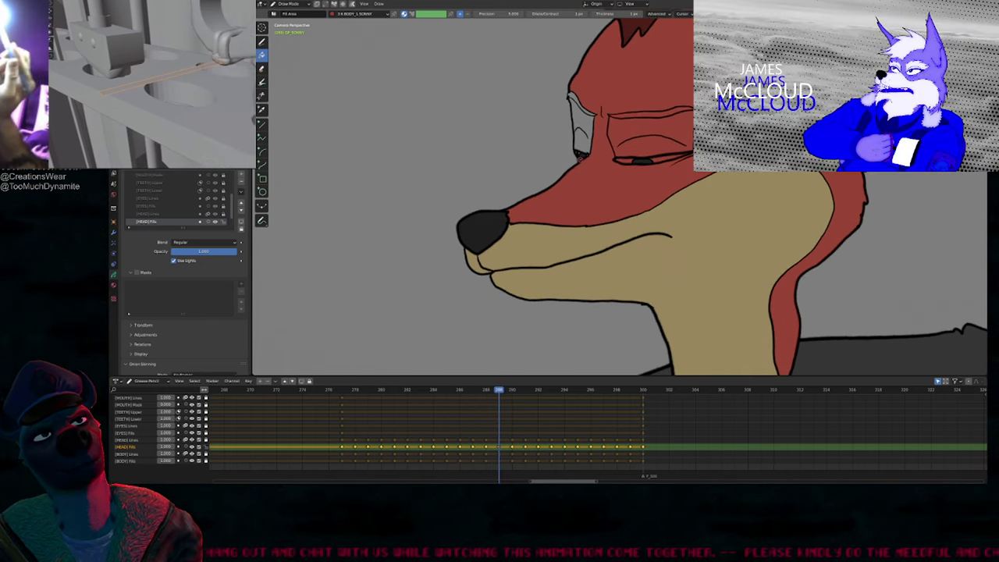
key("Right")
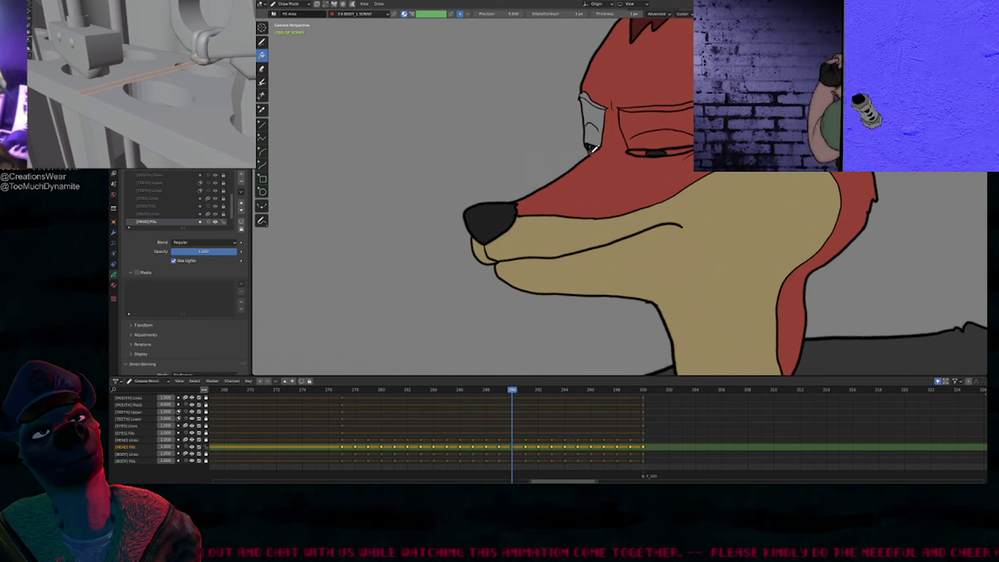
key("Right")
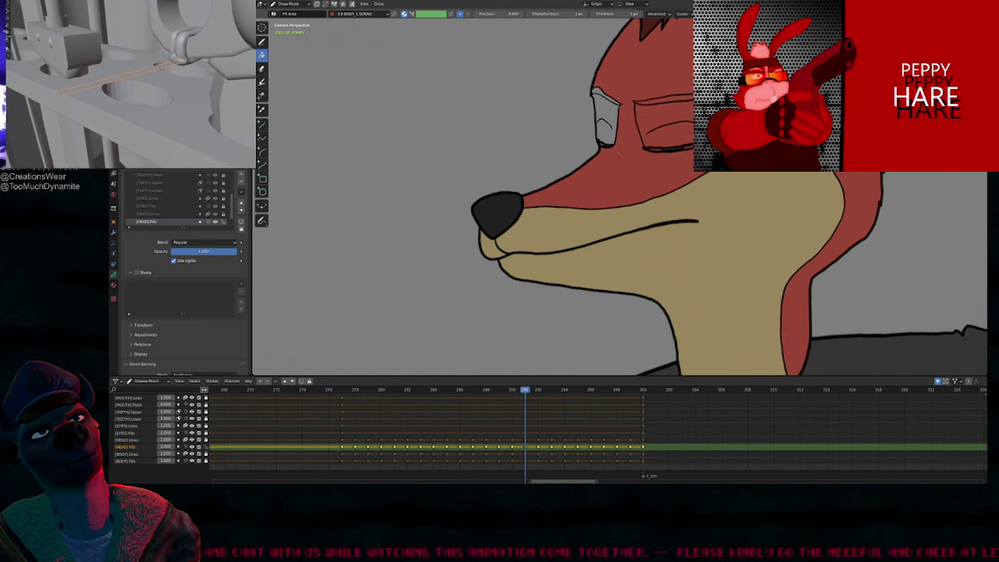
key("Left")
key("Left")
key("Left")
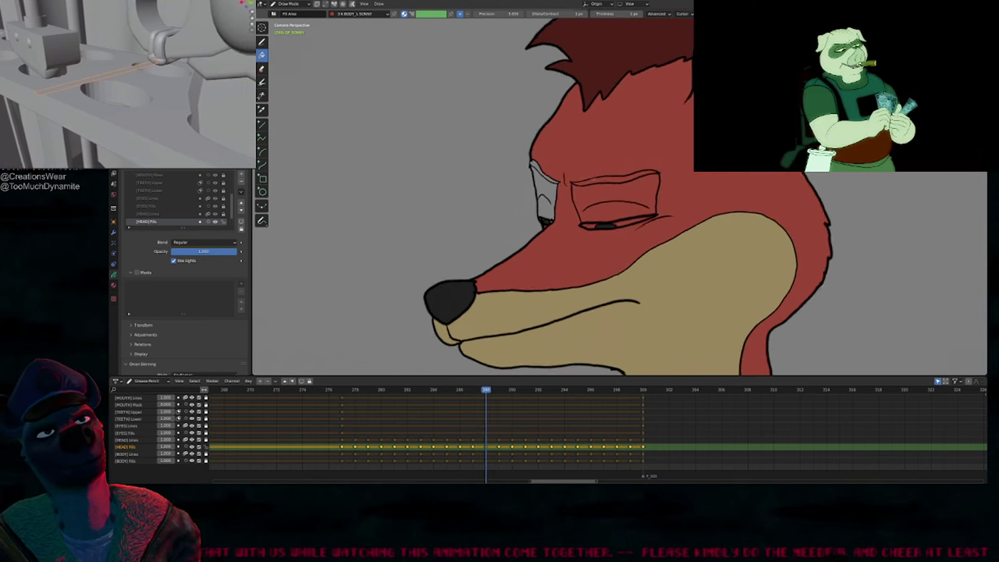
key("Left")
key("Left")
key("Left")
key("Left")
key("Left")
key("Right")
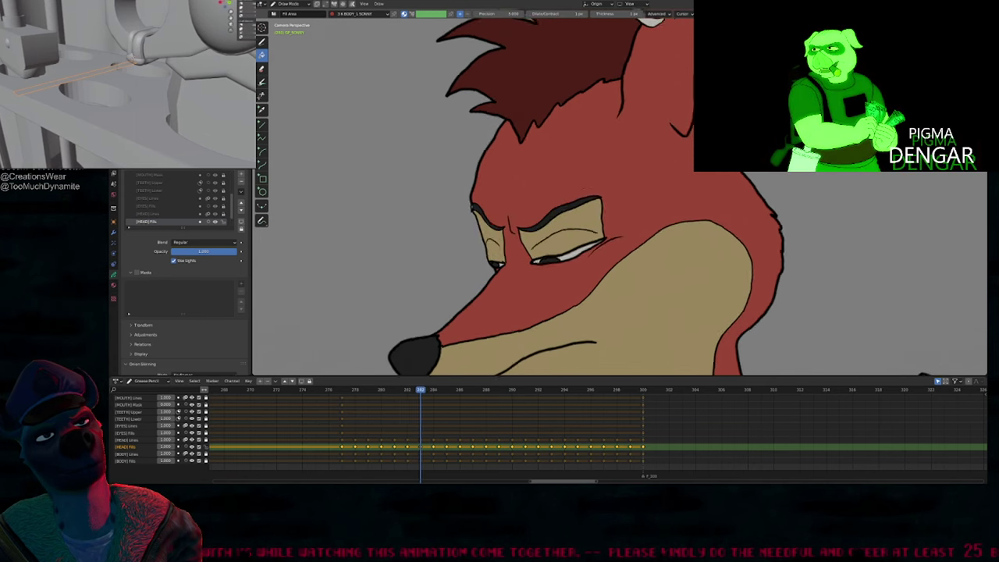
key("Right")
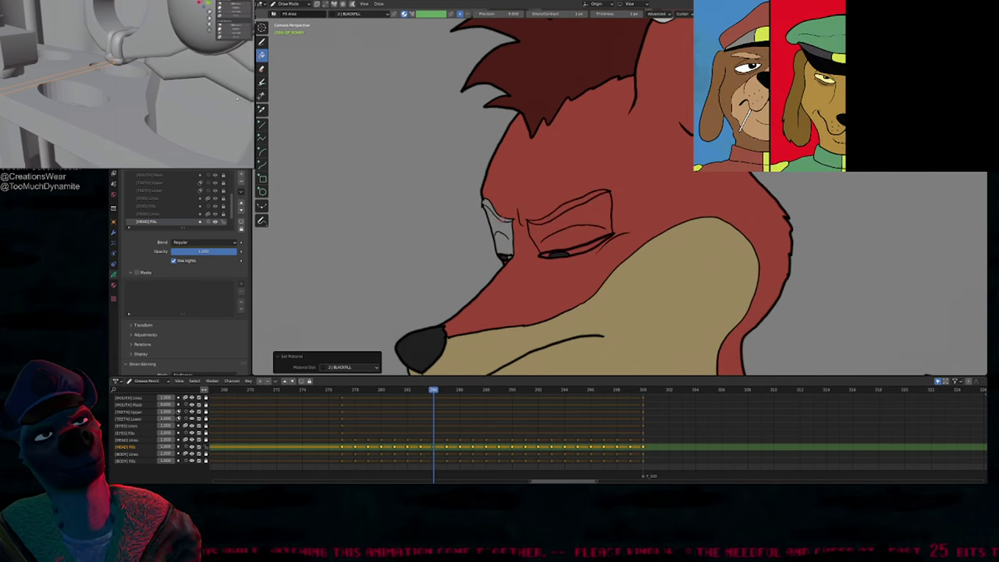
Step: Step through frames 285 to 293 to check the half-closed eye drawings
key("Right")
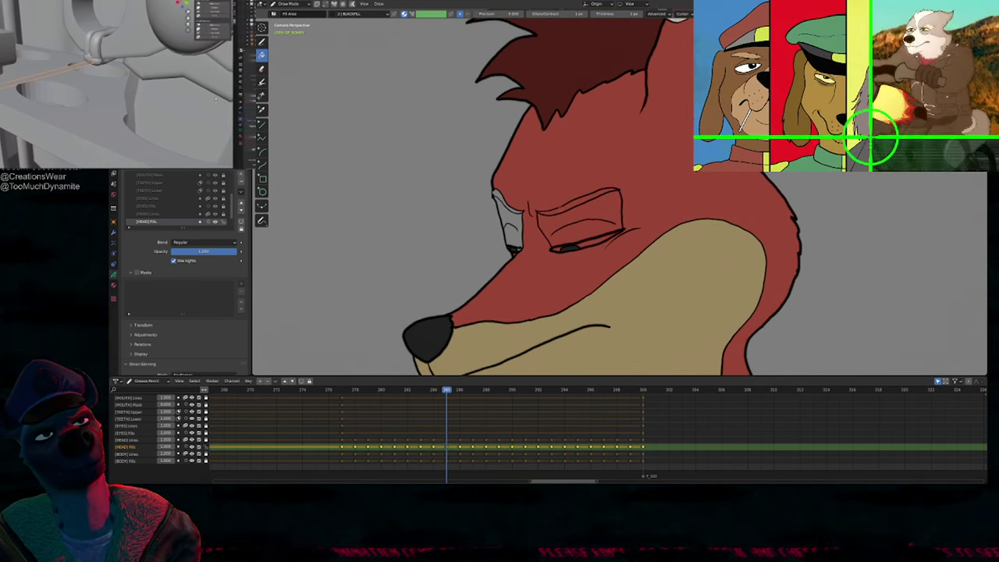
key("Right")
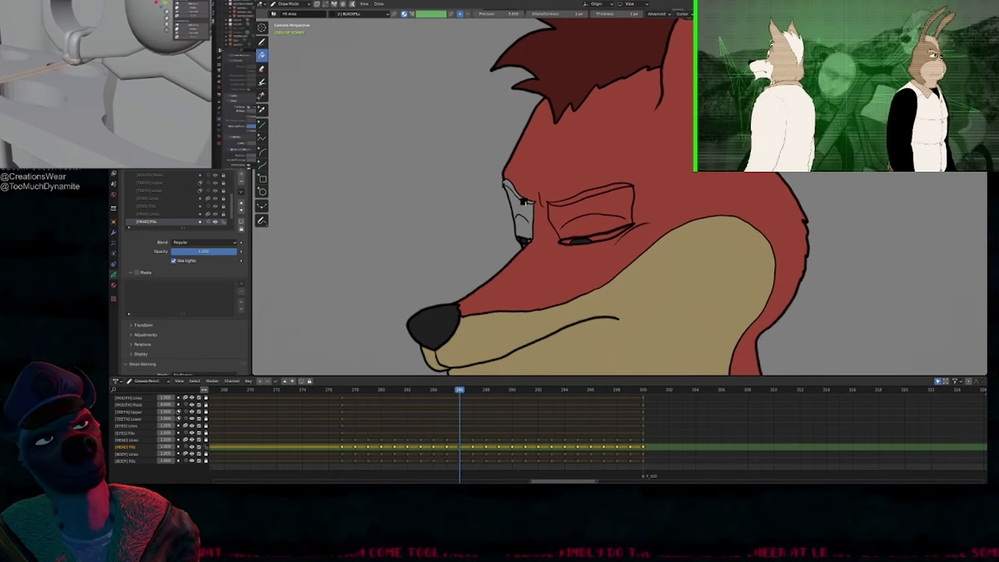
key("Right")
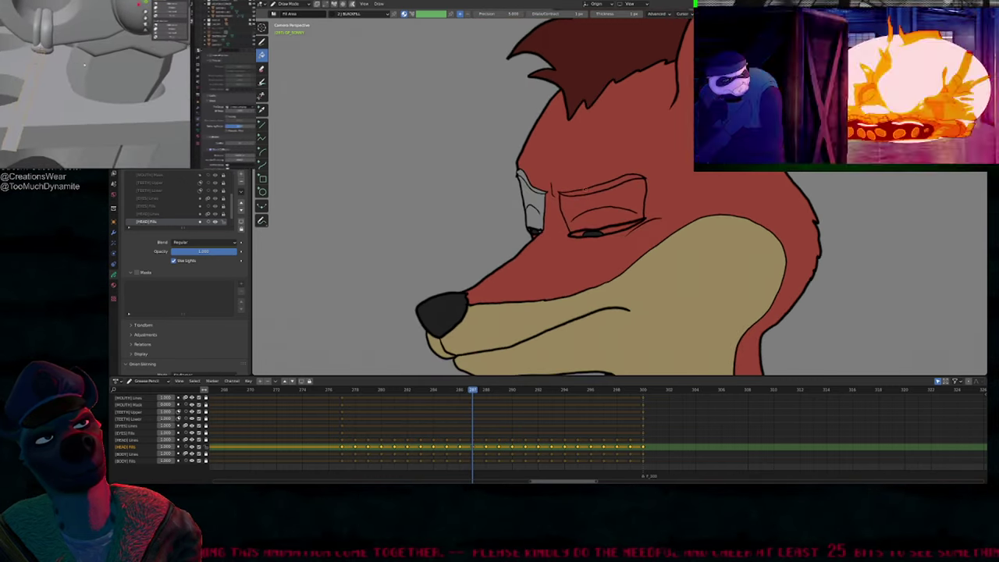
key("Right")
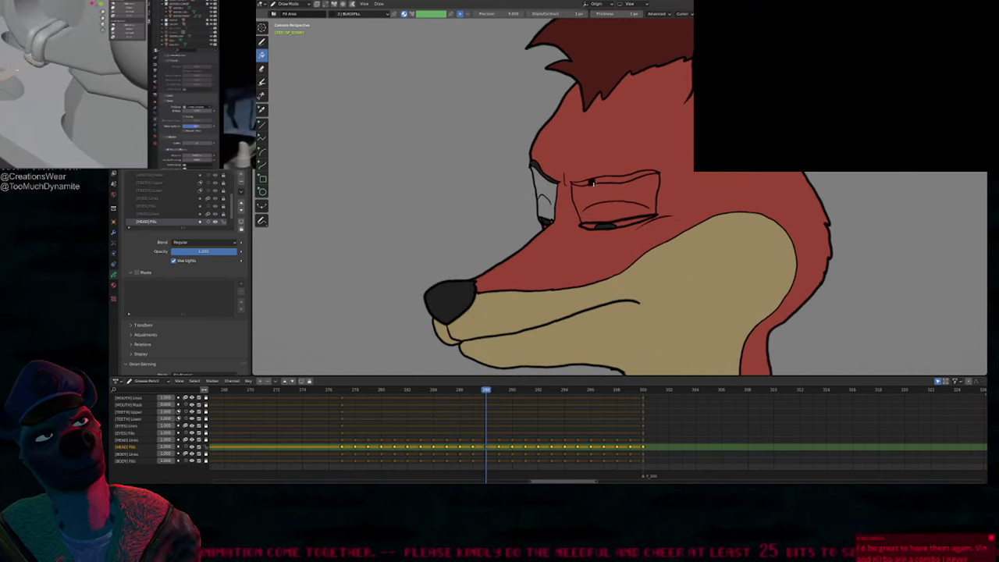
key("Right")
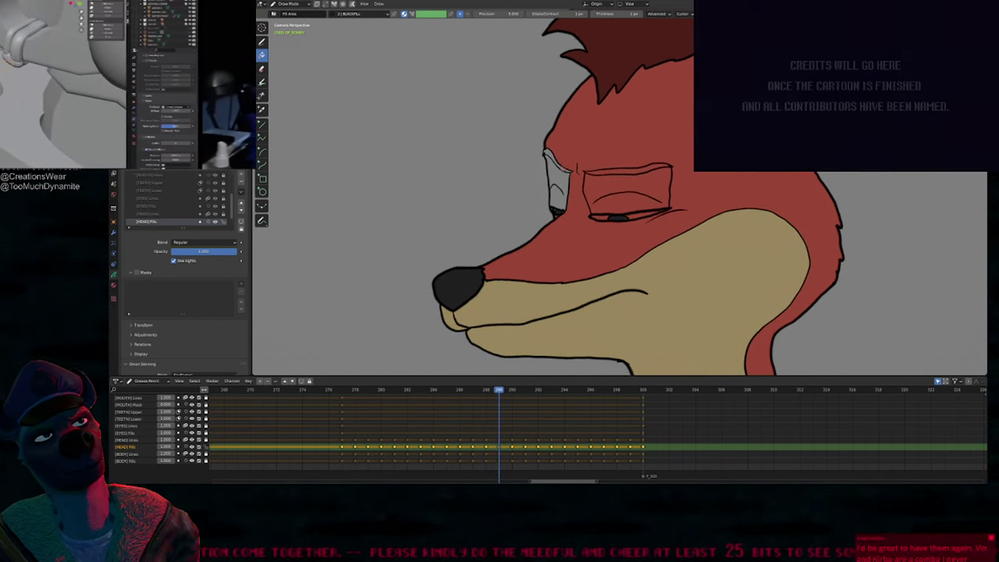
key("Right")
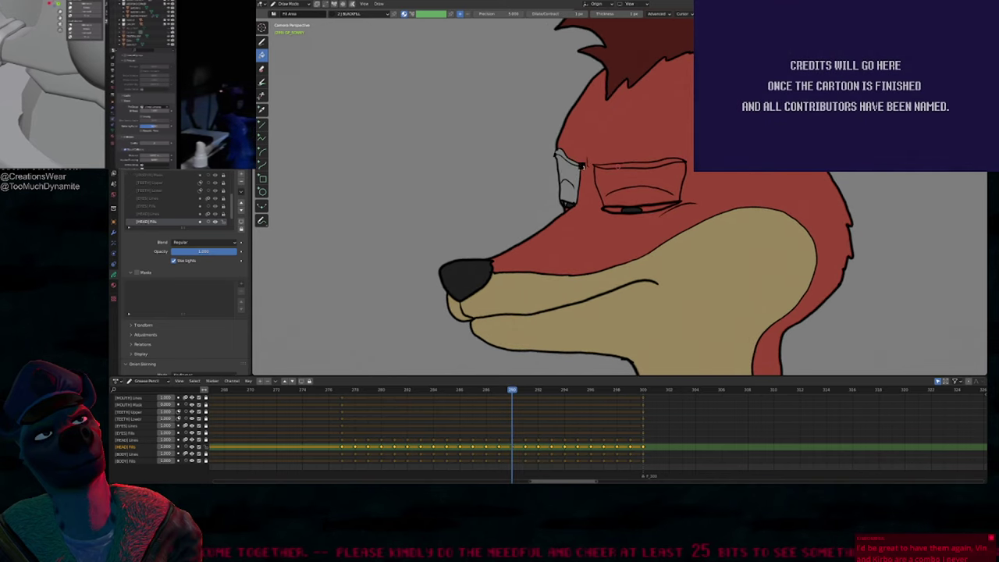
key("Right")
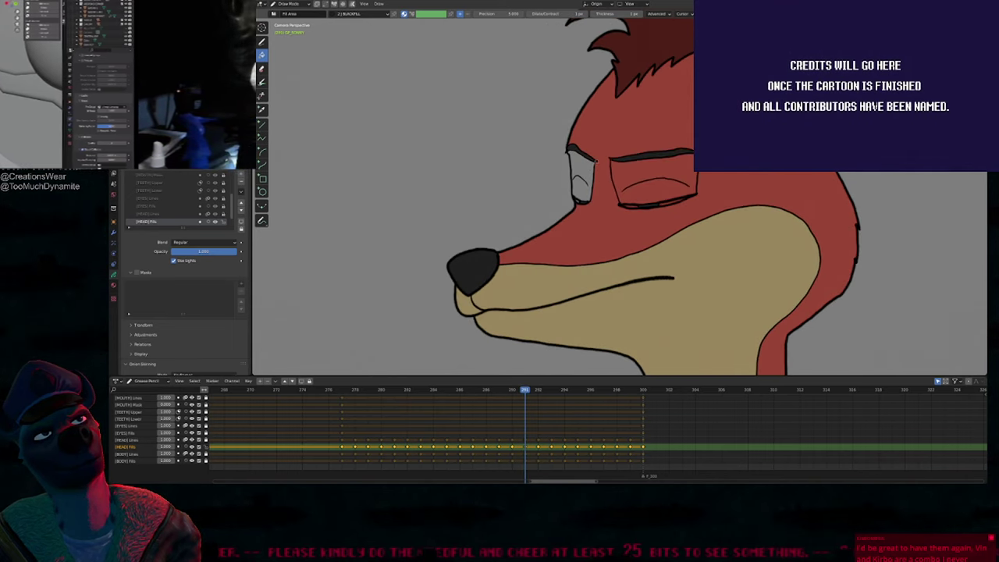
key("Right")
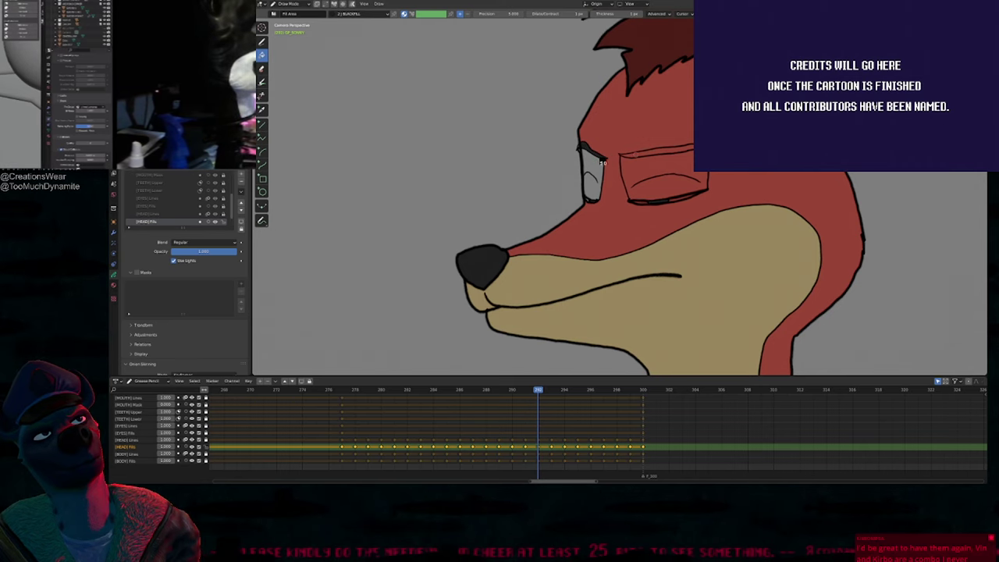
key("Right")
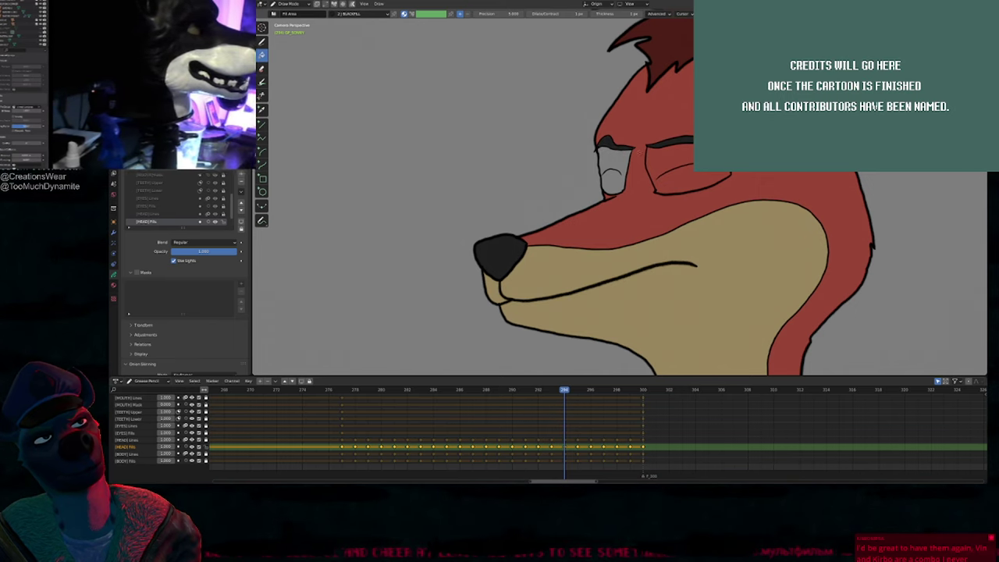
Step: Pan to the fox's face, continue to frame 299, then step back one frame
middle_click_drag(642, 151, 560, 190, "shift")
key("Right")
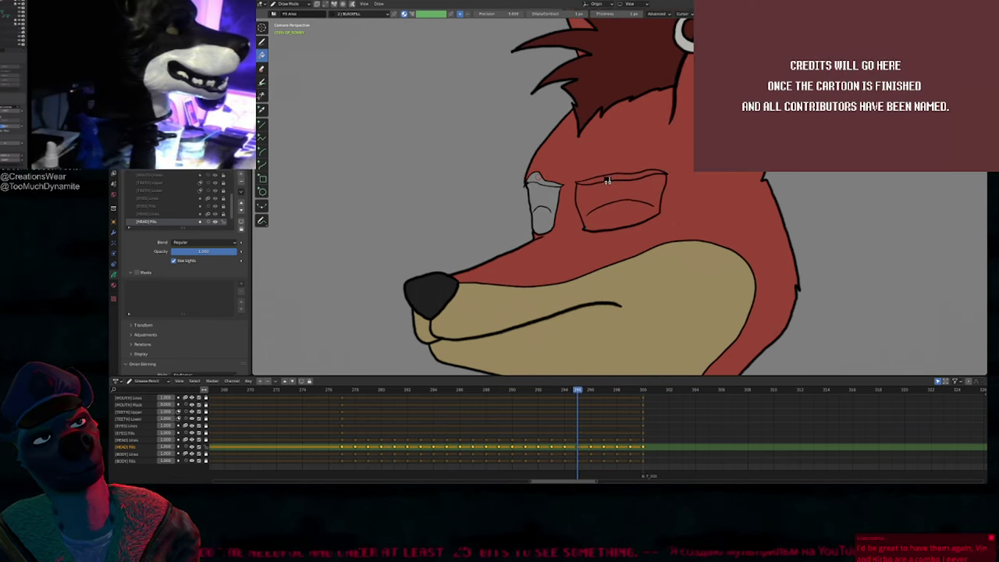
key("Right")
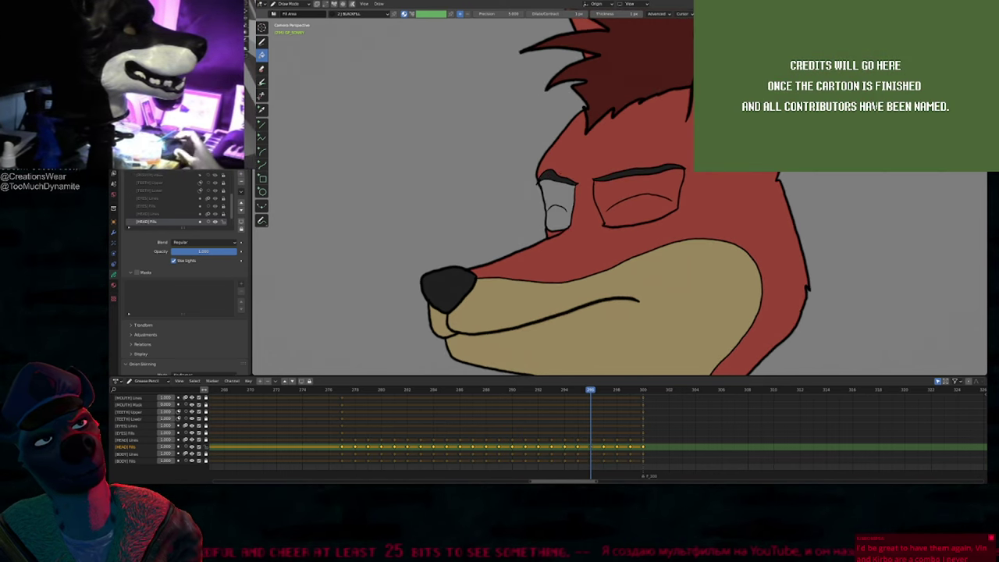
key("Right")
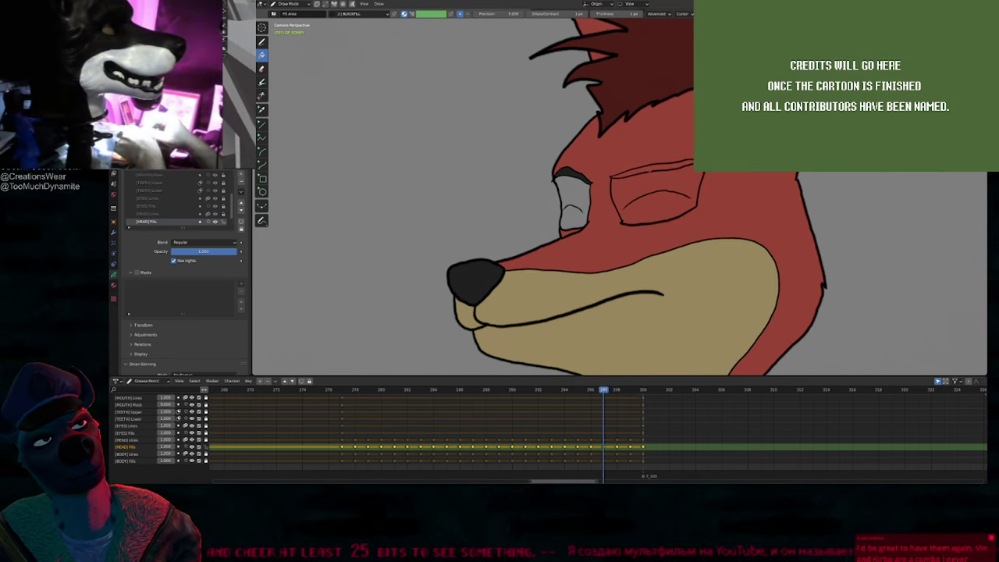
key("Right")
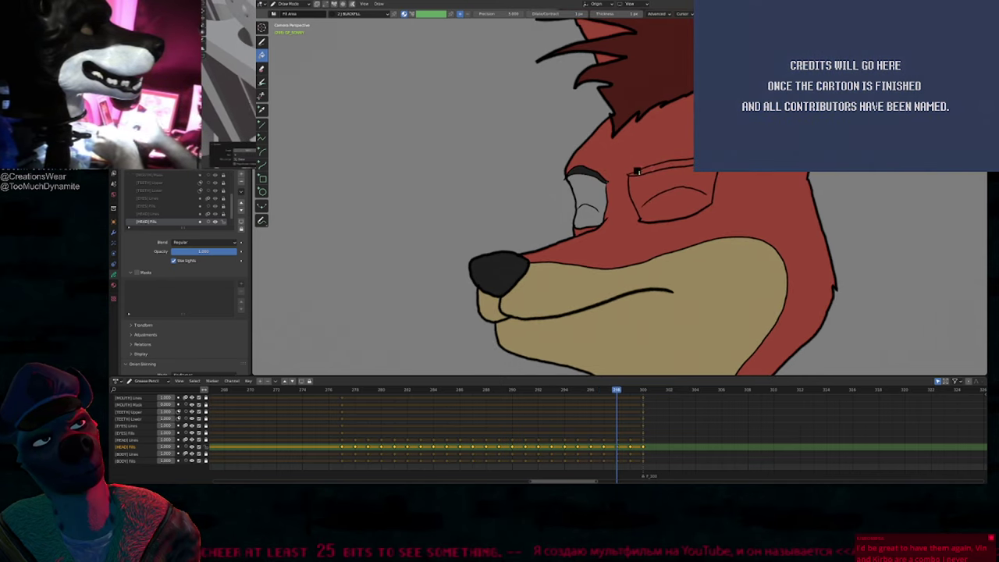
key("Right")
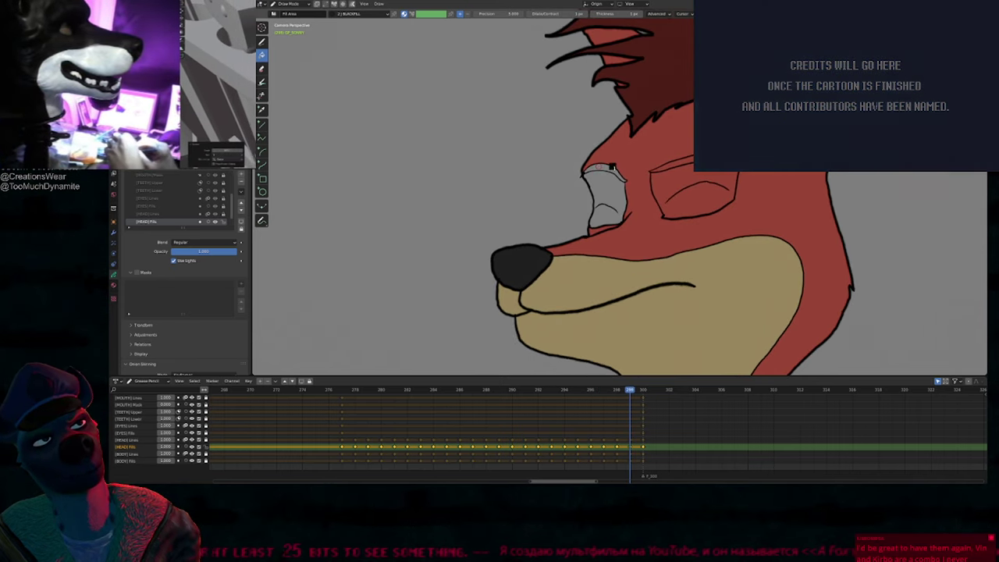
key("Left")
key("Left")
key("Left")
key("Left")
key("Left")
key("Left")
key("Left")
key("Left")
key("Left")
key("Left")
key("Left")
key("Left")
key("Left")
key("Left")
key("Left")
key("Left")
key("Left")
key("Left")
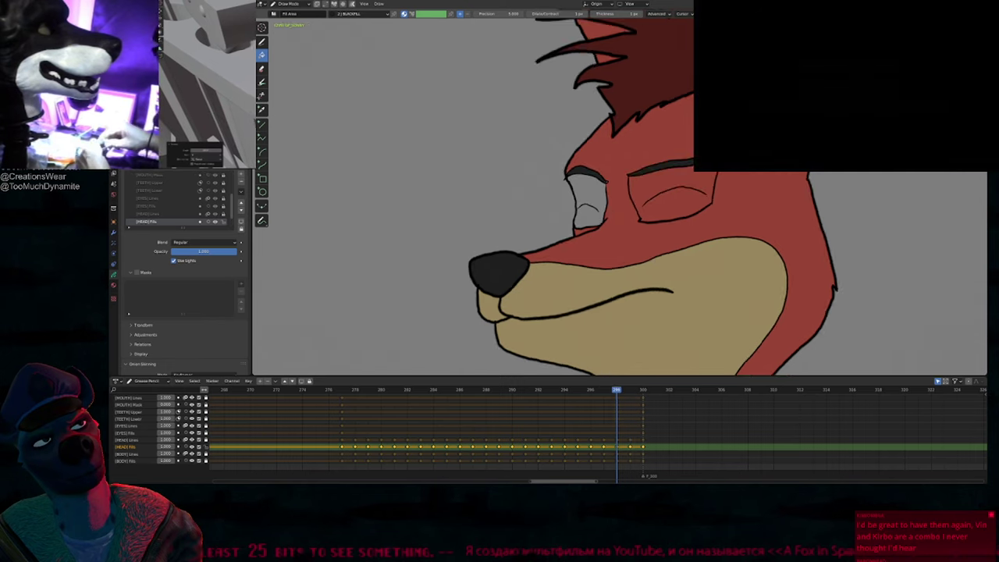
Step: On frame 284, fill the fox's closed eyelid with the tan L.BODY material
key("Right")
key("Right")
key("Right")
key("Right")
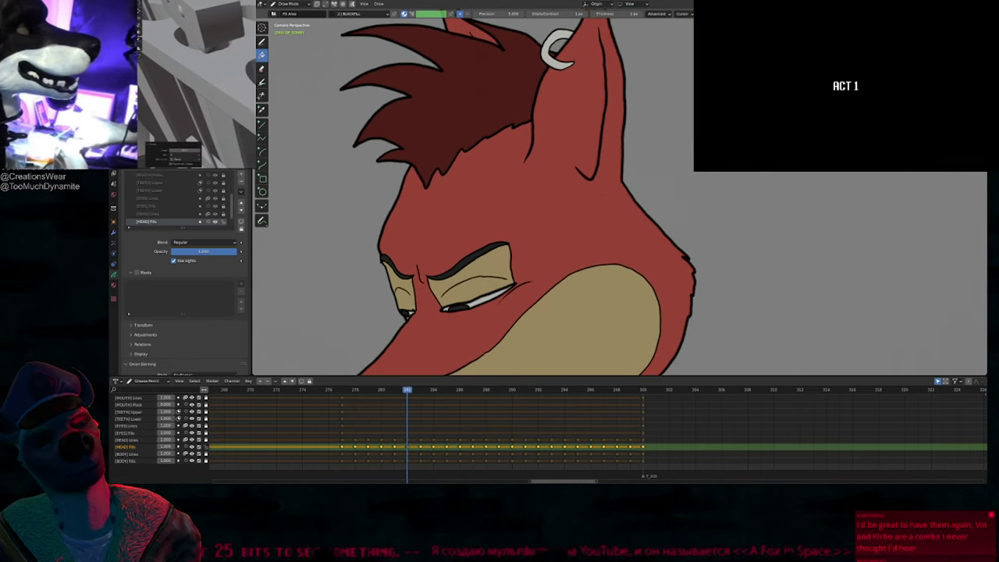
key("Left")
key("Left")
key("Right")
key("u")
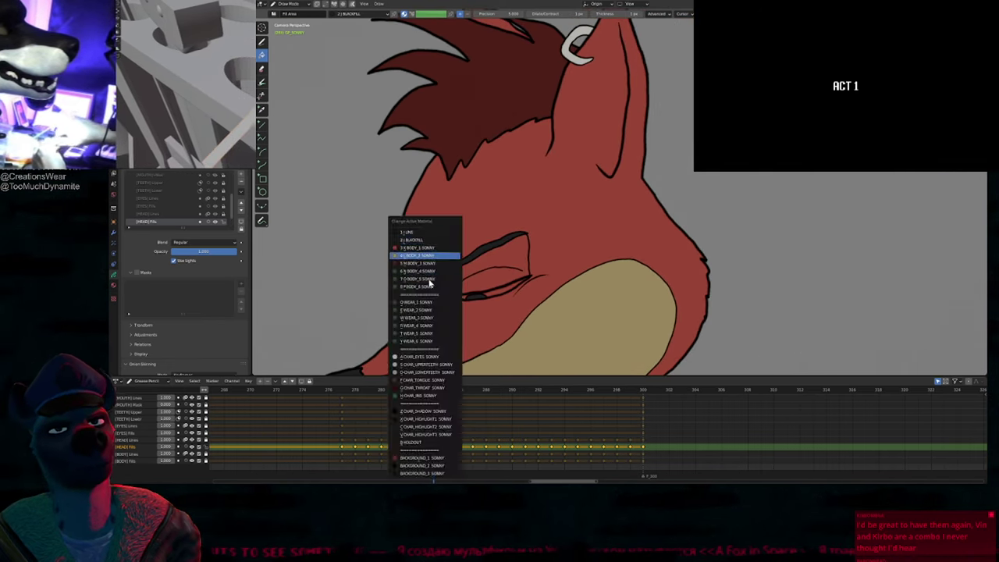
left_click(430, 282)
left_click(420, 285)
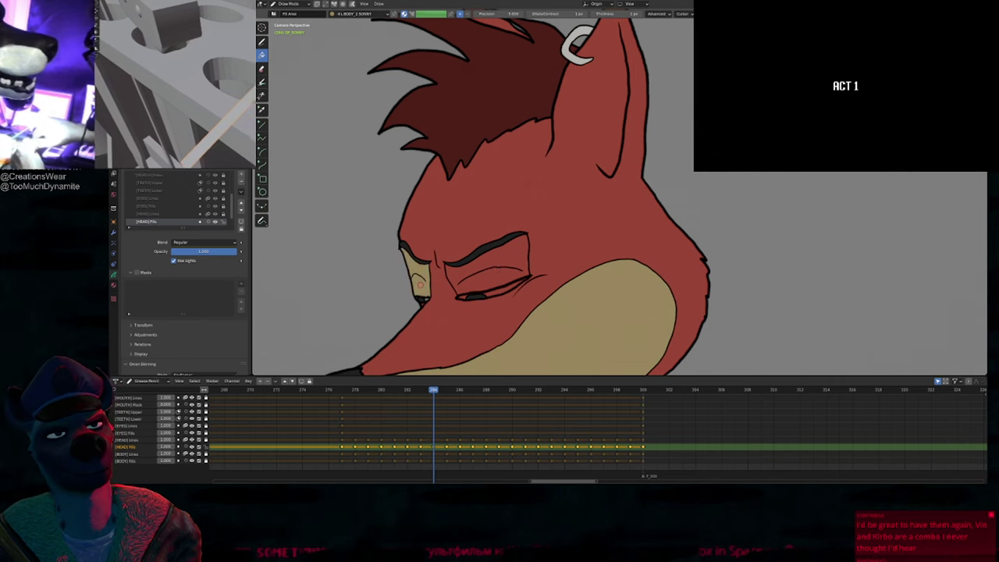
scroll(495, 270, "down", 4)
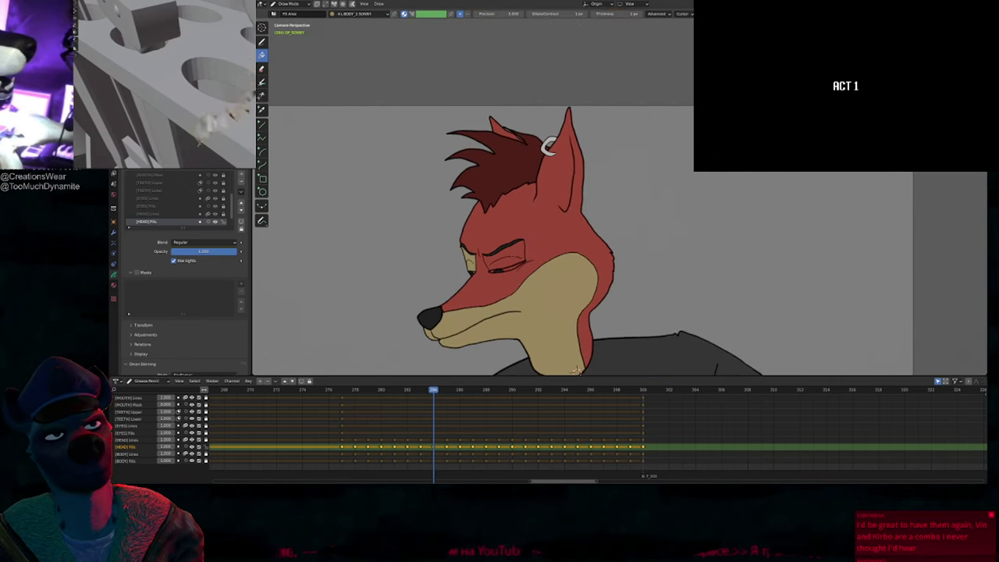
Step: Review the head animation frame by frame from 285 through 292
key("Right")
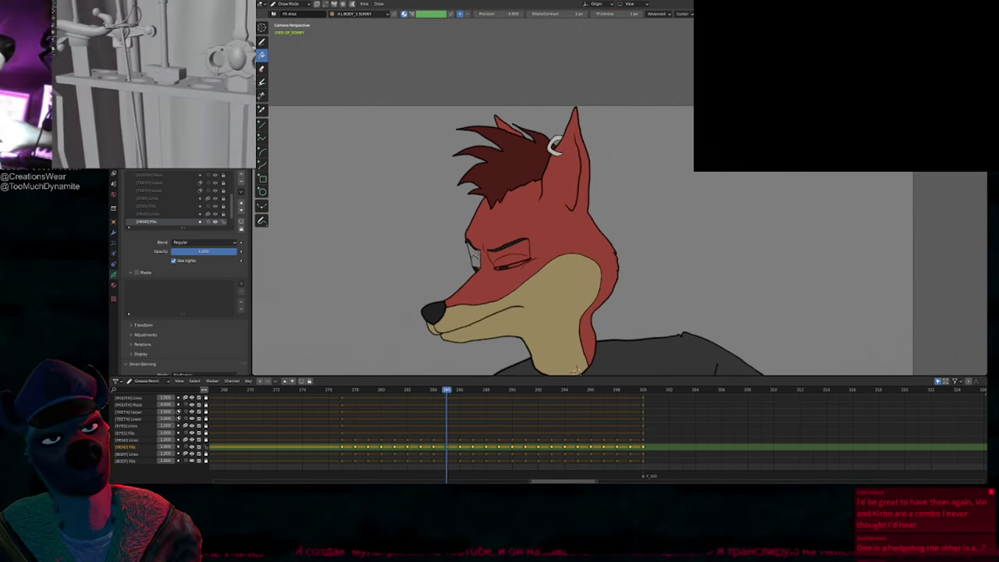
key("Right")
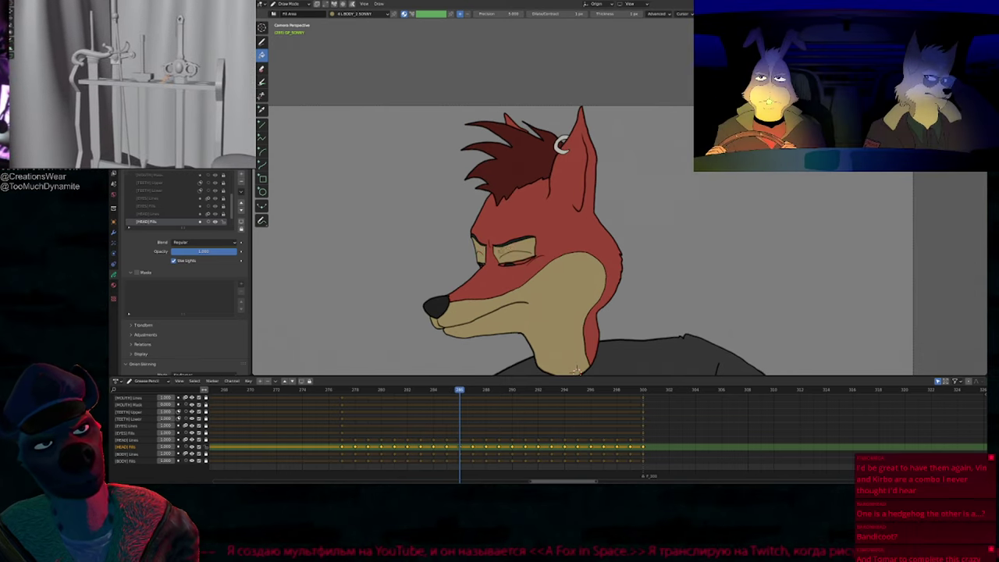
key("Right")
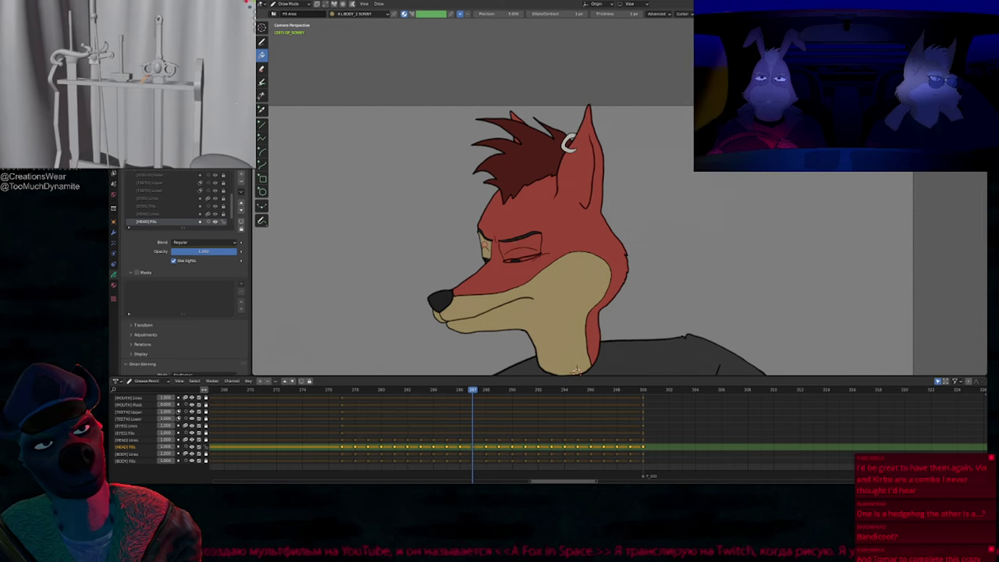
key("Right")
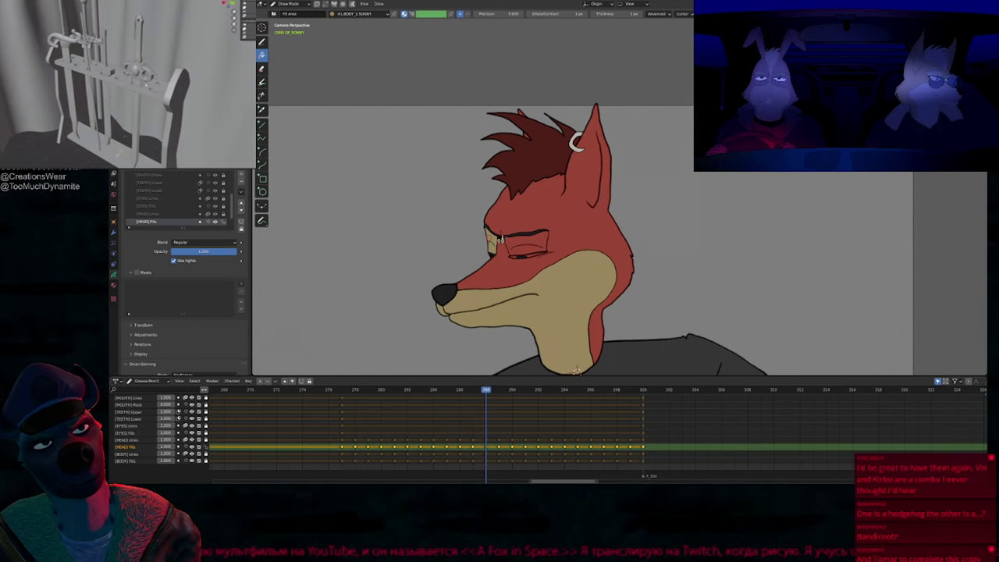
key("Right")
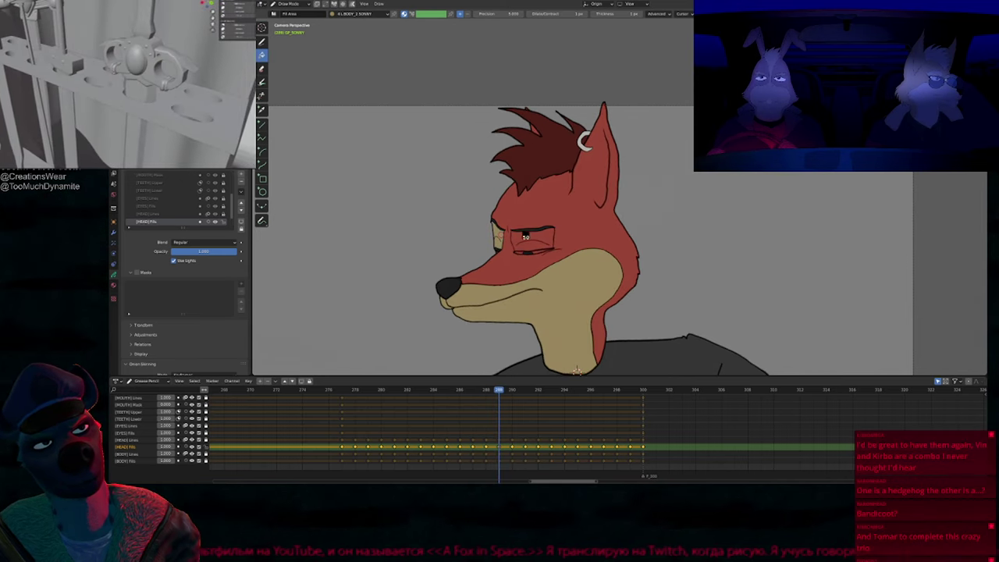
key("Right")
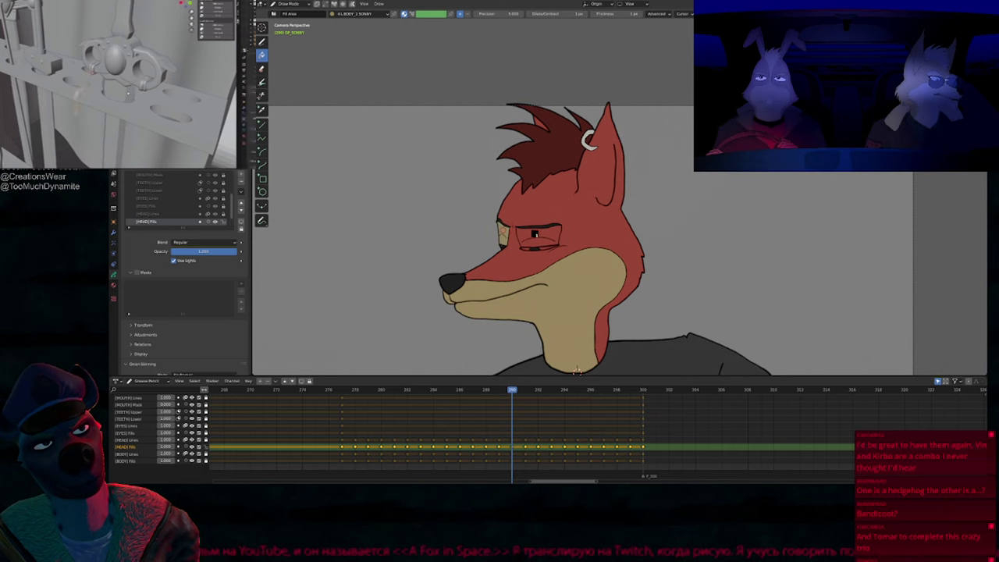
key("Right")
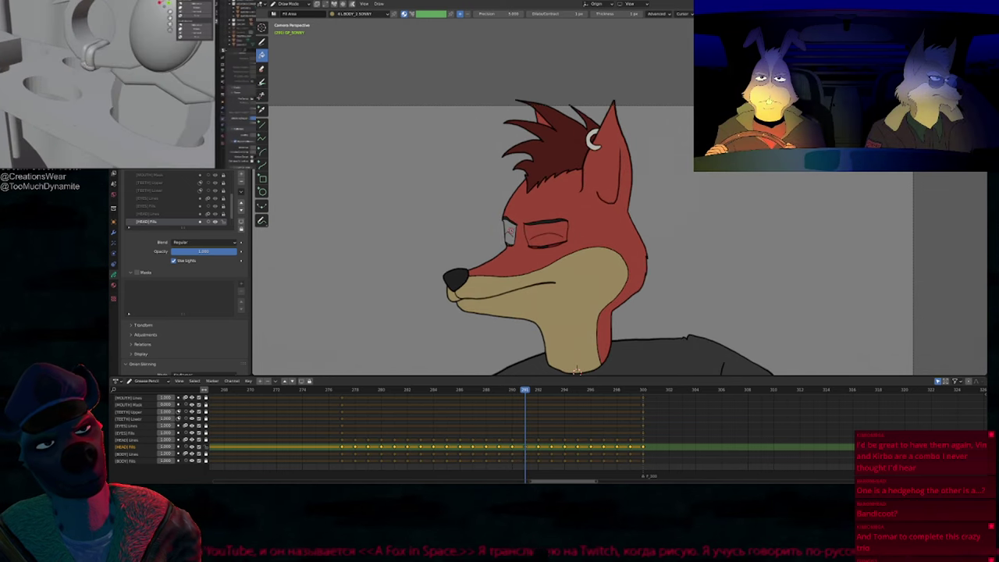
key("Left")
scroll(515, 234, "down", 2)
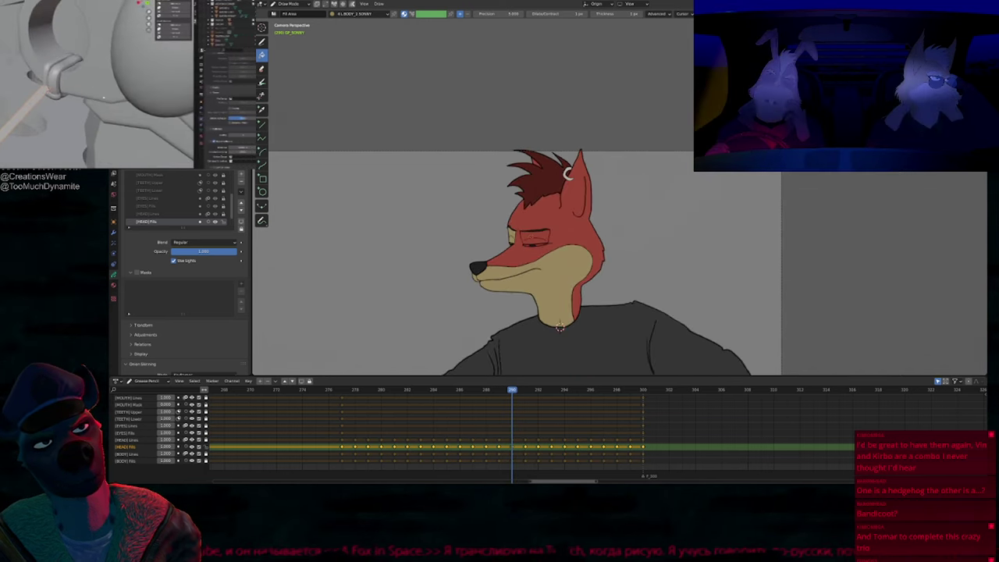
key("Right")
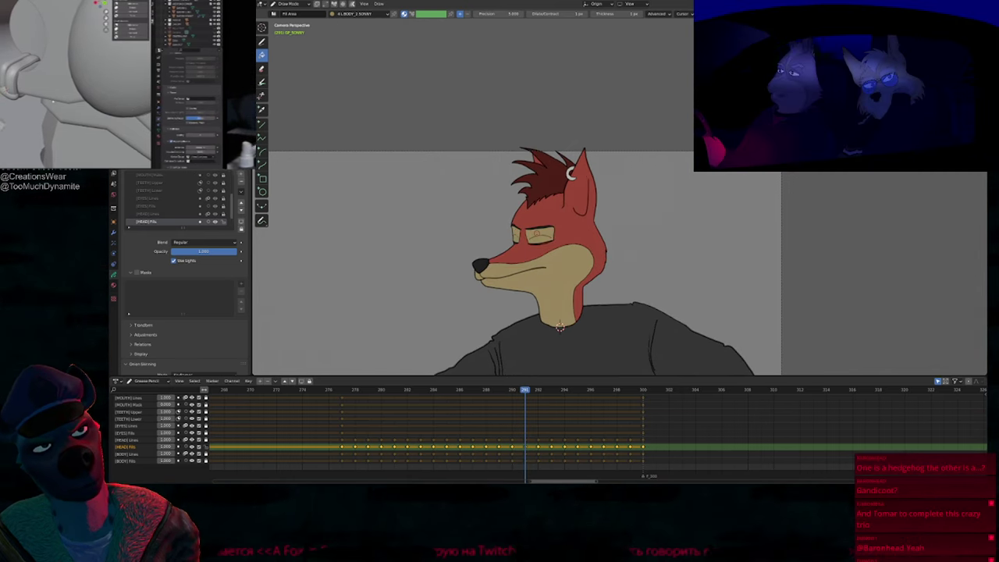
key("Right")
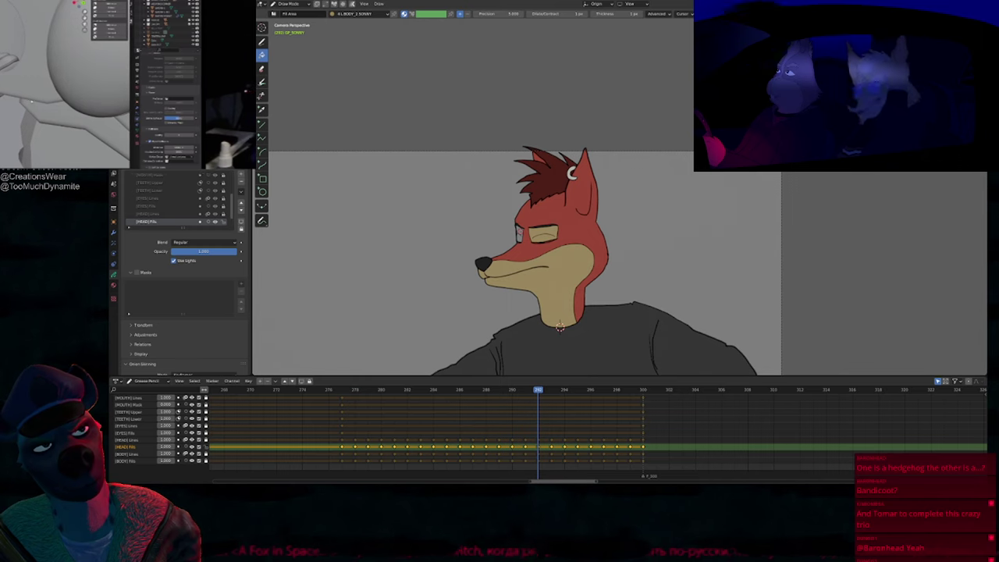
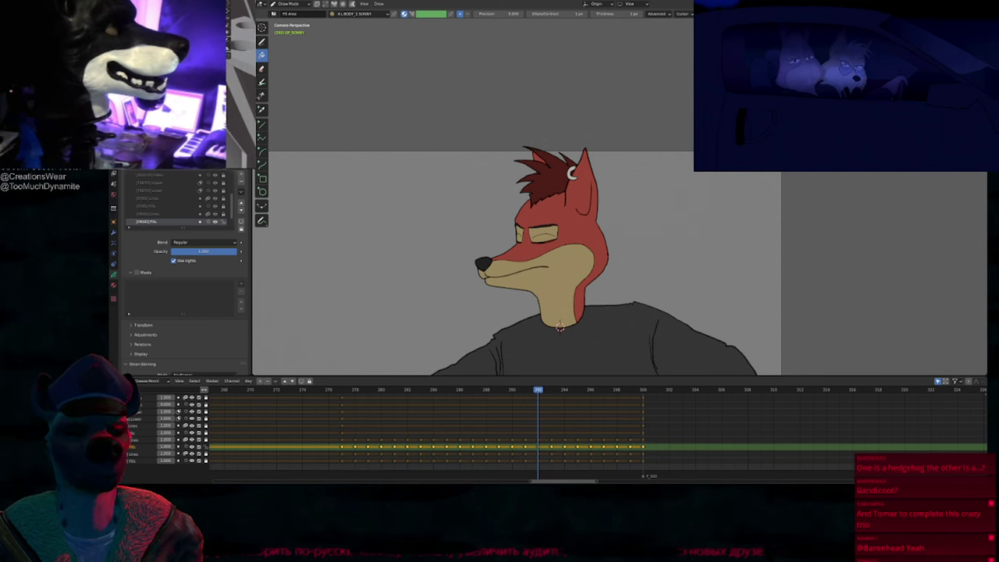
Step: Zoom in on the fox's head, advance to frame 299 and fill the empty eye area with tan
middle_click_drag(525, 251, 524, 183, "ctrl")
key("Right")
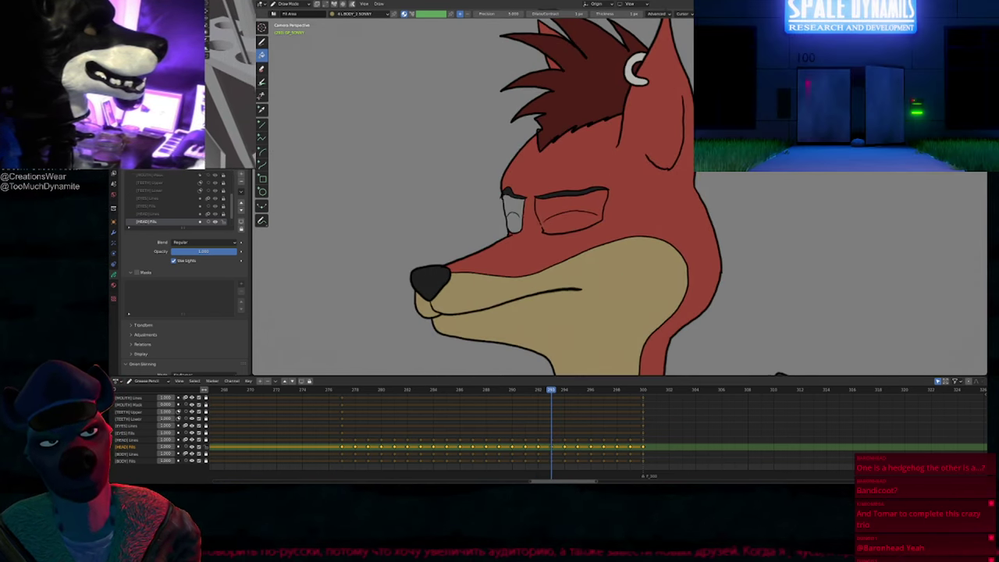
scroll(572, 338, "down", 4)
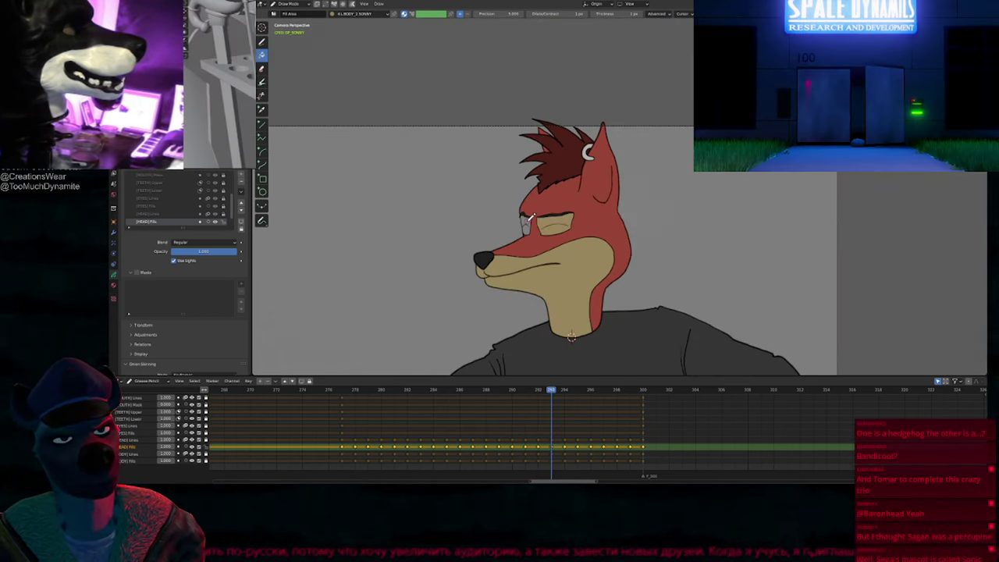
key("Right")
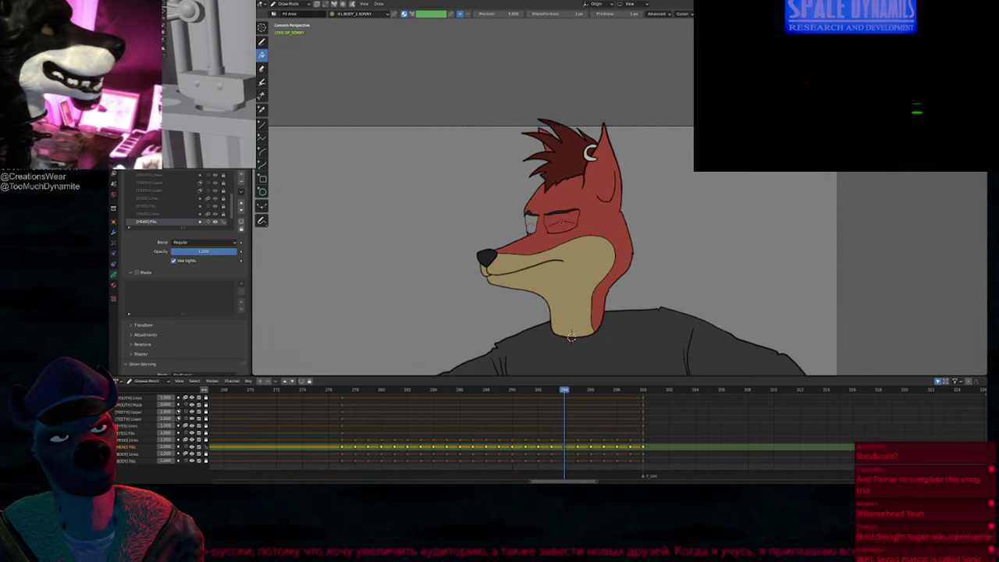
key("Right")
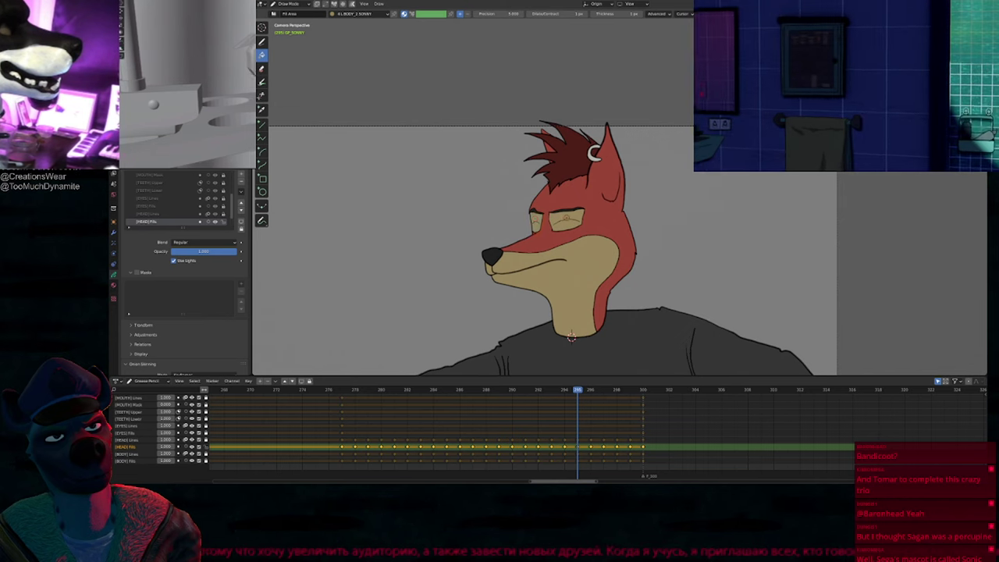
key("Right")
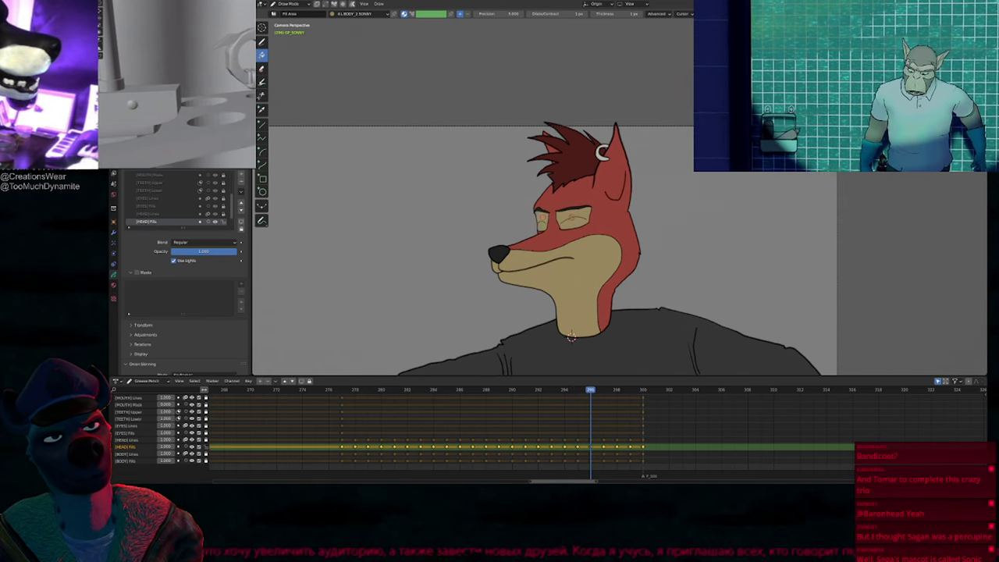
key("Right")
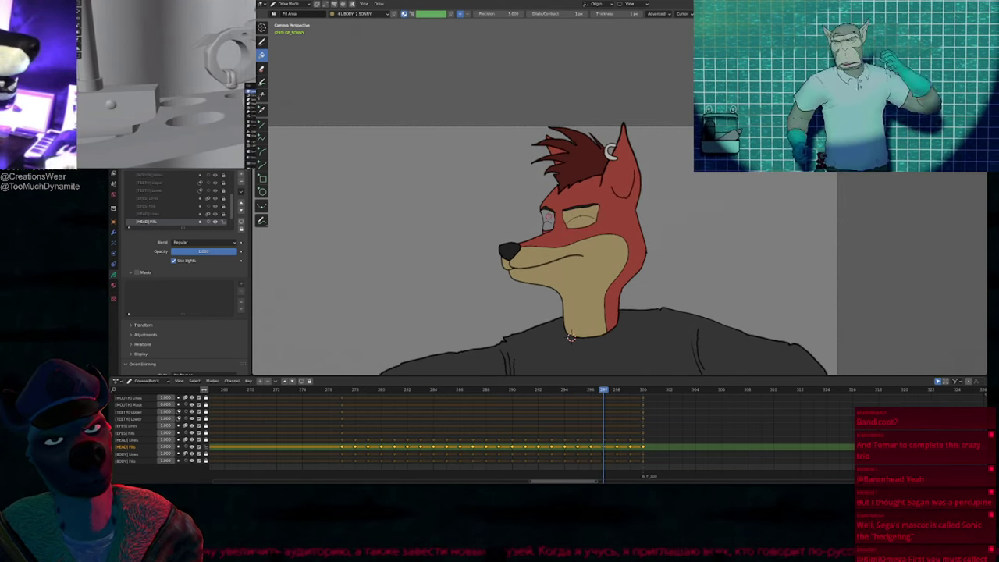
key("Right")
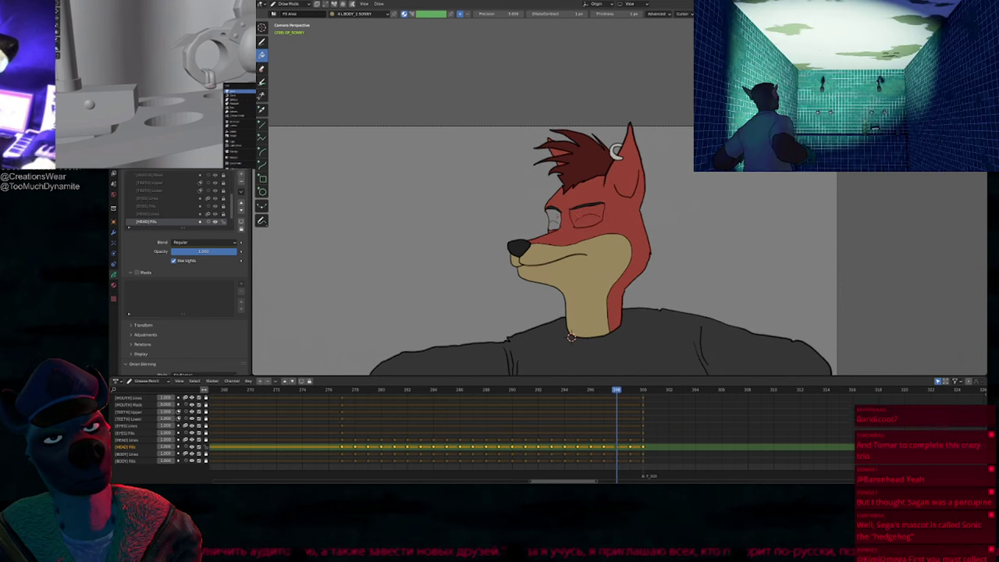
key("Right")
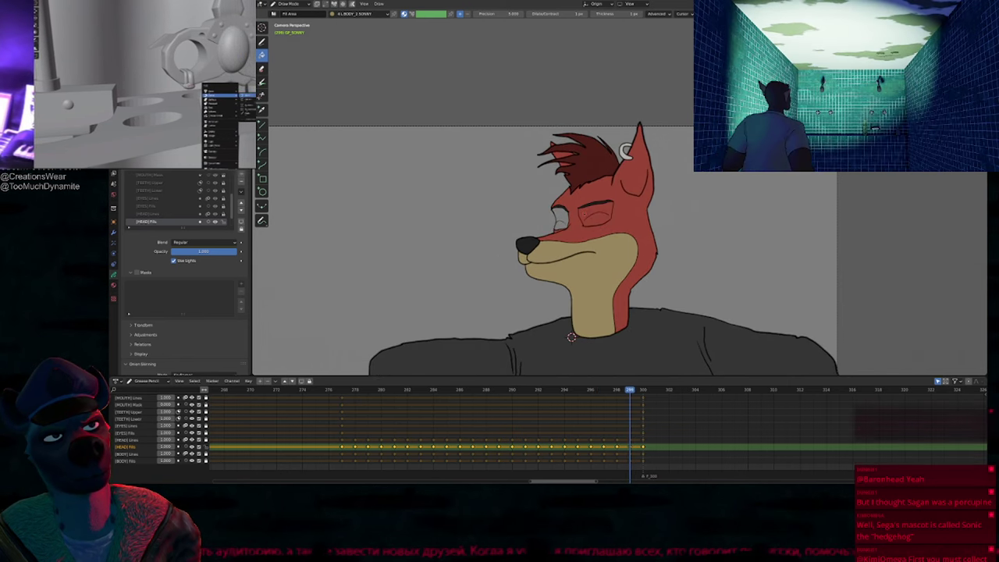
left_click(563, 219)
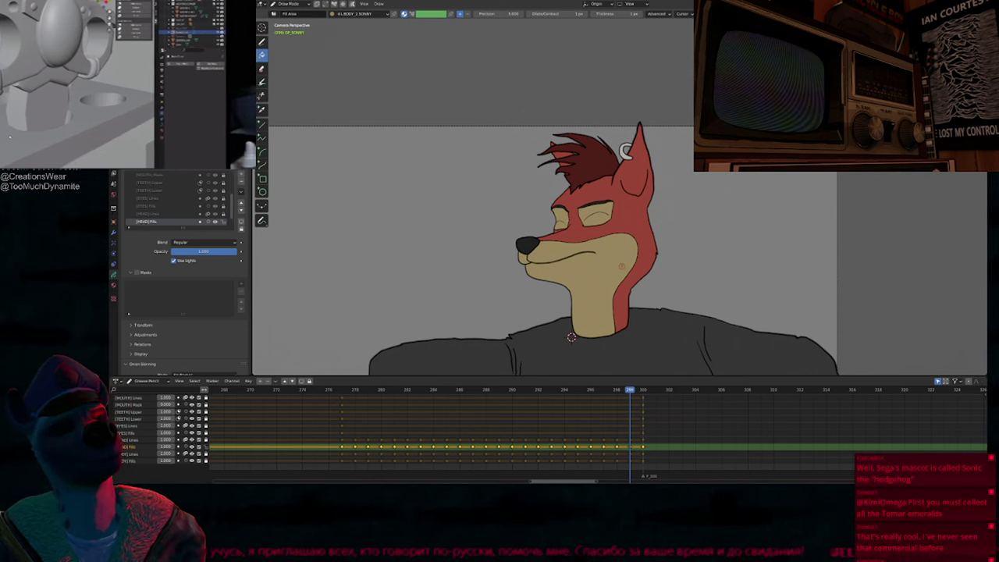
Step: Step back and forth around frames 297–299 to compare poses, ending at frame 284
key("Left")
scroll(627, 192, "up", 3)
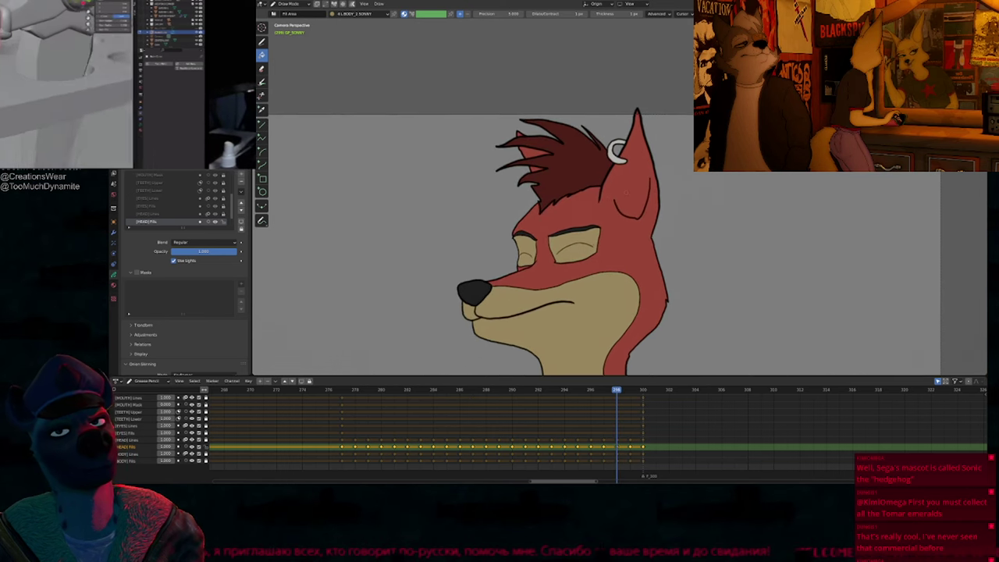
key("Left")
key("Left")
key("Left")
key("Right")
key("Right")
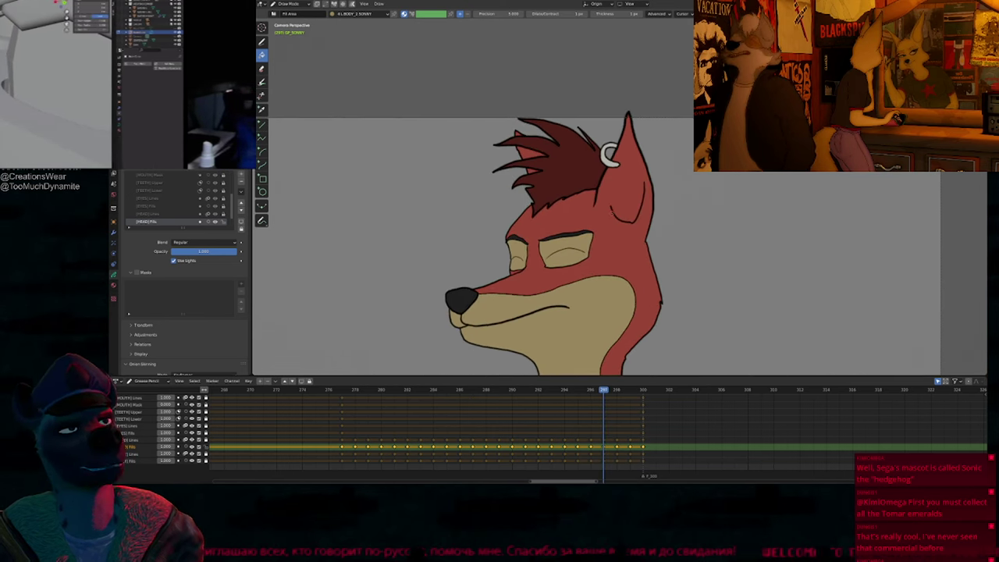
key("Right")
key("Right")
key("Right")
key("Left")
key("Left")
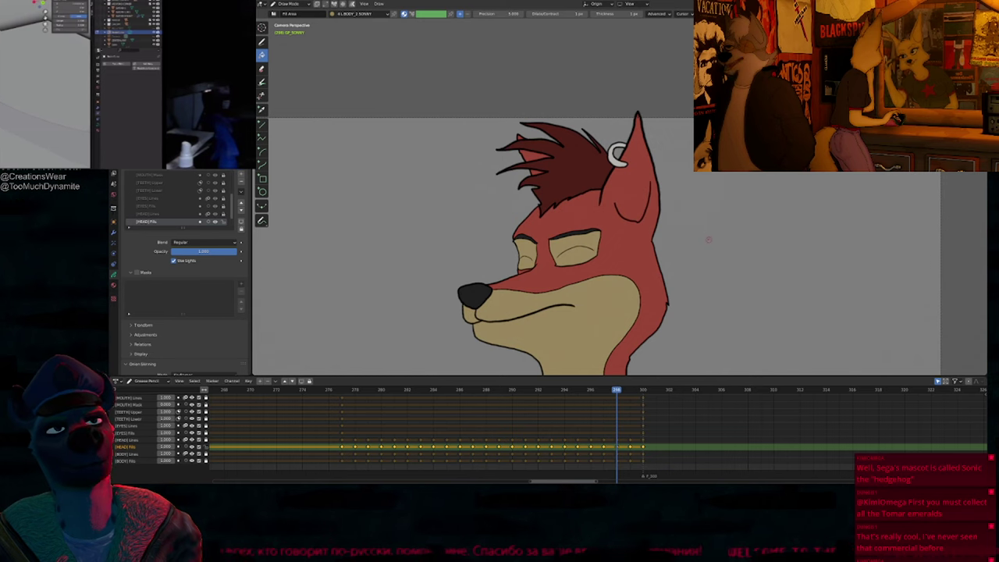
key("Right")
key("Right")
key("Left")
key("Left")
key("Left")
key("Left")
key("Left")
key("Left")
key("Left")
key("Left")
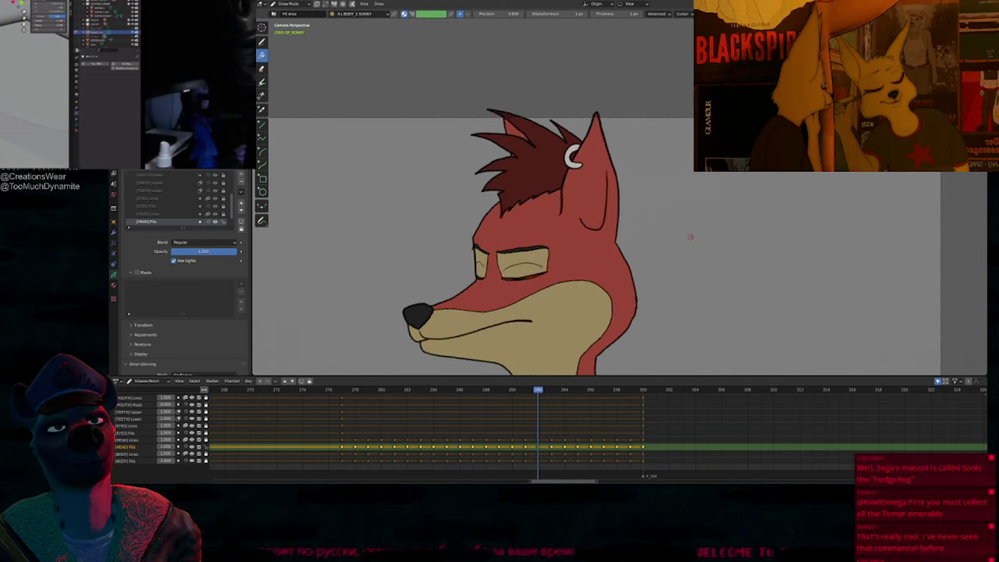
key("Left")
key("Left")
key("Left")
key("Left")
key("Left")
key("Left")
key("Left")
key("Left")
key("Left")
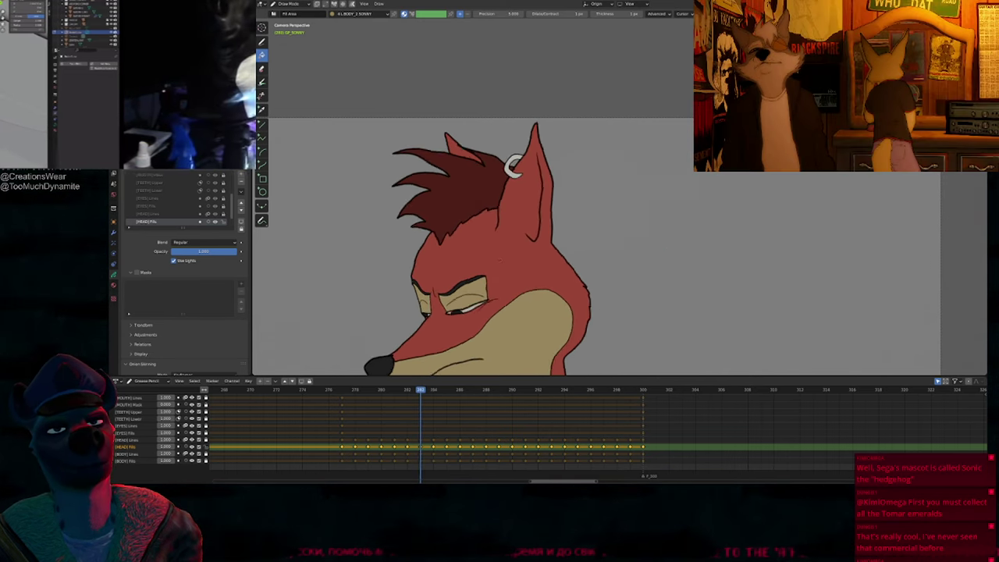
key("Left")
key("Right")
key("Right")
Step: Make the eyes material active, advance to frame 292 and fill the sliver under the lower eyelid white
key("u")
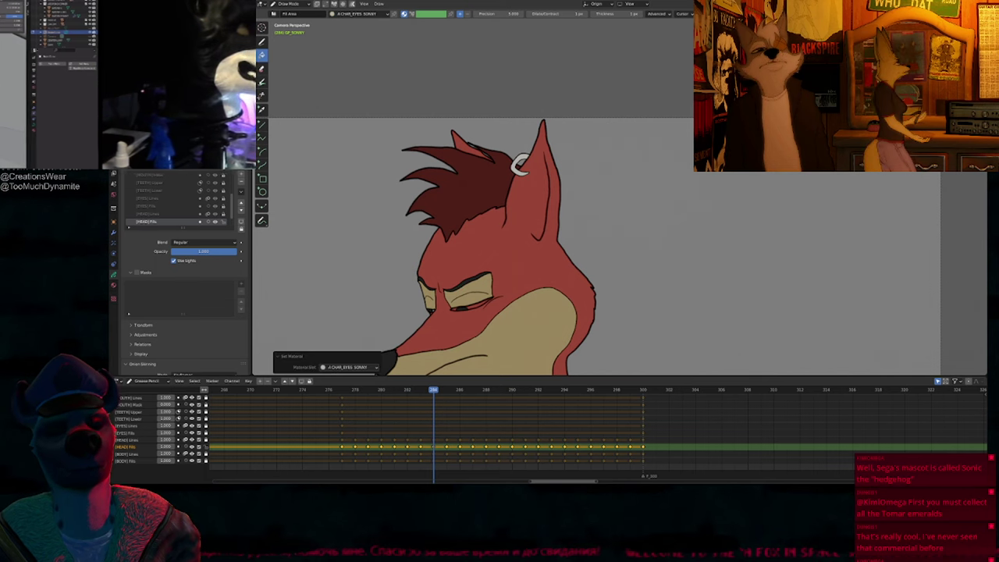
scroll(419, 333, "up", 3)
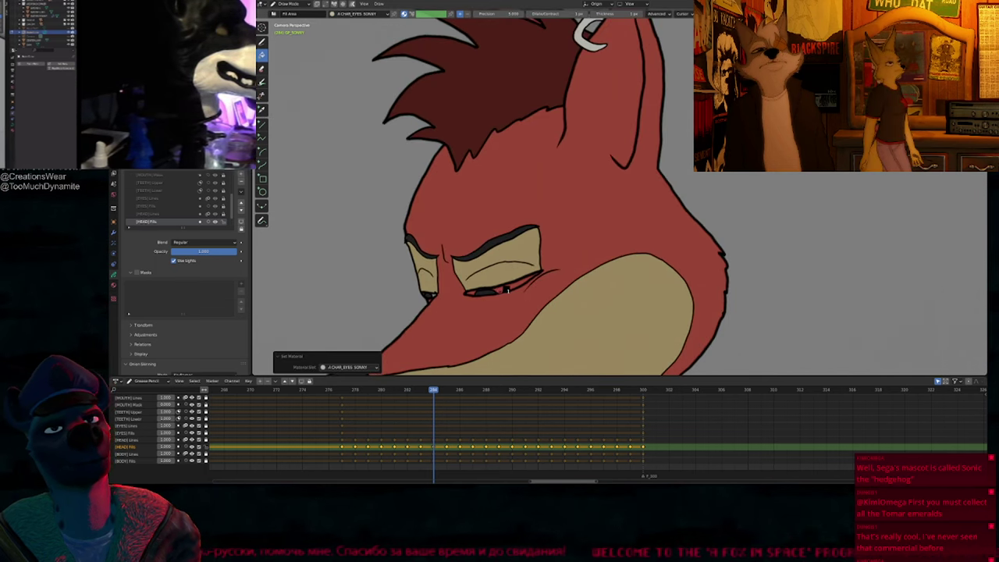
key("Right")
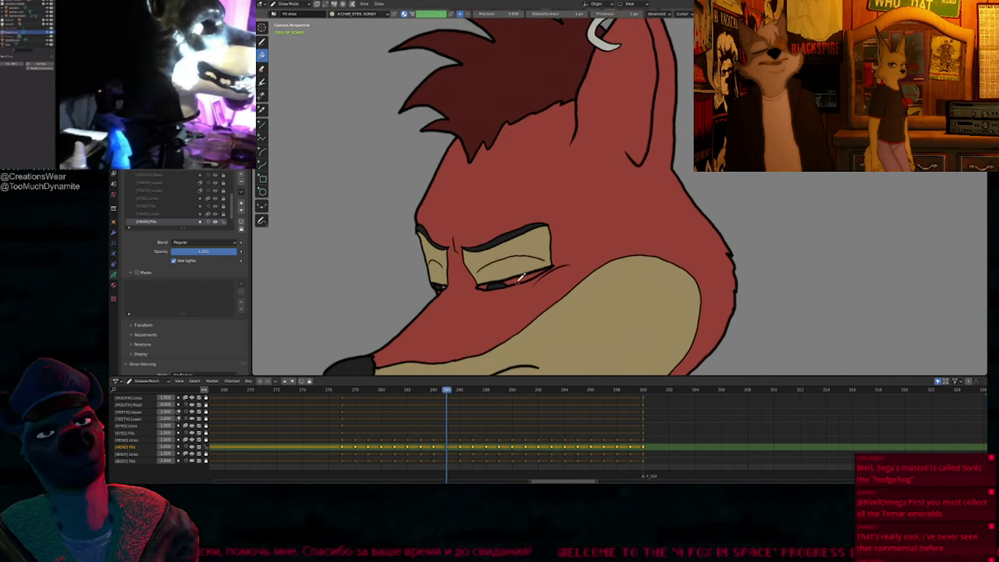
key("Right")
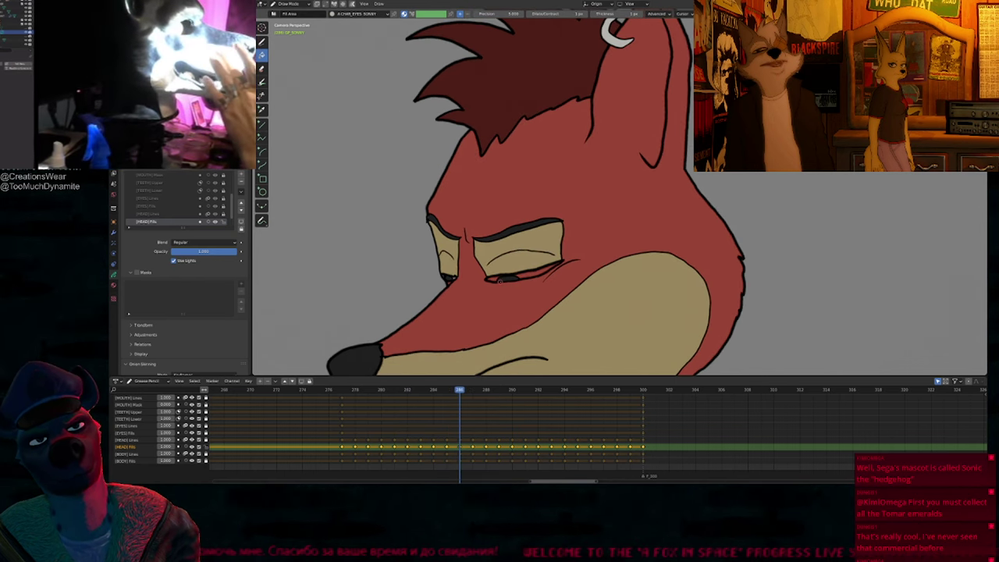
key("Right")
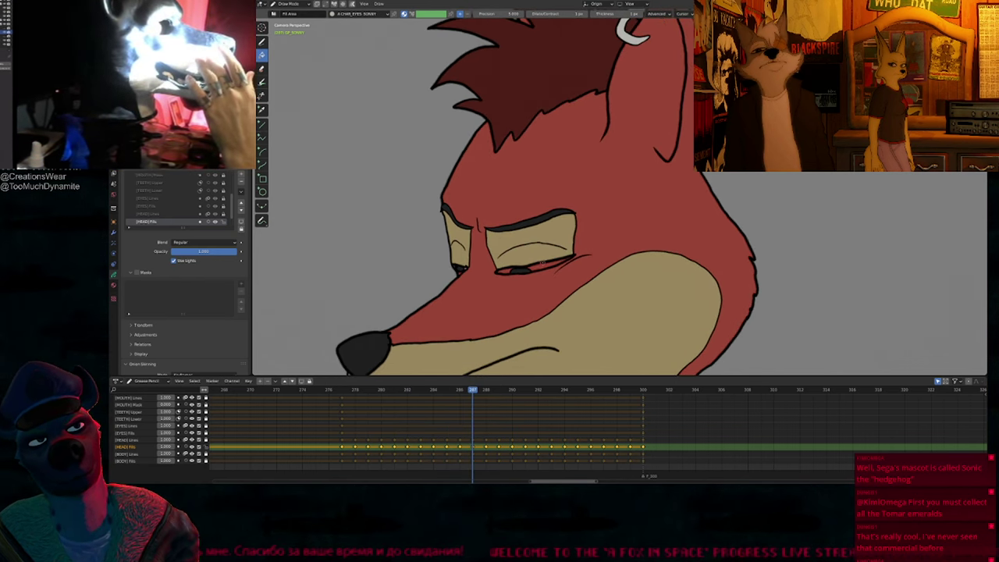
key("Right")
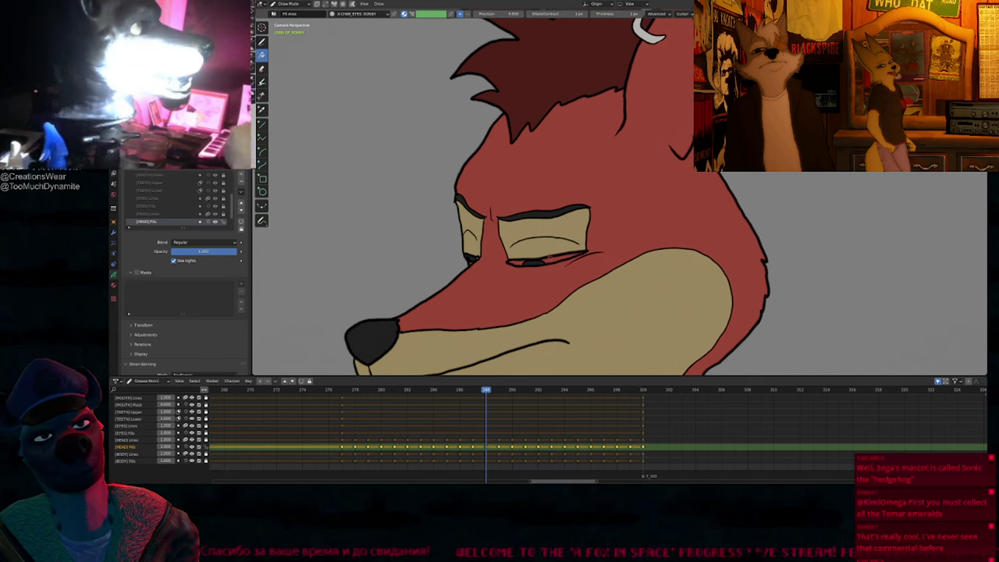
key("Right")
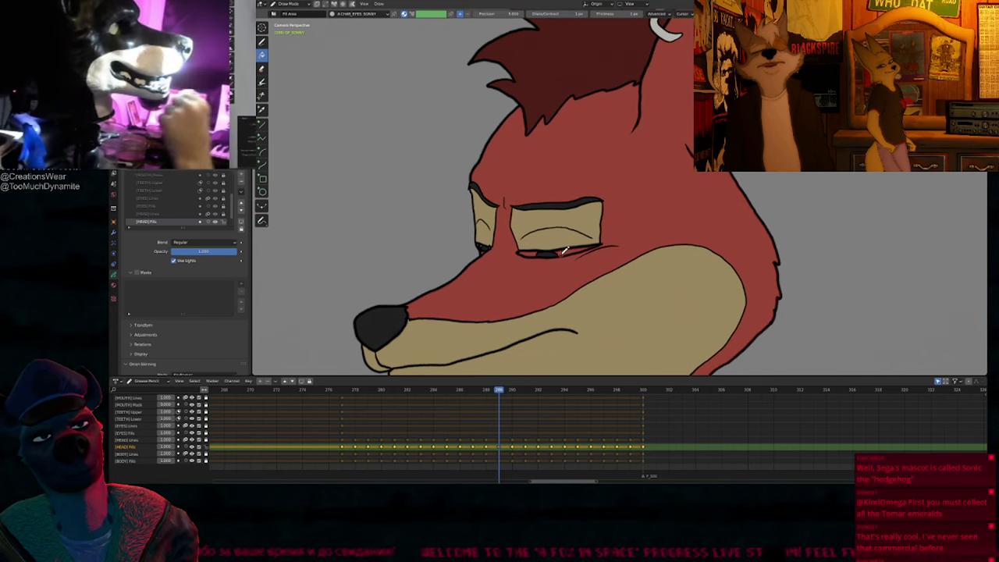
key("Right")
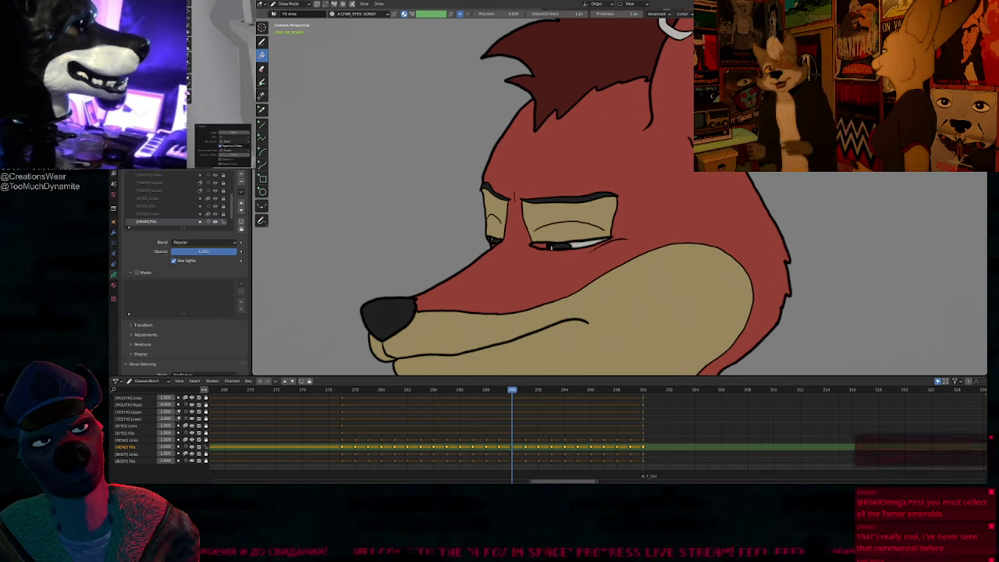
key("Right")
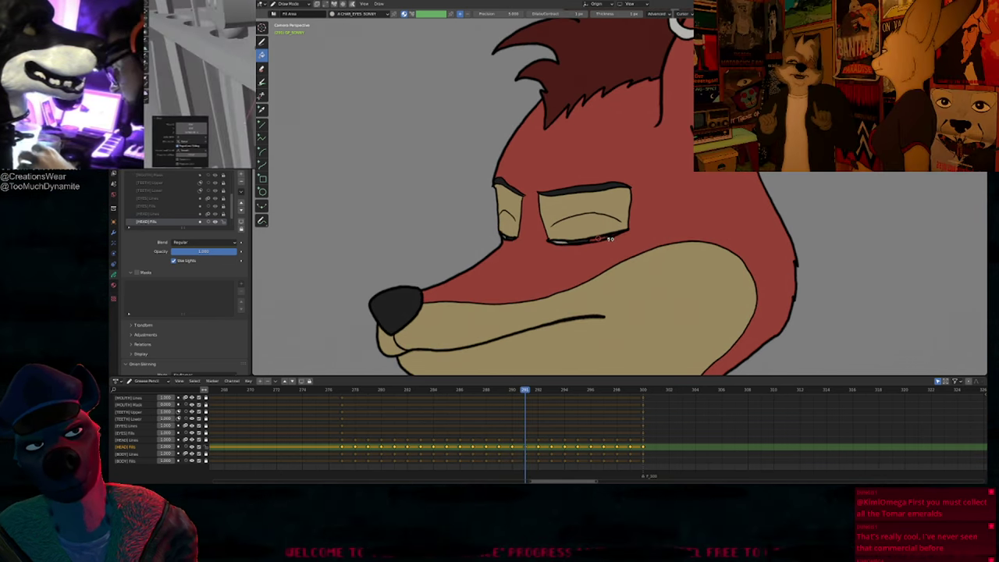
key("Right")
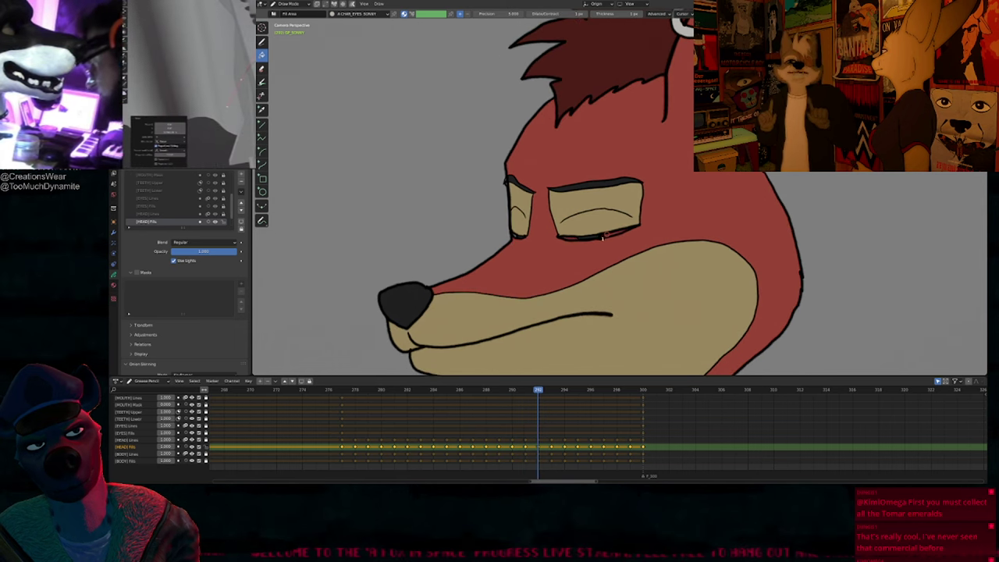
left_click(607, 234)
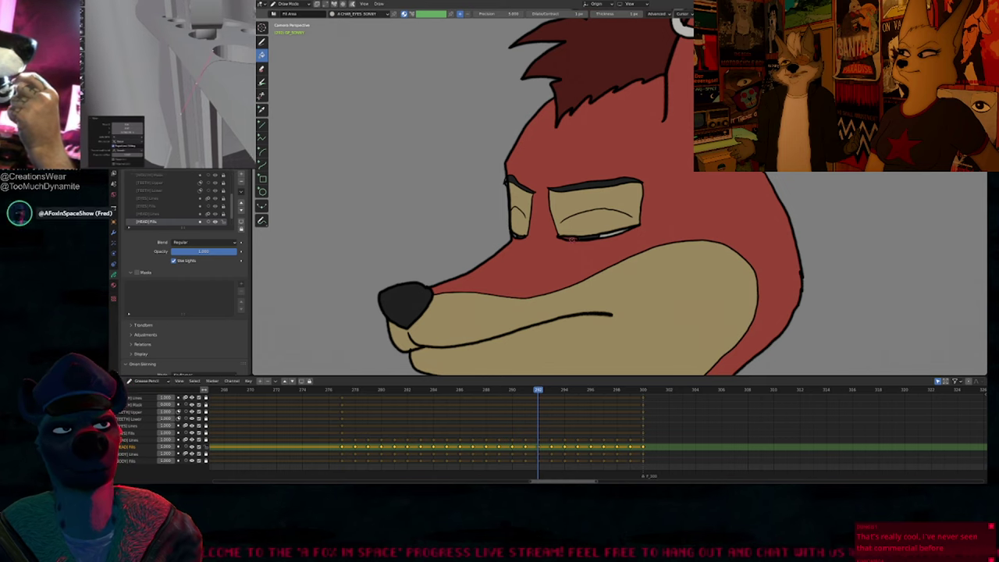
scroll(572, 241, "down", 1)
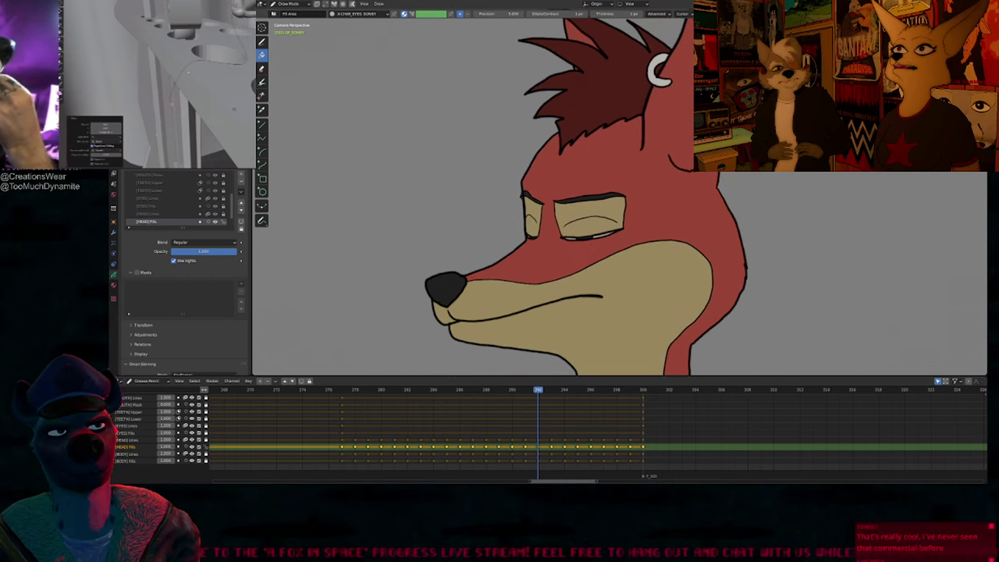
Step: Step back and forth through the fox head's in-between frames up to frame 299
key("Right")
key("Right")
key("Right")
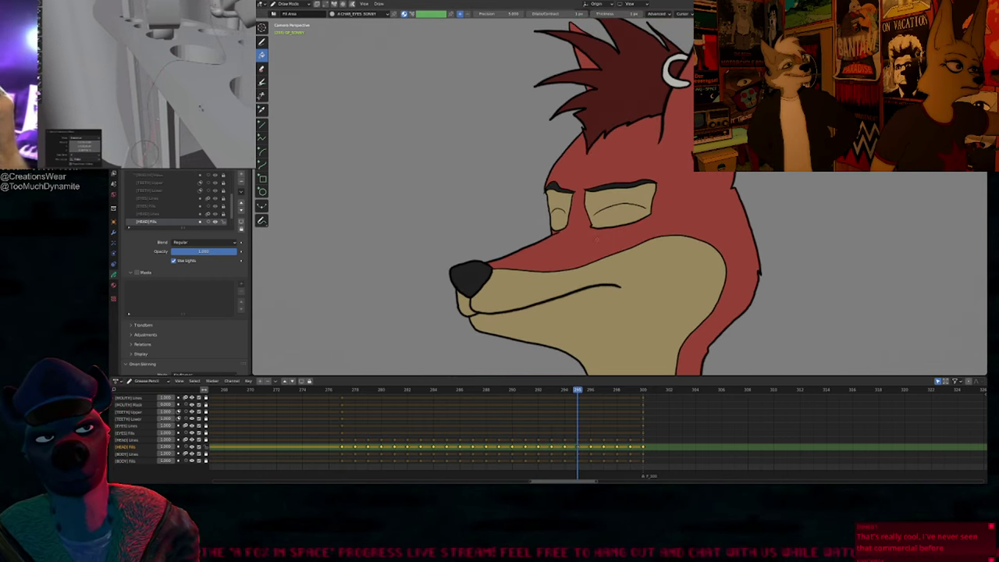
key("Right")
key("Right")
key("Right")
key("Right")
key("Right")
key("Left")
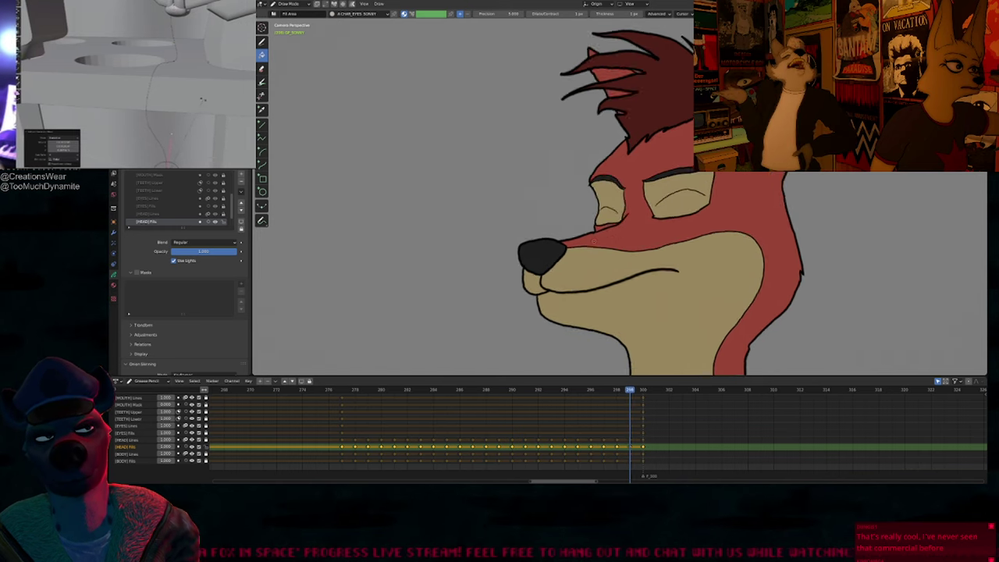
key("Left")
key("Left")
key("Left")
key("Left")
key("Left")
key("Left")
key("Left")
key("Left")
key("Left")
key("Left")
key("Left")
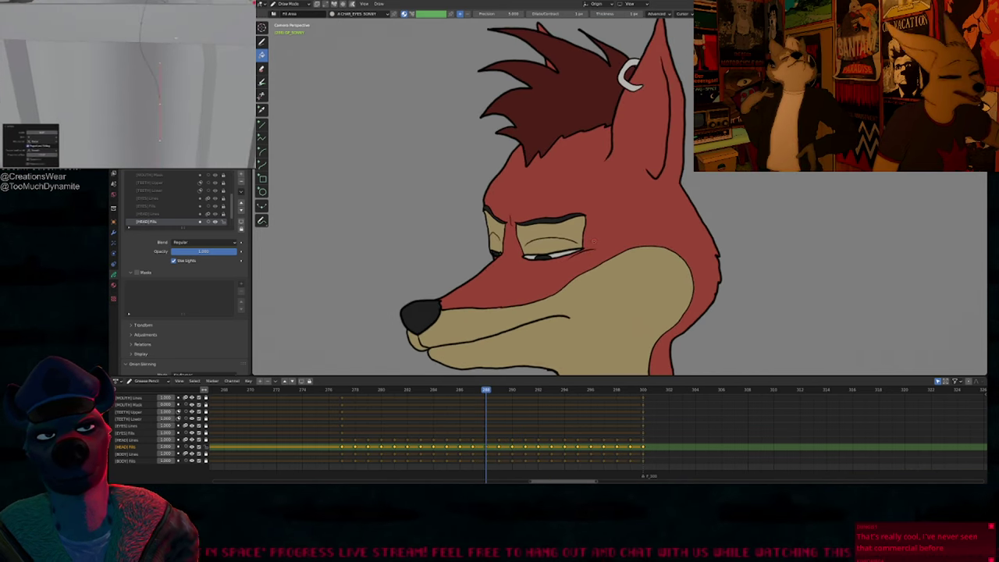
key("Left")
key("Left")
key("Left")
key("Left")
key("Left")
key("Left")
key("Left")
key("Left")
key("Left")
key("Left")
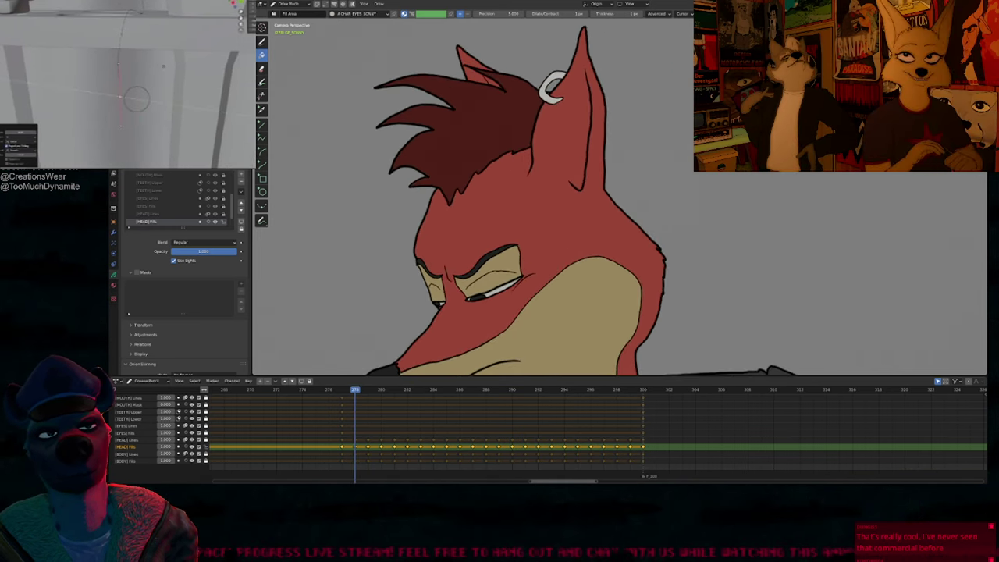
key("Left")
key("Right")
key("Right")
key("Right")
key("Right")
key("Right")
key("Right")
key("Right")
key("Right")
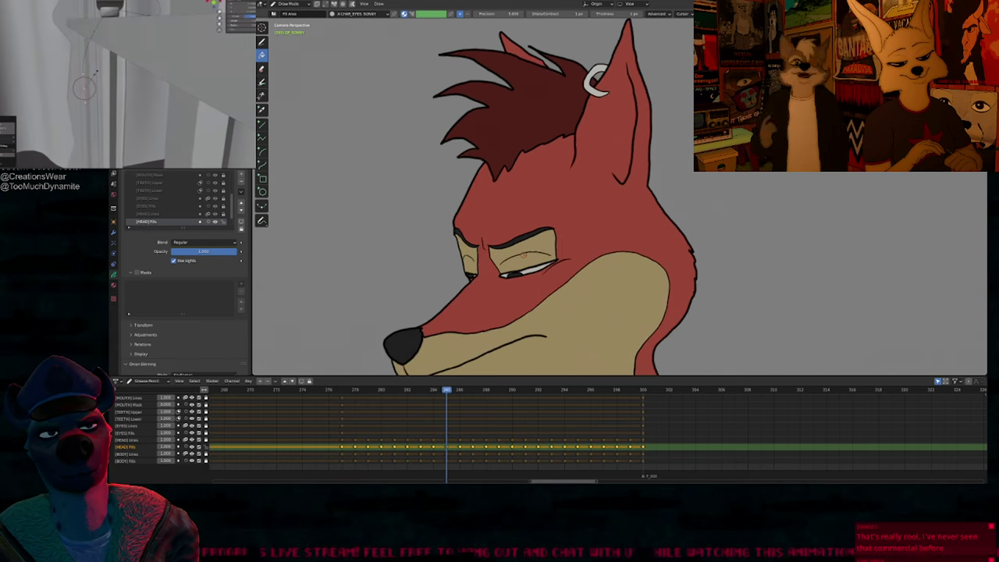
key("Right")
key("Right")
key("Right")
key("Right")
key("Right")
key("Right")
key("Right")
key("Right")
key("Right")
key("Right")
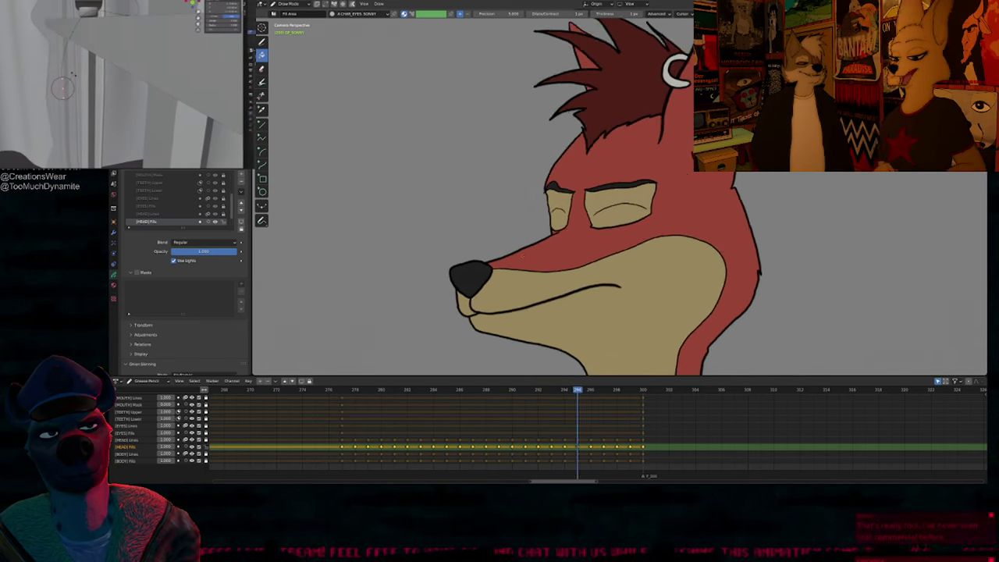
key("Right")
key("Right")
key("Right")
key("Right")
key("Right")
key("Left")
key("Left")
key("Left")
key("Left")
key("Left")
key("Left")
key("Left")
key("Left")
key("Left")
key("Left")
key("Left")
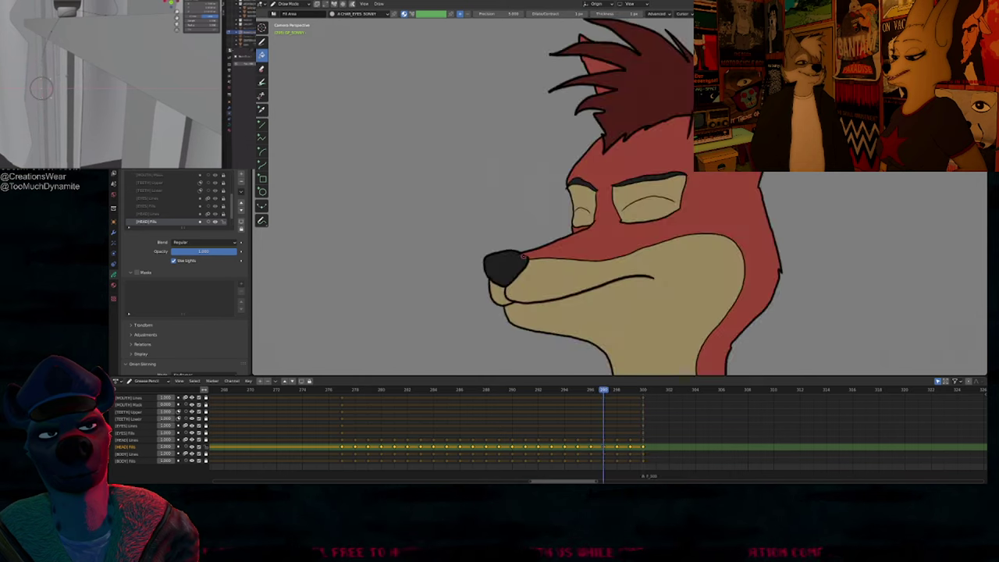
key("Left")
key("Left")
key("Left")
key("Left")
key("Left")
key("Left")
key("Left")
key("Left")
key("Left")
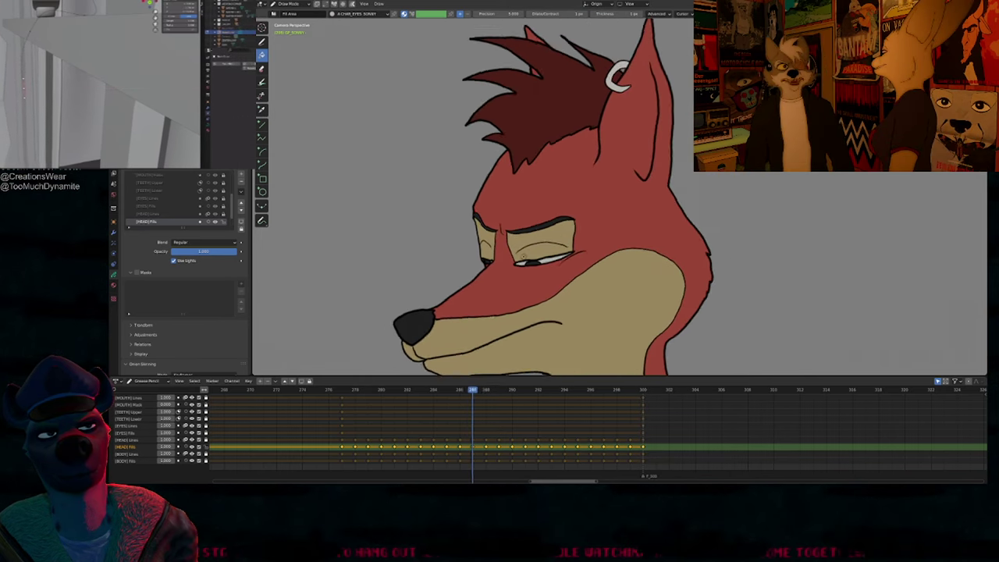
key("Left")
key("Left")
key("Left")
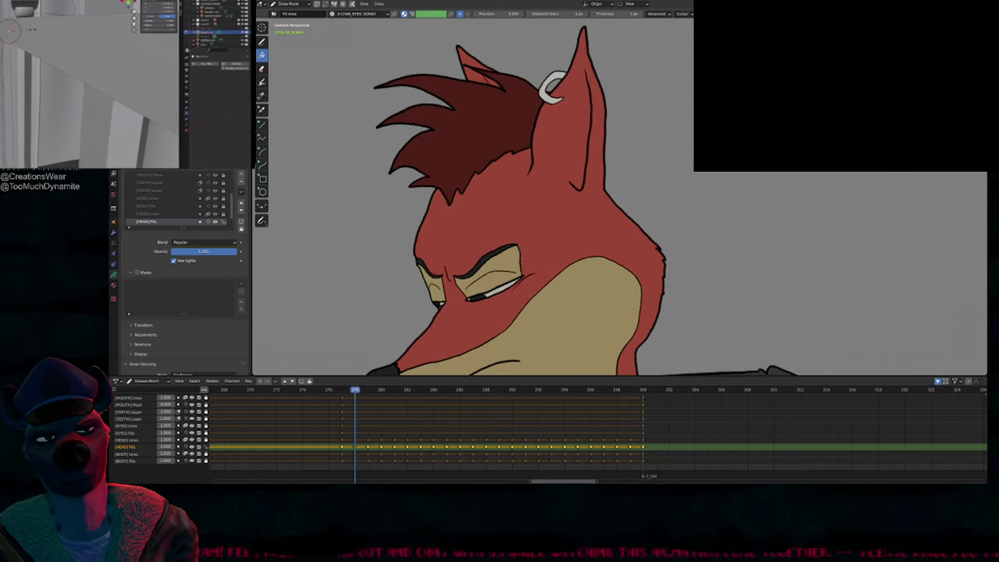
key("Right")
key("Right")
key("Right")
key("Right")
key("Right")
key("Right")
key("Right")
key("Right")
key("Right")
key("Right")
key("Right")
key("Right")
key("Right")
key("Right")
key("Right")
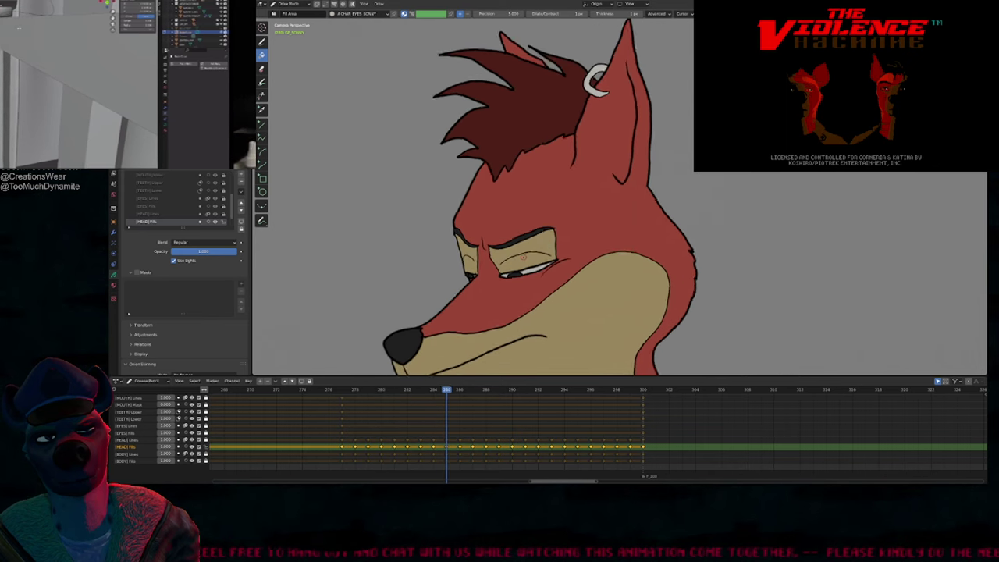
key("Right")
key("Right")
key("Right")
key("Right")
key("Right")
key("Right")
key("Right")
key("Right")
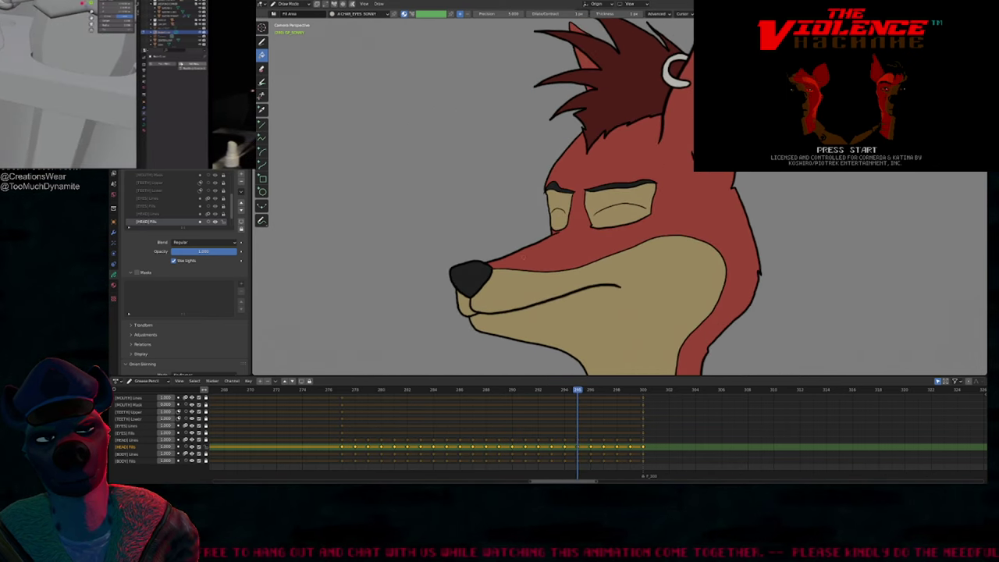
key("Left")
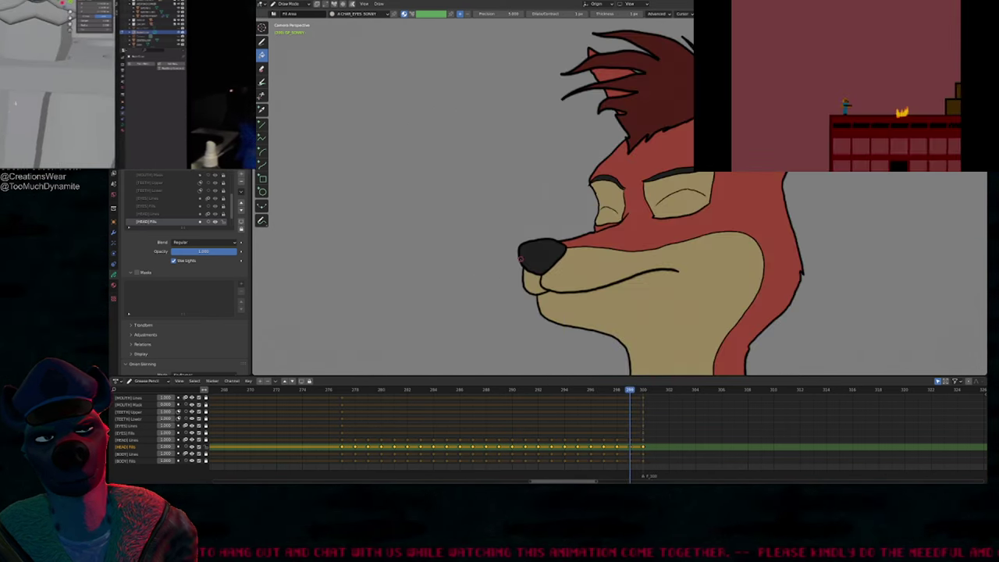
Step: Scrub the head animation from frame 277, land on 292, enable onion skin and select [HEAD] Lines
left_click(342, 391)
left_click_drag(342, 391, 526, 393)
key("Right")
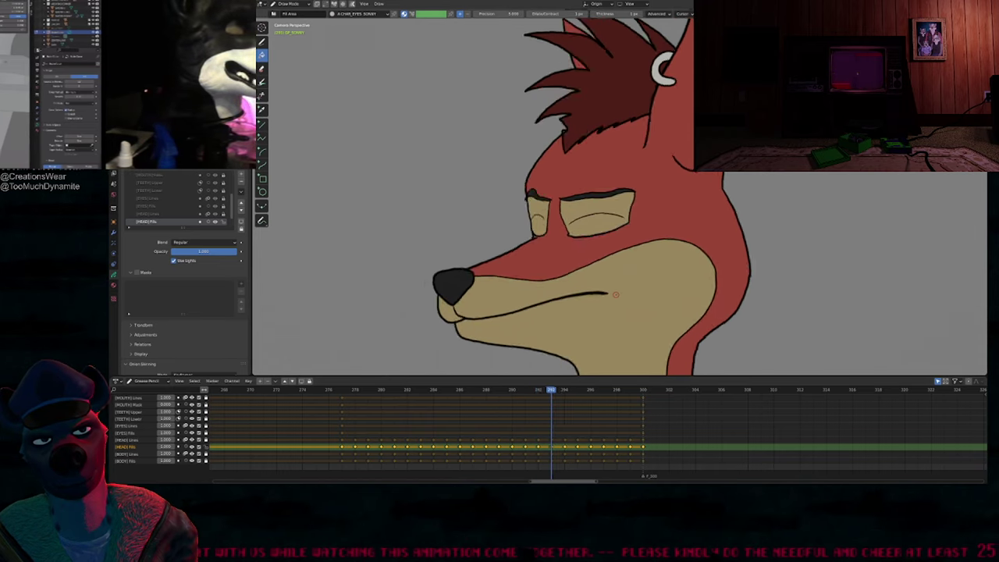
key("shift+alt+z")
scroll(468, 284, "up", 5)
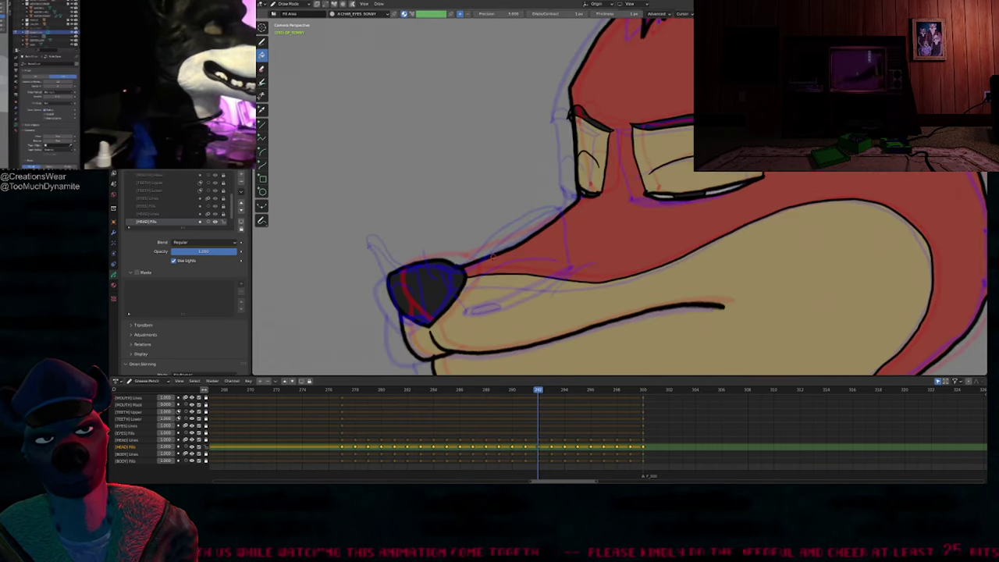
key("Page_Up")
Step: Switch to the Draw tool, resize the brush, and nudge the eye and brow lines
key("d")
key("f")
left_click(473, 254)
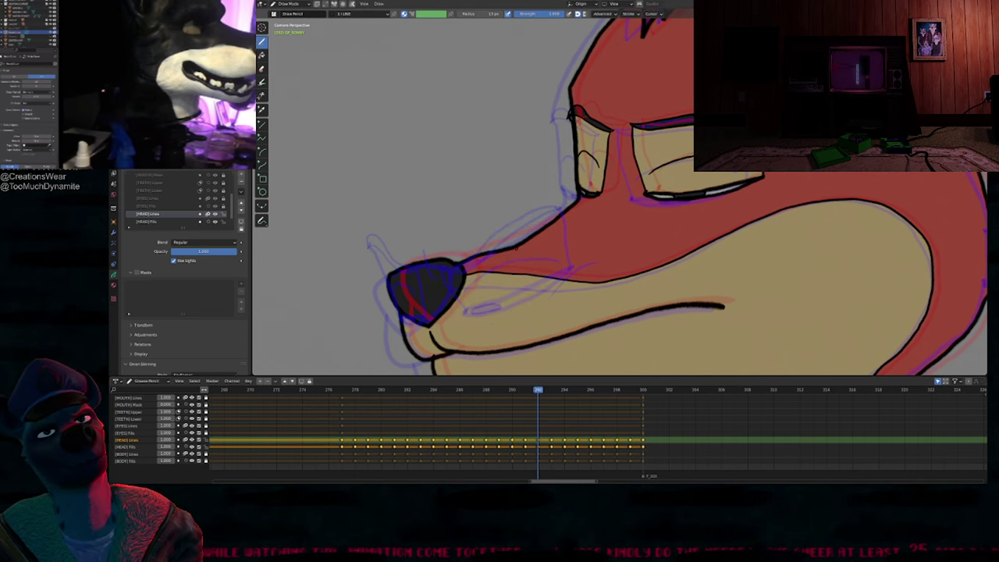
key("f")
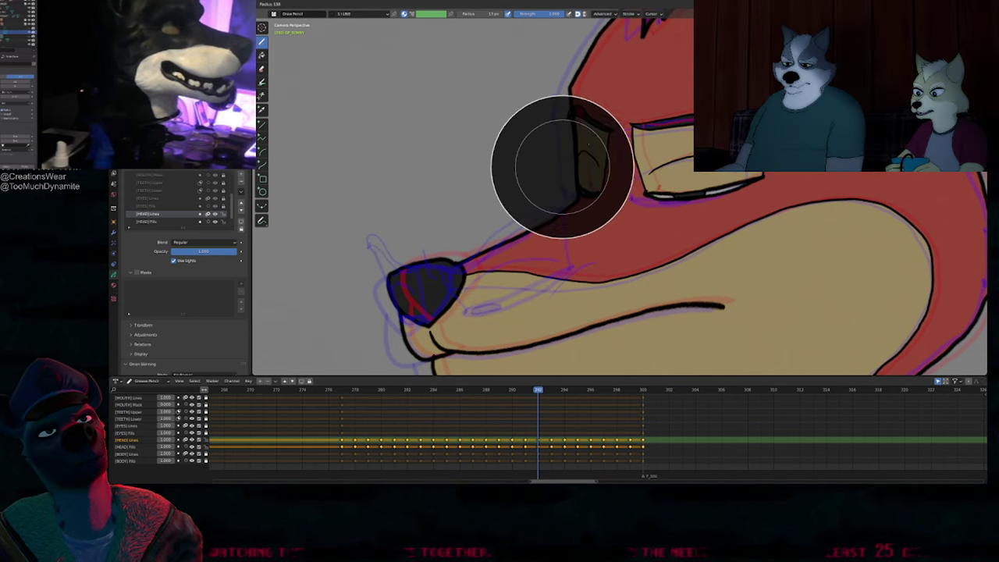
left_click(564, 166)
left_click_drag(569, 139, 564, 141)
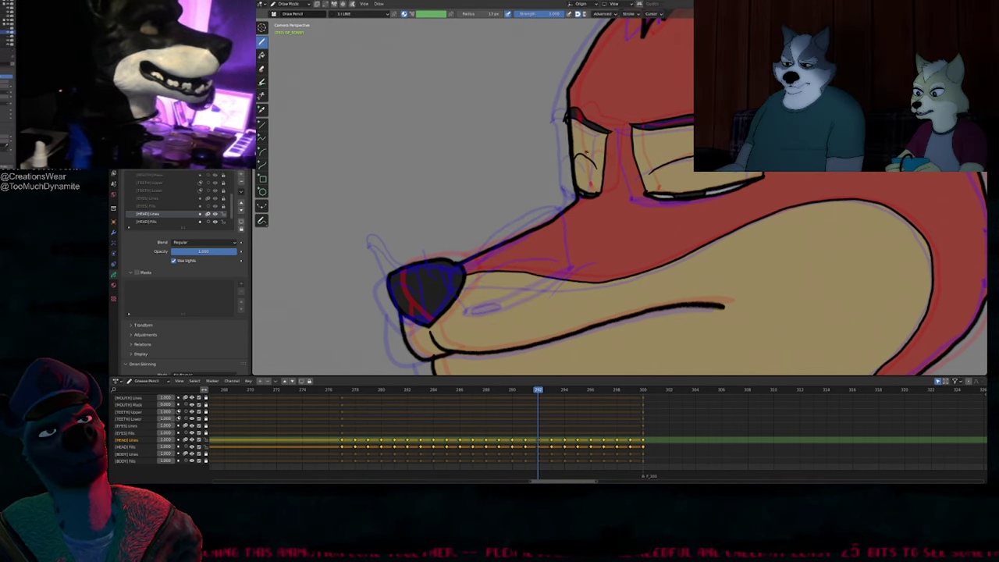
scroll(621, 297, "down", 6)
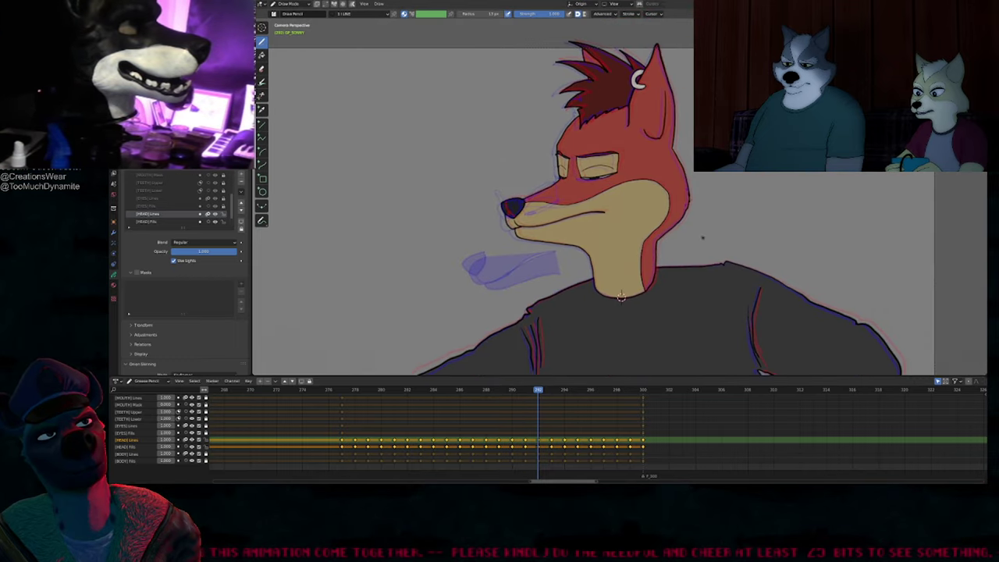
Step: Replay the head animation to about frame 297, step back to 291 and re-enable onion skin
left_click_drag(538, 389, 405, 387)
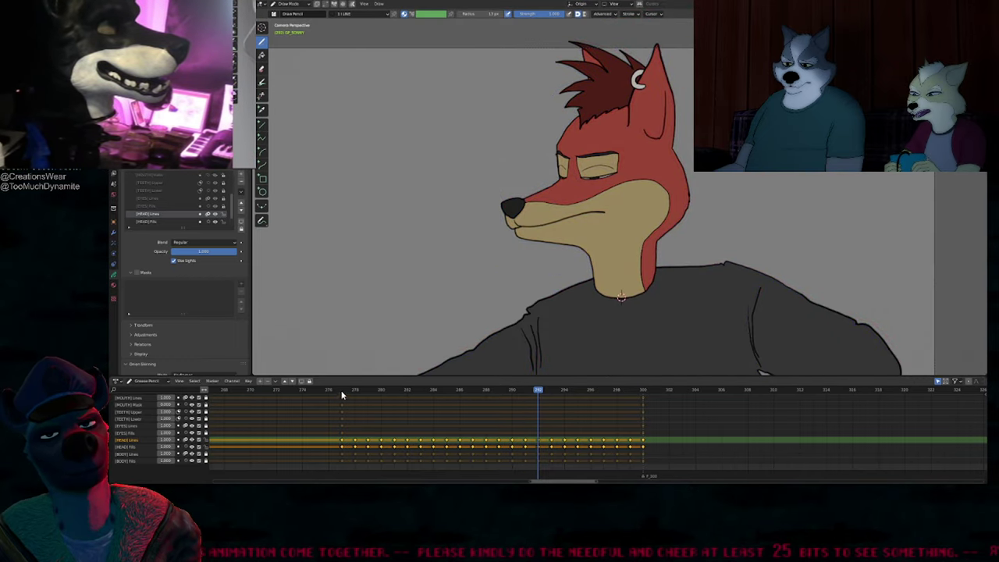
mouse_move(341, 396)
left_mouse_down()
mouse_move(613, 395)
mouse_move(454, 402)
mouse_move(538, 391)
left_mouse_up()
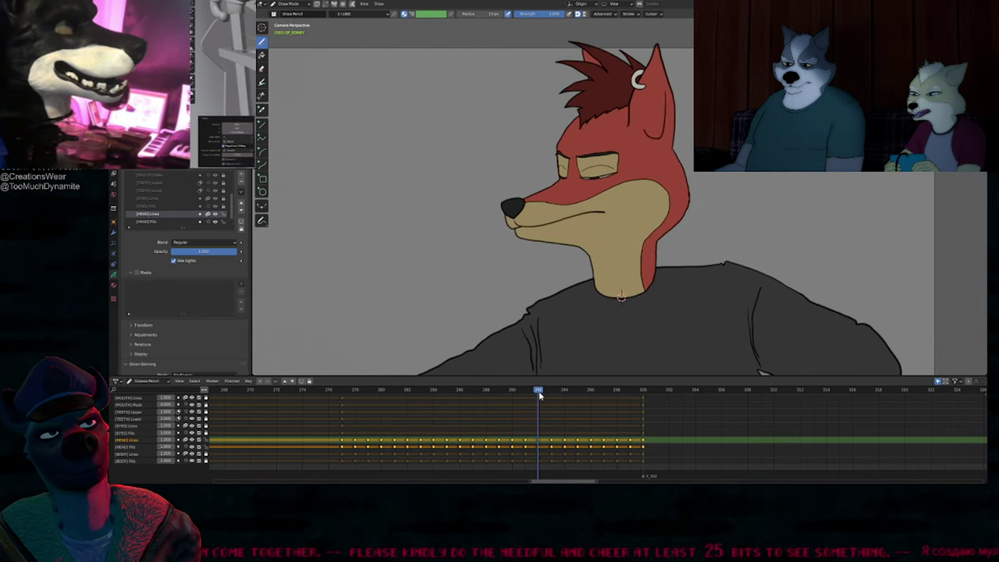
key("Left")
scroll(568, 184, "up", 8)
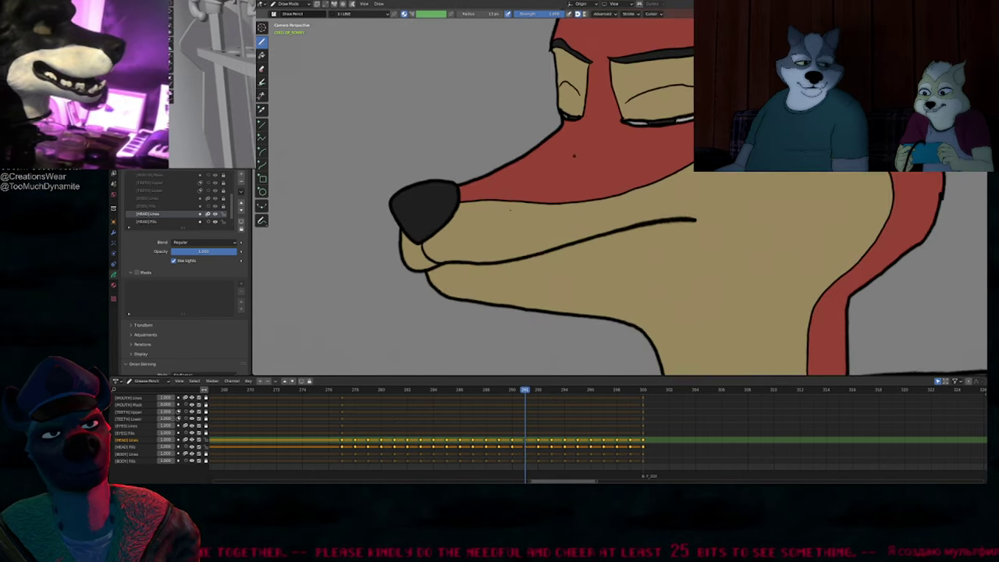
key("shift+alt+z")
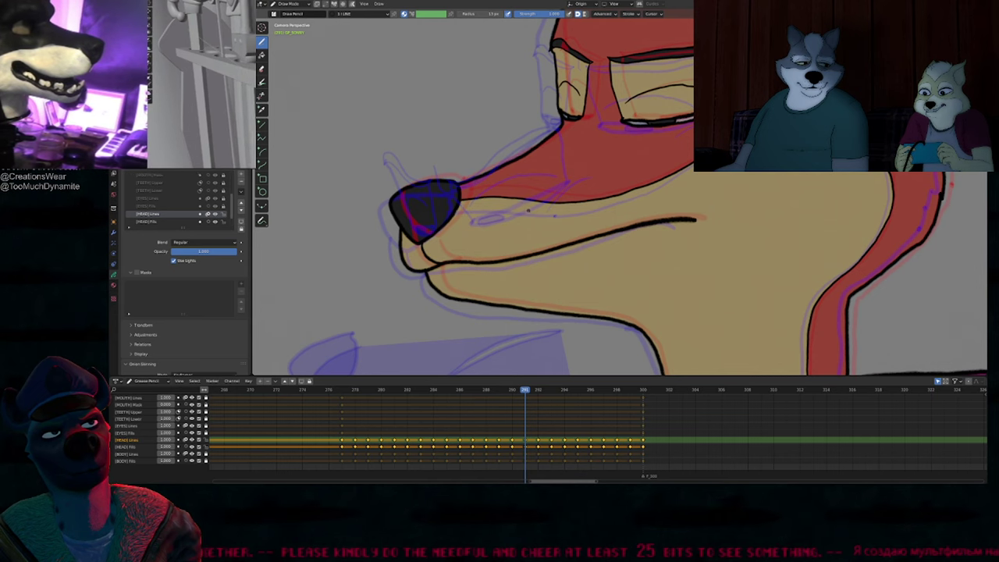
Step: Compare neighbouring head drawings, then advance through the drawings to frame 296
key("Left")
key("Right")
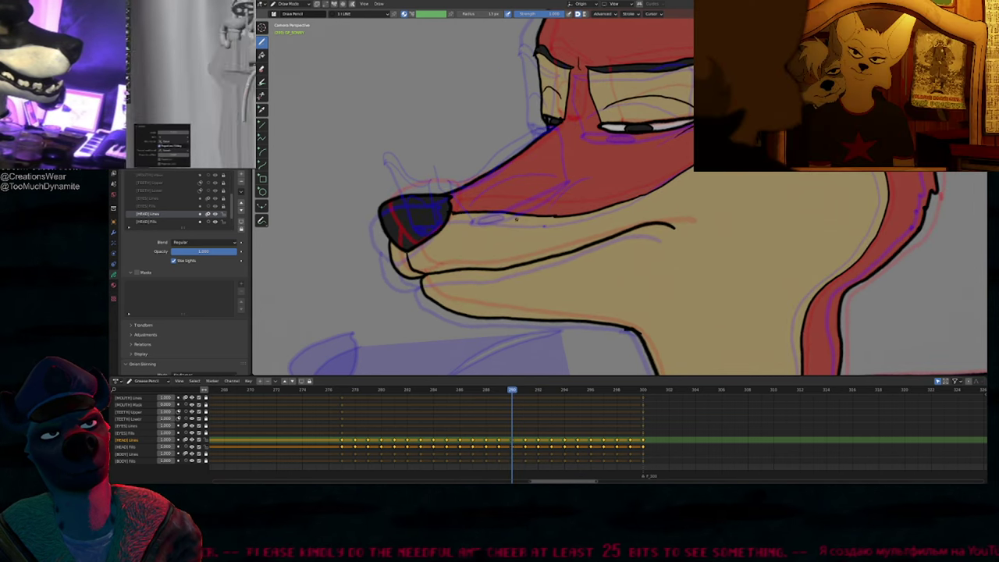
key("Left")
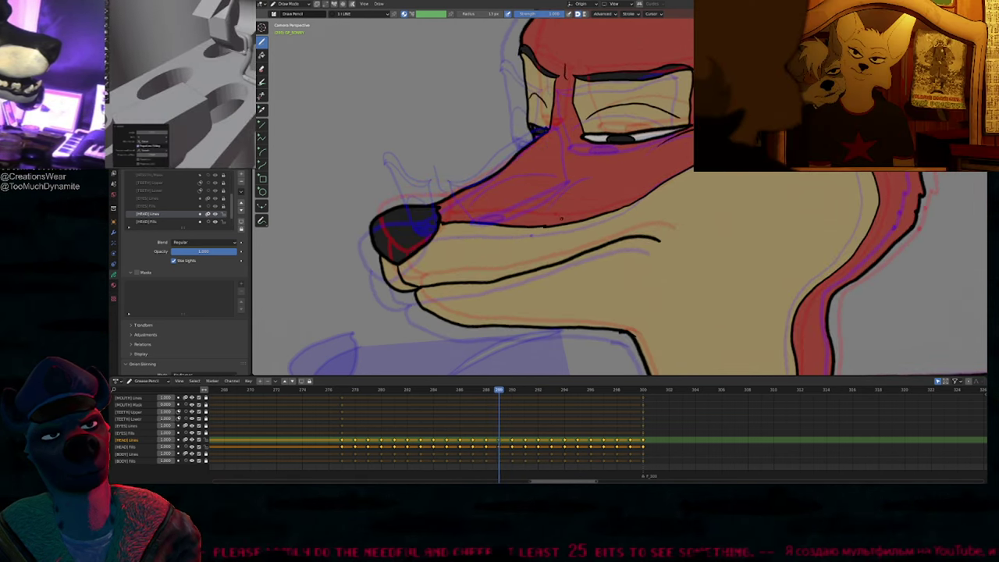
key("Right")
key("Right")
key("Right")
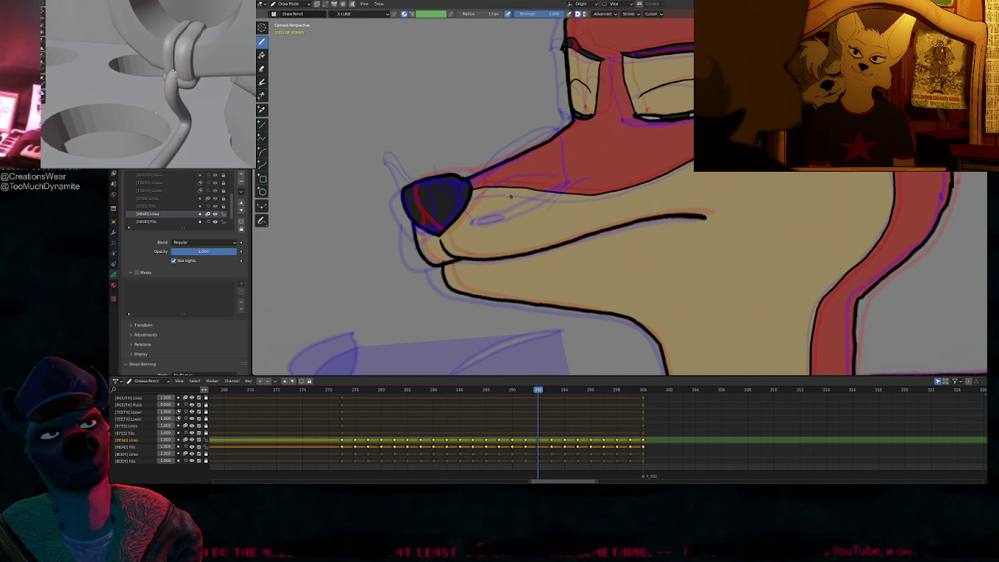
key("Right")
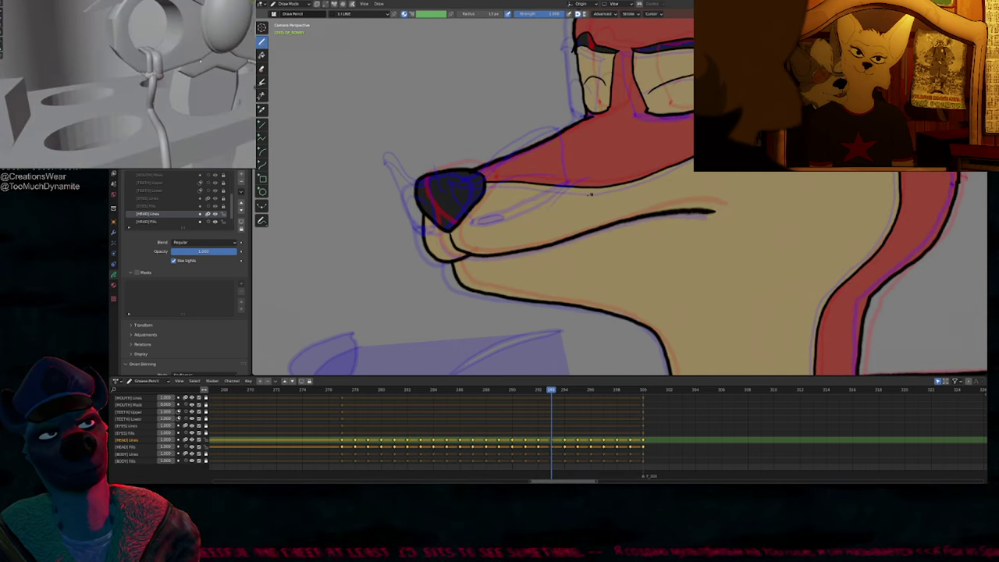
key("Right")
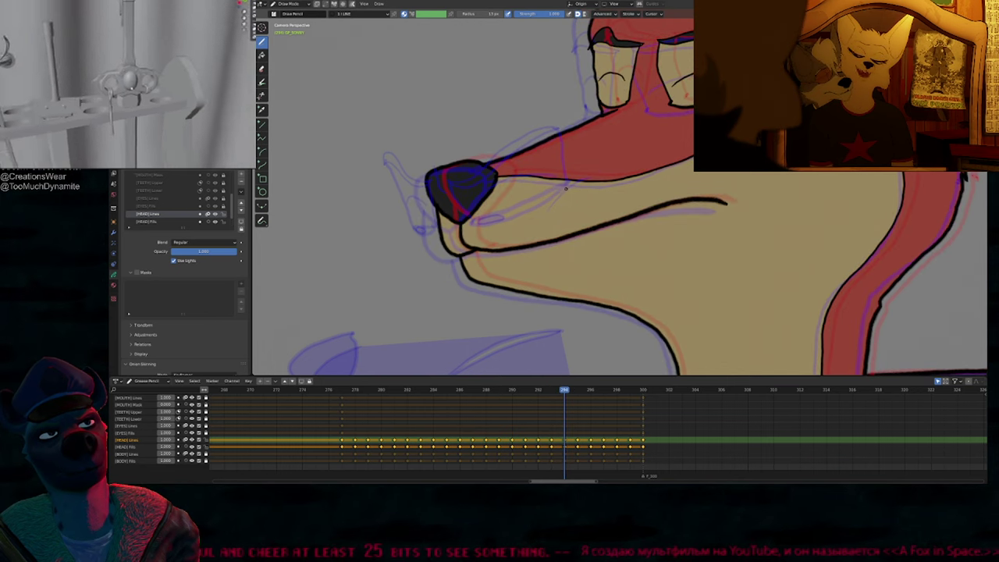
key("Right")
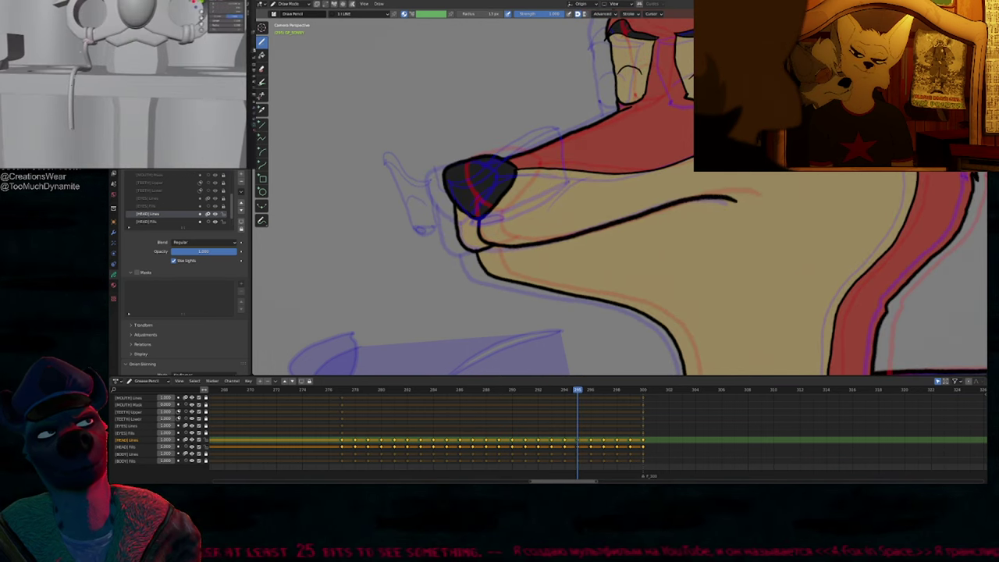
key("Right")
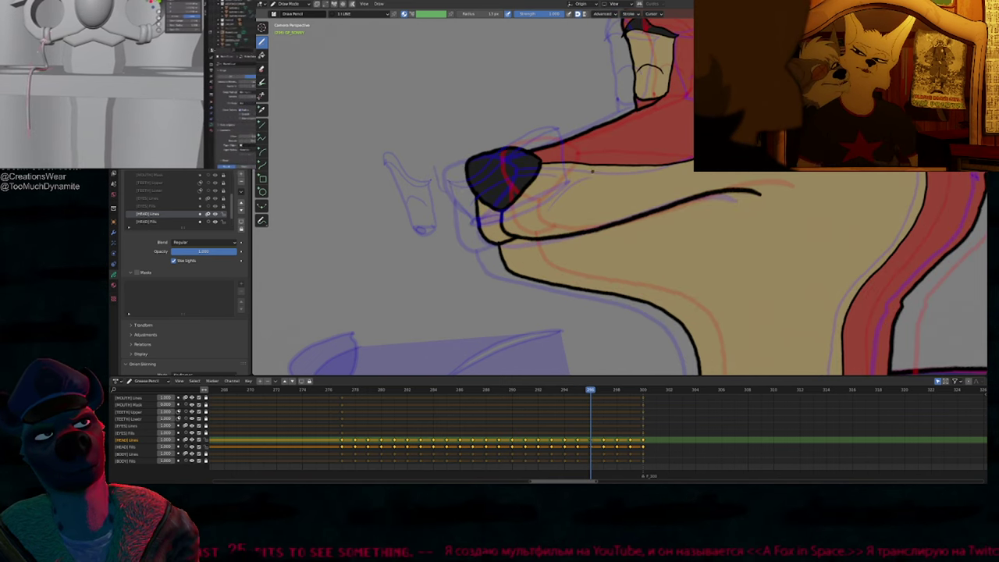
Step: Pan and zoom in on the fox's muzzle, then zoom back out to the whole head
key("f")
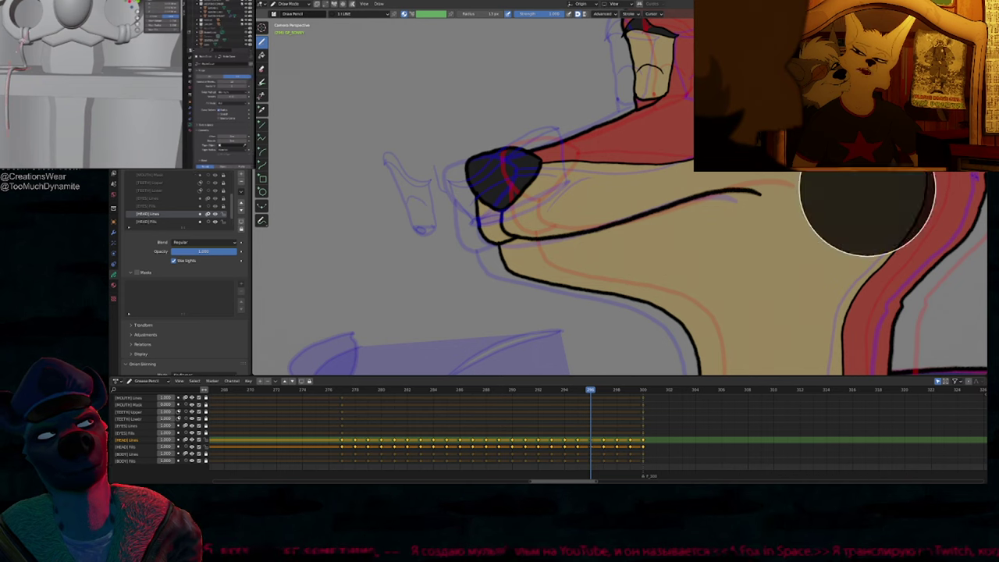
key("Escape")
middle_click_drag(883, 182, 709, 190, "shift")
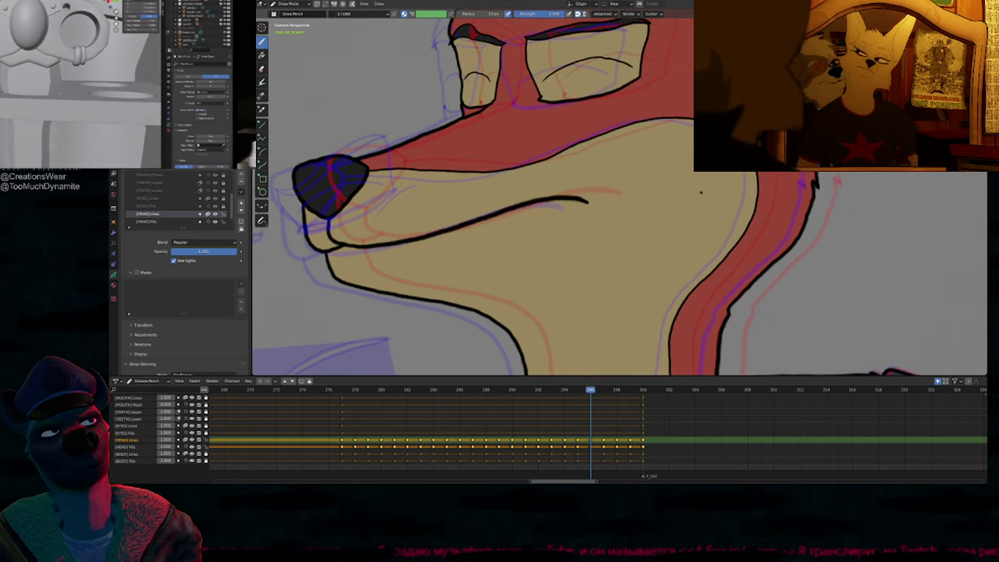
key("f")
key("Escape")
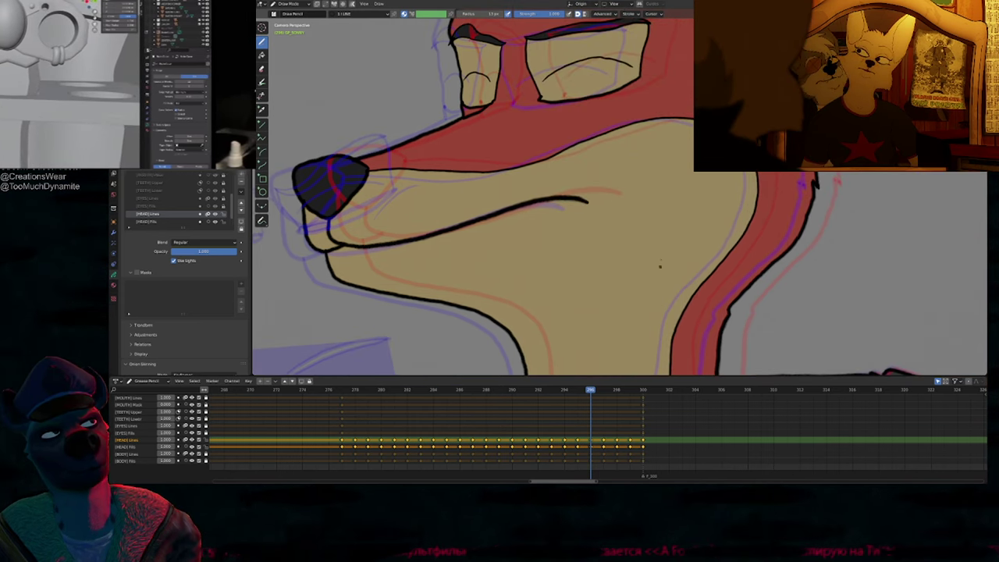
middle_click_drag(676, 200, 633, 146, "ctrl")
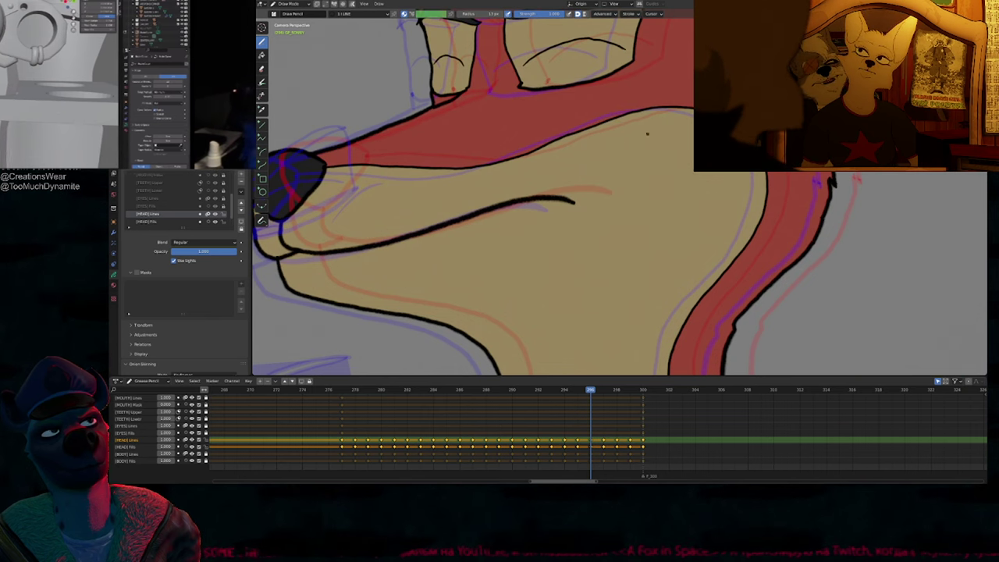
middle_click_drag(658, 203, 646, 258, "ctrl")
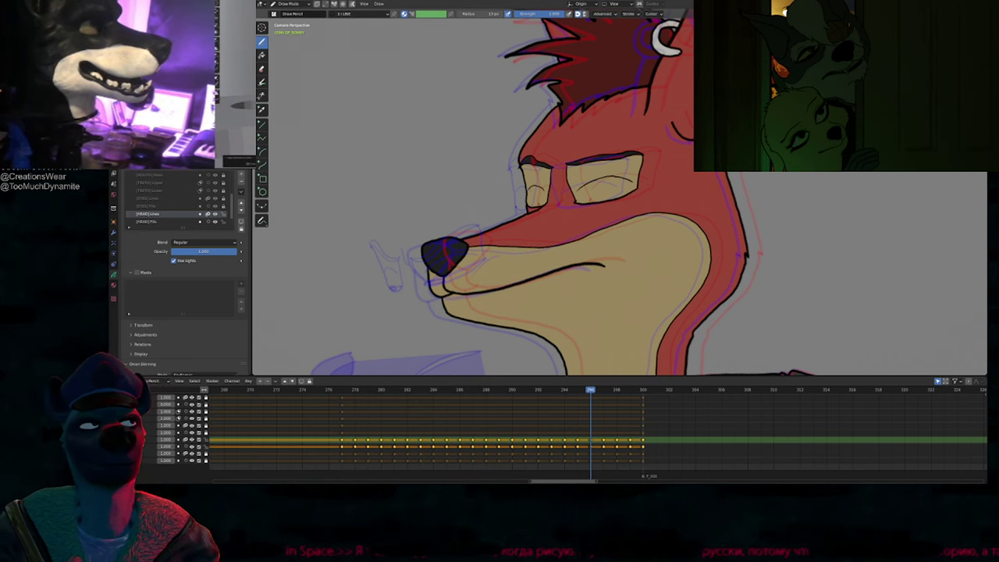
Step: Reposition the view over the fox's head and undo a stray stroke across the muzzle
middle_click_drag(564, 259, 541, 314, "shift")
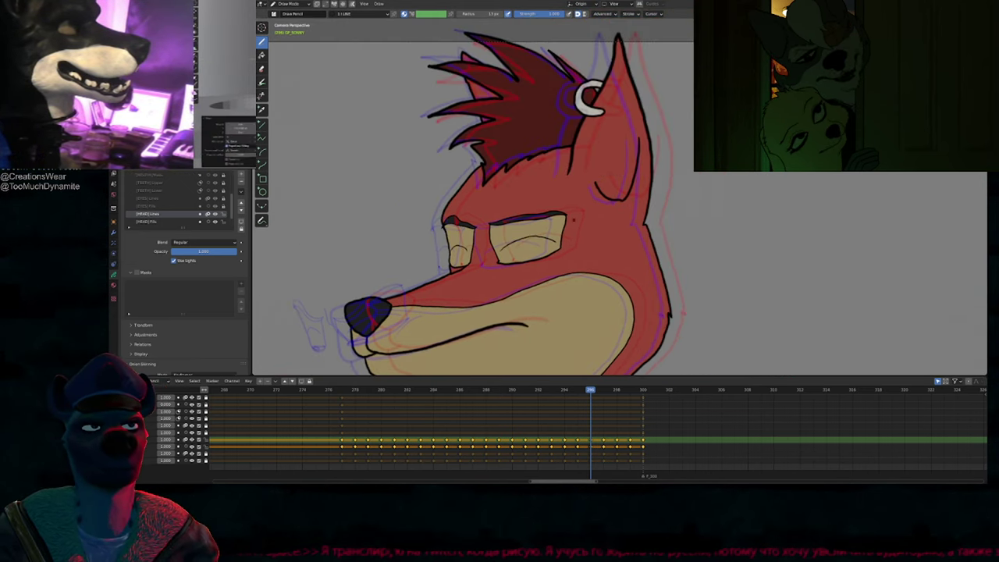
middle_click_drag(591, 178, 584, 268, "shift")
middle_click_drag(566, 322, 598, 250, "shift")
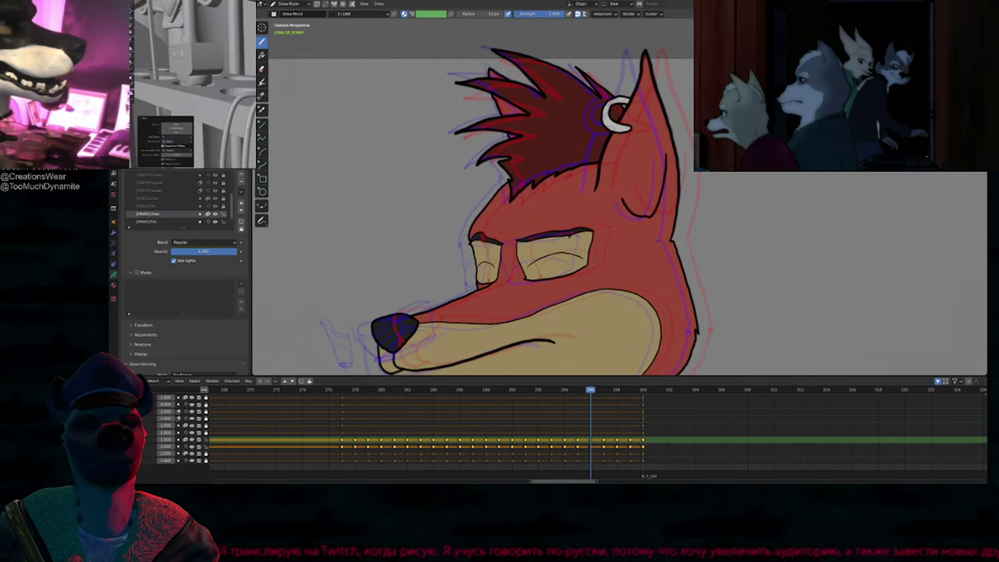
middle_click_drag(539, 351, 507, 266, "shift")
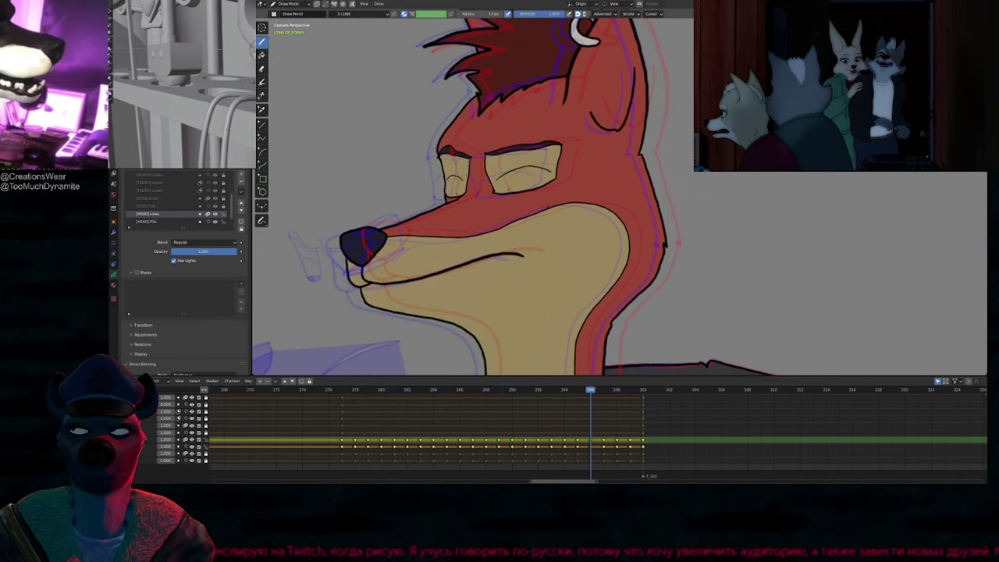
scroll(548, 309, "down", 4)
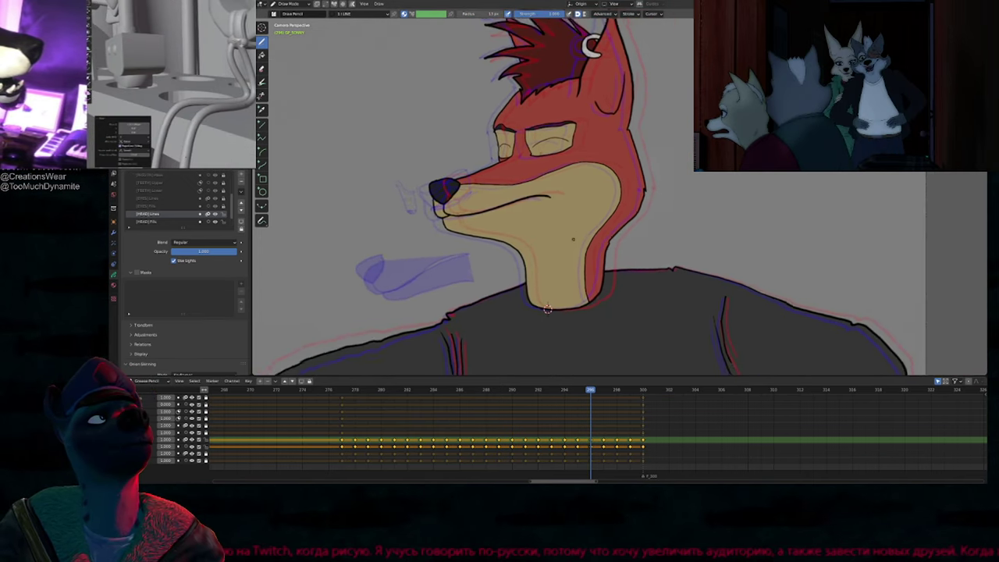
middle_click_drag(573, 240, 571, 234, "ctrl")
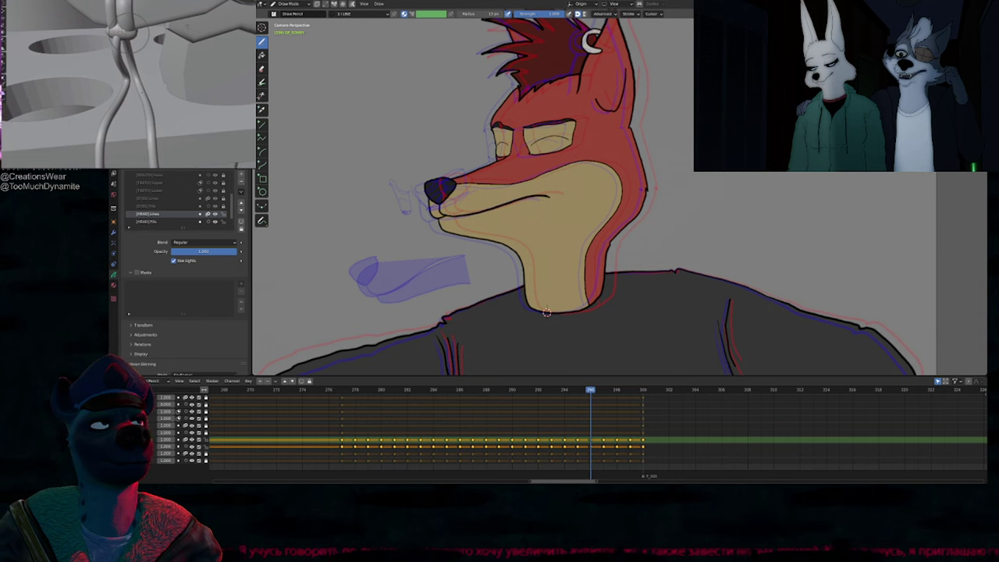
left_click_drag(663, 190, 364, 241)
key("ctrl+z")
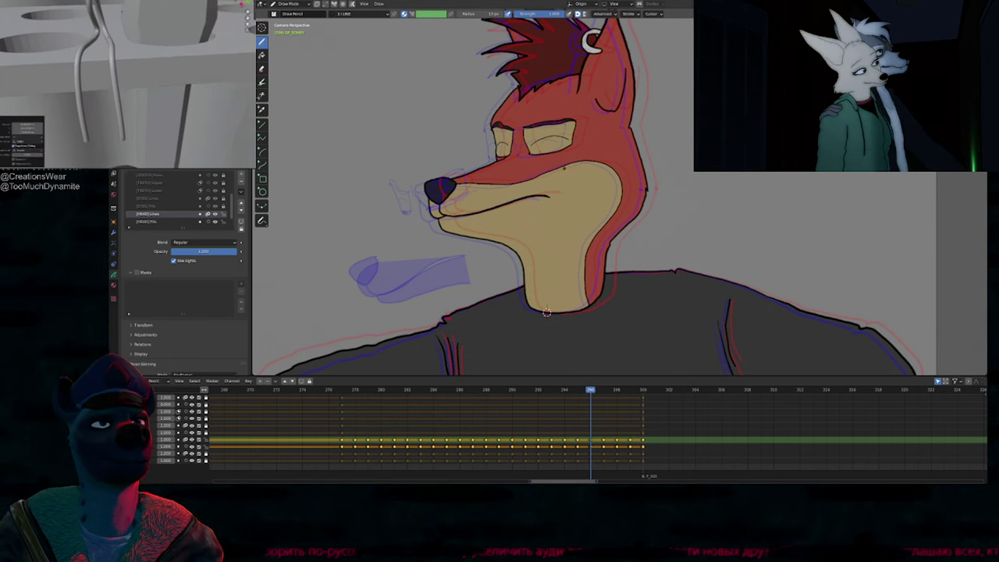
Step: Pan down to the shoulders and step between frames 294 and 298 to check head motion
mouse_move(616, 72)
middle_mouse_down("shift")
mouse_move(563, 284)
mouse_move(600, 128)
middle_mouse_up("shift")
middle_click_drag(576, 259, 623, 205, "shift")
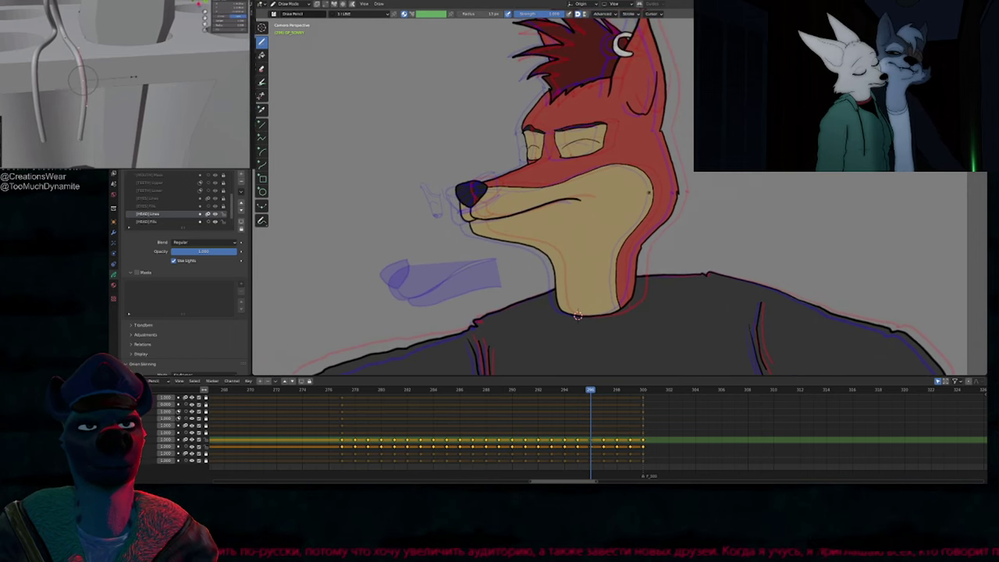
key("Left")
key("Left")
key("Left")
key("Left")
key("Left")
key("Left")
key("Left")
key("Left")
key("Right")
key("Right")
key("Right")
key("Right")
key("Right")
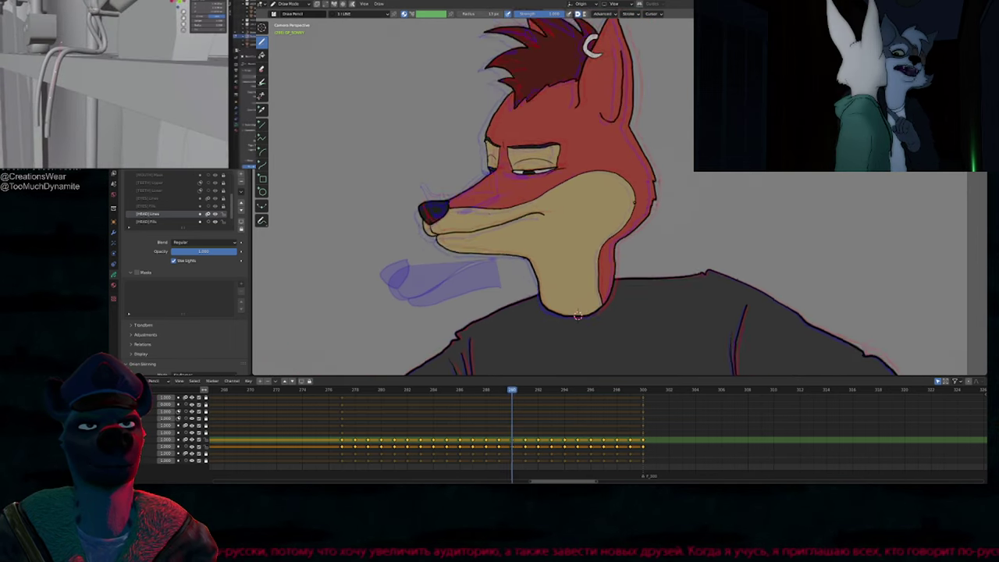
key("Right")
key("Right")
key("Right")
key("Right")
key("Right")
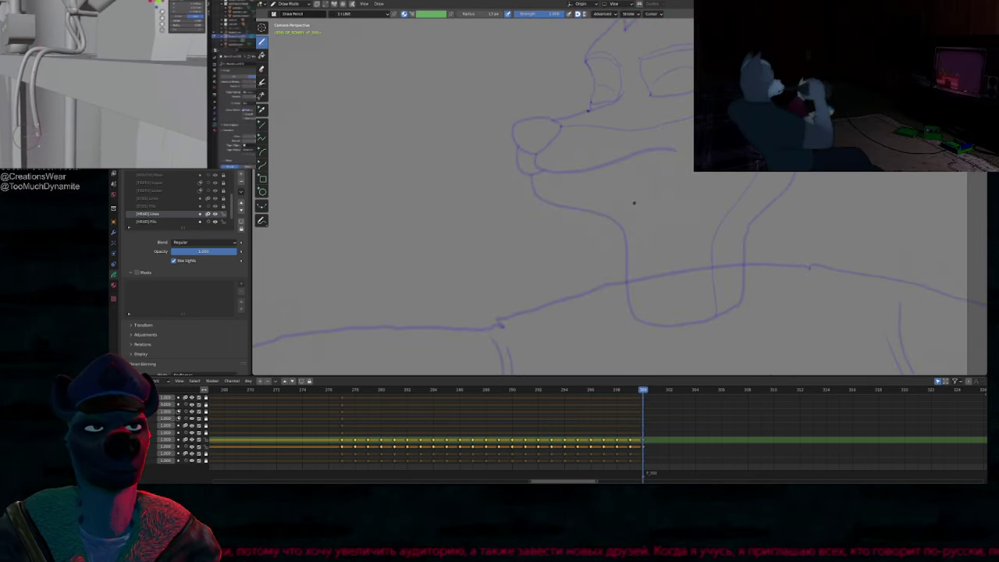
Step: Return to Object Mode, switch the viewport to Material Preview shading and deselect everything
key("ctrl+Tab")
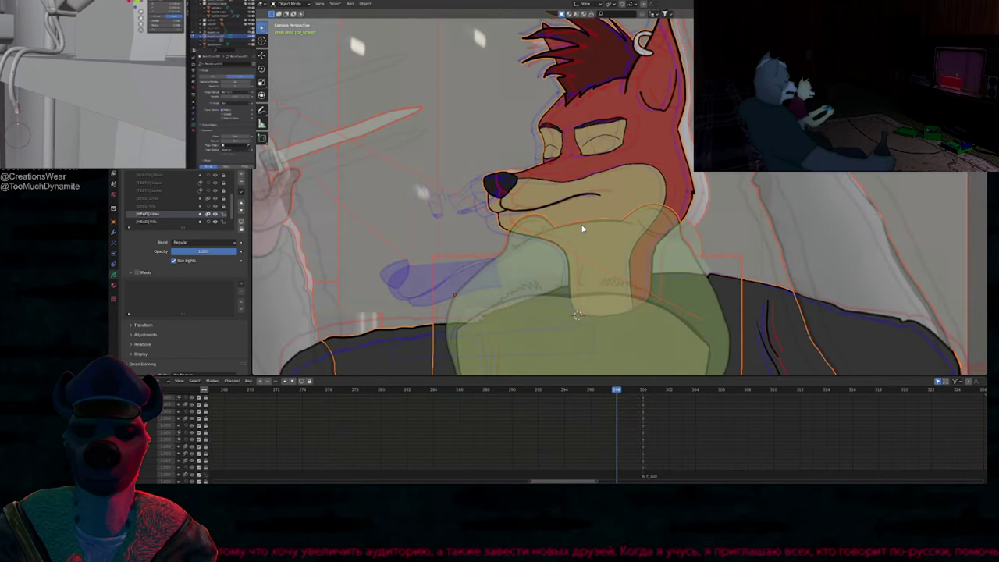
key("z")
left_click(601, 223)
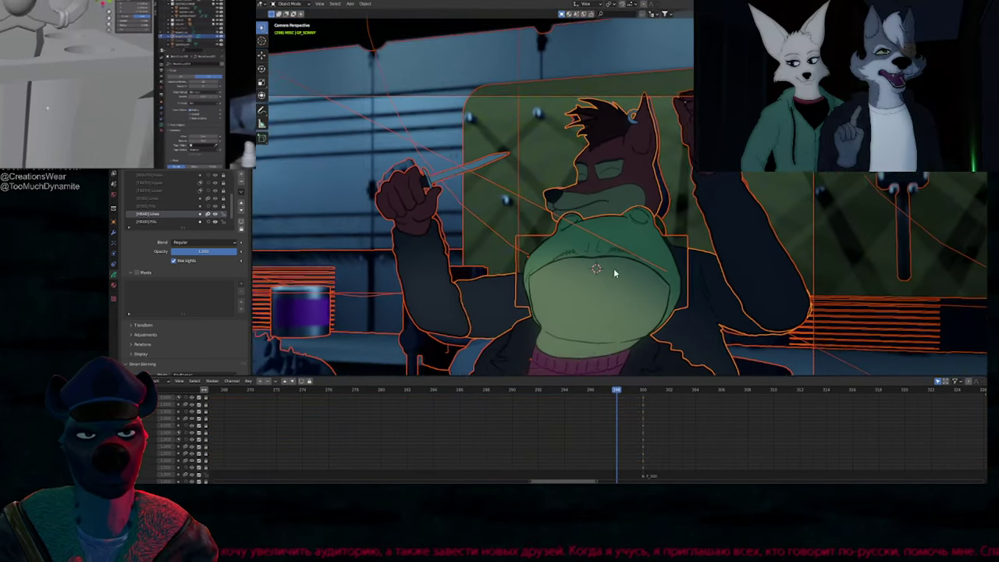
middle_click_drag(615, 270, 687, 228, "ctrl")
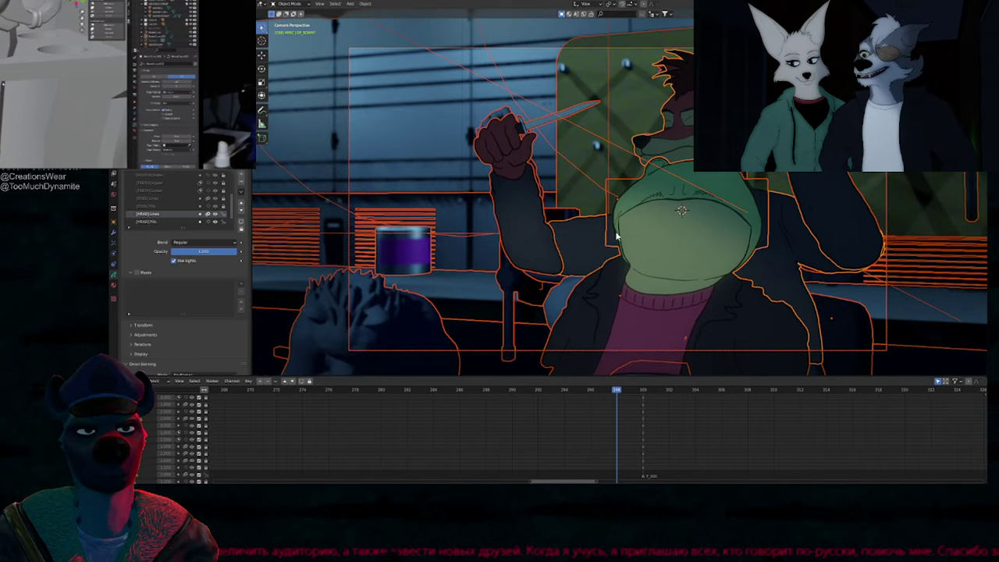
scroll(616, 234, "up", 2)
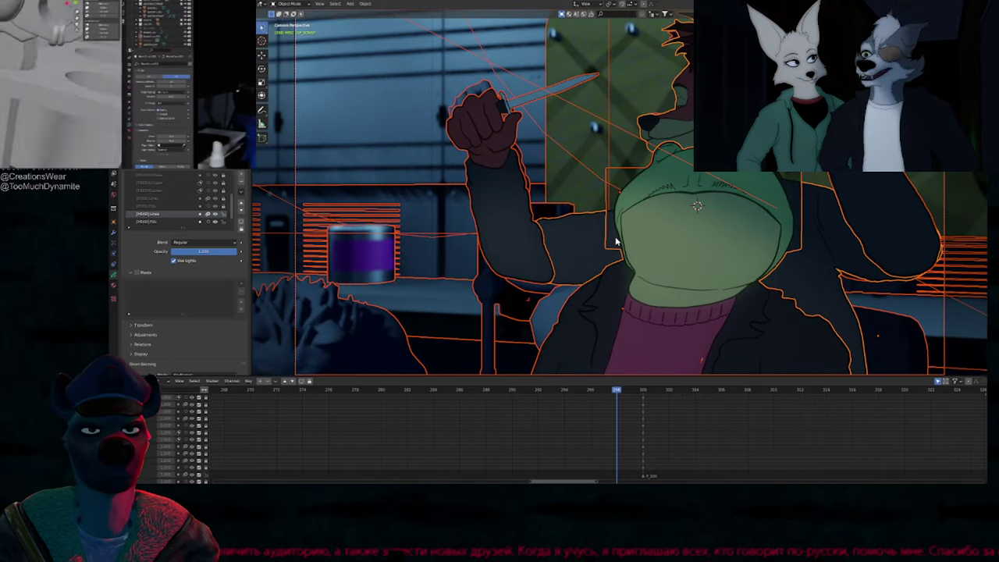
key("alt+a")
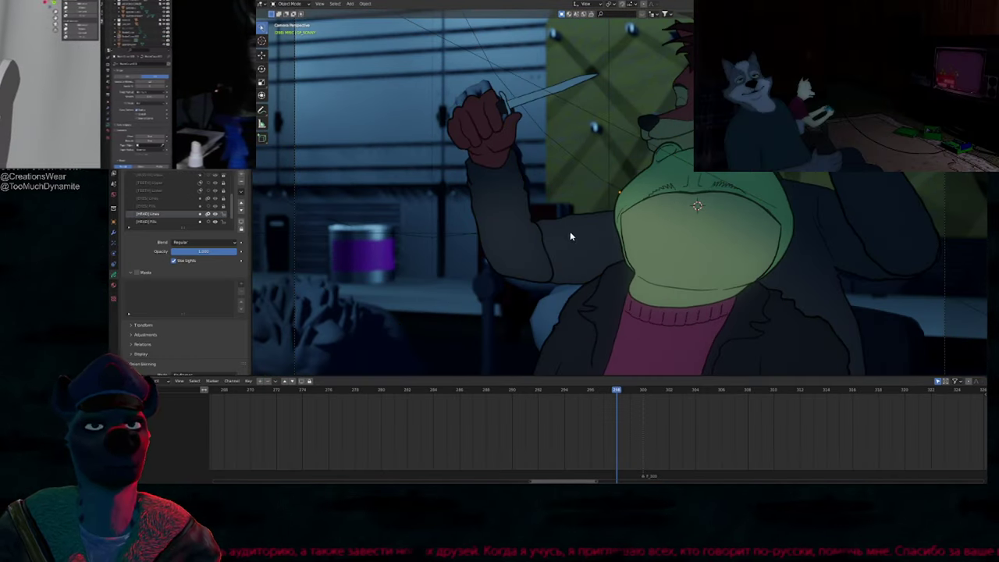
middle_click_drag(570, 231, 548, 272, "shift")
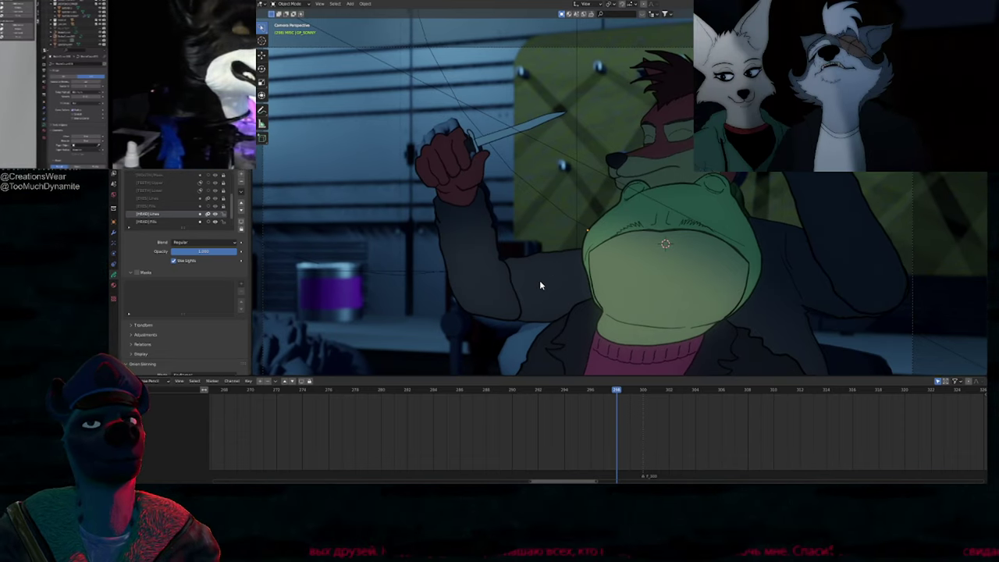
Step: Scrub the timeline back to about frame 276 and briefly play the animation
key("Left")
key("Left")
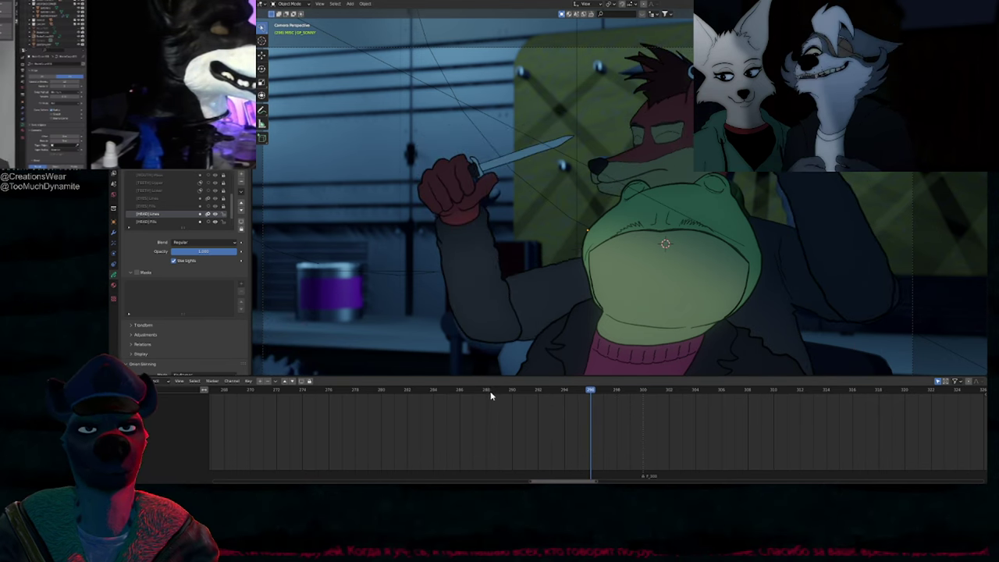
left_click_drag(491, 396, 419, 388)
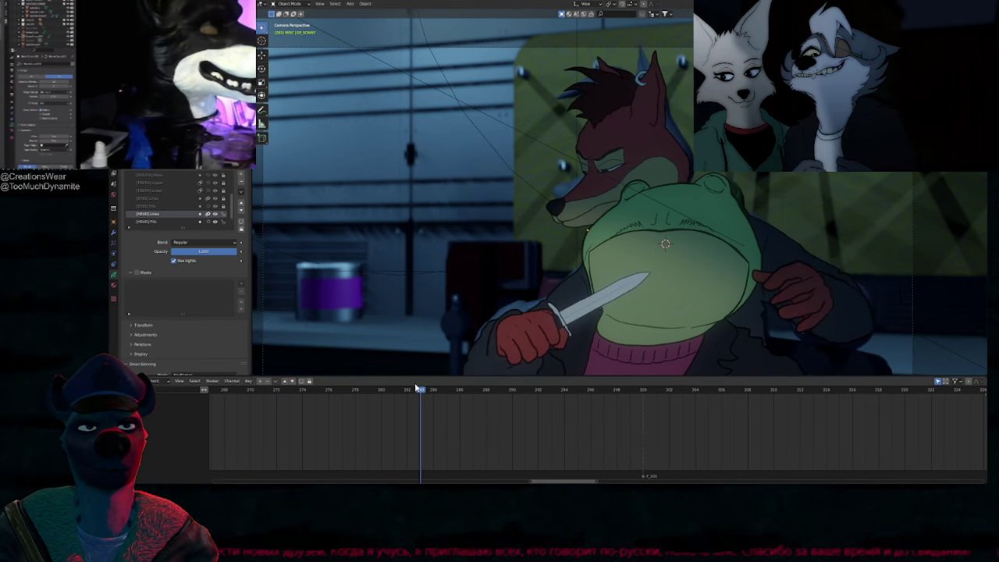
left_click(524, 307)
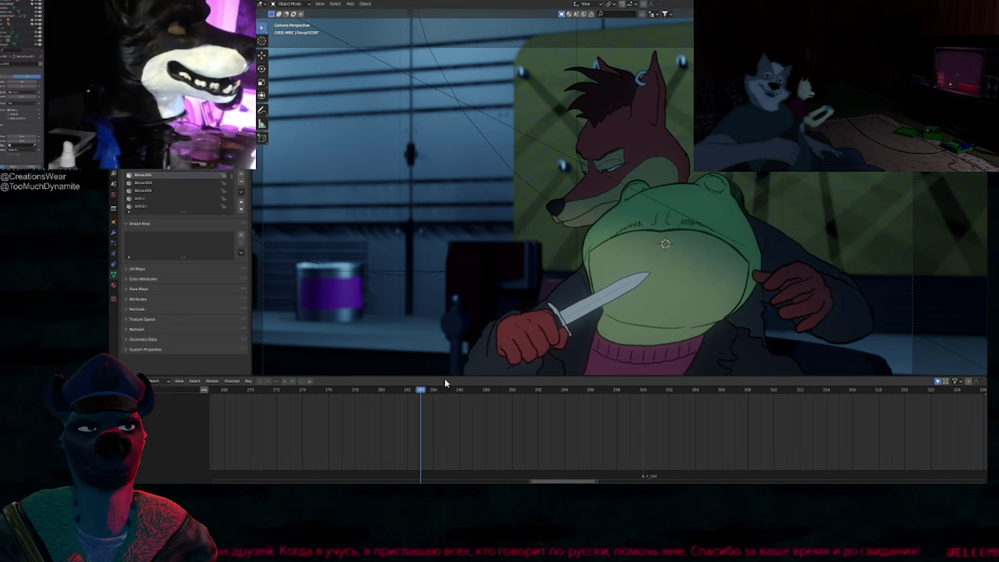
left_click_drag(441, 391, 303, 391)
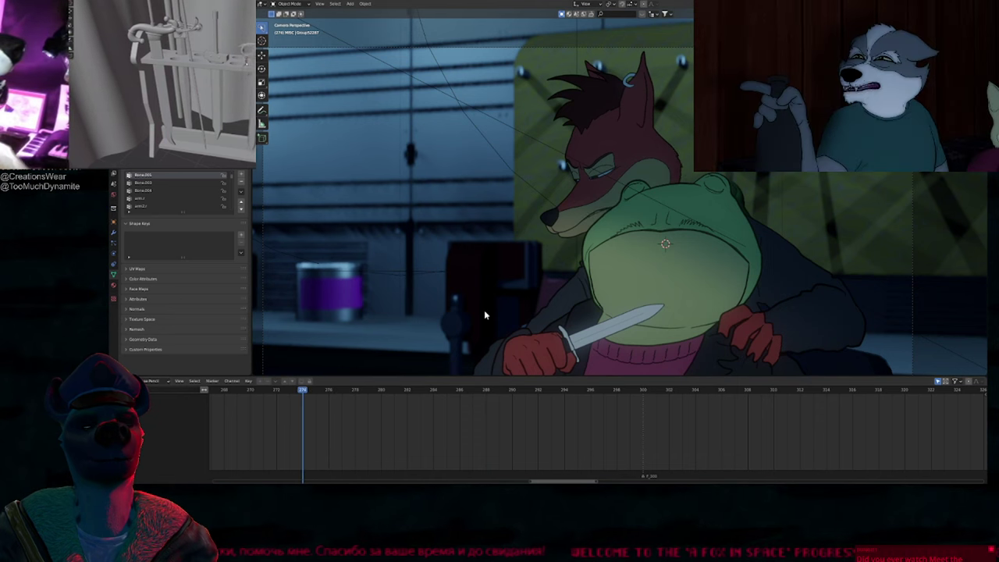
key("space")
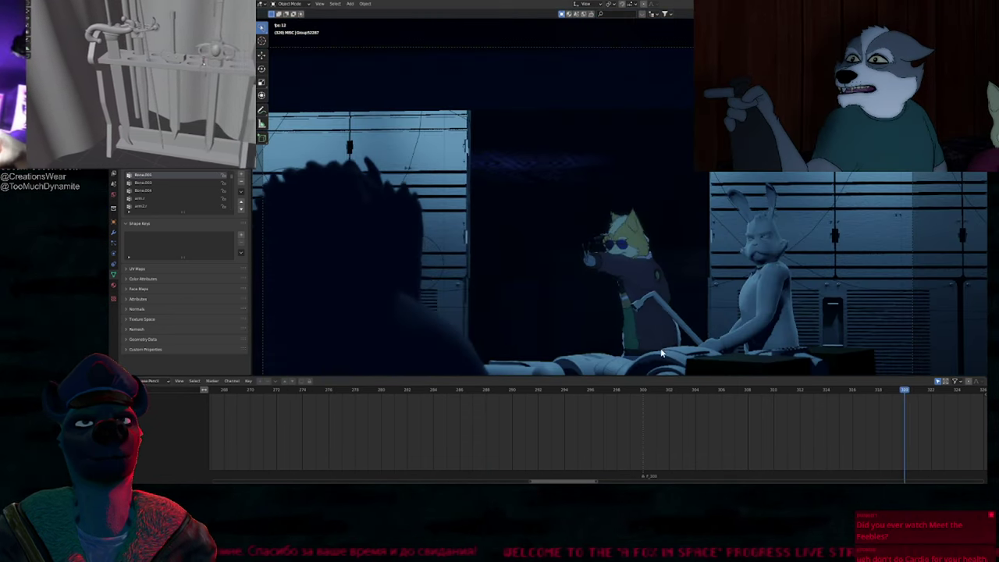
key("Escape")
Step: Bring frame 224 into view on the timeline and play the knife shot from there
scroll(683, 451, "down", 4)
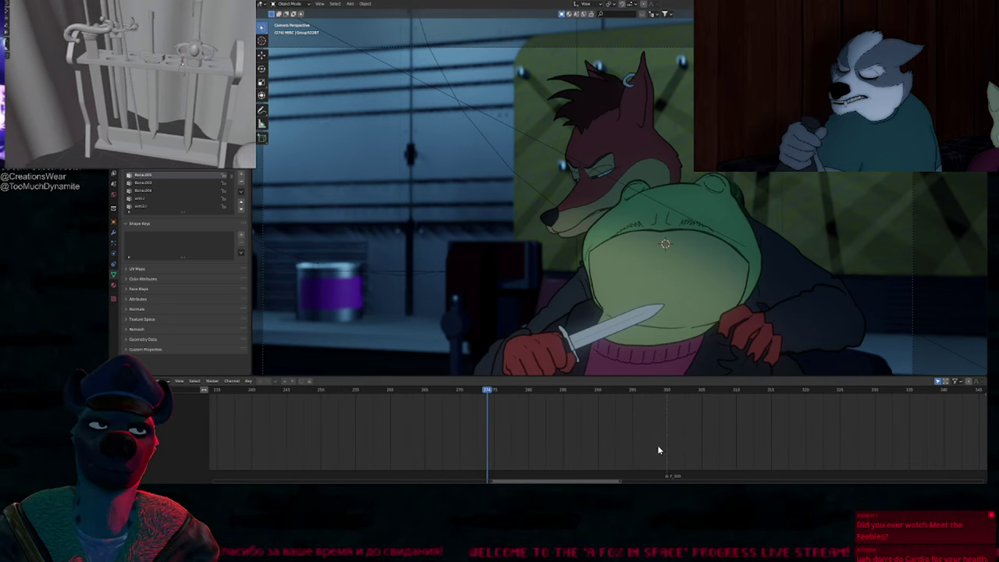
middle_click_drag(349, 420, 449, 454)
mouse_move(388, 416)
middle_mouse_down()
mouse_move(435, 434)
mouse_move(424, 440)
middle_mouse_up()
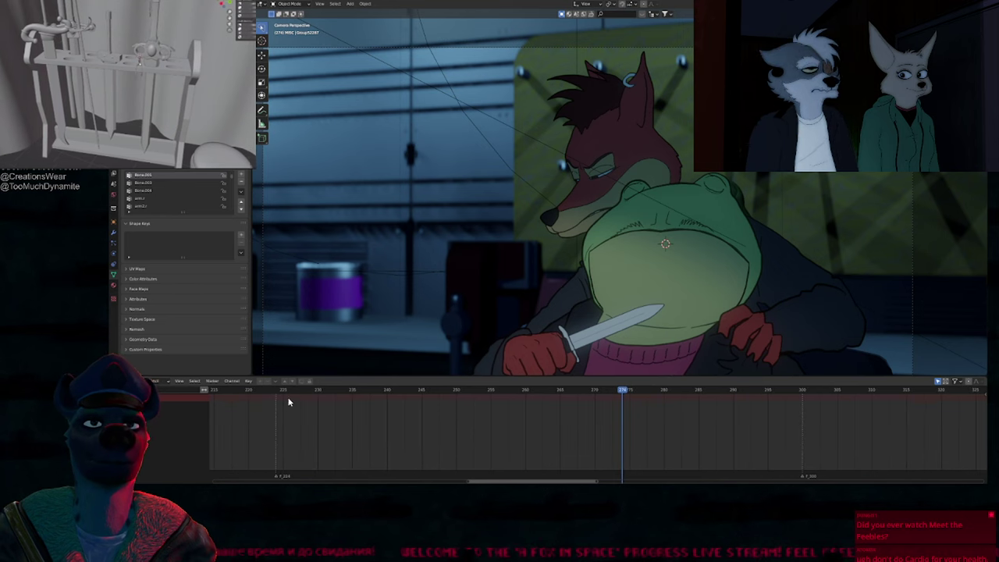
left_click_drag(279, 389, 349, 400)
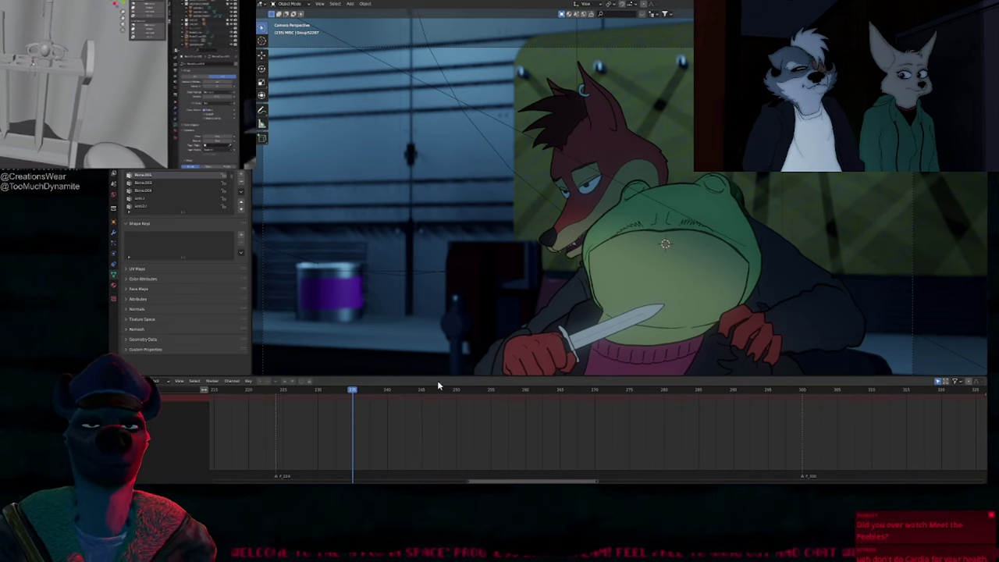
key("space")
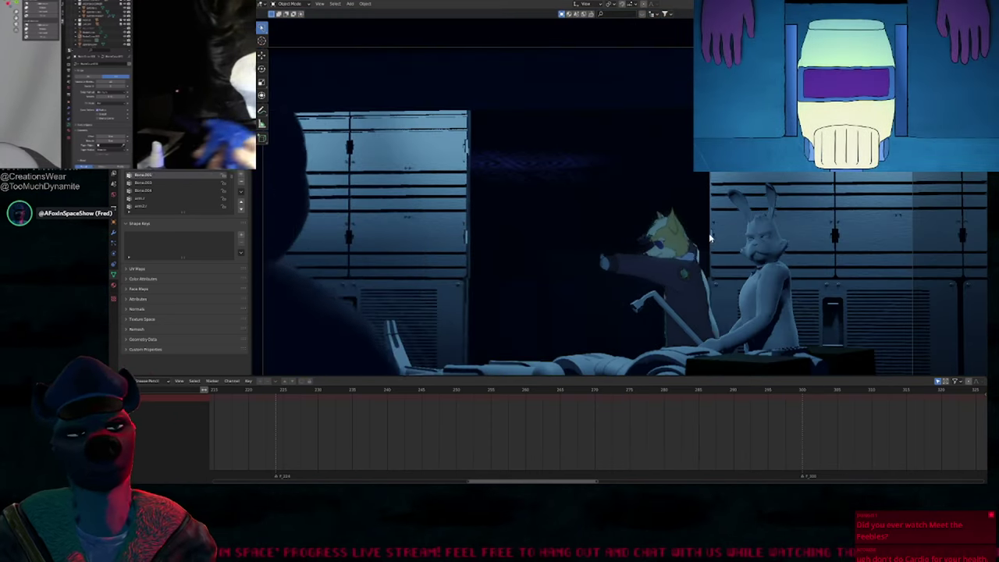
Step: Select two other objects during playback to see their keyframes in the Dope Sheet
left_click(718, 286)
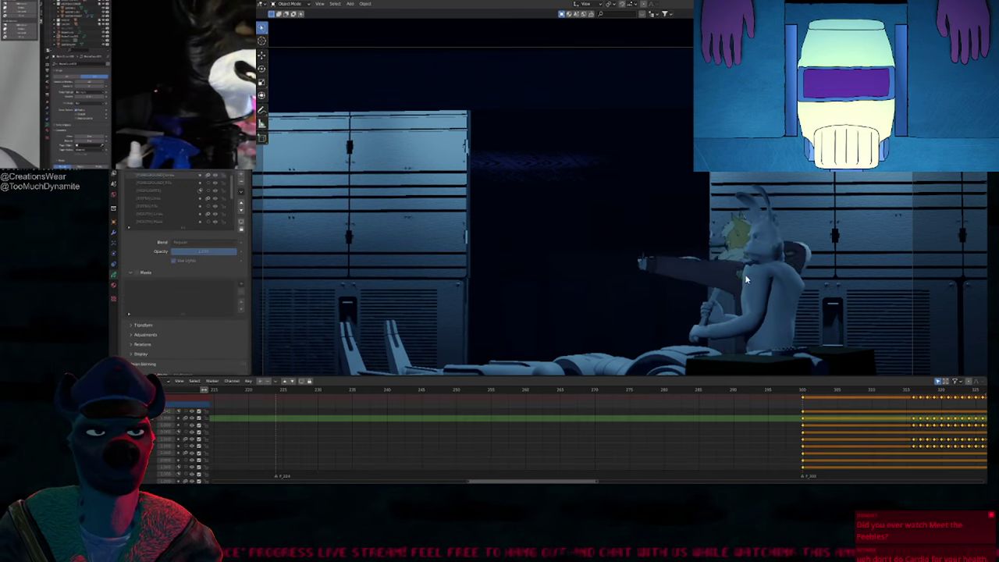
left_click(820, 258)
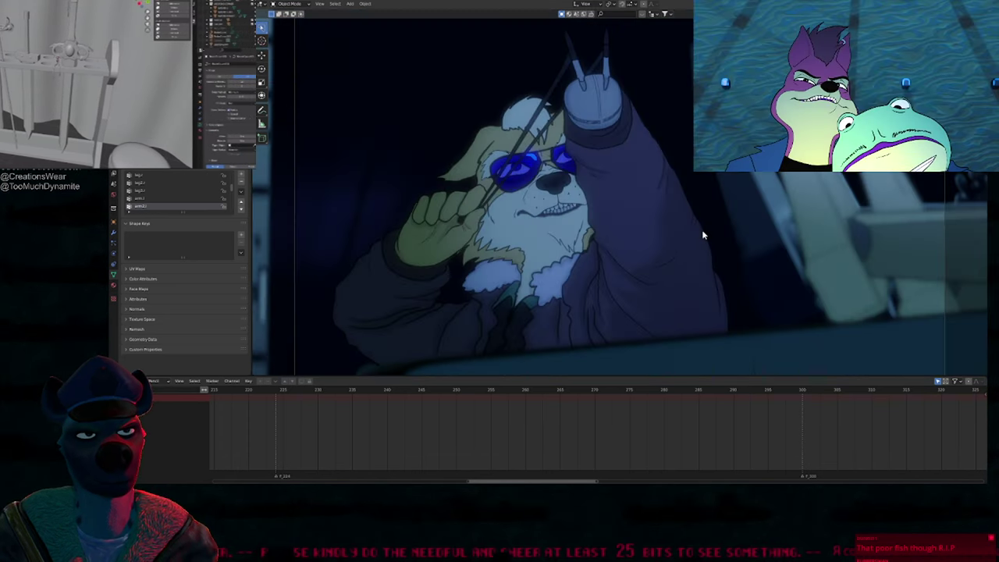
Step: Select and hide Cylinder.004, frame the camera view, and step through markers to frame 300
left_click(755, 220)
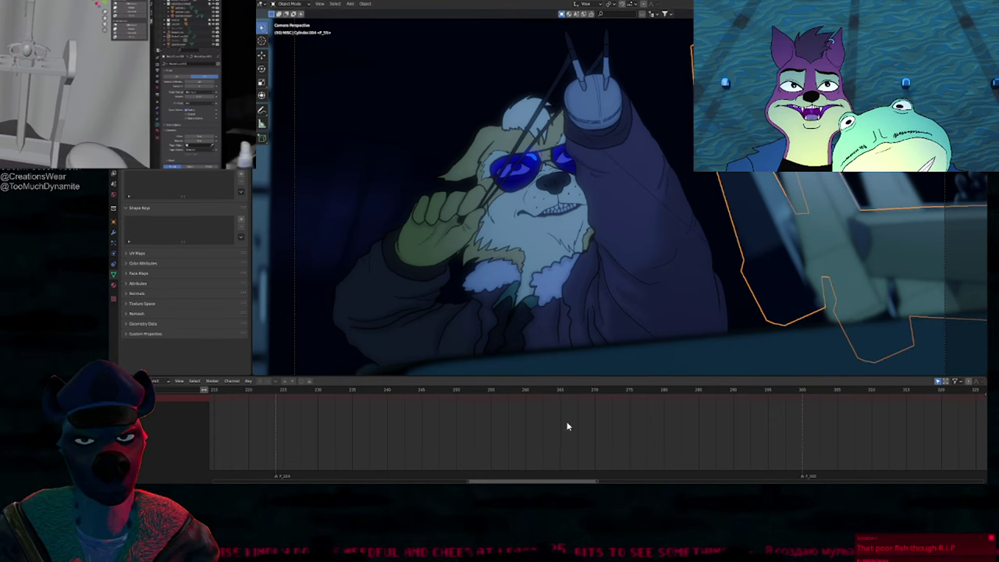
key("shift+F12")
scroll(650, 222, "down", 3)
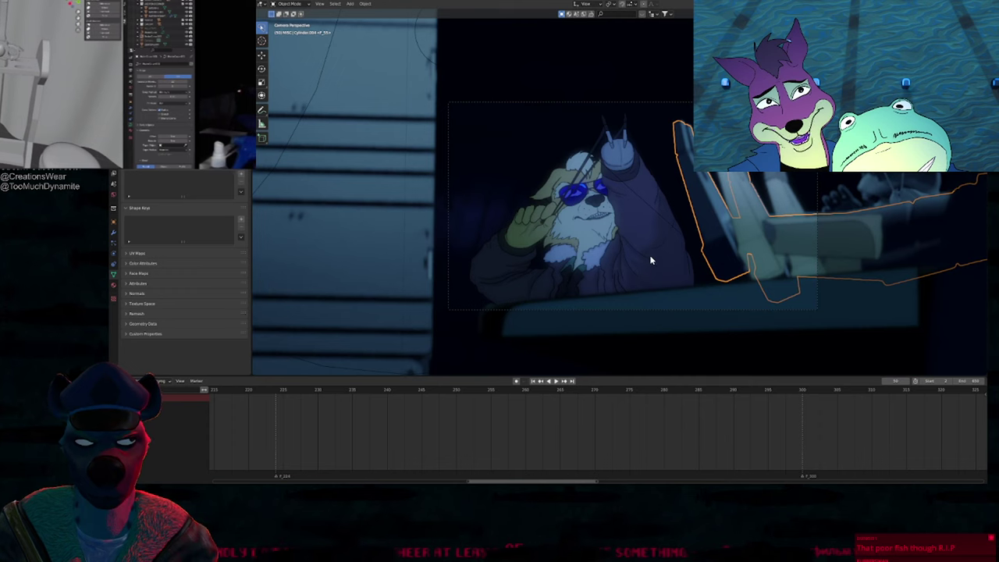
key("Home")
key("h")
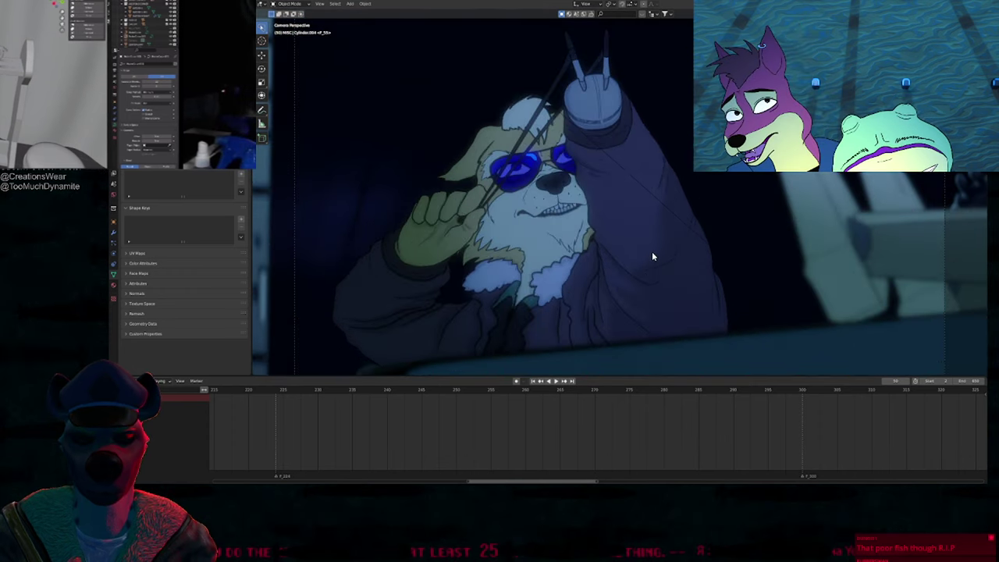
key("Up")
key("Up")
key("Up")
key("Up")
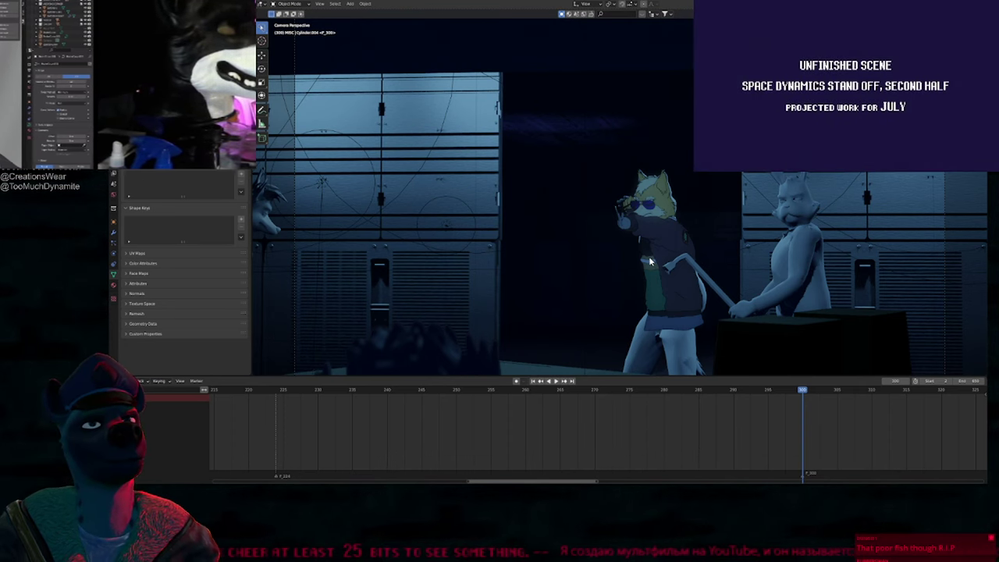
Step: Unhide the reclining robot, check frame 400, return to 300 and back to camera view
key("alt+h")
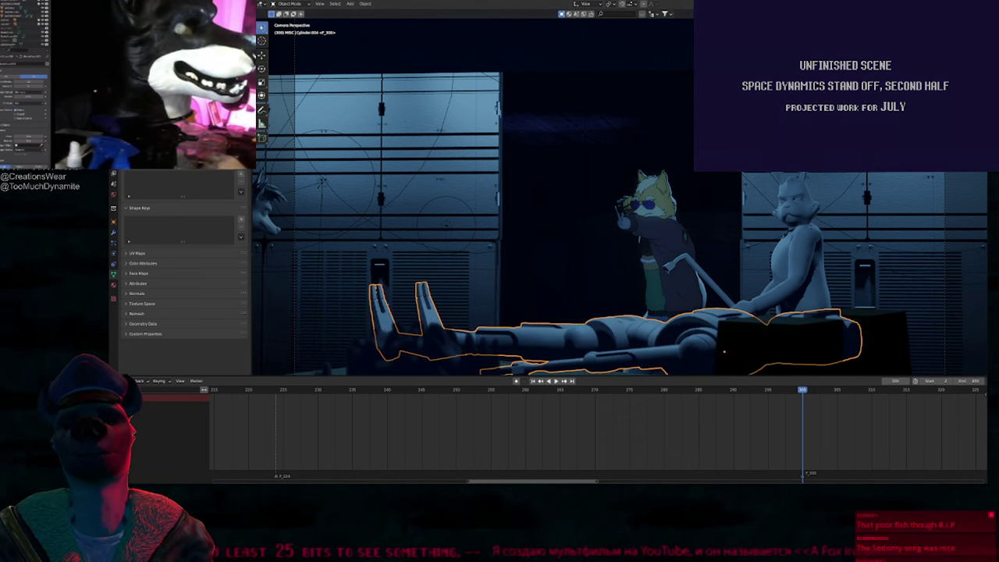
key("Up")
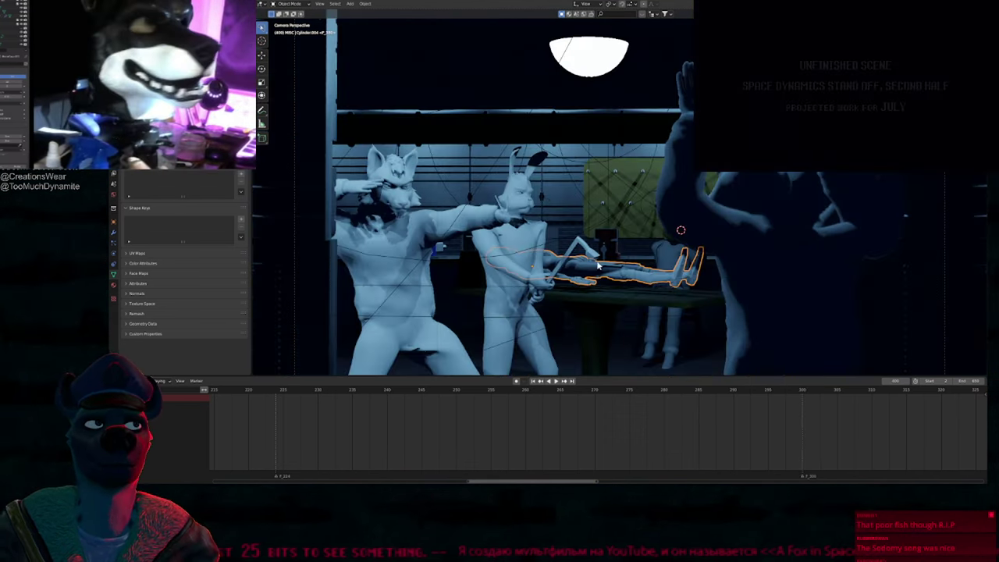
key("Down")
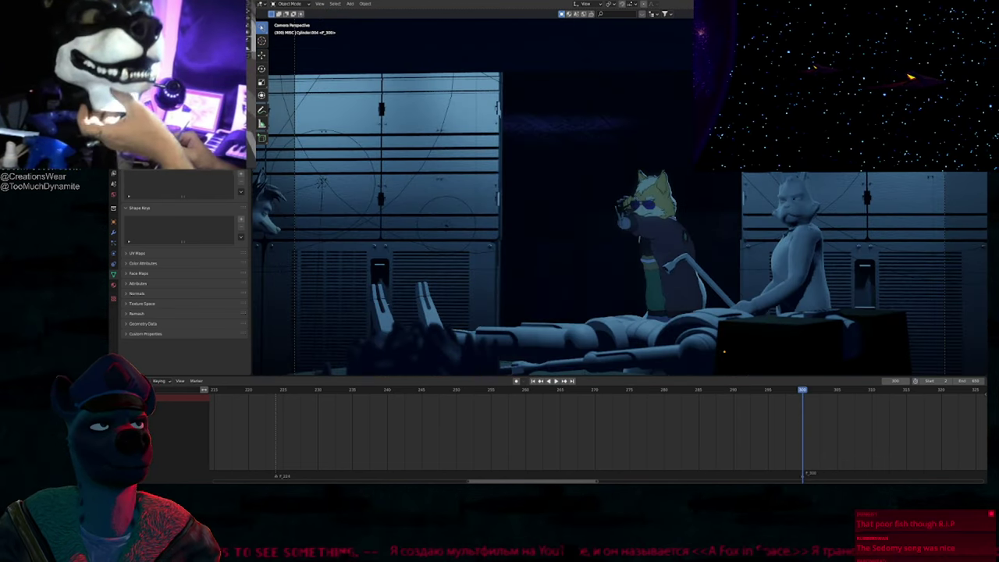
left_click(616, 123)
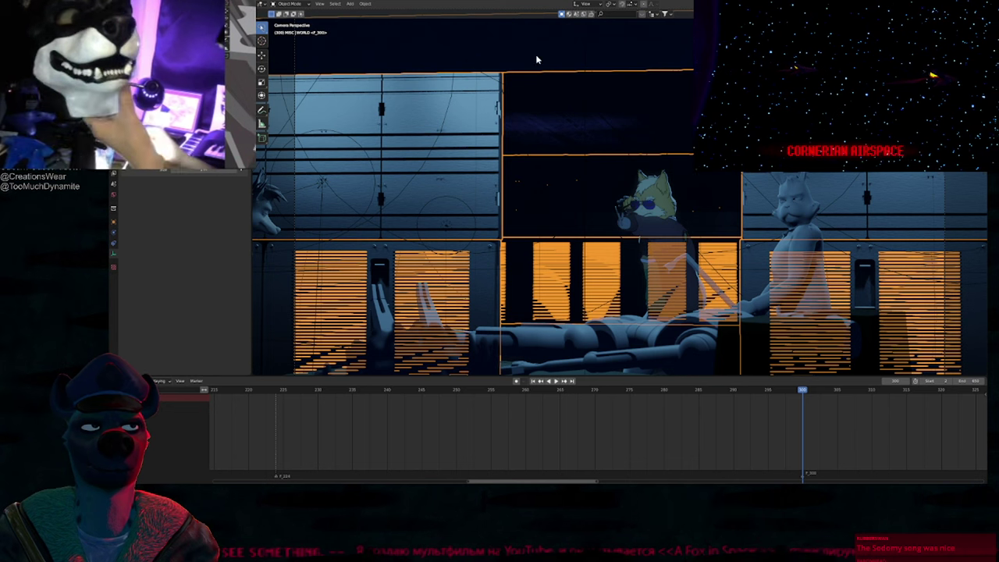
middle_click_drag(537, 59, 686, 94)
scroll(499, 96, "down", 5)
key("KP_0")
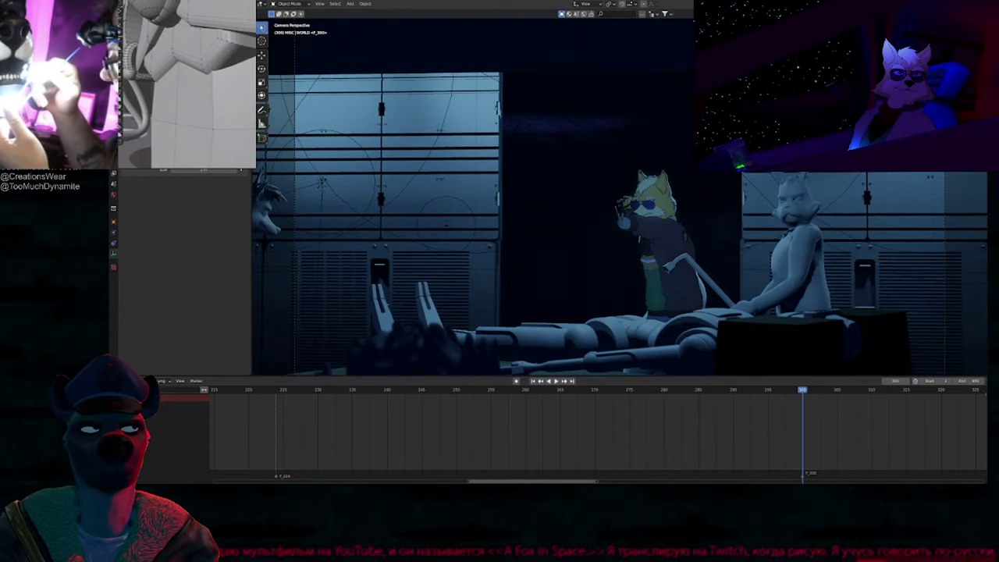
Step: Select the wall-and-window set, cancel a trial move, deselect all and maximize the viewport
left_click(812, 102)
left_click(812, 102)
left_click(812, 101)
key("g")
right_click(660, 151)
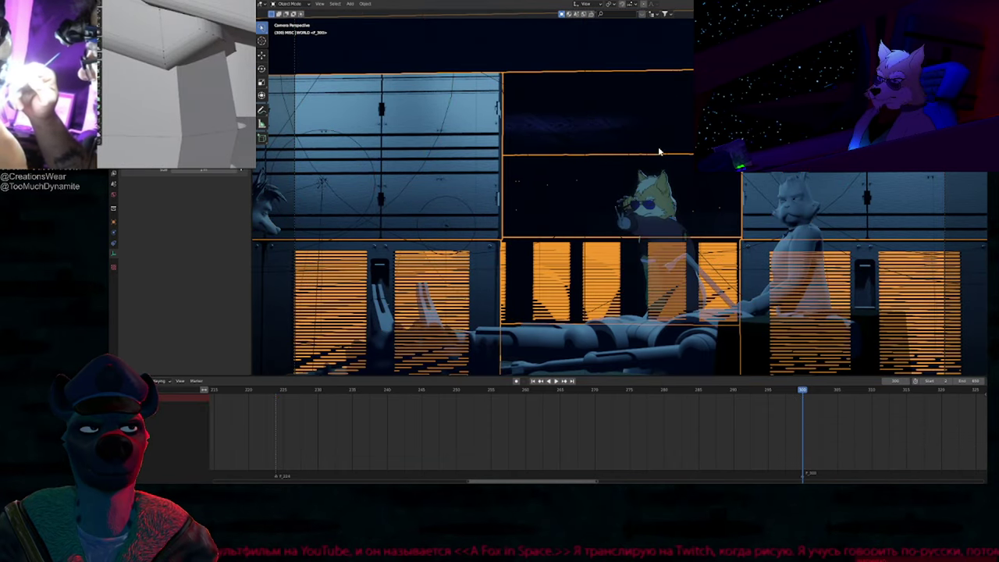
key("alt+a")
scroll(613, 202, "up", 5)
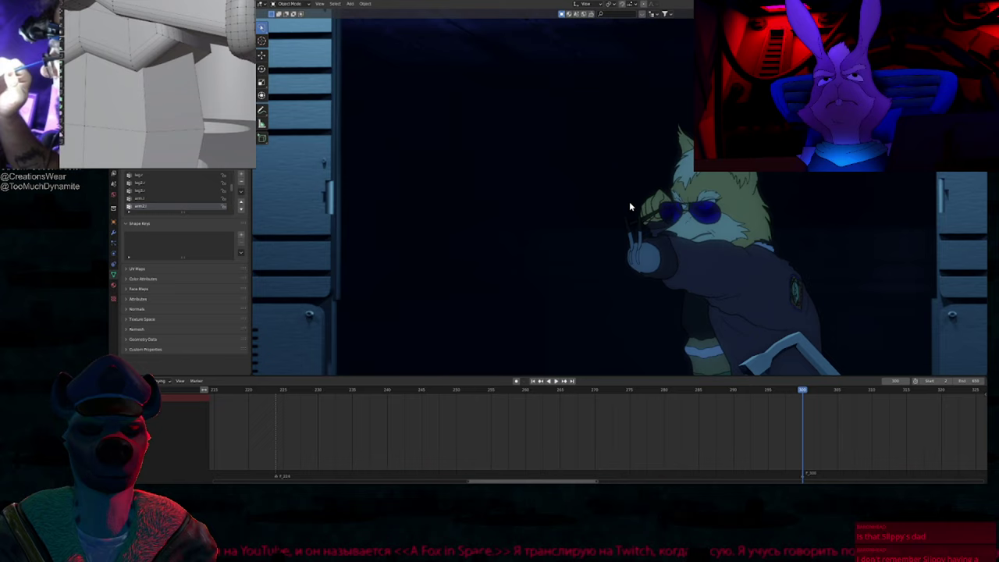
scroll(629, 202, "down", 5)
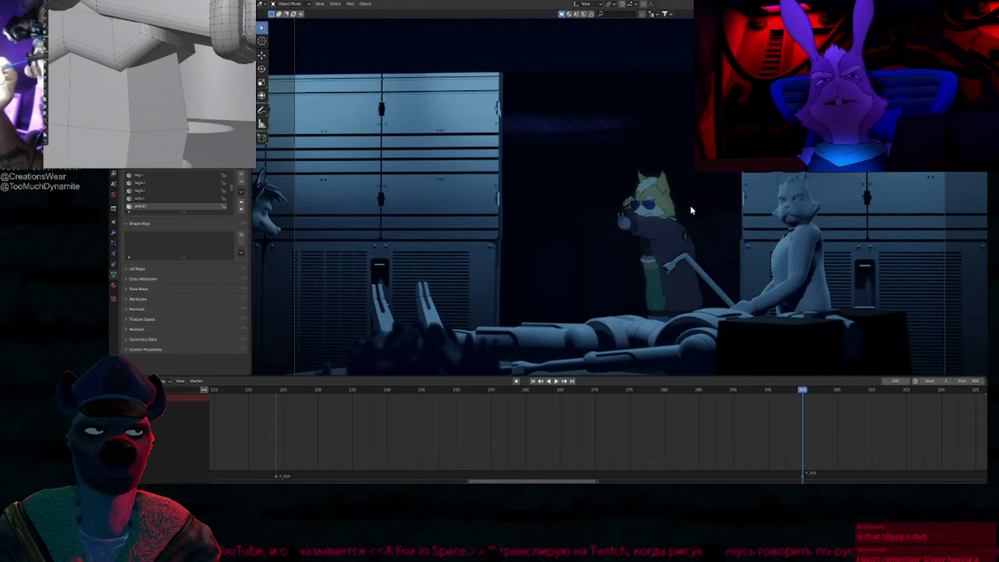
key("ctrl+alt+space")
Step: Fit the knife-shot camera frame to the maximized viewport with Home
key("Home")
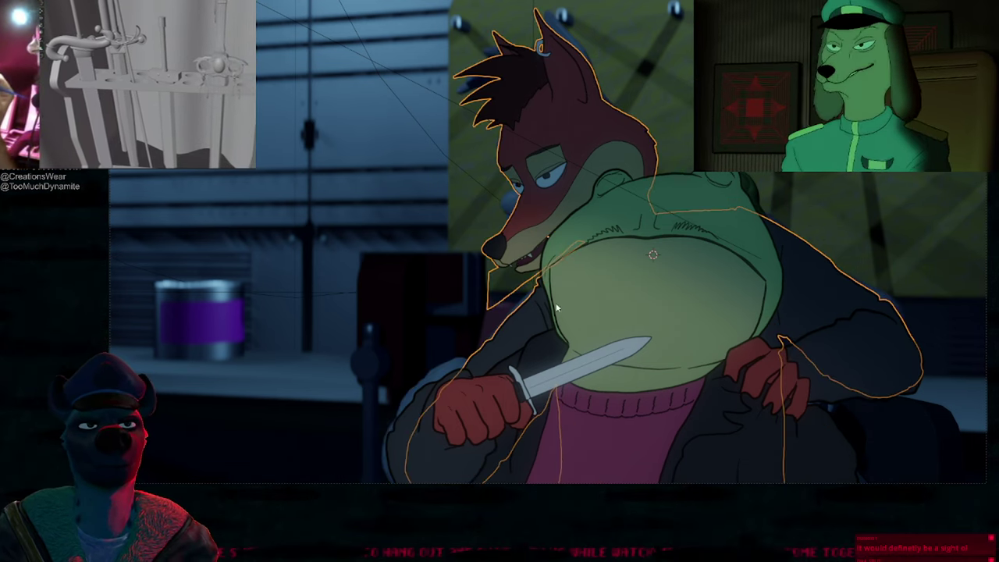
Step: Select the frog and red-furred character drawings and step neighbouring frames to check the pose
left_click(479, 392)
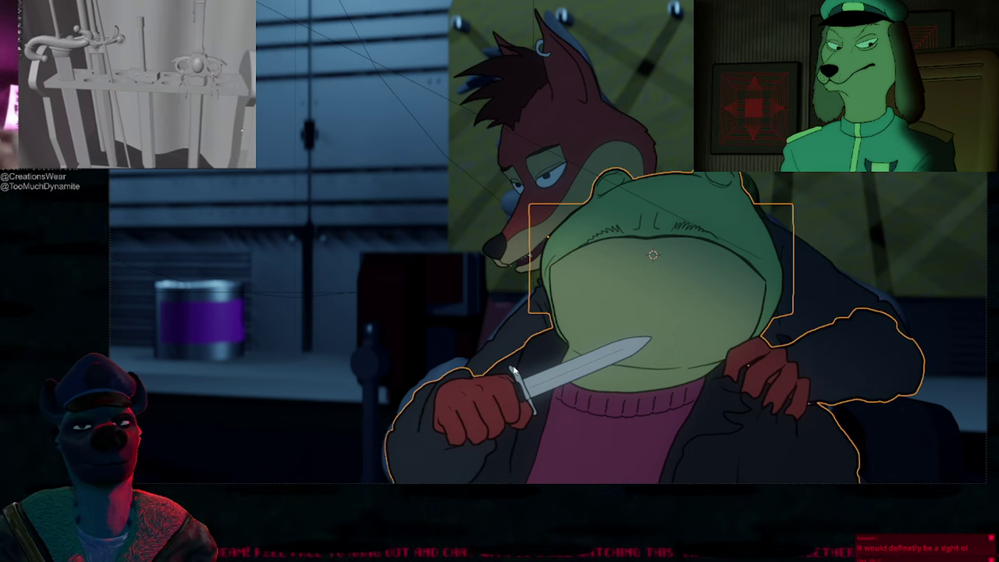
key("Right")
key("Right")
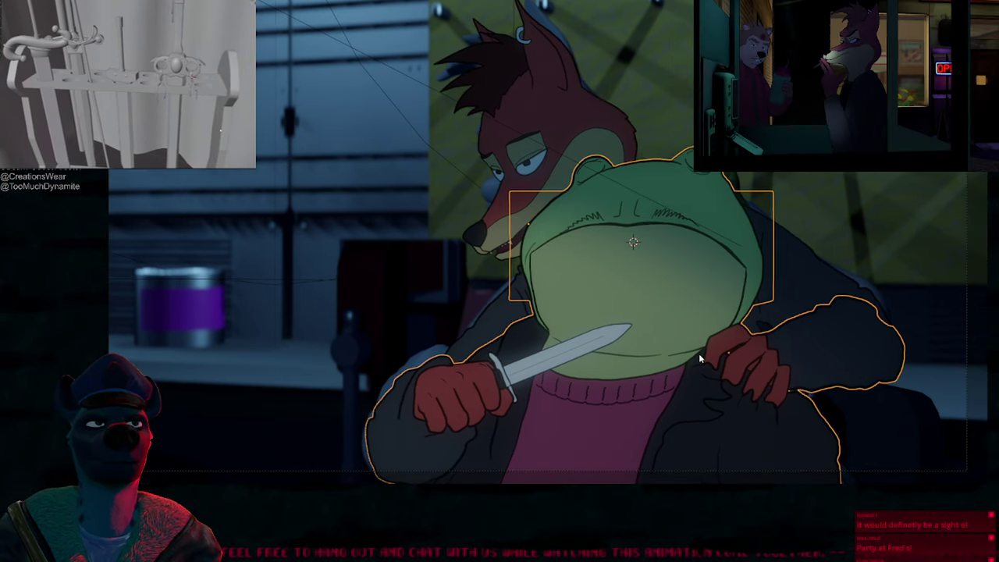
key("Left")
key("Left")
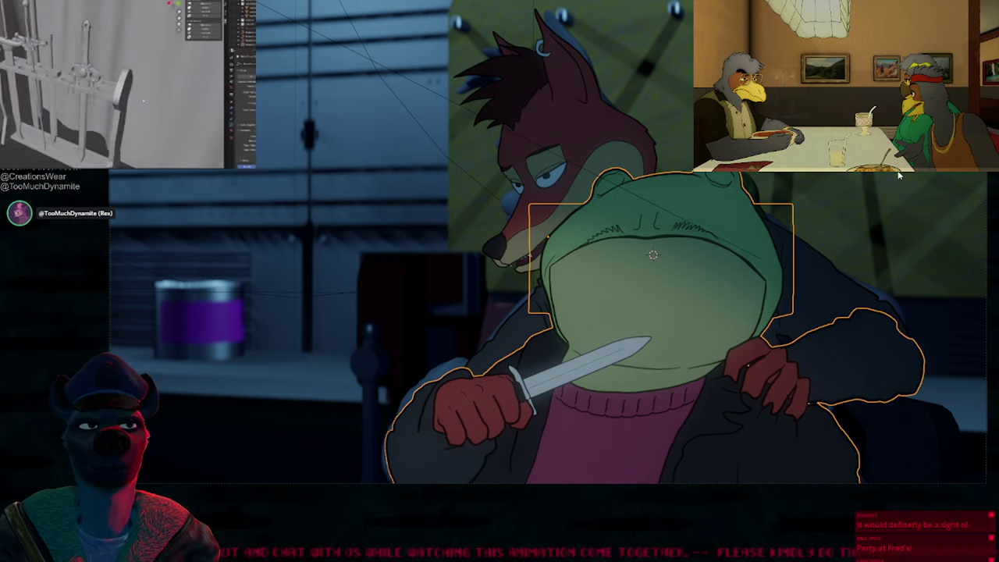
left_click(567, 273)
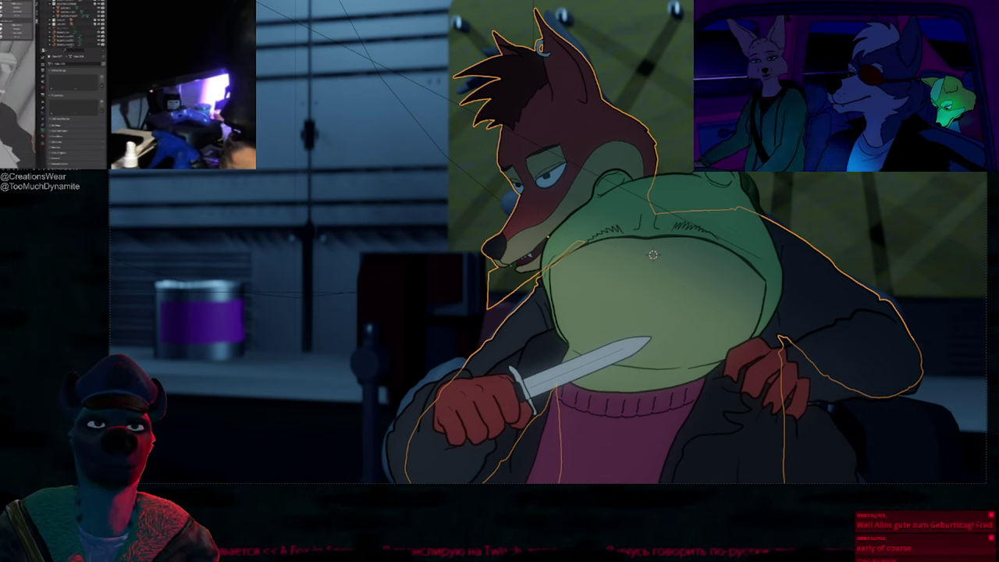
Step: Return to the camera view and jump markers to the wide fox-and-rabbit shot
left_click(636, 233)
middle_click_drag(654, 270, 588, 233, "shift")
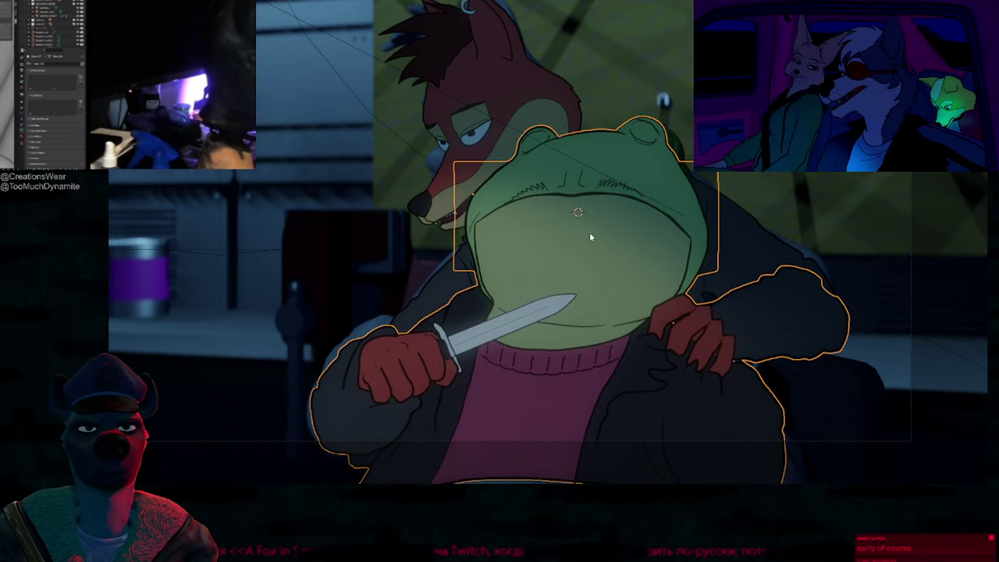
key("Home")
key("Left")
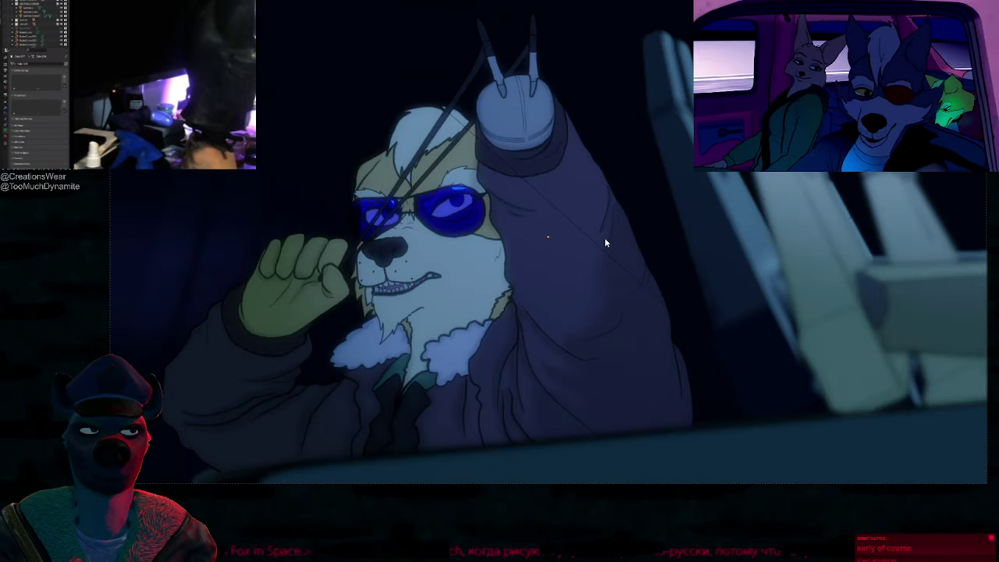
key("Up")
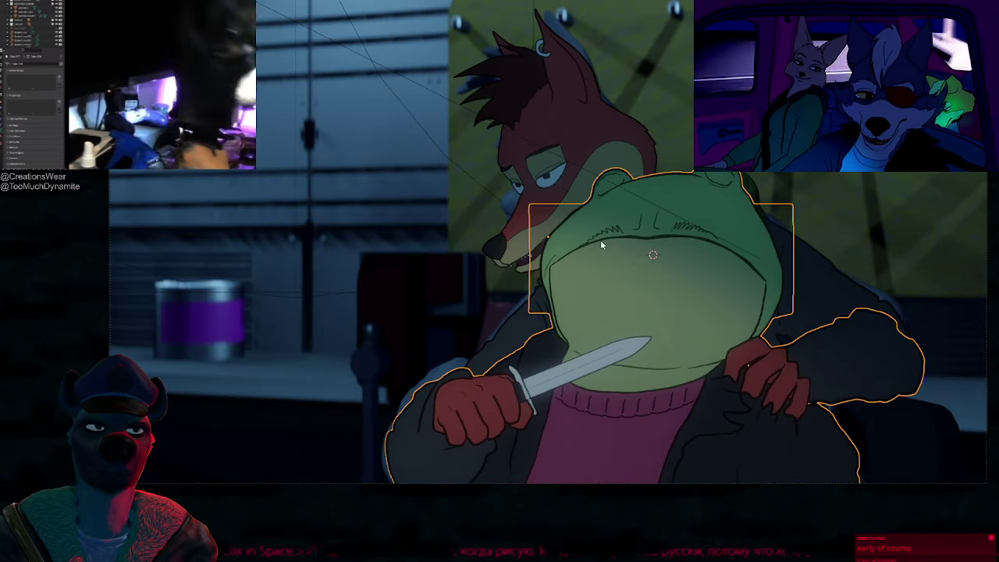
key("Up")
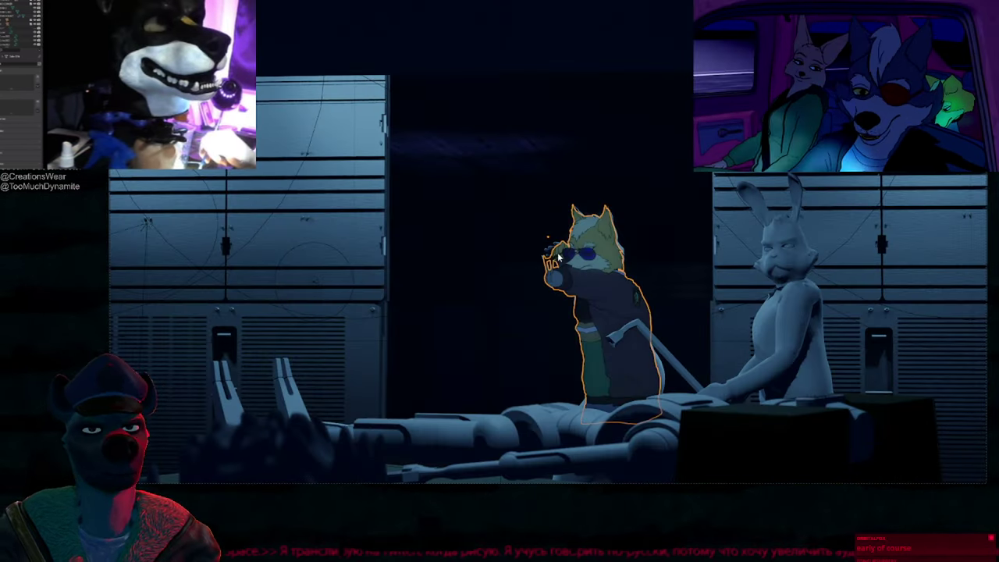
Step: Hide the model behind the fox drawing, then select the dog drawing and restore the normal layout
left_click(549, 254)
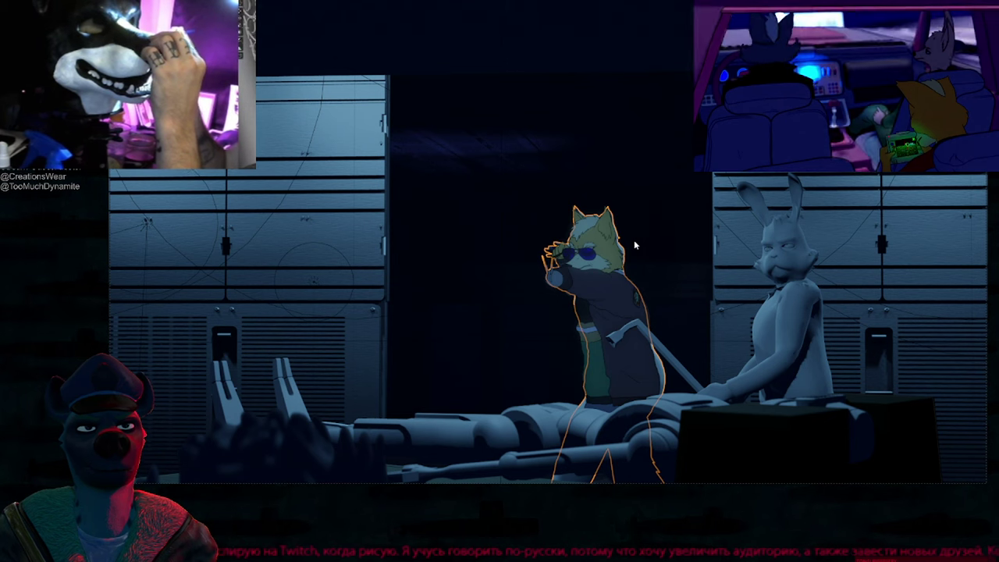
key("h")
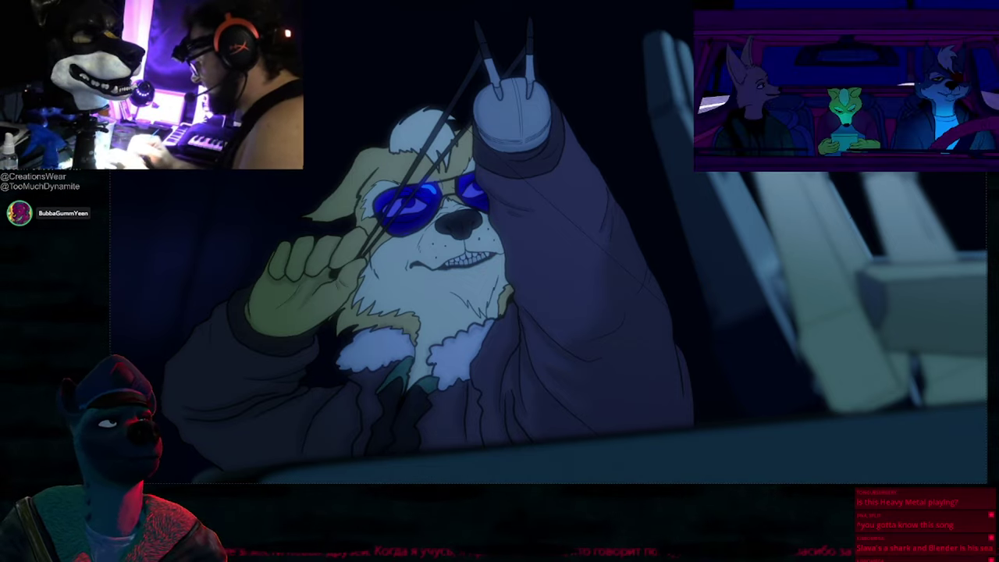
left_click(541, 186)
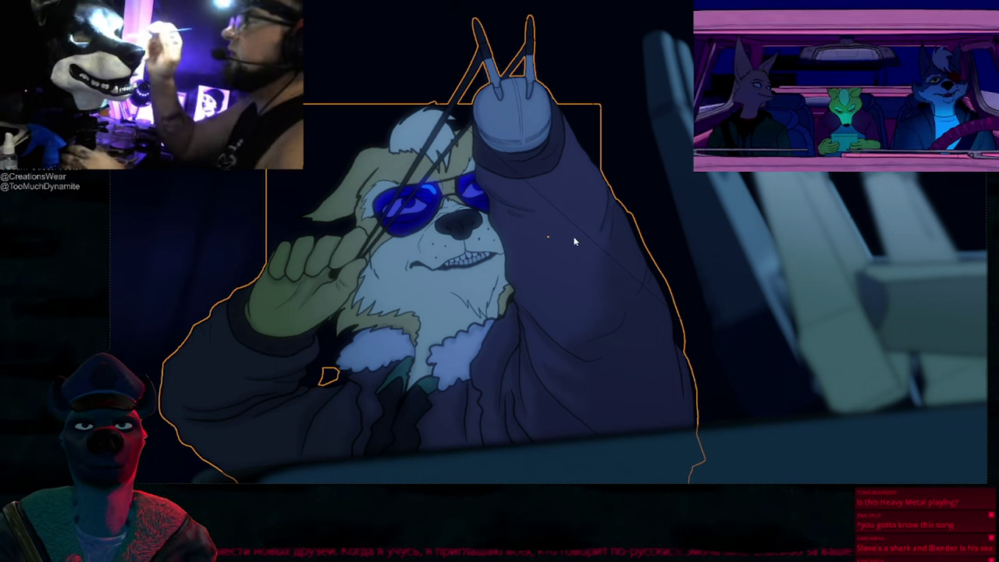
key("ctrl+alt+space")
Step: Reselect the dog drawing, switch the viewport to solid shading, and play the animation
key("alt+a")
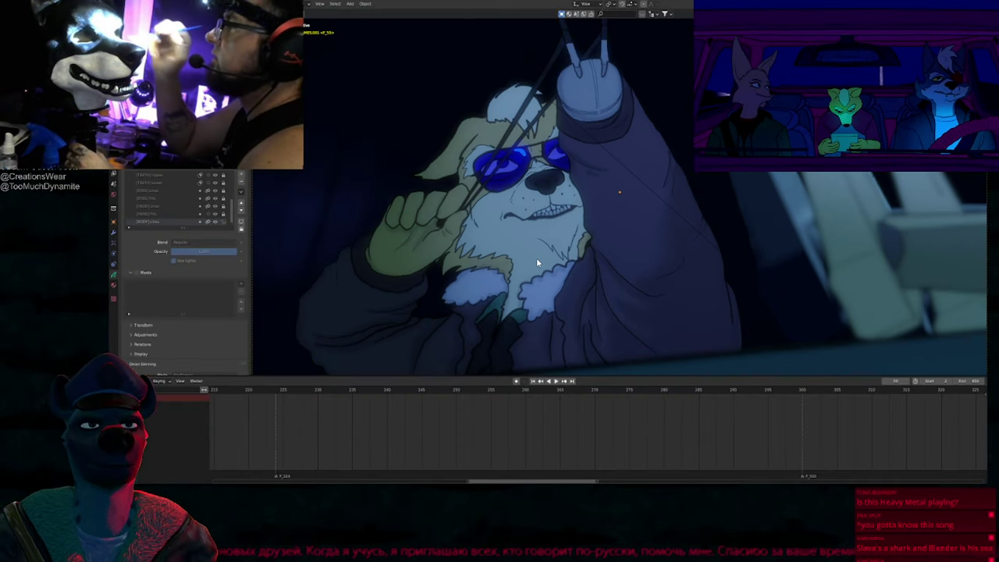
left_click(541, 252)
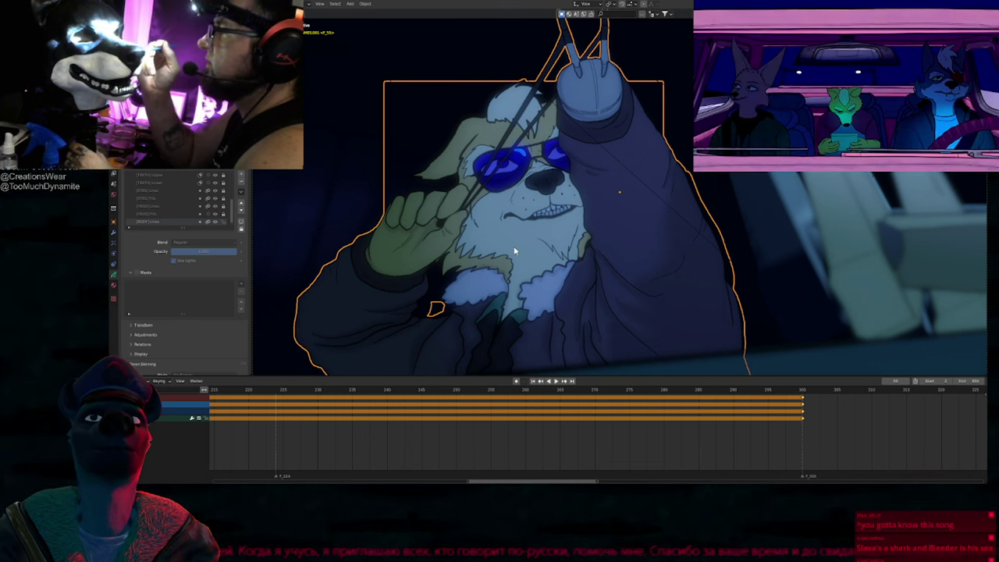
left_click(595, 242)
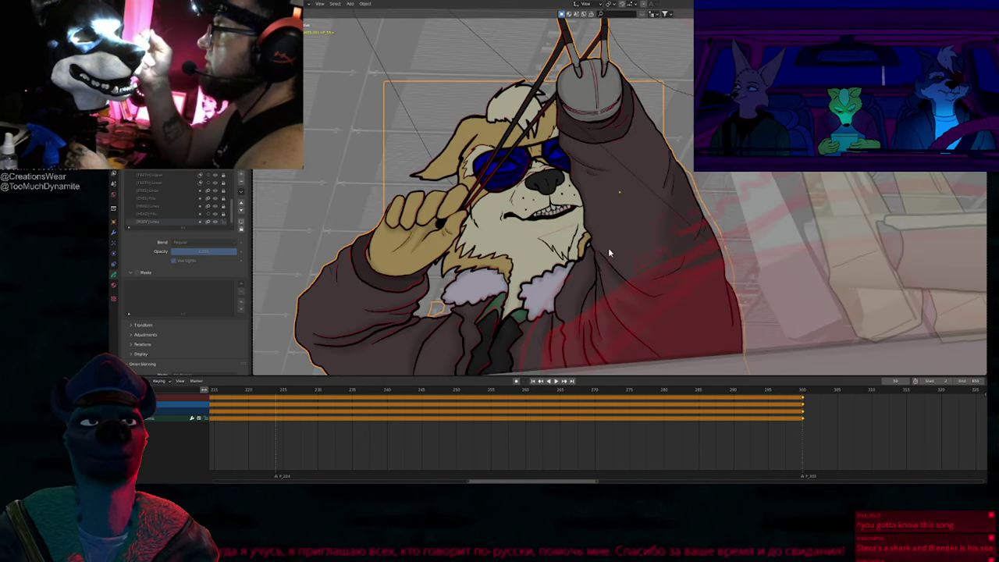
key("space")
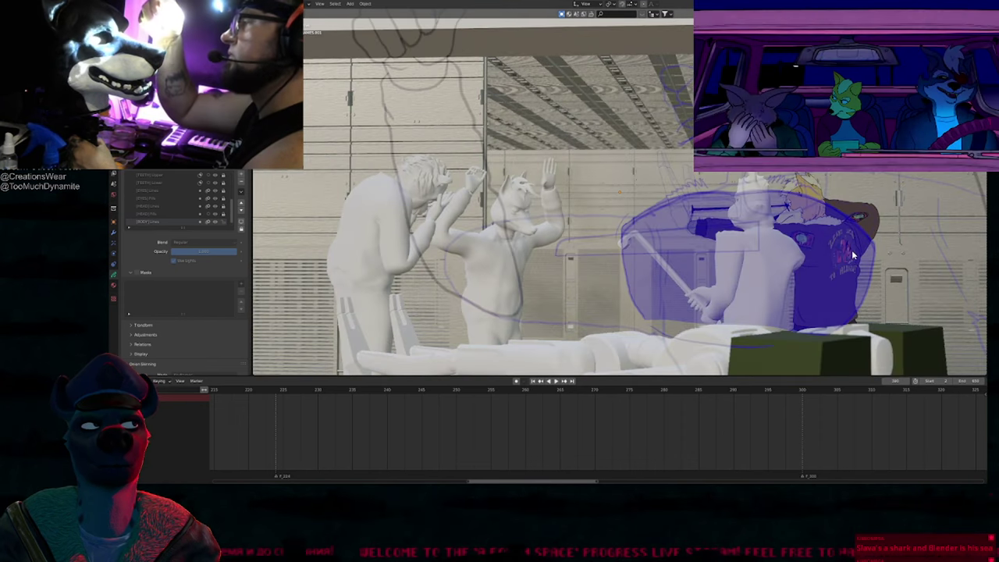
Step: Choose Rendered from the Z shading pie menu while playback continues
key("z")
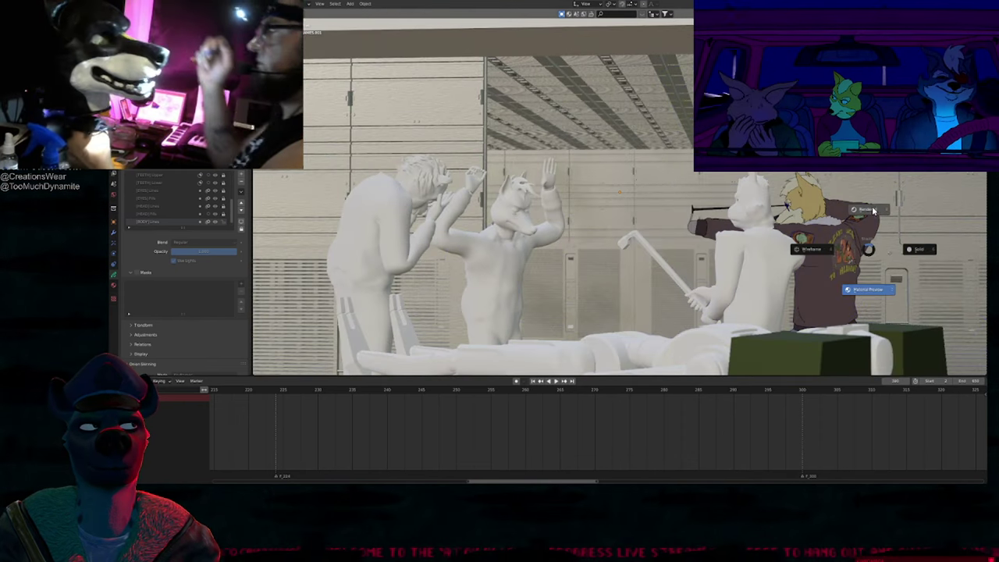
left_click(873, 210)
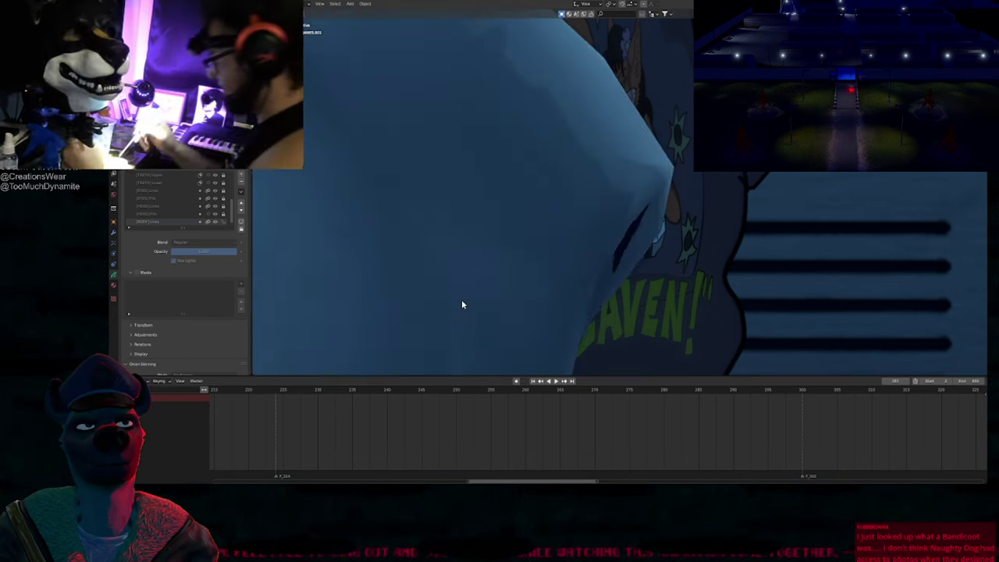
Step: Hide the blue body mesh, jump to a later frame, and maximize the viewport for playback
scroll(567, 276, "down", 5)
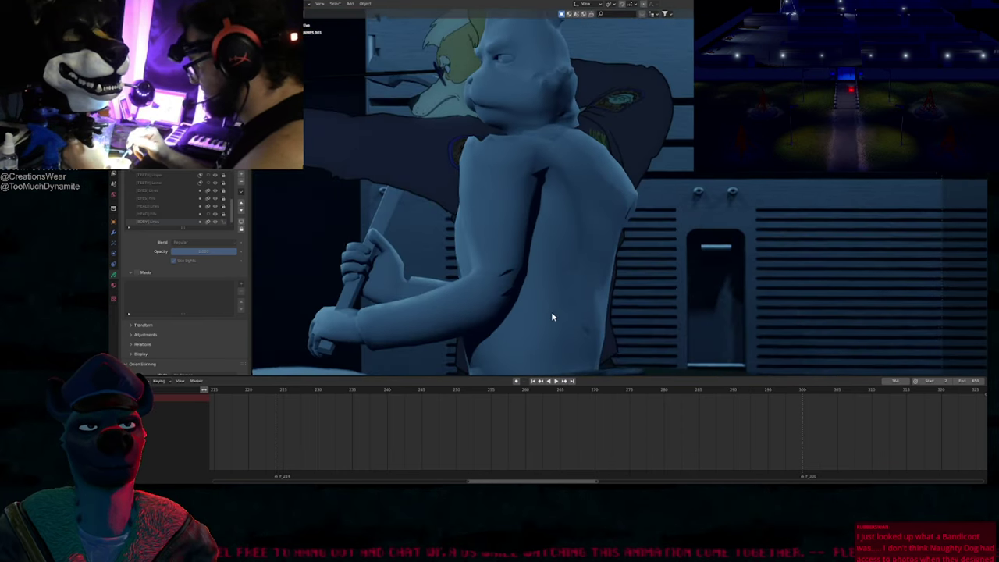
left_click(535, 245)
key("h")
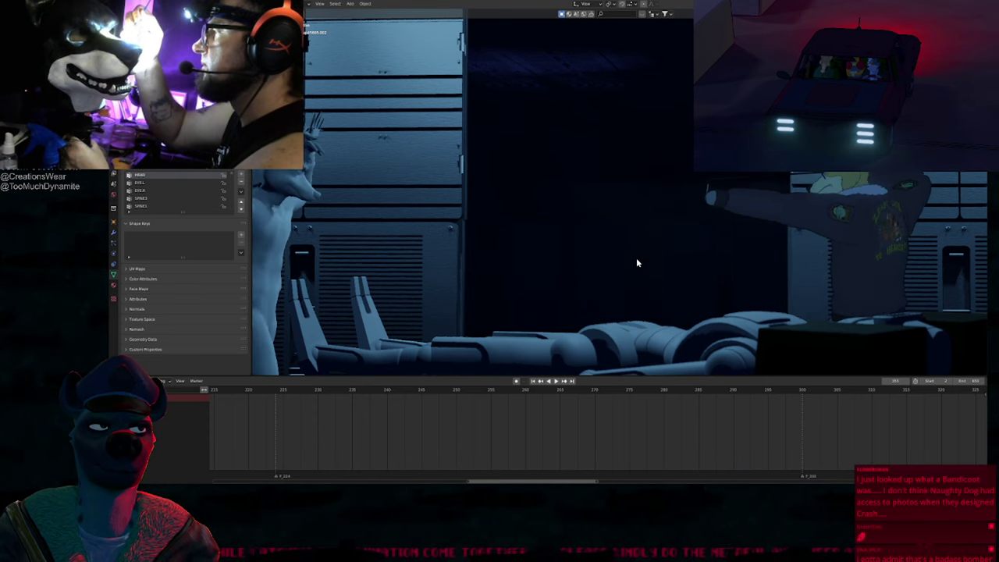
left_click(311, 394)
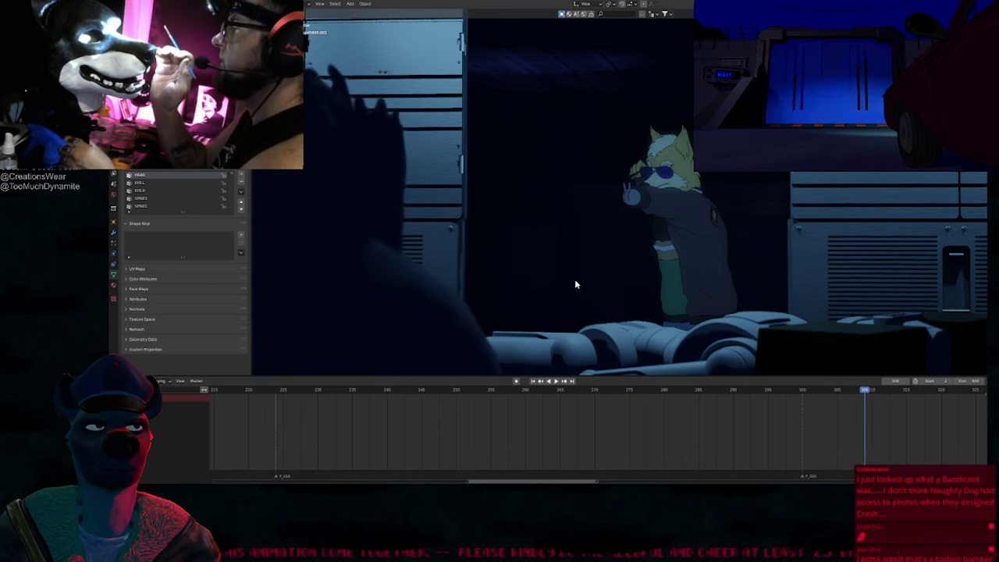
key("ctrl+alt+space")
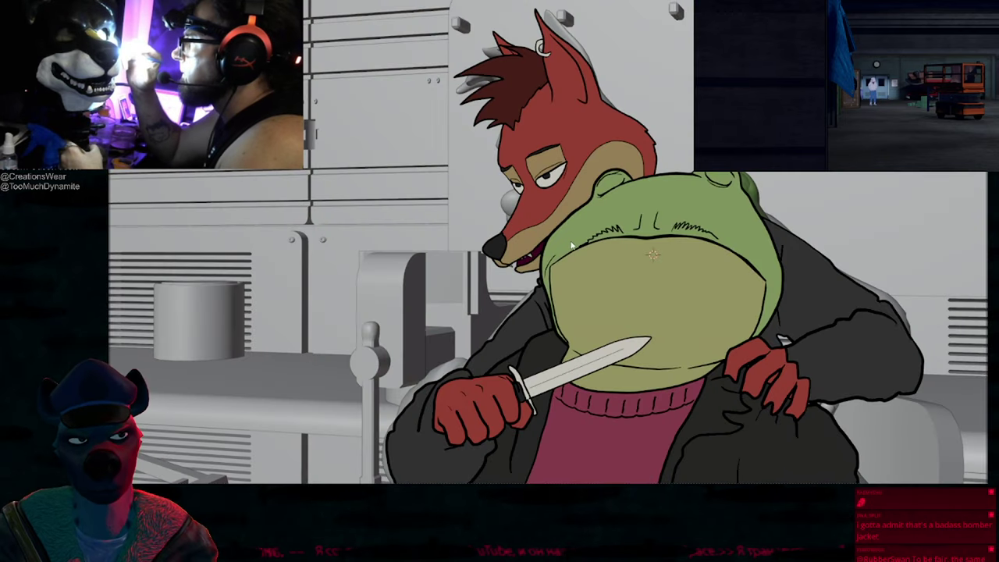
Step: Restore the full layout, show the Grease Pencil dope sheet, and select the frog's drawing object
key("alt+shift+z")
key("alt+shift+z")
key("alt+shift+z")
key("ctrl+alt+space")
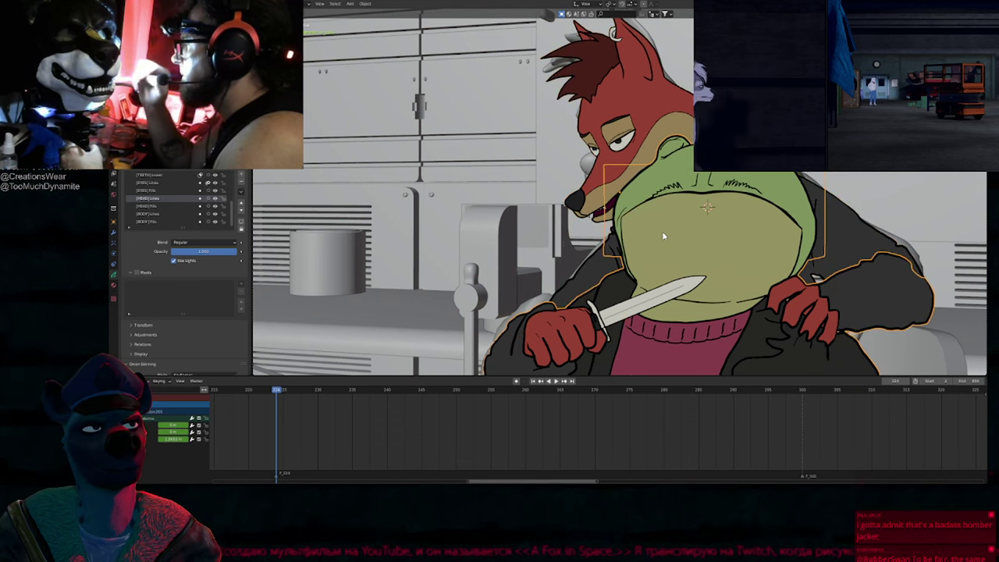
key("shift+F12")
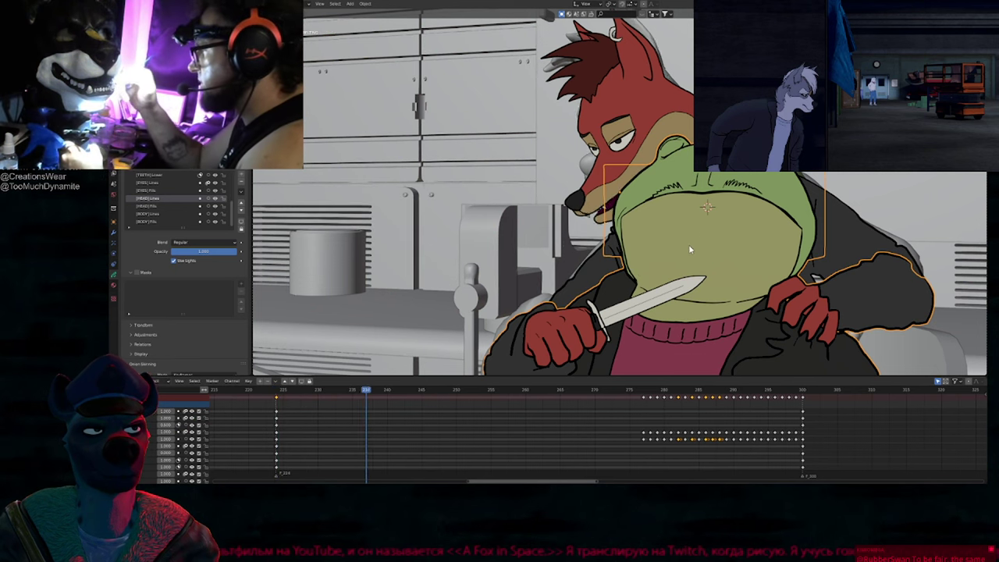
left_click(530, 305)
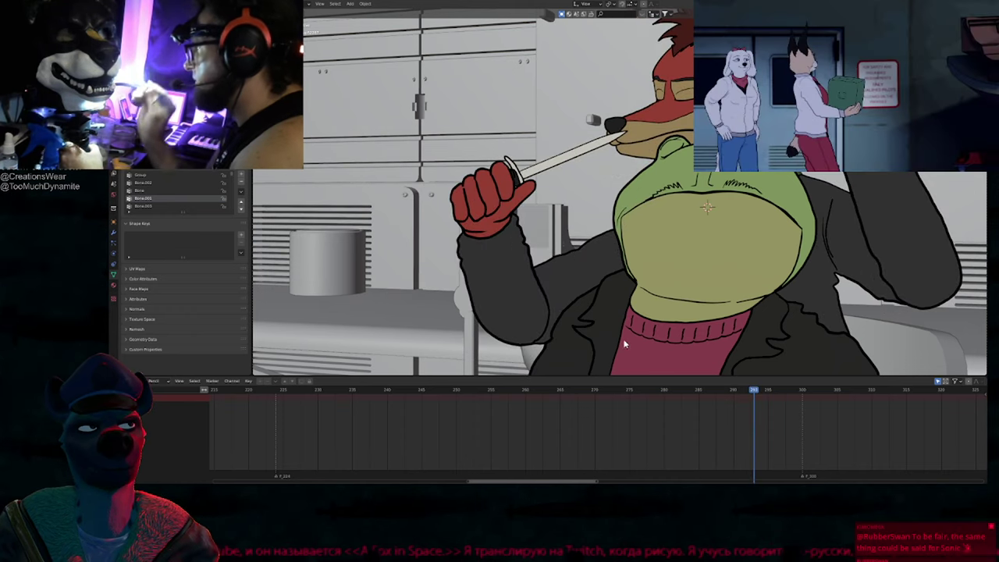
middle_click_drag(707, 419, 600, 402)
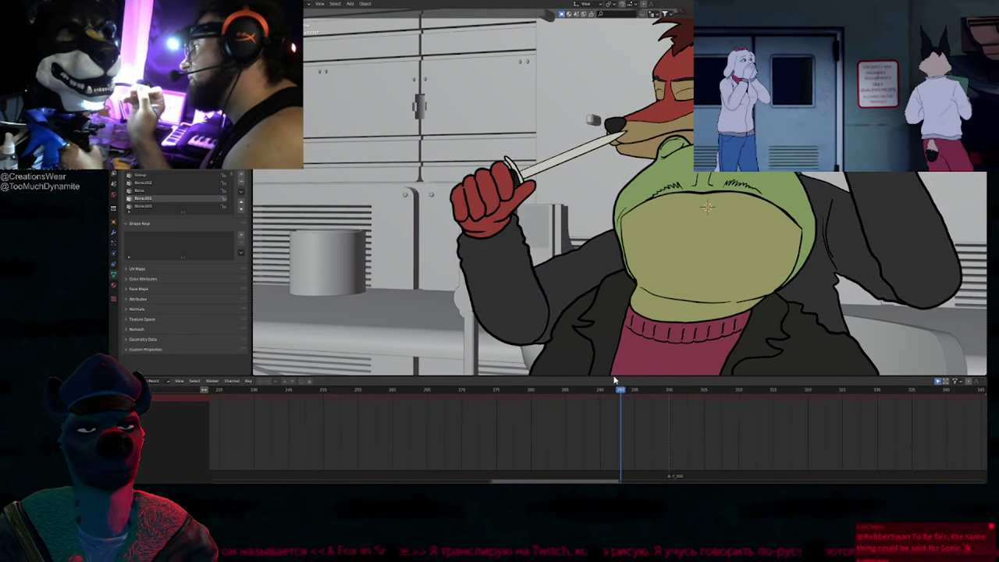
left_click(662, 324)
middle_click_drag(611, 454, 567, 392)
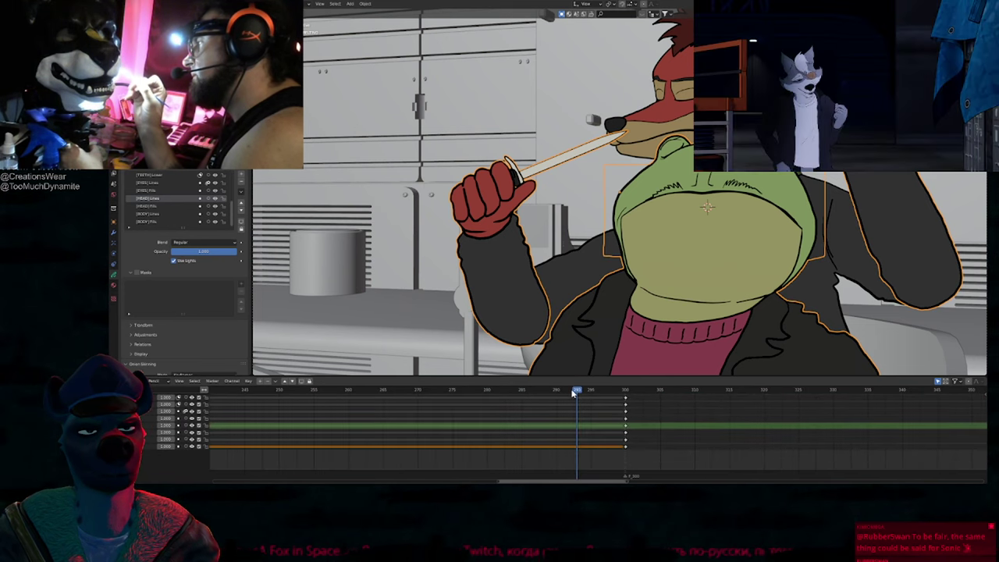
Step: Enter Draw mode, lock the inactive layers, and make [BODY] Lines the active layer
key("ctrl+Tab")
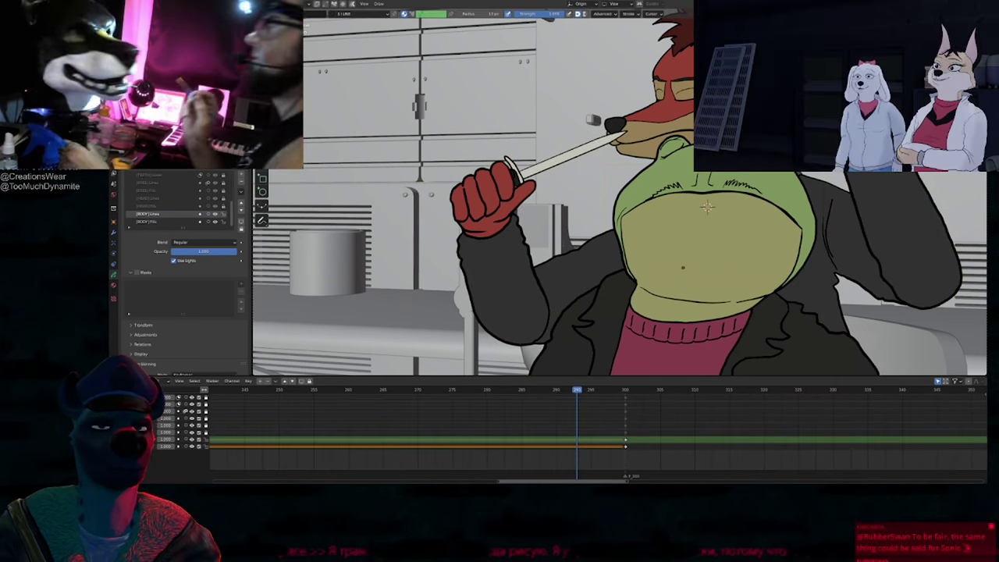
key("KP_Multiply")
key("Page_Up")
key("Page_Up")
key("Page_Up")
key("Page_Up")
key("Page_Up")
key("Page_Up")
key("Page_Up")
key("Page_Up")
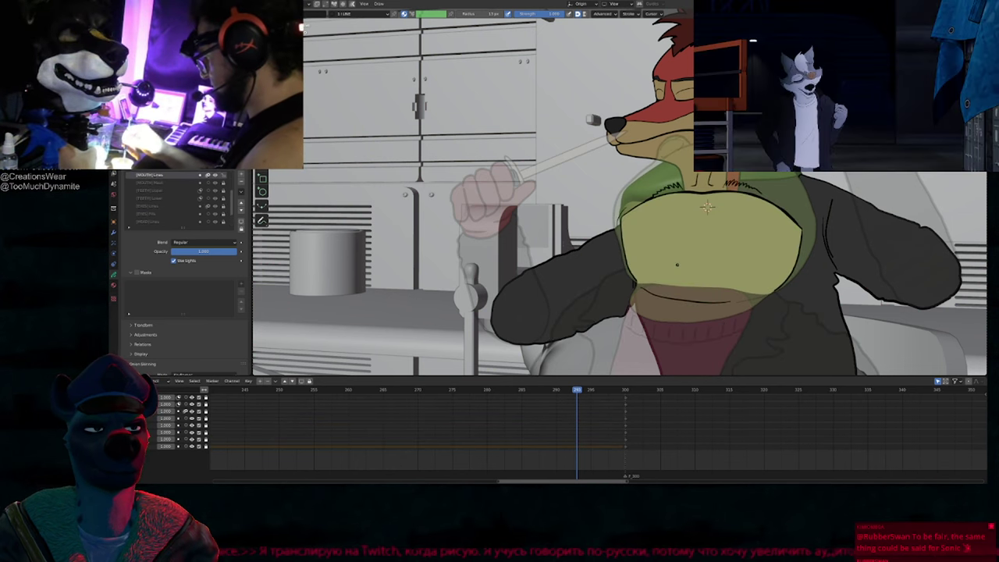
key("Page_Up")
key("Page_Up")
key("Page_Down")
key("Page_Down")
key("Page_Down")
key("Page_Down")
key("Page_Down")
key("Page_Down")
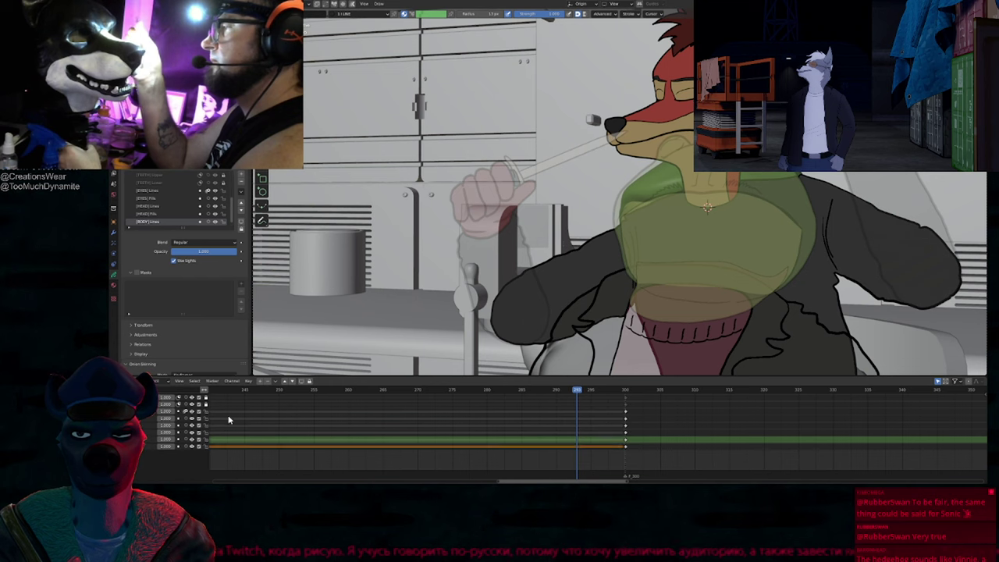
Step: Duplicate the current drawing as a keyframe on all layers and go to that new frame
middle_click_drag(227, 414, 224, 451)
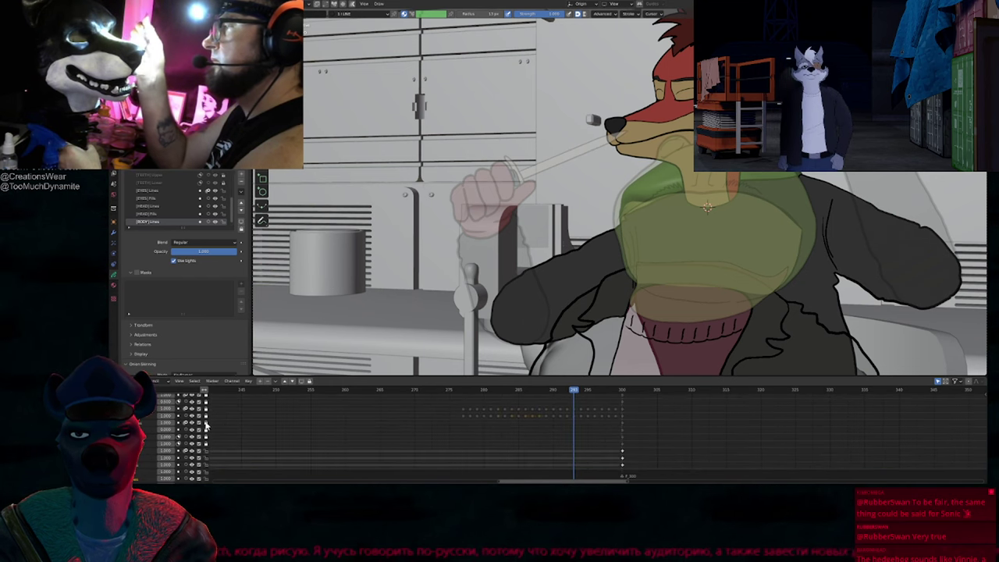
middle_click_drag(484, 437, 423, 410)
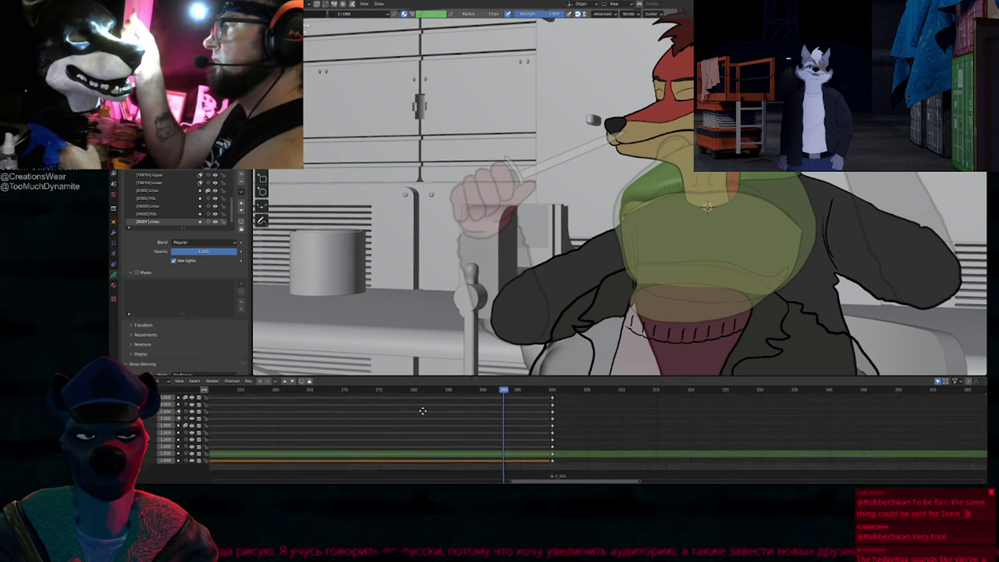
left_click_drag(422, 411, 416, 416)
key("shift+d")
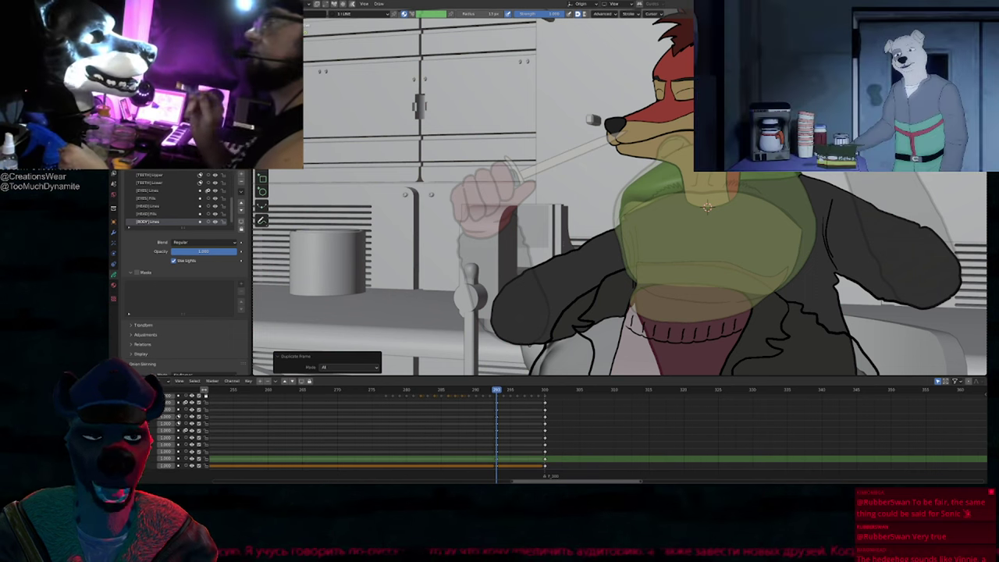
left_click_drag(497, 392, 466, 399)
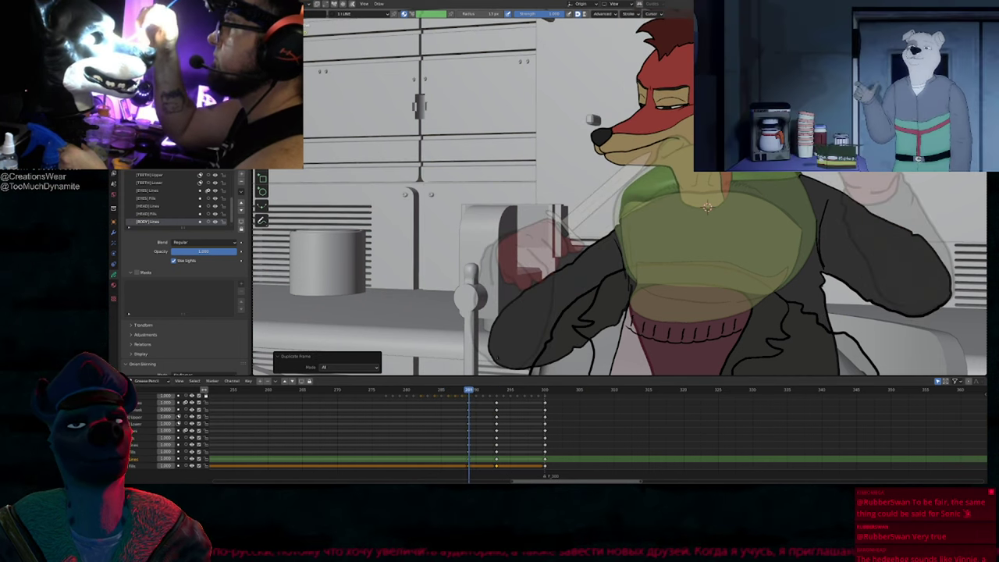
left_click(496, 389)
middle_click_drag(728, 246, 672, 270, "shift")
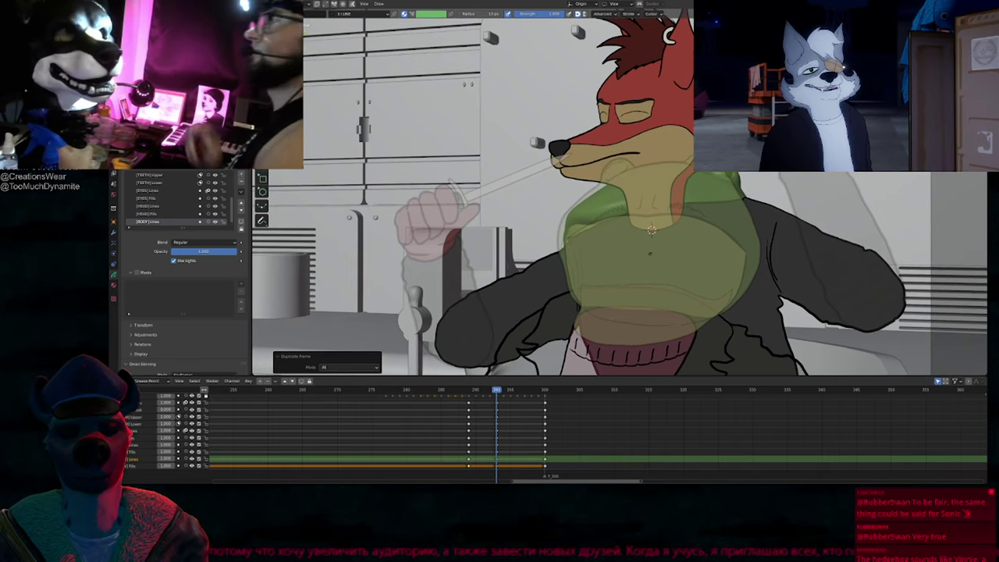
Step: Sculpt the frog's mouth line and nostrils upward, shrinking the brush for detail near the muzzle
key("f")
left_click(664, 248)
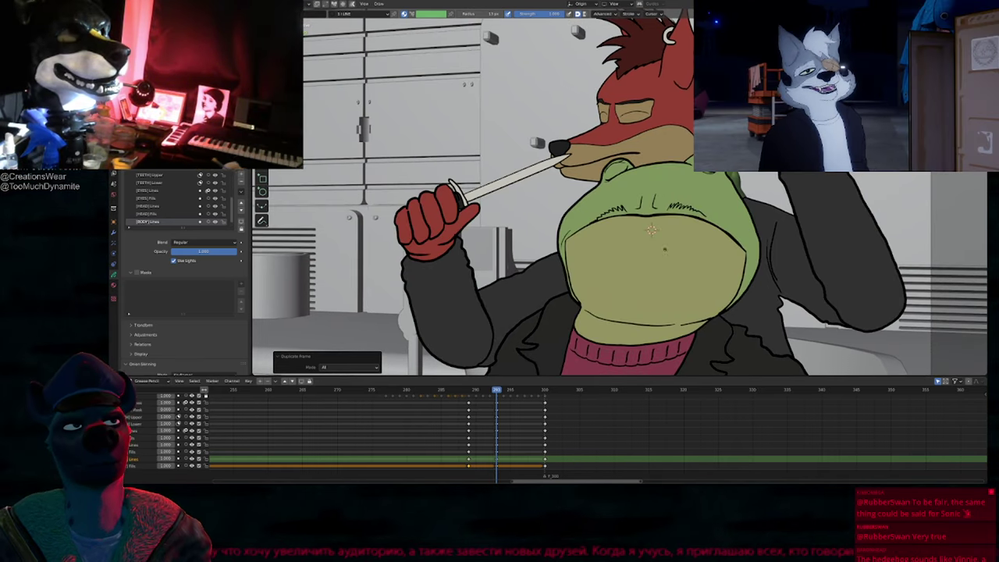
mouse_move(651, 238)
left_mouse_down()
mouse_move(650, 212)
mouse_move(644, 262)
mouse_move(655, 242)
left_mouse_up()
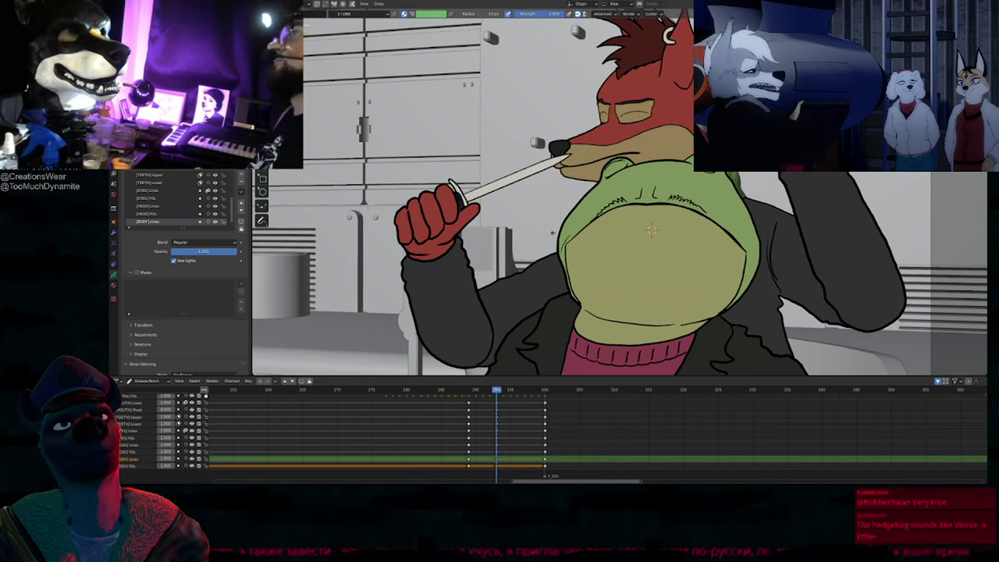
key("f")
left_click(635, 257)
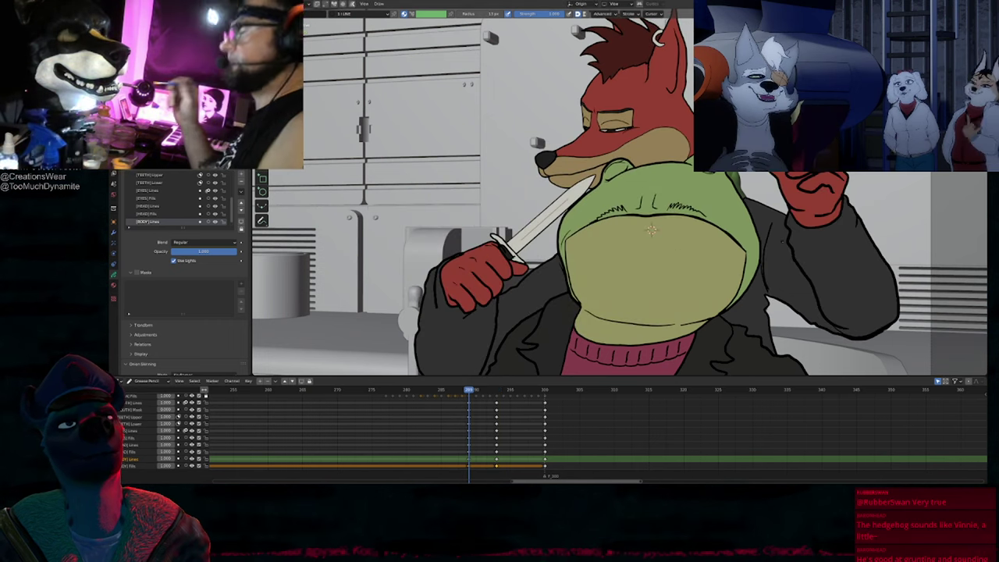
scroll(626, 154, "up", 4)
key("f")
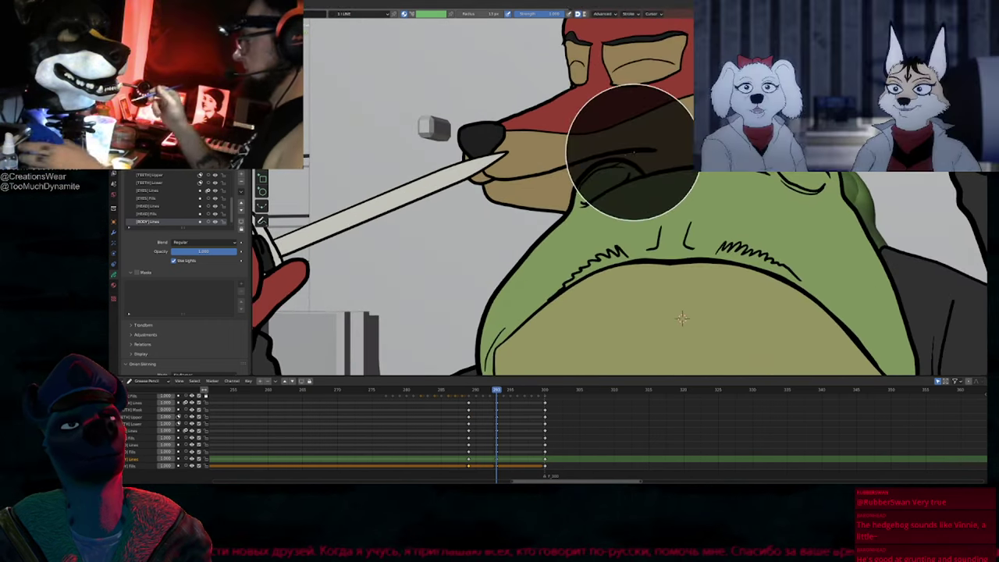
left_click(650, 153)
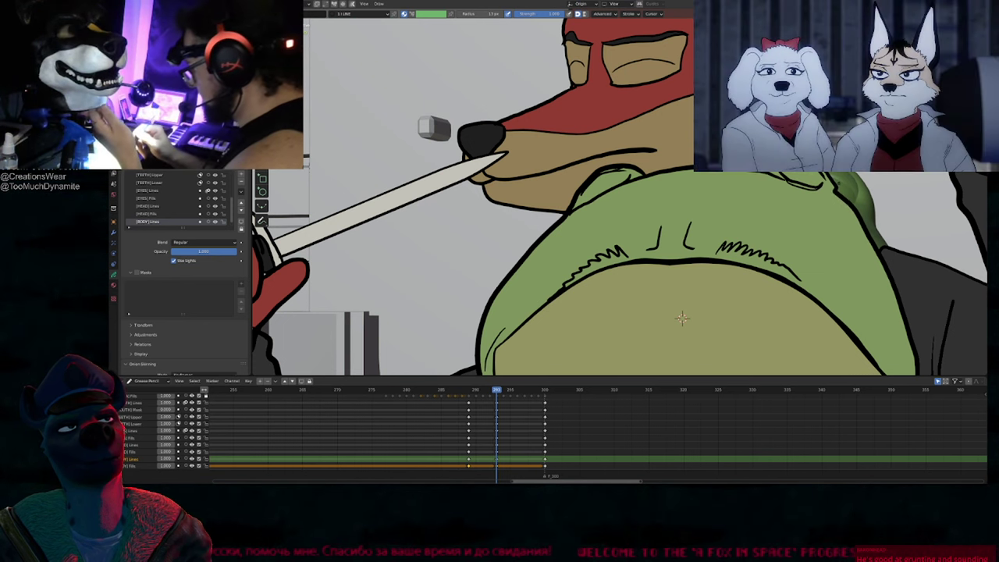
scroll(682, 318, "down", 5)
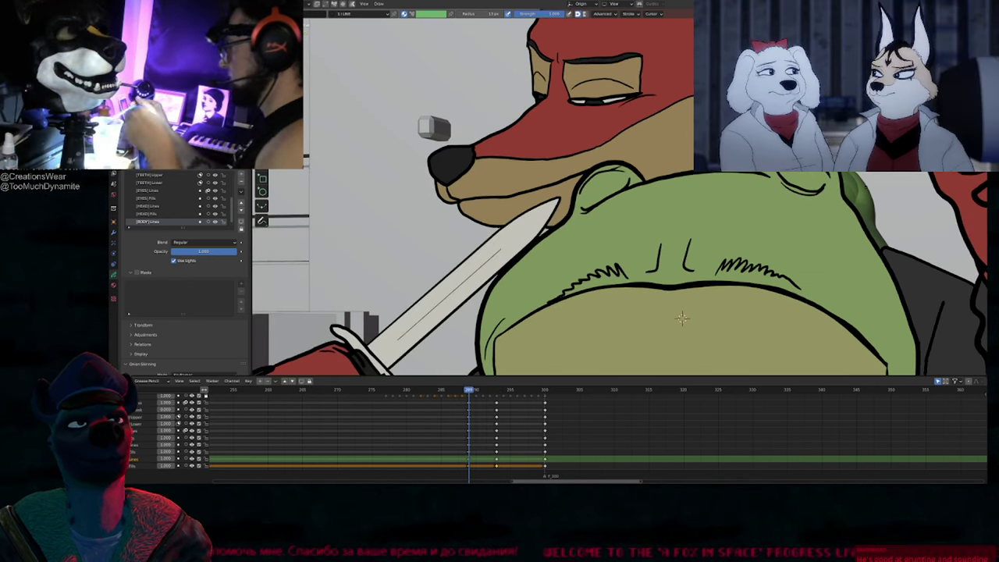
Step: Compare the new frame 293 drawing against frame 289 and enlarge the brush
middle_click_drag(691, 226, 681, 226, "shift")
key("Down")
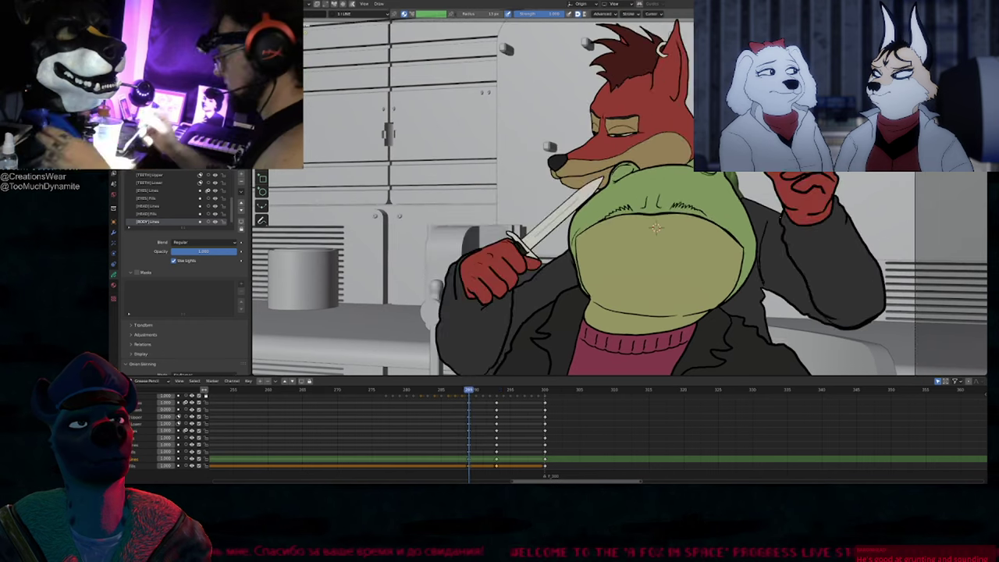
key("Up")
key("Down")
key("Up")
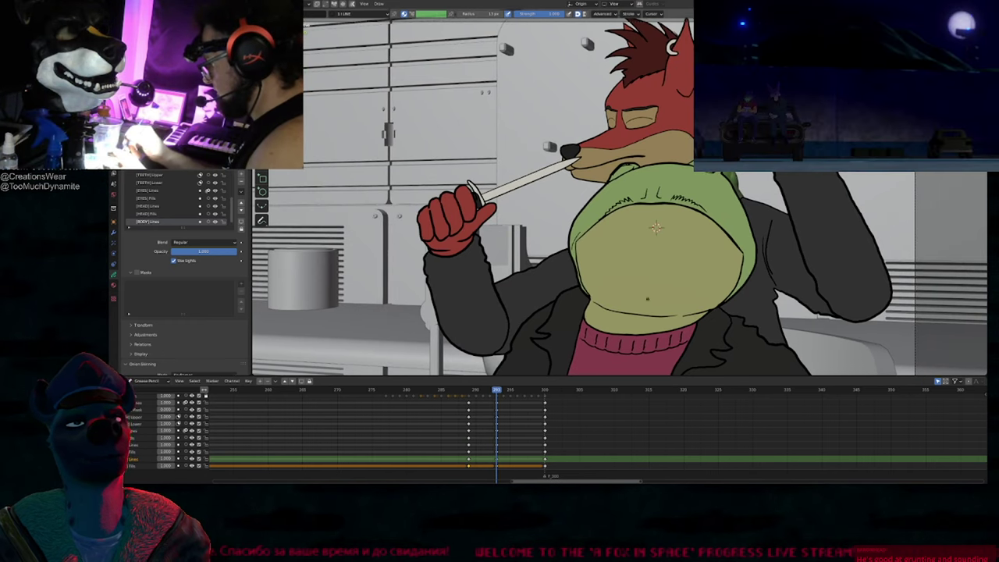
left_click(664, 295)
key("f")
left_click(673, 284)
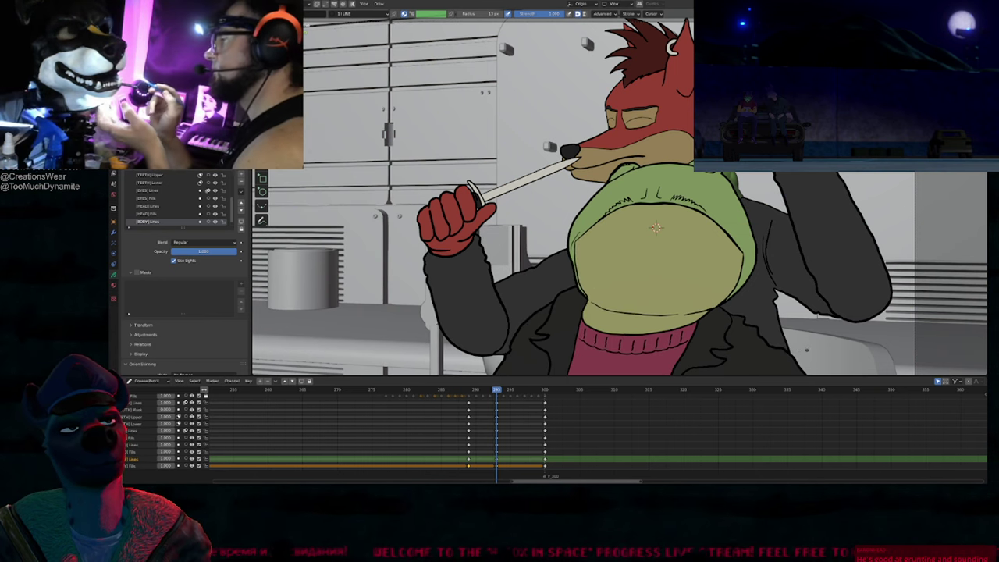
Step: Flip repeatedly between the earlier and later keyframe drawings to compare the poses
key("Down")
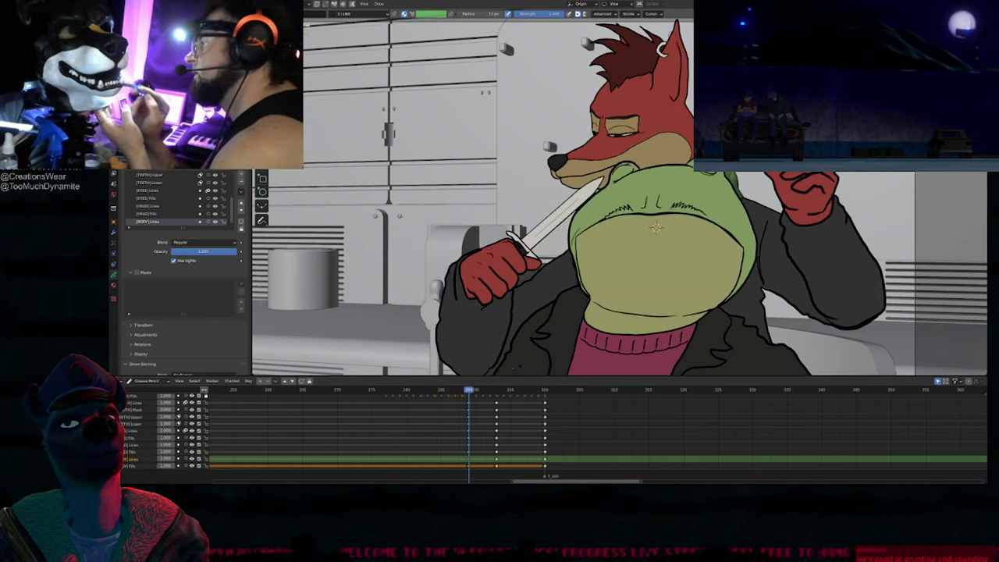
key("Up")
key("Down")
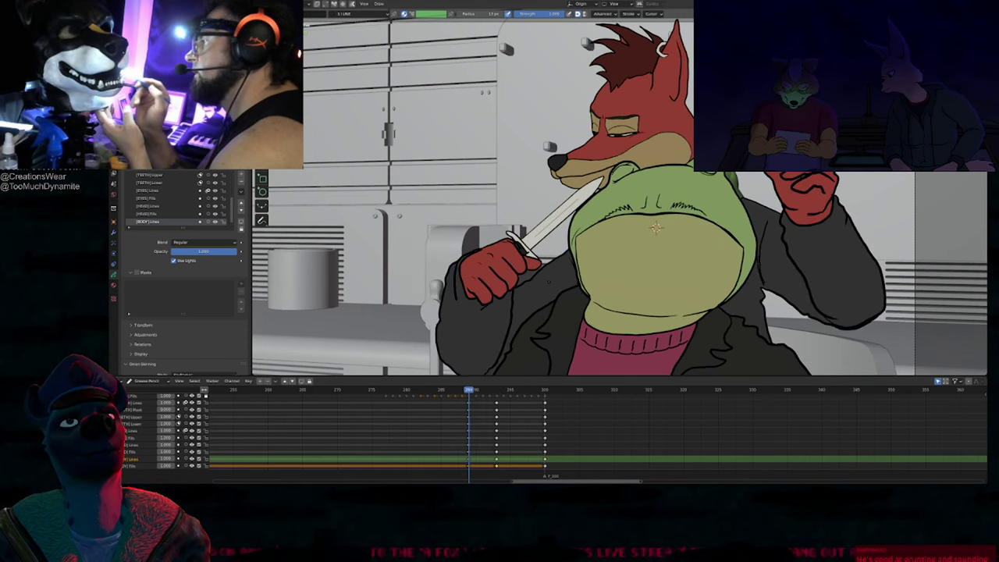
key("Up")
key("Down")
key("Up")
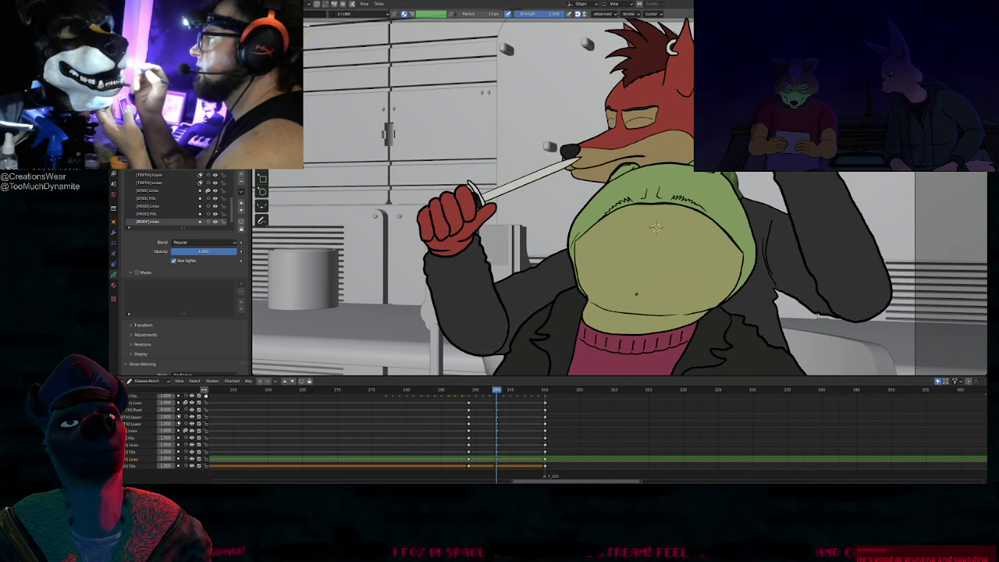
Step: In Edit mode, shrink and smooth the chin stroke, then move the chest strokes with soft falloff
key("Tab")
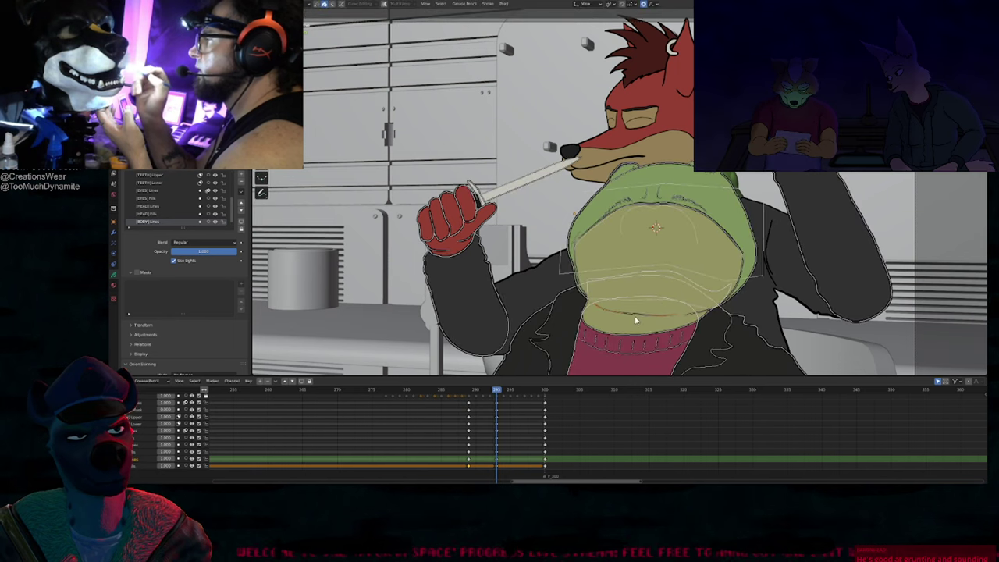
key("alt+s")
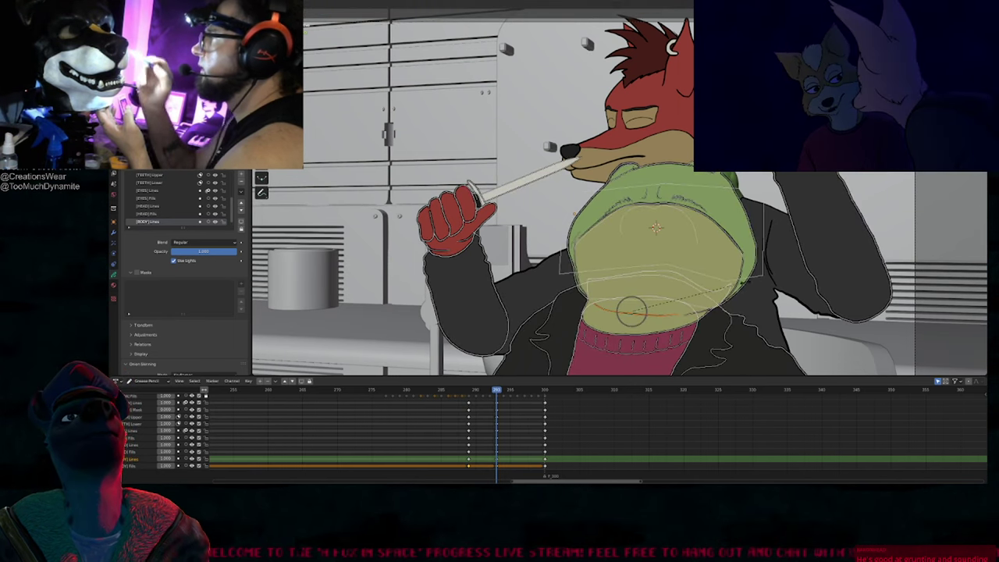
left_click(736, 287)
left_click(707, 296)
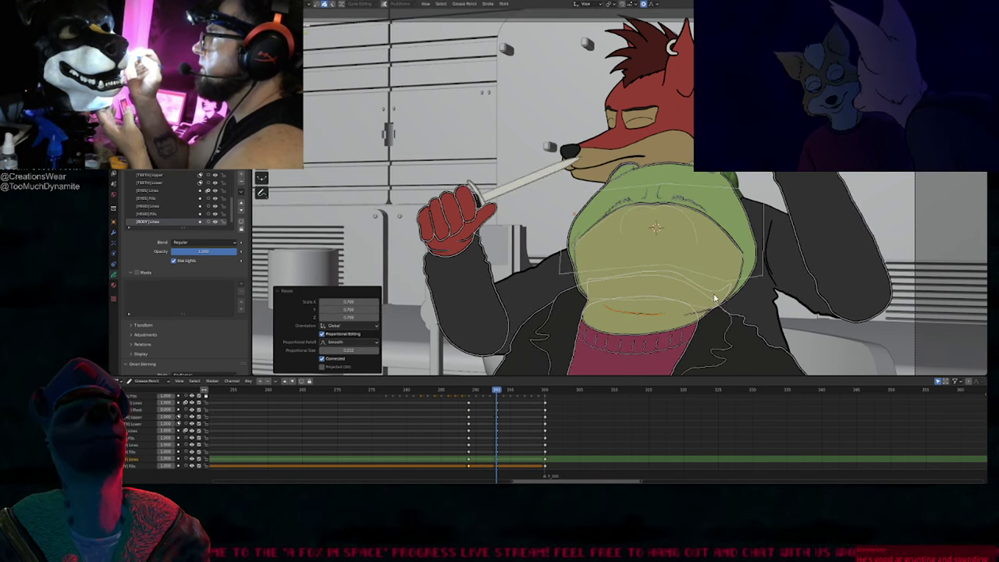
key("q")
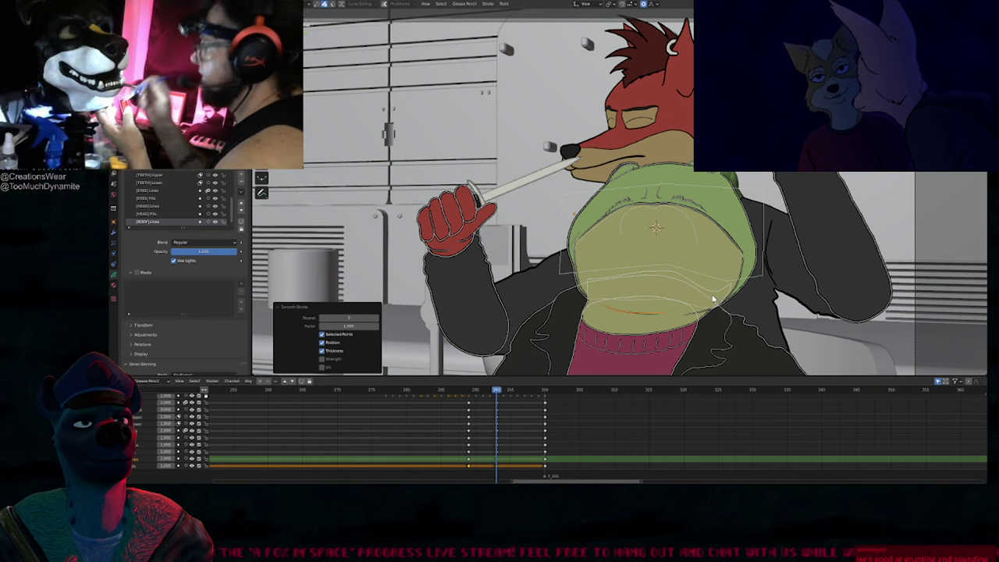
key("g")
left_click(713, 303)
Step: Check the result against keyframe 289, then move a point on the frog's belly outline
key("Tab")
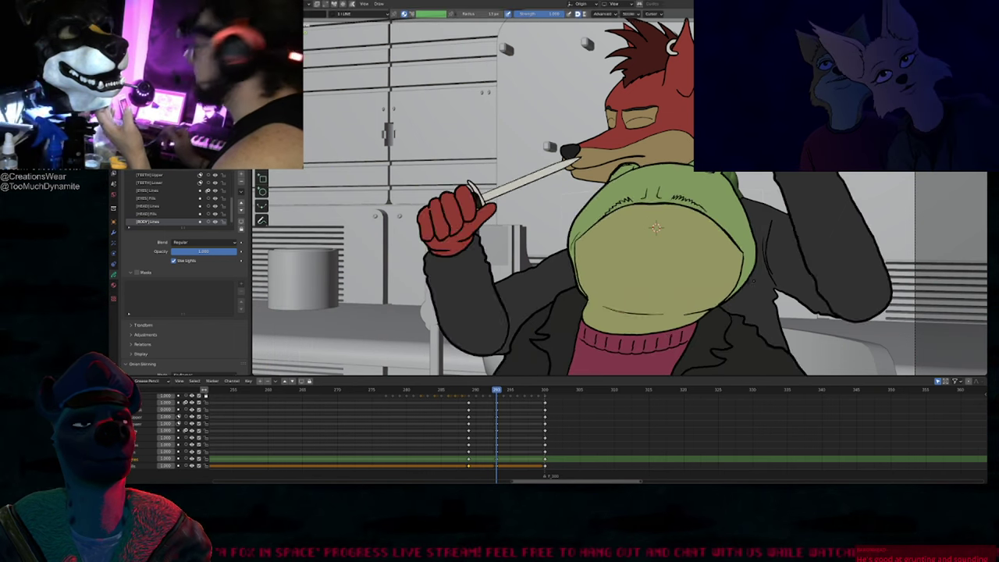
key("Down")
key("Up")
key("Tab")
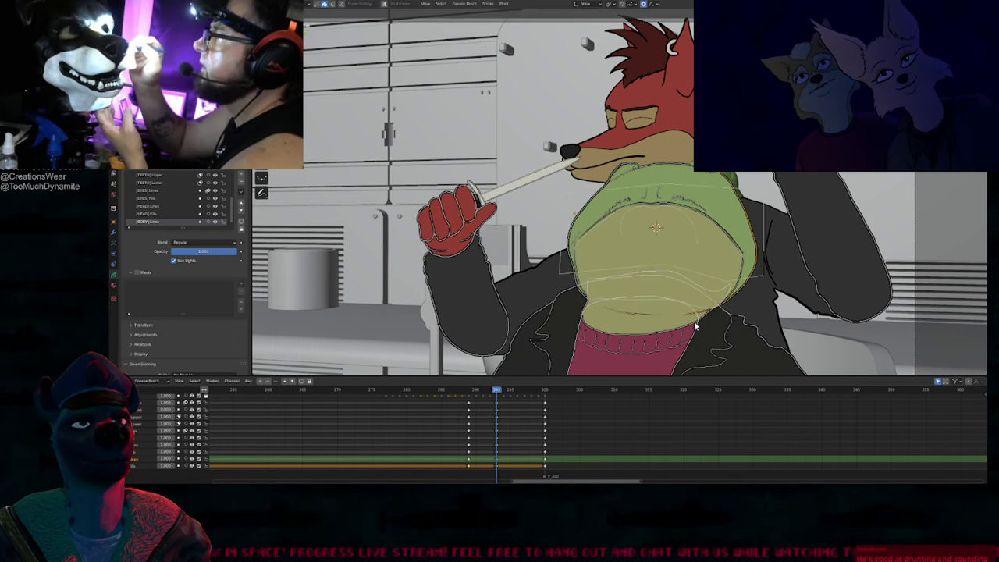
left_click(686, 317)
key("g")
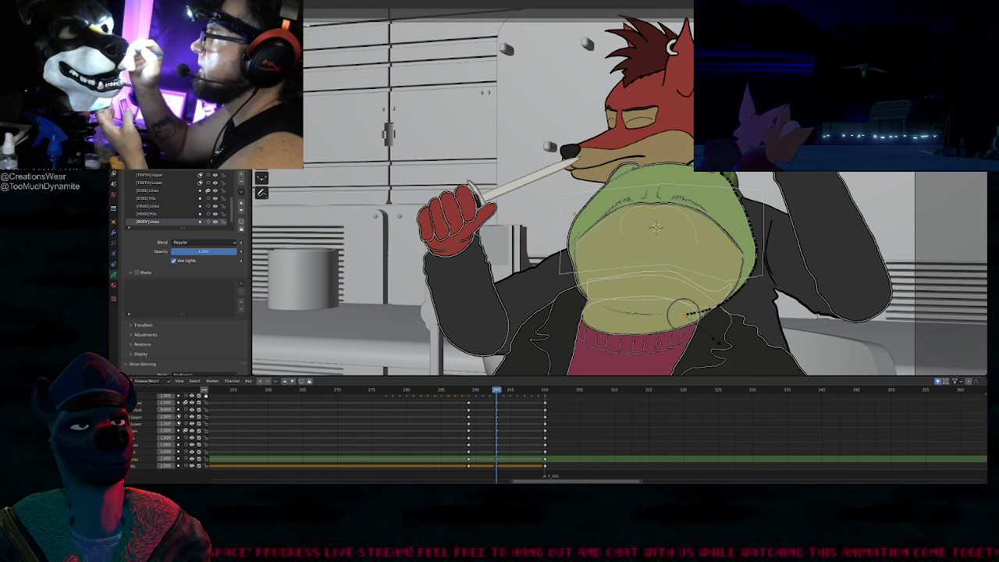
scroll(705, 339, "down", 12)
left_click(705, 339)
Step: Undo the layer lock, return to Draw mode, and compare frame 293 with keyframe 289
key("KP_Multiply")
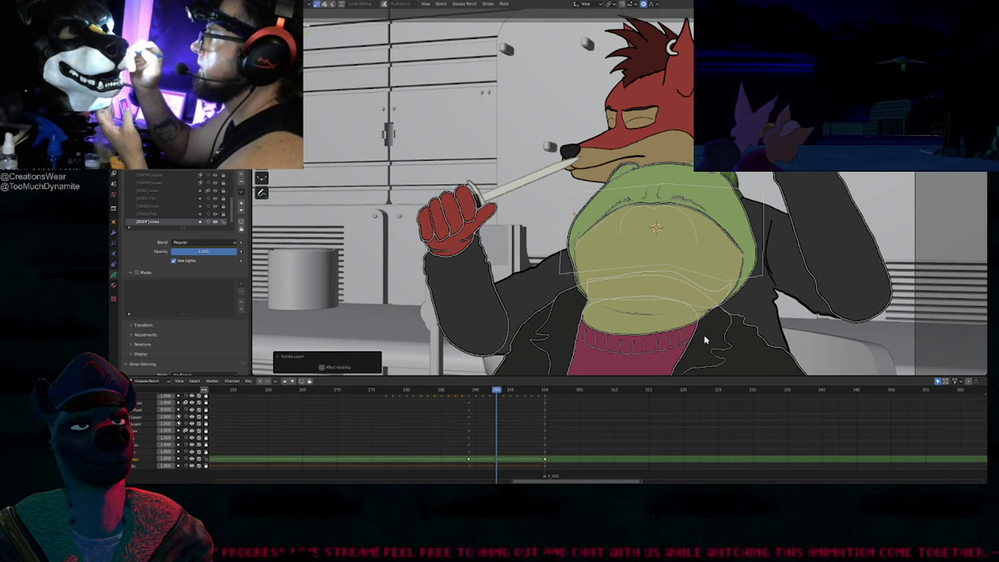
key("ctrl+z")
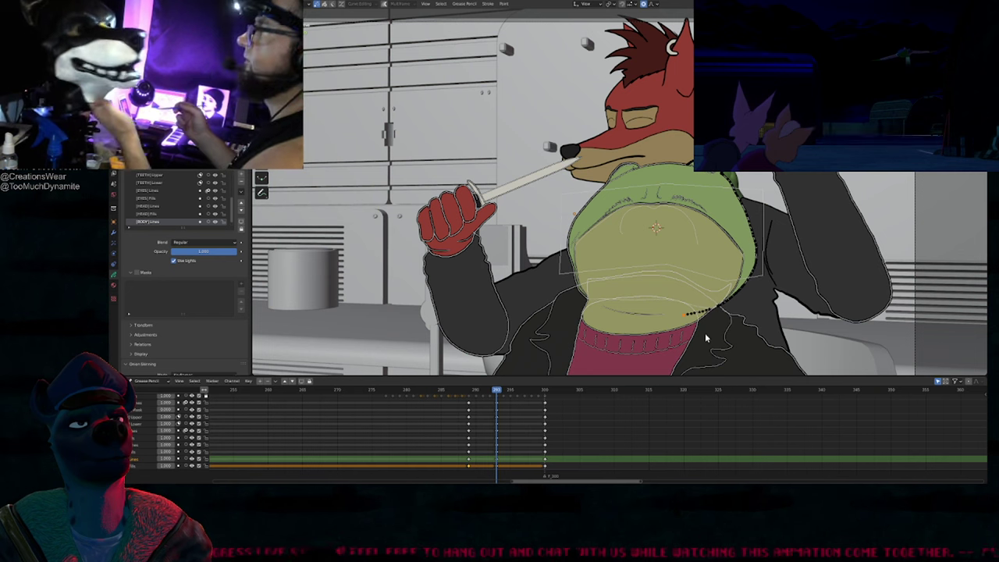
key("Tab")
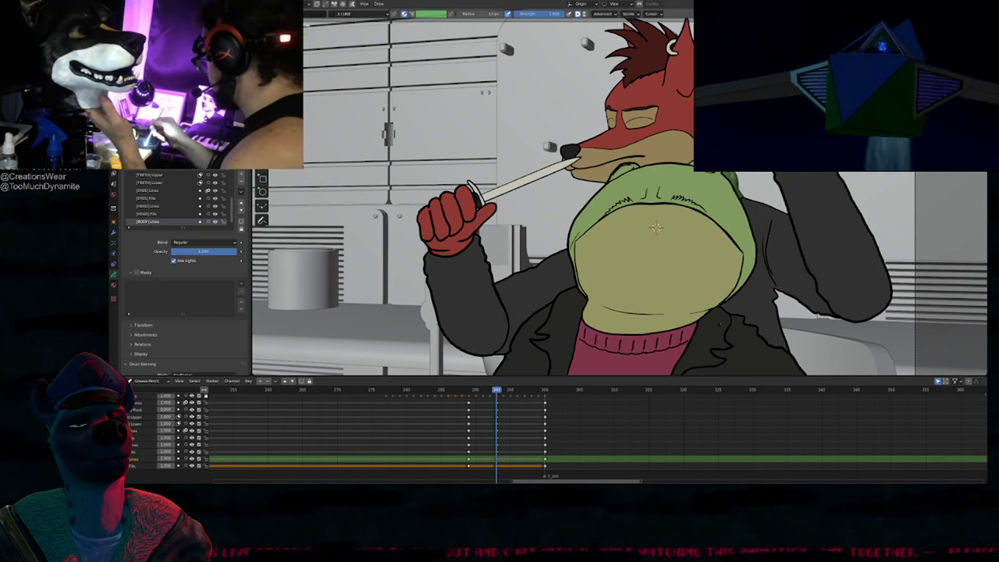
key("Down")
key("Up")
Step: Resize the brush and draw a jacket outline near the frog's shoulder
middle_click_drag(716, 306, 703, 311, "ctrl")
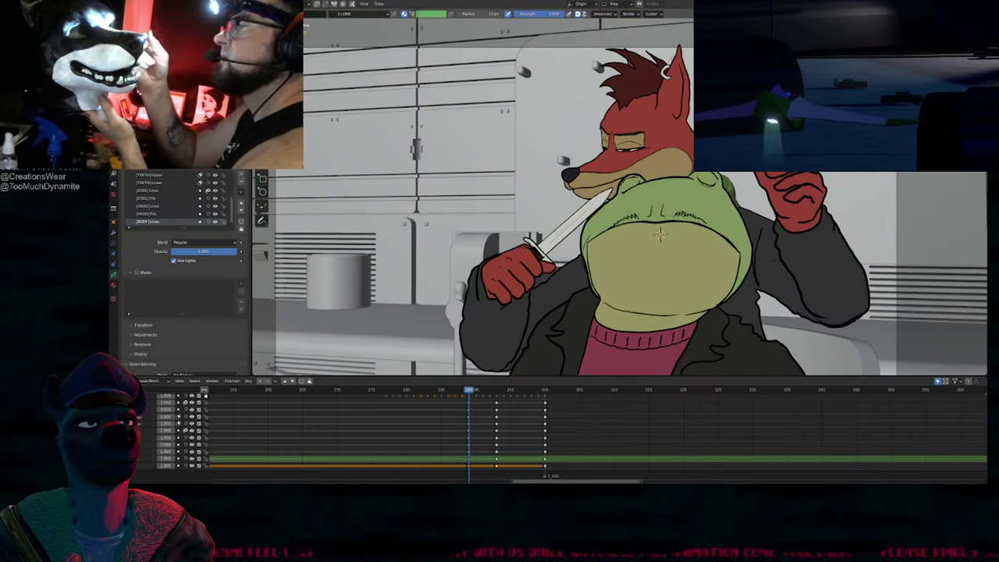
left_click(603, 311)
left_click_drag(206, 403, 206, 451)
key("f")
left_click(603, 303)
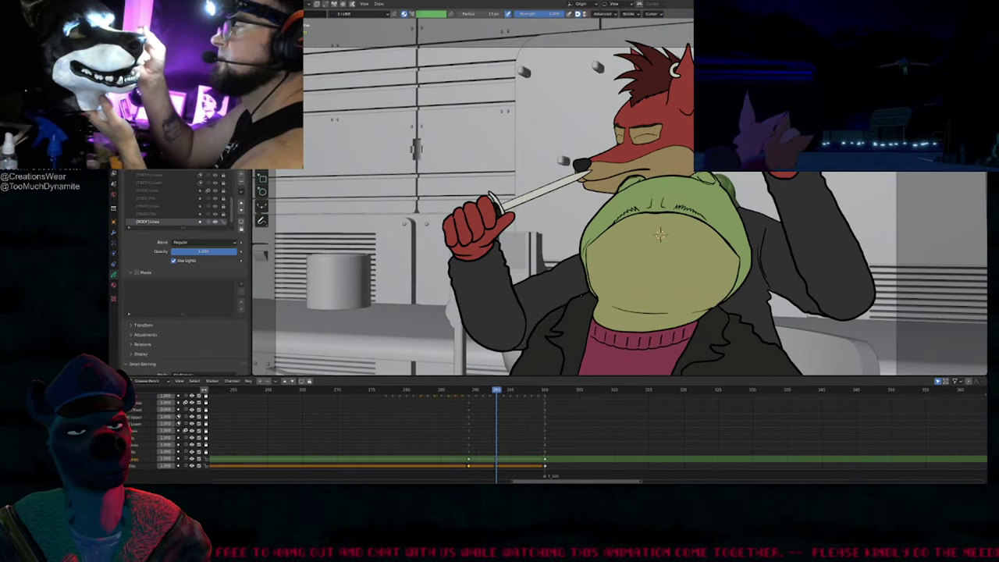
left_click_drag(581, 295, 558, 314)
Step: Undo the jacket outline stroke, toggle the head and body line layers, and play the animation
key("ctrl+z")
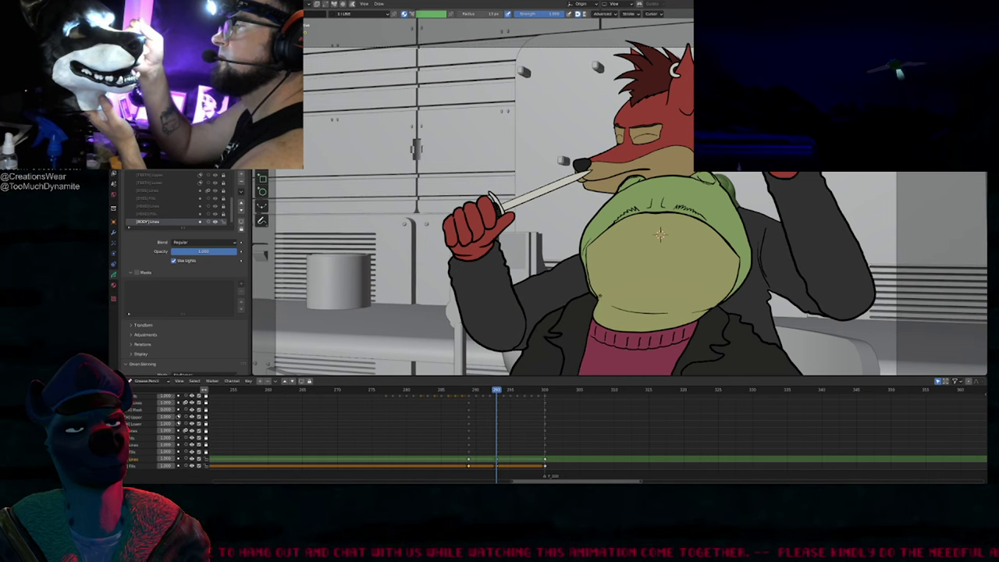
middle_click_drag(601, 296, 616, 257, "shift")
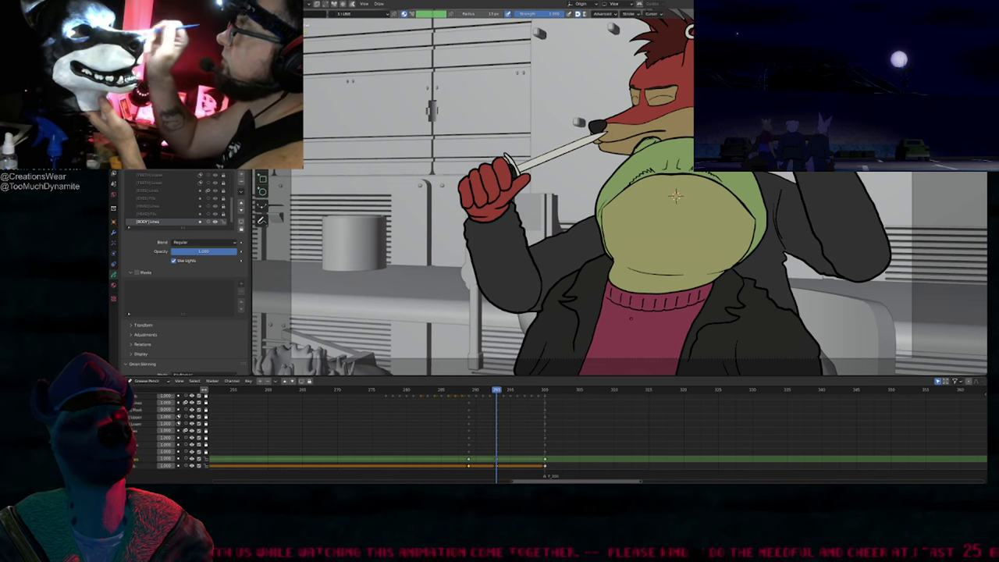
key("f")
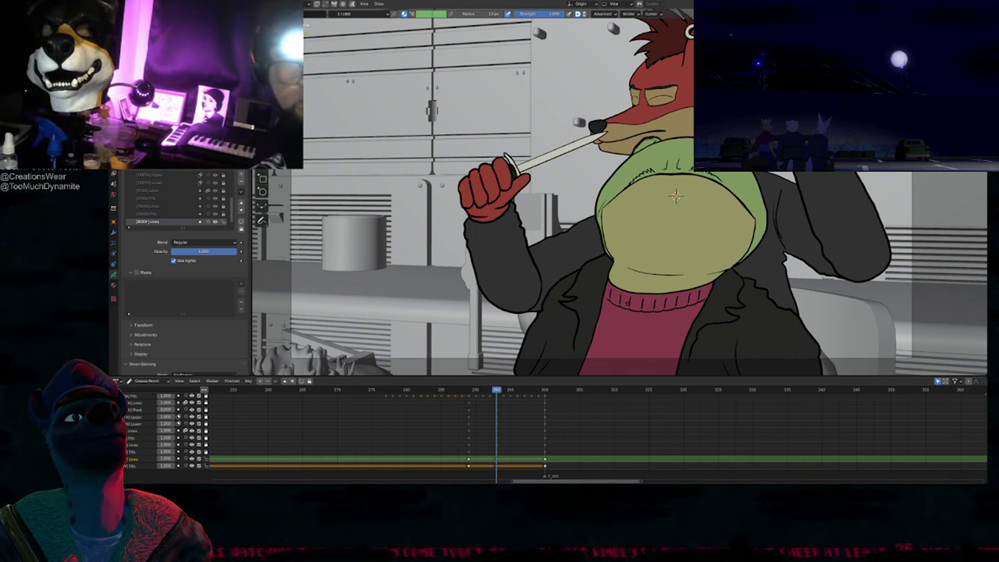
key("Page_Up")
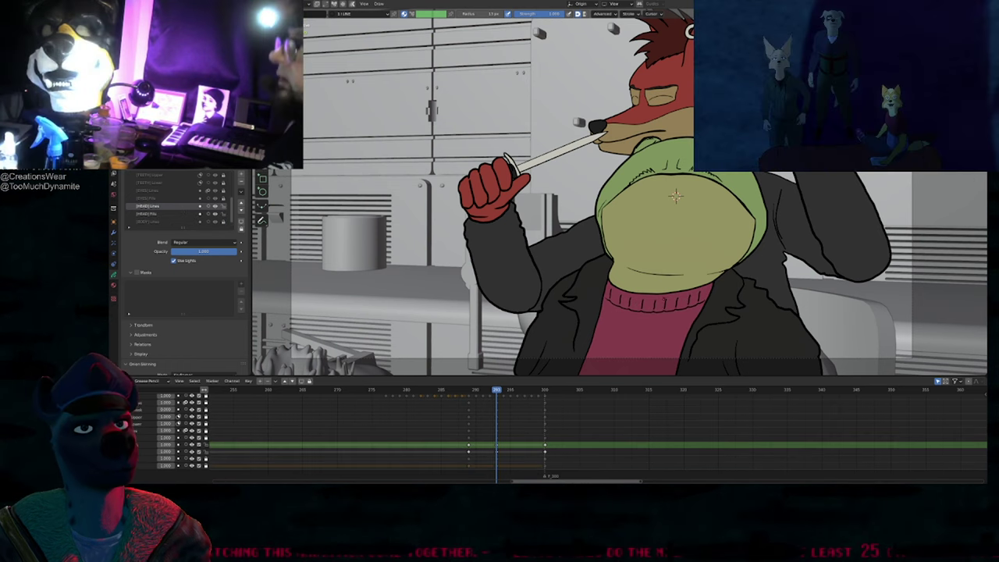
key("shift+f")
key("Escape")
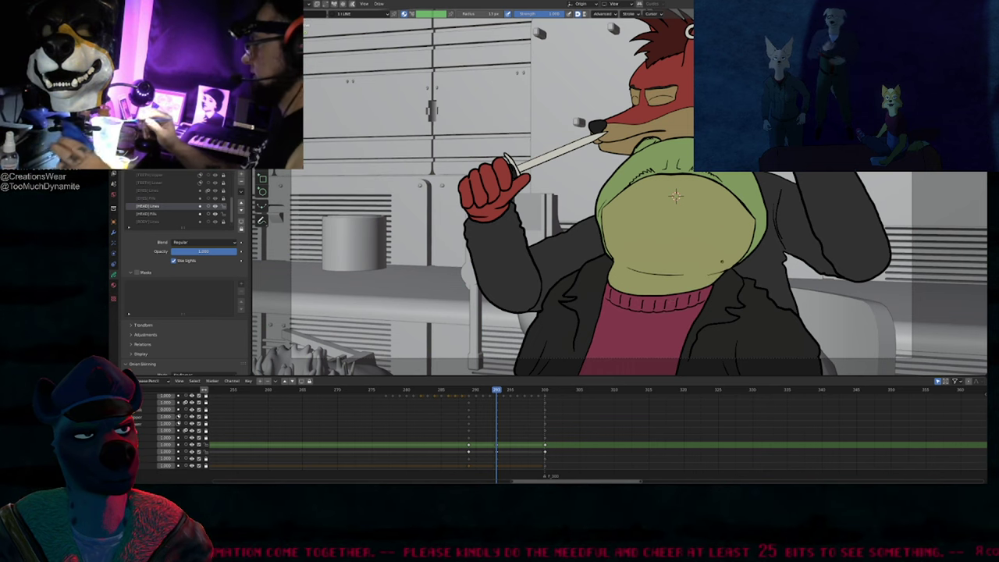
key("space")
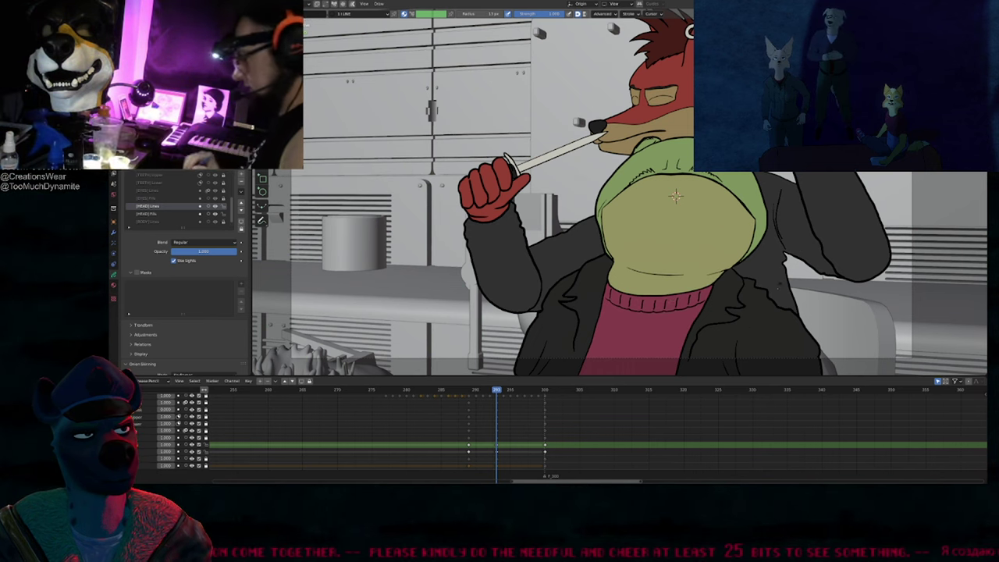
key("Escape")
key("Escape")
key("Page_Down")
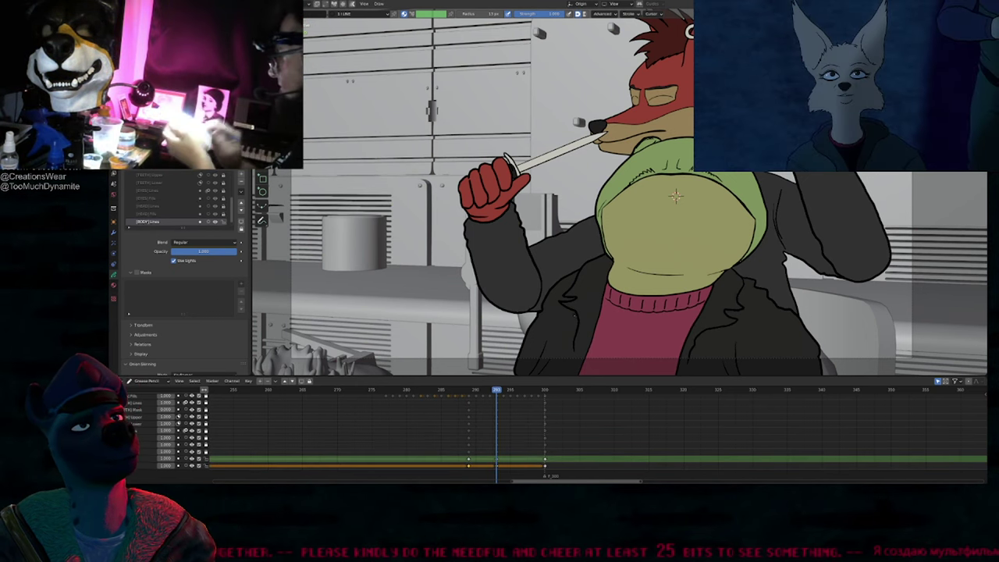
Step: Compare keyframes 289 and 293, scrub to frame 296, then select another Grease Pencil object
key("Down")
key("Up")
key("Down")
key("Up")
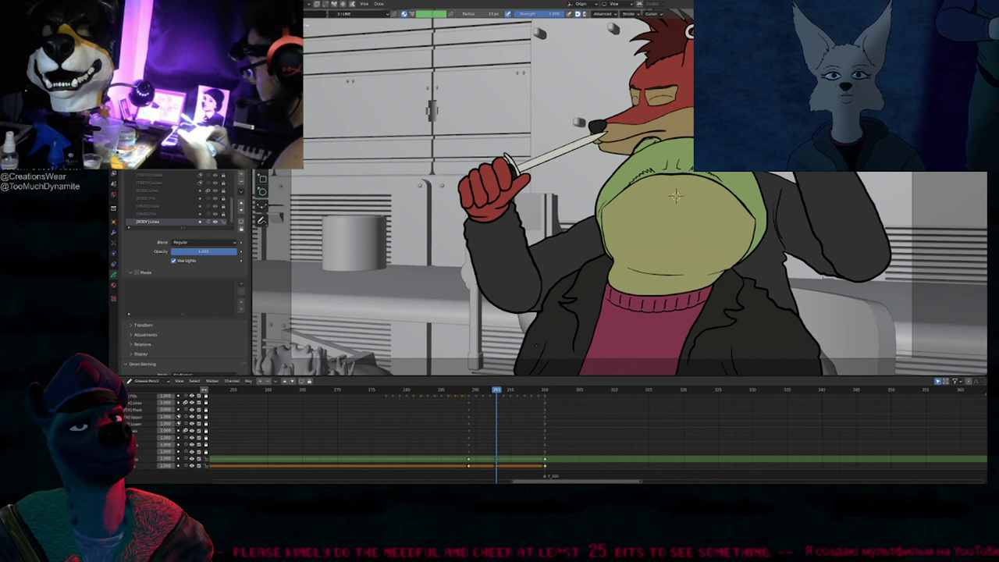
middle_click_drag(681, 247, 657, 268, "shift")
key("Down")
key("Up")
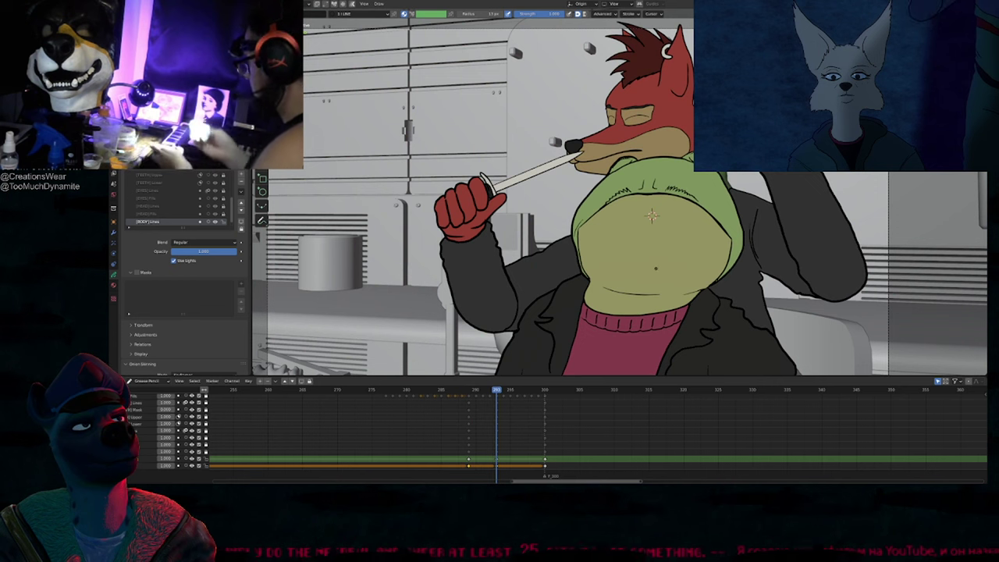
key("Down")
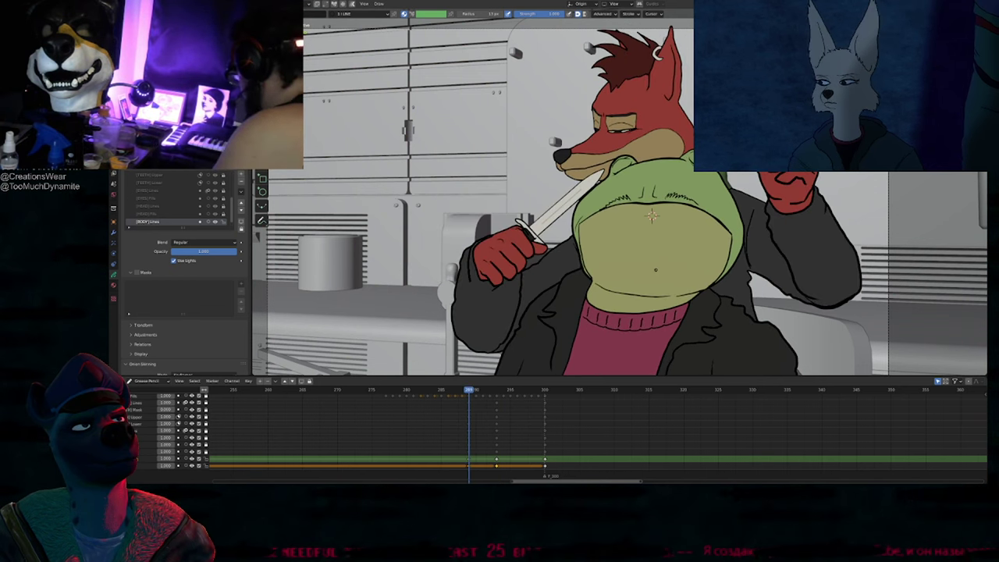
left_click_drag(464, 392, 489, 396)
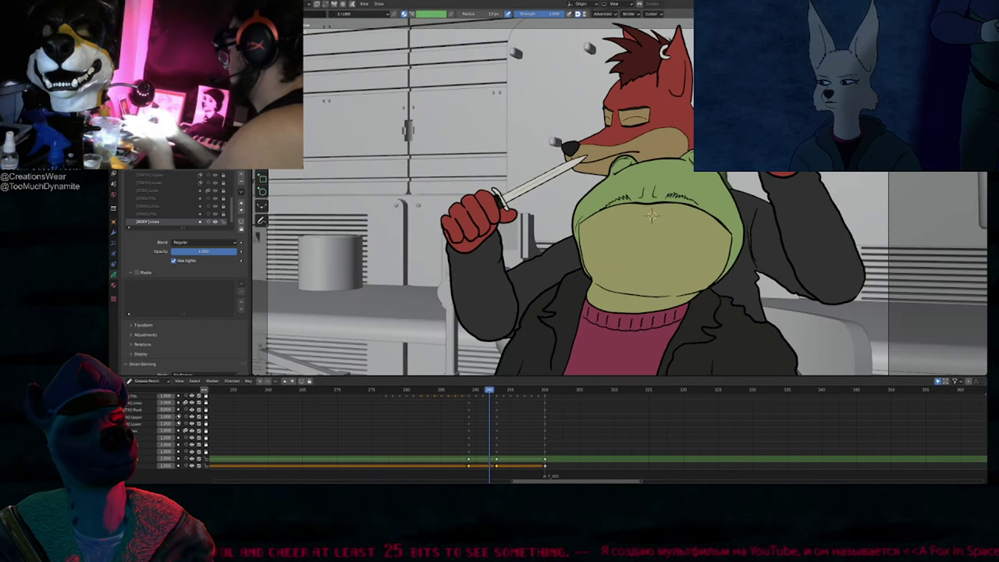
key("ctrl+Tab")
left_click(554, 254)
Step: Select the frog-and-knife object and scrub the timeline to frame 293
middle_click_drag(642, 293, 612, 267, "shift")
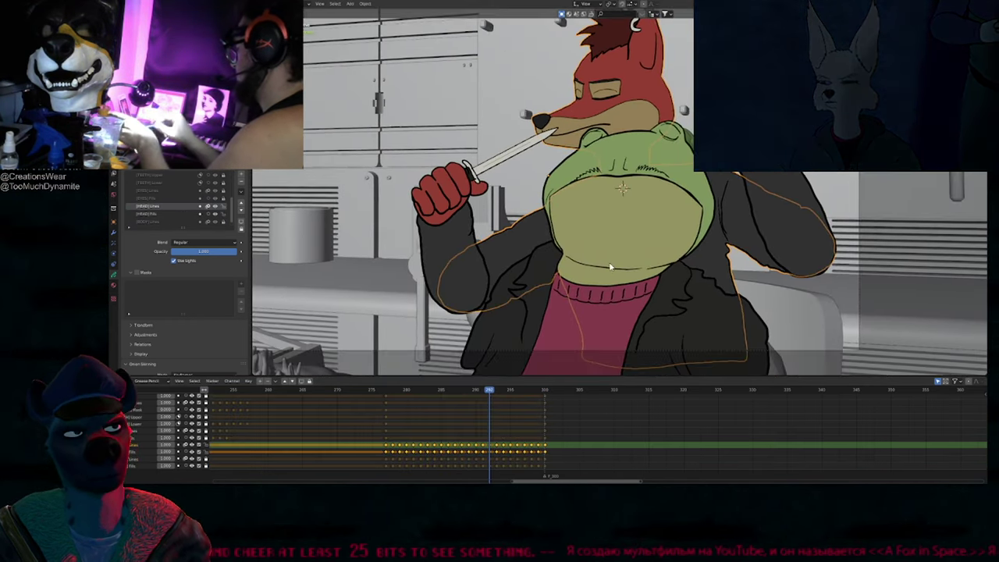
key("alt+z")
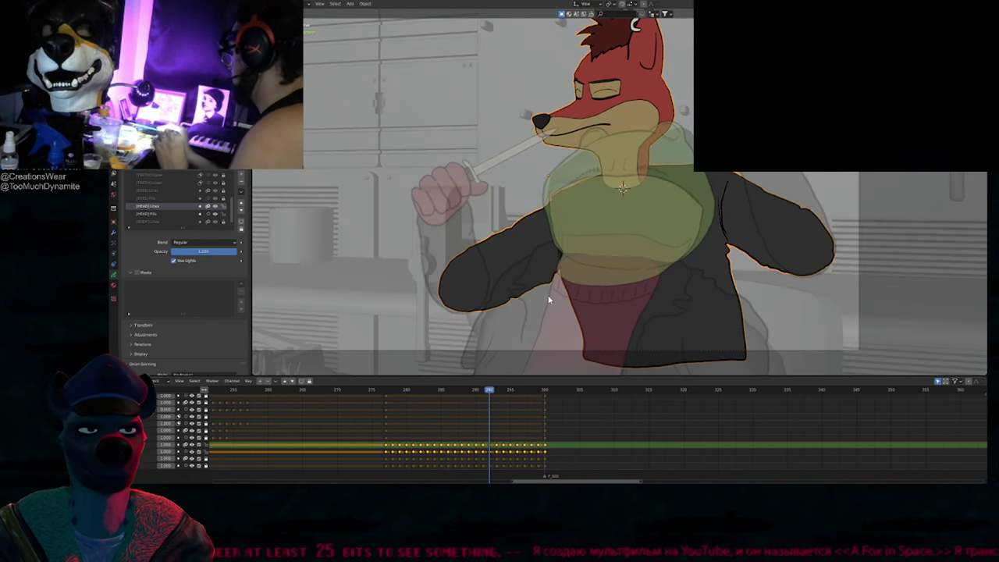
left_click(618, 249)
mouse_move(488, 392)
left_mouse_down()
mouse_move(469, 394)
mouse_move(504, 401)
left_mouse_up()
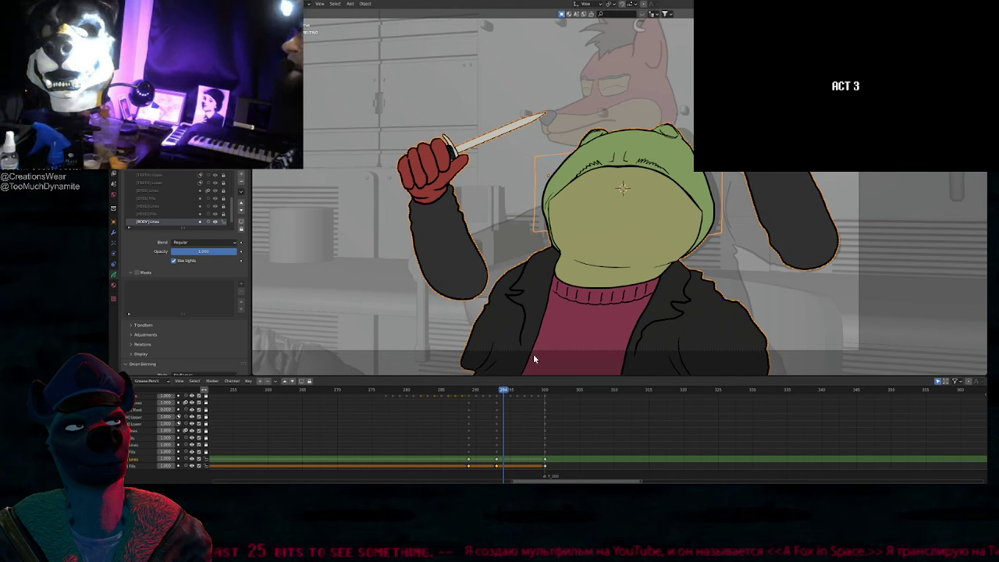
key("Left")
scroll(718, 183, "up", 1)
scroll(719, 184, "up", 5)
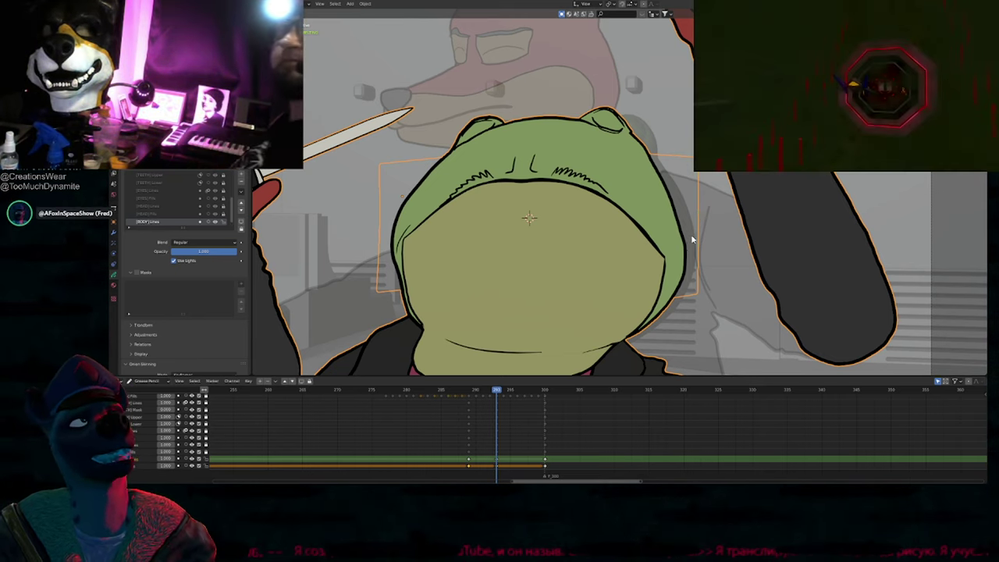
scroll(673, 274, "down", 4)
middle_click_drag(529, 292, 648, 278, "shift")
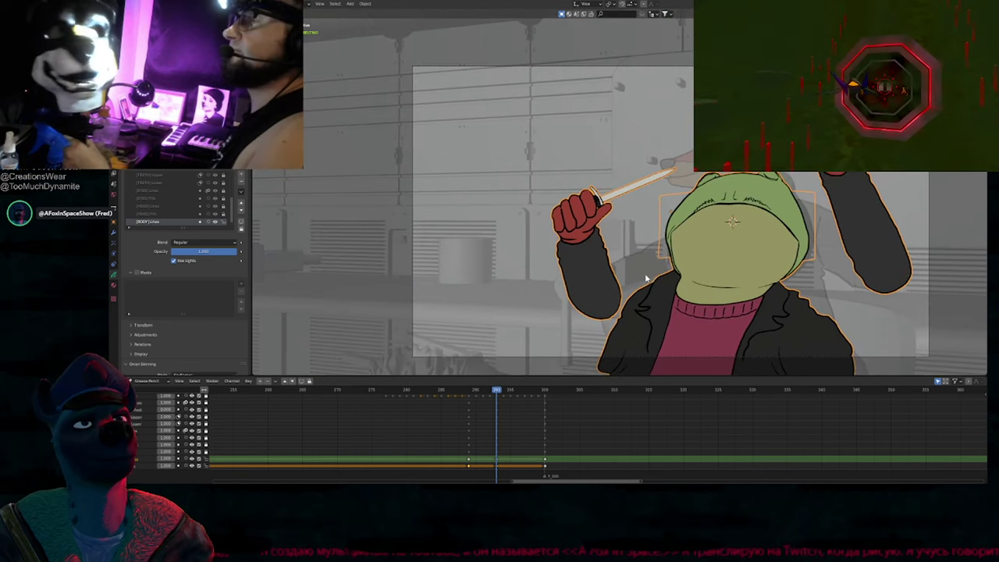
key("shift+Left")
Step: In the fox's knife-pose shot, make the frog the active drawing
left_click(721, 212)
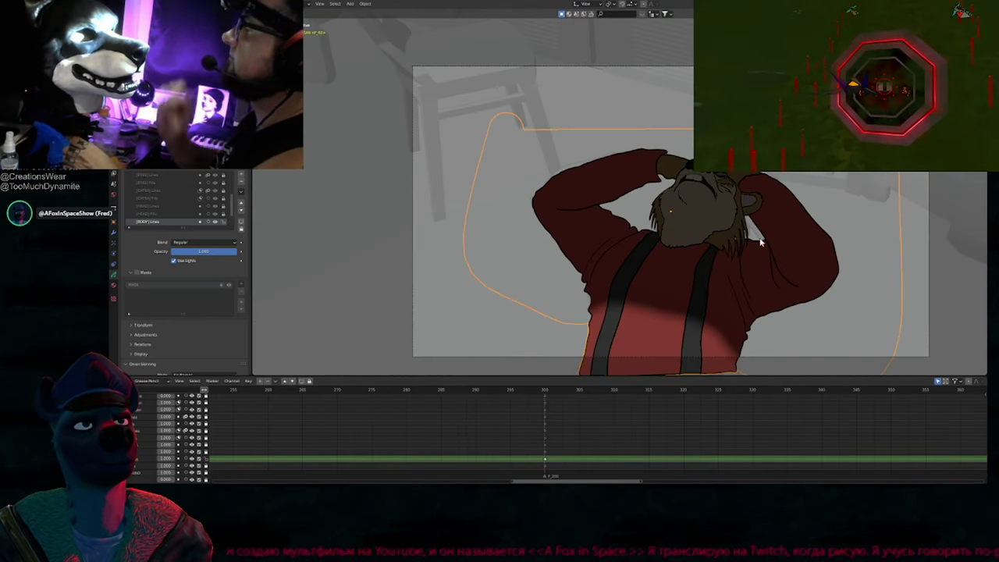
middle_click_drag(801, 238, 700, 229, "shift")
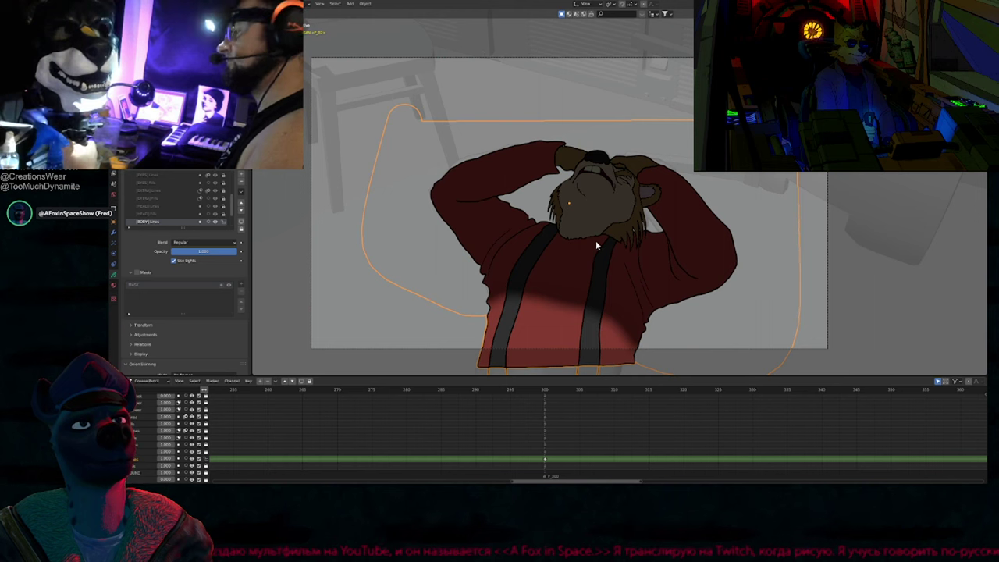
key("Up")
key("Up")
left_click(614, 145)
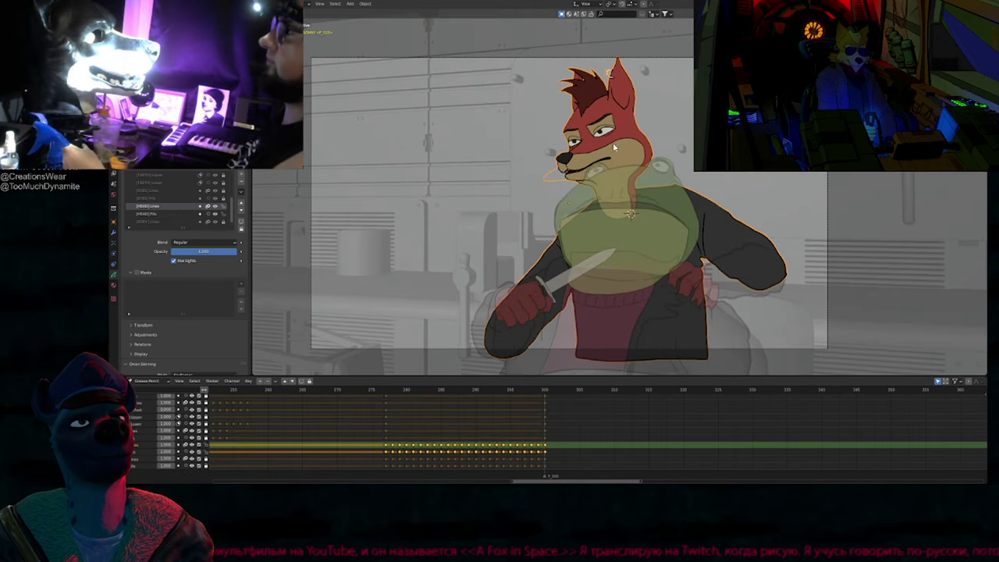
middle_click_drag(678, 180, 655, 215, "shift")
middle_click_drag(641, 268, 617, 262, "shift")
left_click(633, 232)
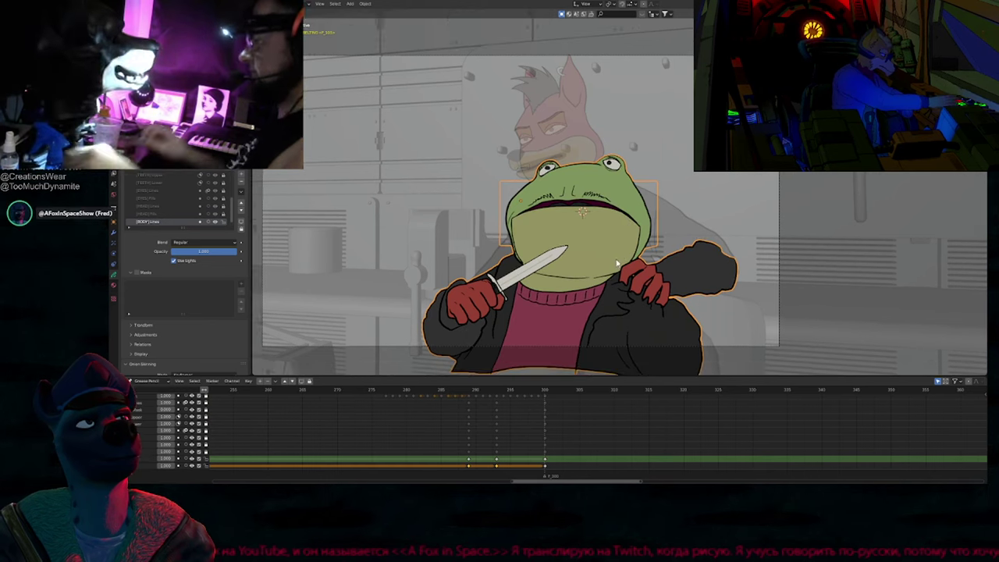
scroll(616, 263, "up", 2)
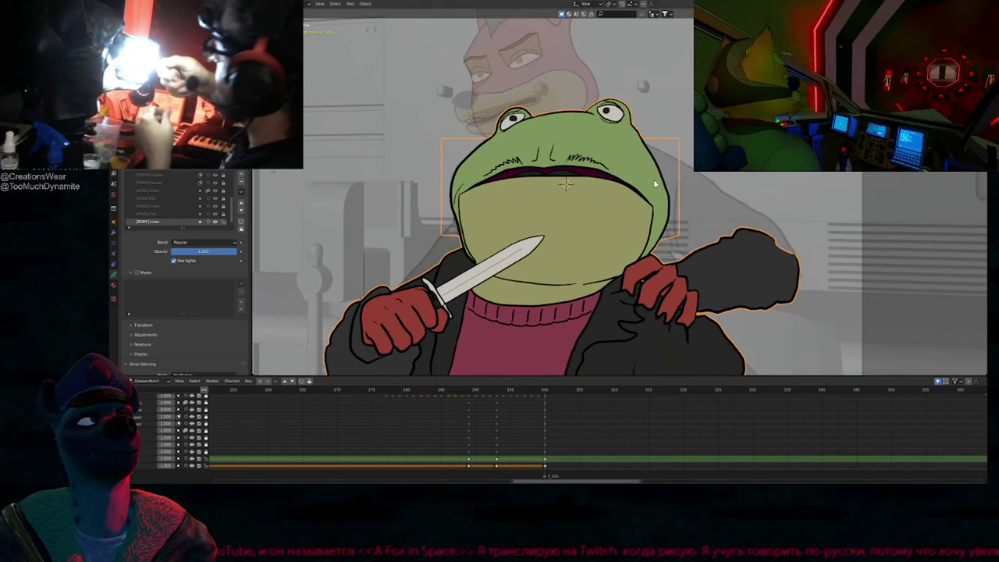
middle_click_drag(614, 218, 631, 243, "shift")
scroll(631, 244, "down", 1)
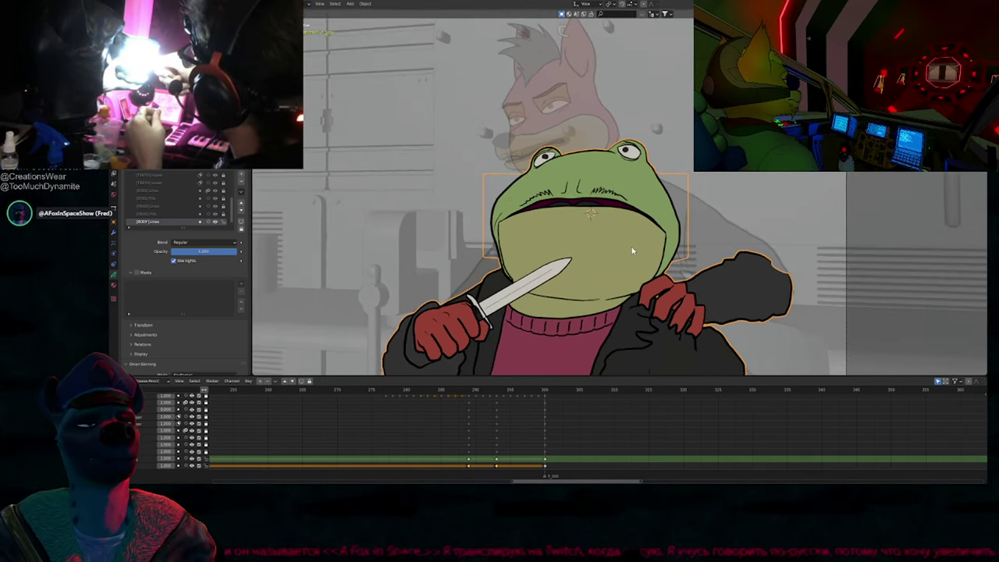
left_click(706, 222)
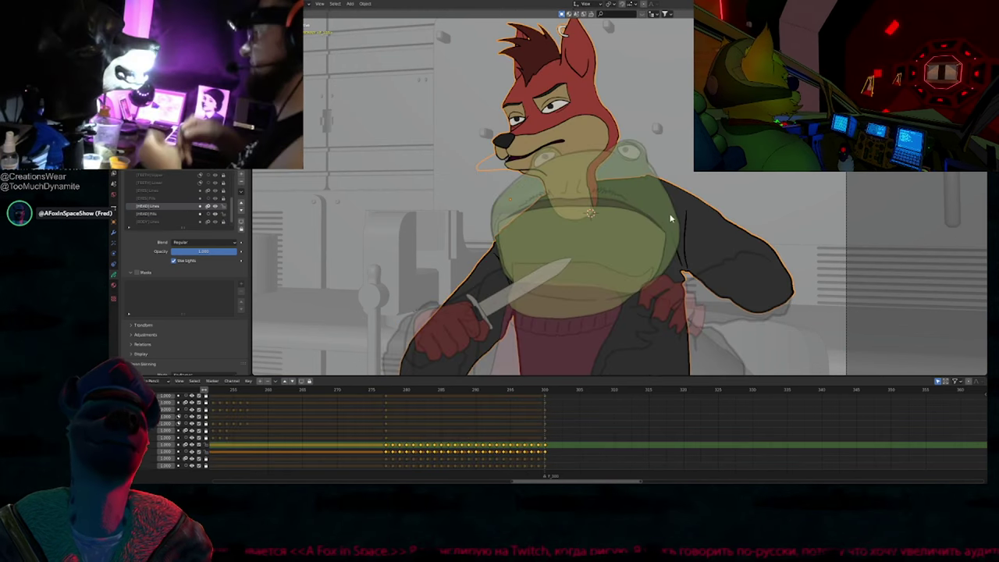
left_click(638, 227)
left_click(635, 225)
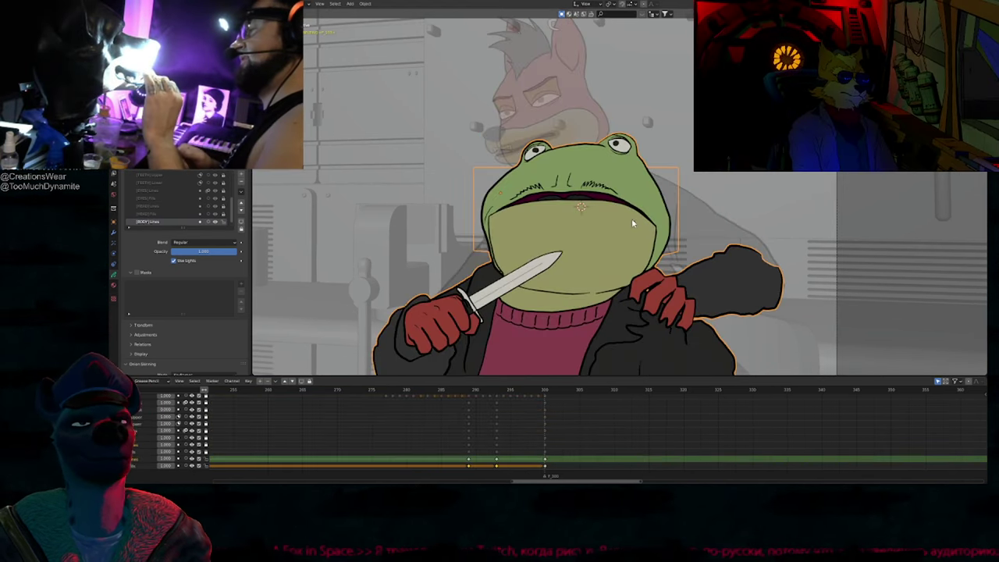
middle_click_drag(605, 272, 626, 238, "shift")
Step: Go to frame 291, make every frog layer editable, and enter Edit Mode
left_click_drag(450, 392, 469, 392)
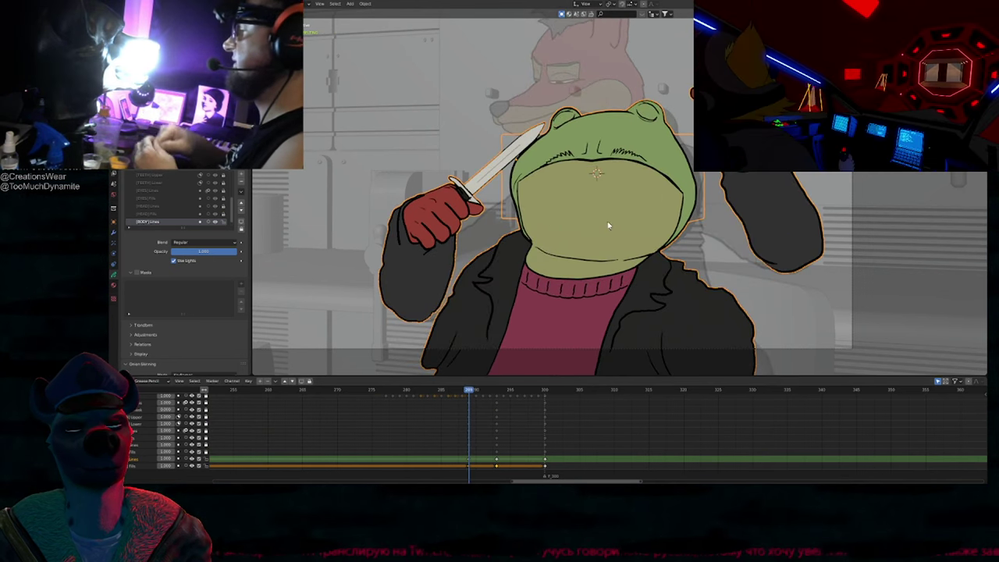
left_click(482, 392)
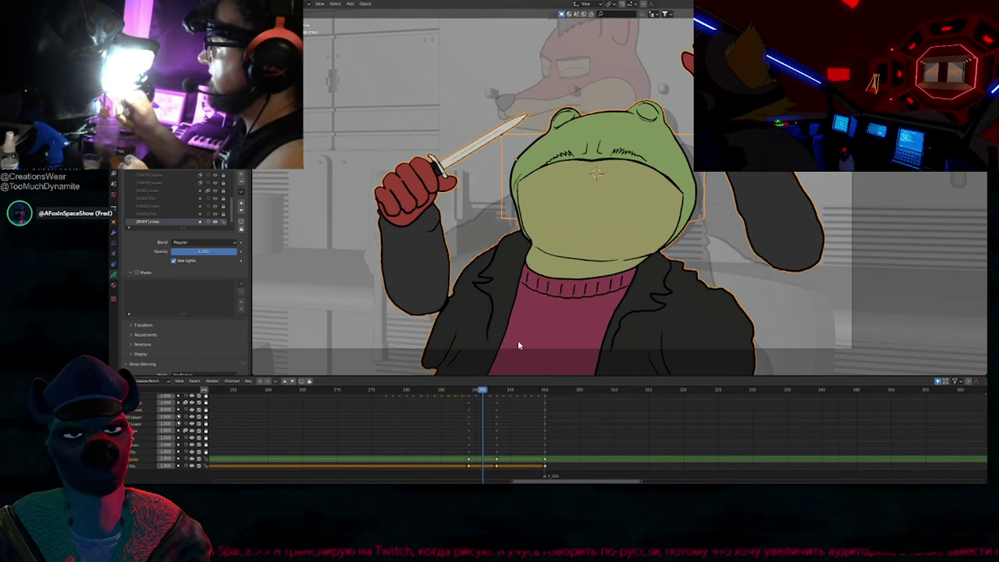
mouse_move(477, 437)
middle_mouse_down()
mouse_move(470, 411)
mouse_move(468, 426)
middle_mouse_up()
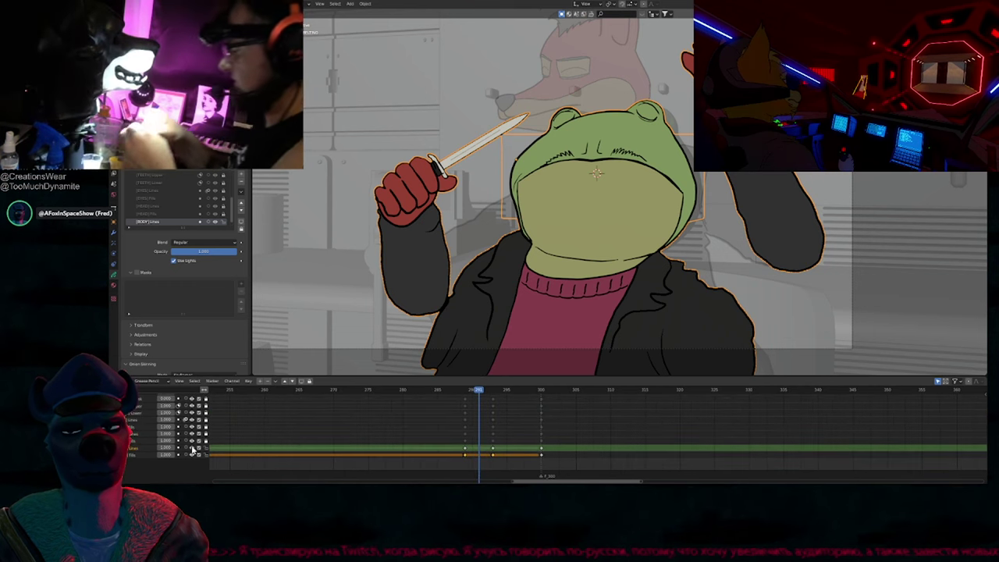
scroll(225, 414, "up", 1)
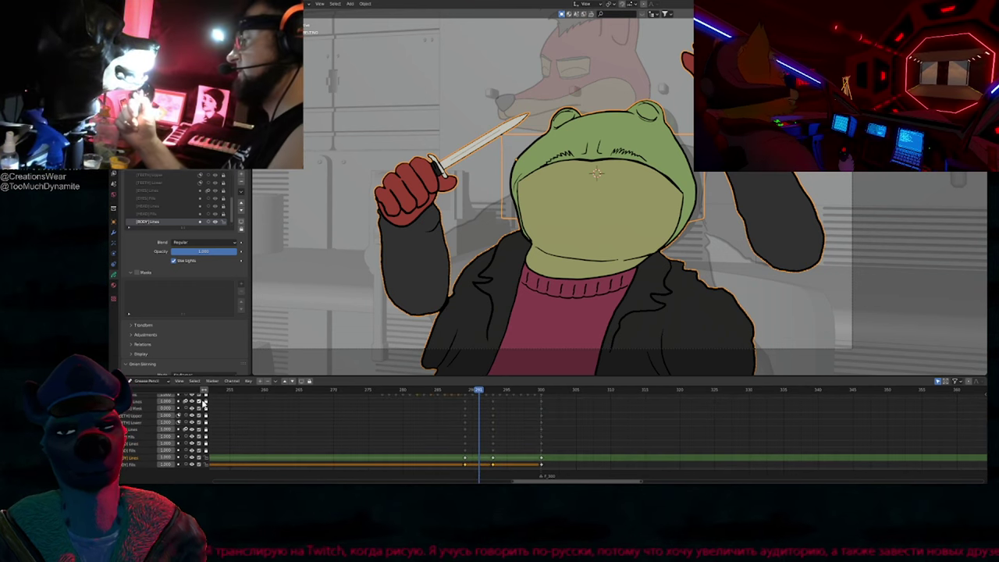
left_click_drag(205, 404, 204, 460)
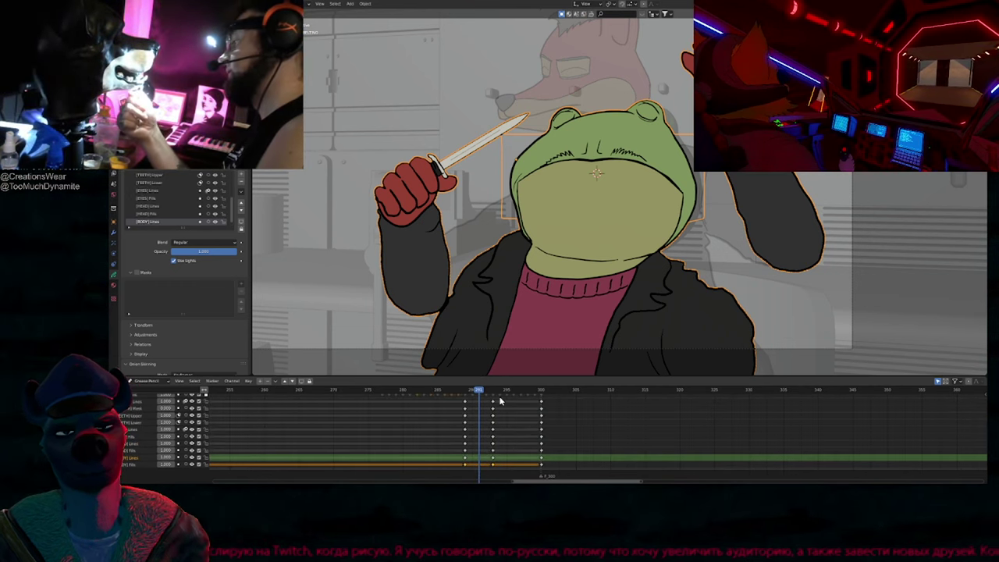
key("Down")
key("Up")
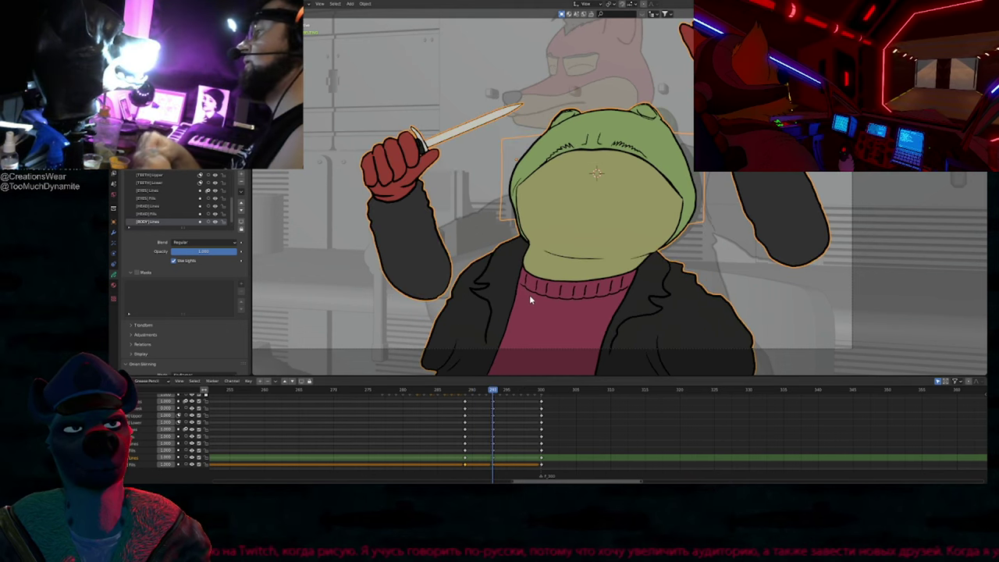
key("Left")
key("Left")
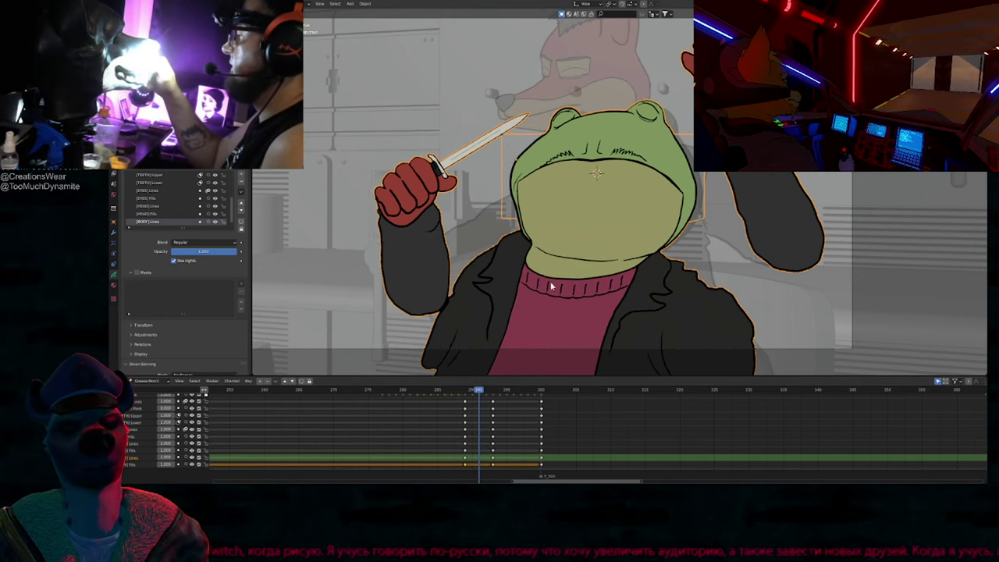
key("Tab")
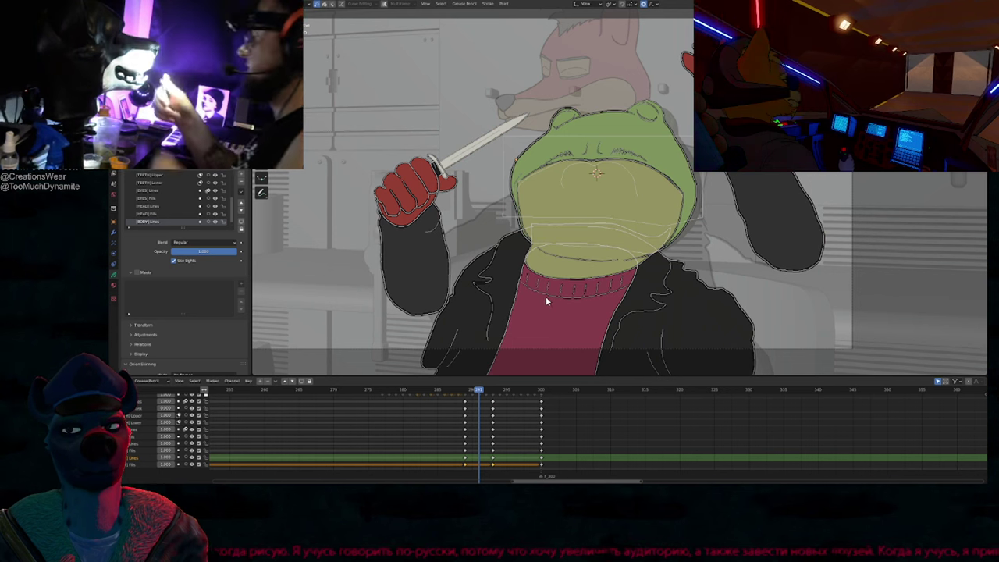
Step: Run Interpolate Sequence with Ease In and Out easing on All Layers
key("ctrl+shift+e")
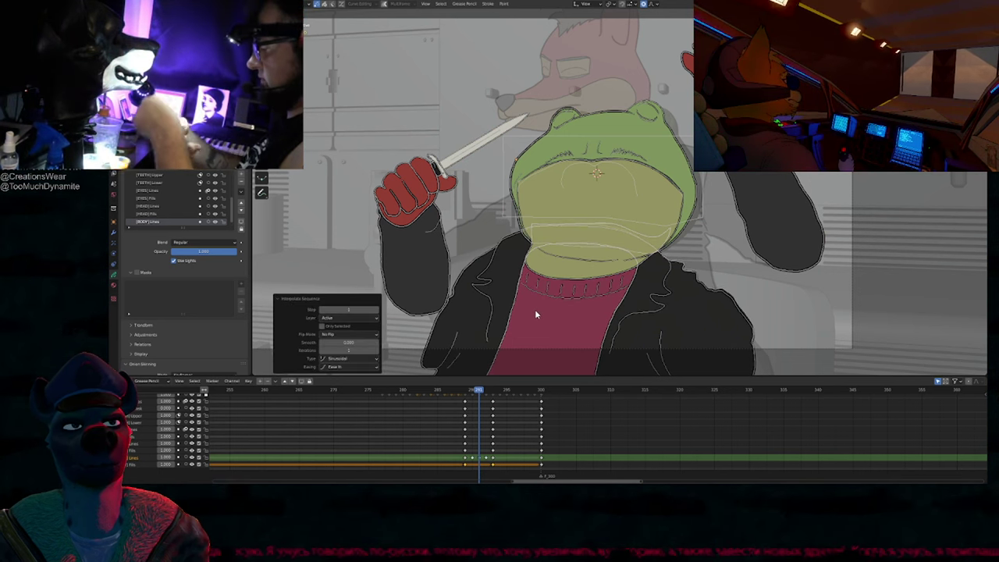
left_click(335, 368)
left_click(369, 403)
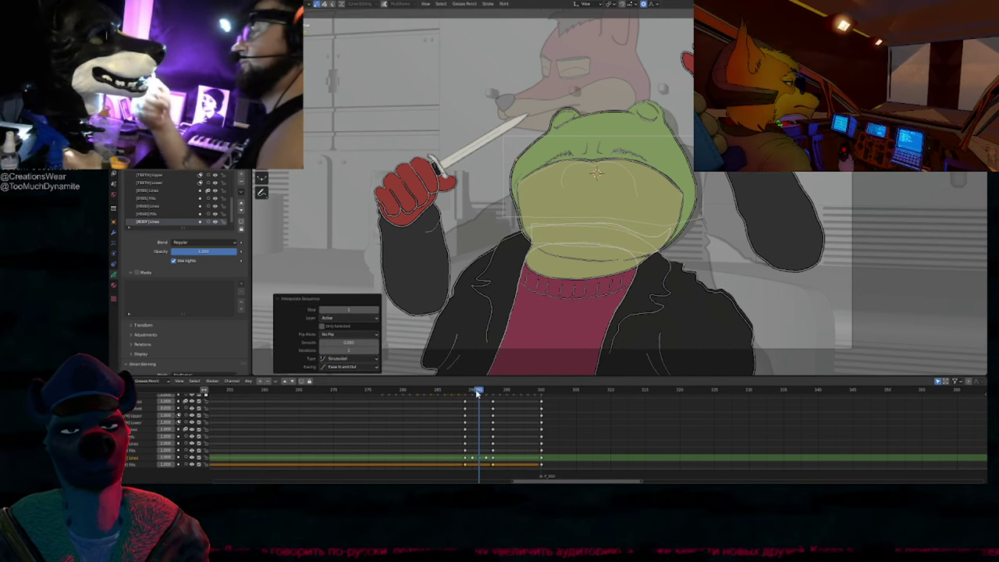
mouse_move(478, 393)
left_mouse_down()
mouse_move(466, 392)
mouse_move(492, 401)
left_mouse_up()
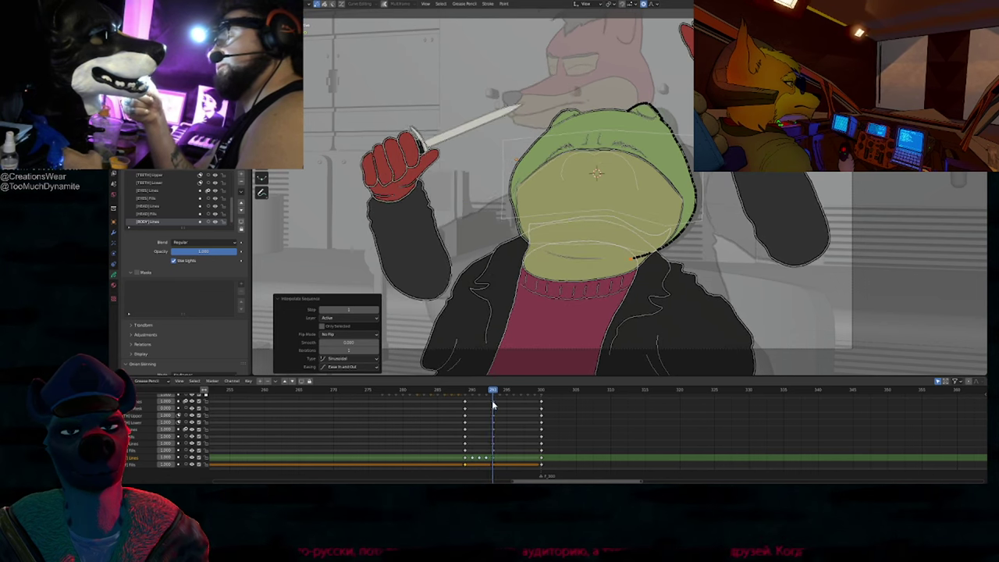
key("ctrl+z")
key("ctrl+z")
key("ctrl+shift+e")
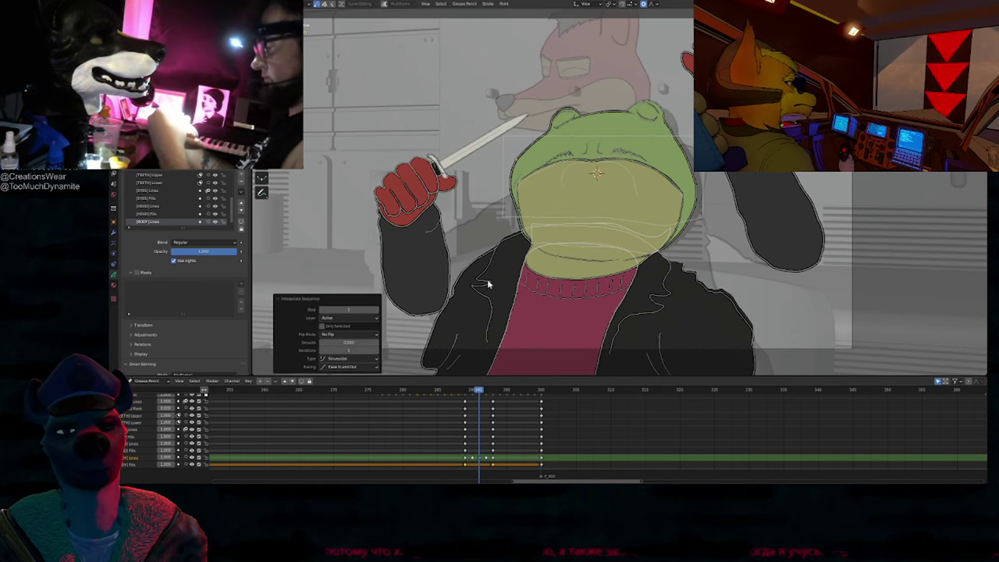
left_click(333, 319)
left_click(334, 336)
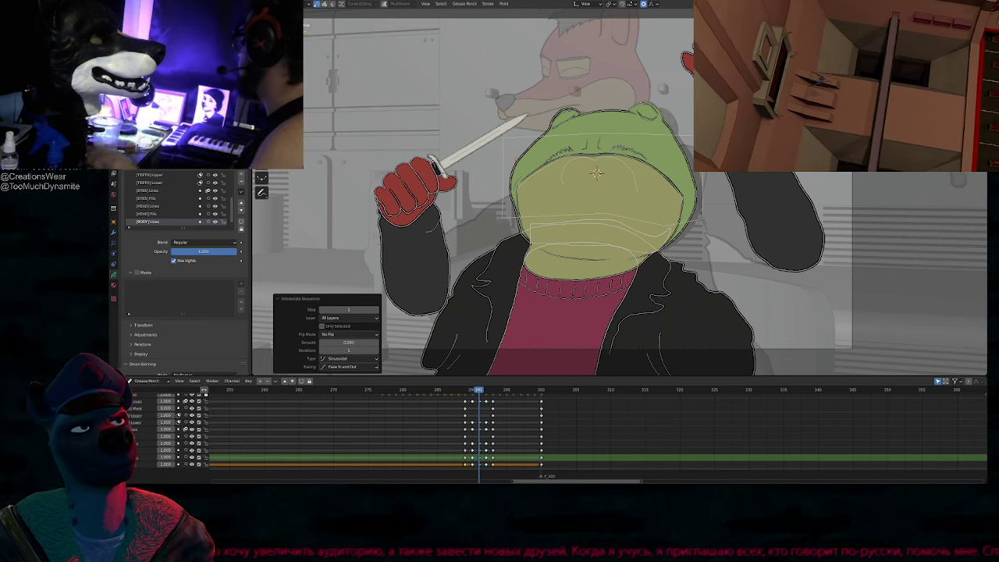
Step: Enlarge the keyframe timeline and move the selected keys three frames earlier
mouse_move(673, 206)
middle_mouse_down("shift")
mouse_move(642, 240)
mouse_move(660, 234)
middle_mouse_up("shift")
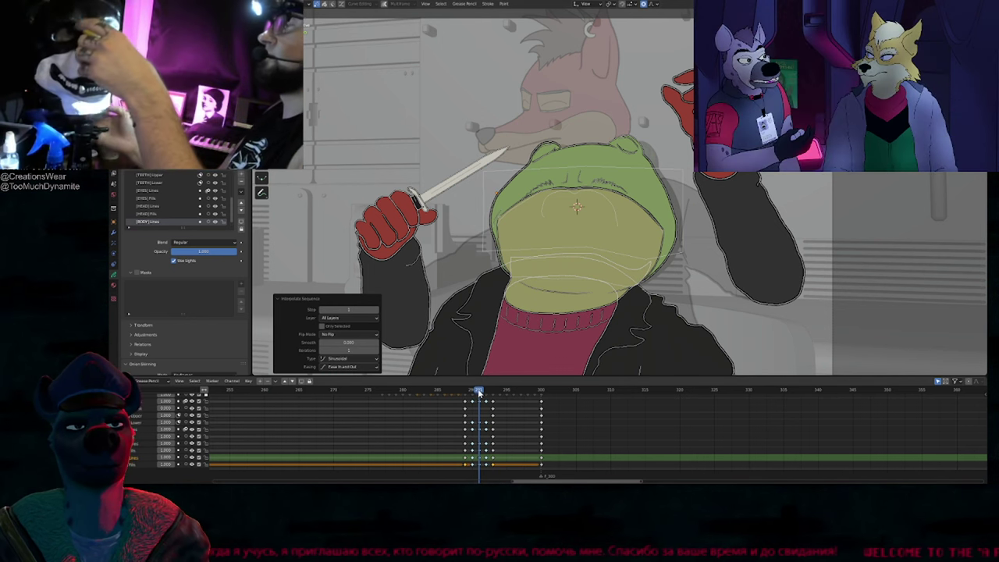
mouse_move(480, 393)
left_mouse_down()
mouse_move(466, 396)
mouse_move(560, 401)
mouse_move(438, 402)
mouse_move(502, 407)
mouse_move(477, 403)
mouse_move(486, 401)
left_mouse_up()
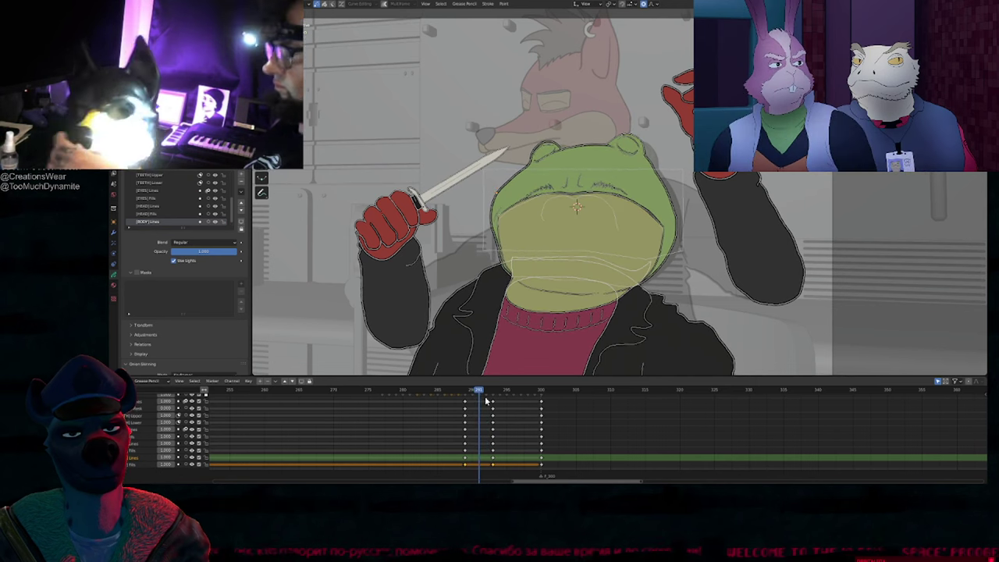
scroll(476, 410, "down", 3)
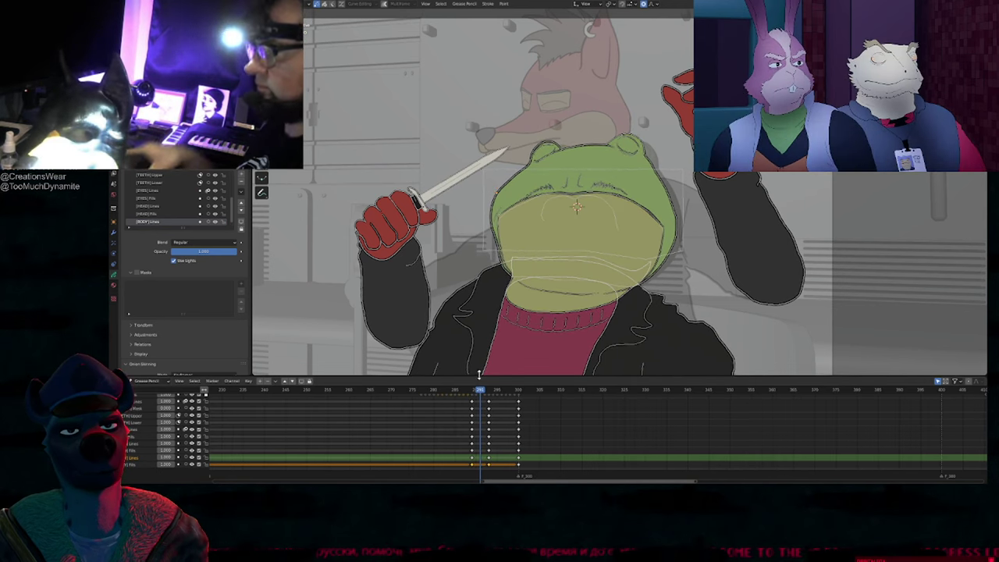
left_click_drag(478, 377, 478, 264)
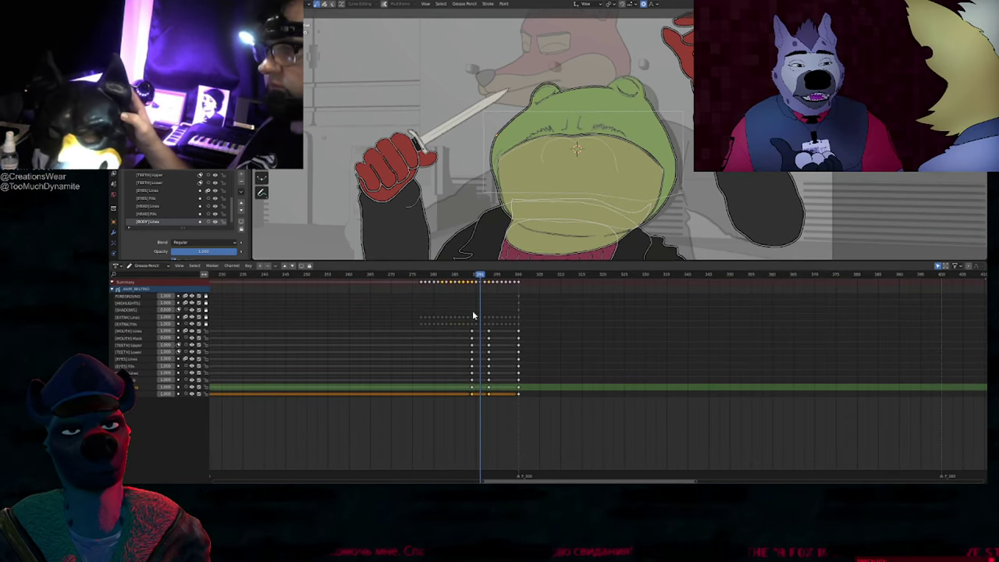
left_click_drag(471, 396, 473, 402)
key("g")
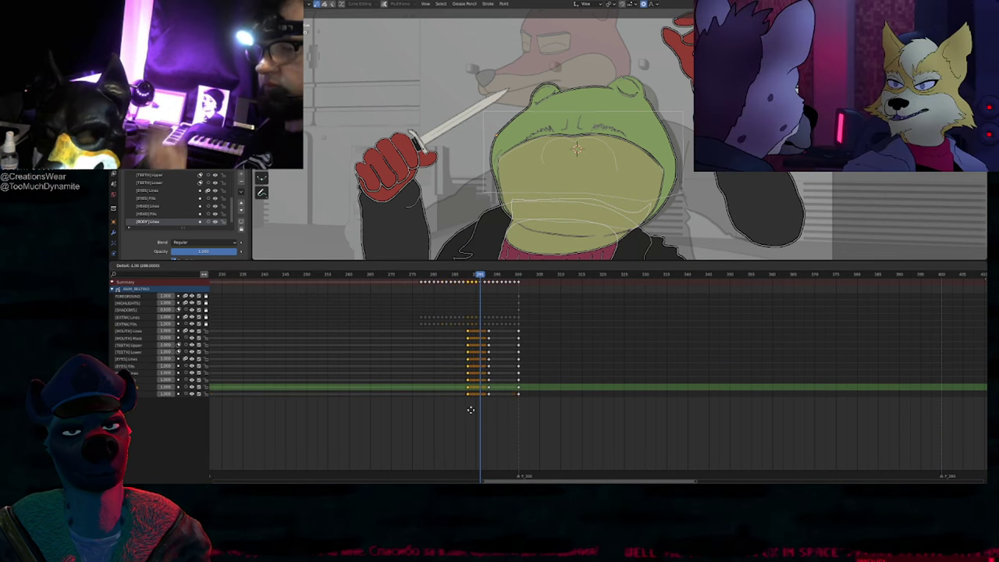
left_click(467, 407)
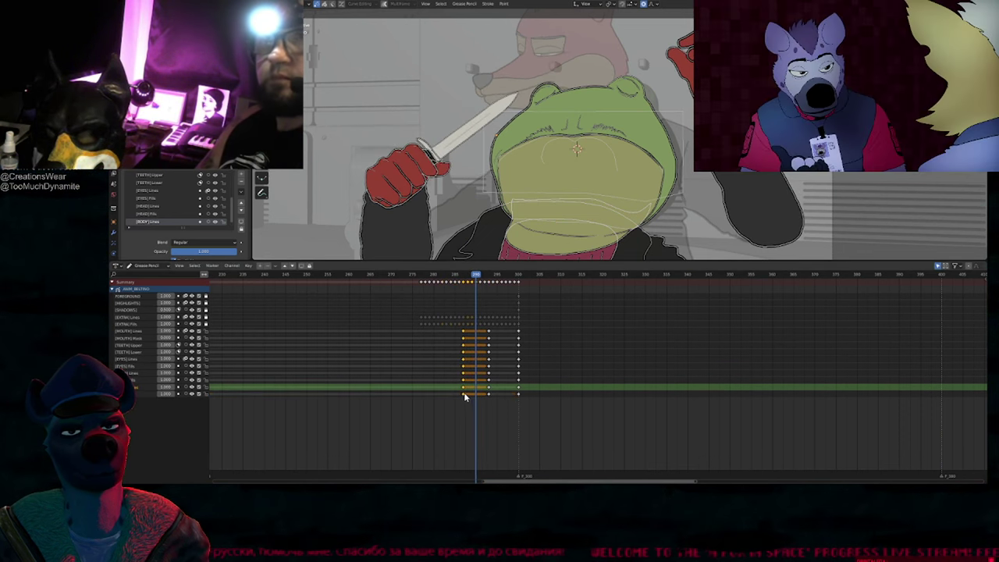
Step: Regenerate the in-between frames across all layers and scrub through them
mouse_move(469, 278)
left_mouse_down()
mouse_move(442, 281)
mouse_move(460, 281)
left_mouse_up()
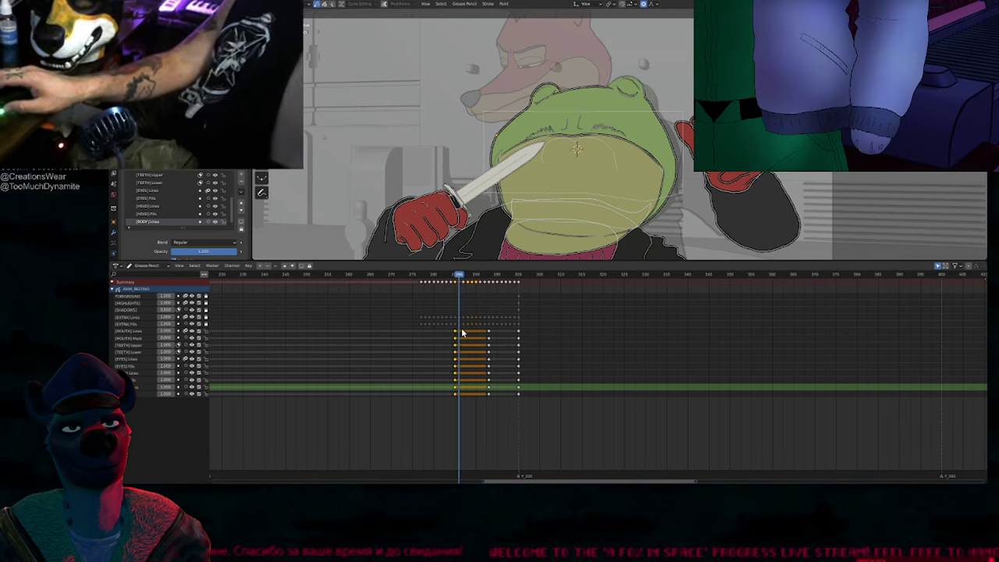
key("Left")
key("Left")
key("Left")
key("Right")
key("Right")
key("Right")
key("Right")
key("Right")
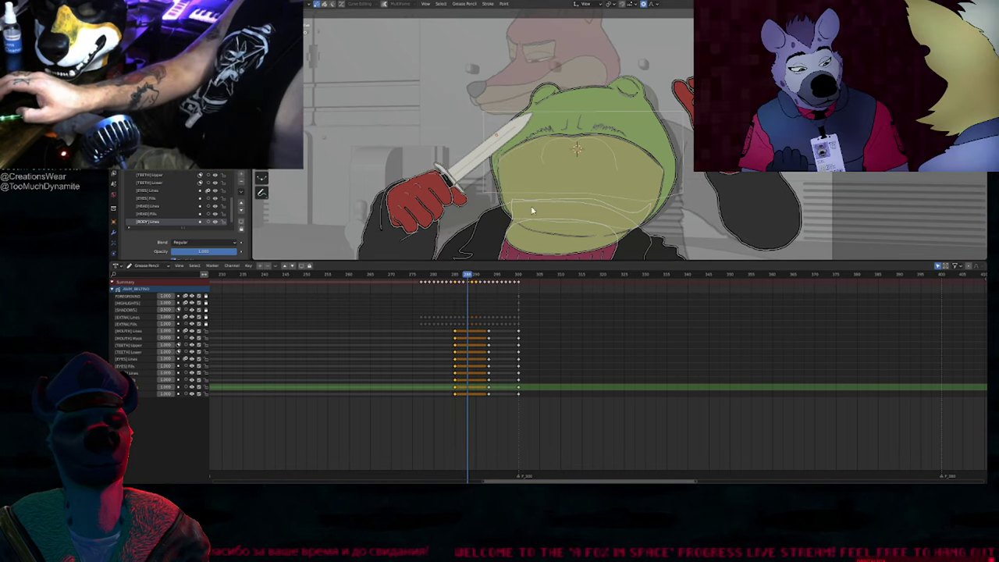
key("ctrl+shift+e")
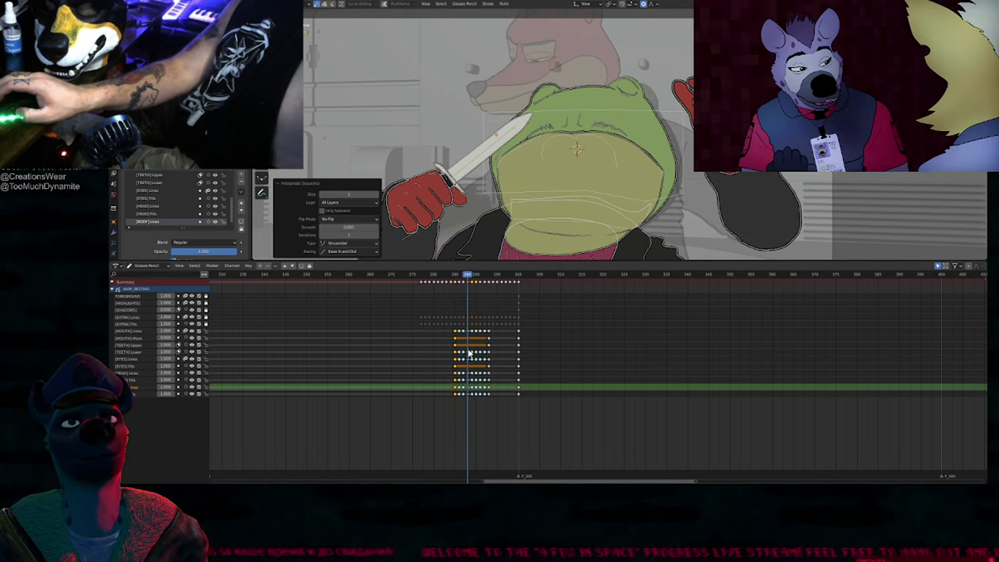
key("a")
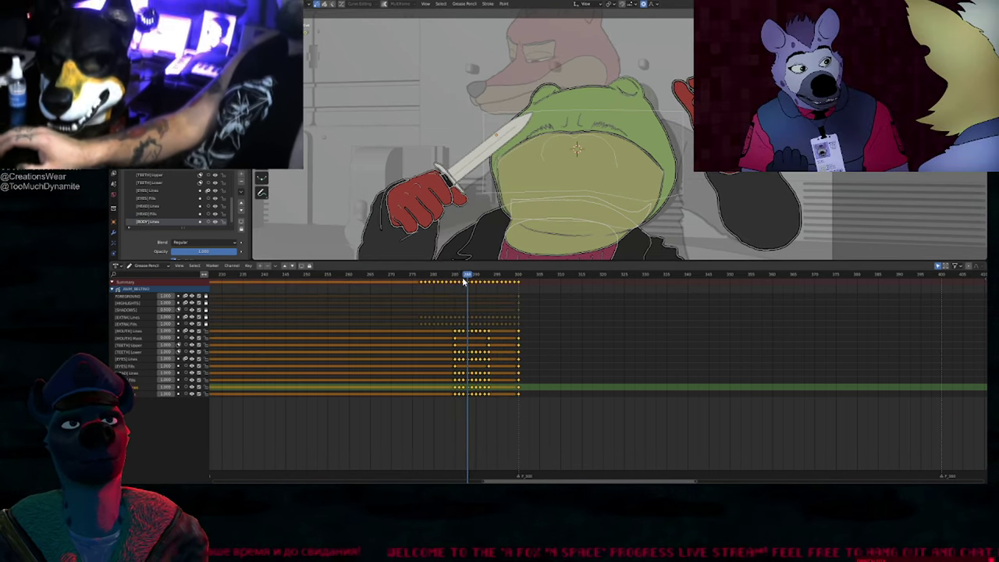
left_click_drag(463, 282, 497, 286)
Step: Undo the generated in-betweens, try closing the belly stroke, and return to Draw Mode
key("ctrl+z")
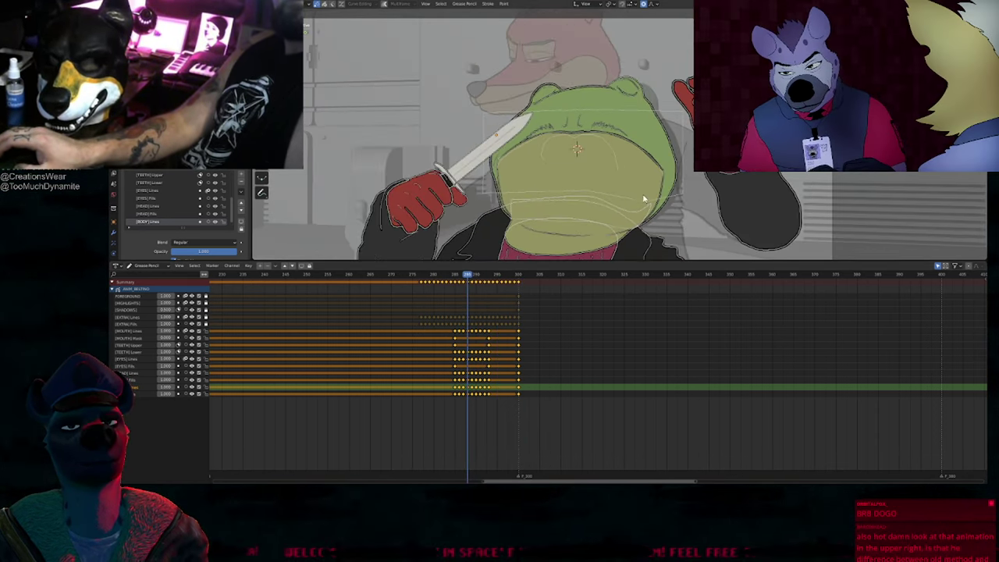
key("ctrl+z")
key("ctrl+z")
key("ctrl+z")
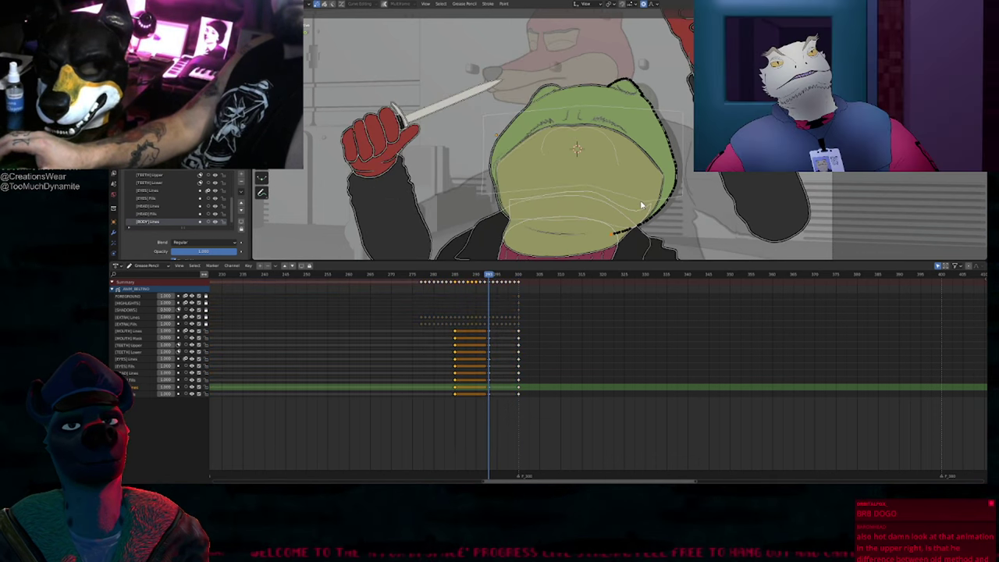
scroll(665, 175, "up", 5)
key("f")
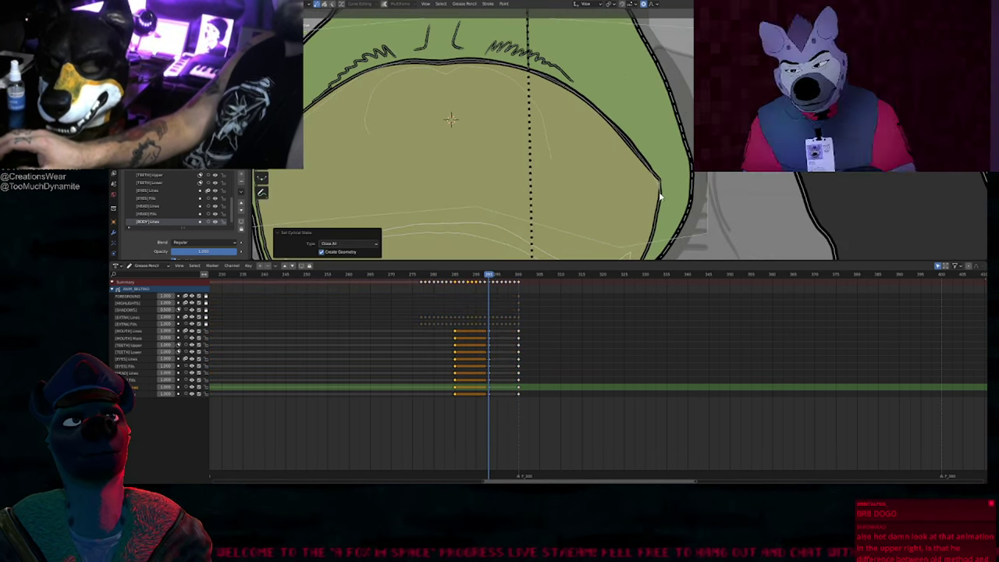
key("ctrl+z")
key("ctrl+z")
key("ctrl+shift+z")
key("Tab")
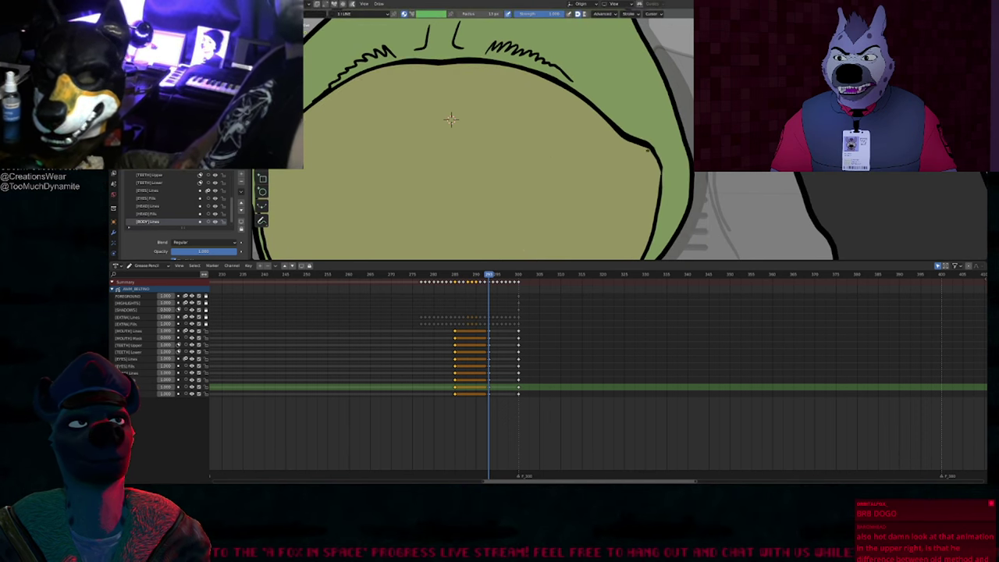
Step: Compare the frog's belly pose at keyframe 285 with the later keyframe
middle_click_drag(452, 119, 613, 136, "shift")
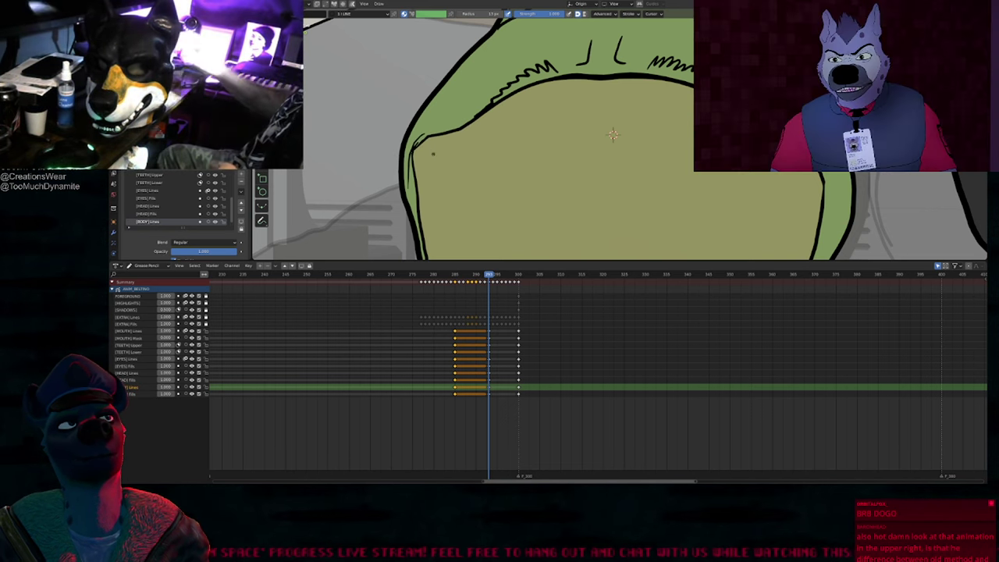
scroll(613, 135, "down", 6)
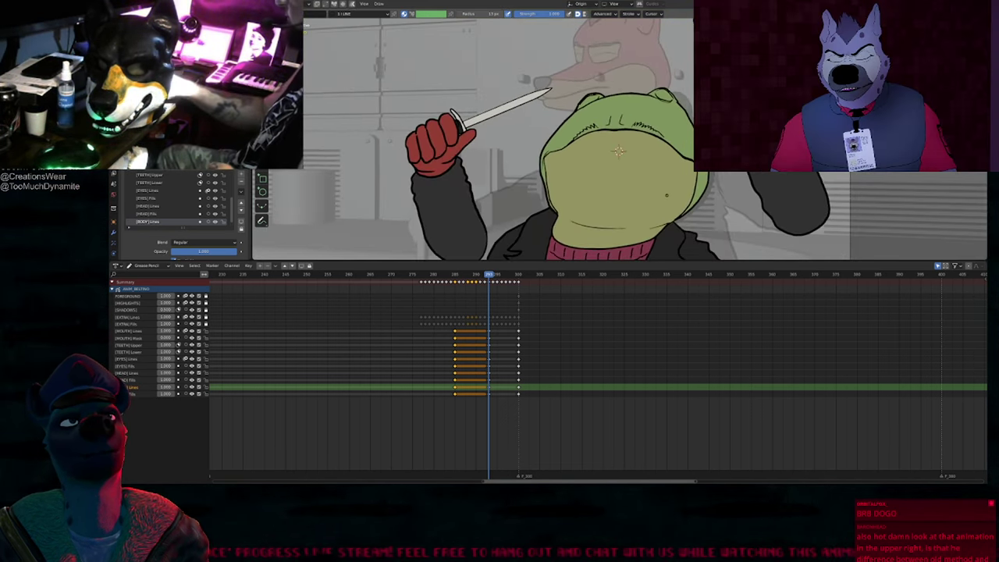
key("Down")
key("Up")
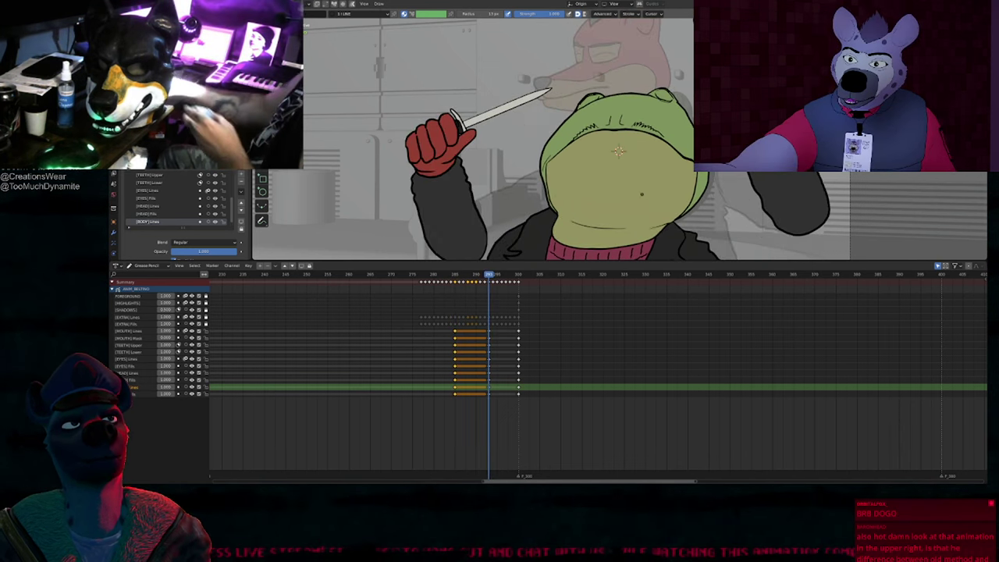
key("ctrl")
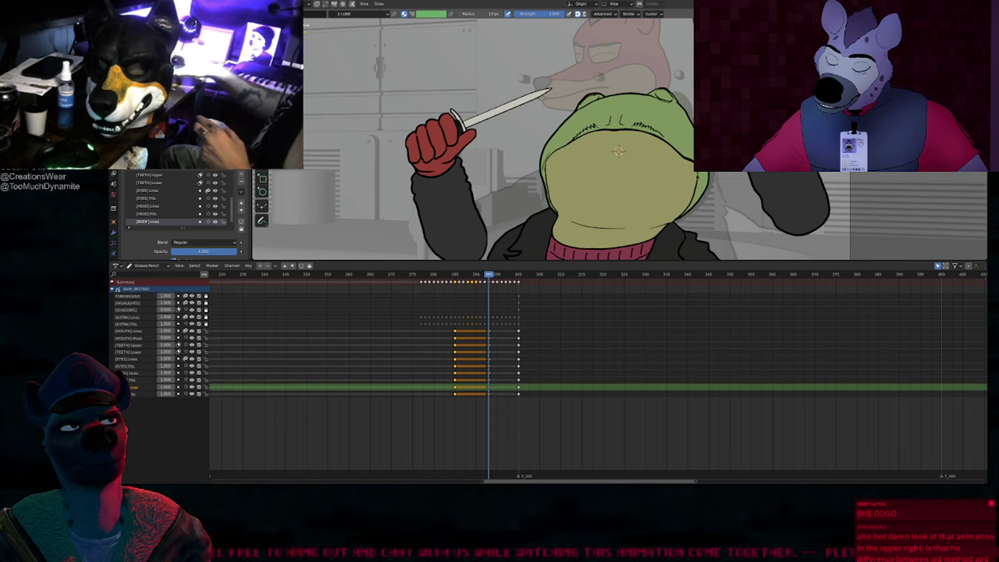
key("Down")
key("Up")
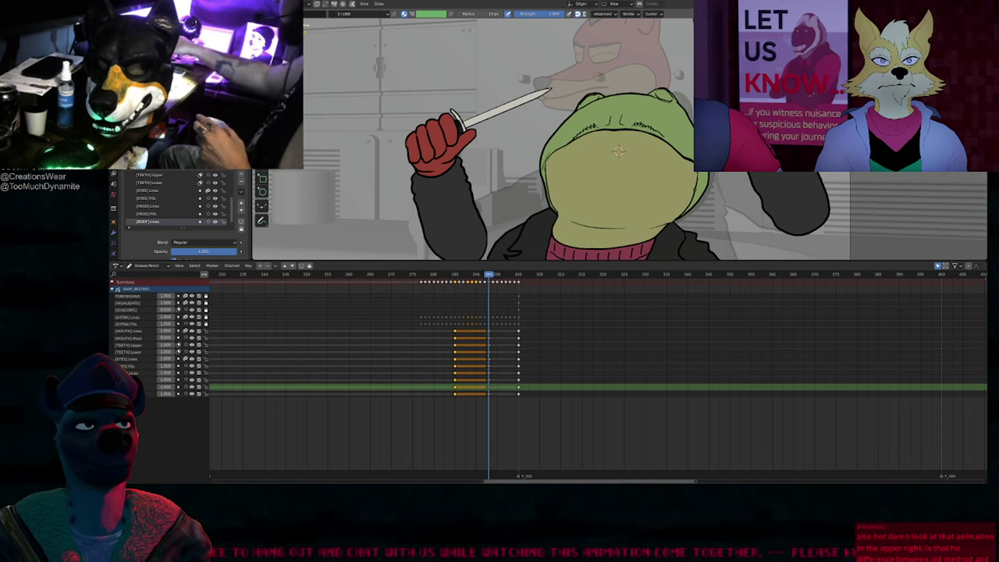
Step: Generate in-betweens between the knife poses, retype all keys, review them, then undo
left_click(473, 277)
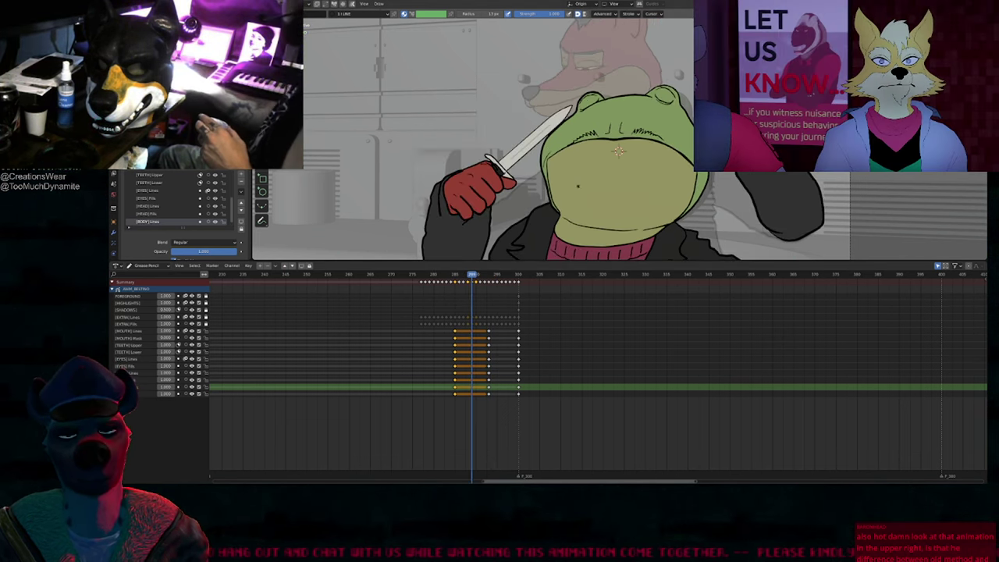
key("ctrl+shift+e")
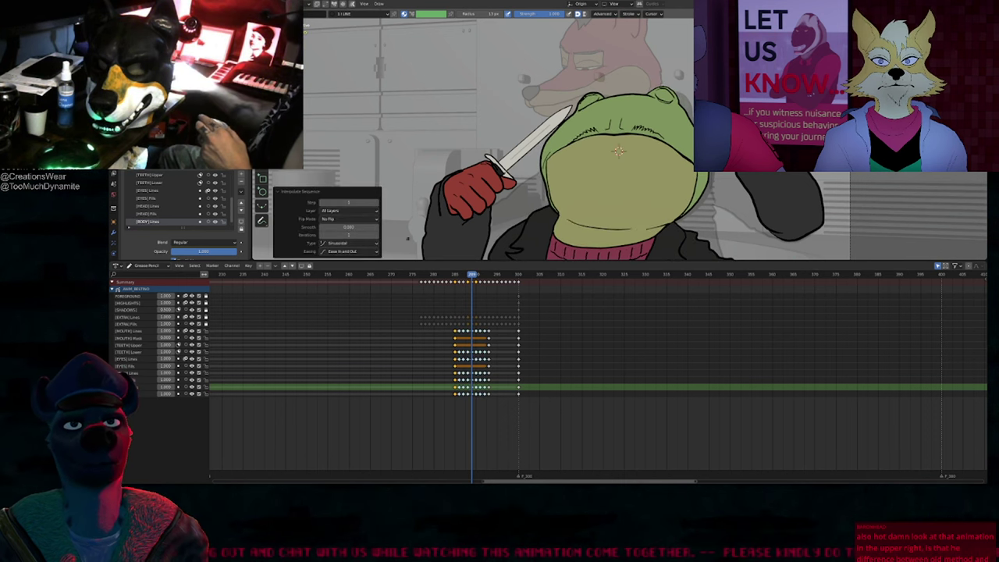
key("a")
key("r")
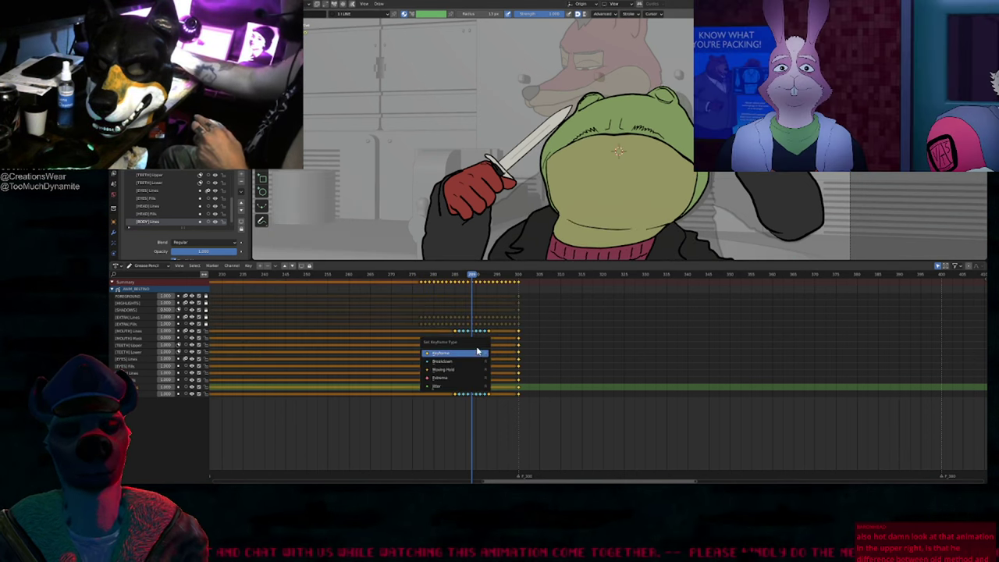
left_click(477, 352)
left_click(454, 278)
mouse_move(475, 281)
left_mouse_down()
mouse_move(496, 281)
mouse_move(471, 280)
left_mouse_up()
left_click(455, 282)
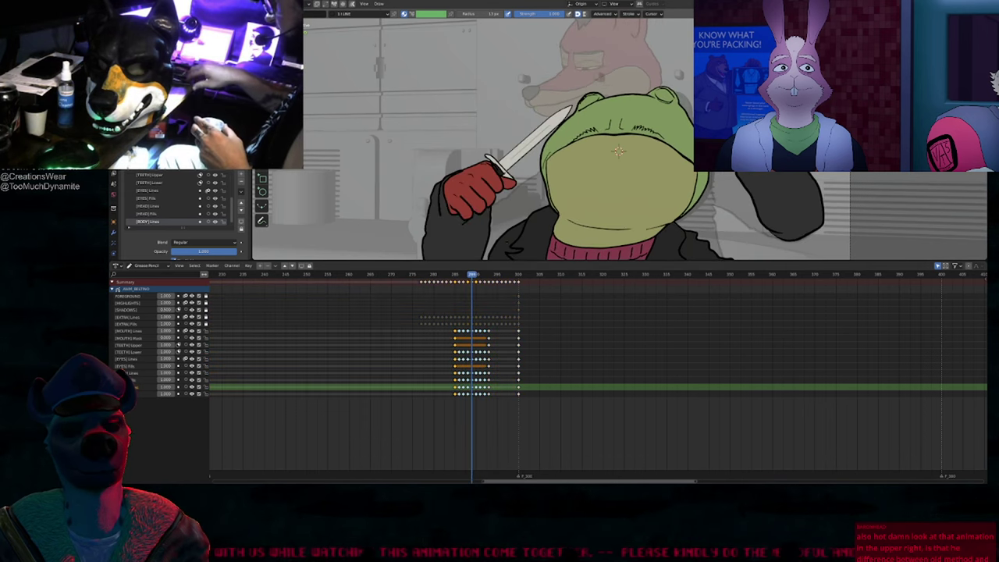
key("ctrl+z")
Step: Regenerate the in-betweens with Cubic, then Custom interpolation type, and play back the animation
key("ctrl+shift+e")
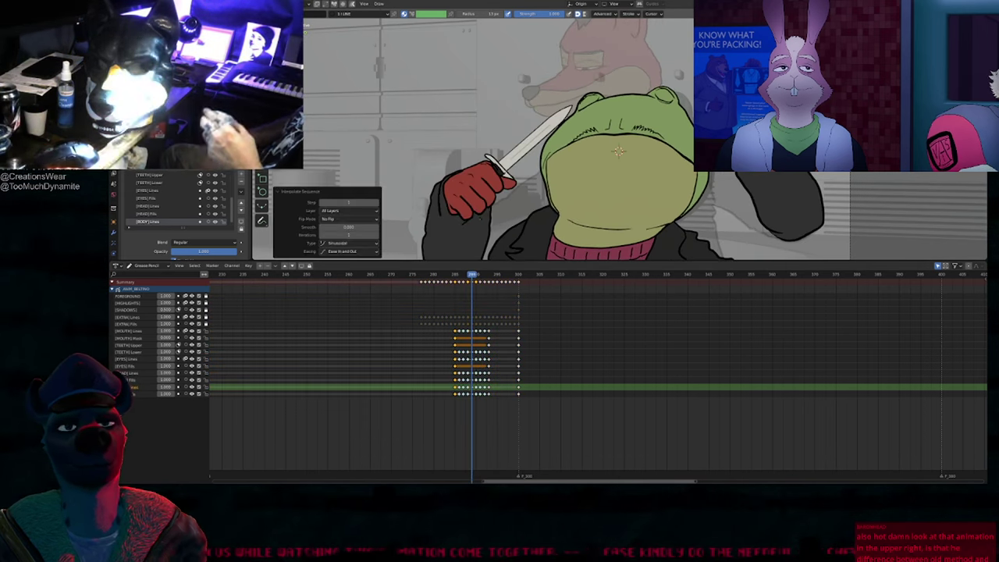
left_click(341, 244)
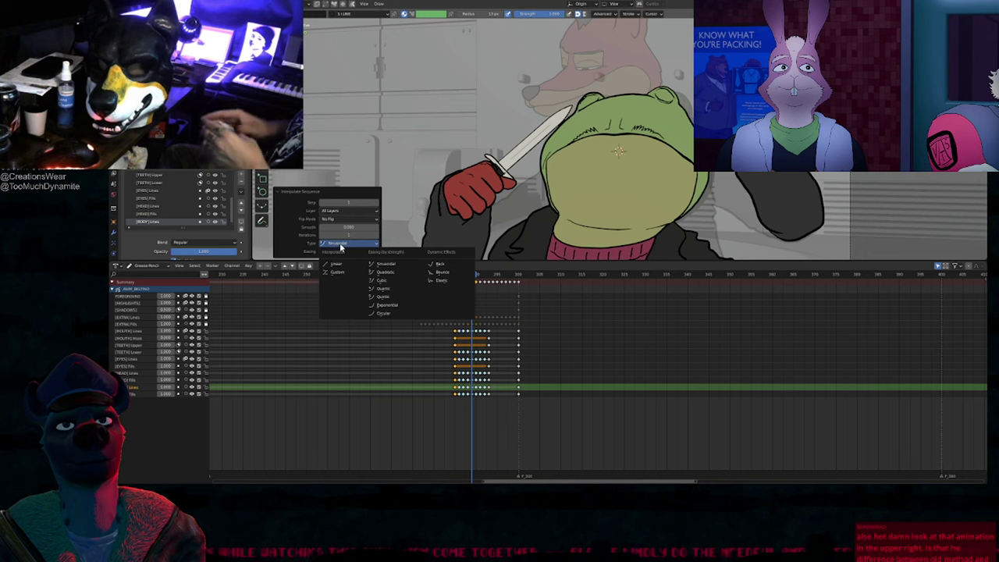
left_click(381, 278)
mouse_move(463, 281)
left_mouse_down()
mouse_move(524, 283)
mouse_move(457, 283)
mouse_move(472, 282)
left_mouse_up()
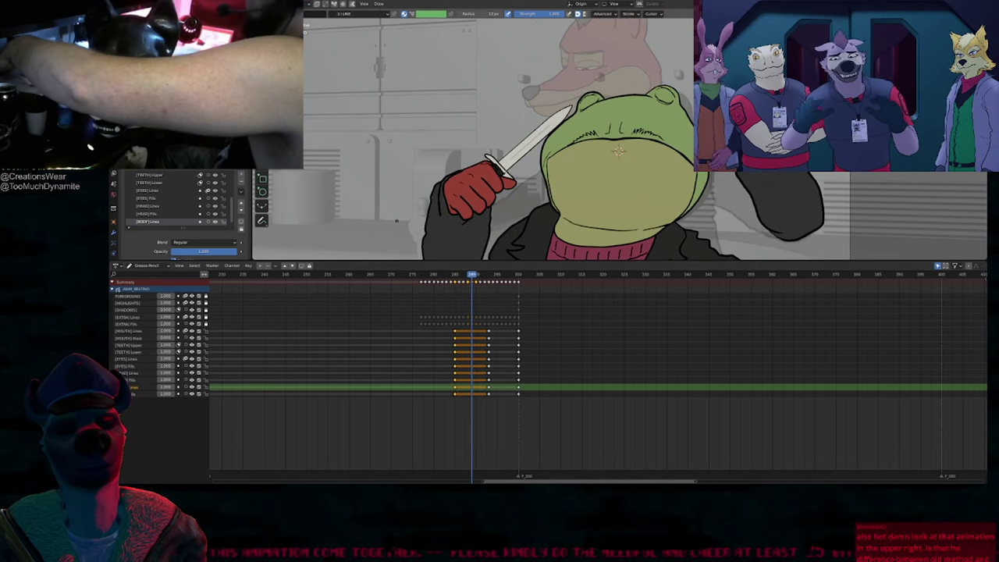
key("ctrl+shift+e")
left_click(336, 244)
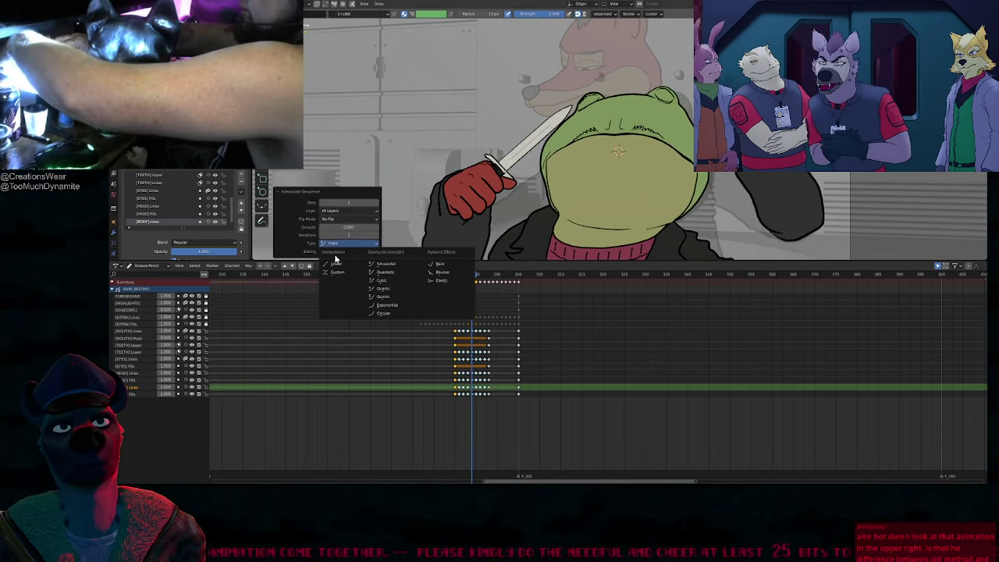
left_click(334, 274)
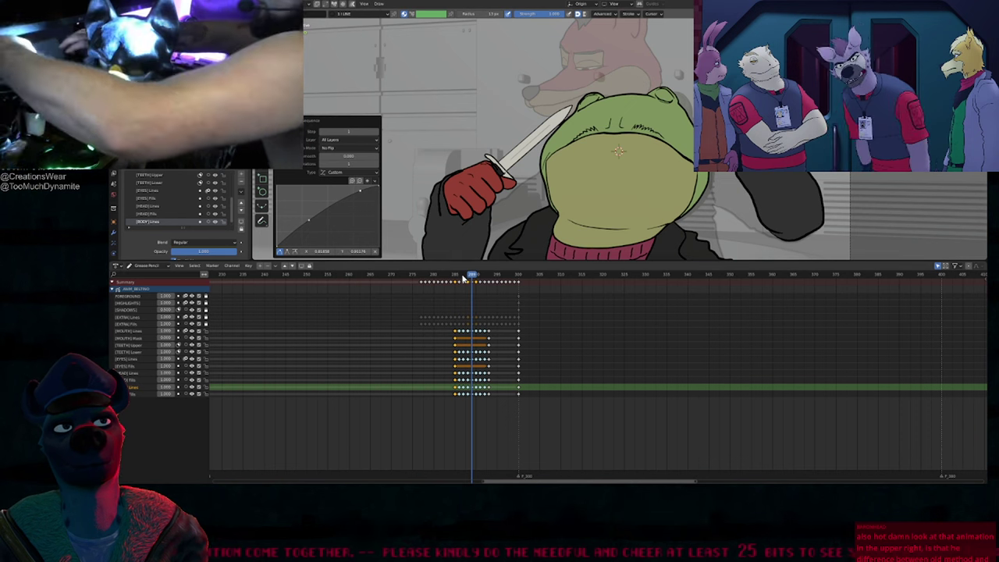
mouse_move(468, 277)
left_mouse_down()
mouse_move(455, 277)
mouse_move(466, 281)
left_mouse_up()
key("space")
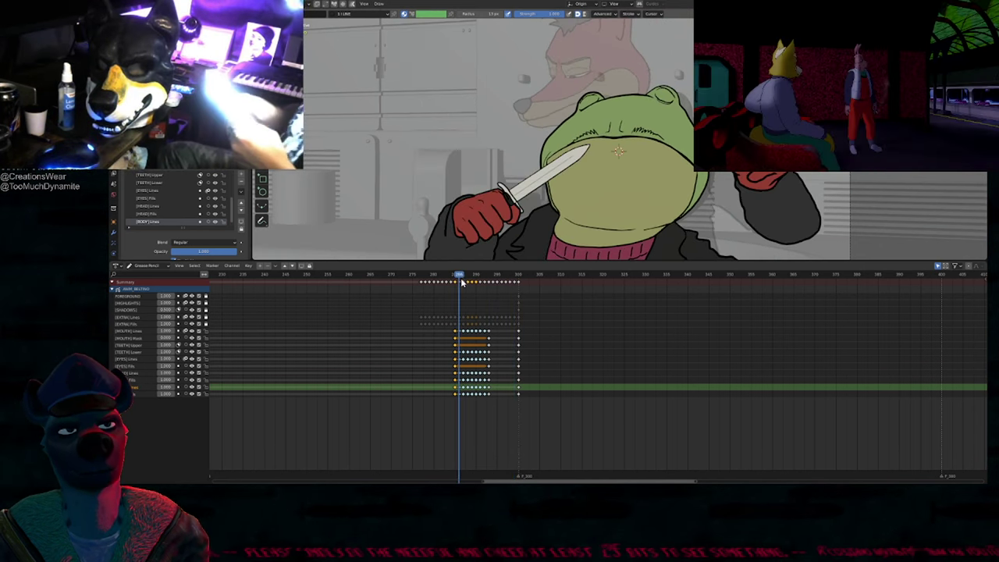
Step: Convert all selected in-between keys to the regular Keyframe type
key("a")
key("r")
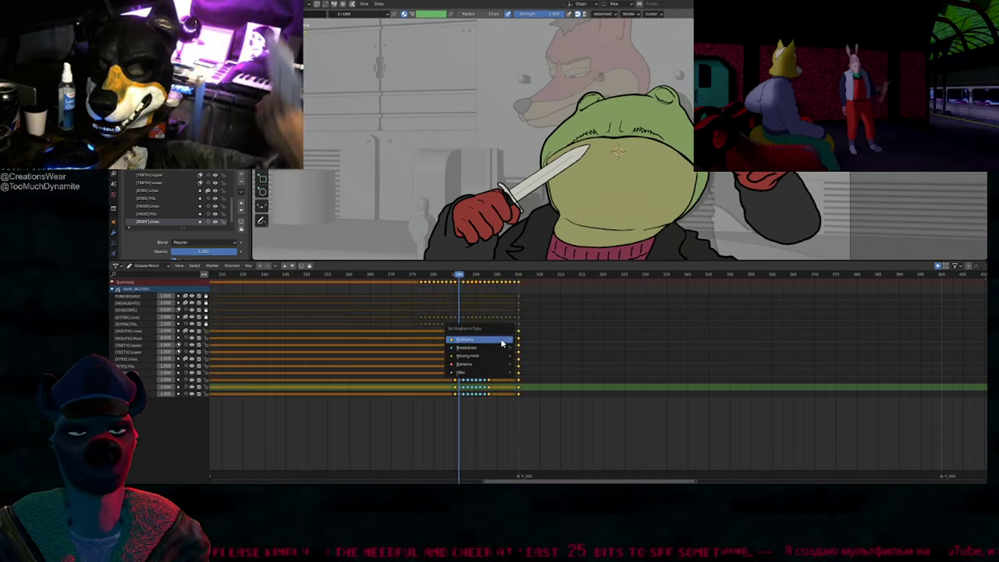
left_click(502, 340)
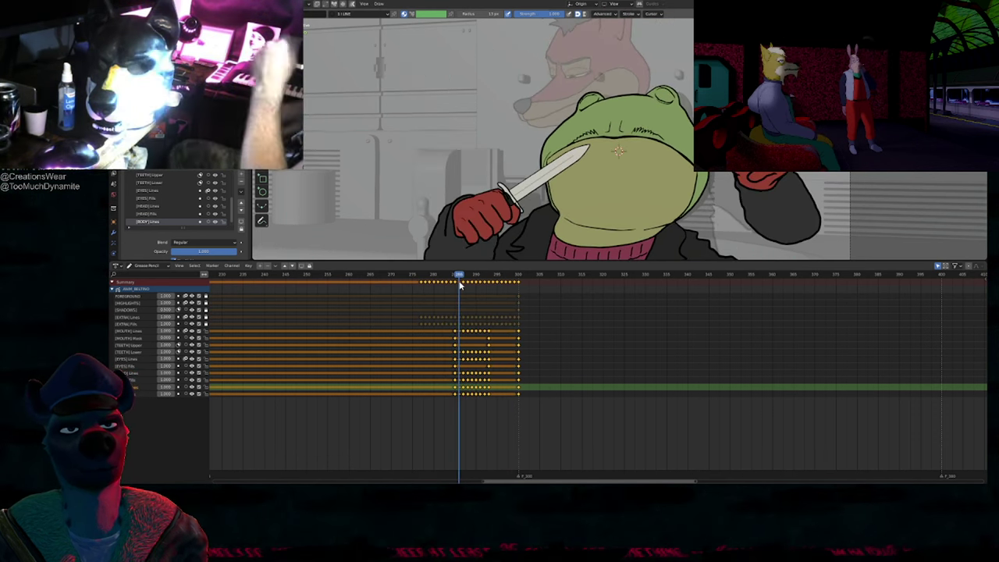
scroll(589, 197, "up", 3)
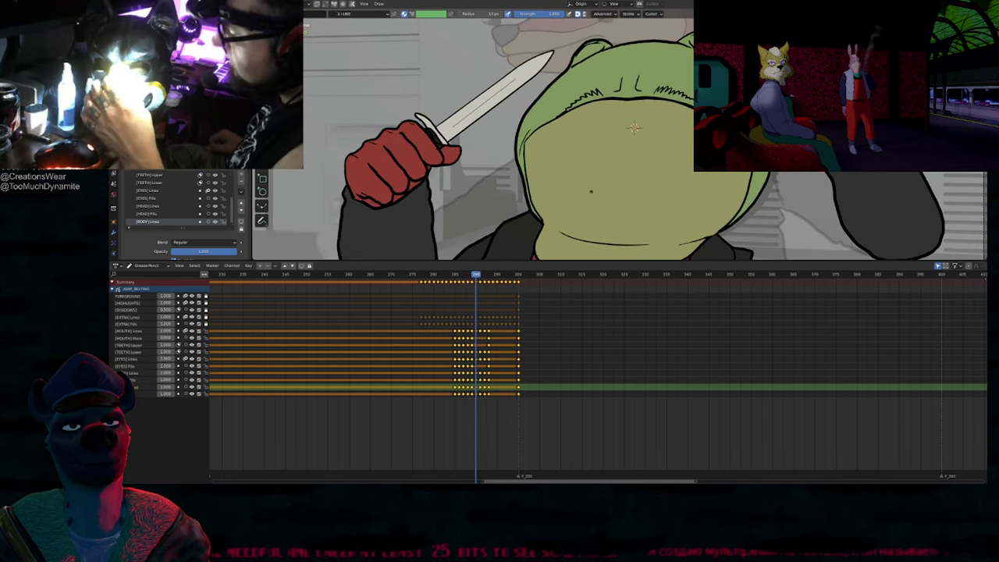
Step: Duplicate the frame near 293 as a new keyframe on all layers and step through the frames
key("shift+d")
key("Right")
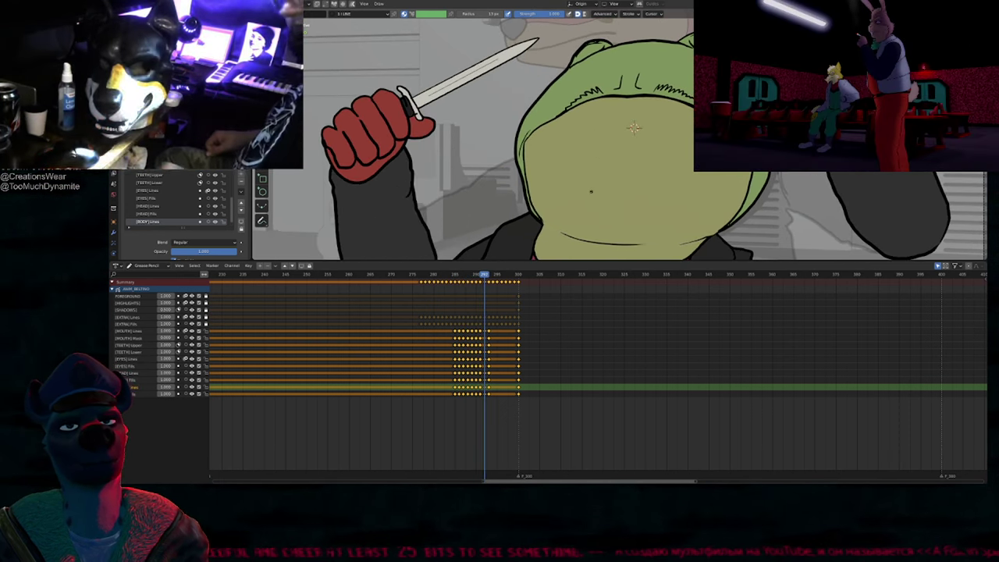
key("shift+d")
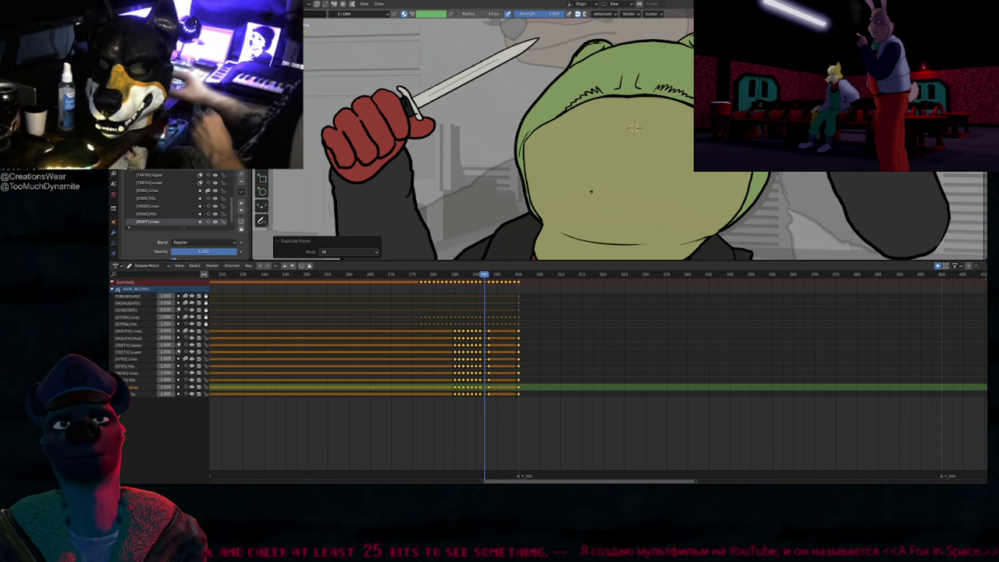
key("Left")
key("Left")
key("Left")
key("Left")
key("Left")
key("Left")
key("Left")
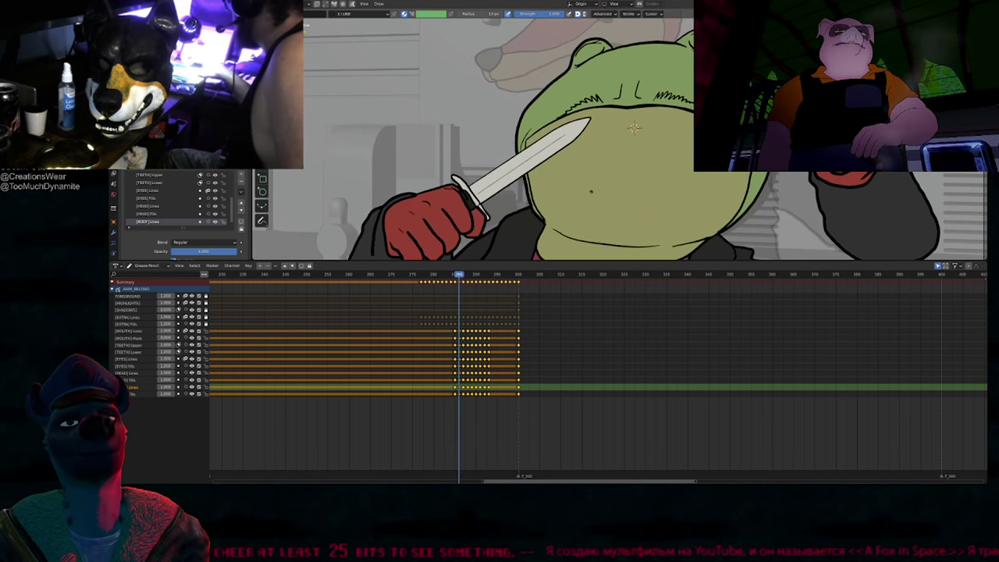
scroll(591, 191, "down", 5)
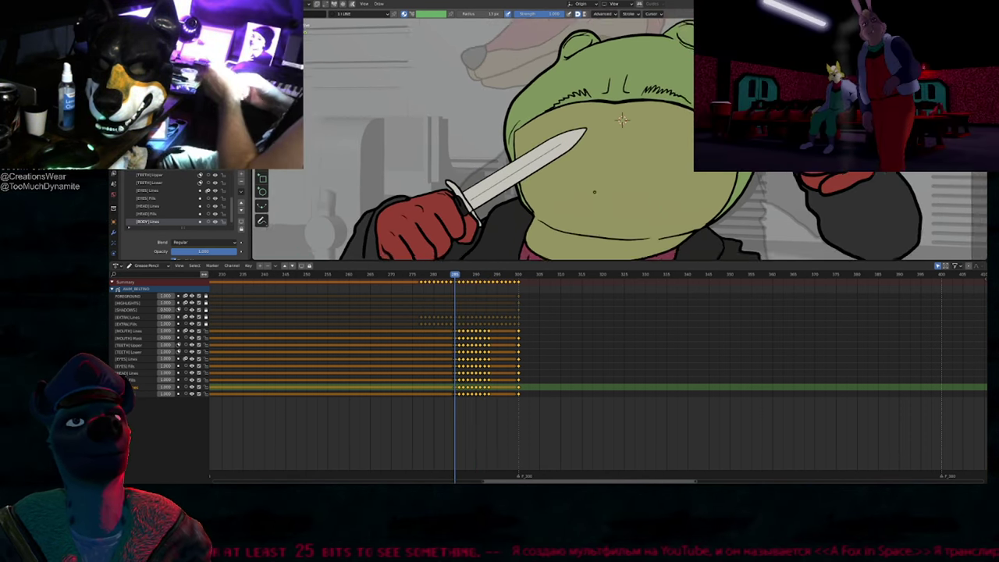
key("Right")
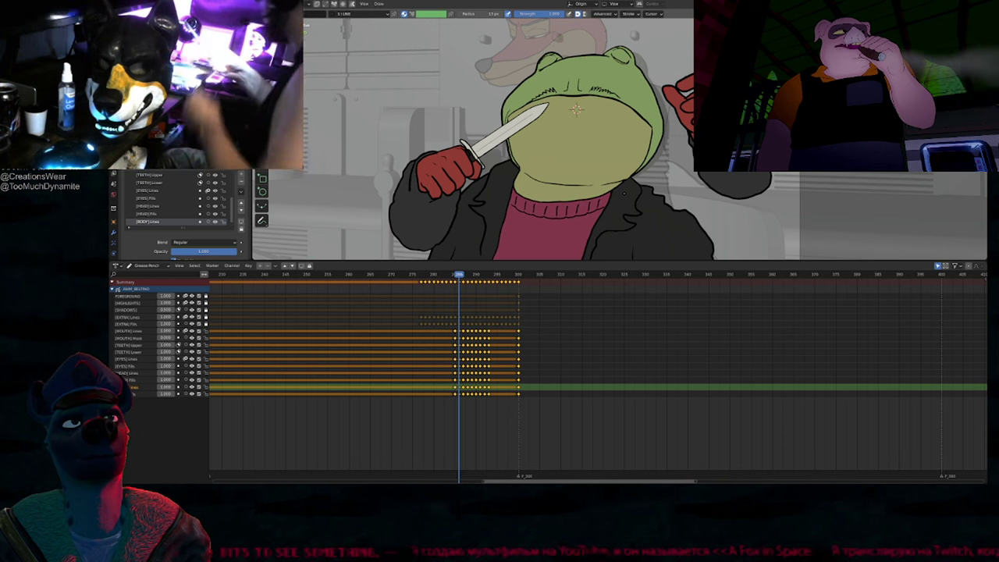
key("Right")
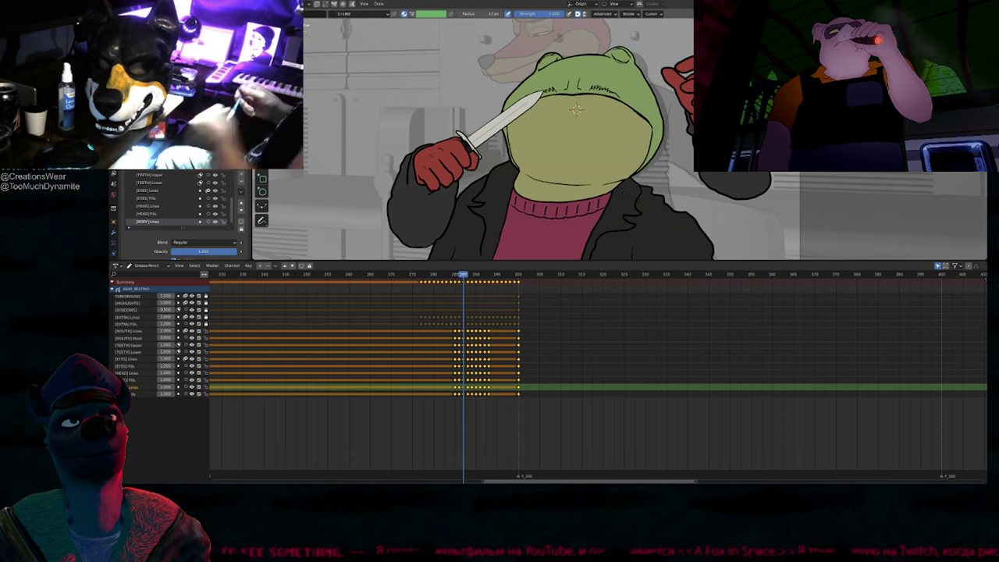
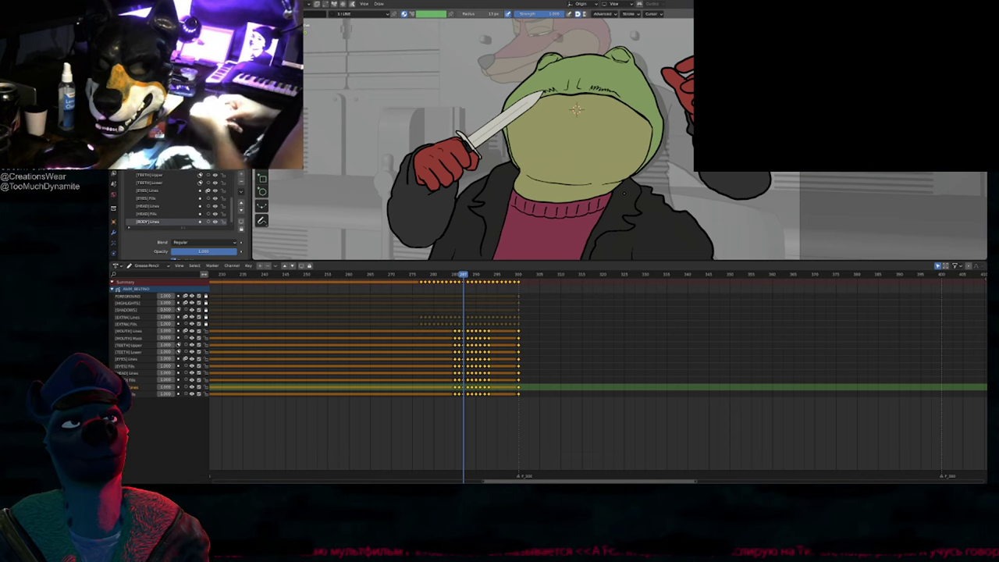
Step: Step frame by frame around frames 290–297 to compare the frog's knife-arm poses
key("Right")
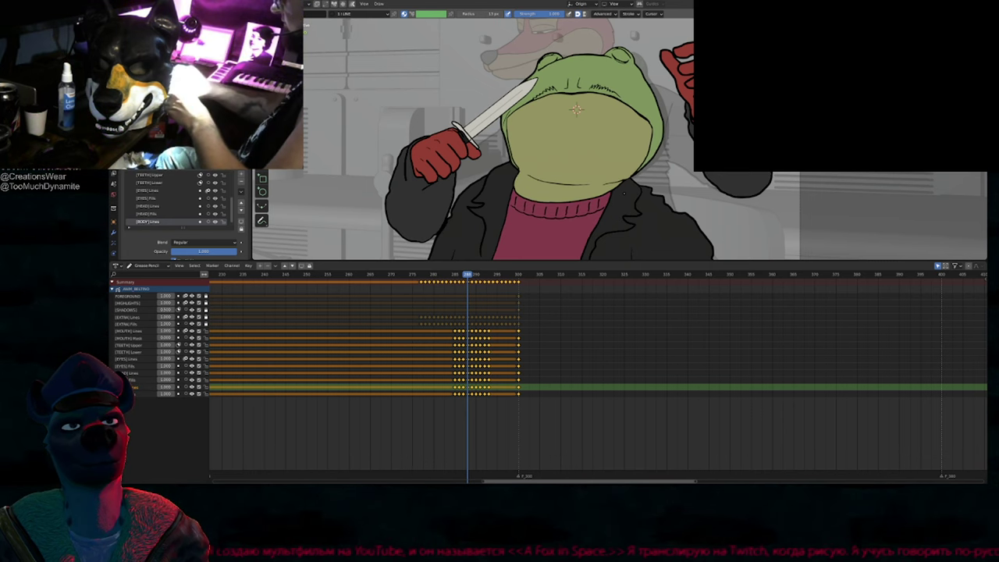
key("Right")
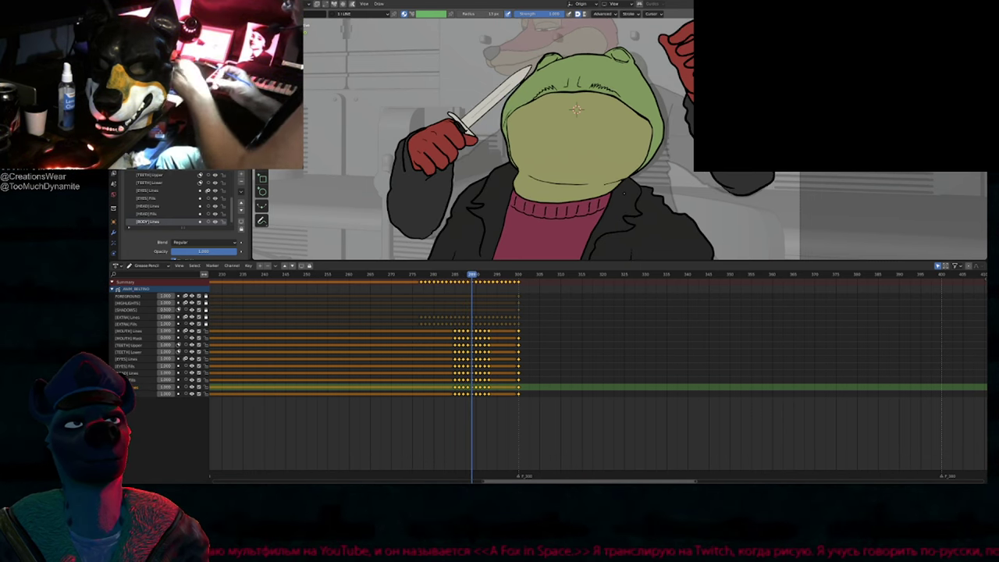
key("Right")
key("Left")
key("Left")
key("Left")
key("Left")
key("Left")
key("Left")
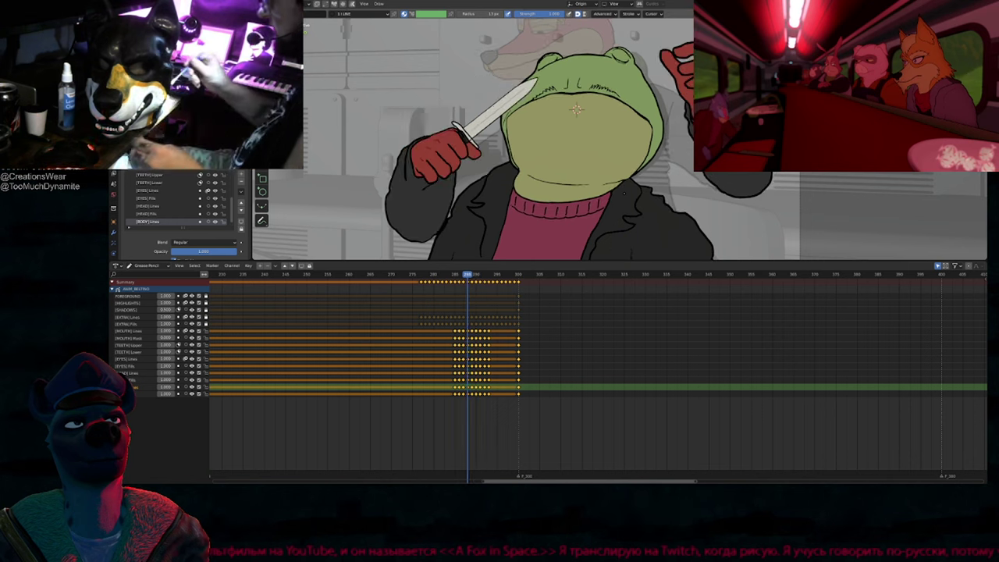
key("Right")
key("Right")
key("Right")
key("Right")
key("Right")
key("Right")
key("Left")
key("Left")
key("Left")
key("Left")
key("Left")
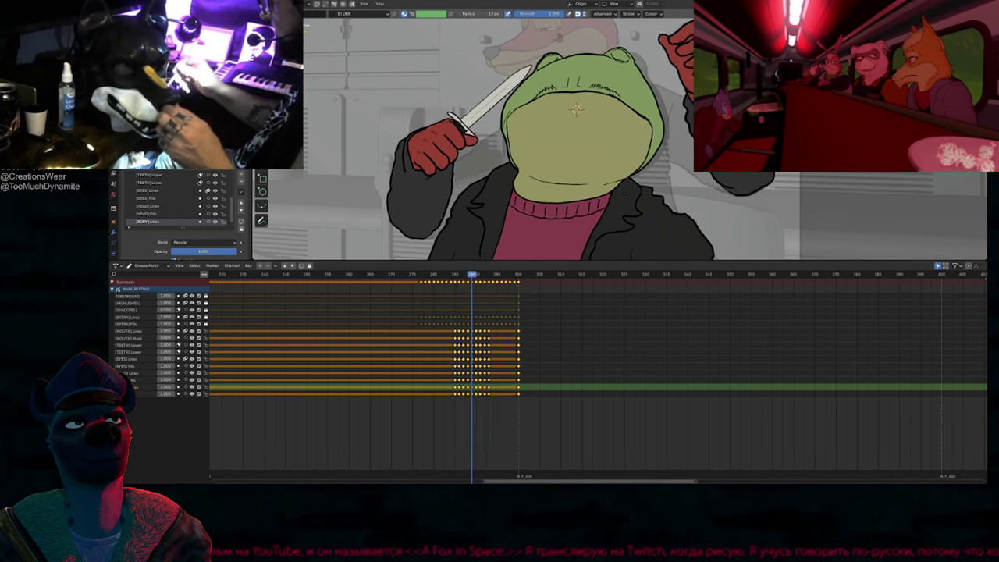
key("Right")
key("Right")
key("Right")
key("Right")
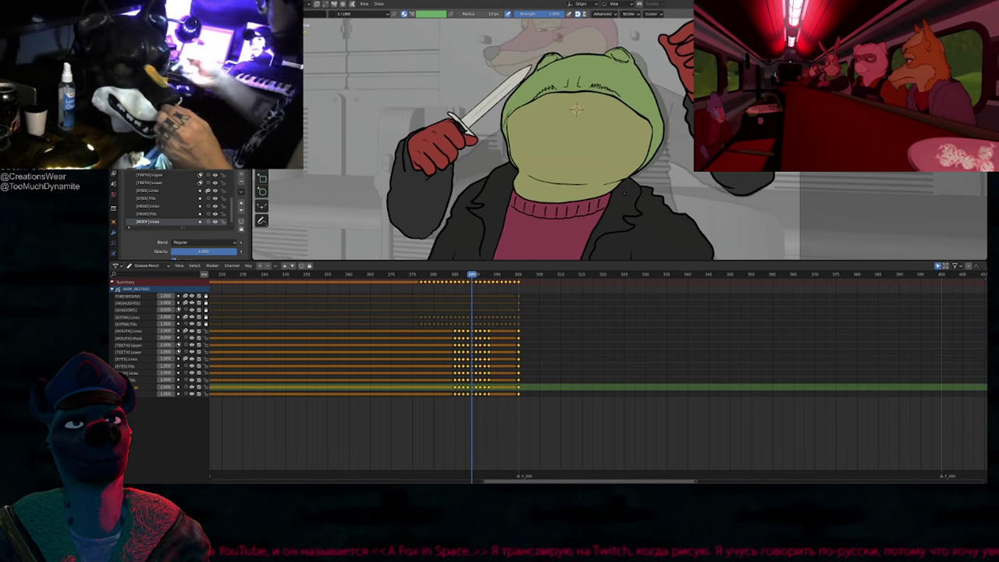
key("Left")
key("Right")
key("Right")
key("Right")
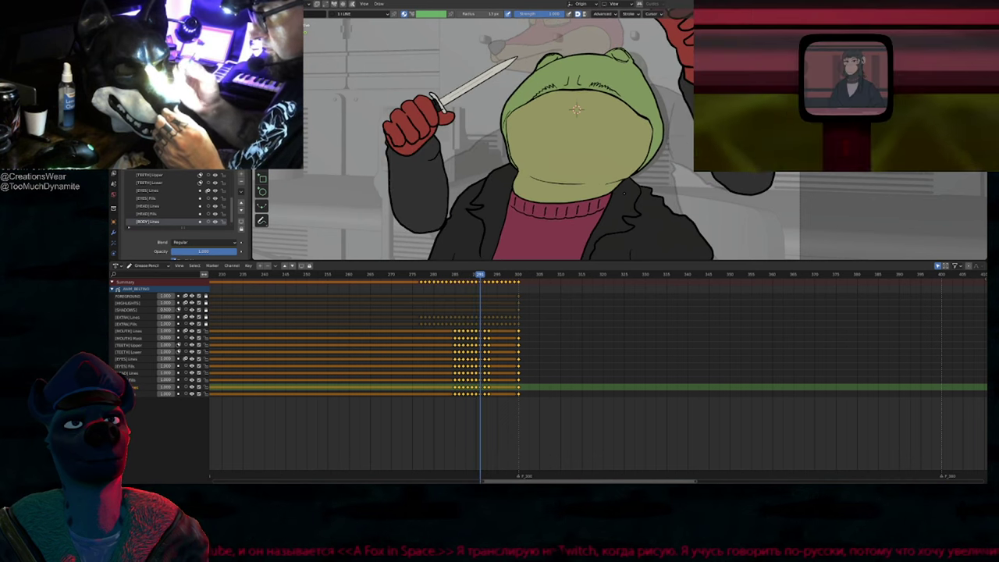
key("Left")
key("Left")
key("Left")
key("Right")
key("Right")
key("Right")
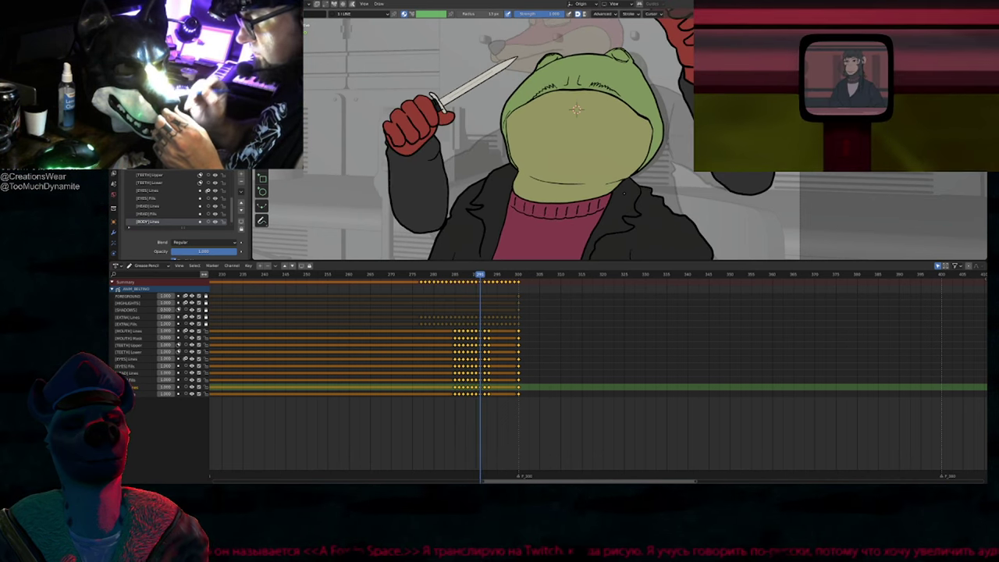
key("Left")
key("Left")
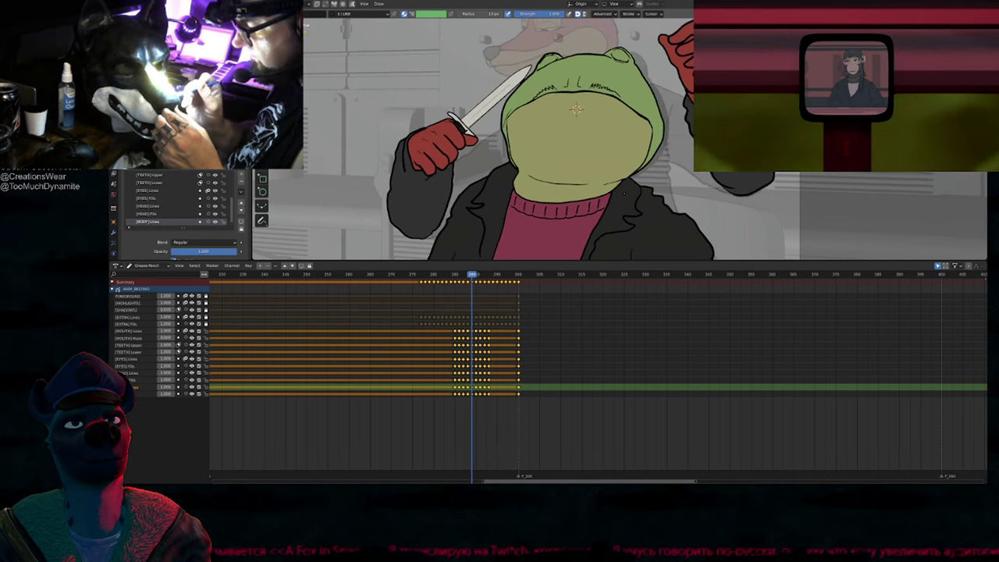
key("Right")
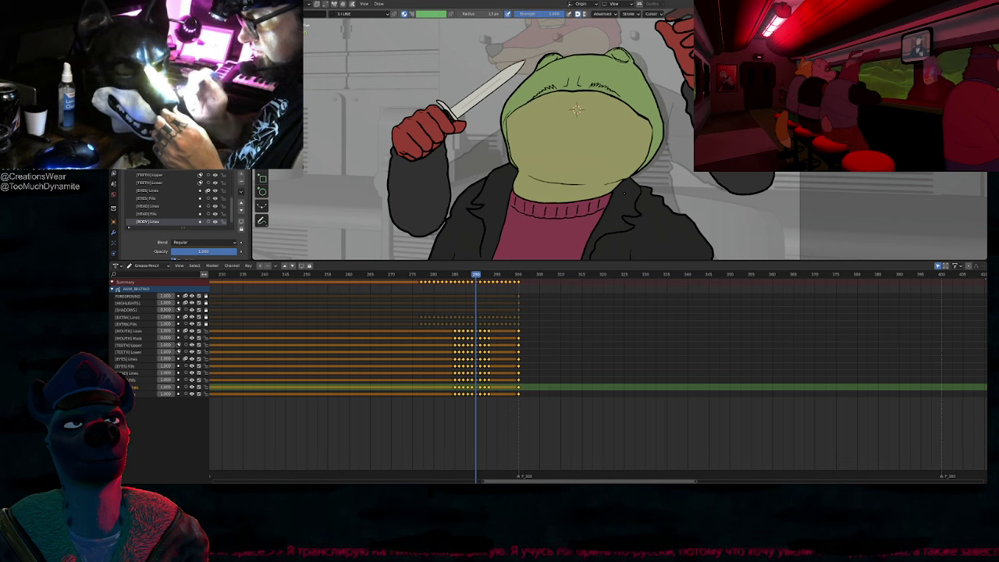
key("Left")
key("Left")
key("Right")
key("Right")
key("Right")
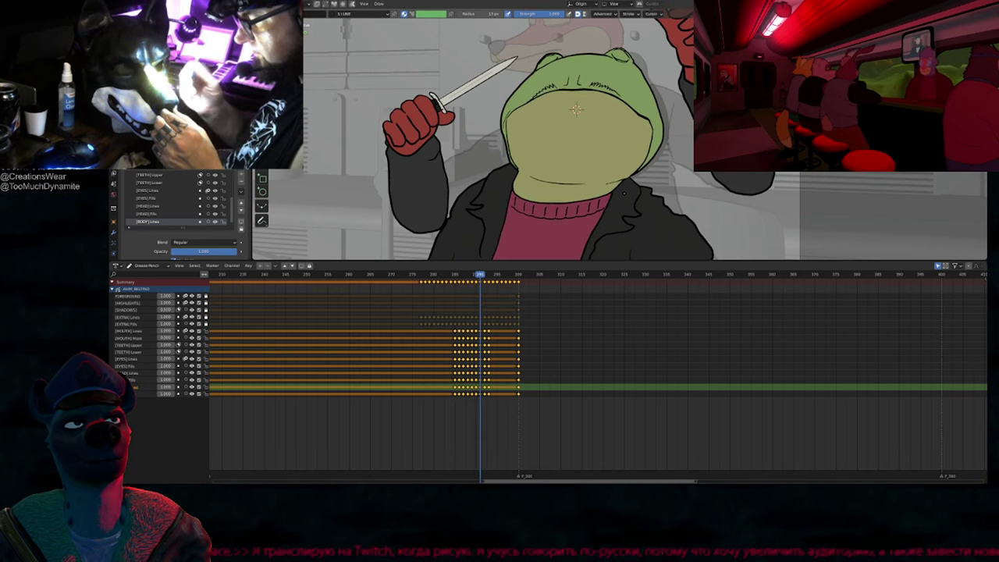
key("Right")
key("Left")
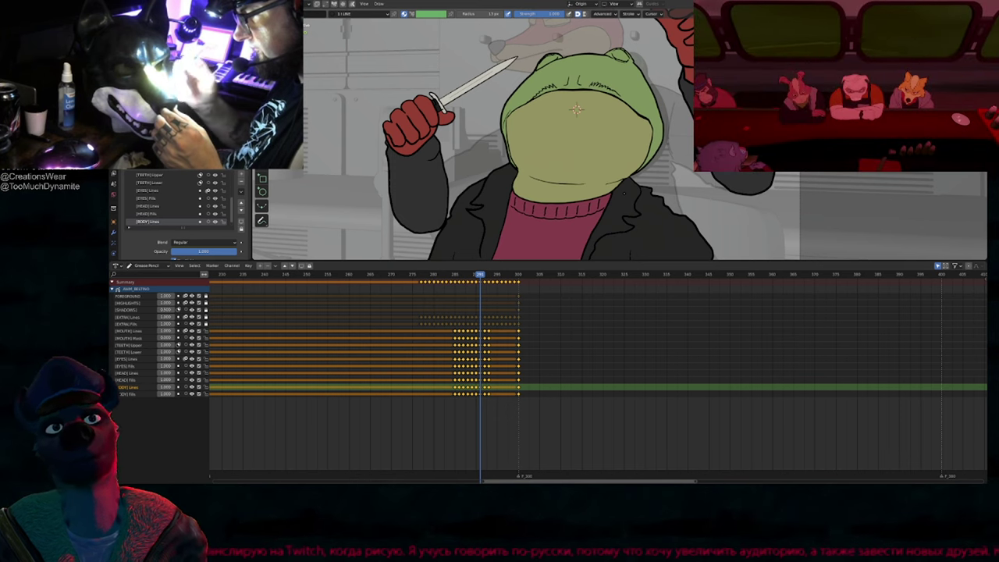
key("Left")
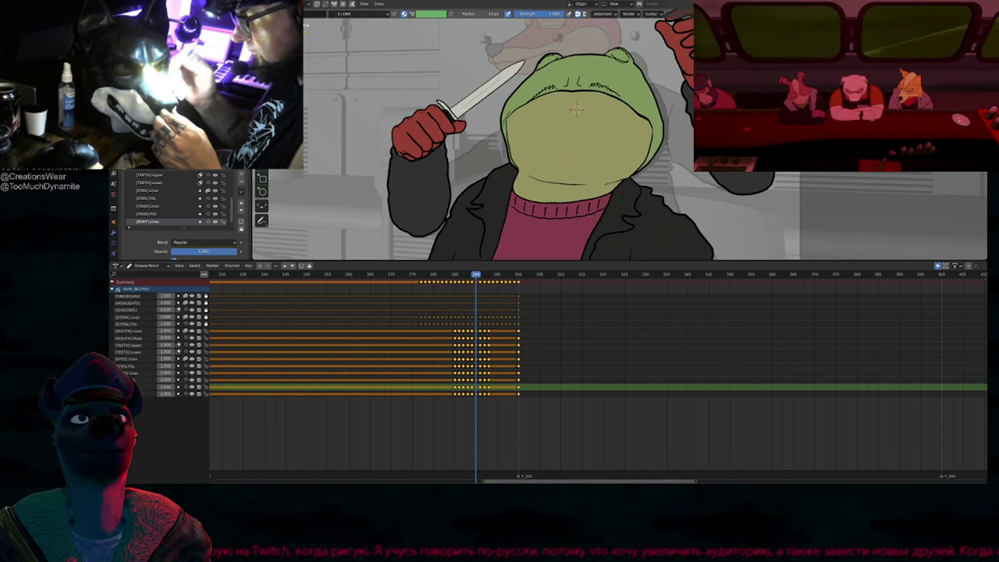
key("Right")
key("Right")
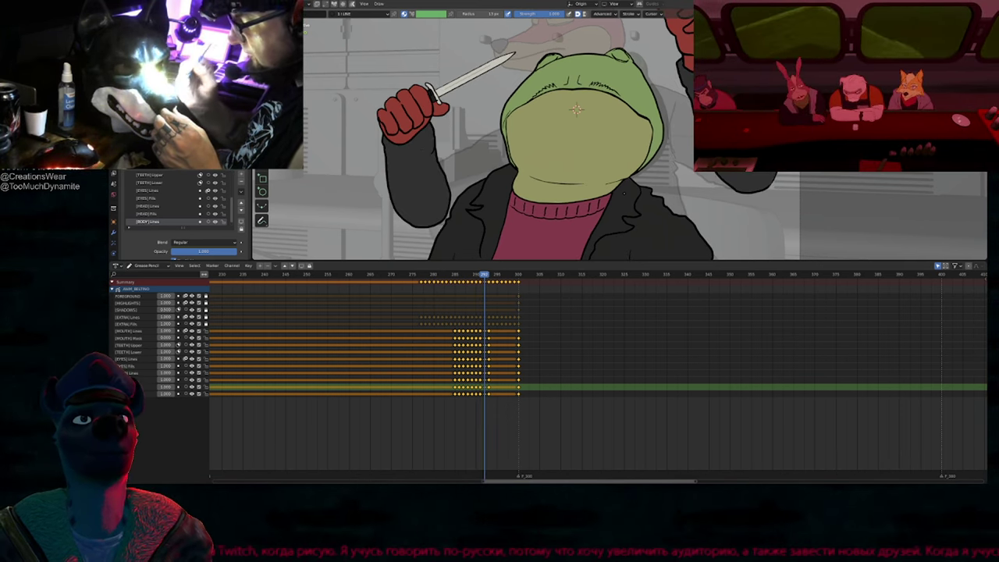
key("Left")
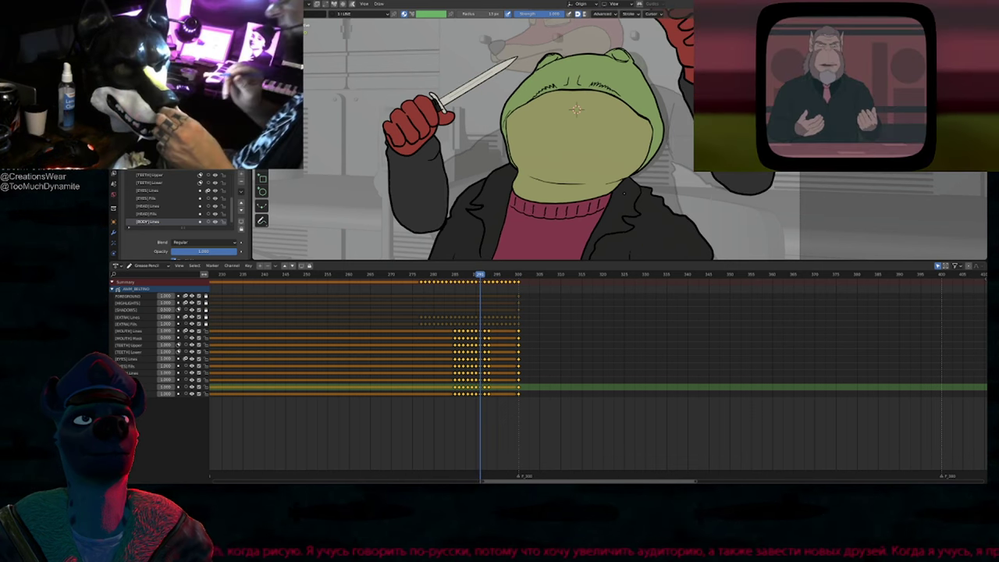
key("Right")
key("Right")
key("Left")
key("Left")
key("Left")
key("Left")
key("Left")
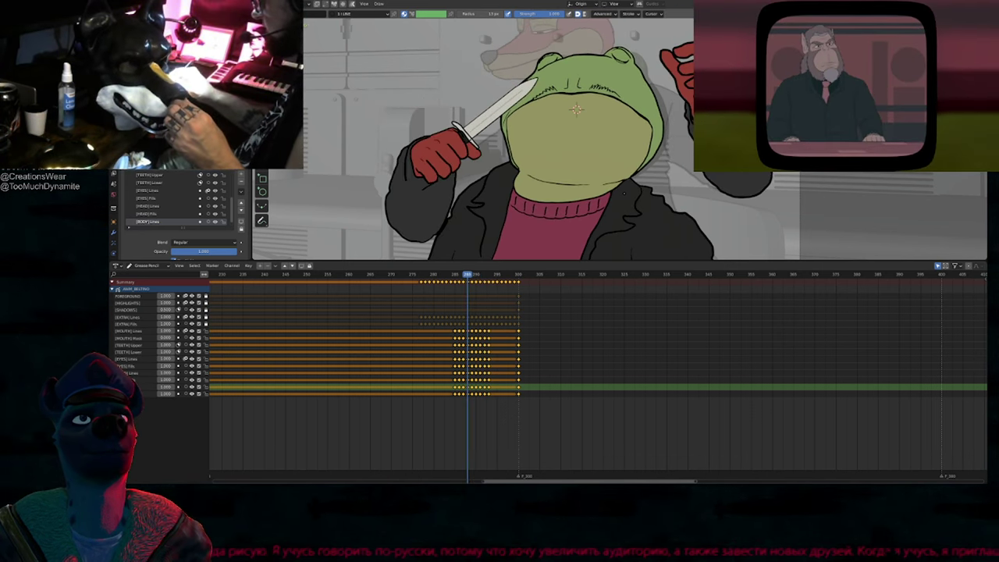
key("Right")
key("Right")
key("Right")
key("Right")
key("Right")
key("Right")
key("Right")
key("Right")
key("Right")
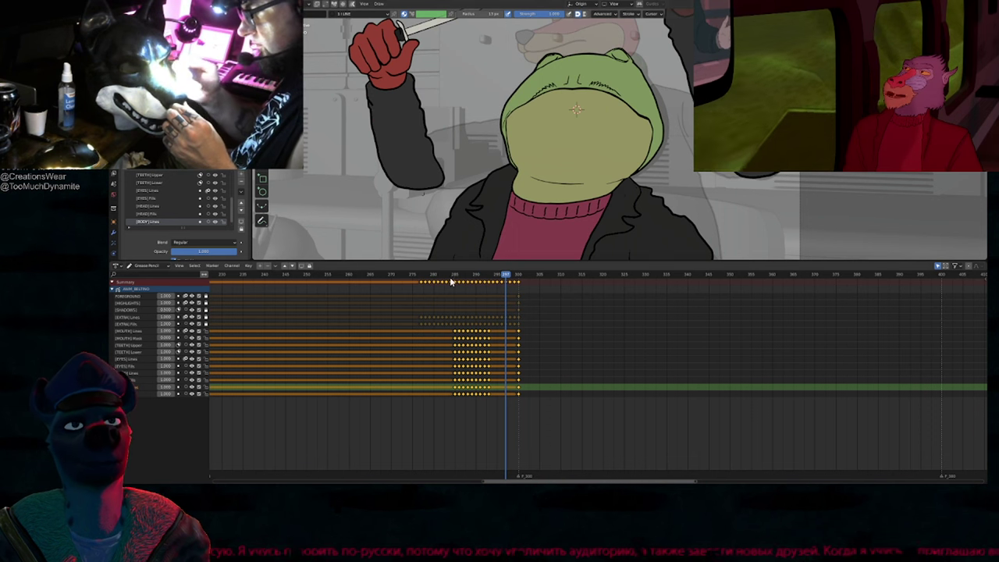
Step: Play the knife-arm section from about frame 283, then scrub back to frame 286
left_click(447, 275)
key("space")
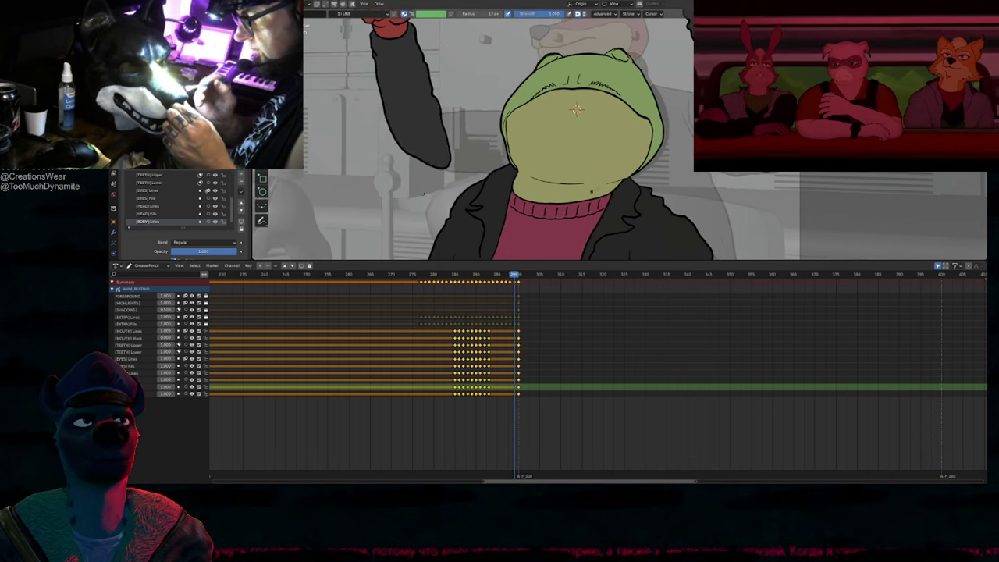
scroll(591, 191, "down", 1)
middle_click_drag(592, 191, 601, 199, "shift")
mouse_move(494, 279)
left_mouse_down()
mouse_move(458, 284)
mouse_move(500, 280)
mouse_move(478, 287)
mouse_move(491, 290)
left_mouse_up()
Step: Duplicate the frame-290 keyframe column to about frame 298
key("alt+a")
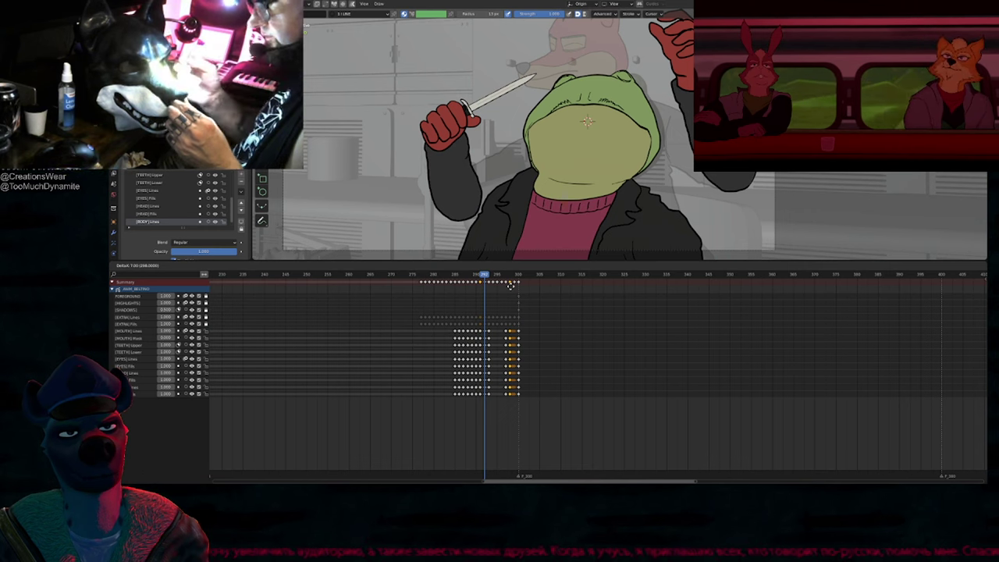
left_click(476, 281)
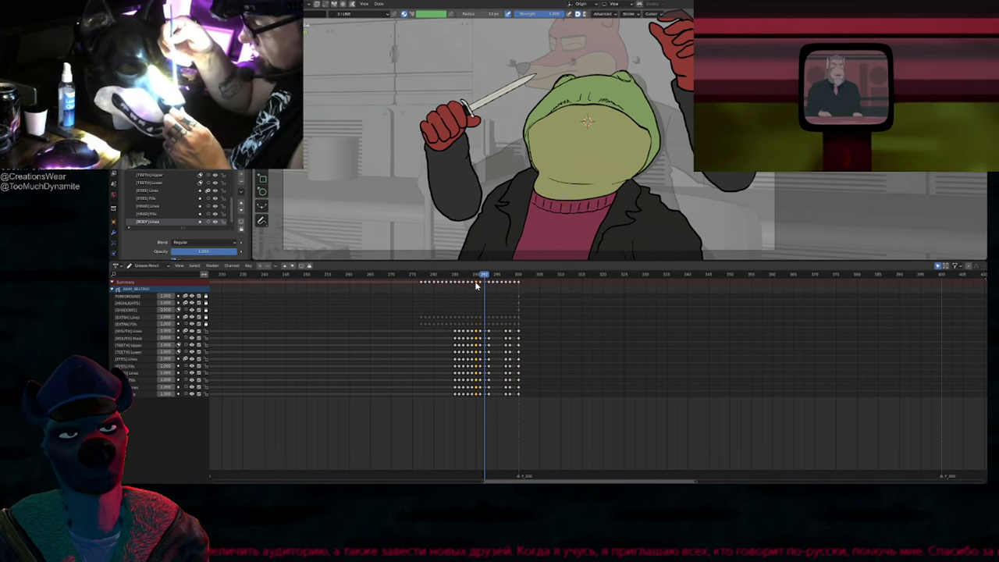
key("shift+d")
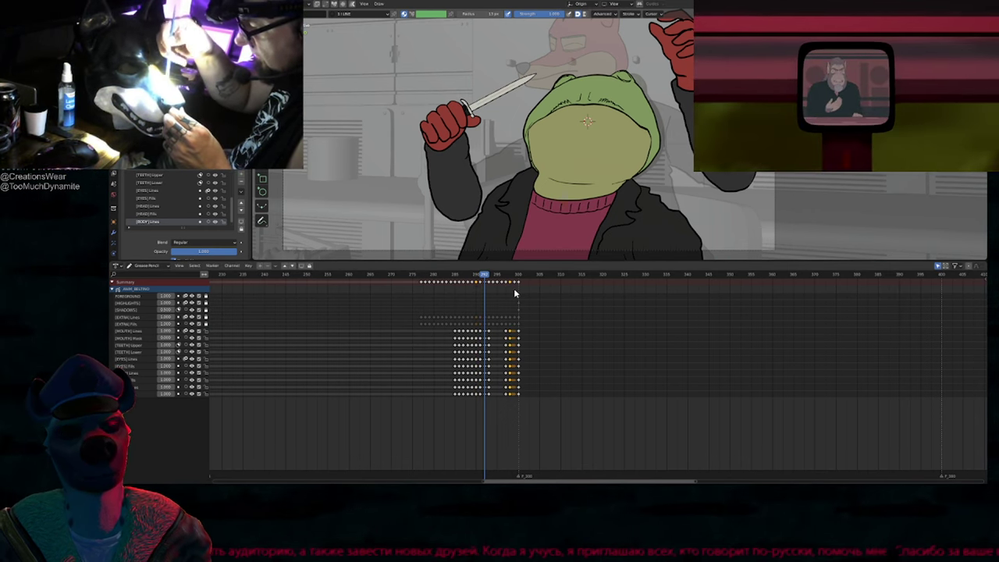
left_click(513, 288)
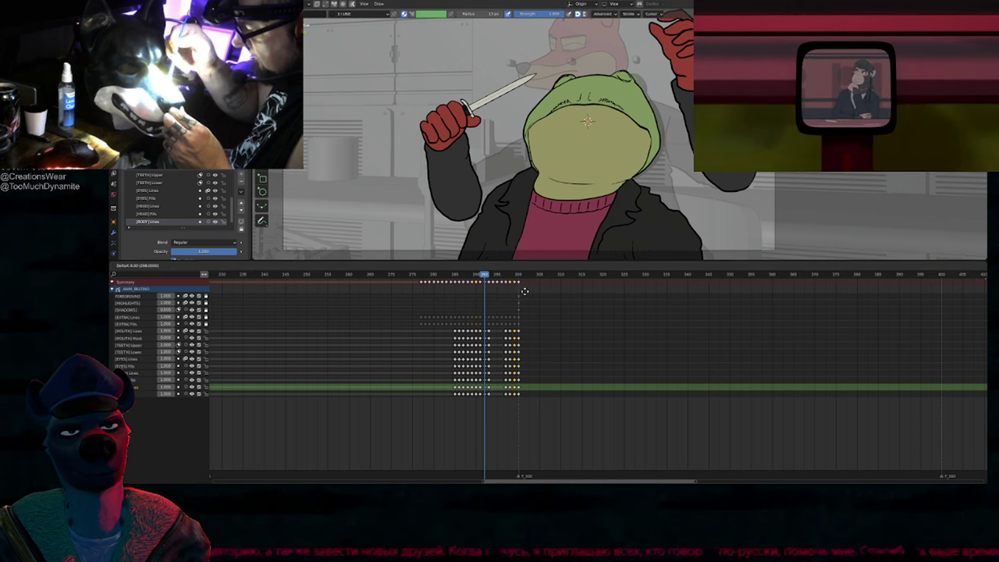
Step: Scrub frames 292–297, then jump to the frame-224 key and play the shot
mouse_move(489, 275)
left_mouse_down()
mouse_move(521, 282)
mouse_move(426, 279)
mouse_move(549, 285)
mouse_move(382, 278)
mouse_move(305, 288)
mouse_move(497, 305)
mouse_move(223, 321)
mouse_move(347, 327)
mouse_move(309, 328)
left_mouse_up()
scroll(616, 312, "down", 2)
middle_click_drag(323, 331, 507, 342)
key("Down")
key("space")
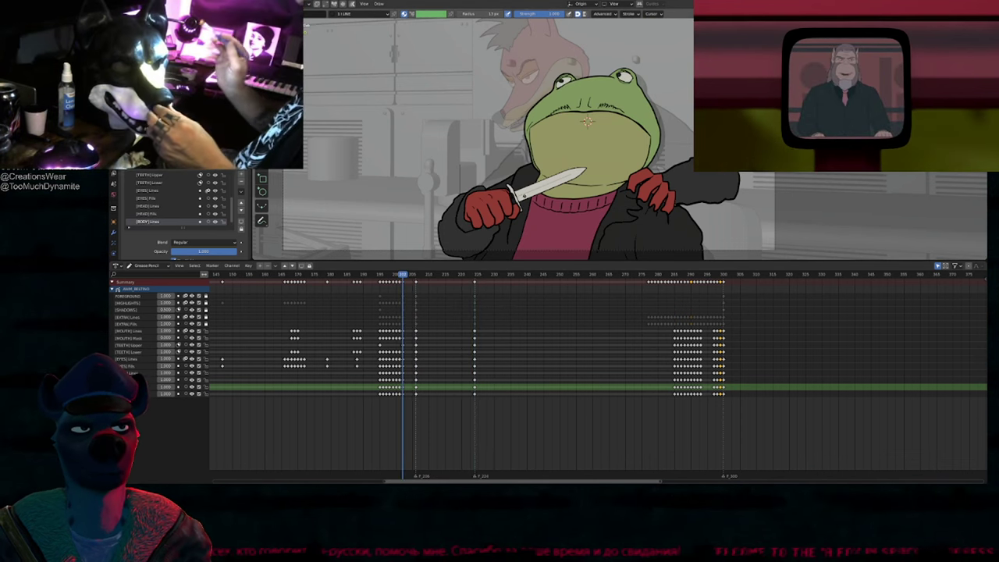
Step: Select the [EYES] Lines keyframe and slide it to frame 224
left_click(147, 190)
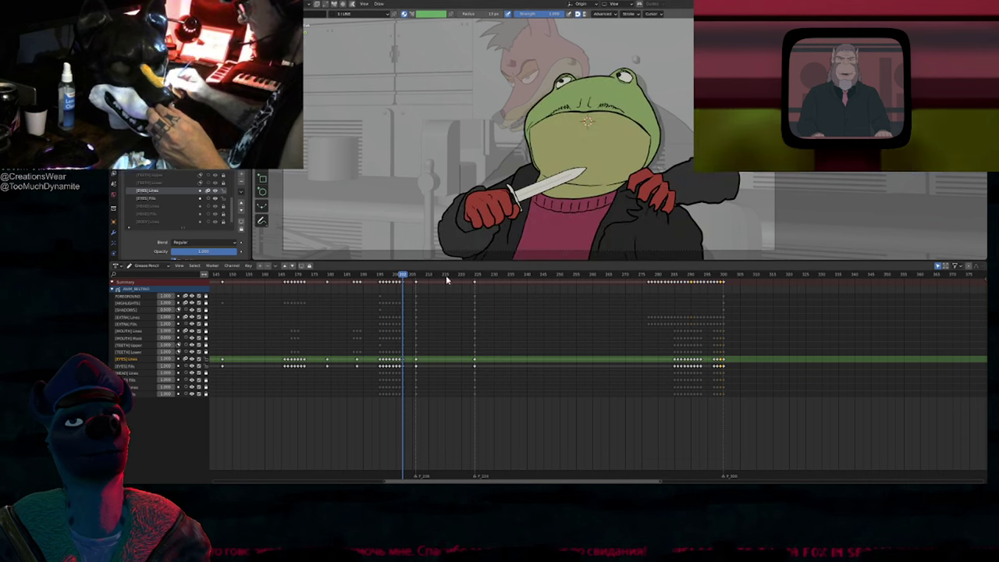
scroll(419, 364, "up", 3)
scroll(419, 361, "up", 1)
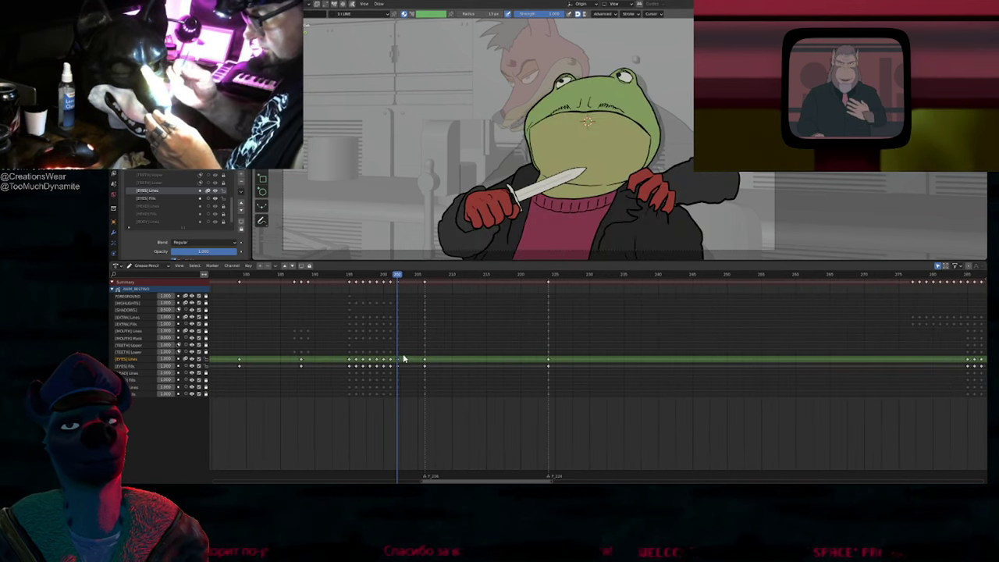
left_click_drag(397, 373, 398, 371)
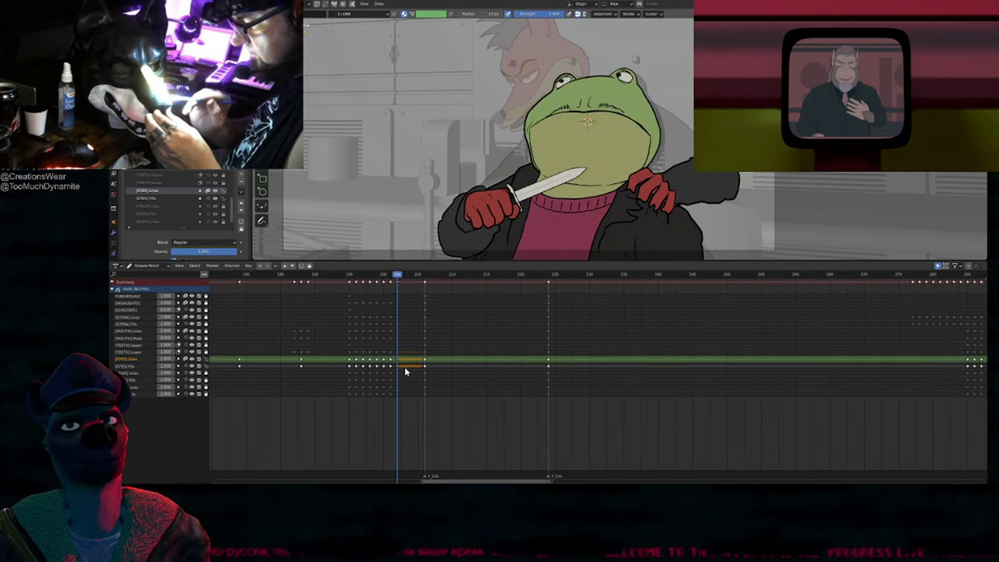
left_click_drag(508, 370, 682, 367)
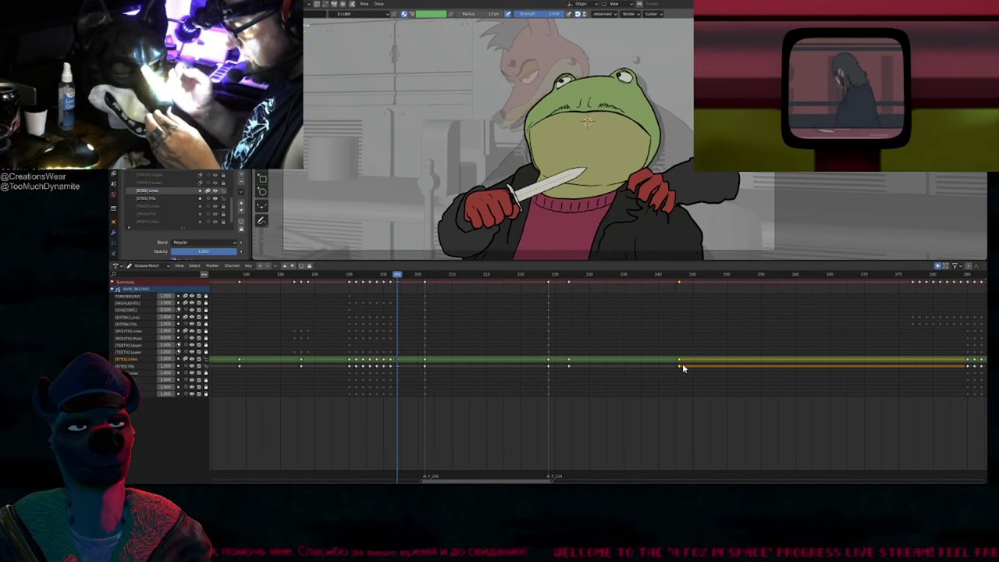
left_click(563, 374)
Step: Scrub from frame 202 to the knife pose near 287 to check the eye timing
mouse_move(546, 276)
left_mouse_down()
mouse_move(557, 279)
mouse_move(459, 295)
mouse_move(543, 295)
mouse_move(563, 307)
left_mouse_up()
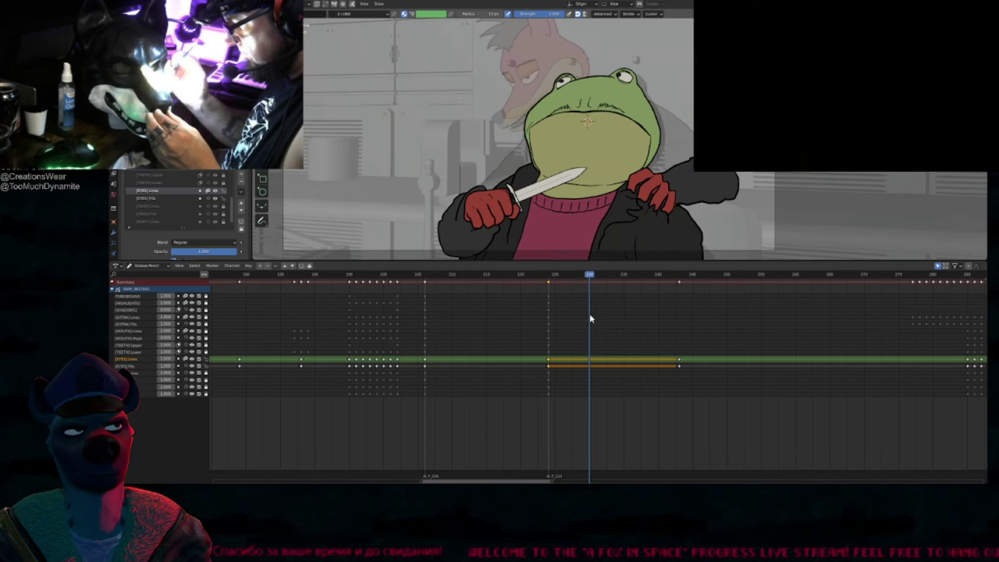
mouse_move(637, 332)
left_mouse_down()
mouse_move(701, 342)
mouse_move(630, 349)
mouse_move(673, 343)
left_mouse_up()
middle_click_drag(736, 323, 463, 351)
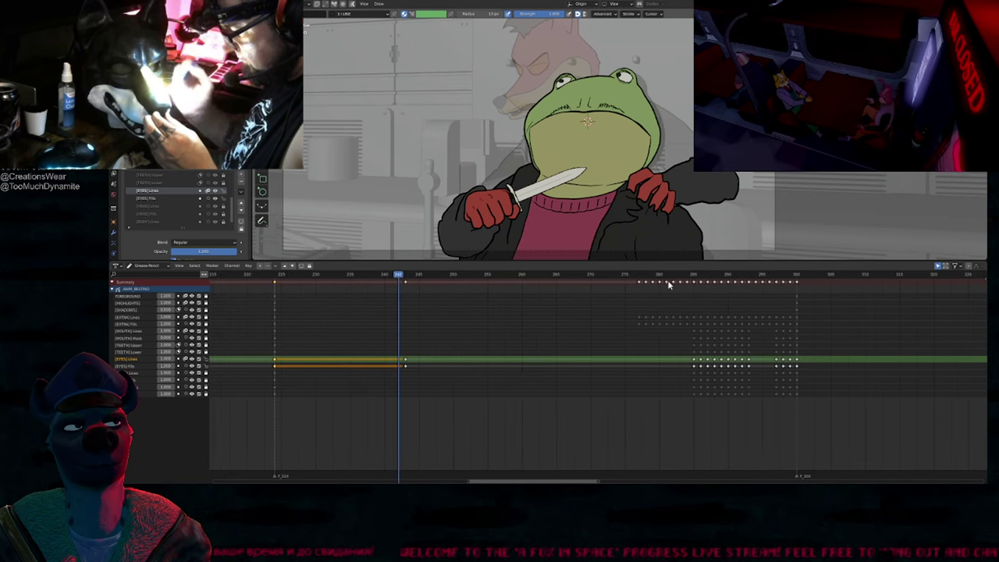
mouse_move(691, 278)
left_mouse_down()
mouse_move(708, 282)
mouse_move(680, 282)
mouse_move(709, 284)
left_mouse_up()
middle_click_drag(570, 329, 615, 323)
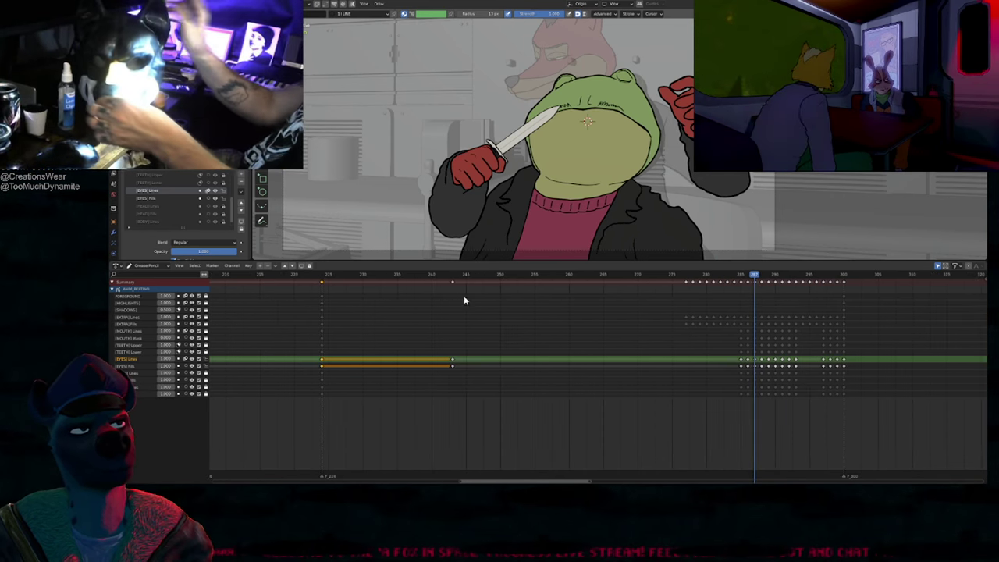
left_click(762, 277)
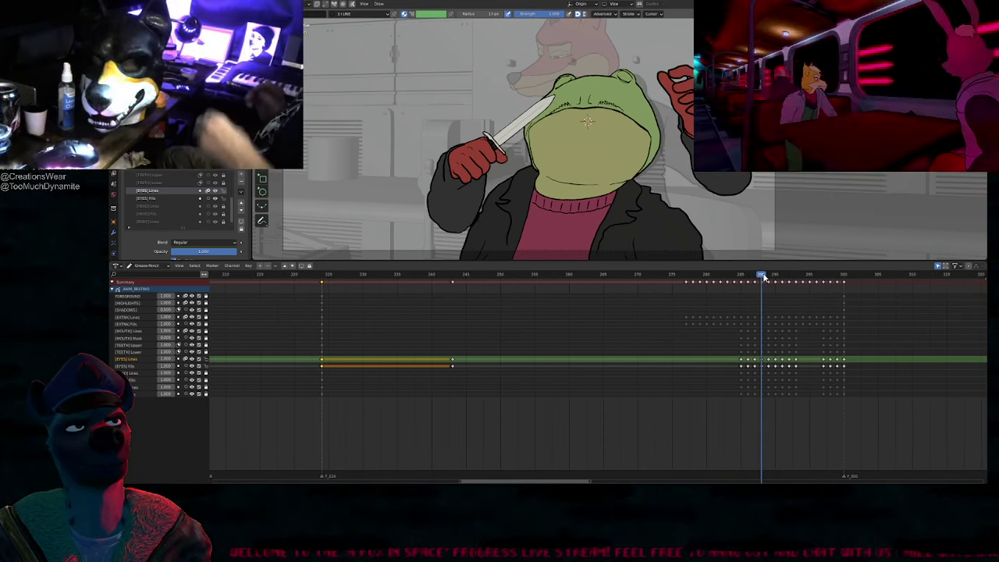
left_click(747, 279)
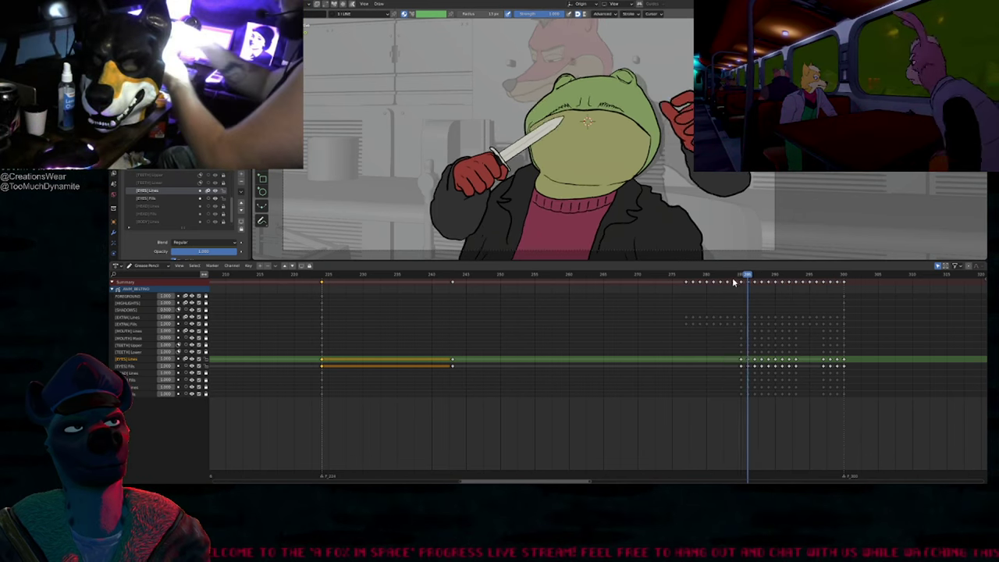
left_click_drag(734, 279, 452, 331)
Step: Move the frame-243 eyes keyframe two frames earlier and set the current frame to 239
scroll(486, 360, "up", 7)
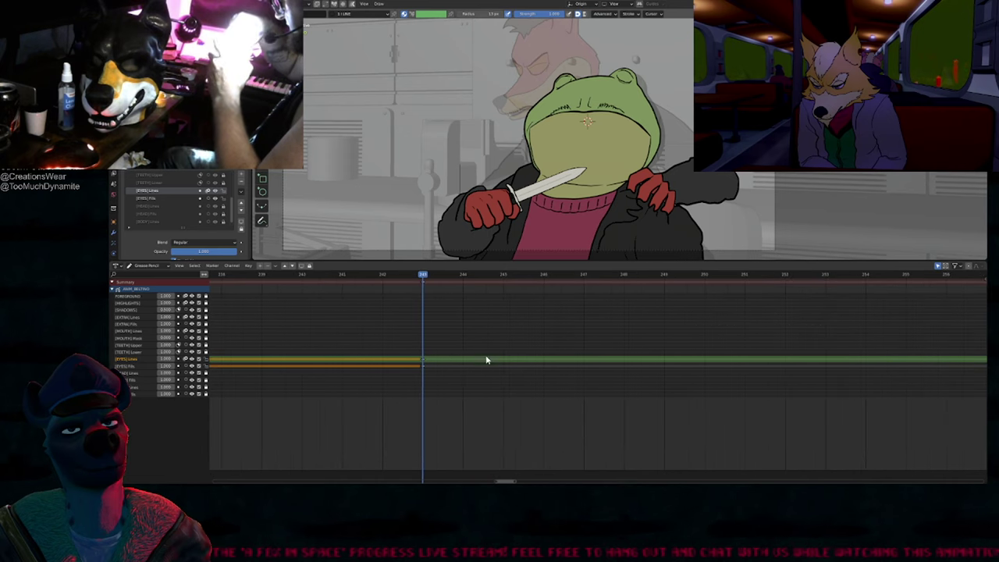
left_click_drag(316, 279, 247, 289)
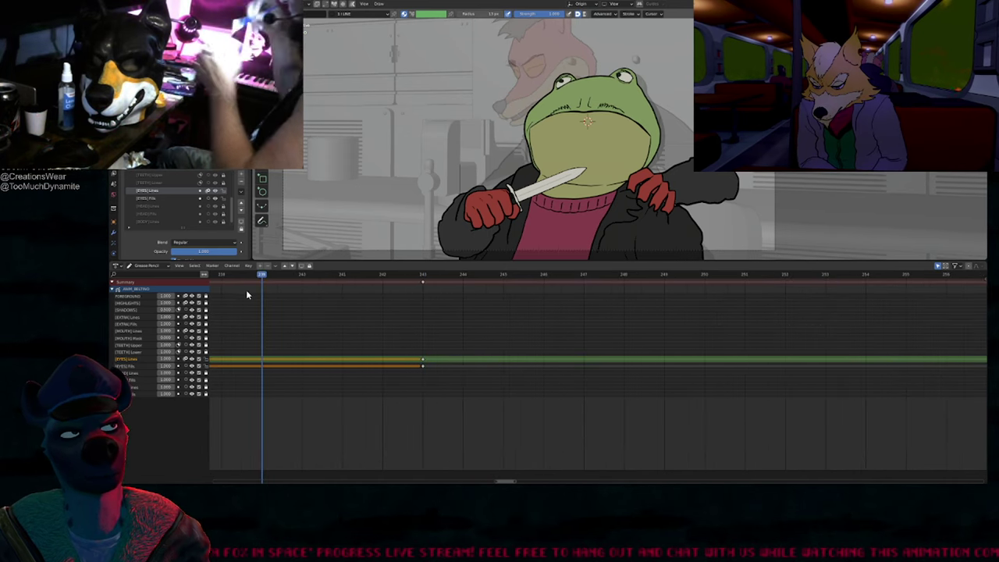
middle_click_drag(288, 310, 459, 312)
left_click_drag(422, 276, 381, 278)
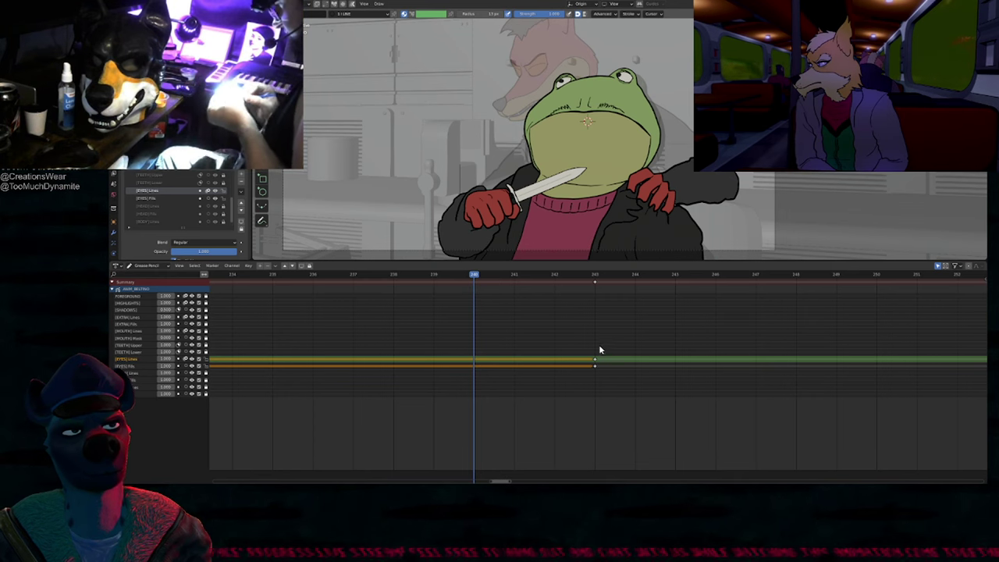
left_click_drag(594, 376, 594, 376)
key("g")
middle_click_drag(482, 396, 605, 335)
left_click(564, 278)
Step: Duplicate the drawing onto frame 239 and delete the white eye fill on [EYES] Fills
key("shift+d")
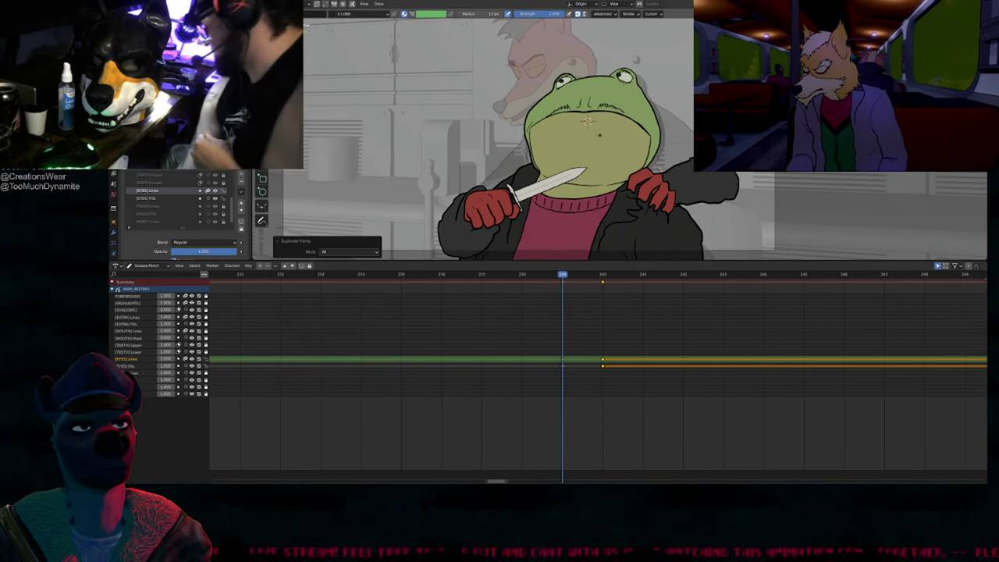
middle_click_drag(566, 125, 534, 173, "shift")
middle_click_drag(609, 230, 596, 266, "shift")
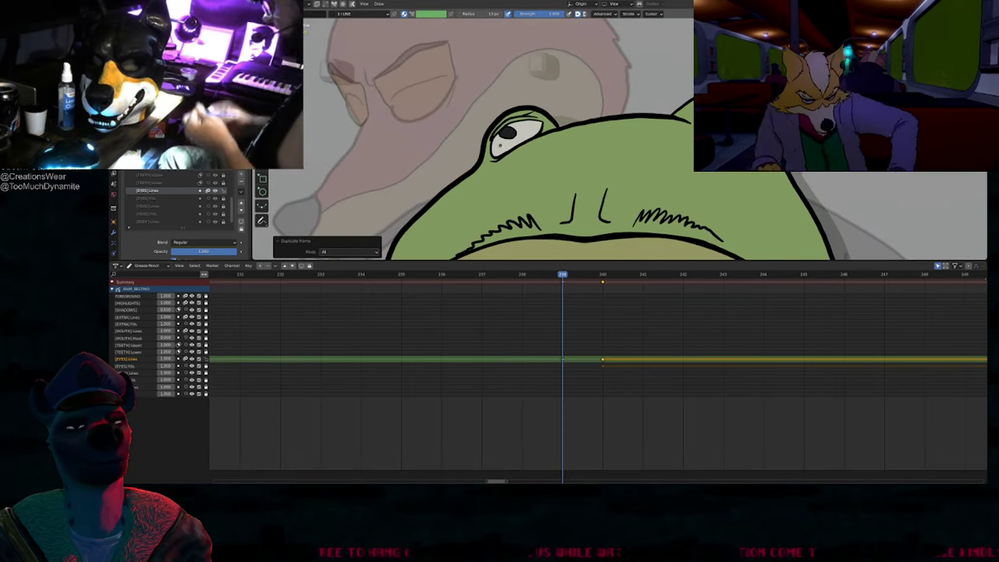
key("y")
left_click(499, 234)
key("f")
key("Tab")
key("a")
key("x")
left_click(548, 131)
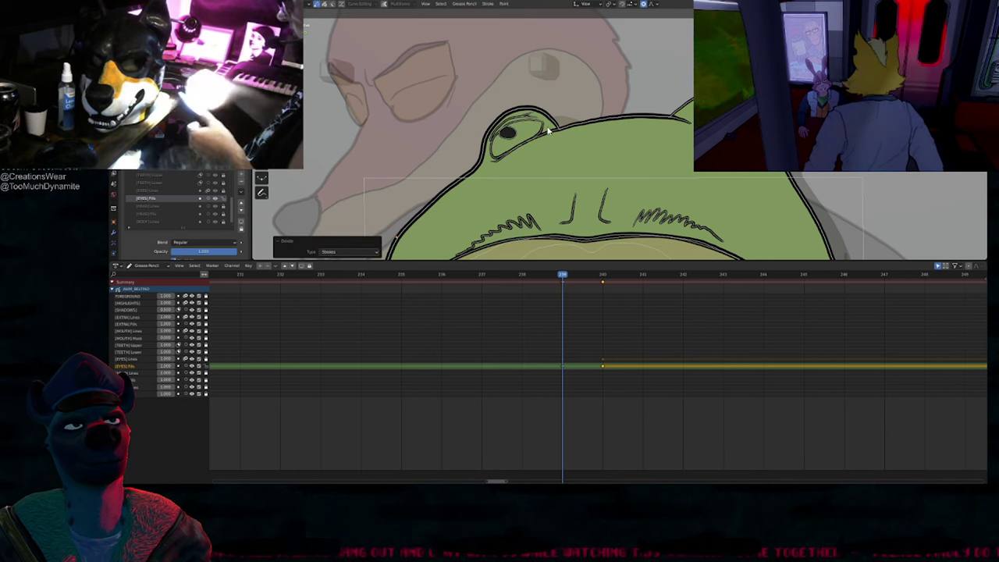
left_click(504, 138)
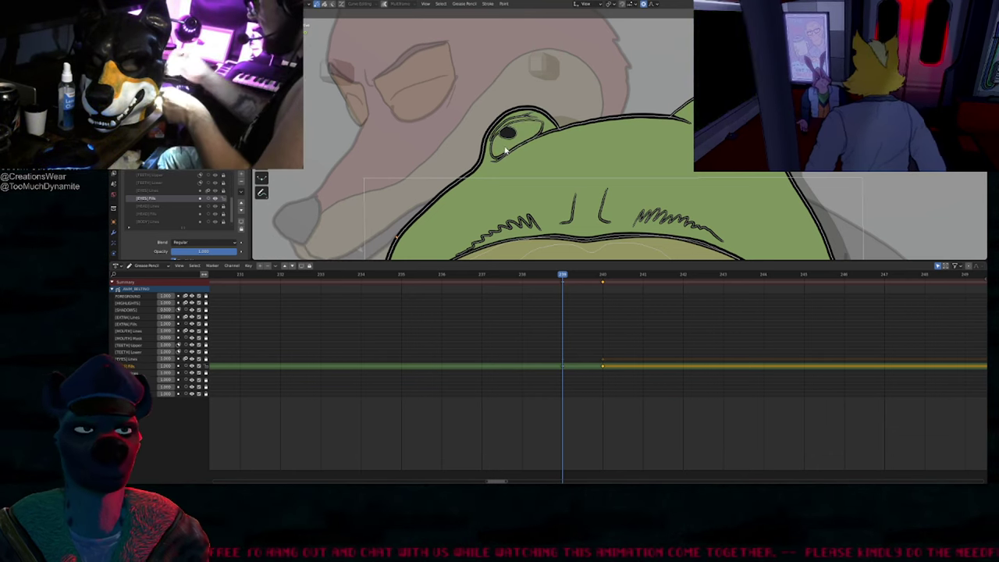
key("Tab")
Step: Reshape the [EYES] Lines eyelid points using proportional editing
key("shift+l")
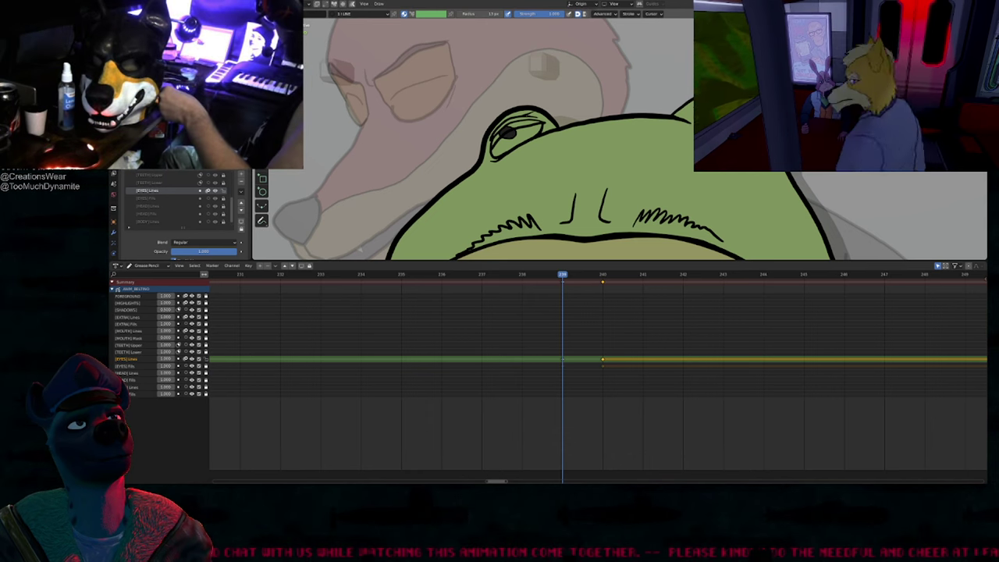
key("Tab")
key("g")
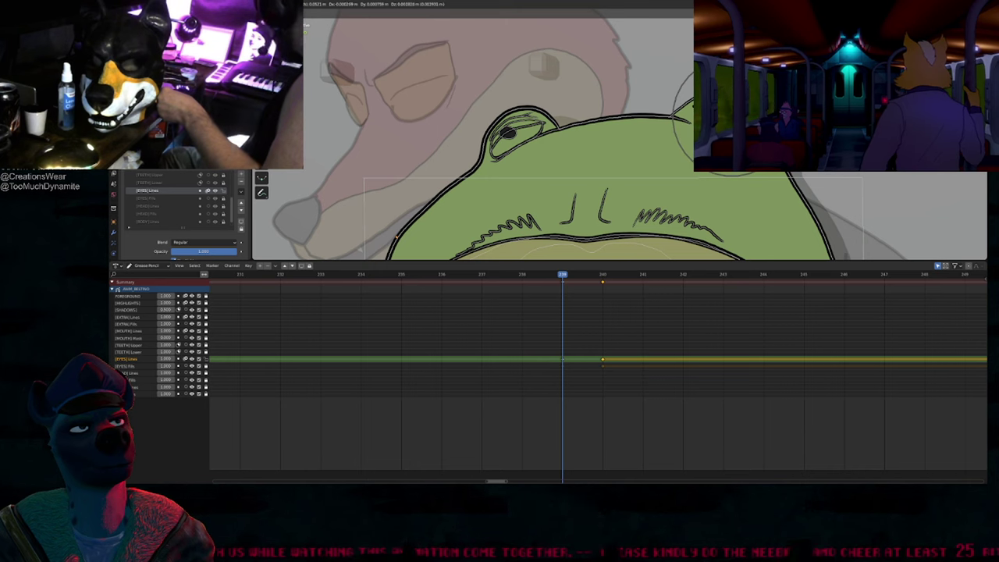
left_click(658, 134)
key("Tab")
Step: Erase the inner upper-eyelid stroke from the frog's eyes
scroll(511, 122, "up", 4)
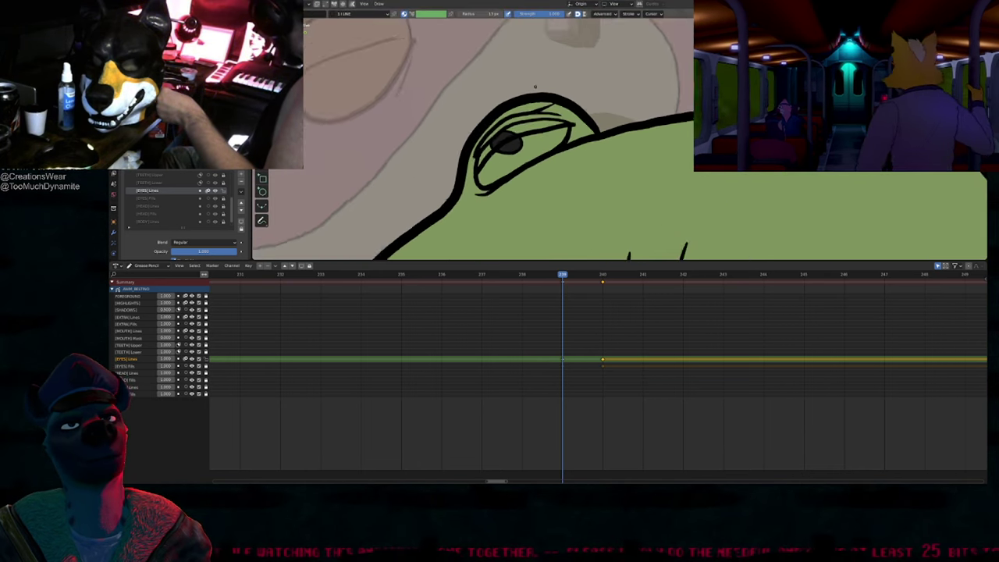
key("e")
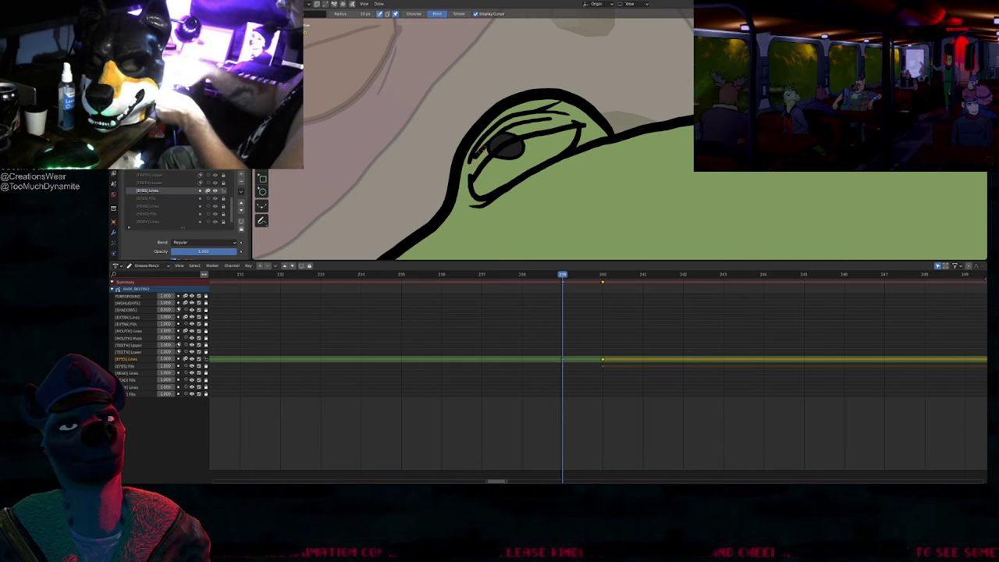
middle_click_drag(906, 125, 501, 163, "shift")
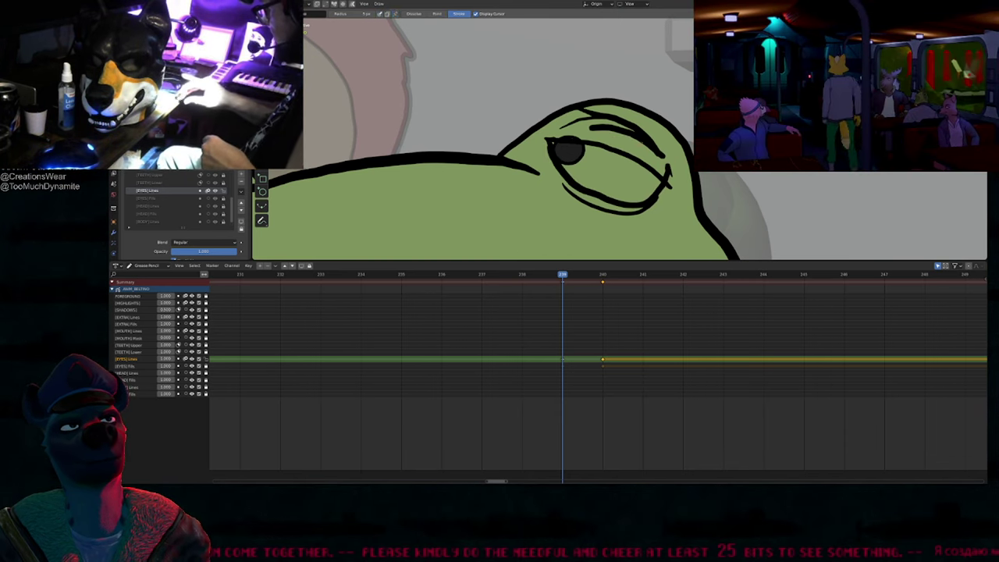
key("ctrl+z")
scroll(637, 161, "down", 7)
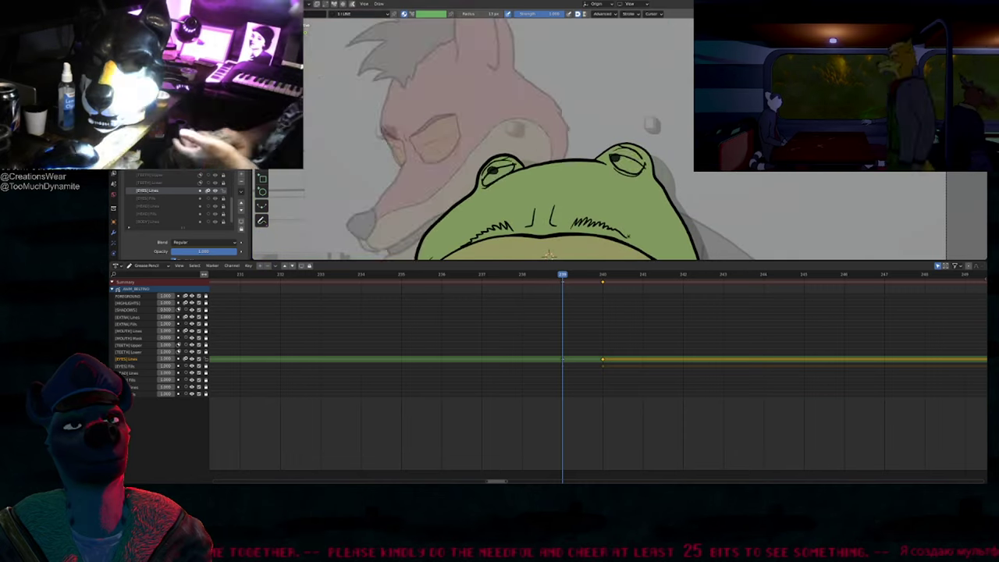
Step: Compare both eyes across frames 238–240 against the neighbouring keyframe
key("Down")
key("Up")
scroll(528, 189, "up", 6)
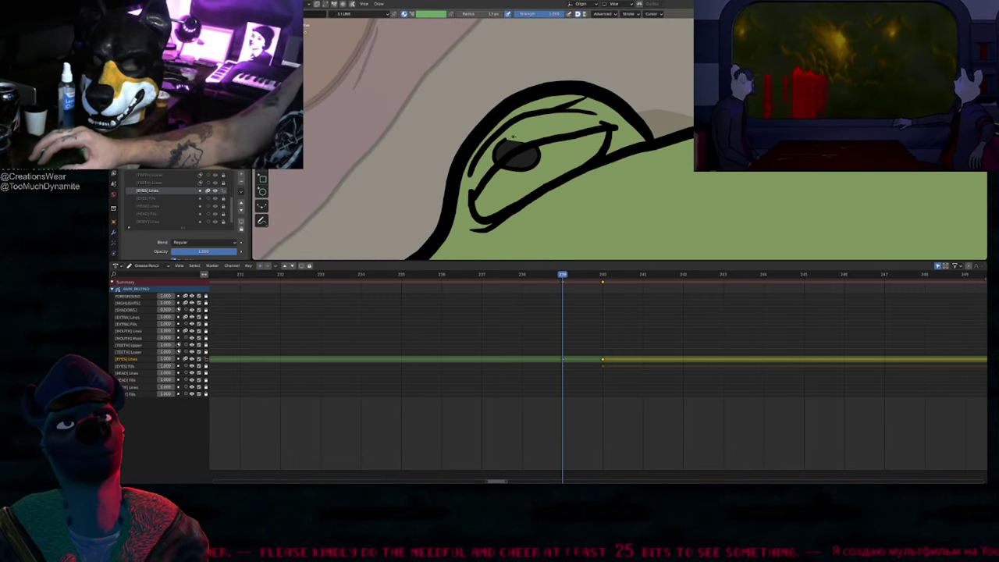
scroll(534, 162, "down", 3)
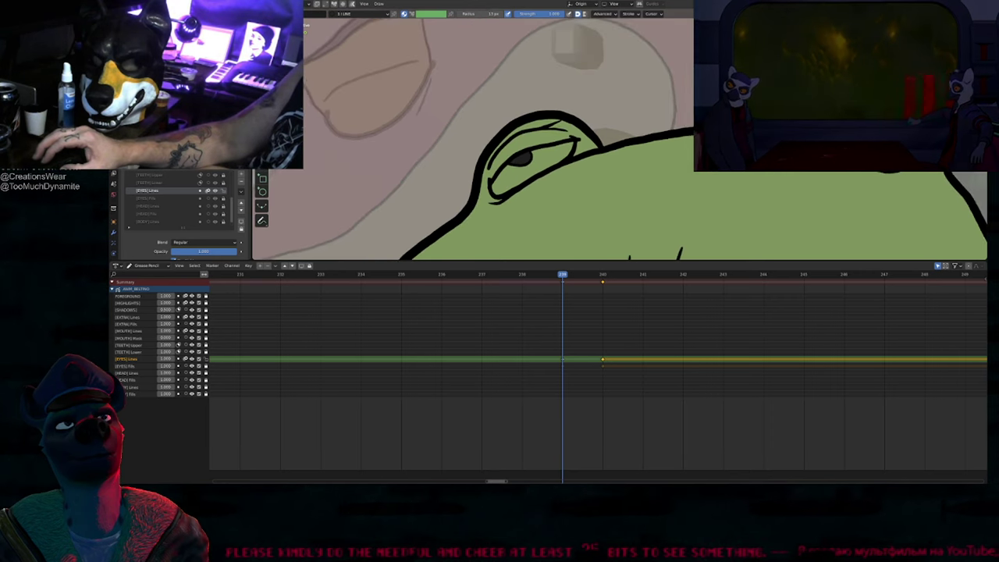
middle_click_drag(535, 162, 308, 173, "shift")
scroll(647, 121, "up", 6)
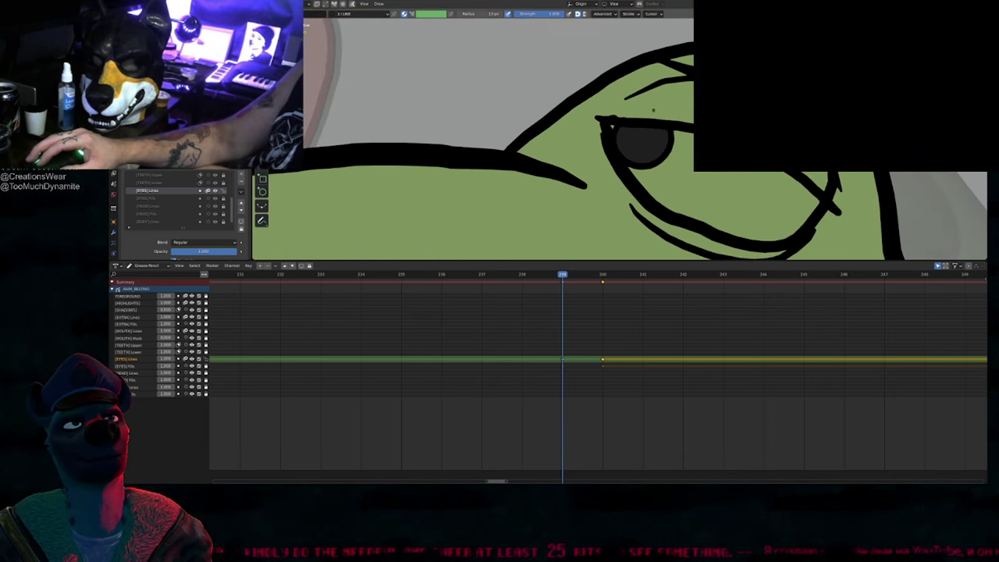
scroll(593, 208, "down", 5)
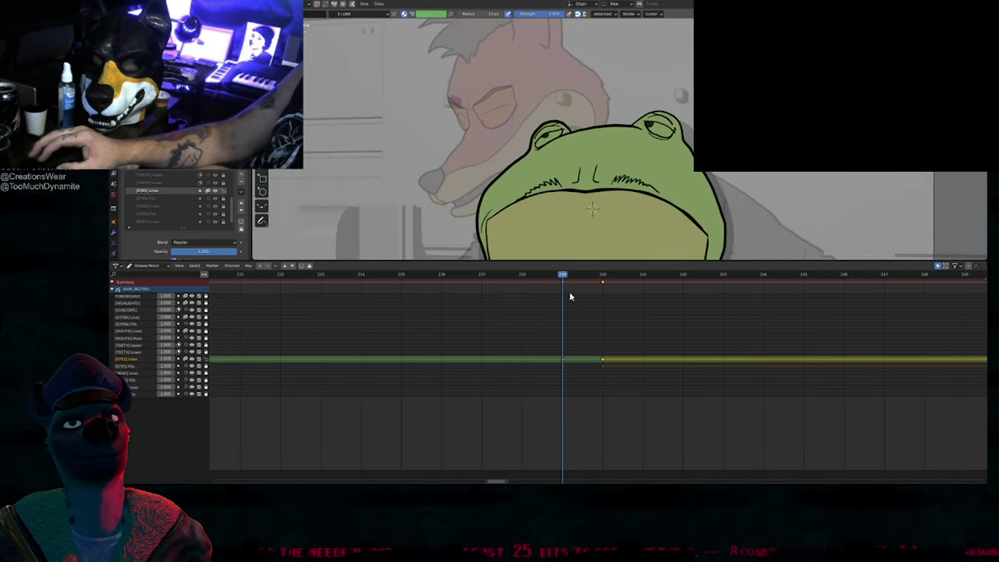
mouse_move(561, 274)
left_mouse_down()
mouse_move(602, 277)
mouse_move(523, 284)
mouse_move(563, 276)
left_mouse_up()
scroll(546, 148, "up", 5)
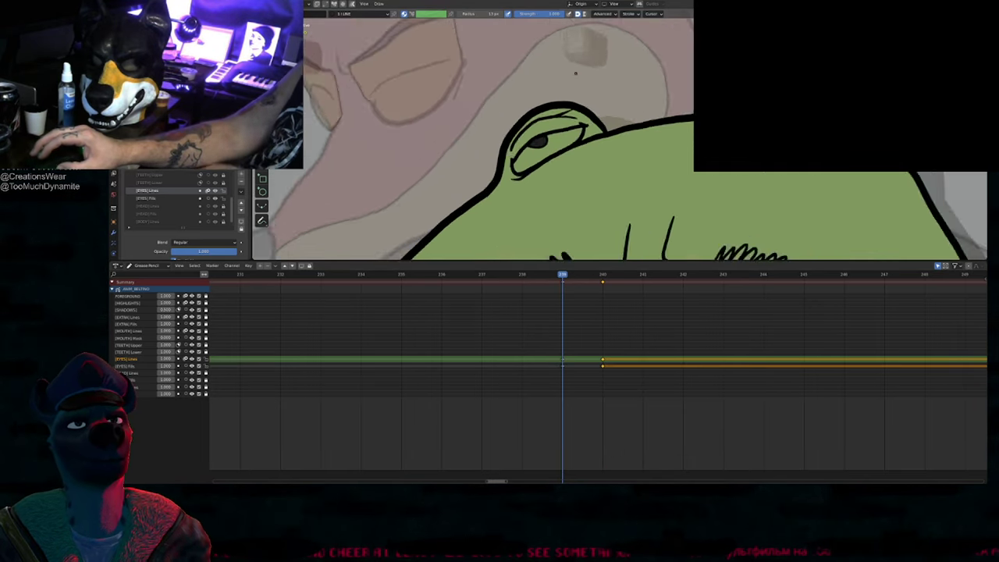
Step: Fill the eye whites on [EYES] Fills, then return to [EYES] Lines and compare adjacent keys
key("y")
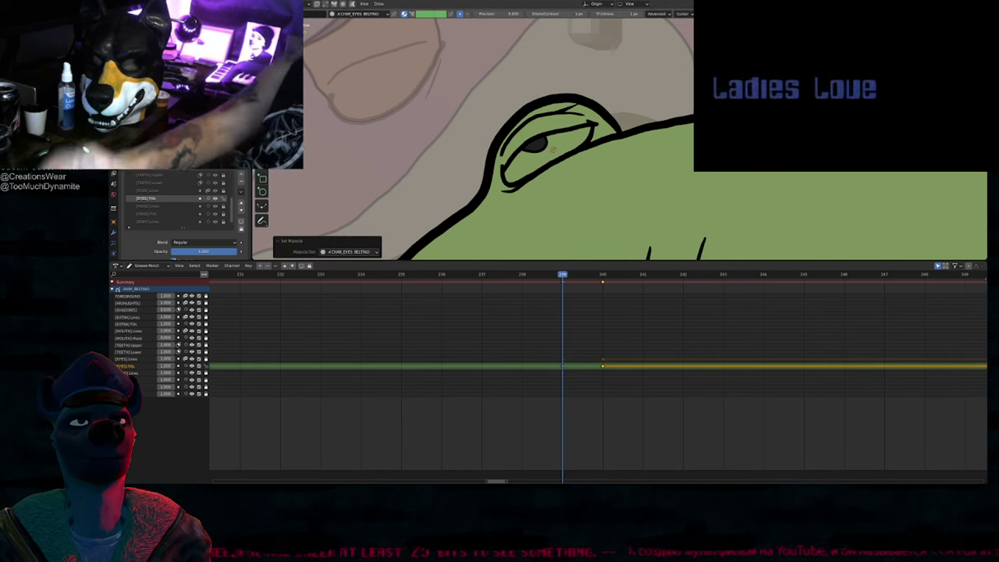
left_click(547, 158)
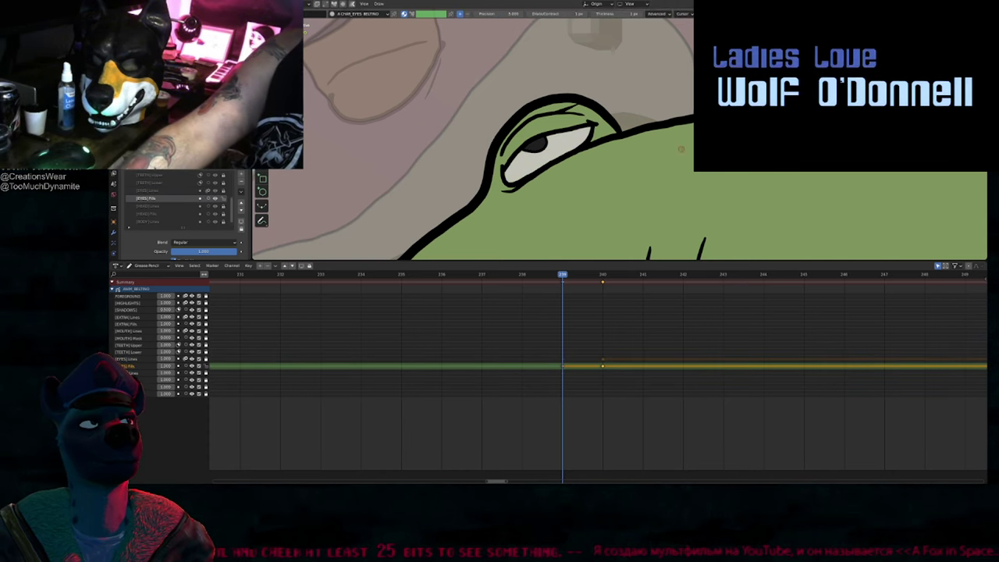
scroll(613, 221, "down", 5)
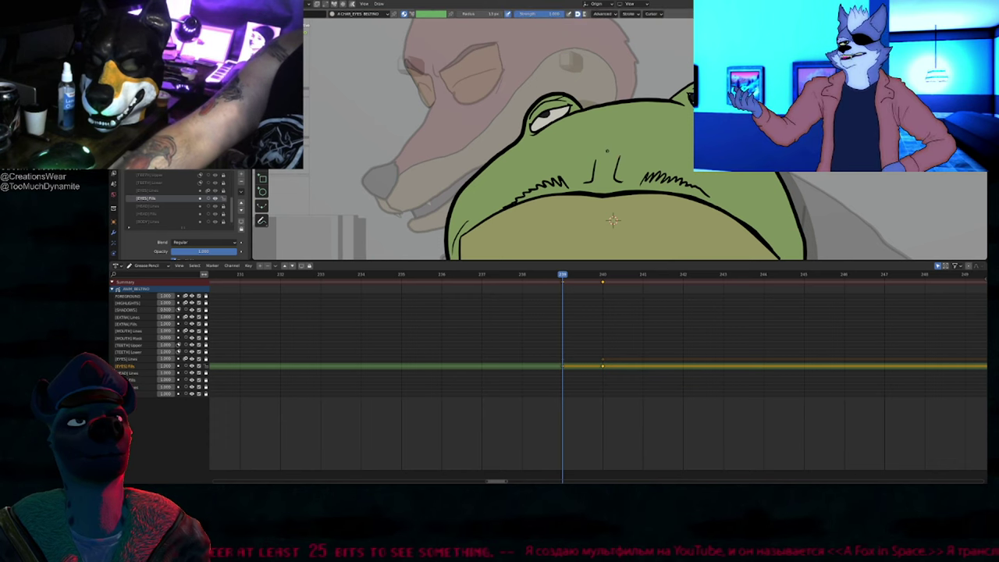
key("ctrl+Page_Up")
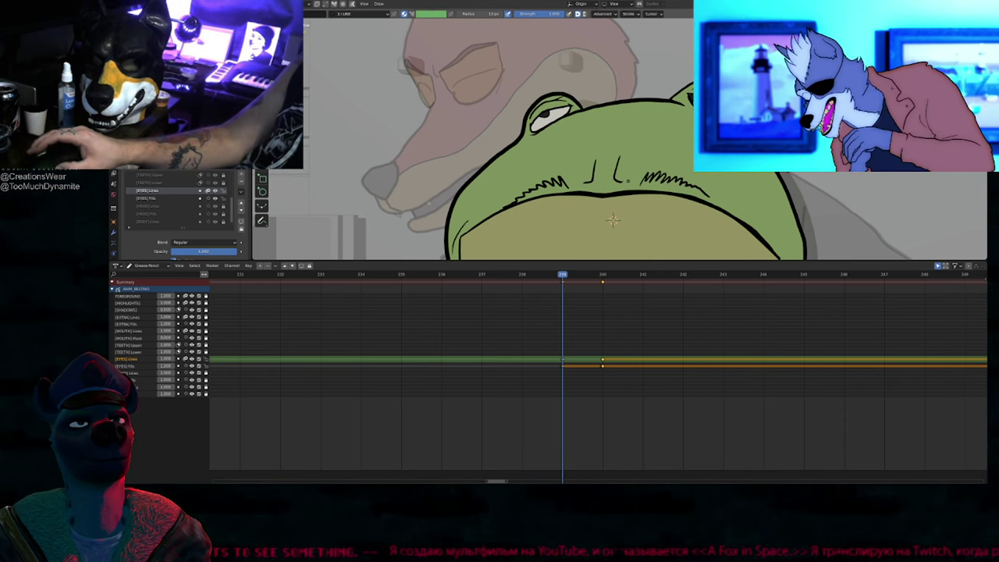
key("Down")
key("Up")
key("Up")
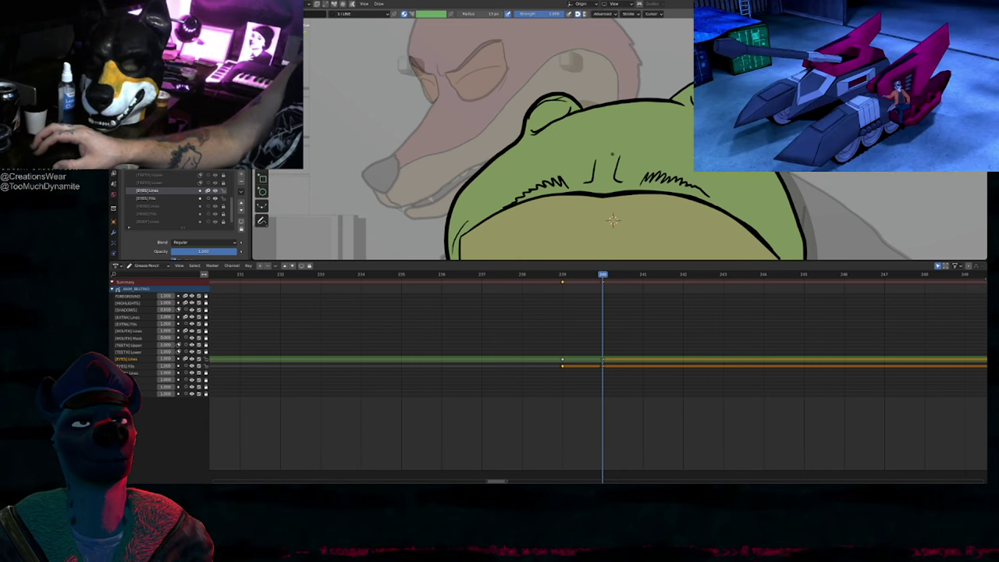
Step: Step and scrub through frames 238–245 to preview the eyes
scroll(612, 154, "down", 3)
key("Down")
key("Down")
key("Up")
key("Up")
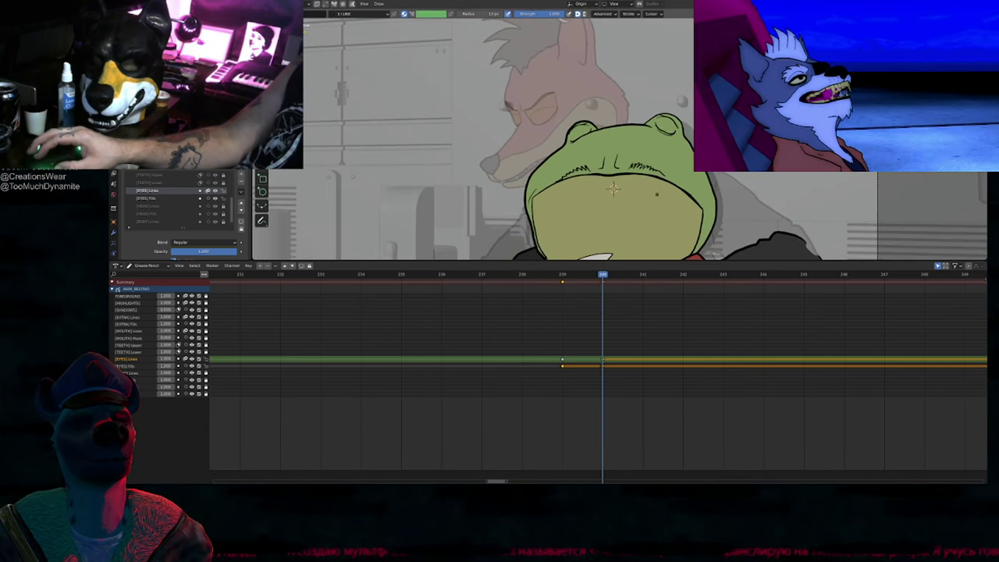
scroll(471, 136, "down", 5)
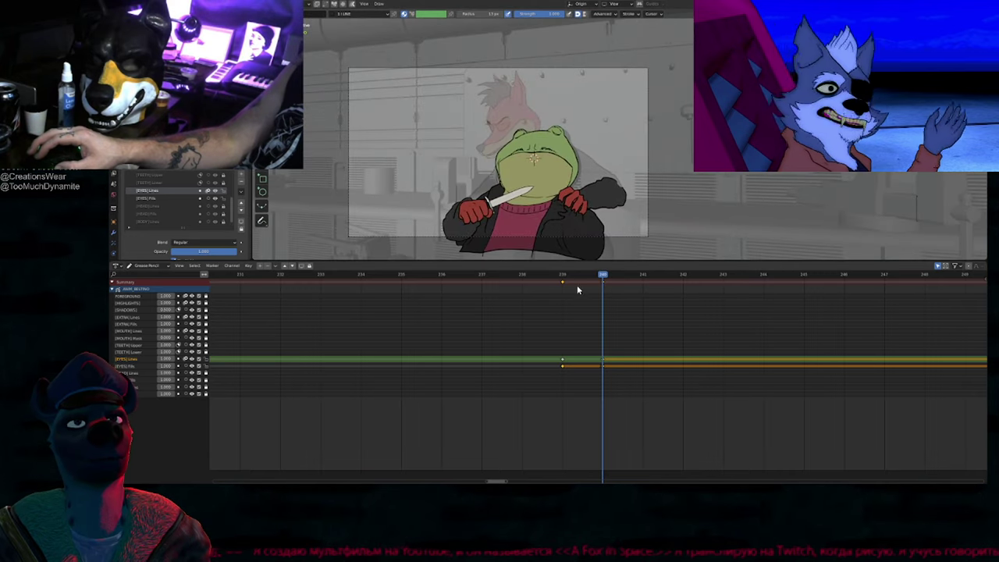
left_click_drag(570, 277, 826, 273)
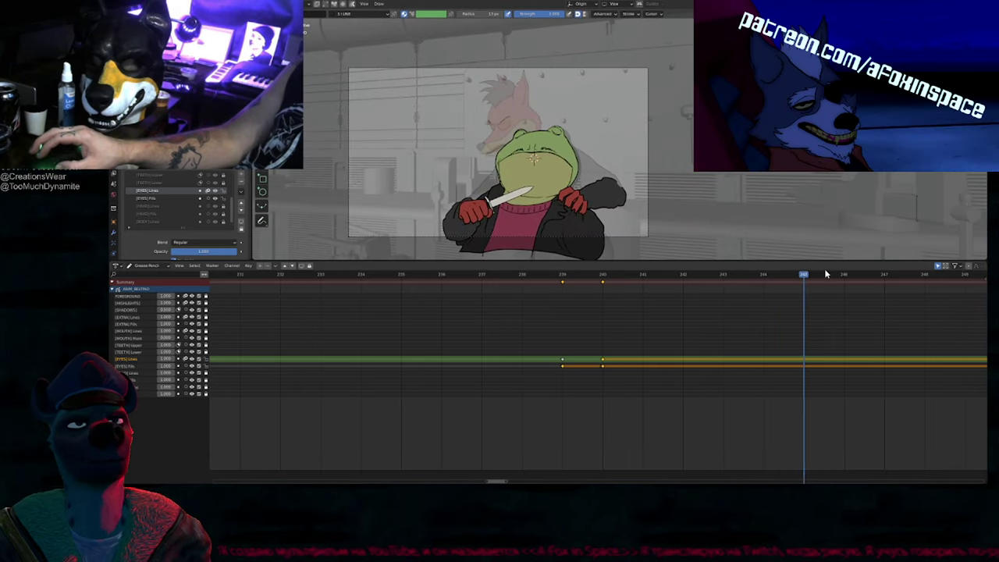
scroll(550, 294, "down", 4)
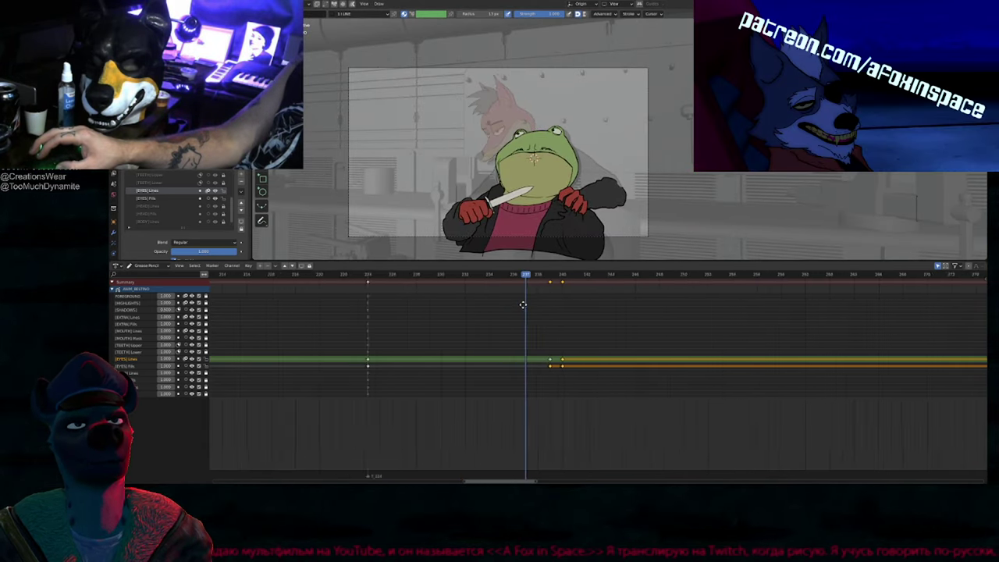
Step: Unlock the [MOUTH] Lines to [HEAD] Fills layers and duplicate the pose onto frames 241 back to 237
left_click(133, 386)
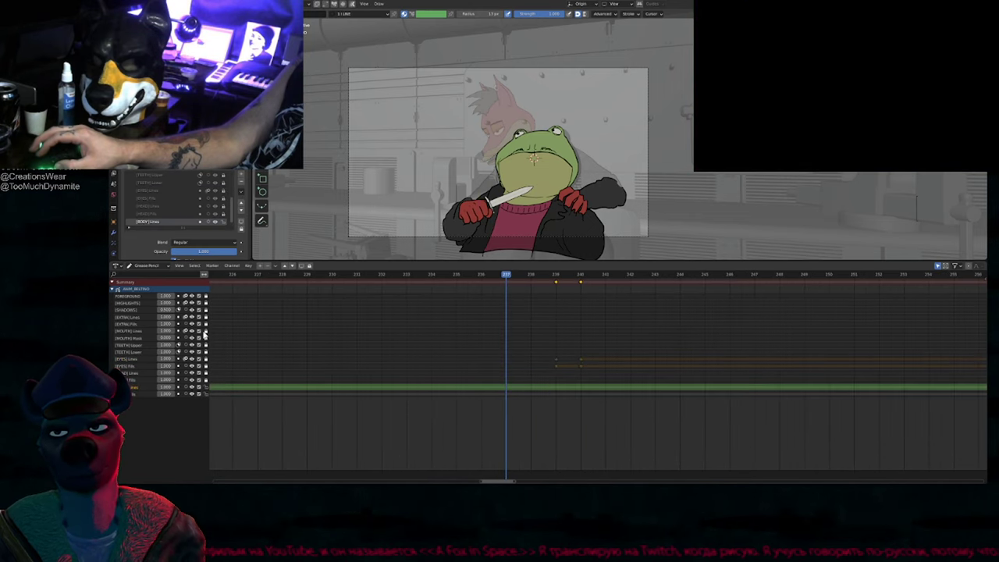
left_click_drag(206, 331, 206, 383)
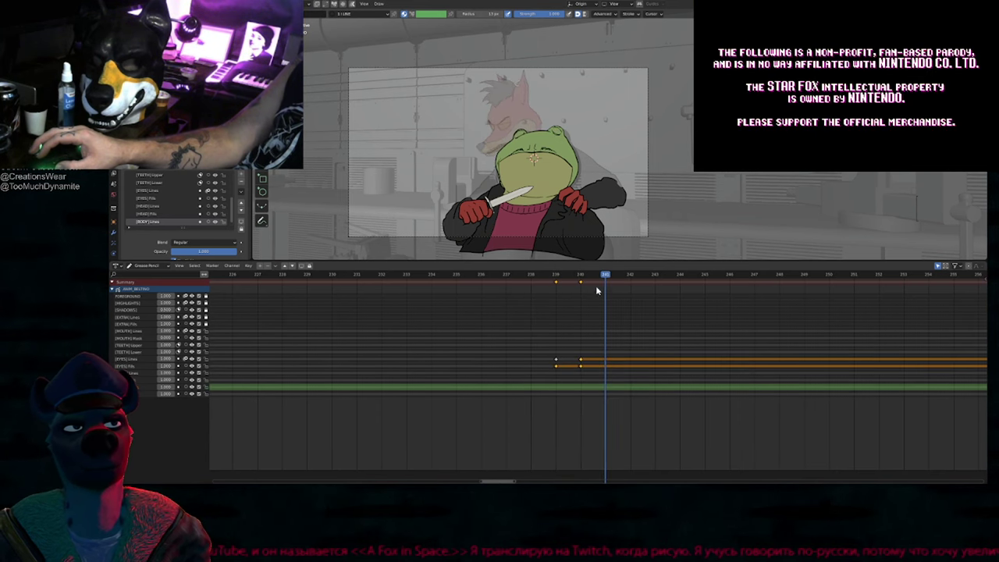
key("shift+d")
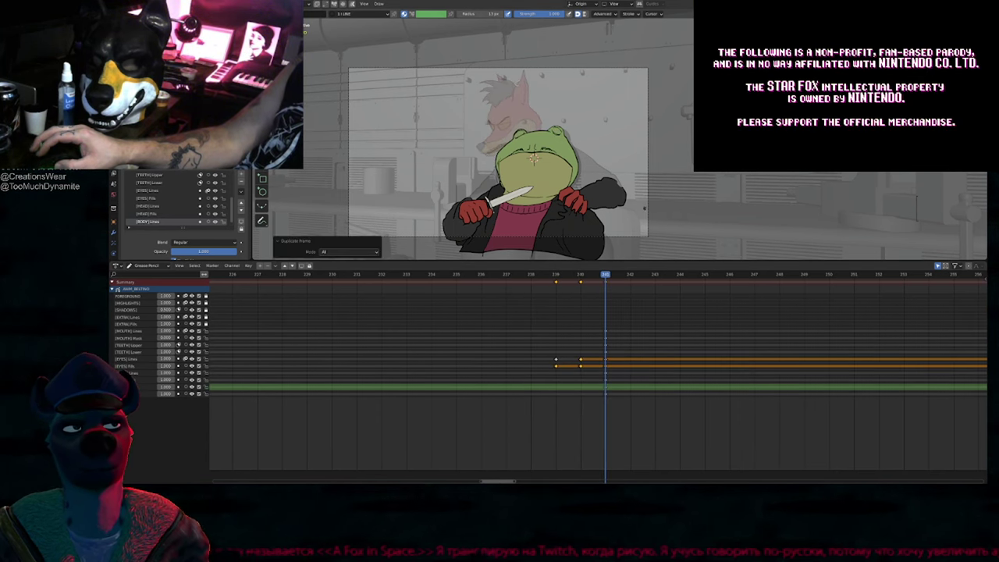
key("Left")
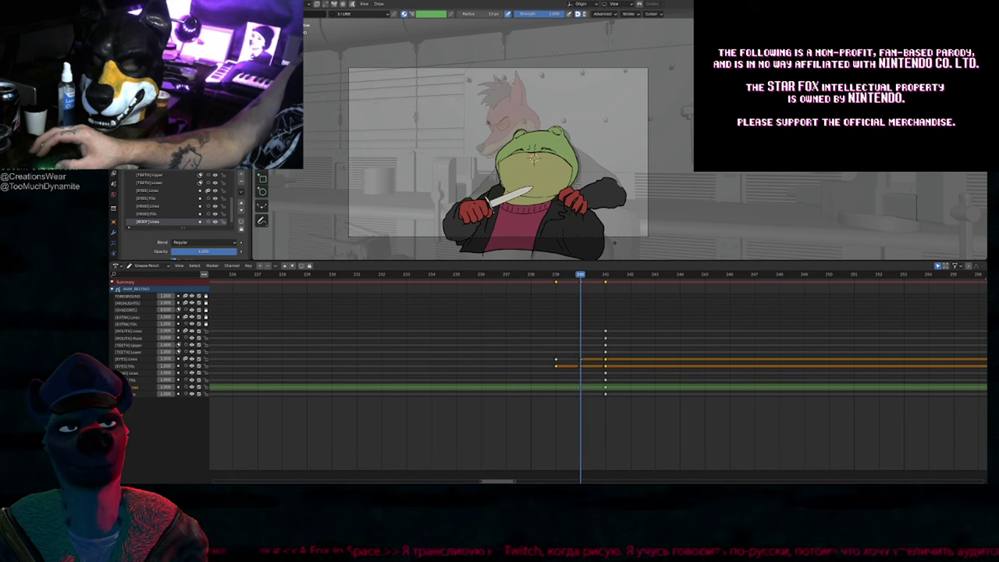
key("shift+d")
key("Left")
key("shift+d")
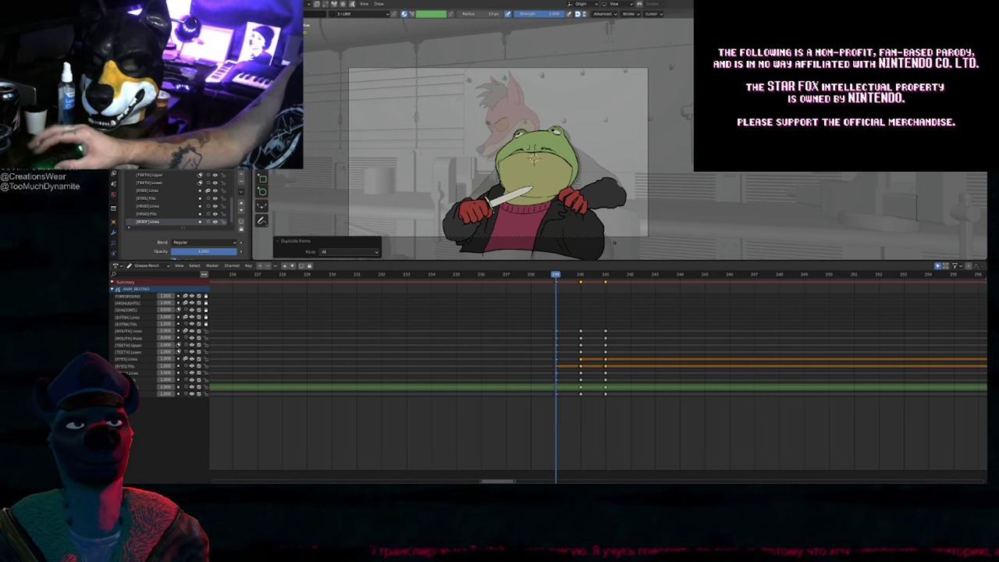
key("Left")
key("shift+d")
key("Left")
key("shift+d")
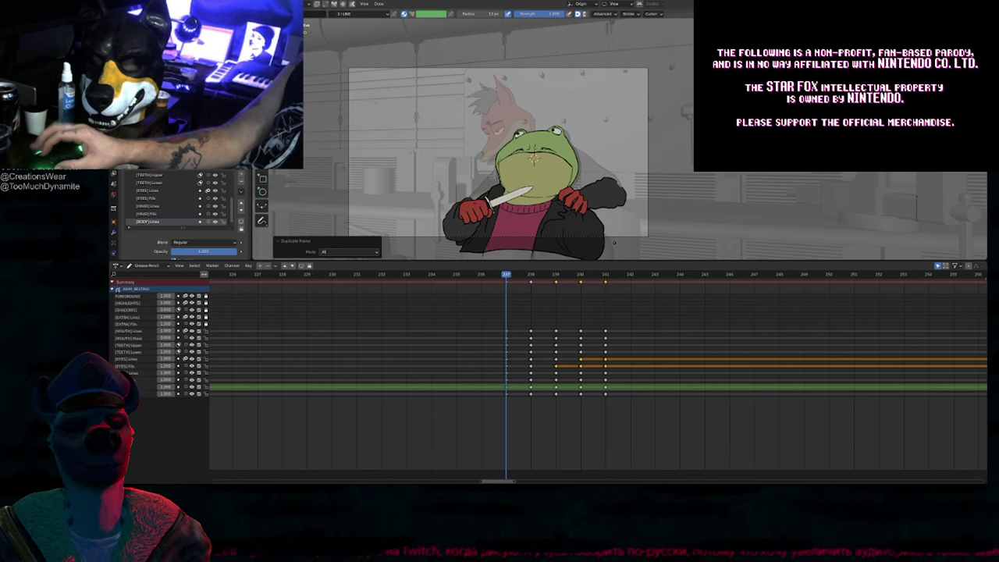
Step: Scrub back to frame 237 and select all keys from frame 238 onward
left_click_drag(584, 282, 522, 287)
key("Left")
key("Left")
scroll(547, 315, "down", 3)
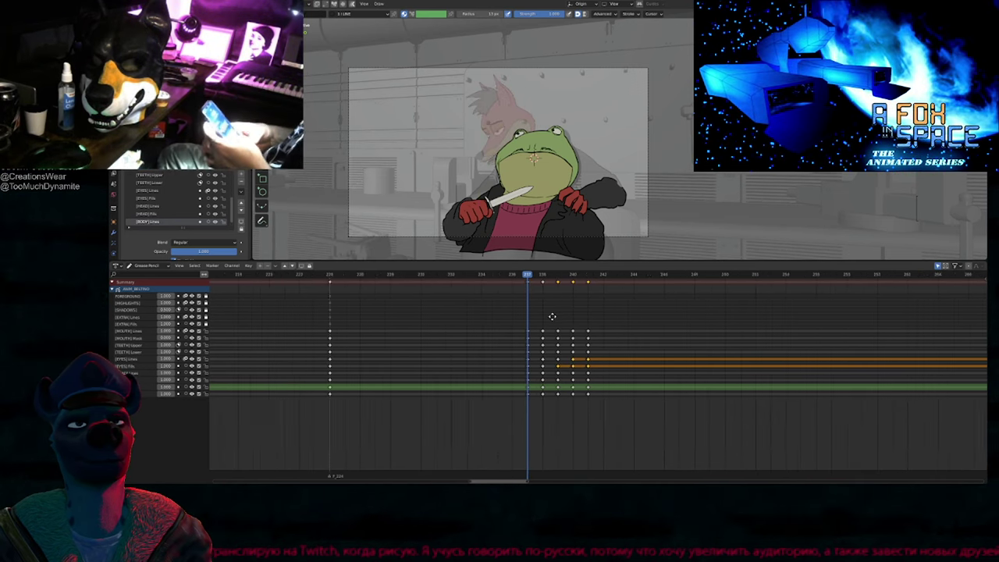
left_click_drag(564, 291, 564, 292)
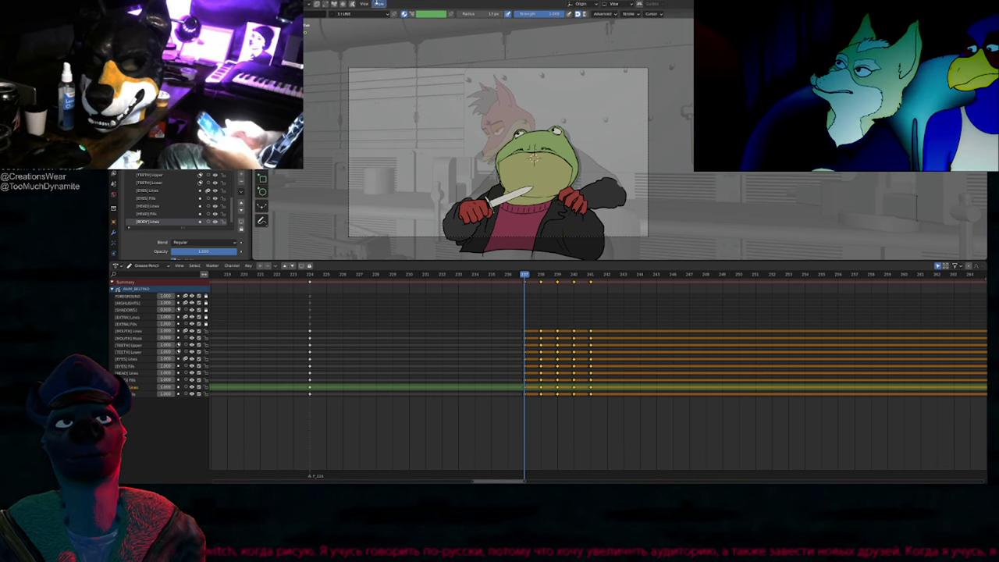
Step: Enter Edit mode with multiframe falloff on and select a single shirt outline point
key("Tab")
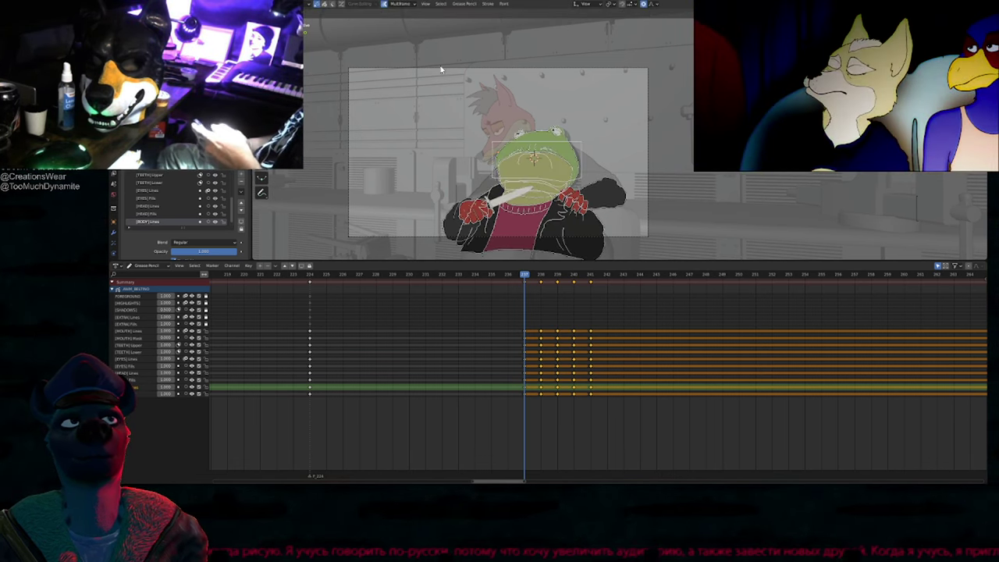
left_click(366, 19)
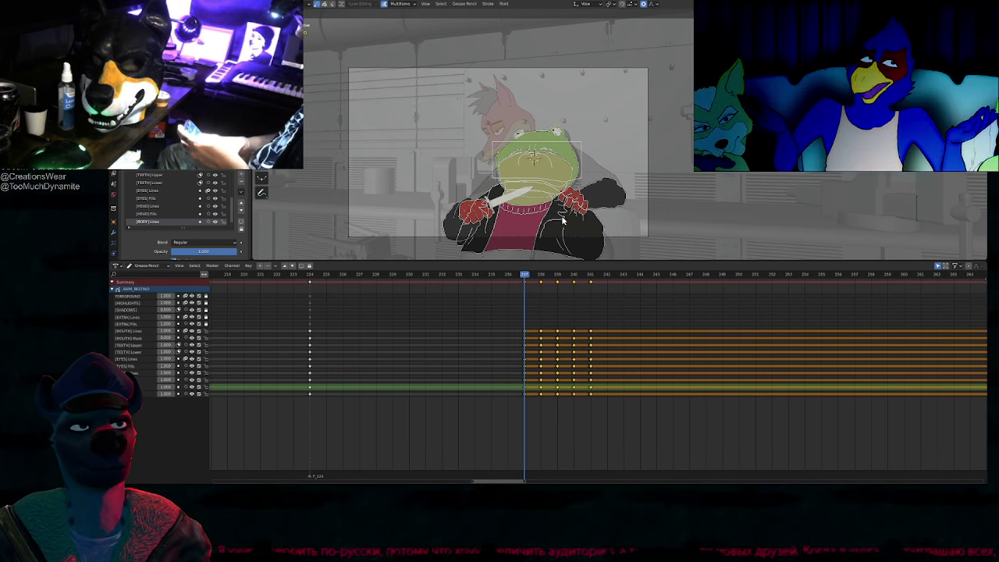
scroll(578, 305, "up", 4)
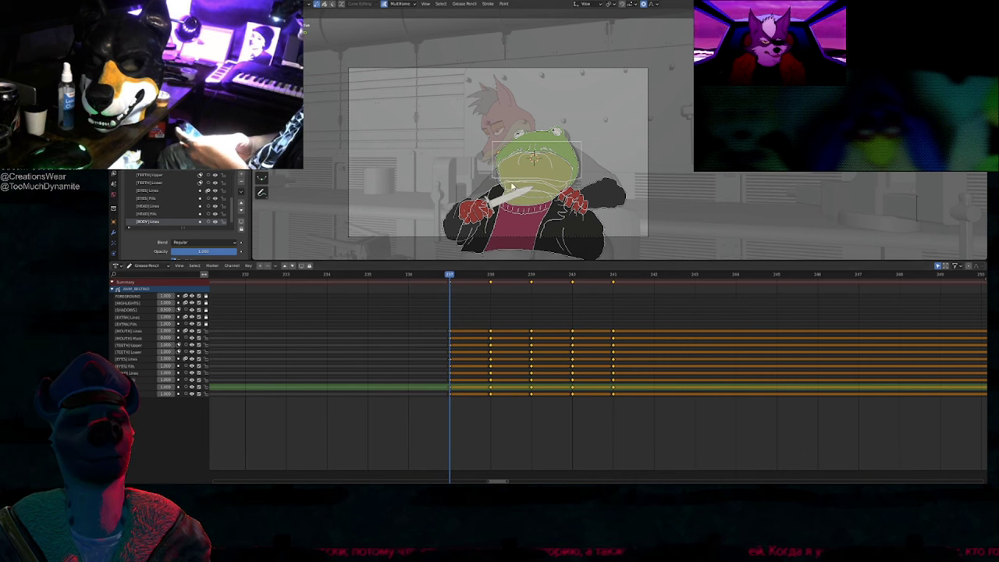
key("a")
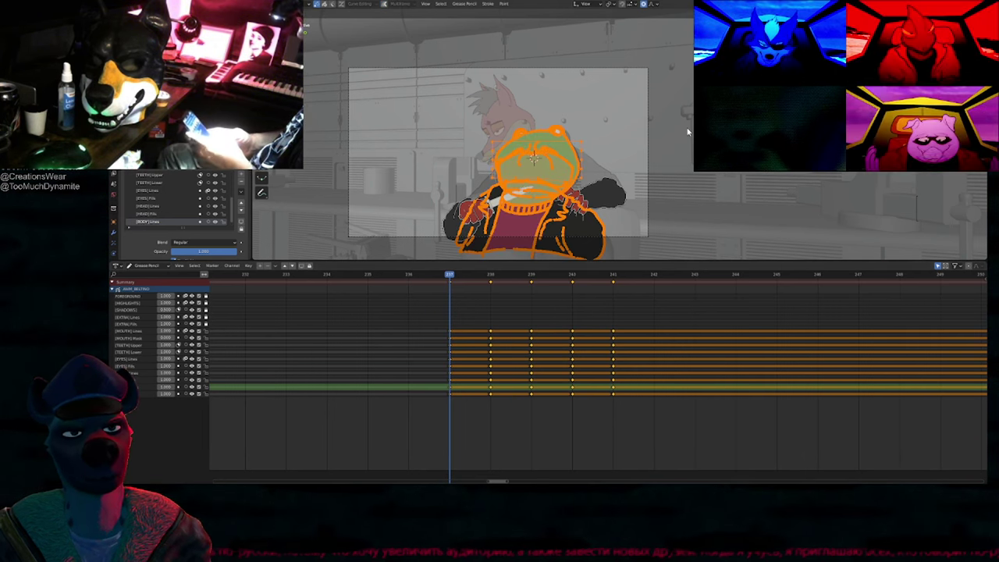
scroll(541, 234, "up", 5)
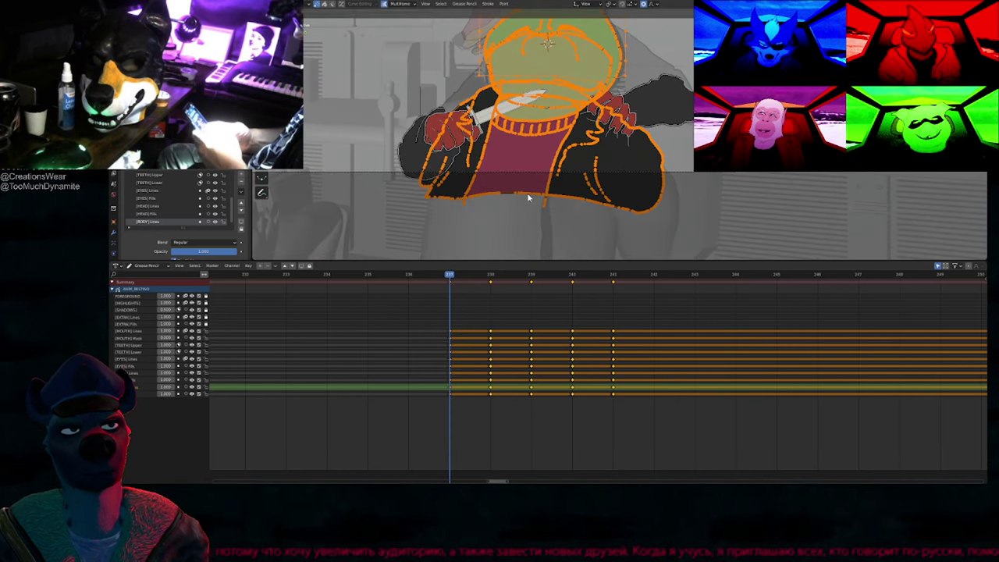
left_click(527, 197)
Step: Snap the 3D cursor to a selected point on the shirt outline
left_click(544, 206)
key("shift+s")
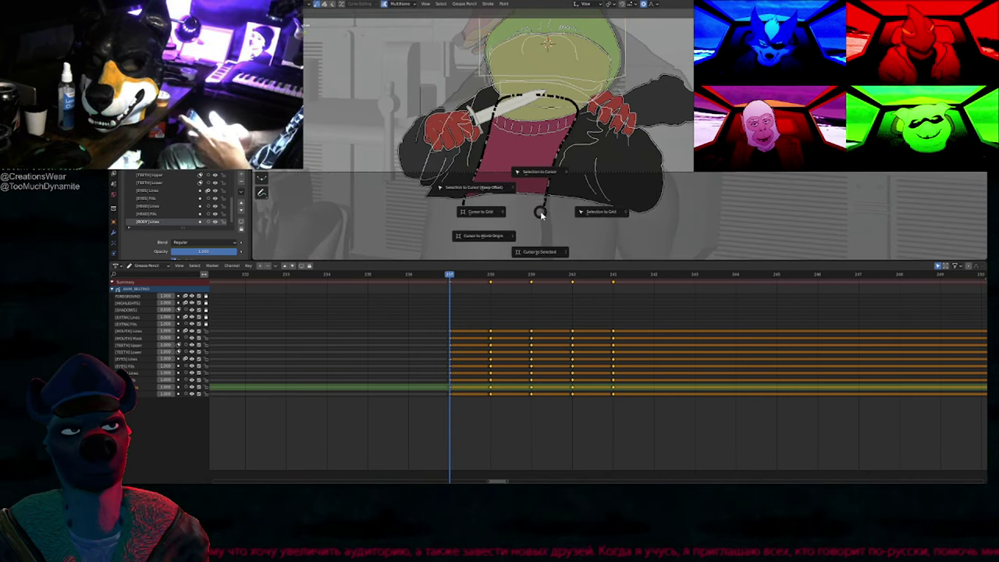
left_click(541, 217)
Step: Select all strokes, then try a bend and a proportional rotation and cancel both
key("a")
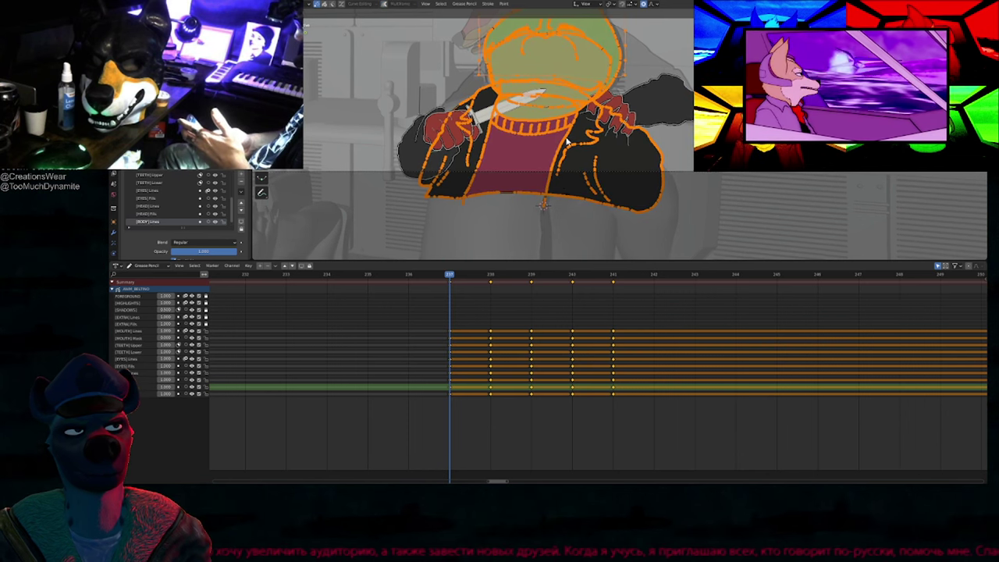
middle_click_drag(537, 94, 539, 153, "shift")
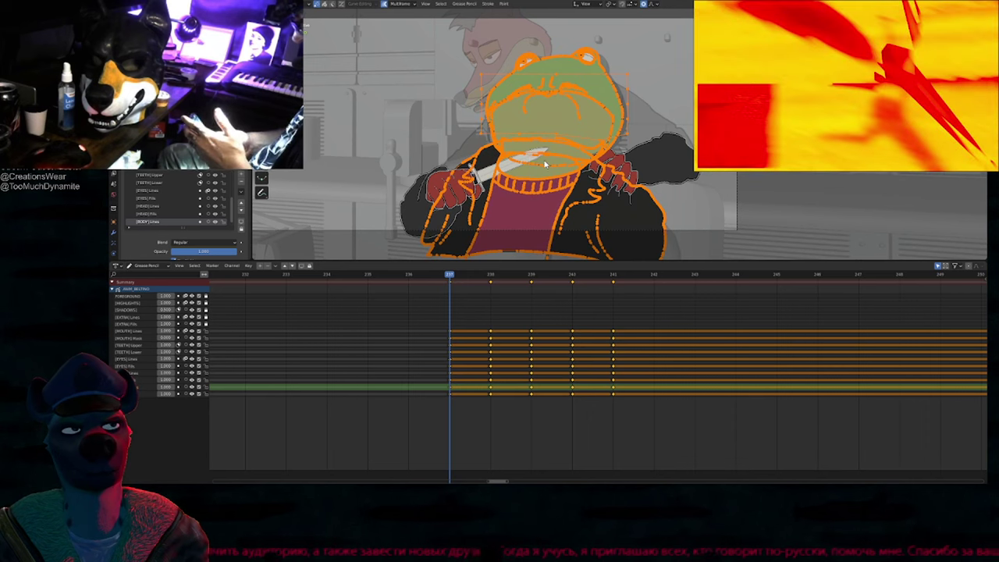
key("shift+w")
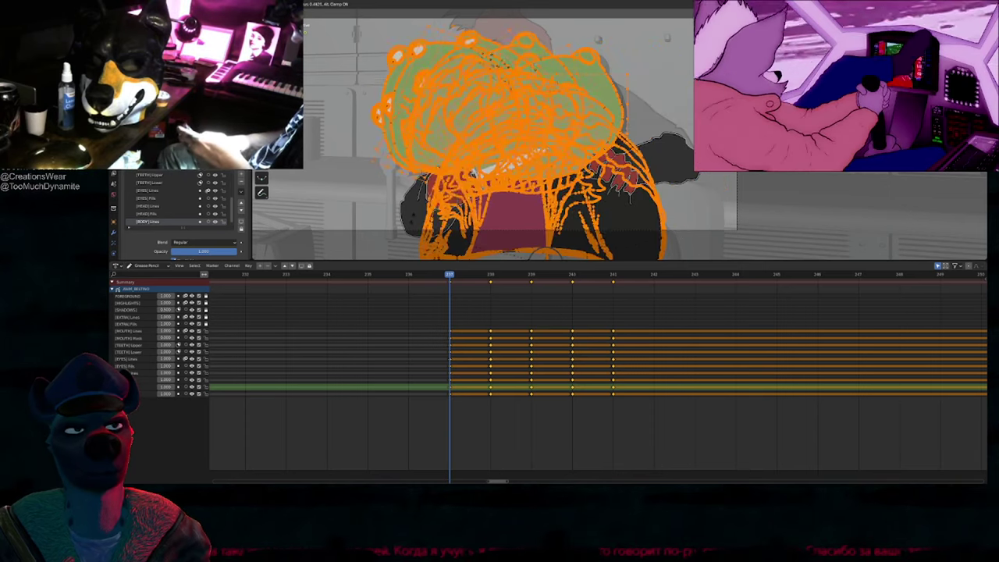
key("Escape")
key("r")
key("Escape")
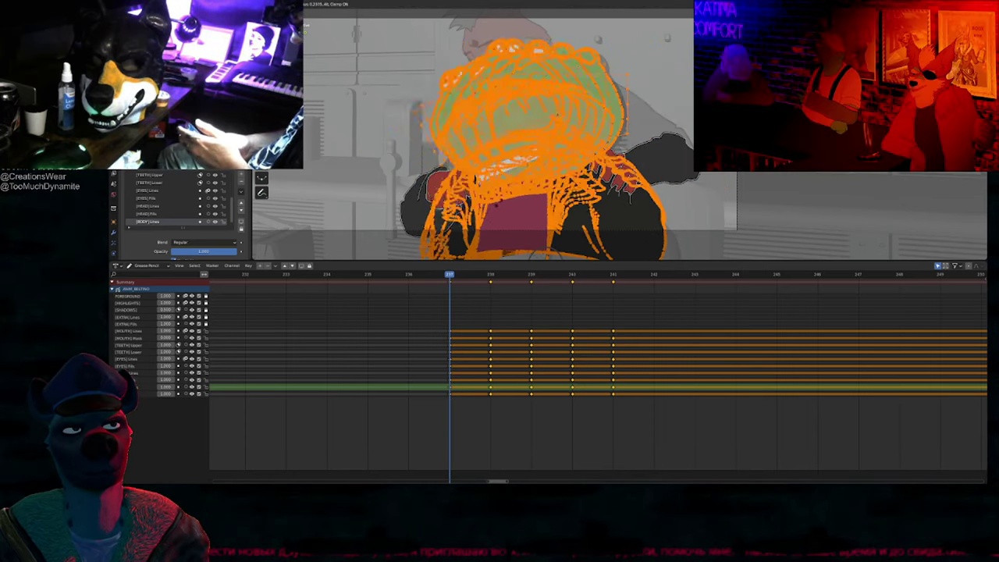
Step: Abandon the repeated frog-head grab attempts, return to Draw Mode, and scrub back to frame 236
key("Escape")
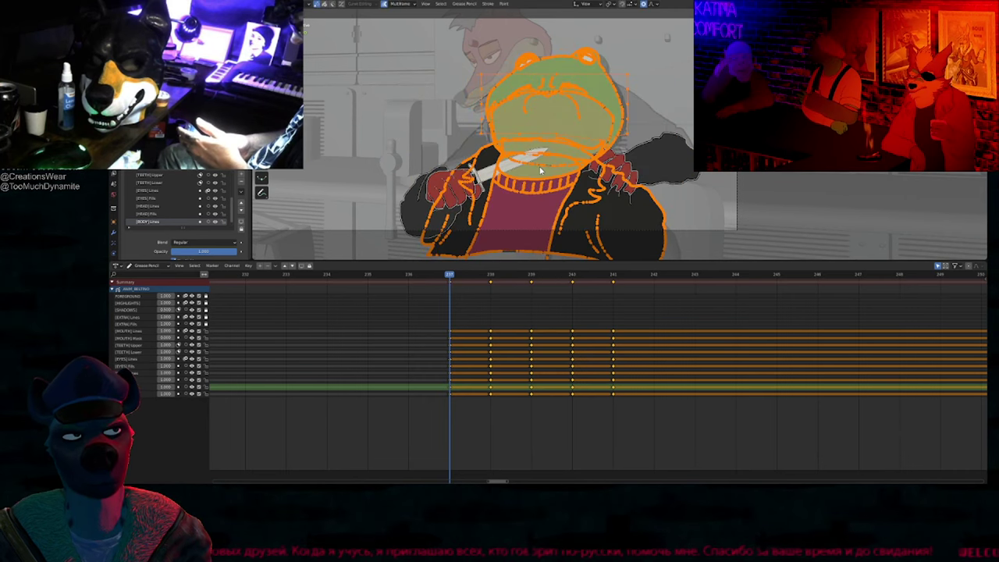
key("g")
key("Escape")
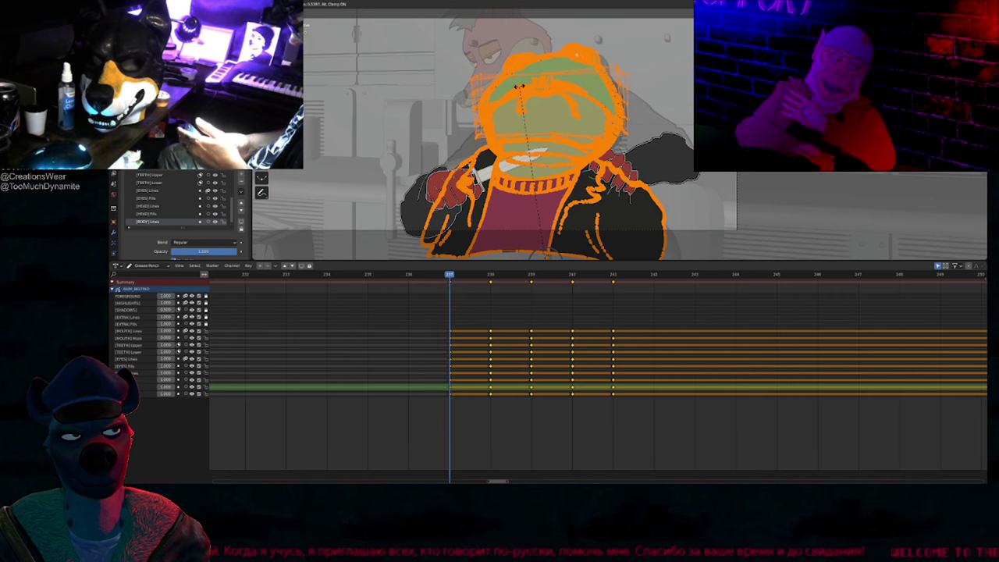
key("Escape")
key("g")
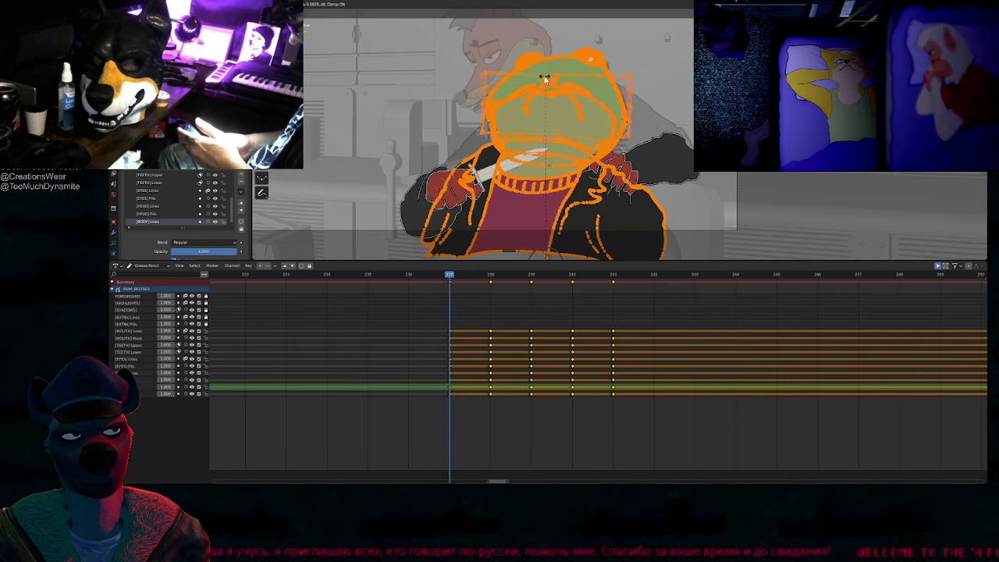
key("Escape")
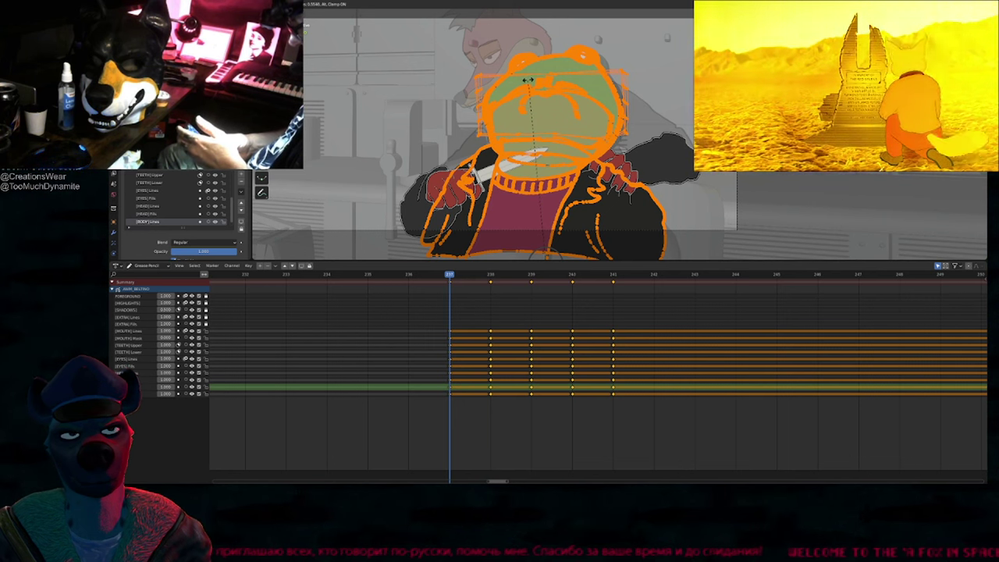
key("Escape")
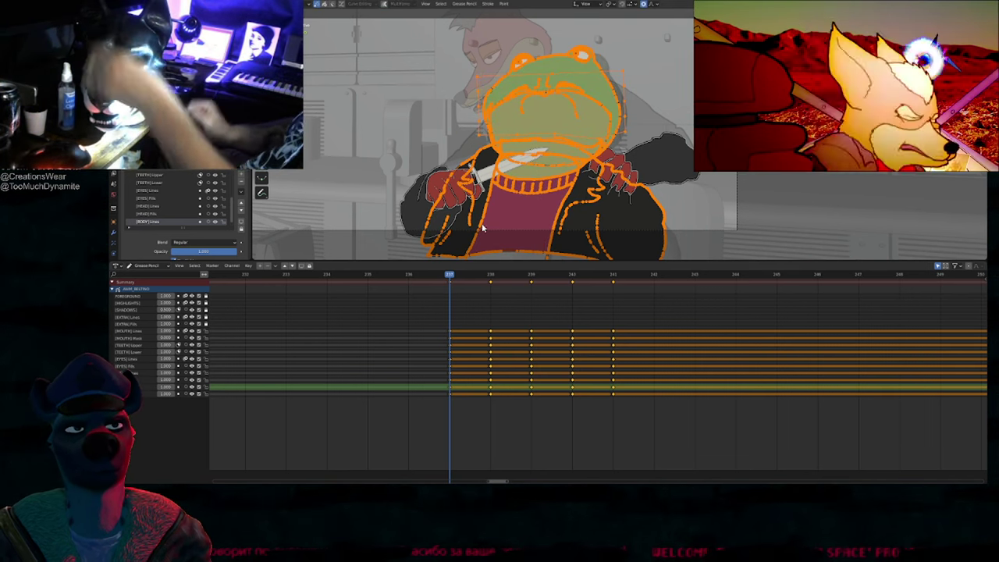
key("Tab")
left_click_drag(446, 277, 742, 293)
Step: Duplicate the selected knife-pose keys and place the copies at frame 224
left_click_drag(564, 310, 591, 309)
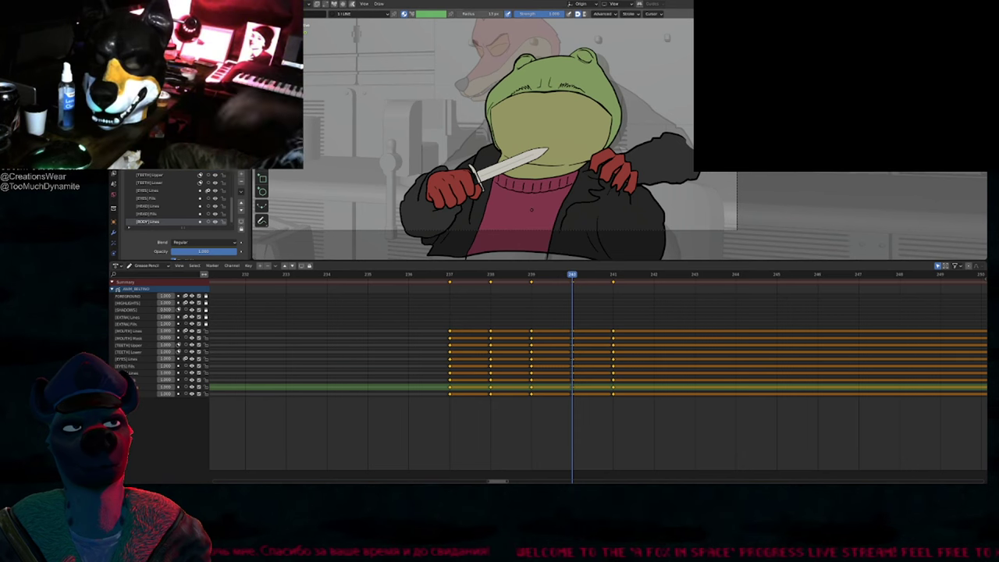
scroll(563, 285, "down", 6)
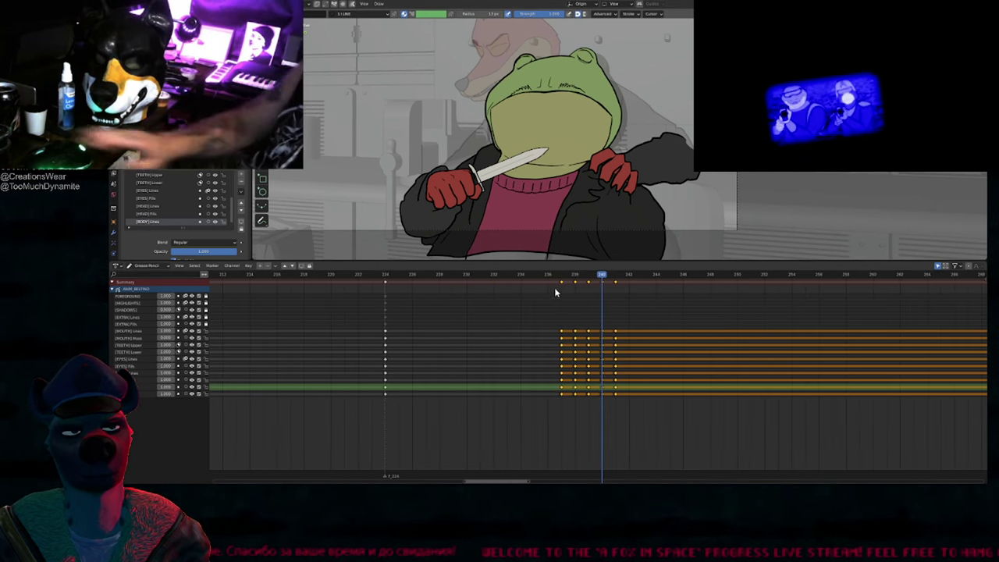
key("shift+d")
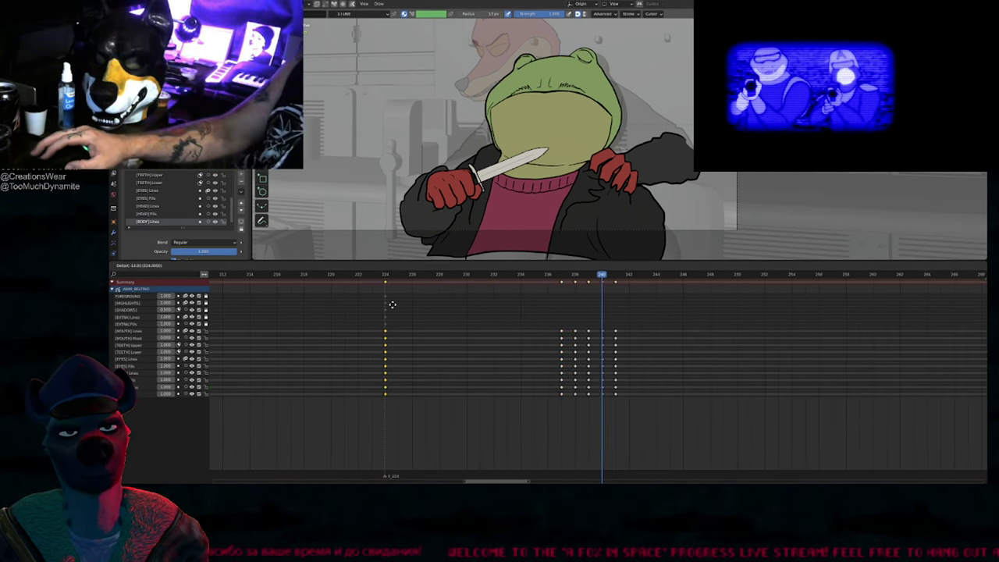
left_click(393, 305)
Step: Scrub forward to frame 242 and reframe the frog drawing and Dope Sheet keys
mouse_move(548, 274)
left_mouse_down()
mouse_move(633, 289)
mouse_move(563, 291)
mouse_move(613, 306)
left_mouse_up()
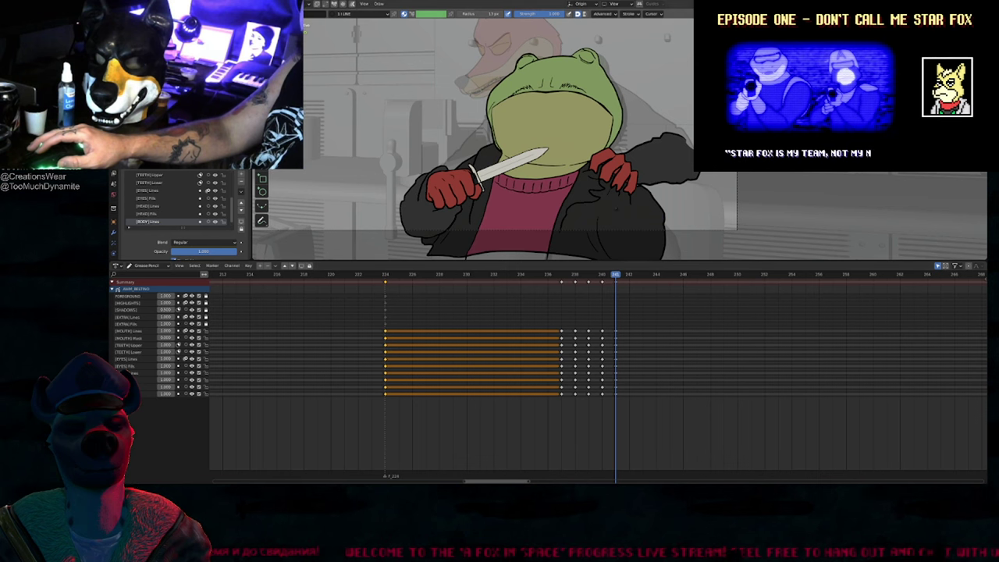
scroll(613, 207, "up", 2)
mouse_move(560, 196)
middle_mouse_down("shift")
mouse_move(585, 203)
mouse_move(596, 196)
middle_mouse_up("shift")
scroll(594, 194, "down", 1)
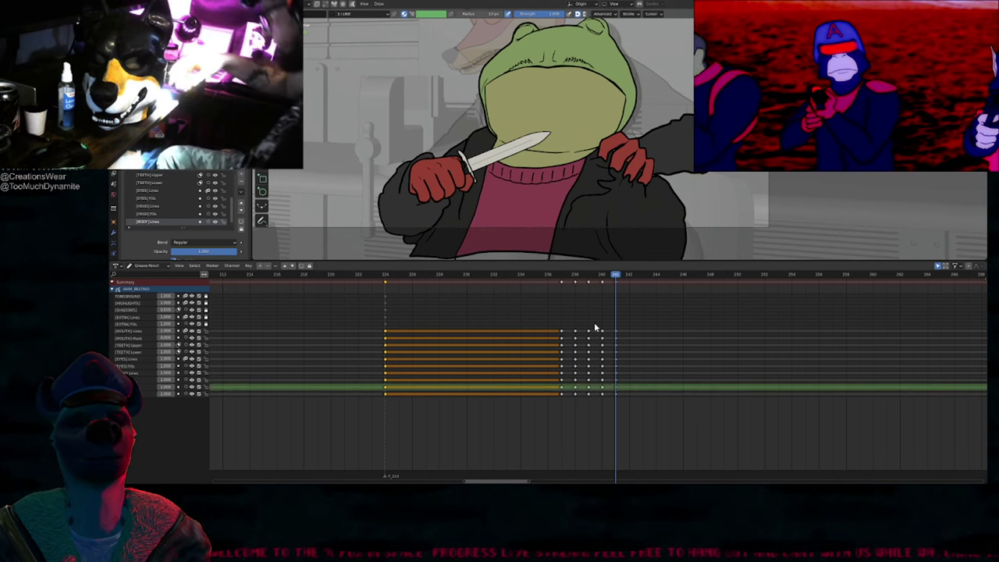
scroll(570, 327, "down", 5)
middle_click_drag(547, 327, 478, 347, "ctrl")
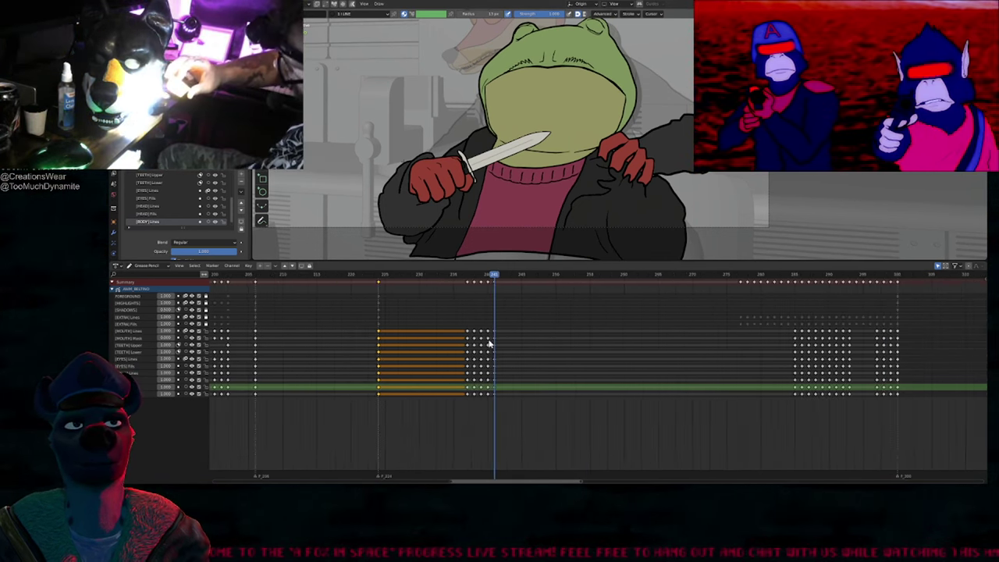
Step: Step back and forth between frames 237 and 238 to compare the poses
key("Left")
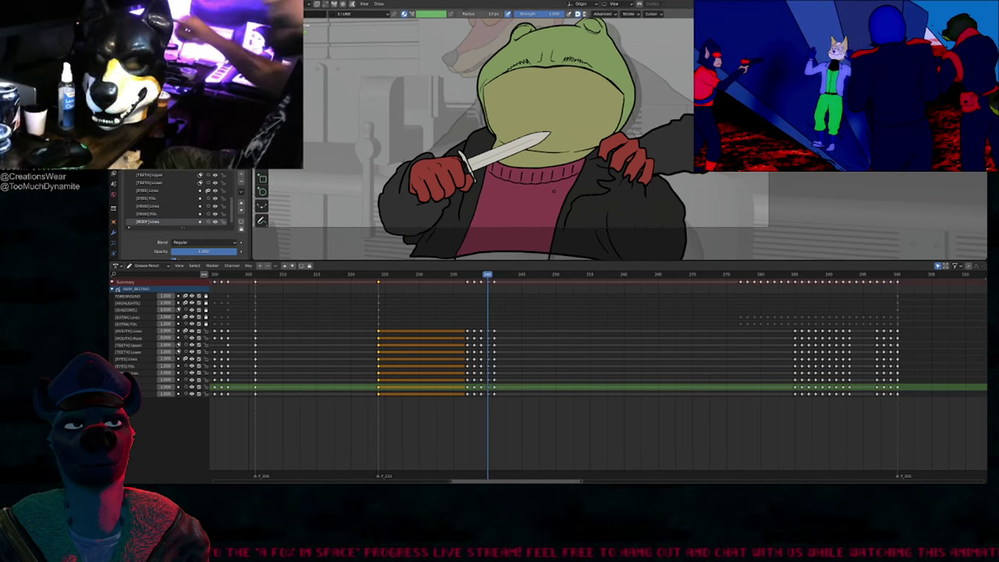
left_click(460, 278)
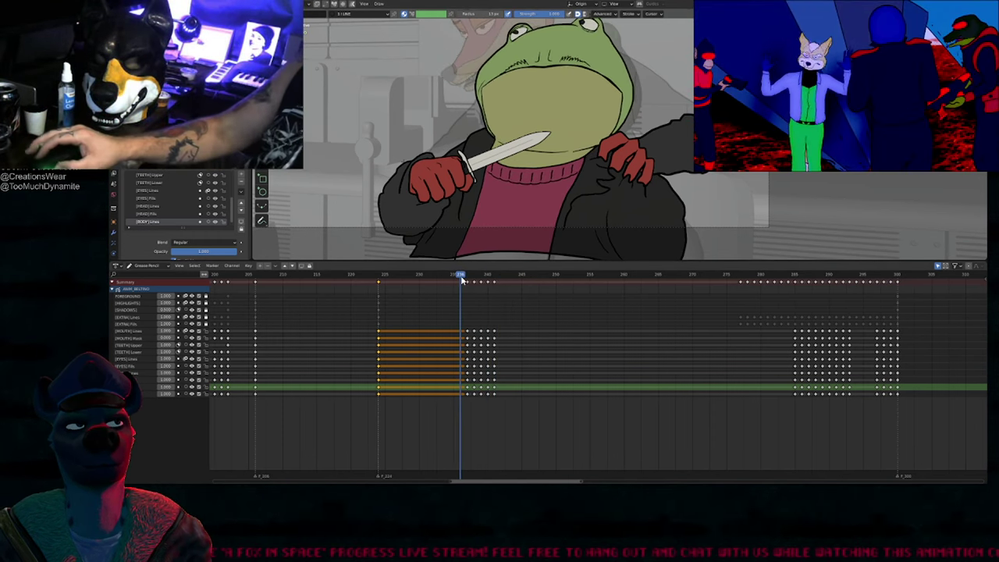
left_click_drag(471, 282, 475, 282)
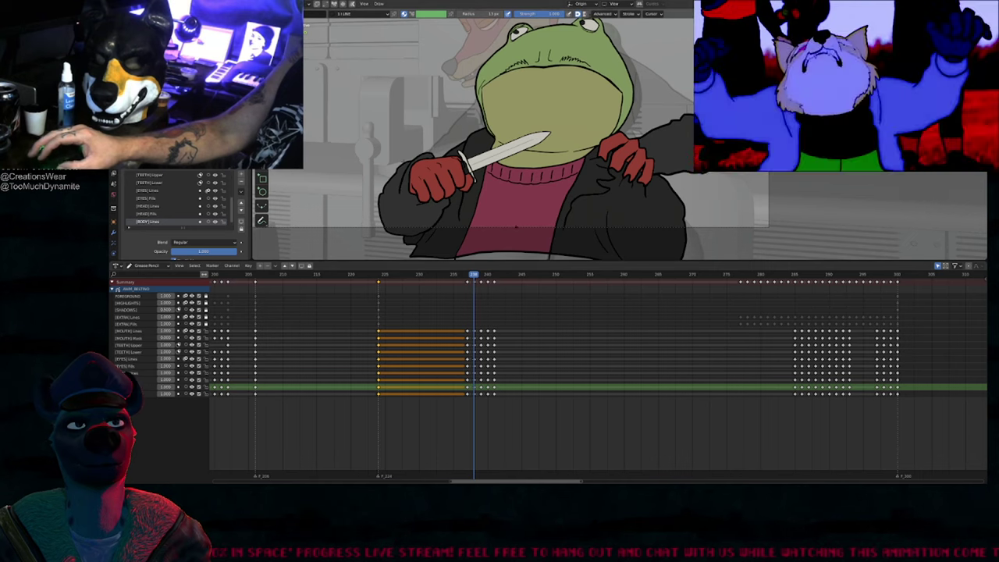
key("Left")
key("Right")
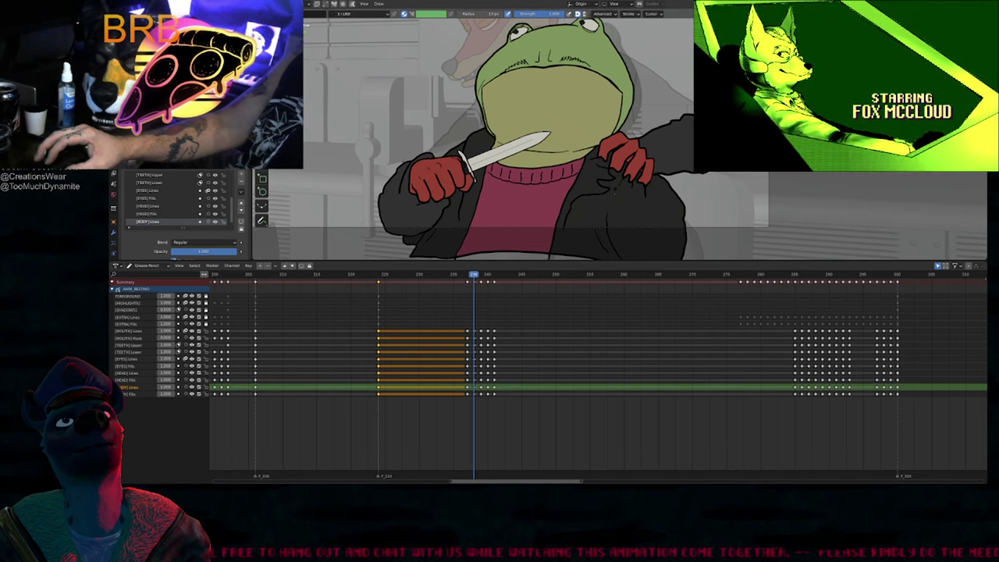
key("Left")
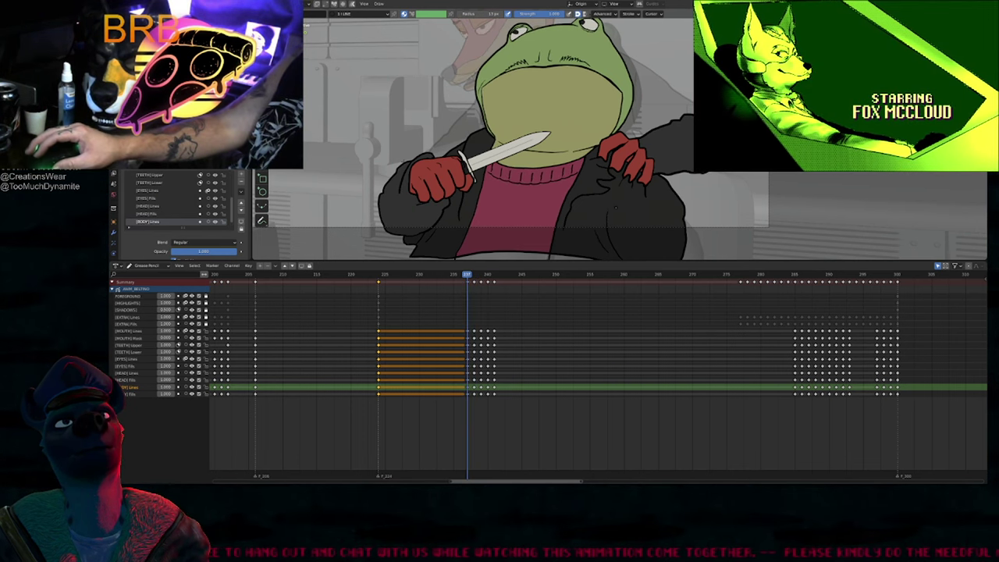
key("Right")
key("Right")
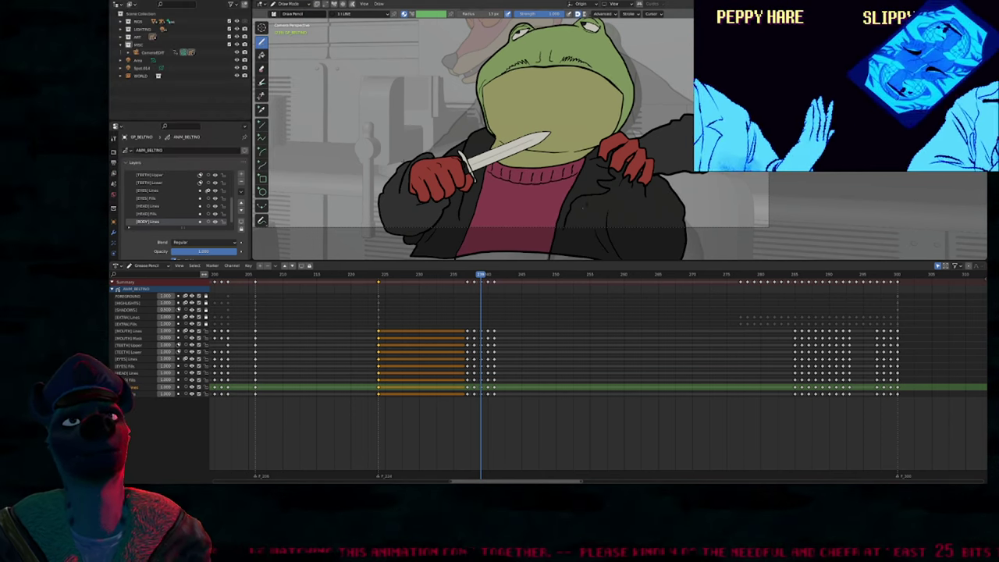
Step: Step back and forth through the knife-pose frames to compare poses
key("Left")
key("Right")
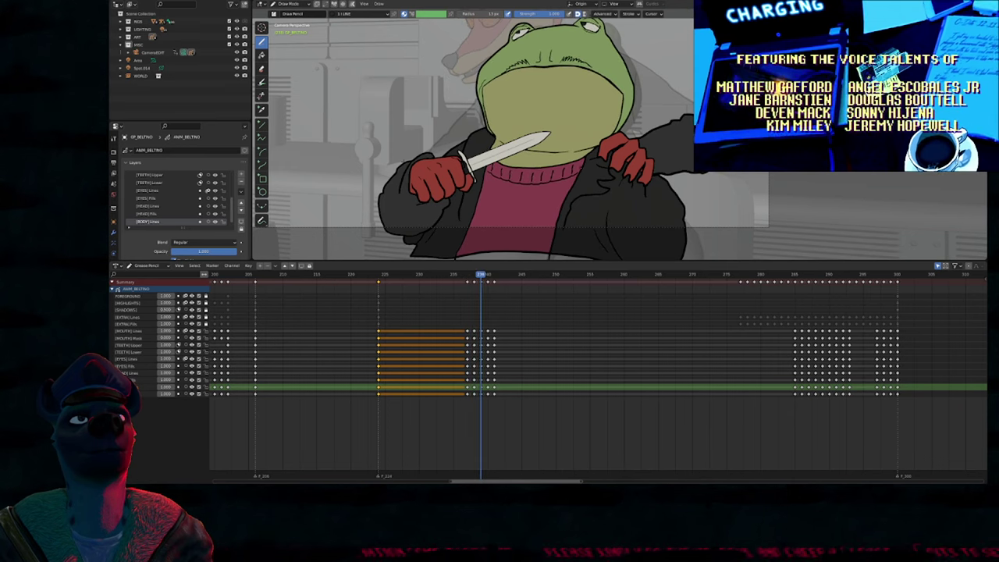
key("Left")
key("Right")
key("Right")
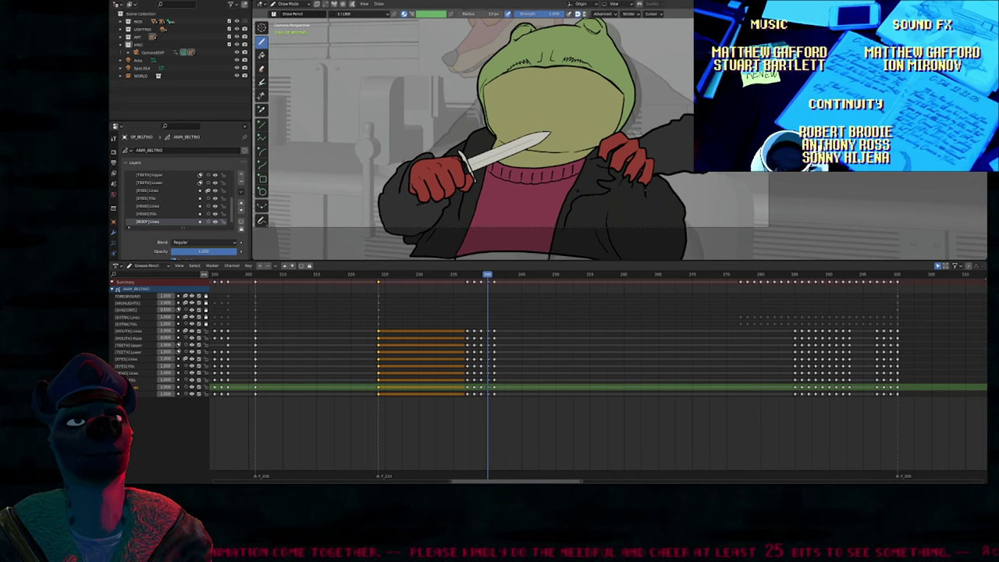
key("Left")
key("Right")
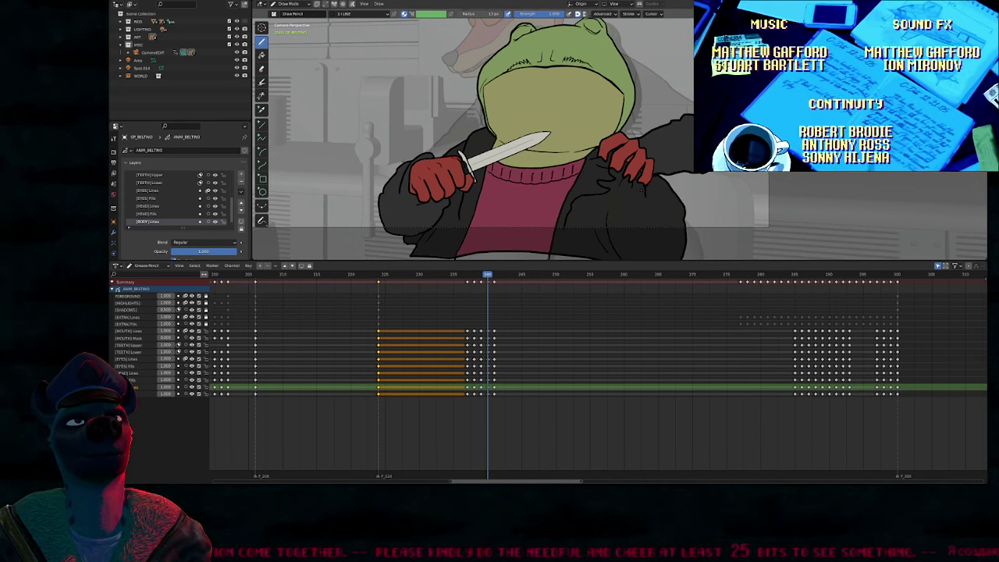
key("Right")
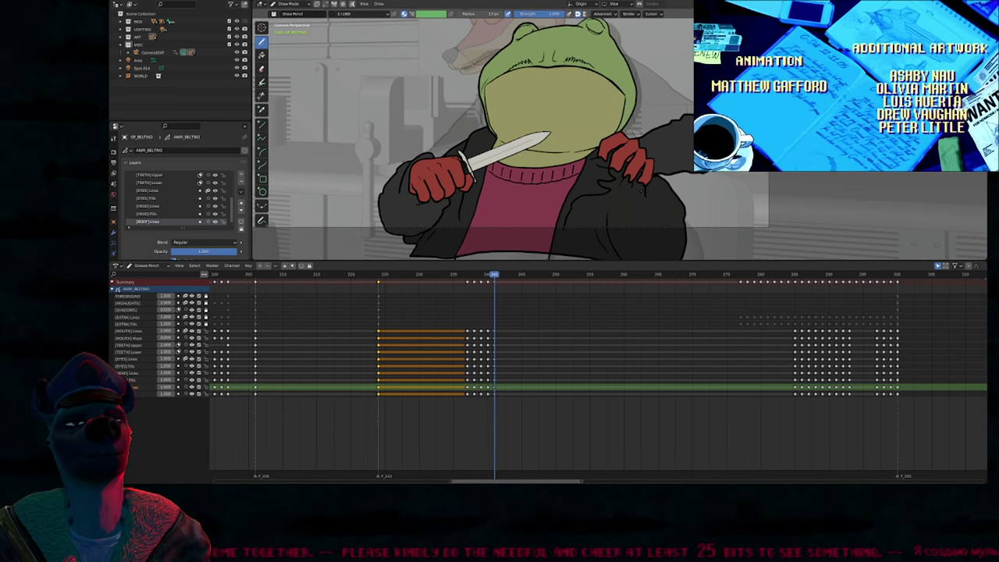
key("Left")
key("Left")
key("Left")
key("Left")
key("Left")
key("Left")
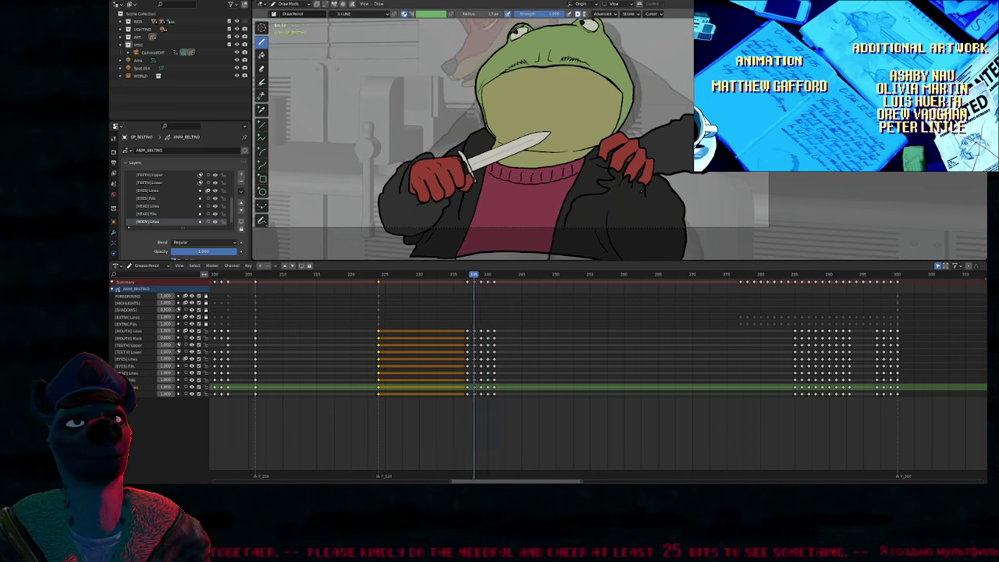
Step: Play the animation from about frame 235, stop, and flip between frames 240 and 241
key("space")
key("space")
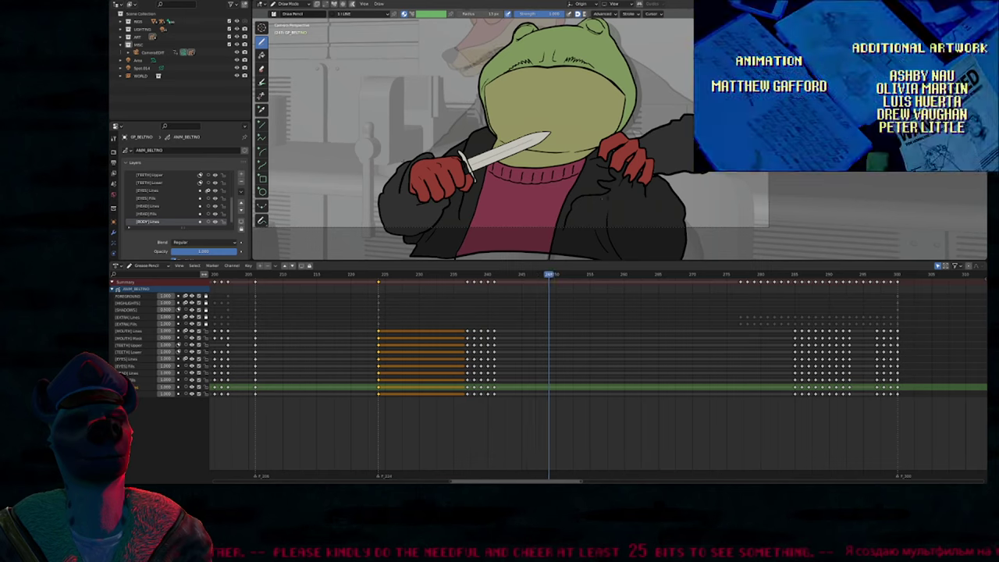
key("Down")
key("Left")
key("Right")
middle_click_drag(641, 190, 615, 222, "shift")
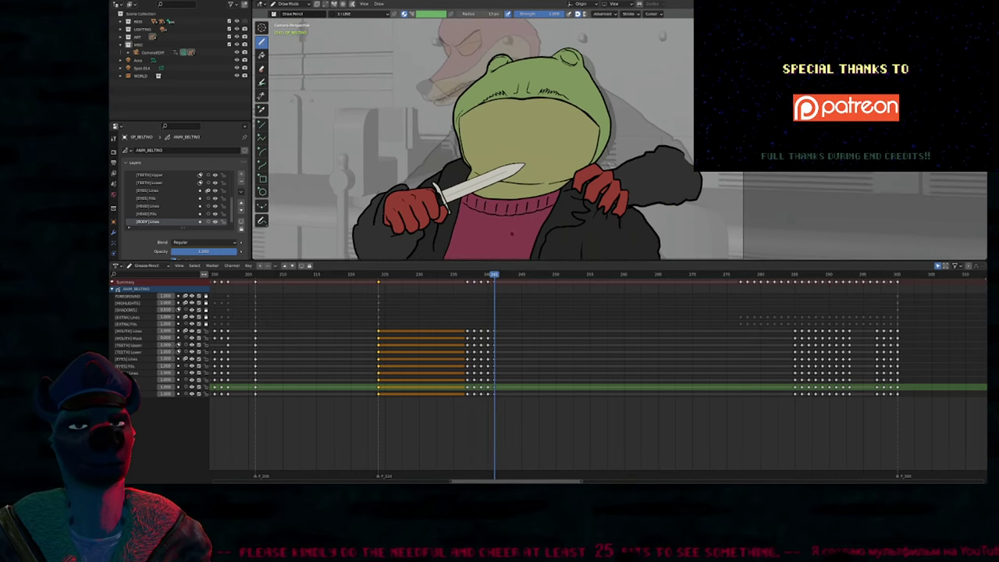
Step: Lock the bottom BODY line layers, box-select the 237–241 key columns, and go to frame 237
left_click_drag(206, 389, 207, 400)
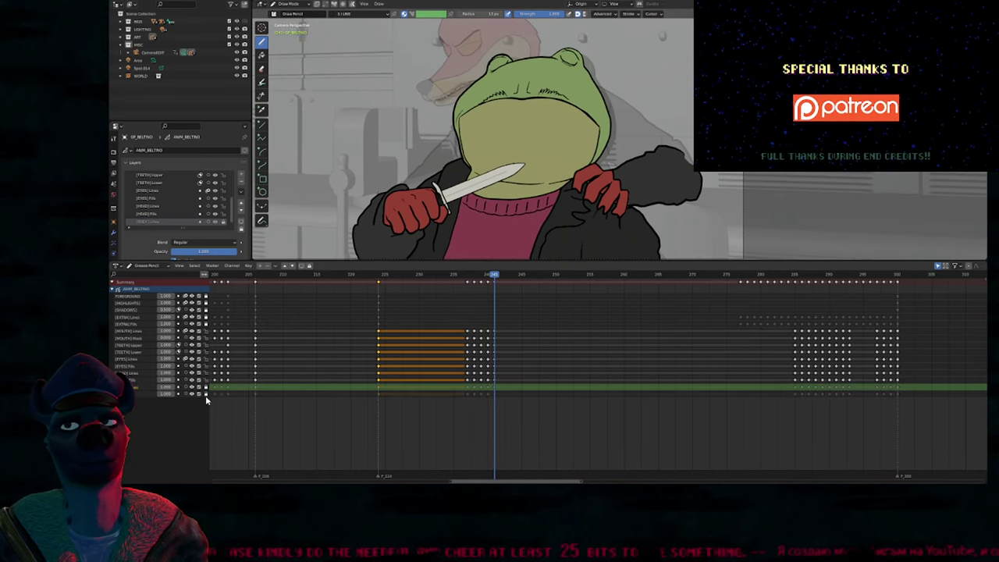
left_click_drag(456, 298, 509, 263)
left_click_drag(372, 290, 404, 275, "shift")
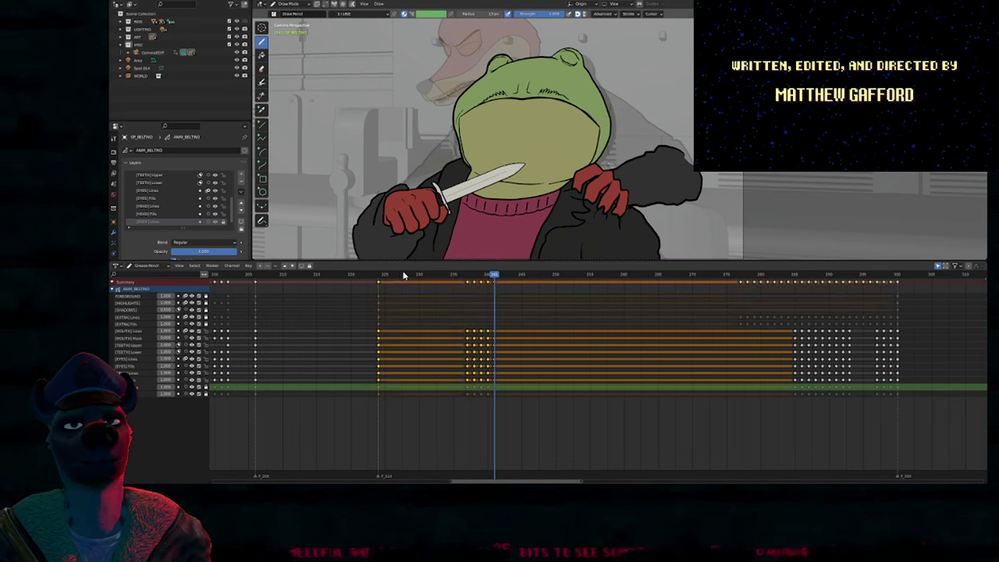
left_click_drag(501, 272, 500, 274)
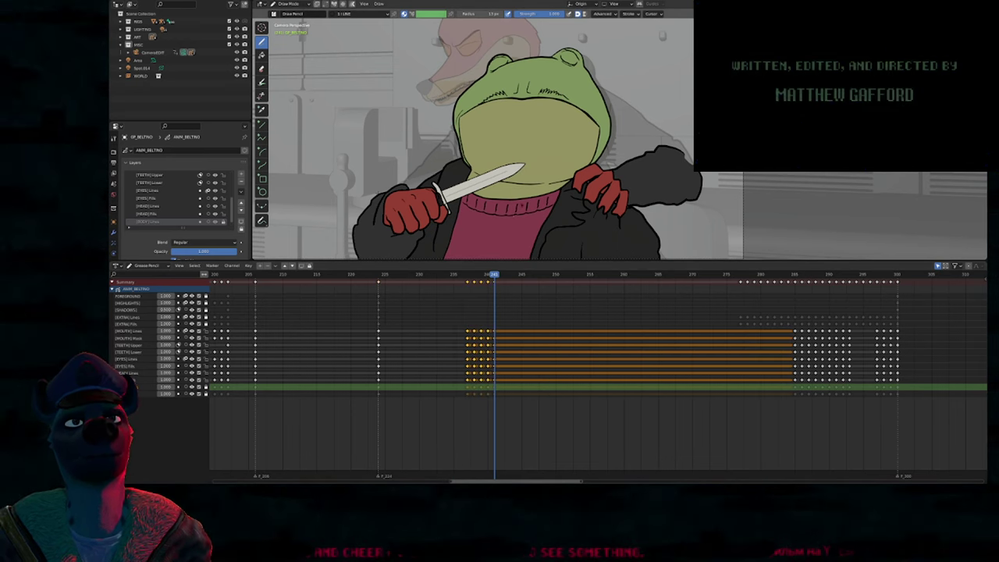
middle_click_drag(603, 136, 604, 159, "shift")
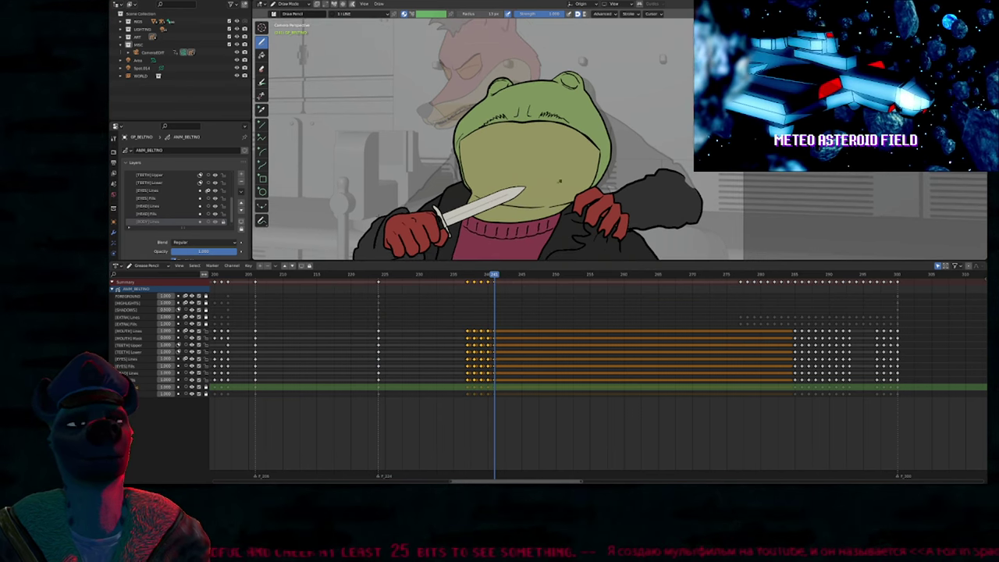
left_click(467, 276)
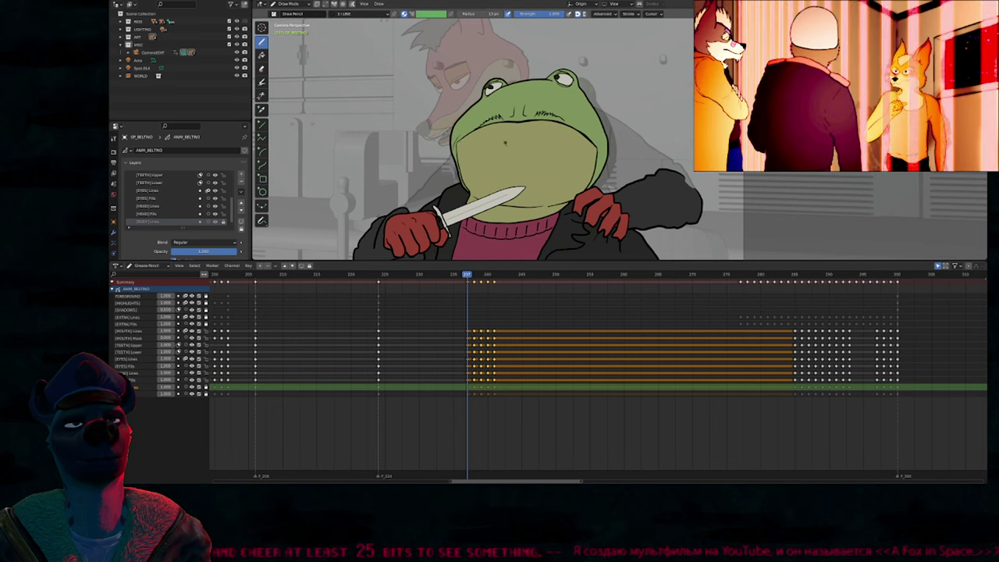
Step: In Edit Mode, select a chin point and snap the 3D cursor there as the pivot
key("Tab")
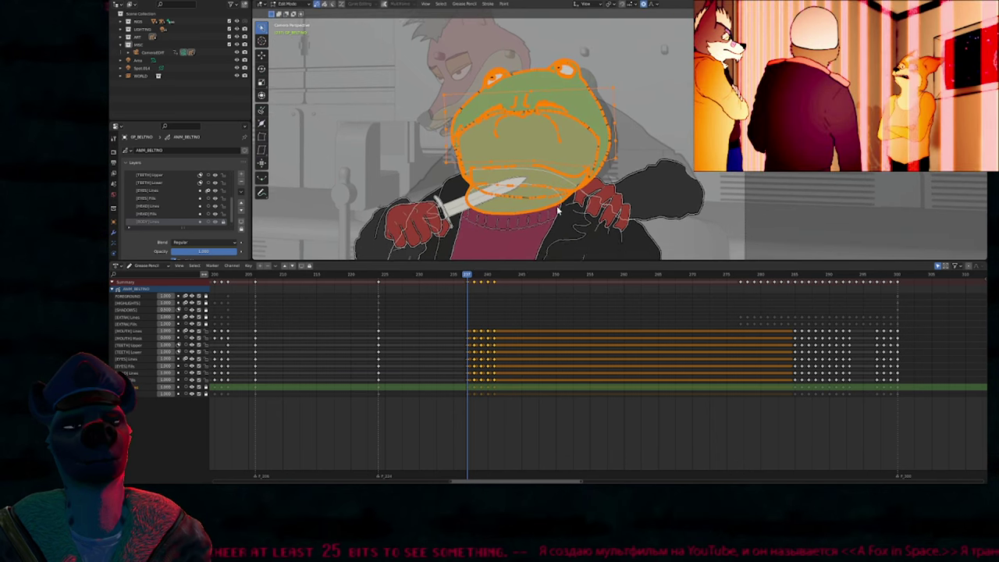
key("shift+w")
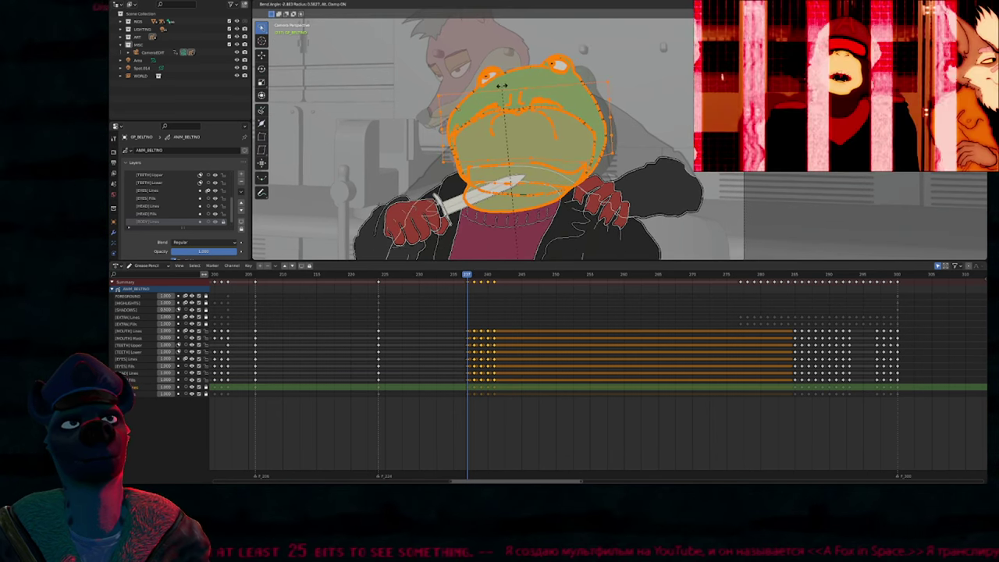
left_click(506, 88)
middle_click_drag(513, 228, 512, 183, "shift")
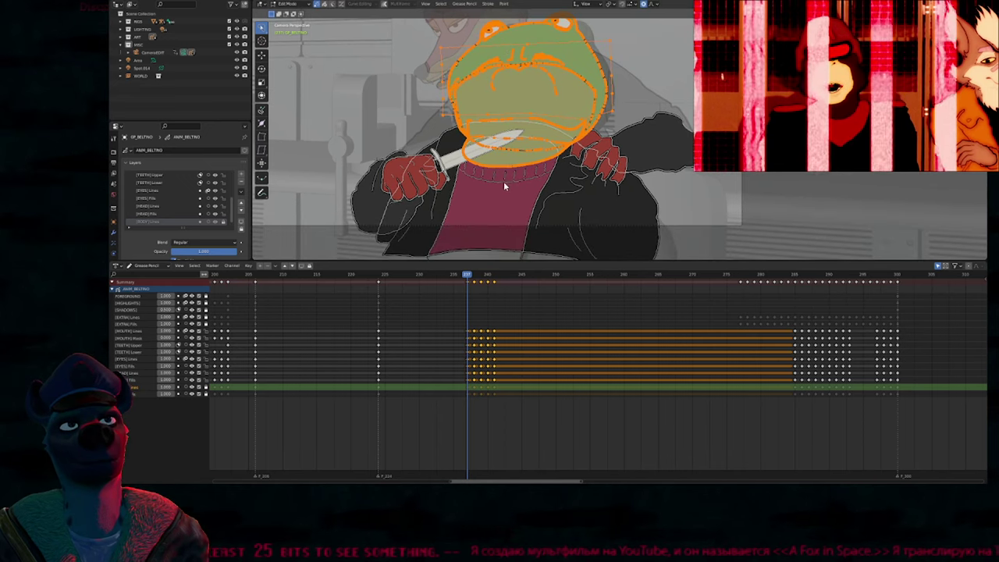
left_click(505, 184)
key("KP_Multiply")
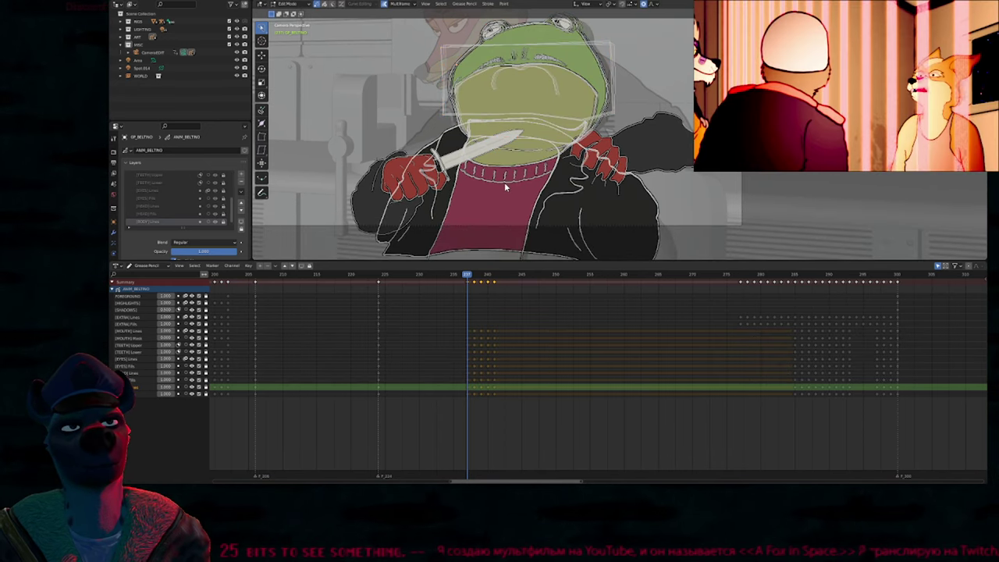
key("ctrl+z")
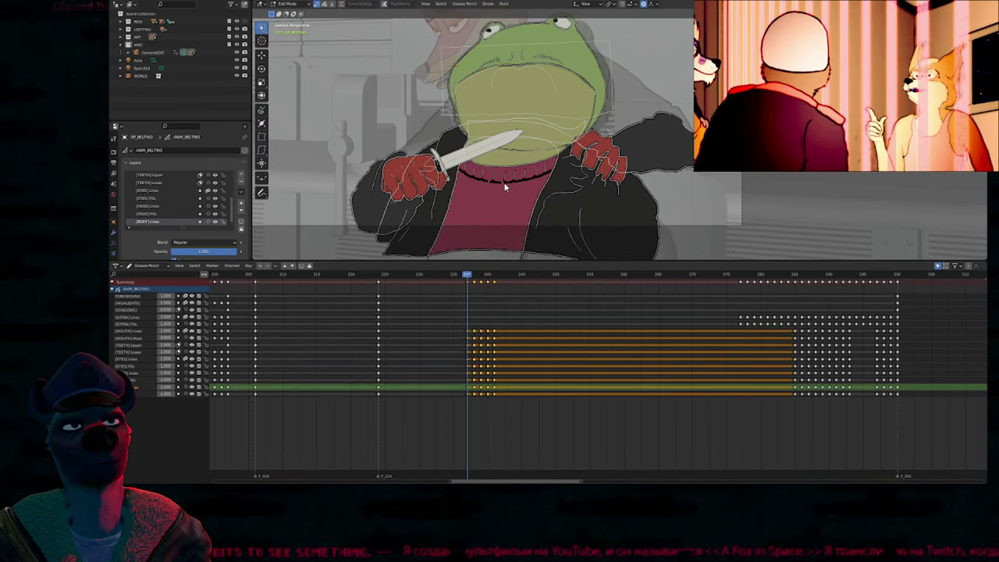
key("shift+s")
key("2")
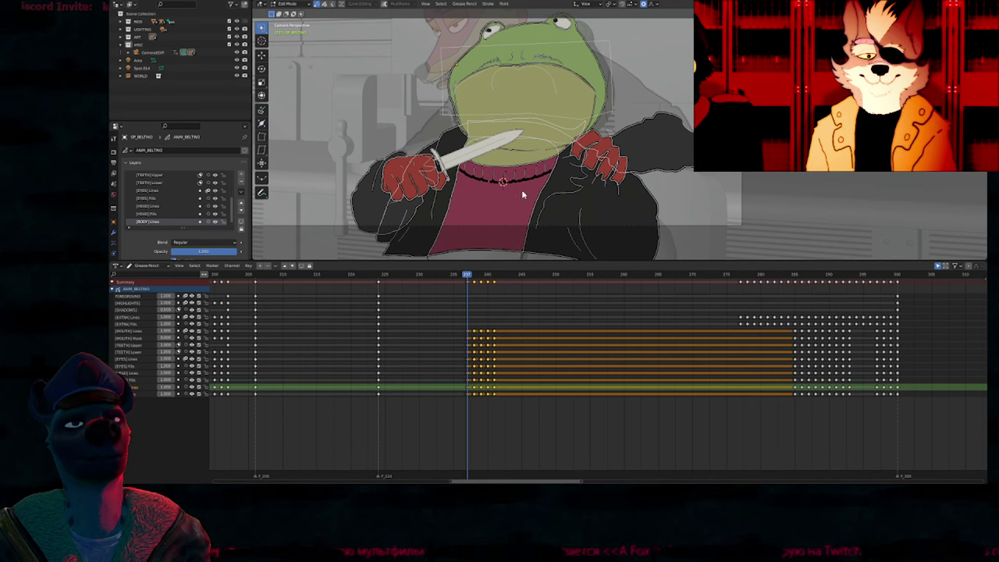
middle_click_drag(533, 131, 542, 179, "shift")
Step: Enable Multiframe editing and lock the body layers plus EXTRA Fills through FOREGROUND
key("shift+m")
key("a")
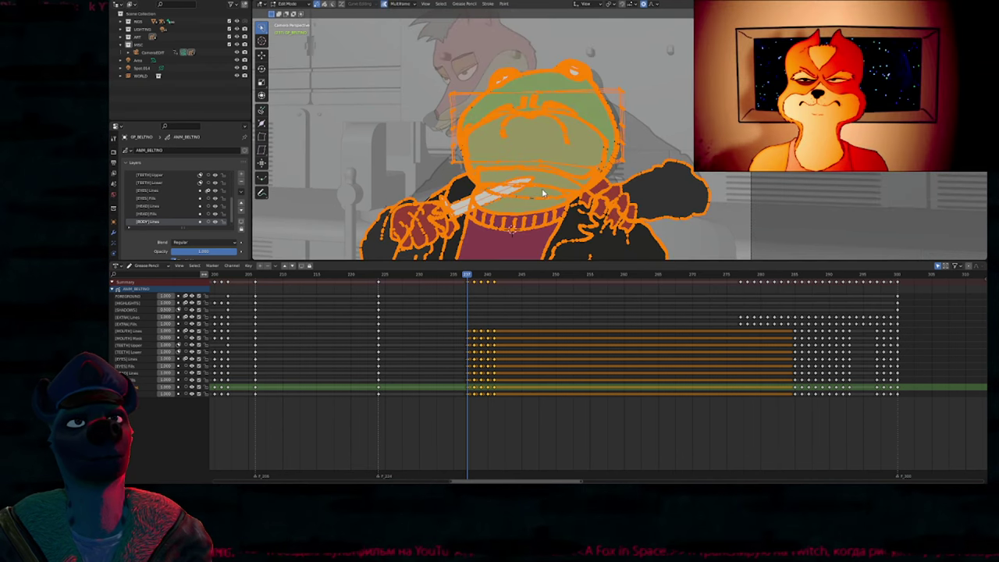
left_click(299, 242)
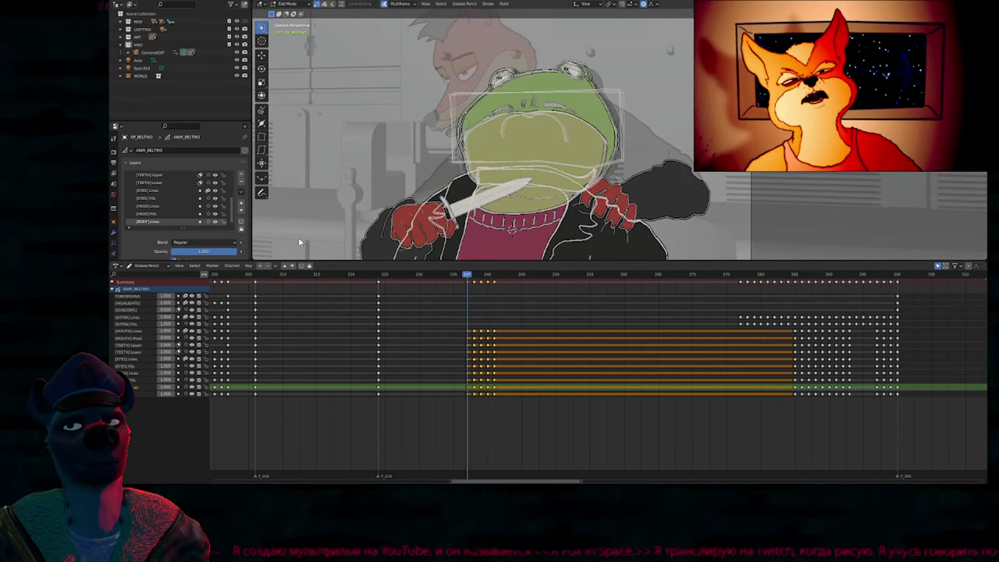
left_click(206, 387)
left_click(206, 393)
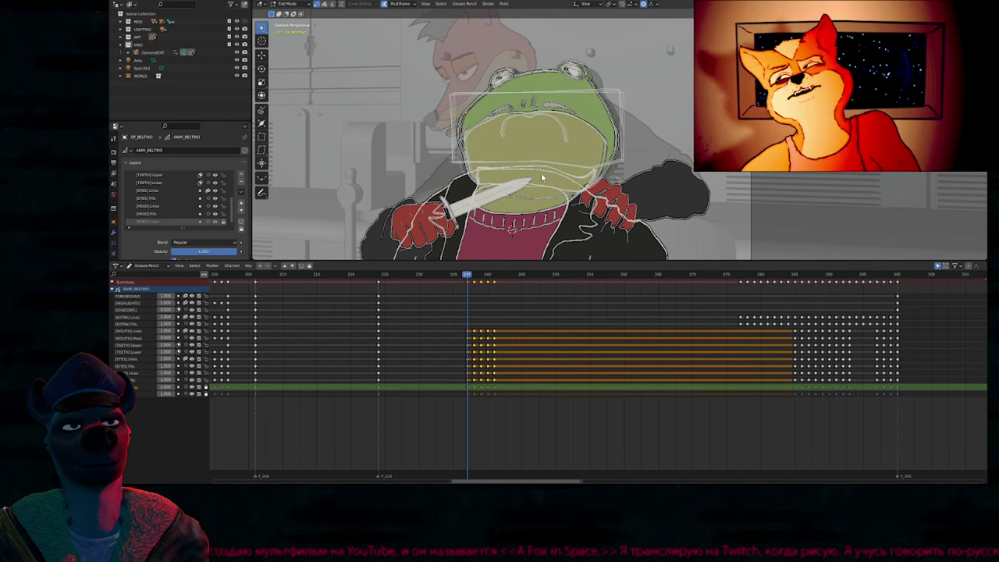
key("a")
key("alt+a")
key("a")
key("alt+a")
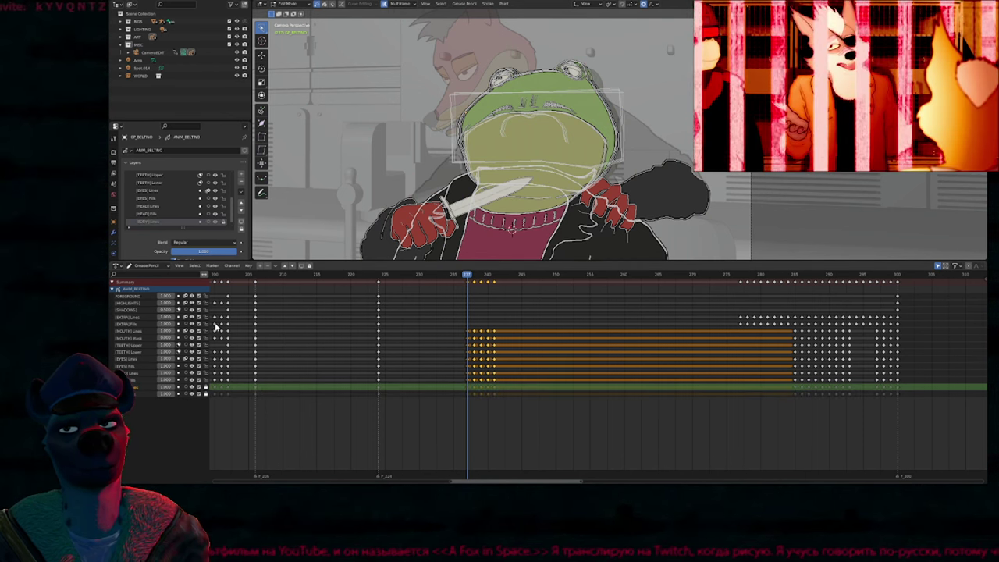
left_click_drag(206, 325, 206, 275)
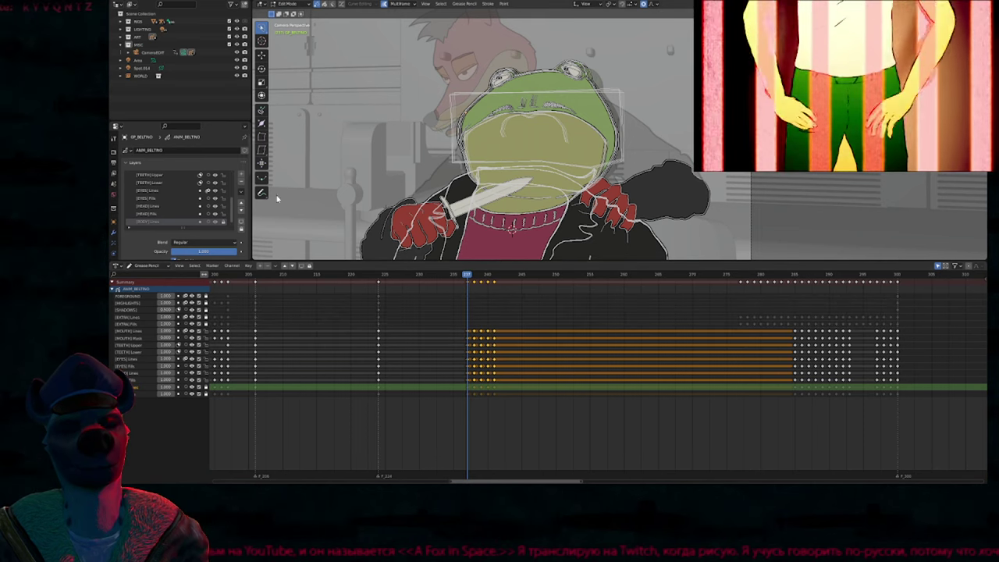
Step: Bend all the frog head strokes across frames around the chin pivot
key("a")
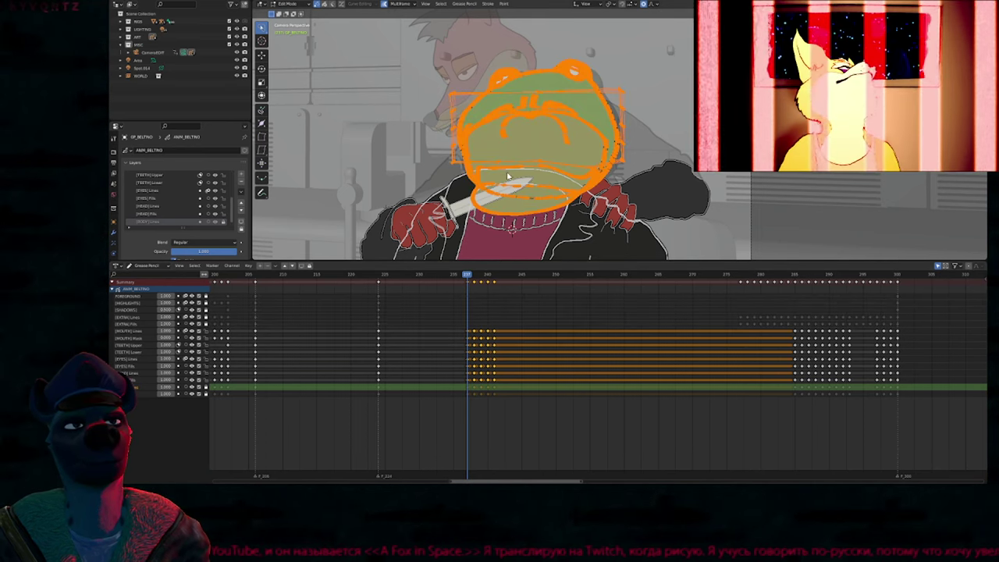
key("shift+w")
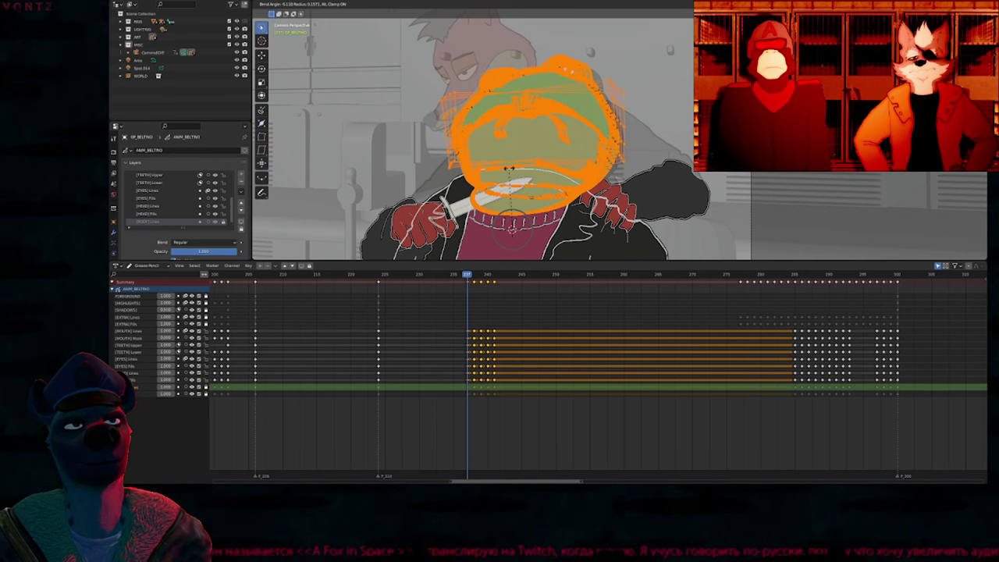
left_click(510, 169)
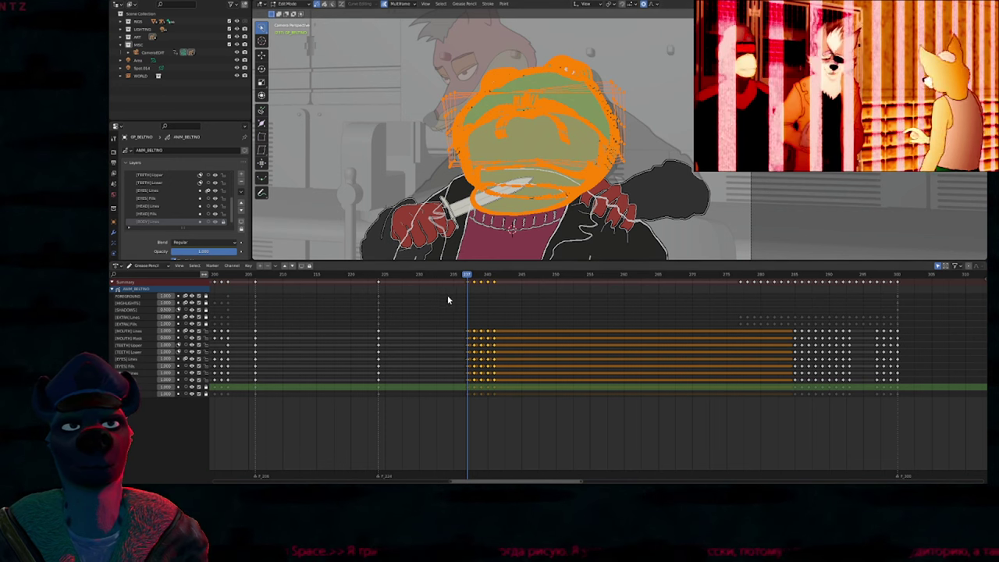
Step: Slide the frame-238 key column earlier and return to Draw Mode
left_click(471, 286)
mouse_move(471, 287)
left_mouse_down()
mouse_move(379, 298)
mouse_move(423, 277)
mouse_move(506, 279)
mouse_move(474, 276)
left_mouse_up()
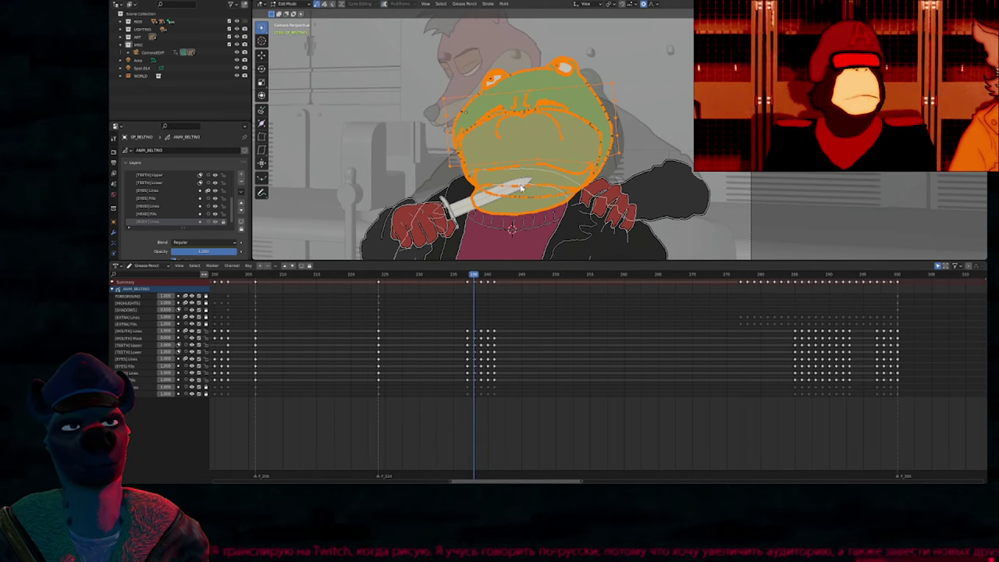
key("Tab")
Step: Scrub back through frames 241 to 233, then lock the head layers and unlock the body layers
mouse_move(457, 276)
left_mouse_down()
mouse_move(431, 277)
mouse_move(500, 289)
mouse_move(467, 297)
mouse_move(517, 305)
mouse_move(457, 297)
mouse_move(495, 310)
mouse_move(467, 308)
left_mouse_up()
left_click_drag(206, 331, 207, 380)
left_click_drag(206, 387, 206, 395)
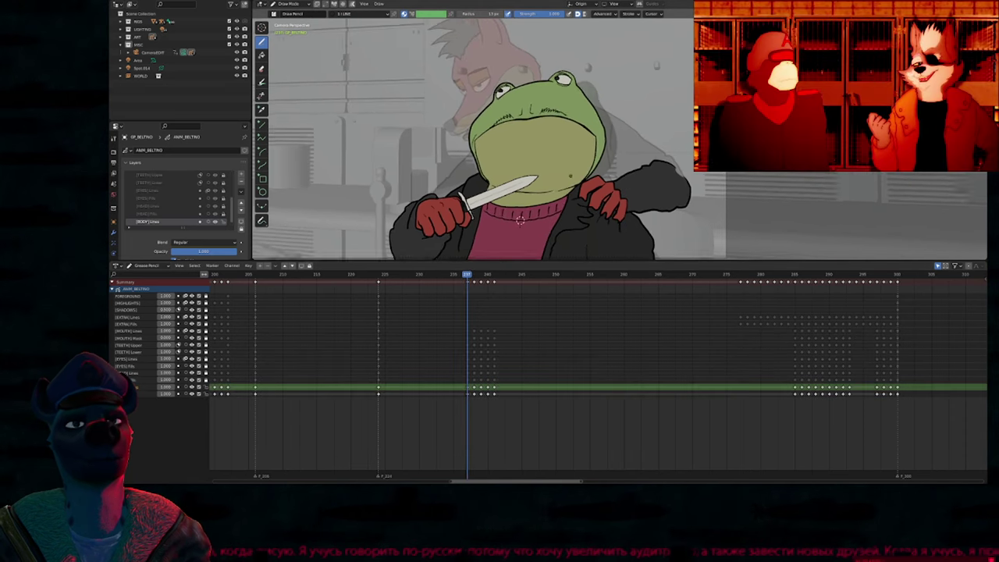
middle_click_drag(520, 221, 506, 189, "shift")
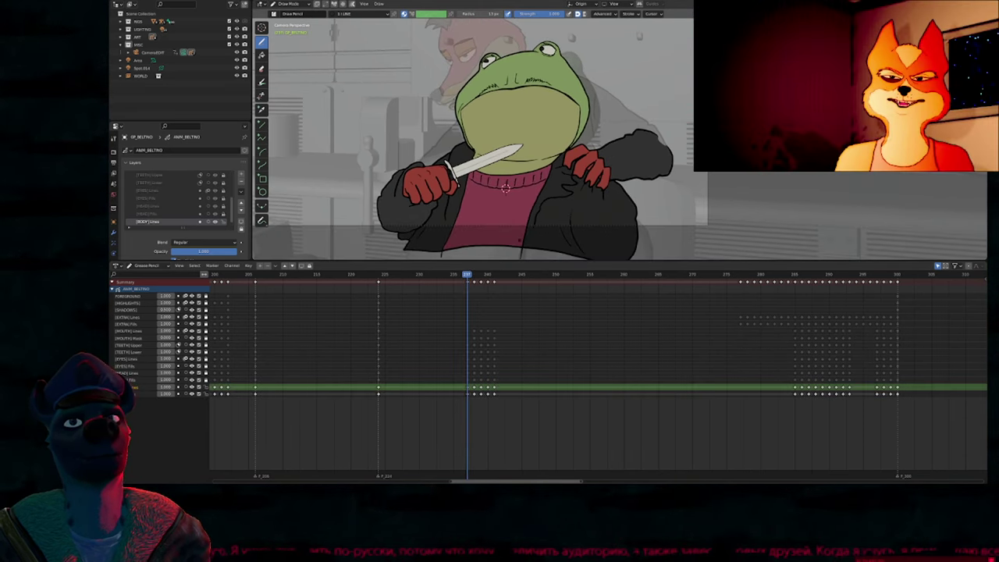
key("Right")
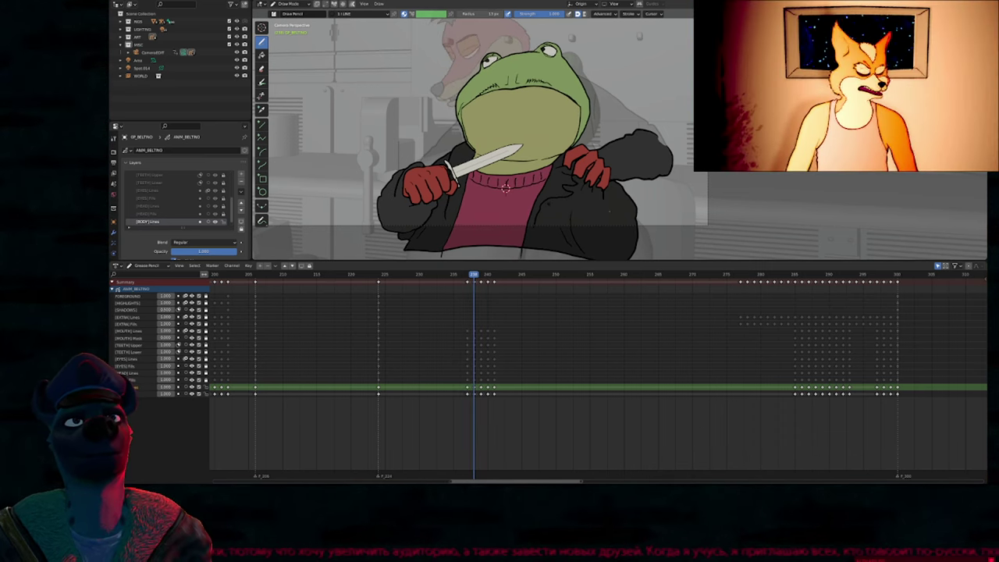
key("Left")
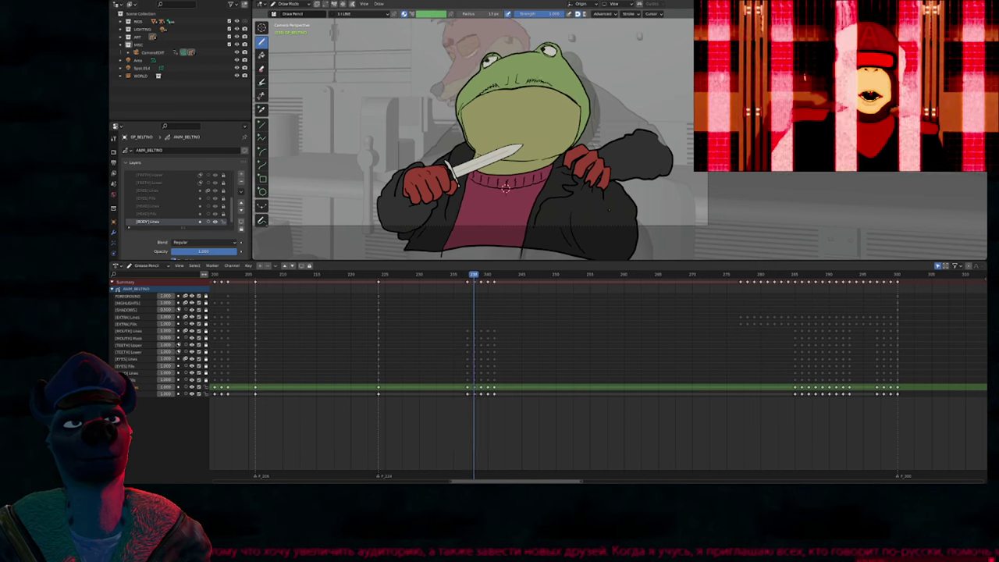
key("Right")
key("Right")
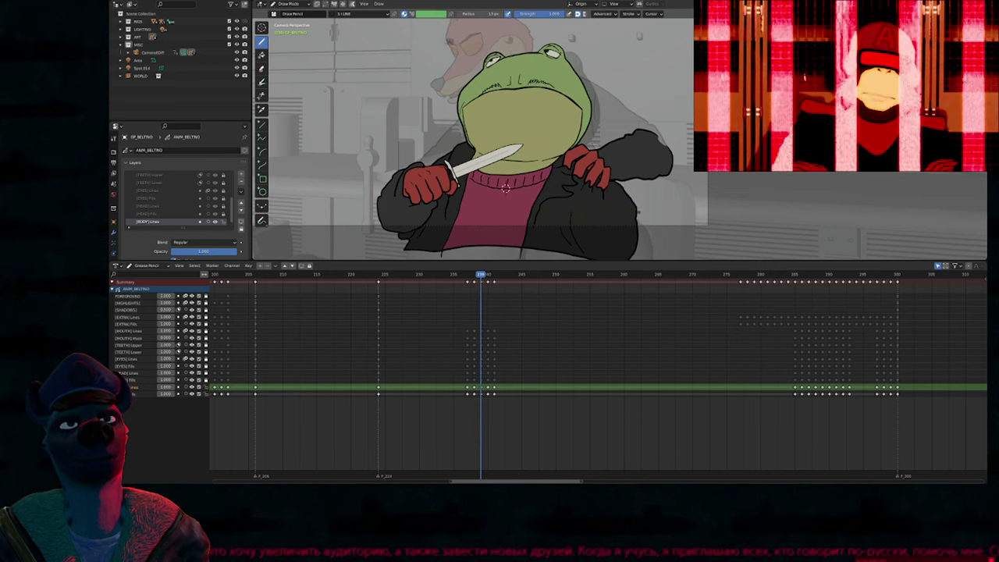
key("Left")
key("Right")
key("Right")
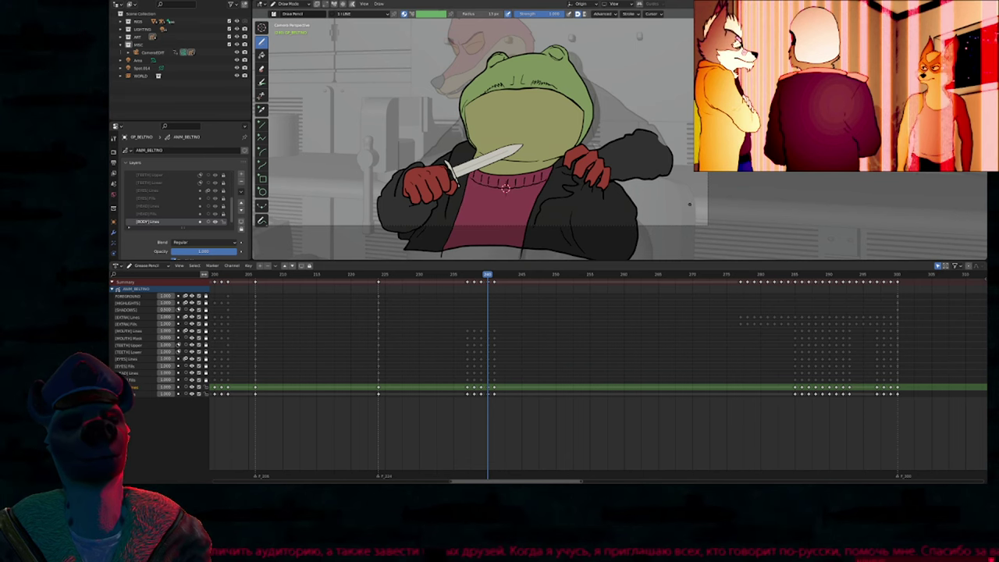
key("Right")
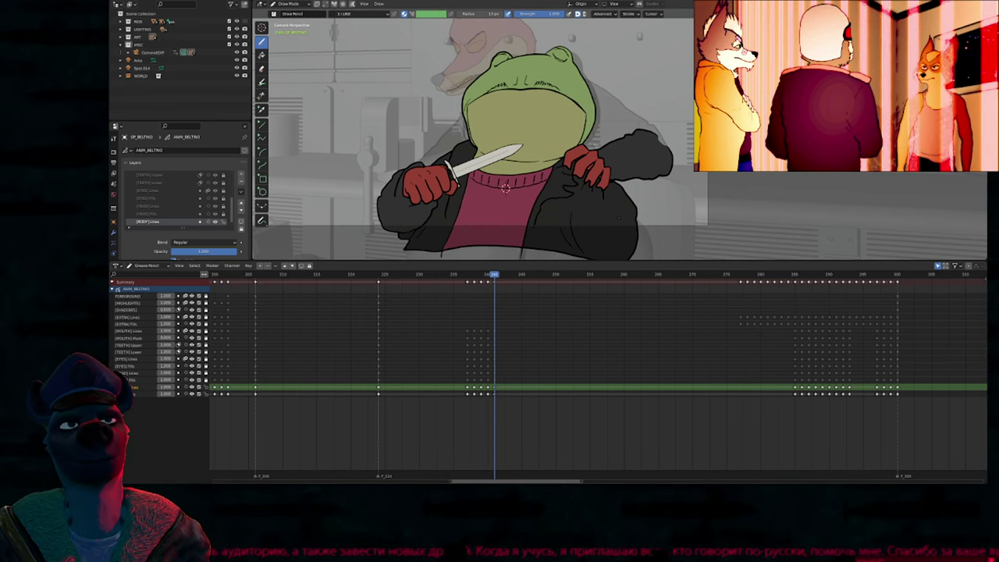
key("Up")
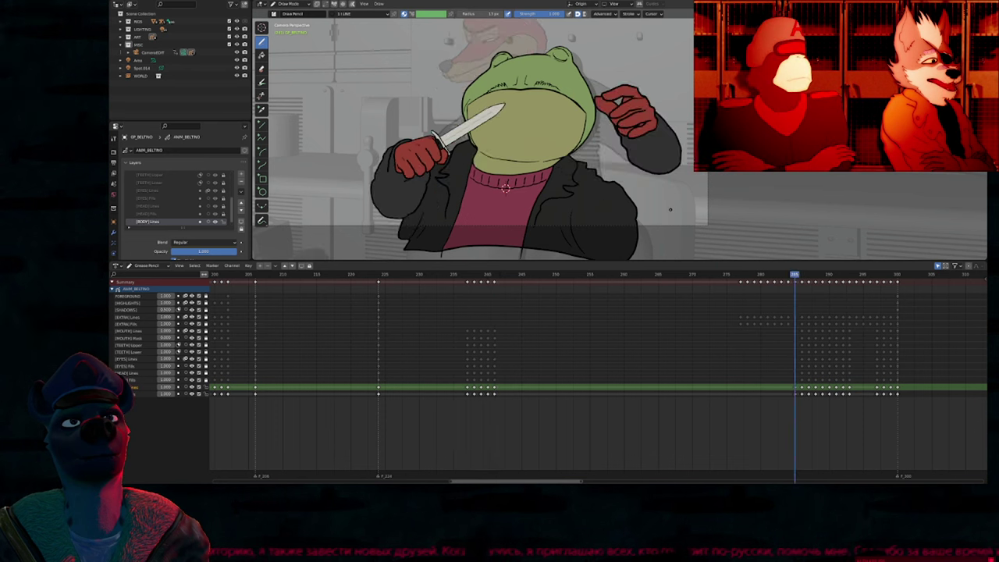
key("Down")
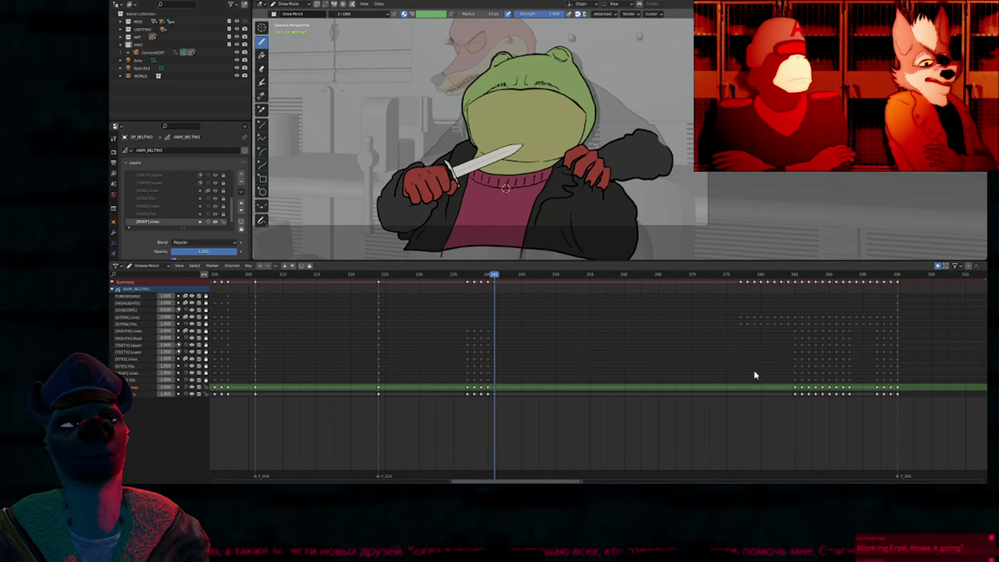
key("Up")
key("Down")
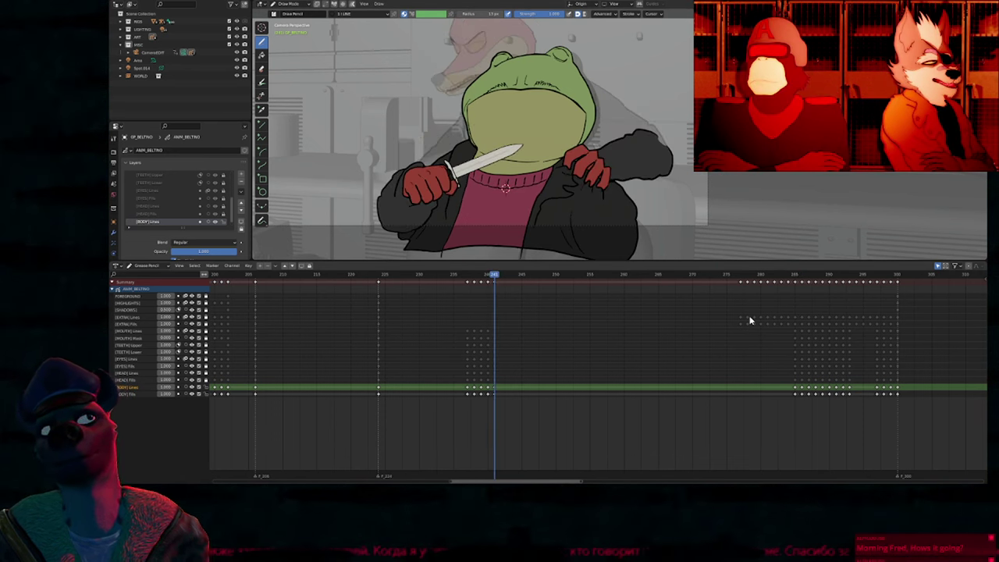
key("Up")
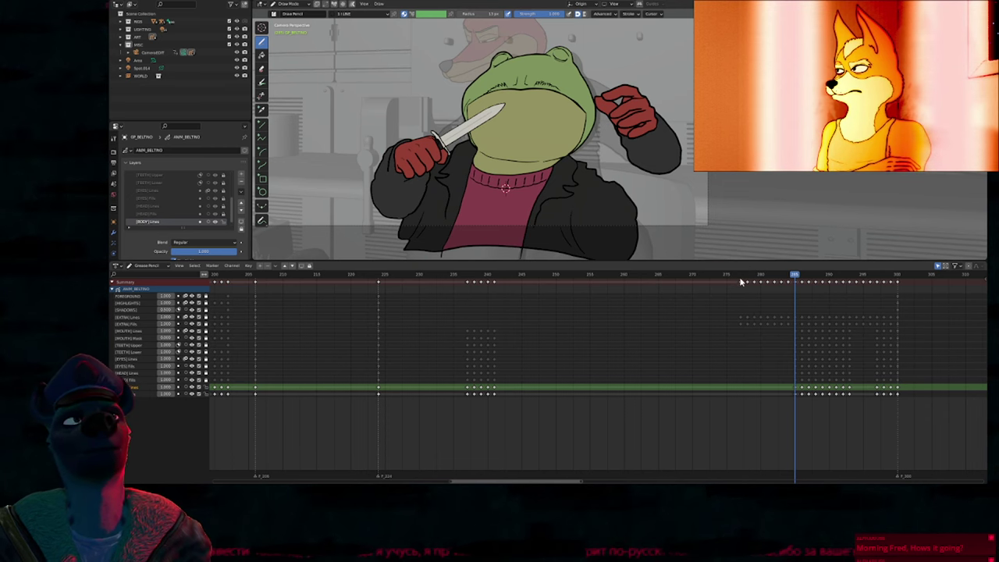
left_click_drag(742, 276, 494, 343)
Step: Make [MOUTH] Lines the drawing layer and zoom in on the frog's head
key("y")
middle_click_drag(566, 107, 602, 187, "shift")
scroll(572, 138, "up", 2)
key("f")
right_click(603, 195)
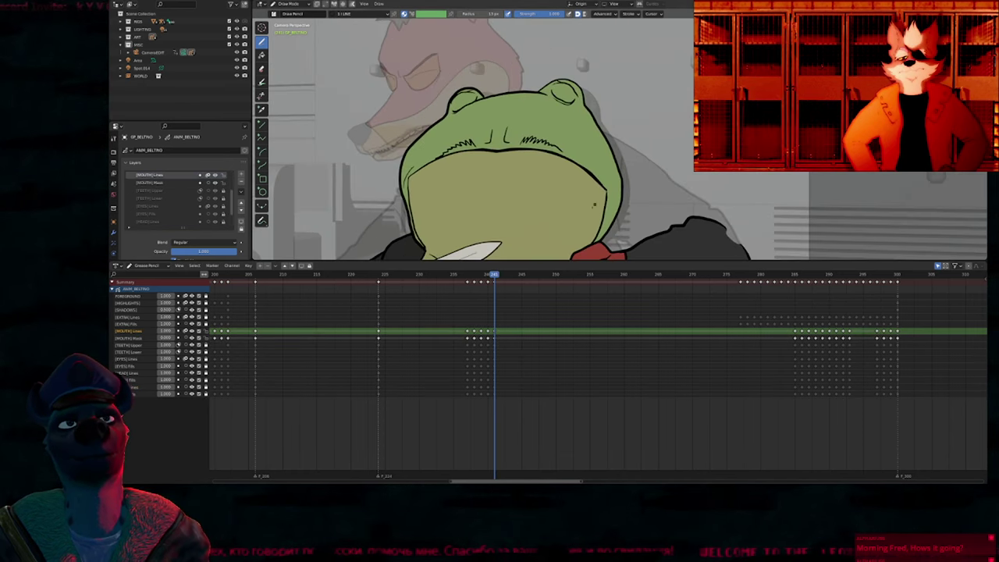
Step: Unlock [TEETH] Lower and slide the mouth and teeth keys from frame 241 to 270
left_click(206, 352)
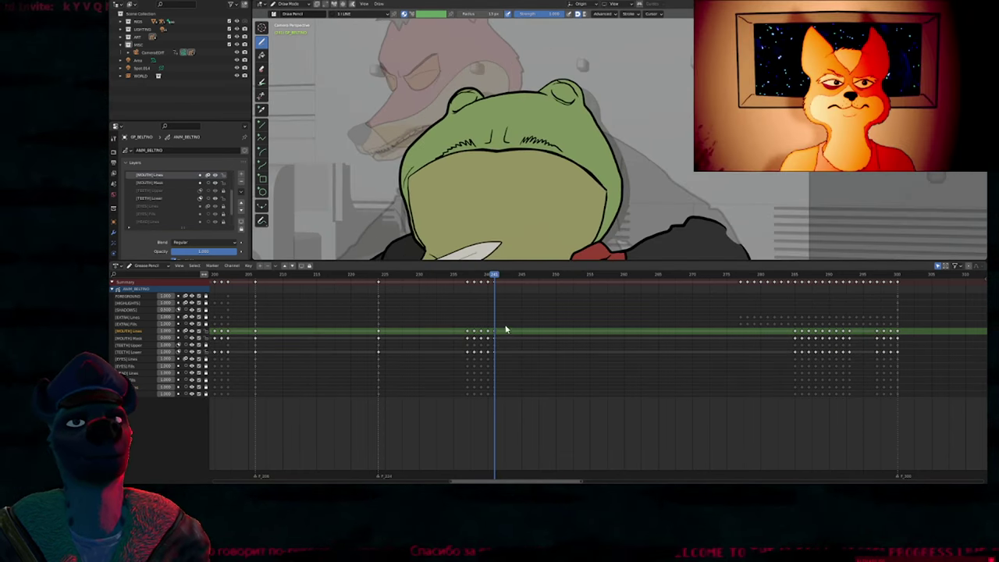
left_click_drag(490, 321, 506, 356)
key("g")
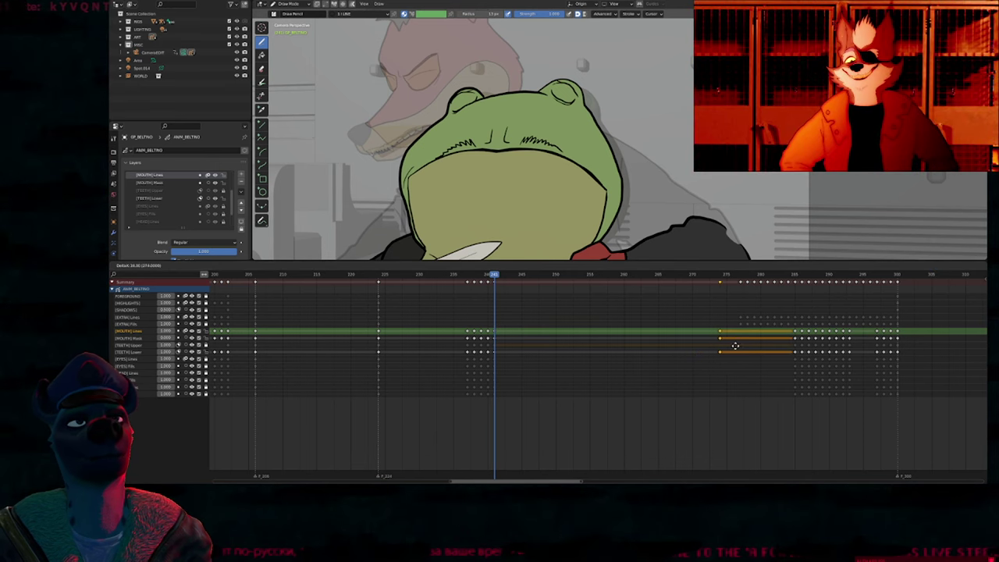
left_click(704, 346)
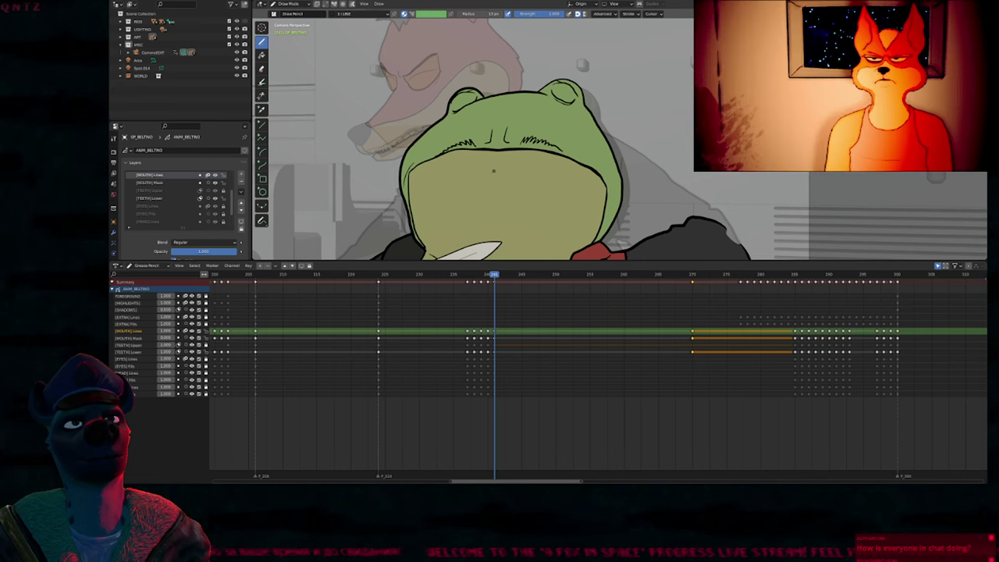
Step: Nudge the left and right small strokes above the mouth using proportional editing
key("Tab")
left_click(487, 145)
key("g")
scroll(489, 150, "up", 8)
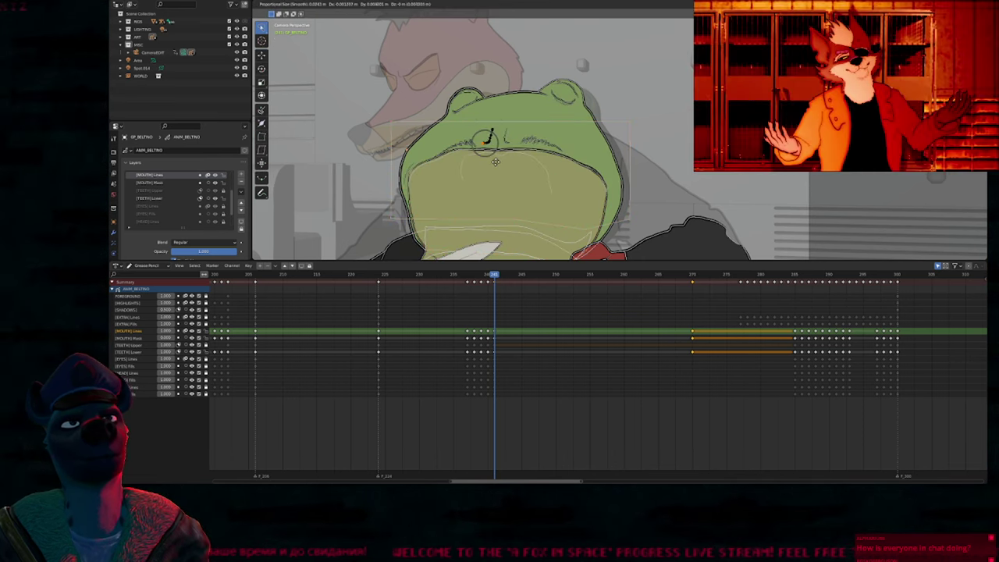
left_click(496, 165)
left_click(512, 144)
key("g")
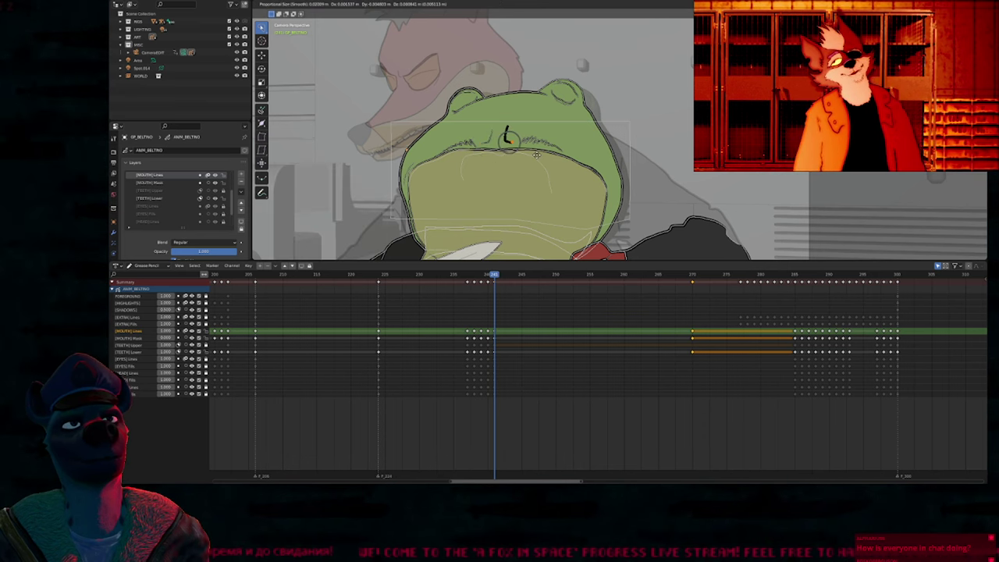
left_click(514, 149)
key("Tab")
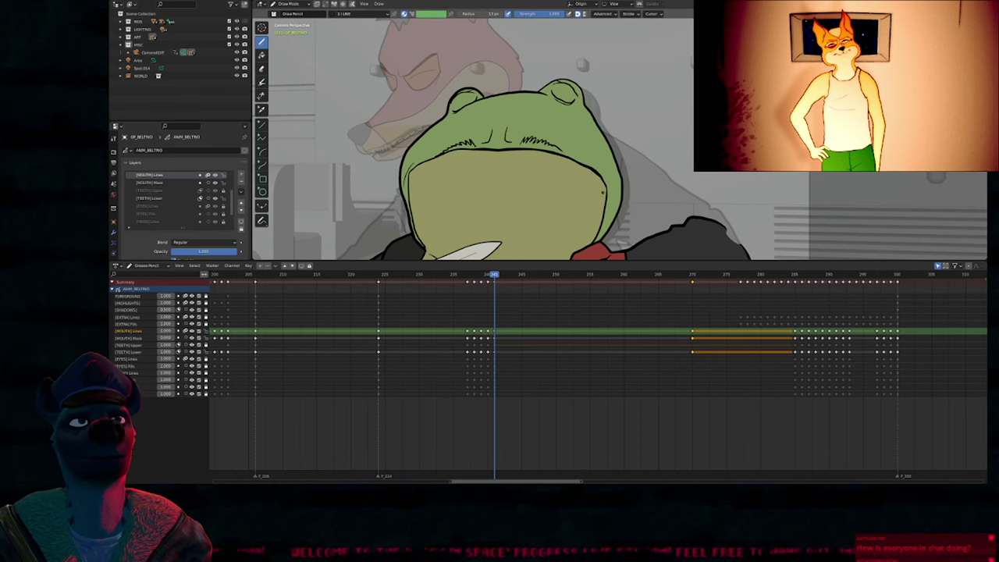
Step: On frame 240, shift a point on the nose line slightly left
key("Left")
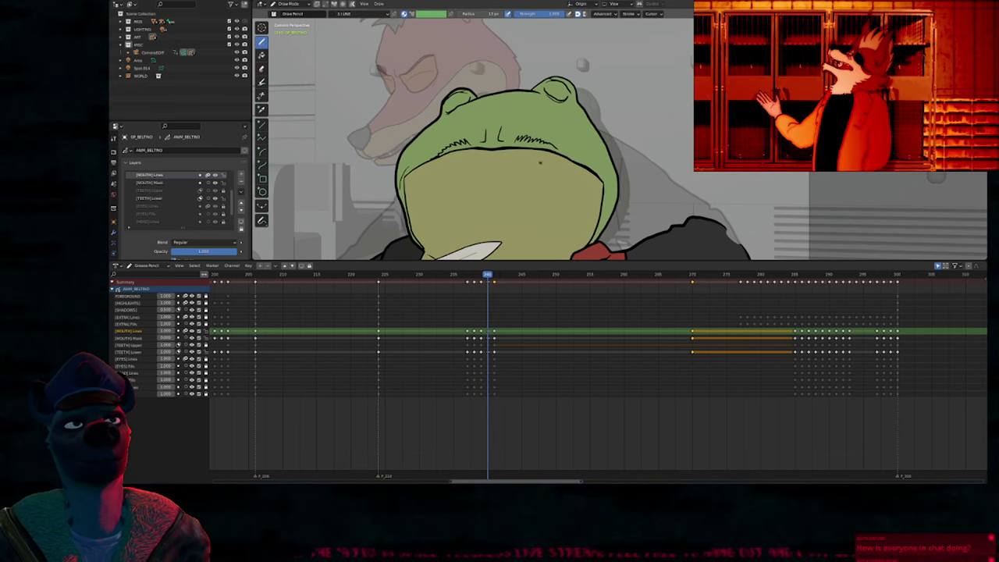
key("Tab")
left_click(508, 145)
key("g")
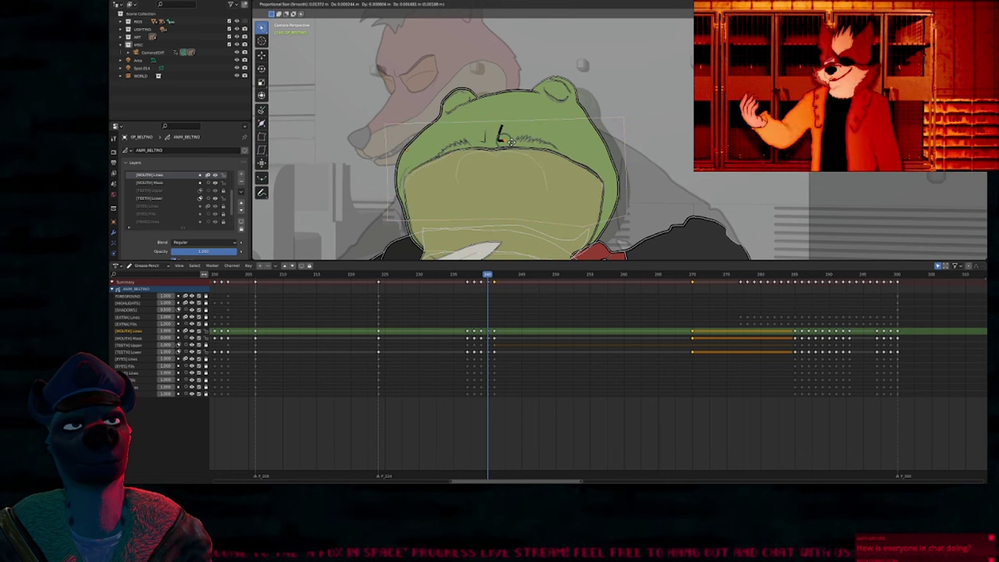
left_click(503, 144)
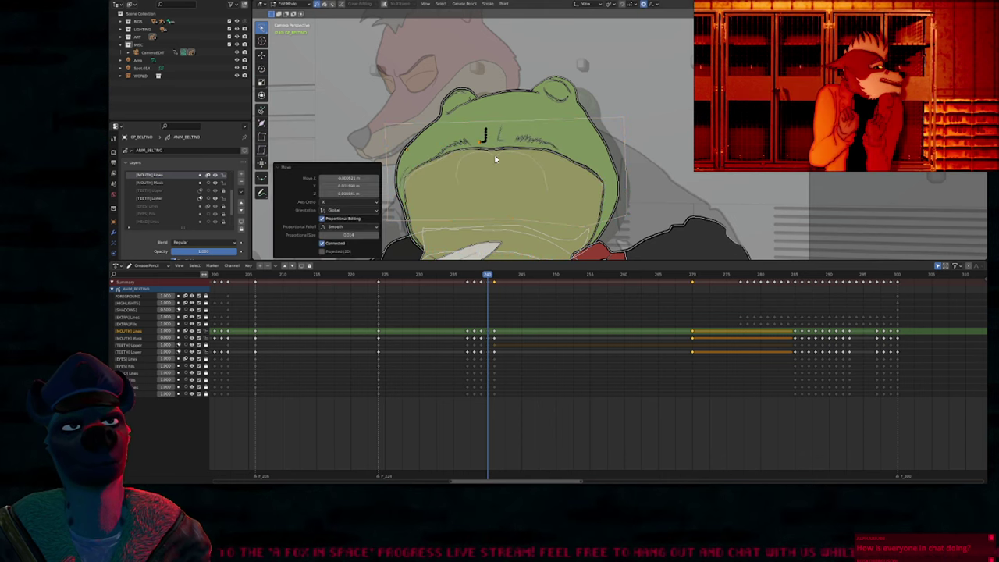
key("Tab")
Step: Step through the frames toward 270 and back to the keyframe near 241
key("Right")
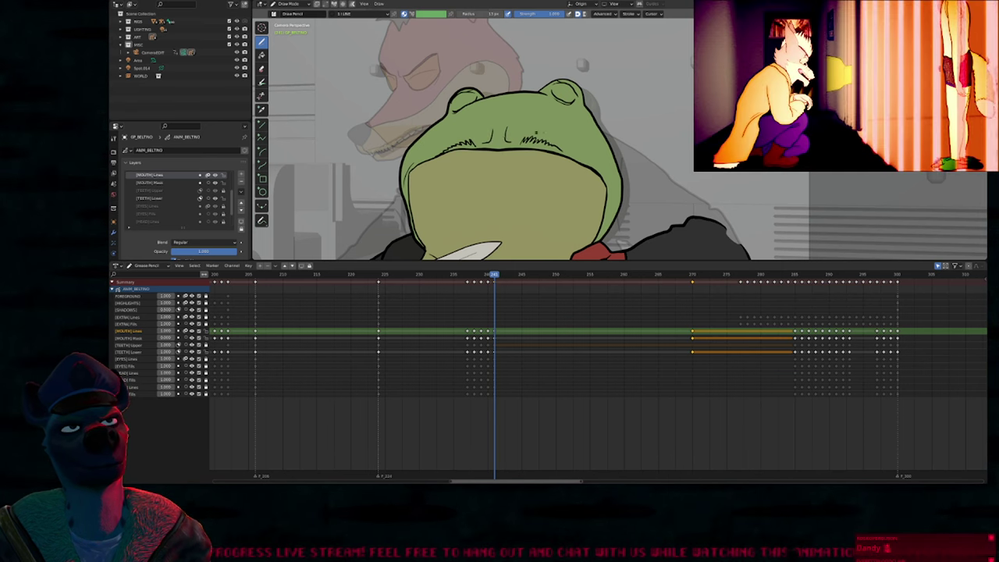
key("Down")
key("Down")
key("Up")
key("Up")
key("Up")
key("Down")
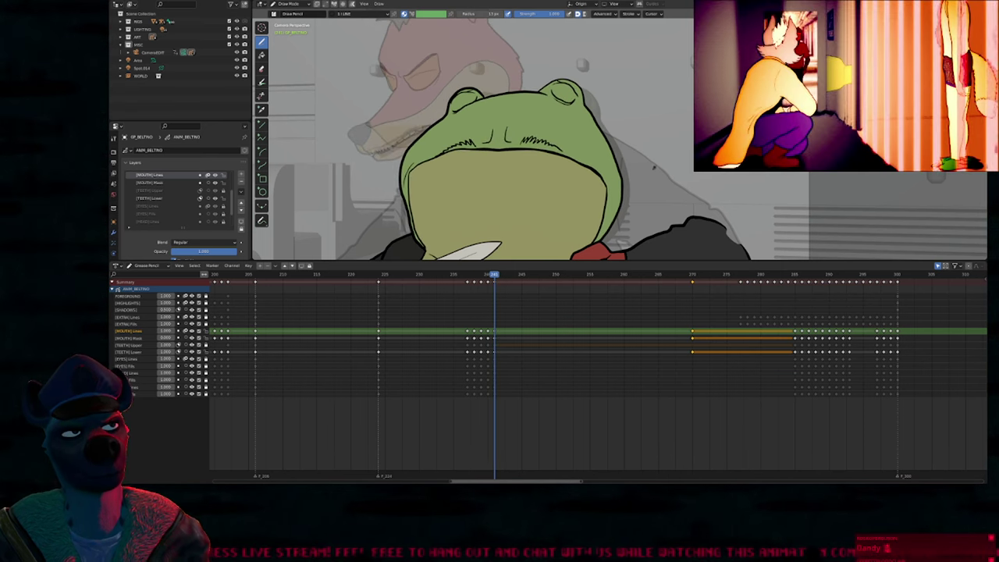
Step: Move the frame-270 mouth keys one frame earlier to 269 and turn on onion skins
left_click(693, 276)
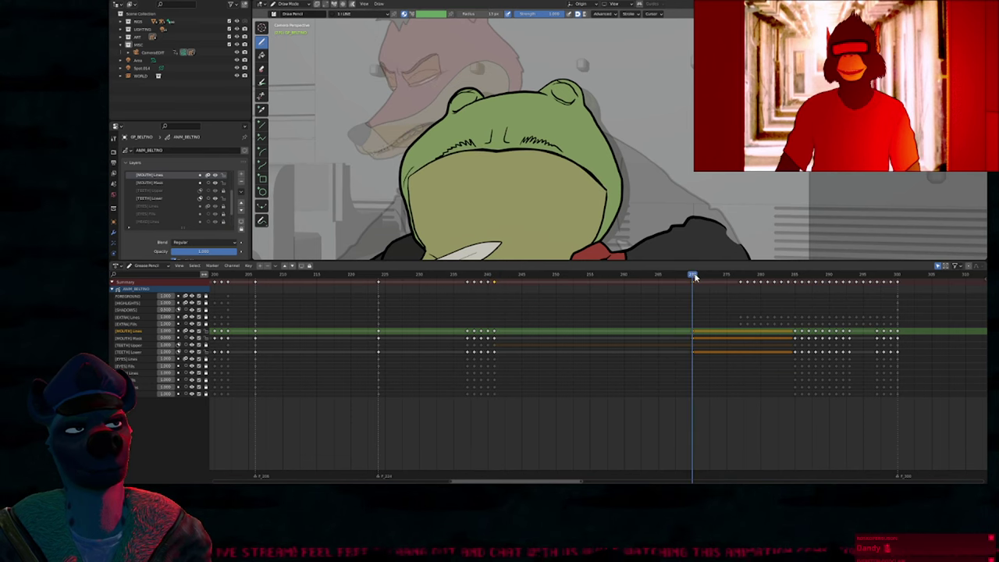
left_click(687, 283)
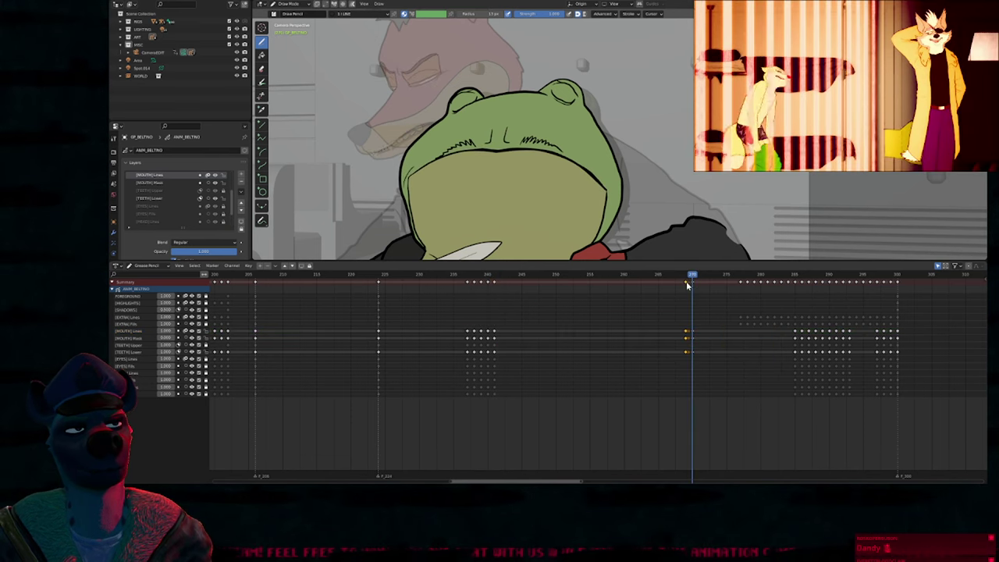
left_click(687, 277)
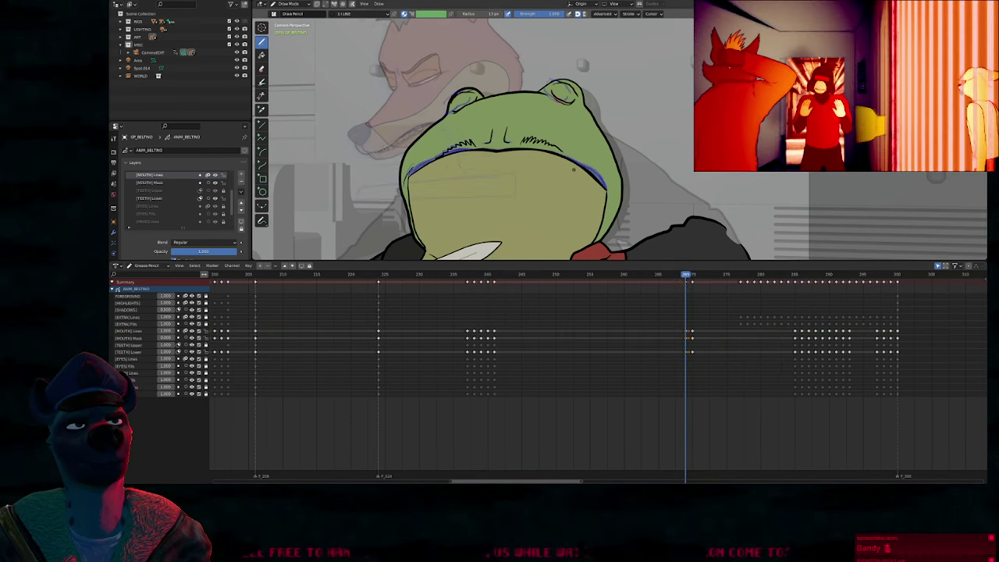
key("ctrl+f")
Step: Pan and zoom across the frog's mouth and face, leaving the brush size unchanged
left_click(622, 182)
scroll(581, 189, "up", 5)
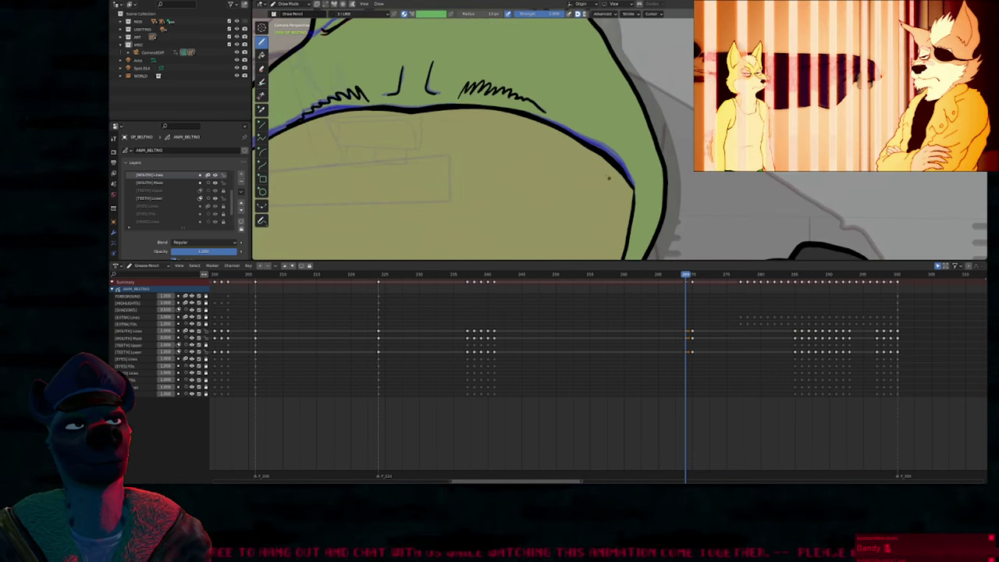
middle_click_drag(417, 127, 548, 147, "shift")
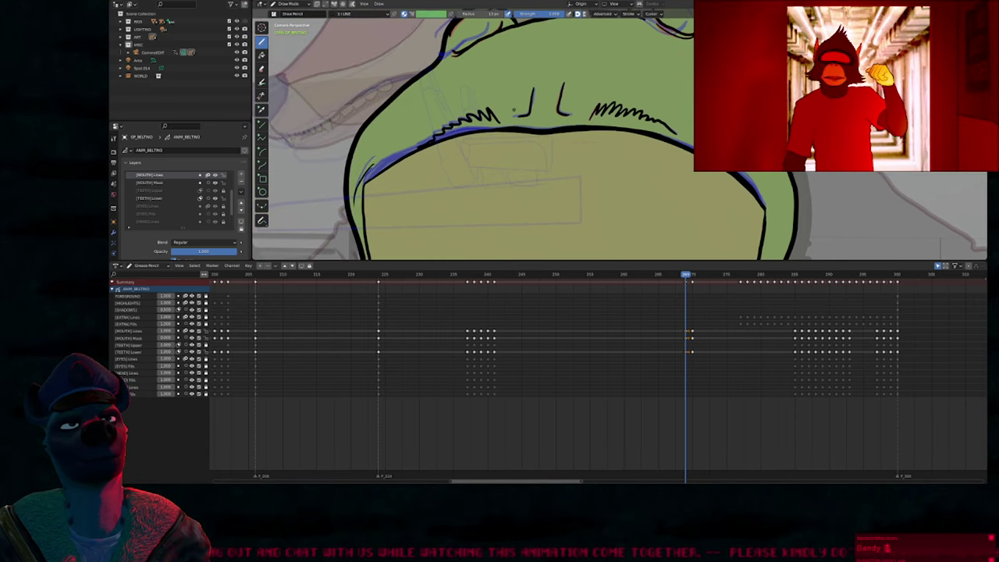
key("f")
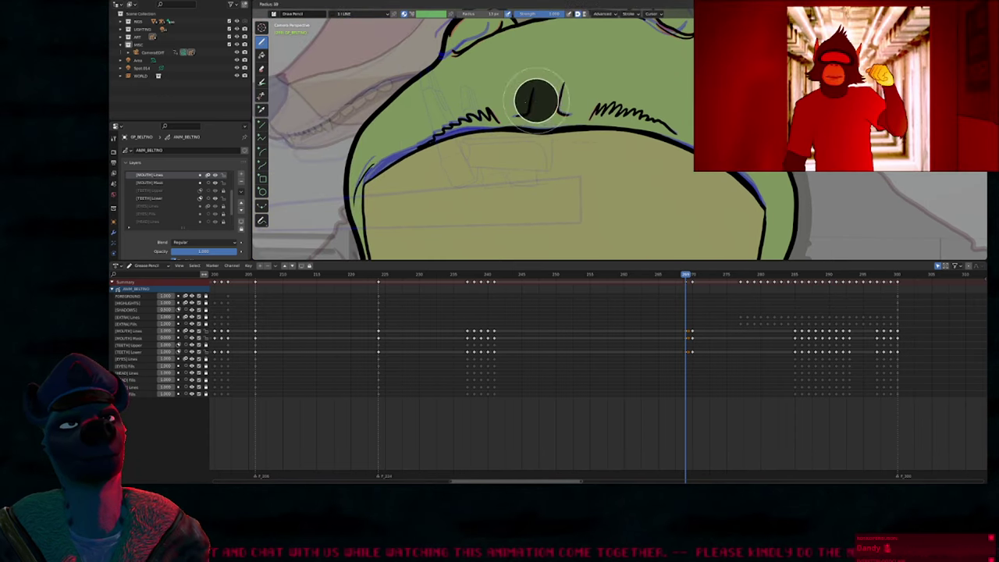
key("Escape")
key("f")
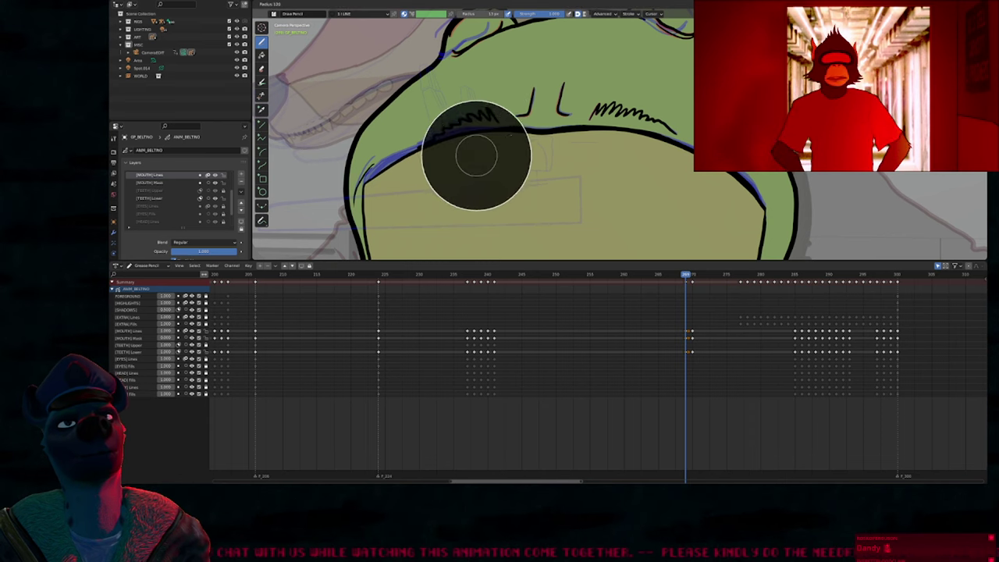
key("Escape")
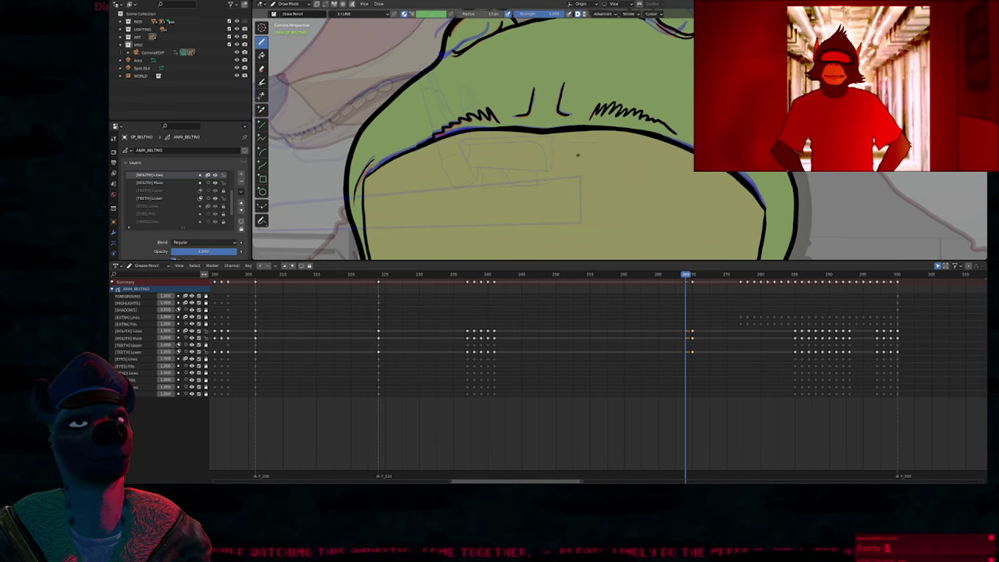
scroll(578, 154, "down", 4)
scroll(587, 175, "up", 2)
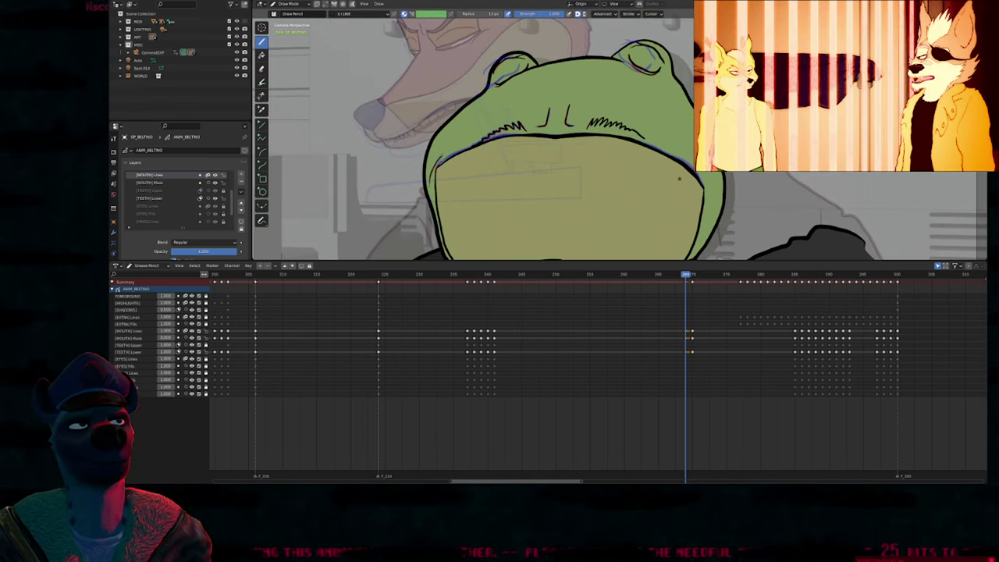
middle_click_drag(641, 168, 615, 171, "shift")
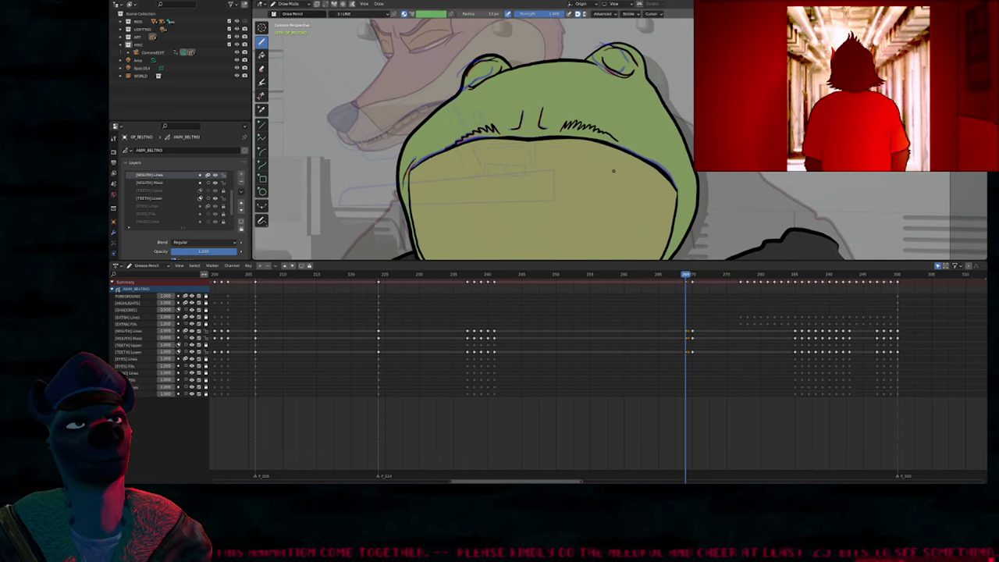
scroll(613, 170, "down", 3)
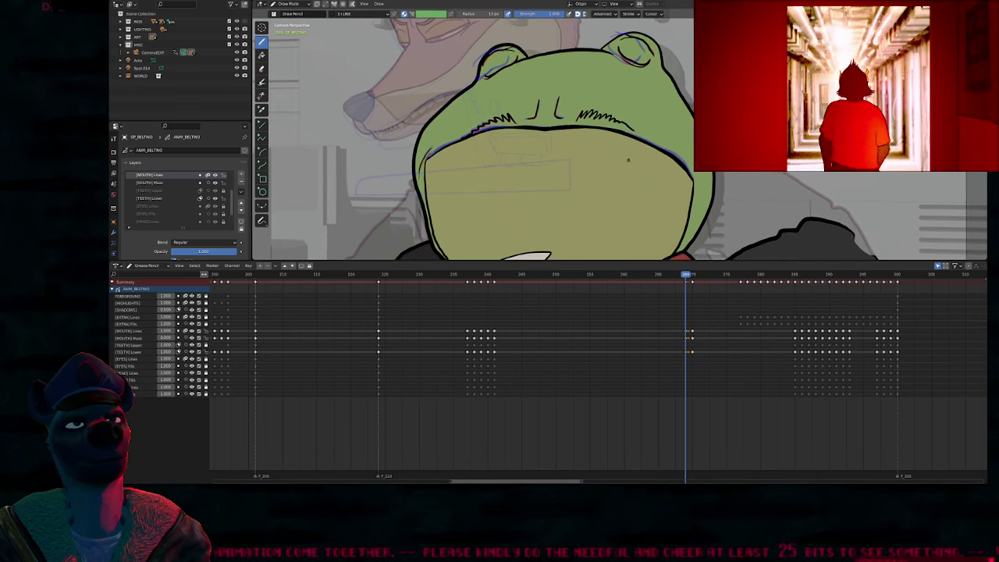
scroll(602, 187, "up", 3)
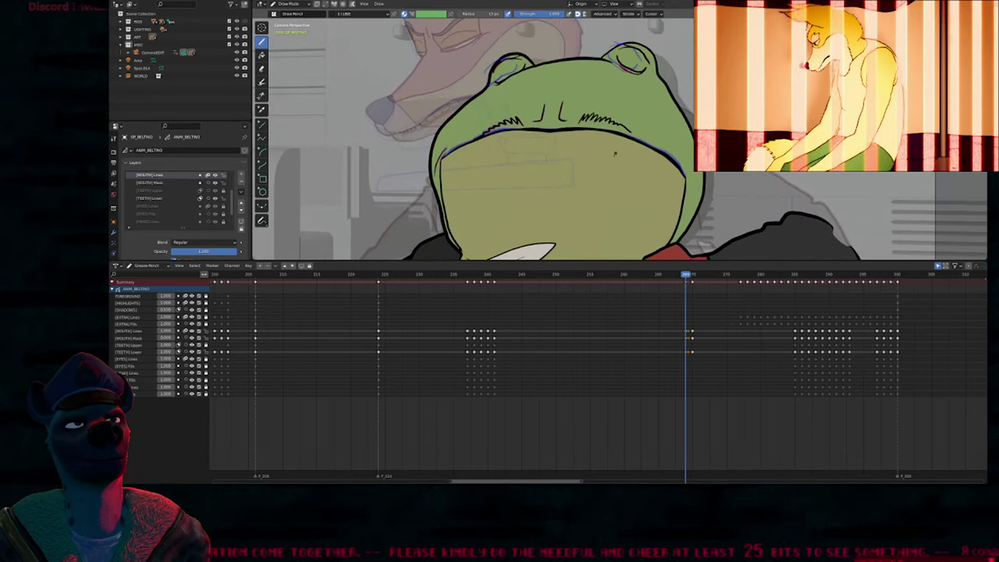
Step: Scrub the frames around 273, reposition the moved mouth keys, and undo the last change
key("shift+Left")
left_click_drag(673, 275, 653, 344)
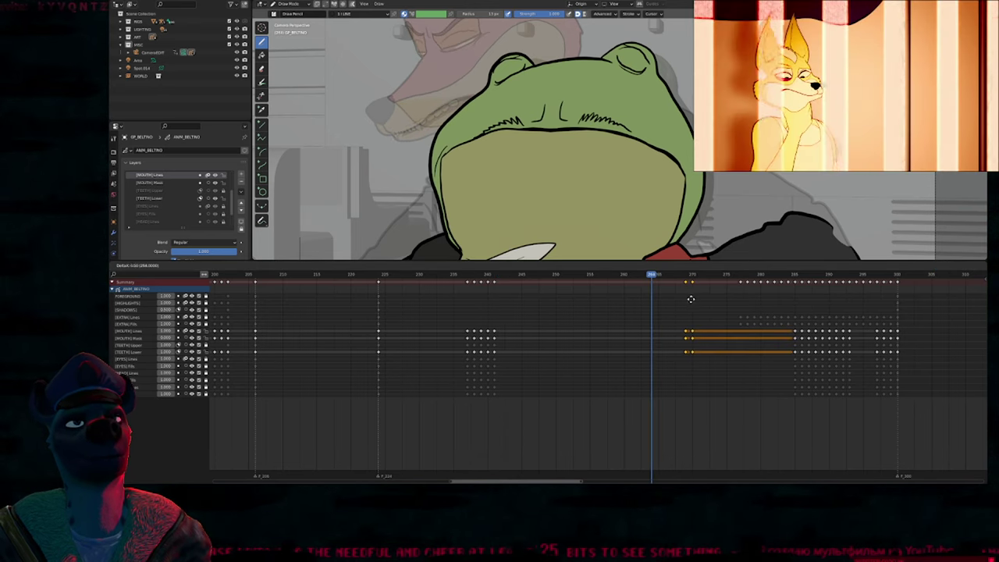
left_click(564, 285)
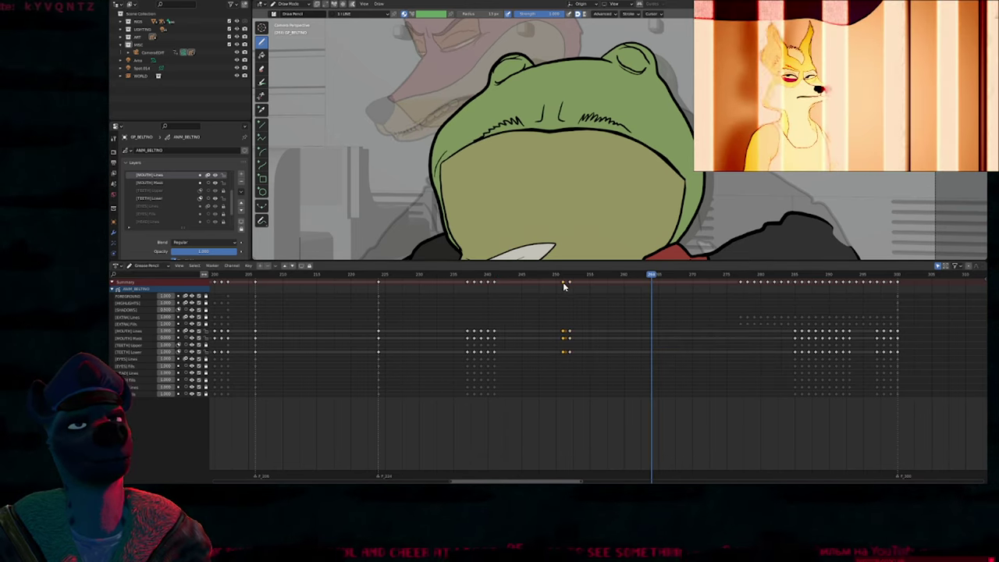
left_click(557, 274)
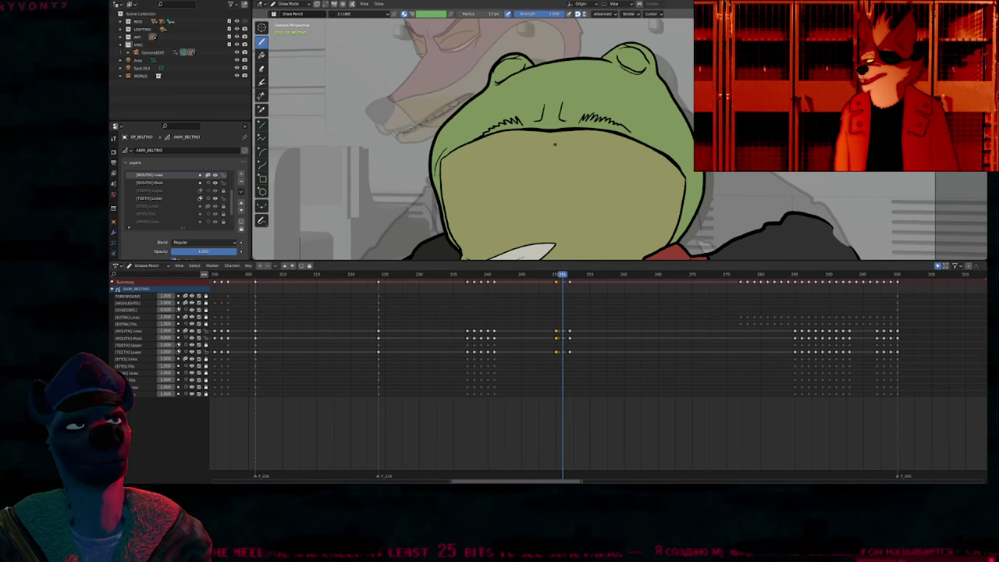
scroll(555, 144, "up", 5)
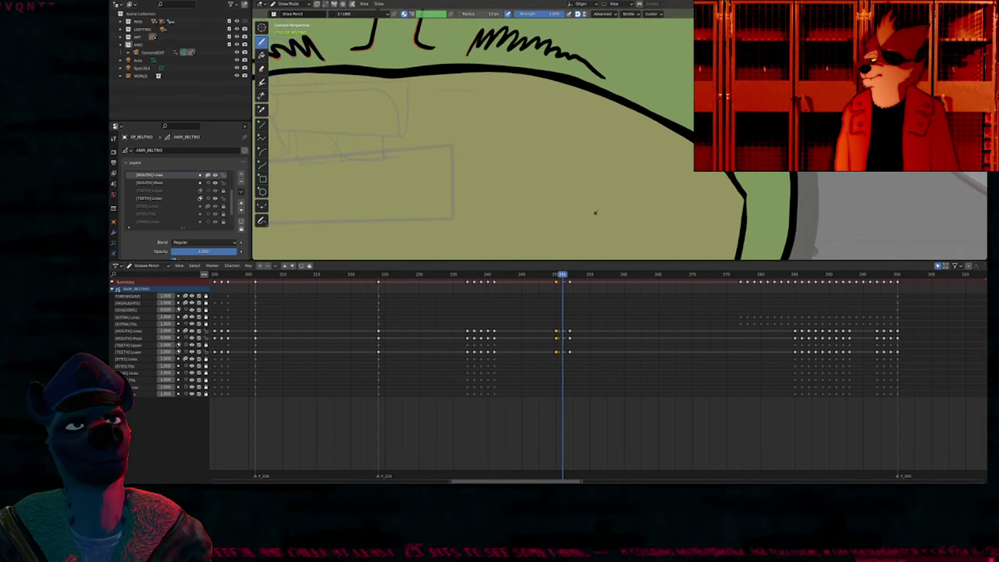
middle_click_drag(653, 172, 641, 214, "shift")
key("ctrl+z")
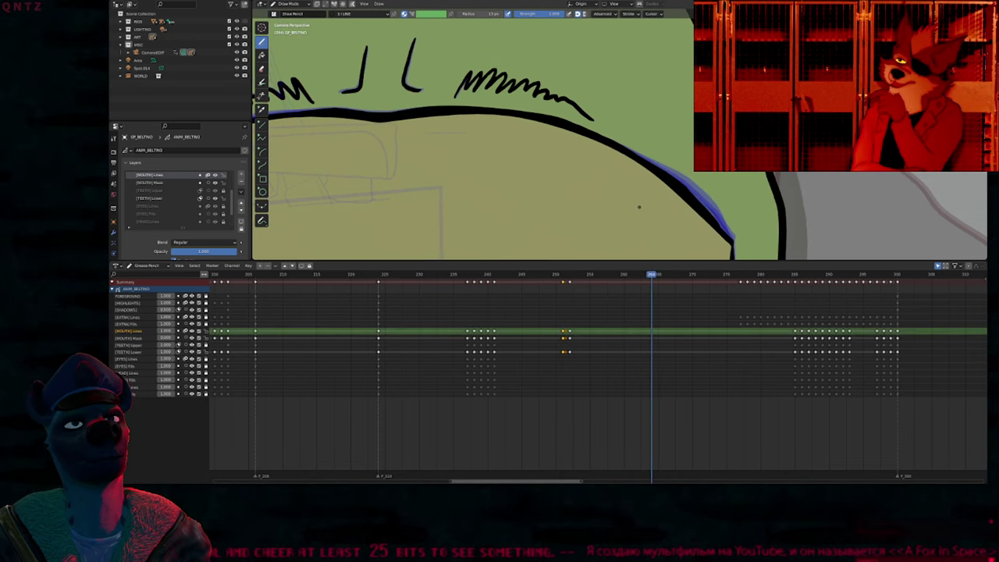
Step: Shift the mouth keys after frame 251 one frame later, undoing a trial duplicated drawing
left_click(563, 275)
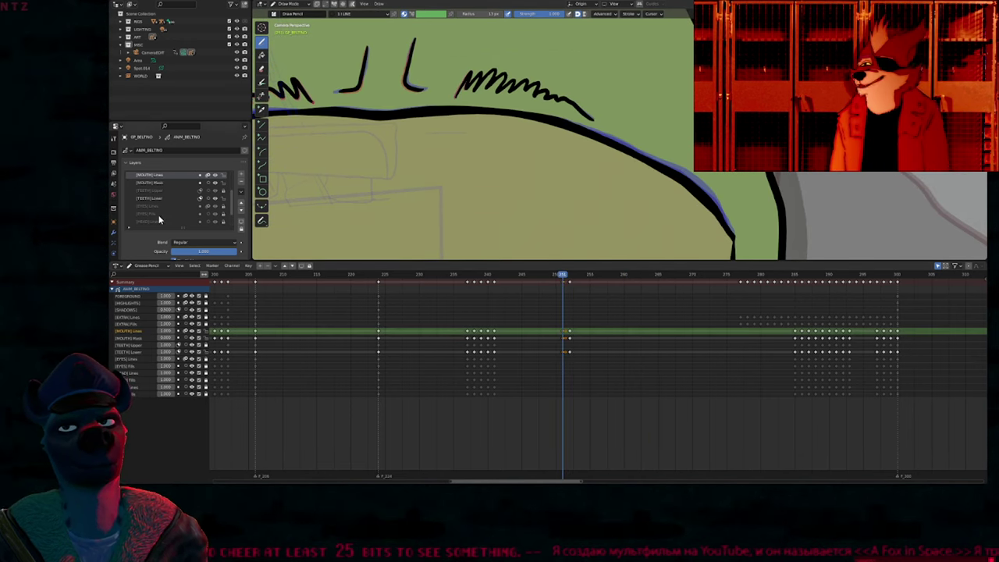
middle_click_drag(158, 216, 168, 85)
scroll(173, 207, "down", 3)
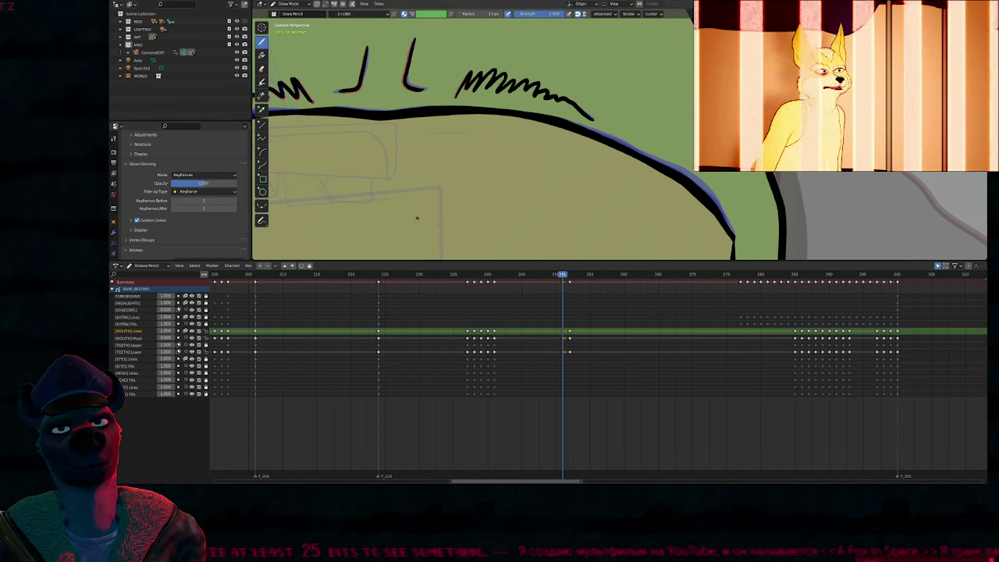
left_click(570, 283)
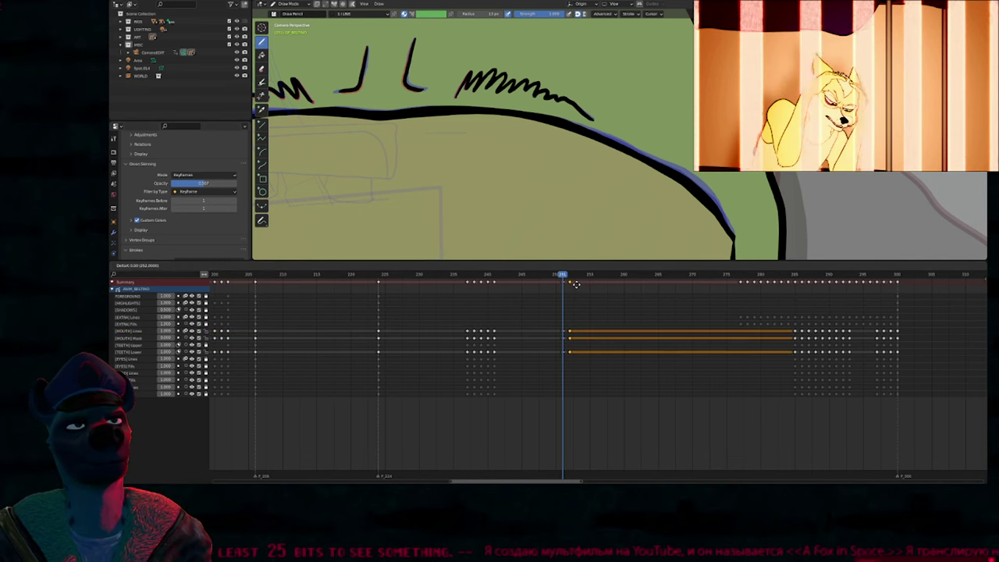
left_click(578, 286)
left_click(570, 276)
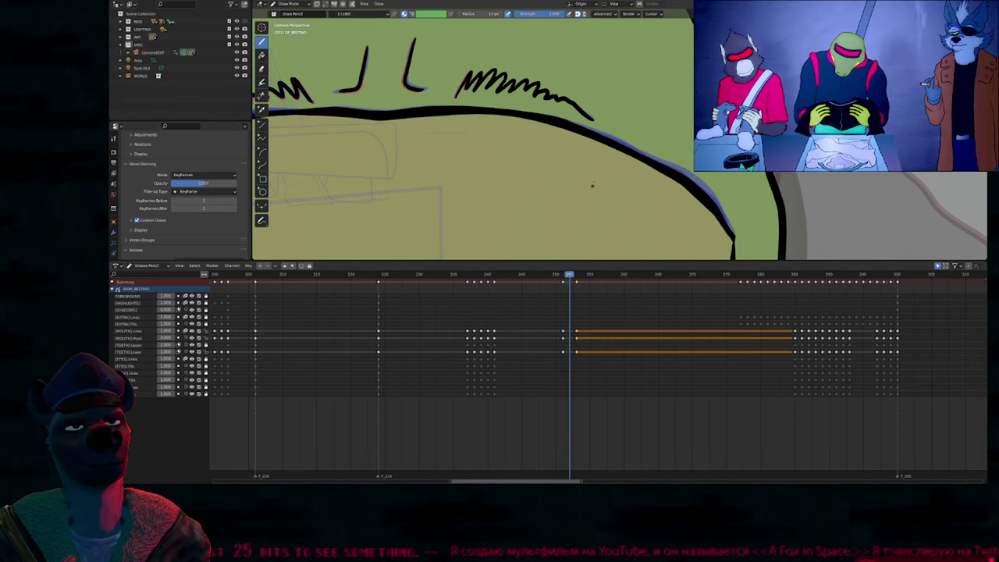
key("shift+d")
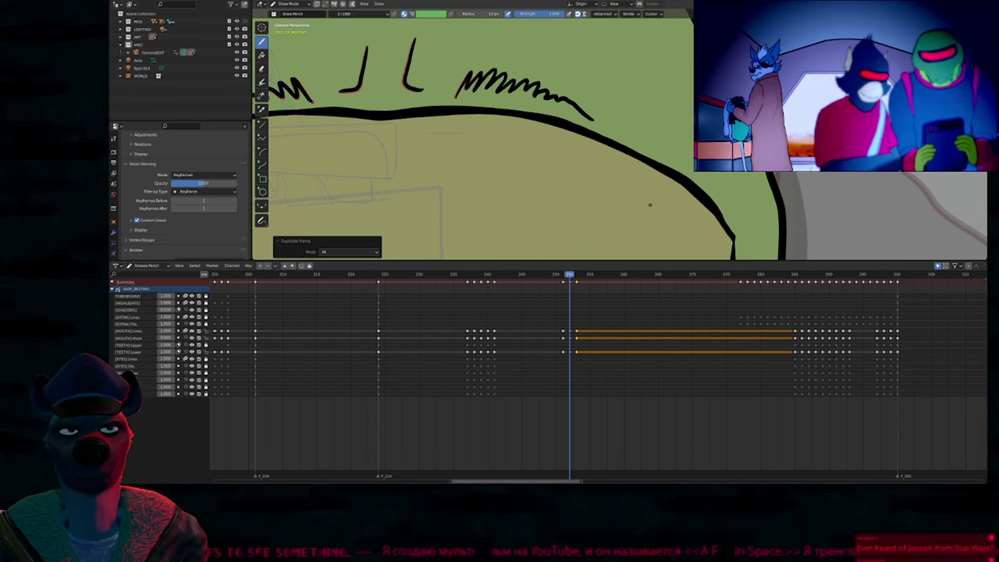
scroll(648, 205, "down", 3)
key("ctrl+z")
key("ctrl+z")
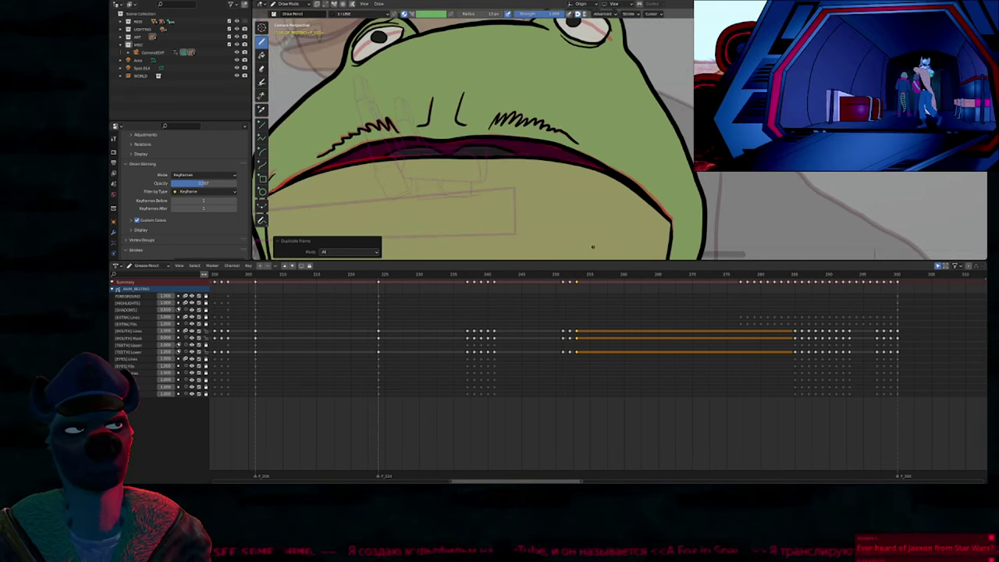
Step: Move keys to frame 255, duplicate that drawing, push the mouth line's right side outward, then shift frame-254 keys earlier
mouse_move(571, 277)
left_mouse_down()
mouse_move(563, 283)
mouse_move(594, 290)
left_mouse_up()
left_click(584, 276)
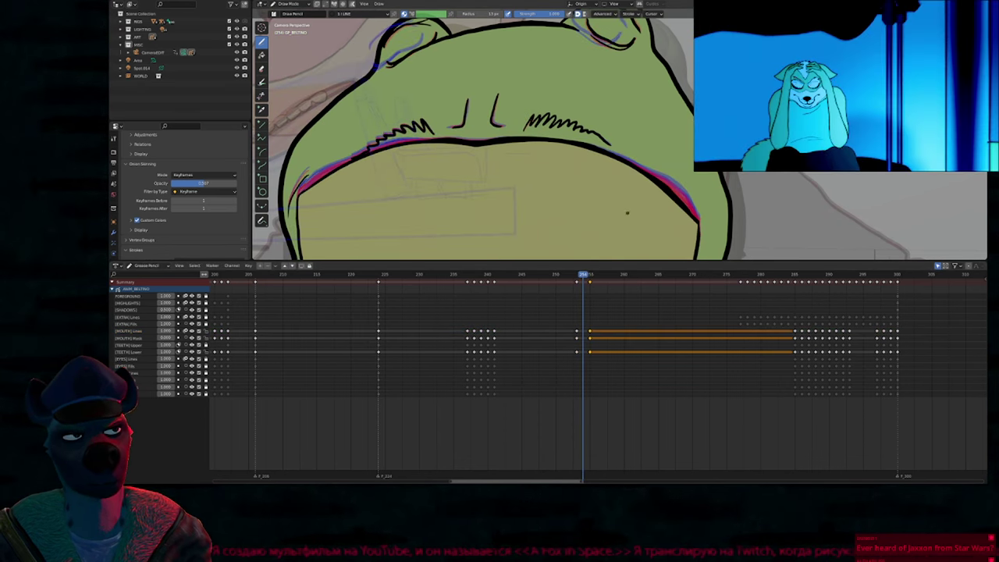
key("shift+d")
middle_click_drag(665, 209, 670, 200, "ctrl")
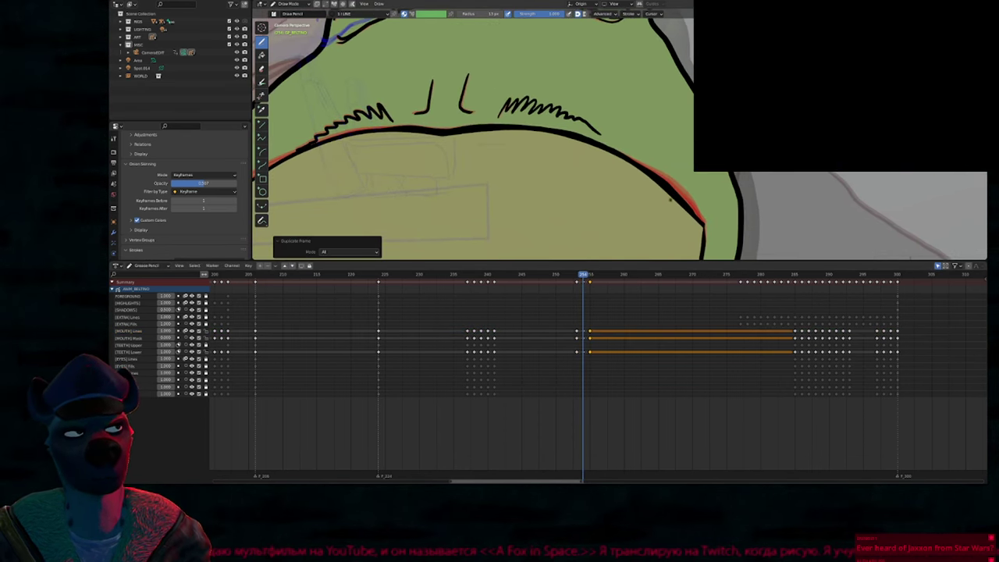
left_click_drag(666, 205, 682, 212)
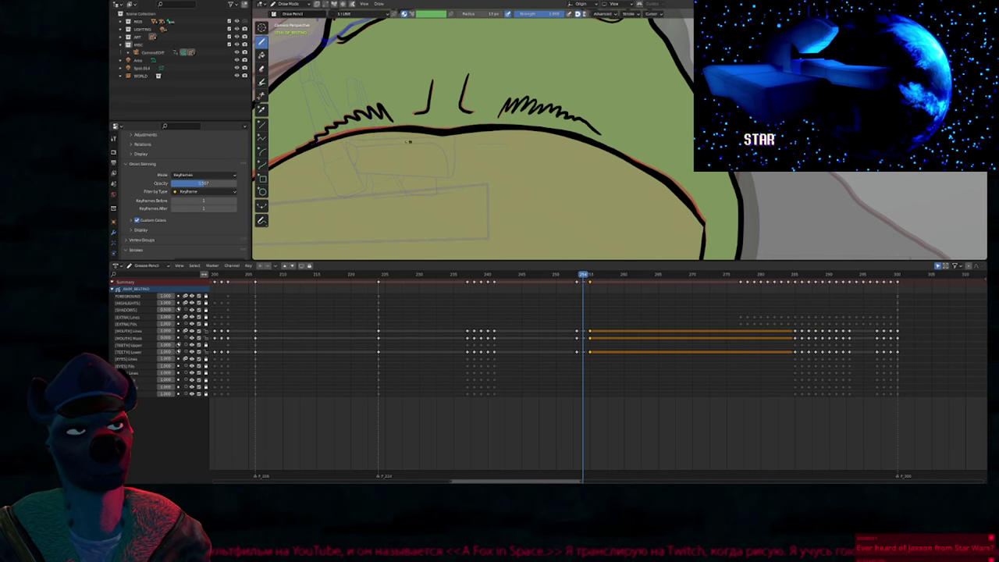
mouse_move(388, 144)
middle_mouse_down("shift")
mouse_move(539, 143)
mouse_move(569, 131)
middle_mouse_up("shift")
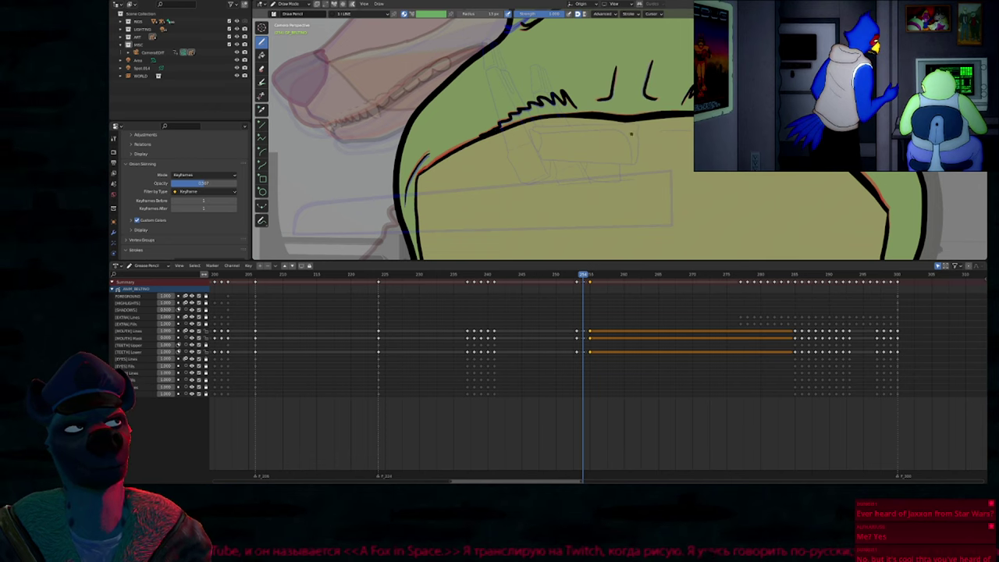
left_click_drag(585, 282, 558, 287)
mouse_move(557, 276)
left_mouse_down()
mouse_move(594, 282)
mouse_move(549, 281)
mouse_move(571, 279)
left_mouse_up()
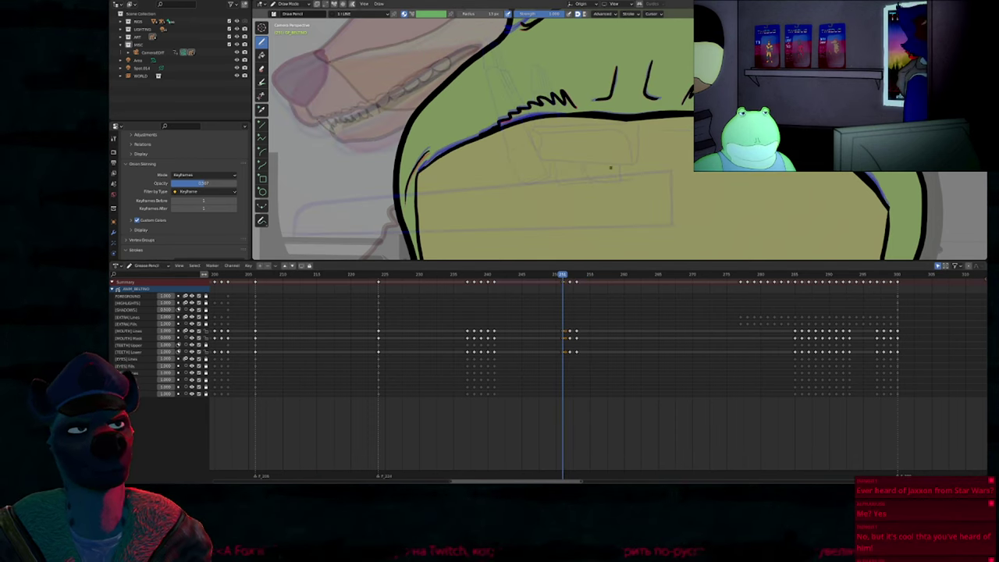
key("y")
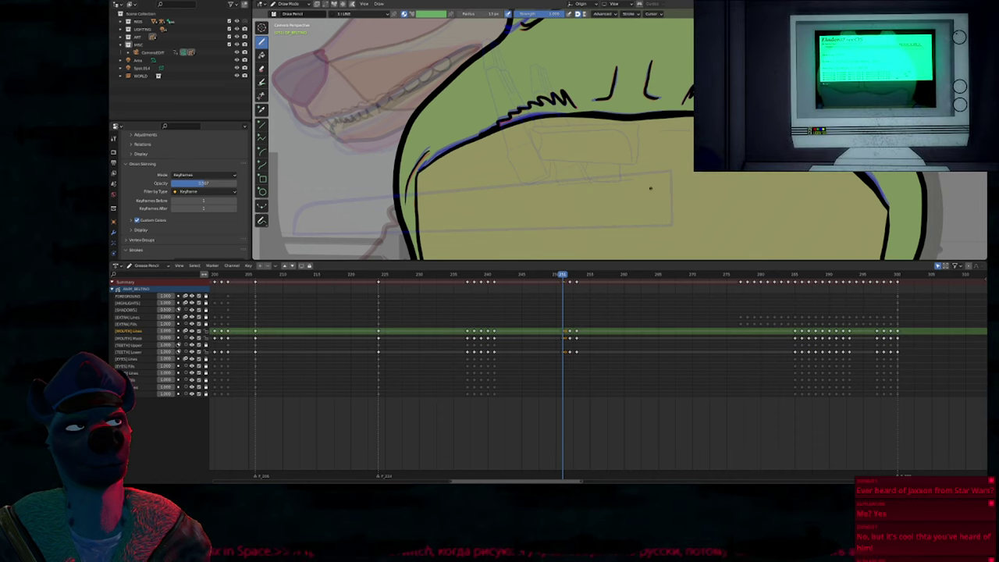
key("Right")
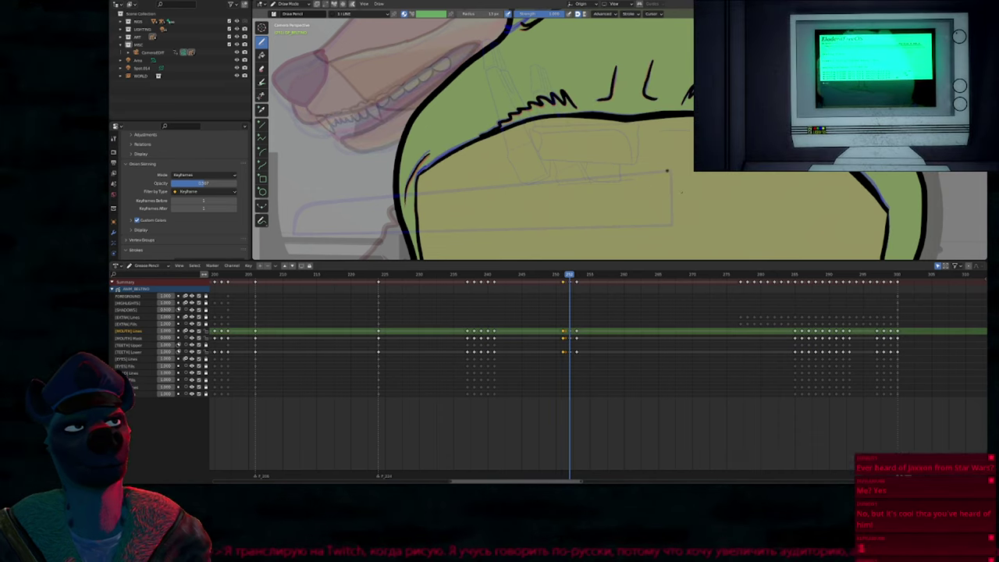
scroll(664, 188, "down", 3)
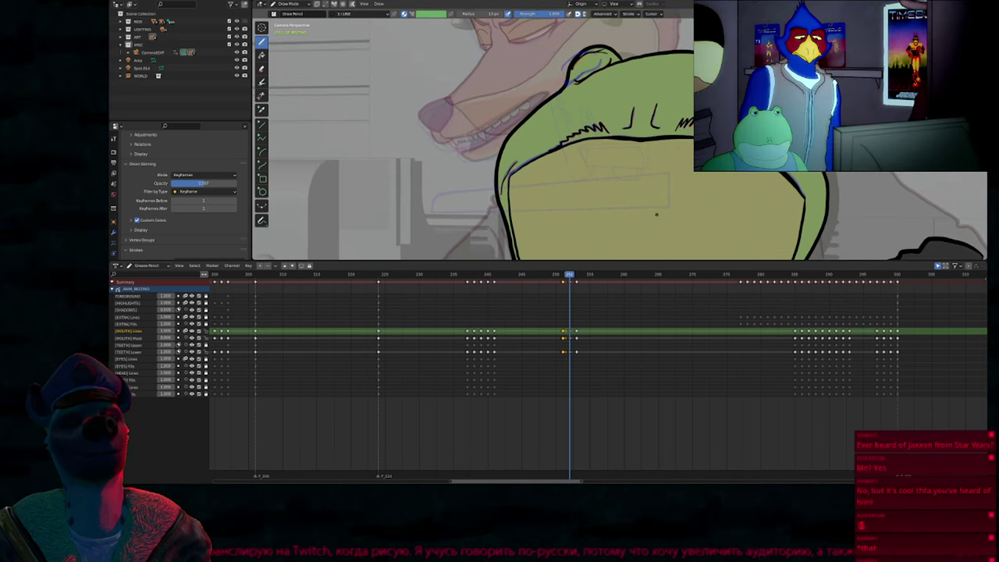
left_click(571, 274)
mouse_move(570, 275)
left_mouse_down()
mouse_move(556, 275)
mouse_move(585, 274)
mouse_move(468, 281)
mouse_move(590, 297)
left_mouse_up()
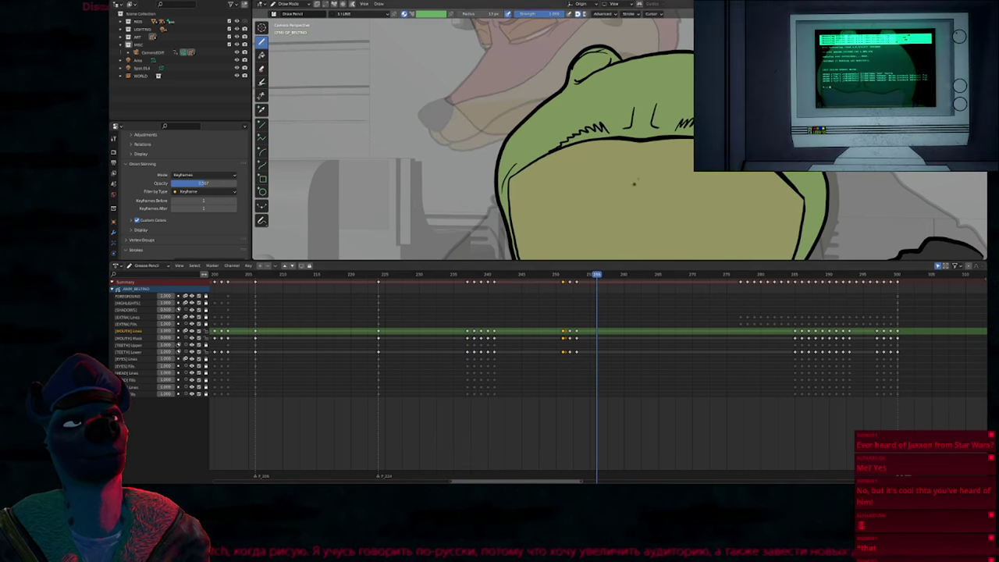
middle_click_drag(634, 184, 580, 200, "ctrl")
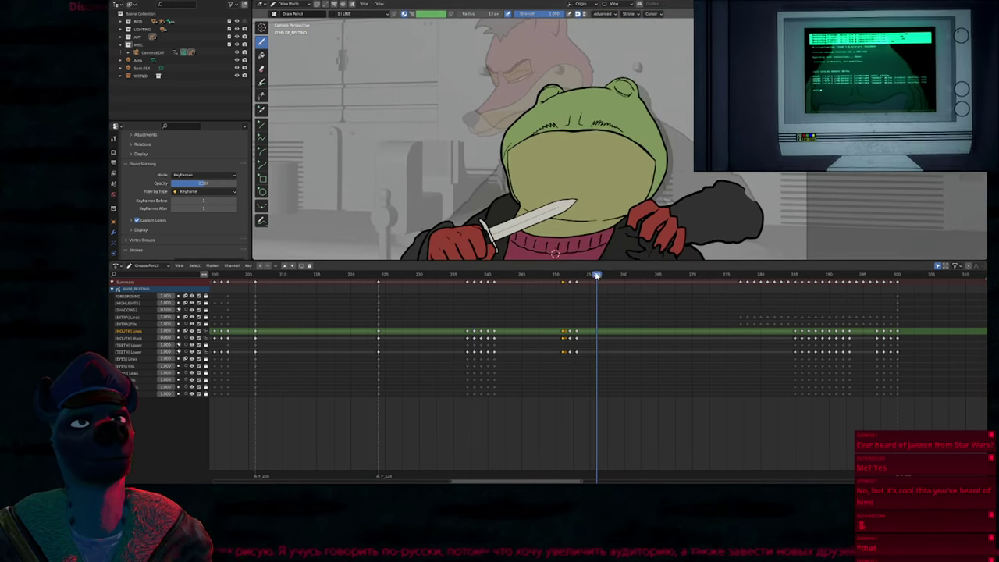
left_click_drag(596, 275, 567, 295)
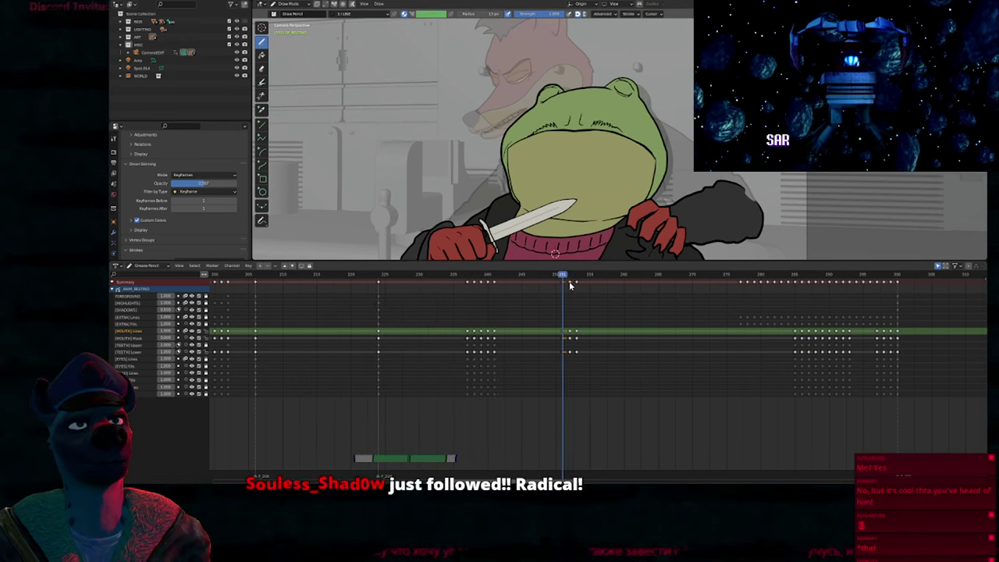
Step: Move the selected keys later in time and scrub frames 273–283 to check the timing
key("g")
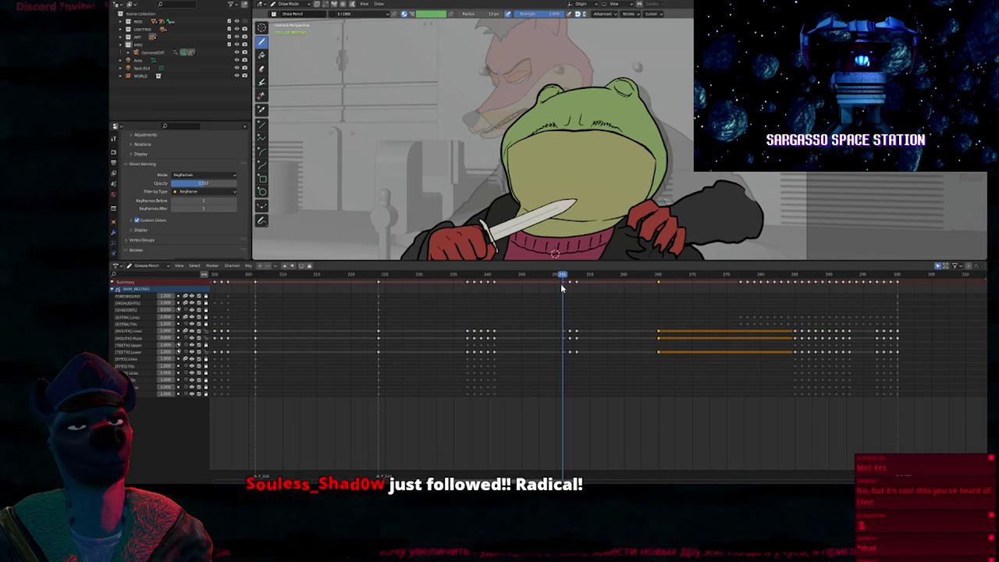
left_click(668, 296)
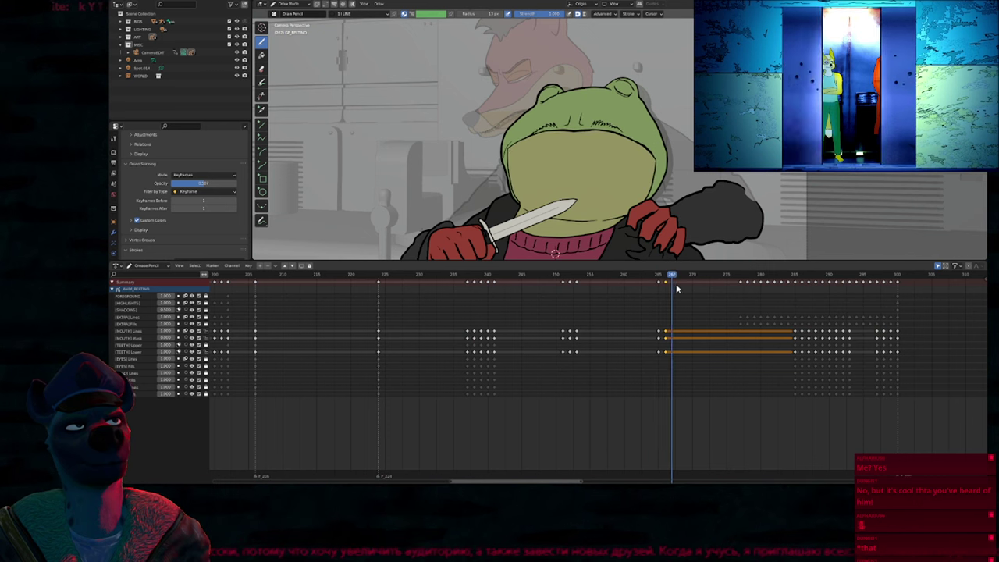
left_click_drag(746, 290, 655, 290)
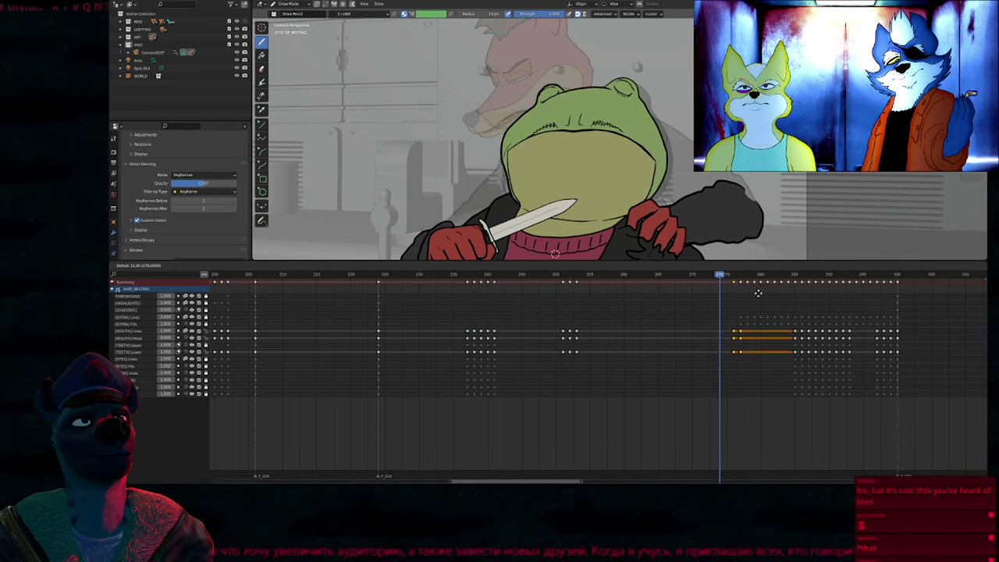
left_click_drag(712, 277, 797, 298)
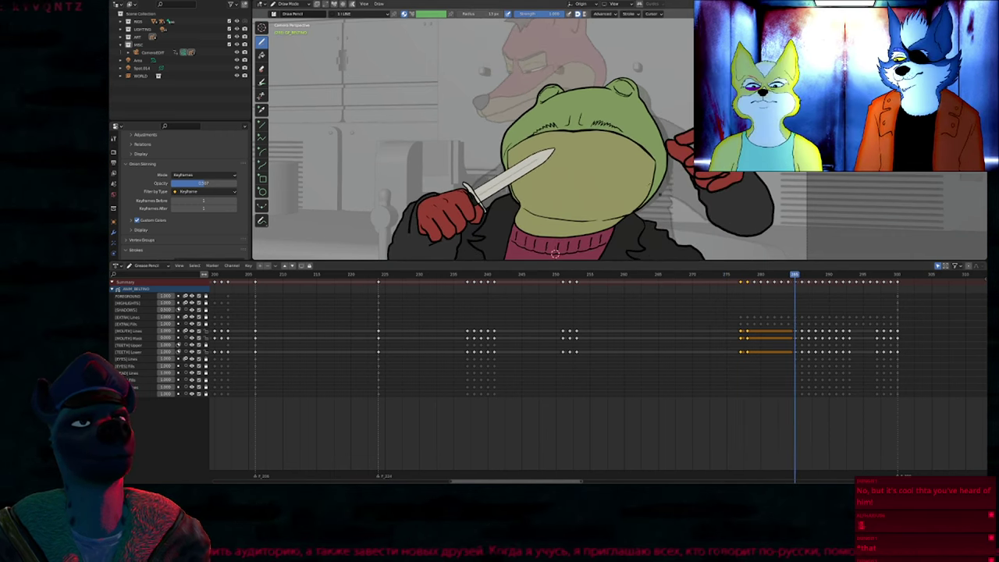
Step: Jump back to an earlier frame and scrub forward to review the retimed motion
scroll(612, 199, "up", 5)
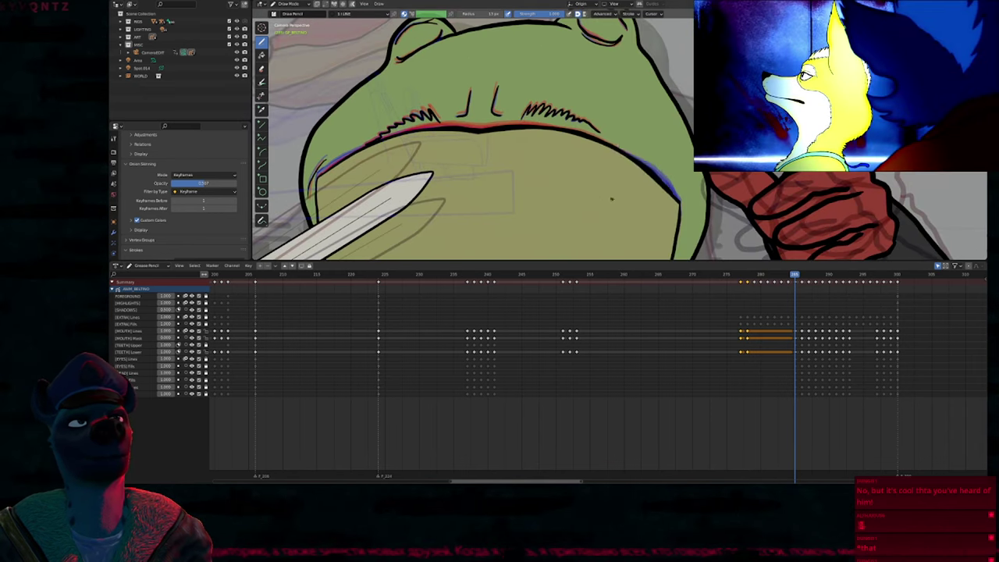
key("f")
key("Escape")
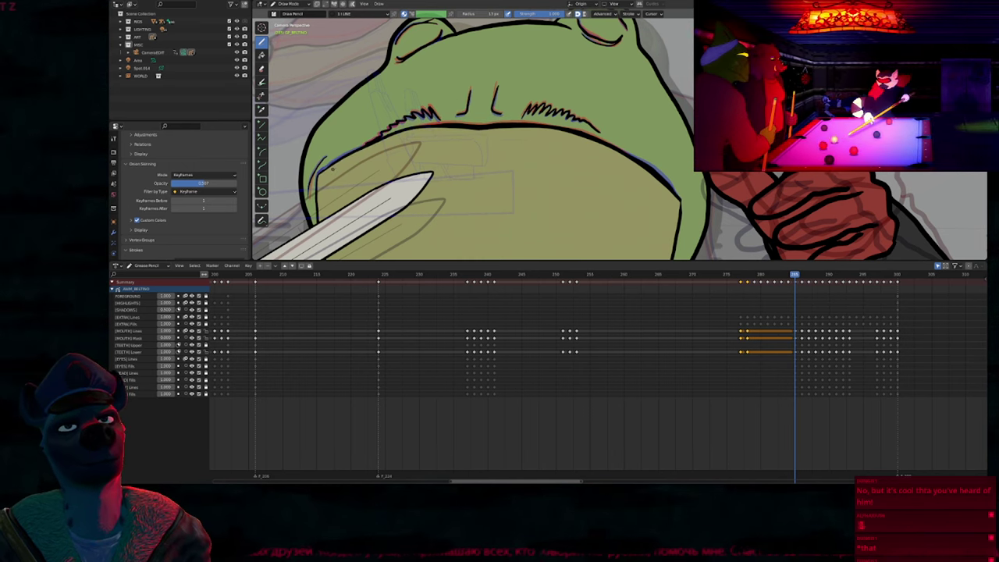
scroll(482, 160, "down", 5)
key("space")
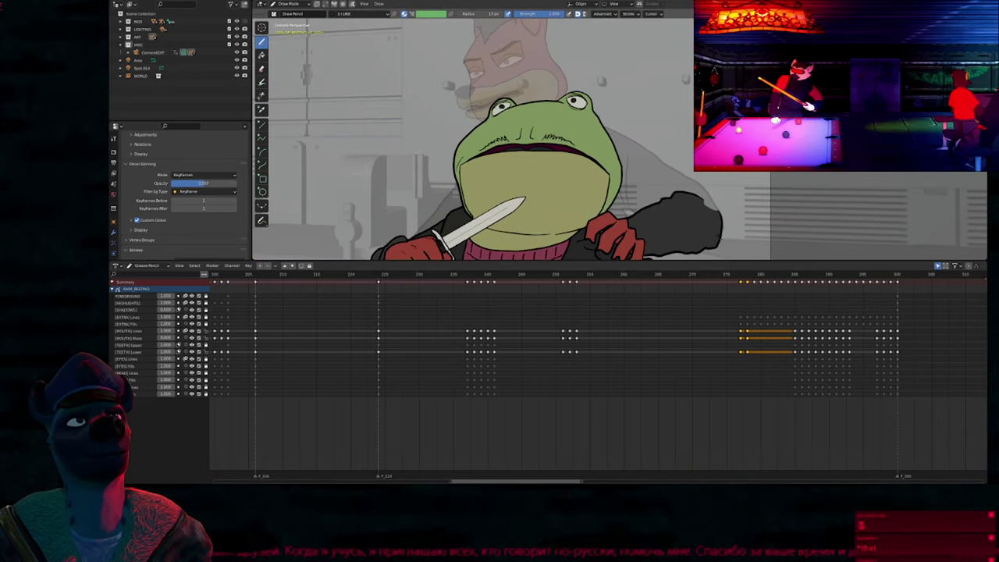
mouse_move(771, 280)
left_mouse_down()
mouse_move(905, 279)
mouse_move(760, 300)
mouse_move(892, 285)
mouse_move(794, 295)
left_mouse_up()
Step: Select keys after the current frame, recentre on the frog, and enlarge the viewport above the timeline
key("bracketright")
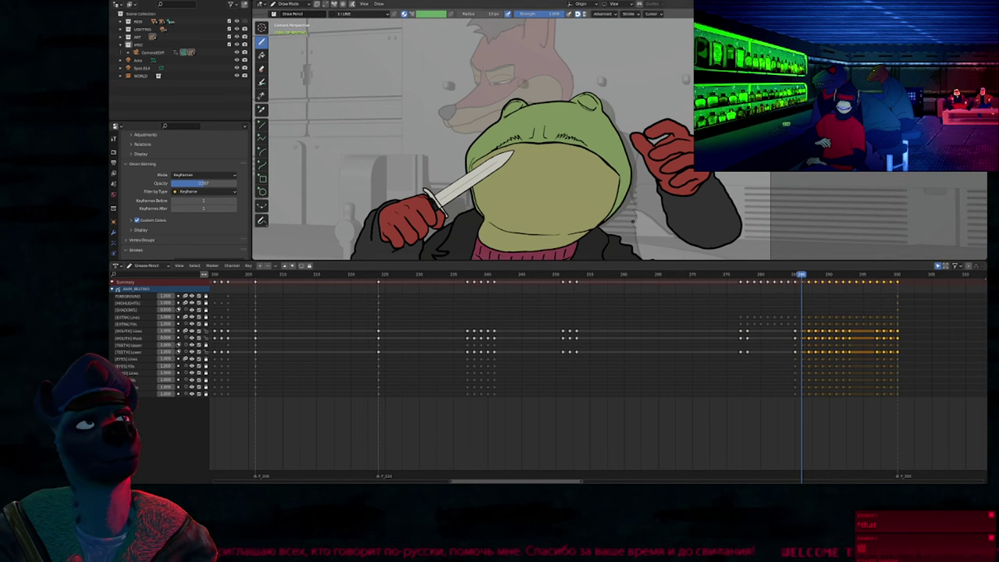
middle_click_drag(633, 222, 607, 252, "ctrl")
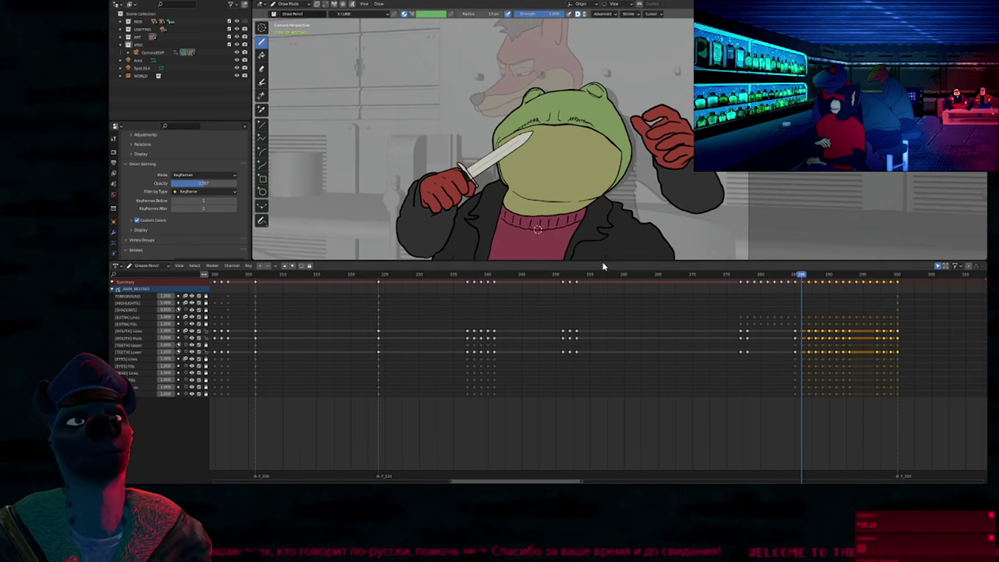
left_click_drag(603, 261, 592, 344)
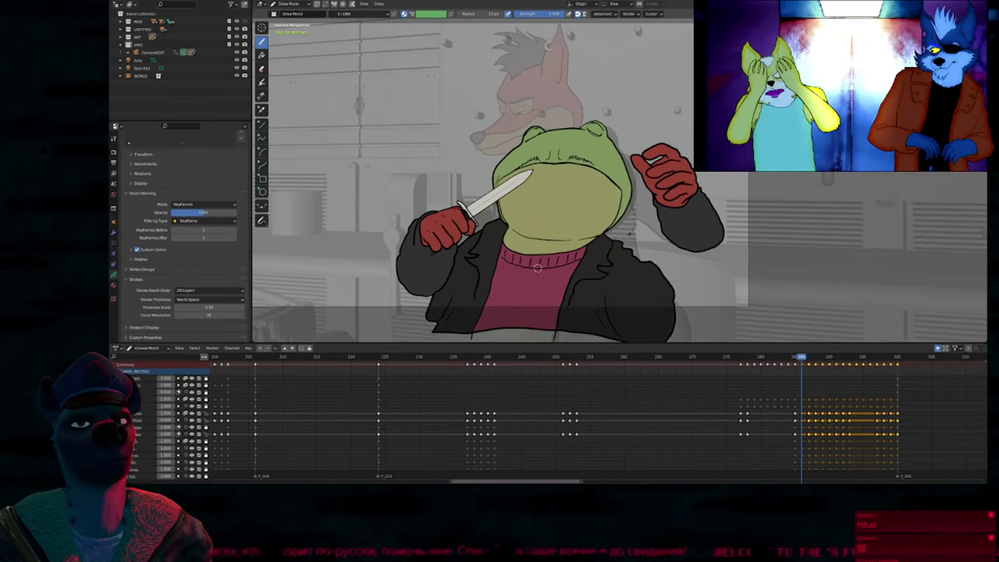
Step: From the animation start, switch to rendered shading, go full screen, and step through the next two shots
key("shift+Left")
key("z")
key("Home")
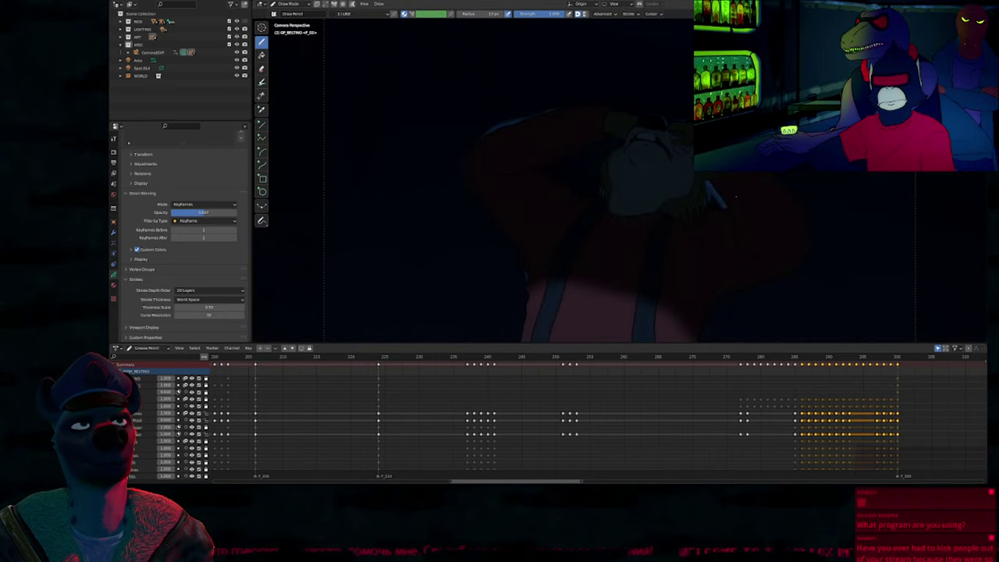
key("ctrl+alt+space")
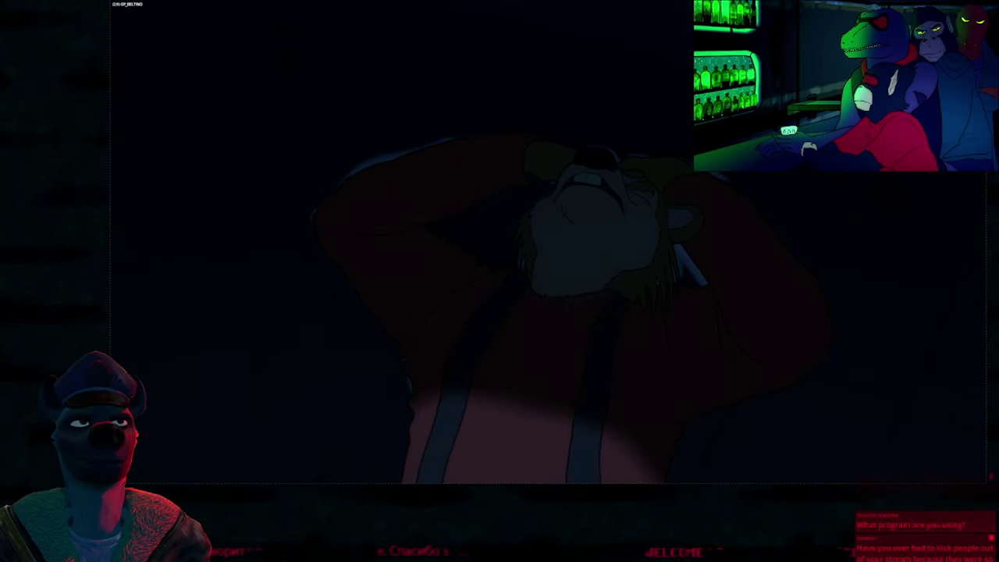
key("space")
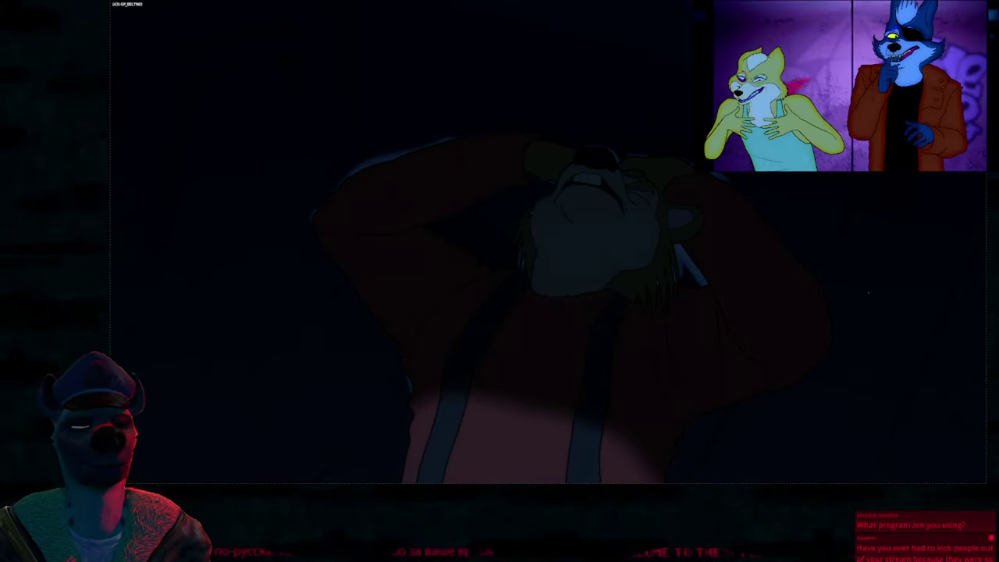
key("space")
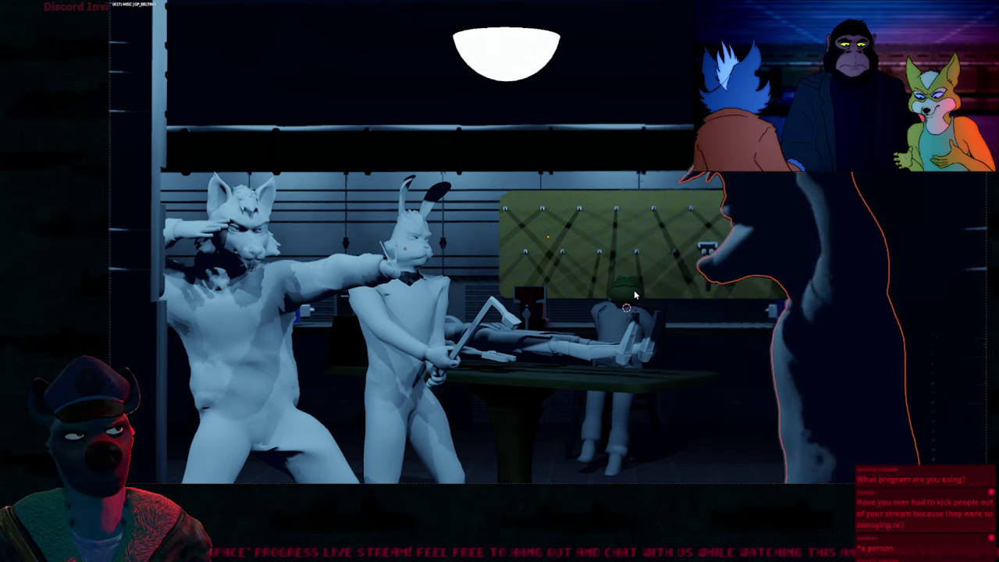
Step: Select the fox, turn off viewport overlays, and hide the crowbar for a clean view
key("a")
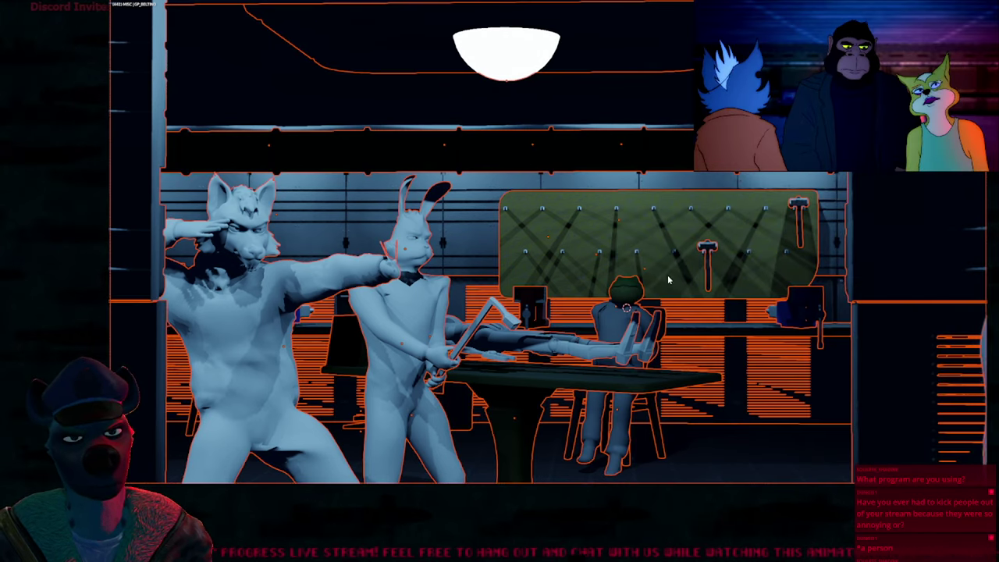
key("shift+a")
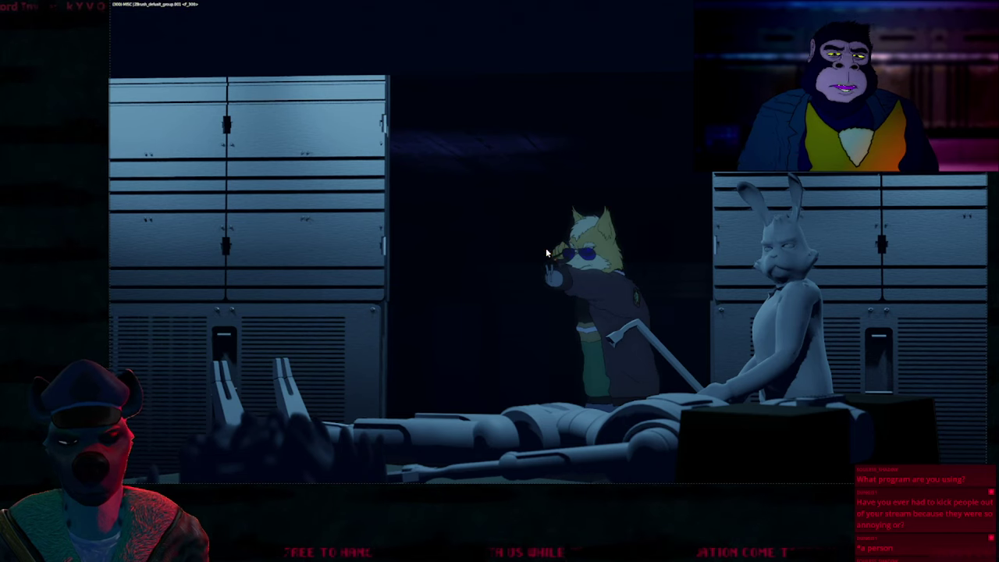
left_click(604, 282)
key("alt+shift+z")
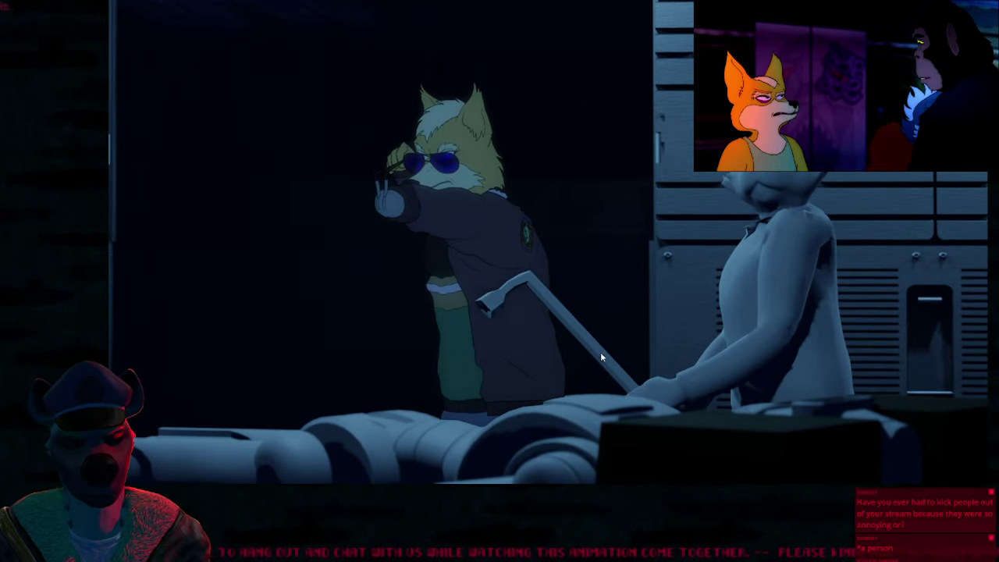
left_click(603, 351)
key("h")
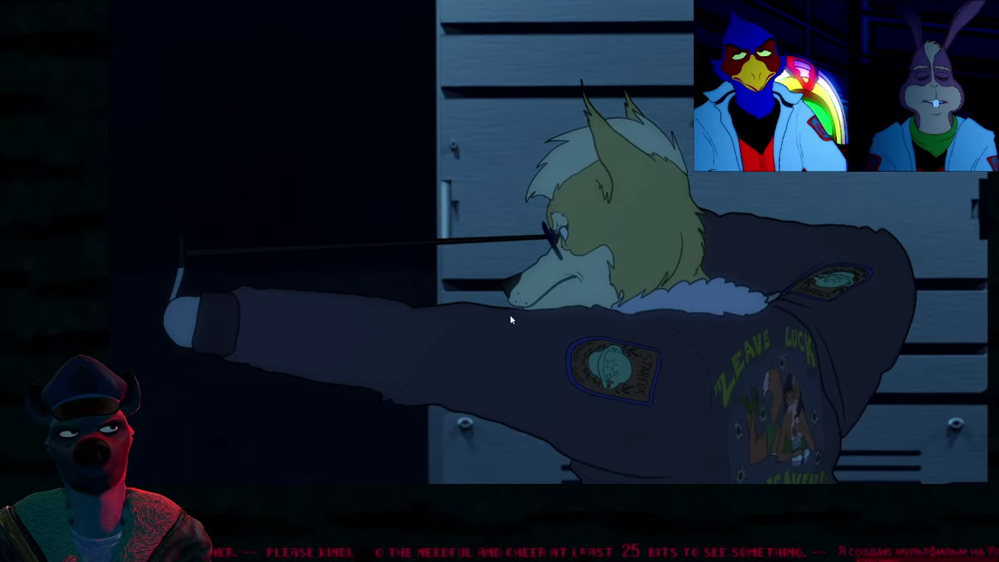
Step: Leave full screen, fit the camera frame, and jump by markers to the frog's knife shot
key("ctrl+alt+space")
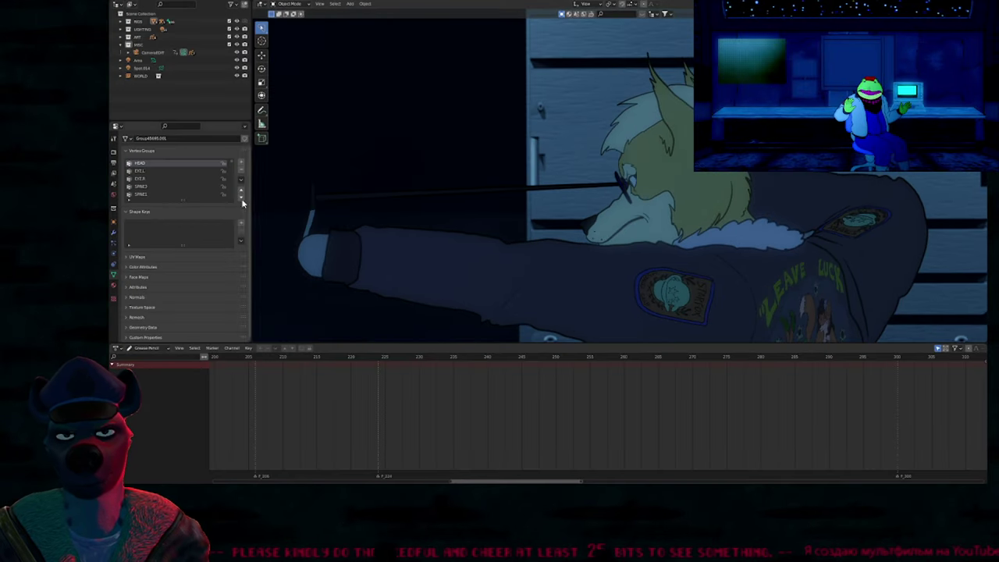
key("Escape")
scroll(588, 251, "down", 4)
key("Home")
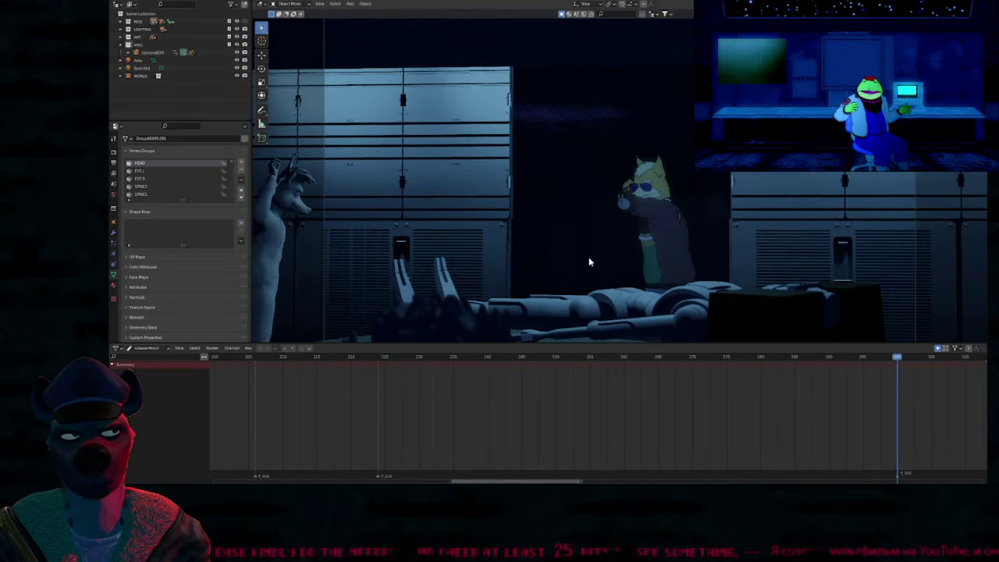
key("Down")
key("Down")
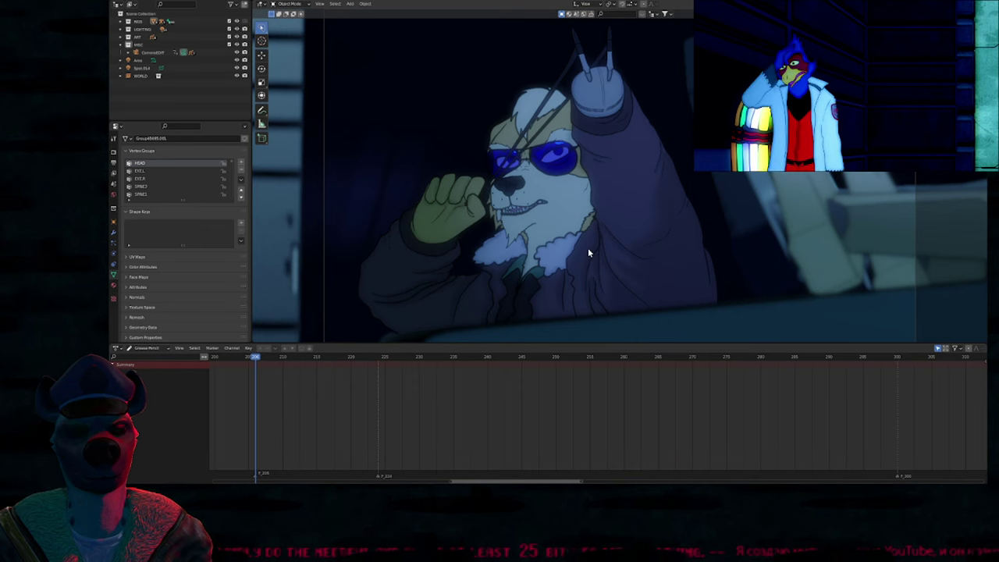
key("Up")
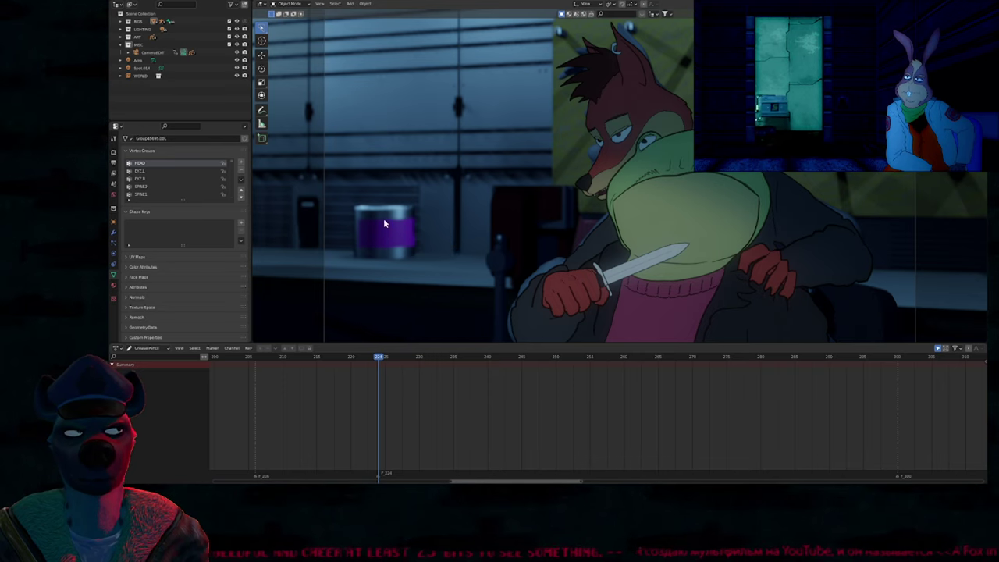
Step: Toggle Soft Shadows in Render Properties twice to compare lighting, then return to frame 206
left_click(114, 153)
scroll(160, 273, "down", 5)
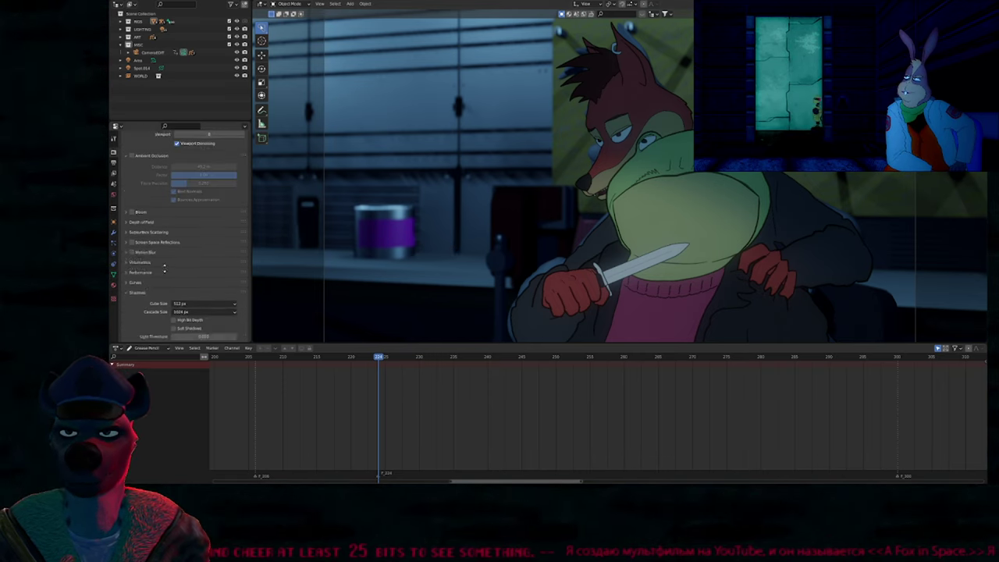
scroll(197, 234, "up", 2)
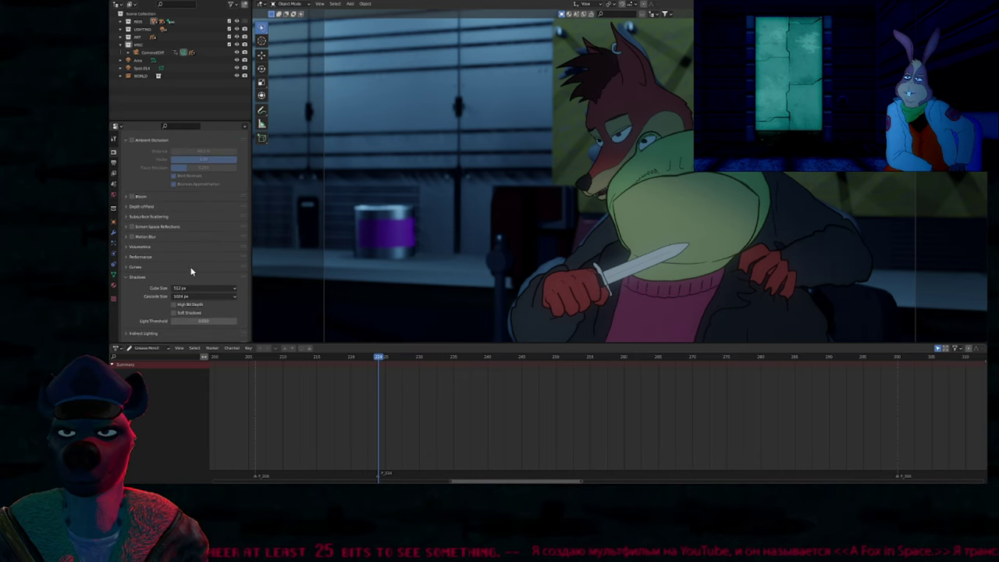
left_click(174, 314)
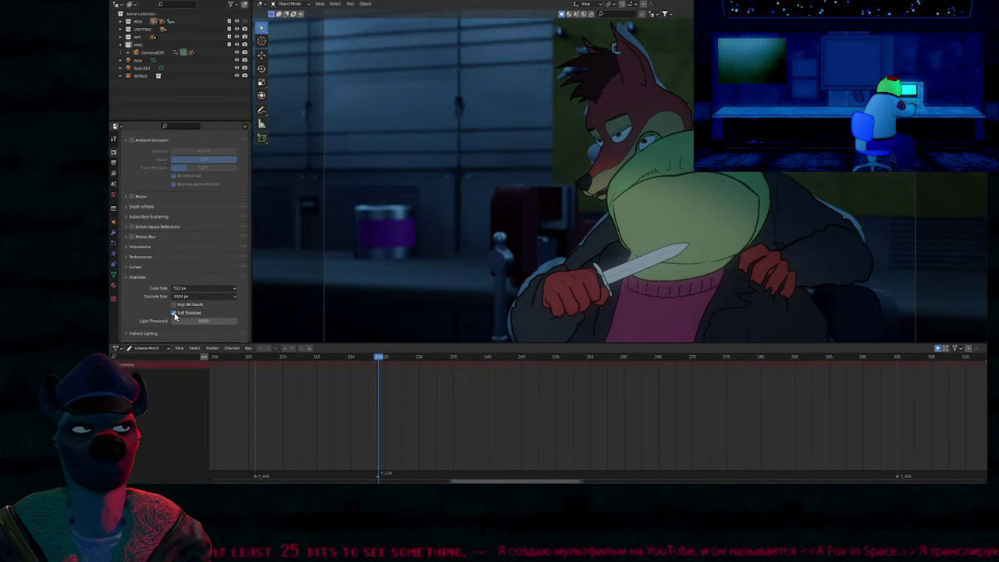
left_click(174, 313)
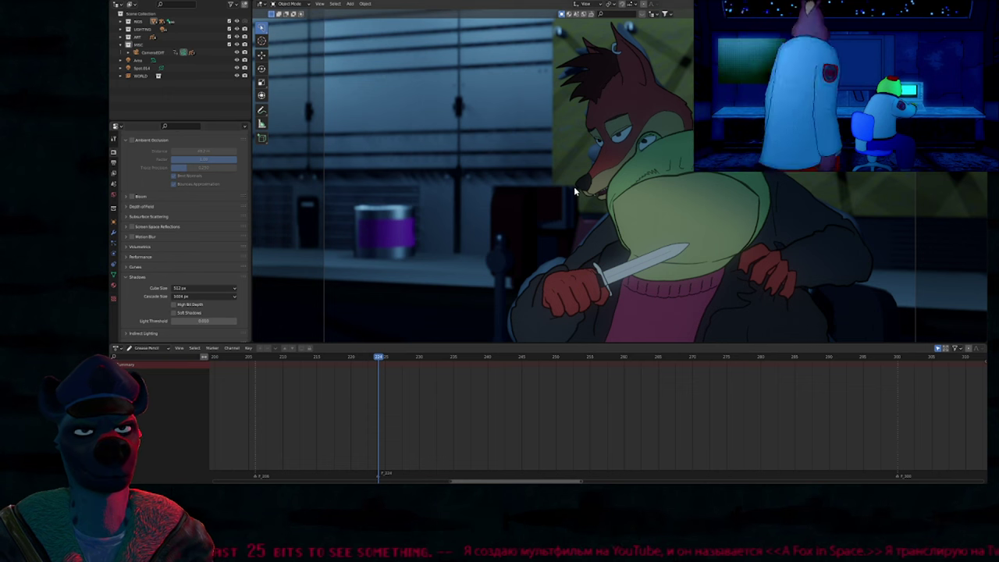
key("Up")
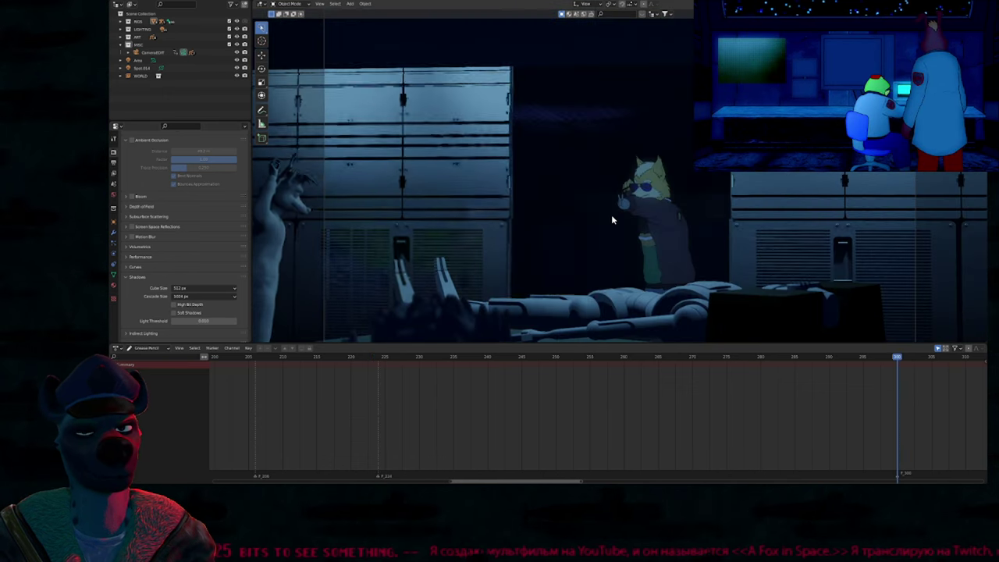
key("Down")
key("Down")
Step: Switch to solid shading, hide the RIGS and WORLD collections, then switch to rendered shading
key("z")
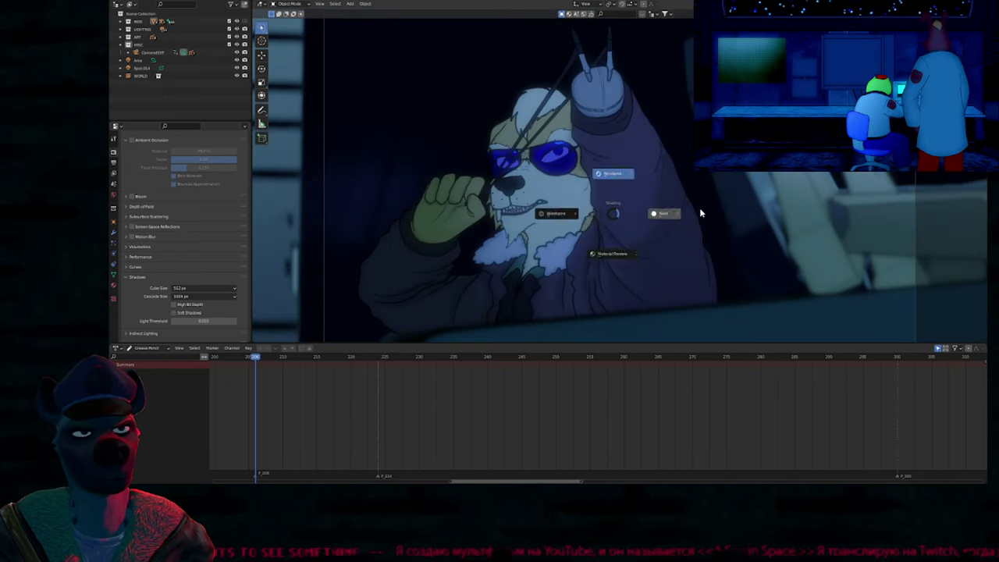
left_click(697, 209)
key("Down")
key("Down")
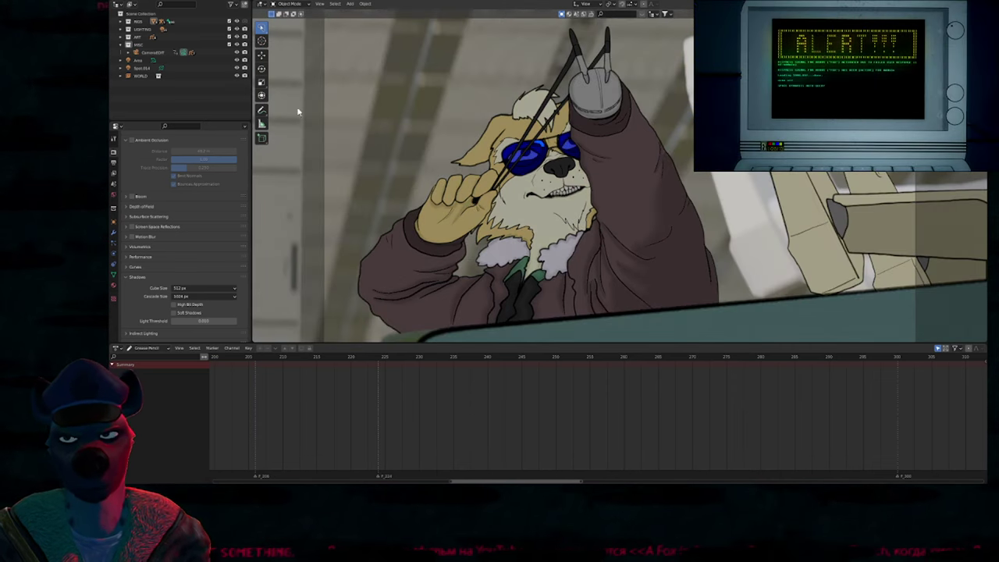
left_click(228, 22)
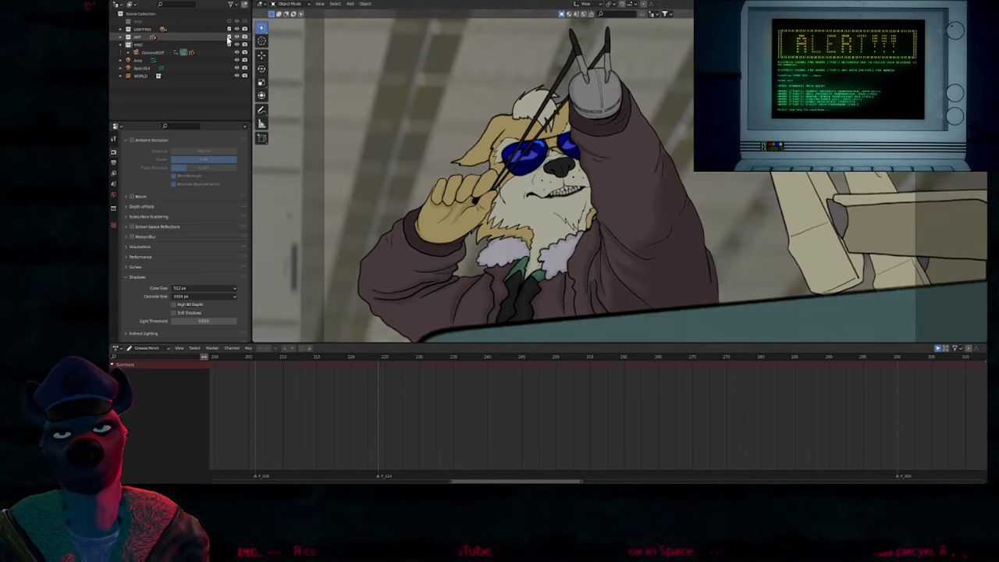
left_click(238, 77)
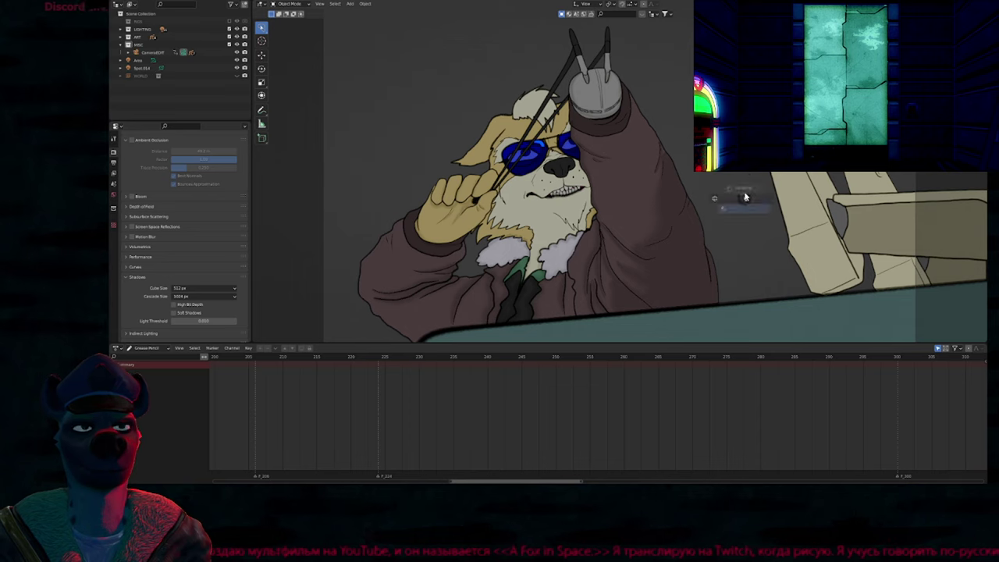
left_click(744, 160)
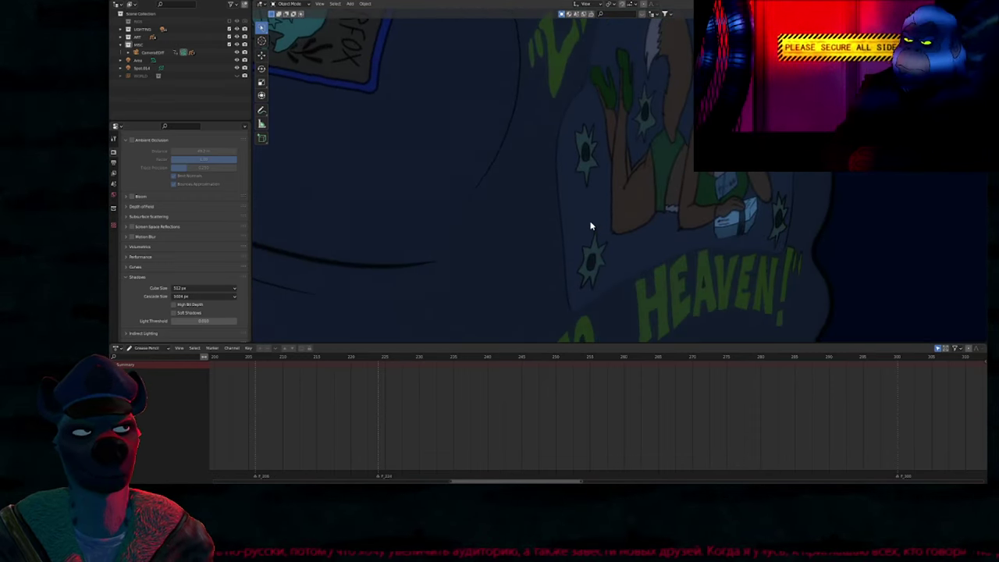
Step: Select the jacket-back drawing, orbit to view it edge-on, then deselect it
left_click(590, 226)
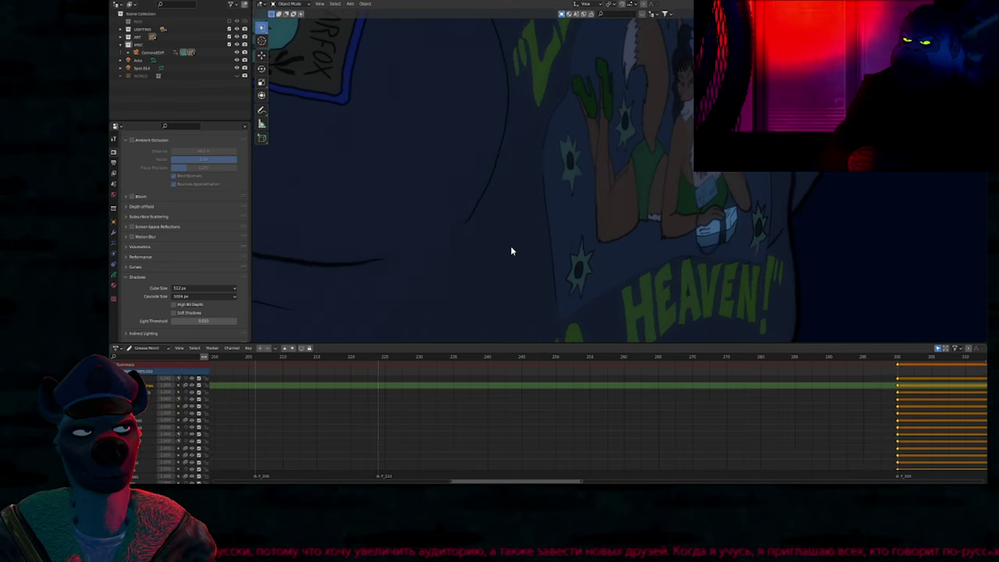
middle_click_drag(514, 245, 598, 227)
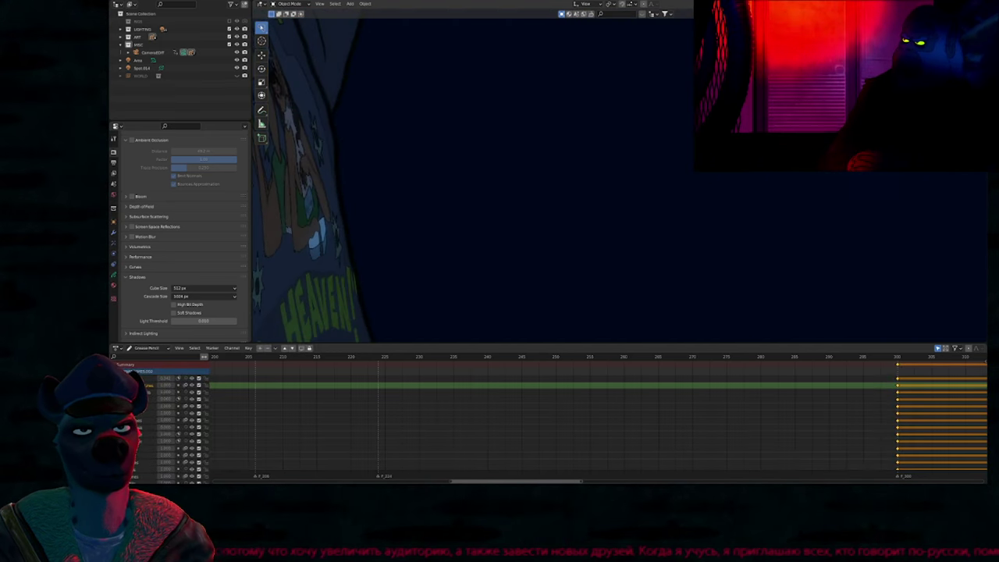
scroll(783, 222, "down", 8)
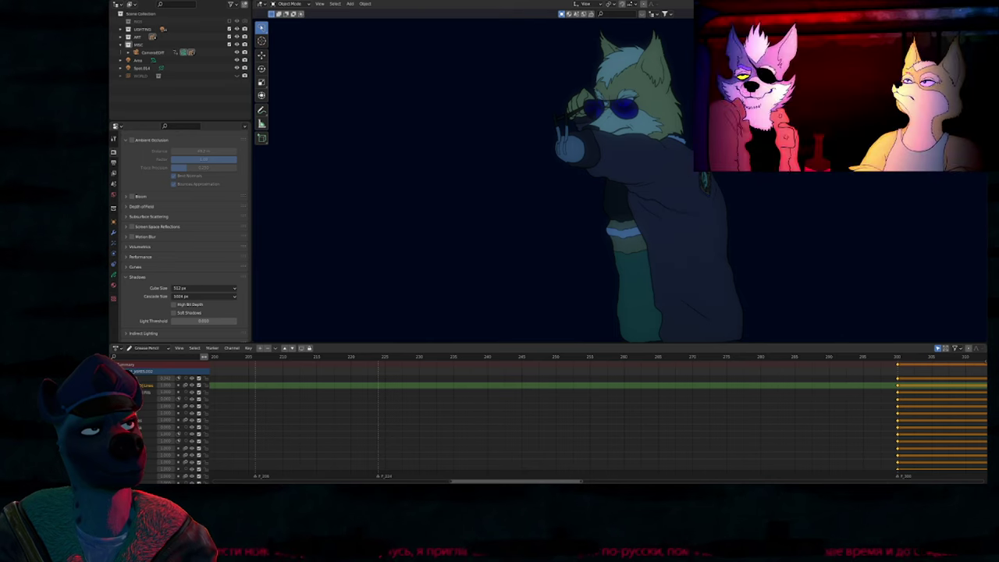
left_click(660, 222)
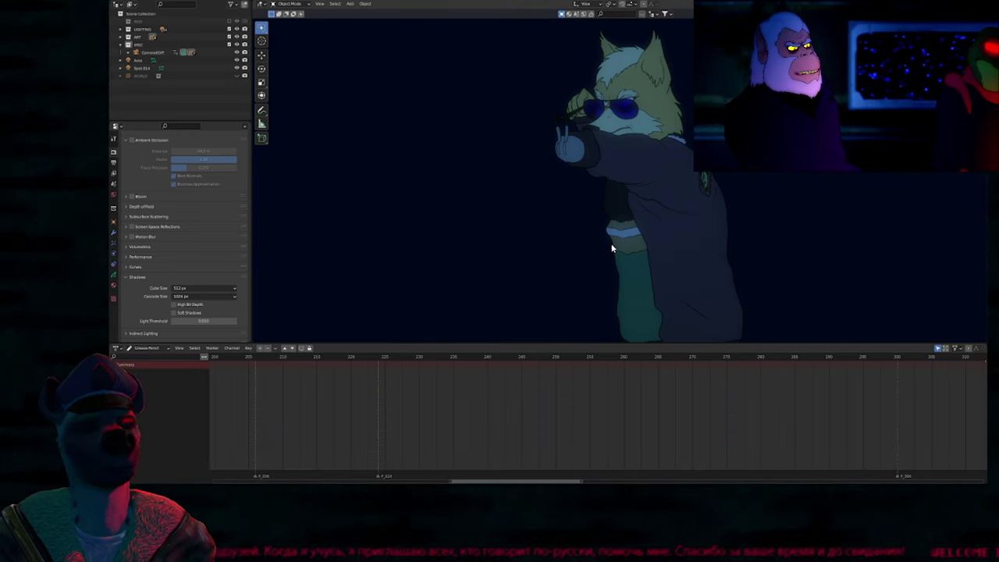
Step: Centre the timeline on the current frame, select the fox drawing to show its keys, and unhide WORLD
key("KP_0")
middle_click_drag(528, 391, 455, 384, "ctrl")
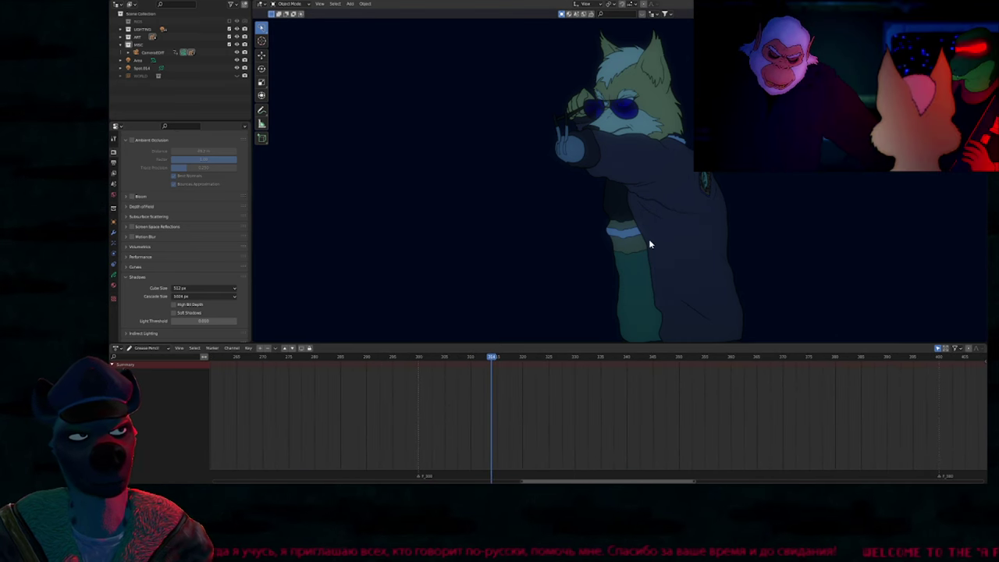
left_click(649, 239)
key("alt+h")
scroll(596, 264, "down", 1)
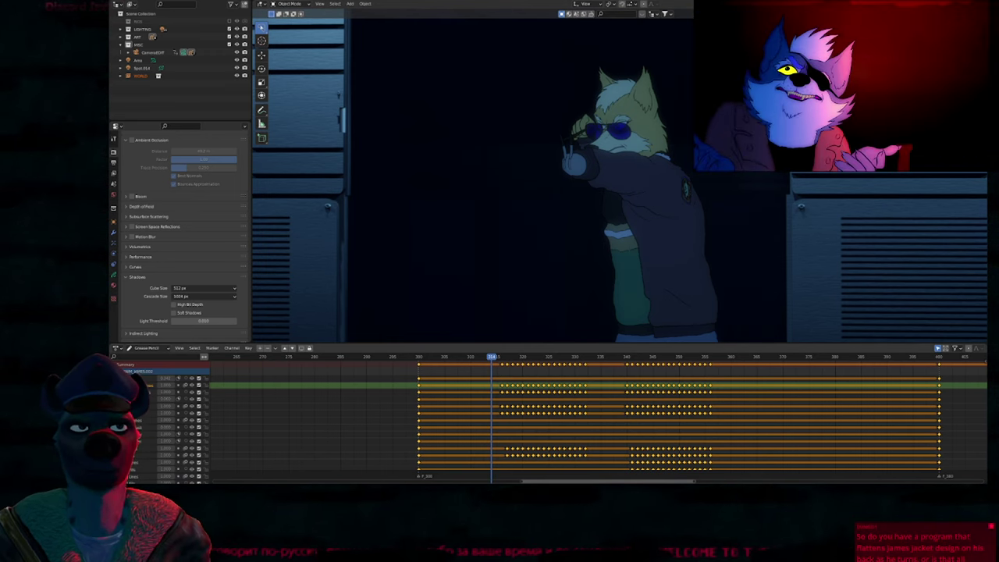
Step: Step through the pointing shot, switch to solid shading, enter Draw mode, and view through the camera
left_click_drag(494, 358, 694, 359)
key("z")
left_click(659, 264)
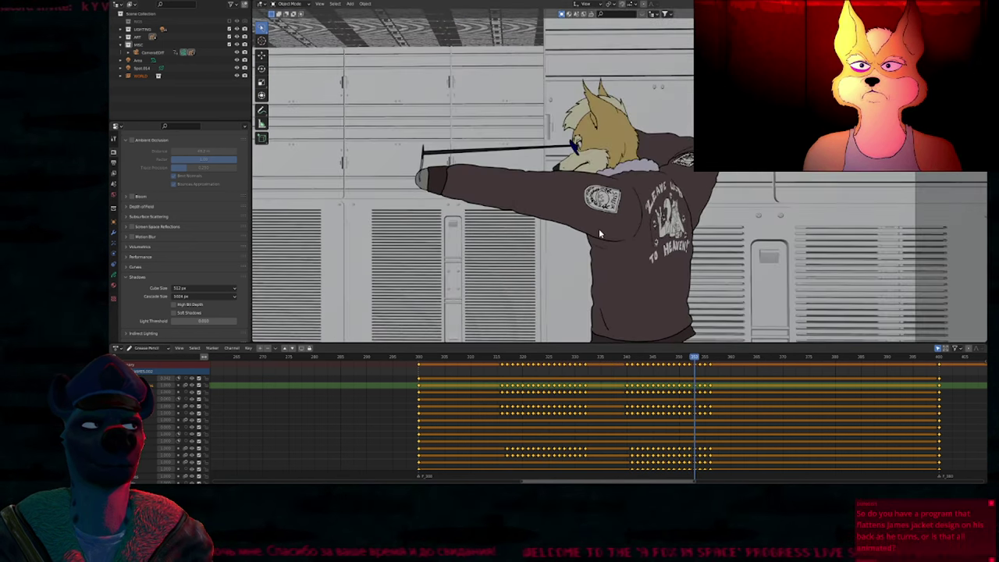
scroll(576, 168, "up", 5)
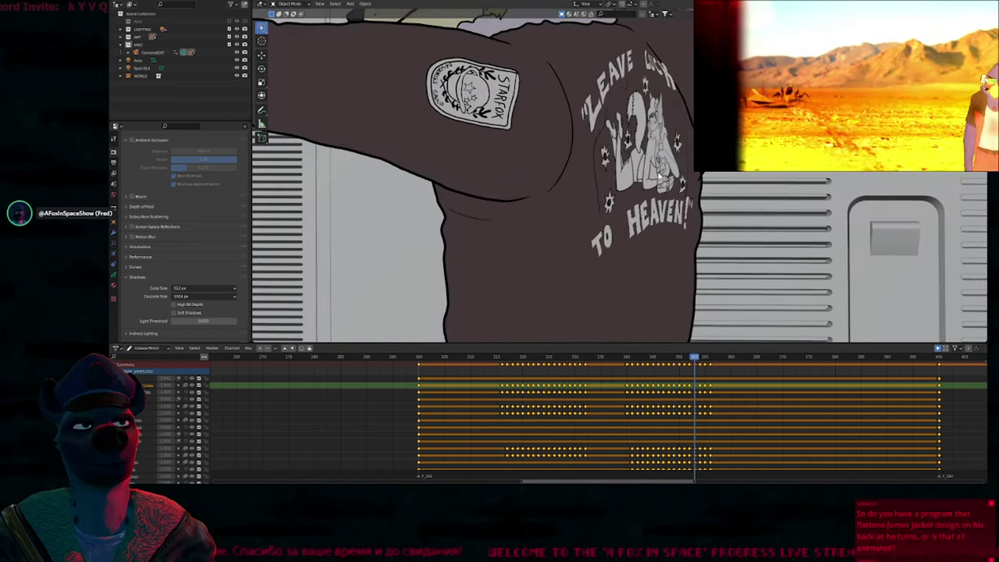
key("ctrl+Tab")
key("f")
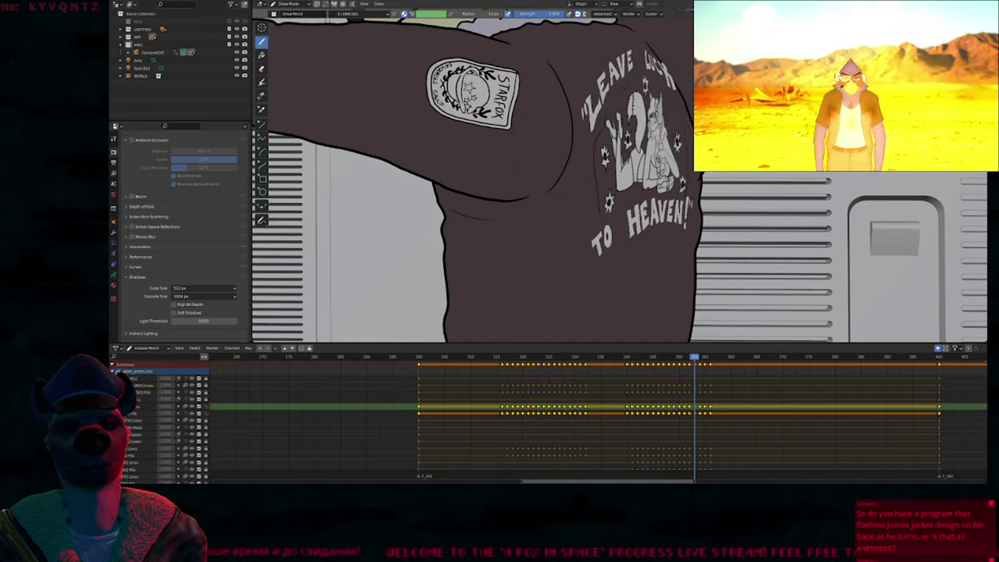
key("KP_0")
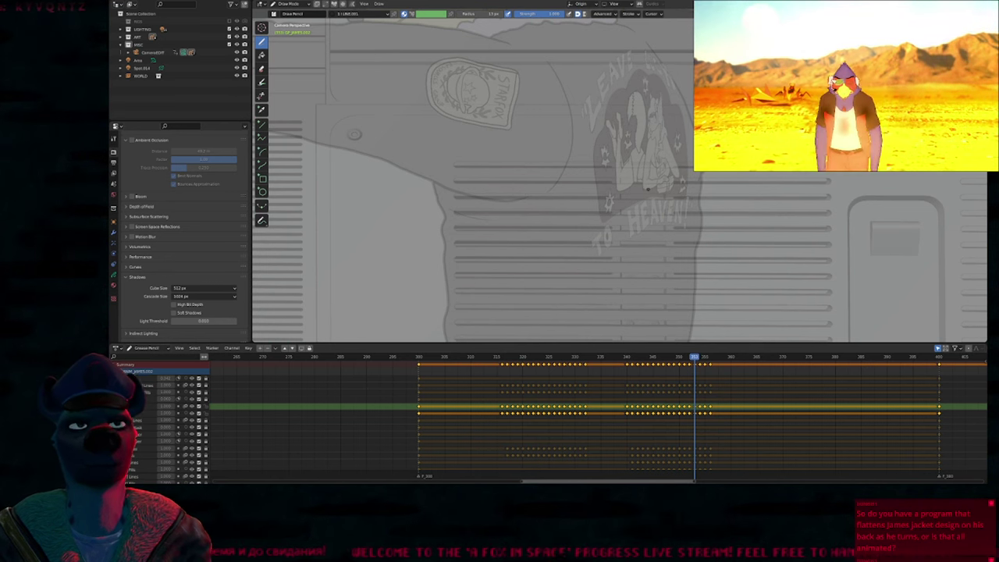
Step: Make the badge layer active, rotate the jacket-back design slightly, and return to Object mode
key("y")
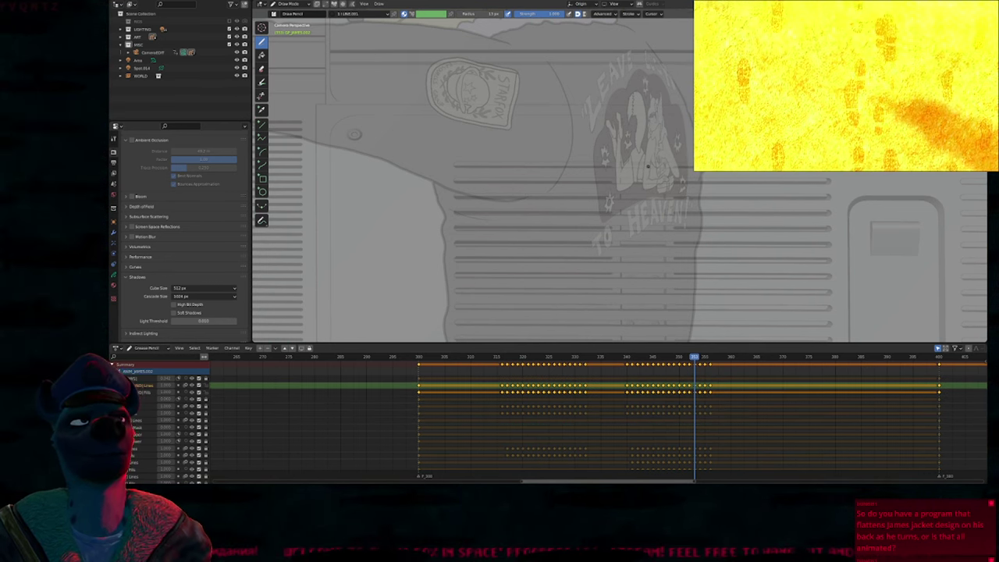
key("y")
key("Page_Up")
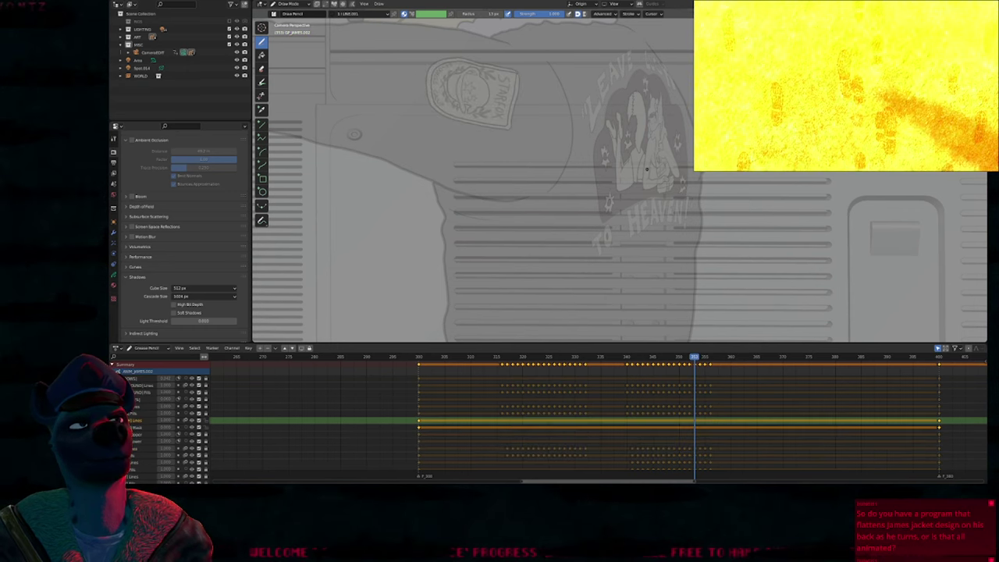
key("Page_Down")
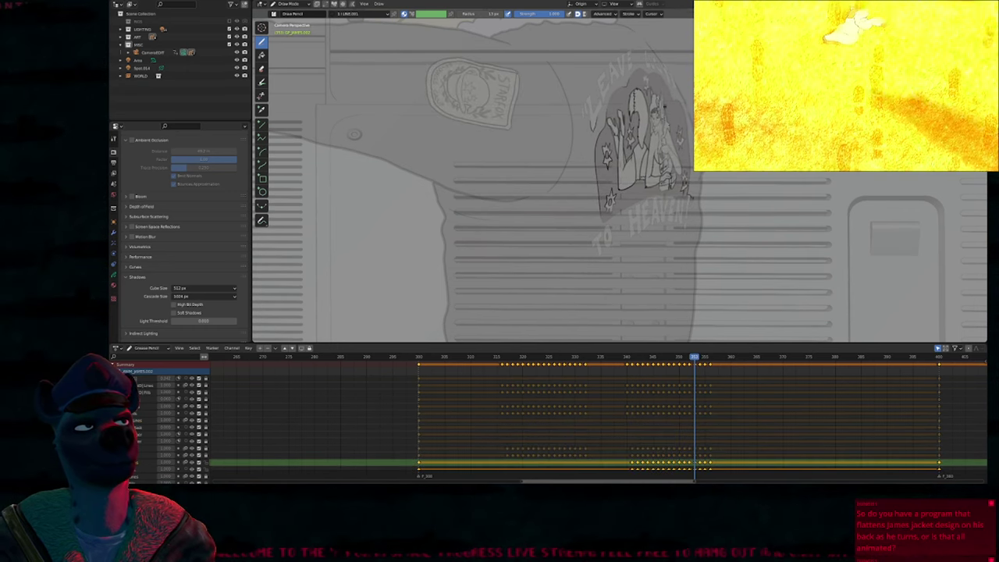
key("f")
key("Escape")
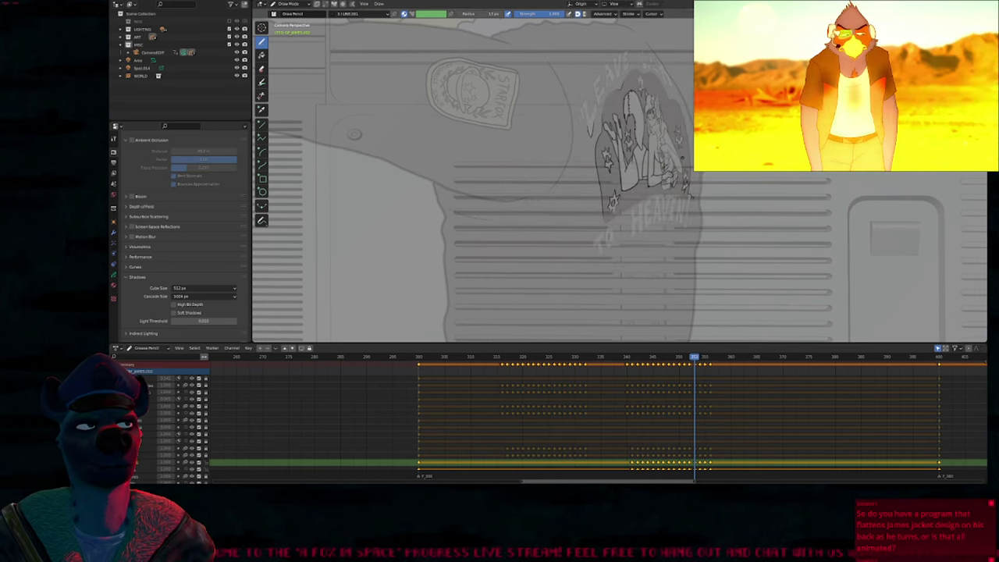
key("r")
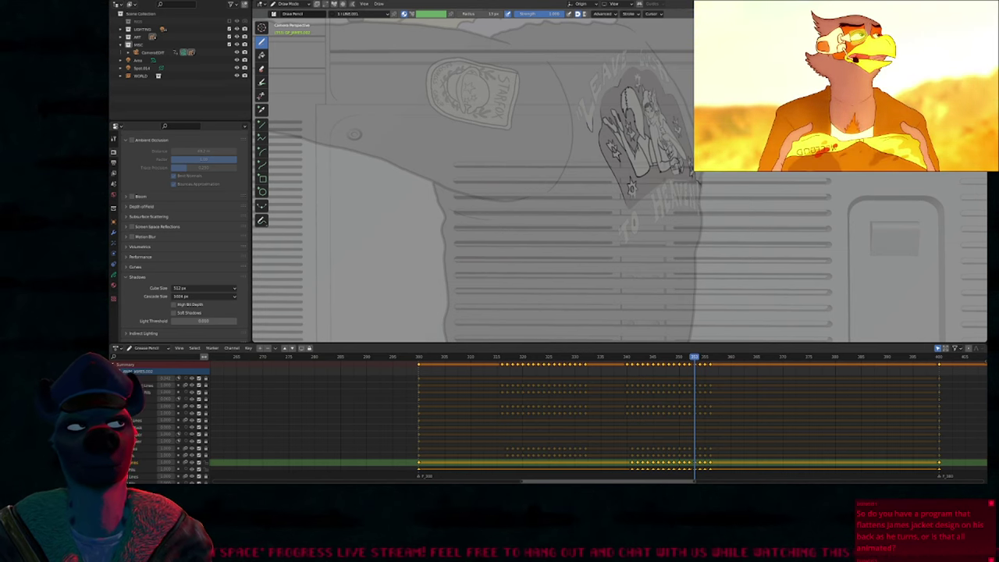
key("ctrl+Tab")
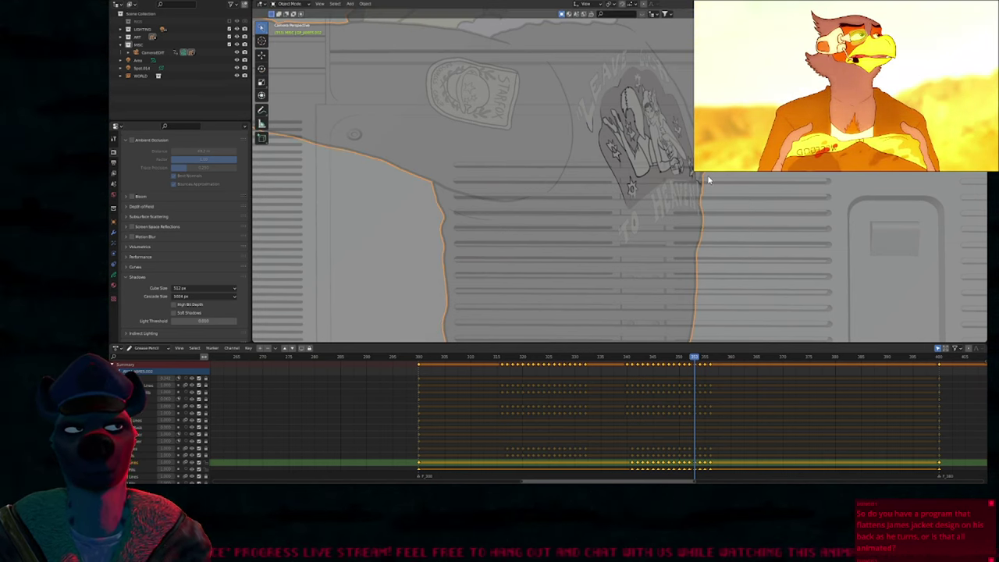
Step: Compare the shot's first and last frames, then revert the file to its saved state
key("shift+Right")
key("shift+Left")
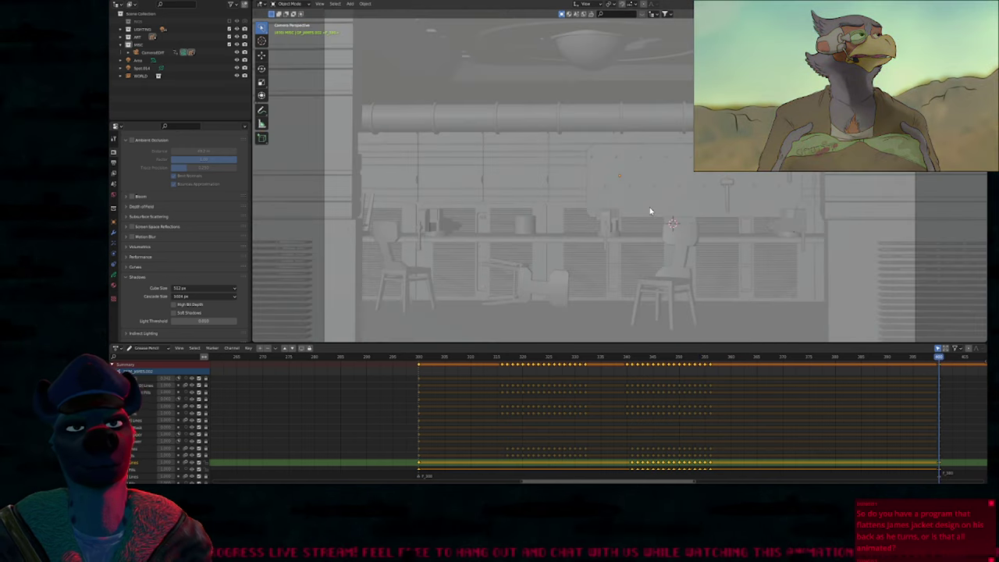
key("shift+Right")
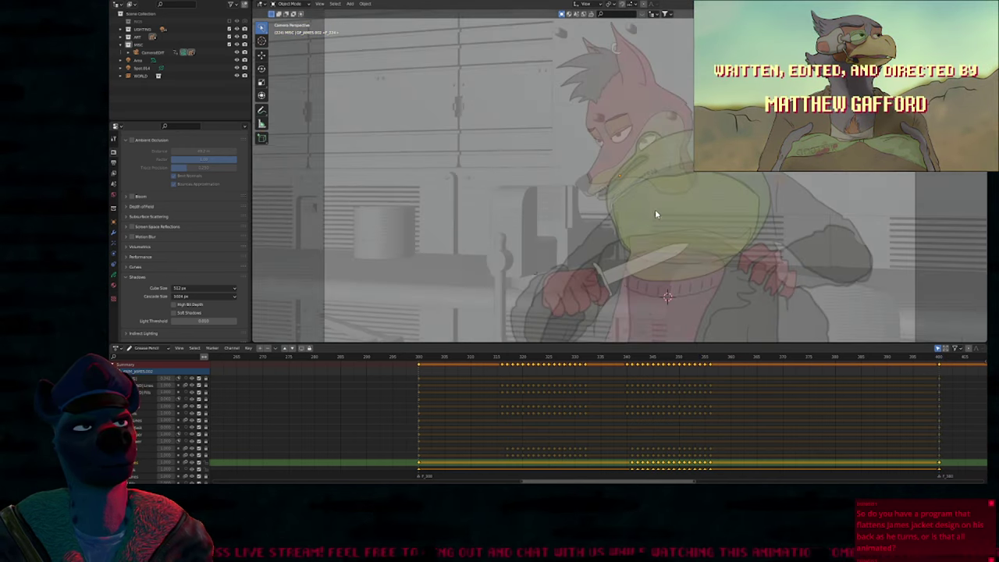
key("shift+Left")
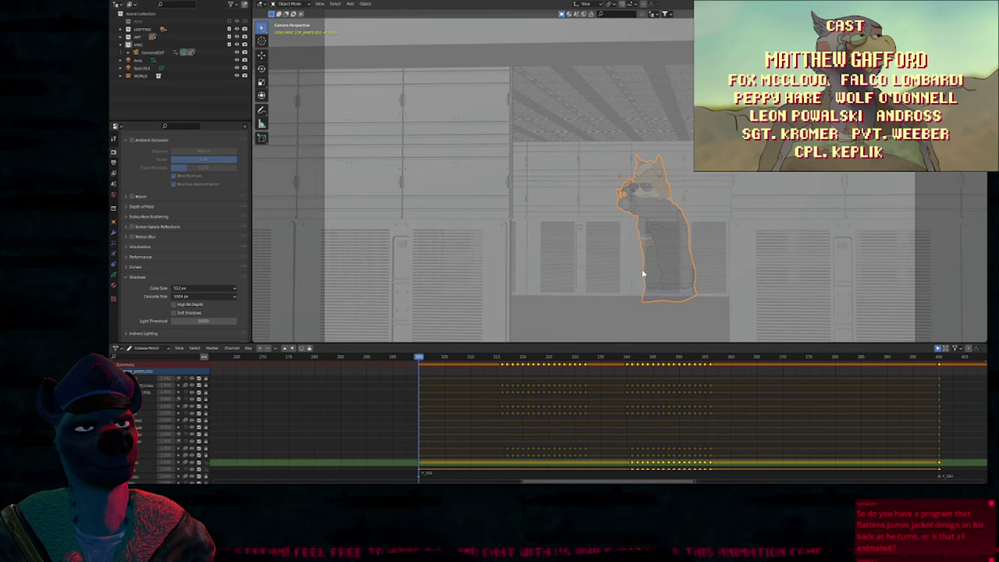
key("x")
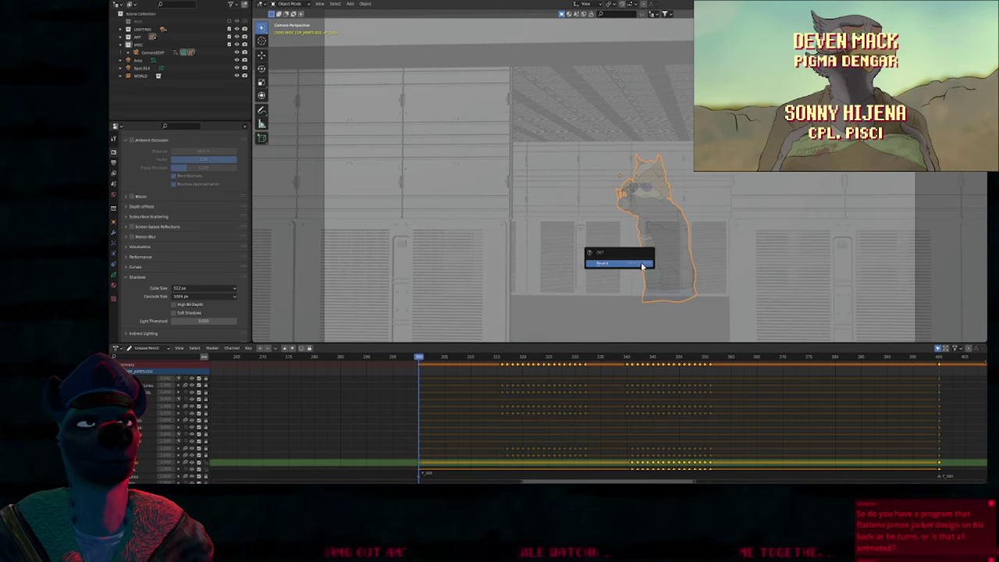
left_click(609, 264)
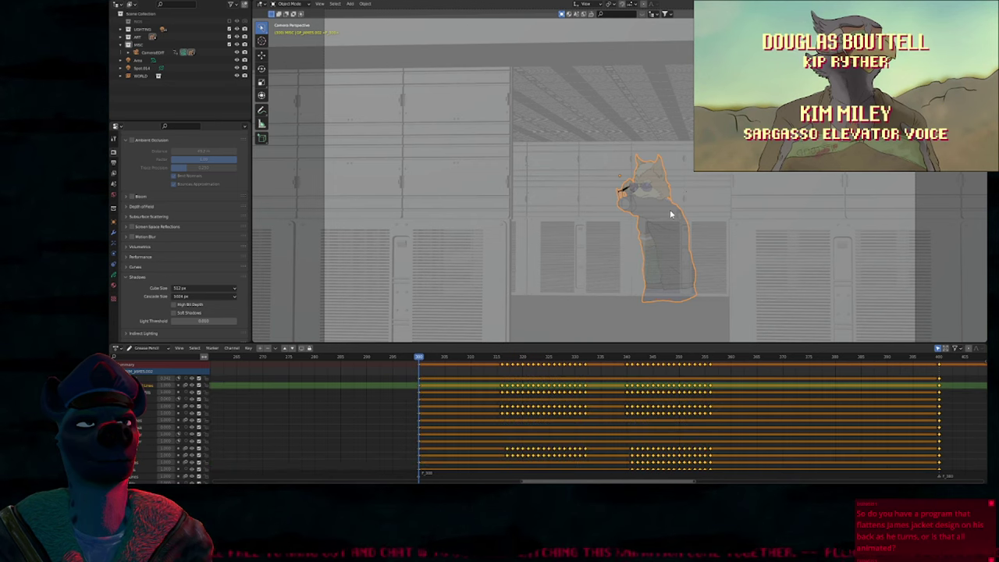
Step: Turn off X-ray and play the shot, briefly maximised, then stop playback
scroll(663, 204, "up", 8)
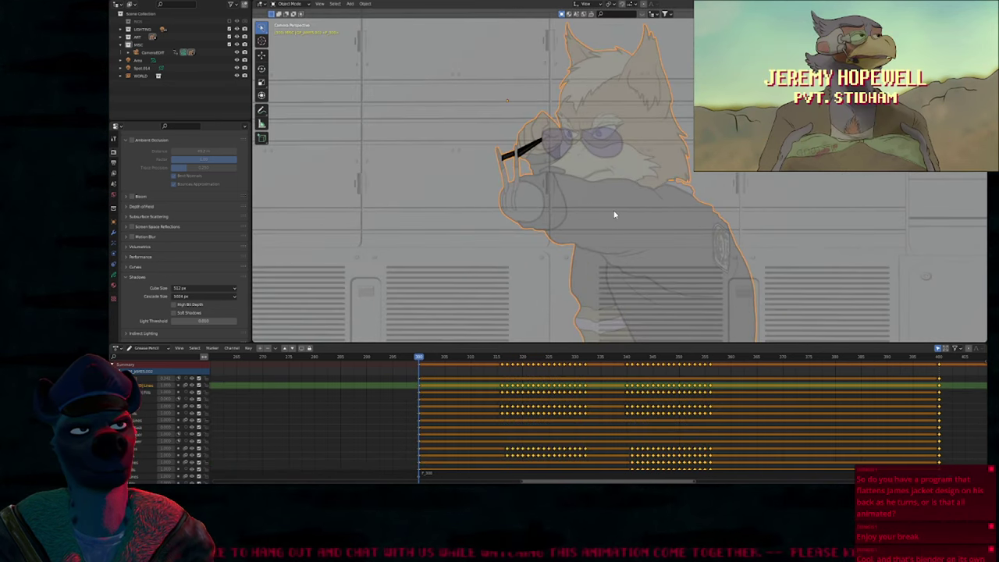
key("alt+z")
scroll(610, 213, "down", 4)
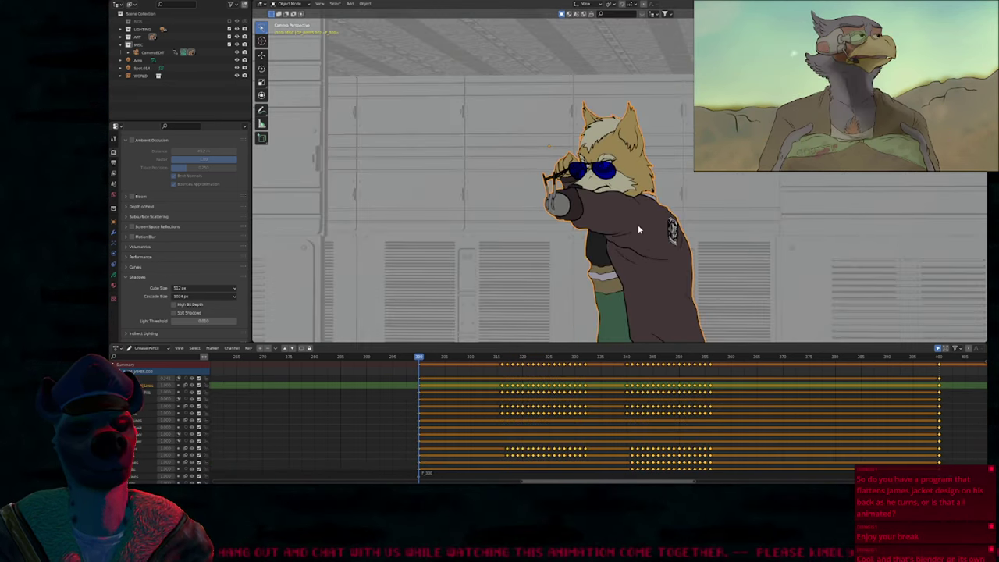
scroll(639, 244, "down", 2)
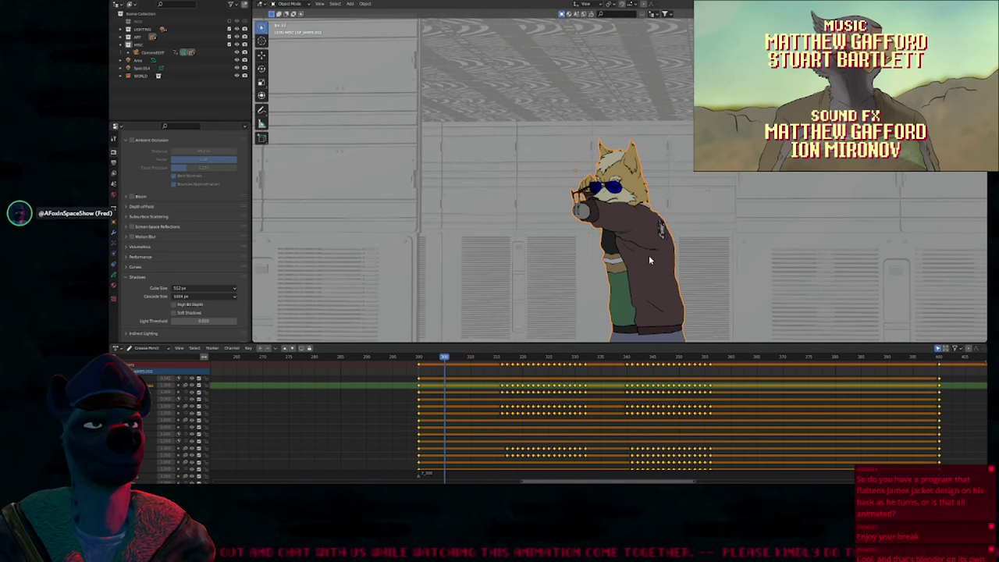
key("space")
key("ctrl+alt+space")
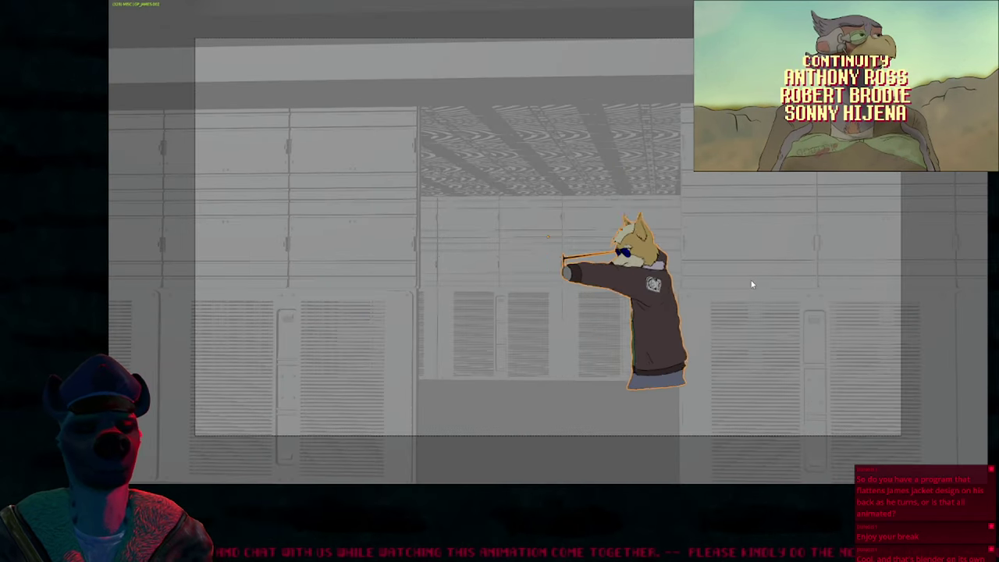
key("ctrl+alt+space")
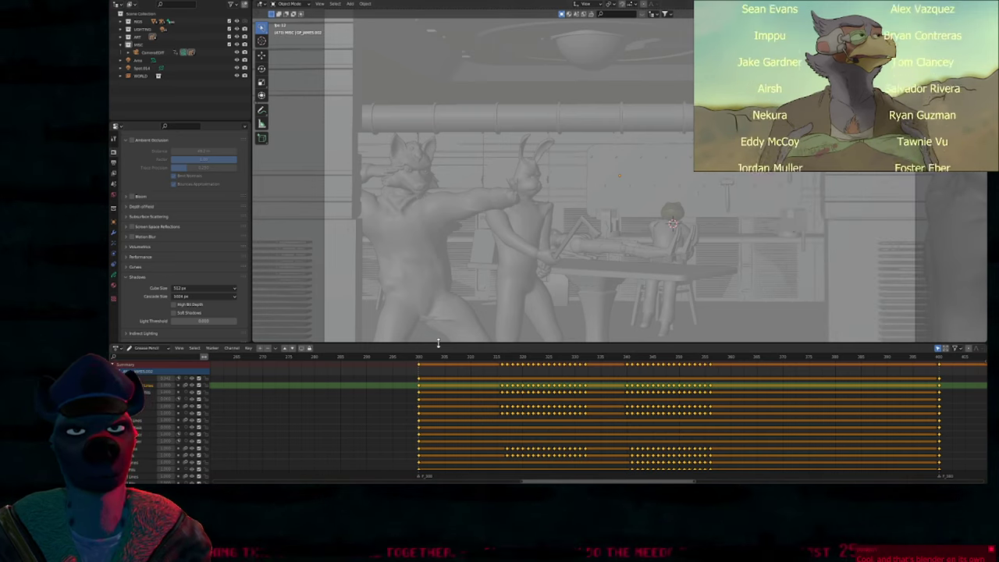
key("Escape")
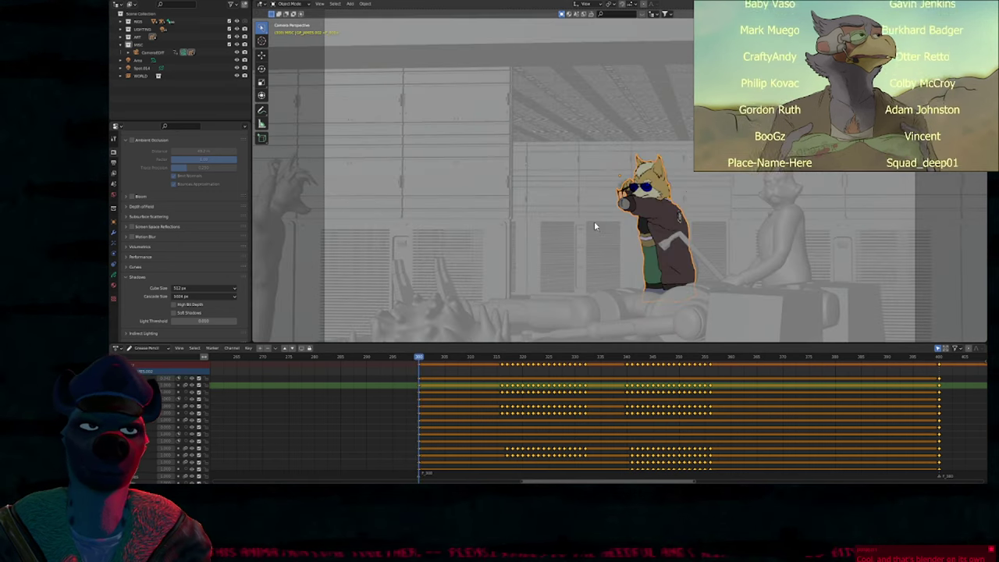
Step: Select the fox, play from frame 300 and stop, then reselect the fox after picking the lamp-arm
key("a")
key("a")
left_click(654, 221)
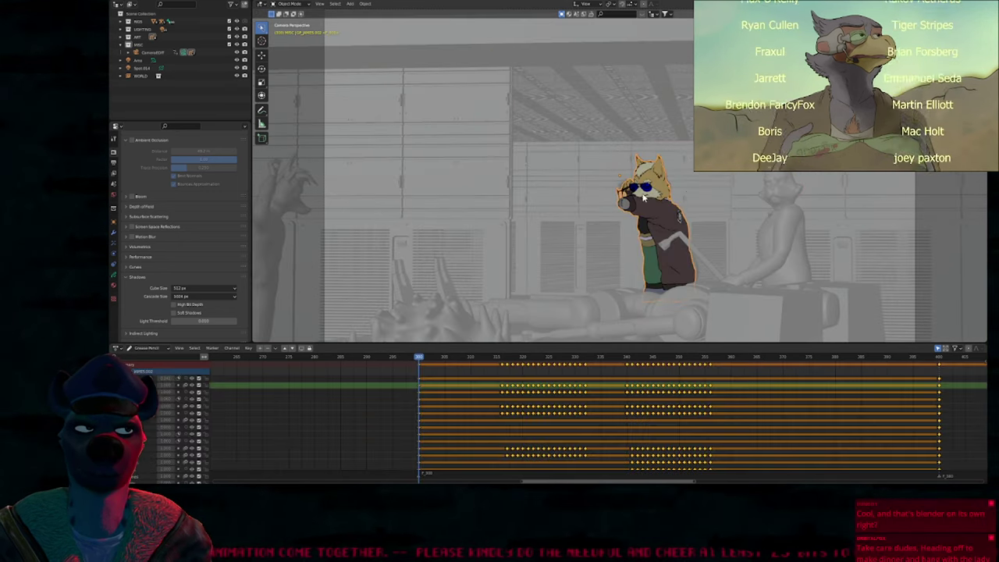
key("space")
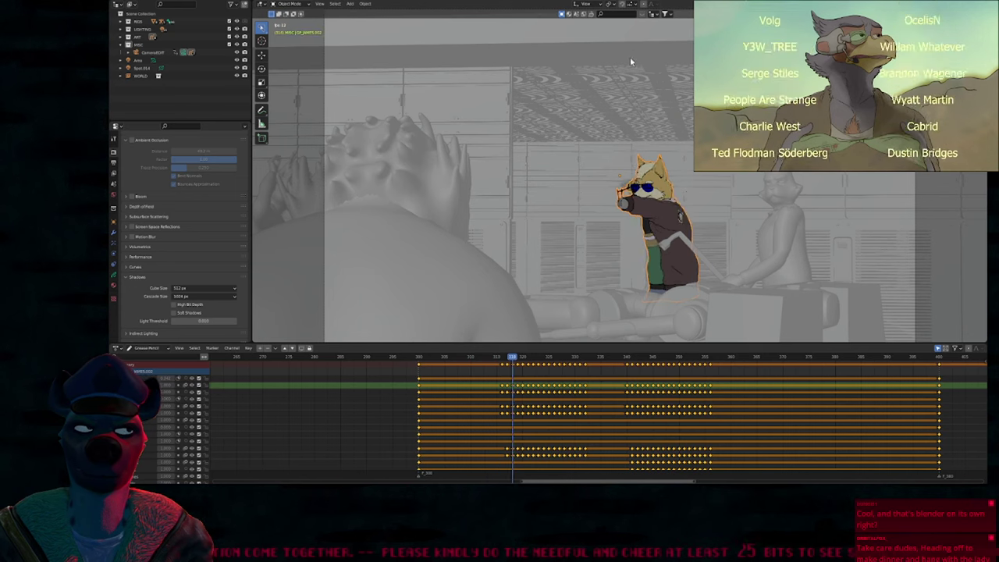
key("Escape")
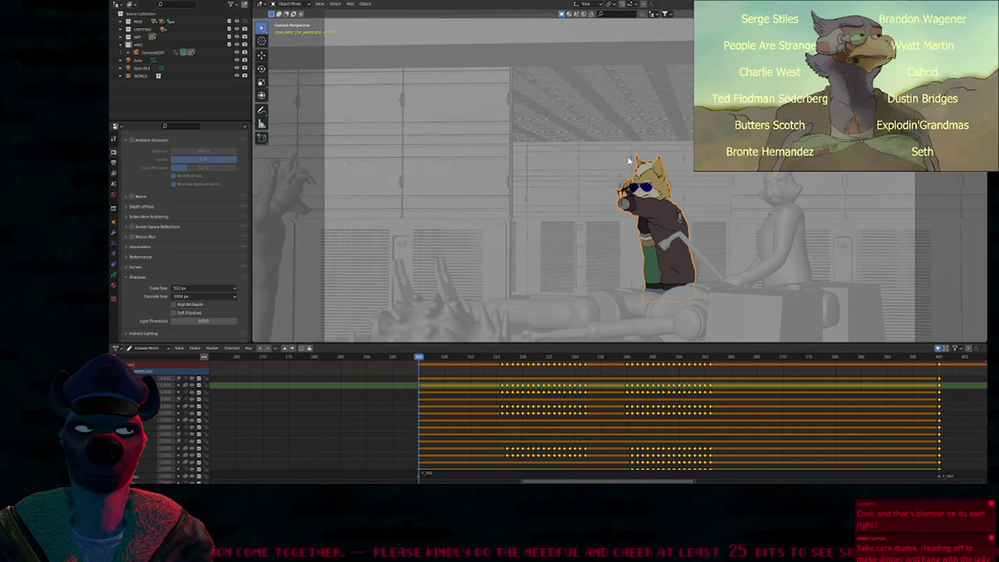
left_click(688, 247)
left_click(664, 223)
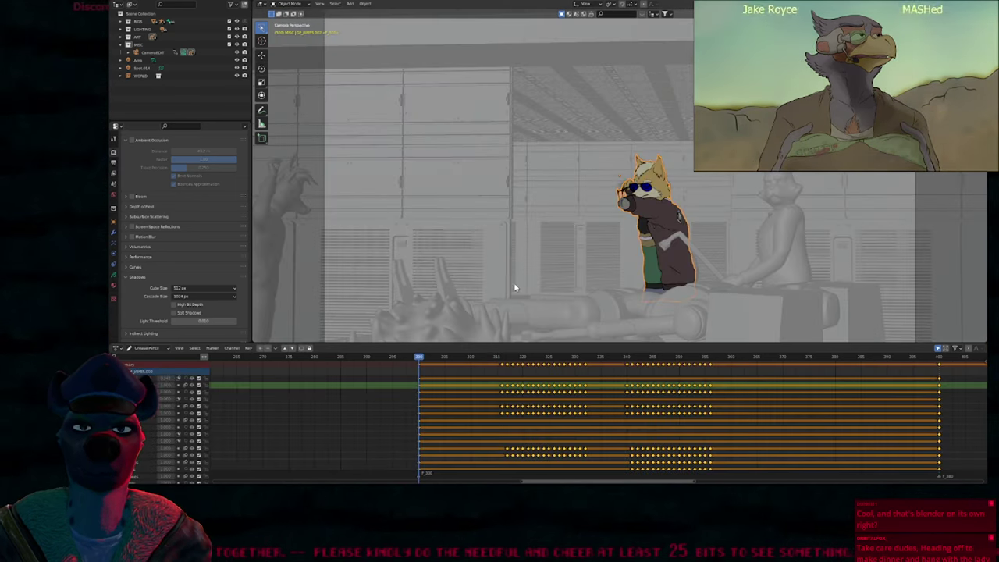
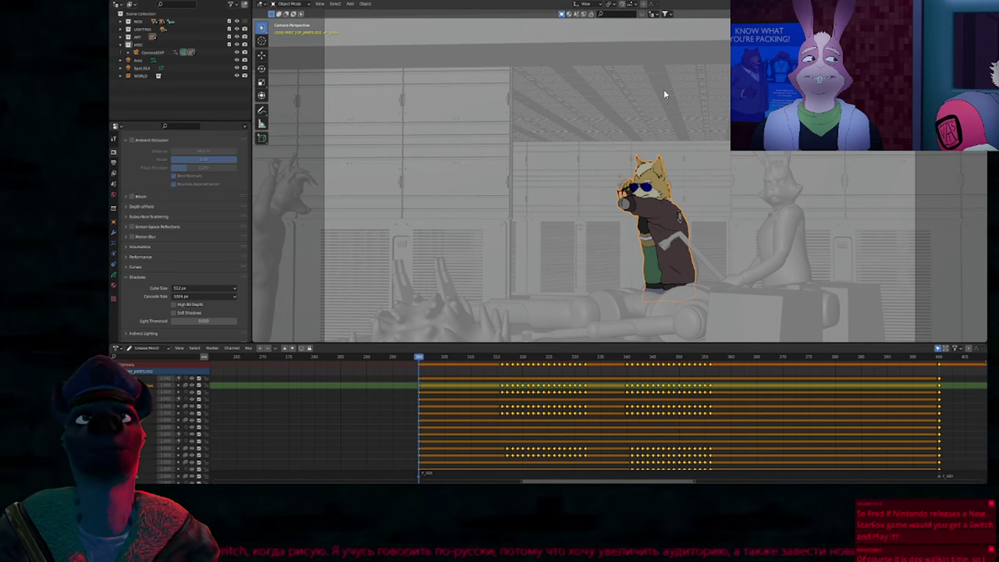
Step: Play the animation, select the frog and fox, and scrub frames 224–247
key("space")
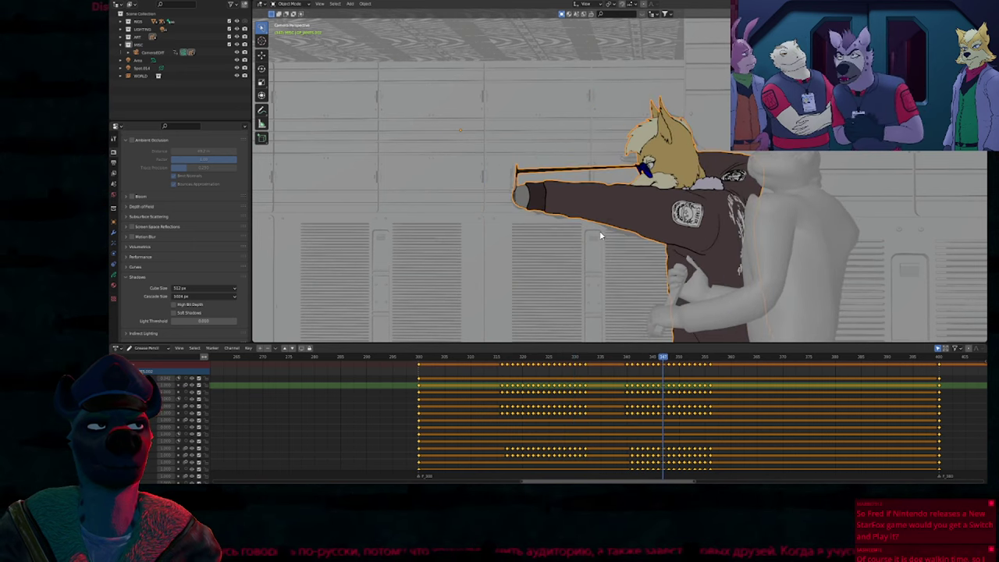
scroll(604, 378, "down", 5)
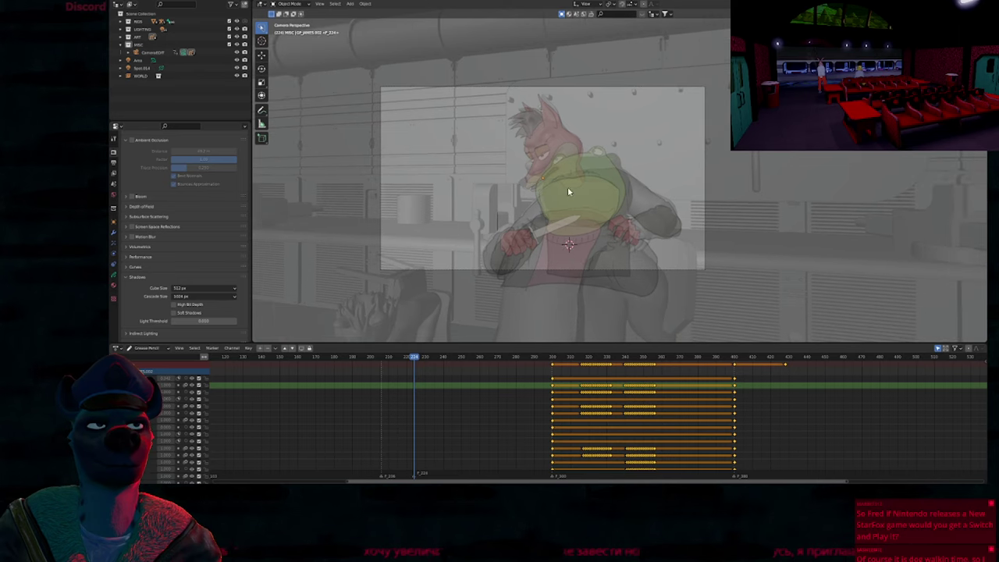
left_click(568, 187)
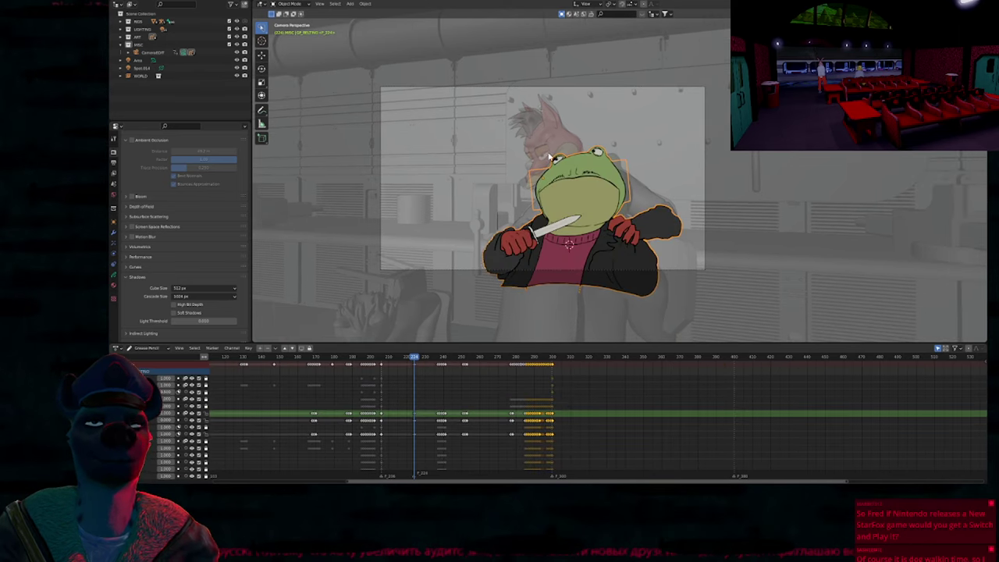
left_click(569, 154)
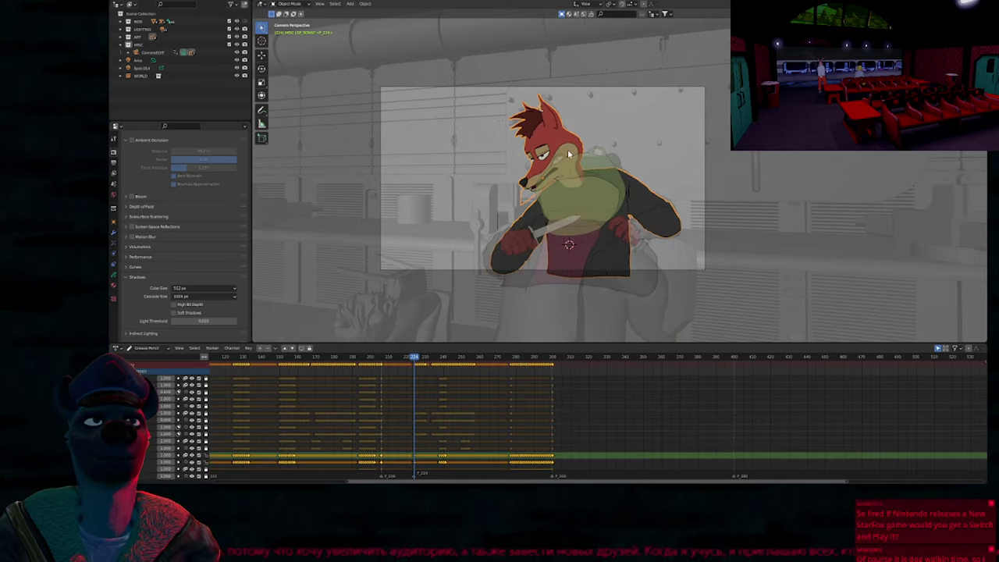
left_click(573, 154)
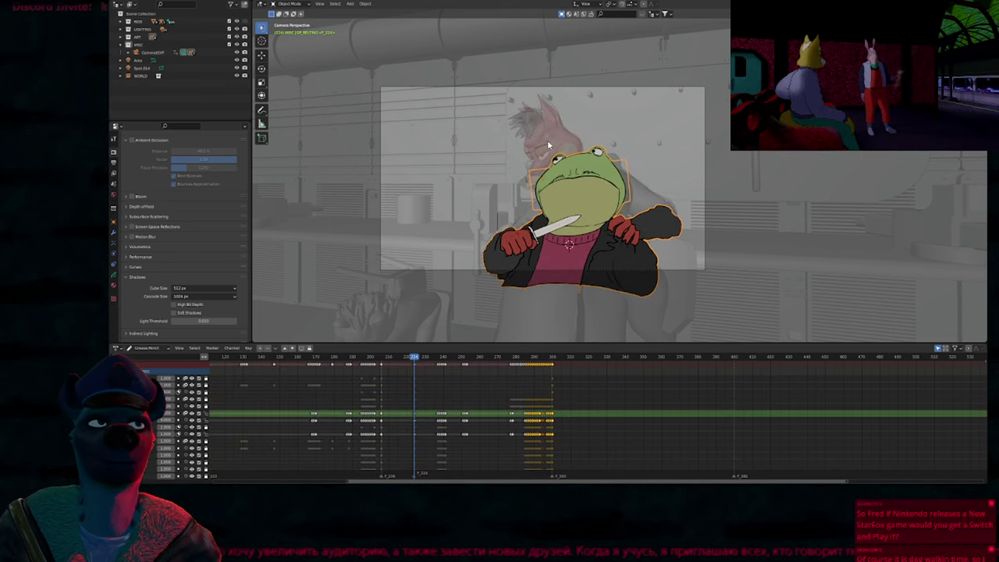
scroll(436, 383, "up", 3)
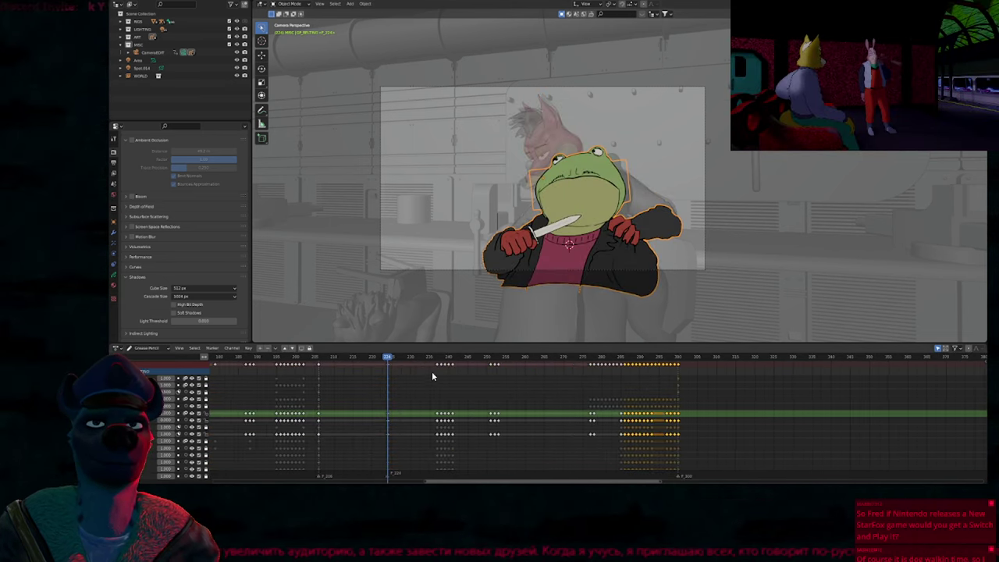
left_click_drag(385, 360, 700, 409)
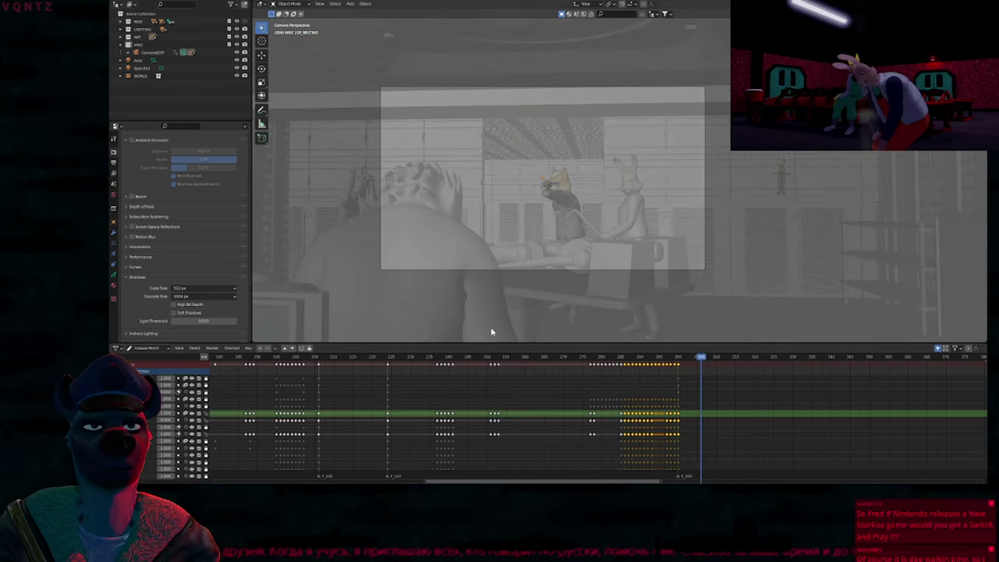
left_click(393, 357)
Step: Select GP_SONNY and GP_BELTINO together and bring up the recent files list
left_click(561, 137, "shift")
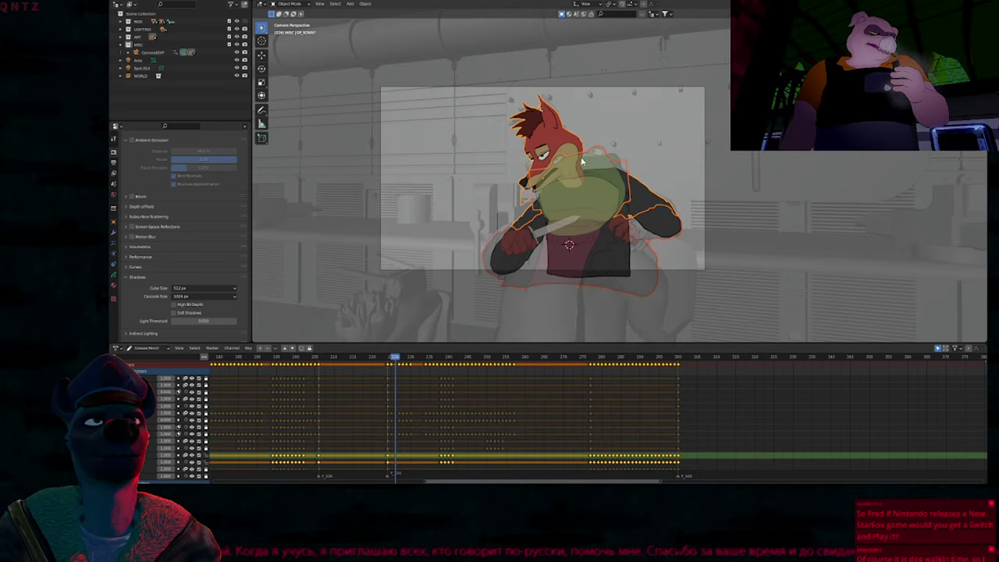
middle_click_drag(609, 177, 661, 207, "shift")
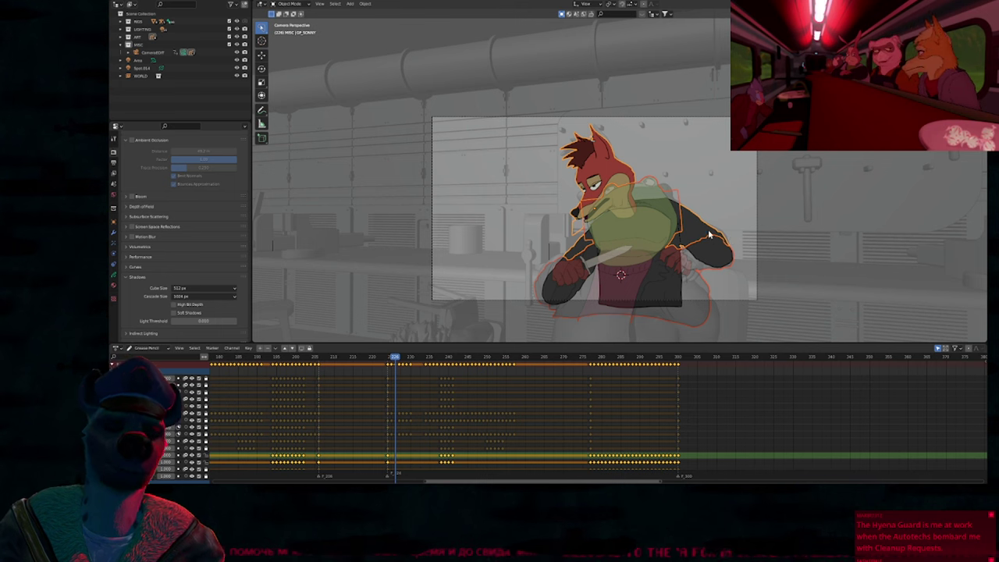
left_click(688, 271)
middle_click_drag(692, 230, 634, 227, "shift")
left_click(631, 235)
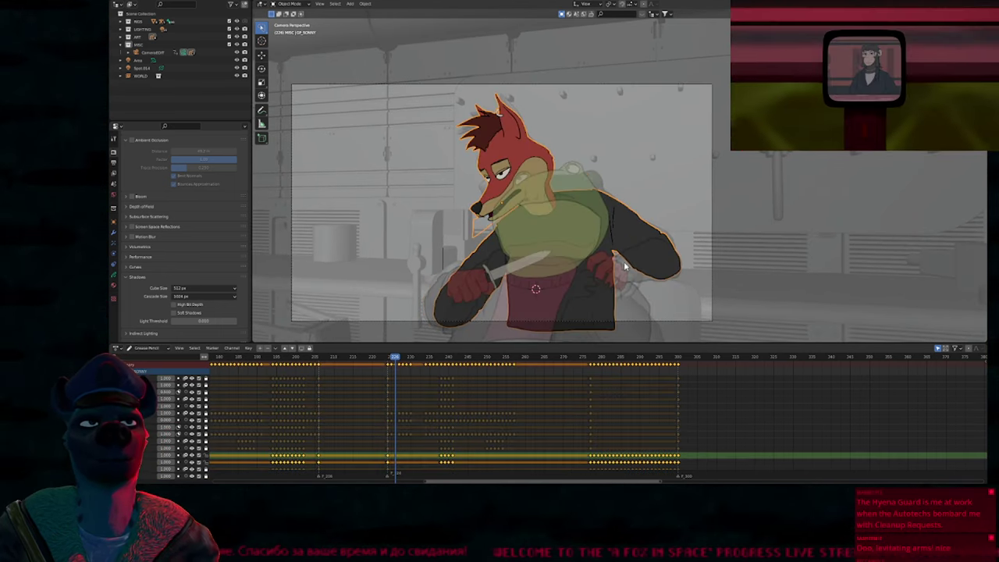
left_click(625, 266, "shift")
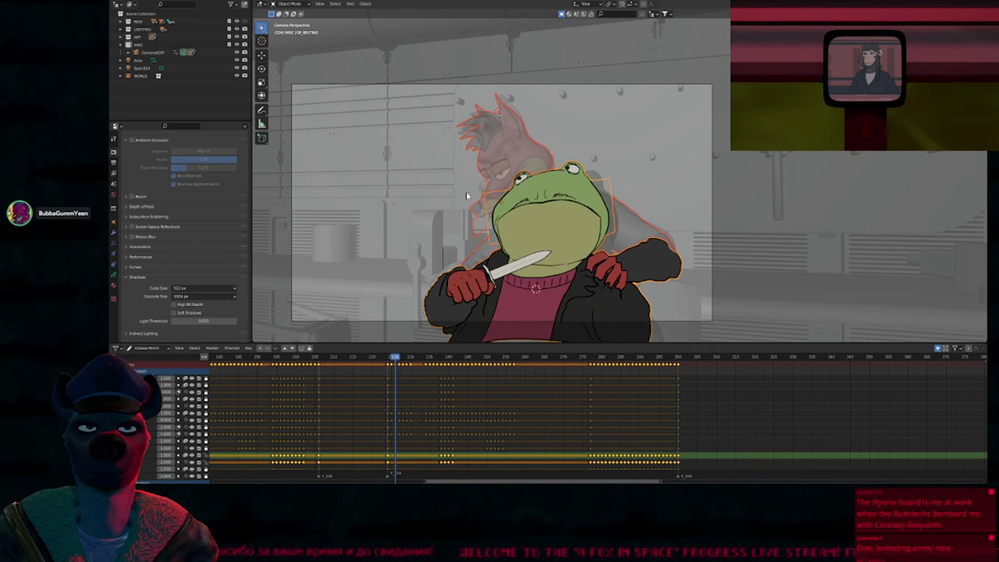
key("ctrl+shift+o")
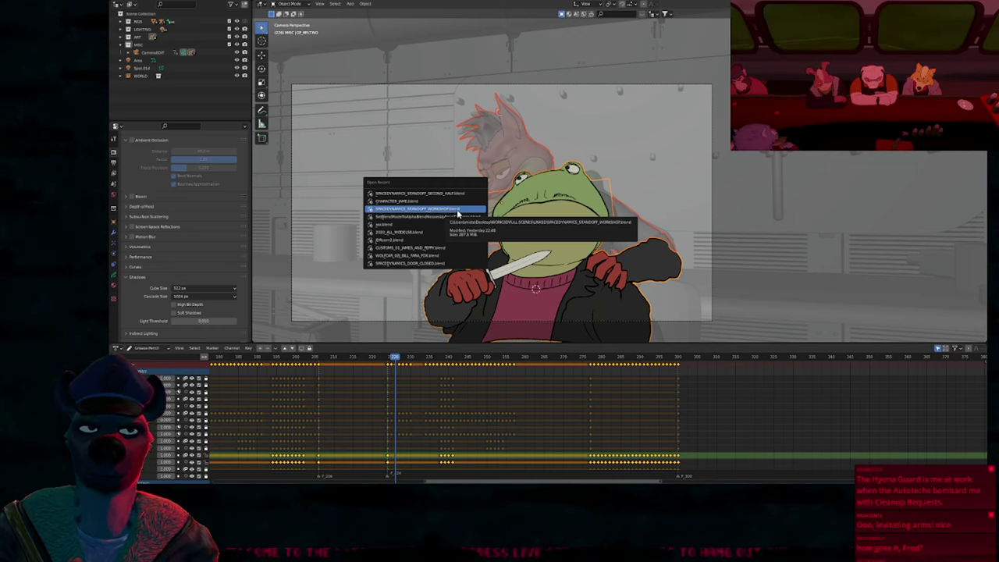
Step: Open the standoff workshop file, jump to the F_224 marker, and undo a stray paste
left_click(458, 210)
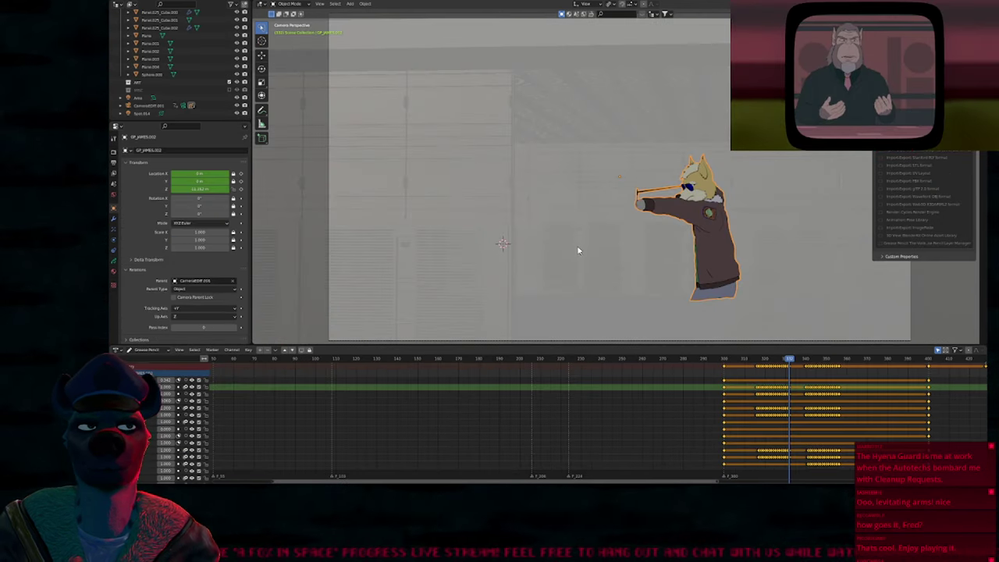
key("Down")
key("Down")
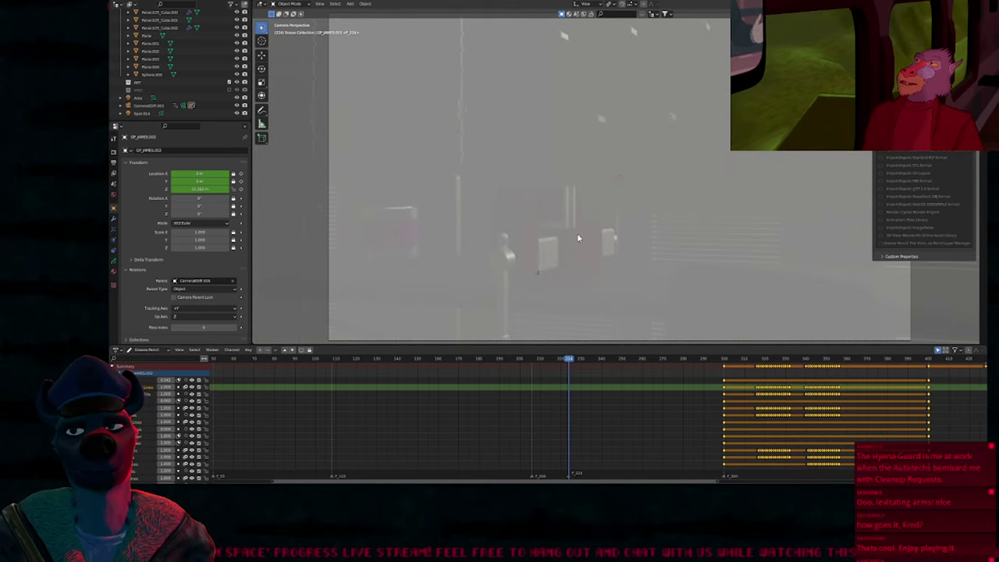
key("ctrl+v")
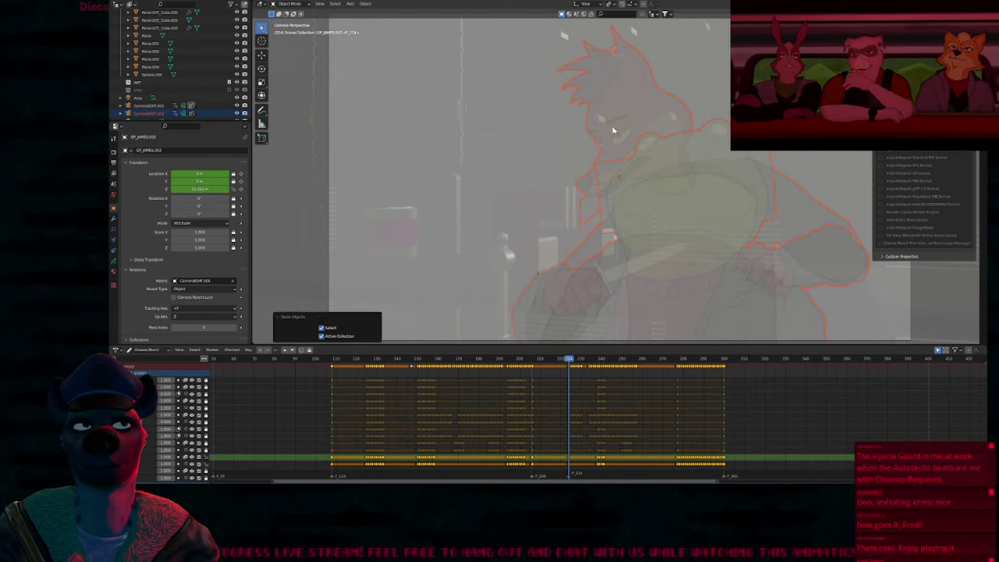
key("ctrl+z")
Step: Set CameraEDIT as the Relations parent of the fox and the frog GP_BELTINO
left_click(199, 283)
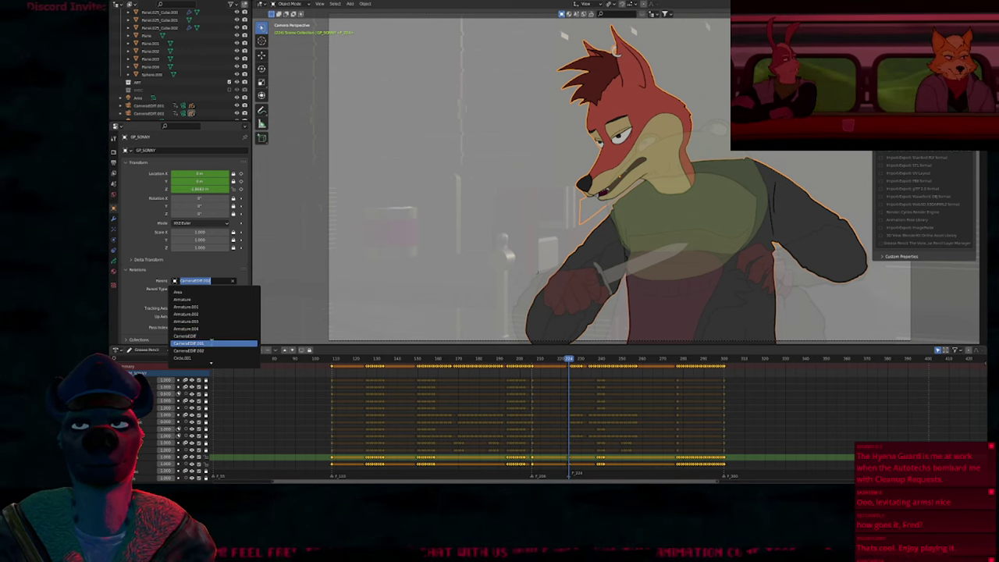
left_click(206, 335)
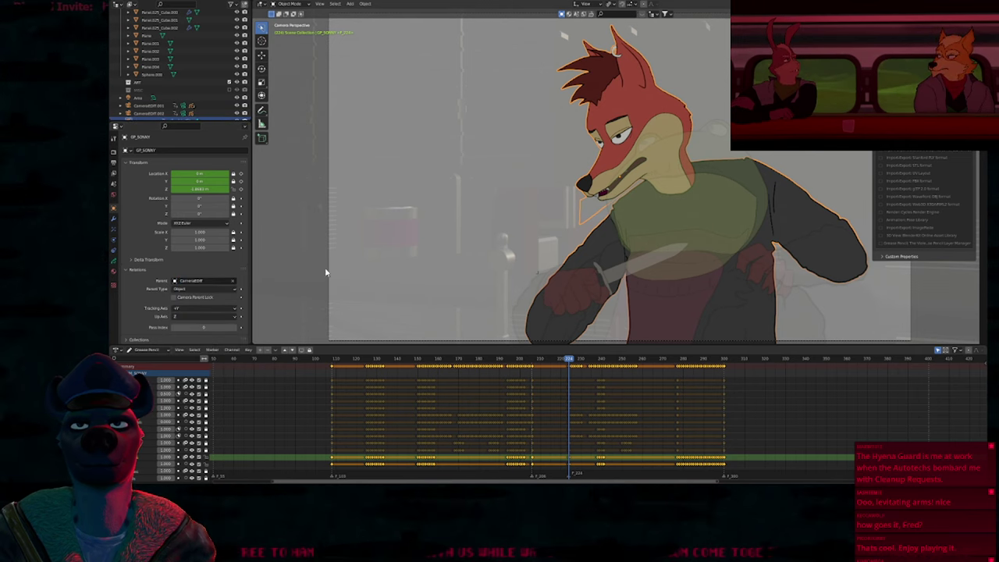
left_click(611, 266)
left_click(207, 281)
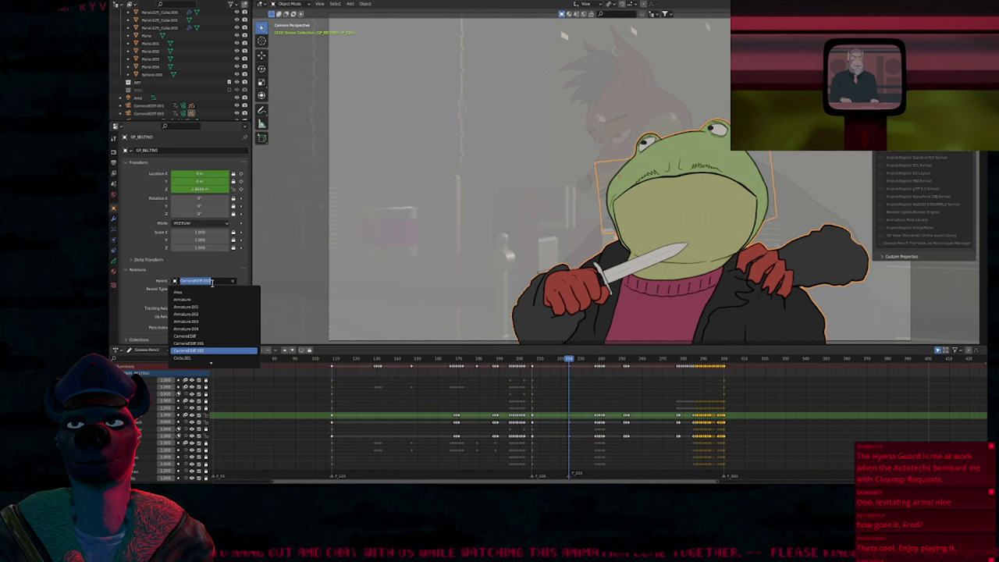
left_click(215, 338)
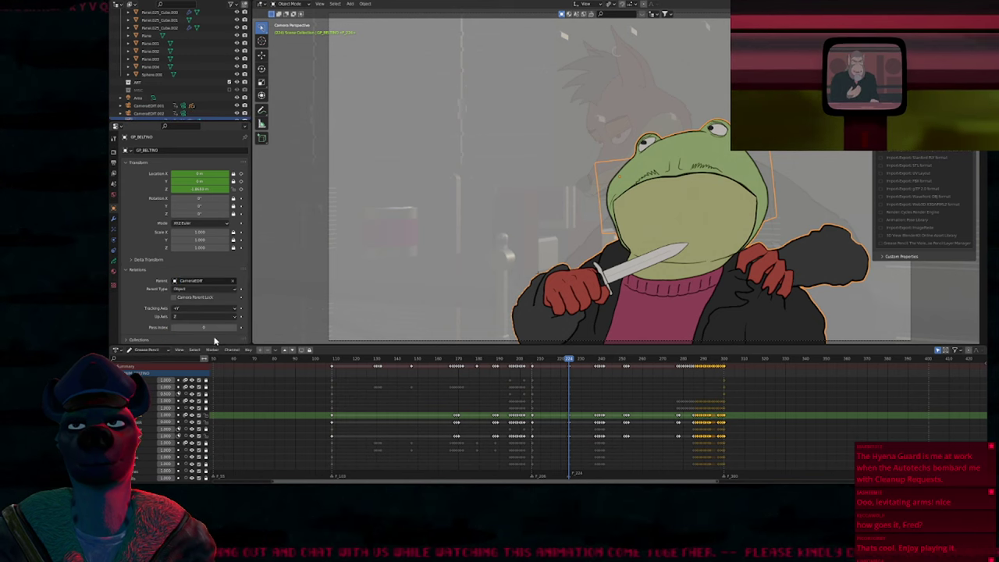
Step: Enlarge and collapse the Outliner list, then select GP_BELTINO and GP_SONNY
left_click(152, 112)
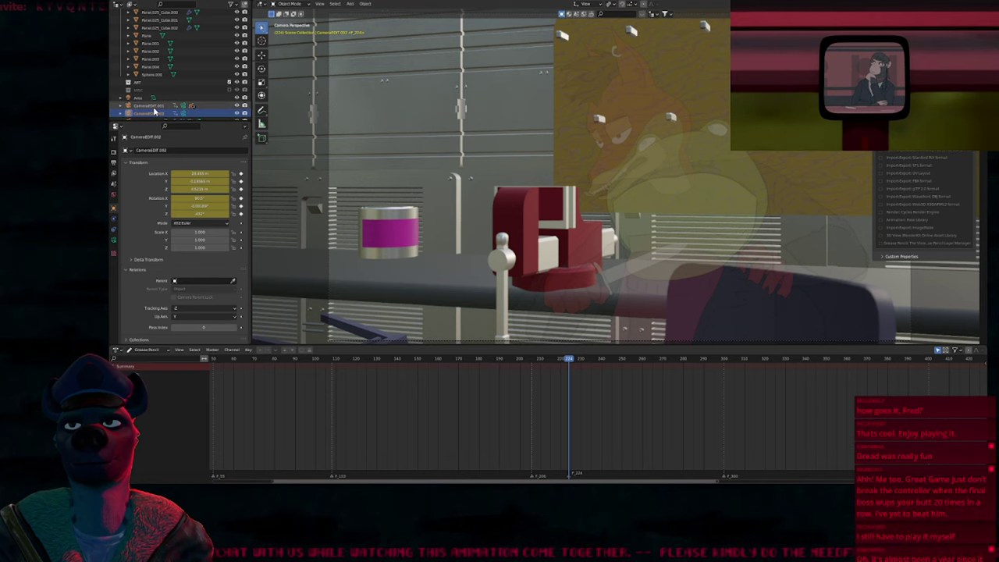
left_click(154, 108)
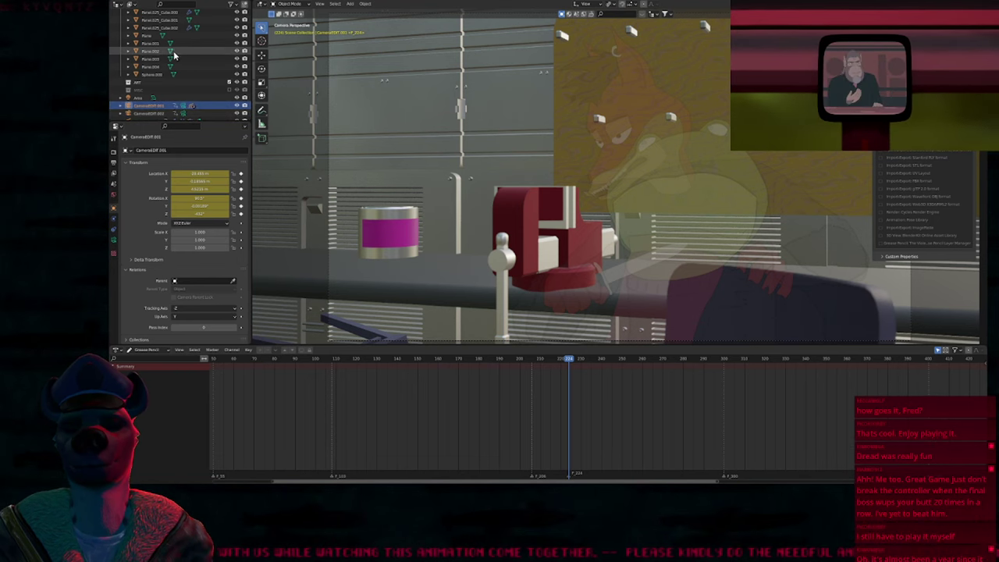
left_click_drag(178, 121, 178, 186)
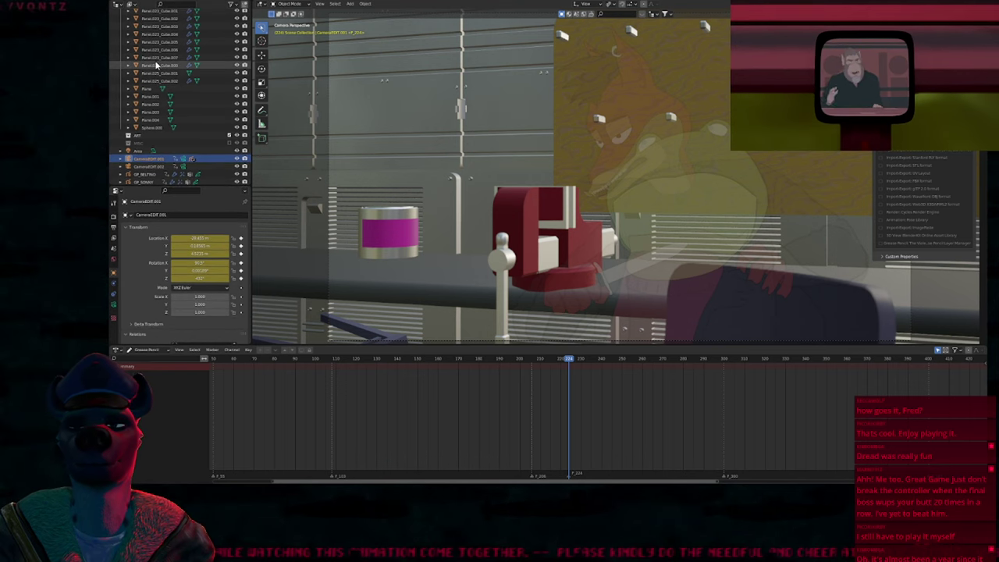
key("KP_Subtract")
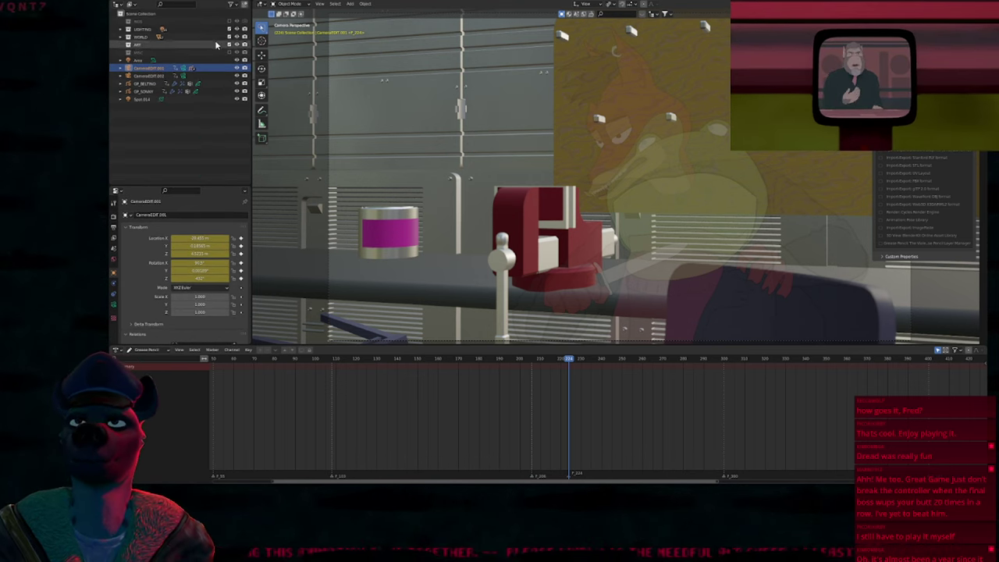
left_click(141, 83)
left_click(144, 91)
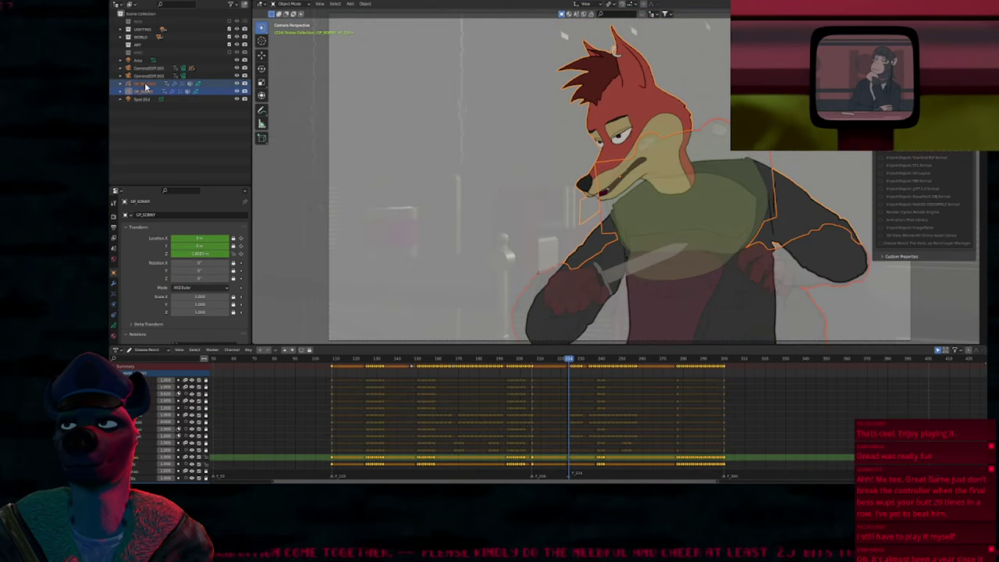
Step: Move the fox and frog into the ART collection and re-enable the MISC collection
left_click_drag(146, 86, 137, 46)
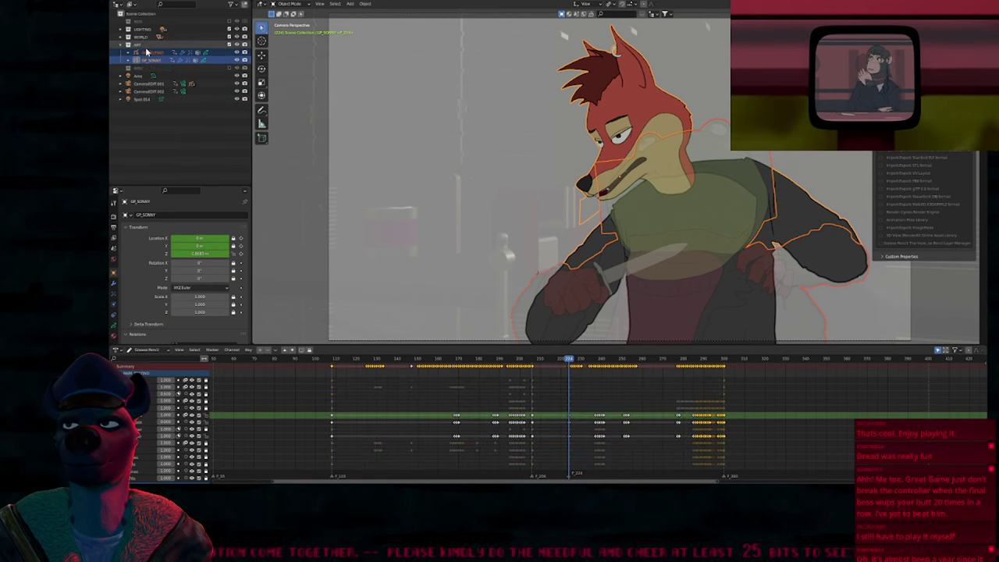
type("jam")
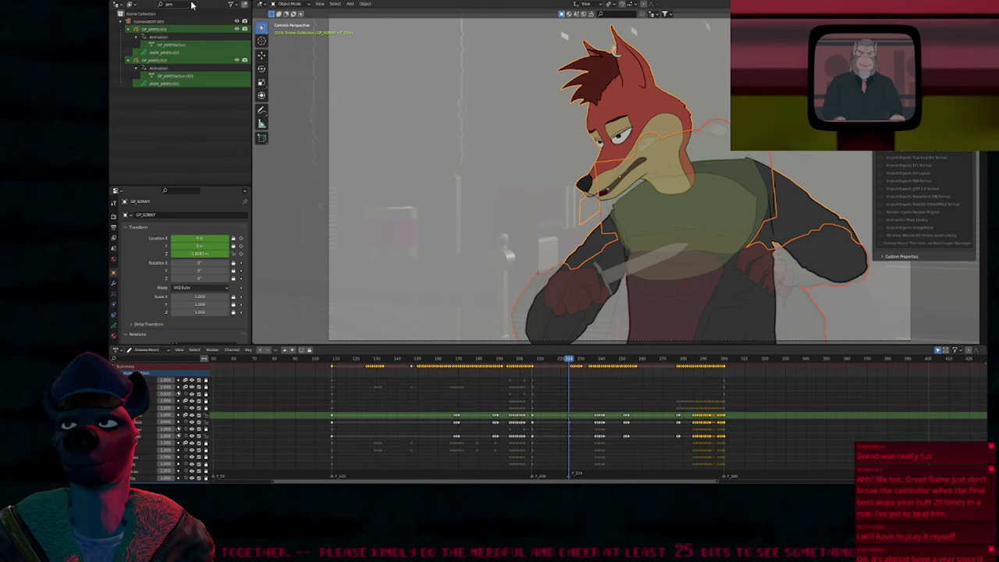
left_click(191, 5)
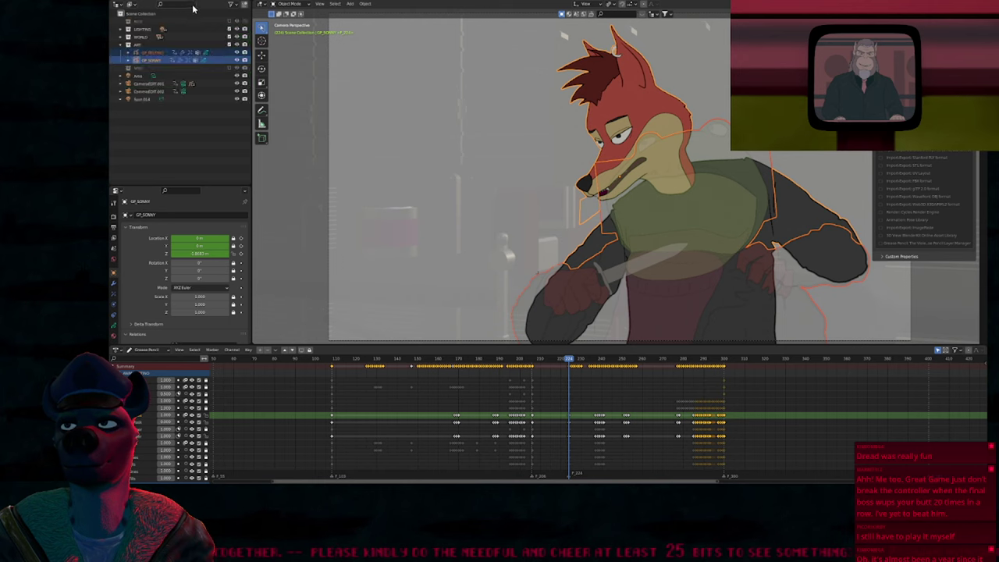
left_click(229, 68)
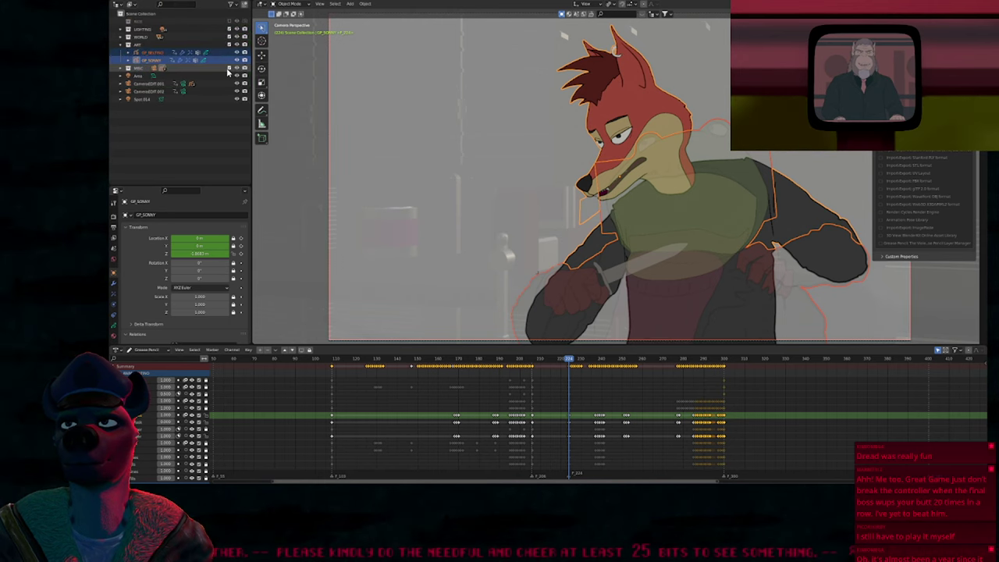
Step: Move GP_JAMES.001 into ART and parent it to CameraEDIT
left_click(146, 84)
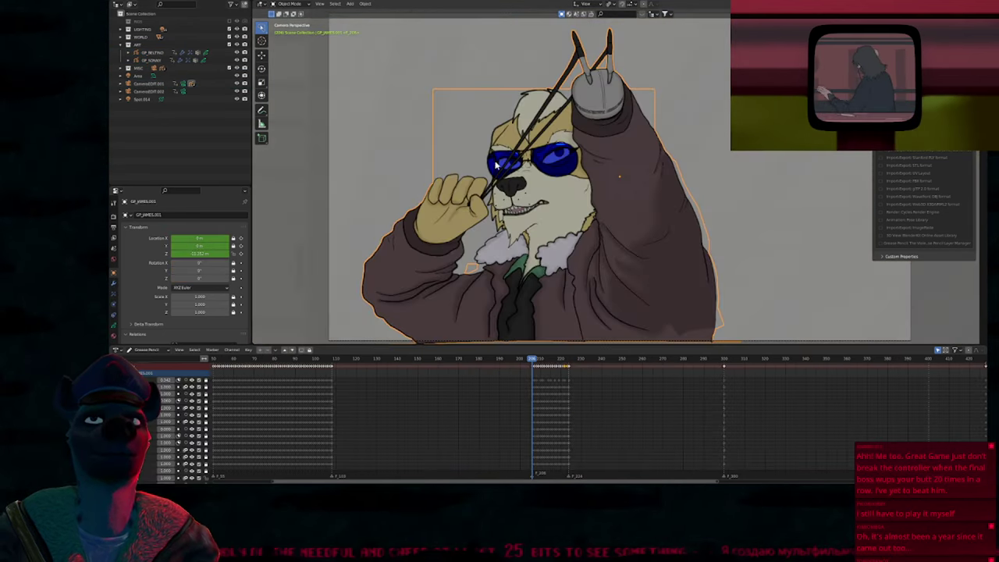
key("KP_Decimal")
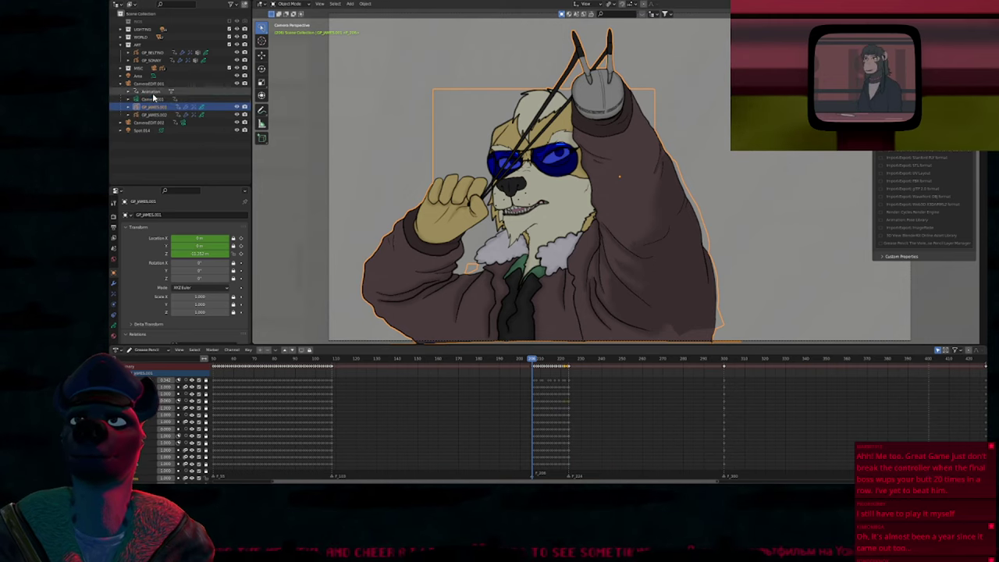
left_click_drag(151, 111, 137, 47)
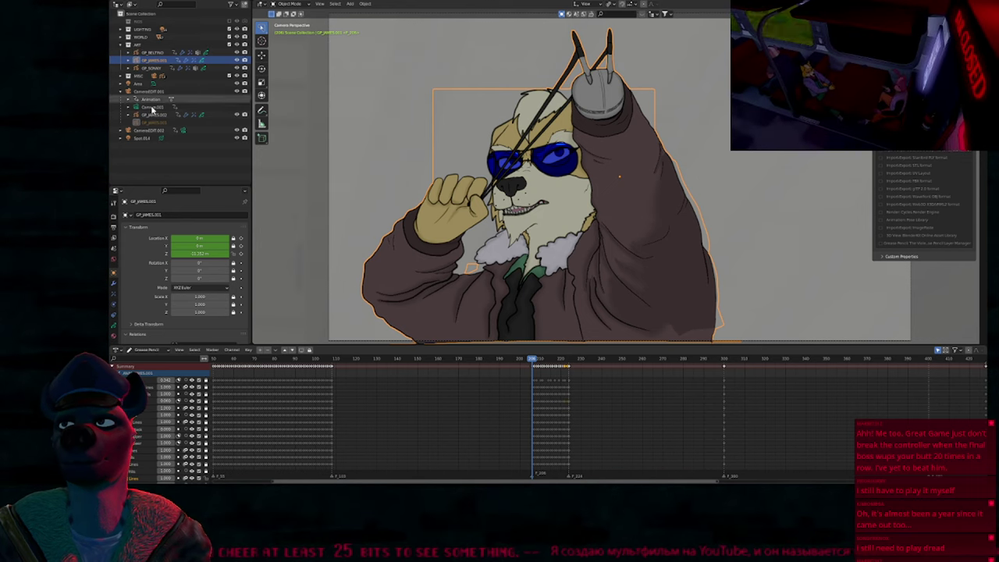
scroll(188, 250, "down", 5)
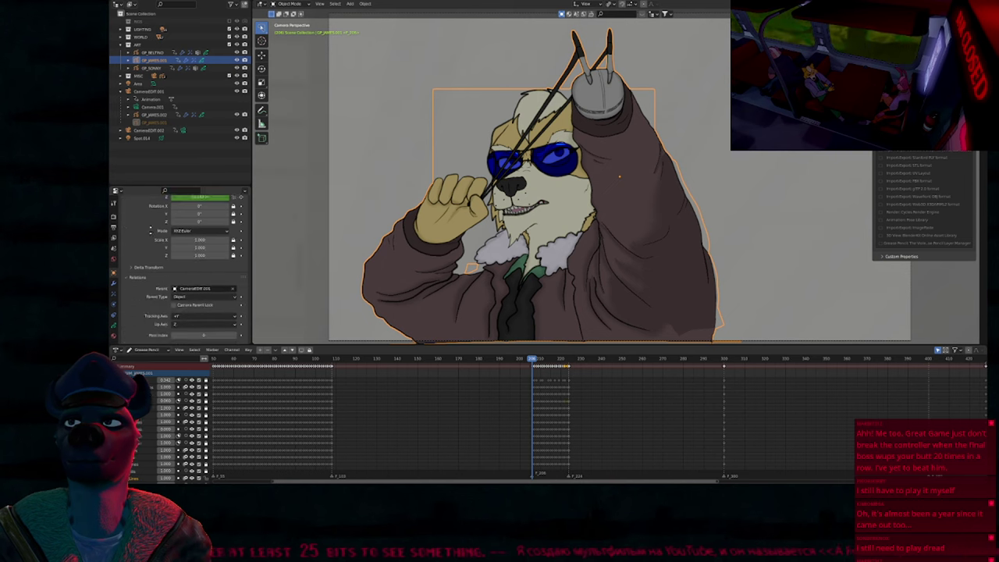
left_click(196, 258)
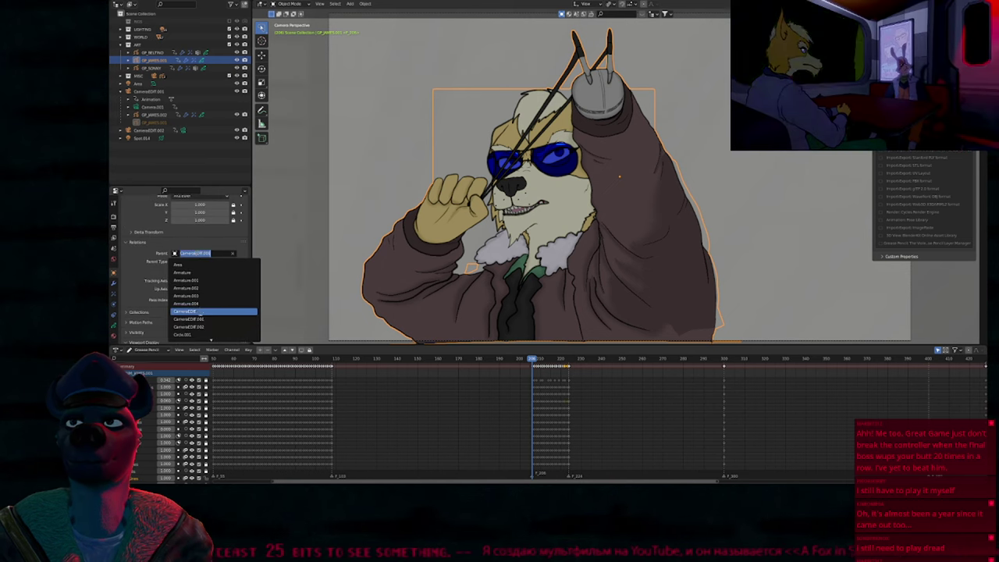
left_click(200, 315)
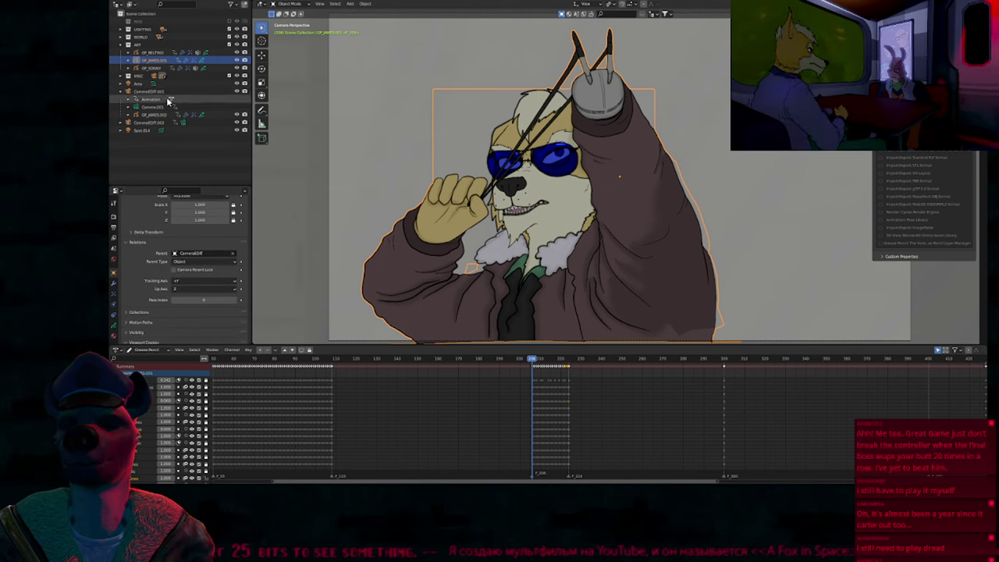
left_click(130, 60)
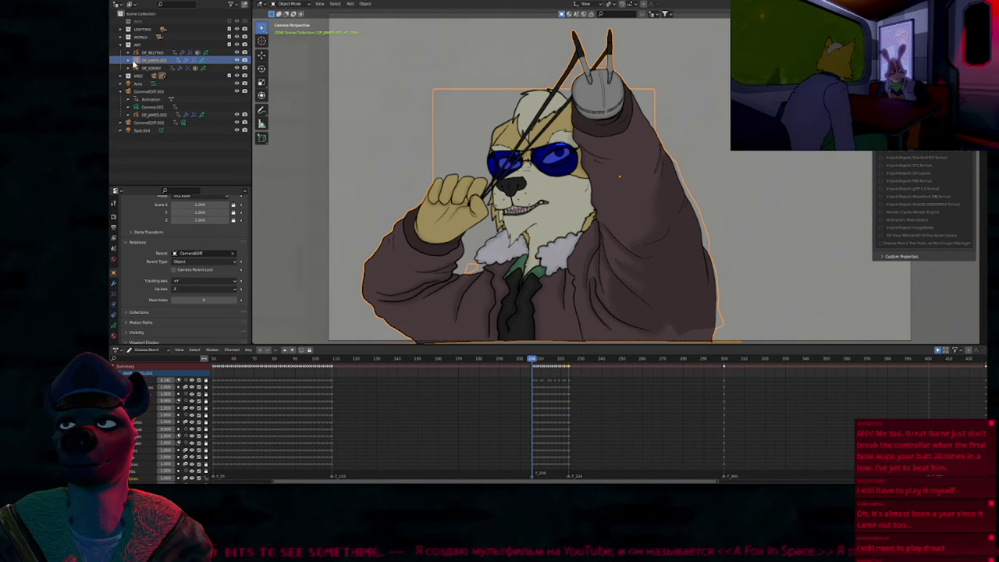
left_click(129, 60)
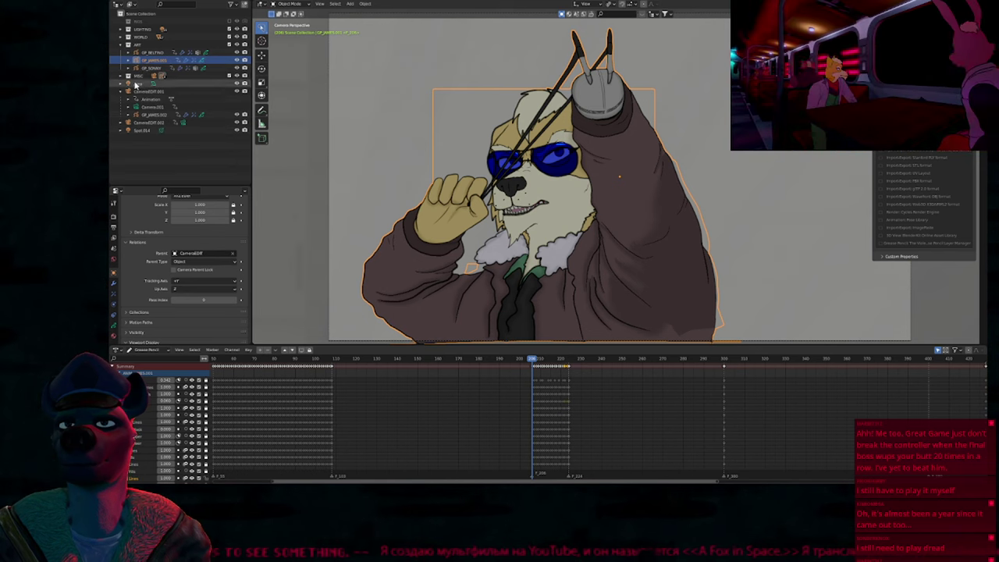
Step: Parent GP_JAMES.002 to CameraEDIT and move it into the ART collection
left_click(148, 114)
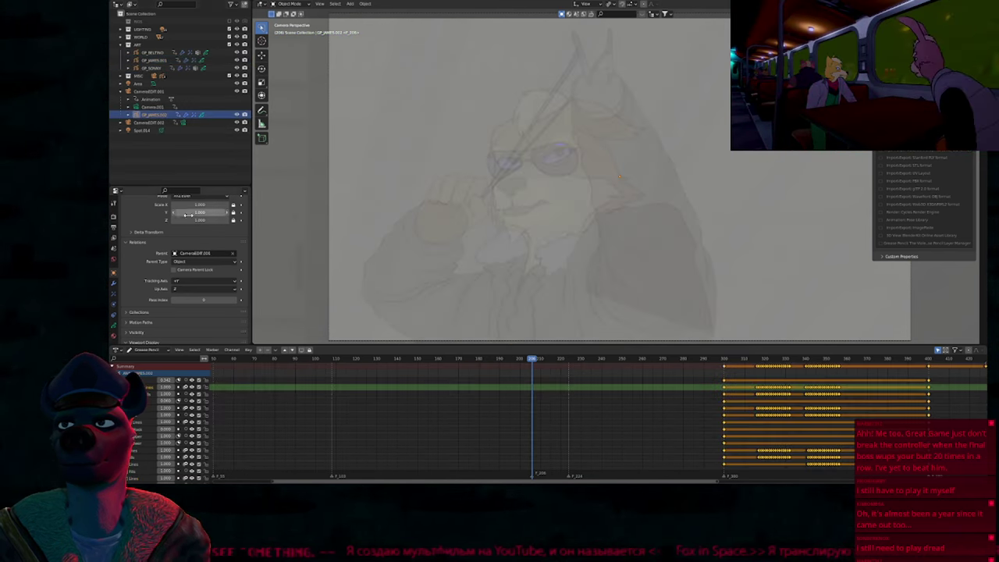
left_click(196, 253)
left_click(192, 312)
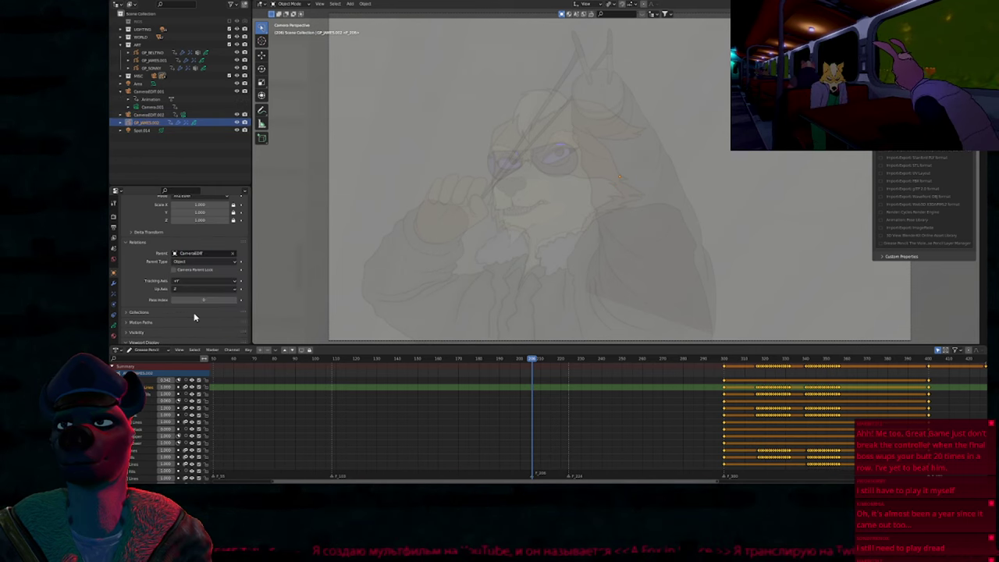
left_click_drag(145, 122, 136, 47)
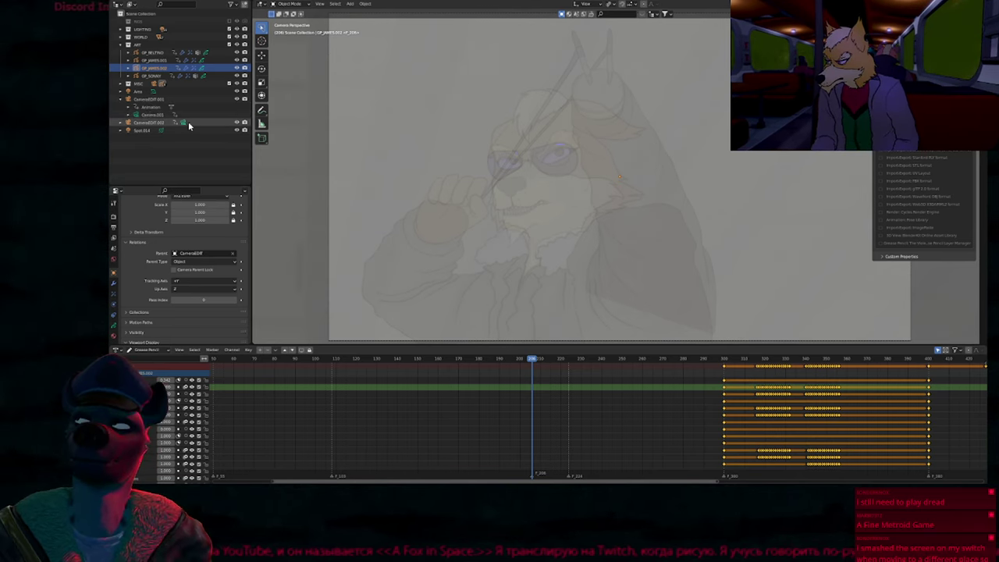
Step: Delete the CameraEDIT.002 camera and step through shot markers to the frog-and-fox shot
left_click(151, 124)
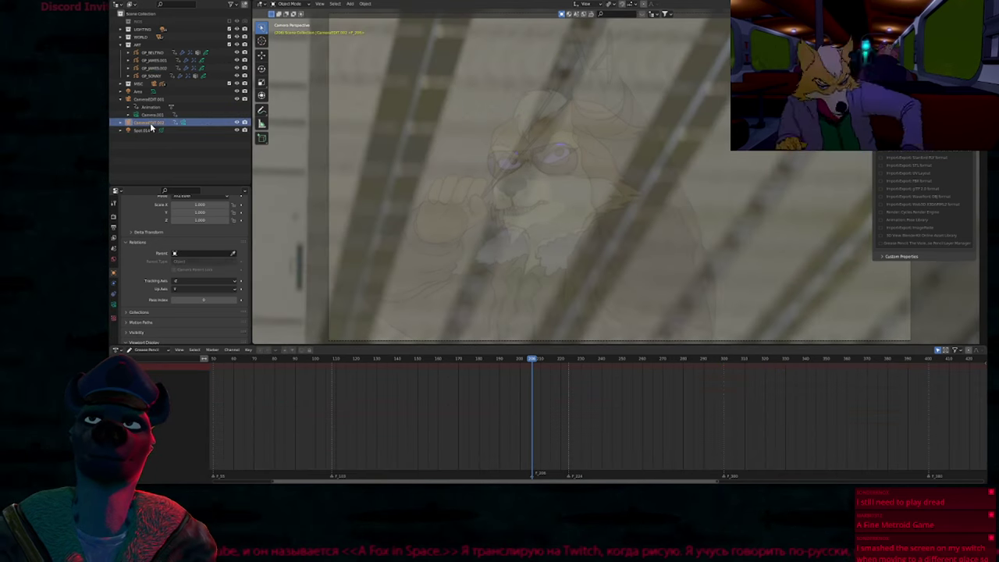
key("Delete")
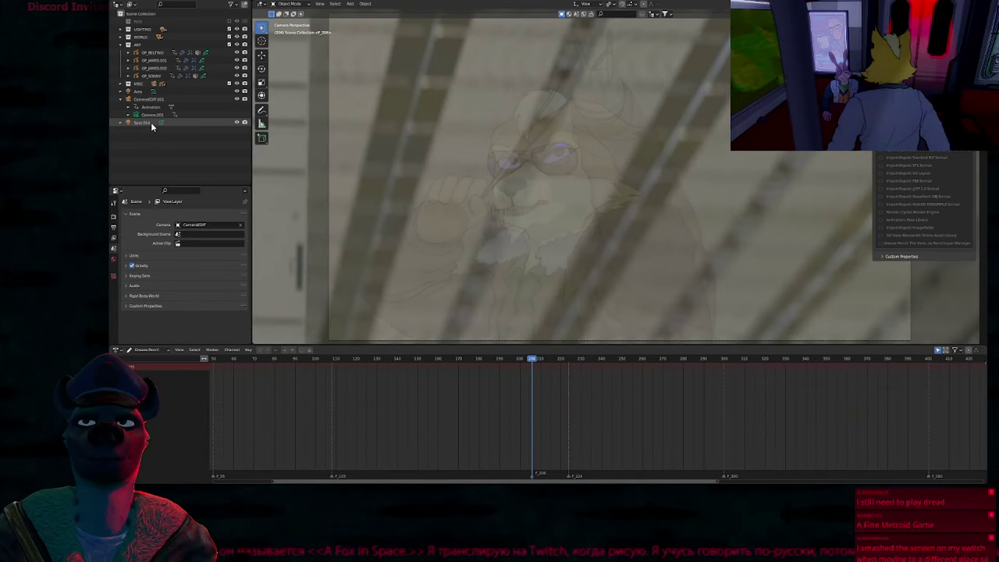
key("Down")
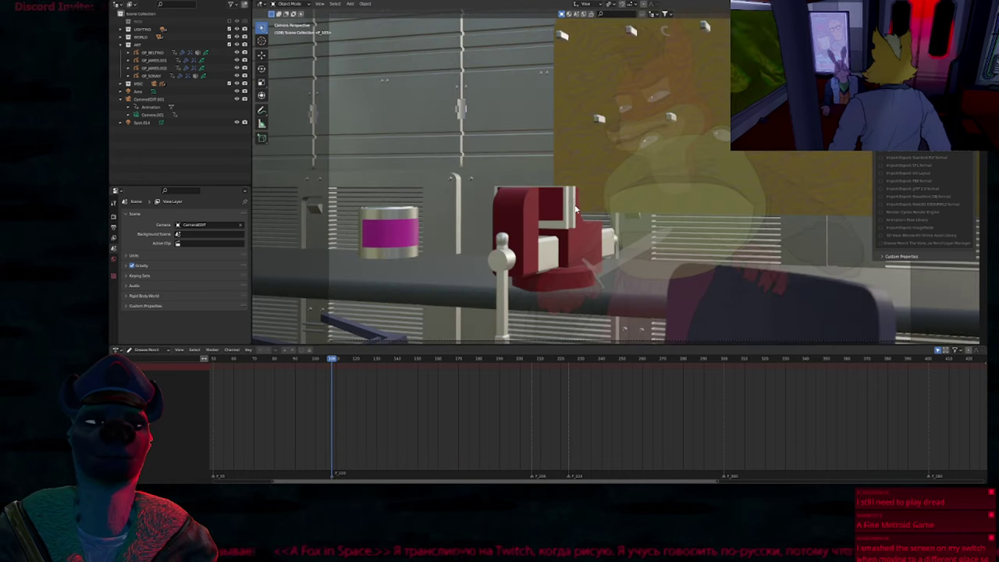
key("Up")
key("Up")
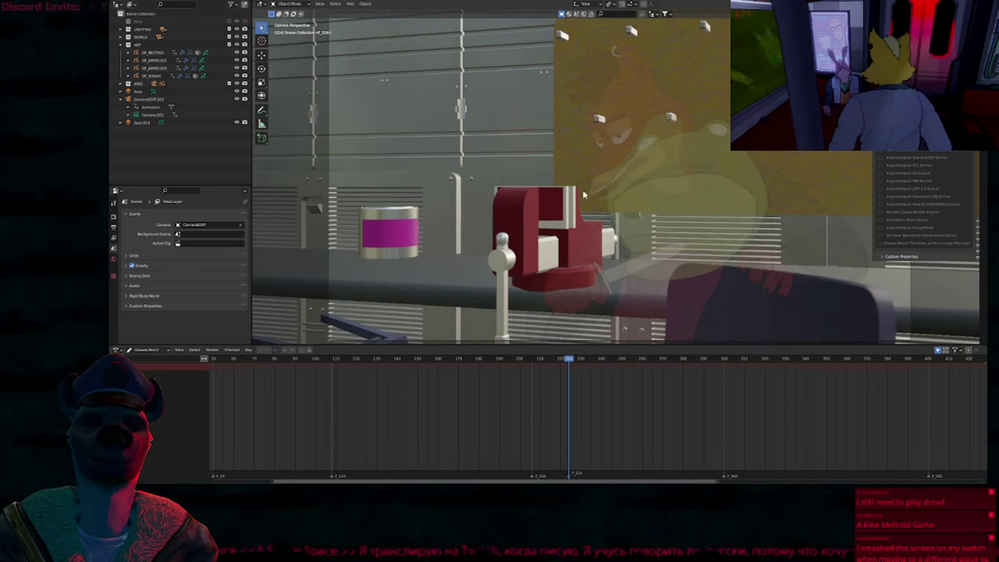
key("Up")
key("Up")
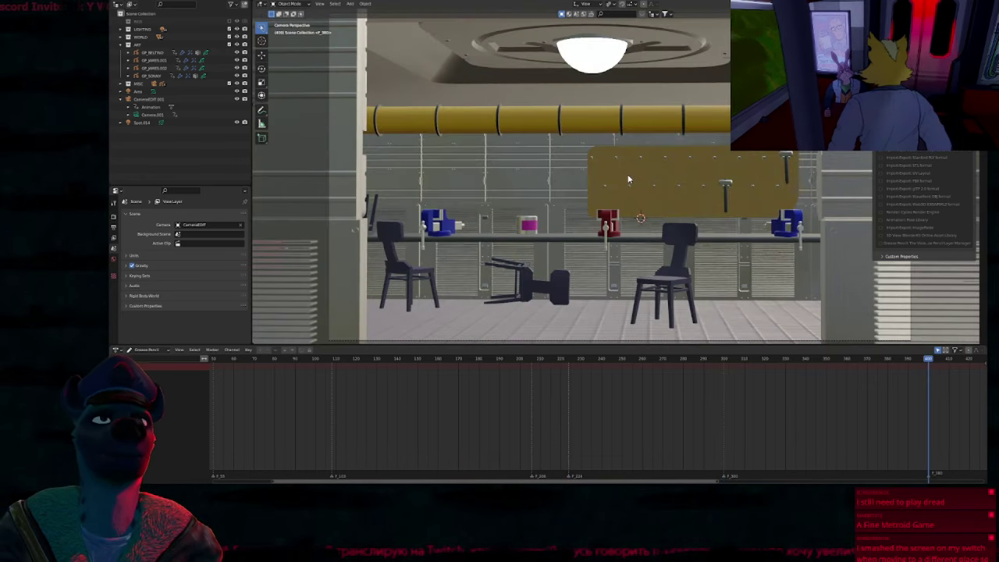
key("Down")
key("Down")
key("Down")
key("Down")
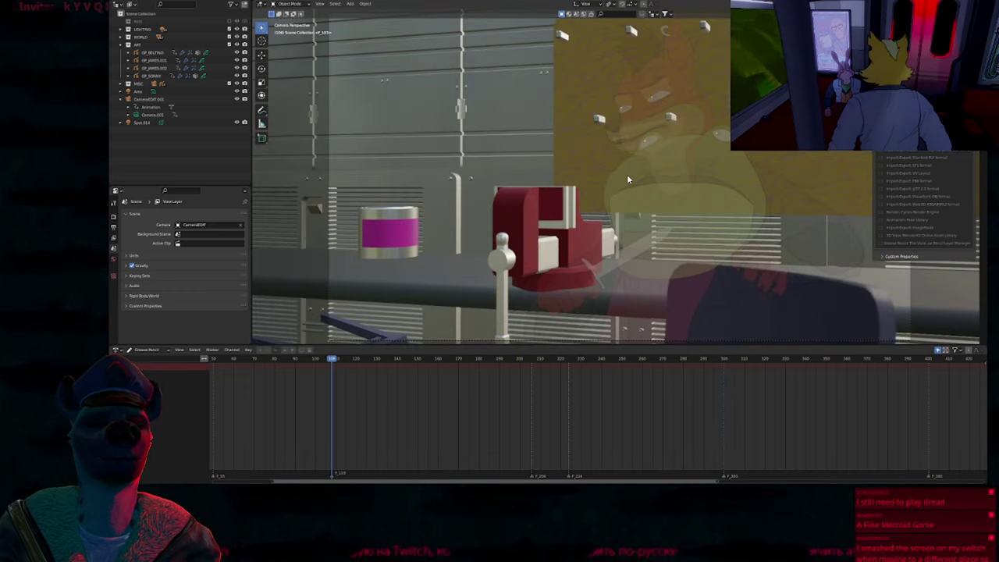
key("Down")
key("Down")
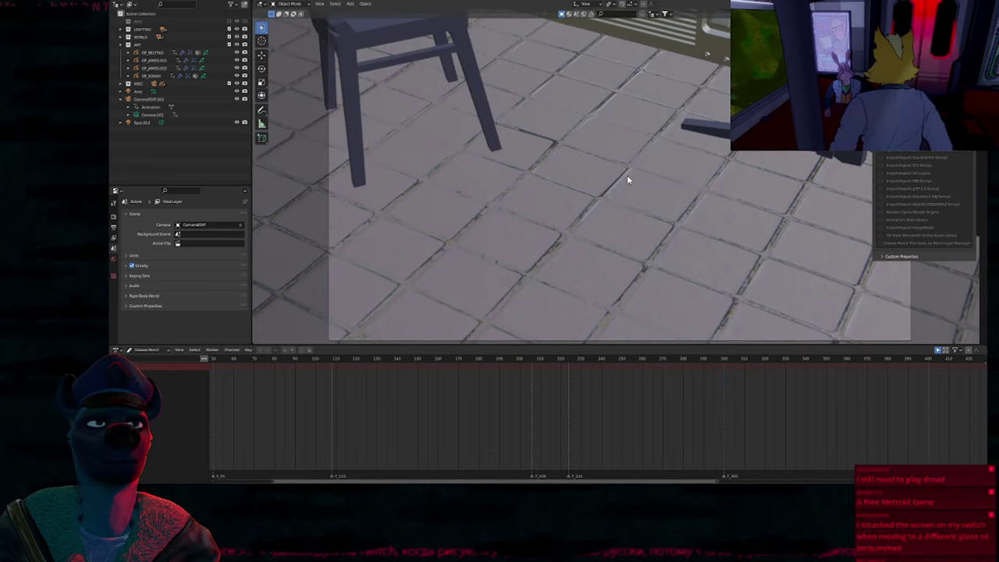
key("Up")
key("Up")
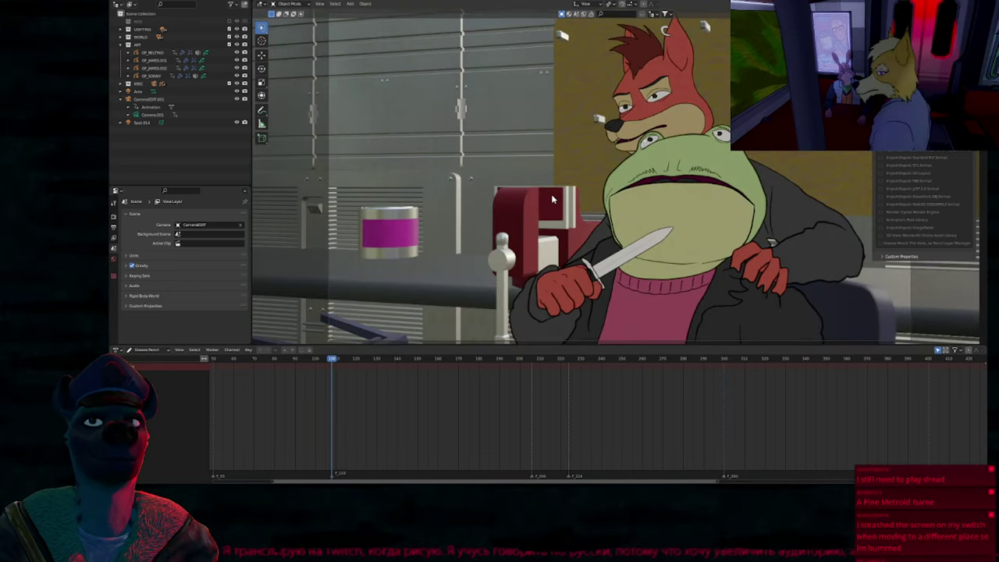
key("Up")
key("Up")
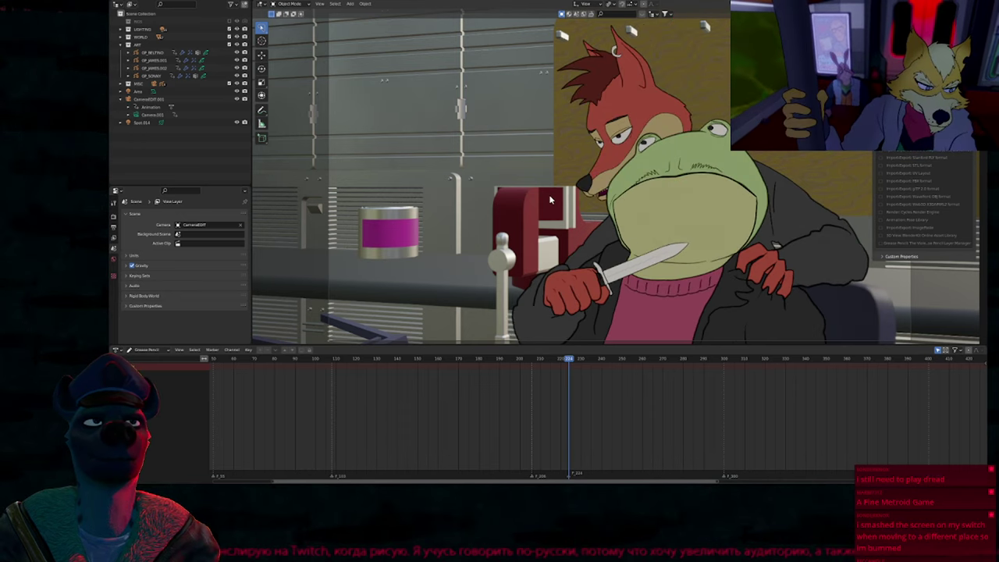
Step: Play and scrub frames 255–400, then reopen the recent frog-scene file
key("space")
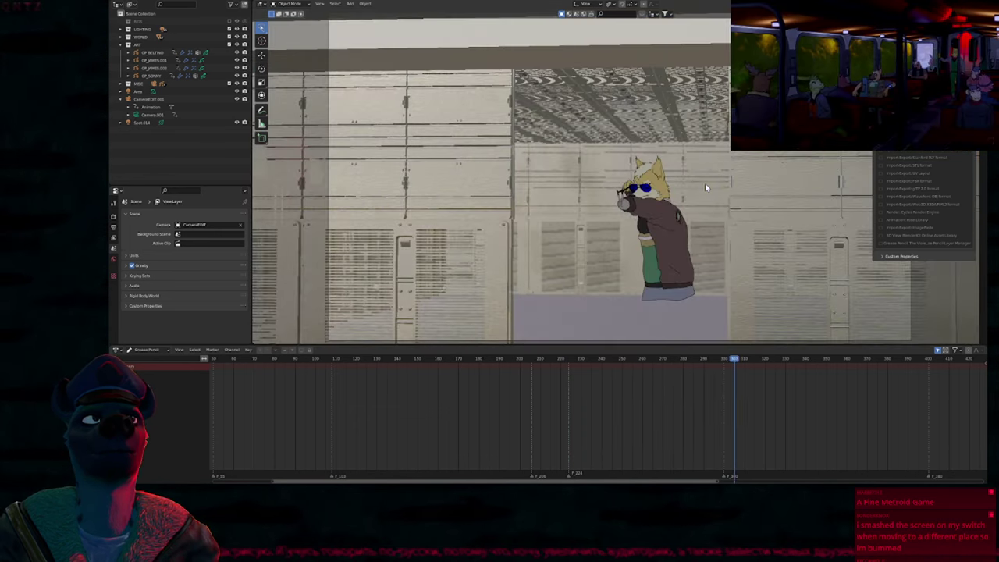
key("space")
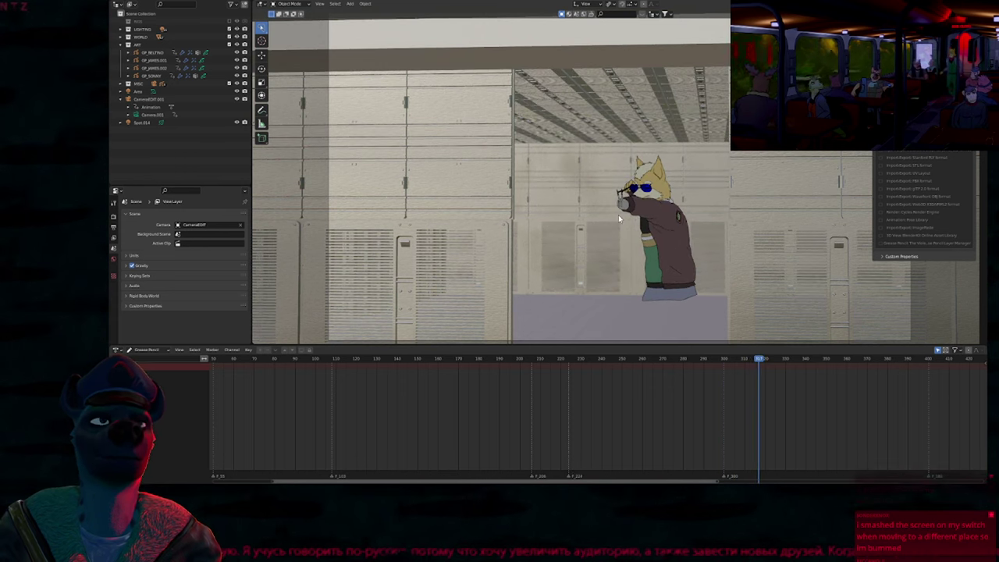
key("Up")
key("Down")
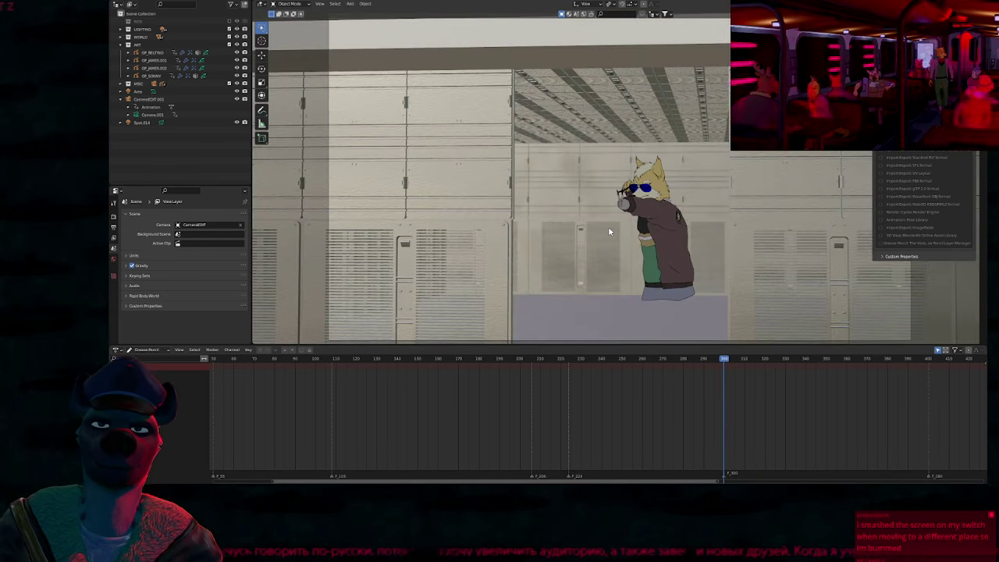
left_click(793, 358)
left_click_drag(805, 363, 672, 426)
middle_click_drag(748, 397, 474, 438)
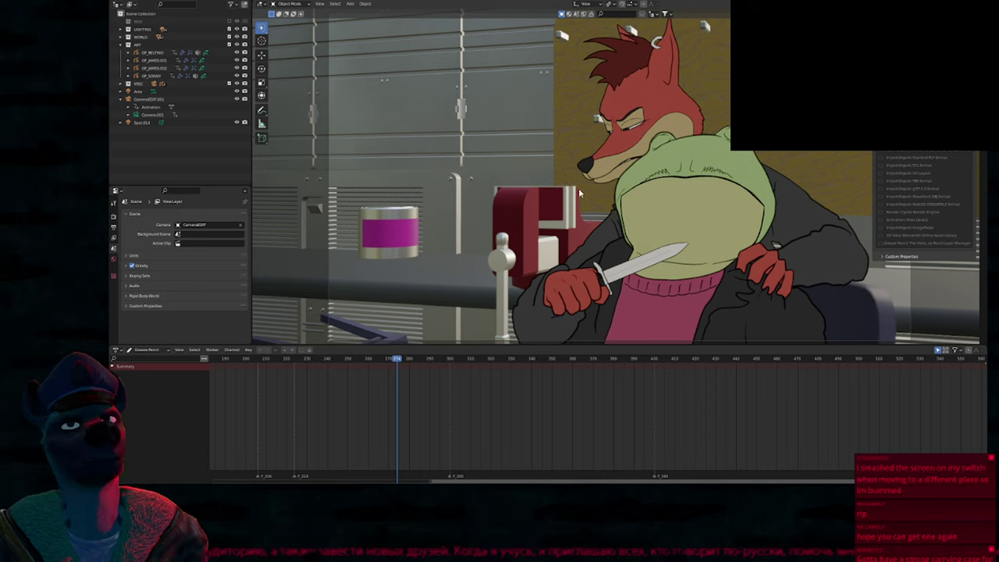
key("ctrl+shift+o")
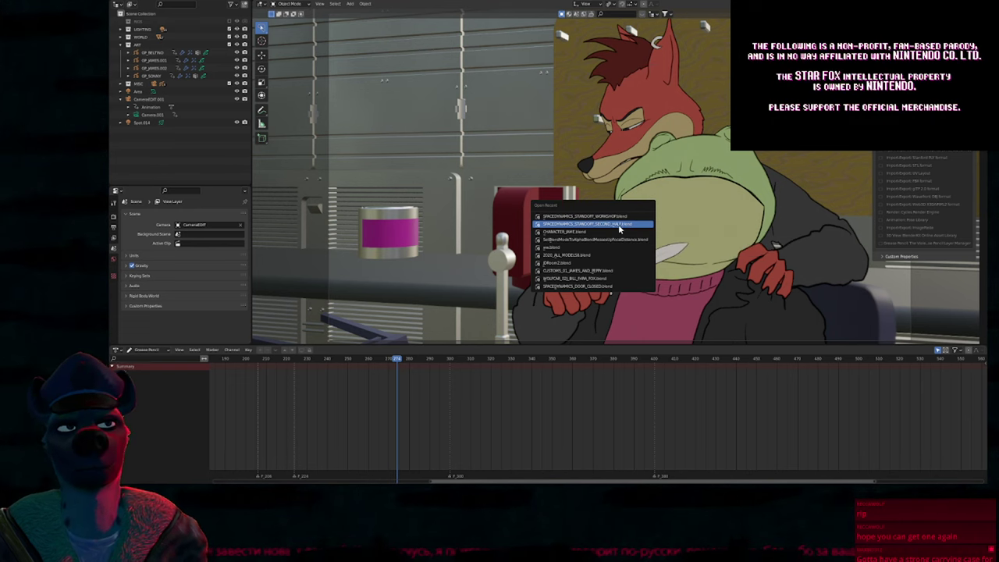
left_click(617, 226)
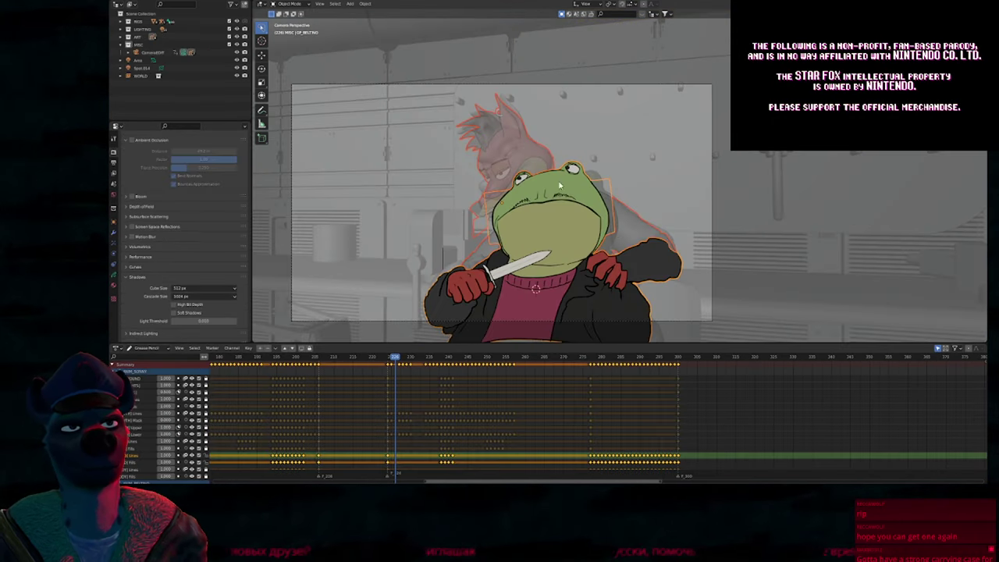
Step: Select the frog GP_BELTINO and enlarge its Object Data layer list
left_click(549, 204)
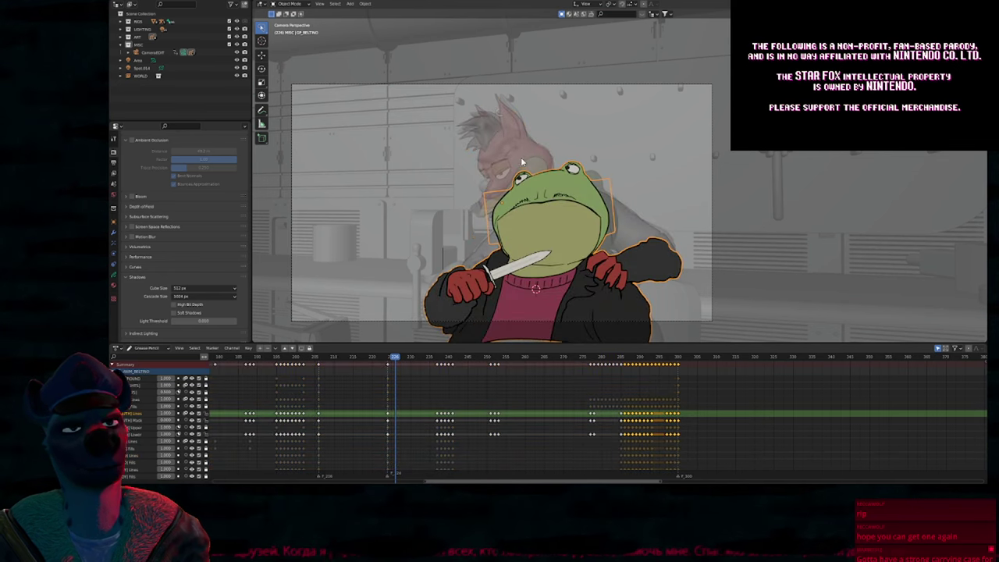
left_click(512, 161)
left_click(530, 209)
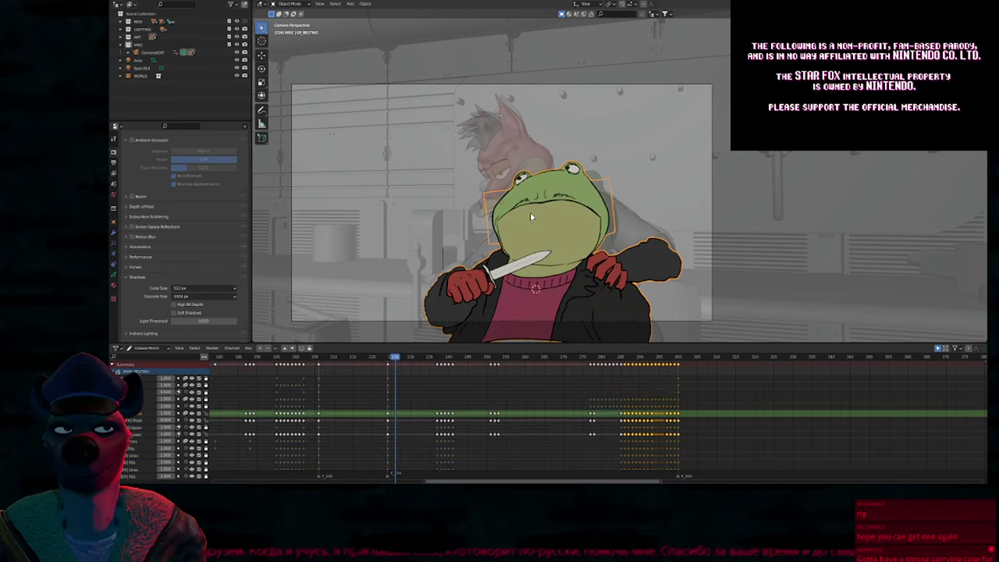
scroll(568, 234, "up", 2)
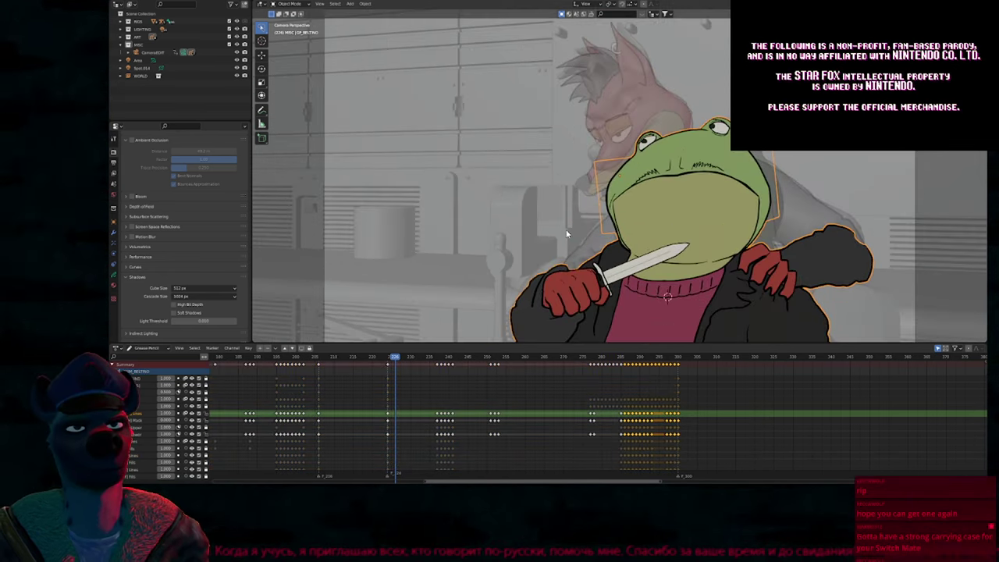
left_click(114, 277)
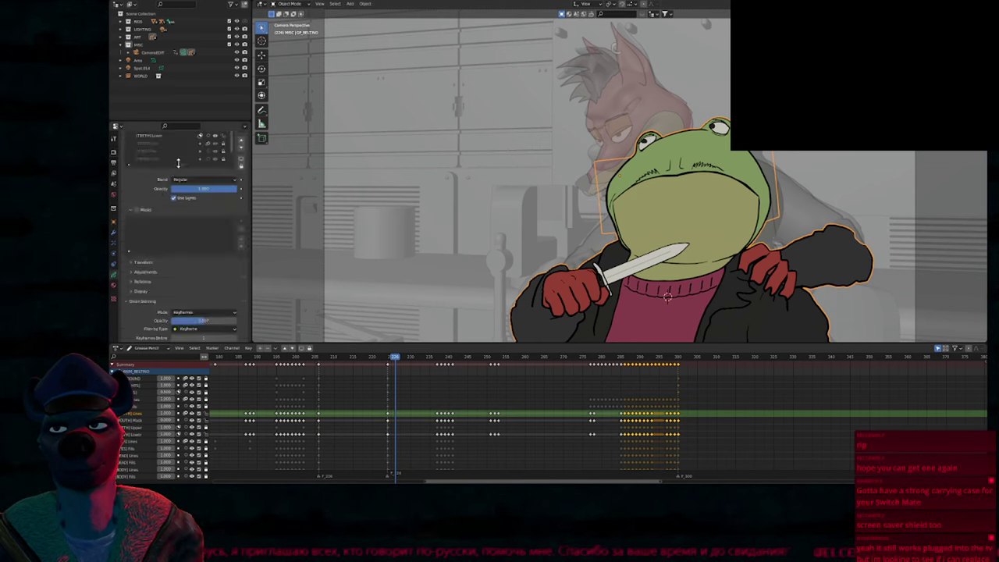
left_click_drag(178, 162, 175, 217)
left_click(127, 142)
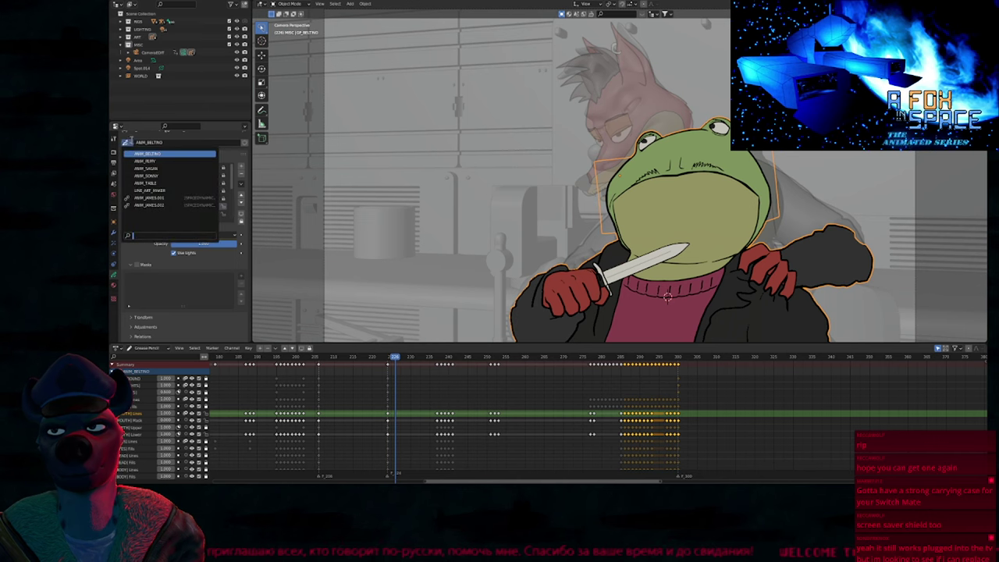
left_click(131, 142)
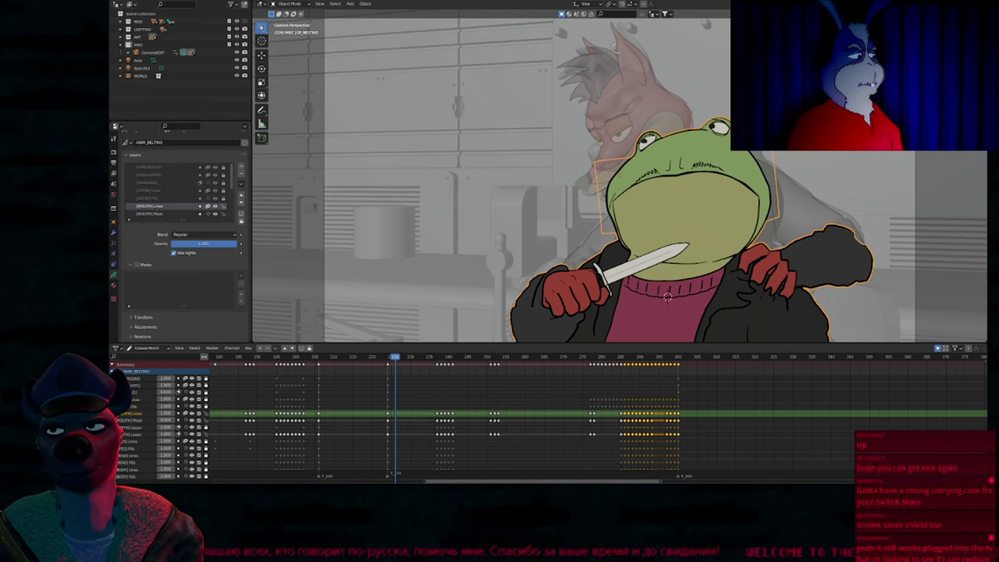
left_click(127, 0)
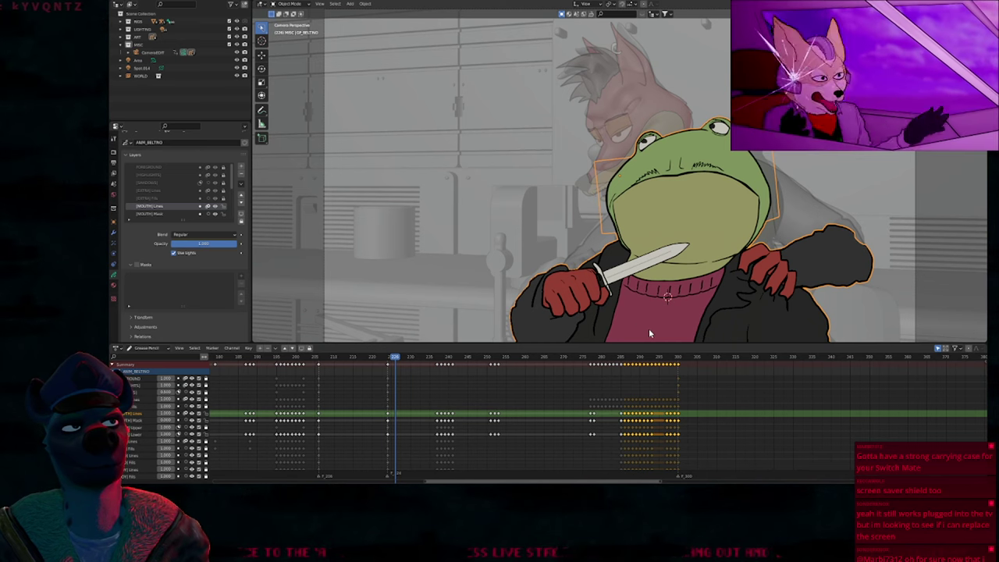
Step: Paste two linked drawing objects and move the red motion-line stroke up-left
key("ctrl+v")
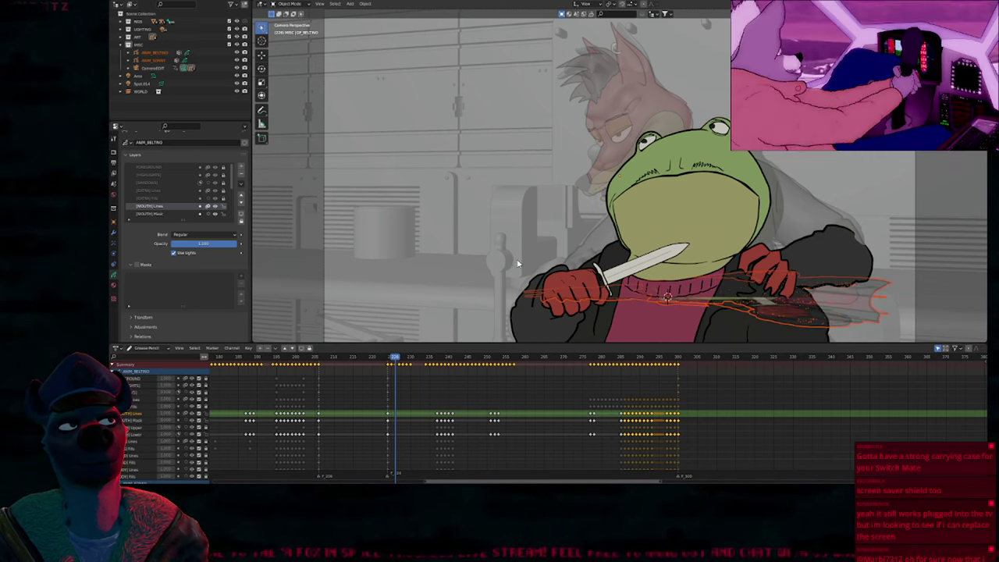
key("g")
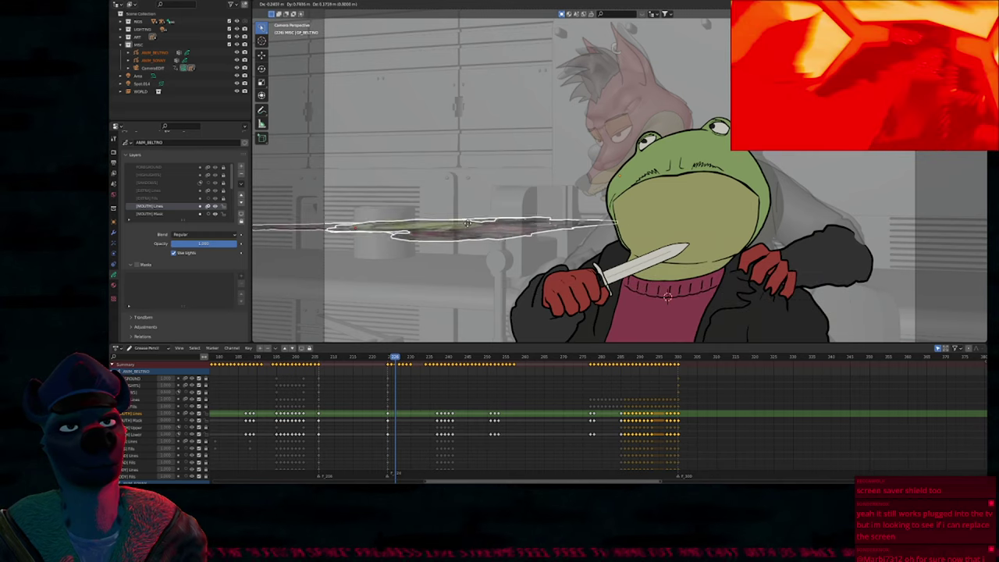
left_click(461, 234)
Step: Confirm the fox uses AMW_SONNY and the frog uses AMW_BELTINO data
left_click(618, 139)
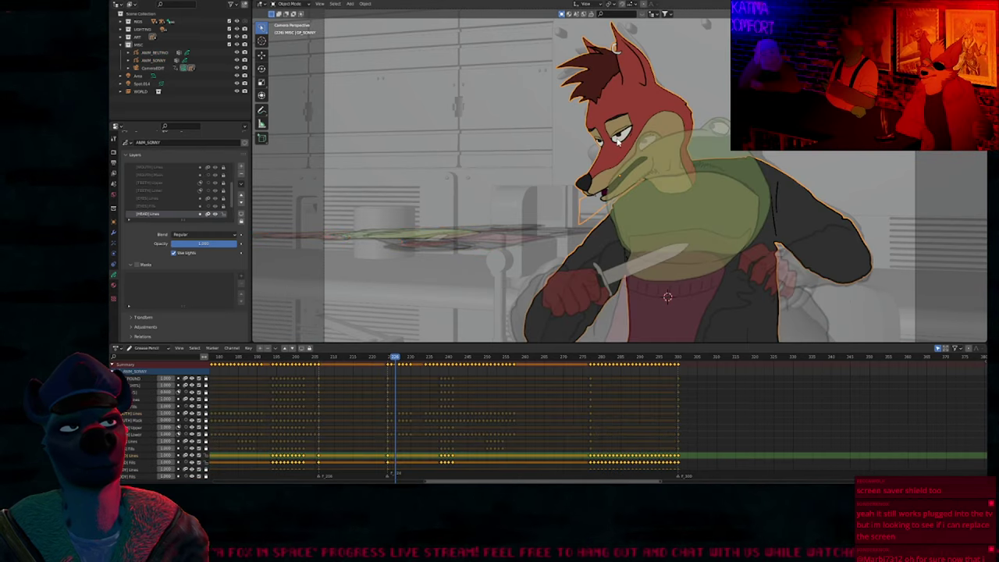
left_click(115, 271)
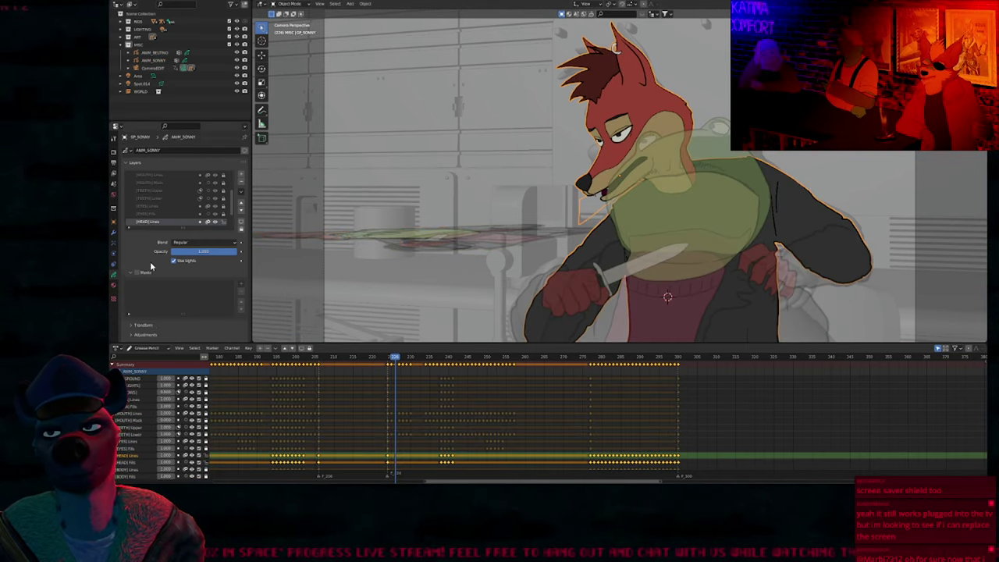
left_click(128, 150)
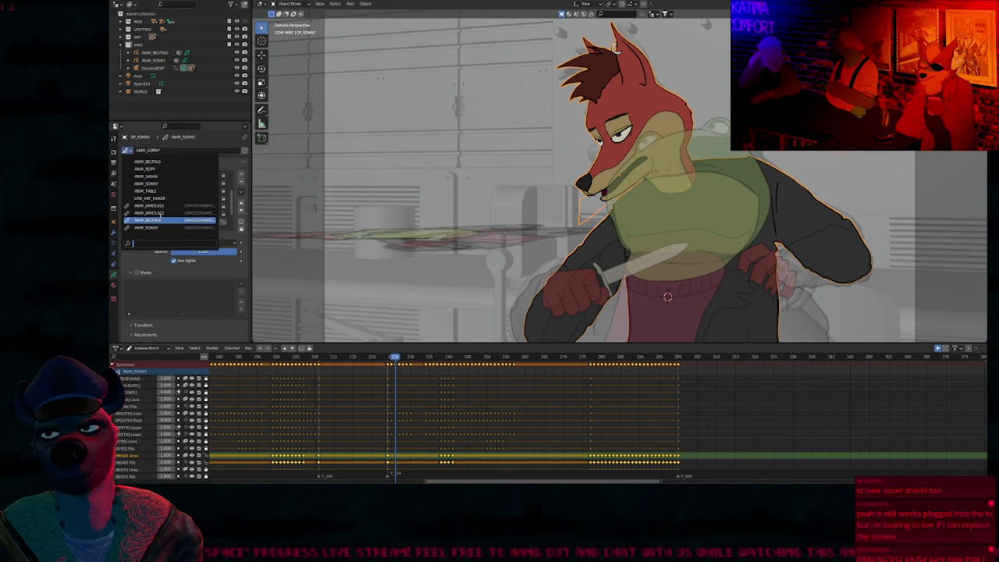
left_click(160, 227)
left_click(685, 286)
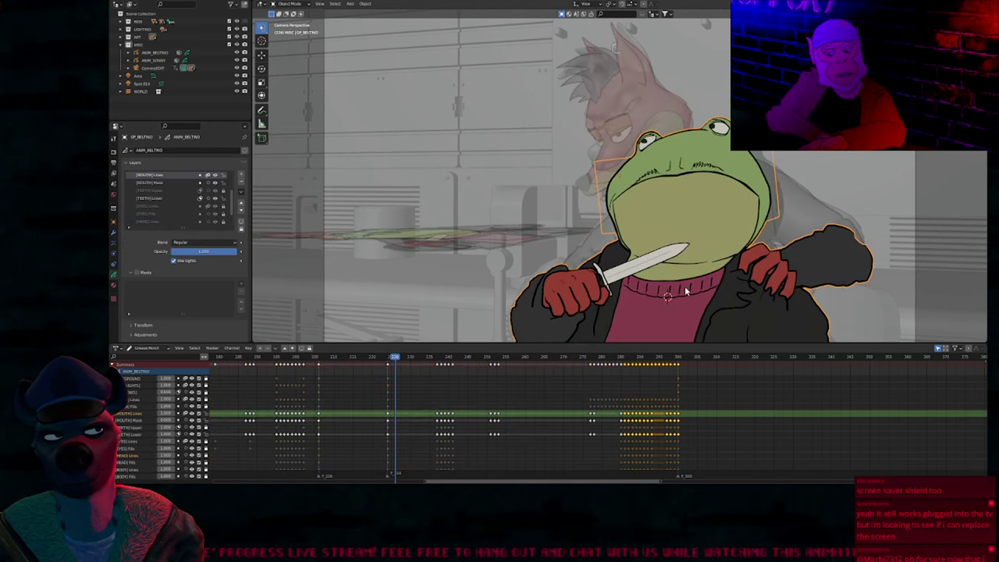
left_click(123, 151)
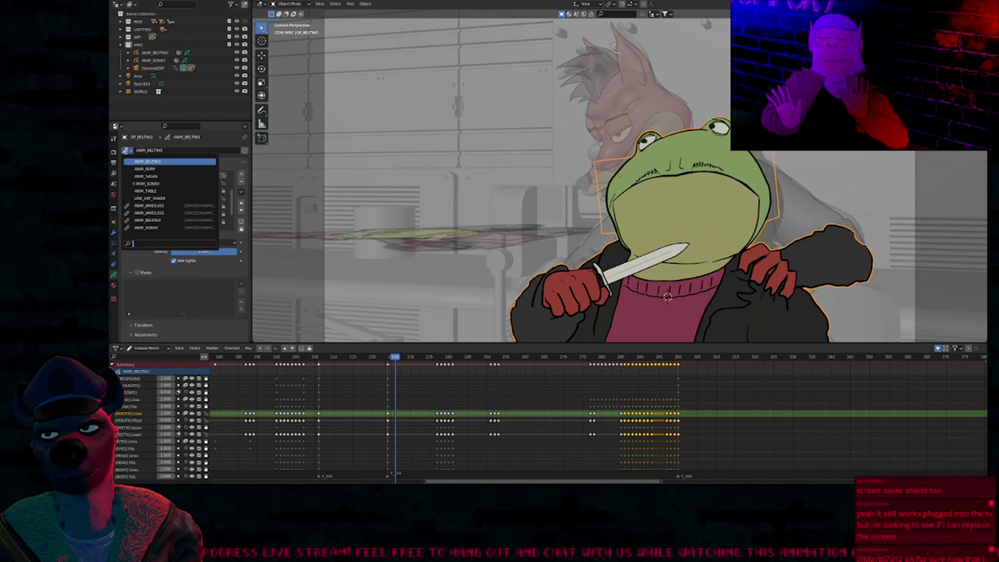
left_click(164, 221)
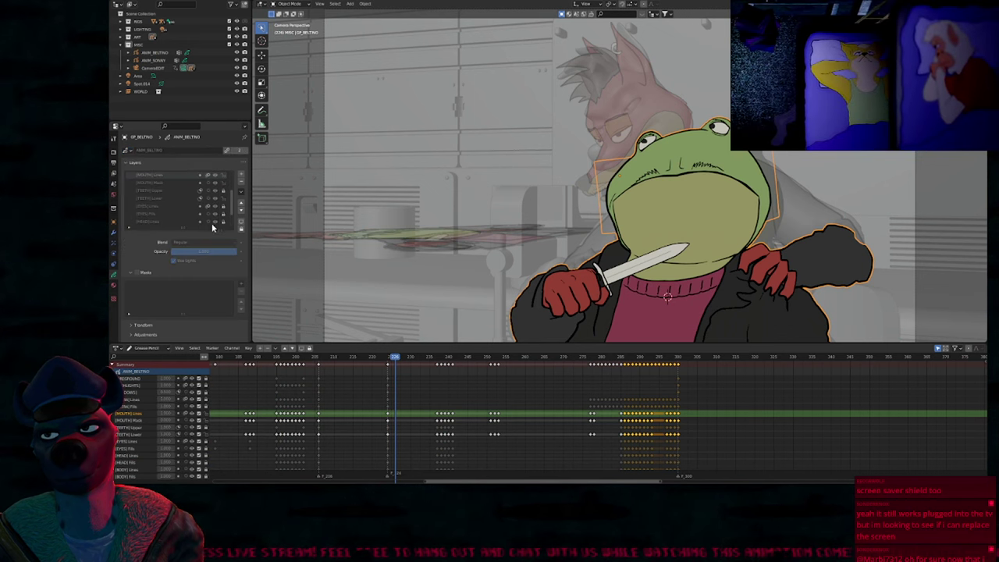
Step: Delete the stray dark stroke object from the knife shot
left_click(467, 253)
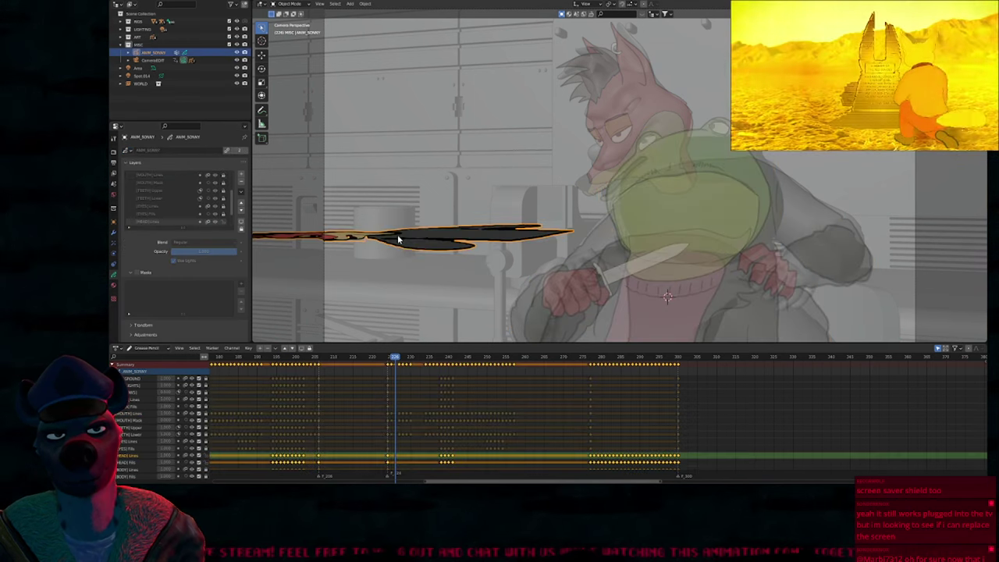
key("x")
left_click(396, 238)
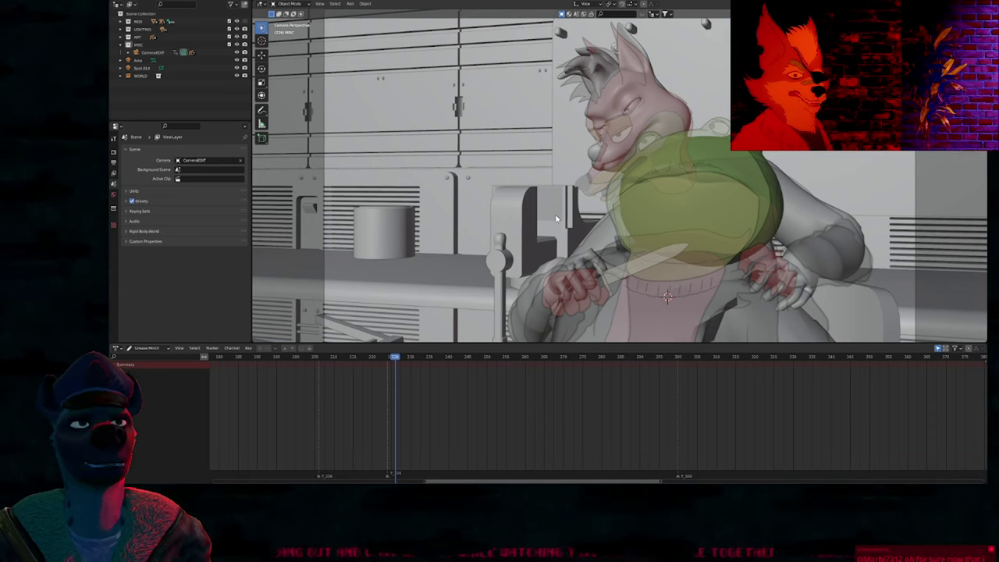
key("Down")
key("Down")
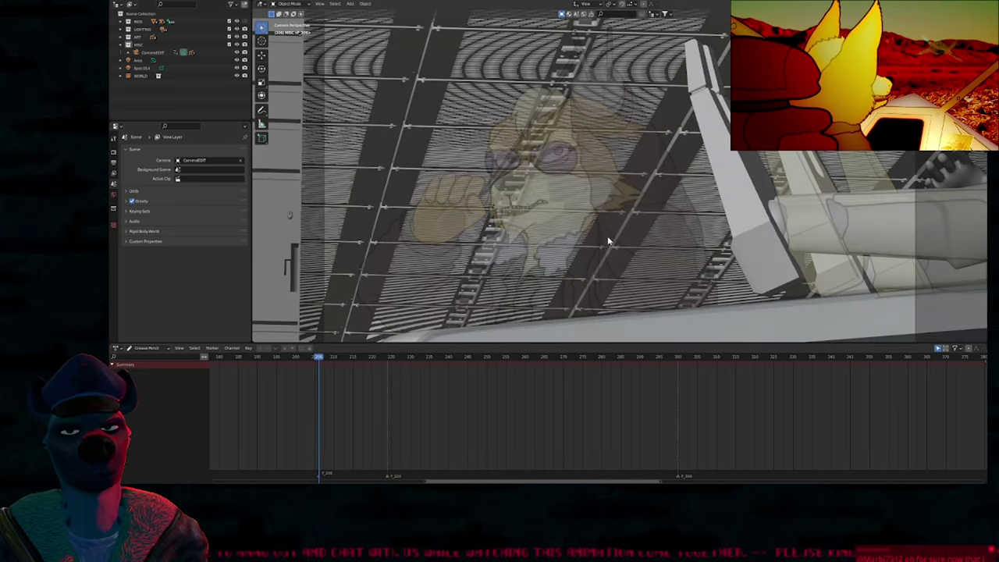
key("Down")
key("Down")
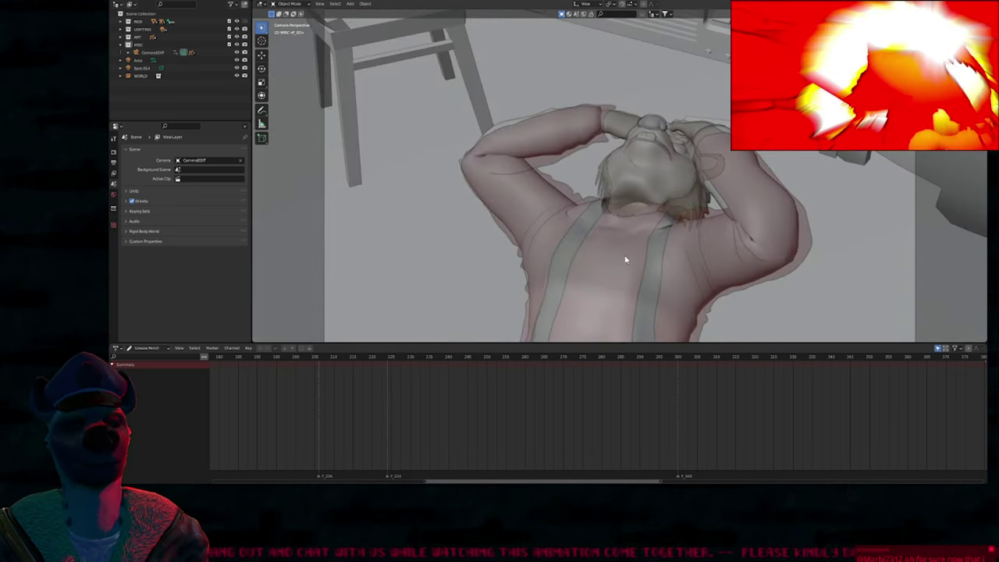
left_click(600, 260)
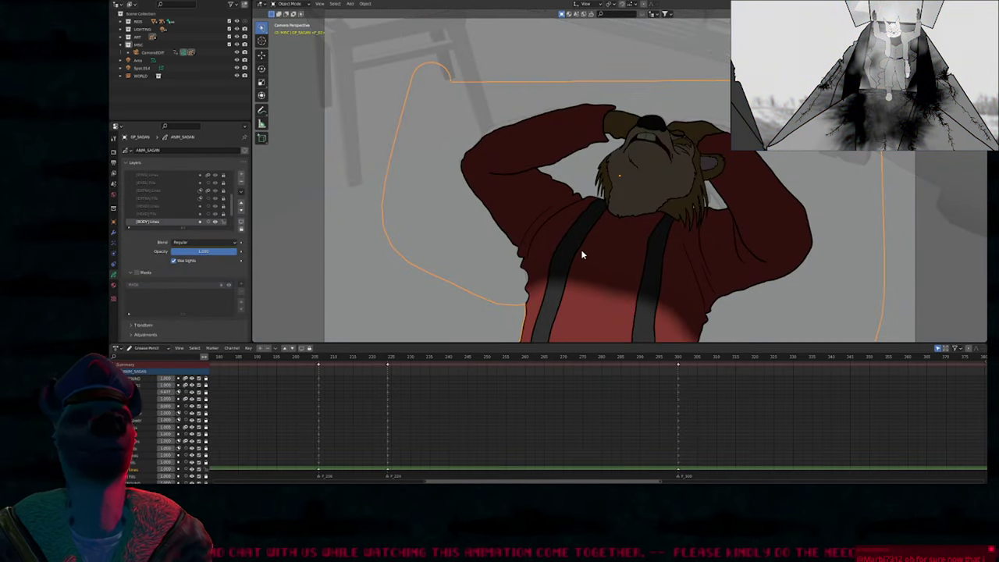
key("Up")
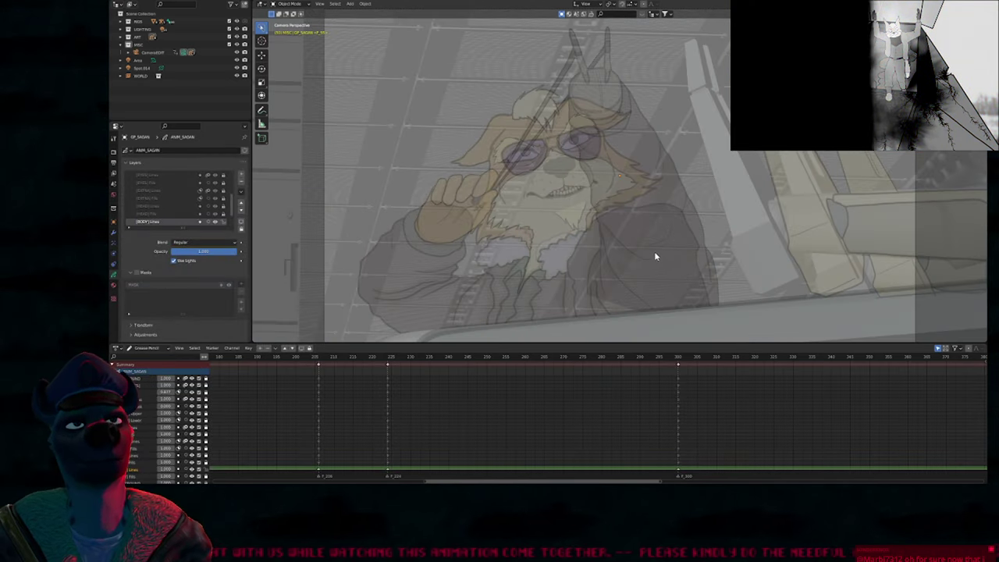
key("Up")
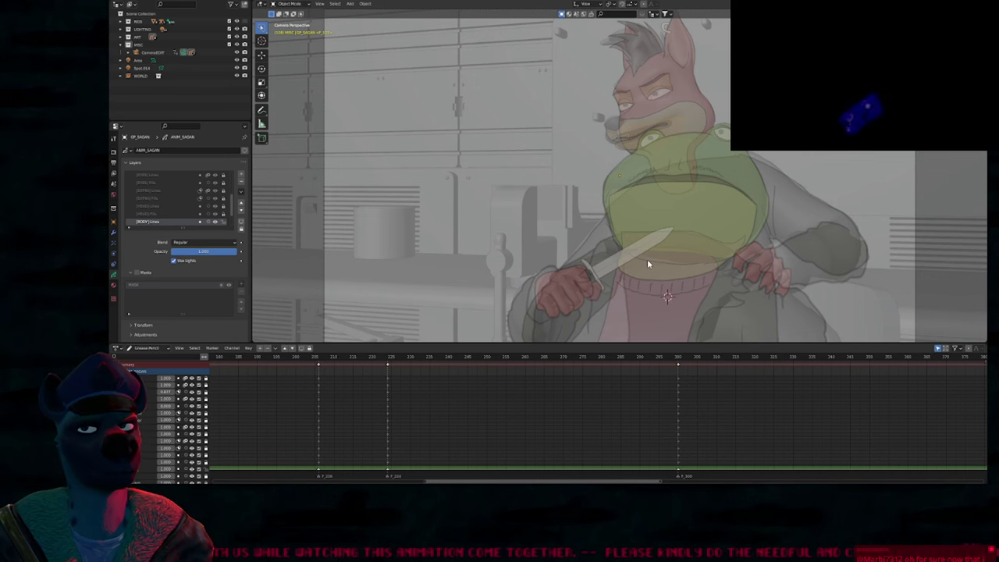
key("Up")
key("Up")
key("Up")
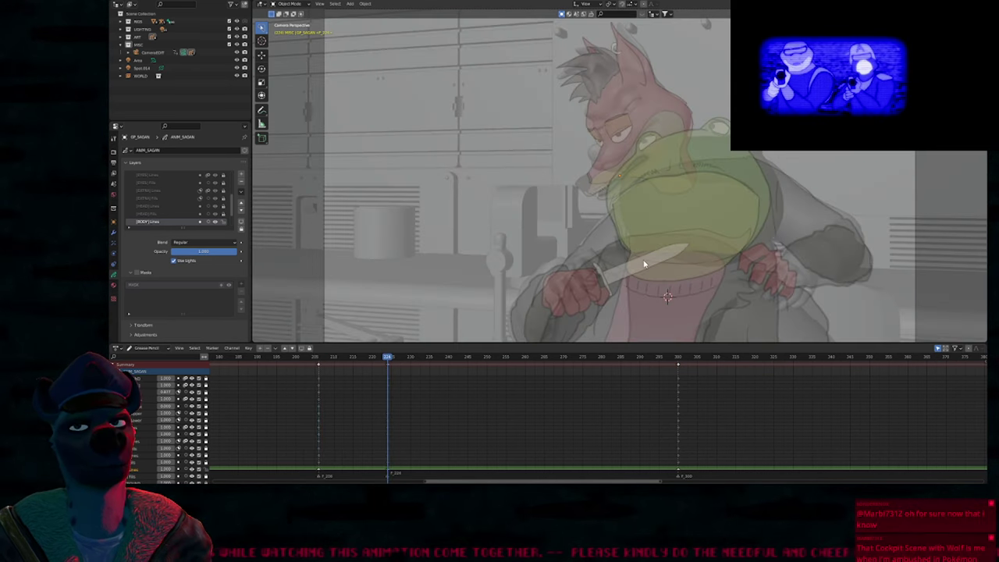
key("Down")
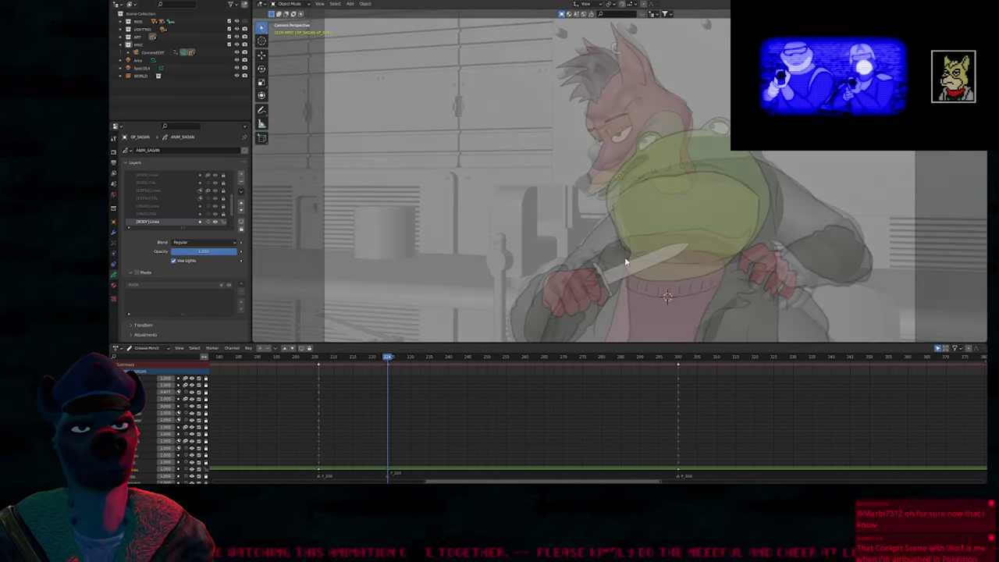
left_click(621, 243)
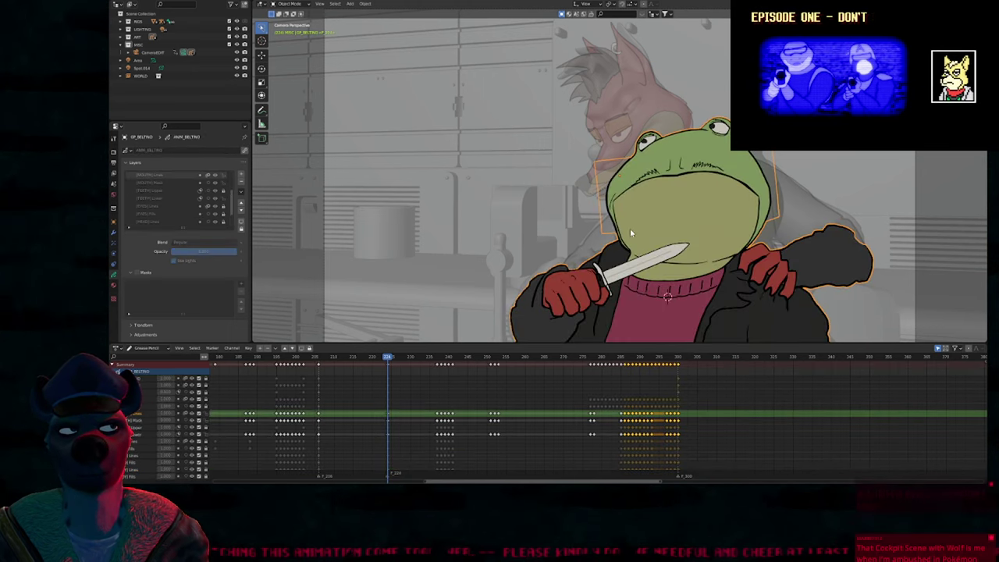
left_click(628, 118)
left_click(669, 219)
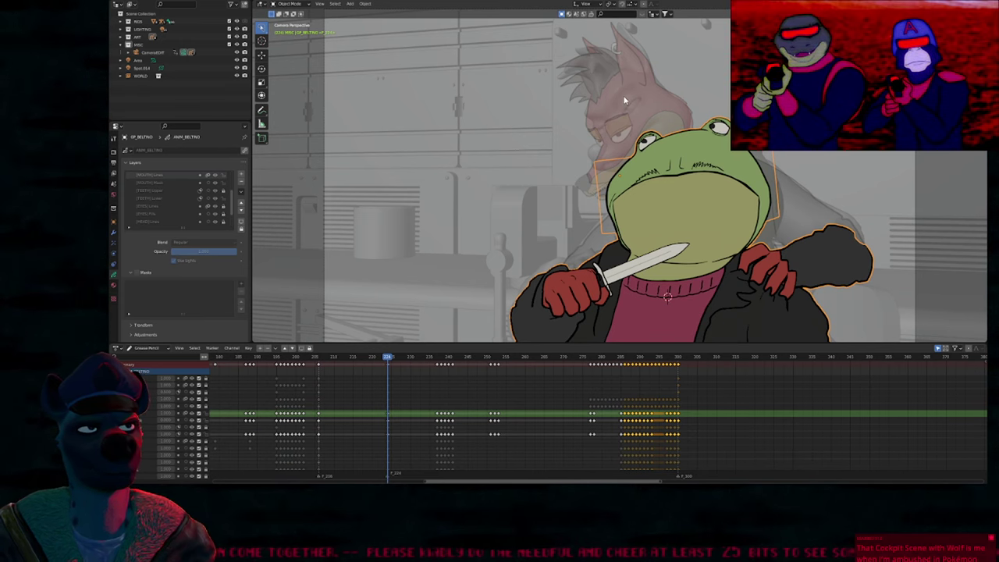
key("h")
key("alt+h")
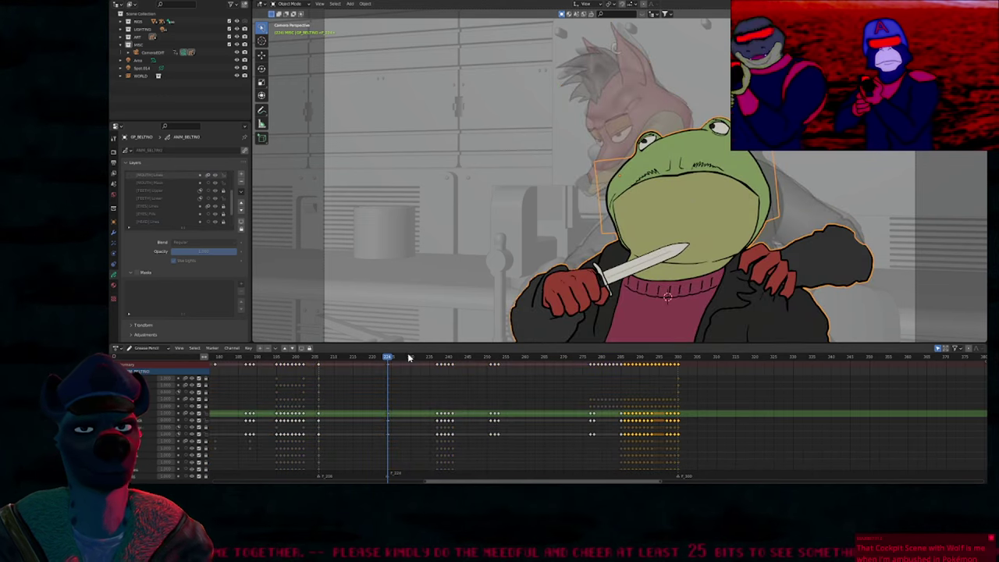
left_click_drag(409, 357, 494, 367)
key("Tab")
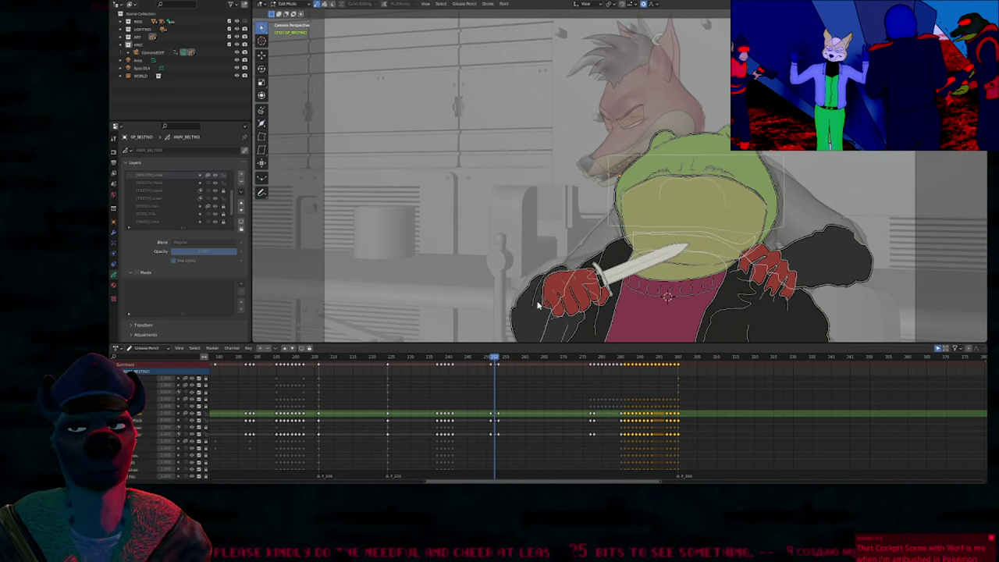
left_click(206, 386)
key("Tab")
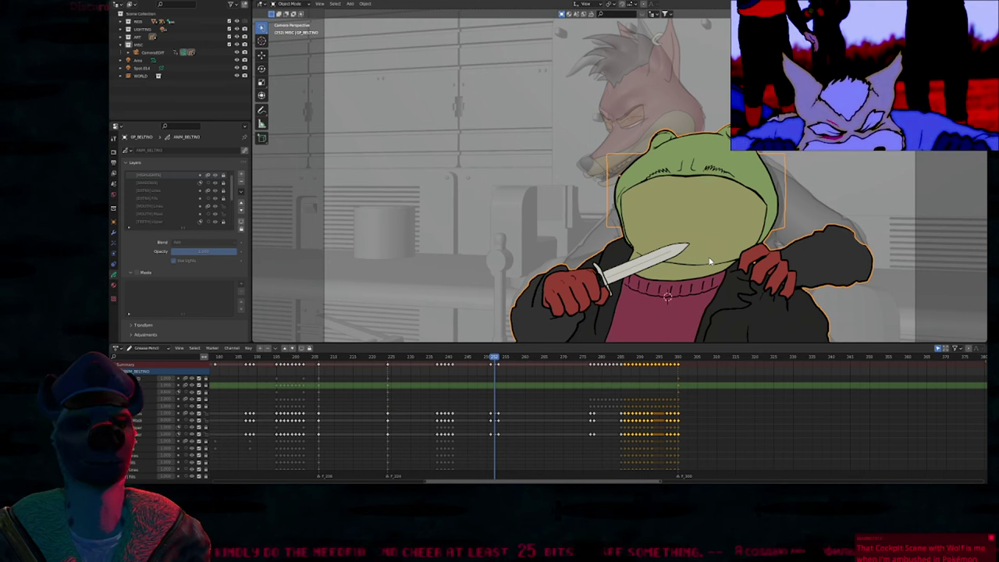
key("alt+a")
key("Down")
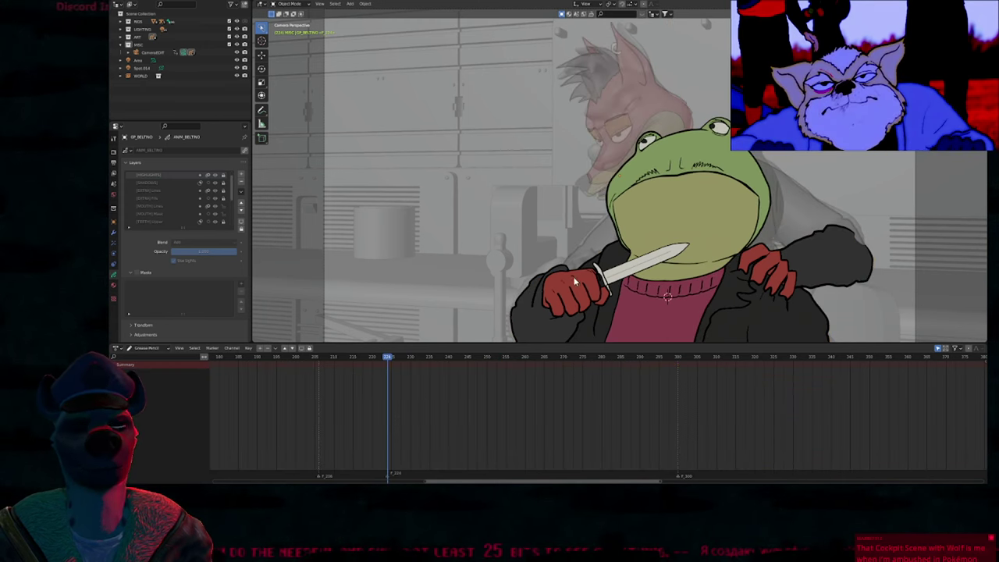
Step: Switch to rendered shading, exclude BGS, and play from frame 206 maximised full-screen
key("z")
left_click(573, 232)
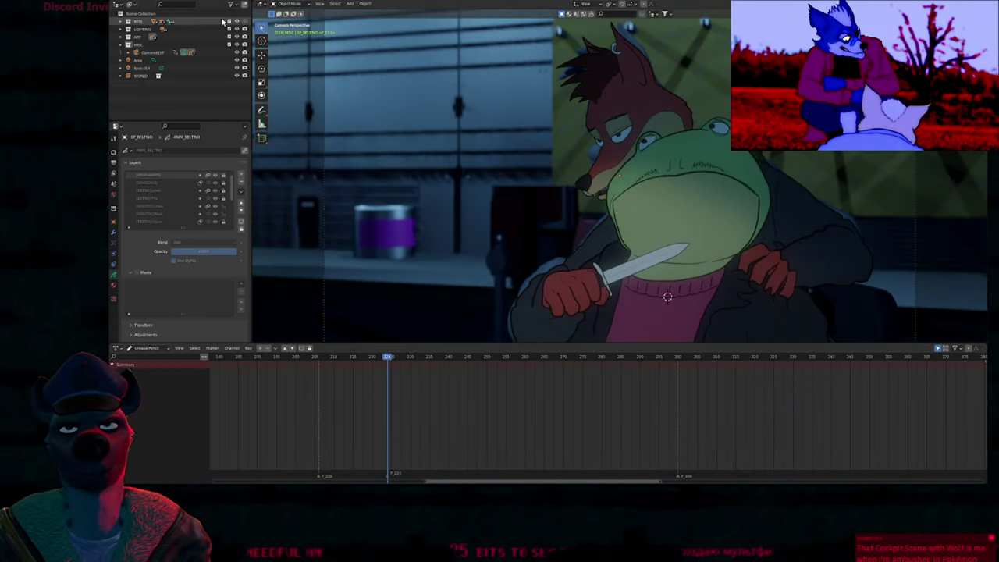
left_click(229, 21)
key("Down")
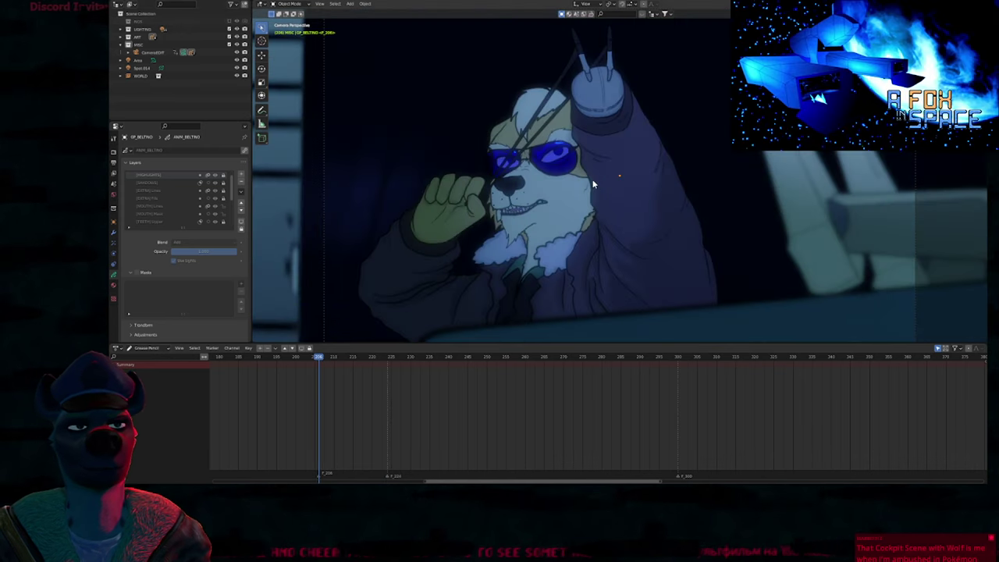
key("space")
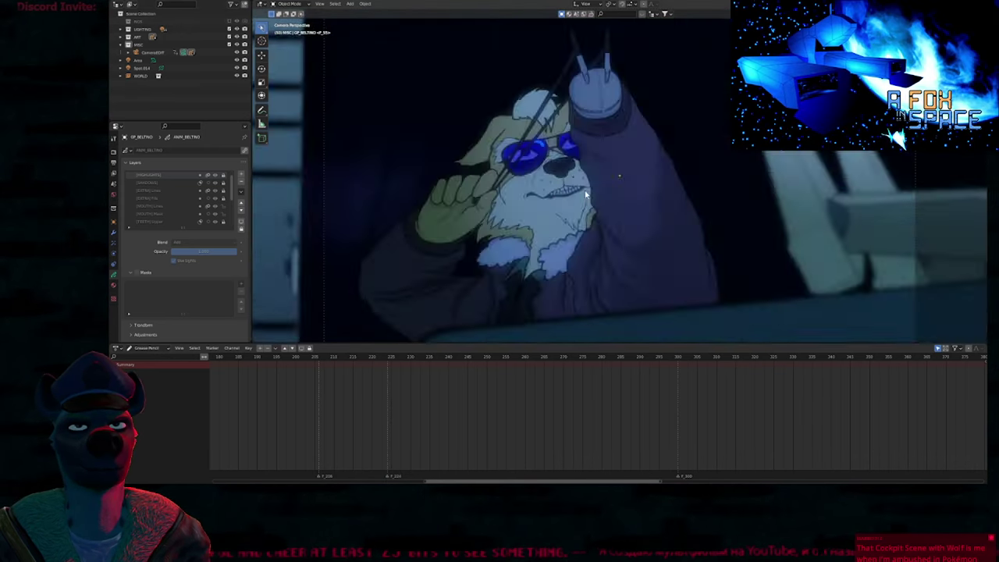
key("Up")
key("Up")
key("Down")
key("Down")
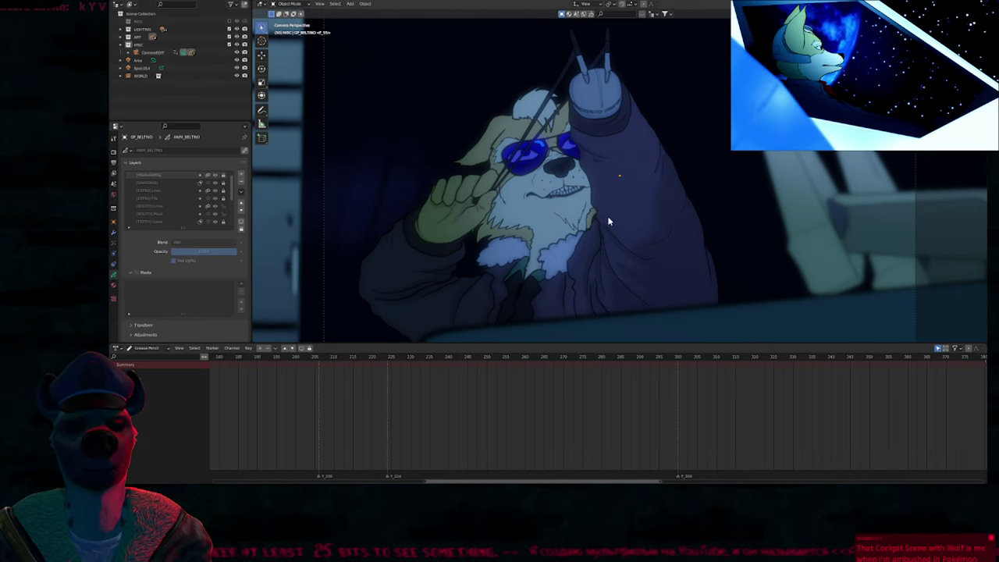
key("ctrl+alt+space")
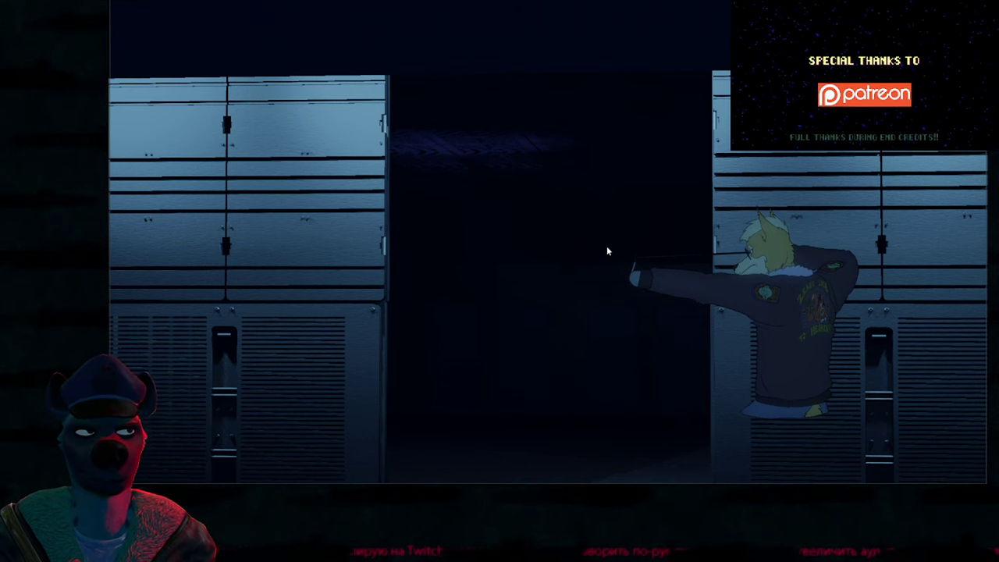
Step: Restore the normal layout, show the top collection again, and replay while selecting characters
key("ctrl+alt+space")
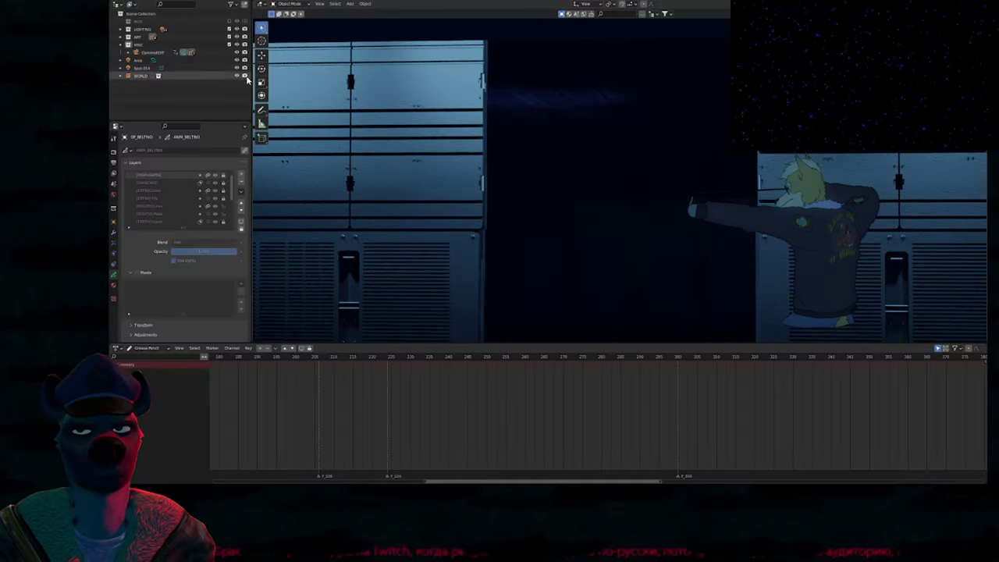
left_click(237, 22)
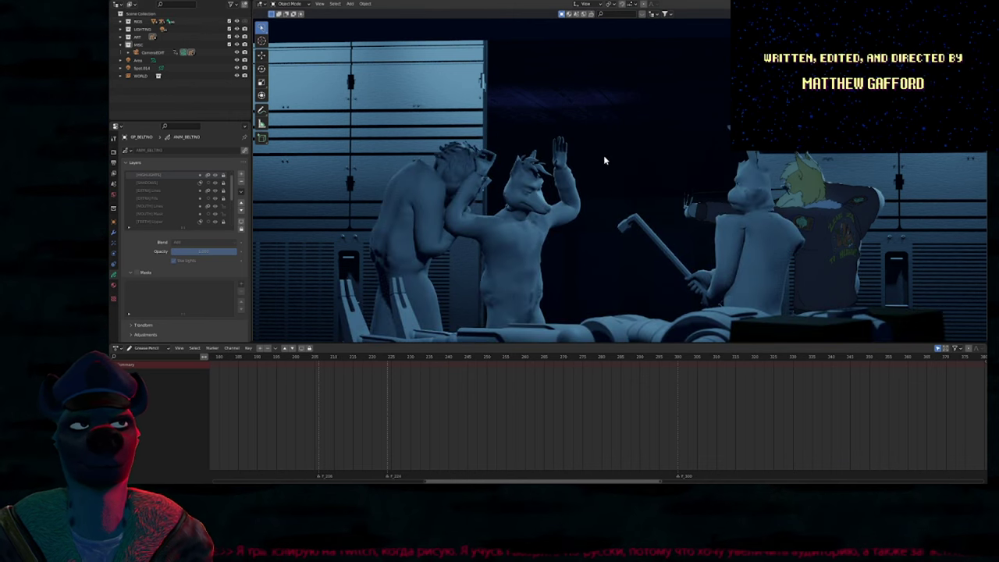
key("space")
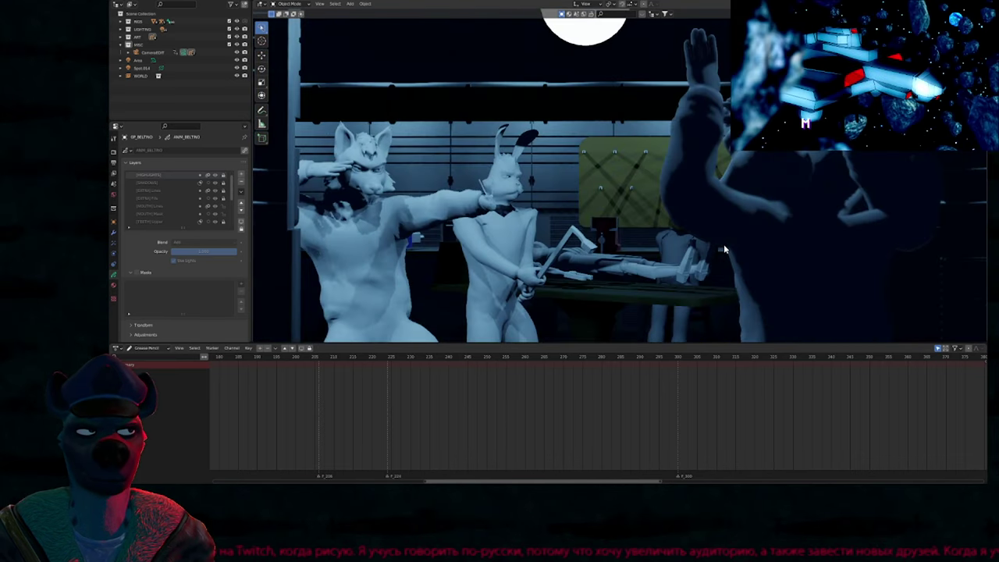
left_click(741, 255)
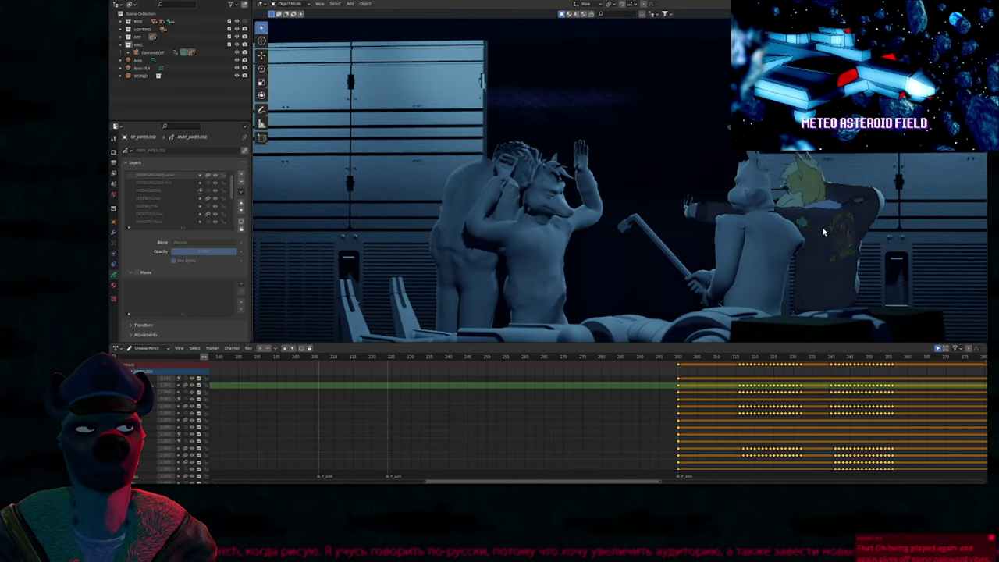
left_click(795, 243)
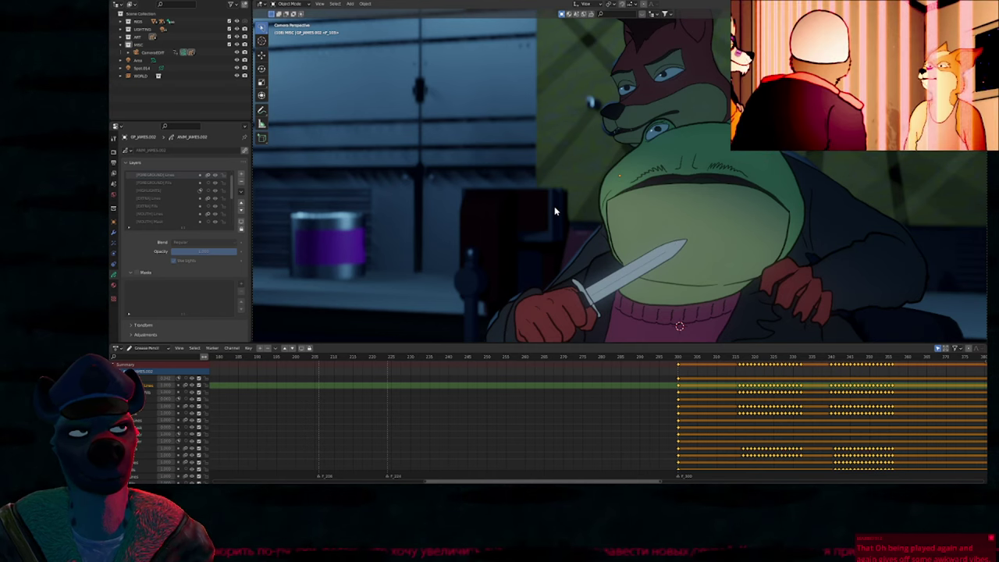
Step: Jump through shot keyframes to frame 300 and scrub the shot's opening frames
key("Up")
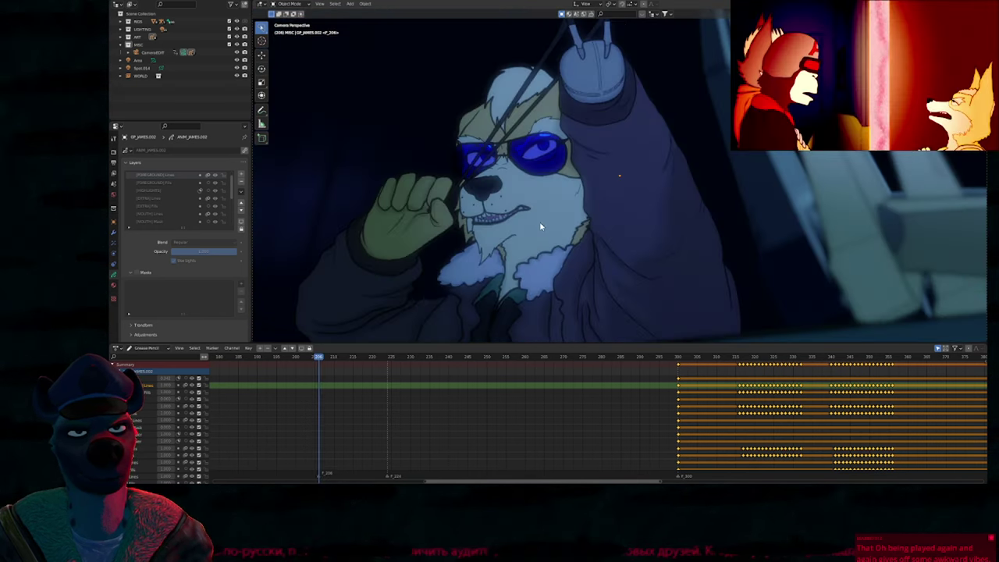
key("Up")
key("Down")
key("Up")
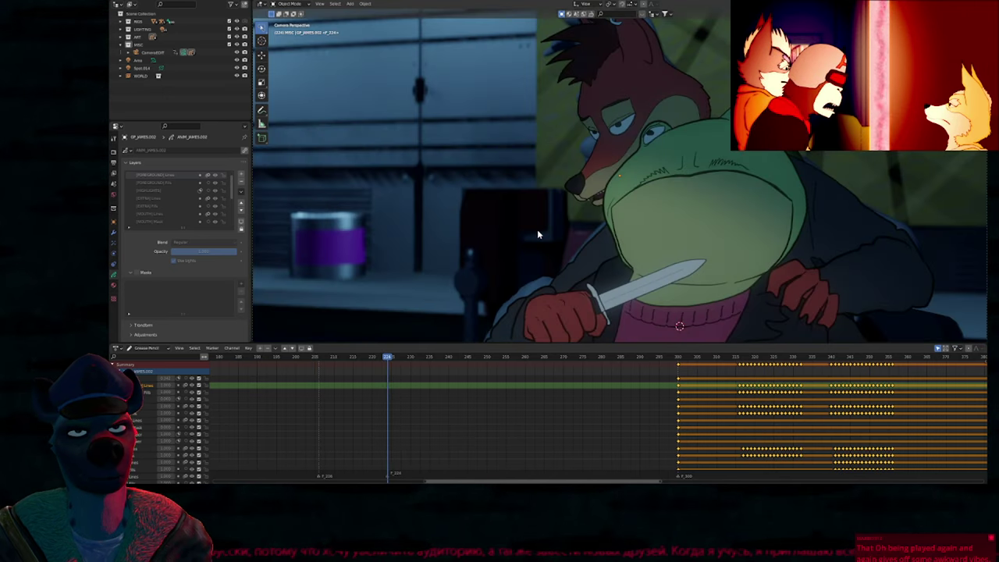
key("Up")
key("Down")
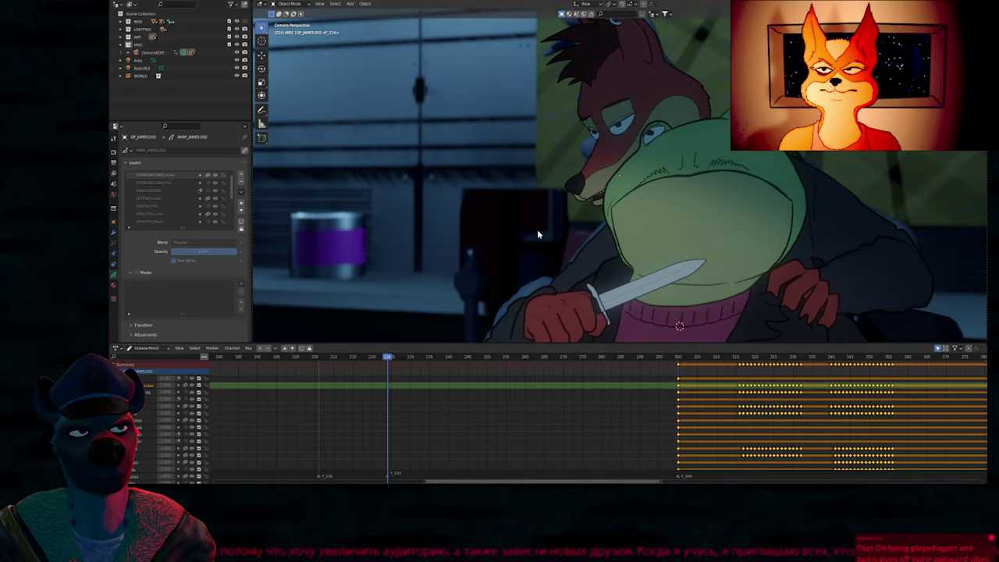
key("Up")
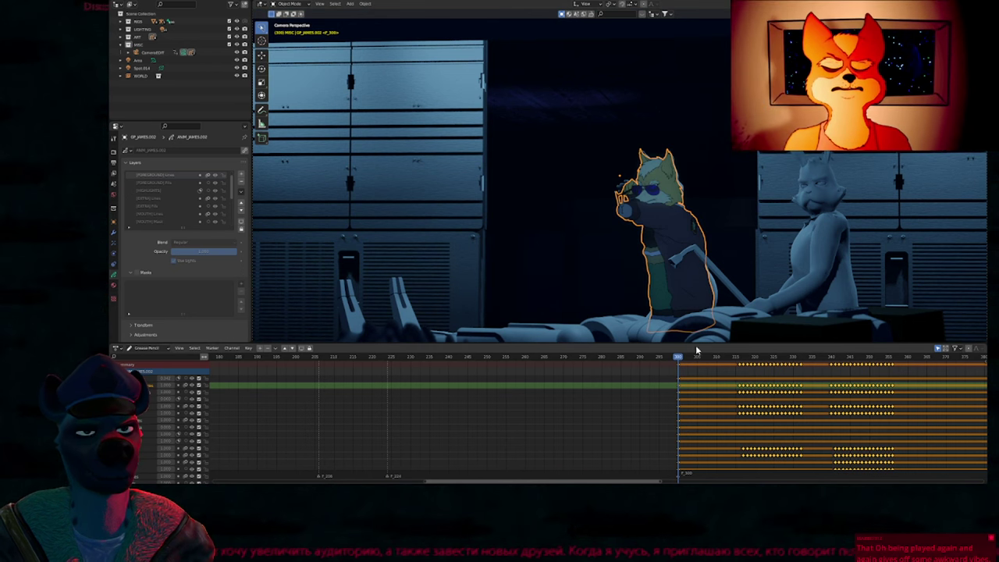
left_click_drag(735, 359, 874, 360)
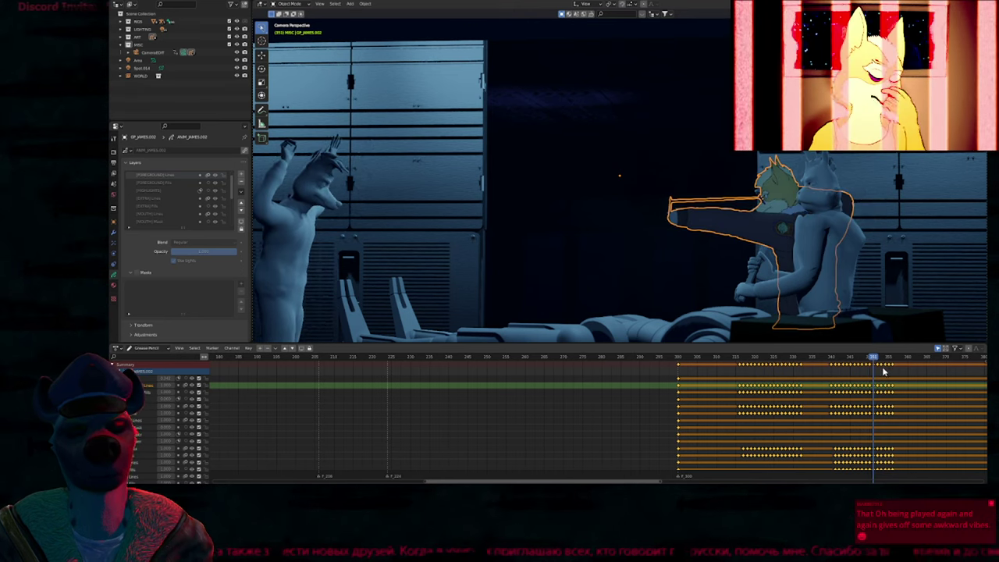
Step: Step through frames 347–351 on the ruler, then play from frame 351
scroll(891, 374, "up", 15)
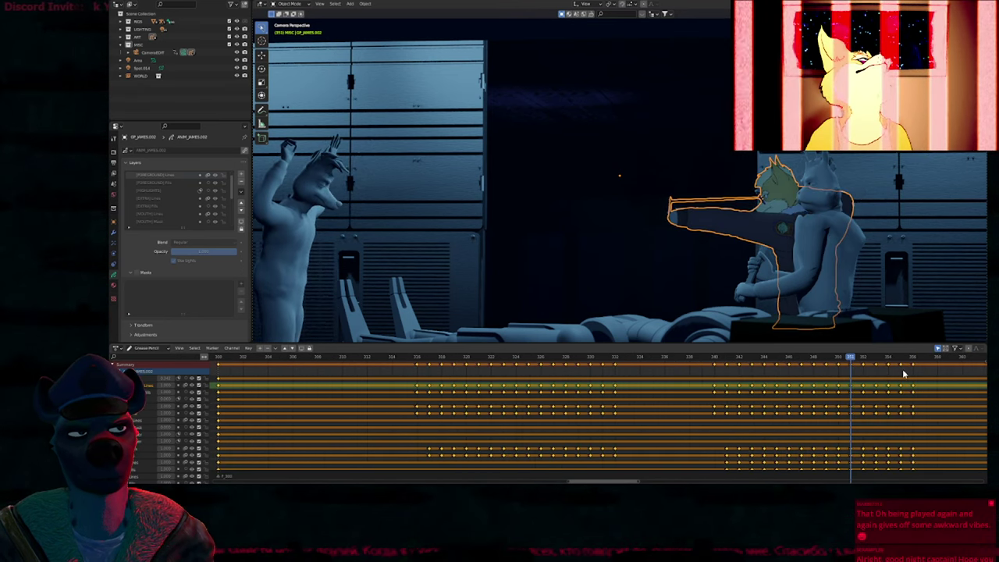
left_click(903, 374)
left_click_drag(835, 360, 807, 361)
left_click(817, 361)
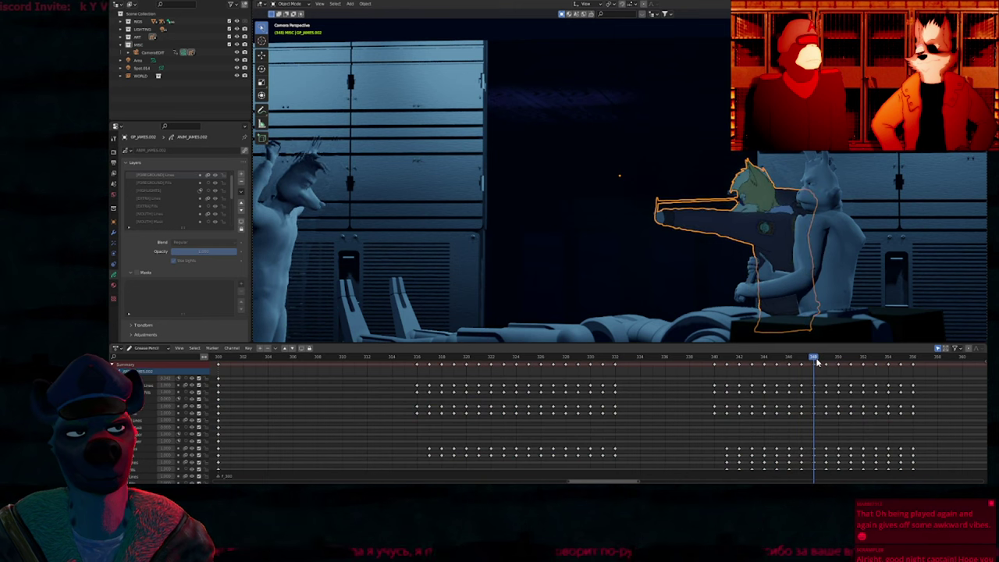
left_click(825, 362)
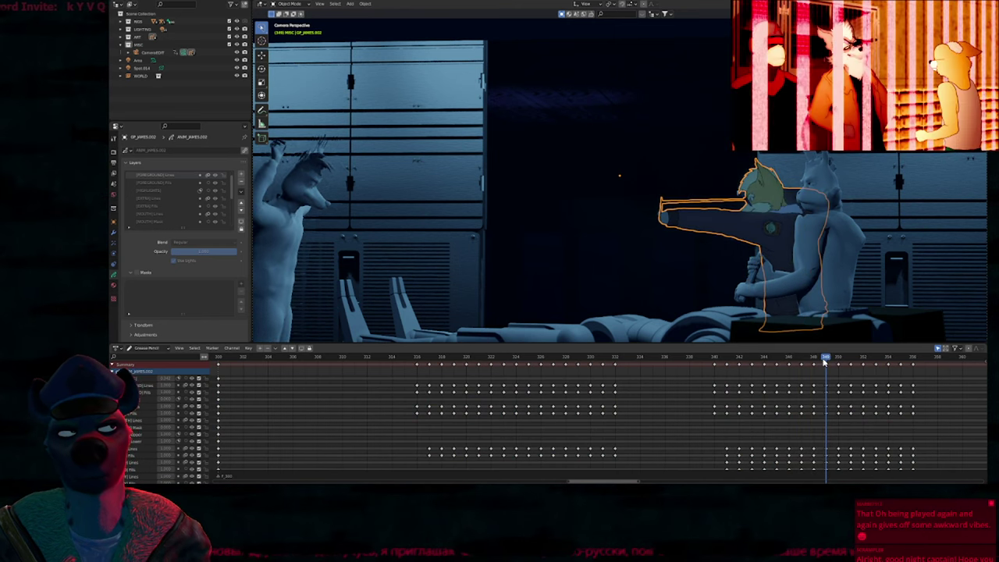
left_click(845, 361)
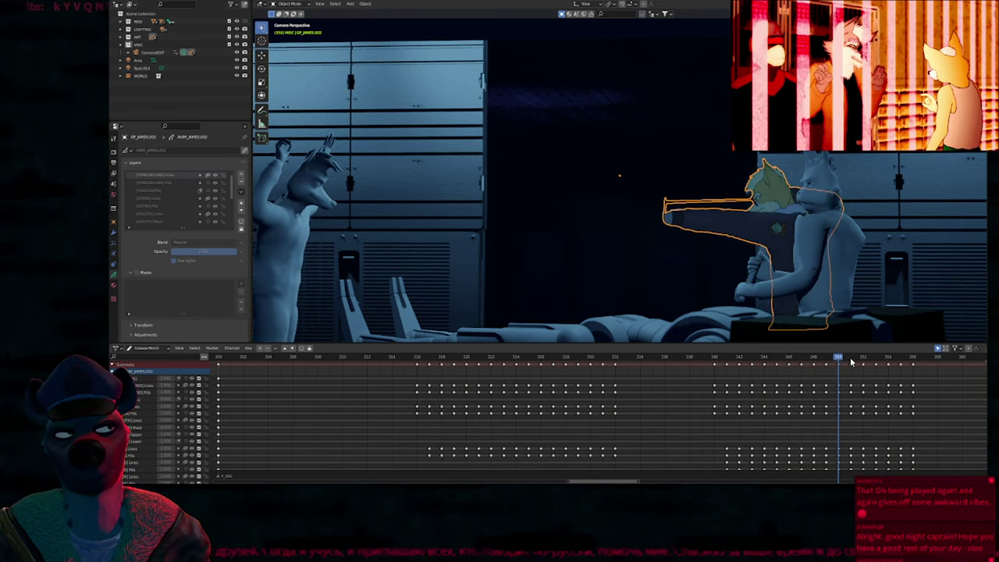
left_click(853, 361)
key("space")
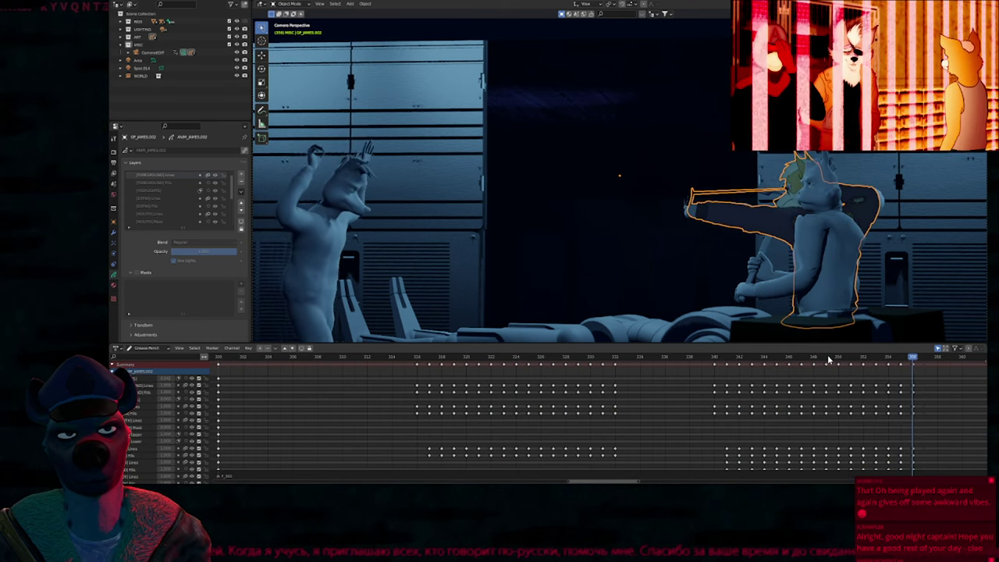
key("Right")
key("Right")
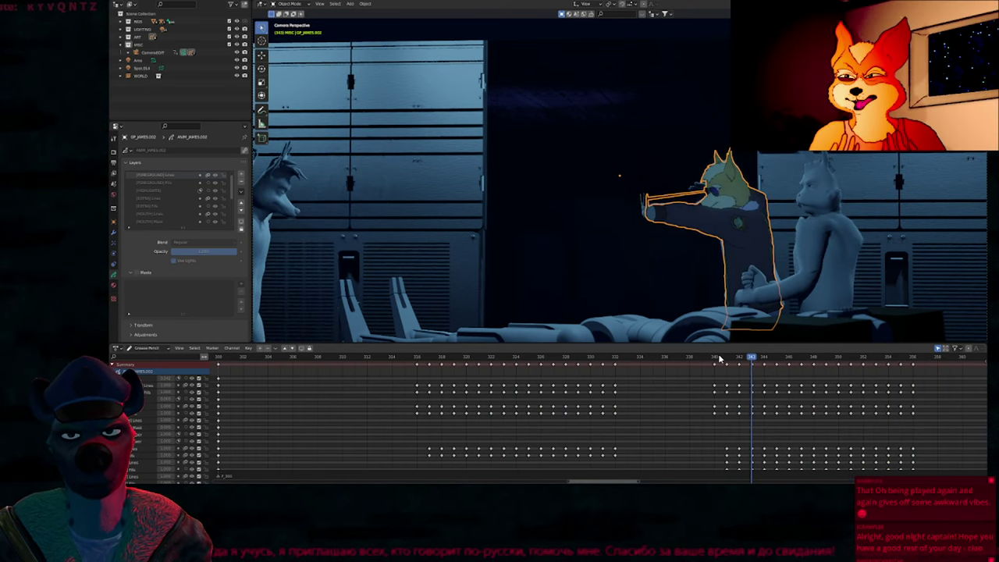
Step: Scrub frames 318–340 to check the characters' poses
left_click(716, 359)
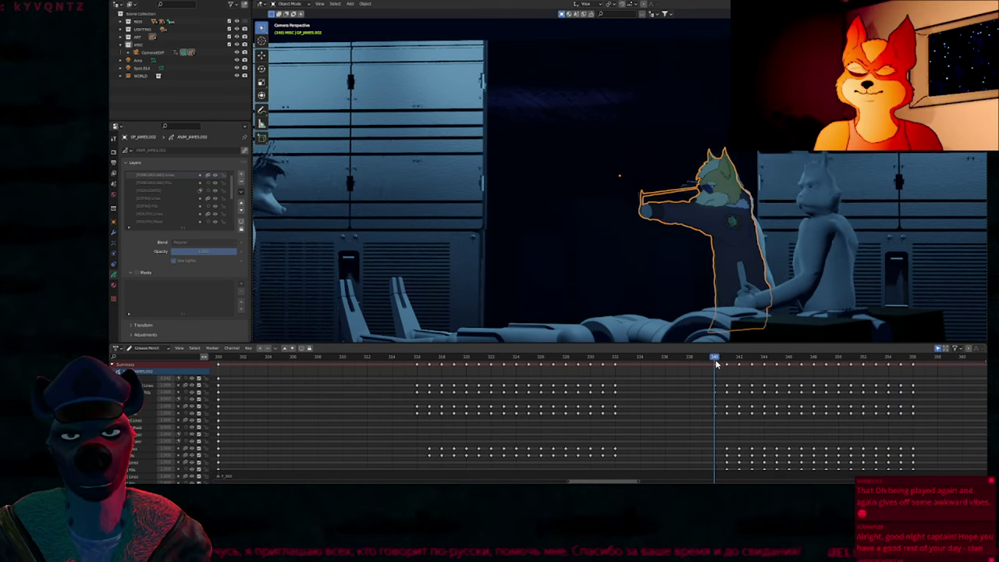
left_click_drag(624, 367, 666, 373)
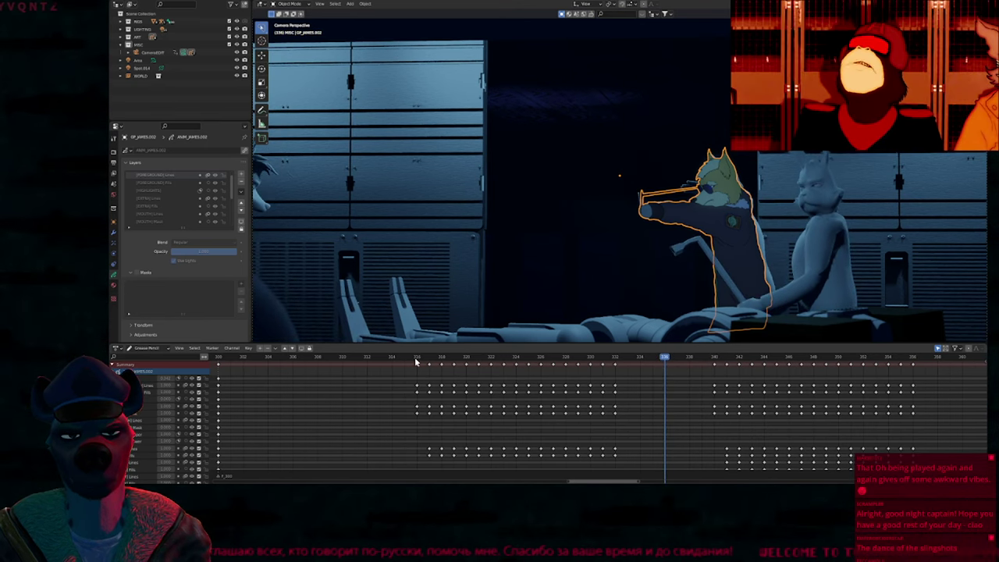
left_click_drag(416, 362, 880, 363)
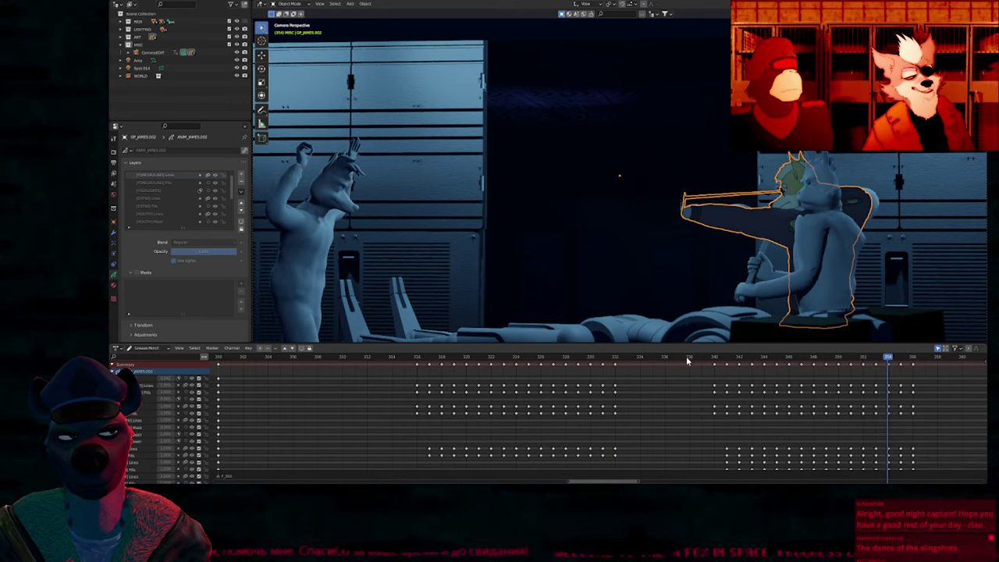
Step: Step frame by frame from 340 to 354
left_click(718, 360)
key("Right")
key("Right")
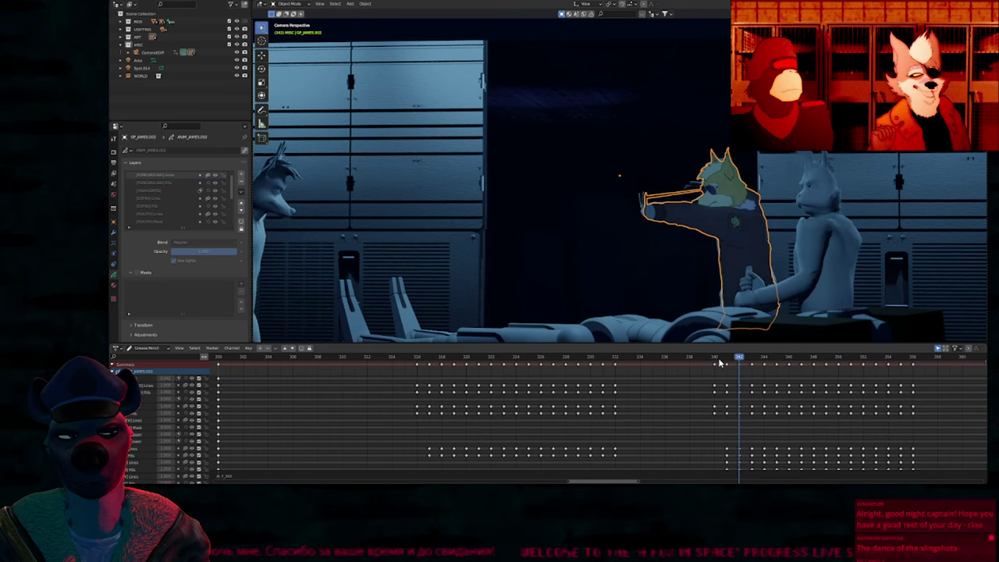
key("Right")
key("Right")
key("Right")
key("Right")
key("Right")
key("Right")
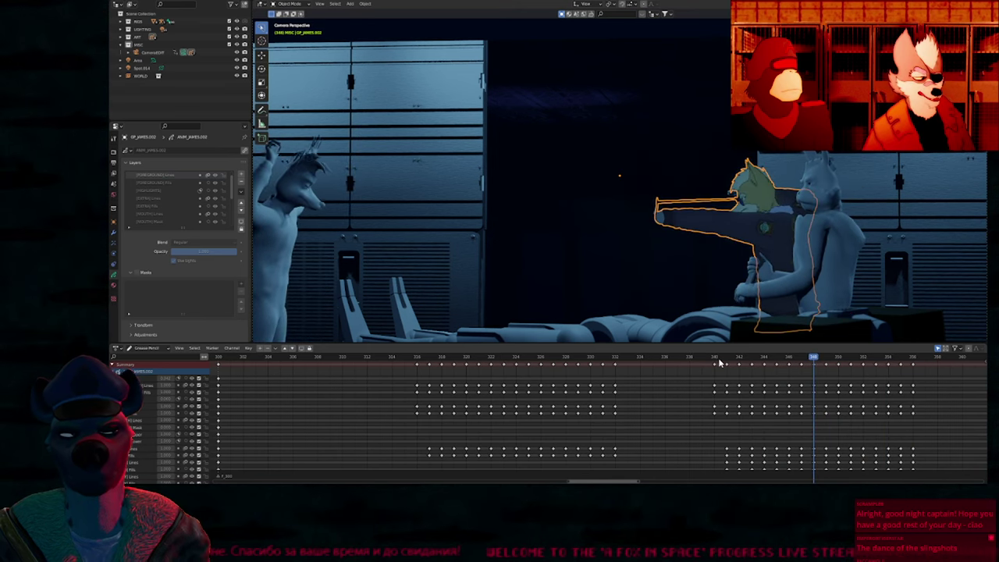
key("Right")
key("Right")
key("Right")
key("Right")
key("Right")
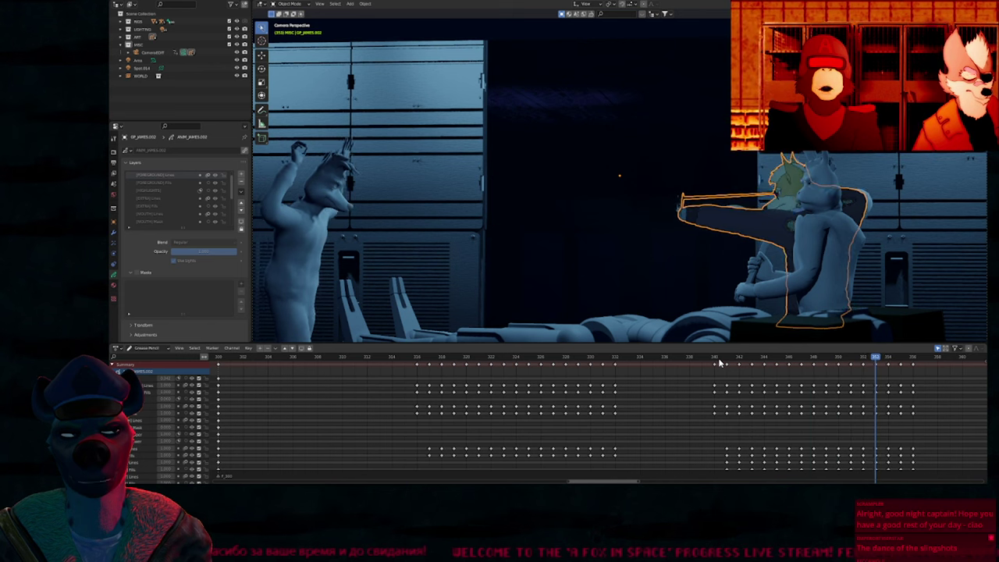
key("Right")
key("Left")
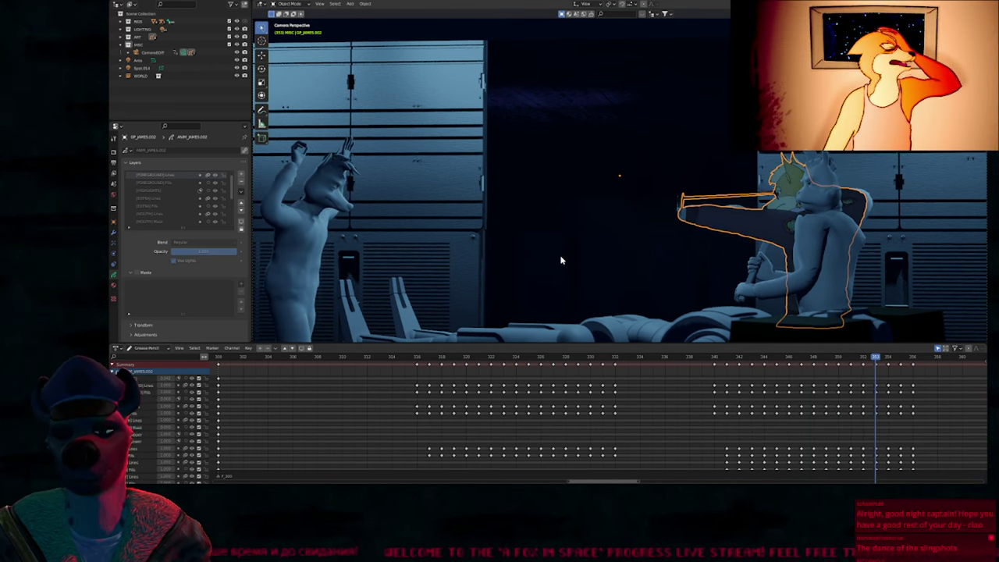
Step: Scrub frames 340–345, then frames 357–378
left_click_drag(722, 357, 915, 357)
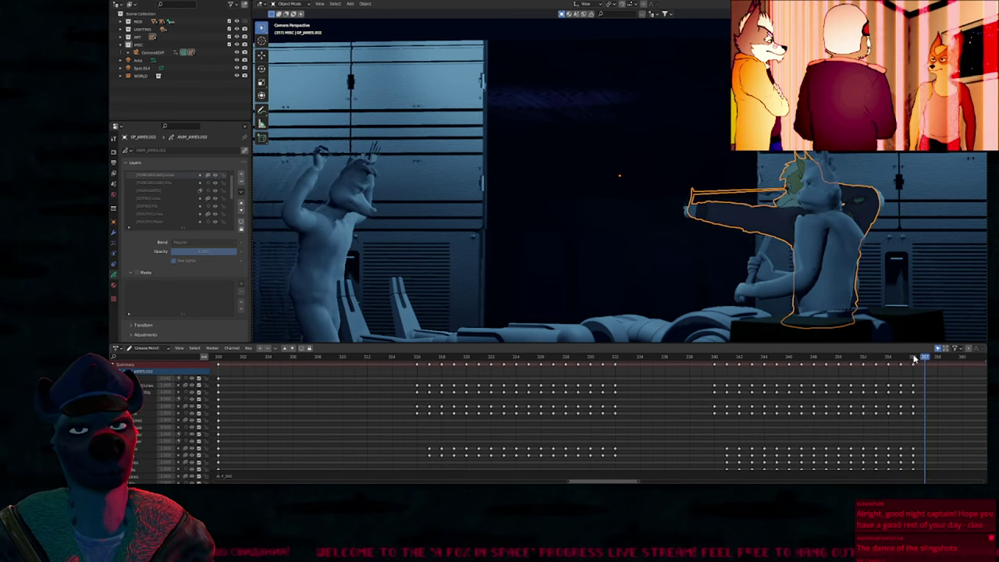
middle_click_drag(689, 388, 465, 370)
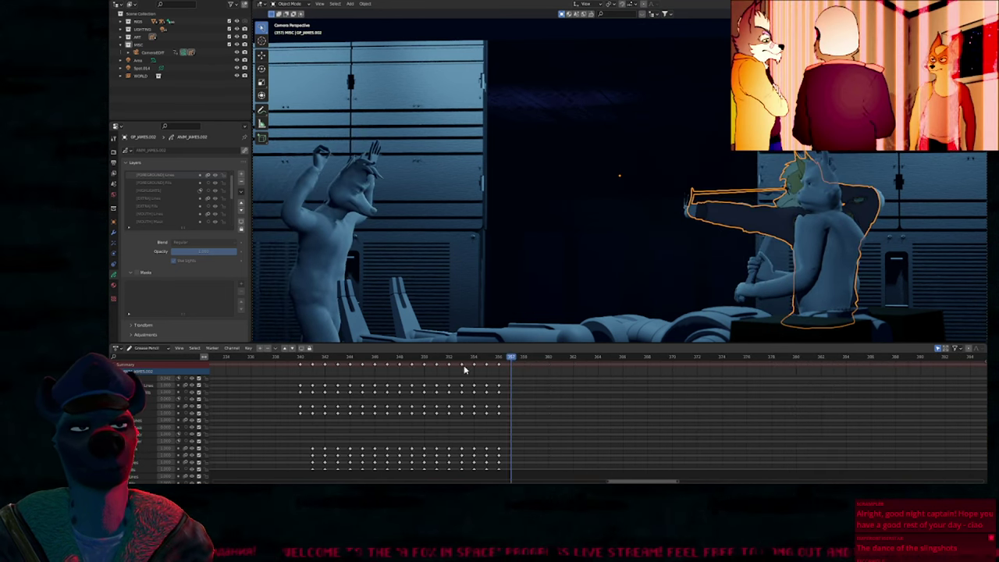
left_click_drag(508, 361, 959, 383)
Step: Scrub frames 324–400, then zoom out to see the set around the camera
scroll(640, 401, "down", 9)
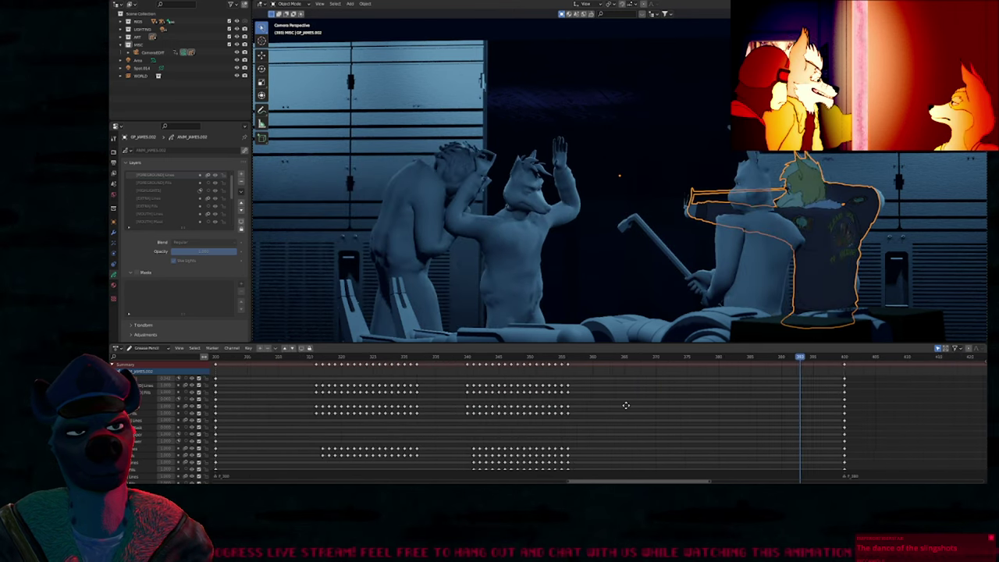
middle_click_drag(674, 402, 544, 401)
left_click_drag(646, 359, 572, 374)
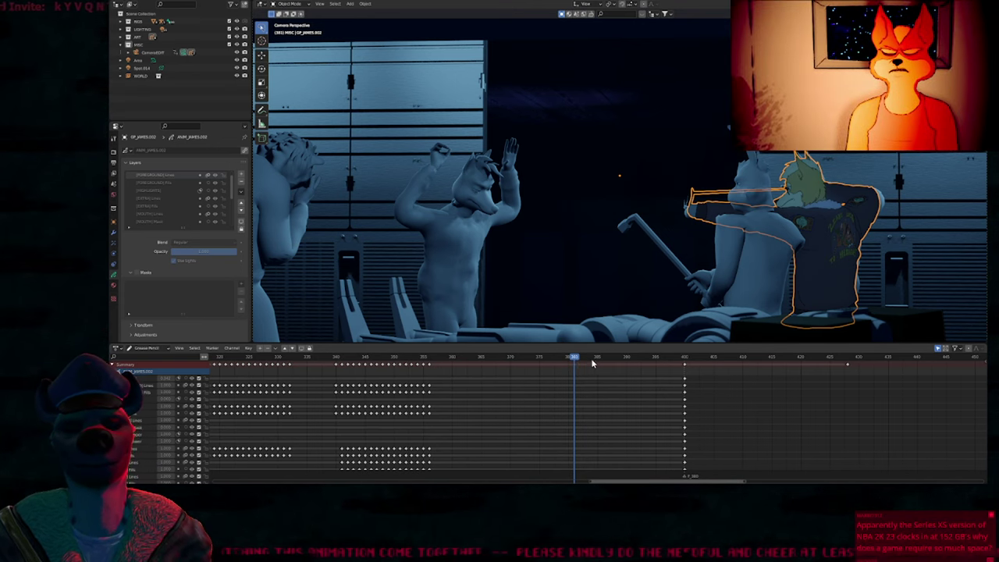
left_click_drag(591, 358, 557, 364)
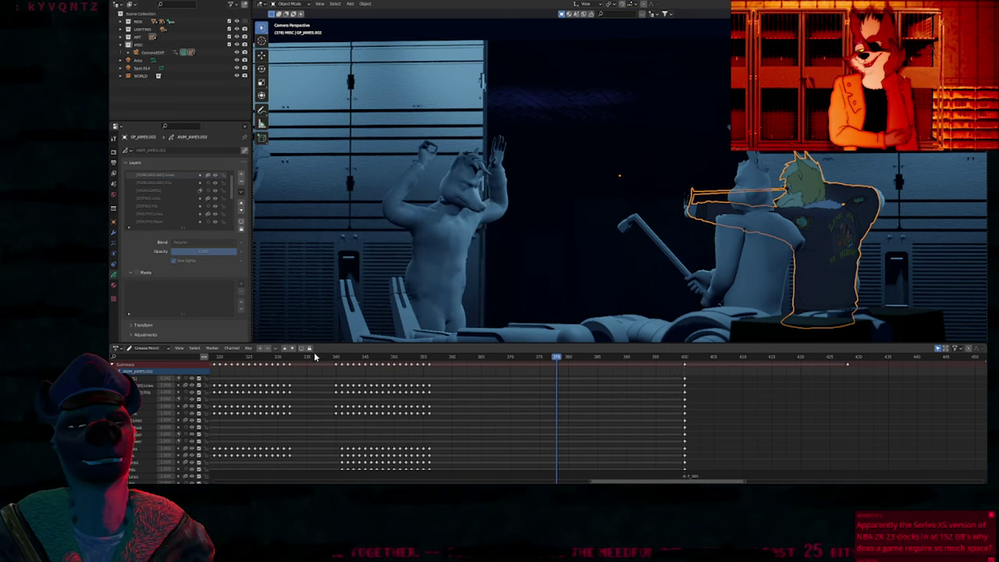
left_click_drag(314, 358, 692, 377)
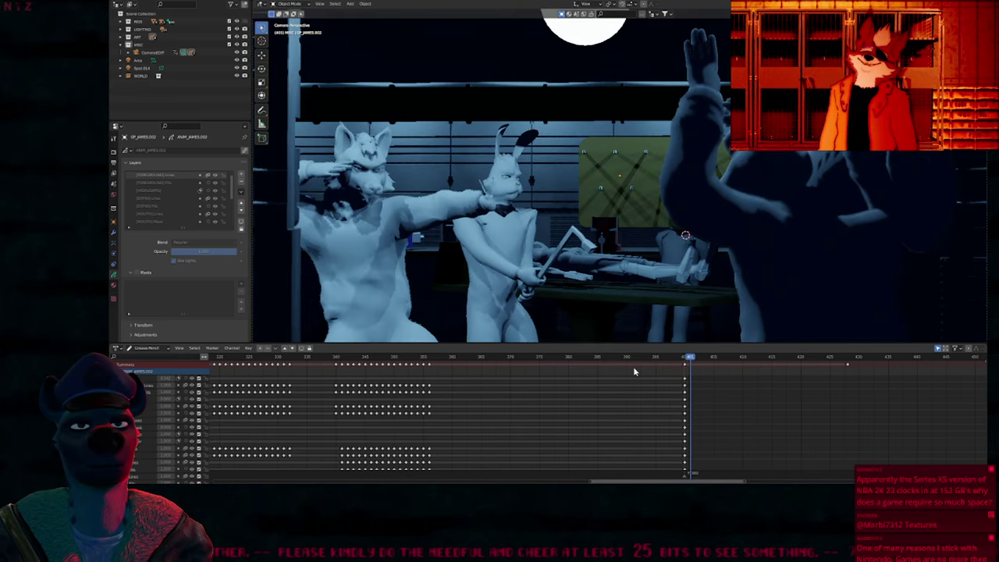
left_click_drag(245, 359, 558, 382)
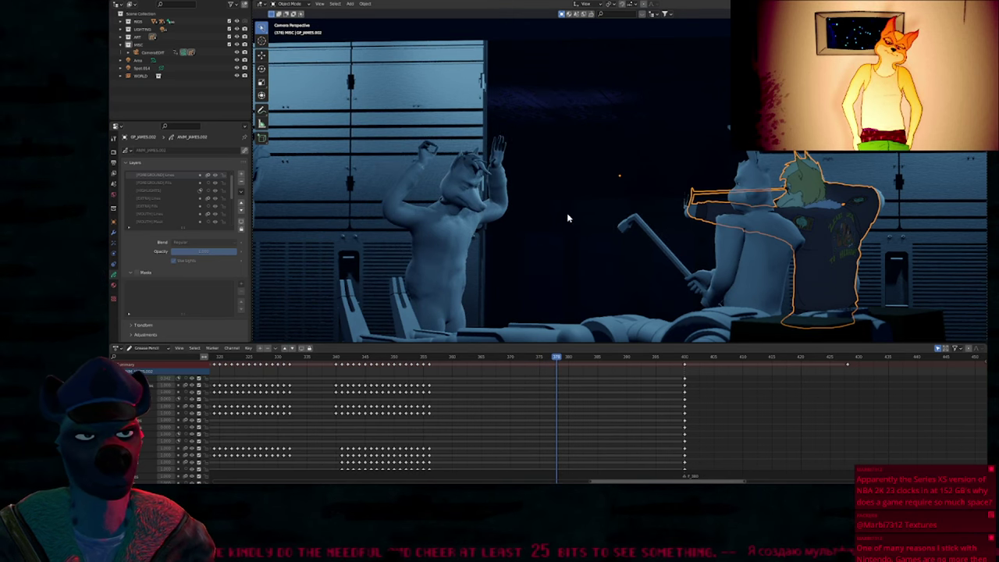
scroll(570, 292, "down", 4)
scroll(570, 291, "down", 2)
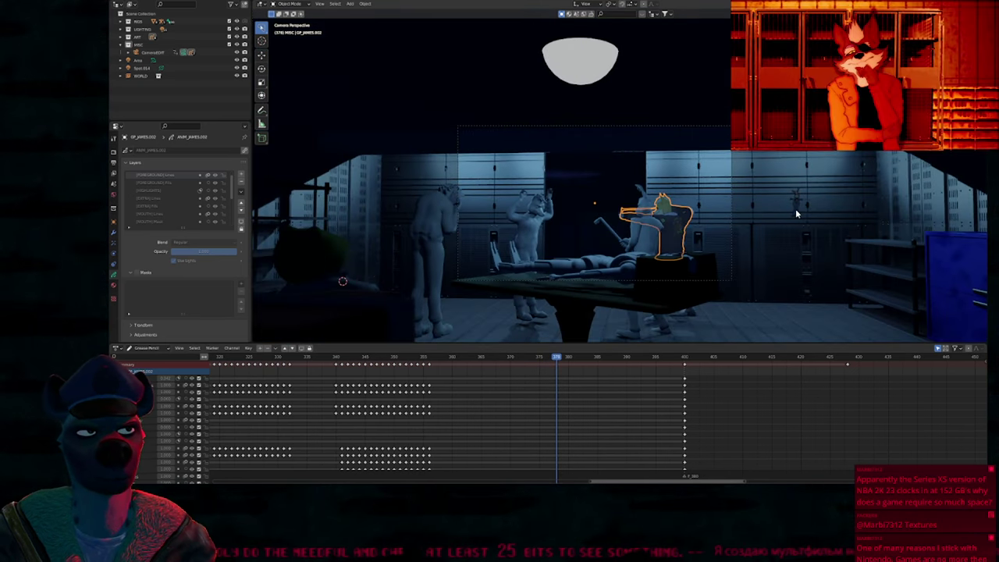
Step: Select the GP_PEPPY sketch object and switch the viewport to grey Solid shading
left_click(796, 210)
left_click(687, 234)
scroll(634, 248, "up", 5)
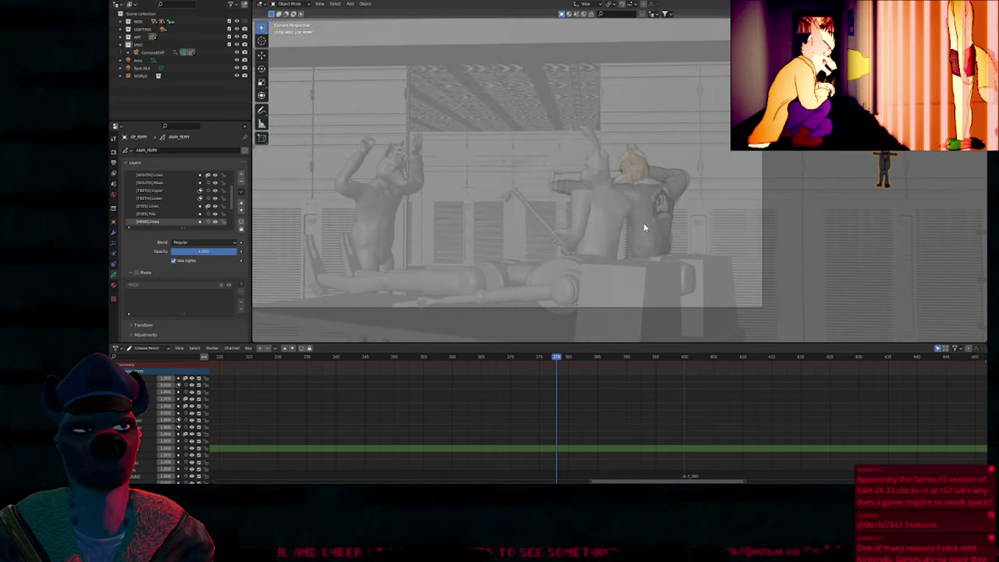
middle_click_drag(645, 227, 677, 243, "shift")
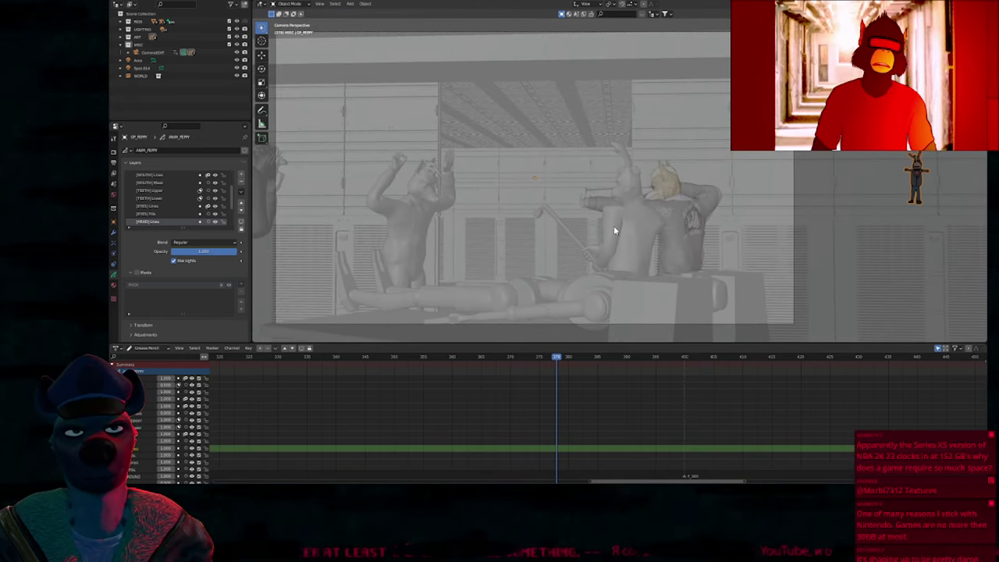
Step: Enter Draw Mode, sketch three test hatch strokes, undo them, and step to the next keyframe
key("ctrl+Tab")
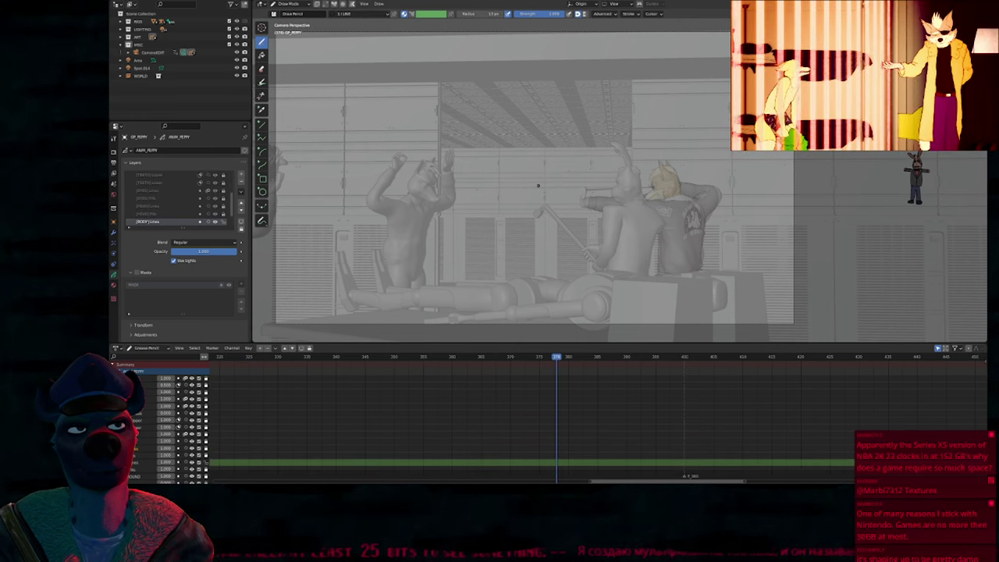
mouse_move(497, 207)
left_mouse_down()
mouse_move(544, 158)
mouse_move(563, 163)
left_mouse_up()
mouse_move(535, 206)
left_mouse_down()
mouse_move(574, 173)
mouse_move(580, 180)
left_mouse_up()
left_click_drag(578, 202, 615, 186)
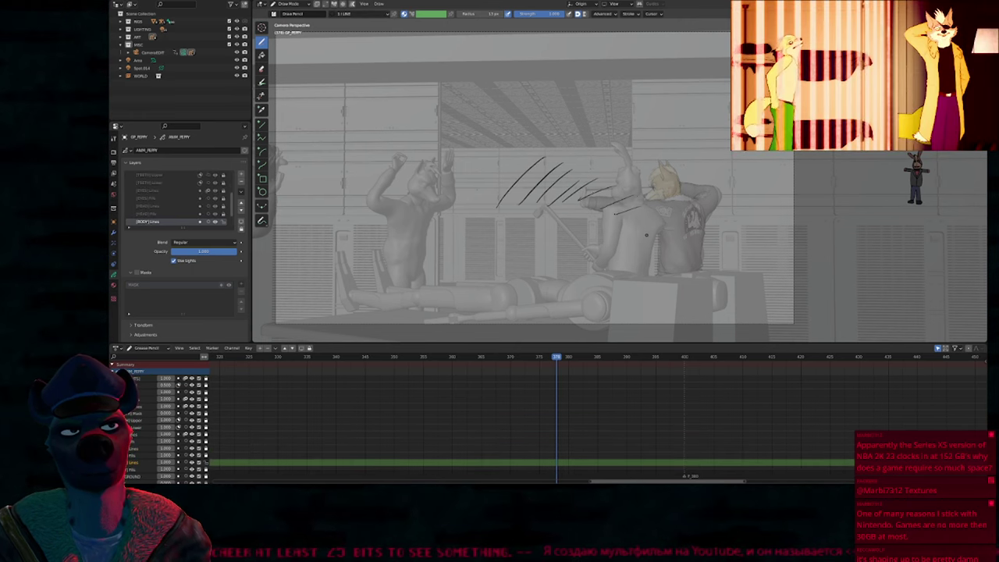
key("ctrl+z")
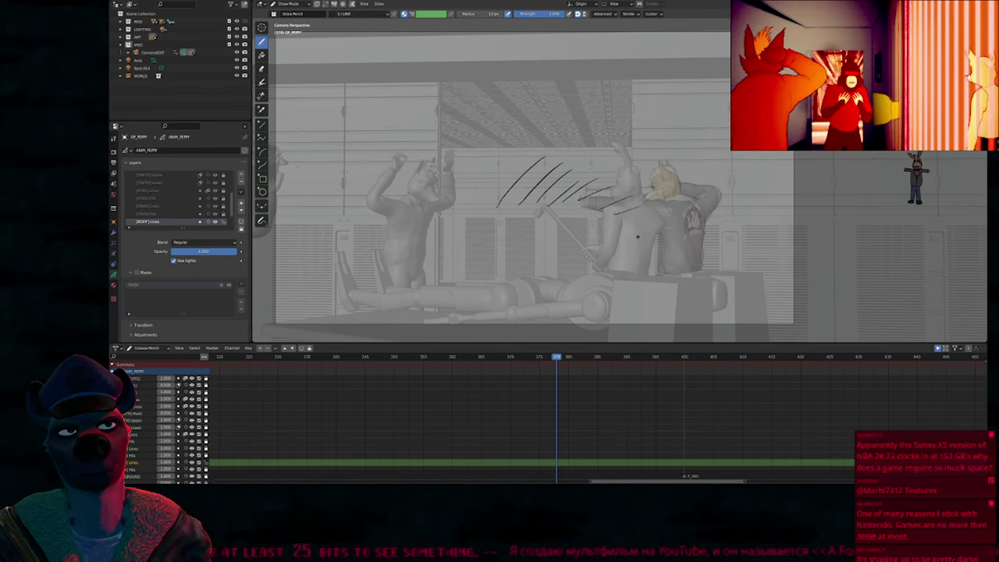
key("ctrl+z")
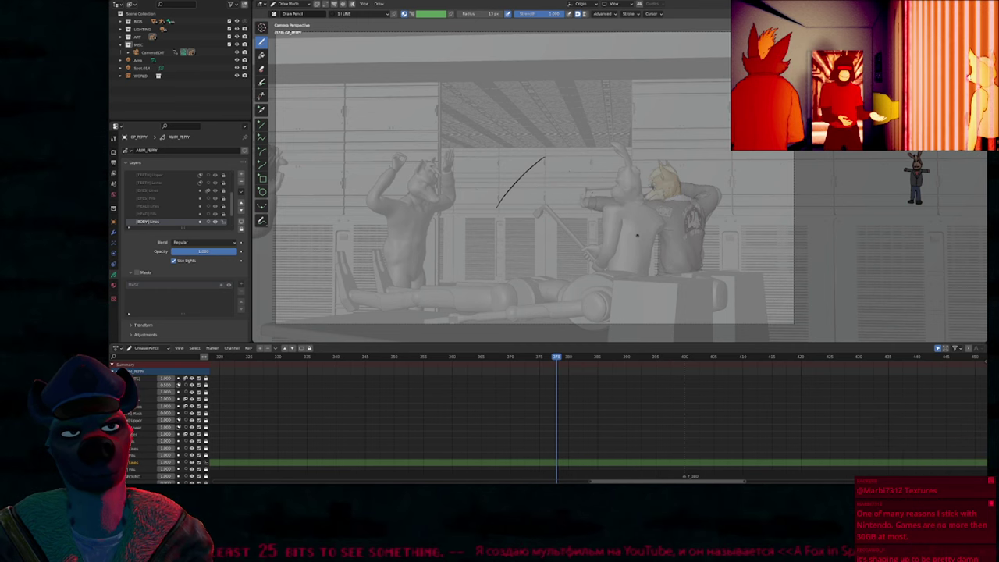
key("ctrl+z")
middle_click_drag(695, 228, 643, 229, "shift")
key("Down")
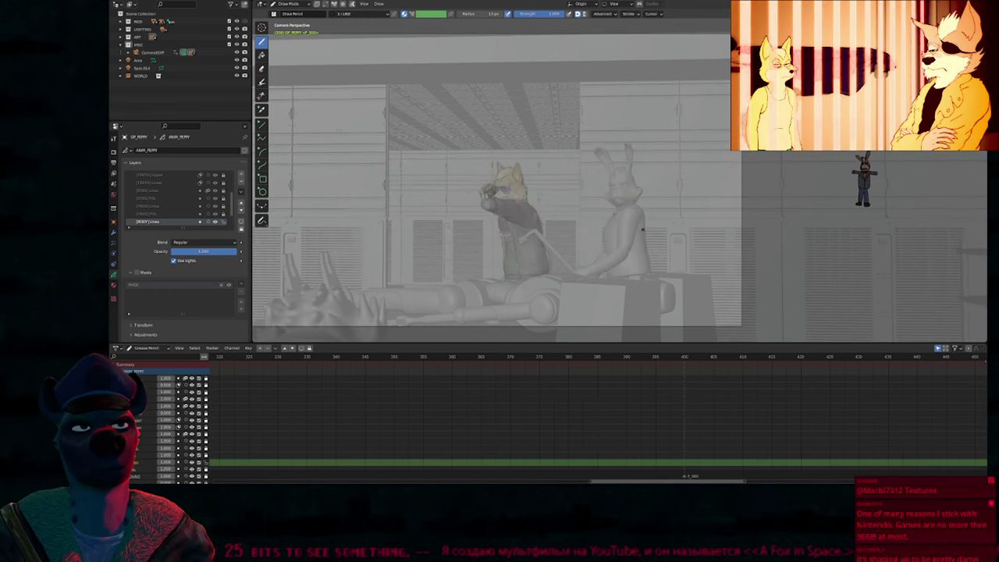
Step: Zoom in on the rabbit's face and undo the stray mark on its brow
scroll(636, 226, "up", 8)
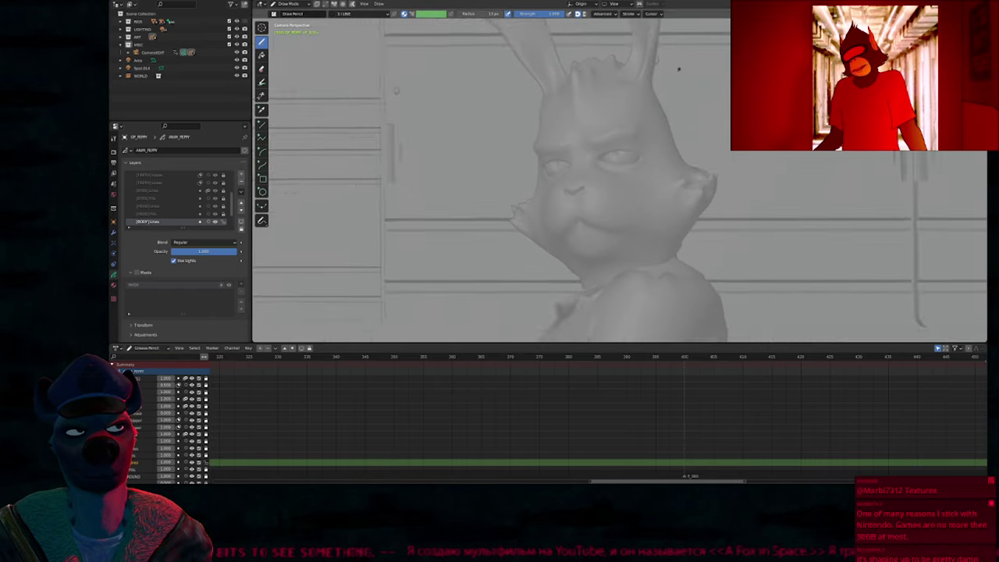
scroll(600, 213, "up", 4)
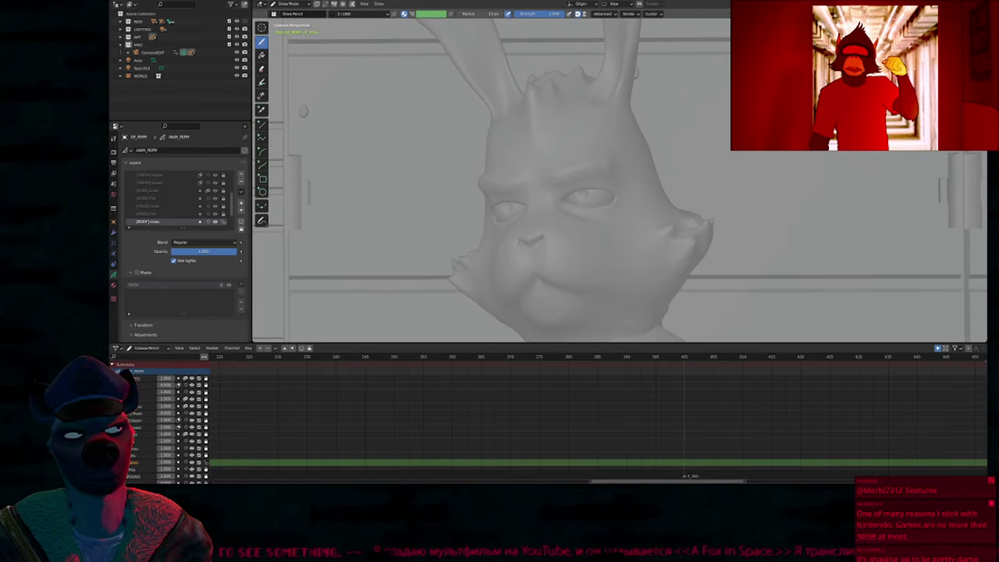
left_click(929, 3)
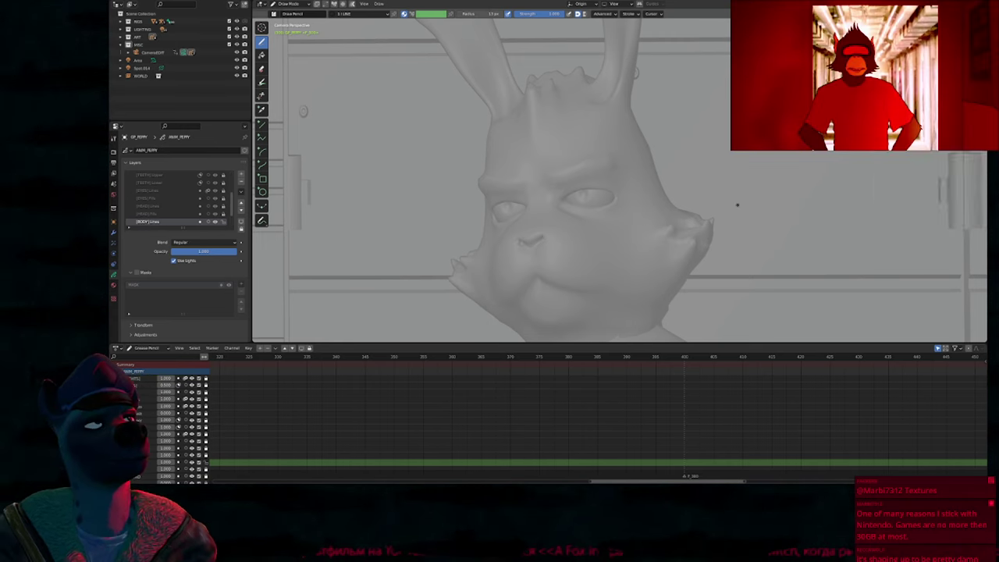
scroll(585, 215, "down", 3)
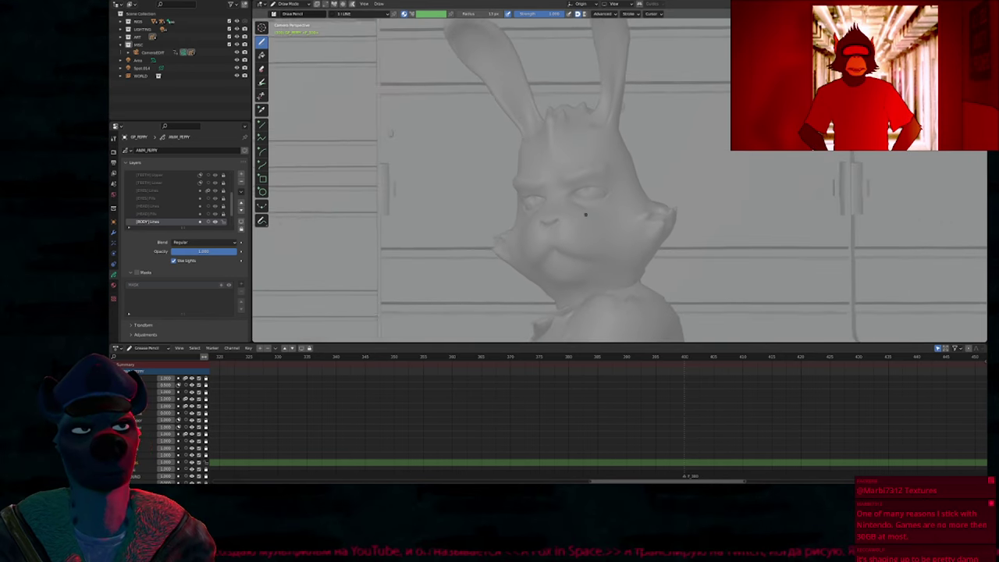
mouse_move(604, 256)
middle_mouse_down("shift")
mouse_move(602, 203)
mouse_move(607, 251)
middle_mouse_up("shift")
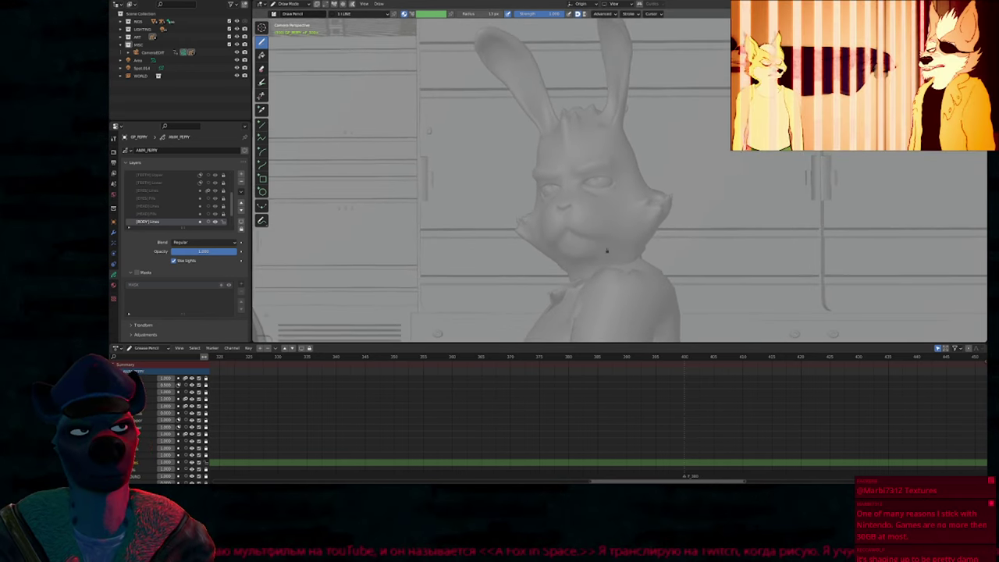
scroll(585, 178, "up", 3)
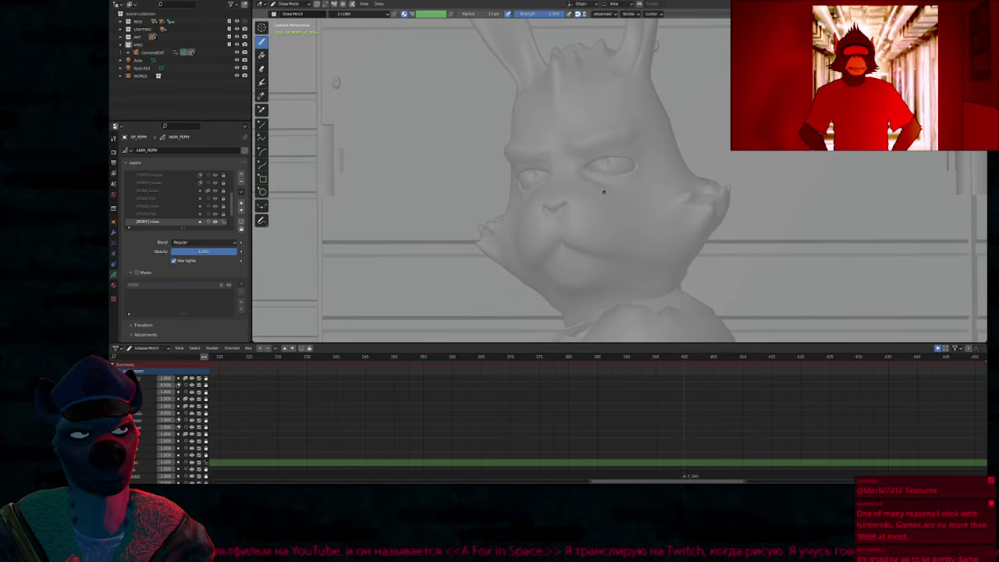
middle_click_drag(604, 191, 598, 222)
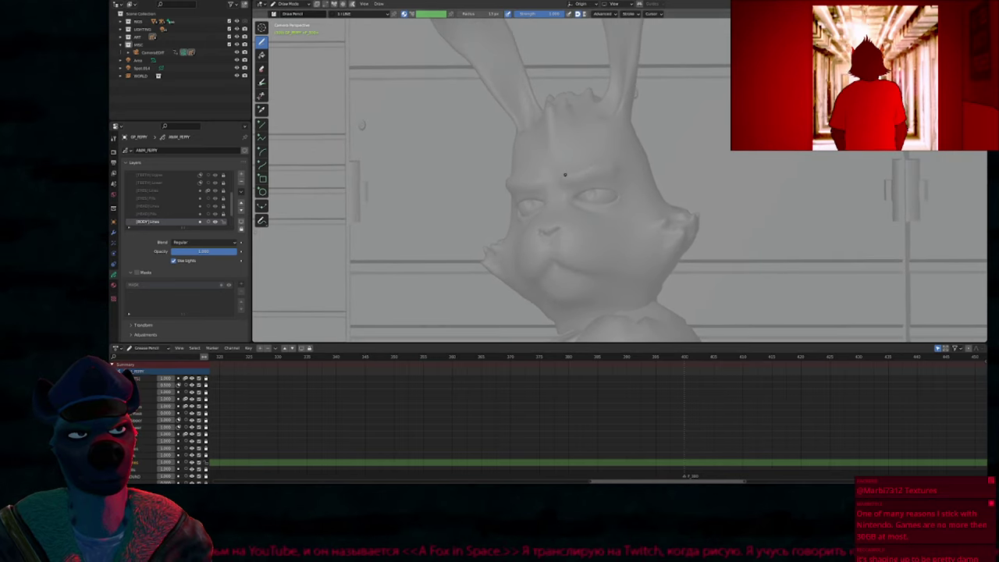
key("ctrl+z")
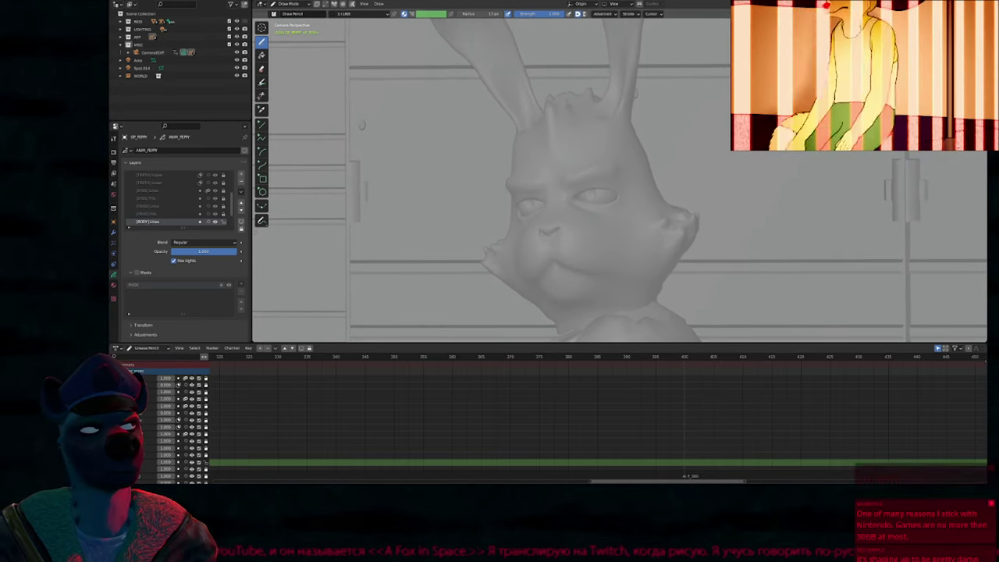
Step: Lower the overlay Fade Objects amount from 0.285 to 0.191, then scrub the timeline
left_click(931, 4)
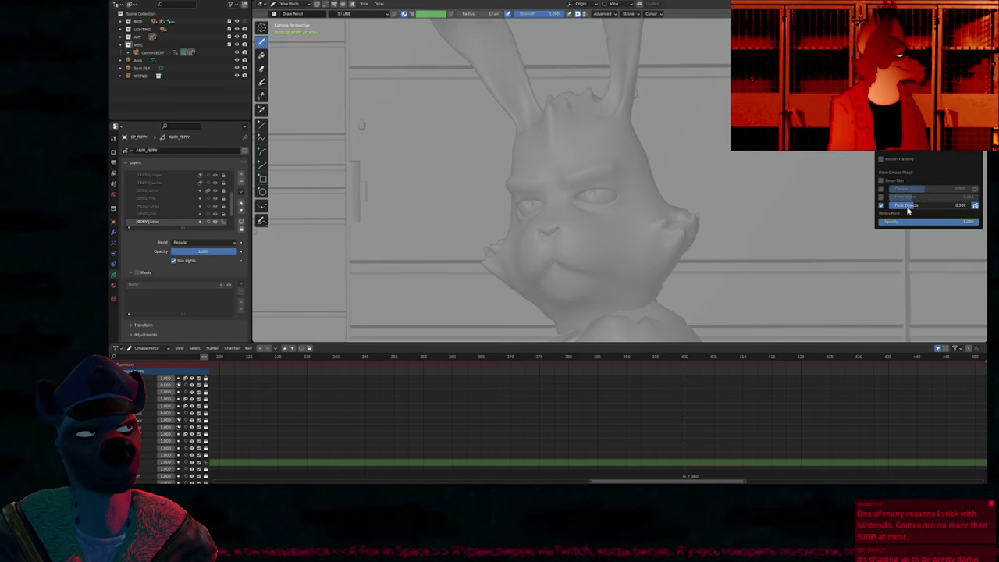
left_click_drag(901, 211, 895, 213)
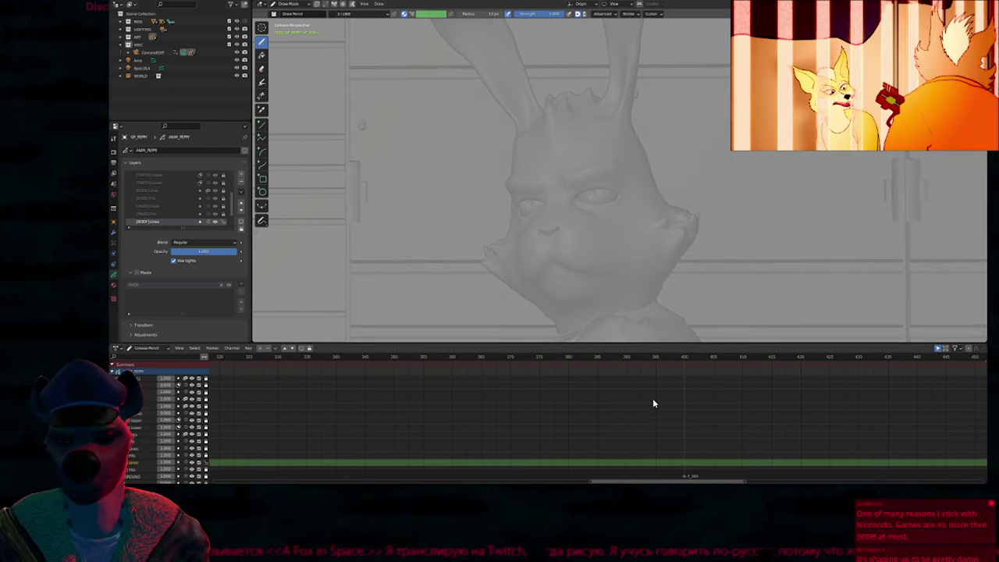
left_click_drag(648, 360, 548, 376)
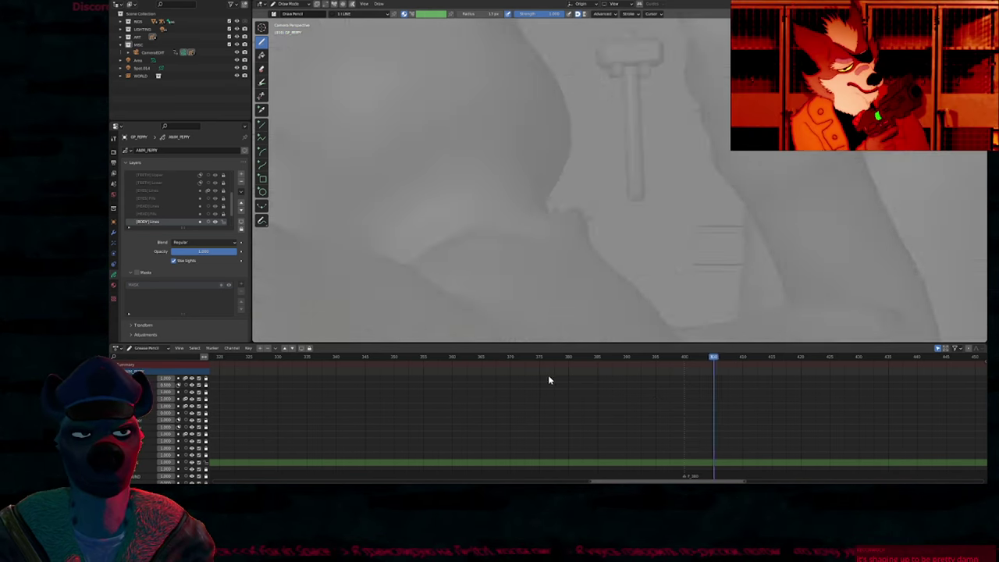
Step: Scrub the timeline around frame 376, return to keyframe 300, and zoom onto the rabbit's head
middle_click_drag(552, 378, 497, 397, "ctrl")
mouse_move(545, 365)
left_mouse_down()
mouse_move(524, 364)
mouse_move(544, 362)
left_mouse_up()
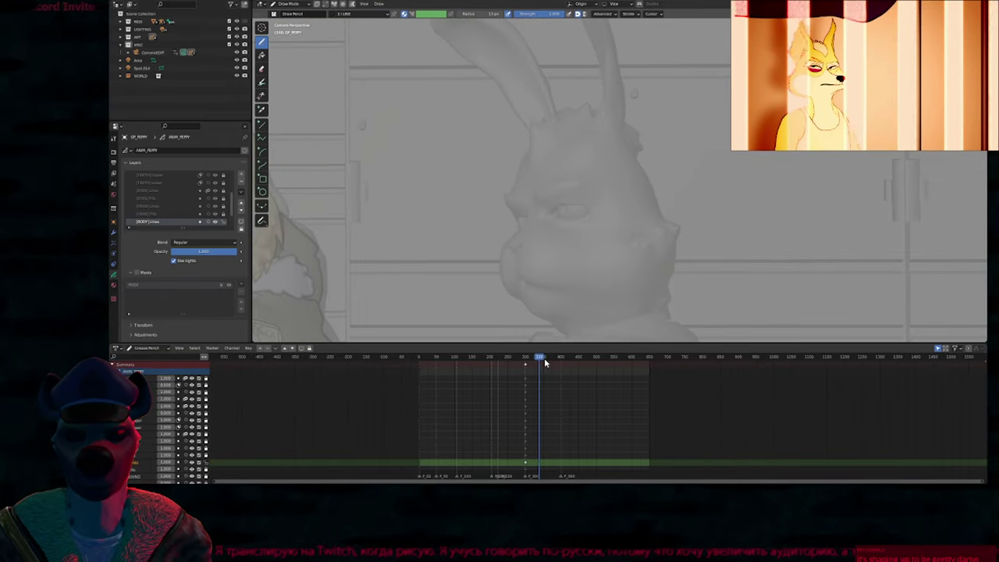
left_click_drag(536, 359, 540, 360)
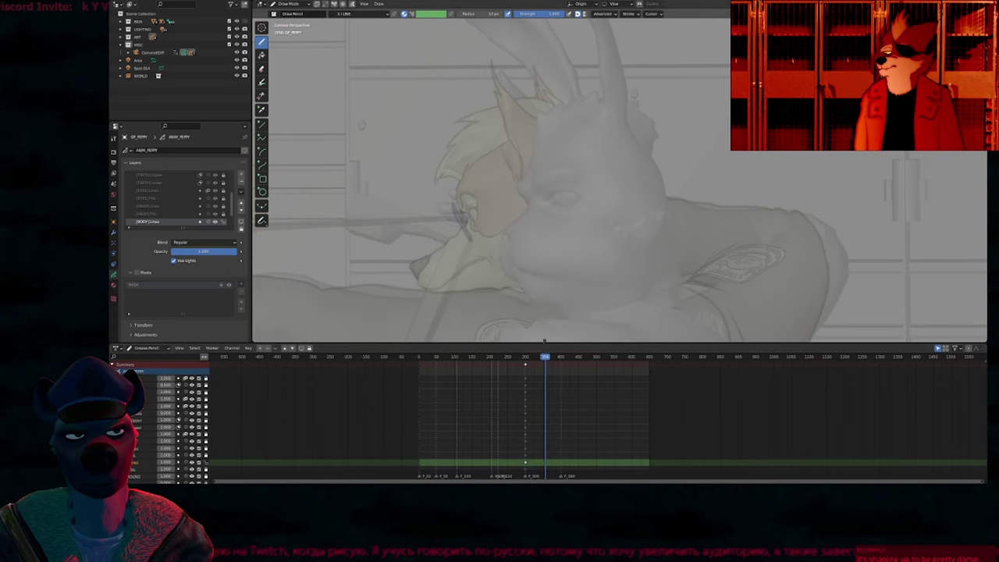
key("Down")
middle_click_drag(580, 275, 603, 165, "shift")
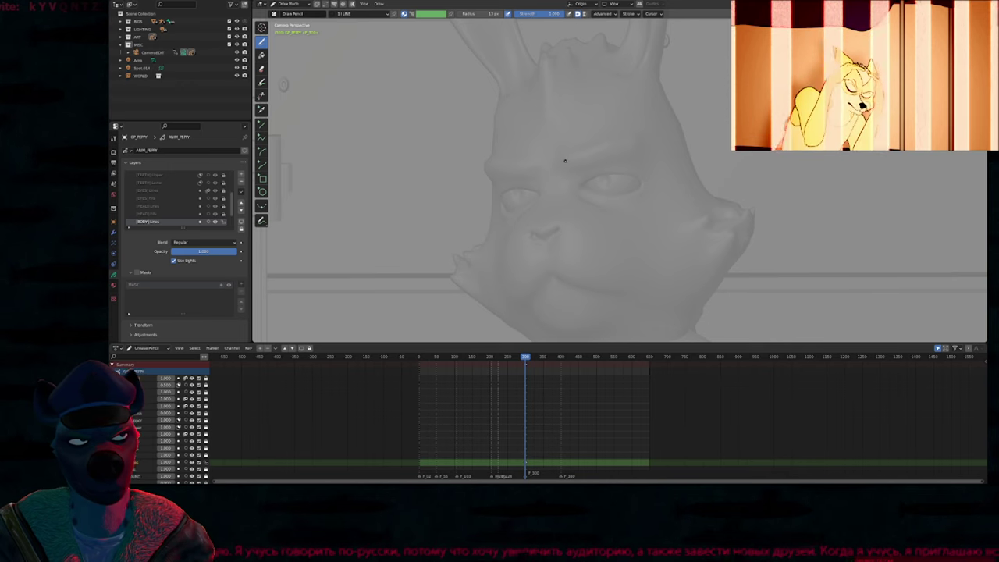
Step: Draw the first angry eyebrow, close it into a loop, and shrink the draw brush
mouse_move(564, 160)
left_mouse_down()
mouse_move(634, 124)
mouse_move(599, 158)
mouse_move(565, 166)
left_mouse_up()
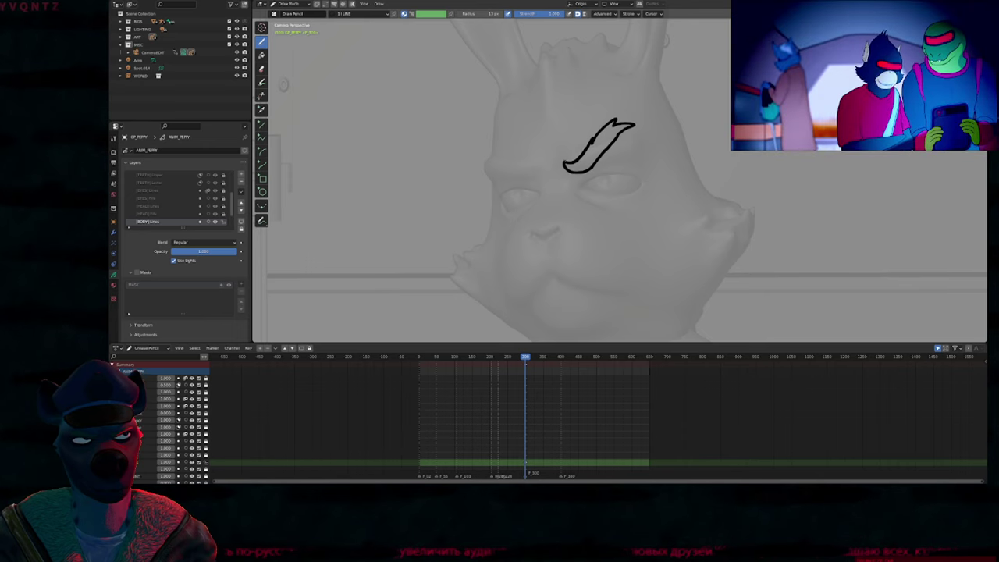
key("Tab")
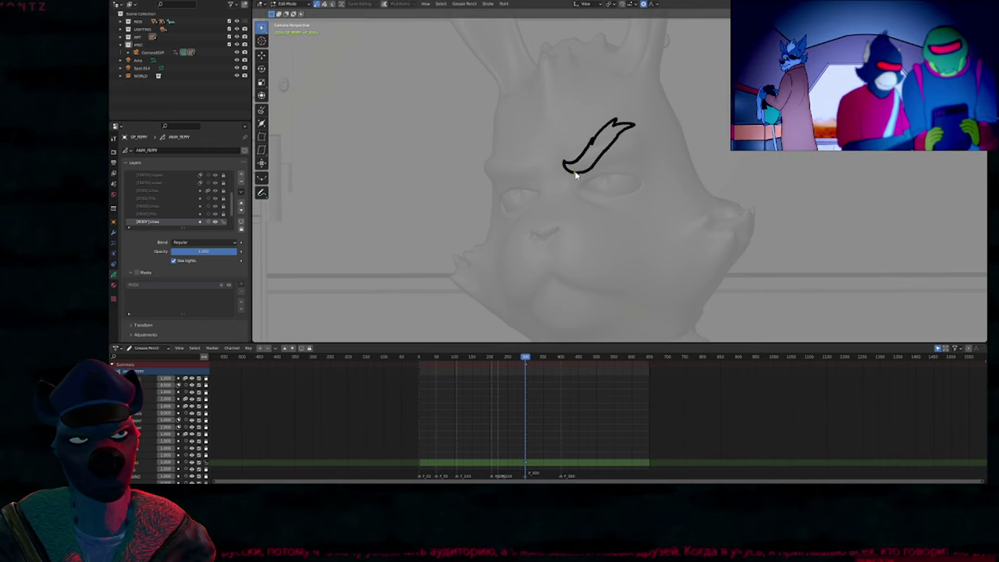
key("2")
key("f")
key("Tab")
middle_click_drag(596, 178, 589, 192, "shift")
key("f")
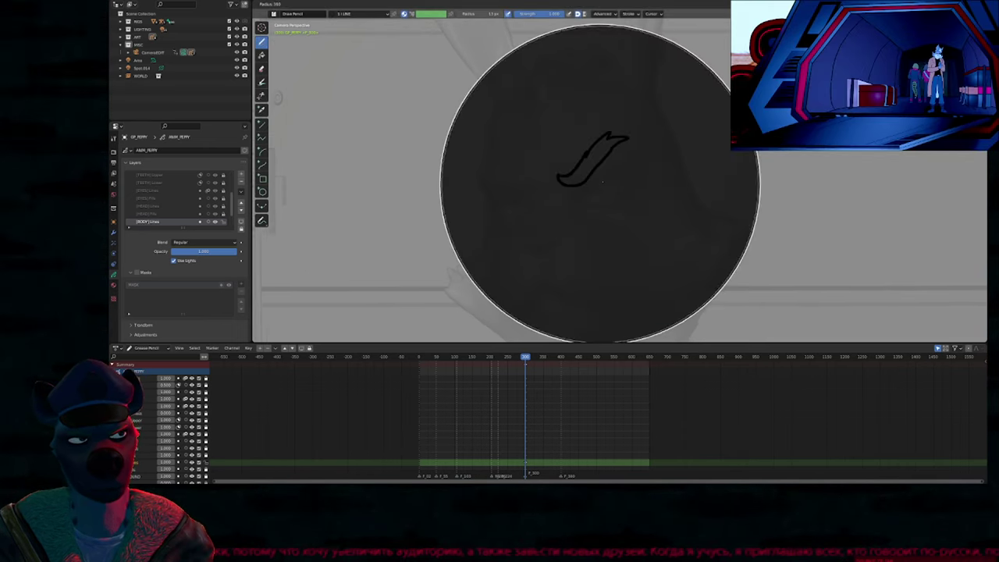
left_click(700, 184)
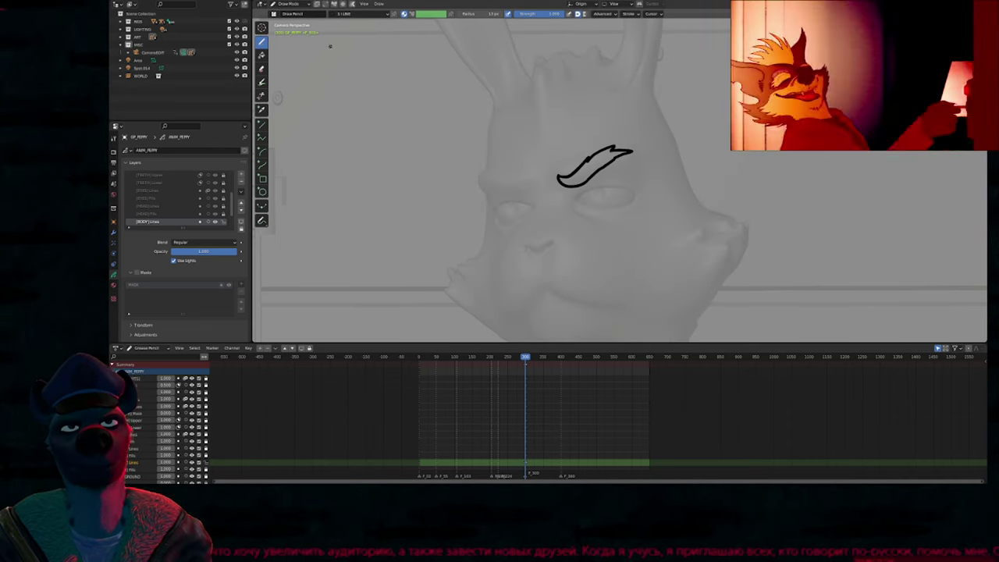
Step: Adjust sculpt brush strength and radius and the draw brush size, restoring the thinner brow
key("ctrl+Tab")
left_click(352, 14)
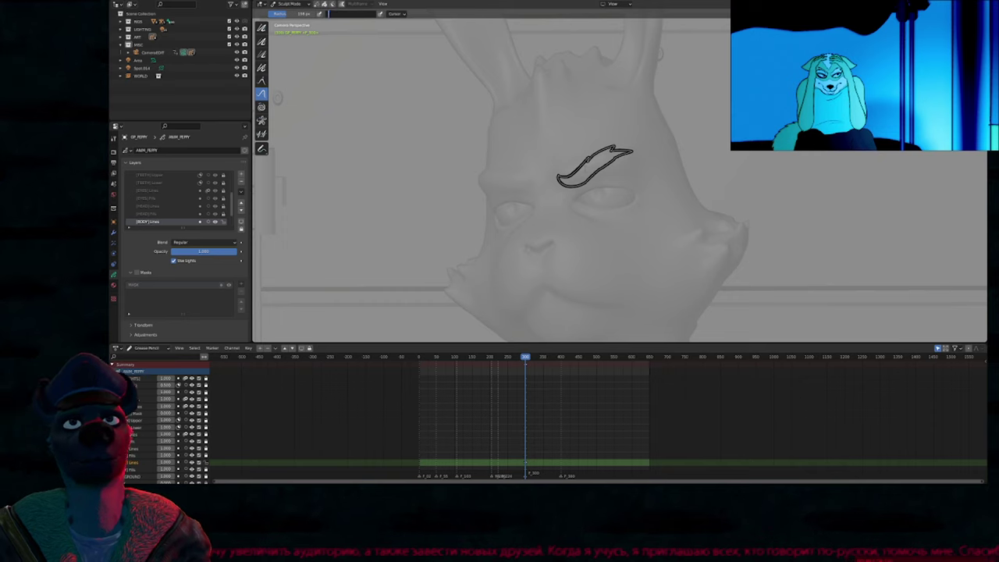
key("f")
left_click(624, 171)
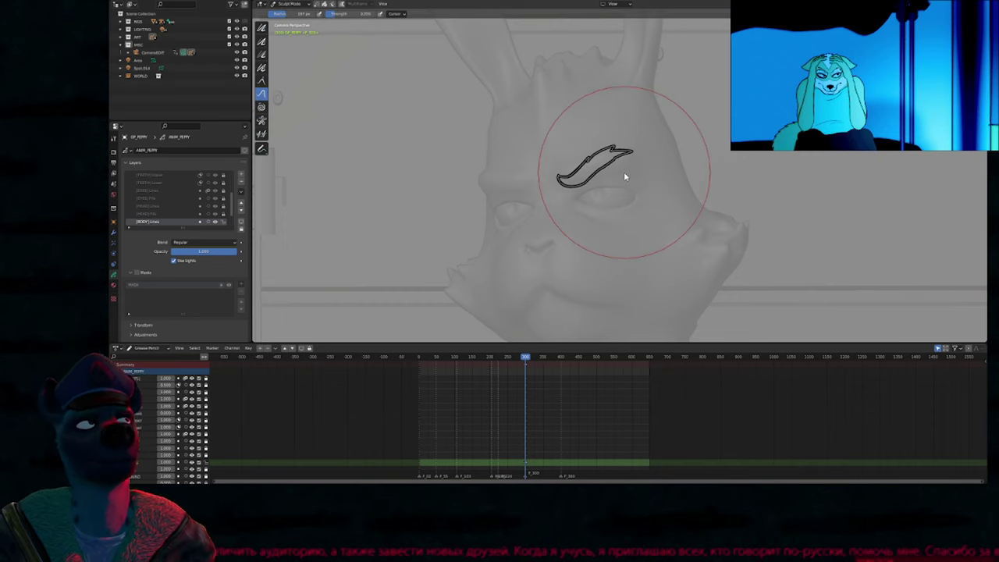
key("ctrl+Tab")
key("f")
left_click(588, 191)
key("ctrl+z")
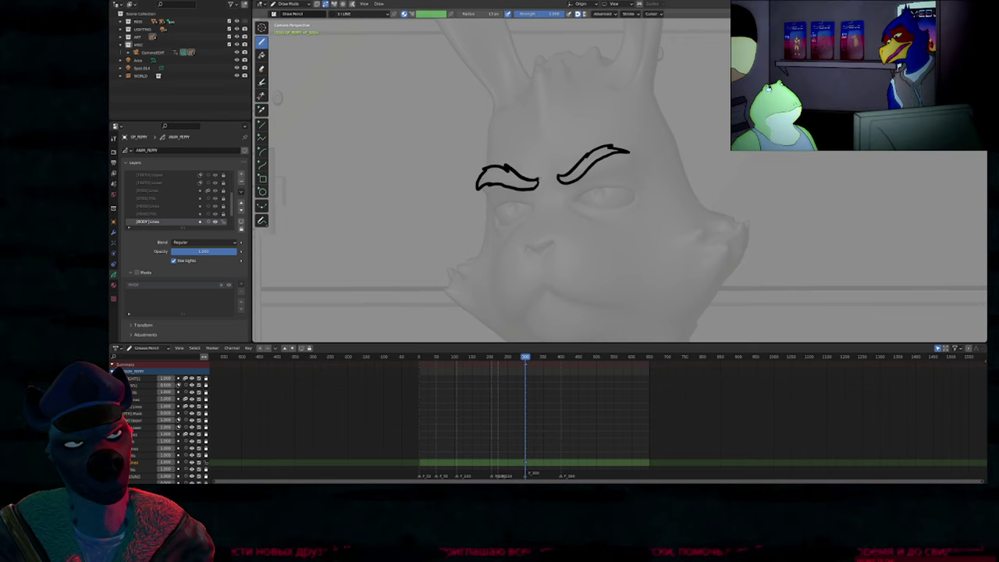
Step: Draw the oval eye outline with a small pupil under the right-hand brow
mouse_move(603, 200)
middle_mouse_down("shift")
mouse_move(644, 186)
mouse_move(566, 194)
middle_mouse_up("shift")
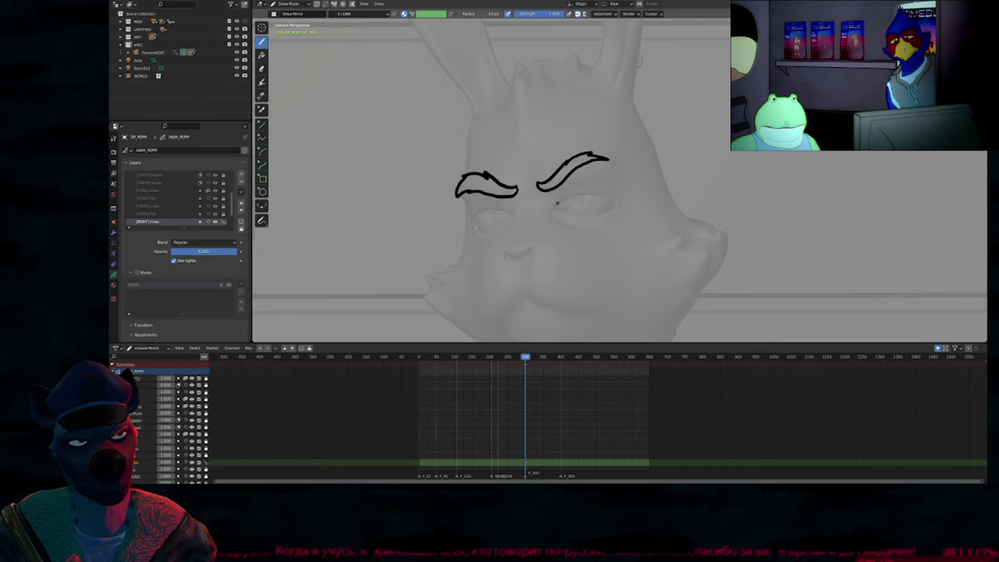
mouse_move(601, 190)
left_mouse_down()
mouse_move(616, 209)
mouse_move(591, 217)
left_mouse_up()
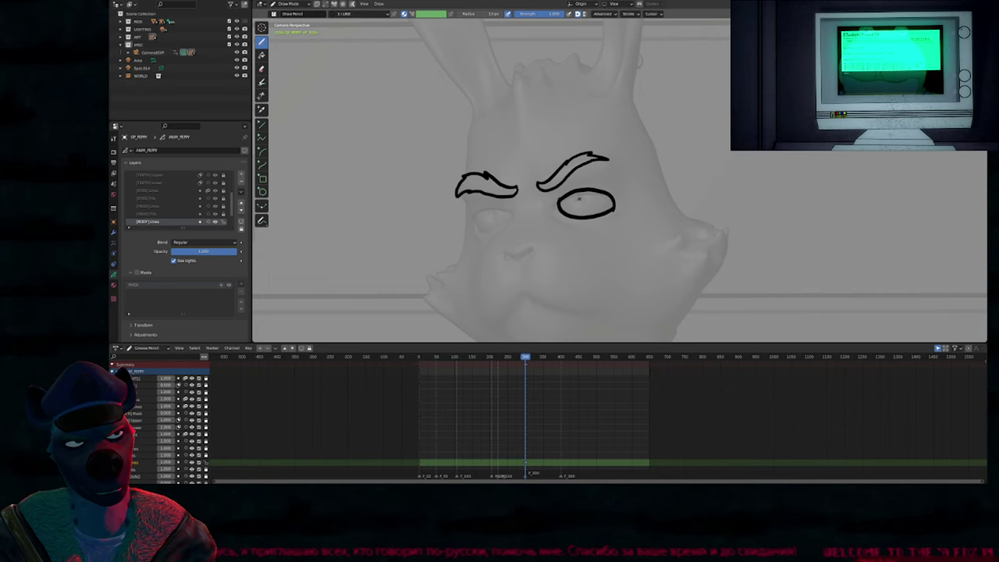
mouse_move(607, 179)
middle_mouse_down("ctrl")
mouse_move(602, 284)
mouse_move(628, 207)
middle_mouse_up("ctrl")
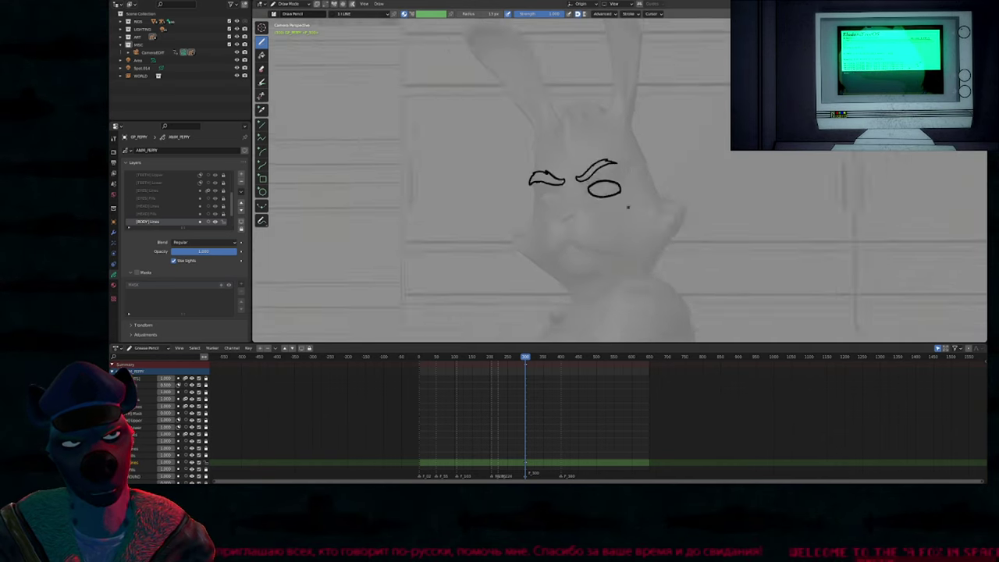
scroll(592, 202, "up", 3)
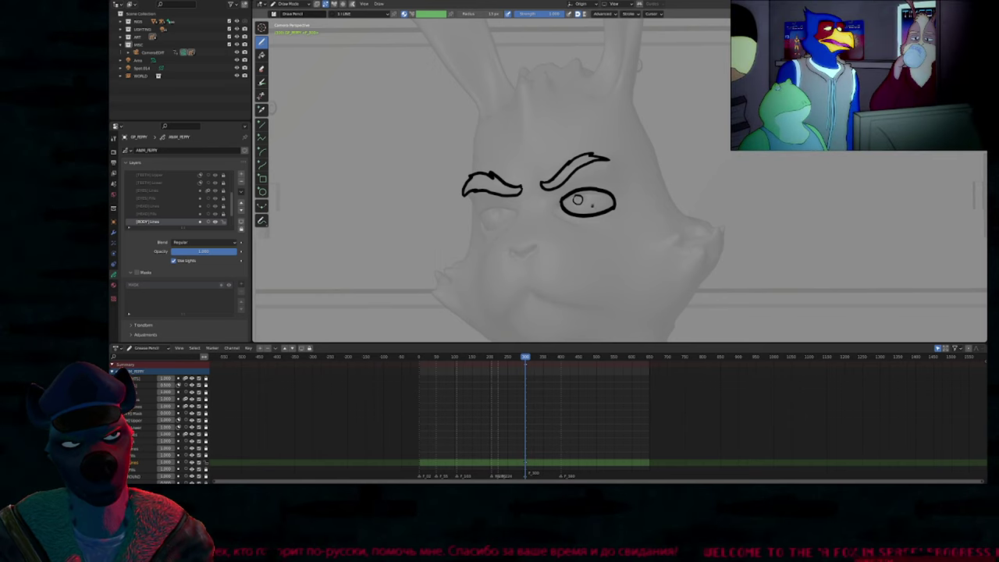
Step: Close the right pupil into a loop, then enlarge and shear it
key("Tab")
left_click(579, 203)
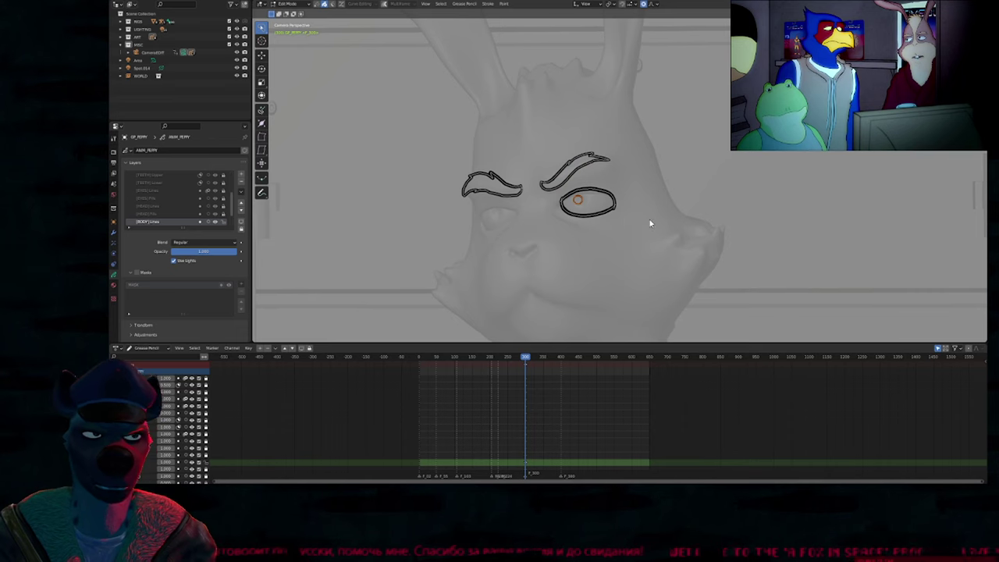
key("f")
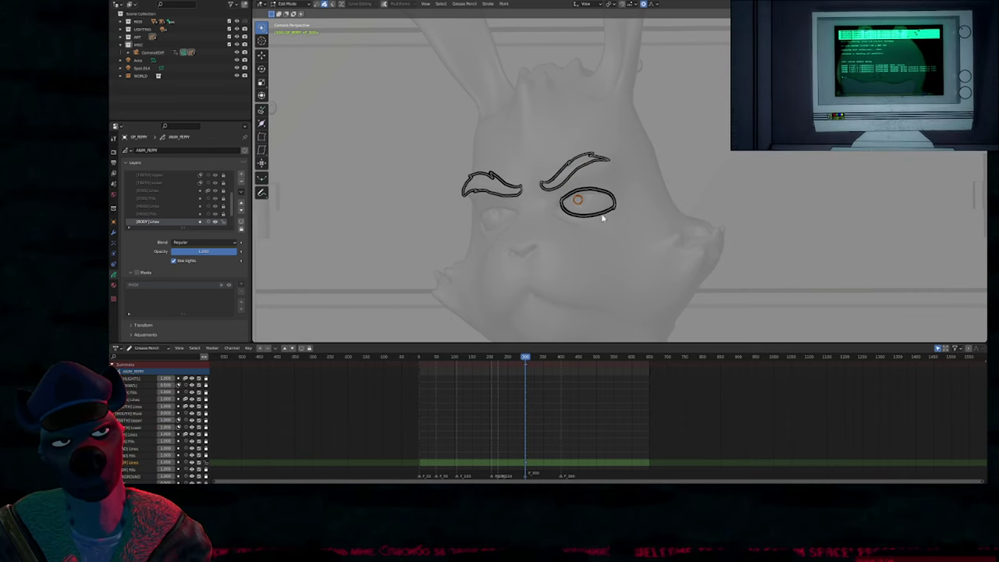
key("s")
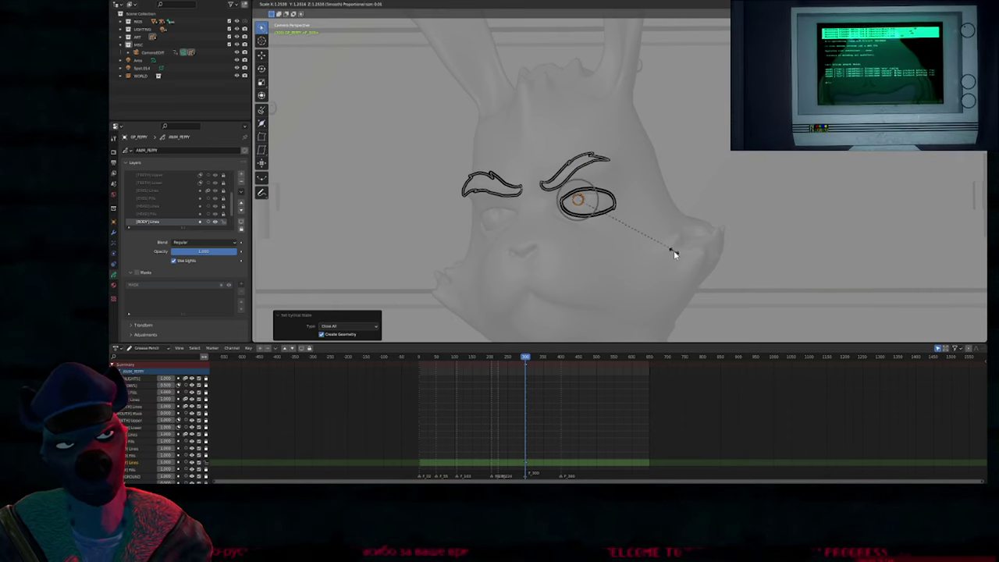
left_click(671, 252)
key("shift+ctrl+alt+s")
left_click(734, 236)
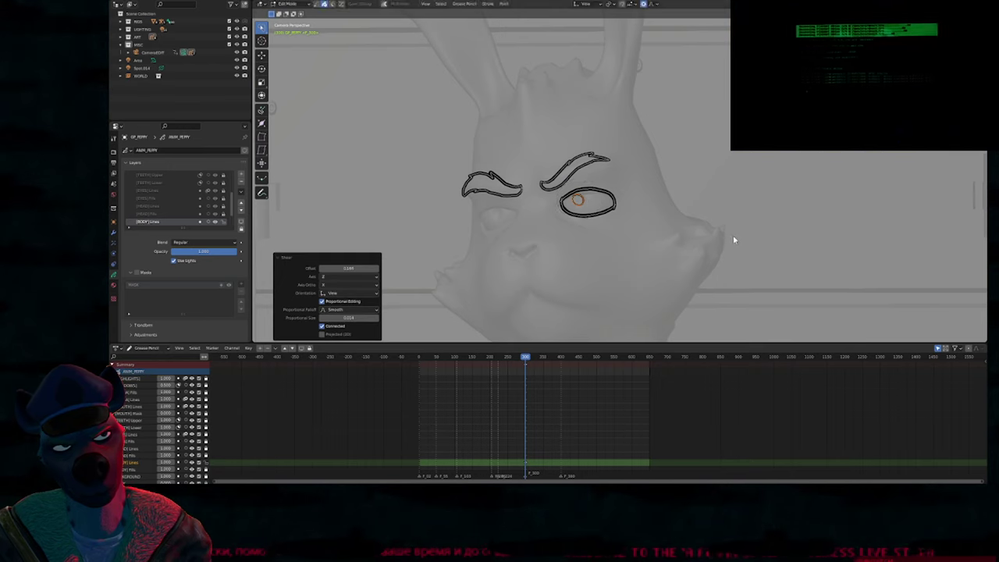
Step: Reposition the pupil, rotate it 6.91° and round it into a circle
key("g")
left_click(727, 238)
key("r")
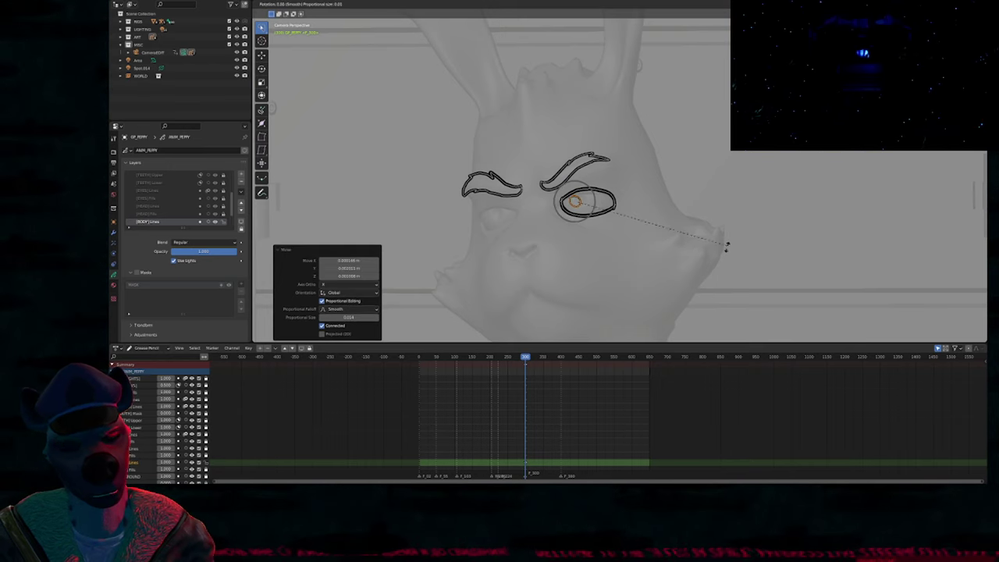
left_click(720, 264)
key("shift+alt+s")
left_click(878, 228)
key("g")
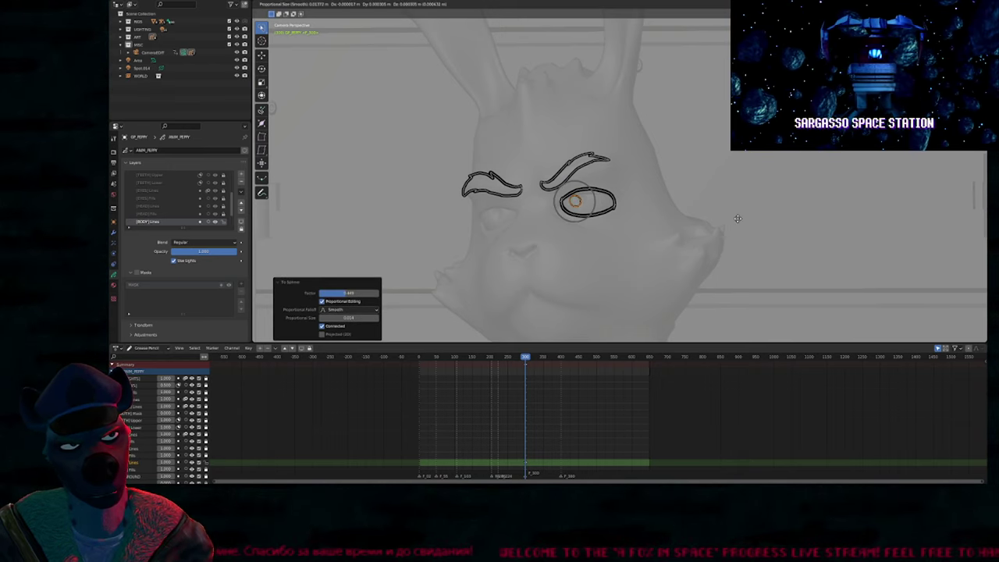
left_click(620, 215)
Step: Move the right eye outline to a new position in Edit Mode
key("Tab")
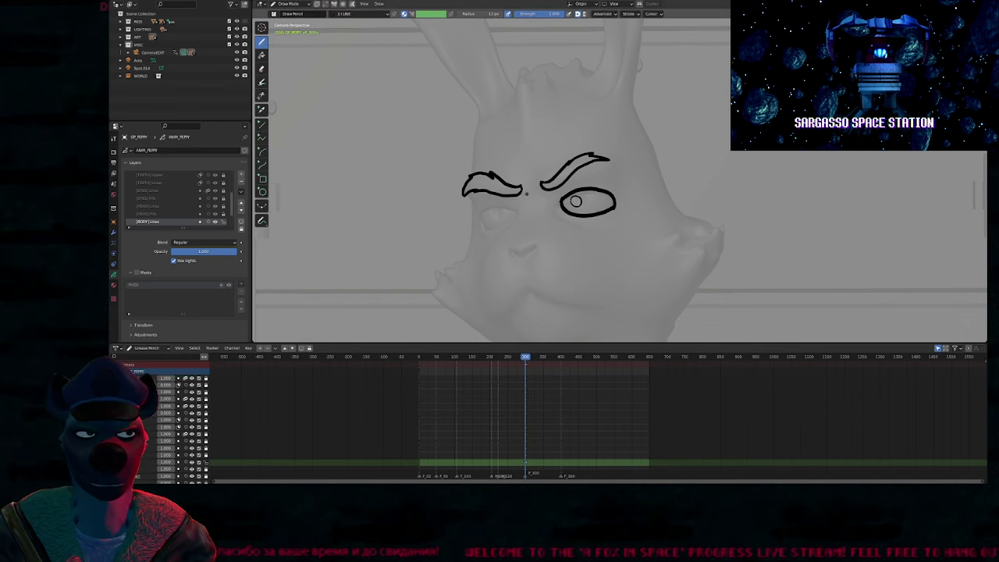
key("Tab")
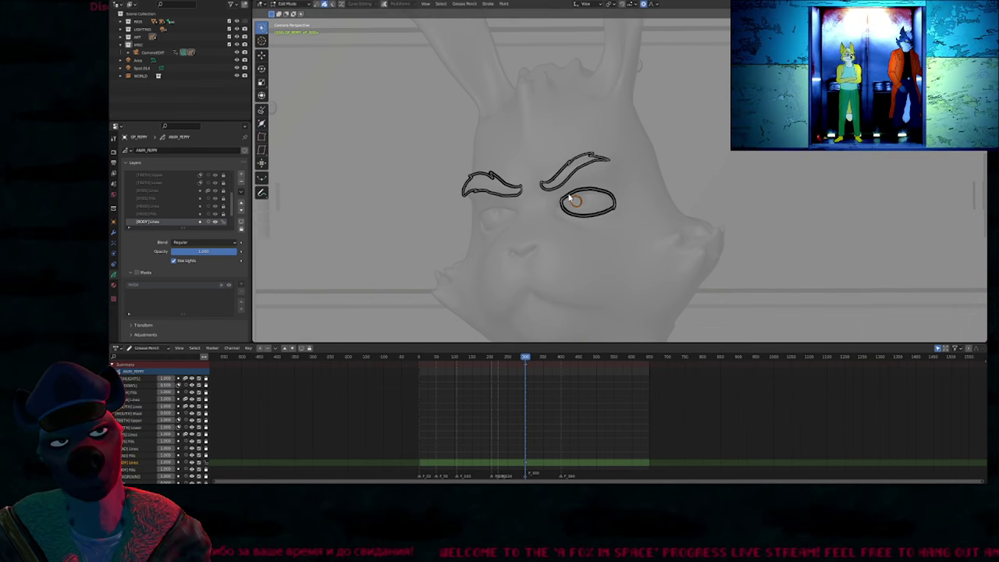
left_click(582, 212)
key("g")
left_click(616, 229)
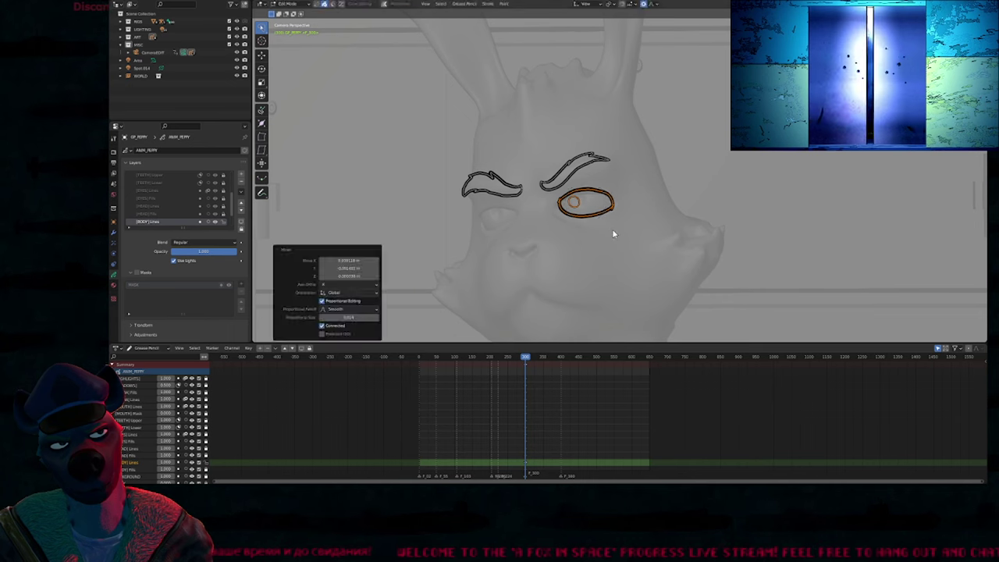
key("Tab")
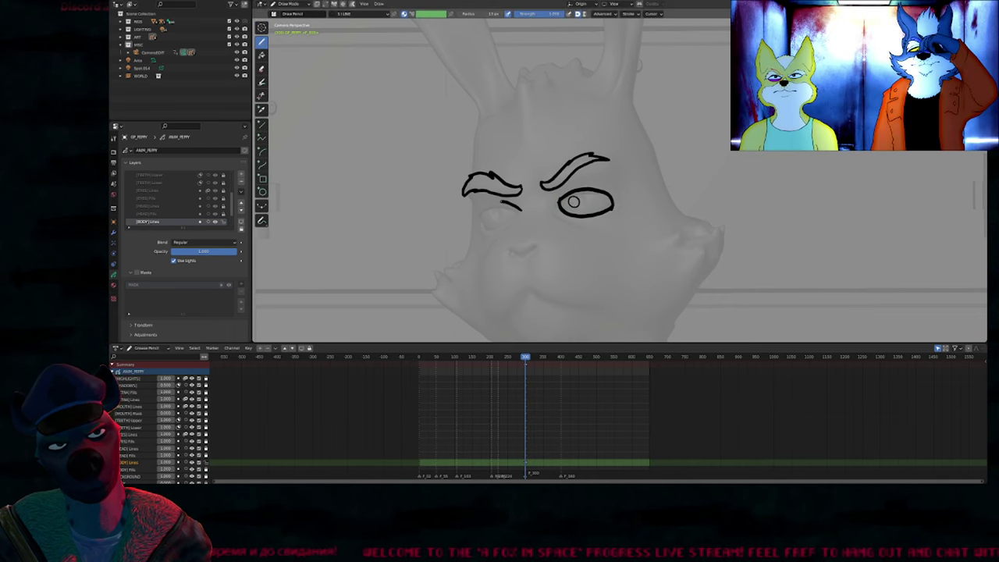
Step: Draw curved strokes closing the left eye into a full oval
left_click_drag(484, 209, 481, 220)
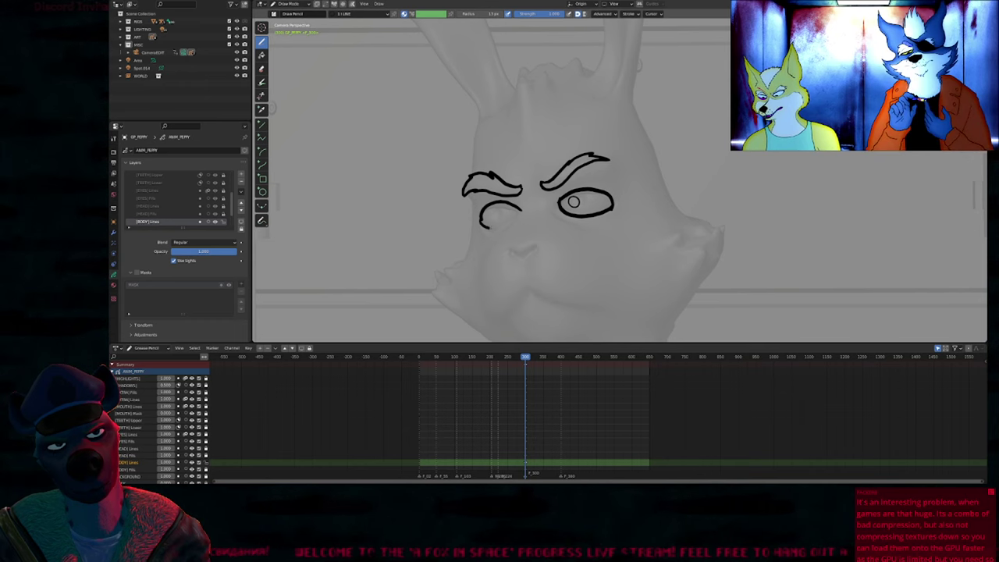
left_click_drag(506, 228, 521, 209)
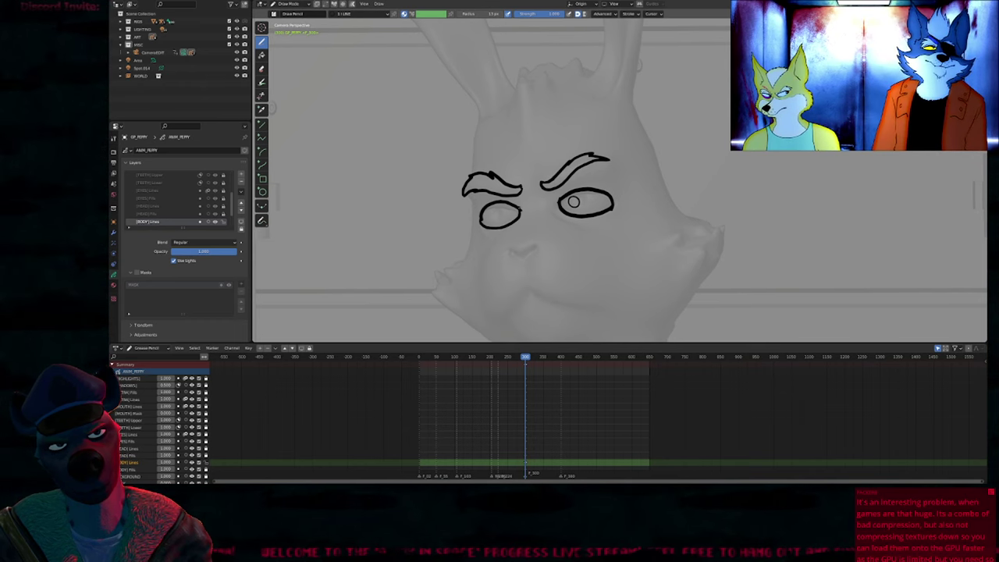
key("shift+f")
key("Escape")
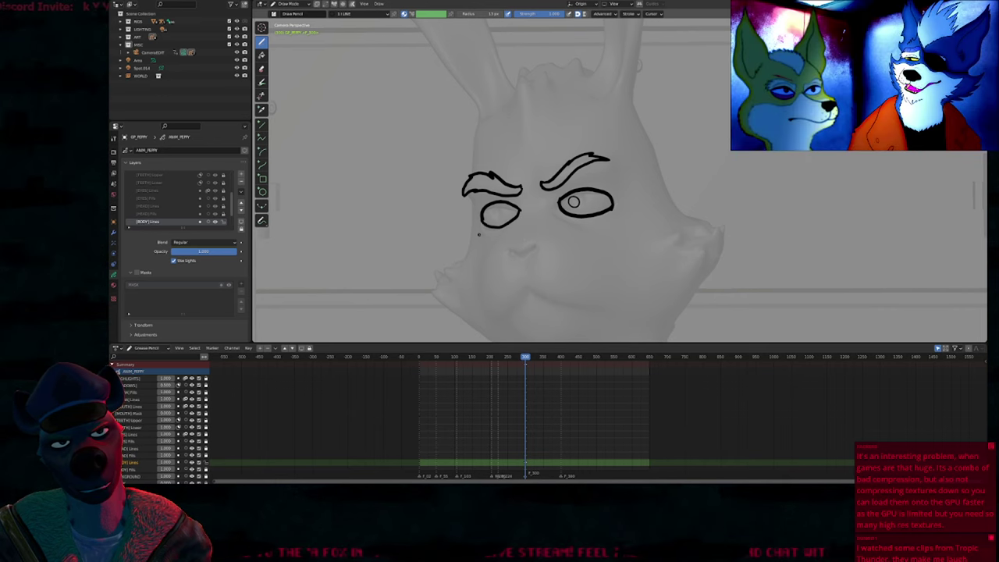
Step: Duplicate the right eye's pupil and move the copy inside the left eye
key("Tab")
left_click(579, 206)
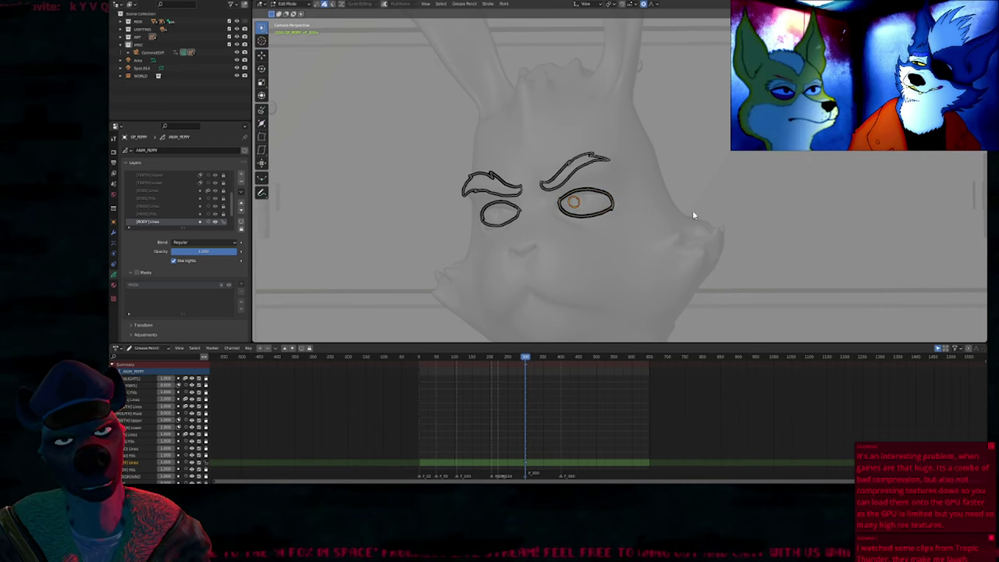
key("shift+d")
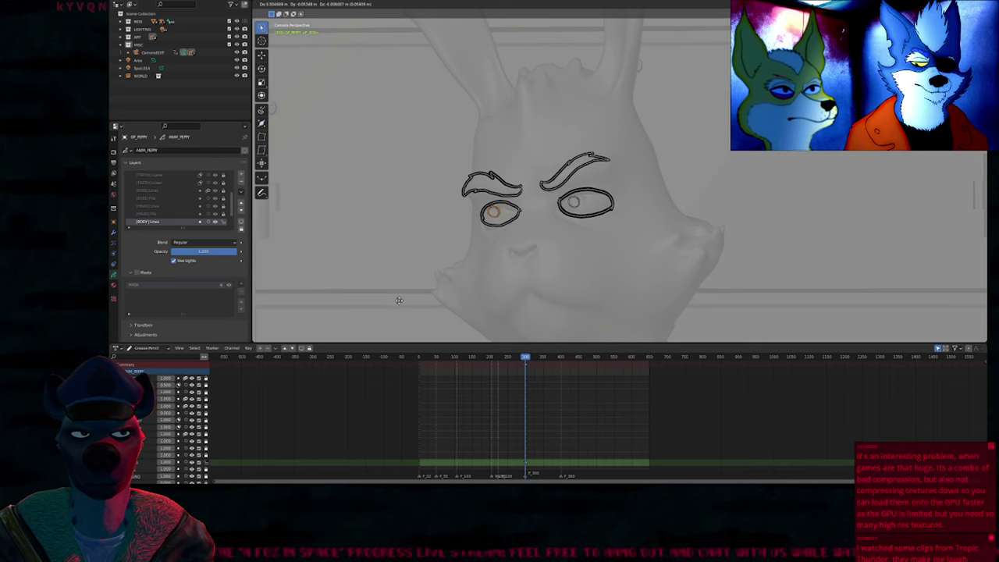
left_click(408, 309)
key("s")
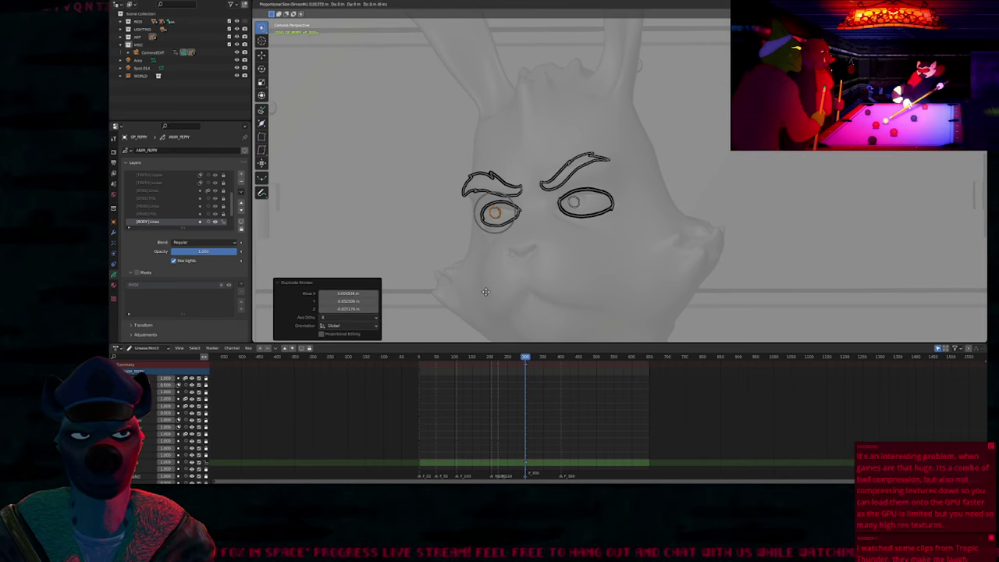
right_click(490, 295)
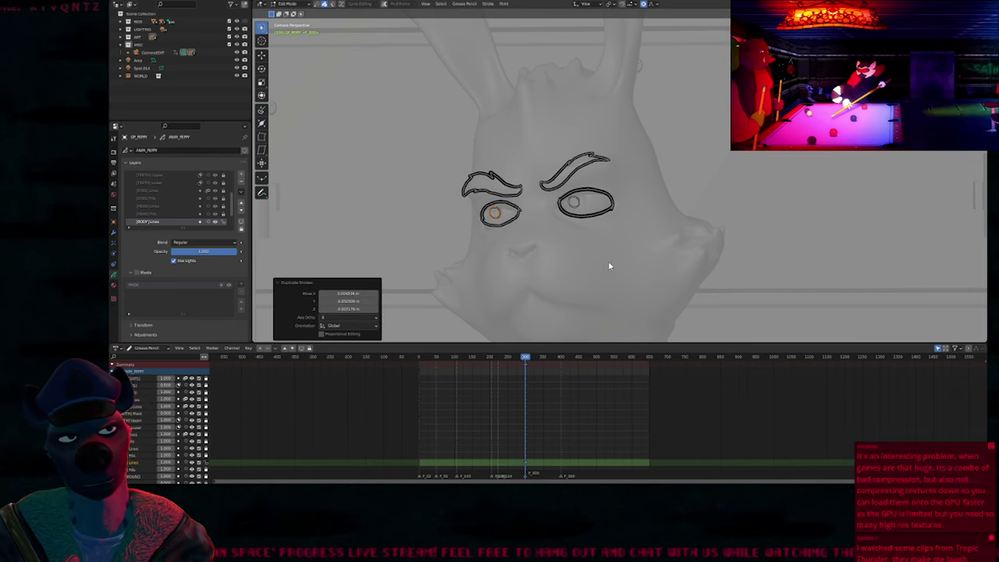
key("g")
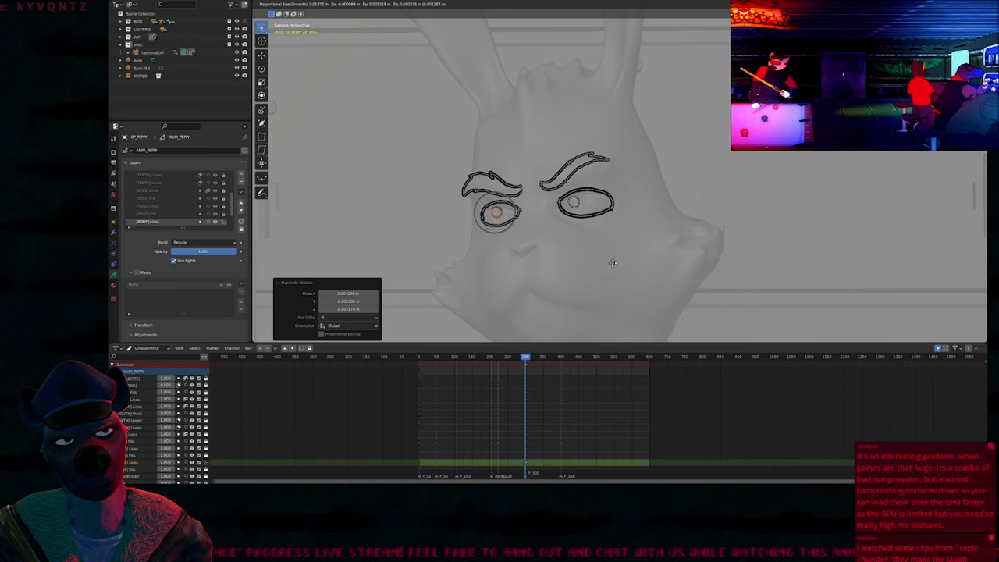
left_click(613, 264)
key("Tab")
Step: Draw a fold line under the right eyebrow and move it into place
scroll(623, 254, "up", 3)
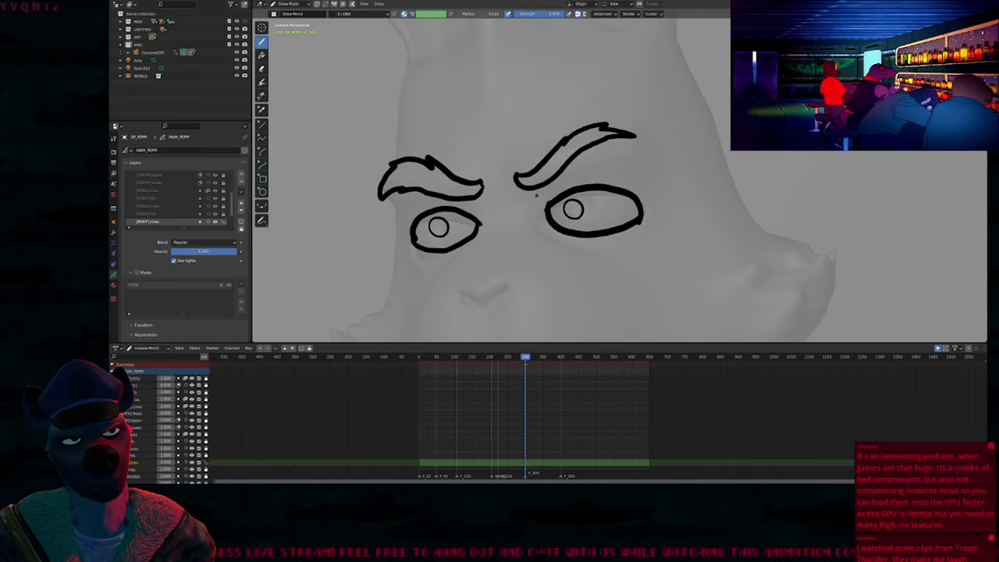
left_click_drag(533, 192, 569, 179)
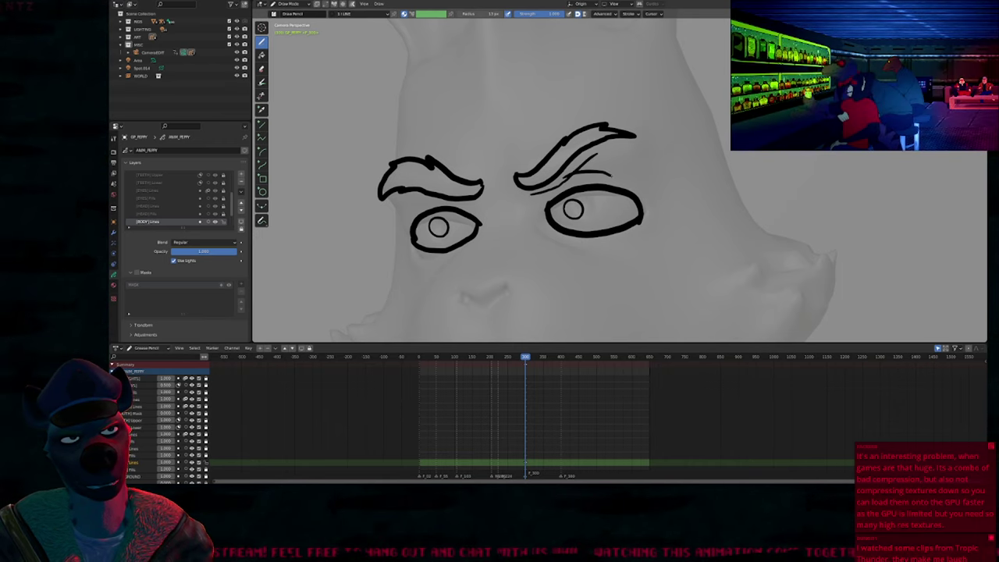
key("Tab")
key("g")
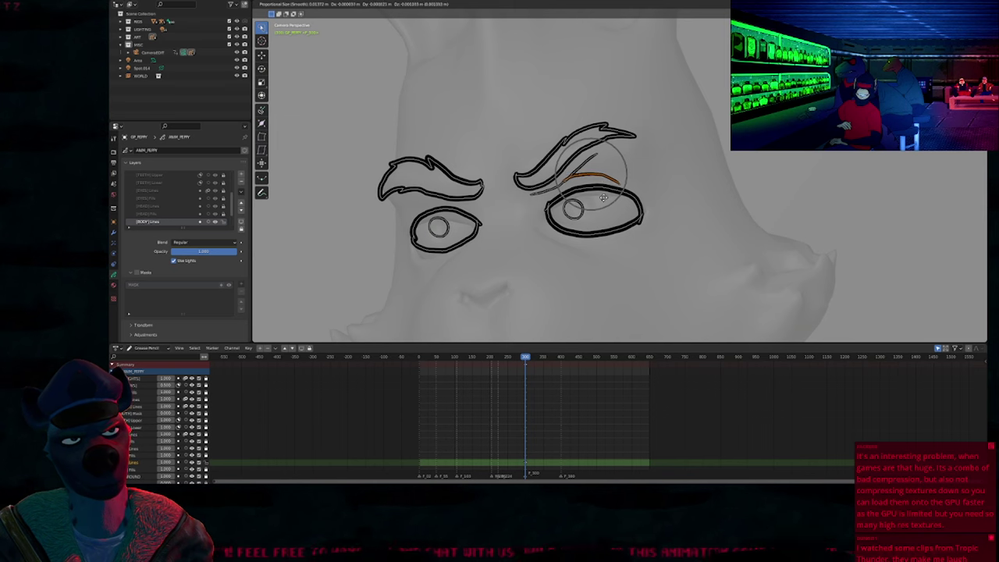
left_click(599, 202)
key("Tab")
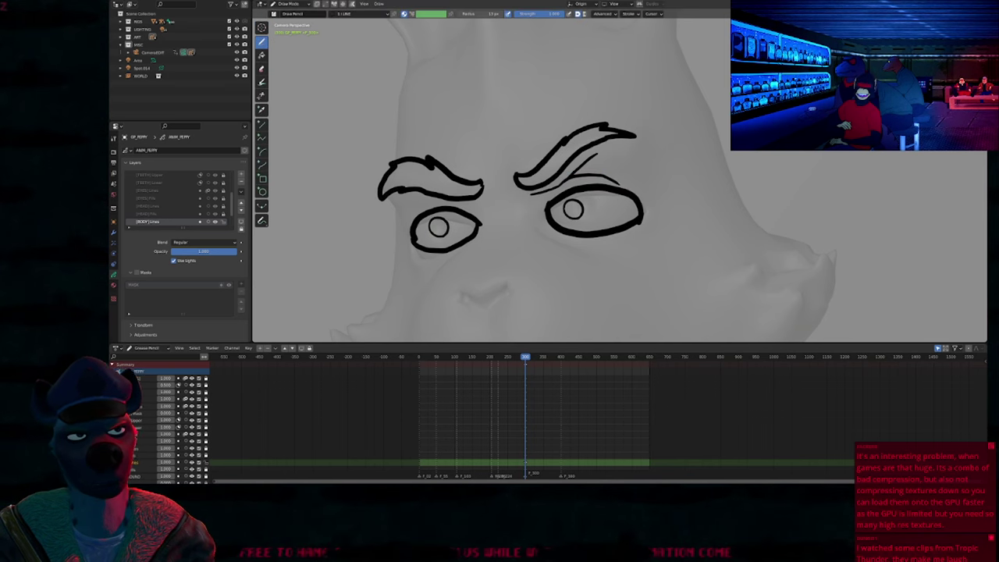
Step: Reshape the right eyebrow with proportional-editing soft falloff
key("Tab")
key("g")
scroll(556, 188, "down", 5)
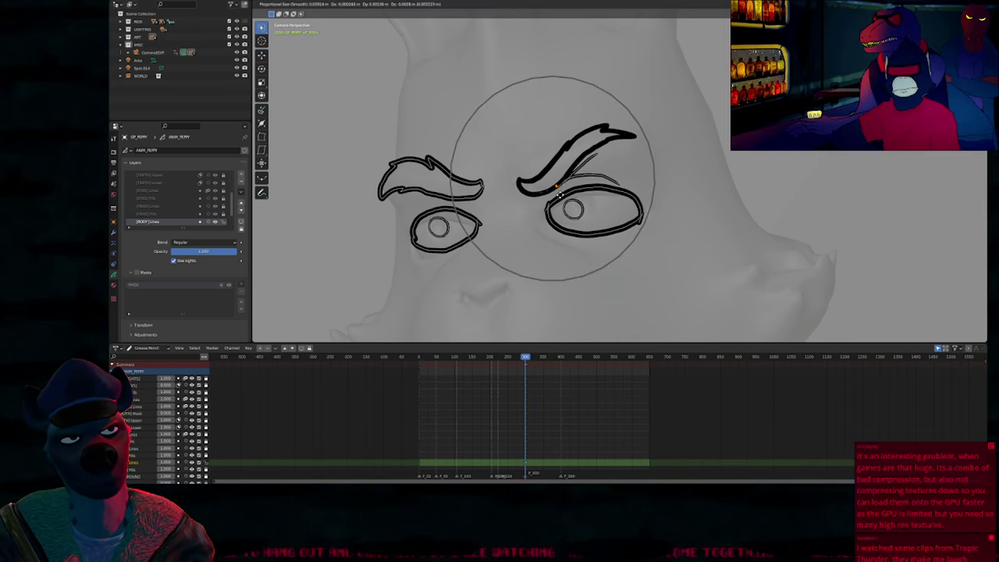
left_click(561, 189)
key("Tab")
Step: Resize the brush and reshape the left eyebrow's tip and lower line
mouse_move(526, 241)
middle_mouse_down("shift")
mouse_move(651, 163)
mouse_move(636, 230)
middle_mouse_up("shift")
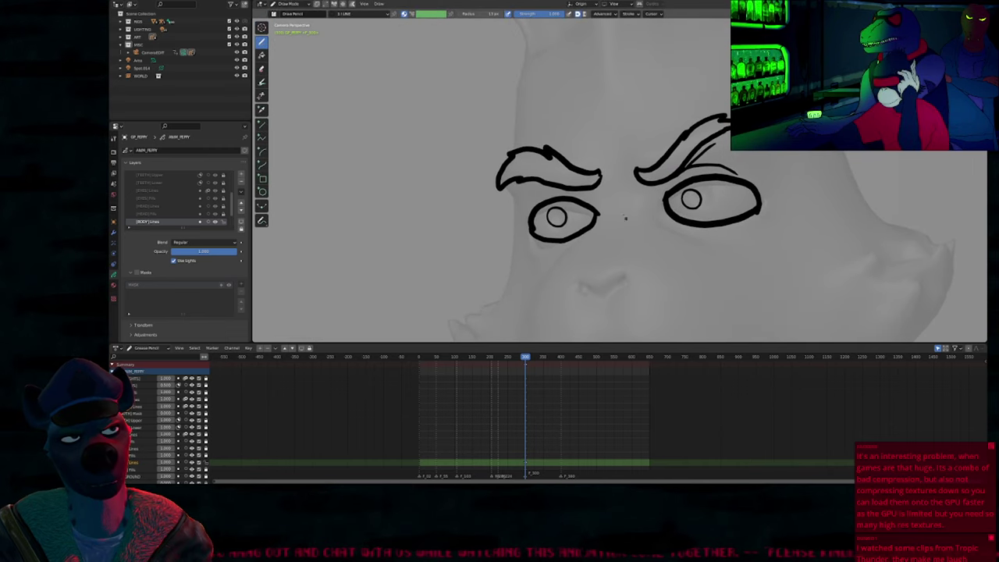
key("f")
left_click(602, 184)
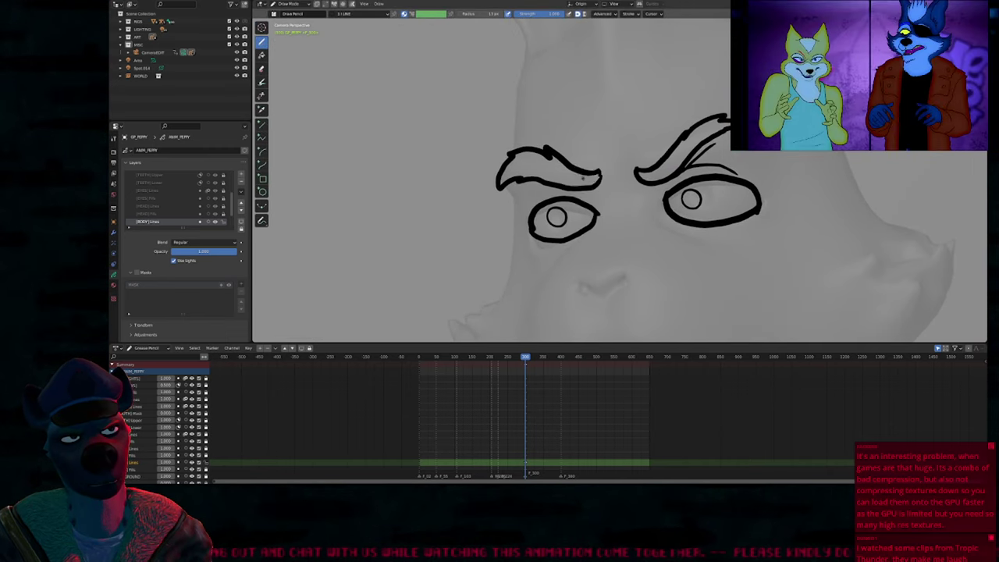
left_click_drag(582, 180, 587, 184)
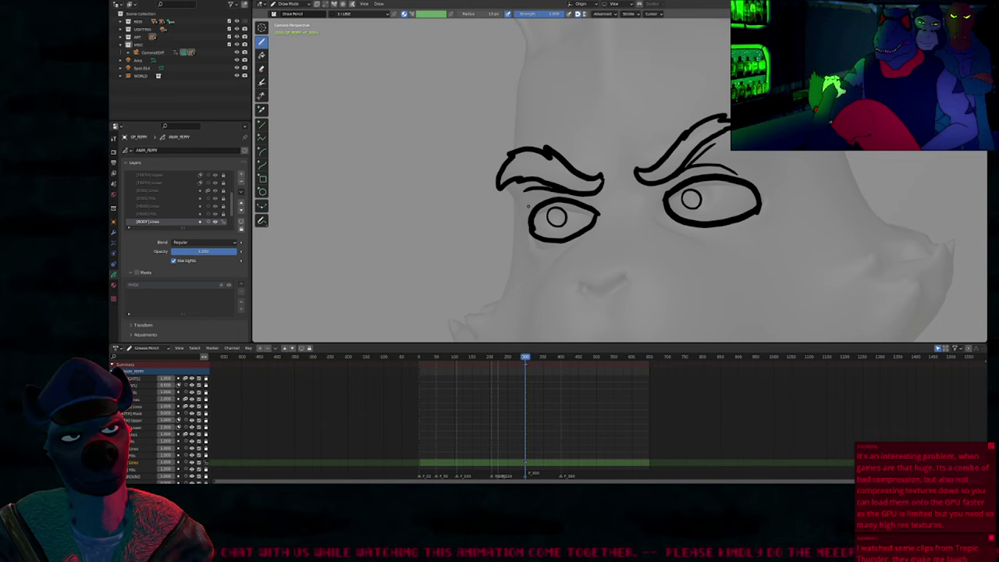
Step: Add a short crease stroke above the left eye
left_click_drag(528, 207, 539, 198)
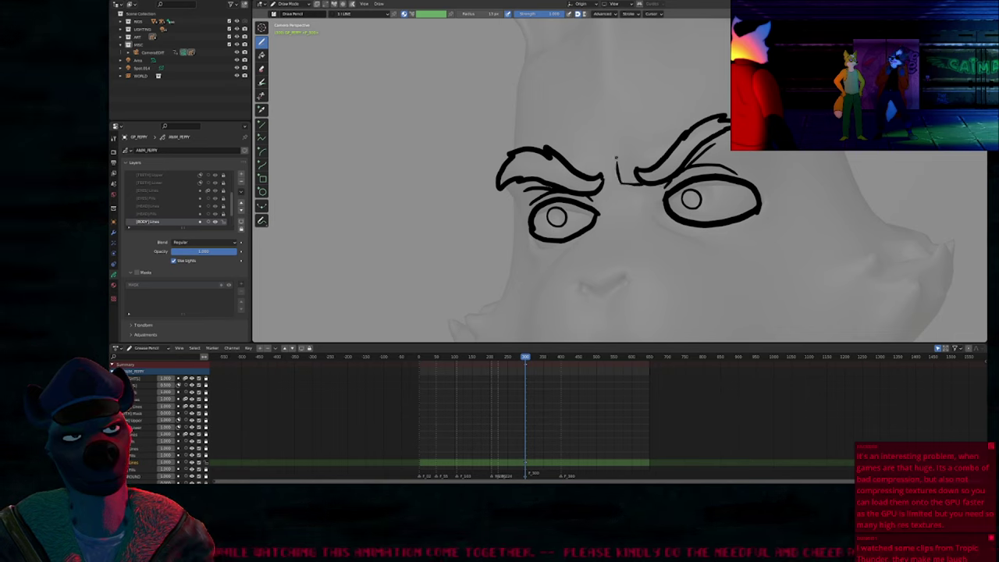
scroll(617, 157, "down", 2)
scroll(615, 168, "up", 3)
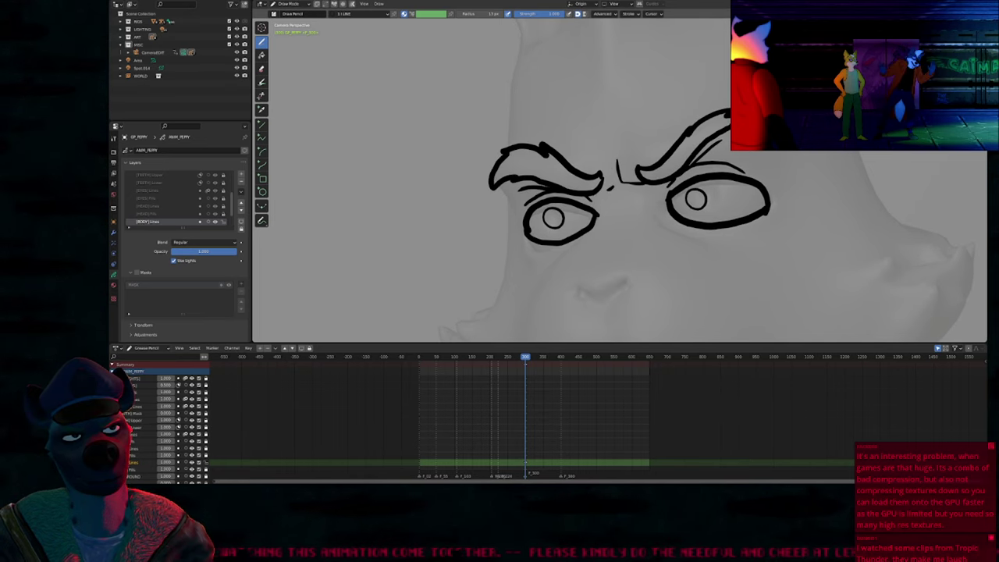
scroll(613, 186, "up", 2)
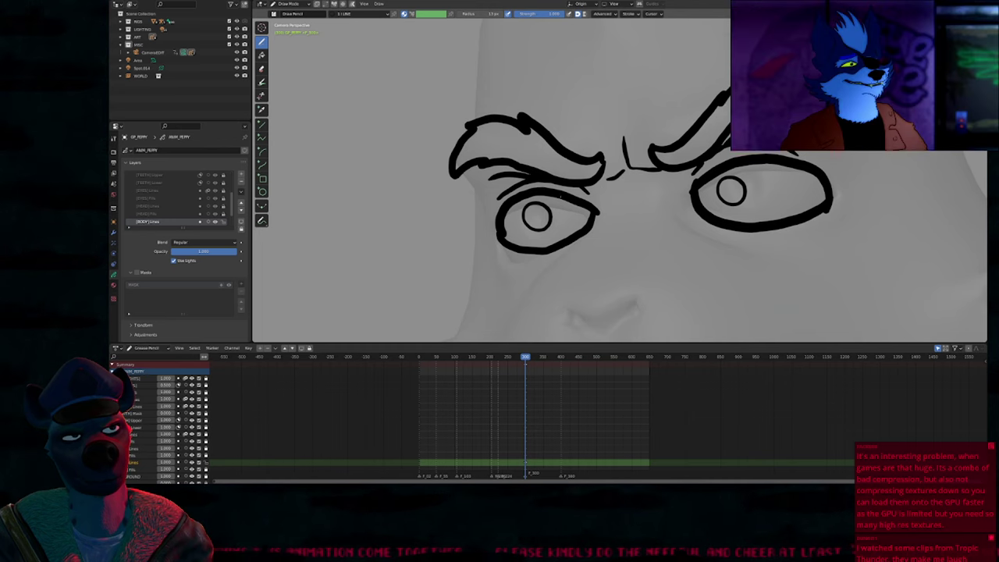
scroll(608, 181, "down", 6)
Step: Sketch two trial guide strokes over the rabbit and undo both
scroll(554, 198, "down", 3)
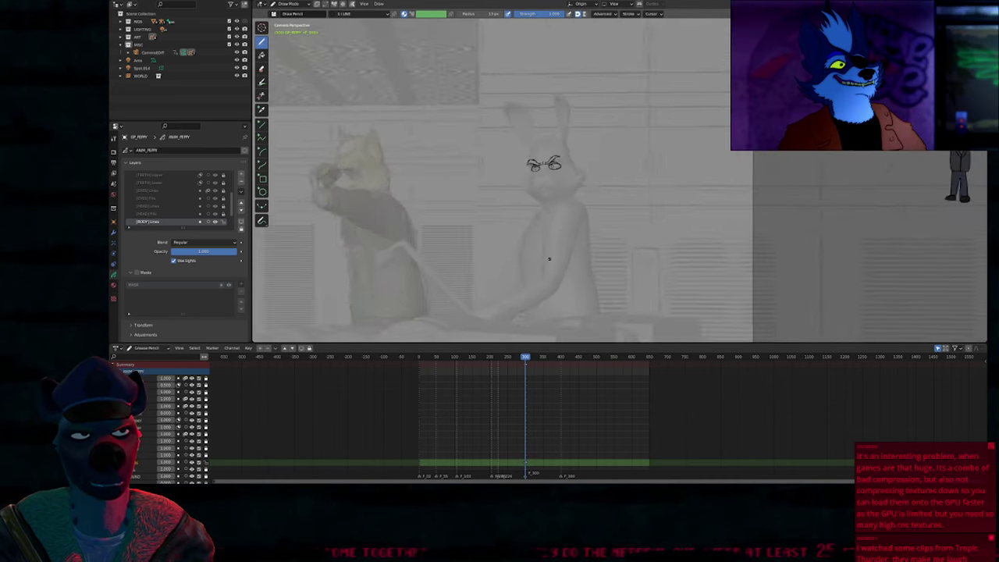
mouse_move(582, 204)
left_mouse_down()
mouse_move(576, 285)
mouse_move(652, 278)
left_mouse_up()
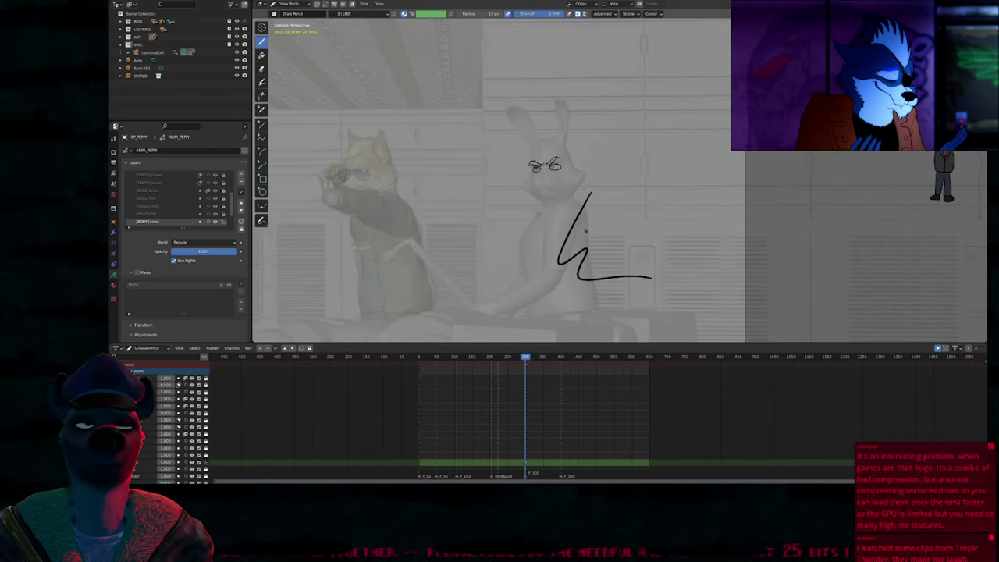
key("ctrl+z")
left_click_drag(508, 219, 490, 244)
key("ctrl+z")
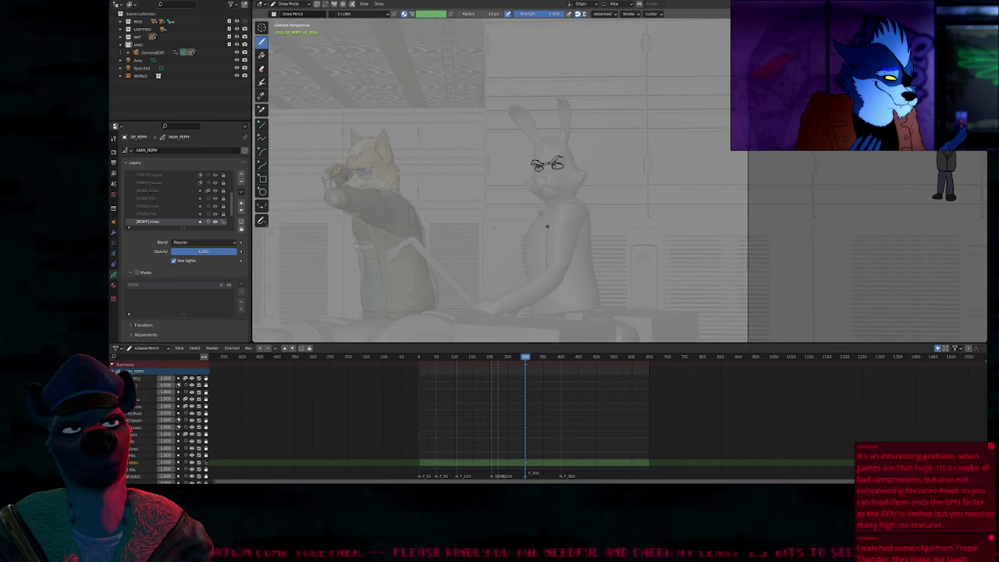
Step: Increase the overlay Fade Objects amount so the 3D scene fades further behind the drawing
scroll(550, 168, "up", 6)
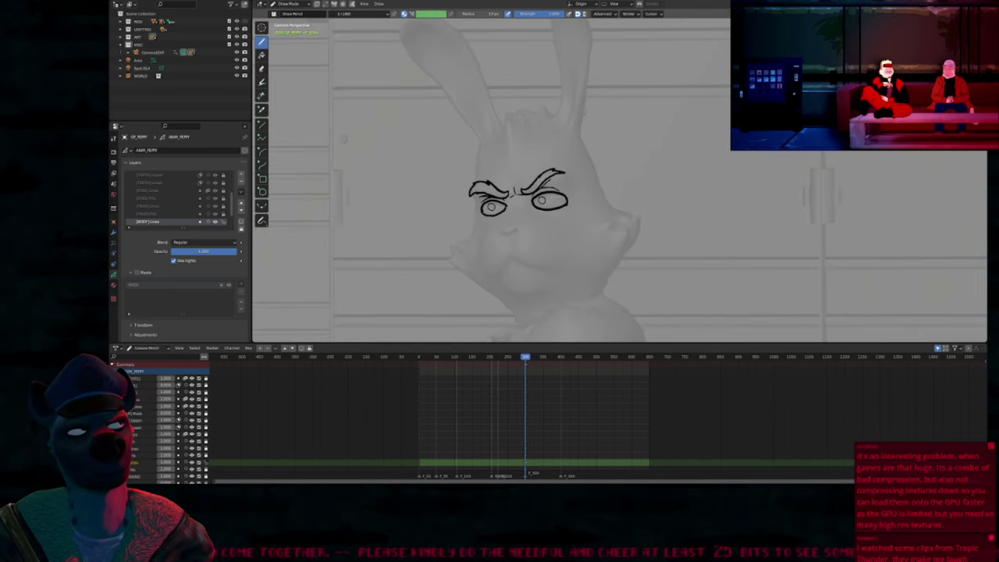
left_click(929, 4)
left_click_drag(913, 208, 906, 209)
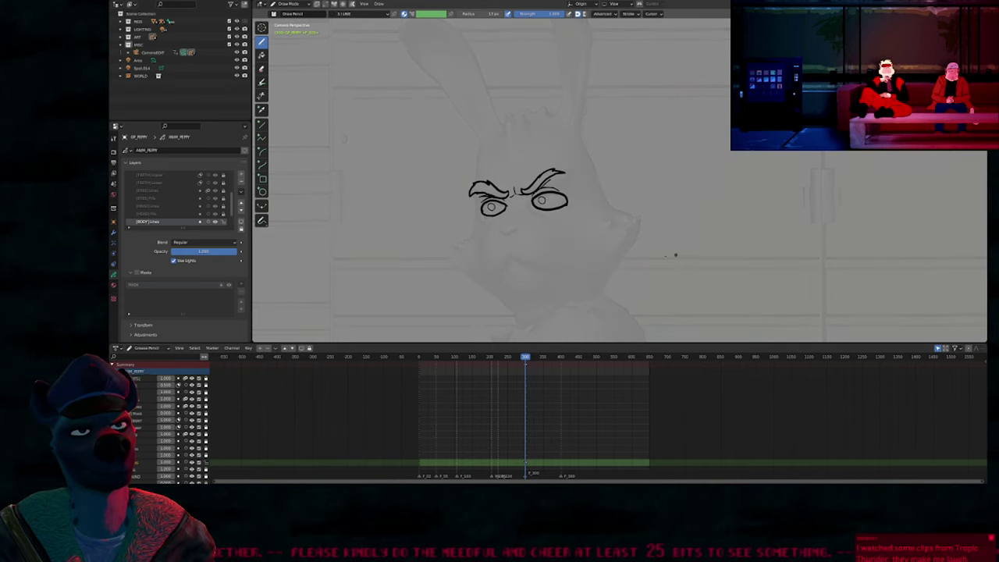
scroll(636, 263, "up", 4)
Step: Redraw the nose stroke further left, add the line down from it and a mouth-end stroke
mouse_move(553, 224)
left_mouse_down()
mouse_move(543, 239)
mouse_move(529, 236)
mouse_move(558, 221)
mouse_move(536, 244)
left_mouse_up()
key("ctrl+z")
key("f")
key("ctrl+z")
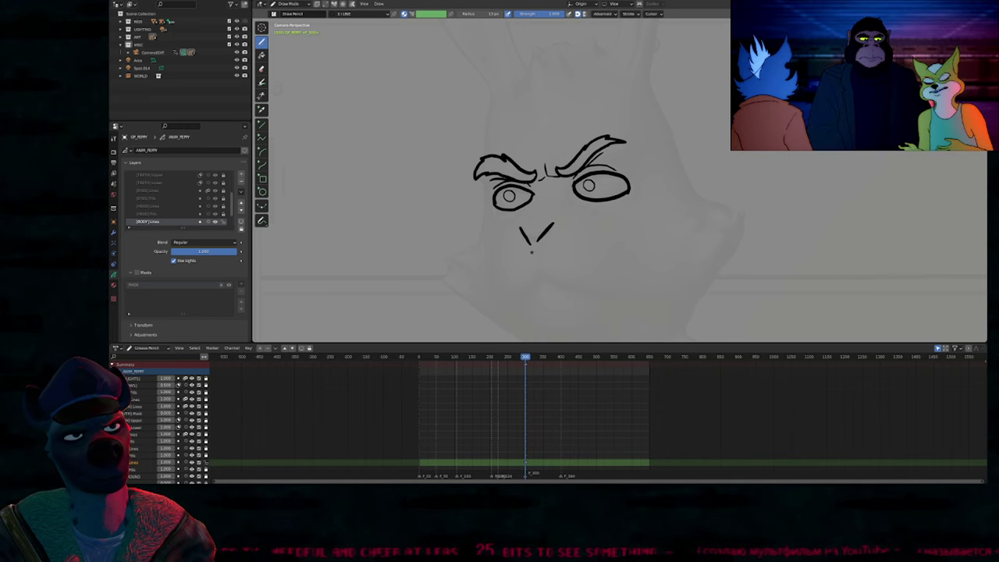
middle_click_drag(552, 277, 514, 251, "shift")
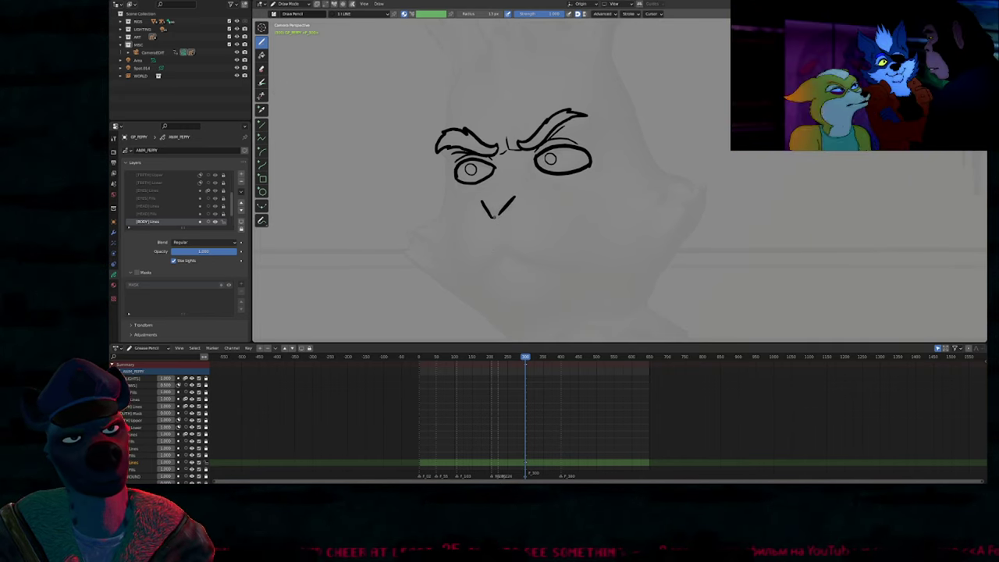
mouse_move(495, 222)
left_mouse_down()
mouse_move(511, 263)
mouse_move(569, 271)
left_mouse_up()
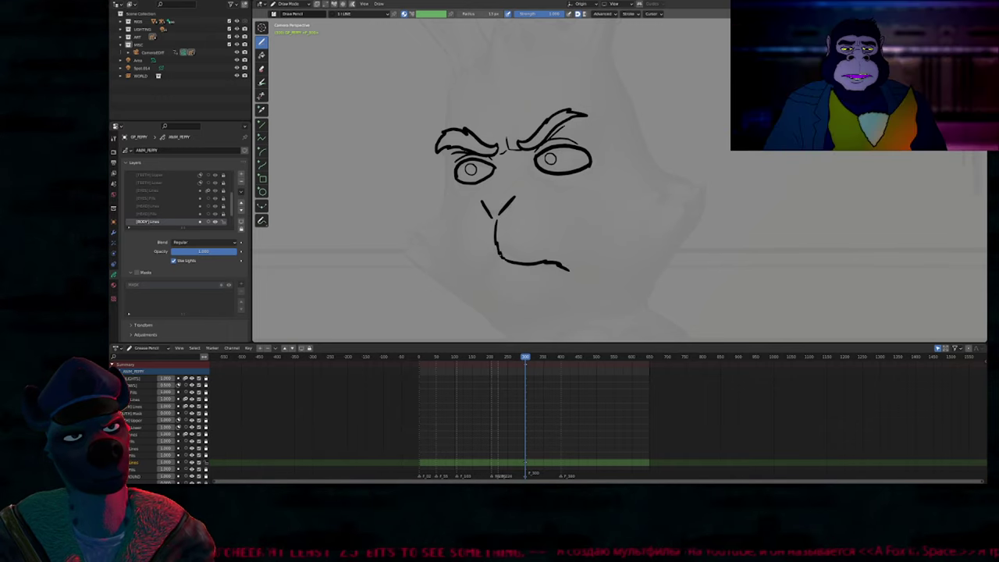
left_click_drag(498, 261, 487, 272)
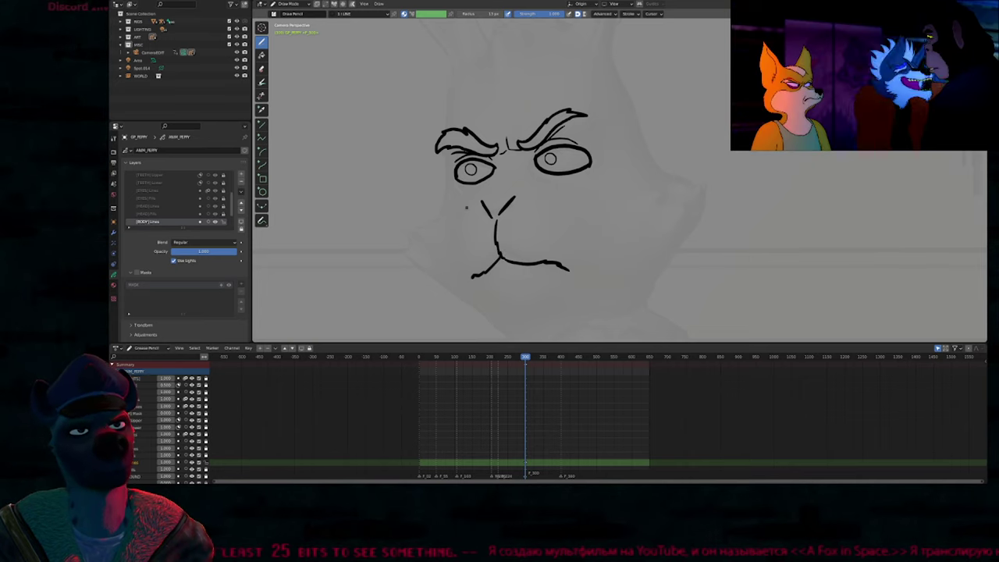
Step: Resize the brush and nudge the right eye and brow slightly left
key("f")
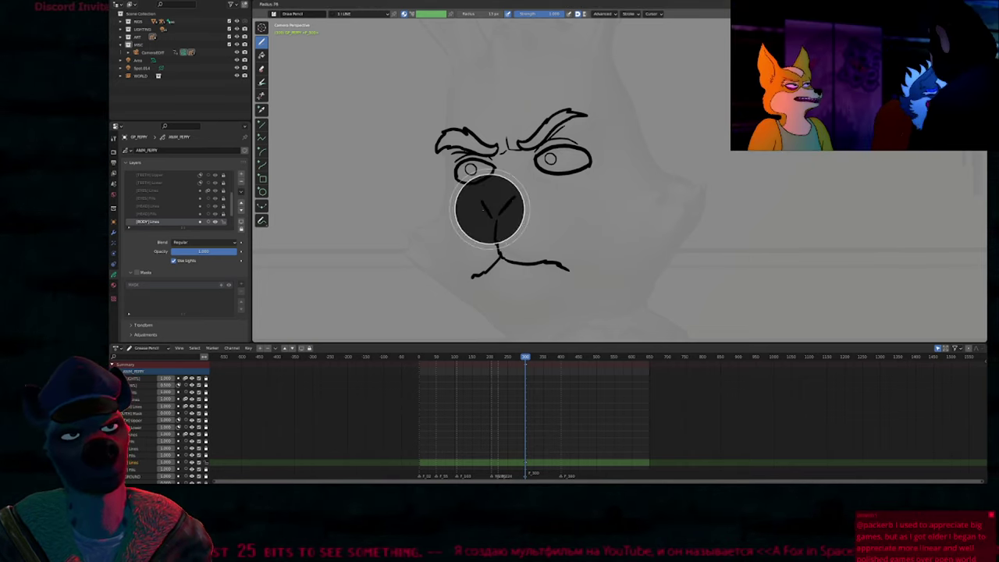
left_click(521, 185)
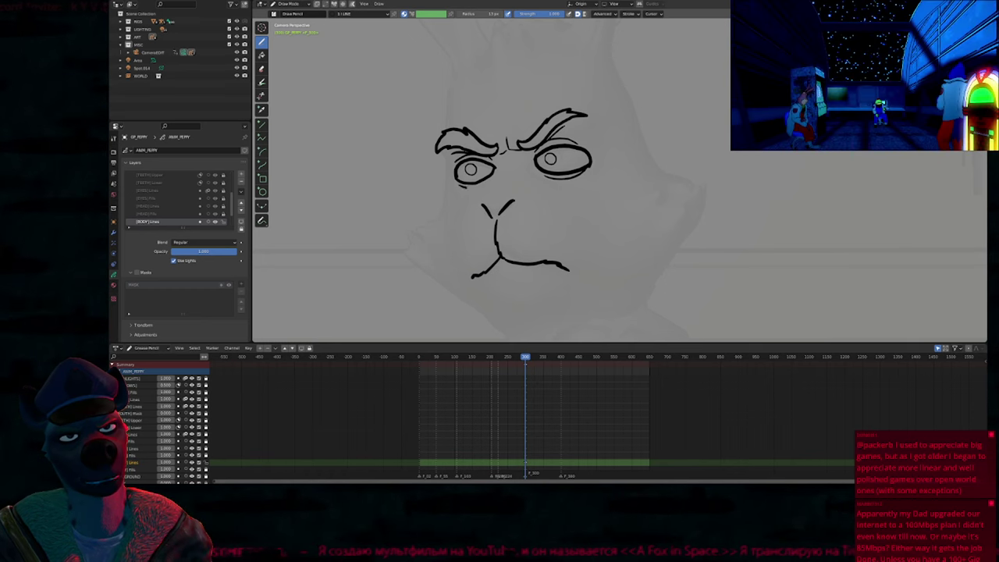
middle_click_drag(537, 193, 497, 271, "shift")
key("f")
left_click(531, 254)
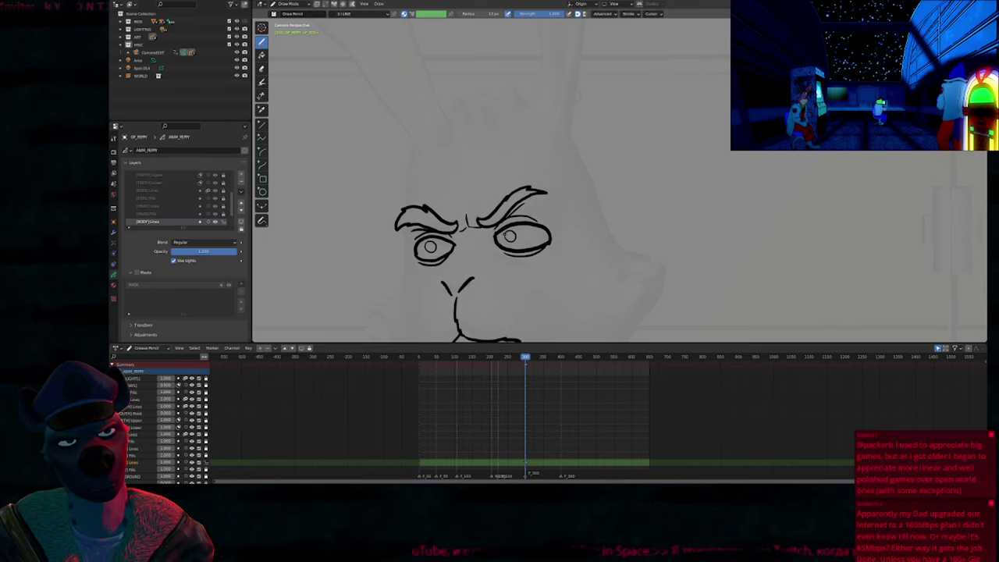
left_click_drag(501, 226, 496, 225)
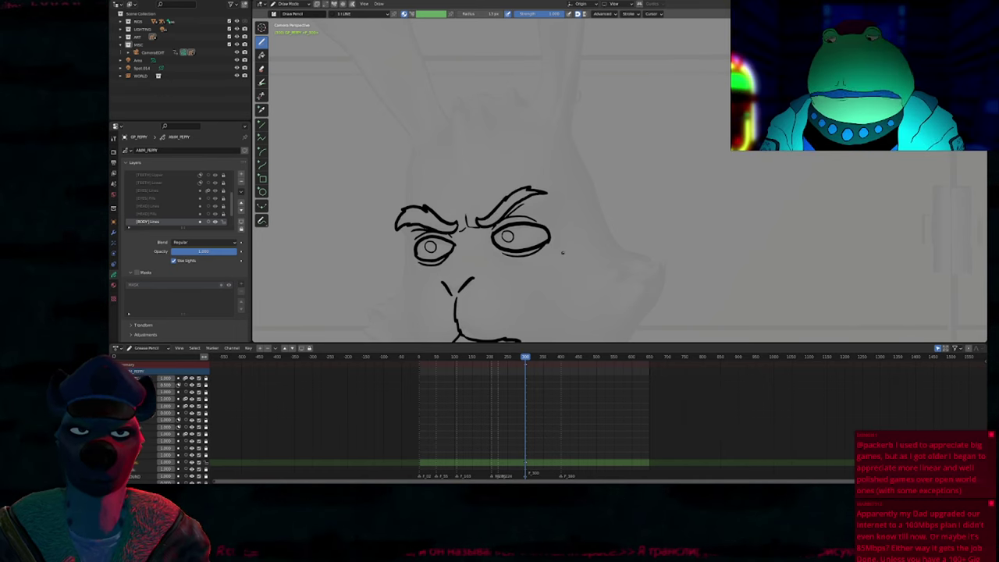
middle_click_drag(517, 202, 548, 186, "shift")
middle_click_drag(590, 234, 631, 224, "shift")
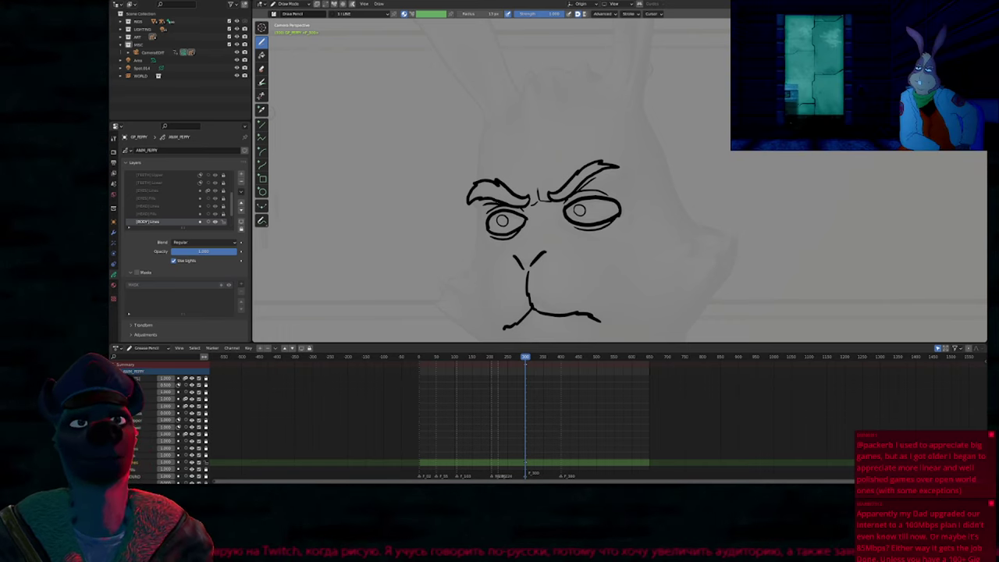
middle_click_drag(548, 337, 486, 258, "shift")
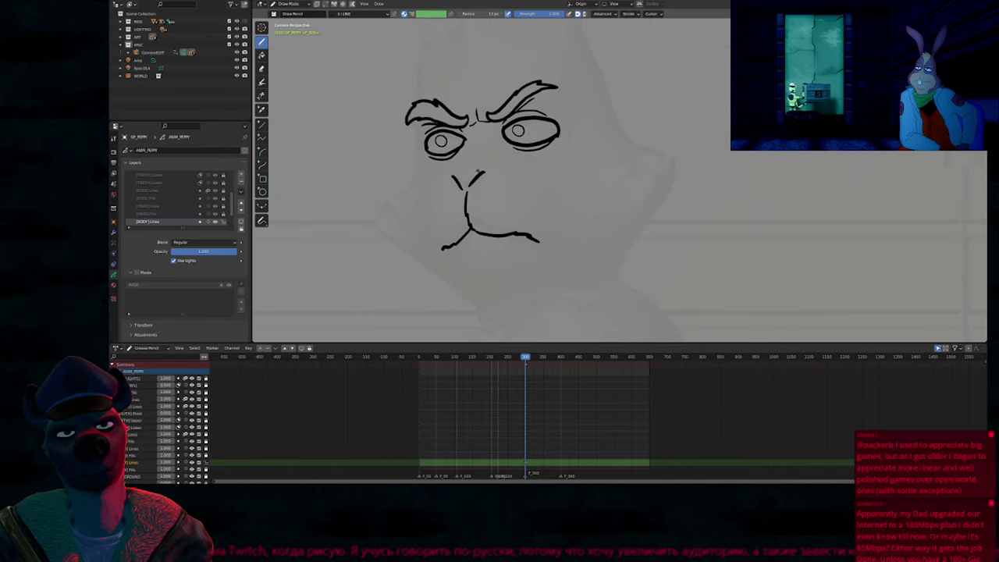
Step: Hide overlays and draw the left cheek outline, chin curve and buck tooth under the nose
key("alt+shift+z")
key("alt+shift+z")
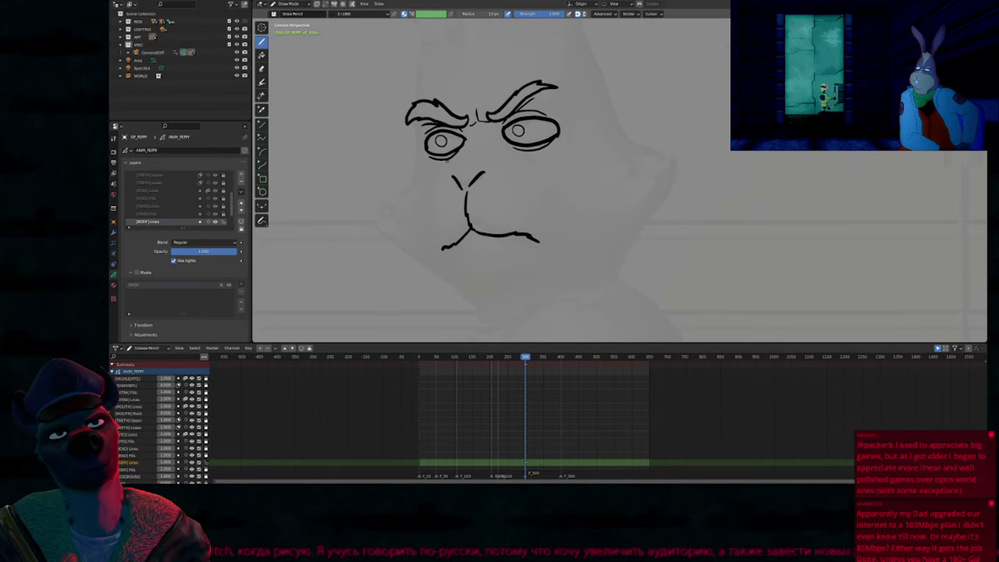
left_click_drag(445, 161, 439, 172)
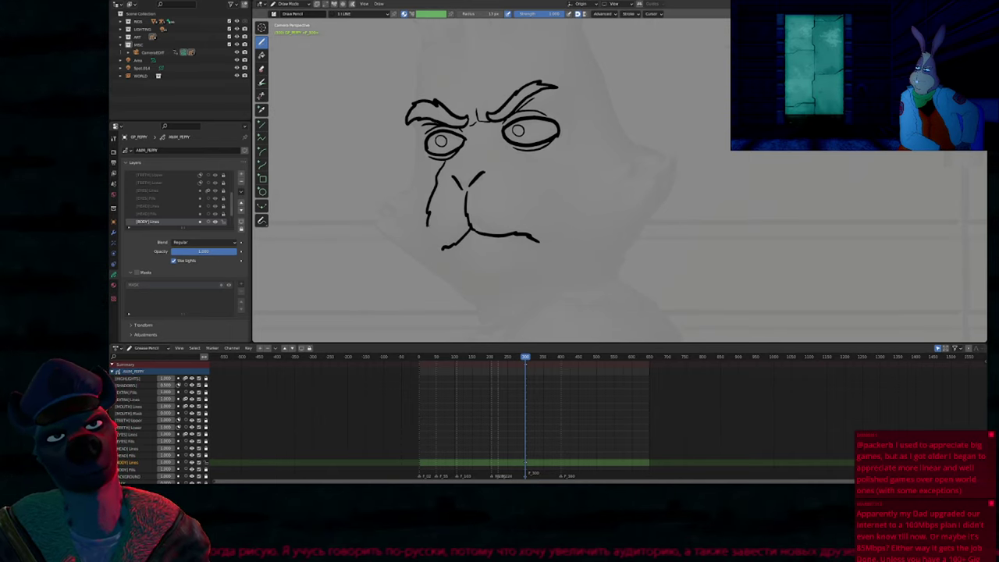
left_click_drag(428, 225, 436, 241)
key("f")
left_click(453, 229)
left_click_drag(435, 185, 425, 212)
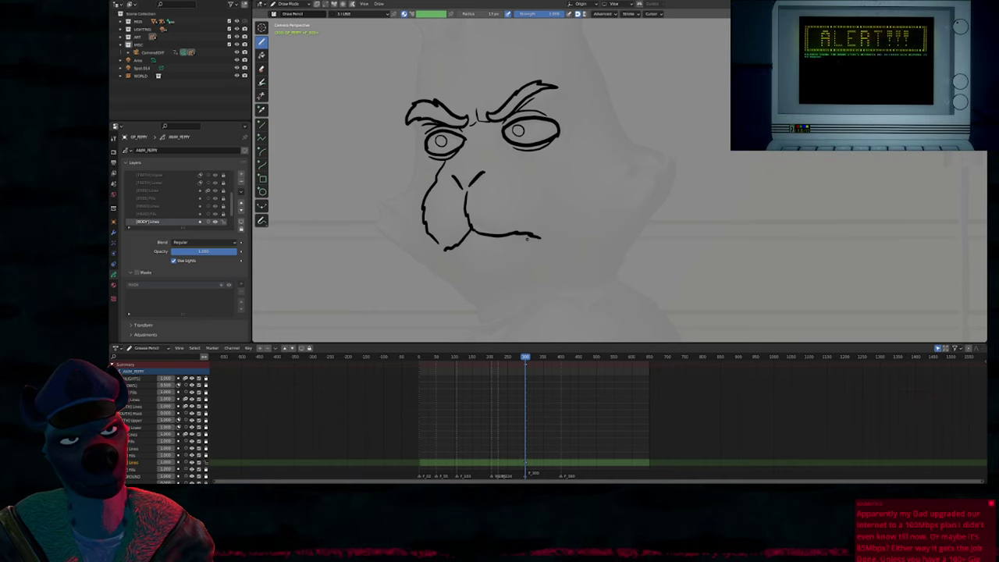
mouse_move(452, 251)
left_mouse_down()
mouse_move(456, 275)
mouse_move(507, 283)
left_mouse_up()
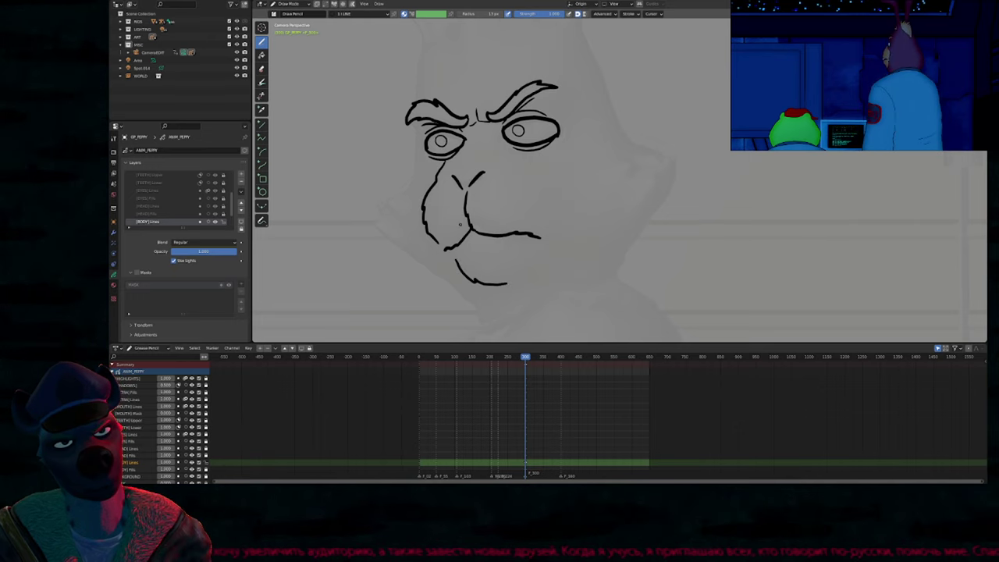
mouse_move(460, 224)
left_mouse_down()
mouse_move(460, 245)
mouse_move(486, 251)
left_mouse_up()
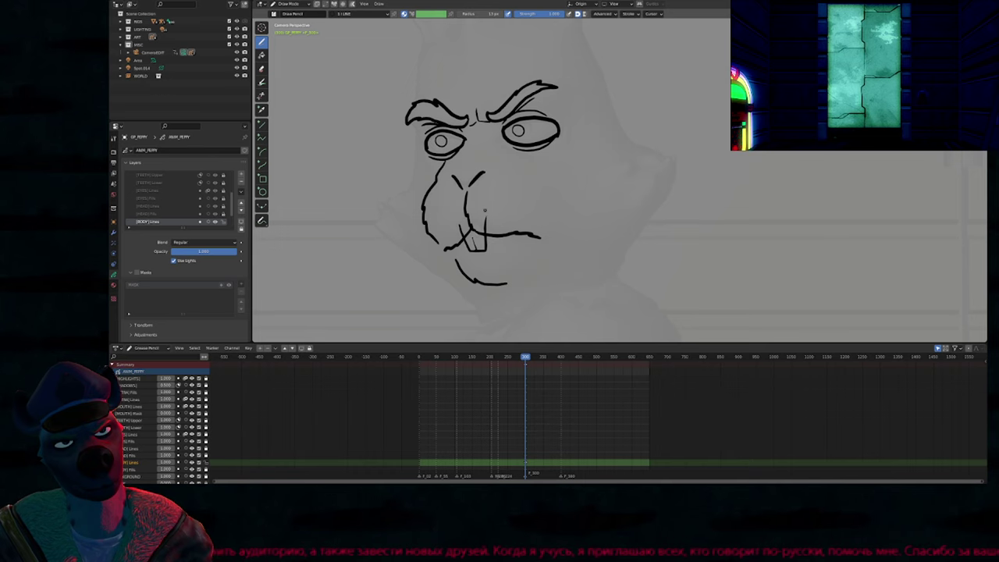
Step: Enlarge the buck tooth stroke and move it to a new position
key("Tab")
left_click(475, 241)
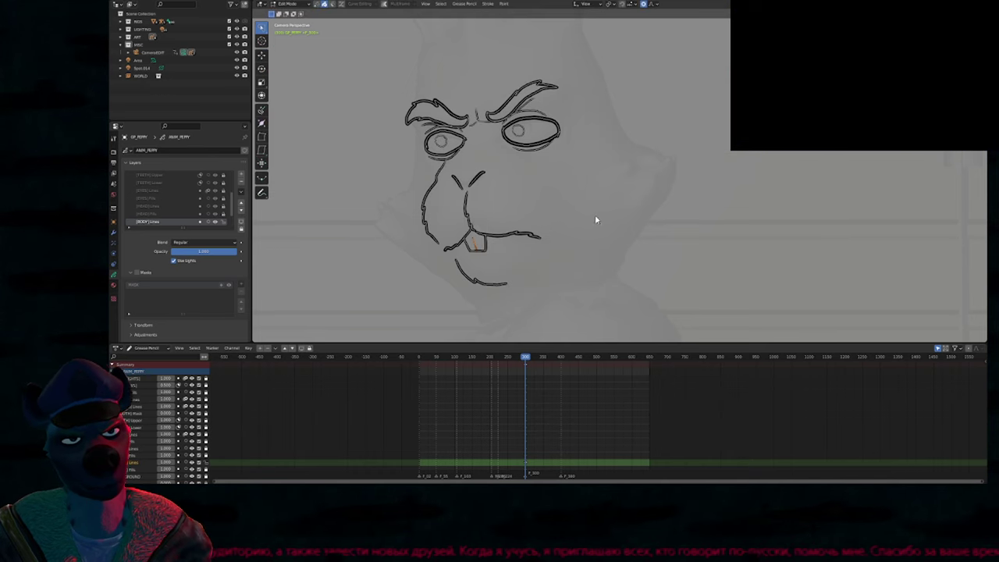
key("s")
left_click(639, 204)
key("g")
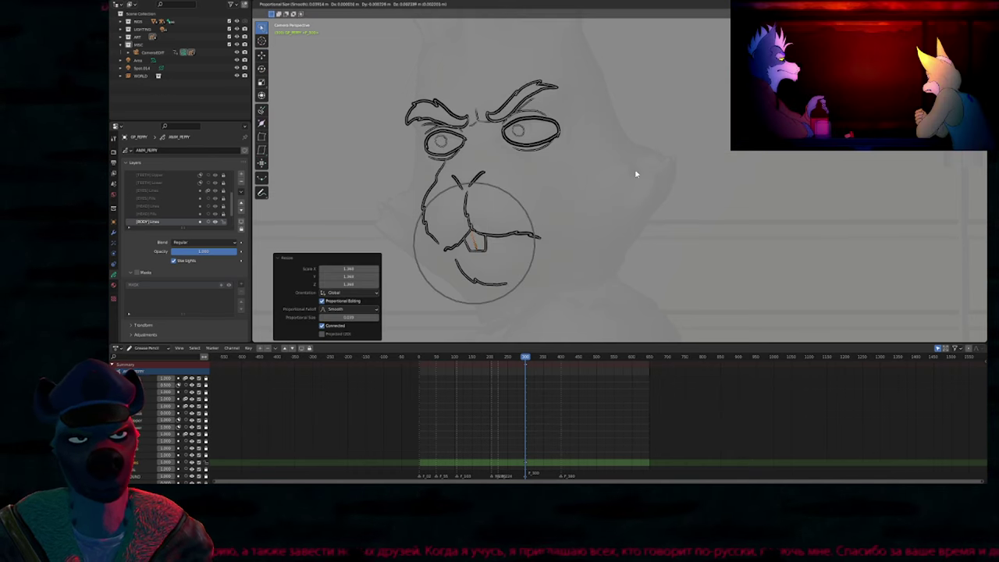
left_click(636, 173)
key("Tab")
Step: Sketch the furry lower left cheek and a smoother jawline below the mouth
mouse_move(515, 220)
middle_mouse_down("shift")
mouse_move(587, 270)
mouse_move(560, 231)
middle_mouse_up("shift")
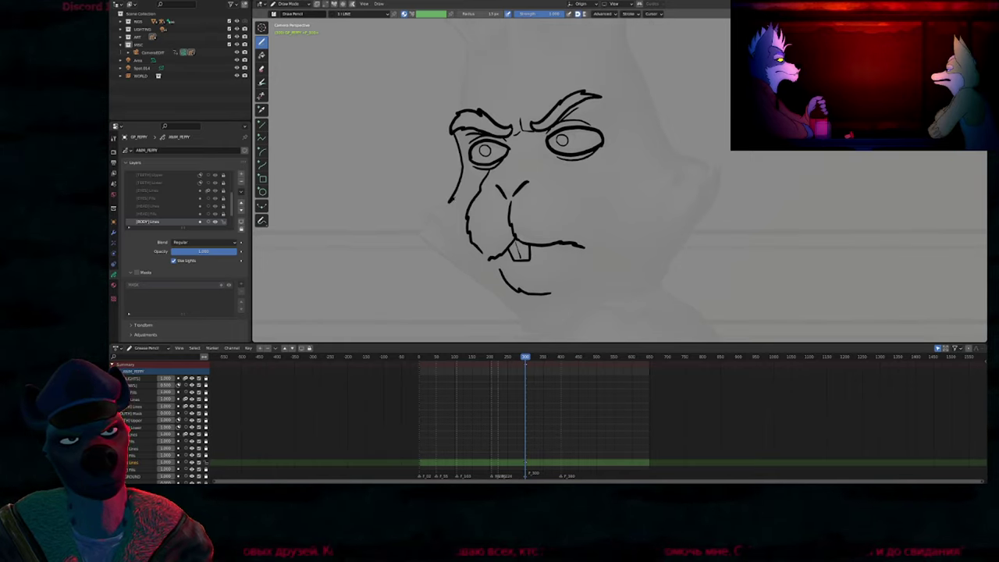
left_click_drag(450, 200, 435, 222)
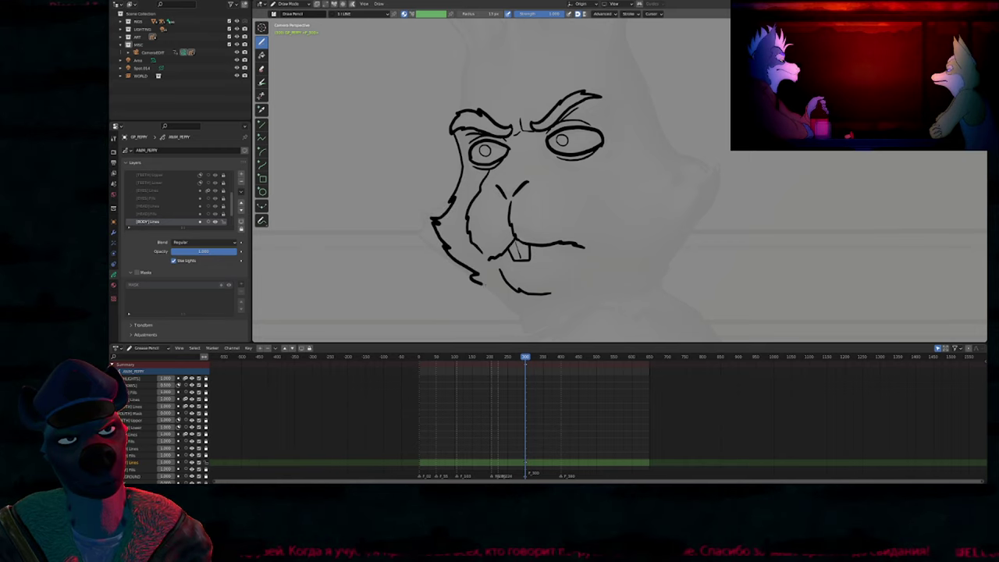
left_click_drag(508, 304, 519, 331)
middle_click_drag(537, 310, 536, 232, "shift")
key("f")
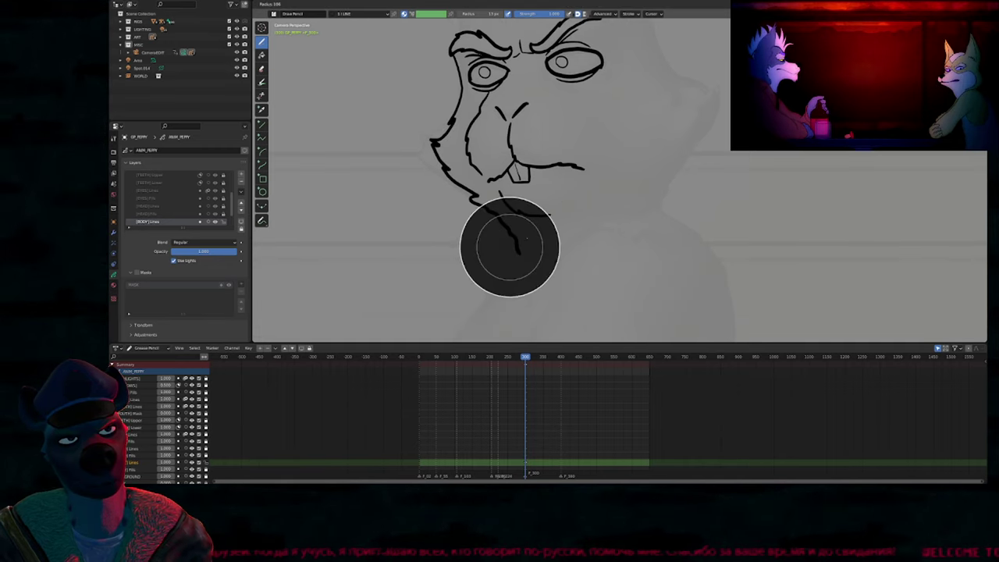
key("Escape")
key("ctrl+z")
mouse_move(472, 197)
left_mouse_down()
mouse_move(525, 253)
mouse_move(495, 236)
left_mouse_up()
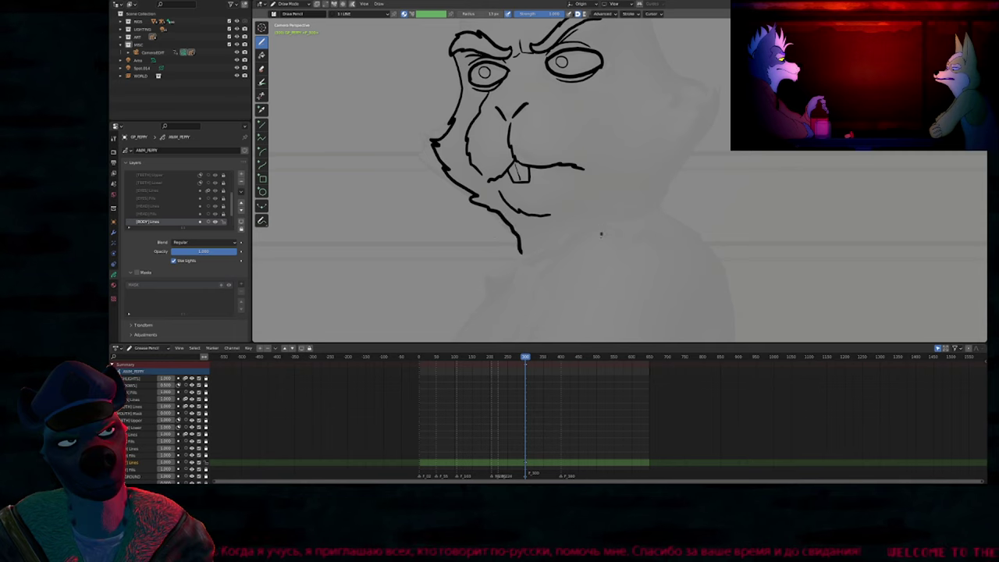
scroll(601, 234, "down", 2)
middle_click_drag(614, 192, 523, 281, "shift")
middle_click_drag(462, 130, 457, 187, "shift")
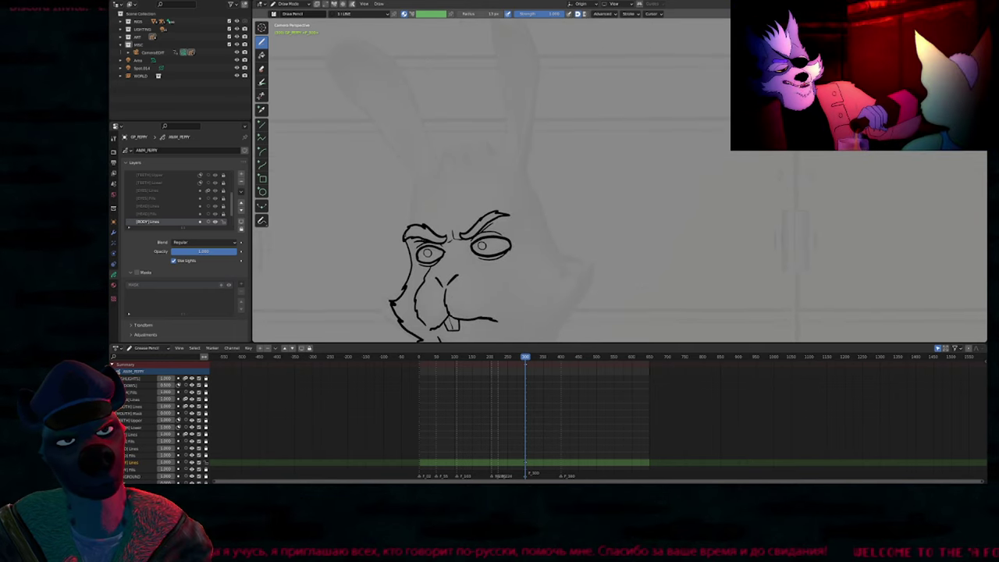
Step: Draw a forehead line and a rounded head outline arching down to the right cheek
left_click_drag(404, 237, 434, 181)
left_click_drag(496, 162, 551, 234)
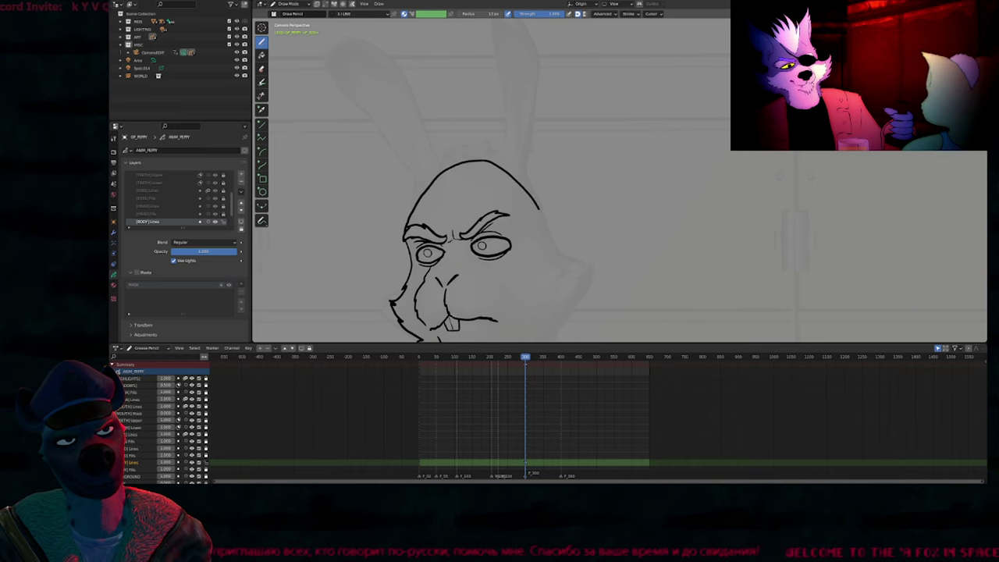
mouse_move(410, 215)
left_mouse_down()
mouse_move(475, 158)
mouse_move(525, 187)
mouse_move(554, 235)
left_mouse_up()
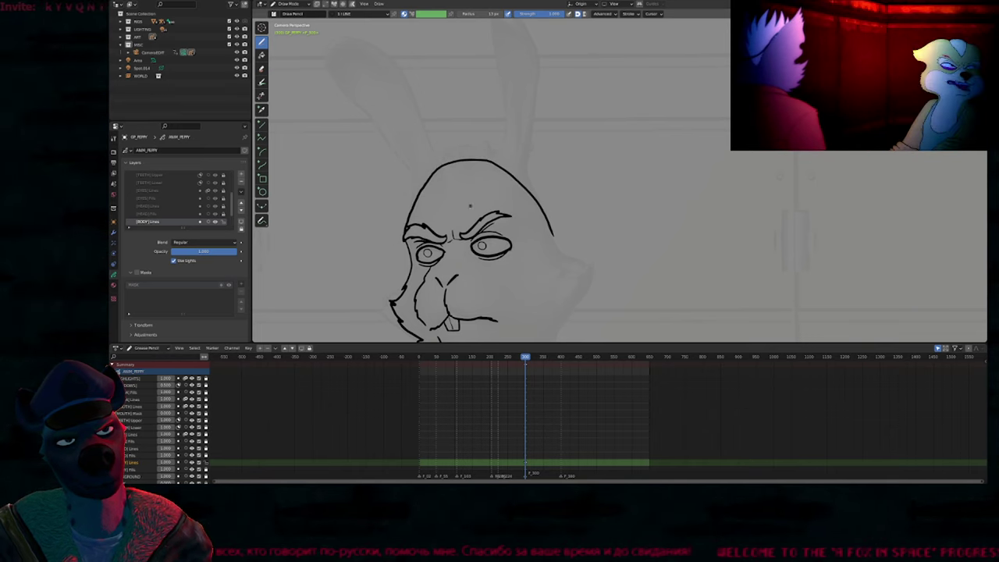
middle_click_drag(471, 208, 496, 196, "shift")
mouse_move(494, 275)
middle_mouse_down("shift")
mouse_move(492, 232)
mouse_move(539, 195)
mouse_move(522, 232)
middle_mouse_up("shift")
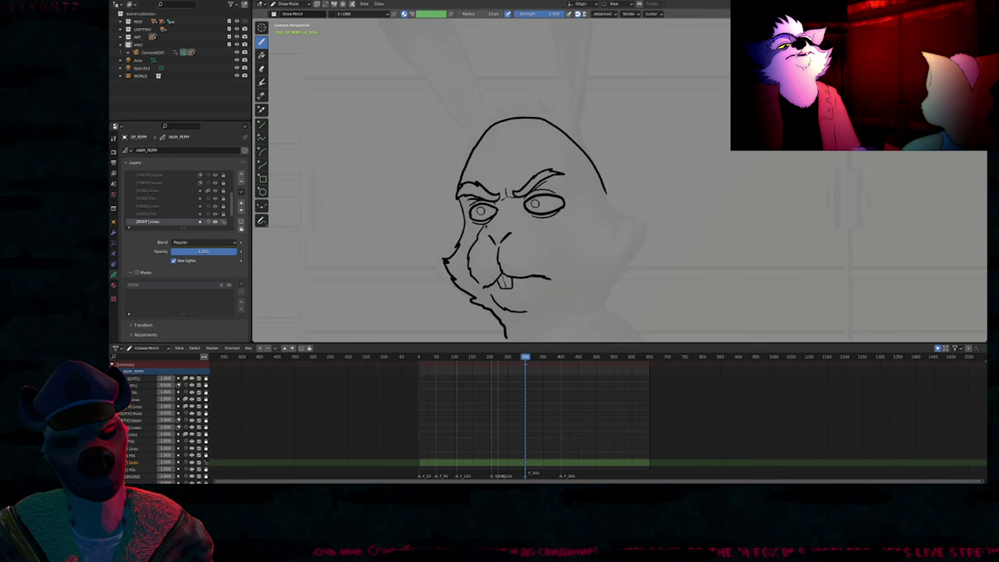
Step: Move the cheek stroke's end point to reshape the cheek line
scroll(484, 233, "up", 6)
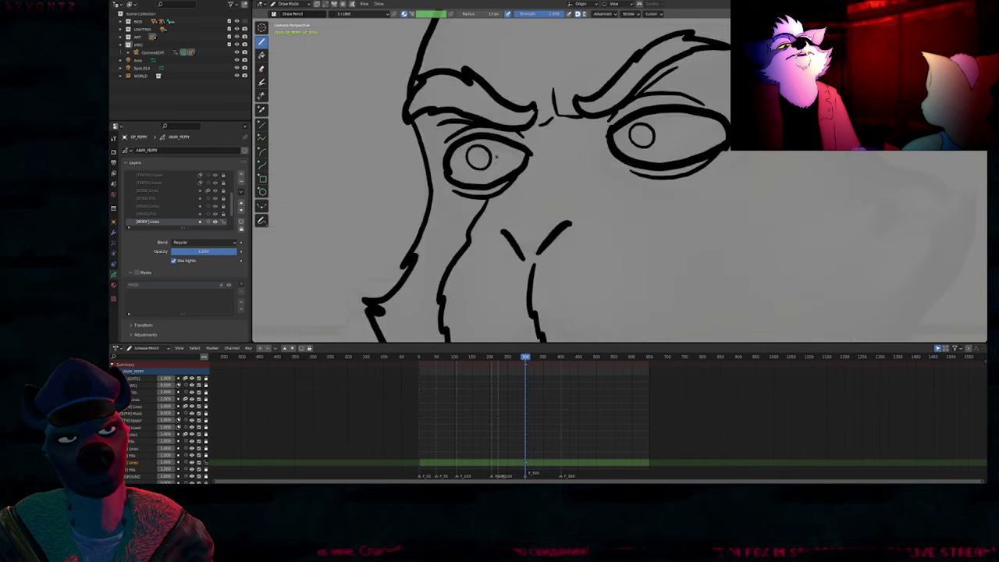
key("Tab")
left_click(488, 203)
key("g")
scroll(513, 191, "up", 5)
left_click(511, 190)
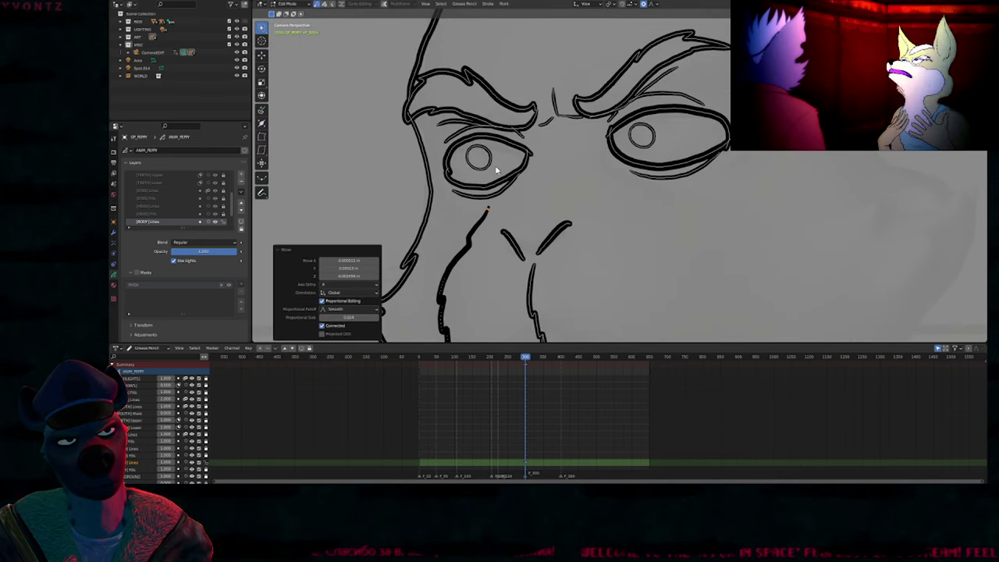
Step: Scale up both pupil circles and change their line thickness
left_click(601, 165)
left_click(643, 147)
key("l")
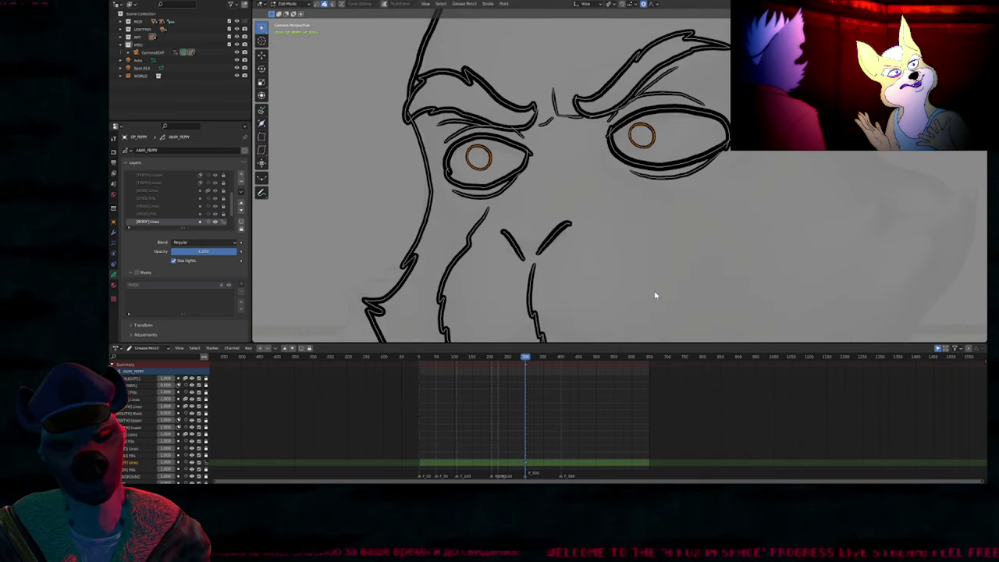
key("s")
left_click(675, 264)
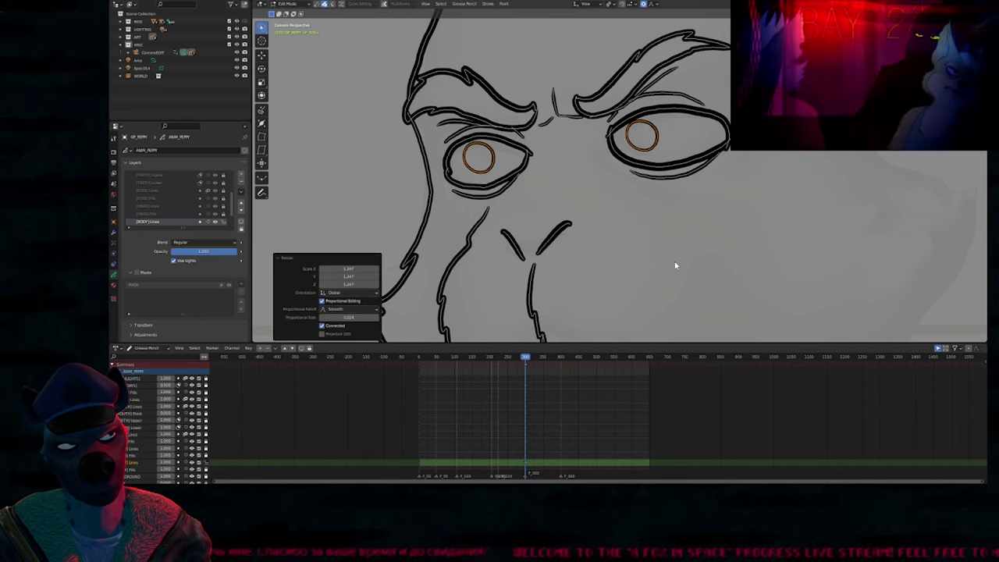
key("alt+s")
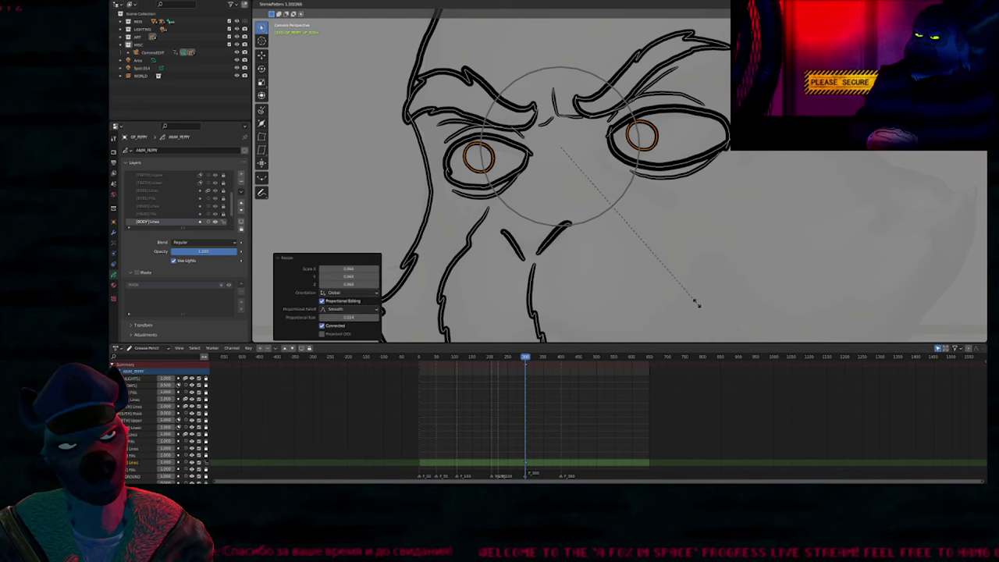
left_click(697, 302)
key("Tab")
scroll(590, 220, "down", 8)
mouse_move(607, 258)
middle_mouse_down("shift")
mouse_move(516, 280)
mouse_move(484, 266)
middle_mouse_up("shift")
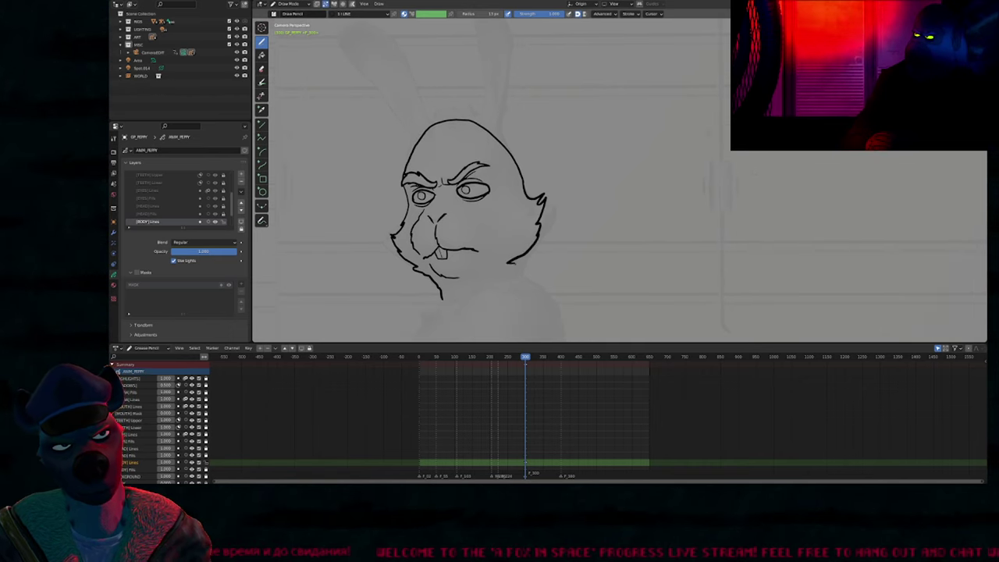
Step: Extend the right cheek outline downward
left_click_drag(508, 264, 505, 281)
middle_click_drag(509, 290, 545, 252, "shift")
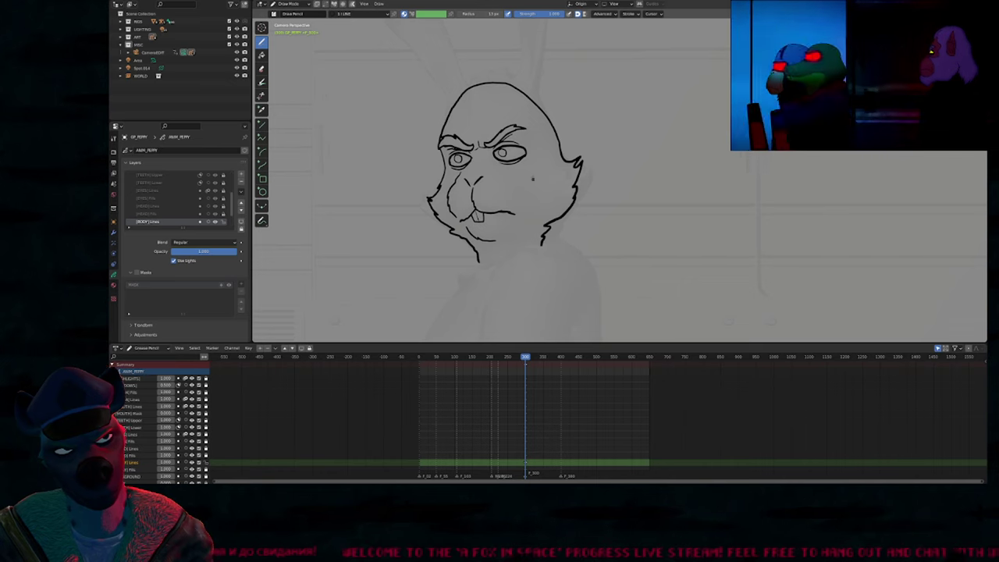
middle_click_drag(533, 179, 529, 304, "shift")
scroll(478, 228, "up", 4)
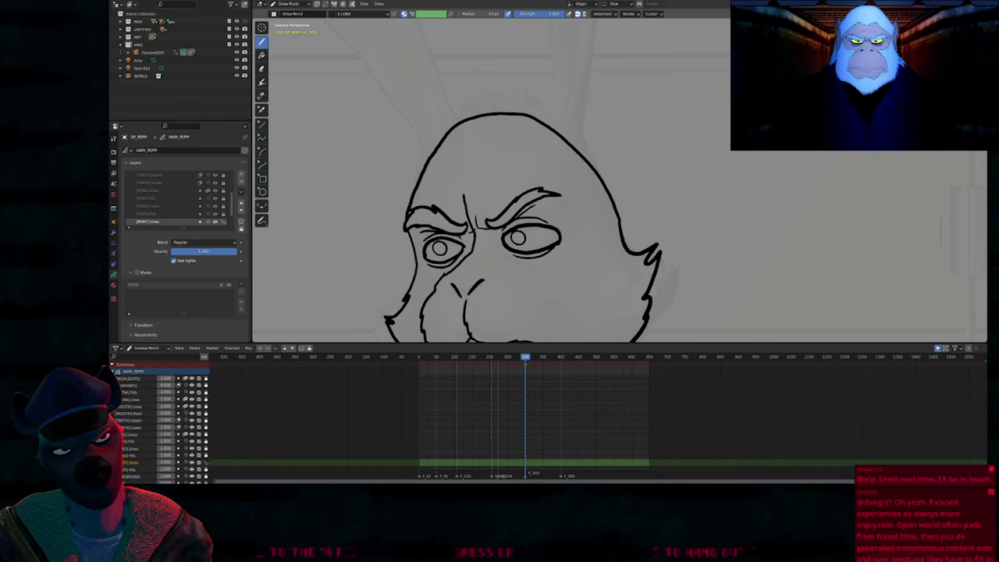
Step: Draw a hair tuft on the forehead and a line from the nose to the right cheek
mouse_move(457, 165)
left_mouse_down()
mouse_move(466, 205)
mouse_move(453, 144)
mouse_move(461, 108)
mouse_move(492, 82)
mouse_move(529, 79)
mouse_move(537, 113)
mouse_move(482, 215)
left_mouse_up()
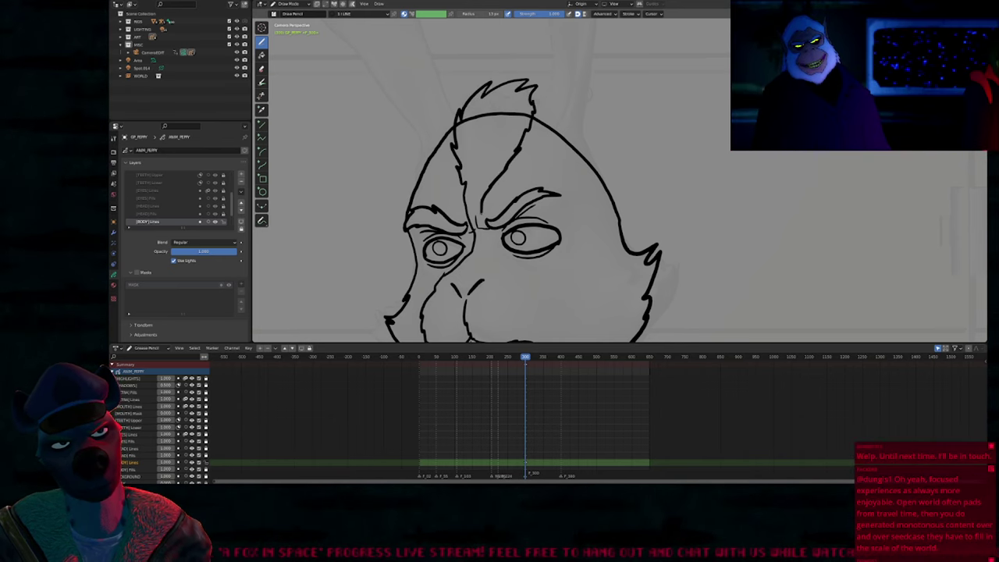
mouse_move(486, 255)
left_mouse_down()
mouse_move(542, 283)
mouse_move(569, 323)
left_mouse_up()
mouse_move(575, 306)
middle_mouse_down("shift")
mouse_move(575, 278)
mouse_move(603, 217)
middle_mouse_up("shift")
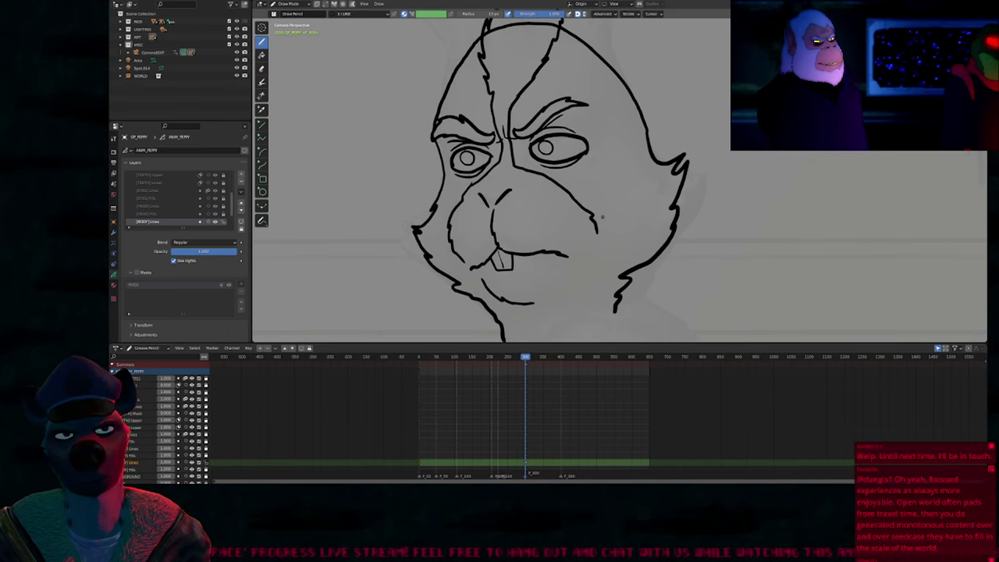
key("shift+ctrl+o")
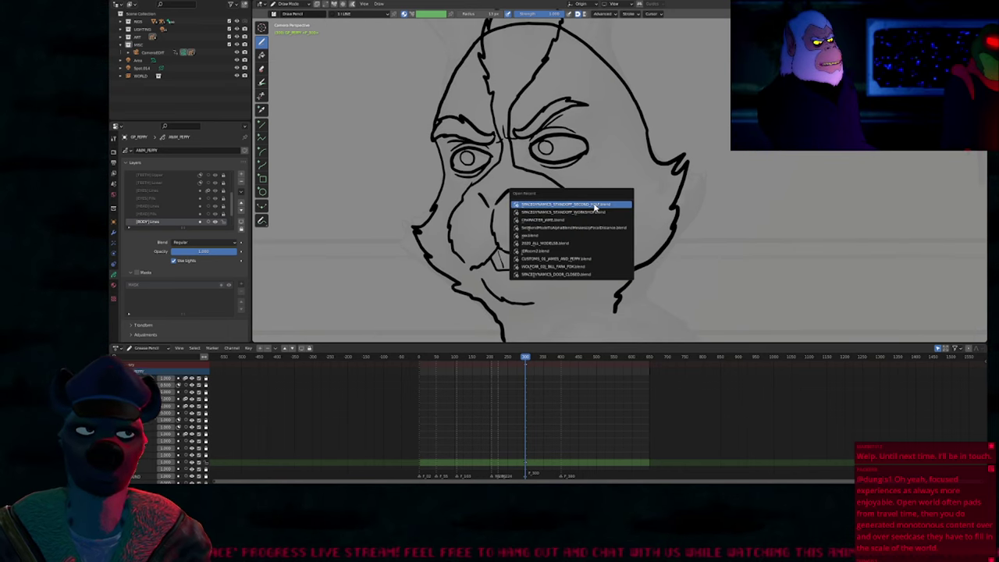
Step: Open the recent character line-up file
left_click(584, 244)
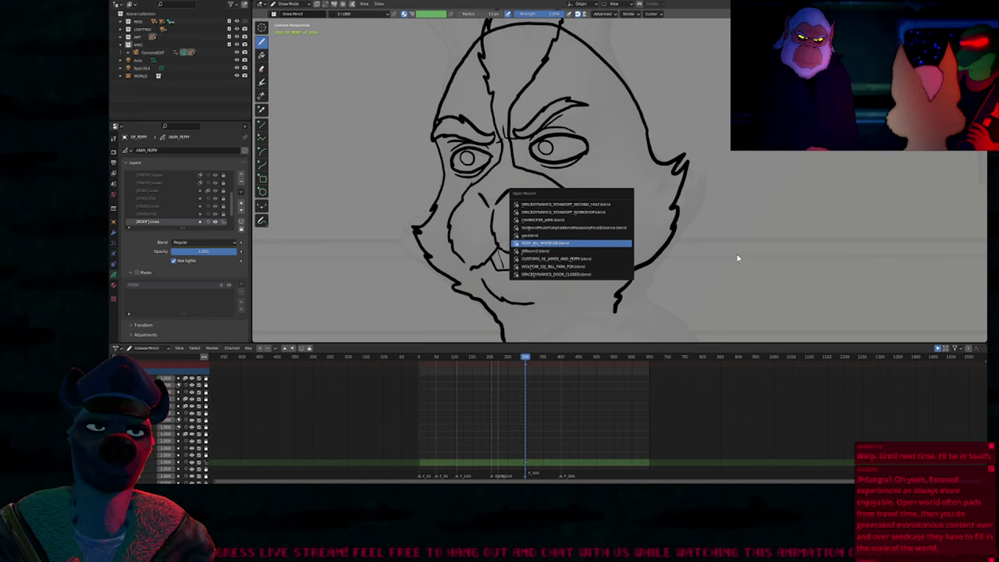
scroll(692, 278, "down", 9)
scroll(681, 275, "up", 3)
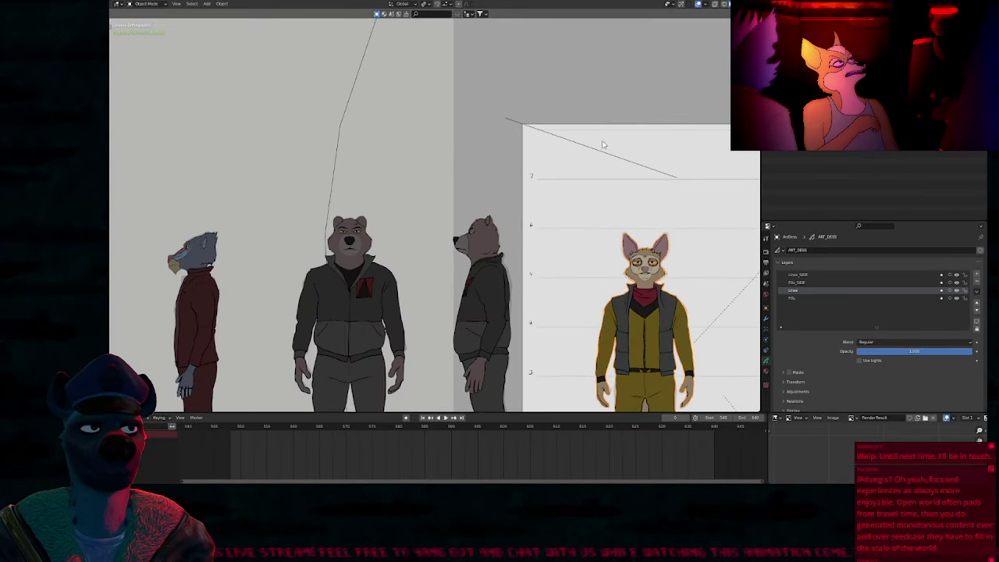
Step: Reposition the front camera to the left in several moves
left_click(611, 128)
key("g")
left_click(271, 221)
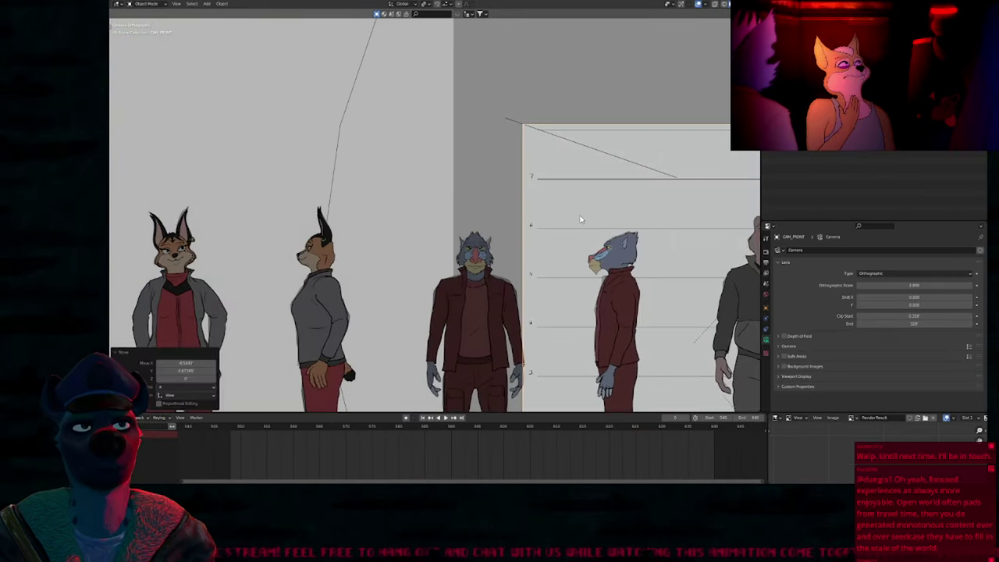
key("g")
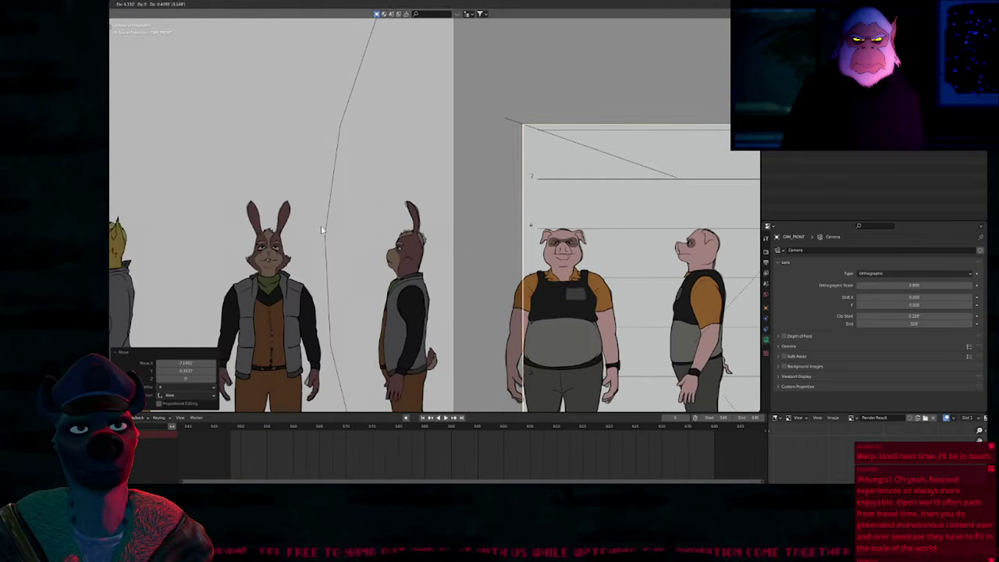
left_click(439, 224)
key("g")
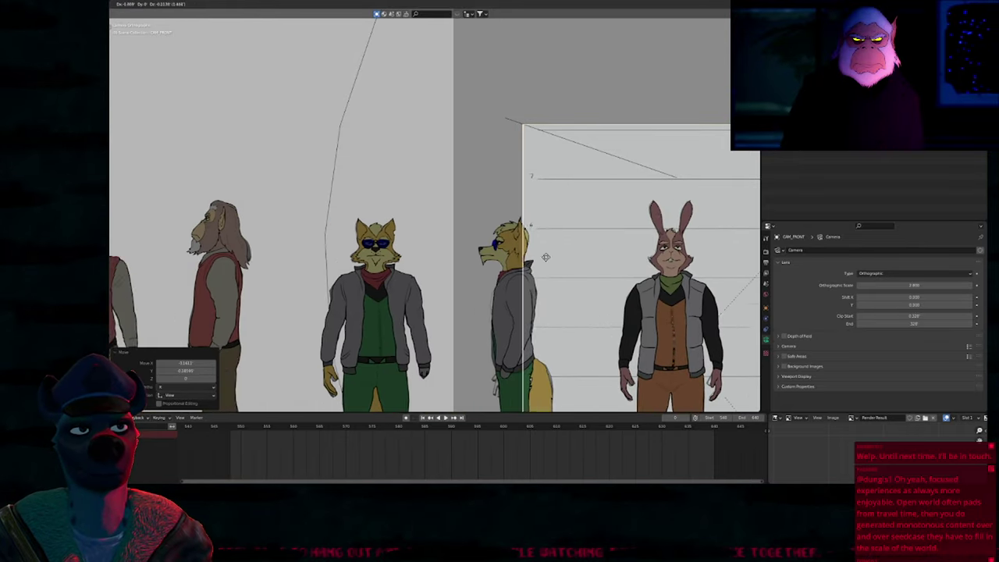
left_click(483, 157)
Step: Frame the view on the fox's head and render the camera shot
middle_click_drag(483, 159, 465, 135, "shift")
scroll(525, 225, "up", 3)
middle_click_drag(460, 76, 512, 227, "shift")
scroll(476, 202, "down", 3)
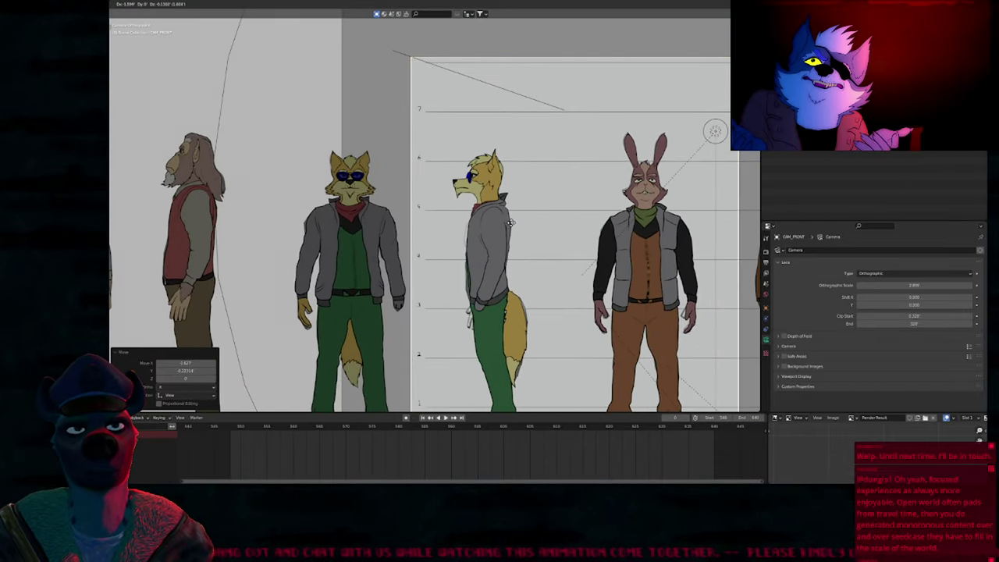
key("F12")
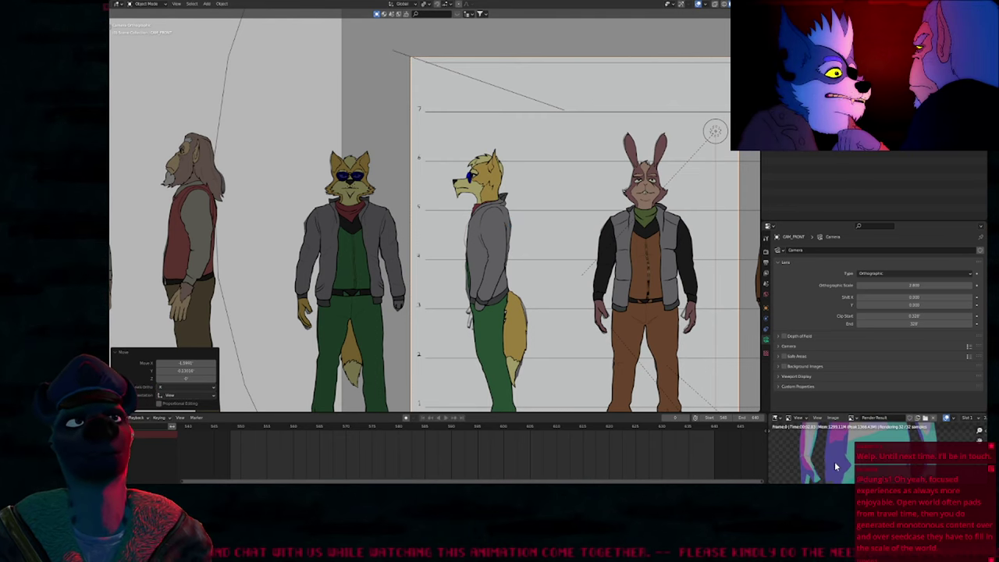
Step: Inspect the rabbit's face in the lineup render, then open the second recent .blend file
key("F12")
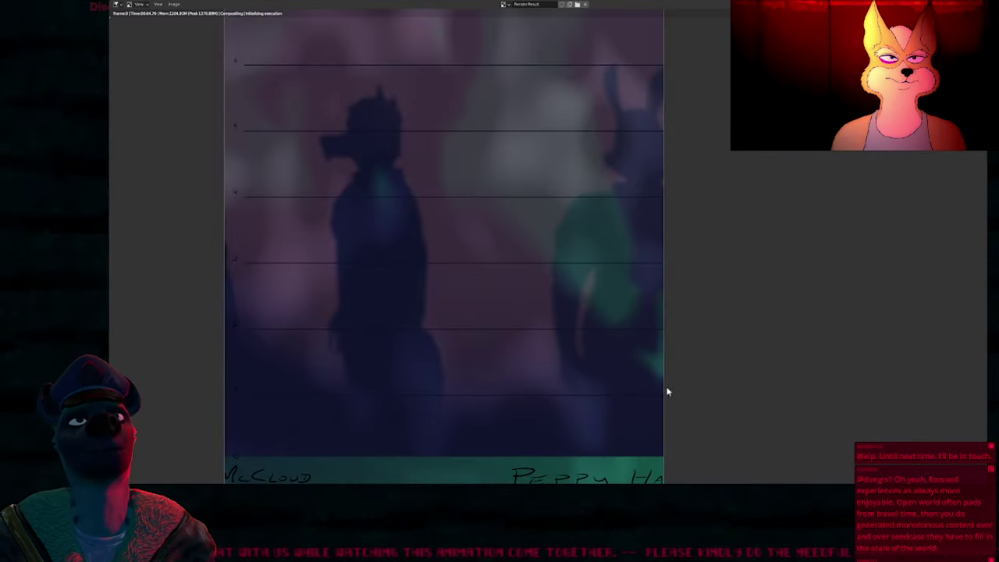
middle_click_drag(564, 309, 564, 235)
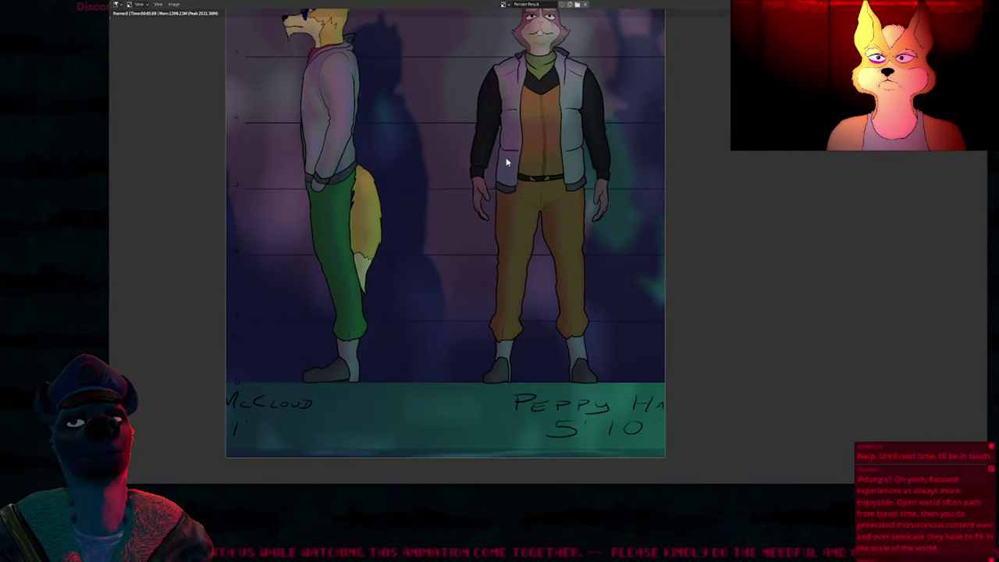
middle_click_drag(507, 153, 534, 314)
scroll(538, 307, "up", 3)
middle_click_drag(453, 206, 610, 306)
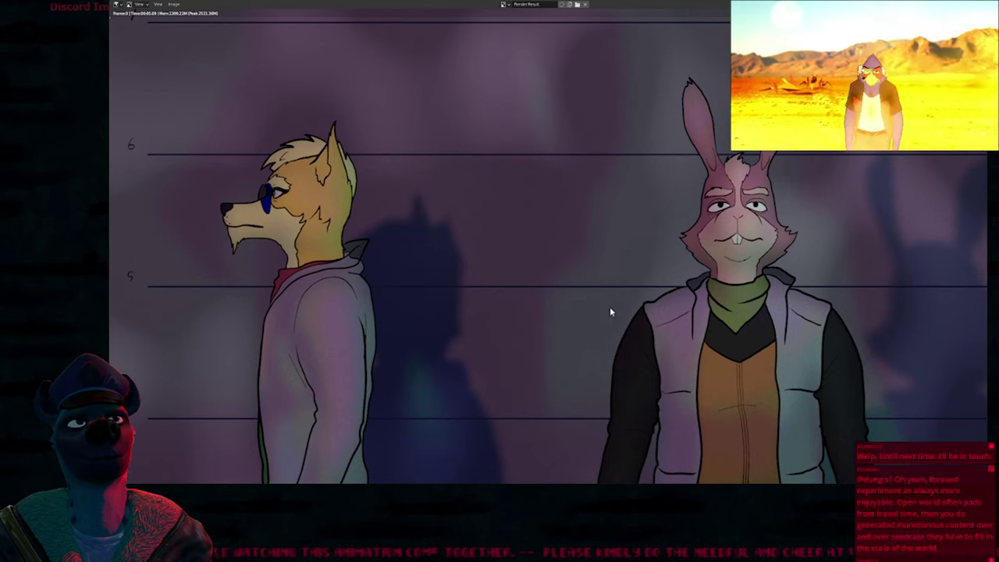
middle_click_drag(704, 335, 605, 318)
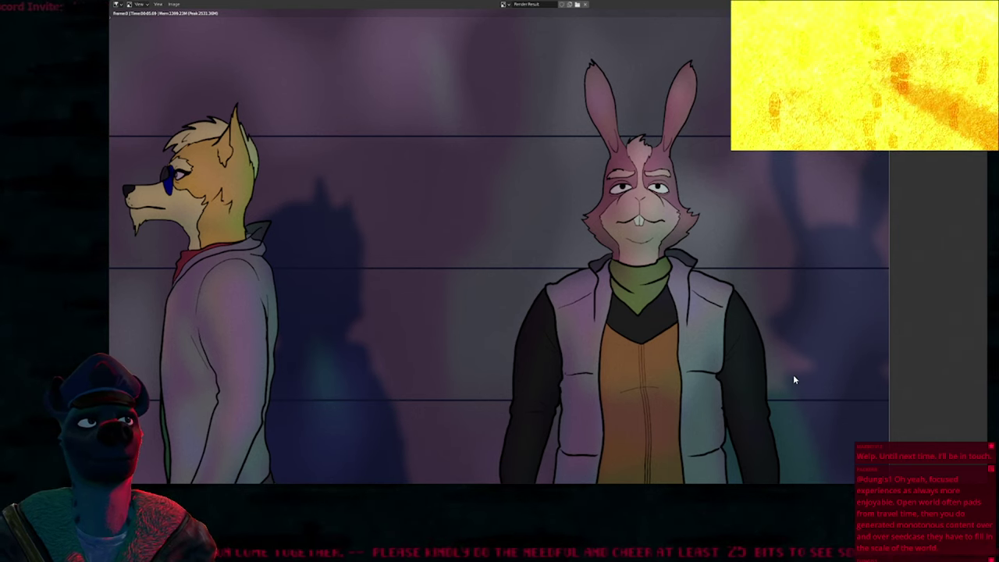
key("ctrl+shift+o")
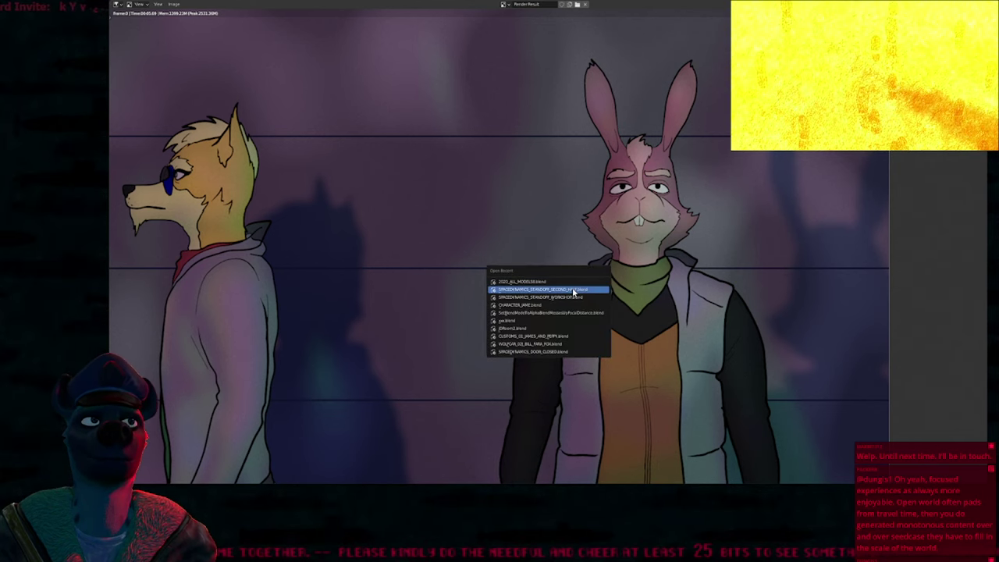
left_click(574, 288)
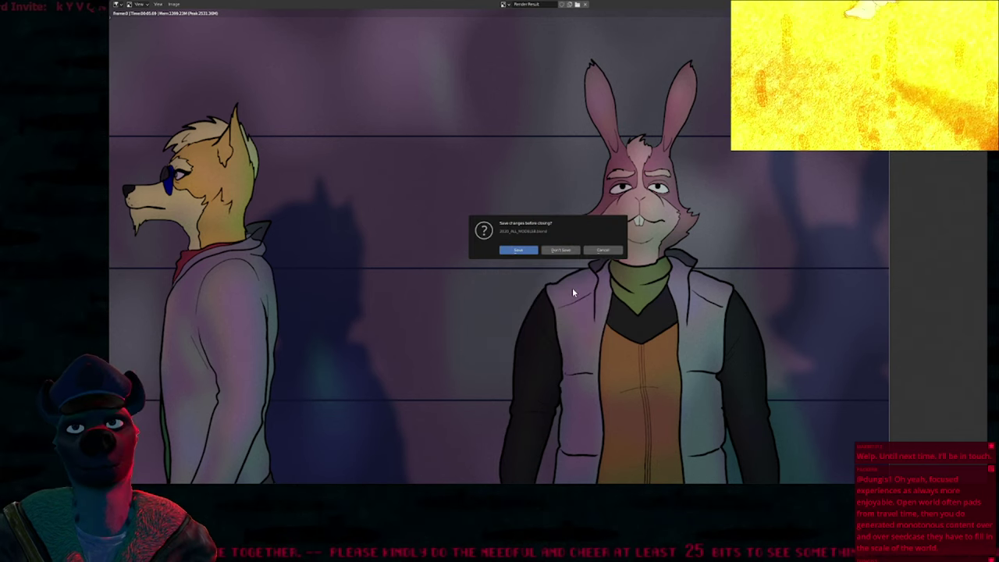
Step: Discard the lineup changes and push the right cheek fur outward with an enlarged brush
left_click(558, 249)
scroll(620, 180, "down", 2)
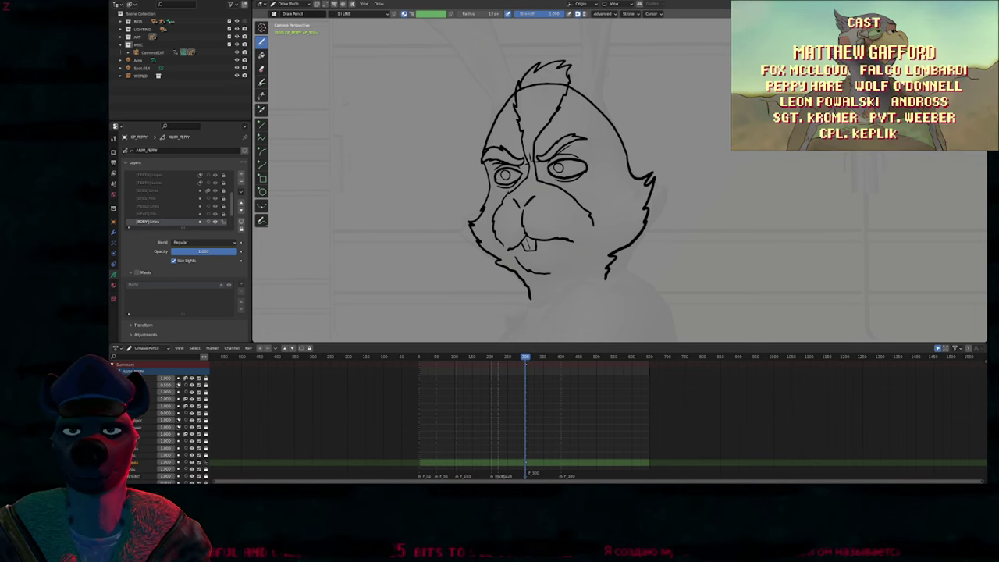
right_click(376, 142)
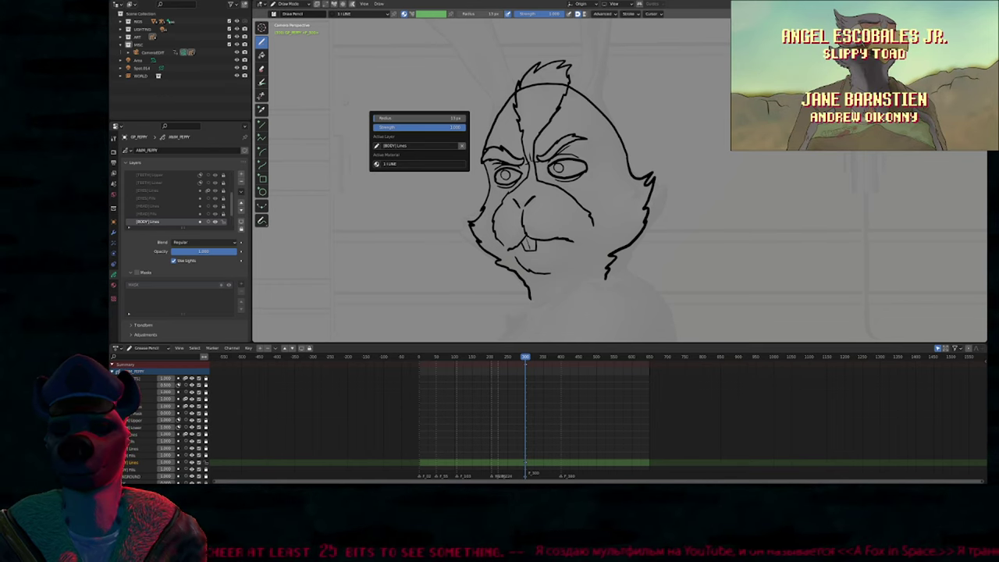
key("Escape")
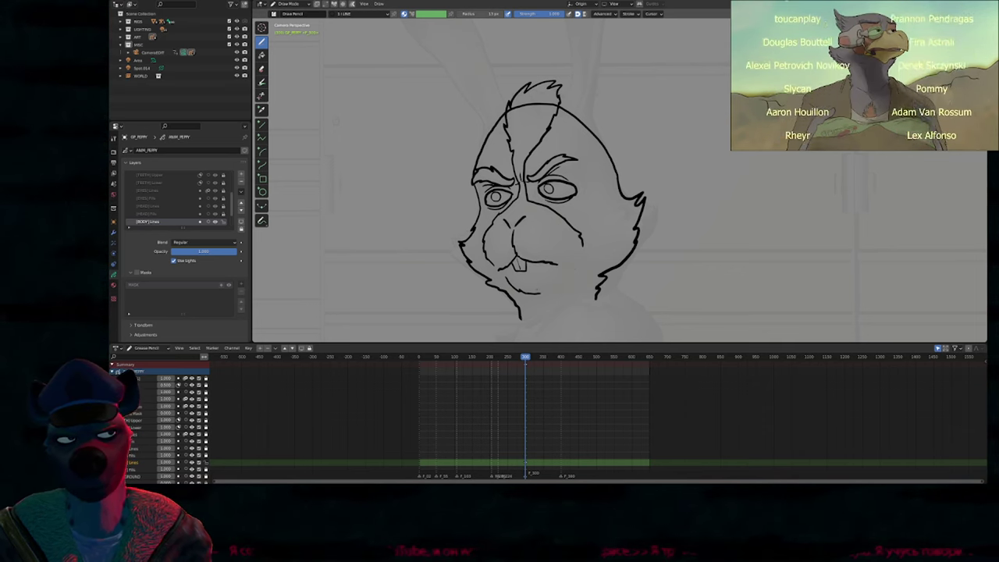
key("f")
left_click(673, 229)
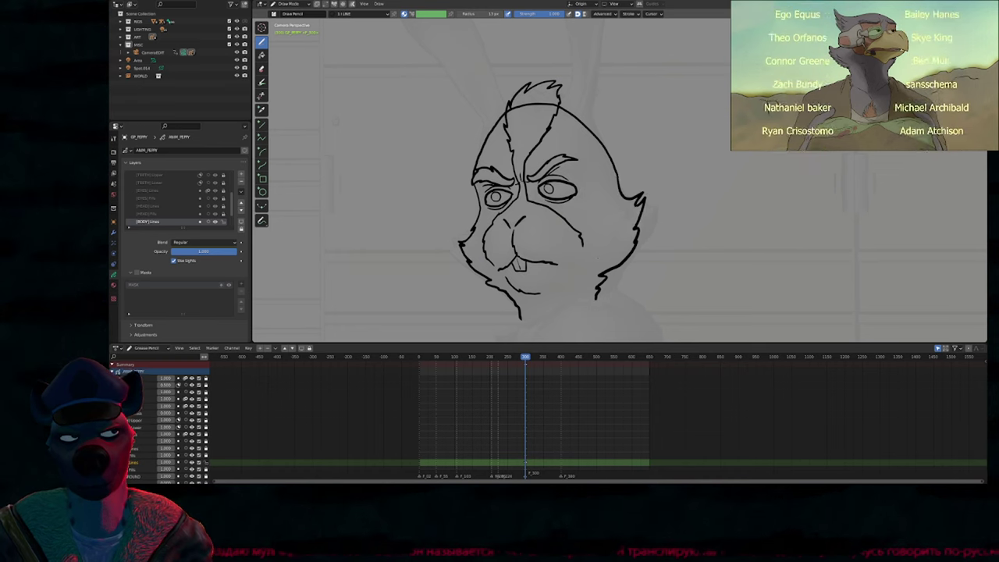
left_click_drag(639, 199, 649, 210)
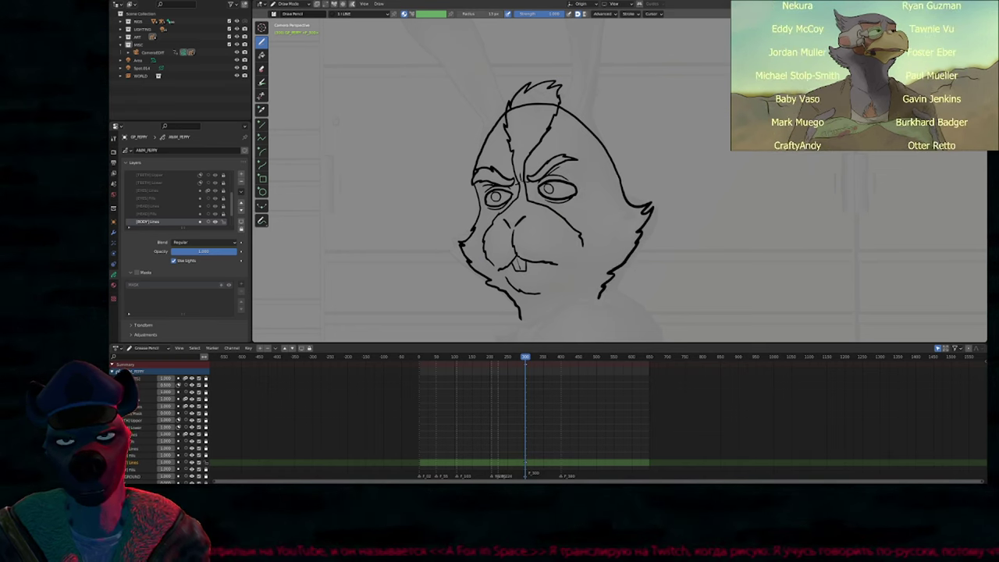
middle_click_drag(602, 299, 597, 281, "shift")
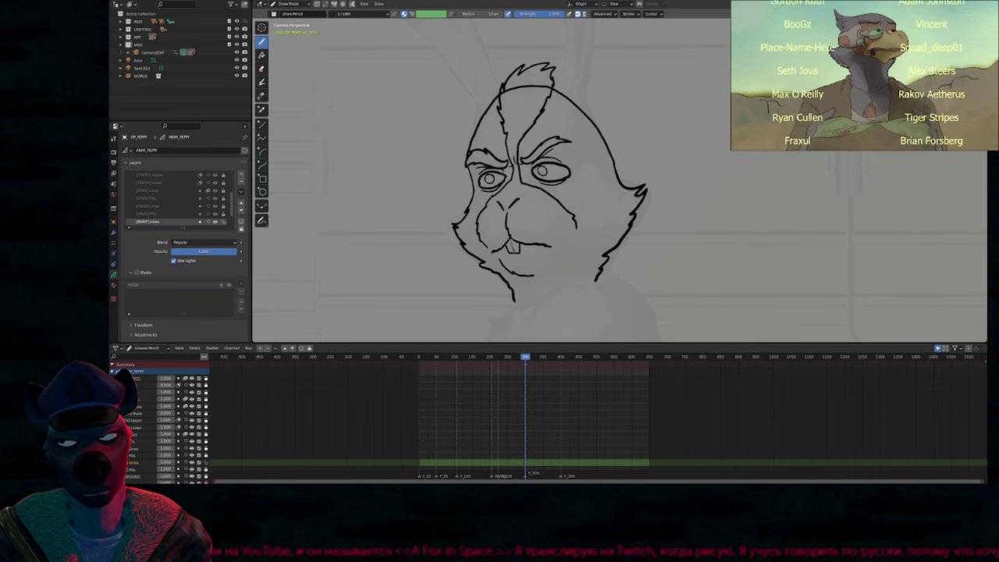
Step: Draw the first long ear above the head and move its lower end point into place
key("e")
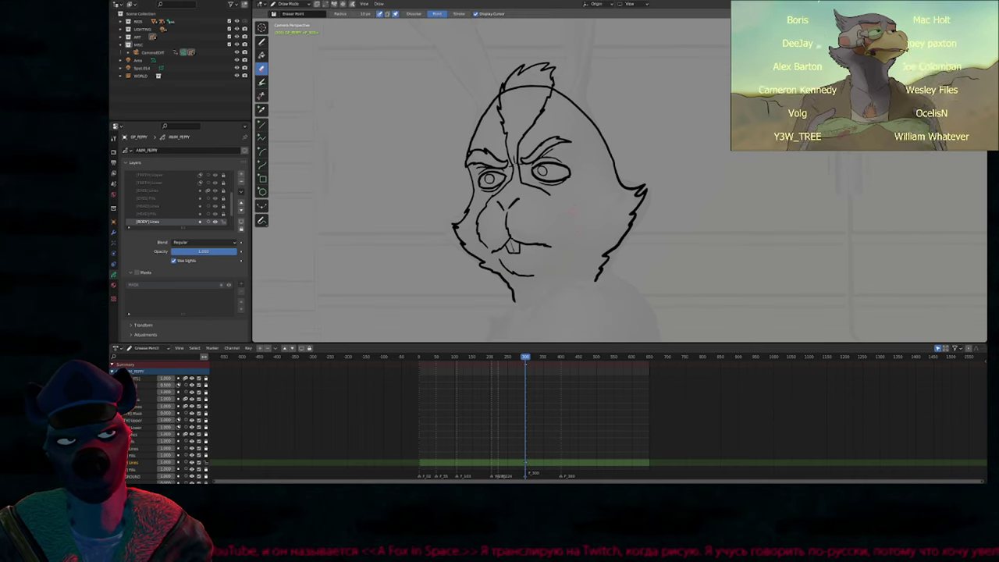
middle_click_drag(572, 211, 560, 336, "shift")
key("d")
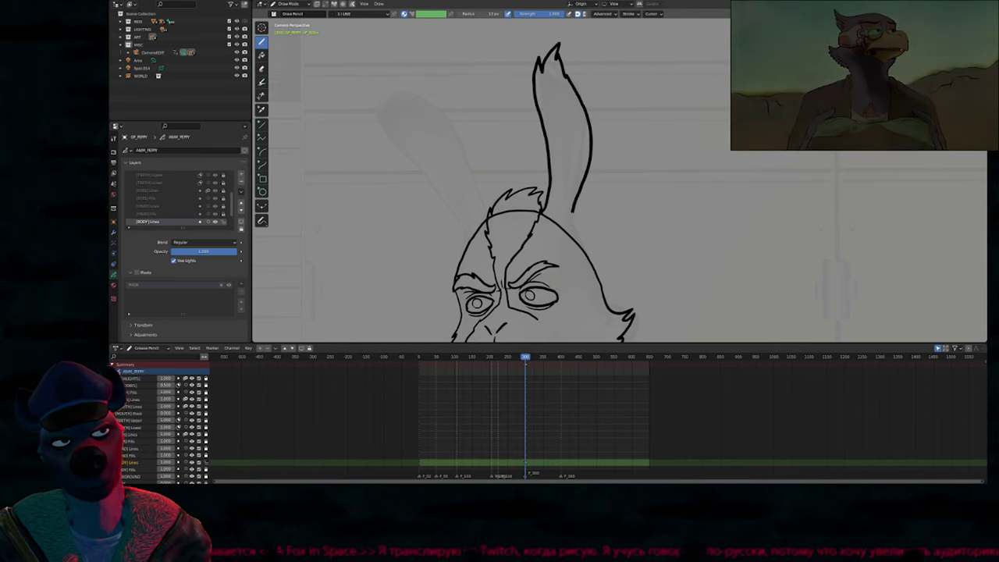
left_click_drag(574, 212, 582, 267)
key("Tab")
left_click(583, 269)
key("g")
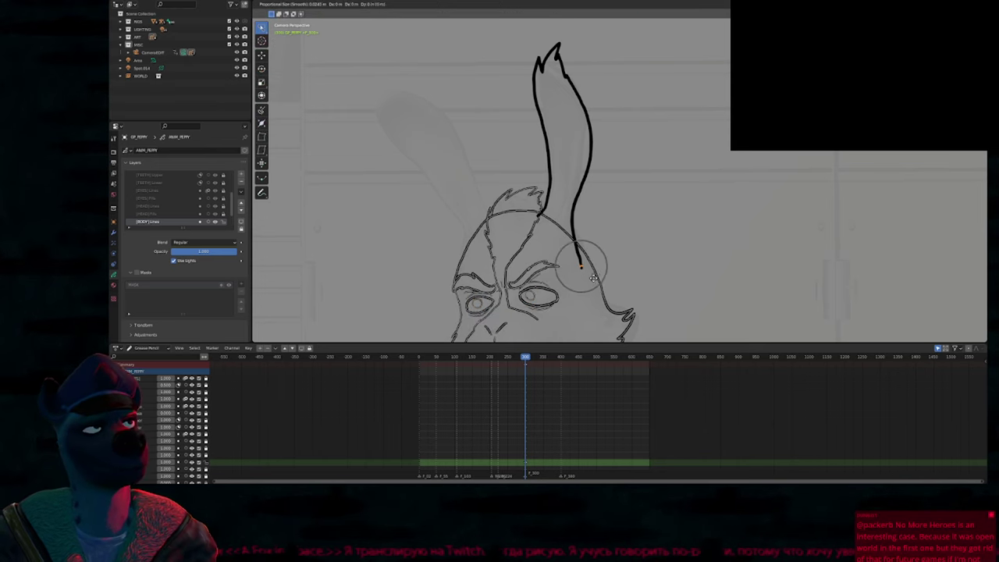
scroll(593, 278, "down", 10)
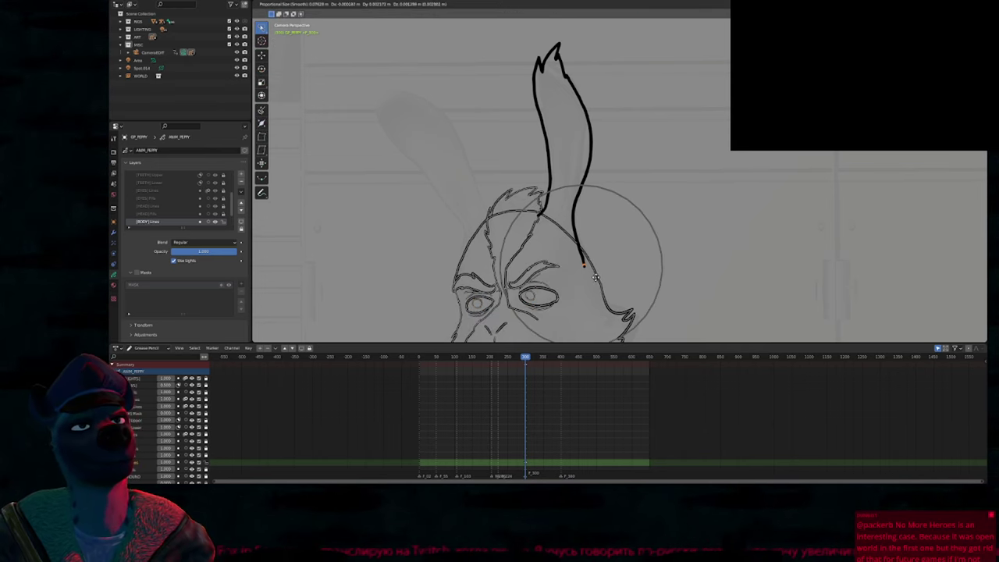
scroll(597, 276, "up", 2)
left_click(598, 276)
key("Tab")
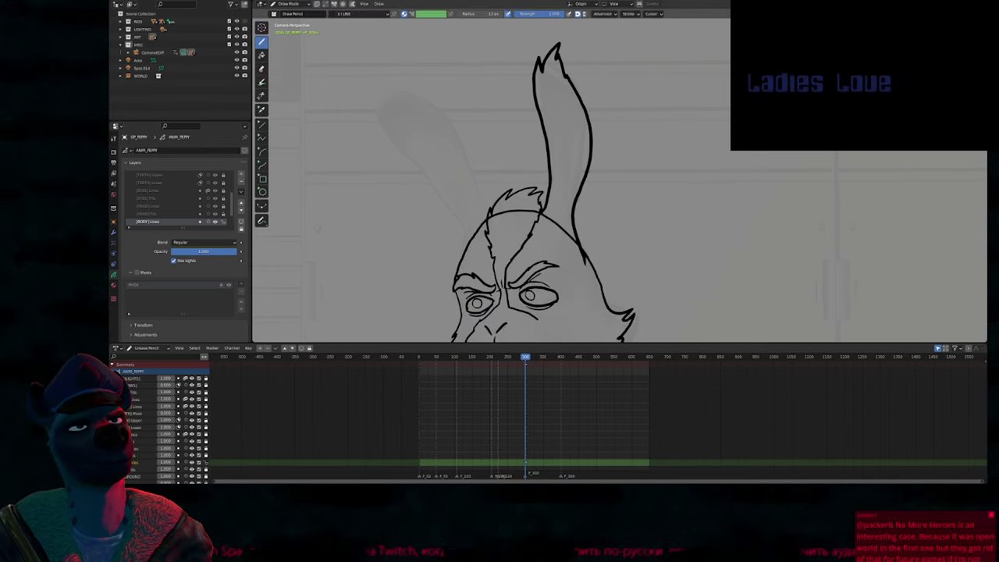
Step: Add a short tuft line inside the right ear
key("e")
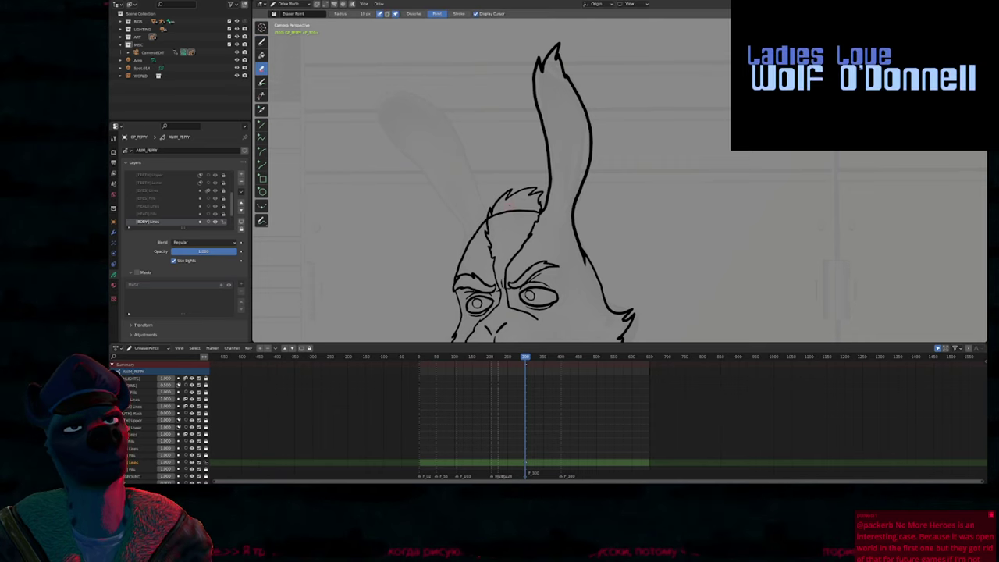
key("d")
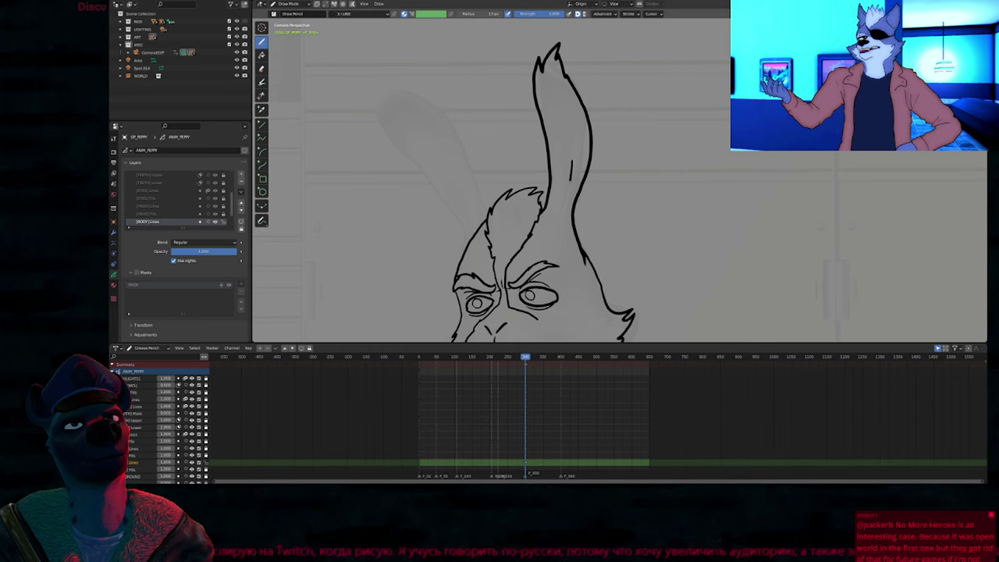
left_click_drag(554, 187, 557, 218)
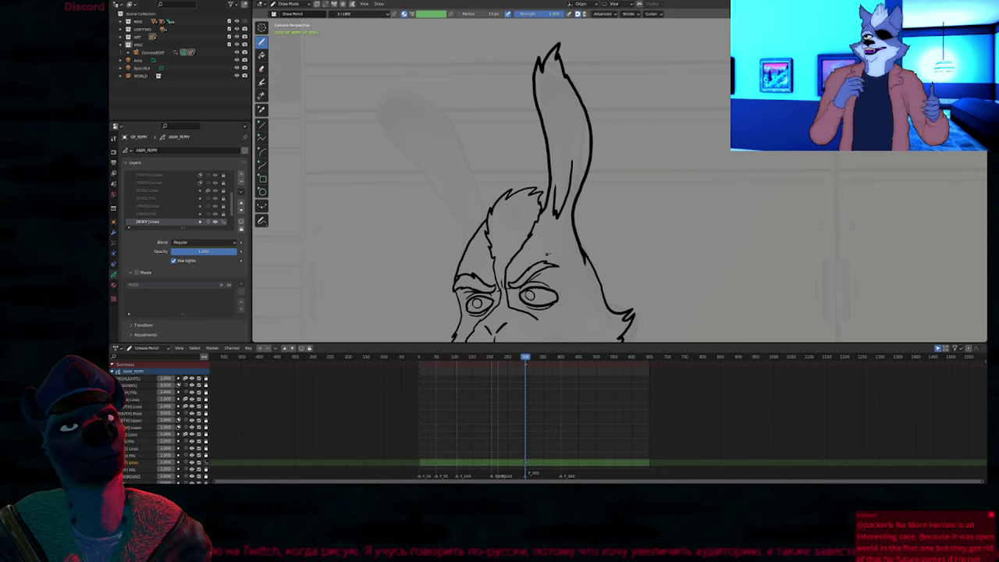
mouse_move(566, 248)
middle_mouse_down("shift")
mouse_move(570, 199)
mouse_move(591, 221)
mouse_move(598, 188)
middle_mouse_up("shift")
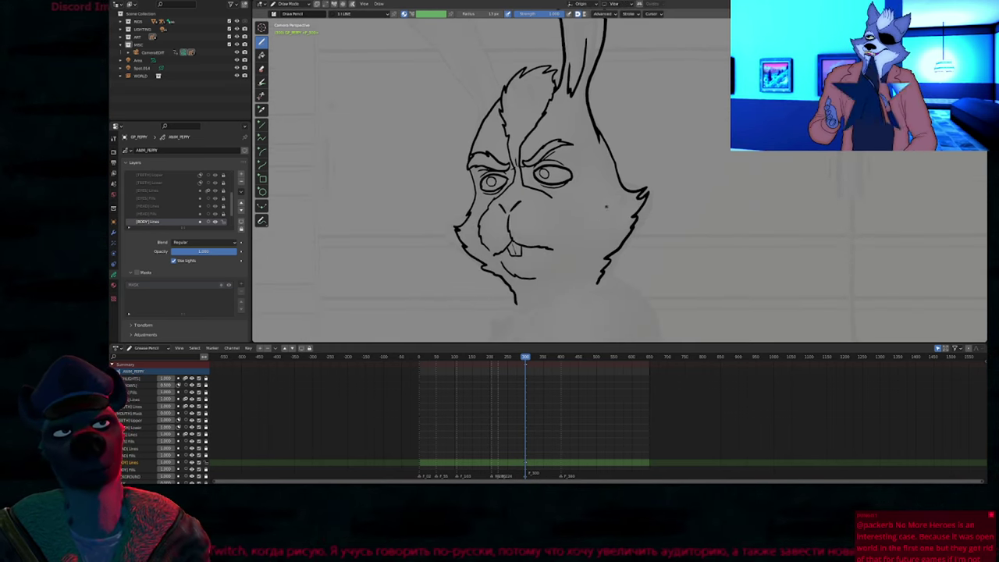
middle_click_drag(536, 150, 556, 212, "shift")
key("f")
key("Escape")
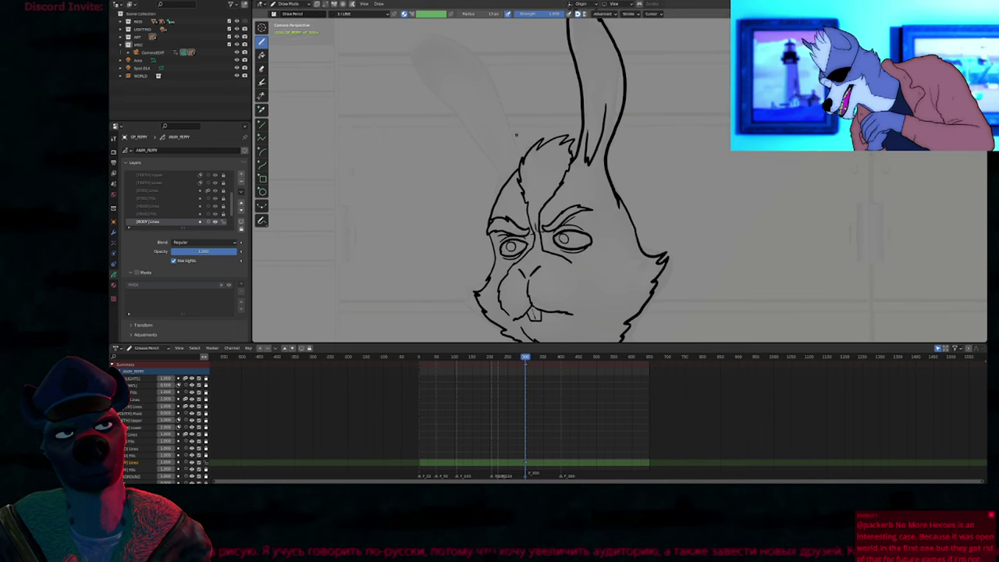
Step: Draw the second ear on the left and push its tip and edge inward
middle_click_drag(518, 134, 567, 195, "shift")
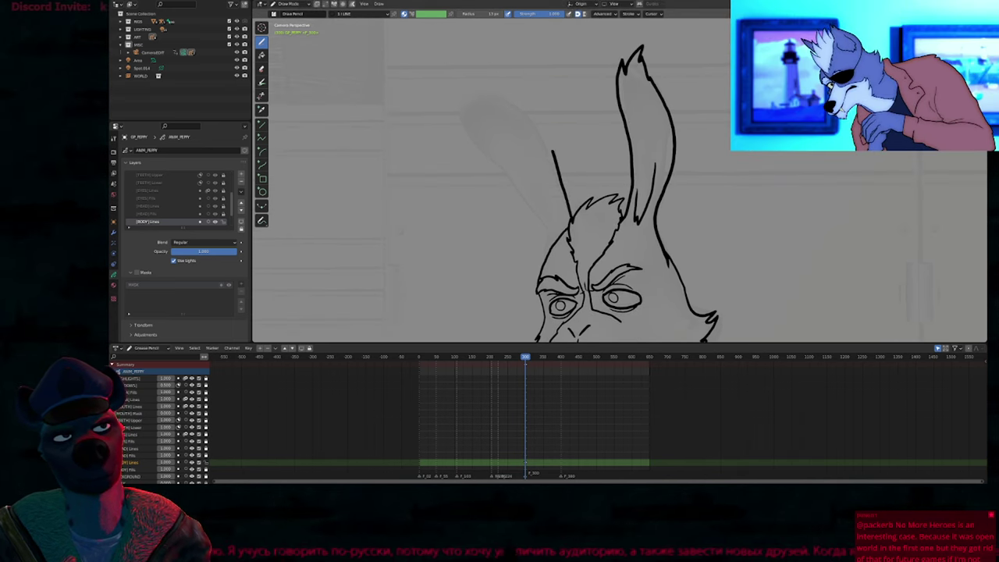
left_click_drag(505, 94, 466, 87)
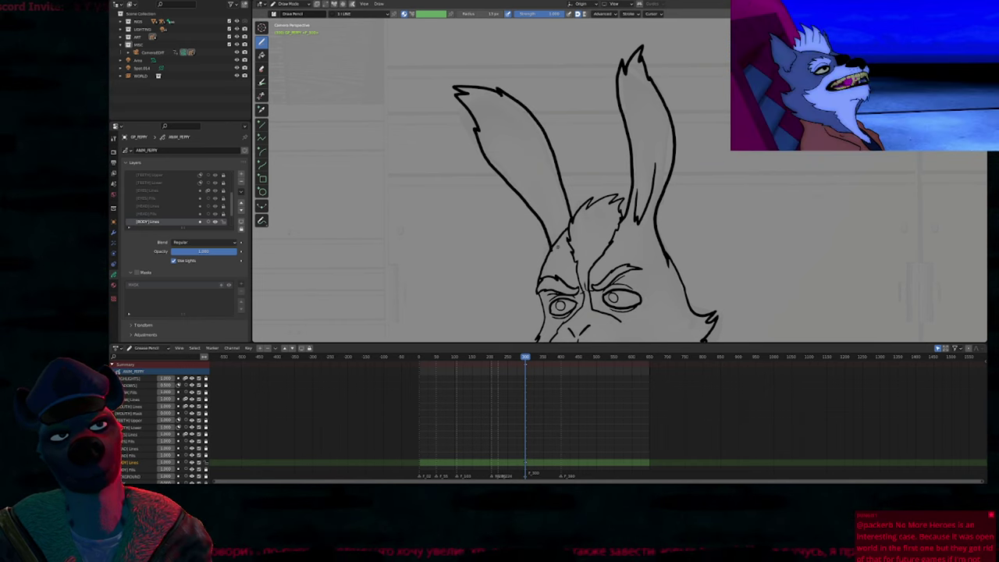
key("f")
key("Escape")
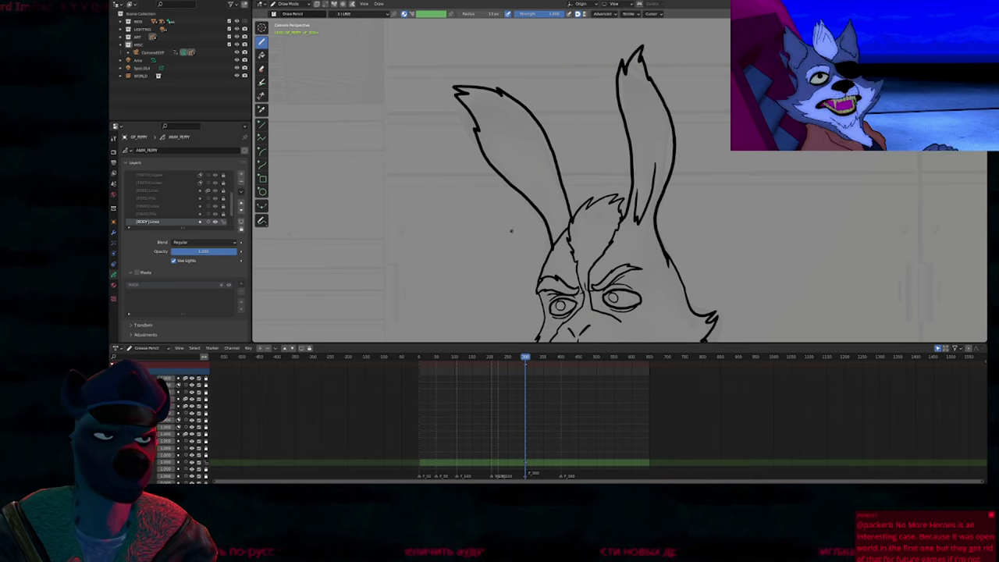
mouse_move(464, 76)
left_mouse_down()
mouse_move(508, 85)
mouse_move(542, 118)
mouse_move(568, 200)
mouse_move(561, 220)
left_mouse_up()
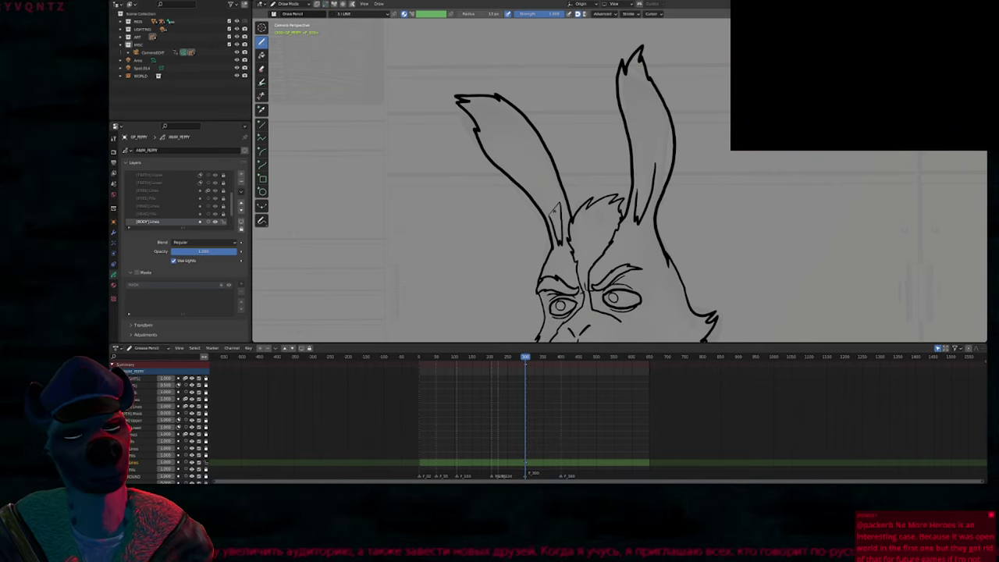
Step: Redraw the neck fur line slightly shorter and remove the muzzle-to-neck stroke
key("e")
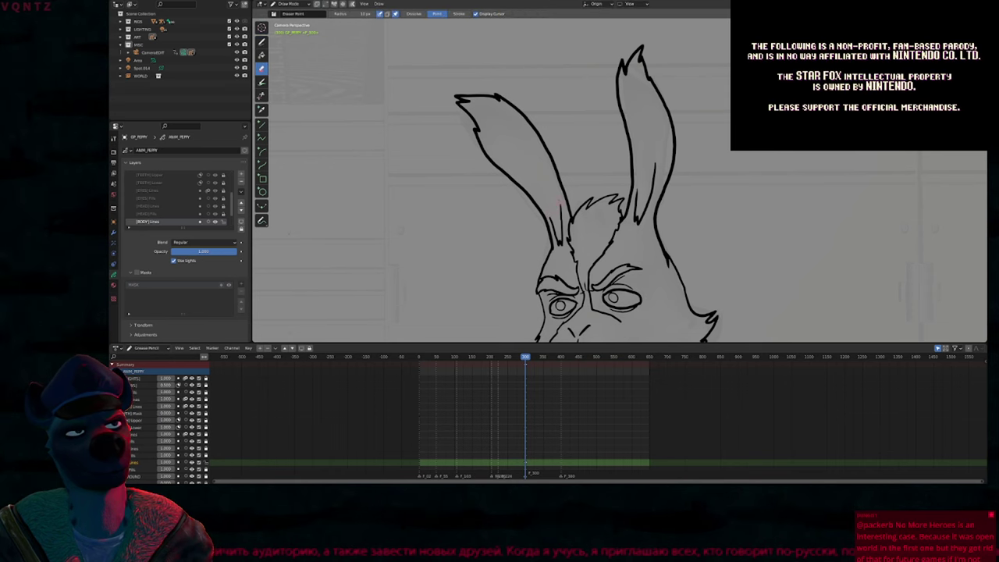
key("d")
scroll(586, 195, "down", 4)
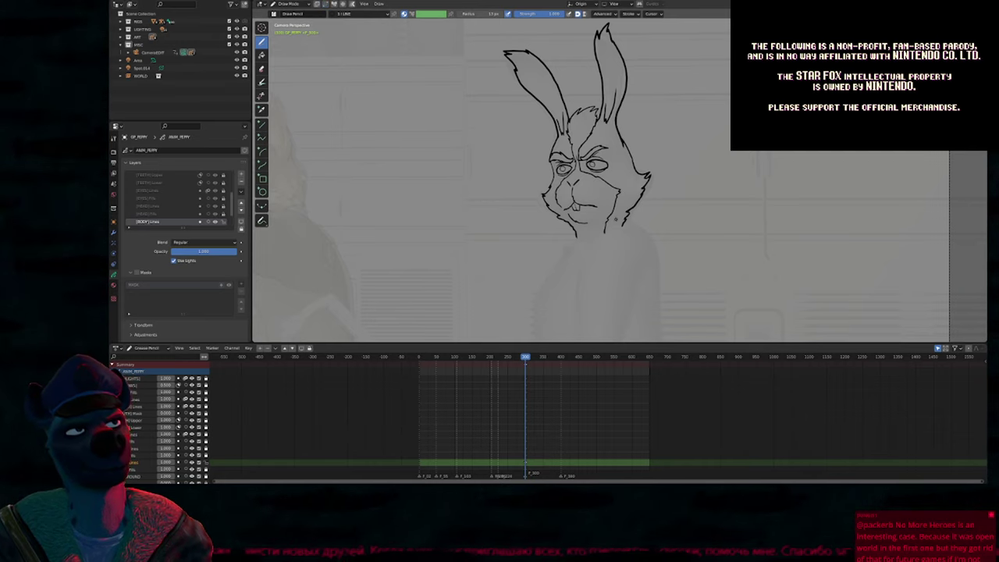
scroll(569, 252, "up", 4)
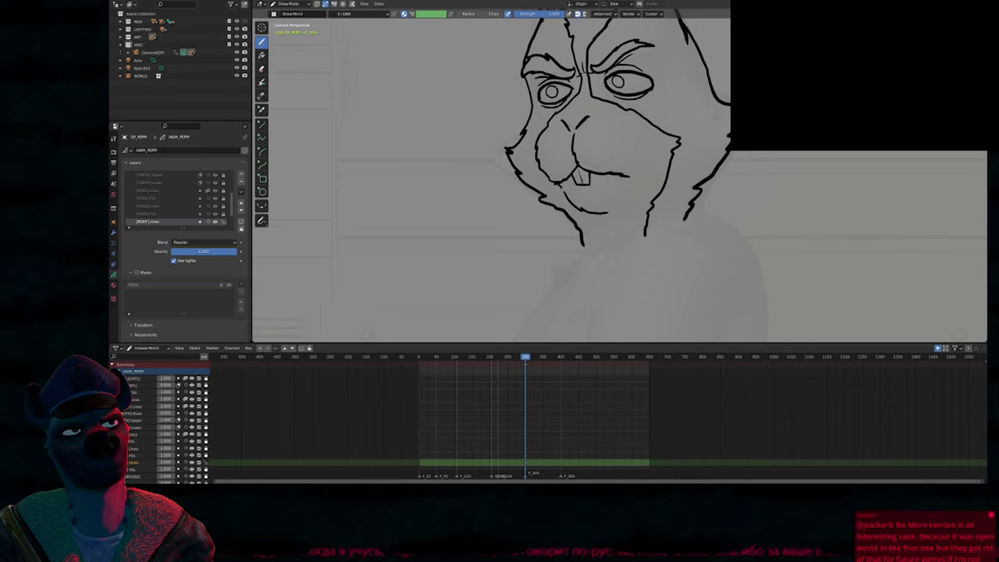
key("ctrl+z")
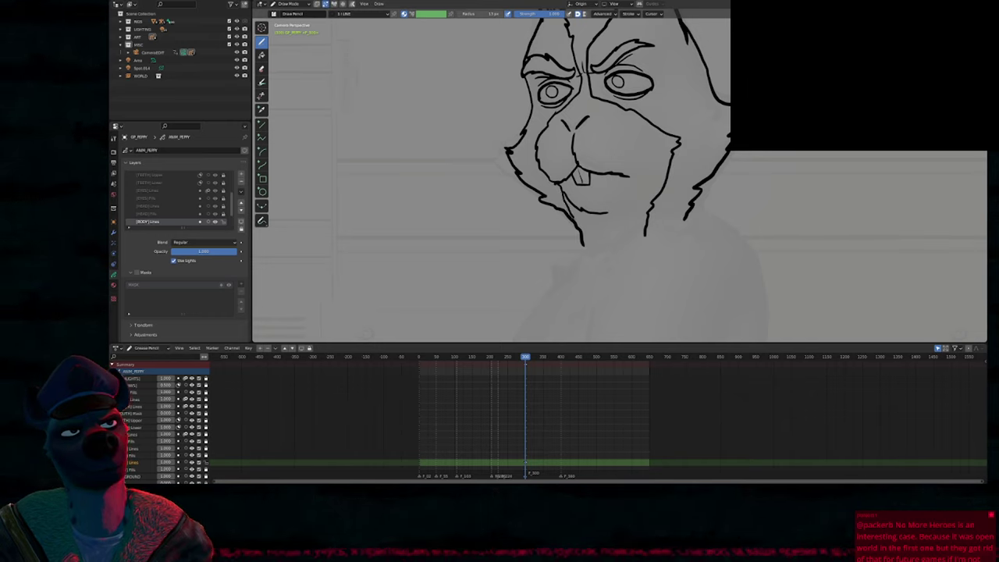
left_click_drag(563, 203, 580, 239)
key("ctrl+z")
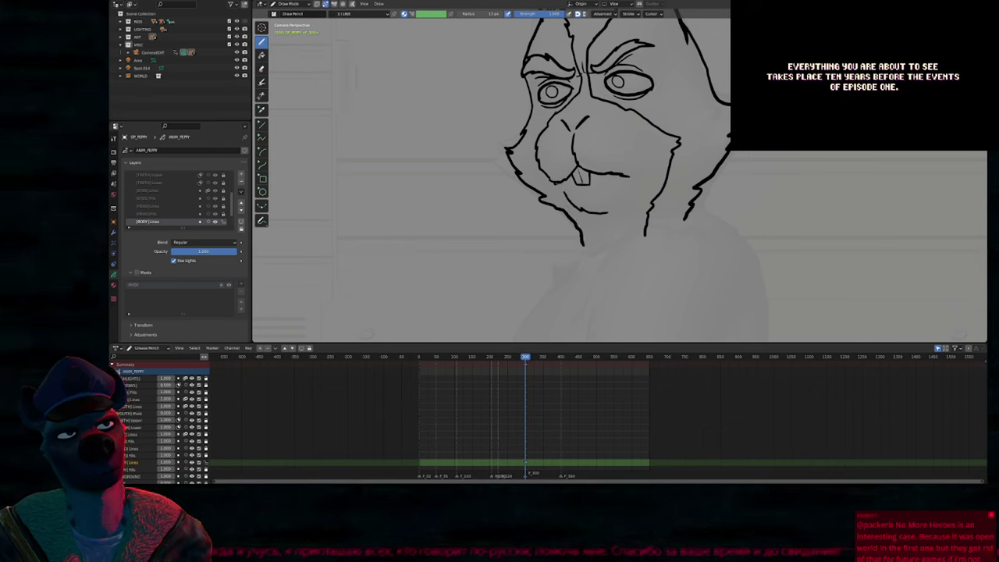
Step: Resize the brush and redraw the ends of the lower cheek and right jaw lines
middle_click_drag(622, 226, 564, 311, "shift")
key("f")
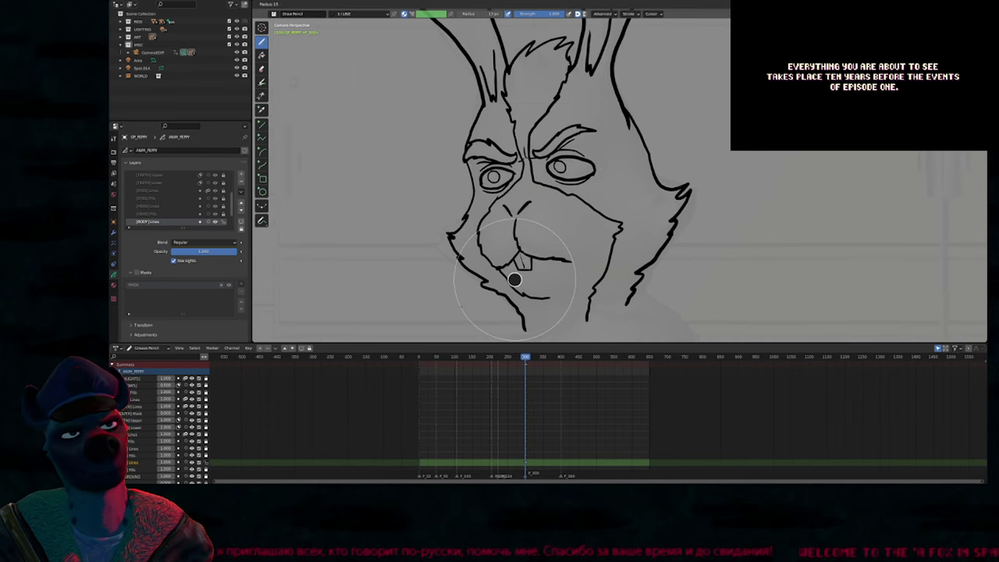
left_click(516, 275)
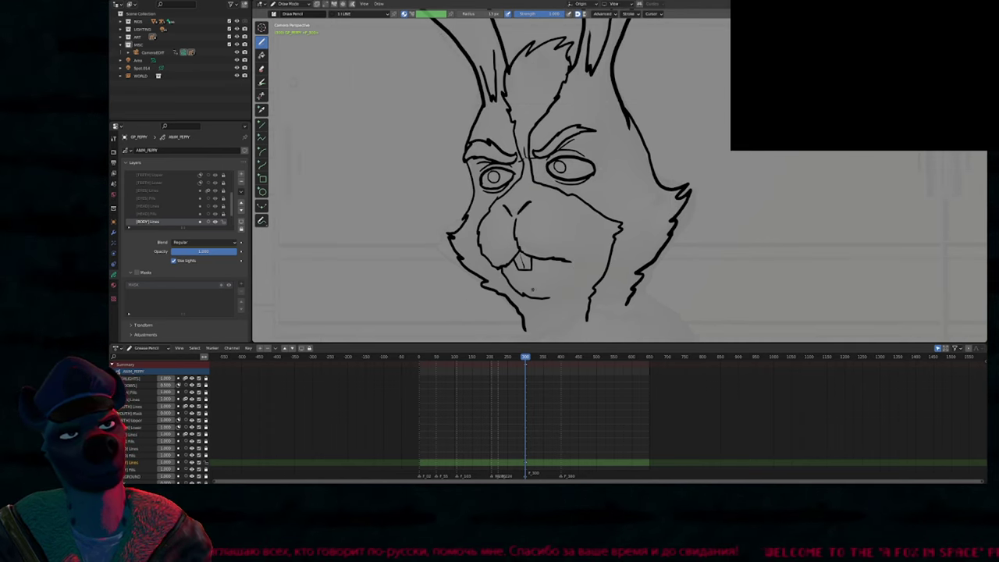
middle_click_drag(544, 298, 503, 213, "shift")
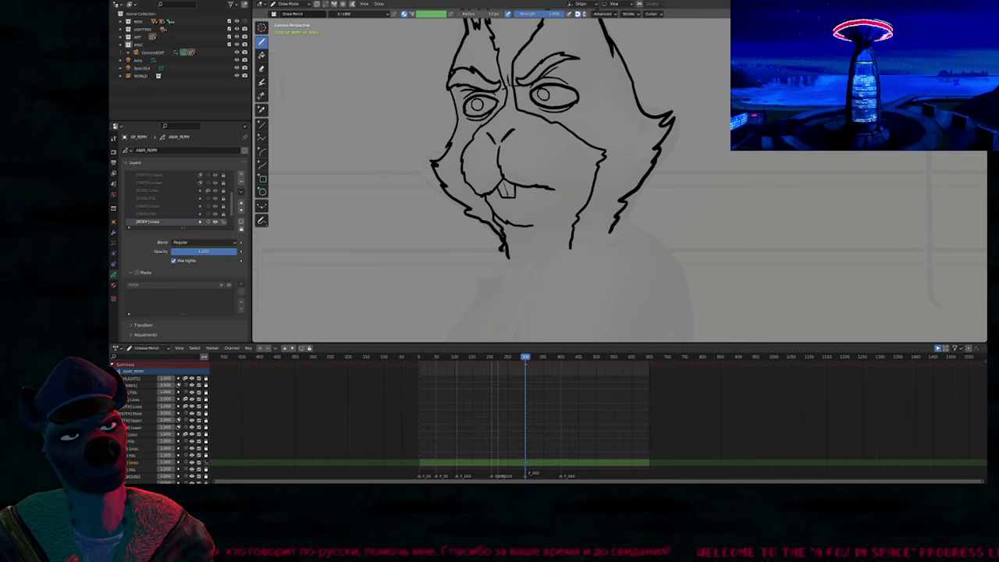
middle_click_drag(520, 254, 520, 285, "shift")
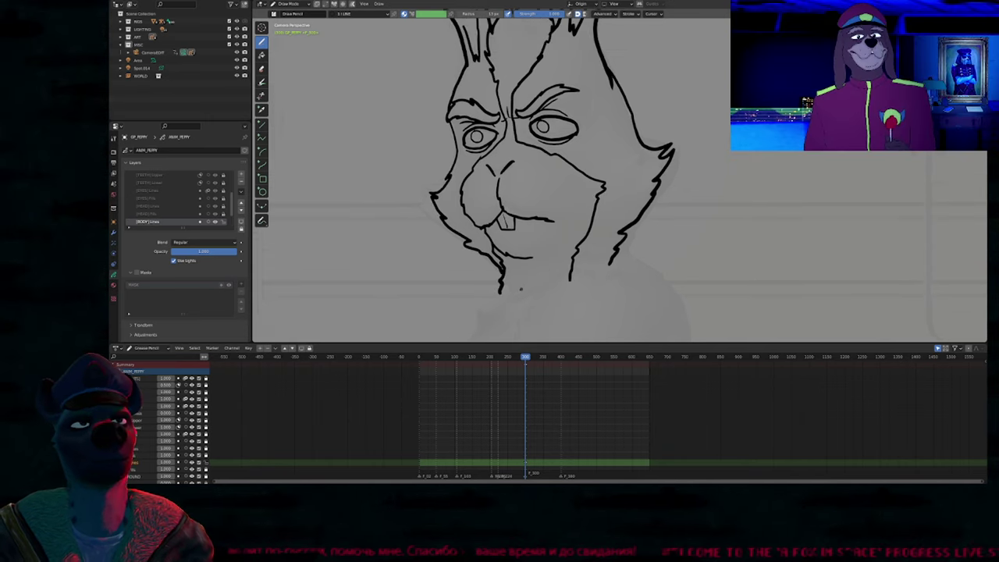
left_click(523, 289)
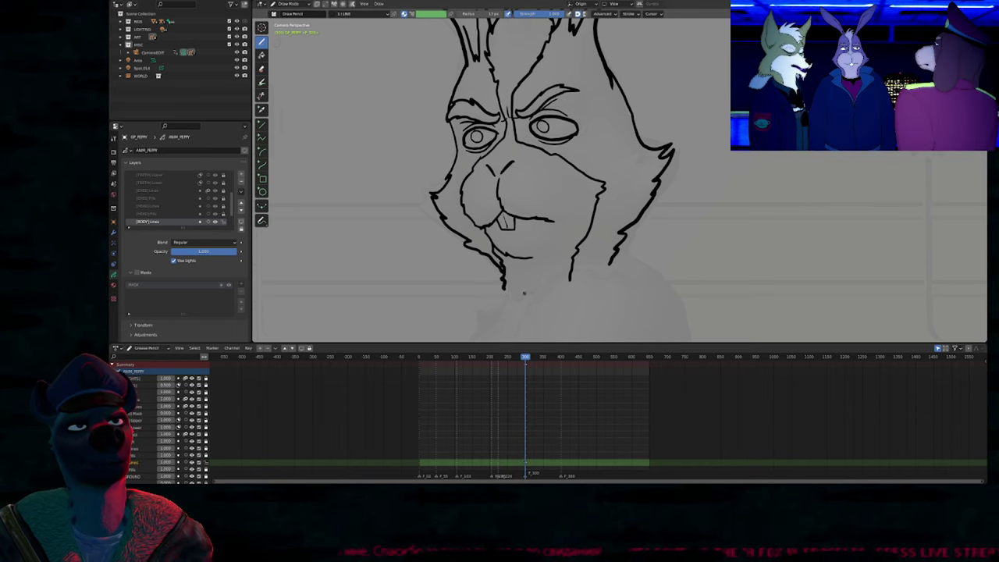
key("f")
key("Escape")
key("ctrl+z")
left_click_drag(579, 254, 581, 292)
key("ctrl+z")
left_click_drag(621, 247, 627, 298)
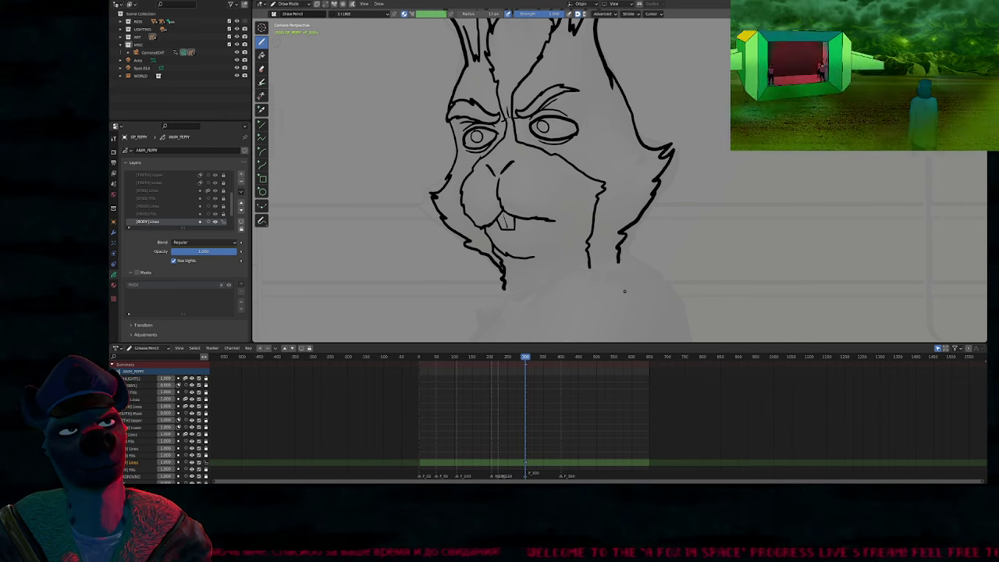
Step: Draw the jawline from lower cheek to chin and join the left jaw to it
middle_click_drag(605, 132, 650, 260, "shift")
middle_click_drag(643, 147, 611, 191, "shift")
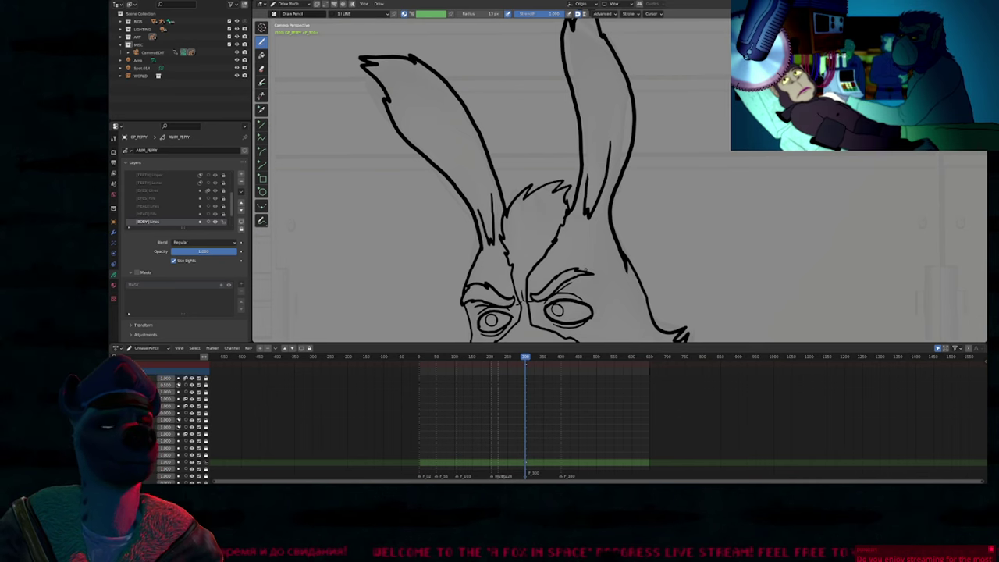
mouse_move(587, 265)
middle_mouse_down("ctrl")
mouse_move(573, 329)
mouse_move(550, 161)
middle_mouse_up("ctrl")
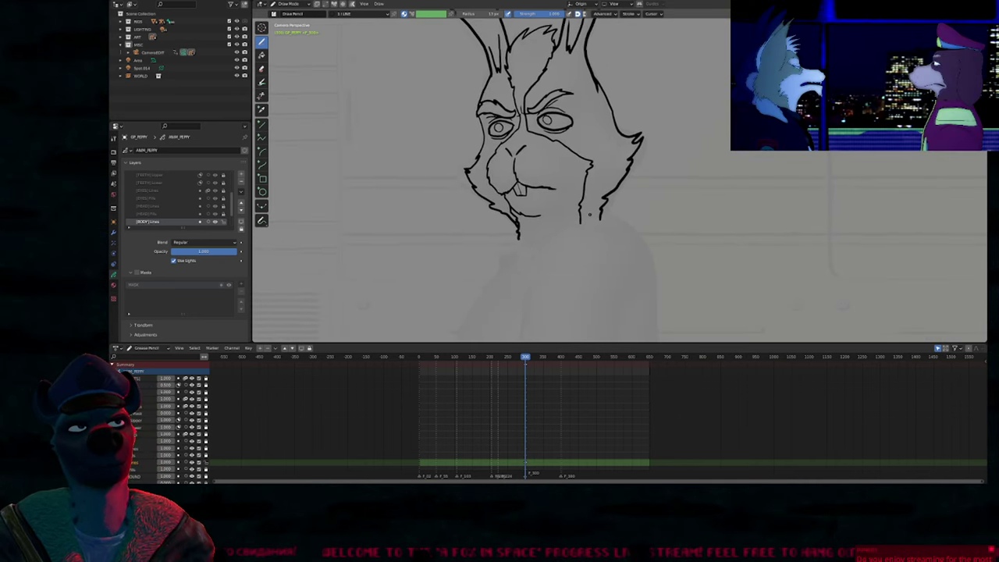
mouse_move(586, 209)
middle_mouse_down("shift")
mouse_move(583, 250)
mouse_move(654, 225)
mouse_move(645, 227)
mouse_move(649, 165)
middle_mouse_up("shift")
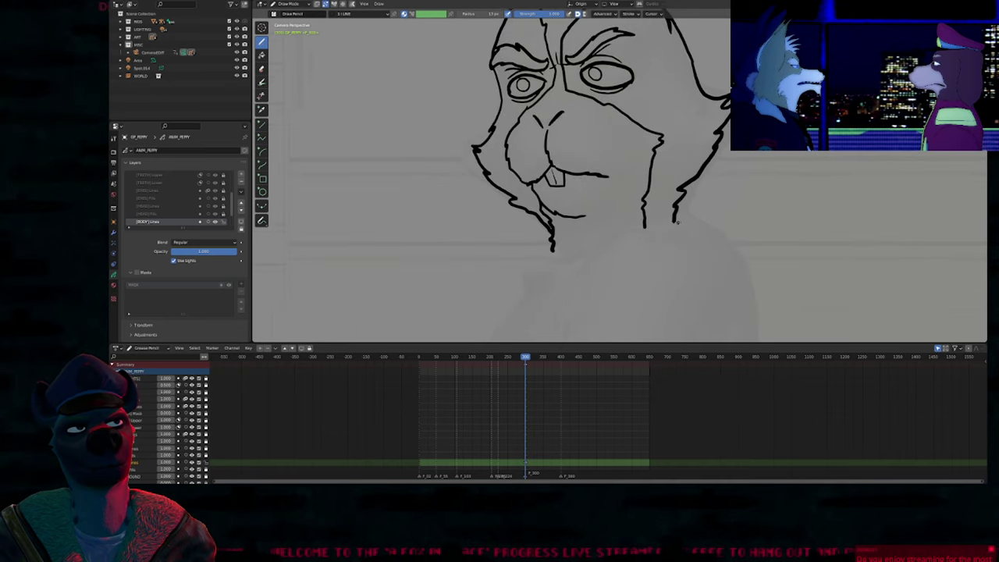
mouse_move(677, 223)
left_mouse_down()
mouse_move(651, 241)
mouse_move(552, 268)
left_mouse_up()
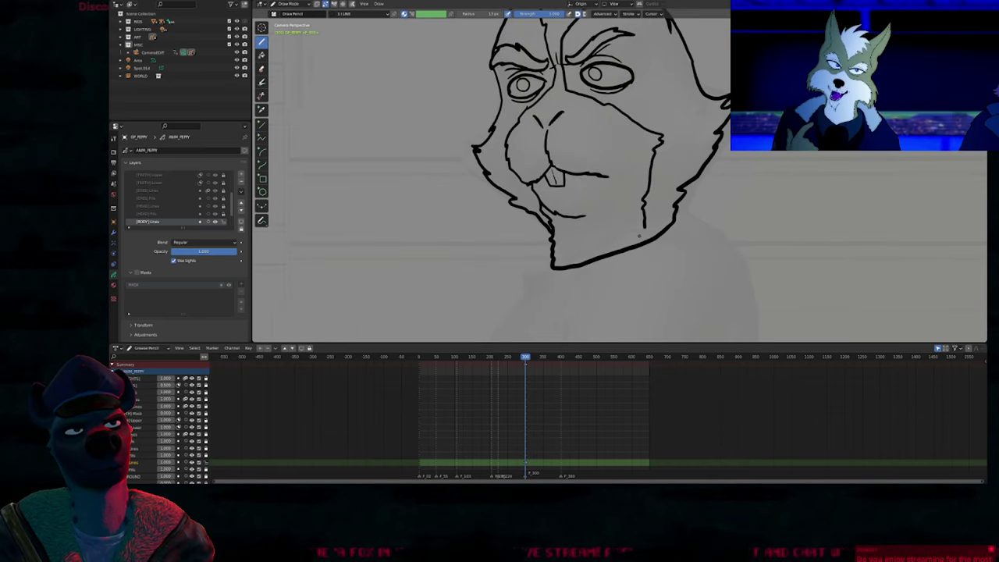
left_click_drag(645, 225, 649, 233)
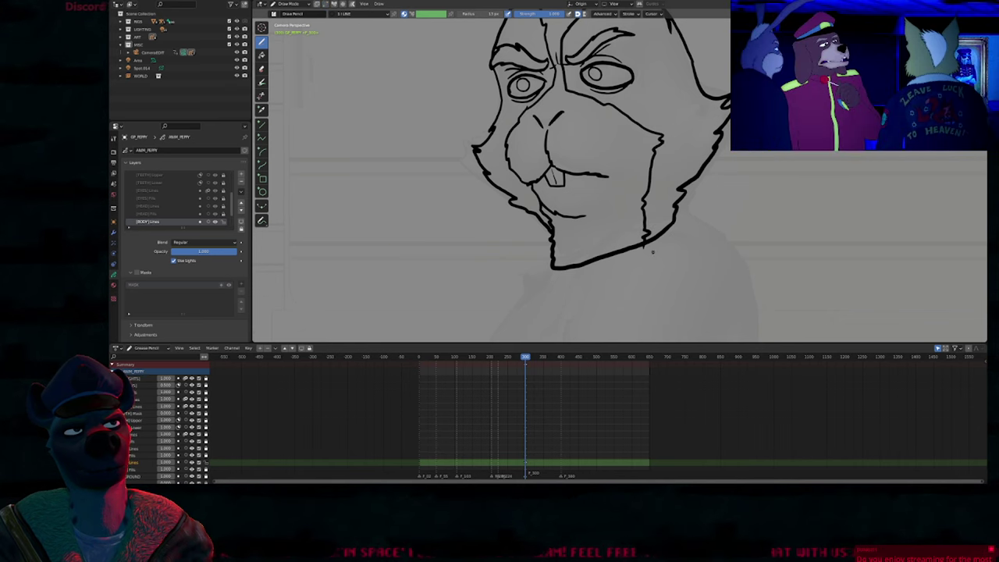
scroll(646, 245, "down", 4)
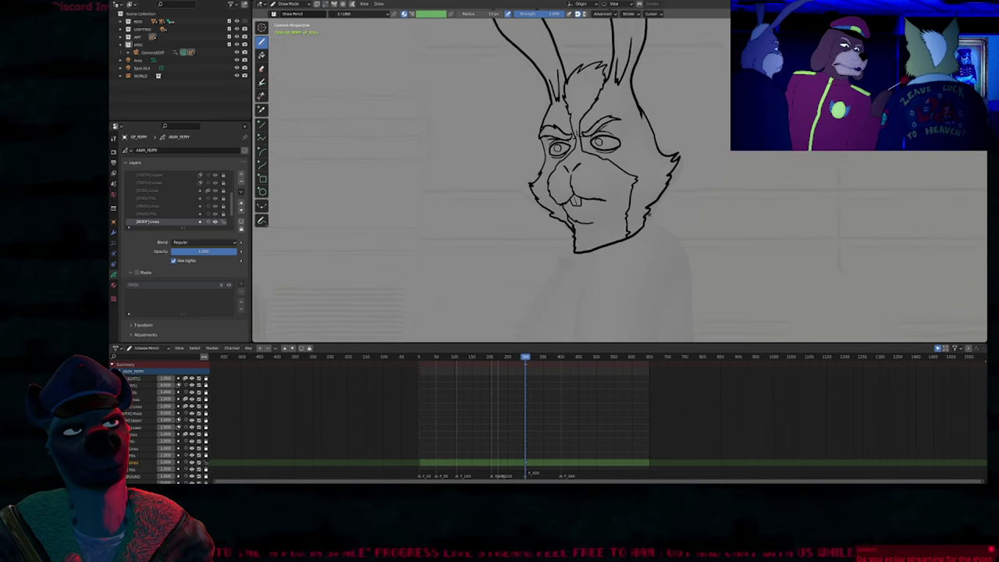
mouse_move(576, 257)
middle_mouse_down("shift")
mouse_move(574, 269)
mouse_move(597, 263)
middle_mouse_up("shift")
scroll(585, 242, "up", 2)
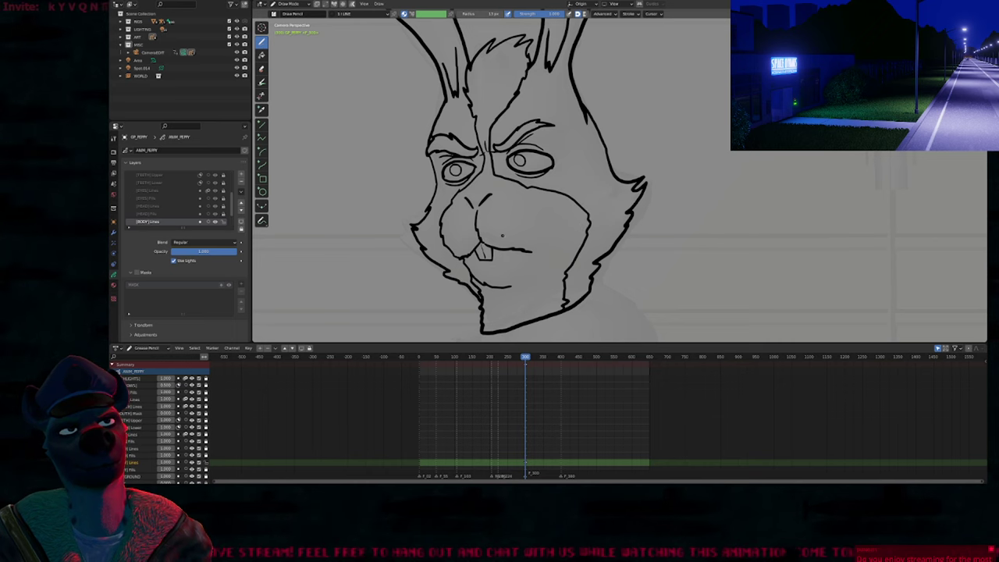
mouse_move(469, 238)
middle_mouse_down("shift")
mouse_move(492, 254)
mouse_move(539, 242)
mouse_move(626, 190)
middle_mouse_up("shift")
key("e")
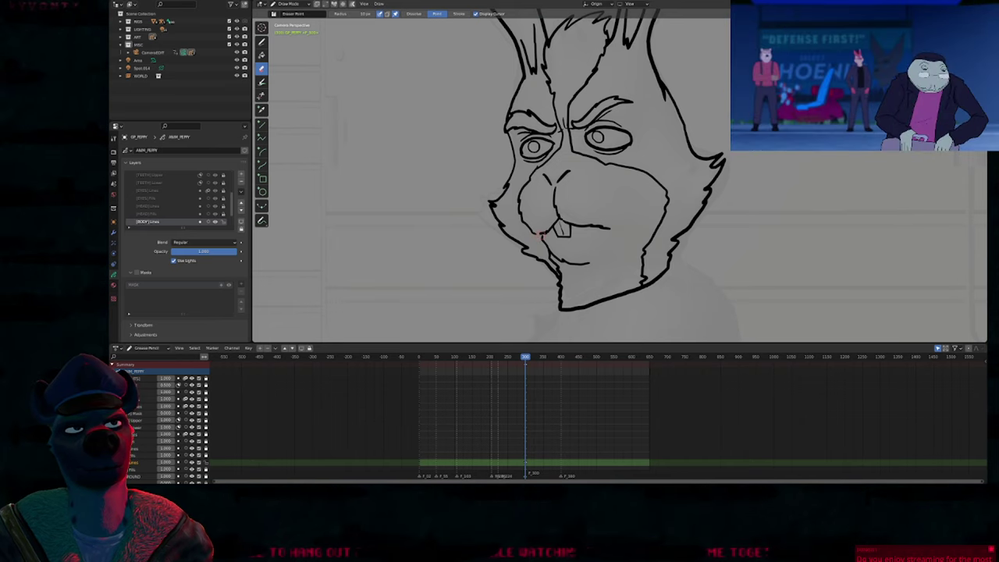
key("d")
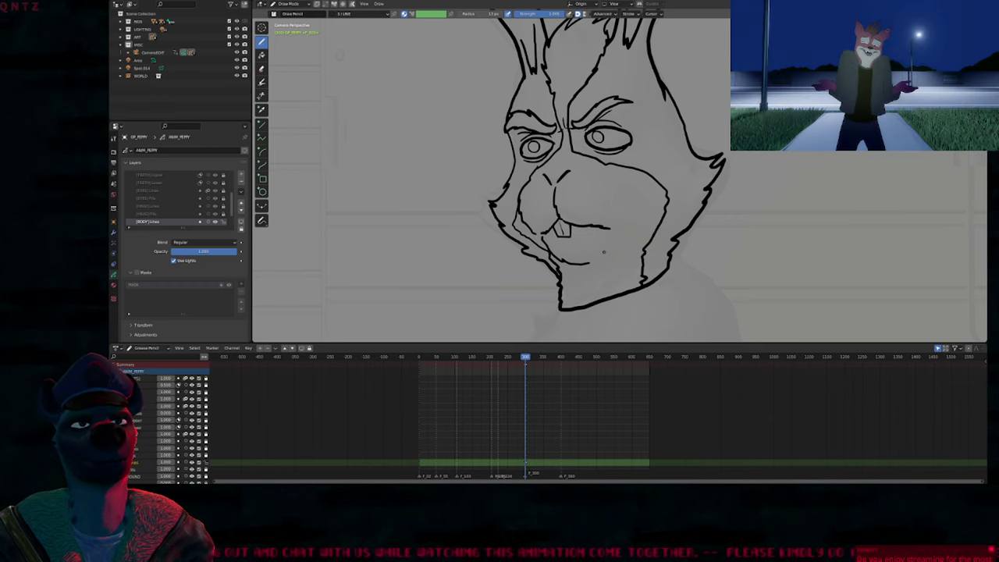
scroll(601, 285, "down", 5)
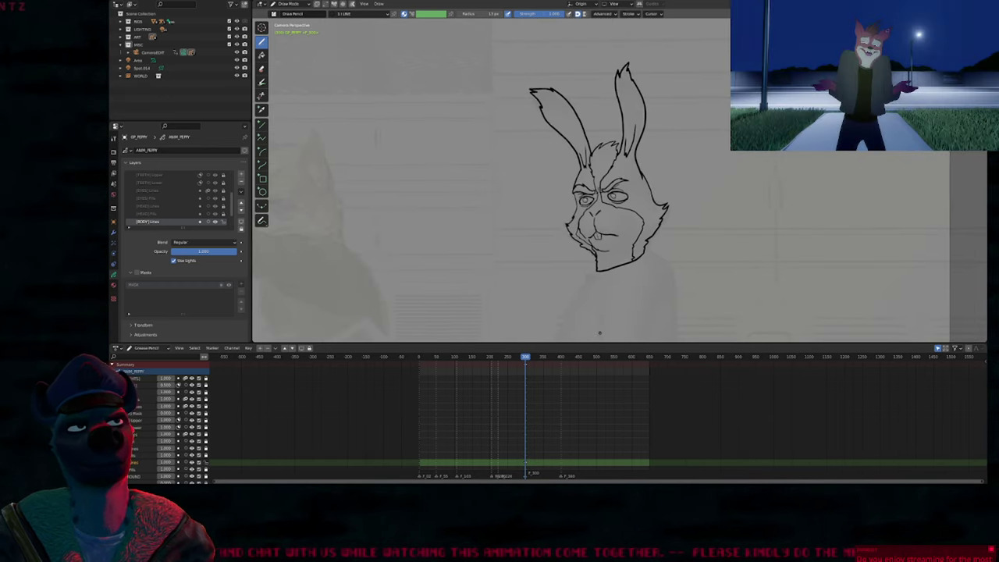
middle_click_drag(631, 274, 605, 215, "shift")
scroll(613, 239, "down", 4)
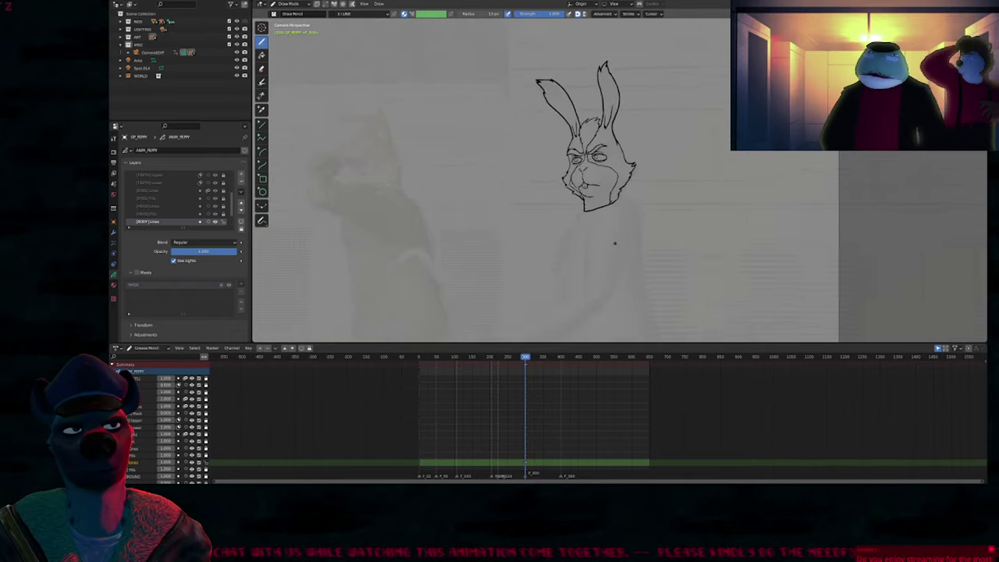
middle_click_drag(692, 234, 679, 226, "shift")
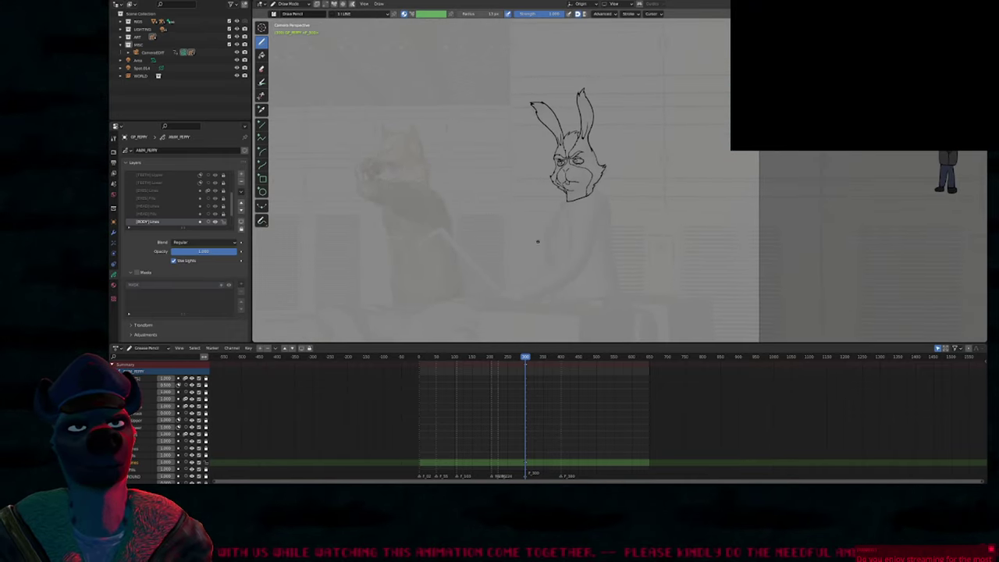
scroll(574, 218, "up", 5)
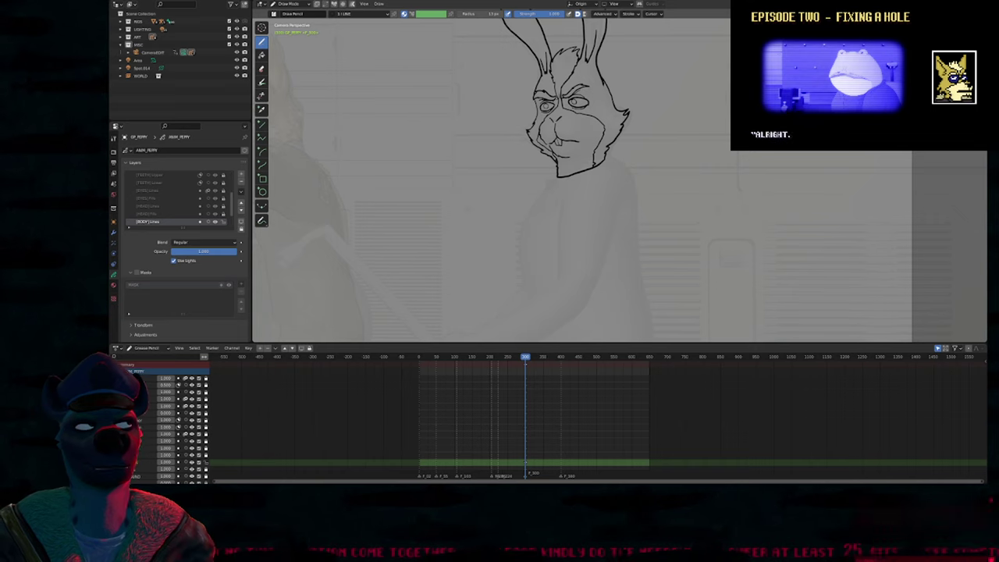
middle_click_drag(623, 247, 590, 237, "shift")
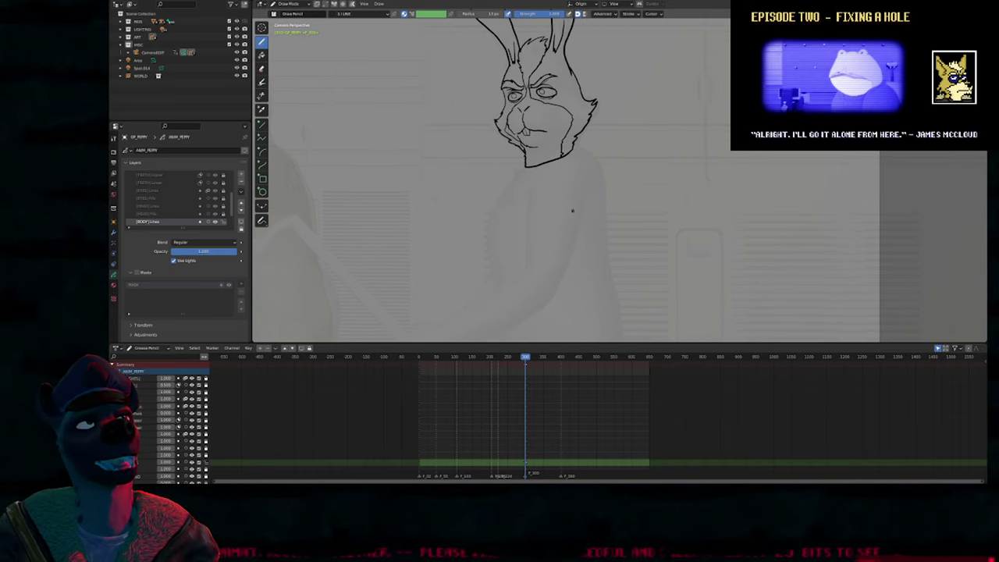
middle_click_drag(533, 248, 566, 250, "shift")
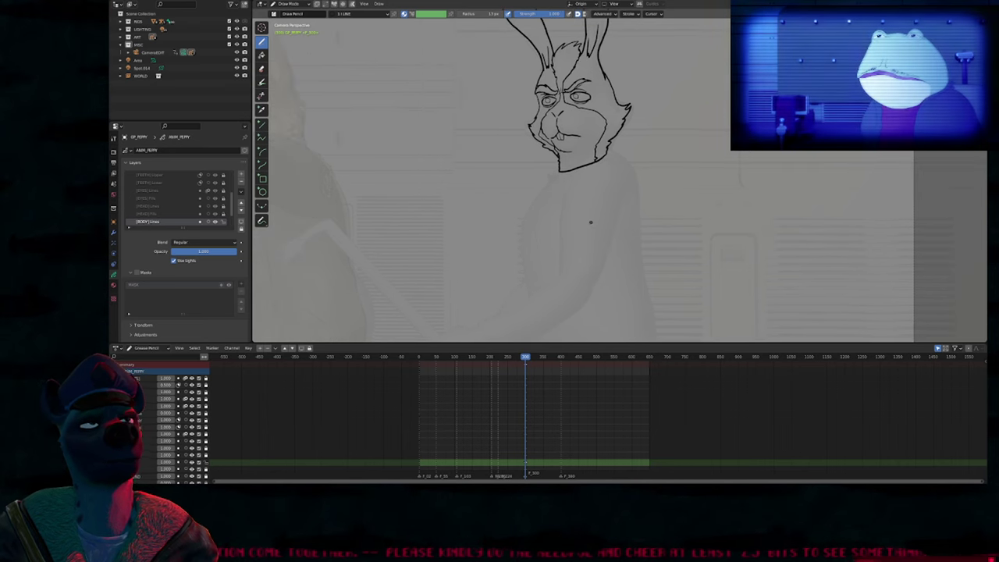
mouse_move(591, 220)
middle_mouse_down("shift")
mouse_move(553, 233)
mouse_move(587, 201)
mouse_move(580, 189)
mouse_move(589, 234)
mouse_move(609, 208)
middle_mouse_up("shift")
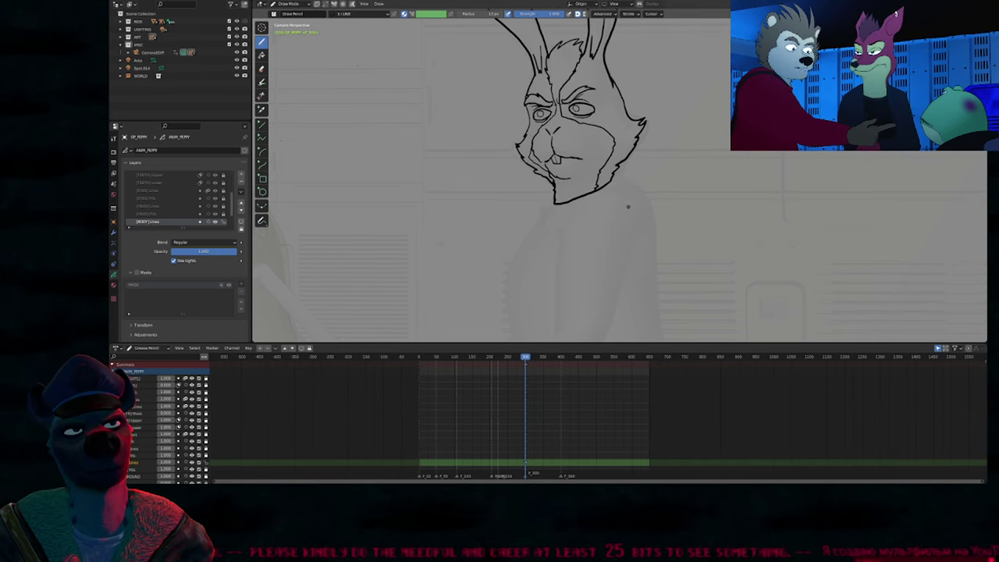
key("f")
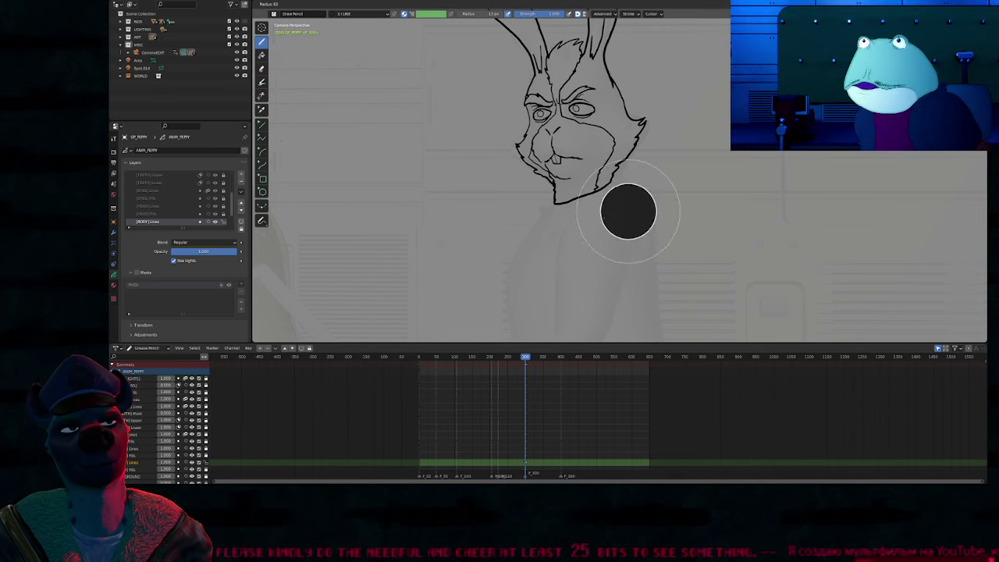
left_click(618, 214)
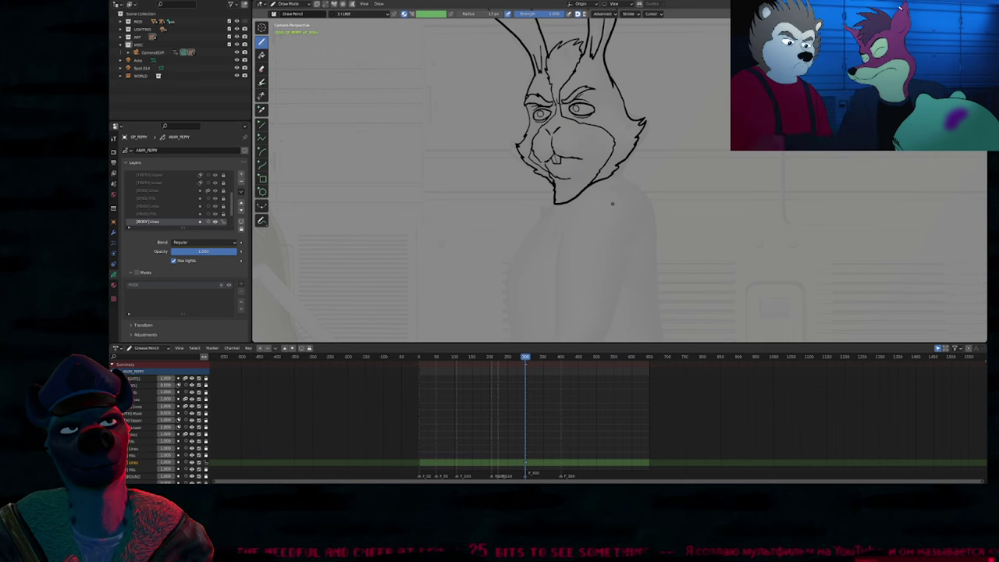
mouse_move(653, 219)
middle_mouse_down("shift")
mouse_move(413, 232)
mouse_move(660, 190)
middle_mouse_up("shift")
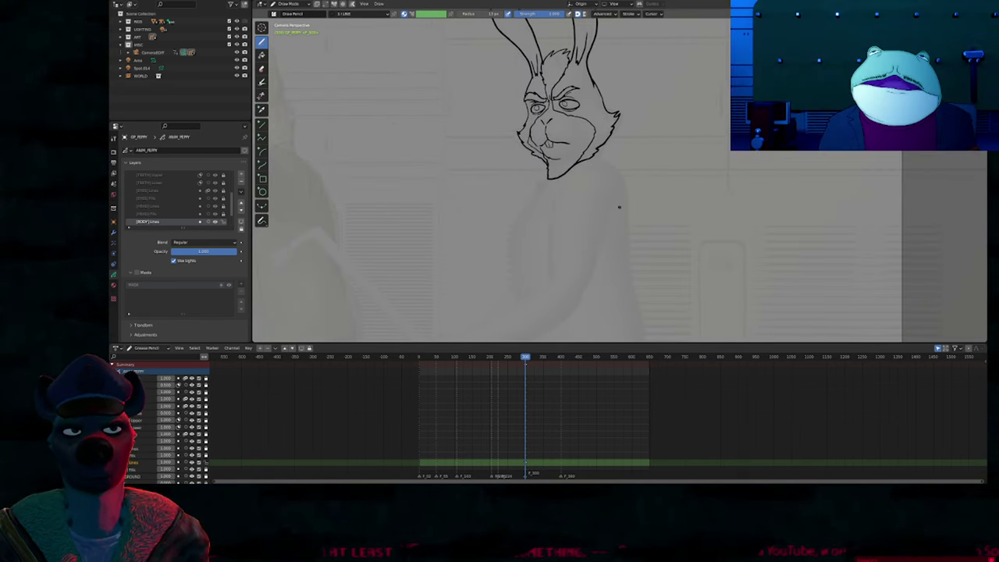
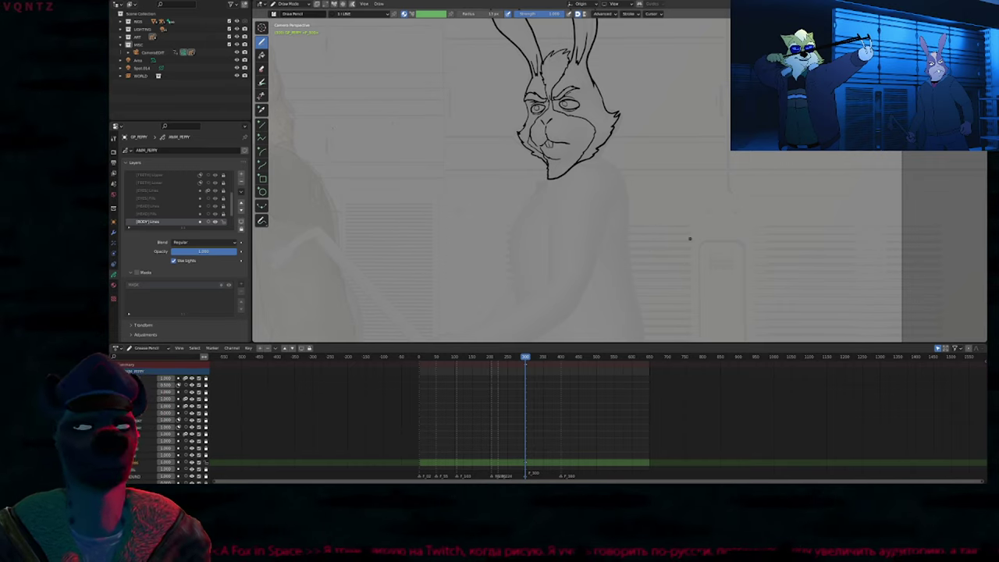
Step: Zoom onto the face, erase the extra chin segment, and stroke the collar line down from the neck
mouse_move(699, 233)
middle_mouse_down("shift")
mouse_move(680, 265)
mouse_move(681, 242)
mouse_move(674, 304)
middle_mouse_up("shift")
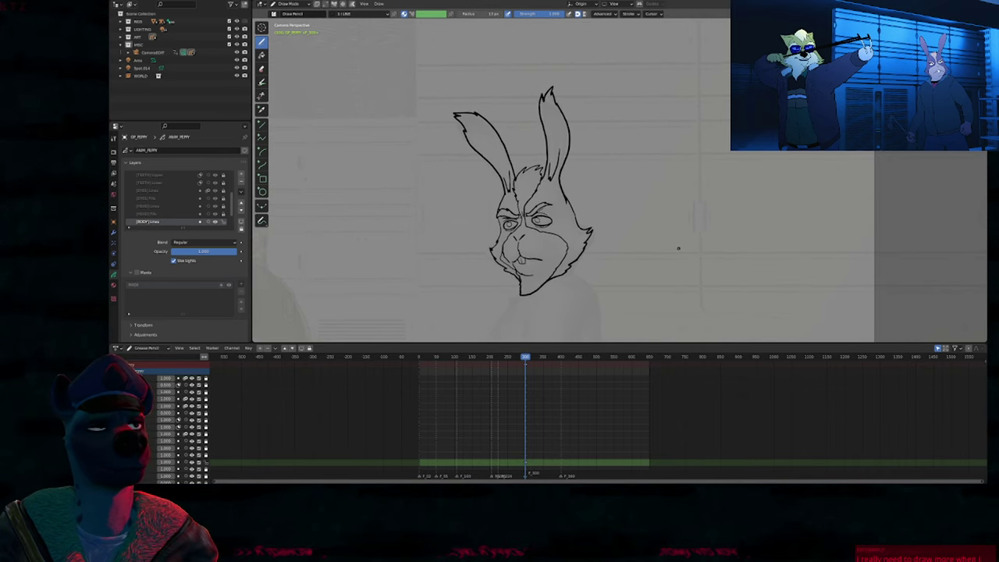
middle_click_drag(583, 287, 612, 209, "shift")
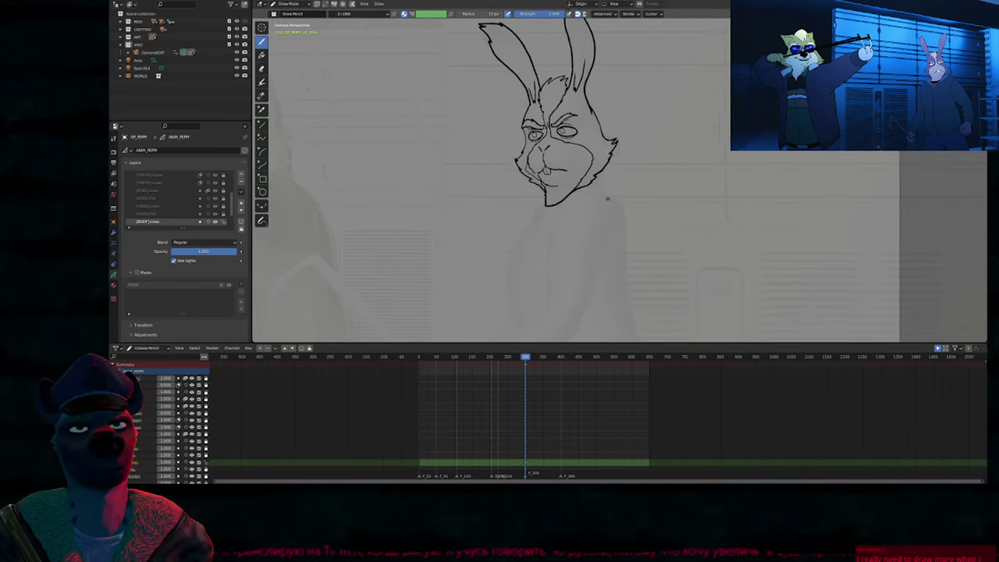
scroll(616, 203, "up", 2)
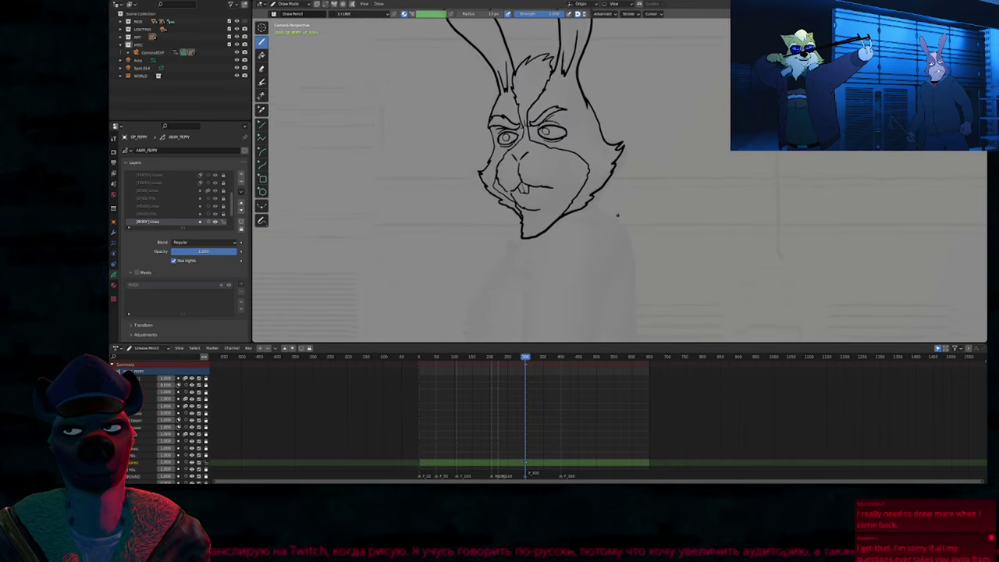
mouse_move(618, 215)
middle_mouse_down("shift")
mouse_move(622, 206)
mouse_move(578, 217)
mouse_move(586, 220)
middle_mouse_up("shift")
scroll(566, 224, "up", 1)
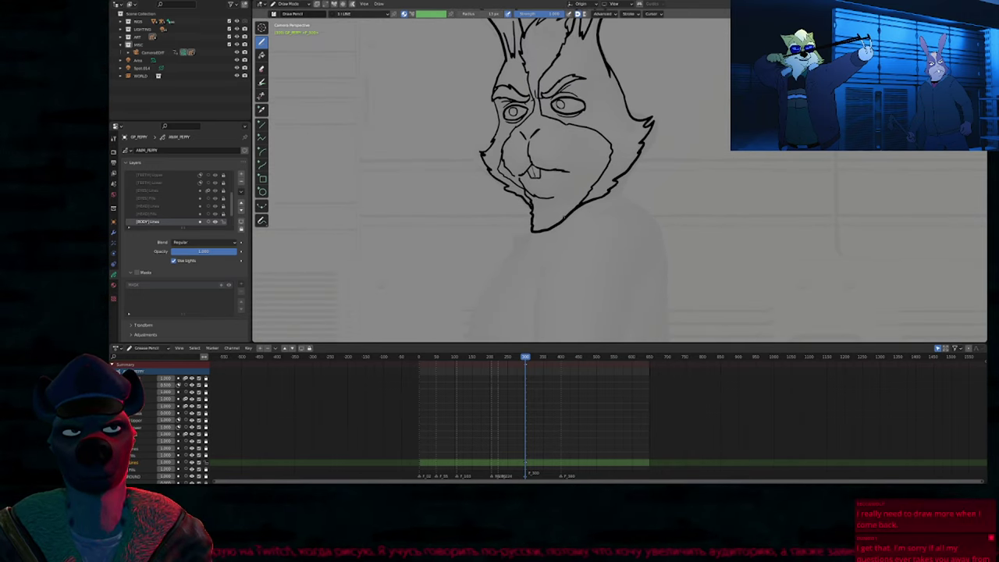
key("e")
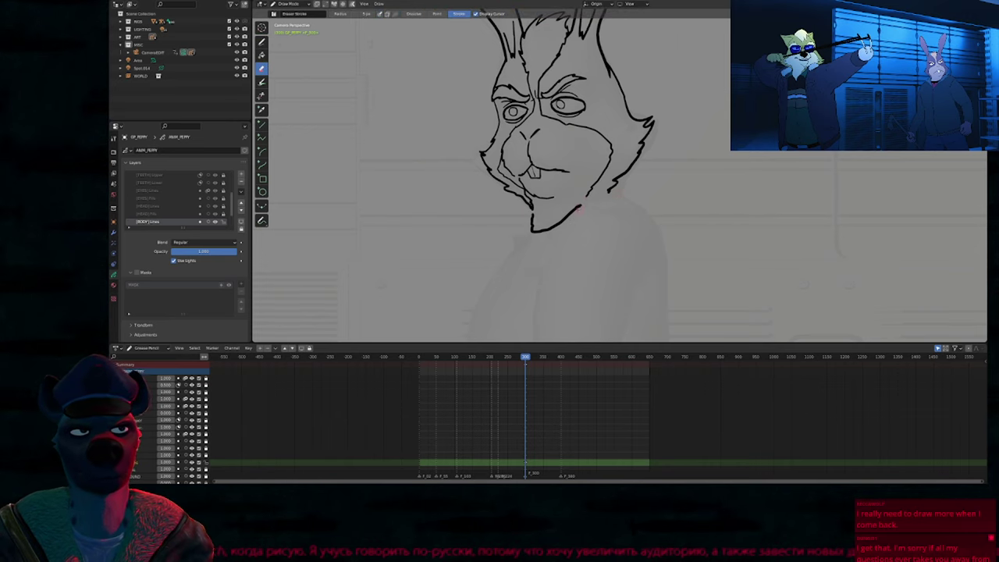
left_click_drag(535, 227, 585, 206)
key("d")
middle_click_drag(585, 225, 587, 210, "shift")
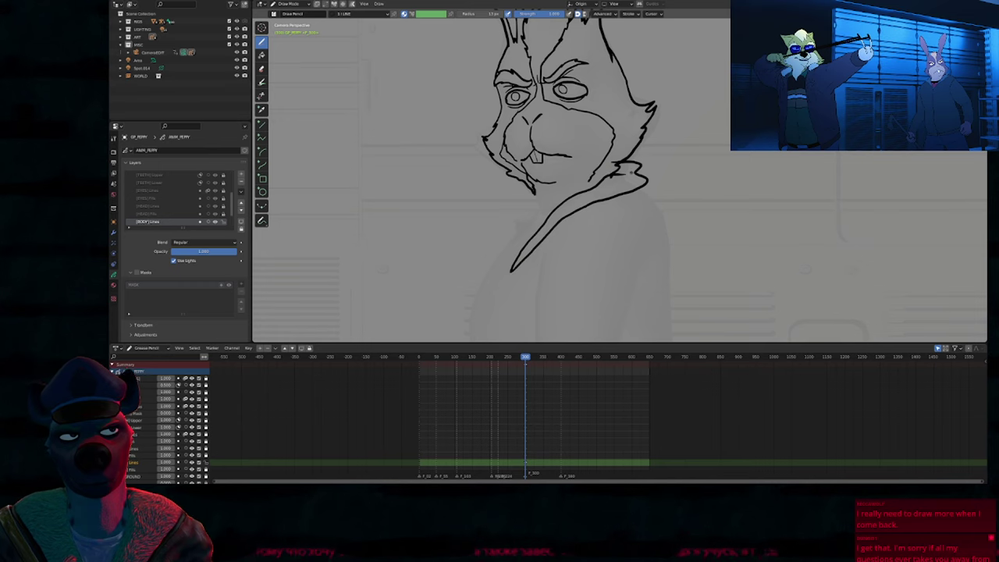
Step: Resize the brush and draw a short line across the rabbit's neck
mouse_move(611, 179)
middle_mouse_down("shift")
mouse_move(599, 190)
mouse_move(640, 198)
middle_mouse_up("shift")
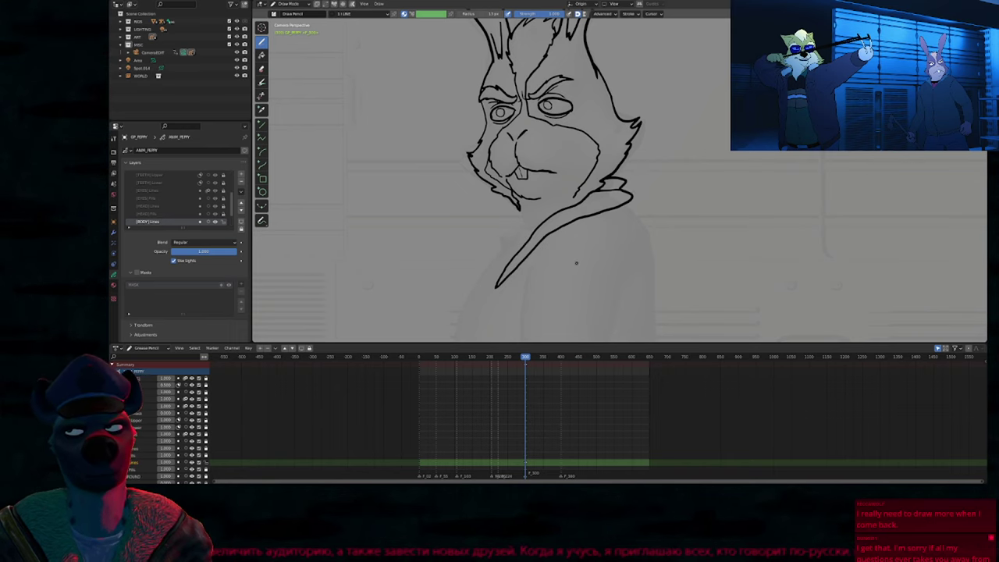
mouse_move(576, 263)
middle_mouse_down("shift")
mouse_move(647, 217)
mouse_move(632, 239)
mouse_move(629, 227)
middle_mouse_up("shift")
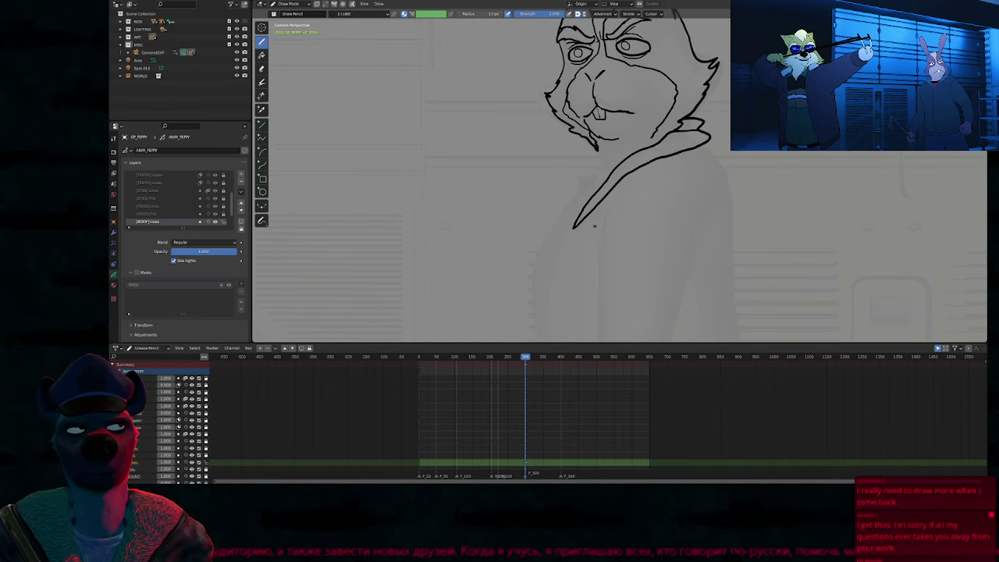
key("f")
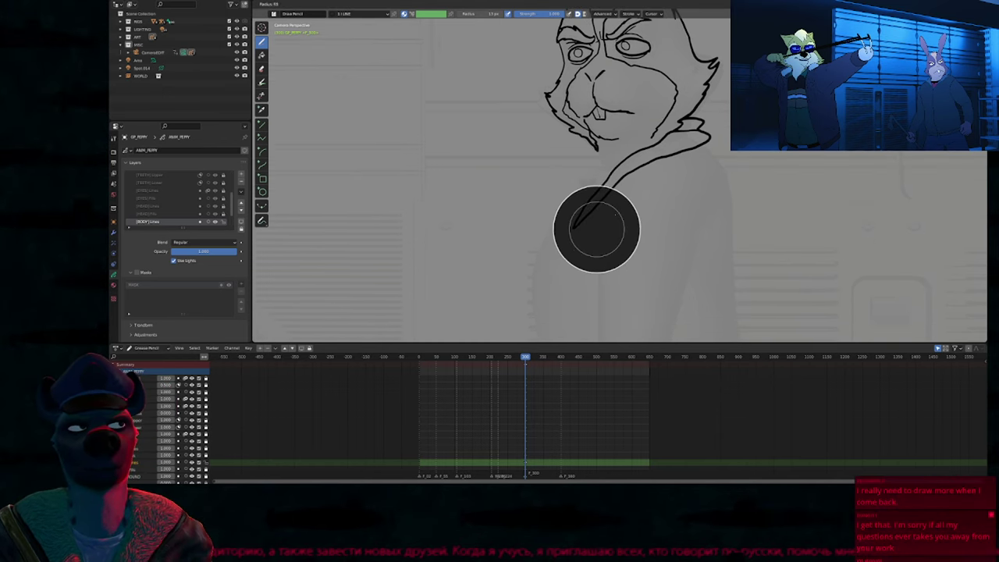
left_click(616, 215)
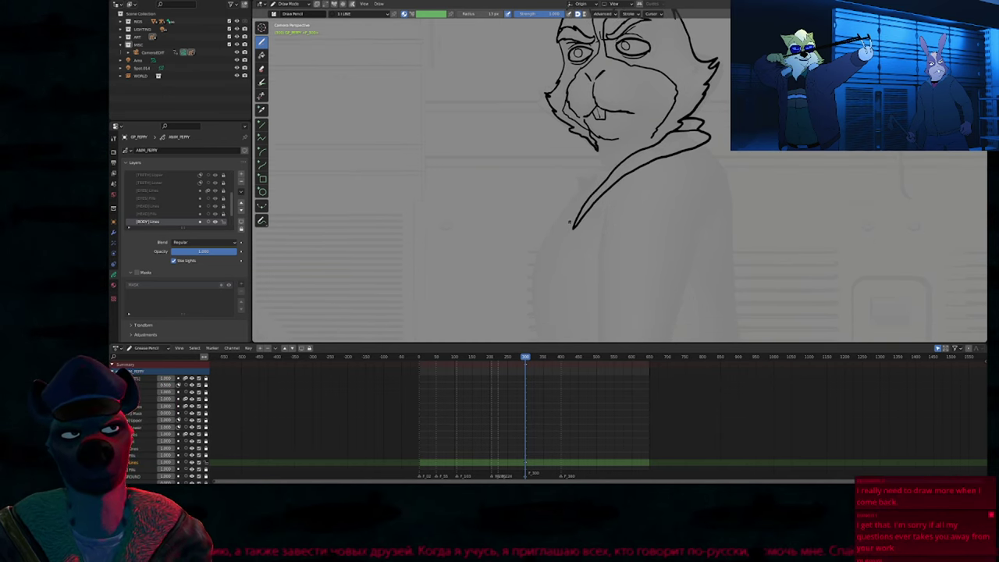
middle_click_drag(570, 221, 548, 261, "shift")
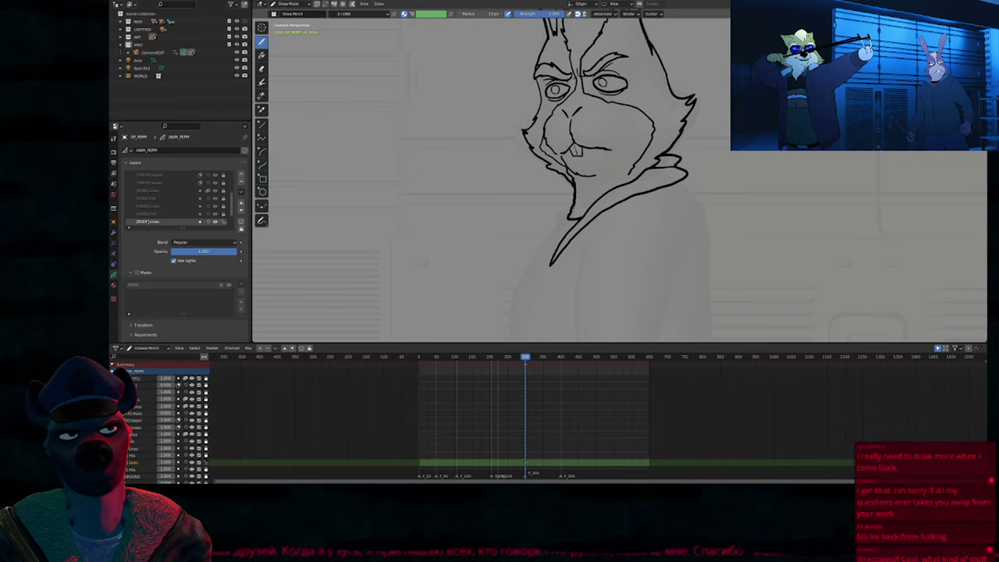
left_click_drag(575, 209, 604, 202)
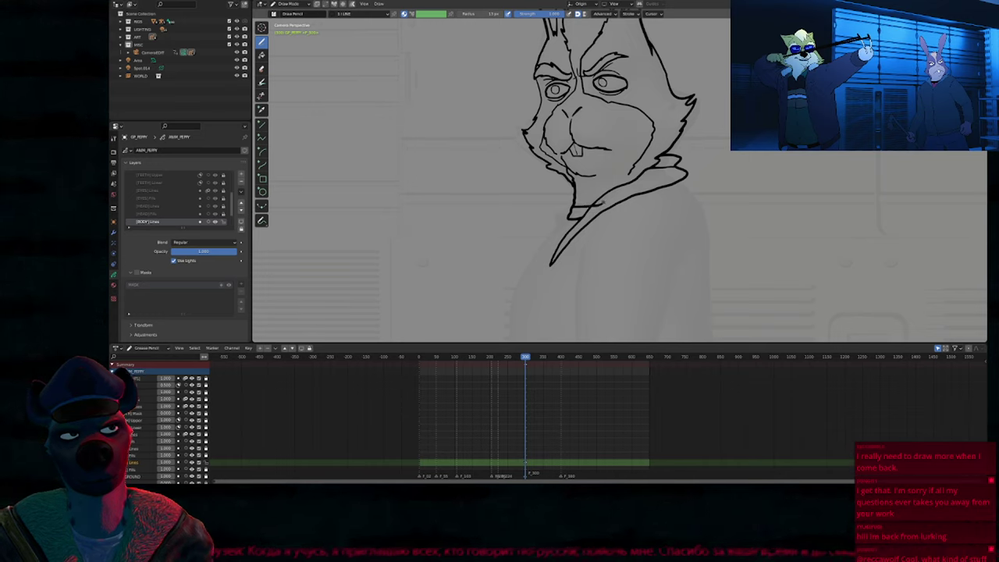
Step: Shrink the brush and extend the collar tip further downward
key("f")
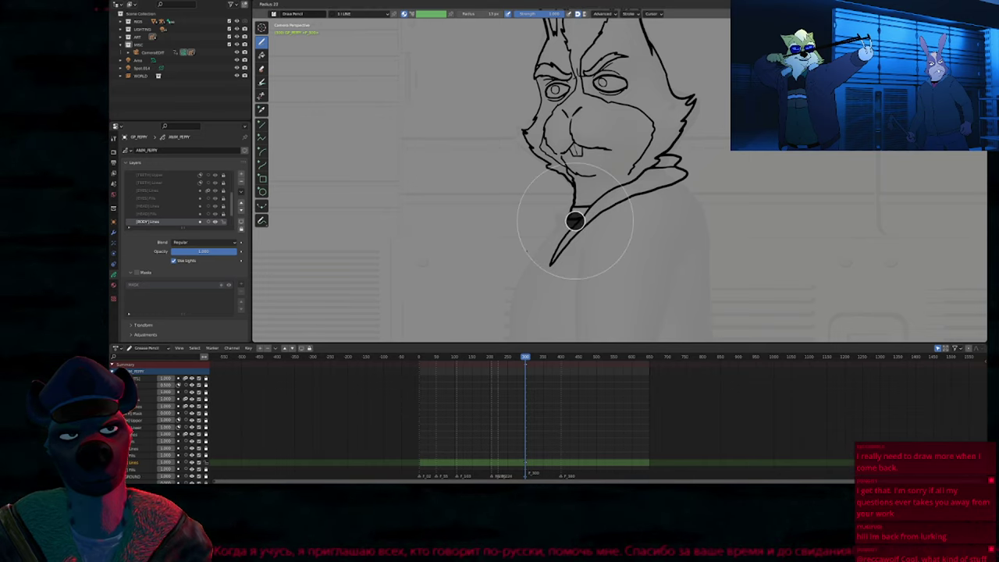
left_click(585, 216)
left_click_drag(571, 215, 565, 227)
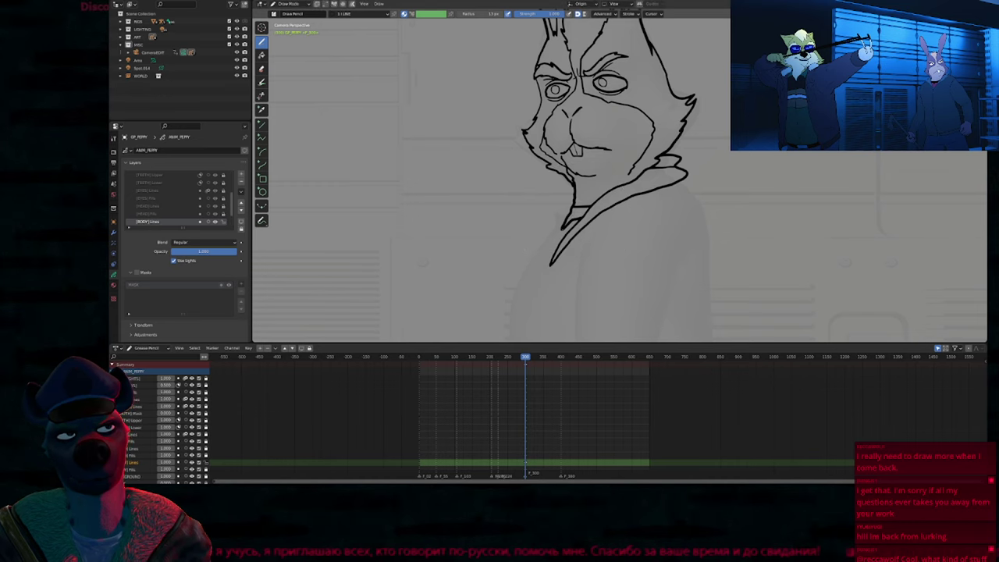
middle_click_drag(556, 238, 556, 187, "shift")
mouse_move(556, 187)
middle_mouse_down("ctrl")
mouse_move(564, 224)
mouse_move(563, 200)
middle_mouse_up("ctrl")
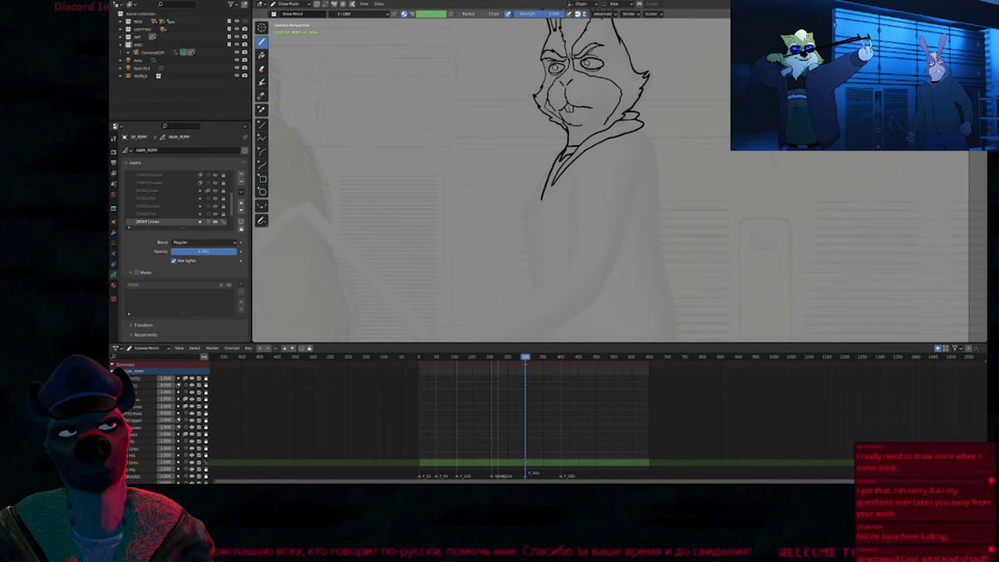
Step: Try extensions of the coat line below the collar, undoing the unwanted collar strokes
left_click_drag(542, 200, 540, 211)
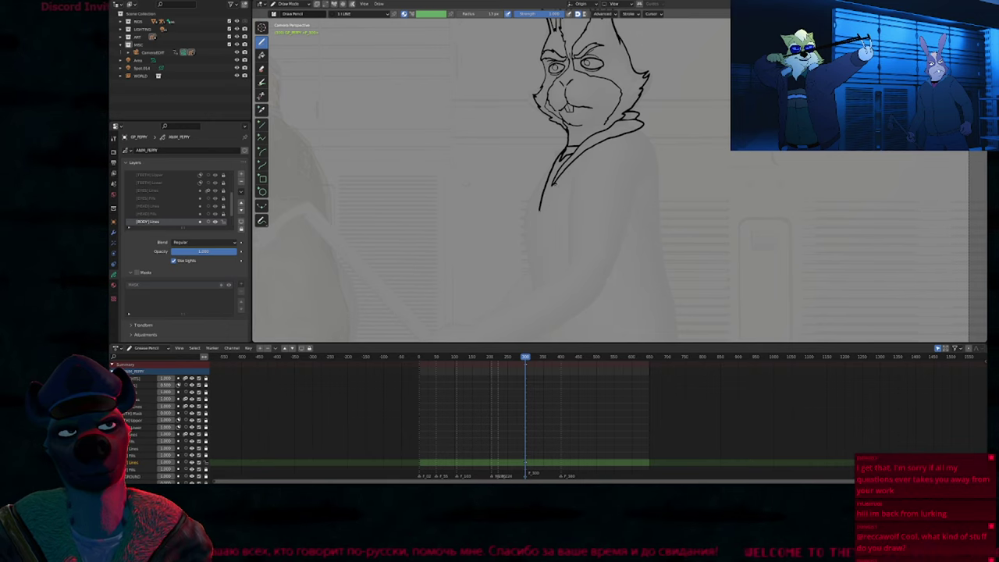
key("ctrl+z")
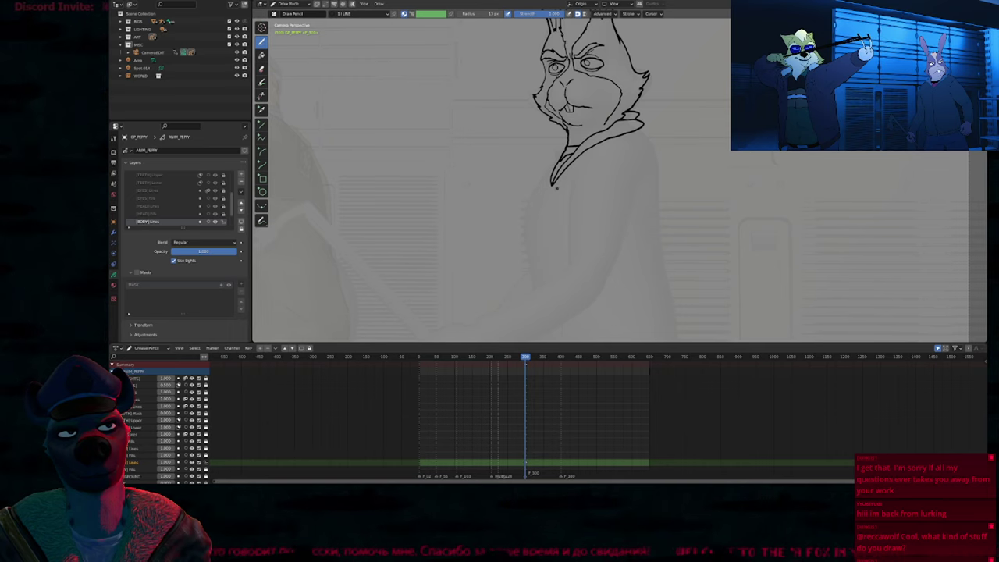
left_click_drag(552, 180, 547, 189)
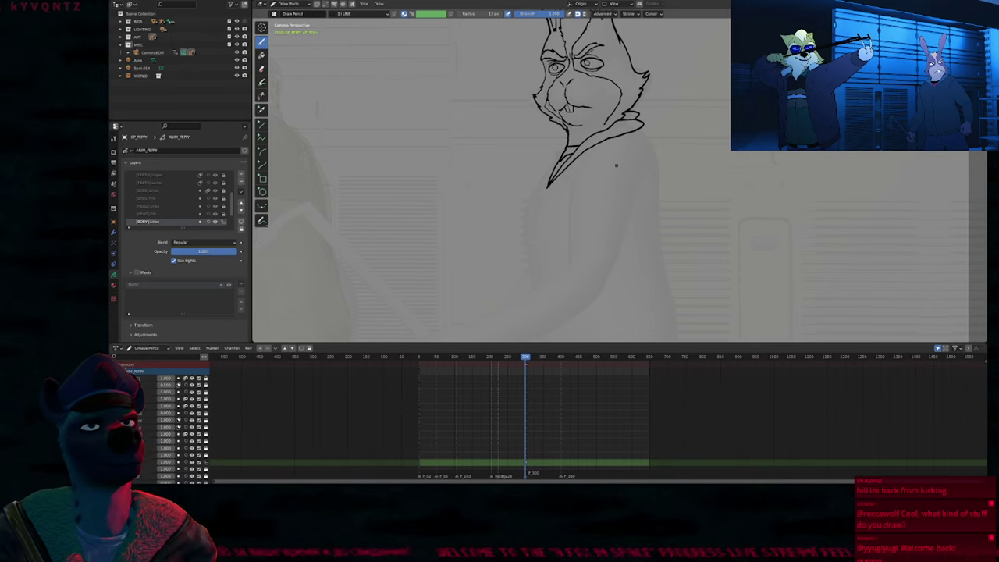
mouse_move(616, 163)
middle_mouse_down("shift")
mouse_move(582, 226)
mouse_move(534, 252)
mouse_move(555, 185)
mouse_move(547, 230)
middle_mouse_up("shift")
left_click_drag(548, 210, 543, 192, "ctrl")
middle_click_drag(543, 191, 544, 166, "ctrl")
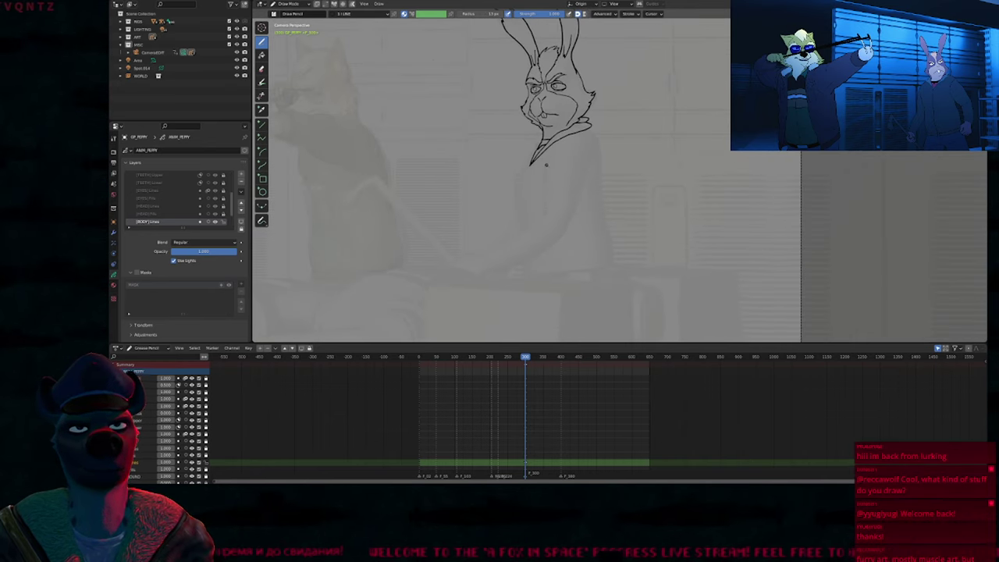
key("f")
right_click(571, 154)
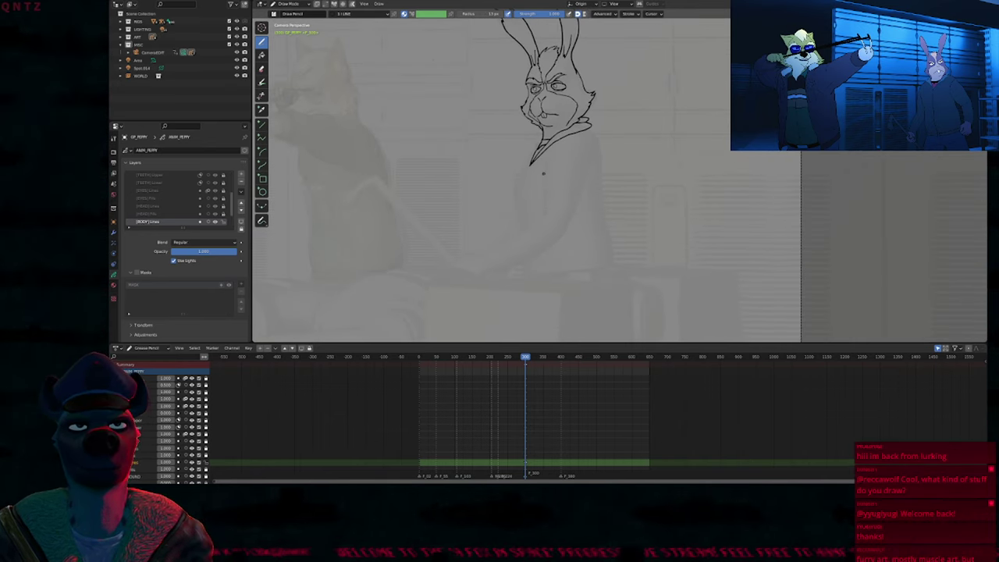
key("ctrl+z")
key("ctrl+z")
key("ctrl+z")
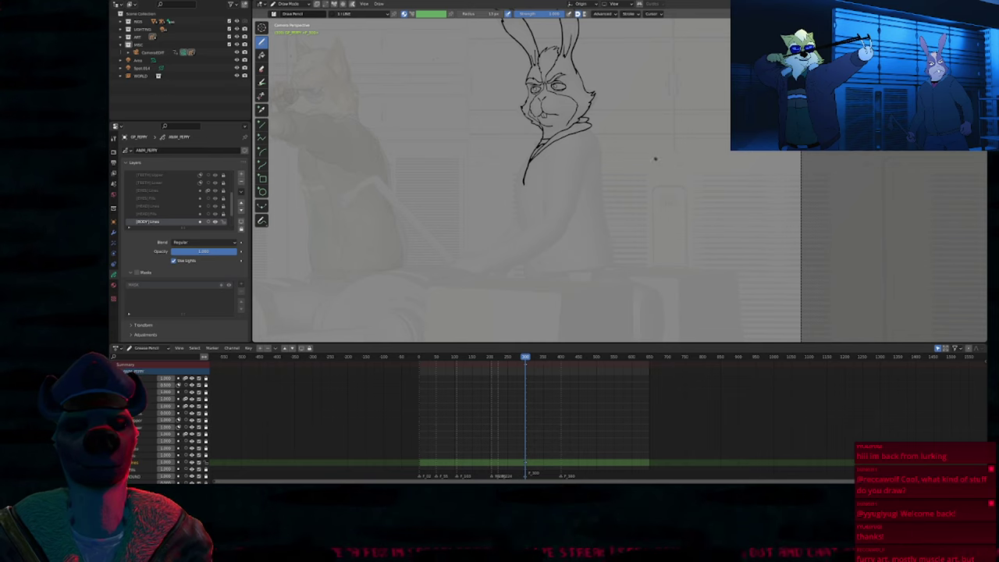
Step: Discard a trial shoulder line, resize the brush, and remove the hood line near the neck
mouse_move(594, 175)
left_mouse_down()
mouse_move(533, 209)
mouse_move(427, 238)
left_mouse_up()
key("ctrl+z")
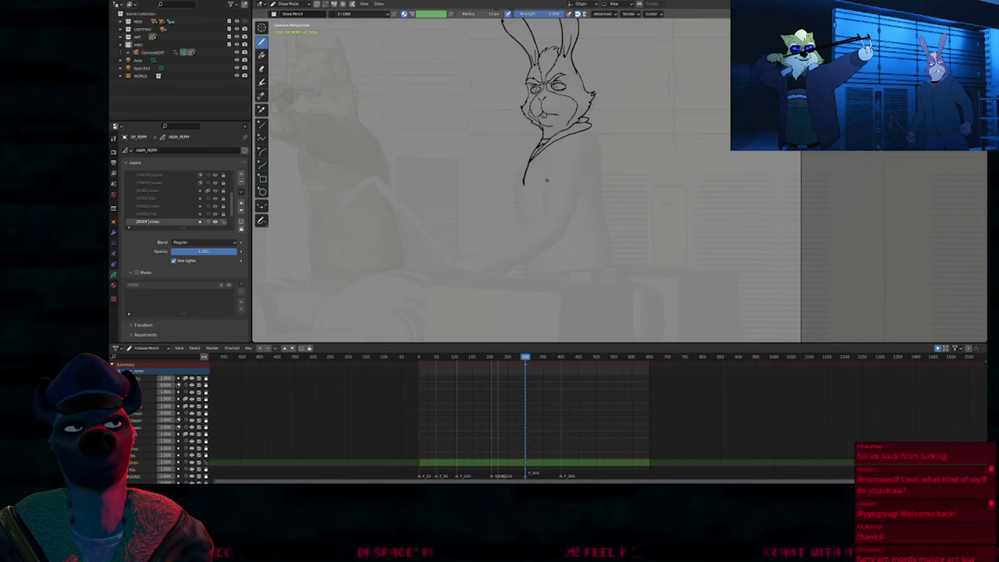
middle_click_drag(547, 180, 525, 187, "shift")
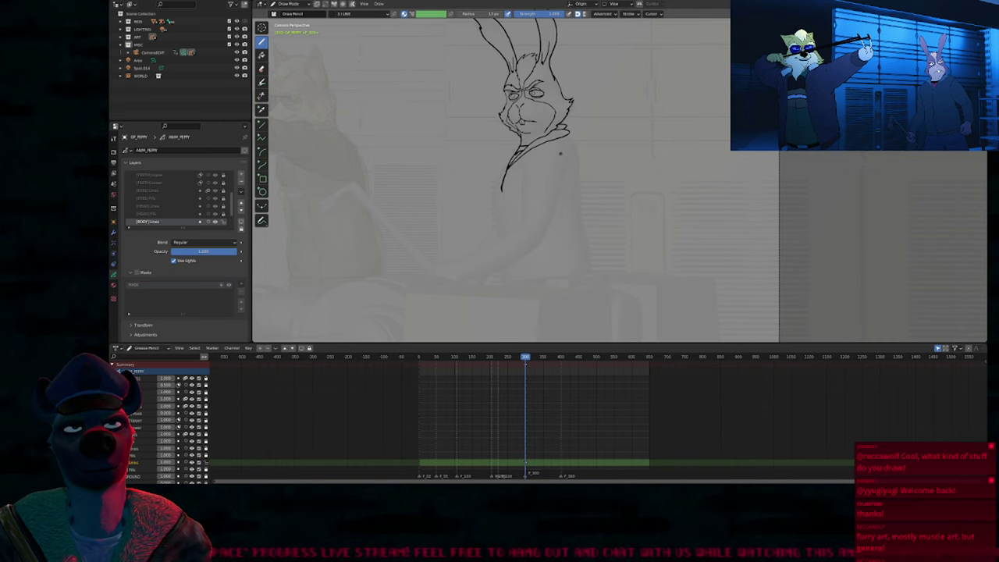
middle_click_drag(559, 154, 554, 133, "shift")
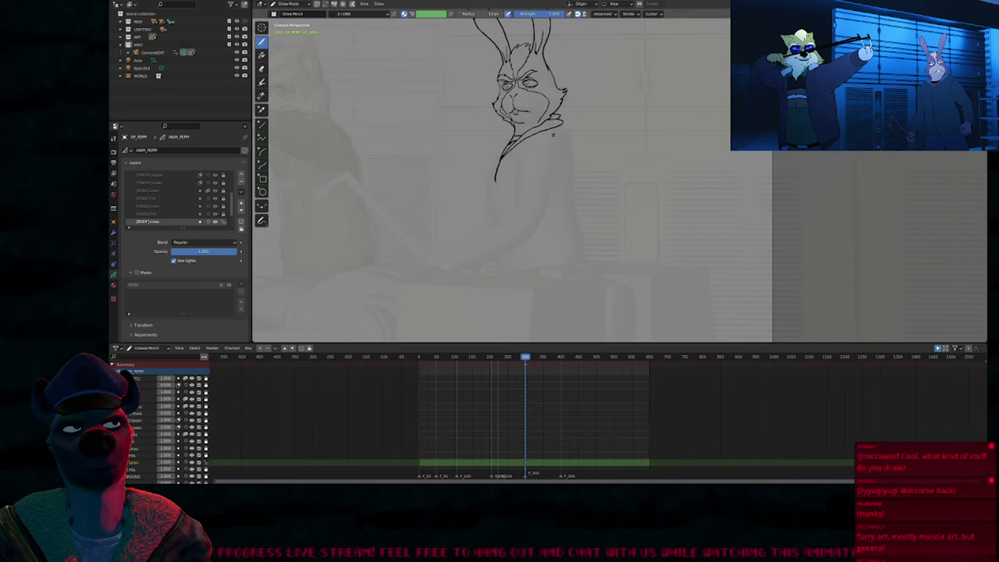
key("f")
left_click(552, 148)
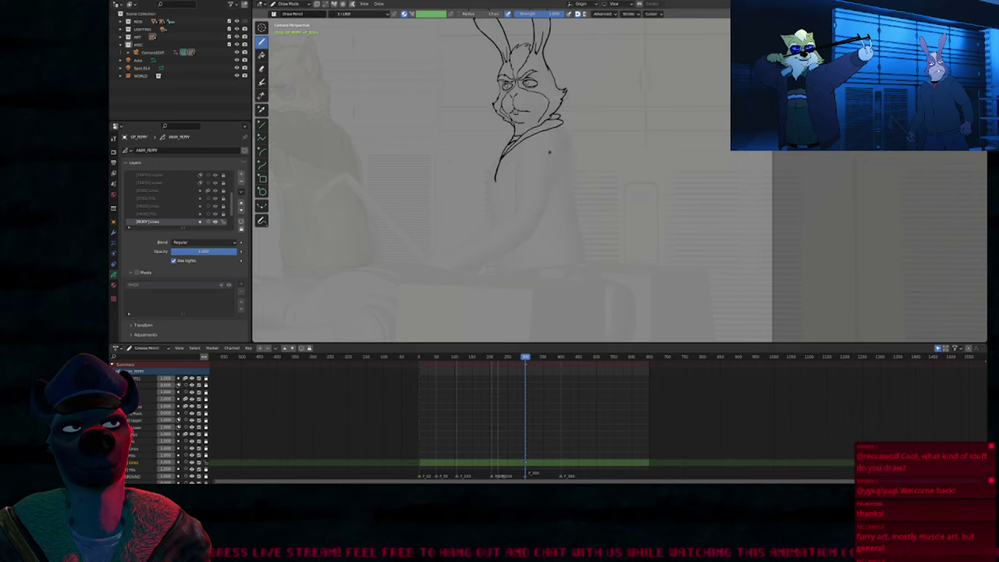
key("ctrl+z")
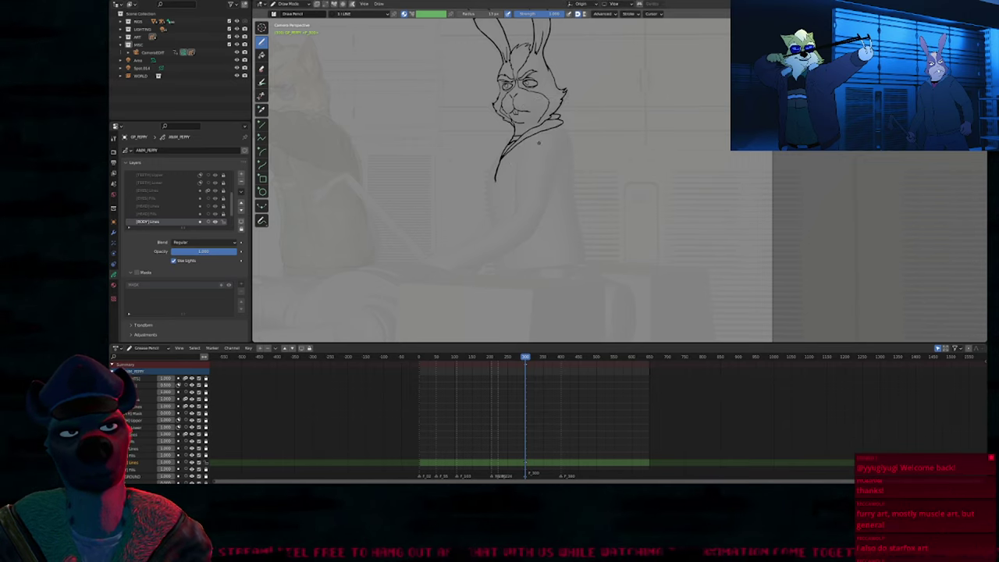
scroll(559, 69, "up", 5)
scroll(559, 69, "down", 5)
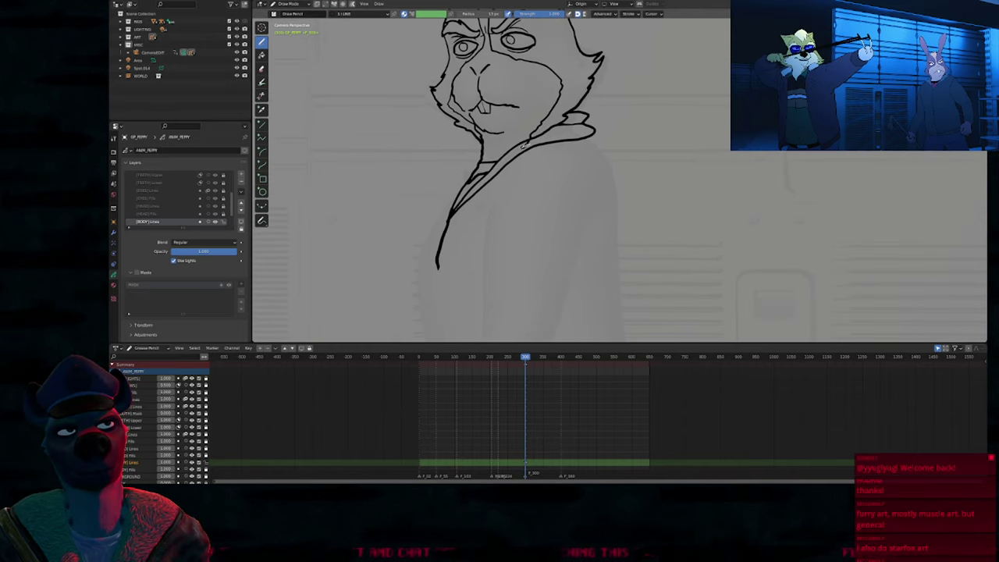
Step: Draw the coat front line from the collar and redraw the lower arm line more vertically
left_click_drag(518, 153, 491, 212)
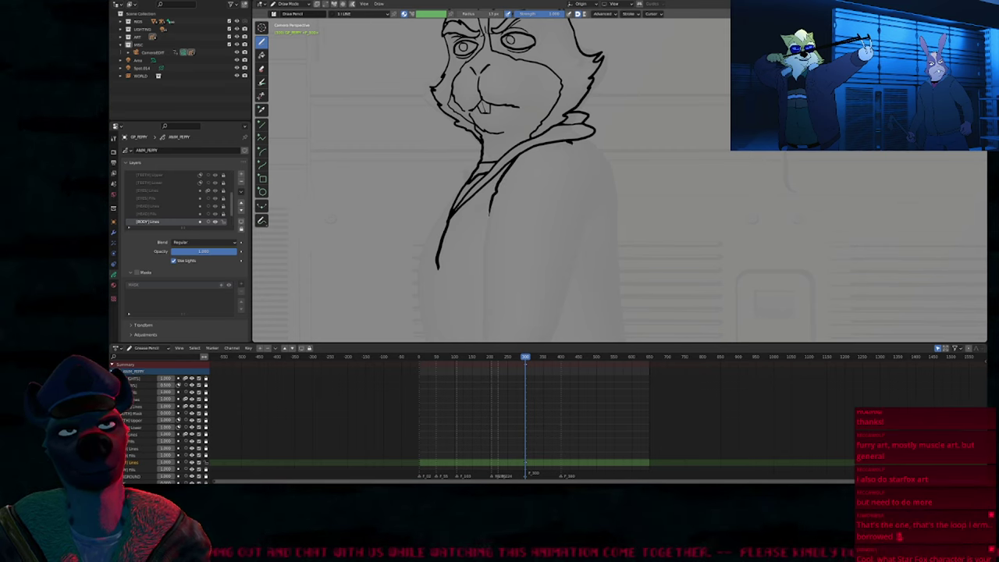
left_click_drag(591, 232, 574, 269)
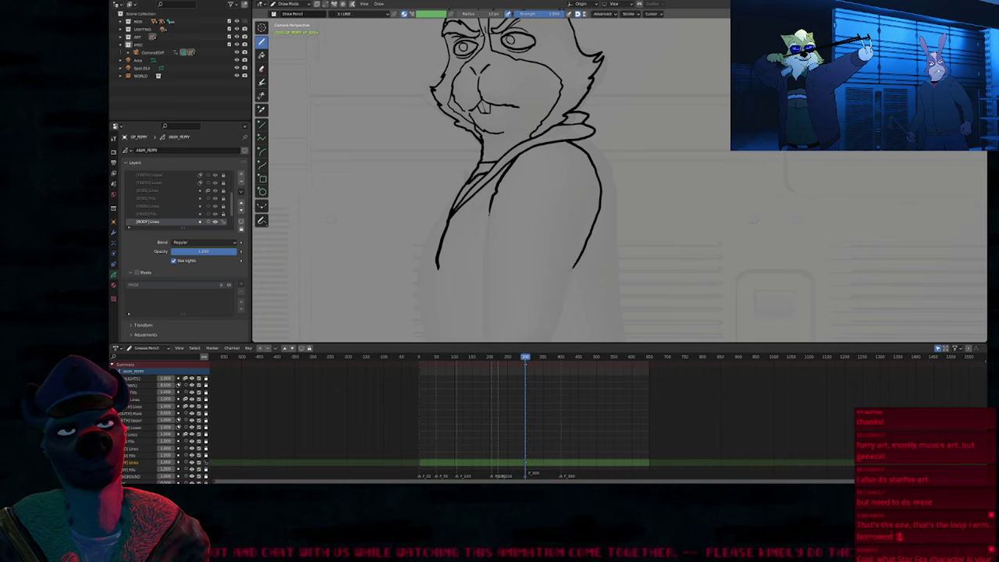
middle_click_drag(578, 272, 559, 205, "shift")
key("f")
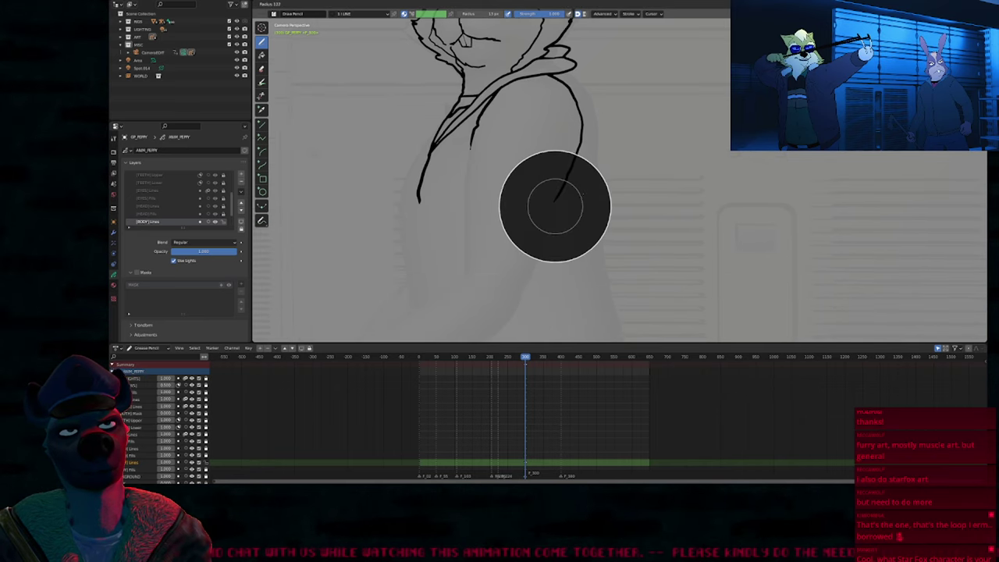
key("Escape")
key("ctrl+z")
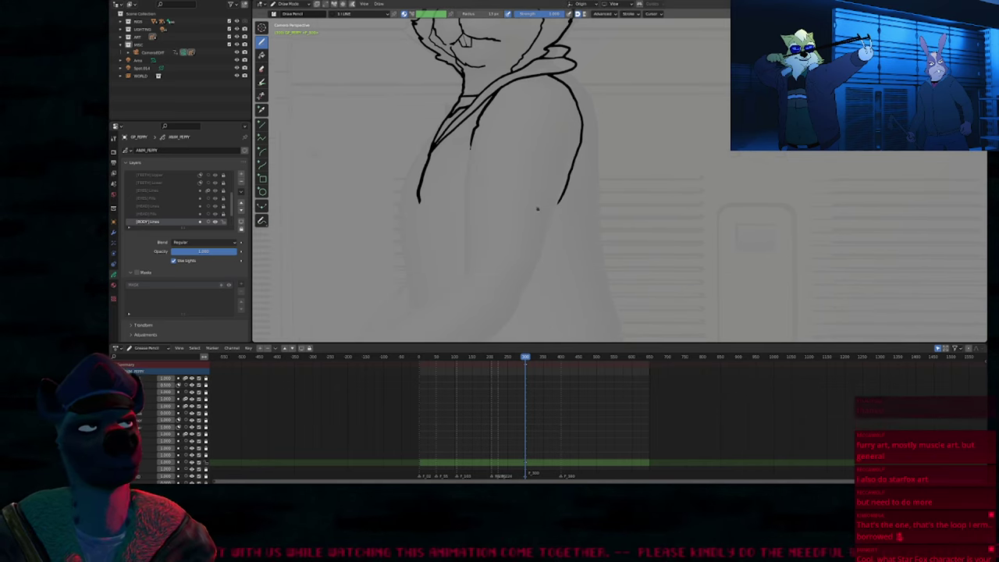
left_click_drag(573, 165, 565, 205)
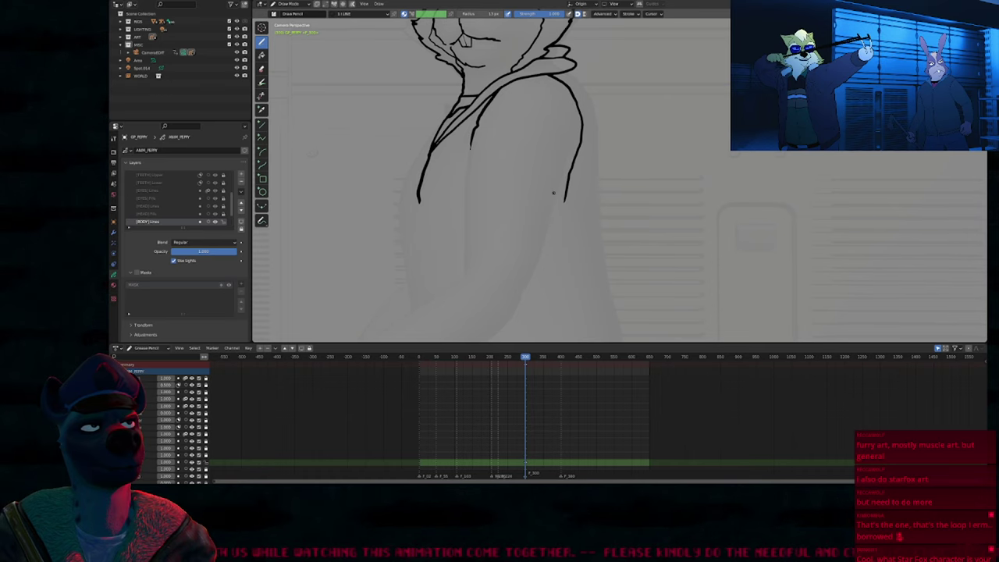
Step: Draw a vertical line down the torso and smooth the arm's right outline
mouse_move(554, 196)
middle_mouse_down("shift")
mouse_move(592, 195)
mouse_move(632, 170)
mouse_move(648, 185)
middle_mouse_up("shift")
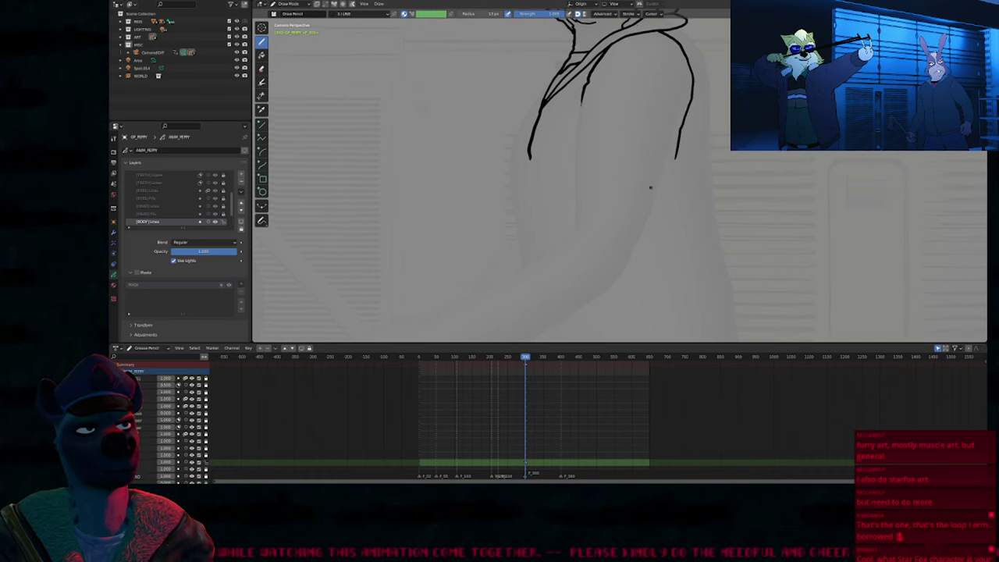
scroll(629, 213, "down", 3)
mouse_move(607, 134)
left_mouse_down()
mouse_move(598, 195)
mouse_move(544, 234)
mouse_move(523, 273)
mouse_move(535, 285)
mouse_move(618, 242)
left_mouse_up()
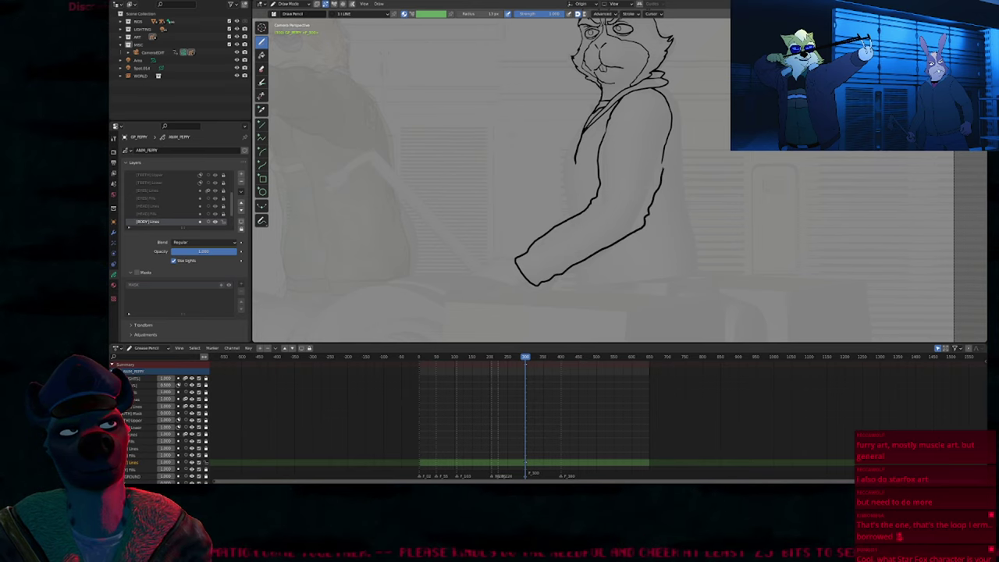
middle_click_drag(681, 153, 658, 195, "shift")
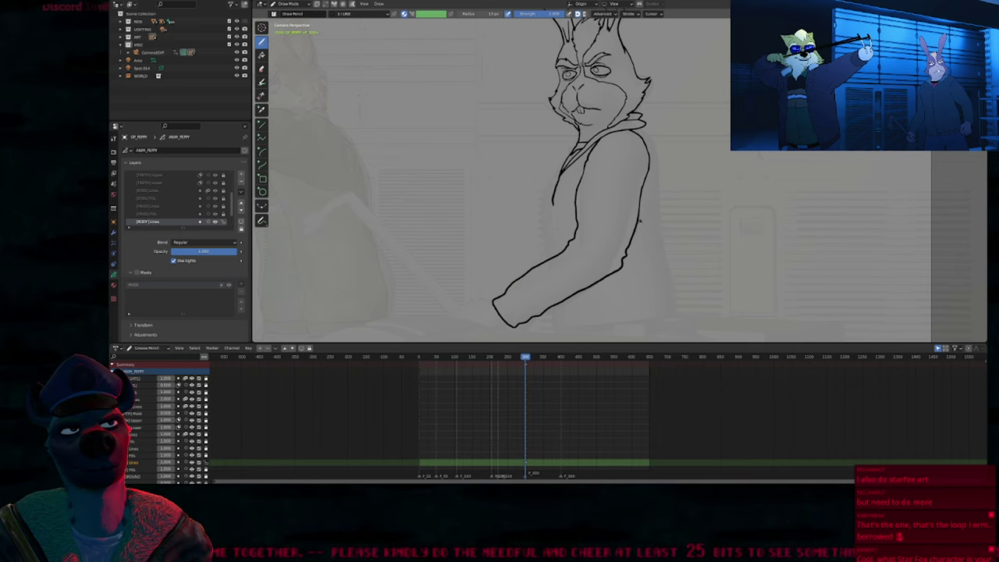
mouse_move(643, 191)
left_mouse_down("shift")
mouse_move(628, 248)
mouse_move(603, 244)
left_mouse_up("shift")
Step: Trim the tip of the open body line with the eraser
key("shift+f")
key("Escape")
key("f")
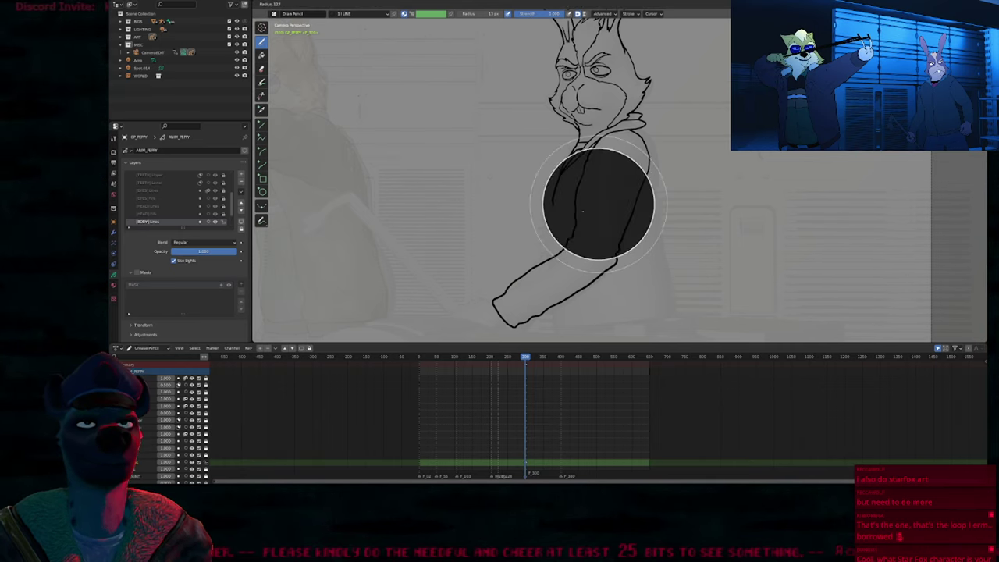
key("Escape")
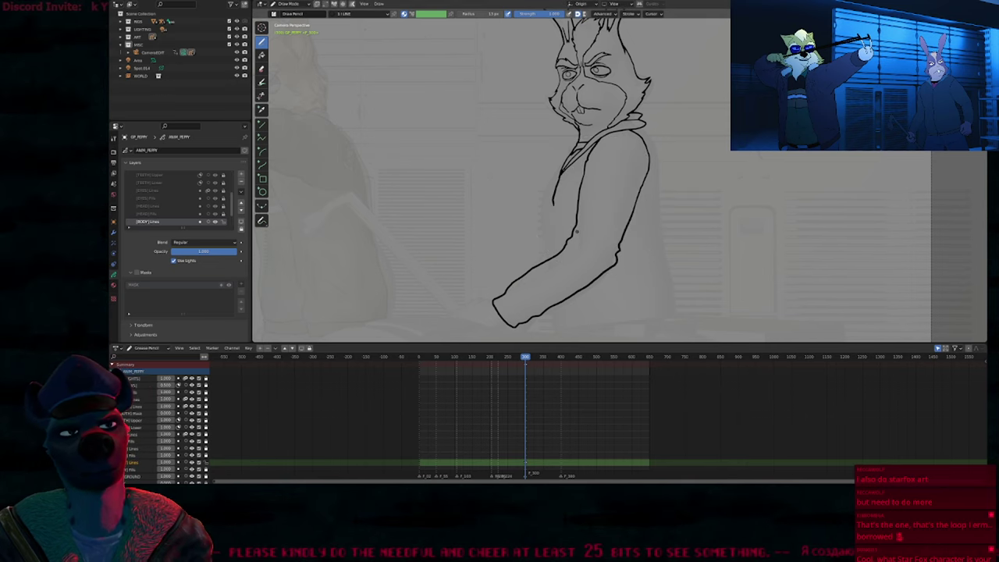
middle_click_drag(526, 282, 533, 253, "shift")
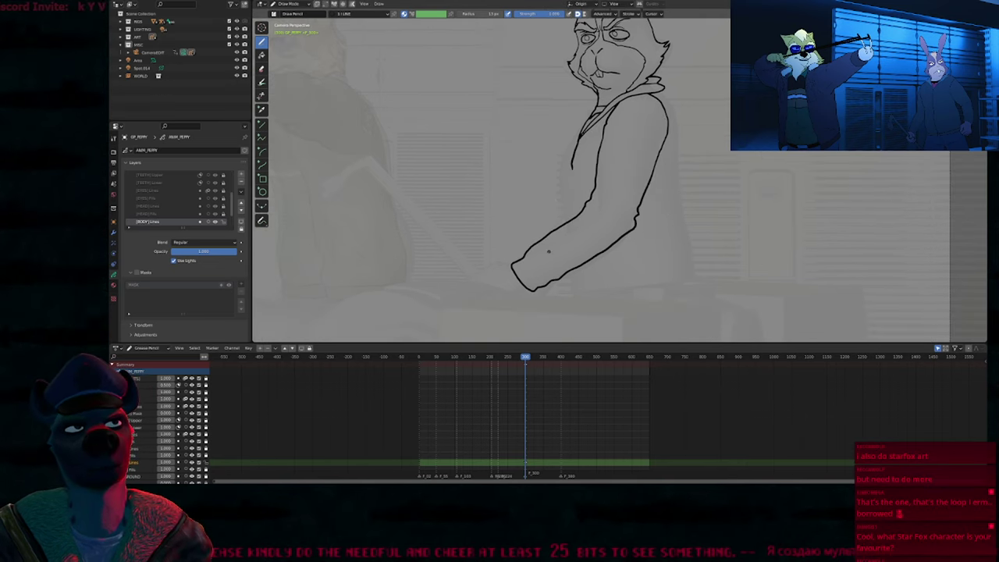
key("f")
key("Escape")
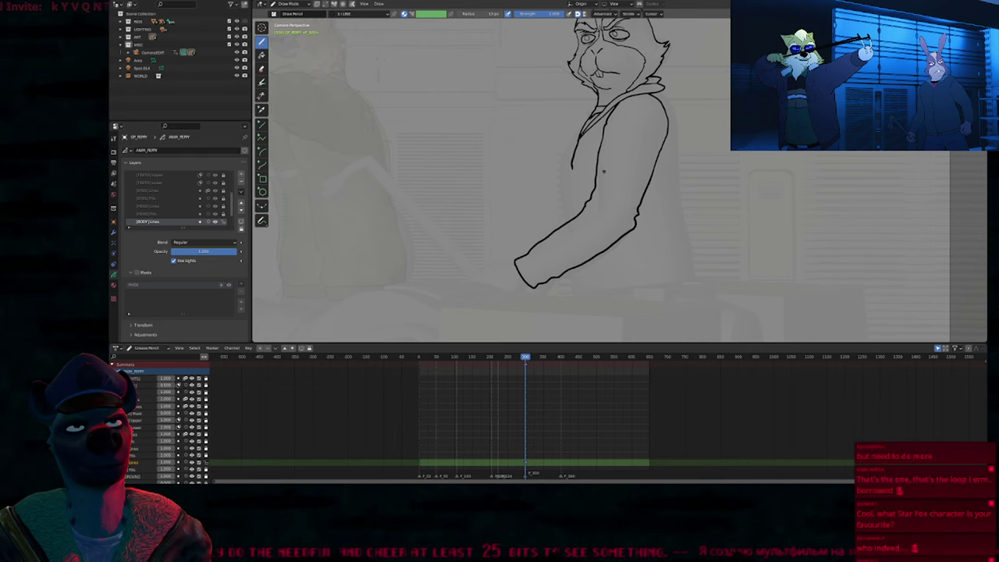
mouse_move(603, 171)
middle_mouse_down("shift")
mouse_move(571, 221)
mouse_move(611, 202)
mouse_move(601, 197)
middle_mouse_up("shift")
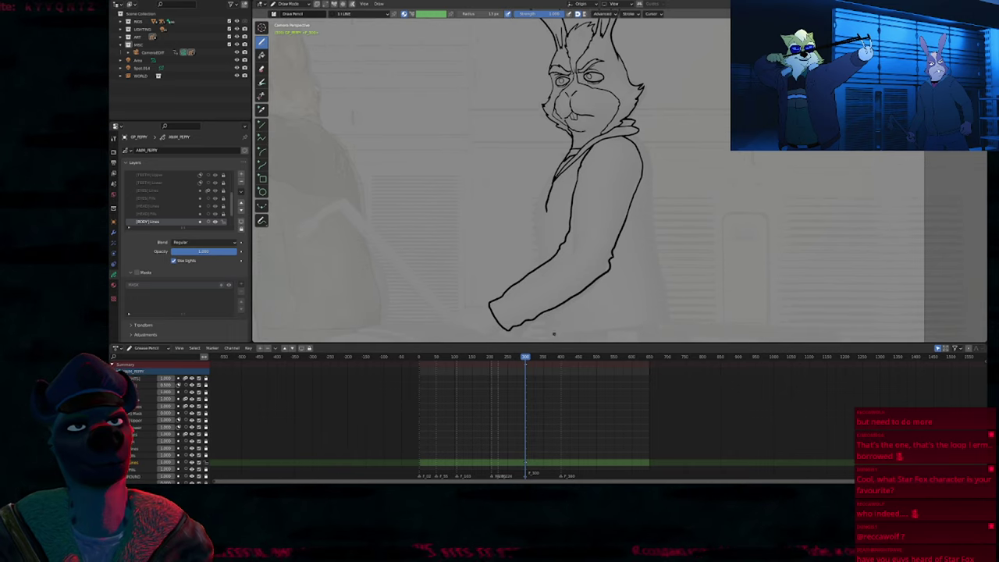
left_click_drag(552, 344, 547, 406)
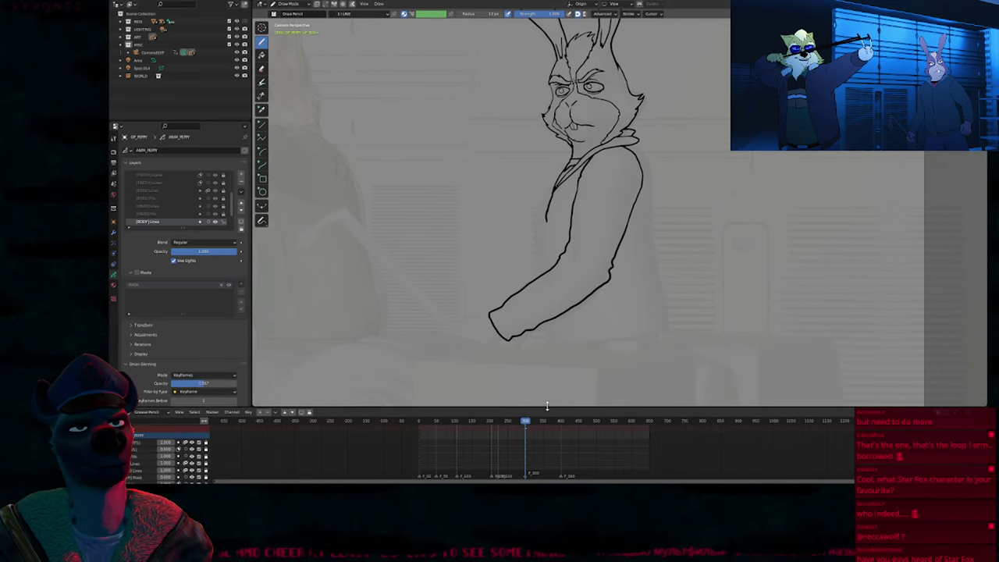
middle_click_drag(613, 228, 592, 182, "shift")
key("e")
left_click(525, 176)
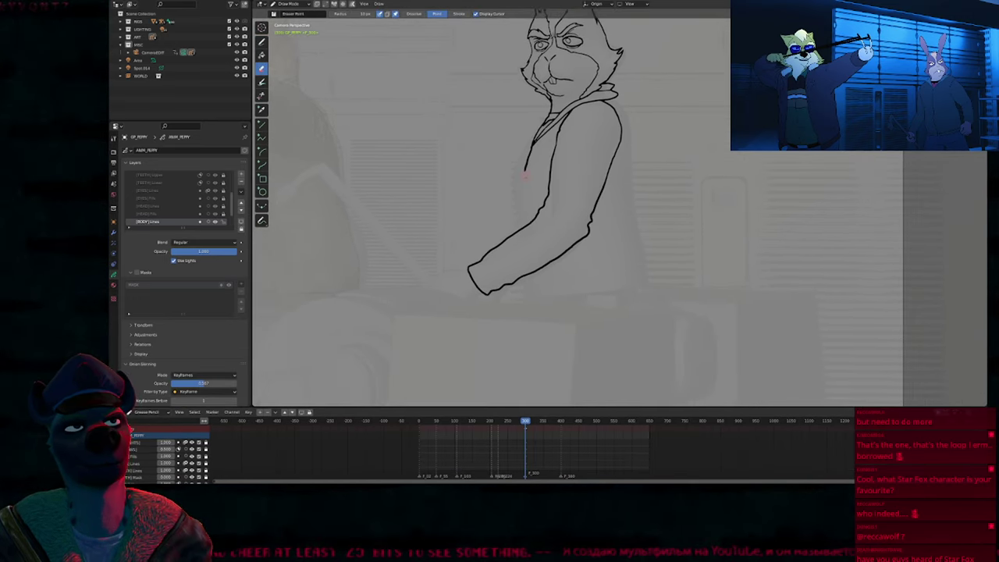
Step: With a smaller brush, redraw the body line's end and draw the jacket front across the arm
key("d")
key("f")
left_click(537, 157)
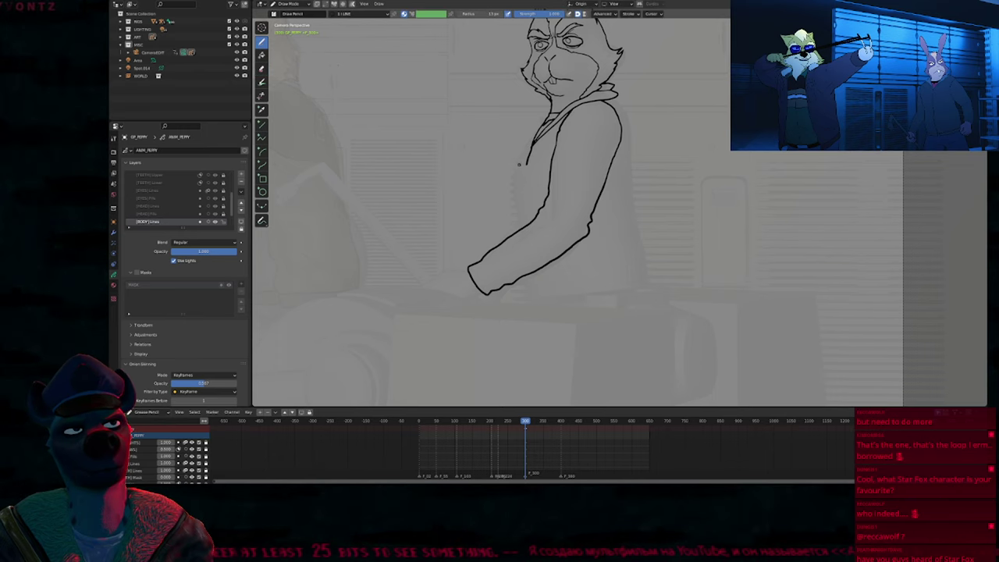
mouse_move(537, 138)
left_mouse_down()
mouse_move(517, 164)
mouse_move(517, 189)
left_mouse_up()
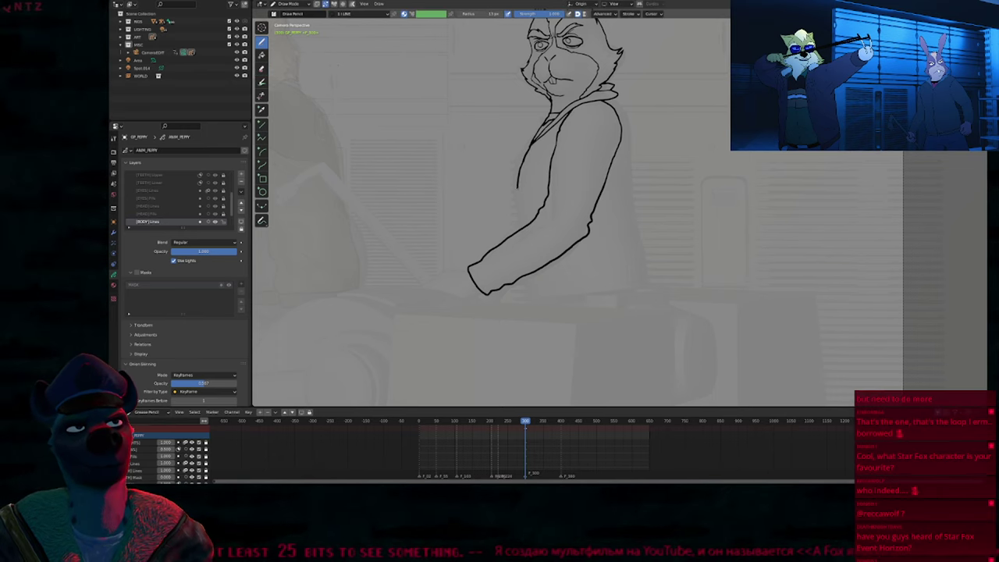
left_click_drag(508, 225, 523, 297)
Step: Shift the vertical coat stroke left in Edit mode, then draw the bottom hem and right edge
middle_click_drag(609, 241, 568, 251, "shift")
key("Tab")
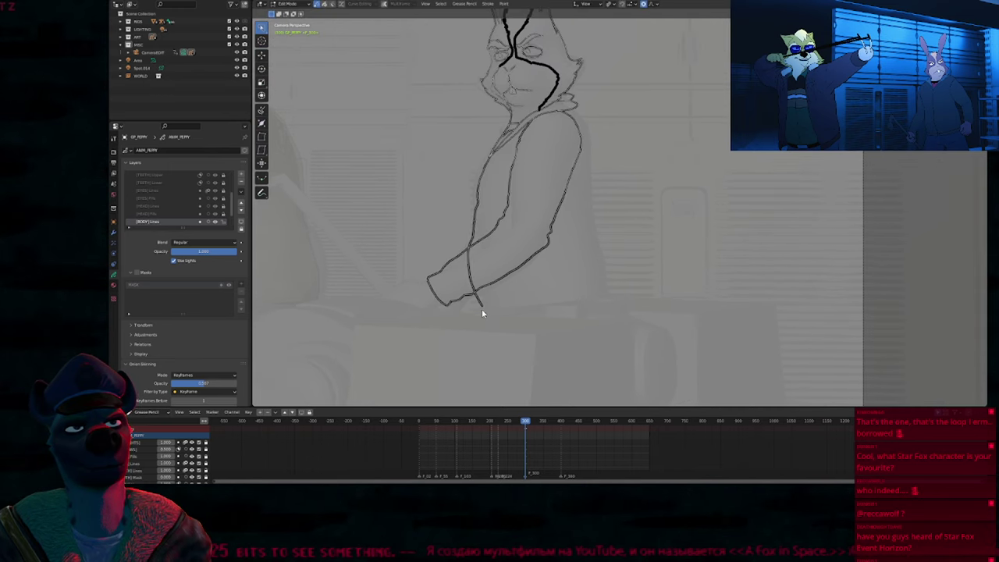
left_click(481, 309)
key("g")
scroll(501, 314, "down", 10)
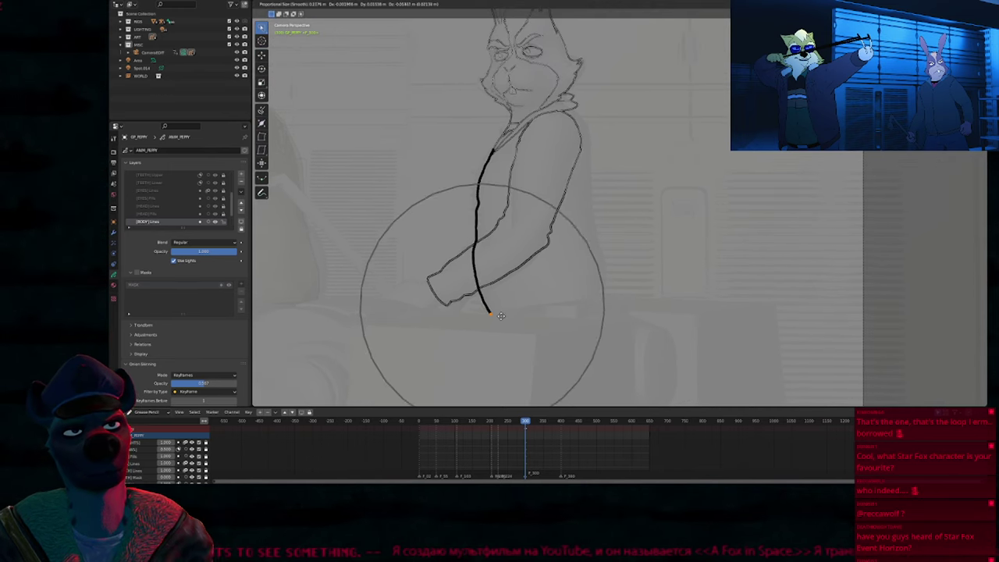
left_click(486, 313)
key("Tab")
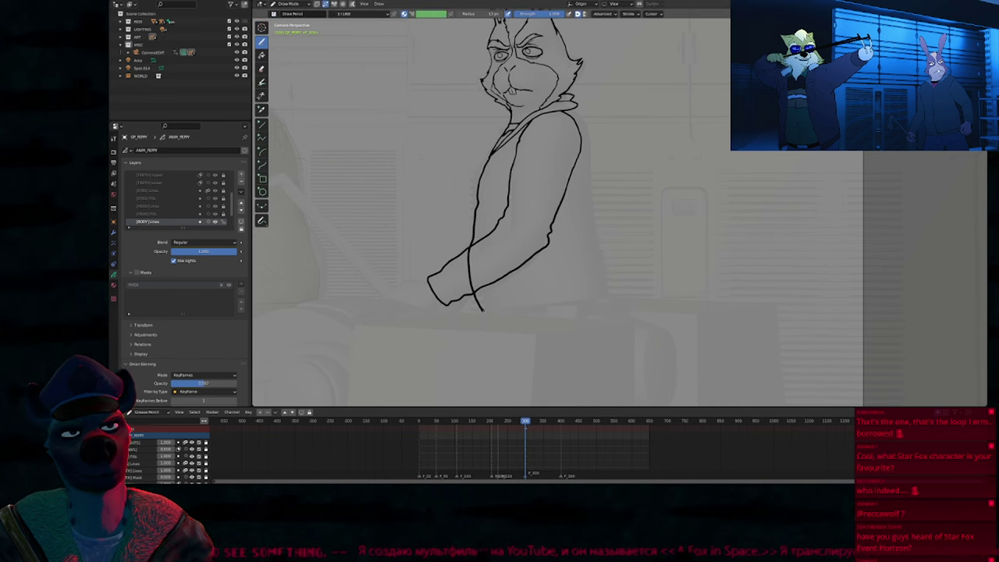
left_click_drag(484, 313, 600, 297)
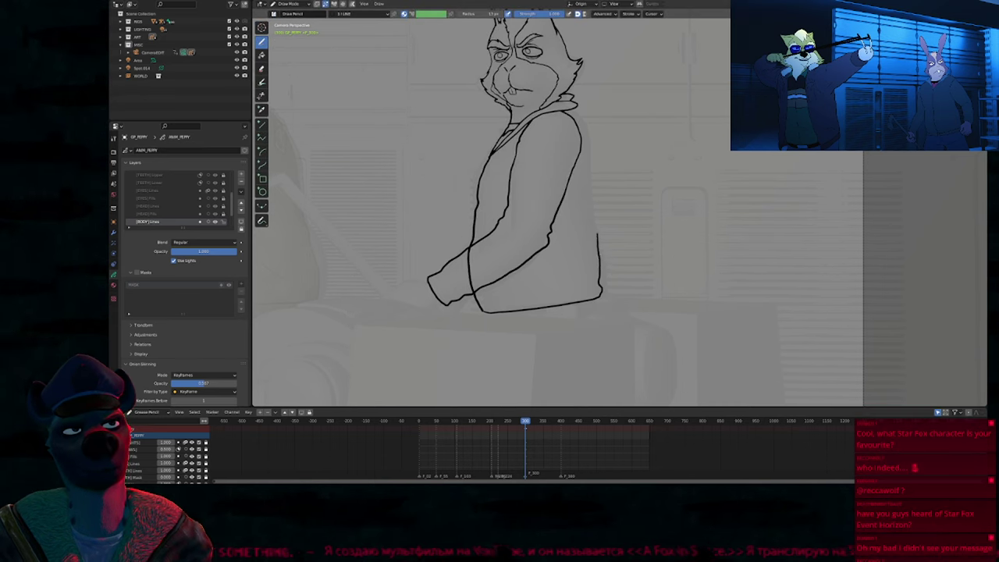
left_click_drag(587, 191, 584, 121)
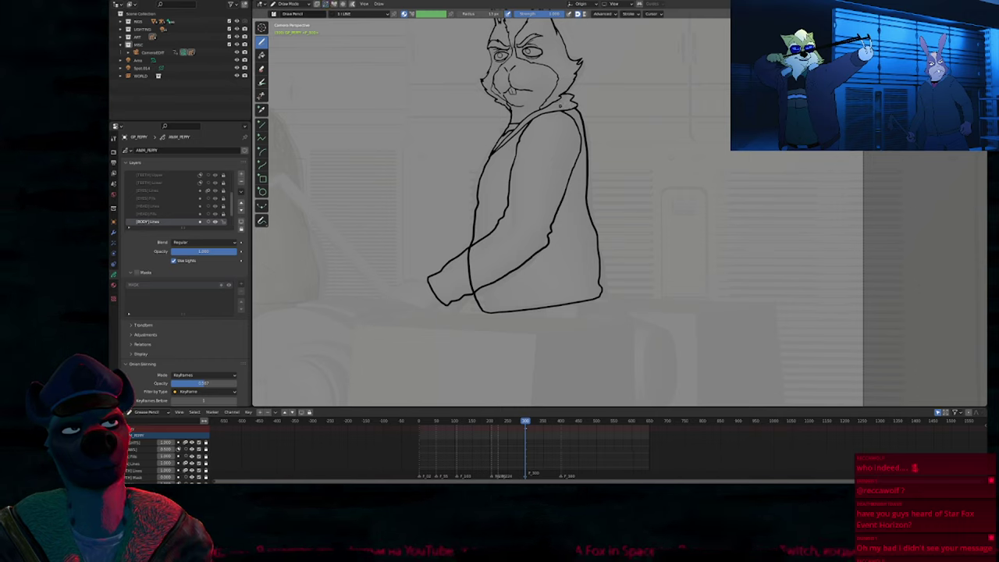
Step: Erase the coat line overlapping the sleeve and zoom in on the cuff
key("e")
key("d")
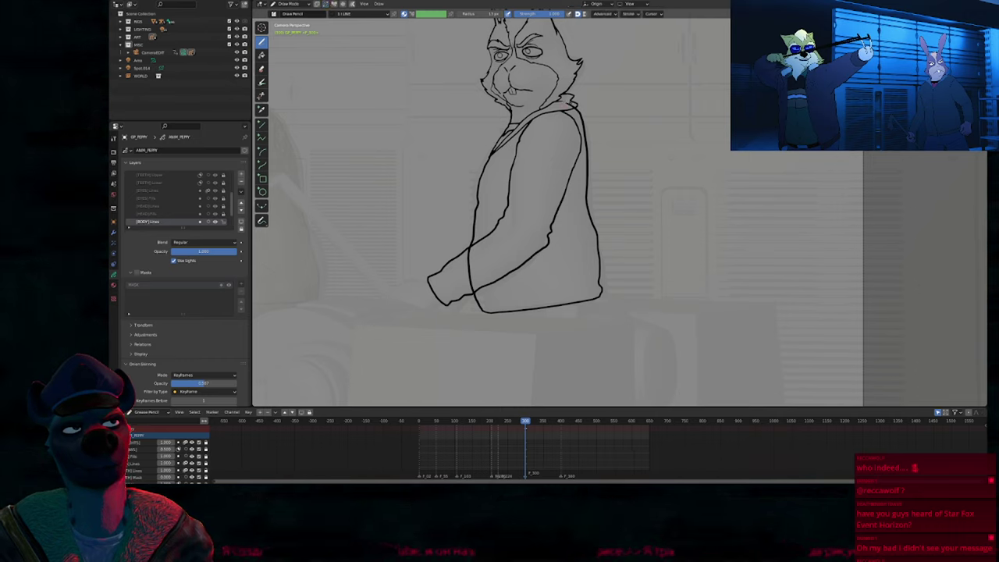
middle_click_drag(484, 260, 510, 251, "shift")
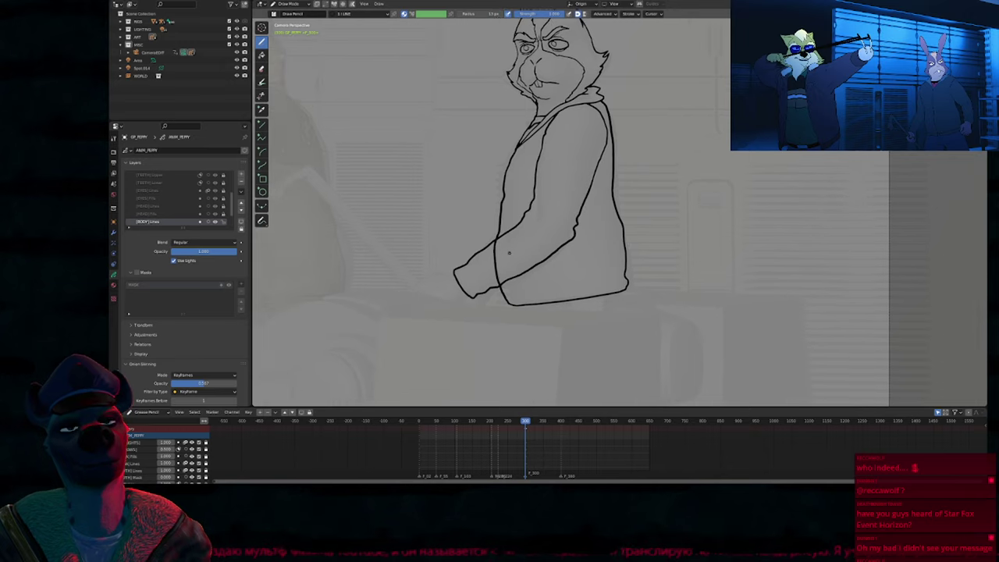
right_click_drag(510, 251, 486, 261, "ctrl+alt")
mouse_move(442, 291)
middle_mouse_down("ctrl")
mouse_move(444, 250)
mouse_move(535, 263)
mouse_move(666, 228)
middle_mouse_up("ctrl")
scroll(563, 217, "up", 2)
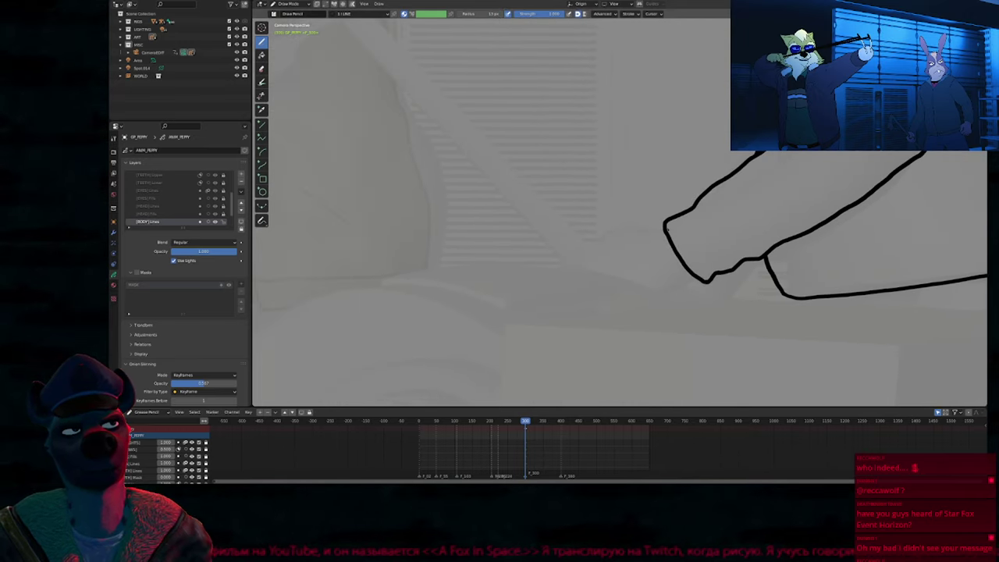
Step: Draw the fist outline from the cuff and a band along the jacket's bottom
mouse_move(649, 231)
left_mouse_down()
mouse_move(608, 225)
mouse_move(555, 263)
mouse_move(557, 278)
left_mouse_up()
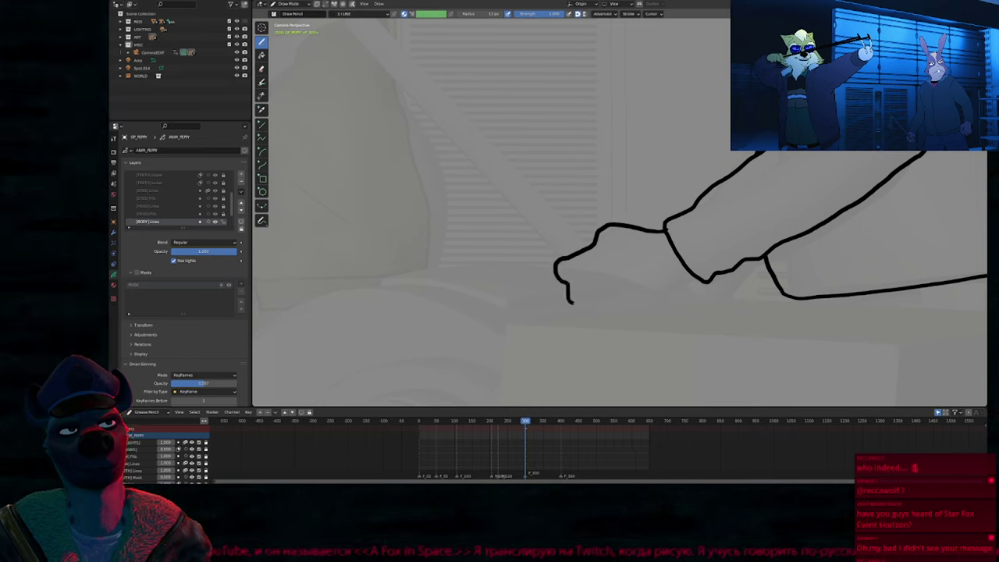
mouse_move(604, 325)
left_mouse_down()
mouse_move(664, 303)
mouse_move(693, 274)
left_mouse_up()
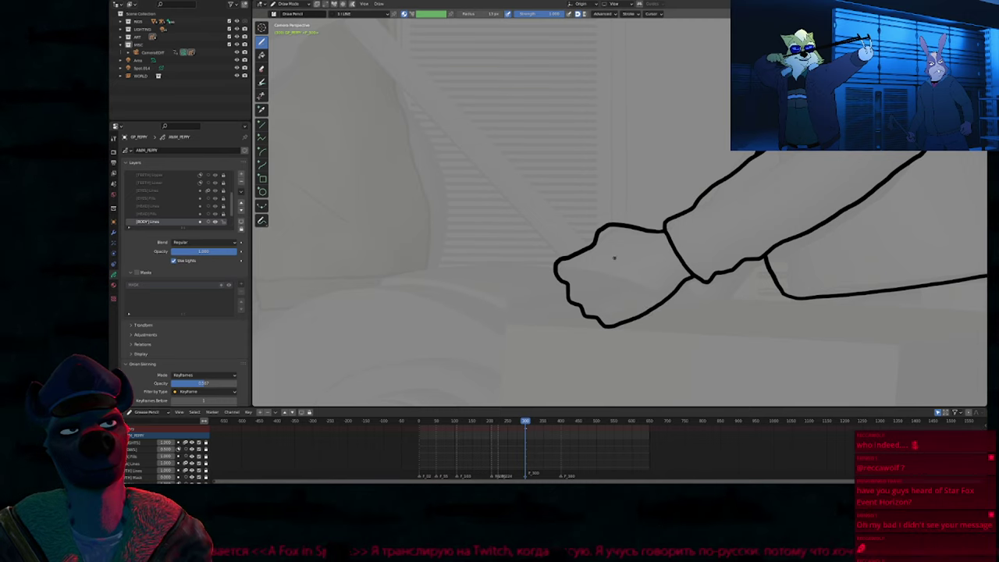
scroll(614, 257, "down", 4)
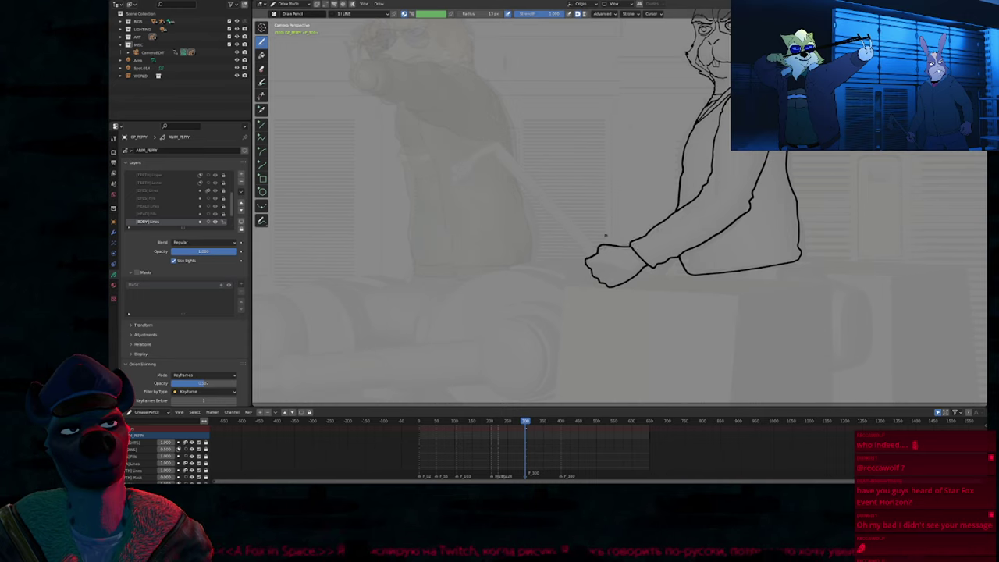
mouse_move(605, 236)
left_mouse_down("shift")
mouse_move(636, 242)
mouse_move(599, 262)
mouse_move(609, 240)
left_mouse_up("shift")
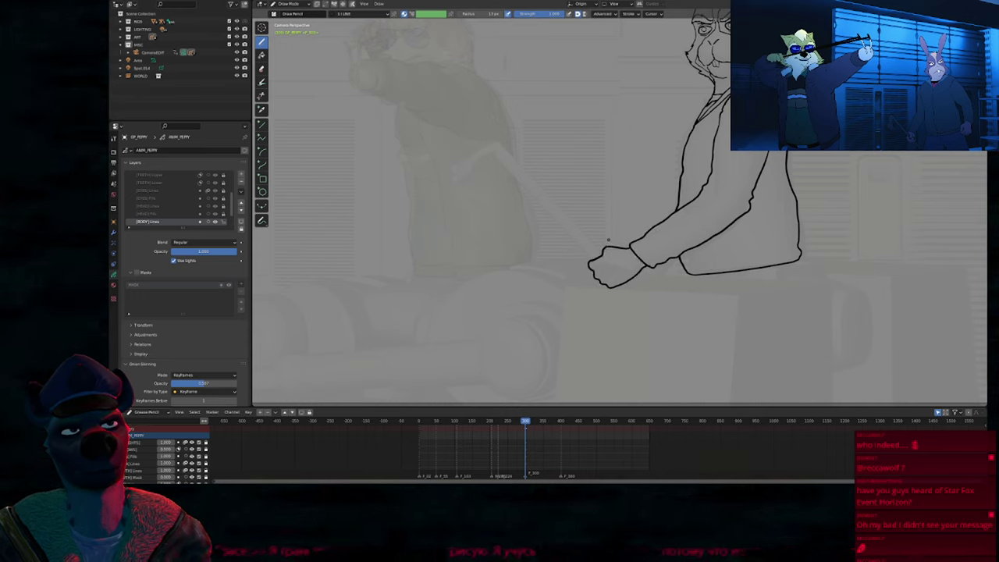
mouse_move(609, 241)
middle_mouse_down("shift")
mouse_move(516, 322)
mouse_move(475, 290)
middle_mouse_up("shift")
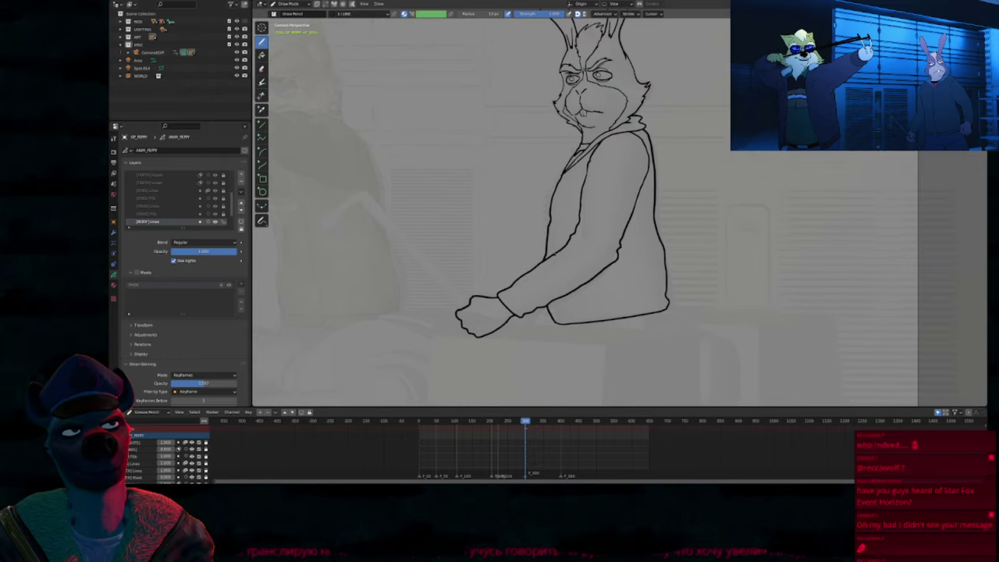
mouse_move(650, 327)
middle_mouse_down("shift")
mouse_move(643, 219)
mouse_move(670, 181)
middle_mouse_up("shift")
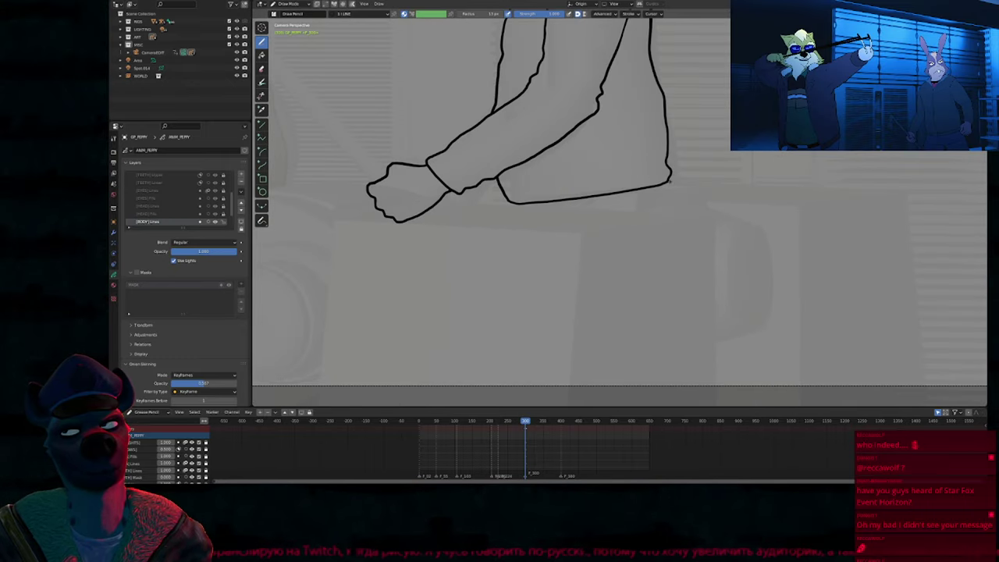
mouse_move(670, 185)
left_mouse_down()
mouse_move(674, 224)
mouse_move(498, 228)
mouse_move(507, 199)
left_mouse_up()
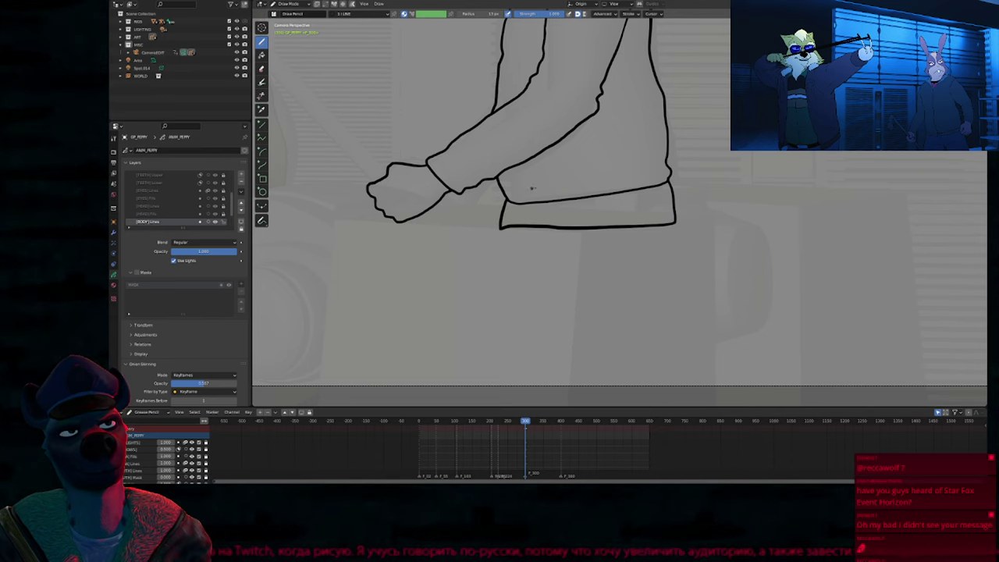
Step: Draw finger strokes below the cuff, undoing a bad knuckle stroke and adding a hooked finger line
middle_click_drag(581, 186, 701, 293, "shift")
middle_click_drag(684, 201, 698, 304, "shift")
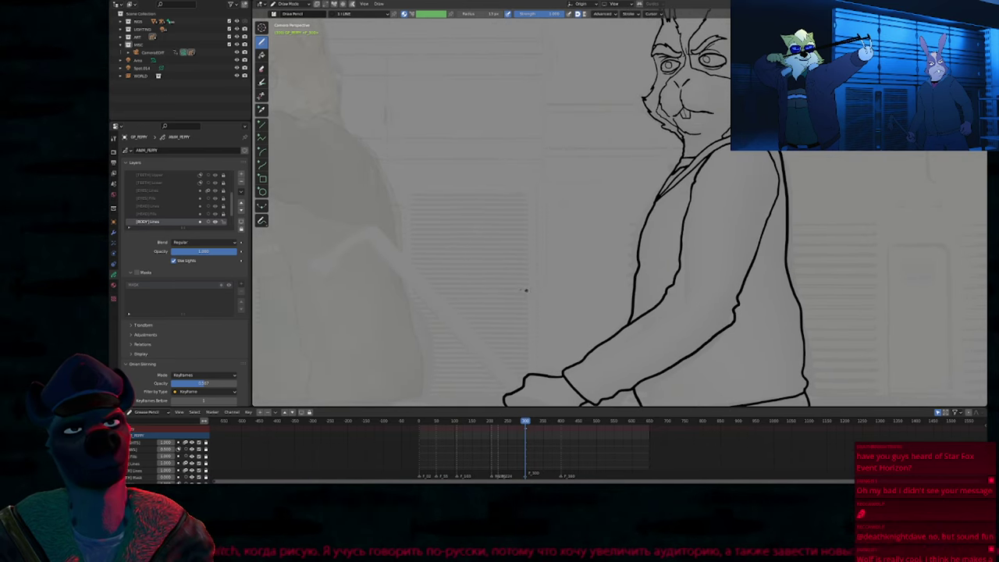
middle_click_drag(509, 306, 660, 209, "shift")
middle_click_drag(619, 238, 652, 253, "shift")
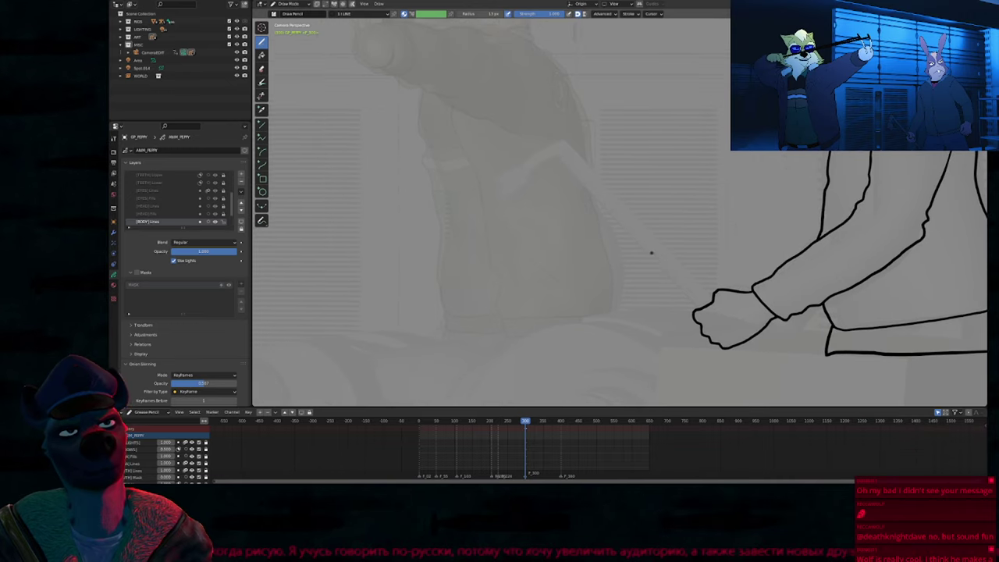
middle_click_drag(766, 310, 647, 279, "shift")
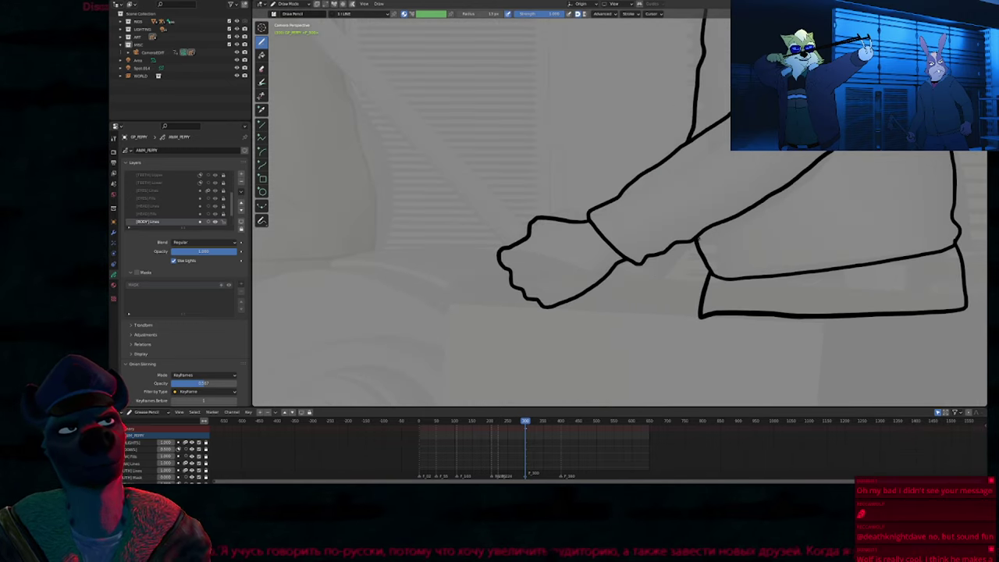
mouse_move(693, 243)
left_mouse_down()
mouse_move(656, 287)
mouse_move(622, 250)
left_mouse_up()
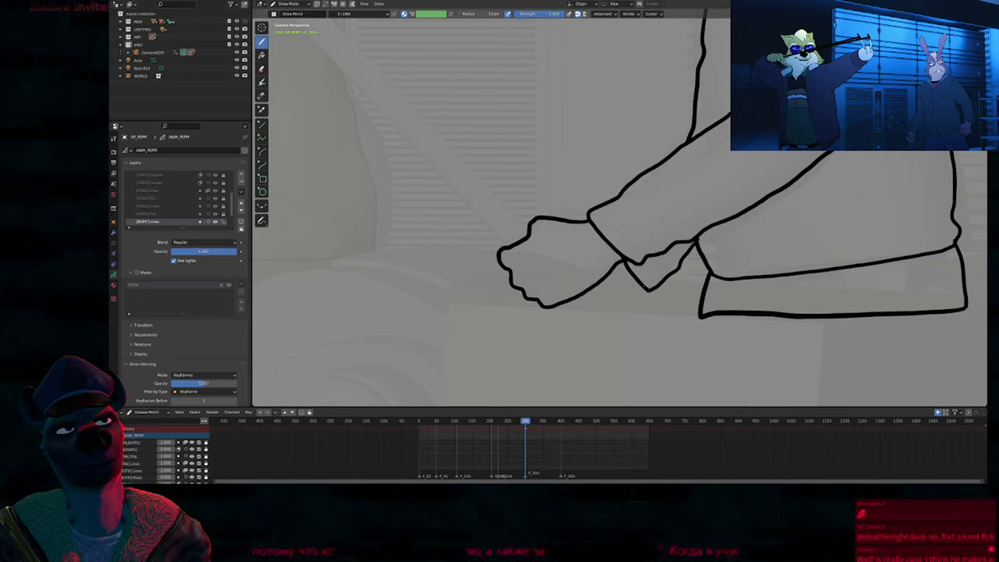
mouse_move(631, 315)
left_mouse_down()
mouse_move(595, 338)
mouse_move(558, 328)
left_mouse_up()
key("ctrl+z")
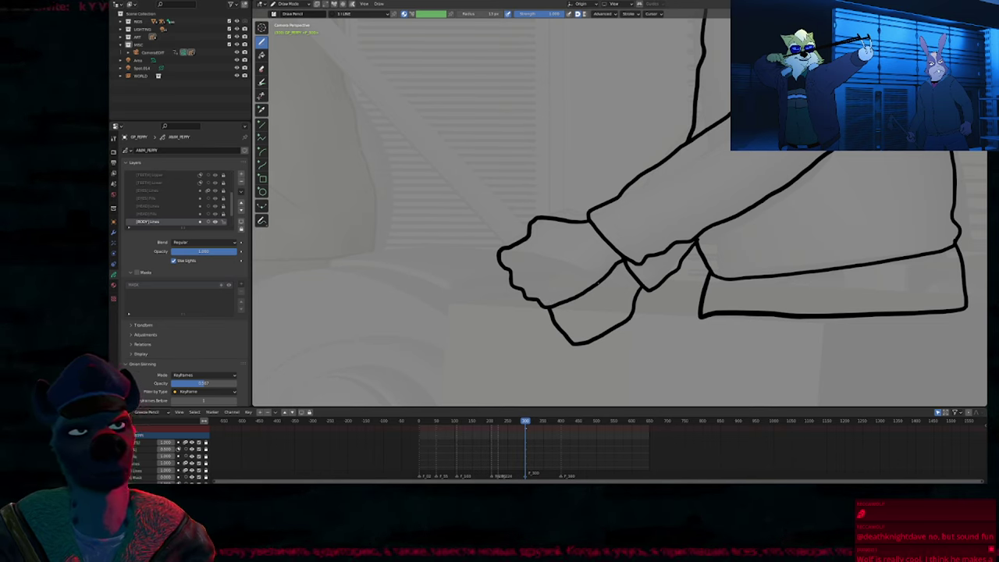
mouse_move(603, 287)
left_mouse_down()
mouse_move(579, 311)
mouse_move(613, 303)
left_mouse_up()
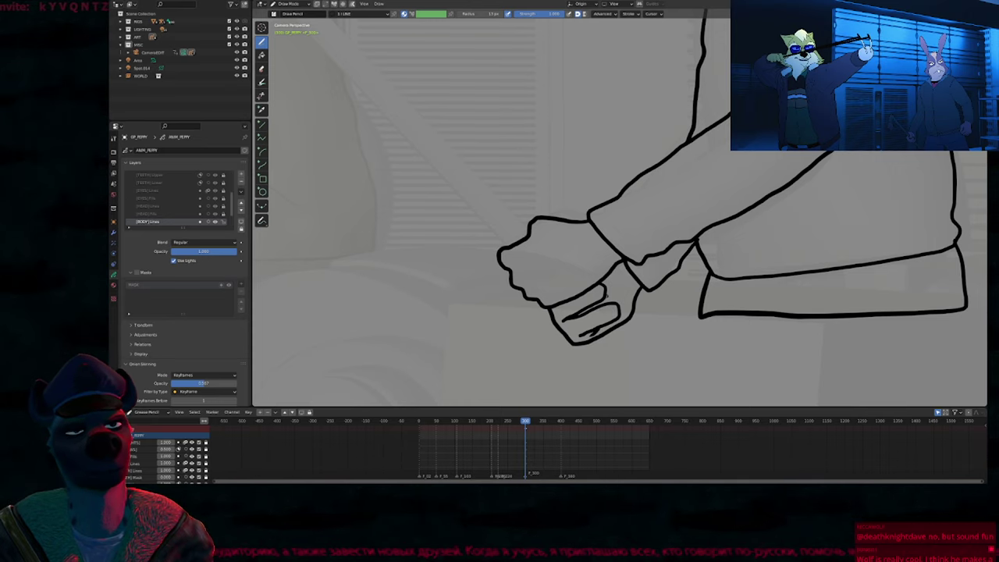
middle_click_drag(596, 260, 559, 244, "shift")
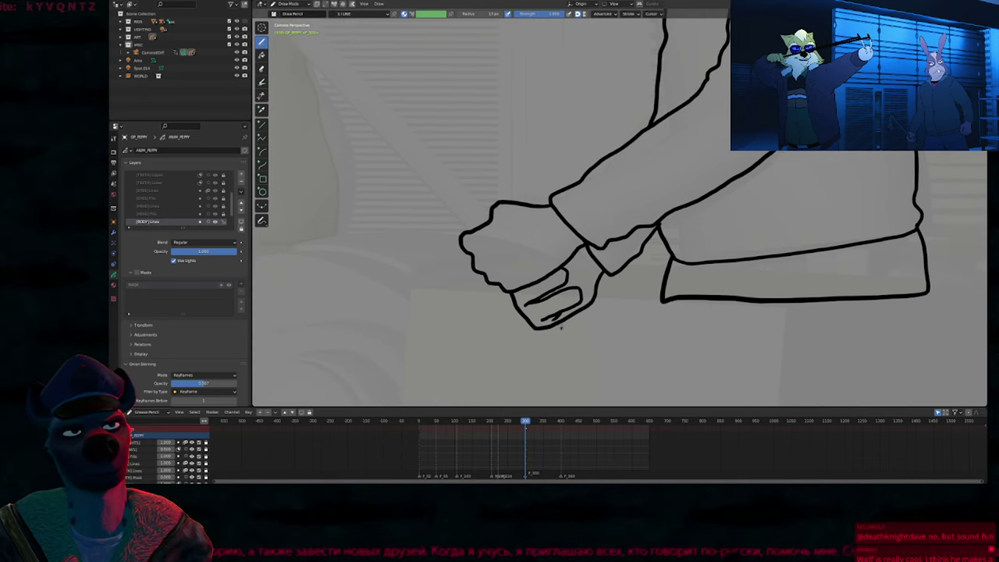
key("e")
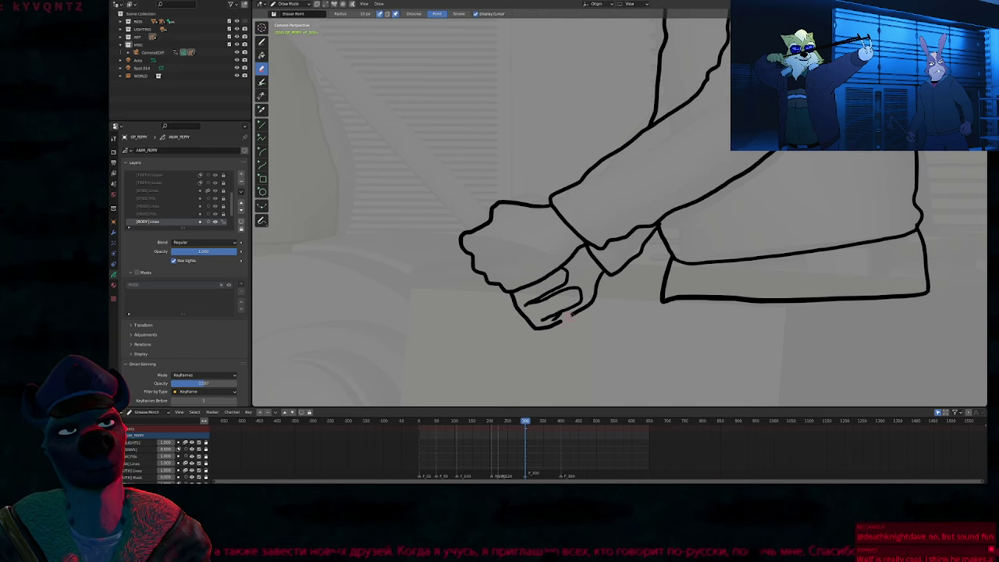
Step: Isolate the character mesh to check the reference hand pose, then restore the hidden objects
key("ctrl+Tab")
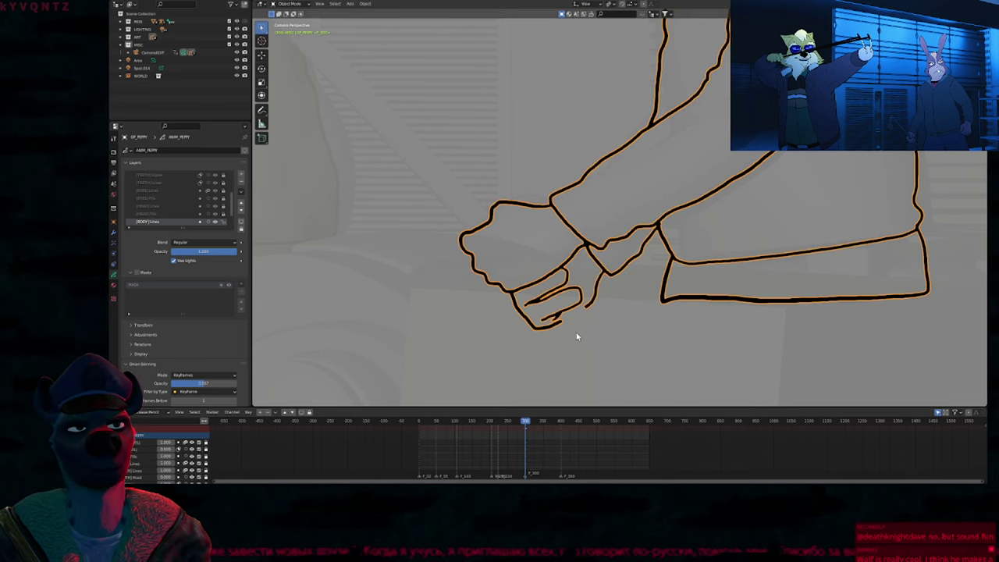
left_click(475, 213)
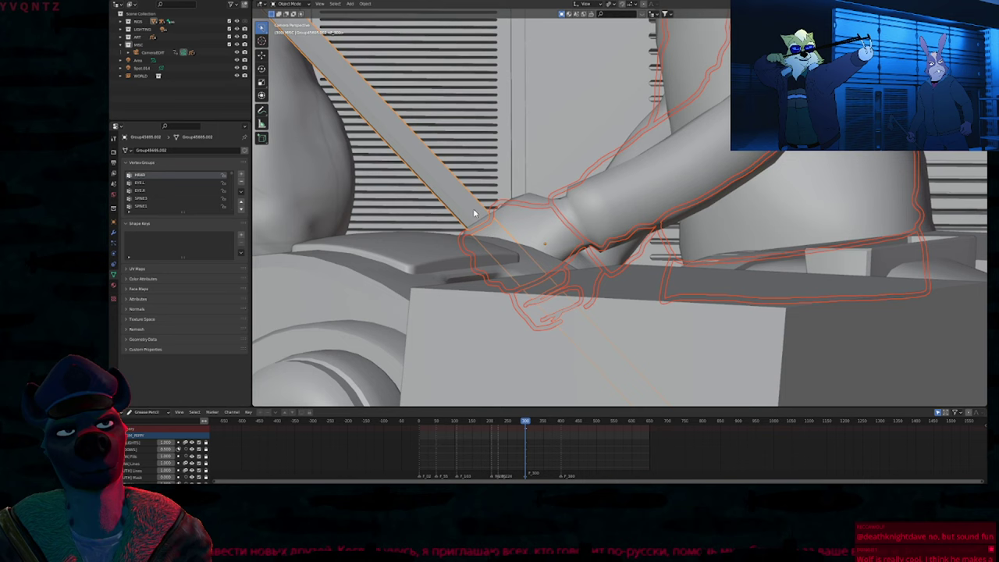
left_click(531, 227, "shift")
key("shift+h")
left_click(557, 266)
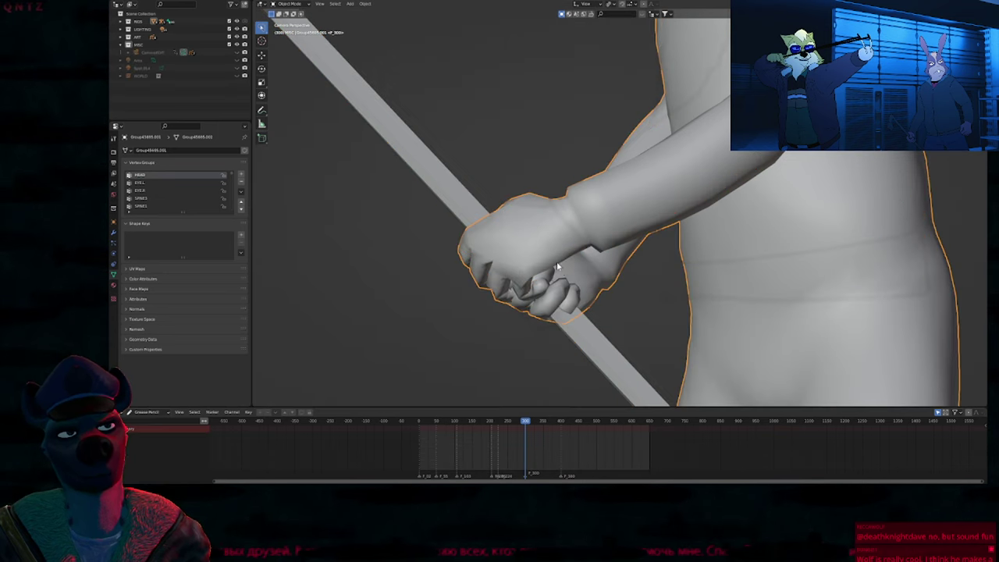
key("ctrl+z")
key("ctrl+z")
key("ctrl+z")
key("ctrl+z")
key("ctrl+Tab")
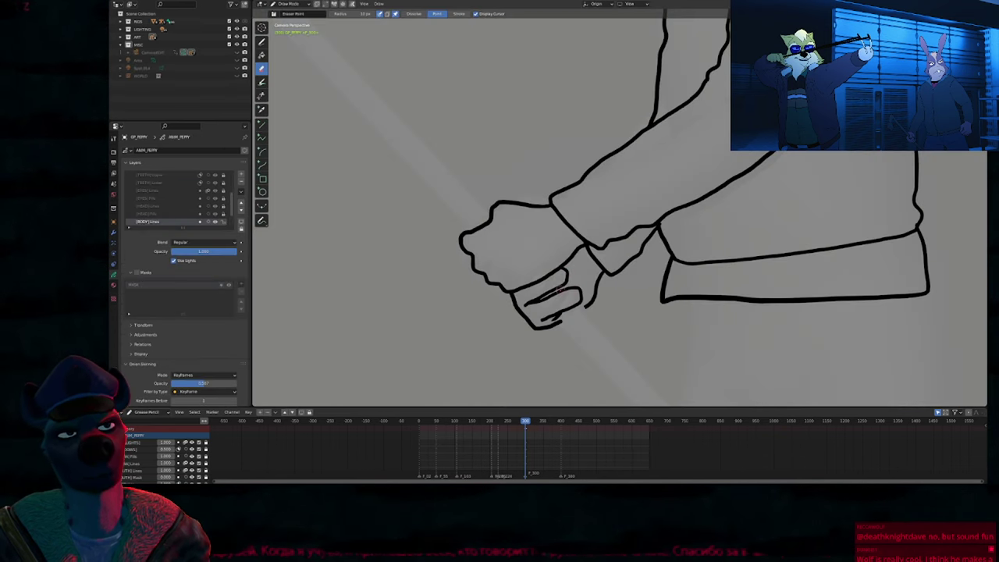
Step: Erase the old finger and lower-hand strokes and draw a new fingertip curve below the hand
key("d")
key("e")
mouse_move(559, 290)
left_mouse_down()
mouse_move(545, 327)
mouse_move(595, 295)
left_mouse_up()
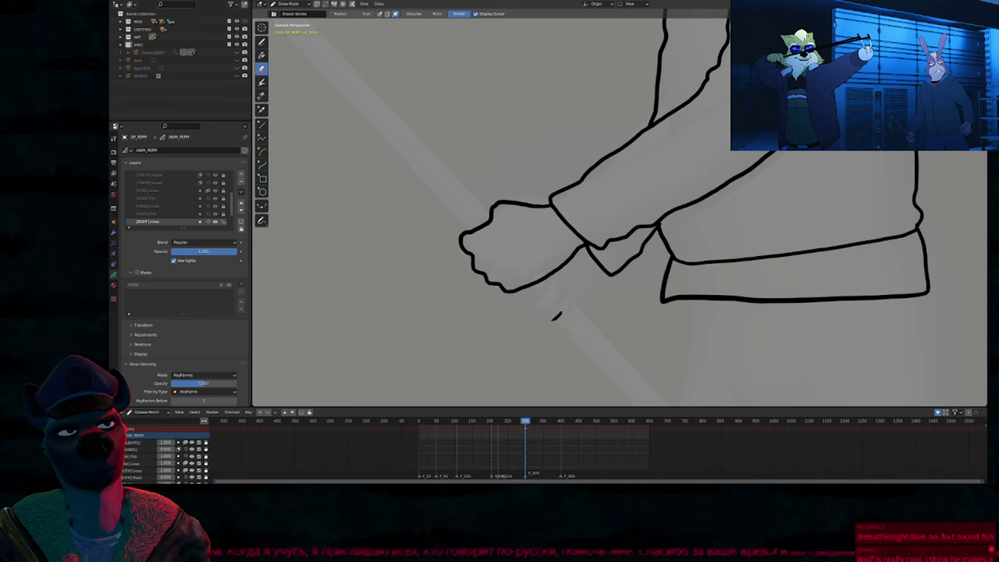
left_click(557, 316)
key("e")
key("d")
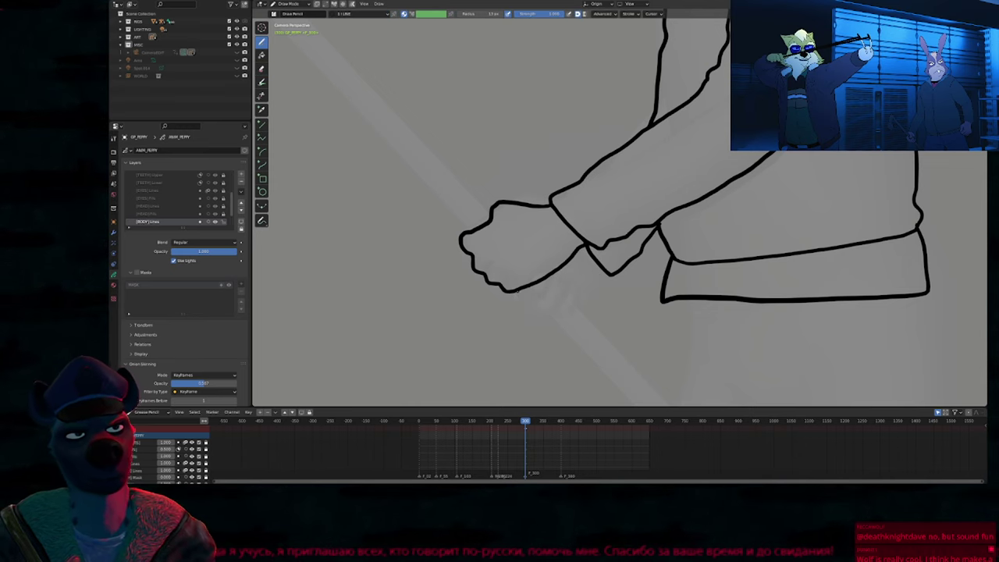
left_click_drag(516, 292, 522, 306)
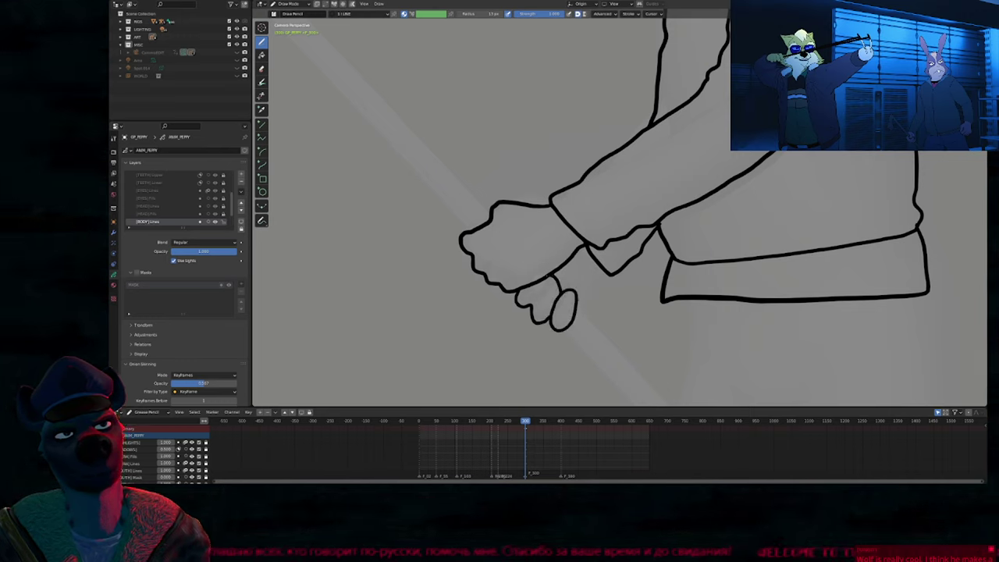
Step: Remove the stray lines above the curled fingers
key("Tab")
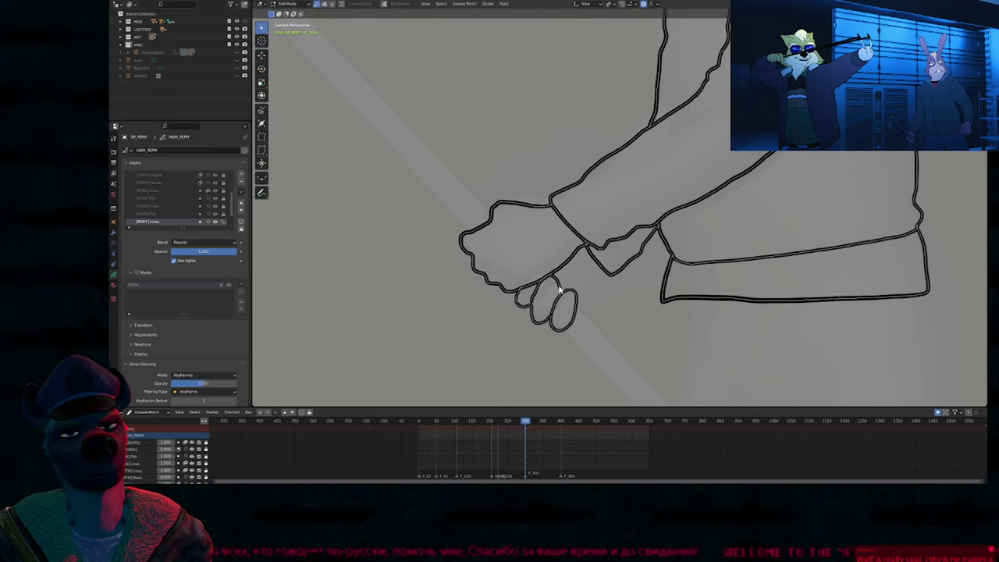
scroll(598, 128, "up", 5)
scroll(584, 238, "down", 4)
scroll(584, 238, "down", 2)
mouse_move(595, 265)
middle_mouse_down("shift")
mouse_move(579, 294)
mouse_move(521, 190)
middle_mouse_up("shift")
key("Tab")
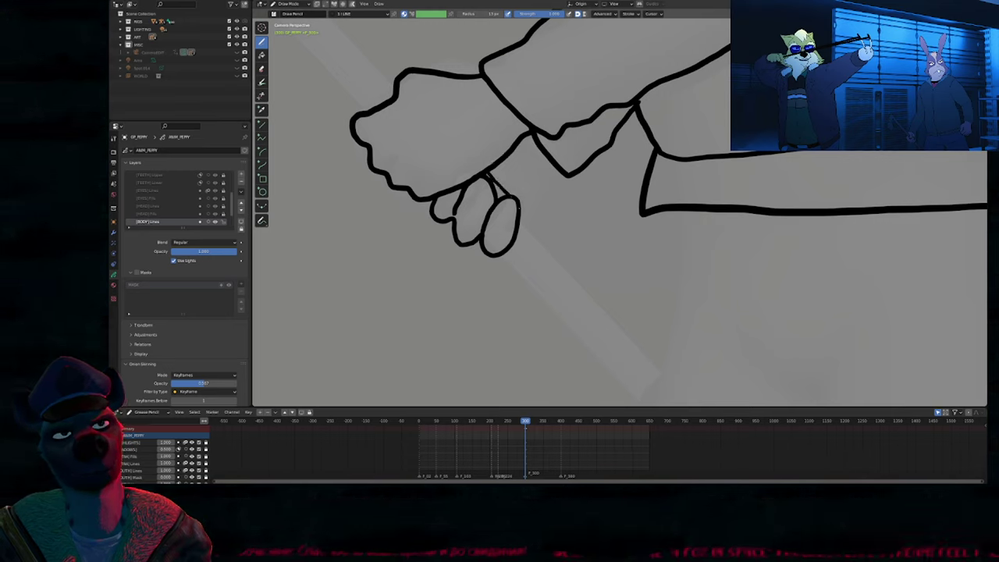
key("ctrl+z")
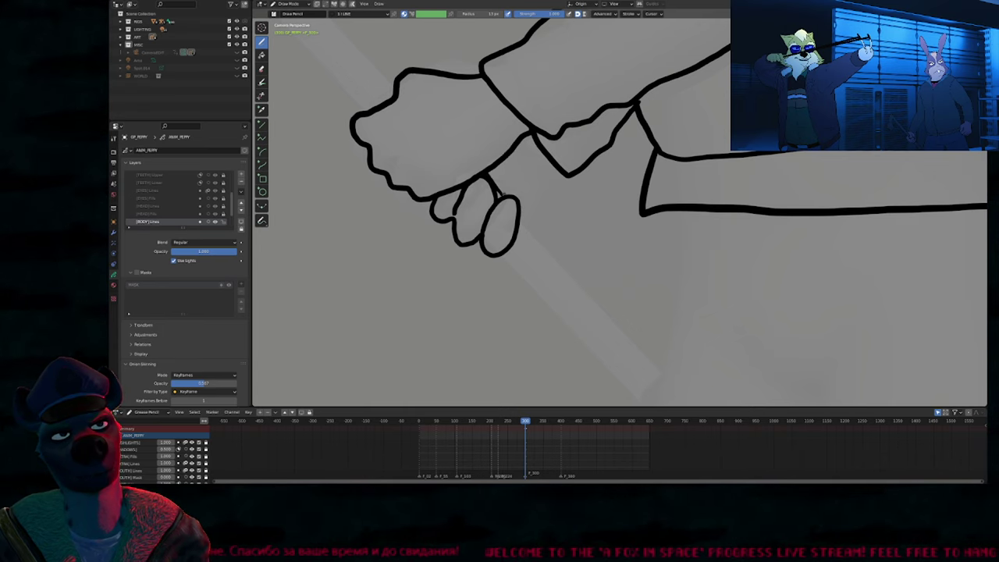
Step: In Edit Mode, move and delete a stray stroke point near the hand
key("Tab")
scroll(515, 207, "down", 2)
middle_click_drag(552, 239, 495, 192, "shift")
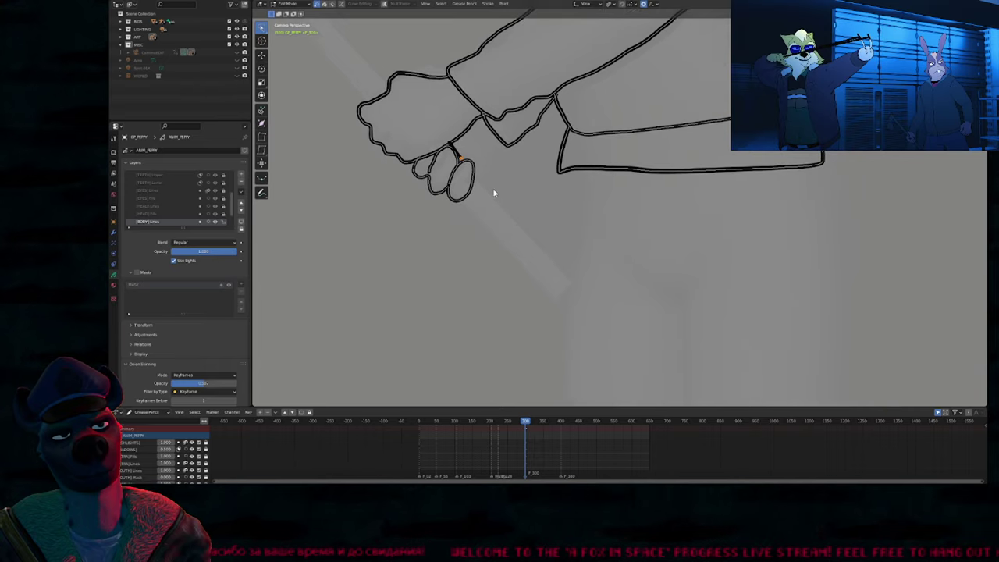
key("g")
left_click(580, 271)
key("ctrl+x")
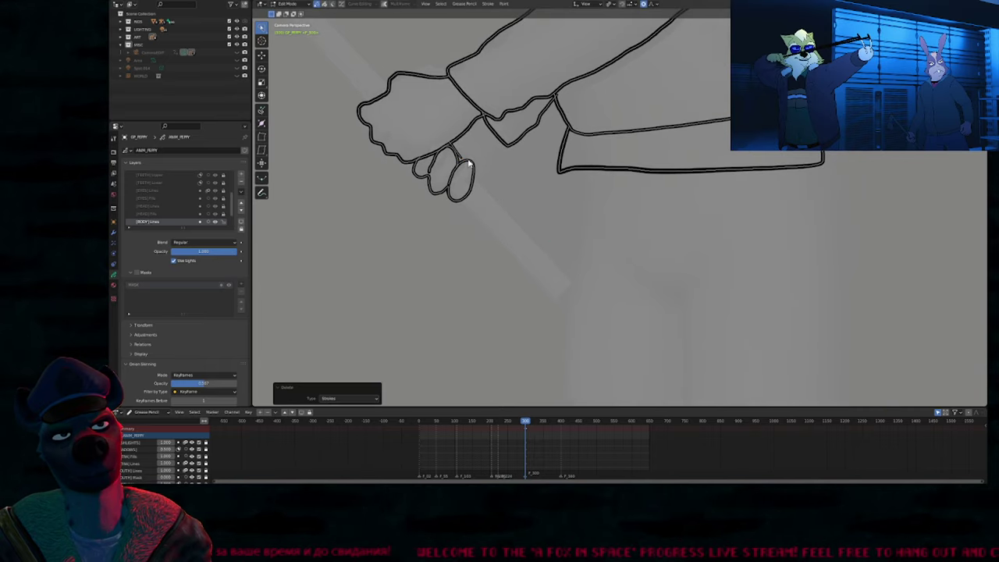
Step: Extrude from the finger stroke's end point to outline the crowbar's thin lower end at the hand
left_click(465, 160)
key("e")
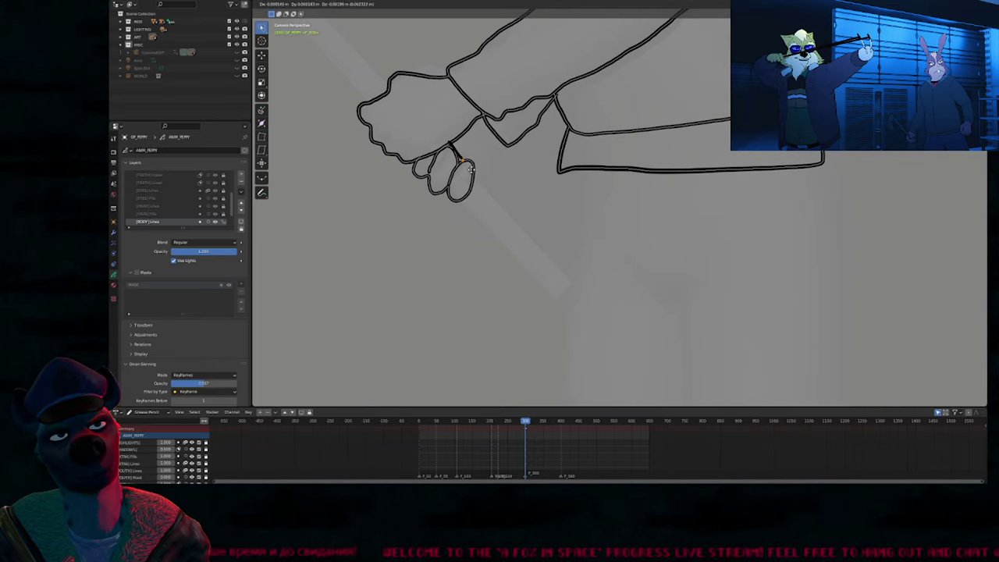
left_click(575, 285)
key("e")
left_click(561, 305)
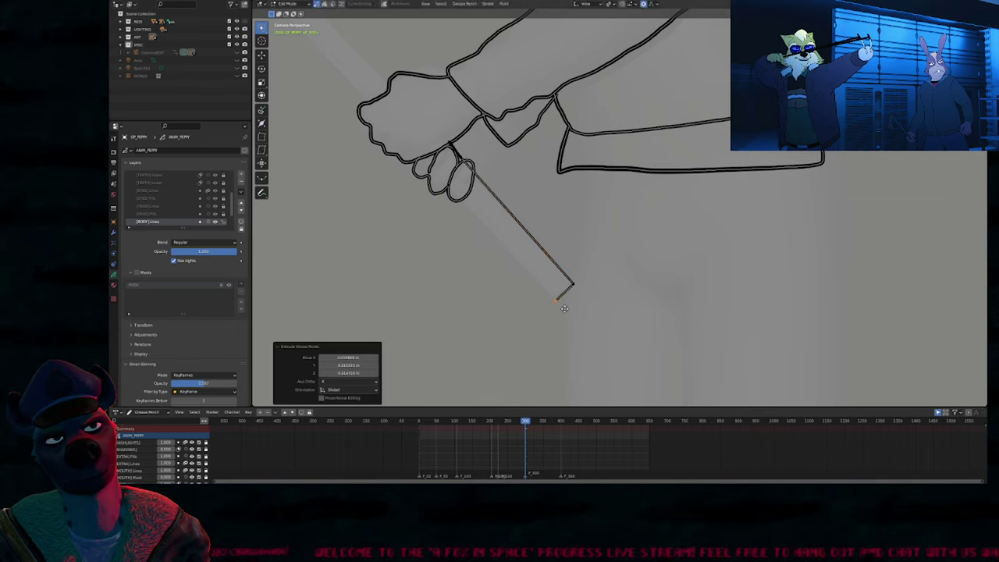
key("e")
left_click(469, 210)
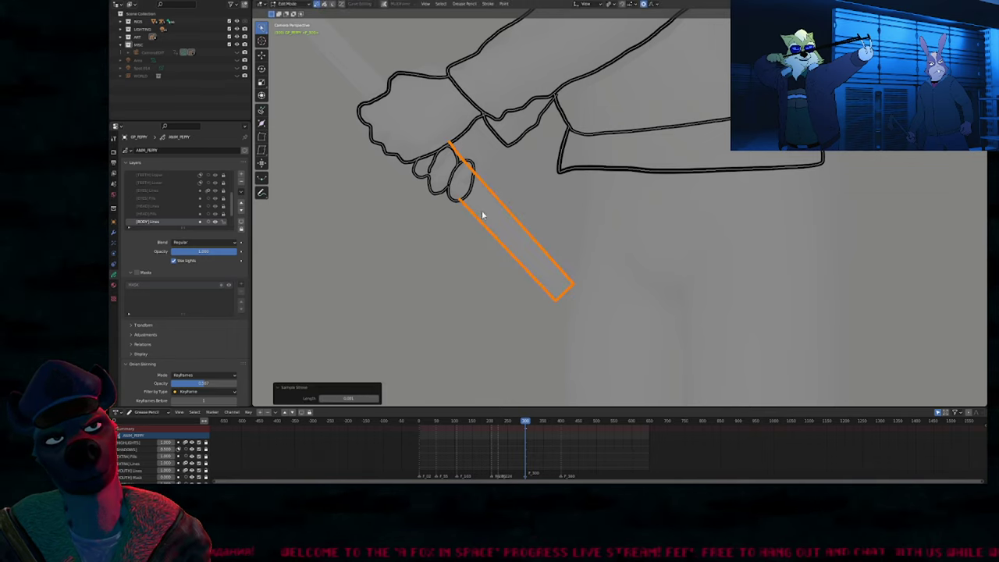
key("Tab")
Step: Lengthen the crowbar shaft by extruding both bar ends upward into long lines
mouse_move(468, 166)
middle_mouse_down("shift")
mouse_move(554, 273)
mouse_move(615, 297)
middle_mouse_up("shift")
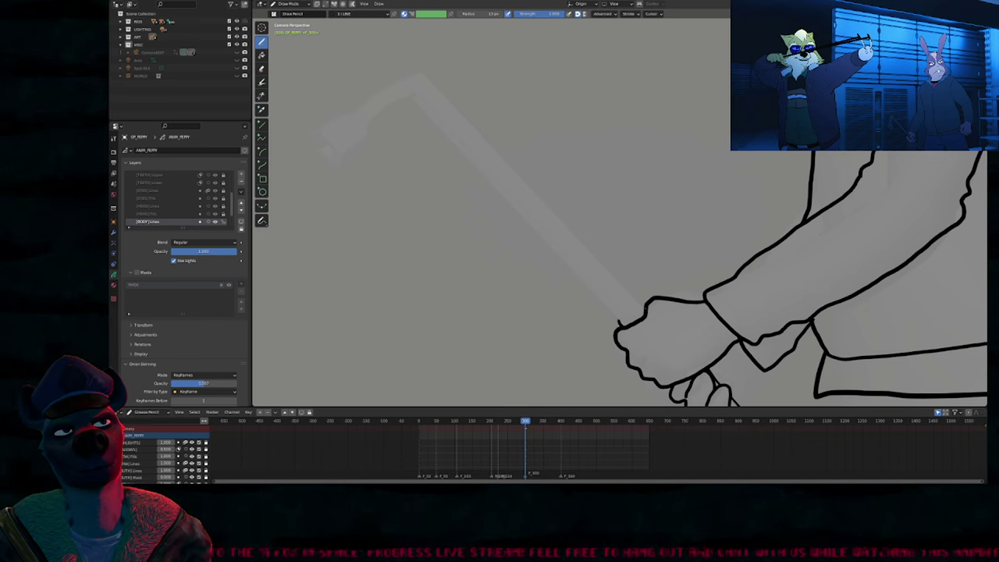
key("Tab")
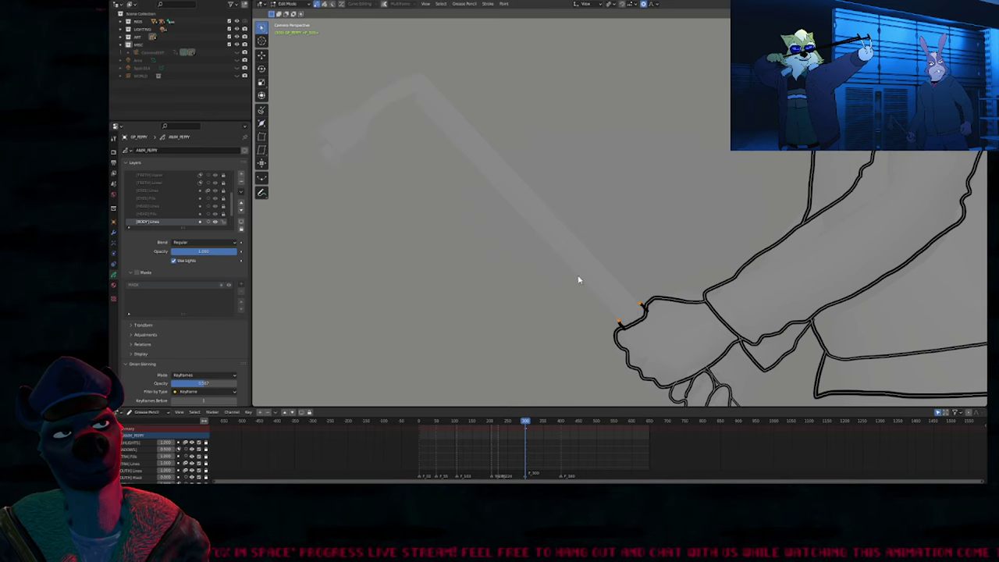
middle_click_drag(579, 279, 689, 339, "shift")
key("e")
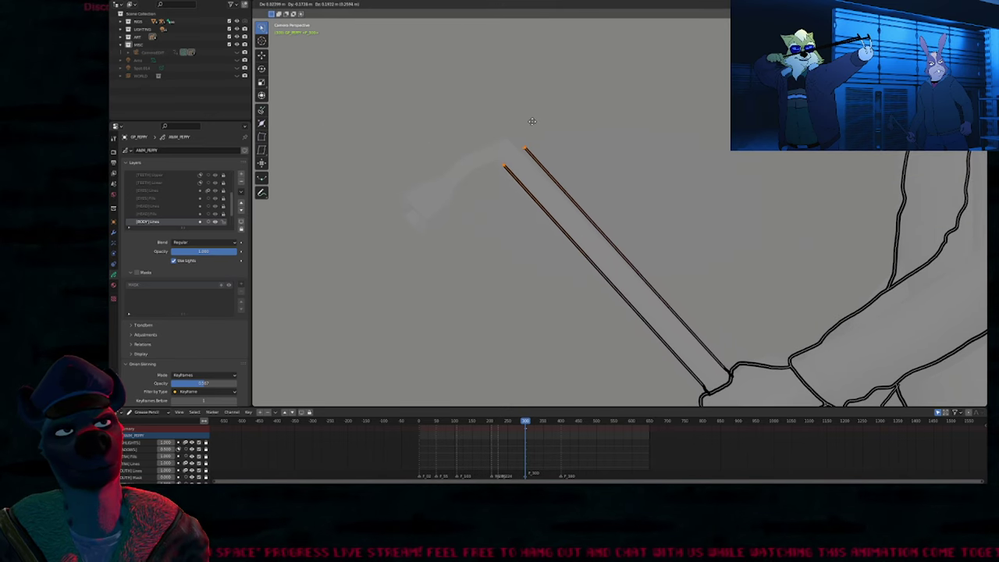
left_click(524, 136)
key("g")
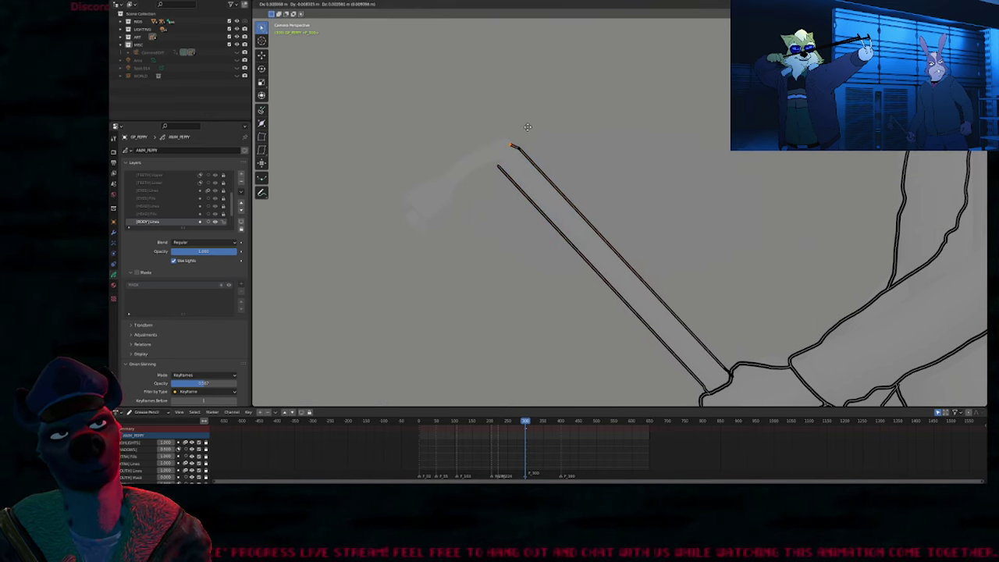
left_click(526, 123)
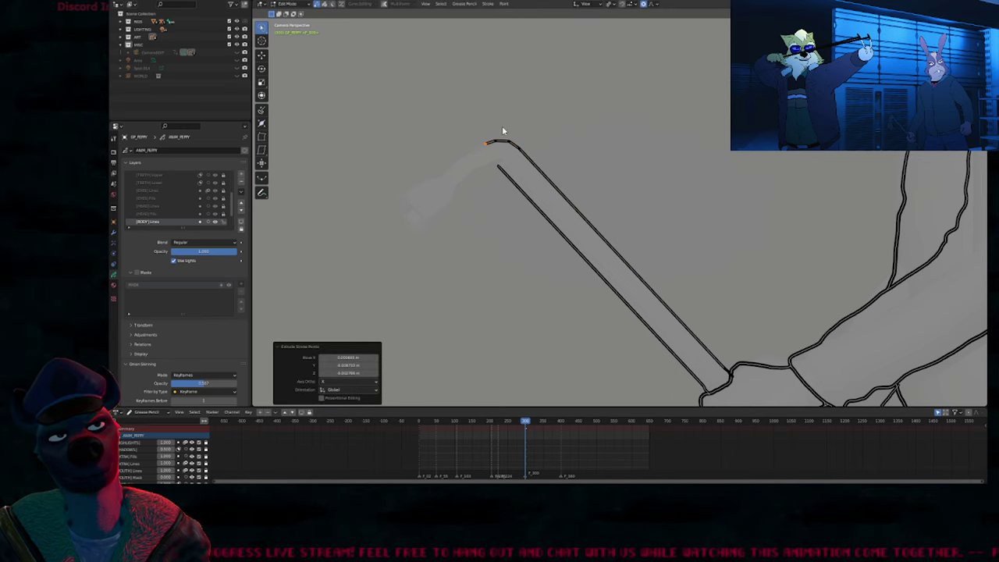
Step: Extrude the shaft end point by point into the crowbar's curved hook
key("e")
left_click(465, 153)
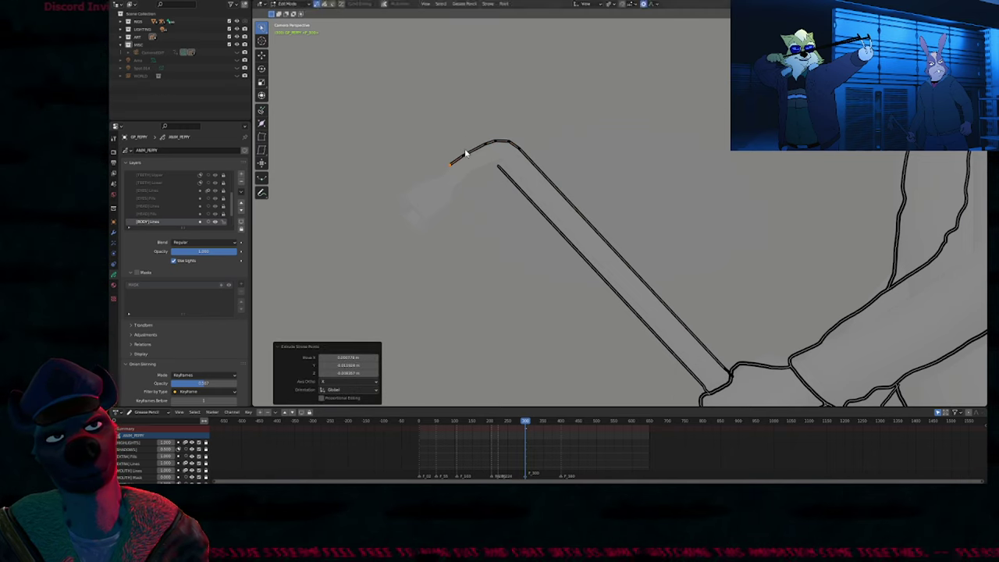
key("e")
left_click(449, 171)
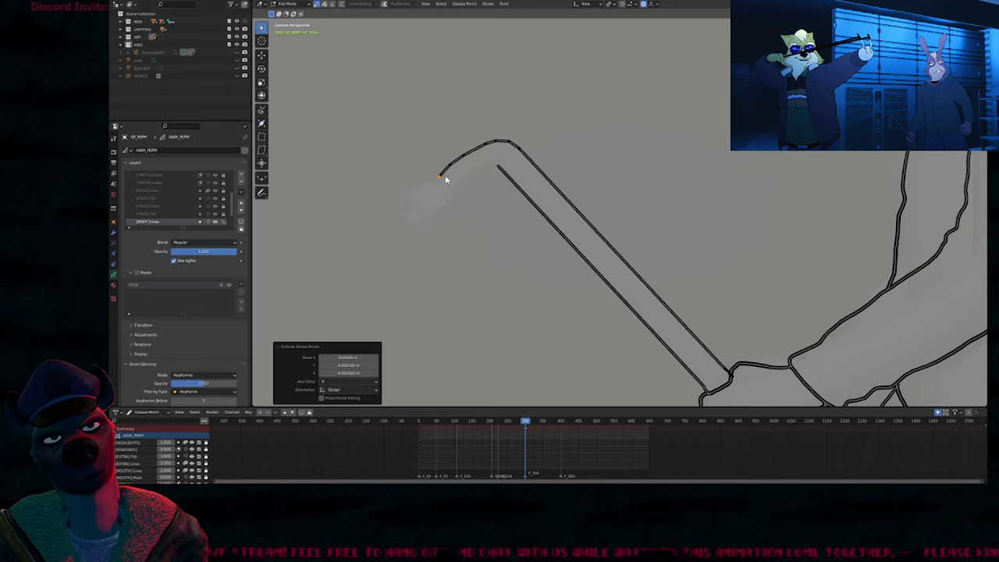
key("e")
left_click(420, 179)
key("e")
left_click(393, 199)
key("e")
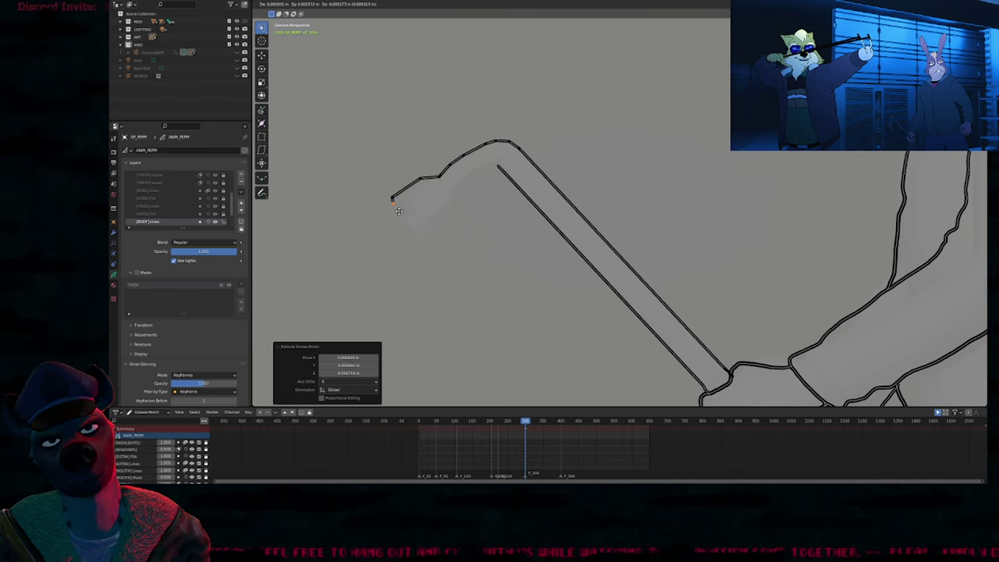
left_click(397, 211)
Step: Extrude the hook's inner outline back up and right toward the shaft
key("e")
left_click(429, 246)
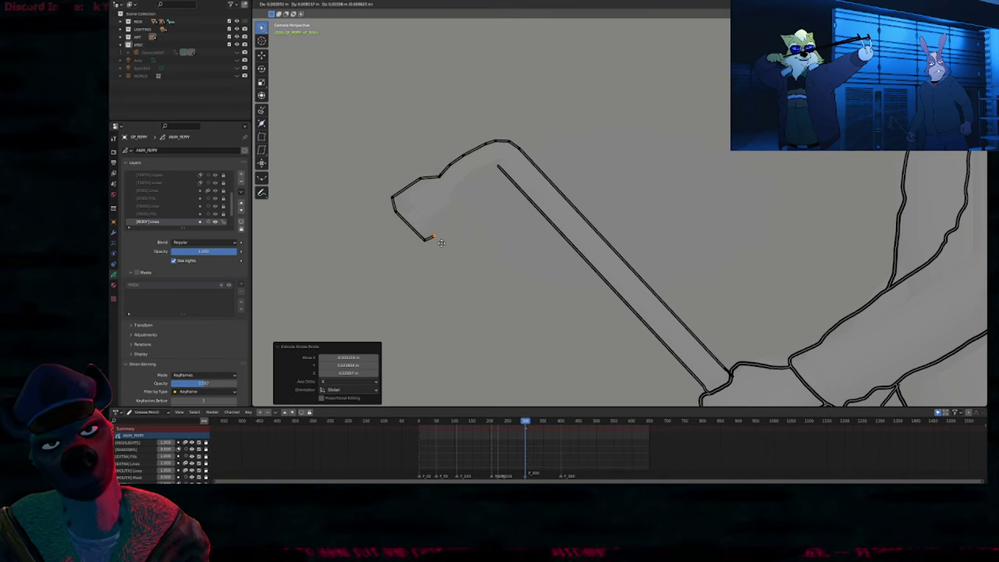
key("e")
left_click(469, 224)
key("e")
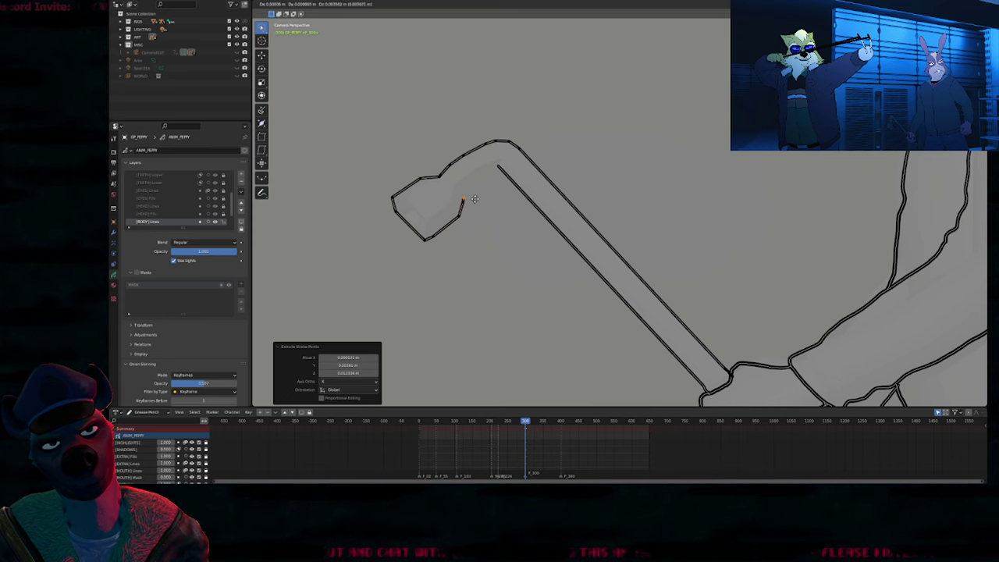
left_click(474, 198)
Step: Extrude the hook outline's end beside the shaft line and join it to the shaft stroke
key("Tab")
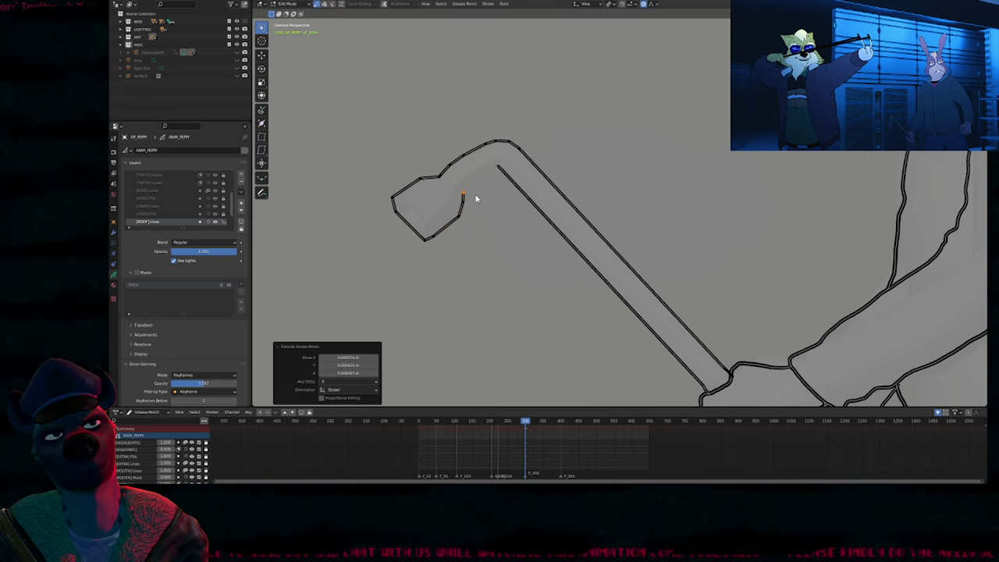
key("f")
left_click(477, 213)
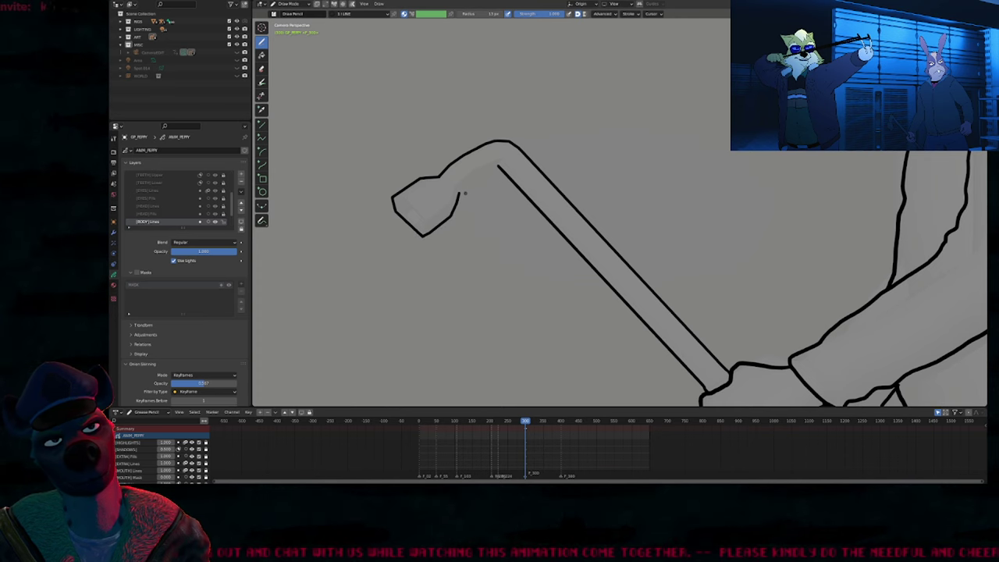
key("Tab")
key("e")
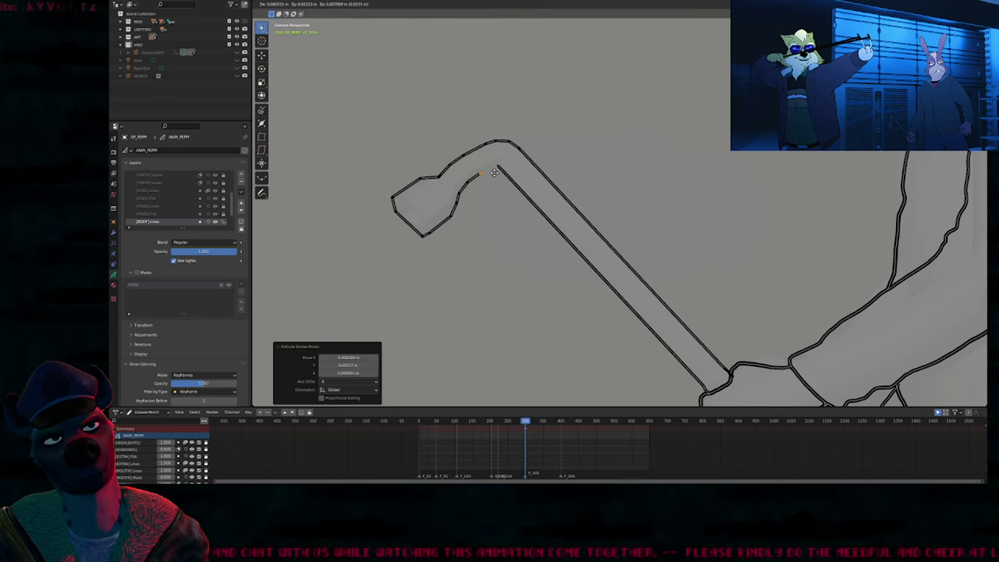
left_click(512, 168)
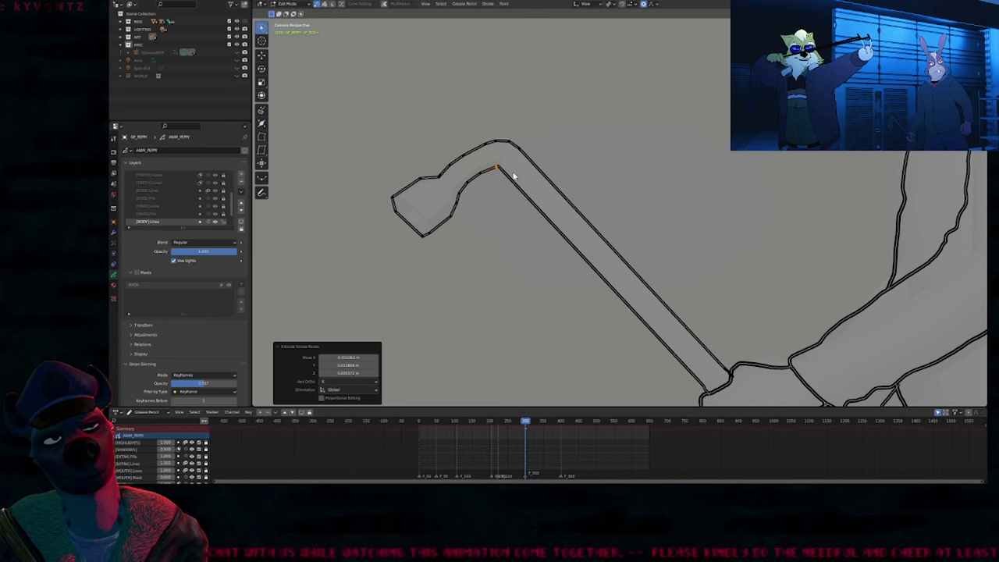
key("ctrl+j")
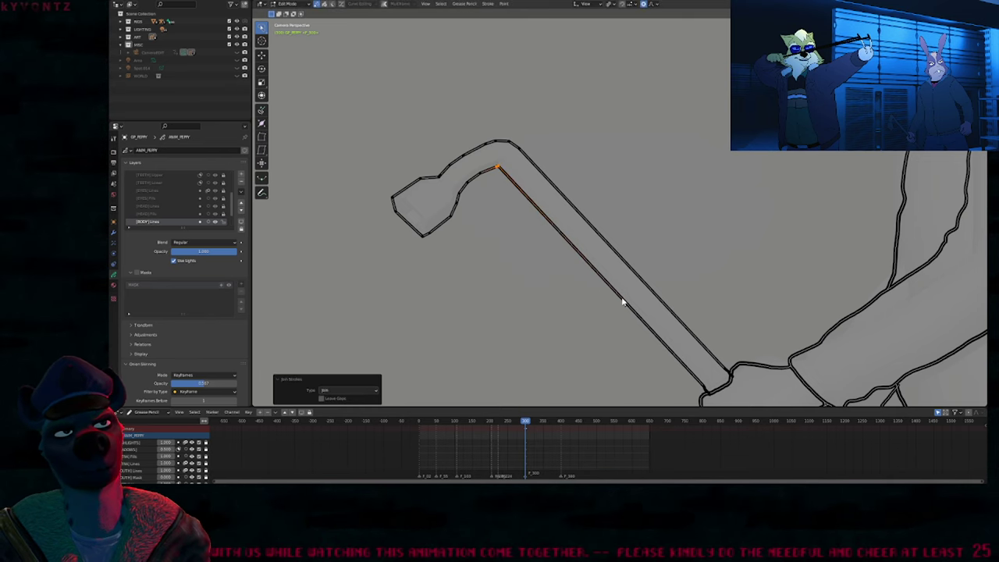
Step: Zoom to the gripping hand and draw a line detailing the fingers over the crowbar
middle_click_drag(623, 302, 566, 223, "shift")
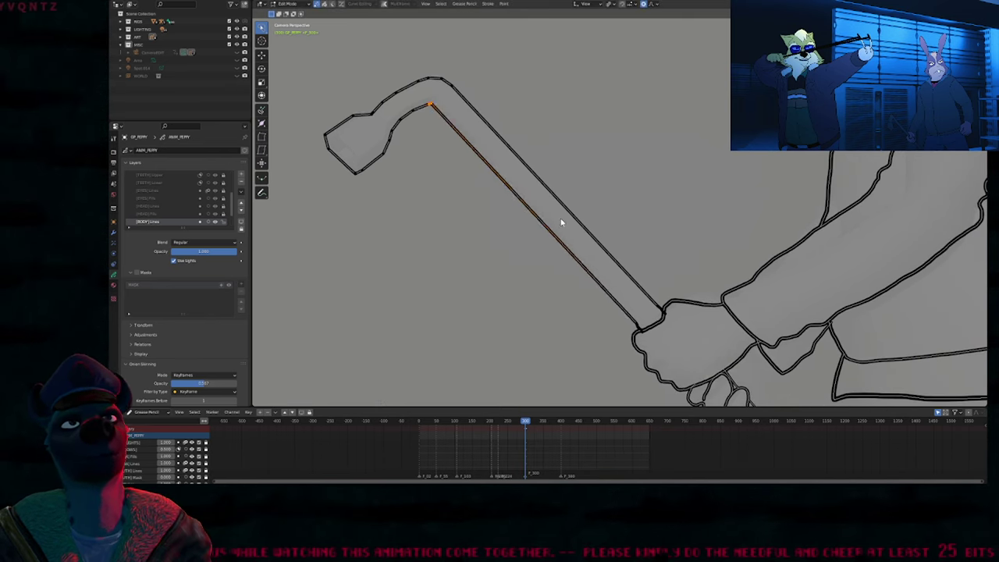
key("Tab")
scroll(577, 249, "down", 3)
mouse_move(650, 288)
middle_mouse_down("shift")
mouse_move(517, 215)
mouse_move(557, 343)
middle_mouse_up("shift")
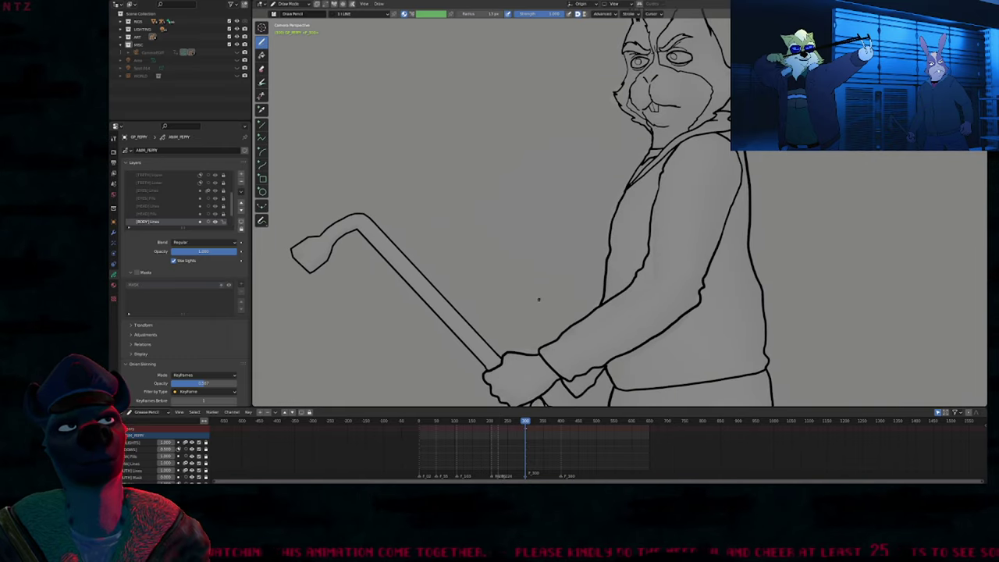
middle_click_drag(539, 299, 462, 125, "shift")
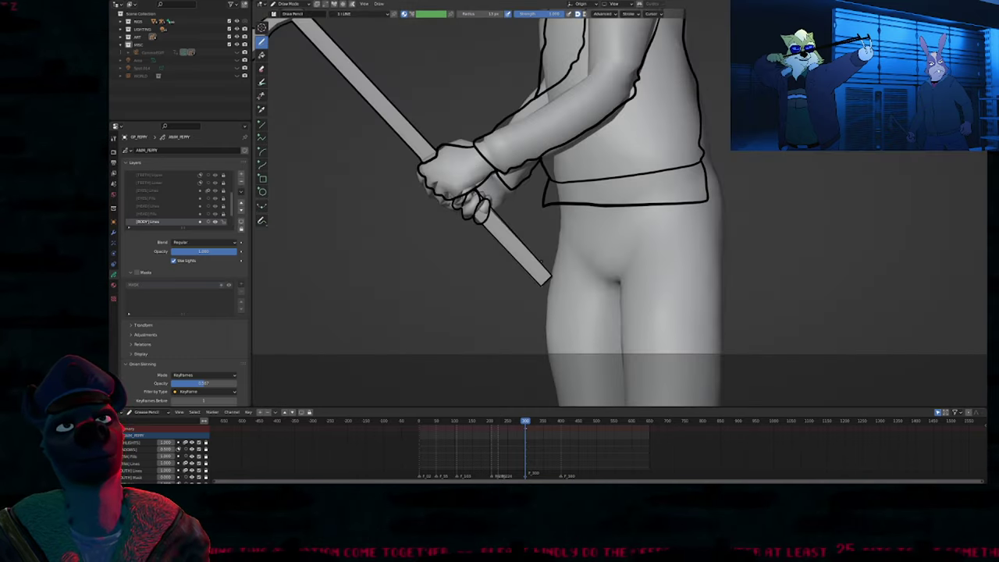
scroll(534, 130, "up", 3)
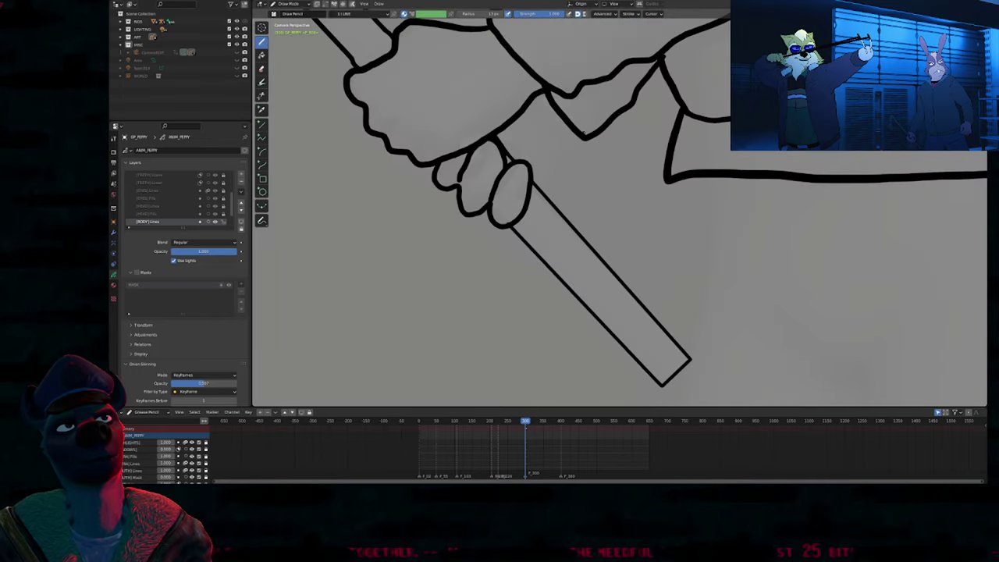
left_click_drag(573, 149, 546, 185)
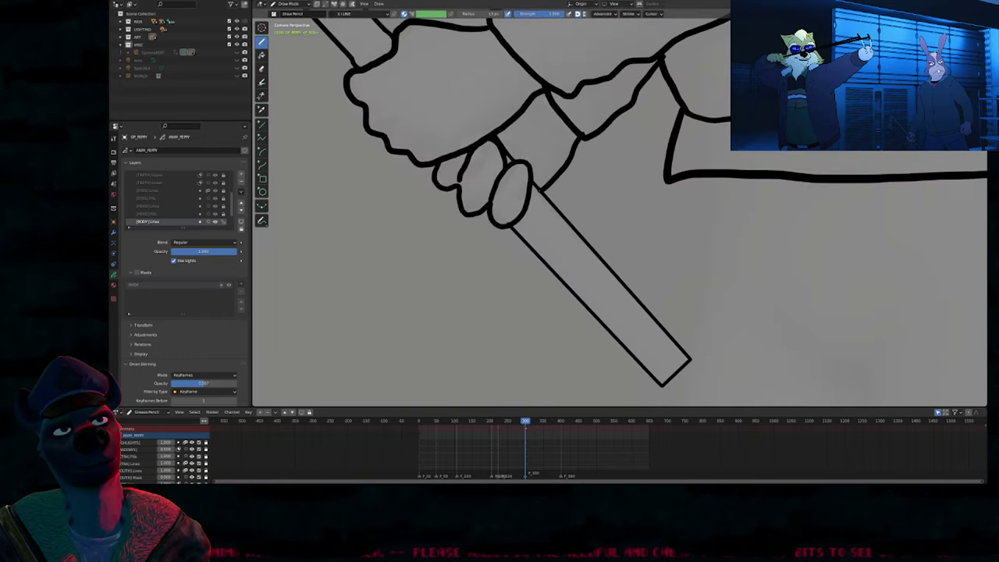
mouse_move(565, 173)
middle_mouse_down("ctrl")
mouse_move(570, 286)
mouse_move(570, 172)
middle_mouse_up("ctrl")
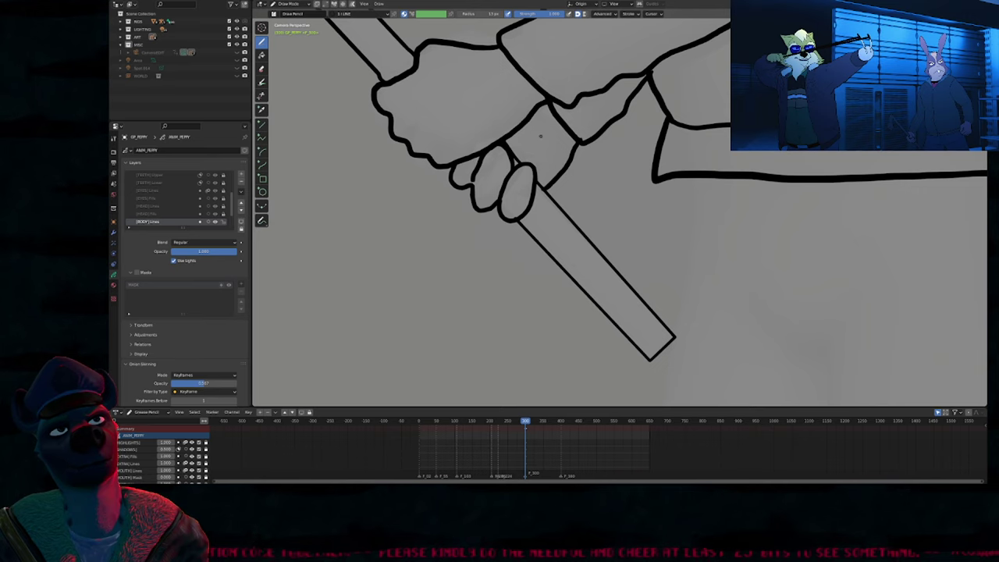
Step: Check the brush radius without changing it, then zoom out to the rabbit's head and ears
key("f")
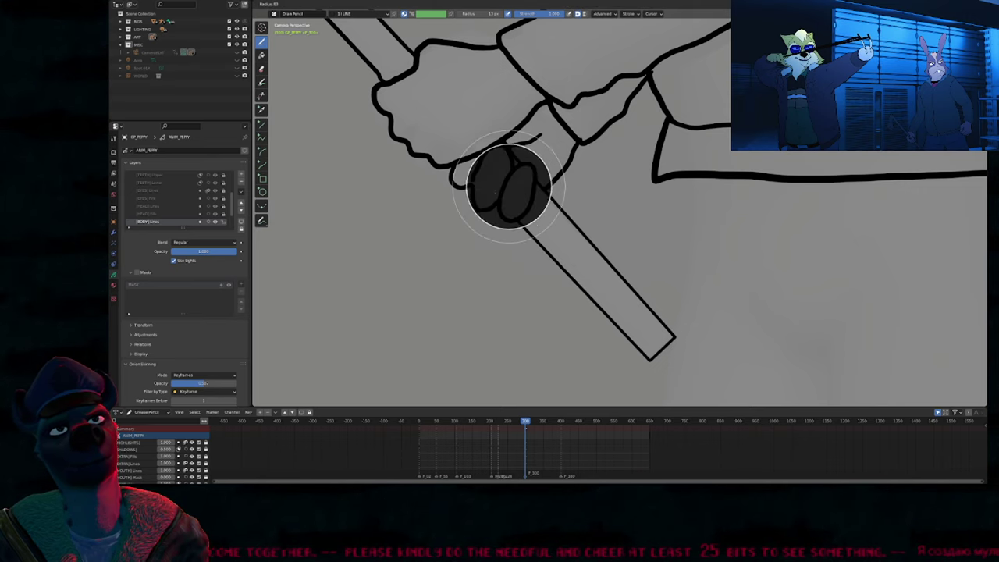
key("Escape")
middle_click_drag(471, 210, 470, 264, "ctrl")
scroll(469, 264, "down", 4)
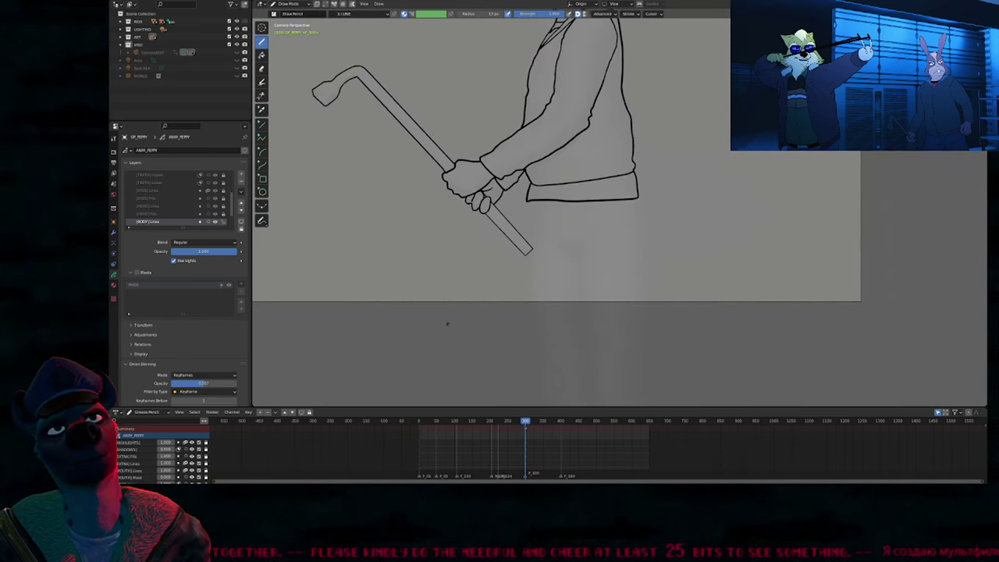
middle_click_drag(490, 124, 555, 242, "shift")
mouse_move(512, 199)
middle_mouse_down("shift")
mouse_move(563, 286)
mouse_move(546, 297)
mouse_move(560, 230)
mouse_move(475, 201)
middle_mouse_up("shift")
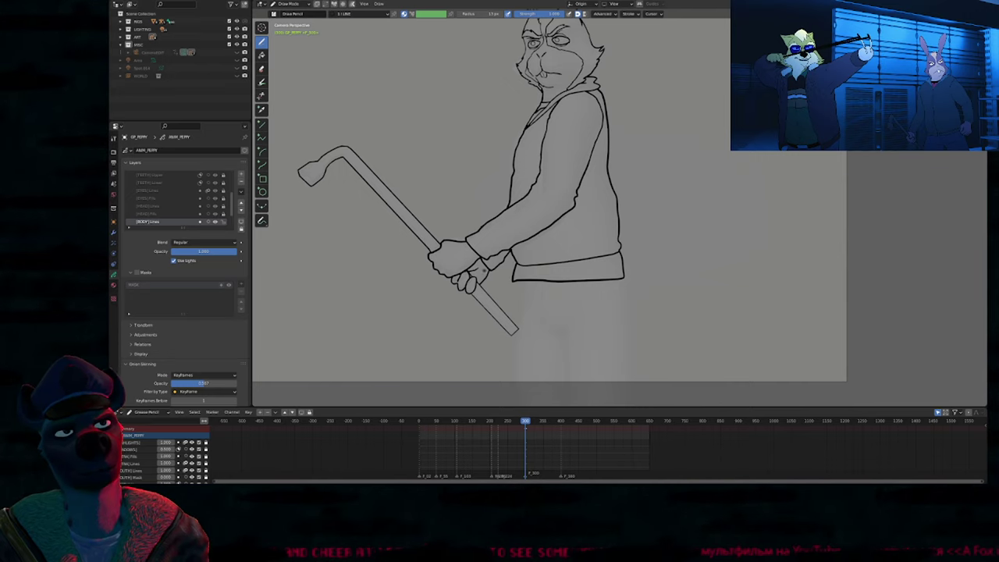
Step: Unlock the BACKGROUND layer and delete it along with the bottom layer row
mouse_move(484, 270)
middle_mouse_down("shift")
mouse_move(520, 328)
mouse_move(597, 351)
mouse_move(517, 302)
middle_mouse_up("shift")
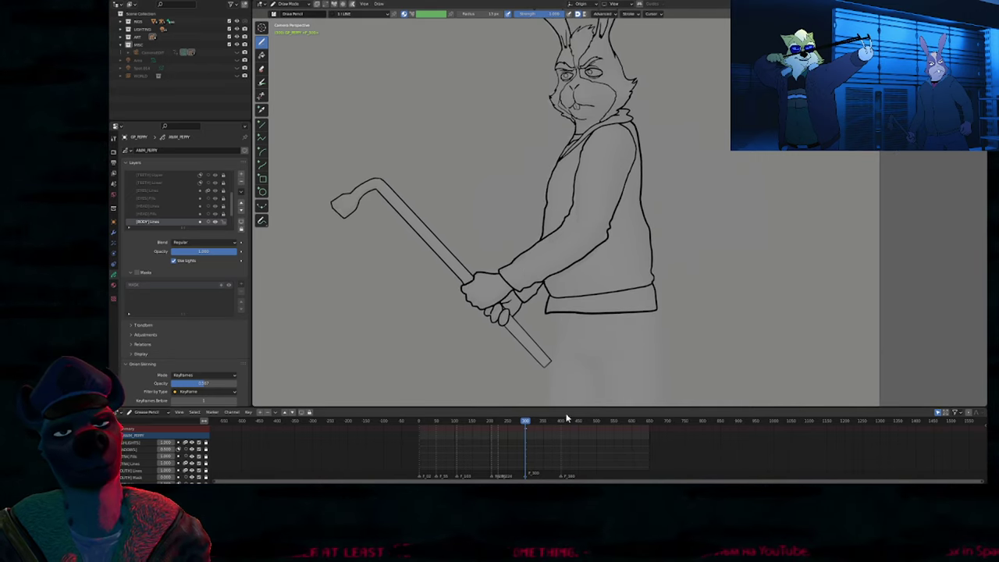
scroll(570, 429, "up", 5)
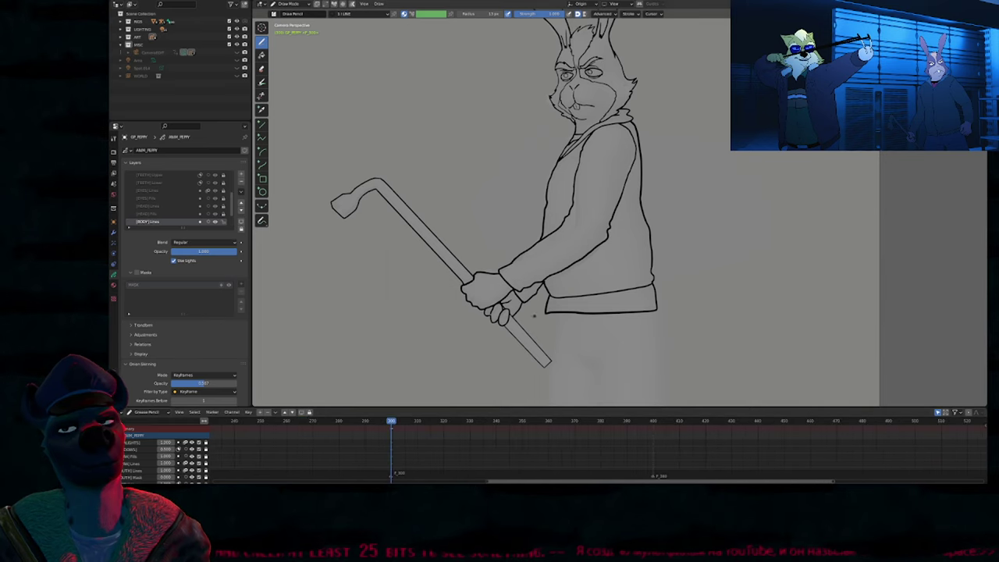
mouse_move(471, 471)
middle_mouse_down()
mouse_move(463, 376)
mouse_move(458, 385)
middle_mouse_up()
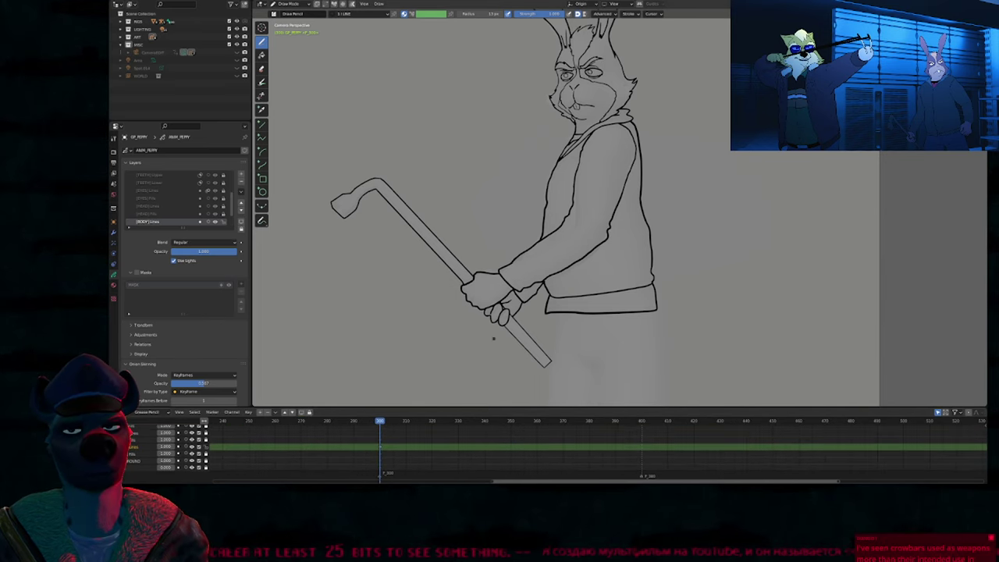
scroll(592, 279, "down", 1)
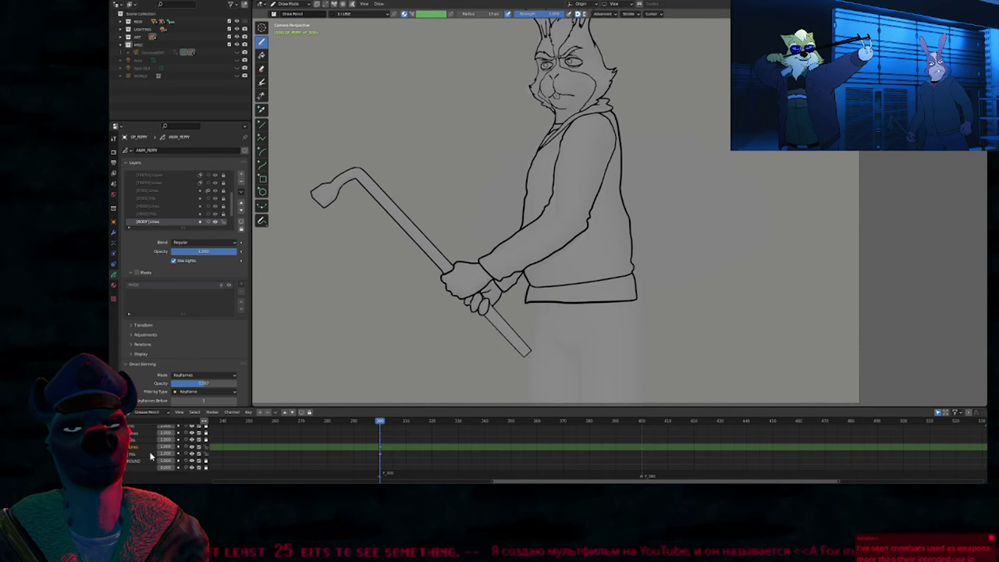
left_click(151, 460)
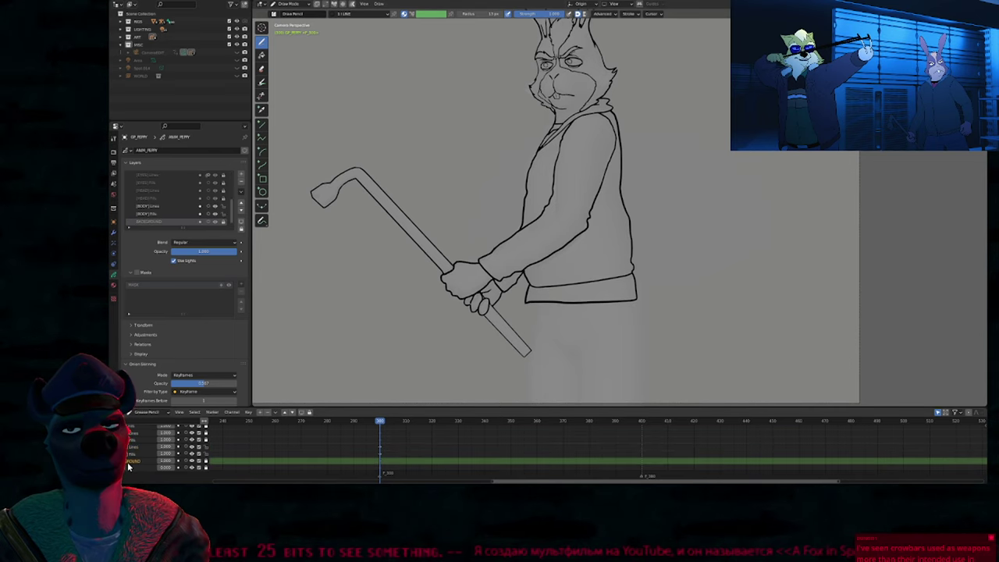
left_click(205, 462)
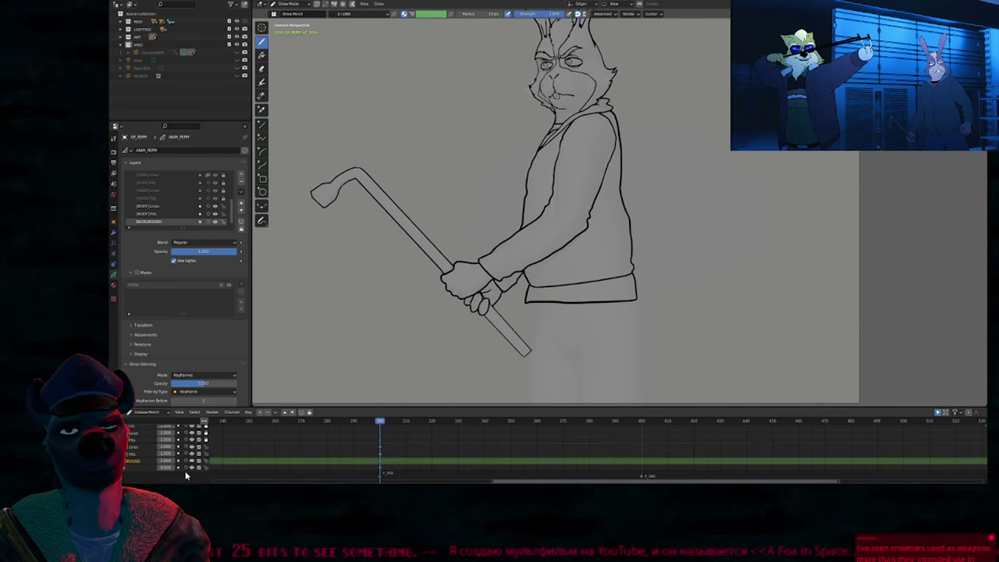
left_click(130, 468)
key("x")
left_click(130, 461)
key("x")
Step: Scrub the timeline to frame 332 and briefly hide overlays to check the 3D model
scroll(135, 456, "up", 6)
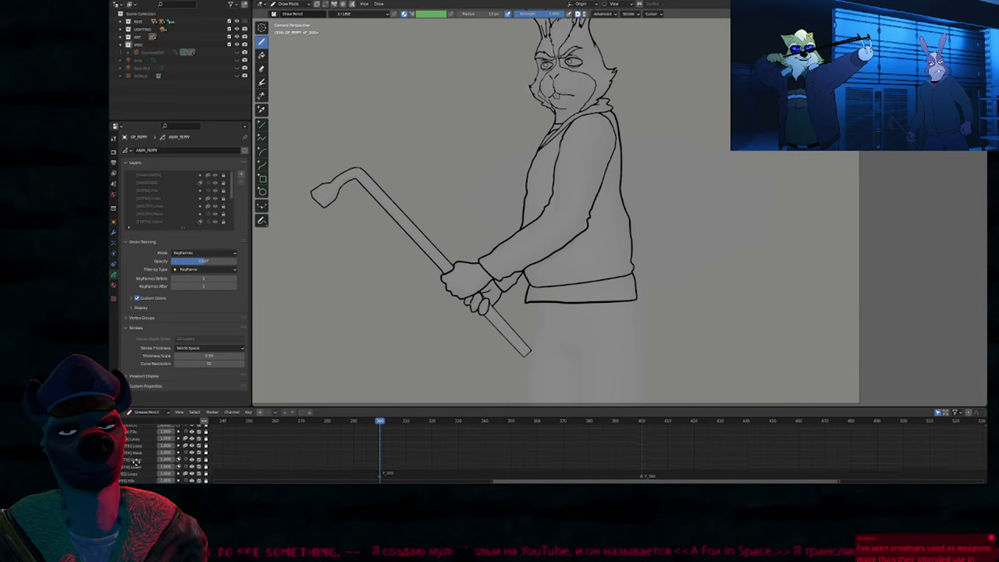
scroll(136, 472, "down", 5)
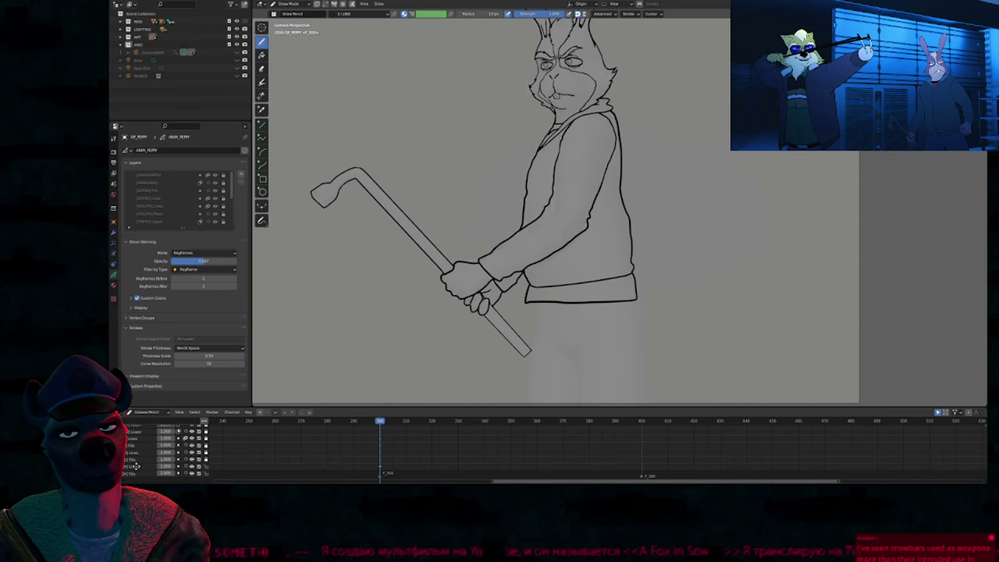
scroll(569, 279, "down", 1)
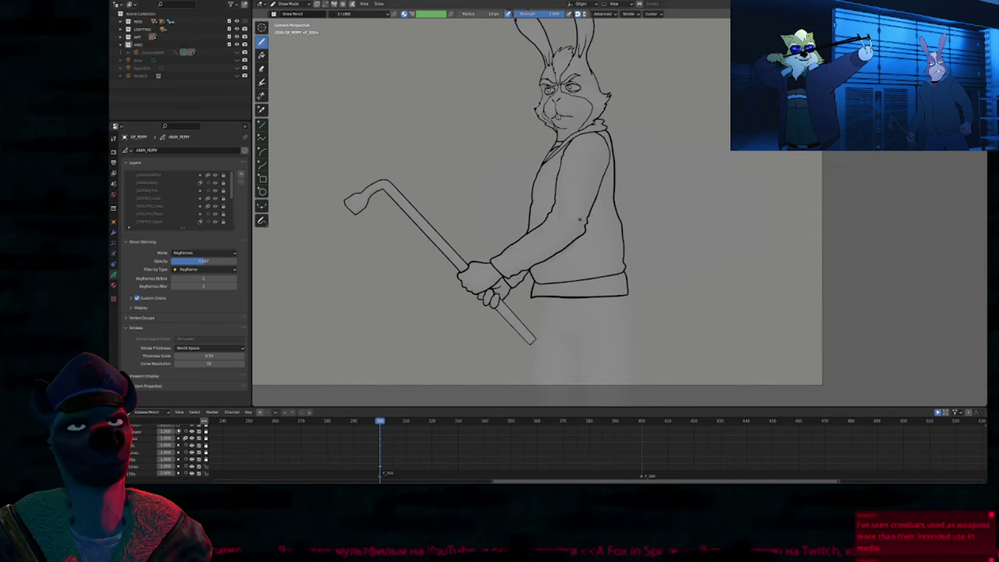
middle_click_drag(580, 220, 614, 285, "shift")
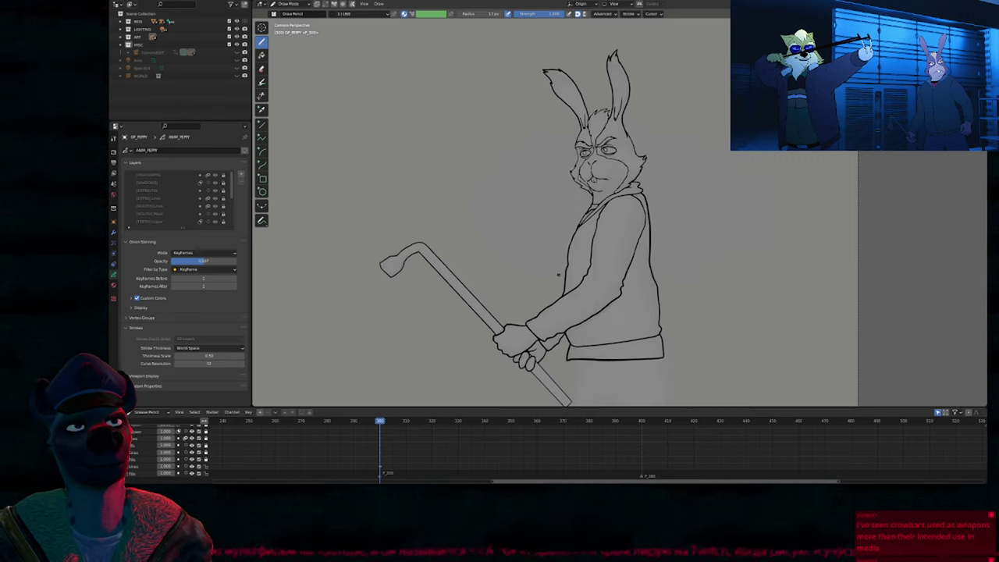
mouse_move(576, 310)
middle_mouse_down("shift")
mouse_move(511, 270)
mouse_move(525, 295)
middle_mouse_up("shift")
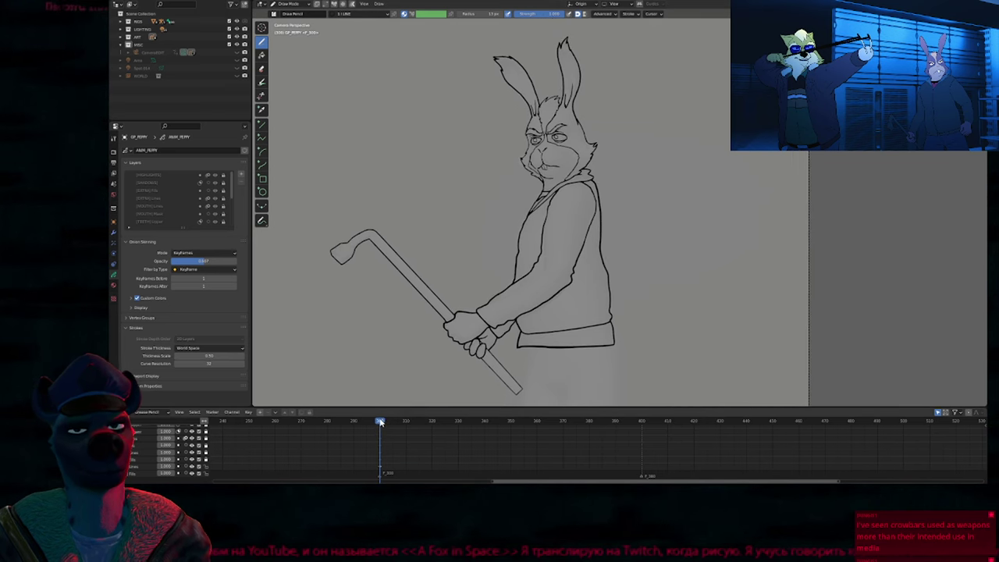
left_click_drag(380, 423, 413, 425)
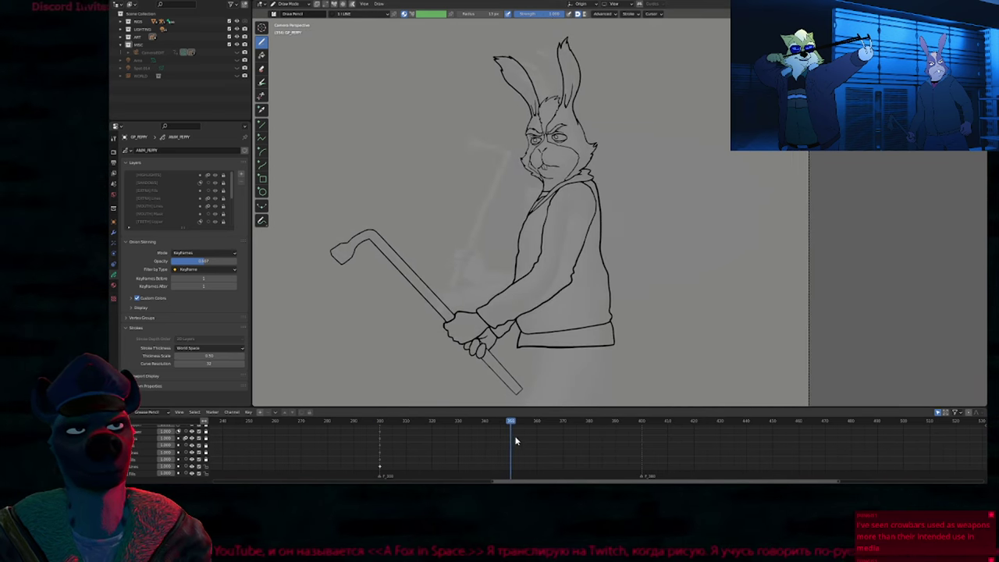
left_click_drag(516, 441, 490, 455)
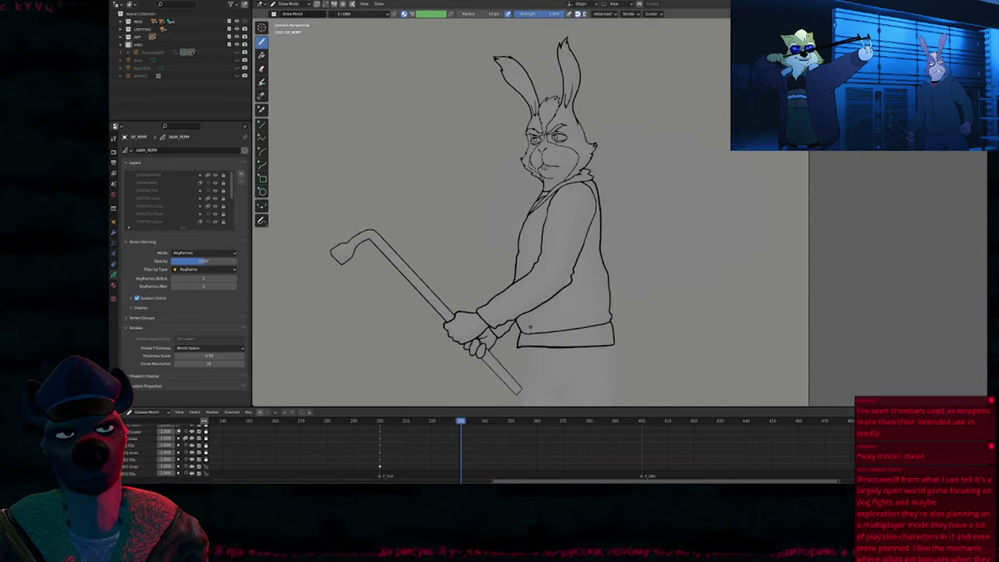
key("Right")
key("Left")
key("Left")
key("Left")
key("Right")
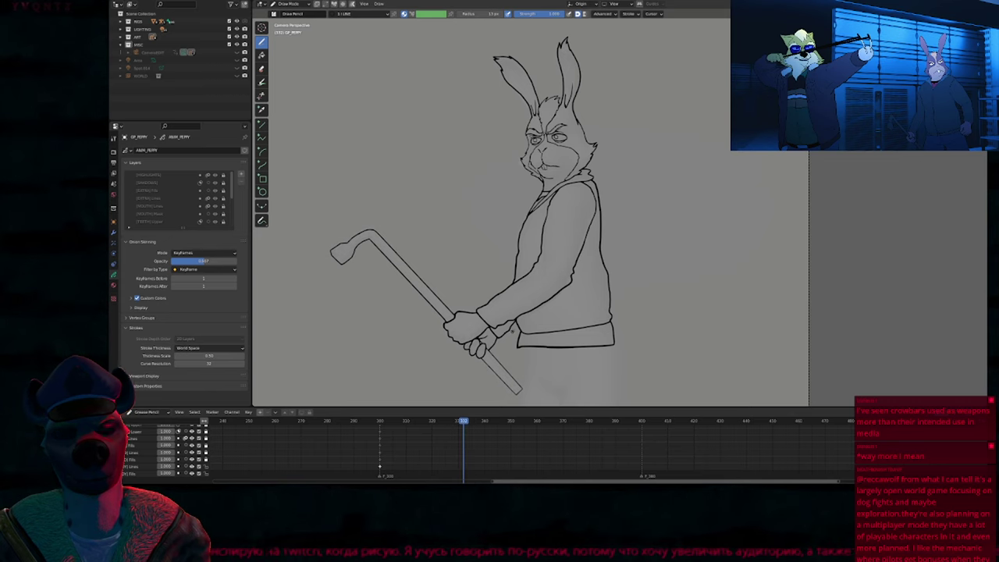
key("shift+alt+z")
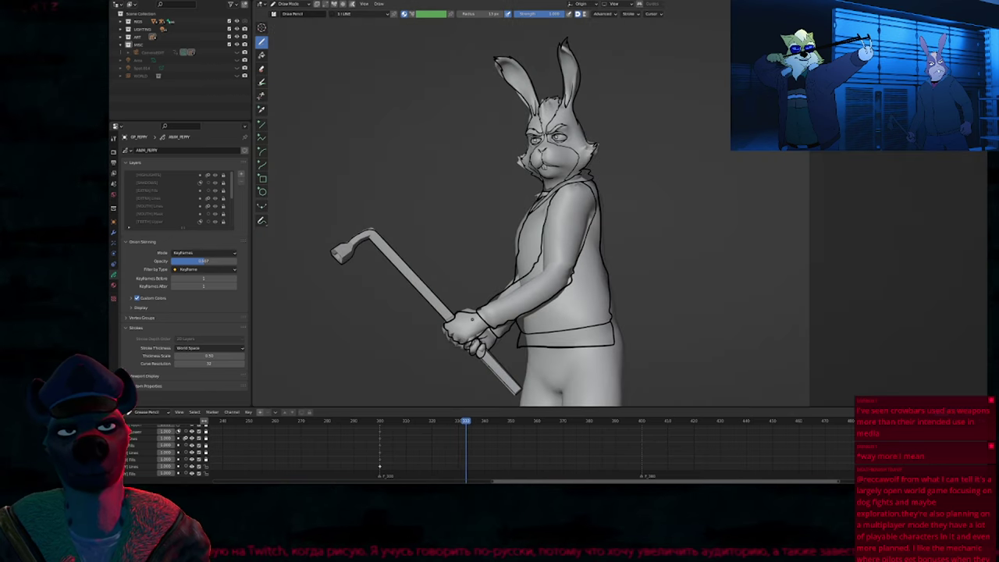
key("shift+alt+z")
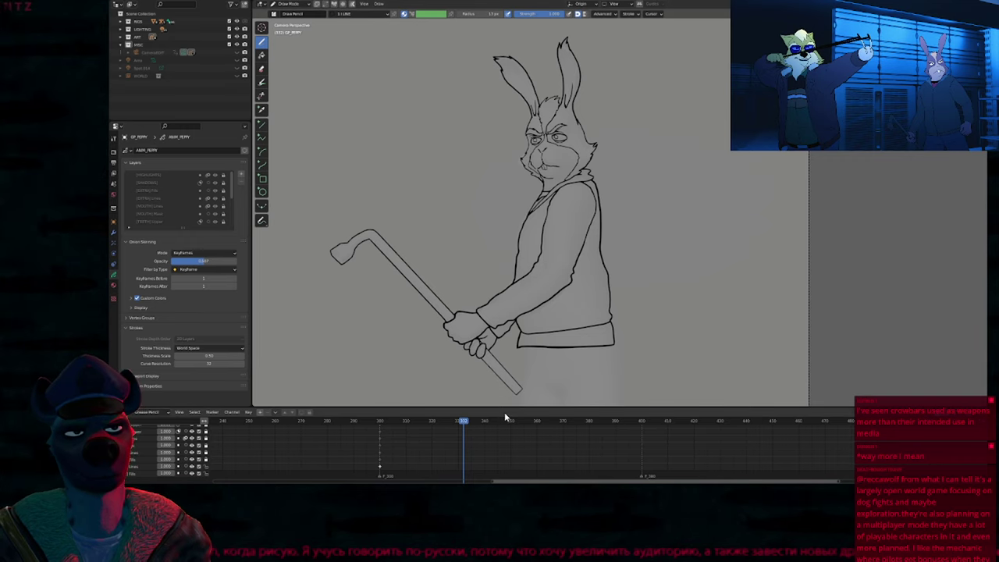
Step: Activate [BODY] Lines, isolate it with numpad *, and zoom out to reframe the rabbit
left_click(134, 466)
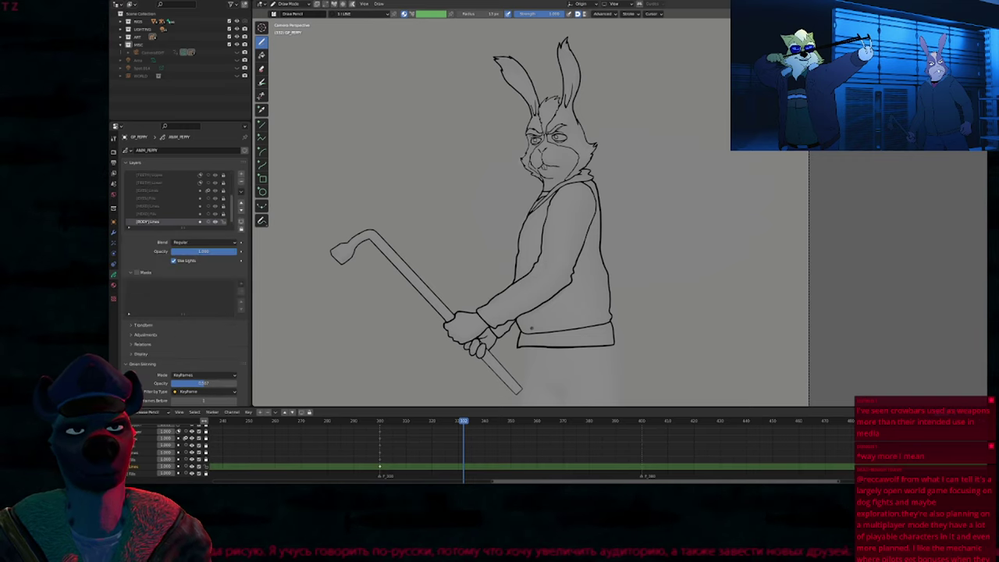
key("KP_Multiply")
middle_click_drag(477, 445, 471, 430)
middle_click_drag(562, 276, 563, 291, "ctrl")
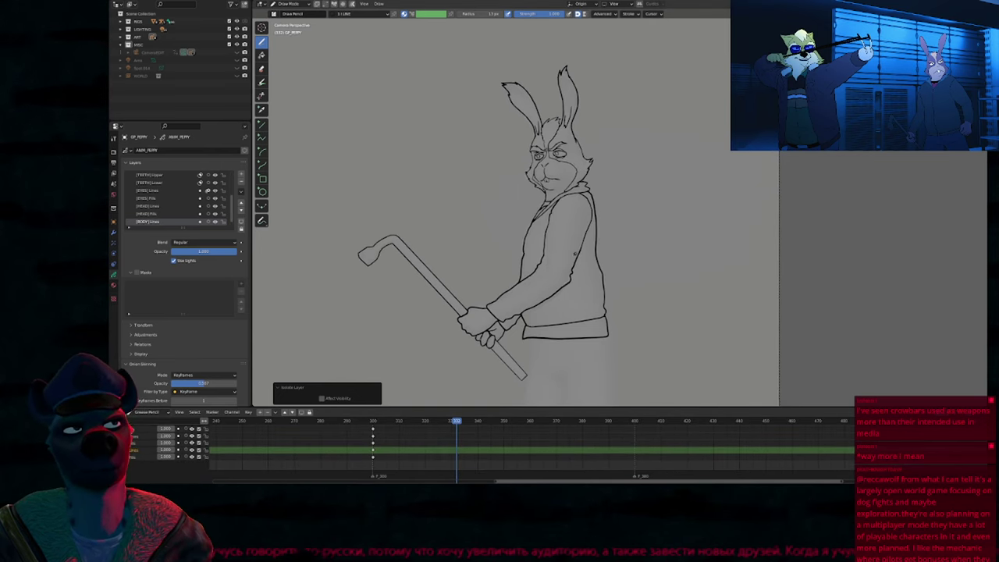
middle_click_drag(577, 232, 600, 238, "shift")
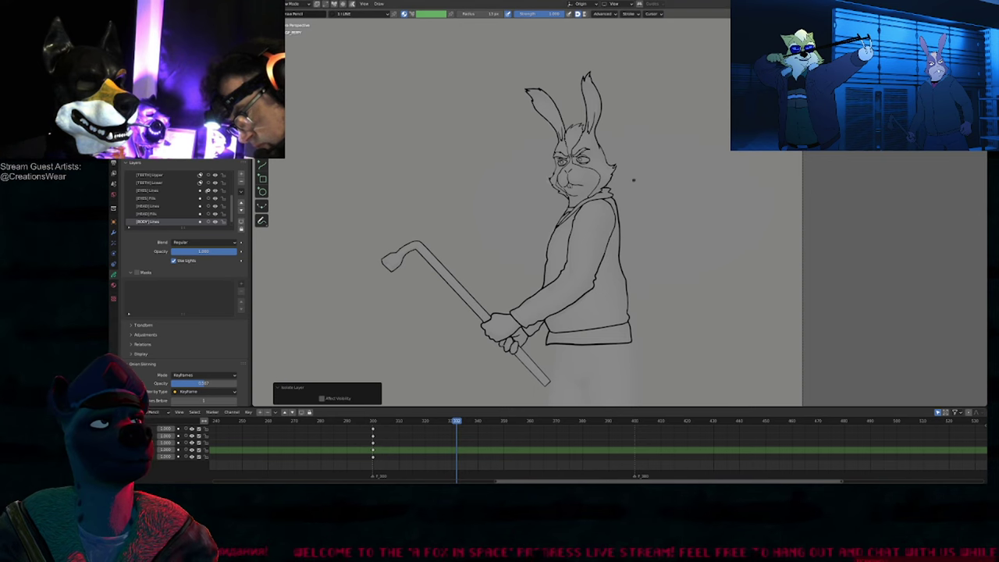
Step: Duplicate all layers' keyframes at frame 332, comparing it with the keyframe at 300
left_click_drag(714, 186, 384, 238)
key("ctrl+z")
middle_click_drag(565, 299, 487, 251, "shift")
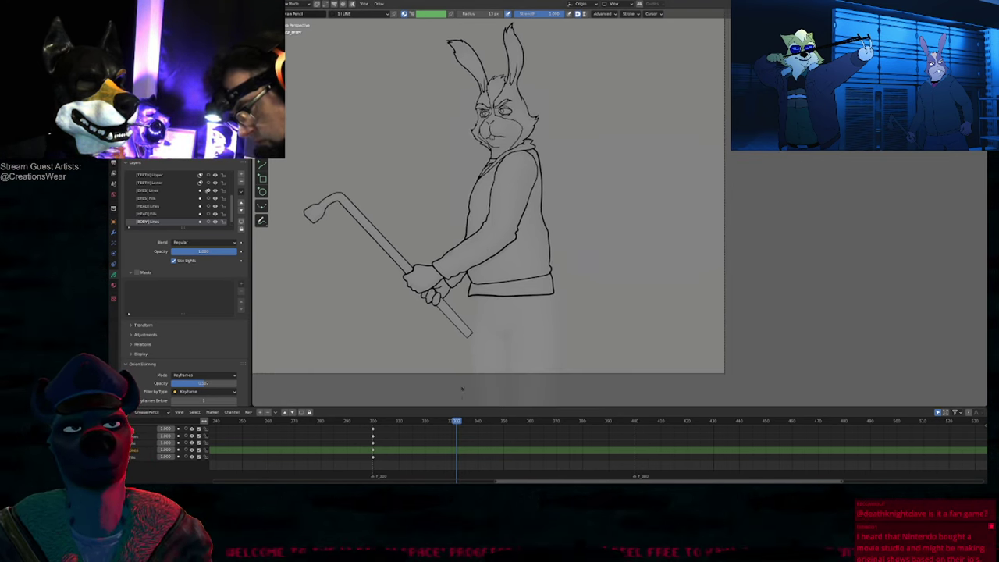
key("shift+d")
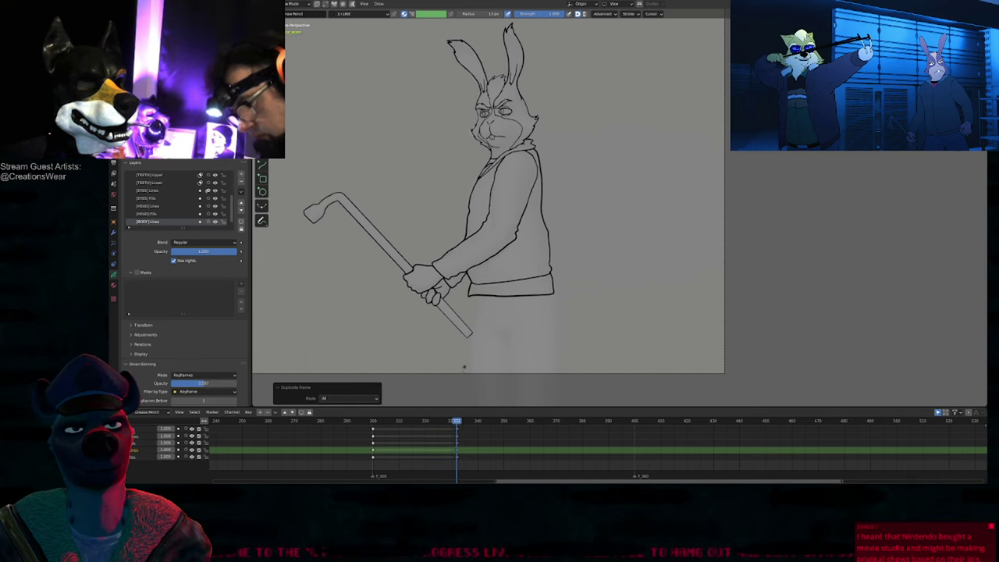
mouse_move(457, 423)
left_mouse_down()
mouse_move(407, 423)
mouse_move(439, 429)
left_mouse_up()
key("Up")
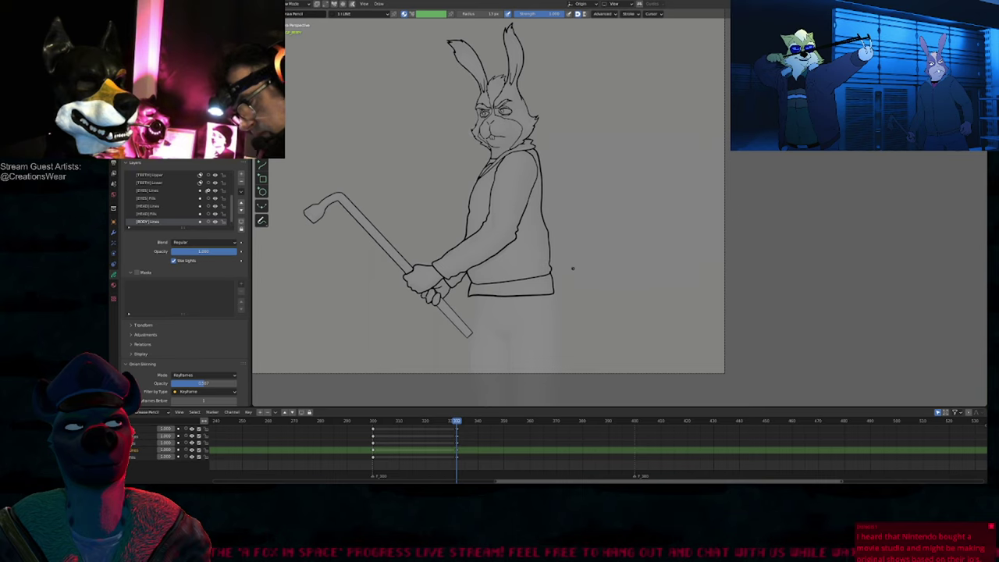
key("Down")
key("Up")
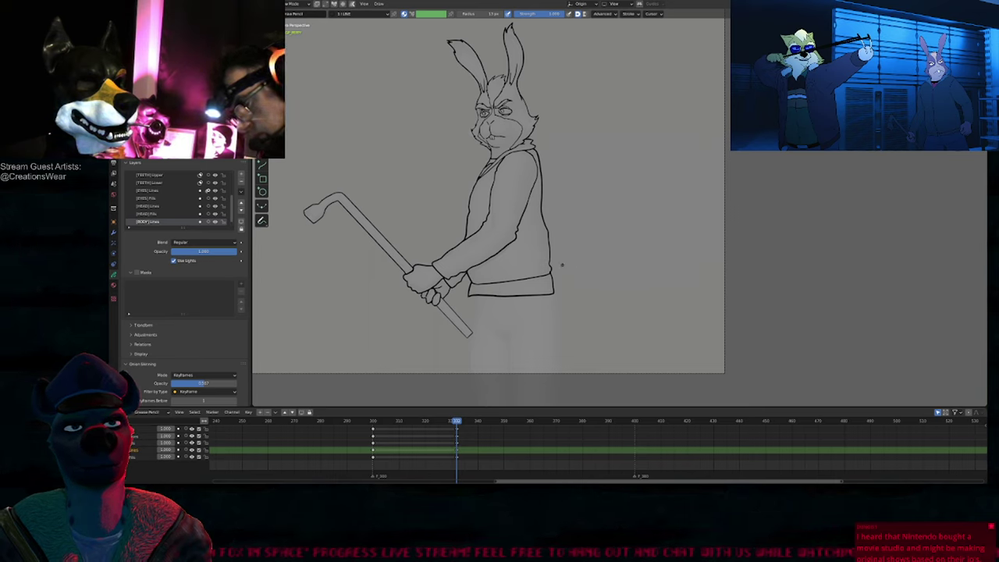
middle_click_drag(564, 253, 590, 279, "shift")
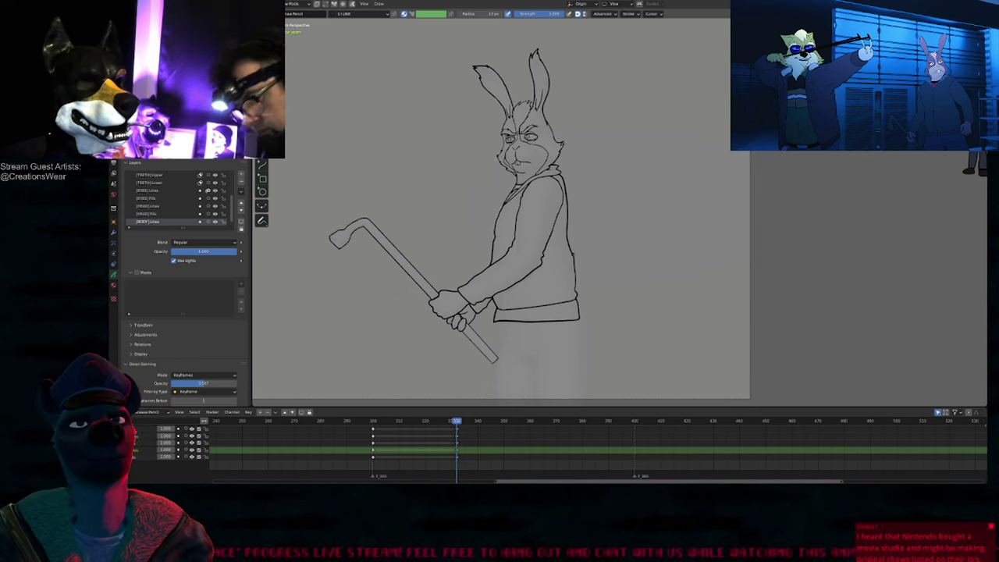
Step: A few frames later, add a keyframe on all layers and delete all its strokes
key("Right")
key("Right")
key("Right")
key("Right")
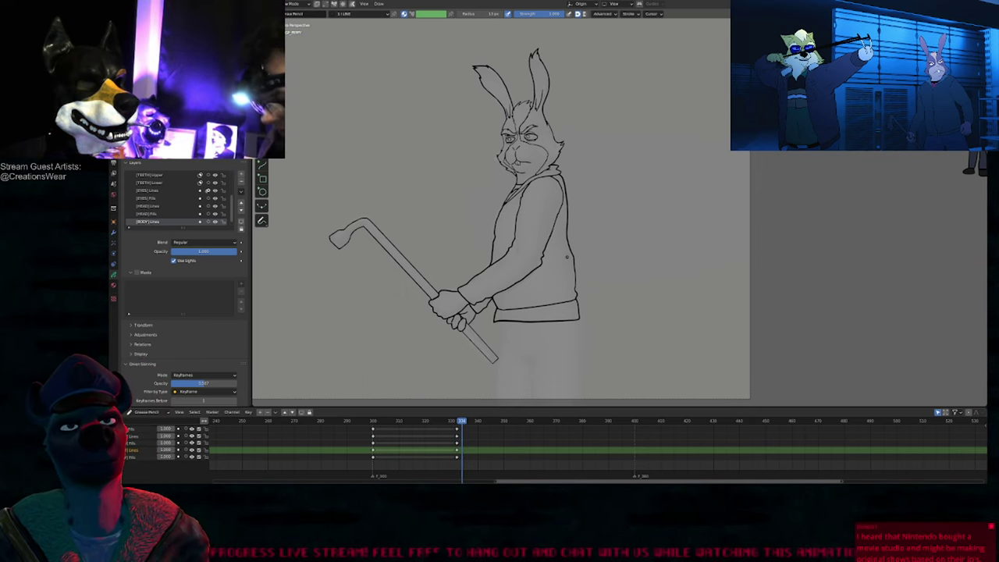
key("Right")
key("Right")
key("Right")
key("Right")
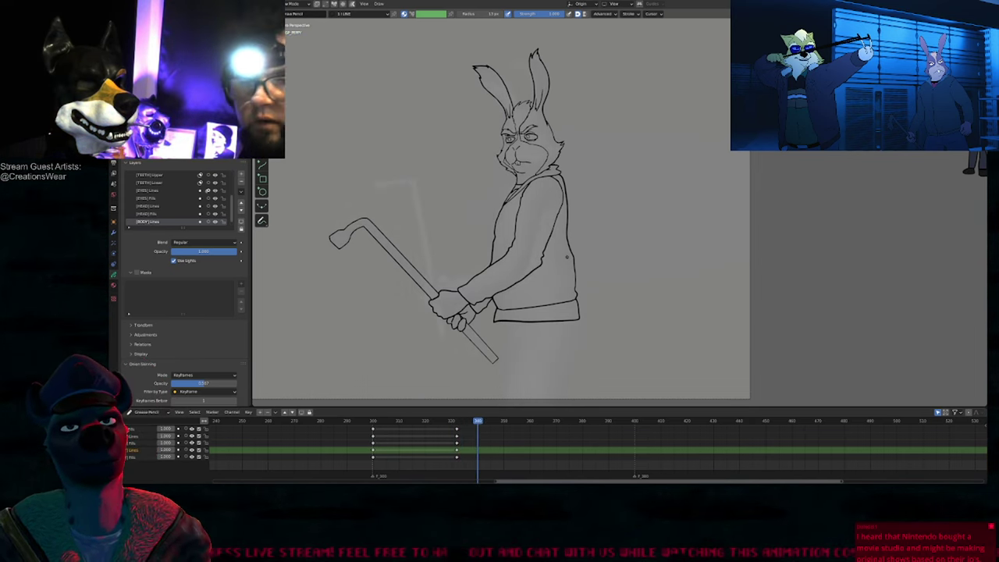
key("Right")
key("Right")
key("Right")
key("Right")
key("Right")
key("Right")
key("Right")
key("Right")
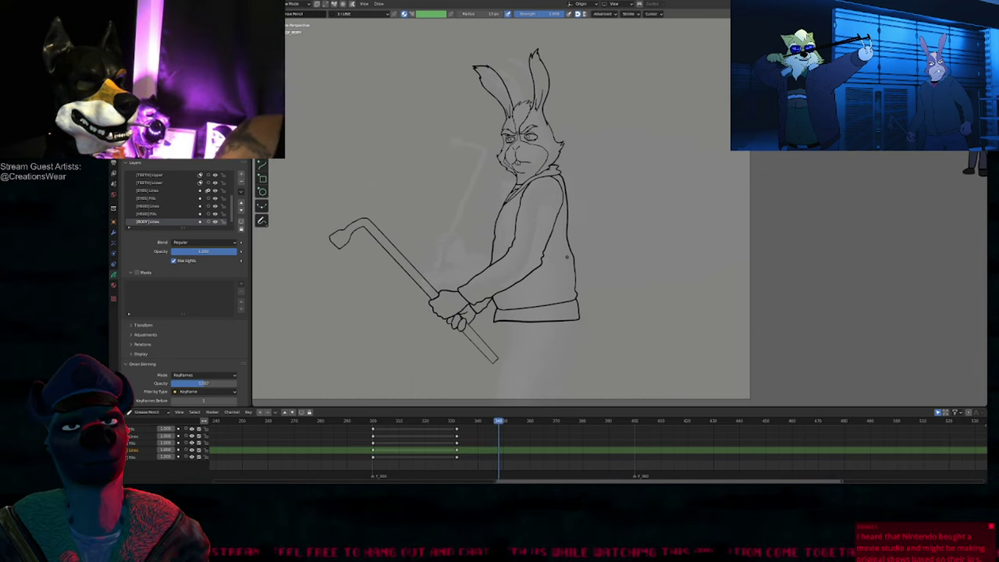
key("shift+d")
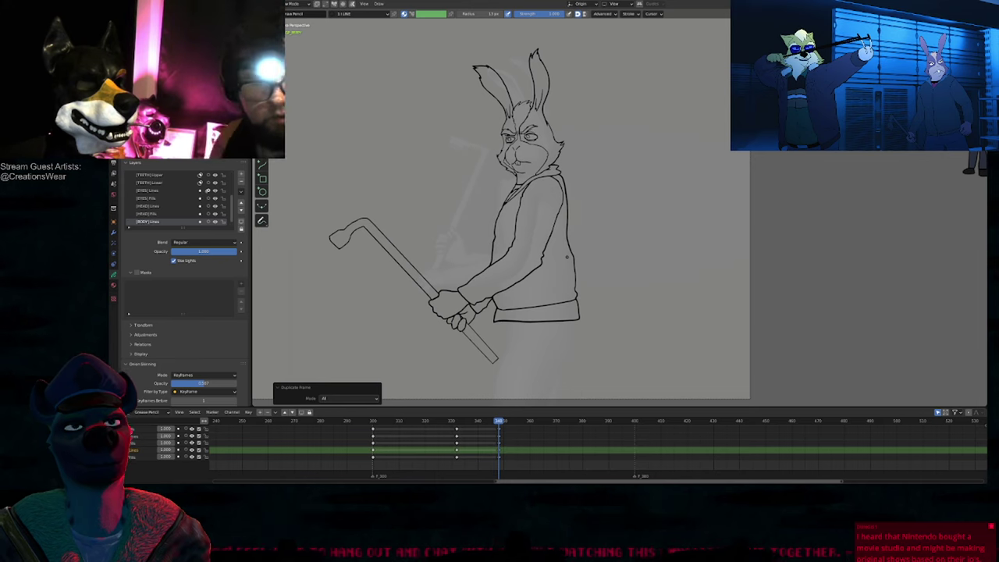
key("Tab")
key("a")
key("x")
left_click(538, 258)
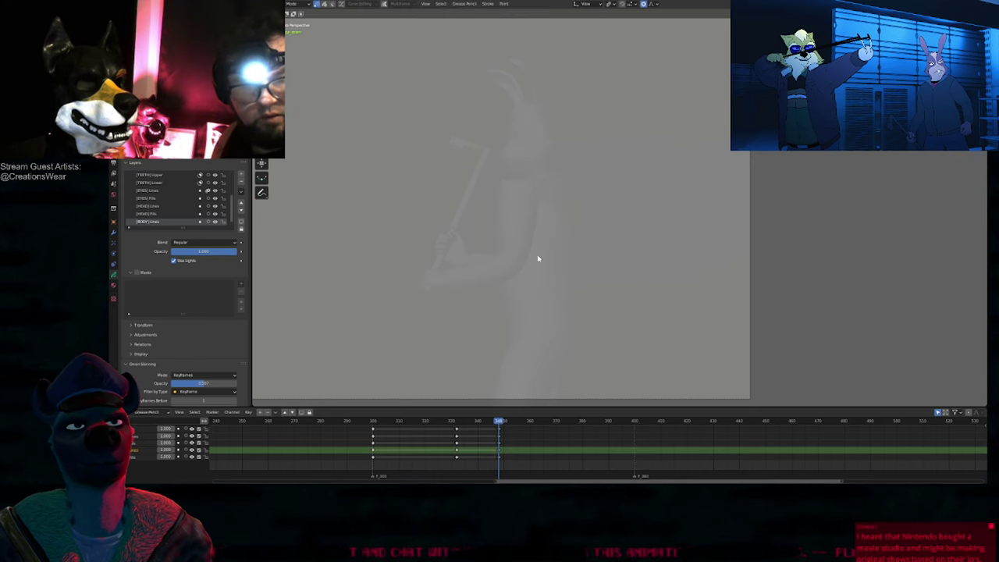
key("Tab")
key("Down")
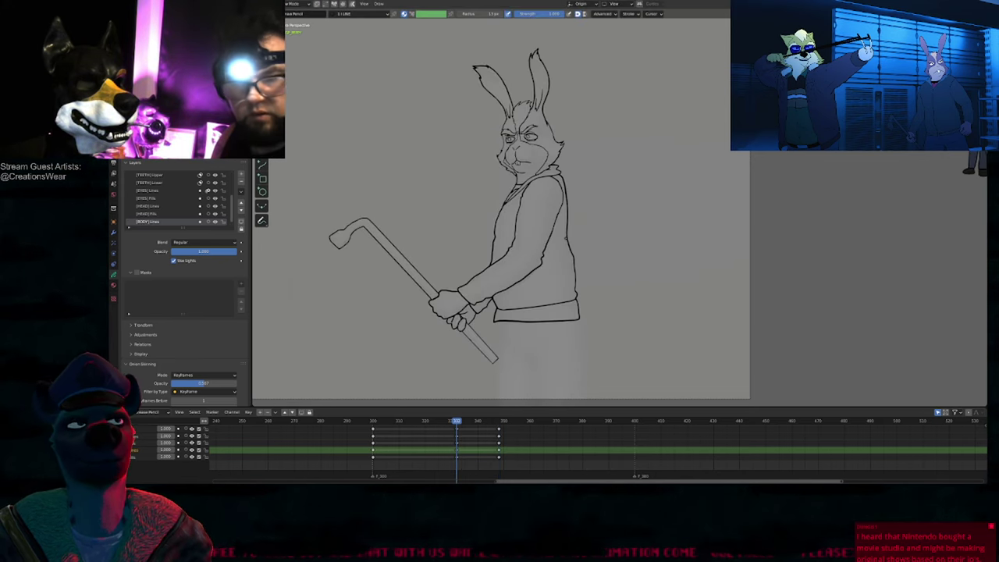
key("Right")
key("Right")
key("Right")
key("Right")
key("Right")
key("Right")
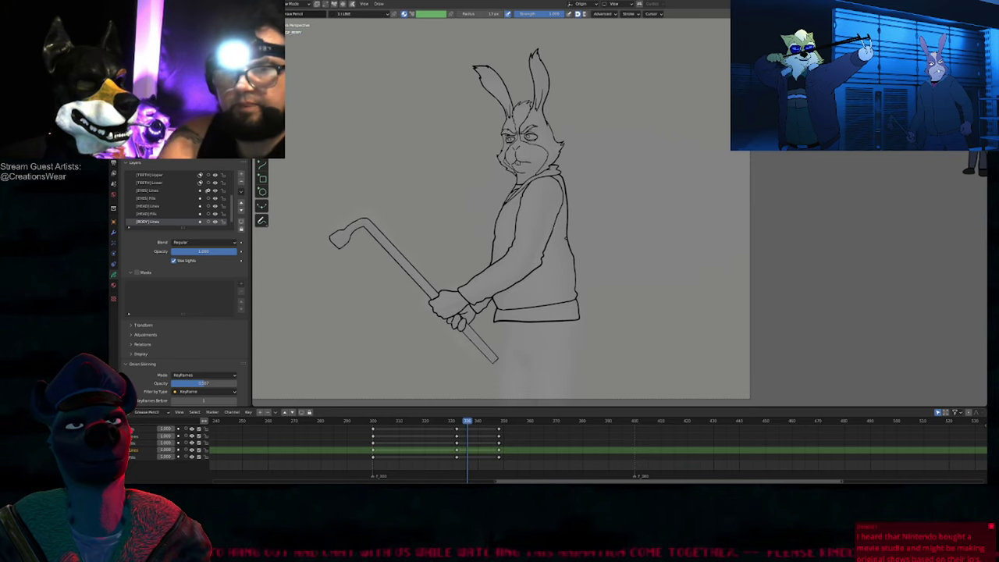
key("Right")
key("Right")
key("Right")
key("Right")
key("Right")
key("Right")
key("Right")
key("Right")
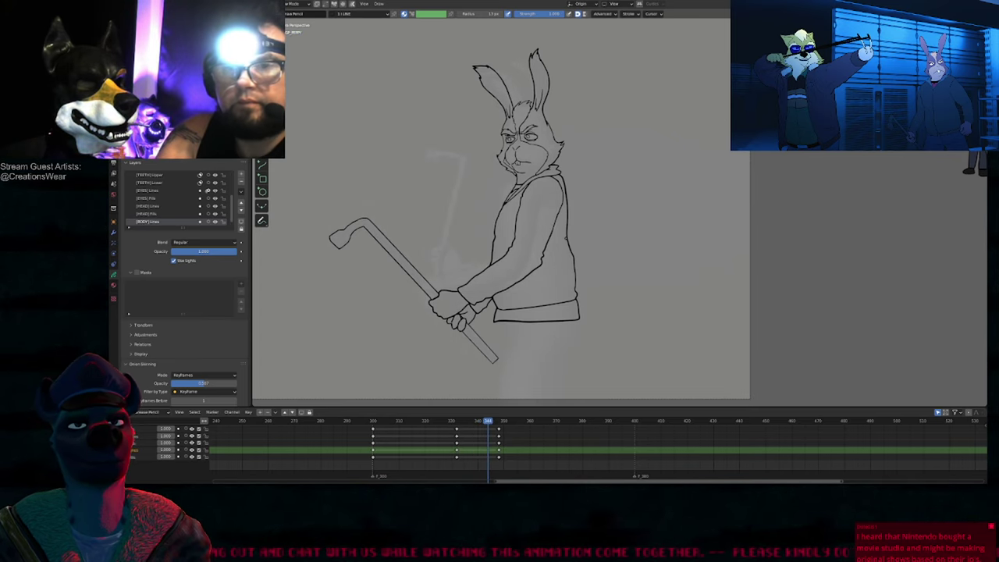
key("Right")
key("Right")
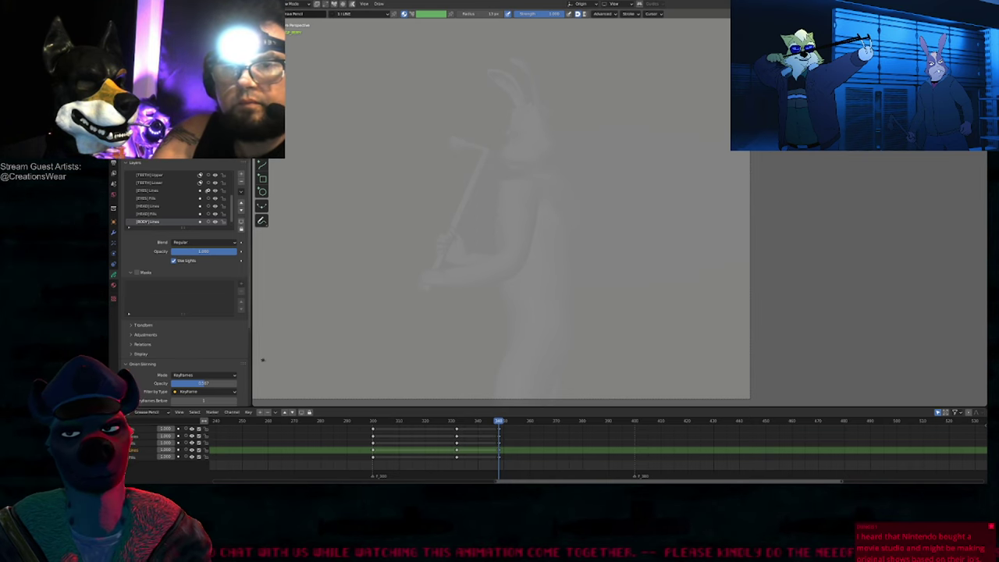
Step: Toggle masking on BODY Lines on and off, then jump through the keyframes to the empty one
left_click(179, 450)
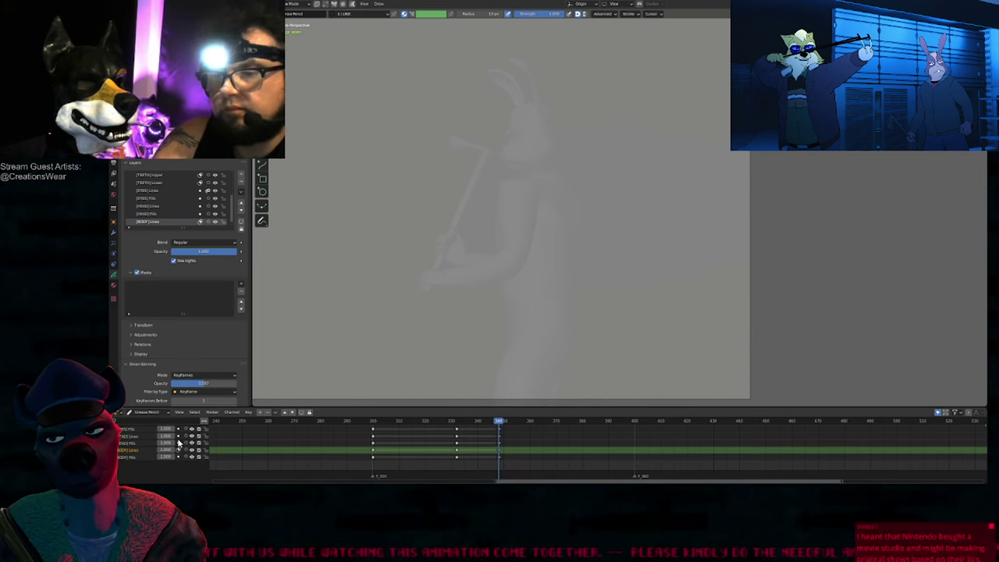
scroll(164, 445, "up", 3)
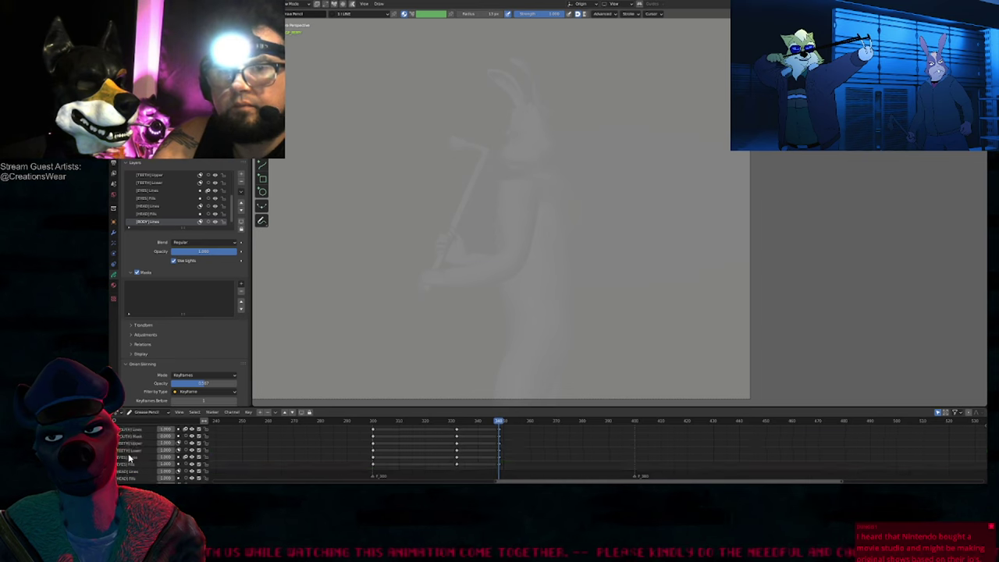
left_click(185, 466)
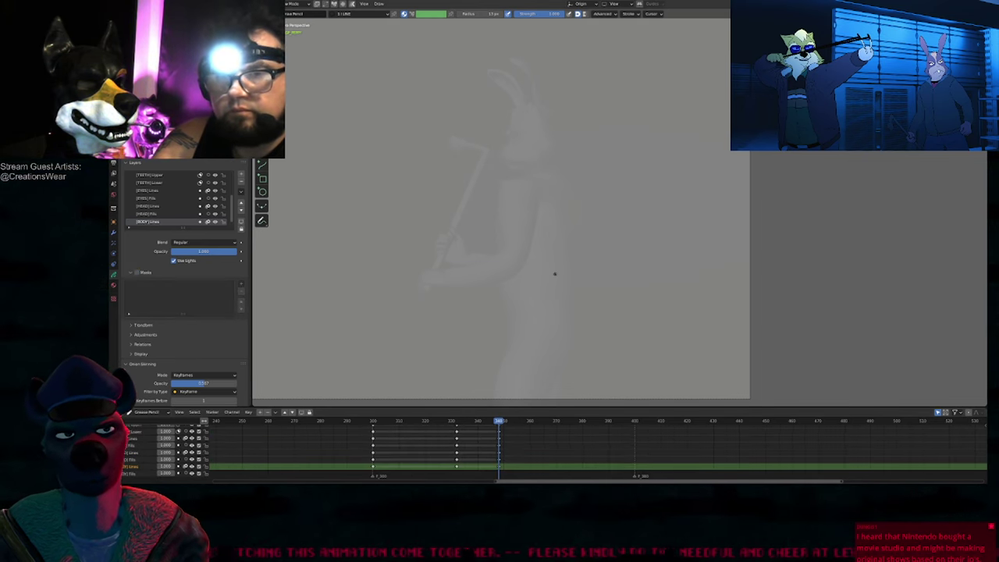
key("Left")
key("Down")
key("Up")
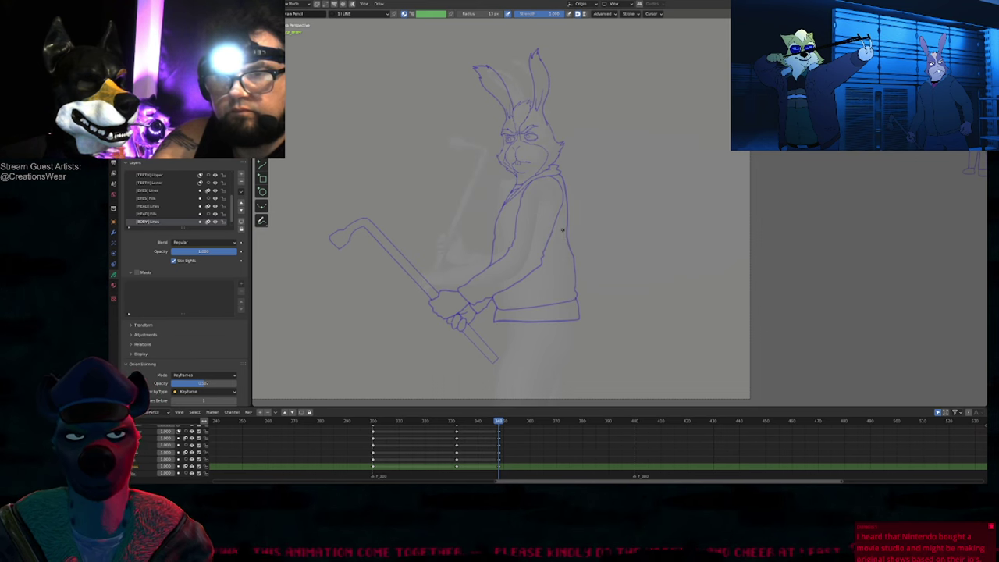
Step: View the bare model with overlays hidden, then lower the layer's Onion Skinning opacity
scroll(523, 151, "up", 7)
key("shift+alt+z")
mouse_move(544, 162)
middle_mouse_down("shift")
mouse_move(609, 234)
mouse_move(508, 240)
middle_mouse_up("shift")
key("shift+alt+z")
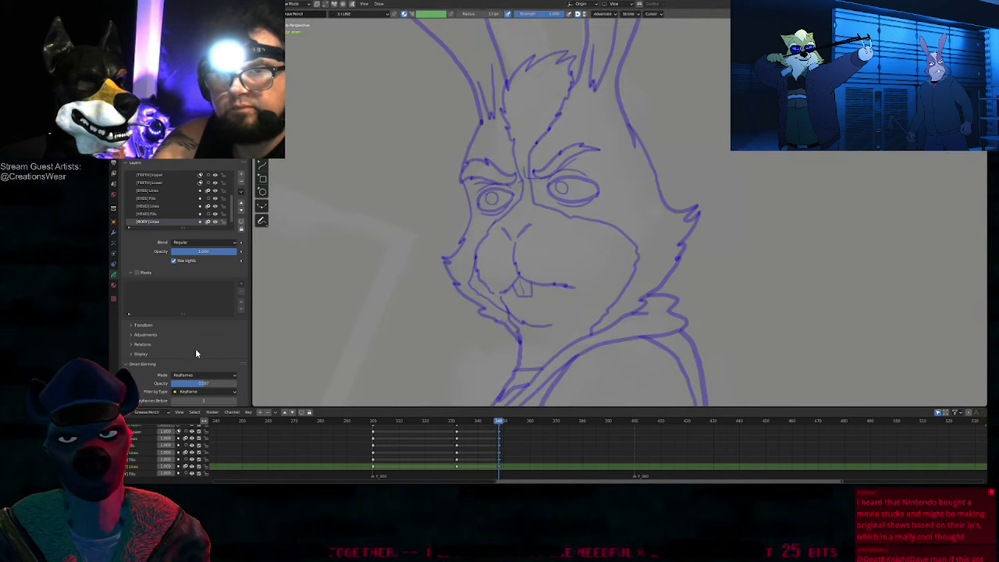
middle_click_drag(195, 348, 207, 209)
left_click_drag(218, 275, 180, 285)
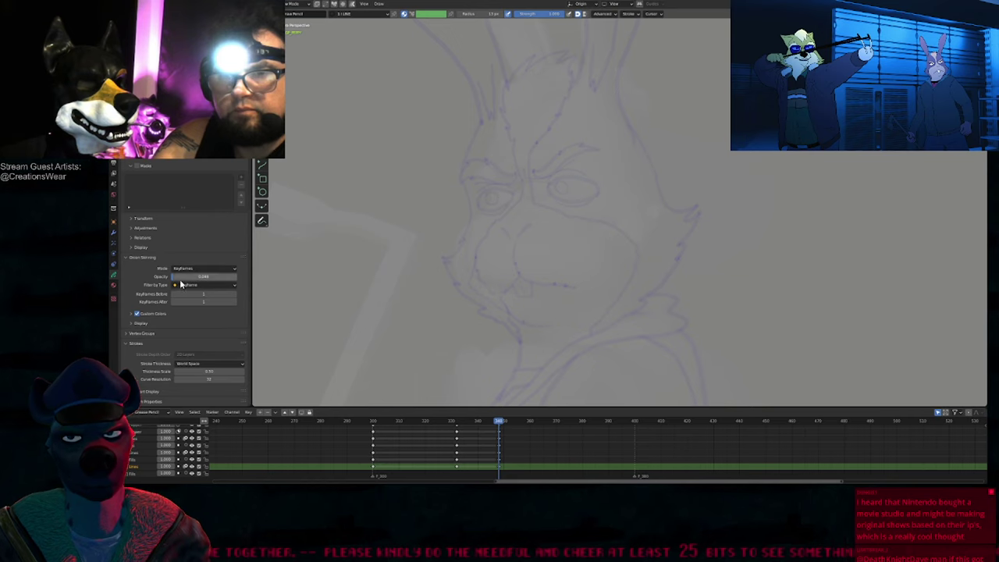
Step: Draw and undo two test strokes over the face, then zoom out and jump to the earlier keyframe
mouse_move(577, 208)
middle_mouse_down("shift")
mouse_move(542, 239)
mouse_move(560, 245)
mouse_move(561, 208)
mouse_move(556, 225)
middle_mouse_up("shift")
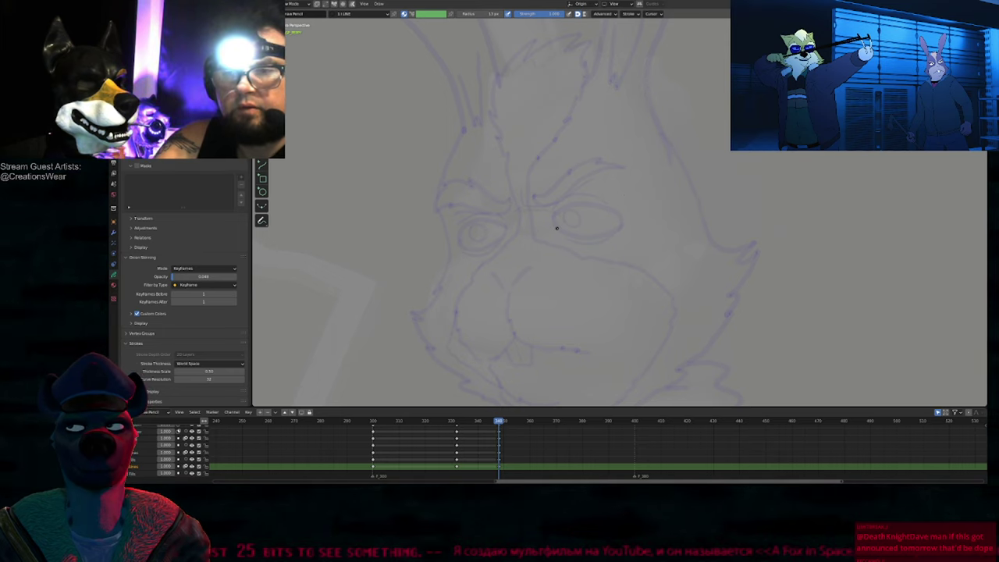
mouse_move(661, 179)
left_mouse_down()
mouse_move(474, 225)
mouse_move(700, 216)
left_mouse_up()
key("ctrl+z")
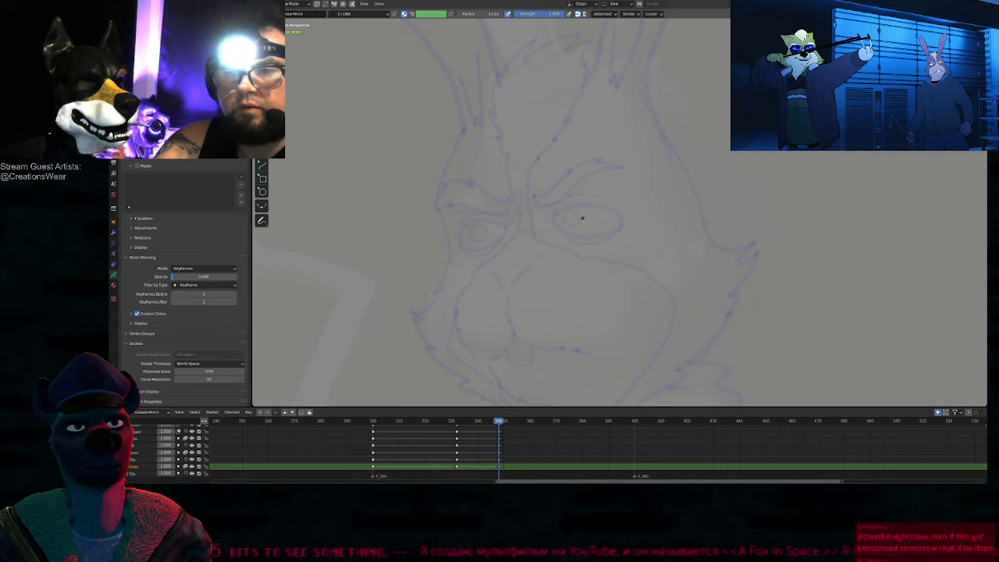
mouse_move(591, 206)
middle_mouse_down("shift")
mouse_move(568, 209)
mouse_move(551, 187)
middle_mouse_up("shift")
mouse_move(549, 184)
left_mouse_down()
mouse_move(620, 285)
mouse_move(591, 206)
left_mouse_up()
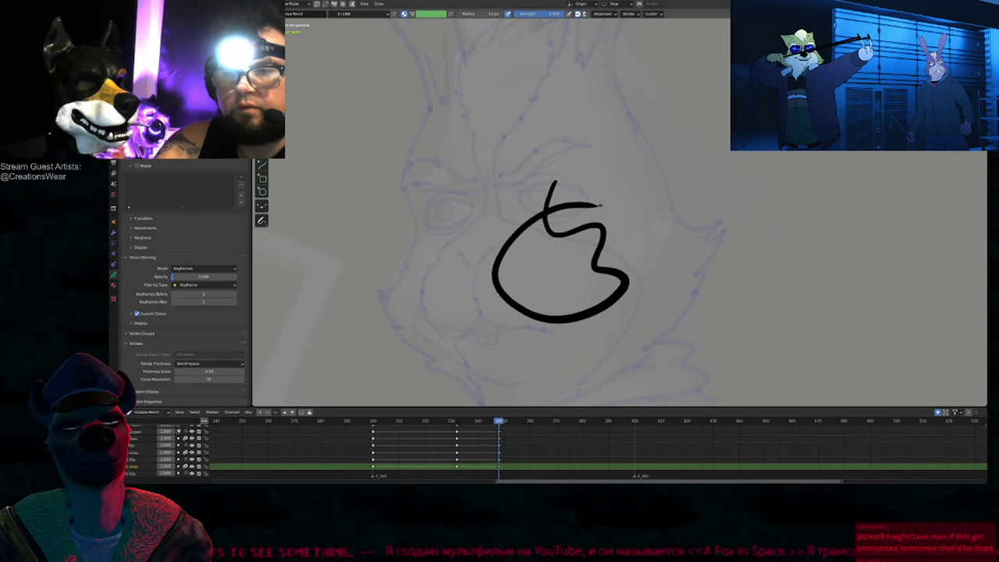
key("ctrl+z")
scroll(587, 207, "down", 3)
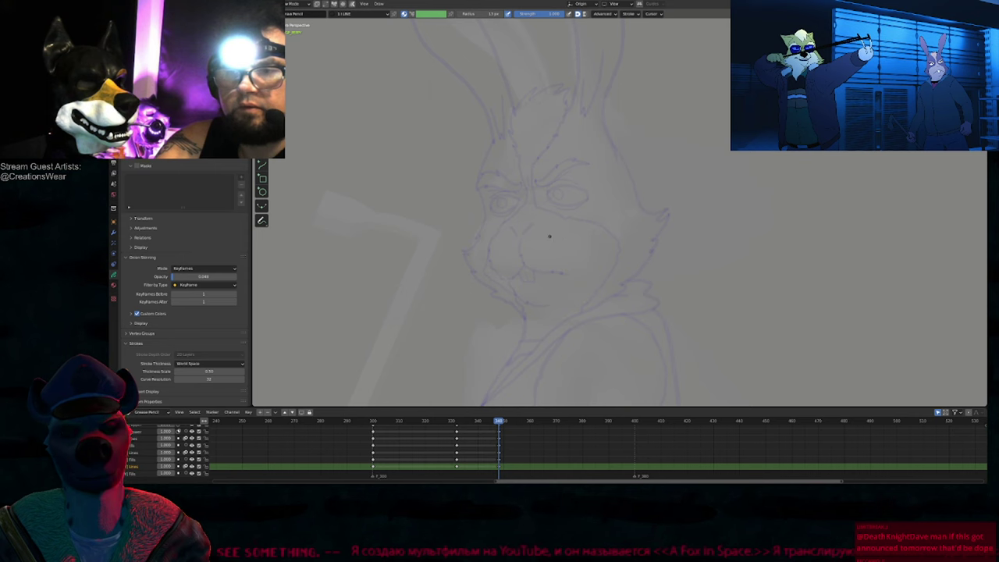
key("Down")
Step: Draw three throwaway test strokes around the rabbit and undo each one
key("Tab")
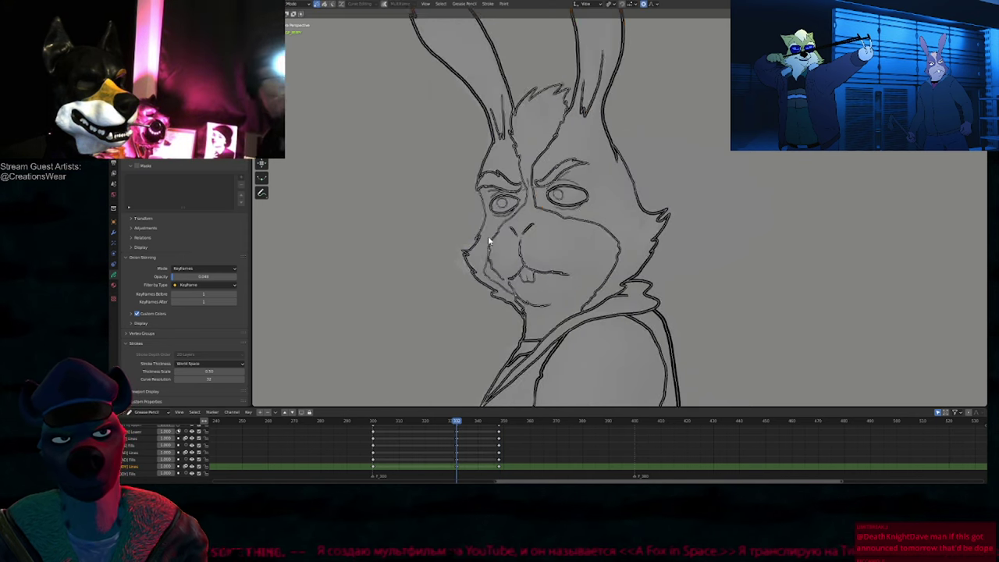
key("a")
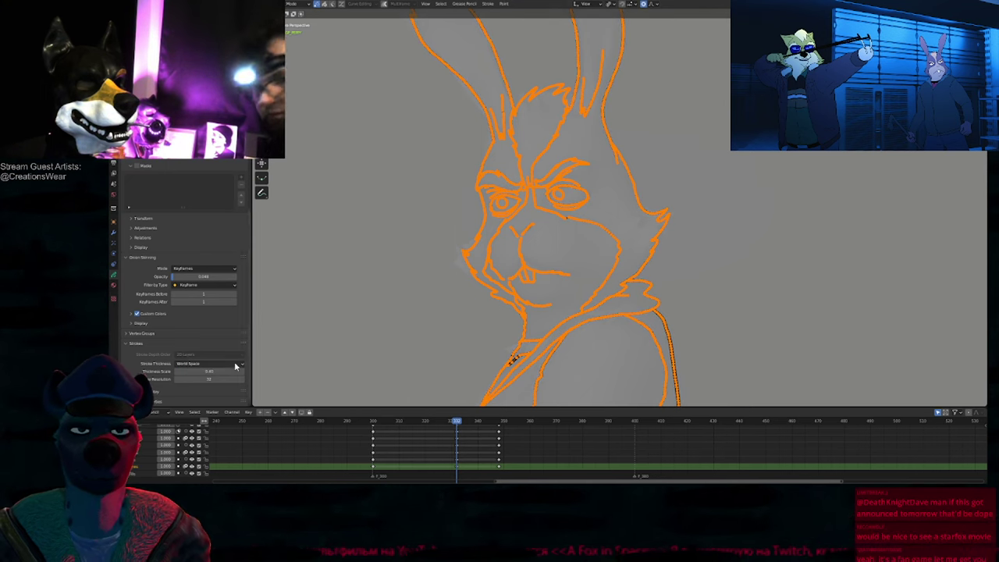
key("Tab")
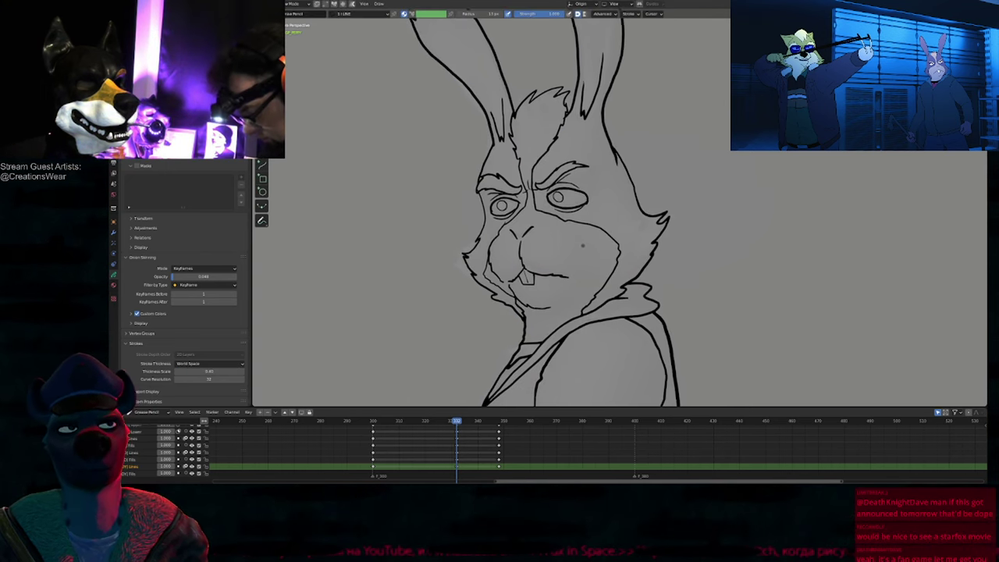
key("Tab")
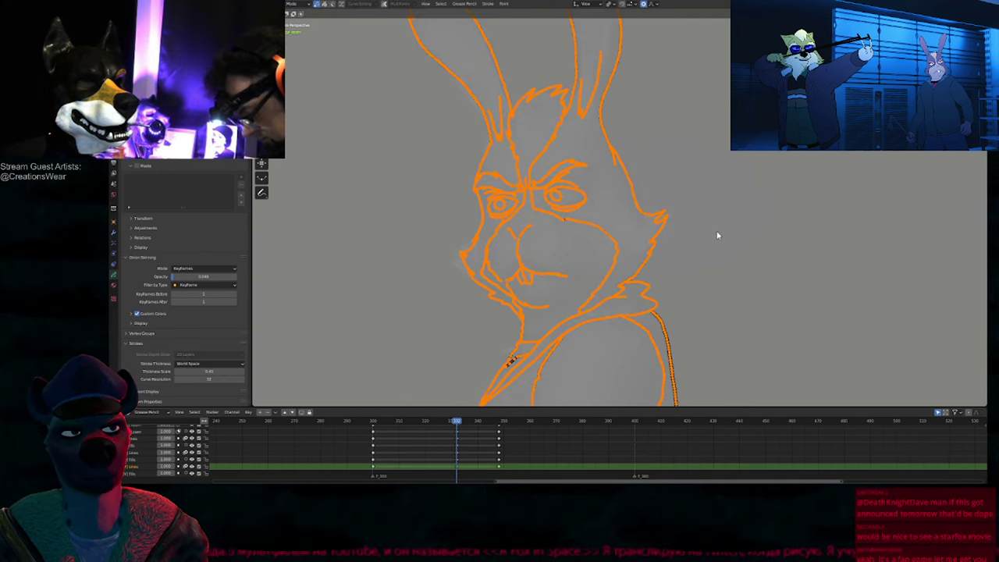
key("Tab")
mouse_move(605, 201)
left_mouse_down()
mouse_move(648, 266)
mouse_move(677, 199)
mouse_move(766, 282)
left_mouse_up()
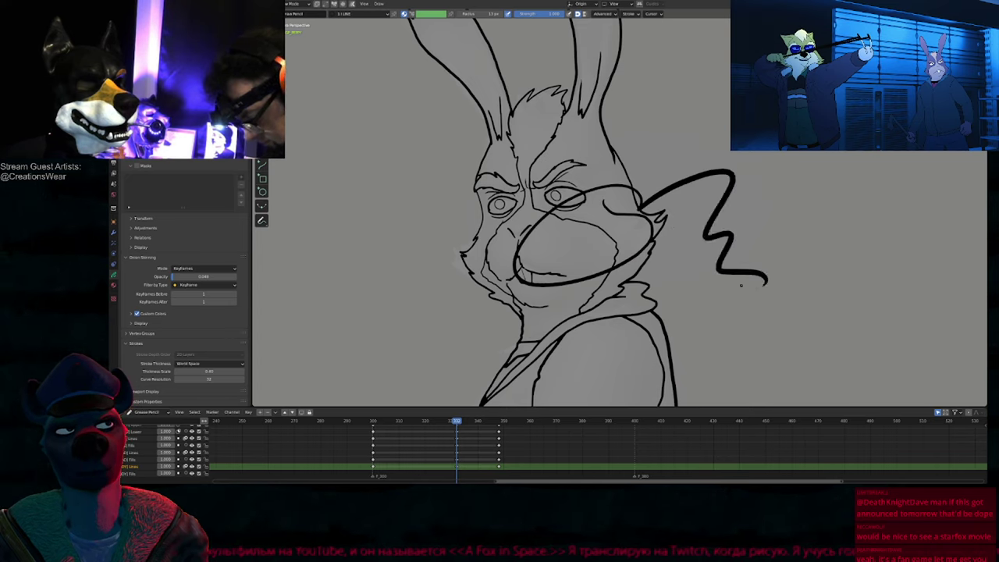
key("ctrl+z")
mouse_move(680, 148)
left_mouse_down()
mouse_move(790, 222)
mouse_move(730, 344)
mouse_move(693, 275)
mouse_move(690, 321)
left_mouse_up()
key("ctrl+z")
mouse_move(302, 265)
left_mouse_down()
mouse_move(410, 240)
mouse_move(422, 297)
mouse_move(367, 314)
left_mouse_up()
key("ctrl+z")
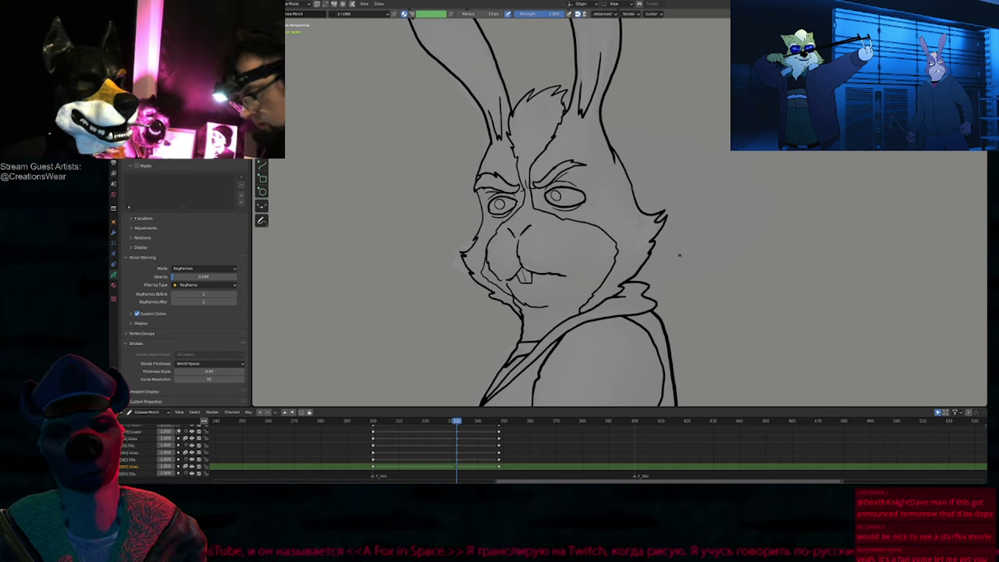
Step: Scale all the rabbit's strokes up to about 1.04 times their size
key("Tab")
key("s")
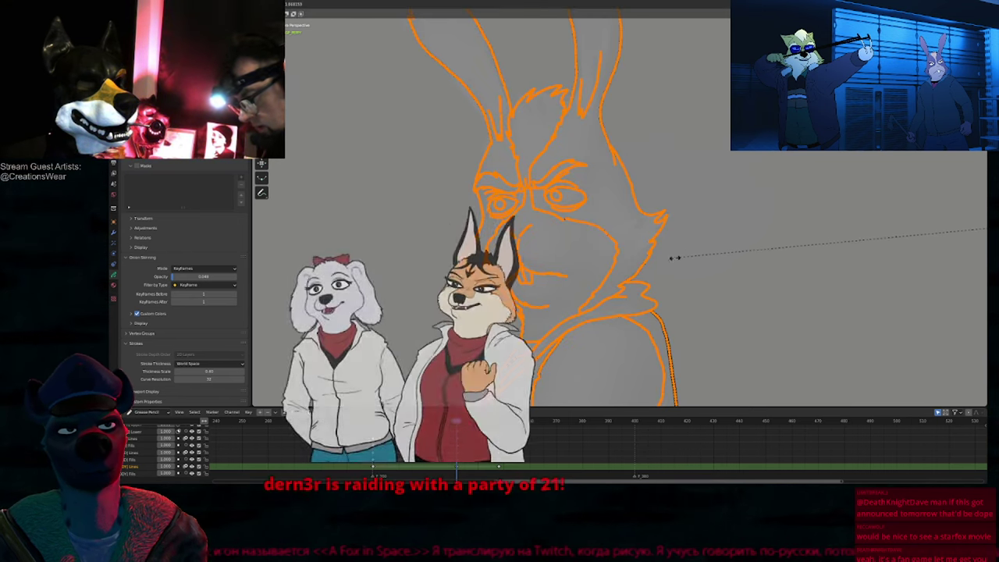
left_click(645, 264)
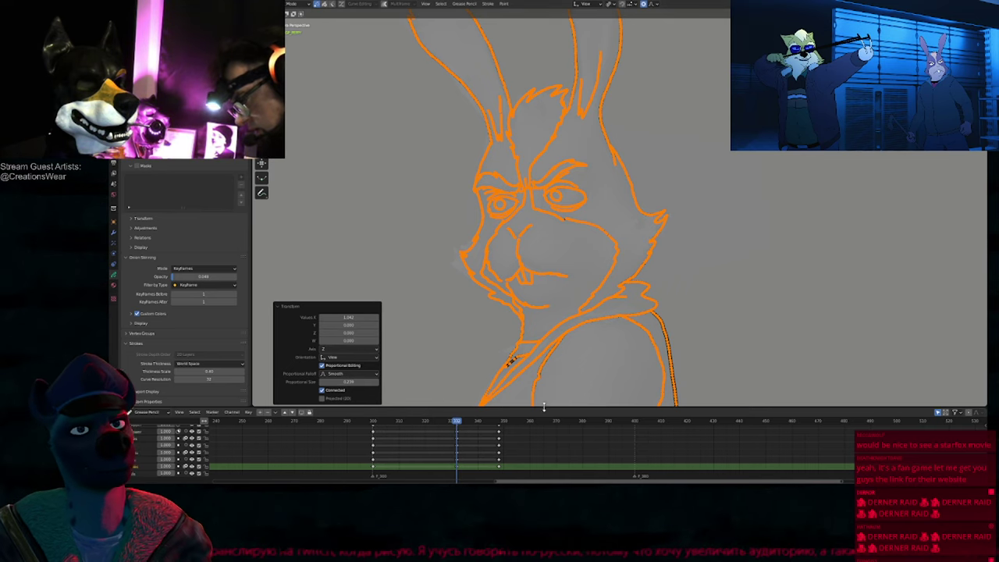
middle_click_drag(548, 341, 558, 306, "shift")
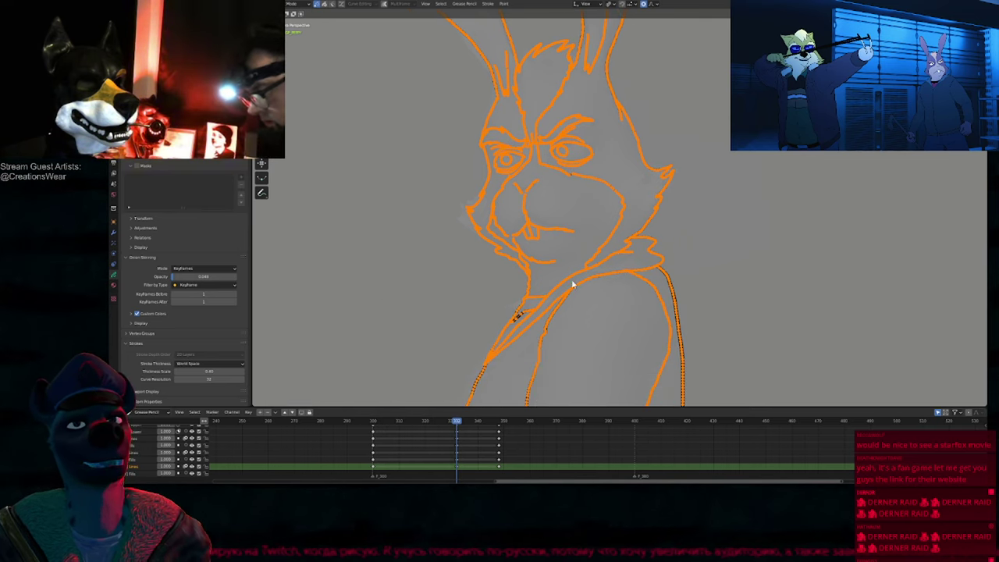
key("ctrl+z")
middle_click_drag(591, 246, 609, 265, "shift")
key("Tab")
middle_click_drag(596, 221, 579, 245, "ctrl")
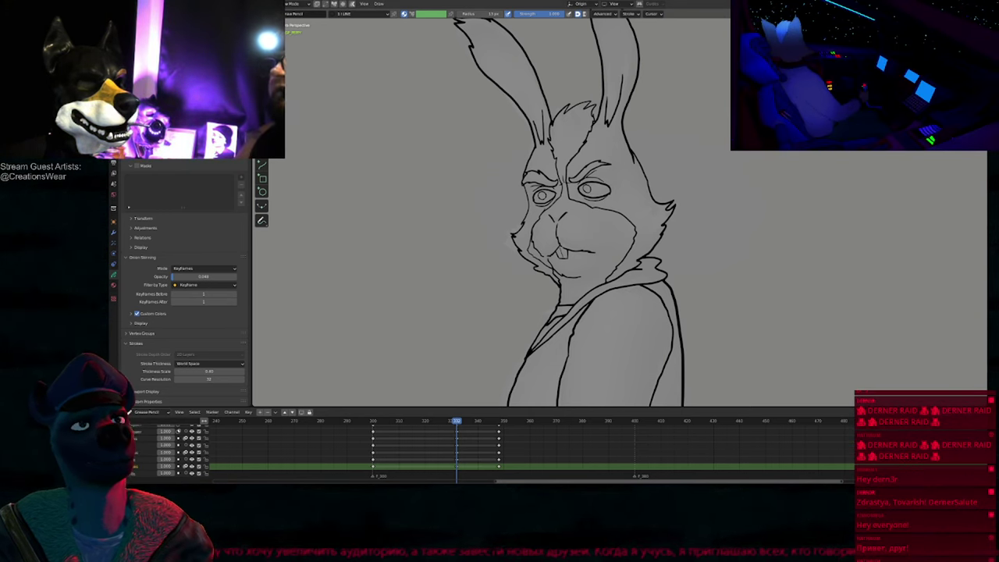
Step: Play back the rabbit's keyframed poses and zoom out to show the whole crowbar-holding rabbit
key("space")
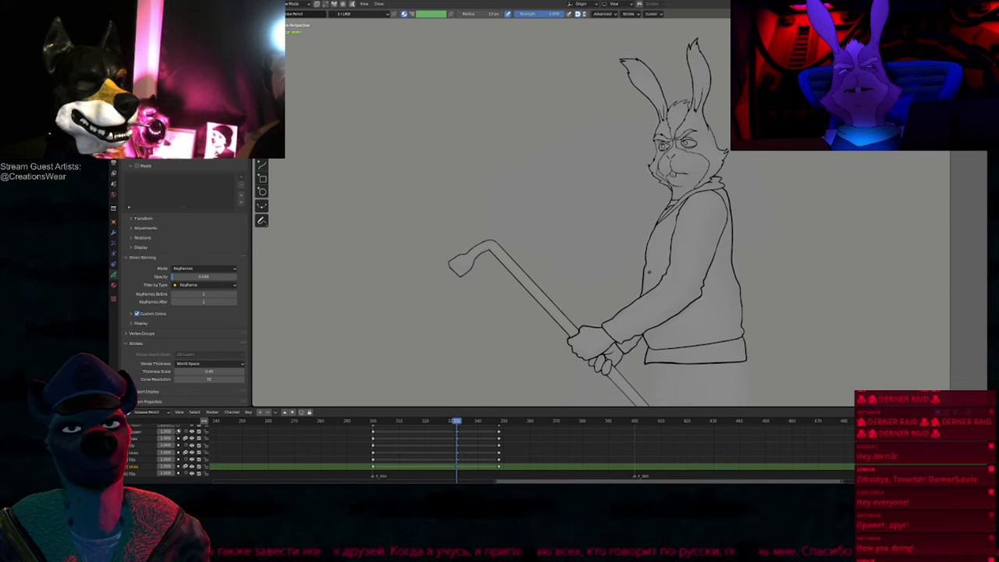
scroll(554, 281, "down", 5)
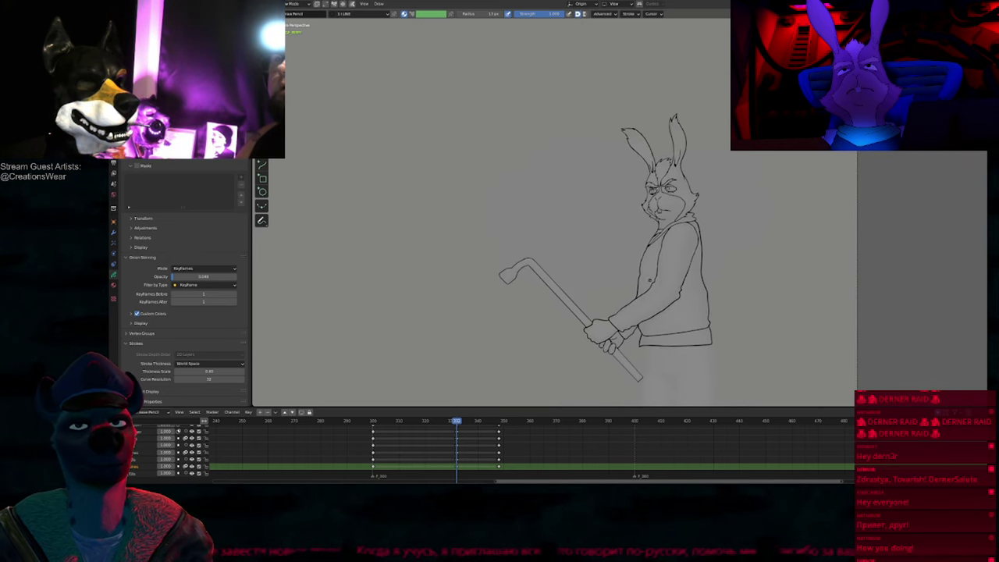
Step: From the first frame, play the scene in Rendered shading with overlays hidden
key("ctrl+Tab")
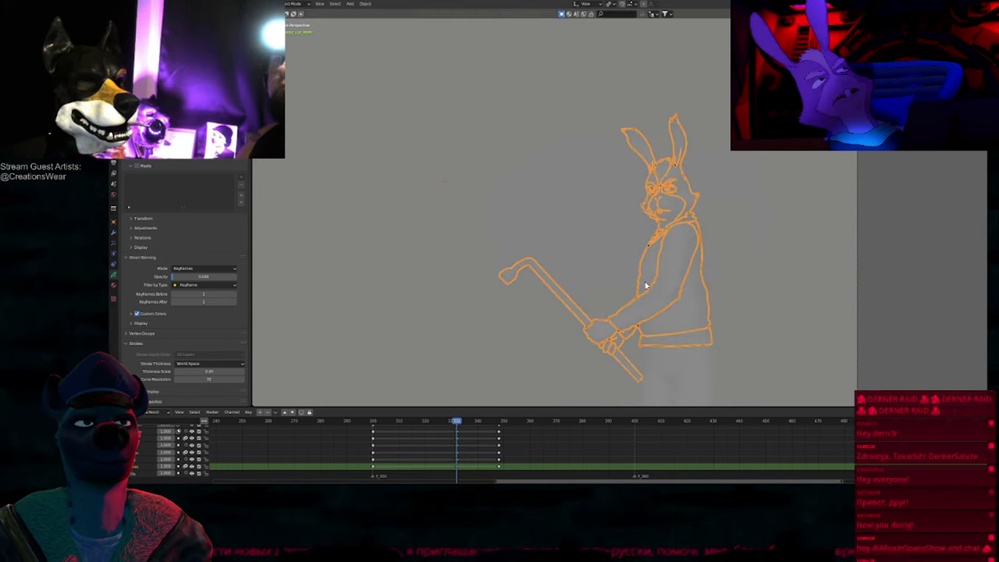
key("Down")
key("Down")
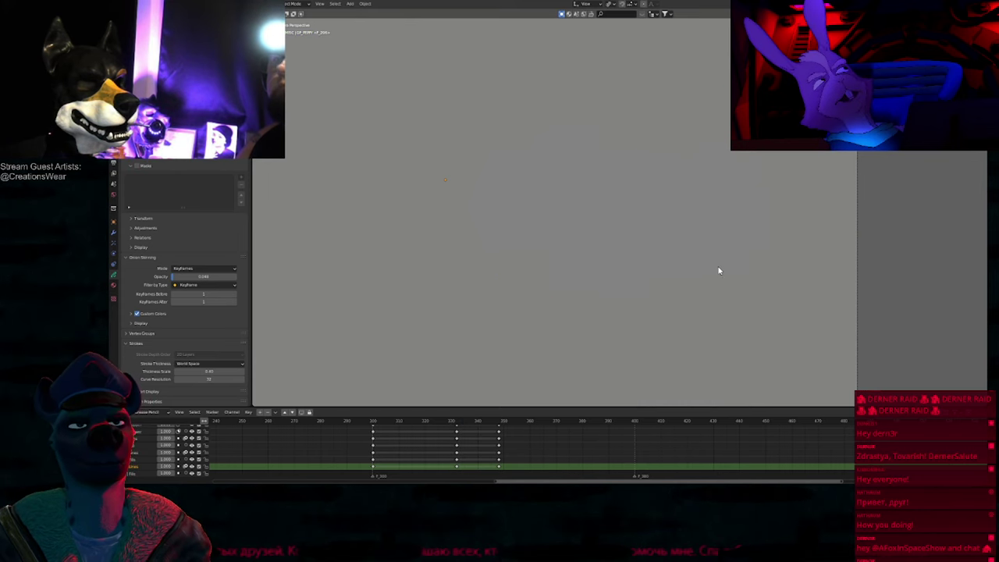
key("z")
left_click(658, 237)
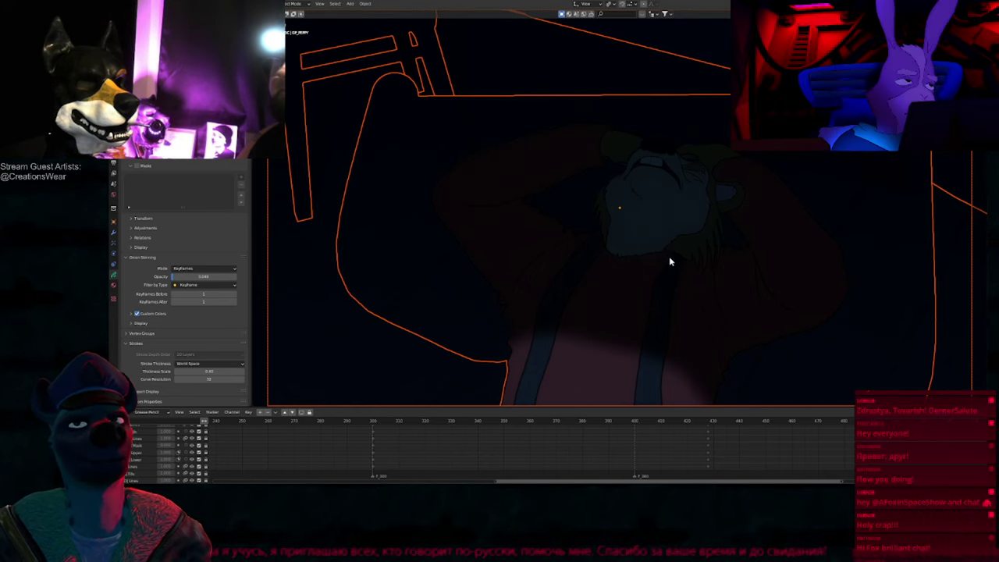
key("alt+shift+z")
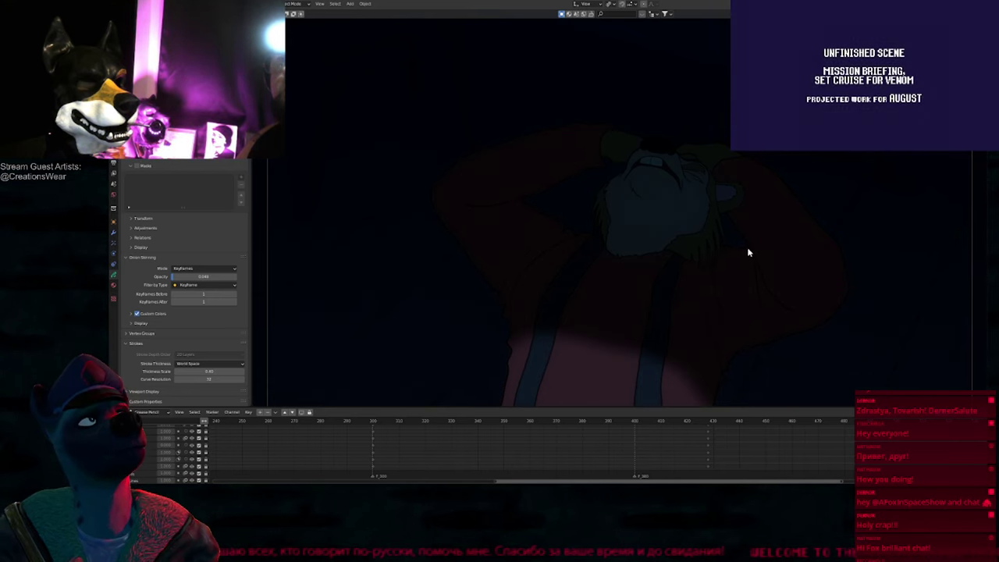
key("space")
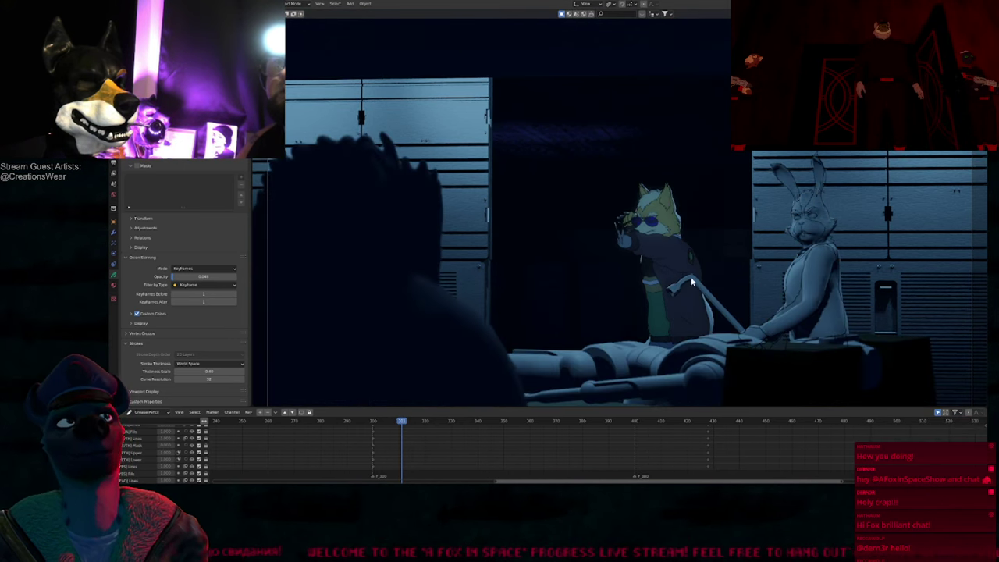
Step: Hide the rabbit 3D model and background lockers, return to Solid shading, and select the rabbit sketch
left_click(675, 287)
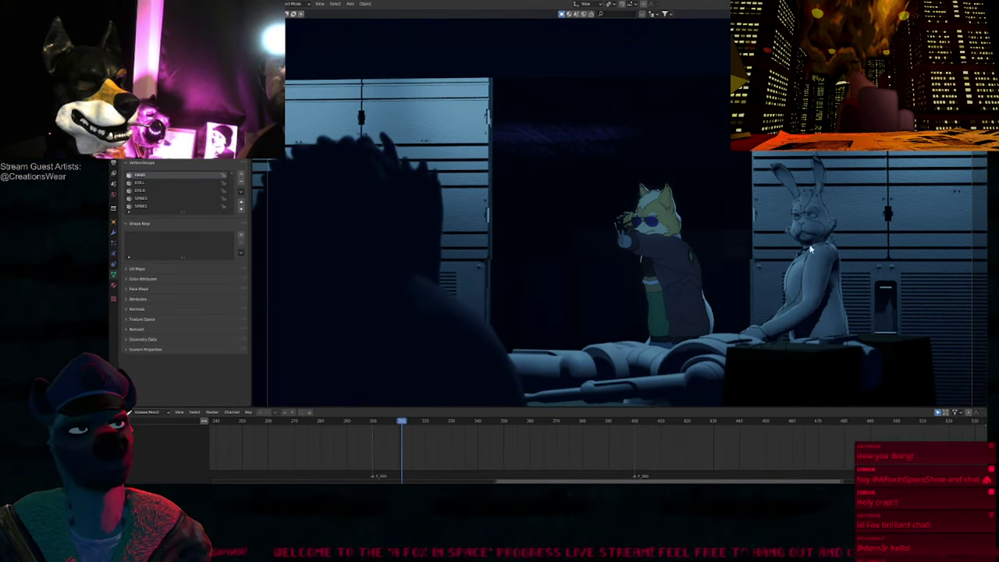
key("h")
left_click(852, 171)
key("h")
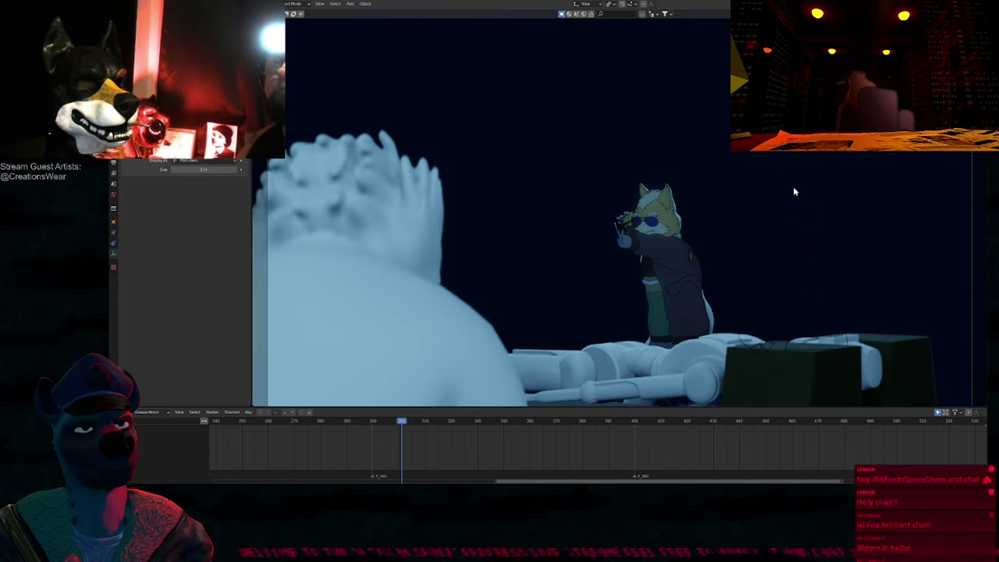
key("z")
left_click(611, 205)
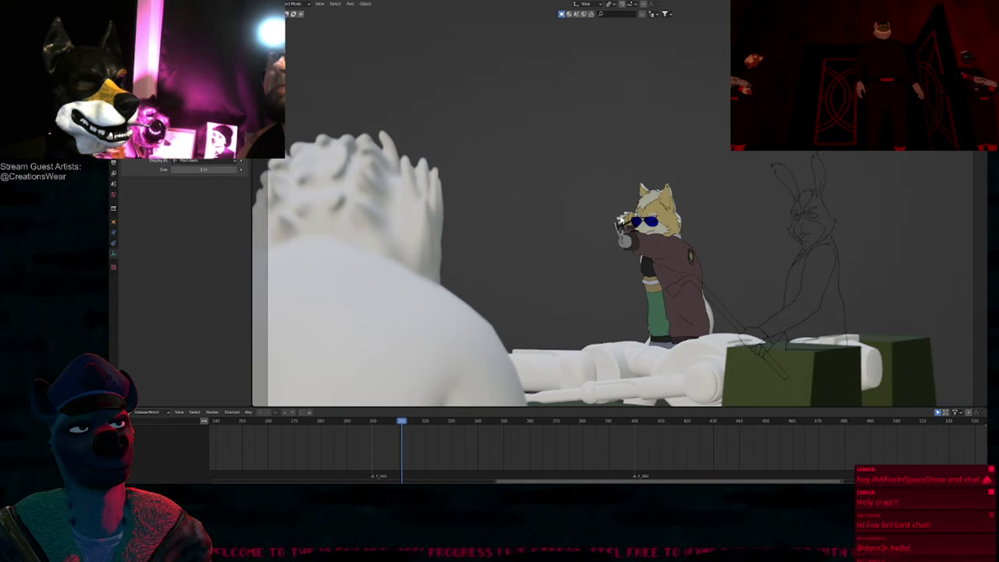
left_click(623, 224)
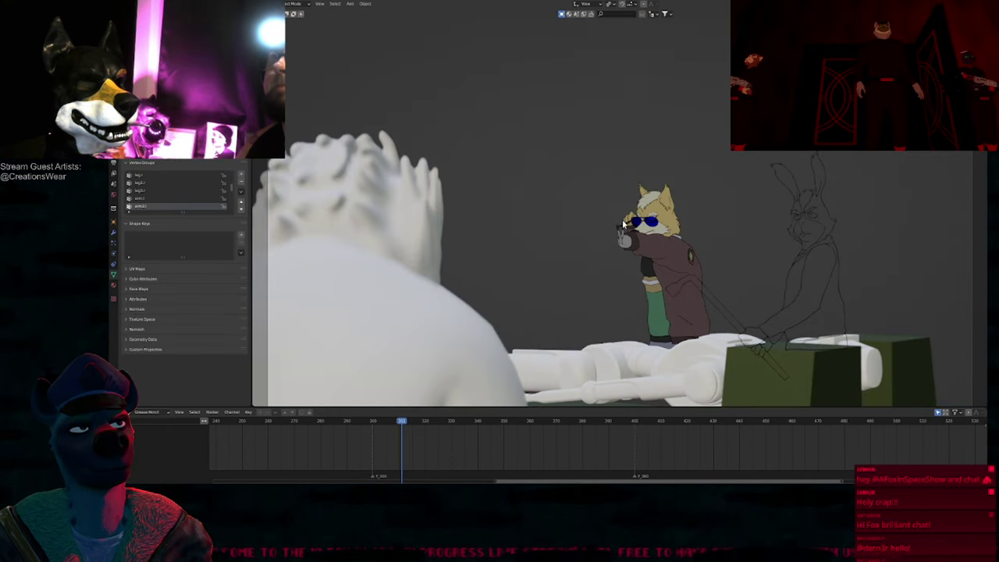
left_click(789, 305)
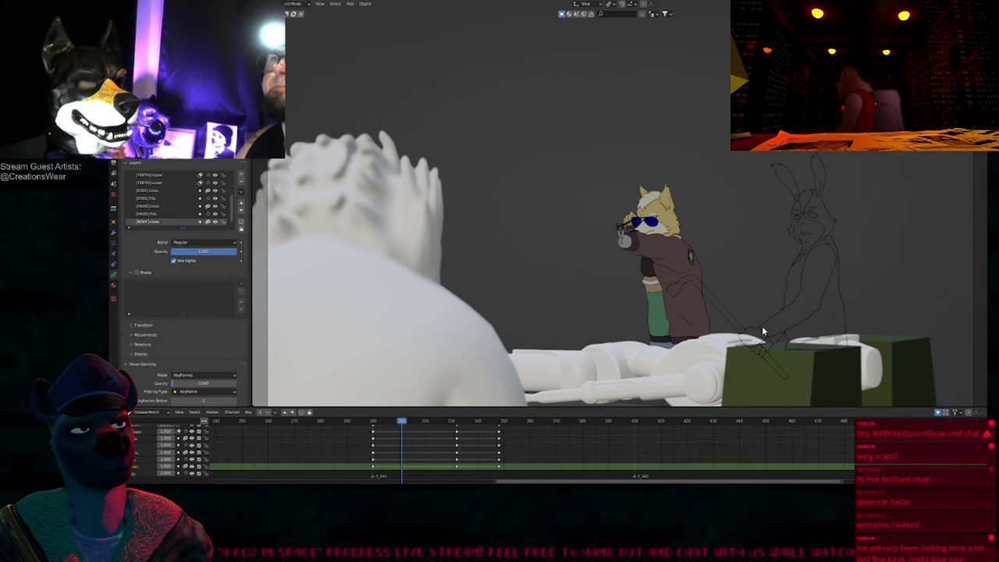
Step: Check the sketch strokes side-on, return to camera view, and play to frame 358
key("Tab")
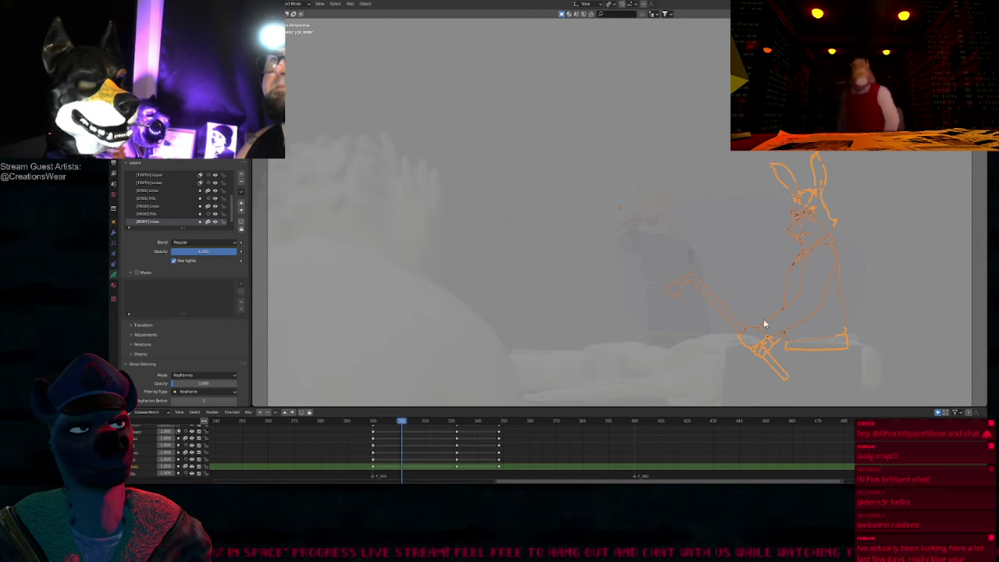
mouse_move(785, 279)
middle_mouse_down()
mouse_move(767, 276)
mouse_move(795, 275)
middle_mouse_up()
key("KP_0")
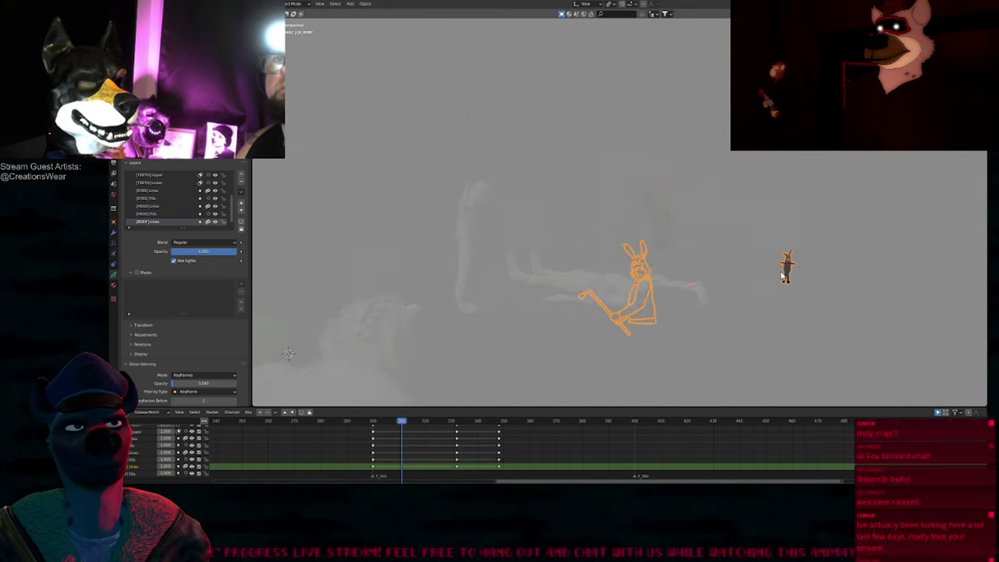
key("Tab")
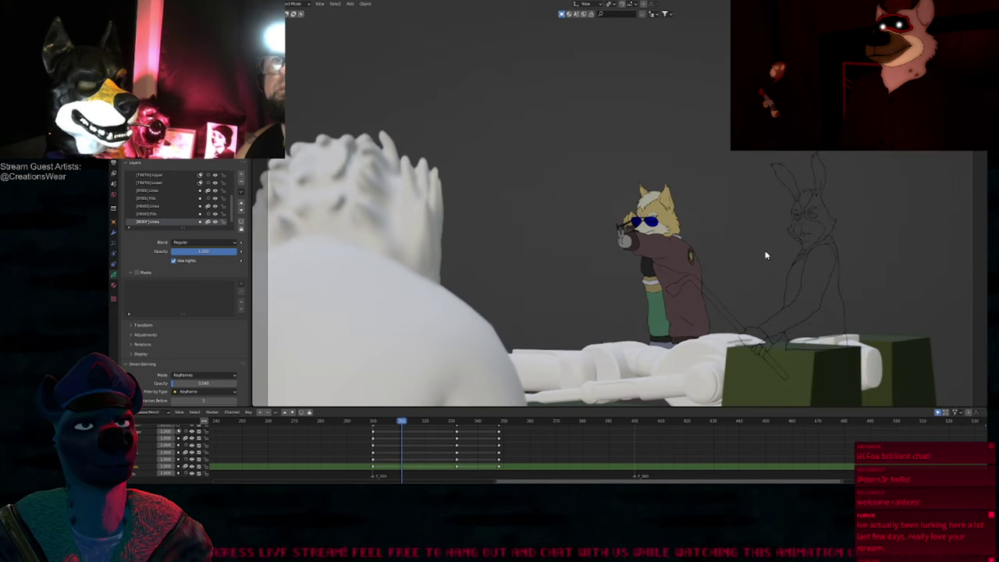
key("space")
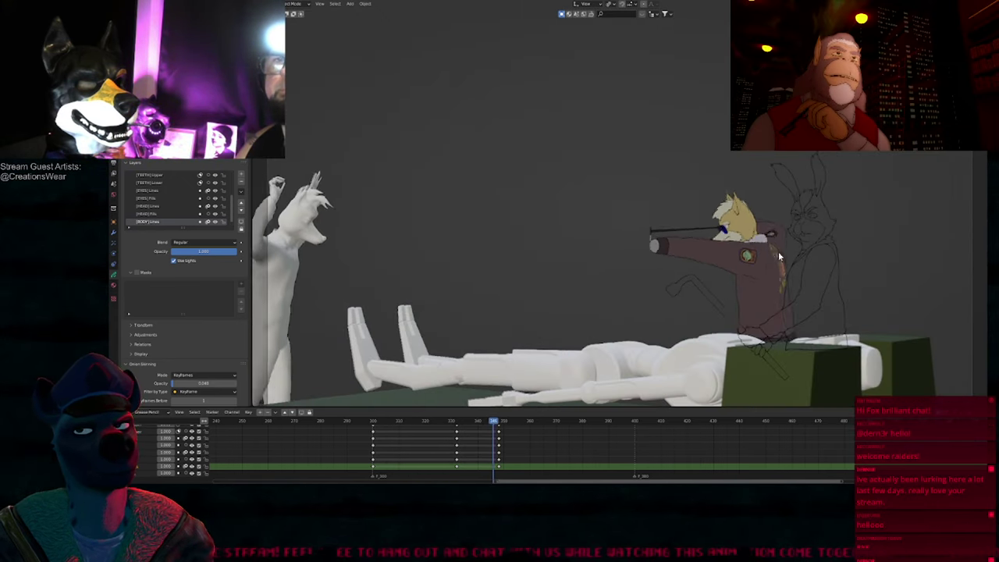
key("space")
Step: Switch back to Rendered shading and return to frame 311 beside the sunglasses-wearing fox
middle_click_drag(829, 257, 865, 161, "ctrl")
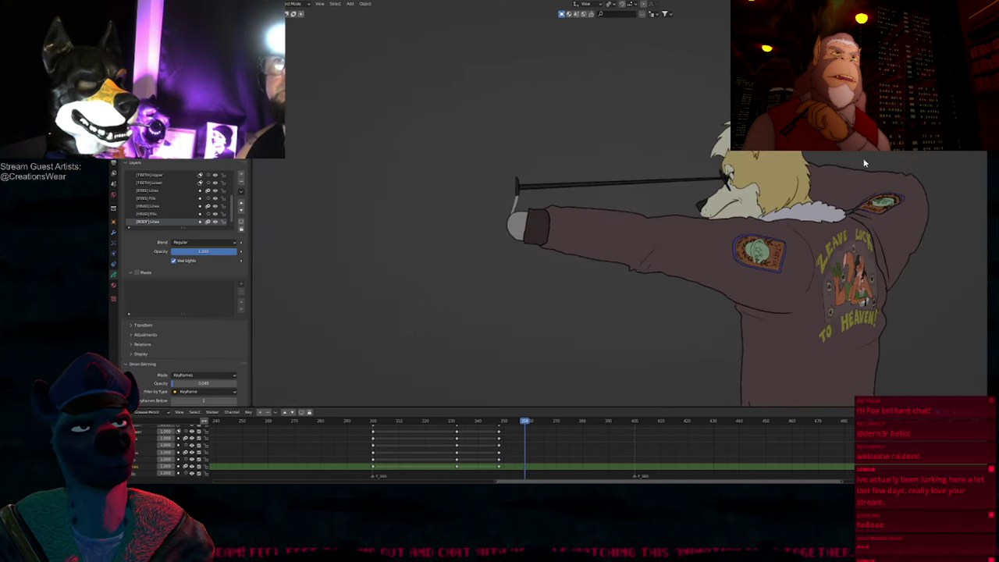
key("z")
left_click(830, 193)
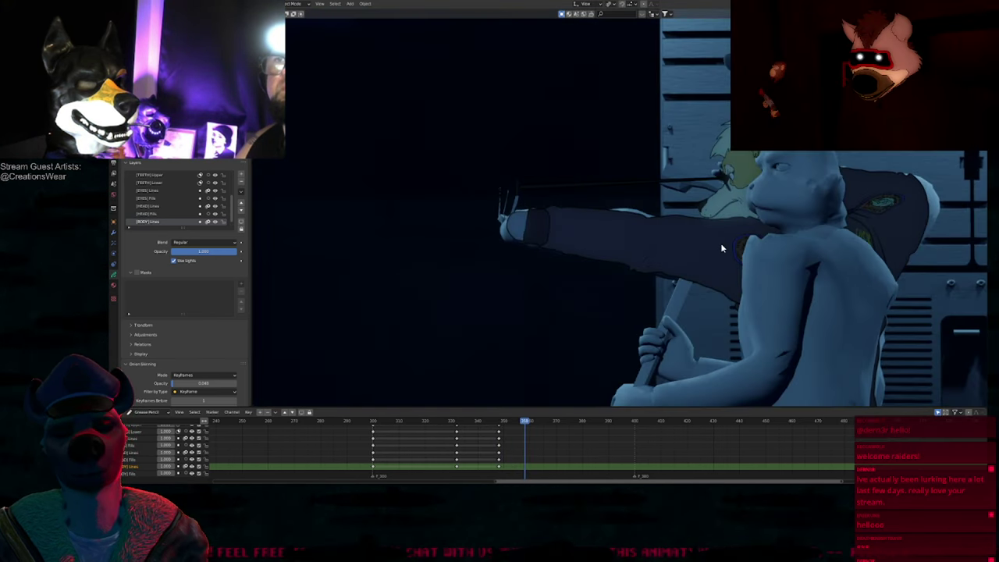
key("space")
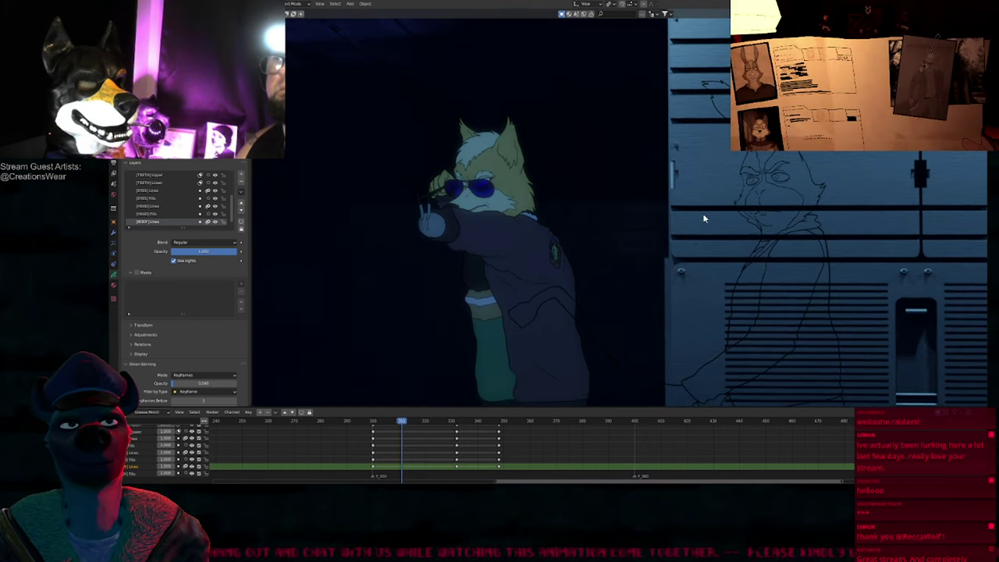
mouse_move(704, 215)
middle_mouse_down("shift")
mouse_move(715, 257)
mouse_move(756, 247)
mouse_move(701, 244)
mouse_move(702, 232)
middle_mouse_up("shift")
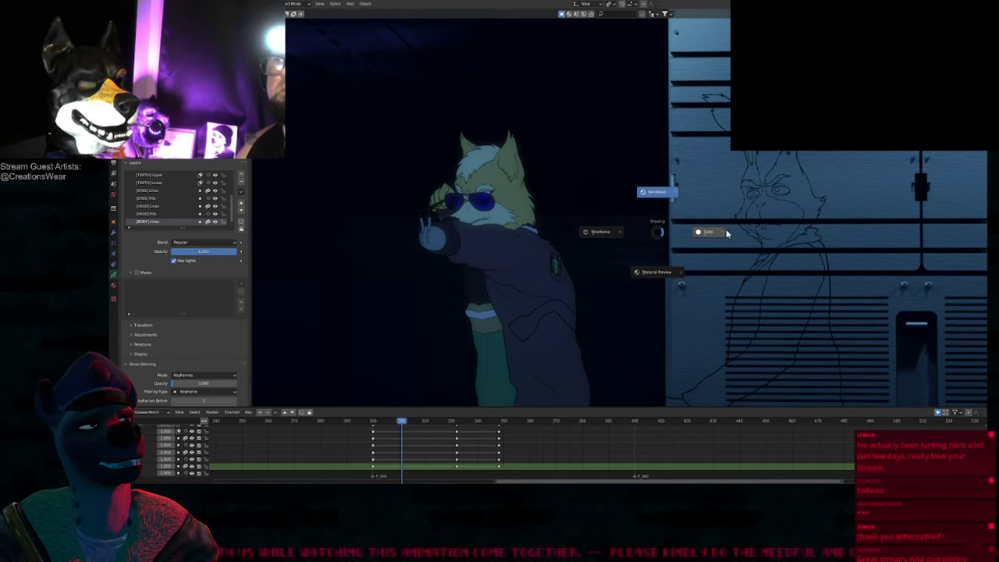
Step: Switch to Material Preview shading and scrub the animation to about frame 395
left_click(726, 232)
left_click(675, 227)
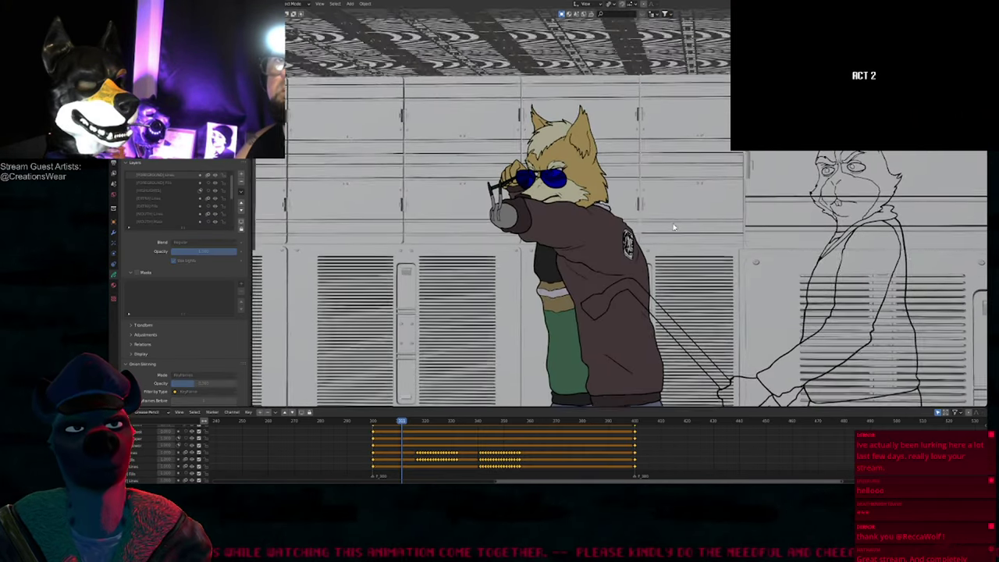
scroll(674, 228, "down", 2)
key("z")
left_click(677, 268)
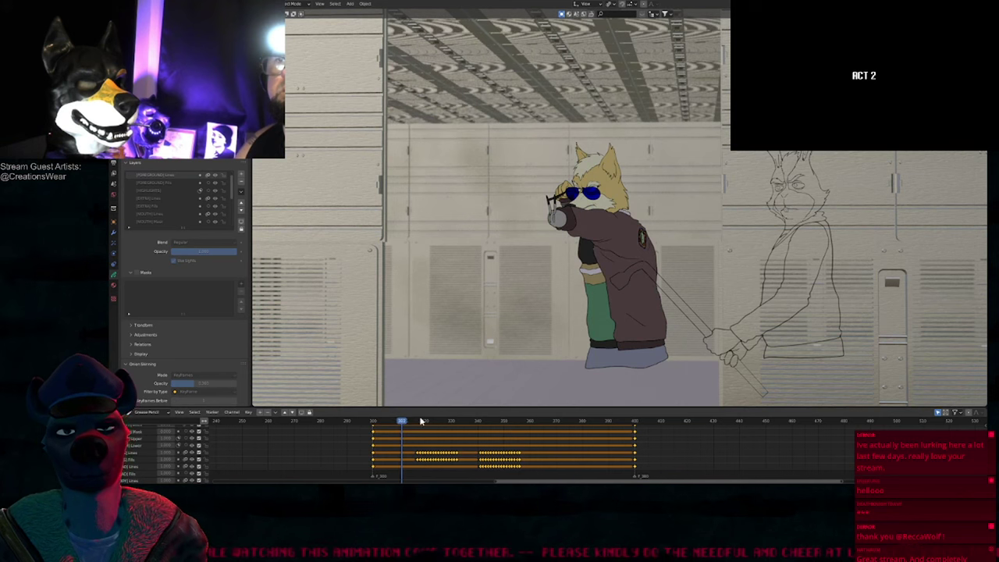
left_click_drag(421, 422, 522, 421)
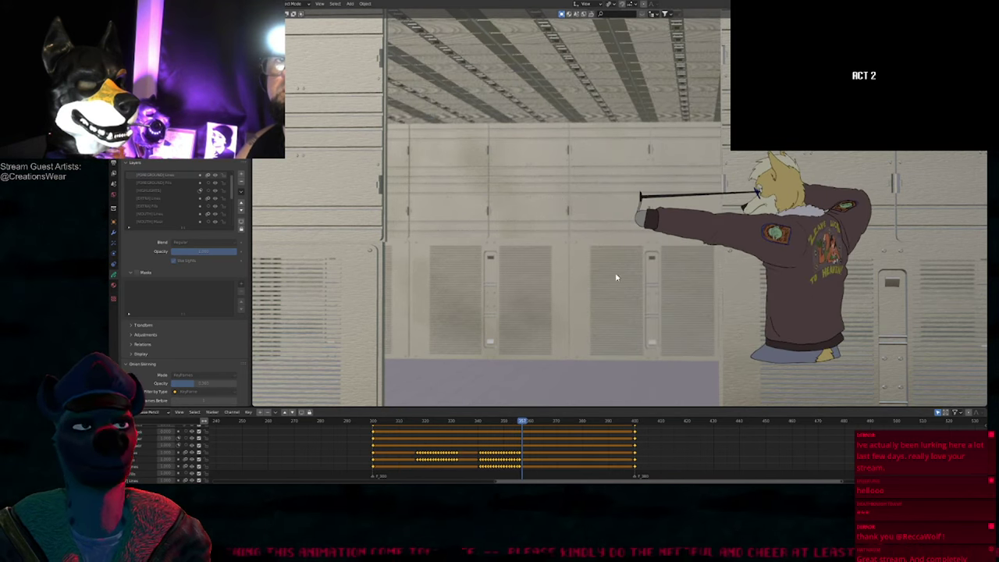
Step: Reveal all hidden objects, then hide the seated white reference figure
key("alt+h")
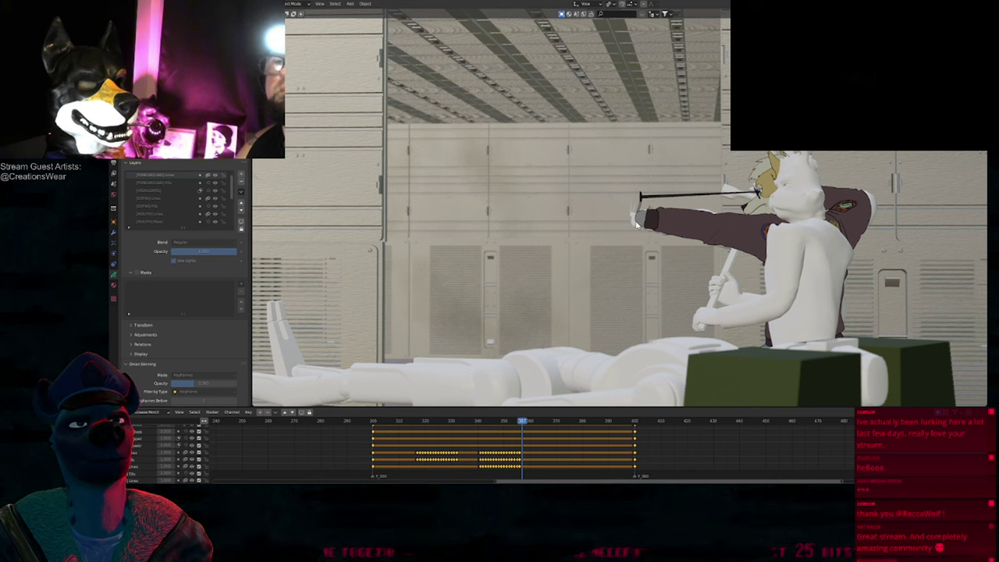
left_click(744, 206)
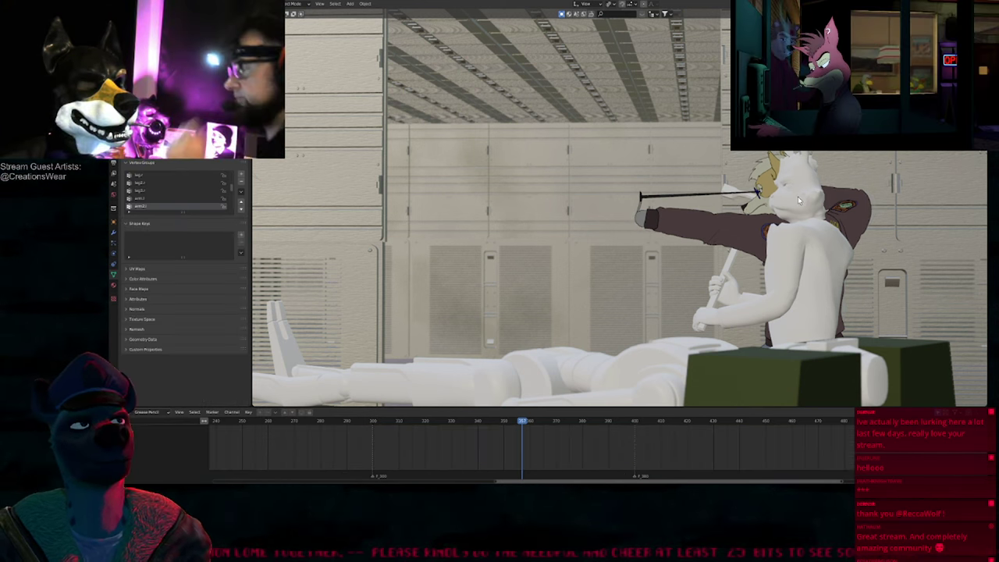
left_click(731, 261)
key("h")
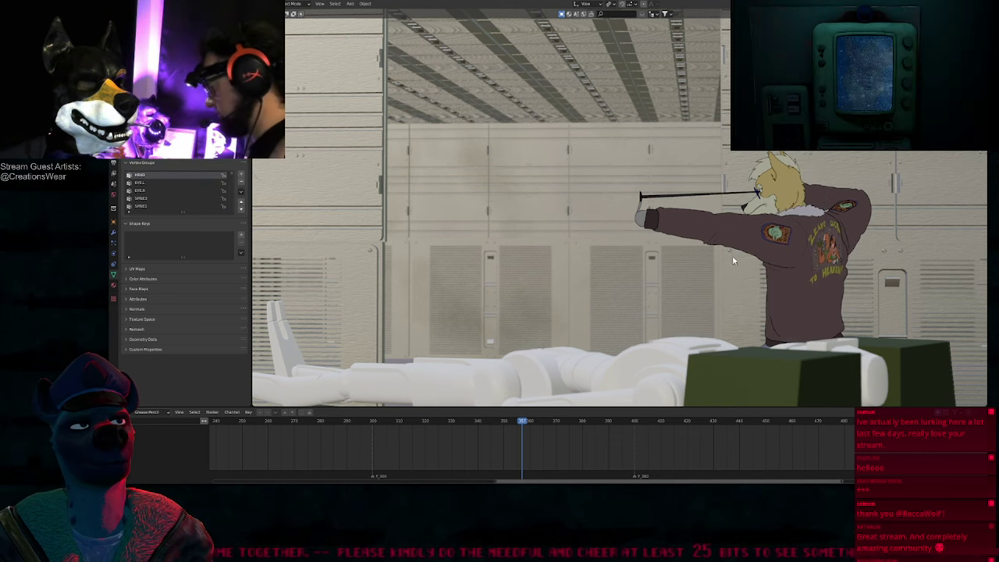
Step: Jump to frame 300, select the rabbit sketch, and orbit out around the room
key("shift+Left")
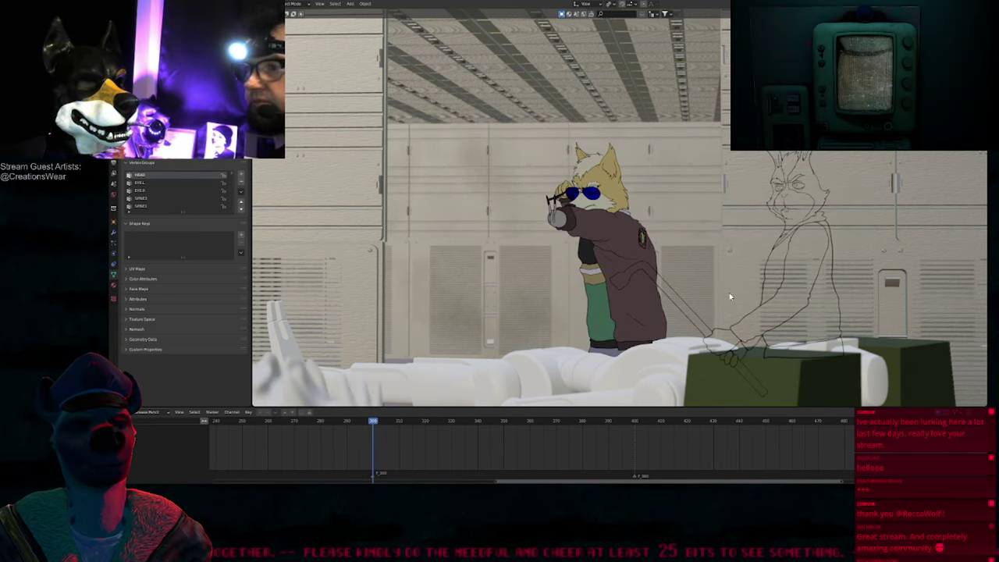
middle_click_drag(730, 295, 626, 236, "shift")
left_click(660, 297)
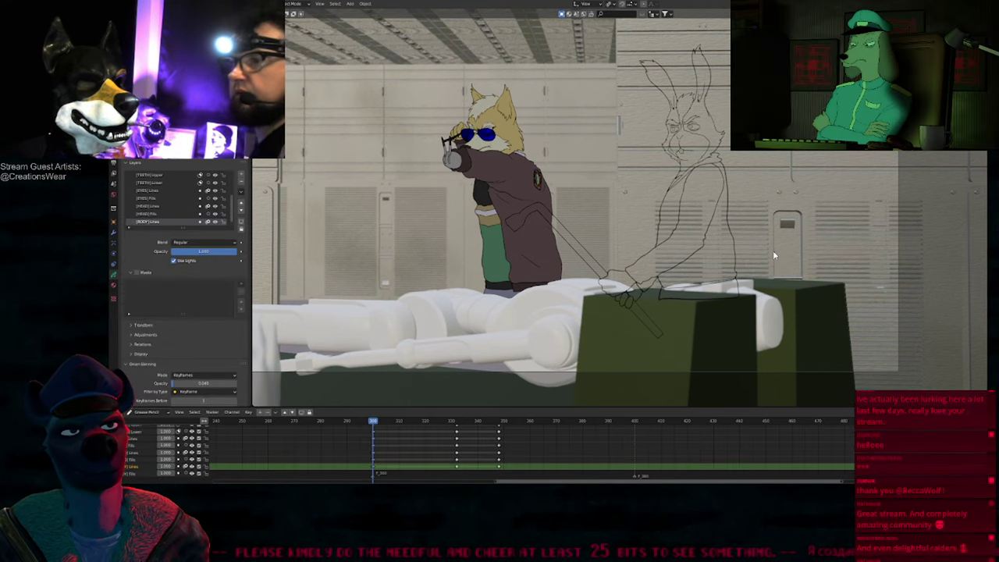
middle_click_drag(774, 252, 459, 252)
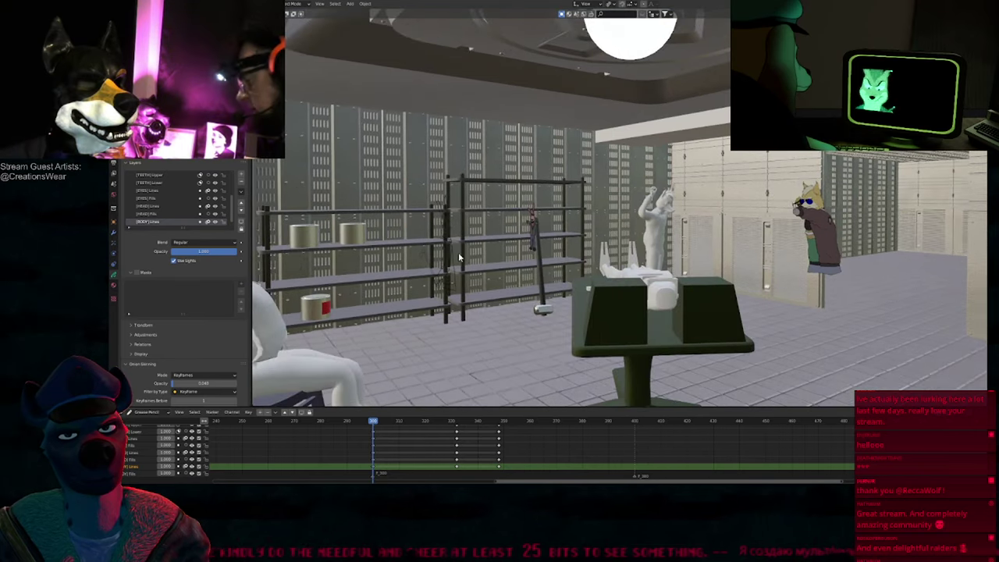
Step: Show overlays and move the rabbit sketch strokes further right in the room
key("shift+alt+z")
middle_click_drag(702, 252, 630, 259)
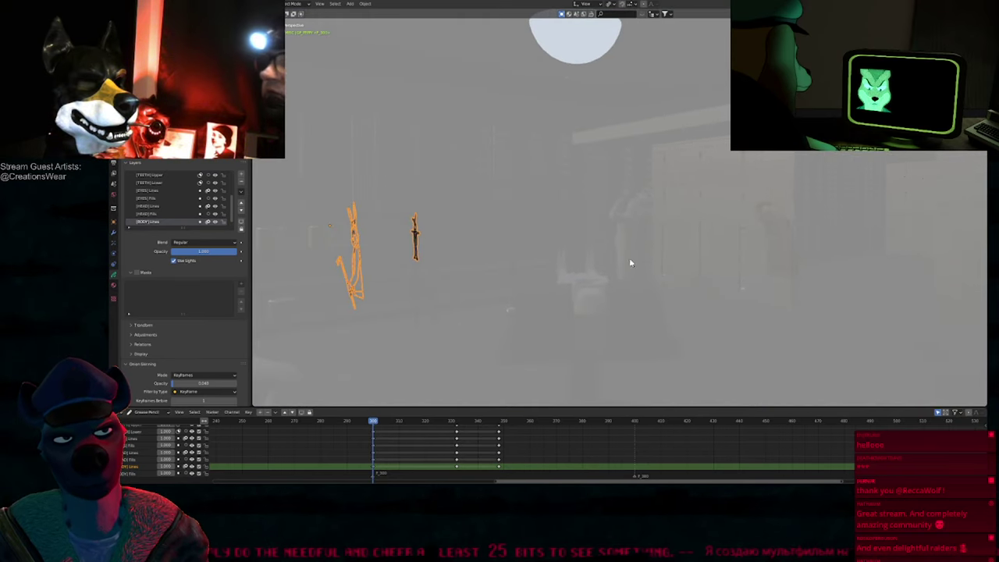
key("g")
left_click(832, 240)
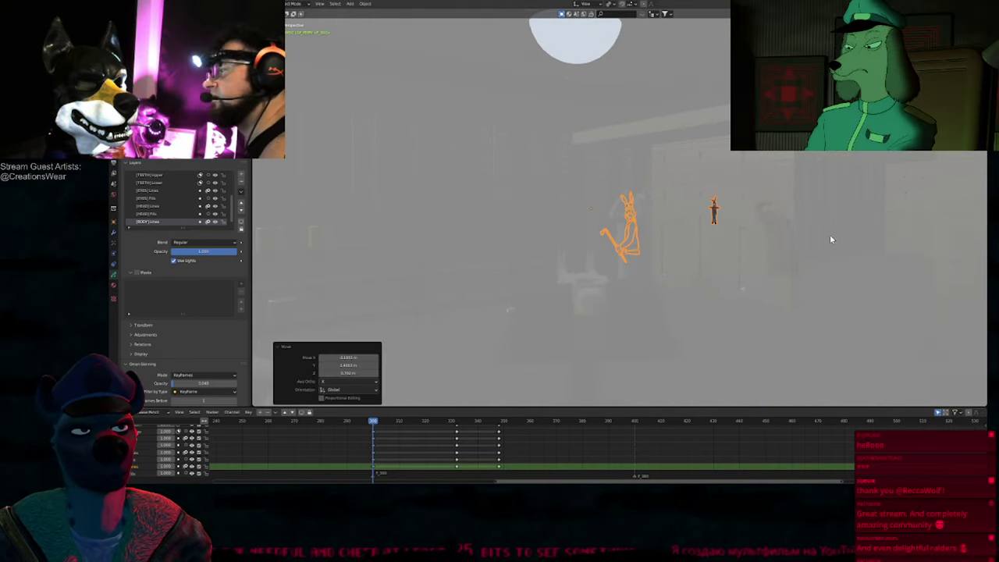
middle_click_drag(831, 239, 768, 257)
scroll(757, 240, "up", 4)
key("shift+F12")
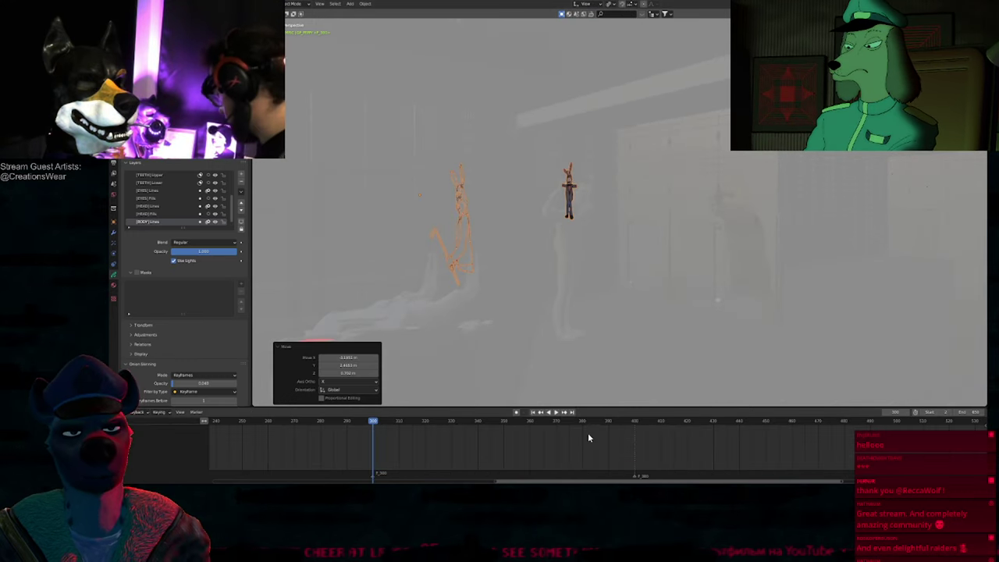
mouse_move(604, 436)
middle_mouse_down("ctrl")
mouse_move(572, 435)
mouse_move(595, 435)
middle_mouse_up("ctrl")
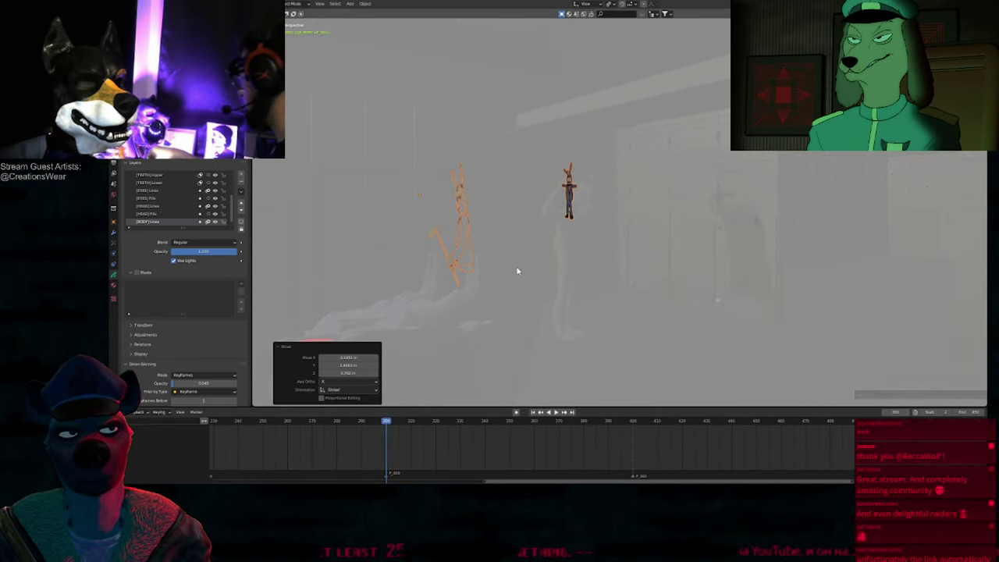
Step: Reveal the reference figure and shift the rabbit strokes left beside the table in several moves
key("alt+h")
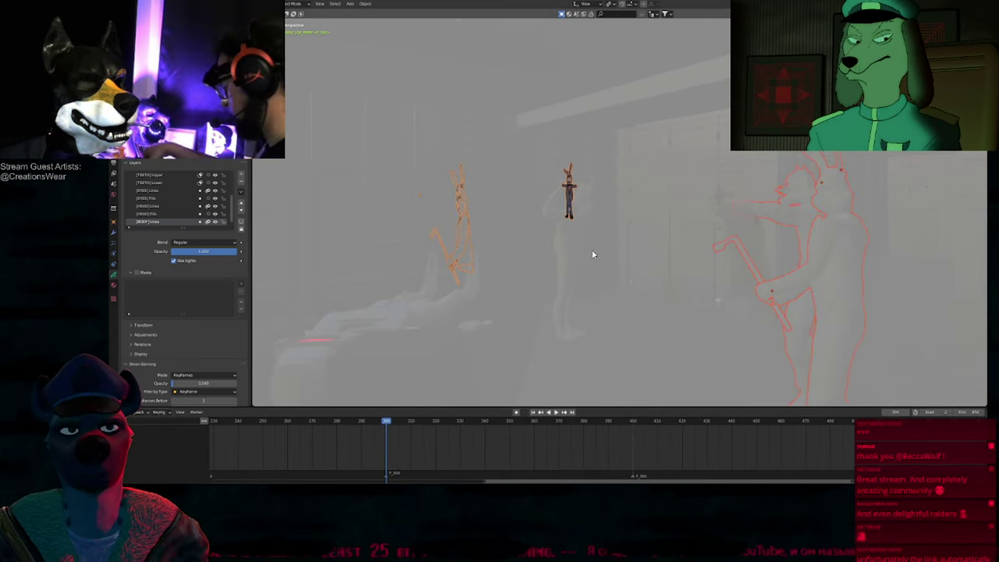
left_click(459, 212)
middle_click_drag(732, 246, 706, 245)
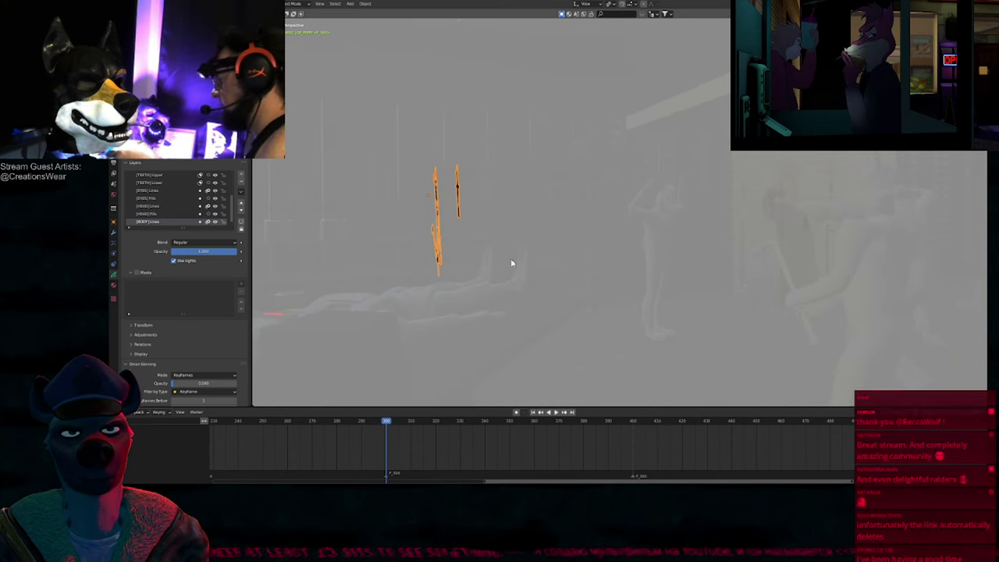
key("g")
left_click(720, 239)
key("g")
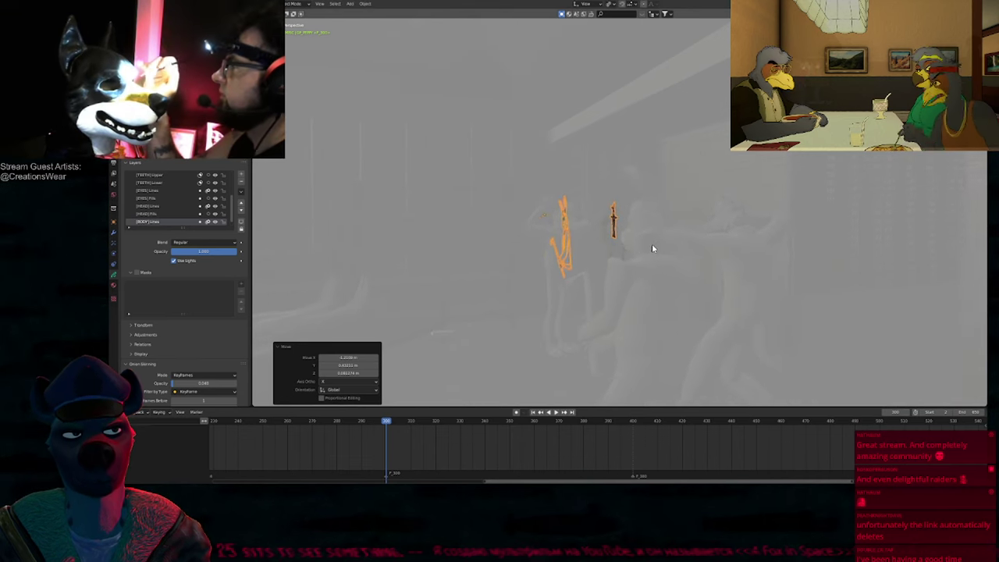
left_click(621, 261)
key("g")
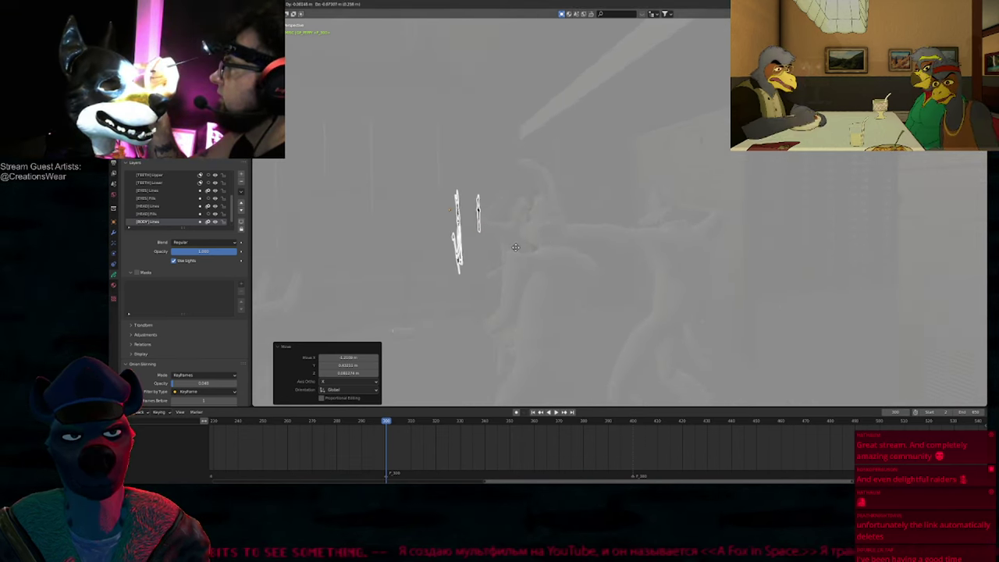
left_click(512, 252)
middle_click_drag(512, 252, 584, 228, "shift")
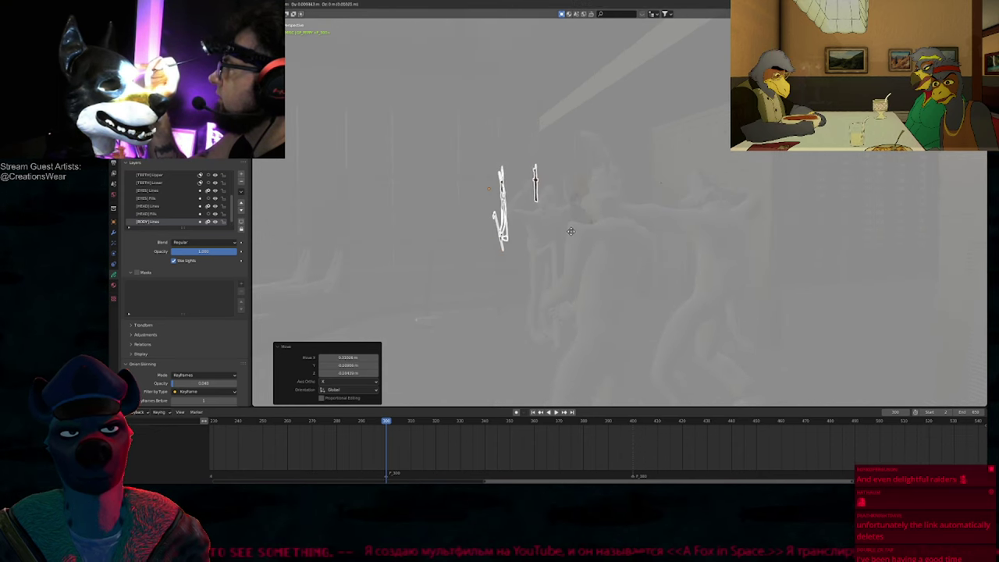
left_click(572, 232)
Step: Return to the fitted camera view and enter Draw mode on the rabbit sketch
key("KP_0")
key("Home")
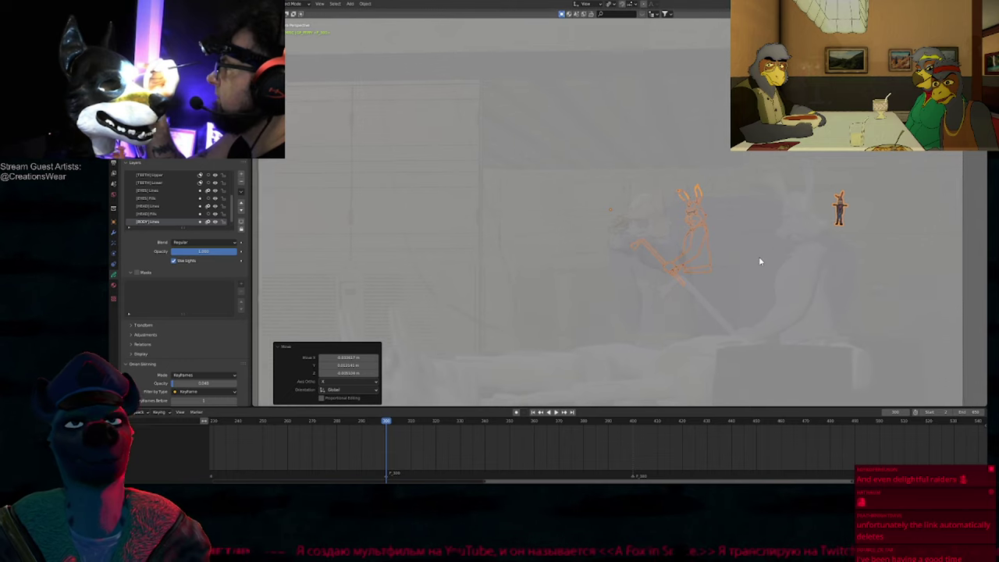
key("ctrl+Tab")
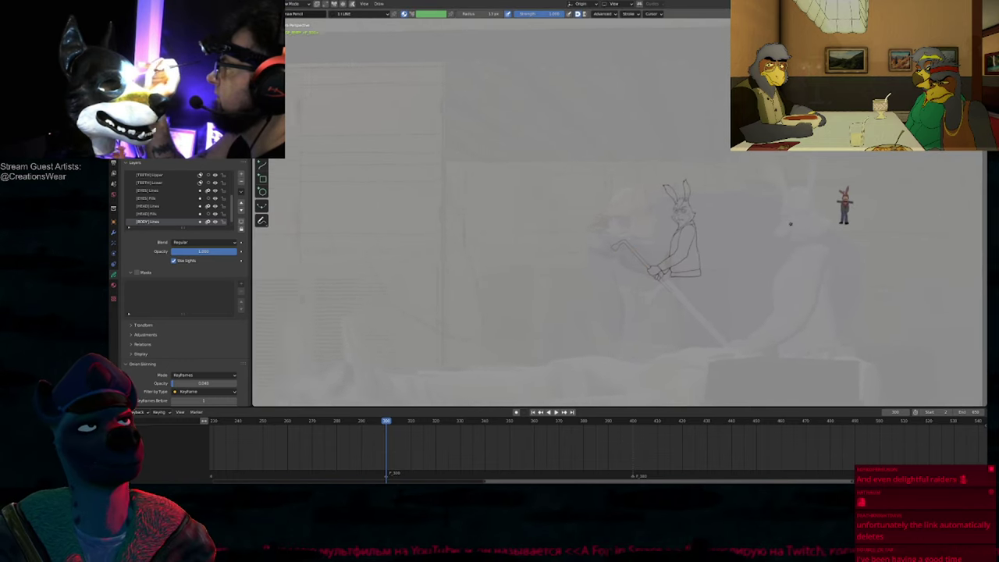
Step: Reselect the rabbit sketch, enter stroke Edit mode, and look through the scene camera
scroll(793, 219, "up", 3)
scroll(800, 199, "up", 2)
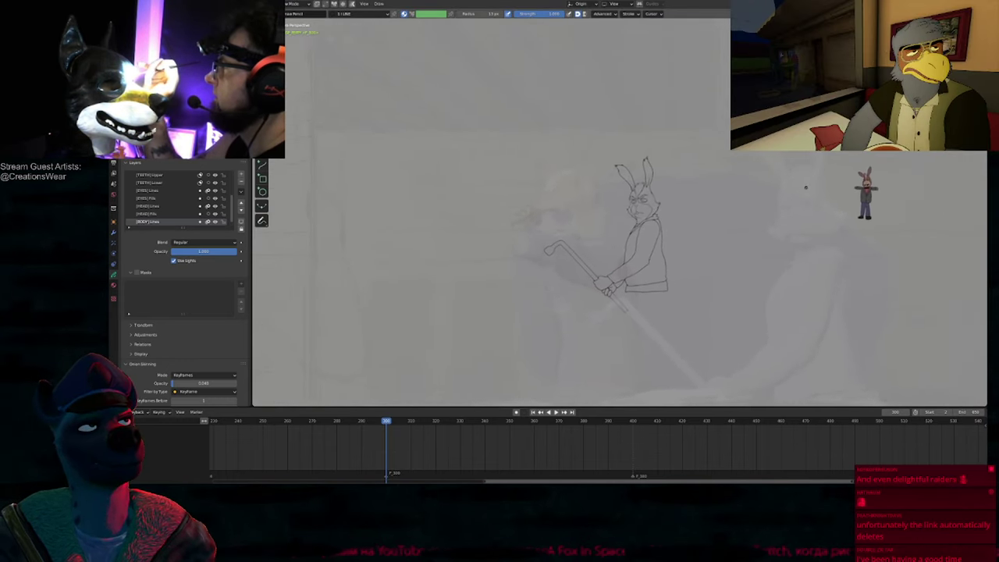
mouse_move(729, 235)
middle_mouse_down("shift")
mouse_move(764, 190)
mouse_move(778, 256)
middle_mouse_up("shift")
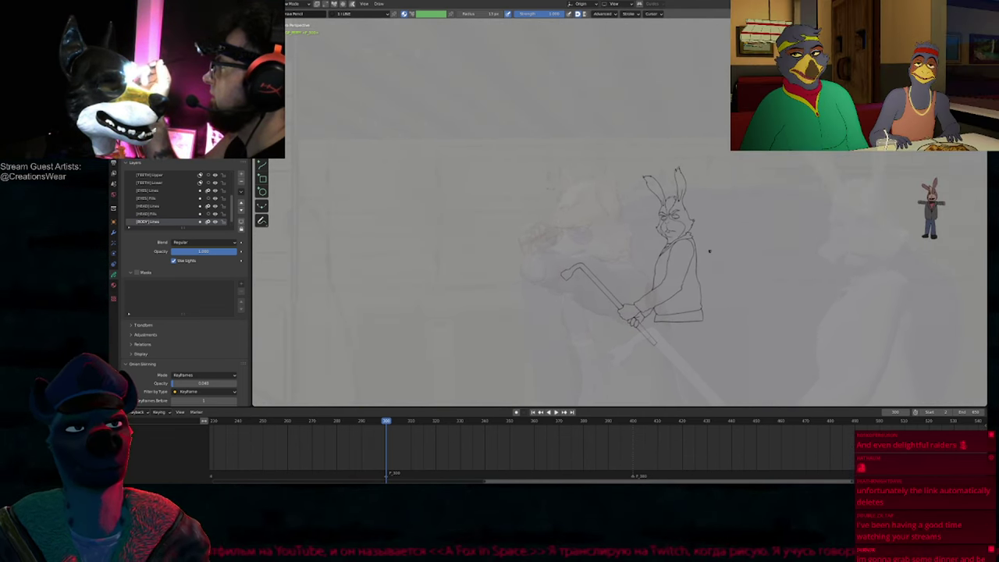
key("ctrl+Tab")
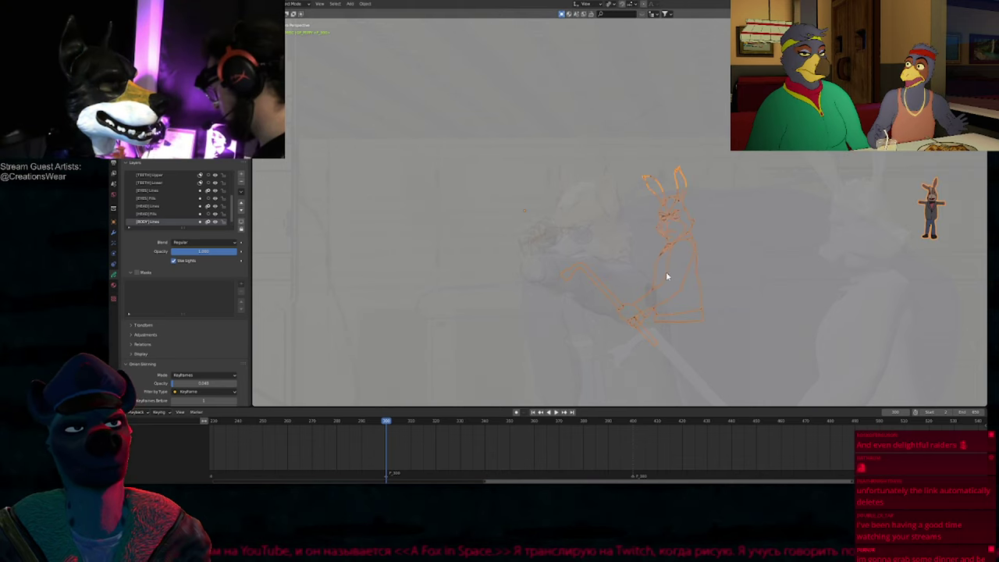
key("ctrl+z")
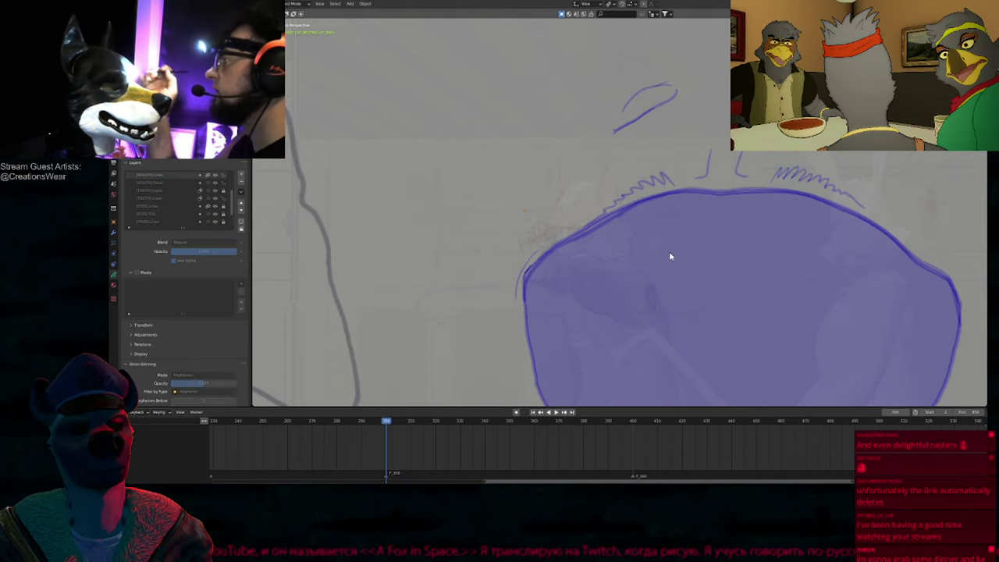
key("ctrl+shift+z")
key("ctrl+Tab")
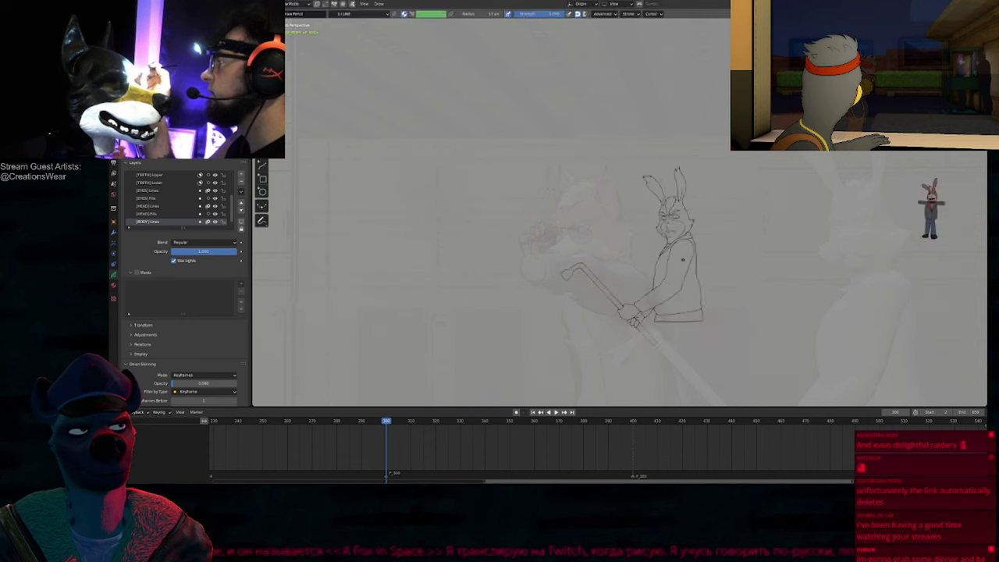
key("Tab")
middle_click_drag(750, 279, 691, 245, "shift")
key("KP_0")
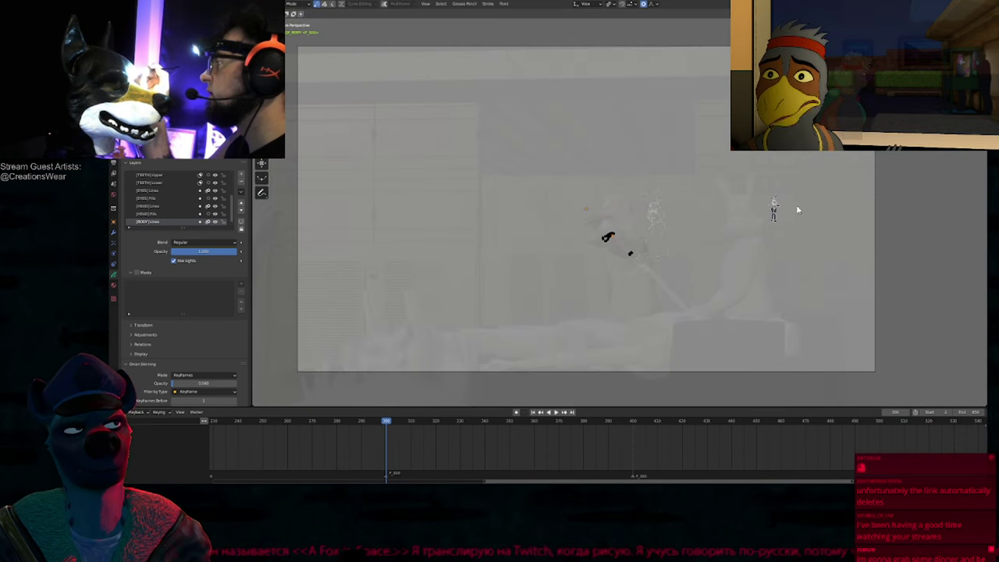
Step: Reposition the small figure, scale the rabbit strokes, and reshape the crowbar hook with soft falloff
left_click_drag(789, 179, 755, 241)
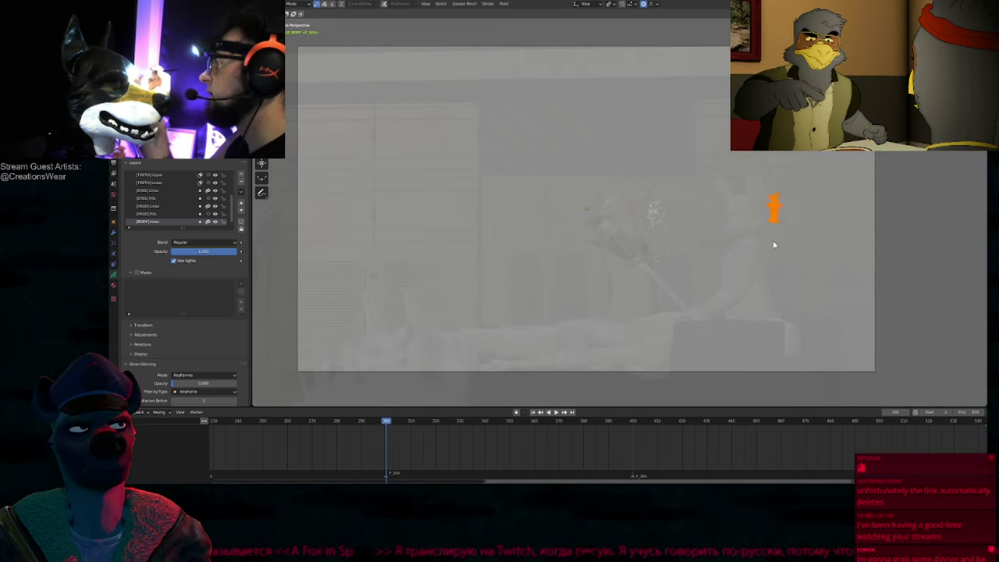
left_click(903, 230)
mouse_move(699, 174)
left_mouse_down()
mouse_move(662, 312)
mouse_move(694, 184)
left_mouse_up()
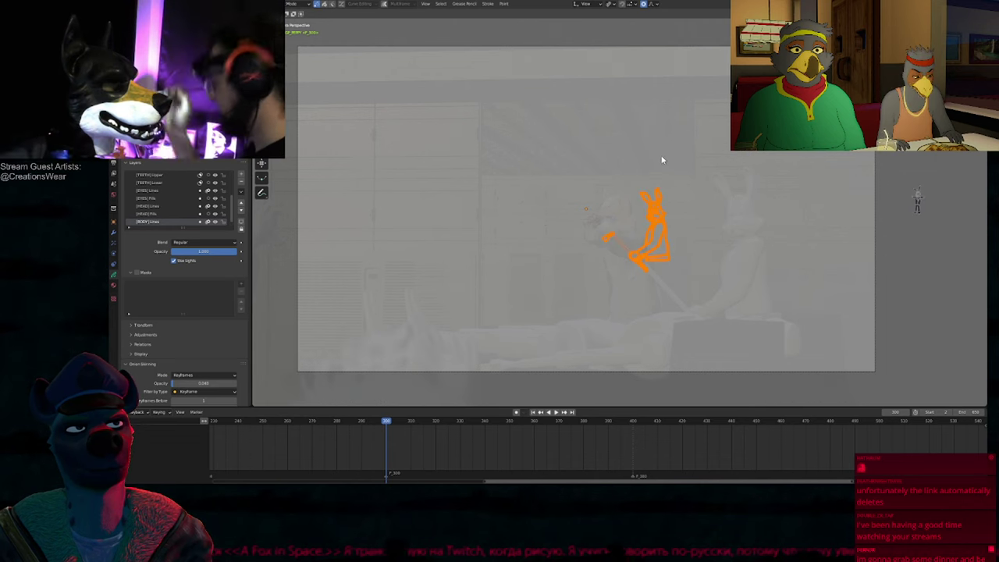
key("s")
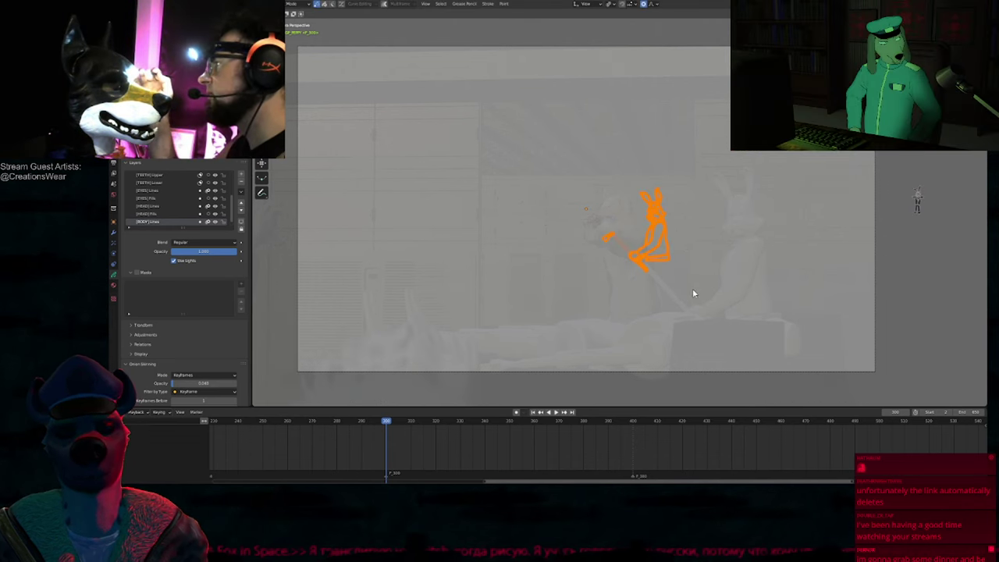
middle_click_drag(692, 284, 626, 247, "shift")
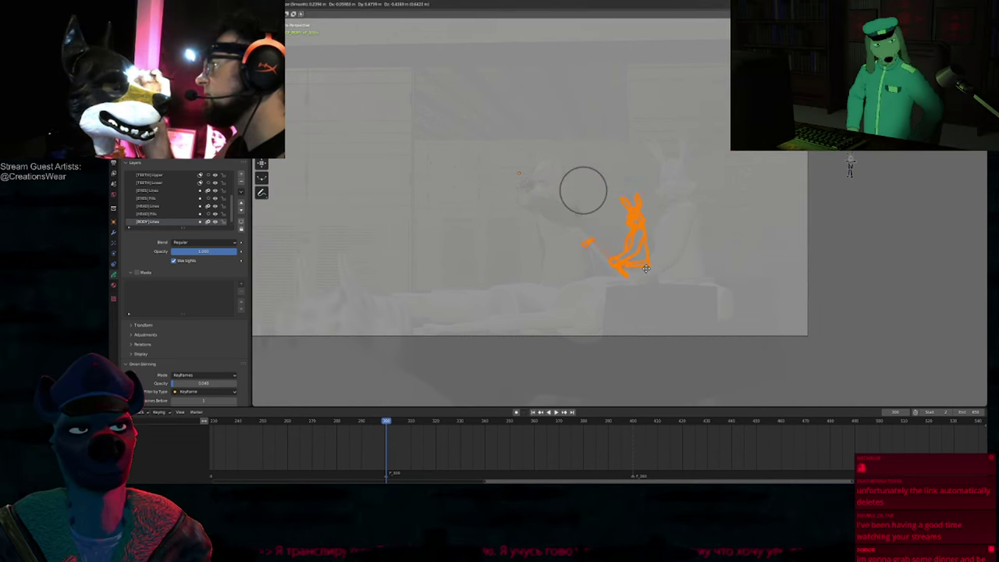
left_click(609, 196)
scroll(609, 195, "up", 6)
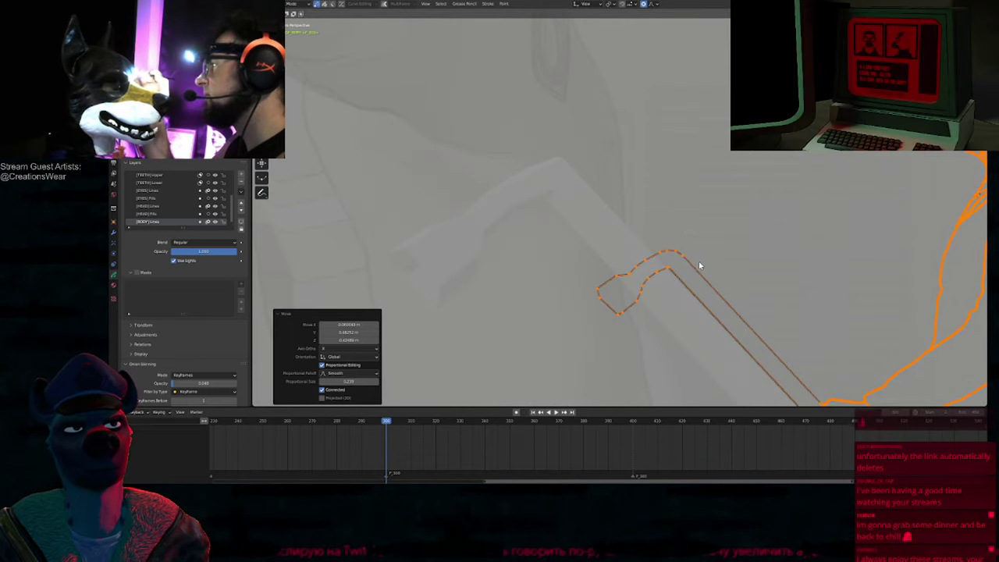
key("g")
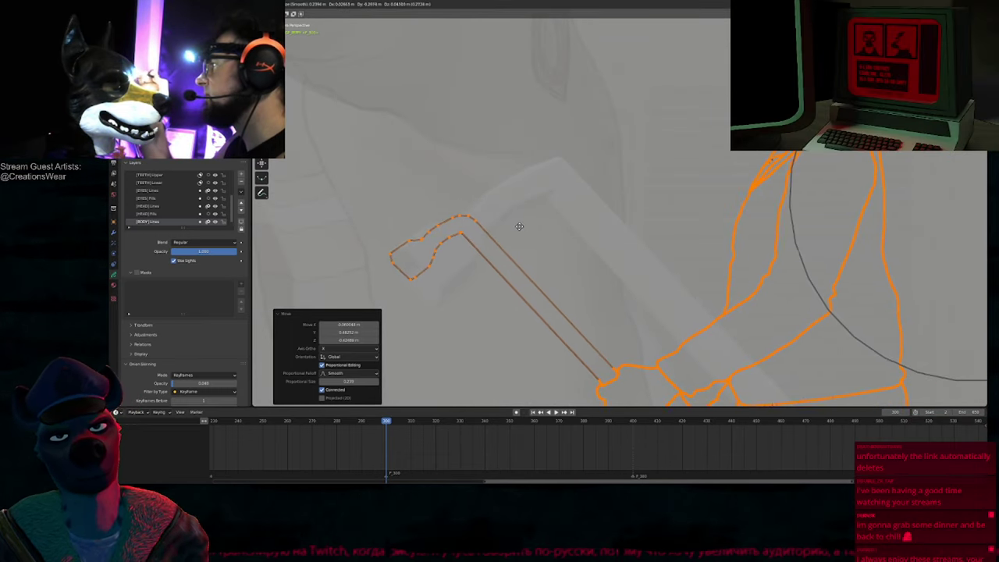
left_click(518, 226)
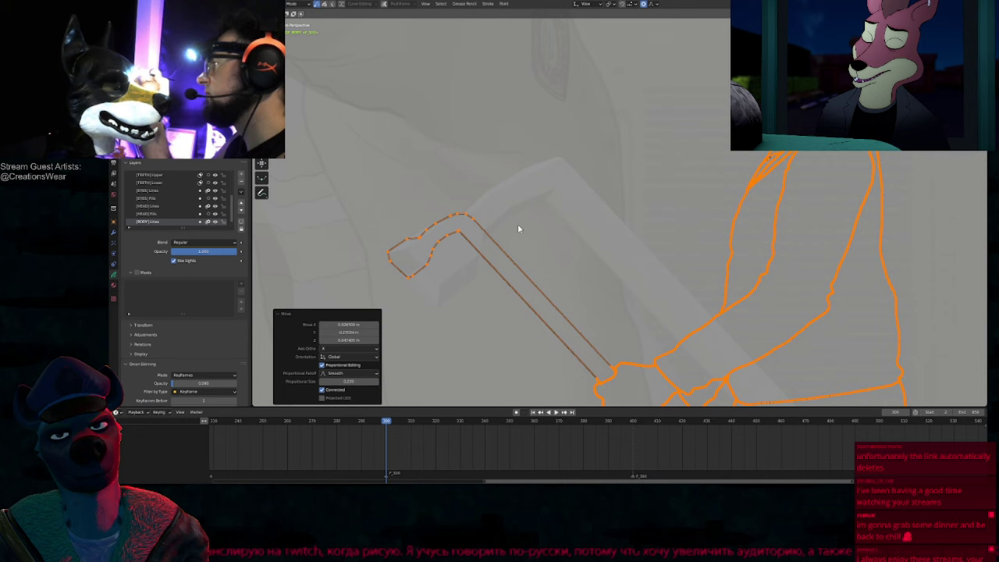
Step: Enlarge the whole rabbit drawing about 2.27 times and move it over the 3D rabbit reference
left_click(385, 260)
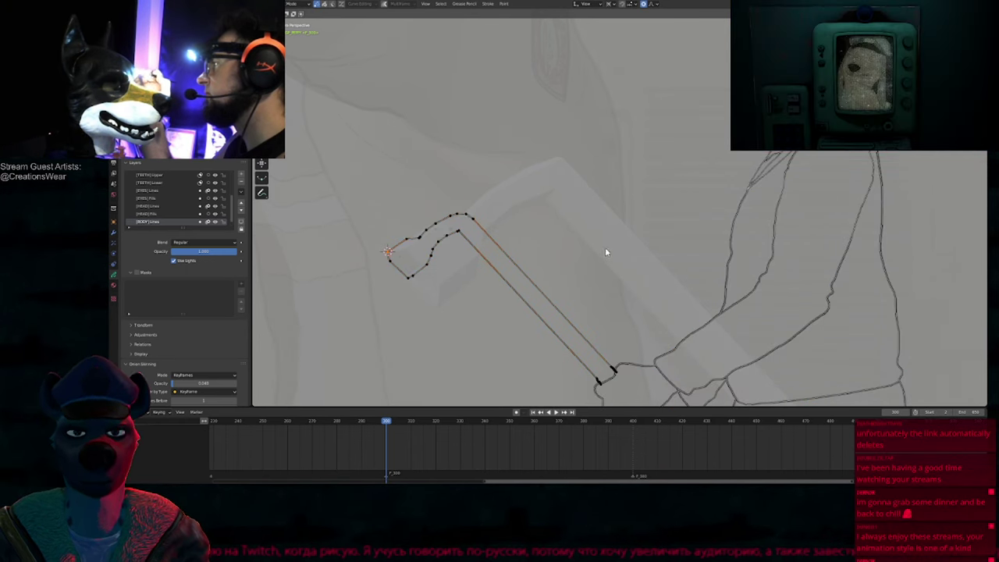
key("a")
mouse_move(565, 181)
middle_mouse_down("ctrl")
mouse_move(542, 283)
mouse_move(543, 339)
middle_mouse_up("ctrl")
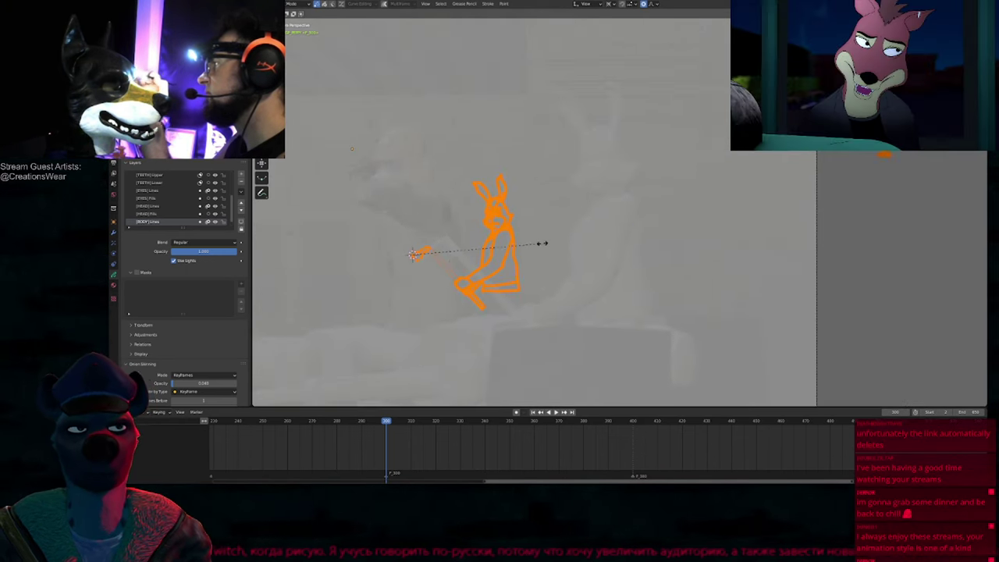
key("s")
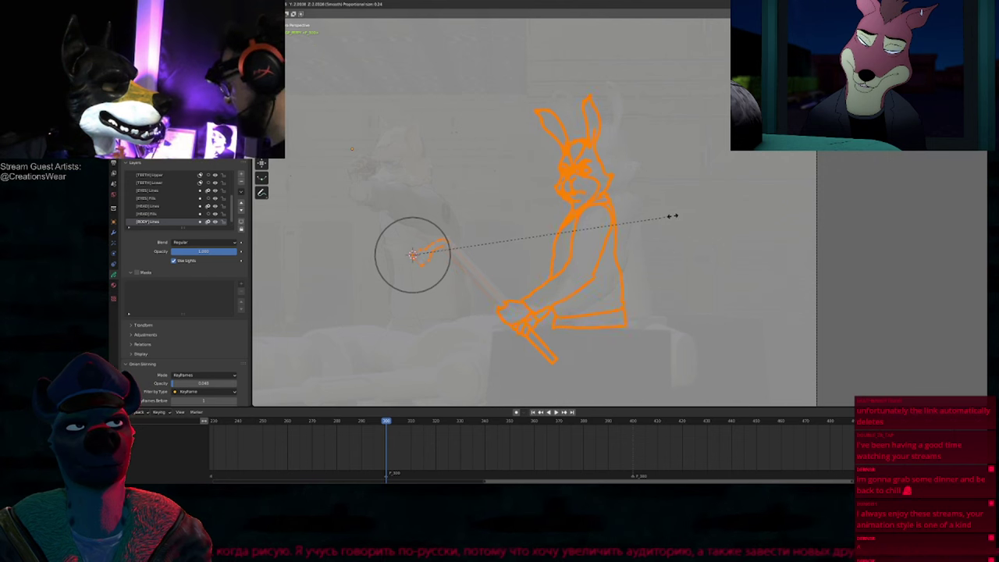
right_click(674, 216)
key("alt+shift+z")
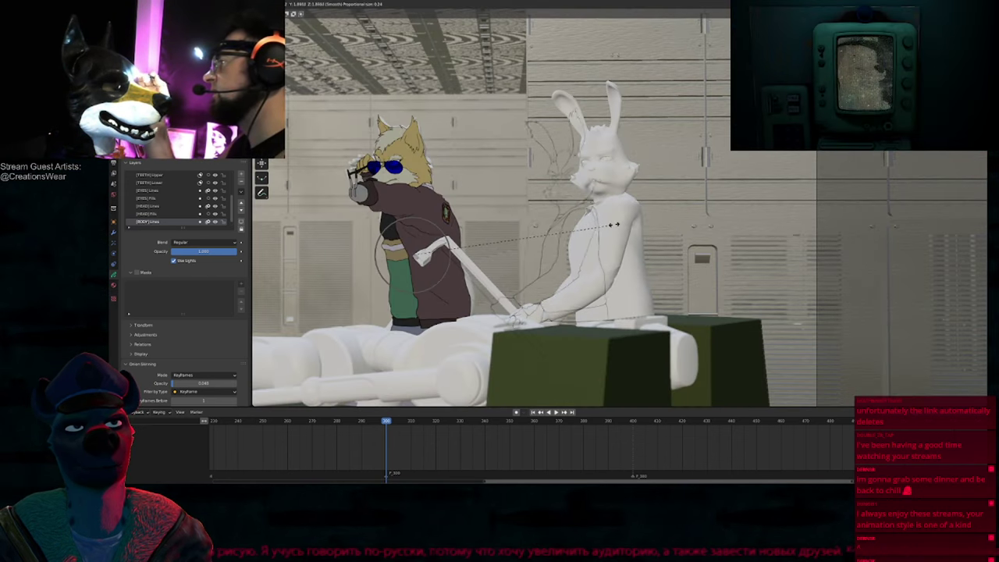
left_click(684, 213)
key("KP_Decimal")
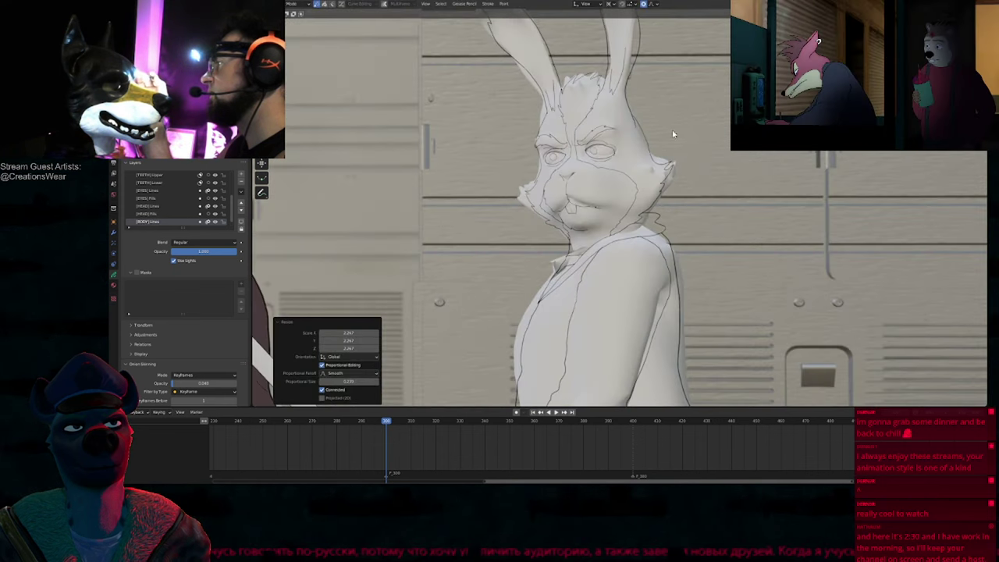
key("g")
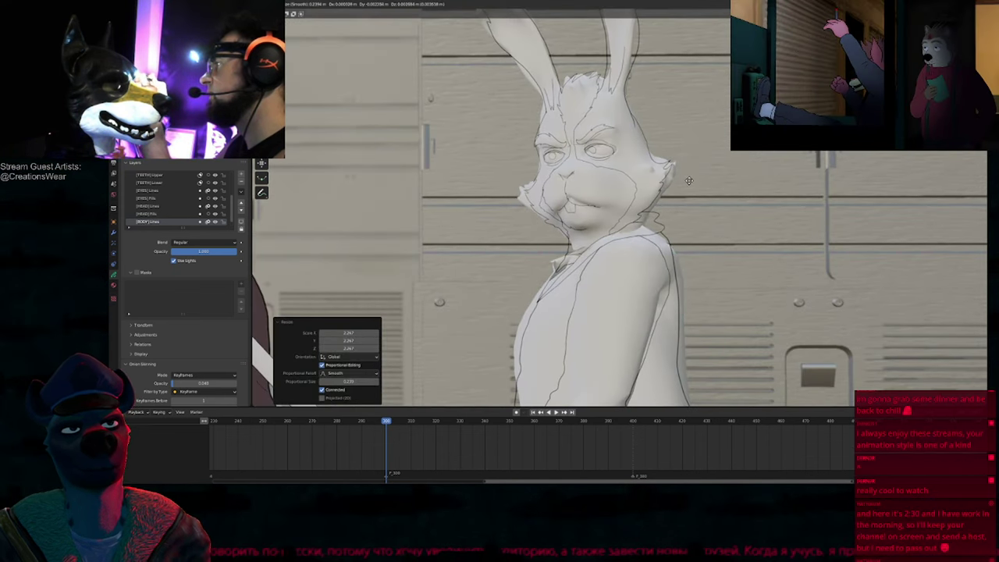
left_click(689, 183)
Step: With overlays on, draw a zigzag stroke left of the rabbit's chest and scroll to the Strokes panel
key("Tab")
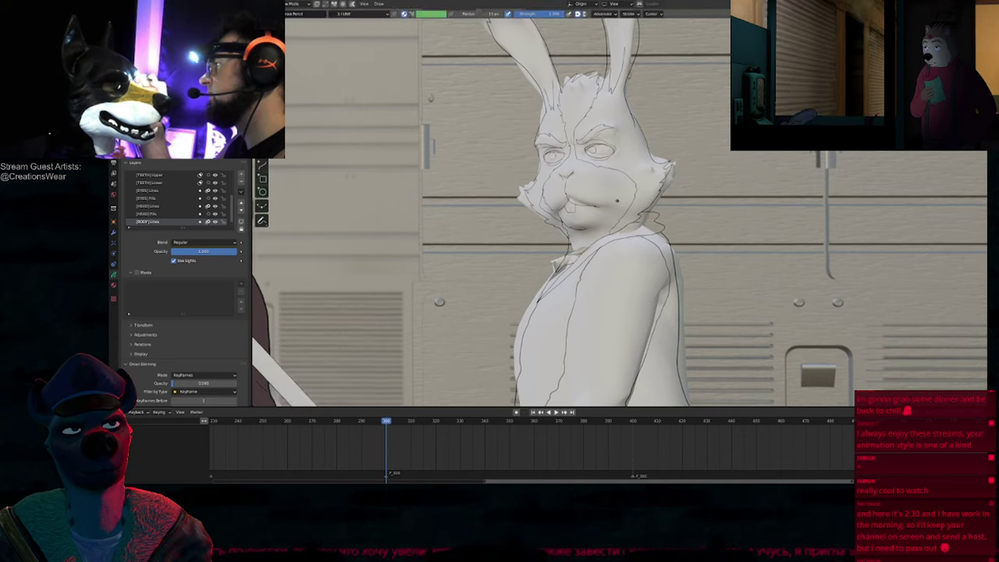
scroll(616, 218, "down", 5)
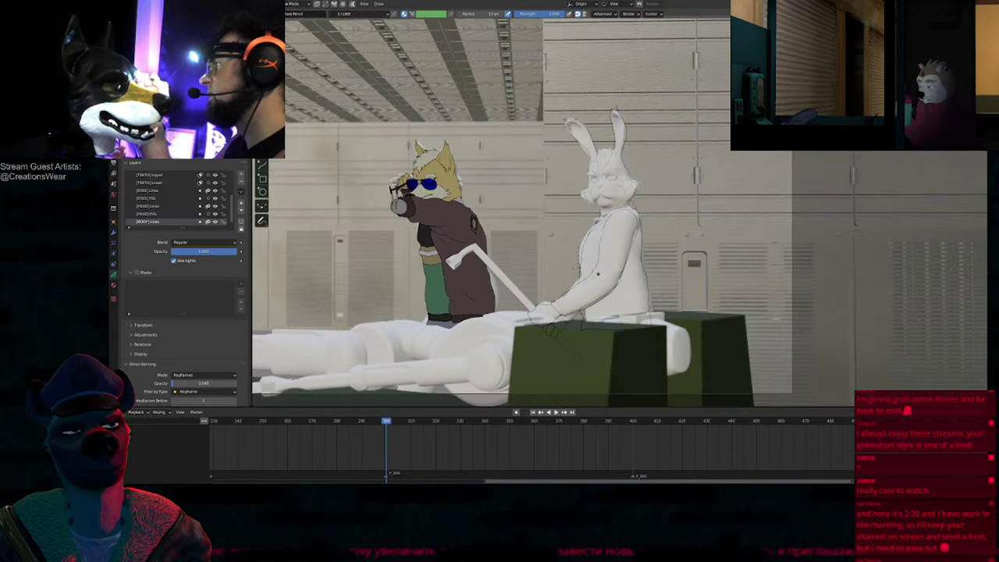
key("shift+alt+z")
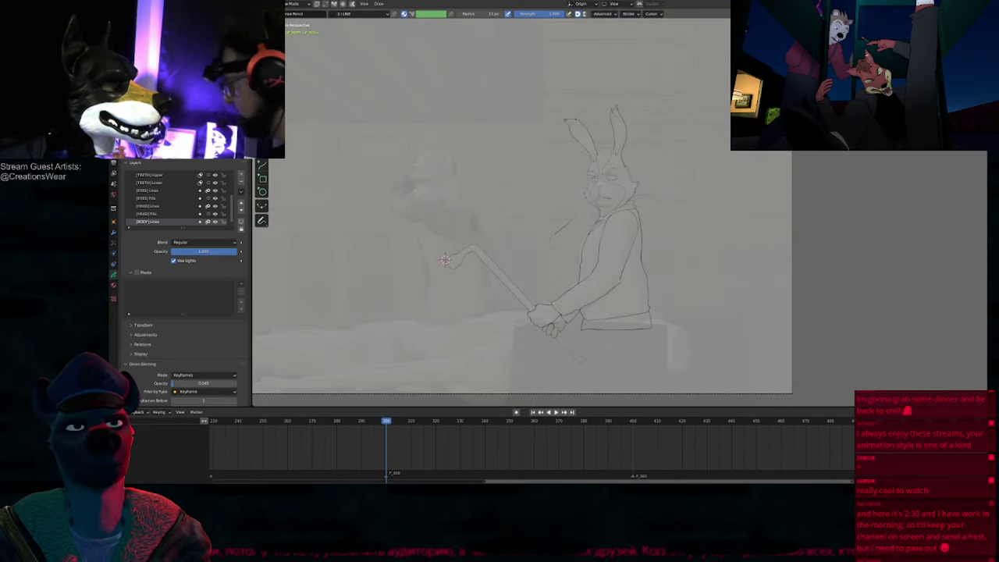
left_click_drag(551, 238, 556, 290)
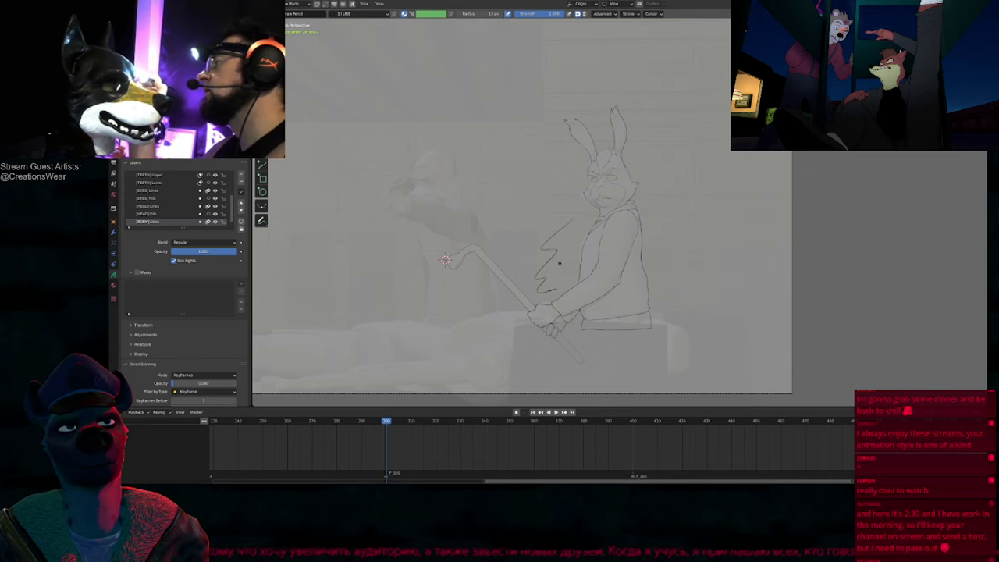
key("ctrl+z")
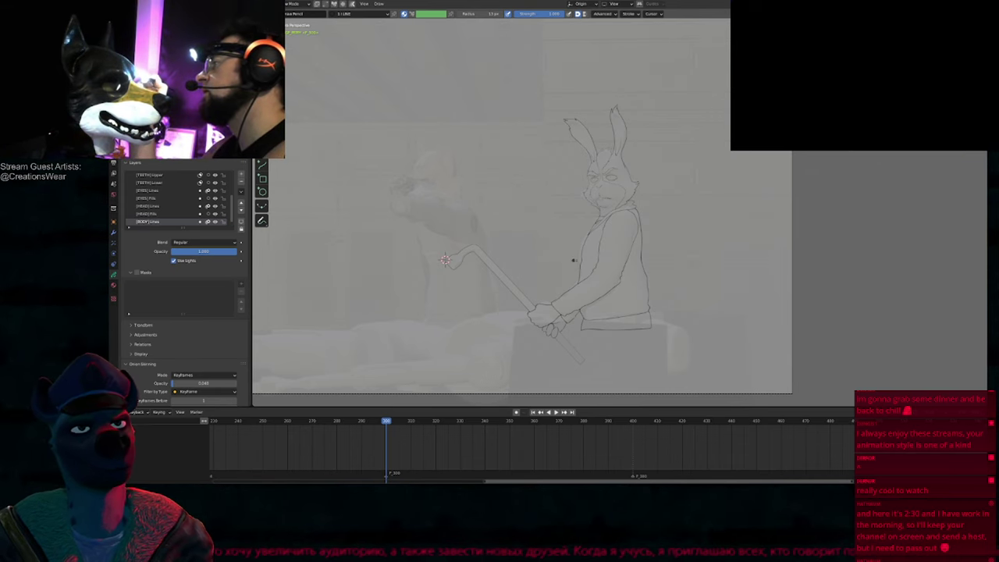
scroll(449, 273, "up", 6)
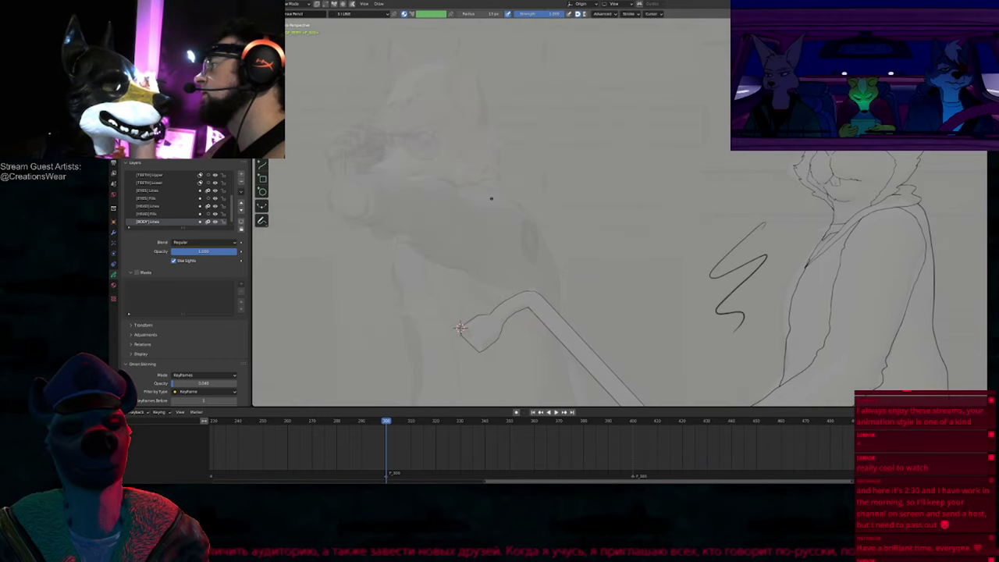
scroll(497, 216, "up", 3)
scroll(213, 379, "down", 5)
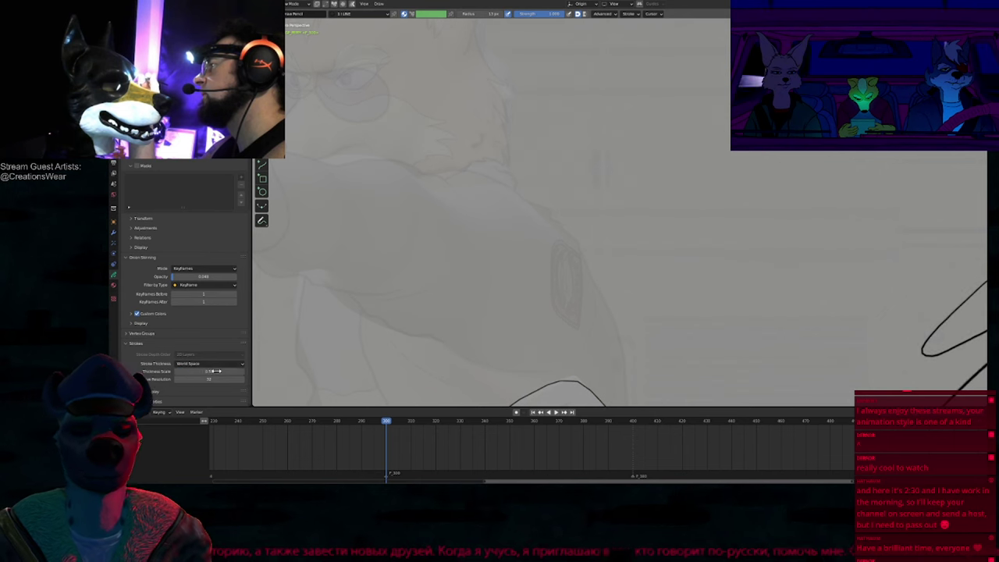
Step: After comparing with the fox object, set the rabbit sketch's stroke Thickness Scale to 0.85
key("ctrl+Tab")
left_click(503, 195)
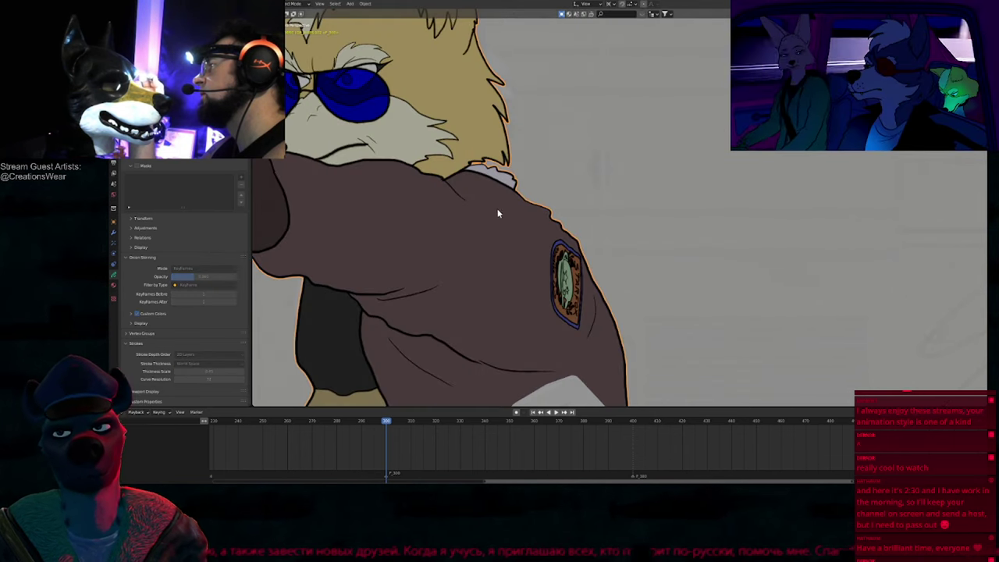
scroll(493, 224, "down", 5)
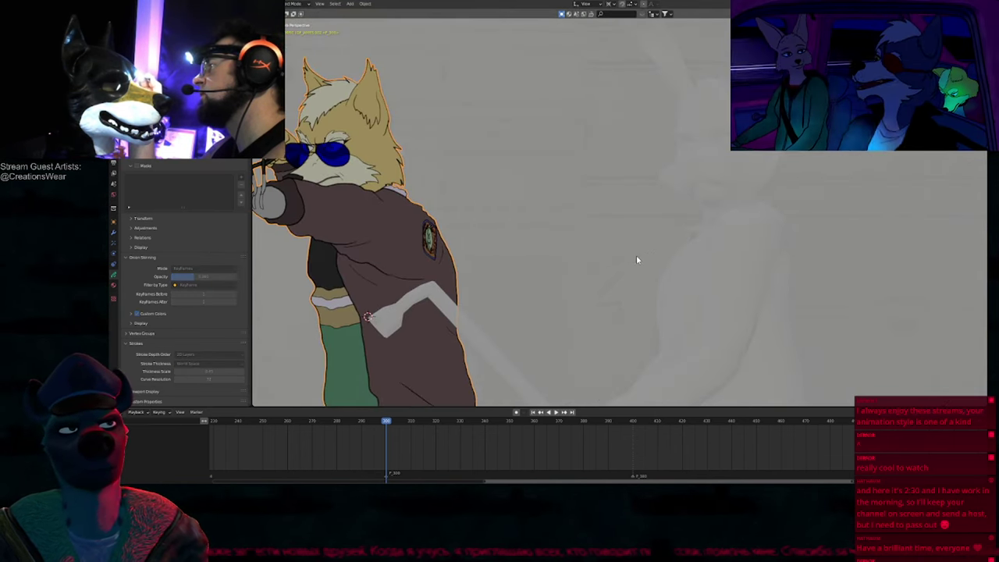
key("ctrl+Tab")
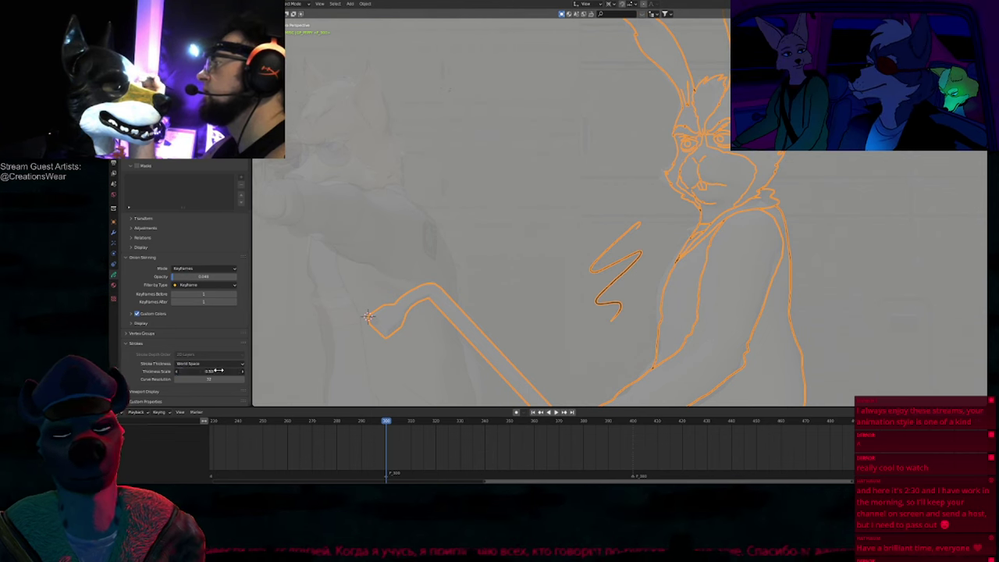
key("Return")
key("Tab")
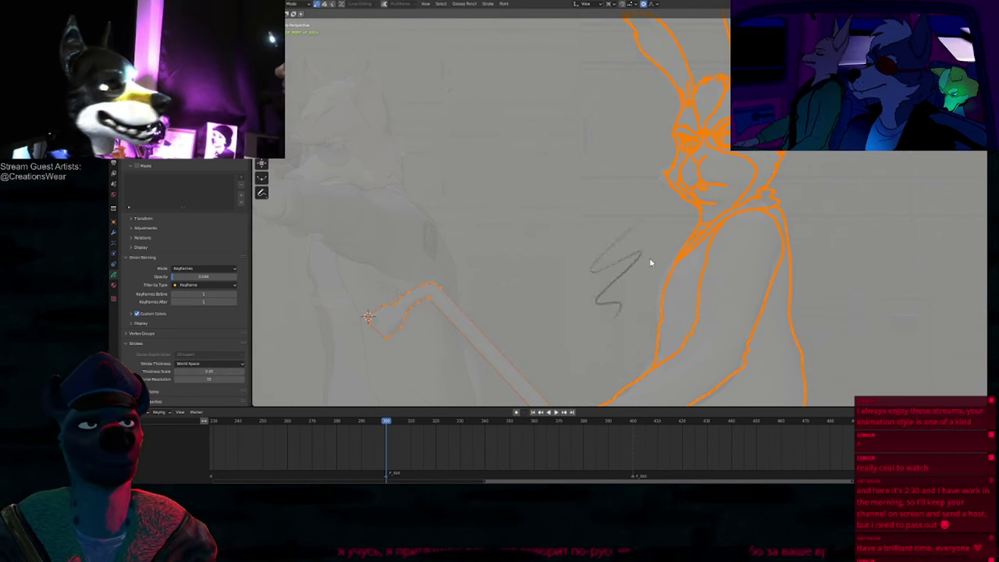
key("Tab")
scroll(613, 128, "up", 6)
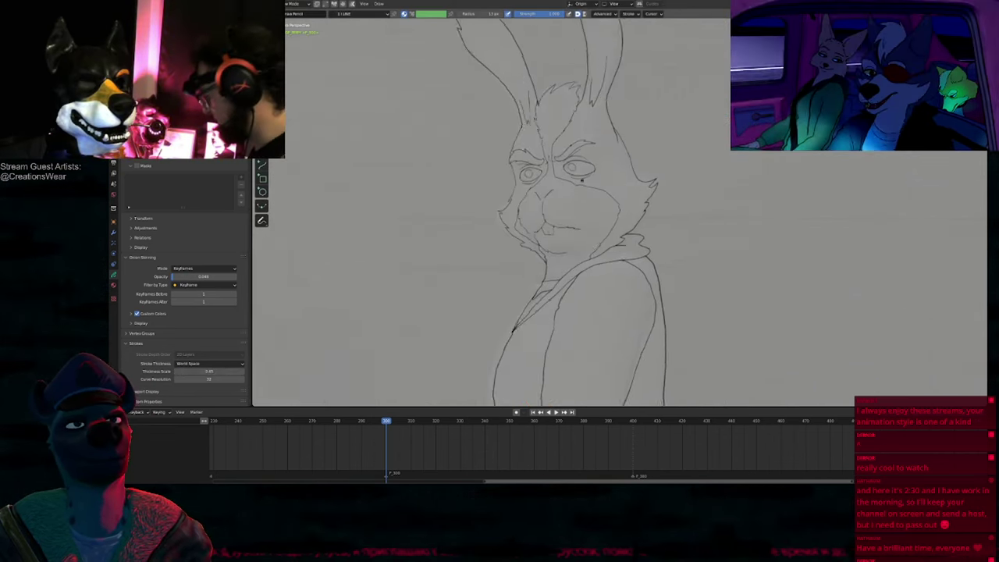
Step: Confirm the rescaled head strokes' radius transform, undoing a stray zigzag stroke along the way
scroll(613, 127, "down", 6)
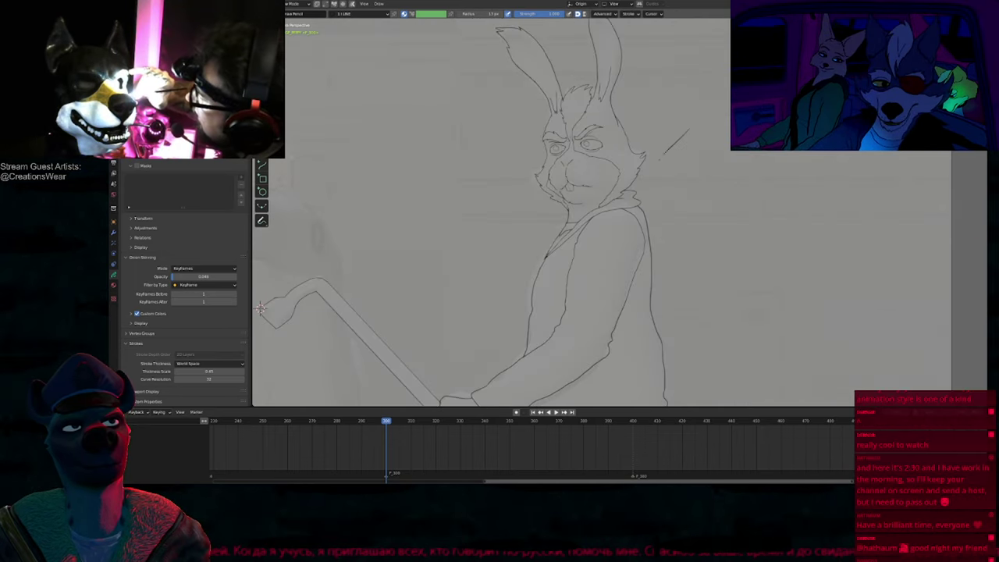
scroll(617, 200, "up", 6)
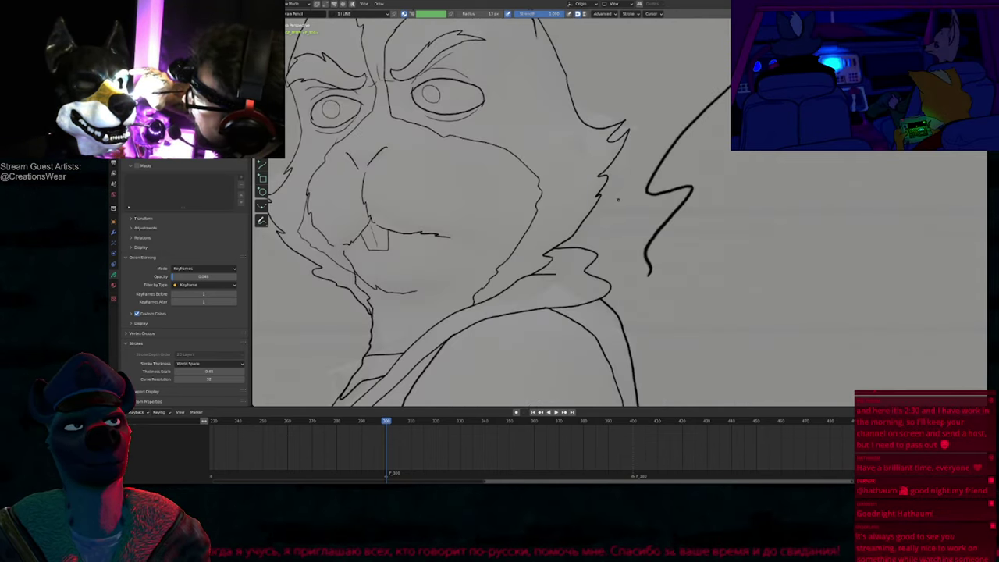
key("Tab")
key("alt+a")
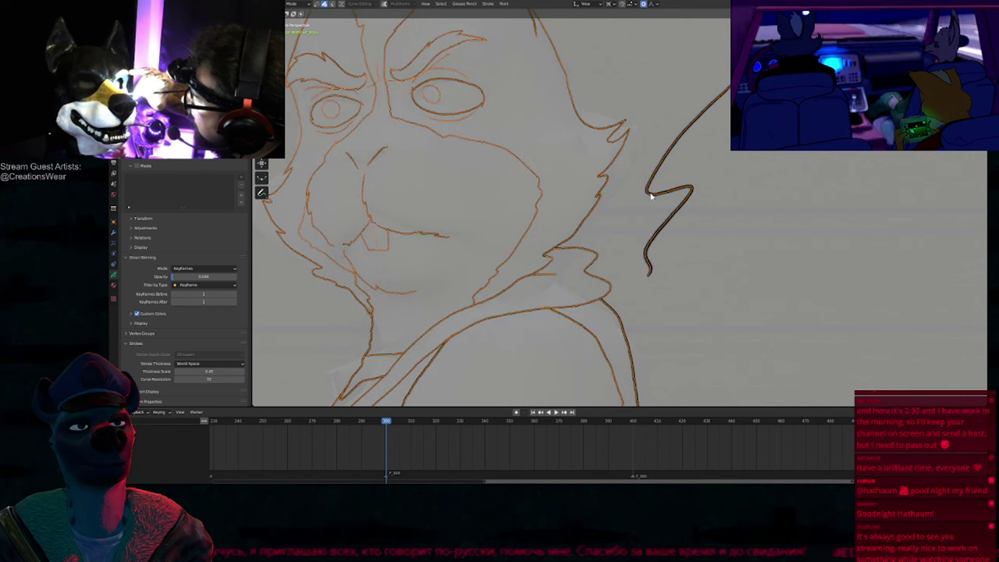
key("alt+a")
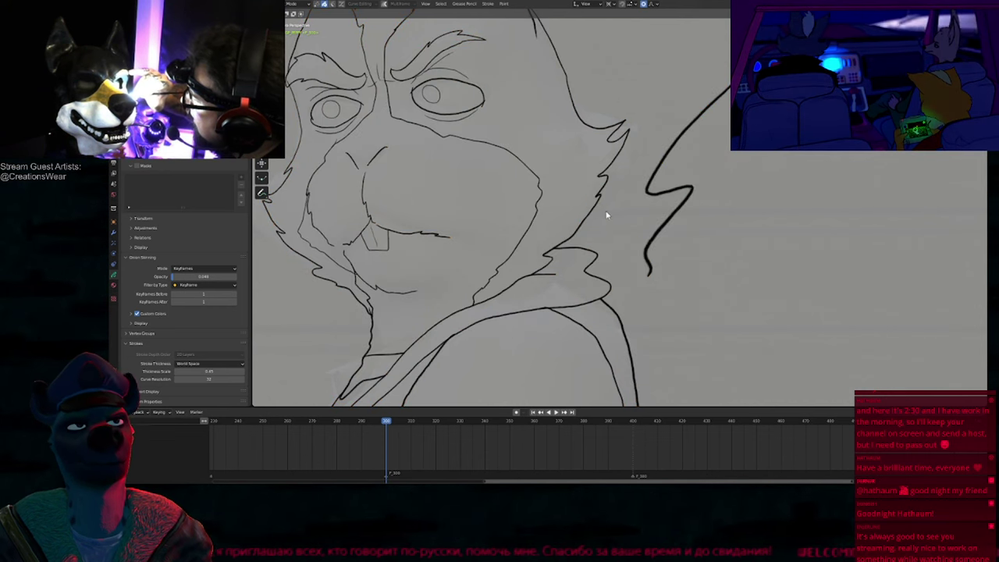
left_click(706, 193)
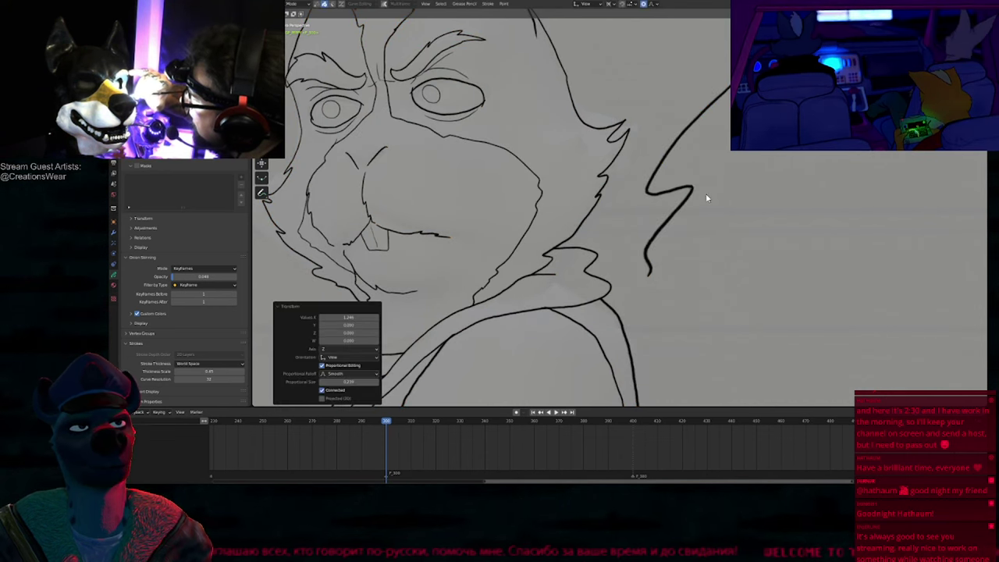
key("Tab")
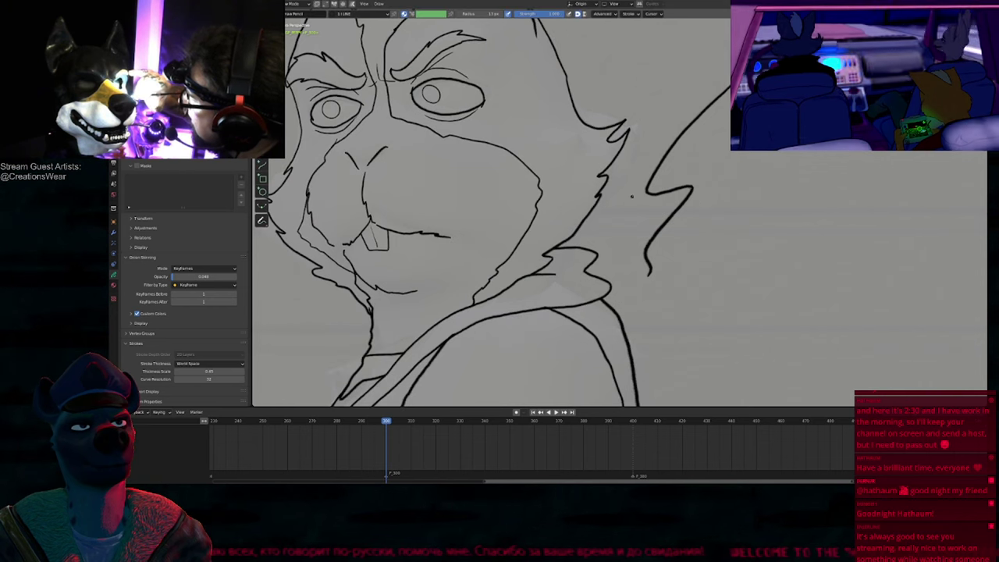
mouse_move(648, 152)
left_mouse_down()
mouse_move(606, 198)
mouse_move(598, 254)
left_mouse_up()
key("ctrl+z")
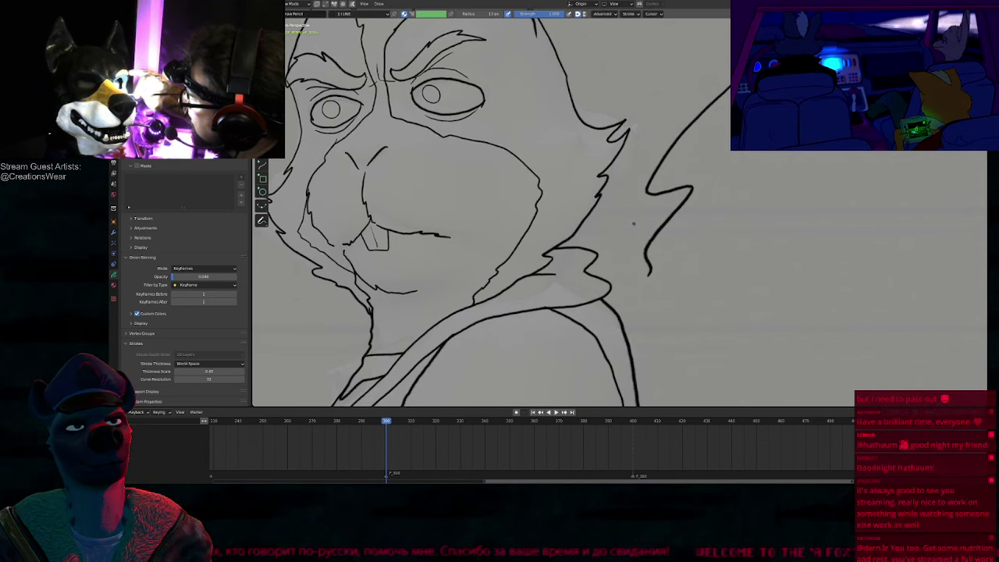
key("Tab")
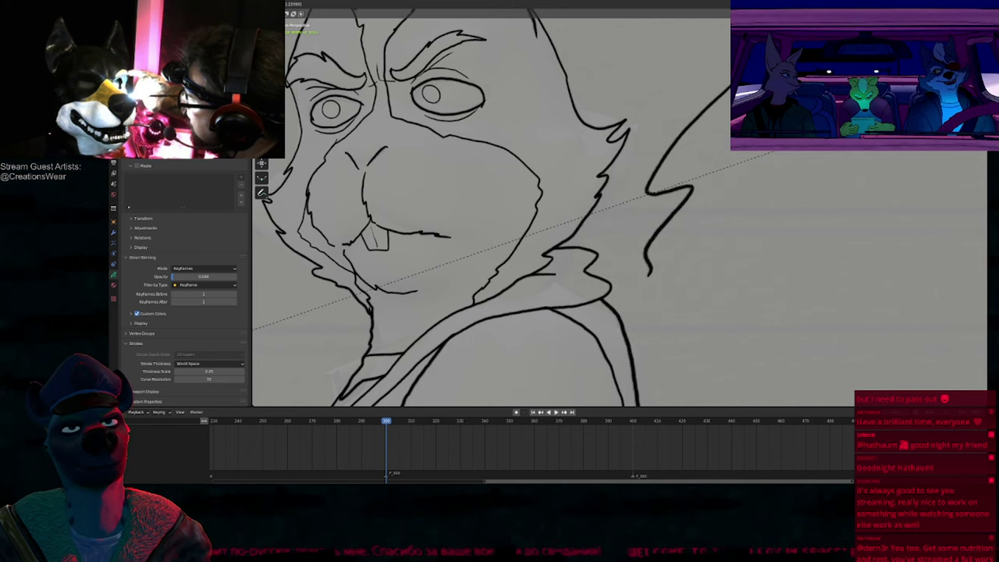
key("Return")
Step: Undo a stray eyebrow stroke, confirm the thickness change, and zoom out to the whole rabbit
scroll(515, 232, "down", 5)
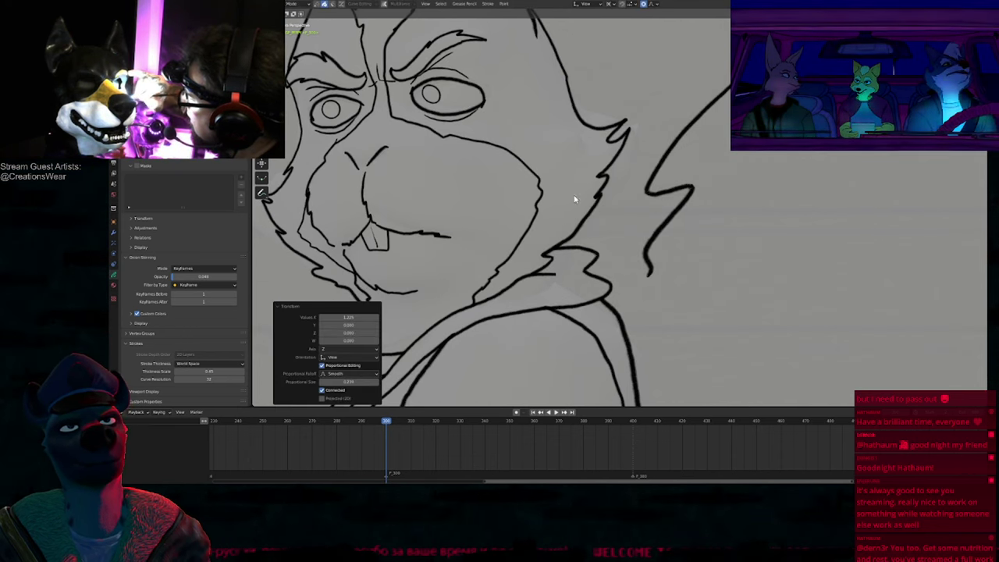
scroll(528, 217, "up", 4)
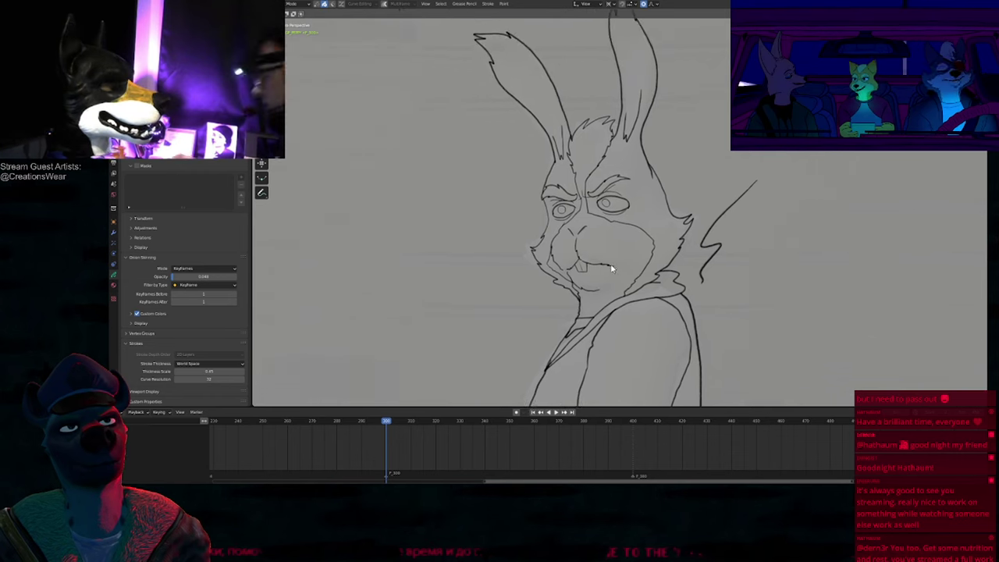
key("Tab")
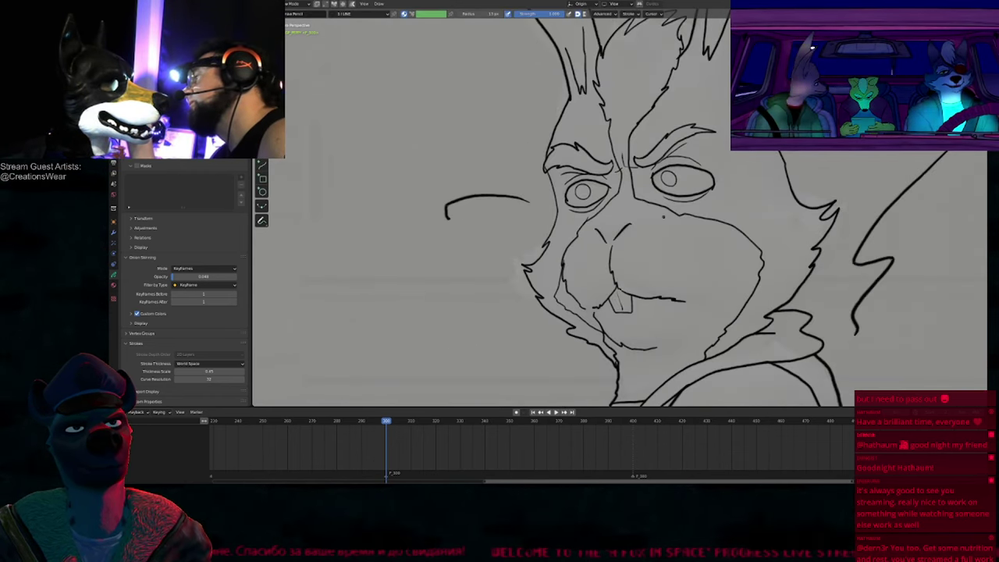
key("ctrl+z")
key("ctrl+z")
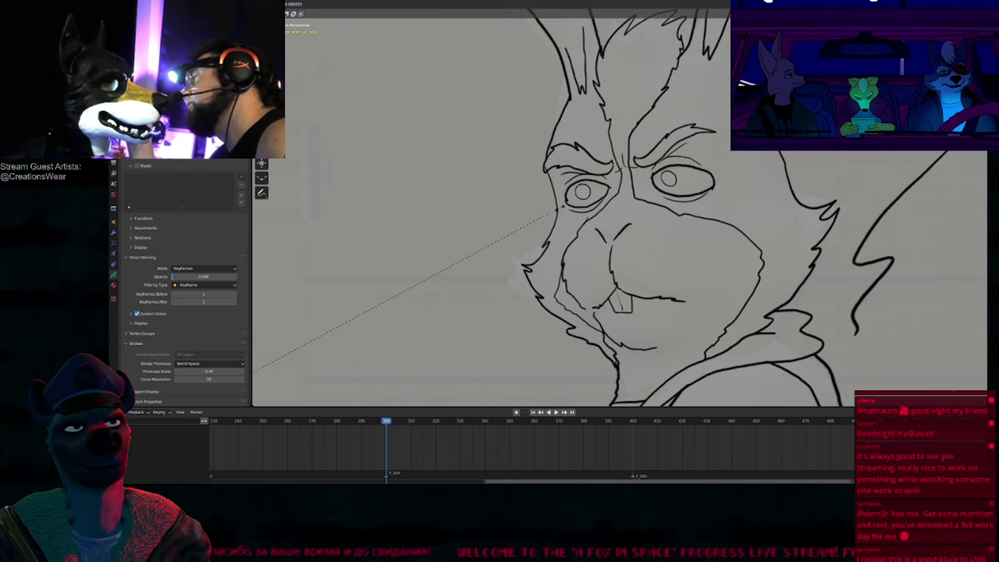
left_click(546, 225)
key("Tab")
middle_click_drag(879, 242, 639, 225, "shift")
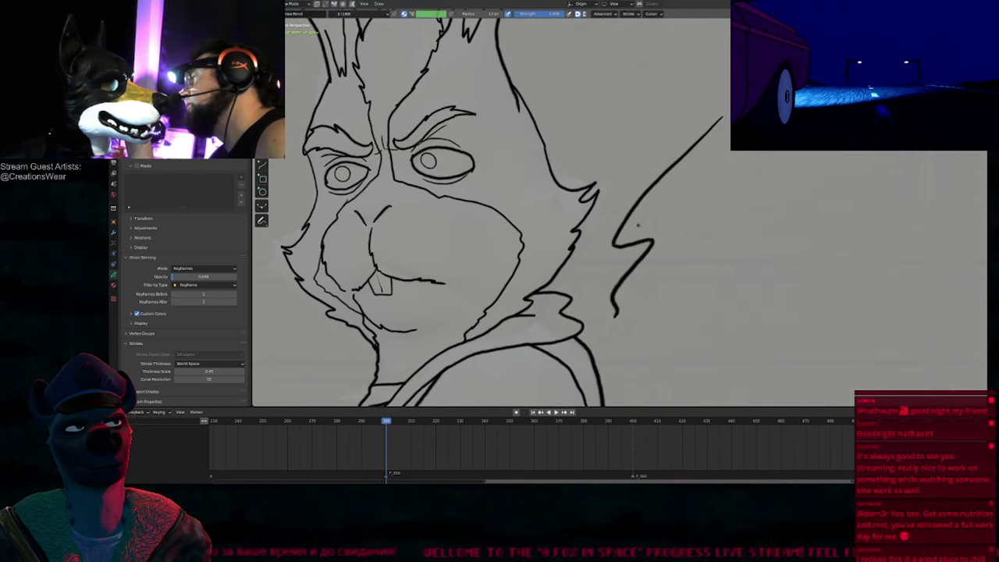
key("Tab")
scroll(617, 241, "down", 6)
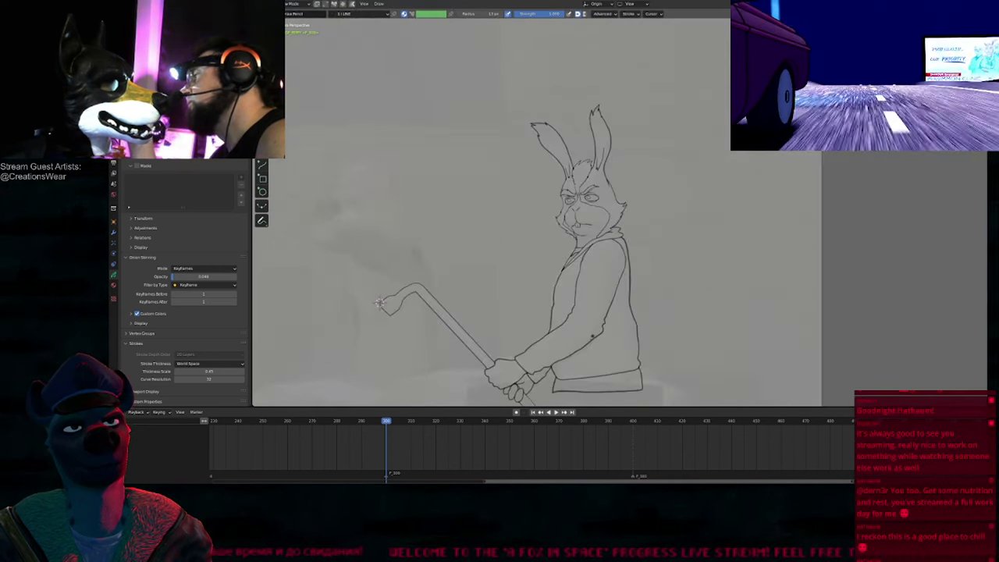
Step: Fill the crowbar solid black with the BLACKFILL material
middle_click_drag(609, 290, 607, 289, "shift")
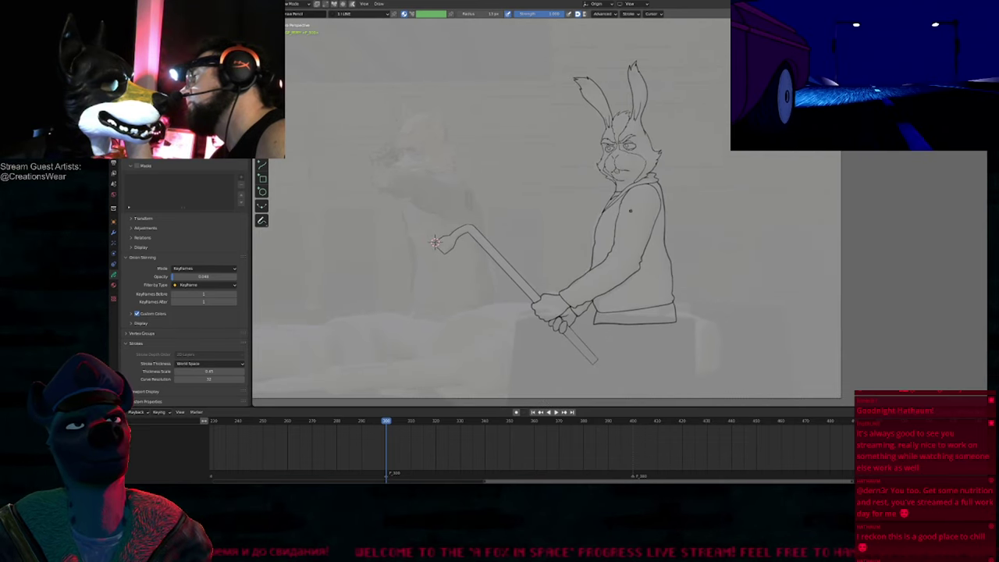
middle_click_drag(435, 242, 428, 255, "shift")
key("u")
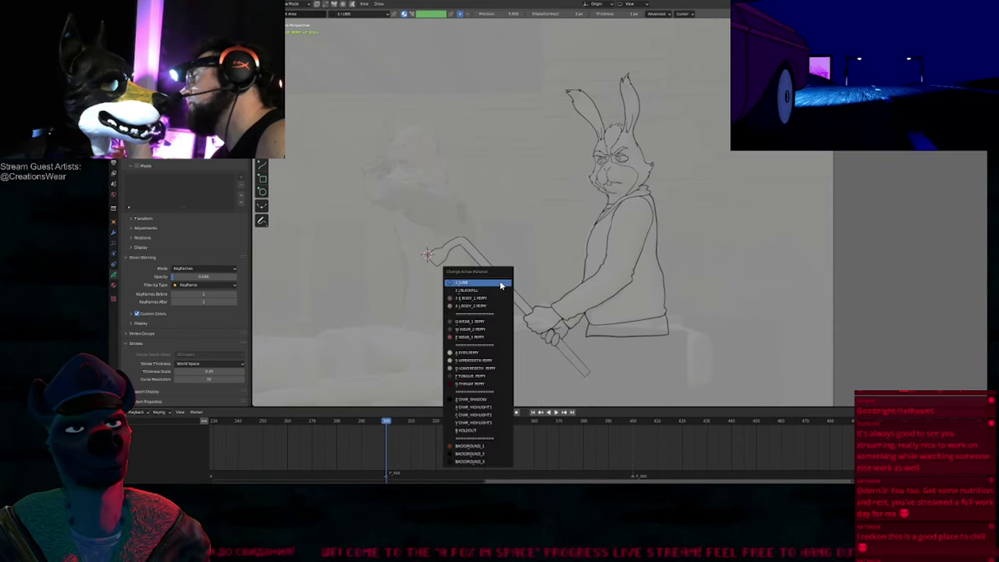
left_click(504, 285)
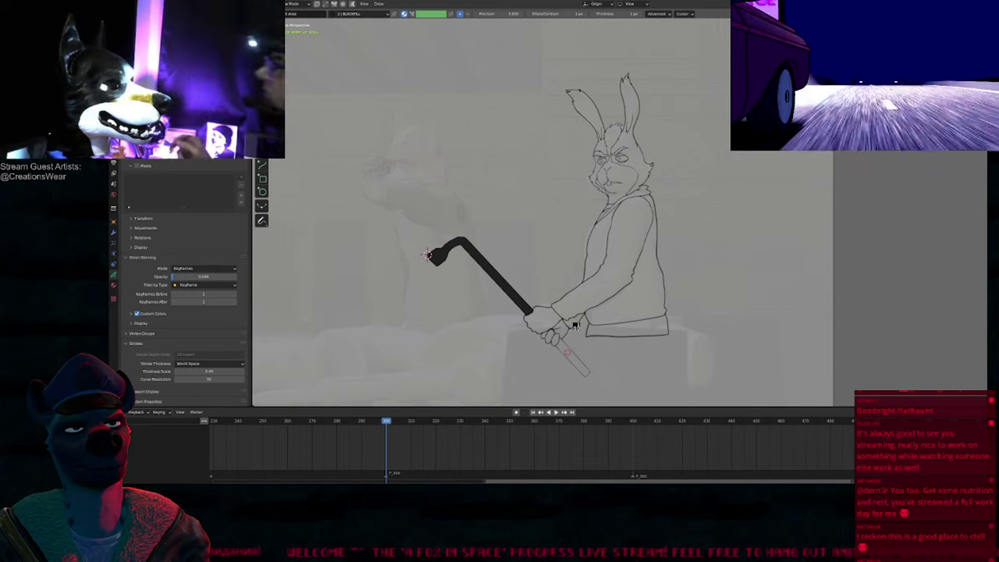
Step: Fill the upper hand and the lower hand's fingers reddish-brown with BODY_1
scroll(584, 235, "up", 4)
key("u")
left_click(529, 284)
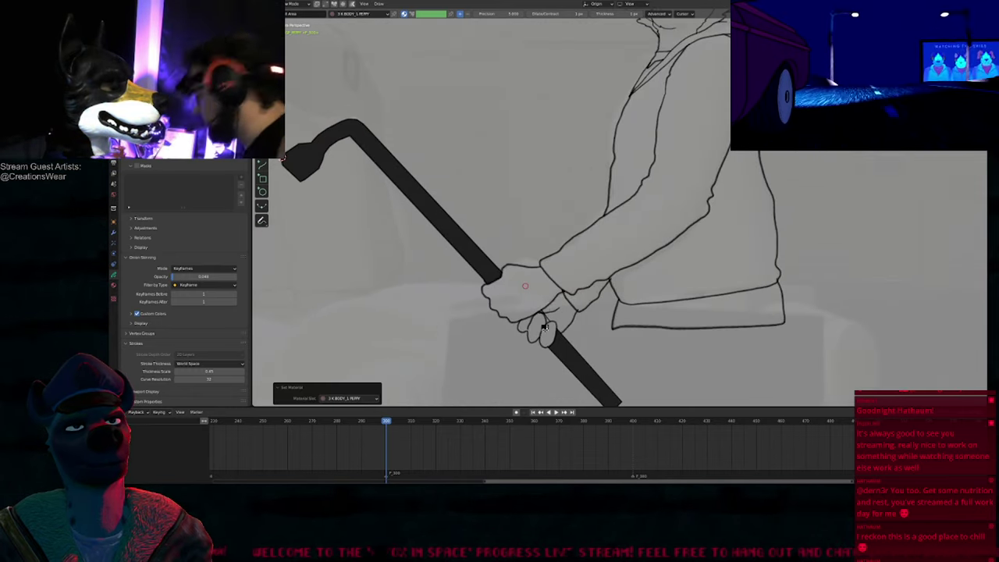
left_click(526, 286)
left_click(548, 335)
left_click(535, 332)
left_click(524, 326)
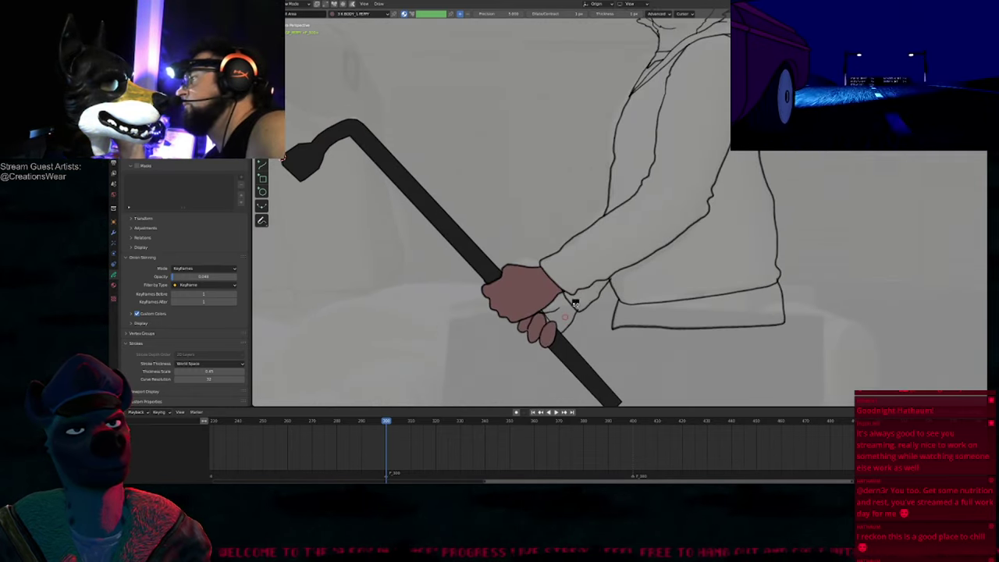
Step: Make BLACKFILL the active material again and pan toward the rest of the scene
key("u")
left_click(546, 320)
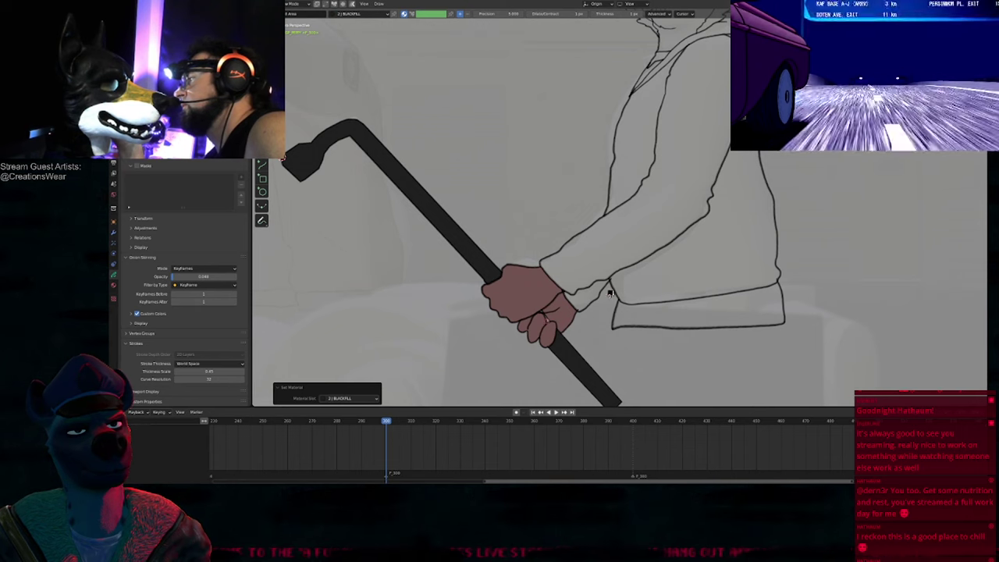
scroll(671, 236, "down", 4)
mouse_move(672, 236)
middle_mouse_down("shift")
mouse_move(516, 366)
mouse_move(353, 348)
middle_mouse_up("shift")
scroll(390, 348, "down", 3)
Step: Select the small rabbit figure and move it beside the large sketch
key("Tab")
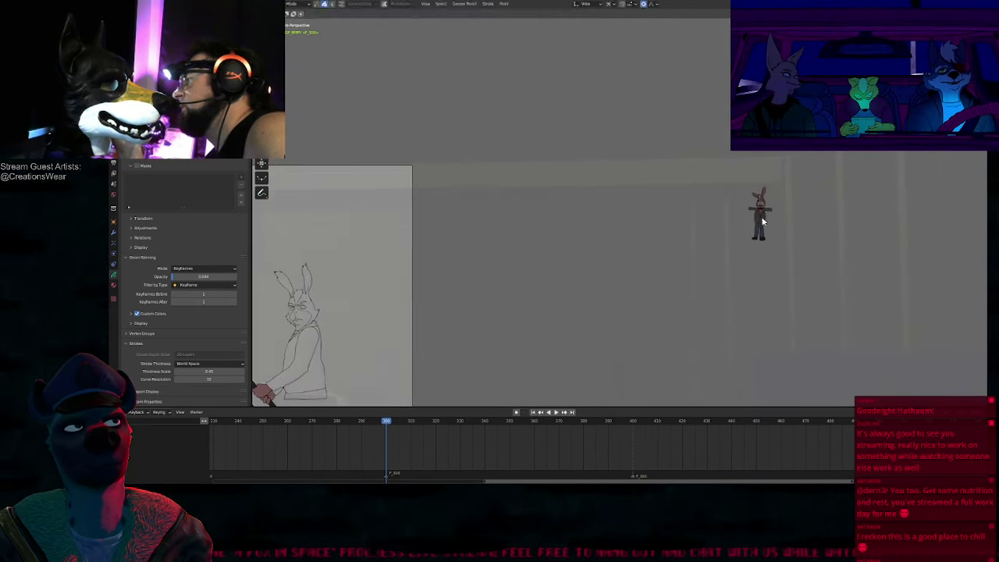
mouse_move(787, 168)
left_mouse_down()
mouse_move(712, 221)
mouse_move(815, 191)
mouse_move(811, 267)
left_mouse_up()
key("g")
right_click(752, 250)
key("alt+a")
key("g")
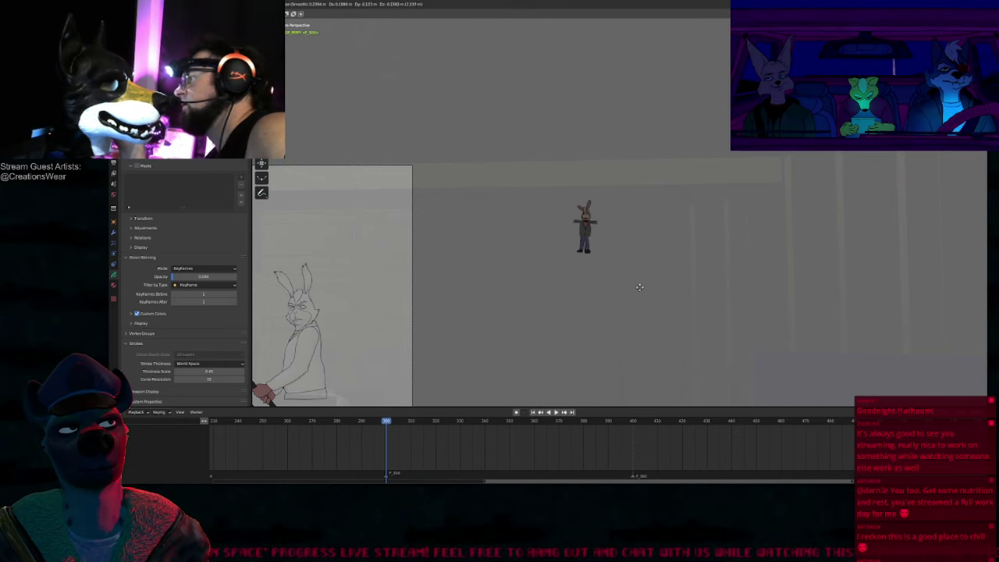
left_click(397, 385)
Step: Nudge the small rabbit slightly further left and reframe to show the whole crowbar
middle_click_drag(393, 351, 648, 264, "shift")
scroll(601, 267, "up", 1)
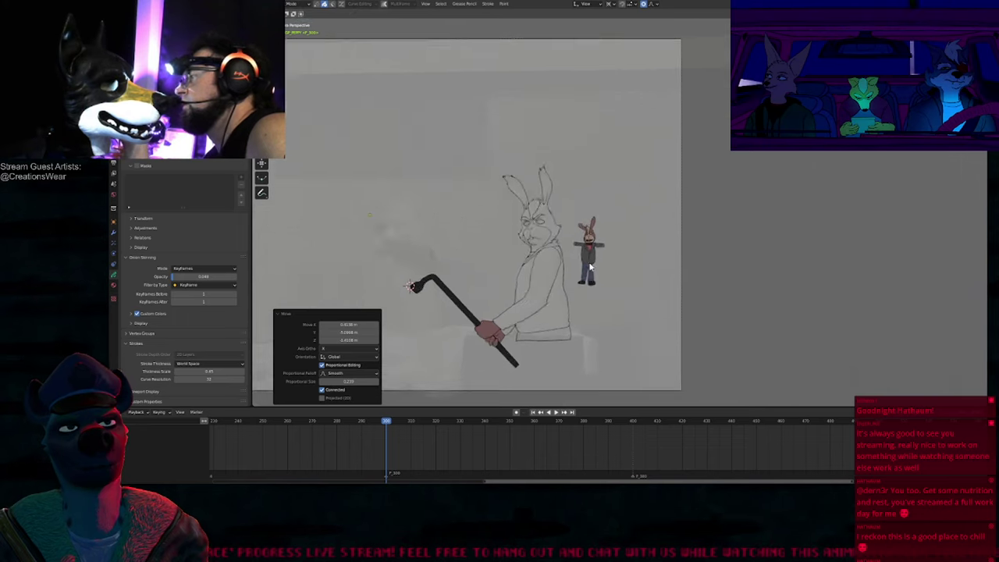
scroll(591, 267, "up", 4)
key("g")
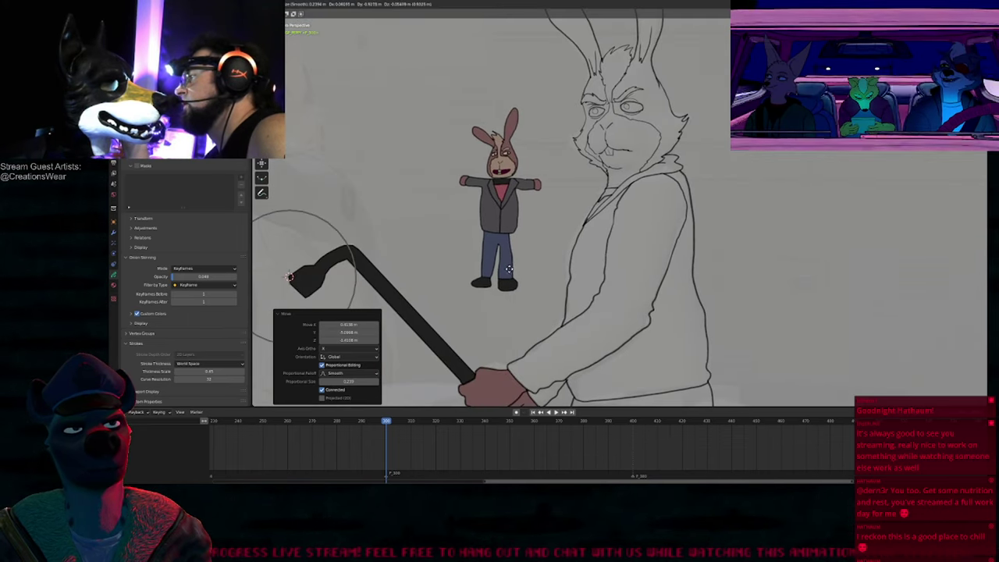
left_click(504, 272)
middle_click_drag(573, 288, 547, 228, "shift")
scroll(549, 273, "down", 1)
Step: Fill the jacket sleeve and vest dark grey with WEAR_1
middle_click_drag(549, 277, 549, 267, "shift")
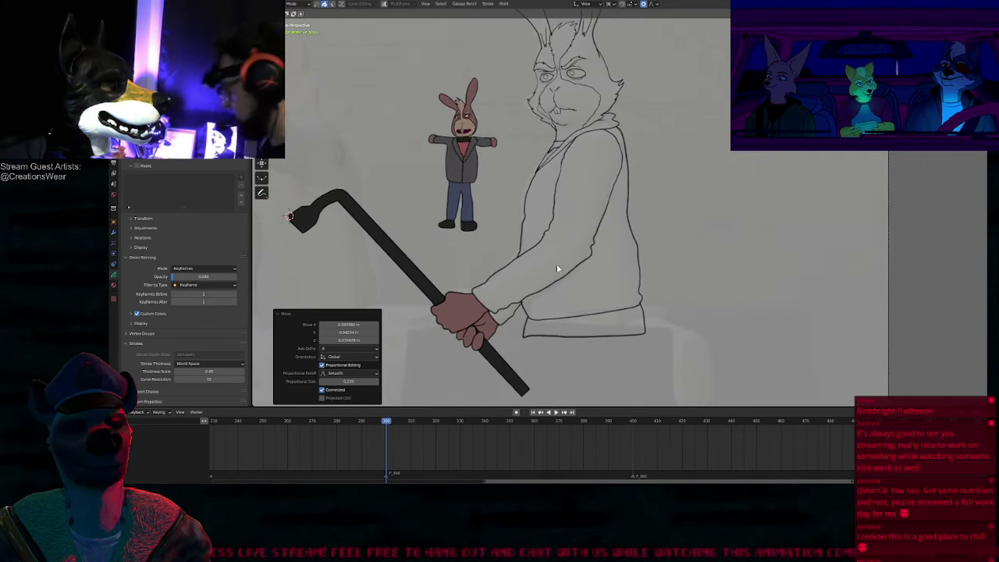
key("Tab")
key("u")
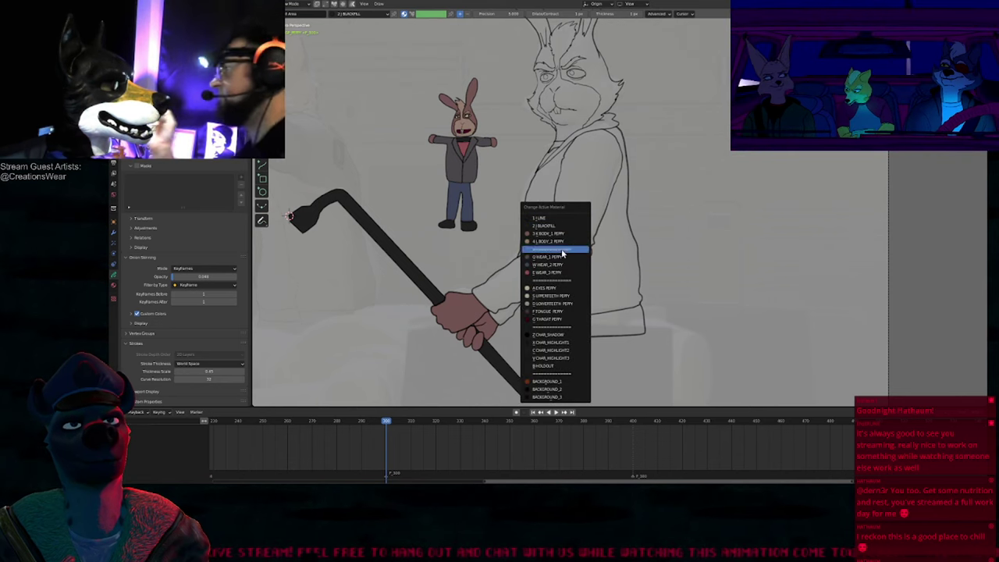
left_click(562, 260)
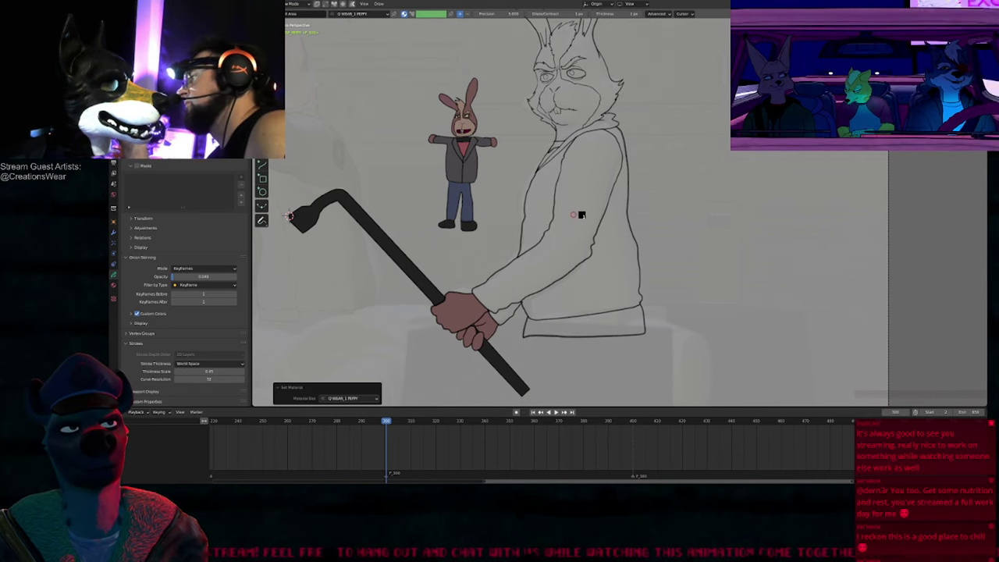
left_click(580, 217)
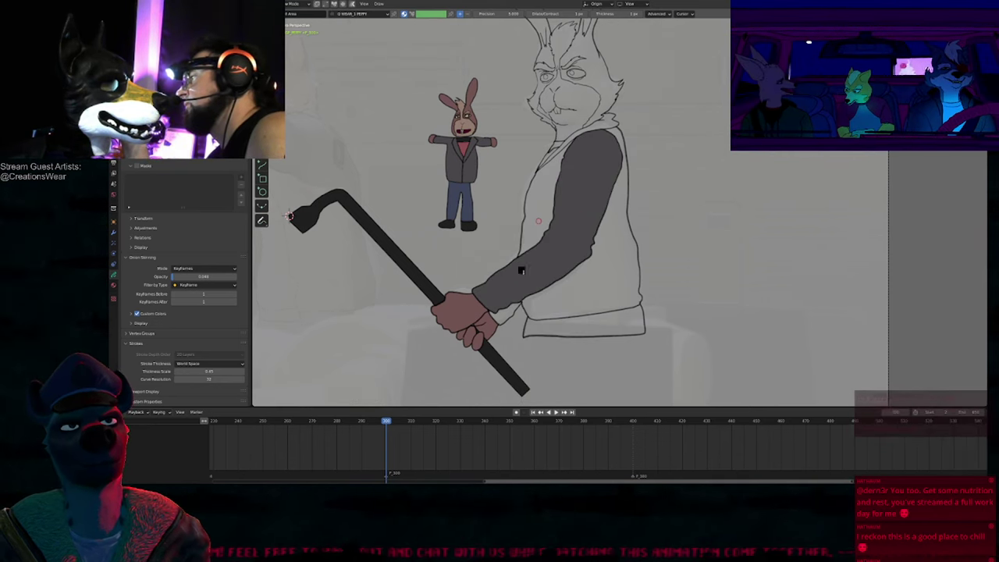
left_click(591, 290)
Step: Fill the jacket hem darker grey with WEAR_2 and the collar with WEAR_1
key("u")
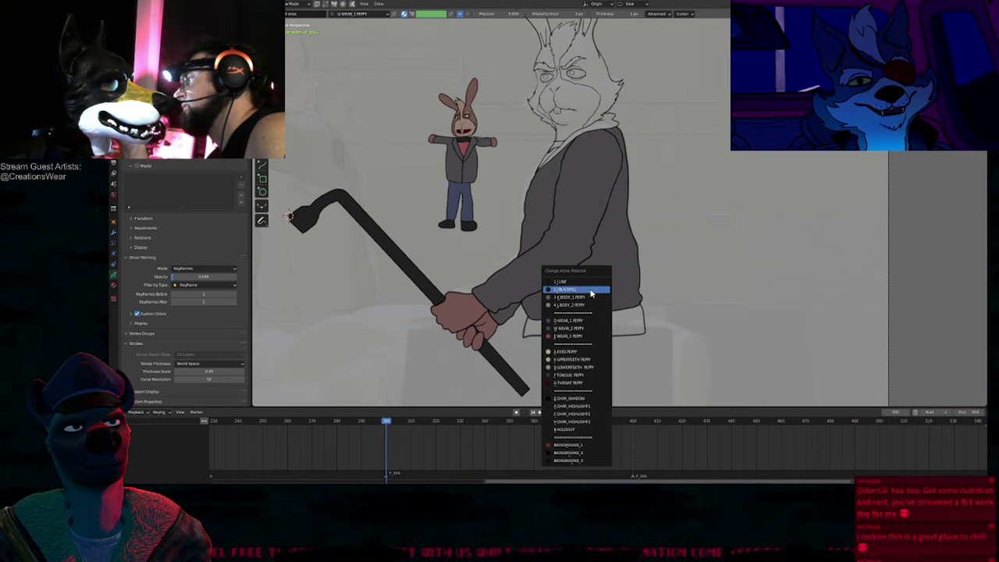
left_click(577, 330)
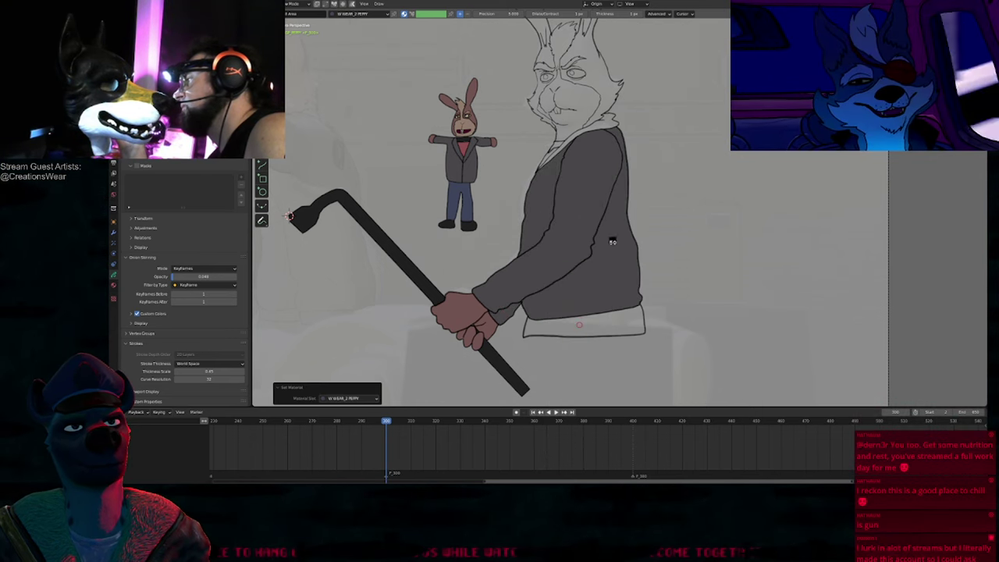
left_click(580, 324)
scroll(606, 204, "up", 4)
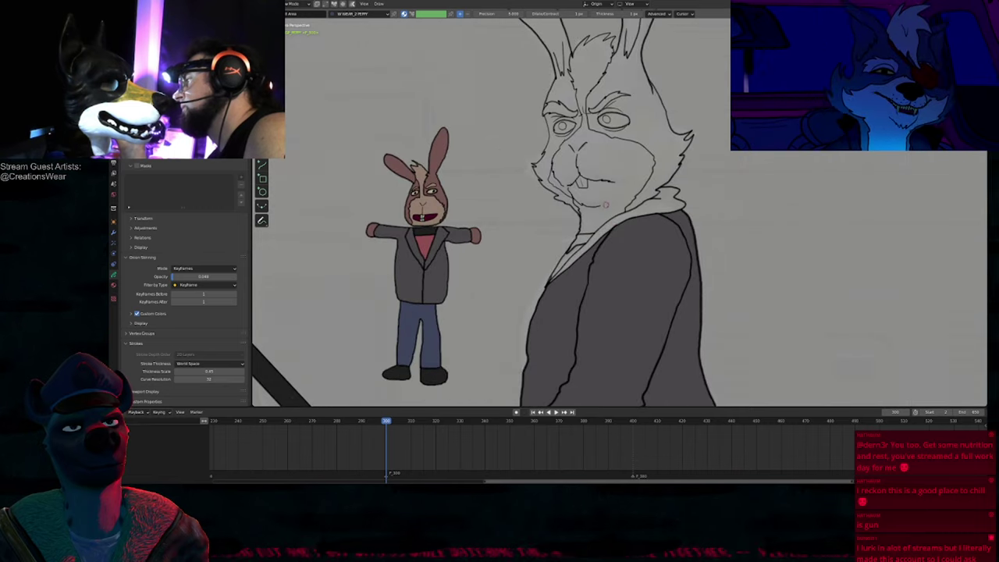
key("u")
key("q")
left_click(616, 224)
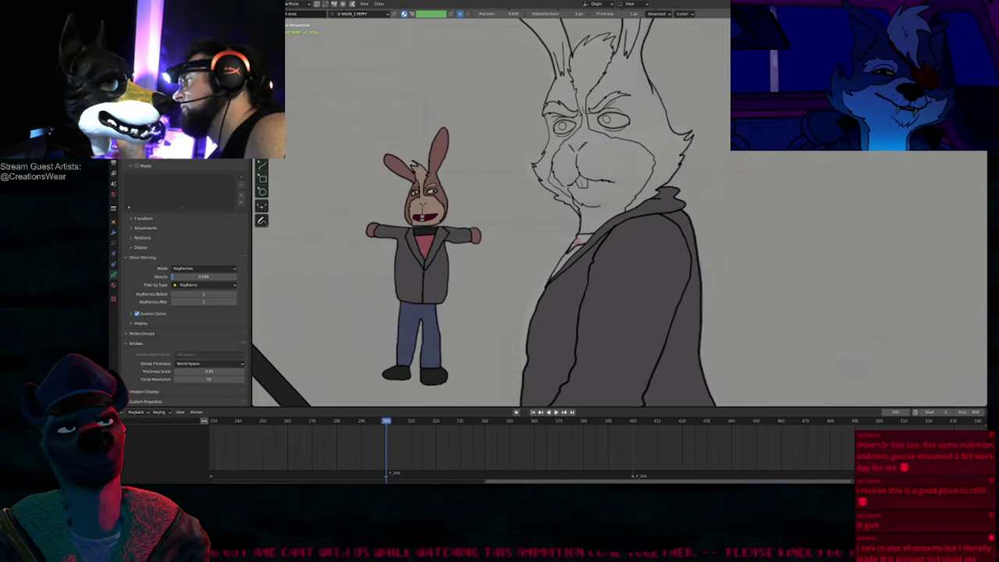
Step: Make WEAR_3 the active material and frame the rabbit's head
key("u")
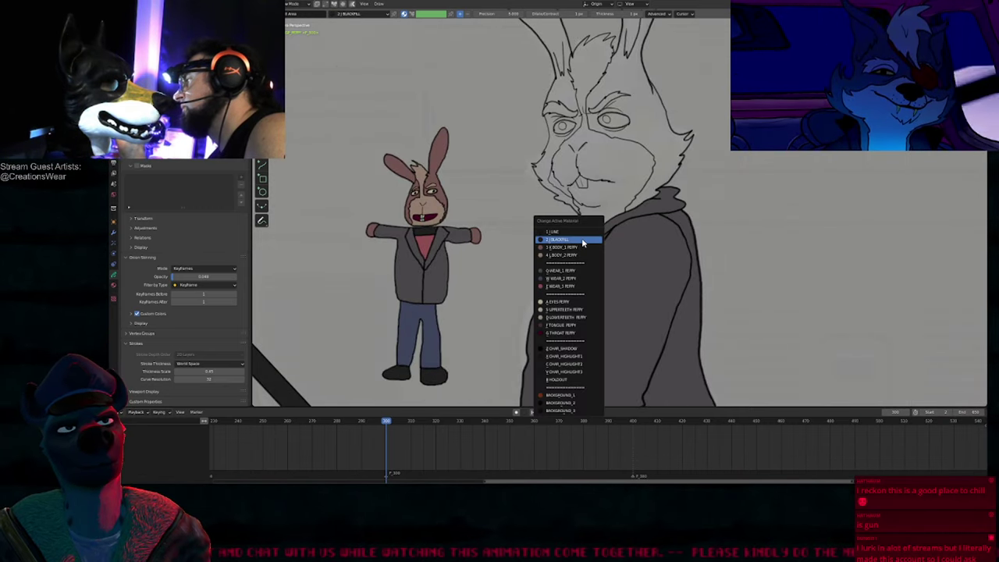
key("e")
scroll(605, 245, "down", 4)
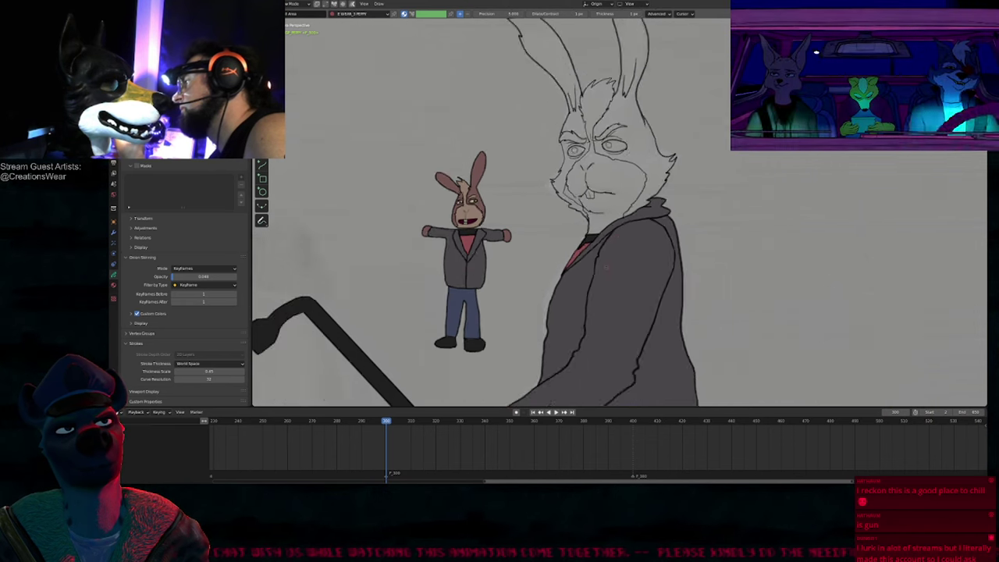
scroll(611, 226, "up", 5)
mouse_move(619, 153)
middle_mouse_down("shift")
mouse_move(715, 256)
mouse_move(665, 246)
middle_mouse_up("shift")
scroll(714, 246, "down", 2)
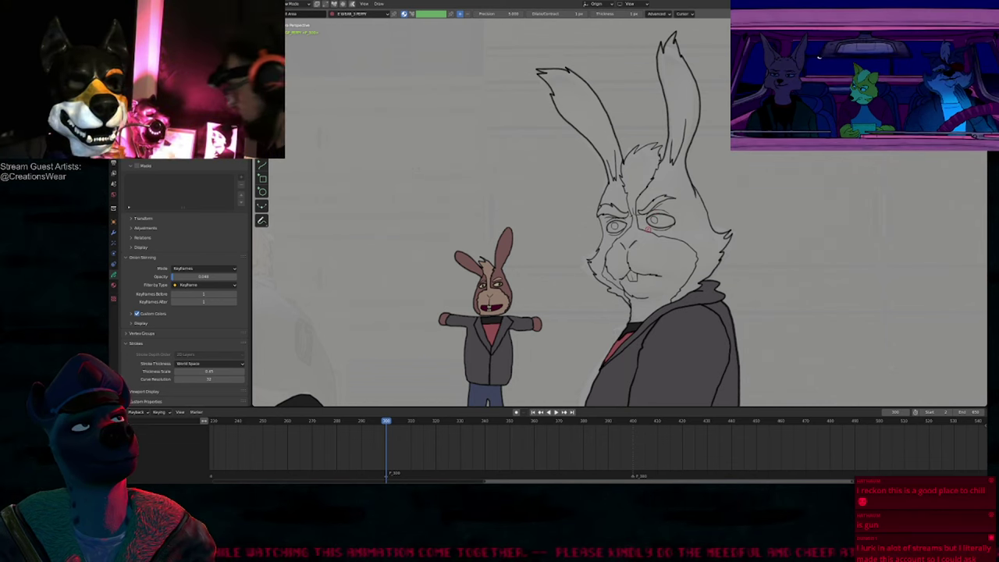
Step: Fill both ears and the sides of the head brown with BODY_1
mouse_move(658, 246)
middle_mouse_down("shift")
mouse_move(667, 231)
mouse_move(656, 244)
middle_mouse_up("shift")
key("u")
left_click(615, 195)
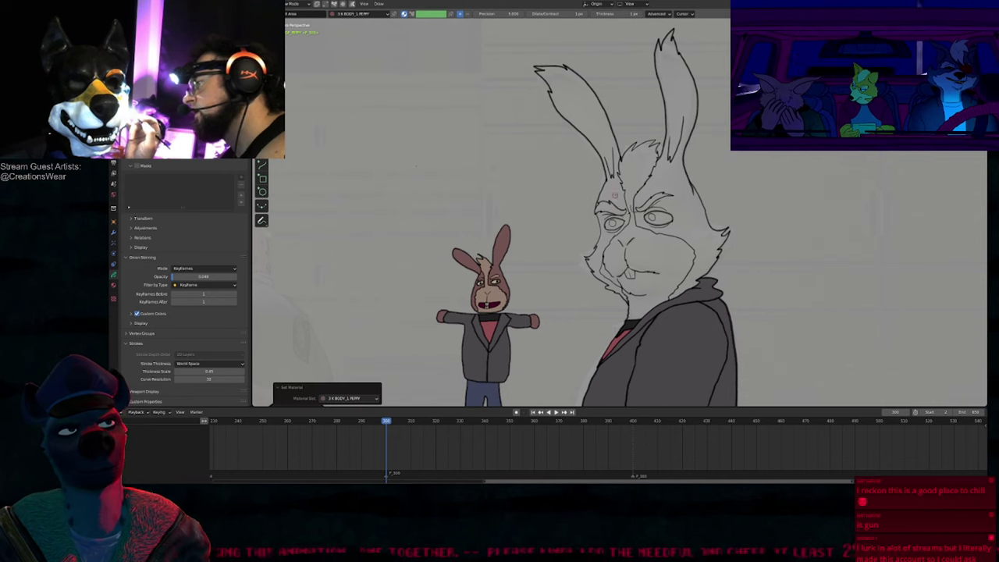
left_click(615, 191)
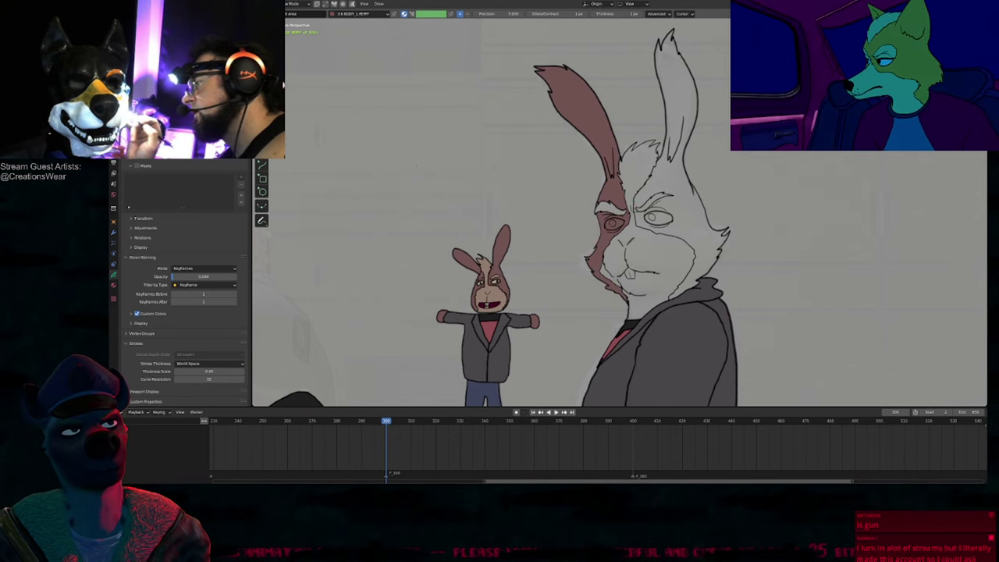
left_click(678, 183)
left_click(697, 195)
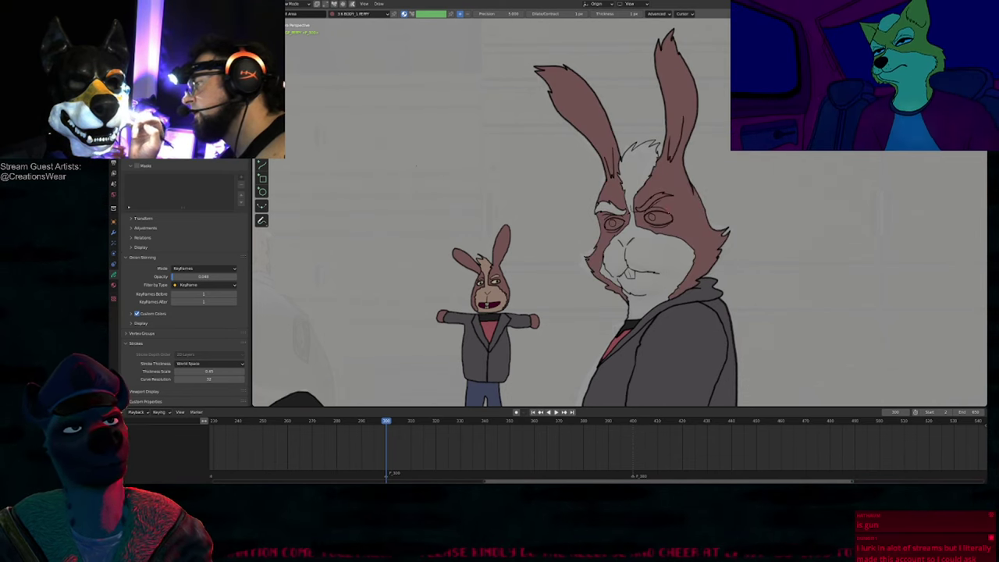
Step: Fill the face and chest fur tan with BODY_2, and the eyes cream
key("u")
left_click(654, 204)
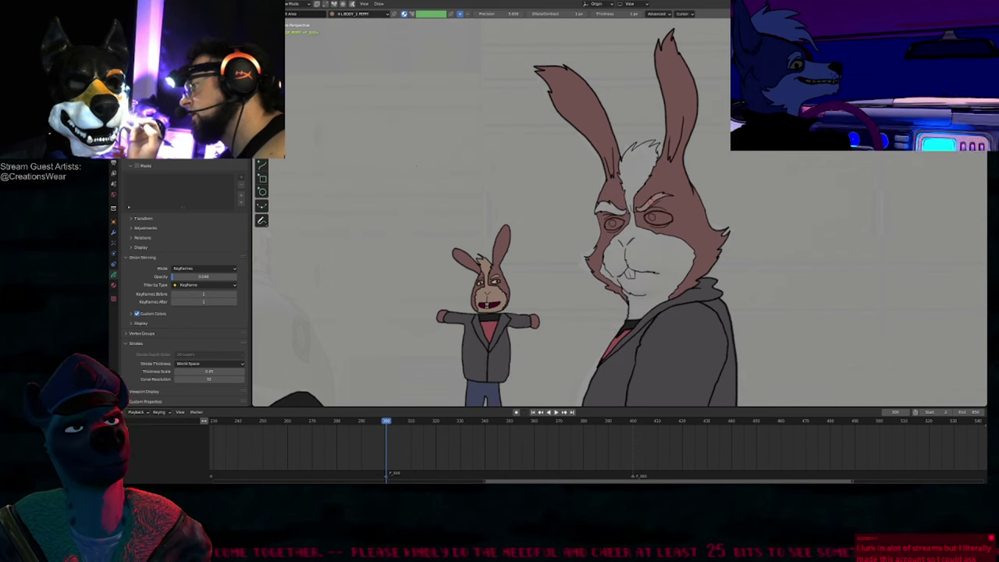
left_click(626, 218)
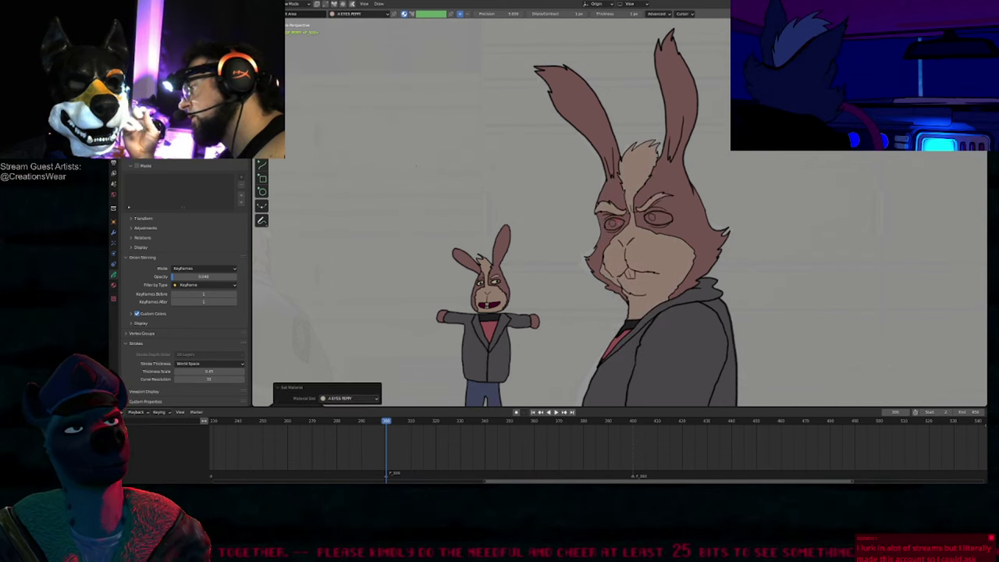
left_click(660, 220)
Step: Fill both eyes' pupils black with BLACKFILL
key("u")
left_click(653, 214)
left_click(652, 218)
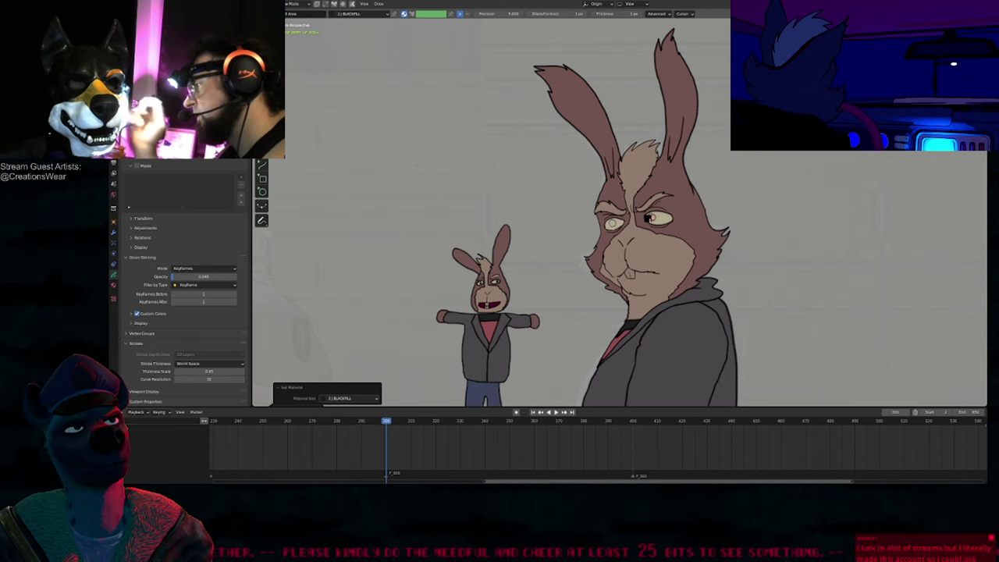
left_click(614, 224)
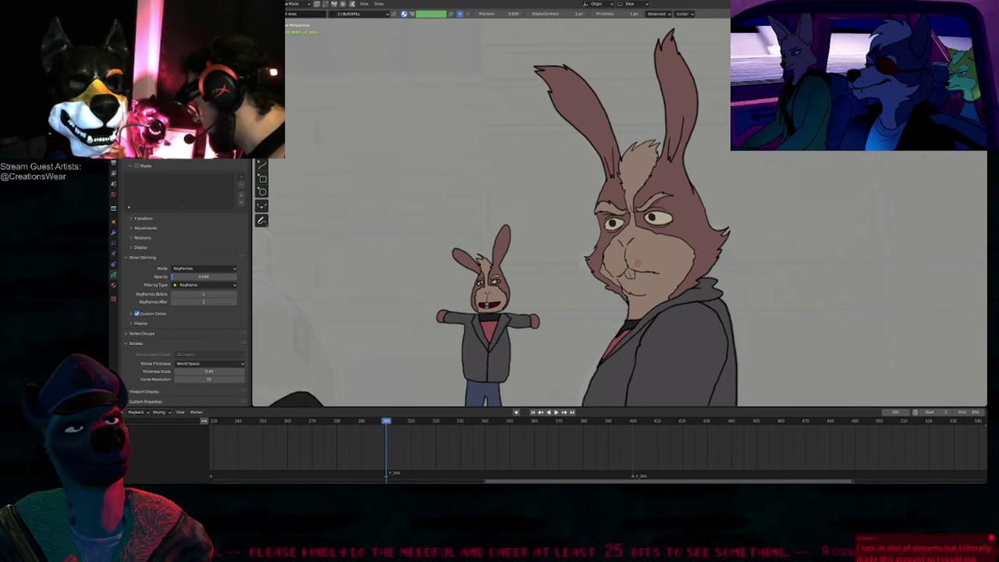
key("u")
left_click(636, 328)
scroll(625, 258, "up", 4)
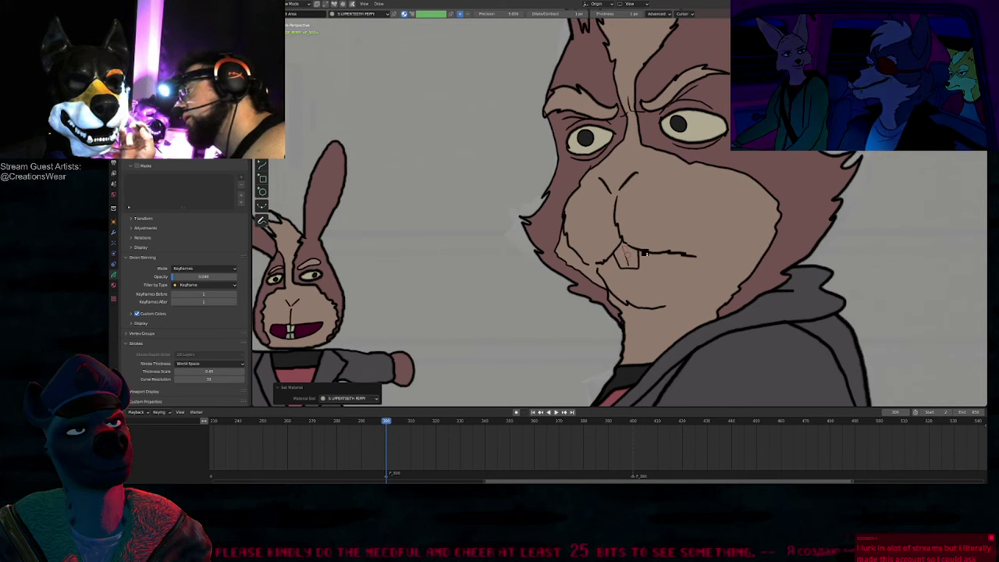
Step: Undo an accidental pale green fill around the buck teeth
left_click(627, 253)
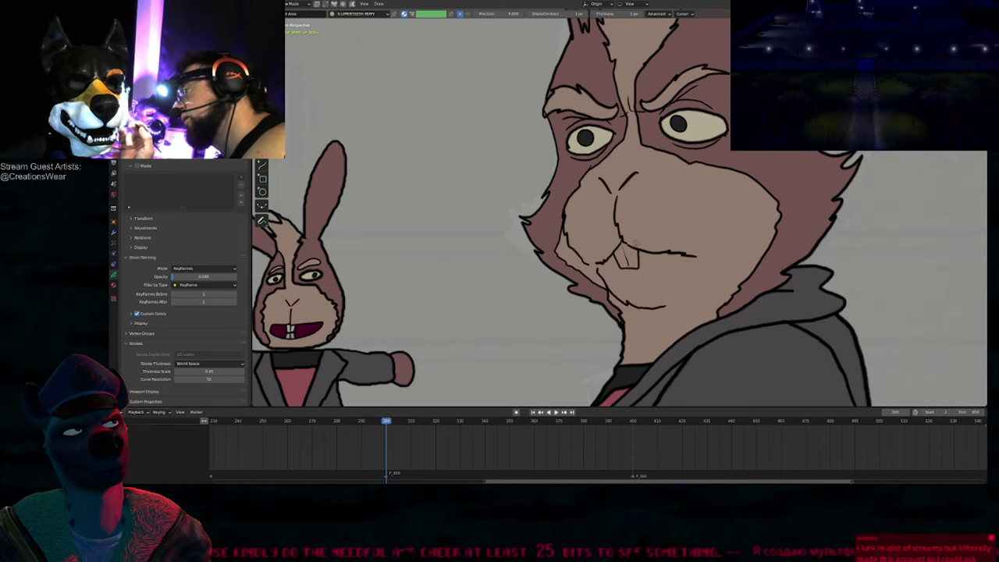
scroll(644, 253, "down", 5)
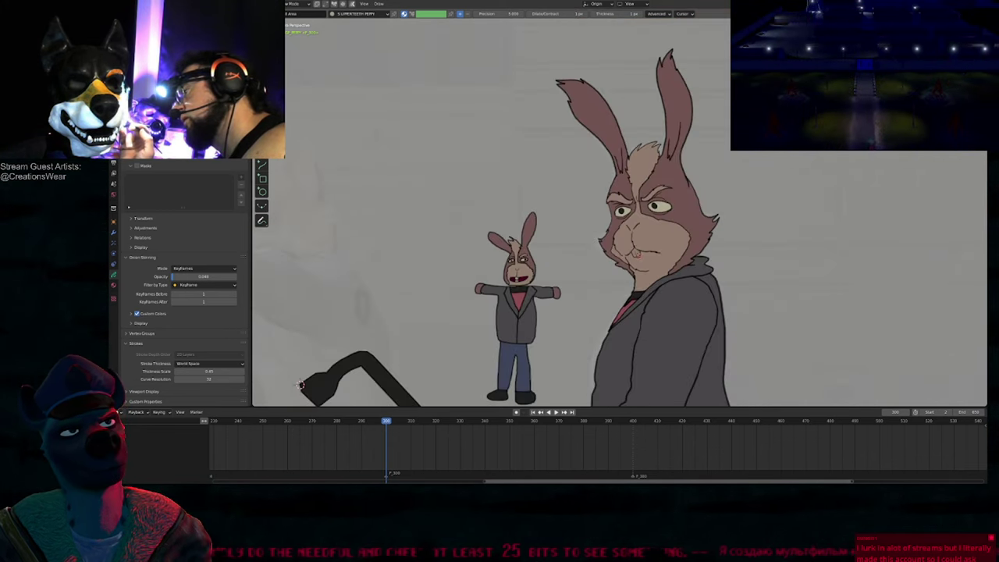
left_click(675, 249)
key("ctrl+z")
scroll(646, 253, "up", 6)
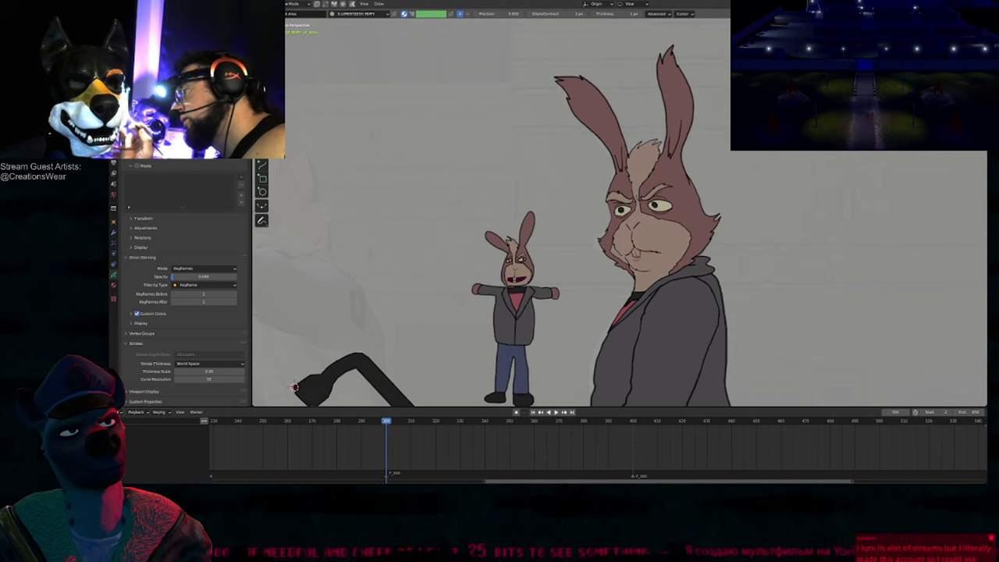
Step: Join the buck-tooth outline and the mouth line into one stroke with Ctrl+J
key("Tab")
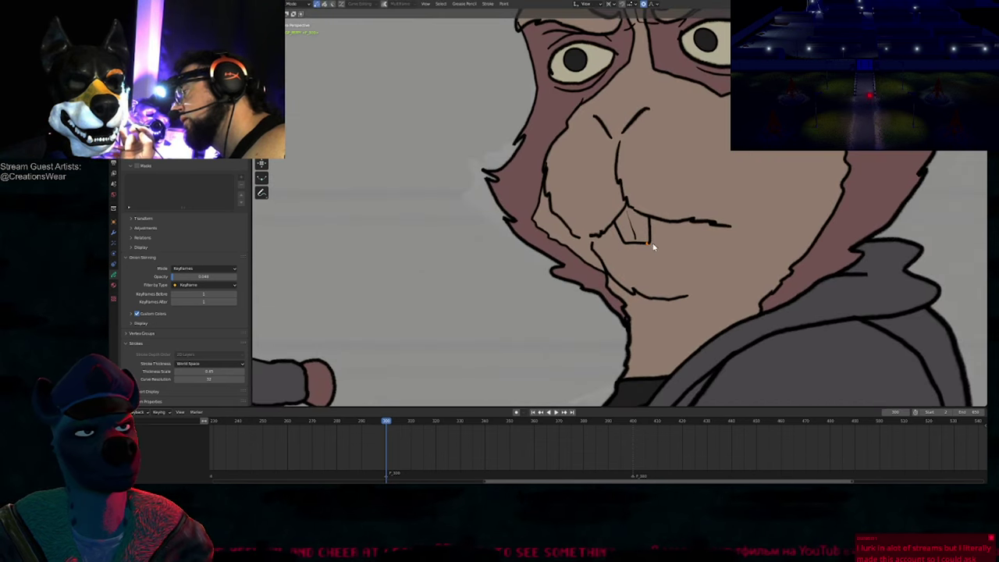
key("2")
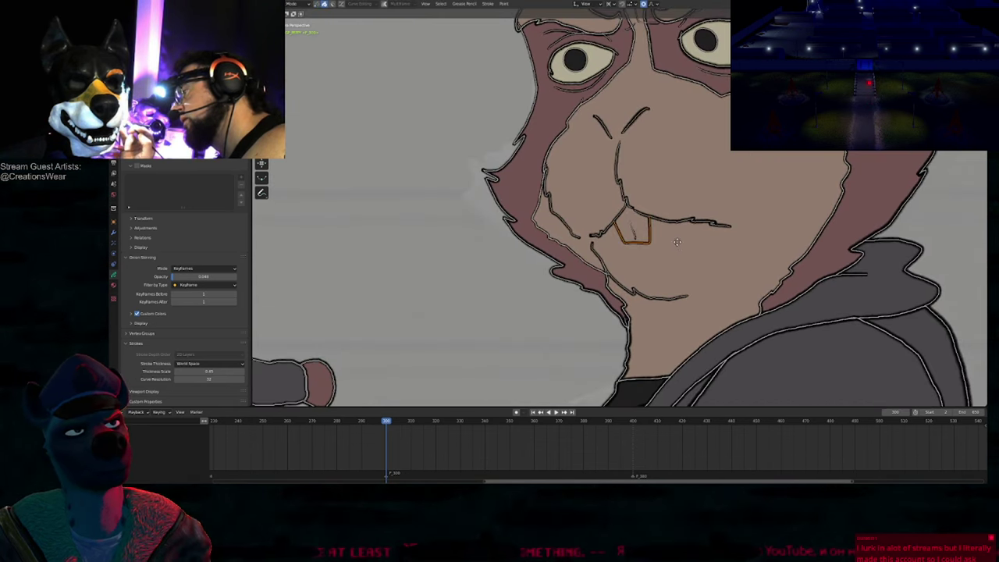
left_click(634, 214)
scroll(634, 214, "up", 6)
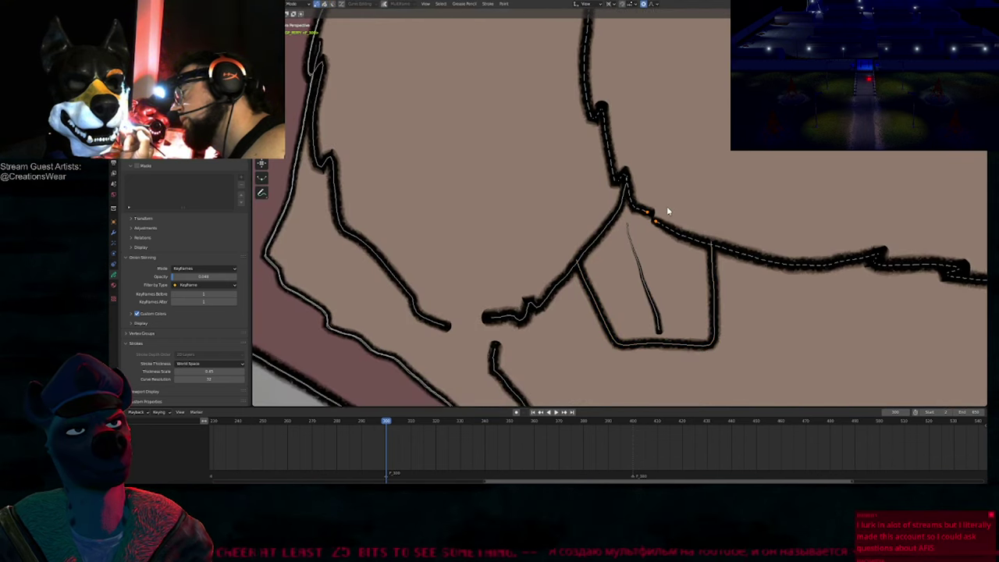
key("ctrl+j")
scroll(668, 205, "down", 10)
Step: Return to Draw mode with the line material, reframing the large rabbit's face
key("Tab")
key("u")
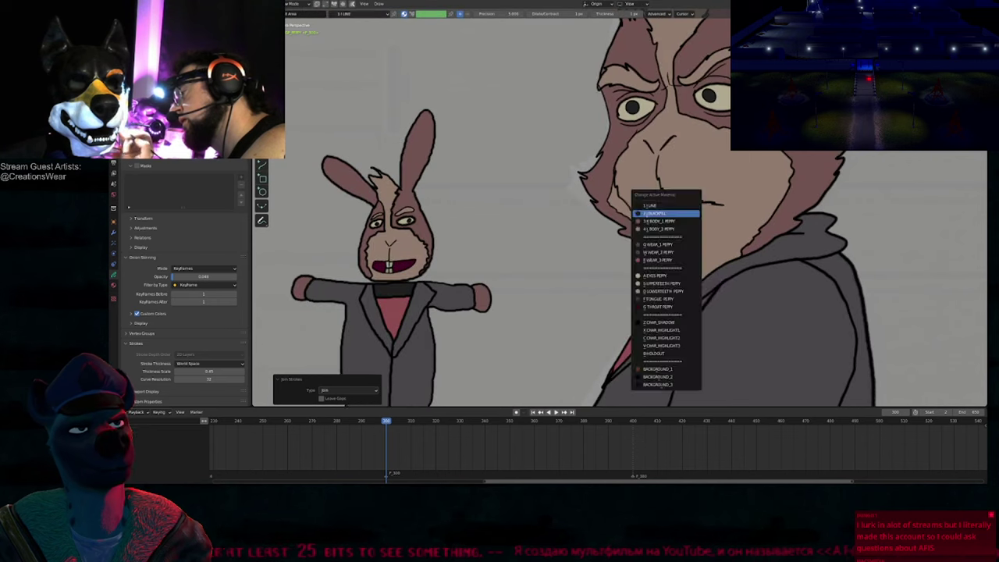
key("s")
scroll(565, 273, "down", 5)
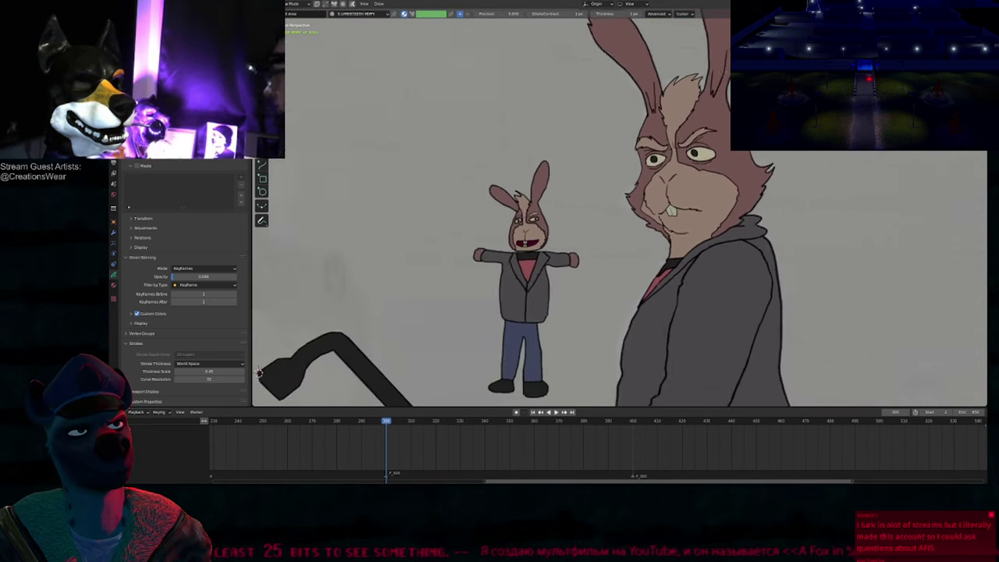
middle_click_drag(565, 274, 539, 303, "shift")
scroll(538, 303, "up", 5)
key("Tab")
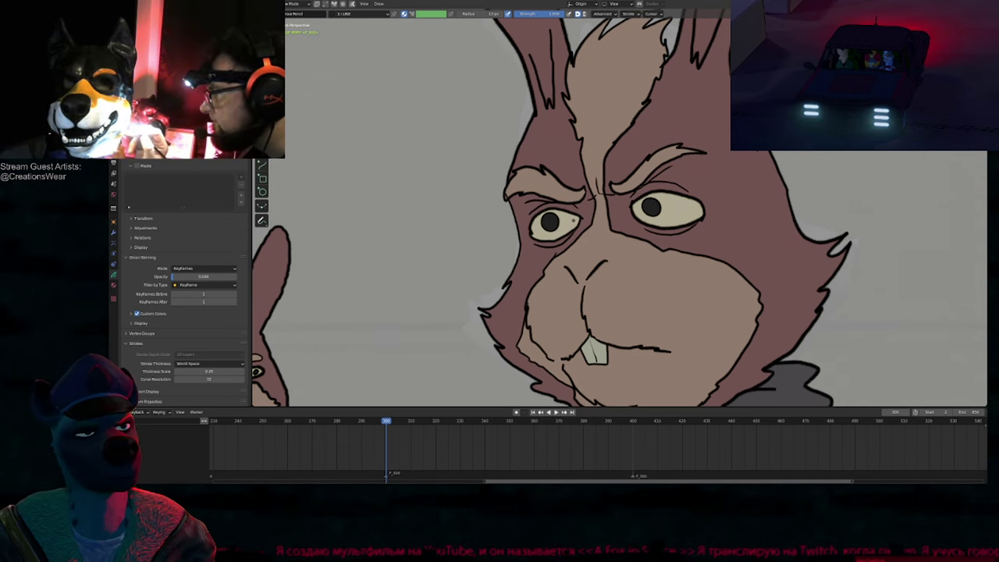
Step: Select all strokes of the small rabbit, including its connected head strokes
scroll(639, 209, "down", 8)
middle_click_drag(574, 321, 593, 253, "shift")
key("Tab")
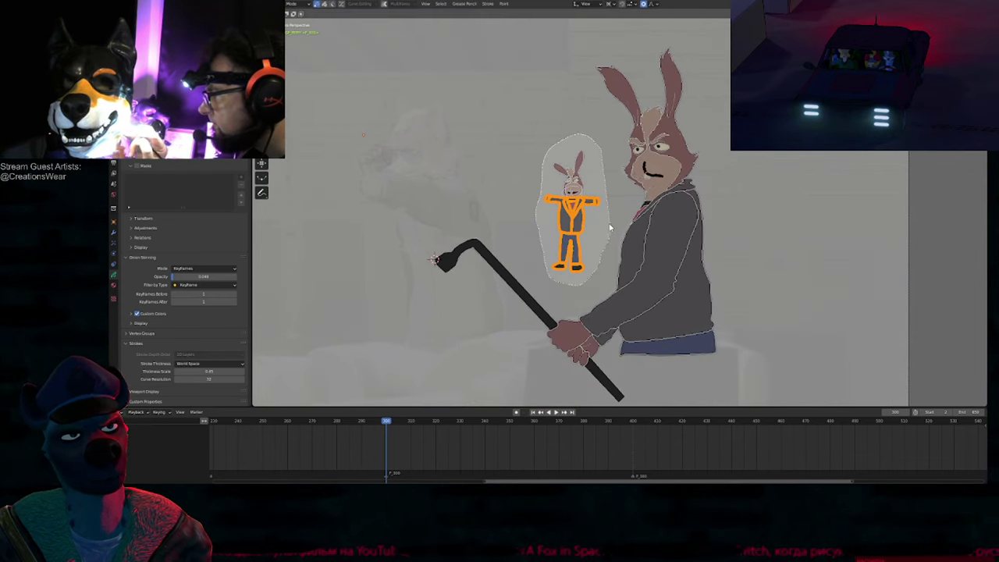
left_click_drag(610, 227, 612, 228)
key("g")
key("Escape")
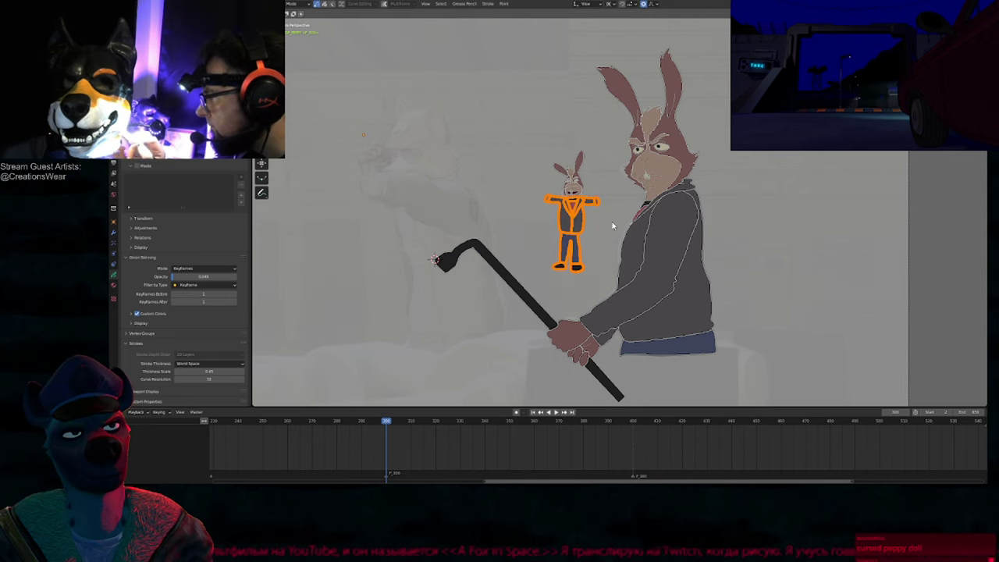
key("KP_Multiply")
mouse_move(595, 132)
left_mouse_down()
mouse_move(541, 272)
mouse_move(610, 239)
mouse_move(612, 211)
left_mouse_up()
Step: Move the small rabbit up and to the right, then jump to the next keyframe
middle_click_drag(583, 215, 565, 316, "ctrl")
mouse_move(591, 234)
middle_mouse_down("shift")
mouse_move(515, 328)
mouse_move(537, 295)
middle_mouse_up("shift")
key("g")
left_click(667, 155)
key("Tab")
key("Up")
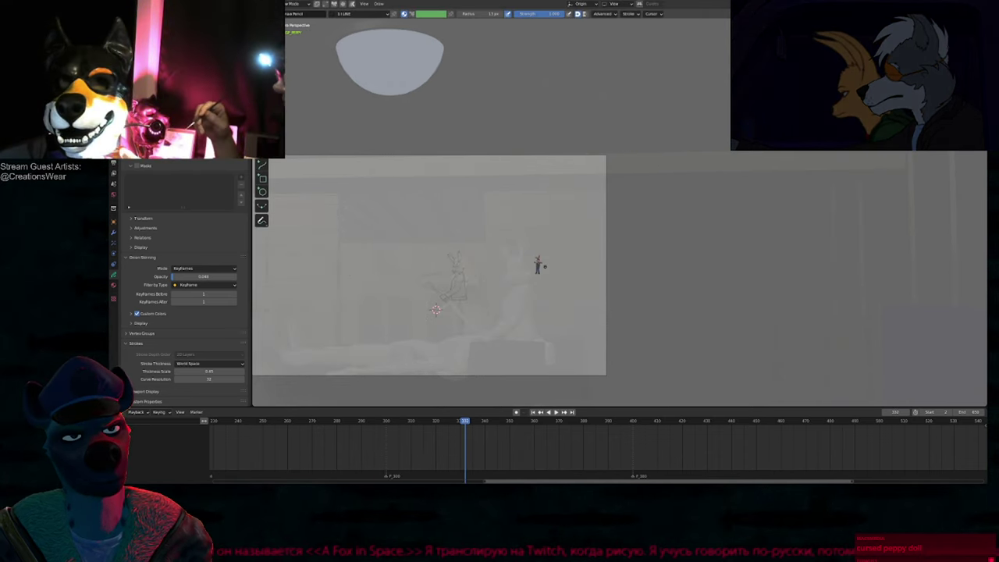
Step: Delete all rabbit strokes on the later keyframe, leaving it empty
key("Tab")
scroll(488, 221, "up", 6)
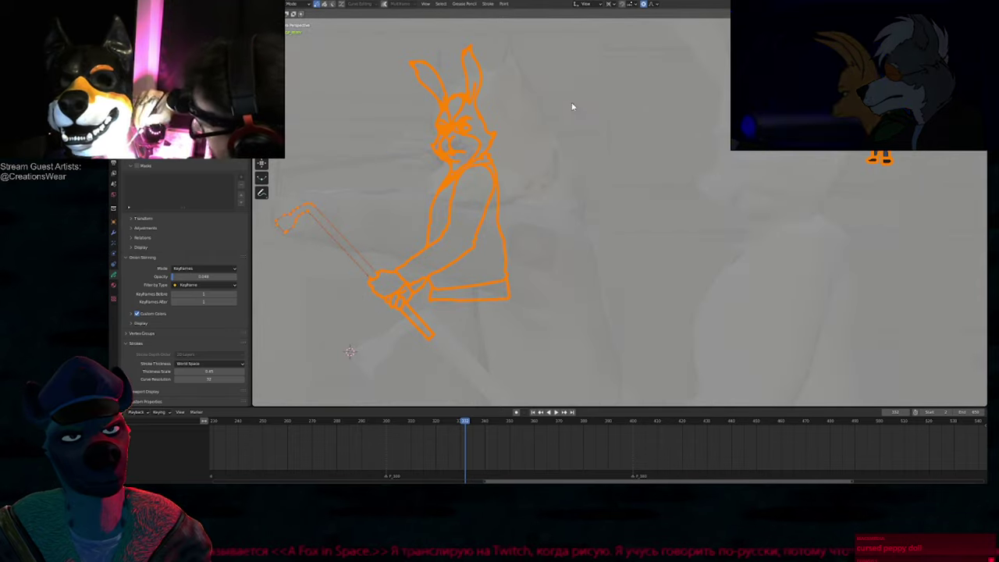
scroll(554, 195, "down", 5)
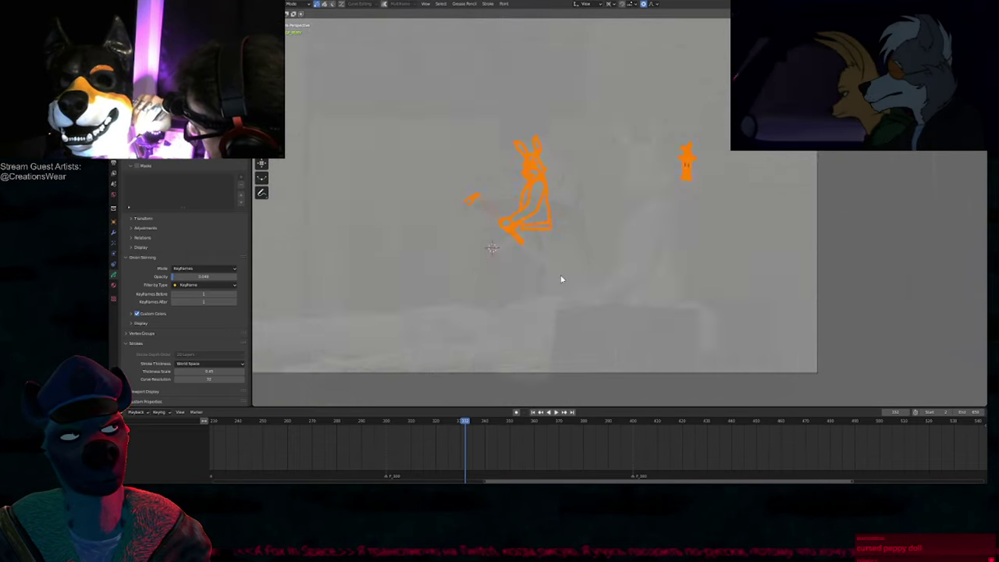
key("x")
left_click(595, 223)
key("Tab")
key("Down")
key("Up")
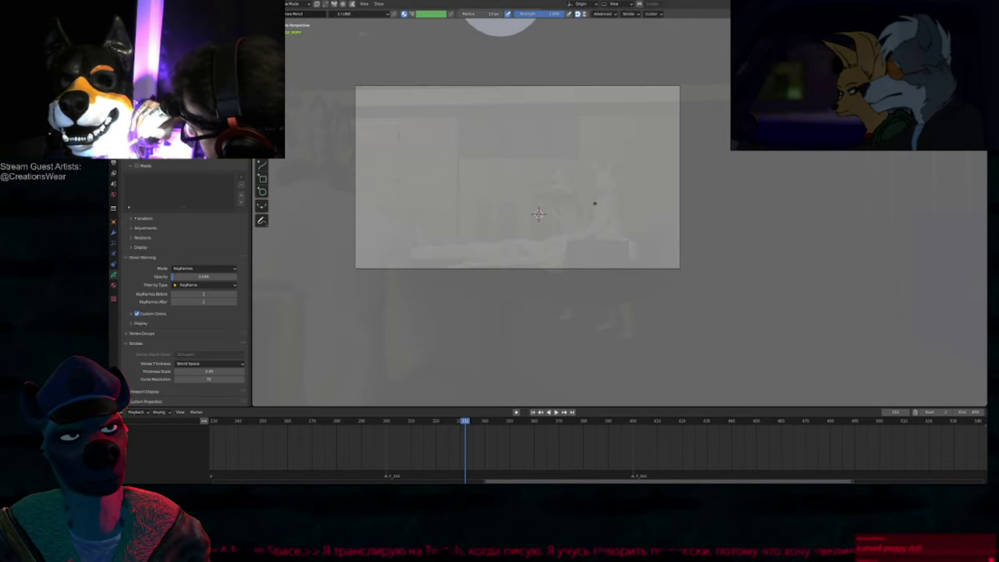
Step: Fit the empty camera frame to the viewport and return to Draw mode
middle_click_drag(602, 208, 657, 83, "ctrl")
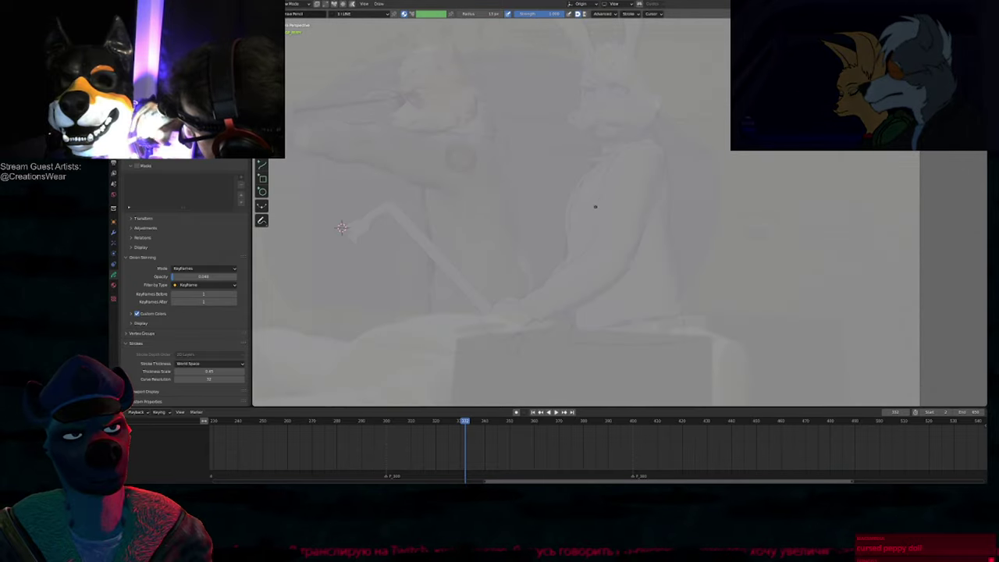
key("ctrl+Tab")
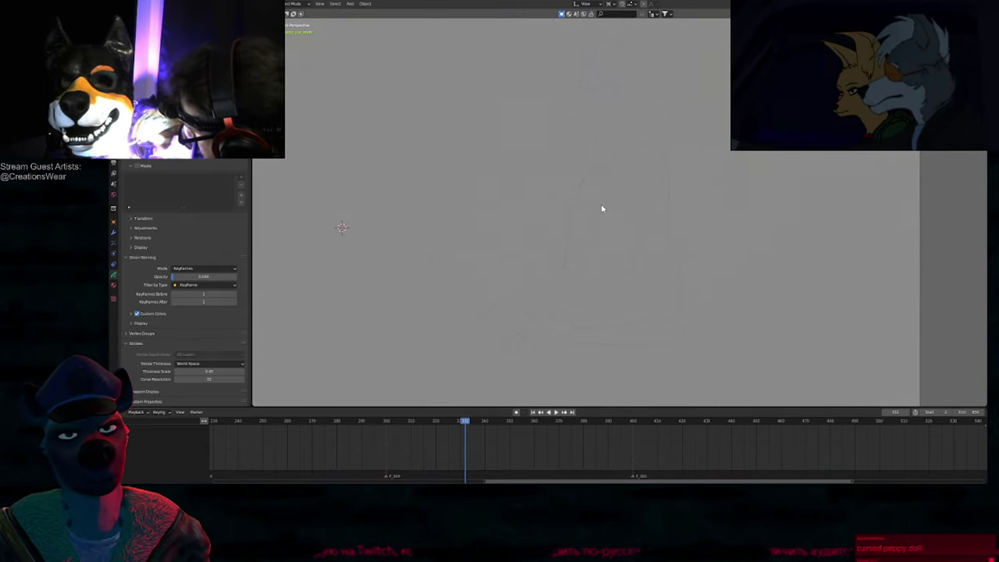
key("ctrl+Tab")
key("ctrl+Tab")
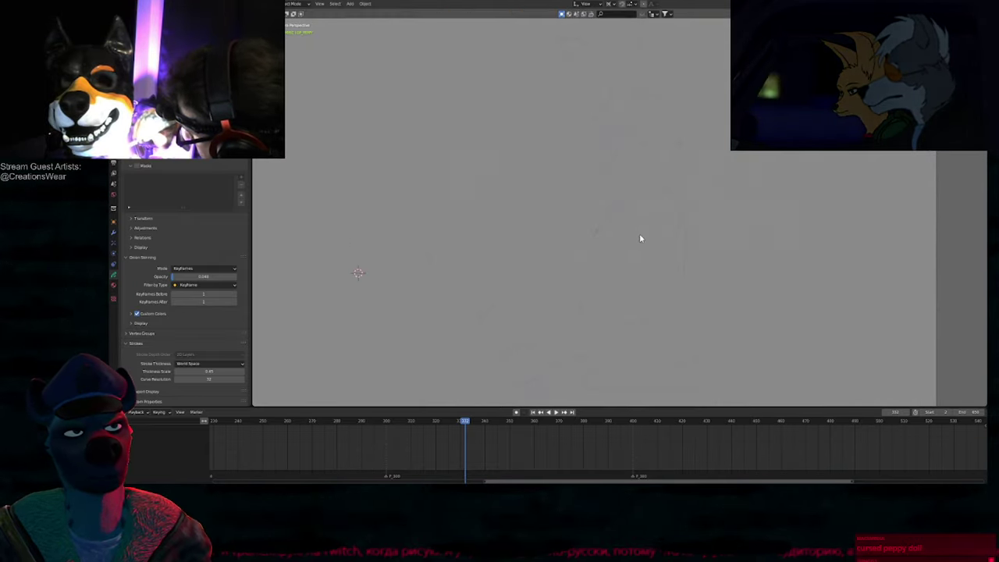
key("shift+z")
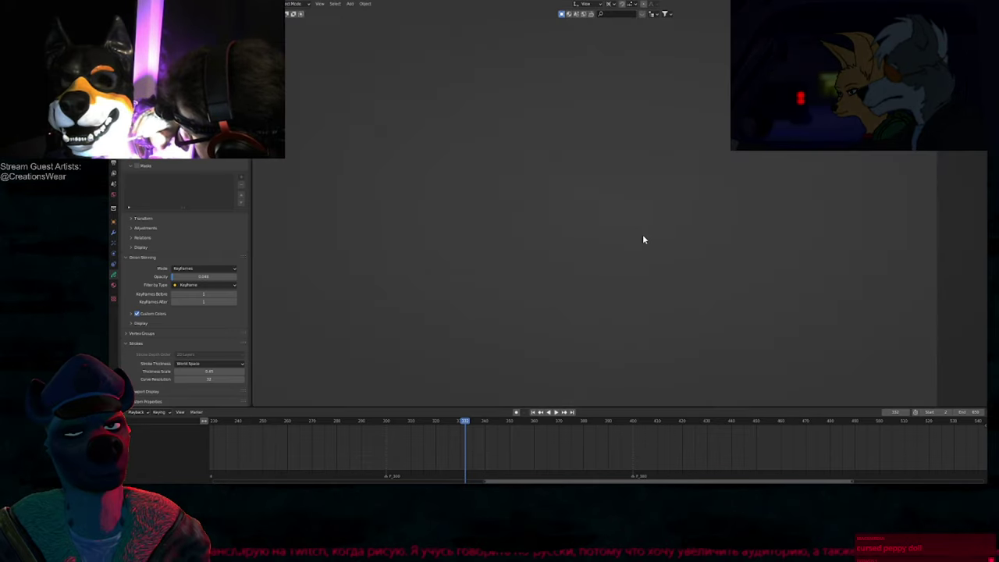
key("shift+z")
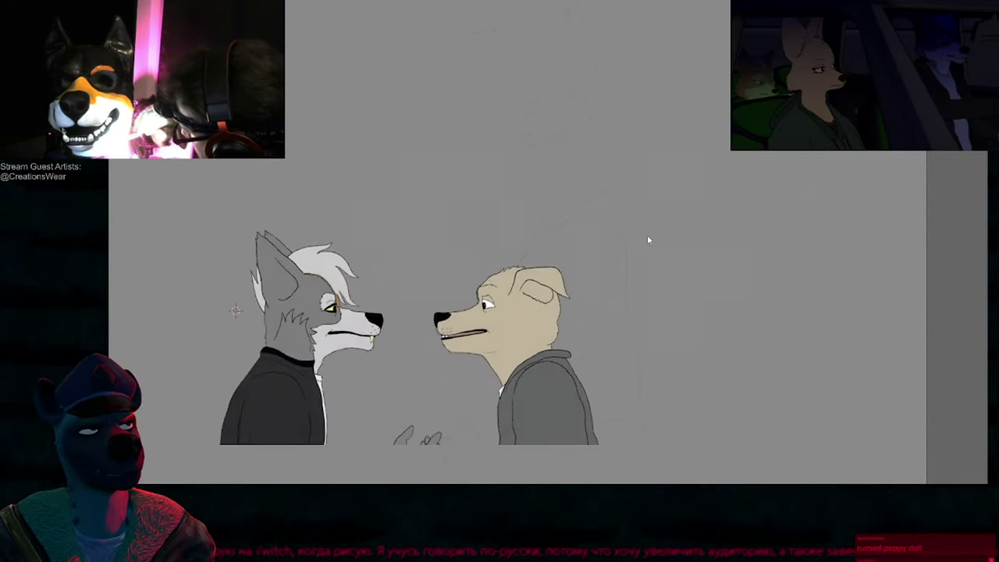
key("Home")
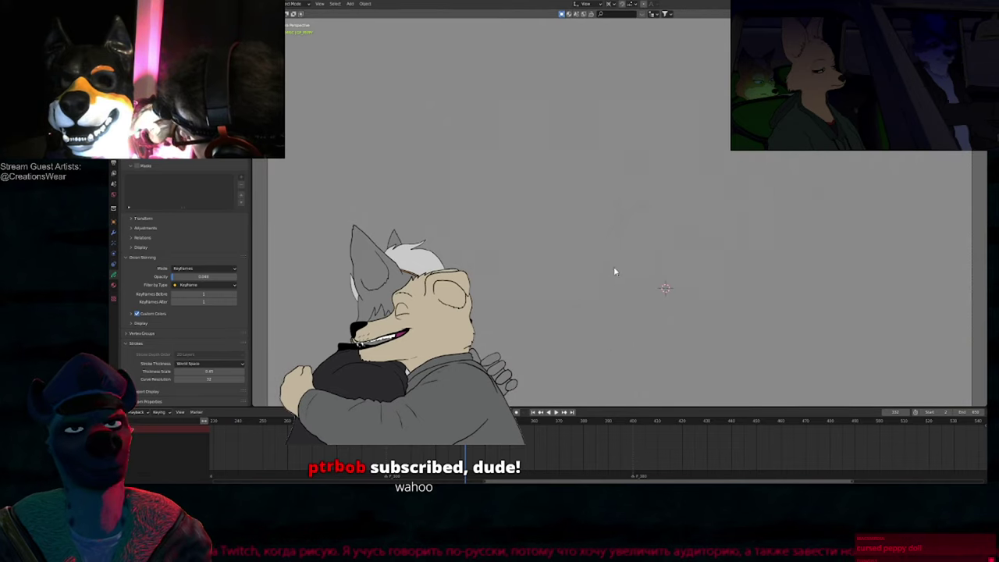
key("ctrl+Tab")
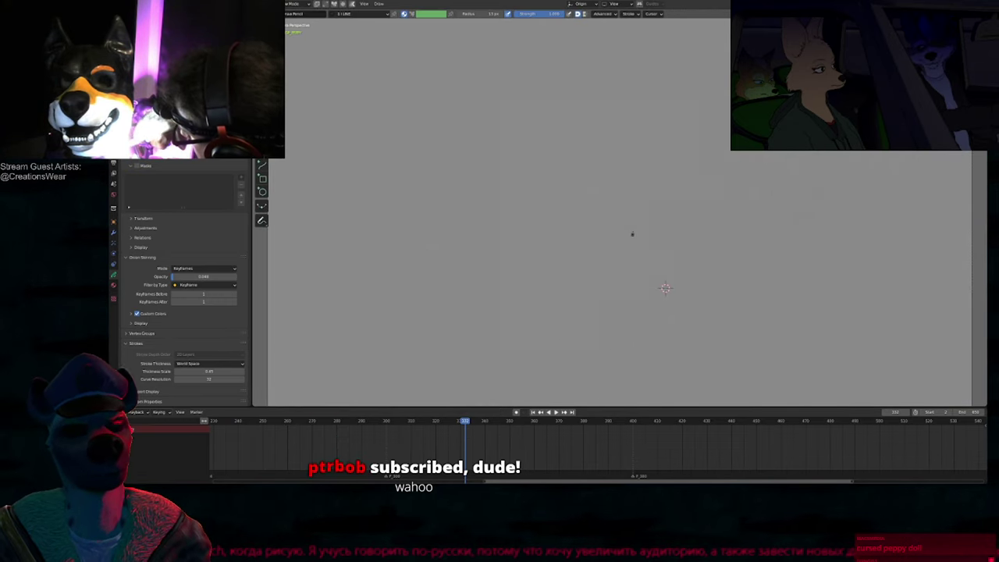
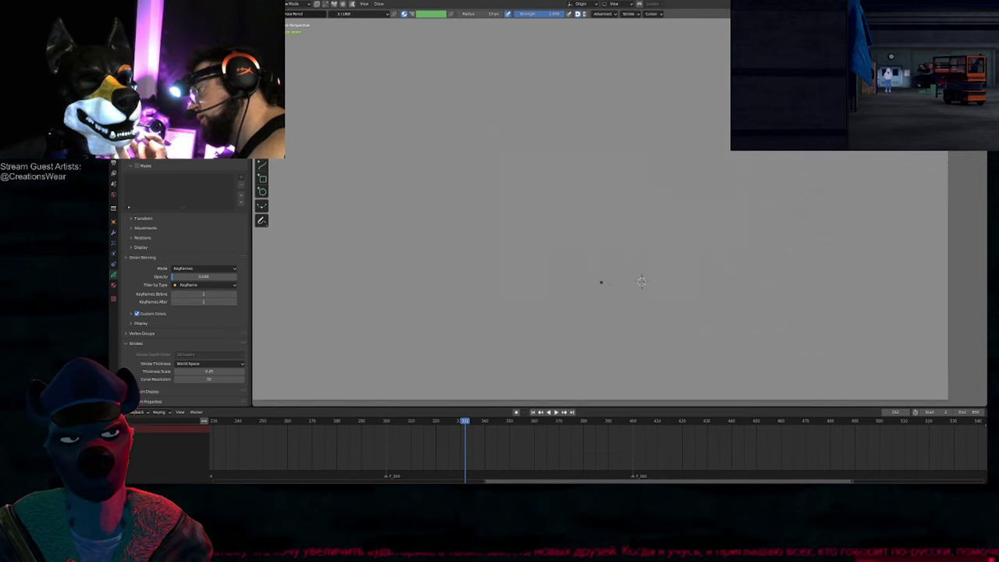
Step: Flip between keyframes 300 and 332 to compare poses, zooming toward the rabbit
key("Down")
key("Up")
key("Down")
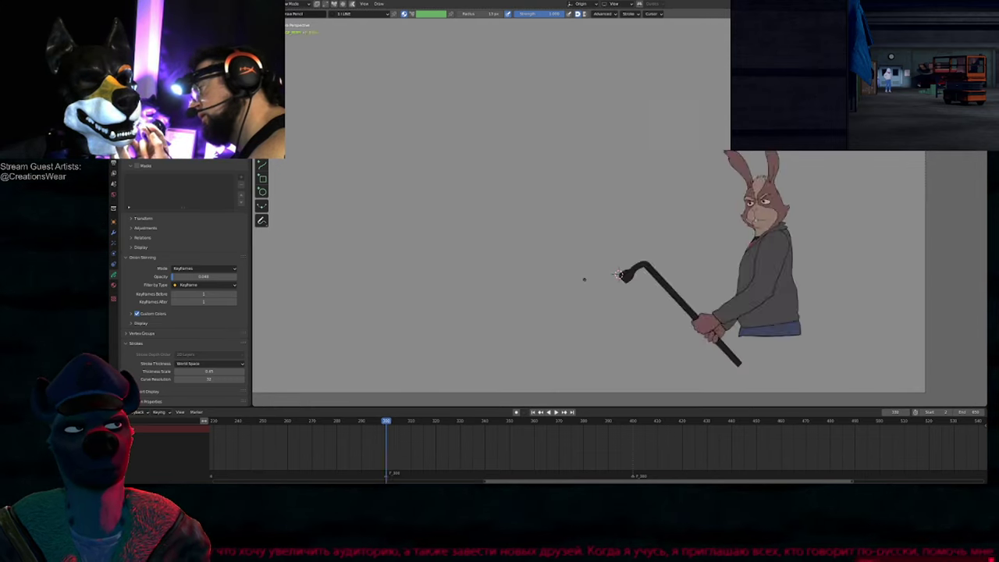
key("Up")
middle_click_drag(645, 264, 569, 244, "ctrl")
Step: Leave Draw mode at frame 300 and pick scene objects until the coloured rabbit drawing is selected
key("ctrl+Tab")
key("a")
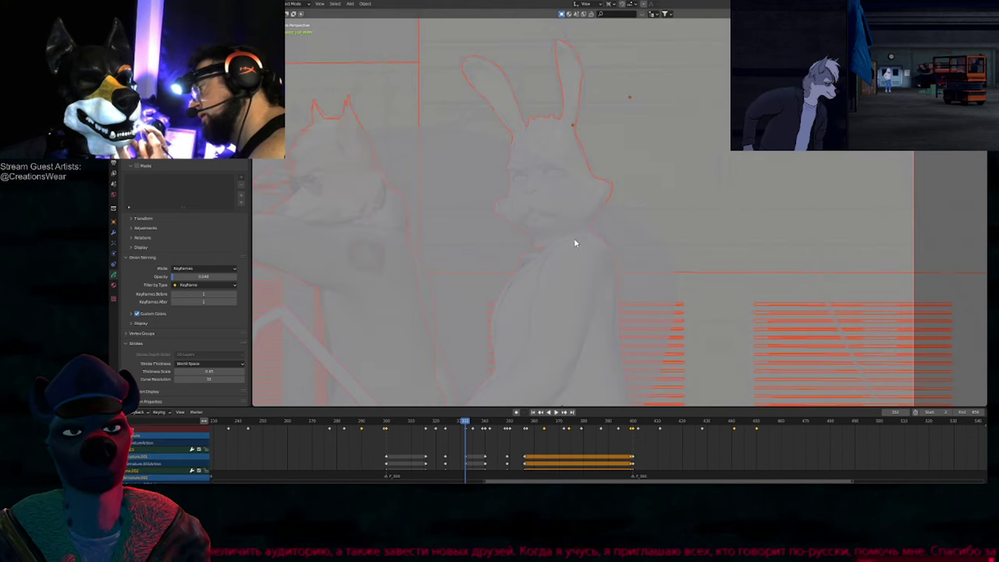
key("Down")
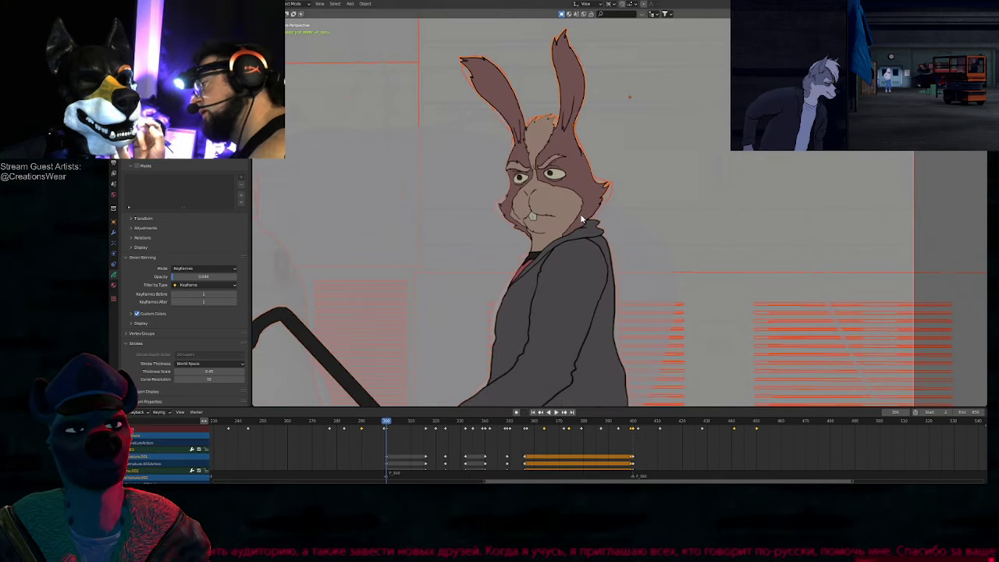
left_click(607, 198)
left_click(607, 192)
left_click(613, 194)
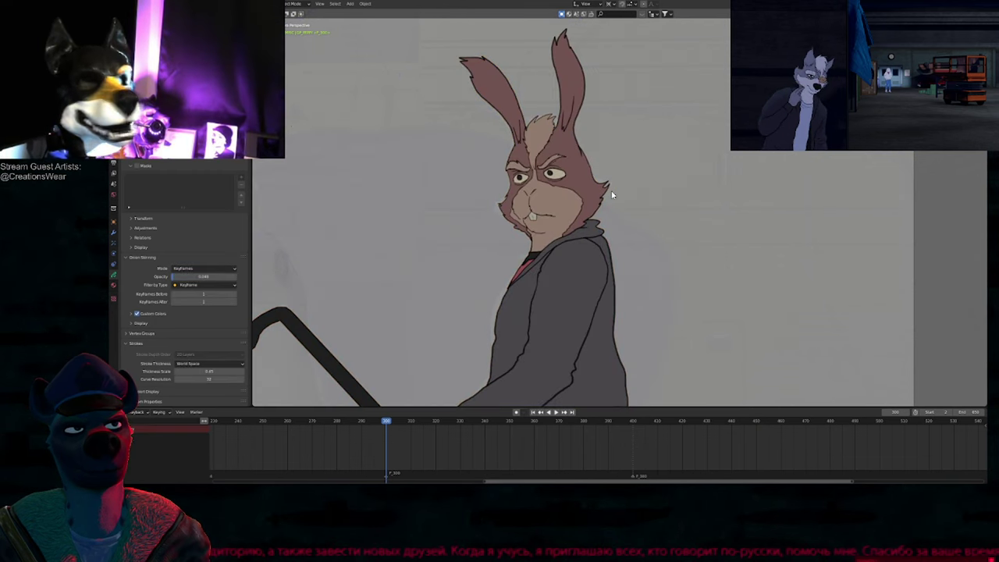
left_click(601, 183)
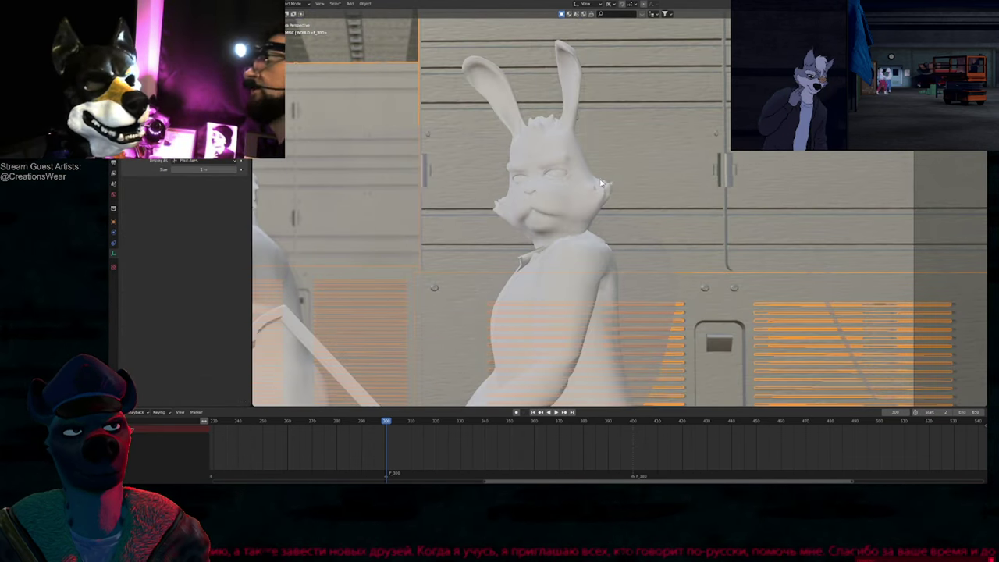
left_click(594, 189)
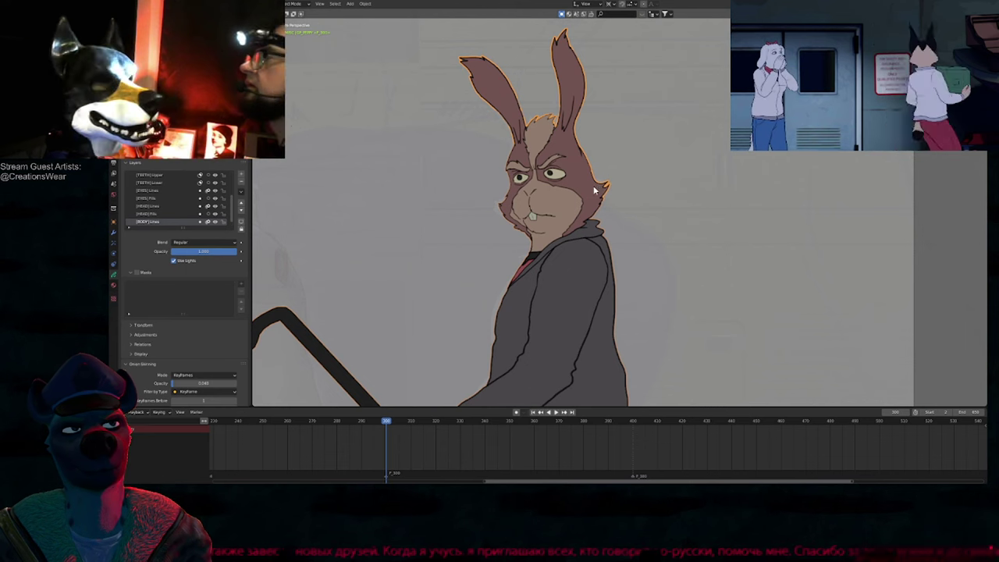
key("ctrl+z")
key("ctrl+z")
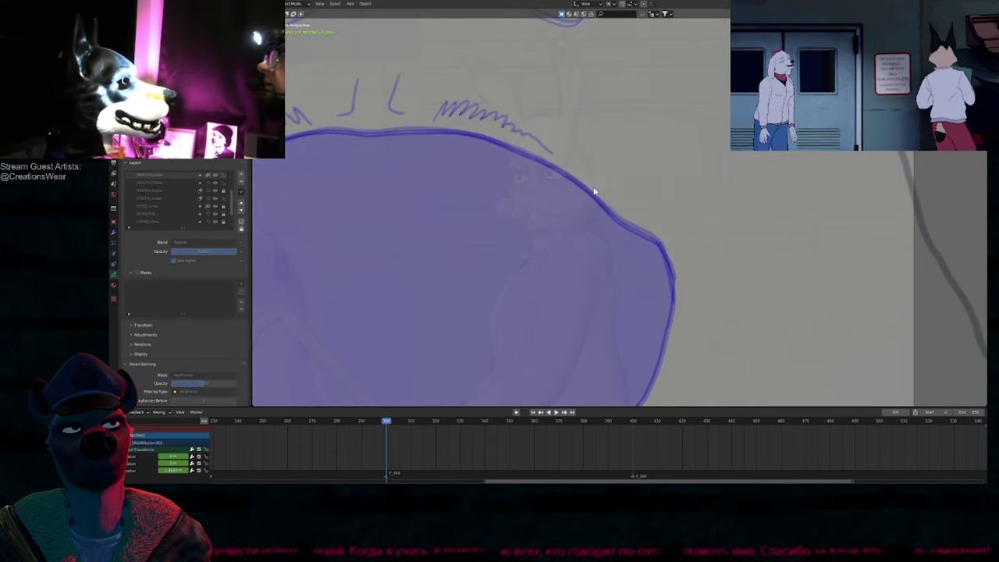
left_click(594, 191)
Step: Orbit around the scene, return to camera view (Numpad 0) and make the rabbit drawing active
middle_click_drag(651, 194, 604, 215)
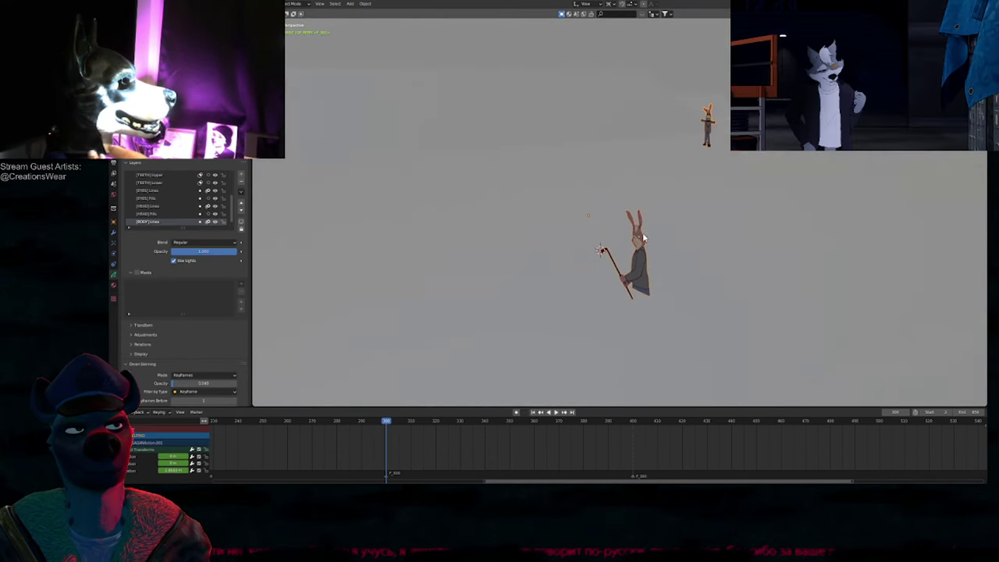
key("ctrl+z")
key("ctrl+z")
key("ctrl+z")
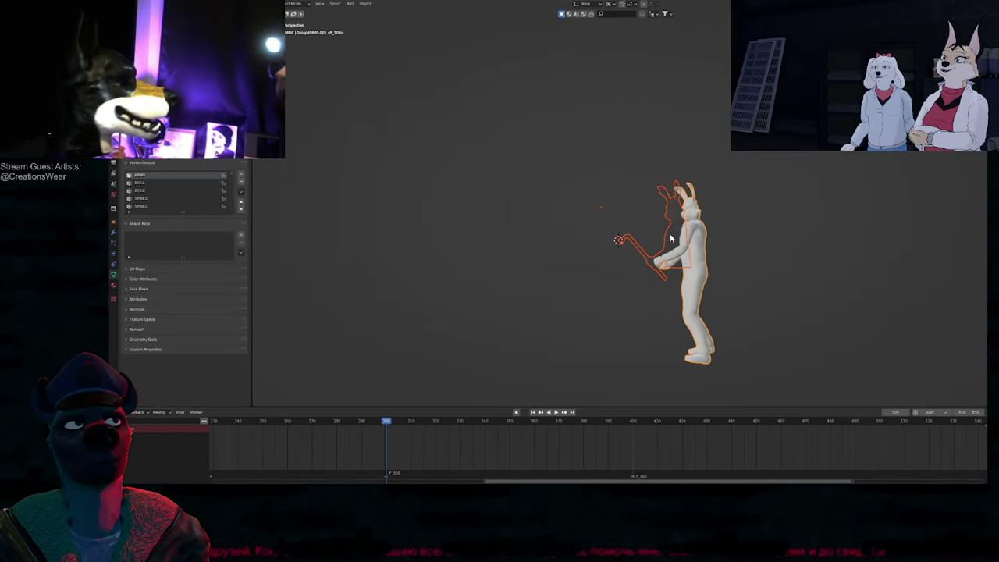
middle_click_drag(671, 238, 636, 243)
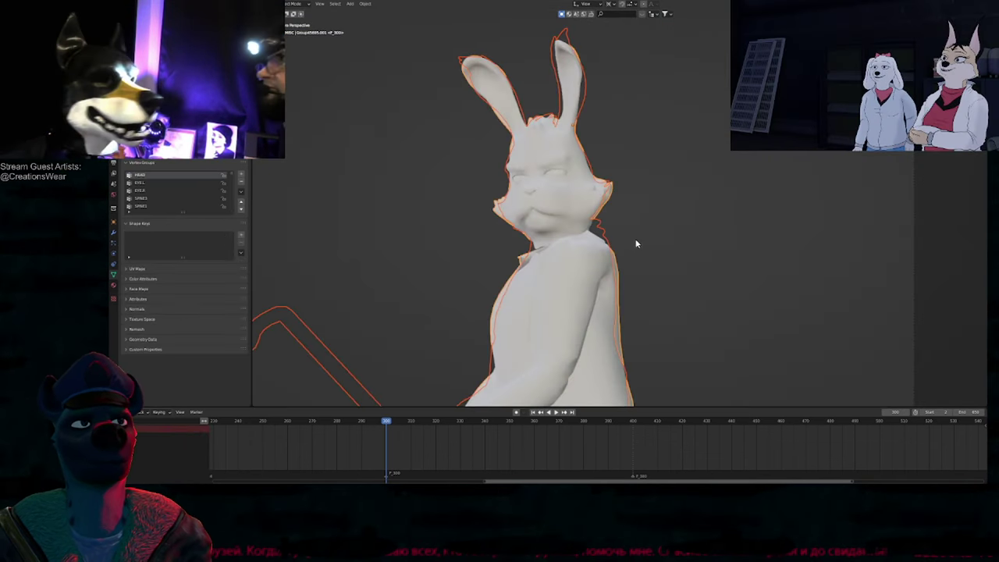
key("KP_0")
left_click(803, 238)
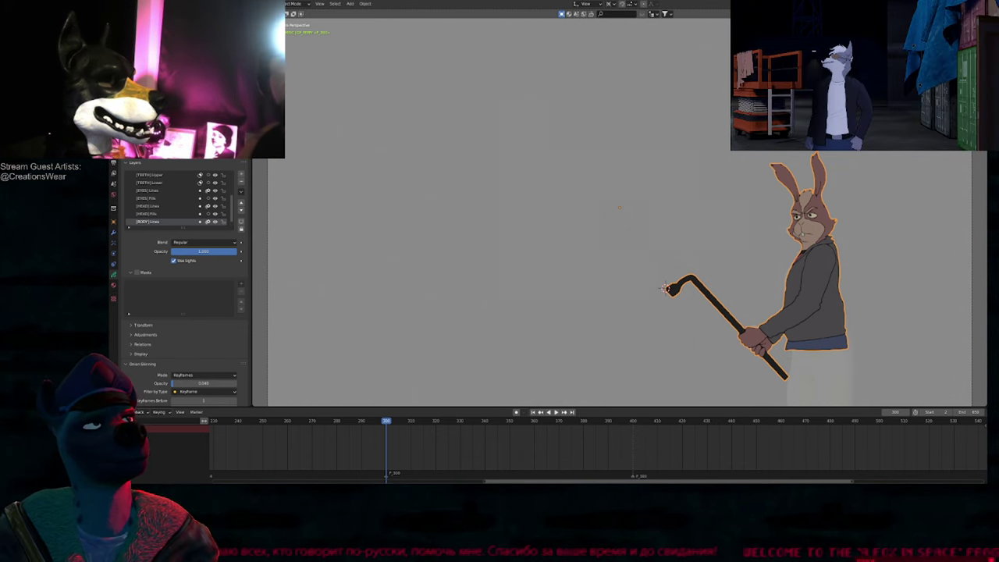
Step: Return to Draw mode and compare keyframes around frame 332 with Grease Pencil keys shown in the timeline
middle_click_drag(612, 232, 568, 230, "shift")
key("ctrl+Tab")
scroll(601, 238, "up", 5)
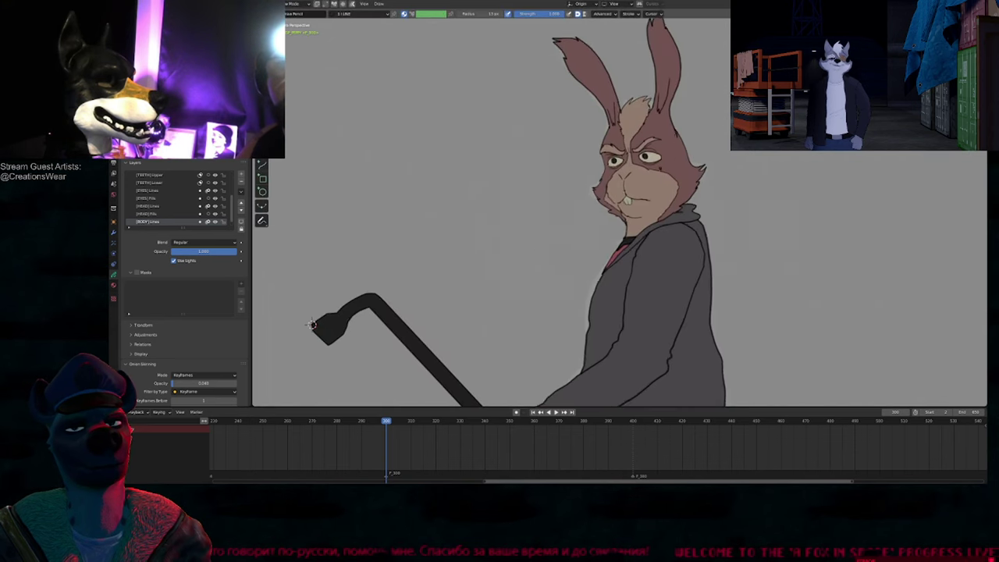
key("Up")
key("shift+F12")
middle_click_drag(481, 460, 474, 442)
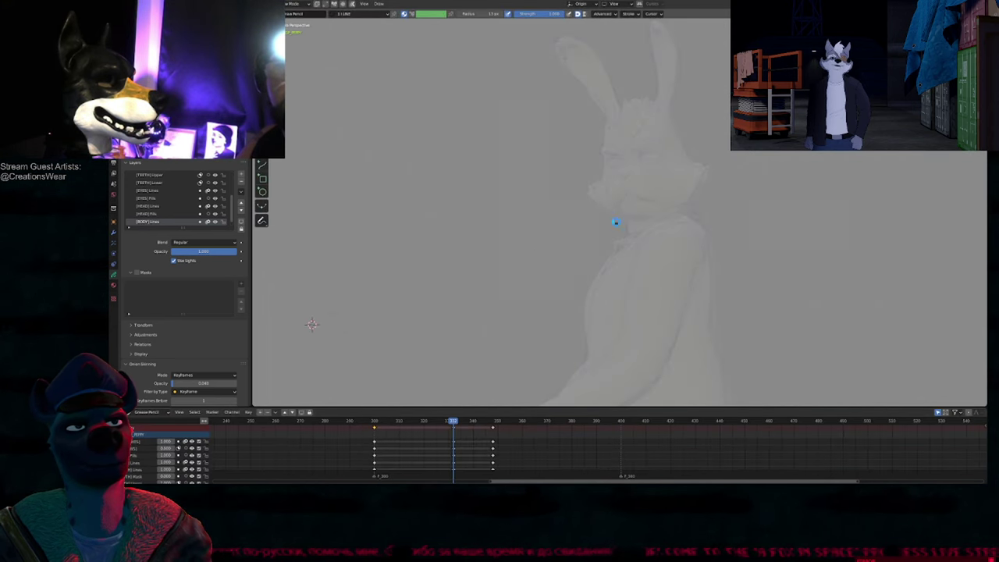
key("Up")
key("Down")
key("Down")
key("Up")
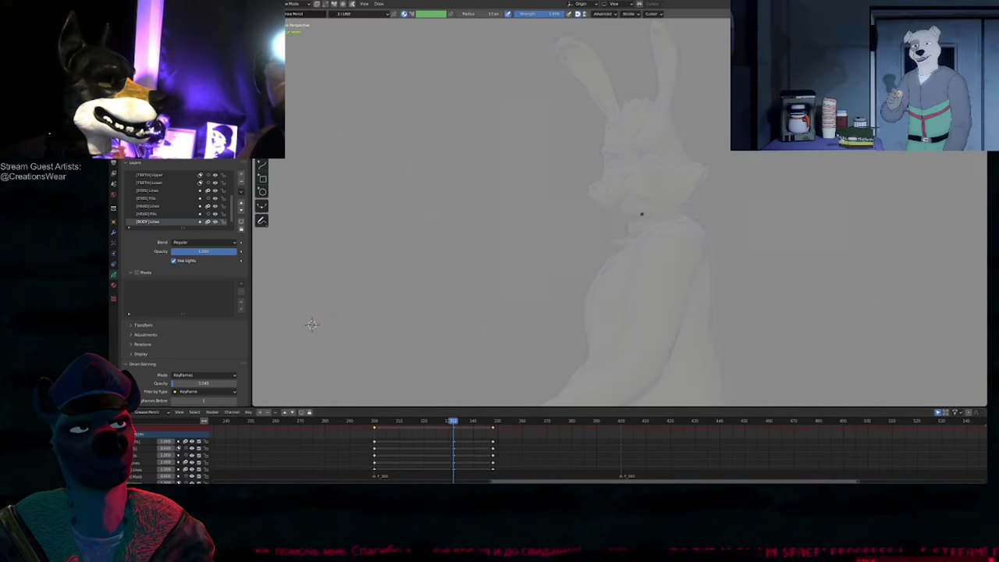
Step: Duplicate the frame-300 keyframes and place the copies on frame 332
left_click(375, 429)
key("shift+d")
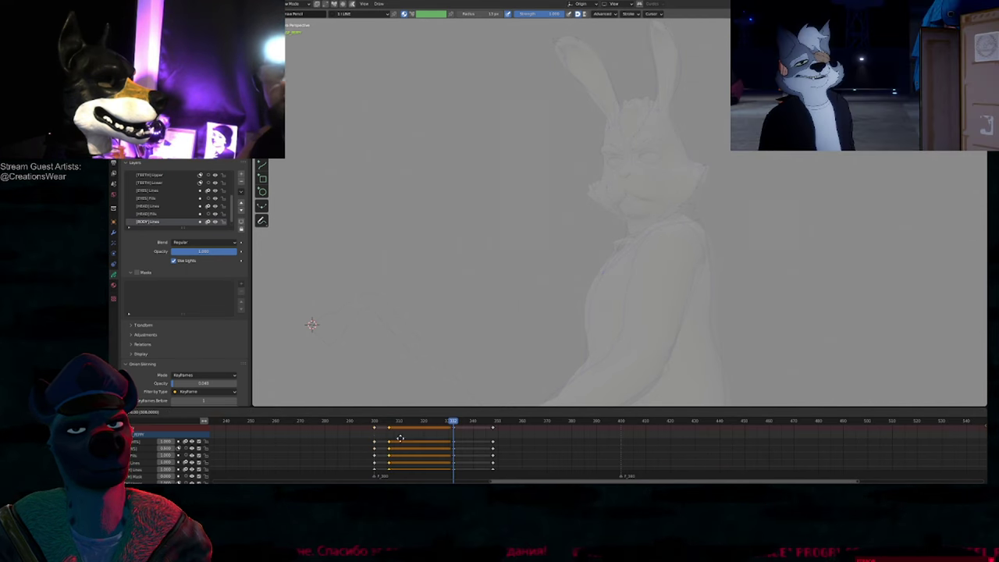
left_click(457, 439)
left_click(461, 438)
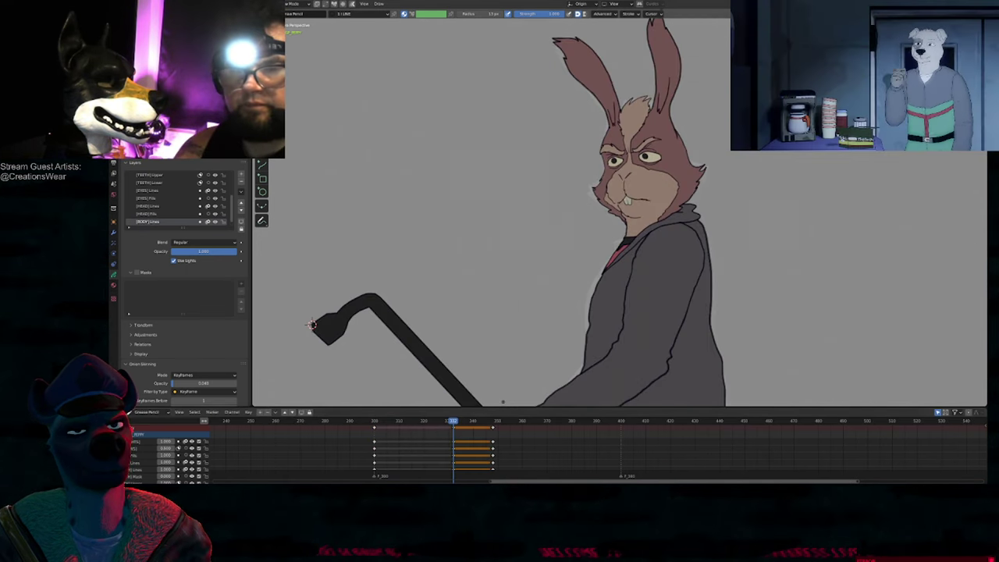
middle_click_drag(470, 432, 485, 432, "ctrl")
scroll(484, 439, "down", 1)
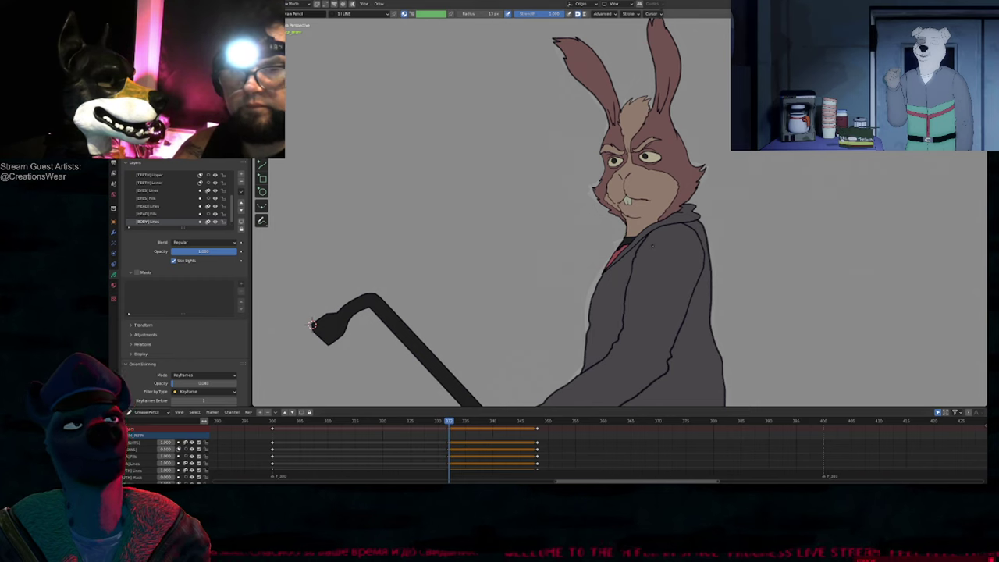
middle_click_drag(679, 230, 684, 239, "shift")
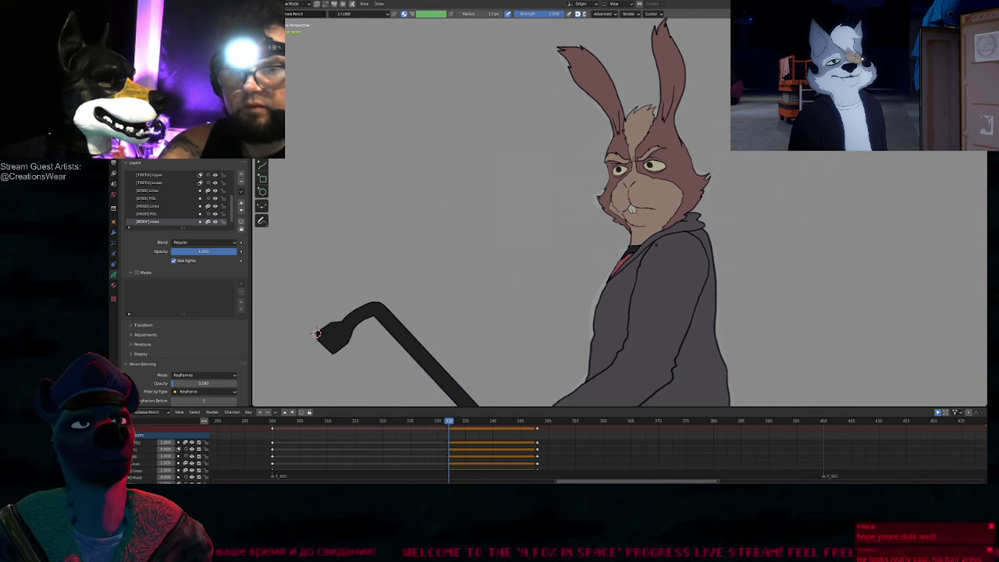
Step: Lock every layer except [BODY] Lines and flip between keyframes 332 and 348
left_click(241, 229)
key("Down")
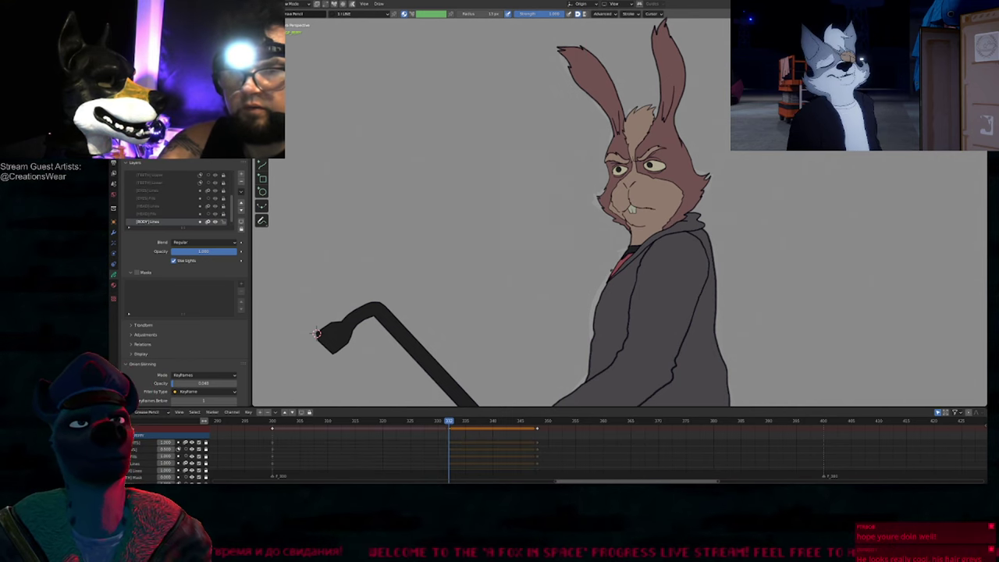
key("Up")
key("Down")
key("Up")
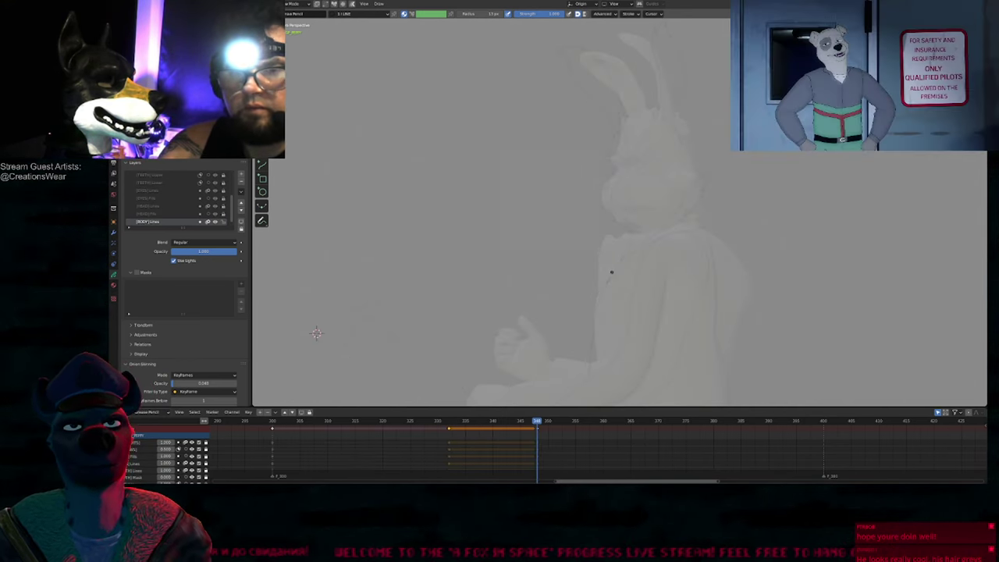
key("Down")
middle_click_drag(625, 278, 622, 191, "shift")
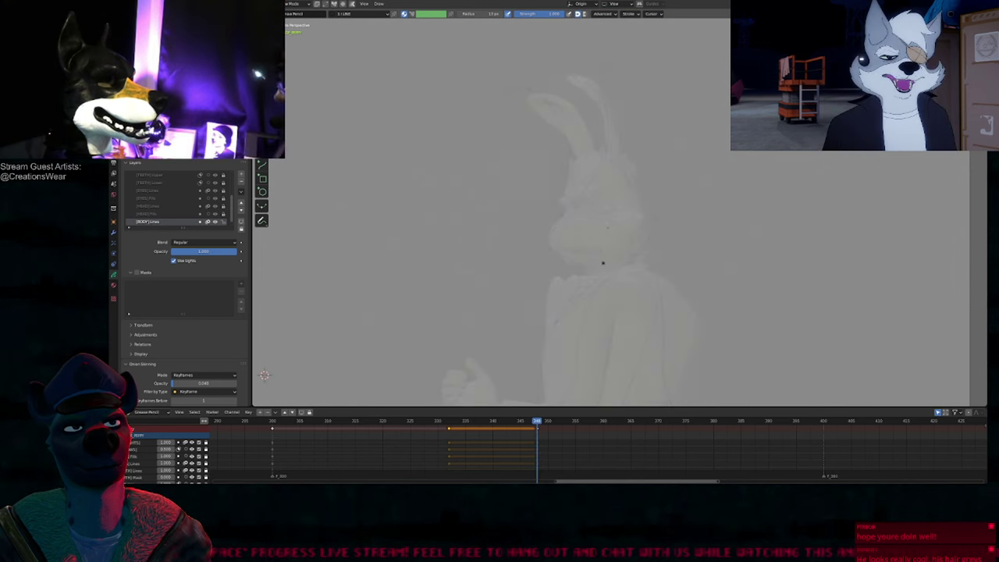
scroll(602, 250, "up", 6)
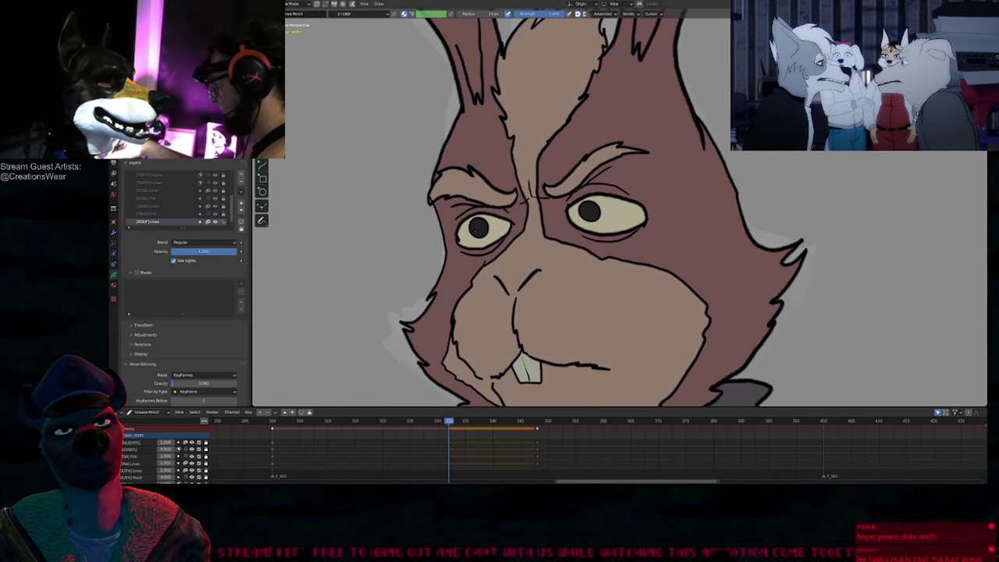
scroll(549, 222, "down", 5)
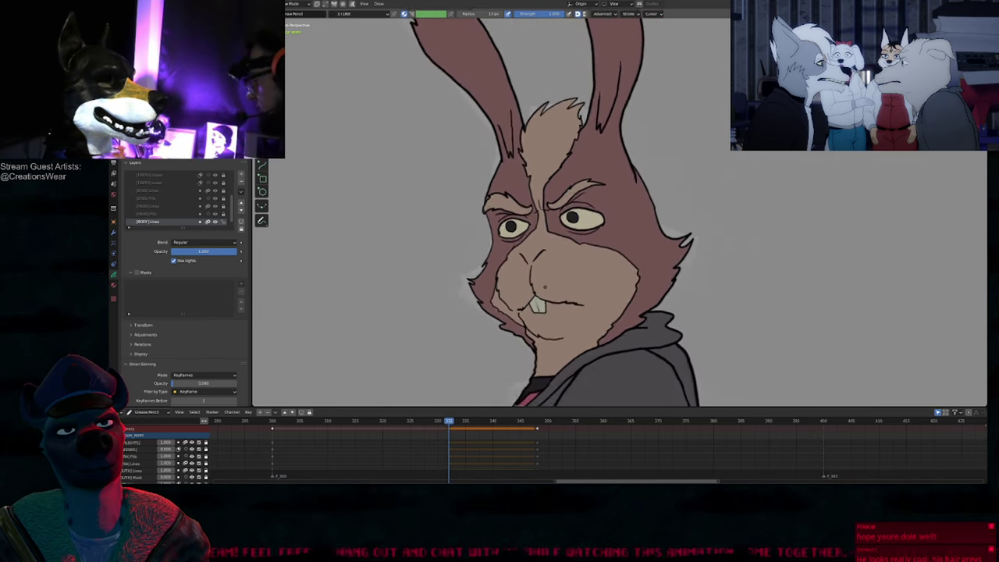
scroll(549, 222, "down", 1)
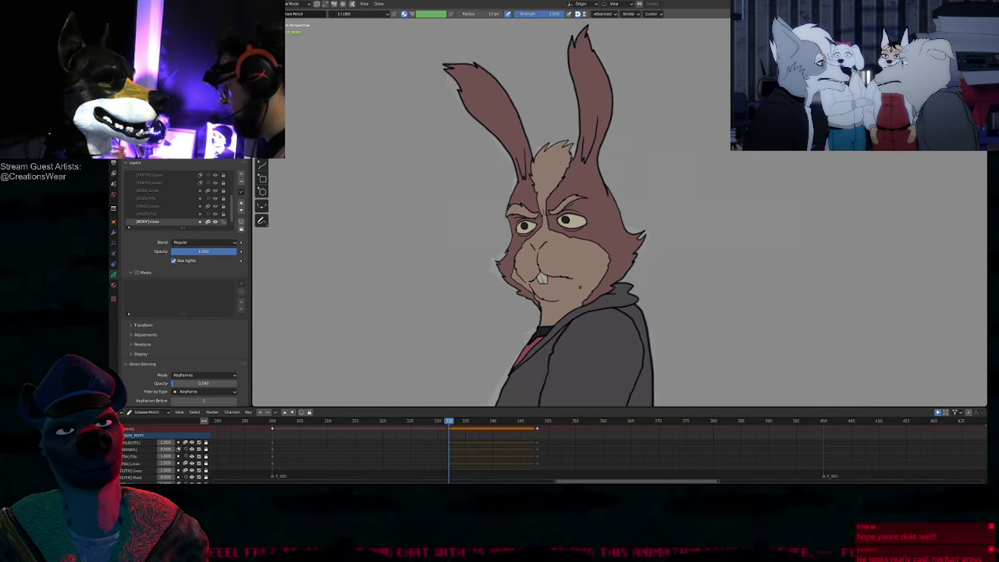
middle_click_drag(580, 287, 606, 231, "shift")
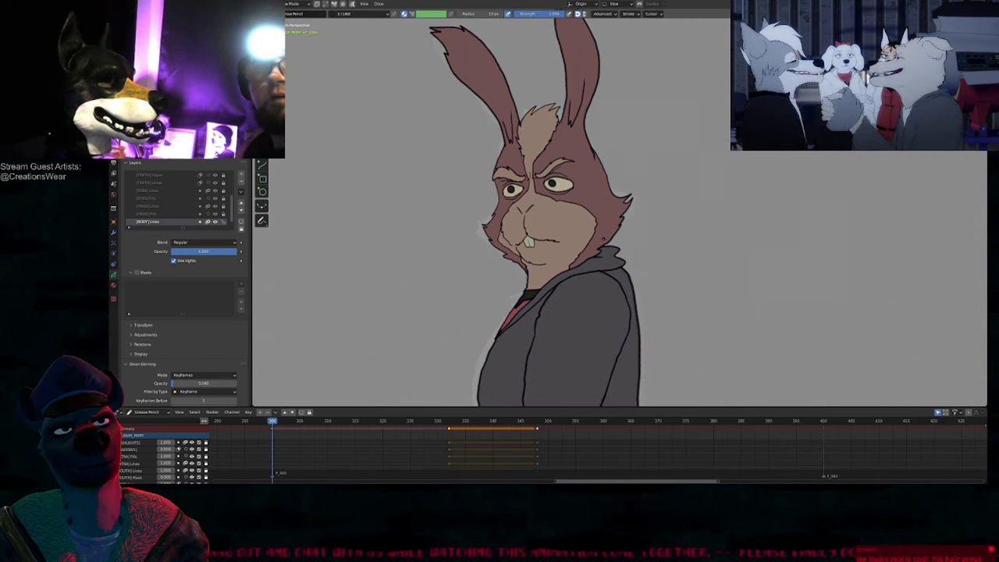
Step: Move the selected keyframes to an earlier frame in the dope sheet
key("Up")
key("Up")
key("Down")
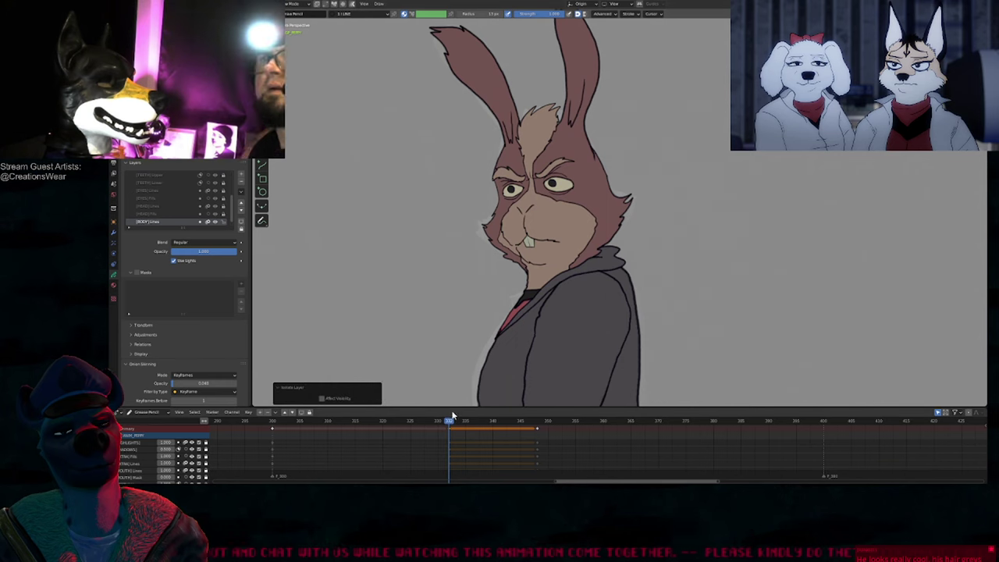
key("g")
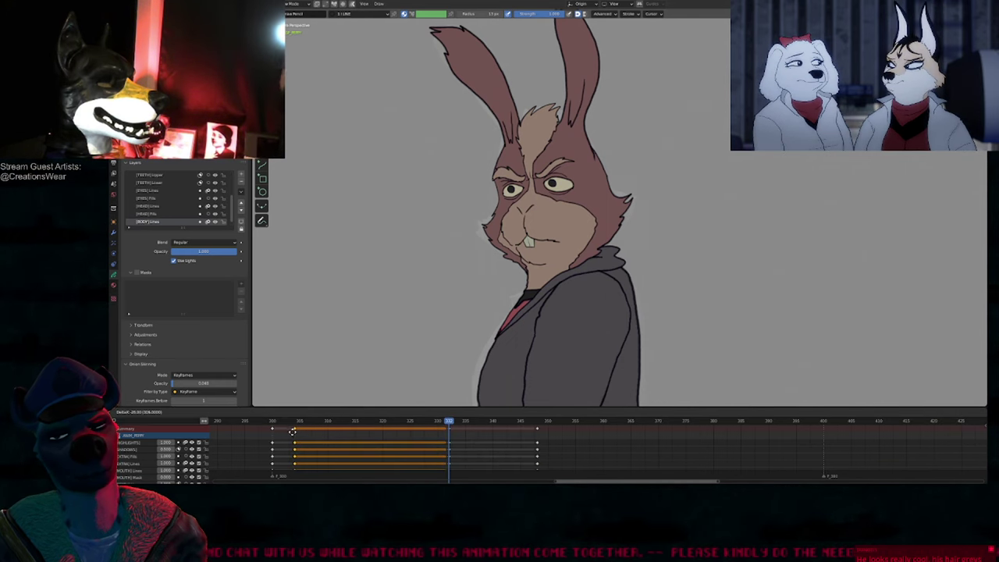
left_click(270, 432)
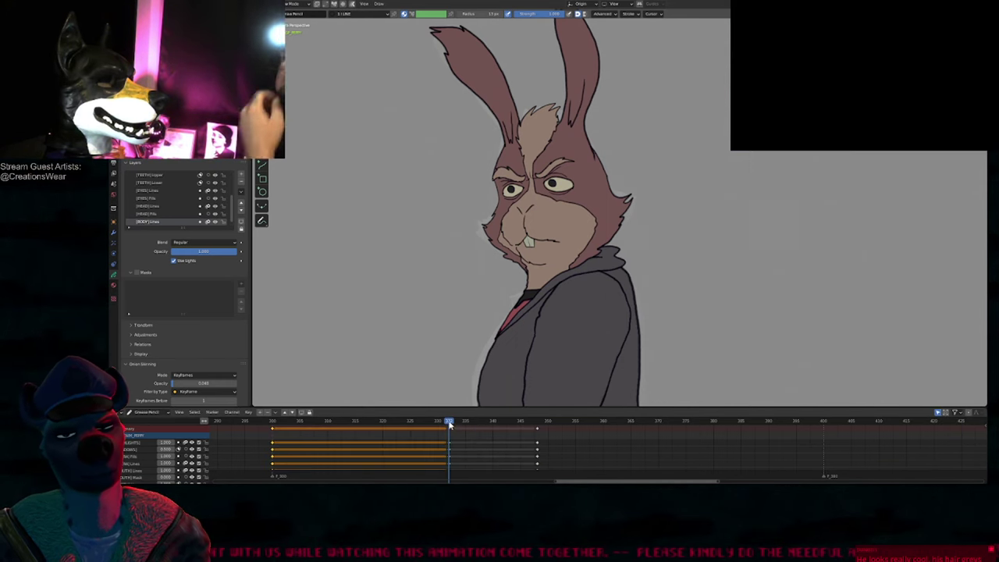
Step: Lock all layers but [BODY] Lines, preview lines without fills, and jump to the next keyframe
key("KP_Multiply")
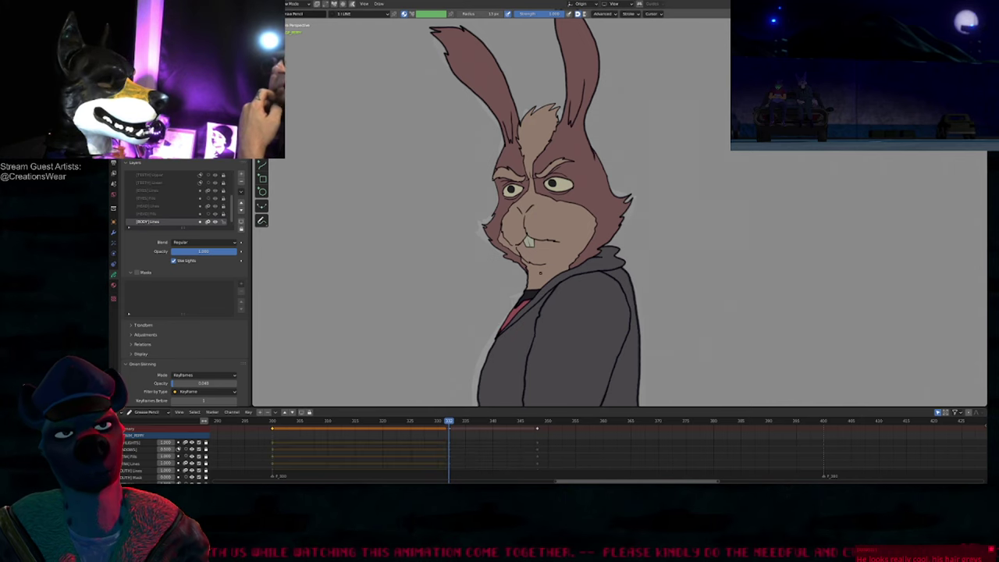
key("shift+z")
key("shift+z")
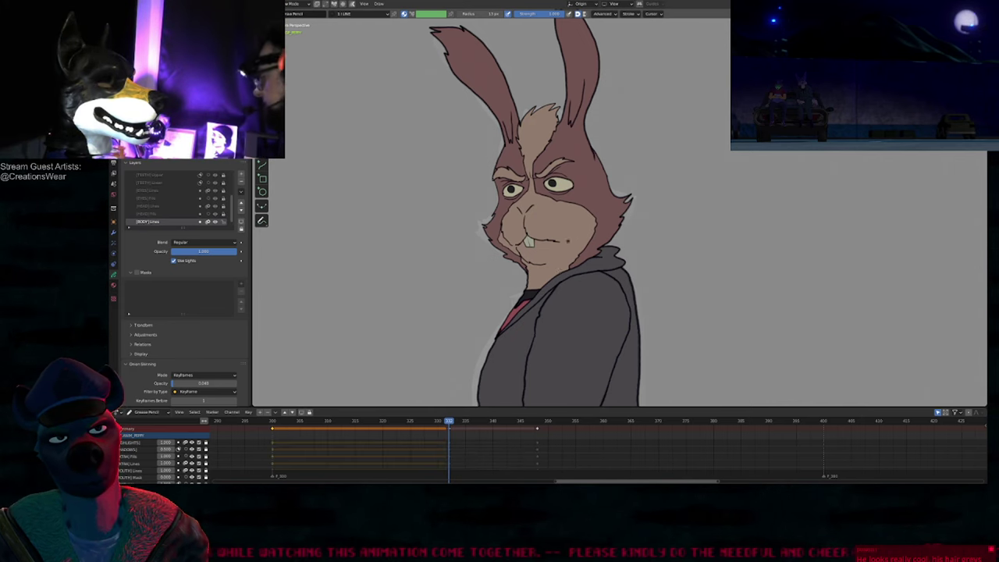
middle_click_drag(555, 307, 546, 243, "shift")
scroll(546, 243, "down", 4)
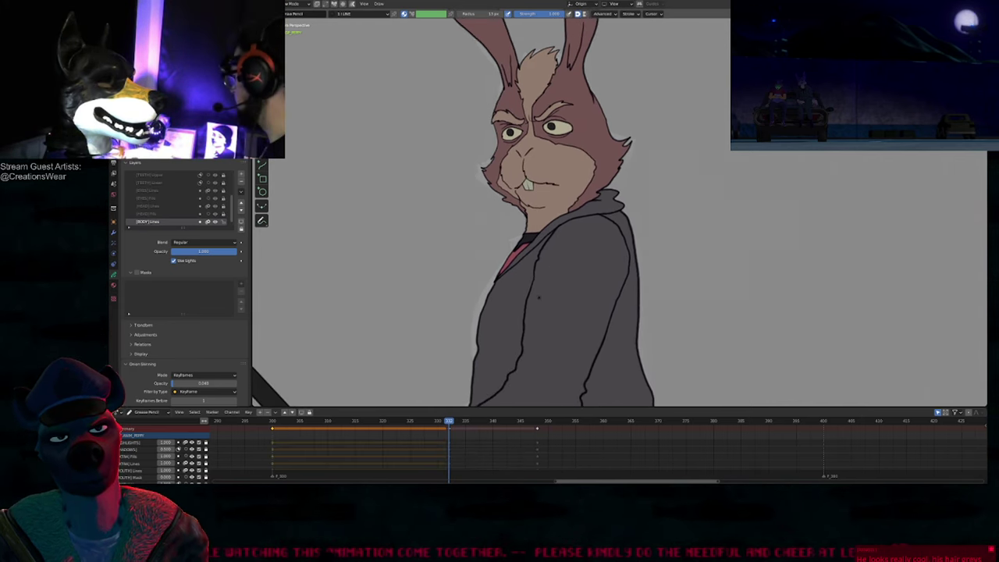
mouse_move(297, 347)
middle_mouse_down("shift")
mouse_move(323, 220)
mouse_move(337, 250)
middle_mouse_up("shift")
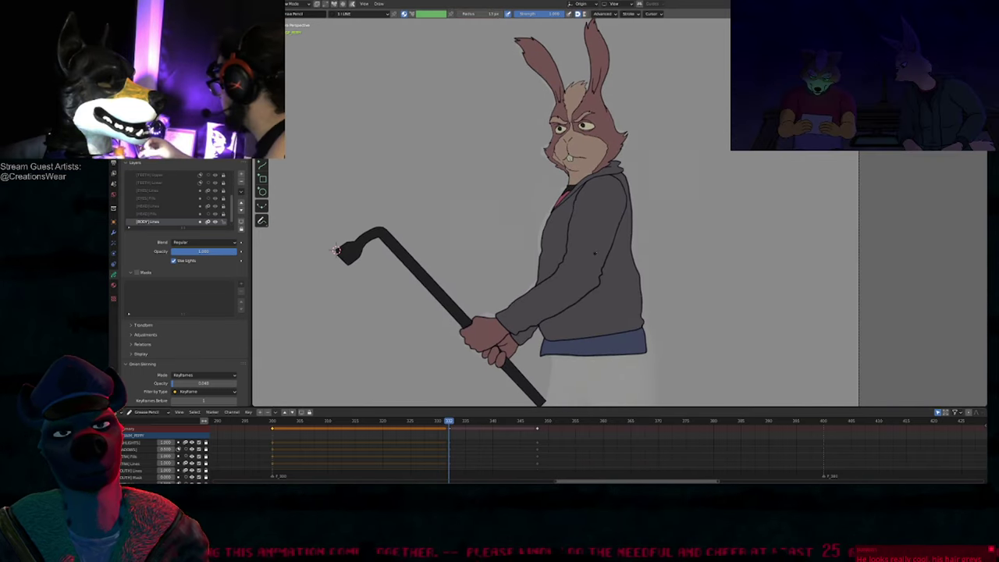
key("Up")
mouse_move(582, 165)
middle_mouse_down("ctrl")
mouse_move(617, 68)
mouse_move(563, 217)
middle_mouse_up("ctrl")
Step: Switch to Object Mode, make the drawn rabbit the only active object, and return to frame 300
key("Tab")
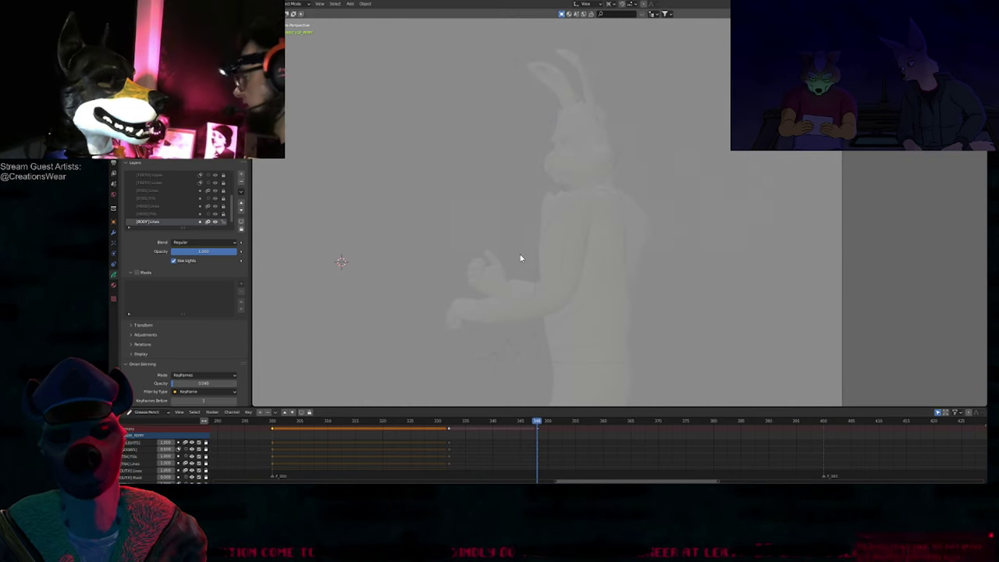
key("a")
left_click(551, 282)
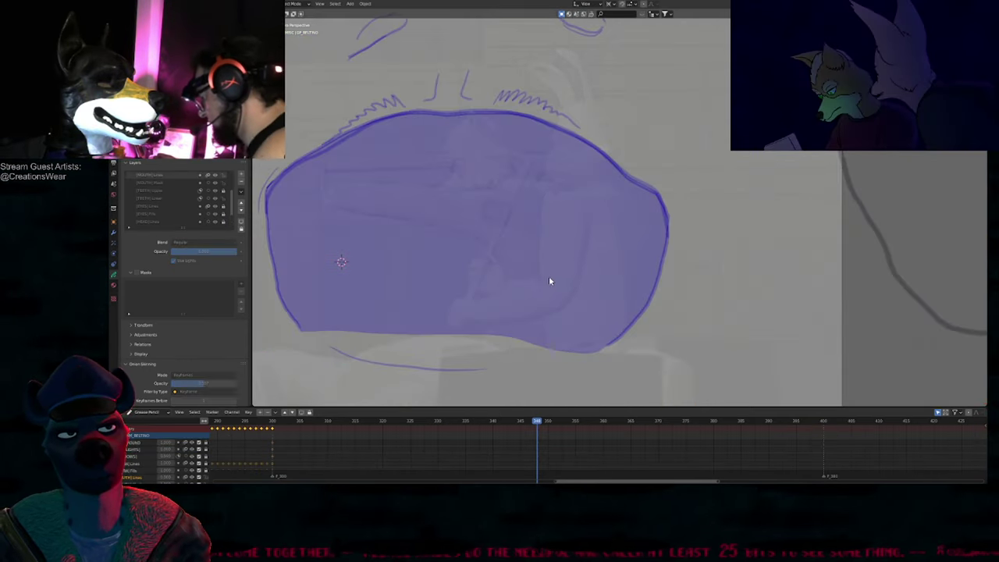
key("Down")
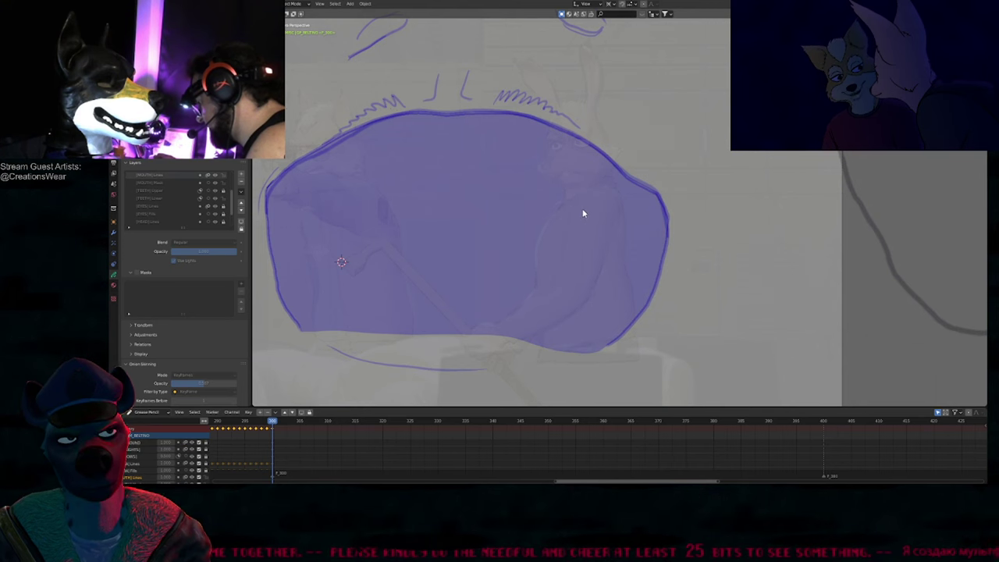
Step: Select the 3D rabbit mesh and cane and isolate them in local view
middle_click_drag(666, 194, 631, 213)
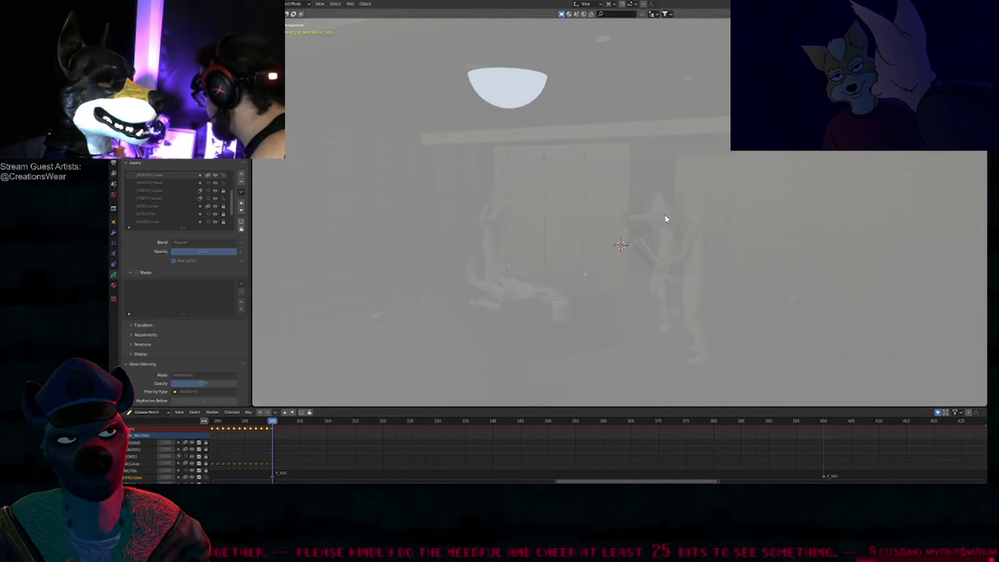
left_click(670, 217)
left_click(694, 221, "shift")
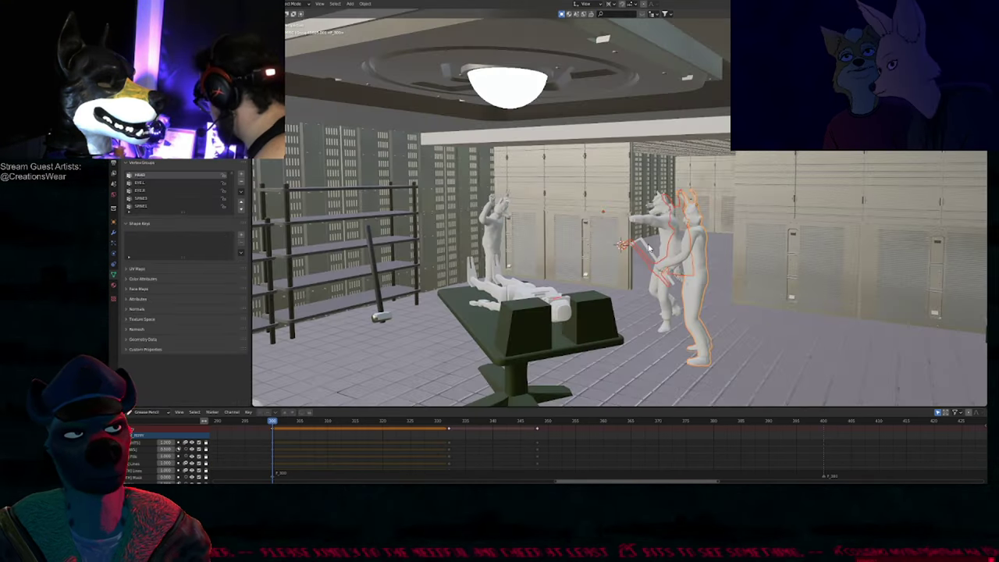
left_click(649, 249, "shift")
key("KP_Divide")
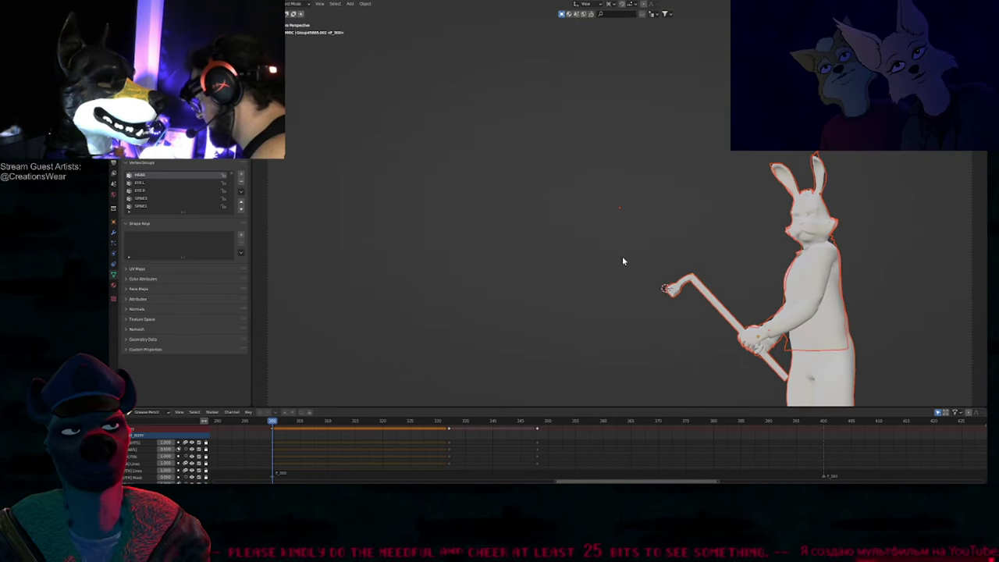
Step: Make the drawn rabbit active again, jump to keyframe 348 and return to Draw mode
left_click(786, 305)
mouse_move(769, 295)
middle_mouse_down("shift")
mouse_move(601, 260)
mouse_move(605, 227)
middle_mouse_up("shift")
scroll(608, 169, "up", 4)
key("Up")
key("Up")
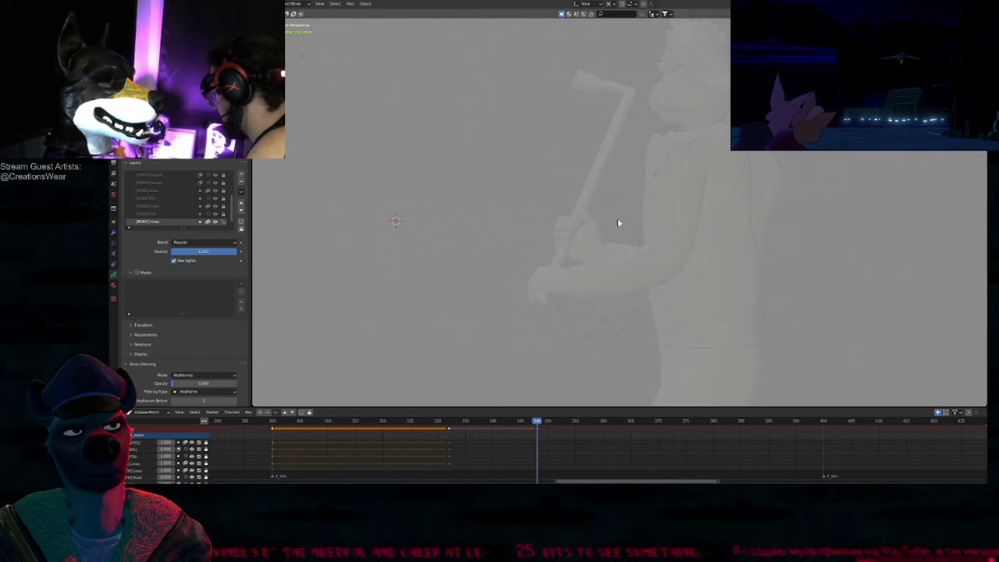
key("ctrl+Tab")
Step: Maximise the viewport, zoom in close over the rabbit's face and hide the blue rough sketch
mouse_move(372, 232)
middle_mouse_down("shift")
mouse_move(336, 247)
mouse_move(279, 328)
mouse_move(280, 306)
middle_mouse_up("shift")
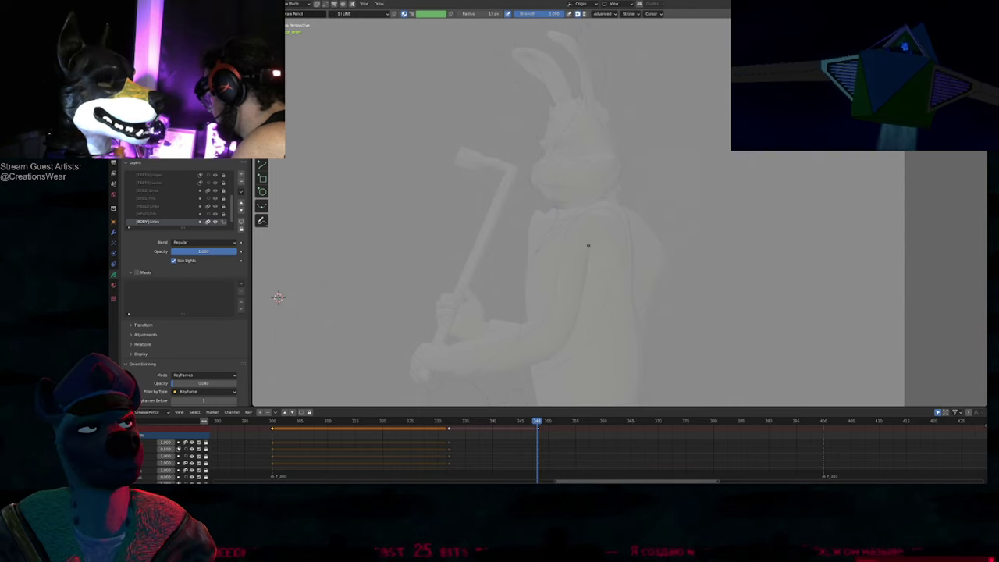
scroll(606, 207, "down", 3)
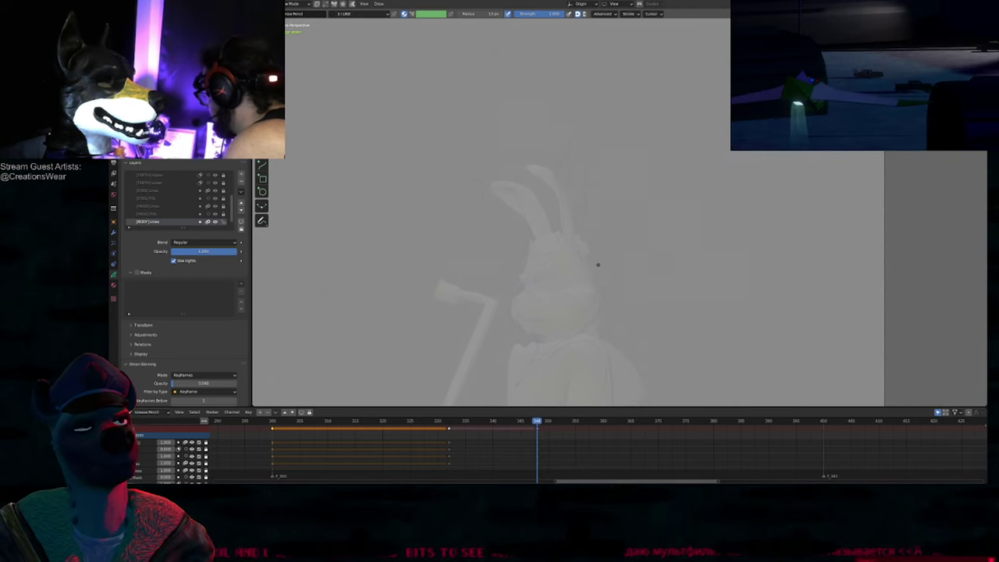
scroll(607, 208, "up", 2)
key("ctrl+space")
scroll(602, 247, "up", 3)
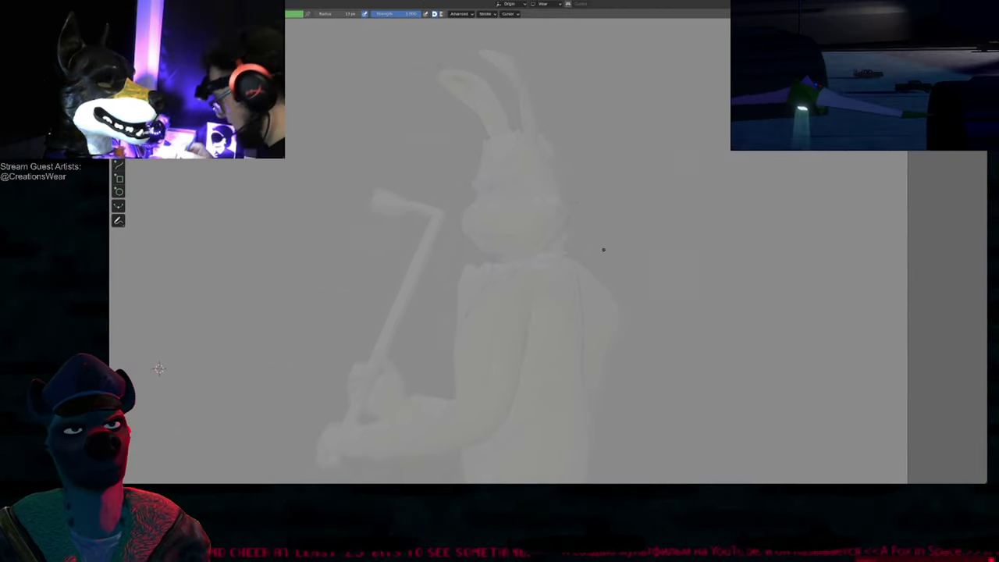
scroll(624, 234, "up", 5)
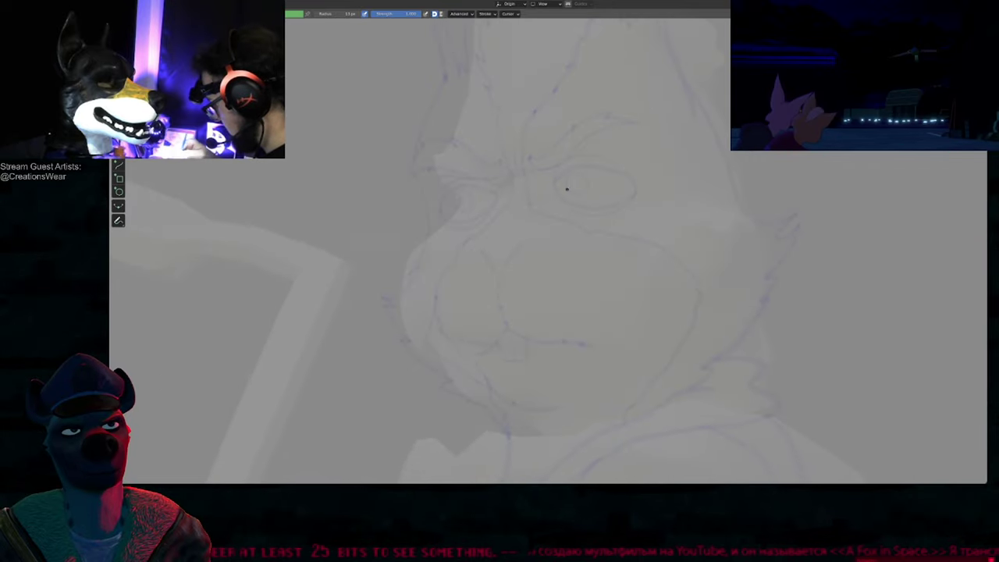
key("Right")
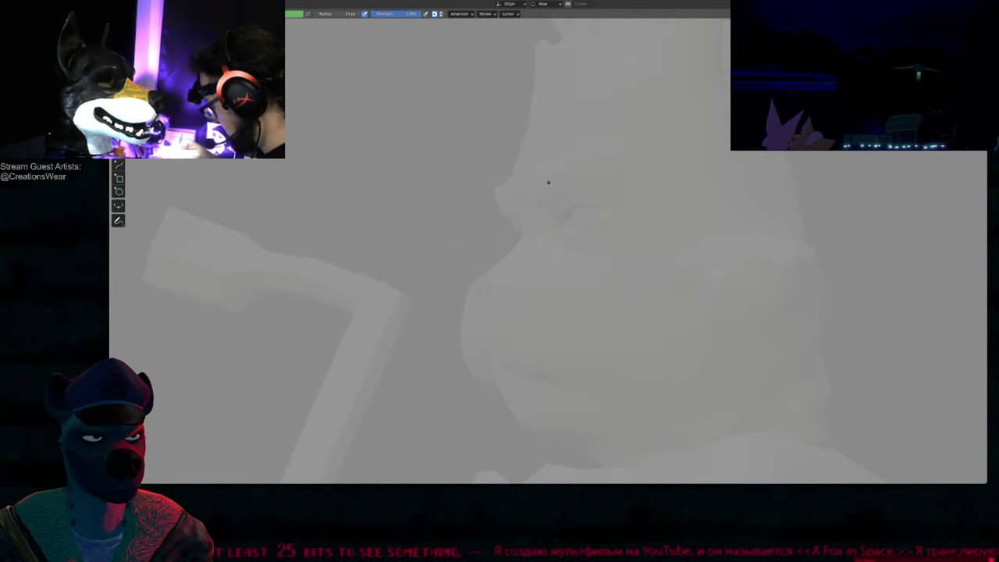
Step: Show the rough sketch, draw a jagged brow line above the eye, undo the extra stroke, and fit the frame
key("Left")
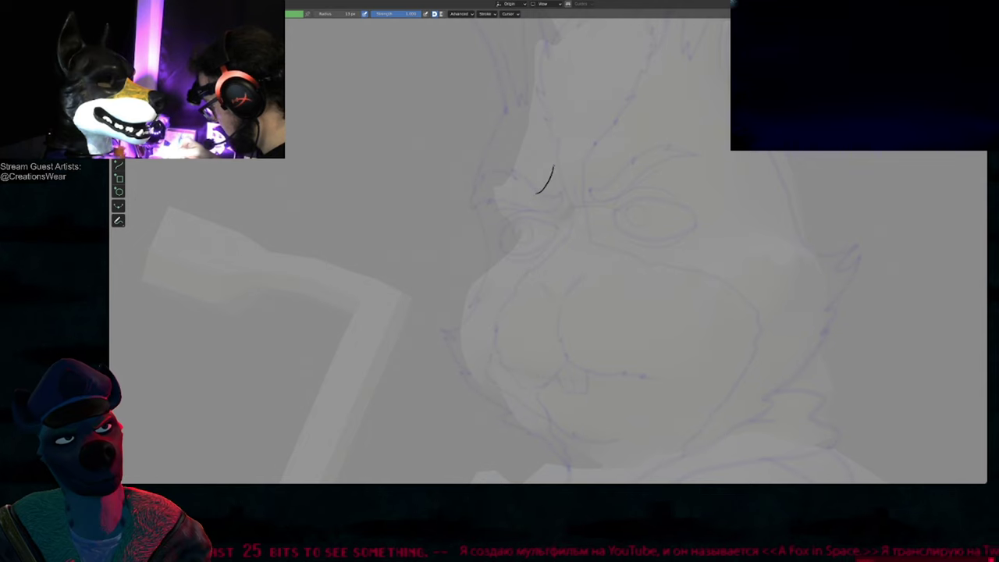
left_click_drag(554, 165, 570, 157)
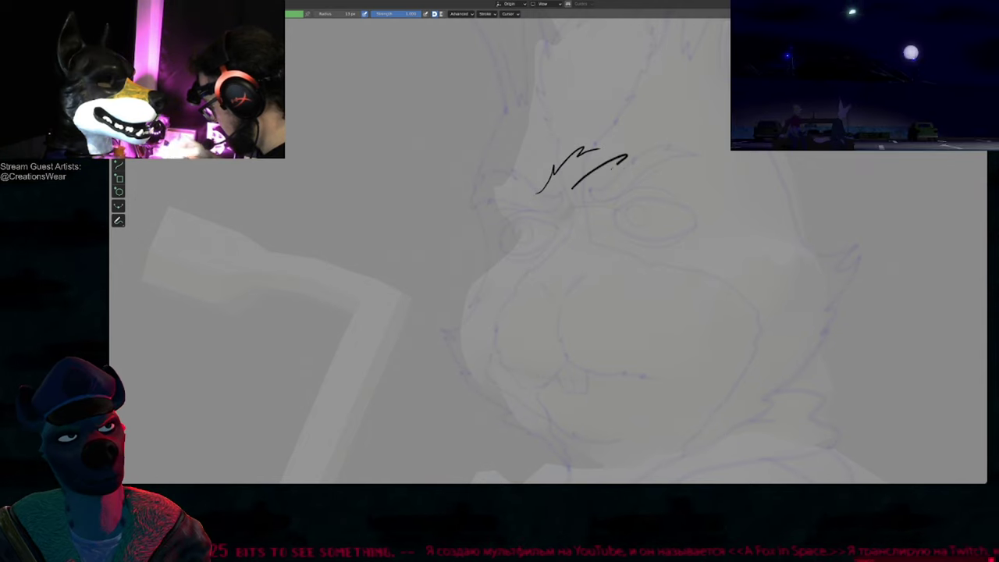
key("ctrl+z")
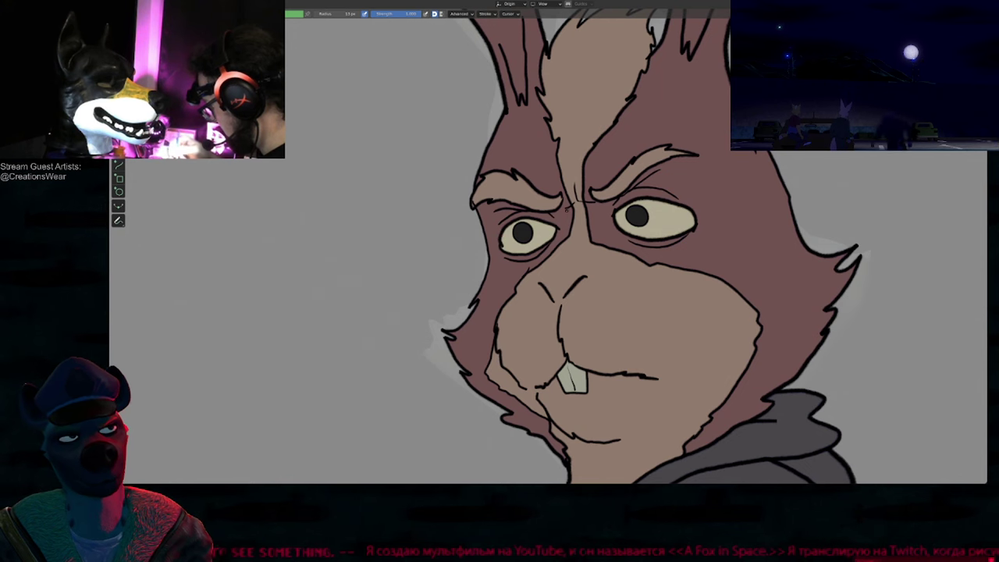
key("Home")
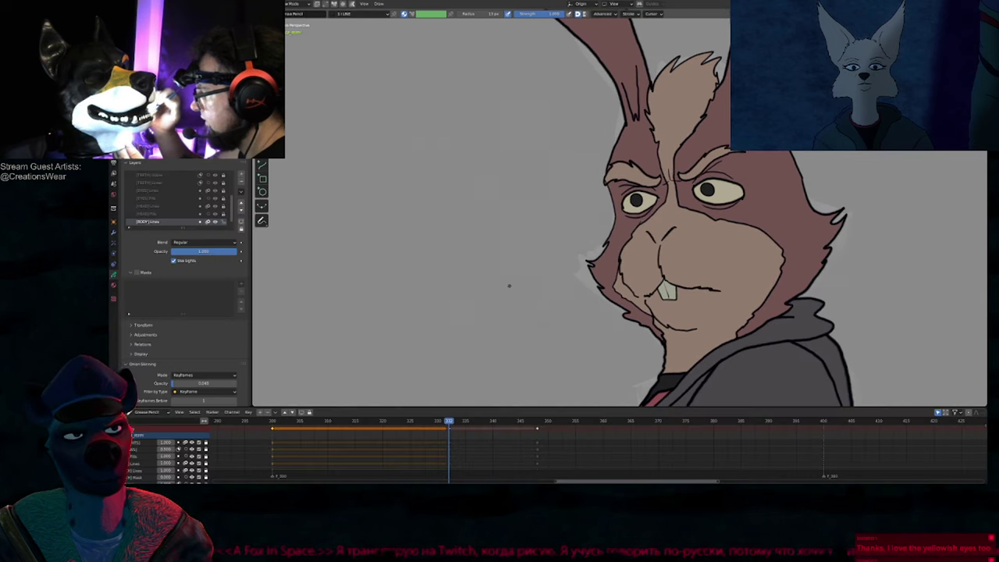
Step: Set stroke Thickness Scale to 0.75 and adjust all the rabbit strokes' thickness in Edit Mode
scroll(203, 373, "down", 5)
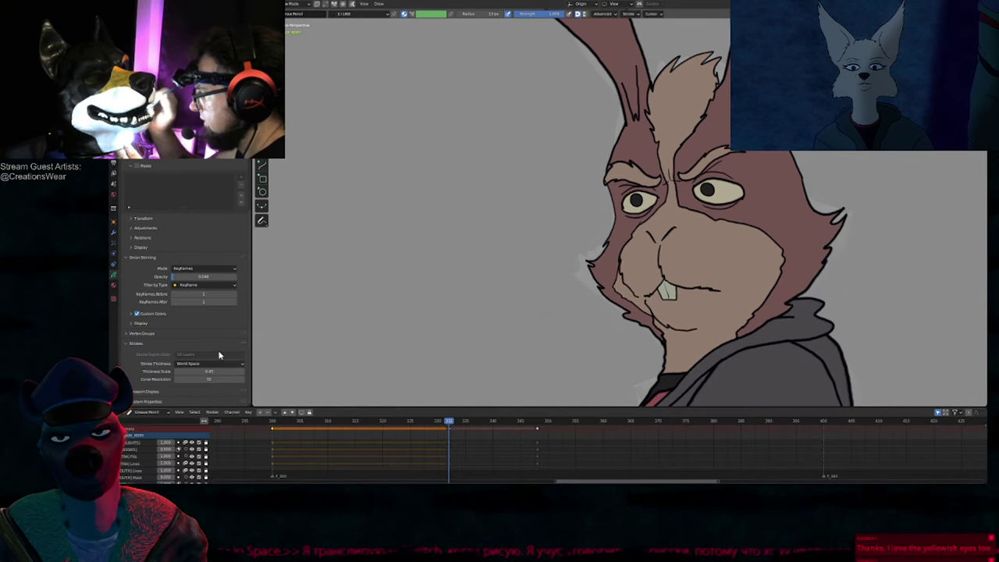
key("Return")
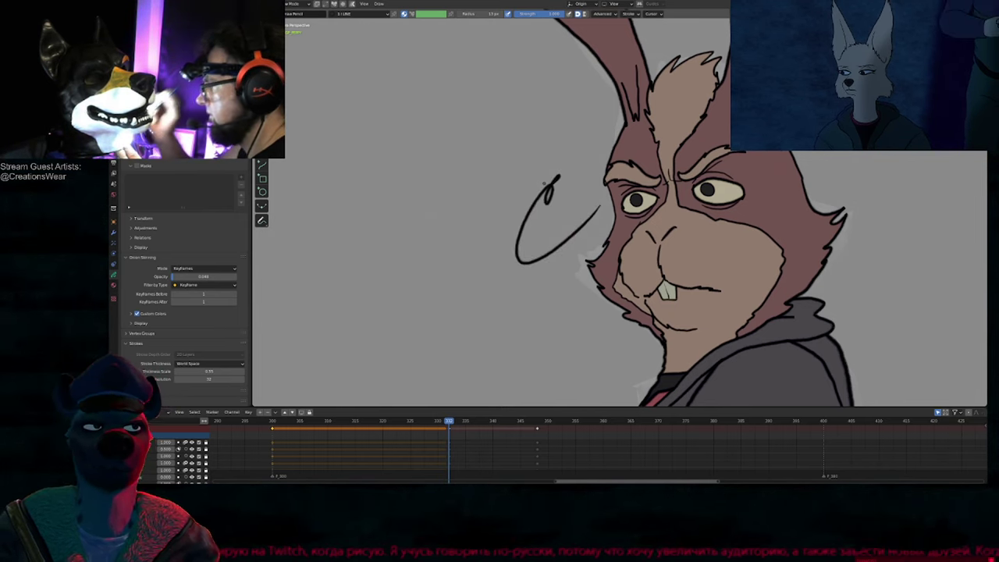
key("Tab")
key("s")
right_click(607, 210)
key("a")
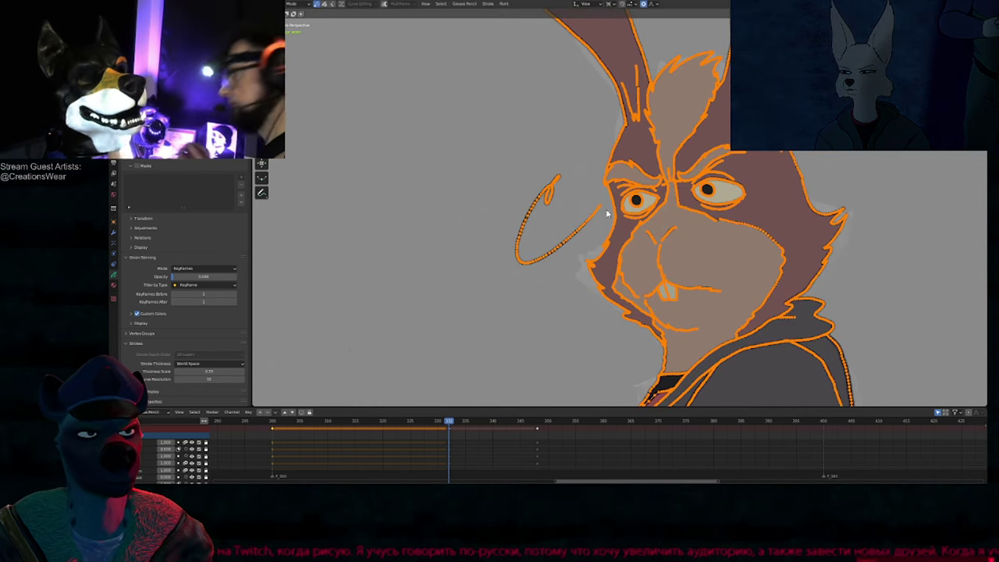
key("alt+s")
left_click(486, 290)
key("Tab")
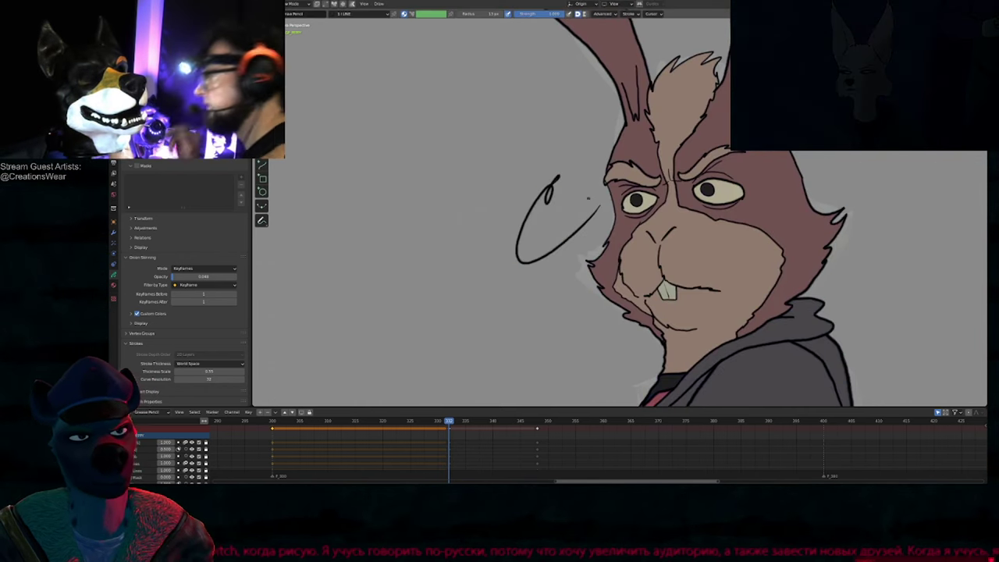
Step: Draw and erase a test scribble beside the face, then jump to the next keyframe's sketch
middle_click_drag(584, 212, 540, 221, "shift")
mouse_move(559, 134)
left_mouse_down()
mouse_move(515, 240)
mouse_move(517, 210)
mouse_move(500, 191)
left_mouse_up()
middle_click_drag(653, 261, 558, 257, "shift")
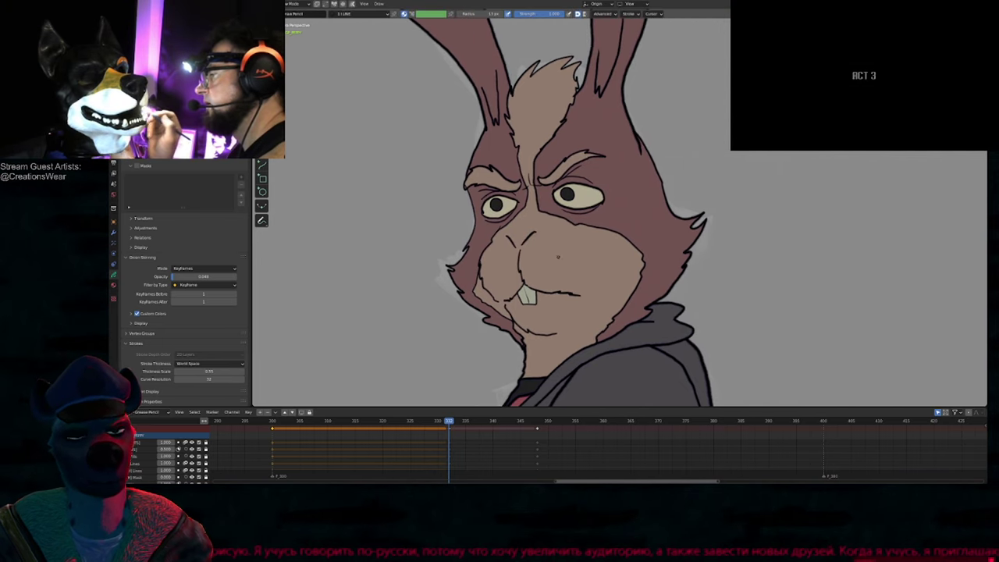
key("Up")
Step: Hide the rough sketch and draw a second brow line left of the first
scroll(507, 254, "up", 3)
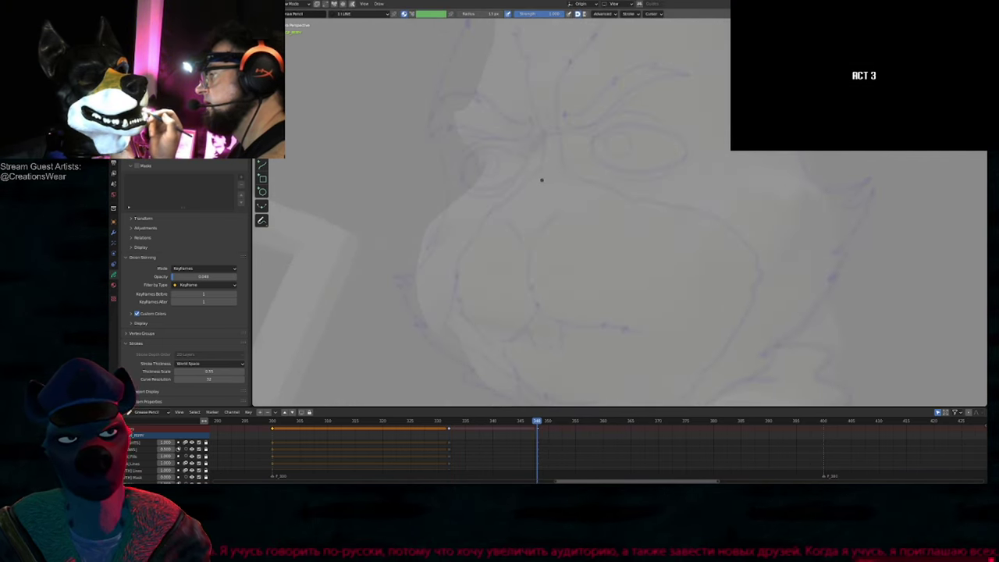
key("shift+i")
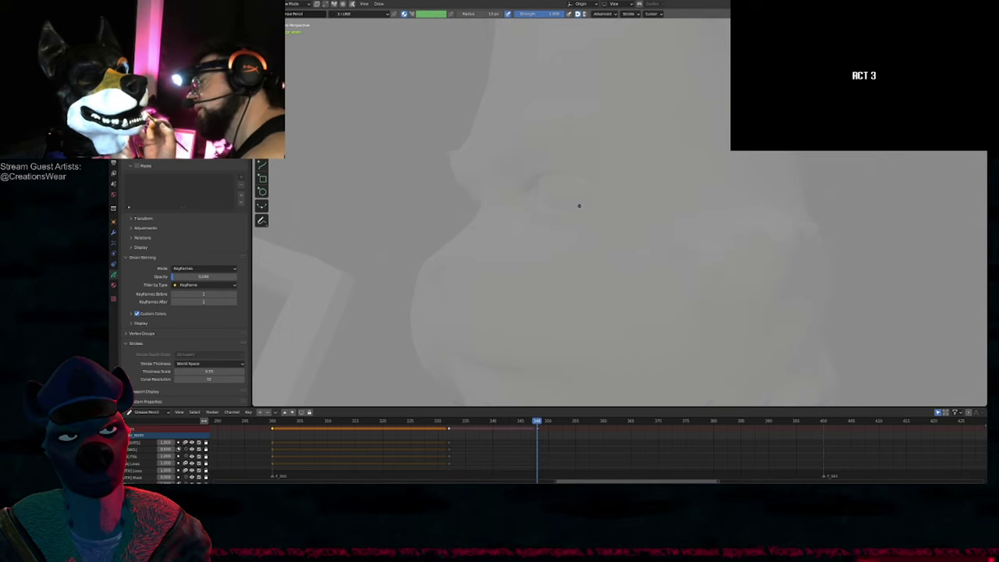
middle_click_drag(582, 196, 569, 227, "shift")
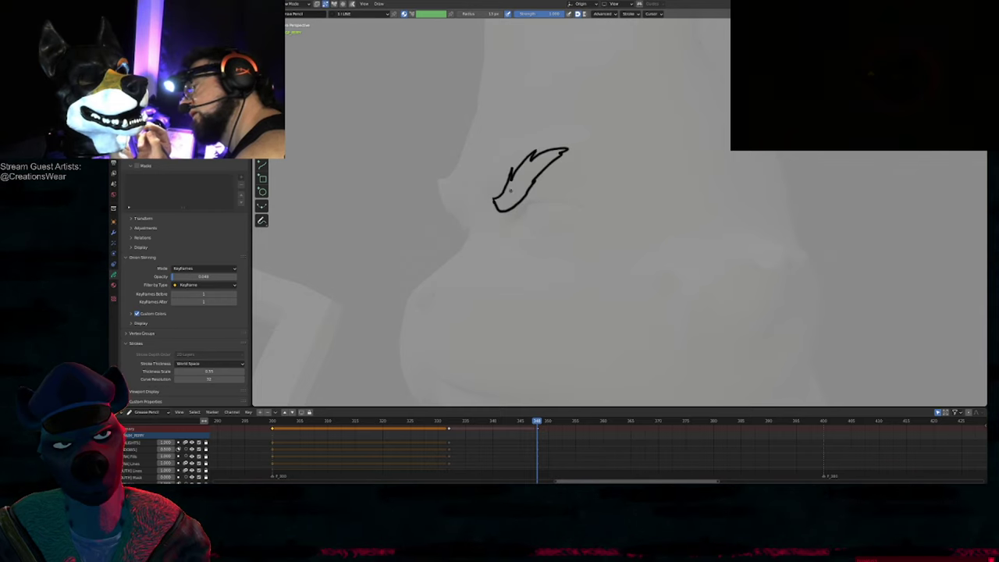
middle_click_drag(464, 201, 538, 234, "shift")
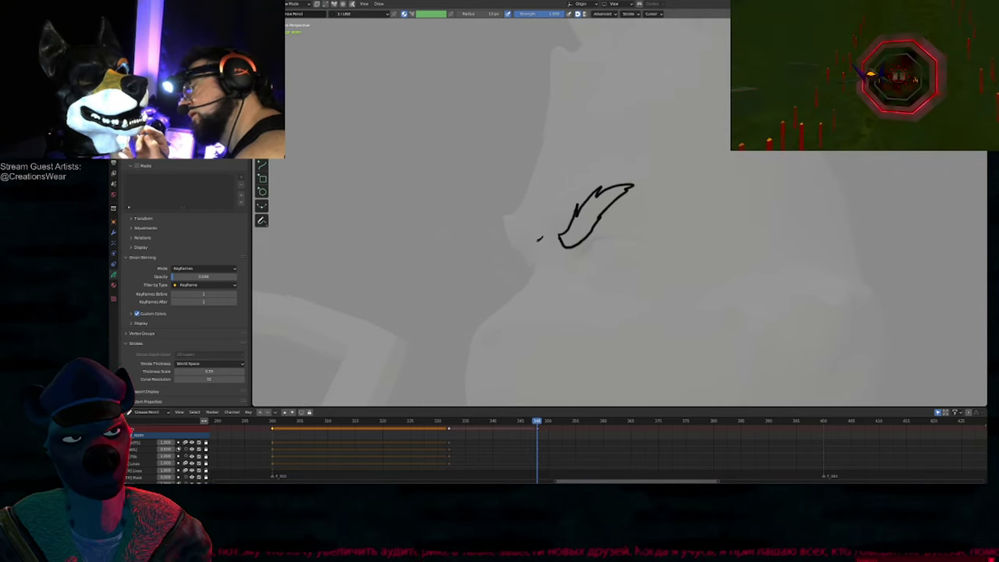
mouse_move(538, 239)
left_mouse_down()
mouse_move(507, 209)
mouse_move(498, 229)
mouse_move(538, 250)
left_mouse_up()
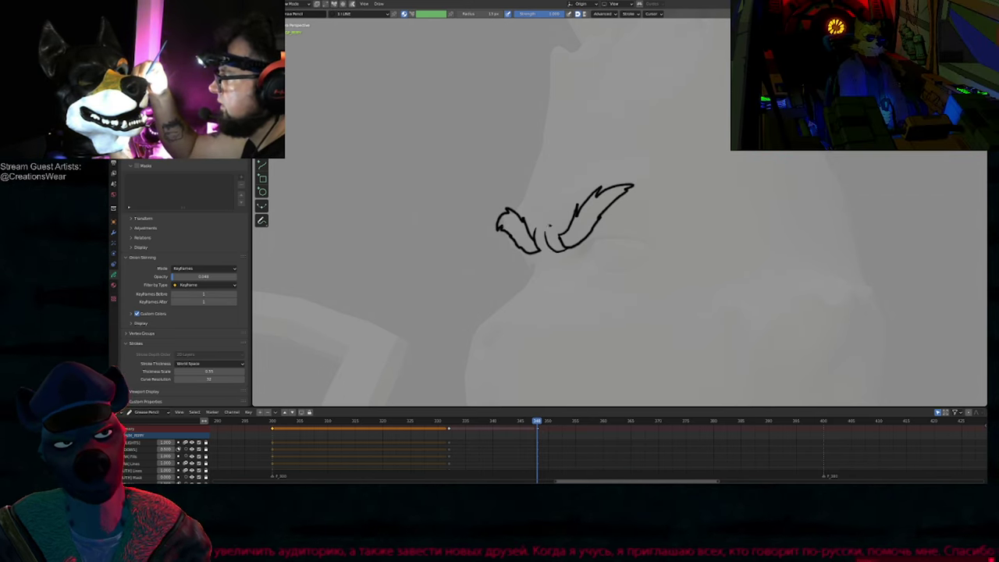
key("Down")
key("Up")
Step: Resize the brush, draw the oval eye outline below the brow, and select the pupil stroke in Edit Mode
key("f")
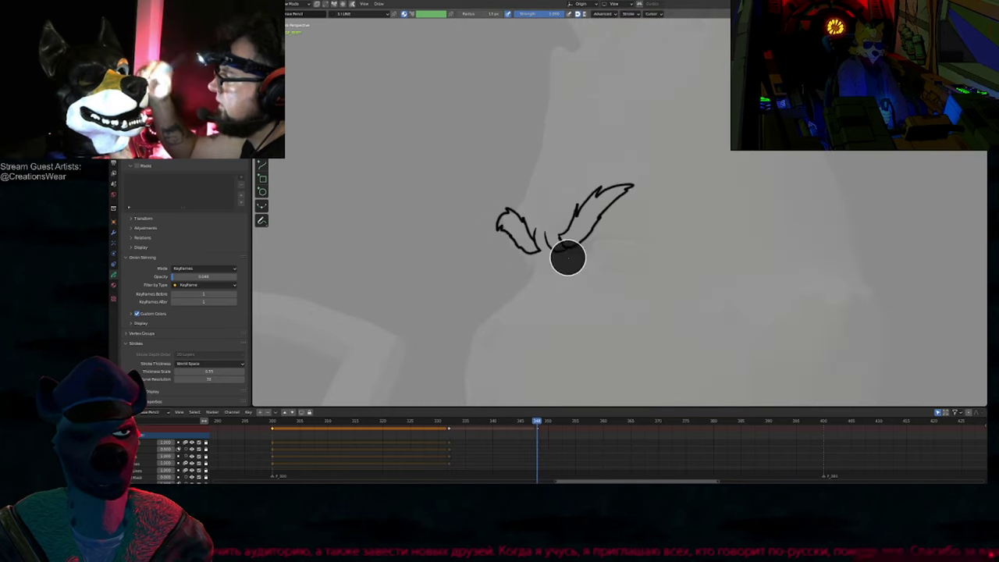
left_click(568, 258)
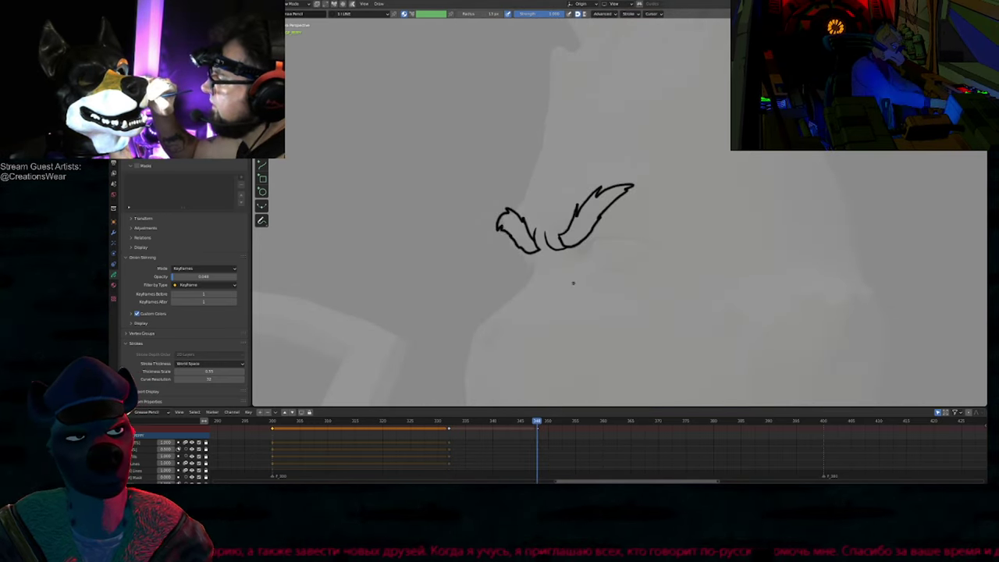
middle_click_drag(573, 283, 487, 245, "shift")
key("alt+Tab")
key("alt+Tab")
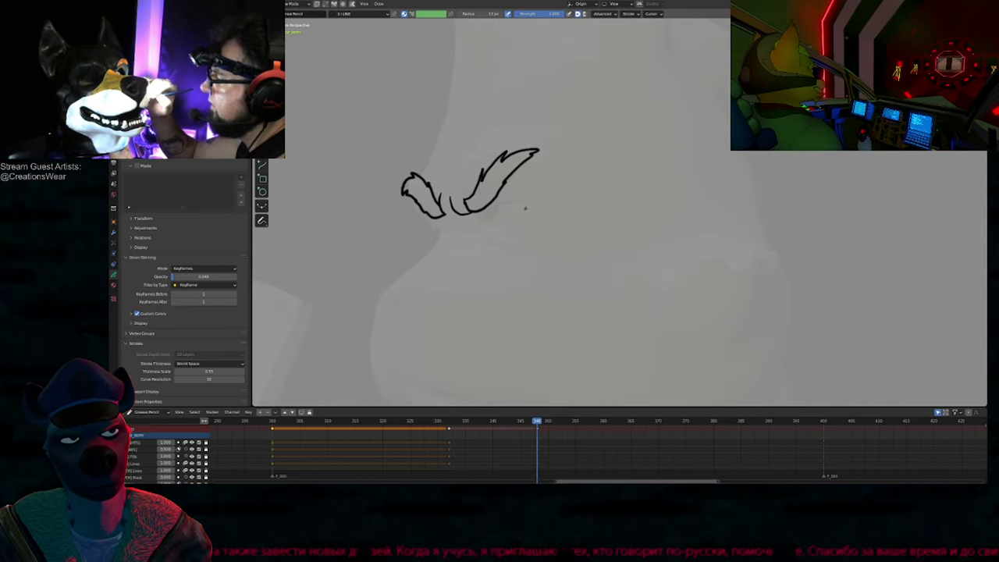
left_click_drag(481, 214, 522, 188)
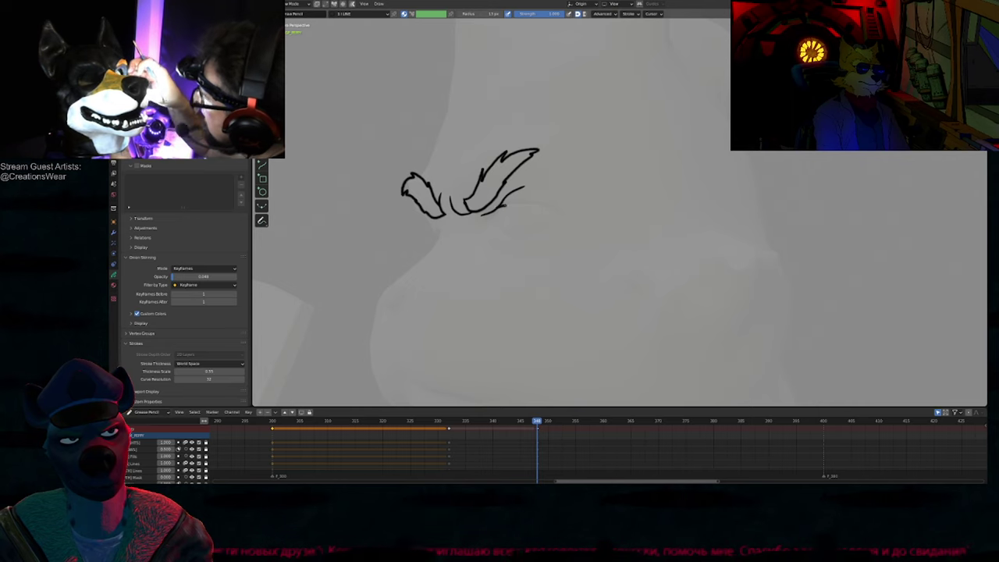
mouse_move(555, 232)
left_mouse_down()
mouse_move(516, 241)
mouse_move(499, 207)
left_mouse_up()
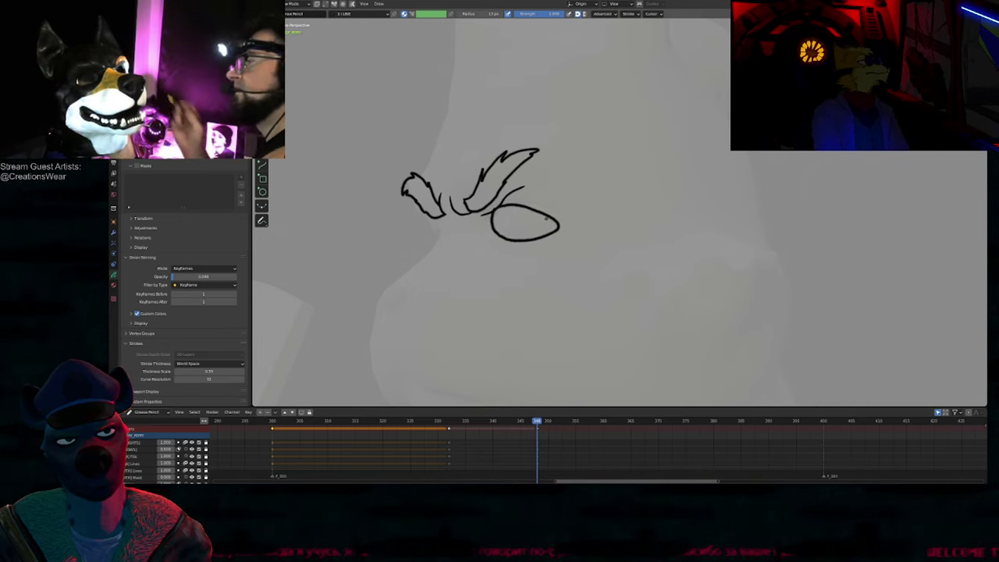
key("Down")
key("Up")
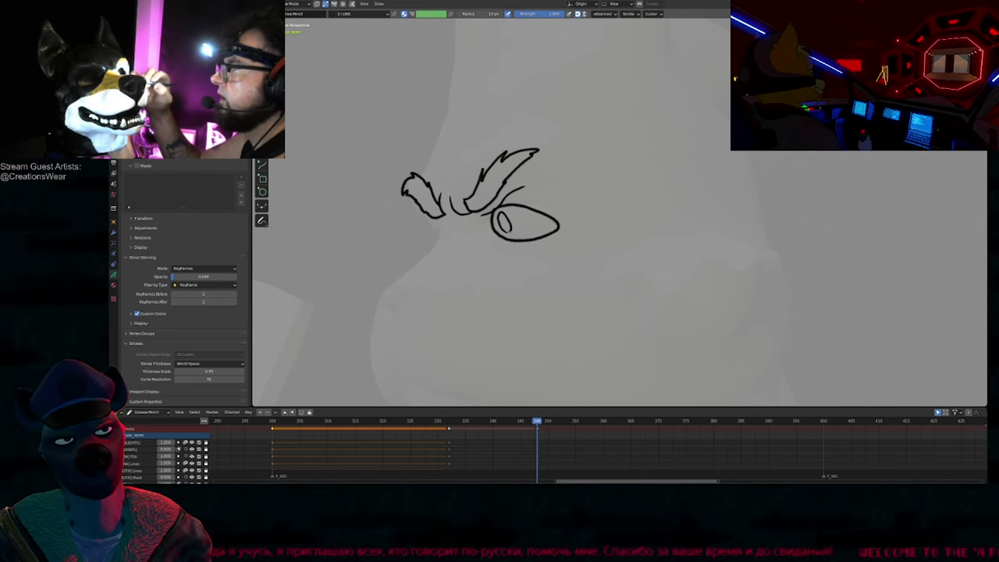
key("Tab")
left_click(509, 232)
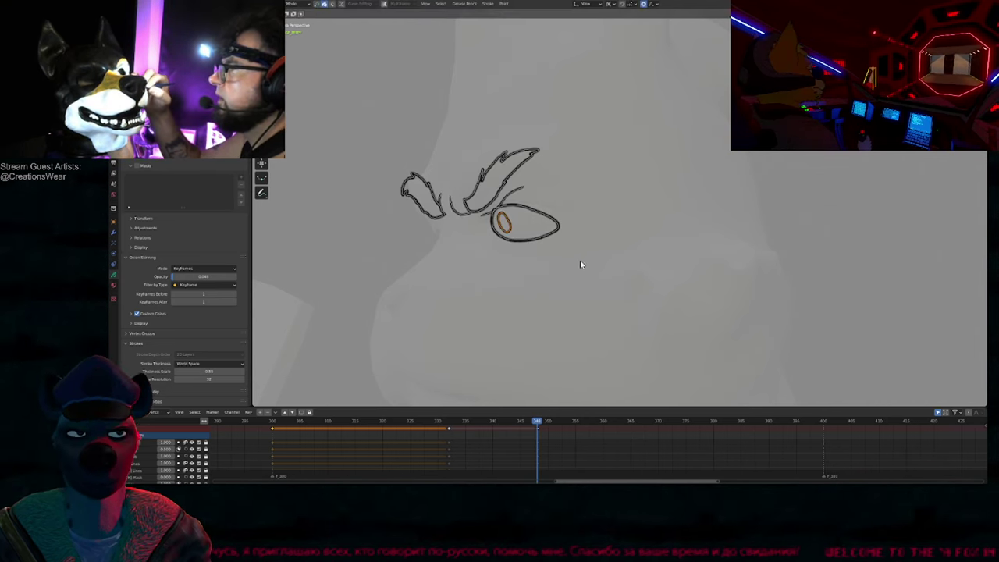
Step: Resize the pupil around its own centre and tilt it slightly
key("s")
right_click(573, 274)
key("period")
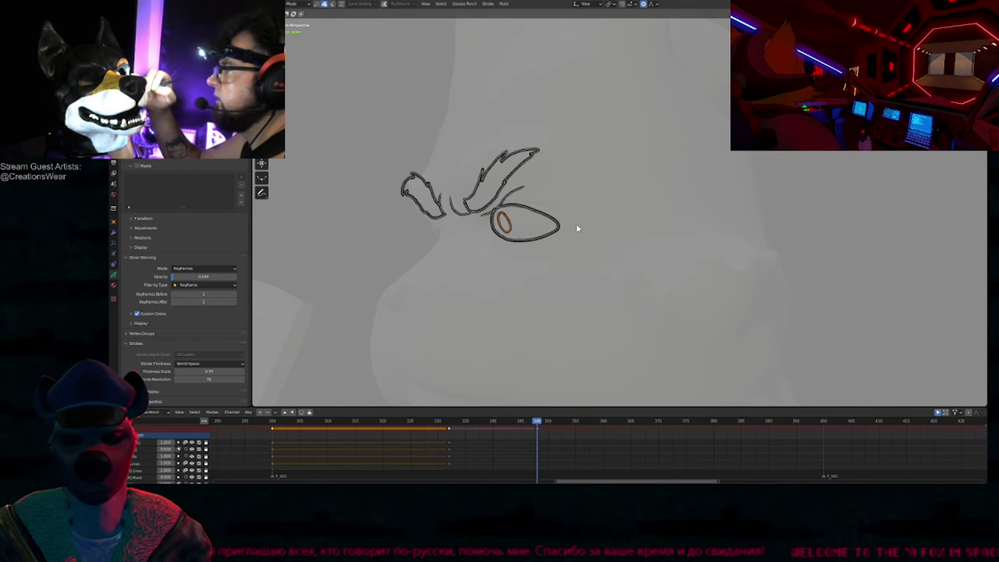
key("s")
left_click(595, 275)
key("r")
left_click(592, 280)
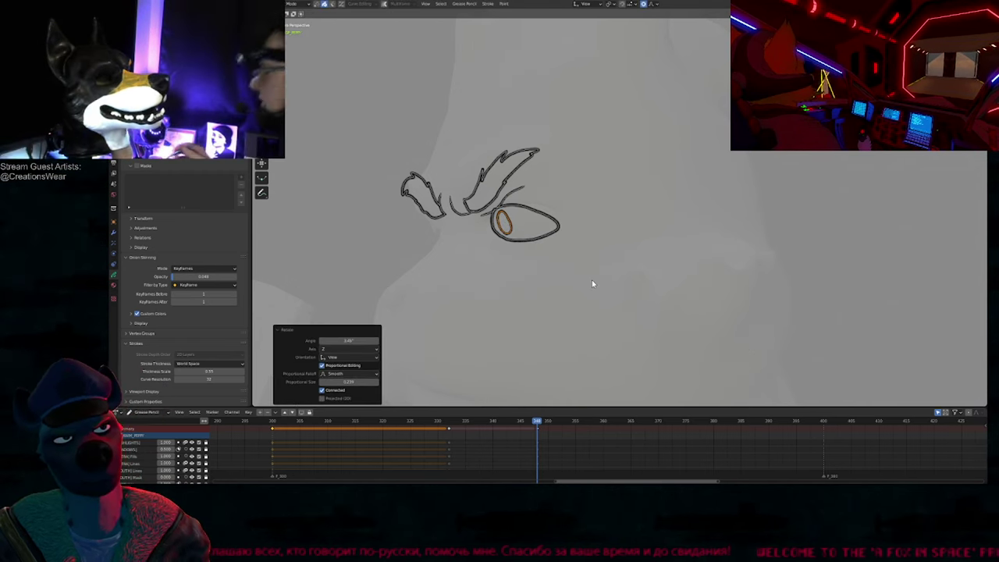
Step: Back in Draw mode, draw a short crease line above the eye
scroll(611, 200, "down", 6)
key("Tab")
key("Down")
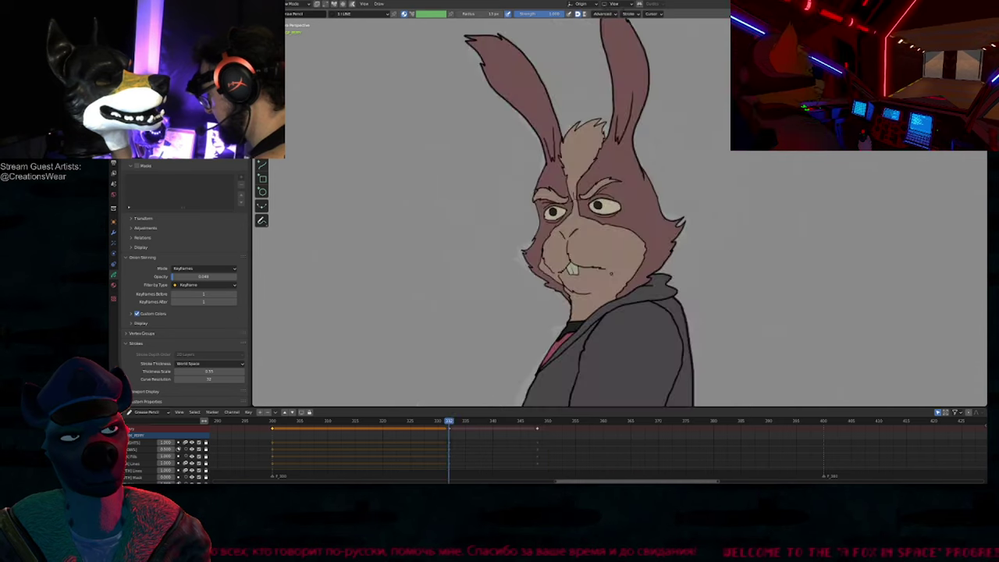
key("Up")
scroll(602, 250, "up", 4)
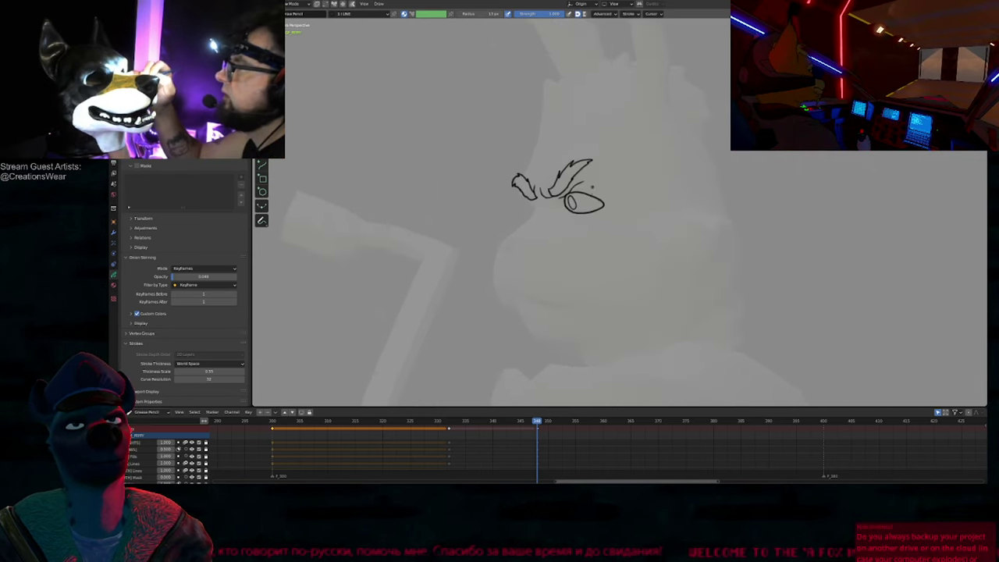
key("f")
right_click(591, 216)
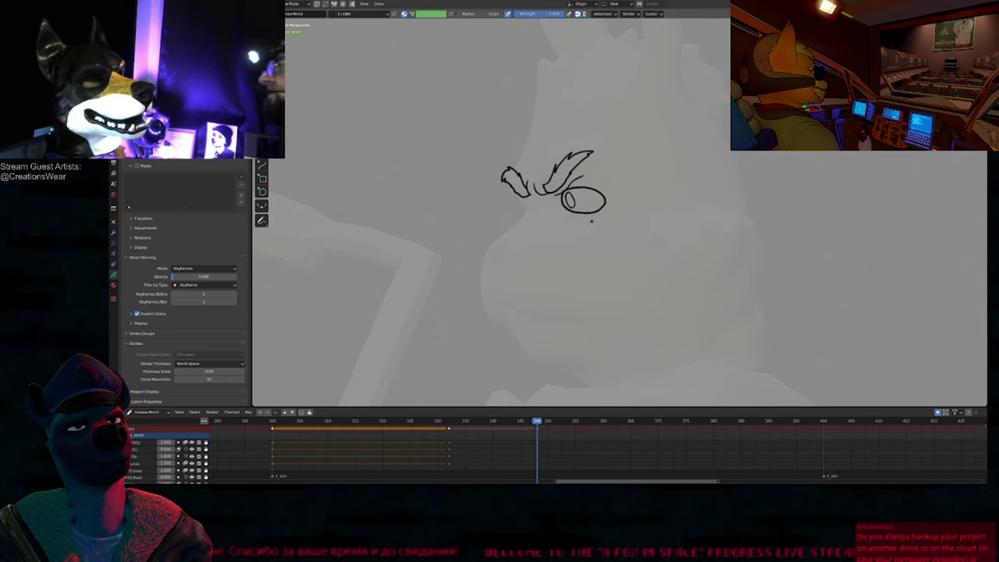
mouse_move(559, 231)
middle_mouse_down("shift")
mouse_move(611, 236)
mouse_move(558, 258)
middle_mouse_up("shift")
scroll(575, 227, "up", 5)
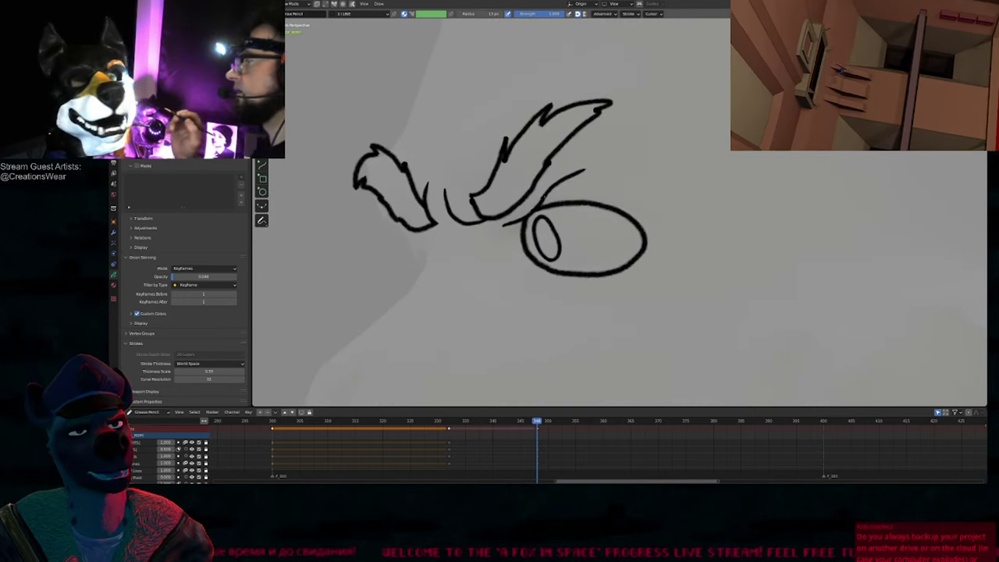
left_click_drag(551, 190, 607, 194)
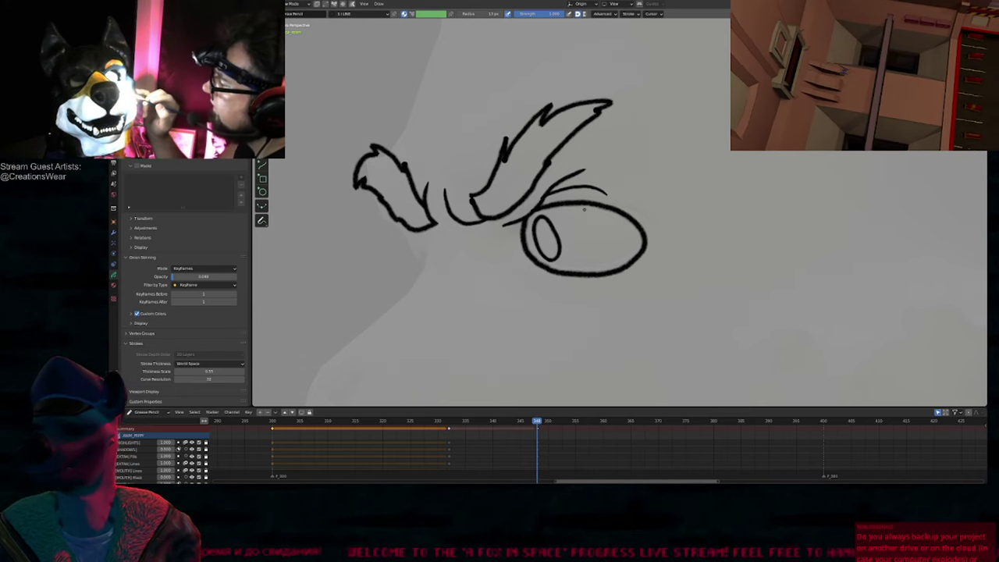
Step: Shift the crease line into place using proportional editing
key("Tab")
left_click(591, 191)
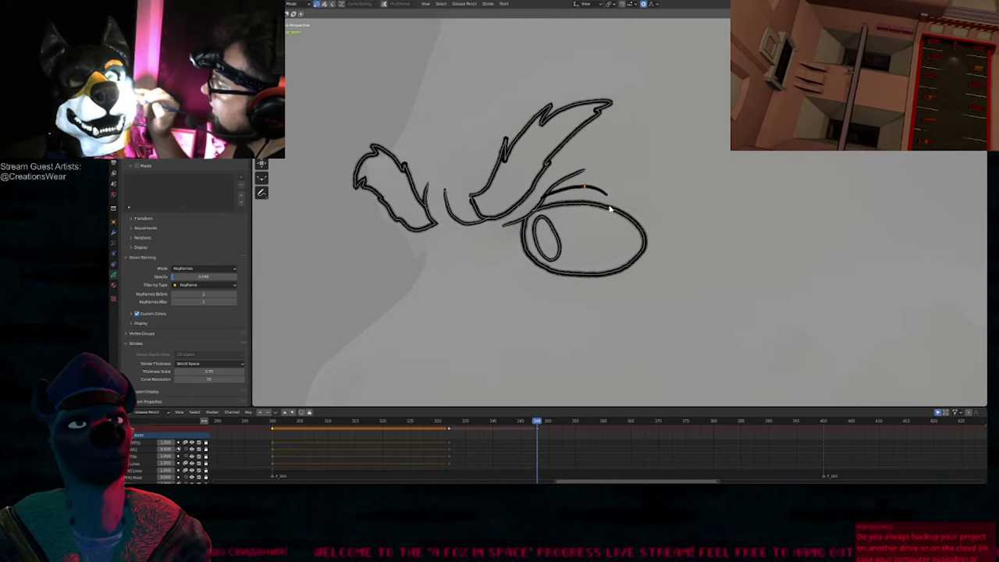
key("g")
scroll(642, 229, "down", 3)
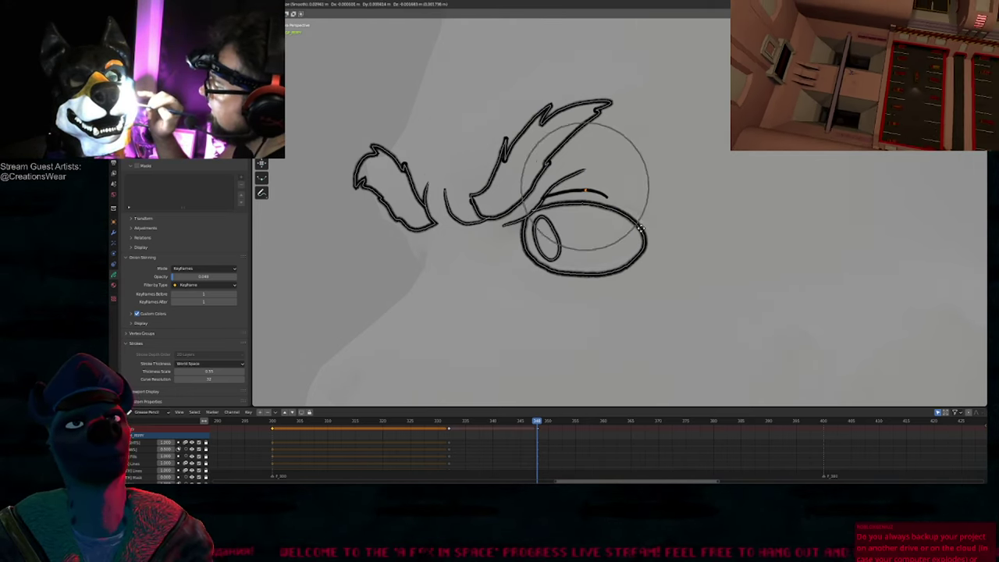
left_click(642, 232)
Step: Draw a lower-lid line beneath the eye and softly reshape its end
key("Tab")
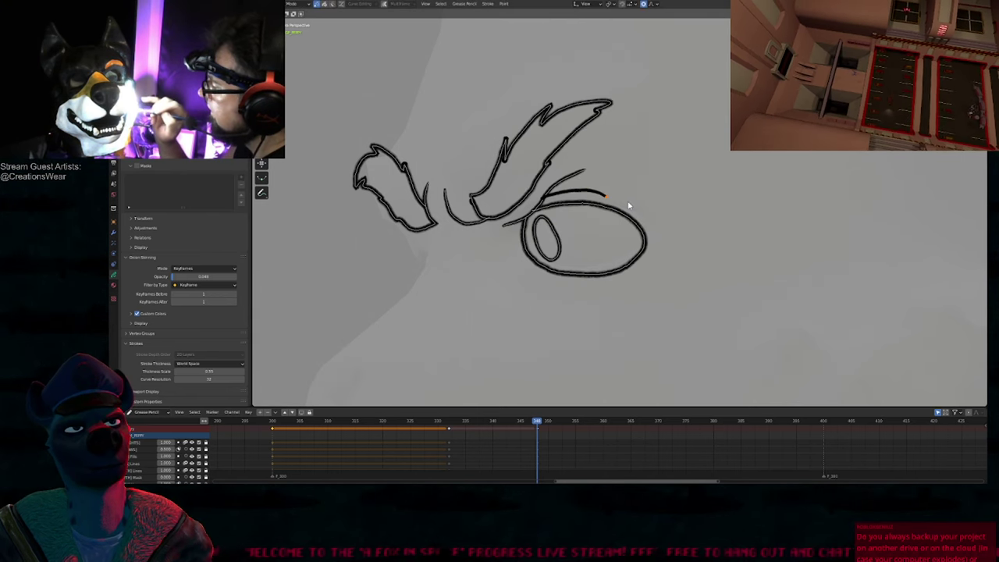
middle_click_drag(606, 215, 590, 321, "ctrl")
middle_click_drag(596, 261, 578, 218, "ctrl")
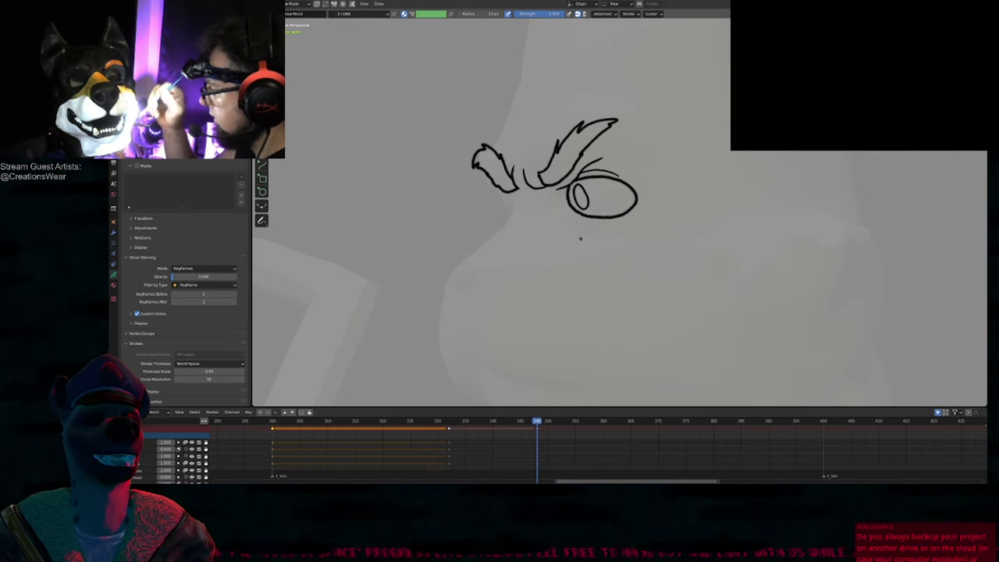
middle_click_drag(609, 234, 565, 249, "shift")
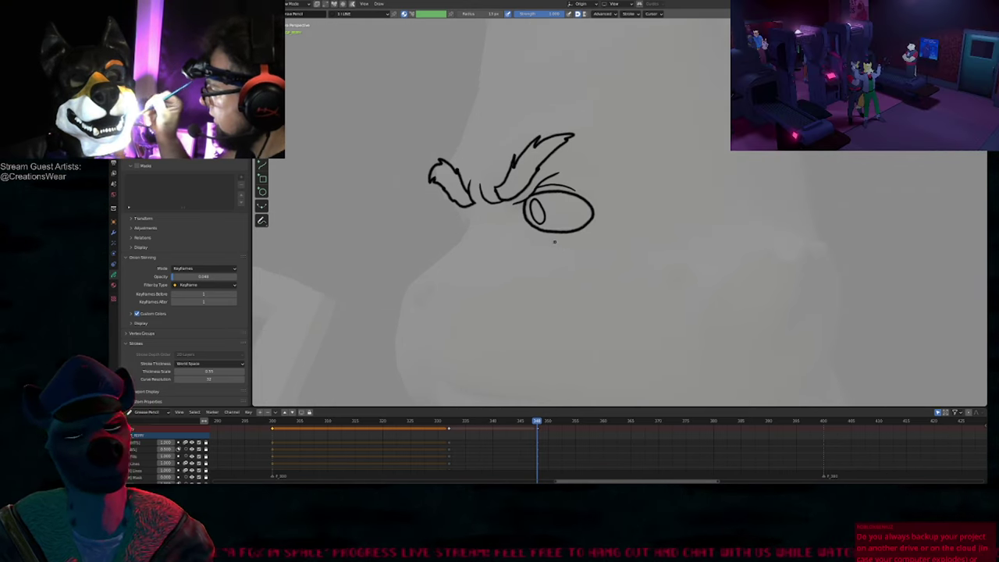
key("Down")
key("Up")
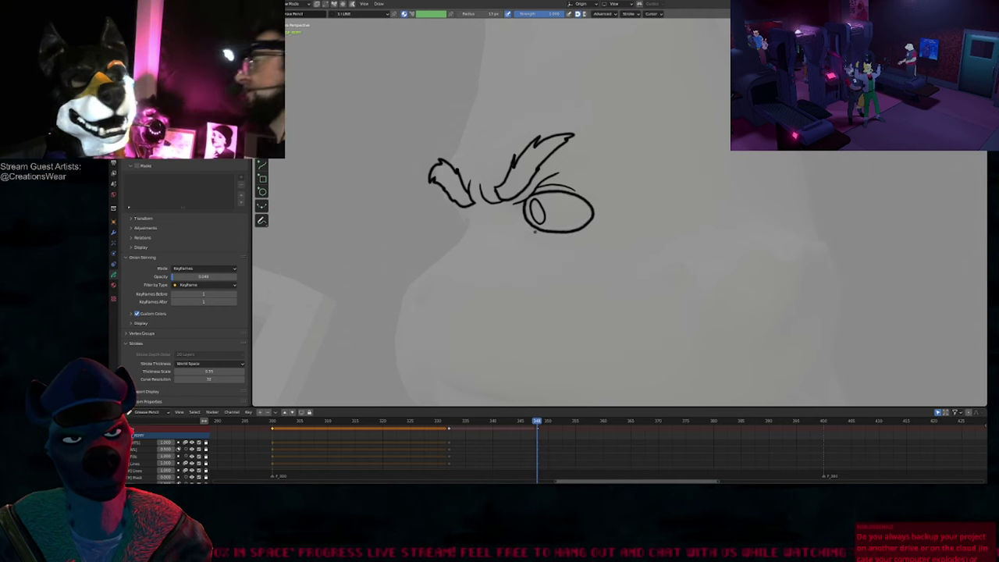
left_click_drag(537, 233, 570, 237)
key("Tab")
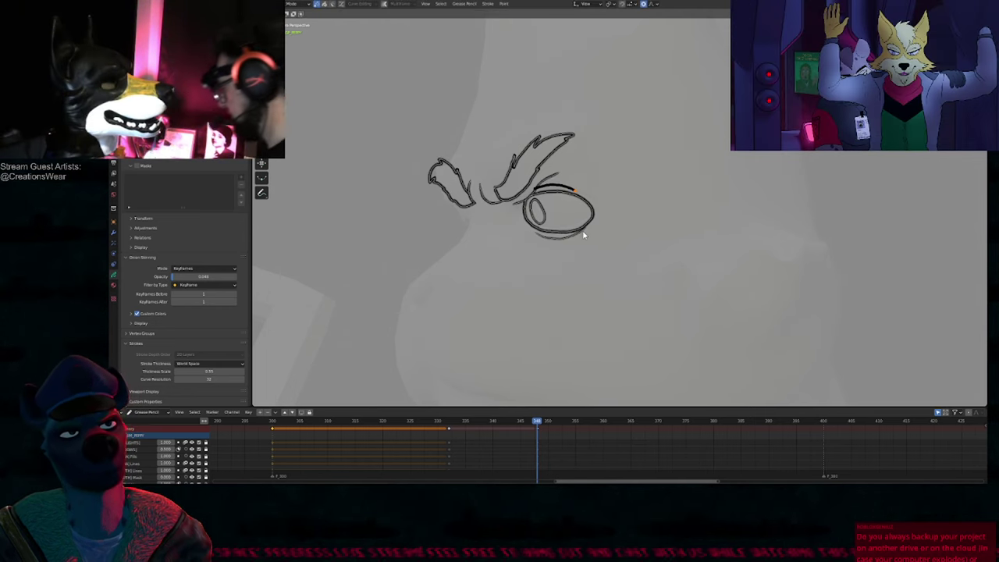
left_click(585, 234)
key("g")
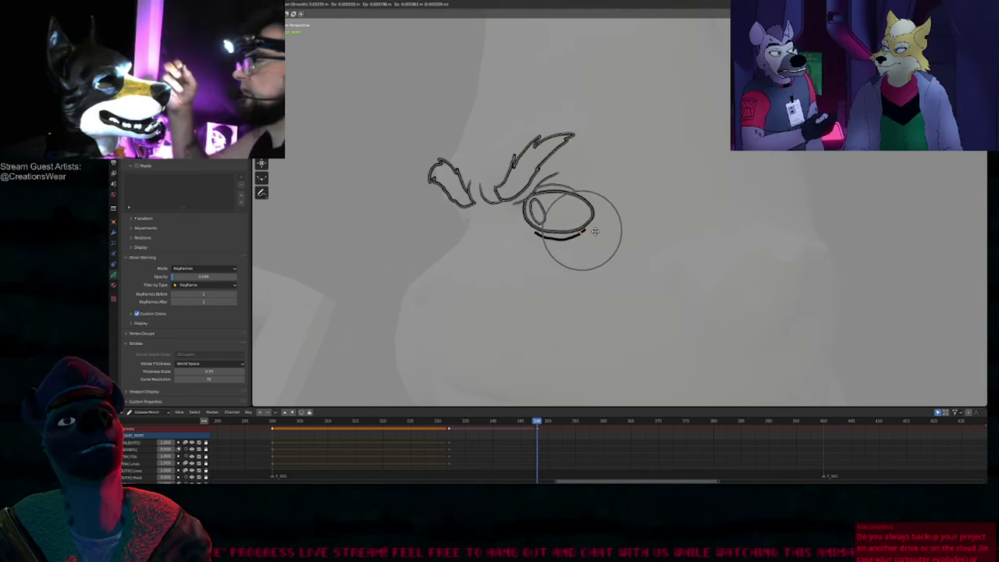
left_click(596, 230)
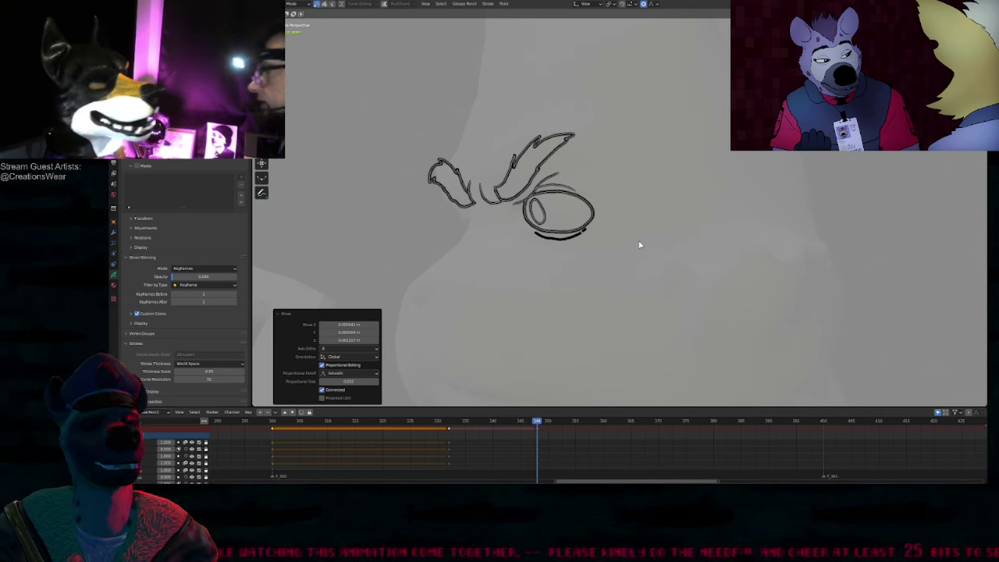
Step: Ink the snout profile from below the eye, extending it down into the chin and jawline
left_click(580, 234)
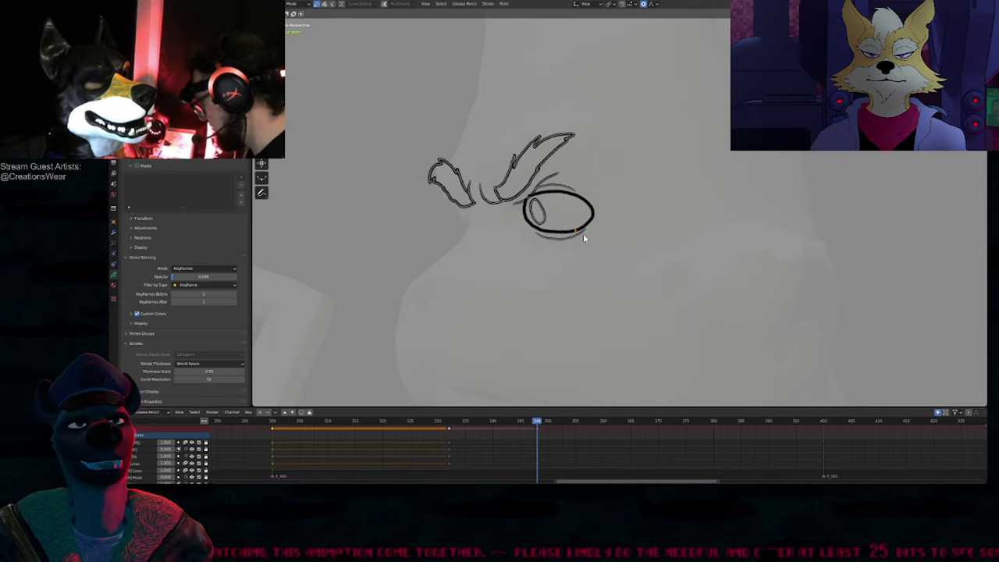
middle_click_drag(562, 267, 637, 213, "shift")
mouse_move(599, 245)
middle_mouse_down("shift")
mouse_move(612, 228)
mouse_move(593, 237)
mouse_move(633, 237)
middle_mouse_up("shift")
key("Tab")
middle_click_drag(641, 198, 557, 180, "shift")
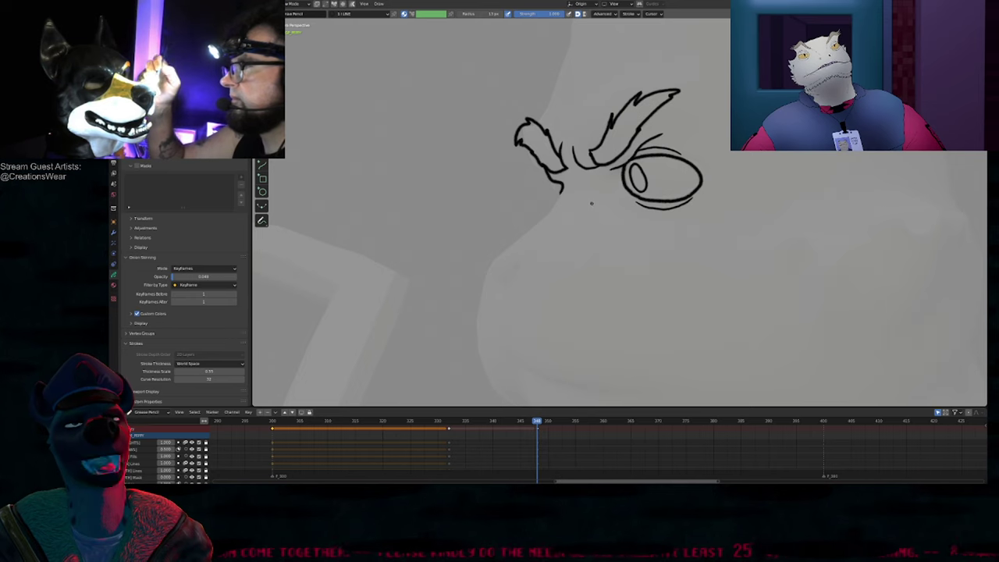
scroll(591, 203, "down", 2)
mouse_move(602, 258)
middle_mouse_down("shift")
mouse_move(518, 216)
mouse_move(556, 188)
middle_mouse_up("shift")
scroll(524, 208, "down", 2)
scroll(557, 186, "up", 2)
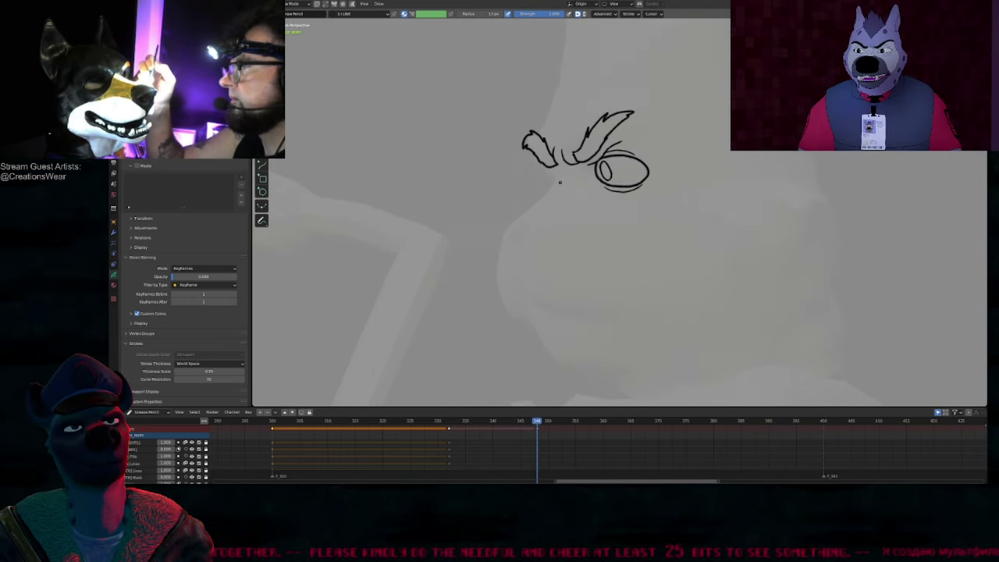
left_click_drag(538, 205, 504, 228)
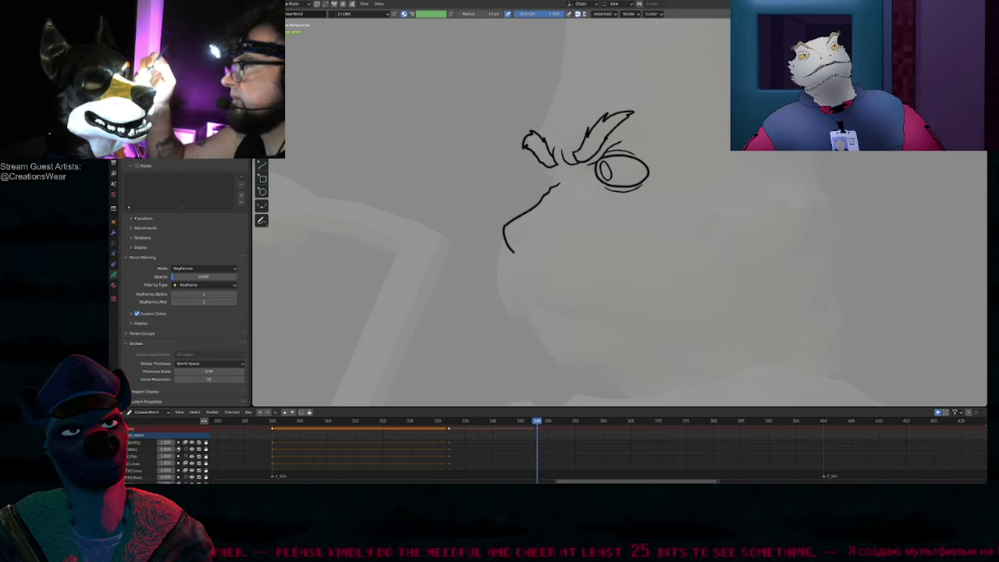
mouse_move(508, 251)
middle_mouse_down("shift")
mouse_move(470, 247)
mouse_move(410, 183)
middle_mouse_up("shift")
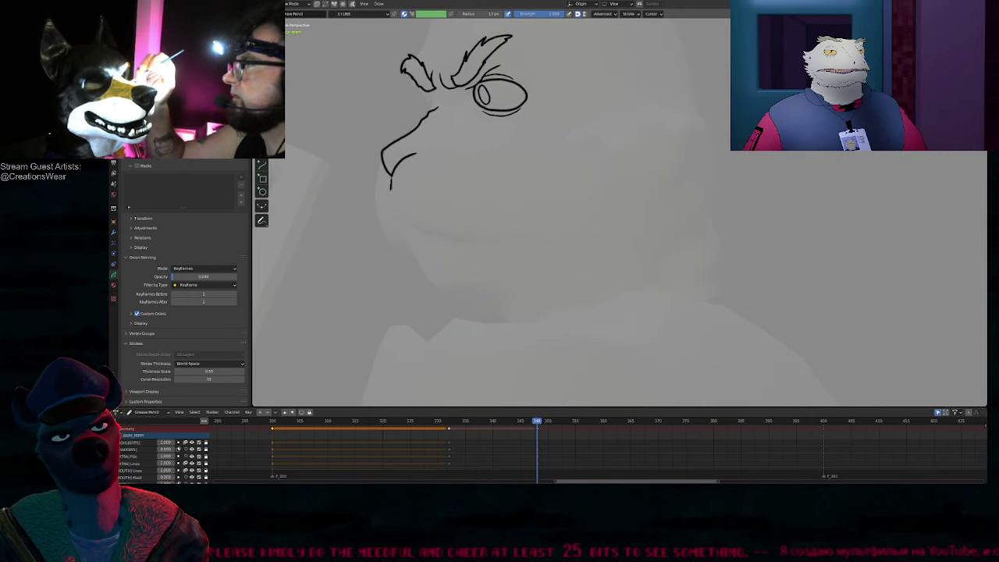
mouse_move(391, 189)
left_mouse_down()
mouse_move(403, 229)
mouse_move(484, 232)
left_mouse_up()
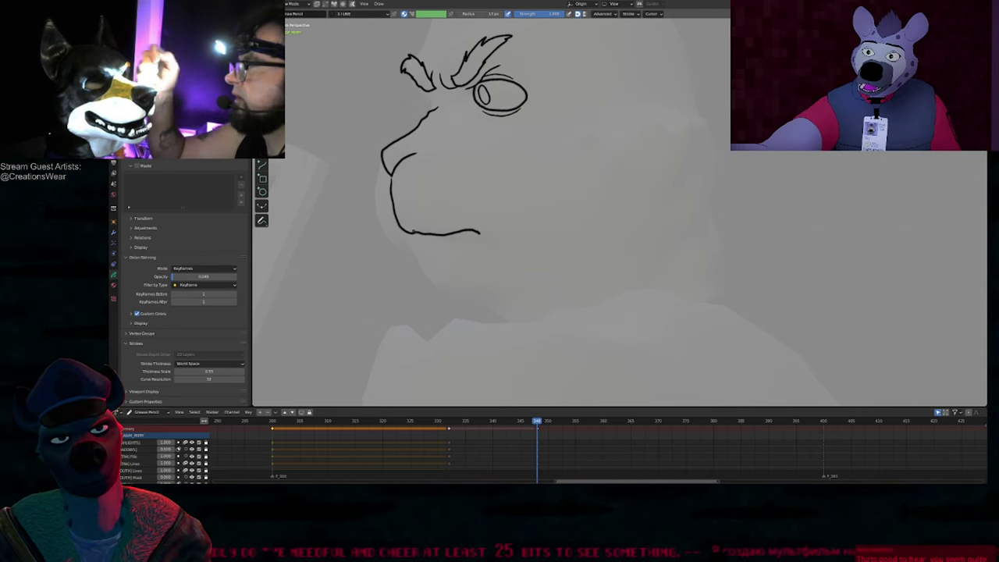
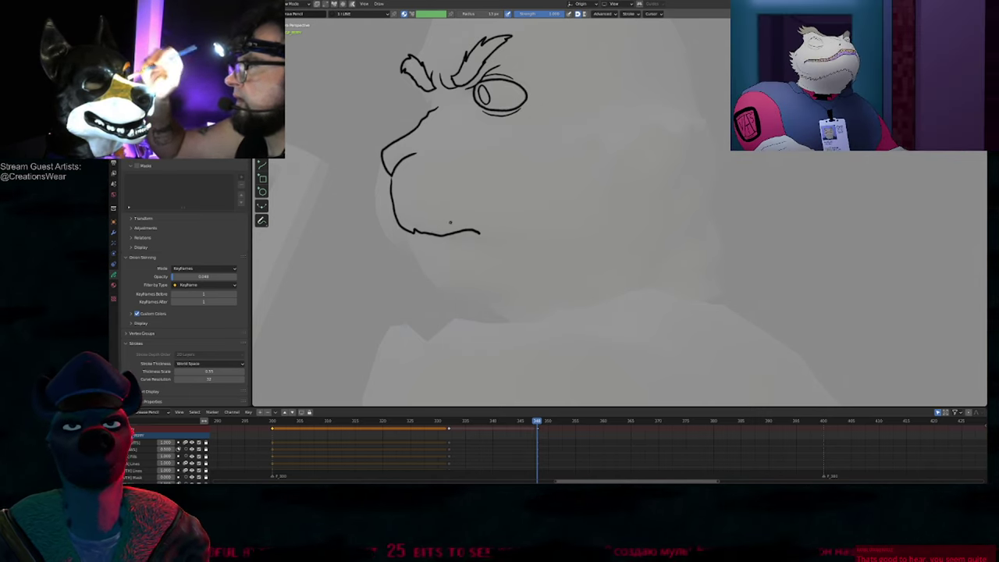
Step: Zoom in on the mouth, draw a buck tooth below the jaw line, and erase the stray tail above it
key("f")
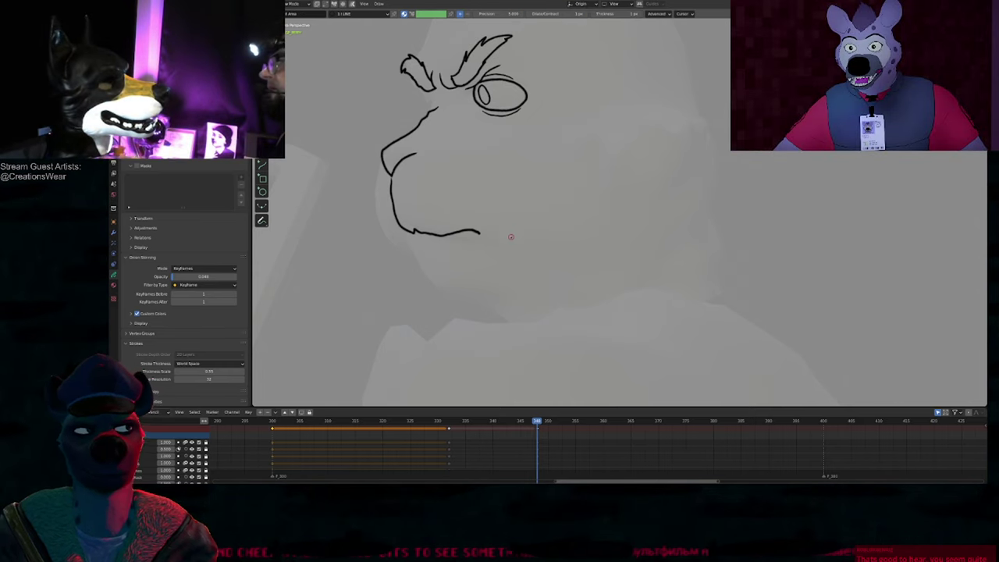
middle_click_drag(533, 213, 643, 242, "shift")
key("d")
mouse_move(579, 242)
middle_mouse_down("ctrl")
mouse_move(563, 215)
mouse_move(490, 184)
middle_mouse_up("ctrl")
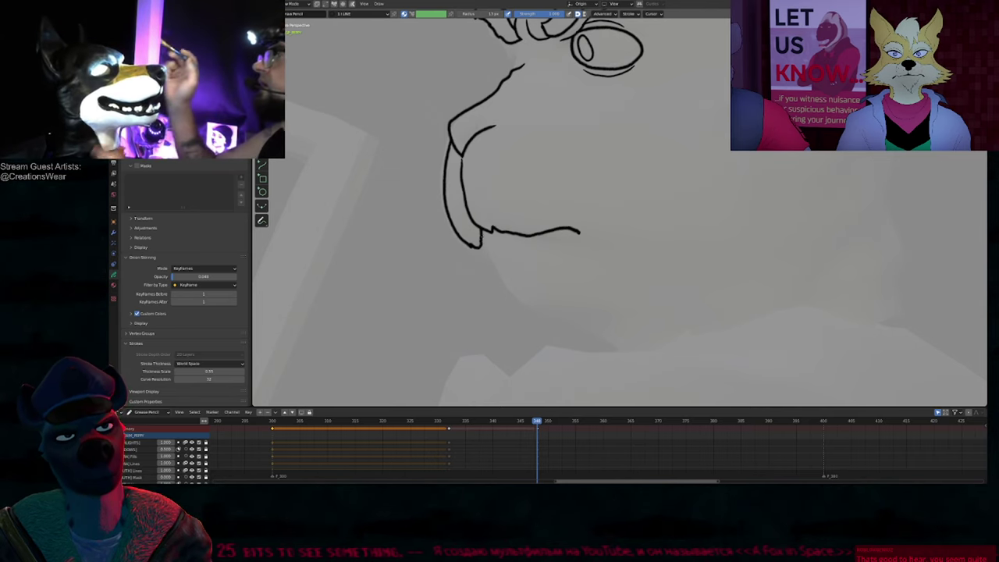
left_click_drag(481, 244, 509, 266)
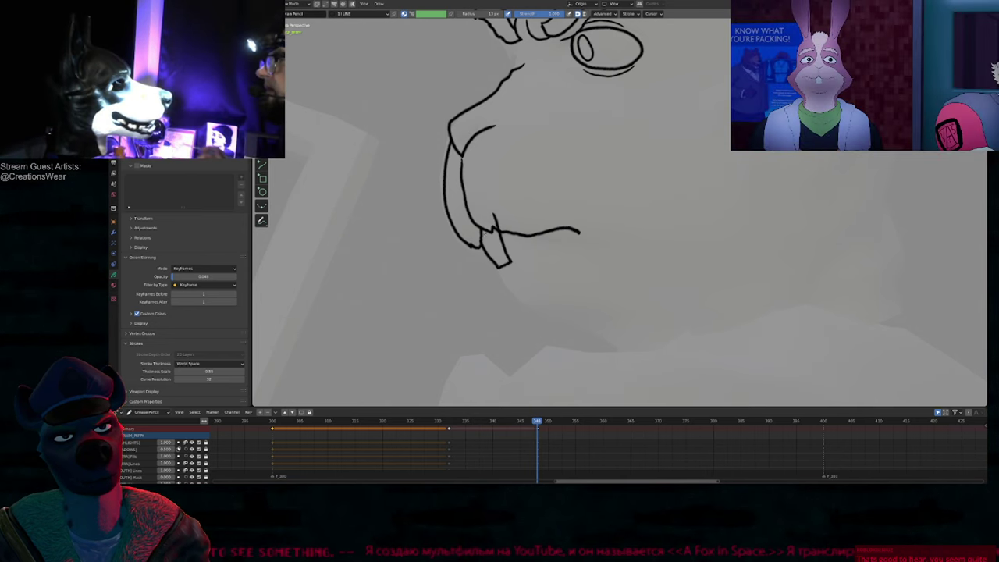
left_click_drag(493, 215, 493, 214)
Step: In Edit Mode, lasso-select the head strokes and move them into a new position
middle_click_drag(522, 215, 531, 285, "ctrl")
middle_click_drag(596, 229, 546, 310, "shift")
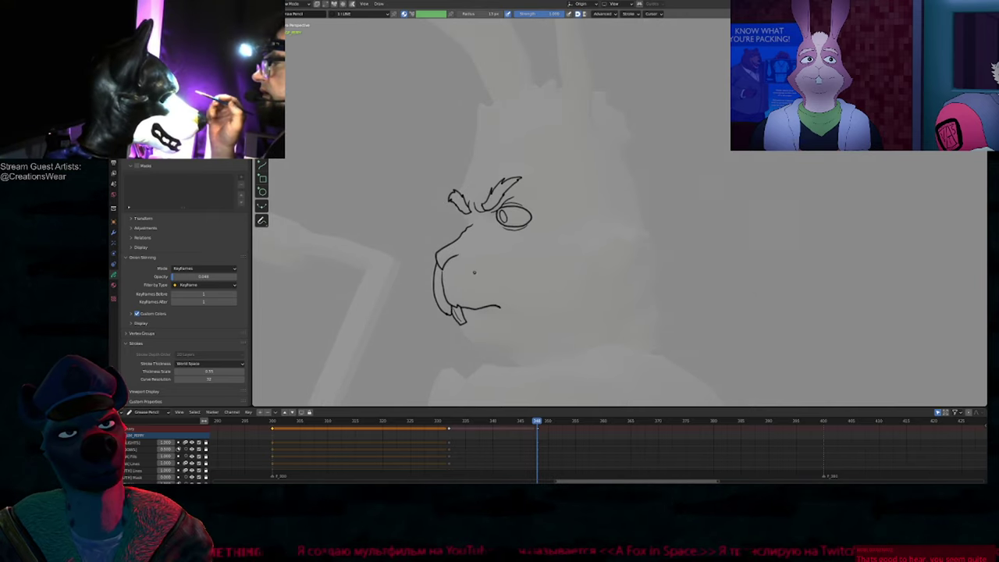
key("f")
key("Escape")
middle_click_drag(517, 245, 505, 248, "shift")
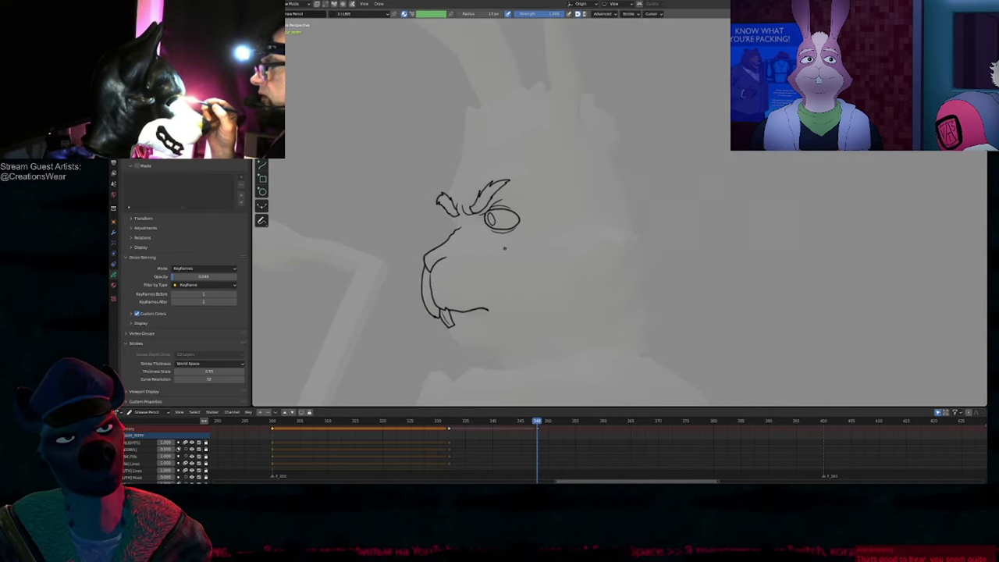
key("f")
key("Escape")
key("Tab")
left_click_drag(491, 256, 494, 251)
key("g")
left_click(517, 242)
key("Tab")
Step: Check the coloured rabbit keyframe, then draw a jagged chin line below the tooth
mouse_move(537, 241)
middle_mouse_down("shift")
mouse_move(401, 254)
mouse_move(402, 239)
middle_mouse_up("shift")
key("Down")
key("Up")
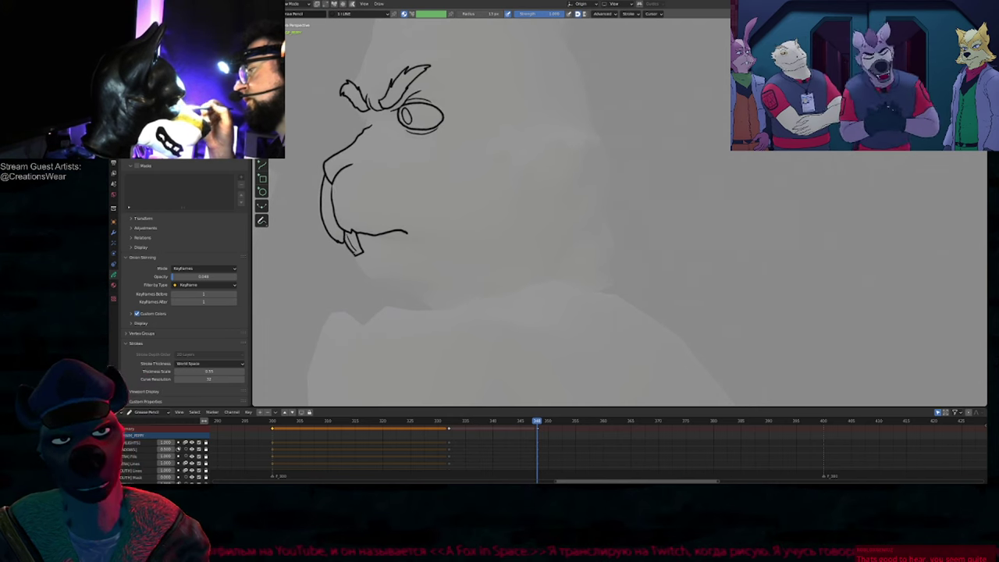
mouse_move(354, 255)
left_mouse_down()
mouse_move(376, 286)
mouse_move(429, 285)
left_mouse_up()
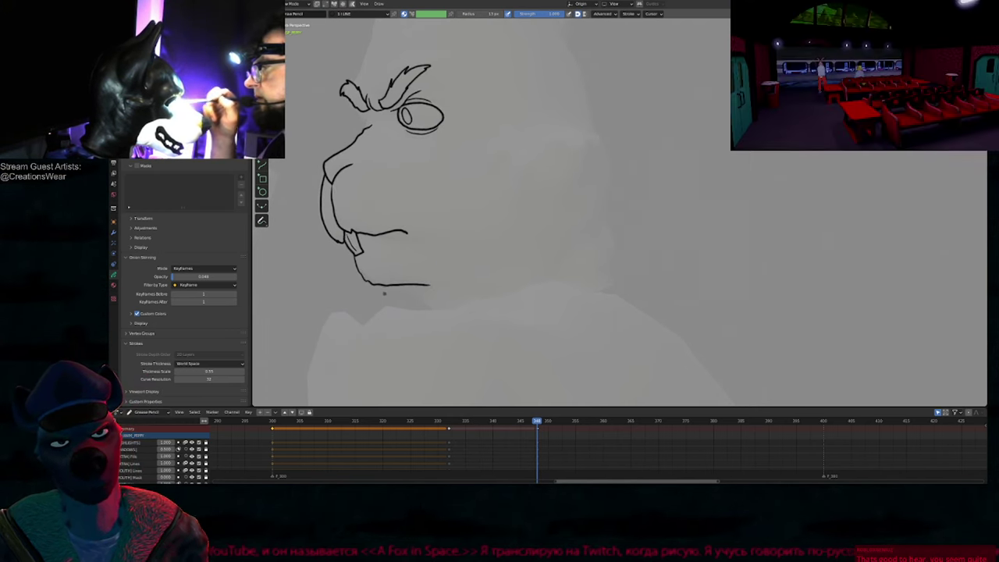
key("f")
left_click(407, 294)
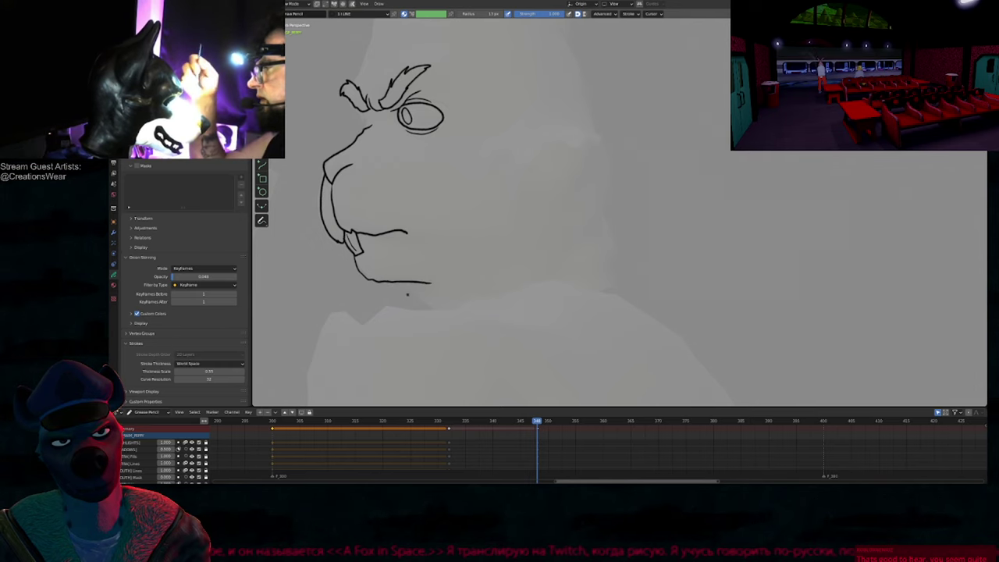
middle_click_drag(448, 276, 540, 352, "shift")
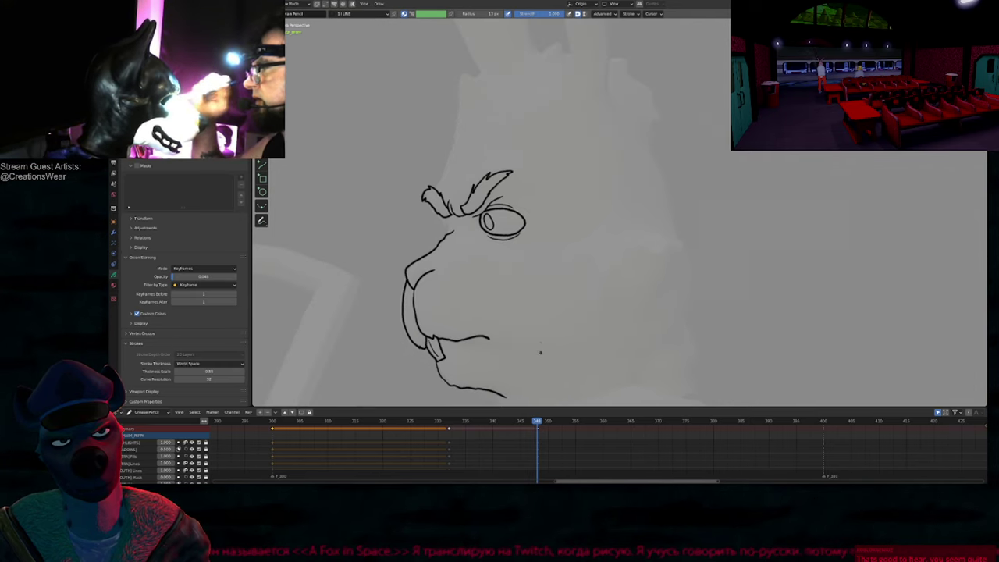
middle_click_drag(458, 240, 459, 195, "ctrl")
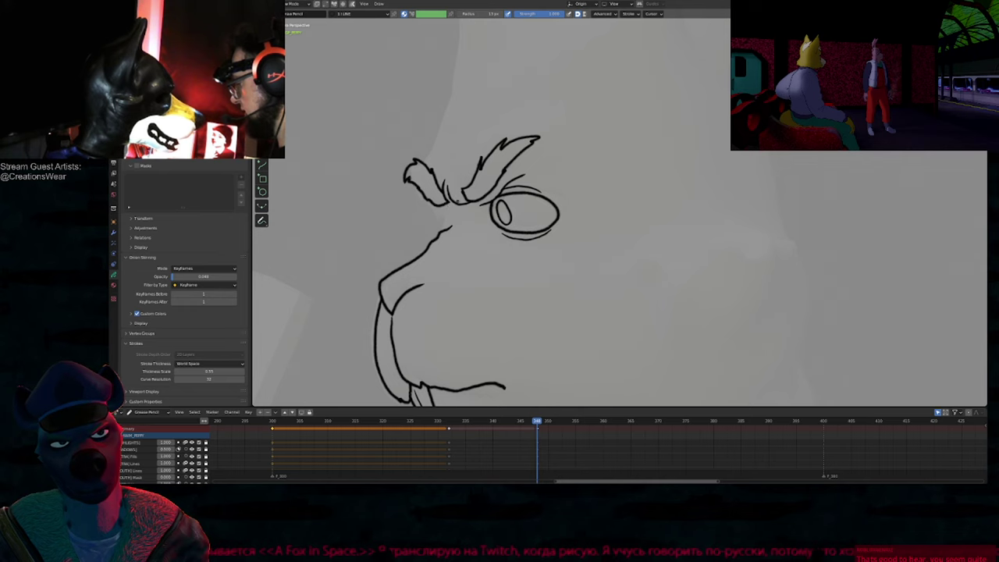
key("shift+alt+z")
key("shift+alt+z")
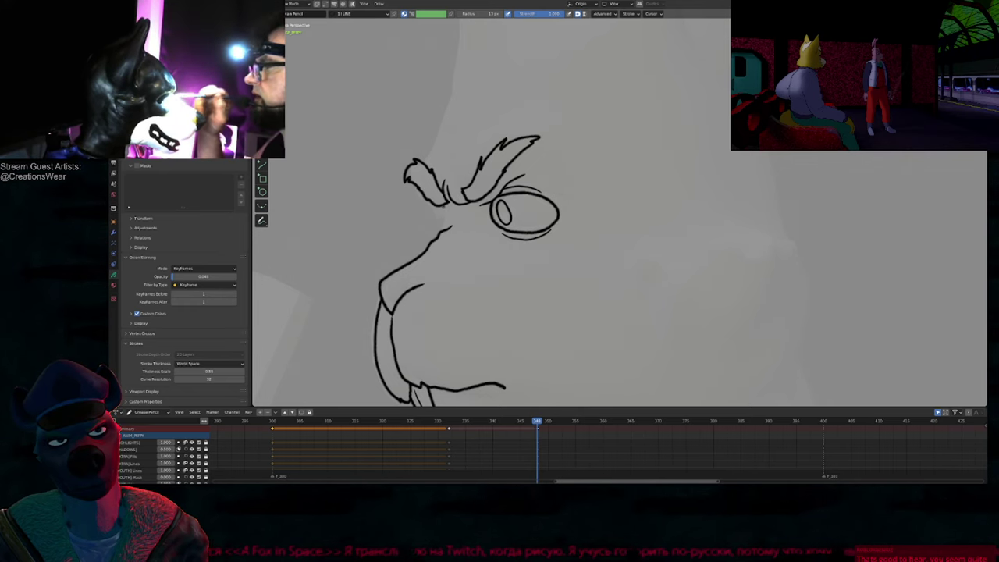
Step: Draw a short stroke joining the brow to the nose, then shift the far eye with proportional falloff
key("e")
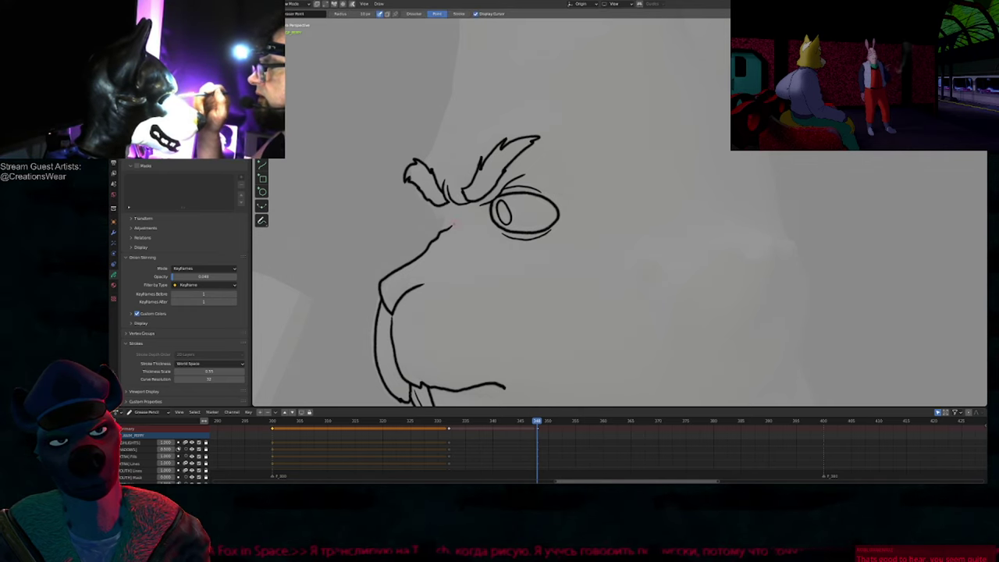
key("d")
left_click_drag(447, 206, 443, 231)
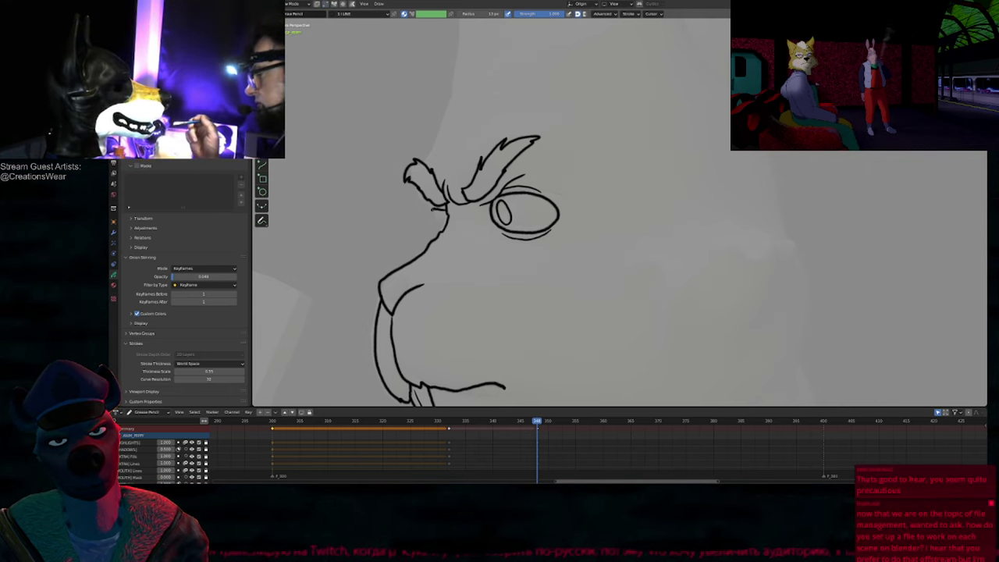
key("Tab")
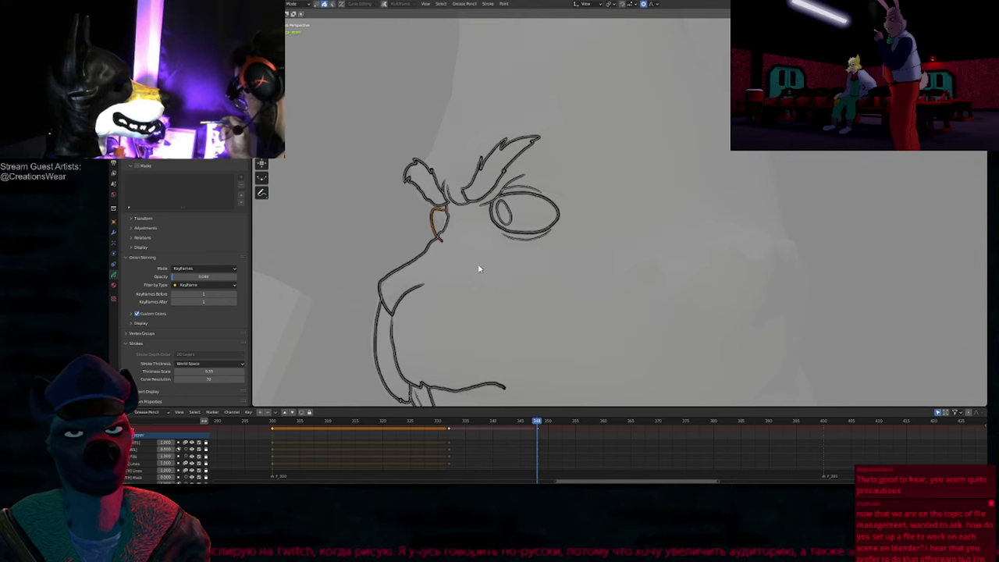
key("g")
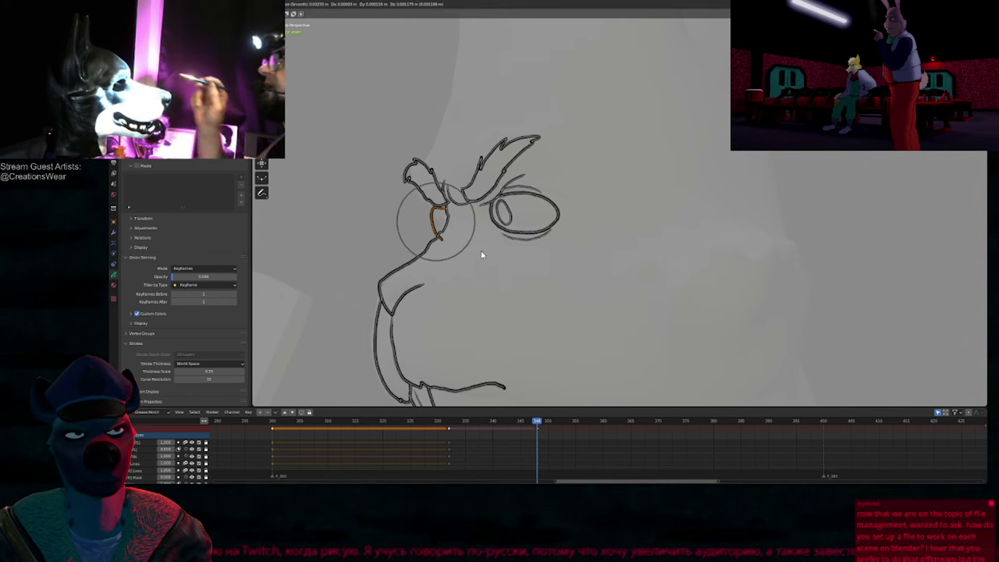
left_click(482, 260)
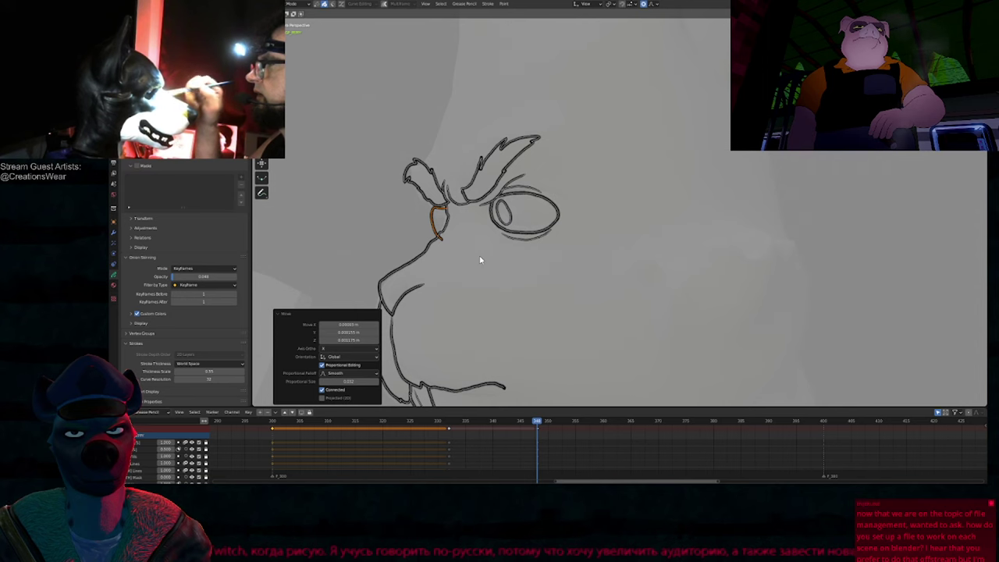
key("Tab")
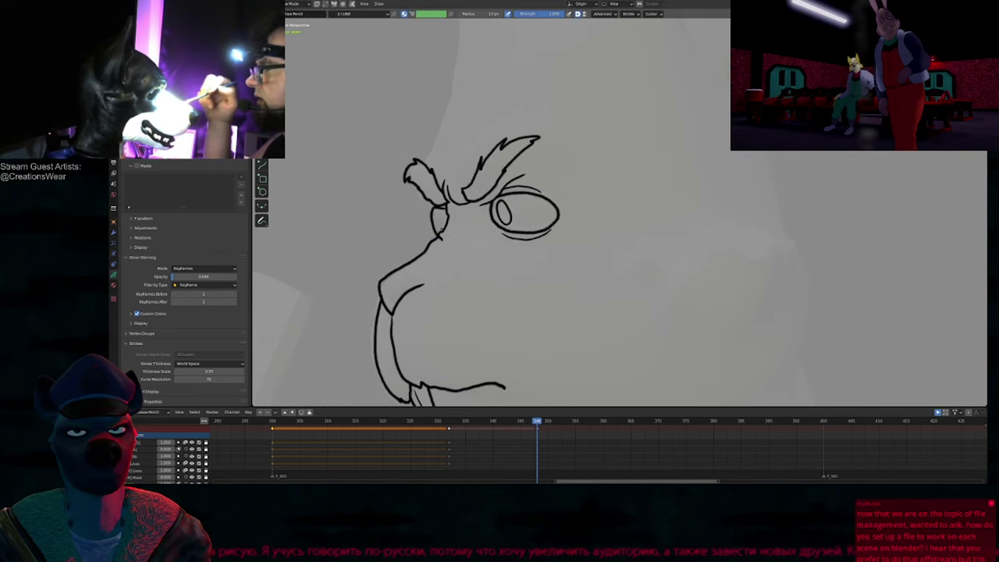
Step: Reposition the far eye stroke again and rotate it slightly into place
middle_click_drag(520, 235, 516, 256, "shift")
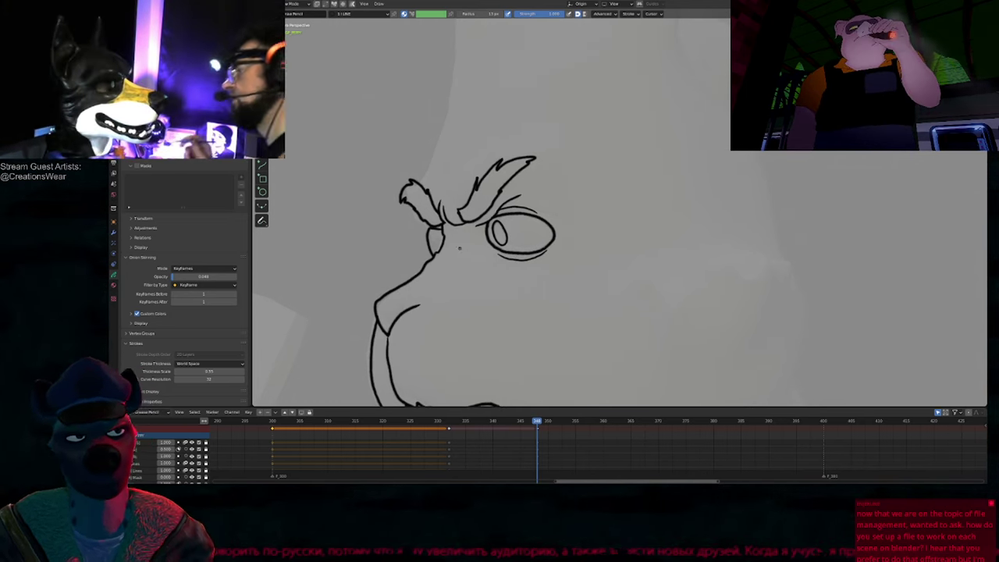
scroll(446, 240, "up", 3)
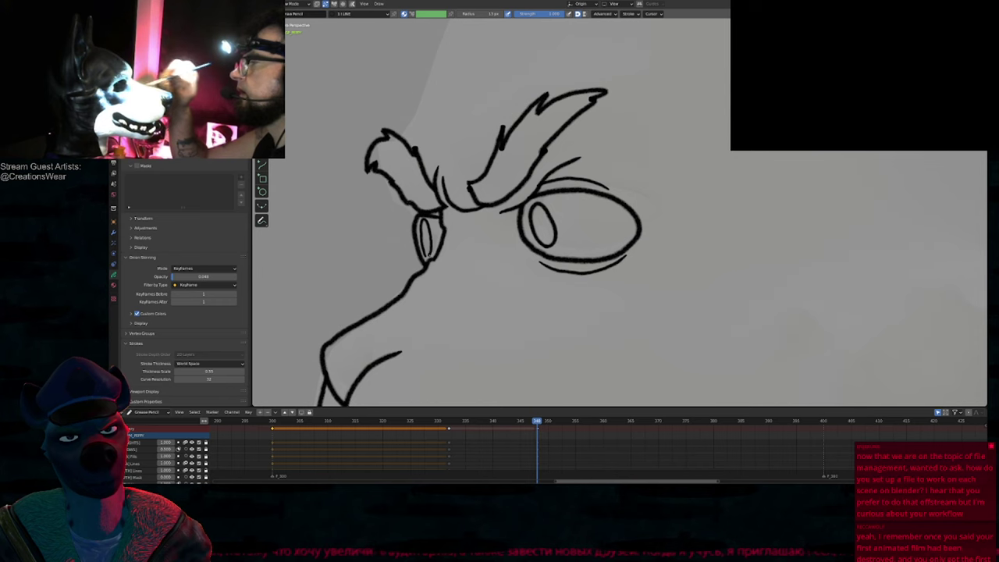
key("Tab")
key("g")
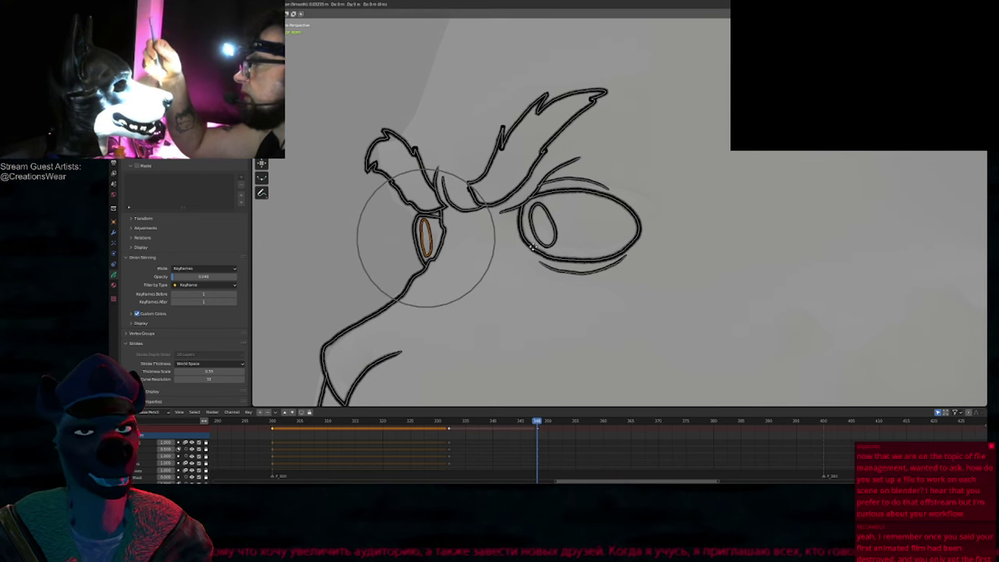
left_click(527, 249)
key("r")
left_click(534, 245)
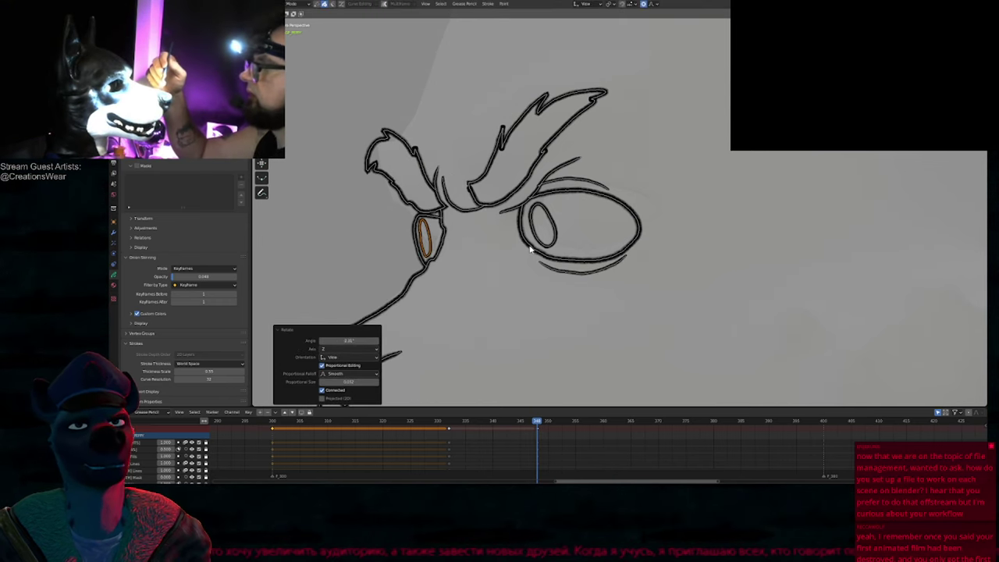
scroll(500, 255, "down", 3)
key("Tab")
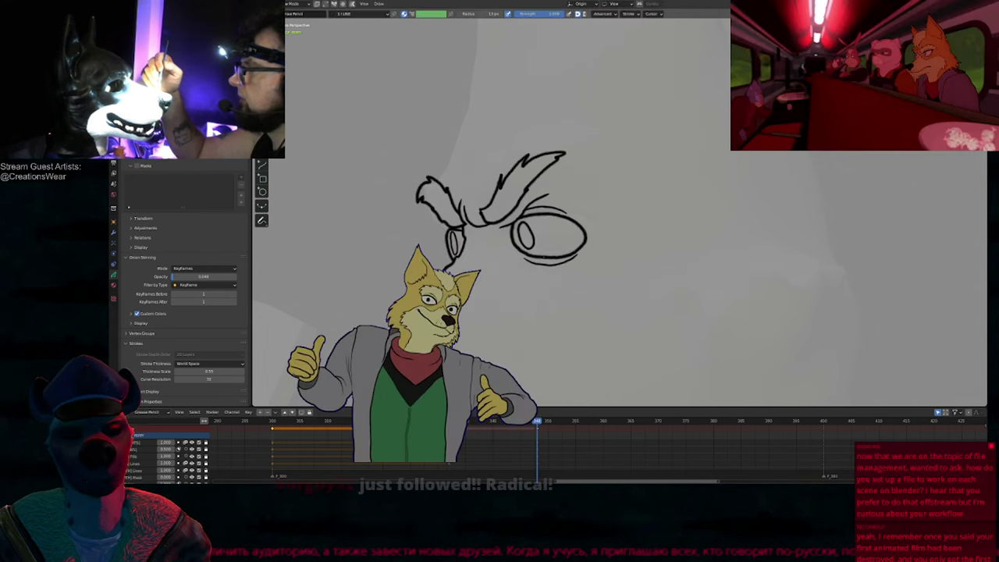
Step: Open the recent CHARACTER_JAMIE.blend hyena sheet, restore its layout, and begin closing it
key("ctrl+shift+o")
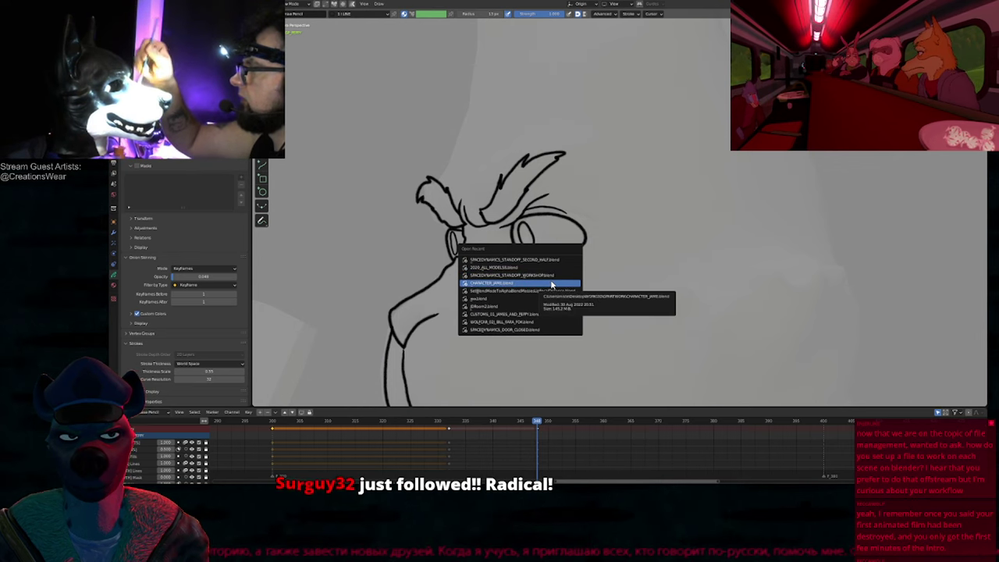
left_click(551, 283)
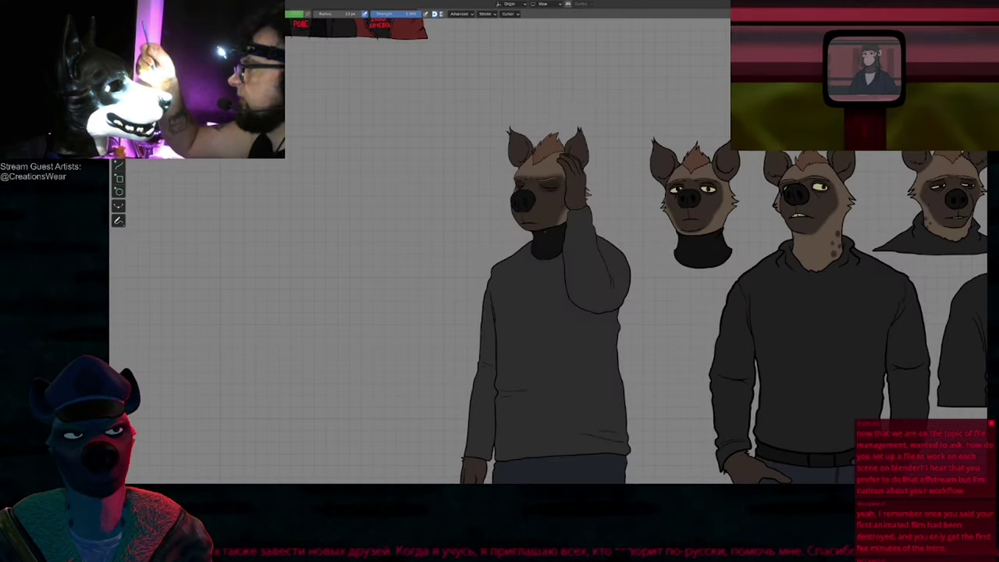
scroll(550, 274, "down", 3)
middle_click_drag(790, 267, 554, 253, "shift")
key("ctrl+Tab")
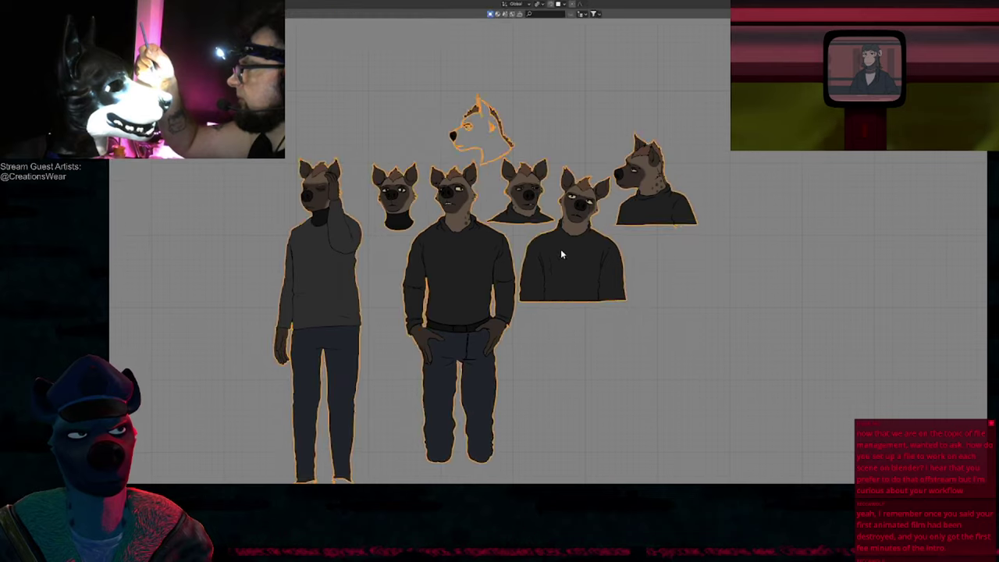
scroll(552, 296, "down", 3)
key("ctrl+space")
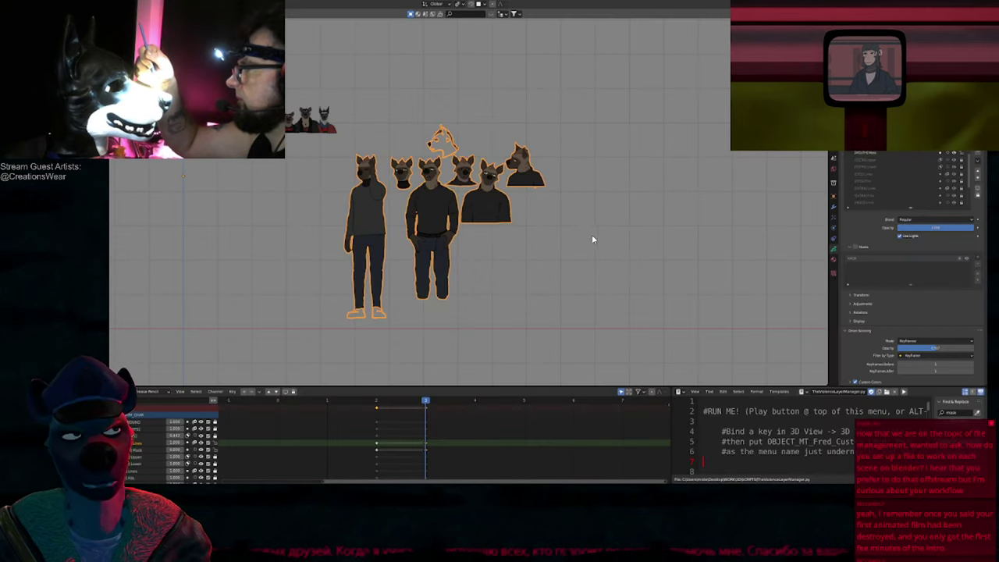
middle_click_drag(605, 224, 609, 261, "shift")
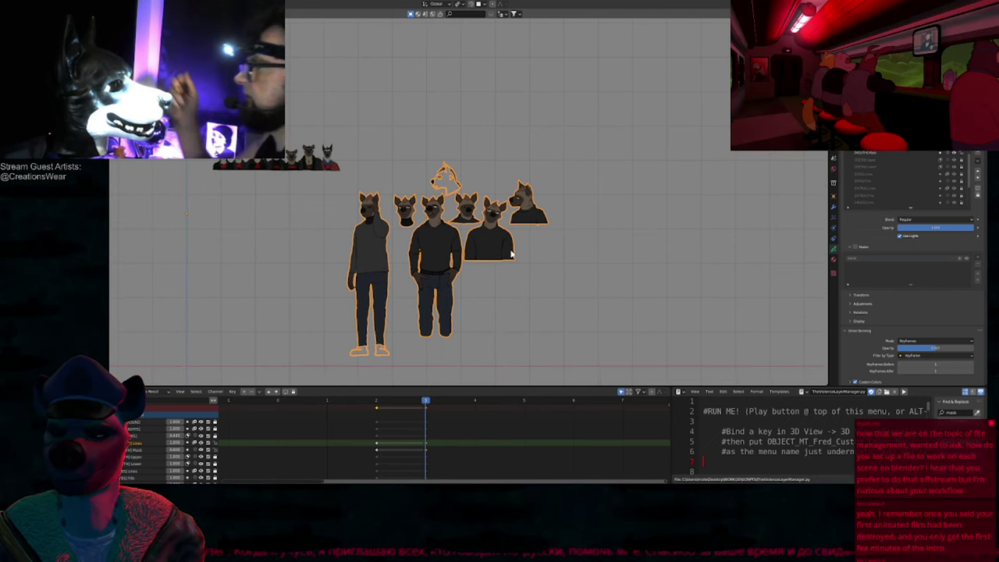
key("ctrl+o")
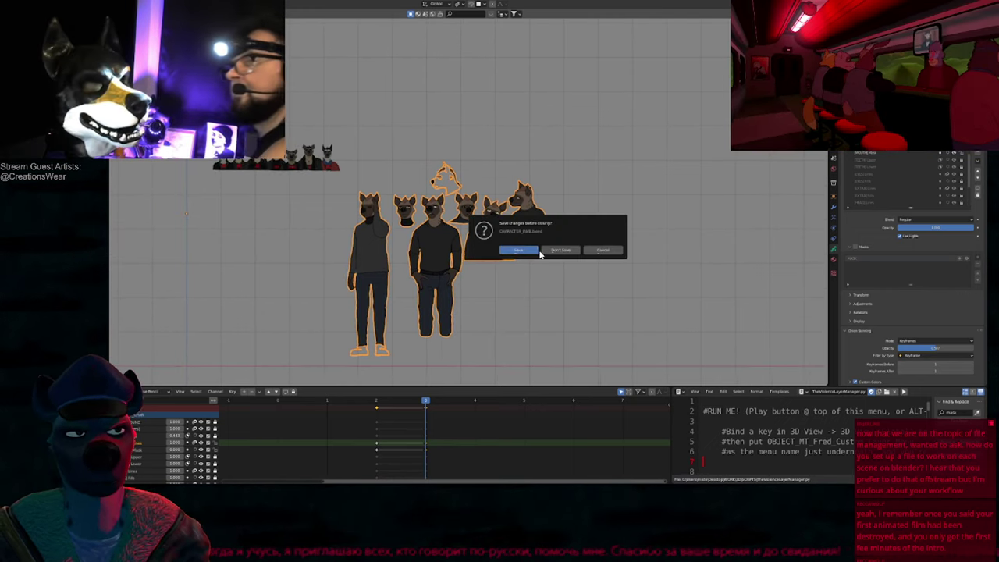
Step: Discard the character file's changes, then view the empty canvas through the camera in Draw mode
left_click(542, 253)
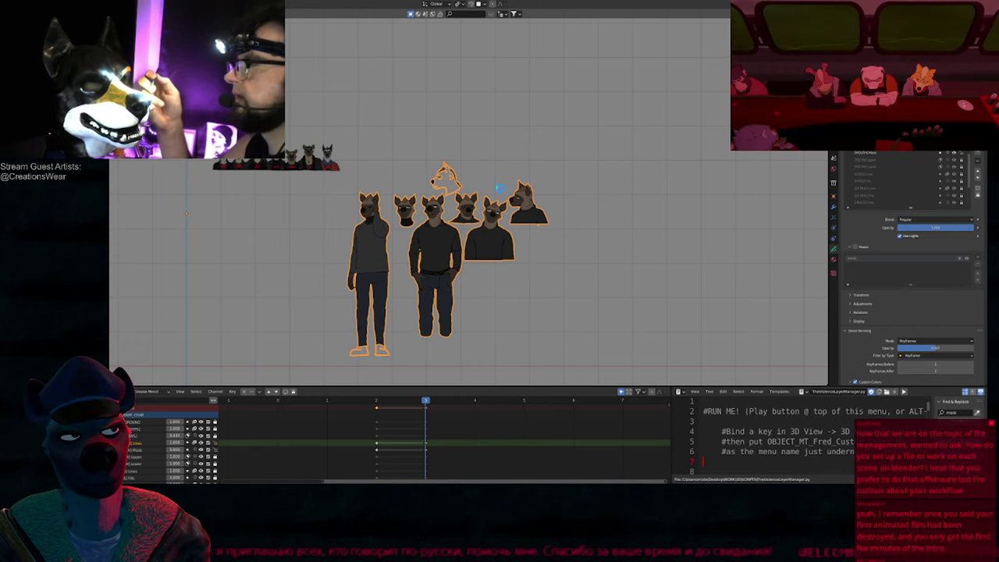
key("ctrl+space")
key("Home")
key("ctrl+Tab")
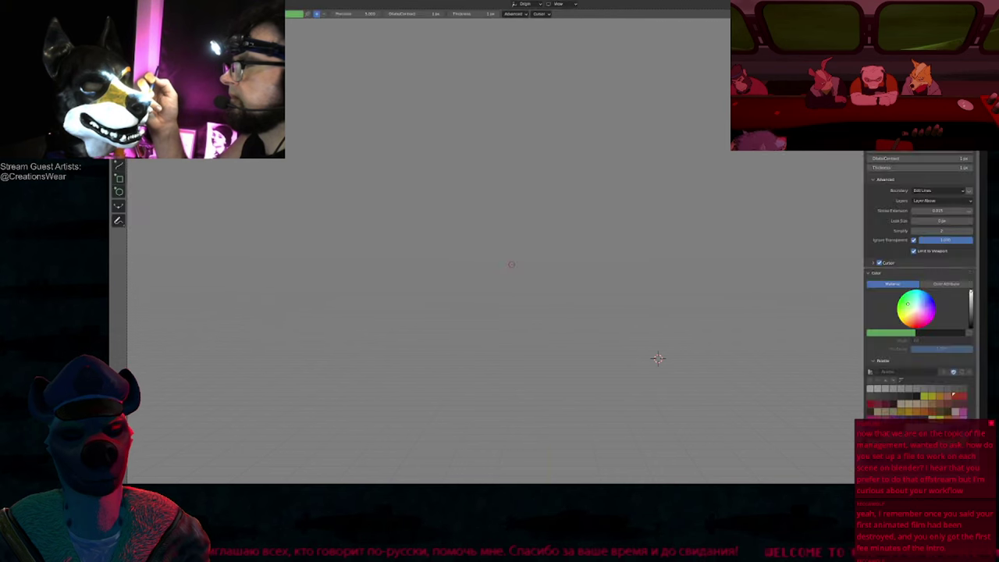
key("ctrl+space")
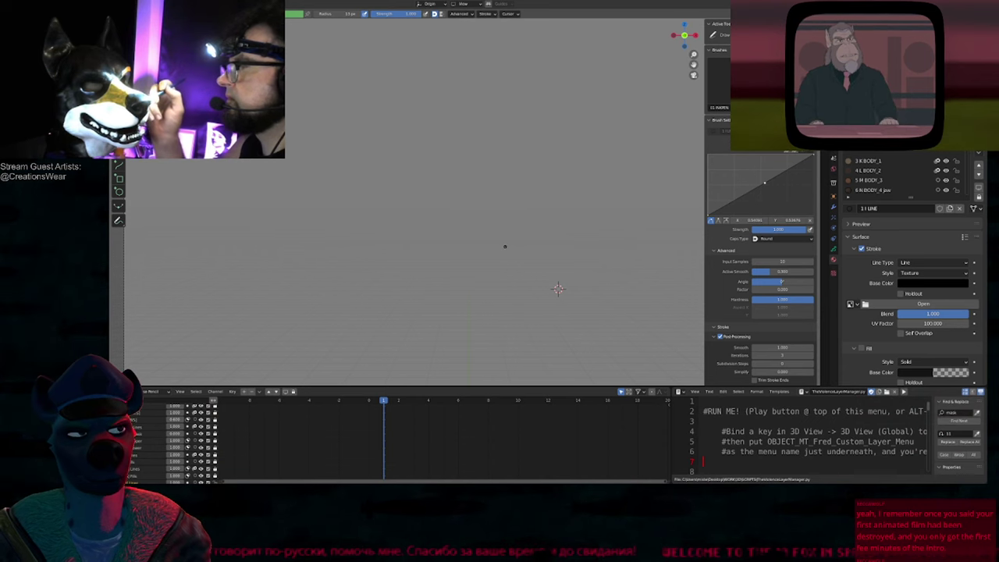
Step: Switch layers with the number keys and dismiss the layer menu script's Python error
key("1")
key("2")
key("3")
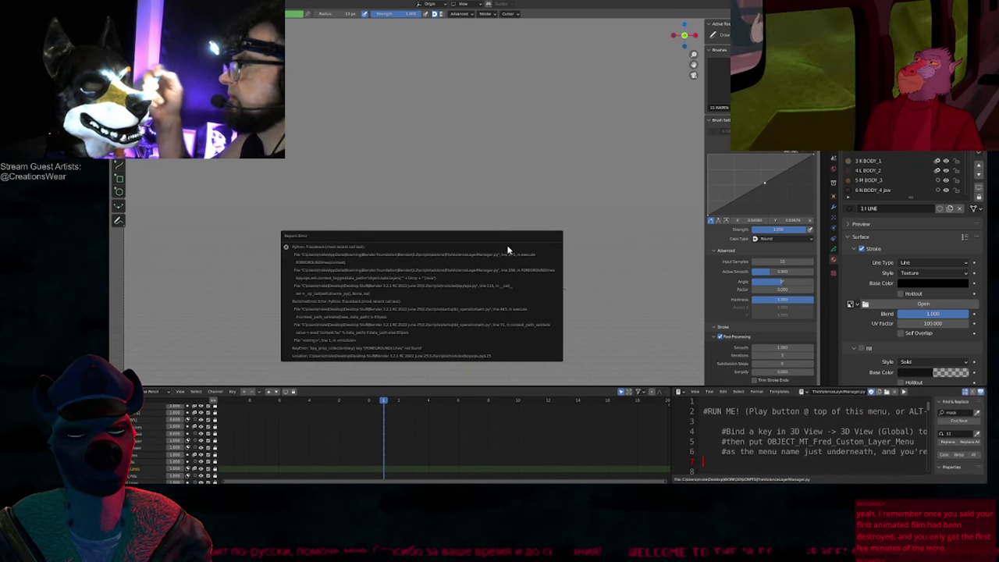
key("4")
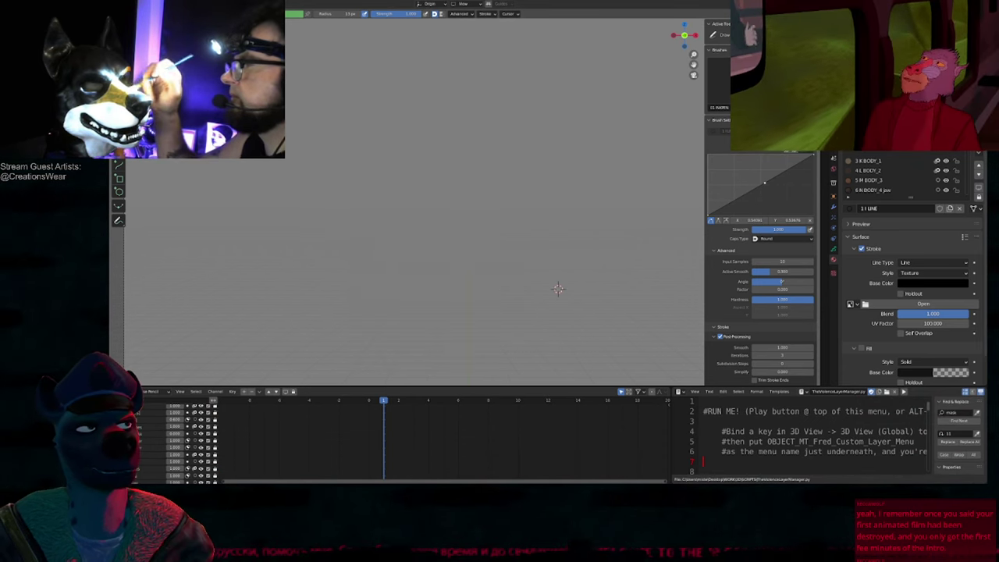
scroll(898, 176, "down", 2)
mouse_move(965, 163)
left_mouse_down()
mouse_move(966, 197)
mouse_move(974, 149)
left_mouse_up()
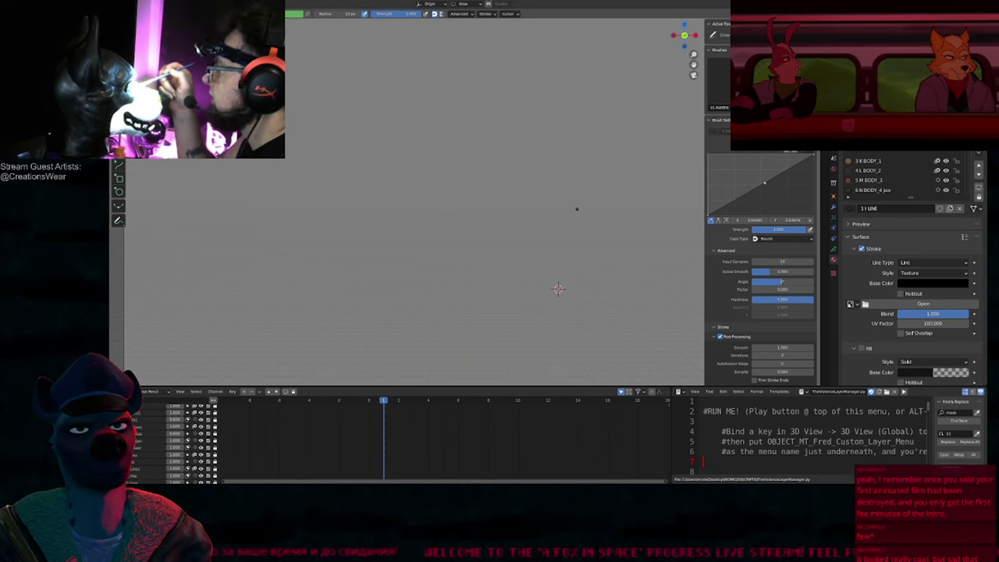
Step: Return to Object Mode and orbit out of the camera view into perspective
key("KP_0")
middle_click_drag(482, 270, 413, 372, "ctrl")
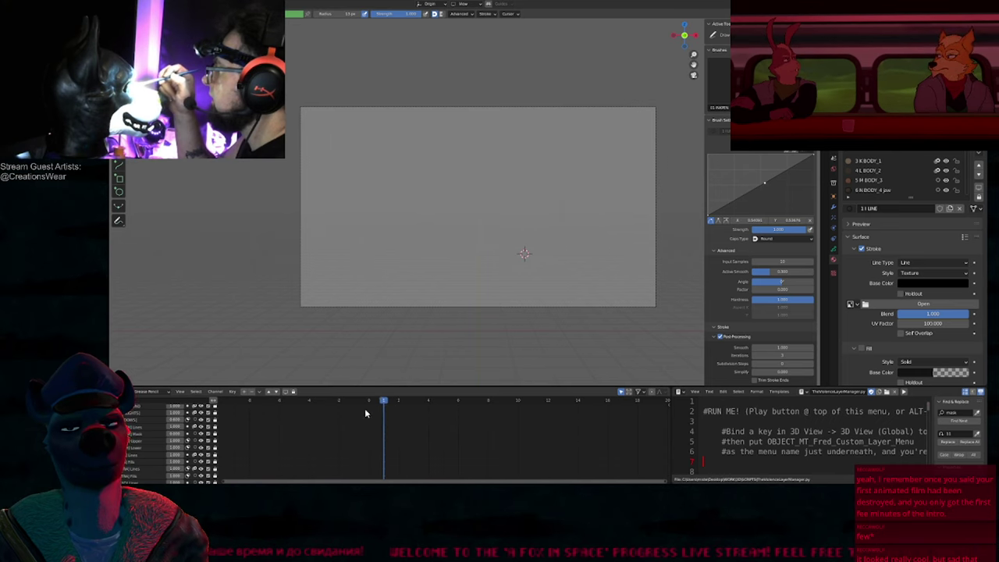
scroll(512, 236, "up", 2)
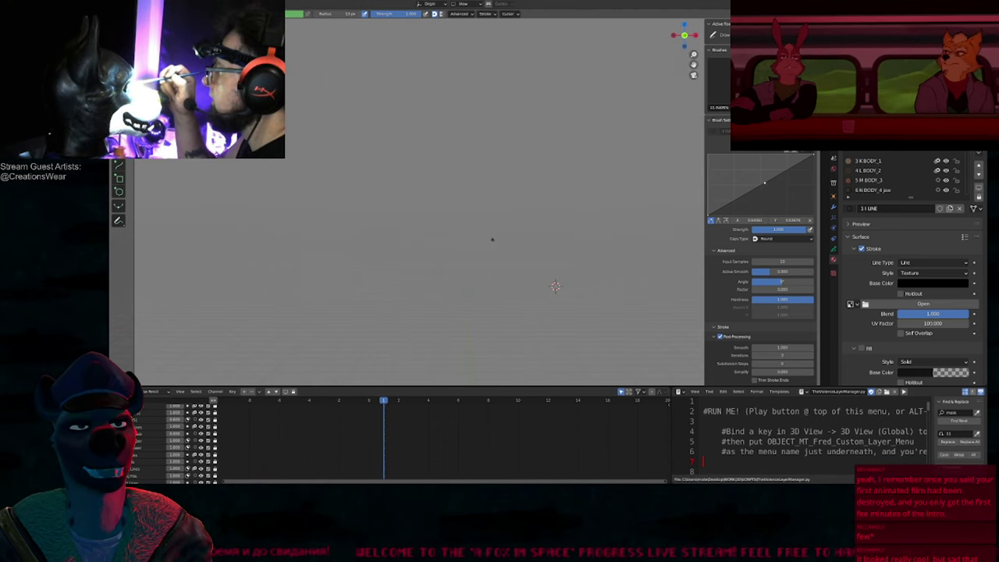
scroll(493, 240, "down", 3)
key("ctrl+Tab")
mouse_move(507, 261)
middle_mouse_down()
mouse_move(585, 274)
mouse_move(429, 252)
mouse_move(443, 221)
middle_mouse_up()
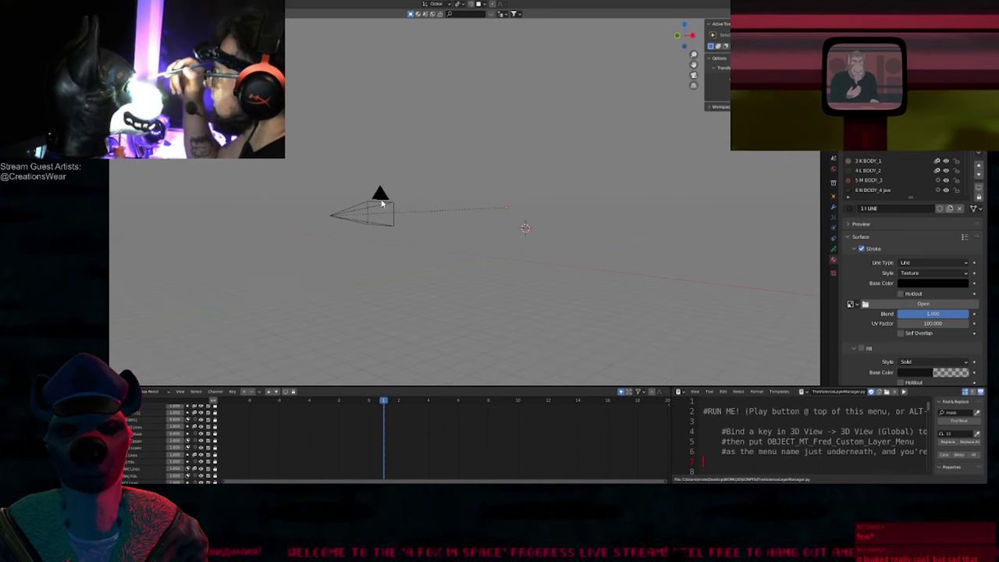
Step: Select the camera and cancel a trial rotation, then select the Grease Pencil object instead
left_click(381, 203)
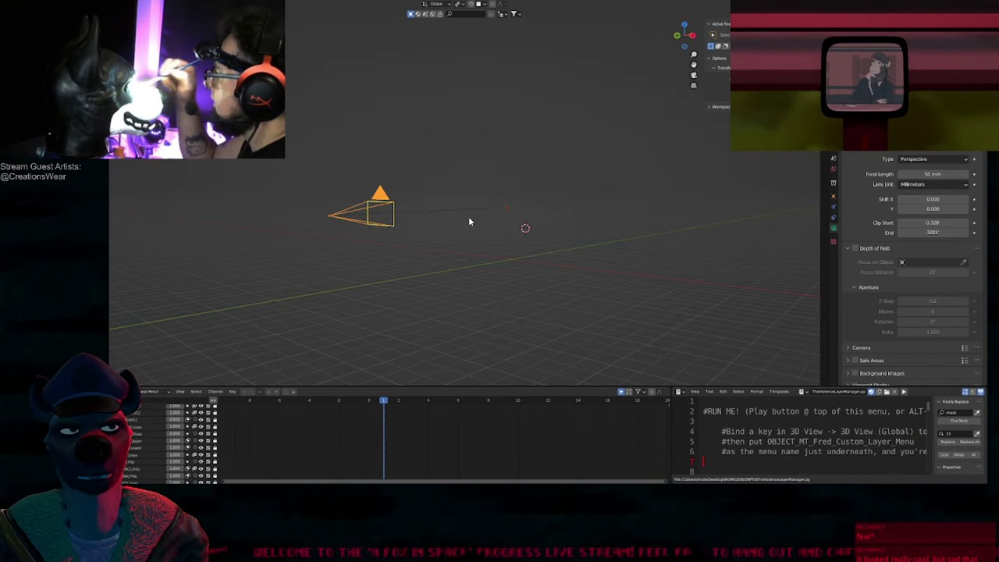
left_click_drag(516, 199, 513, 216)
left_click(393, 218)
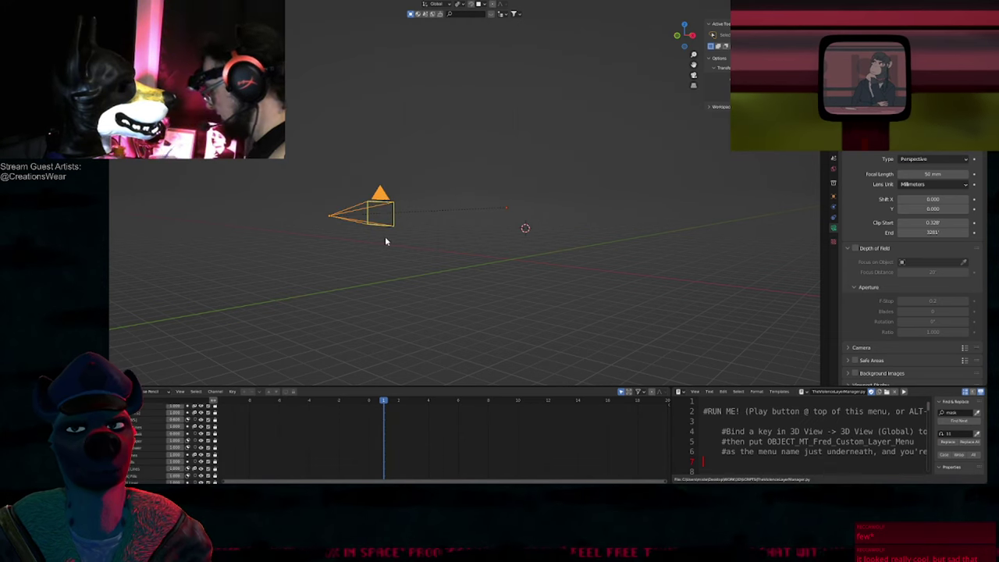
key("r")
key("r")
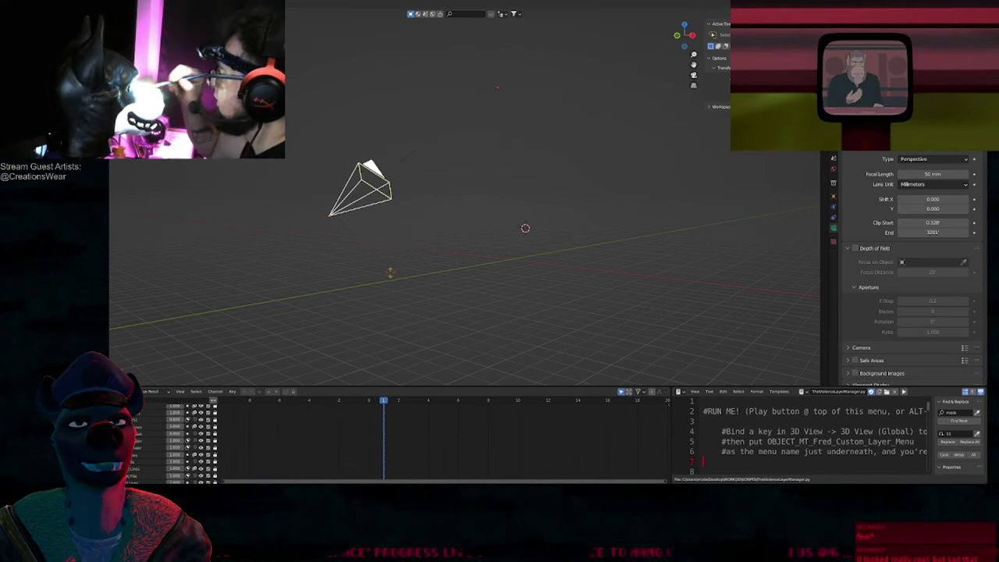
right_click(364, 249)
left_click_drag(541, 220, 543, 219)
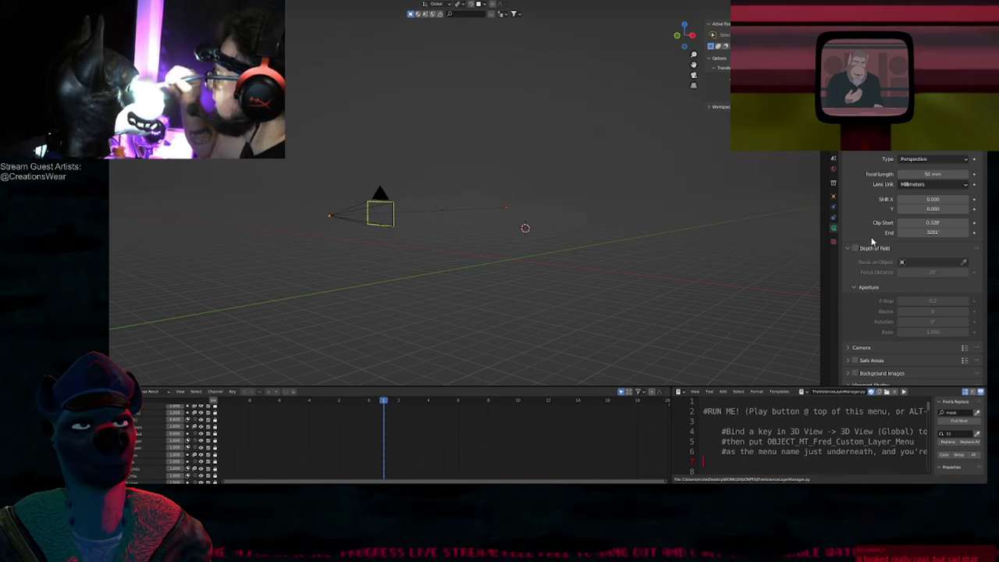
left_click(834, 197)
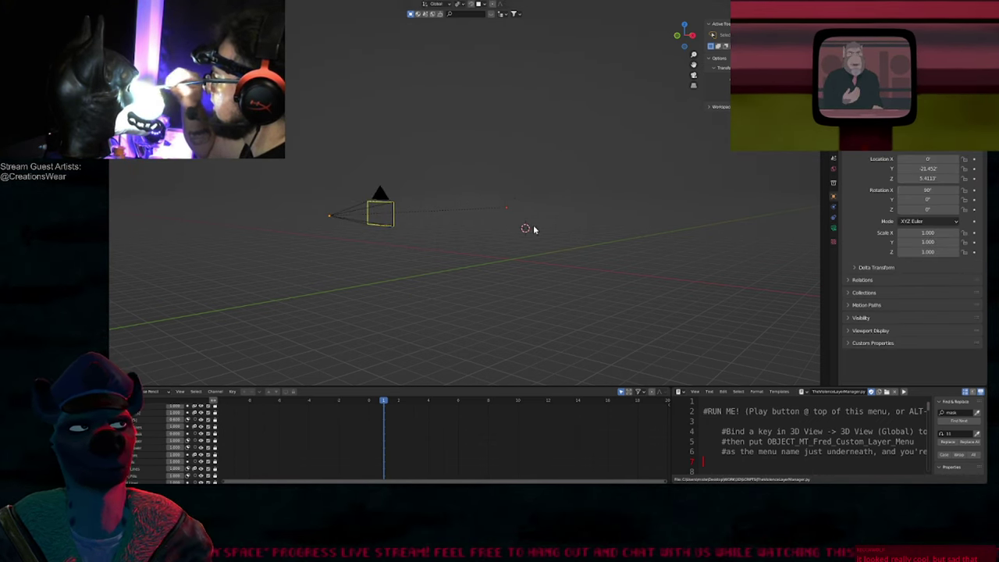
left_click(507, 209)
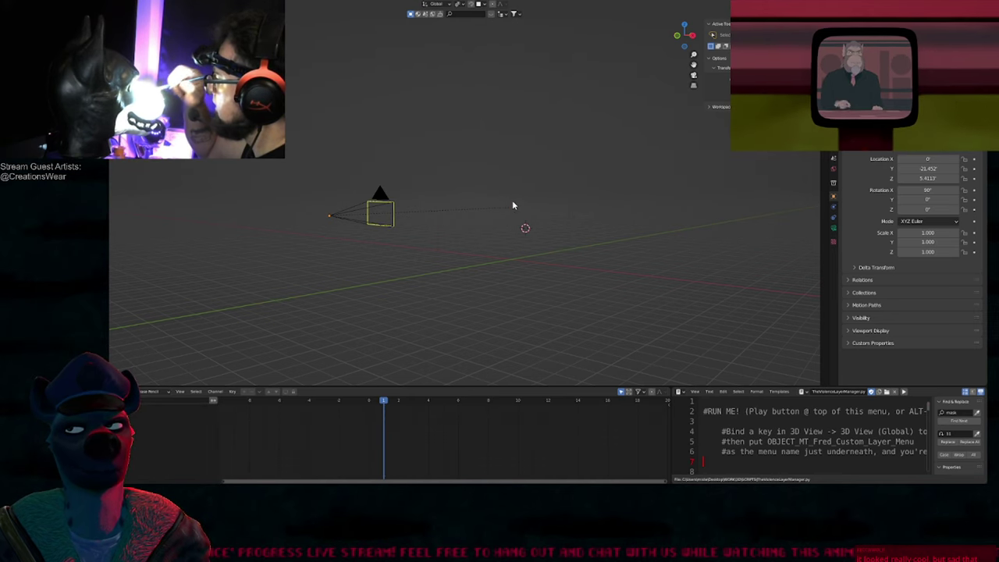
left_click(515, 211)
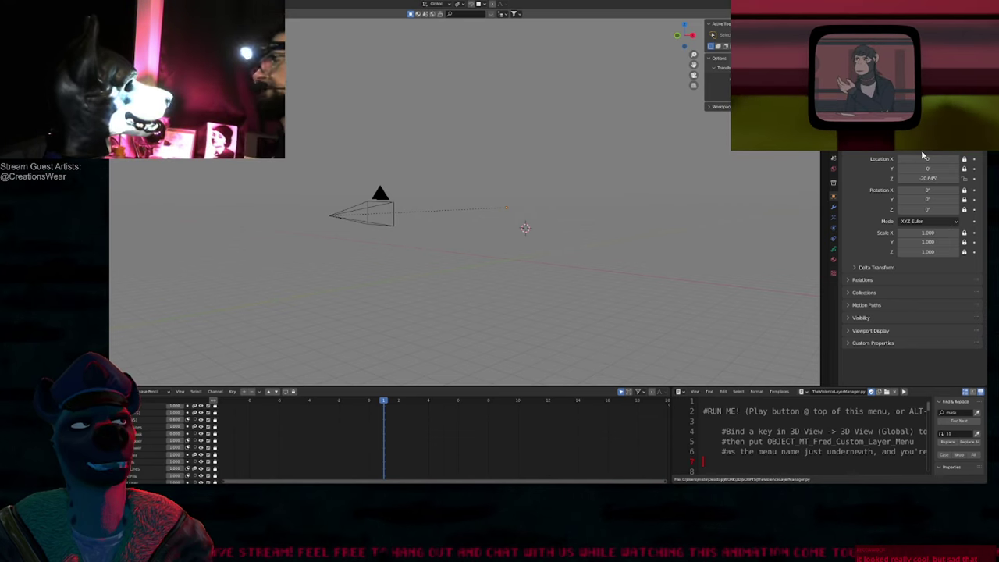
Step: Clear the Grease Pencil object's location, move it along Z to -20.028, and open the Add Mesh menu
middle_click_drag(493, 206, 477, 236)
key("g")
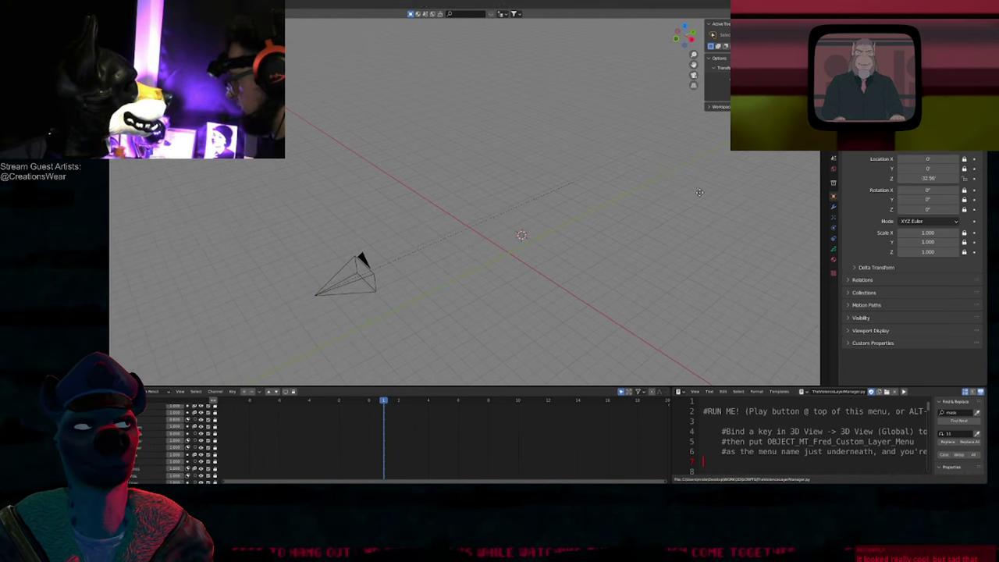
key("alt+g")
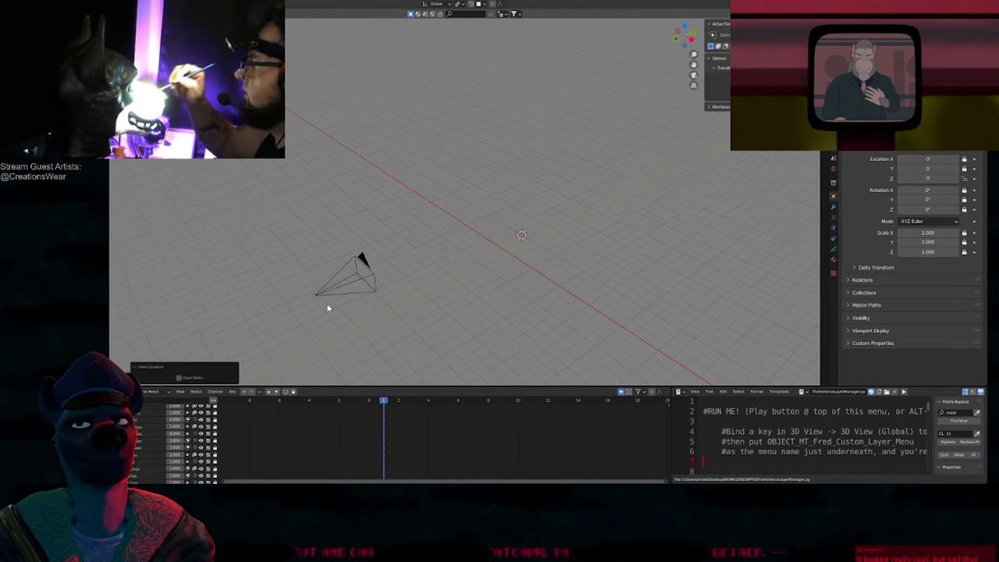
key("g")
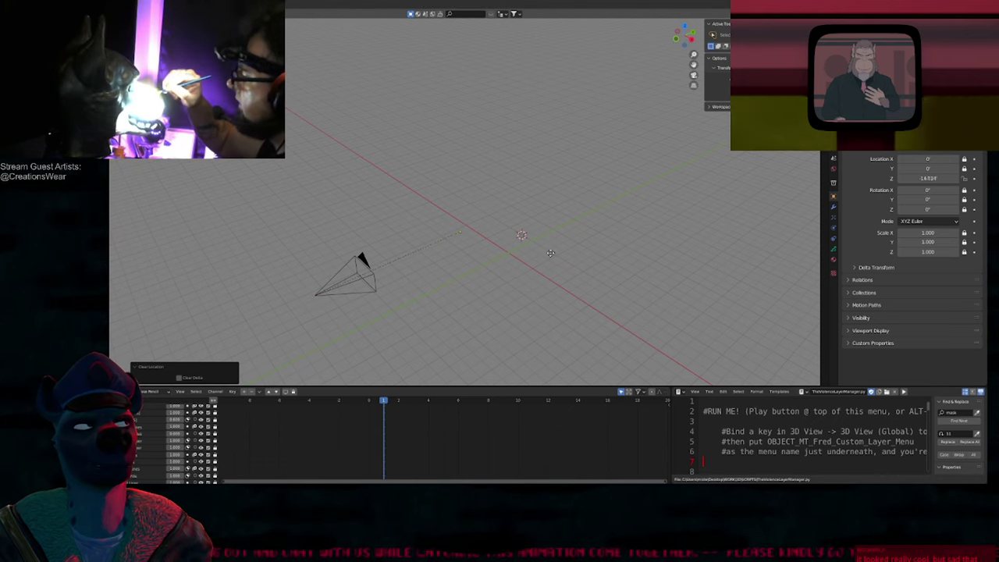
left_click(629, 230)
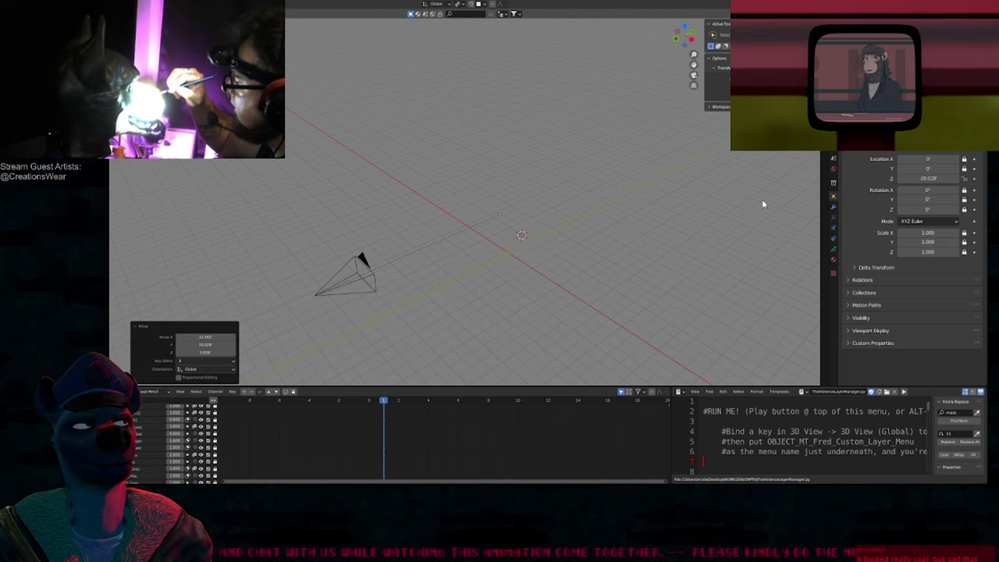
middle_click_drag(555, 260, 516, 255)
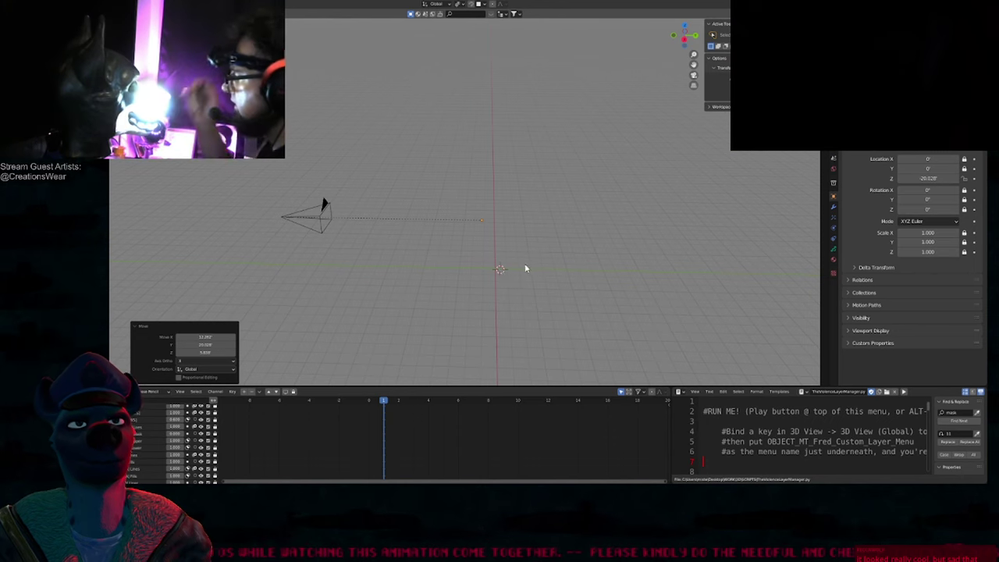
key("shift+a")
mouse_move(525, 267)
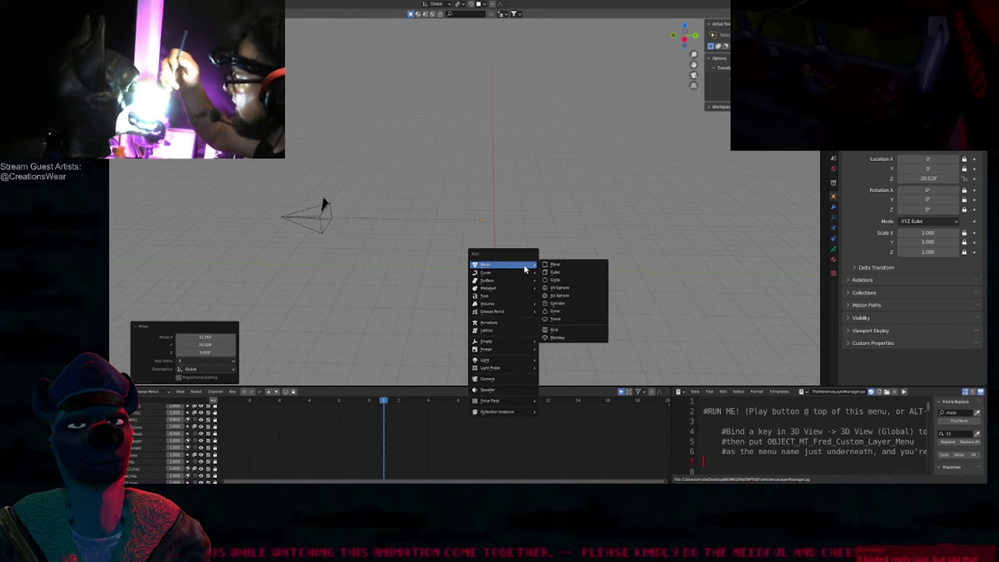
Step: Add a Monkey mesh, place it at the upper left, and rotate it freely
left_click(556, 341)
middle_click_drag(547, 305, 567, 269)
key("KP_0")
scroll(565, 261, "up", 2)
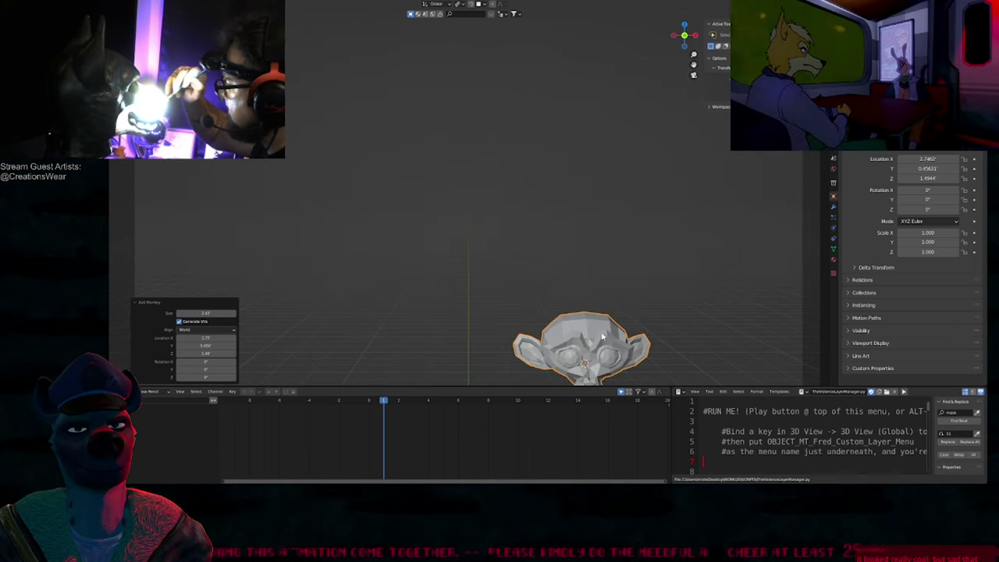
key("g")
left_click(455, 114)
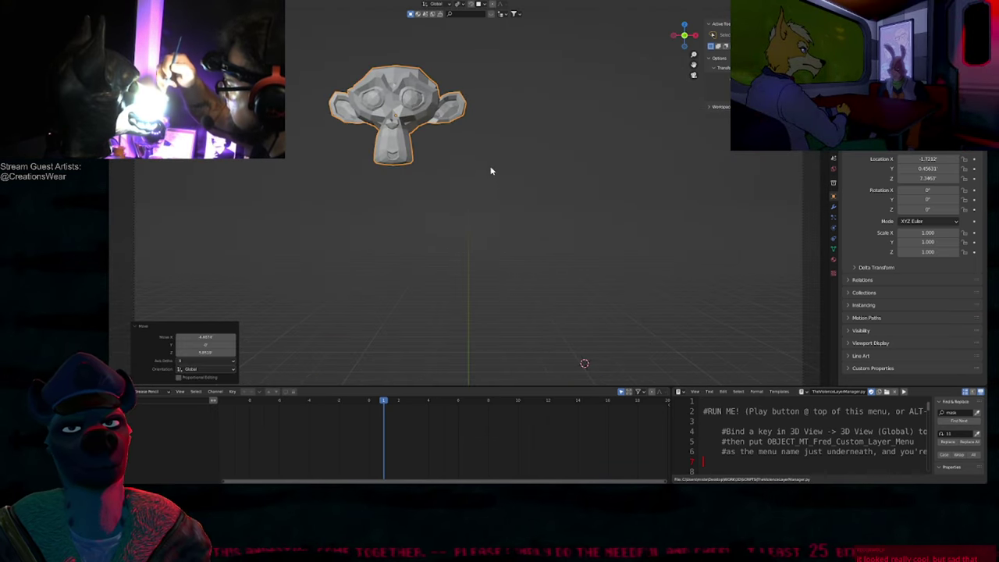
key("r")
key("r")
left_click(518, 169)
Step: Move the monkey up and right, then back left into its final position
middle_click_drag(517, 169, 516, 267)
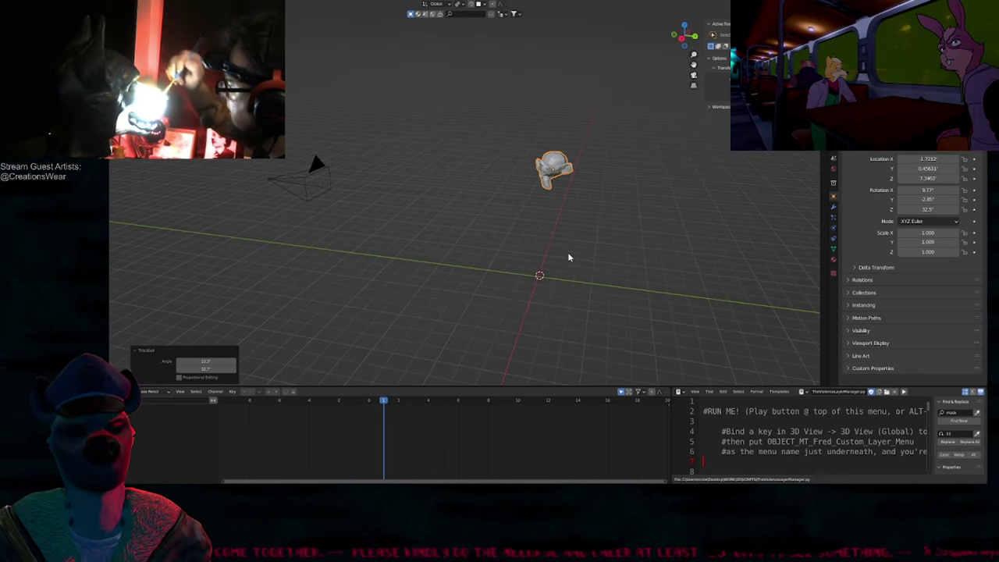
key("g")
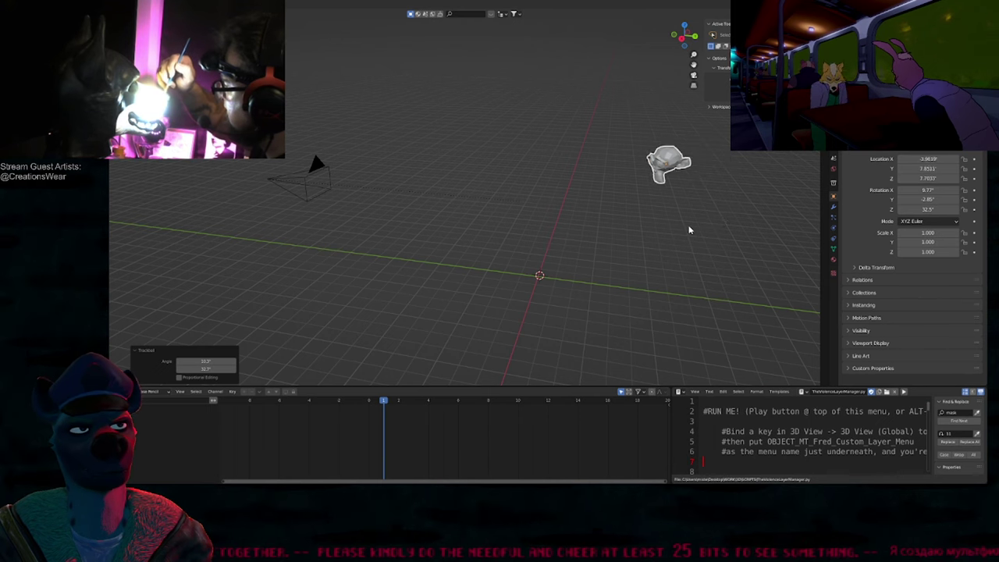
left_click(689, 230)
key("g")
left_click(620, 228)
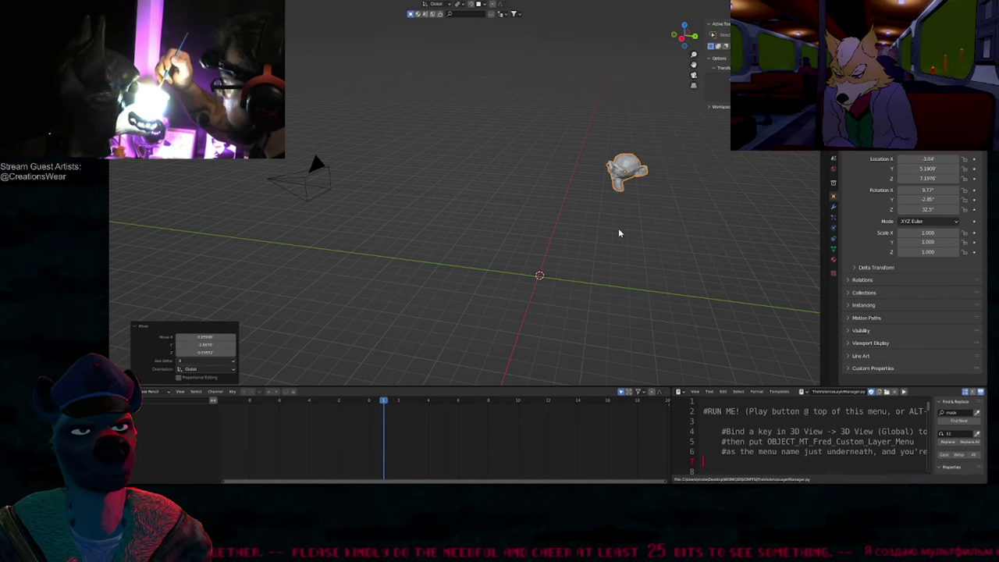
Step: Select the Grease Pencil object and move it to Z -26.371
left_click(521, 201)
left_click(522, 202)
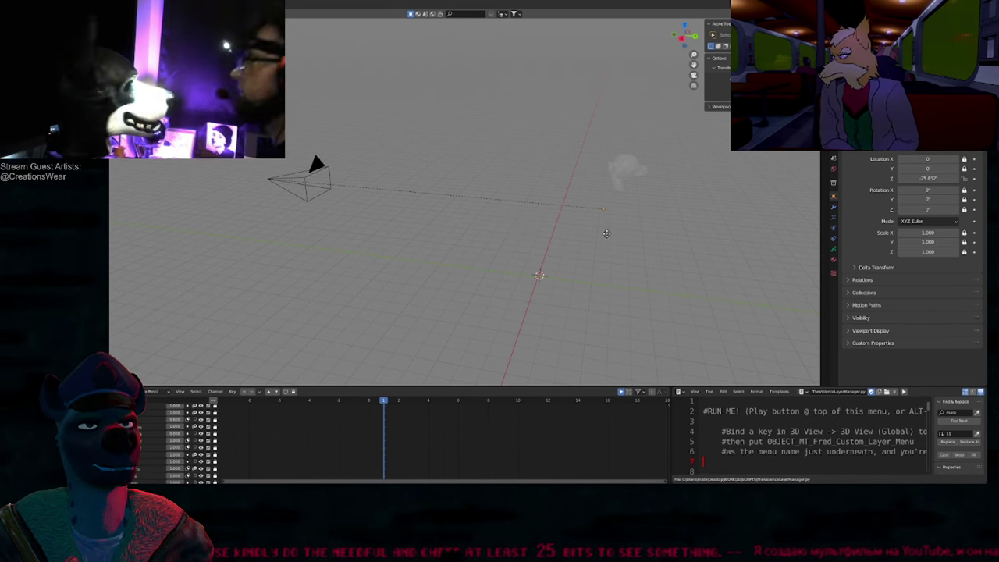
left_click(600, 233)
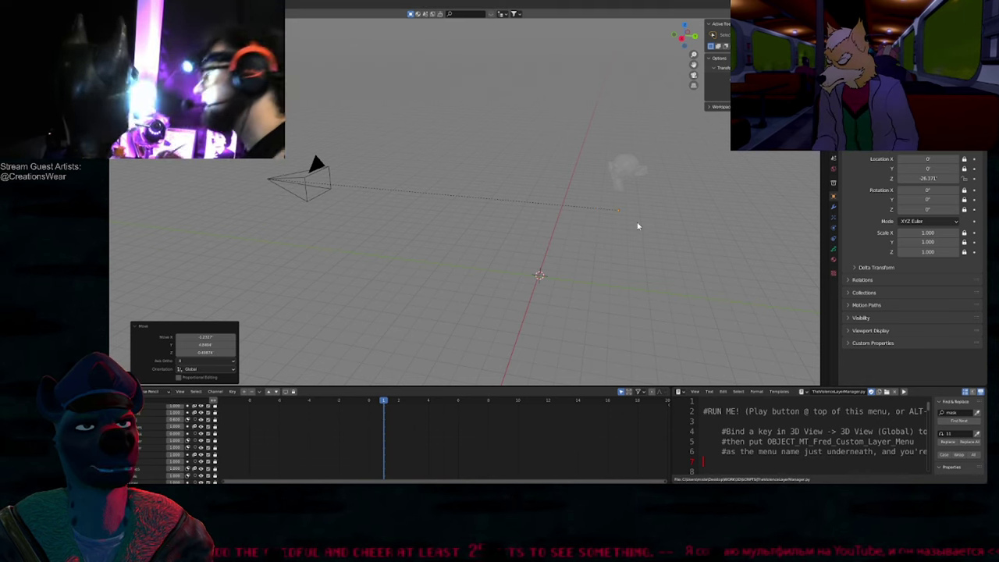
key("KP_0")
key("ctrl+Tab")
Step: Scribble rough strokes over the top of the monkey head and orbit to inspect them
mouse_move(426, 93)
left_mouse_down()
mouse_move(388, 147)
mouse_move(342, 95)
left_mouse_up()
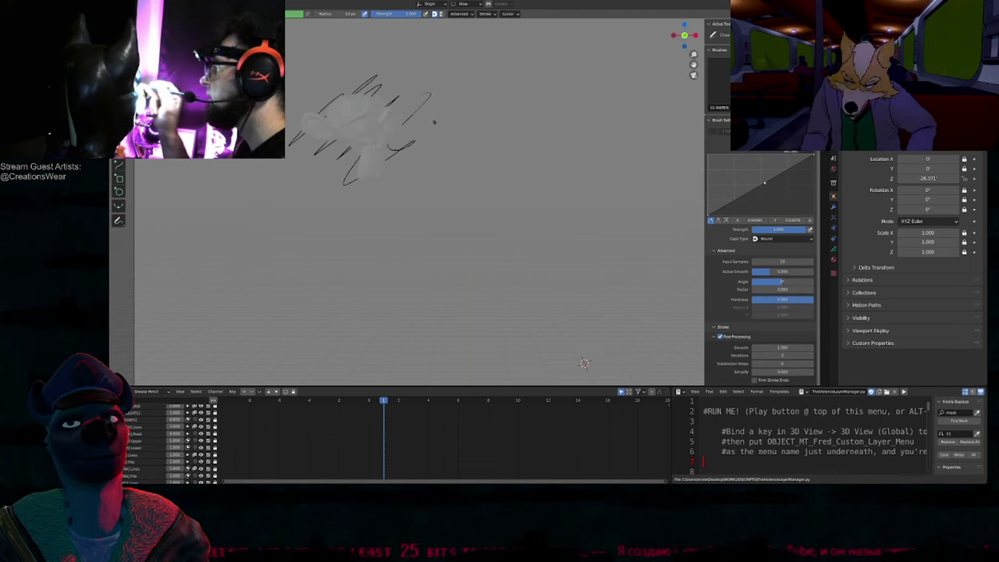
left_click_drag(409, 84, 289, 130)
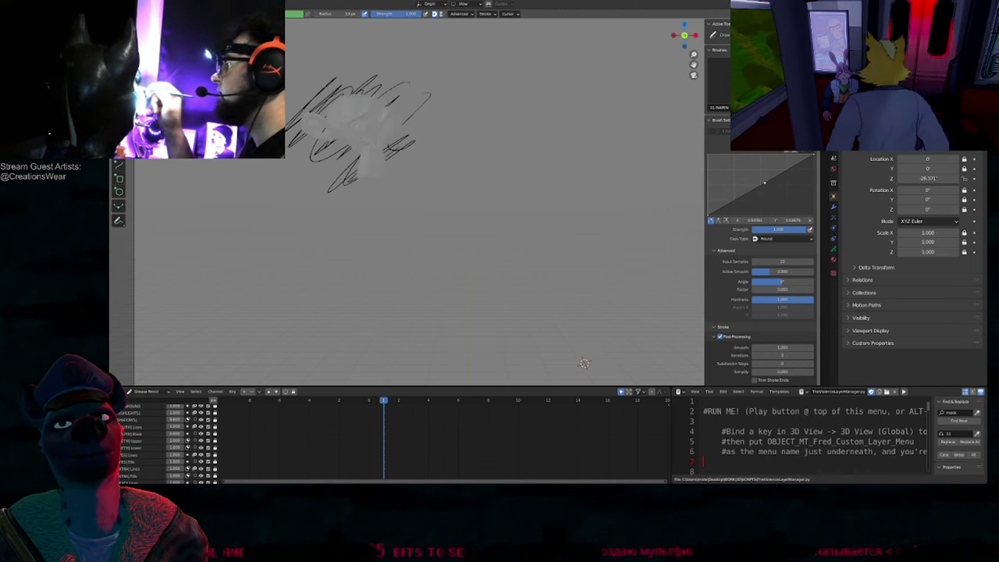
middle_click_drag(453, 160, 586, 186)
mouse_move(617, 133)
middle_mouse_down("shift")
mouse_move(477, 212)
mouse_move(511, 209)
mouse_move(539, 191)
middle_mouse_up("shift")
Step: Move the drawing along Z to -24.679, then view it through the camera in Edit Mode
key("ctrl+Tab")
key("g")
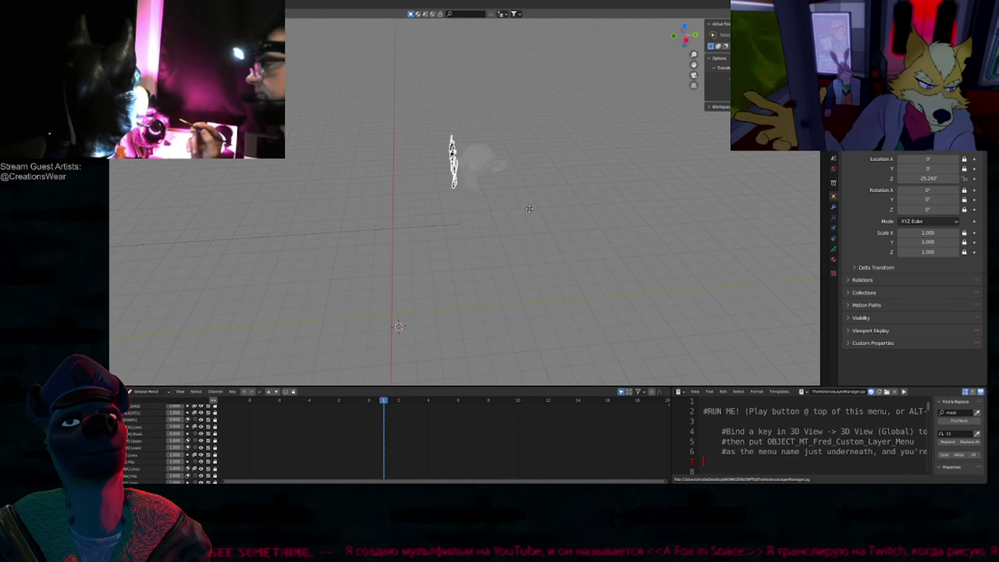
left_click(522, 217)
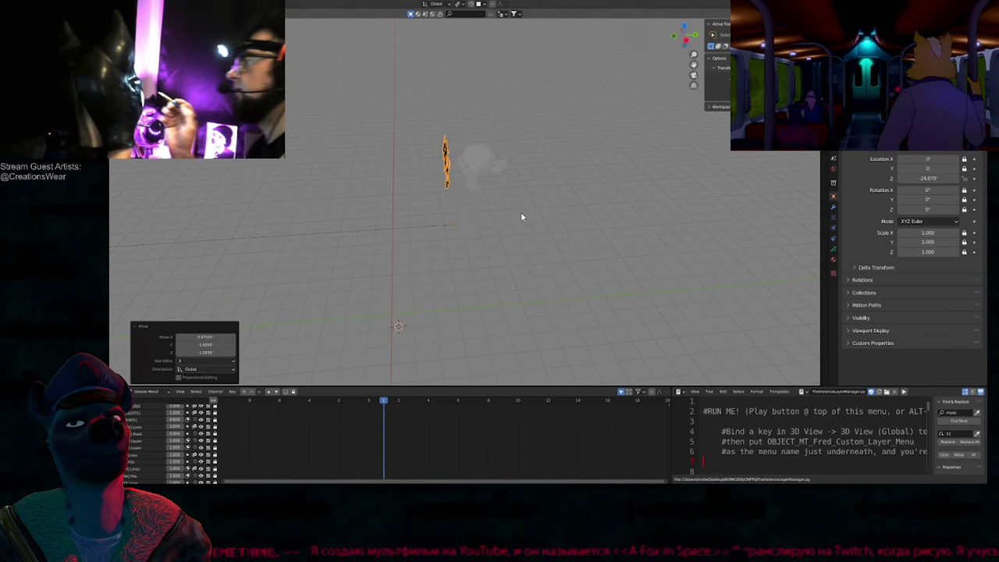
middle_click_drag(521, 219, 537, 210)
key("KP_0")
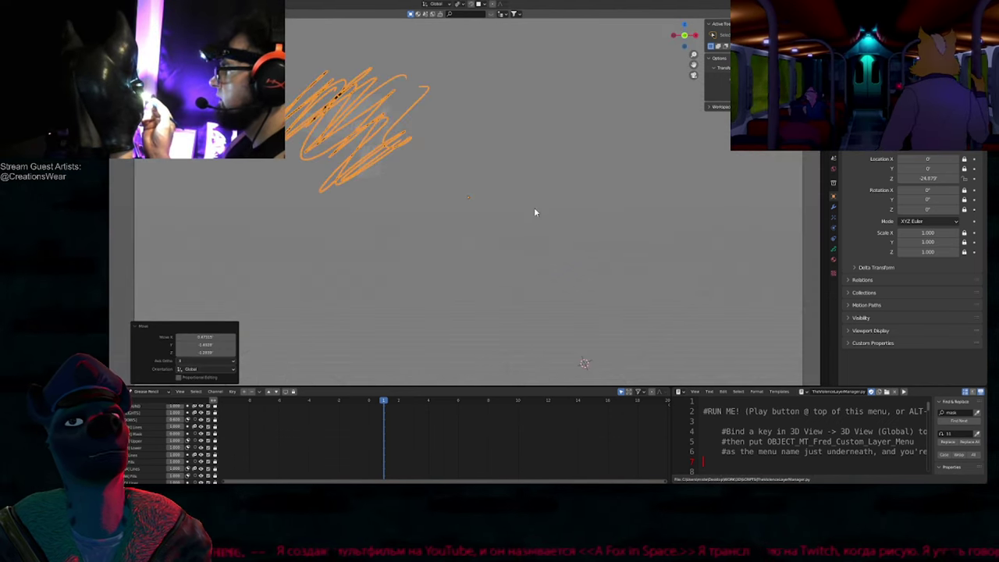
key("Tab")
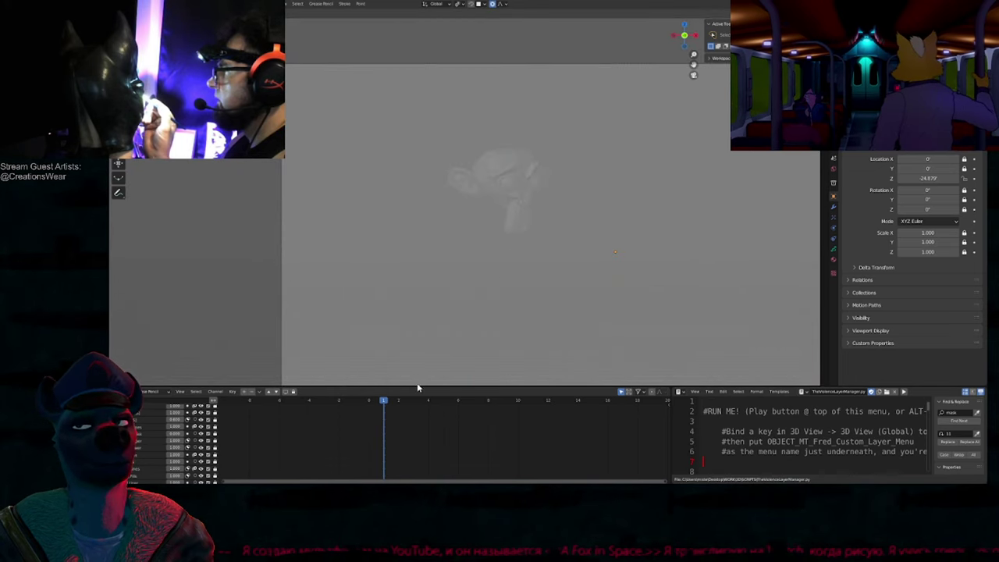
Step: Make the dope sheet taller and step through the layers to change the active one
left_click_drag(418, 388, 420, 301)
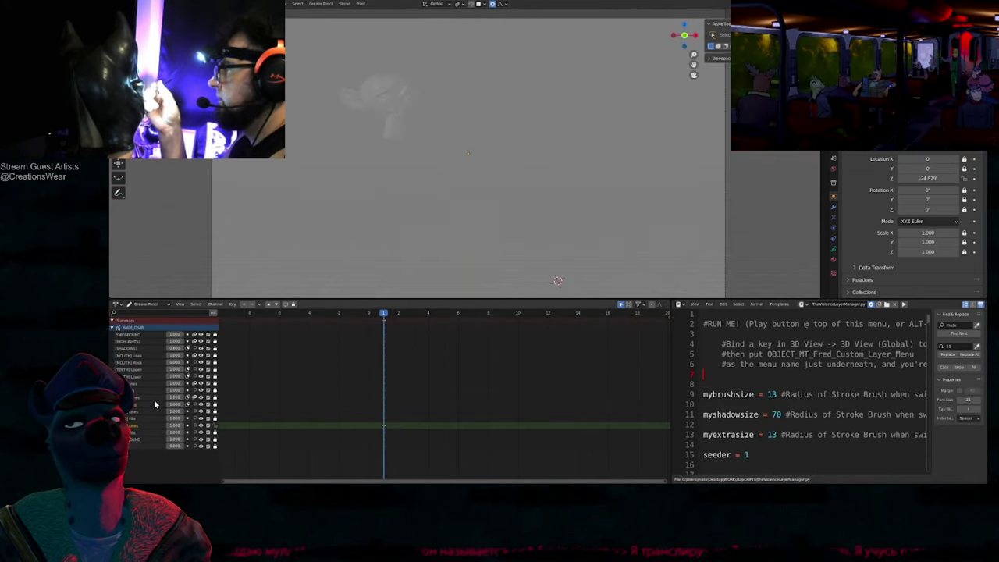
left_click(135, 434)
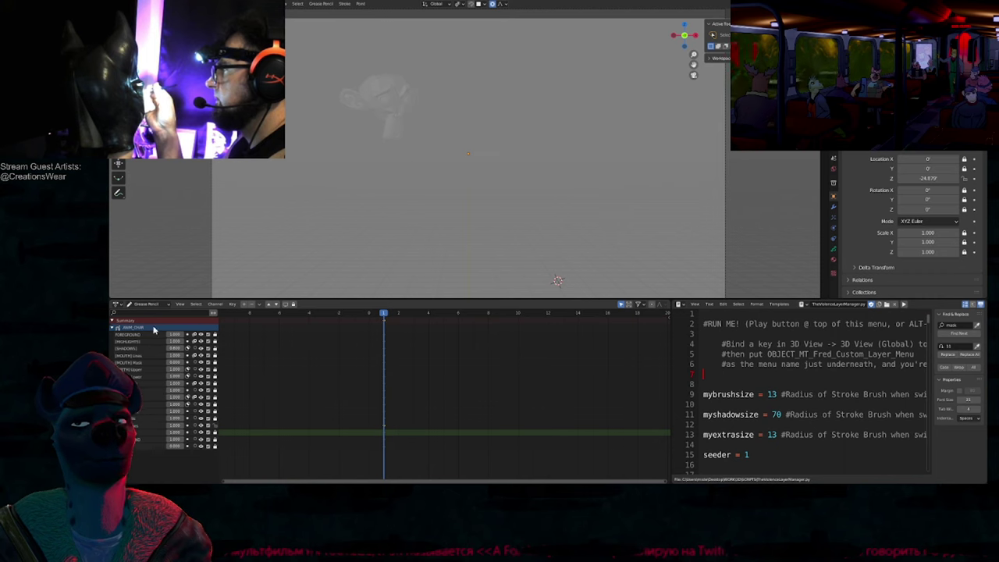
scroll(524, 391, "down", 4)
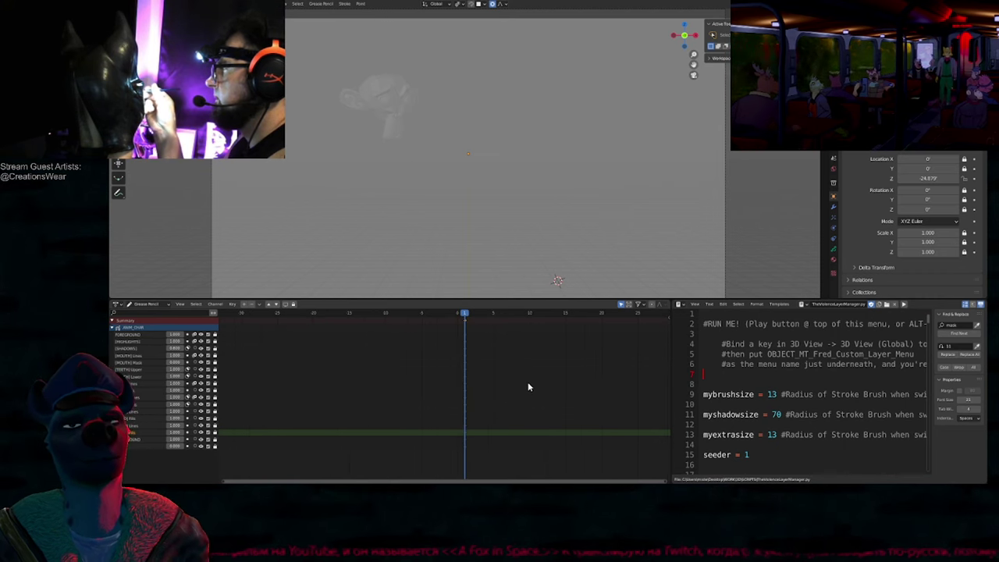
scroll(529, 386, "down", 8)
scroll(532, 392, "up", 7)
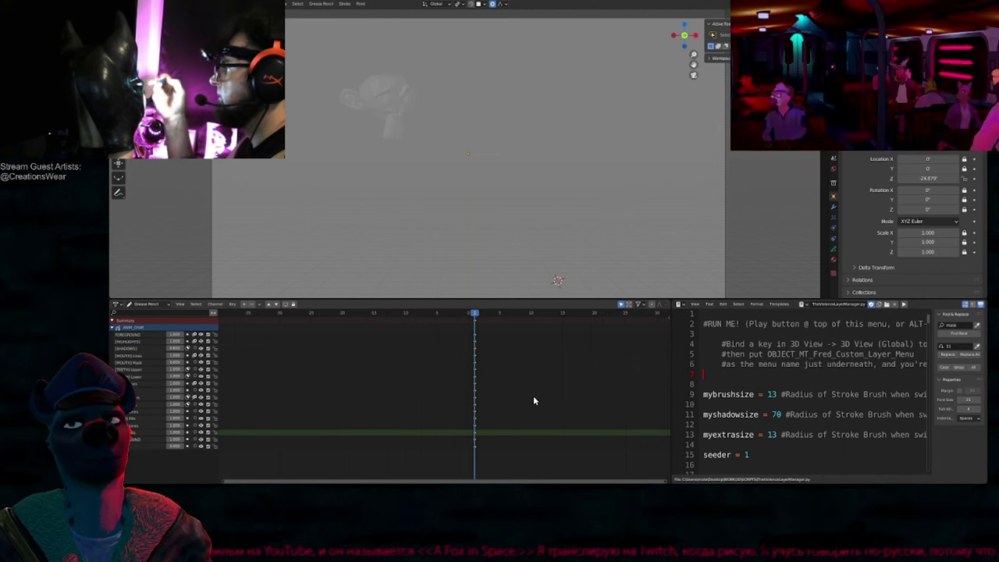
left_click(134, 426)
left_click(135, 413)
left_click(136, 418)
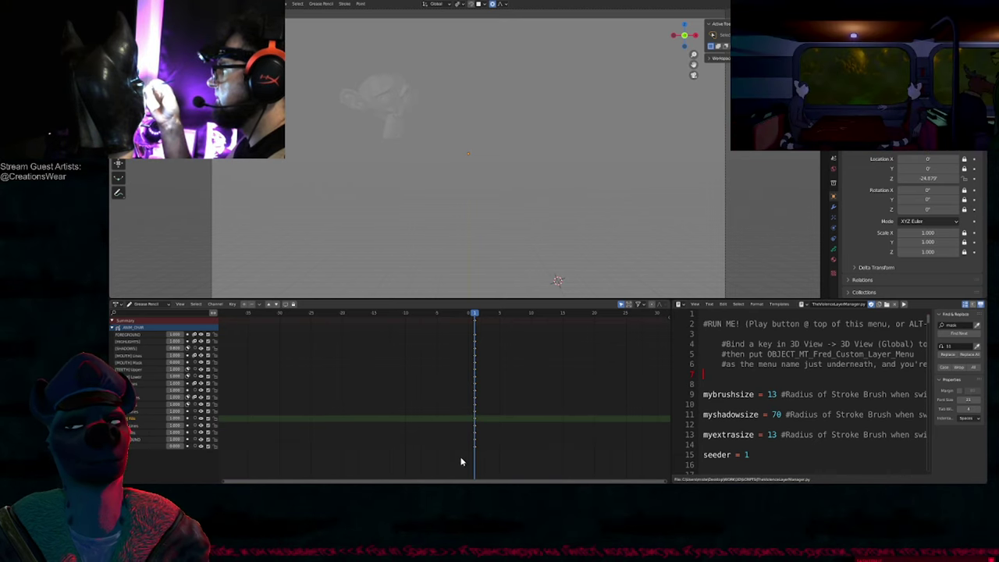
Step: Box-select and delete dope sheet keyframes, then undo the changes
left_click_drag(459, 463, 486, 431)
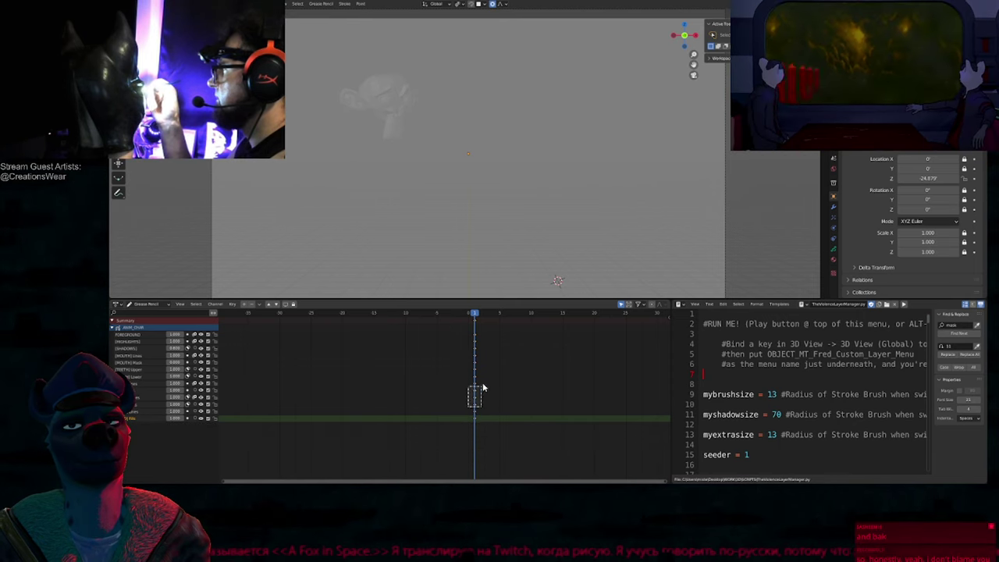
left_click_drag(482, 384, 502, 300)
left_click_drag(465, 328, 498, 408)
key("x")
left_click(498, 408)
key("ctrl+z")
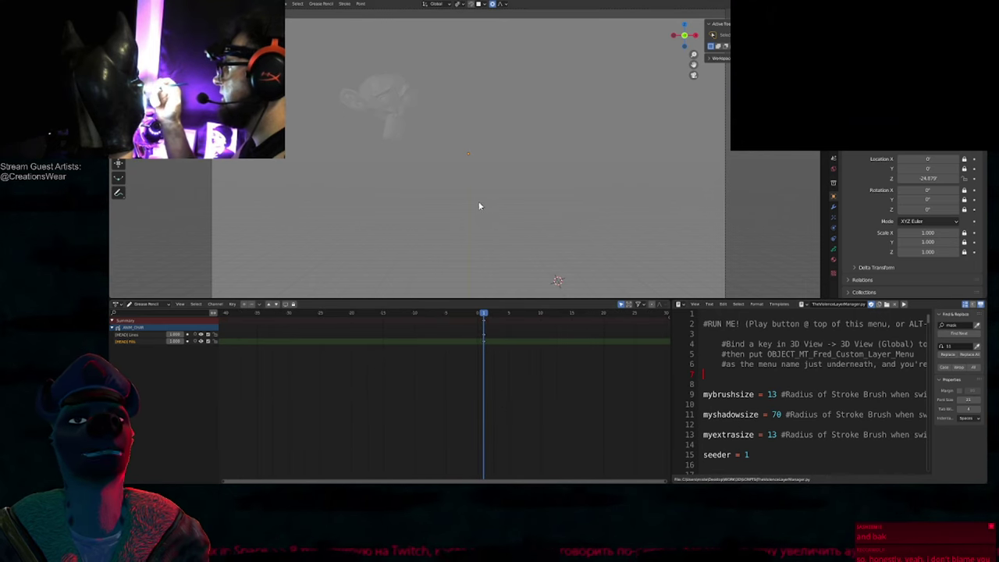
key("ctrl+z")
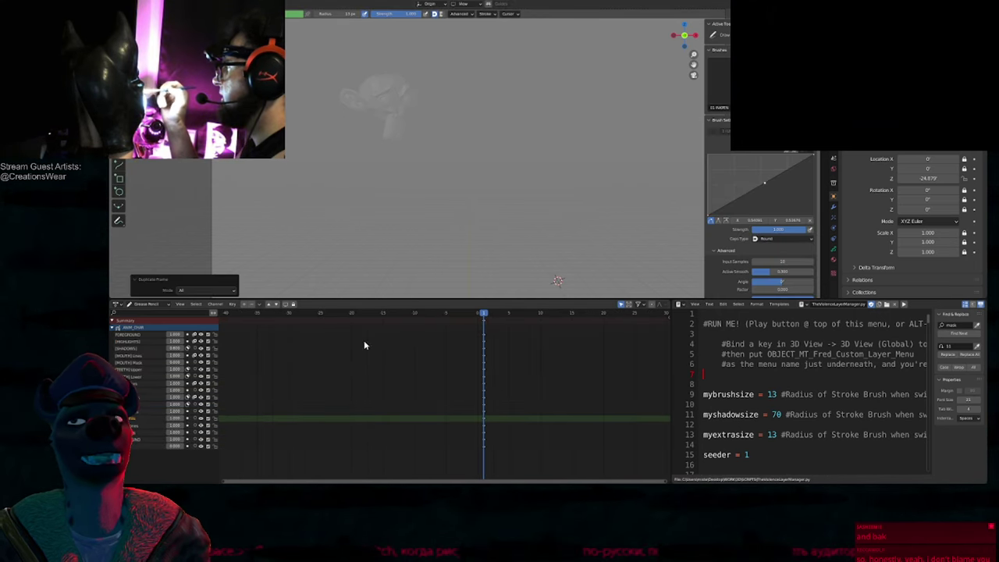
key("ctrl+z")
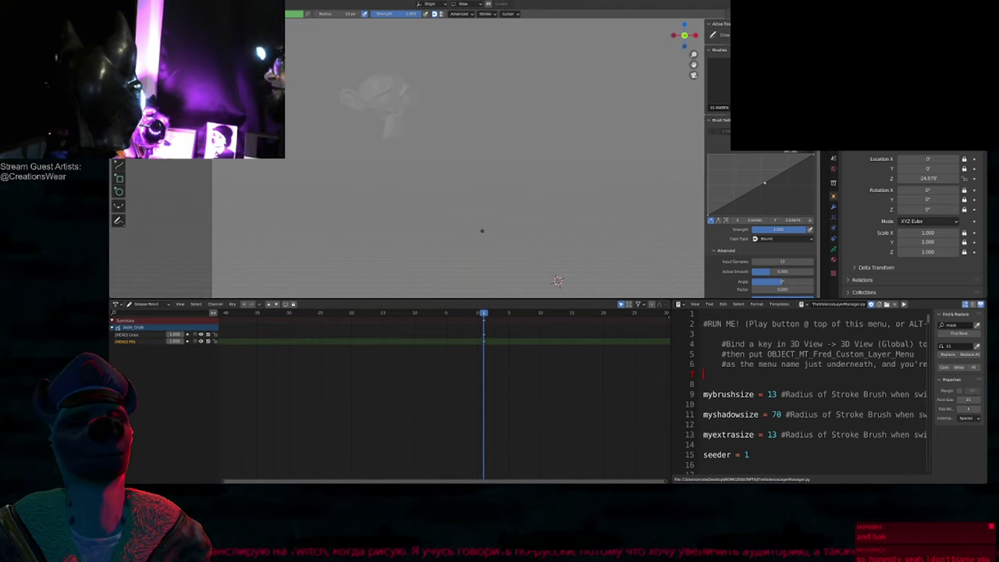
key("ctrl+z")
Step: Isolate the [HEAD] Lines layer and make the [HEAD] Fills layer active
key("Left")
key("Right")
key("KP_Multiply")
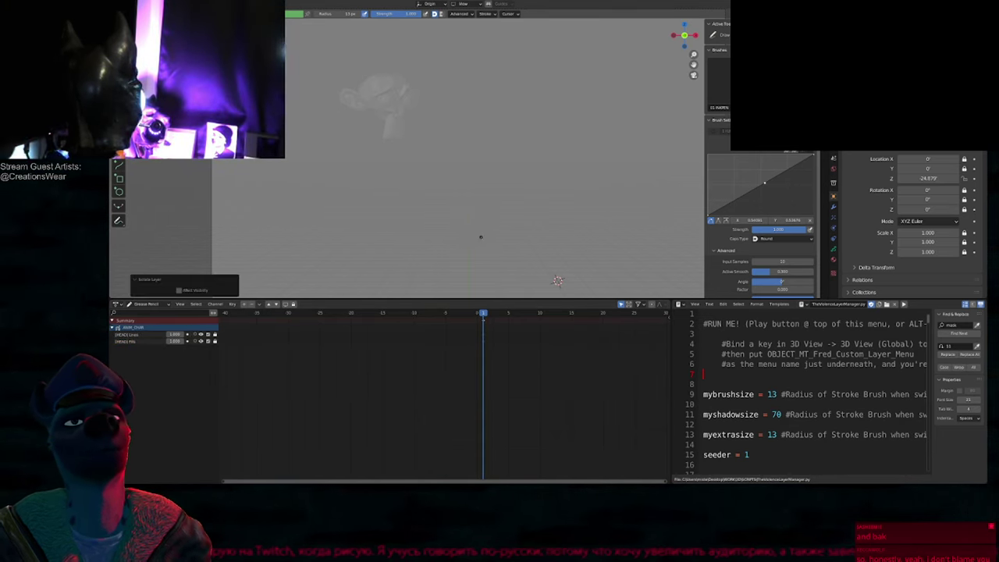
middle_click_drag(372, 364, 399, 385)
left_click(131, 341)
Step: Make the [HEAD] Lines layer active and enlarge the 3D viewport, zoomed in on the monkey
left_click(135, 335)
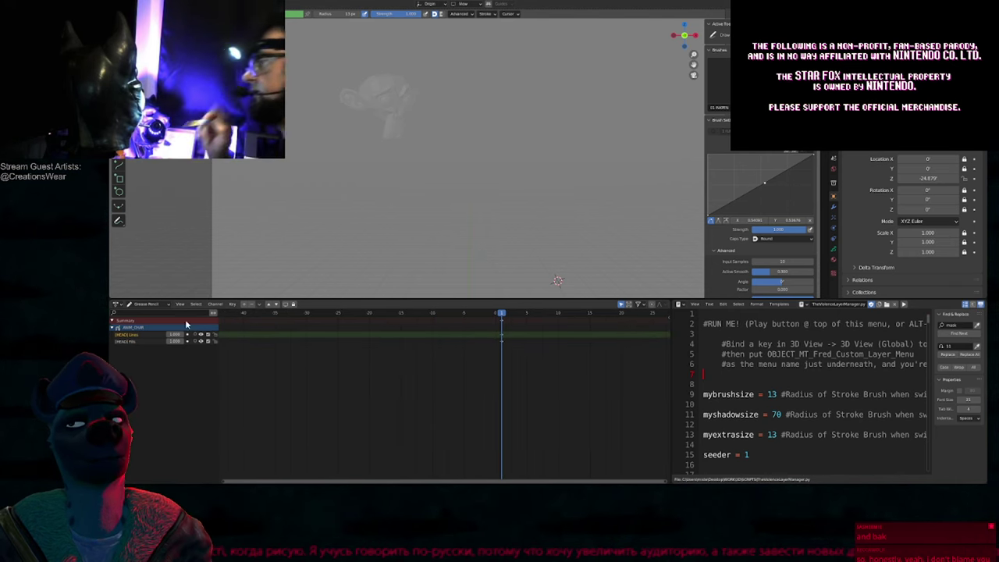
middle_click_drag(420, 219, 505, 300, "shift")
left_click_drag(506, 299, 502, 401)
scroll(476, 292, "up", 2)
middle_click_drag(475, 290, 378, 203, "shift")
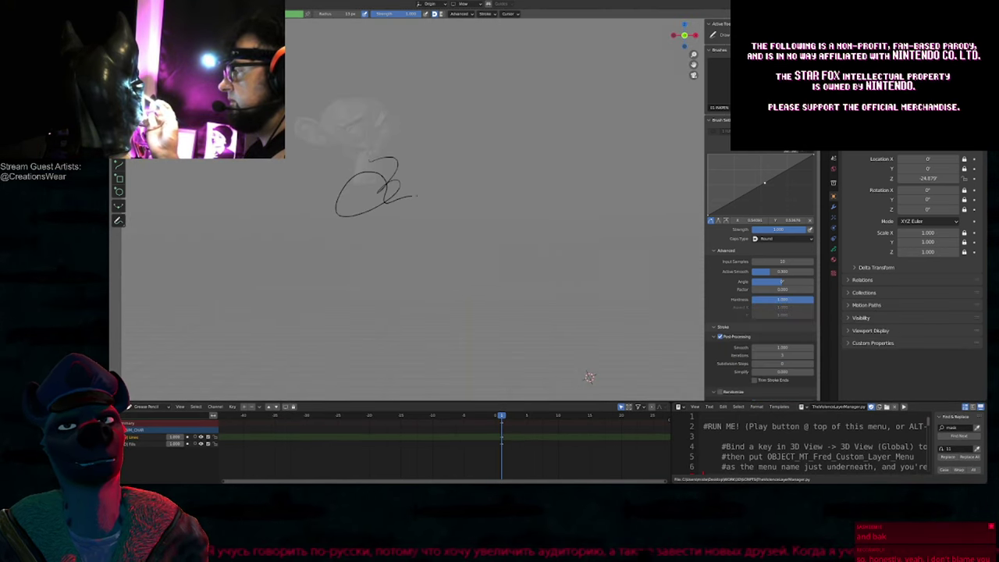
Step: After a test stroke, set the Grease Pencil Strokes Thickness Scale to 0.70
left_click(834, 249)
scroll(863, 339, "down", 3)
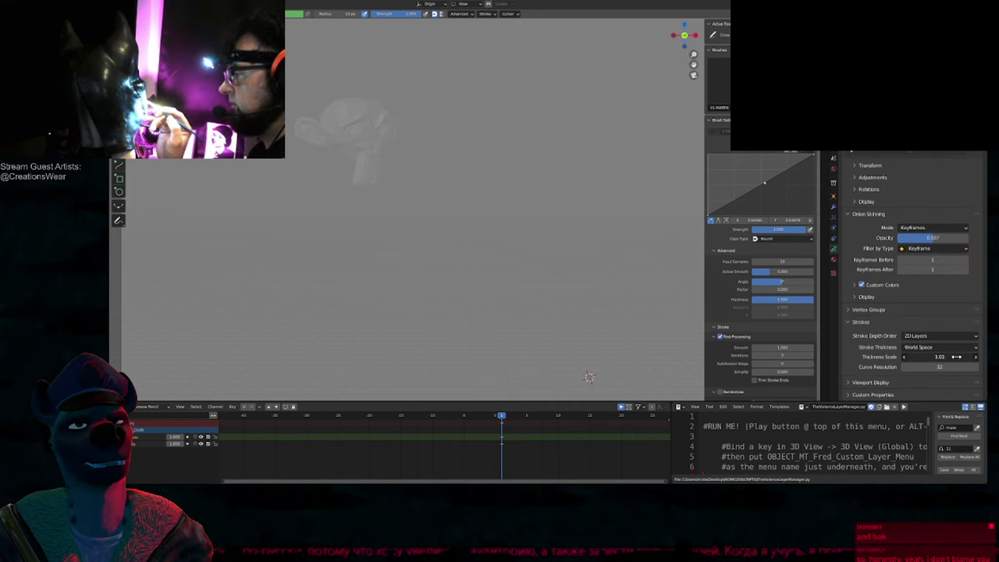
left_click_drag(466, 180, 493, 213)
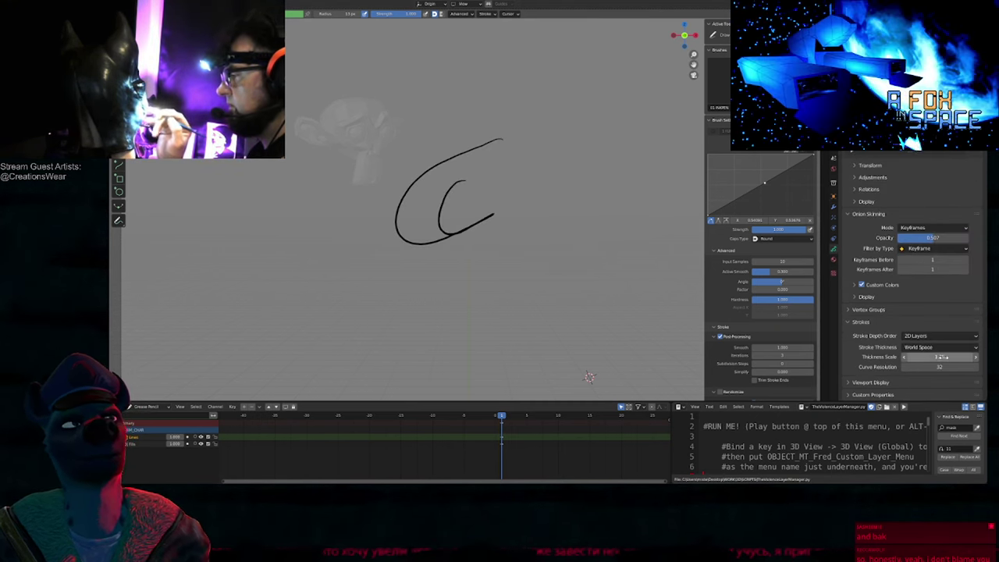
left_click_drag(812, 362, 949, 357)
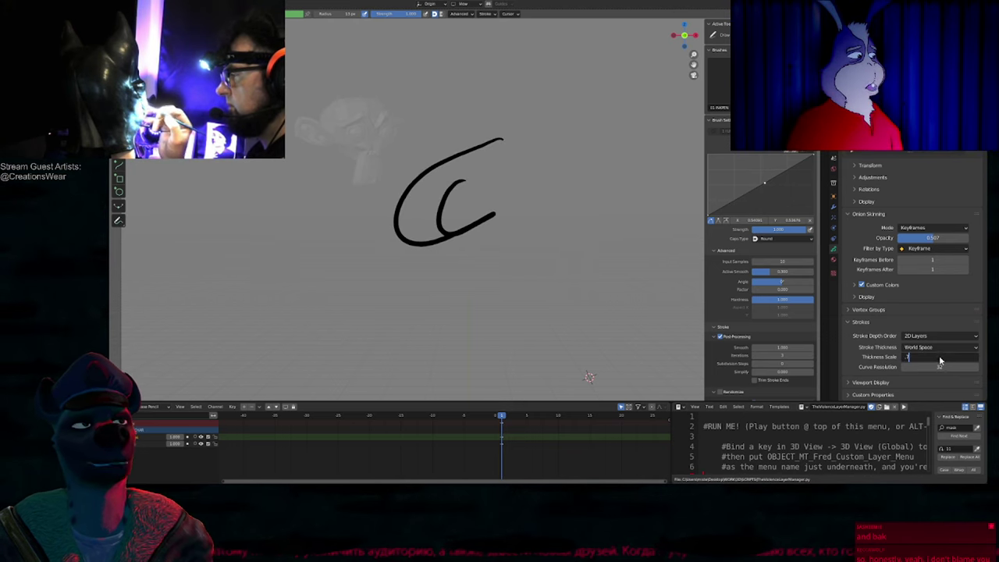
key("Return")
Step: Switch briefly to Erase, then back to Draw, and re-centre the view on the monkey head
key("e")
key("d")
mouse_move(374, 169)
middle_mouse_down("shift")
mouse_move(486, 268)
mouse_move(477, 273)
middle_mouse_up("shift")
mouse_move(477, 273)
middle_mouse_down("ctrl")
mouse_move(471, 221)
mouse_move(497, 143)
middle_mouse_up("ctrl")
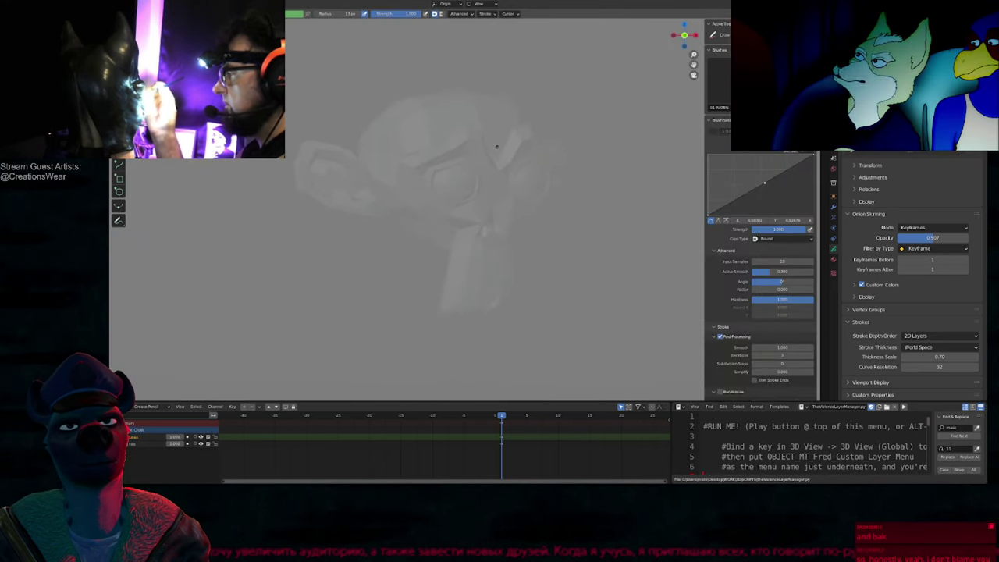
Step: Trace the head outline over the top, chin and right ear, closing the small gap
middle_click_drag(452, 230, 504, 196)
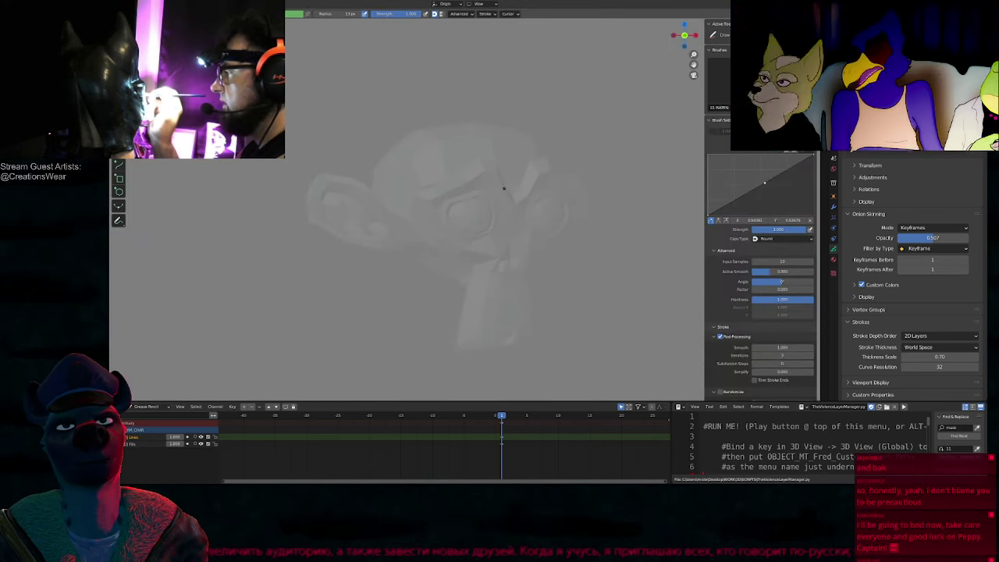
left_click_drag(483, 156, 419, 223)
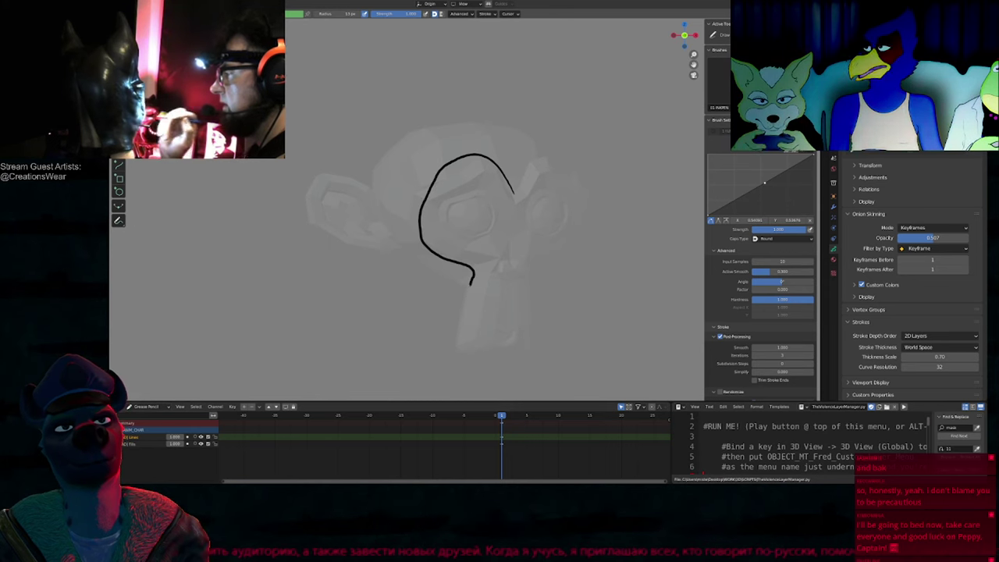
mouse_move(471, 283)
left_mouse_down()
mouse_move(531, 351)
mouse_move(523, 245)
mouse_move(564, 166)
mouse_move(514, 192)
left_mouse_up()
middle_click_drag(515, 438, 303, 454)
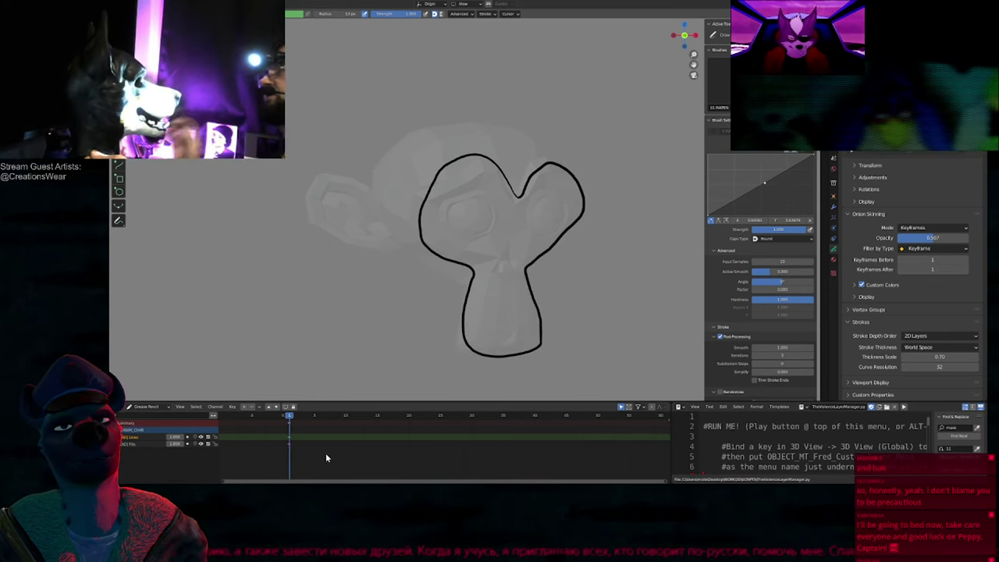
Step: Set the animation End frame to 200 in the Timeline, then restore the Dope Sheet
key("shift+F12")
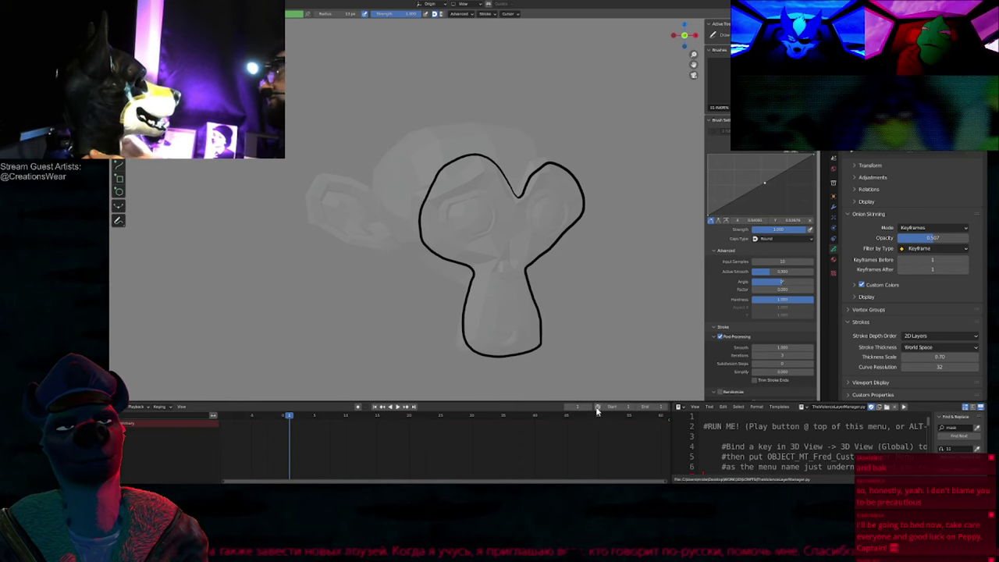
left_click(655, 406)
type("200")
key("Return")
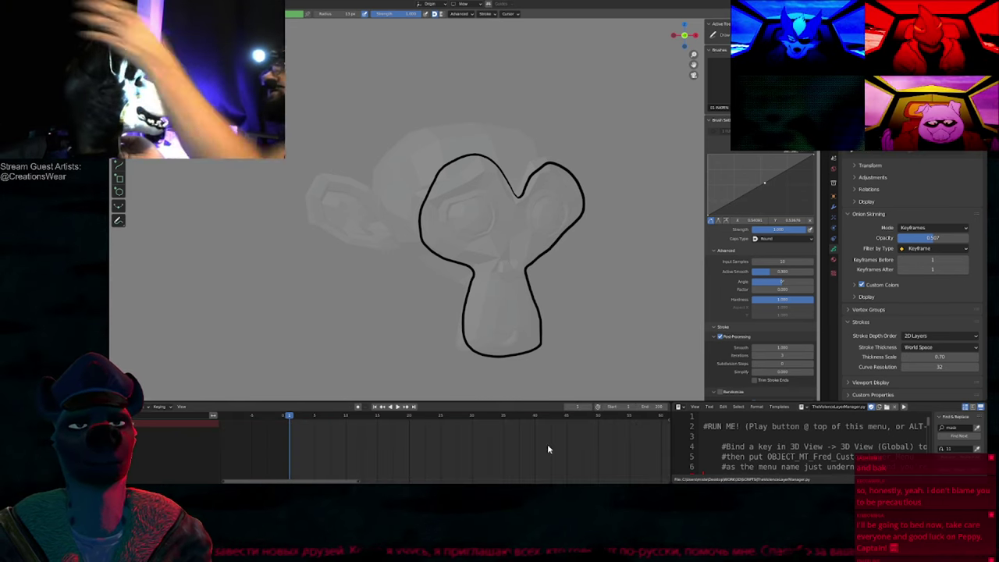
key("shift+F12")
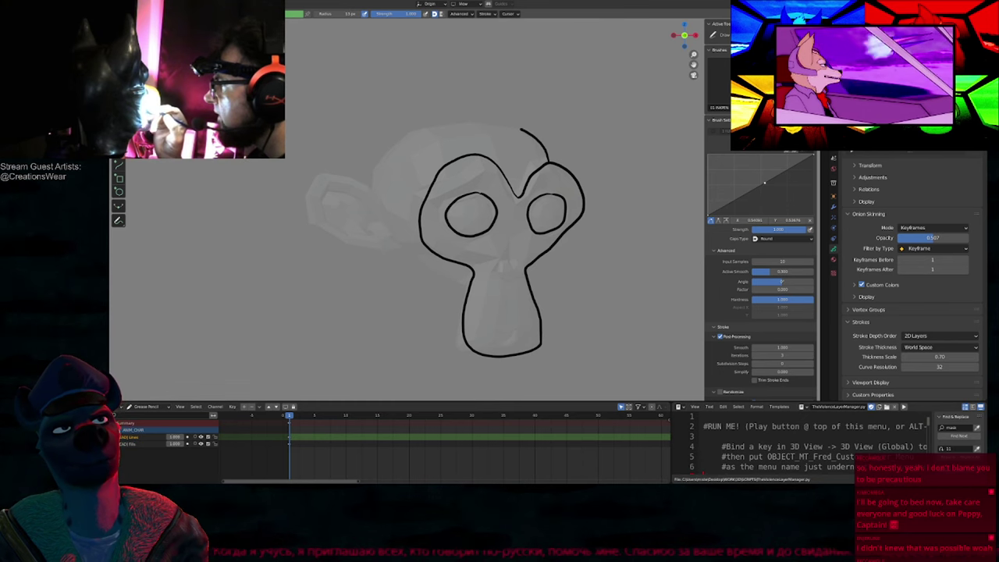
Step: Draw the cheek tufts, the line under the muzzle, and the left ear with its inner curve
mouse_move(405, 257)
left_mouse_down()
mouse_move(456, 303)
mouse_move(452, 348)
mouse_move(481, 365)
mouse_move(498, 345)
left_mouse_up()
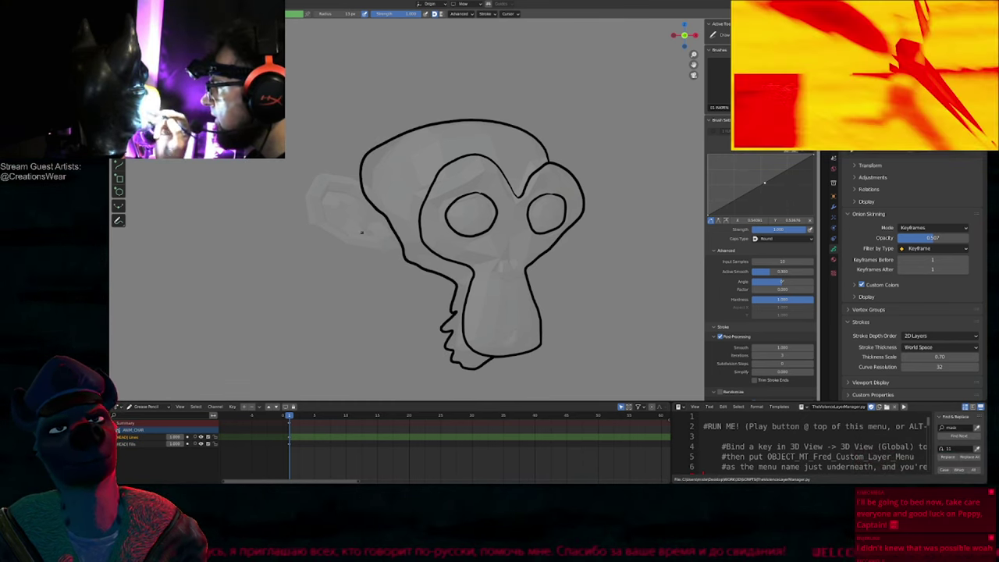
left_click_drag(363, 185, 403, 251)
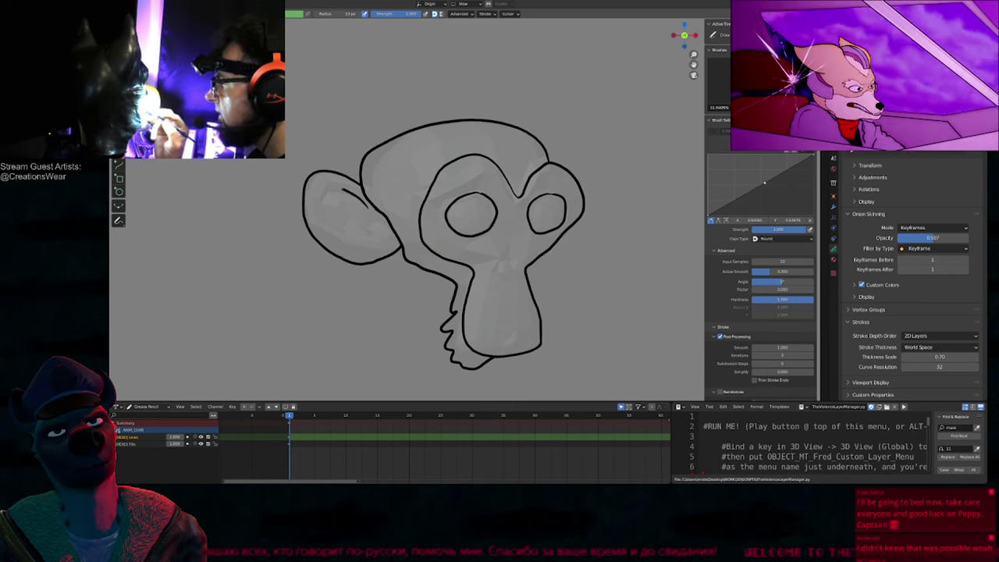
mouse_move(323, 225)
left_mouse_down()
mouse_move(370, 209)
mouse_move(387, 237)
left_mouse_up()
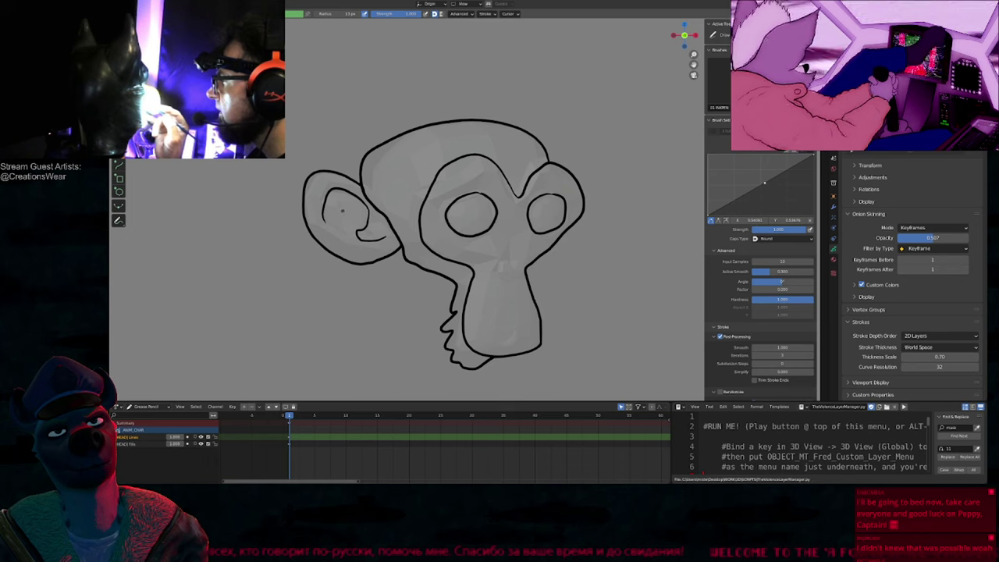
middle_click_drag(553, 260, 502, 259, "shift")
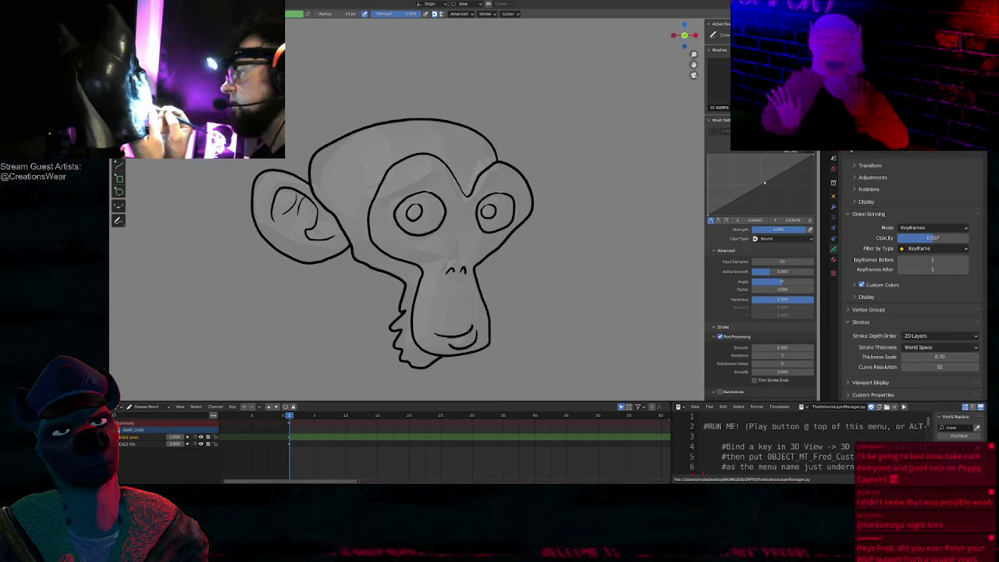
mouse_move(587, 239)
middle_mouse_down()
mouse_move(558, 247)
mouse_move(578, 229)
mouse_move(396, 211)
middle_mouse_up()
Step: Fill the head and hair with dark brown BODY_2 and the face with medium brown
key("f")
key("u")
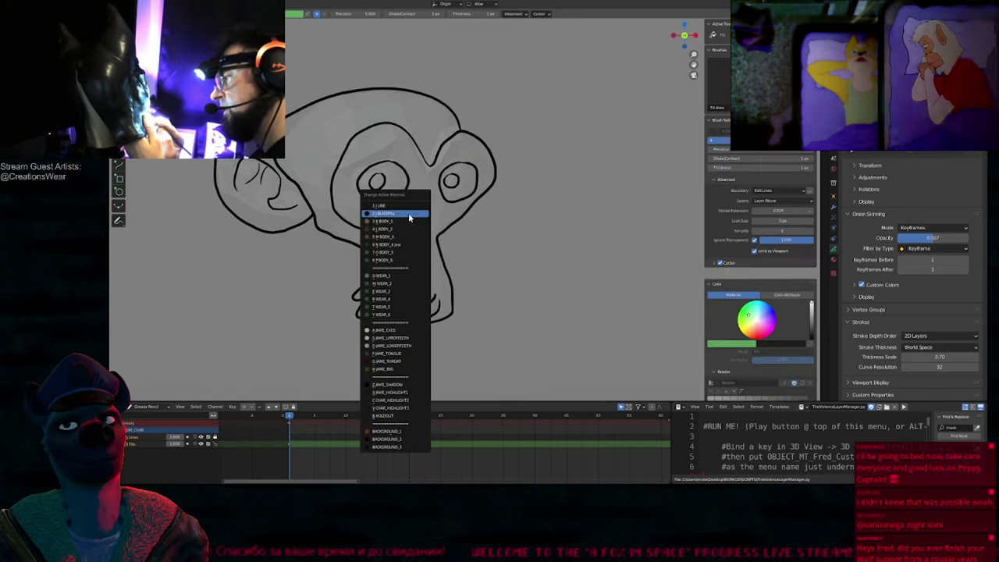
left_click(388, 231)
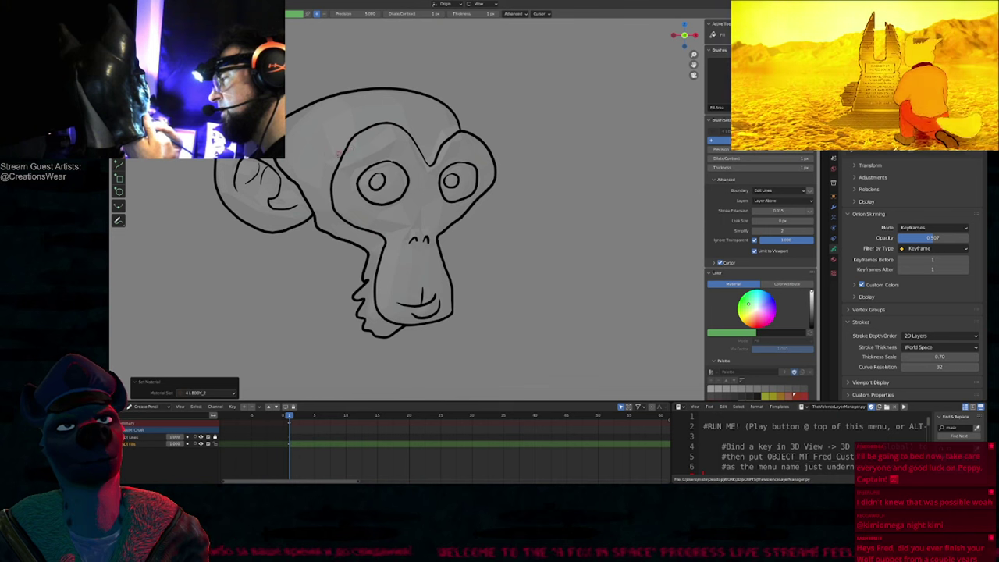
left_click(383, 110)
key("u")
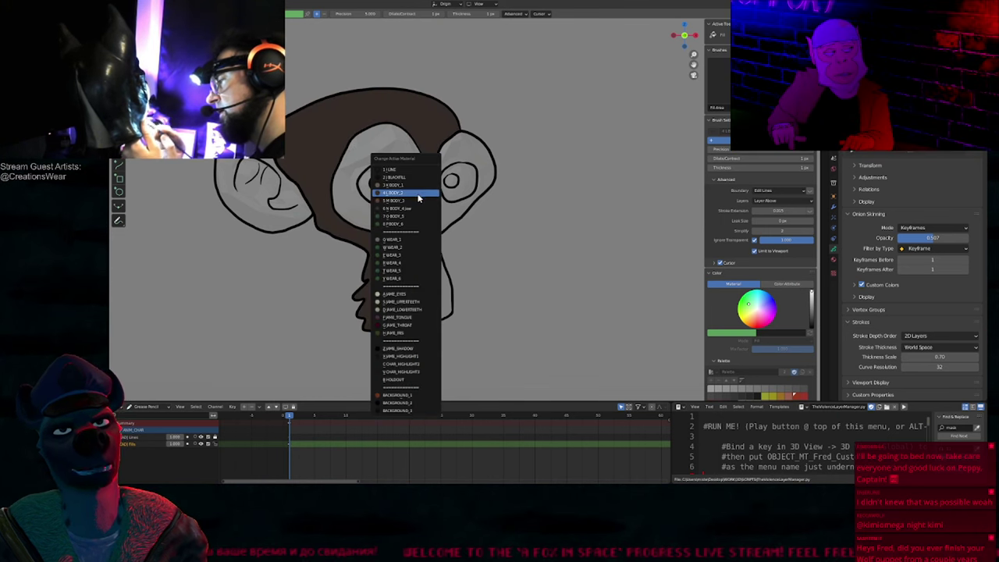
left_click(419, 201)
left_click(447, 212)
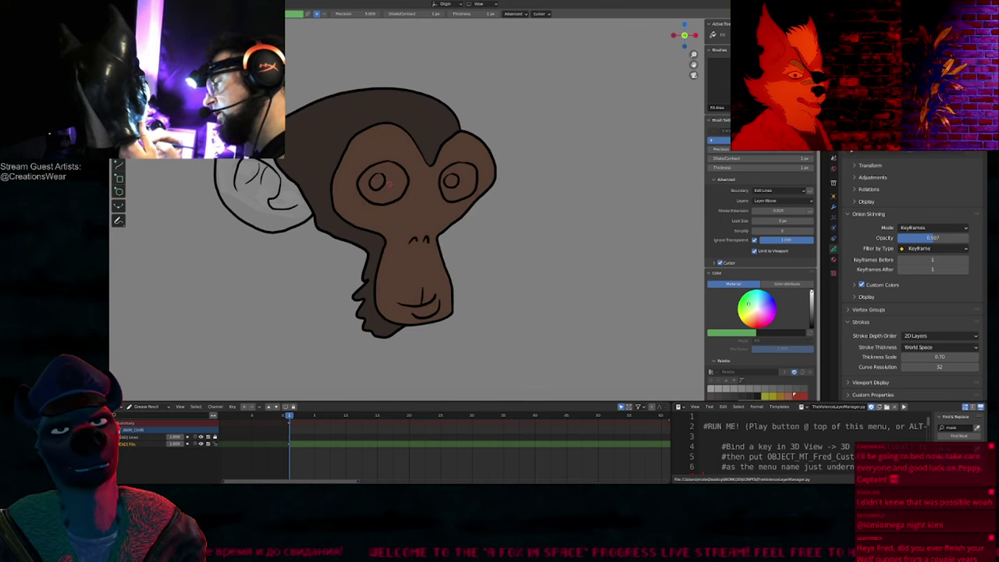
Step: Fill both eyes with the pale yellow material and the pupils with black
key("u")
left_click(390, 202)
left_click(393, 188)
left_click(463, 185)
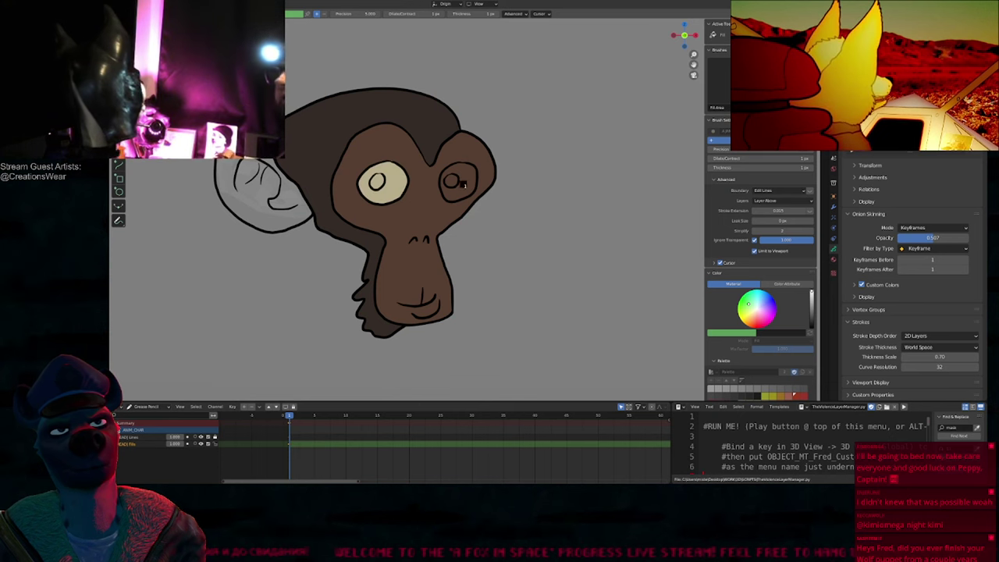
key("u")
left_click(379, 197)
left_click(378, 182)
left_click(452, 181)
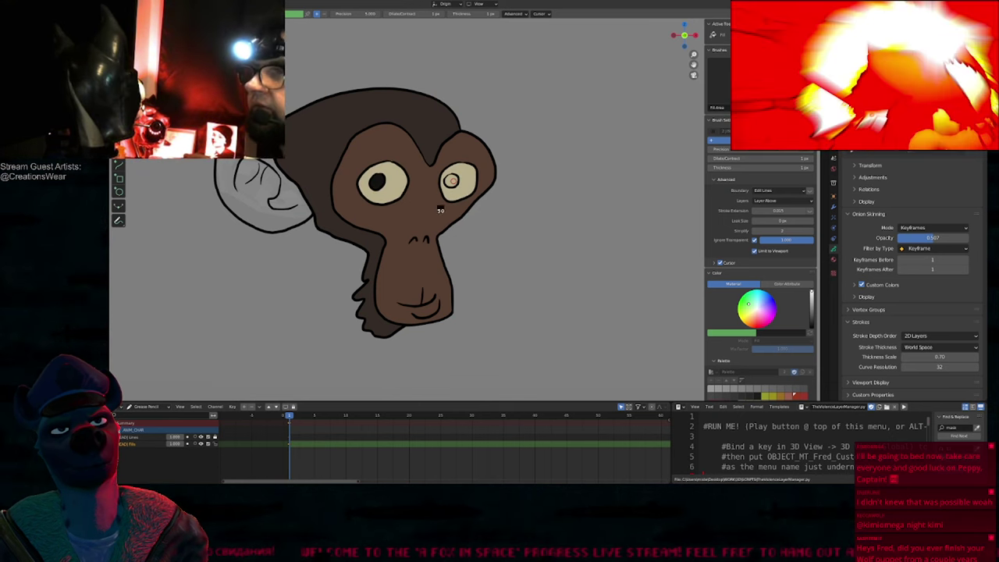
Step: Fill the ear brown, replacing the first BODY_1 attempt with a different brown
middle_click_drag(381, 226, 519, 227, "shift")
key("u")
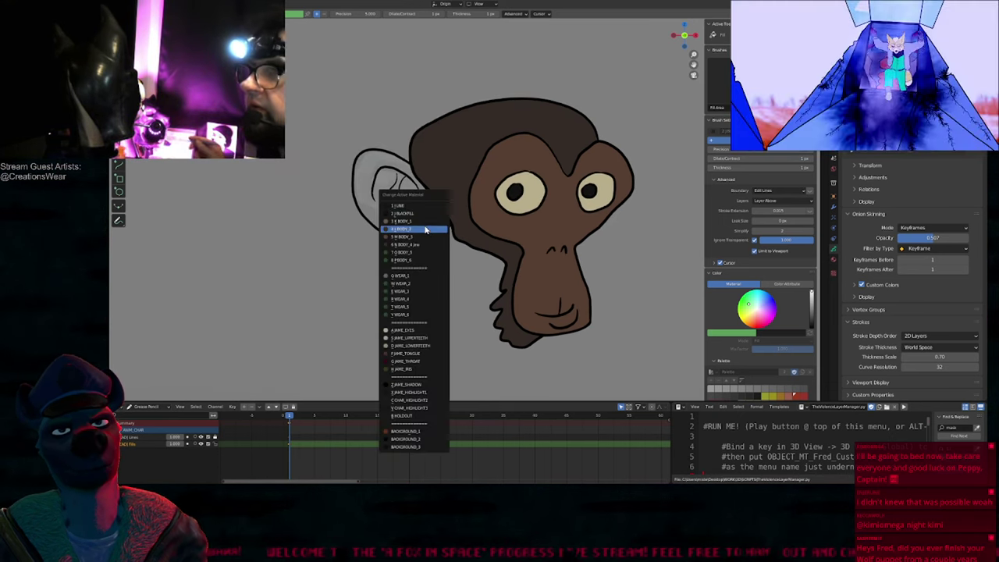
left_click(424, 221)
left_click(375, 187)
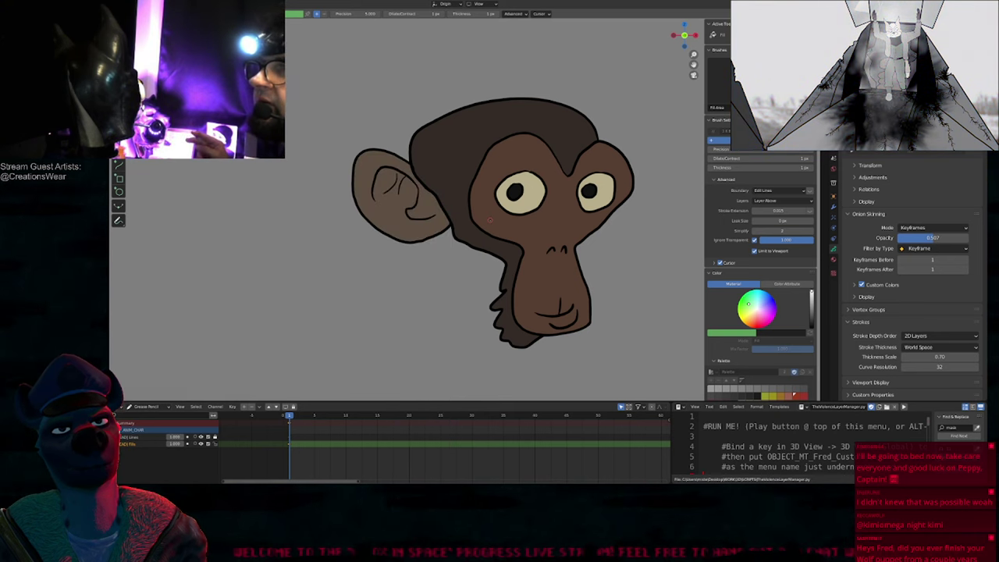
key("ctrl+z")
key("u")
left_click(486, 236)
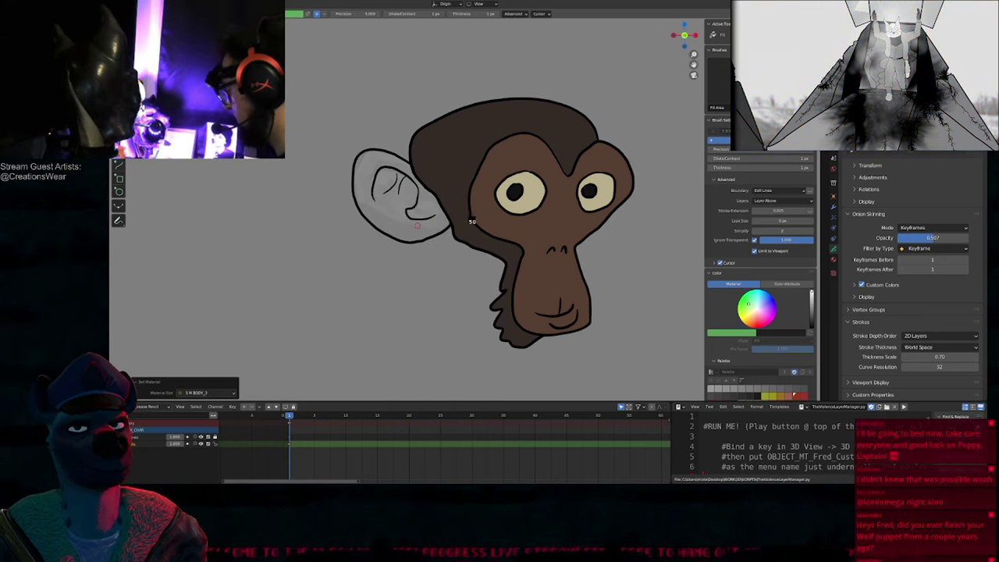
left_click(417, 226)
middle_click_drag(603, 238, 469, 253, "shift")
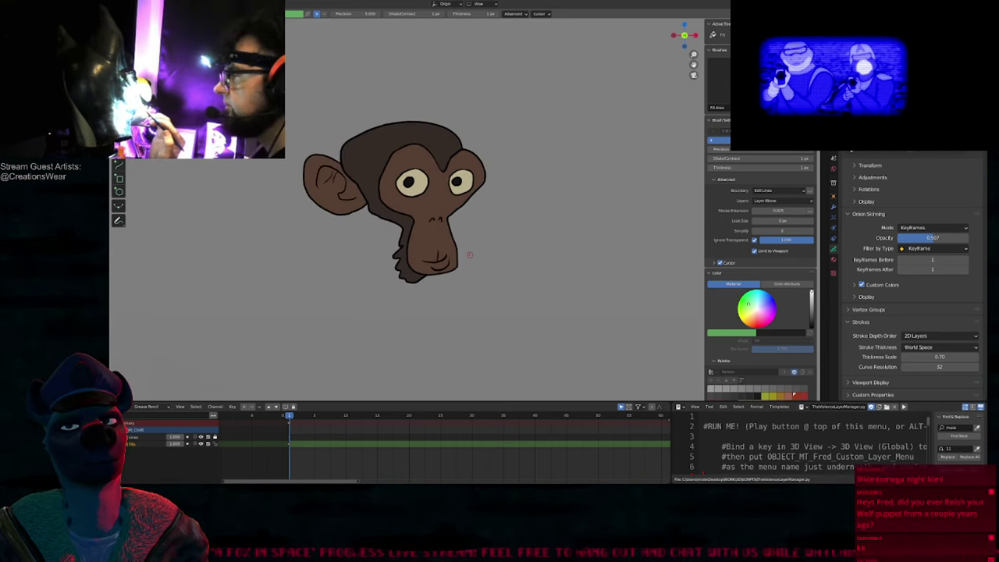
Step: On frame 2, select all strokes in Edit mode and rotate the drawing into a slight tilt
left_click(295, 417)
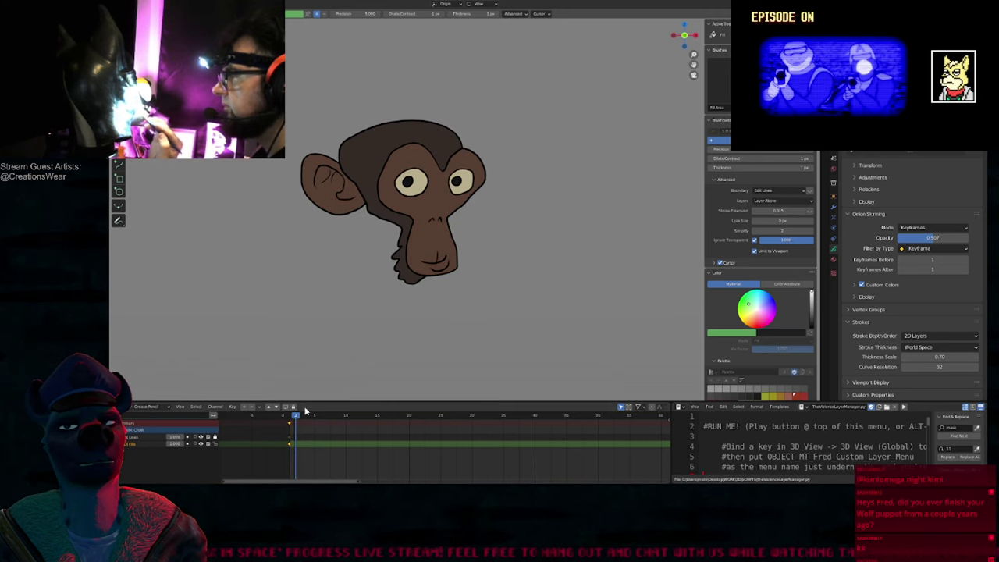
key("KP_Multiply")
key("shift+d")
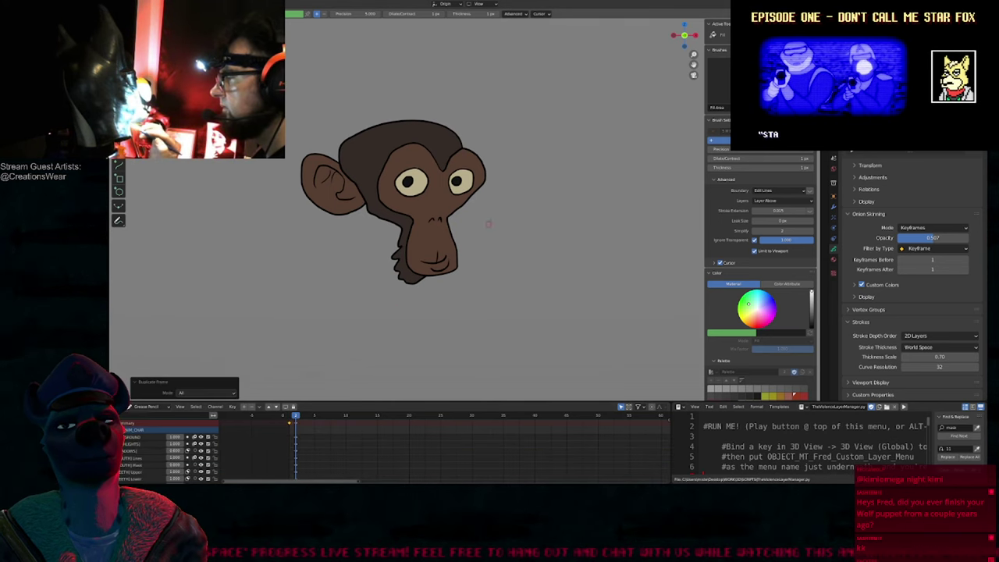
key("ctrl+z")
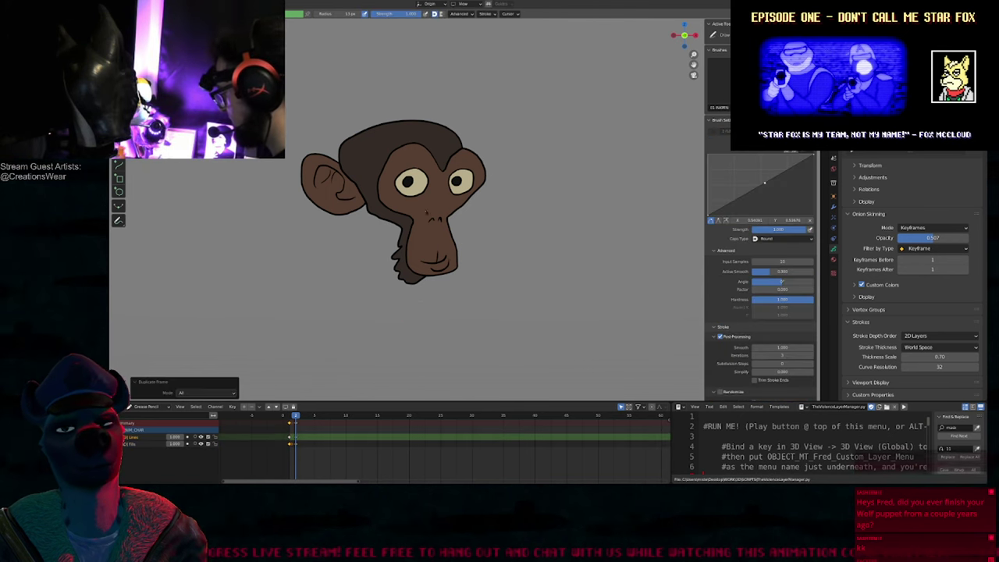
key("Tab")
key("a")
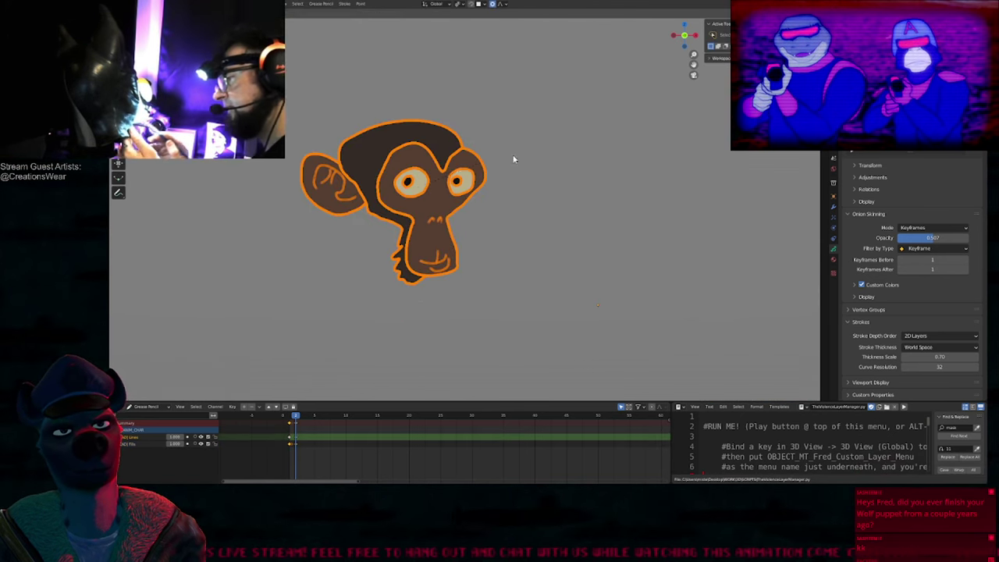
key("r")
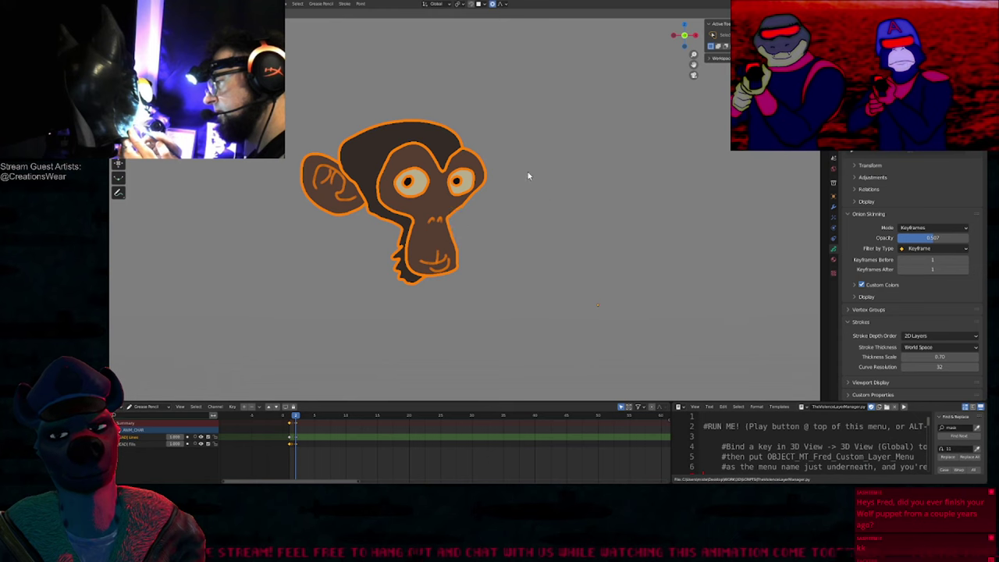
left_click(544, 192)
Step: Circle-select the pupils, move them up and right, then return to Draw mode and the camera view
key("alt+a")
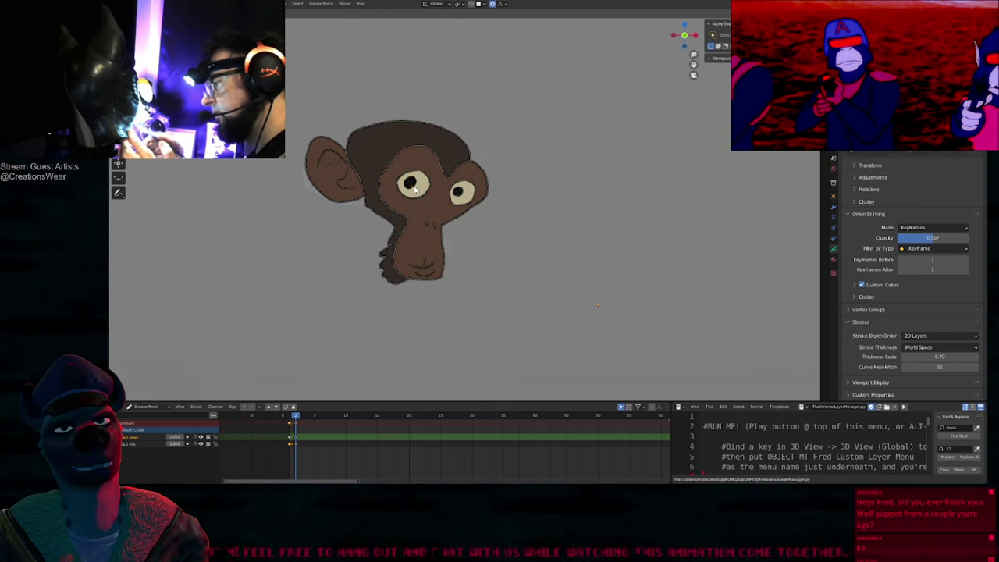
key("w")
left_click(416, 190)
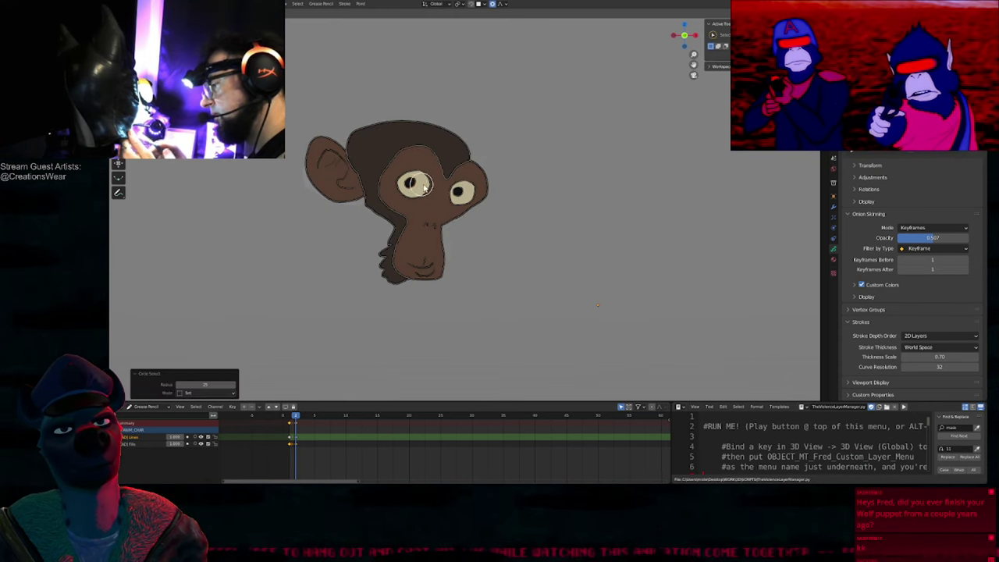
scroll(462, 202, "up", 4)
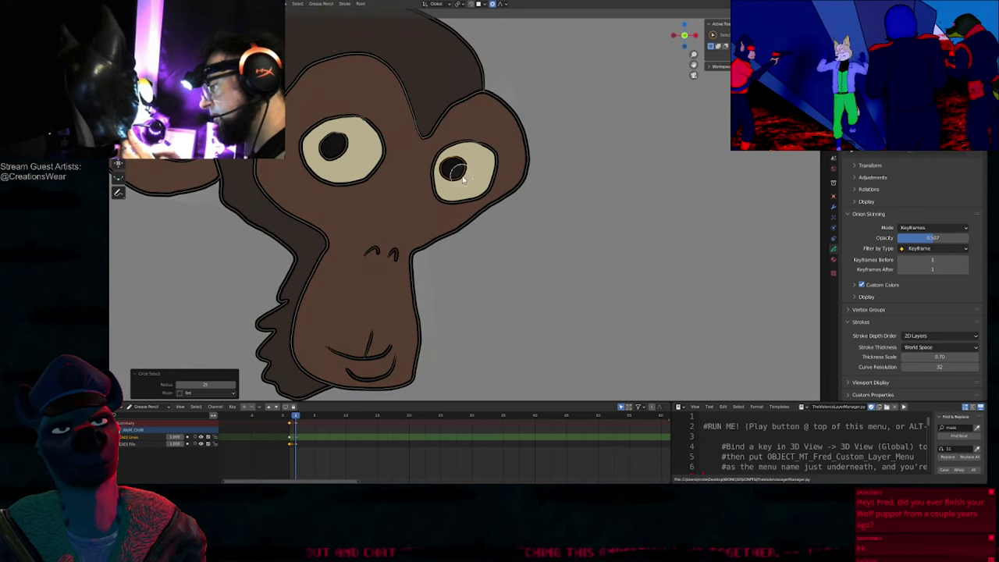
key("g")
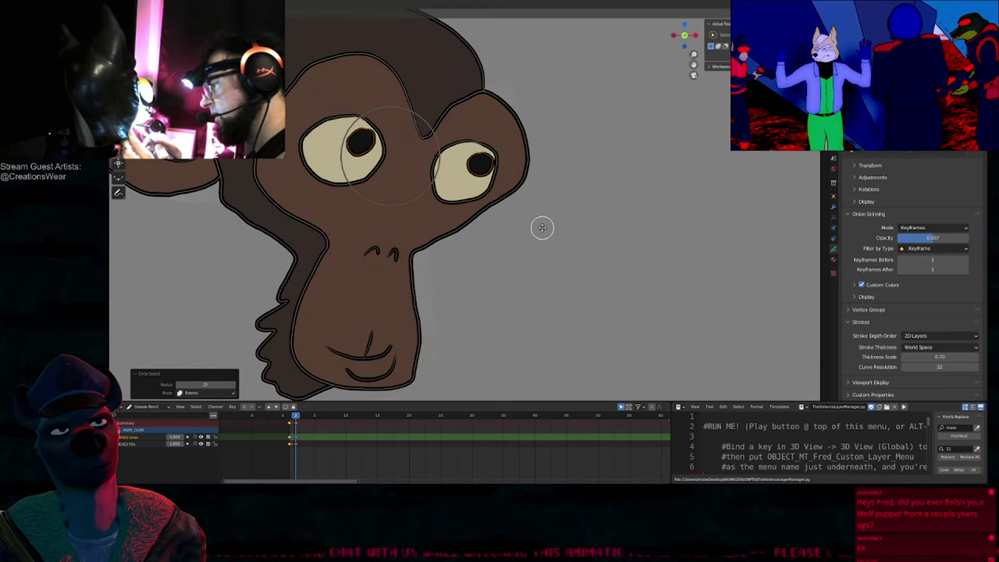
left_click(538, 249)
key("Tab")
scroll(538, 249, "down", 3)
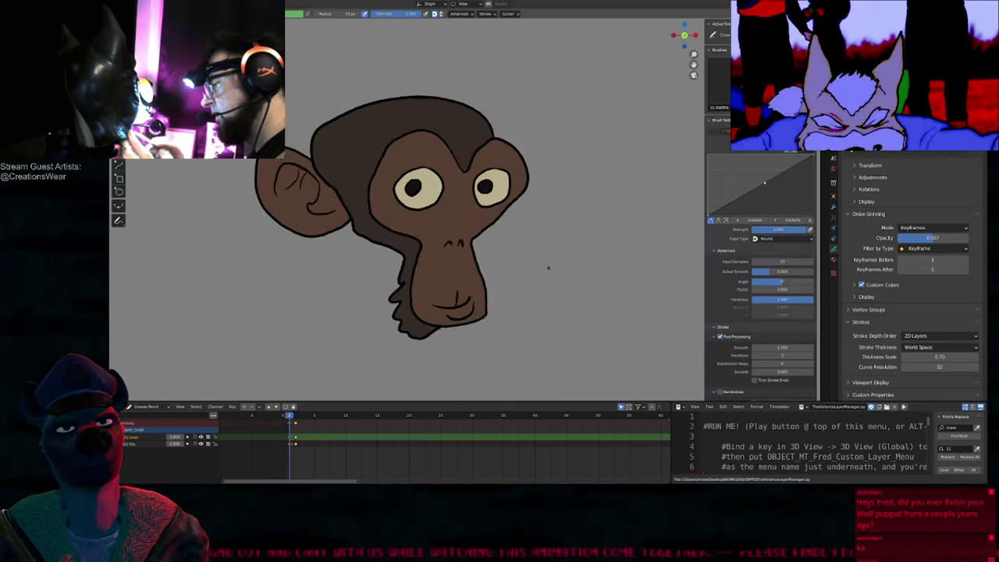
scroll(529, 264, "down", 4)
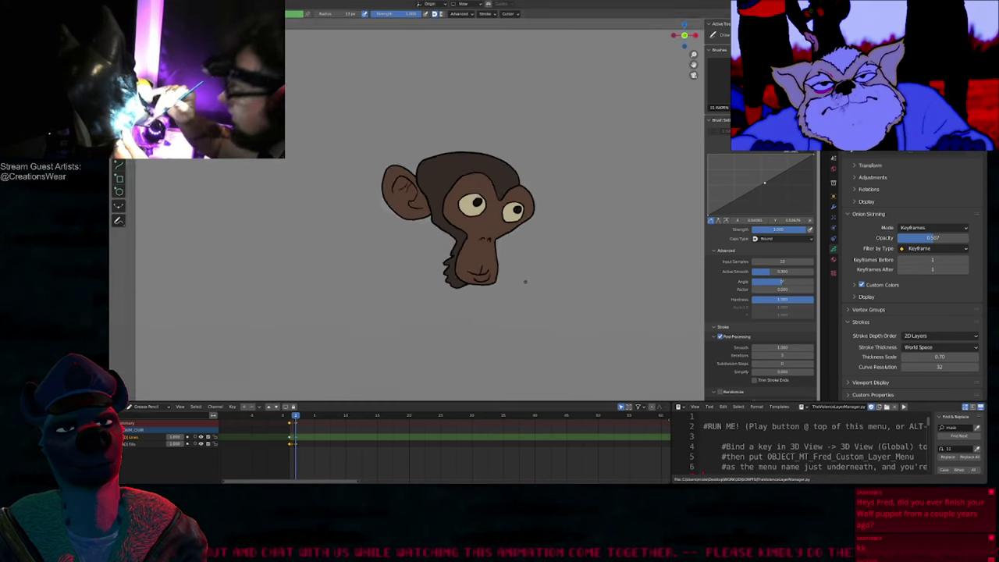
key("KP_0")
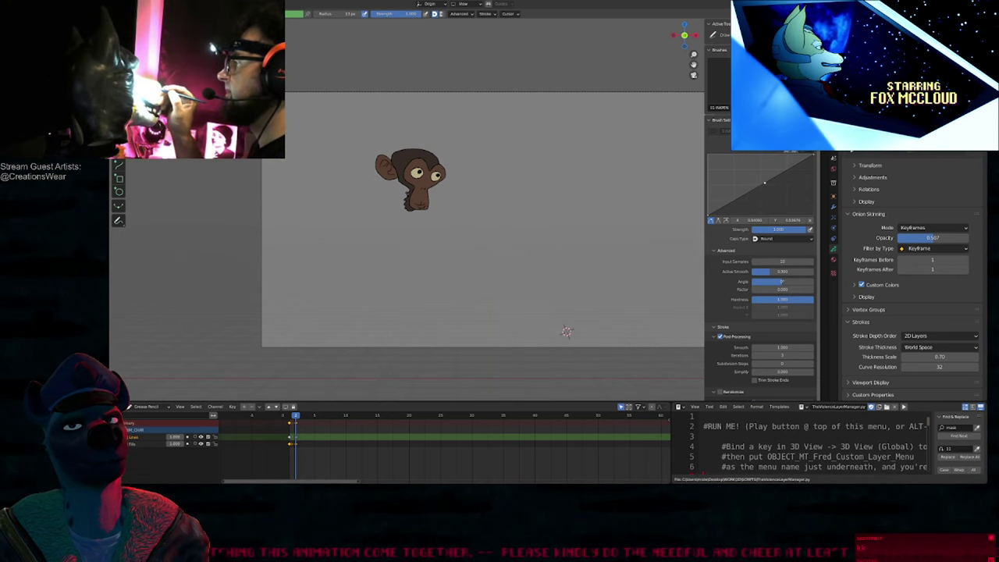
Step: Select the Suzanne reference mesh in Object mode at frame 1 and orbit into perspective
key("ctrl+Tab")
left_click(426, 191)
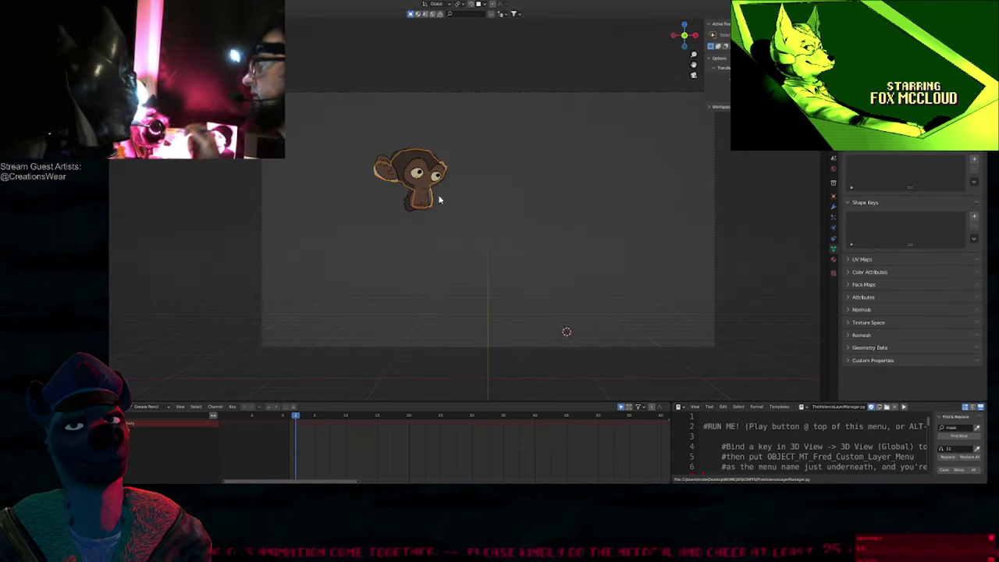
key("g")
right_click(523, 211)
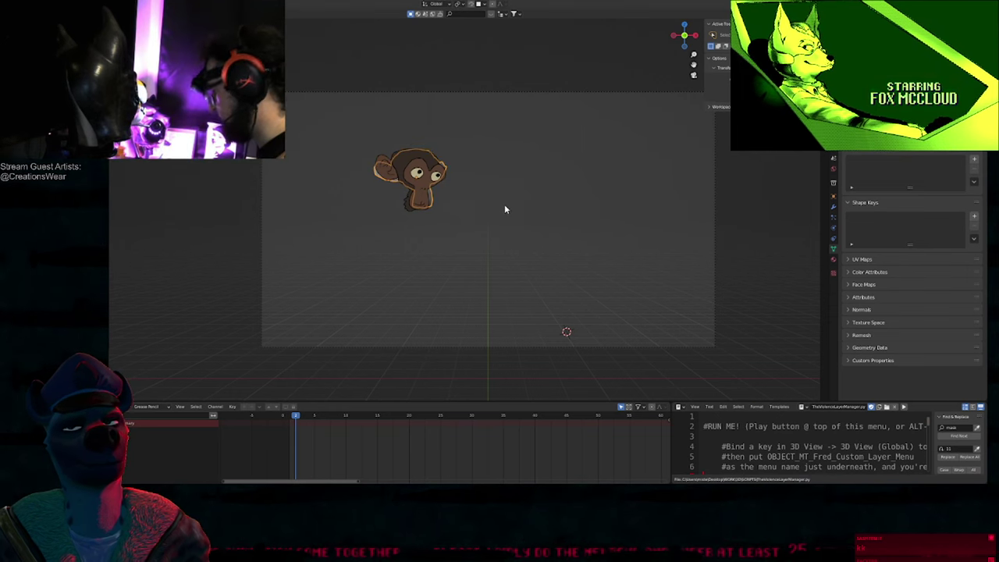
key("Left")
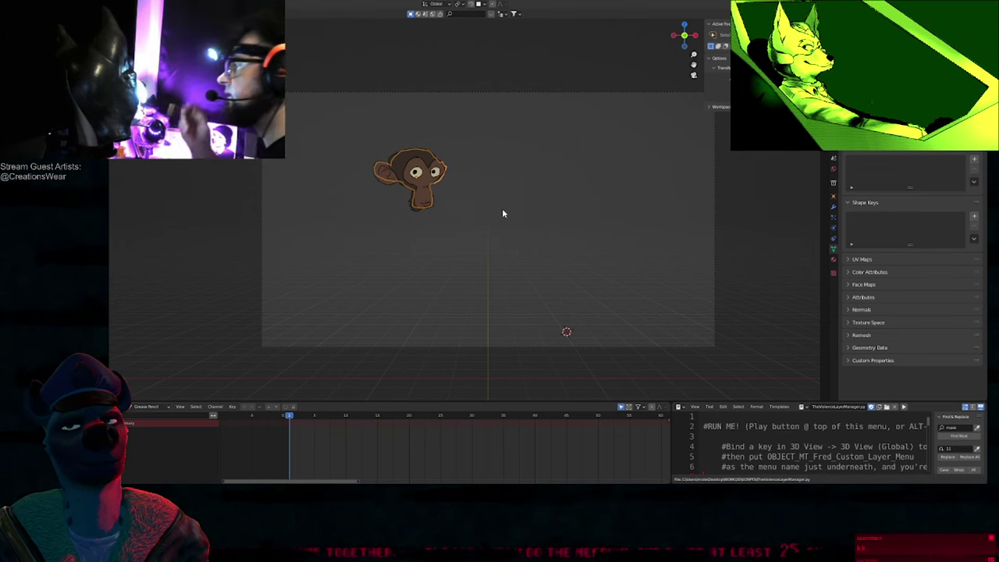
left_click(426, 199)
key("Right")
key("ctrl+Tab")
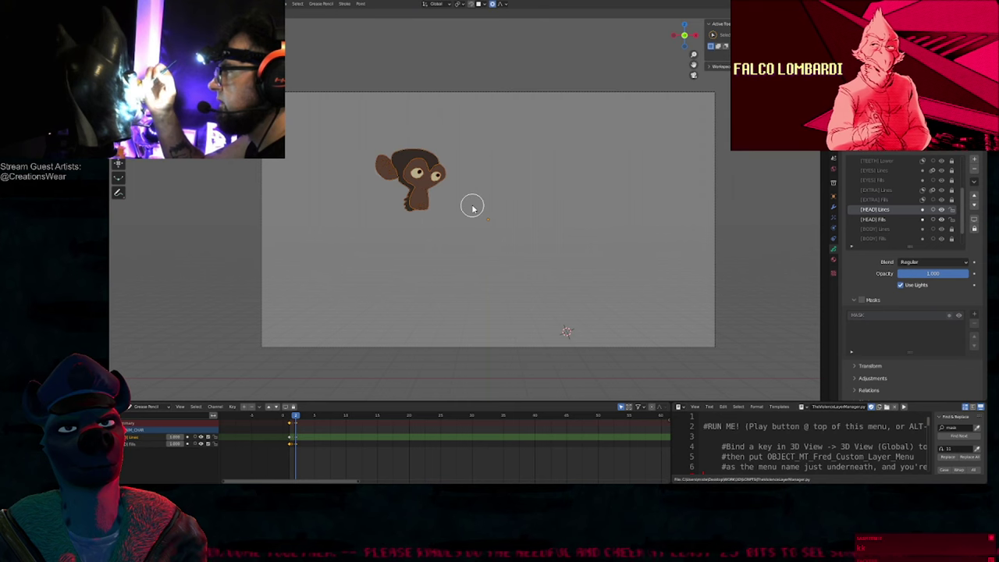
key("ctrl+Tab")
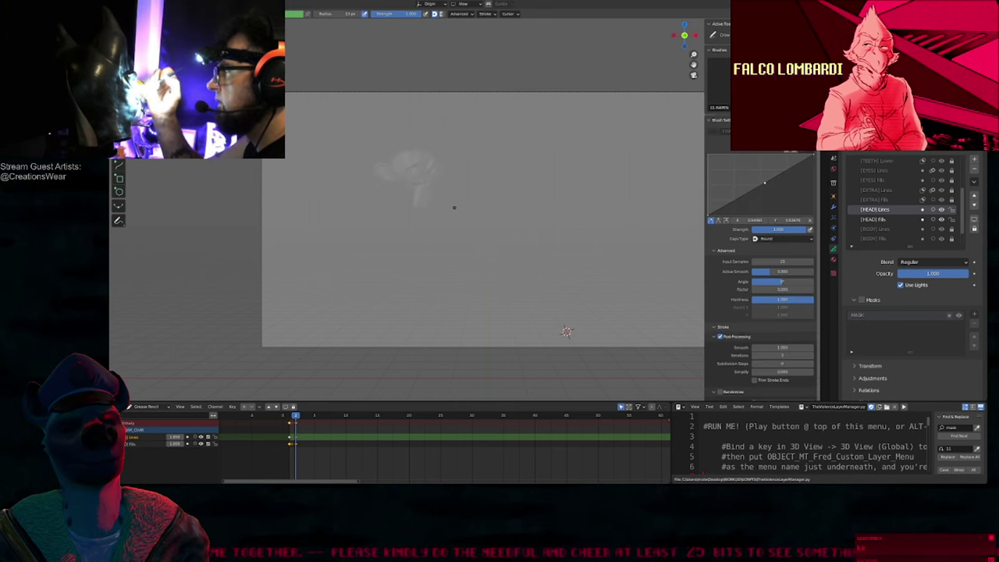
key("Left")
key("ctrl+Tab")
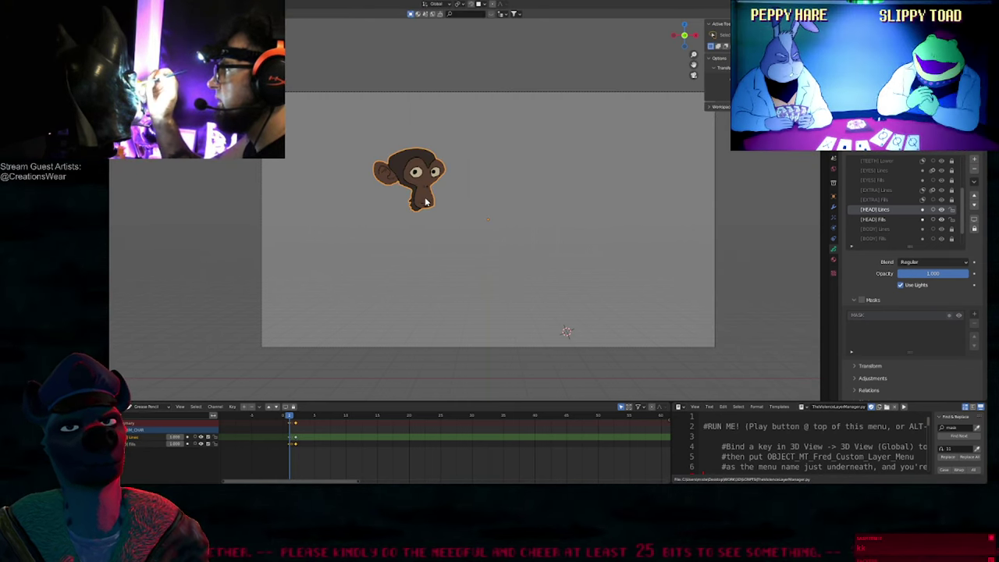
left_click(467, 198)
middle_click_drag(467, 198, 434, 210)
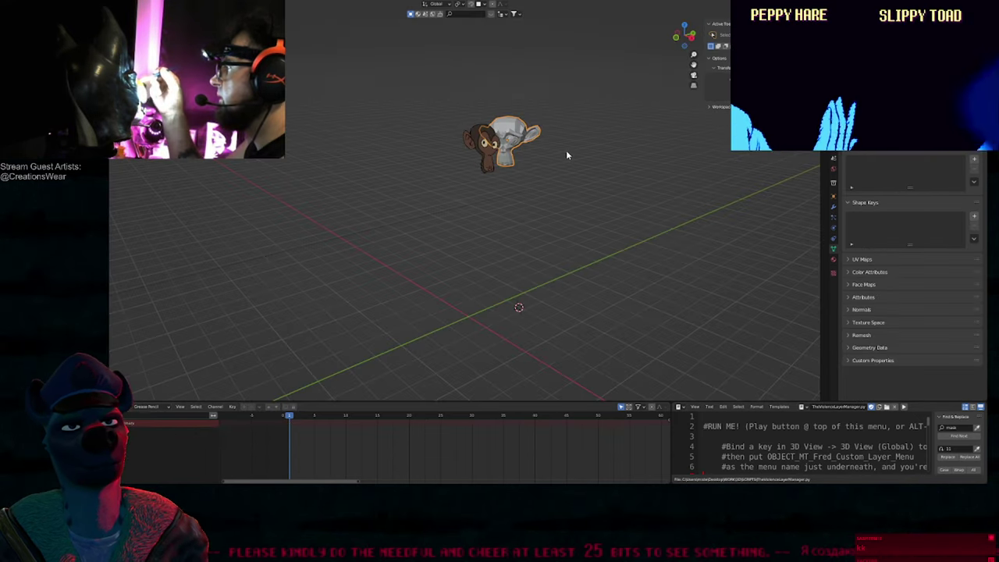
Step: Key the mesh's Location & Rotation, then move and rotate it and key the new pose
key("i")
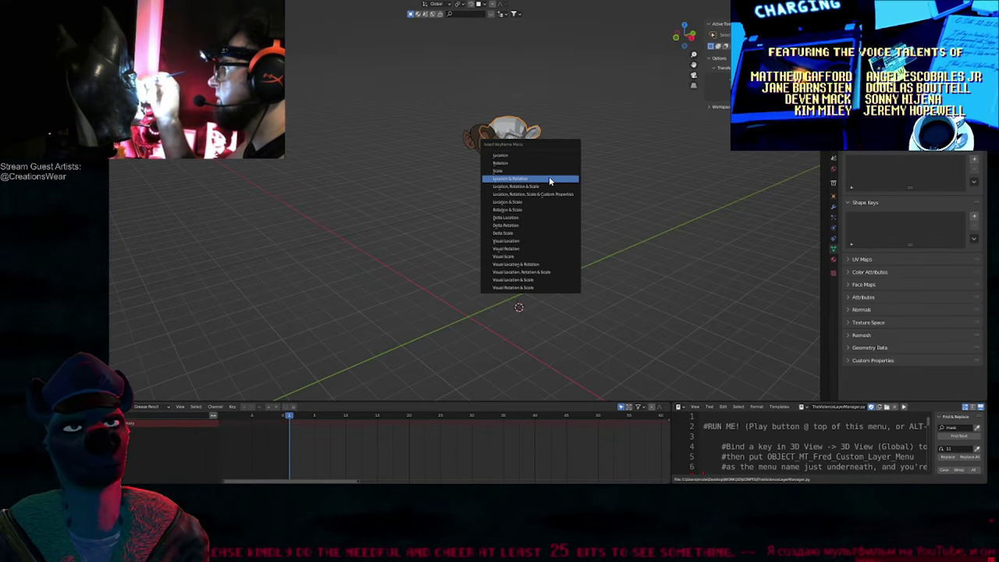
left_click(549, 176)
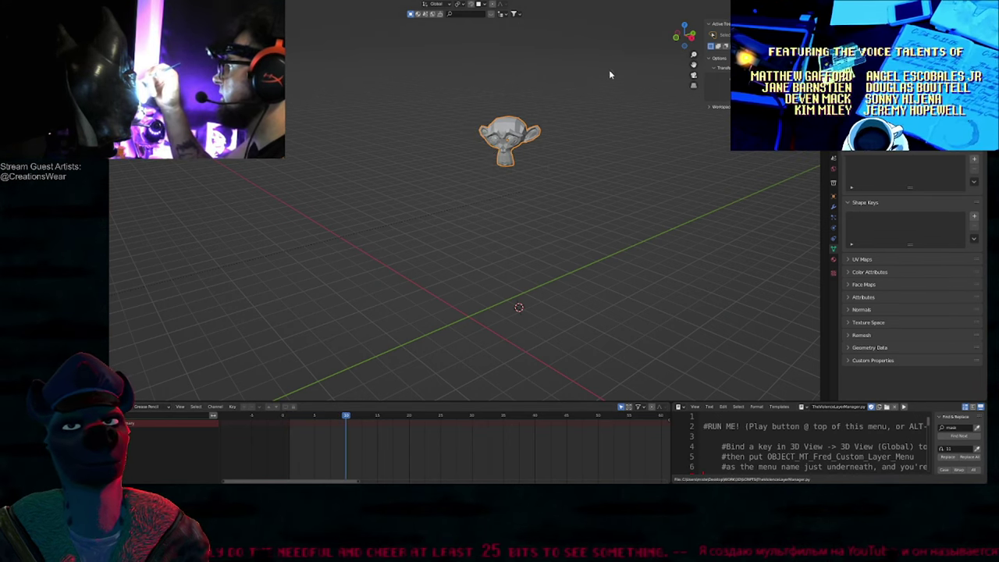
key("g")
left_click(585, 146)
key("r")
key("r")
left_click(584, 172)
key("i")
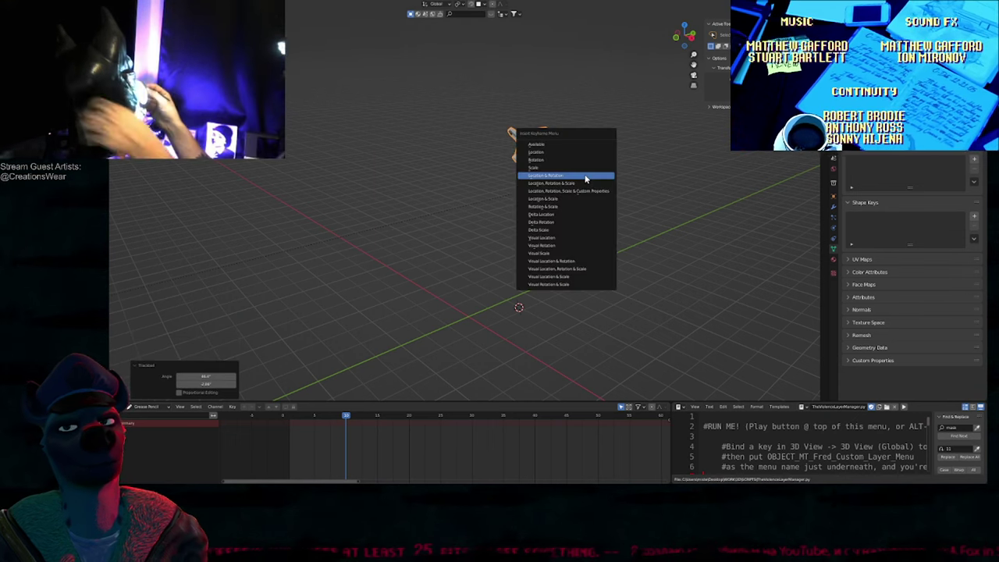
left_click(579, 146)
Step: Scrub the timeline from the front view, then select the Grease Pencil monkey drawing
key("KP_1")
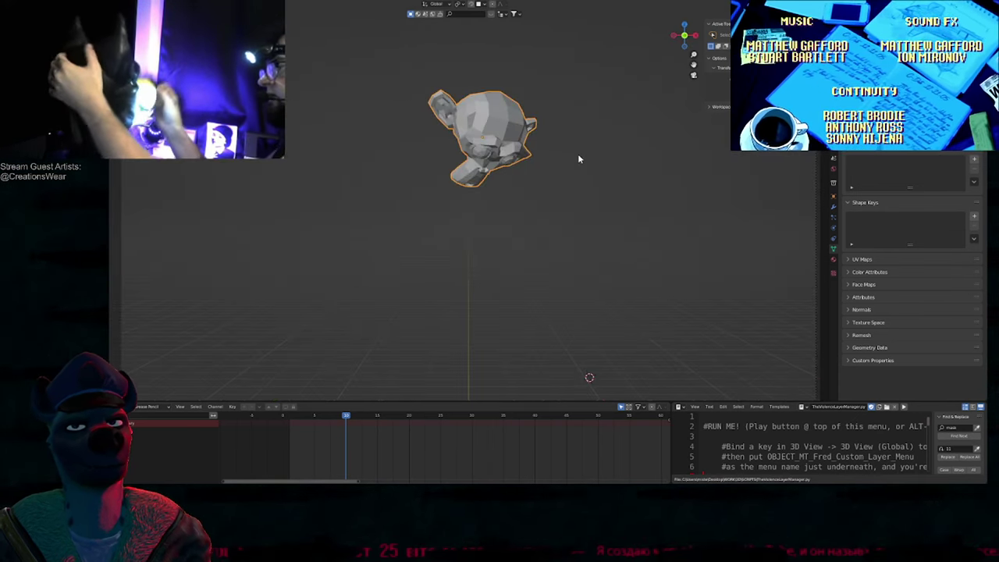
left_click_drag(336, 413, 289, 429)
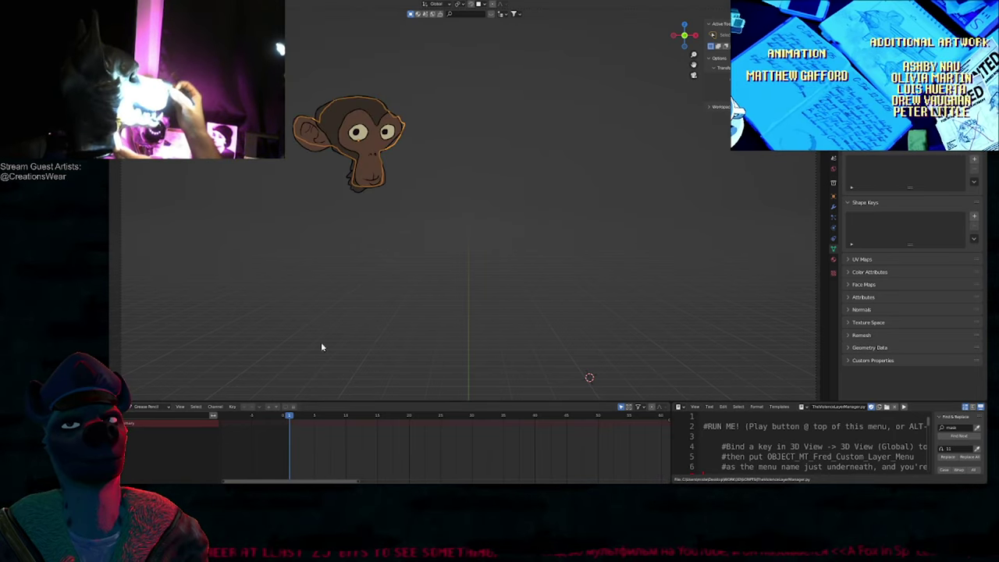
left_click(370, 166)
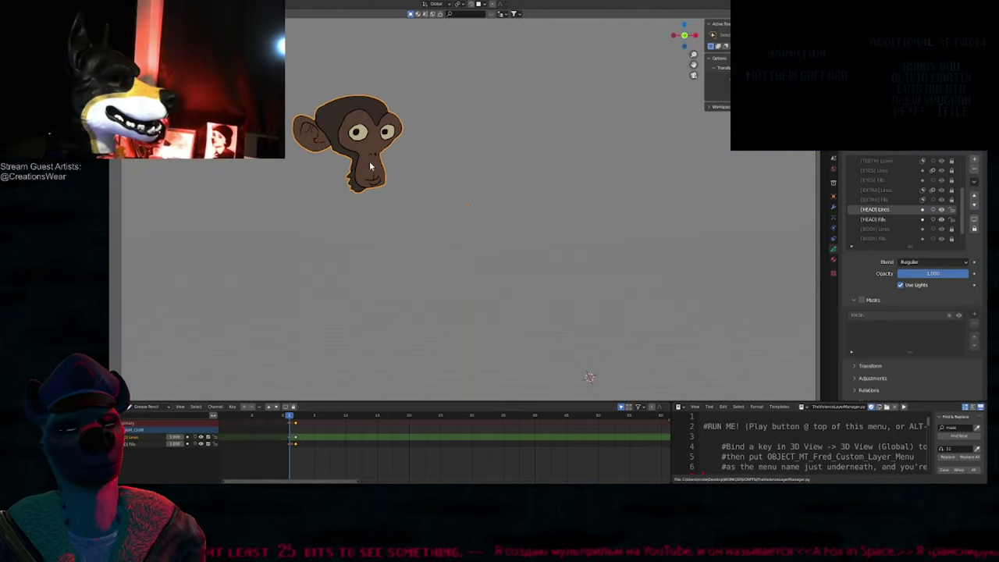
Step: Duplicate the drawing keyframe onto the next frame, undoing the extra duplicates
key("Right")
key("shift+d")
key("Right")
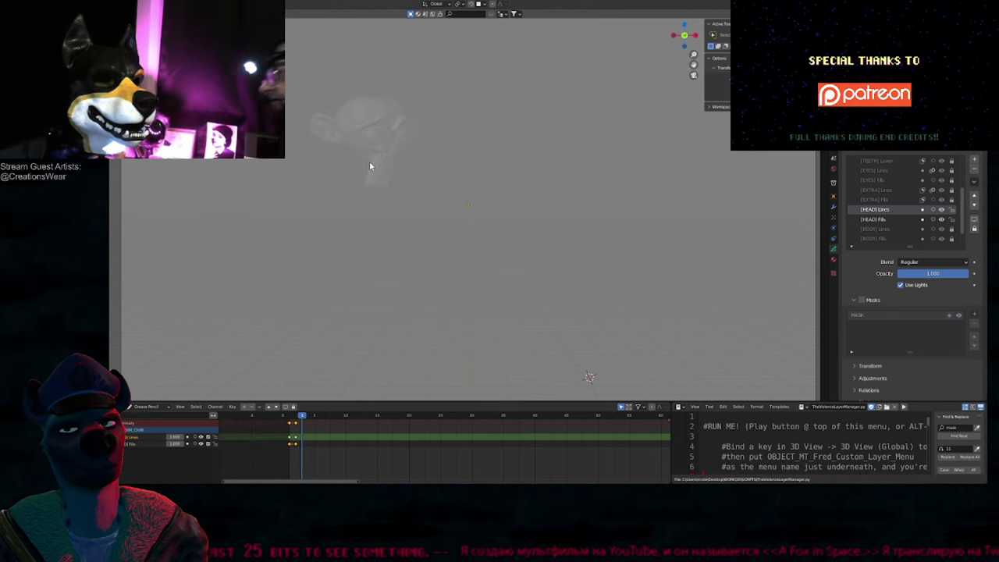
key("shift+d")
key("Right")
key("shift+d")
key("Right")
key("shift+d")
key("Right")
key("shift+d")
key("Right")
key("Right")
key("Right")
key("Right")
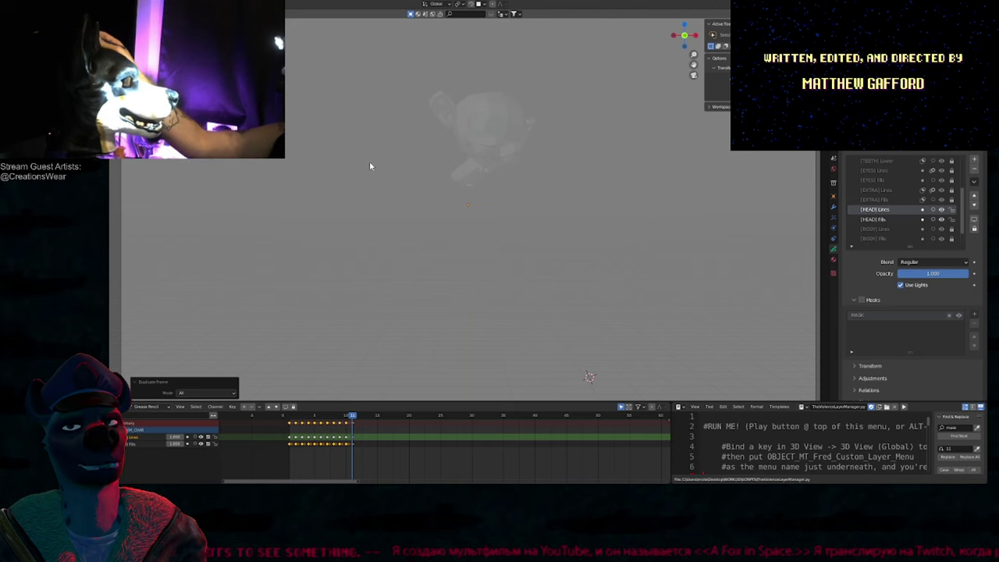
key("ctrl+z")
key("Left")
key("Left")
key("Left")
key("Left")
key("Left")
key("Left")
key("Left")
key("Left")
key("Right")
Step: In Draw mode, lock the [HEAD] Fills layer and show a fainter onion skin of the previous frame
mouse_move(374, 156)
middle_mouse_down("ctrl")
mouse_move(373, 111)
mouse_move(487, 236)
middle_mouse_up("ctrl")
key("ctrl+Tab")
key("KP_Multiply")
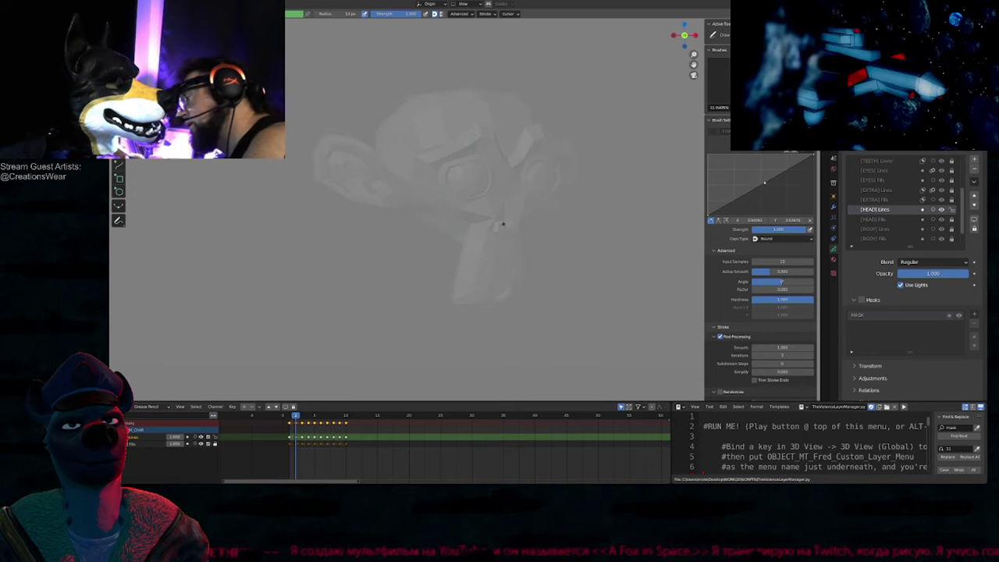
middle_click_drag(508, 195, 507, 226, "shift")
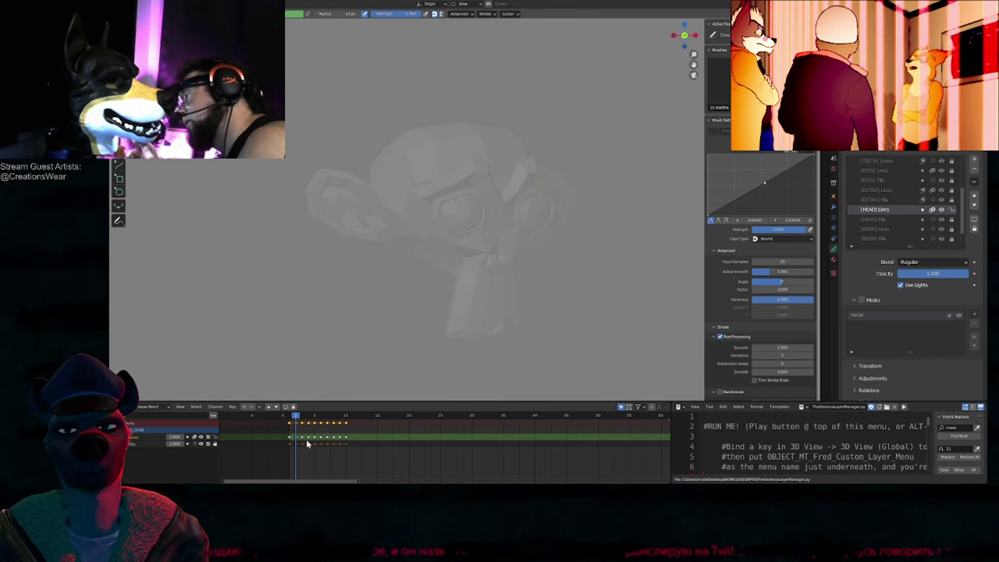
left_click(202, 438)
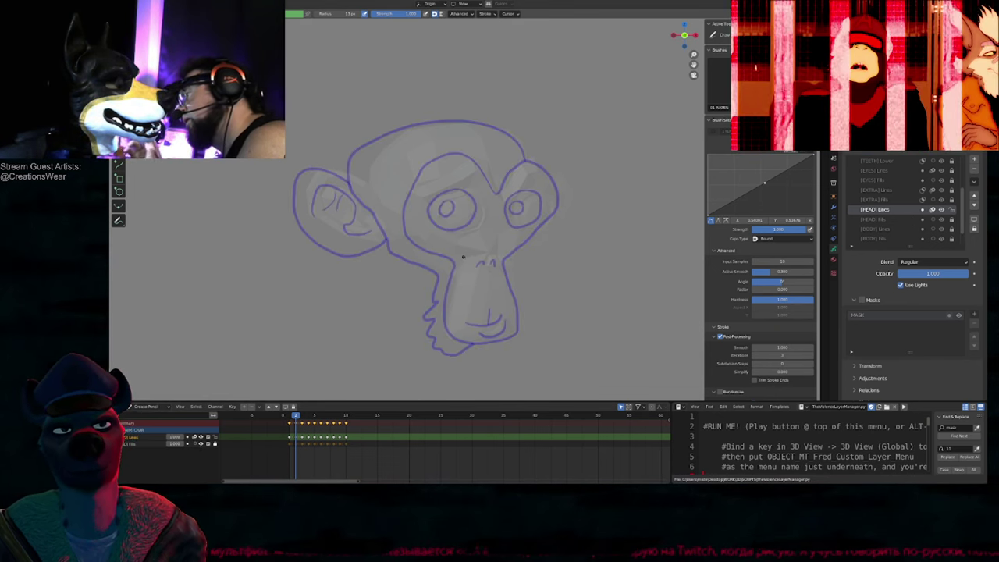
middle_click_drag(532, 272, 482, 250, "shift")
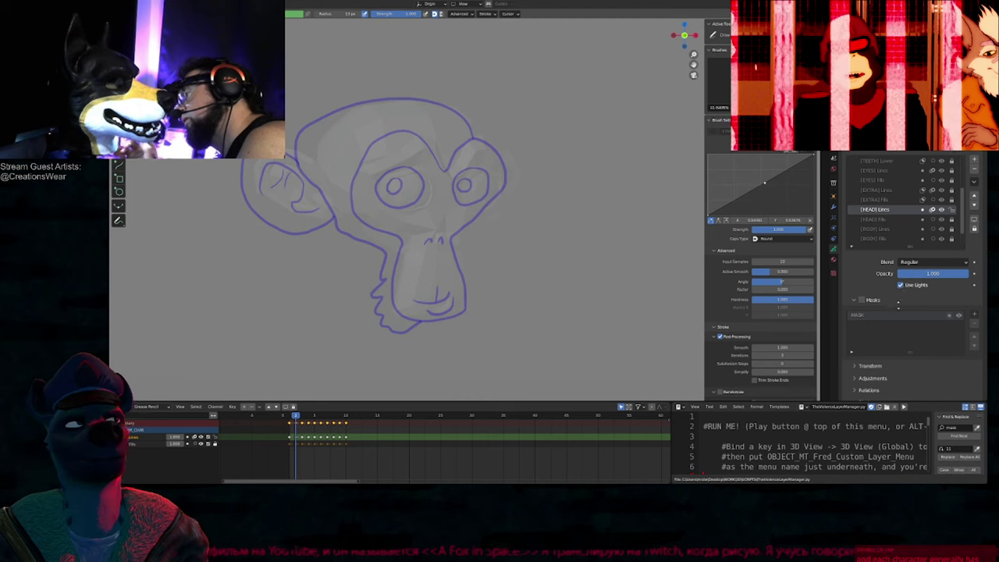
scroll(905, 199, "down", 5)
left_click_drag(929, 267, 885, 272)
mouse_move(543, 277)
middle_mouse_down()
mouse_move(520, 273)
mouse_move(546, 279)
mouse_move(471, 288)
middle_mouse_up()
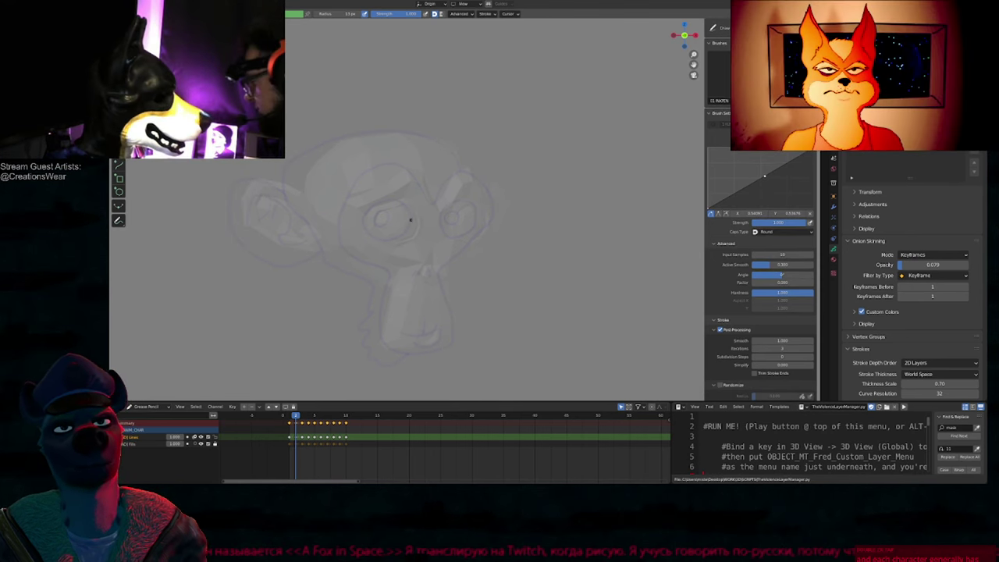
Step: Redraw the pupil, head outline, left muzzle, skull side, jaw and fur zigzag under the muzzle
mouse_move(406, 205)
left_mouse_down()
mouse_move(414, 238)
mouse_move(395, 217)
left_mouse_up()
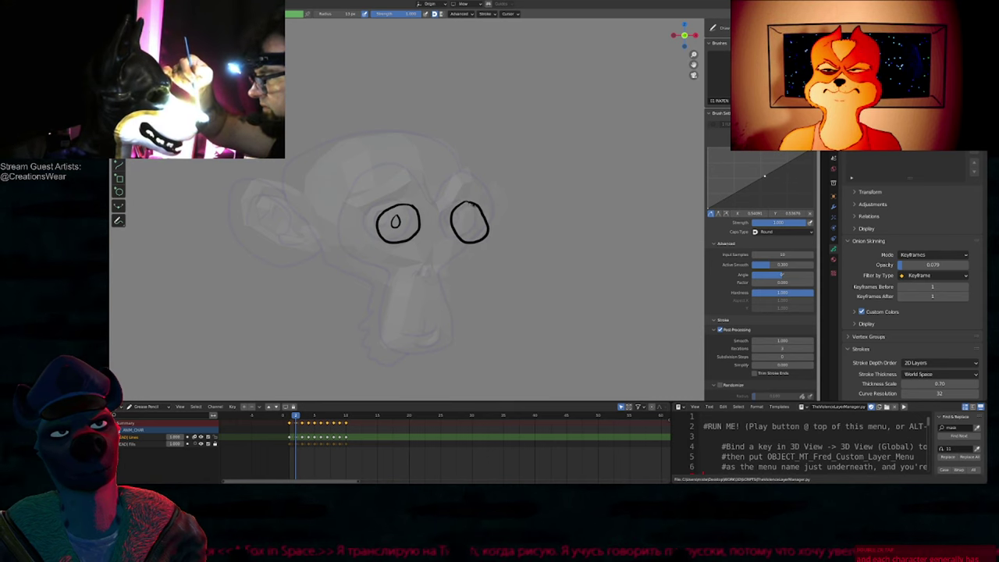
left_click_drag(471, 228, 472, 218)
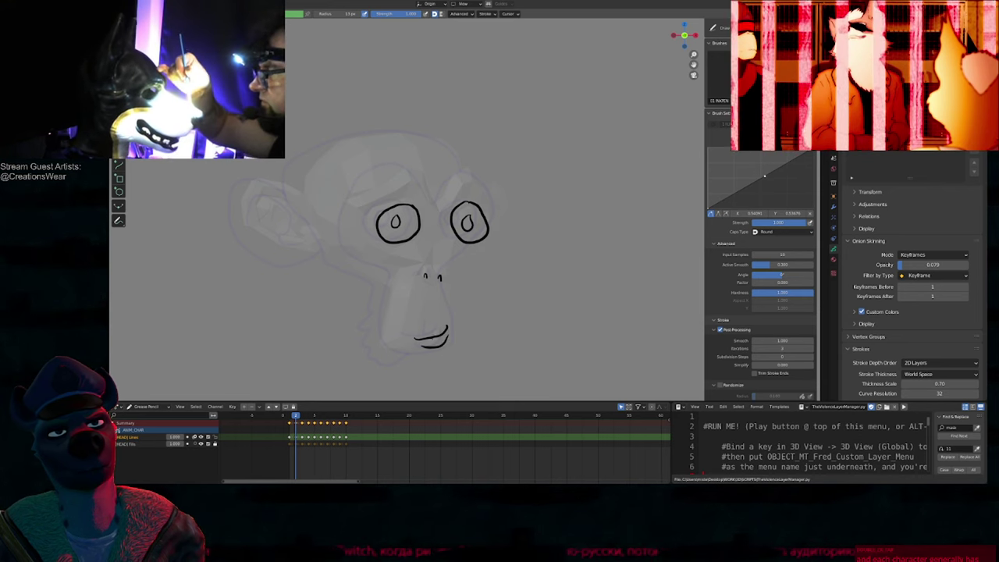
middle_click_drag(416, 283, 462, 290, "shift")
mouse_move(424, 254)
left_mouse_down()
mouse_move(468, 189)
mouse_move(572, 215)
mouse_move(559, 266)
left_mouse_up()
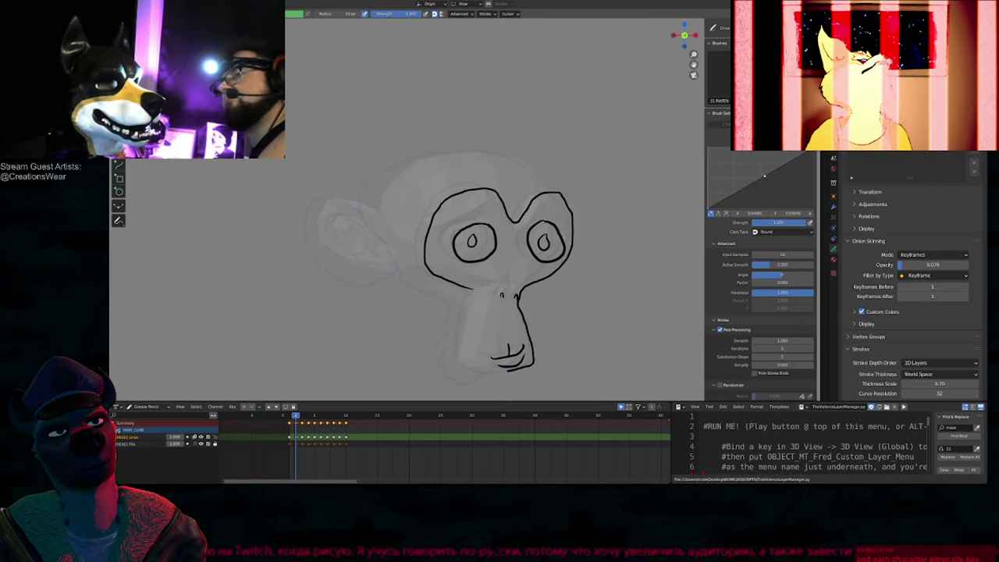
left_click_drag(460, 348, 473, 289)
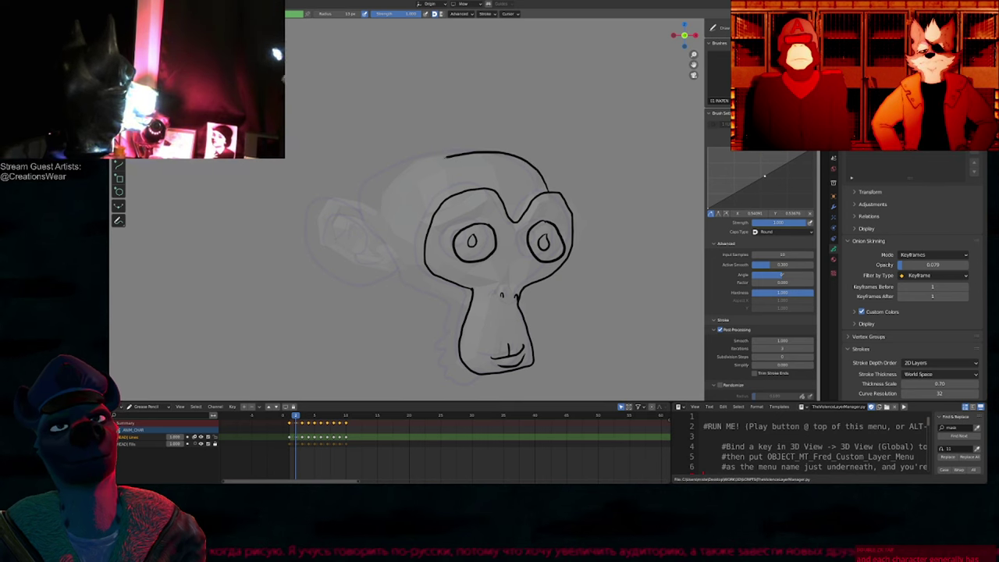
mouse_move(447, 157)
left_mouse_down()
mouse_move(385, 210)
mouse_move(404, 251)
left_mouse_up()
left_click_drag(428, 289, 459, 317)
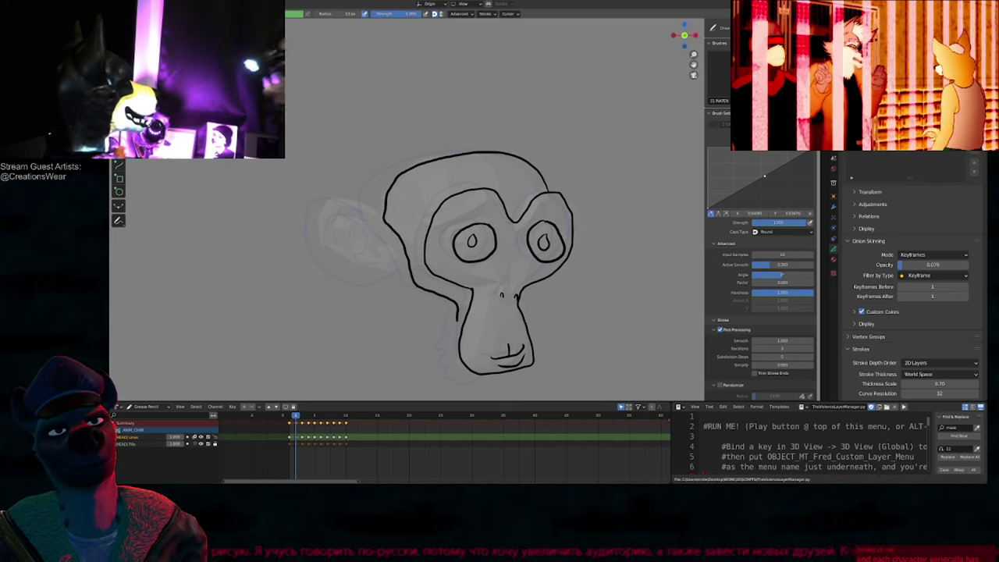
mouse_move(448, 356)
left_mouse_down()
mouse_move(458, 376)
mouse_move(481, 379)
left_mouse_up()
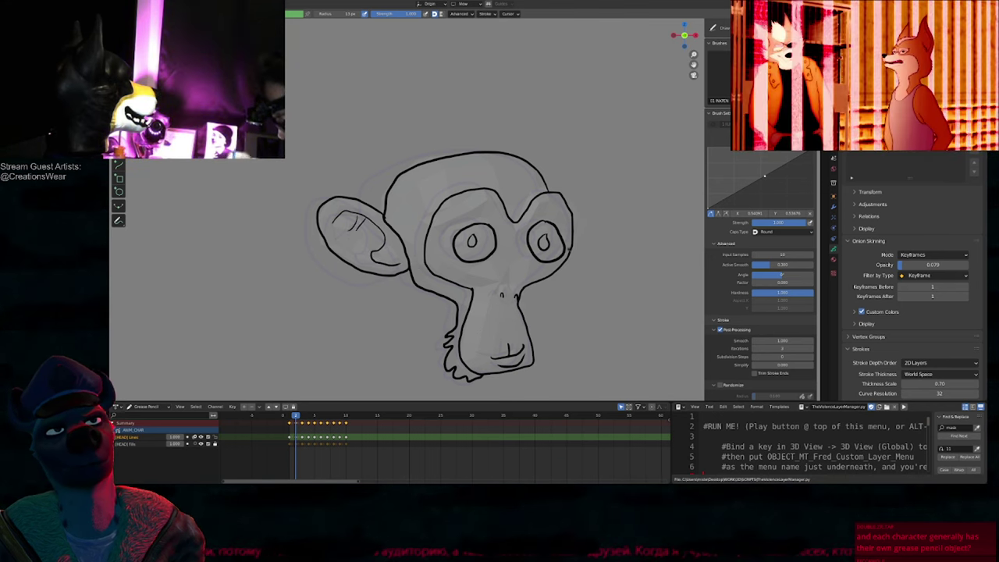
middle_click_drag(586, 305, 573, 263, "shift")
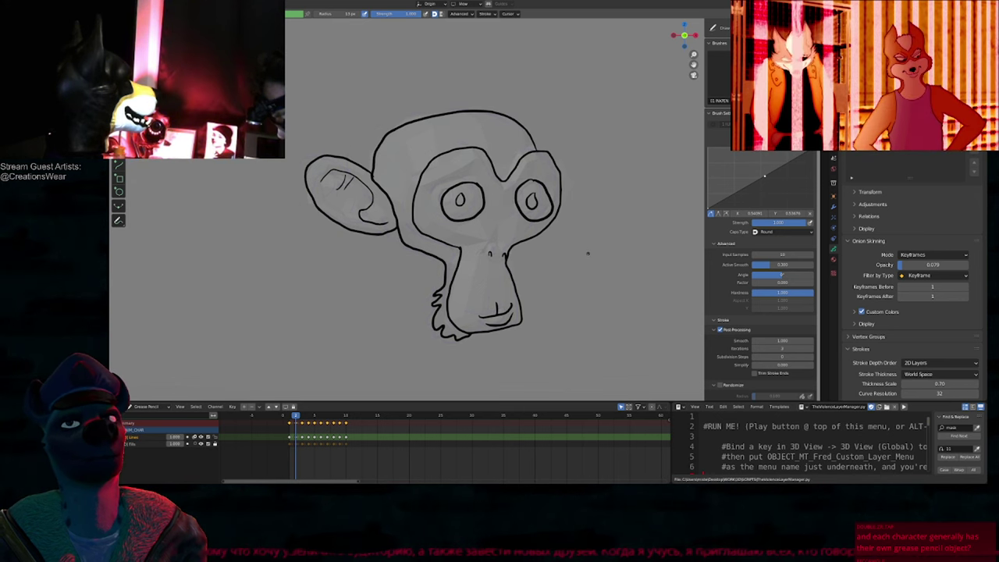
Step: Pick a fill material and fill the monkey's hair region dark brown
key("Left")
key("Right")
key("u")
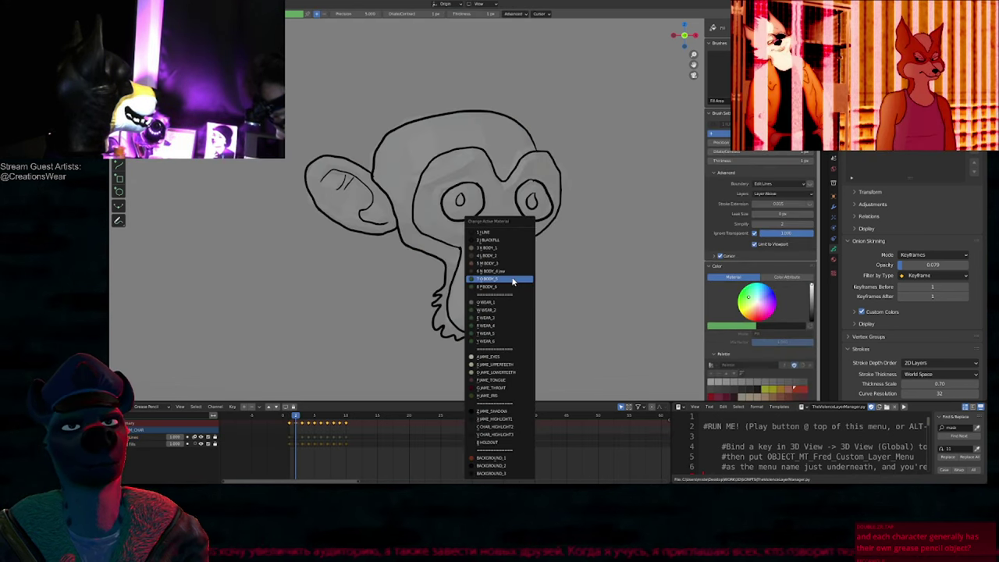
left_click(499, 256)
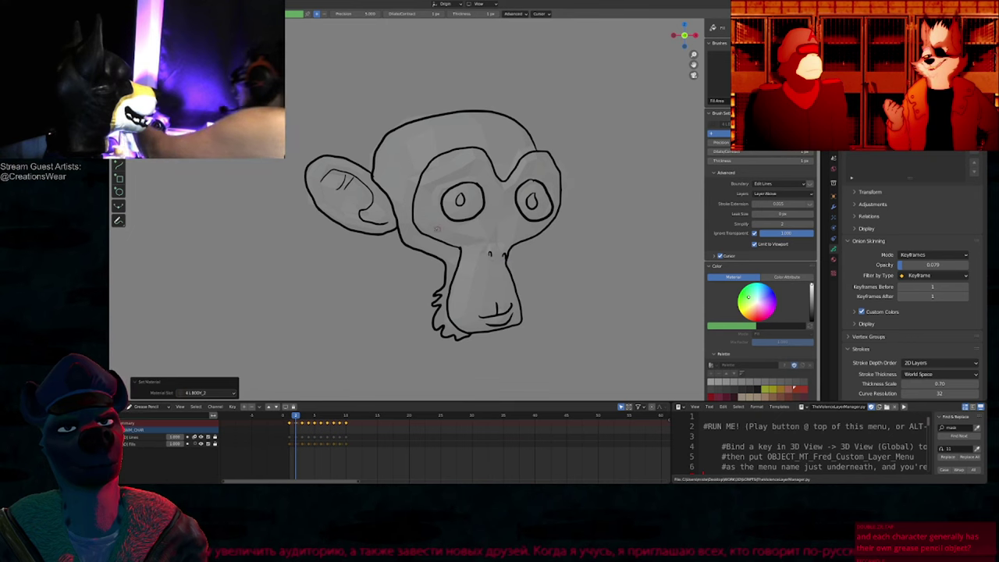
key("u")
left_click(581, 258)
key("Left")
key("Right")
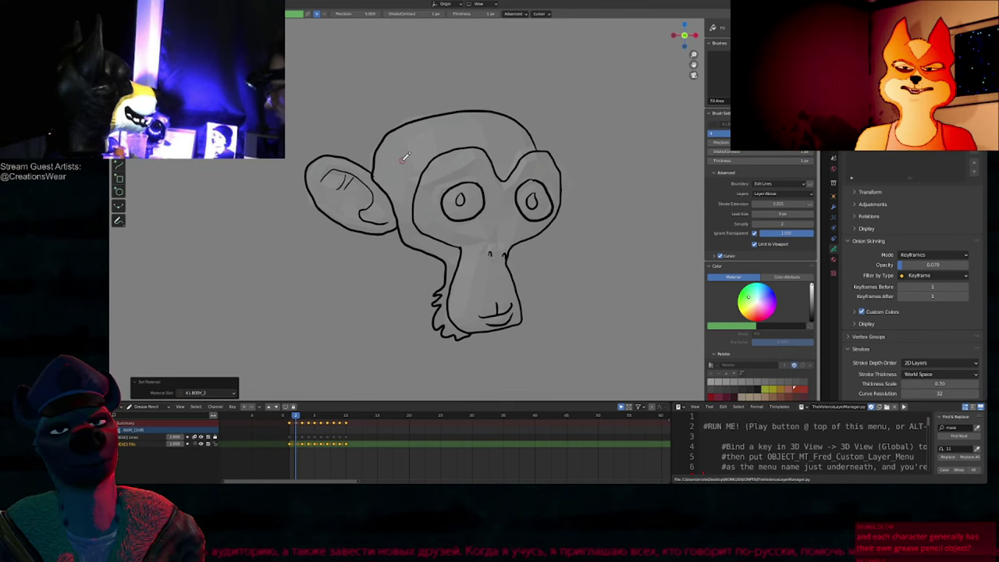
left_click(403, 160)
Step: Fill the face and ear with the brown skin material
key("Left")
key("Right")
key("u")
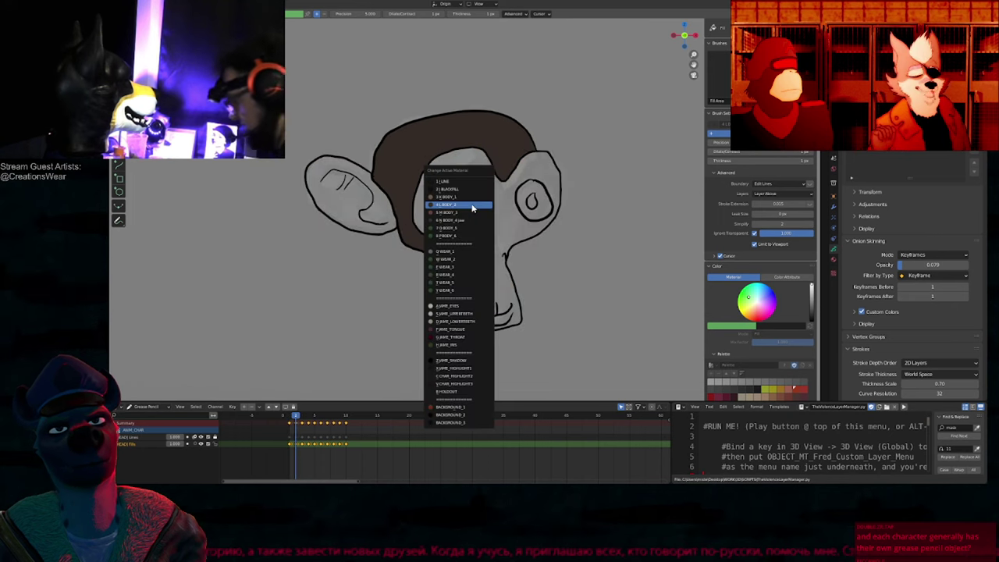
left_click(470, 214)
left_click(478, 222)
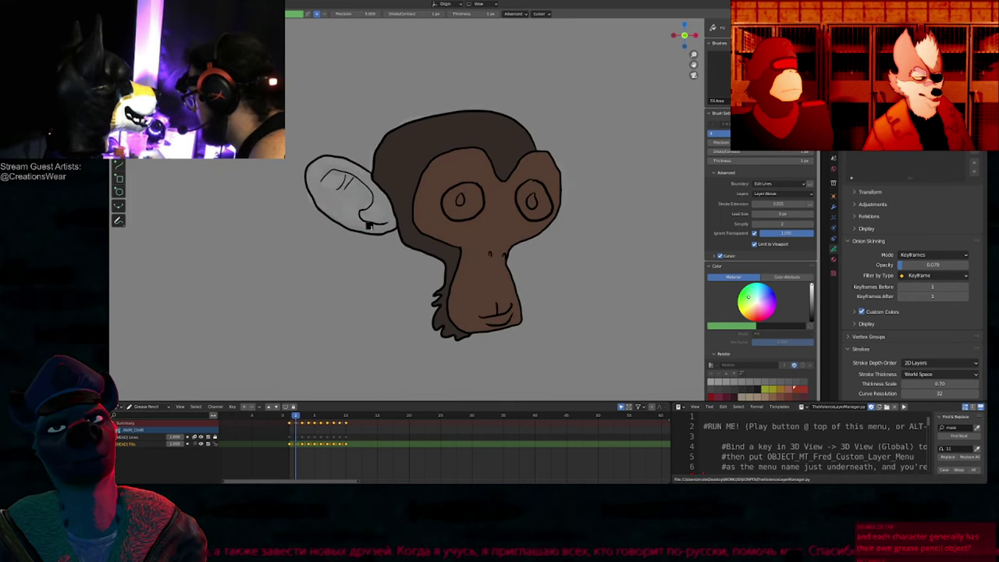
left_click(381, 211)
Step: Try a lighter beige fill on the face, then undo it
key("u")
left_click(474, 204)
left_click(539, 213)
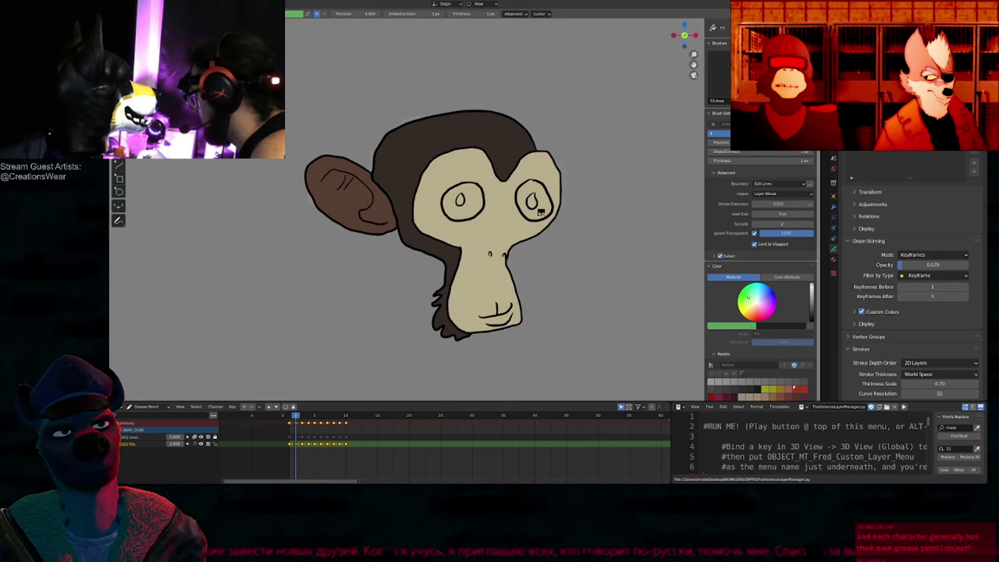
key("ctrl+z")
scroll(499, 215, "down", 3)
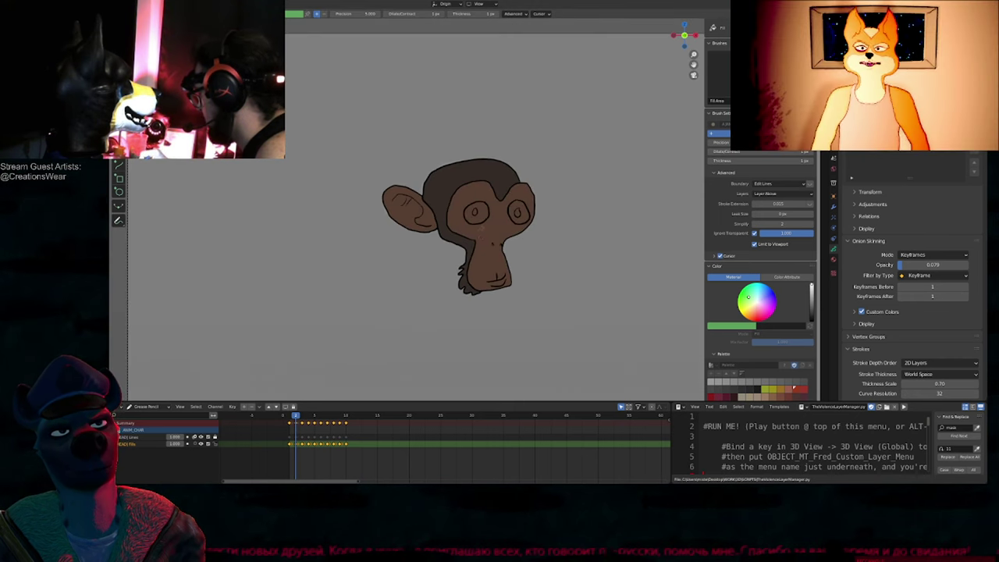
Step: Close the left eye stroke into a loop in Edit Mode
key("Tab")
key("c")
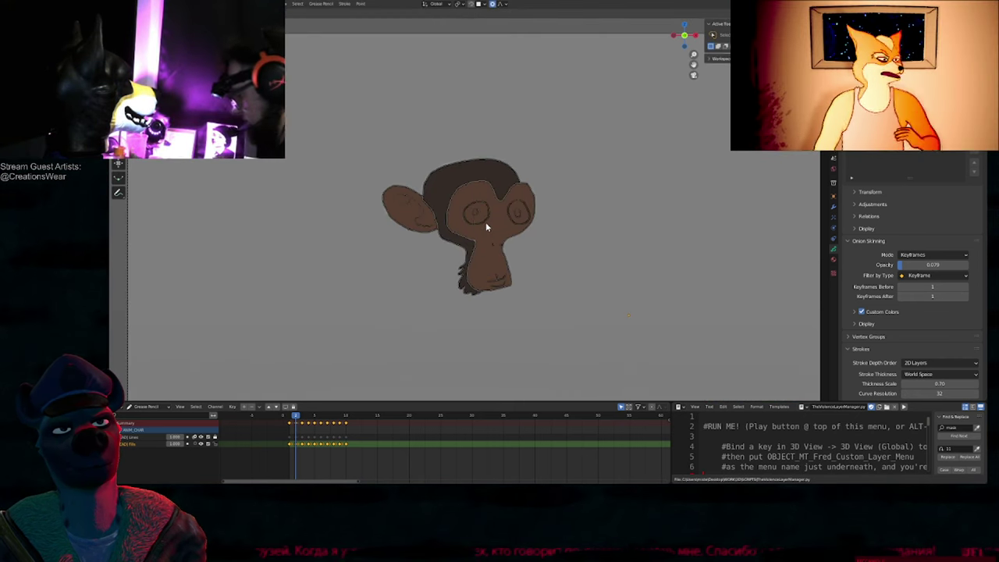
key("Tab")
key("Tab")
left_click(487, 223)
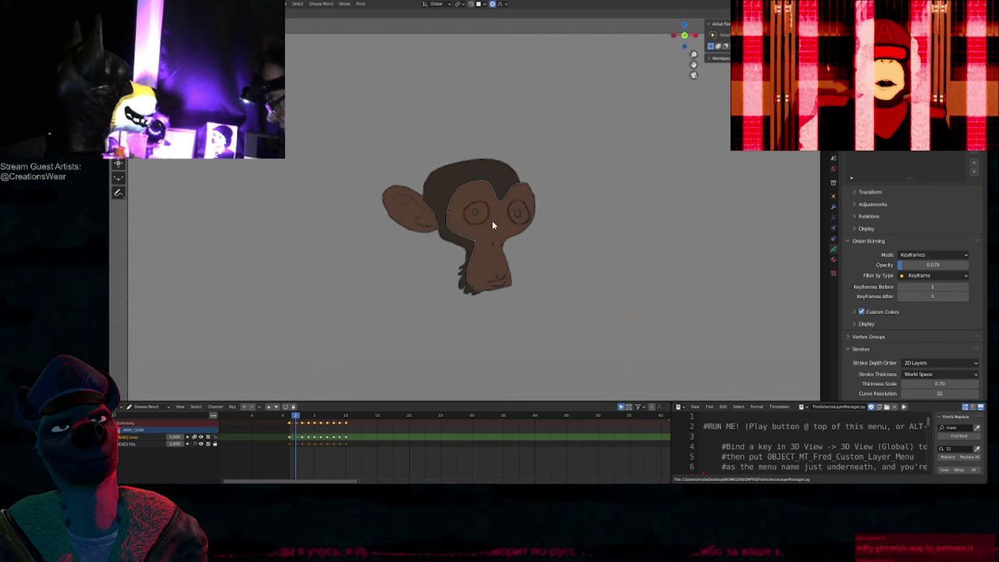
key("f")
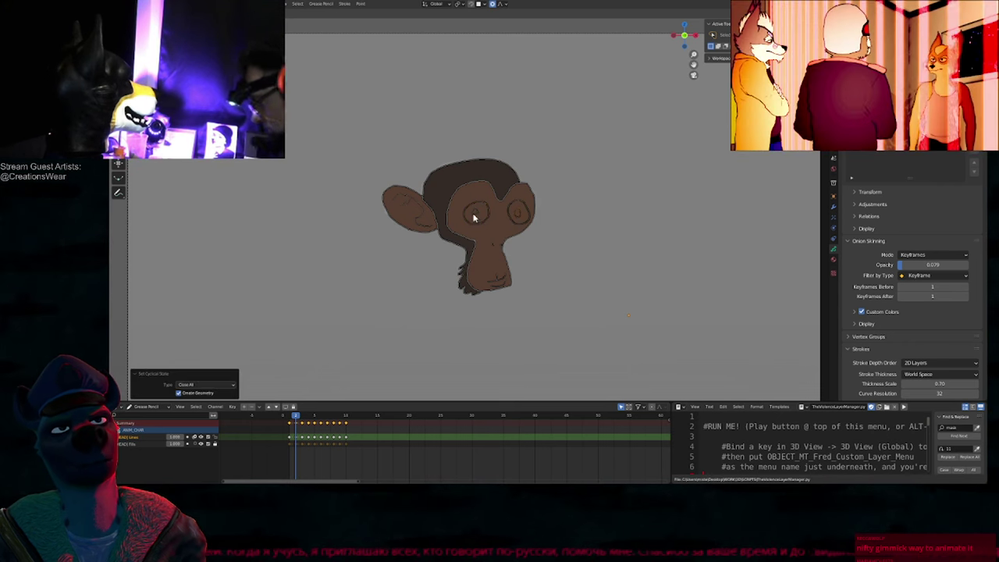
key("Tab")
Step: Fill both eyes with the cream eye material
key("u")
left_click(498, 224)
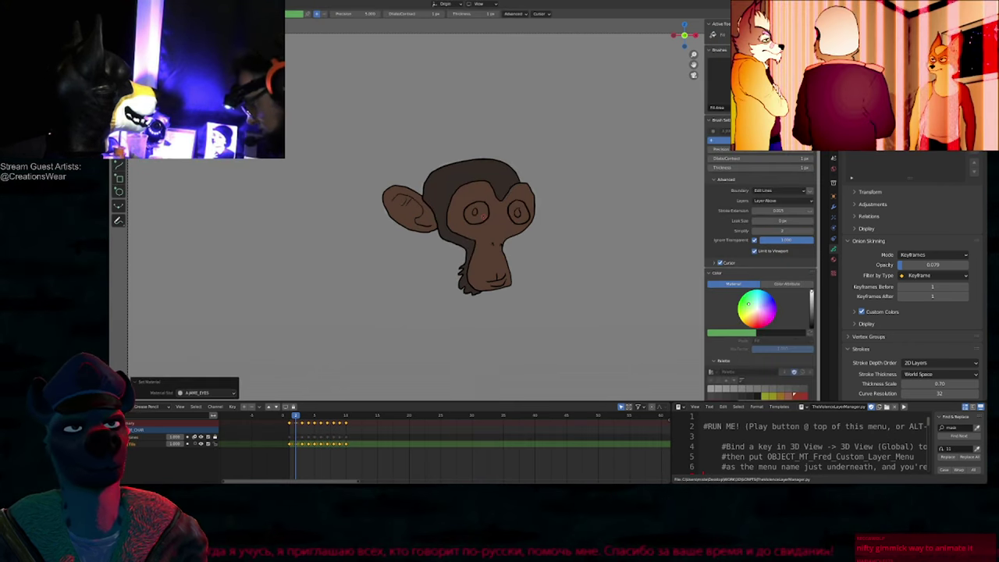
left_click(481, 216)
left_click(519, 213)
Step: Fill the right and left pupils with BLACKFILL
key("u")
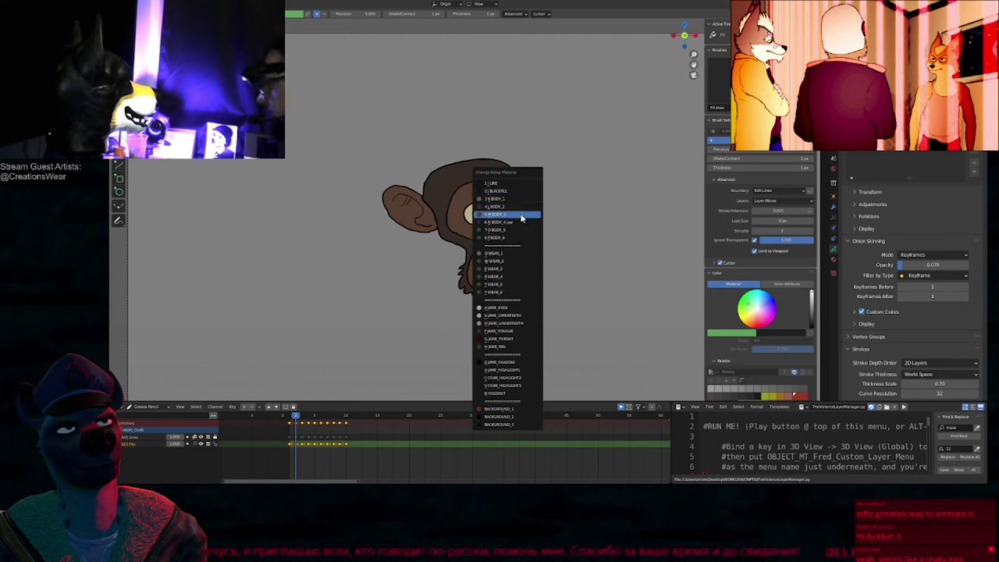
left_click(522, 217)
left_click(517, 213)
left_click(476, 214)
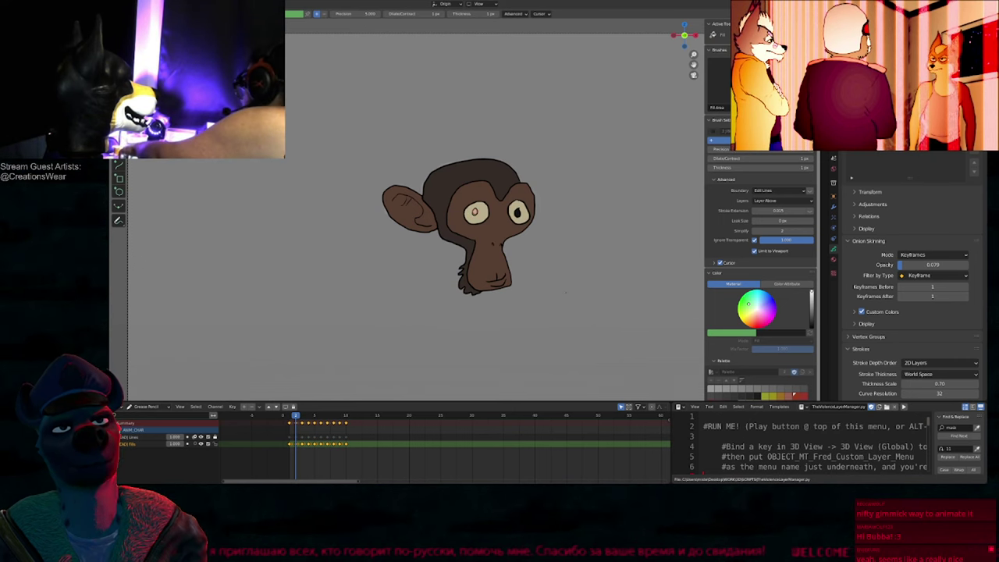
scroll(566, 293, "up", 2)
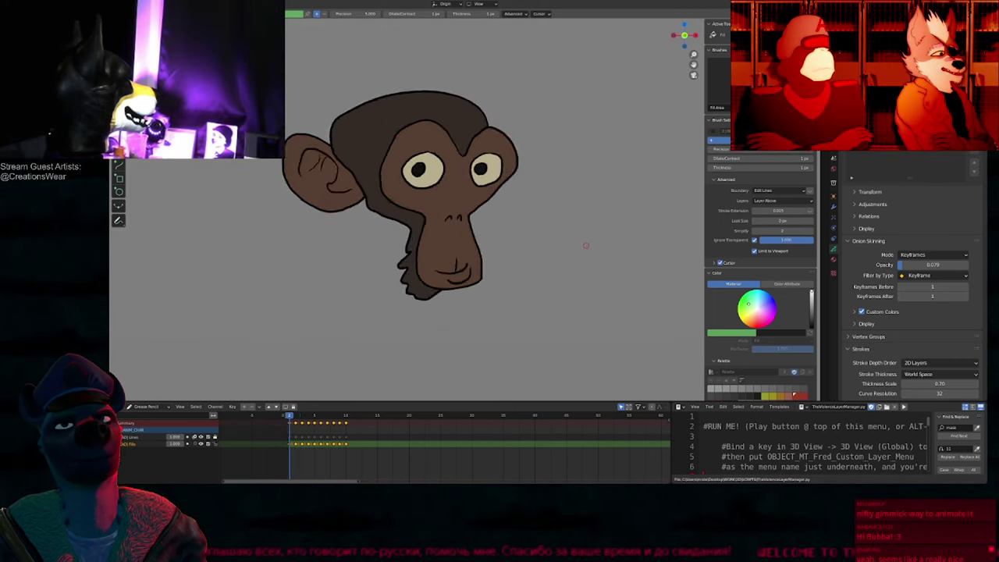
Step: Play the animation, switch to Object Mode and frame the whole camera view
key("space")
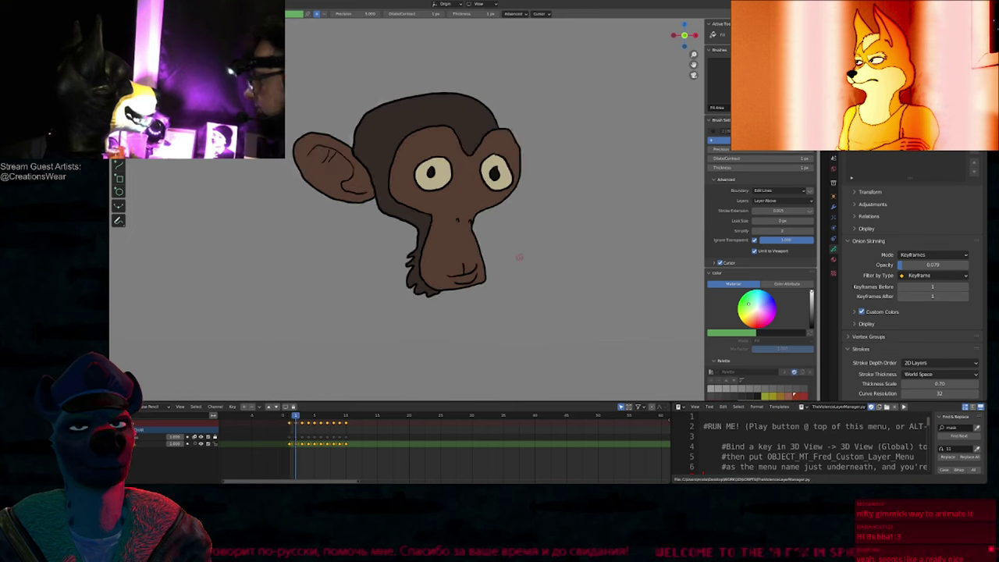
middle_click_drag(490, 258, 513, 278, "ctrl")
key("ctrl+Tab")
mouse_move(569, 258)
middle_mouse_down("shift")
mouse_move(512, 248)
mouse_move(502, 272)
middle_mouse_up("shift")
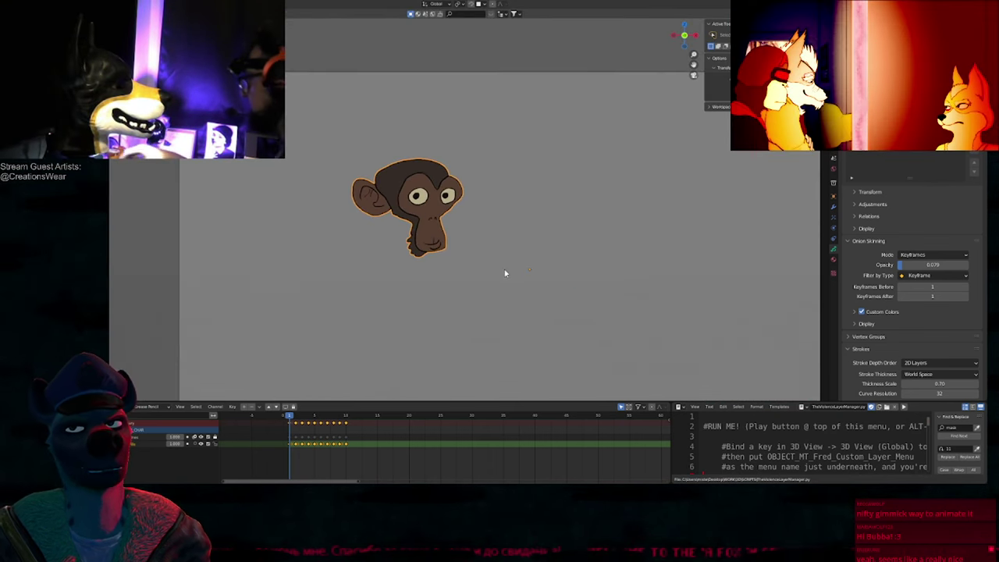
key("Home")
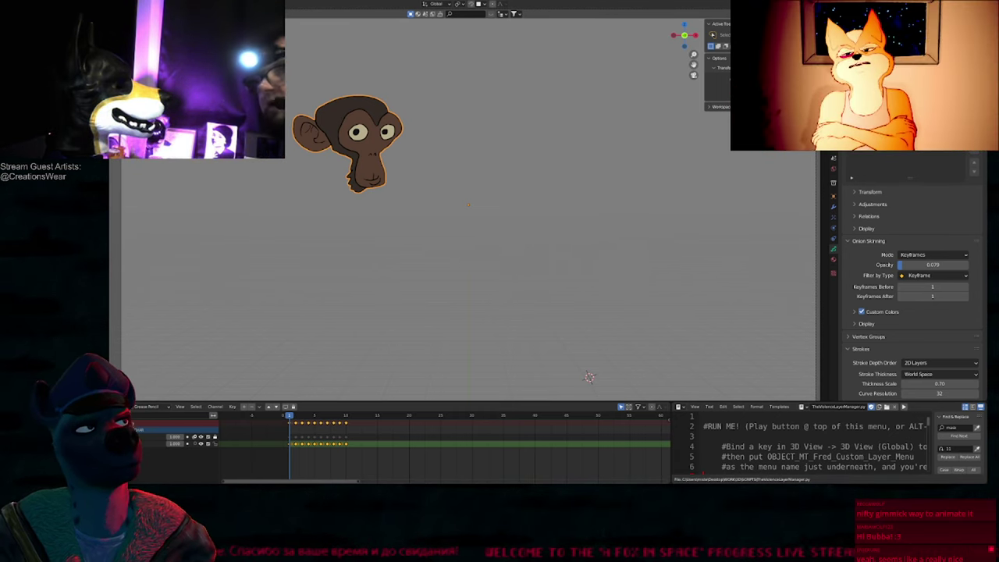
Step: Deselect the monkey, look through the scene camera, select the camera, and bring up recent files
left_click(495, 225)
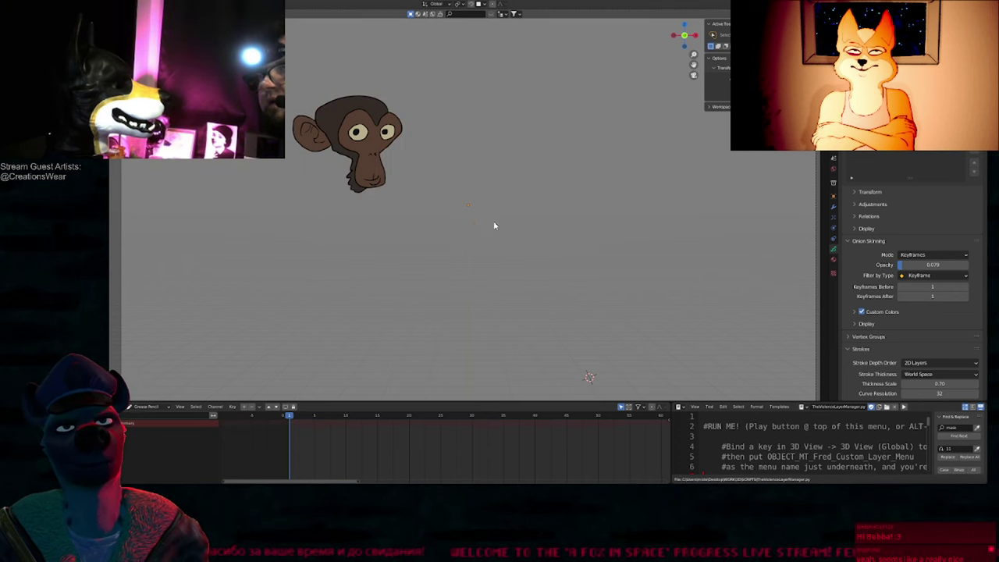
key("KP_0")
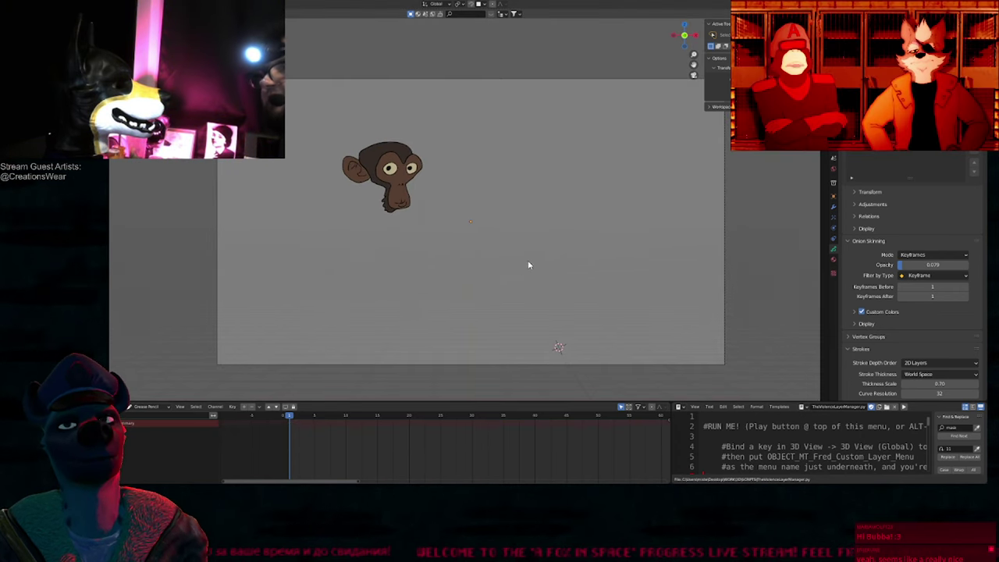
left_click(350, 363)
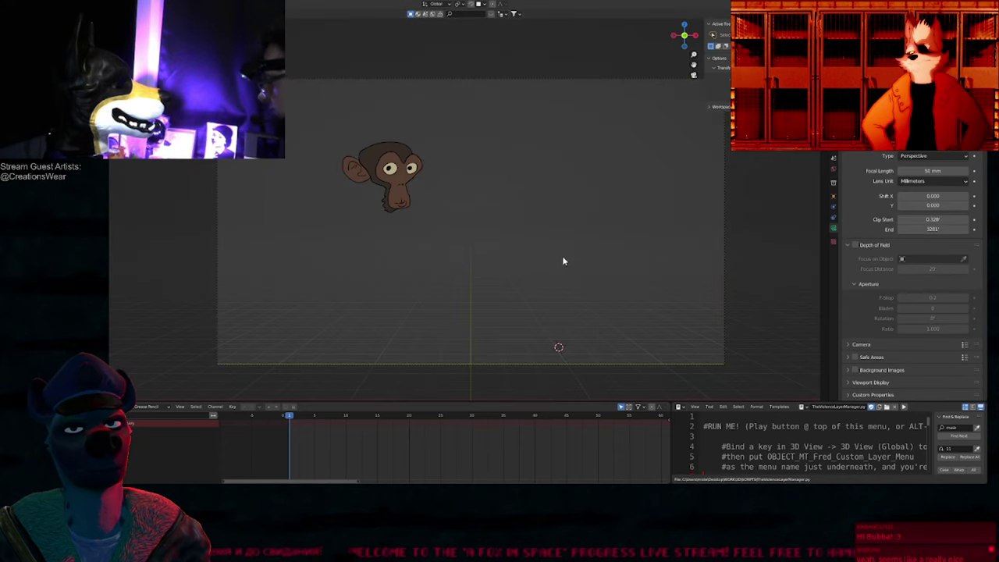
key("ctrl+shift+o")
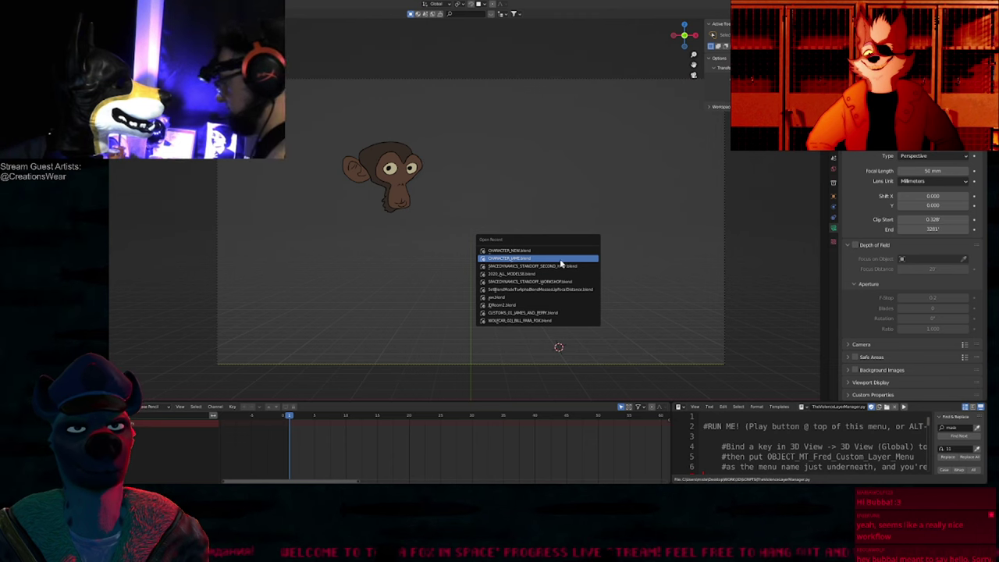
Step: Open CHARACTER_JAME.blend, view it in Rendered shading, then bring up recent files again
left_click(560, 265)
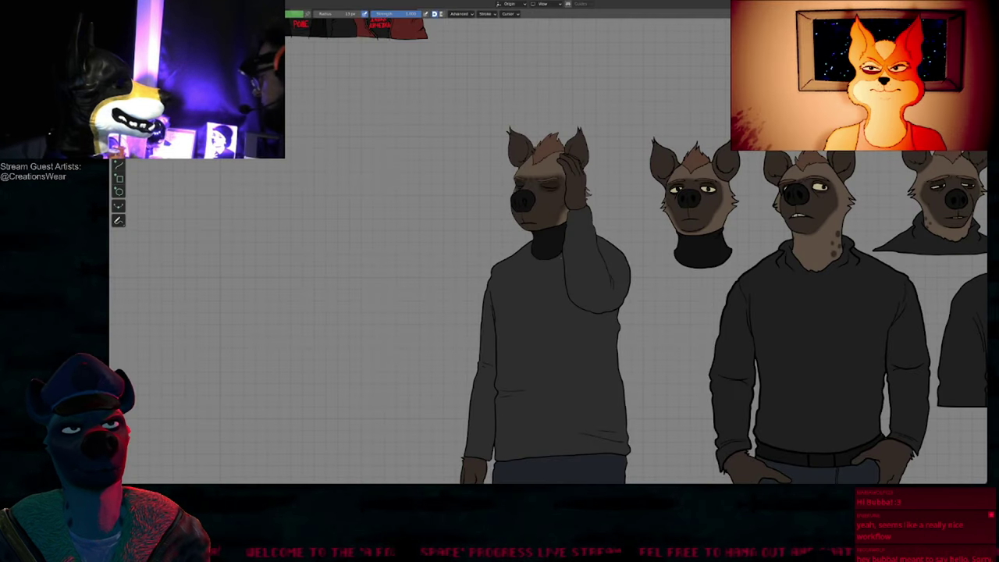
key("z")
left_click(635, 240)
scroll(653, 248, "up", 4)
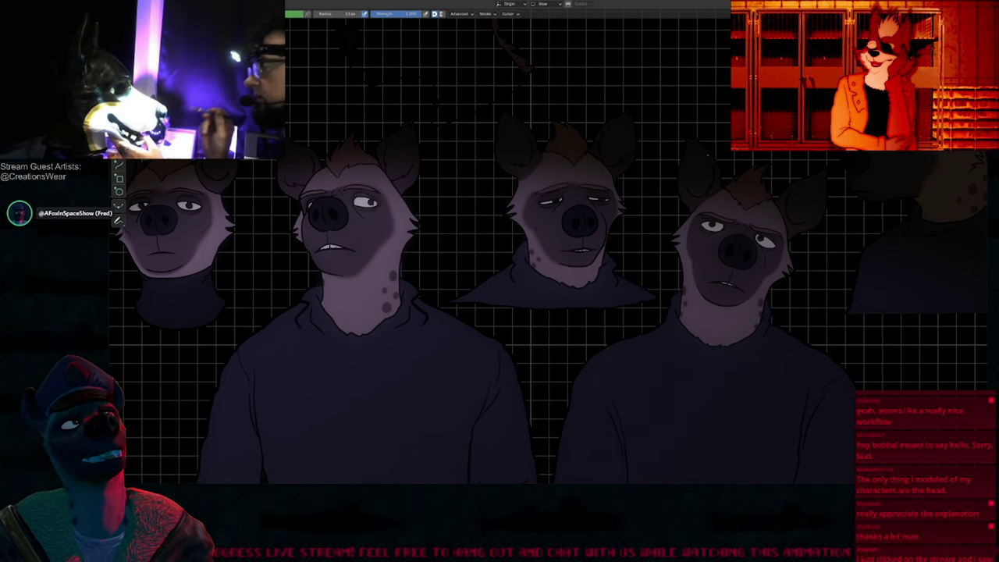
key("ctrl+shift+o")
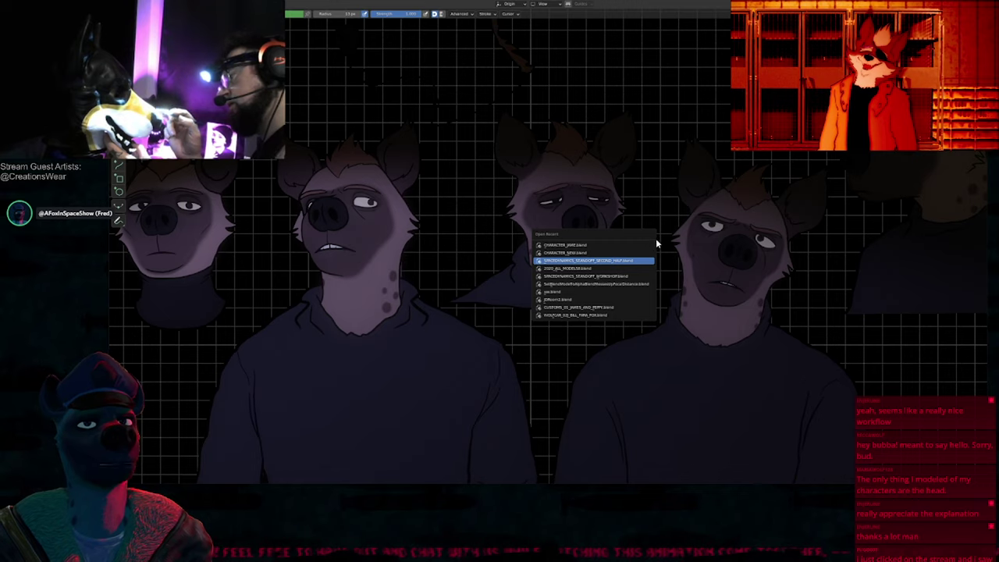
Step: Switch to the FILL: Body layer and draw two test strokes, undoing both
scroll(535, 293, "down", 4)
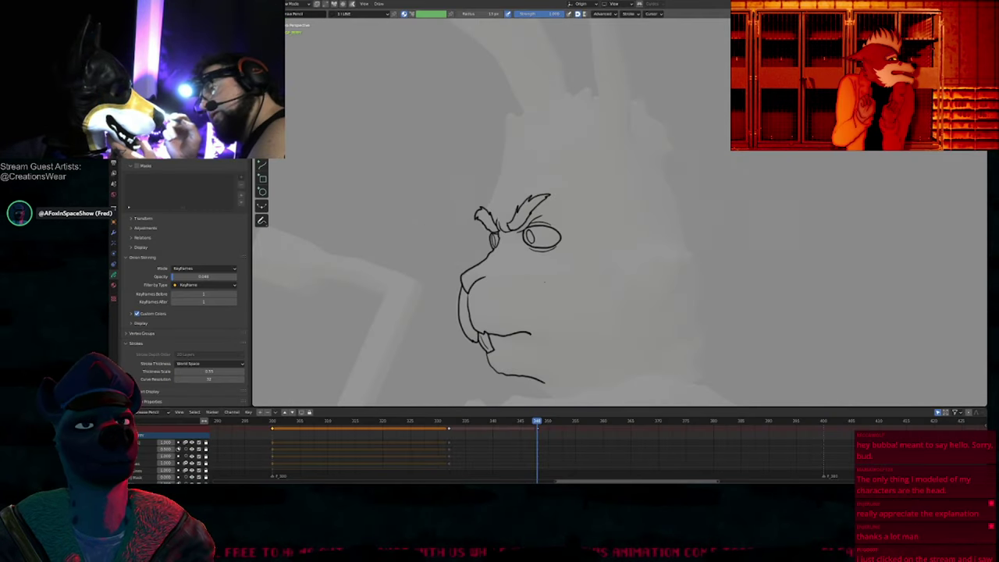
mouse_move(571, 438)
middle_mouse_down("ctrl")
mouse_move(546, 439)
mouse_move(555, 443)
middle_mouse_up("ctrl")
key("y")
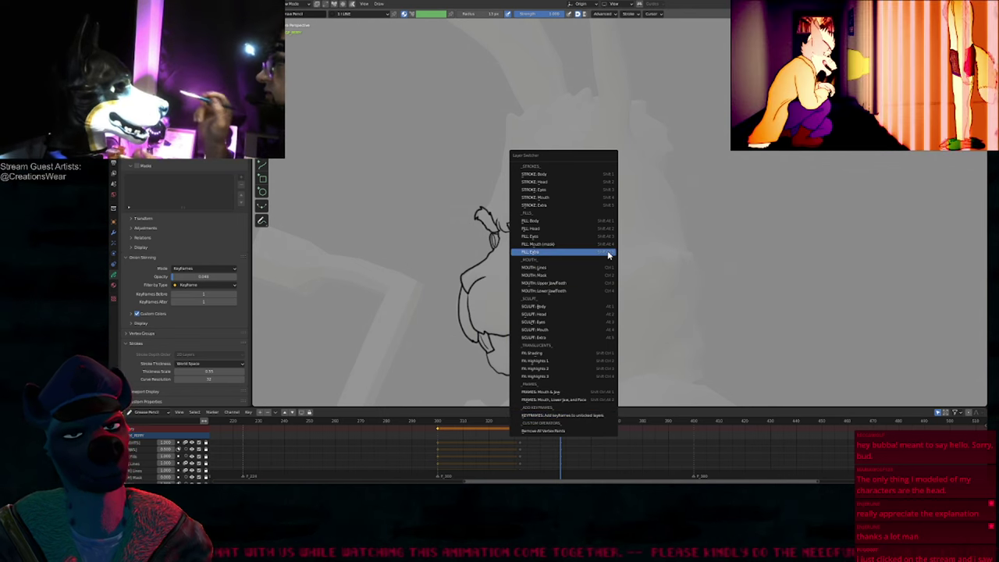
left_click(554, 223)
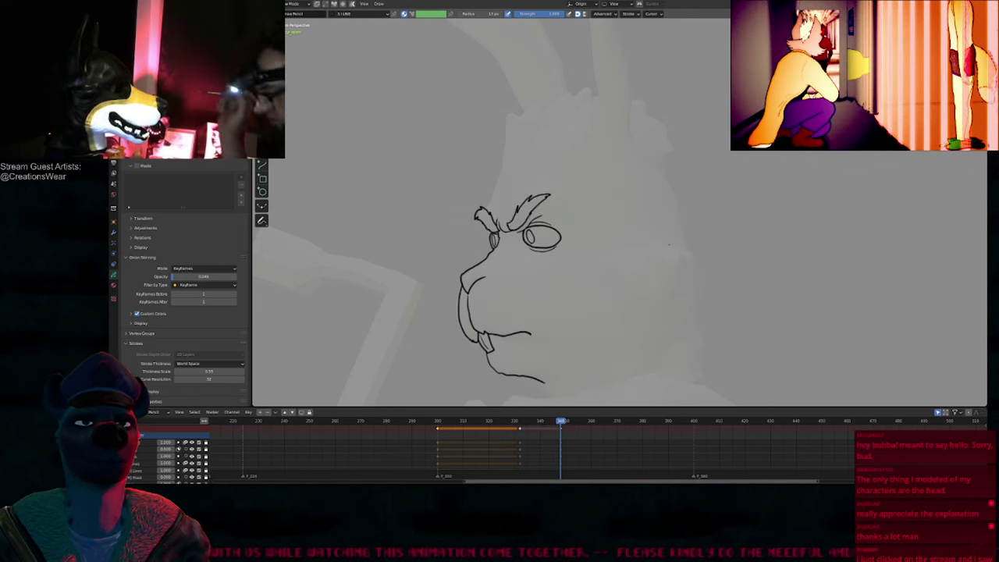
mouse_move(554, 223)
middle_mouse_down("shift")
mouse_move(547, 202)
mouse_move(546, 250)
middle_mouse_up("shift")
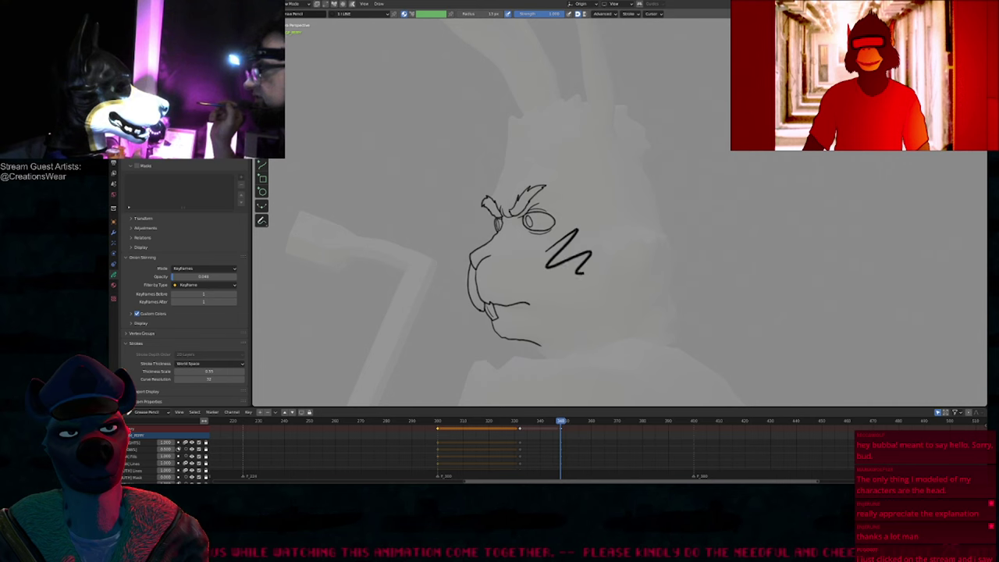
left_click_drag(577, 274, 636, 273)
key("ctrl+z")
mouse_move(557, 242)
left_mouse_down()
mouse_move(592, 219)
mouse_move(600, 267)
left_mouse_up()
key("ctrl+z")
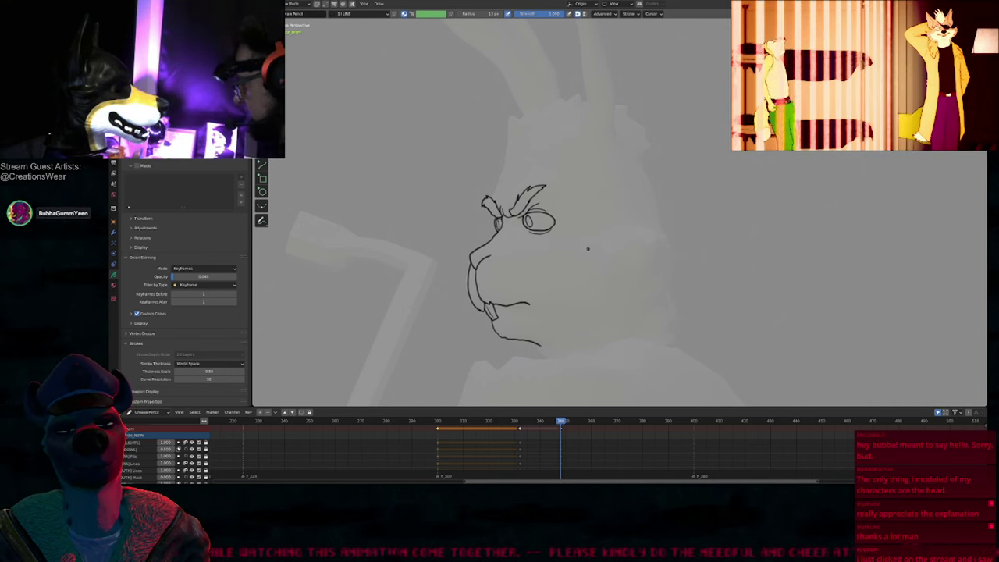
Step: Jump back to coloured keyframe 332 and frame the whole camera view
key("Down")
middle_click_drag(584, 247, 581, 272, "ctrl")
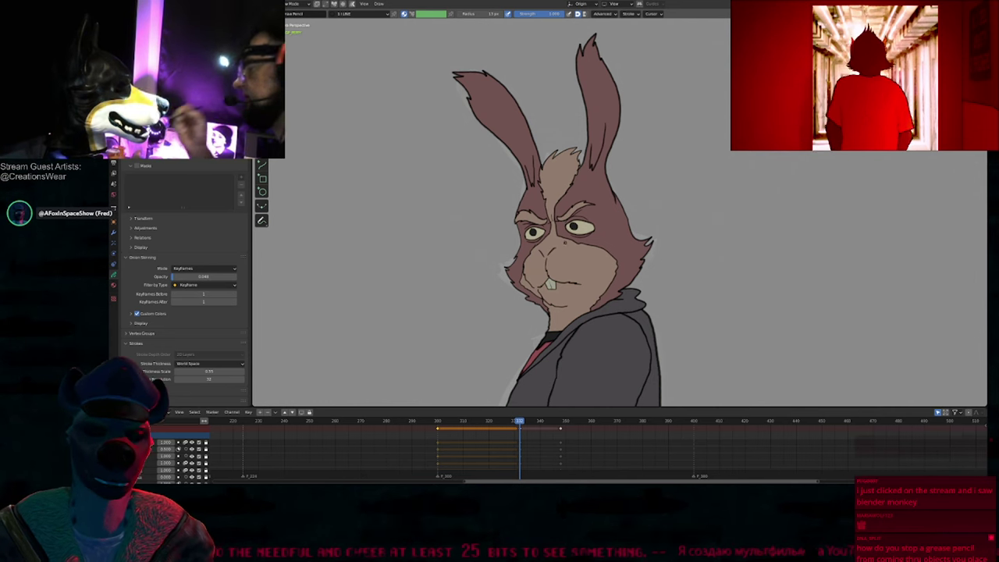
scroll(546, 234, "down", 3)
middle_click_drag(542, 300, 661, 268, "shift")
key("Home")
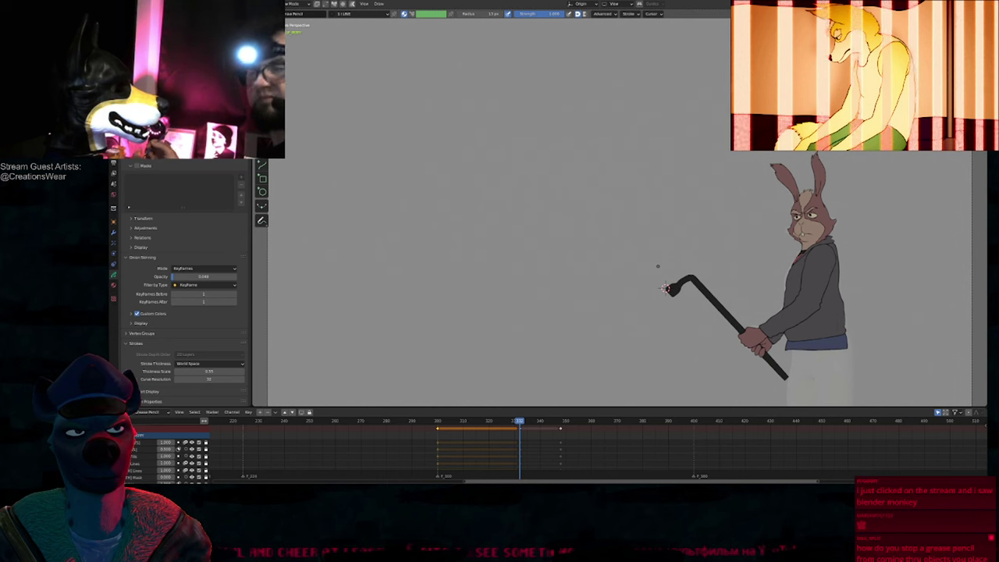
middle_click_drag(680, 257, 535, 250, "shift")
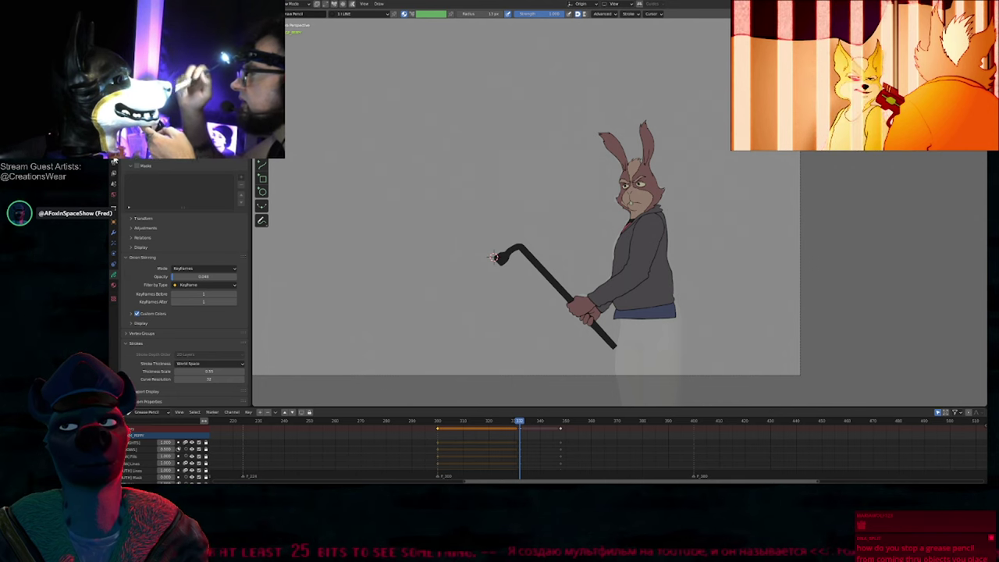
Step: Enable the Z pass in View Layer Passes, then start a new file
left_click(114, 152)
left_click(115, 172)
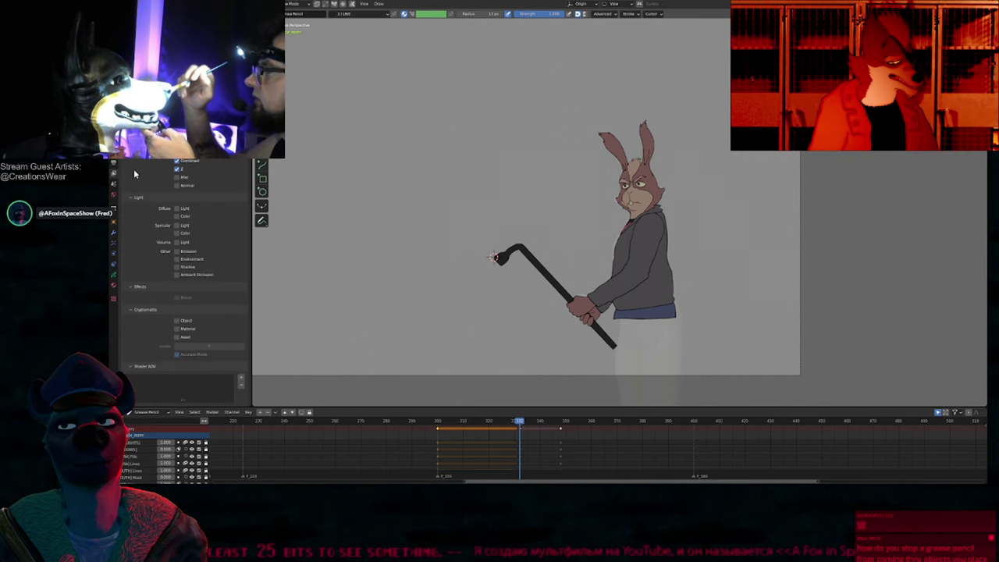
scroll(145, 187, "up", 2)
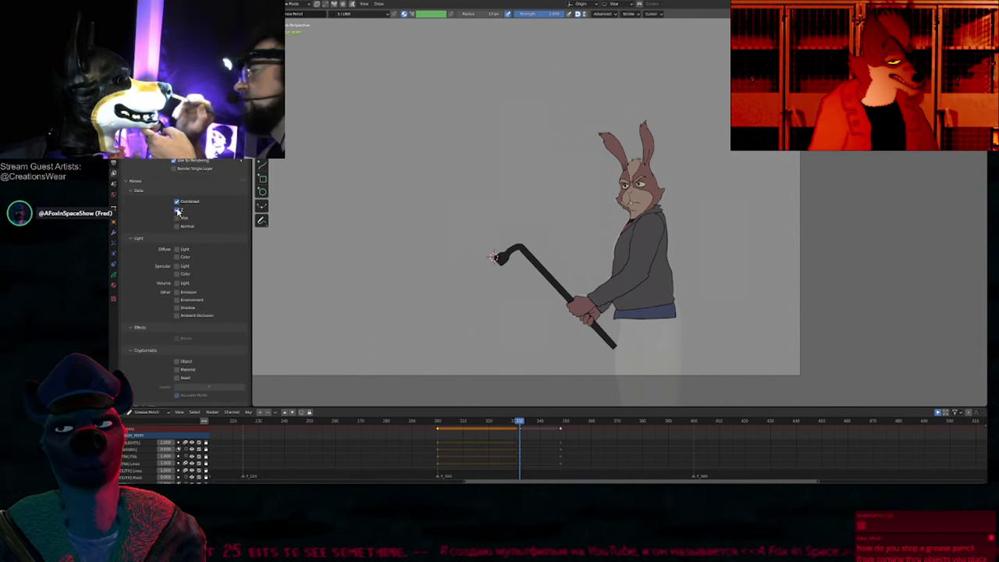
left_click(177, 210)
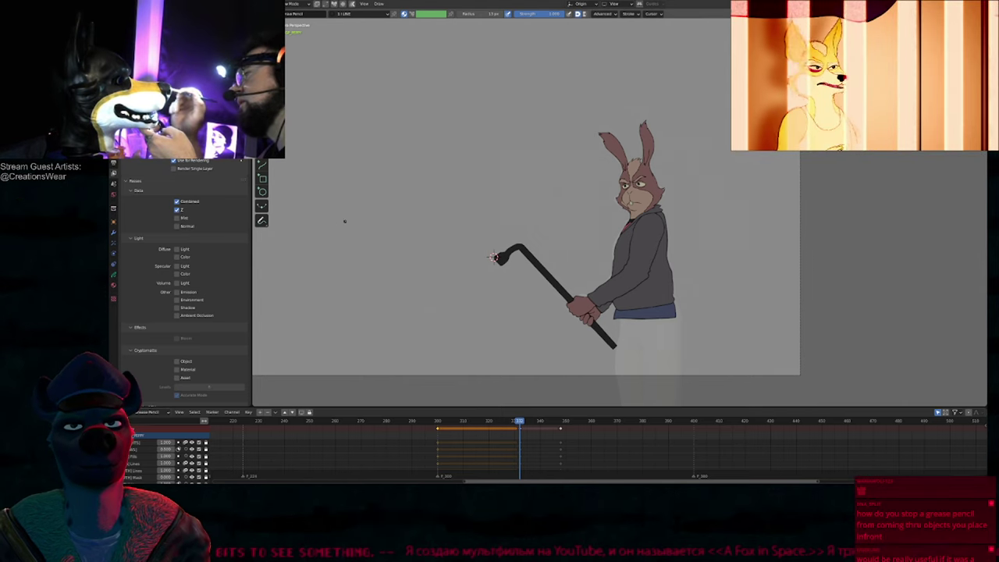
key("ctrl+n")
Step: Start a General scene and add a Grease Pencil monkey above the default cube
left_click(561, 223)
key("shift+a")
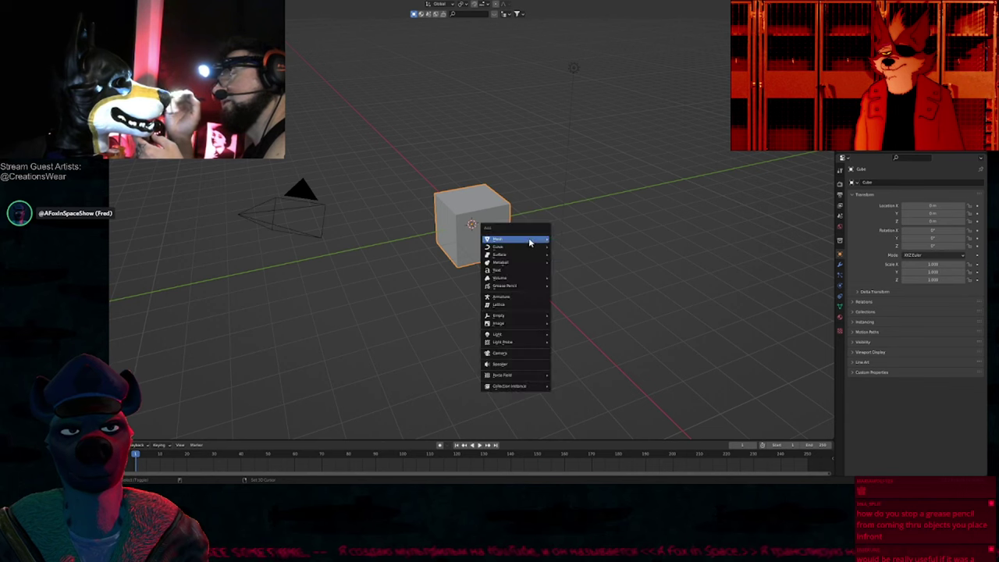
mouse_move(537, 286)
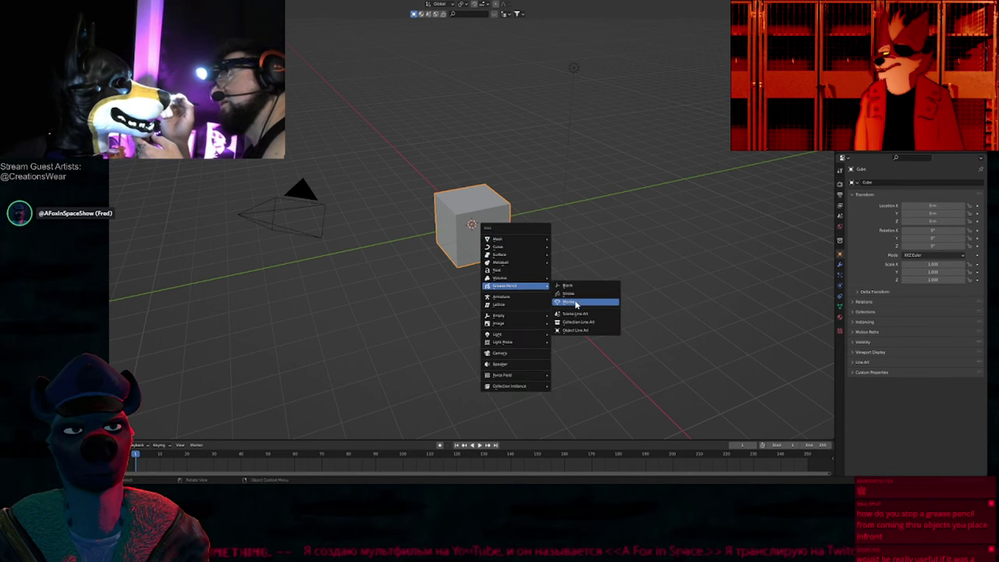
left_click(575, 303)
key("g")
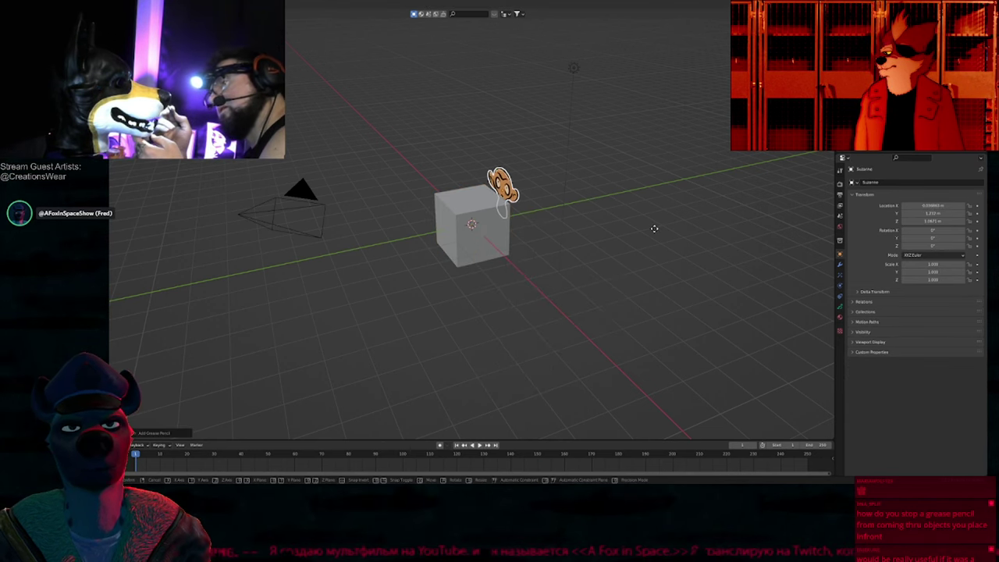
left_click(653, 229)
middle_click_drag(562, 253, 591, 244)
scroll(591, 244, "up", 6)
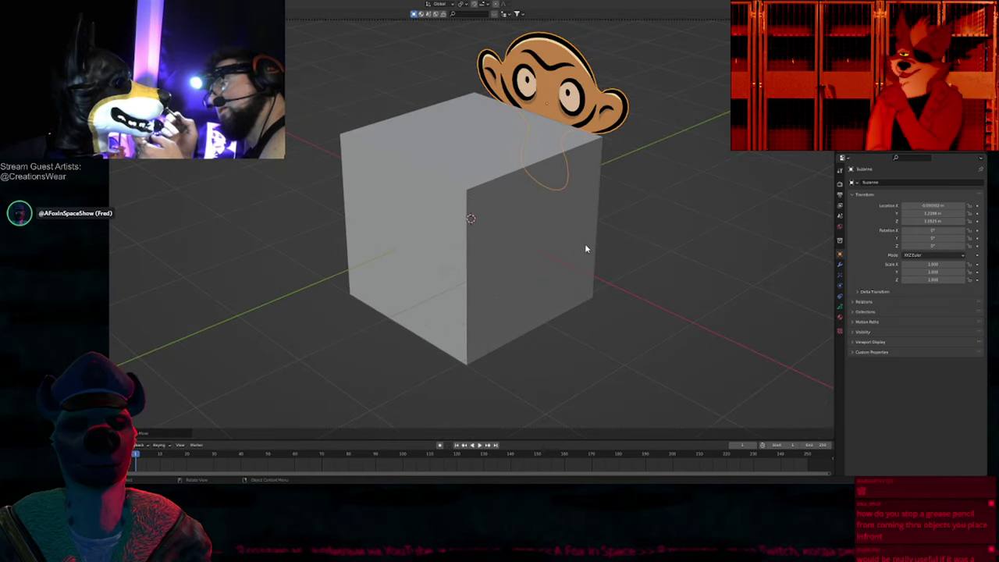
Step: Show View Layer settings and make the lower area a taller Image Editor
left_click(840, 205)
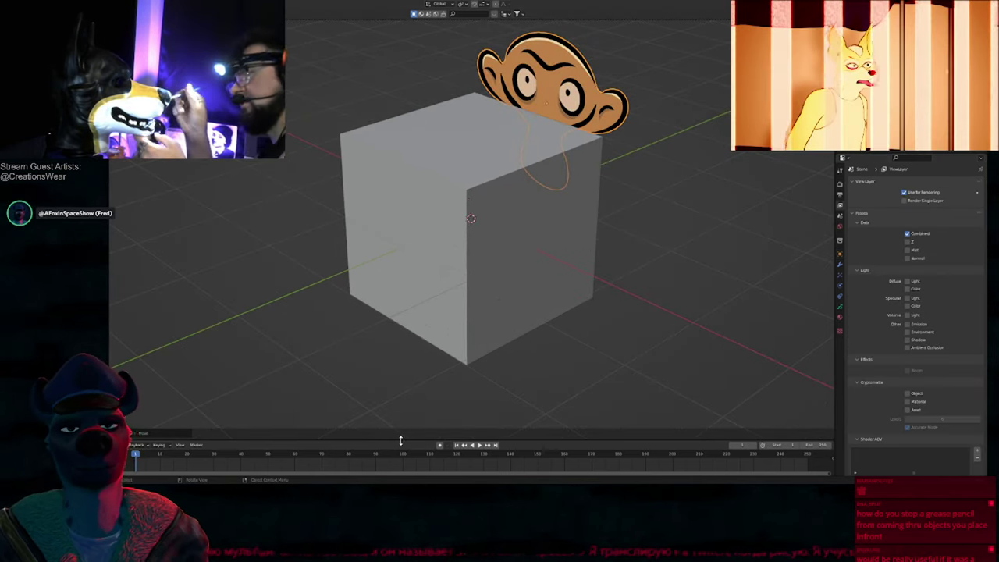
left_click_drag(456, 440, 448, 260)
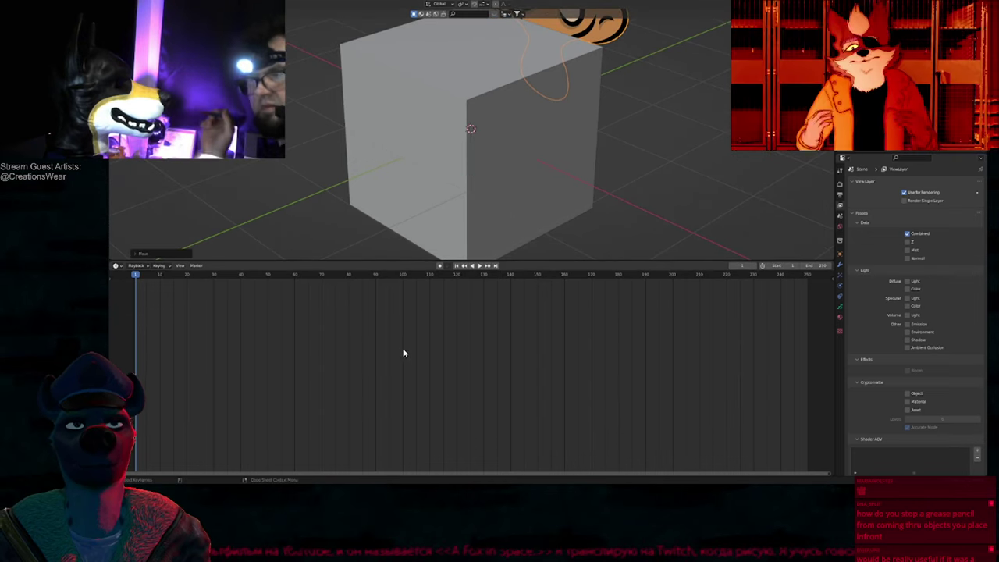
key("shift+F10")
Step: Show Render Result in the lower Image Editor and render the scene with F12
left_click(439, 266)
type("res")
key("Return")
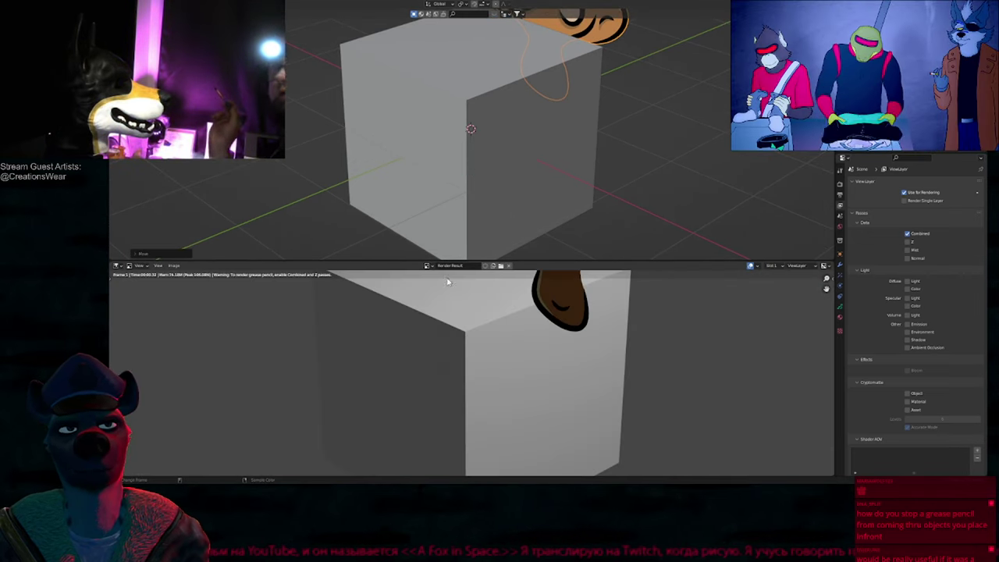
scroll(493, 397, "down", 4)
mouse_move(495, 404)
middle_mouse_down()
mouse_move(472, 406)
mouse_move(516, 367)
mouse_move(479, 403)
middle_mouse_up()
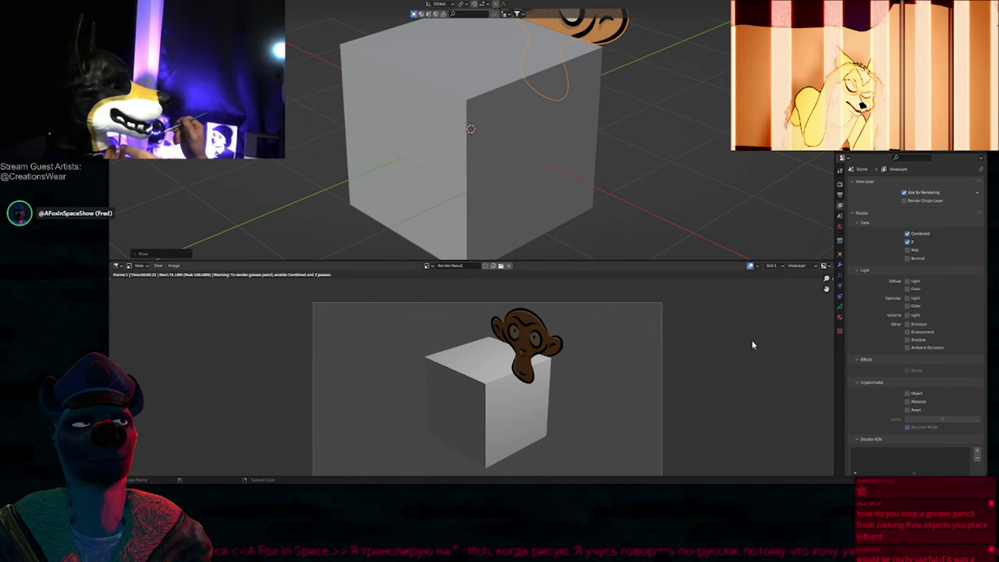
key("F12")
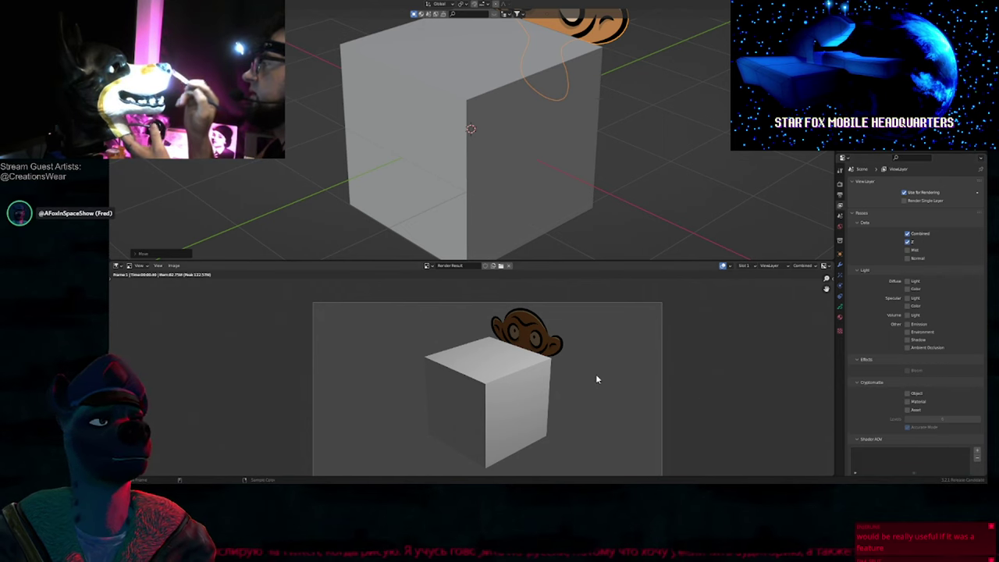
Step: Move the monkey down over the cube and re-render
key("g")
left_click(589, 111)
key("F12")
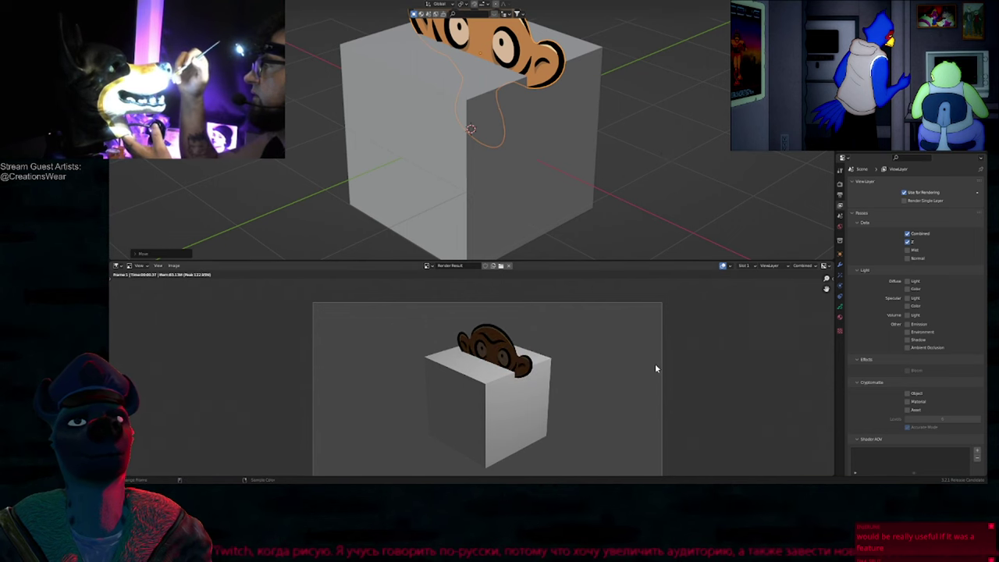
scroll(589, 187, "down", 4)
mouse_move(589, 188)
middle_mouse_down()
mouse_move(634, 184)
mouse_move(583, 182)
middle_mouse_up()
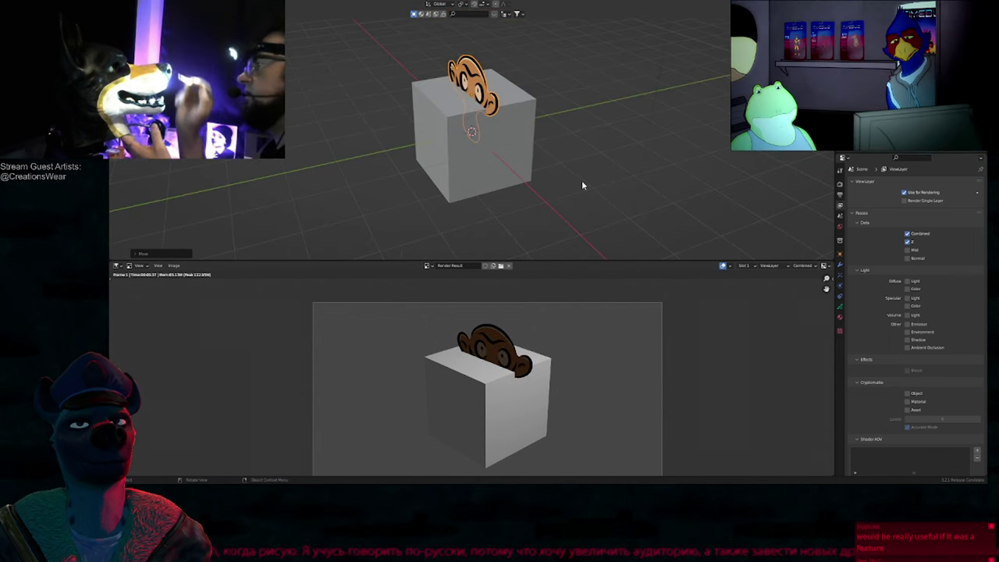
Step: Toggle the Z pass on and back off, then bring up recent files
left_click(908, 243)
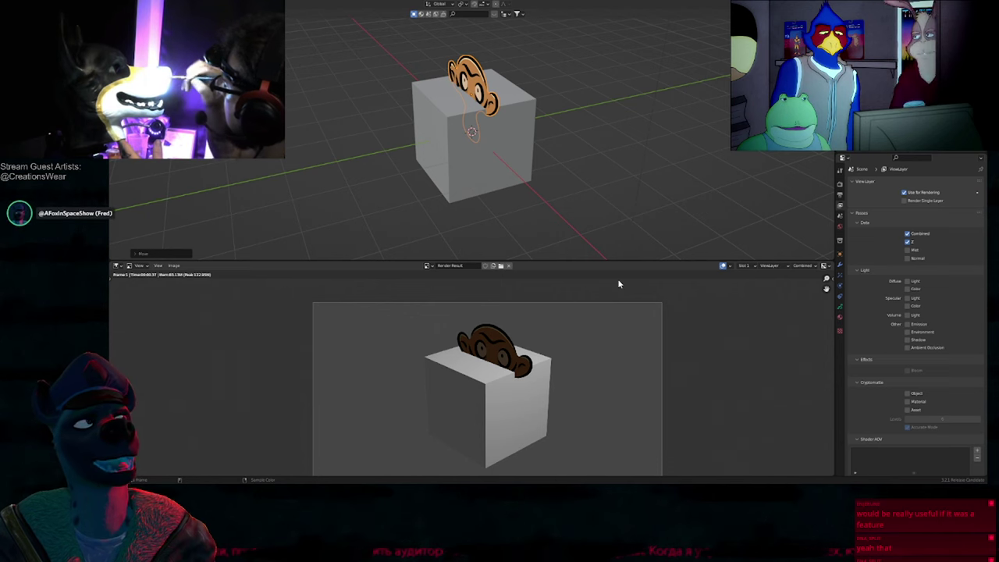
left_click(908, 242)
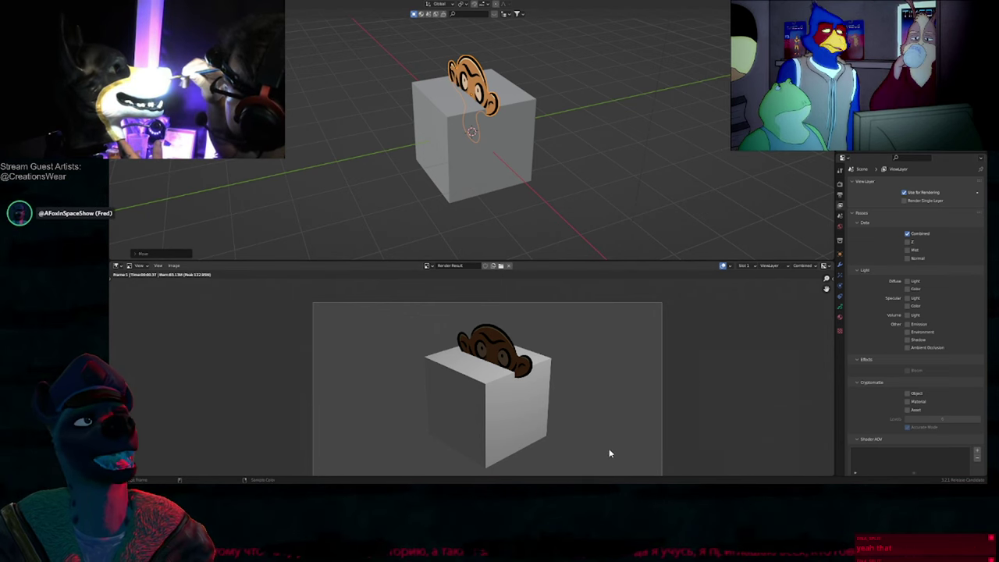
key("ctrl+shift+o")
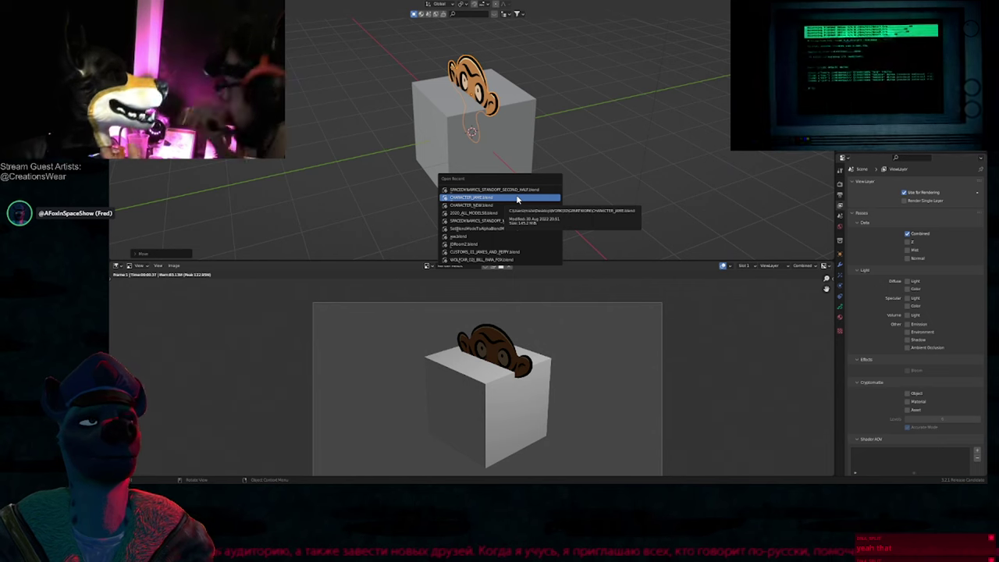
Step: Open the rabbit project from recent files, choosing Don't Save for the cube test scene
left_click(525, 191)
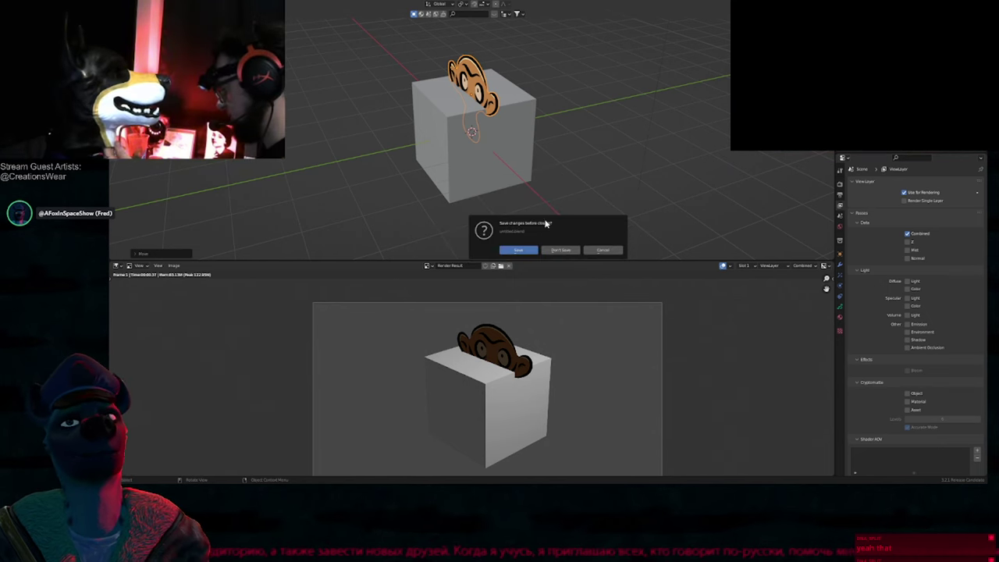
left_click(577, 250)
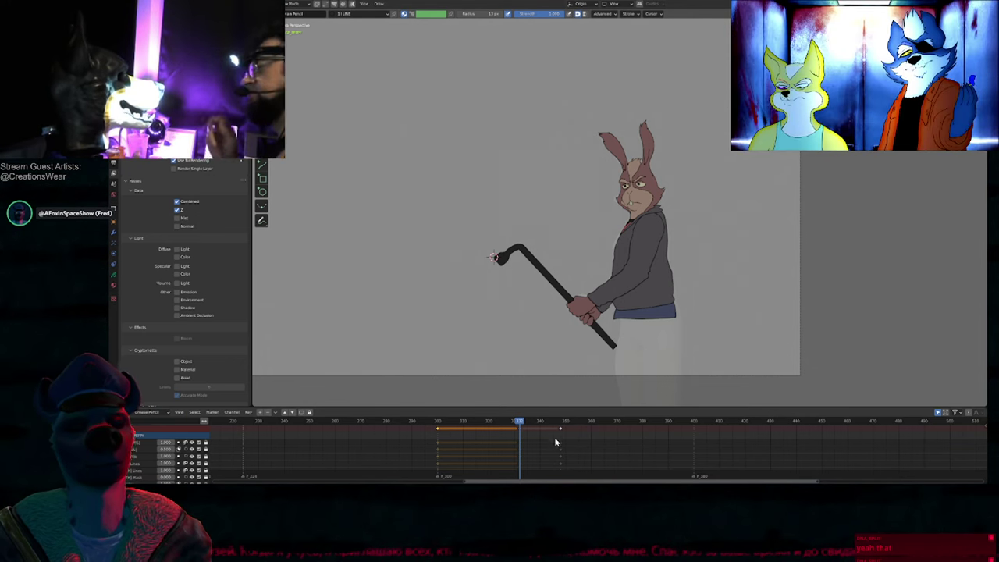
Step: Unlock all Grease Pencil layers and step through keyframes, ending on keyframe 332
middle_click_drag(555, 439, 543, 443)
key("KP_Multiply")
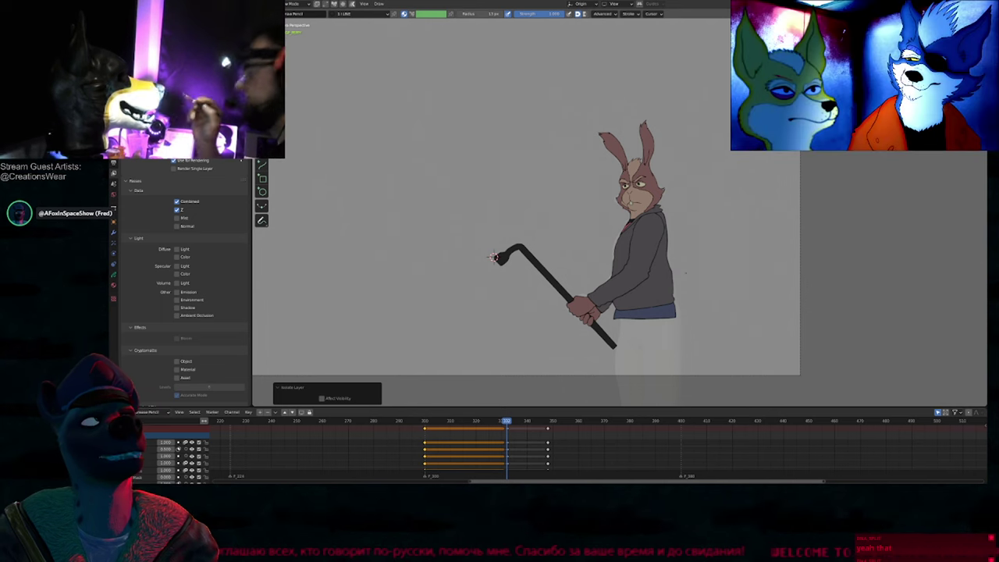
middle_click_drag(678, 284, 593, 289, "shift")
key("Up")
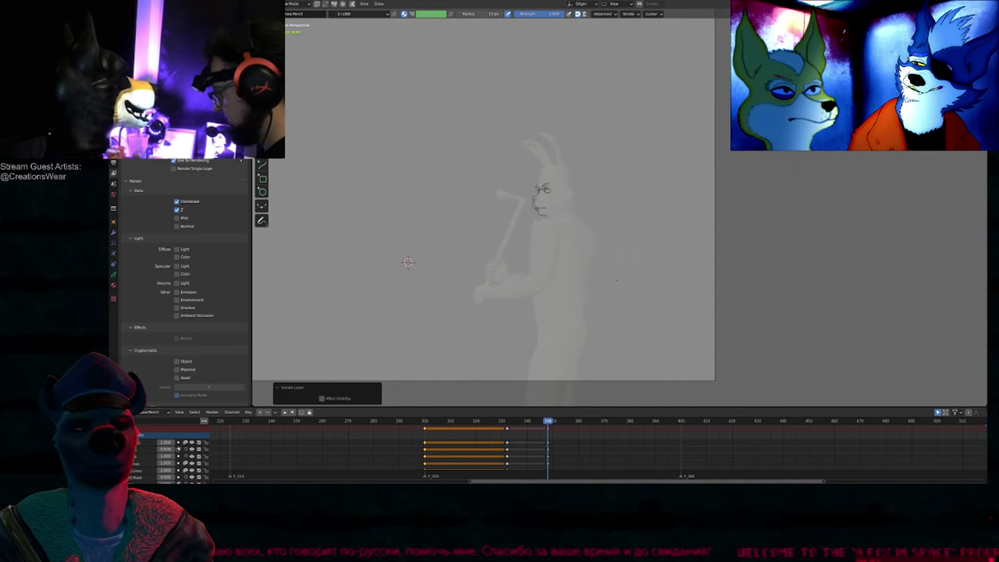
key("Down")
key("Up")
middle_click_drag(542, 201, 542, 152, "ctrl")
key("Down")
Step: Transform all strokes with Alt+S in Edit Mode, then undo the test squiggle
key("Tab")
key("alt+s")
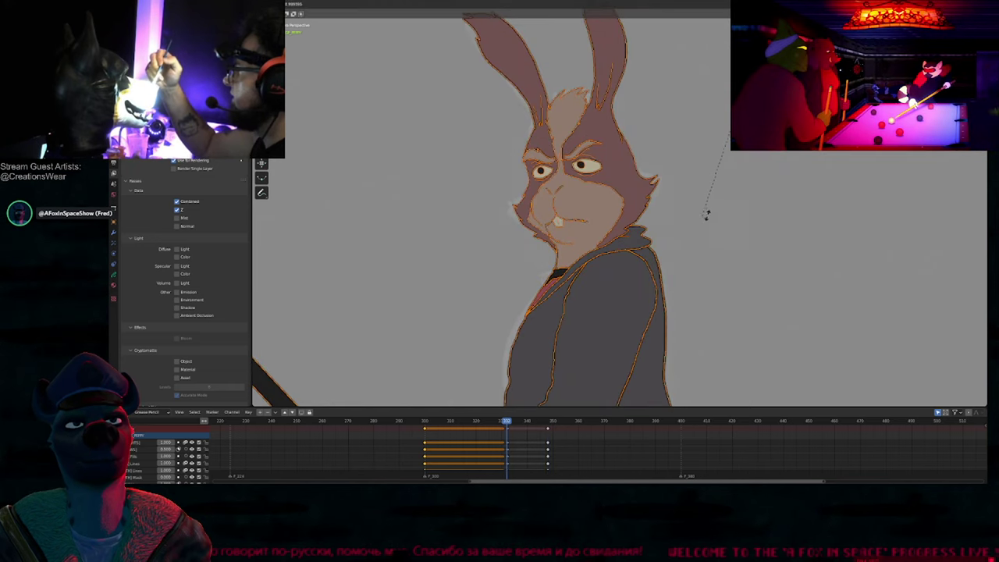
key("Return")
key("Tab")
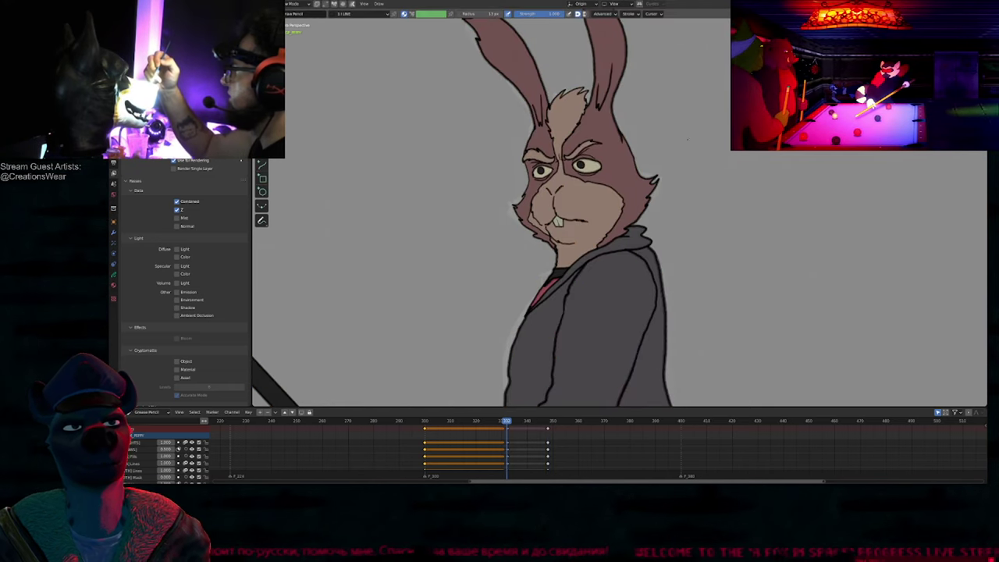
key("ctrl+z")
key("ctrl+z")
key("ctrl+z")
key("ctrl+z")
key("ctrl+z")
key("ctrl+z")
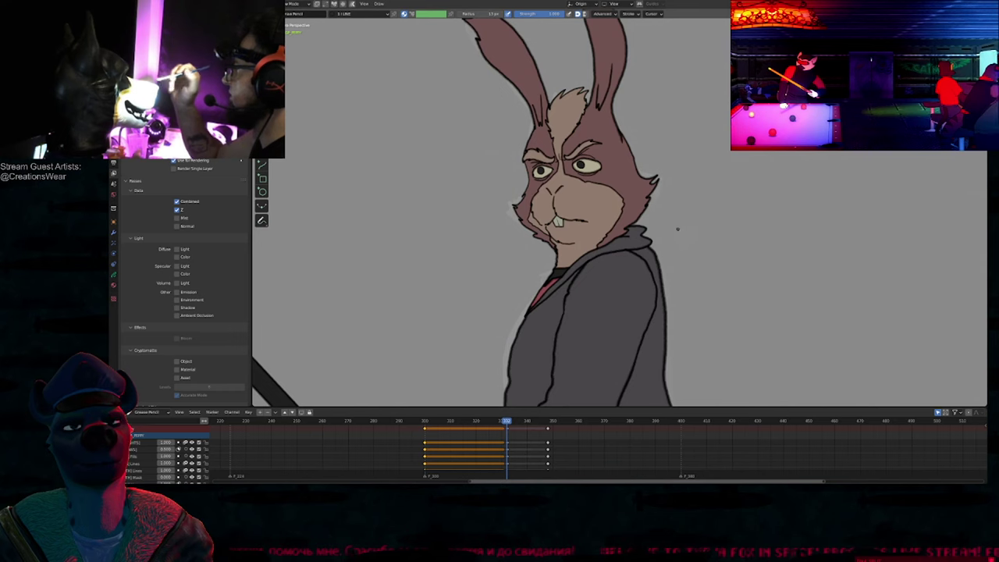
middle_click_drag(672, 209, 650, 243, "shift")
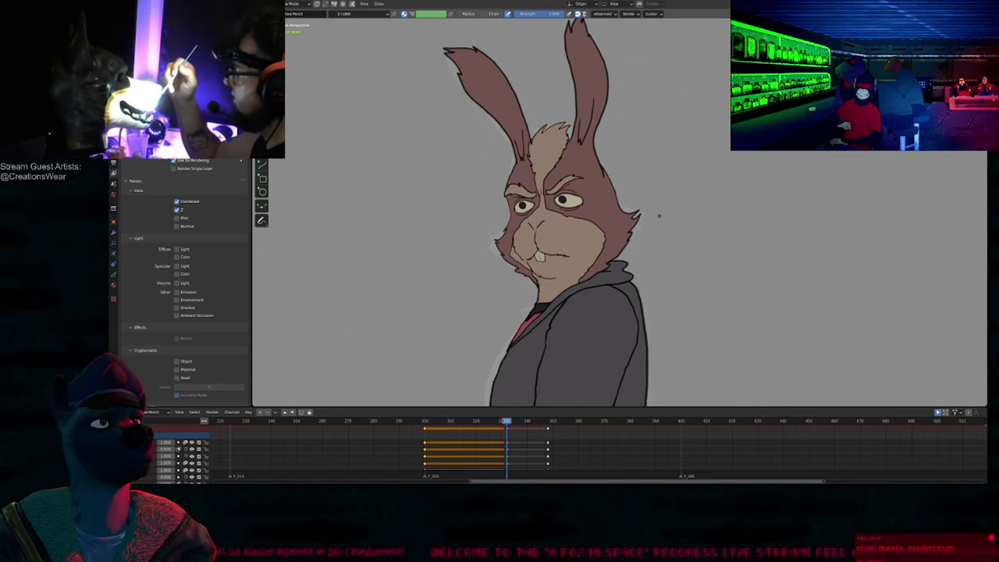
Step: Play back the rabbit animation and pan over its ears and torso
key("space")
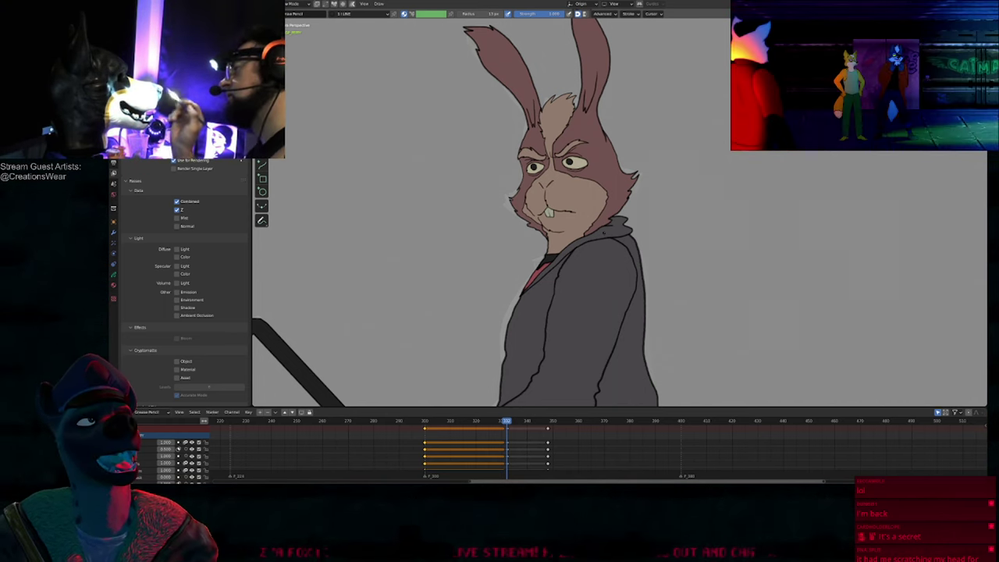
scroll(619, 192, "up", 5)
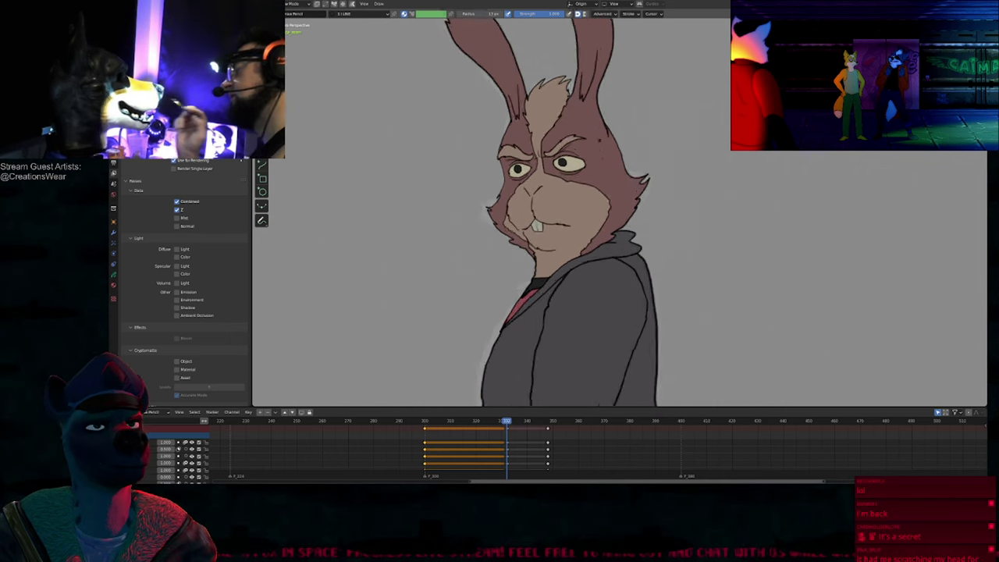
middle_click_drag(619, 192, 620, 218, "shift")
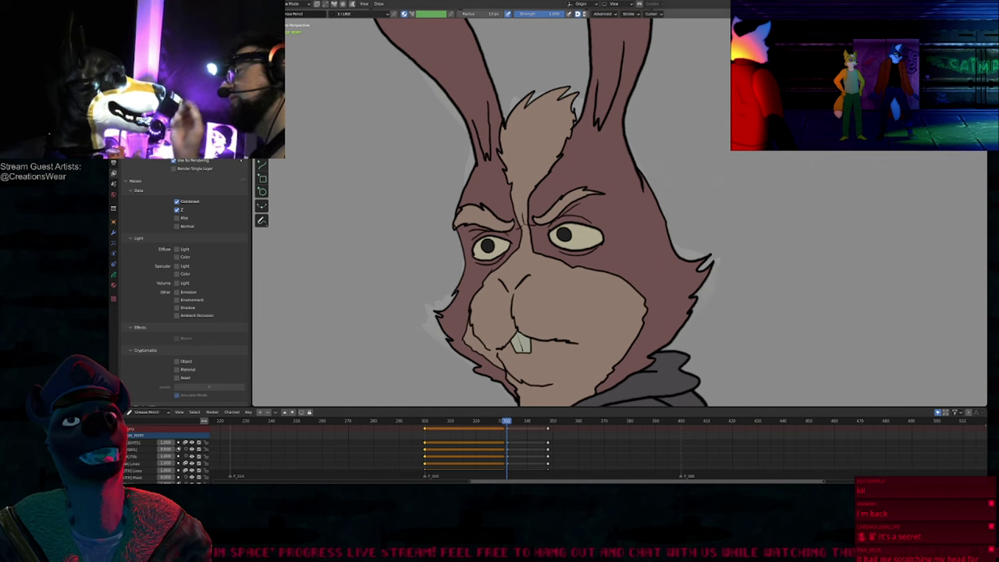
middle_click_drag(636, 87, 609, 185, "shift")
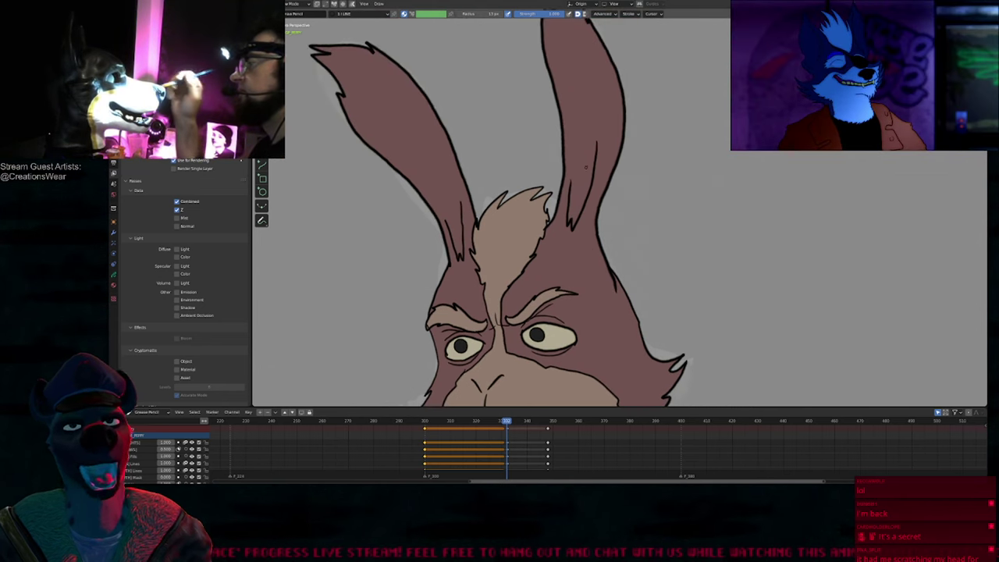
mouse_move(587, 123)
middle_mouse_down("shift")
mouse_move(590, 199)
mouse_move(609, 224)
mouse_move(595, 259)
mouse_move(608, 157)
middle_mouse_up("shift")
mouse_move(601, 277)
middle_mouse_down("shift")
mouse_move(611, 156)
mouse_move(614, 171)
middle_mouse_up("shift")
scroll(613, 170, "down", 4)
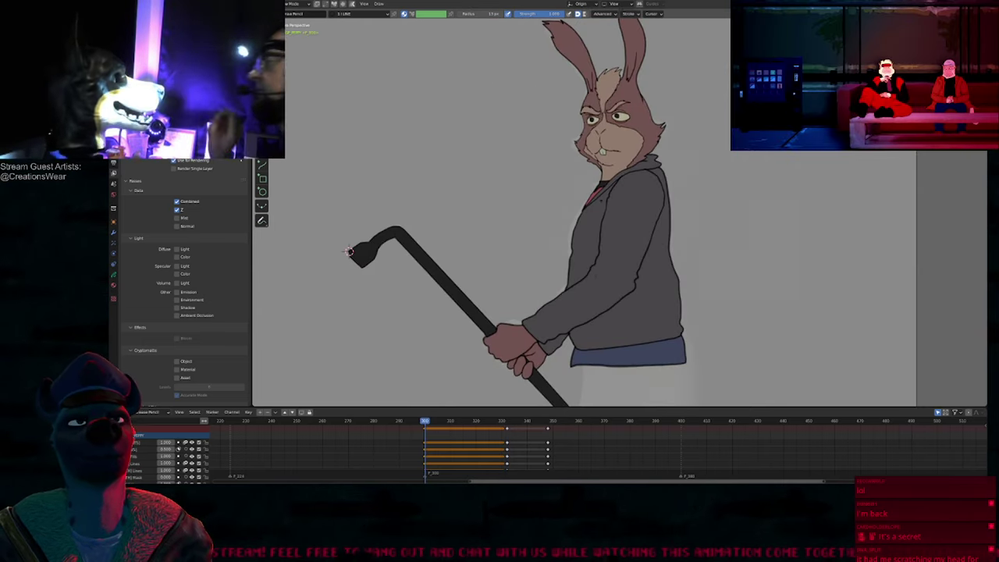
scroll(601, 113, "up", 5)
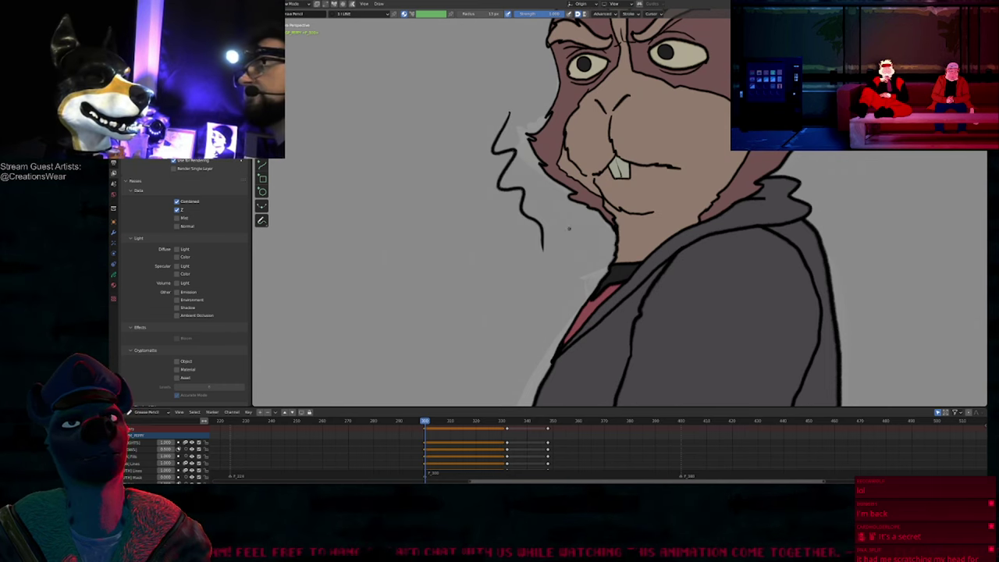
scroll(547, 205, "down", 5)
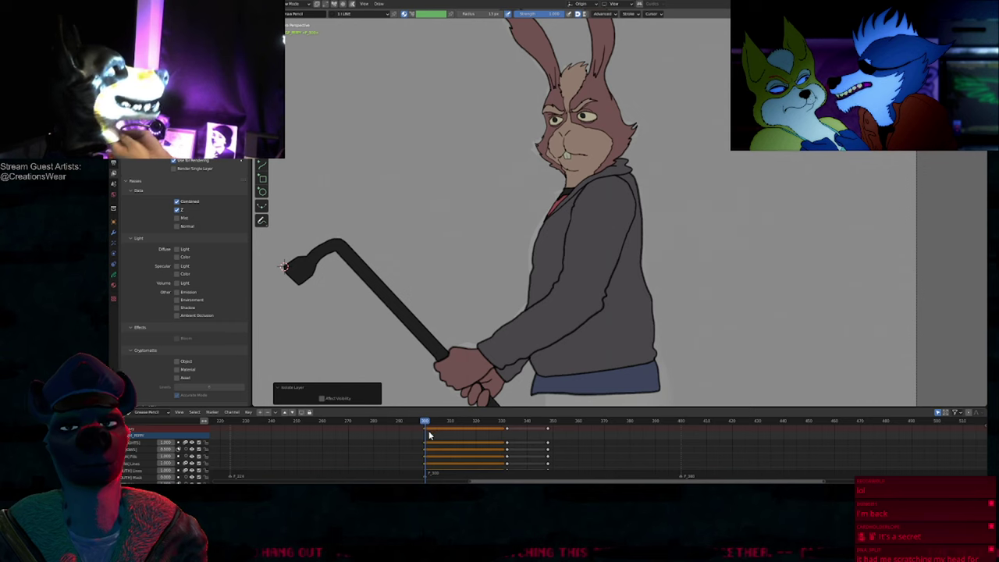
Step: Duplicate the frame-300 keyframes to a later frame and step back to frame 300
key("shift+d")
left_click(519, 439)
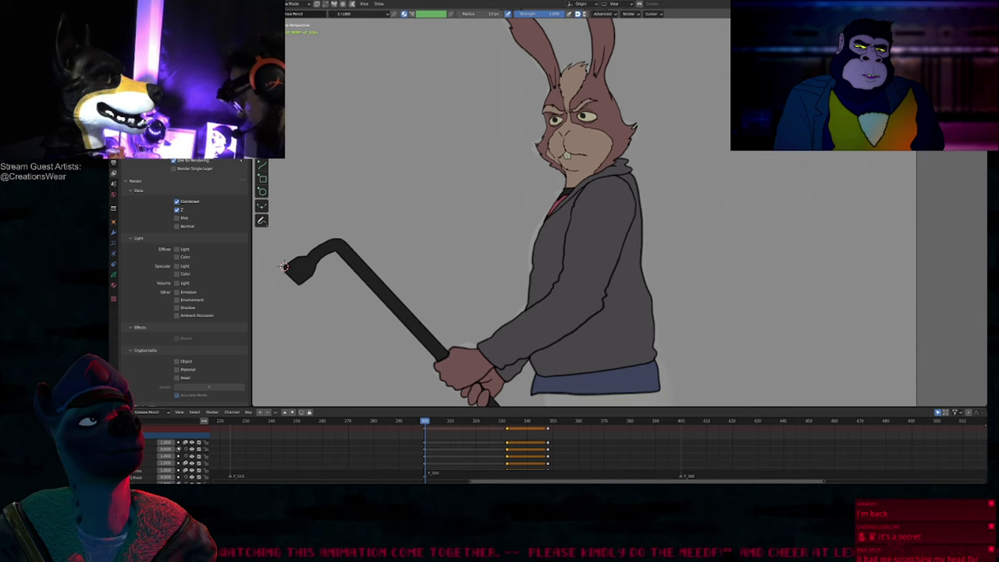
mouse_move(651, 213)
middle_mouse_down("shift")
mouse_move(630, 308)
mouse_move(639, 246)
middle_mouse_up("shift")
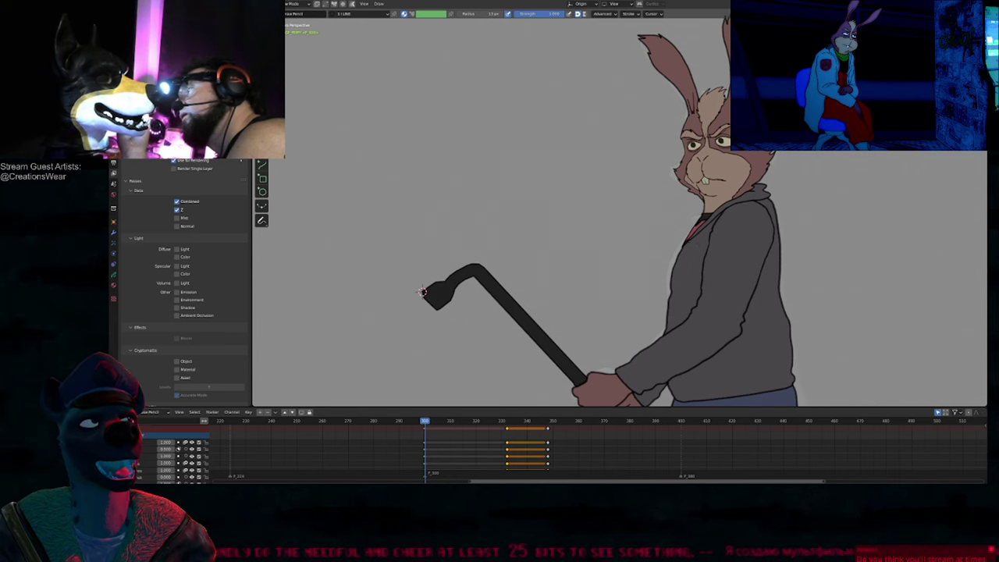
middle_click_drag(701, 247, 633, 235, "shift")
scroll(625, 211, "down", 2)
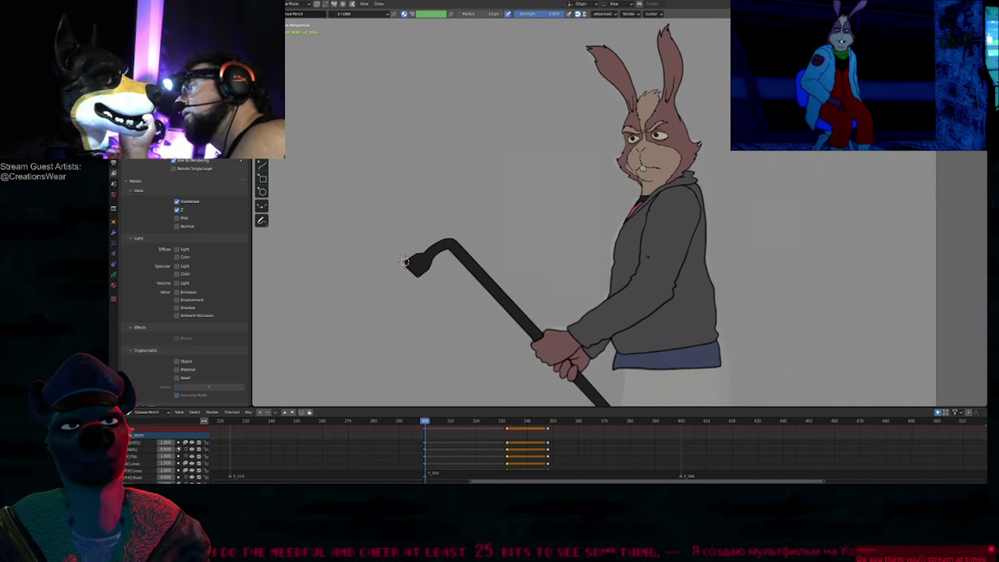
key("Up")
key("Up")
key("Down")
key("Down")
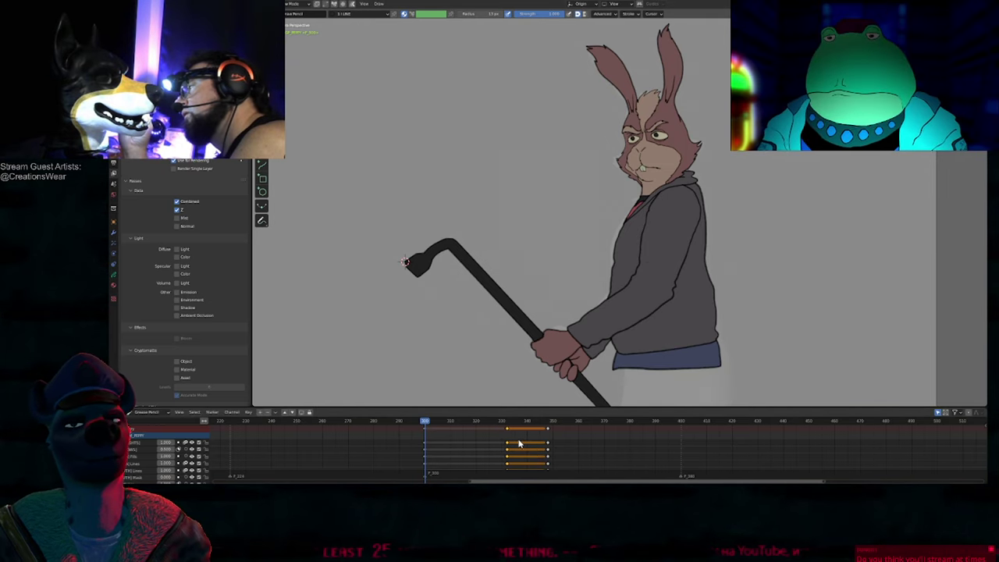
Step: Scrub to the coloured rabbit frame, lock all layers, and enlarge the dope sheet
left_click(550, 427)
mouse_move(550, 429)
left_mouse_down()
mouse_move(437, 426)
mouse_move(553, 430)
mouse_move(532, 428)
left_mouse_up()
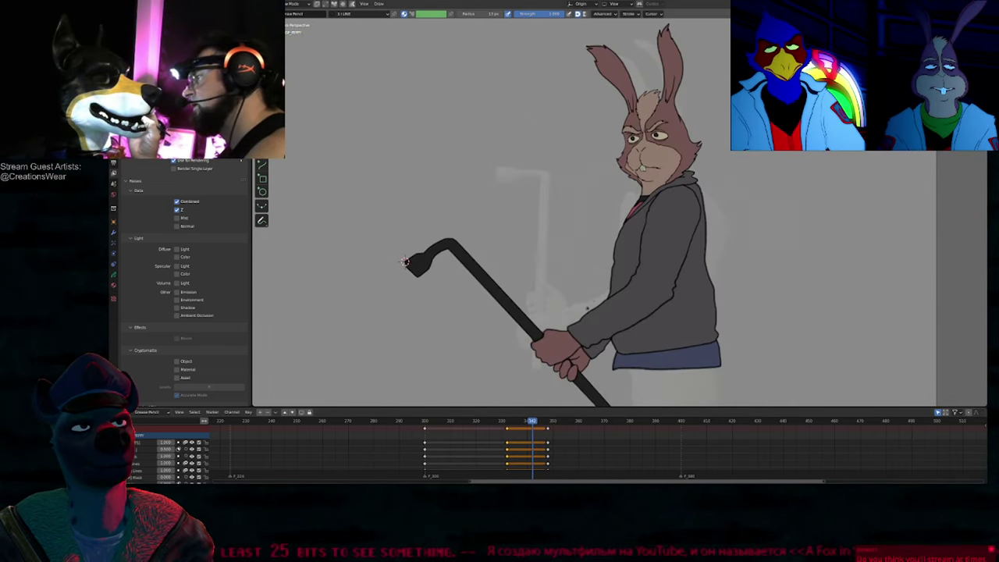
key("Tab")
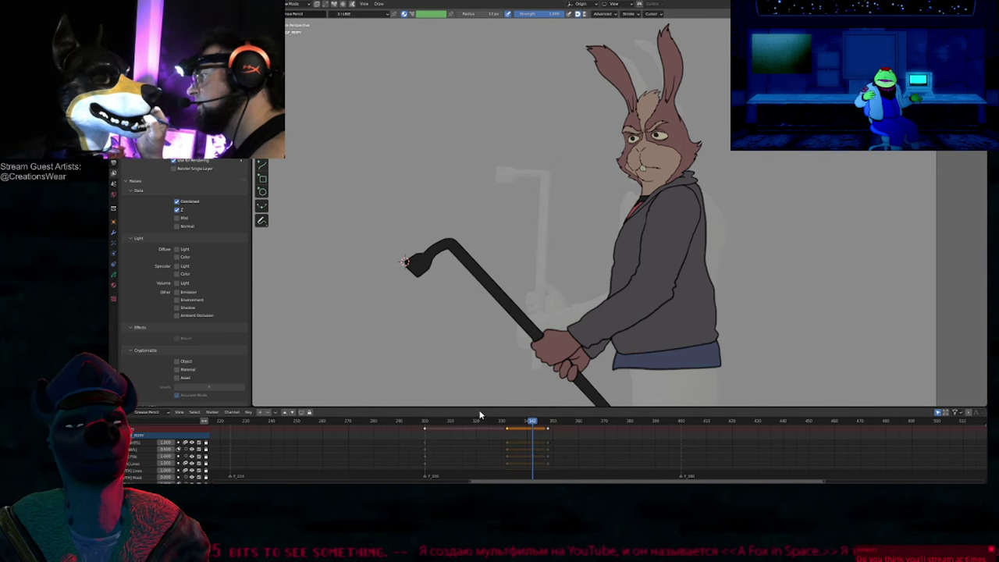
left_click_drag(480, 408, 513, 267)
Step: Unlock all layers and delete the selected keyframes across the three columns in the Dope Sheet
scroll(484, 360, "down", 4)
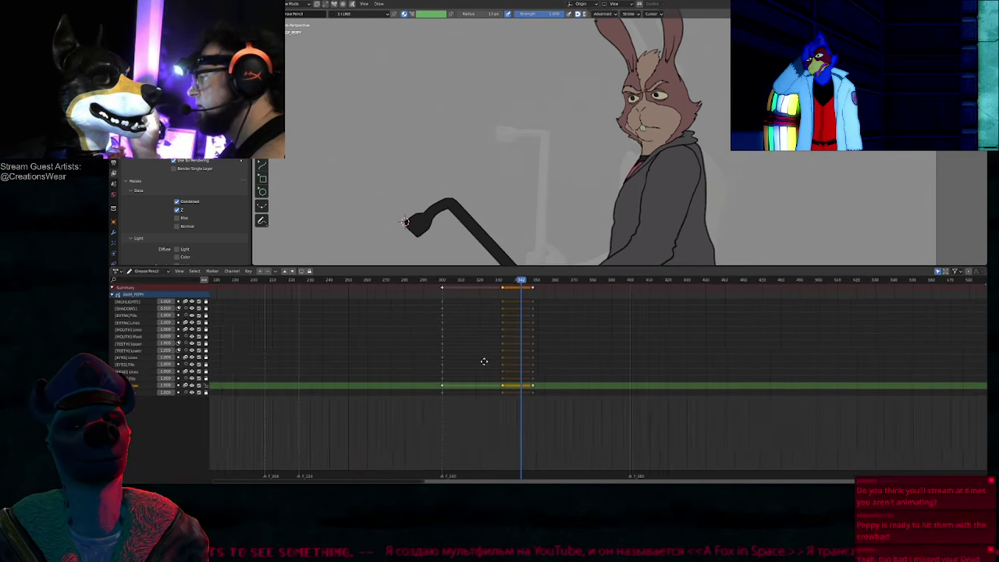
scroll(484, 361, "up", 3)
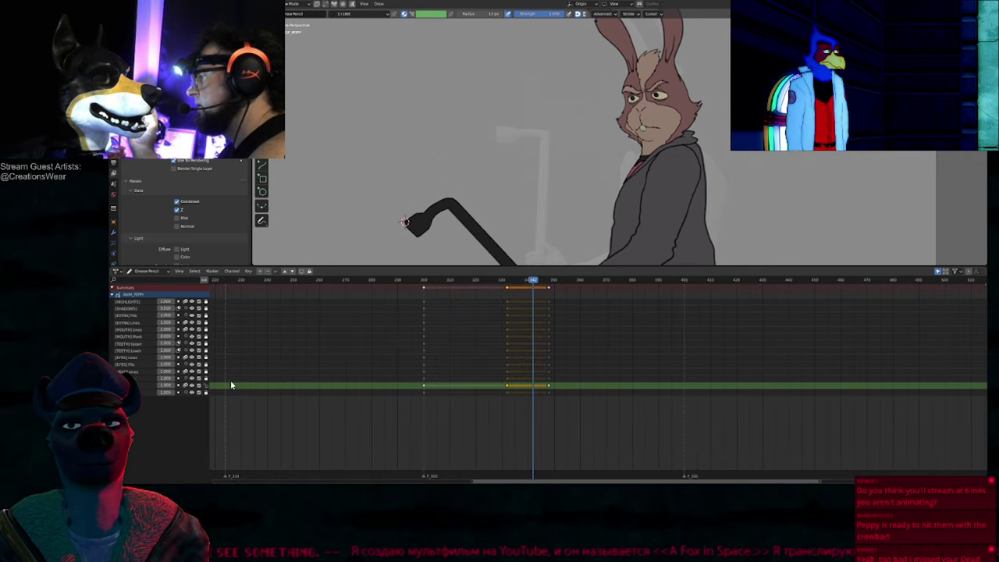
key("Tab")
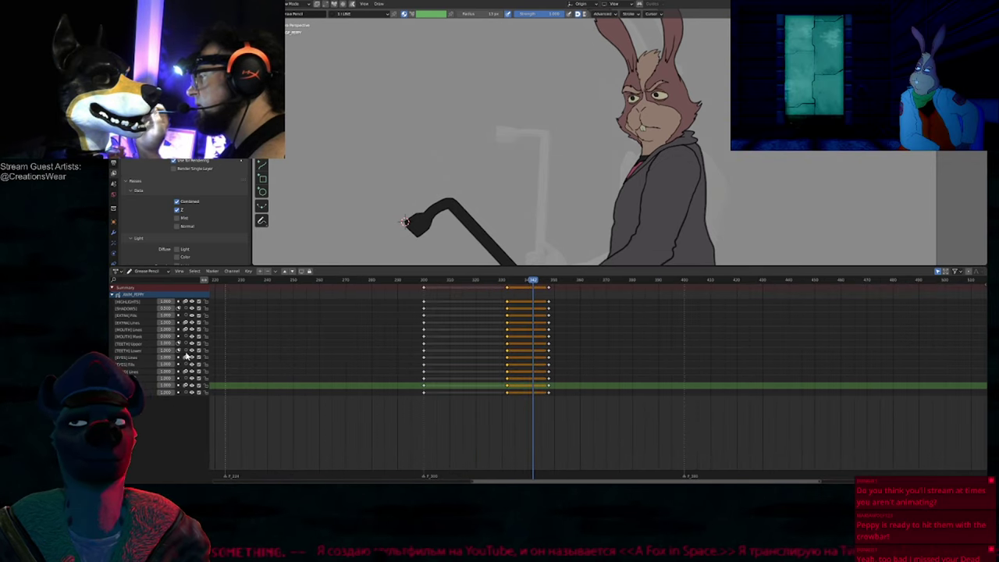
left_click_drag(516, 352, 578, 379)
key("x")
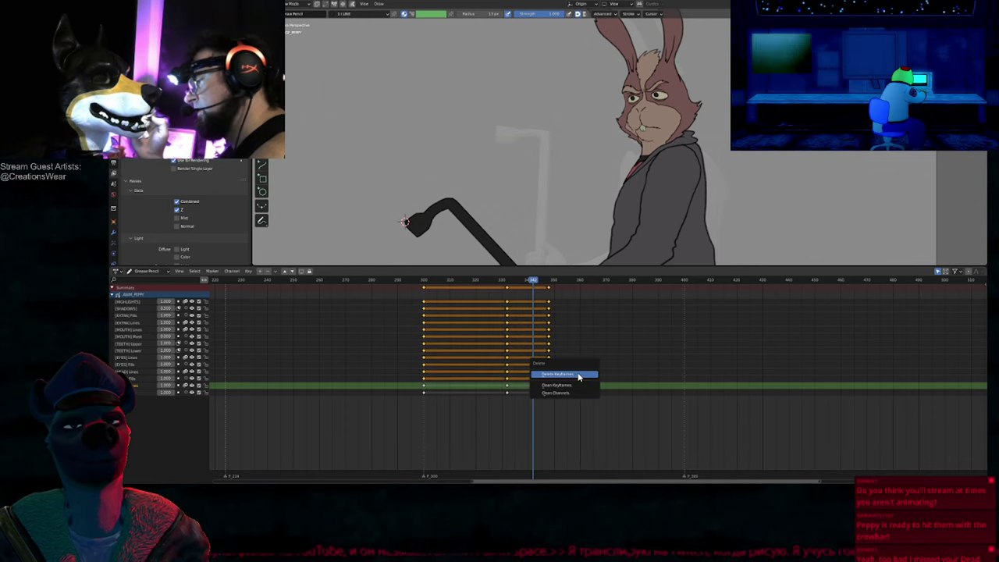
left_click(568, 375)
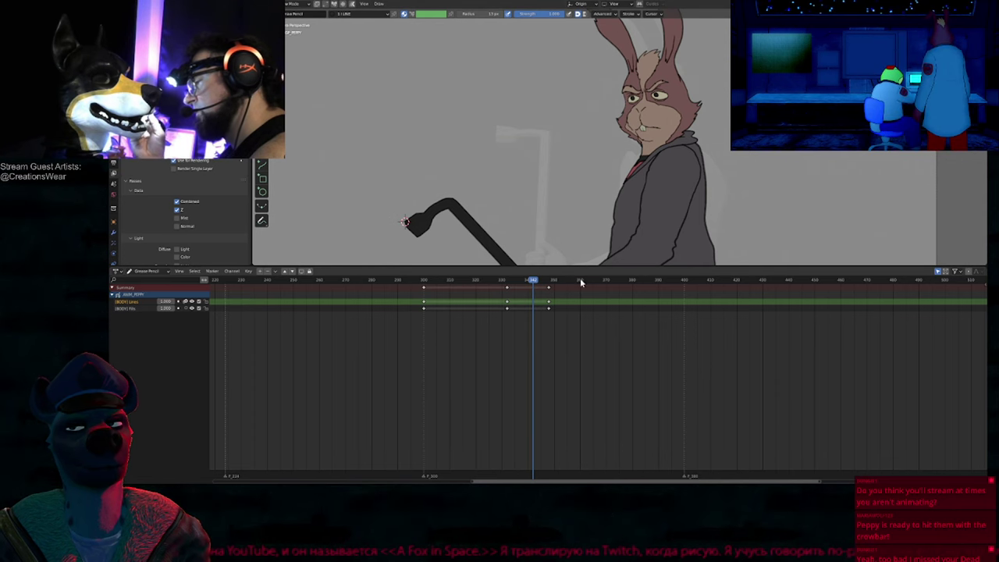
Step: Enlarge the viewport and flip between the finished drawing at 332 and the rough sketch keyframe
middle_click_drag(556, 367, 504, 394)
key("Down")
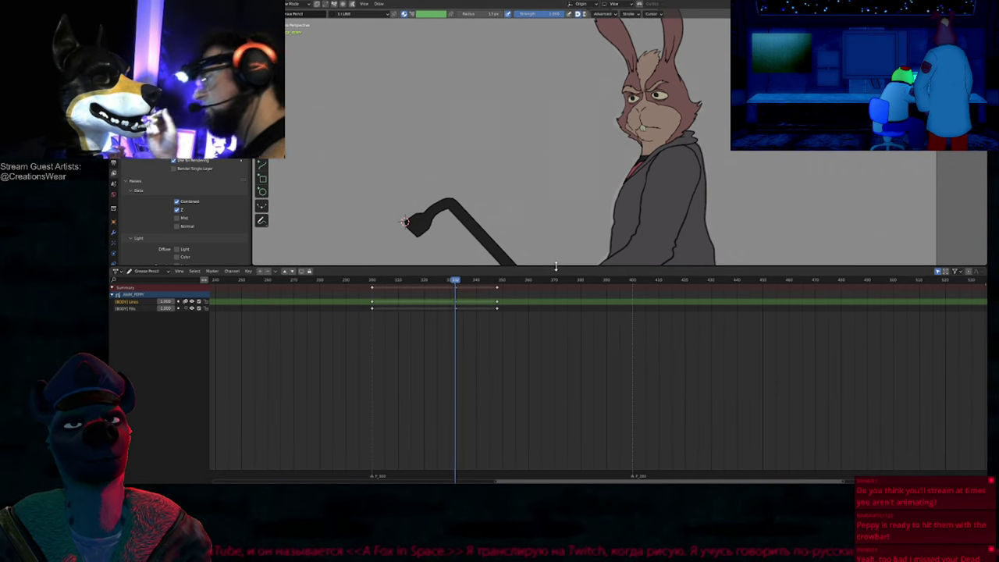
left_click_drag(556, 267, 559, 388)
key("Up")
key("Down")
key("Up")
Step: Zoom in on the sketched face, scale its strokes, and compare with the previous keyframe
mouse_move(649, 208)
middle_mouse_down("shift")
mouse_move(558, 276)
mouse_move(588, 145)
middle_mouse_up("shift")
middle_click_drag(562, 234, 579, 253, "shift")
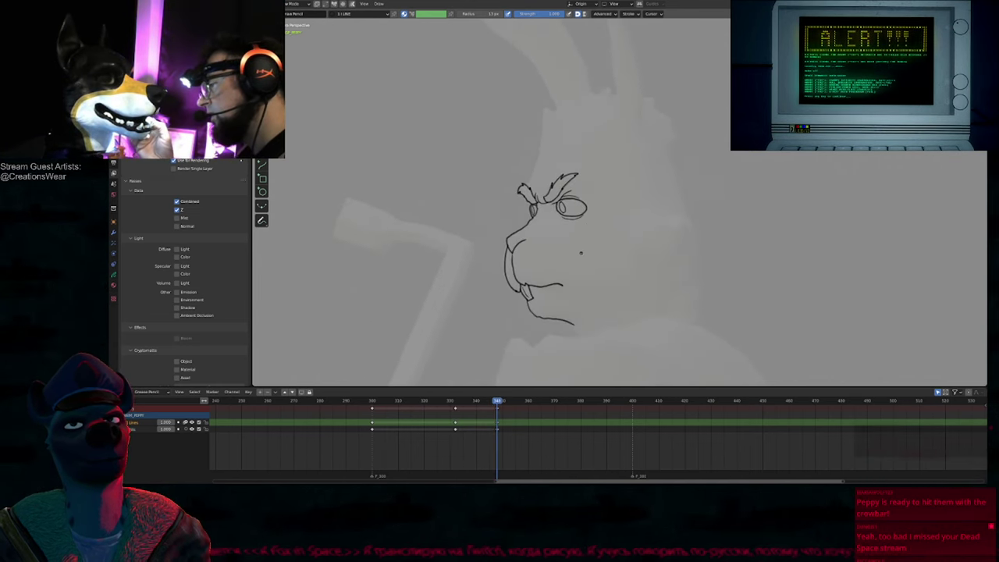
scroll(578, 252, "up", 2)
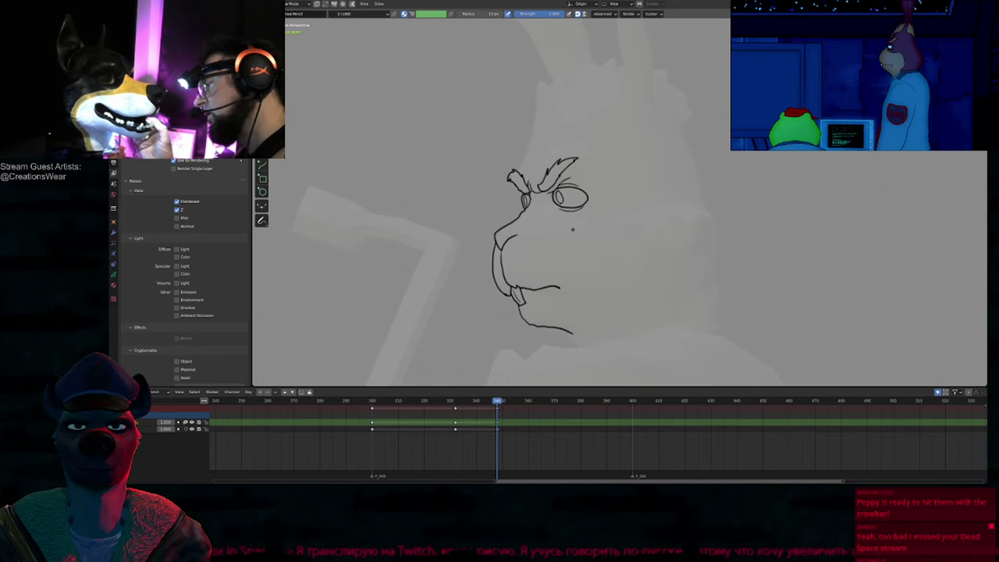
mouse_move(568, 231)
middle_mouse_down()
mouse_move(588, 258)
mouse_move(564, 142)
mouse_move(535, 346)
middle_mouse_up()
key("Tab")
key("s")
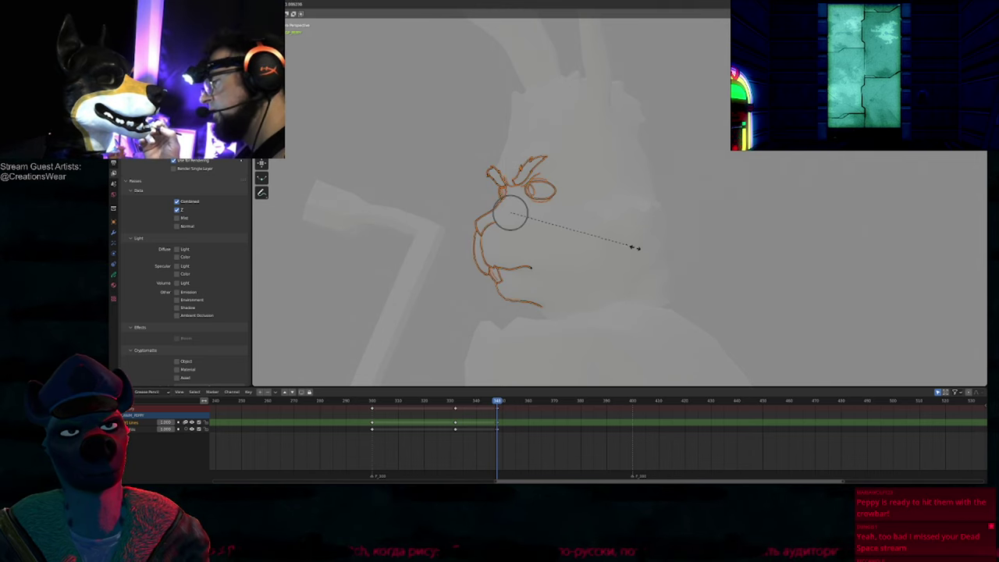
left_click(658, 257)
key("Tab")
key("Down")
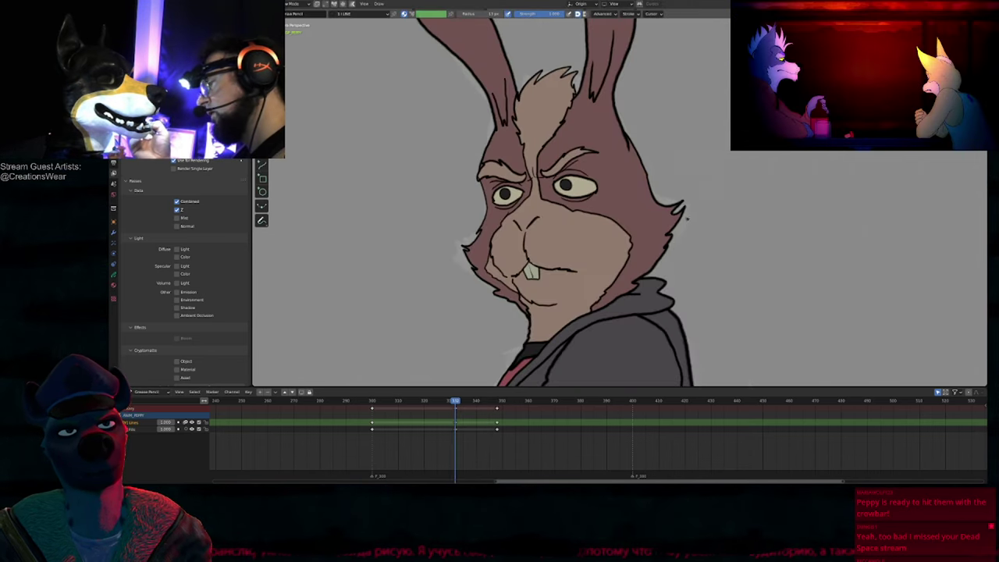
key("Up")
Step: Rescale the sketch strokes again to fine-tune their size
key("Tab")
key("s")
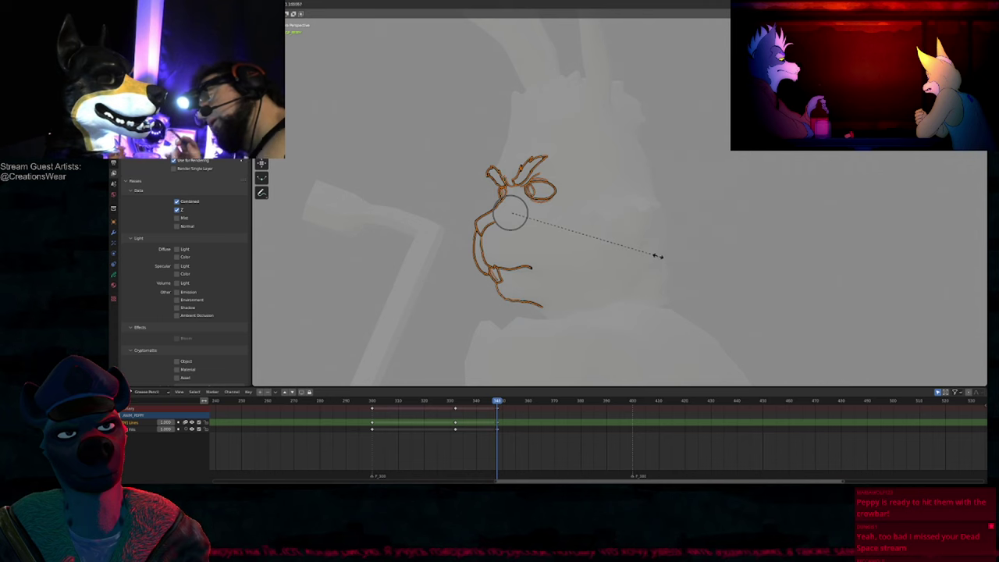
key("Escape")
key("Tab")
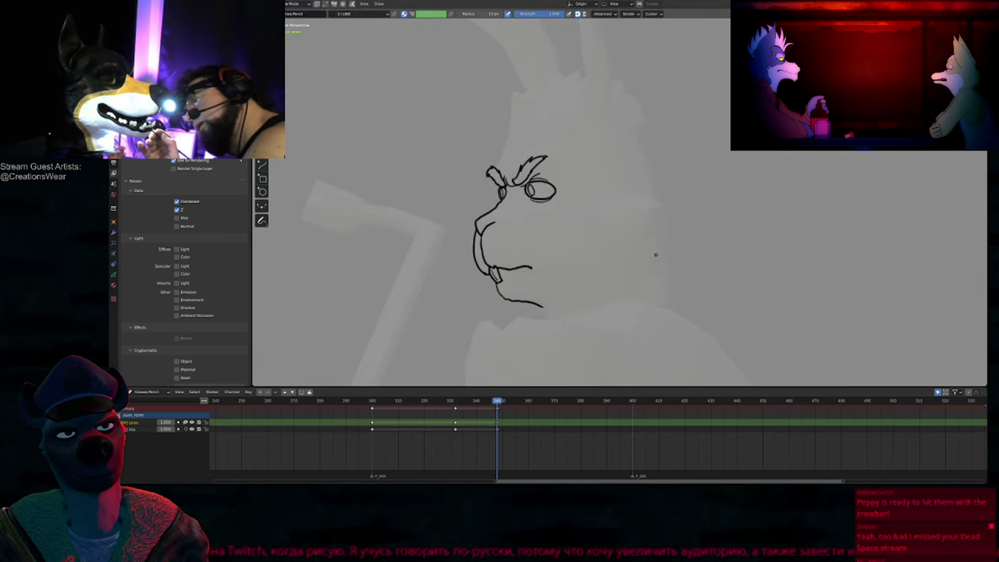
key("Tab")
key("s")
left_click(648, 248)
key("Tab")
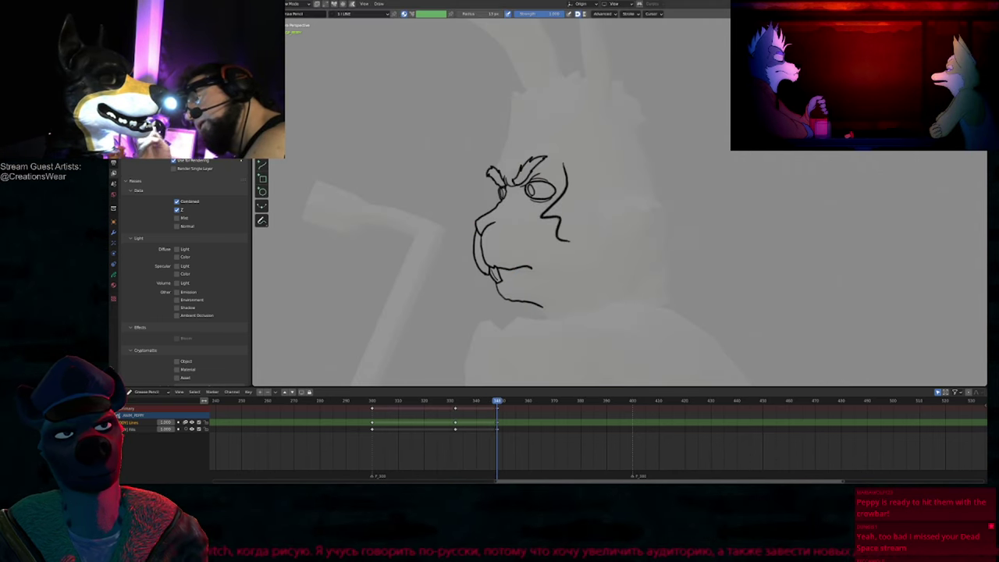
Step: Flip between the finished drawing, the frame-300 pose and the sketch to check alignment
scroll(592, 221, "down", 5)
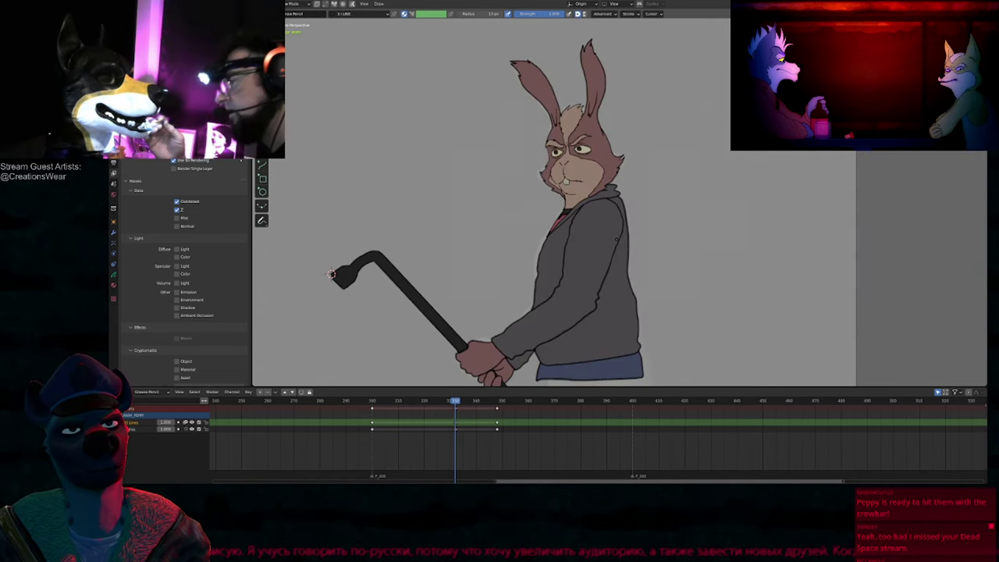
key("Down")
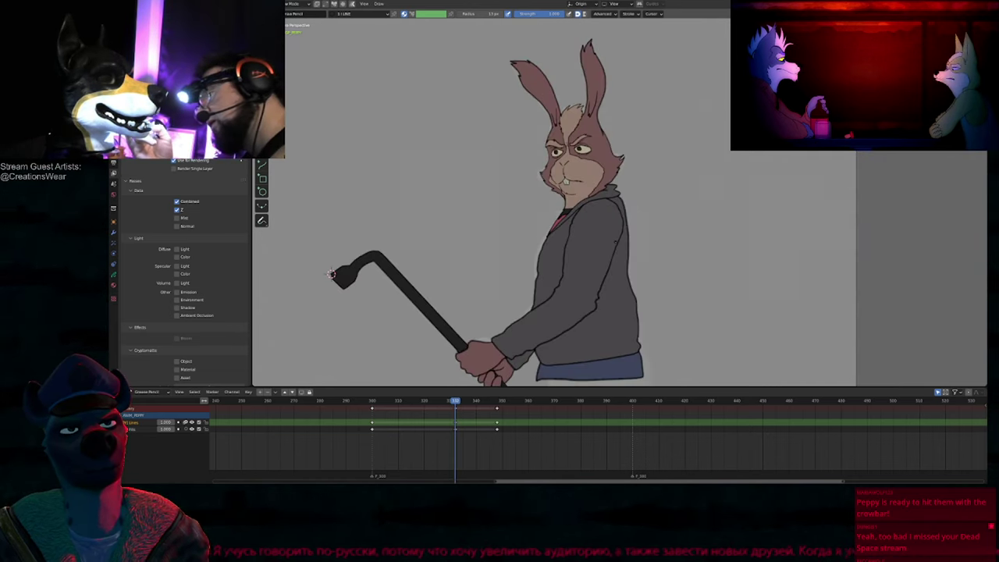
key("Down")
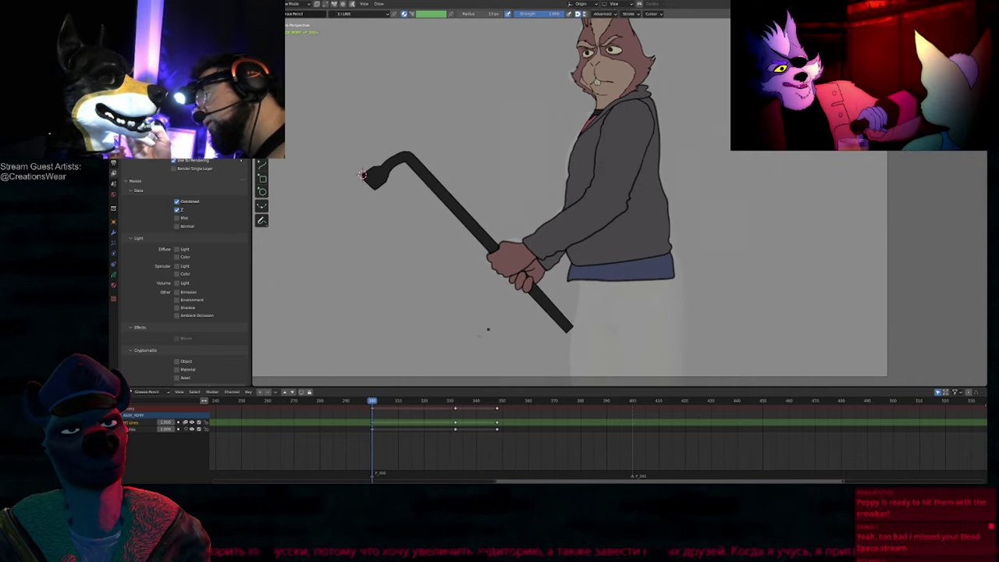
key("Up")
key("Up")
key("Down")
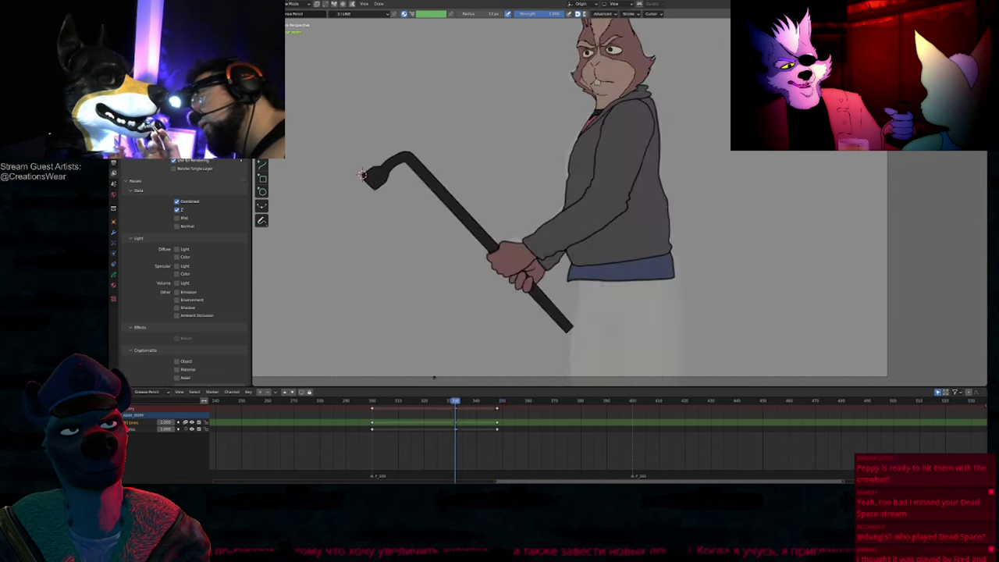
key("Up")
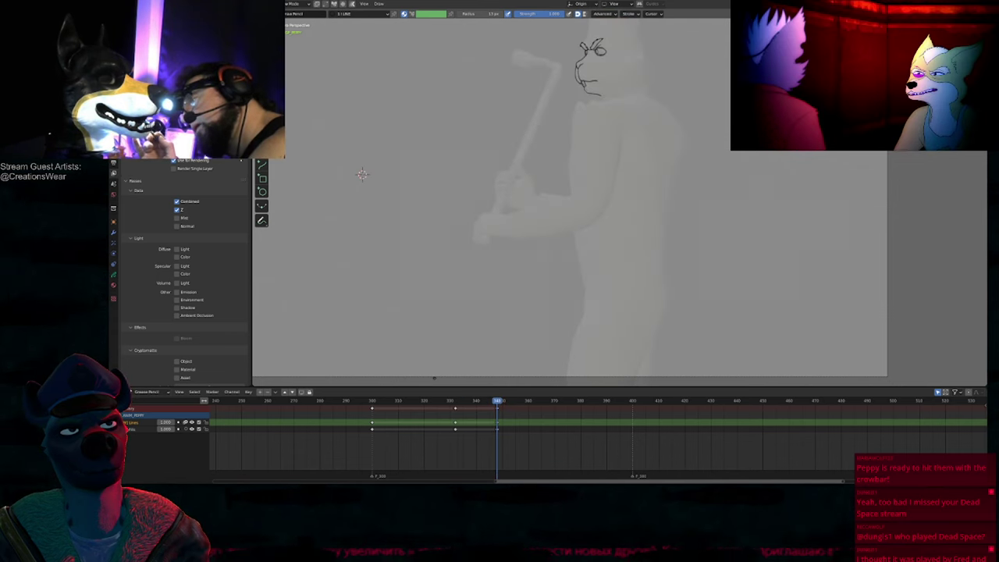
Step: Scrub and flip between the finished drawing and the sketch keyframe at 348 to compare
mouse_move(495, 400)
left_mouse_down()
mouse_move(453, 410)
mouse_move(483, 386)
mouse_move(650, 364)
mouse_move(458, 401)
mouse_move(493, 389)
left_mouse_up()
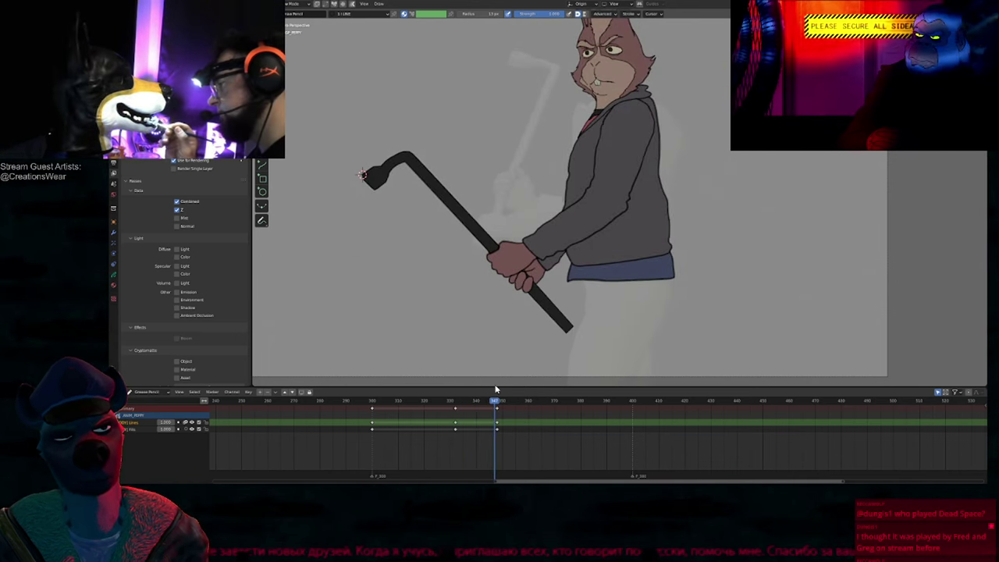
key("Up")
key("Down")
key("Up")
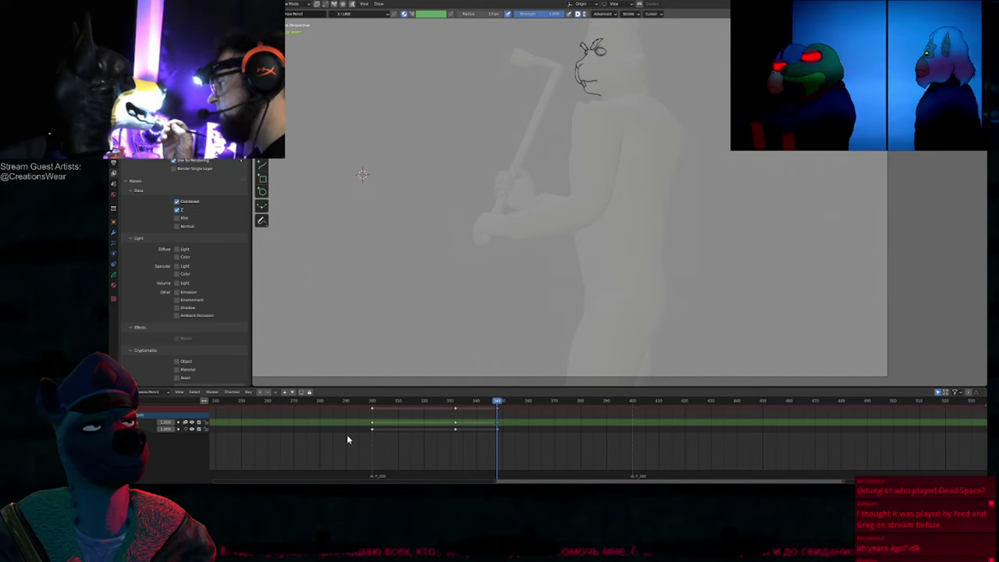
mouse_move(491, 403)
left_mouse_down()
mouse_move(458, 402)
mouse_move(502, 404)
mouse_move(402, 420)
mouse_move(499, 423)
mouse_move(515, 407)
mouse_move(587, 414)
mouse_move(456, 422)
left_mouse_up()
key("Up")
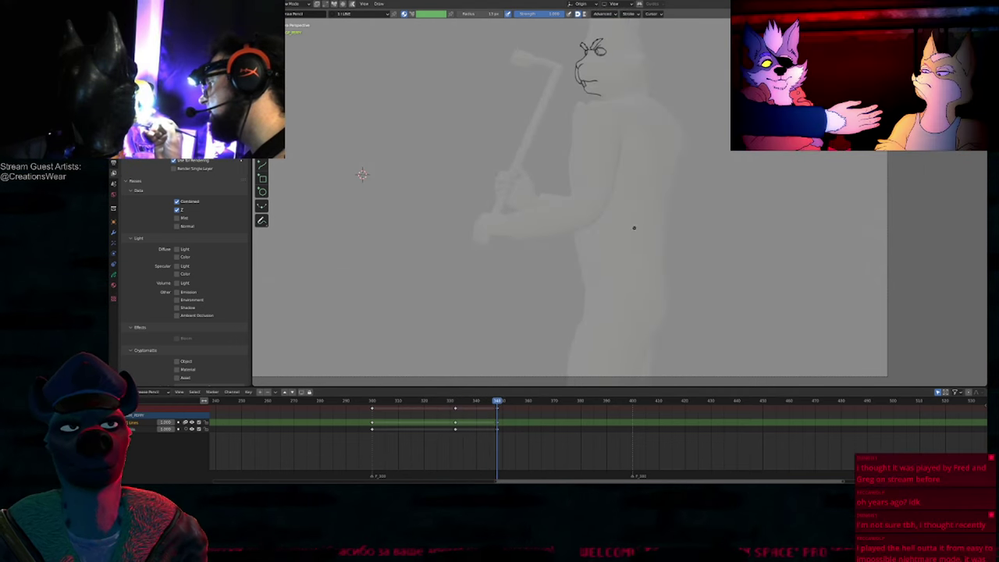
Step: Zoom in on the head, undo the old mouth line and redraw it sloping further down
middle_click_drag(633, 228, 609, 341, "shift")
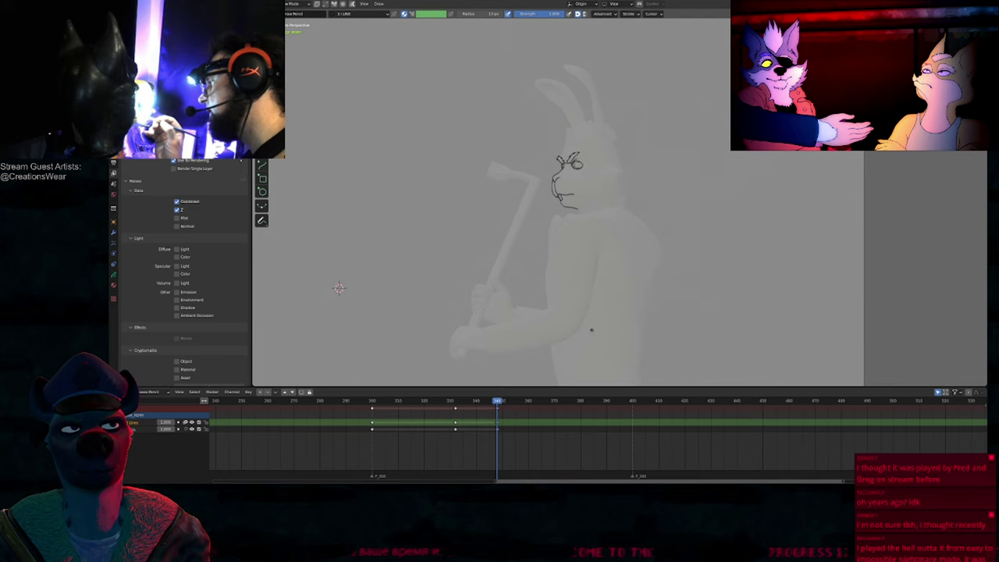
scroll(606, 241, "up", 5)
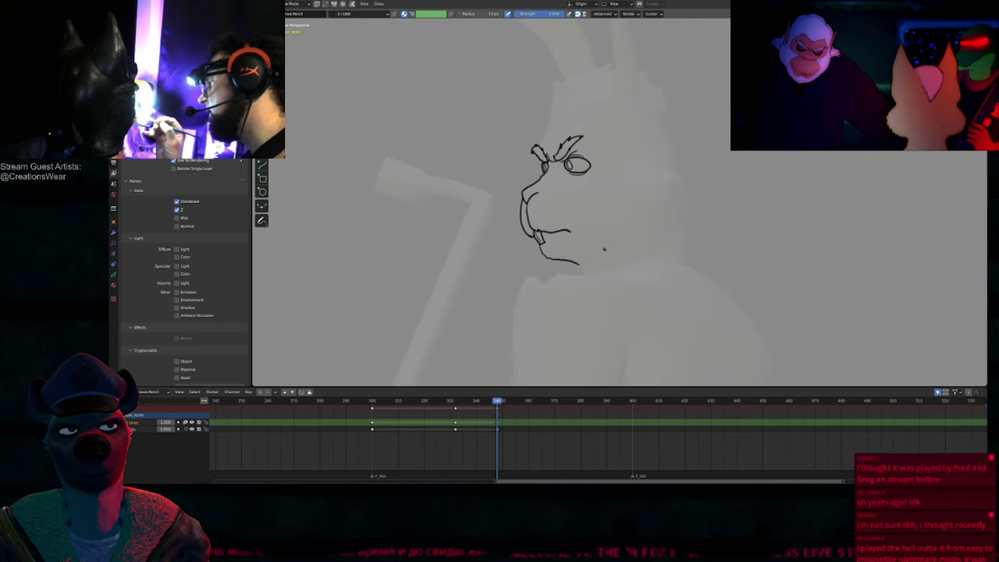
scroll(609, 234, "up", 2)
mouse_move(607, 236)
middle_mouse_down("shift")
mouse_move(615, 294)
mouse_move(586, 357)
mouse_move(575, 369)
mouse_move(533, 375)
mouse_move(557, 276)
middle_mouse_up("shift")
key("f")
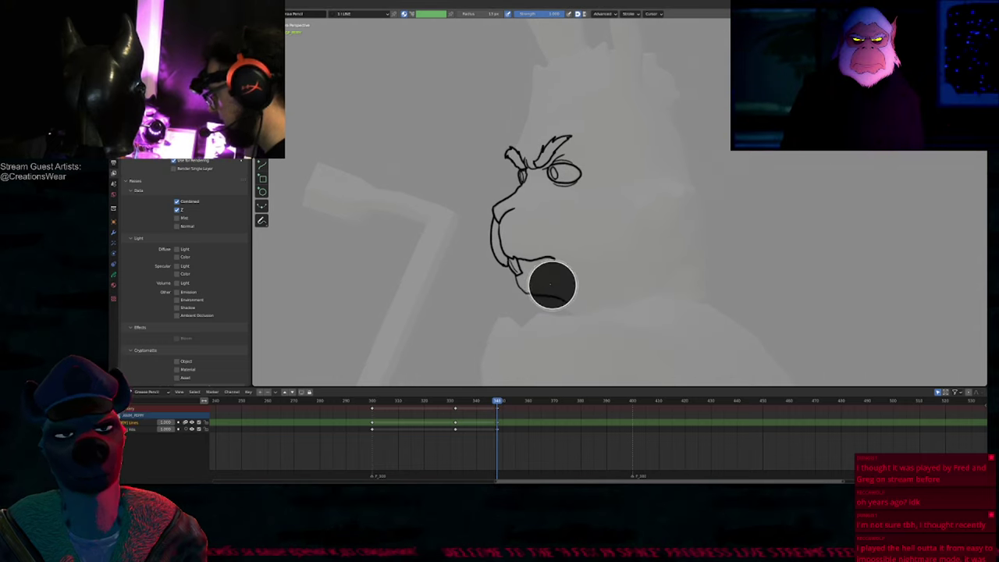
left_click(560, 284)
key("ctrl+z")
left_click_drag(518, 259, 548, 264)
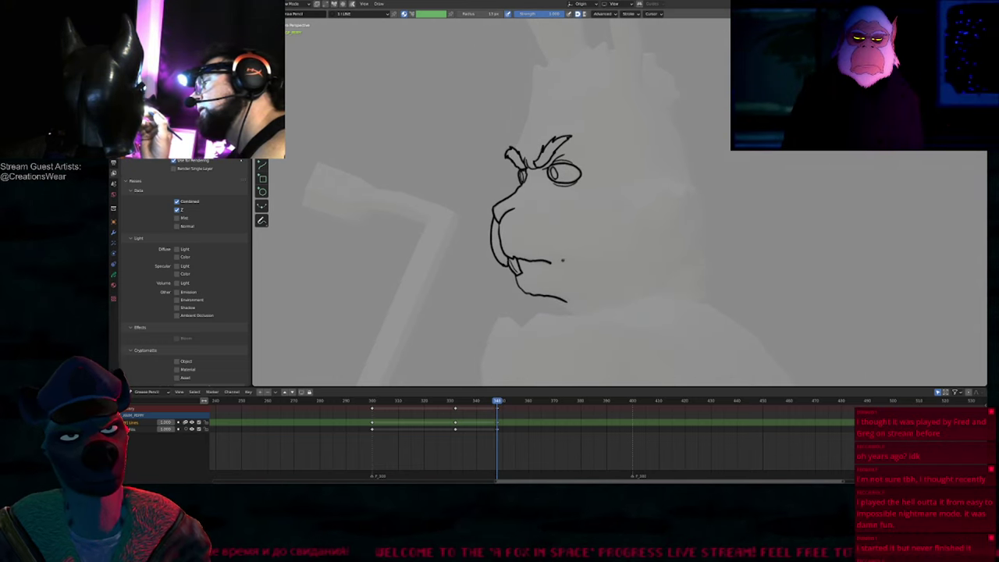
middle_click_drag(599, 236, 549, 281, "shift")
middle_click_drag(539, 239, 547, 300, "ctrl")
middle_click_drag(573, 246, 582, 354, "shift")
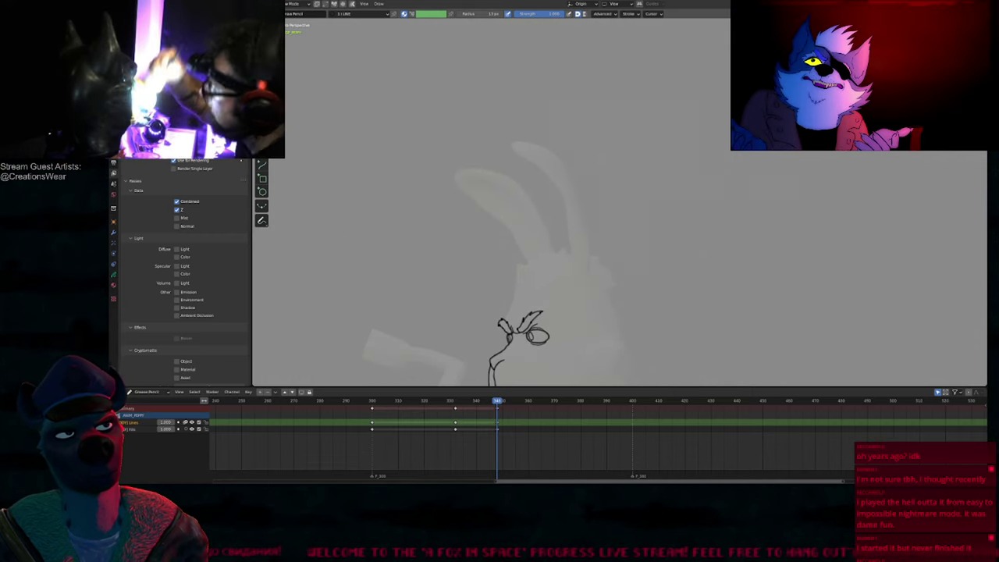
Step: Draw the ear outline rising from the head to a pointed tip and refine it
left_click_drag(587, 226, 578, 186)
mouse_move(512, 143)
left_mouse_down()
mouse_move(503, 137)
mouse_move(512, 160)
left_mouse_up()
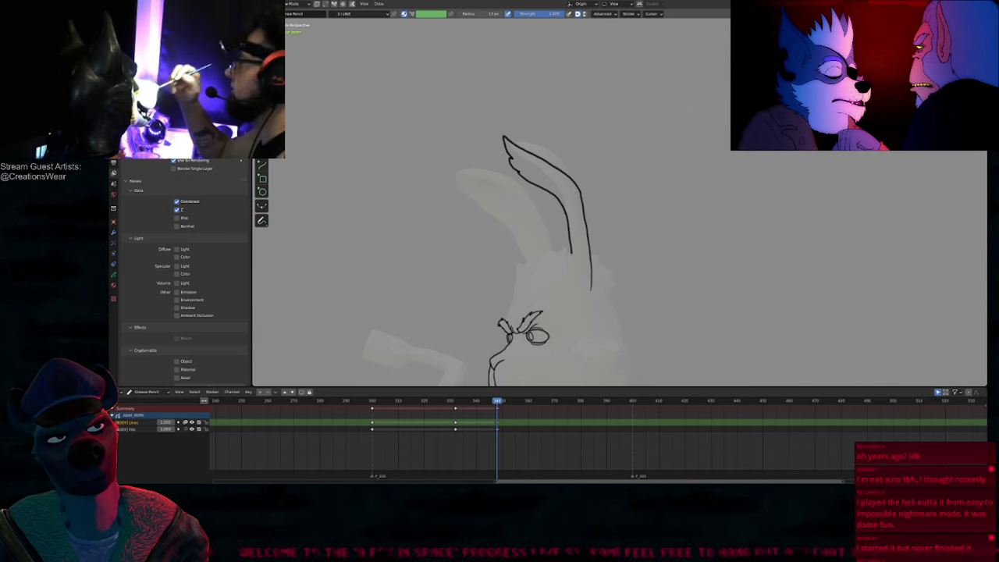
key("f")
key("Escape")
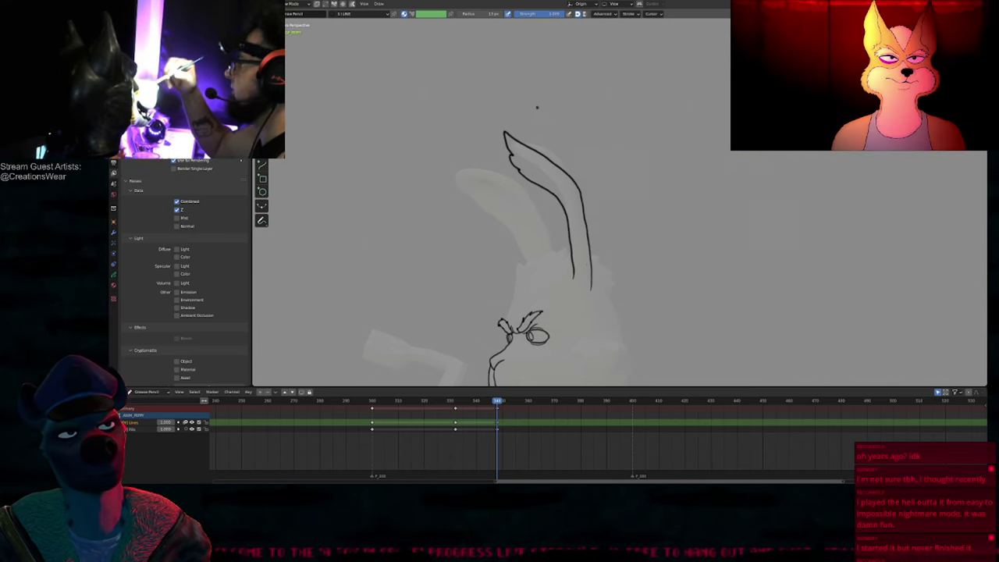
left_click_drag(532, 126, 524, 163)
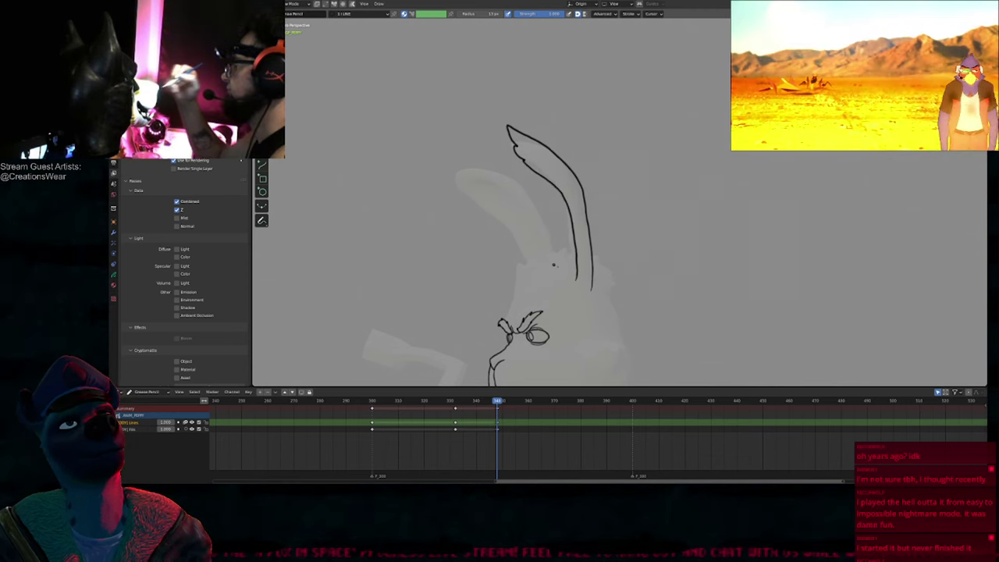
mouse_move(589, 253)
left_mouse_down()
mouse_move(553, 202)
mouse_move(544, 135)
left_mouse_up()
key("f")
Step: Zoom in on the head, draw a fur tuft from the brow, and compare keyframes
middle_click_drag(541, 258, 526, 172, "shift")
middle_click_drag(537, 207, 549, 171, "ctrl")
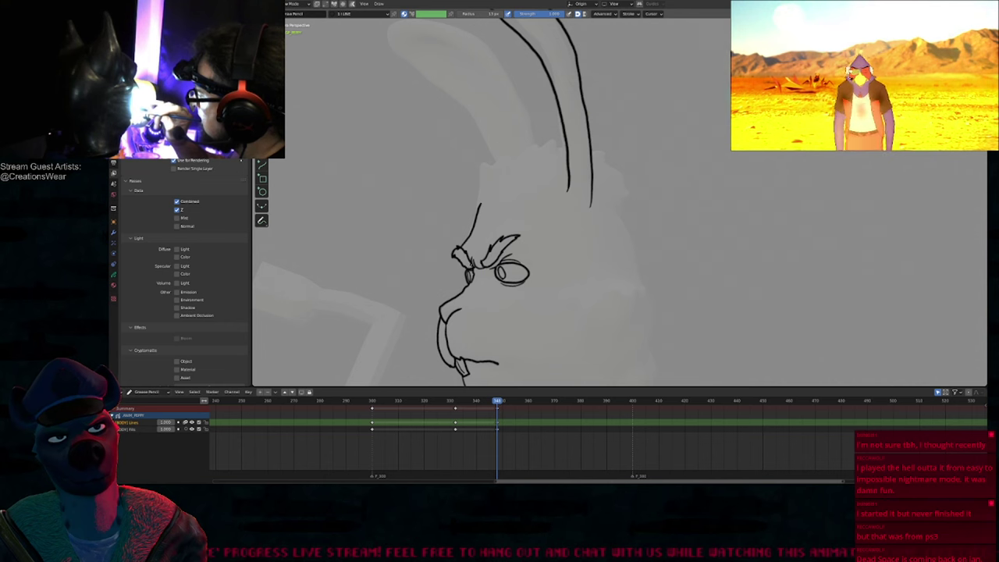
left_click_drag(471, 256, 474, 205)
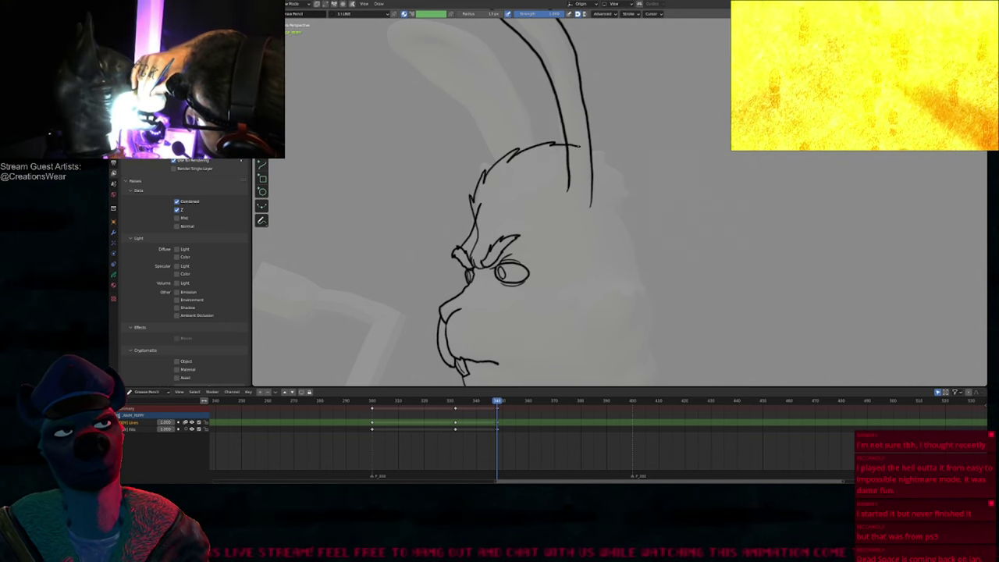
key("f")
key("Escape")
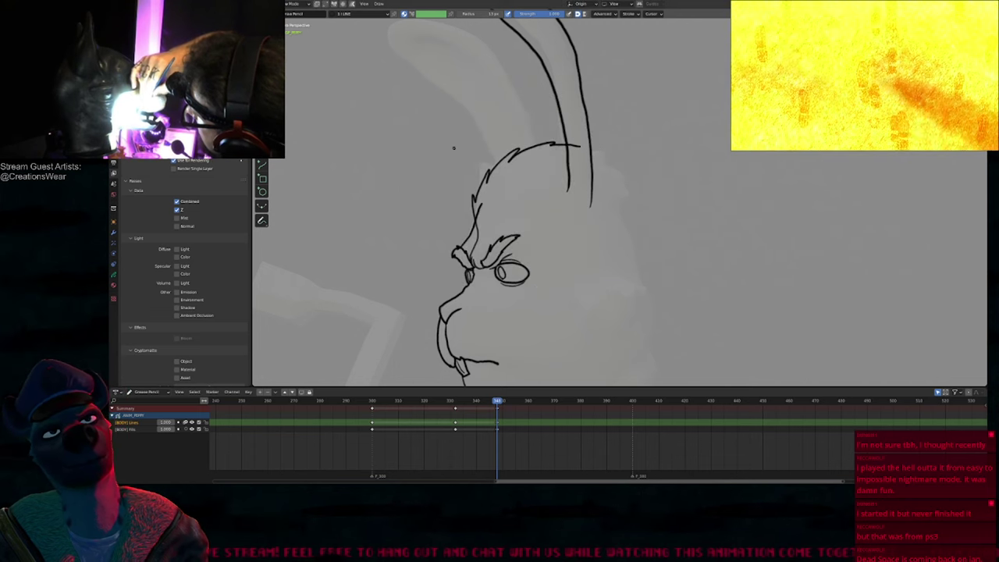
key("Down")
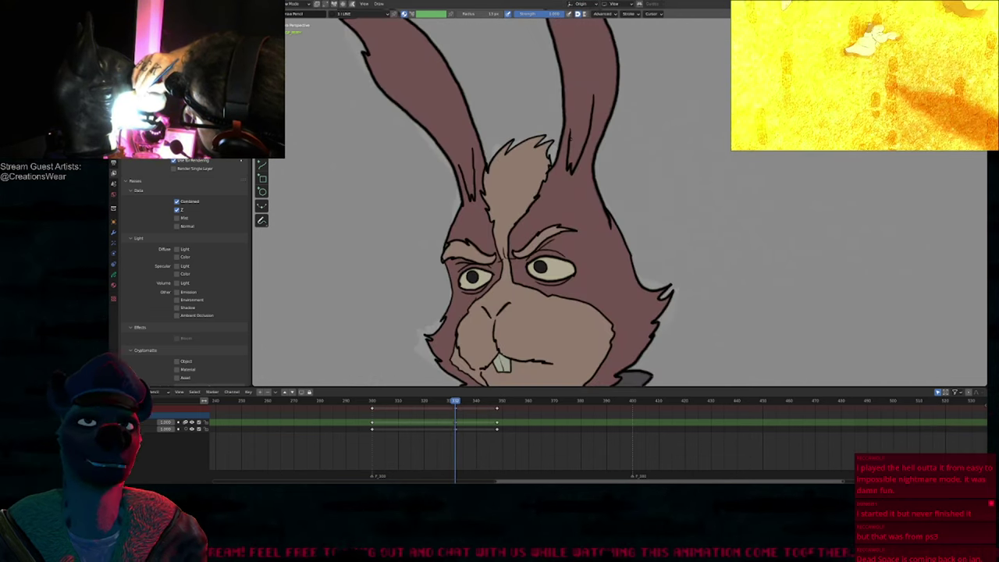
key("Up")
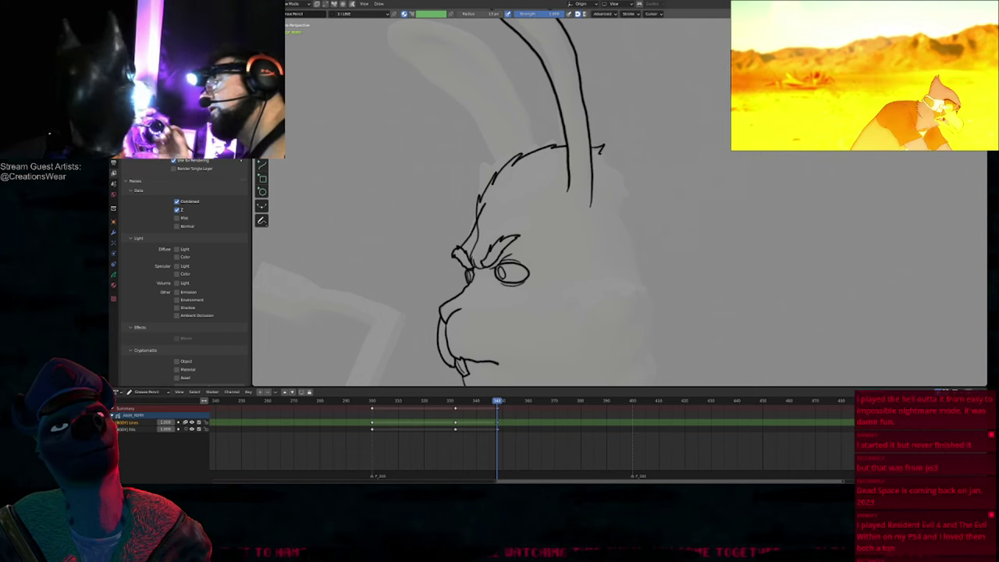
Step: Draw the jagged fur line at the back of the head and check it against the previous keyframe
left_click_drag(600, 147, 615, 167)
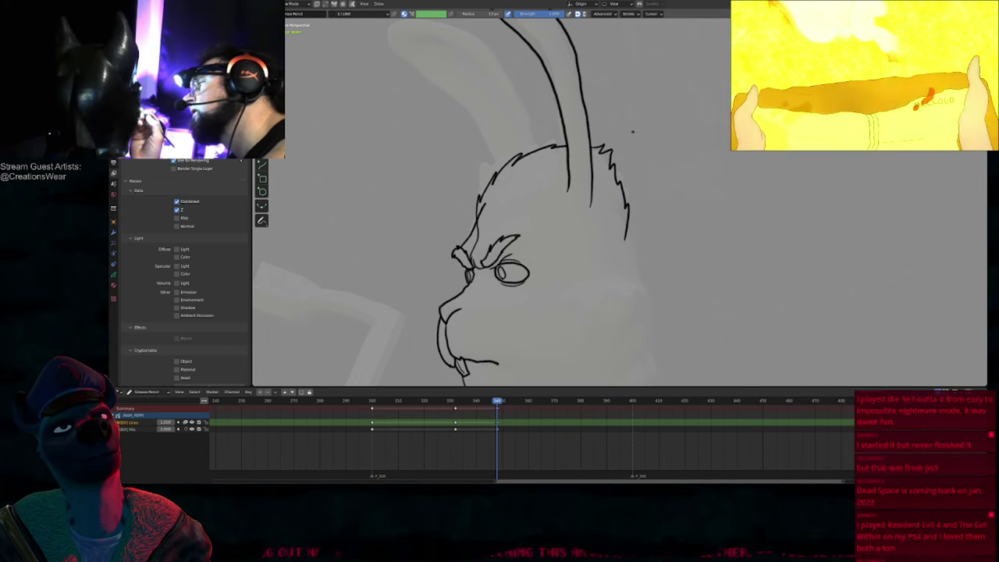
key("Down")
key("Up")
middle_click_drag(604, 183, 570, 111, "shift")
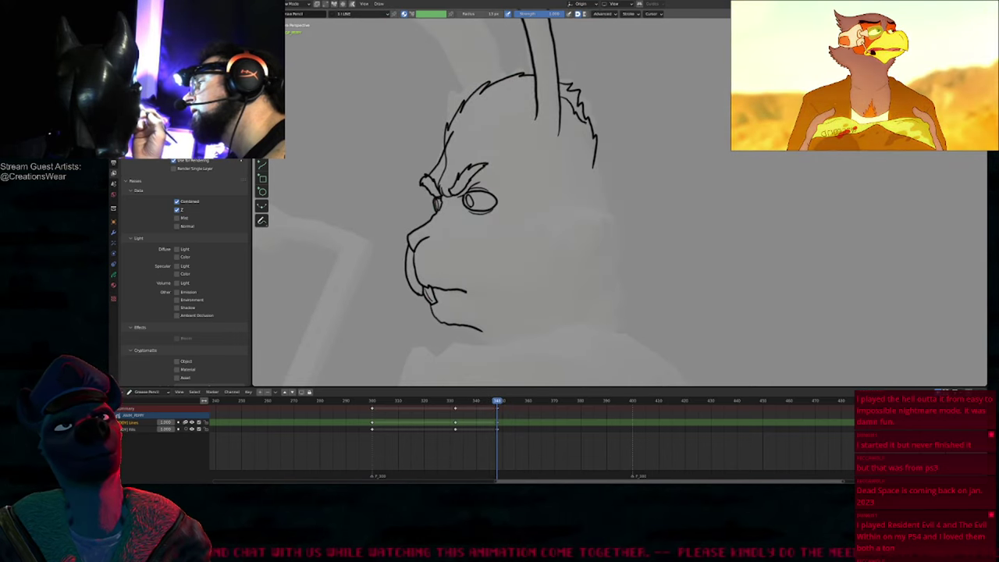
Step: Compare keyframes 300 and 348, then erase the upper part of the old forehead line
key("f")
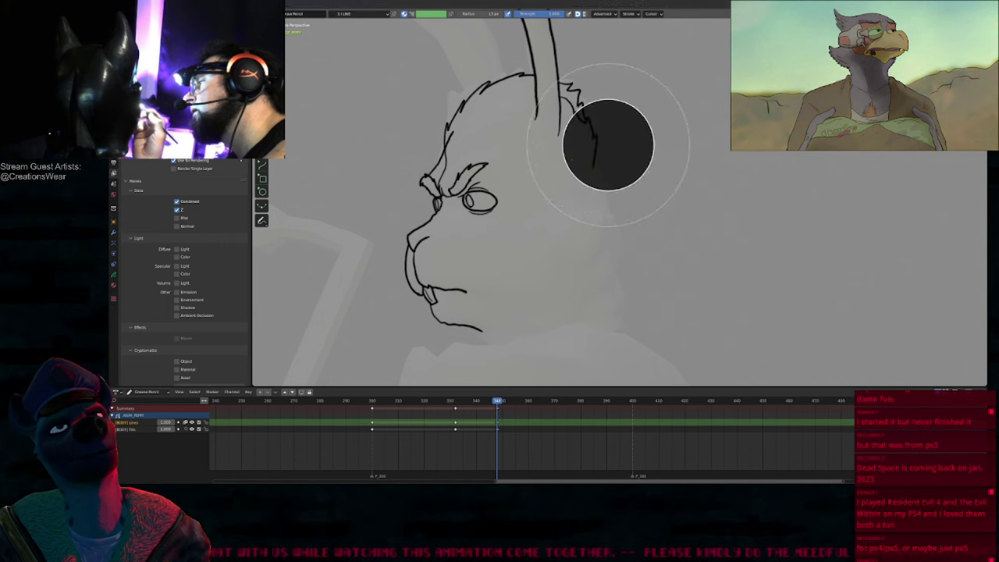
left_click(608, 130)
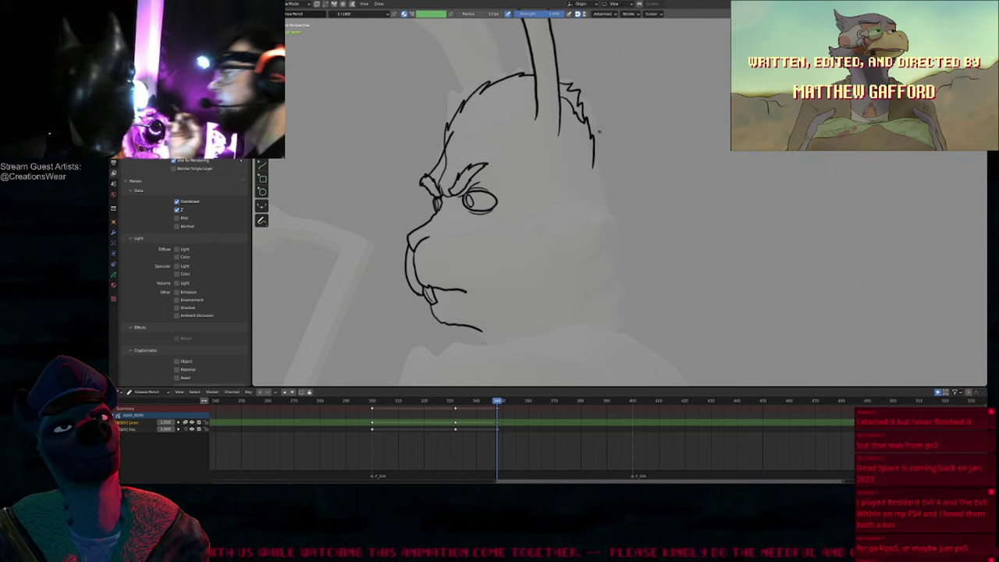
key("Down")
key("Down")
key("Up")
key("Up")
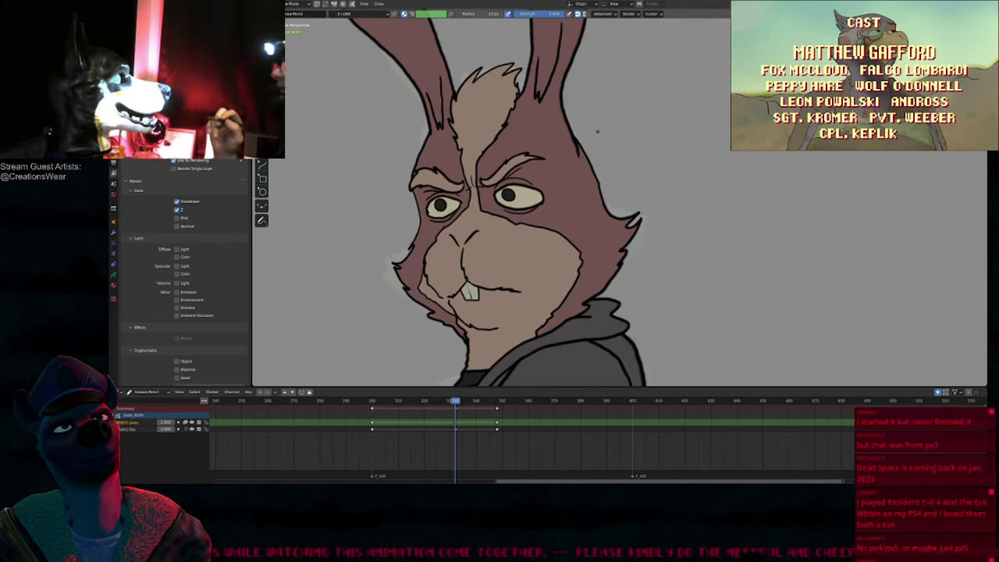
key("e")
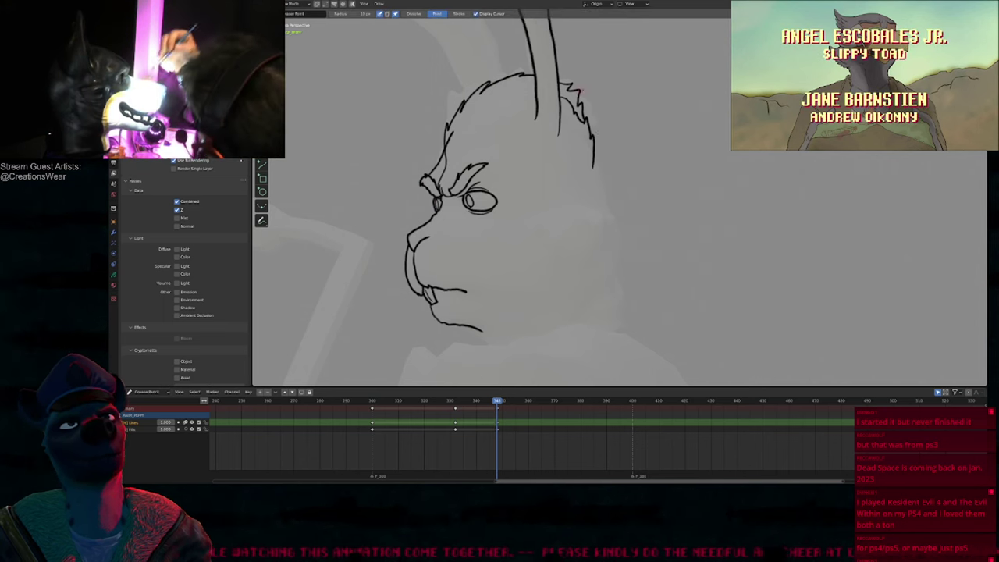
key("d")
middle_click_drag(568, 140, 531, 148, "shift")
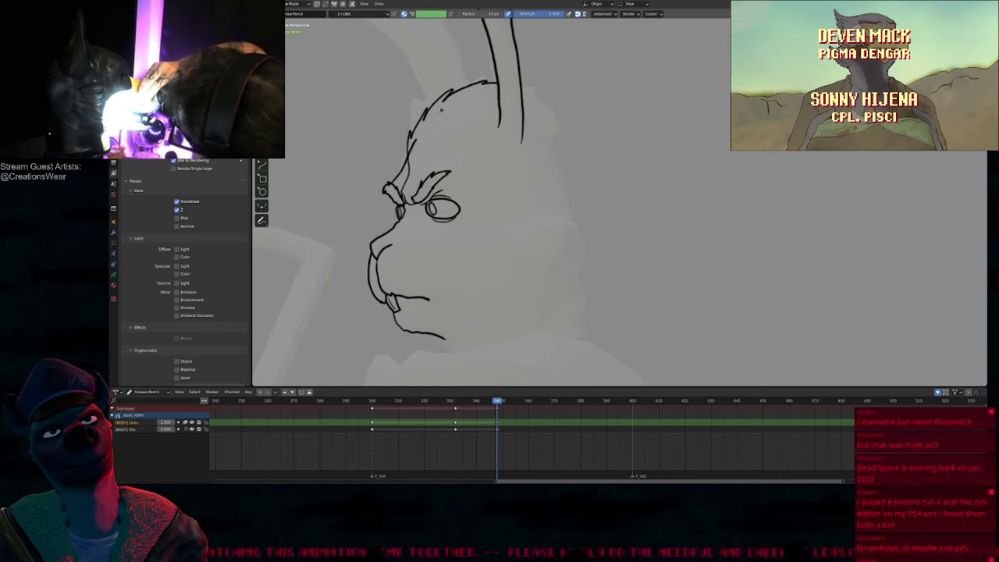
key("e")
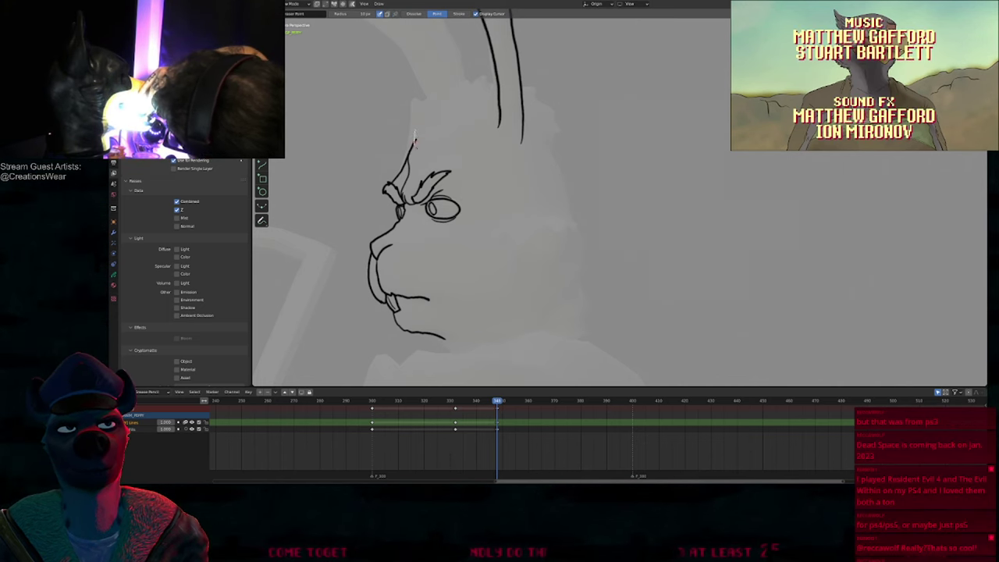
left_click_drag(422, 142, 410, 155)
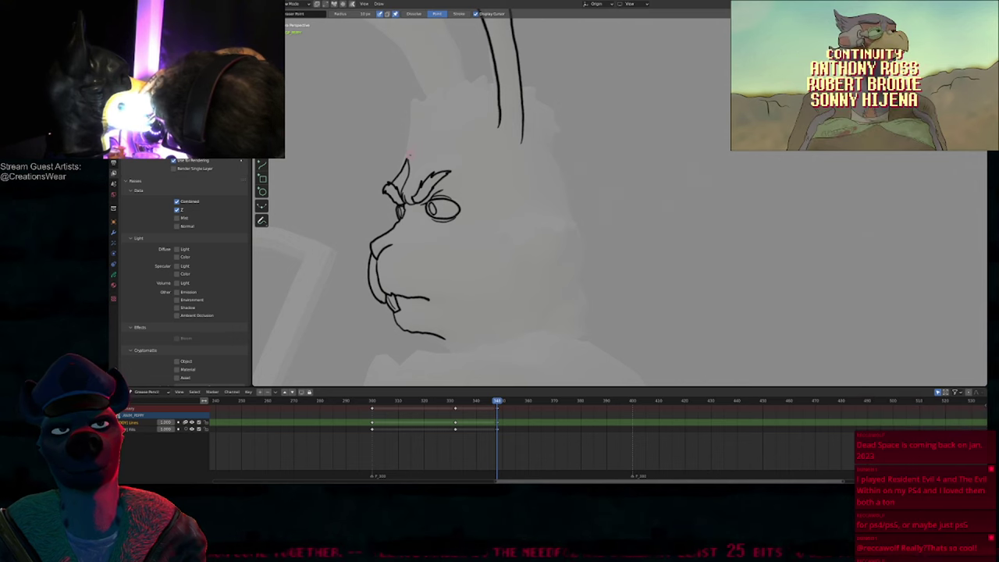
Step: Draw a new outline over the top of the head, then undo the overlong stroke
left_click(262, 45)
mouse_move(468, 141)
middle_mouse_down("shift")
mouse_move(520, 209)
mouse_move(514, 170)
middle_mouse_up("shift")
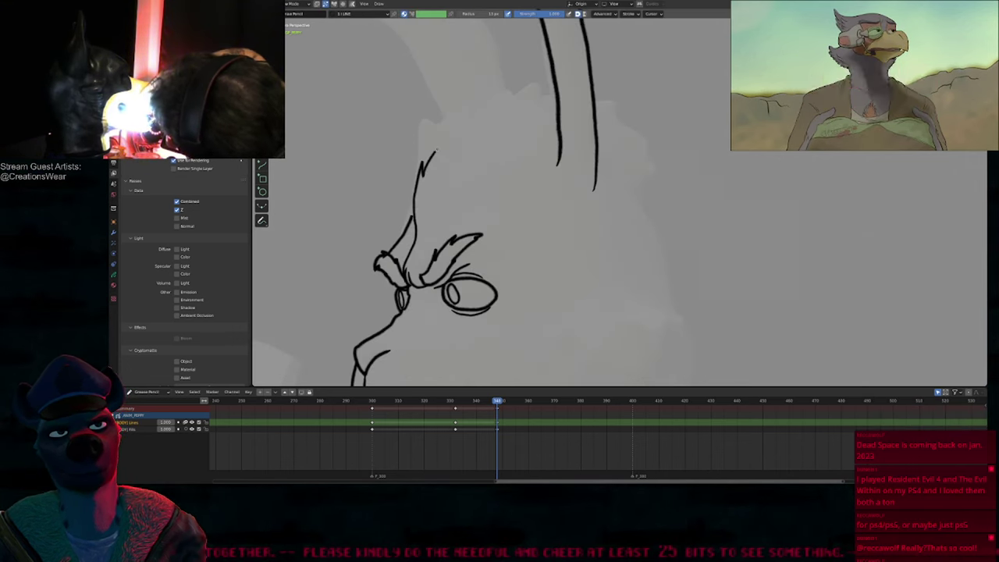
left_click_drag(435, 150, 498, 116)
key("ctrl+z")
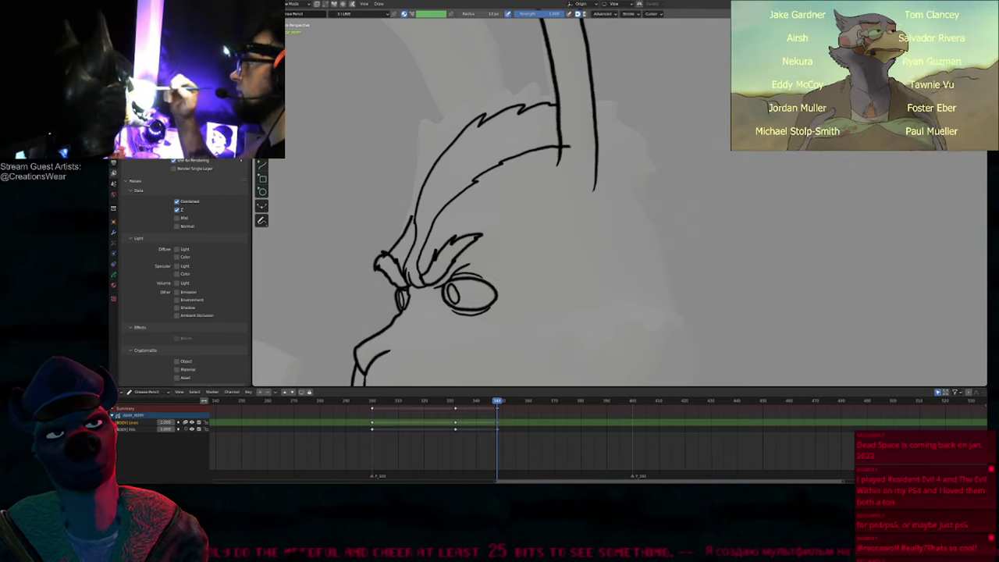
Step: Erase the brow line overhanging the ear and zoom out to see the whole face
left_click_drag(576, 140, 567, 148, "ctrl")
middle_click_drag(577, 166, 579, 248, "ctrl")
middle_click_drag(579, 248, 553, 170, "shift")
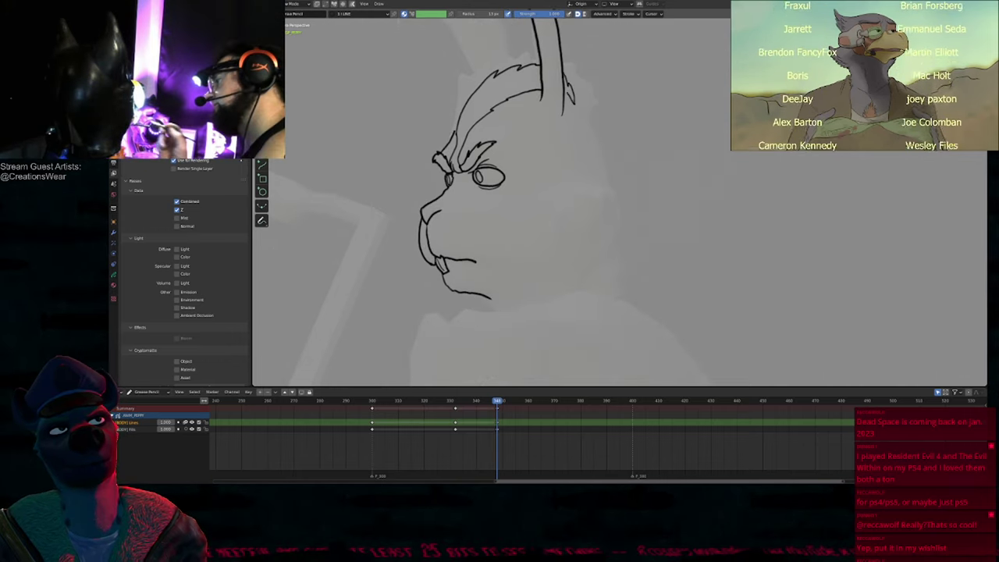
key("ctrl+shift+o")
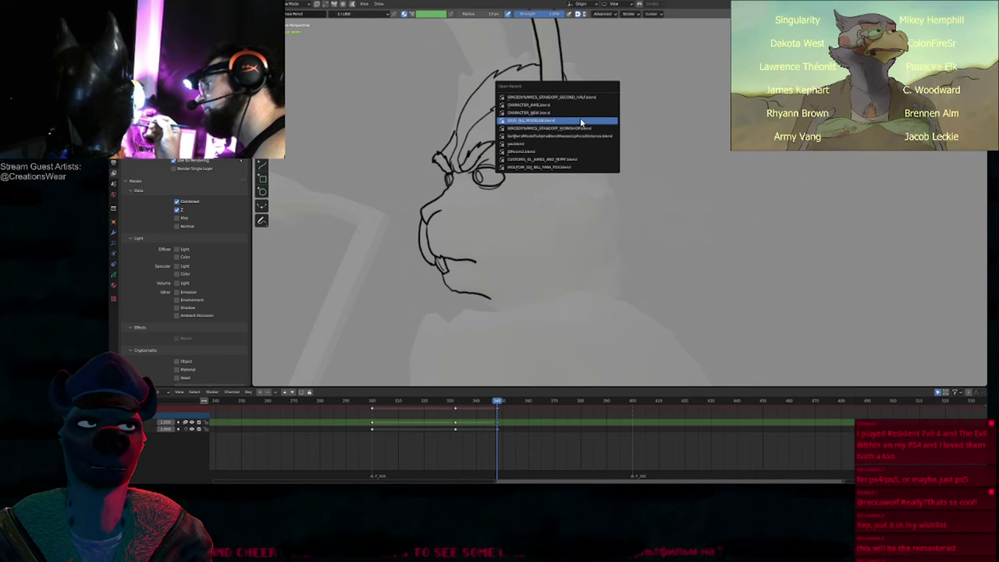
key("Return")
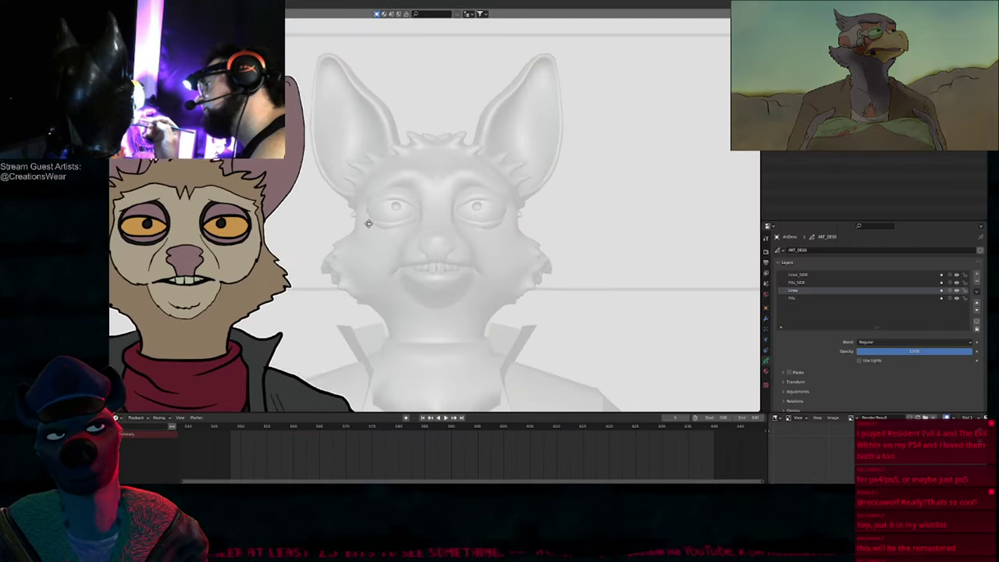
key("ctrl+z")
scroll(537, 214, "down", 8)
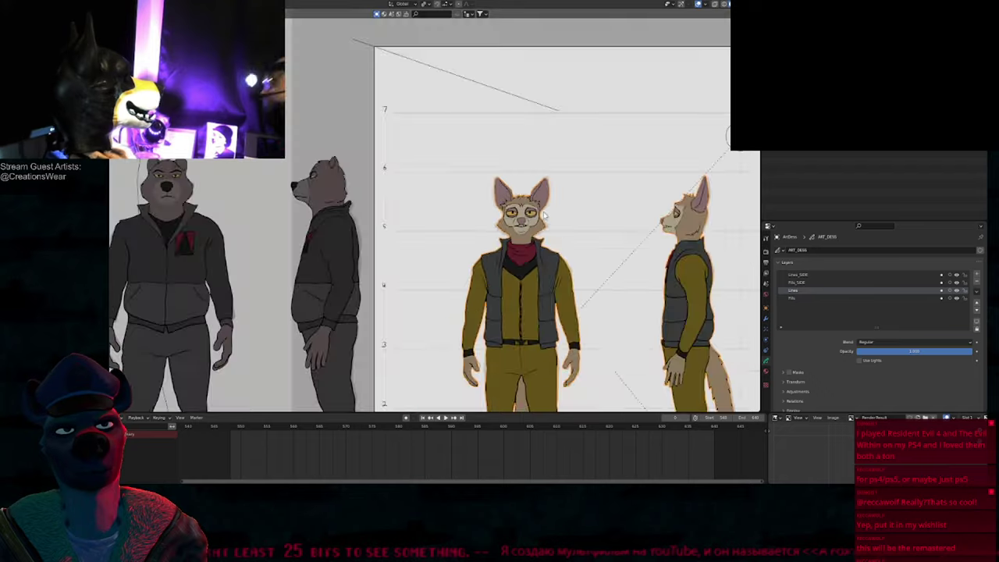
left_click(377, 124)
key("g")
left_click(592, 162)
key("g")
left_click(578, 180)
key("g")
left_click(267, 198)
key("g")
left_click(484, 196)
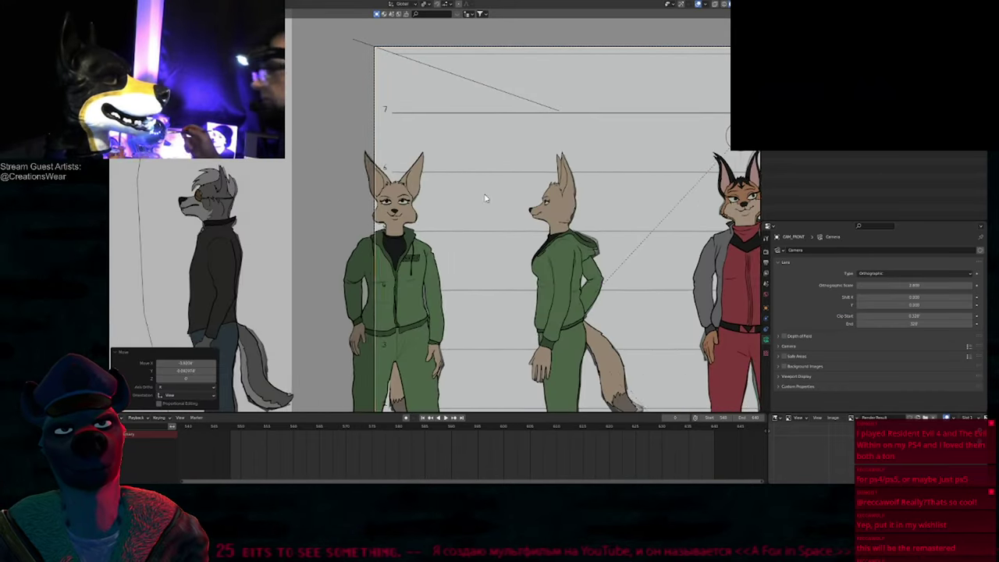
key("g")
left_click(212, 195)
key("g")
left_click(507, 201)
key("shift+r")
key("shift+r")
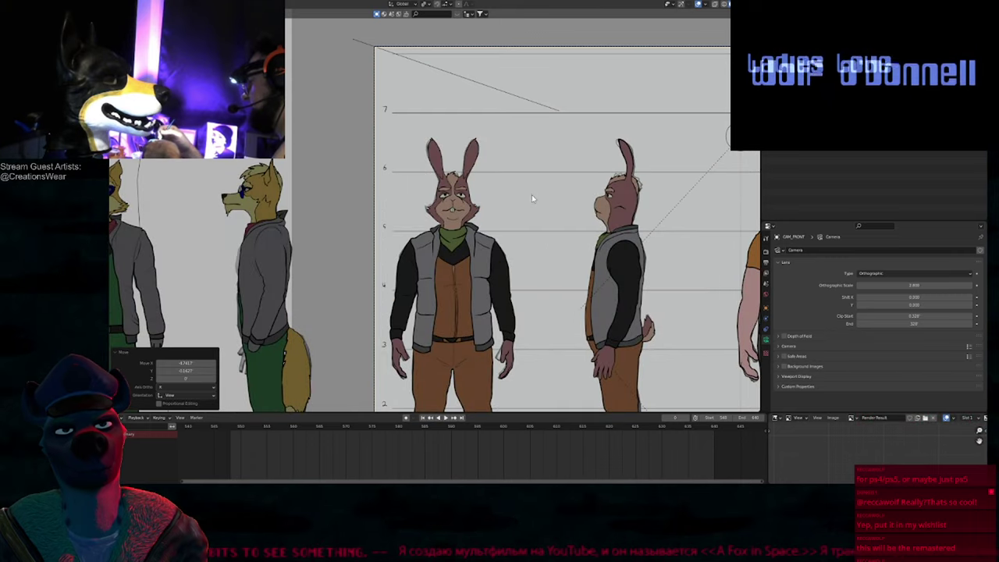
scroll(674, 213, "up", 5)
scroll(570, 164, "up", 2)
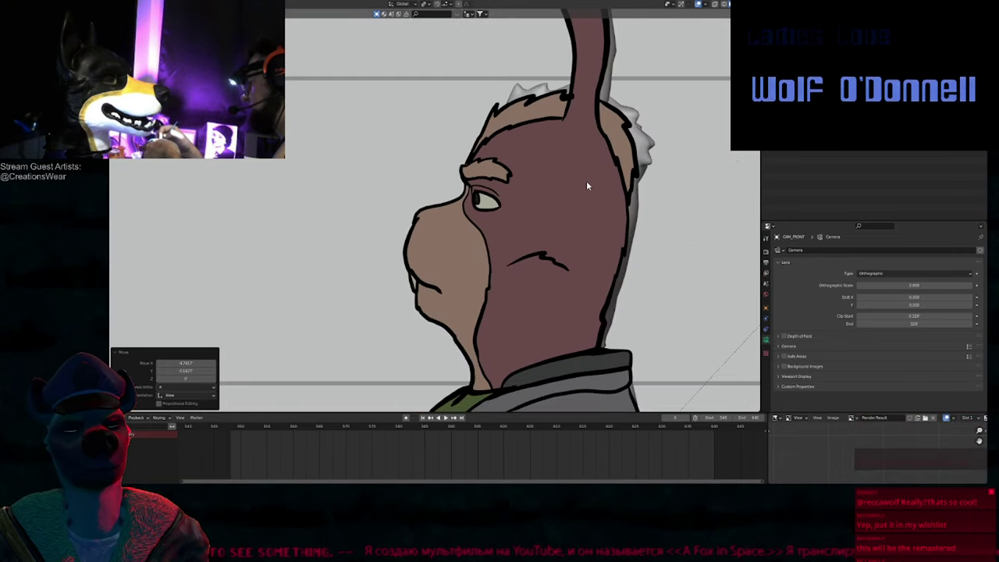
scroll(445, 200, "up", 2)
scroll(441, 196, "down", 6)
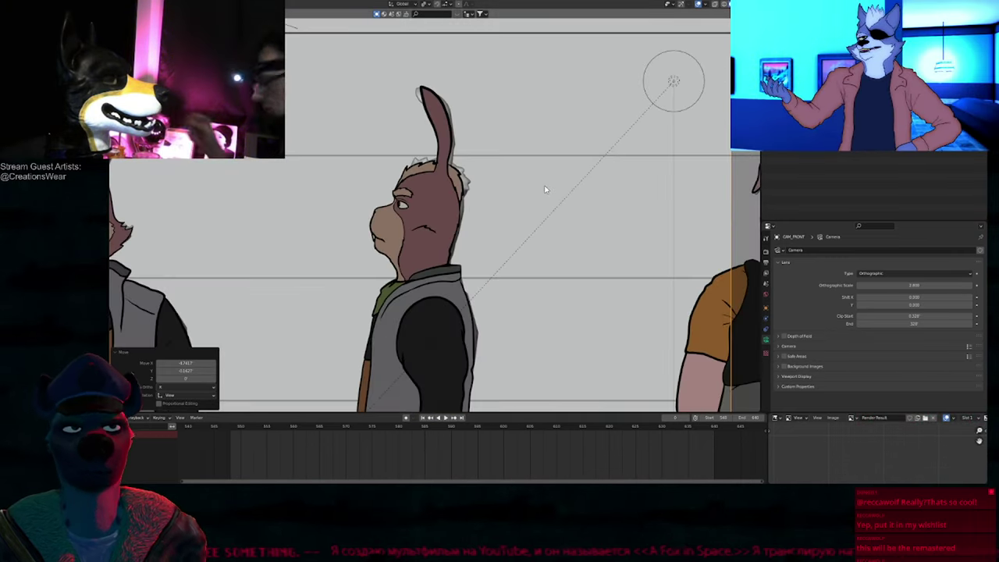
key("ctrl+shift+o")
left_click(570, 224)
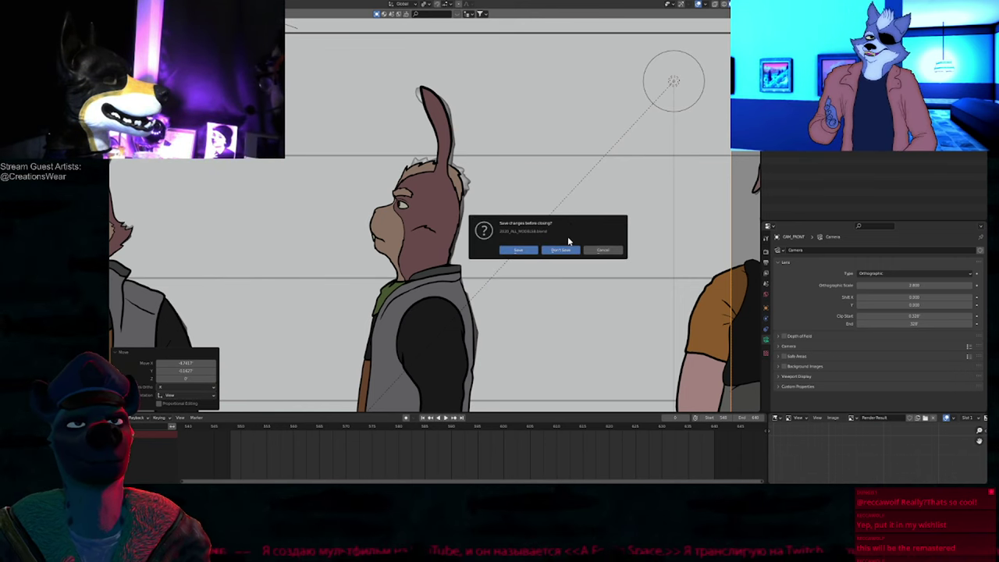
left_click(564, 250)
middle_click_drag(569, 235, 567, 343, "shift")
middle_click_drag(567, 343, 569, 234, "ctrl")
key("f")
Step: Confirm the brush size, then select the forehead stroke and a single point on it in Edit Mode
left_click(550, 199)
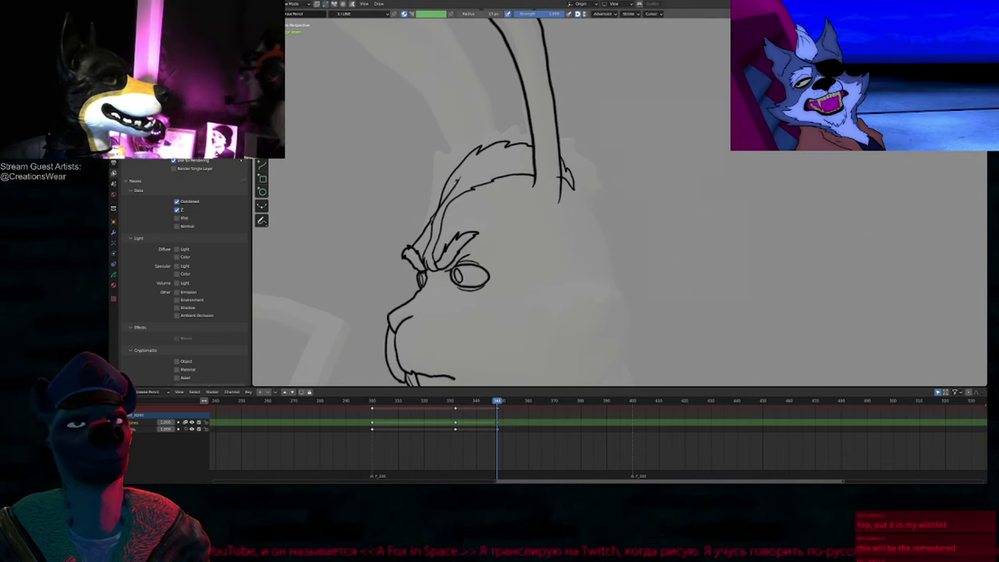
scroll(434, 227, "up", 8)
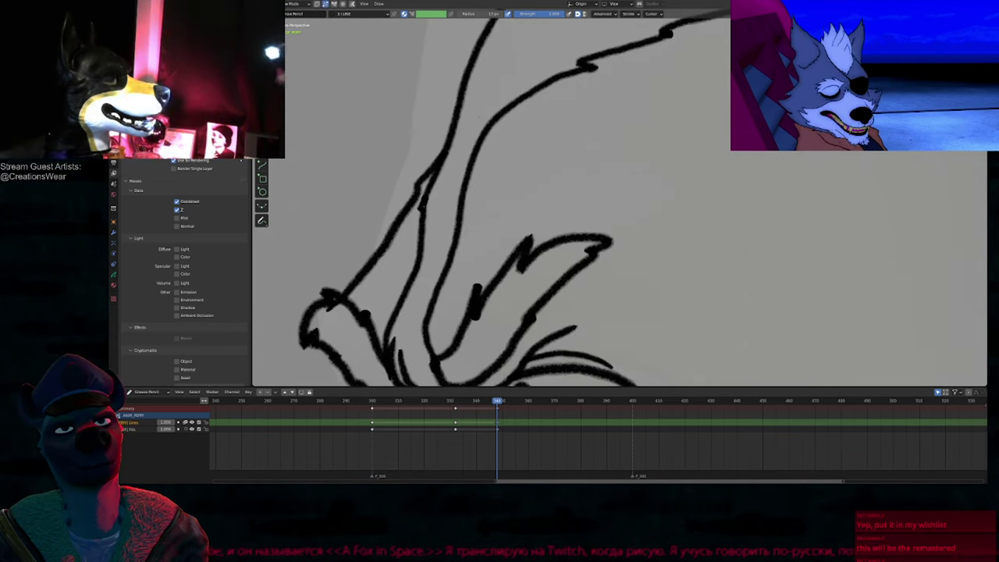
key("Tab")
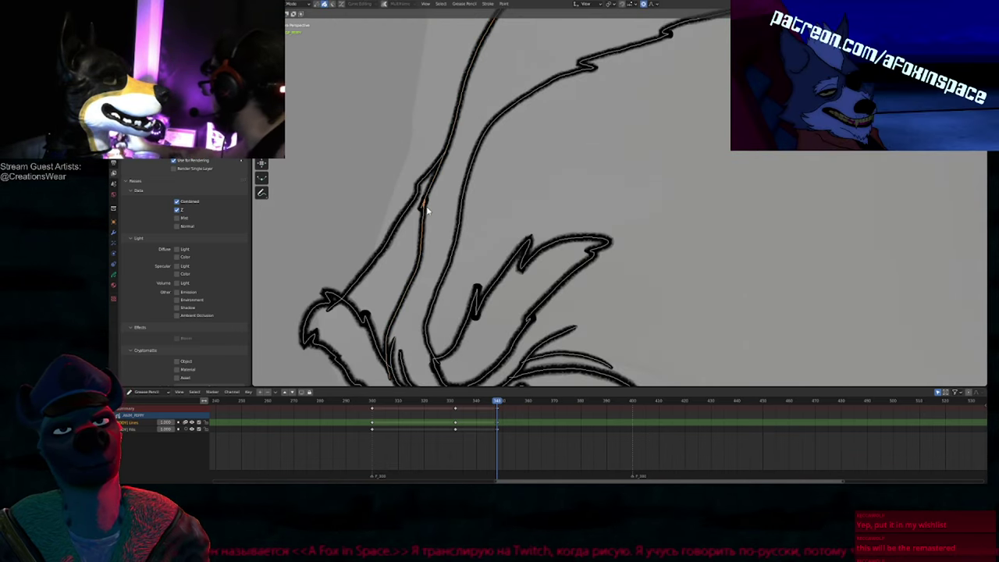
key("alt+a")
left_click(424, 206)
key("1")
left_click(431, 216)
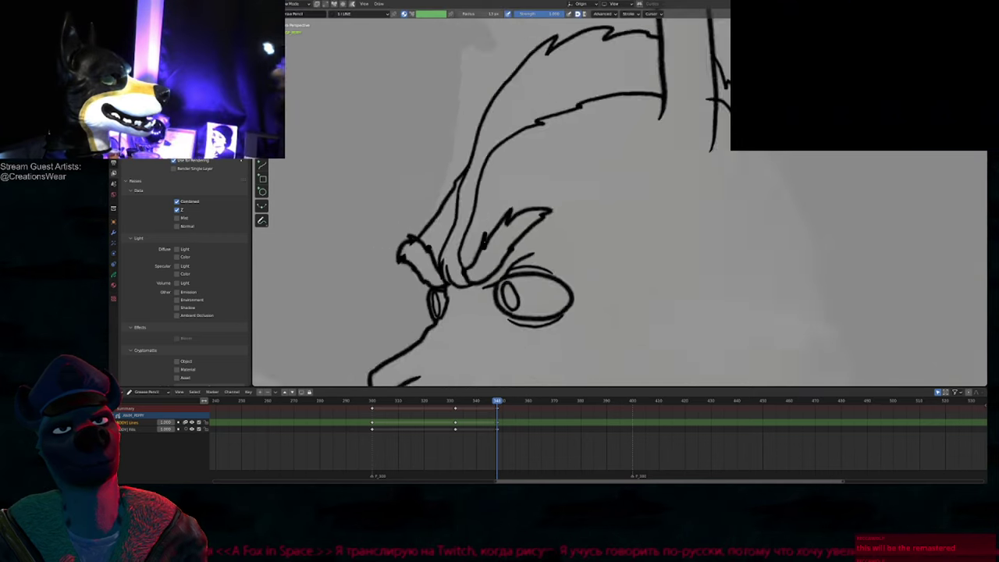
scroll(526, 107, "down", 3)
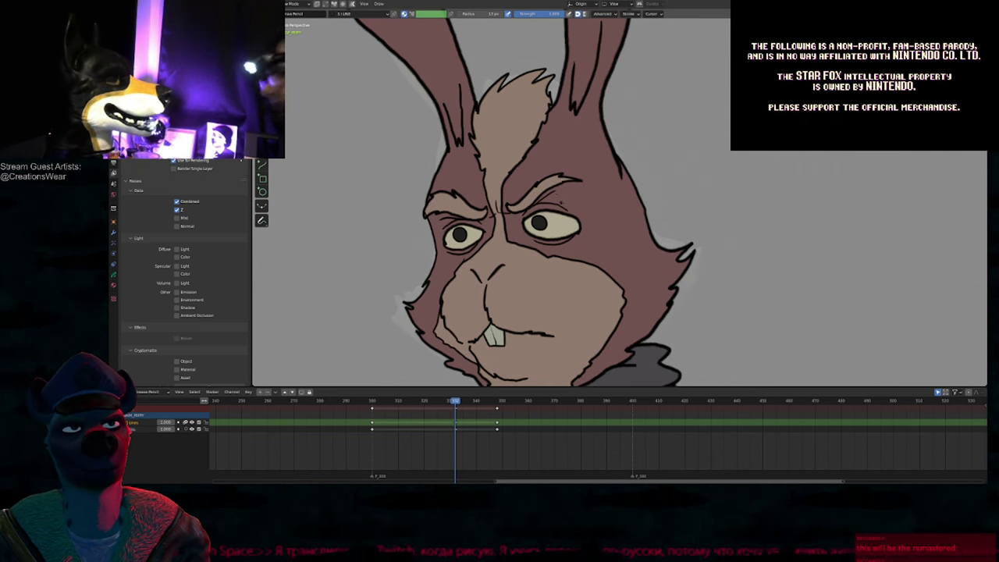
Step: Compare the sketch keyframe at 348 with the coloured keyframe, then open the Object Data properties
key("Up")
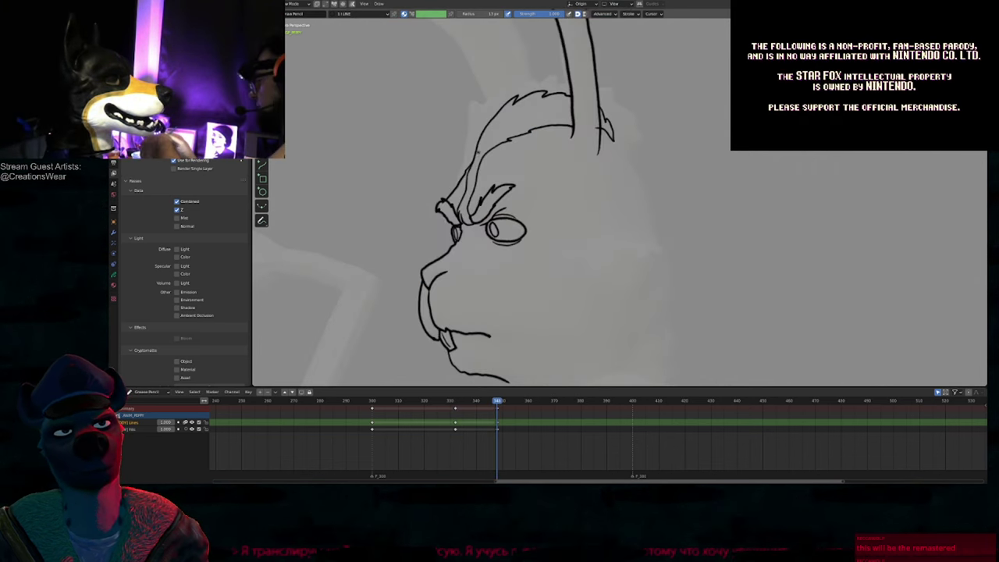
key("e")
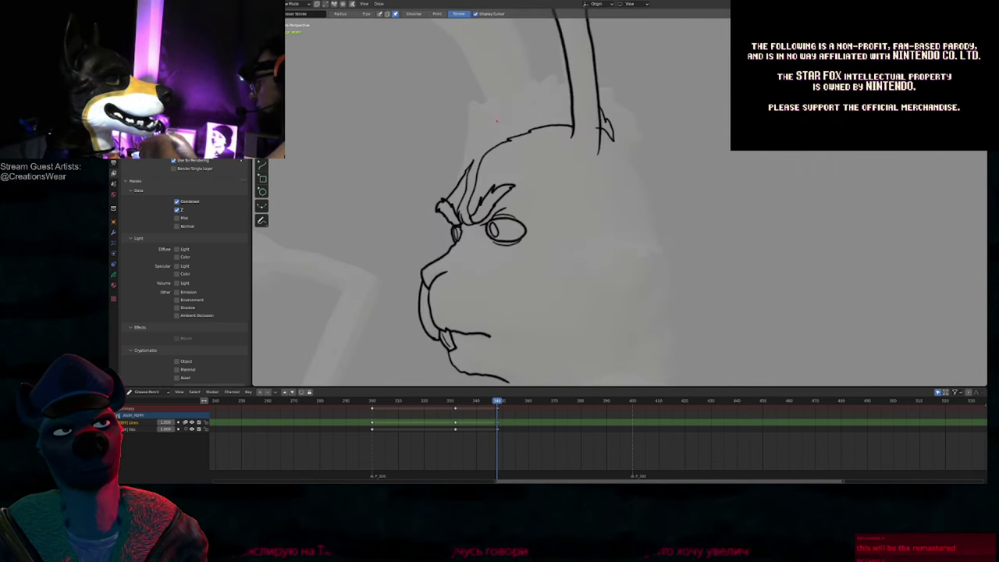
key("d")
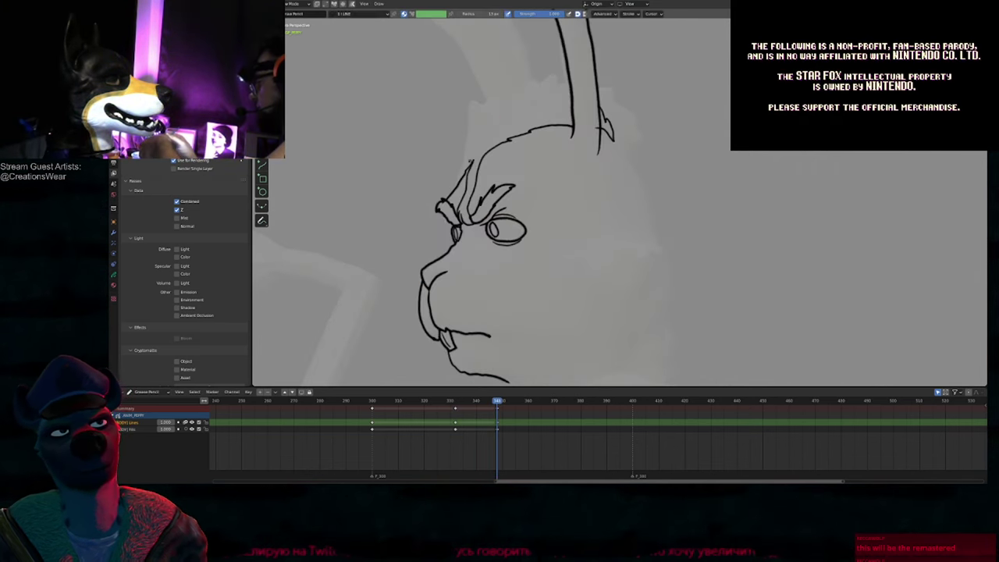
key("Down")
key("Up")
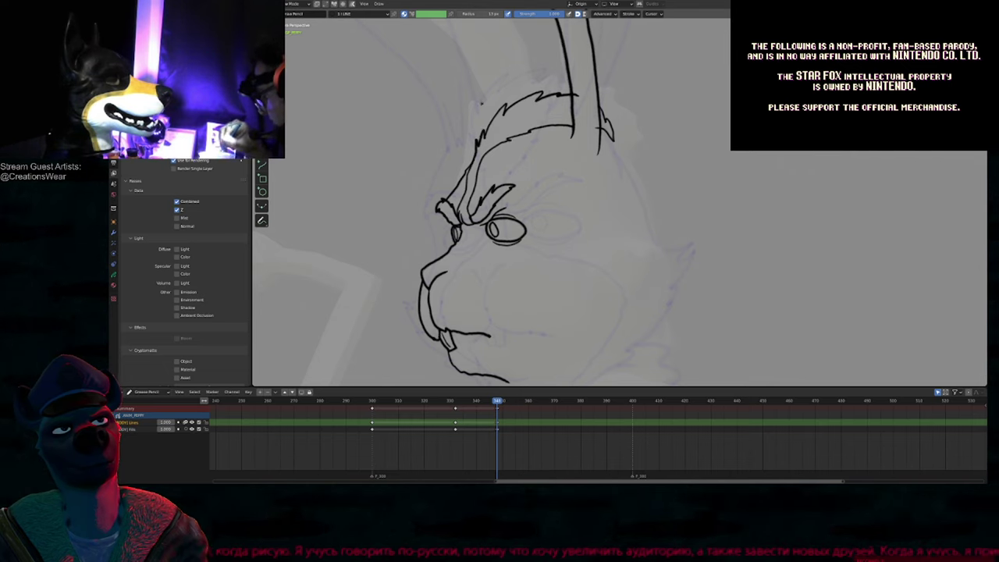
key("Down")
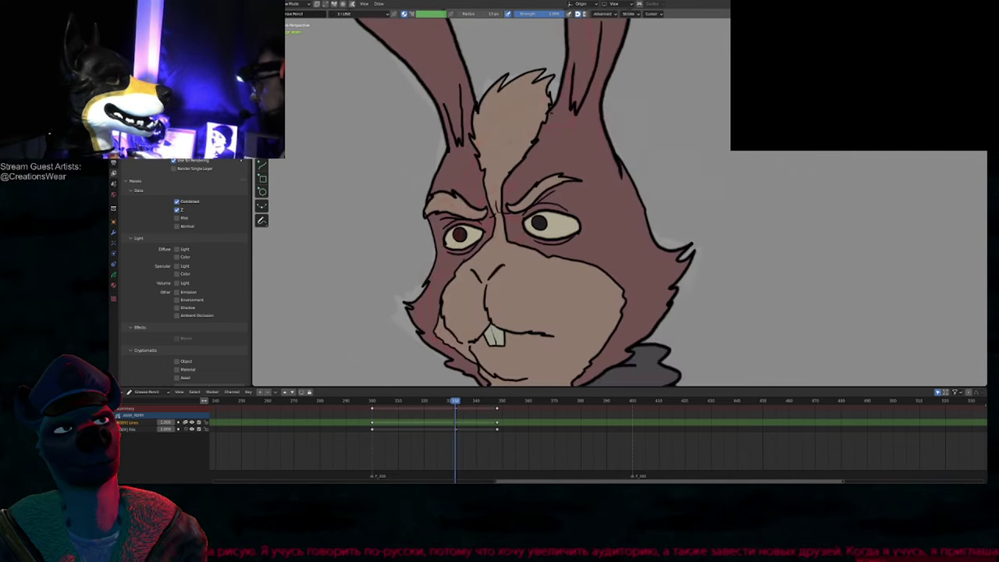
key("Up")
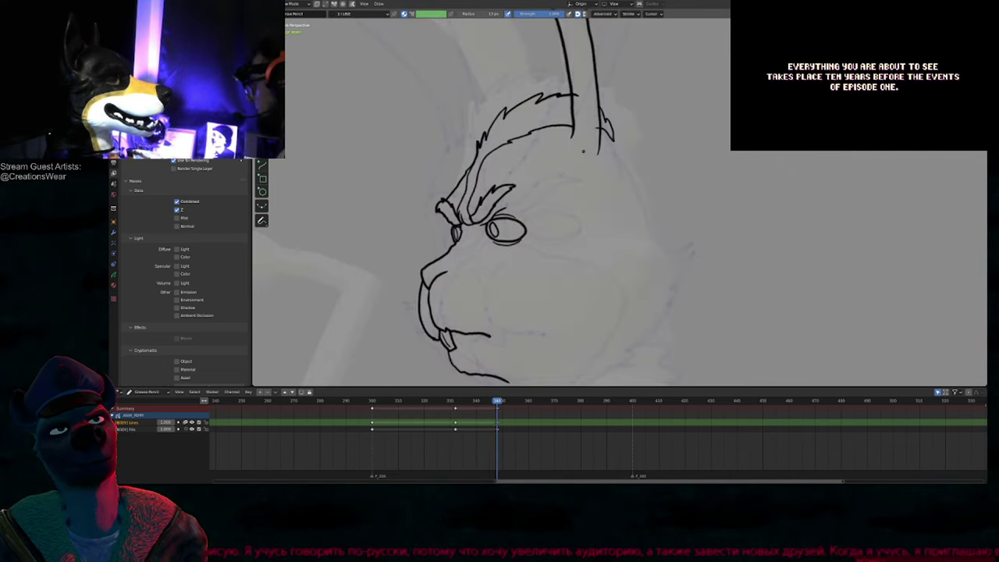
left_click(113, 275)
Step: Set Thickness Scale to 0.60, test-draw a zigzag stroke, then delete it
scroll(189, 285, "down", 8)
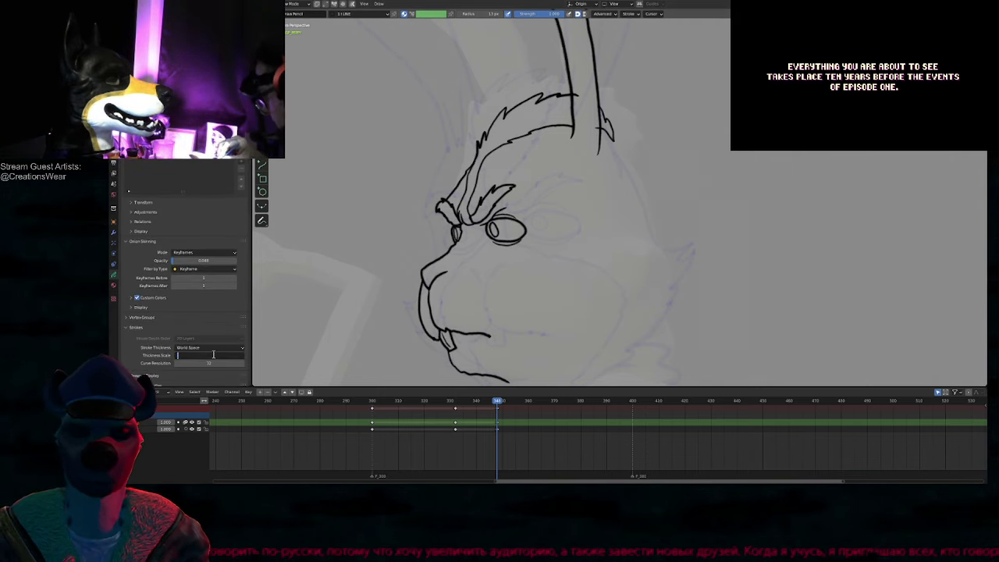
key("Return")
left_click_drag(596, 203, 689, 204)
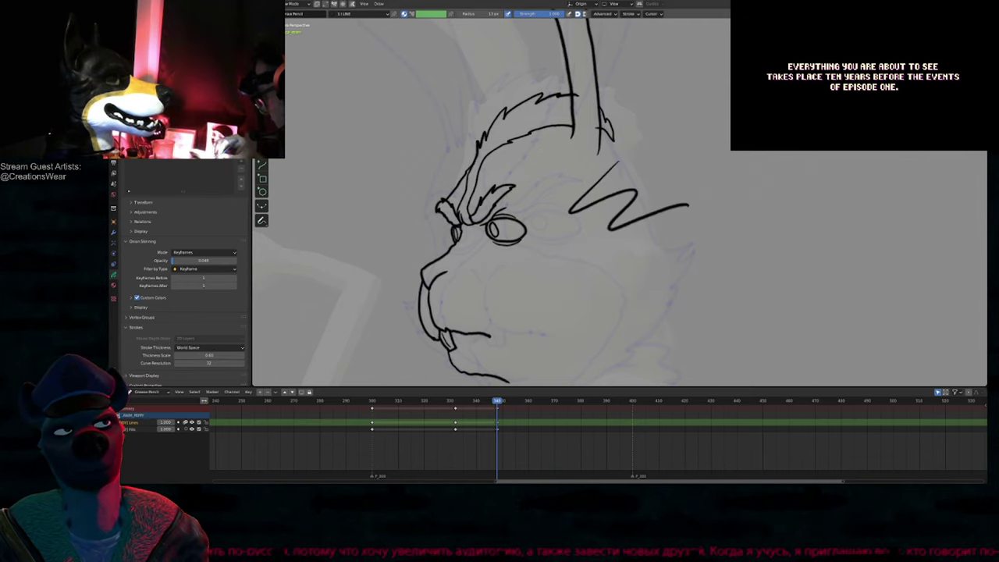
middle_click_drag(635, 158, 599, 227, "shift")
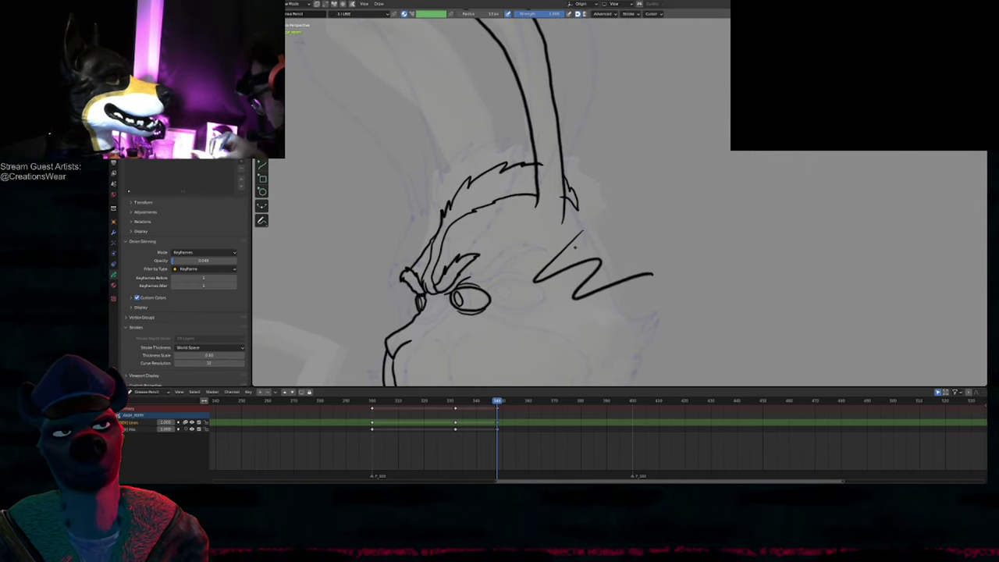
key("Tab")
left_click_drag(536, 239, 589, 289)
key("x")
middle_click_drag(589, 223, 577, 290, "ctrl")
Step: Lock all but the line layer, enable Multiframe on all keyframes, and select every stroke
key("KP_Multiply")
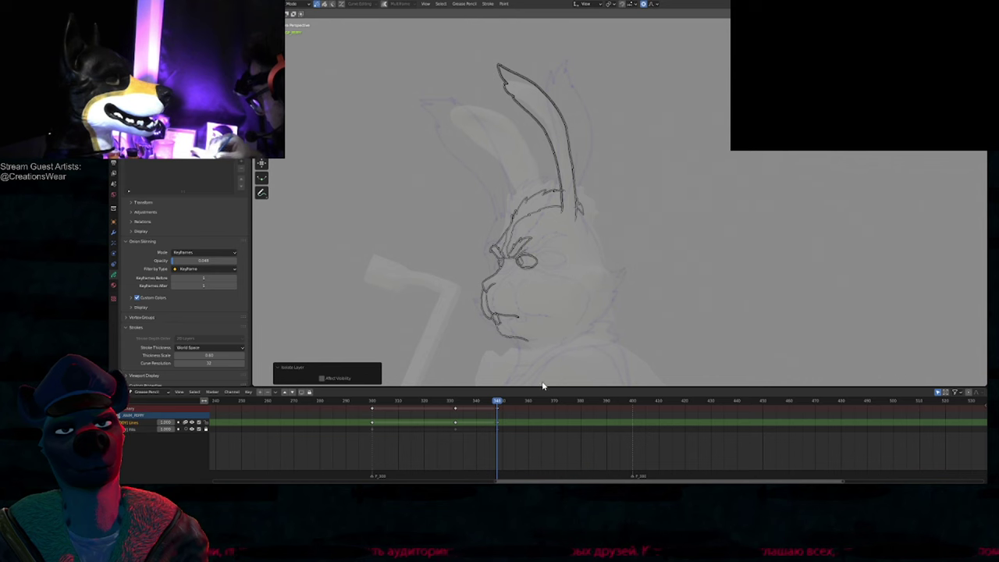
key("Tab")
key("a")
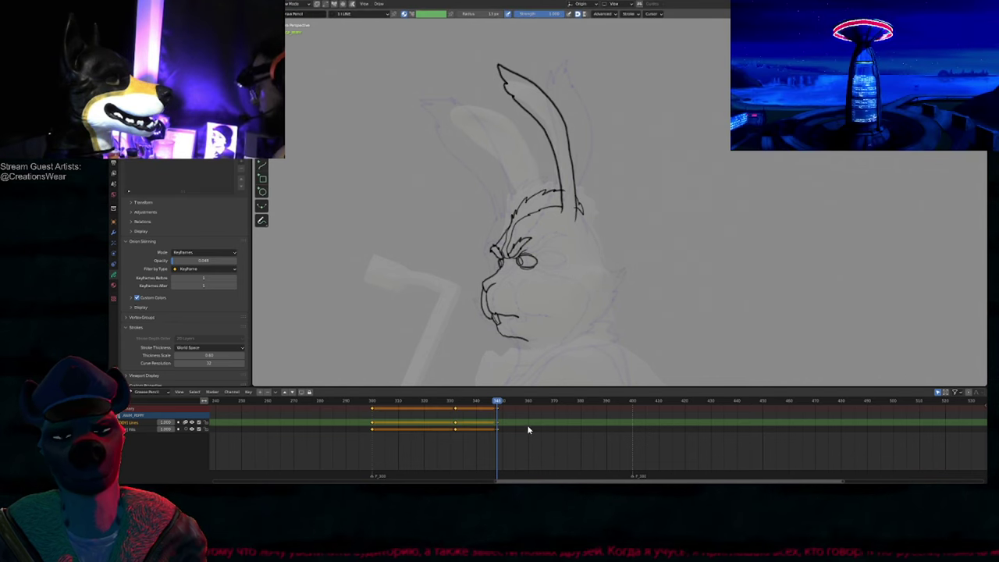
key("shift+m")
key("Tab")
key("a")
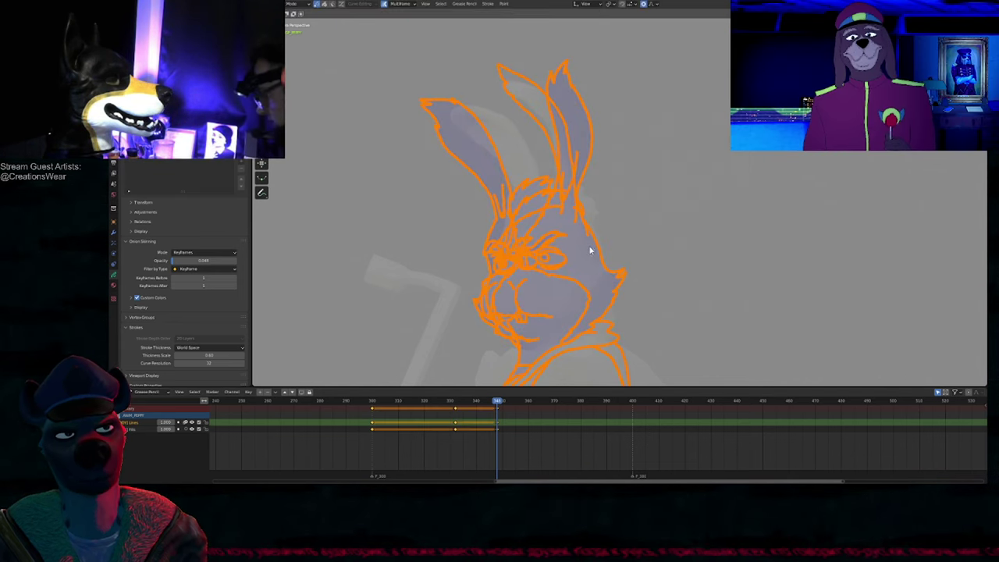
Step: Thin the radius of all selected sketch strokes with Alt+S
key("alt+s")
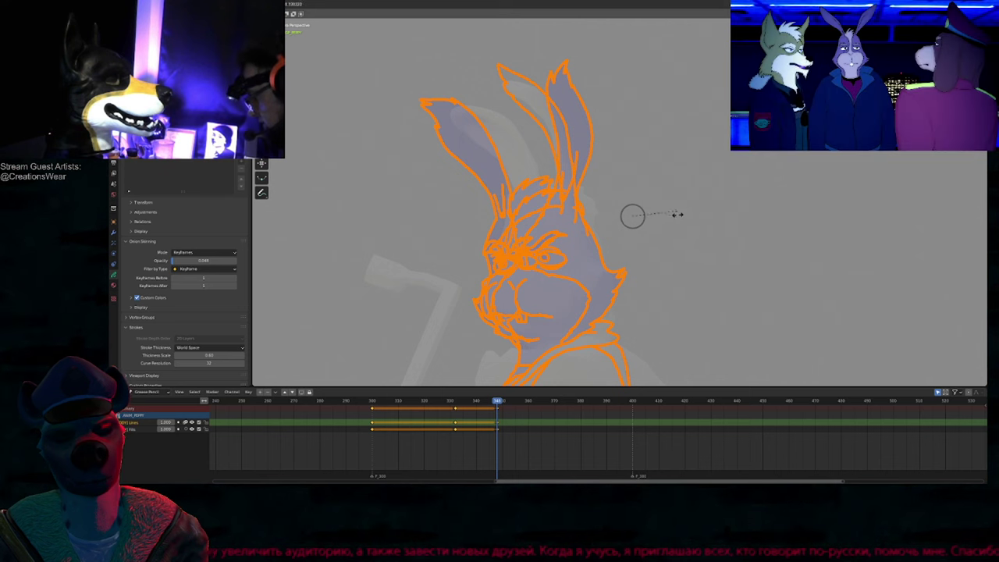
left_click(674, 215)
middle_click_drag(589, 229, 730, 85, "ctrl")
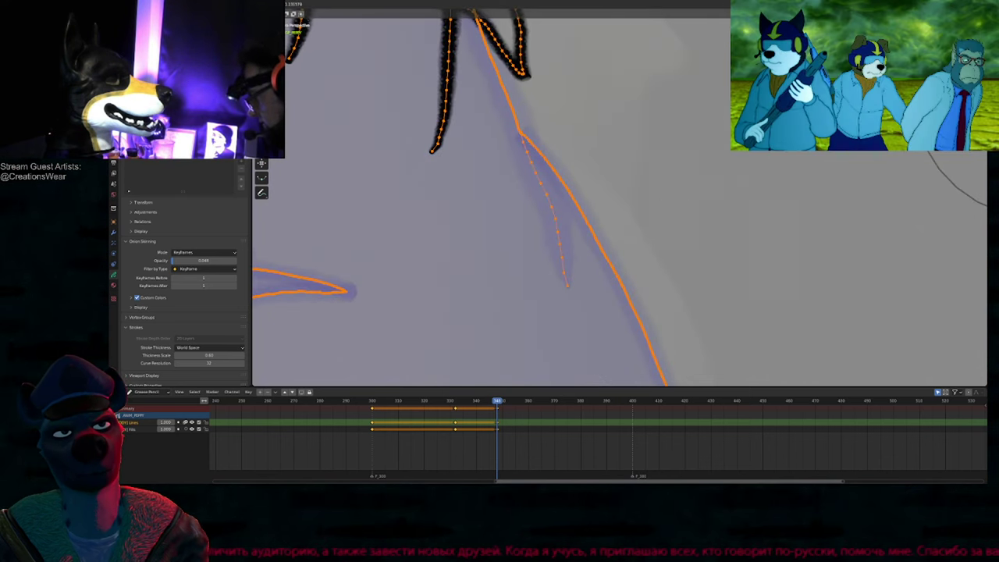
key("alt+s")
left_click(624, 211)
key("Tab")
middle_click_drag(624, 125, 627, 224, "ctrl")
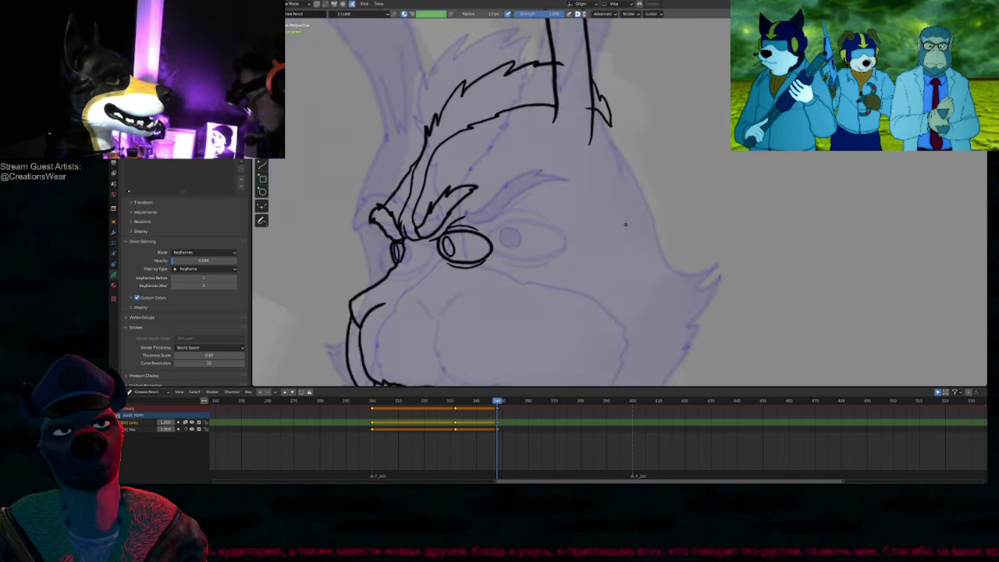
mouse_move(627, 156)
middle_mouse_down("shift")
mouse_move(622, 257)
mouse_move(589, 143)
middle_mouse_up("shift")
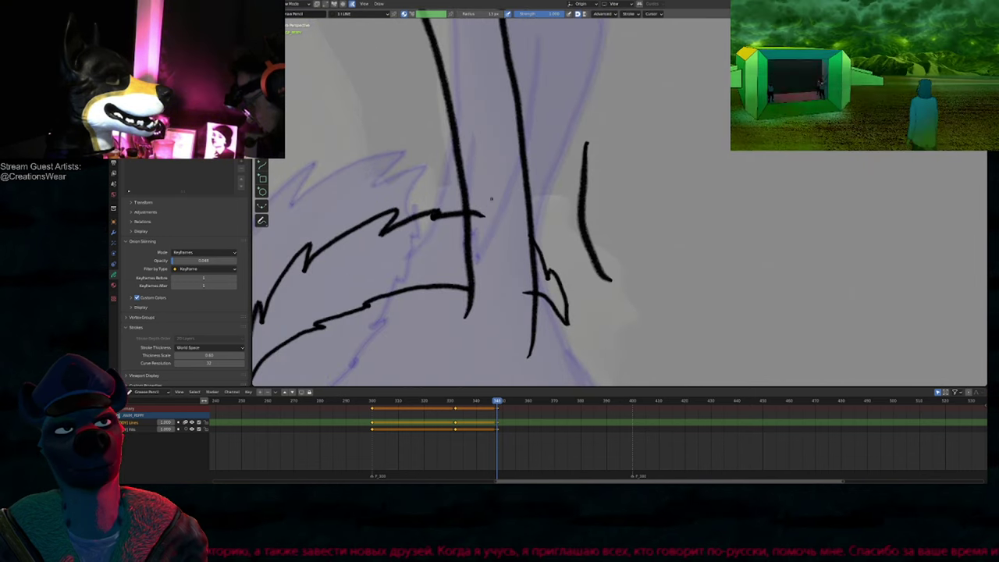
Step: Undo the stray stroke beside the neck, restore the head and ear lines, and frame the head
key("ctrl+z")
scroll(564, 231, "down", 4)
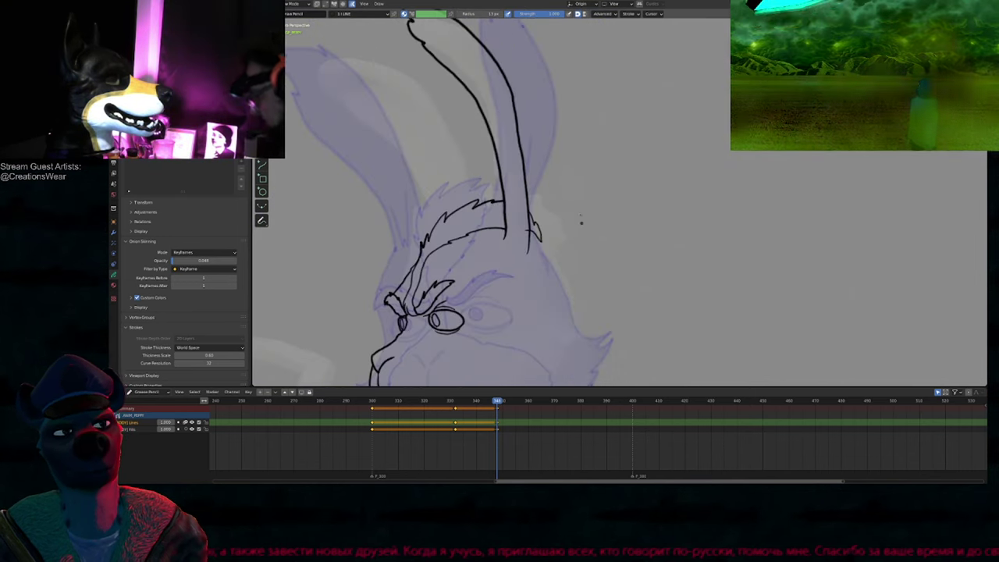
key("ctrl+z")
key("ctrl+z")
key("ctrl+z")
key("ctrl+shift+z")
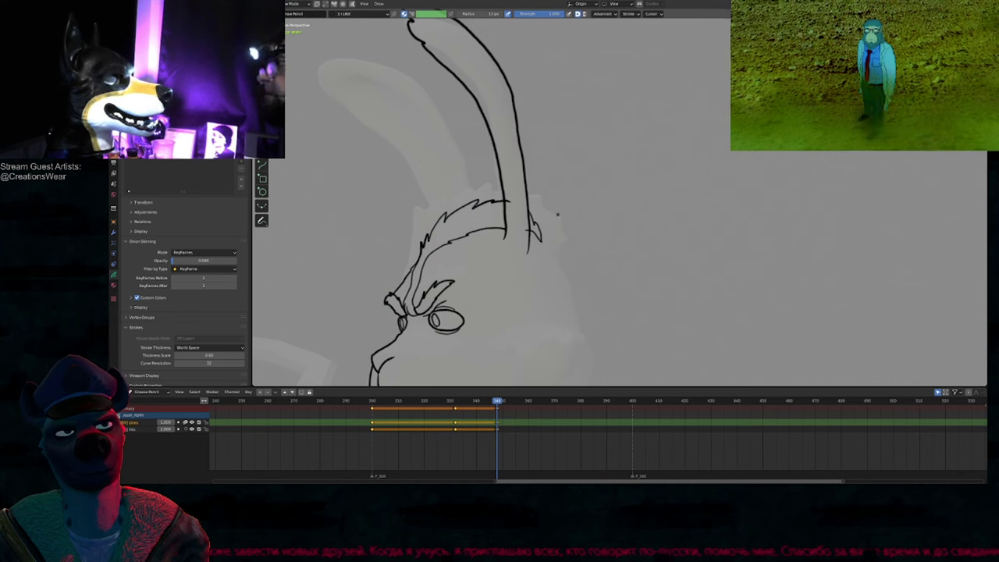
mouse_move(520, 226)
middle_mouse_down("shift")
mouse_move(541, 217)
mouse_move(581, 150)
mouse_move(578, 103)
middle_mouse_up("shift")
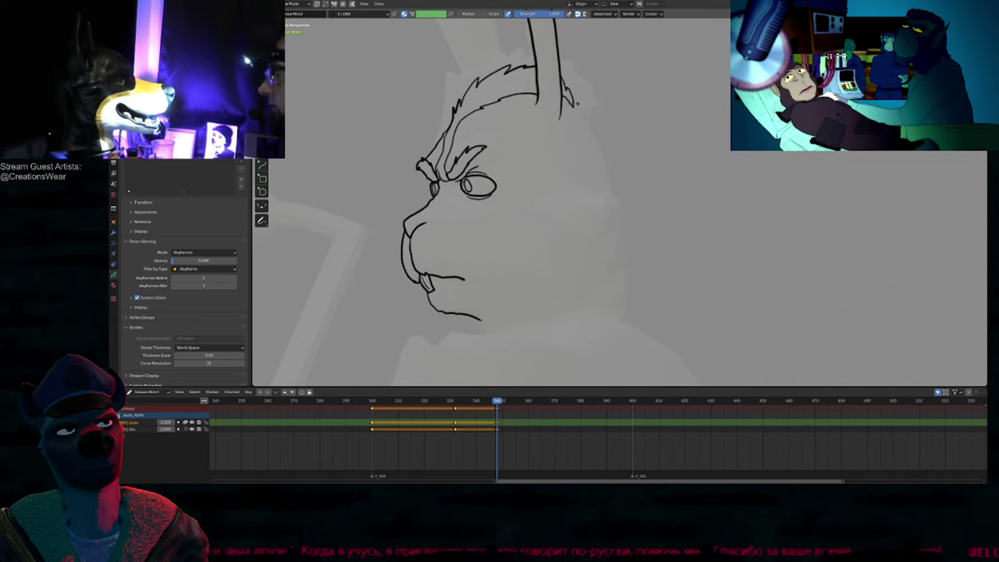
Step: Draw the back-of-head outline with fur notches, refining it with a resized brush
mouse_move(603, 189)
left_mouse_down()
mouse_move(620, 227)
mouse_move(603, 311)
left_mouse_up()
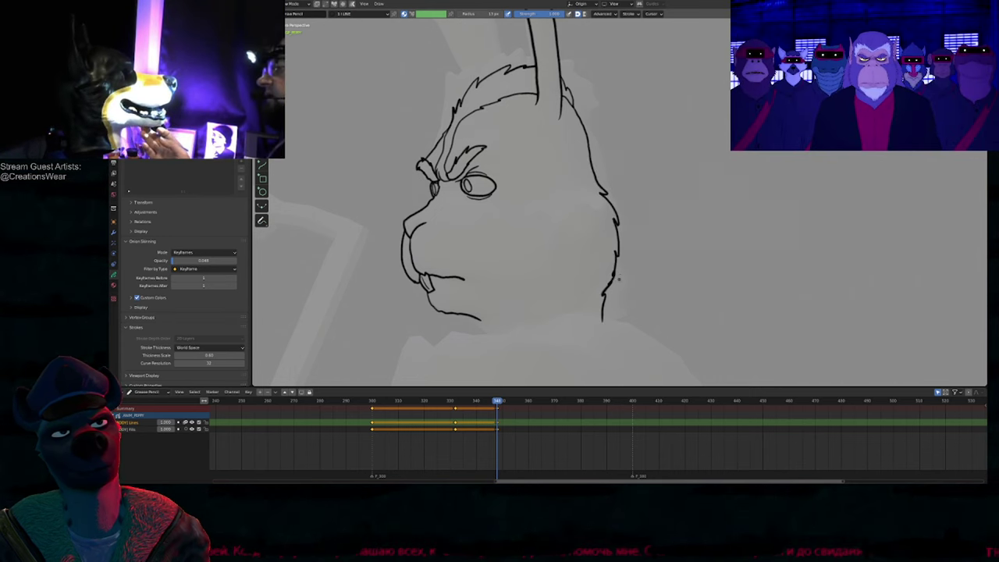
key("f")
left_click(654, 281)
mouse_move(611, 234)
left_mouse_down()
mouse_move(600, 247)
mouse_move(612, 246)
left_mouse_up()
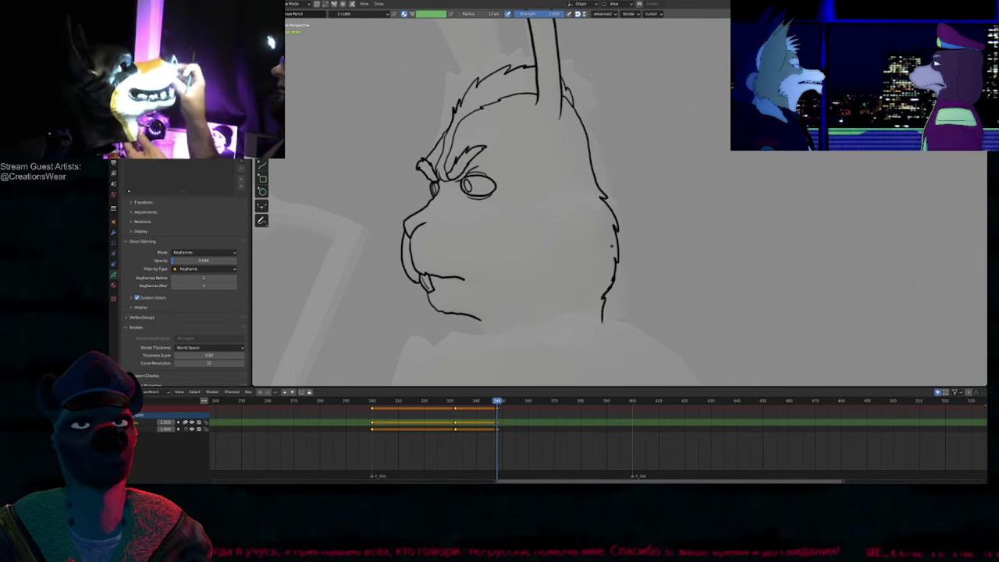
left_click_drag(621, 202, 781, 190)
key("ctrl+z")
Step: Redraw the end of the mouth line curving upward, keeping brush strength at 1.000
middle_click_drag(574, 225, 638, 242, "shift")
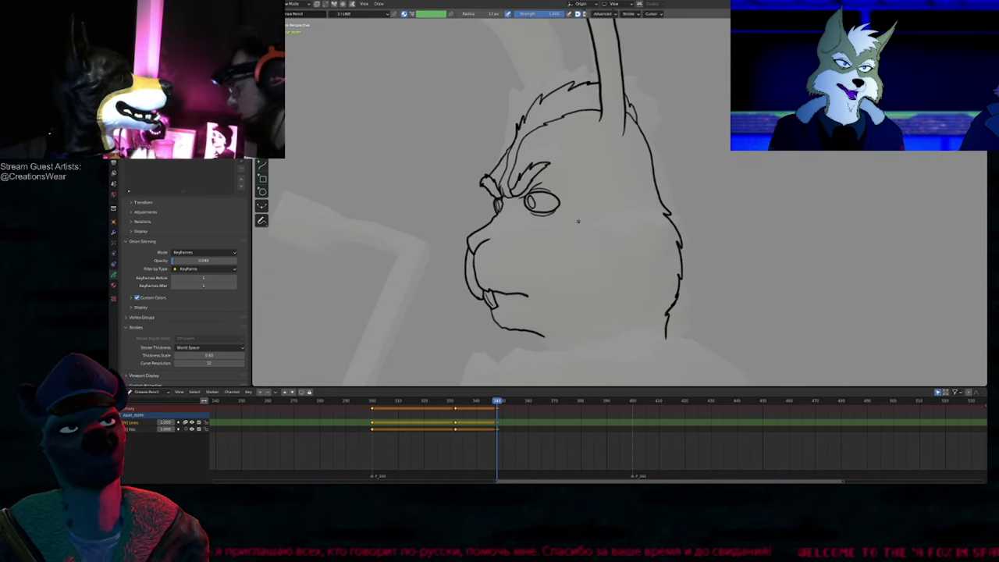
middle_click_drag(573, 272, 591, 215, "shift")
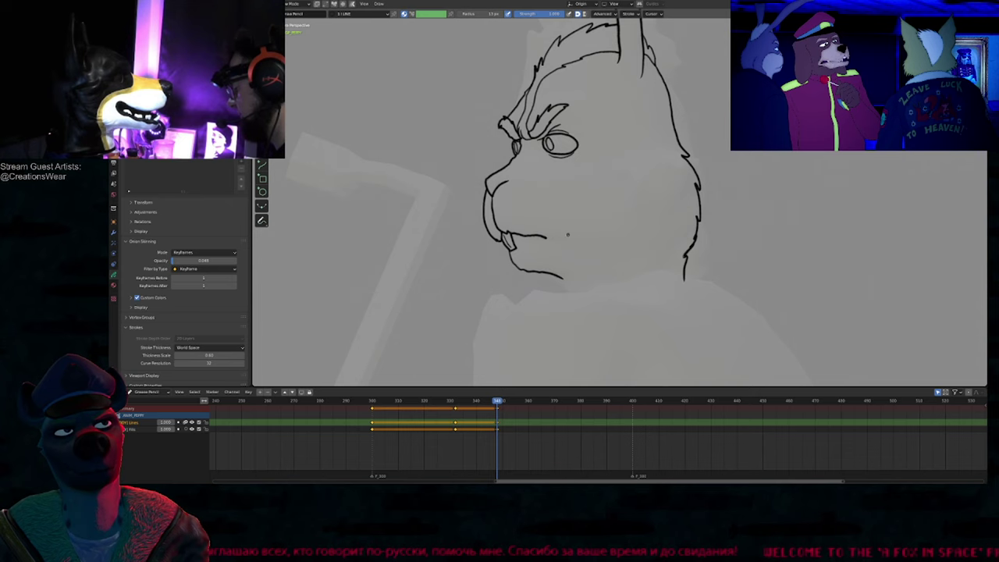
key("shift+f")
key("Escape")
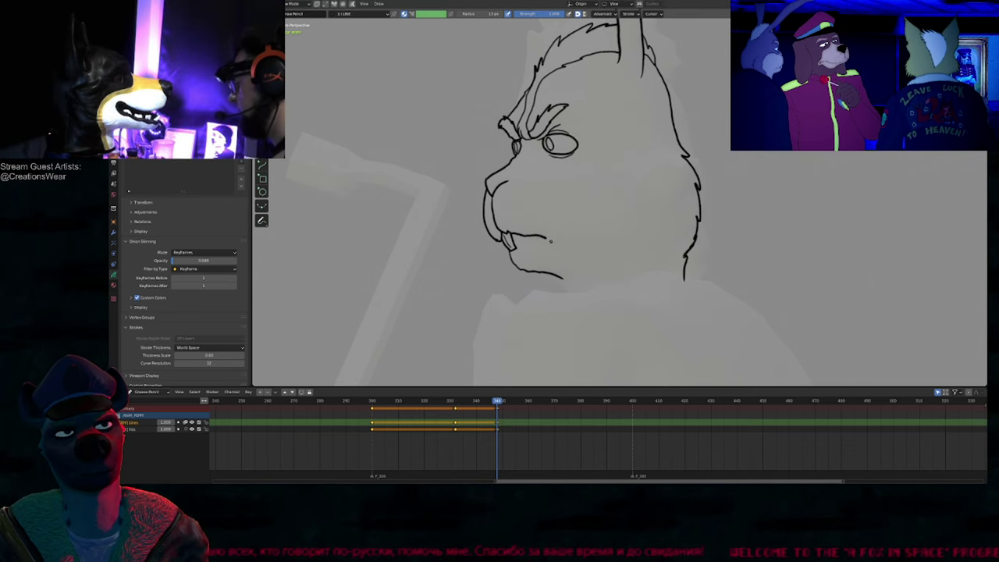
key("ctrl+z")
left_click_drag(518, 235, 544, 228)
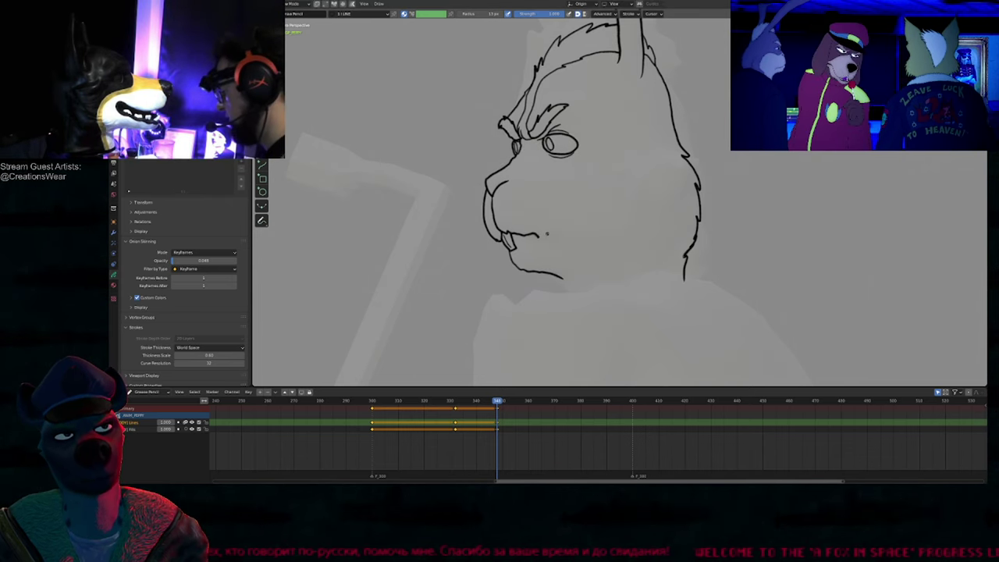
middle_click_drag(594, 199, 595, 259, "shift")
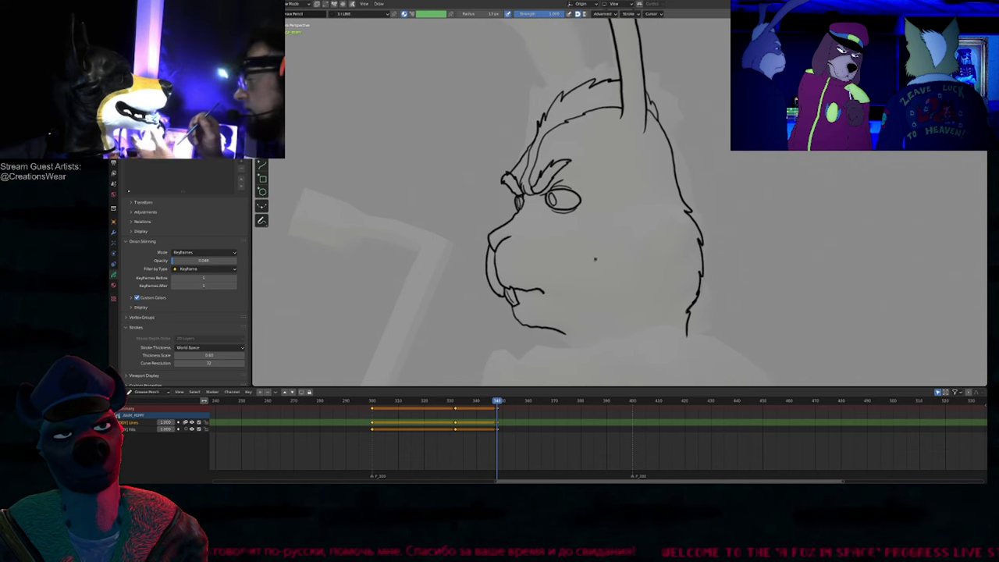
key("Tab")
Step: Select the entire pupil stroke and move it to a new spot inside the eye
left_click(556, 209)
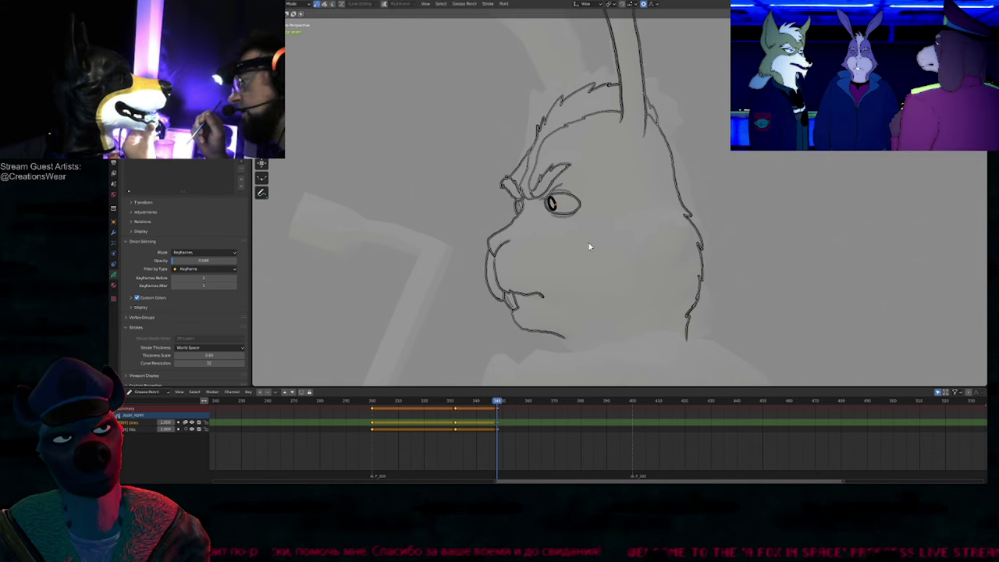
key("ctrl+l")
key("g")
left_click(583, 243)
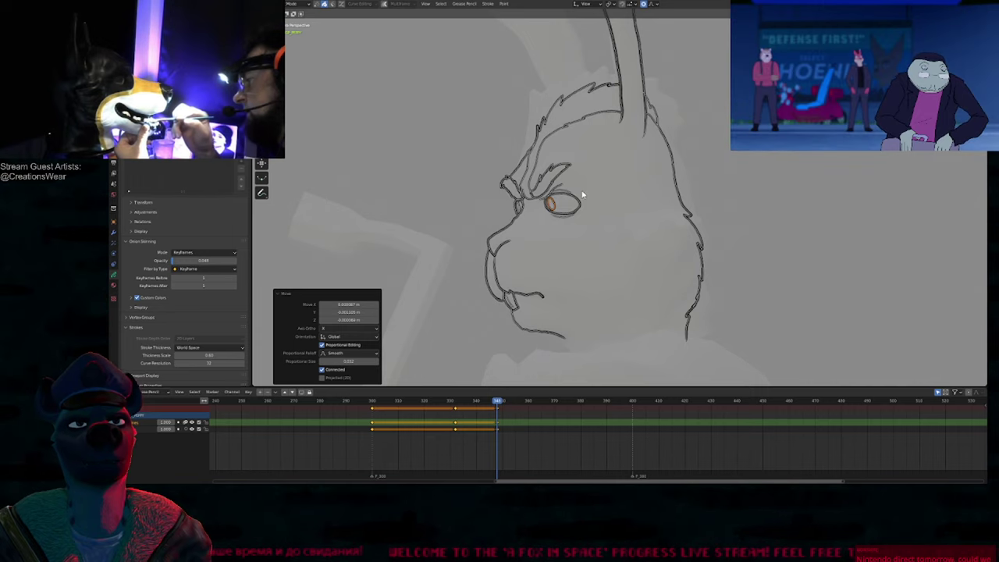
middle_click_drag(582, 187, 563, 199, "shift")
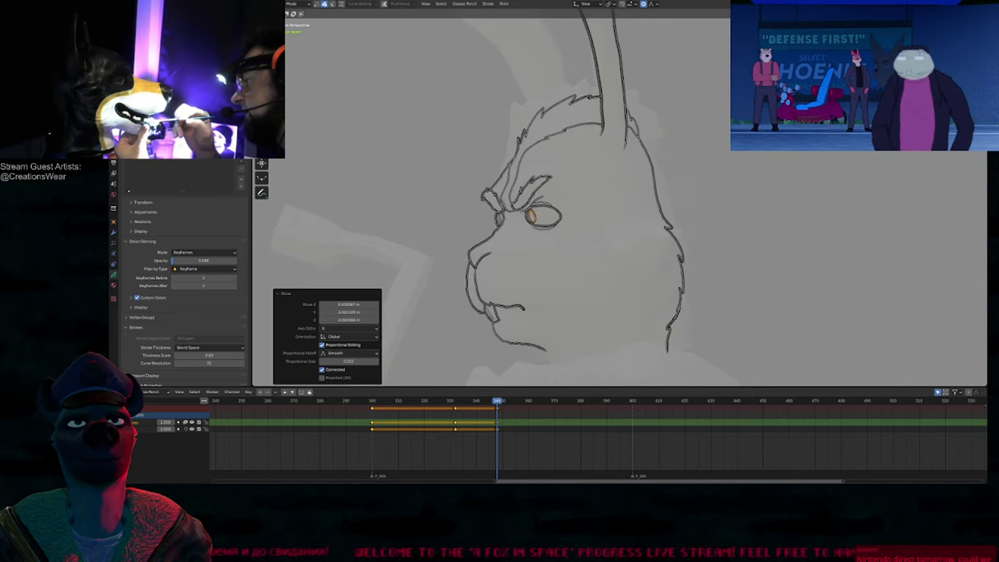
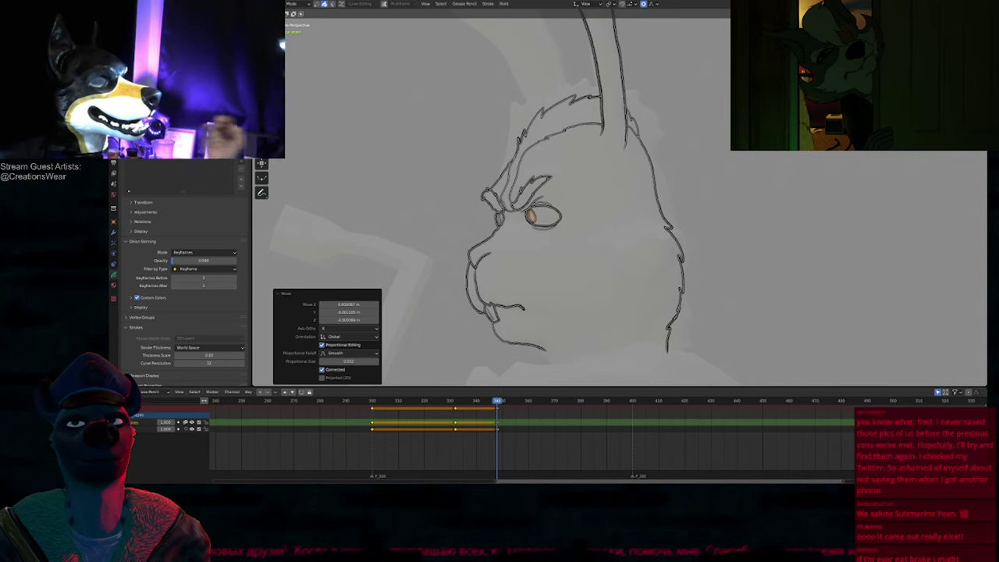
Step: Ink the second ear's lower edge, redrawing it further inward after an undo
middle_click_drag(616, 197, 595, 228, "shift")
middle_click_drag(561, 183, 570, 312, "shift")
key("Tab")
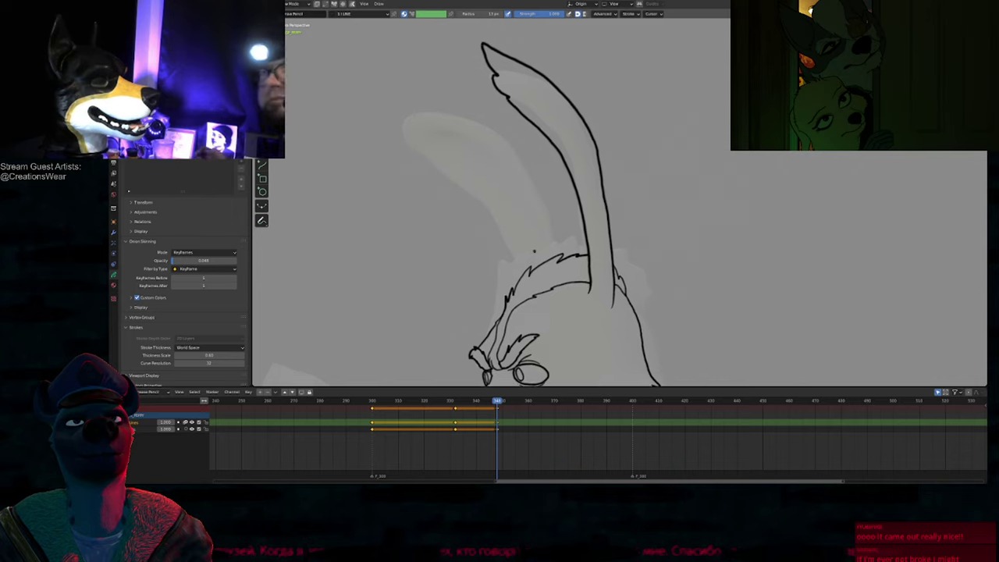
middle_click_drag(559, 256, 585, 258, "shift")
left_click_drag(573, 222, 581, 259)
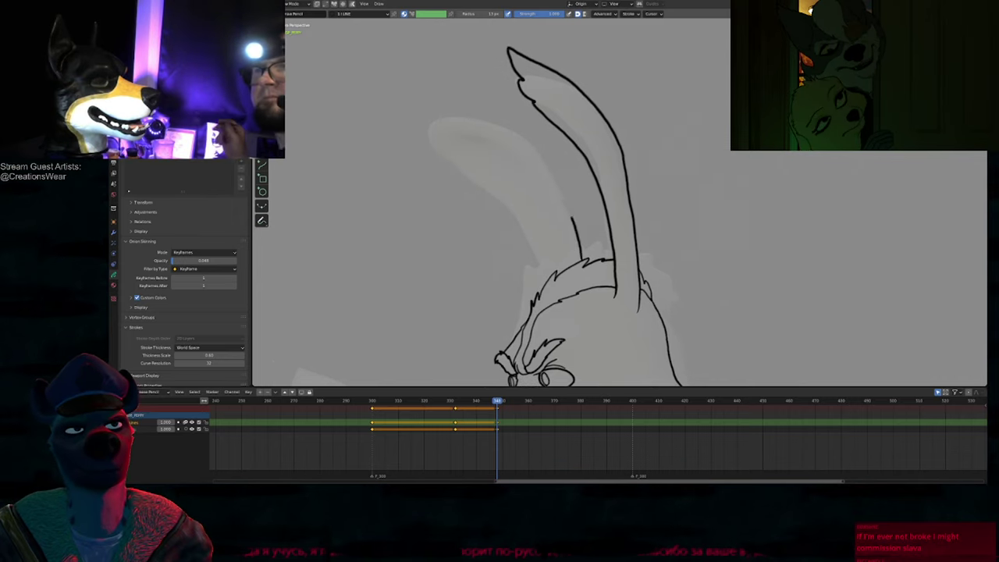
left_click_drag(432, 143, 545, 269)
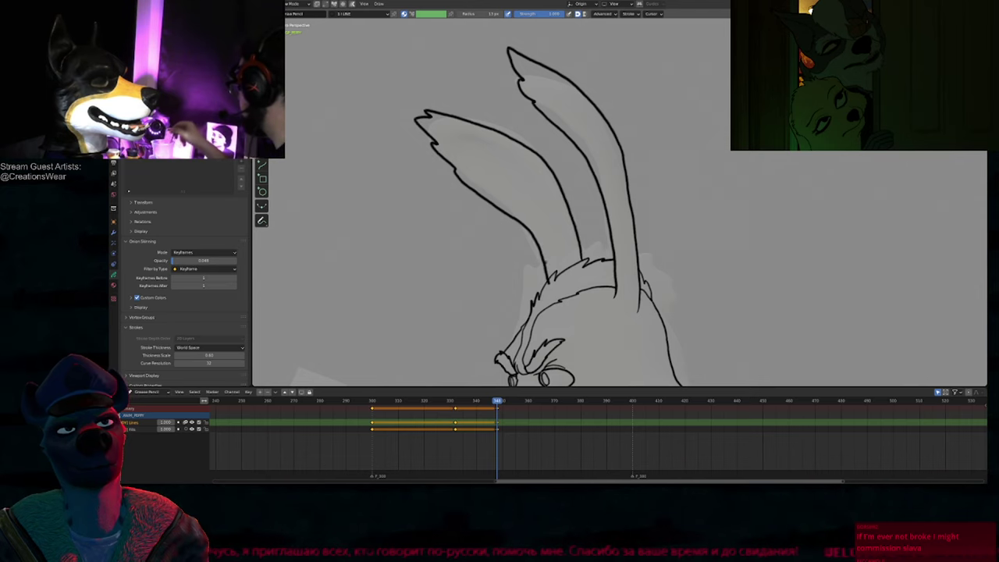
key("f")
key("Escape")
key("ctrl+z")
left_click_drag(458, 167, 548, 281)
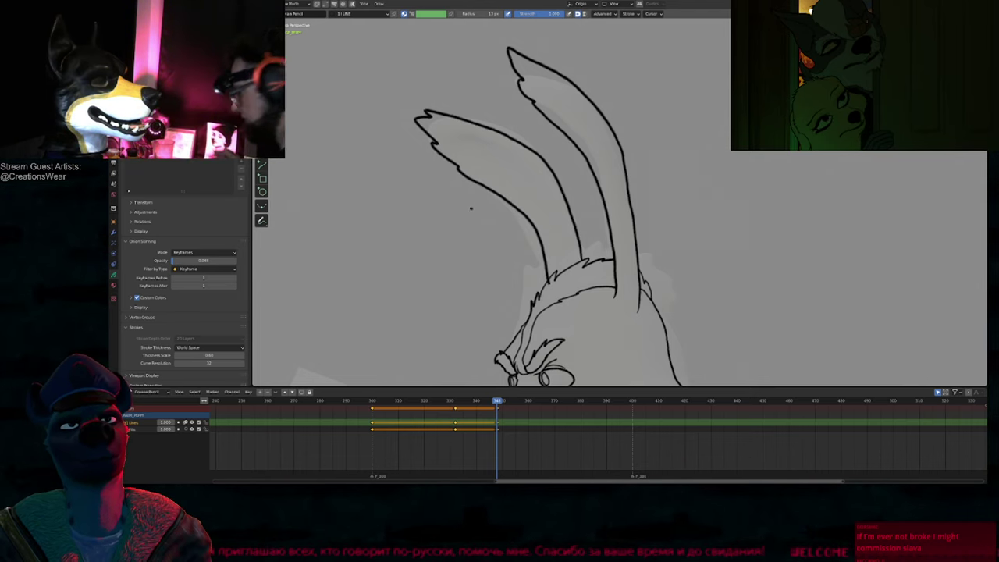
Step: Tuck the ear line's base into the head, moving it and scaling it to 0.783
key("Tab")
left_click(550, 283)
key("g")
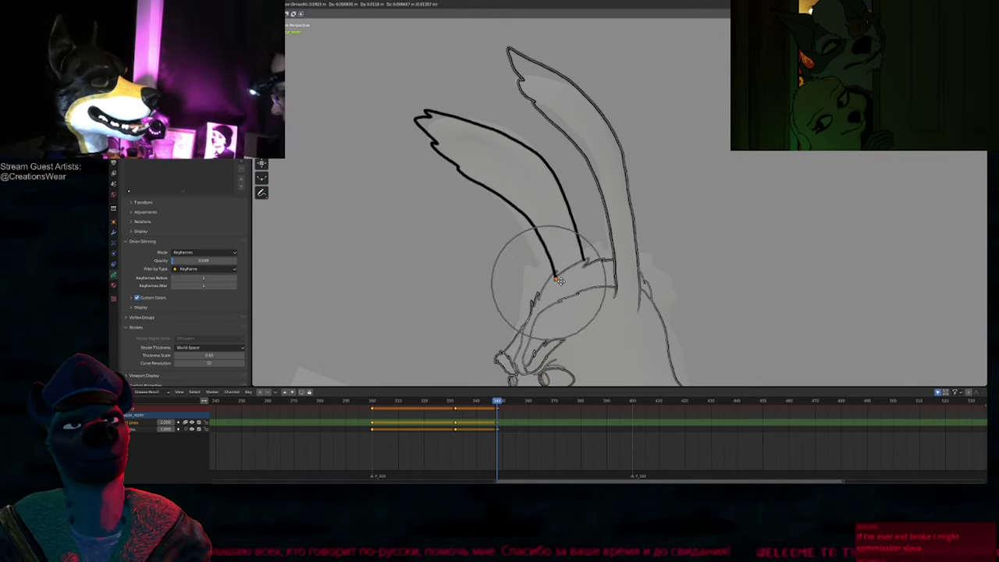
scroll(560, 281, "down", 5)
left_click(561, 281)
key("s")
left_click(618, 307)
key("g")
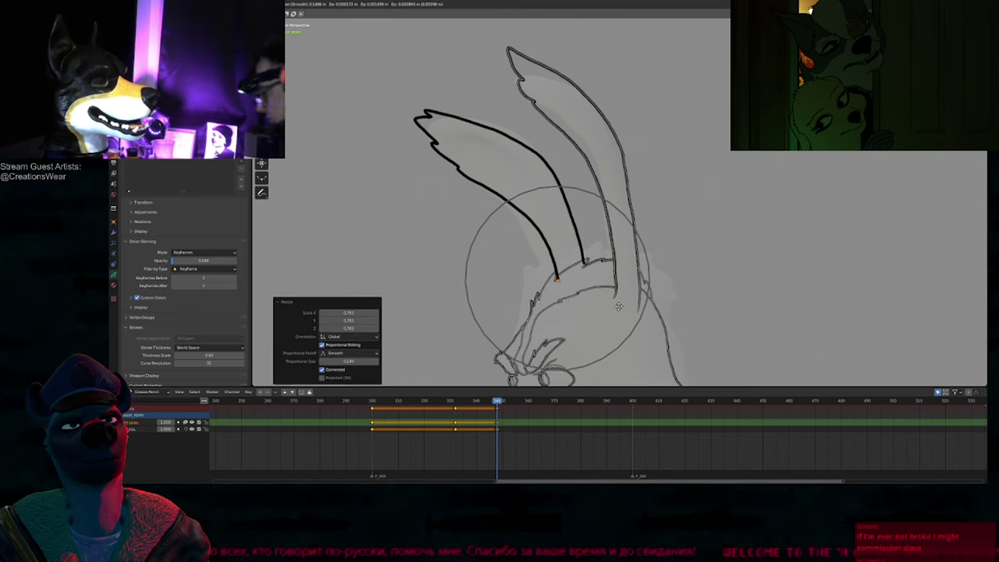
left_click(618, 307)
key("Tab")
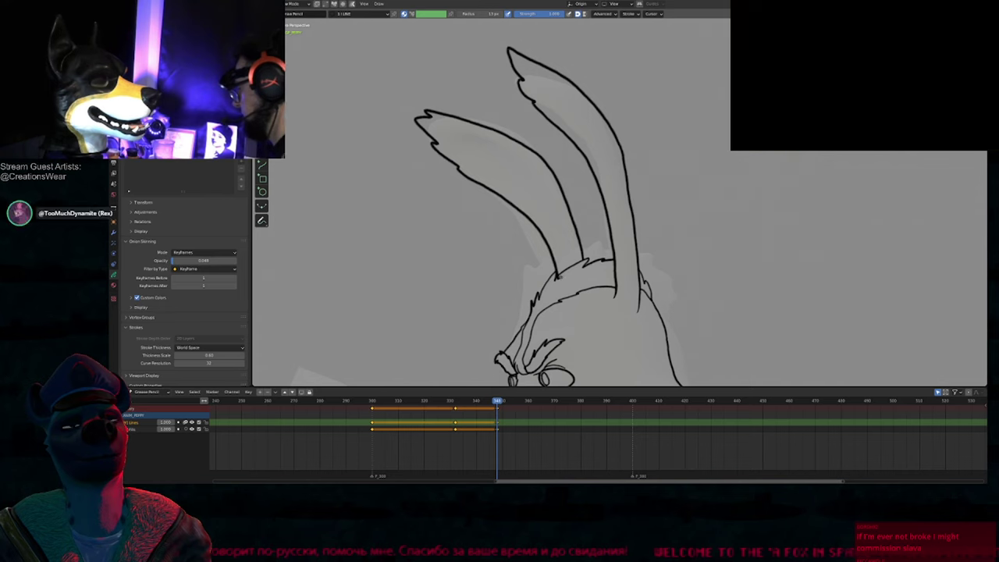
Step: Frame both ears, discard a trial stroke, and set a smaller brush size
middle_click_drag(600, 242, 566, 271, "shift")
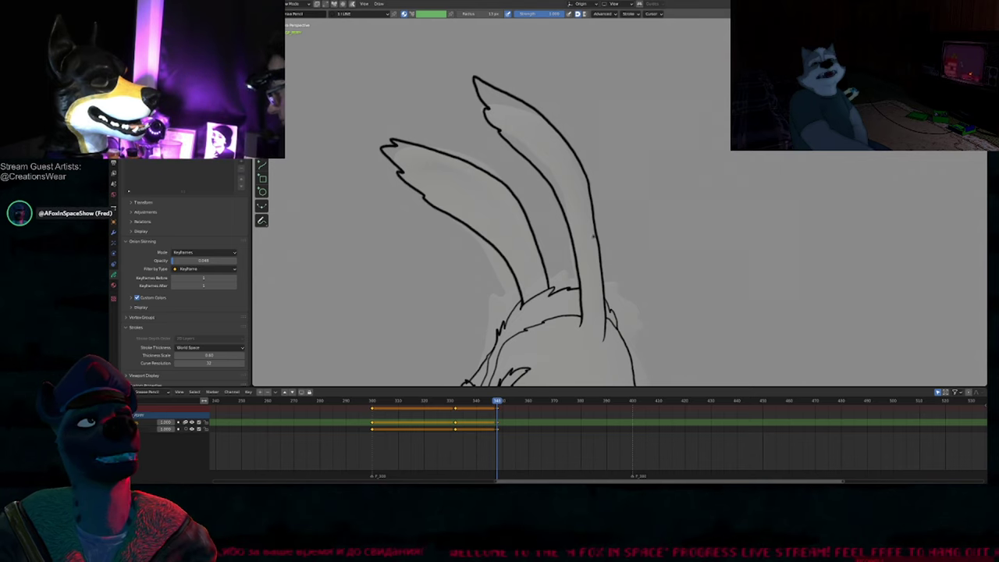
mouse_move(589, 213)
left_mouse_down()
mouse_move(469, 264)
mouse_move(547, 282)
left_mouse_up()
key("ctrl+z")
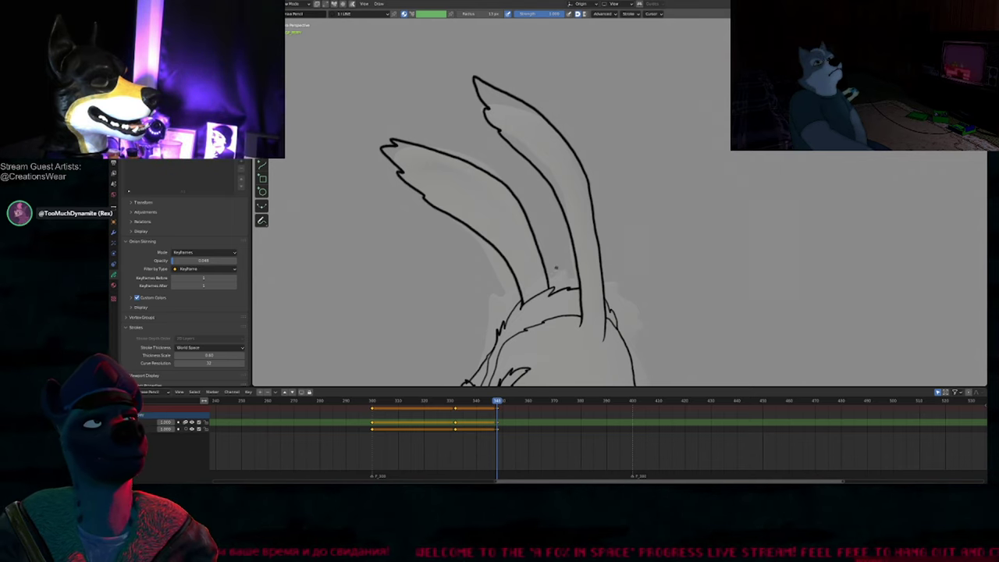
mouse_move(552, 365)
middle_mouse_down("shift")
mouse_move(524, 259)
mouse_move(542, 207)
mouse_move(574, 226)
middle_mouse_up("shift")
key("f")
left_click(563, 246)
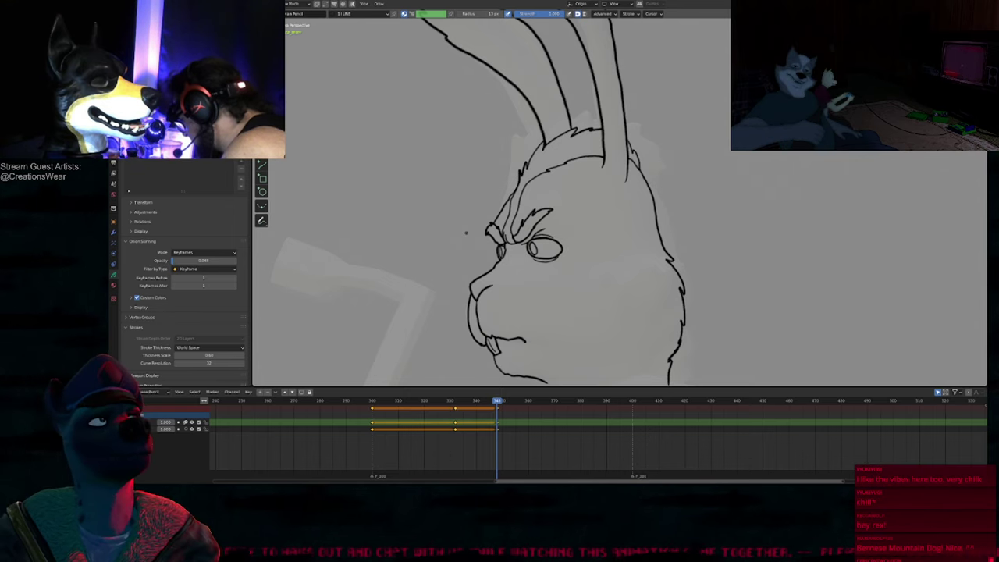
Step: Frame the mouth and jaw, discarding a trial face stroke and checking the previous keyframe
middle_click_drag(575, 192, 544, 229, "shift")
middle_click_drag(546, 276, 563, 243, "shift")
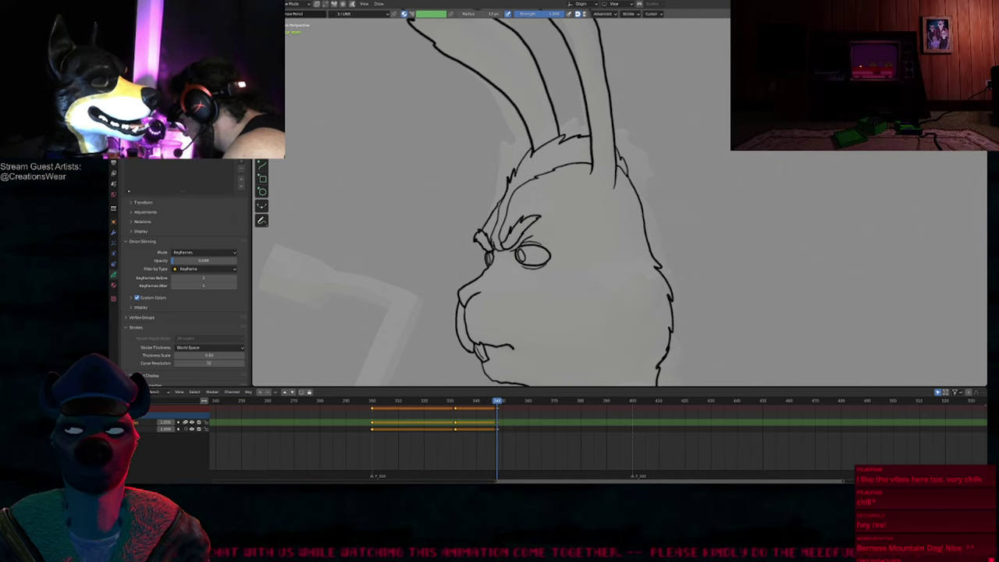
mouse_move(724, 196)
left_mouse_down()
mouse_move(491, 246)
mouse_move(711, 228)
left_mouse_up()
key("ctrl+z")
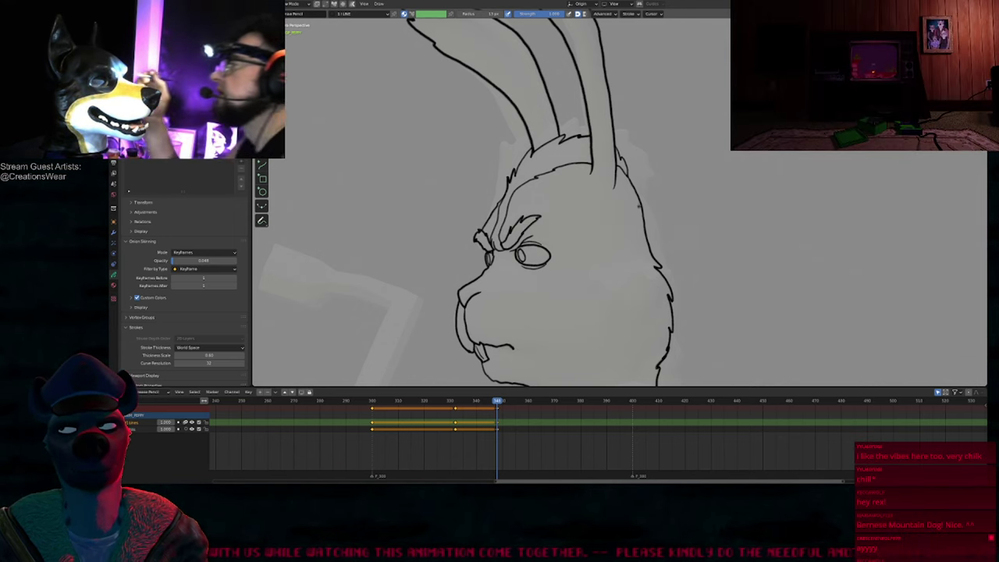
mouse_move(643, 189)
middle_mouse_down("shift")
mouse_move(599, 279)
mouse_move(611, 249)
mouse_move(589, 225)
middle_mouse_up("shift")
mouse_move(579, 289)
middle_mouse_down("shift")
mouse_move(590, 214)
mouse_move(653, 234)
middle_mouse_up("shift")
key("Down")
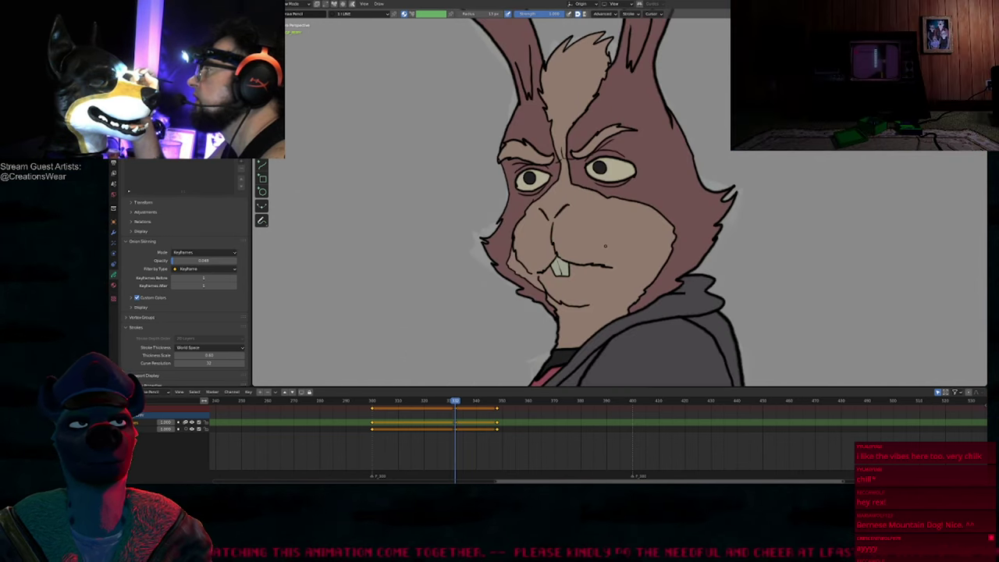
key("Up")
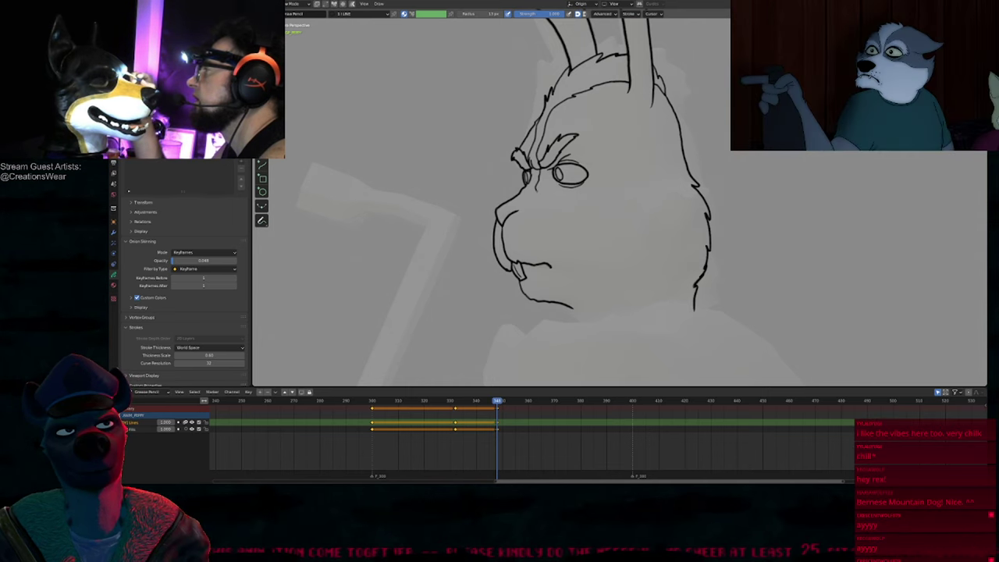
Step: Extend the cheek line and ink the neck line, keeping only the front neck stroke
left_click_drag(572, 200, 597, 211)
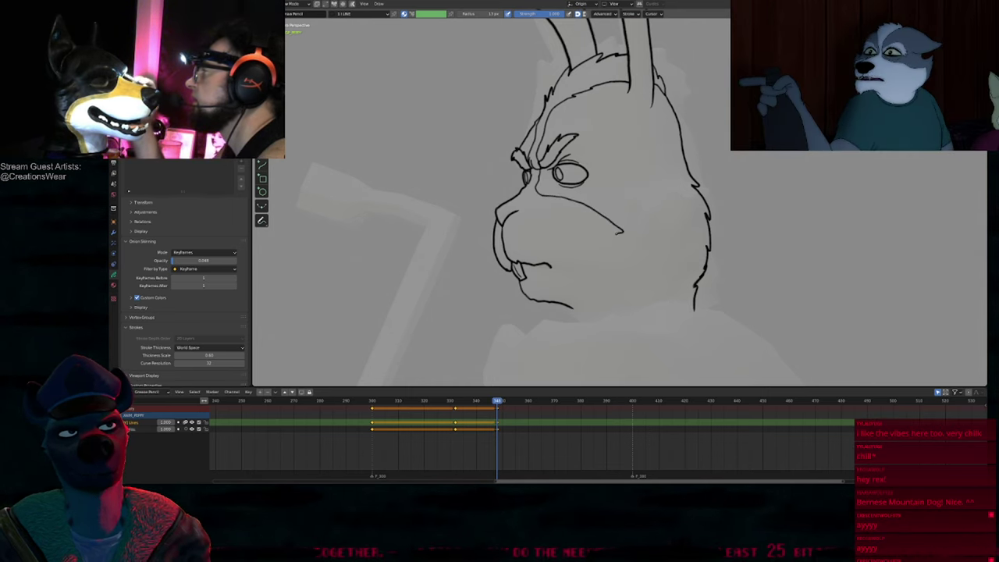
left_click_drag(621, 269, 606, 312)
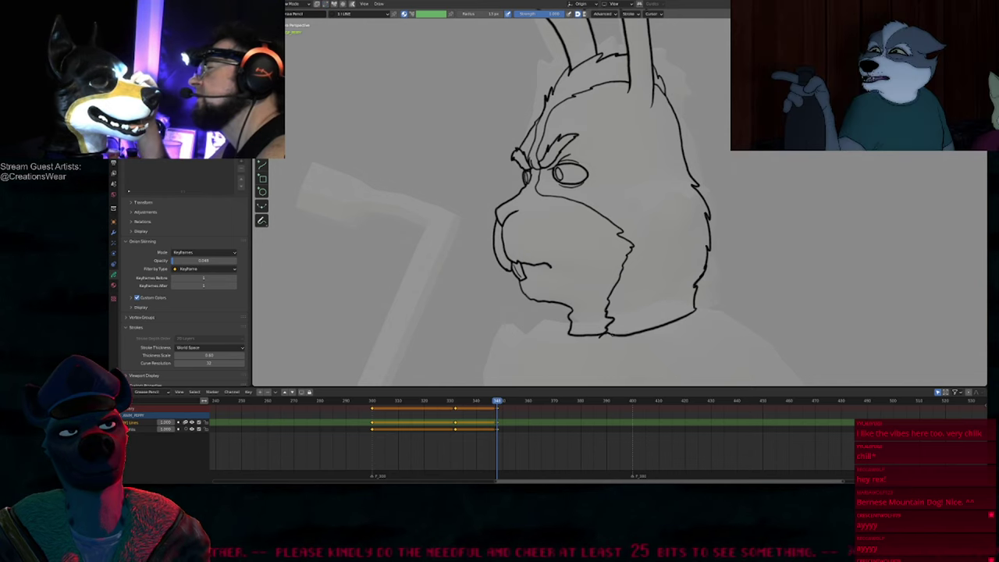
key("Down")
key("Up")
mouse_move(647, 320)
middle_mouse_down("shift")
mouse_move(618, 236)
mouse_move(607, 303)
middle_mouse_up("shift")
key("ctrl+z")
key("ctrl+z")
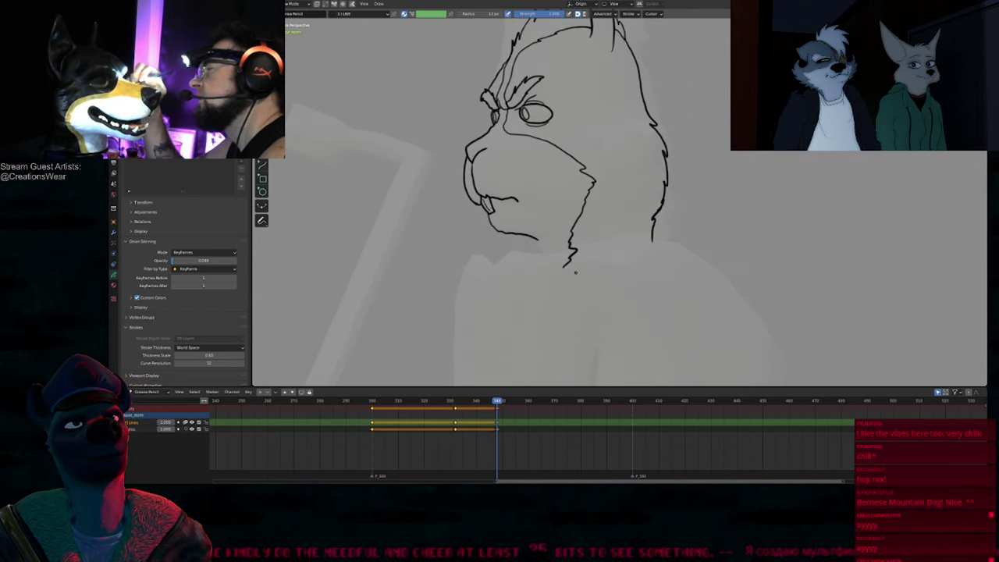
key("ctrl+shift+z")
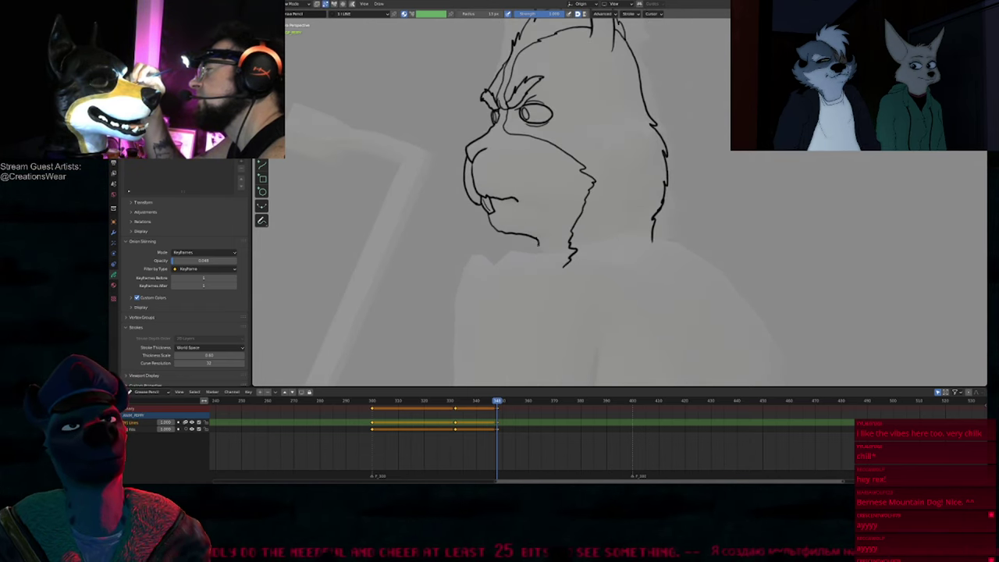
mouse_move(594, 241)
middle_mouse_down("shift")
mouse_move(625, 226)
mouse_move(623, 273)
mouse_move(622, 210)
mouse_move(624, 239)
middle_mouse_up("shift")
middle_click_drag(624, 239, 629, 258, "shift")
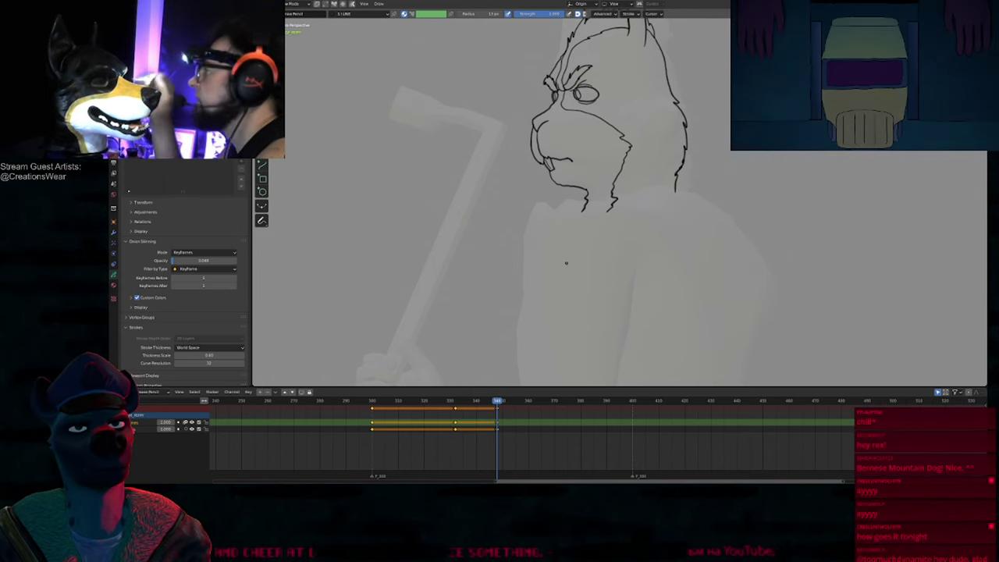
mouse_move(604, 246)
middle_mouse_down("shift")
mouse_move(589, 274)
mouse_move(578, 177)
mouse_move(603, 217)
mouse_move(591, 231)
mouse_move(602, 244)
middle_mouse_up("shift")
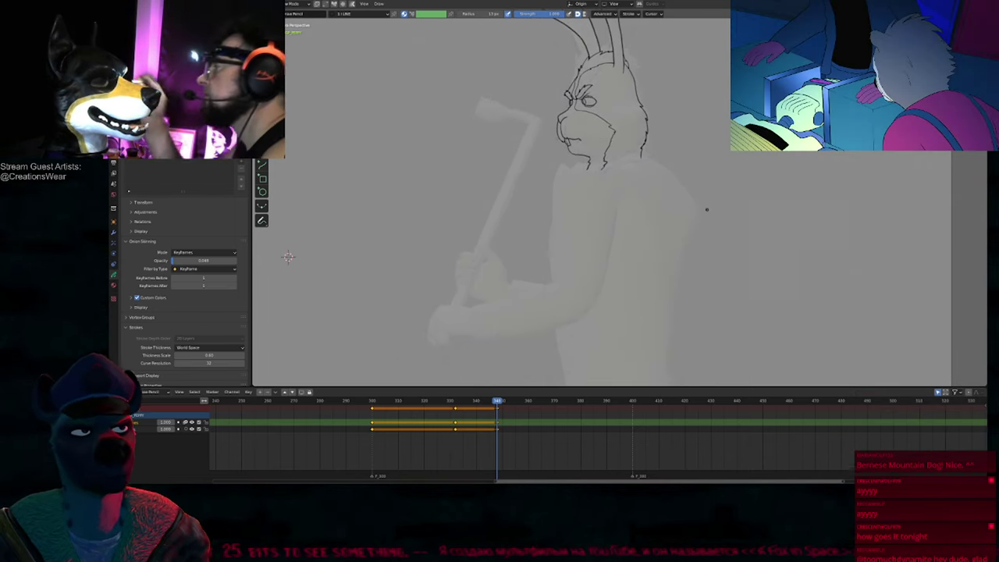
Step: Ink the jacket collar line sweeping from the nape down across the chest
key("Down")
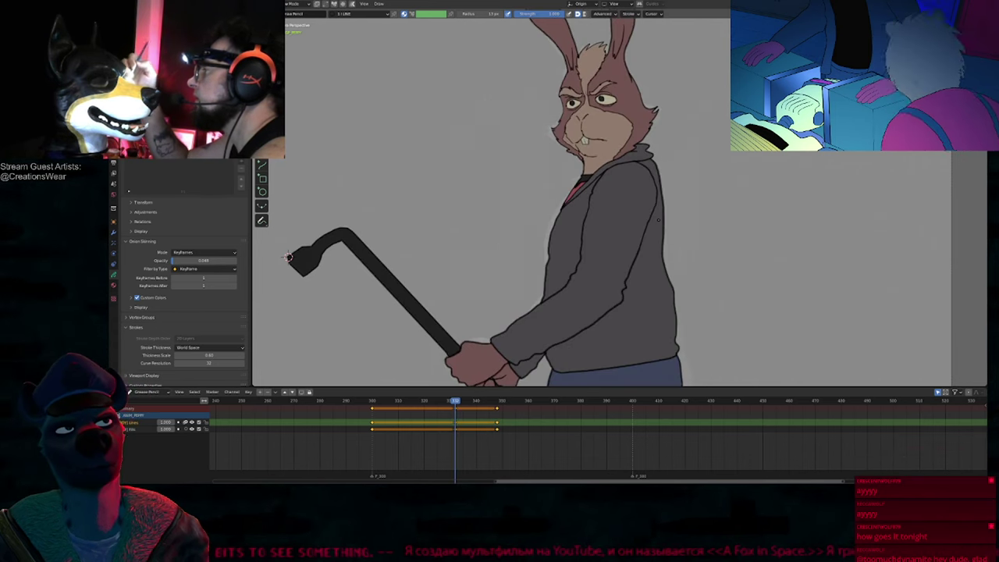
key("Up")
scroll(629, 171, "up", 2)
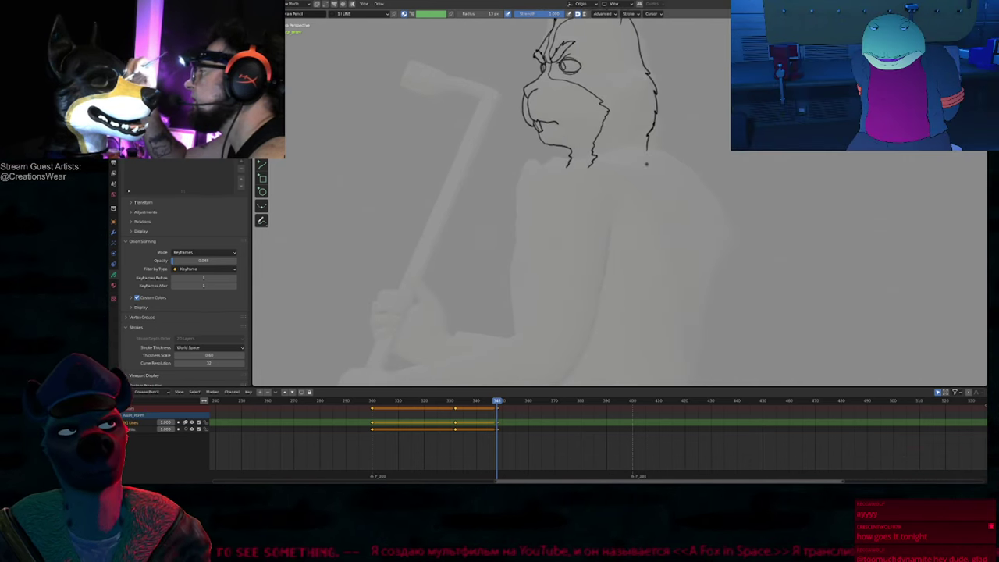
key("f")
right_click(660, 155)
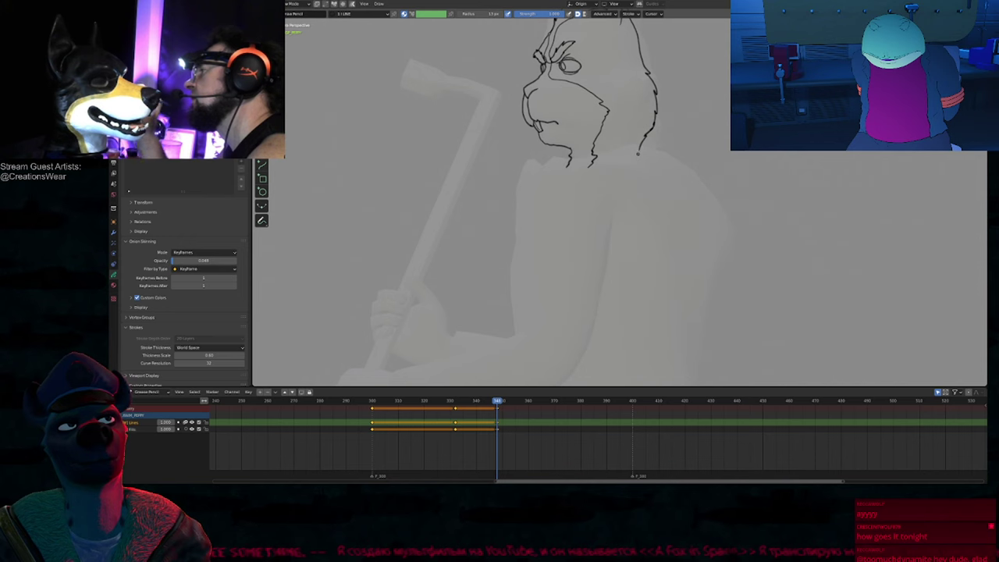
mouse_move(634, 180)
middle_mouse_down("shift")
mouse_move(636, 151)
mouse_move(647, 167)
mouse_move(674, 150)
middle_mouse_up("shift")
scroll(639, 162, "down", 1)
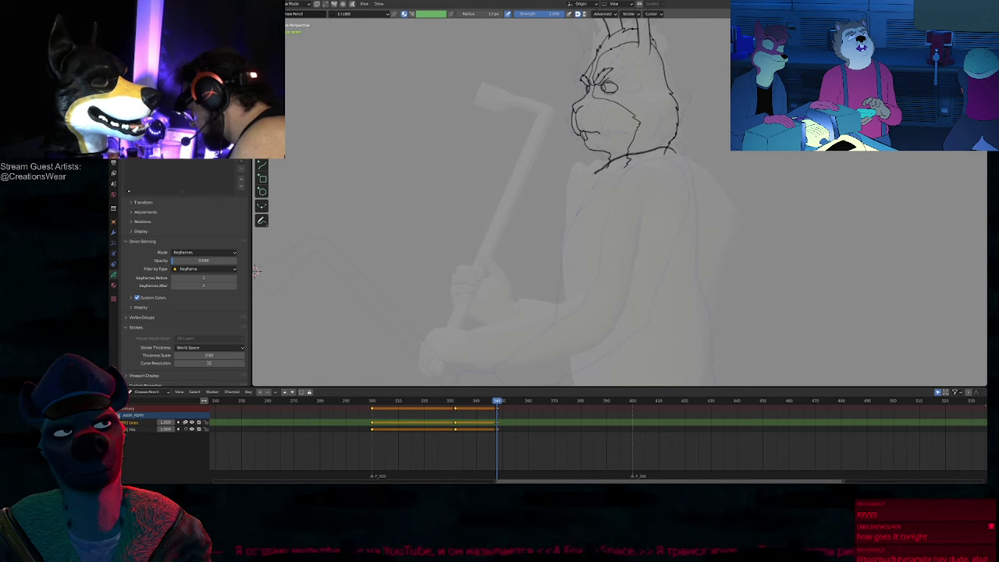
left_click_drag(628, 158, 575, 211)
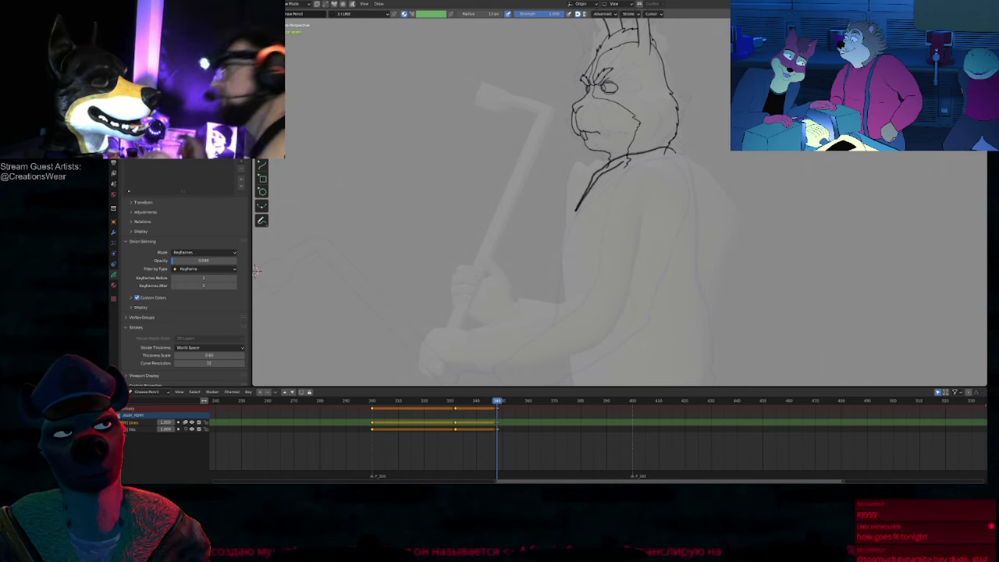
scroll(633, 165, "up", 6)
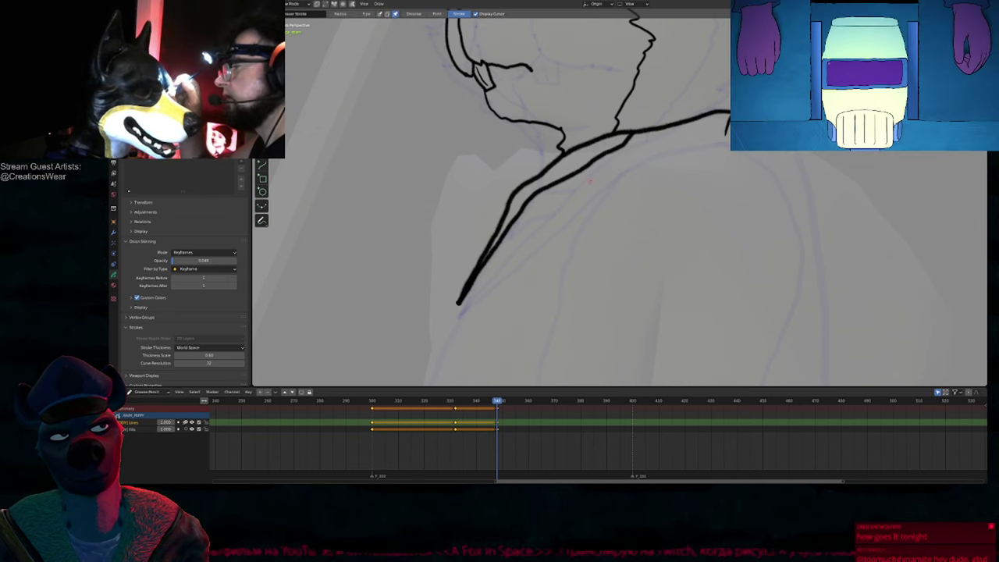
scroll(586, 238, "down", 6)
key("Down")
key("Up")
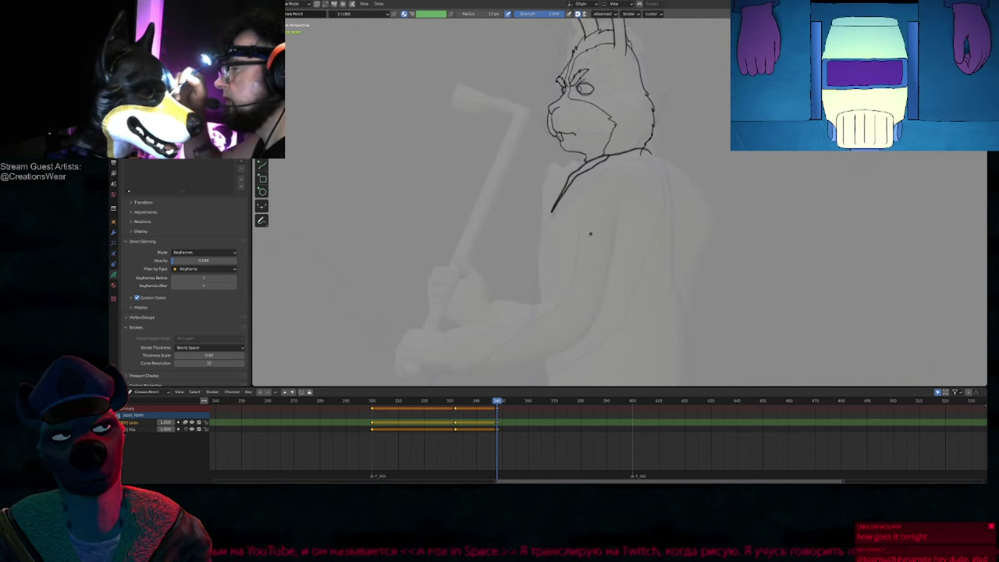
middle_click_drag(587, 233, 572, 149, "shift")
Step: With overlays hidden, smoothly shift the jaw and neck strokes to sit around the collar
key("shift+alt+z")
key("shift+alt+z")
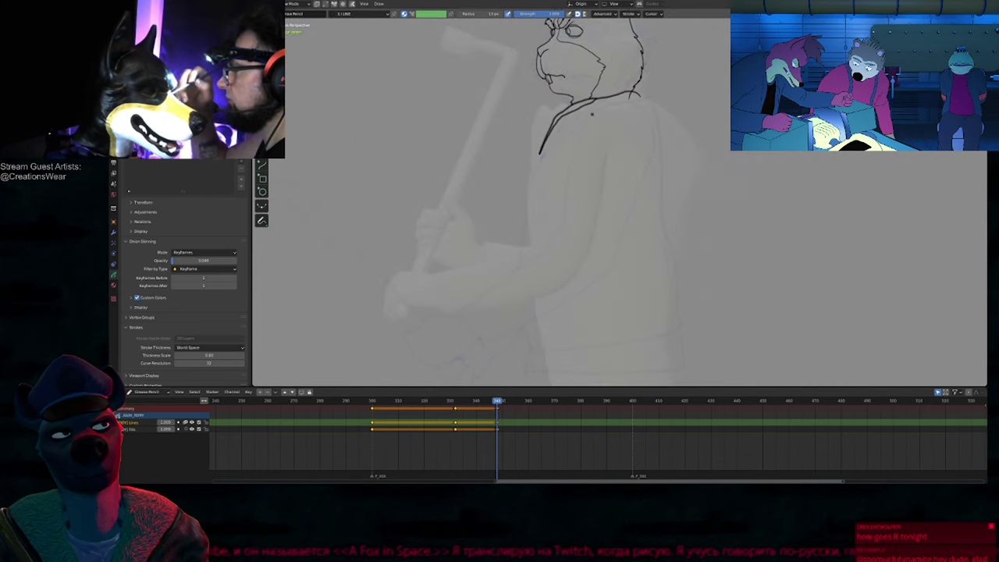
key("Tab")
middle_click_drag(593, 103, 604, 80, "ctrl")
left_click(595, 92)
key("g")
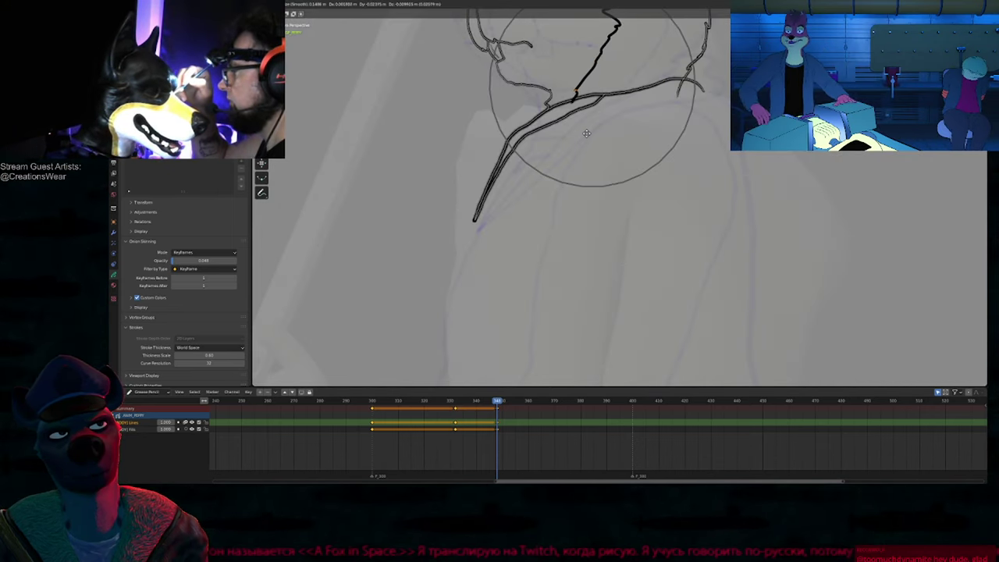
left_click(569, 130)
key("Tab")
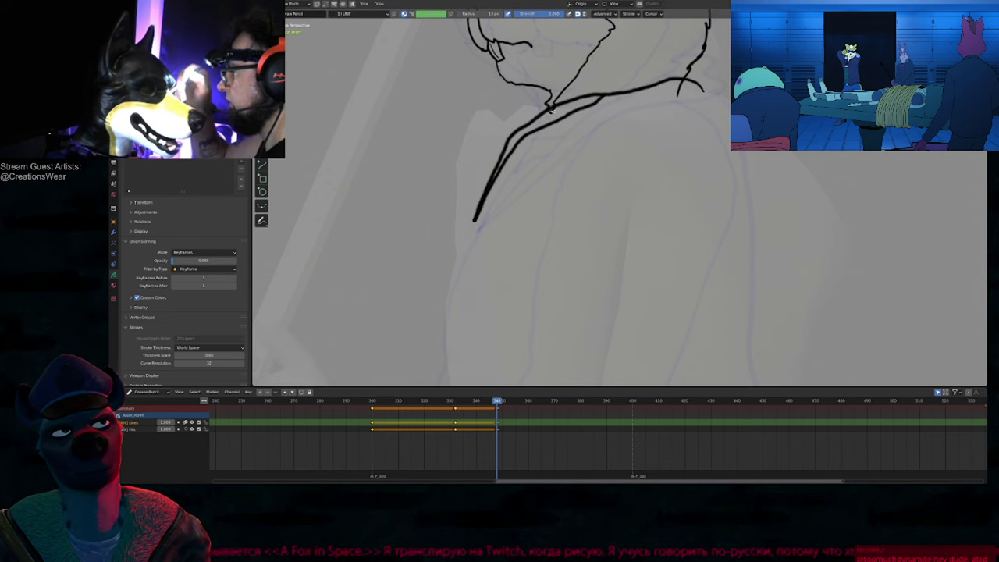
mouse_move(570, 145)
middle_mouse_down("ctrl")
mouse_move(562, 200)
mouse_move(587, 192)
mouse_move(579, 232)
middle_mouse_up("ctrl")
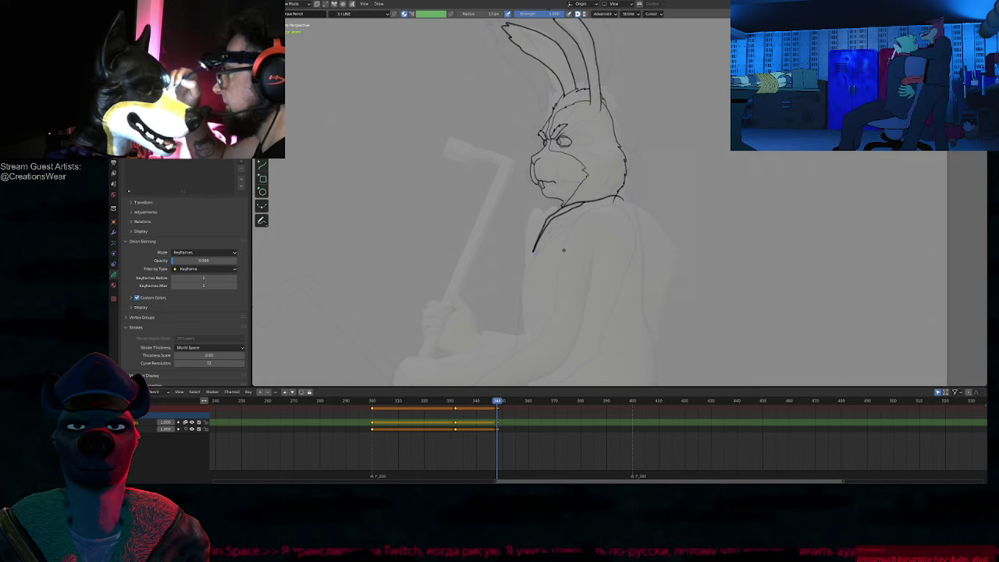
scroll(587, 241, "up", 3)
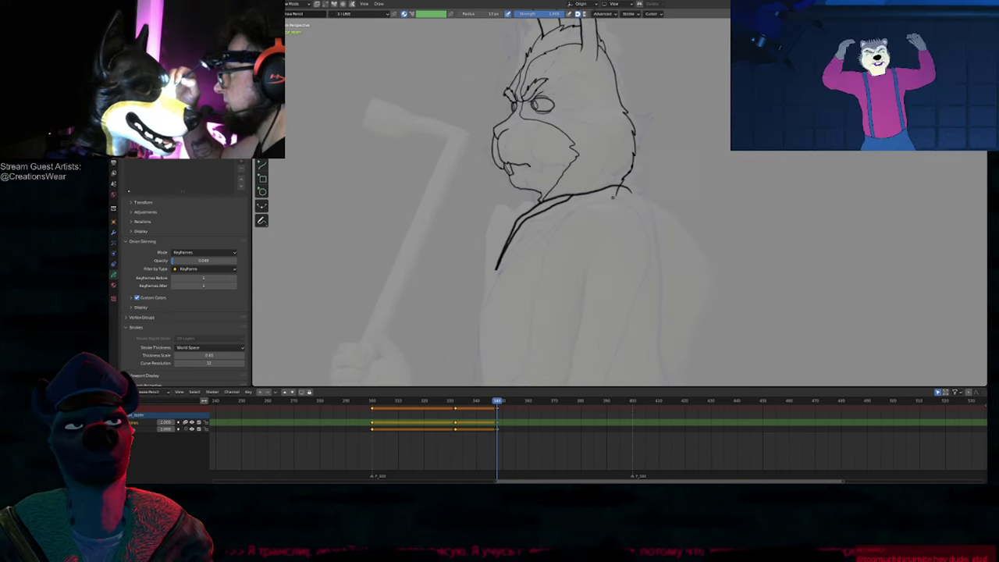
Step: Ink the jacket front, the sleeve's lower edge and the arm's top line, refining near the elbow
middle_click_drag(559, 243, 605, 141, "shift")
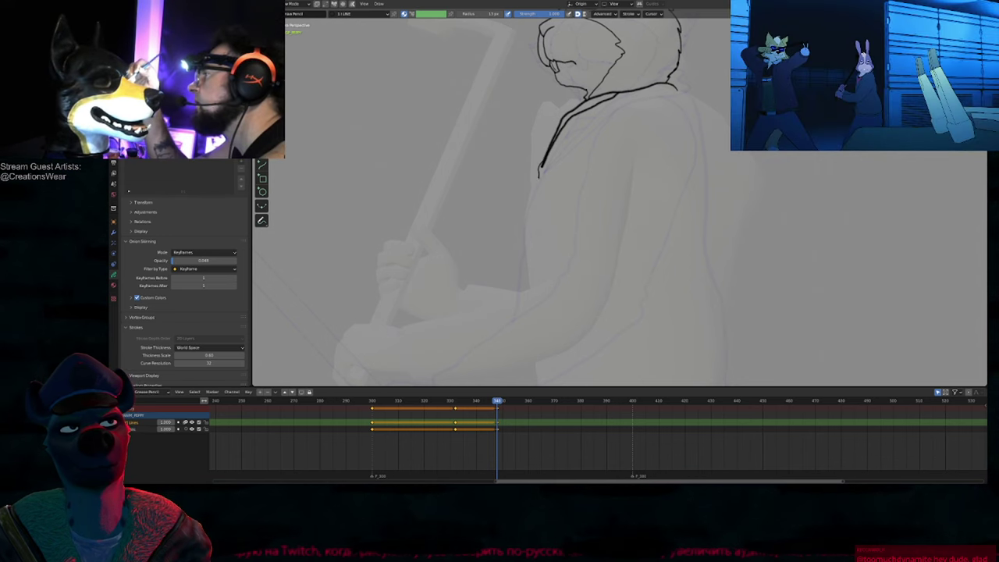
left_click_drag(496, 298, 427, 321)
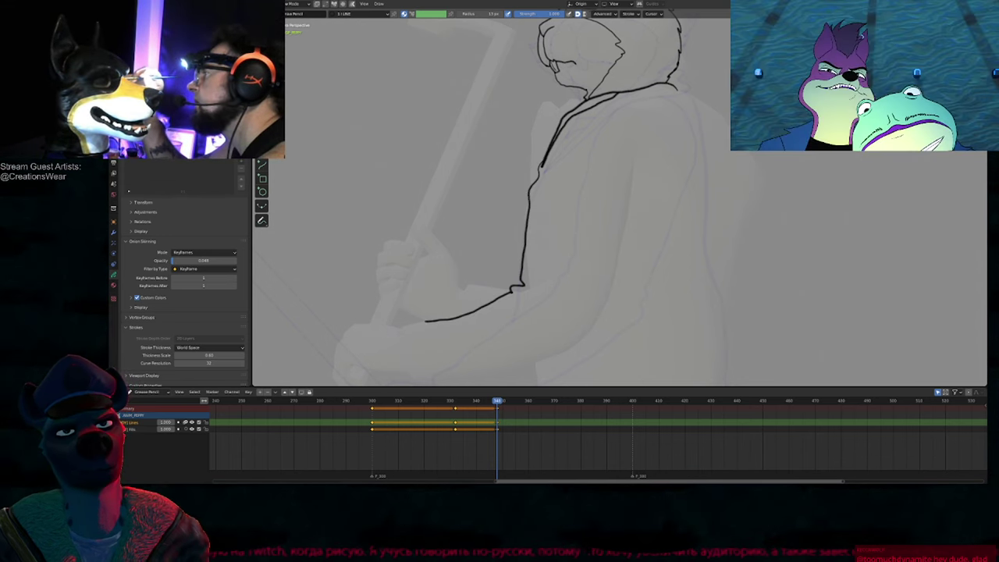
left_click_drag(406, 385, 498, 372)
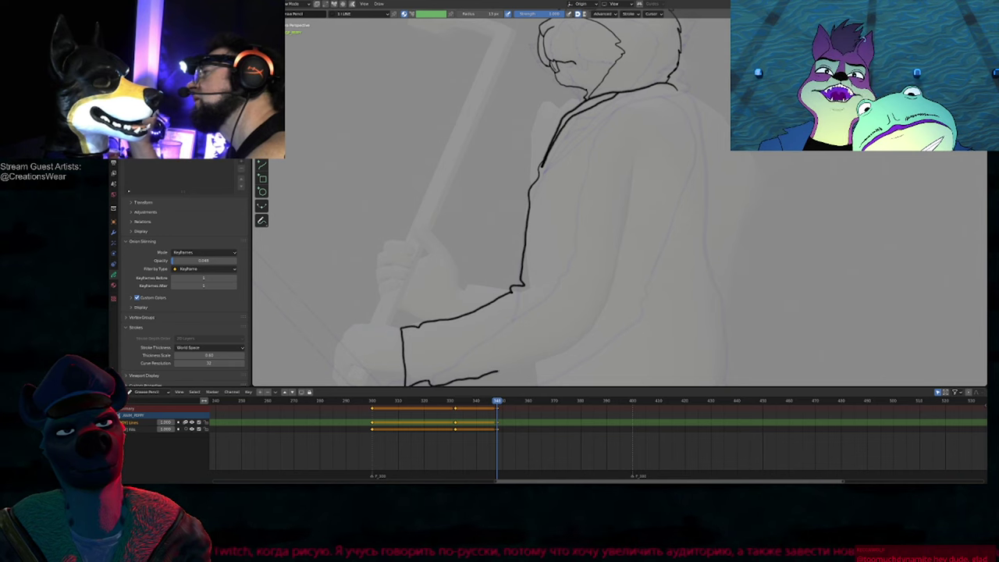
mouse_move(583, 342)
left_mouse_down()
mouse_move(603, 322)
mouse_move(635, 168)
left_mouse_up()
key("f")
left_click(745, 269)
left_click_drag(647, 314, 627, 320)
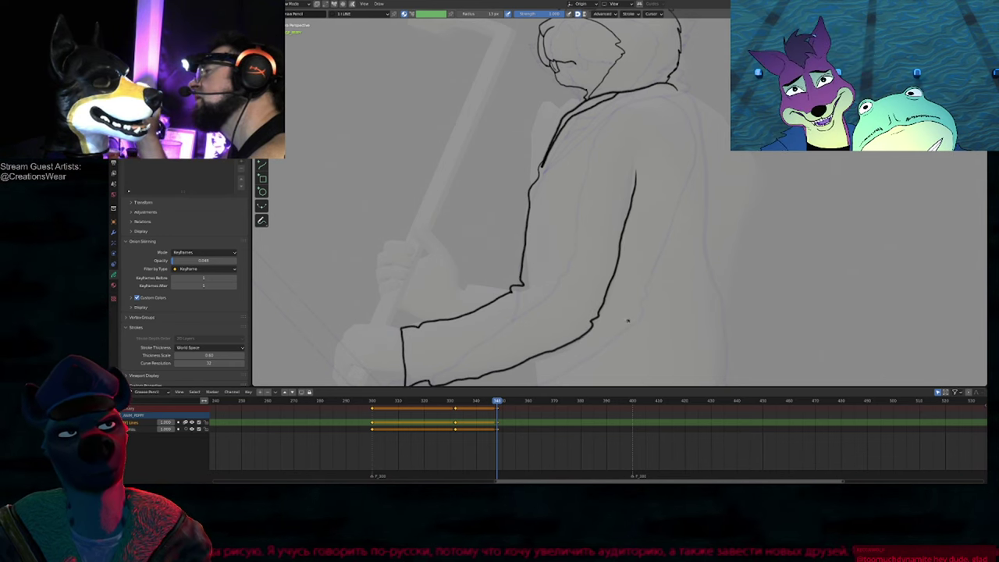
left_click_drag(645, 249, 634, 245)
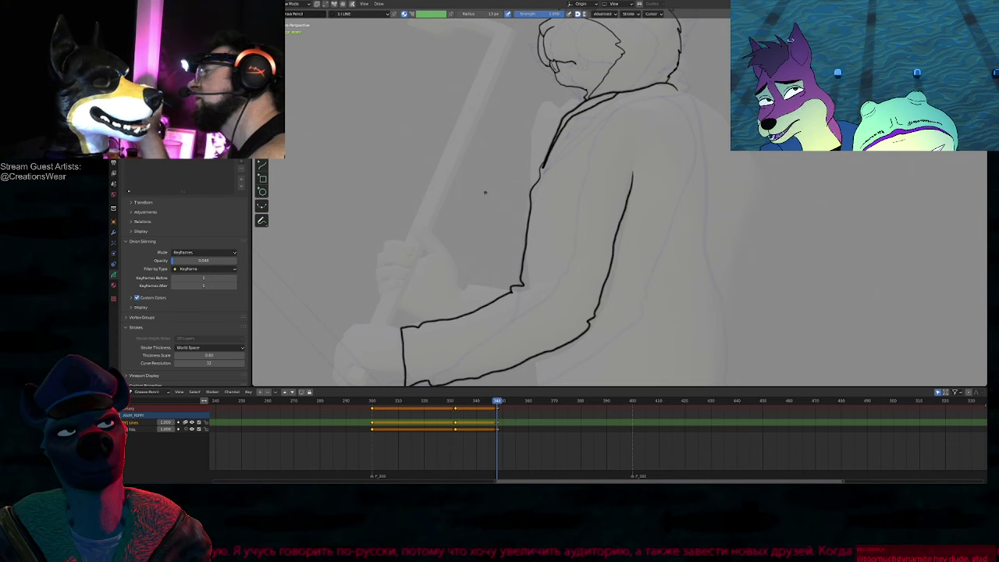
Step: Resize the brush and ink the clenched fist's outline at the sleeve cuff
scroll(437, 235, "down", 5)
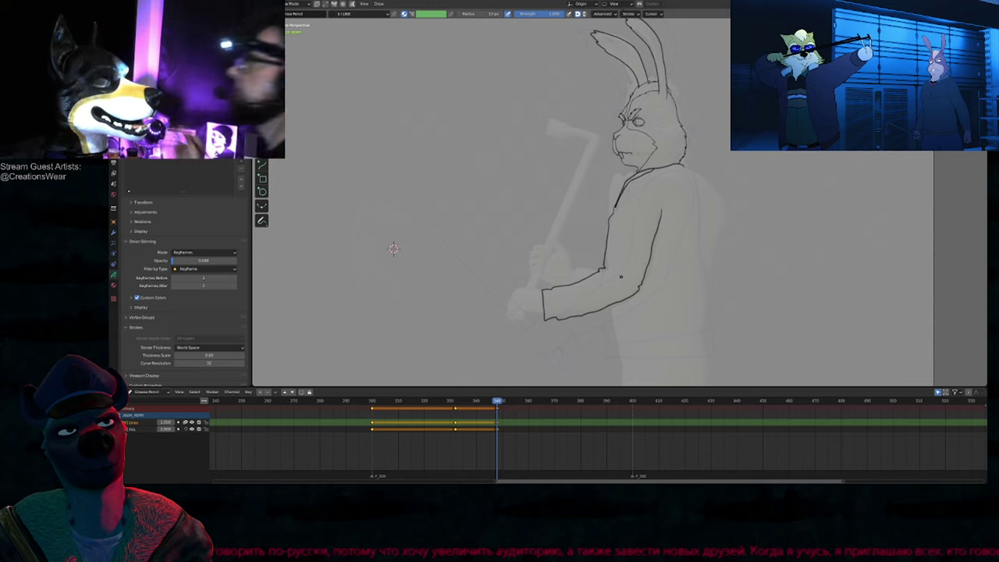
key("f")
left_click(568, 310)
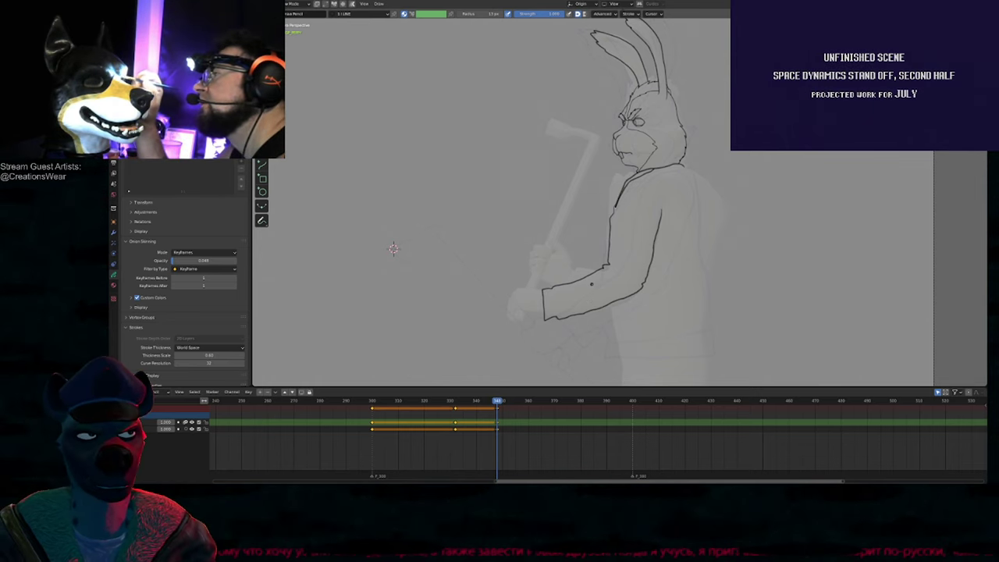
scroll(393, 248, "up", 5)
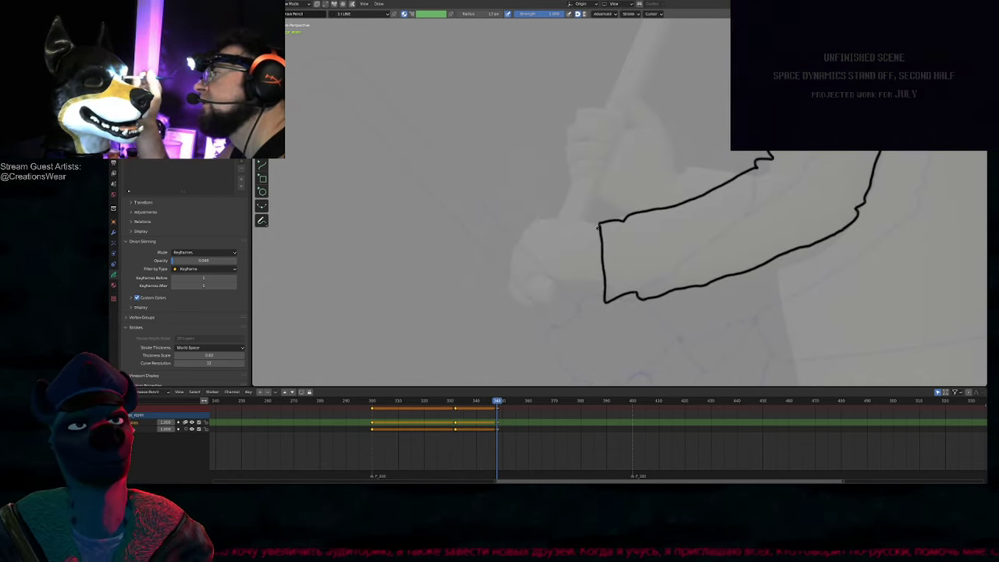
left_click_drag(529, 214, 515, 247)
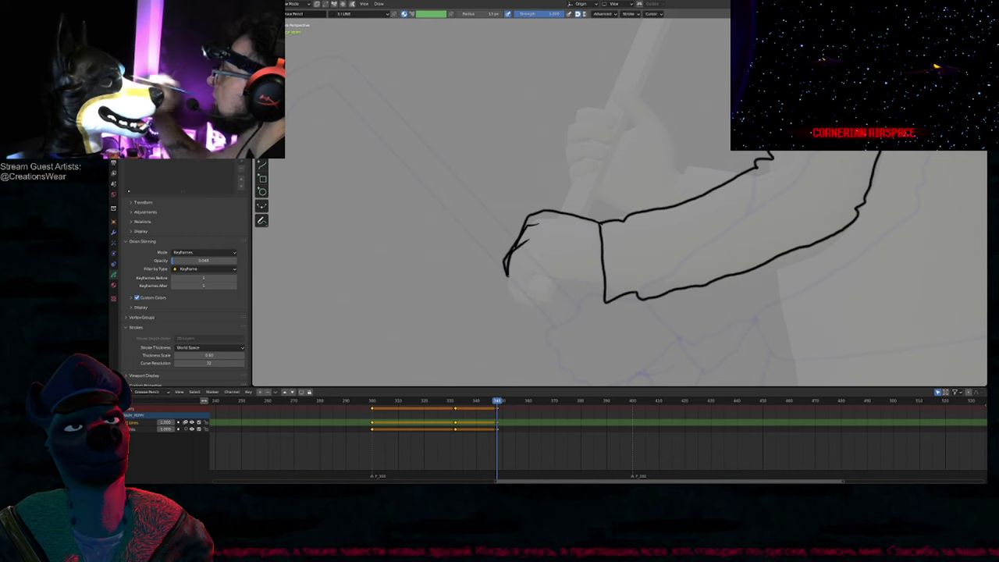
mouse_move(506, 275)
left_mouse_down()
mouse_move(523, 302)
mouse_move(575, 288)
left_mouse_up()
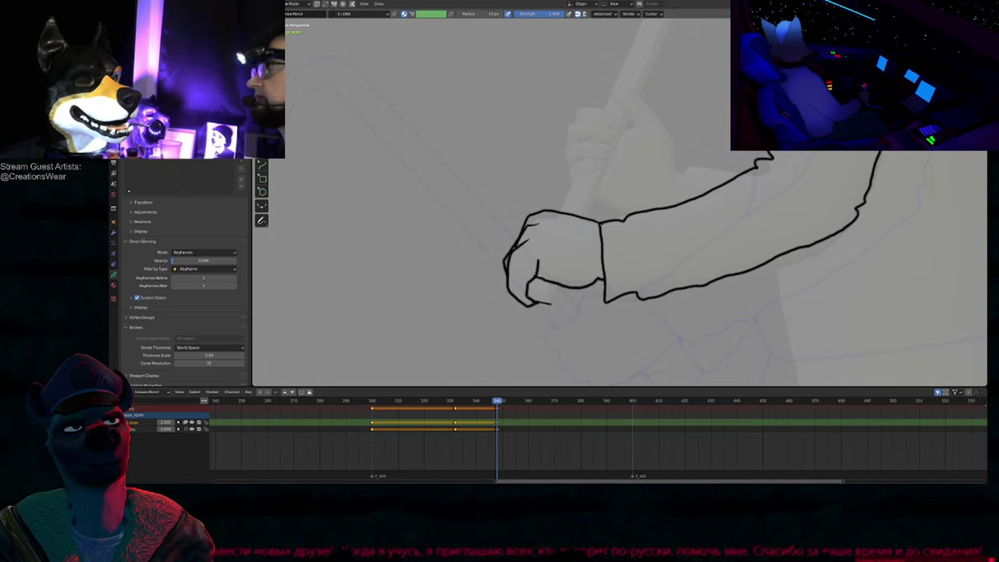
middle_click_drag(620, 189, 509, 295, "shift")
mouse_move(451, 310)
middle_mouse_down("shift")
mouse_move(410, 306)
mouse_move(366, 342)
middle_mouse_up("shift")
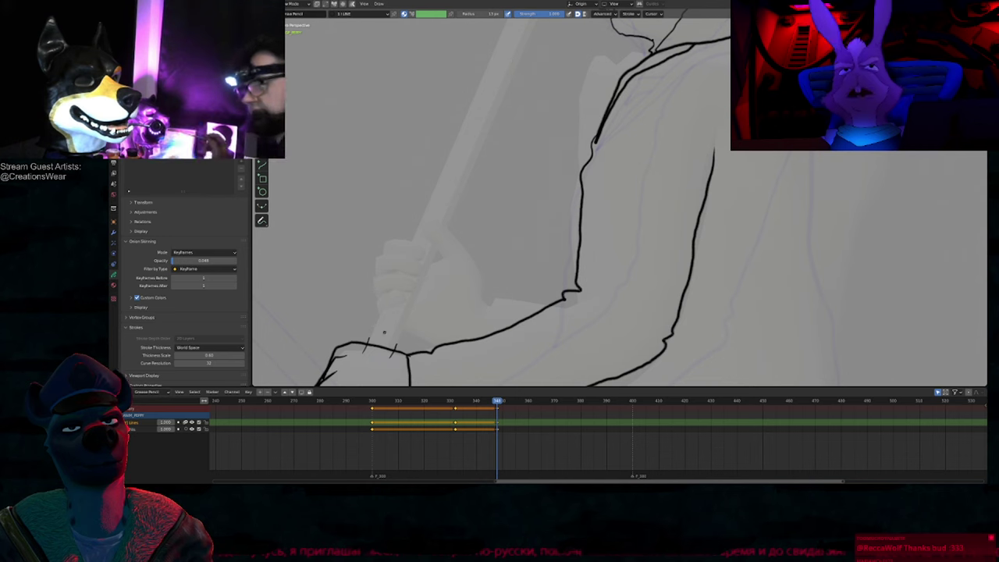
key("Tab")
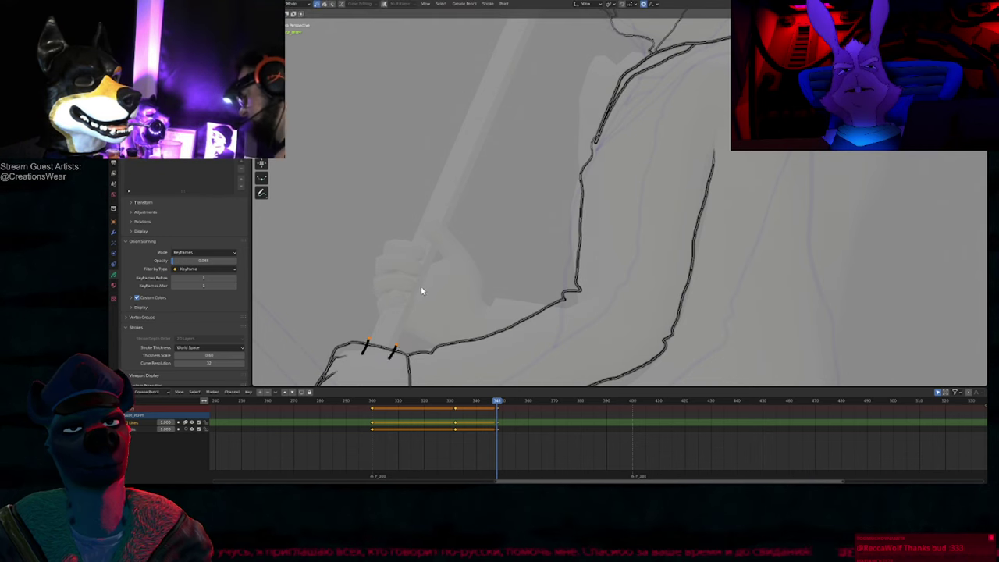
Step: Extrude the cane's two handle lines upward and begin the head outline at its top corner
scroll(422, 293, "down", 3)
middle_click_drag(462, 250, 402, 336, "shift")
key("e")
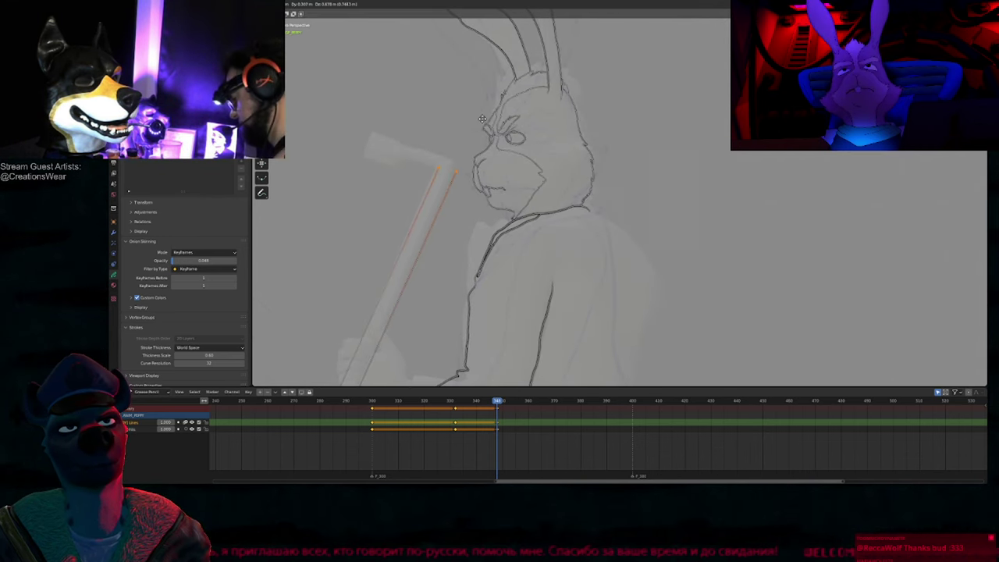
left_click(477, 120)
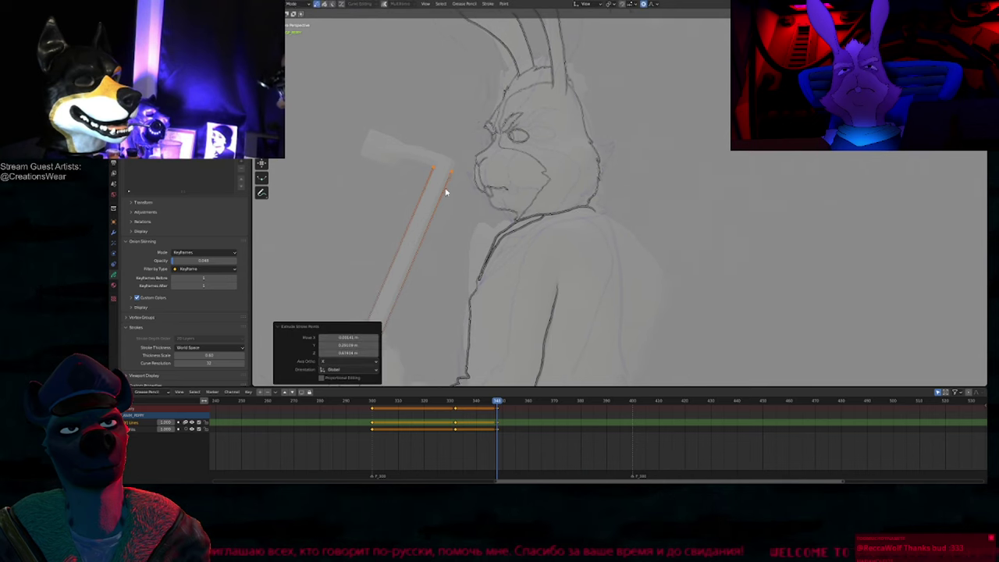
scroll(484, 201, "up", 5)
key("g")
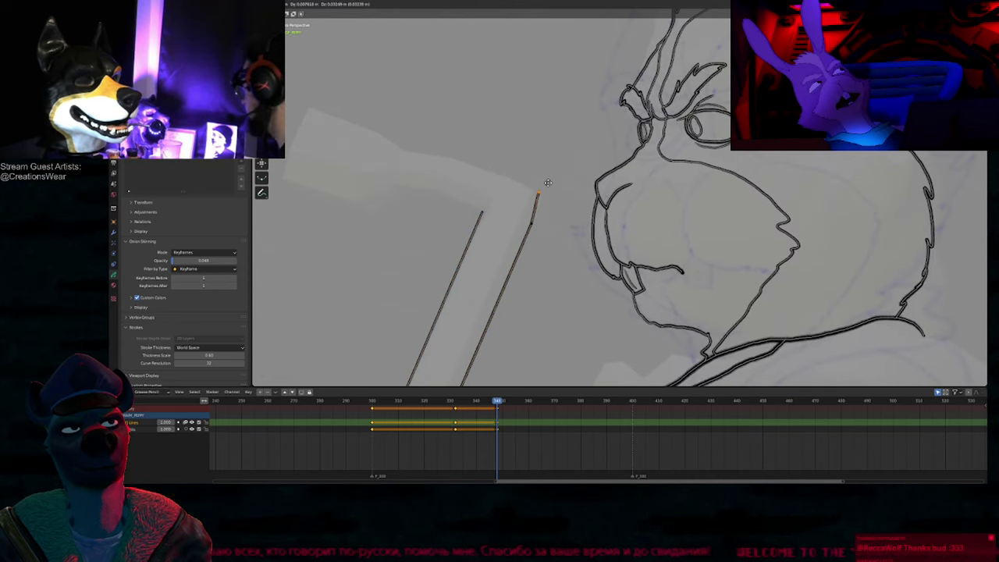
left_click(548, 182)
key("e")
left_click(458, 148)
key("e")
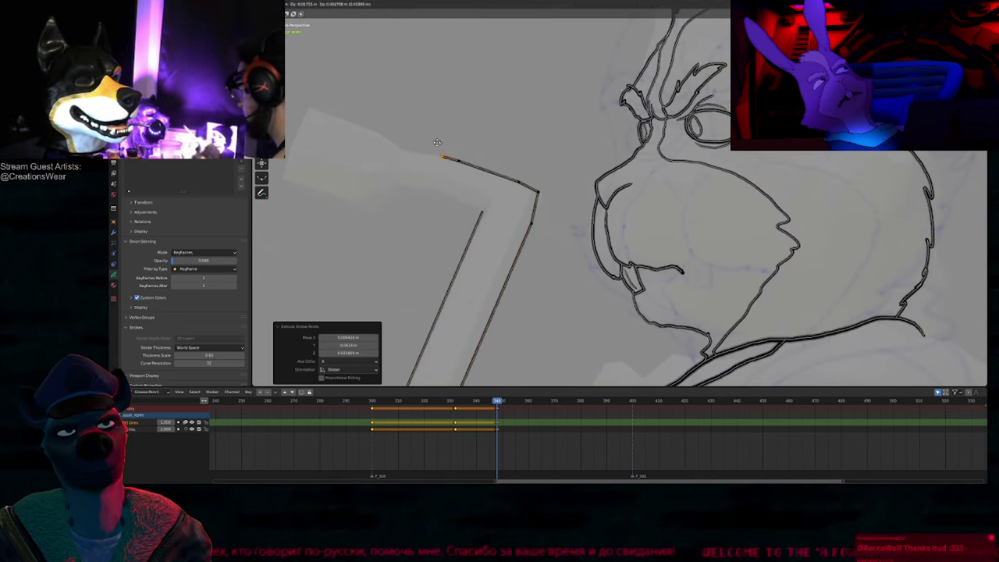
left_click(384, 134)
Step: Continue extruding points around the cane's angular head, closing it back at the handle
middle_click_drag(371, 162, 634, 211, "shift")
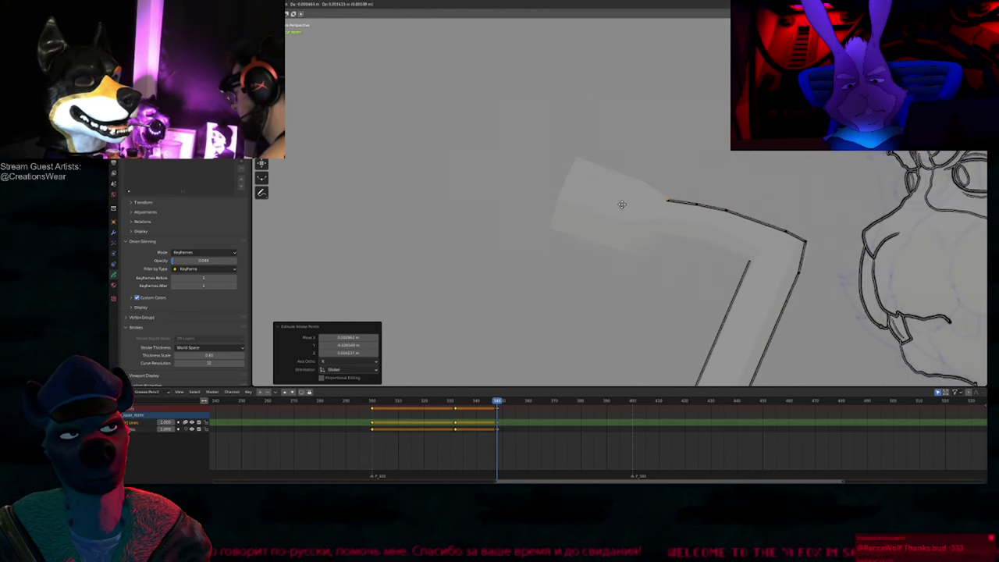
key("e")
left_click(520, 160)
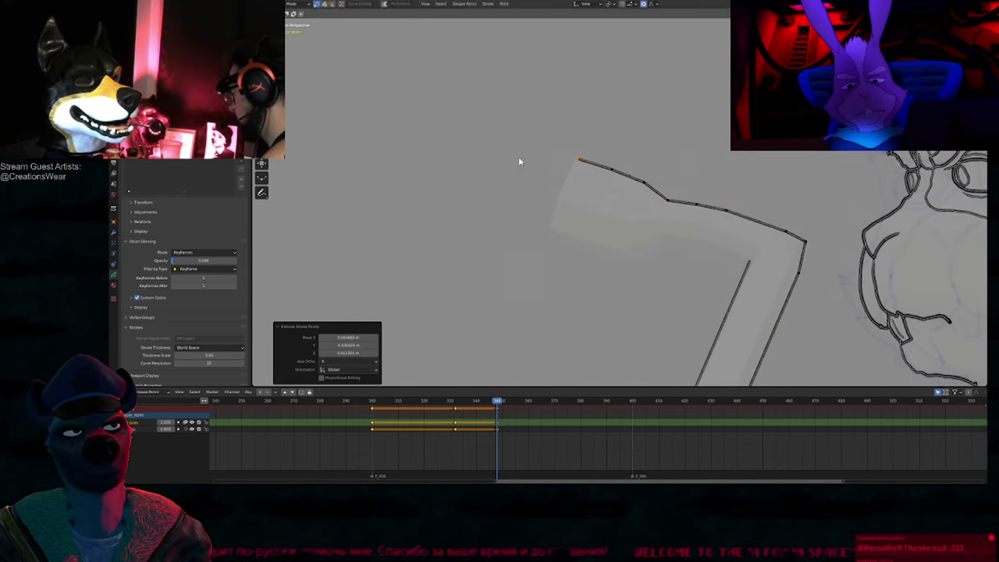
key("e")
left_click(508, 176)
key("e")
left_click(495, 209)
key("e")
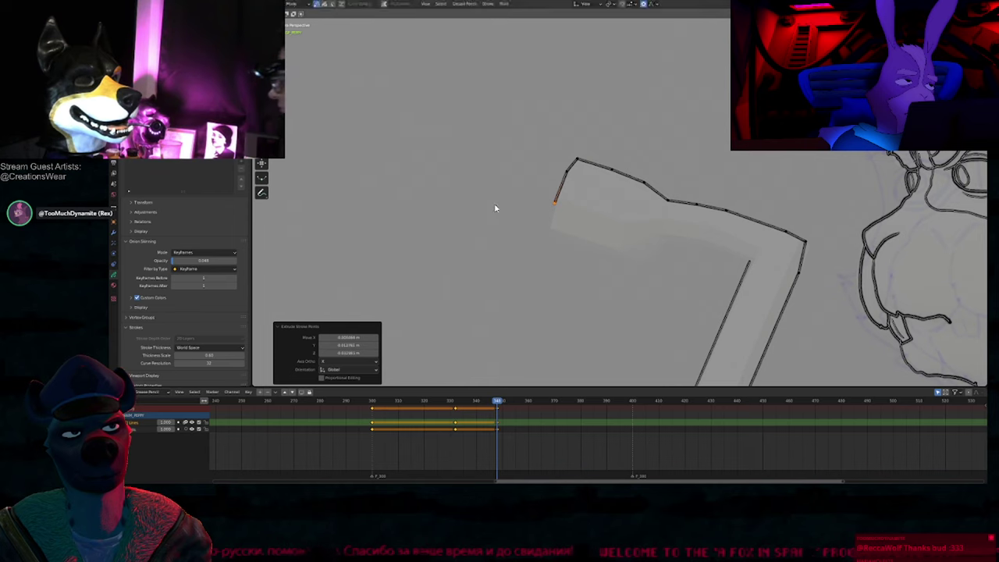
left_click(495, 239)
key("e")
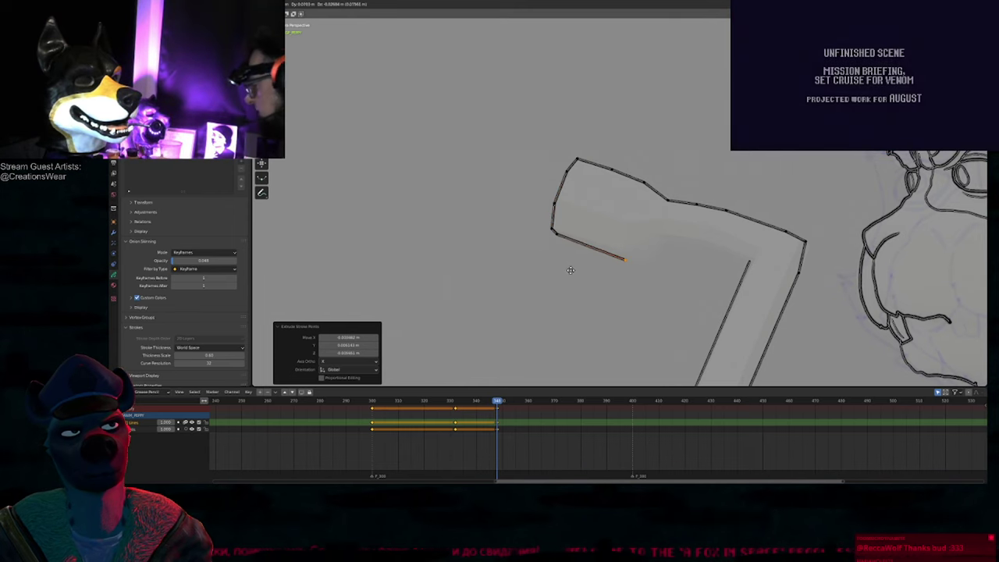
left_click(615, 254)
key("e")
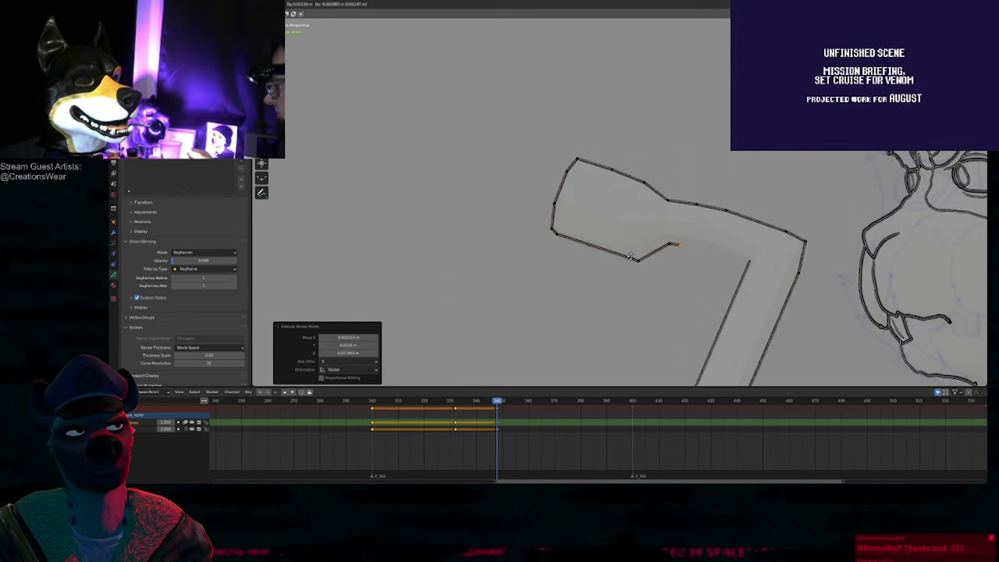
left_click(692, 269)
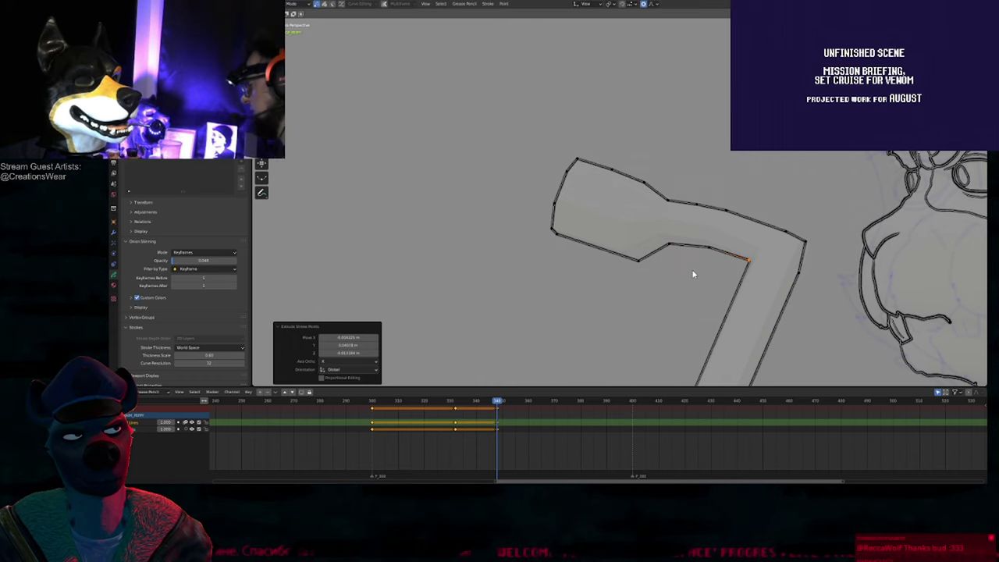
Step: Join the head outline and handle lines into a single stroke with Ctrl+J
scroll(734, 269, "up", 5)
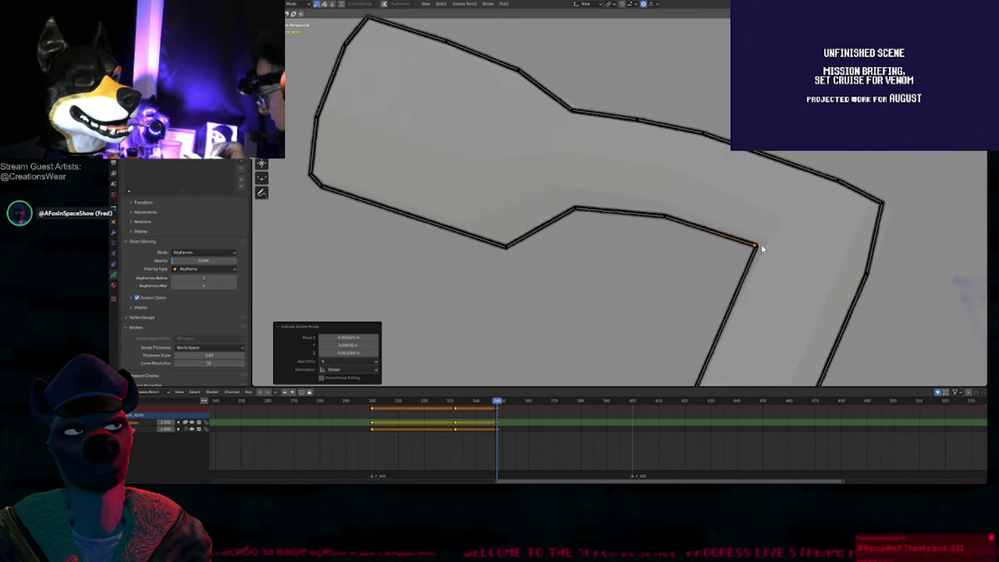
scroll(707, 262, "down", 2)
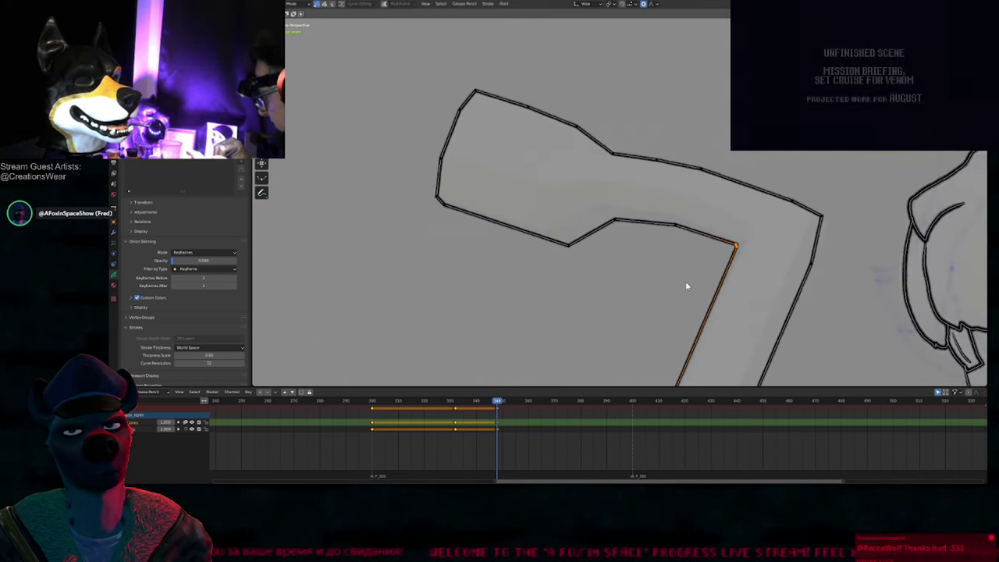
middle_click_drag(730, 254, 575, 261, "shift")
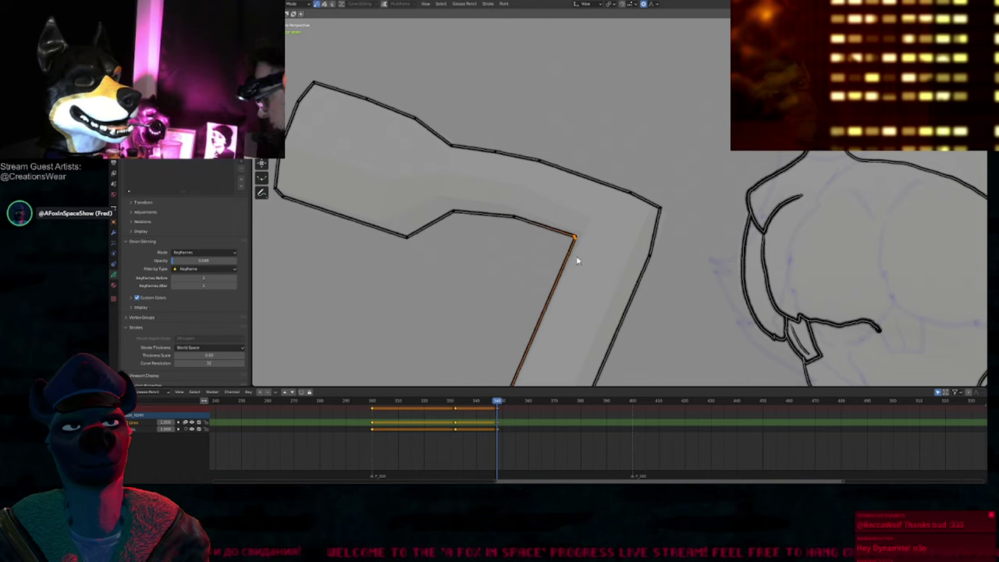
middle_click_drag(578, 260, 617, 243, "shift")
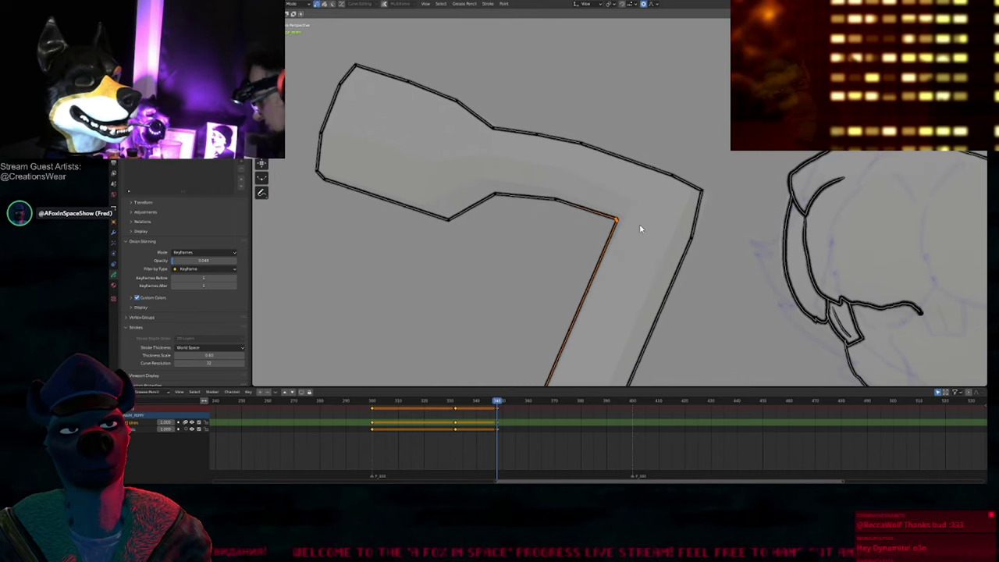
key("ctrl+j")
scroll(626, 250, "down", 5)
middle_click_drag(591, 307, 595, 255, "shift")
middle_click_drag(563, 367, 593, 220, "shift")
middle_click_drag(563, 339, 609, 183, "shift")
key("Tab")
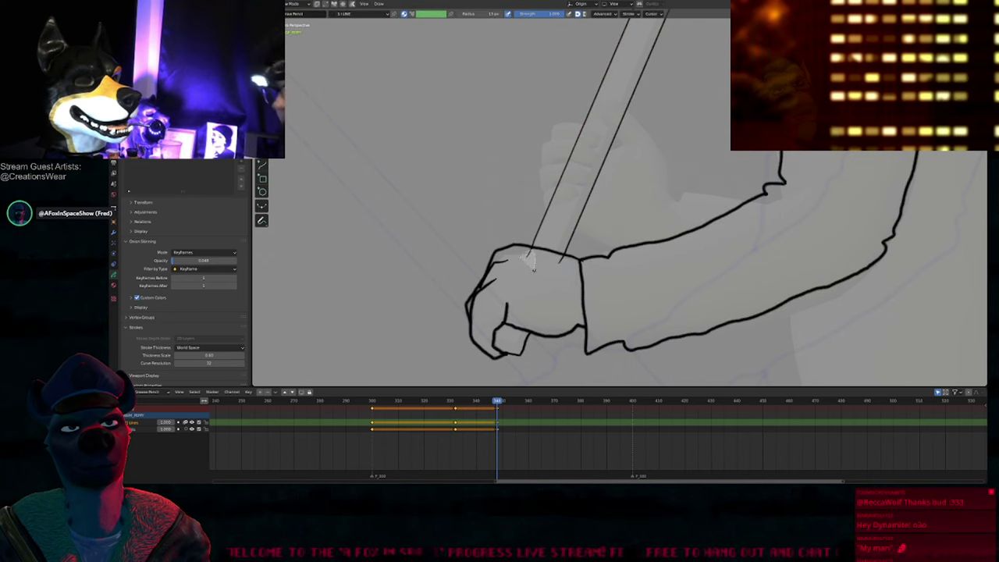
middle_click_drag(562, 260, 563, 213)
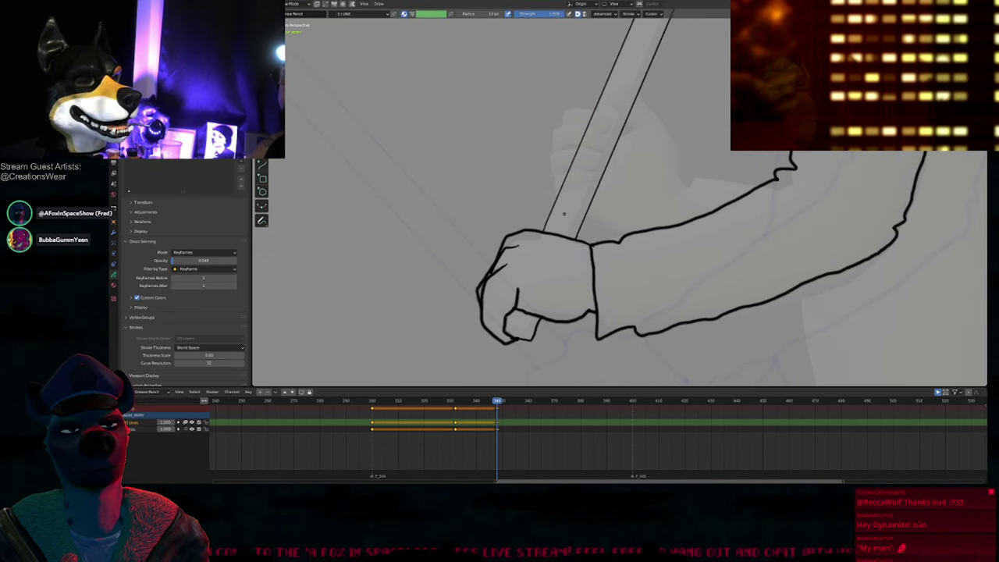
middle_click_drag(604, 98, 561, 324, "shift")
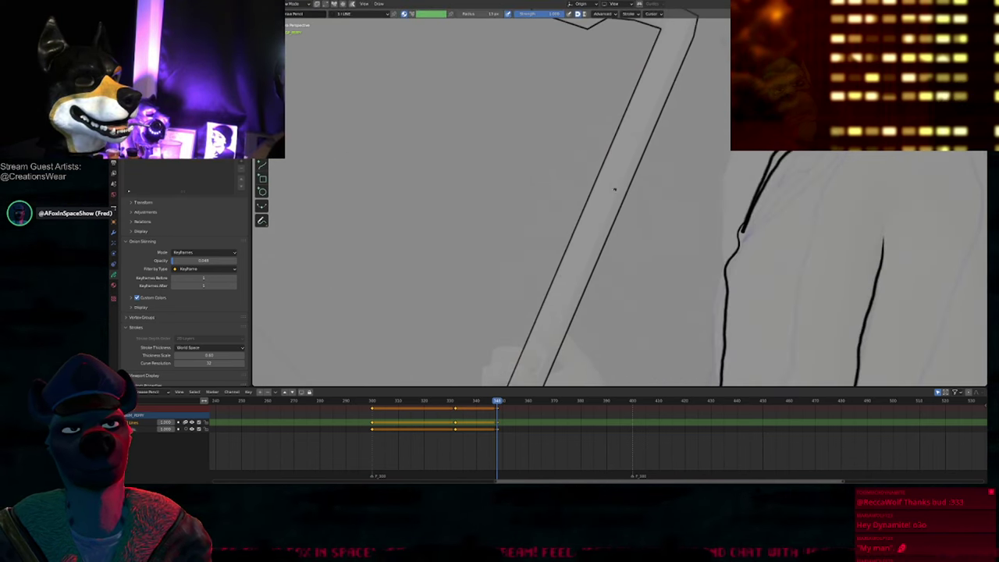
middle_click_drag(643, 94, 573, 270, "shift")
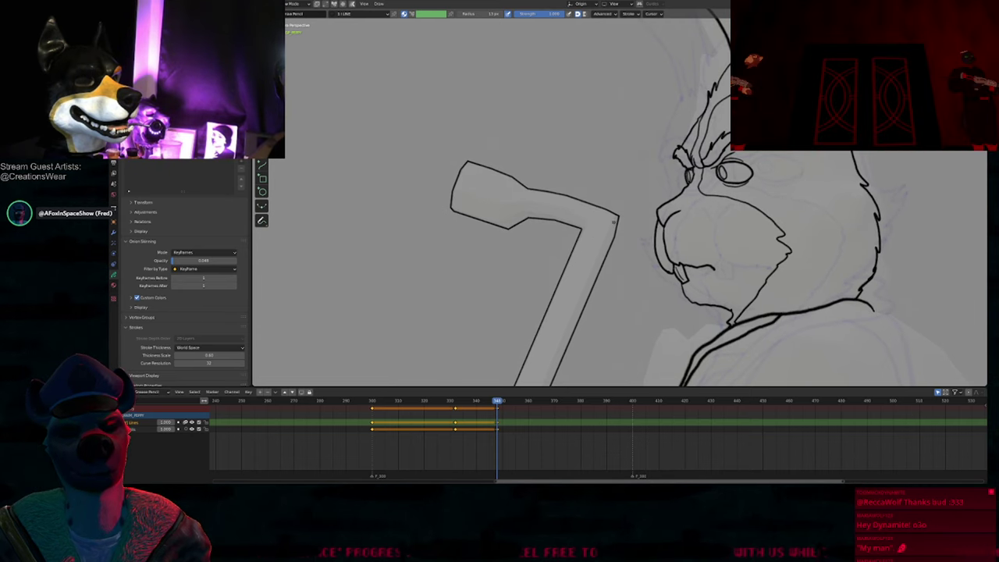
mouse_move(591, 230)
middle_mouse_down()
mouse_move(615, 223)
mouse_move(591, 212)
mouse_move(589, 234)
middle_mouse_up()
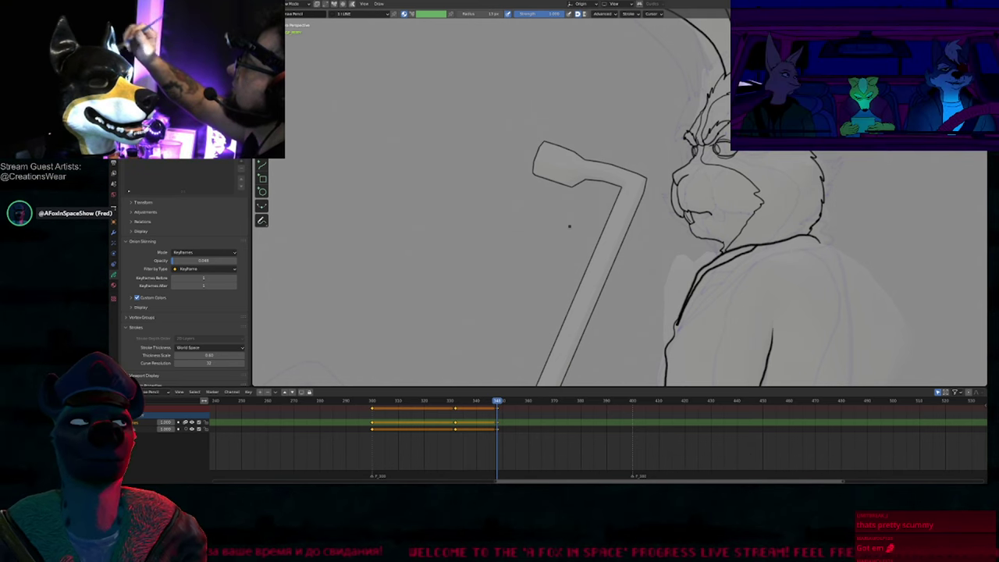
Step: Ink a fold line across the sleeve from the shoulder toward the elbow and trim its overshoot
mouse_move(570, 227)
middle_mouse_down("shift")
mouse_move(548, 254)
mouse_move(547, 246)
middle_mouse_up("shift")
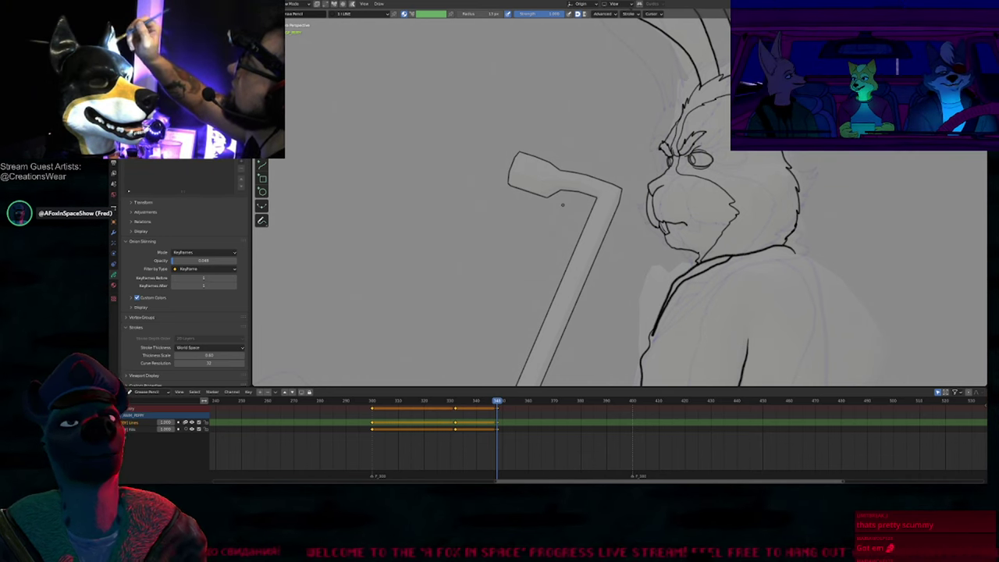
mouse_move(592, 260)
middle_mouse_down()
mouse_move(602, 274)
mouse_move(576, 235)
mouse_move(585, 229)
mouse_move(605, 250)
mouse_move(588, 272)
mouse_move(554, 200)
mouse_move(555, 273)
mouse_move(550, 238)
middle_mouse_up()
scroll(550, 235, "up", 3)
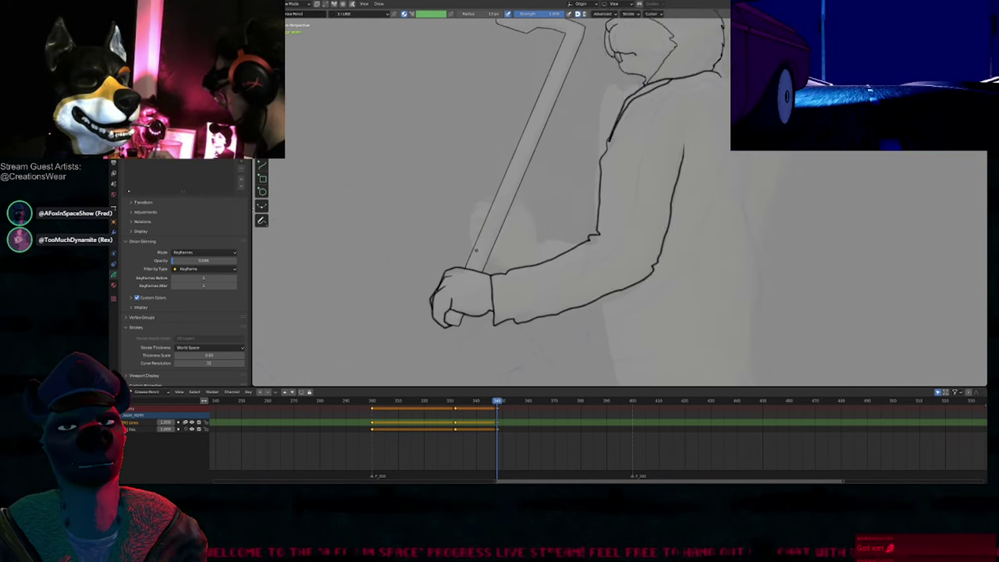
mouse_move(616, 206)
middle_mouse_down("shift")
mouse_move(635, 253)
mouse_move(701, 235)
middle_mouse_up("shift")
scroll(637, 252, "up", 2)
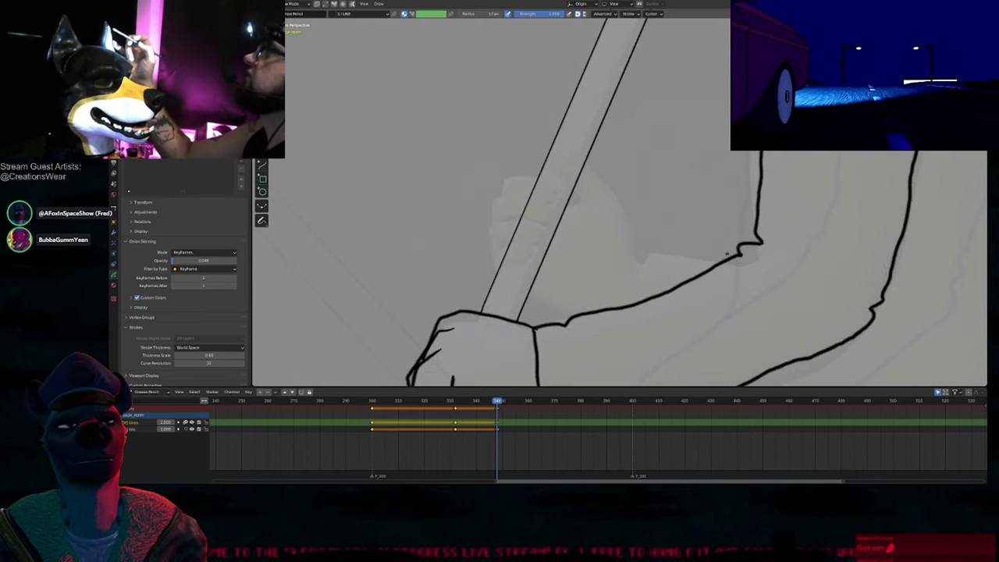
left_click_drag(738, 254, 576, 340)
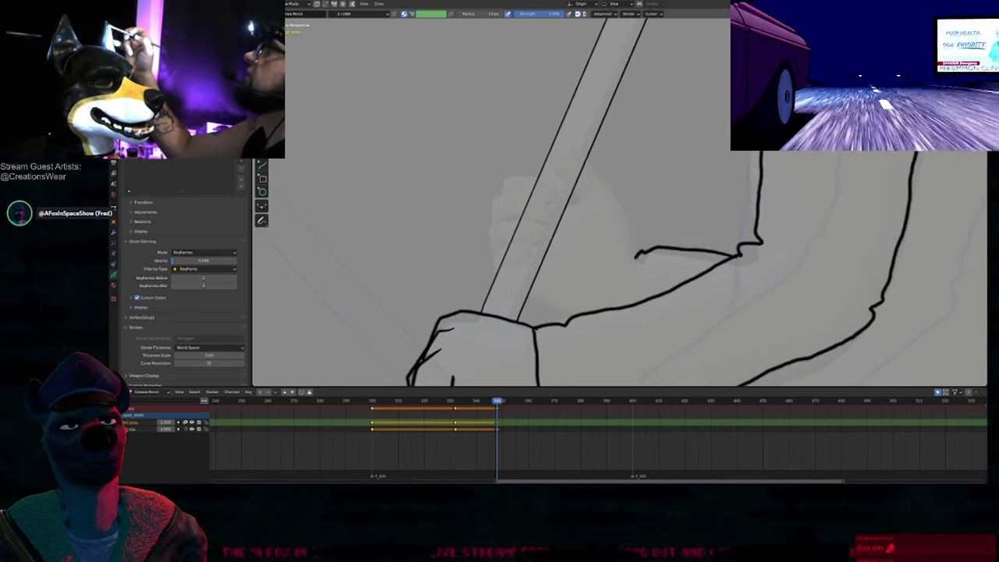
right_click_drag(575, 341, 574, 340, "ctrl+alt")
middle_click_drag(597, 263, 632, 296, "shift")
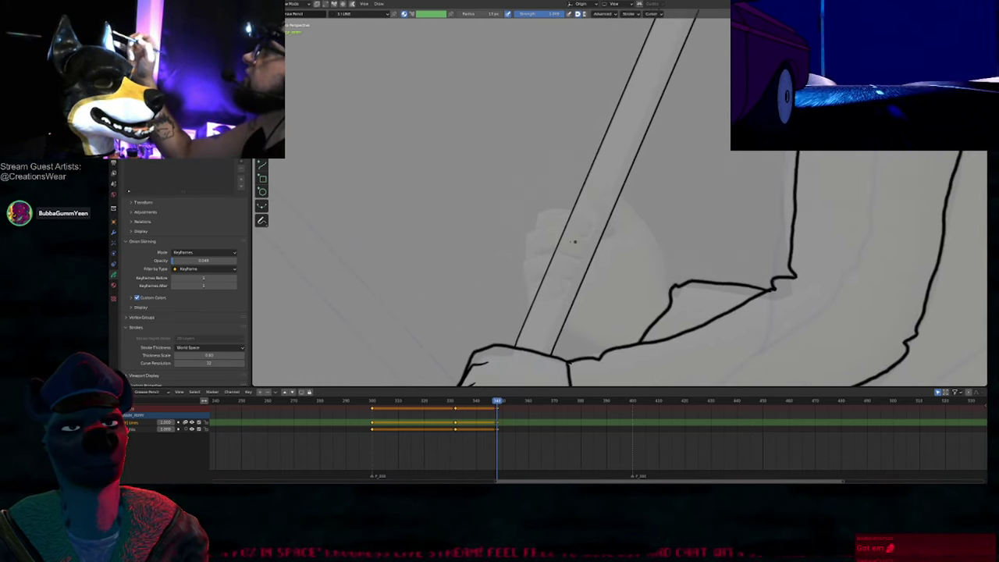
Step: Select the cane's linked outline strokes, then draw the first finger loop around the cane
key("Tab")
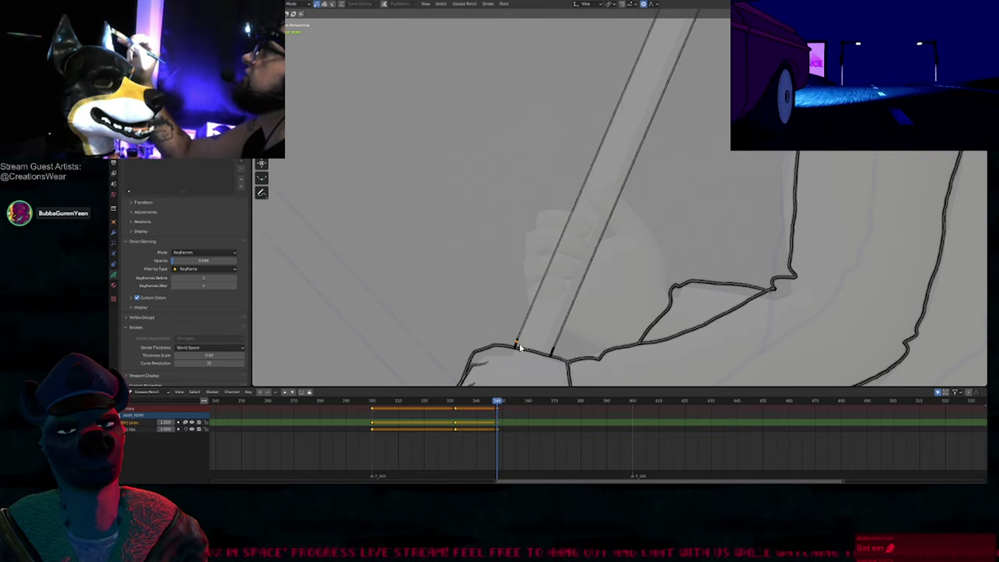
left_click(550, 351, "shift")
key("ctrl+l")
key("Tab")
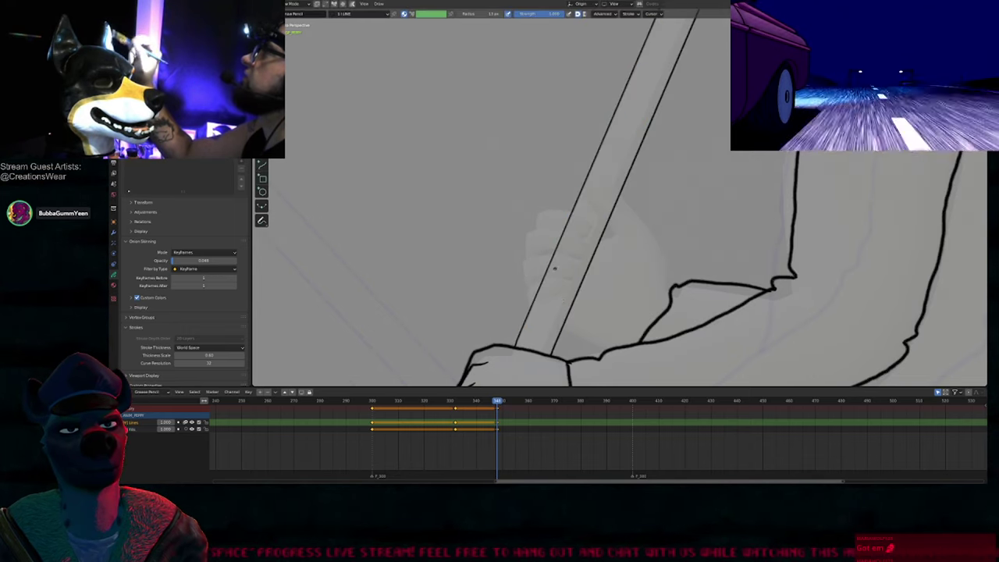
middle_click_drag(554, 310, 525, 300, "shift")
mouse_move(502, 299)
left_mouse_down()
mouse_move(500, 269)
mouse_move(536, 269)
mouse_move(509, 288)
left_mouse_up()
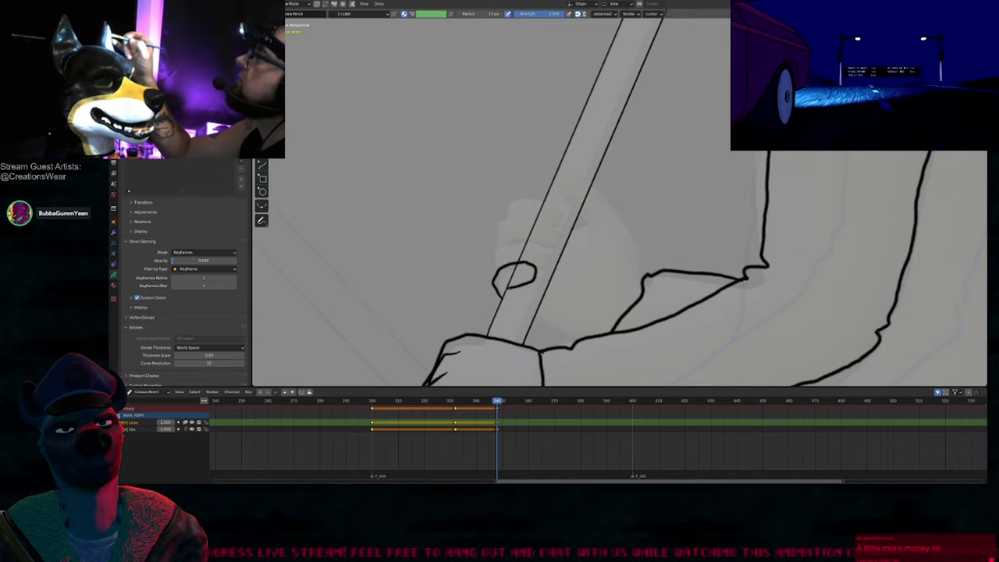
Step: Erase the cane line where it runs inside the first curled finger
middle_click_drag(532, 243, 511, 274, "shift")
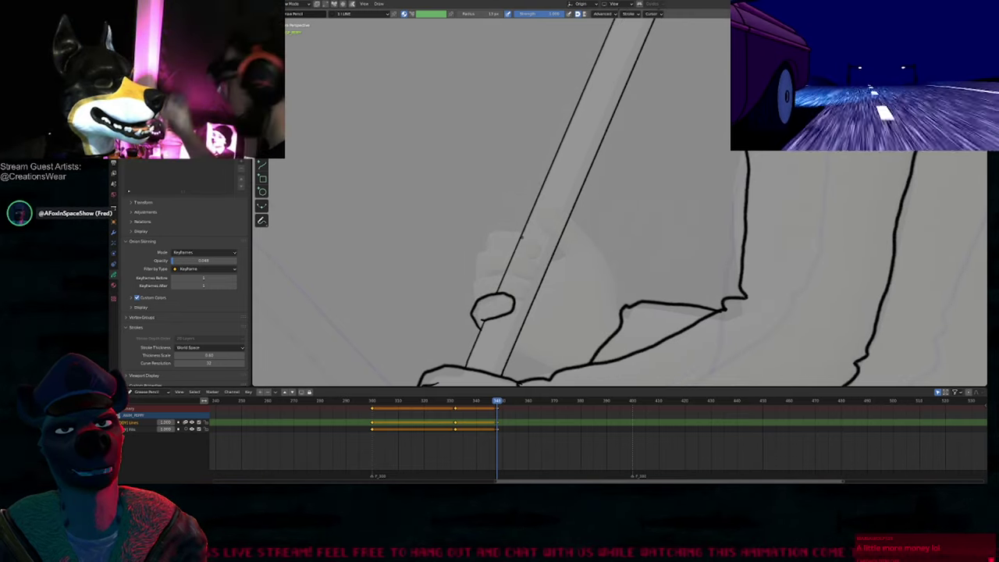
key("e")
left_click_drag(519, 242, 500, 289)
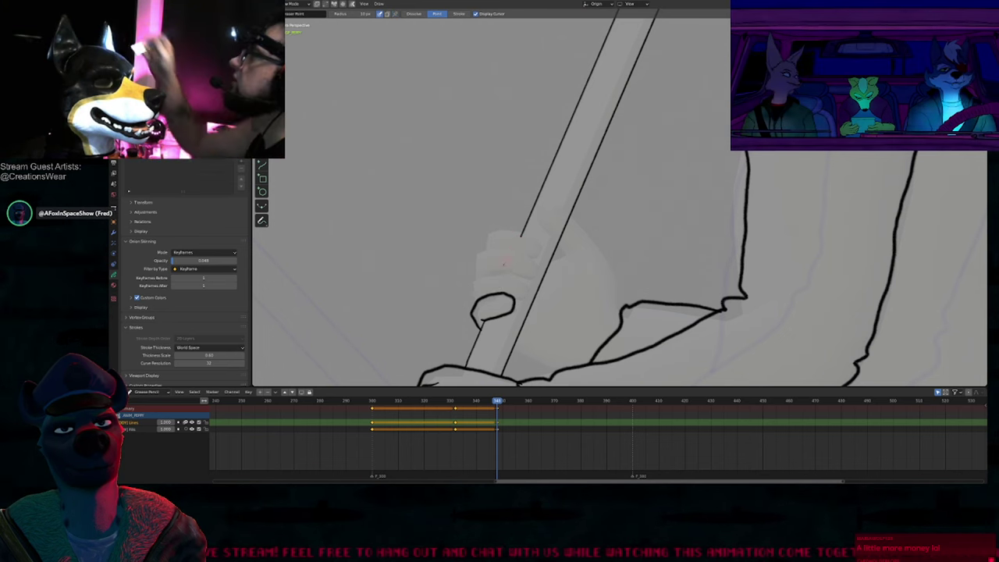
Step: Draw the next finger curves, close their right side and extend the hand's top contour
key("d")
mouse_move(469, 295)
left_mouse_down()
mouse_move(480, 275)
mouse_move(532, 286)
left_mouse_up()
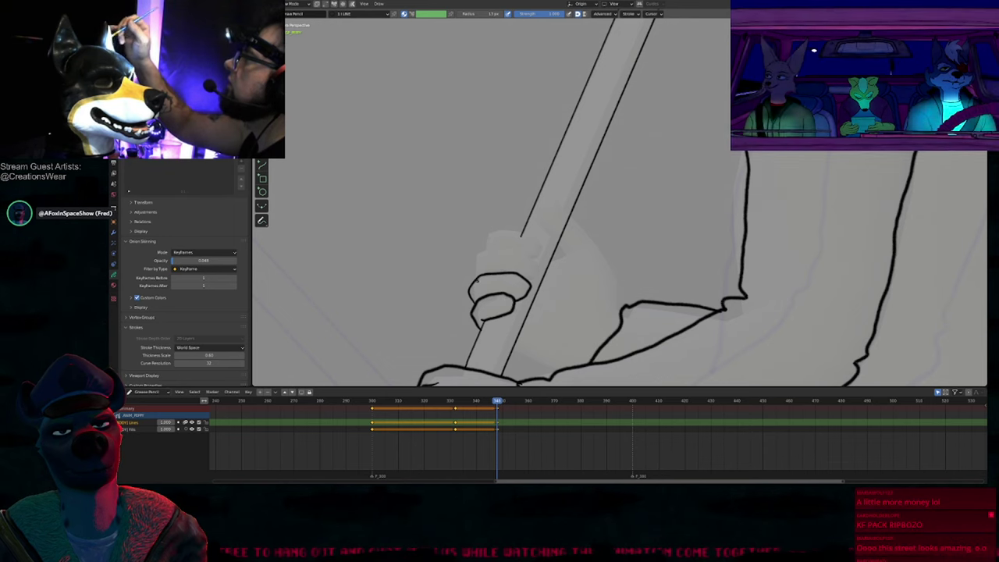
left_click_drag(476, 279, 476, 270)
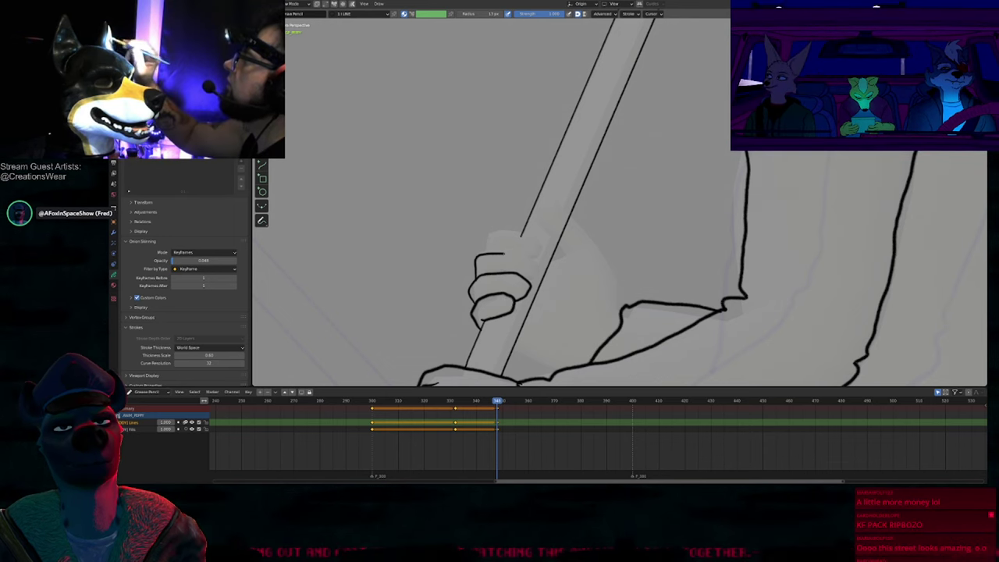
left_click_drag(541, 267, 522, 281)
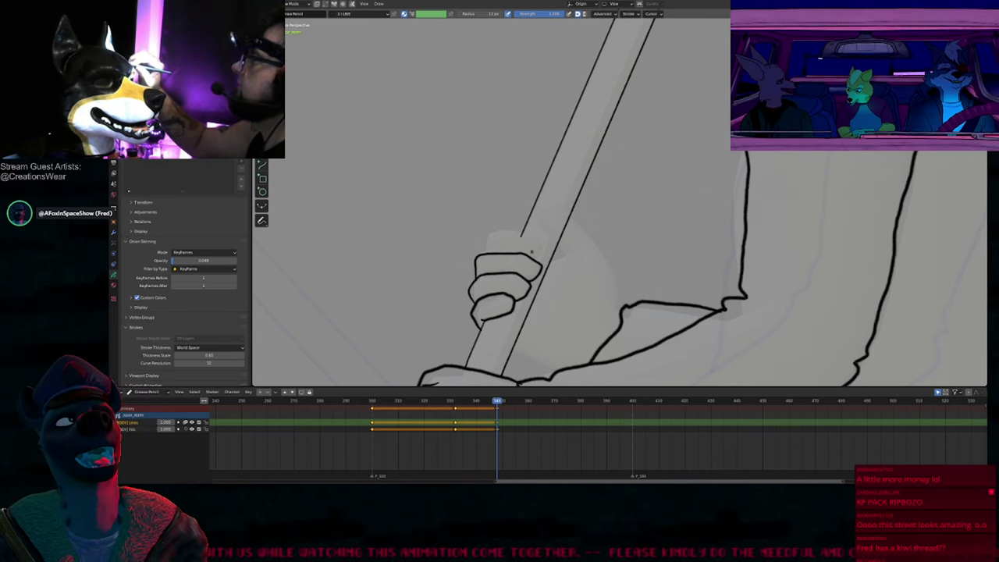
scroll(525, 238, "up", 2)
scroll(523, 252, "up", 2)
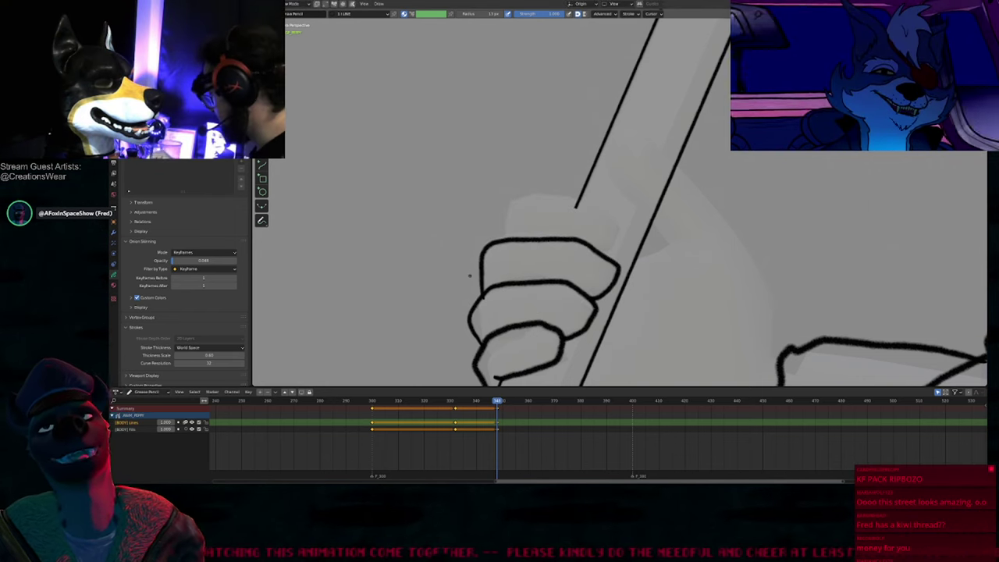
middle_click_drag(565, 252, 494, 257, "shift")
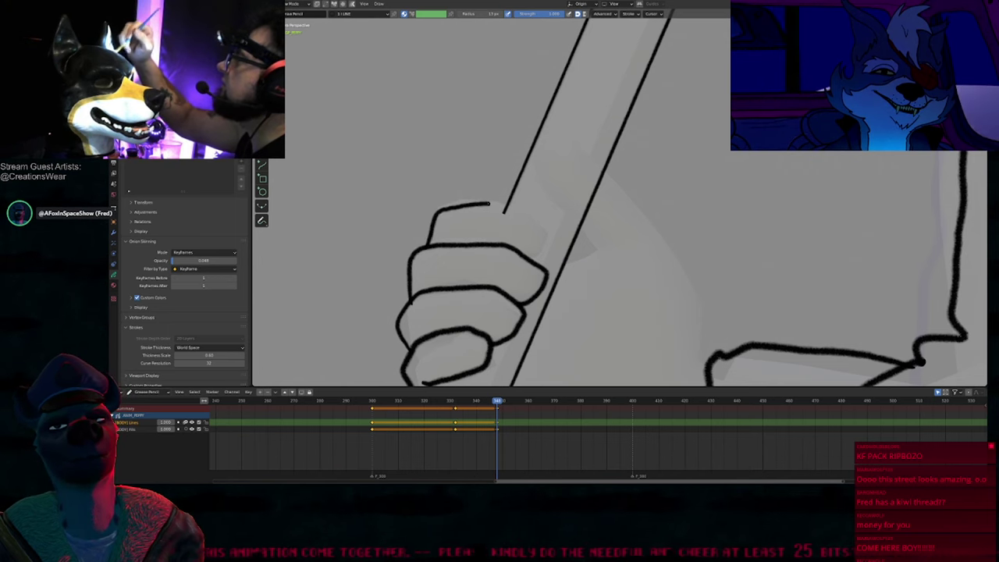
left_click_drag(540, 228, 544, 251)
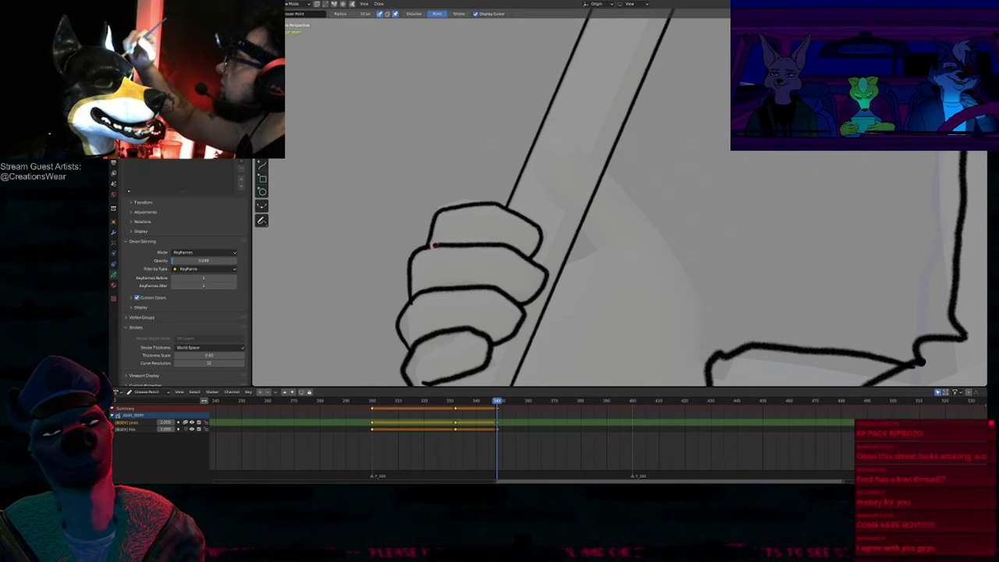
Step: Pan and zoom over the lower fingers and hand up to the top of the cane
scroll(415, 300, "down", 3, "shift")
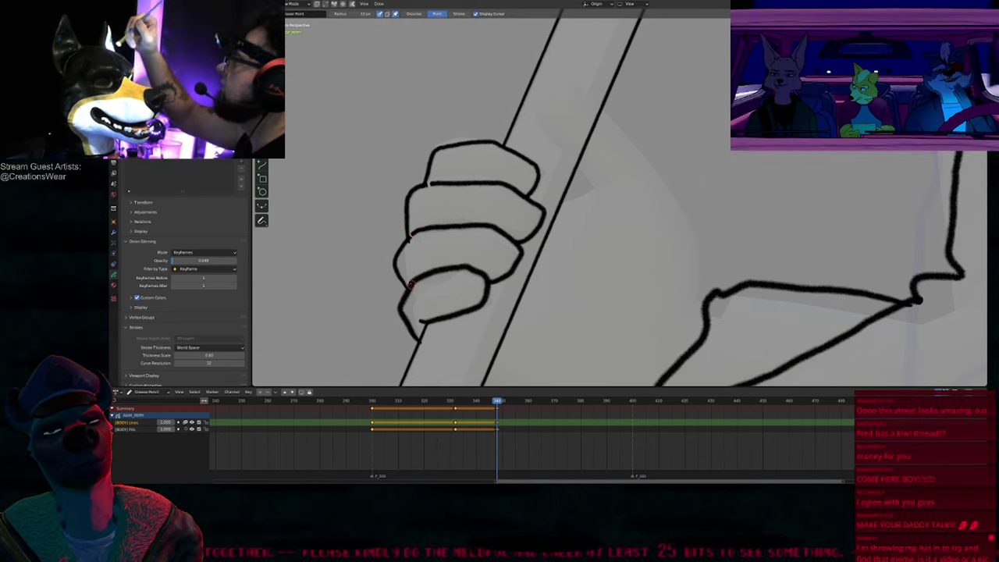
middle_click_drag(425, 291, 372, 314, "shift")
scroll(540, 261, "down", 4)
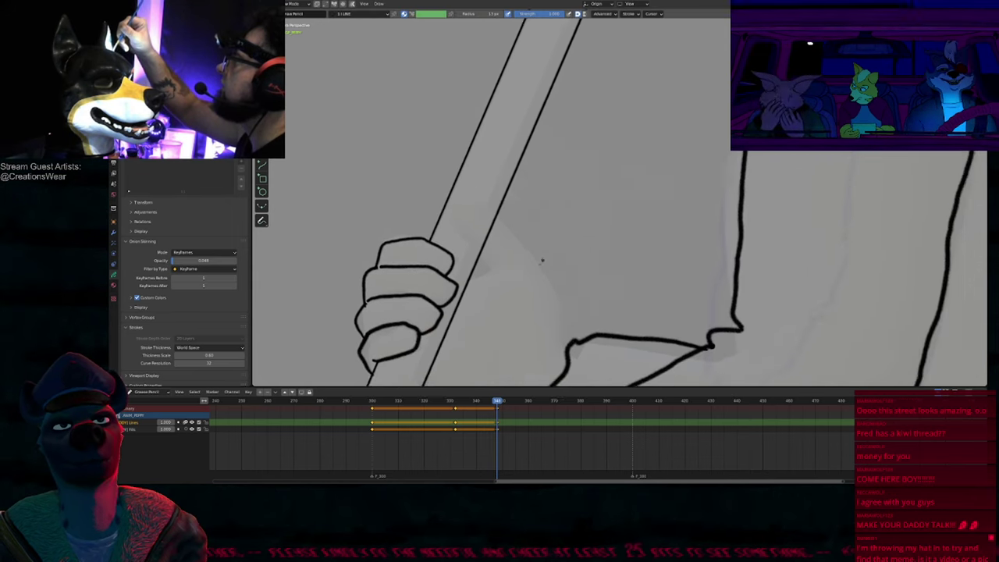
middle_click_drag(508, 298, 514, 263, "shift")
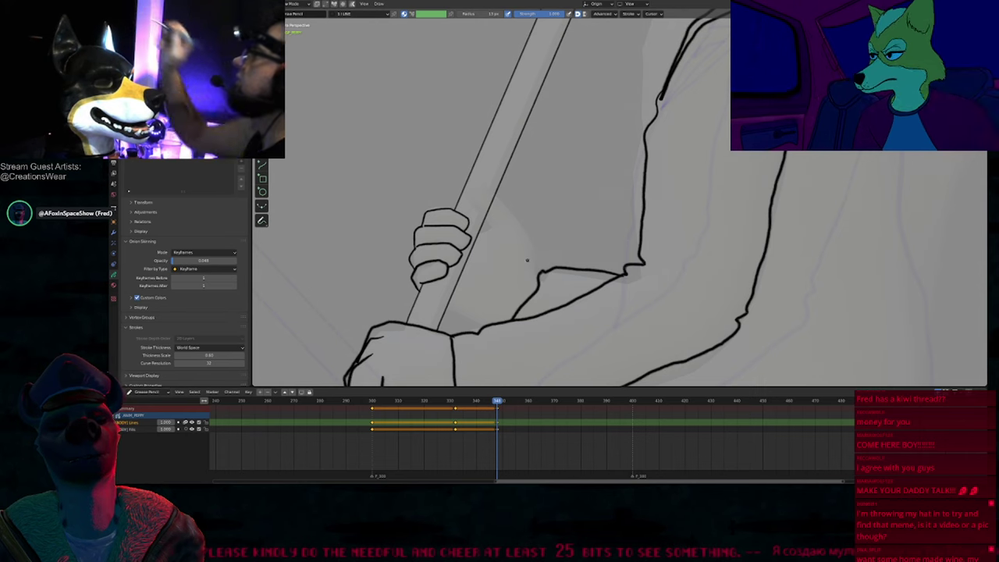
middle_click_drag(539, 202, 517, 266, "shift")
middle_click_drag(547, 138, 534, 242, "shift")
scroll(533, 242, "up", 5, "shift")
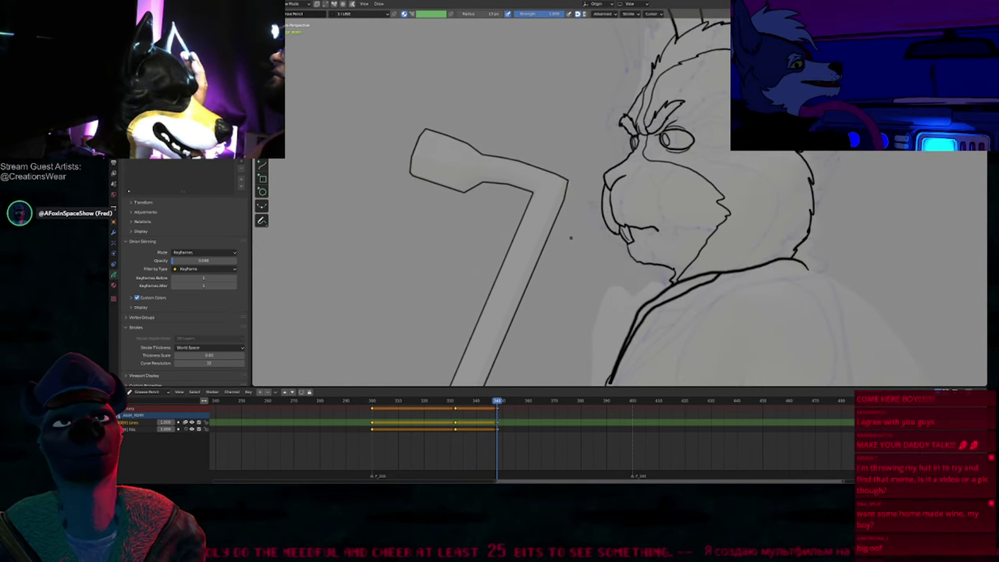
Step: Zoom out and move the view from the face back down to the hands
scroll(568, 234, "up", 4, "shift")
scroll(709, 218, "up", 2)
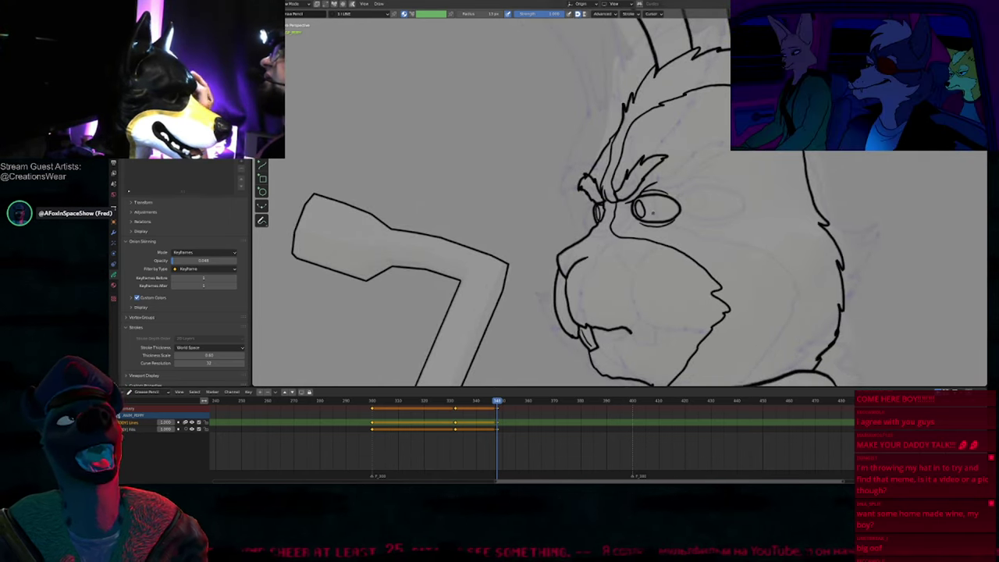
mouse_move(655, 216)
middle_mouse_down("ctrl")
mouse_move(642, 240)
mouse_move(665, 182)
mouse_move(647, 231)
middle_mouse_up("ctrl")
mouse_move(615, 288)
middle_mouse_down("shift")
mouse_move(654, 151)
mouse_move(632, 216)
middle_mouse_up("shift")
scroll(633, 216, "down", 1, "shift")
scroll(631, 220, "up", 4, "shift")
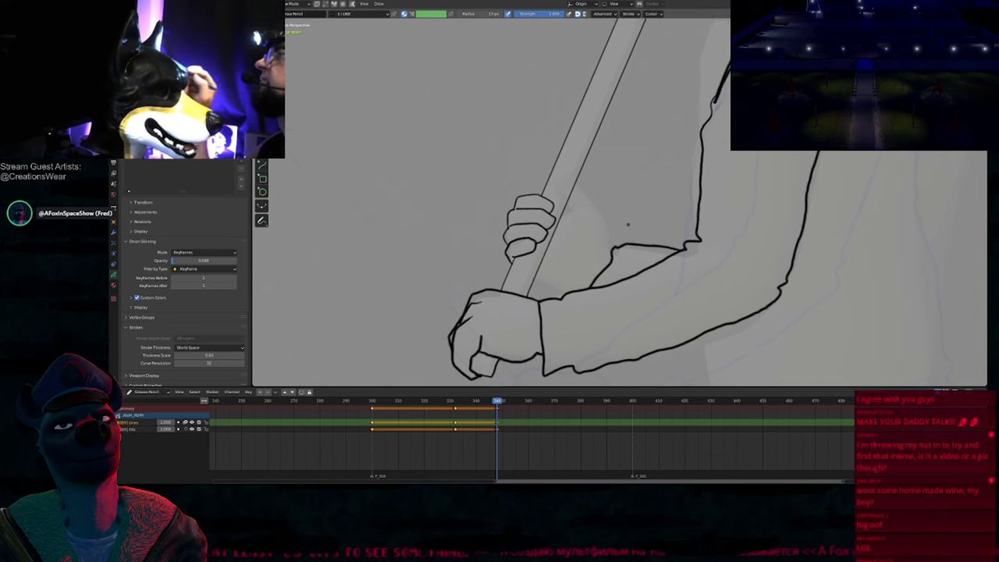
scroll(574, 206, "up", 3)
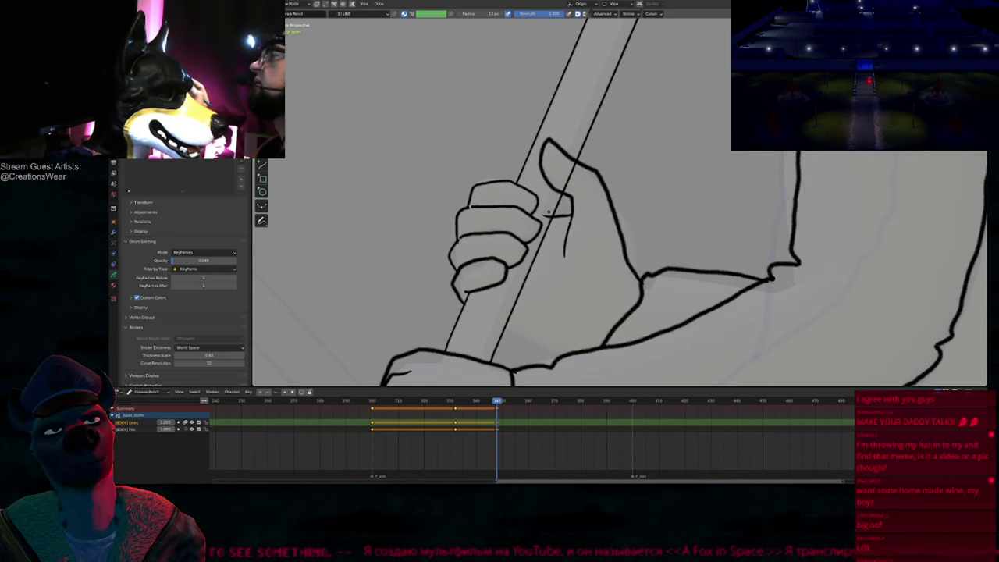
Step: Zoom in on the upper hand and set a new brush radius
scroll(575, 225, "up", 5)
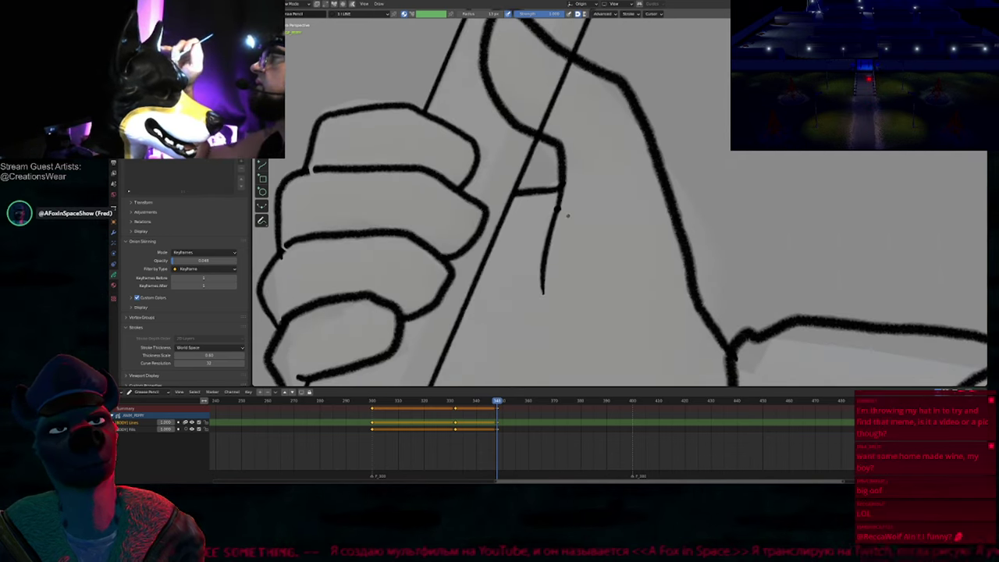
scroll(566, 215, "down", 8)
scroll(566, 215, "up", 4)
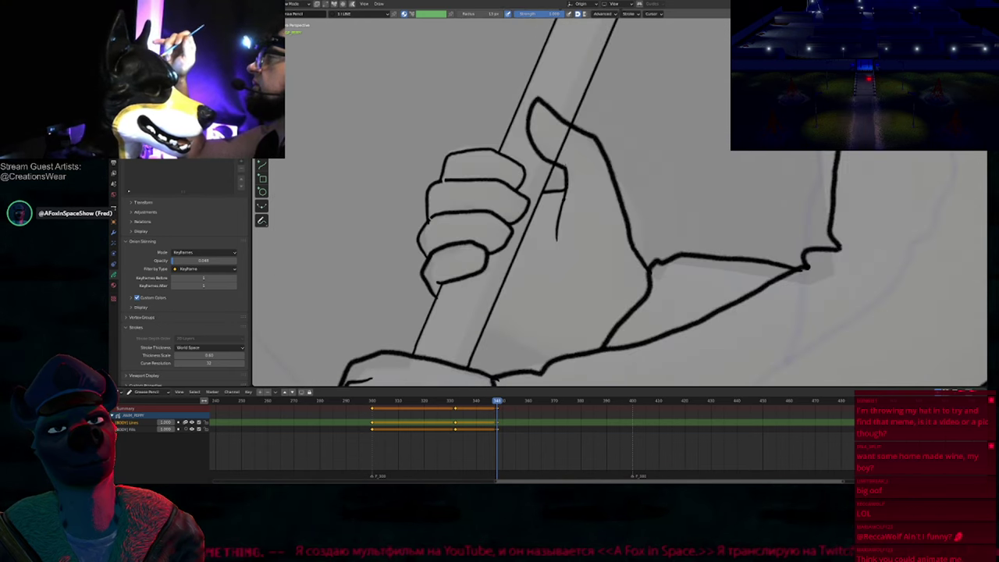
scroll(581, 171, "down", 3)
scroll(581, 171, "up", 7)
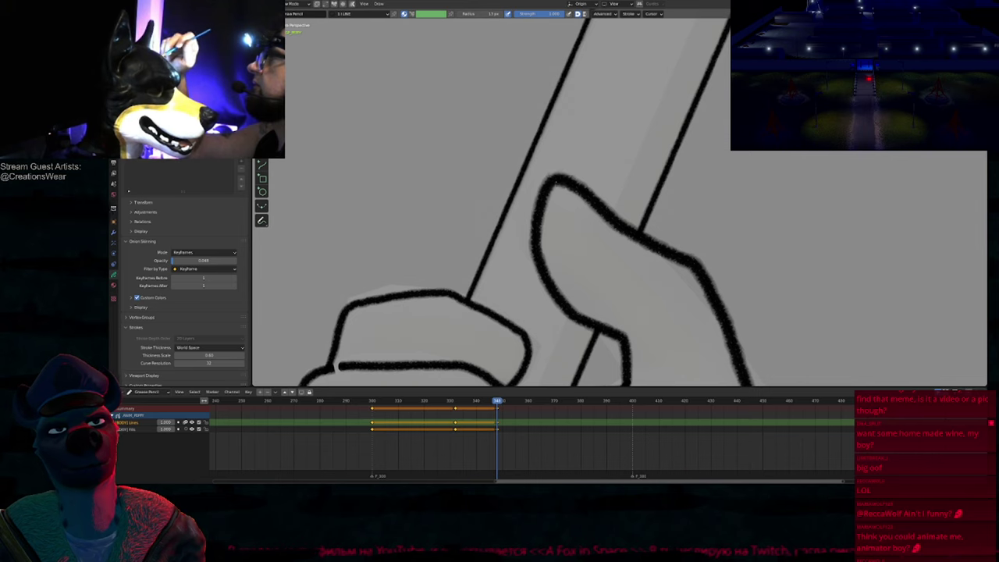
scroll(586, 222, "down", 4)
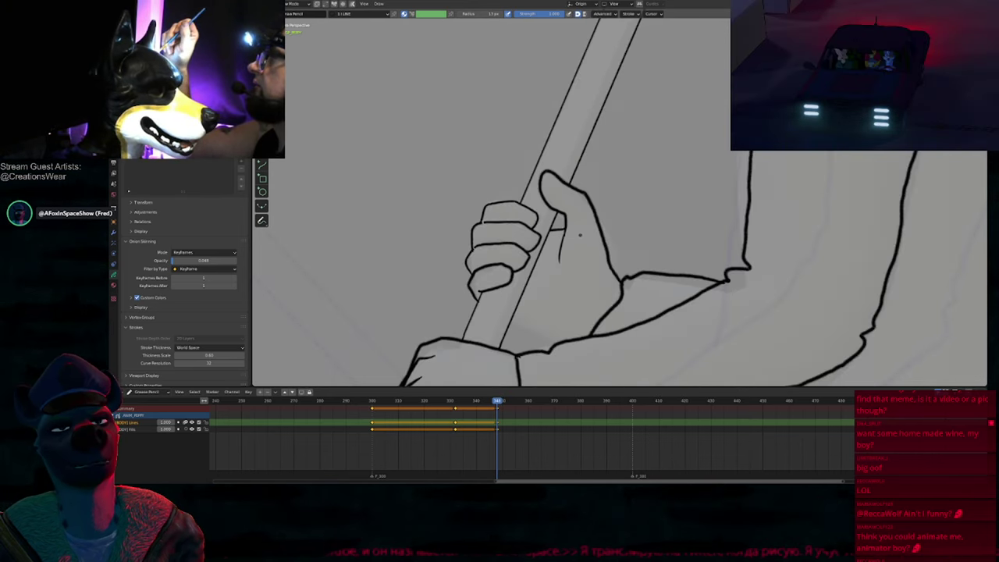
scroll(580, 238, "down", 2)
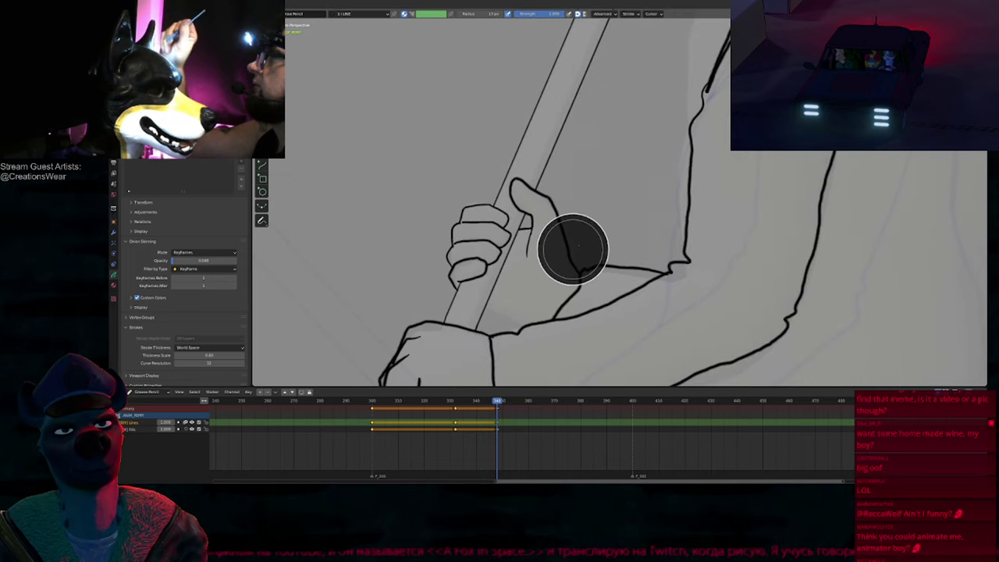
left_click(580, 246)
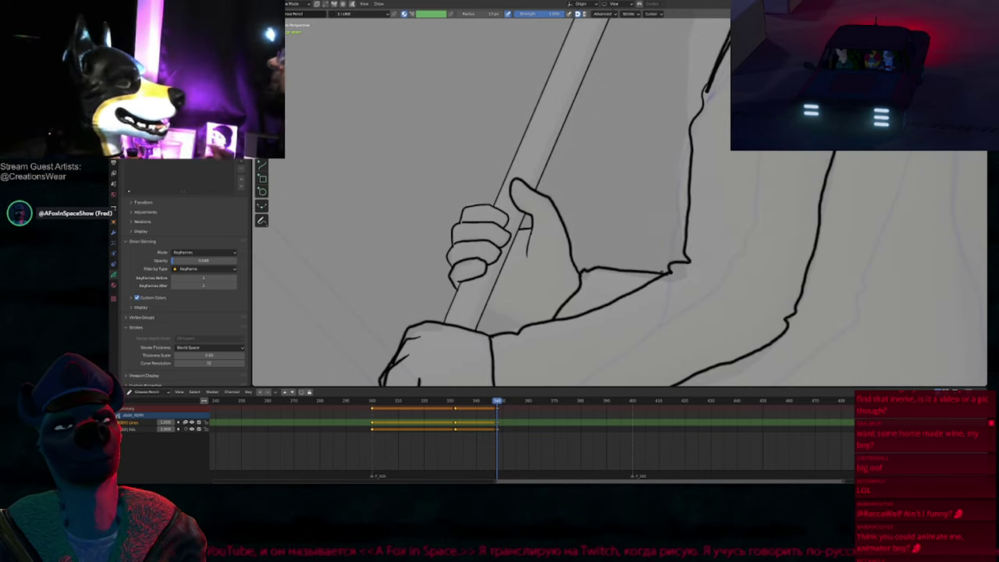
Step: Zoom and move the view up toward the rabbit's head
scroll(663, 286, "up", 1)
scroll(609, 250, "down", 2)
scroll(545, 195, "up", 4)
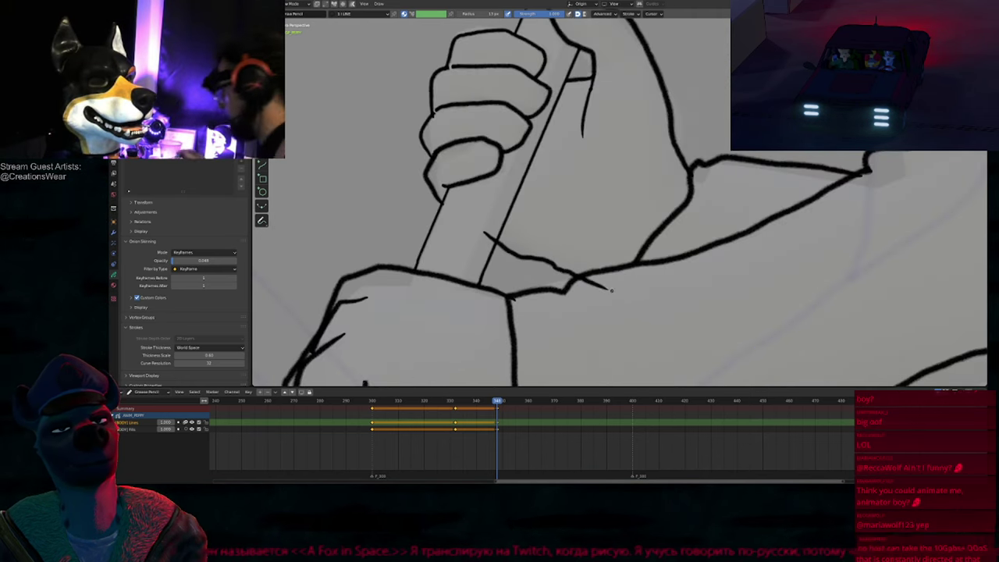
scroll(479, 275, "down", 3)
scroll(480, 275, "down", 3)
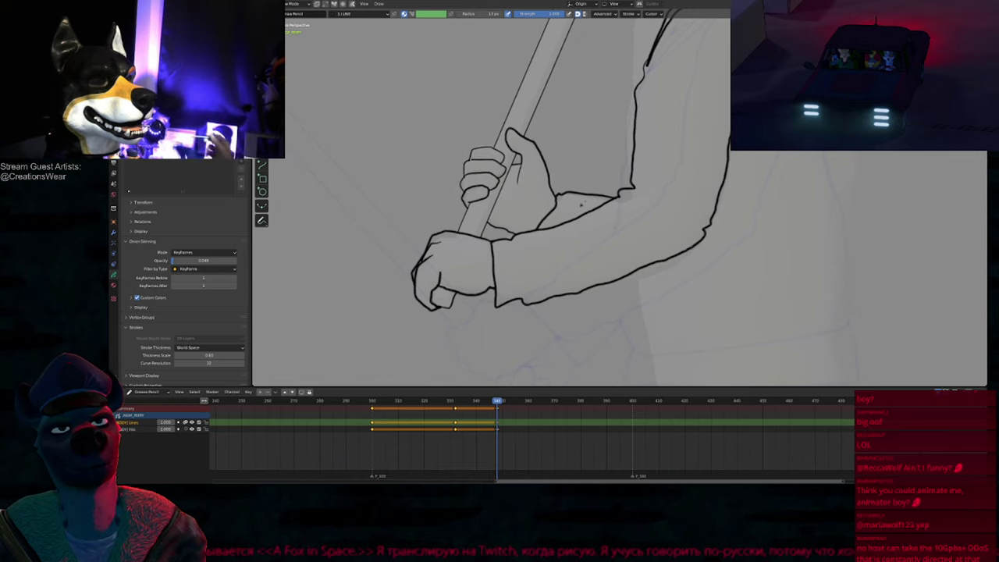
middle_click_drag(515, 180, 486, 307, "shift")
Step: Ink the jacket hem and back edge, then the line from collar over the shoulder
mouse_move(671, 45)
middle_mouse_down("shift")
mouse_move(637, 166)
mouse_move(549, 306)
mouse_move(591, 246)
mouse_move(581, 252)
mouse_move(653, 194)
mouse_move(654, 166)
mouse_move(646, 276)
mouse_move(559, 120)
middle_mouse_up("shift")
middle_click_drag(568, 174, 567, 231, "ctrl")
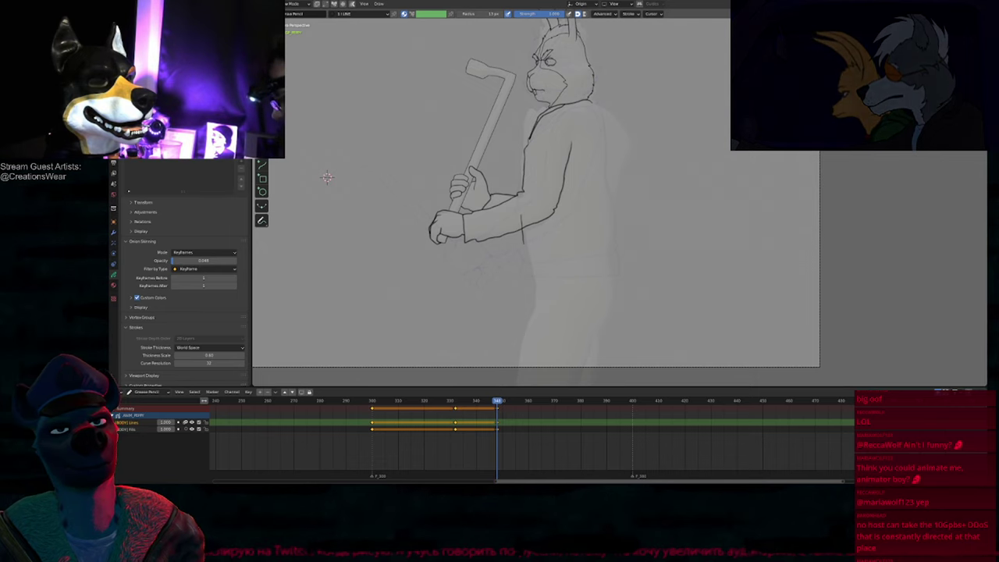
mouse_move(527, 262)
left_mouse_down()
mouse_move(616, 248)
mouse_move(619, 150)
left_mouse_up()
scroll(621, 113, "up", 5)
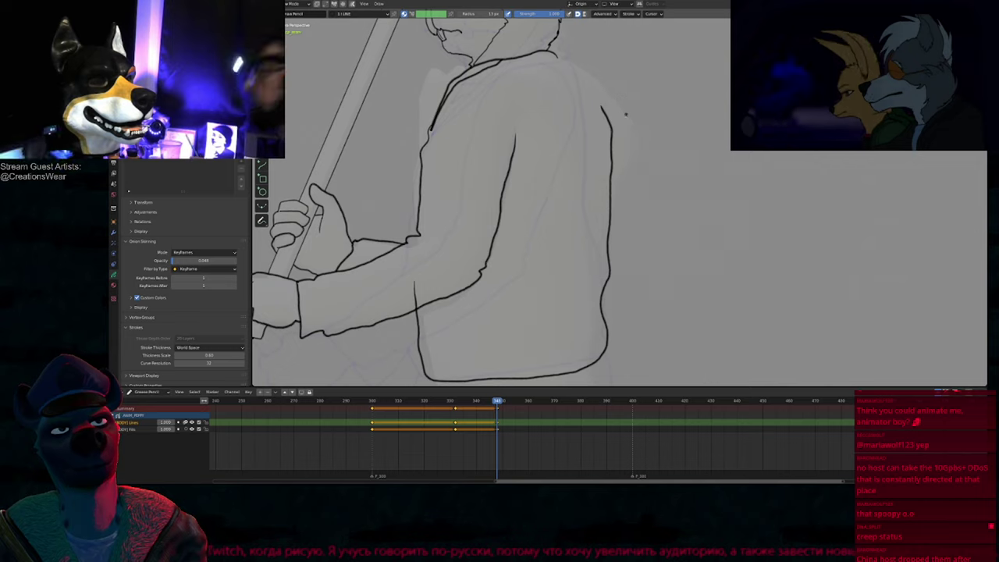
mouse_move(547, 122)
left_mouse_down()
mouse_move(595, 165)
mouse_move(608, 199)
left_mouse_up()
Step: Pan and zoom along the back, jacket and arm up to the head and ears
scroll(401, 223, "down", 5)
scroll(300, 238, "up", 2)
mouse_move(300, 238)
middle_mouse_down("shift")
mouse_move(403, 247)
mouse_move(373, 259)
middle_mouse_up("shift")
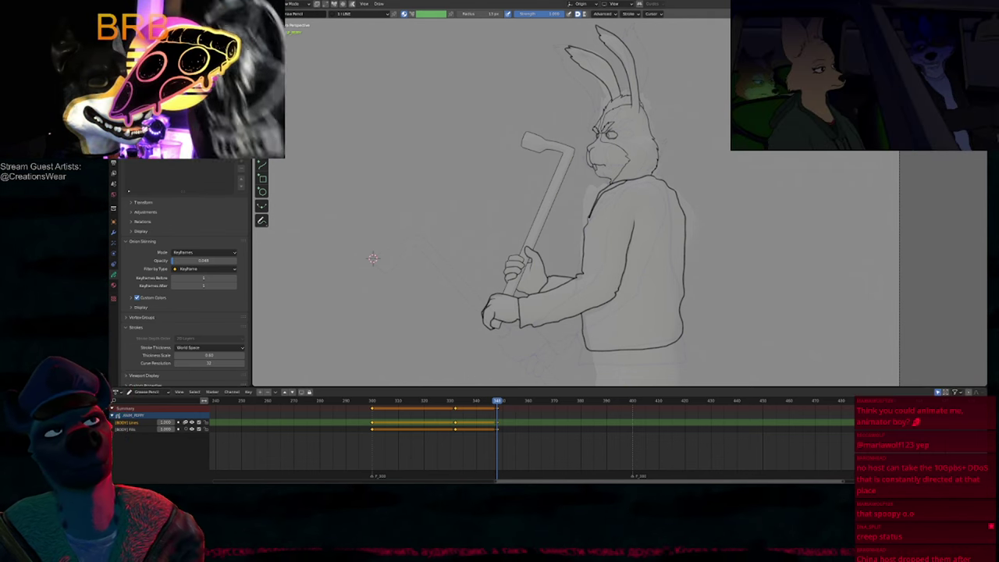
middle_click_drag(618, 315, 585, 292, "shift")
middle_click_drag(585, 292, 584, 273, "ctrl")
scroll(528, 290, "up", 3)
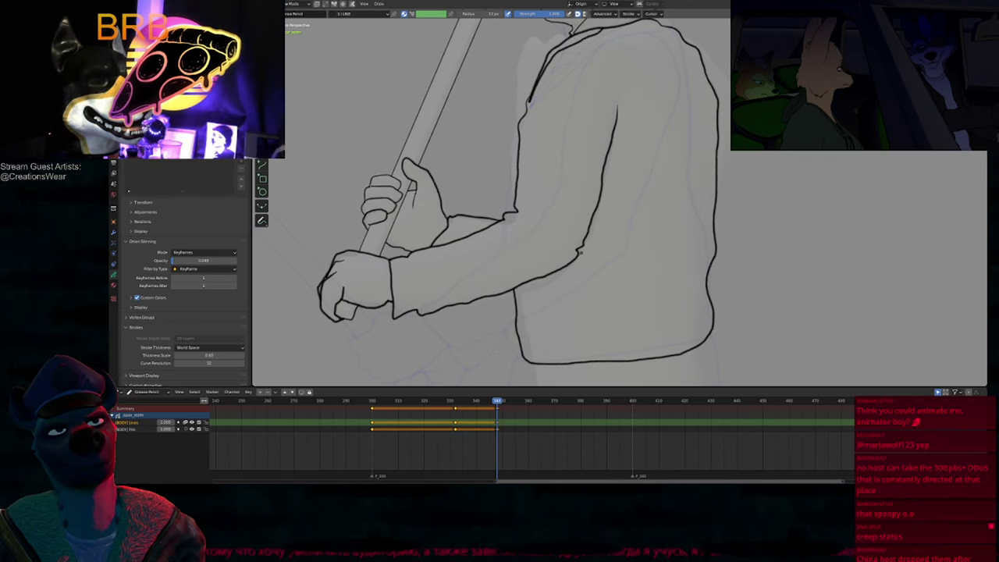
middle_click_drag(619, 157, 643, 279, "shift")
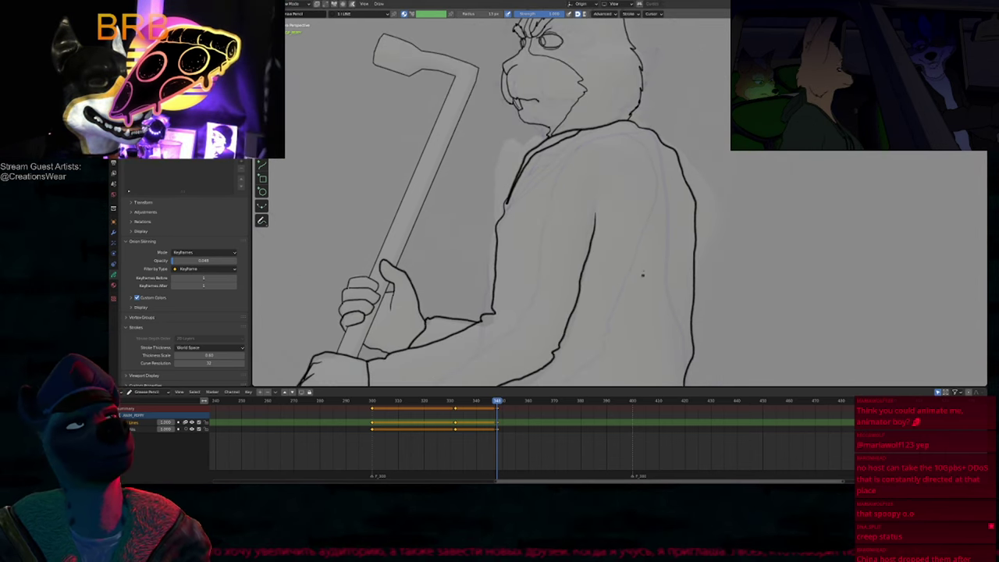
mouse_move(673, 136)
middle_mouse_down("shift")
mouse_move(714, 231)
mouse_move(728, 210)
mouse_move(731, 281)
mouse_move(721, 198)
mouse_move(718, 241)
mouse_move(718, 206)
middle_mouse_up("shift")
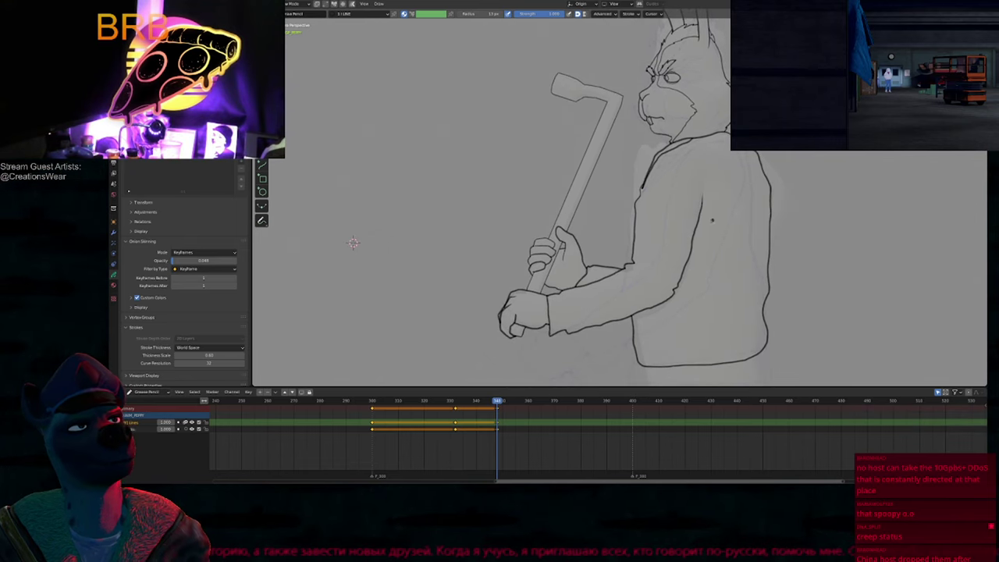
scroll(712, 220, "up", 5)
Step: Zoom onto the jacket hem and erase the overshoot past its corner
scroll(709, 146, "down", 6)
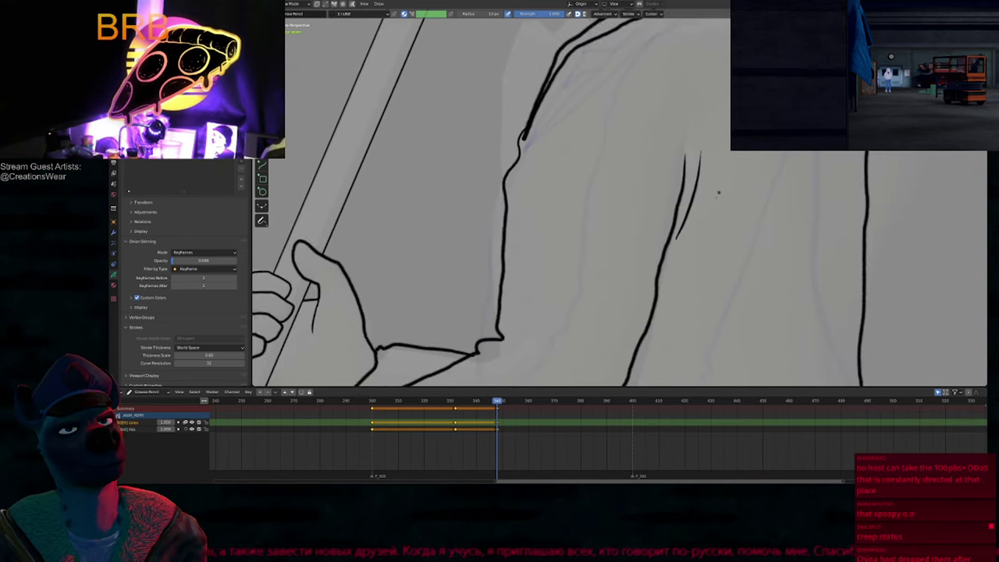
mouse_move(529, 314)
middle_mouse_down("shift")
mouse_move(618, 261)
mouse_move(615, 251)
middle_mouse_up("shift")
mouse_move(639, 291)
middle_mouse_down("shift")
mouse_move(631, 208)
mouse_move(590, 195)
middle_mouse_up("shift")
scroll(585, 242, "up", 4)
middle_click_drag(585, 242, 588, 187, "shift")
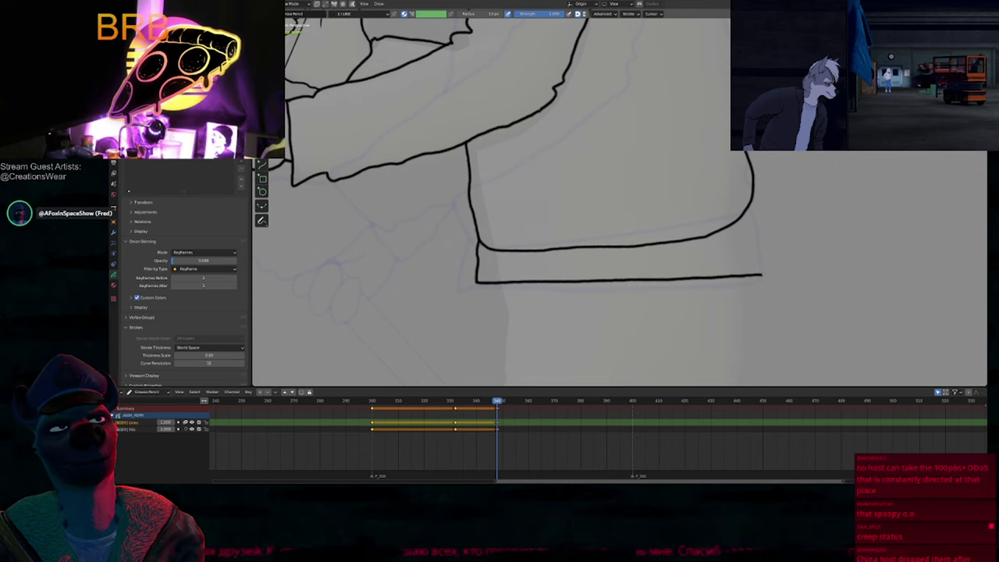
left_click_drag(721, 197, 723, 198, "ctrl+alt")
scroll(683, 242, "down", 2)
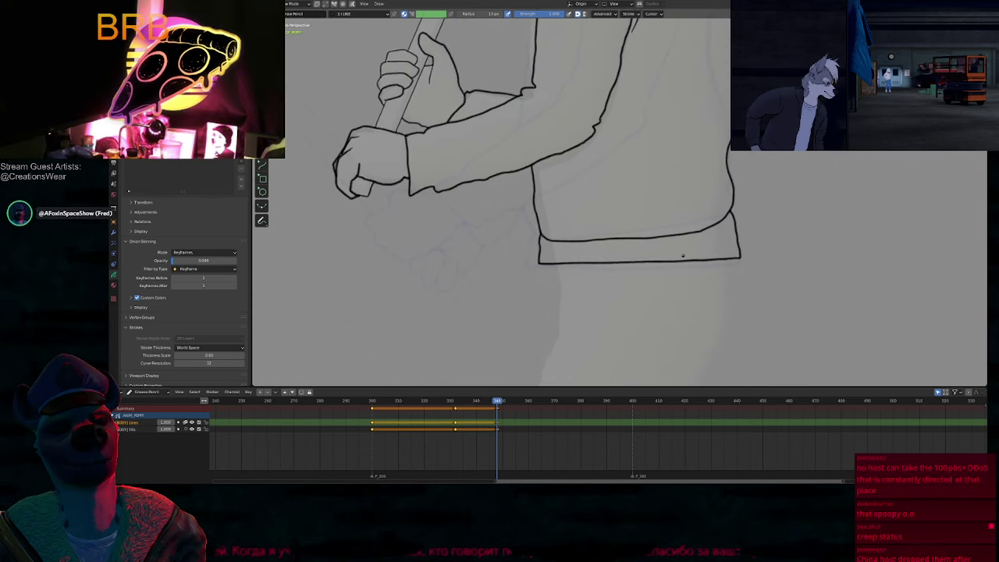
middle_click_drag(639, 196, 642, 271, "shift")
middle_click_drag(646, 169, 635, 286, "shift")
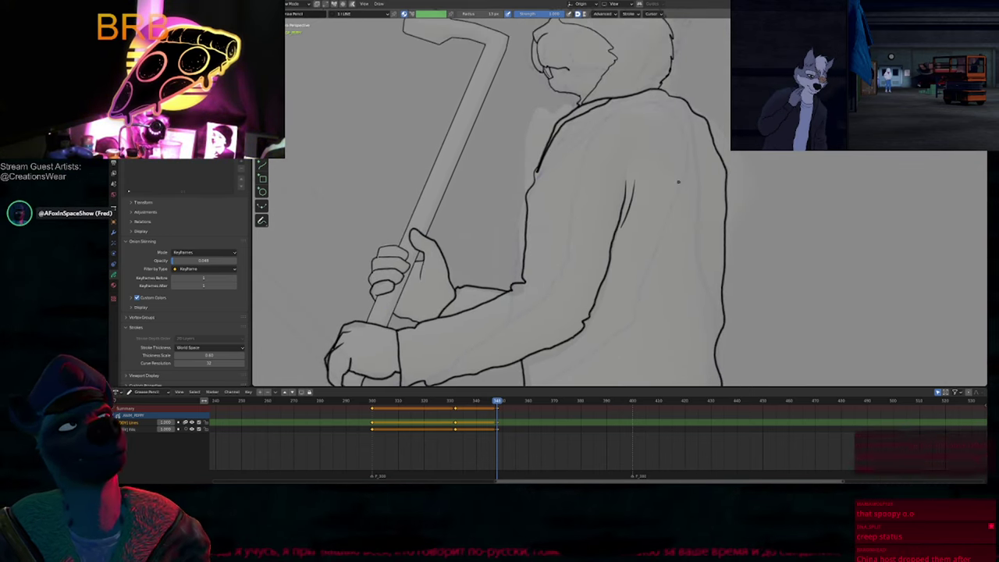
mouse_move(682, 162)
middle_mouse_down("shift")
mouse_move(654, 212)
mouse_move(658, 269)
middle_mouse_up("shift")
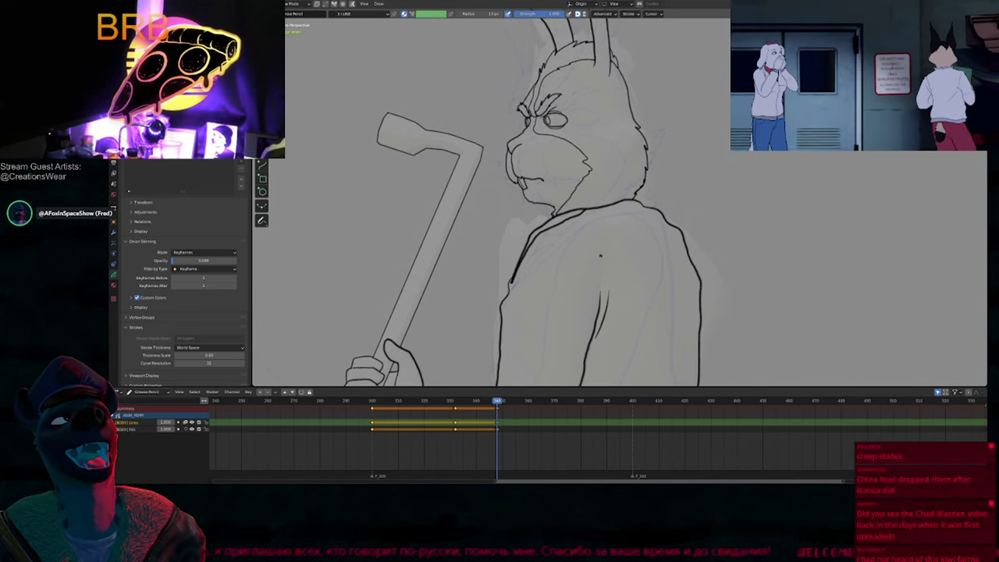
scroll(627, 230, "down", 2, "shift")
scroll(576, 270, "down", 1)
mouse_move(576, 270)
middle_mouse_down("shift")
mouse_move(586, 226)
mouse_move(590, 254)
mouse_move(631, 258)
mouse_move(621, 269)
middle_mouse_up("shift")
middle_click_drag(657, 214, 631, 237, "shift")
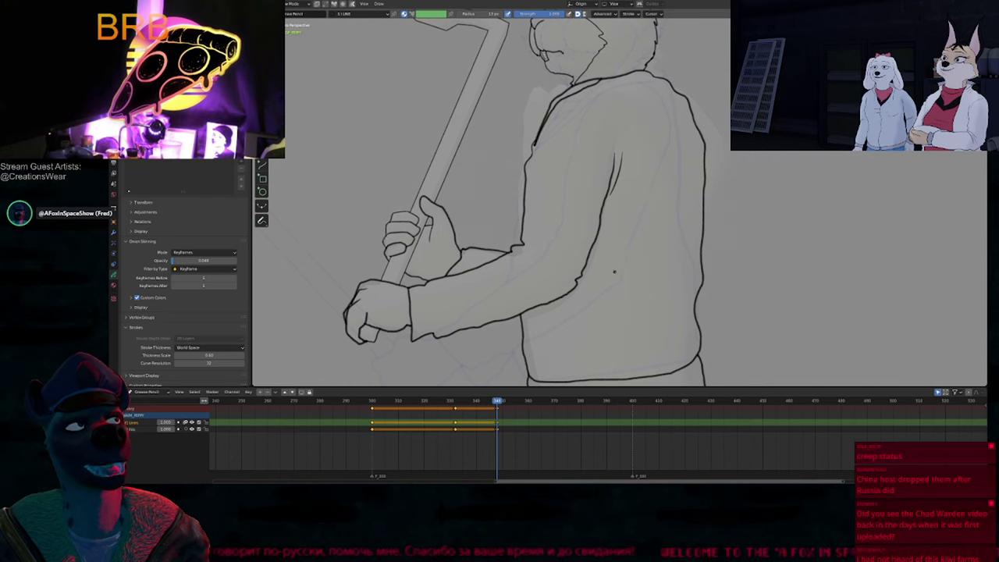
middle_click_drag(614, 272, 633, 247, "shift")
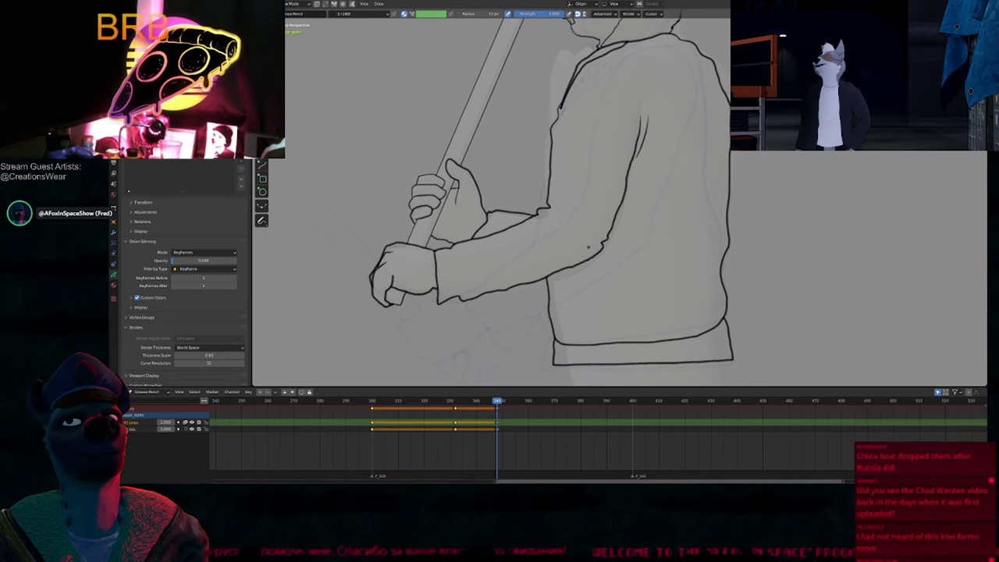
mouse_move(569, 220)
middle_mouse_down("shift")
mouse_move(599, 236)
mouse_move(588, 252)
mouse_move(585, 216)
middle_mouse_up("shift")
scroll(601, 223, "down", 2)
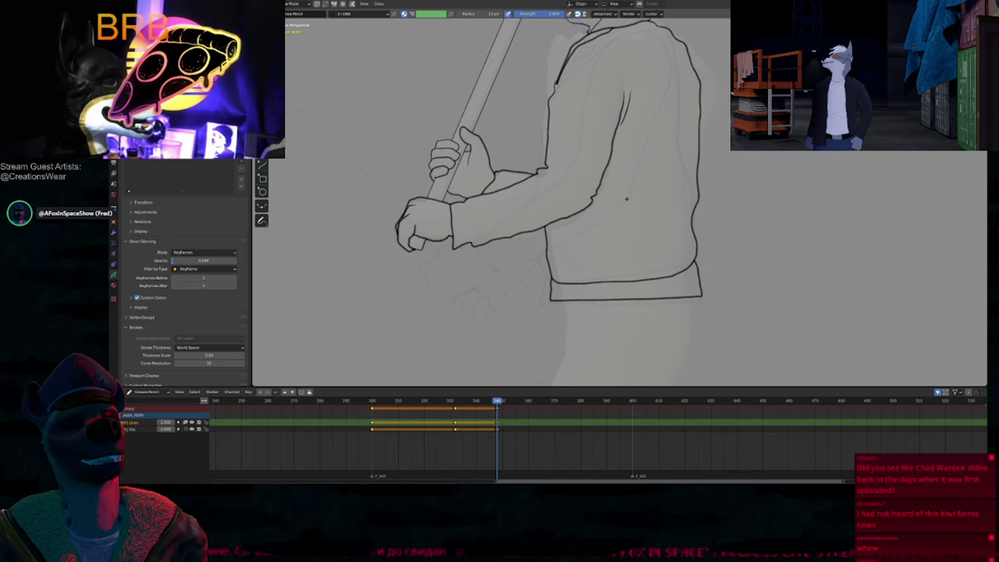
scroll(627, 199, "down", 2)
scroll(616, 230, "up", 2, "shift")
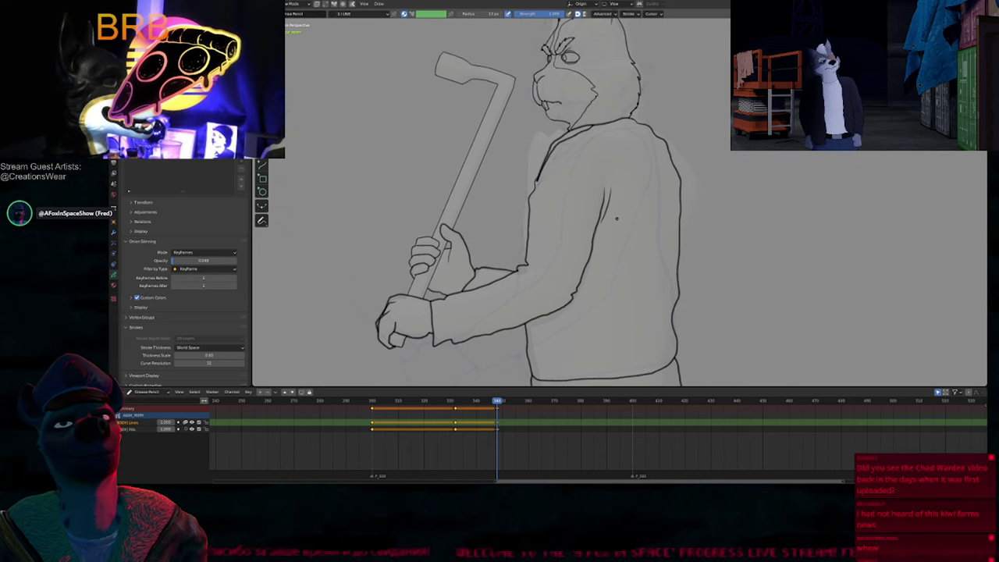
middle_click_drag(583, 210, 584, 189, "shift")
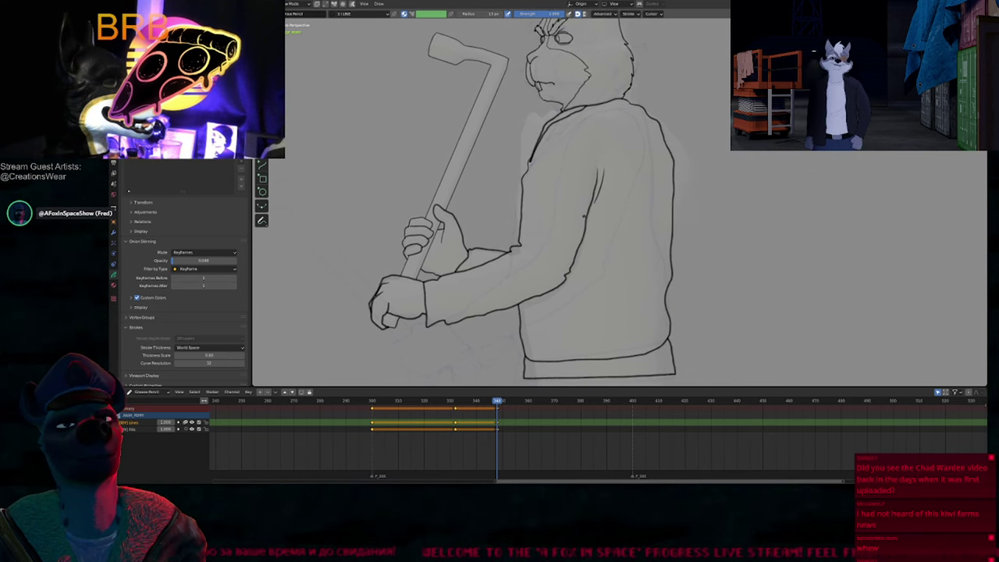
middle_click_drag(582, 321, 571, 245, "shift")
middle_click_drag(592, 201, 584, 324, "shift")
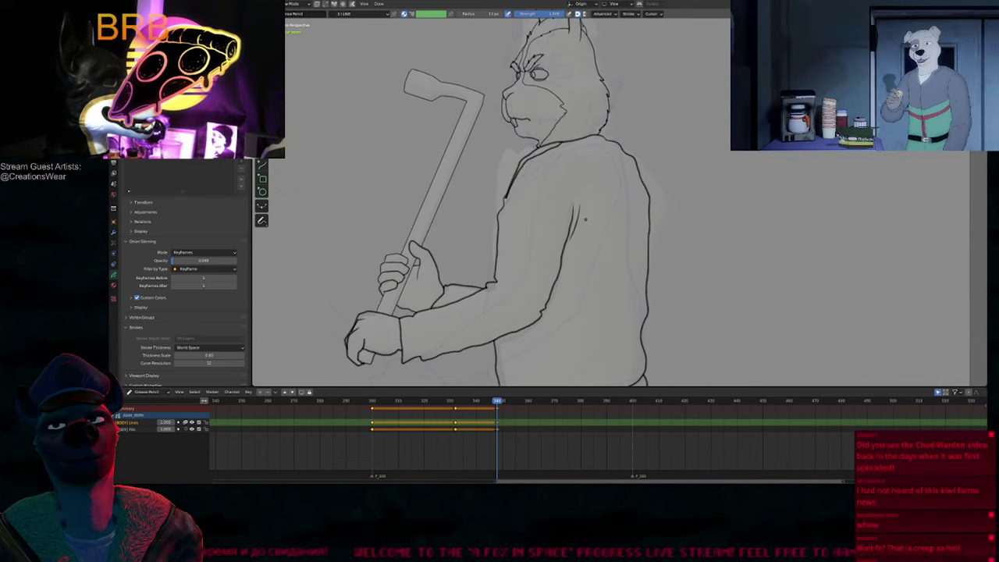
middle_click_drag(580, 221, 601, 239, "shift")
key("Down")
key("Up")
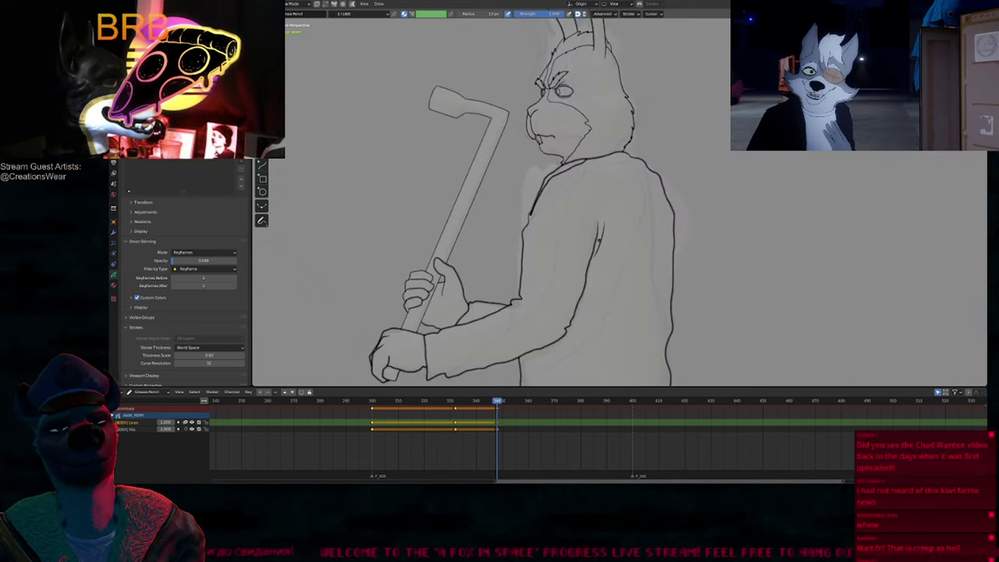
key("Down")
key("Up")
key("Down")
key("Up")
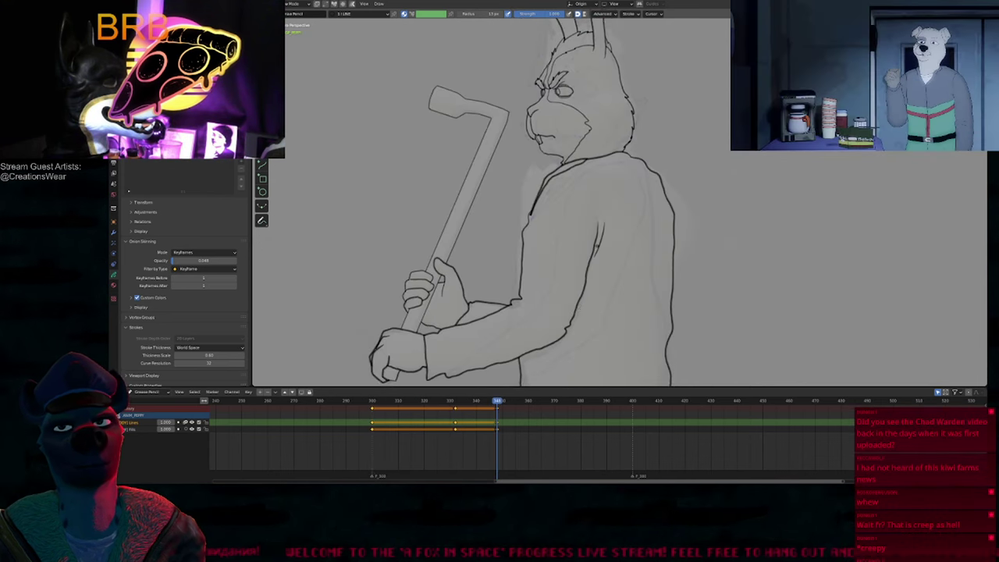
scroll(591, 248, "down", 6, "shift")
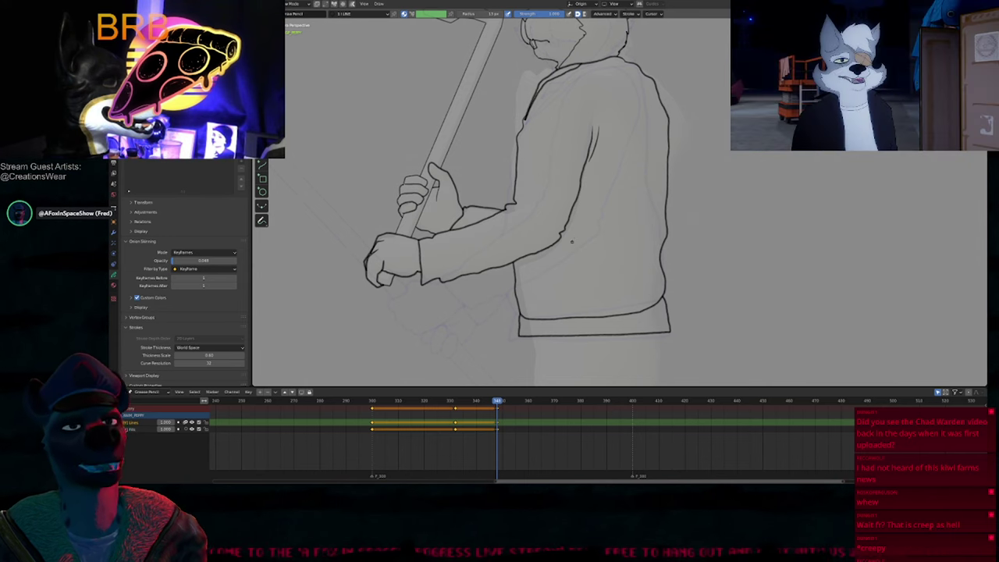
mouse_move(584, 211)
middle_mouse_down("shift")
mouse_move(586, 254)
mouse_move(599, 257)
middle_mouse_up("shift")
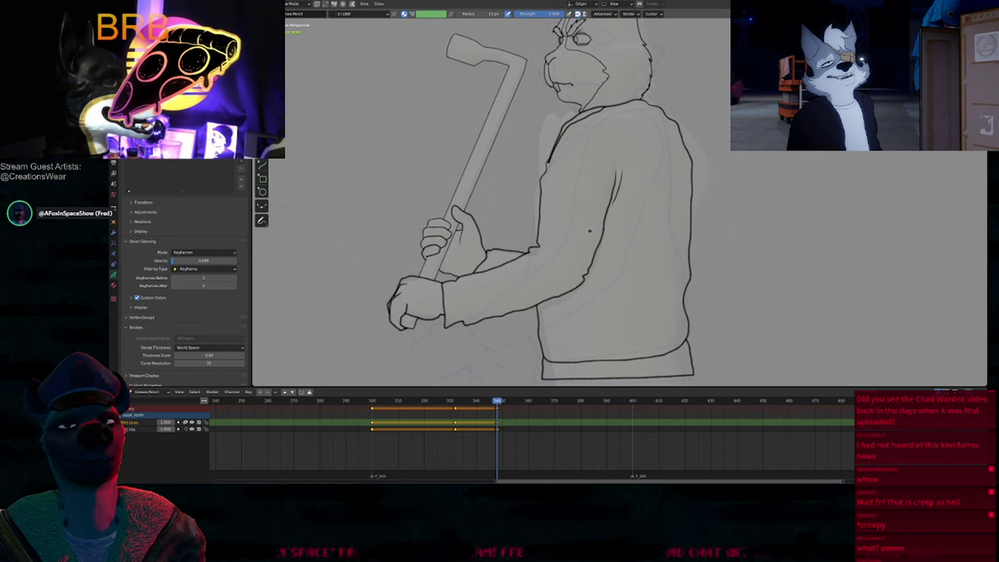
middle_click_drag(590, 230, 563, 333, "shift")
middle_click_drag(620, 105, 606, 262, "shift")
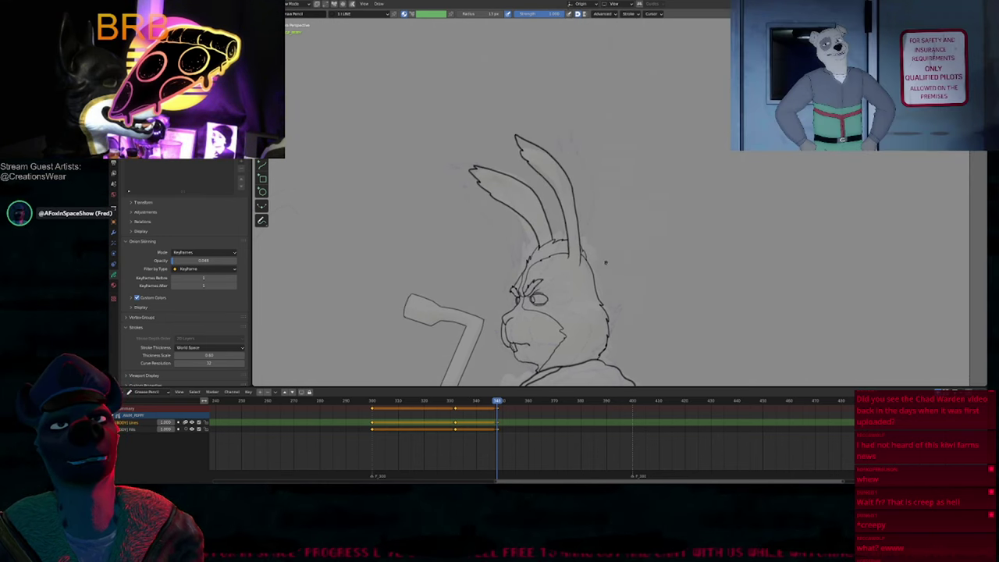
Step: Draw an inner line inside the rabbit's ear
scroll(606, 263, "up", 4)
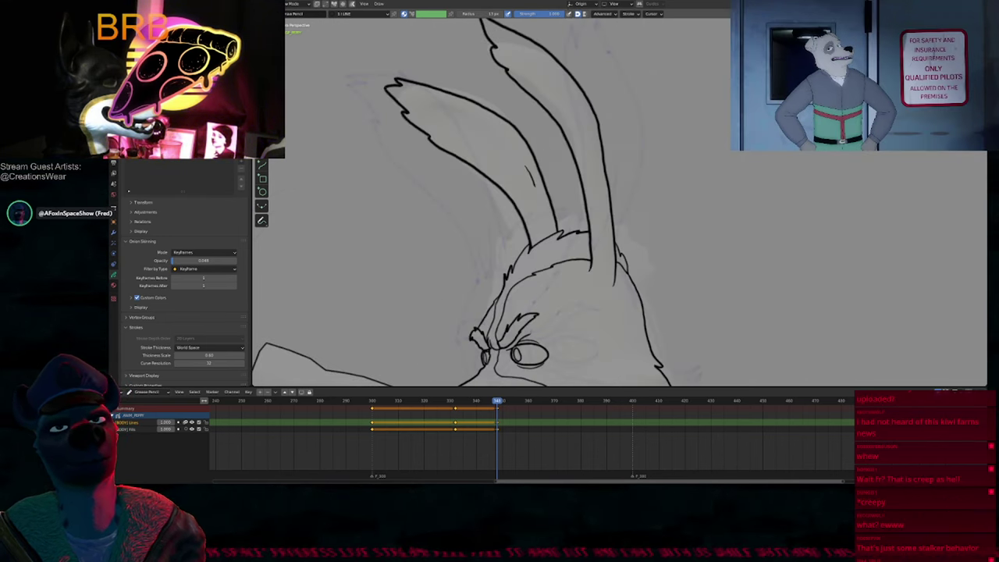
left_click_drag(534, 186, 546, 232)
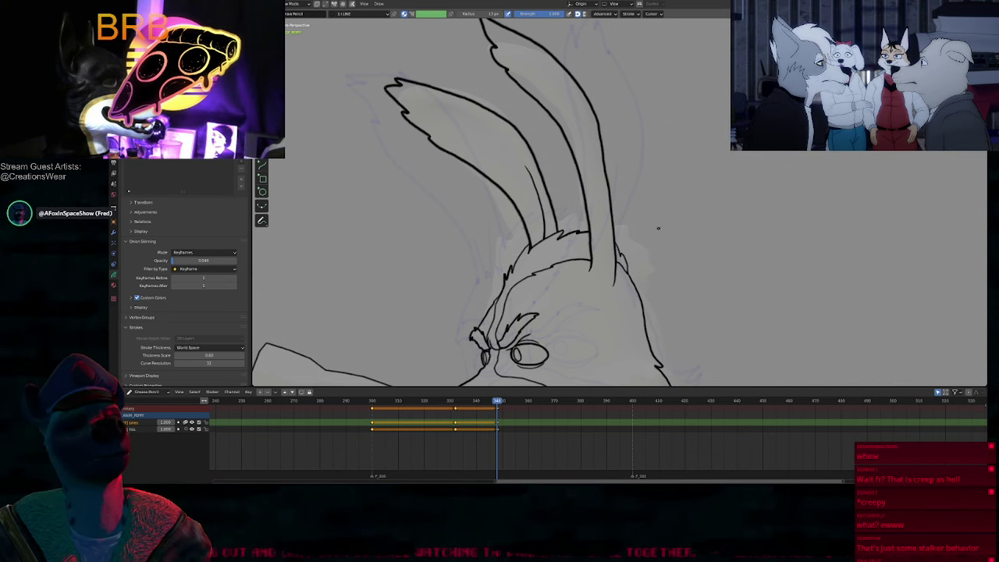
middle_click_drag(546, 230, 551, 252, "ctrl")
middle_click_drag(568, 138, 533, 143, "shift")
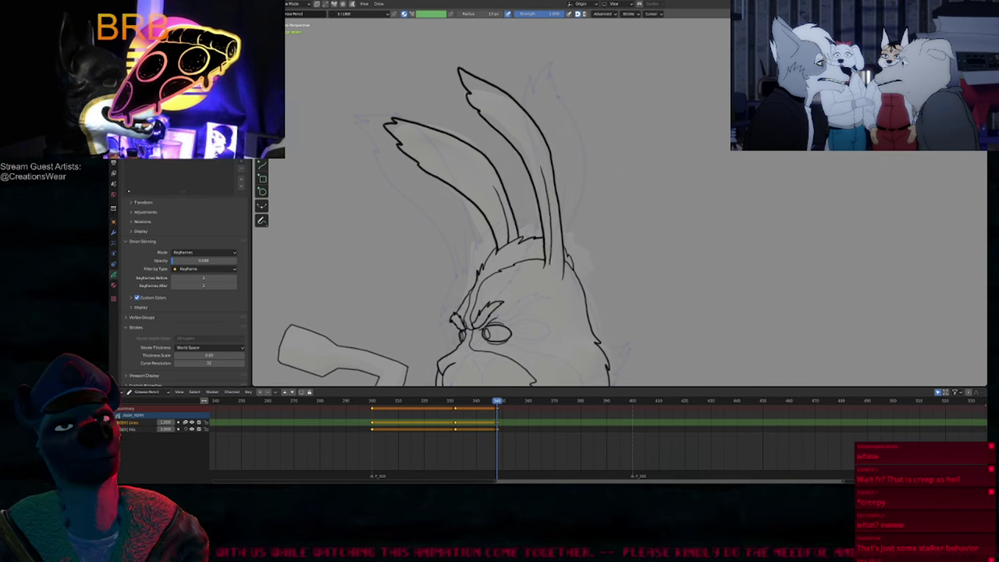
Step: Recentre the view on the rabbit and resize the brush with F
scroll(285, 364, "down", 5)
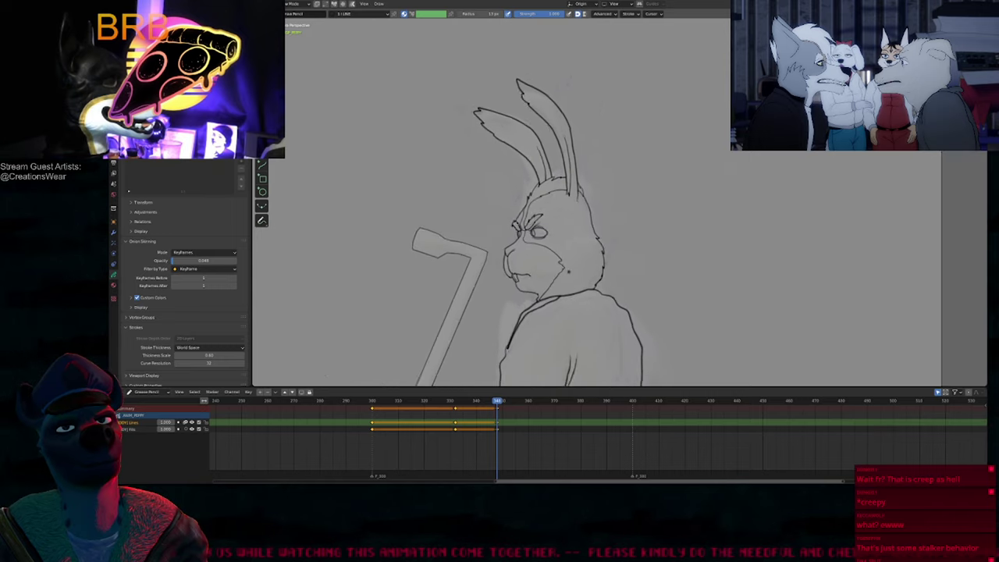
middle_click_drag(586, 288, 622, 323, "shift")
key("f")
left_click(561, 202)
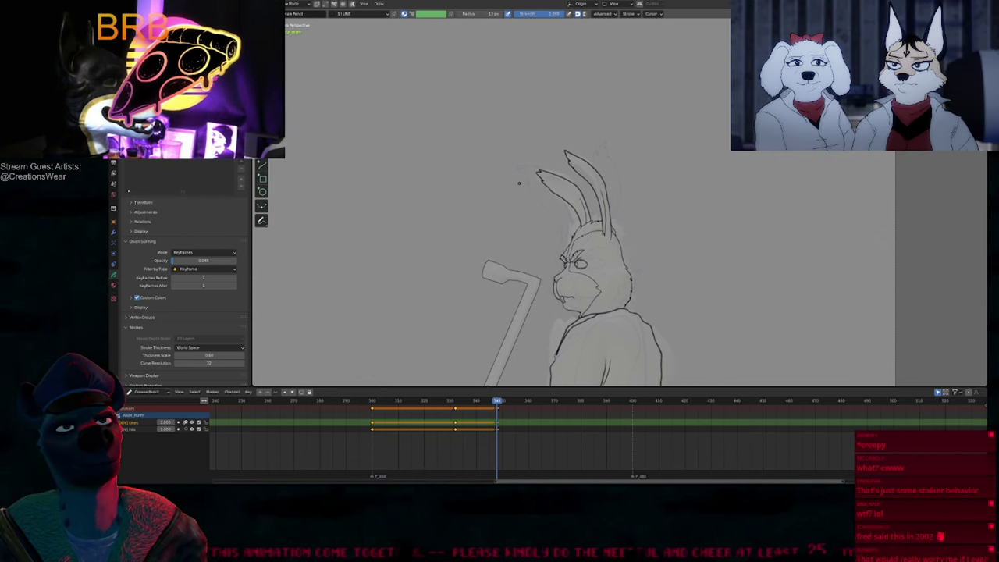
mouse_move(625, 230)
middle_mouse_down("shift")
mouse_move(575, 196)
mouse_move(606, 182)
middle_mouse_up("shift")
scroll(593, 195, "up", 1)
scroll(606, 182, "up", 3)
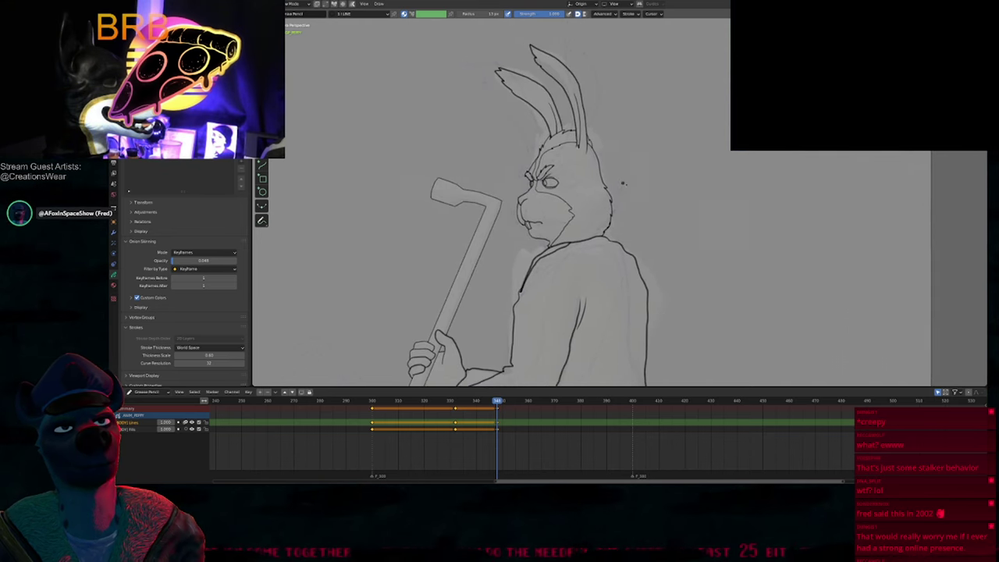
key("f")
left_click(709, 202)
left_click_drag(632, 169, 638, 168)
key("ctrl+z")
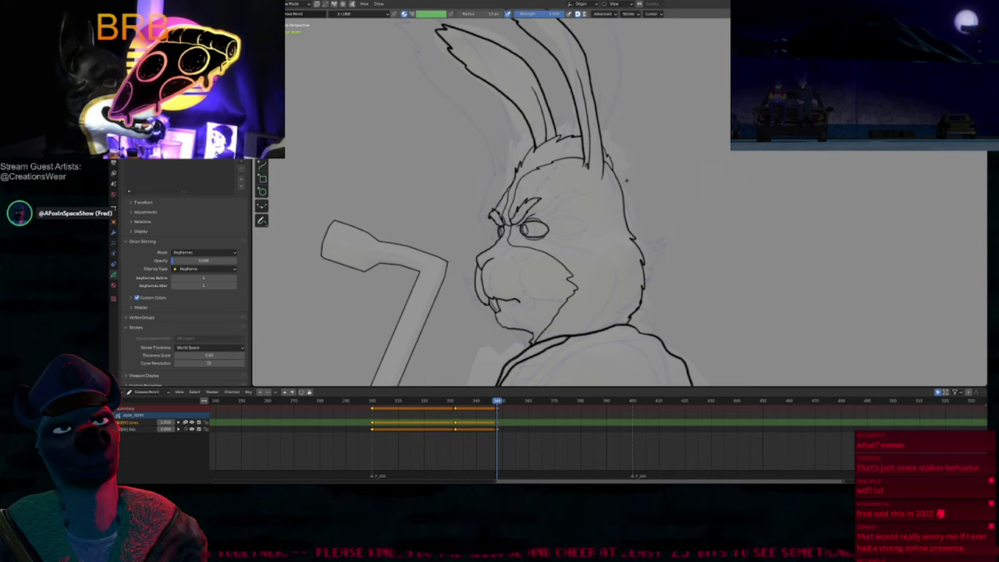
left_click_drag(626, 211, 637, 236)
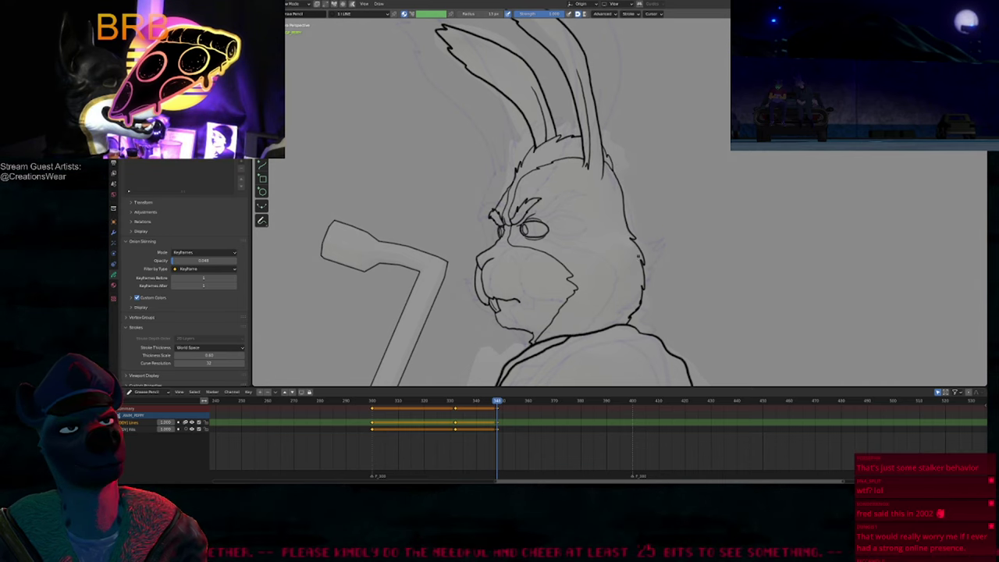
scroll(639, 256, "down", 2)
middle_click_drag(601, 317, 613, 198, "shift")
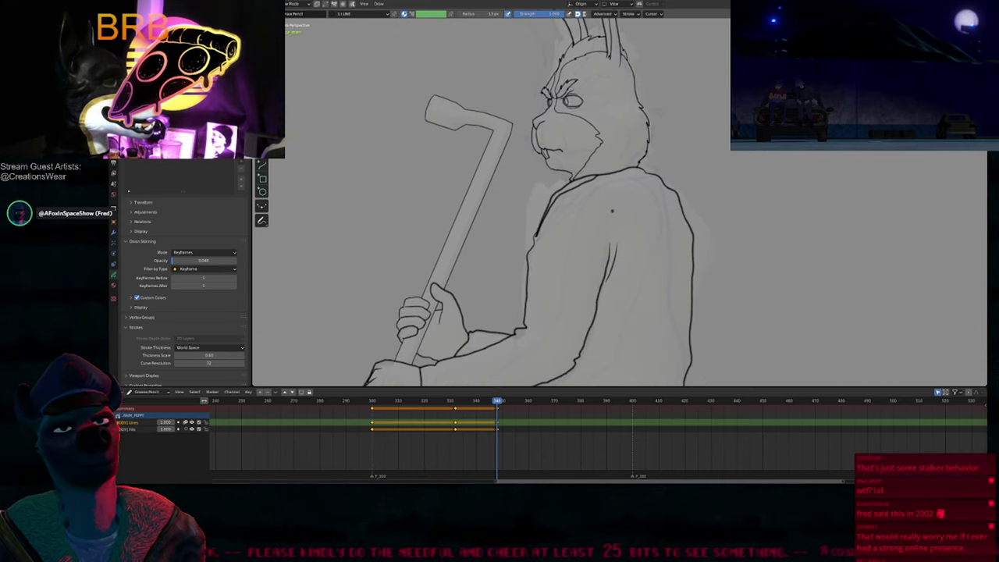
middle_click_drag(574, 288, 596, 177, "shift")
middle_click_drag(589, 259, 589, 214, "shift")
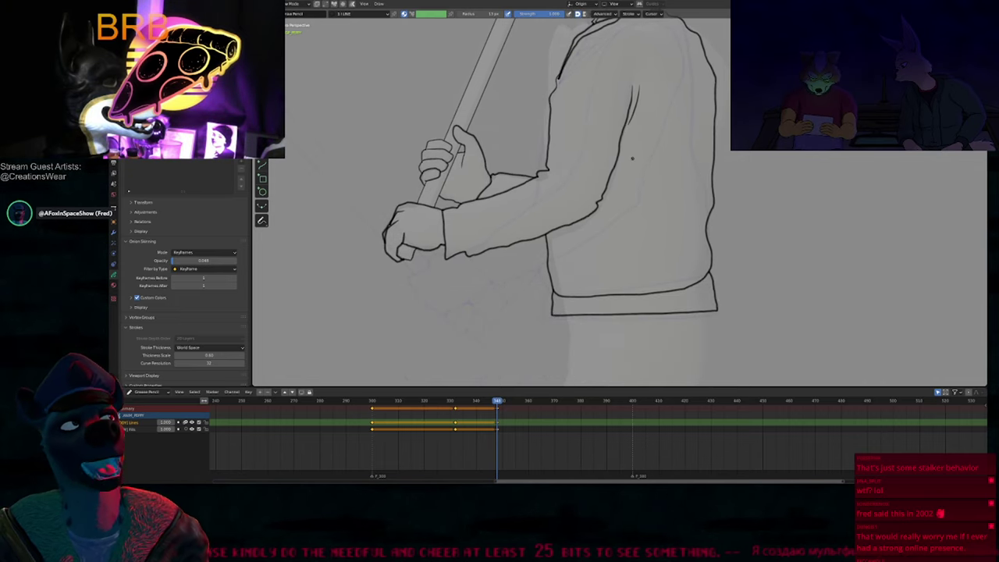
mouse_move(625, 153)
middle_mouse_down("shift")
mouse_move(632, 177)
mouse_move(620, 185)
mouse_move(624, 200)
middle_mouse_up("shift")
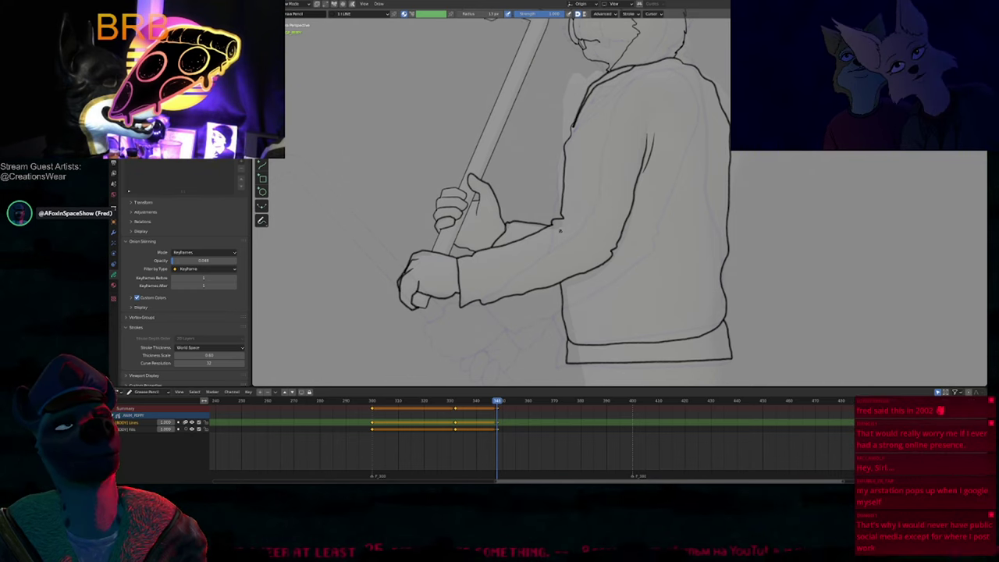
middle_click_drag(552, 228, 595, 228, "shift")
mouse_move(591, 164)
middle_mouse_down("shift")
mouse_move(586, 200)
mouse_move(582, 191)
middle_mouse_up("shift")
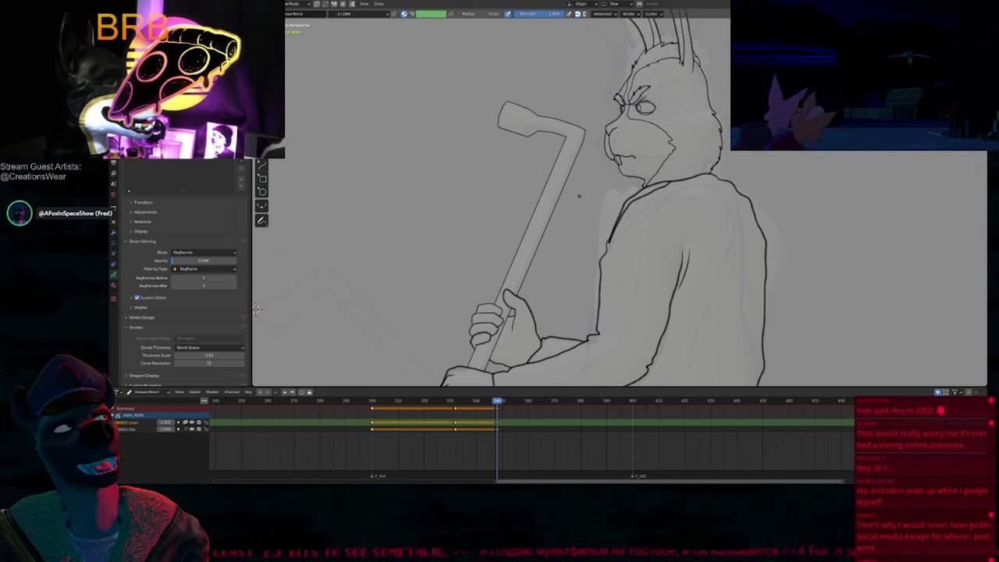
middle_click_drag(576, 184, 585, 206, "shift")
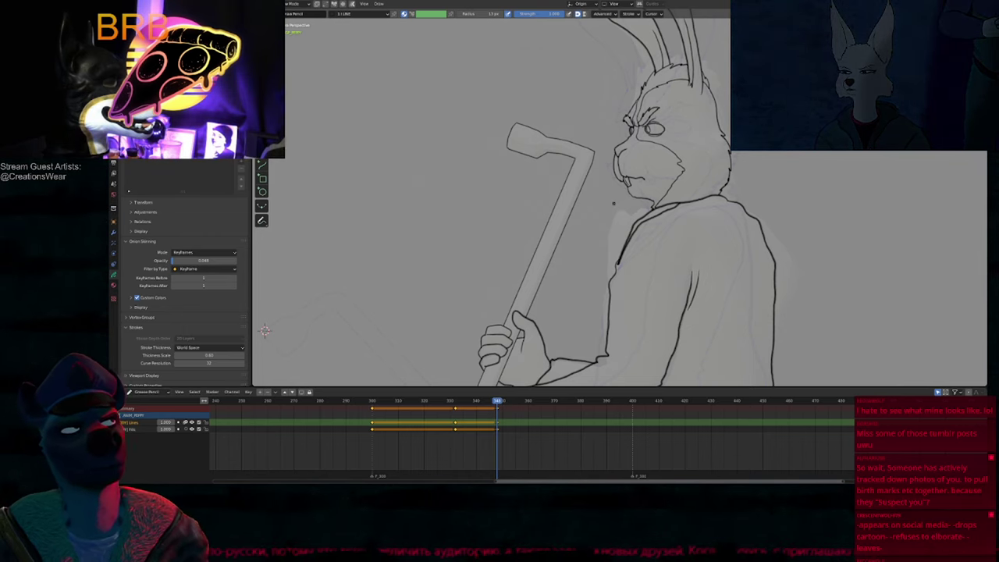
middle_click_drag(614, 204, 573, 269, "shift")
mouse_move(595, 381)
middle_mouse_down("shift")
mouse_move(555, 324)
mouse_move(552, 193)
mouse_move(586, 216)
mouse_move(596, 312)
middle_mouse_up("shift")
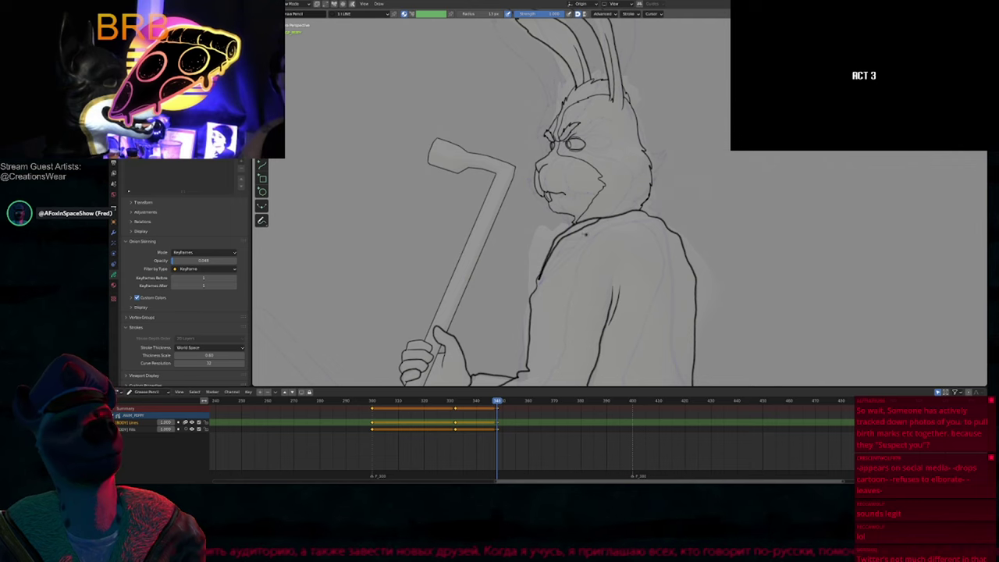
mouse_move(582, 274)
middle_mouse_down("shift")
mouse_move(567, 185)
mouse_move(591, 115)
middle_mouse_up("shift")
middle_click_drag(547, 222, 581, 231, "shift")
key("shift+f")
key("Escape")
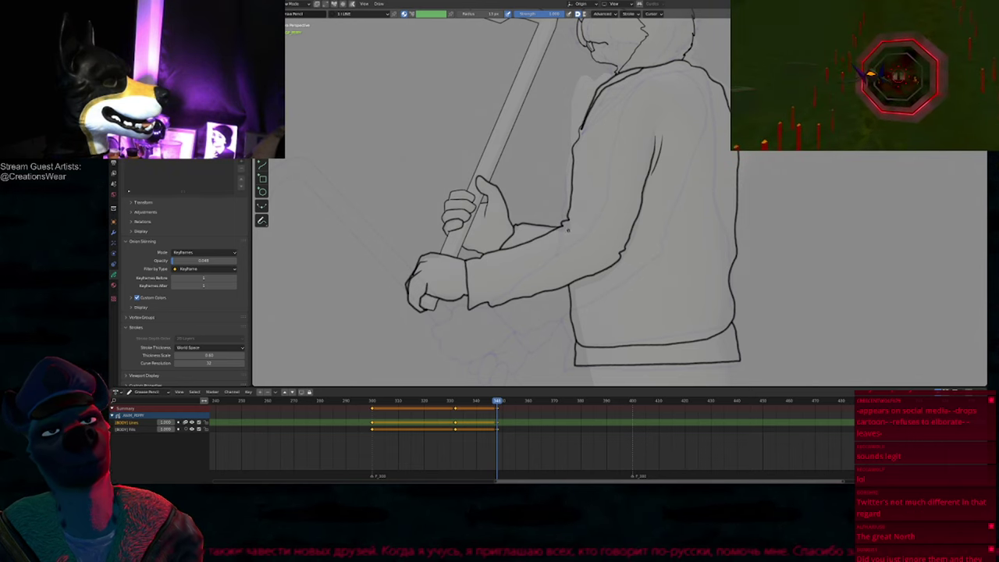
middle_click_drag(597, 223, 595, 259, "shift")
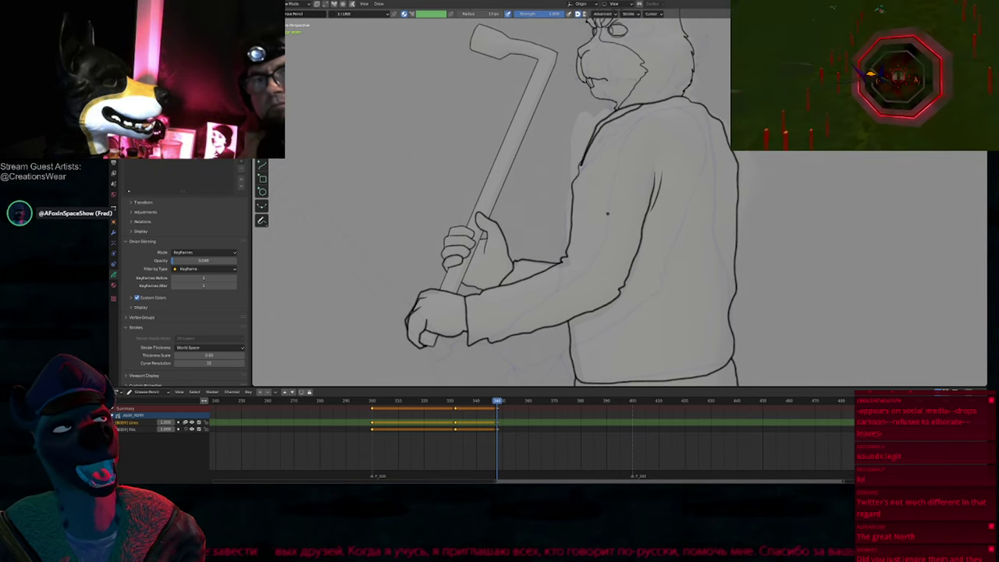
middle_click_drag(609, 199, 600, 241, "shift")
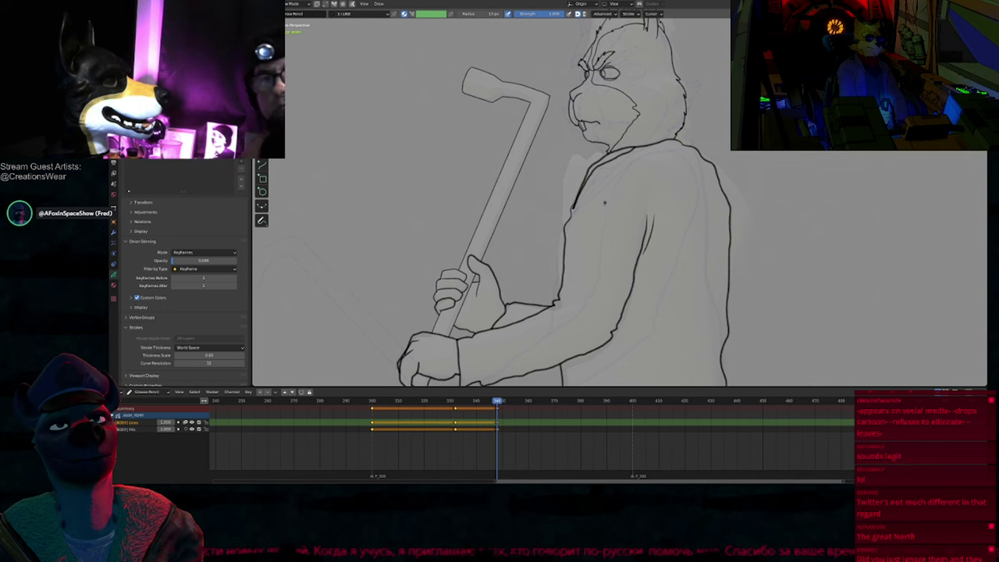
middle_click_drag(581, 362, 570, 260, "shift")
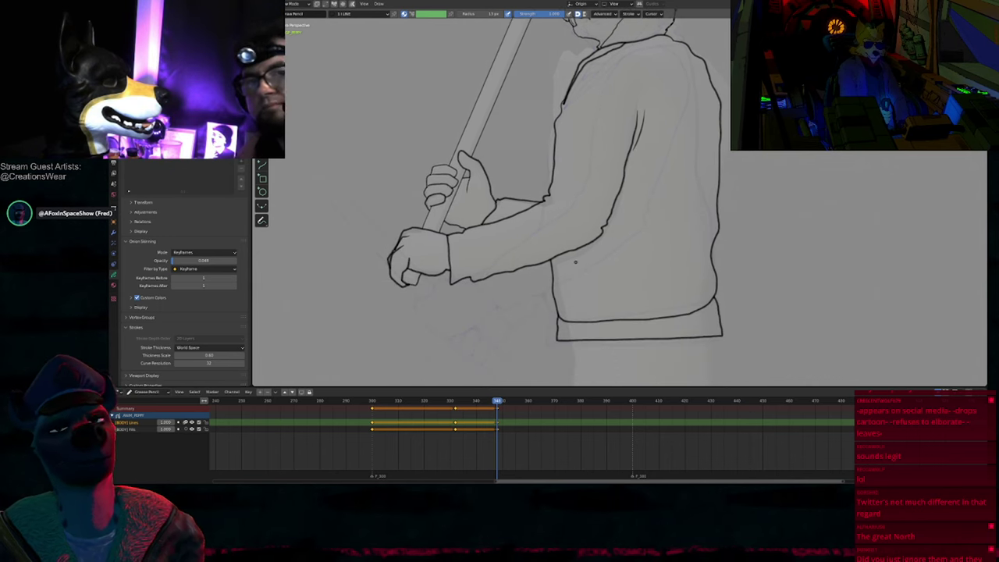
scroll(428, 248, "up", 3)
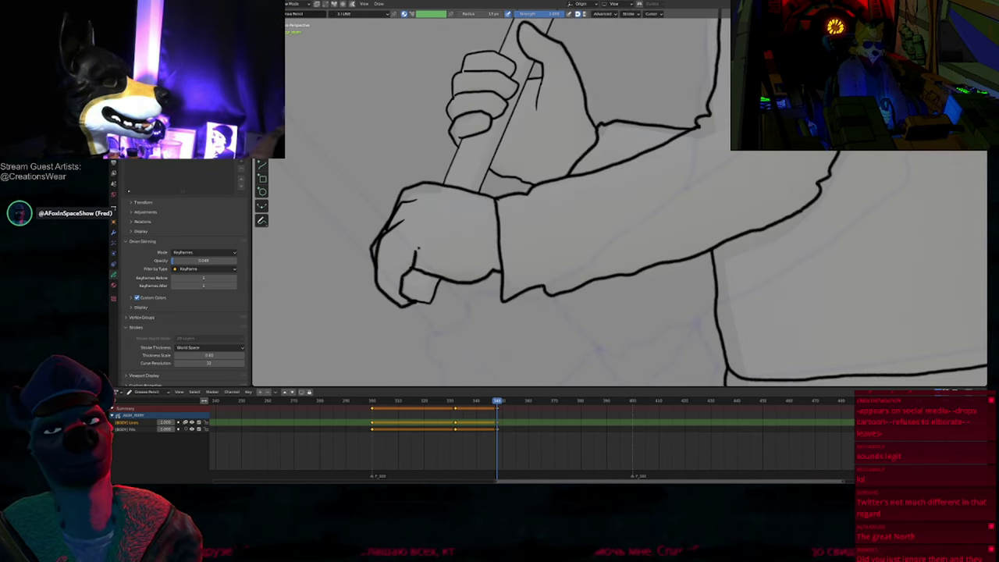
scroll(418, 254, "down", 6)
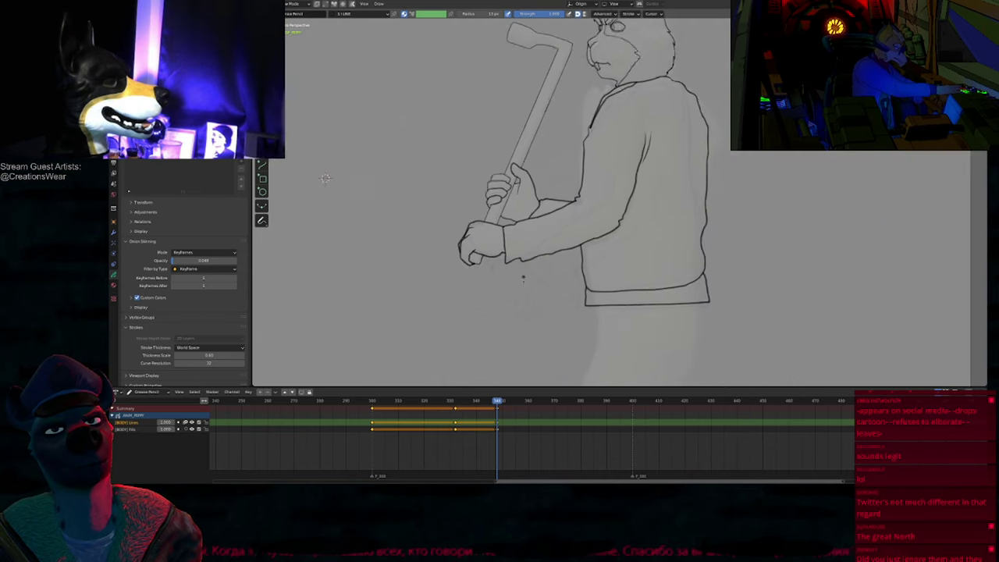
scroll(330, 273, "down", 3)
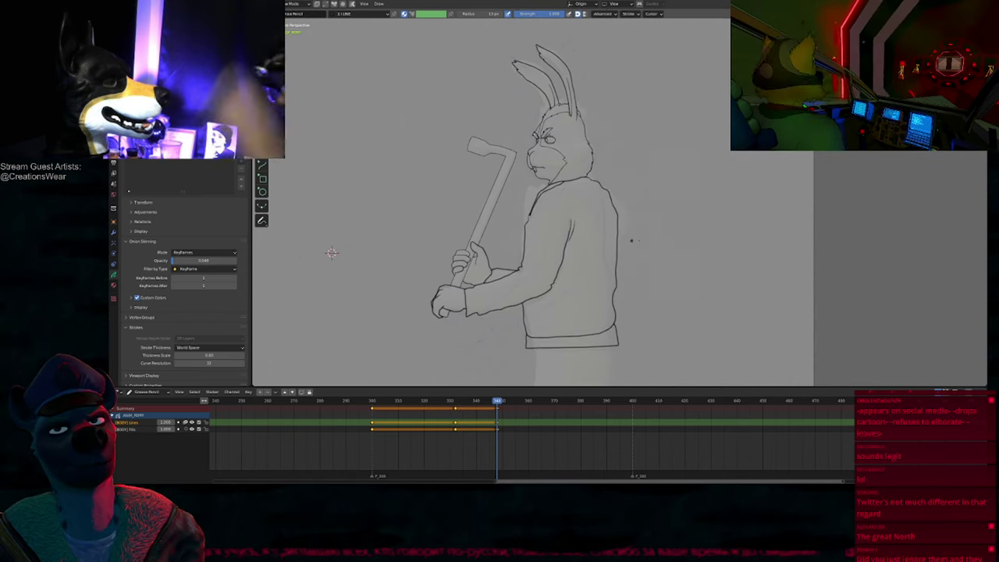
key("Down")
key("Down")
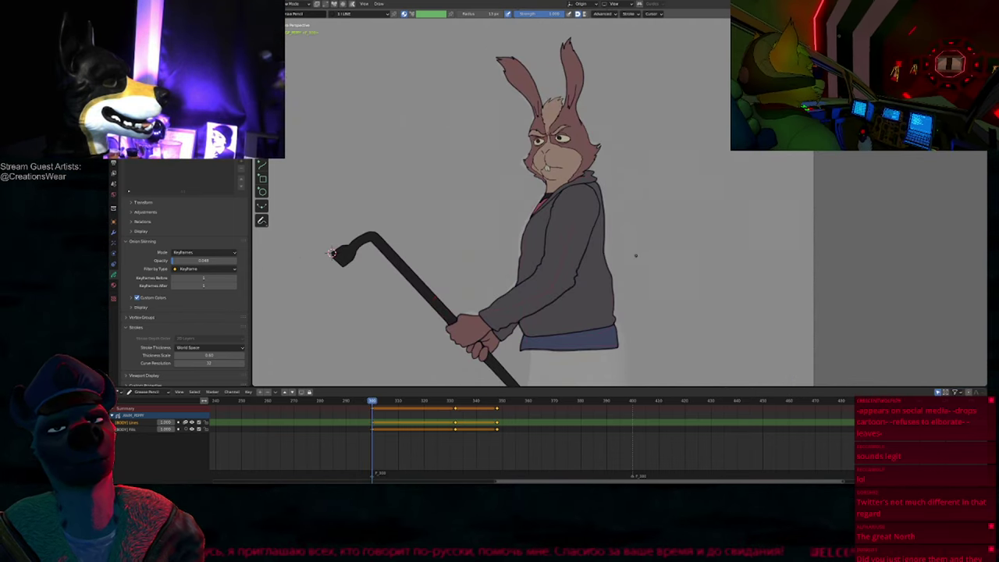
key("Up")
key("Up")
key("Down")
key("Down")
key("Up")
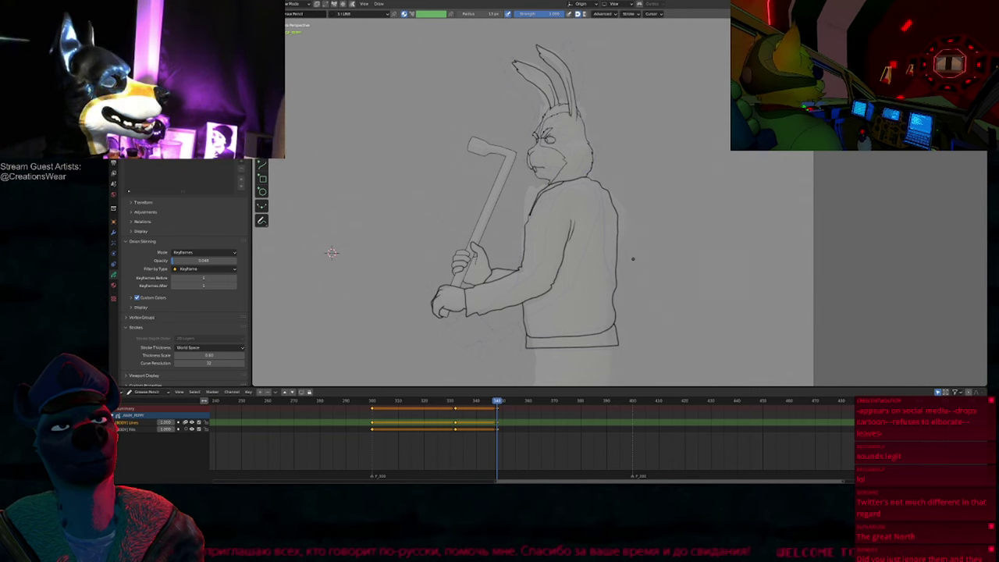
key("Down")
key("Up")
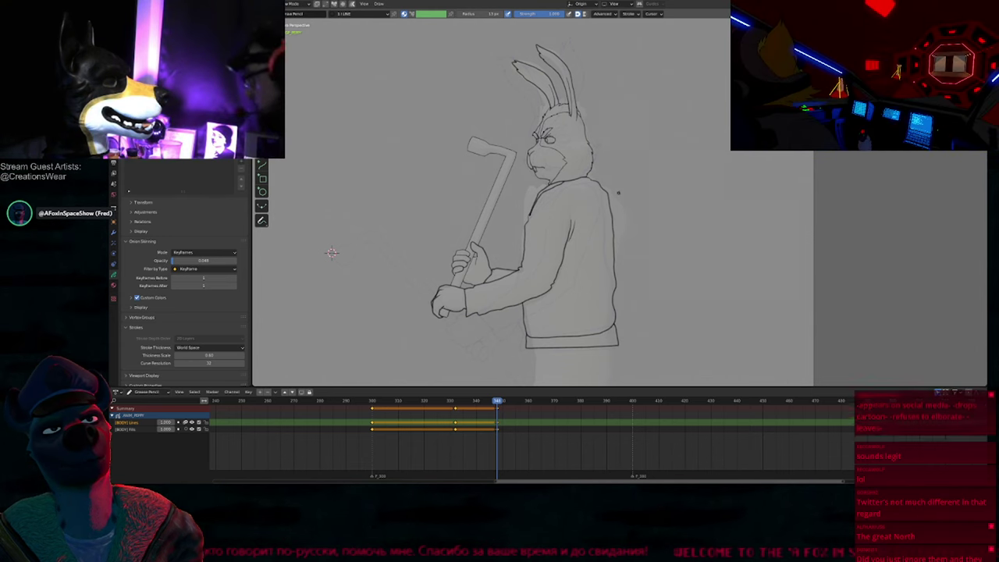
middle_click_drag(332, 252, 306, 239, "shift")
key("Down")
key("Up")
key("Down")
key("Up")
key("Down")
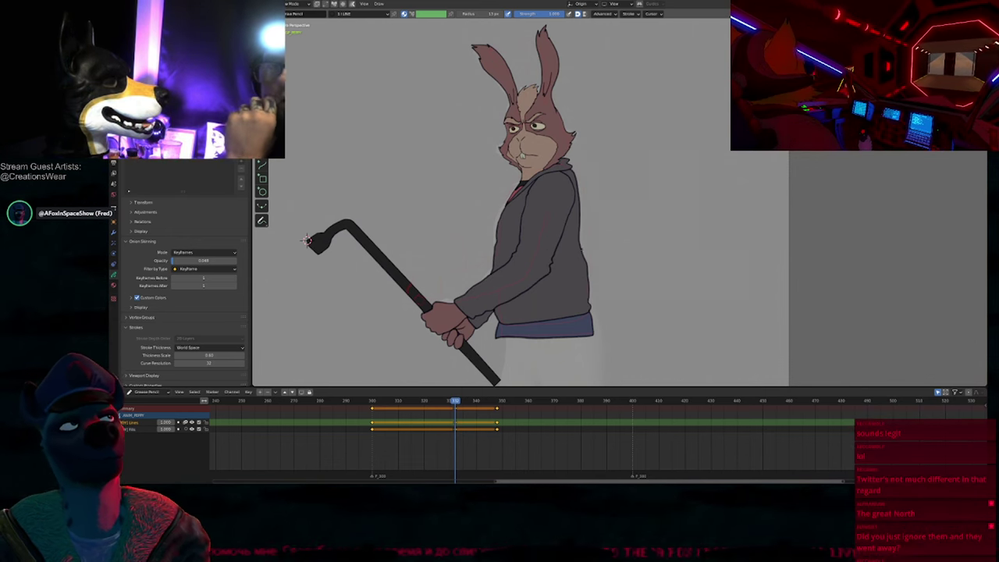
scroll(306, 240, "up", 3)
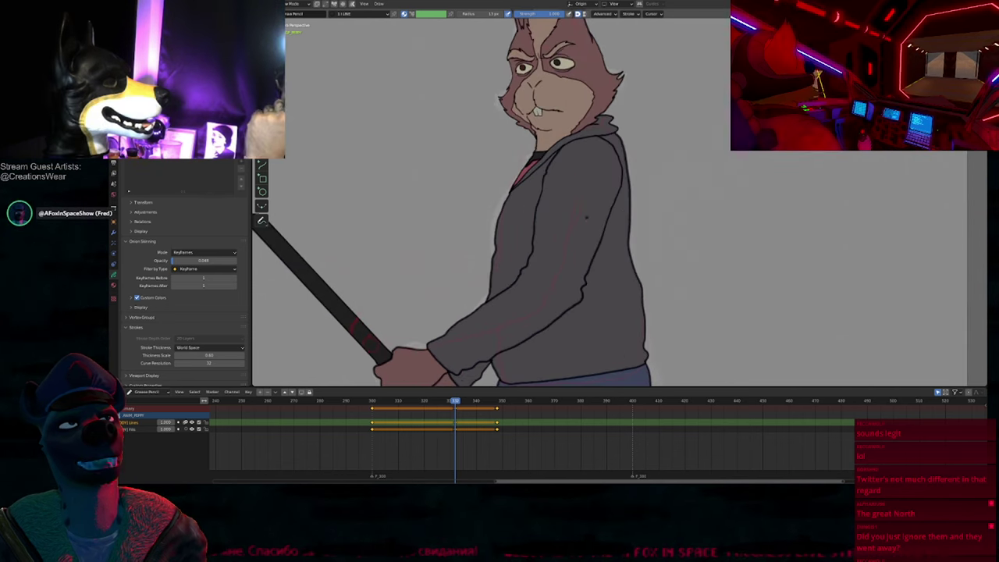
middle_click_drag(587, 218, 610, 243, "shift")
scroll(620, 295, "down", 2)
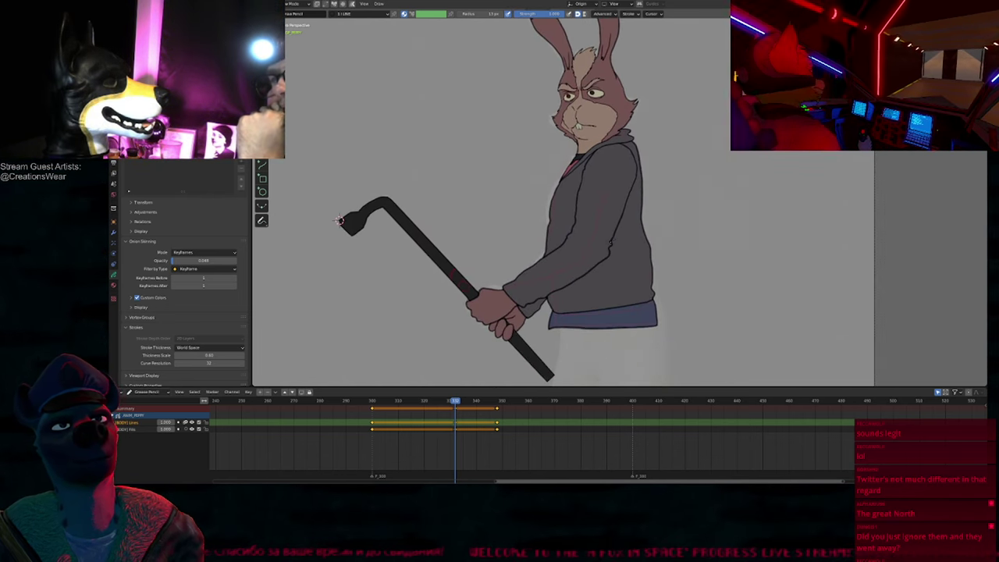
middle_click_drag(340, 221, 323, 205, "shift")
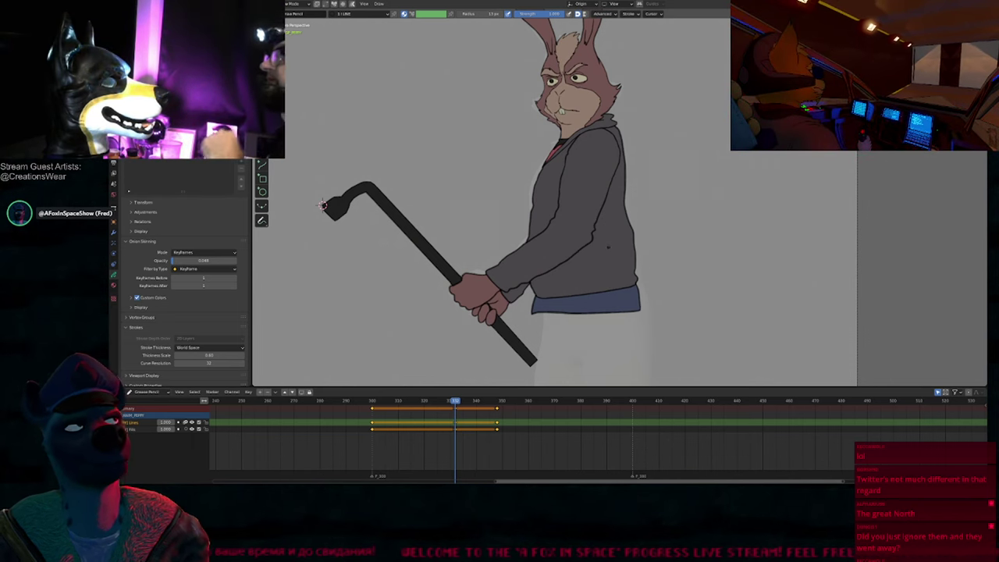
key("Up")
key("Down")
key("Up")
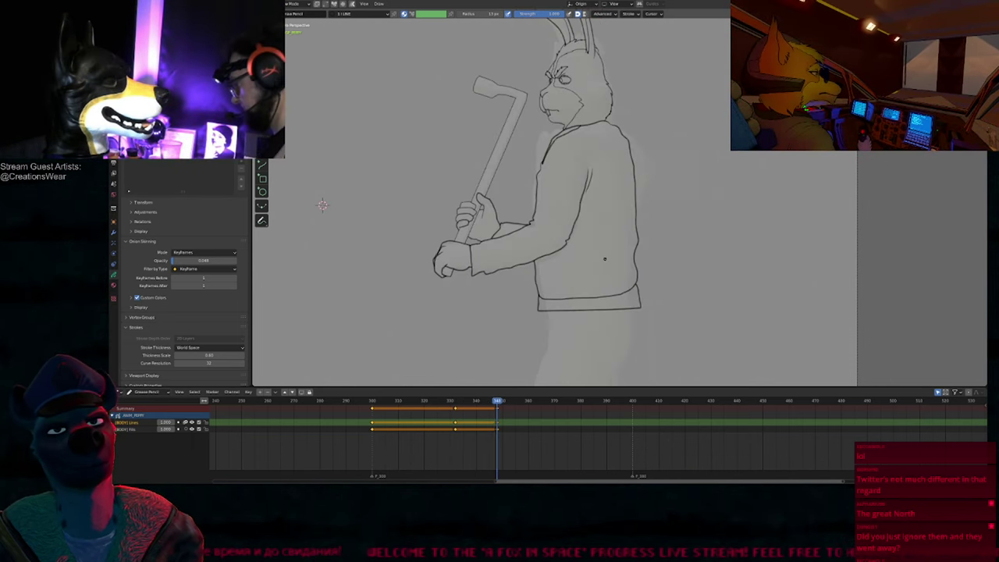
key("Down")
key("Up")
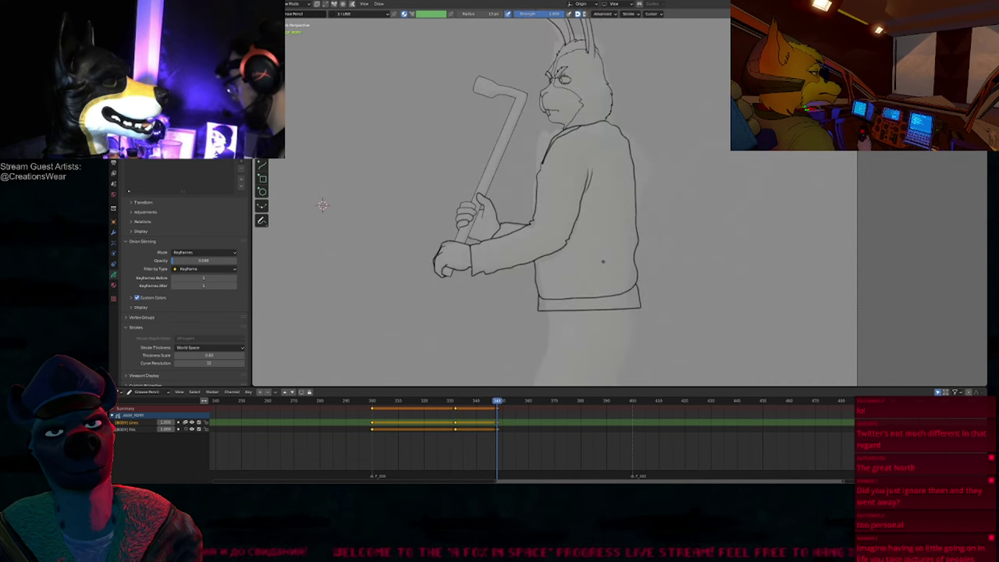
mouse_move(322, 205)
middle_mouse_down("shift")
mouse_move(341, 334)
mouse_move(319, 253)
middle_mouse_up("shift")
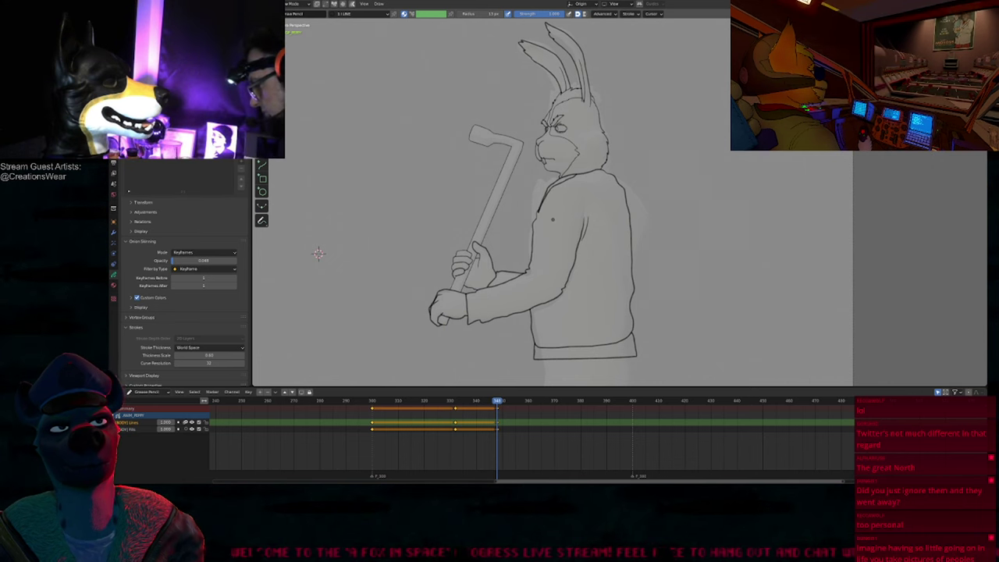
Step: In Edit Mode, move the collar-tip point twice to tighten it against the neck
scroll(541, 213, "up", 5)
key("Tab")
left_click(542, 222)
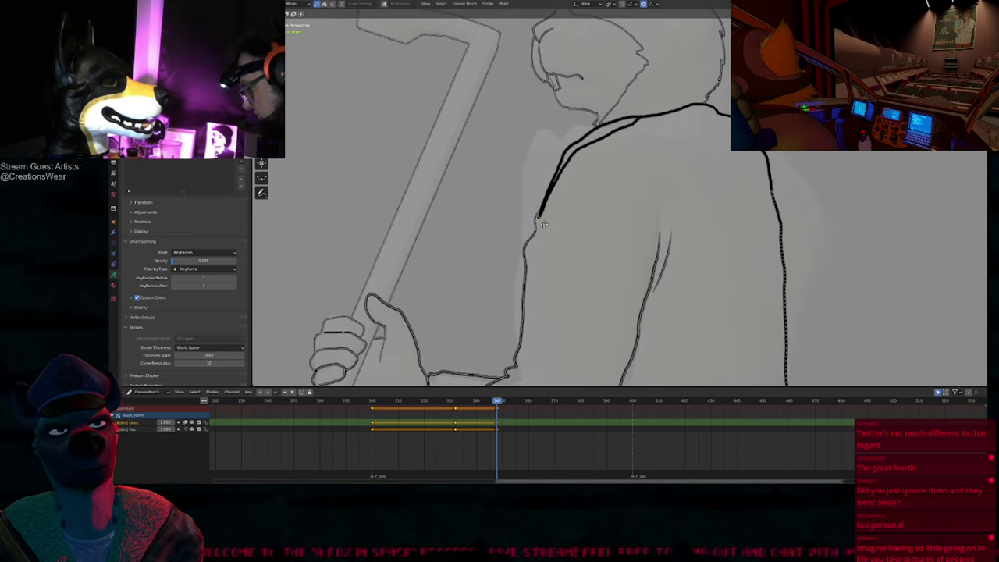
key("g")
left_click(546, 218)
key("Tab")
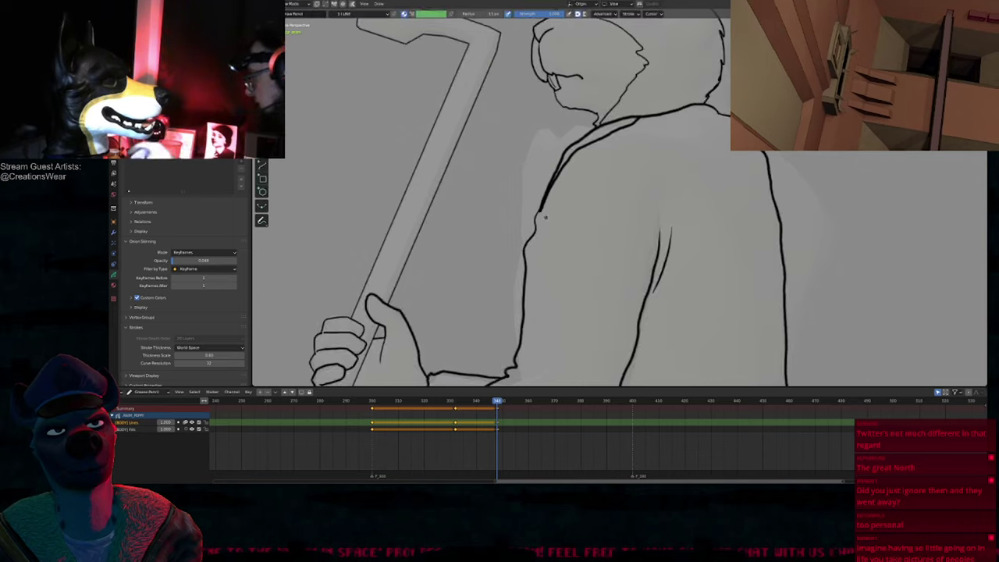
scroll(545, 216, "up", 9)
key("Tab")
key("g")
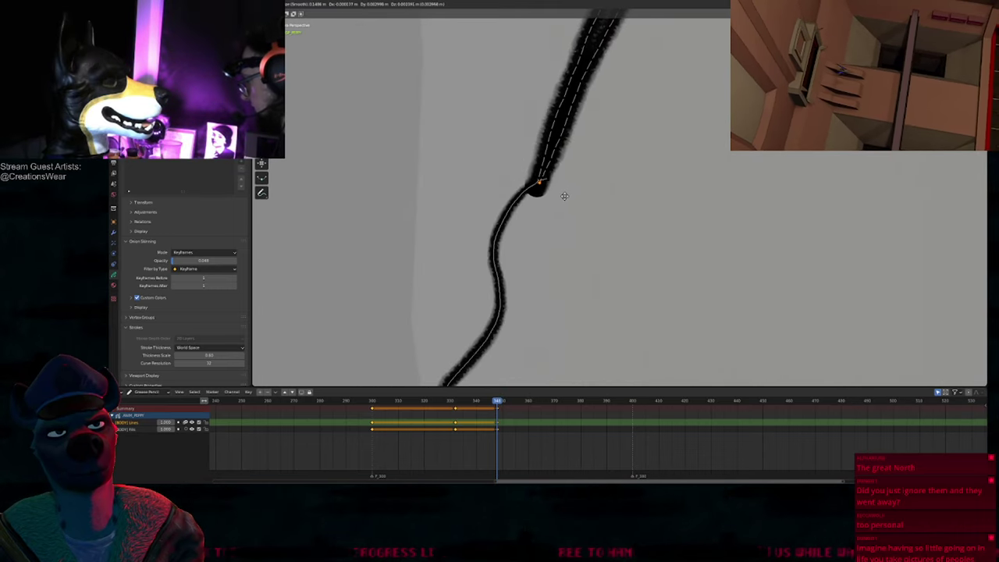
left_click(565, 198)
key("Tab")
Step: Pan and zoom over the arm, torso, jacket, hands and sleeve
scroll(551, 236, "down", 11)
scroll(550, 240, "down", 3)
scroll(546, 242, "up", 2)
middle_click_drag(517, 249, 559, 237, "shift")
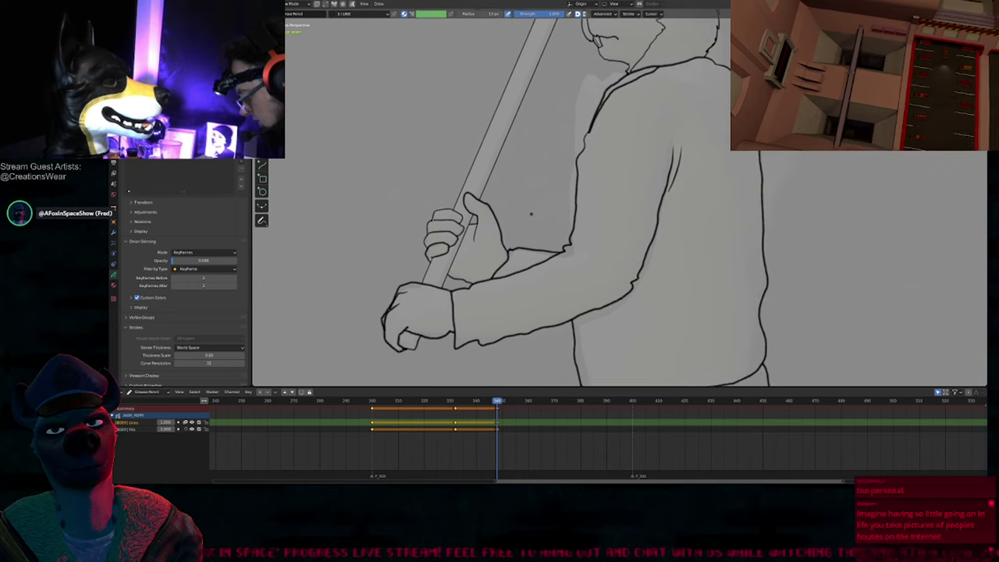
mouse_move(541, 139)
middle_mouse_down("shift")
mouse_move(538, 225)
mouse_move(564, 162)
middle_mouse_up("shift")
scroll(546, 210, "down", 2)
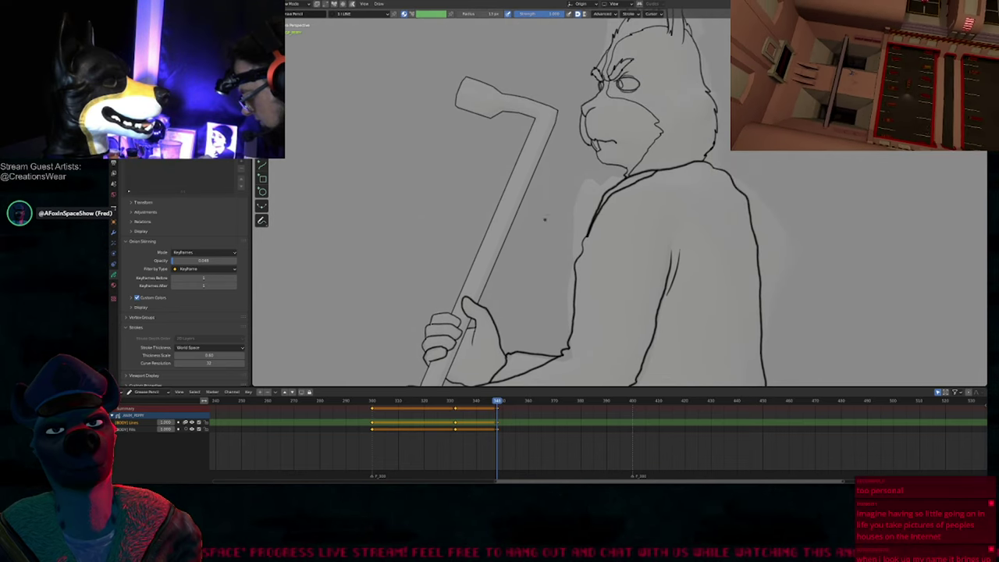
scroll(542, 216, "up", 2)
middle_click_drag(541, 283, 547, 216, "shift")
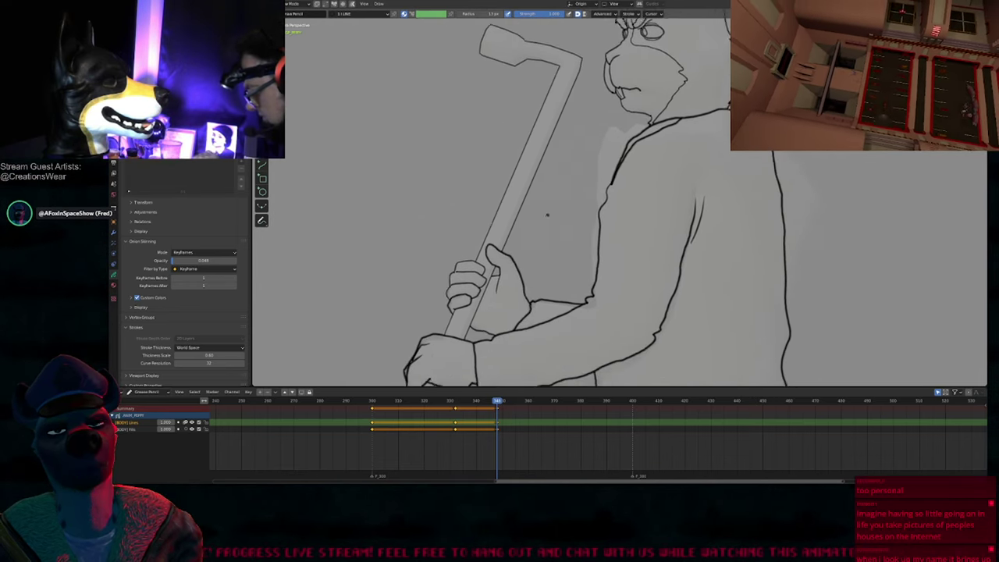
middle_click_drag(556, 317, 540, 252, "shift")
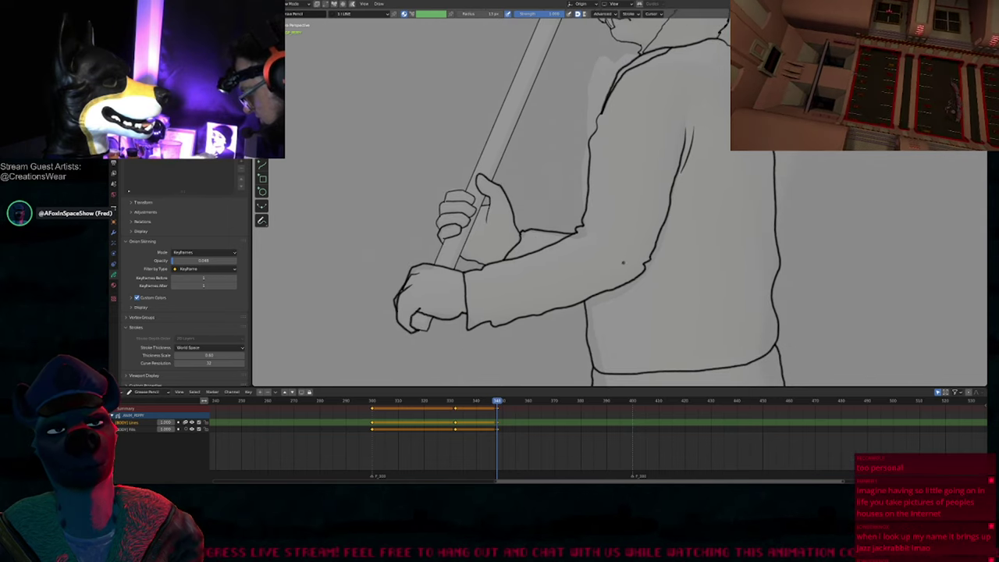
middle_click_drag(624, 263, 633, 252, "shift")
scroll(492, 322, "up", 3)
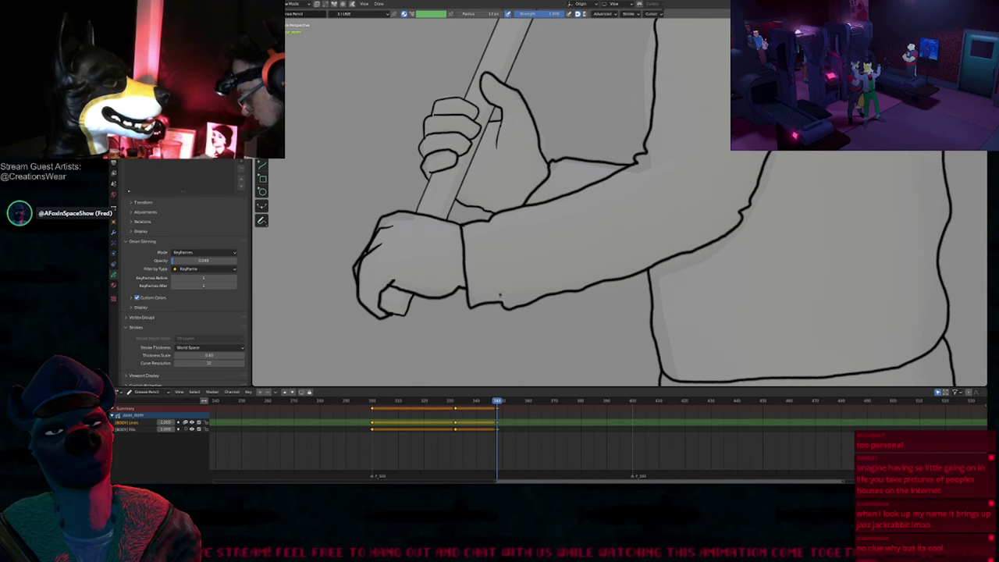
scroll(519, 297, "down", 5)
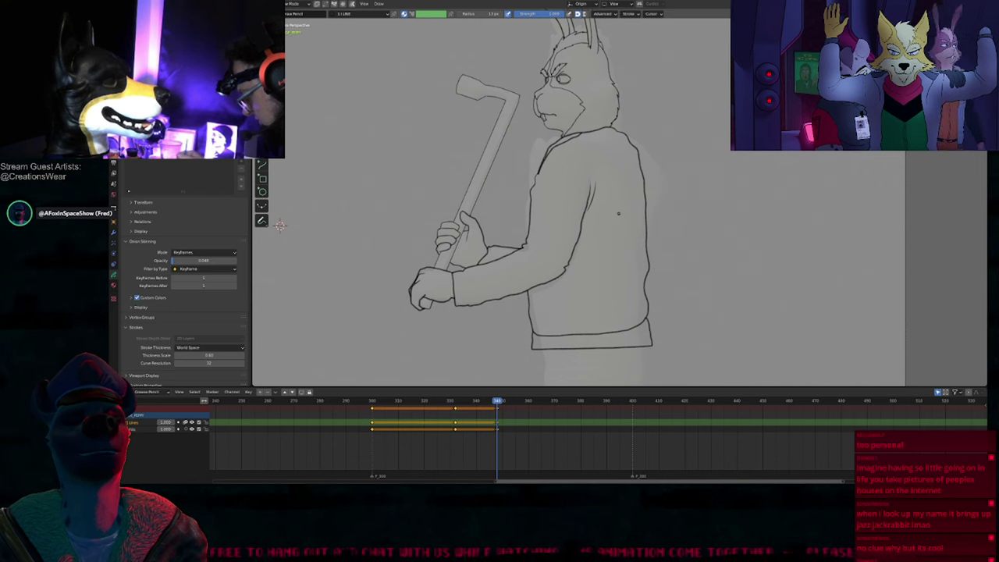
Step: Compare with the previous coloured keyframe, then return to the frame 348 sketch
key("Down")
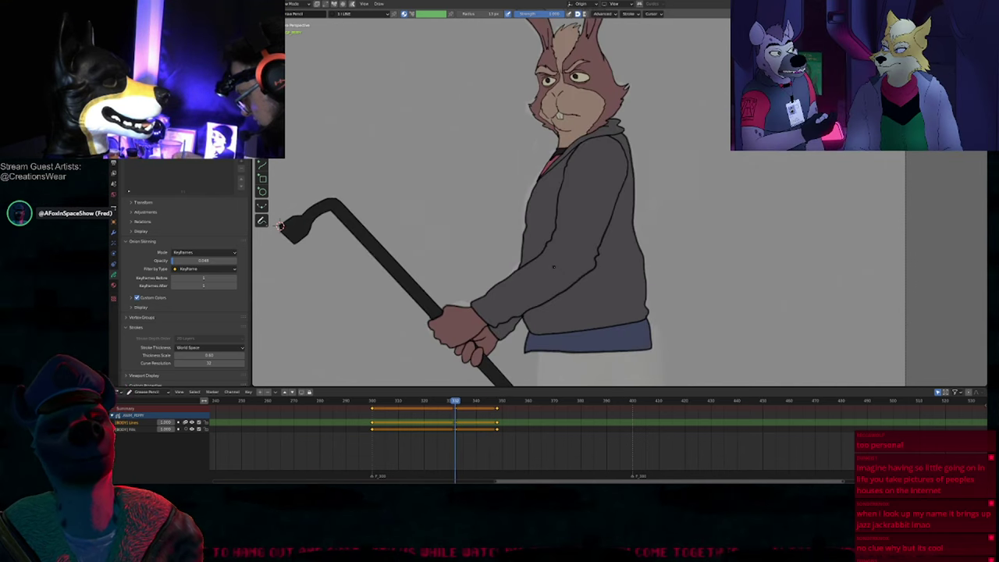
key("Up")
middle_click_drag(571, 152, 577, 179, "shift")
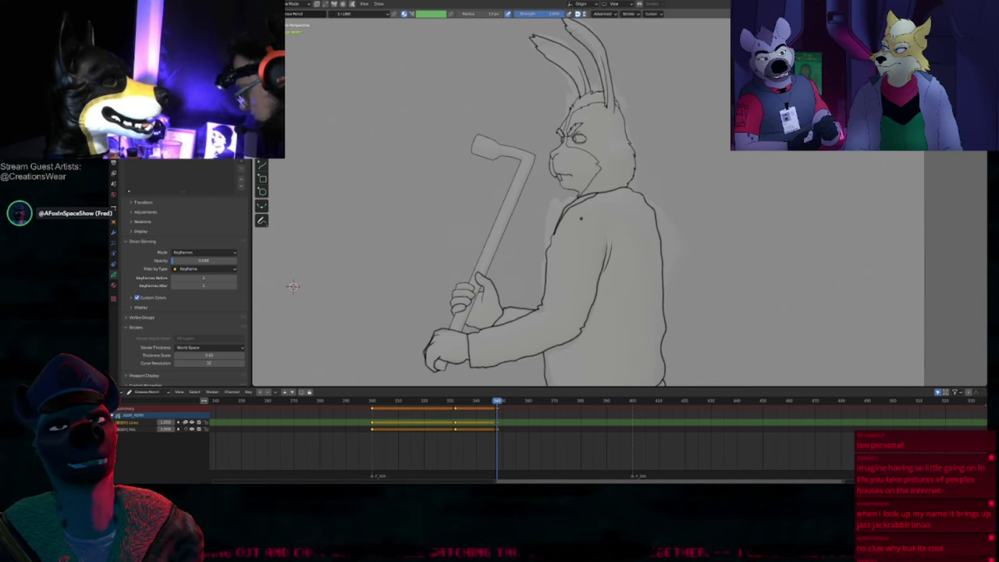
scroll(538, 182, "up", 4)
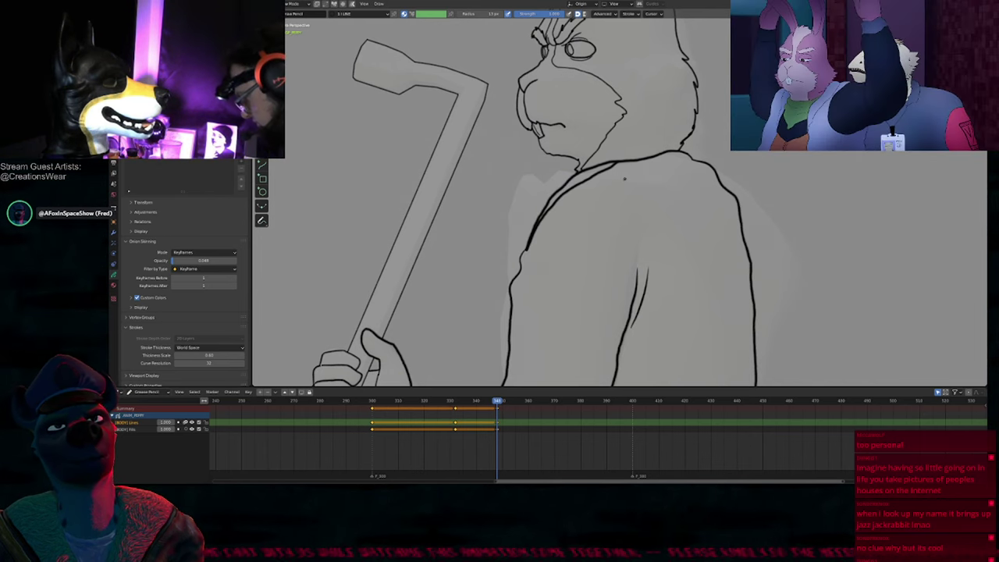
scroll(616, 166, "up", 4)
Step: Move a shoulder-line point, then move the collar points with proportional falloff
key("Tab")
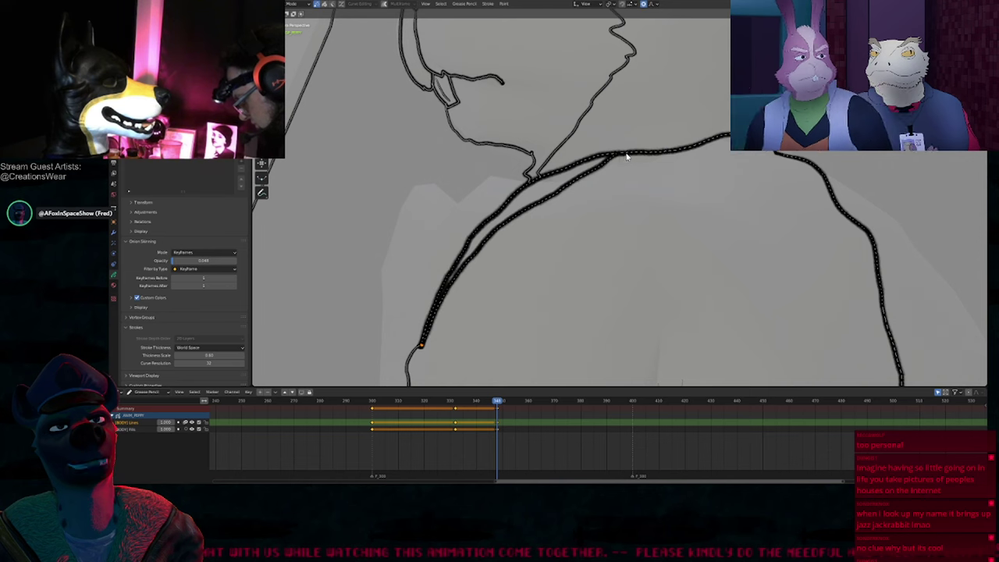
left_click(626, 156)
key("g")
left_click(628, 161)
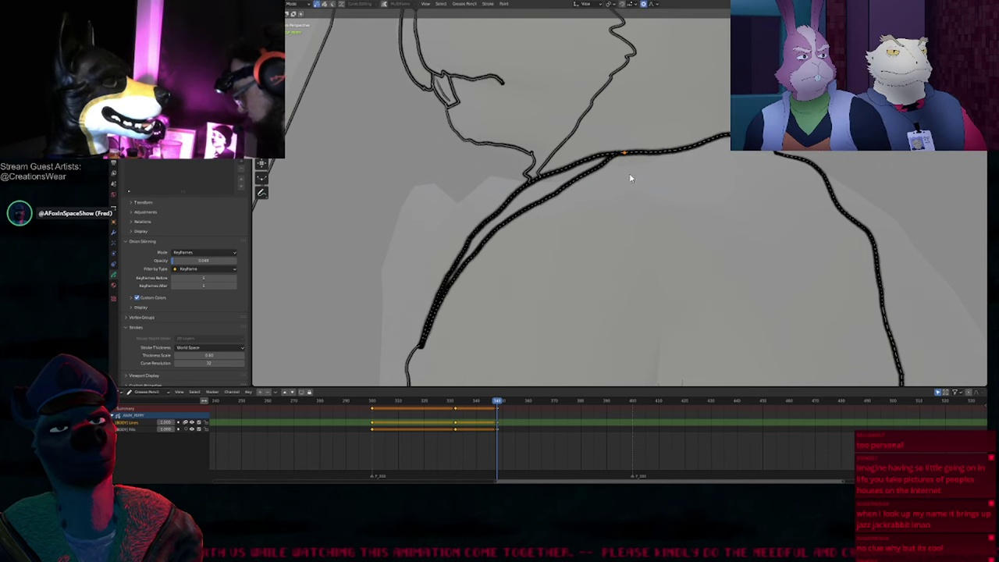
left_click(627, 159)
key("g")
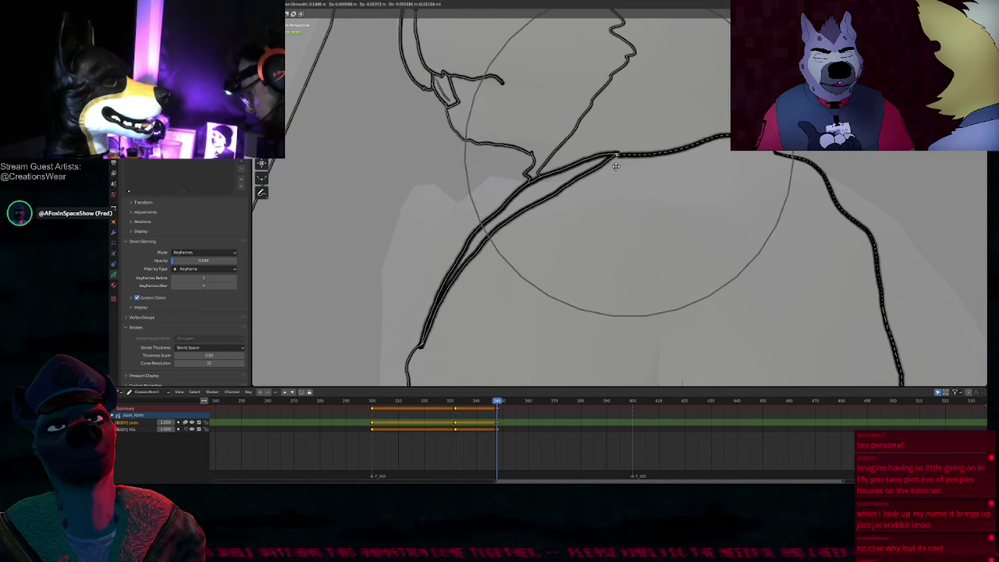
scroll(604, 170, "up", 2)
left_click(601, 172)
Step: Rotate the collar points 9.62°, scale and nudge them, then return to Draw Mode
key("r")
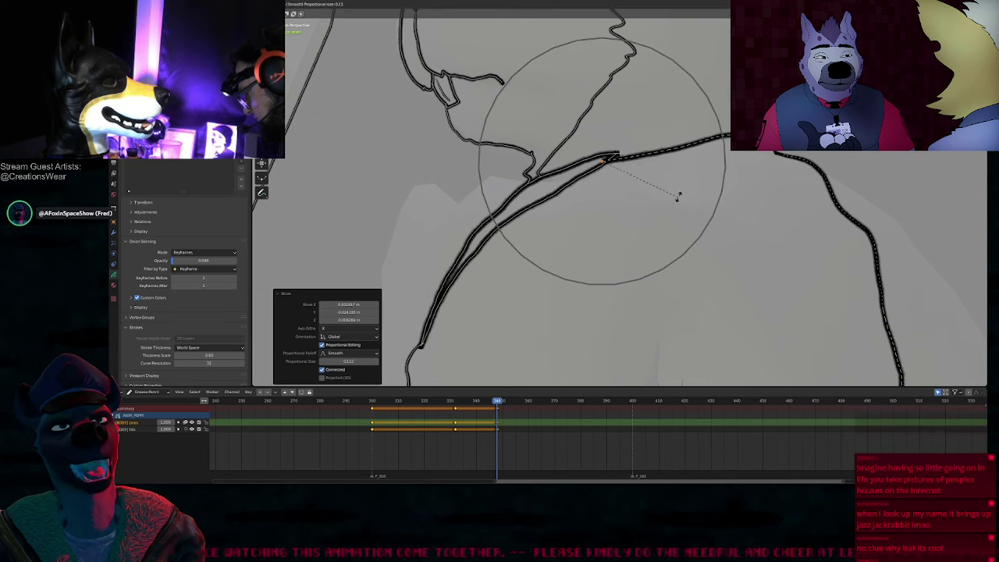
left_click(679, 195)
key("s")
left_click(648, 197)
key("g")
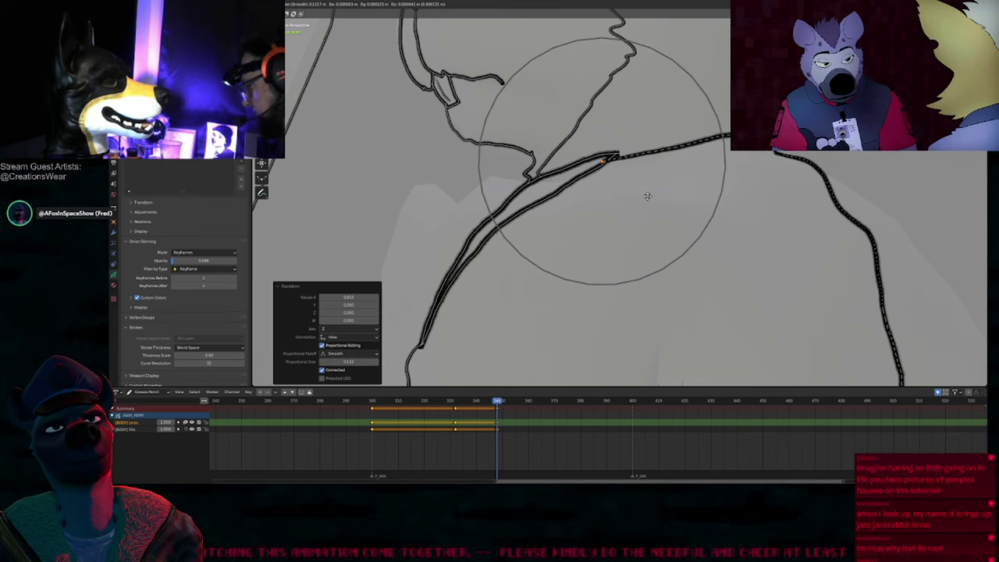
left_click(657, 199)
key("Tab")
middle_click_drag(636, 229, 623, 223, "shift")
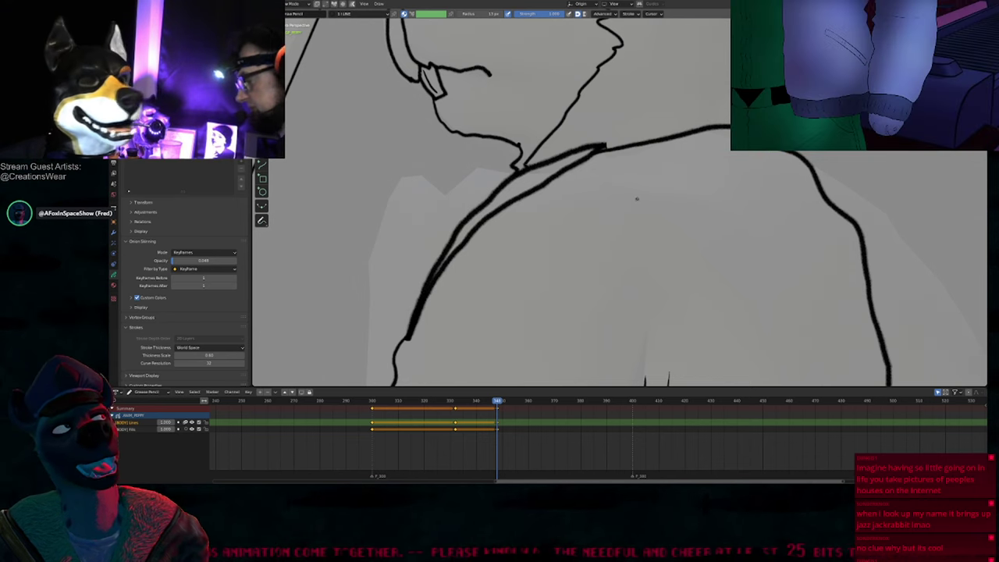
Step: Close in on the inked arm, fist and sleeve and play the animation to check the motion
mouse_move(591, 234)
middle_mouse_down("shift")
mouse_move(646, 220)
mouse_move(636, 241)
mouse_move(613, 232)
mouse_move(615, 218)
mouse_move(599, 248)
mouse_move(626, 194)
middle_mouse_up("shift")
scroll(626, 193, "down", 1)
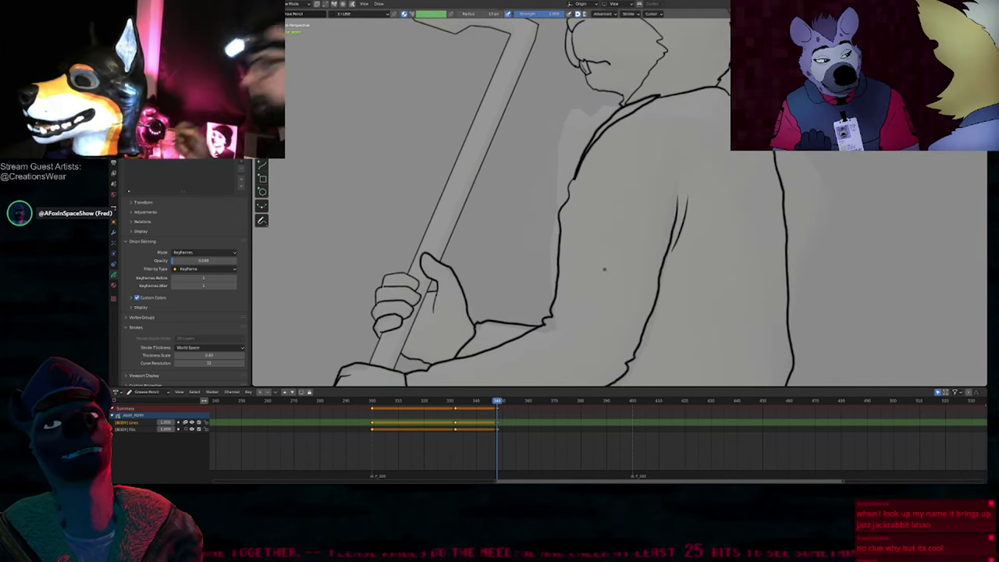
scroll(634, 204, "up", 1)
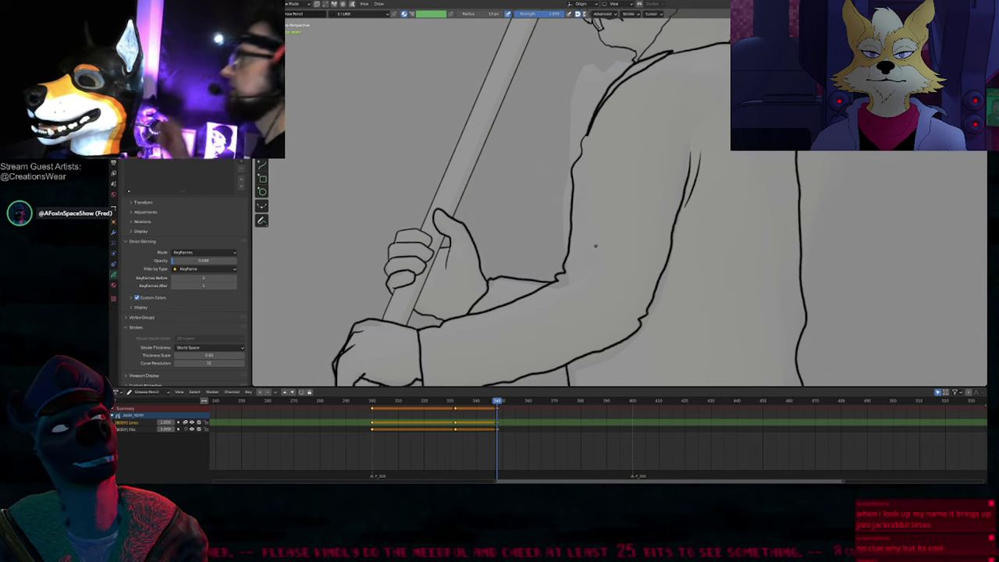
middle_click_drag(593, 260, 609, 234, "shift")
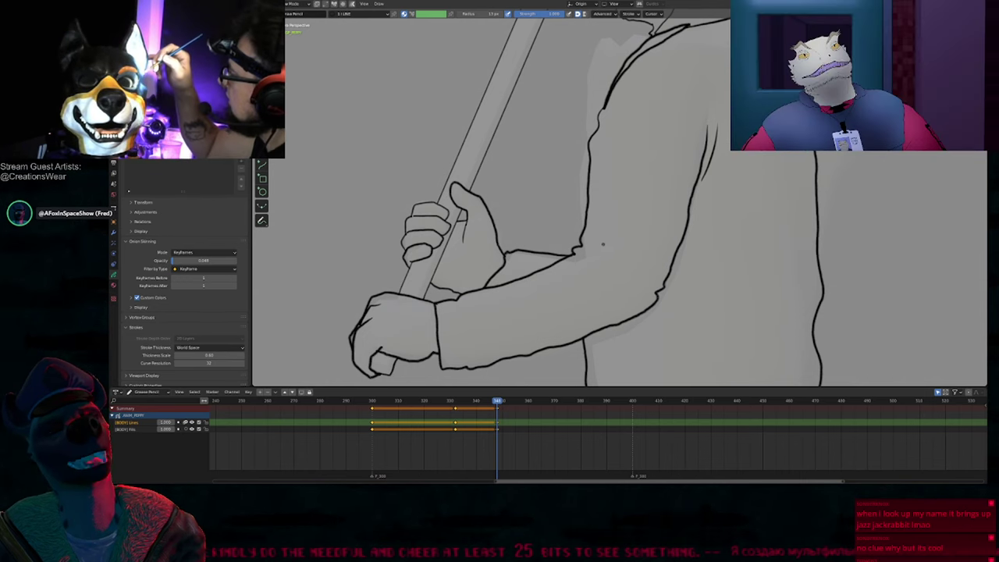
middle_click_drag(599, 252, 600, 240, "shift")
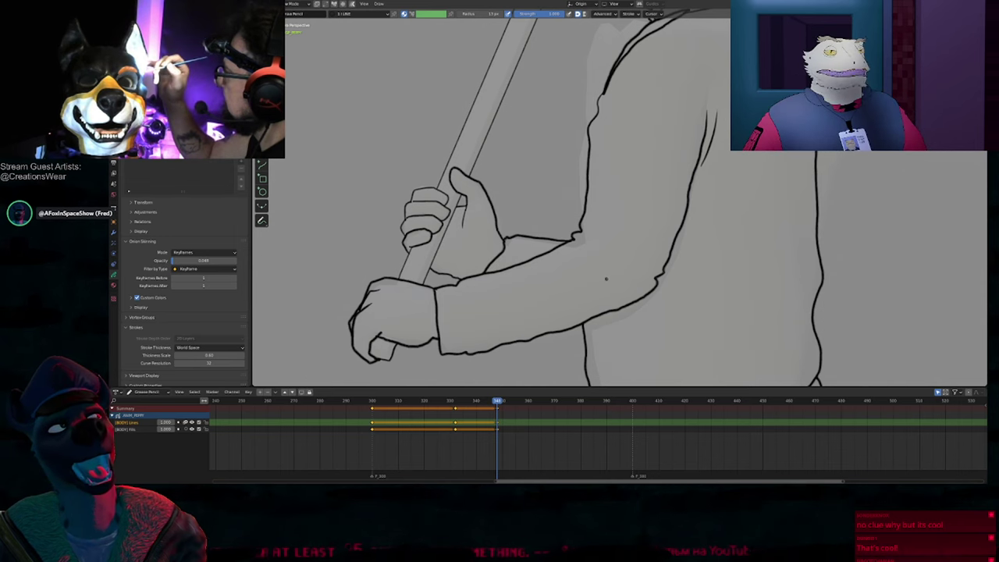
middle_click_drag(557, 297, 606, 276, "shift")
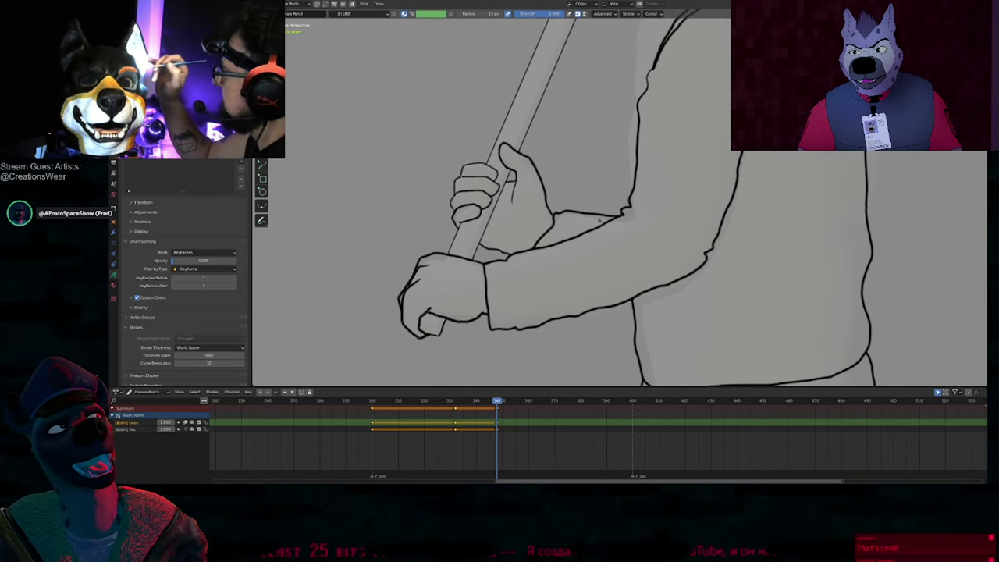
key("space")
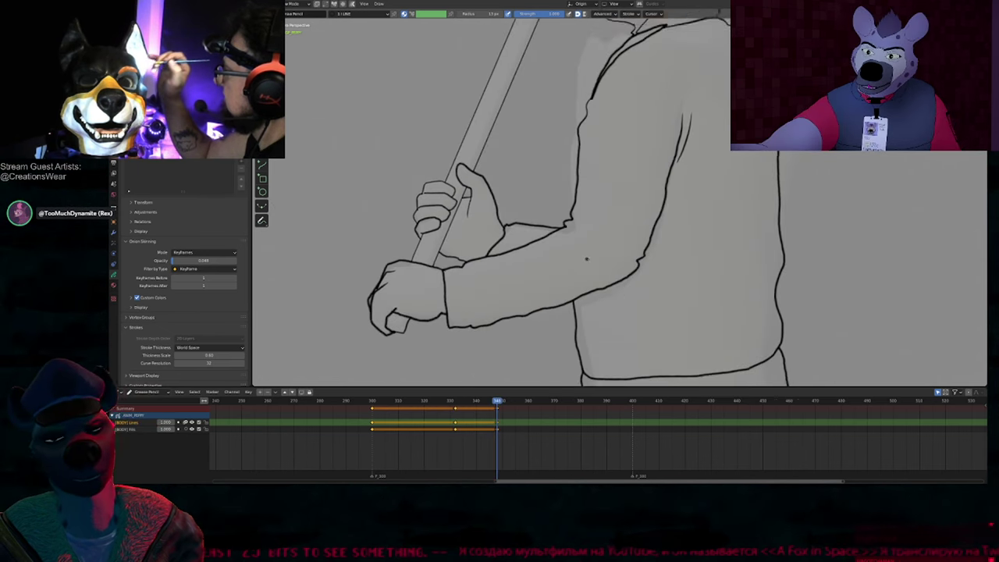
middle_click_drag(591, 272, 552, 267, "shift")
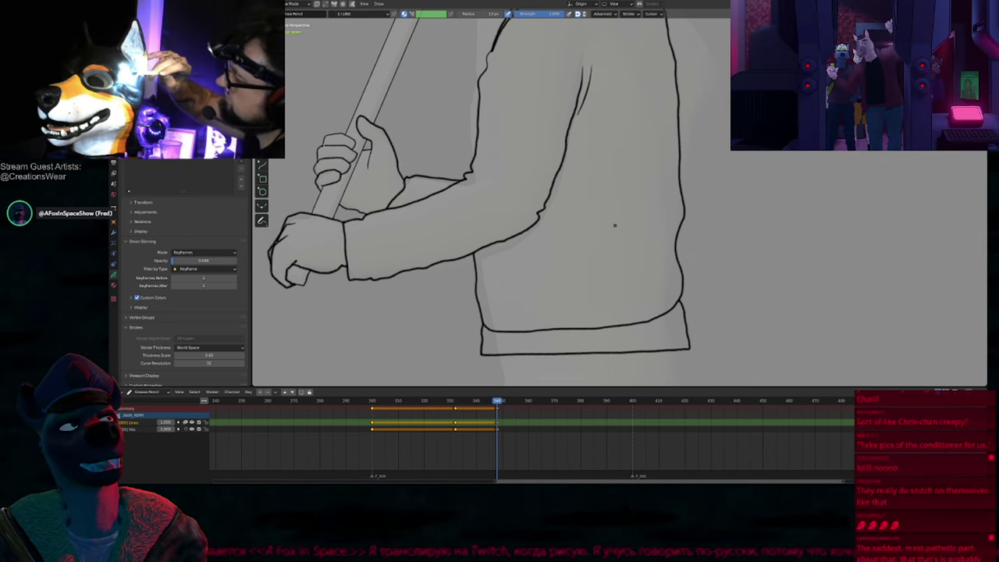
middle_click_drag(615, 225, 616, 261, "ctrl")
Step: Fit the whole rabbit in view and compare it against the previous keyframe
key("Home")
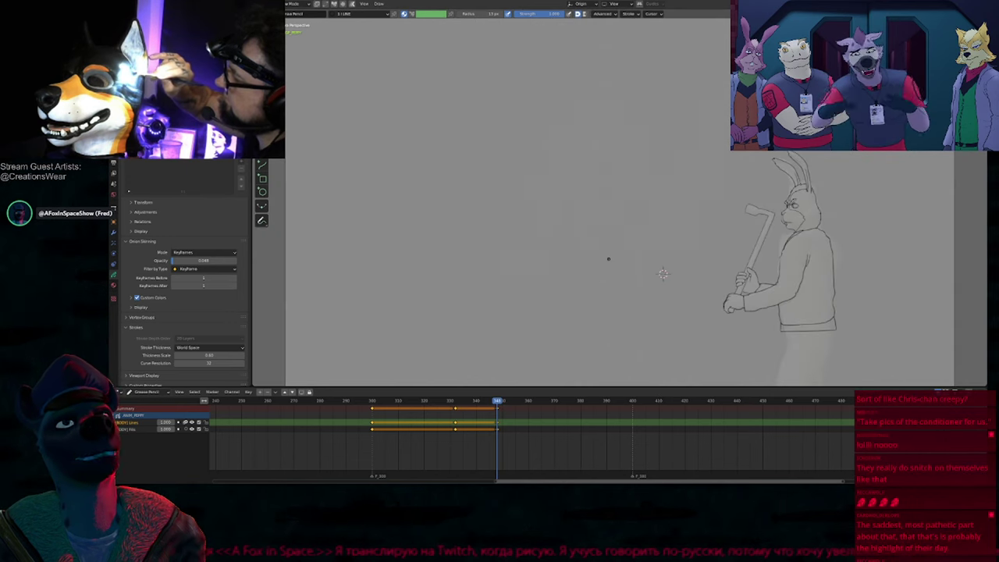
middle_click_drag(804, 271, 628, 255, "shift")
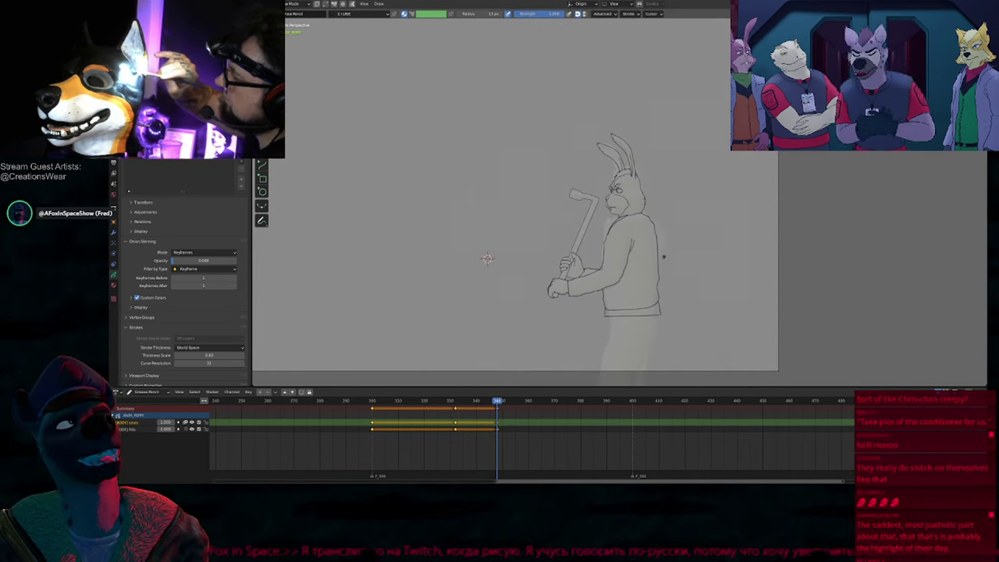
scroll(491, 256, "up", 3)
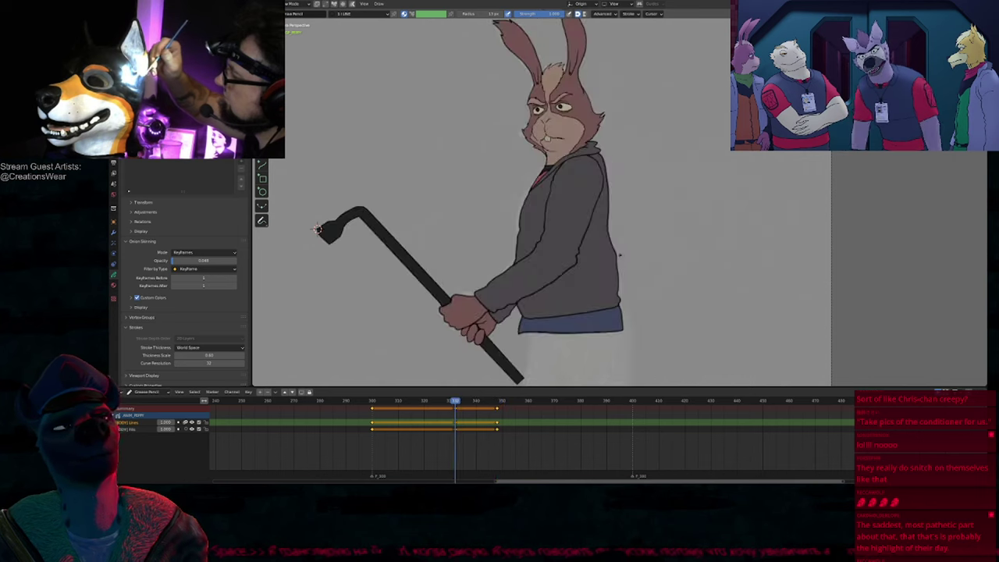
key("Down")
key("Up")
Step: Reframe the rabbit from head to arm and compare again with the previous coloured keyframe
middle_click_drag(610, 239, 641, 268, "shift")
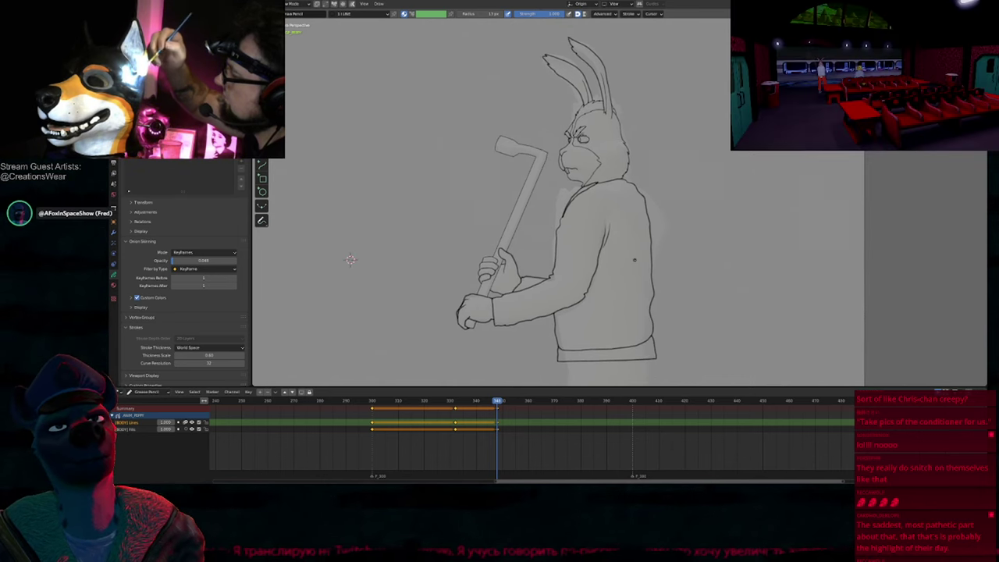
middle_click_drag(350, 260, 342, 255, "shift")
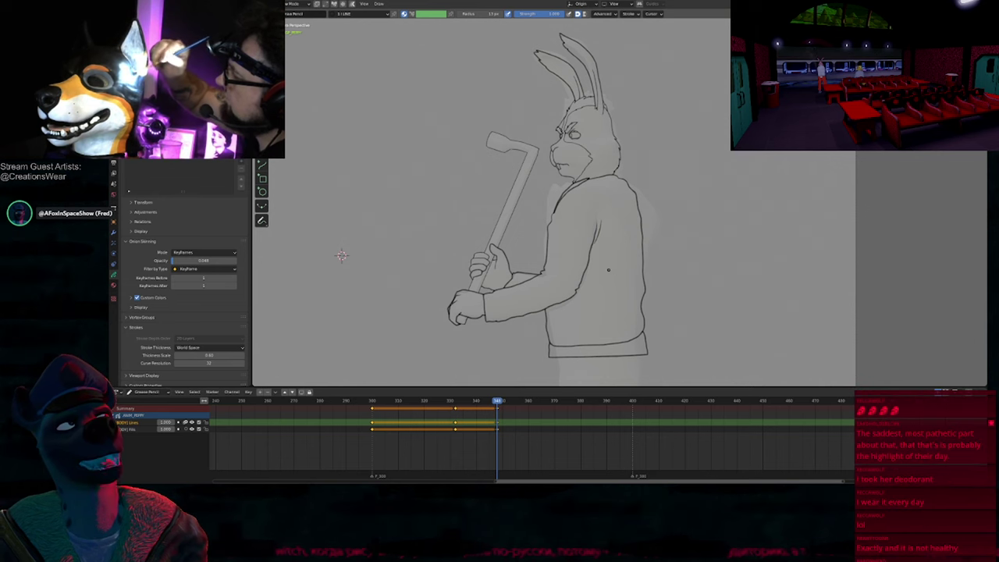
scroll(341, 254, "up", 3)
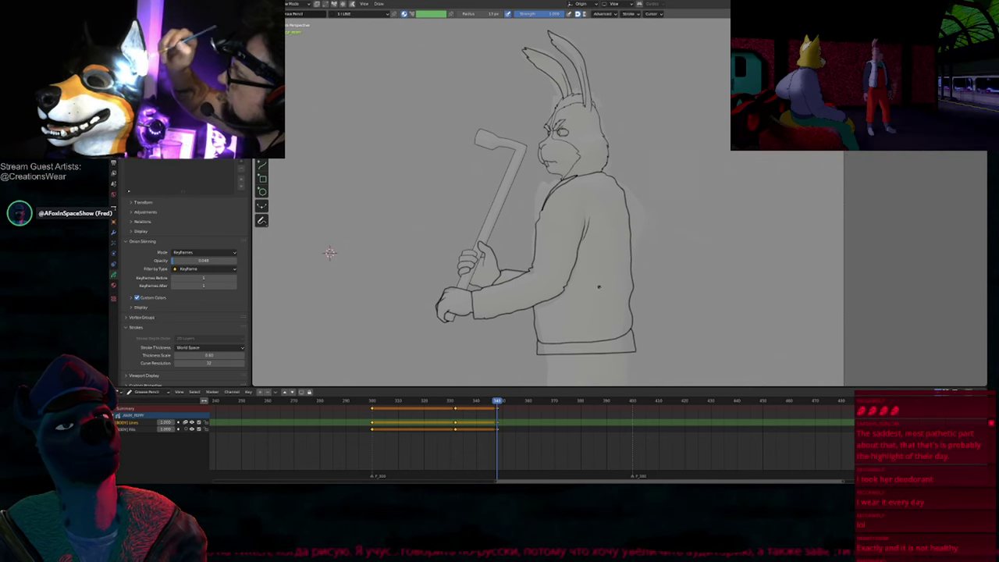
mouse_move(584, 244)
middle_mouse_down("shift")
mouse_move(627, 264)
mouse_move(630, 293)
mouse_move(588, 255)
mouse_move(591, 237)
middle_mouse_up("shift")
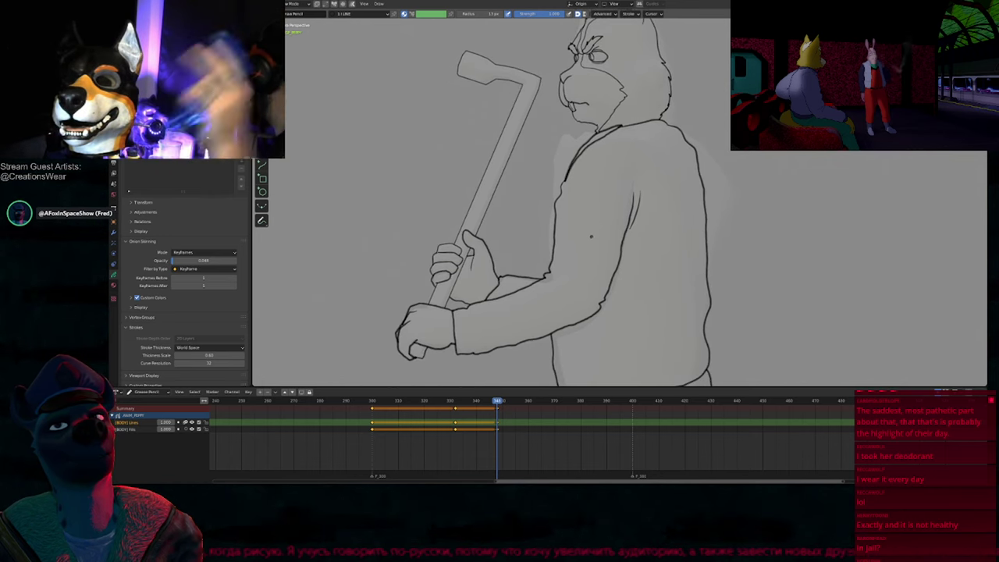
middle_click_drag(606, 196, 594, 278, "shift")
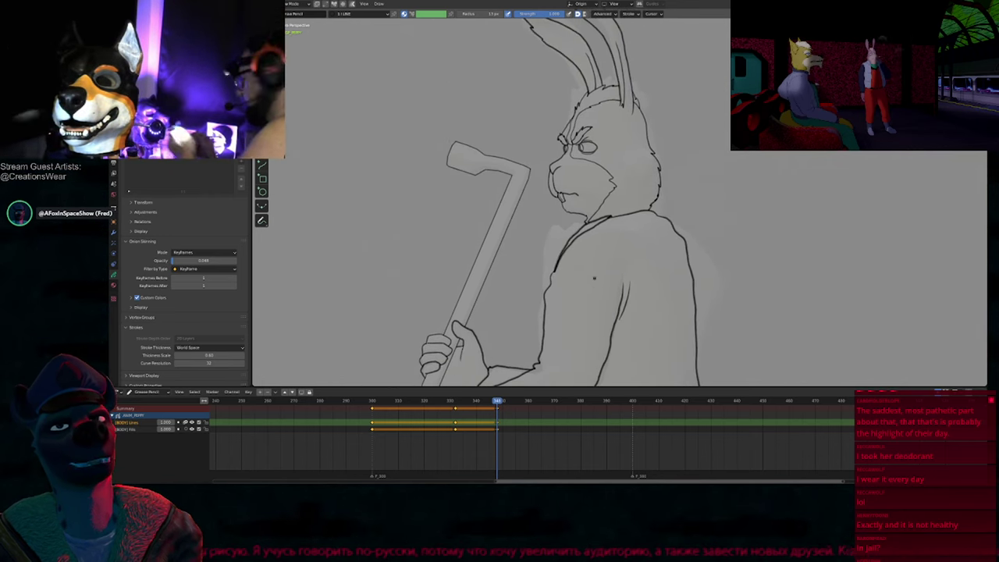
scroll(588, 261, "up", 2)
middle_click_drag(593, 122, 578, 277, "shift")
middle_click_drag(608, 210, 609, 138, "shift")
scroll(613, 240, "down", 2)
key("Down")
key("Up")
Step: Look over the rabbit's ears, then close in on the inked hand and fist
scroll(613, 239, "down", 1)
middle_click_drag(619, 353, 600, 233, "shift")
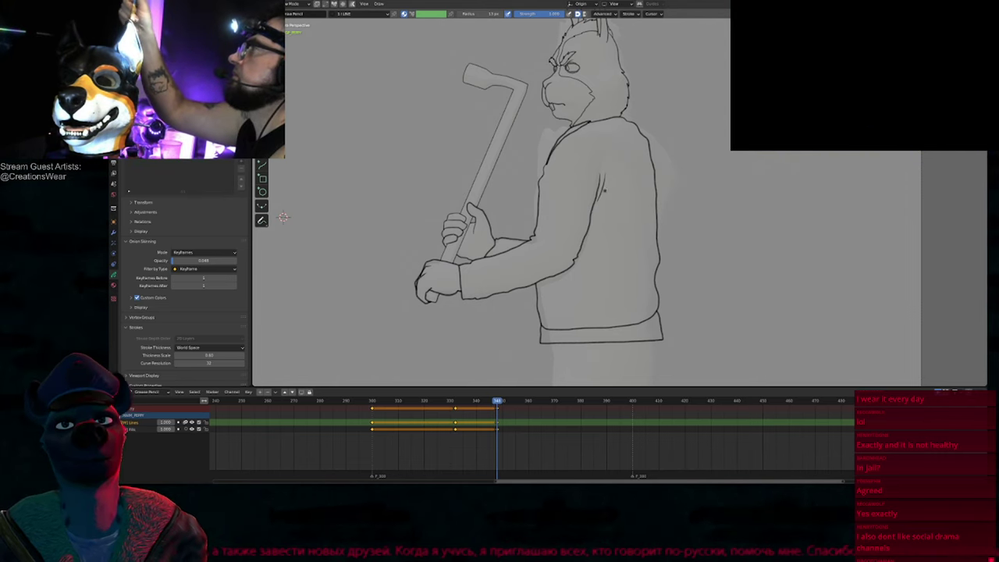
middle_click_drag(628, 158, 633, 244, "shift")
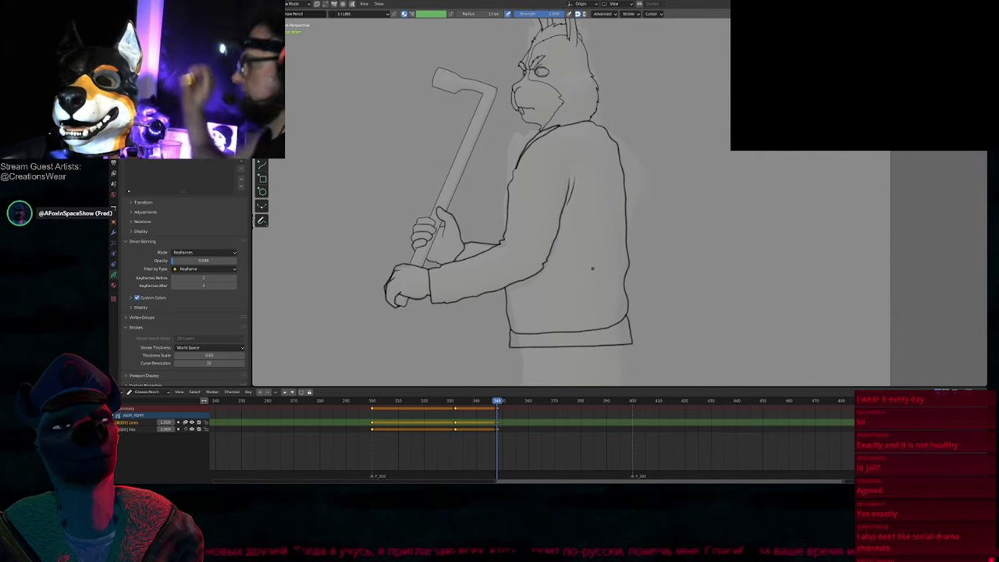
scroll(513, 285, "up", 2)
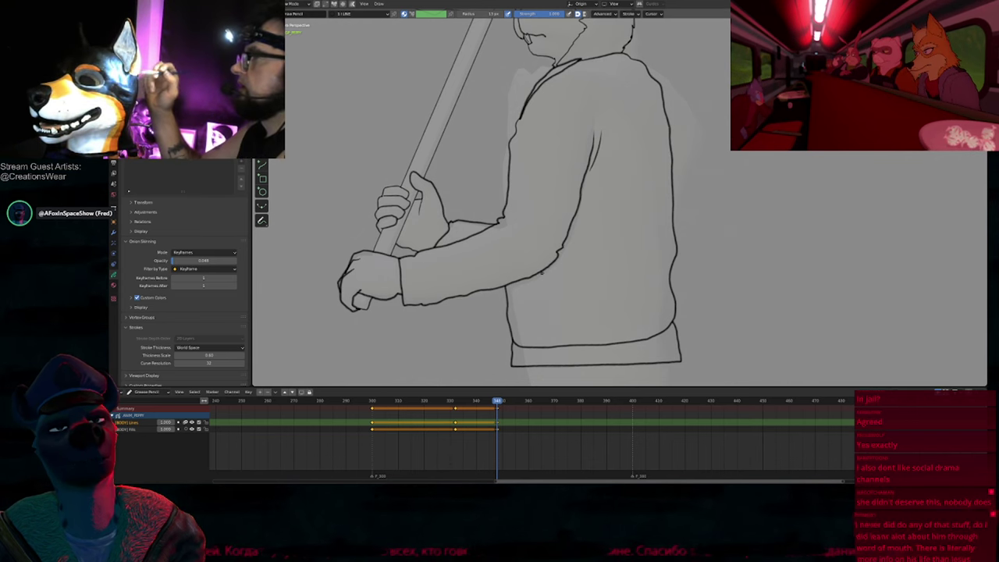
scroll(518, 282, "up", 3)
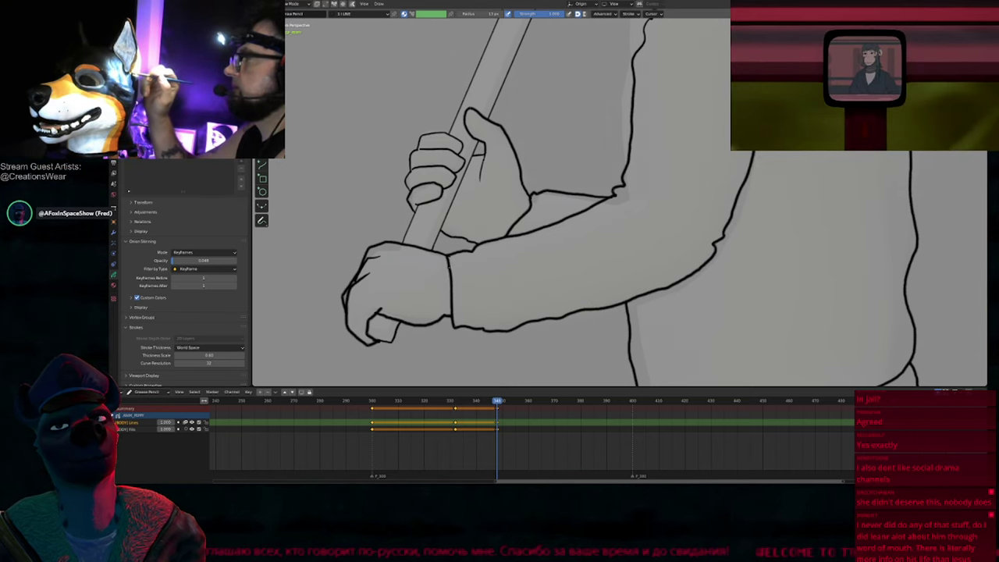
scroll(495, 305, "down", 4)
middle_click_drag(574, 201, 555, 255, "shift")
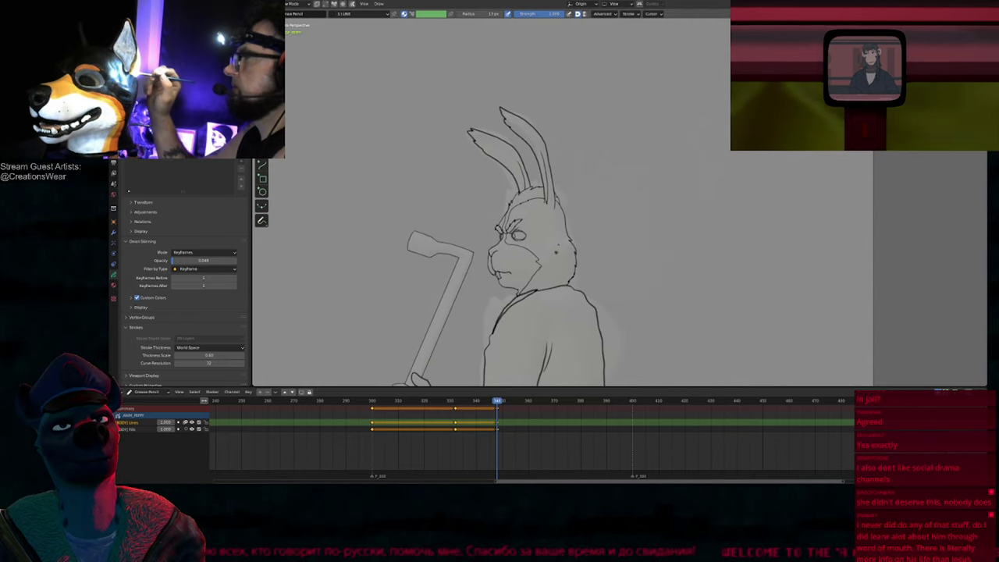
scroll(559, 247, "down", 3)
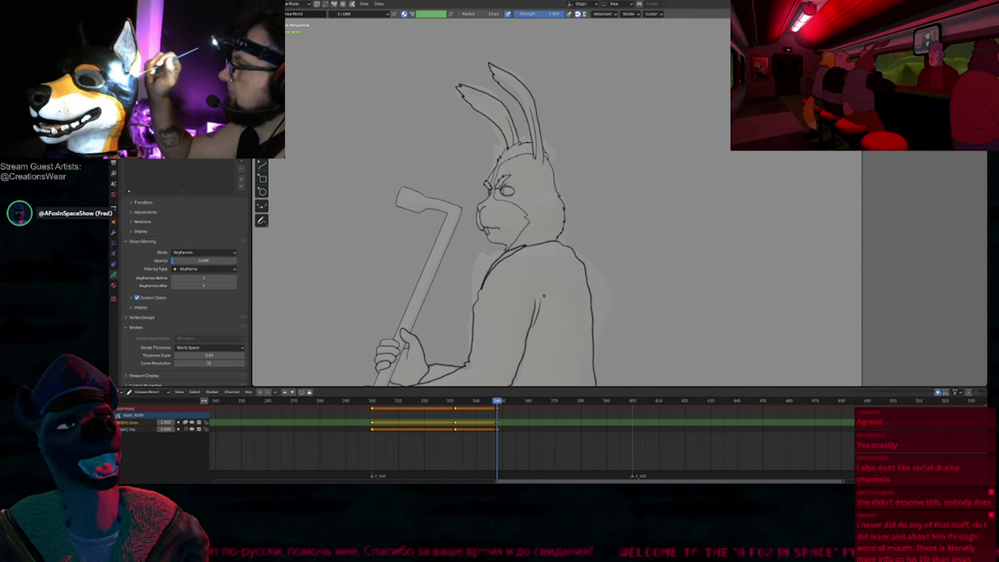
scroll(551, 281, "down", 6)
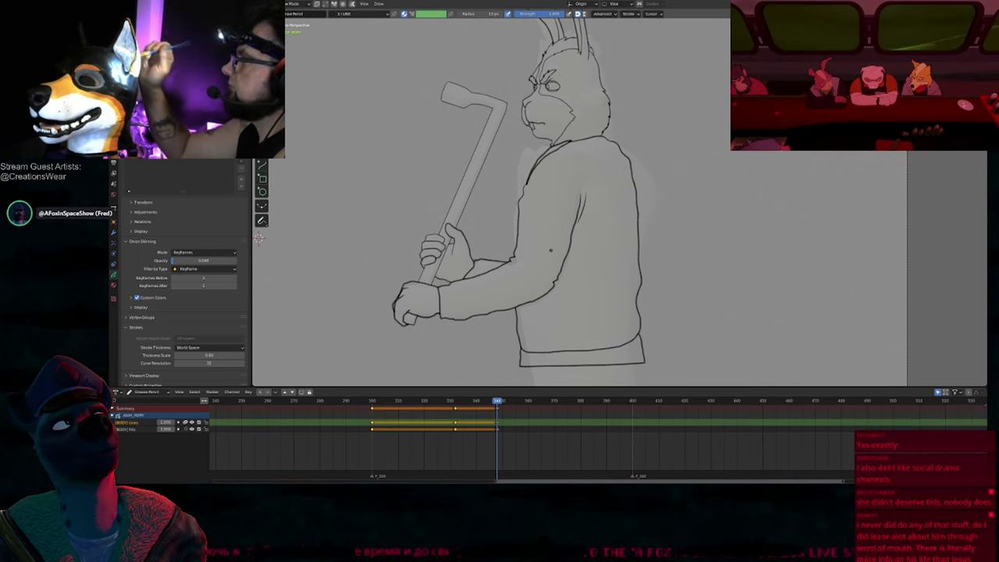
middle_click_drag(259, 238, 278, 299, "shift")
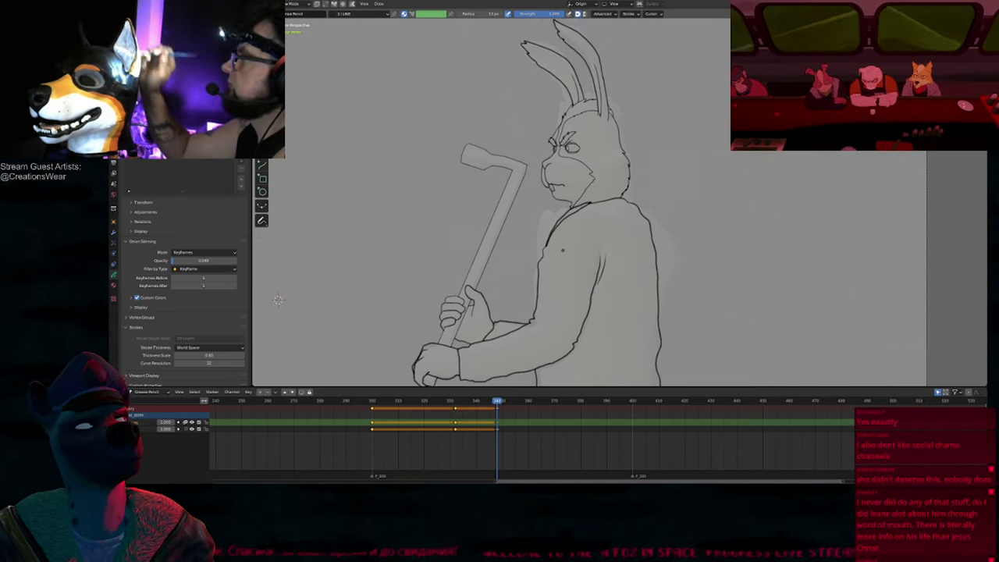
middle_click_drag(563, 250, 646, 154, "ctrl")
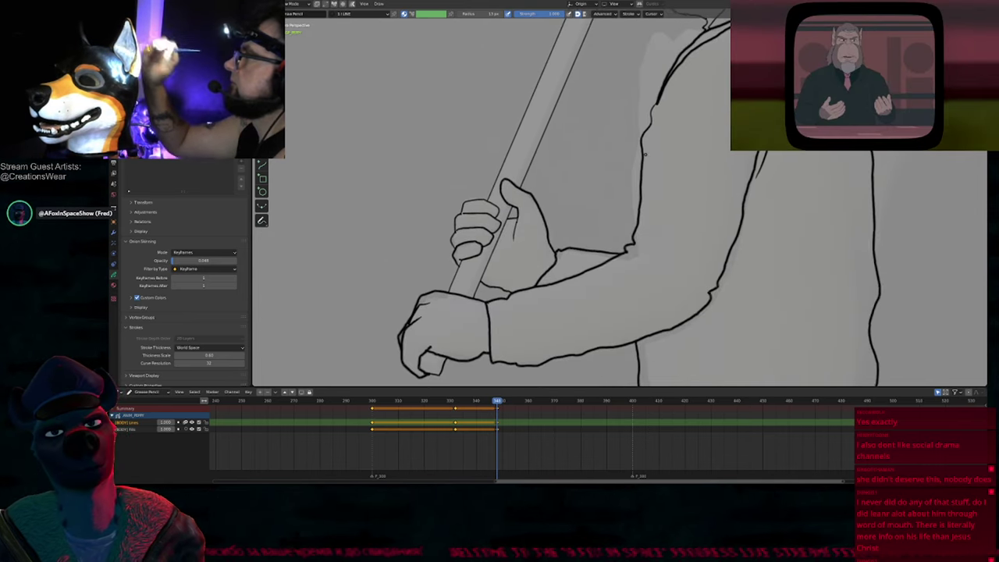
mouse_move(693, 75)
middle_mouse_down("shift")
mouse_move(615, 224)
mouse_move(567, 236)
mouse_move(564, 292)
middle_mouse_up("shift")
Step: Flip between keyframes once more, then go to the coloured keyframe at frame 340
key("Down")
key("Up")
key("Down")
key("Up")
mouse_move(559, 328)
middle_mouse_down("shift")
mouse_move(557, 268)
mouse_move(541, 244)
middle_mouse_up("shift")
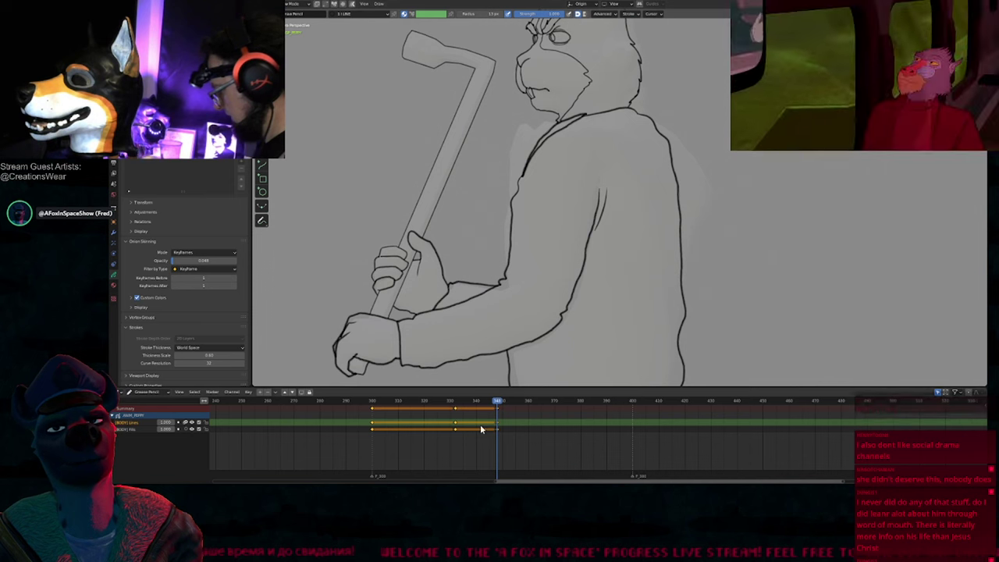
middle_click_drag(475, 426, 486, 445, "ctrl")
left_click(482, 403)
Step: Select and delete the coloured rabbit's strokes, then return to drawing
middle_click_drag(594, 253, 592, 304, "ctrl")
key("Tab")
middle_click_drag(591, 249, 590, 270, "ctrl")
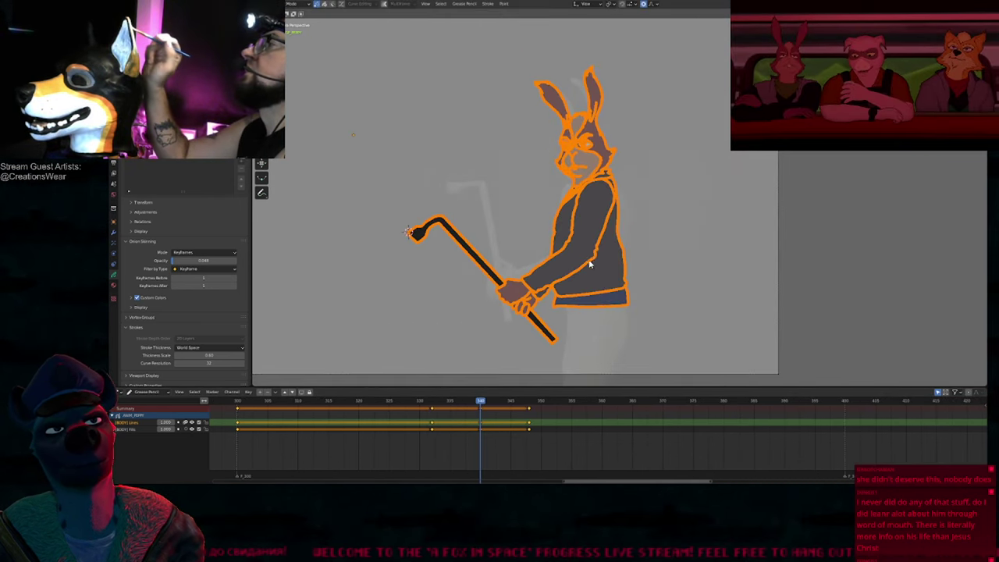
key("Delete")
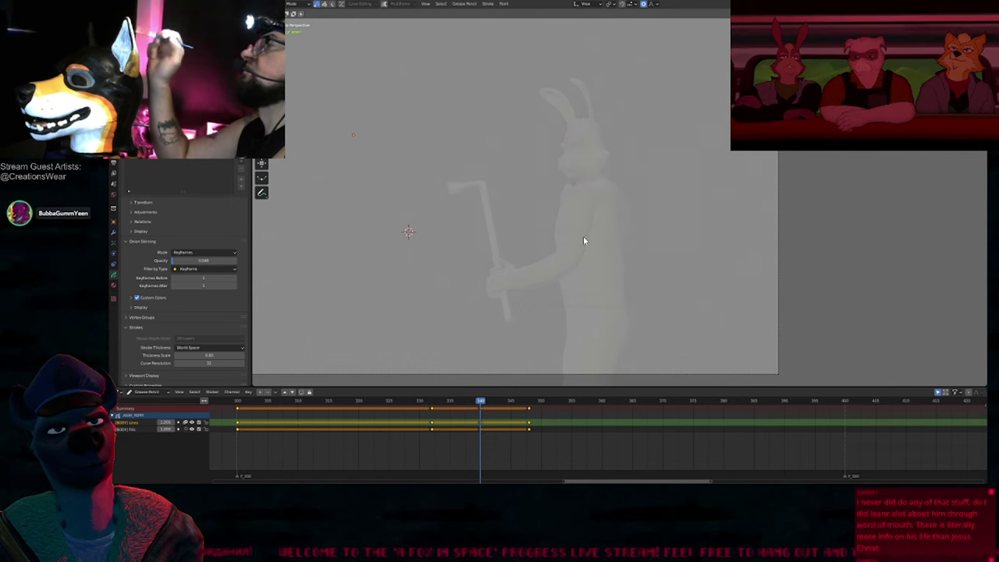
scroll(583, 236, "up", 5)
key("Tab")
Step: Hide the overlays and ink the jacket's front edge, sleeve underside, cuff and sleeve top
mouse_move(579, 211)
middle_mouse_down("shift")
mouse_move(564, 283)
mouse_move(618, 205)
middle_mouse_up("shift")
middle_click_drag(614, 102, 638, 134, "shift")
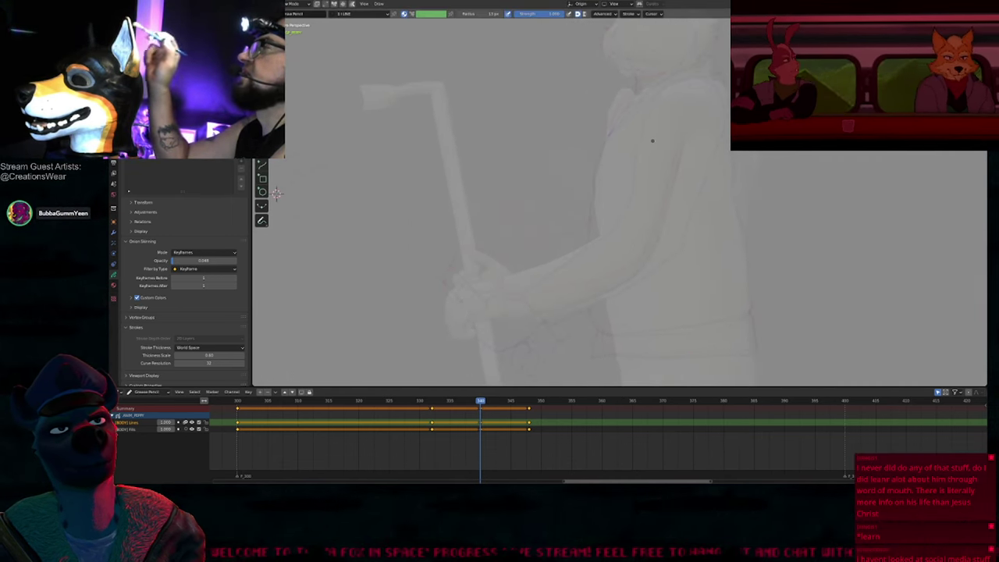
key("shift+alt+z")
key("shift+alt+z")
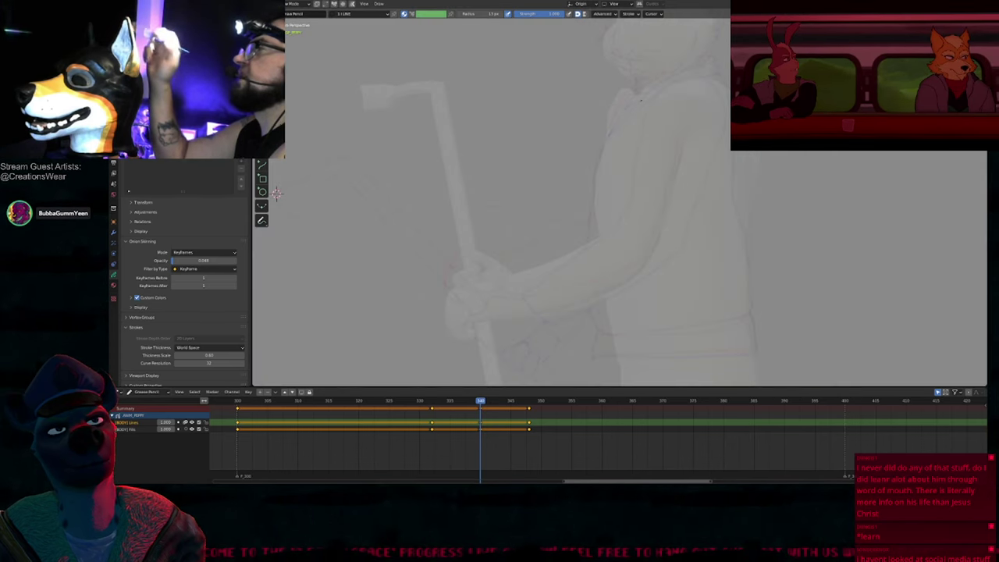
left_click_drag(604, 222, 587, 236)
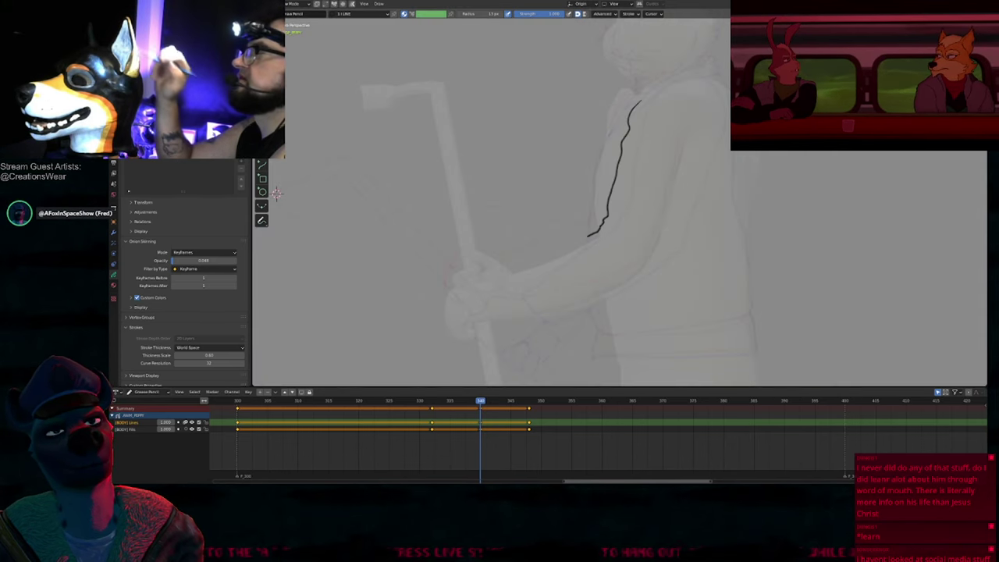
mouse_move(540, 261)
left_mouse_down()
mouse_move(502, 276)
mouse_move(517, 319)
left_mouse_up()
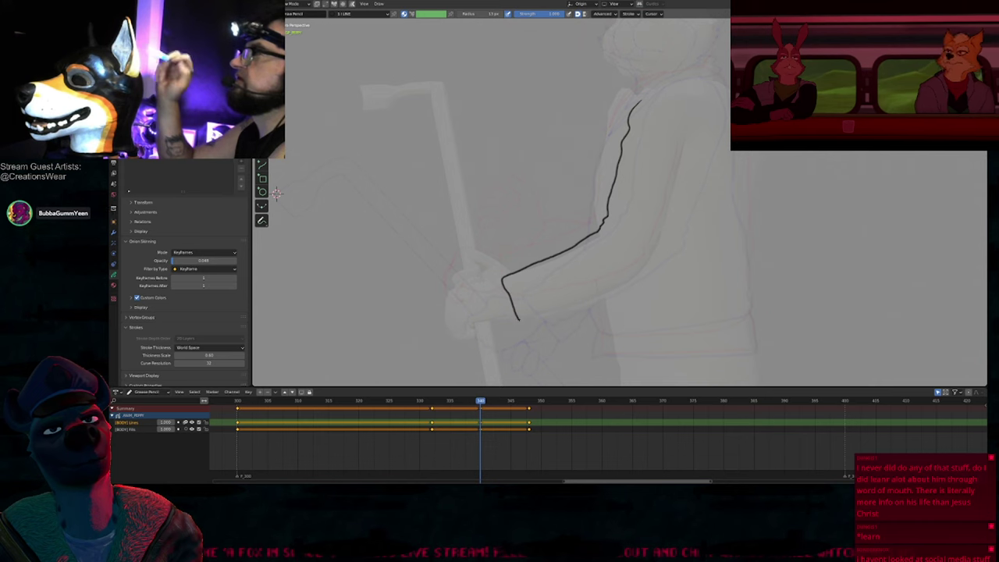
left_click_drag(576, 302, 649, 274)
left_click_drag(659, 259, 684, 172)
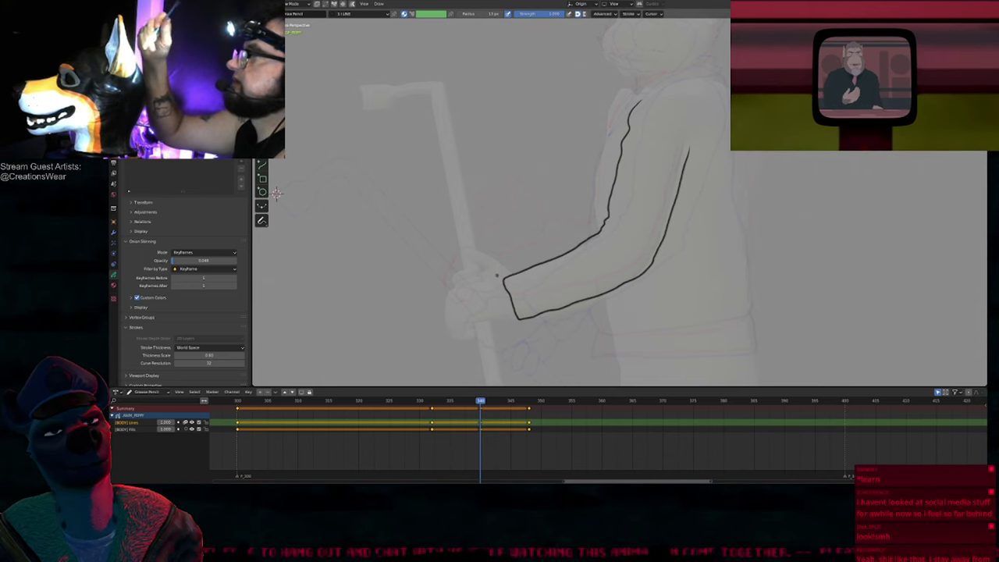
left_click_drag(501, 311, 504, 308, "shift")
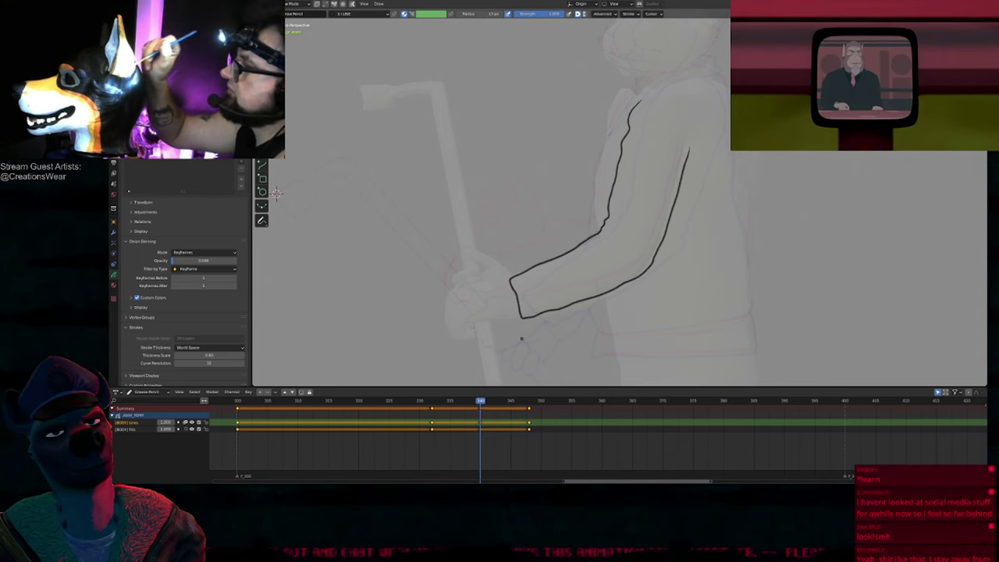
Step: Ink the back of the jacket and the hem line running up the front
middle_click_drag(656, 184, 502, 271, "shift")
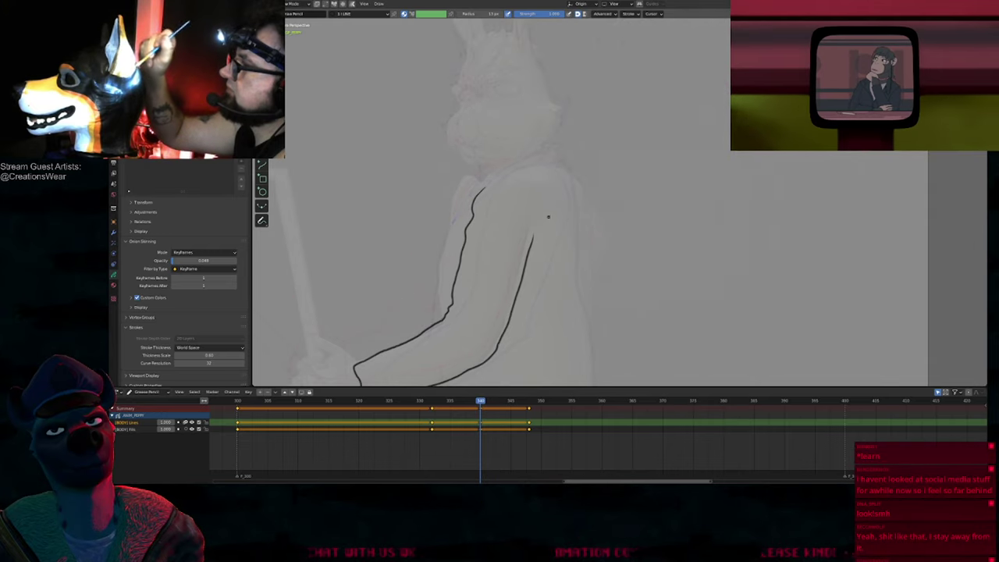
mouse_move(545, 231)
middle_mouse_down("shift")
mouse_move(569, 226)
mouse_move(645, 160)
mouse_move(641, 148)
middle_mouse_up("shift")
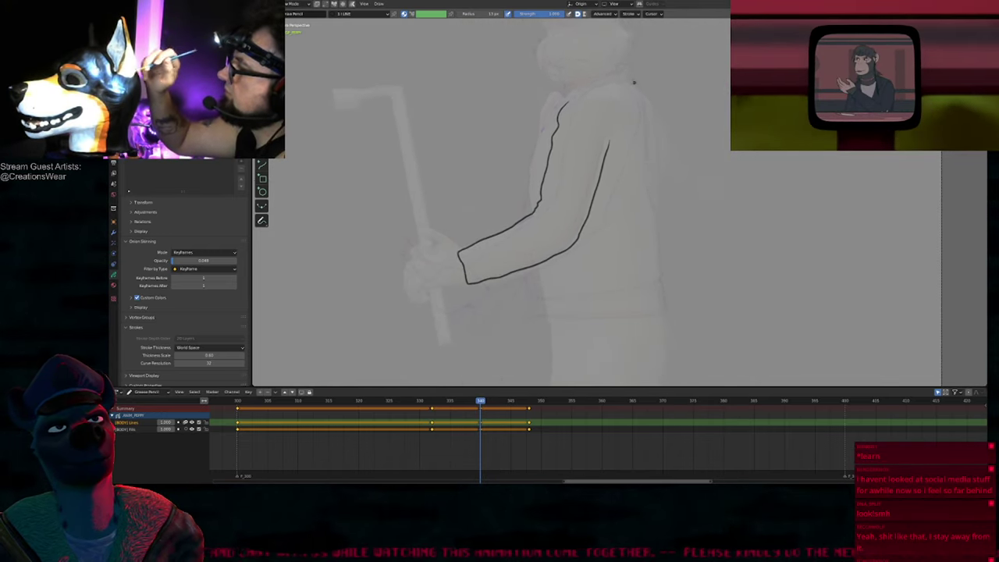
left_click_drag(641, 91, 653, 183)
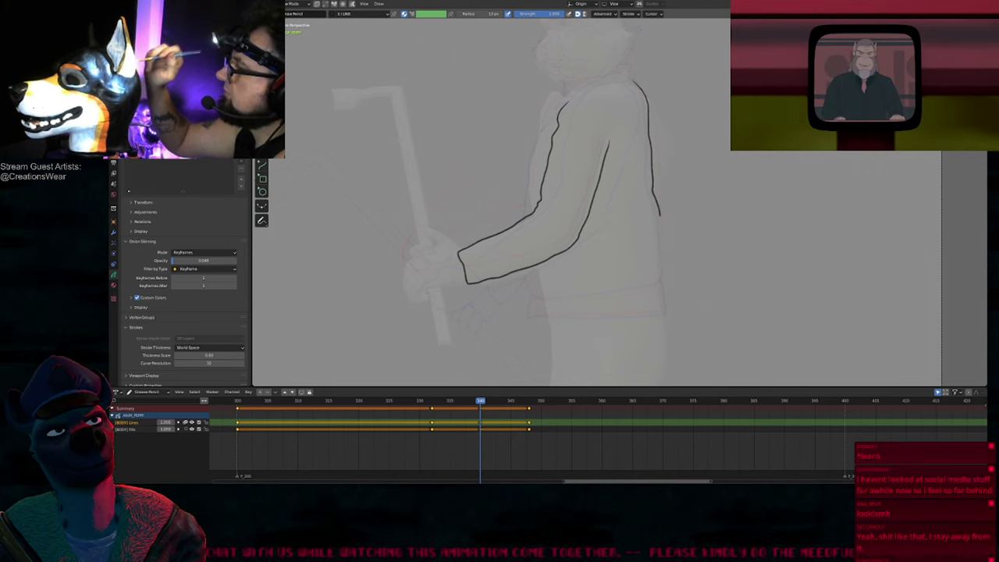
mouse_move(635, 288)
left_mouse_down()
mouse_move(565, 297)
mouse_move(532, 287)
mouse_move(526, 256)
left_mouse_up()
middle_click_drag(542, 293, 573, 138, "ctrl")
middle_click_drag(605, 82, 587, 288, "shift")
mouse_move(651, 71)
middle_mouse_down("shift")
mouse_move(573, 279)
mouse_move(588, 223)
mouse_move(597, 312)
mouse_move(616, 166)
mouse_move(572, 248)
middle_mouse_up("shift")
Step: Switch viewport shading to a darker mode, then to lighter shading with fills
key("z")
left_click(640, 240)
key("z")
left_click(588, 286)
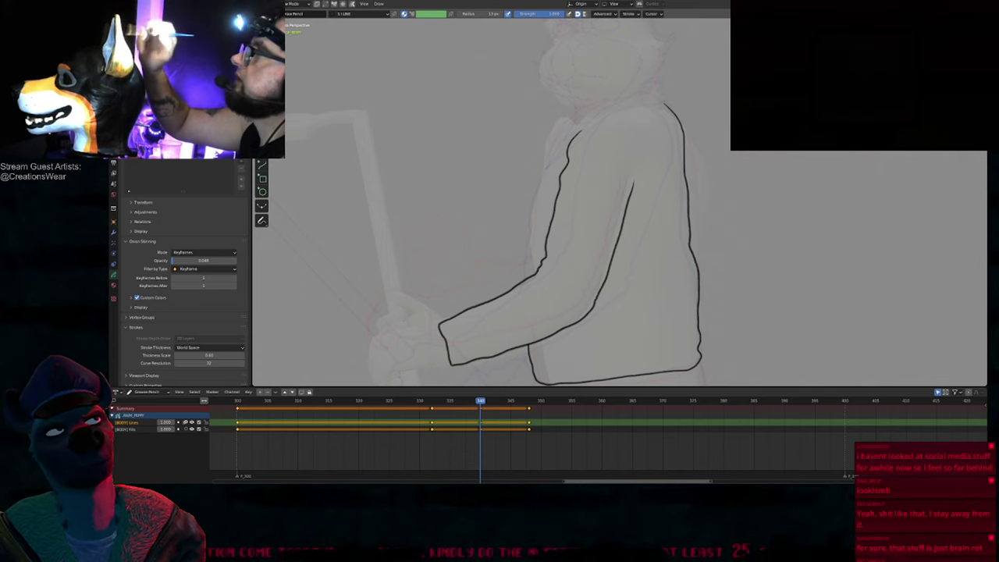
Step: Ink the fist's top, front, fingers and curled fingertip, erasing an overshooting finger stroke
mouse_move(600, 217)
middle_mouse_down("shift")
mouse_move(582, 325)
mouse_move(622, 228)
mouse_move(643, 243)
middle_mouse_up("shift")
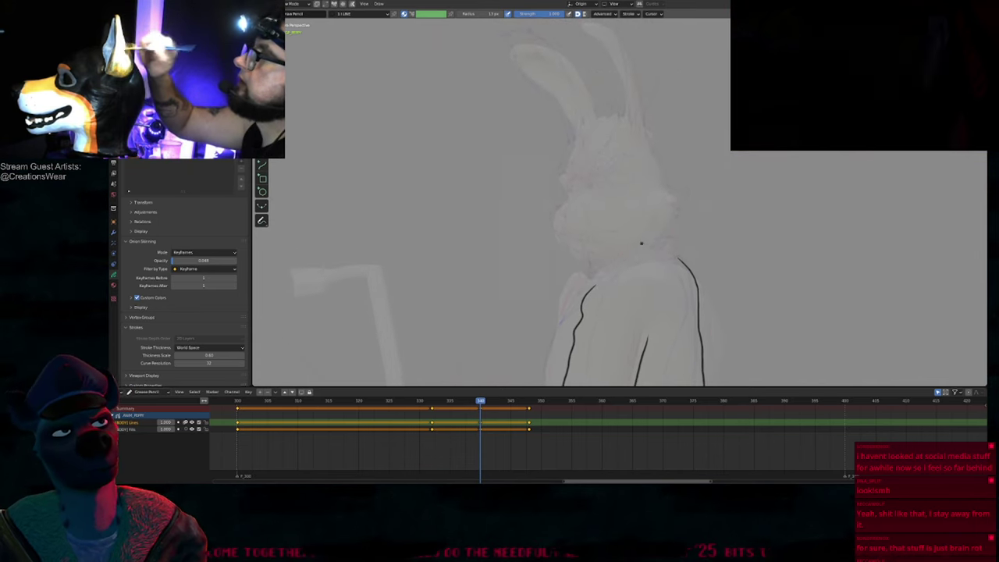
mouse_move(602, 308)
middle_mouse_down("ctrl")
mouse_move(627, 221)
mouse_move(610, 307)
middle_mouse_up("ctrl")
mouse_move(604, 360)
middle_mouse_down("shift")
mouse_move(601, 243)
mouse_move(692, 252)
middle_mouse_up("shift")
middle_click_drag(598, 259, 609, 161, "ctrl")
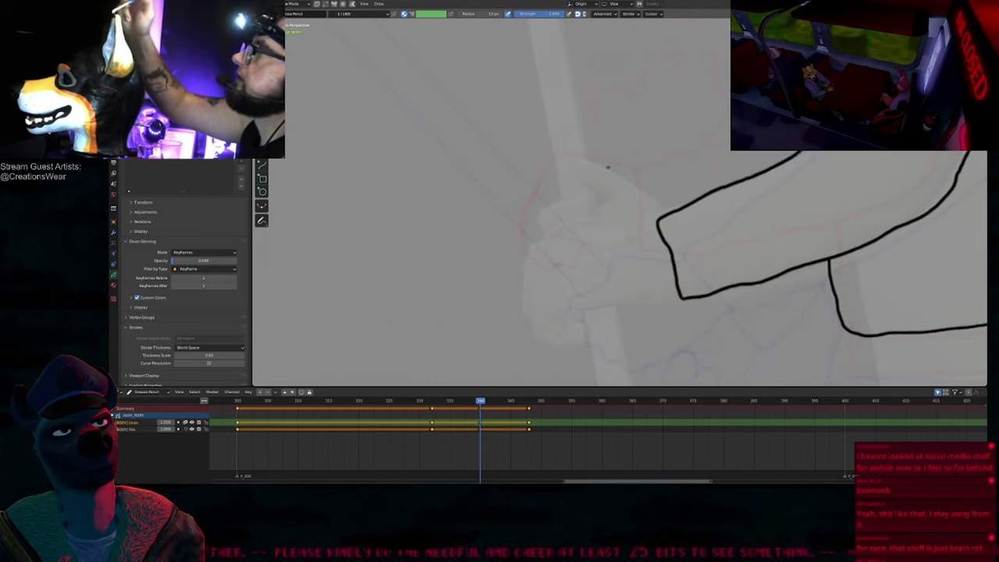
middle_click_drag(624, 235, 638, 217, "shift")
mouse_move(639, 205)
left_mouse_down()
mouse_move(545, 217)
mouse_move(535, 295)
left_mouse_up()
left_click_drag(545, 242, 540, 321)
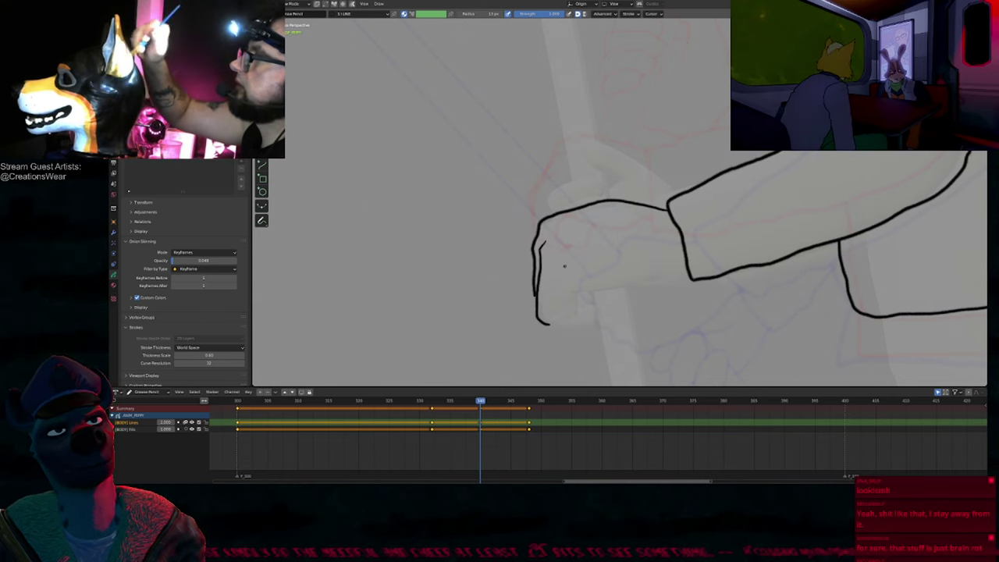
mouse_move(545, 275)
left_mouse_down()
mouse_move(548, 324)
mouse_move(568, 334)
left_mouse_up()
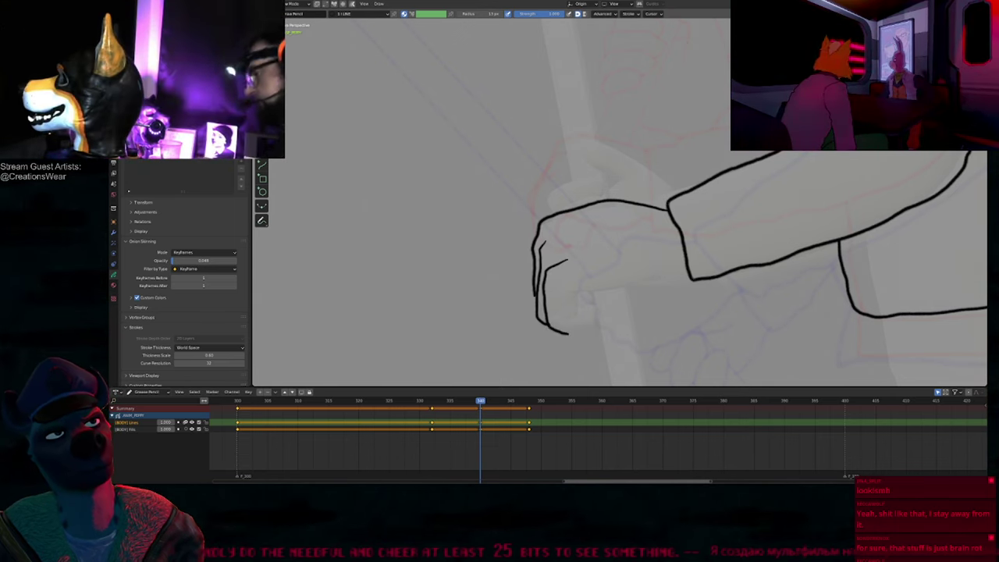
left_click_drag(569, 261, 556, 266, "ctrl")
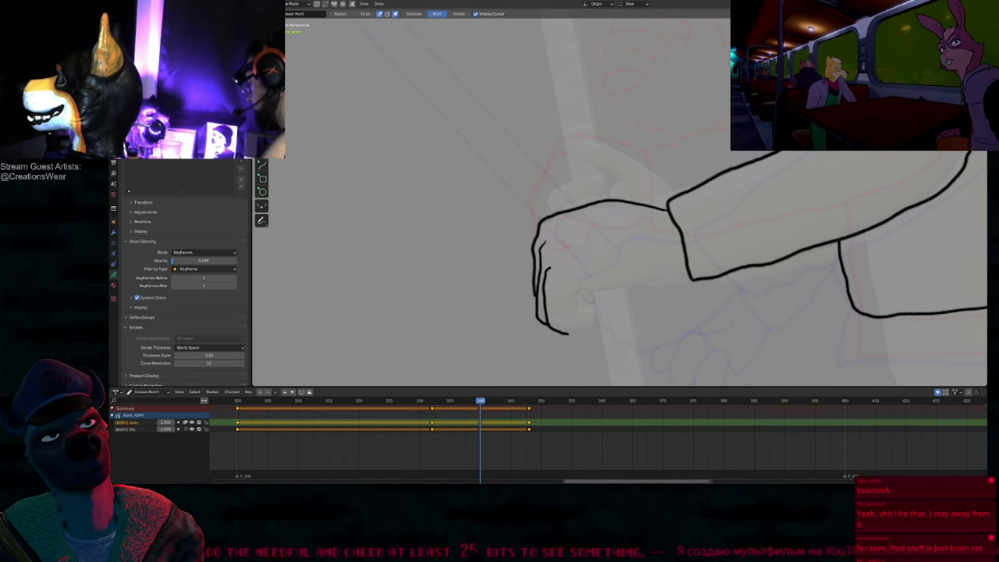
left_click_drag(568, 334, 575, 314)
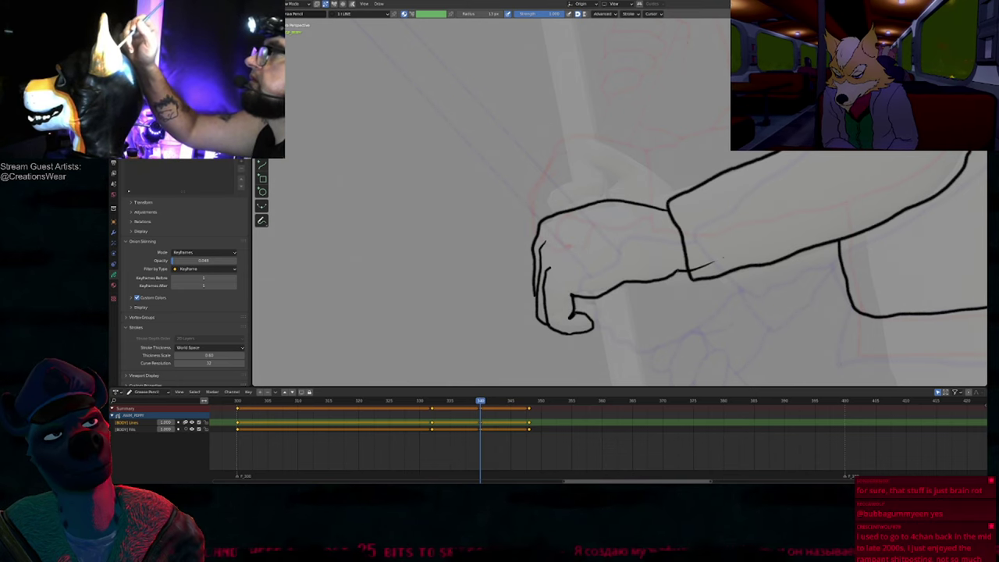
left_click_drag(720, 264, 727, 260)
Step: Zoom out to the whole arm and make the brush smaller
mouse_move(732, 218)
middle_mouse_down("shift")
mouse_move(523, 262)
mouse_move(506, 298)
mouse_move(550, 222)
middle_mouse_up("shift")
scroll(490, 264, "up", 2)
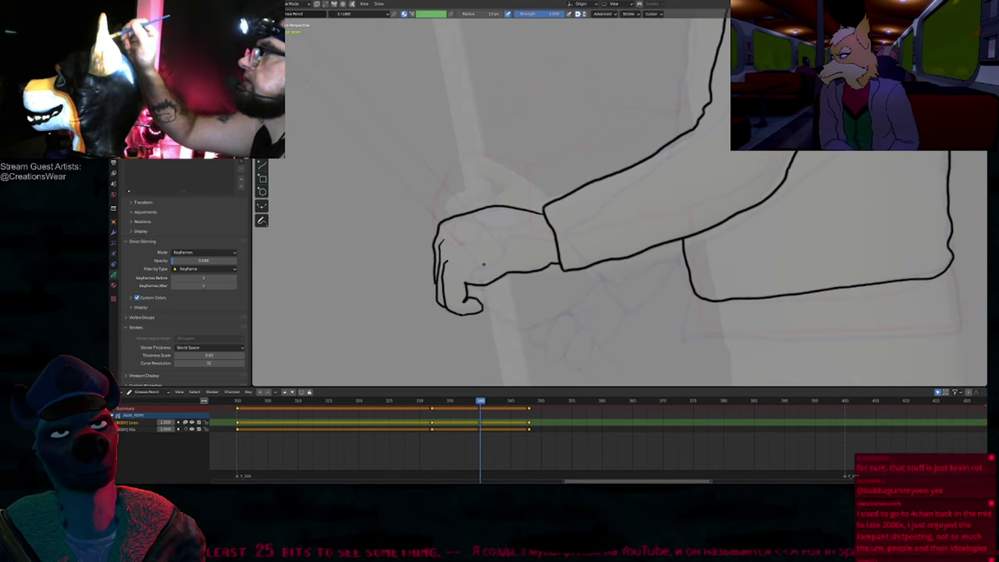
key("f")
left_click(481, 270)
key("f")
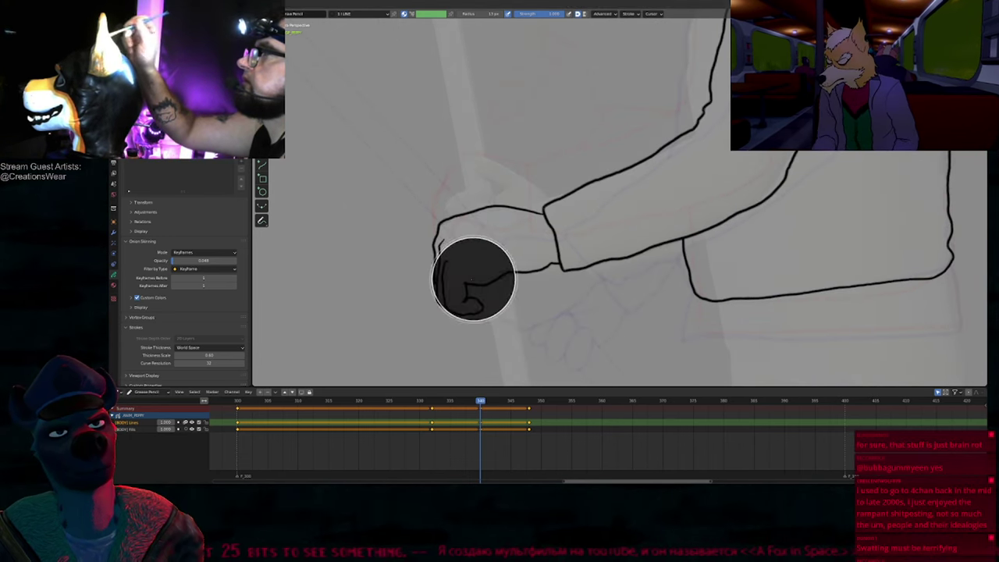
left_click(475, 278)
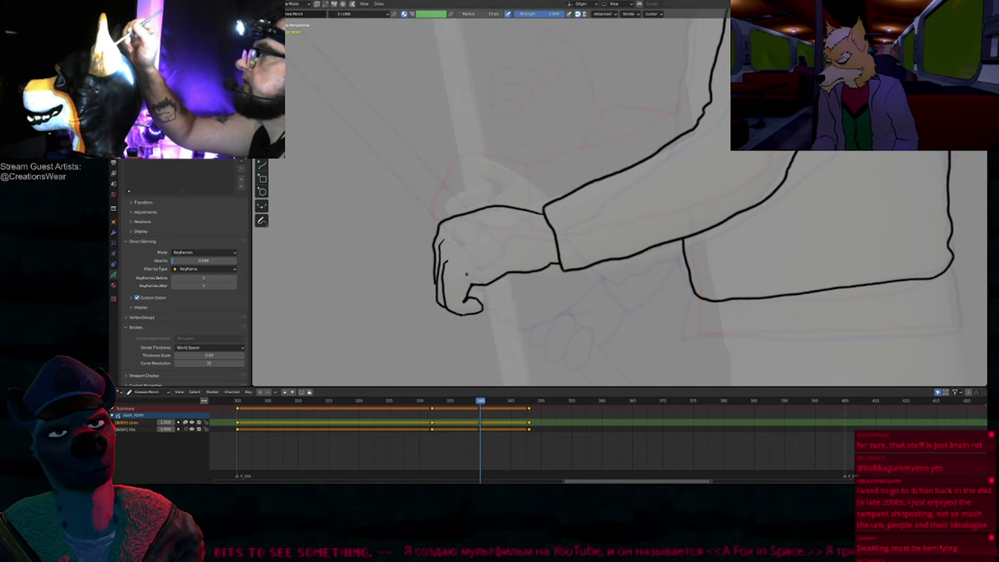
Step: Scribble a few test letters above the fist
middle_click_drag(503, 257, 574, 264, "shift")
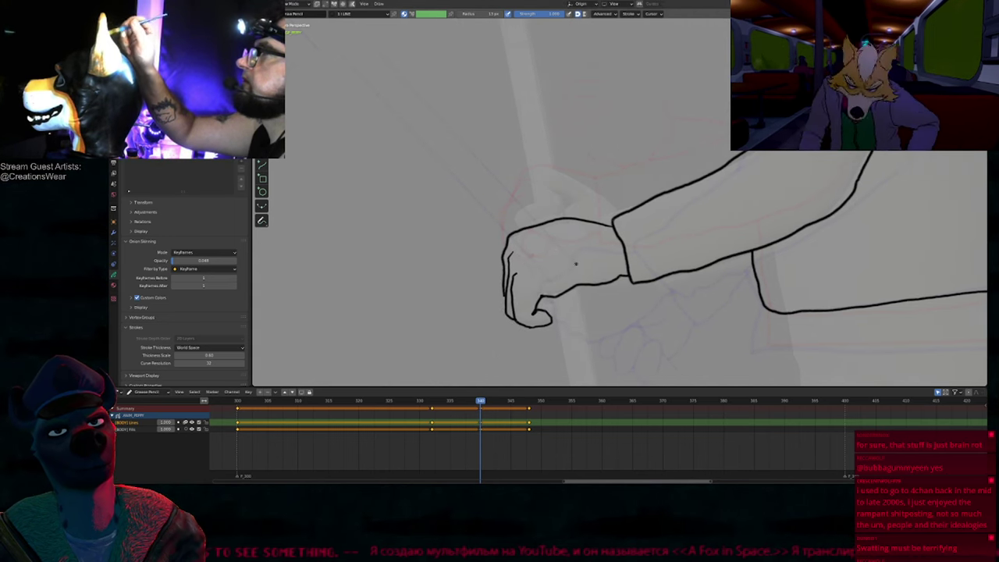
scroll(502, 296, "up", 2)
scroll(509, 301, "up", 1)
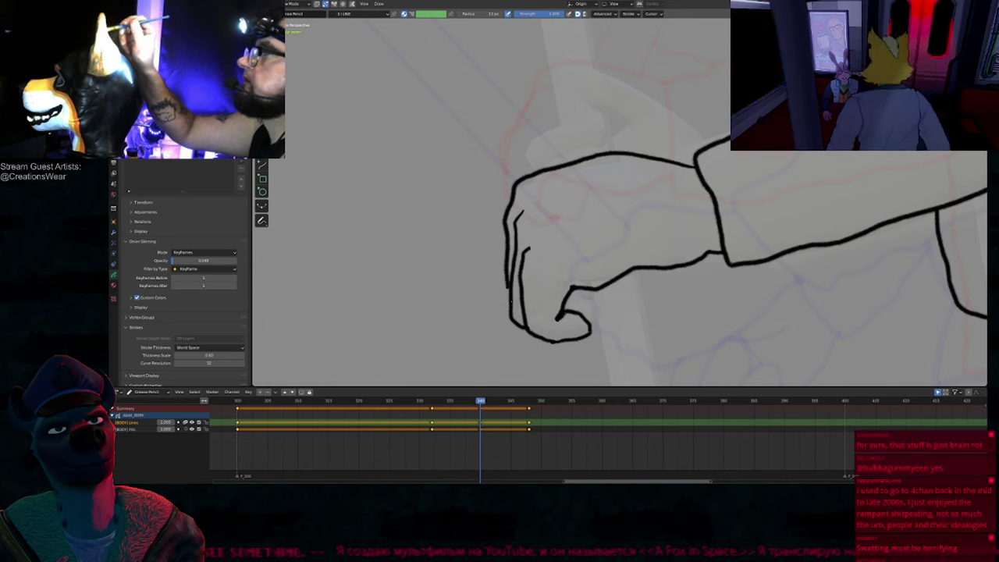
middle_click_drag(559, 218, 538, 258, "shift")
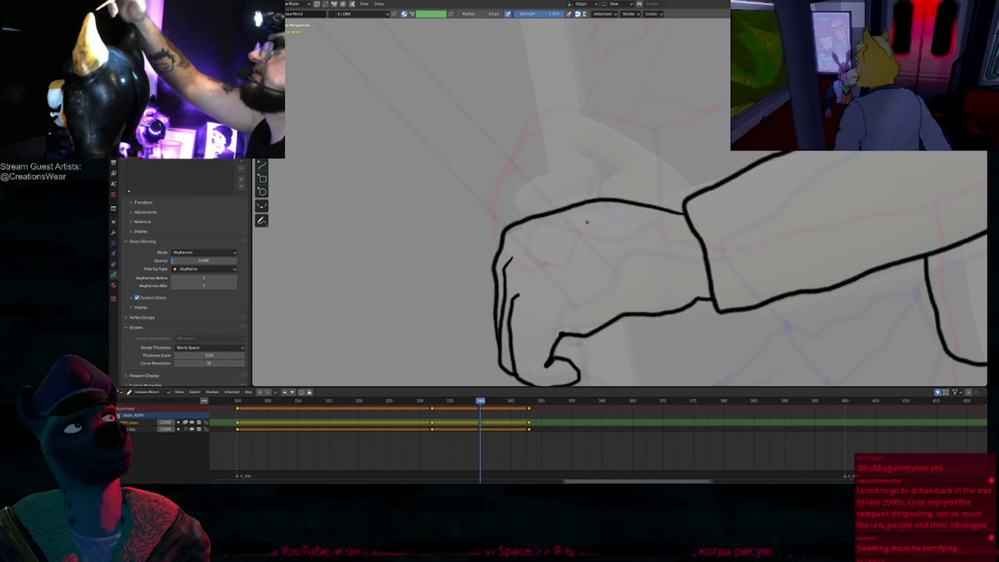
scroll(578, 237, "down", 2)
mouse_move(632, 284)
middle_mouse_down("shift")
mouse_move(504, 236)
mouse_move(526, 259)
middle_mouse_up("shift")
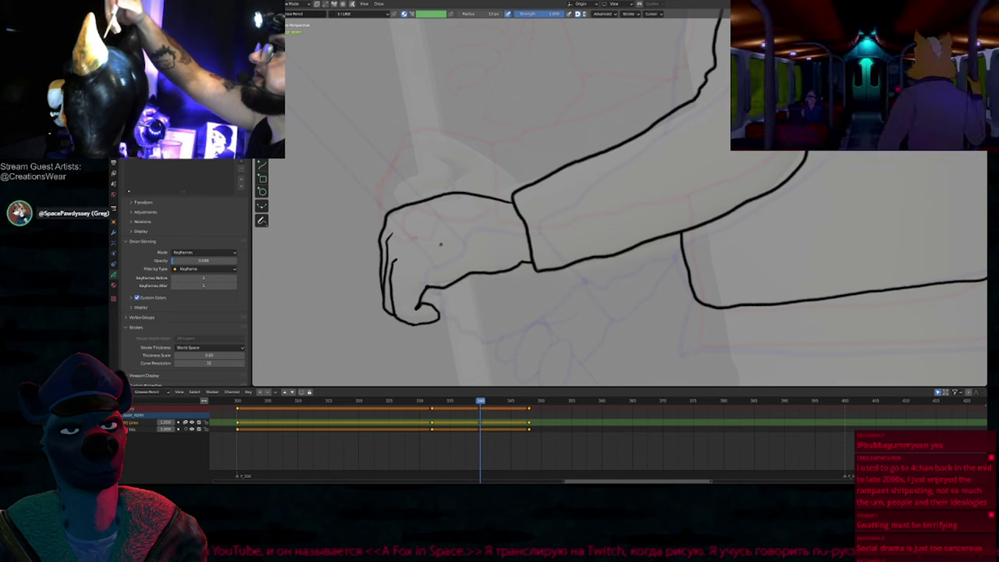
middle_click_drag(406, 219, 464, 226, "shift")
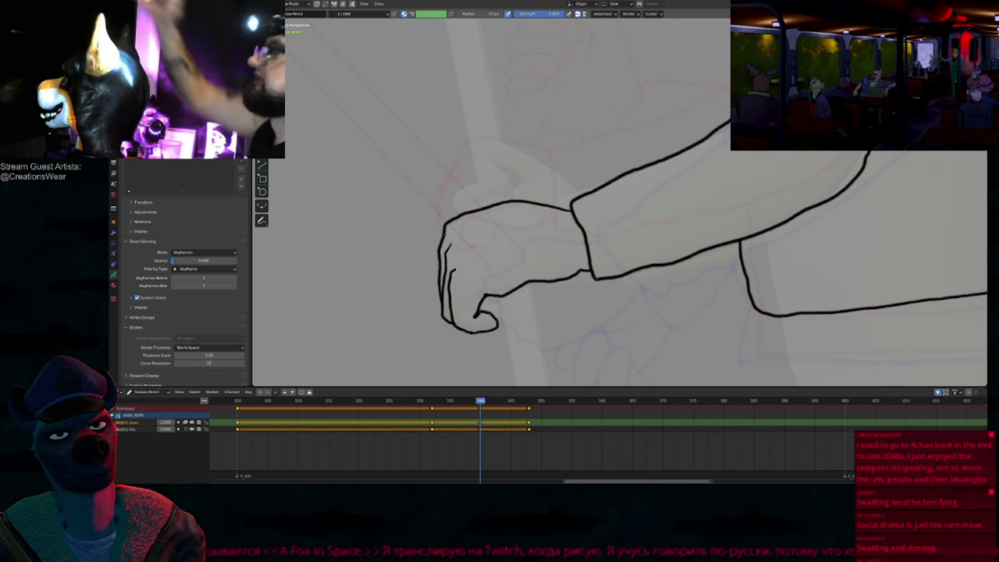
left_click_drag(383, 92, 420, 167)
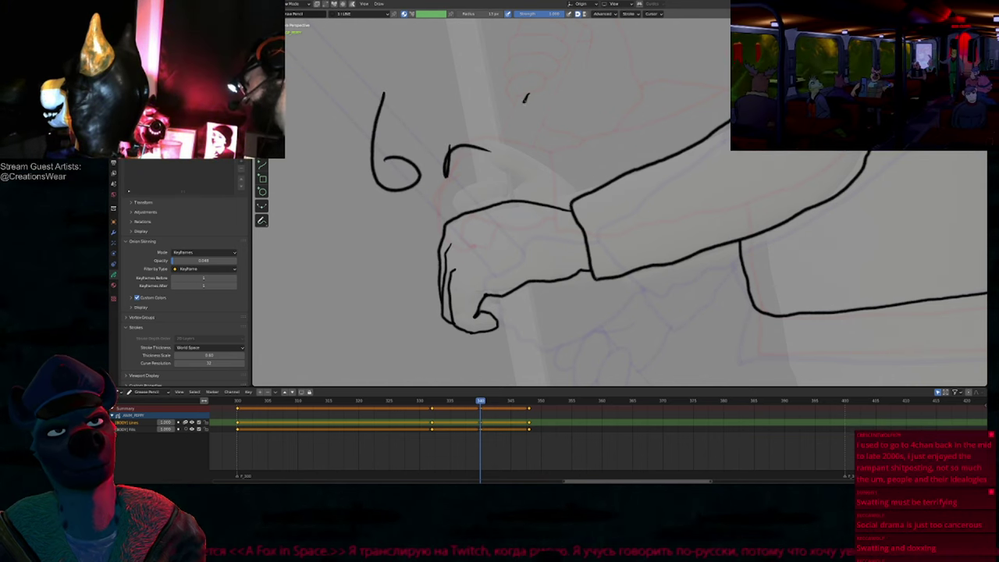
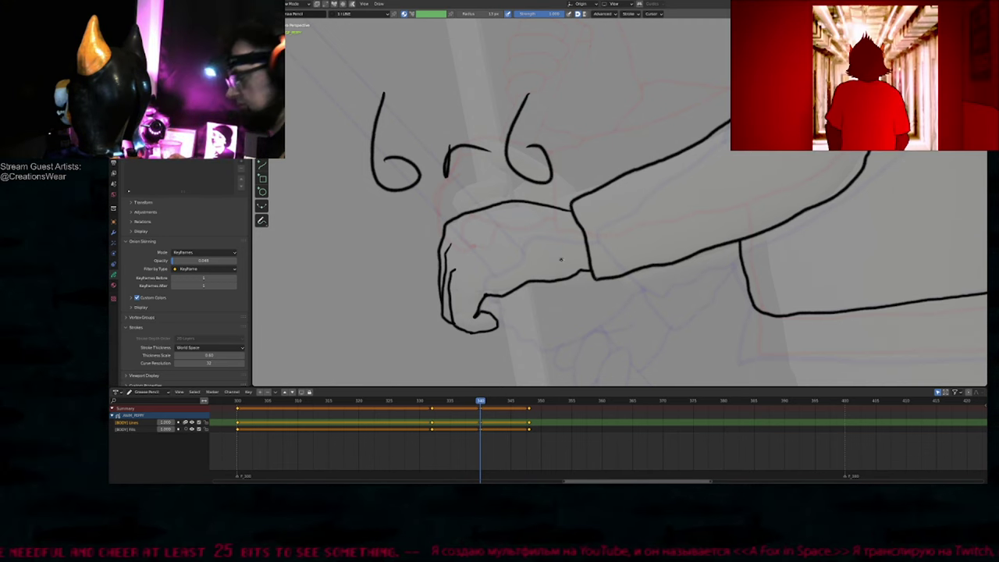
Step: Undo the 'brb' test letters and shrink the brush with the arm and torso in view
key("ctrl+z")
key("ctrl+z")
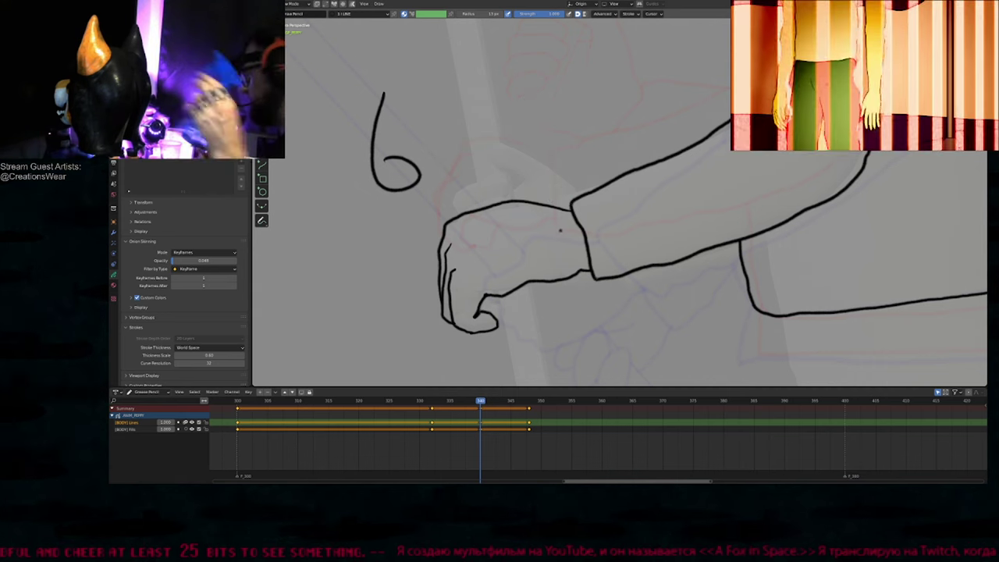
key("ctrl+z")
middle_click_drag(558, 113, 527, 274, "shift")
mouse_move(528, 212)
middle_mouse_down("ctrl")
mouse_move(561, 275)
mouse_move(559, 255)
middle_mouse_up("ctrl")
key("f")
left_click(563, 303)
Step: Ink the hand's left outline, a thumb, a curled finger and two short cane lines above
left_click_drag(476, 291, 480, 292)
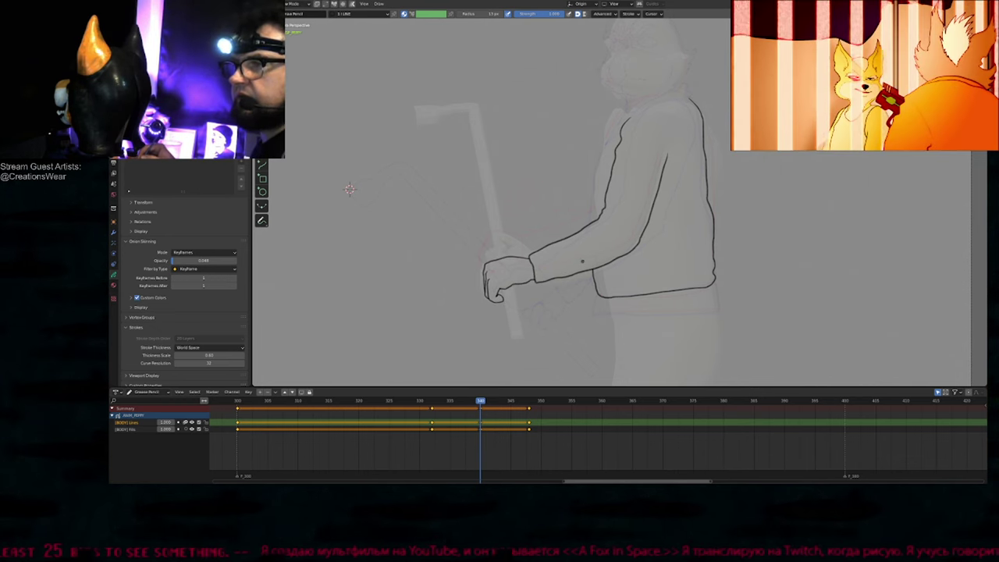
scroll(584, 261, "up", 6)
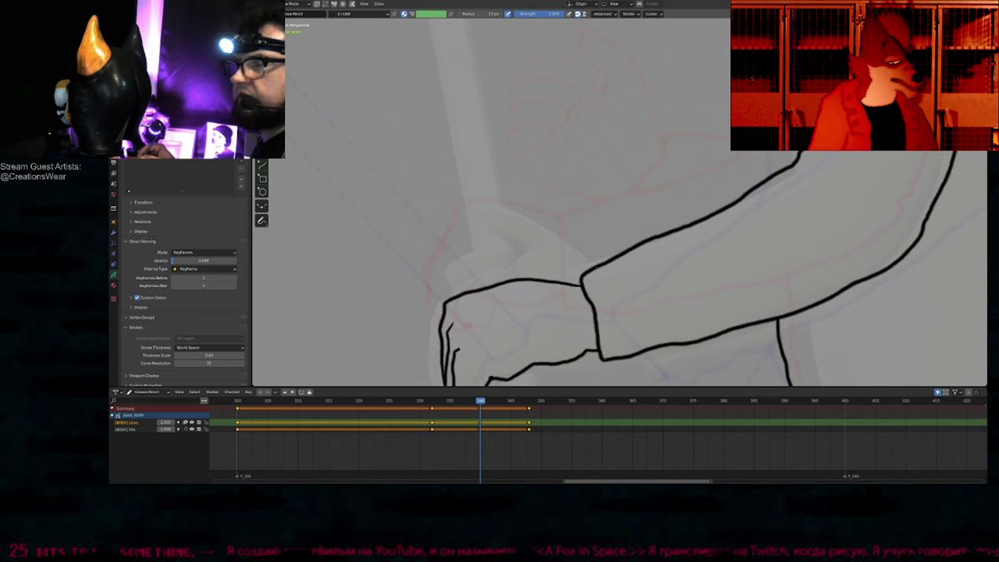
mouse_move(507, 221)
left_mouse_down()
mouse_move(480, 234)
mouse_move(534, 261)
left_mouse_up()
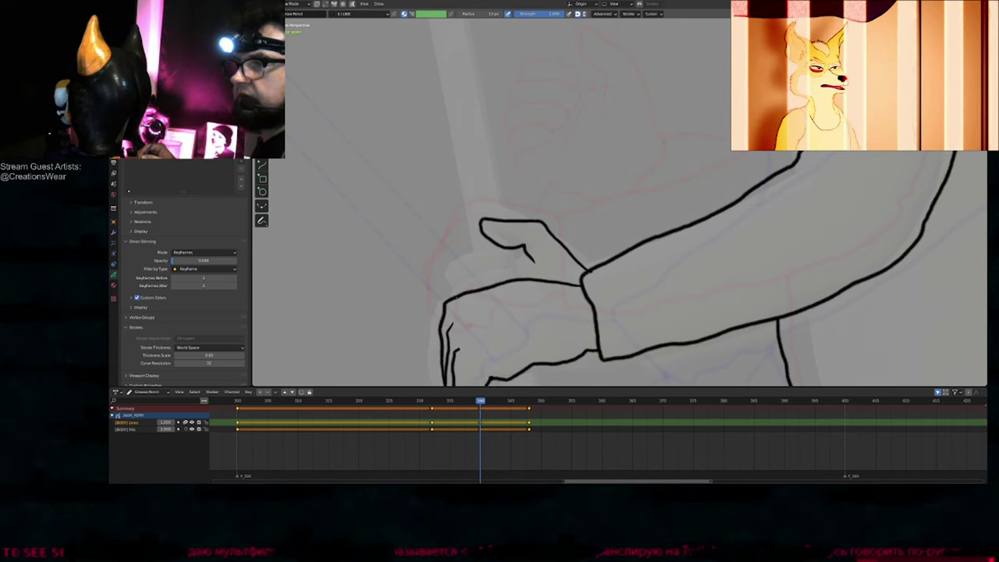
left_click_drag(452, 295, 513, 275)
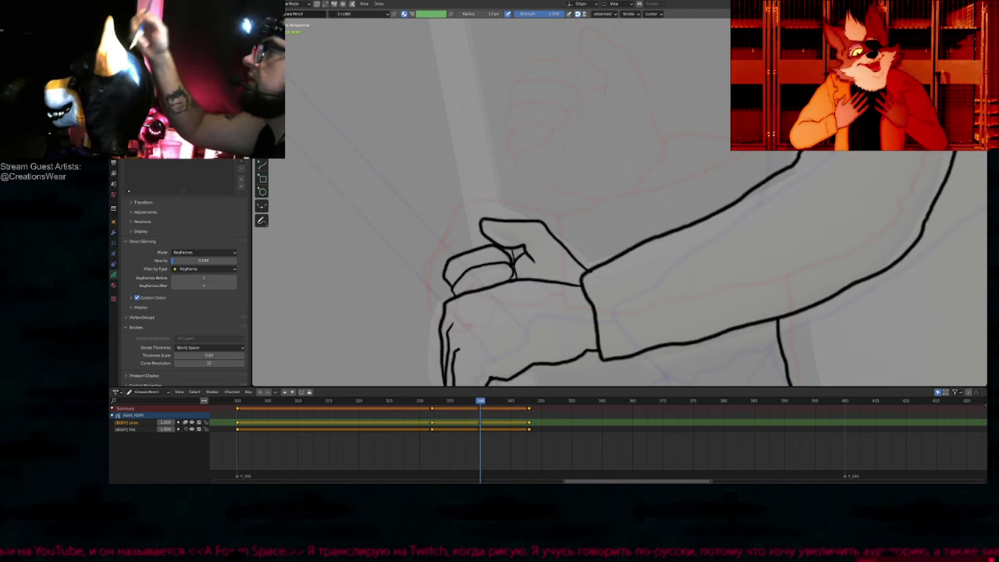
scroll(519, 234, "down", 5)
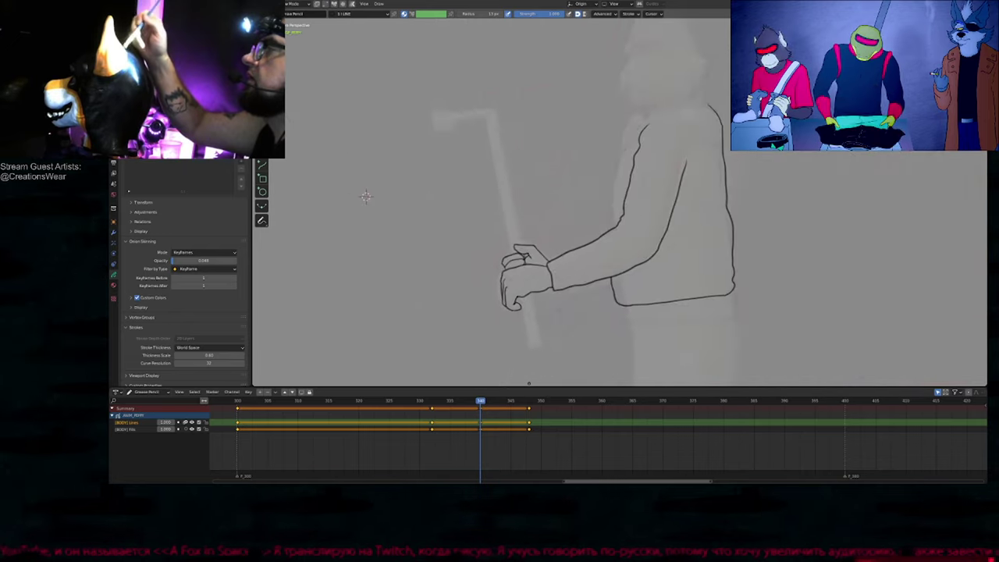
scroll(504, 235, "up", 6)
middle_click_drag(497, 234, 534, 322, "shift")
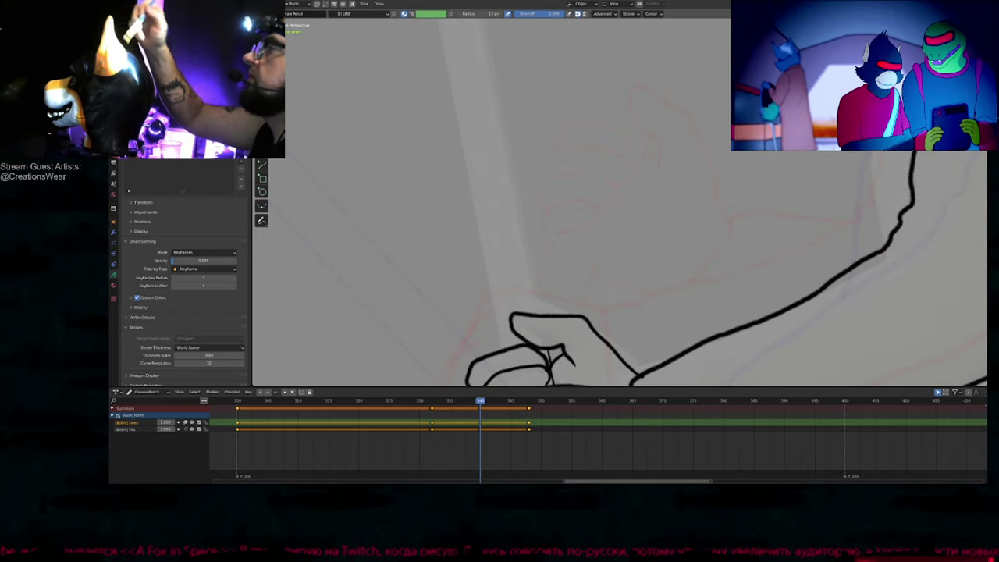
left_click_drag(495, 310, 499, 348)
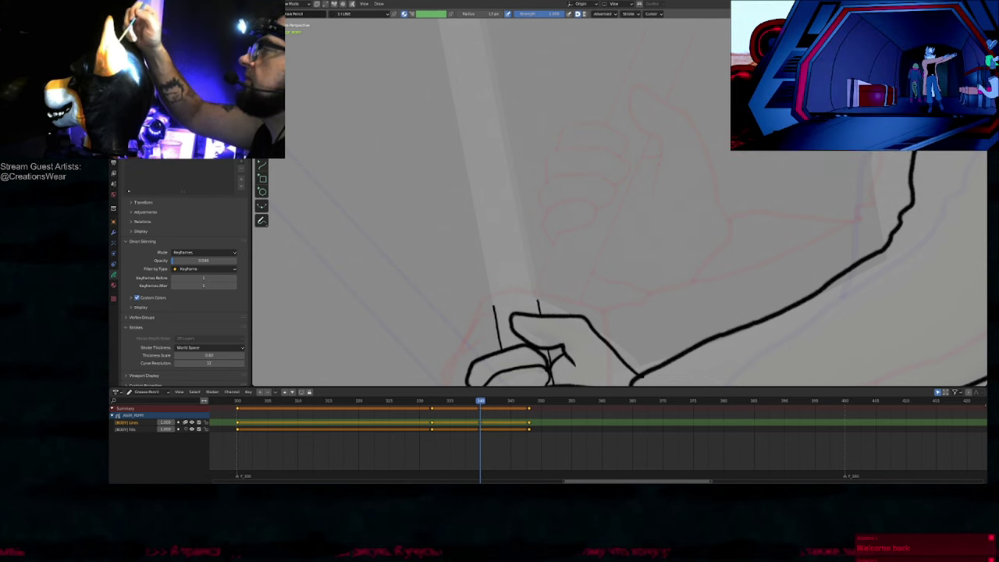
left_click_drag(538, 314, 537, 296)
Step: In Edit Mode, stretch the cane line up toward the handle and delete the right line's top point
key("Tab")
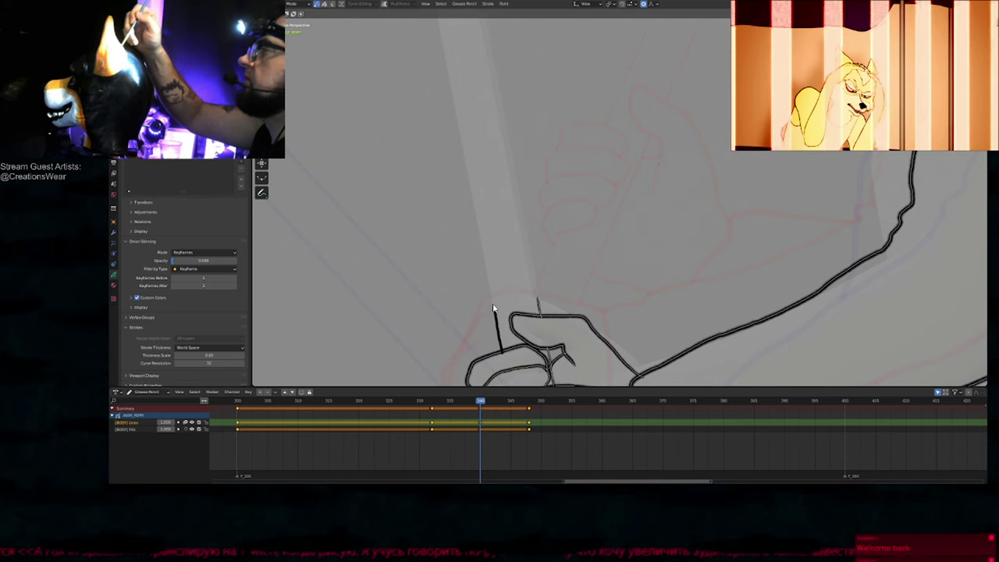
scroll(537, 298, "down", 5)
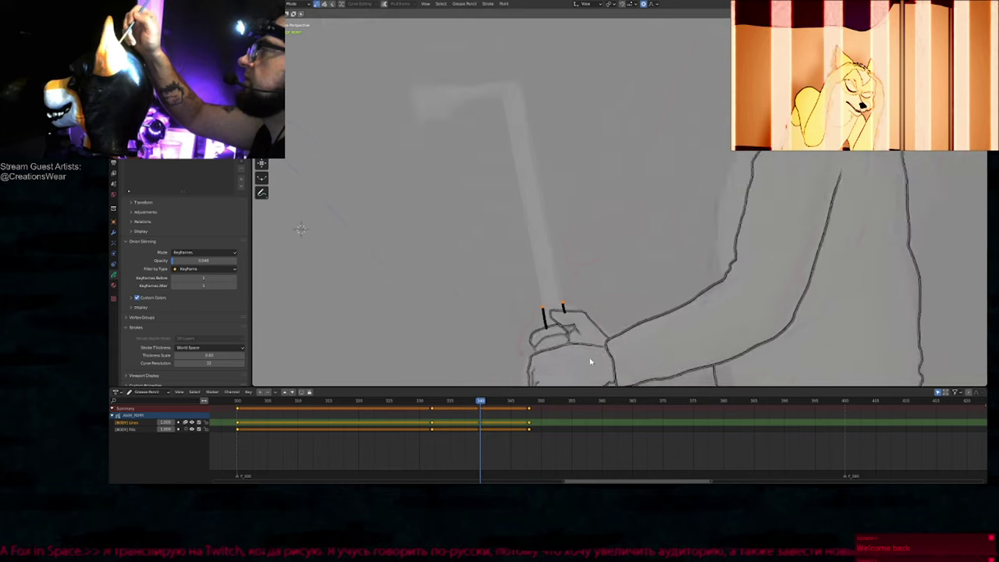
key("g")
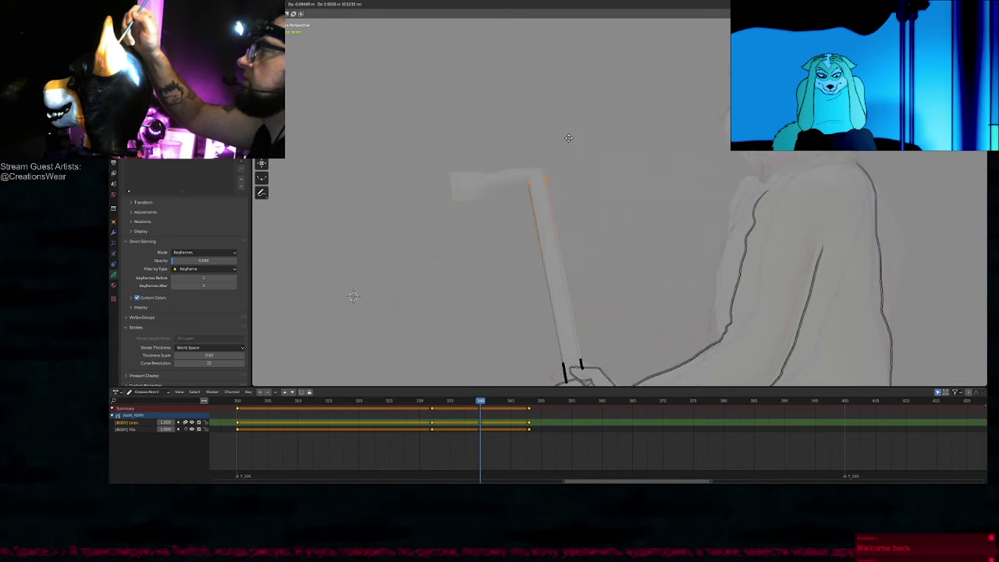
left_click(569, 138)
mouse_move(554, 212)
middle_mouse_down("ctrl")
mouse_move(567, 101)
mouse_move(590, 220)
mouse_move(632, 253)
middle_mouse_up("ctrl")
left_click(624, 213)
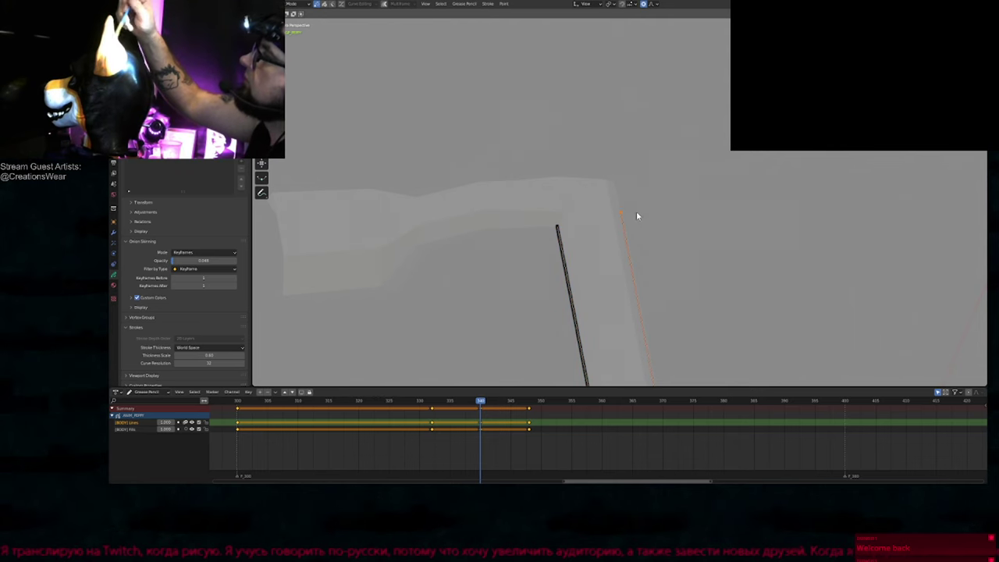
key("x")
left_click(636, 219)
Step: Extrude the short stump line by the hand up the cane as the new right shaft line
mouse_move(624, 192)
middle_mouse_down("ctrl")
mouse_move(647, 301)
mouse_move(575, 252)
mouse_move(591, 135)
mouse_move(547, 291)
middle_mouse_up("ctrl")
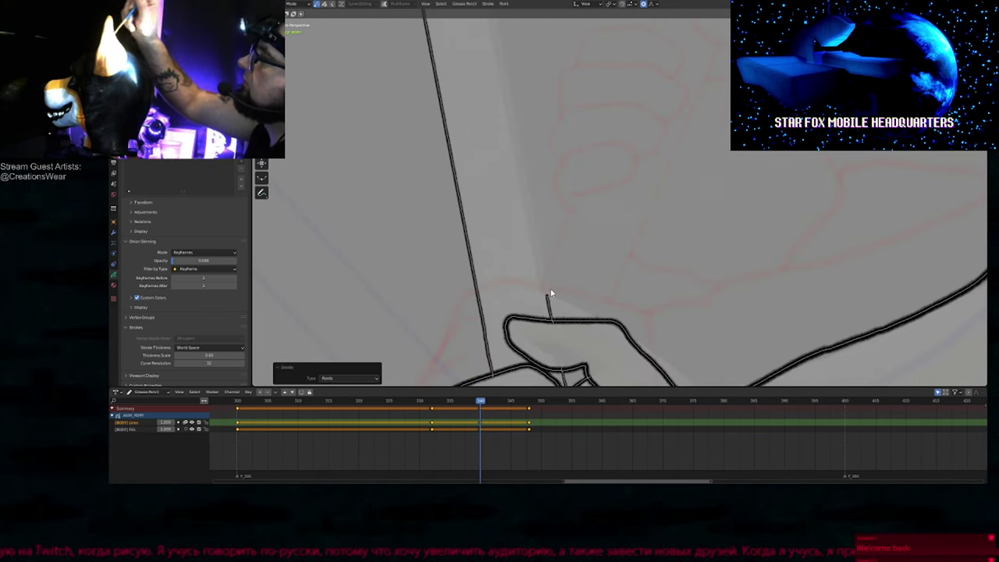
left_click(549, 295)
key("Tab")
middle_click_drag(562, 216, 569, 304, "ctrl")
middle_click_drag(580, 196, 609, 295, "shift")
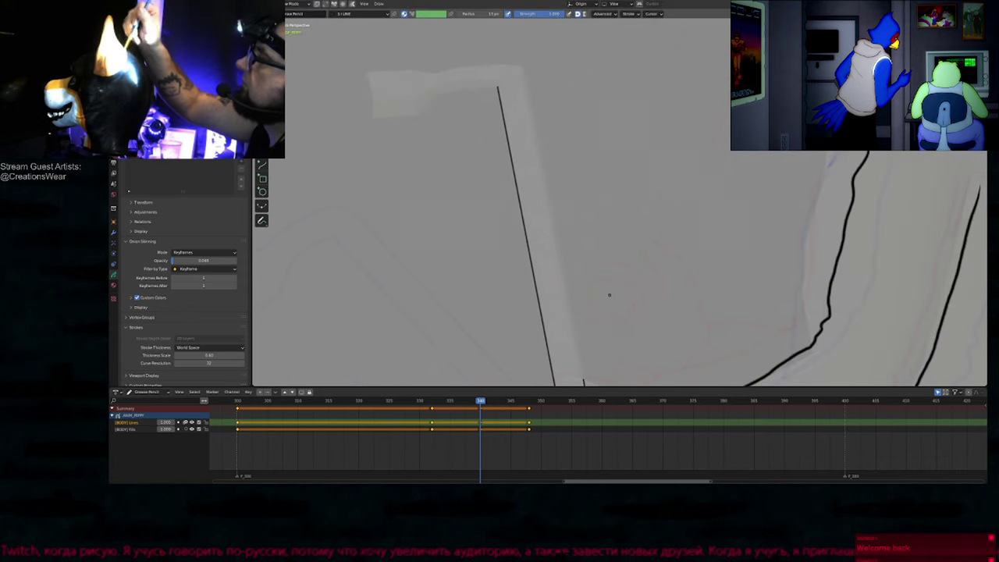
key("Tab")
key("e")
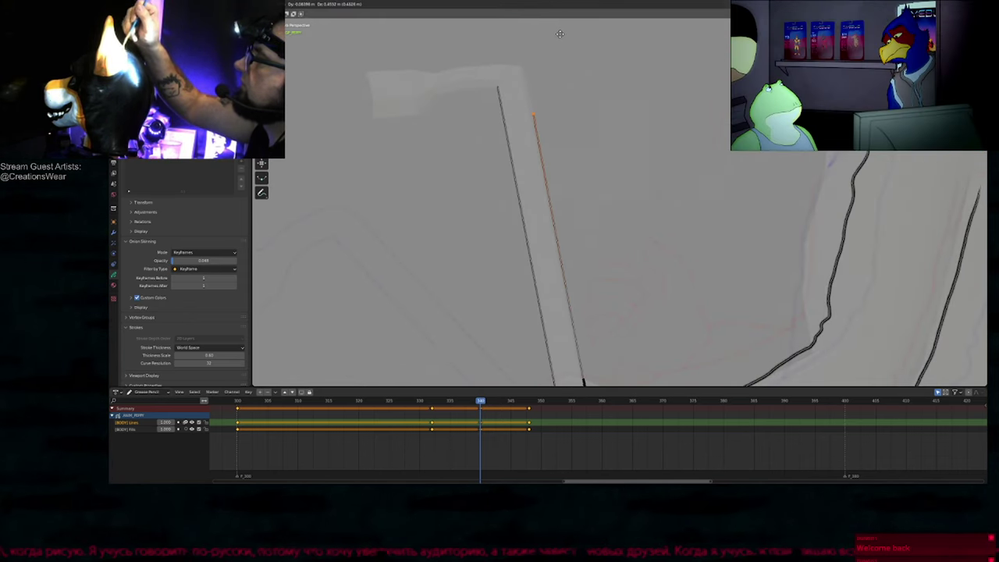
left_click(560, 33)
mouse_move(559, 33)
middle_mouse_down()
mouse_move(550, 83)
mouse_move(638, 221)
mouse_move(642, 181)
mouse_move(654, 273)
middle_mouse_up()
Step: Move the line end to the handle corner and extrude points along the handle top to its upper-left corner
key("g")
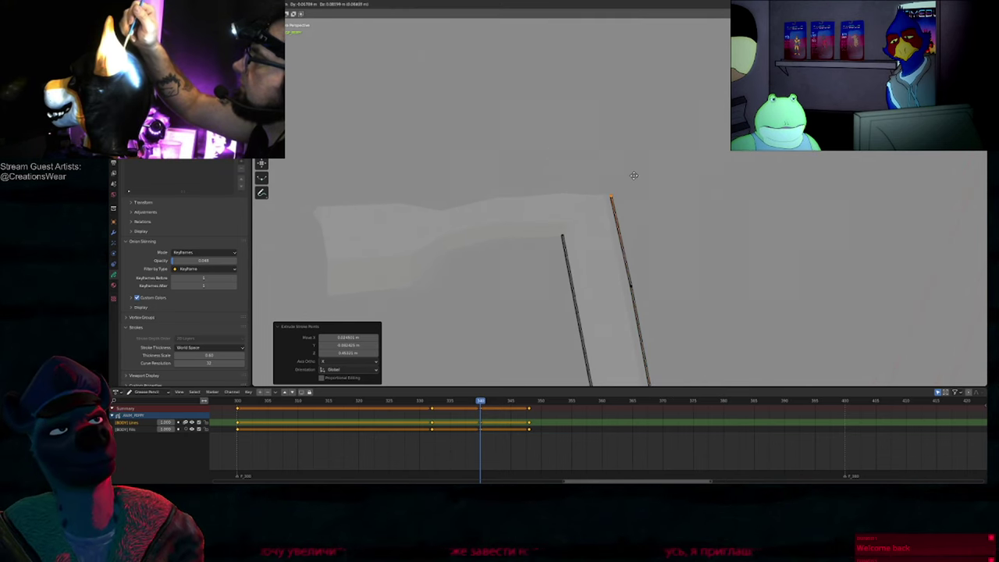
left_click(635, 174)
middle_click_drag(635, 174, 831, 146, "shift")
key("e")
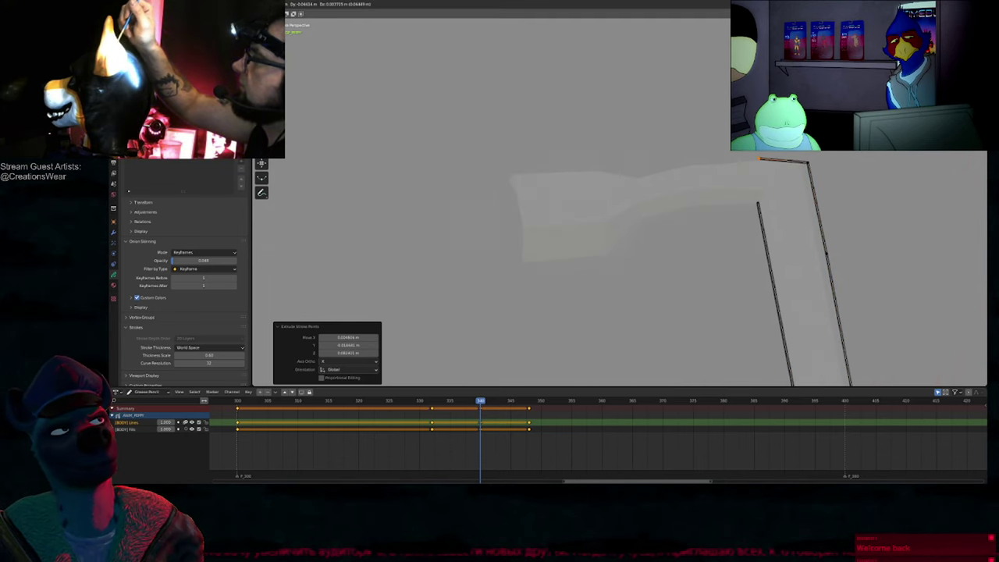
left_click(772, 146)
key("e")
left_click(698, 153)
key("e")
left_click(647, 166)
key("e")
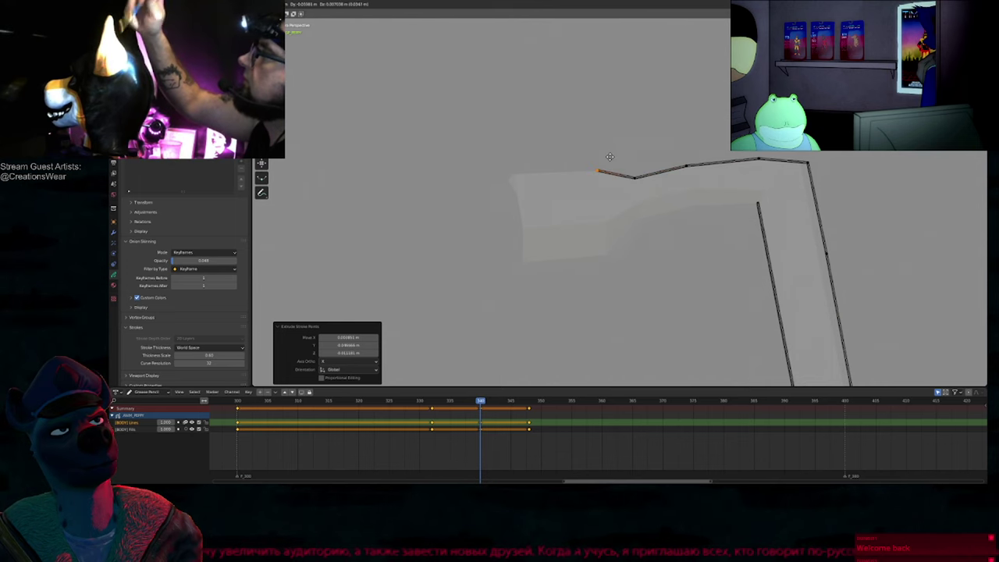
left_click(609, 157)
key("e")
left_click(523, 161)
Step: Extrude the outline down the handle's end and along its underside to the inner corner
key("e")
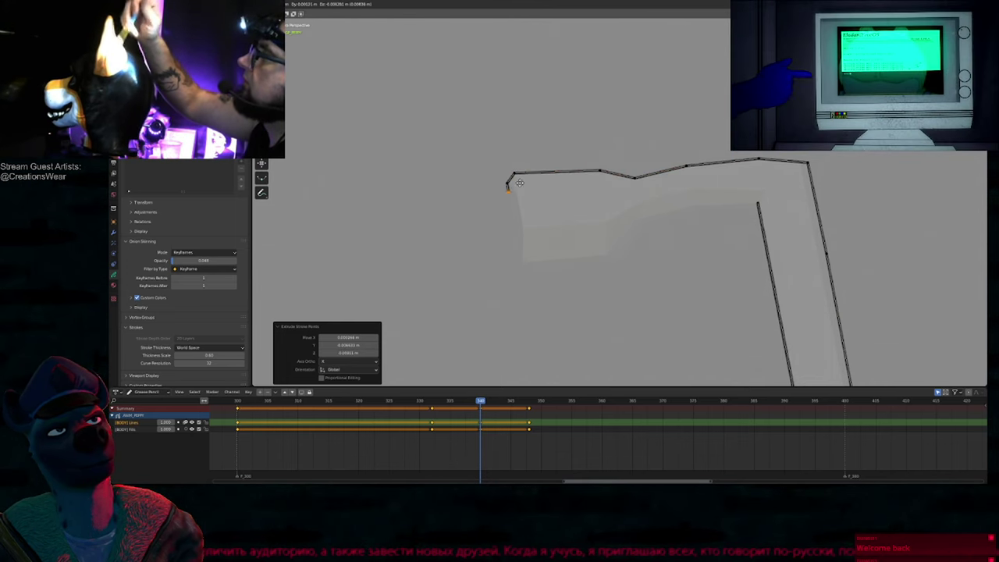
left_click(527, 258)
key("e")
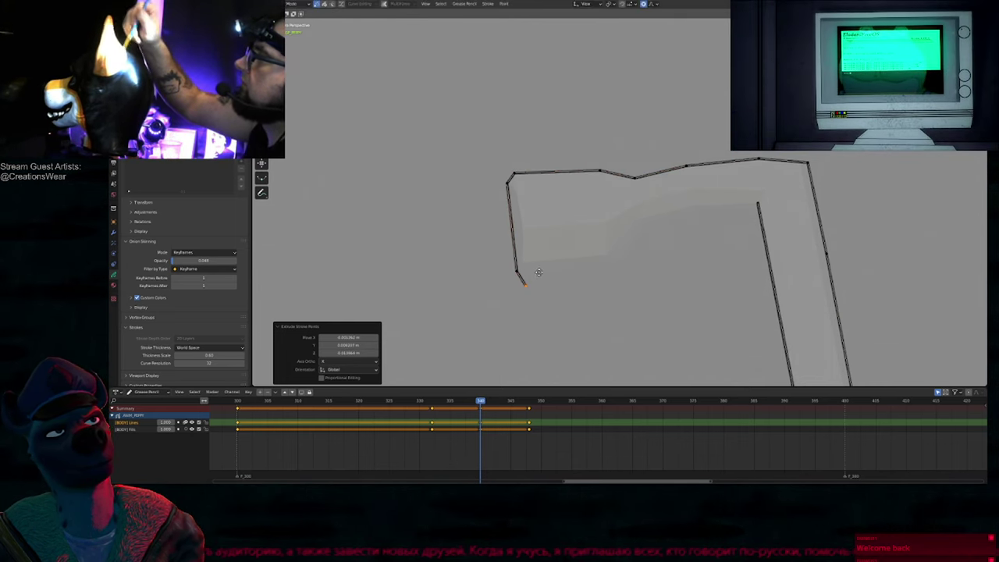
key("e")
left_click(632, 255)
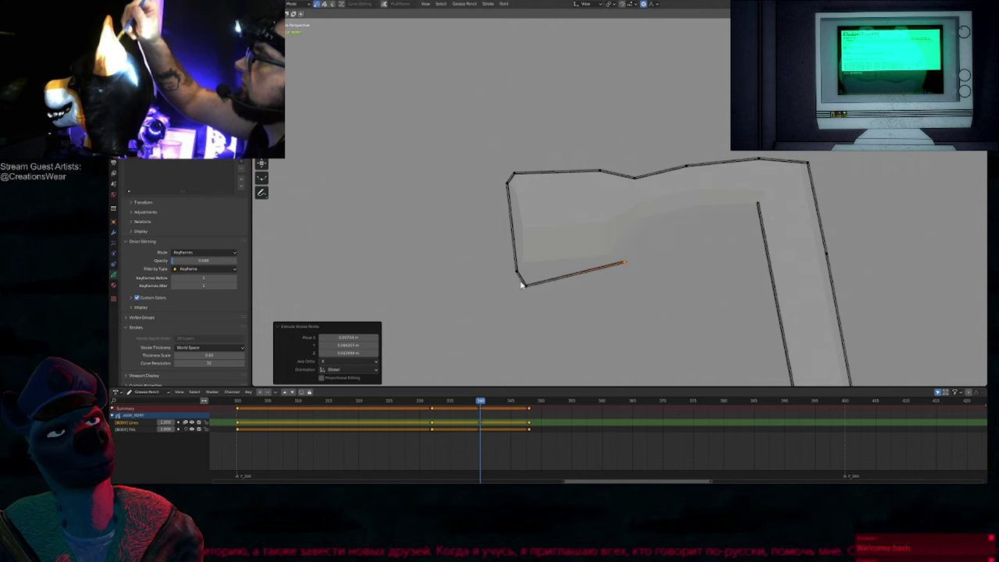
key("g")
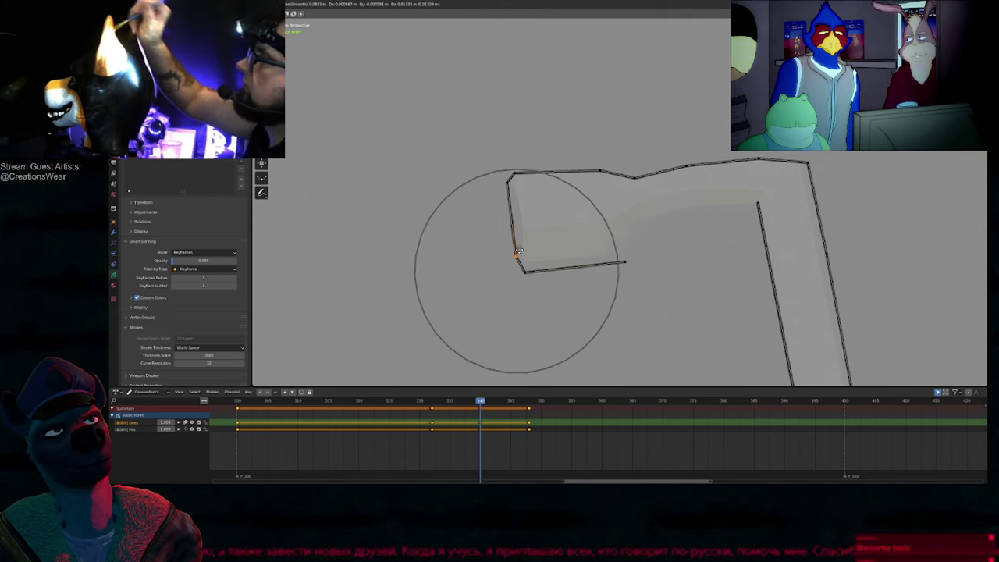
scroll(519, 250, "up", 1)
key("Escape")
key("g")
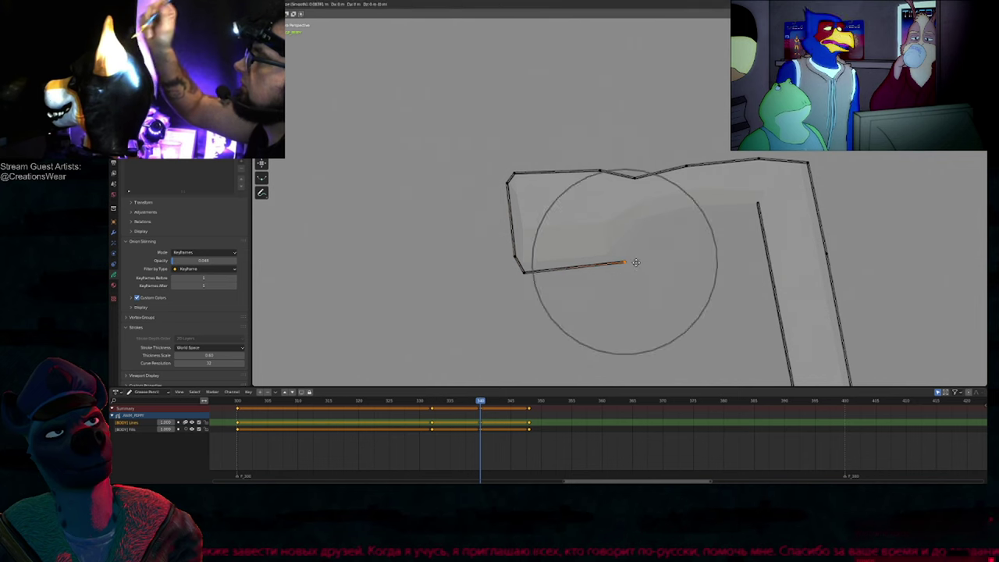
left_click(633, 260)
key("e")
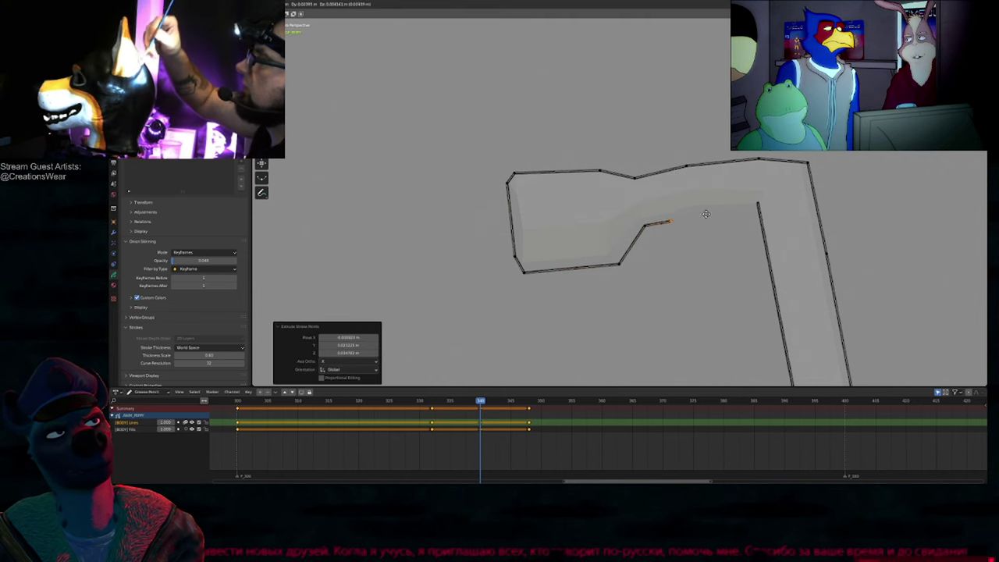
left_click(800, 208)
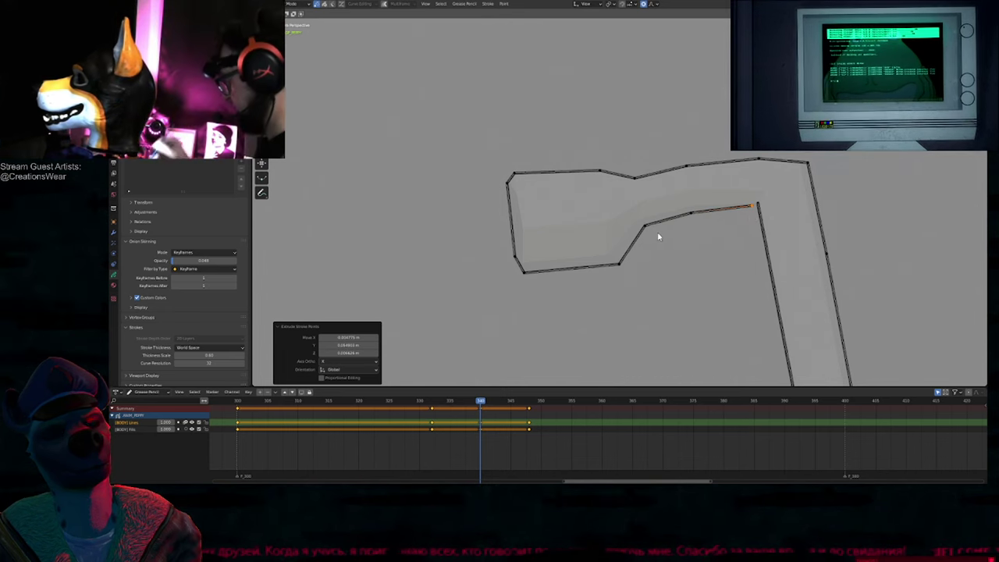
Step: Nudge the right line's end point to meet the handle outline and select both loose ends
key("alt+shift+z")
key("alt+shift+z")
left_click(760, 205)
key("g")
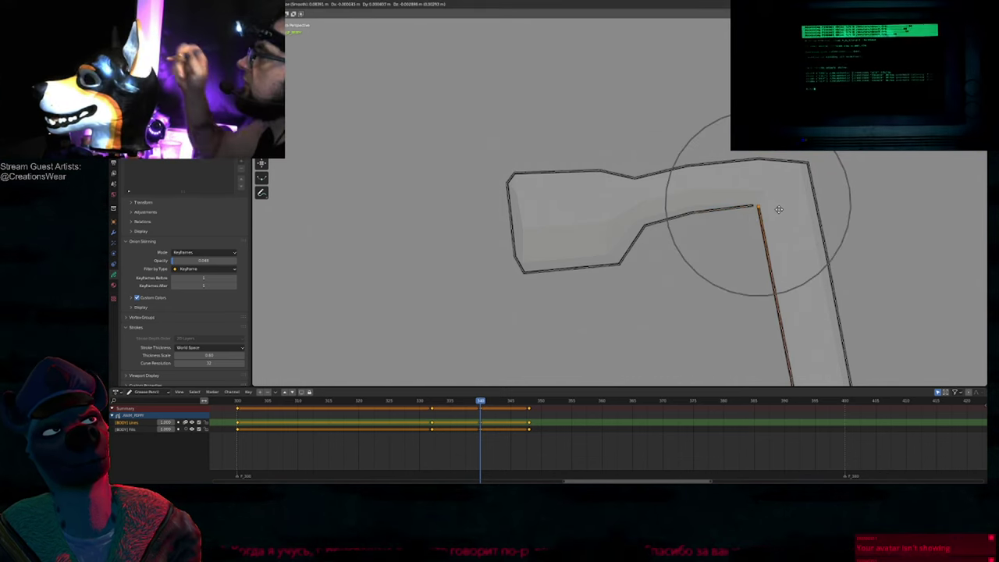
left_click(781, 214)
left_click(754, 207, "shift")
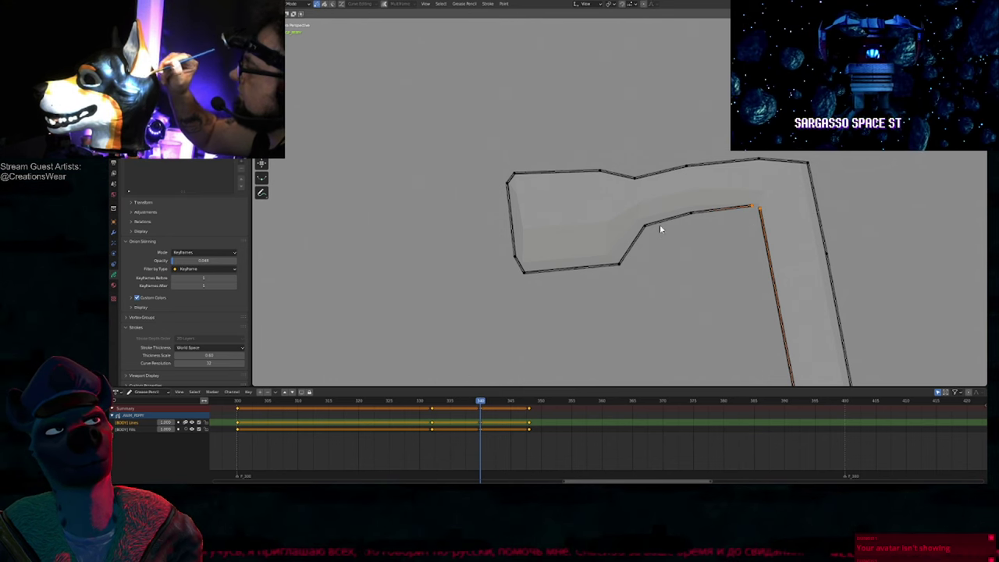
Step: Join the two ends into one continuous handle outline and return to Draw Mode
scroll(666, 228, "down", 3)
middle_click_drag(698, 323, 585, 211, "shift")
mouse_move(600, 326)
middle_mouse_down("shift")
mouse_move(588, 152)
mouse_move(601, 342)
middle_mouse_up("shift")
middle_click_drag(587, 113, 619, 258, "shift")
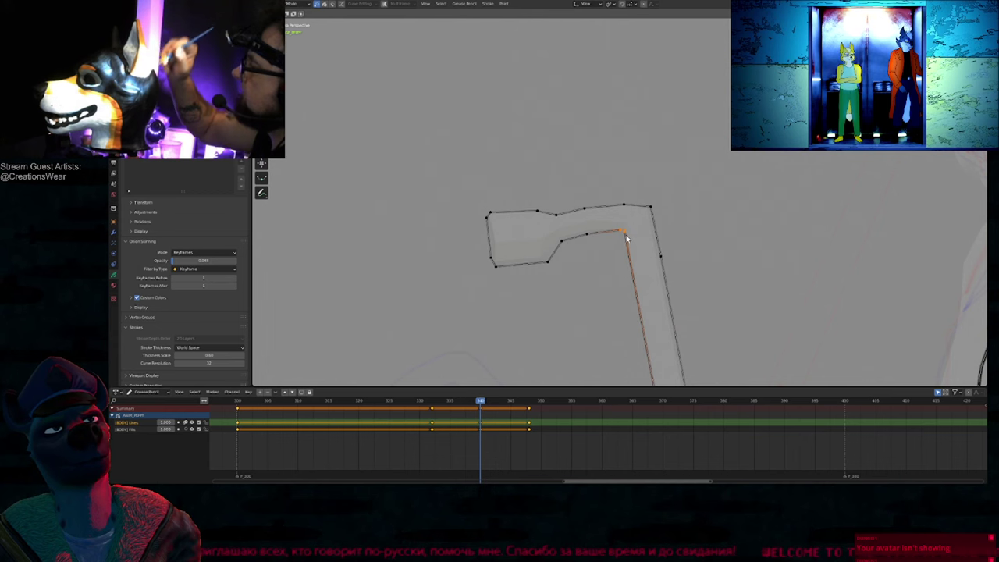
scroll(629, 238, "up", 2)
key("ctrl+j")
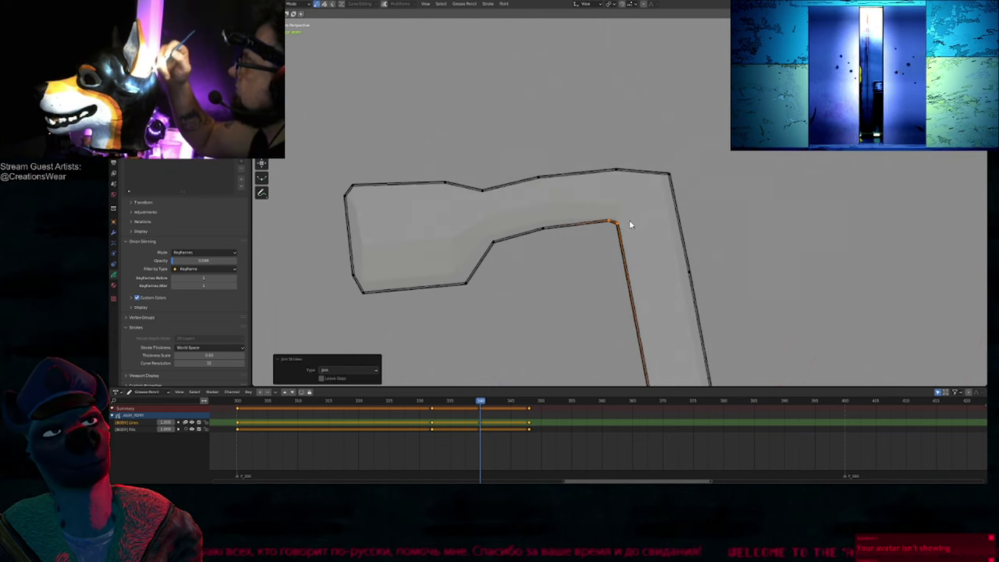
scroll(631, 225, "down", 5)
key("2")
middle_click_drag(637, 378, 616, 201, "shift")
key("a")
key("1")
scroll(647, 249, "up", 6)
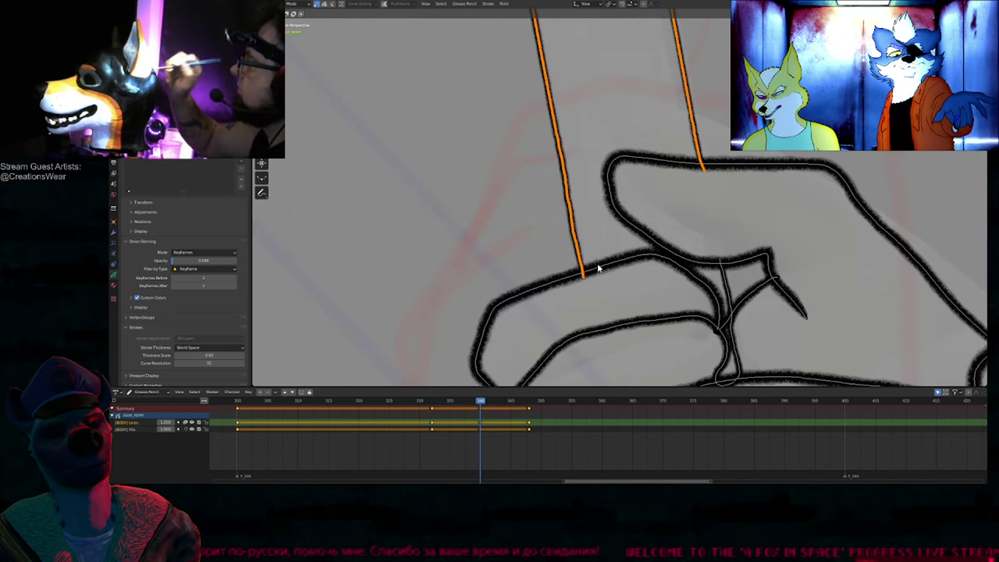
key("Tab")
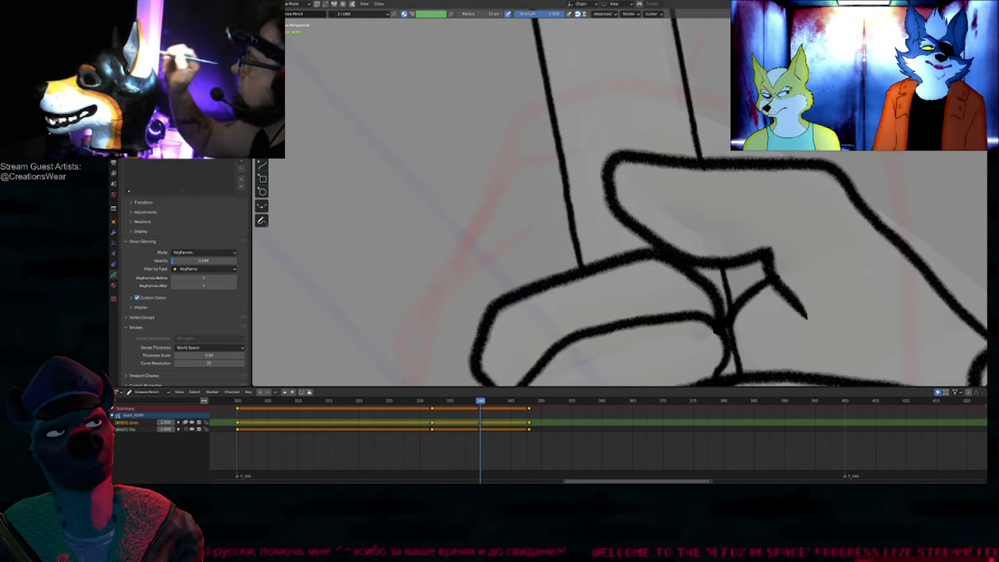
Step: Follow the cane shaft down to the fist and extrude one shaft line's end below it
scroll(687, 211, "up", 8)
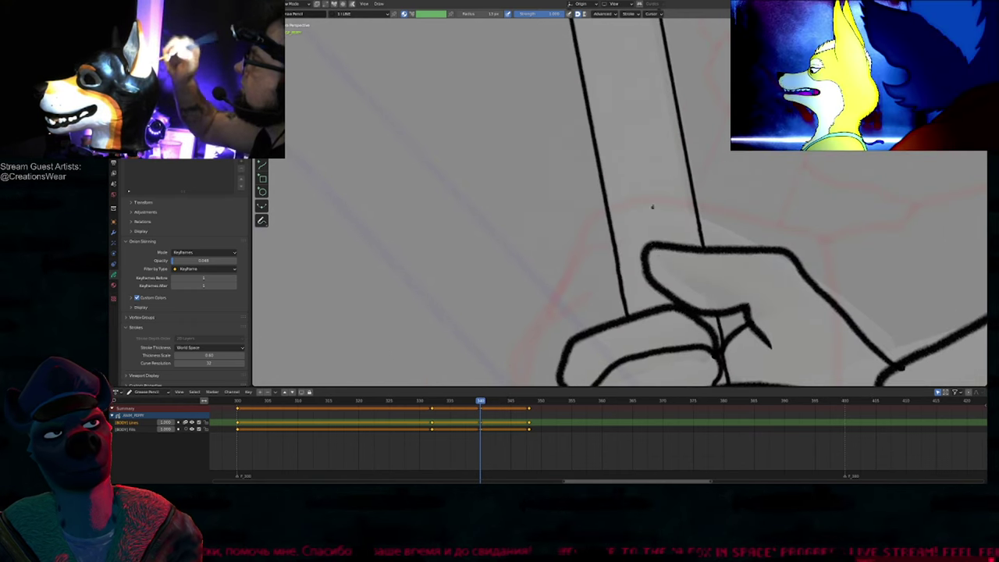
scroll(648, 317, "down", 8)
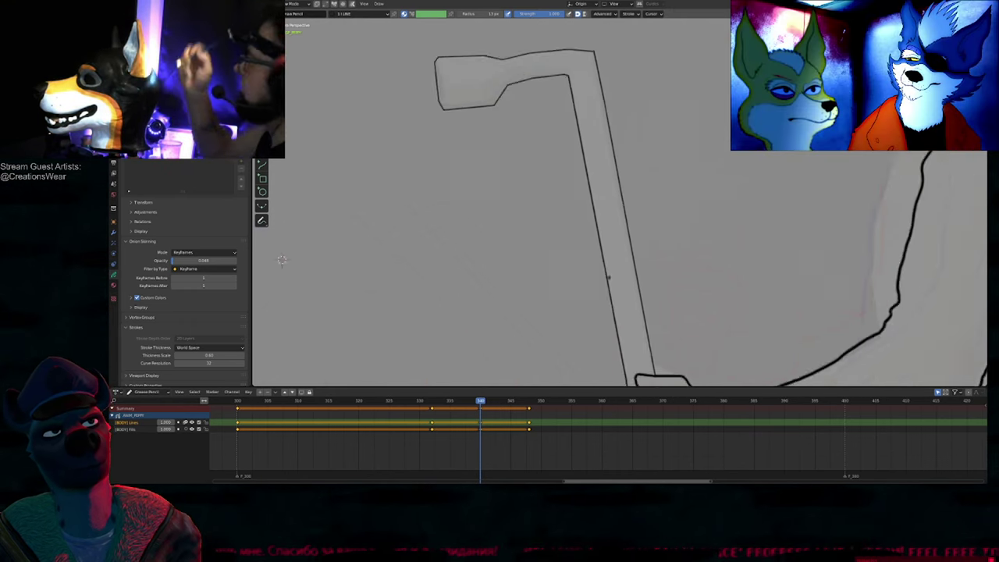
scroll(571, 219, "up", 4)
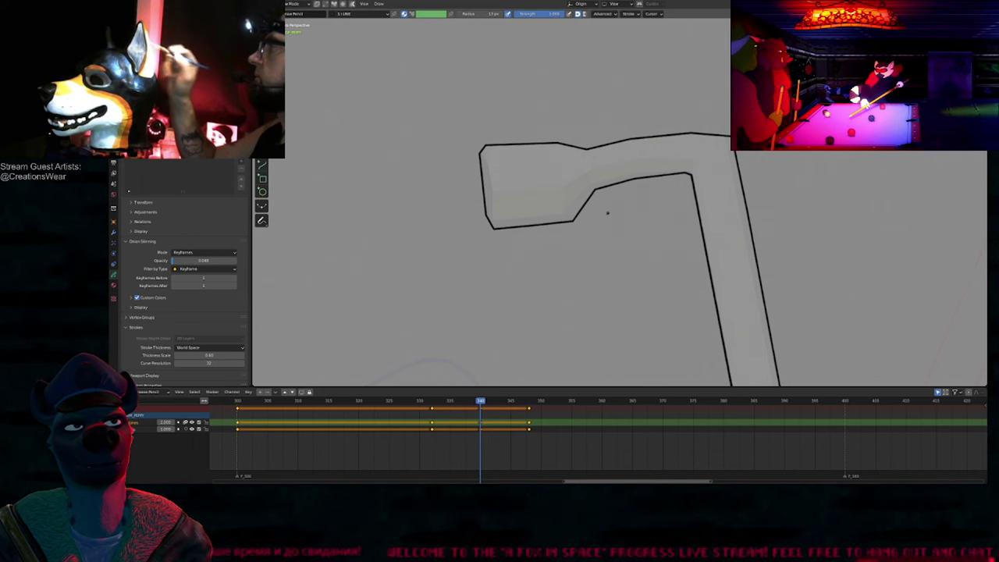
middle_click_drag(630, 204, 595, 212, "shift")
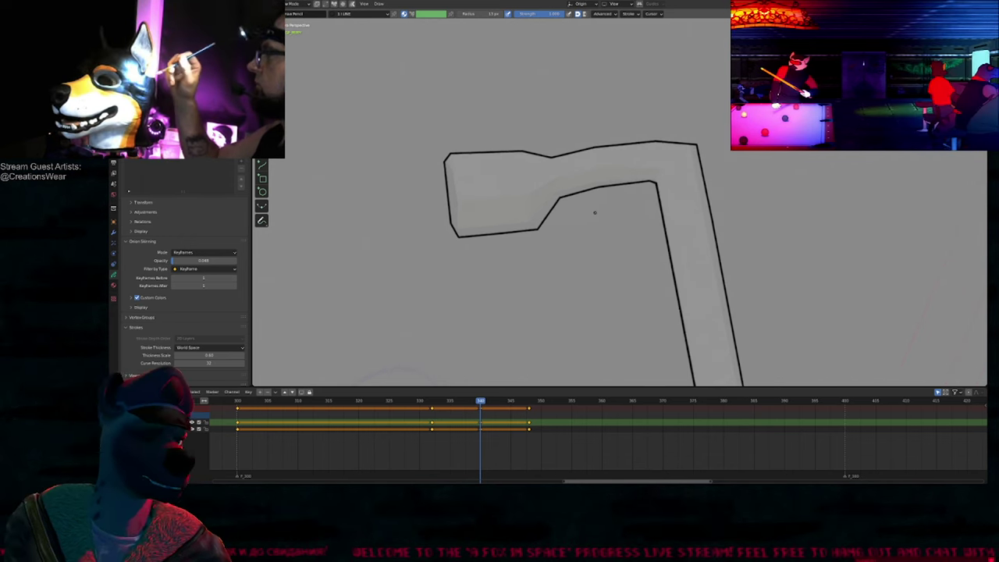
mouse_move(540, 224)
middle_mouse_down("ctrl")
mouse_move(539, 290)
mouse_move(531, 184)
middle_mouse_up("ctrl")
middle_click_drag(569, 348, 549, 247, "shift")
mouse_move(601, 372)
middle_mouse_down("shift")
mouse_move(534, 242)
mouse_move(542, 199)
middle_mouse_up("shift")
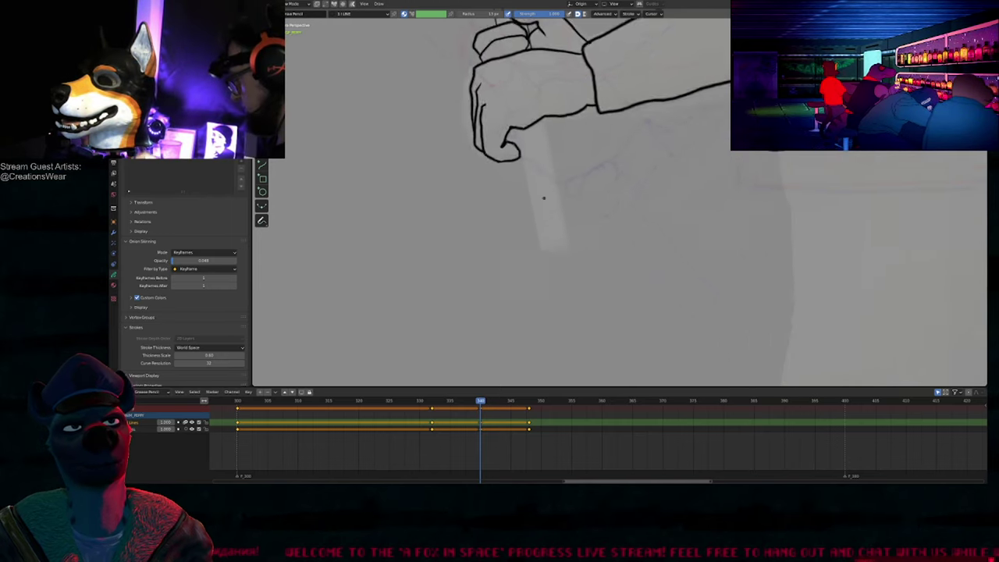
scroll(542, 198, "up", 2)
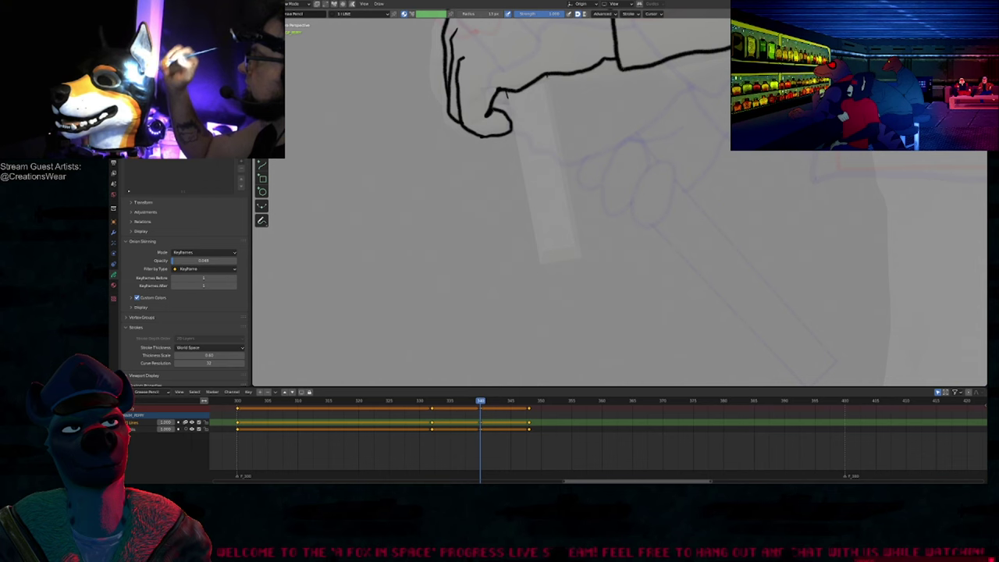
key("Tab")
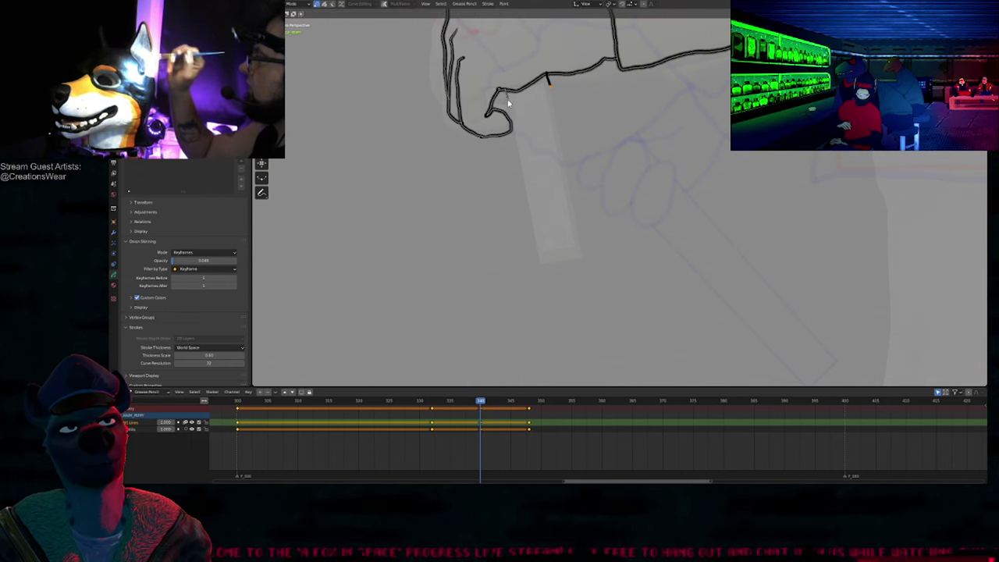
key("e")
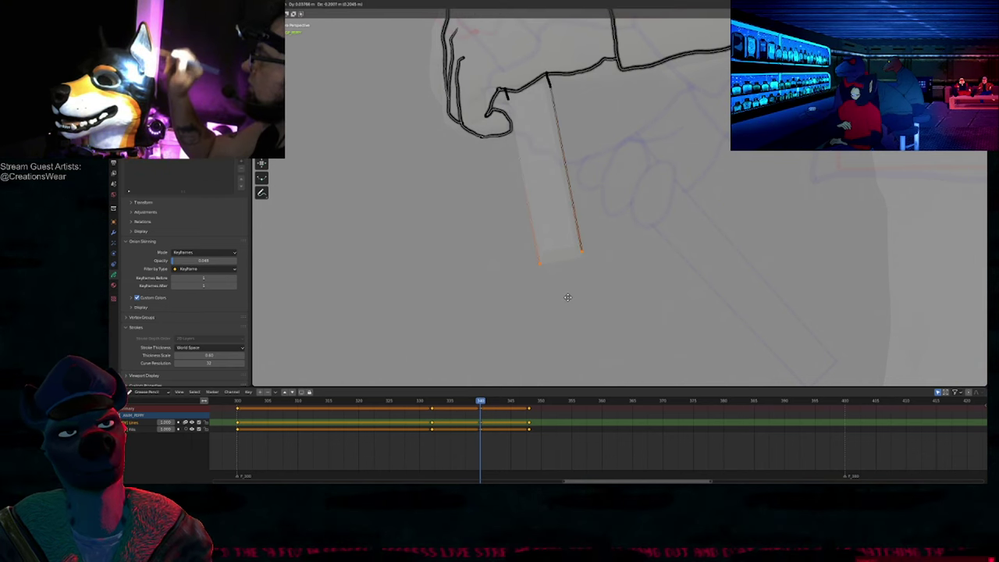
left_click(569, 295)
left_click(586, 257)
key("g")
left_click(586, 266)
Step: Select the other shaft line's end point and adjust its thickness with Shrink/Fatten
scroll(554, 265, "up", 3)
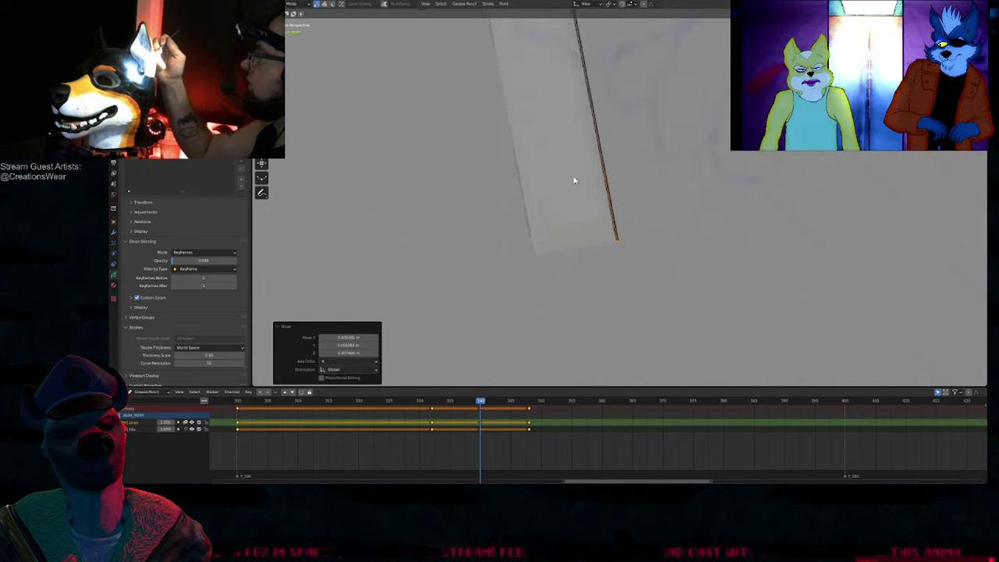
middle_click_drag(575, 180, 576, 162, "ctrl")
left_click(527, 238)
mouse_move(567, 260)
middle_mouse_down("ctrl")
mouse_move(571, 250)
mouse_move(575, 302)
middle_mouse_up("ctrl")
key("alt+s")
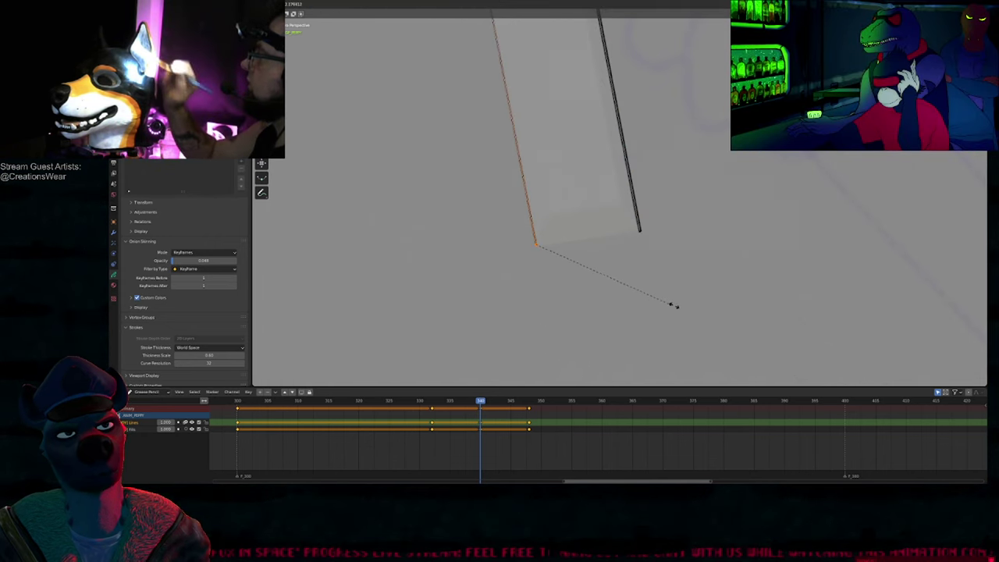
left_click(728, 305)
Step: Join the shaft strokes to close the cane's bottom end and check the whole cane stroke
key("Tab")
mouse_move(584, 214)
middle_mouse_down("ctrl")
mouse_move(587, 310)
mouse_move(594, 276)
middle_mouse_up("ctrl")
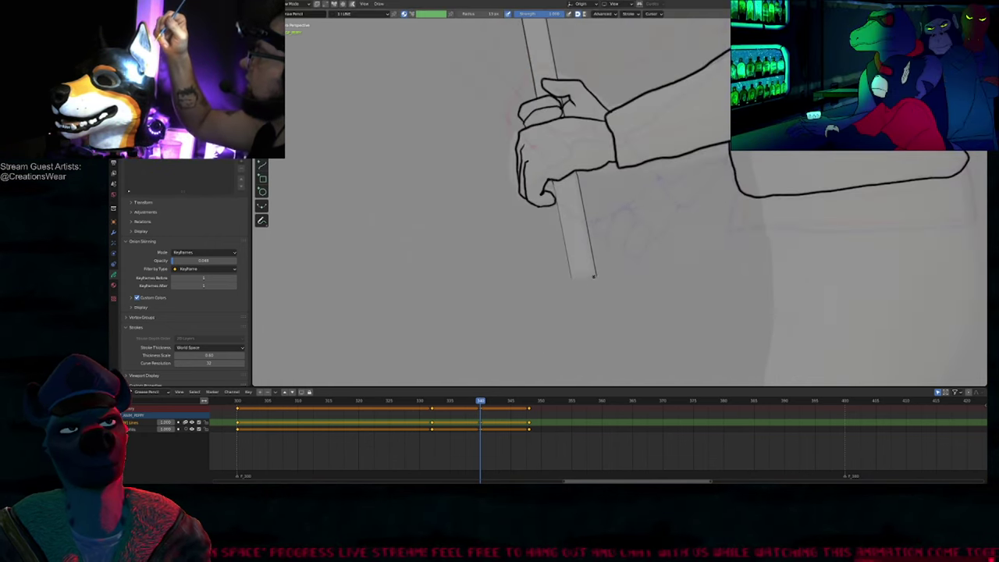
key("Tab")
left_click_drag(609, 273, 602, 303)
key("ctrl+j")
key("Tab")
middle_click_drag(601, 193, 608, 238, "shift")
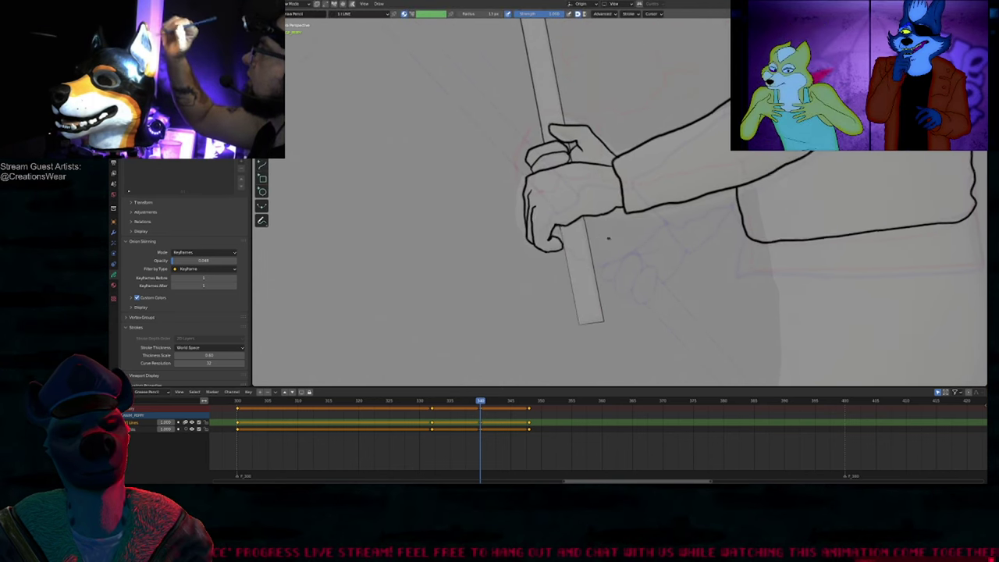
key("Tab")
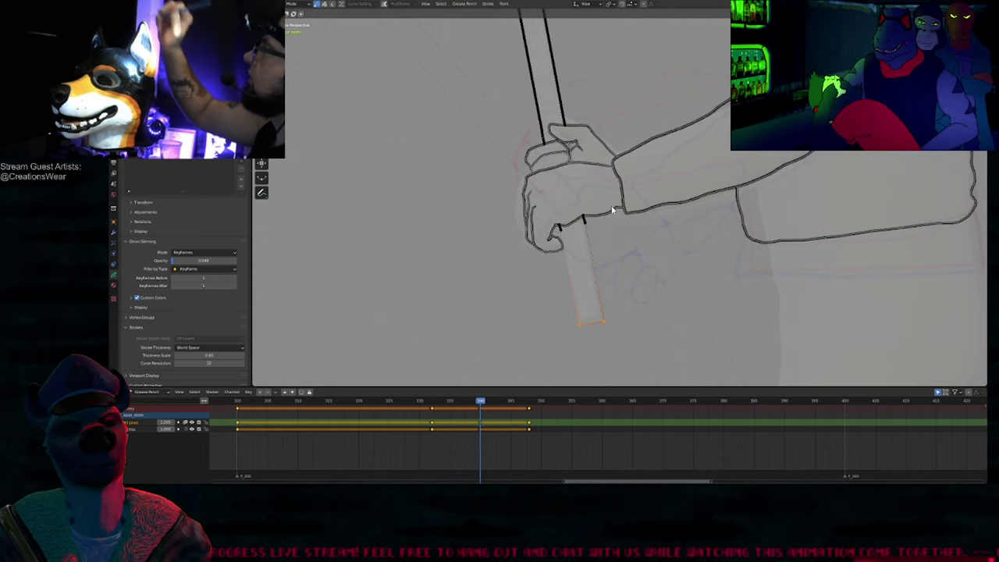
key("ctrl+l")
middle_click_drag(602, 196, 635, 359, "shift")
middle_click_drag(607, 142, 620, 267, "shift")
key("Tab")
scroll(621, 203, "down", 5)
scroll(419, 218, "up", 7)
Step: Compare with the previous coloured keyframe, then ink a collar line, the shoulder line and the sleeve outline
key("Down")
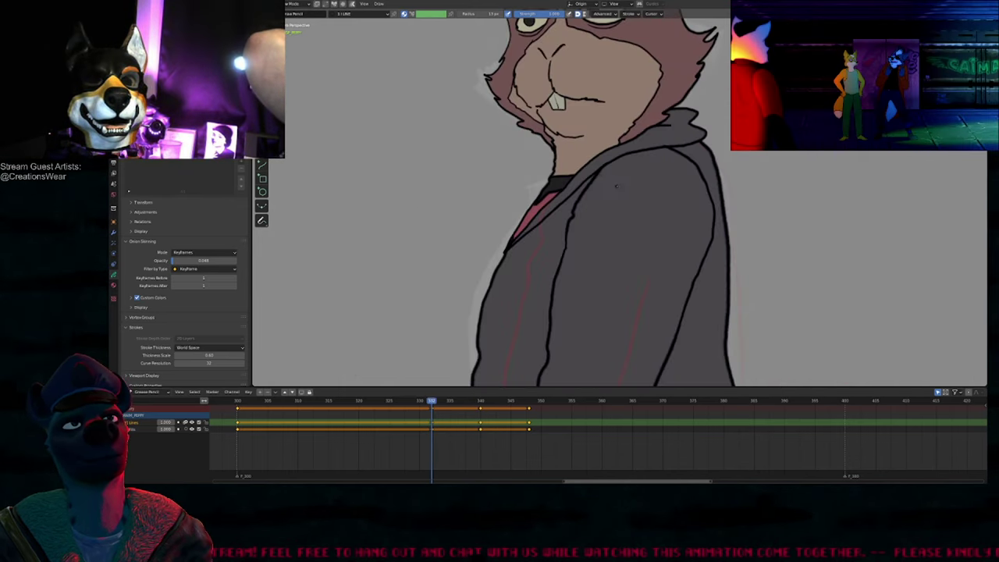
key("Up")
left_click_drag(520, 215, 505, 248)
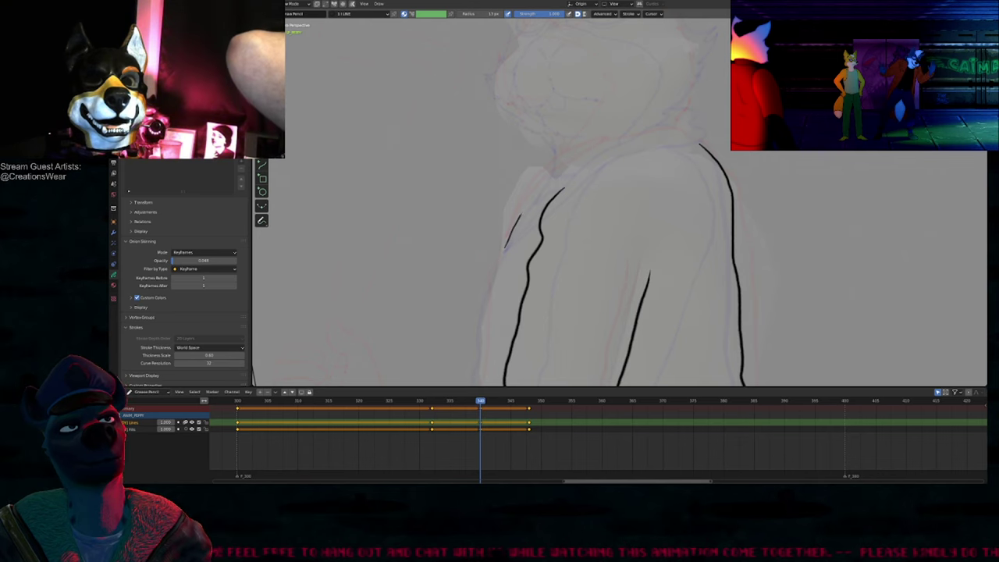
mouse_move(628, 137)
left_mouse_down()
mouse_move(670, 117)
mouse_move(676, 137)
left_mouse_up()
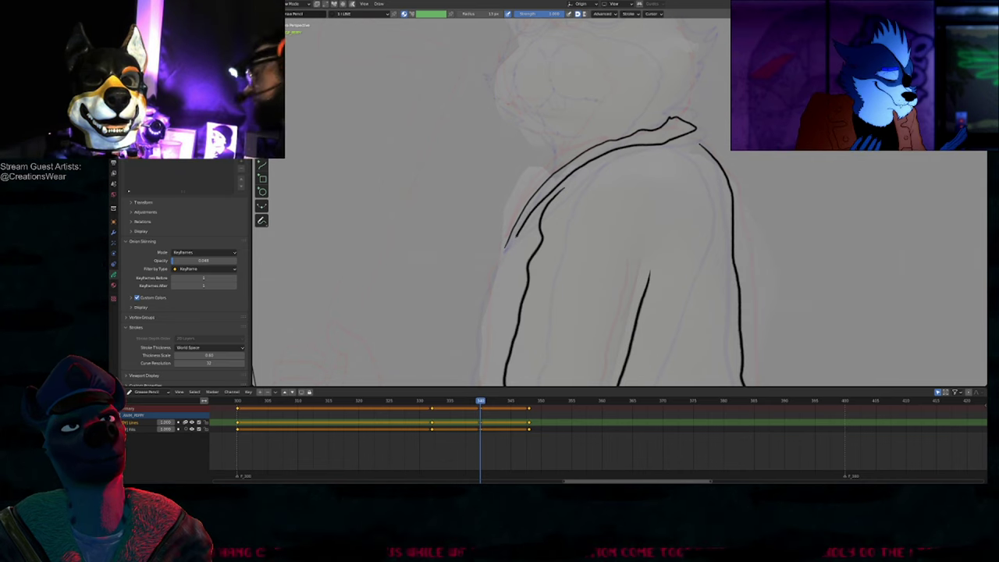
mouse_move(506, 246)
middle_mouse_down("shift")
mouse_move(547, 135)
mouse_move(570, 108)
middle_mouse_up("shift")
left_click_drag(557, 131, 546, 232)
mouse_move(671, 165)
middle_mouse_down("shift")
mouse_move(510, 257)
mouse_move(517, 293)
mouse_move(555, 239)
middle_mouse_up("shift")
Step: Undo the end of the sleeve line and connect the right jacket line to the collar
key("f")
key("Escape")
key("shift+f")
key("Escape")
key("ctrl+z")
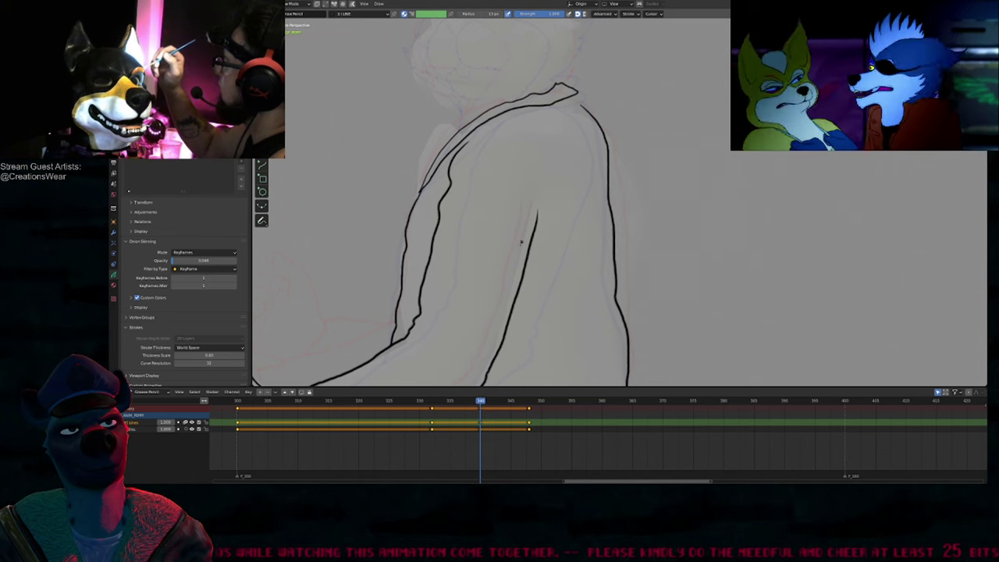
mouse_move(547, 189)
middle_mouse_down("shift")
mouse_move(607, 239)
mouse_move(608, 265)
middle_mouse_up("shift")
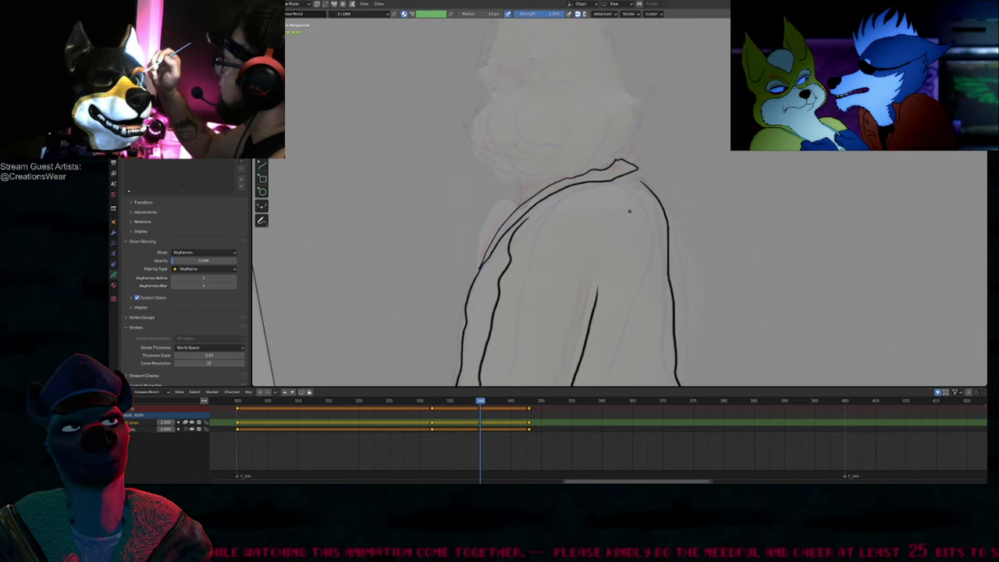
middle_click_drag(629, 211, 638, 158, "ctrl")
left_click_drag(637, 175, 607, 161)
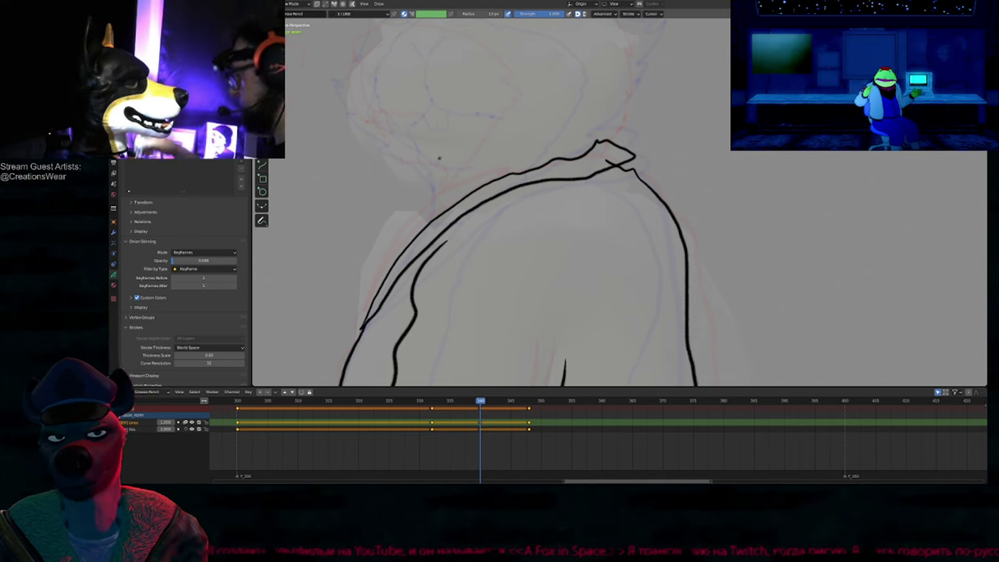
Step: Maximize the viewport with Ctrl+Space and centre it on the rabbit's head sketch
mouse_move(487, 133)
middle_mouse_down("shift")
mouse_move(571, 171)
mouse_move(528, 292)
middle_mouse_up("shift")
key("ctrl+space")
mouse_move(561, 249)
middle_mouse_down("shift")
mouse_move(658, 294)
mouse_move(567, 269)
middle_mouse_up("shift")
middle_click_drag(592, 219, 600, 239, "shift")
middle_click_drag(542, 255, 554, 238, "shift")
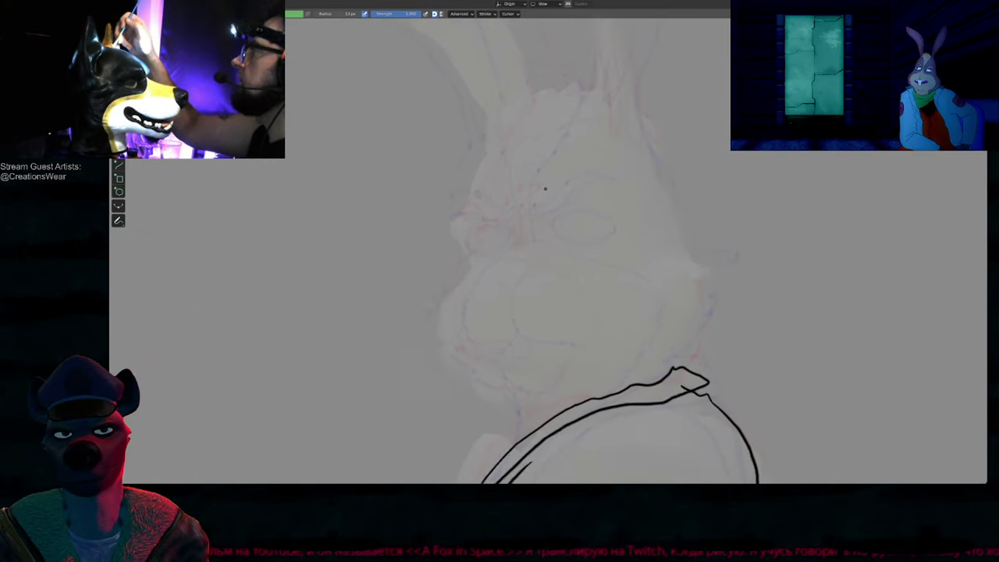
Step: Ink the feathery eyebrow over the eye, undo the stray curve under it, and resize the brush
scroll(514, 217, "up", 3)
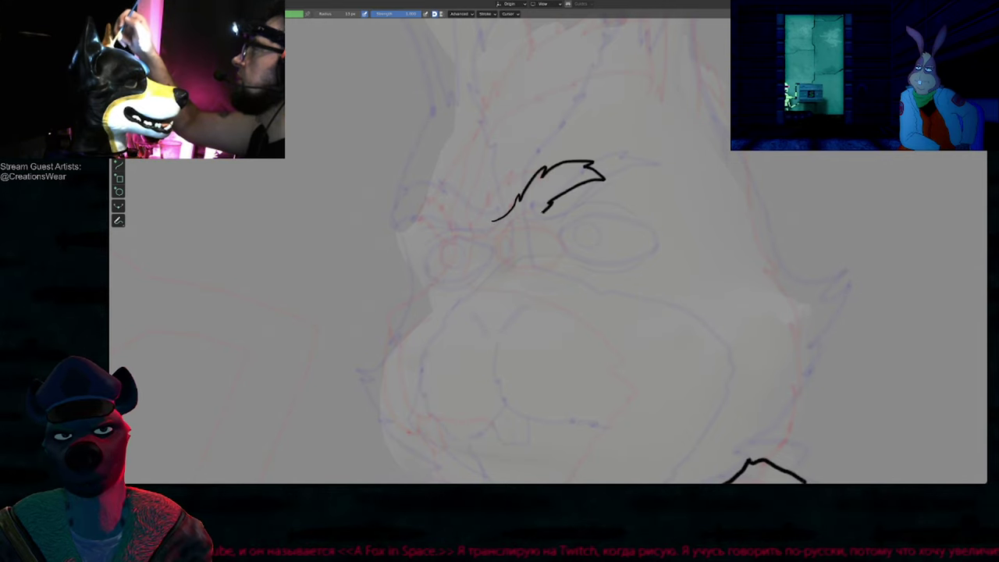
left_click_drag(544, 211, 504, 232)
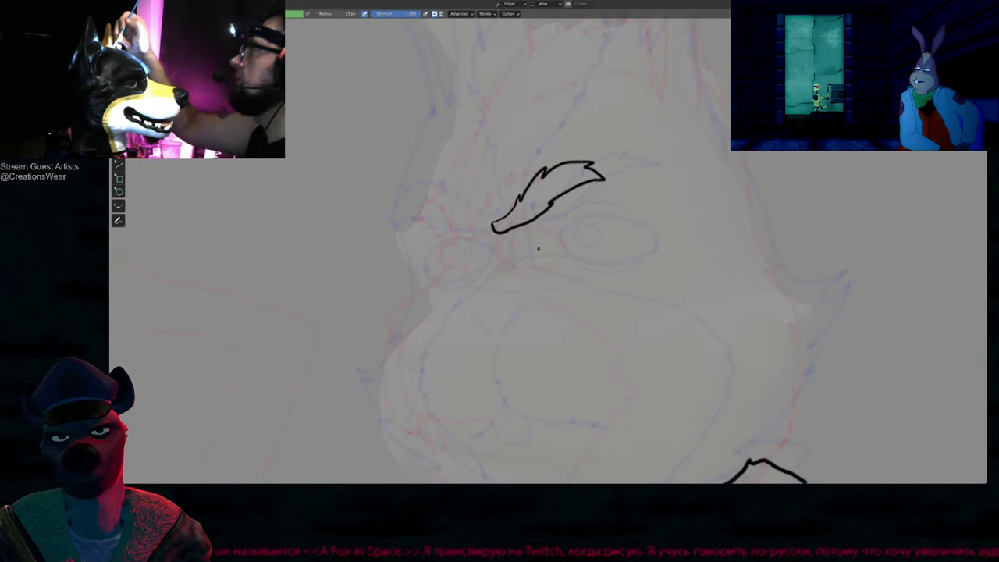
mouse_move(545, 232)
middle_mouse_down("shift")
mouse_move(526, 216)
mouse_move(529, 252)
middle_mouse_up("shift")
scroll(529, 252, "up", 2)
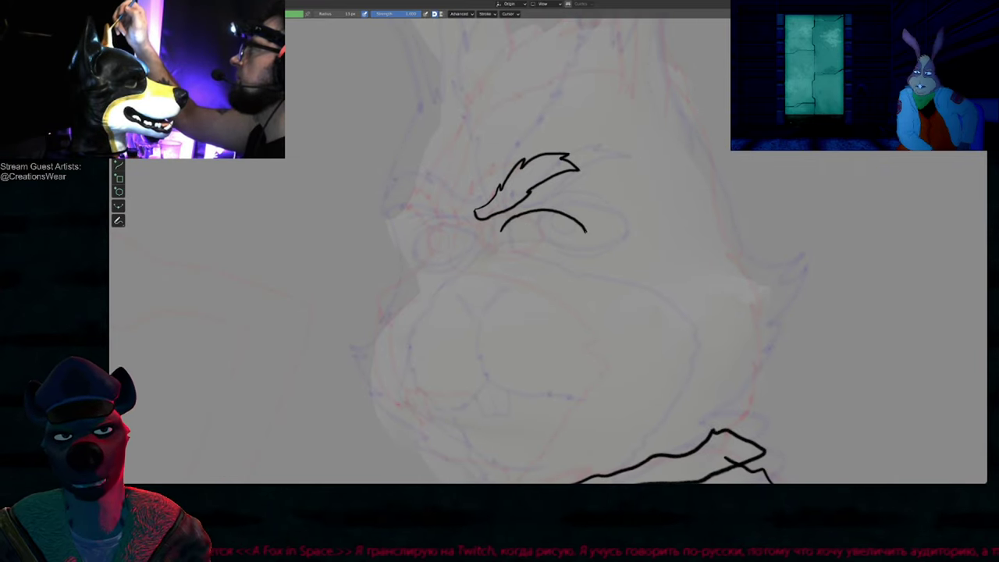
key("ctrl+z")
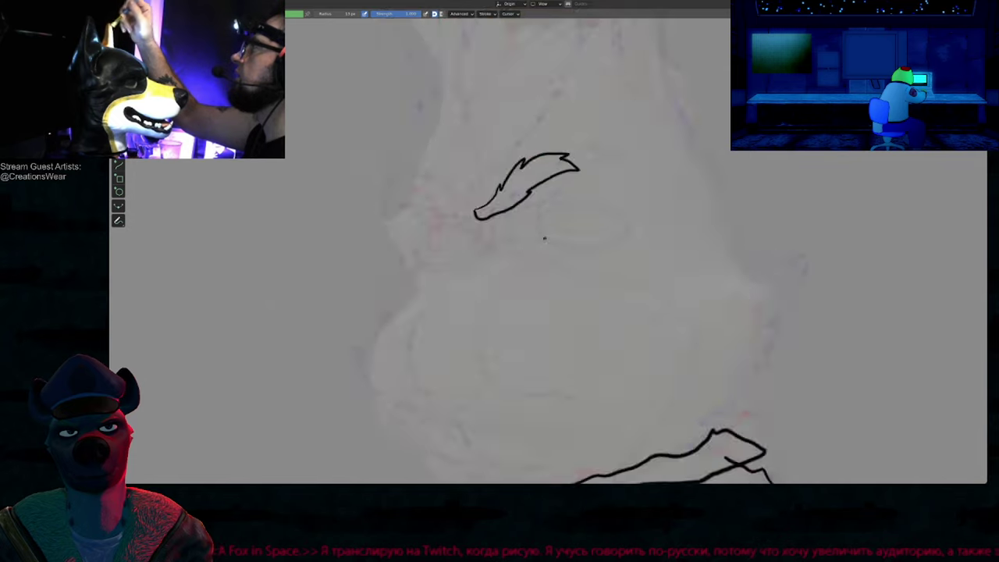
key("f")
left_click(468, 221)
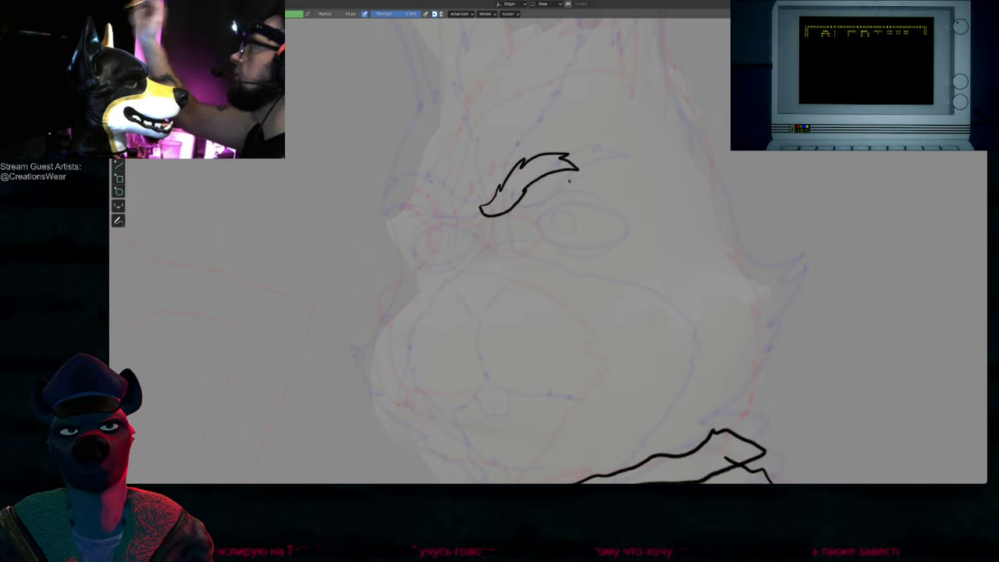
Step: Frame the whole head and ears, then compare with the previous and next keyframes
mouse_move(504, 234)
middle_mouse_down("shift")
mouse_move(607, 232)
mouse_move(528, 265)
mouse_move(482, 183)
mouse_move(509, 242)
middle_mouse_up("shift")
mouse_move(531, 209)
middle_mouse_down("shift")
mouse_move(529, 242)
mouse_move(538, 239)
middle_mouse_up("shift")
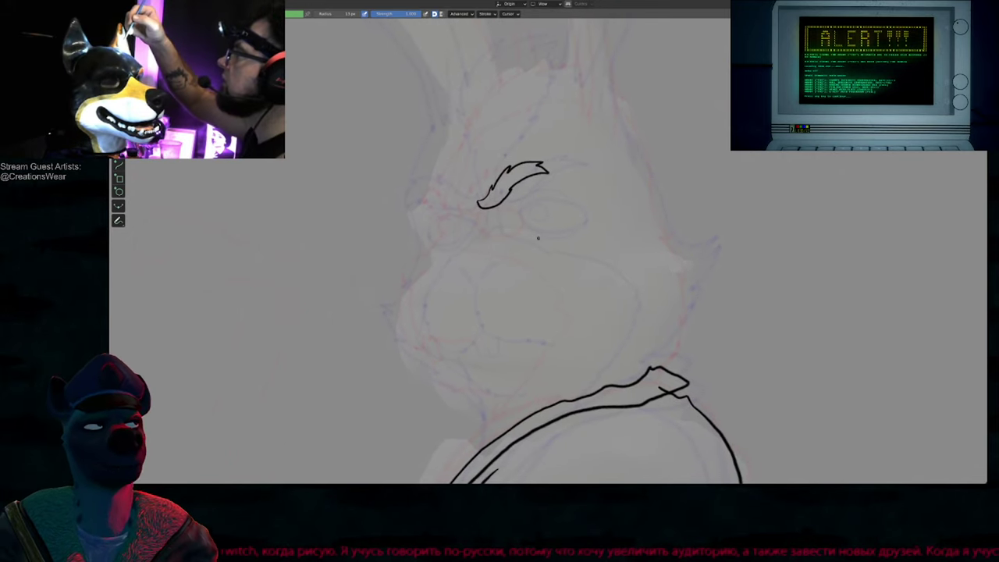
middle_click_drag(561, 186, 505, 365, "shift")
middle_click_drag(518, 248, 518, 328, "shift")
middle_click_drag(538, 267, 550, 376, "ctrl")
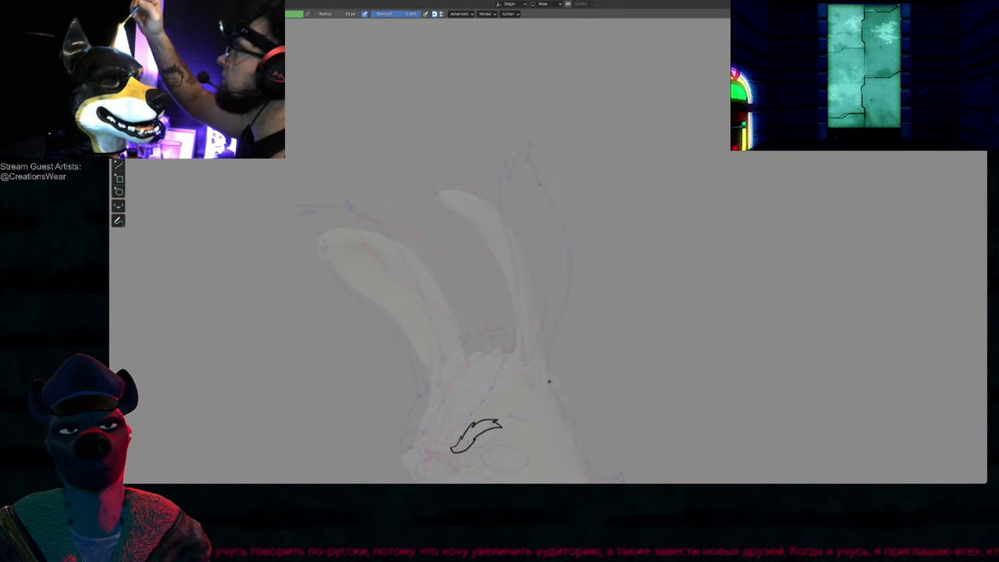
key("Down")
key("Up")
key("Up")
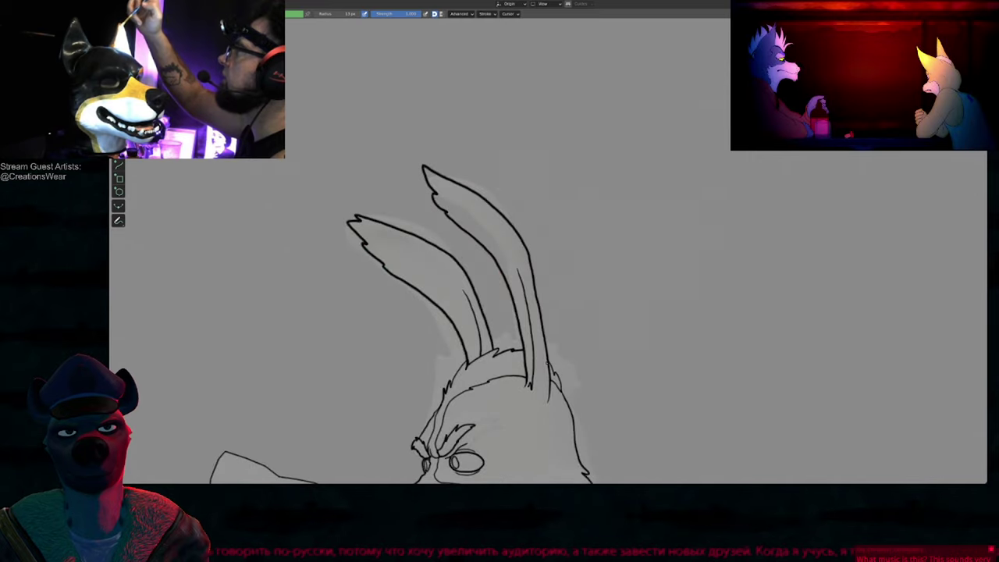
Step: Ink the upright ear's outer edge, pointed tip and inner edge down to the head
key("Right")
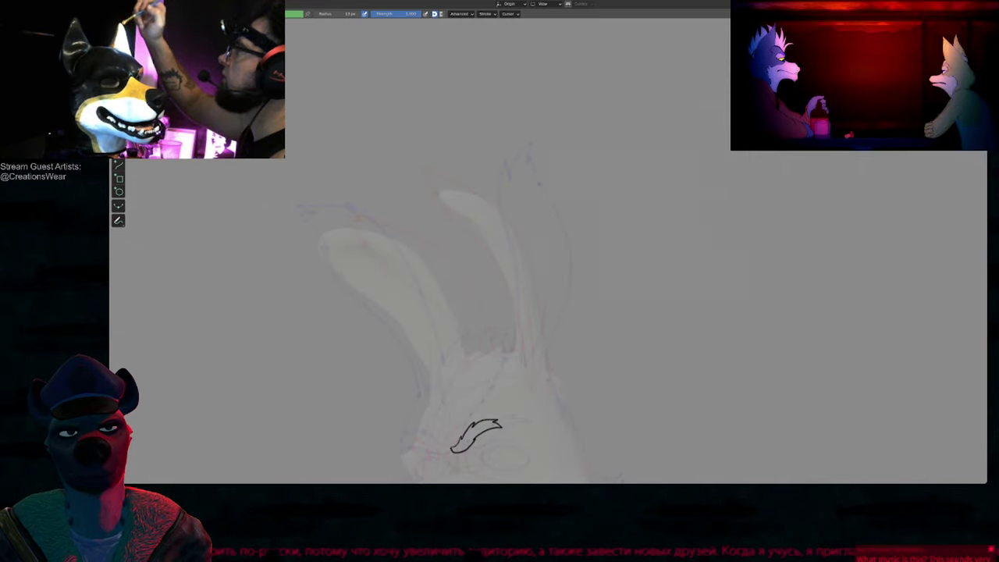
left_click_drag(546, 379, 543, 341)
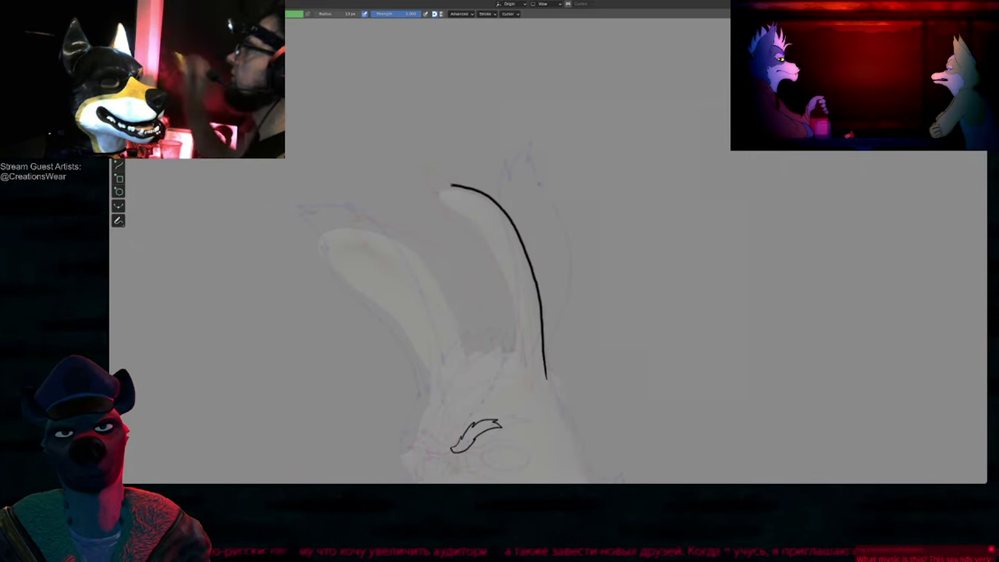
mouse_move(451, 185)
left_mouse_down()
mouse_move(428, 181)
mouse_move(460, 215)
left_mouse_up()
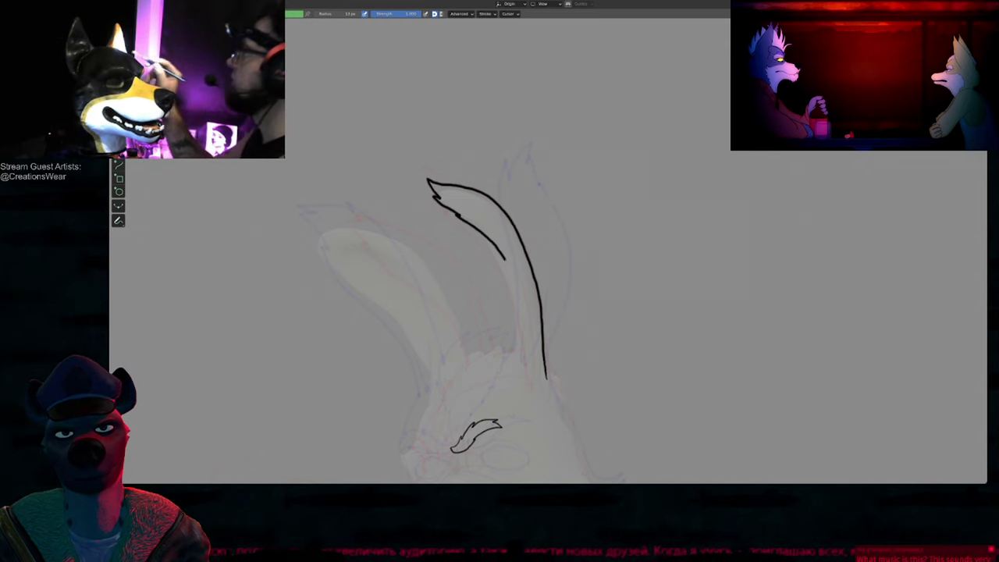
left_click_drag(531, 321, 533, 362)
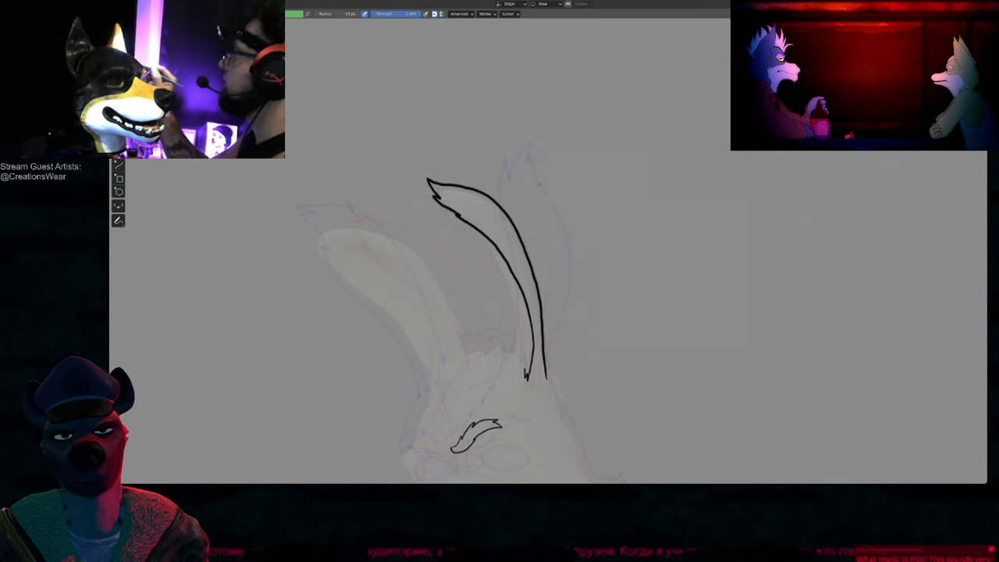
middle_click_drag(524, 319, 504, 180, "shift")
key("f")
key("Escape")
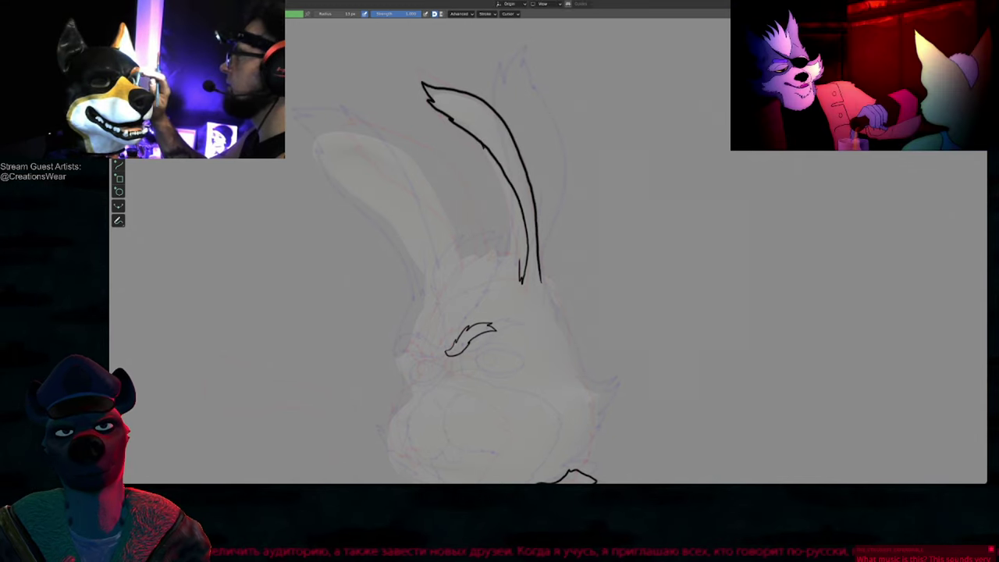
mouse_move(495, 170)
left_mouse_down()
mouse_move(512, 234)
mouse_move(503, 267)
left_mouse_up()
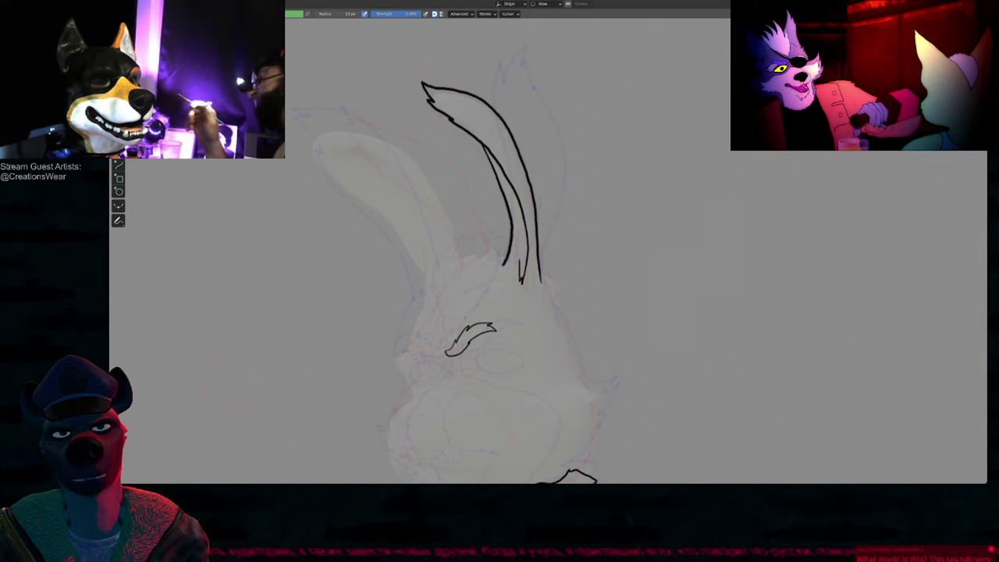
Step: Ink the left ear's inner edge and sculpt its outline and tip outward
mouse_move(456, 303)
middle_mouse_down("shift")
mouse_move(456, 312)
mouse_move(573, 294)
mouse_move(560, 247)
mouse_move(510, 202)
middle_mouse_up("shift")
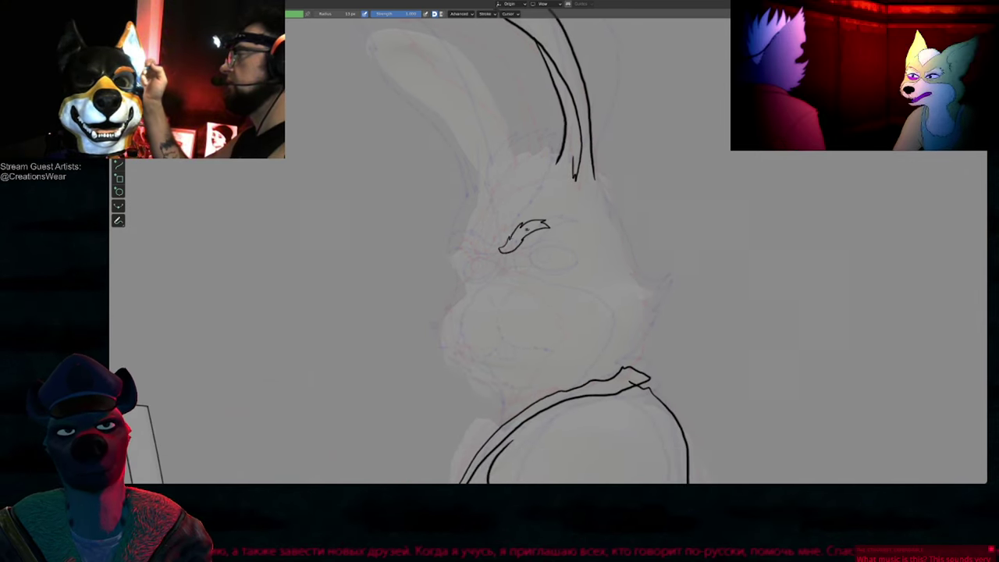
middle_click_drag(543, 234, 535, 258, "shift")
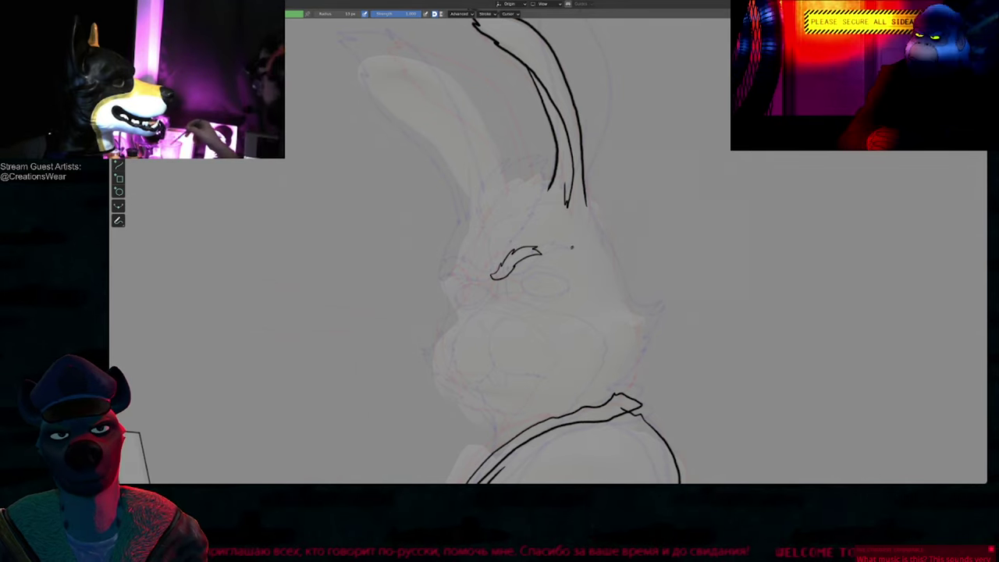
middle_click_drag(532, 285, 524, 203, "ctrl")
middle_click_drag(490, 146, 569, 267, "shift")
middle_click_drag(559, 191, 554, 240, "ctrl")
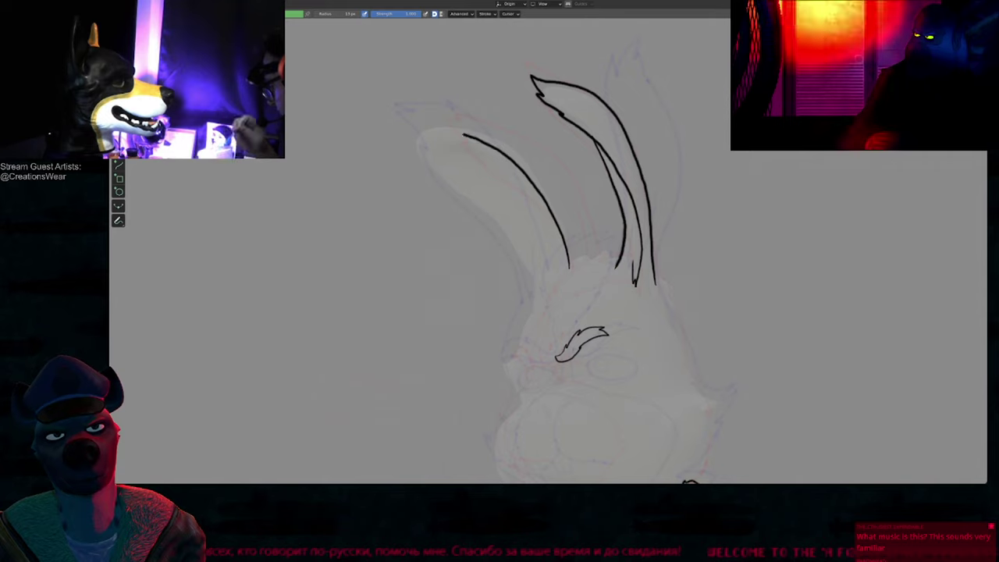
mouse_move(437, 164)
left_mouse_down()
mouse_move(514, 239)
mouse_move(541, 289)
left_mouse_up()
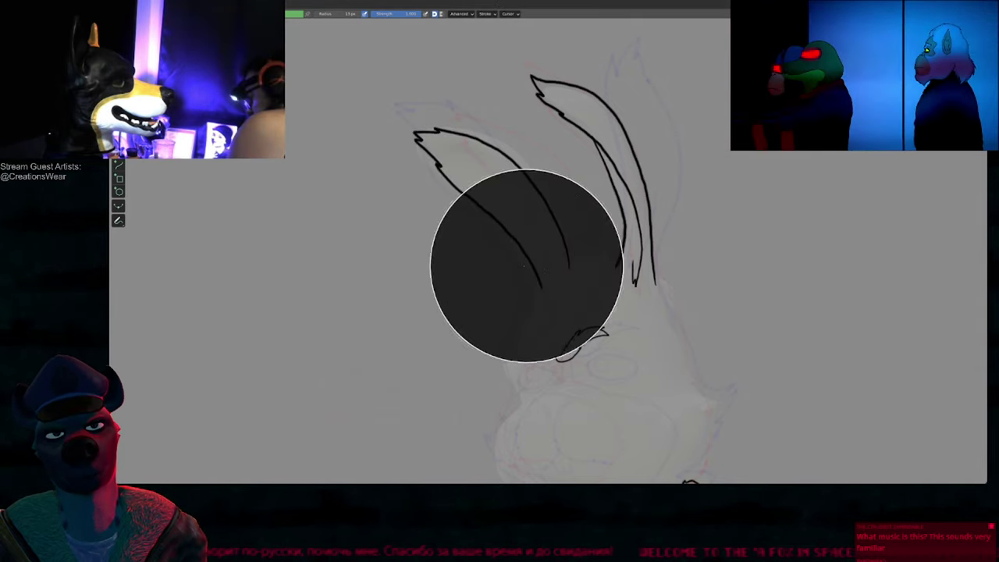
left_click_drag(471, 200, 466, 196)
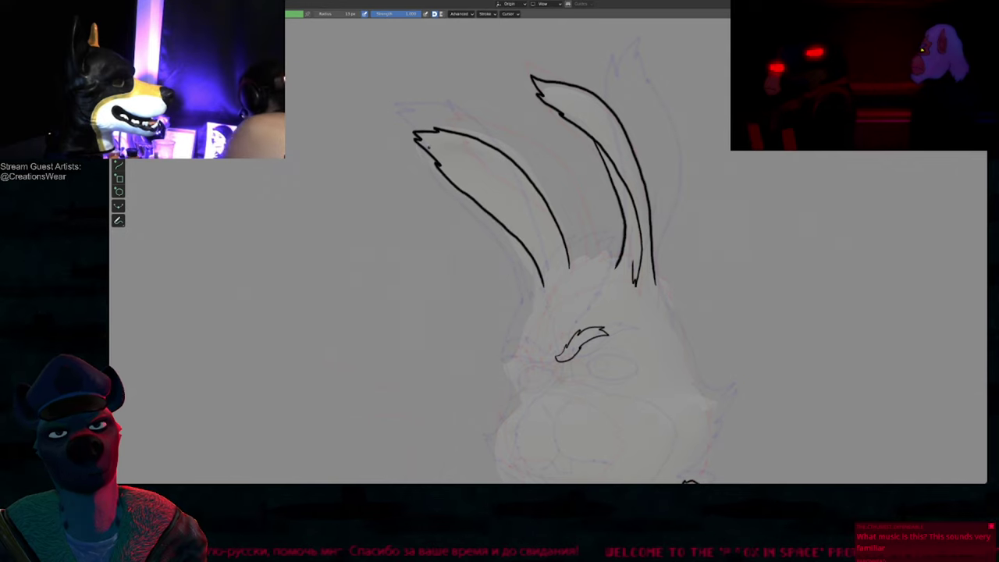
mouse_move(439, 139)
left_mouse_down()
mouse_move(491, 139)
mouse_move(434, 137)
left_mouse_up()
left_click_drag(448, 177, 441, 171)
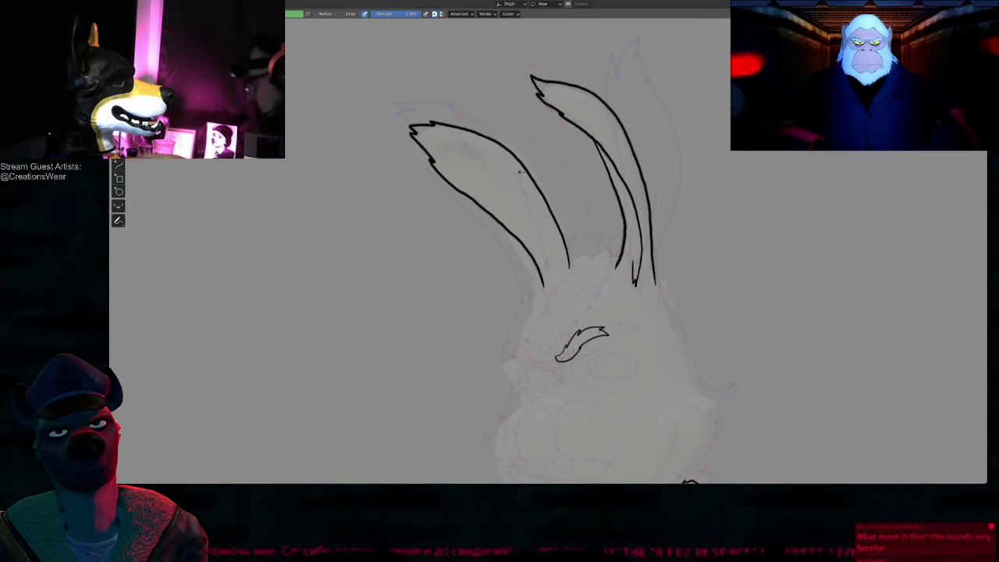
middle_click_drag(607, 210, 551, 211, "shift")
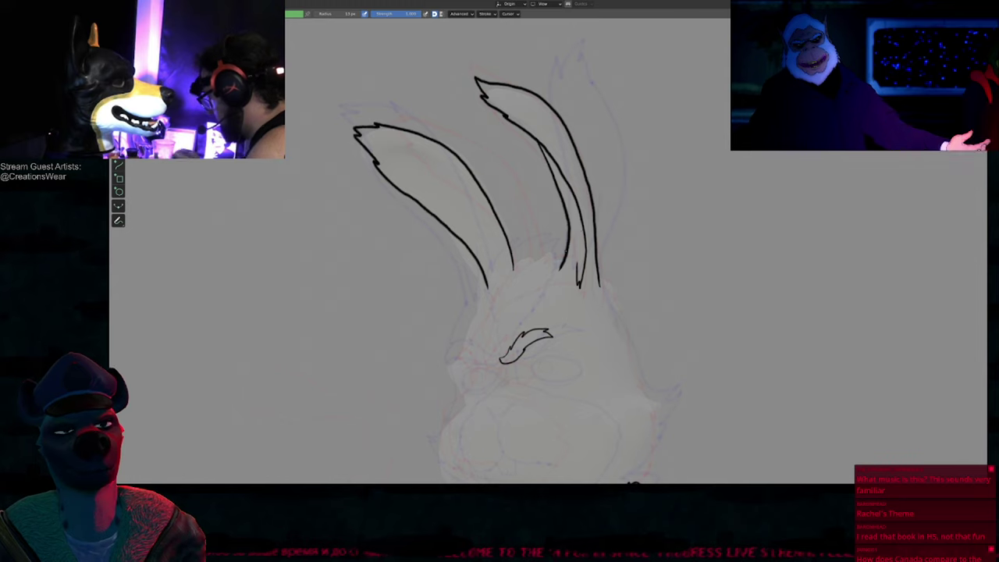
scroll(552, 277, "down", 2)
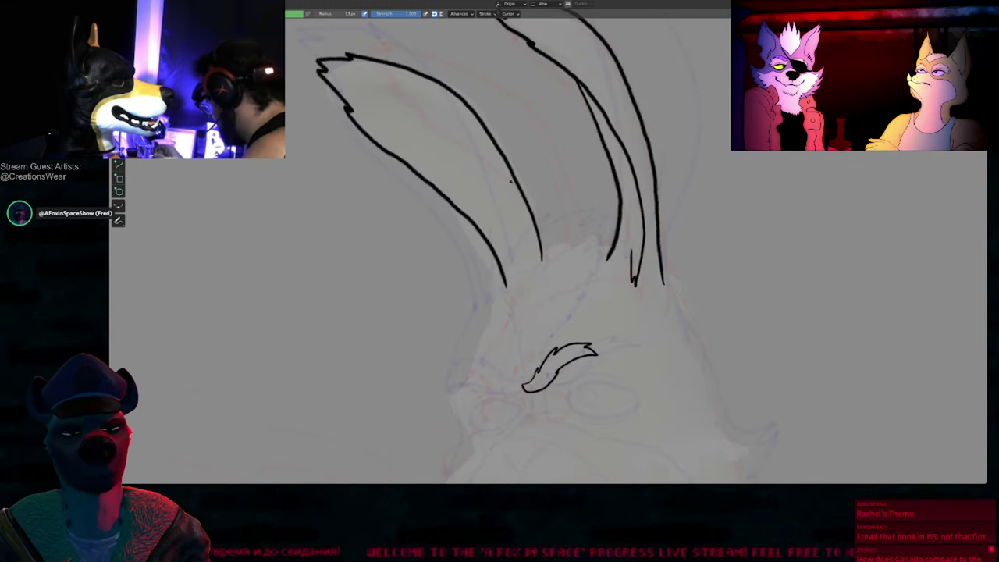
Step: Ink short fur strokes at the ear base, the forehead tuft, and the head's left edge
left_click_drag(507, 190, 517, 210)
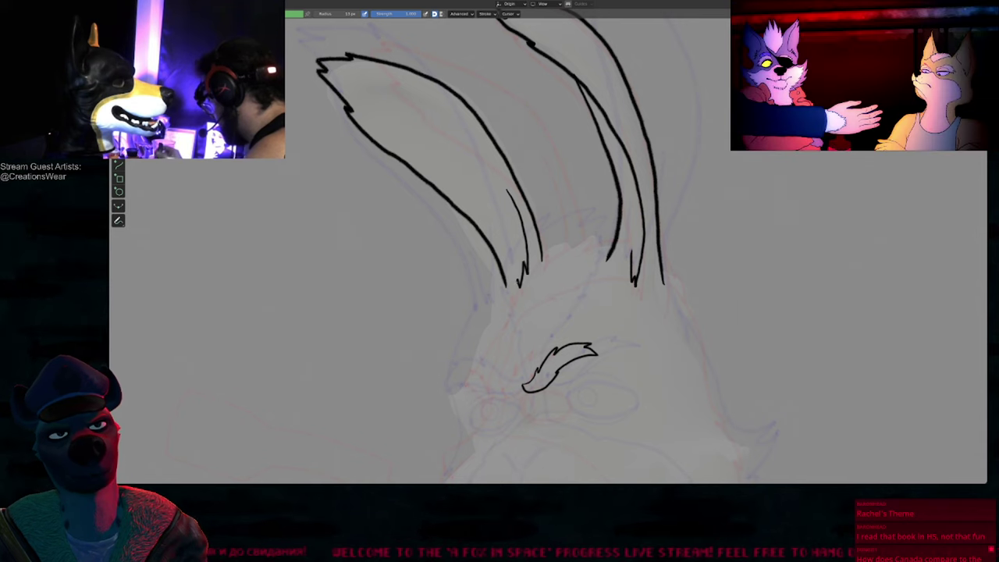
key("ctrl+z")
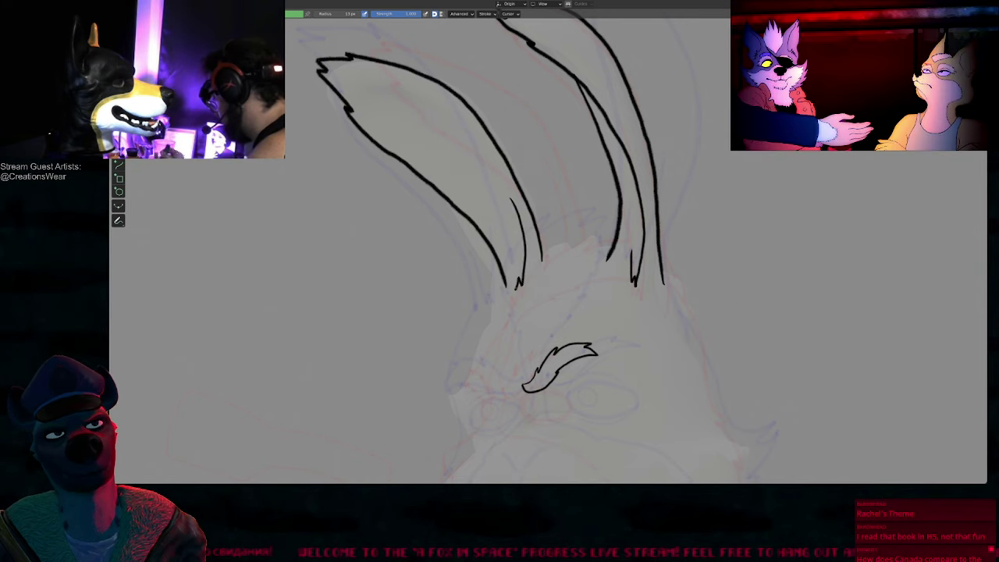
left_click_drag(516, 289, 505, 259)
mouse_move(551, 304)
middle_mouse_down("shift")
mouse_move(522, 208)
mouse_move(490, 301)
mouse_move(536, 297)
middle_mouse_up("shift")
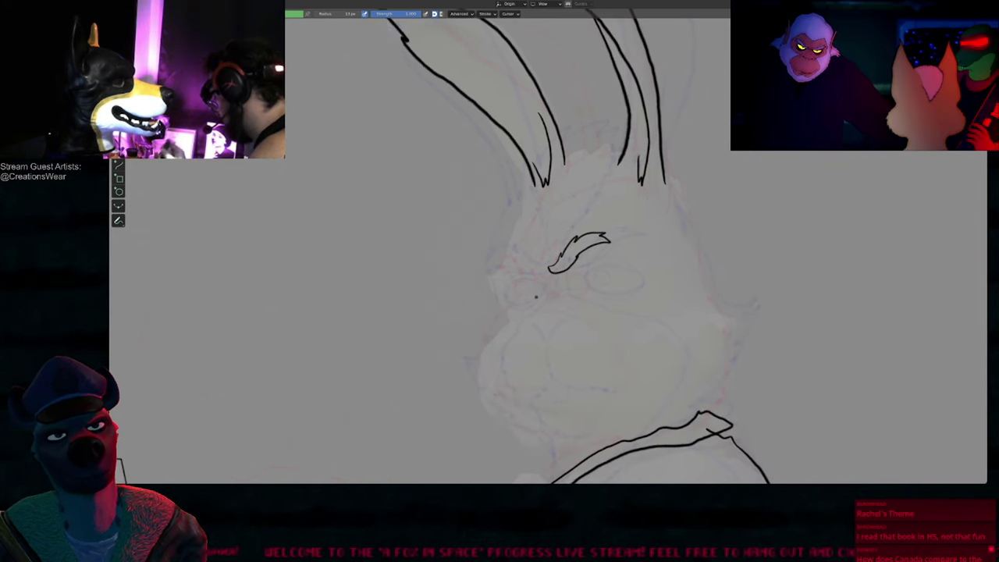
left_click_drag(531, 294, 528, 266)
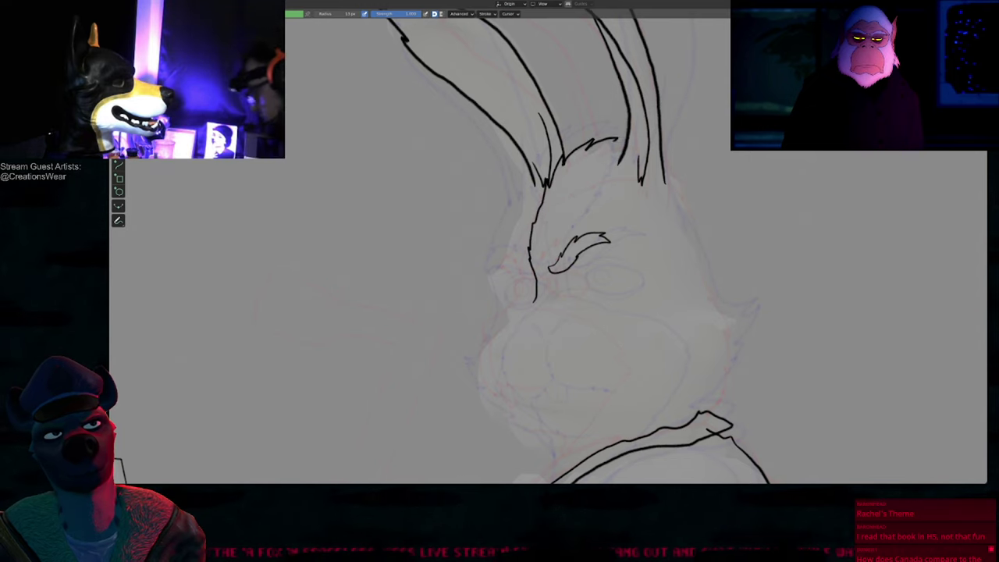
left_click_drag(614, 140, 637, 143)
middle_click_drag(546, 273, 545, 262, "shift")
left_click_drag(545, 286, 550, 232)
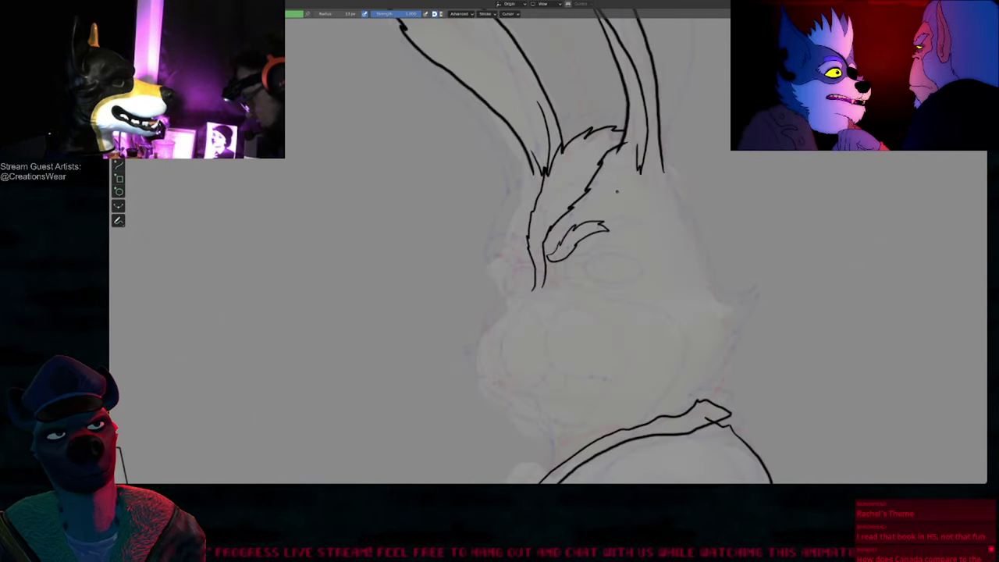
left_click_drag(624, 143, 578, 216)
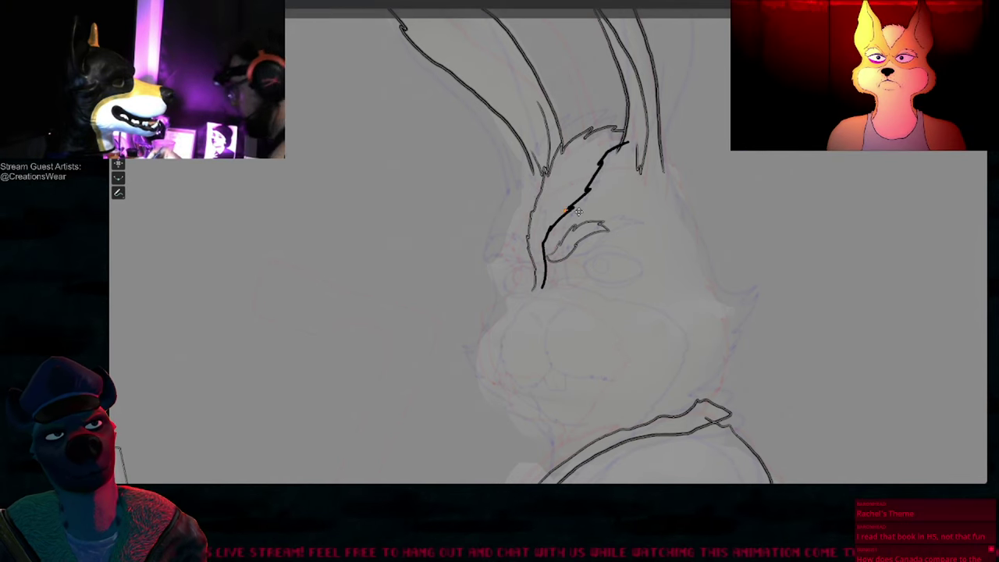
Step: Reshape the head-edge stroke by moving it with proportional editing
left_click(579, 212)
key("o")
key("g")
scroll(575, 209, "down", 7)
scroll(576, 208, "up", 5)
scroll(577, 206, "up", 5)
scroll(590, 200, "down", 3)
left_click(595, 197)
key("Tab")
middle_click_drag(637, 207, 549, 248, "shift")
Step: Compare the head with the neighbouring line-art keyframe and pan back over it
key("Down")
key("Up")
key("Up")
key("Down")
key("Down")
key("Up")
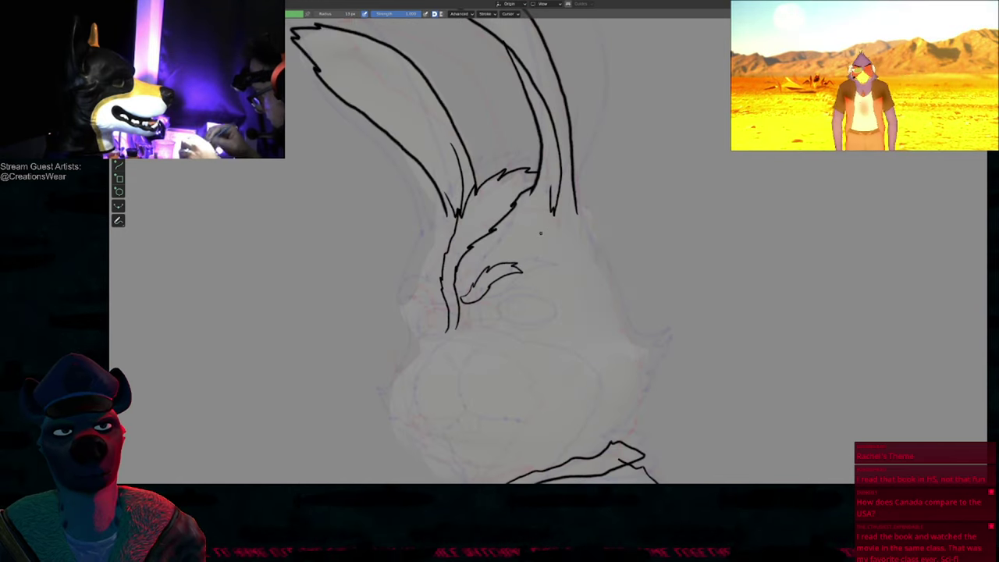
scroll(460, 252, "up", 2)
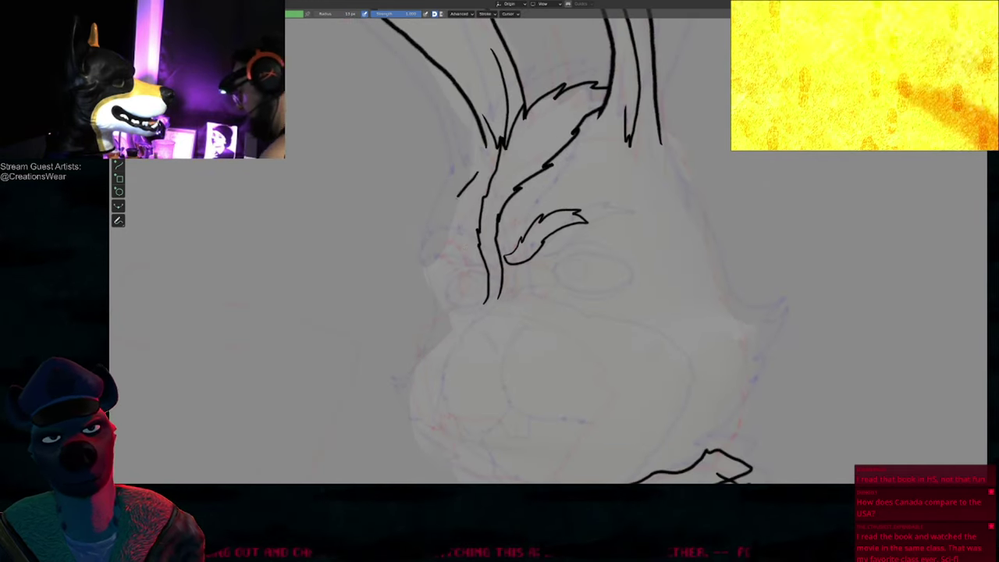
mouse_move(478, 338)
middle_mouse_down("shift")
mouse_move(473, 288)
mouse_move(521, 248)
mouse_move(425, 234)
middle_mouse_up("shift")
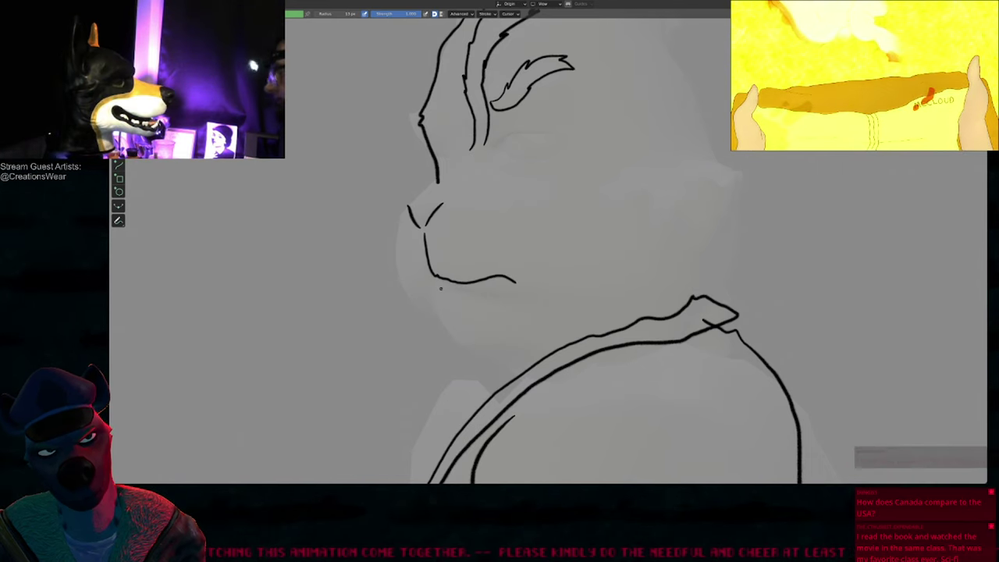
Step: Smooth the mouth stroke, shrink the brush, and ink the line running up from the chin
left_click_drag(442, 279, 513, 280, "shift")
middle_click_drag(467, 238, 544, 259, "shift")
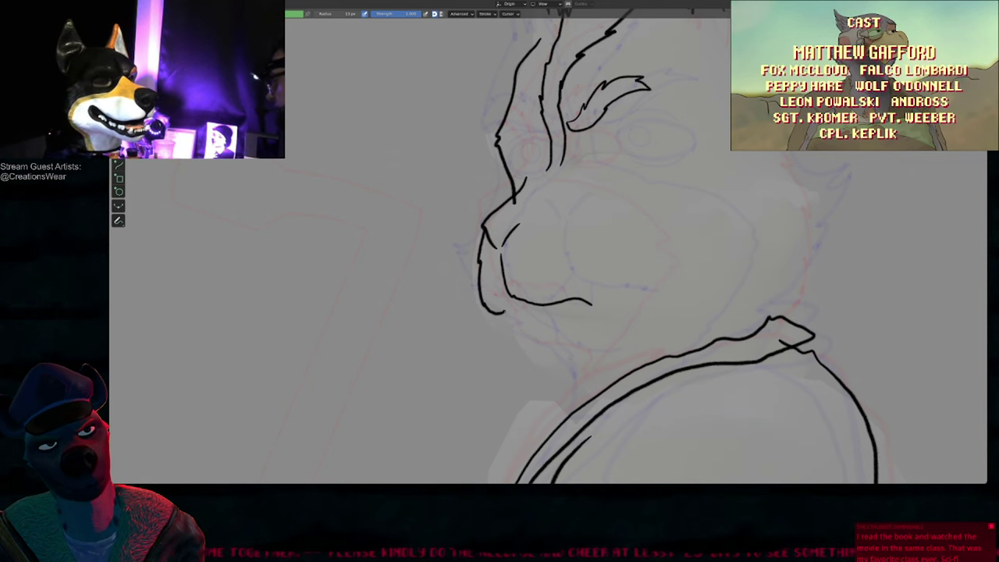
key("f")
left_click(477, 326)
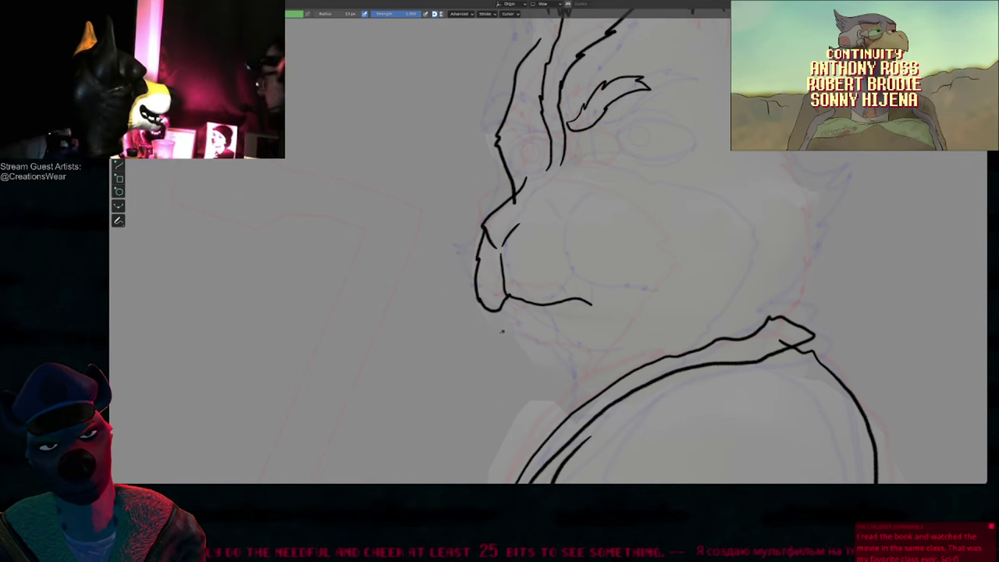
middle_click_drag(527, 317, 502, 236, "ctrl")
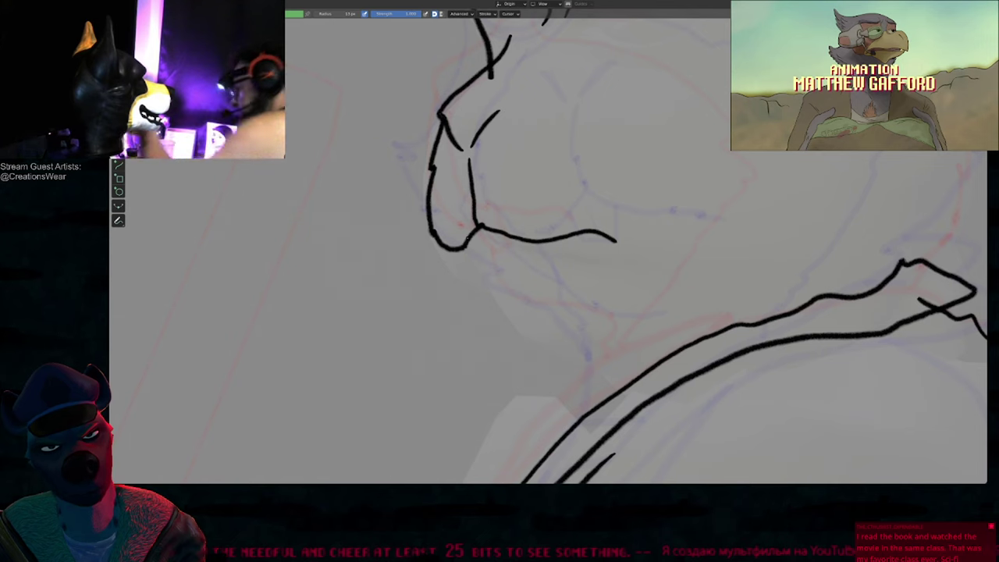
left_click_drag(509, 278, 499, 204)
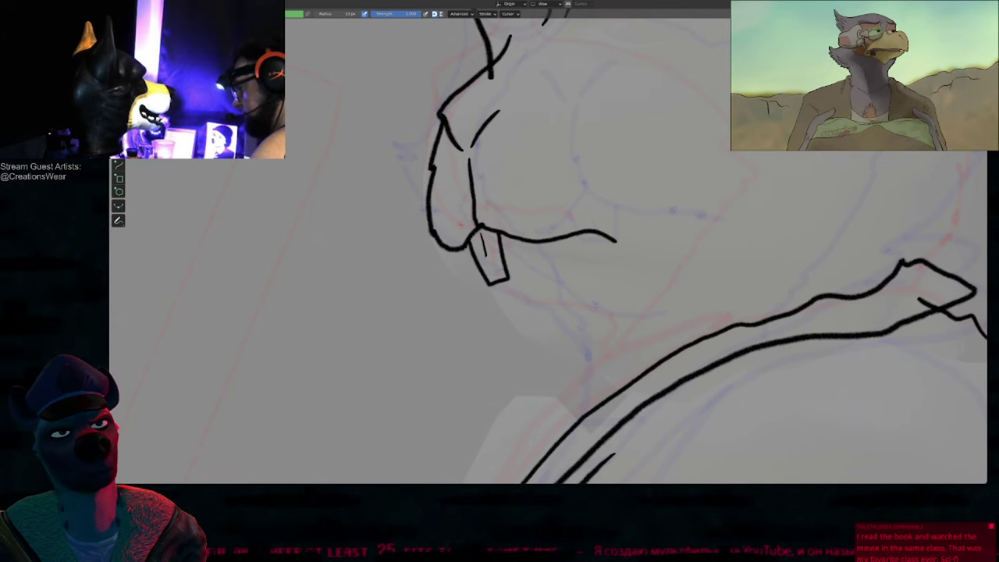
middle_click_drag(502, 292, 520, 354, "ctrl")
Step: Preview without sketch overlays, erase a stray bit of mouth line, and join the chin line to the tooth
key("shift+alt+z")
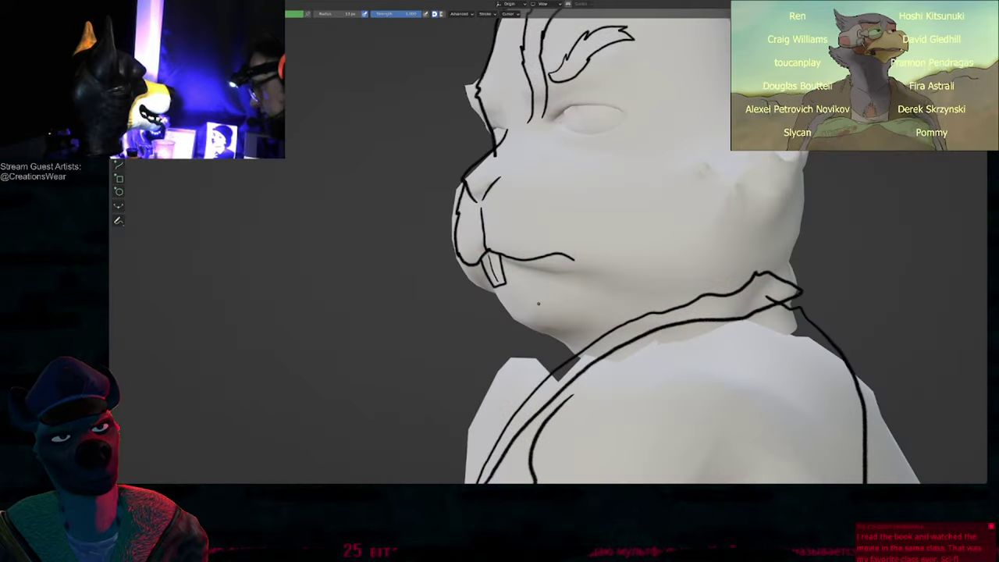
key("alt+z")
key("e")
left_click(475, 265)
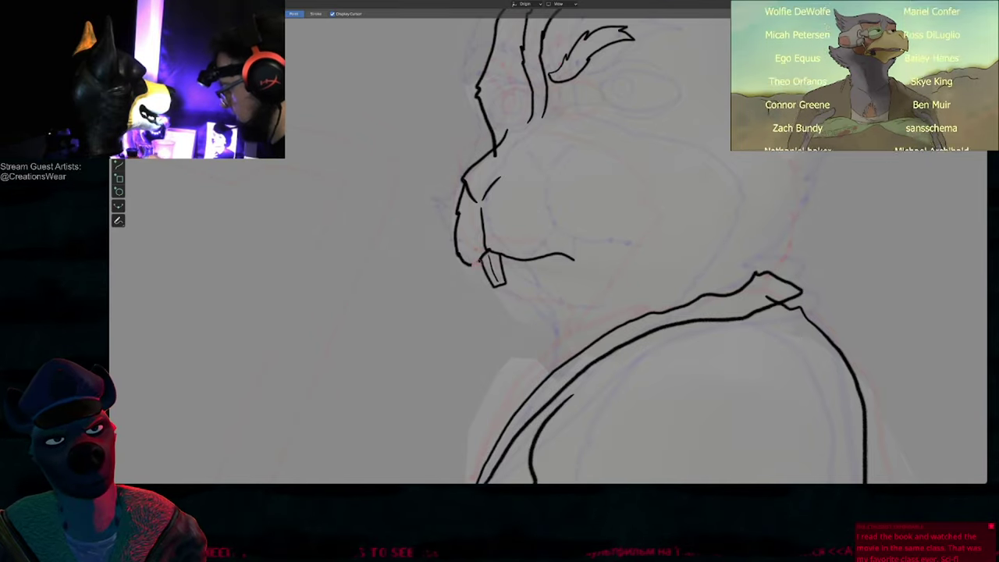
key("Tab")
left_click_drag(458, 255, 493, 286)
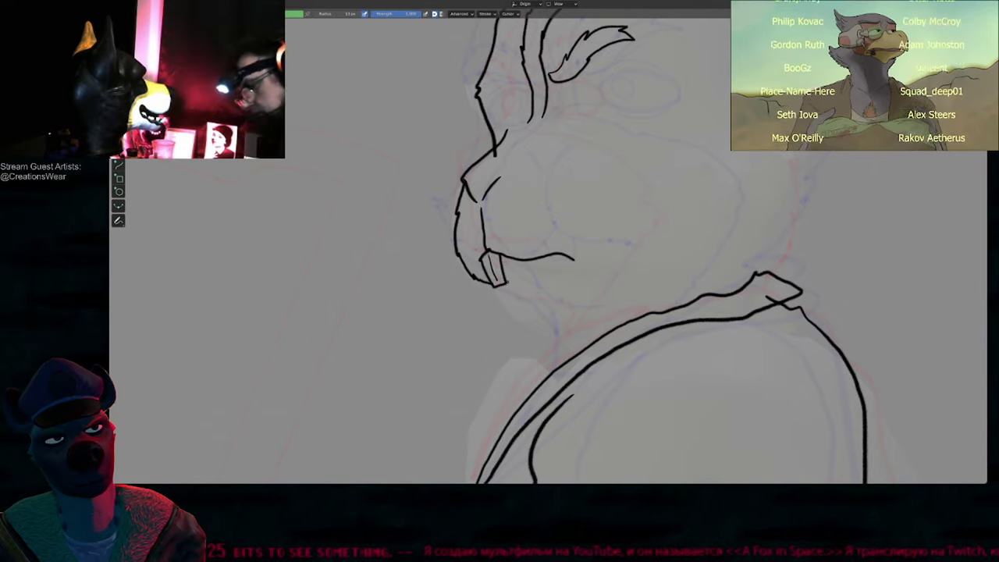
Step: Adjust the brush radius, compare neighbouring frames, and extend the end of the jaw line
mouse_move(526, 299)
middle_mouse_down("shift")
mouse_move(503, 312)
mouse_move(438, 278)
middle_mouse_up("shift")
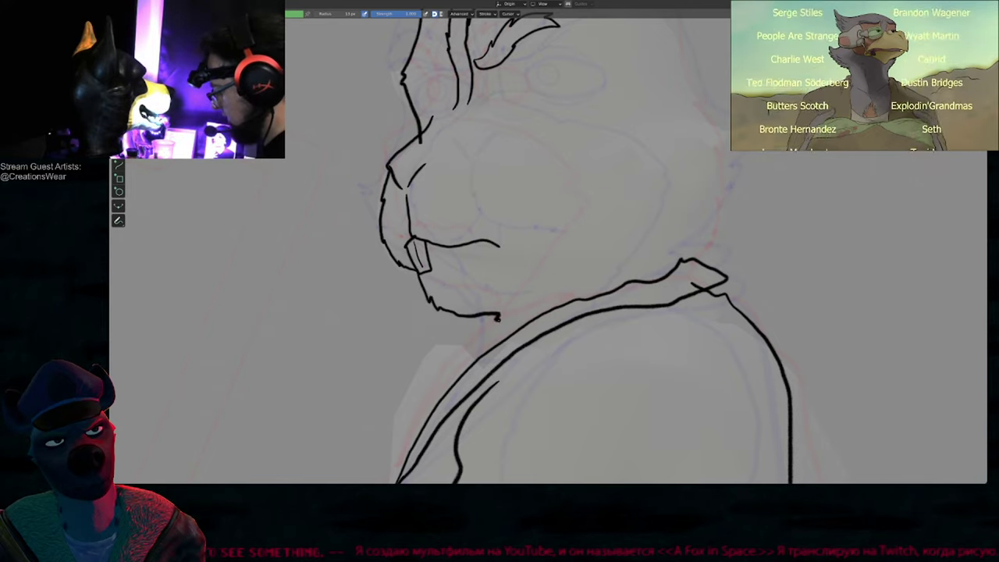
key("f")
key("ctrl+z")
left_click_drag(492, 316, 479, 357)
key("Up")
key("Down")
key("Down")
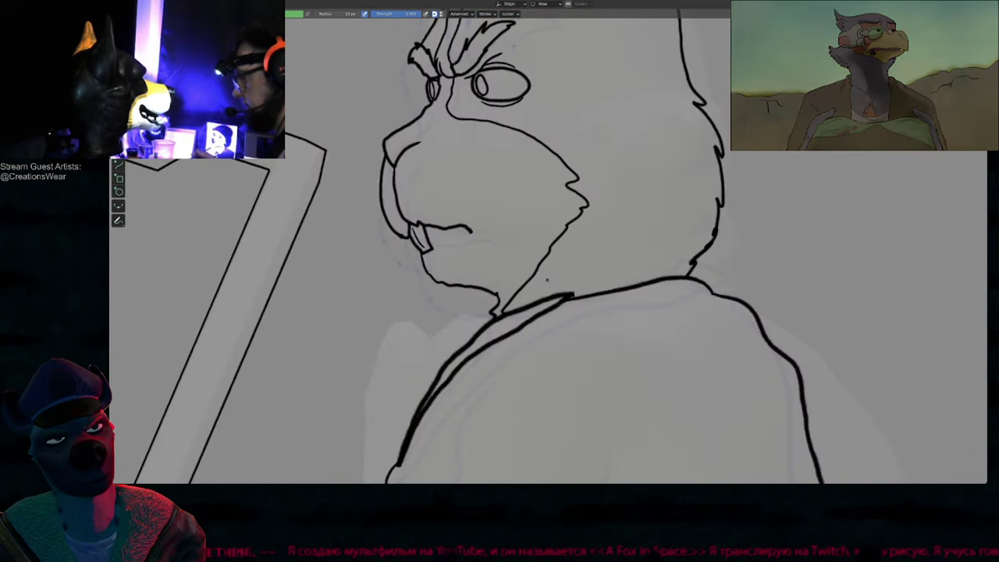
key("Up")
key("Up")
key("Down")
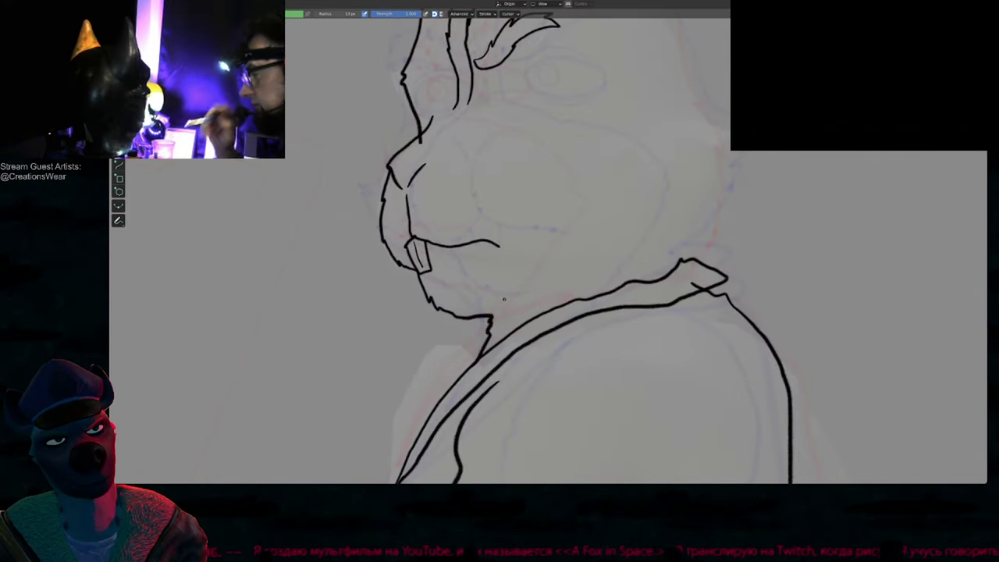
key("Up")
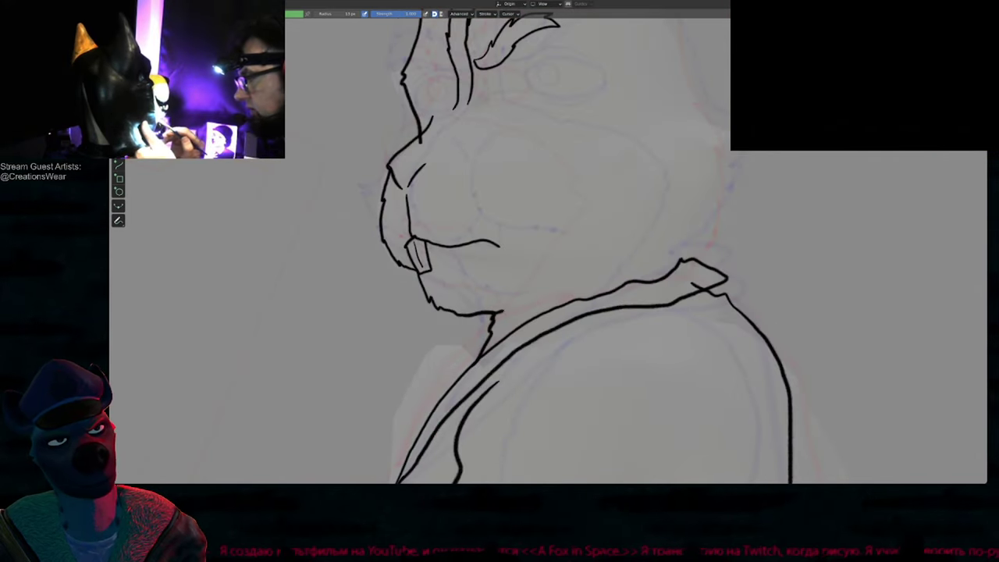
left_click_drag(504, 312, 512, 307)
Step: With a smaller brush, ink the nose-bridge line down to the muzzle
middle_click_drag(571, 216, 569, 335, "shift")
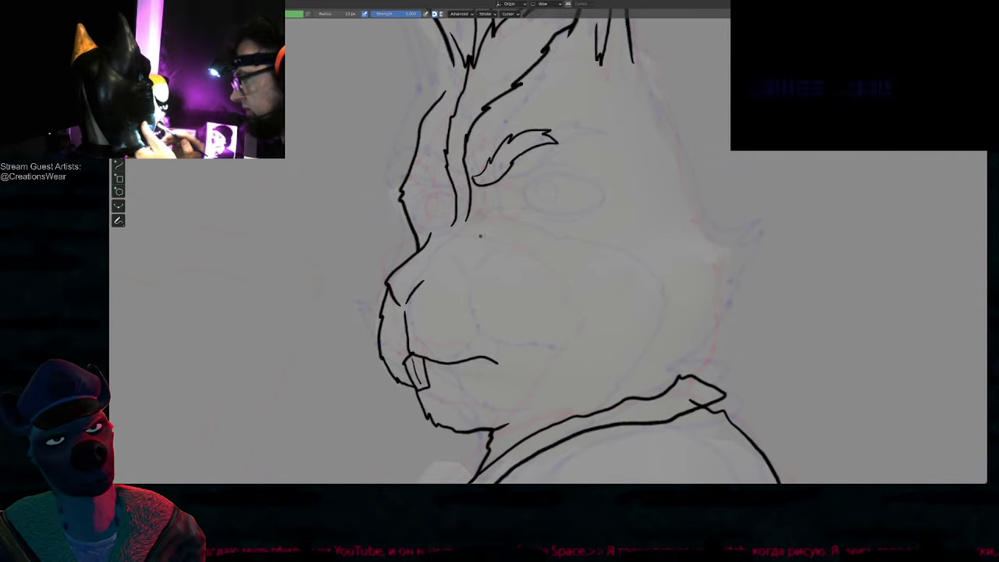
middle_click_drag(480, 236, 458, 213, "shift")
key("f")
left_click(410, 209)
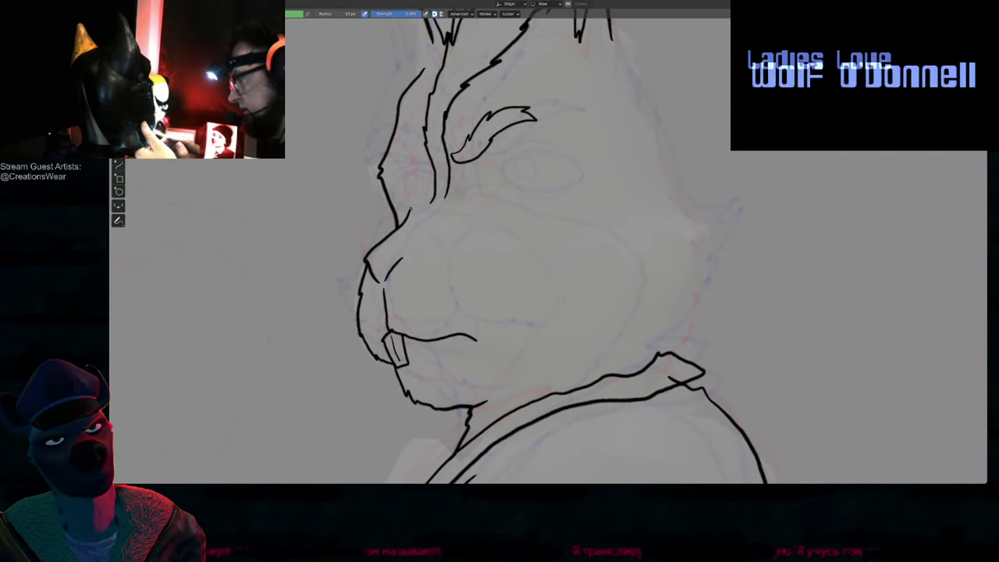
left_click_drag(429, 204, 398, 227)
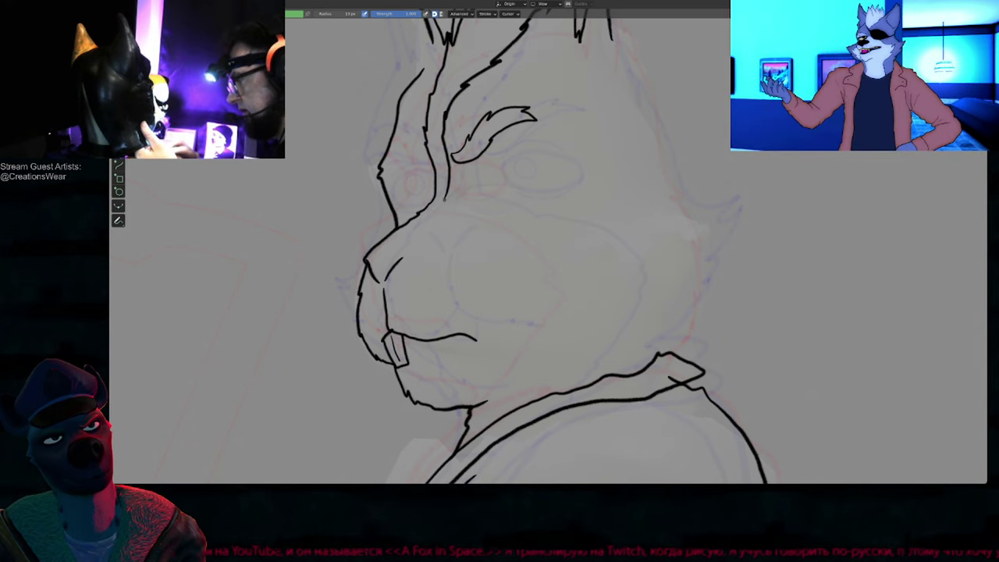
Step: Ink the cheek line running down from the brow
mouse_move(444, 205)
left_mouse_down()
mouse_move(554, 231)
mouse_move(620, 287)
mouse_move(601, 297)
mouse_move(526, 412)
left_mouse_up()
middle_click_drag(551, 264, 550, 324, "ctrl")
mouse_move(591, 238)
middle_mouse_down("shift")
mouse_move(542, 245)
mouse_move(526, 274)
middle_mouse_up("shift")
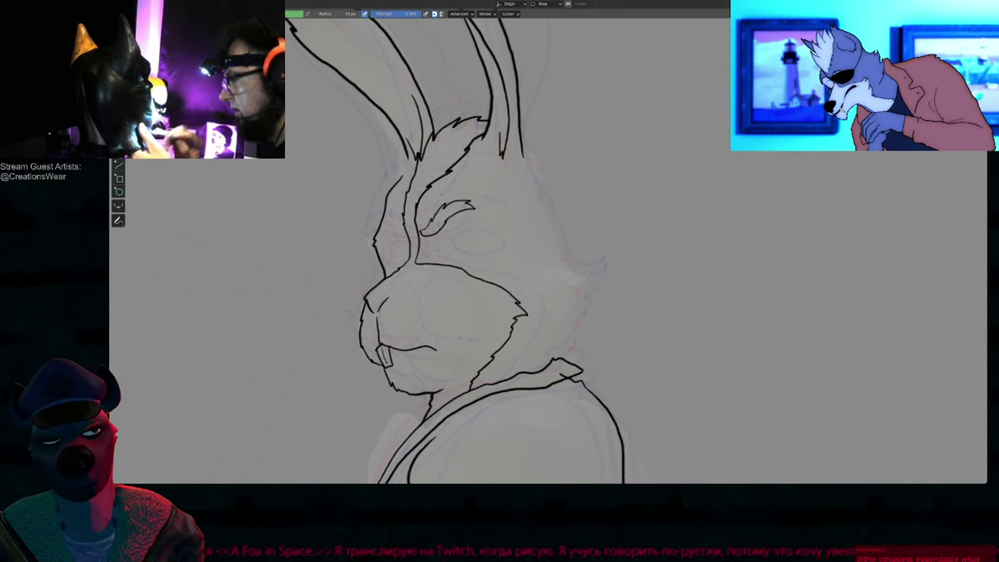
Step: Outline the back of the head ending in a spiky fur tuft
mouse_move(520, 235)
middle_mouse_down("shift")
mouse_move(621, 226)
mouse_move(487, 187)
middle_mouse_up("shift")
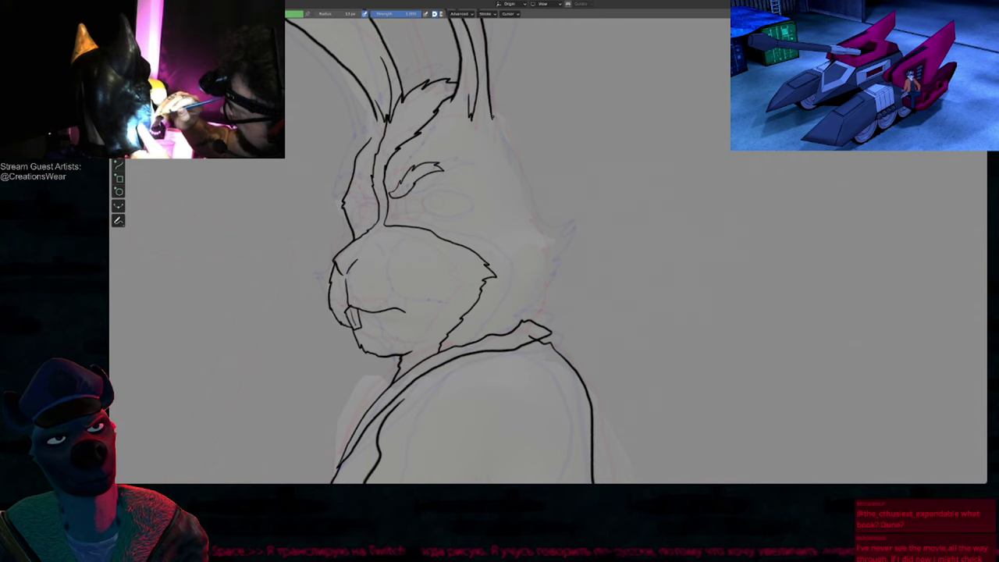
mouse_move(491, 117)
left_mouse_down()
mouse_move(520, 153)
mouse_move(548, 252)
mouse_move(546, 284)
mouse_move(521, 333)
left_mouse_up()
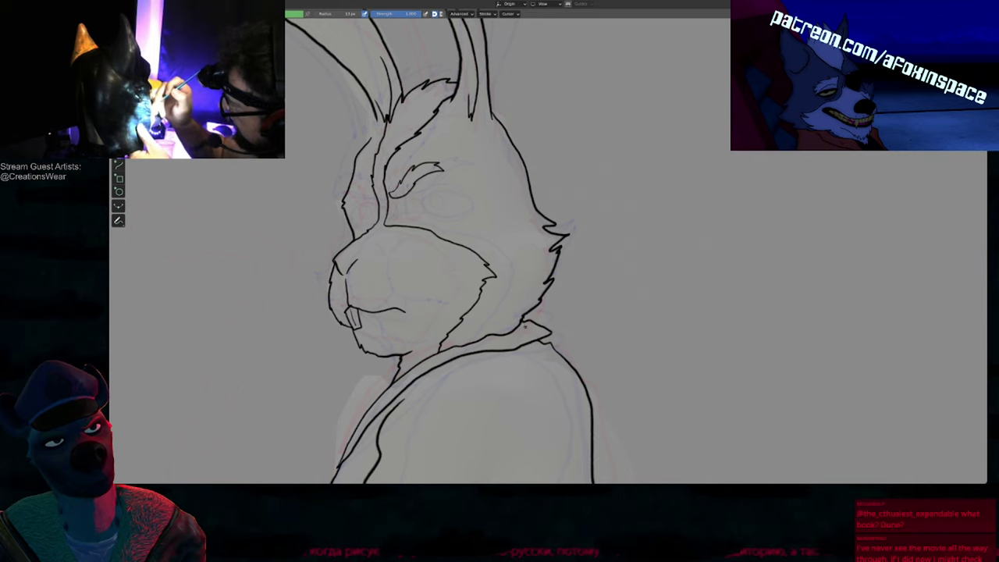
mouse_move(486, 204)
middle_mouse_down("shift")
mouse_move(492, 275)
mouse_move(475, 282)
middle_mouse_up("shift")
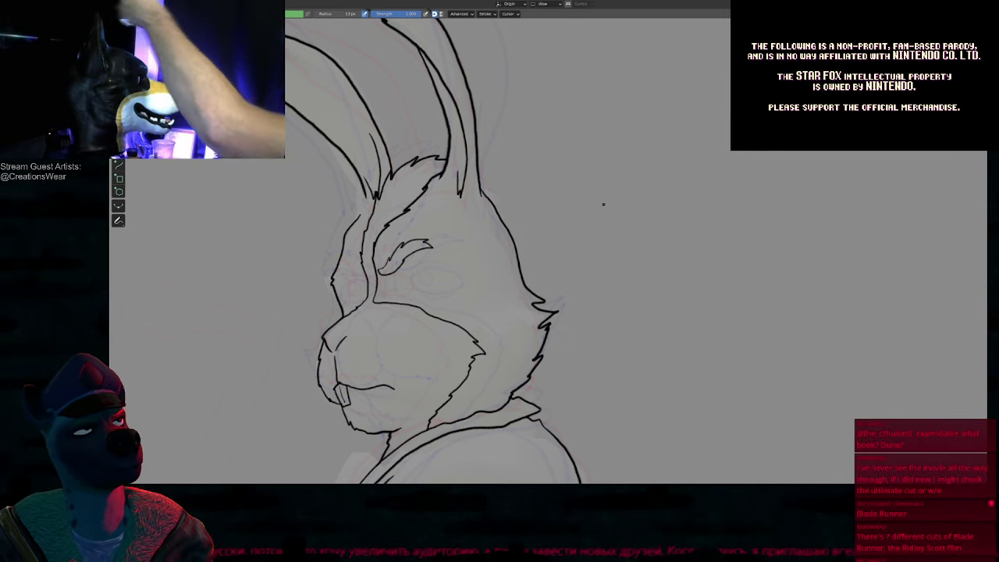
mouse_move(732, 88)
middle_mouse_down("shift")
mouse_move(742, 227)
mouse_move(736, 171)
middle_mouse_up("shift")
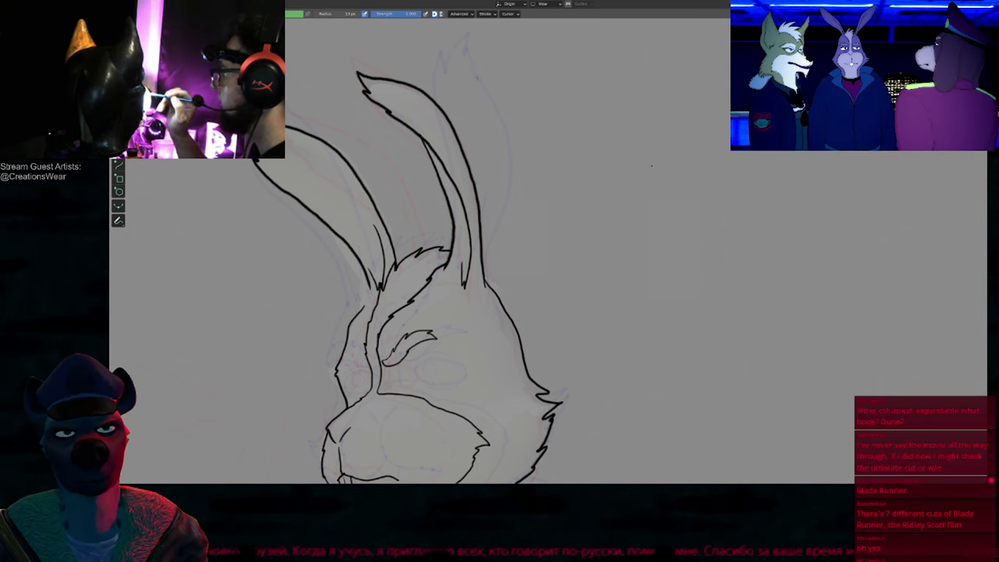
Step: Undo a stray stroke right of the head and hide the rough sketch layer
left_click_drag(652, 166, 546, 240)
key("ctrl+z")
scroll(499, 250, "up", 3)
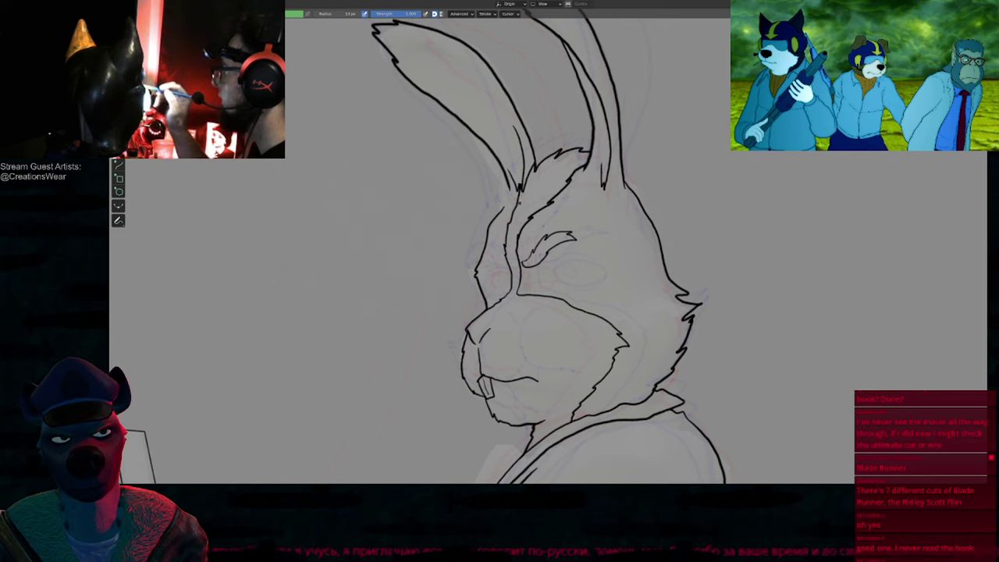
scroll(535, 202, "up", 2)
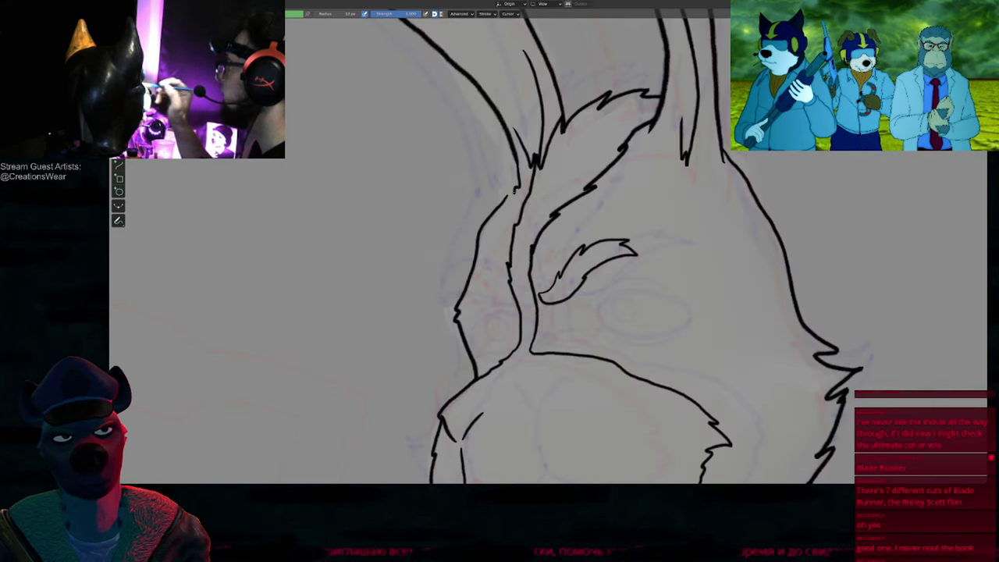
middle_click_drag(535, 201, 591, 142, "shift")
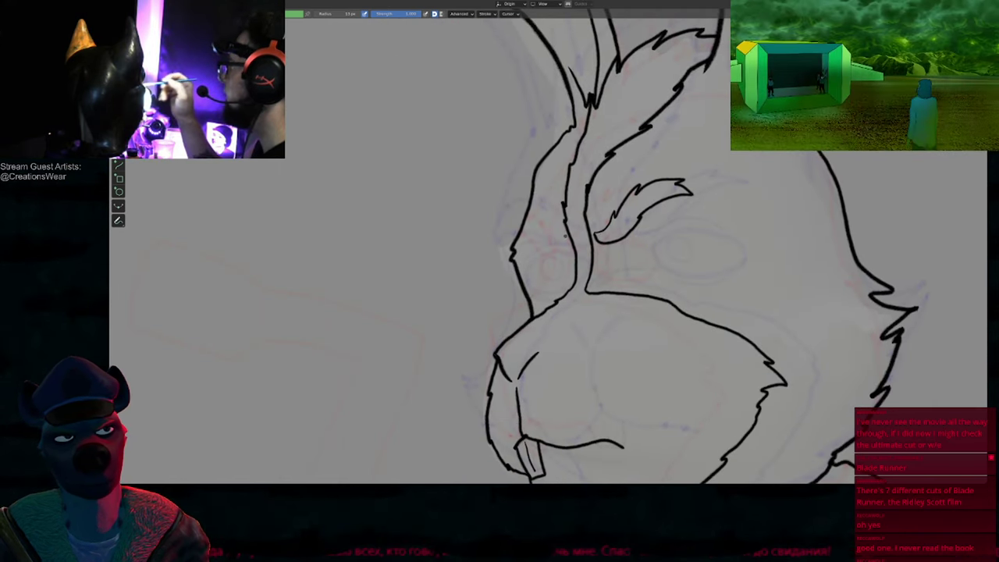
key("h")
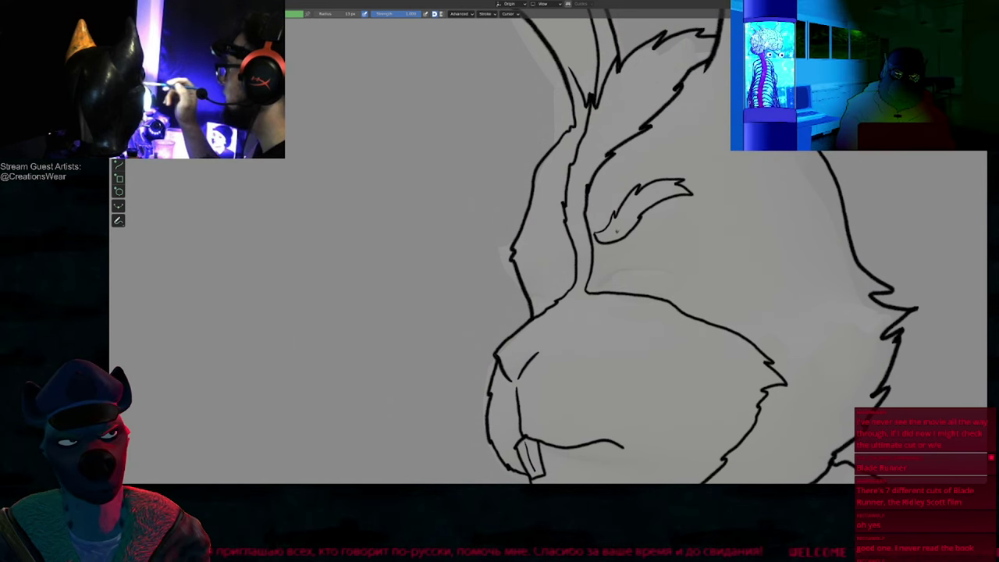
Step: Lower the eyebrow stroke in Edit Mode and compare it with the coloured frame
key("Tab")
left_click(625, 240)
key("g")
left_click(627, 263)
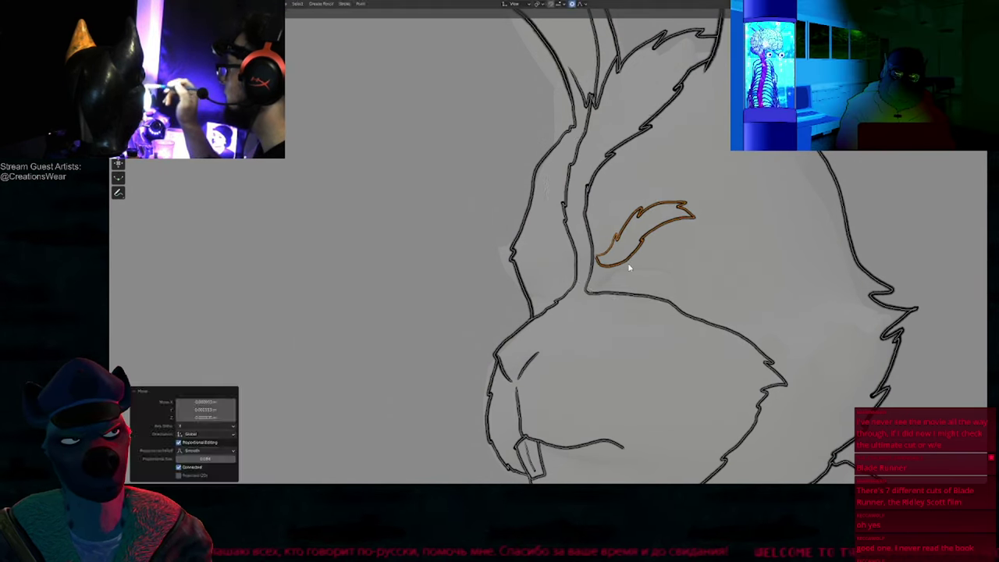
key("Tab")
key("Left")
key("Right")
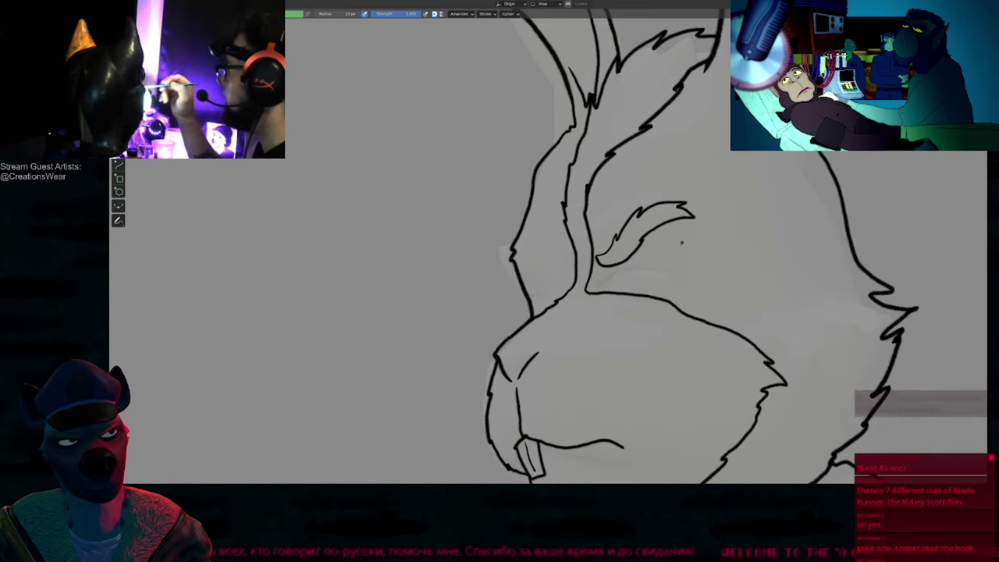
Step: Draw a curved stroke on the face, checking it against the adjacent coloured frame
key("f")
key("Escape")
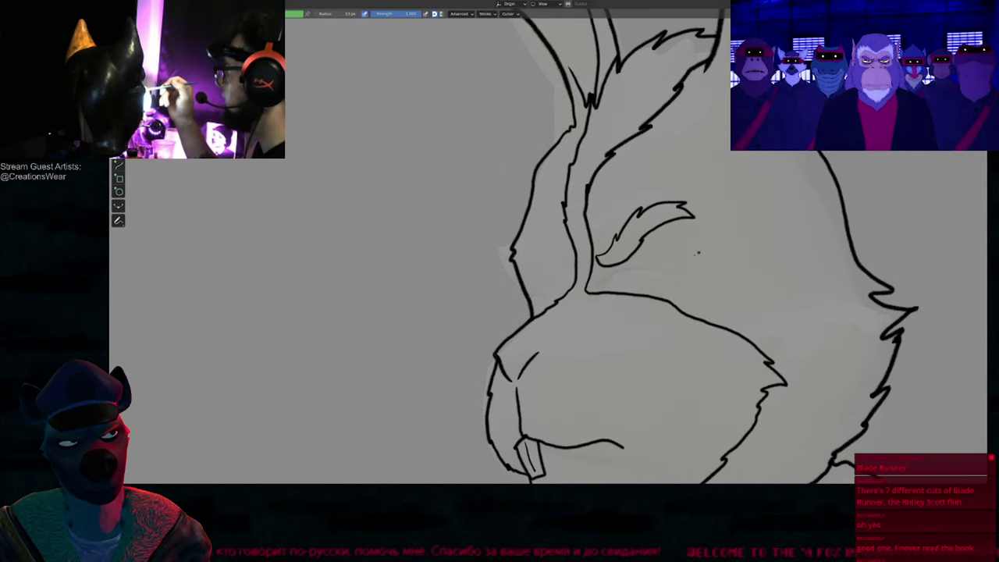
key("Right")
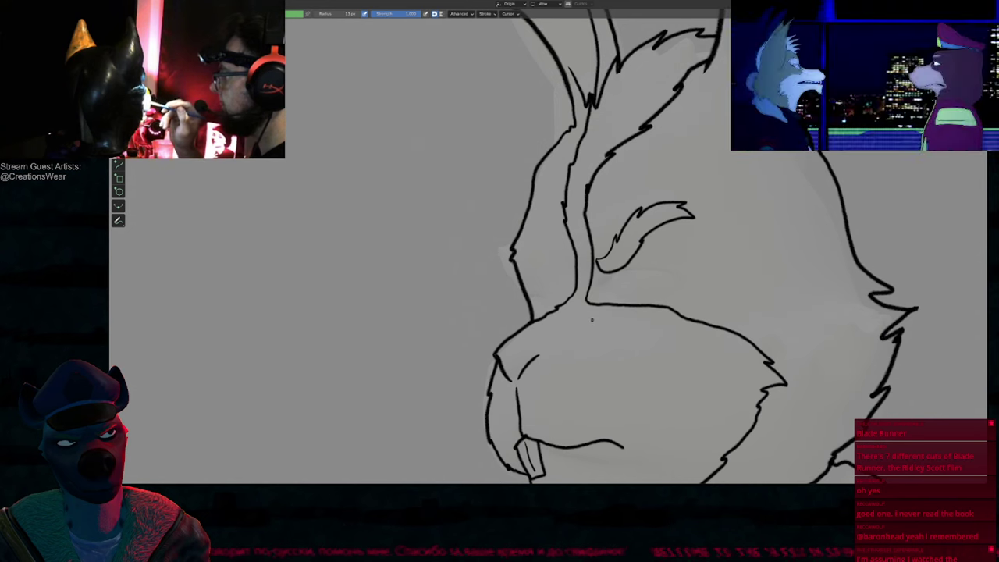
middle_click_drag(663, 321, 624, 293, "ctrl")
key("Left")
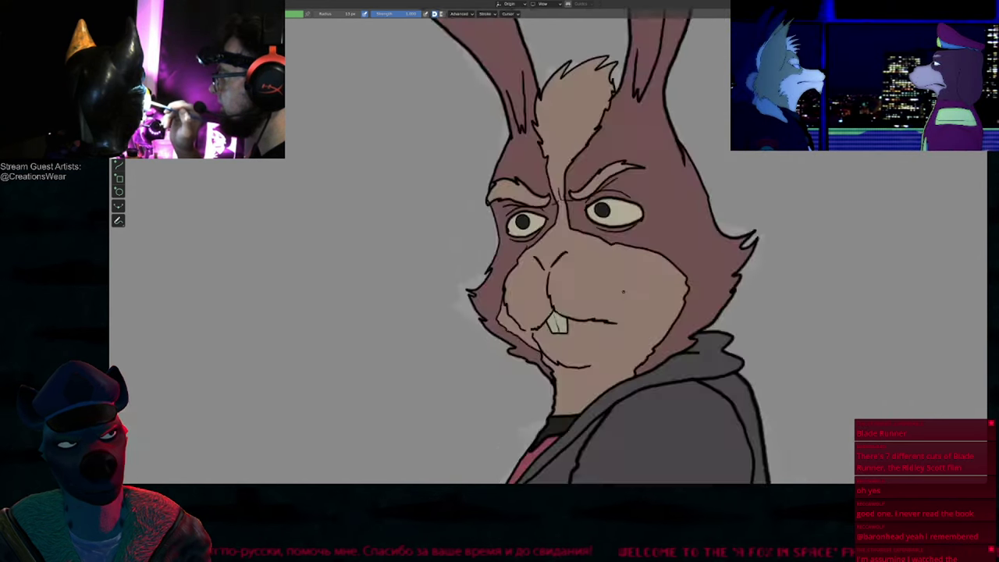
key("Right")
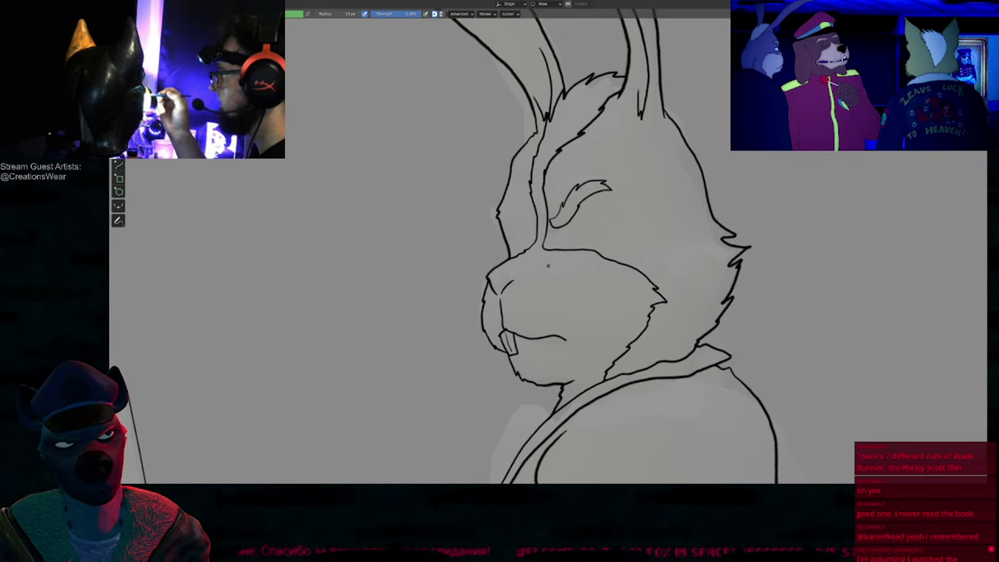
scroll(524, 188, "up", 3)
mouse_move(543, 226)
left_mouse_down()
mouse_move(525, 230)
mouse_move(505, 206)
mouse_move(469, 218)
mouse_move(477, 225)
left_mouse_up()
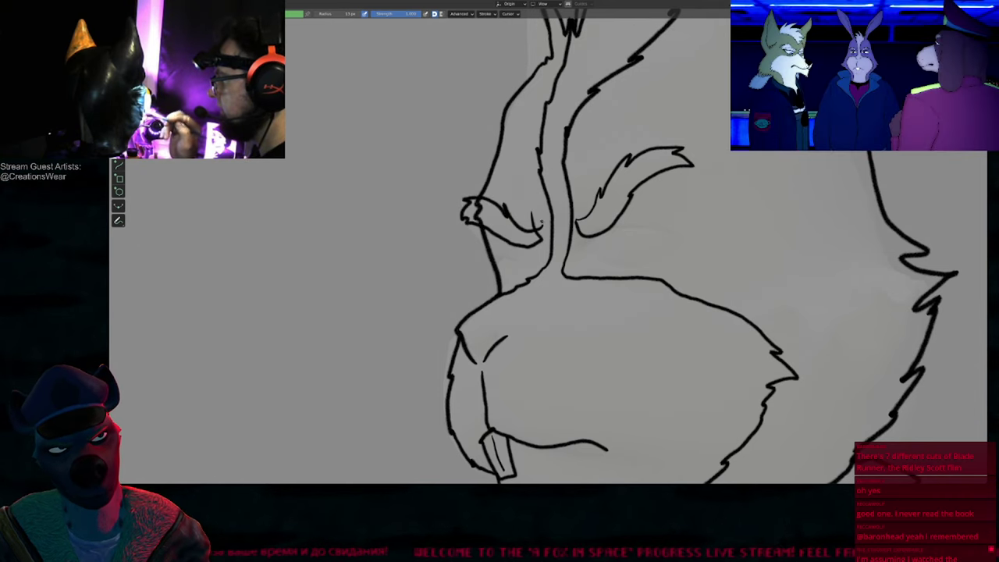
key("Left")
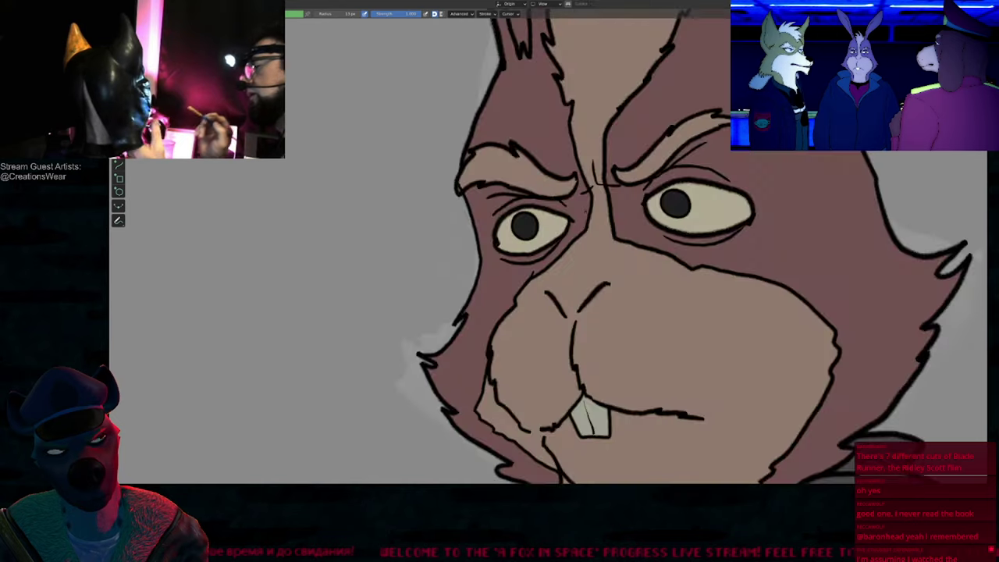
key("Left")
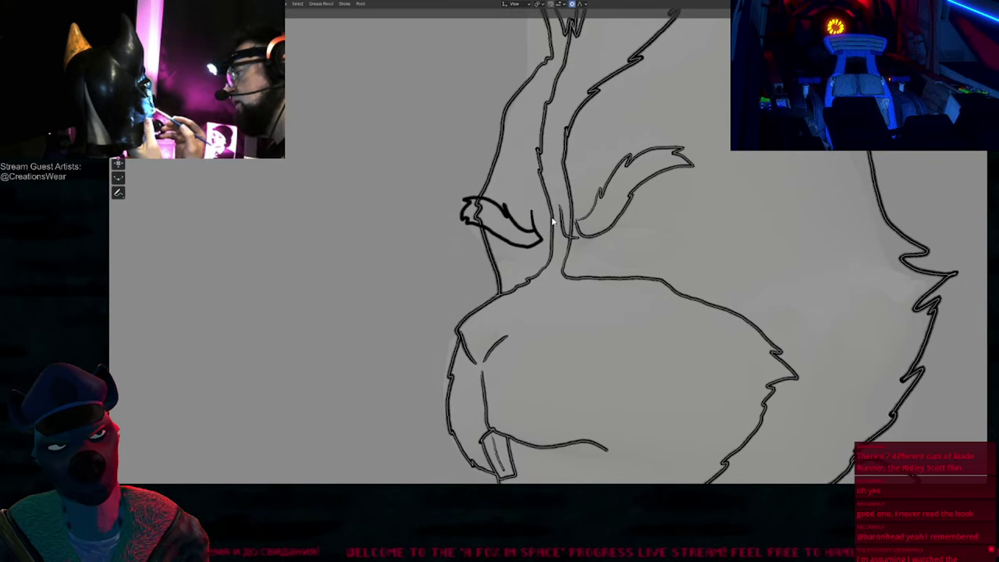
Step: Reshape the nose bridge between the eyes, compare frames, and reset the brush radius
key("f")
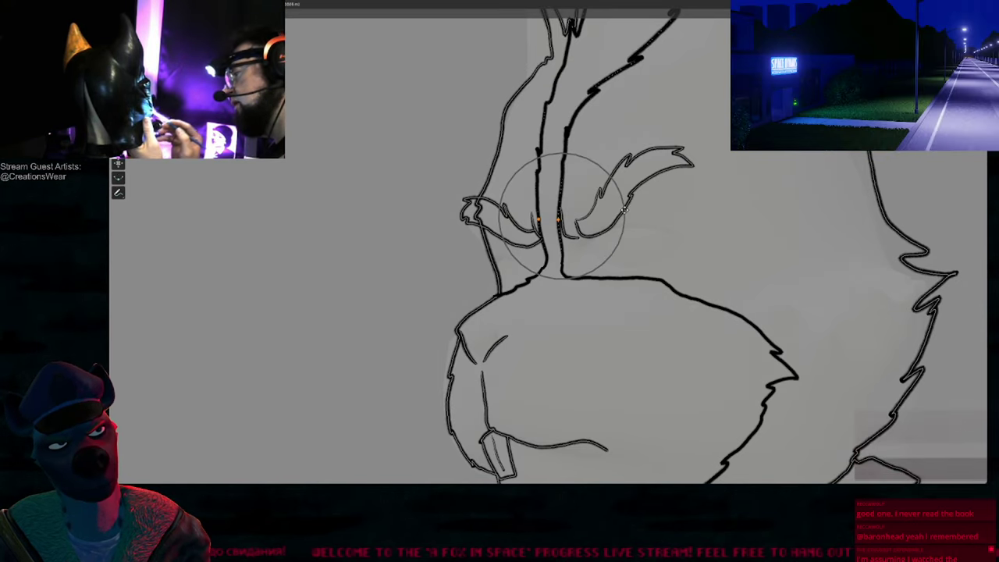
left_click(630, 212)
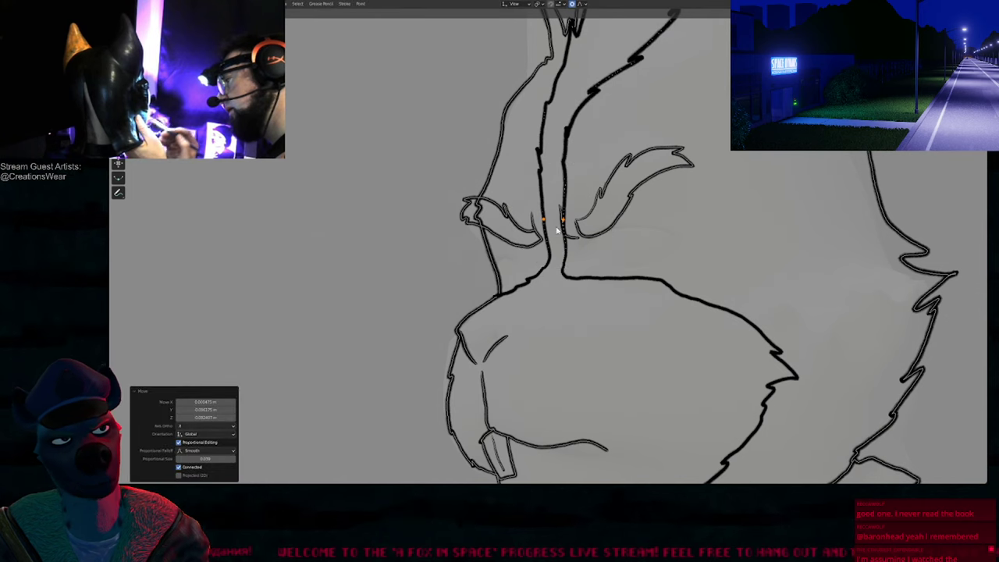
key("Tab")
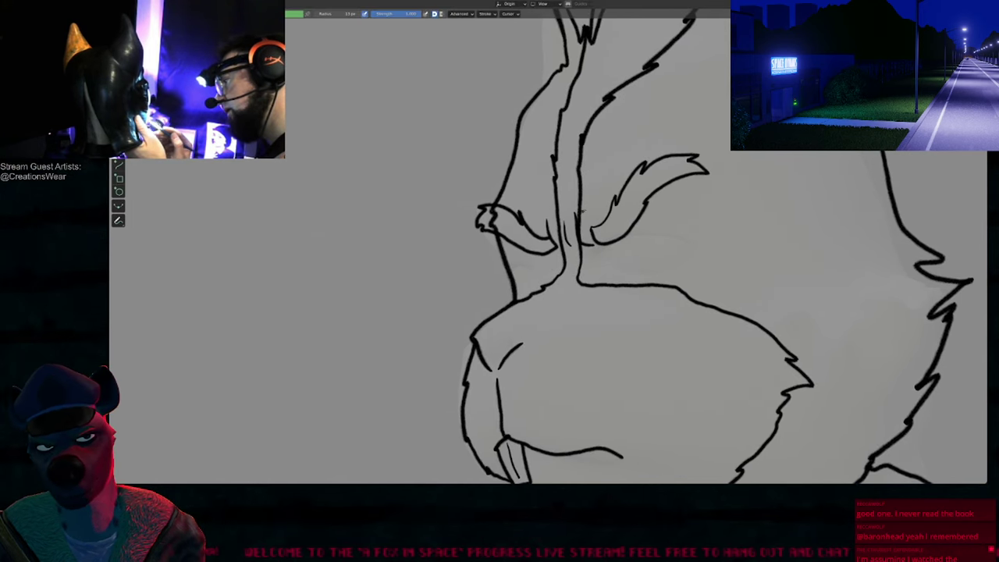
mouse_move(582, 211)
middle_mouse_down("shift")
mouse_move(655, 118)
mouse_move(612, 177)
middle_mouse_up("shift")
key("Left")
key("Right")
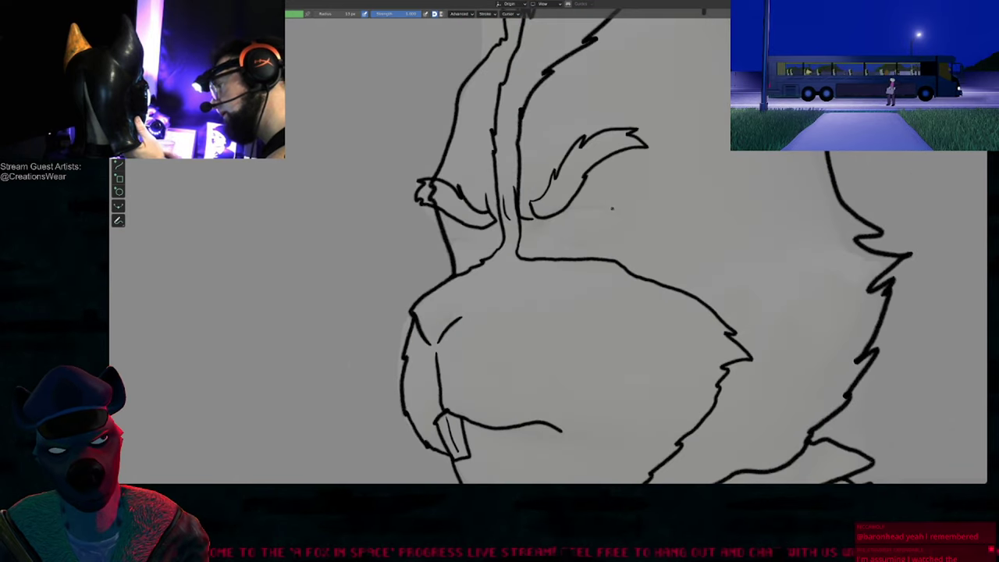
key("f")
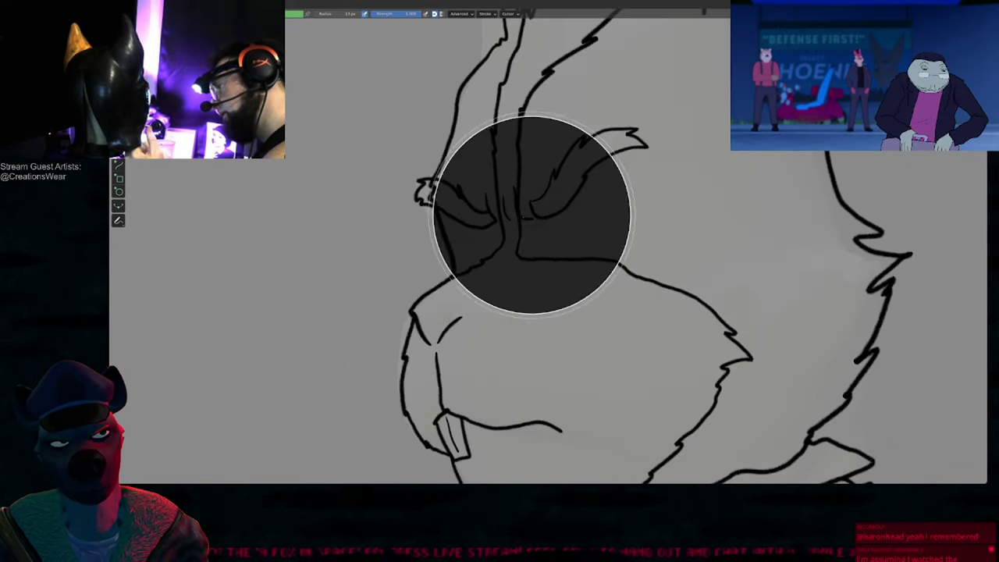
left_click(524, 217)
Step: Pull the brow lines up-left and reshape both ends of the eye with proportional falloff
mouse_move(526, 214)
left_mouse_down()
mouse_move(520, 202)
mouse_move(583, 206)
mouse_move(634, 236)
mouse_move(584, 247)
mouse_move(553, 236)
left_mouse_up()
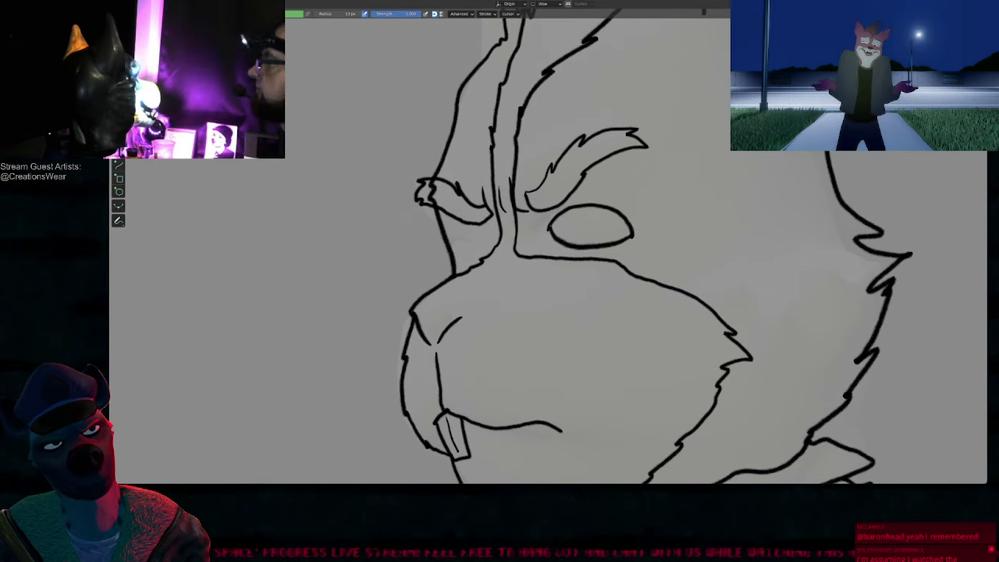
key("Tab")
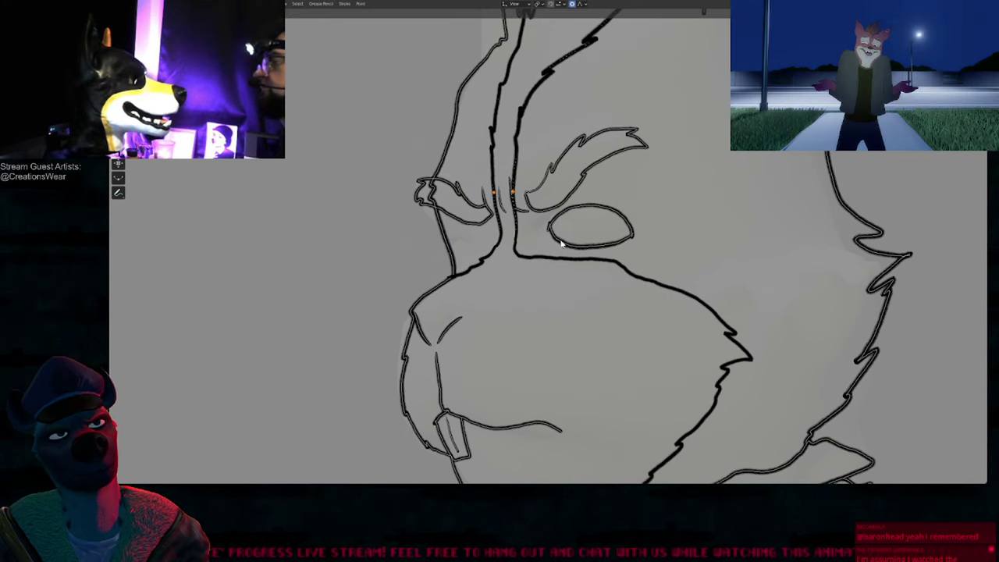
left_click(550, 227)
key("g")
scroll(546, 235, "up", 3)
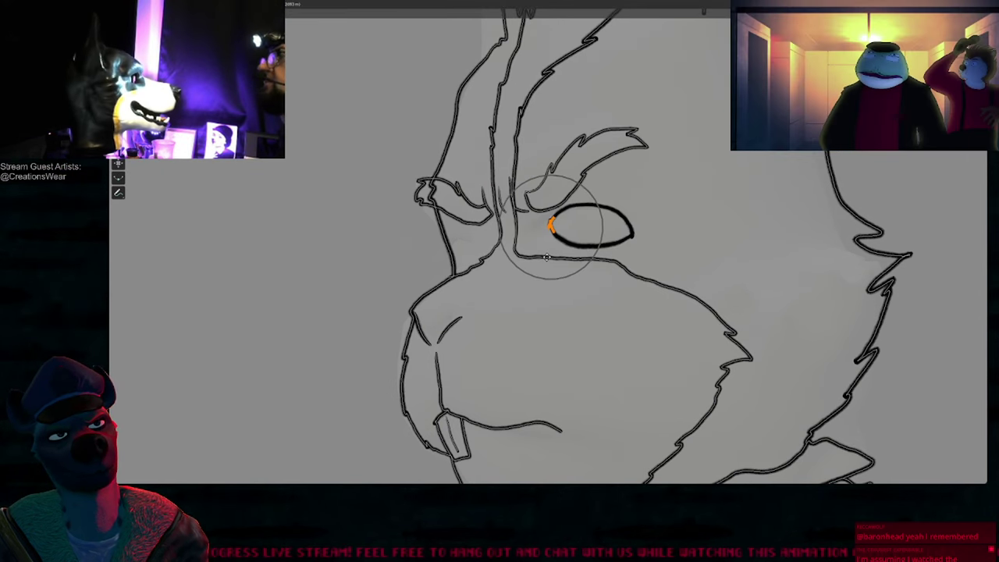
left_click(621, 234)
left_click(633, 231)
key("g")
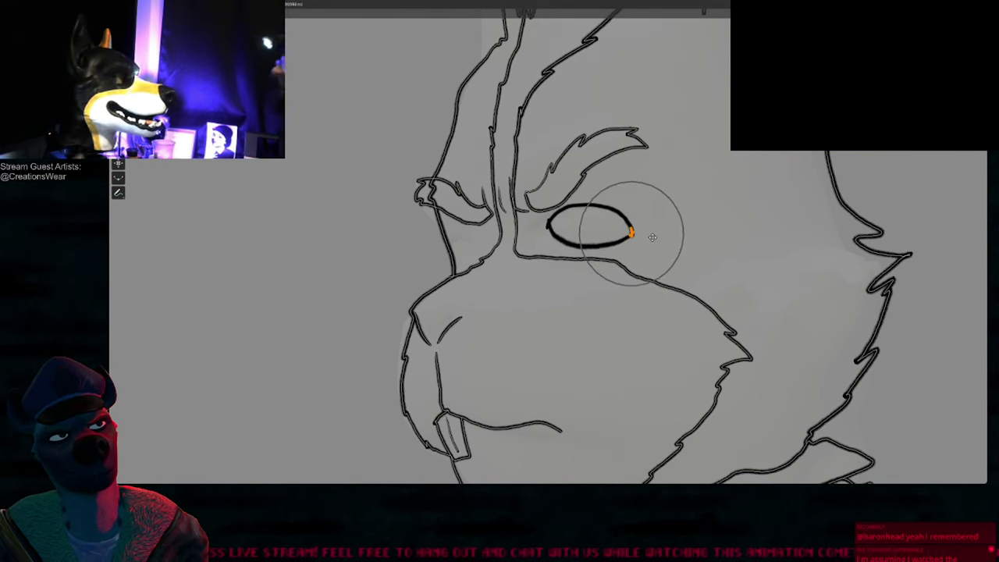
scroll(644, 234, "down", 3)
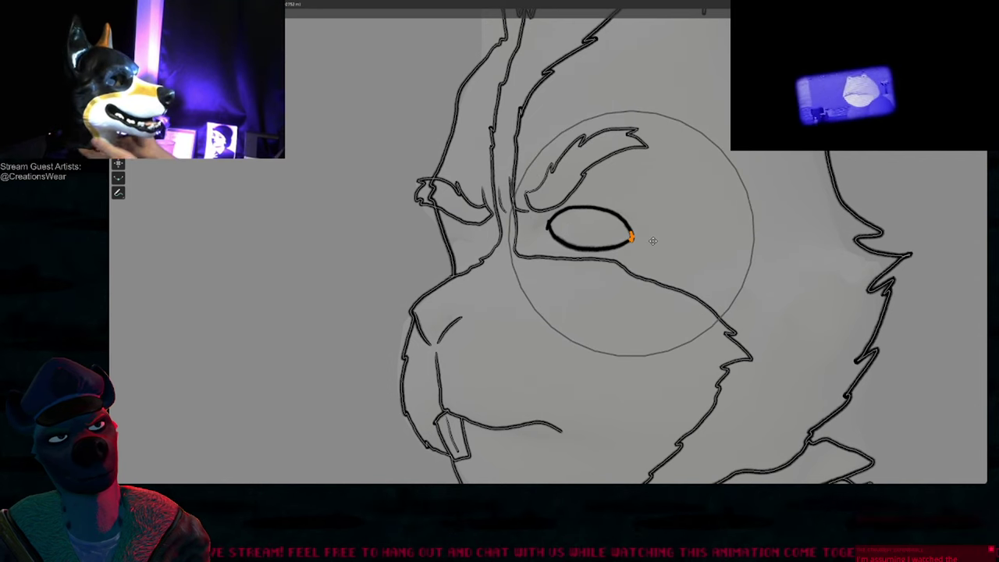
left_click(653, 240)
key("Tab")
key("Tab")
Step: Adjust the cheek line slightly with a proportional-falloff grab
left_click(621, 275)
key("g")
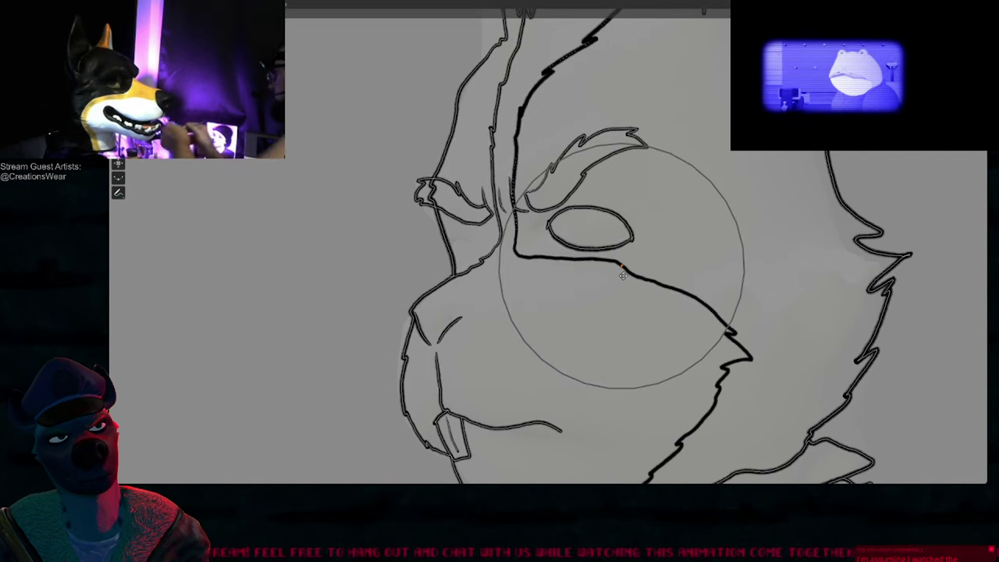
scroll(621, 284, "down", 3)
left_click(621, 278)
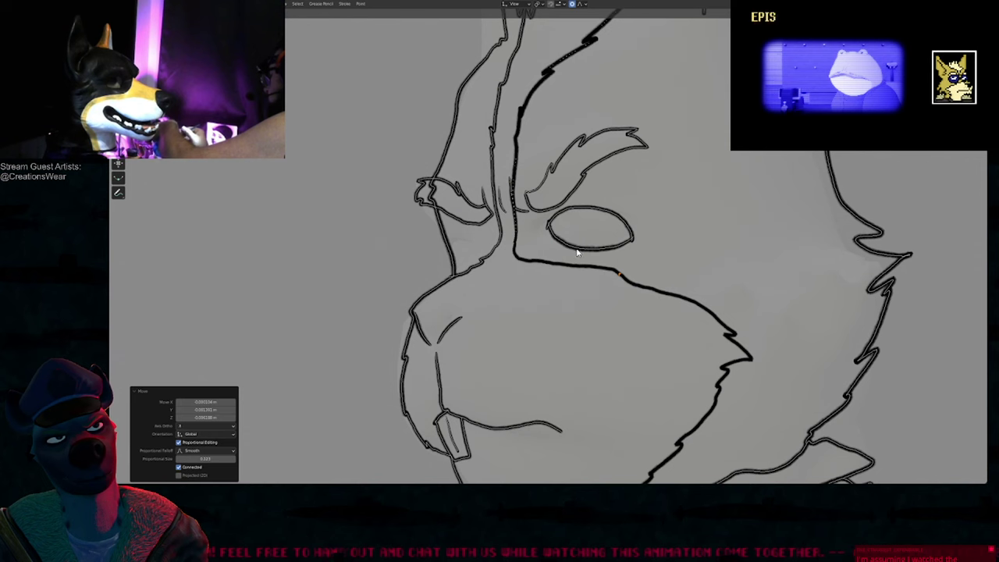
key("Tab")
Step: Draw a thin line under the eye, then move and rotate it into place
left_click_drag(559, 247, 590, 256)
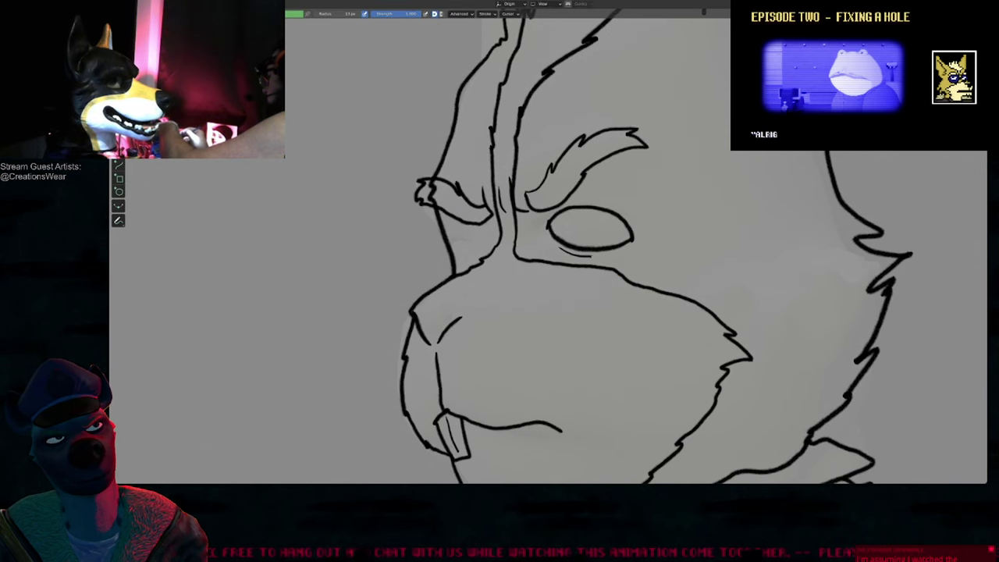
key("Tab")
left_click(609, 256)
key("g")
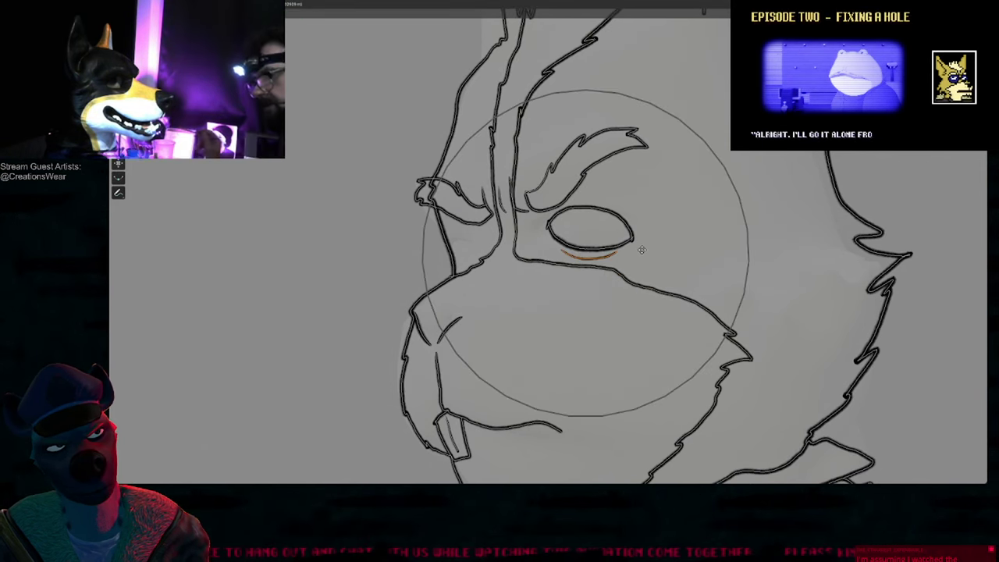
left_click(642, 249)
key("r")
left_click(637, 247)
key("Tab")
Step: Copy the right pupil outline from the coloured keyframe and paste it into the eye
key("Down")
key("Tab")
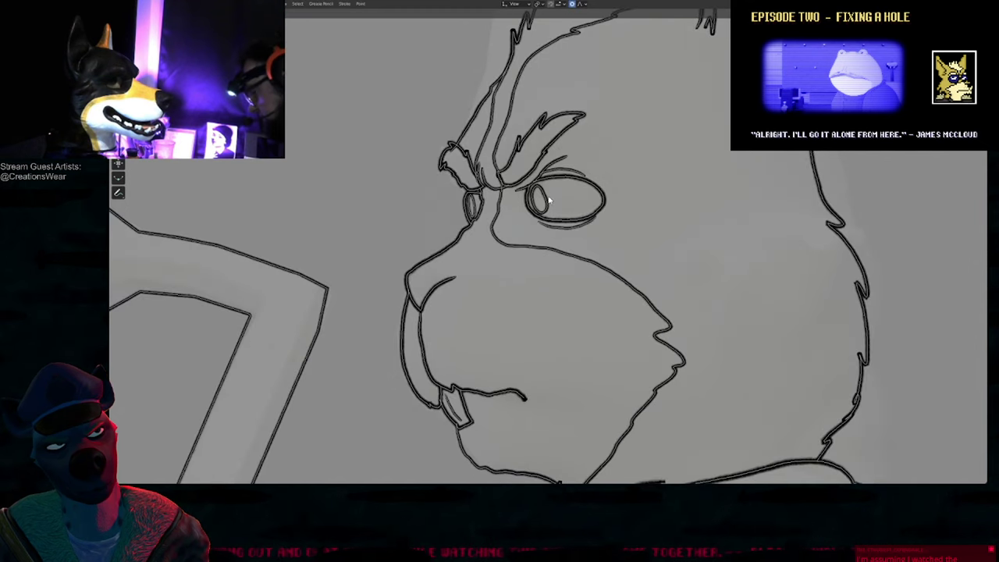
key("Up")
key("Down")
left_click(639, 195)
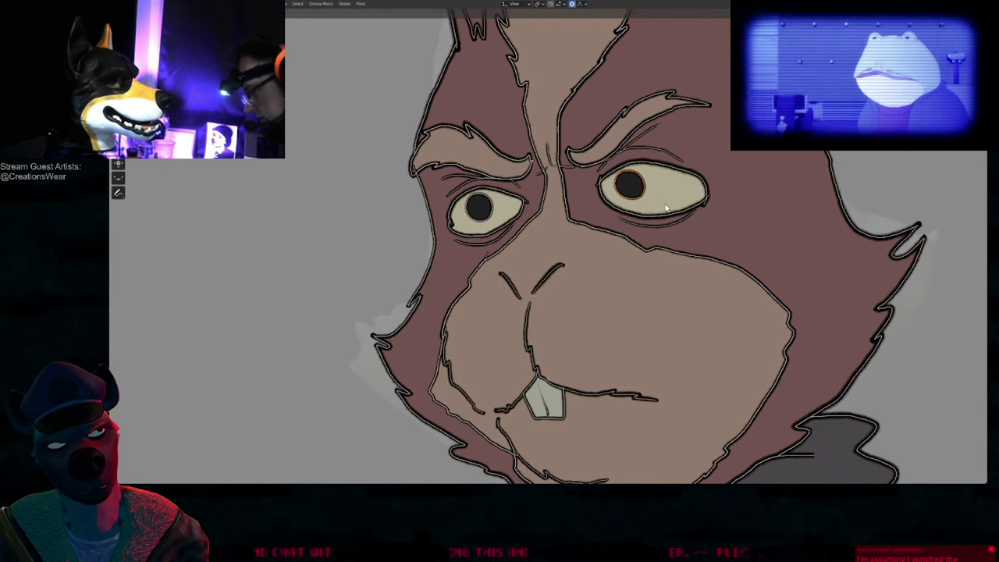
key("Up")
key("ctrl+v")
key("g")
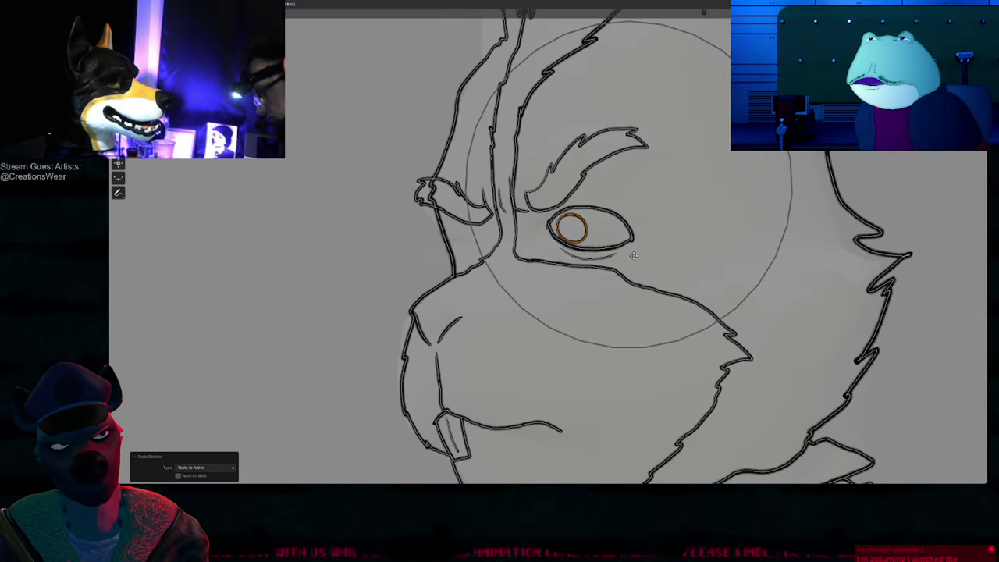
left_click(633, 255)
Step: Reposition the pasted pupil inside the eye, cancelling the attempted shear and rounding
key("g")
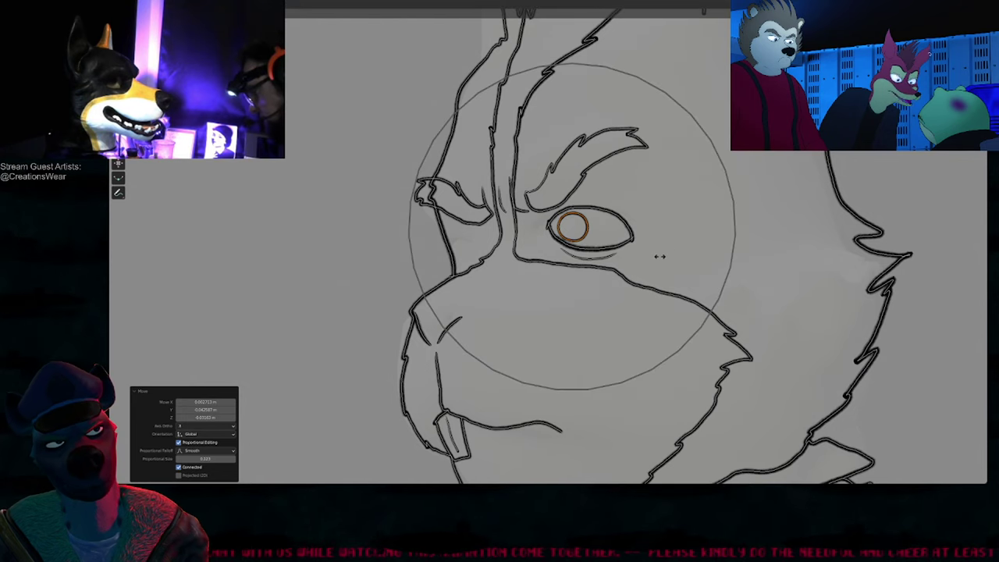
left_click(678, 260)
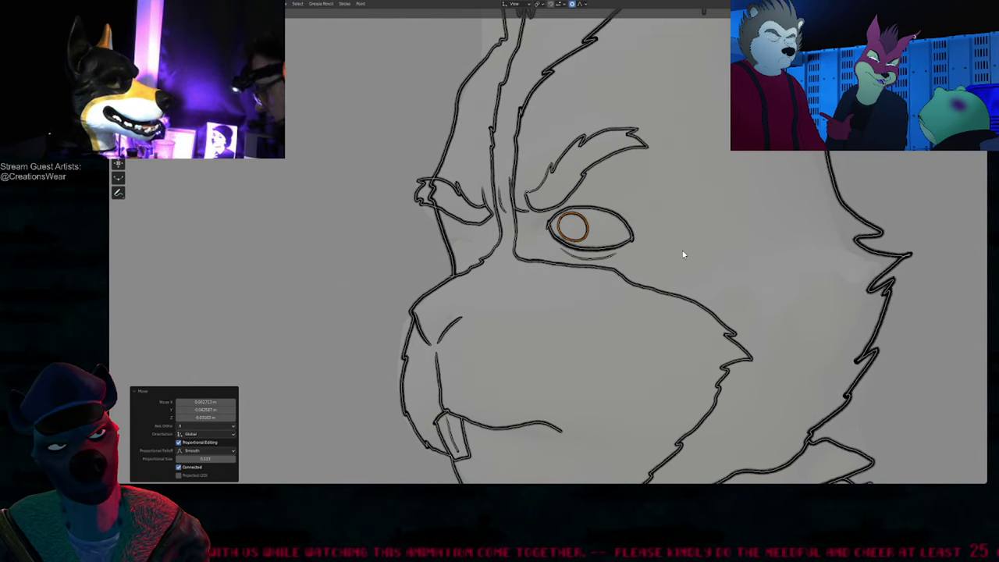
key("shift+ctrl+alt+s")
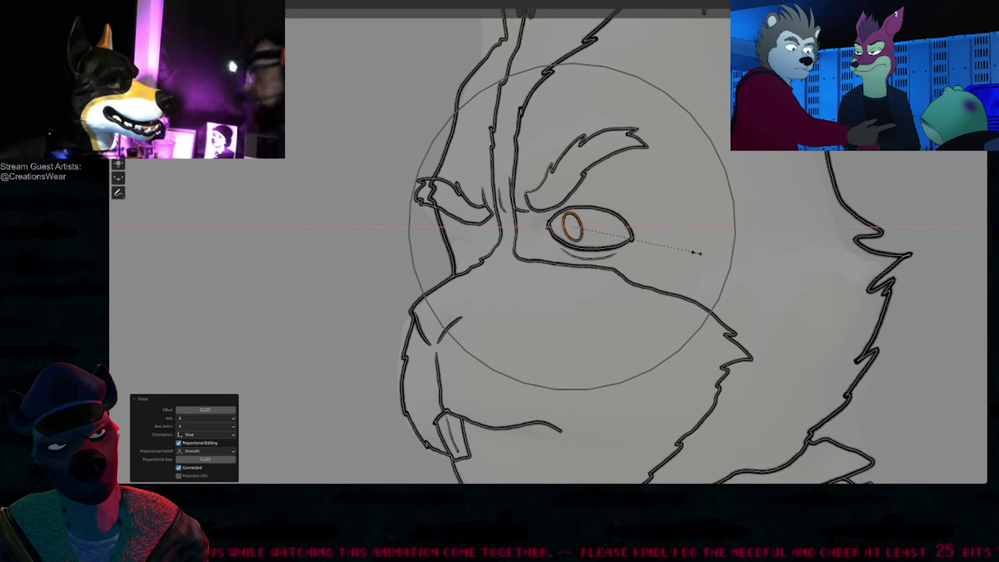
key("Escape")
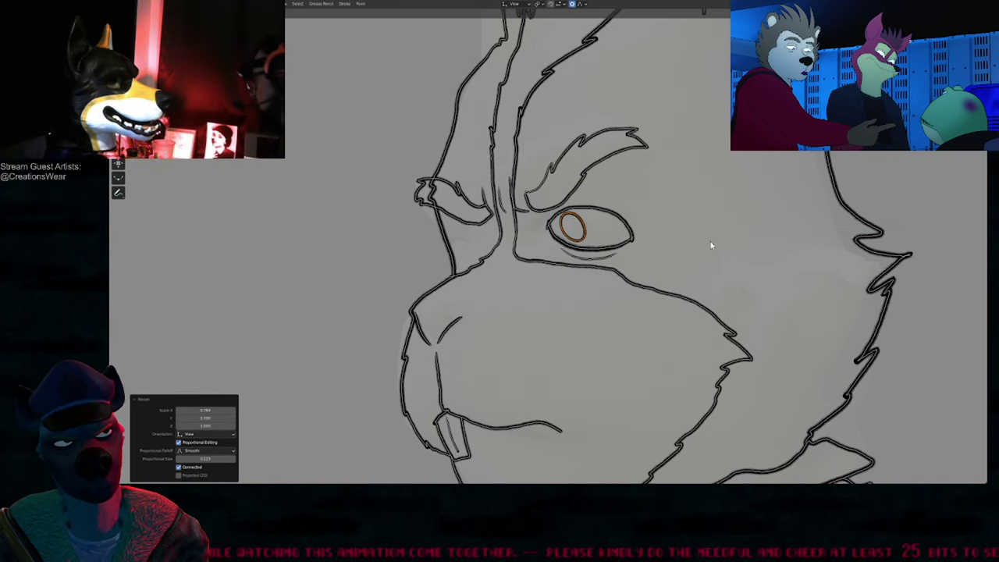
key("shift+alt+s")
key("Escape")
Step: Compare against the neighbouring keyframes and draw creases between the eyebrow and eye
key("Tab")
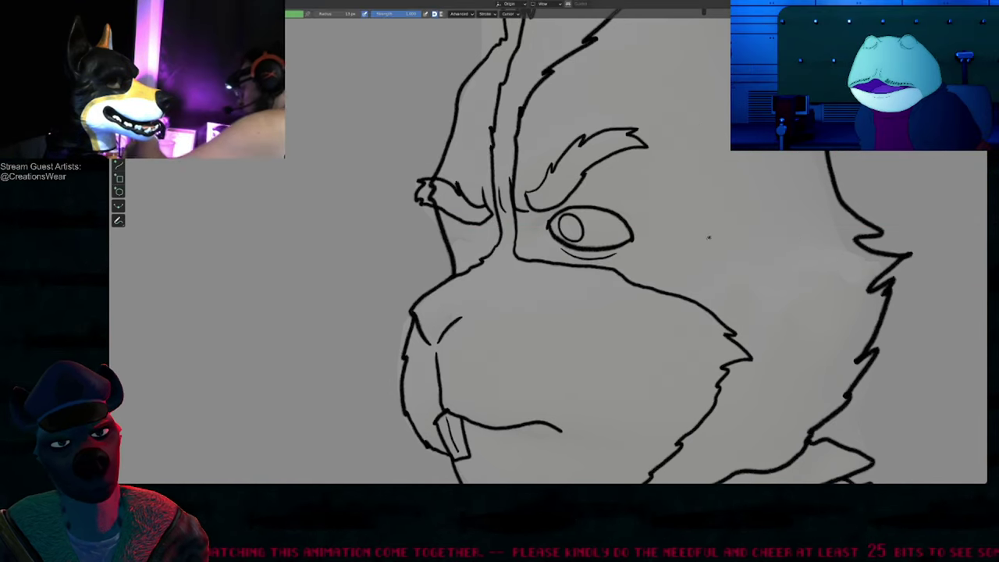
key("Down")
key("Up")
key("Up")
key("Down")
key("Down")
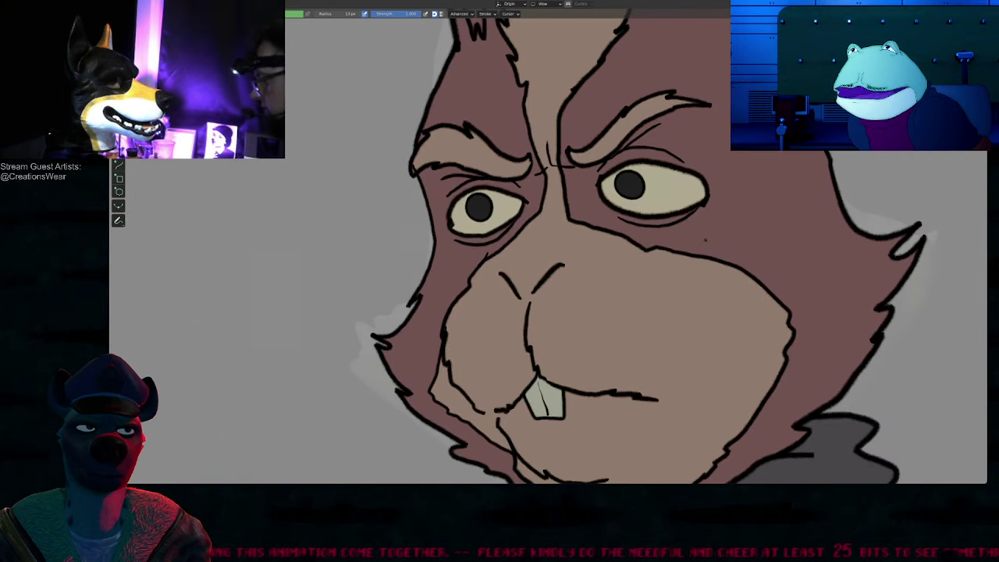
key("Up")
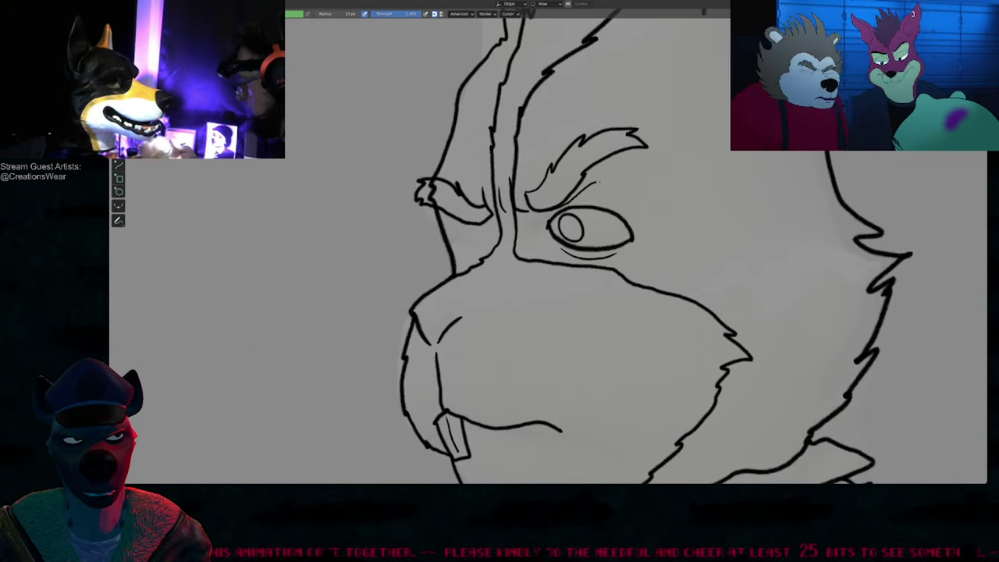
mouse_move(576, 199)
left_mouse_down()
mouse_move(602, 183)
mouse_move(607, 203)
left_mouse_up()
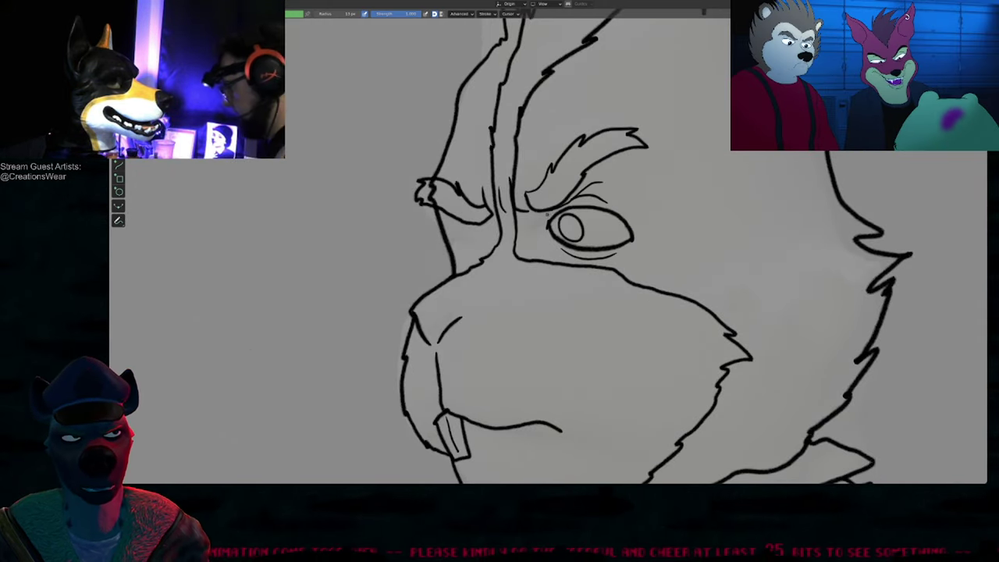
middle_click_drag(575, 218, 620, 226, "shift")
Step: Shift the eyebrow and eye strokes slightly to the left
key("Tab")
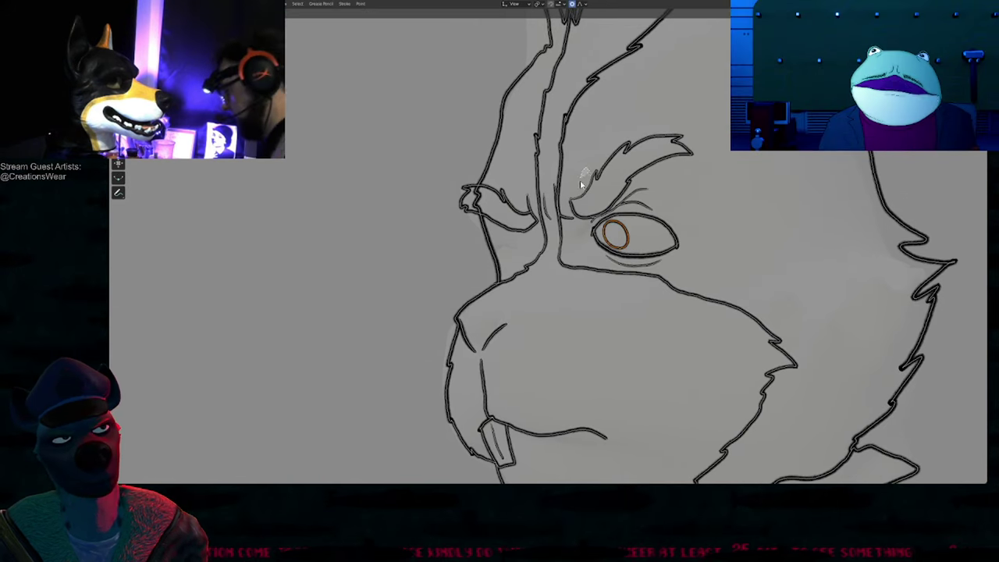
right_click_drag(616, 269, 708, 226, "ctrl")
key("g")
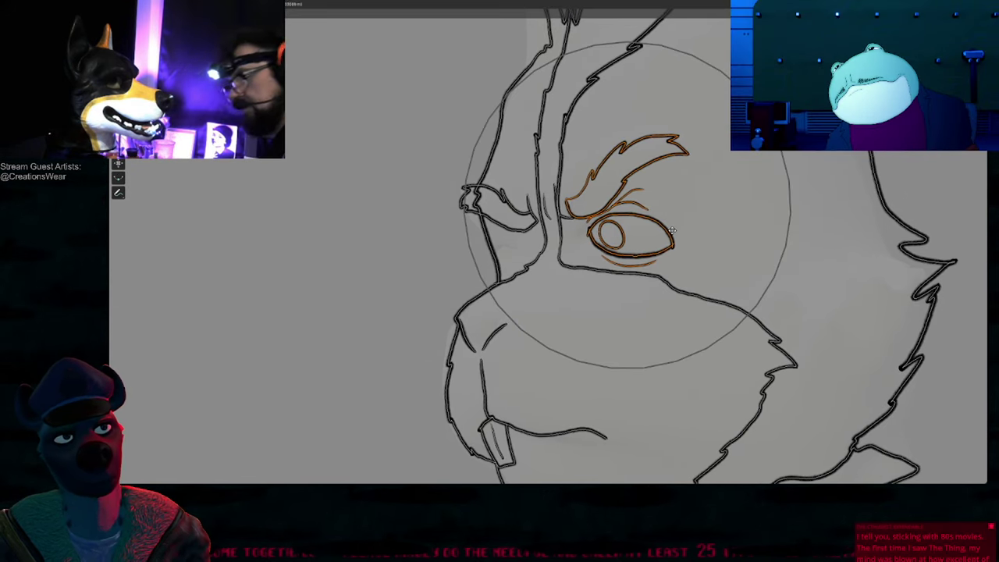
left_click(695, 230)
key("Tab")
Step: Undo a stray short vertical stroke and reframe the view on the whole face
middle_click_drag(672, 202, 584, 213, "shift")
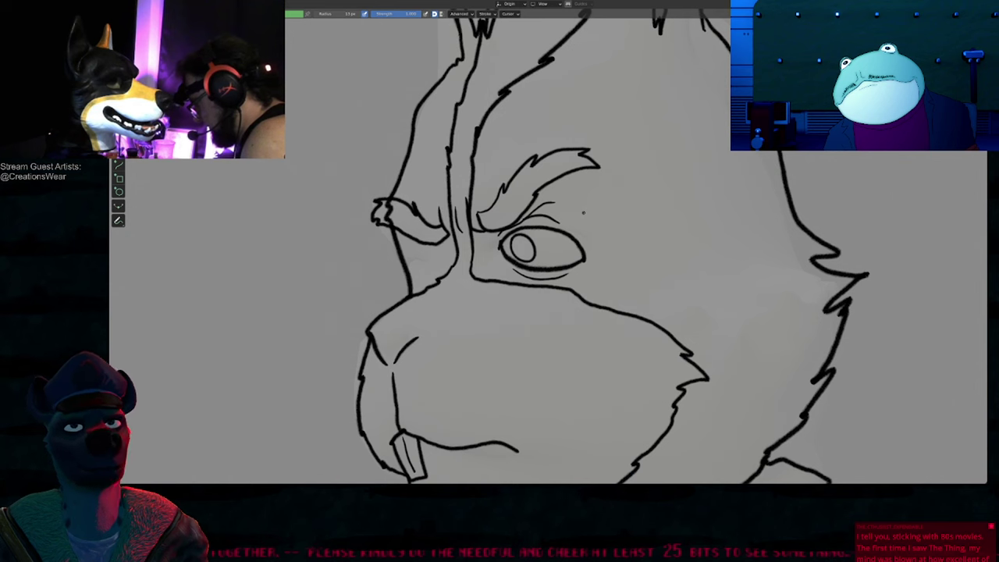
middle_click_drag(519, 253, 643, 260, "shift")
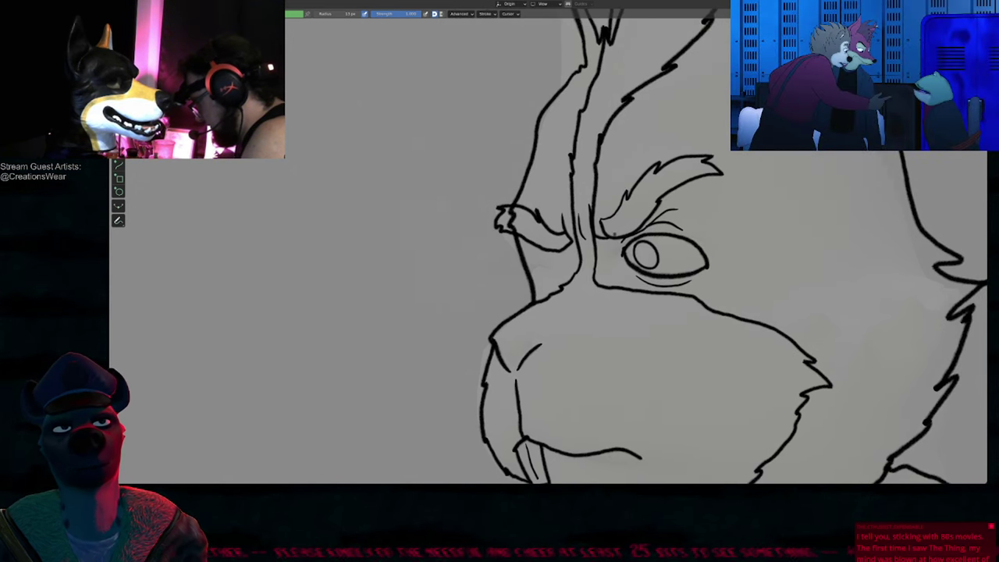
scroll(561, 262, "up", 3)
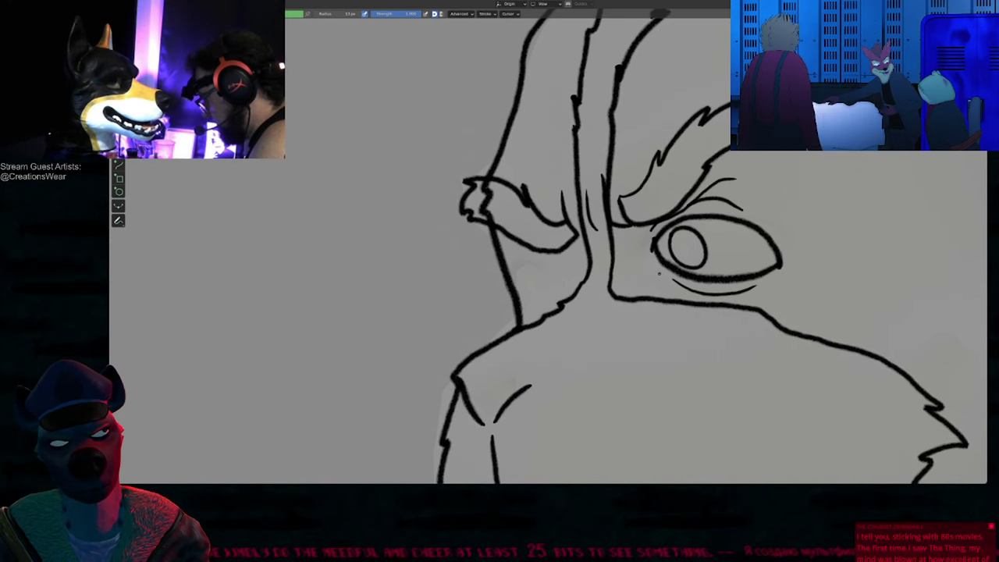
middle_click_drag(659, 274, 626, 223, "shift")
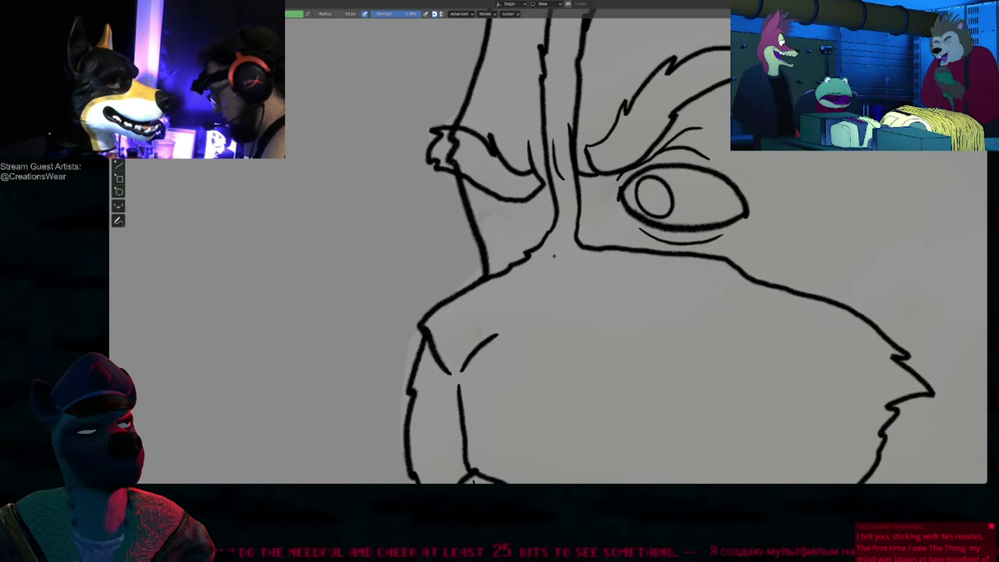
mouse_move(554, 256)
middle_mouse_down("shift")
mouse_move(567, 272)
mouse_move(625, 239)
mouse_move(601, 252)
mouse_move(612, 254)
mouse_move(561, 225)
mouse_move(560, 236)
middle_mouse_up("shift")
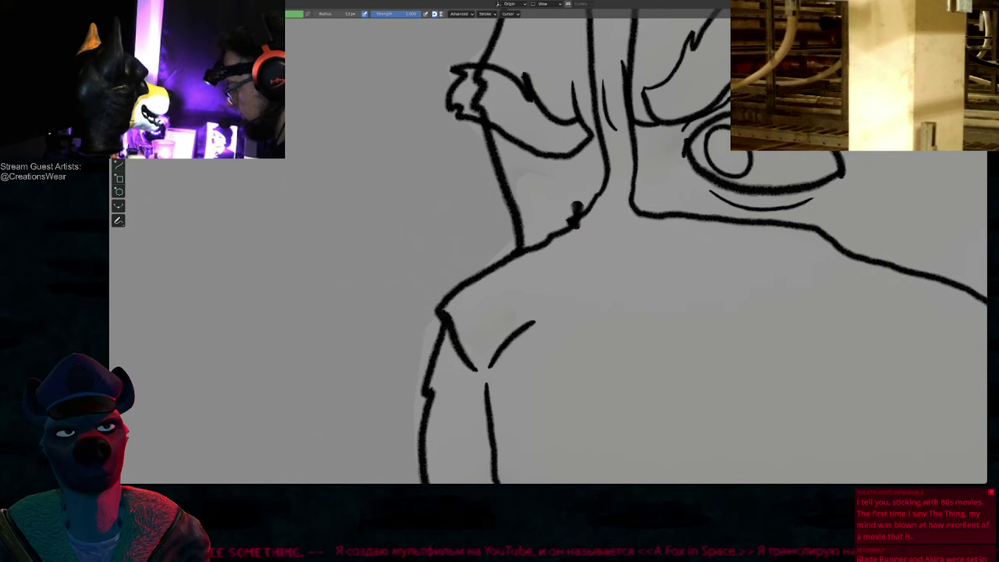
key("ctrl+z")
middle_click_drag(589, 225, 572, 336, "ctrl")
middle_click_drag(541, 277, 556, 199, "ctrl")
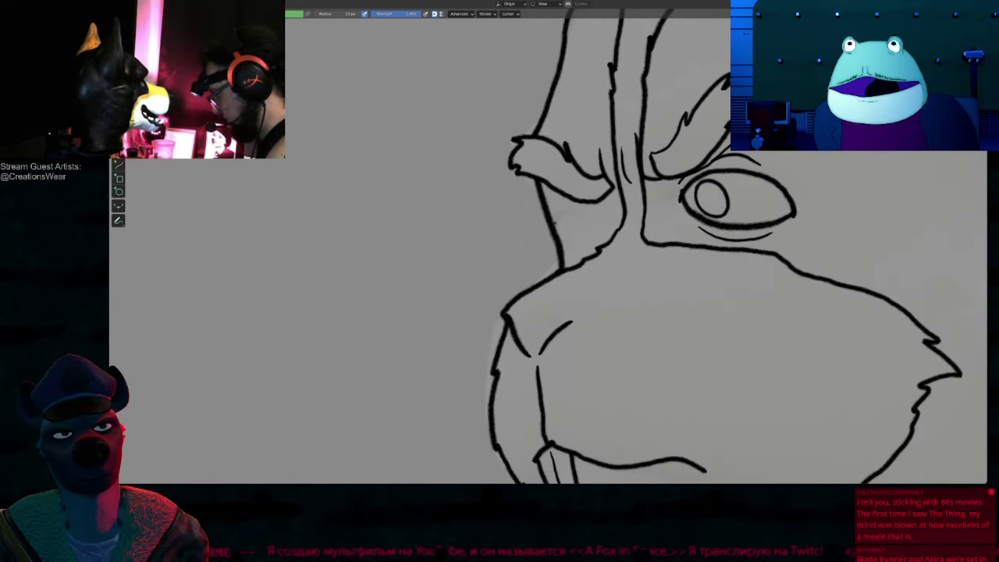
Step: Erase a small bit of line with the point eraser and push the muzzle bridge lines left
key("e")
left_click(561, 264)
left_click(294, 14)
key("ctrl+z")
left_click_drag(563, 266, 560, 263)
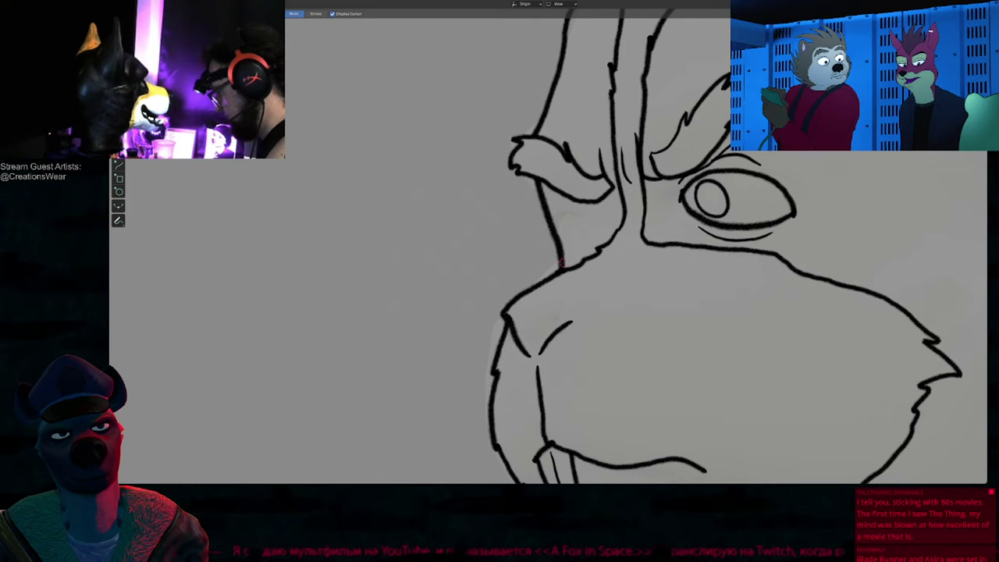
key("2")
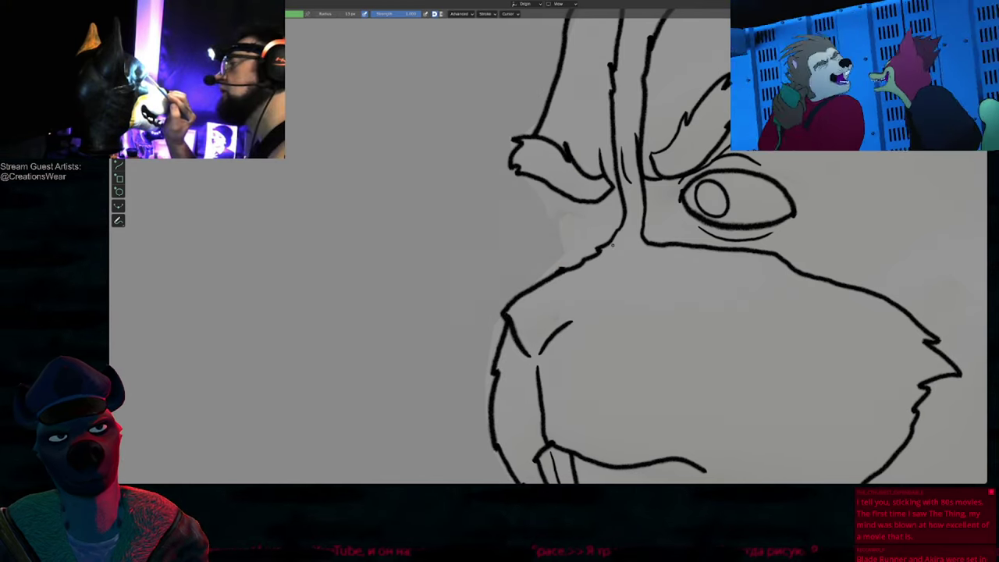
key("f")
left_click(526, 245)
left_click_drag(614, 233, 589, 252)
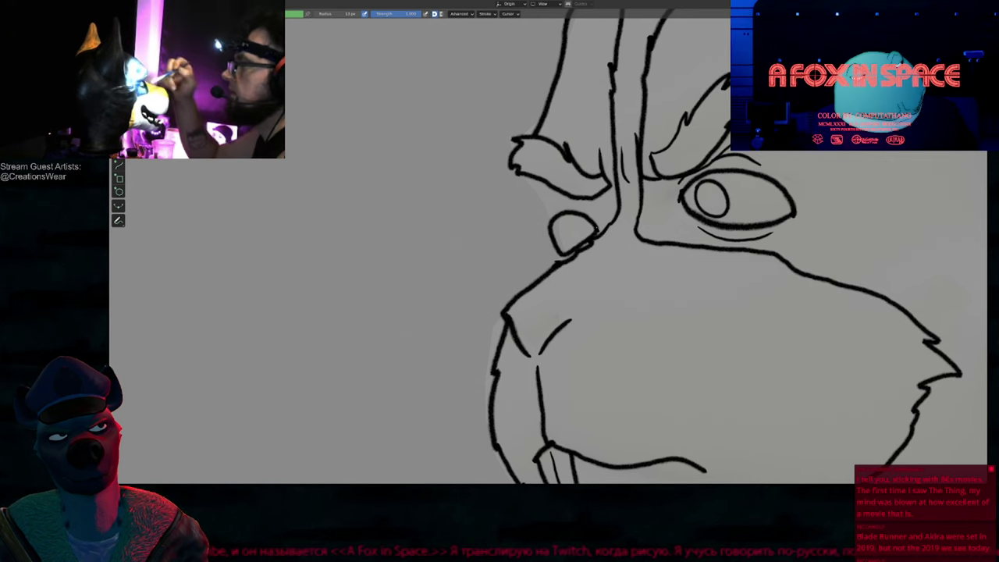
Step: Delete the old near-eye outline and draw a closed oval in its place
key("Tab")
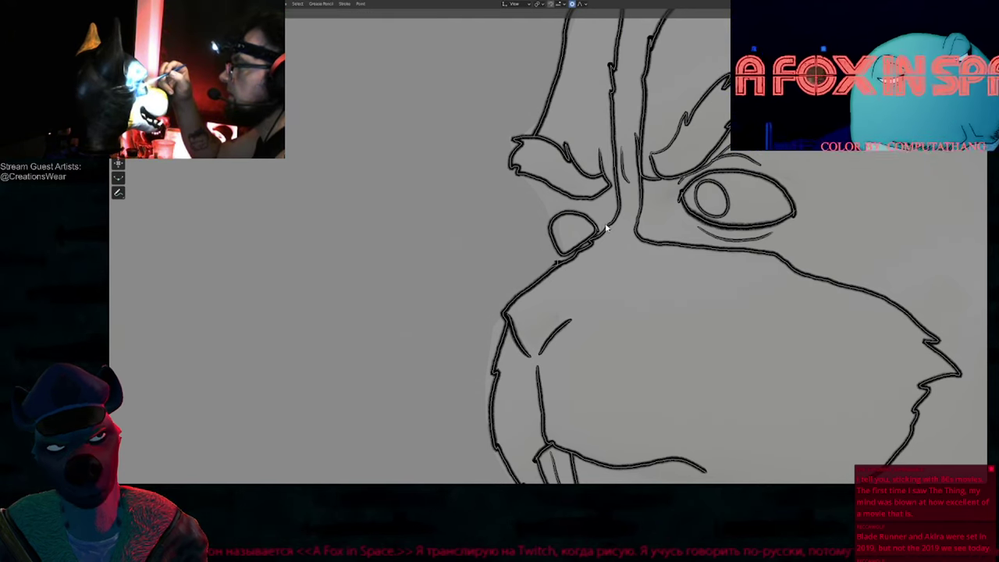
left_click(599, 229)
key("x")
left_click(611, 221)
key("Tab")
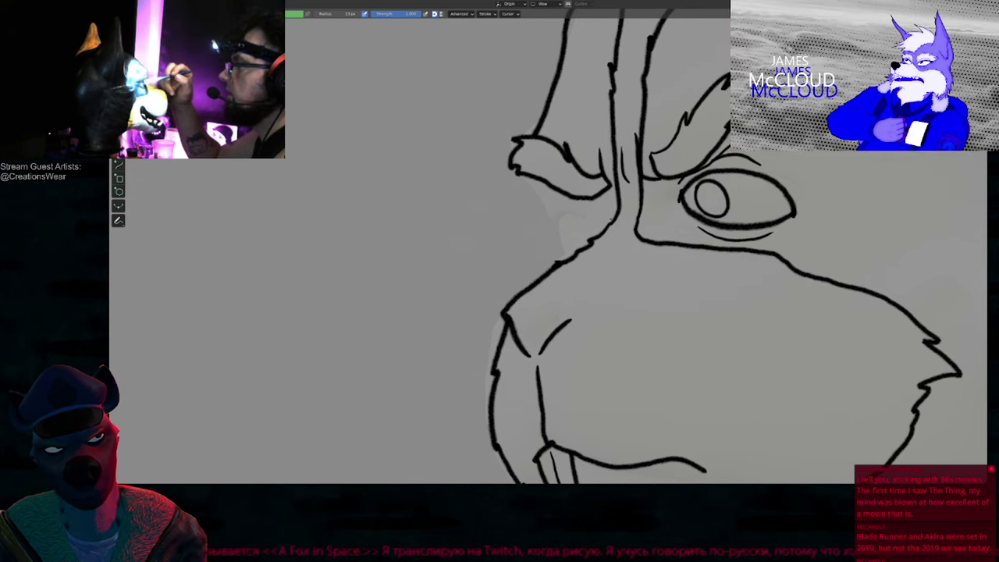
left_click_drag(554, 248, 597, 218)
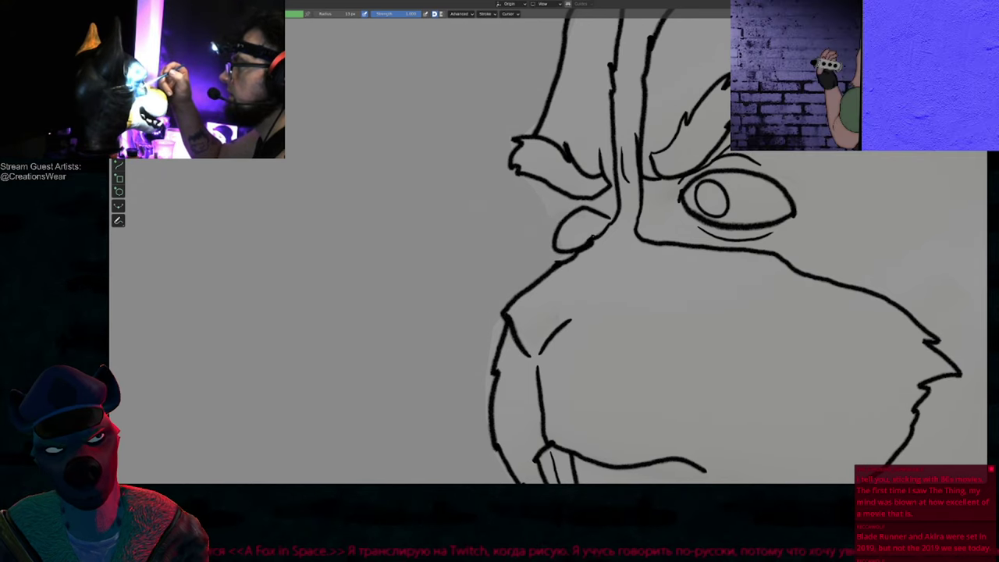
key("Tab")
left_click(600, 226)
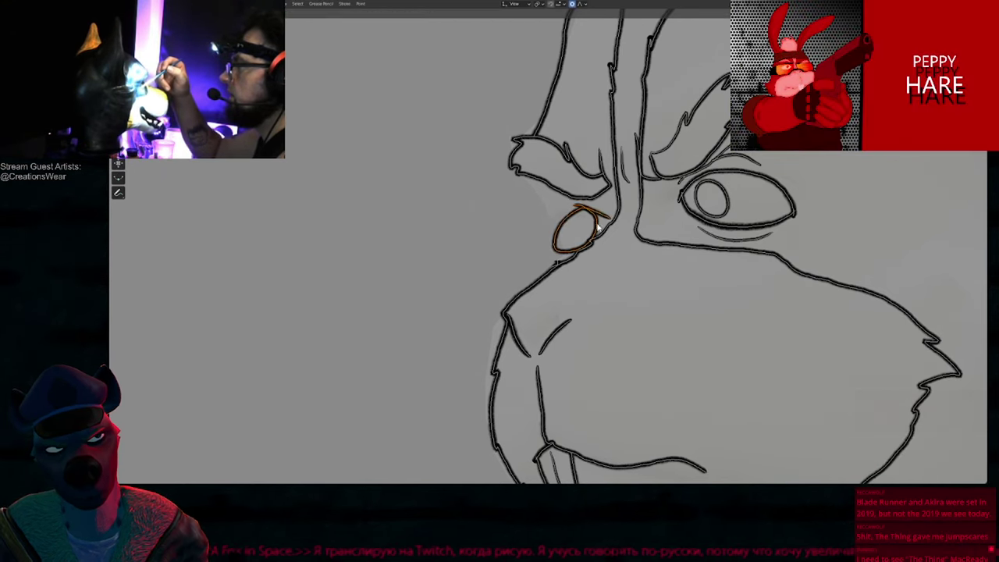
key("Tab")
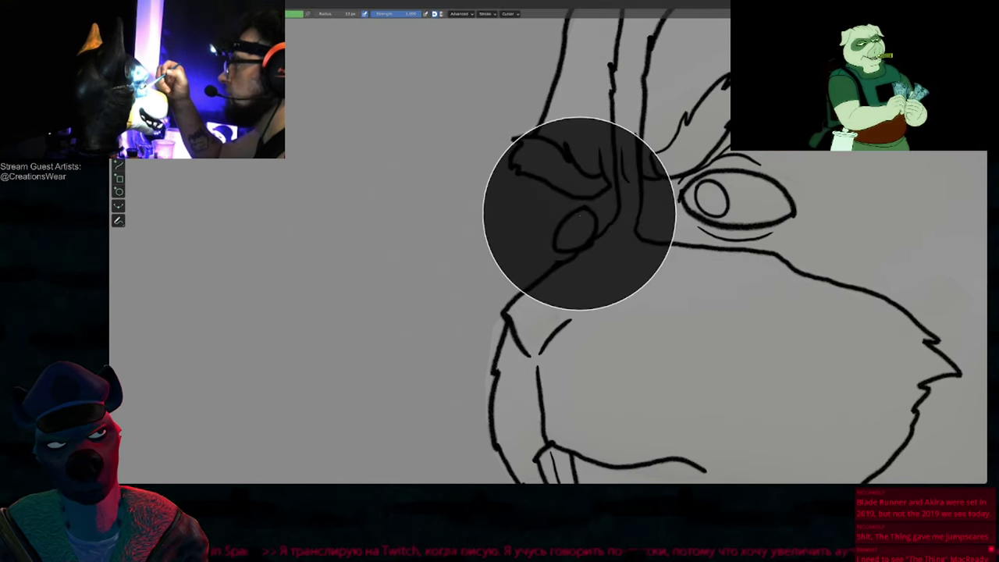
Step: Sculpt the near-eye oval rounder and wider, pushing its right edge outward
key("Tab")
key("f")
key("Tab")
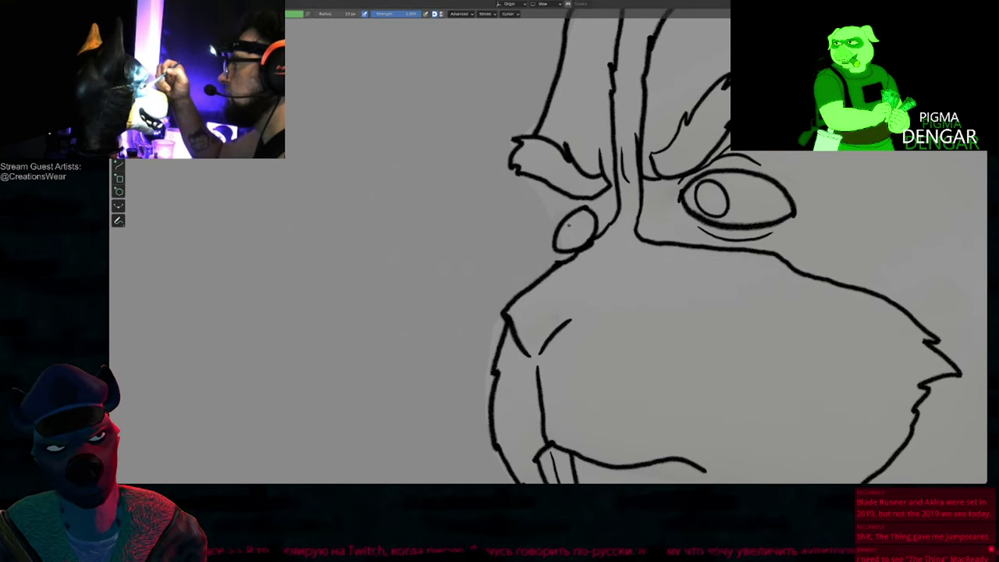
key("f")
left_click(569, 225)
mouse_move(566, 223)
left_mouse_down()
mouse_move(558, 215)
mouse_move(565, 247)
left_mouse_up()
key("f")
left_click(600, 219)
mouse_move(587, 208)
left_mouse_down()
mouse_move(598, 225)
mouse_move(554, 228)
left_mouse_up()
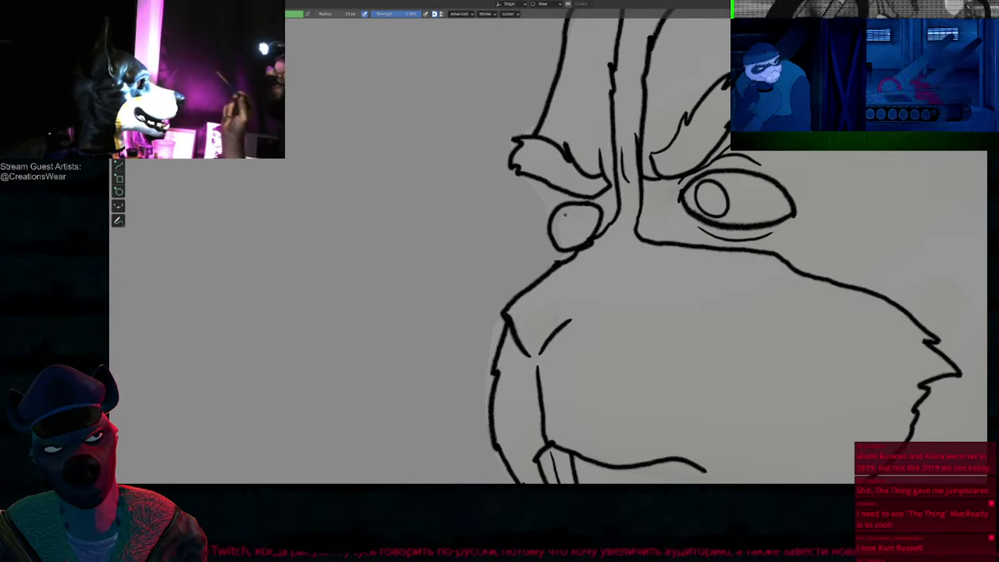
Step: Draw a small pupil inside the near eye and nudge it into position
left_click_drag(564, 214, 567, 219)
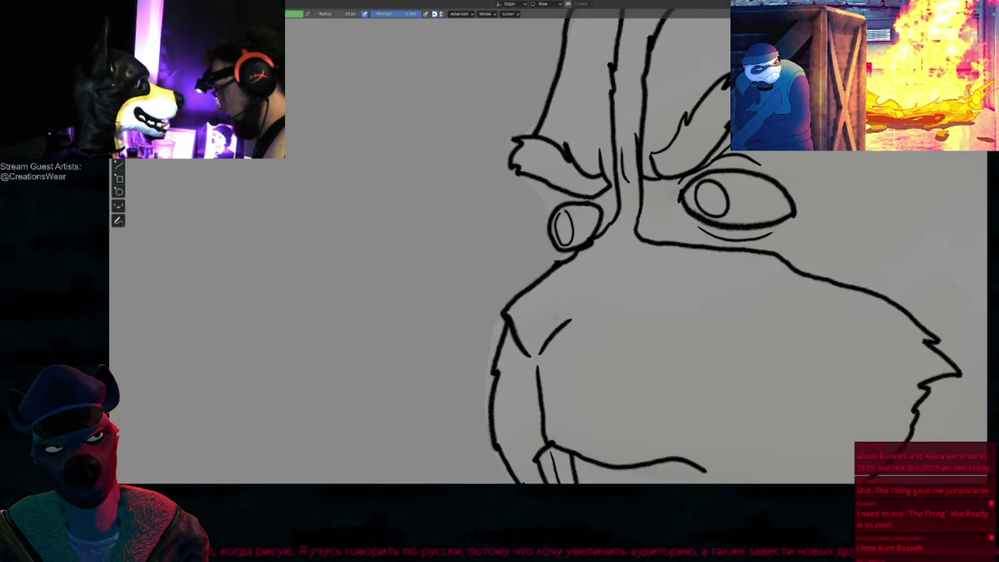
key("Tab")
key("g")
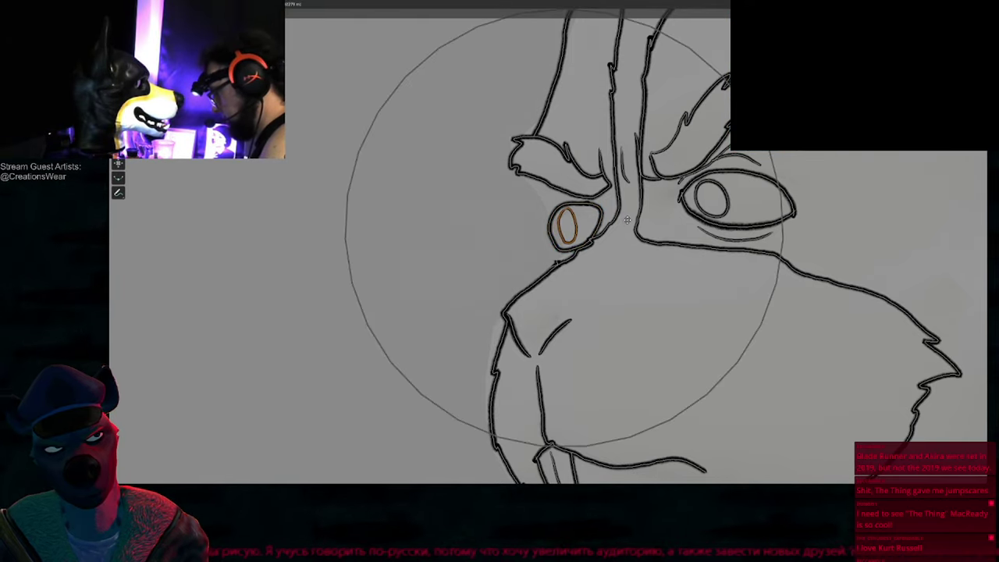
key("Tab")
Step: Draw a line joining the brow down to the near eye
middle_click_drag(572, 185, 508, 200, "shift")
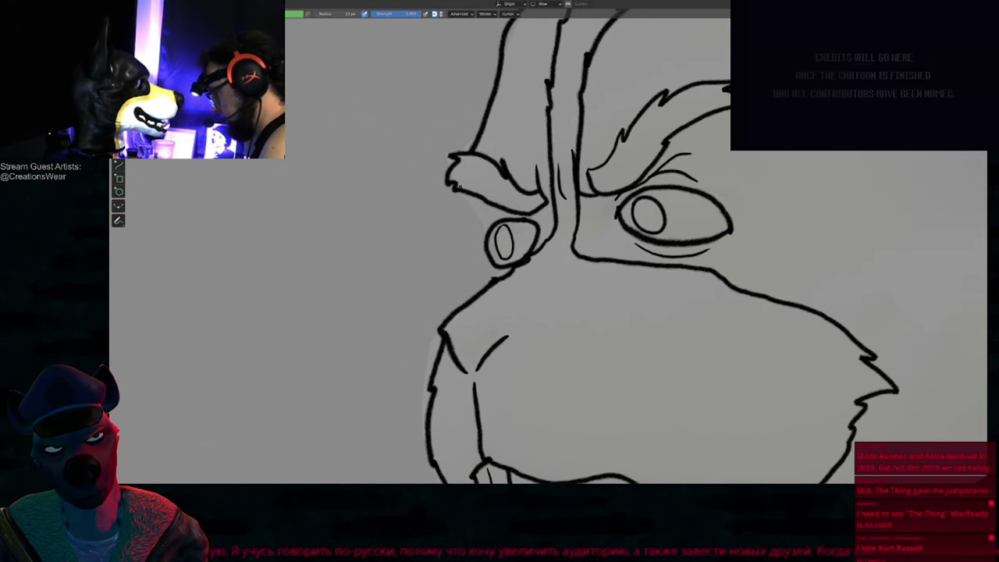
left_click_drag(462, 199, 484, 238)
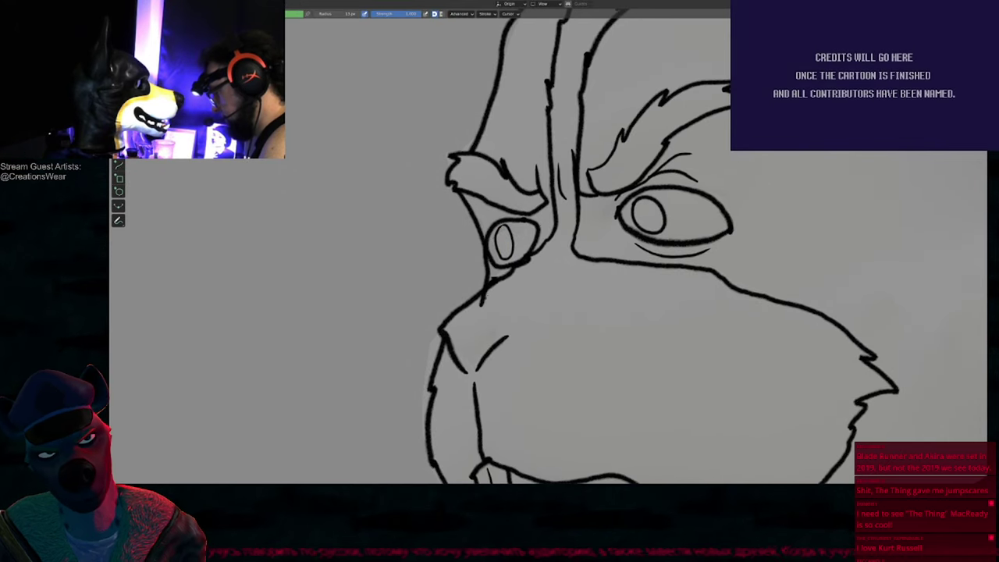
key("Tab")
key("Tab")
key("Tab")
left_click(507, 287)
key("Tab")
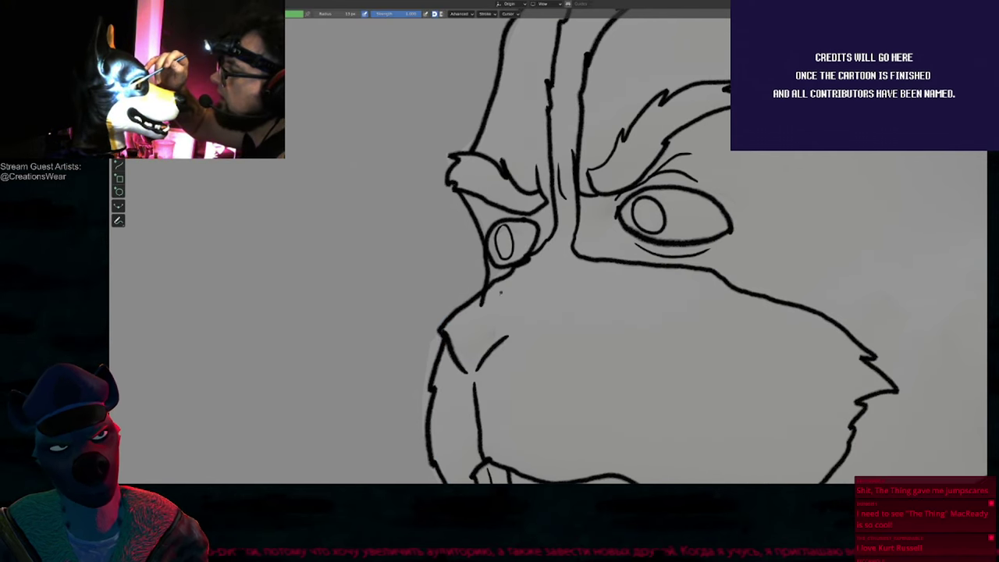
Step: Lift the near eye, pupil and brow edge slightly higher
scroll(539, 312, "down", 3)
mouse_move(641, 198)
middle_mouse_down("shift")
mouse_move(607, 221)
mouse_move(537, 319)
mouse_move(583, 240)
mouse_move(583, 252)
middle_mouse_up("shift")
middle_click_drag(471, 304, 511, 259, "shift")
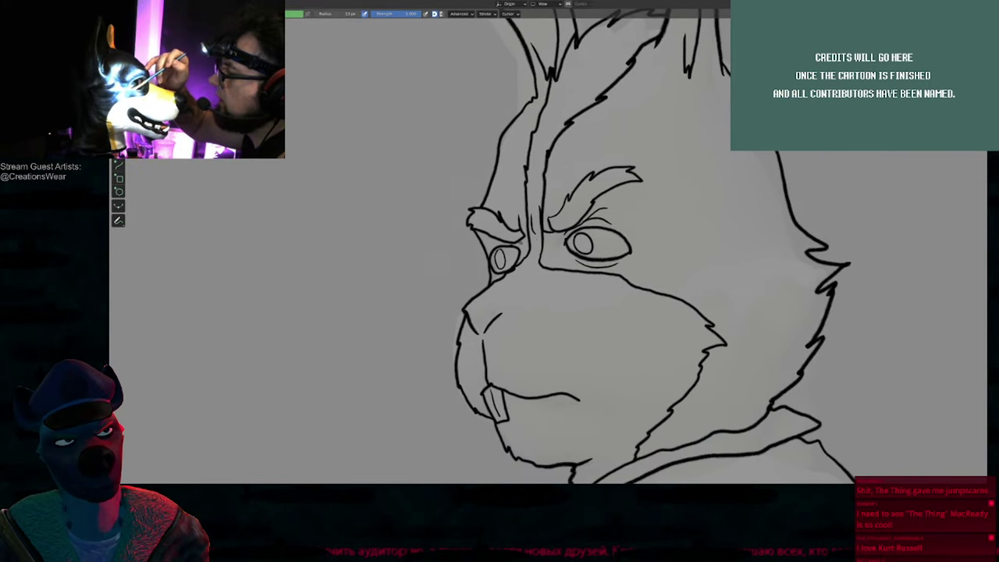
scroll(511, 259, "up", 4)
key("f")
left_click(516, 246)
left_click_drag(500, 260, 501, 254)
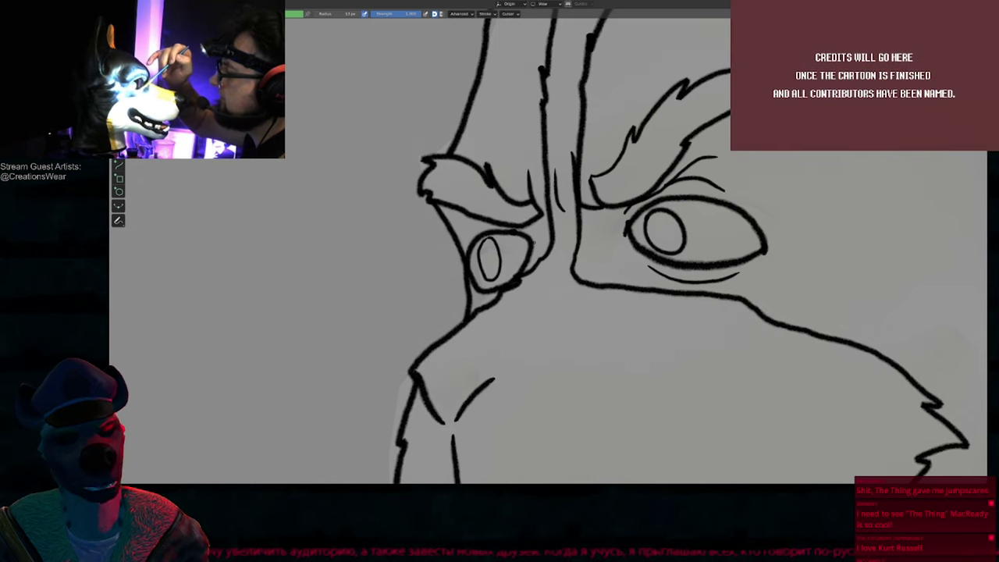
left_click_drag(238, 266, 235, 295)
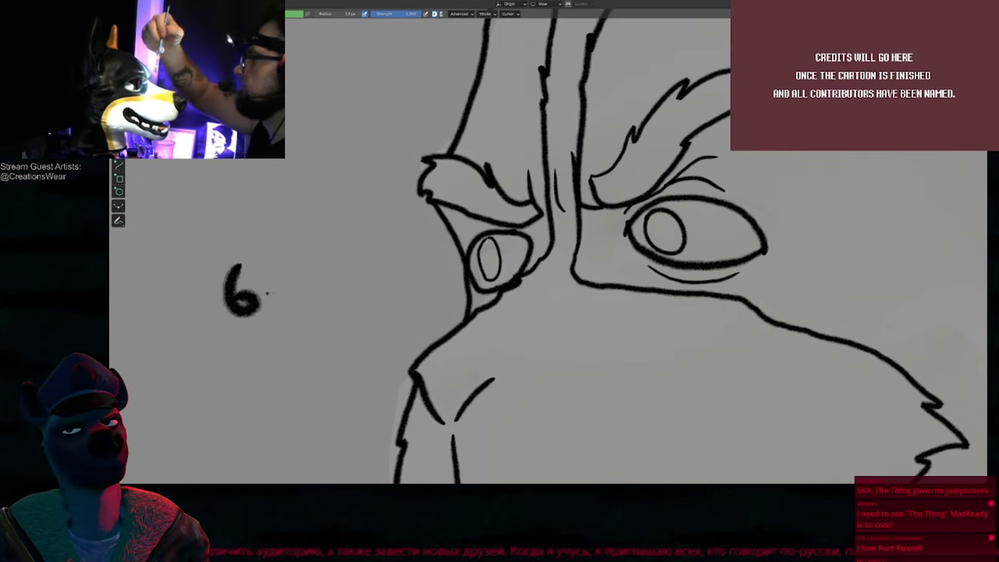
left_click_drag(331, 256, 317, 295)
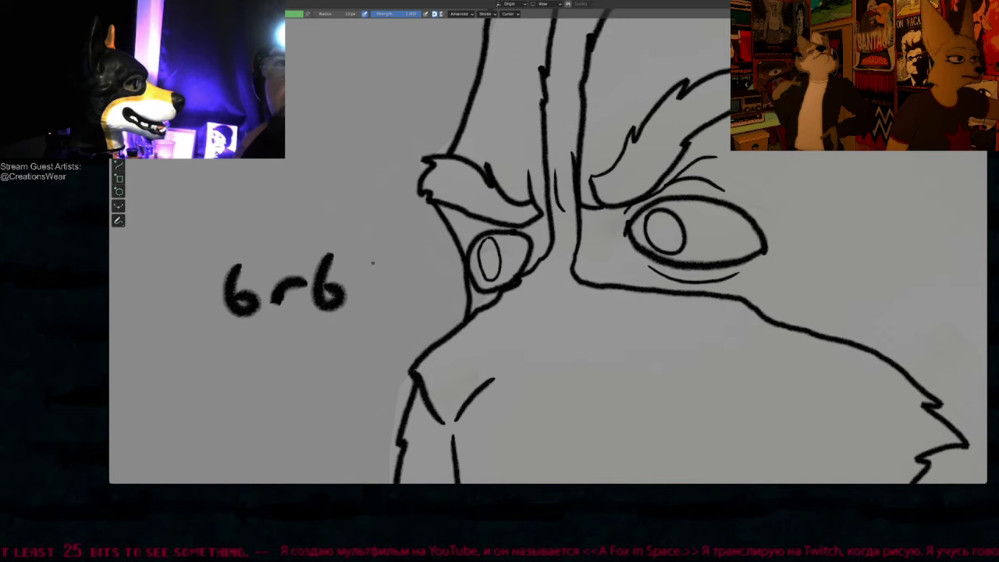
mouse_move(348, 282)
left_mouse_down()
mouse_move(248, 286)
mouse_move(311, 289)
left_mouse_up()
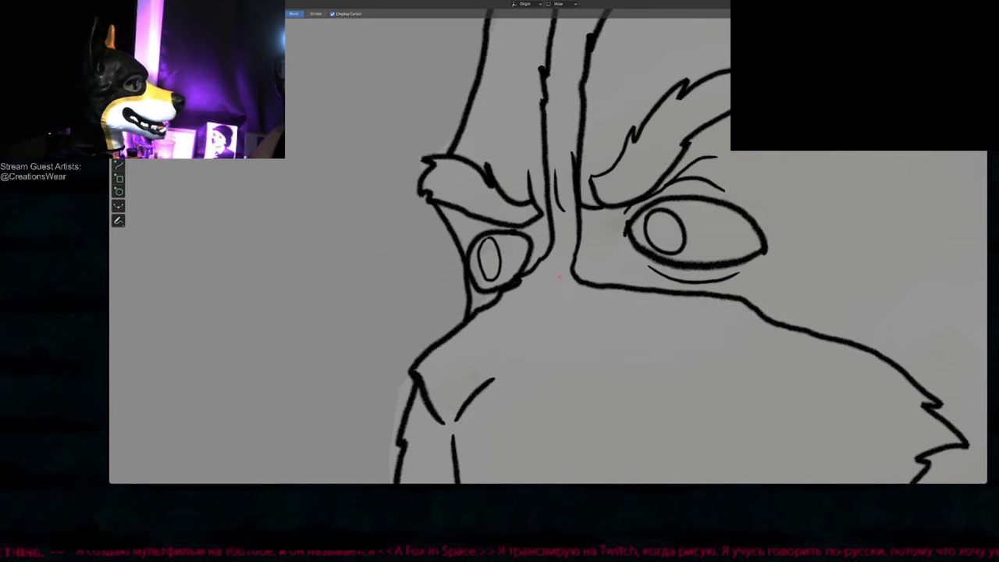
Step: Zoom in on the near eye and smooth the kinked line beneath it
middle_click_drag(560, 276, 460, 237, "shift")
key("d")
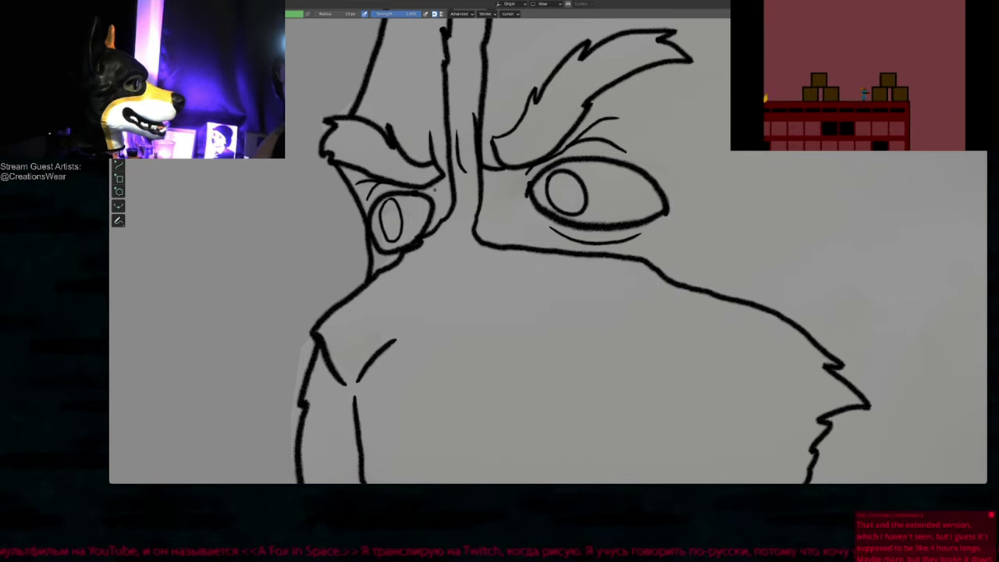
middle_click_drag(422, 184, 434, 241, "ctrl")
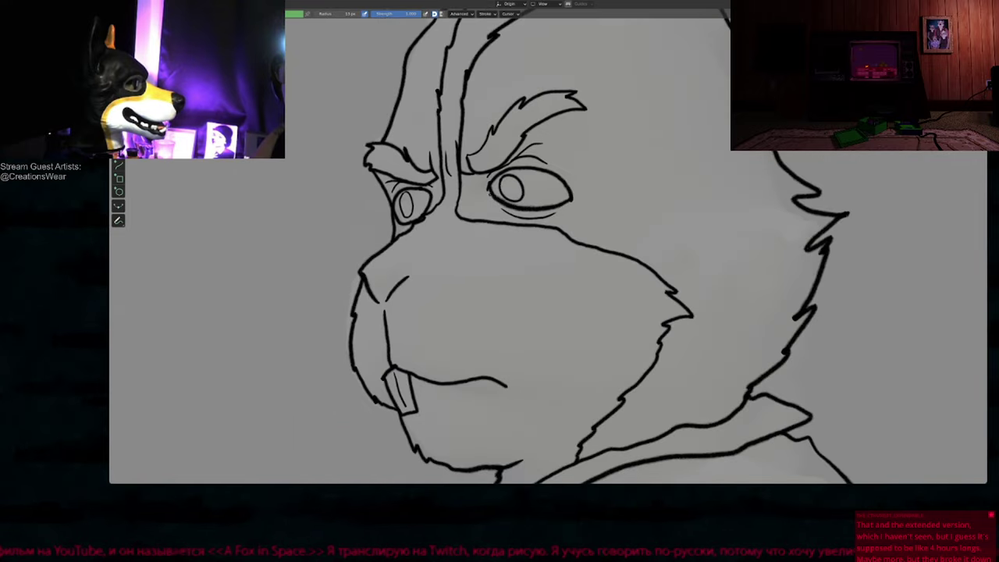
mouse_move(527, 133)
middle_mouse_down("shift")
mouse_move(499, 199)
mouse_move(445, 203)
mouse_move(453, 196)
middle_mouse_up("shift")
middle_click_drag(468, 250, 466, 208, "shift")
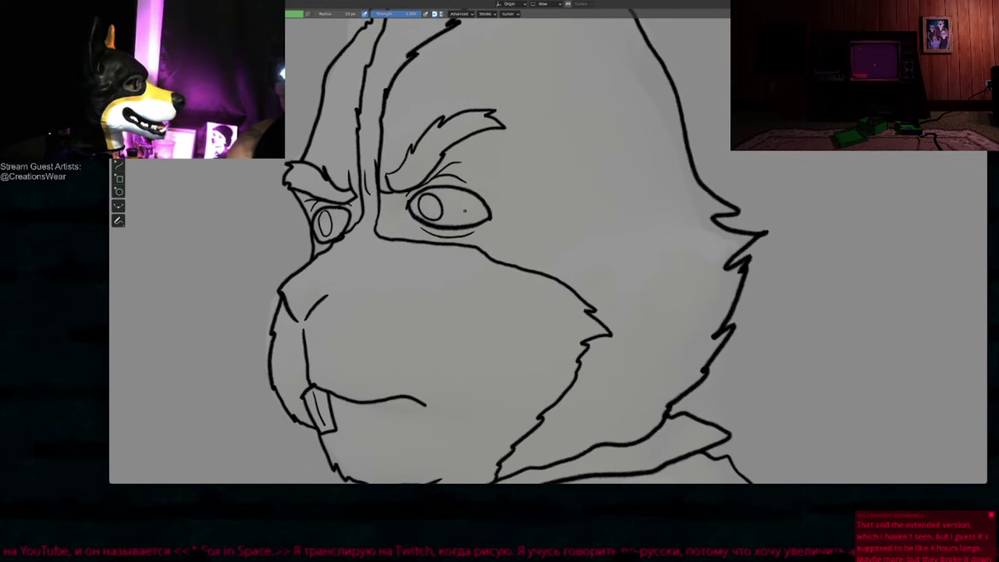
middle_click_drag(415, 244, 433, 222, "shift")
middle_click_drag(354, 221, 363, 177, "ctrl")
key("Tab")
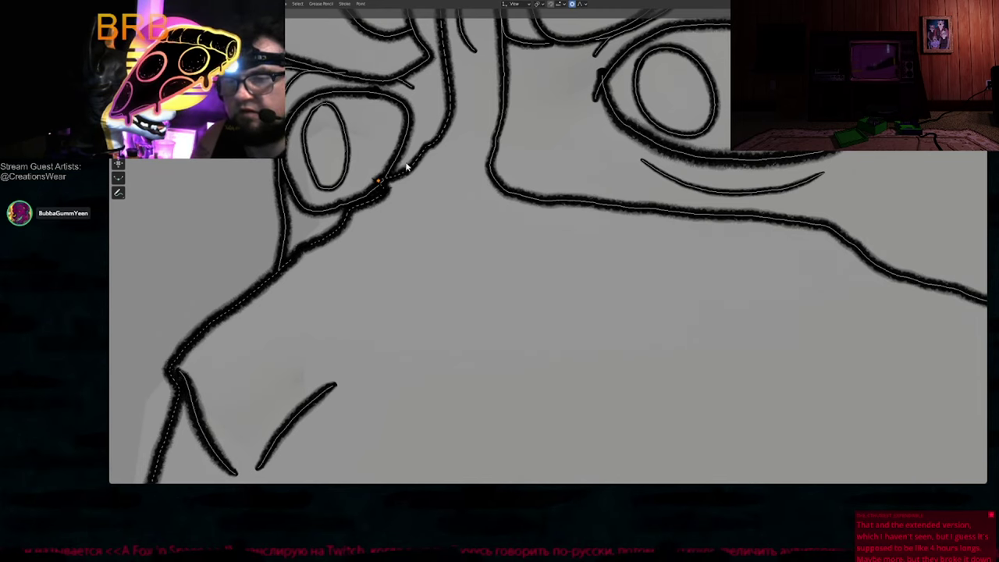
left_click(386, 181)
key("shift+r")
key("shift+r")
key("shift+r")
key("shift+r")
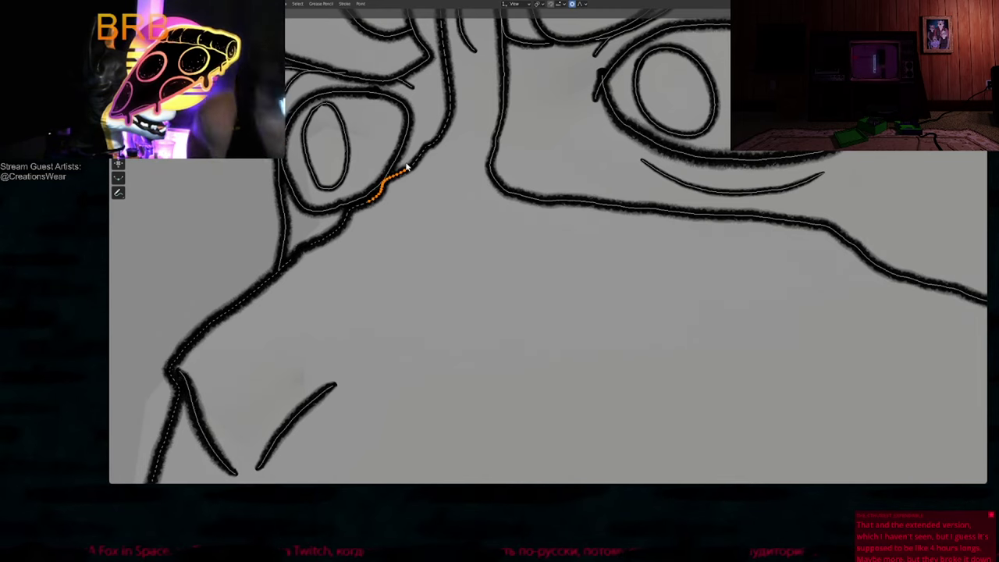
Step: Drag one point of the under-eye line with proportional falloff to refine its curve
left_click(386, 187)
key("g")
scroll(394, 195, "up", 20)
left_click(394, 202)
key("Tab")
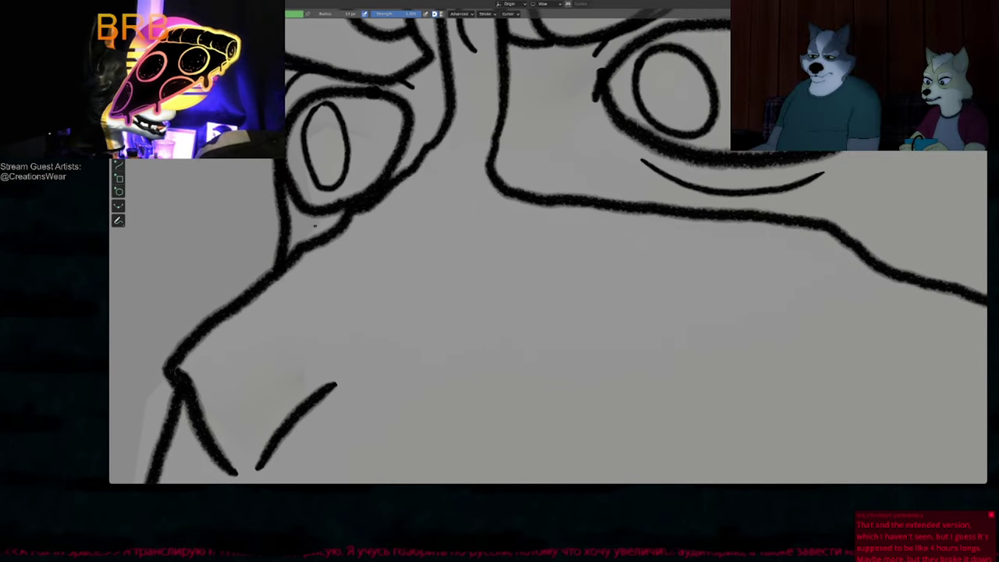
Step: Zoom out and compare the face against the neighbouring frame
middle_click_drag(373, 222, 369, 343, "ctrl")
mouse_move(446, 261)
middle_mouse_down("shift")
mouse_move(384, 386)
mouse_move(474, 380)
middle_mouse_up("shift")
key("f")
left_click(349, 312)
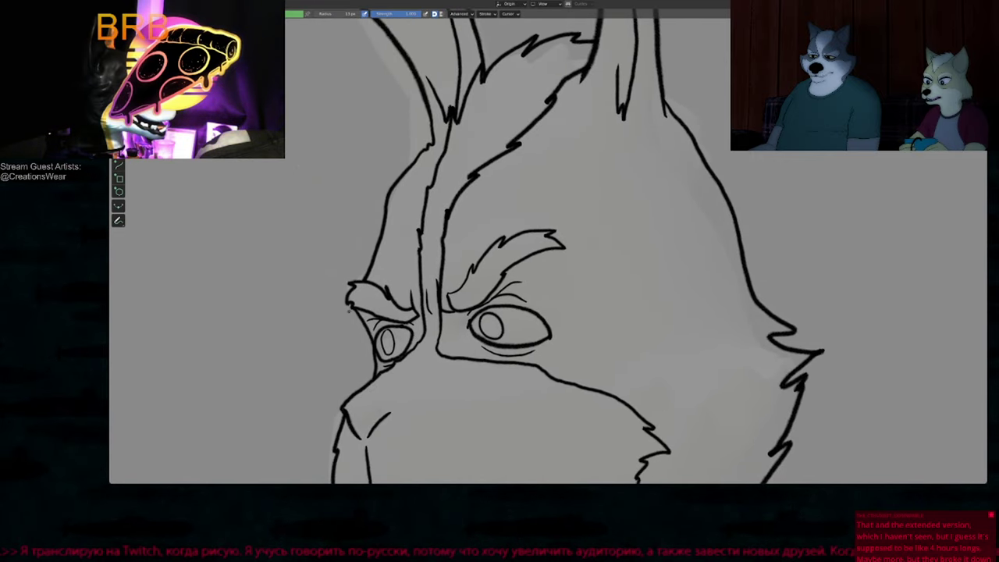
key("Right")
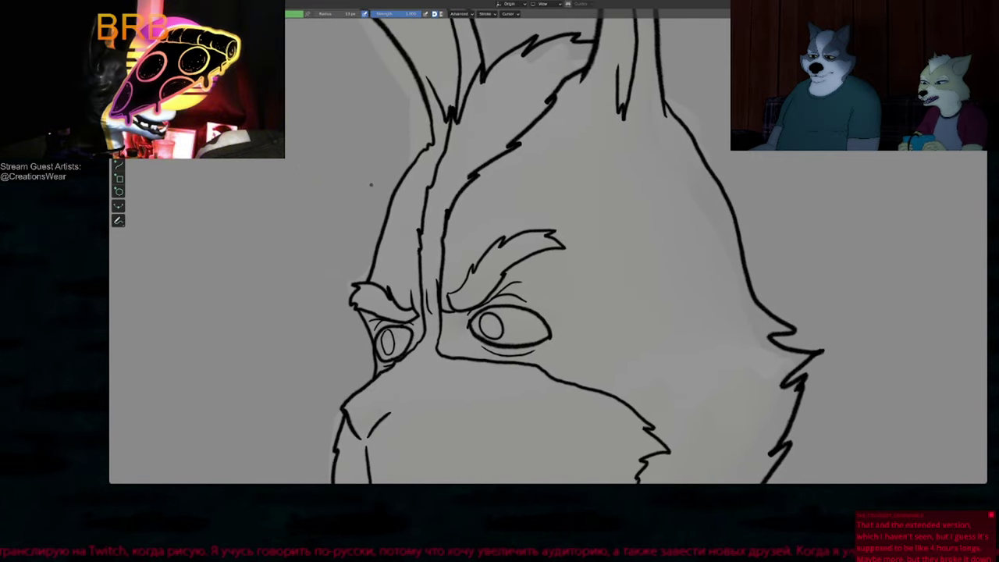
mouse_move(473, 235)
middle_mouse_down("ctrl")
mouse_move(473, 367)
mouse_move(468, 232)
middle_mouse_up("ctrl")
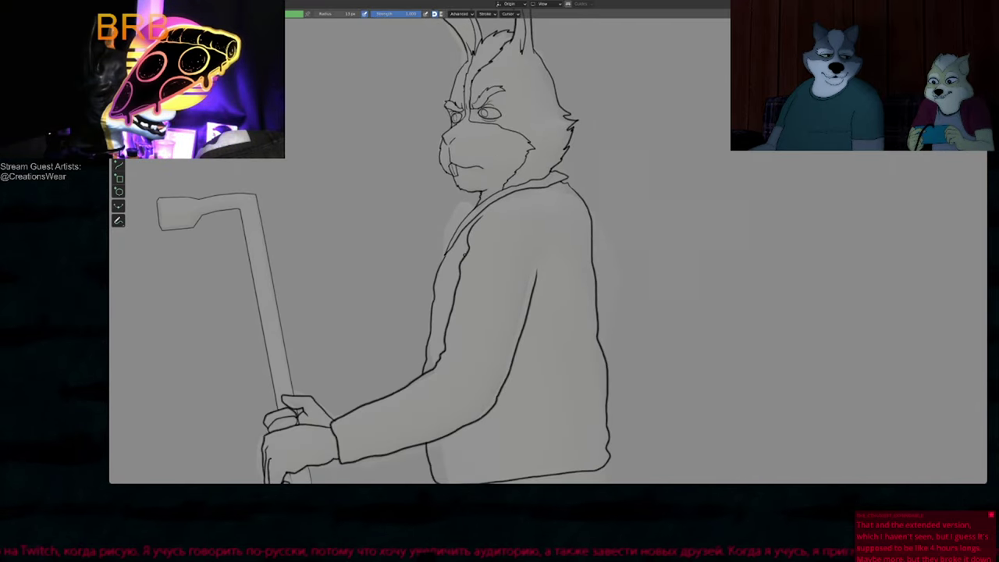
Step: Straighten the sagging bottom line and adjust the upper line of the jacket cuff
middle_click_drag(468, 272, 490, 223, "shift")
middle_click_drag(494, 283, 495, 212, "shift")
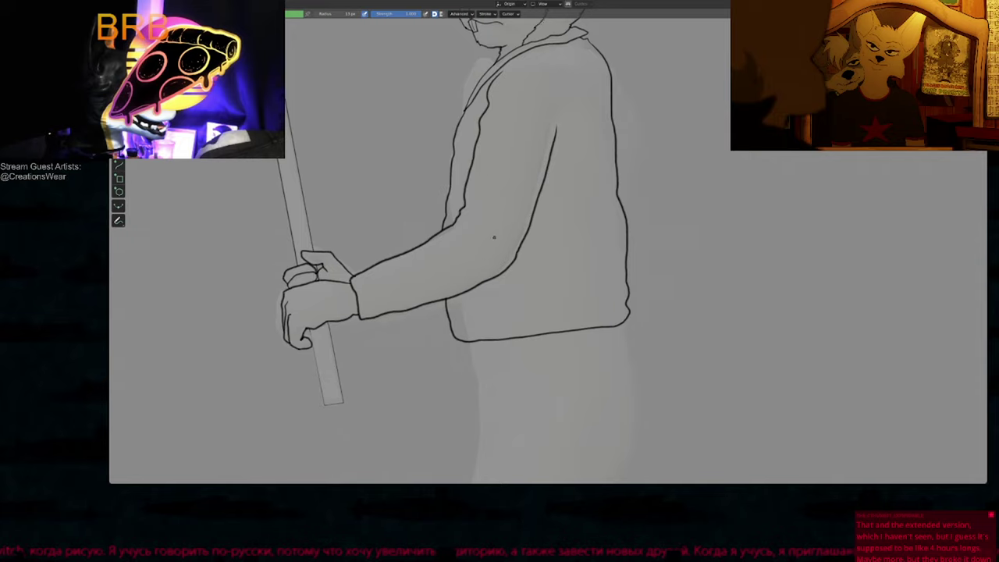
middle_click_drag(507, 305, 446, 212, "shift")
middle_click_drag(417, 284, 406, 189, "ctrl")
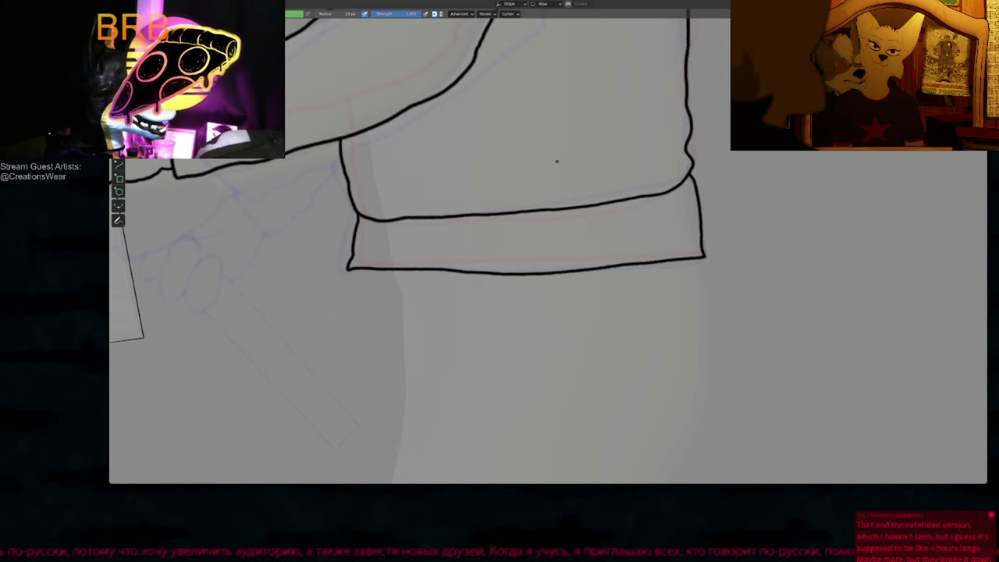
left_click_drag(534, 300, 533, 279)
mouse_move(479, 298)
left_mouse_down()
mouse_move(477, 287)
mouse_move(462, 291)
left_mouse_up()
left_click_drag(581, 294, 580, 282)
left_click_drag(547, 152, 538, 159)
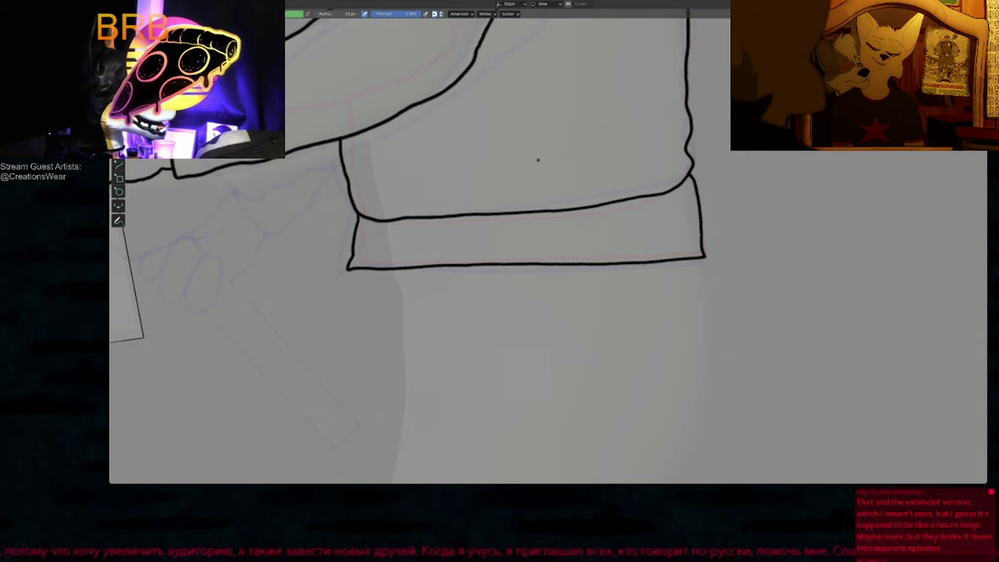
left_click_drag(422, 185, 468, 173)
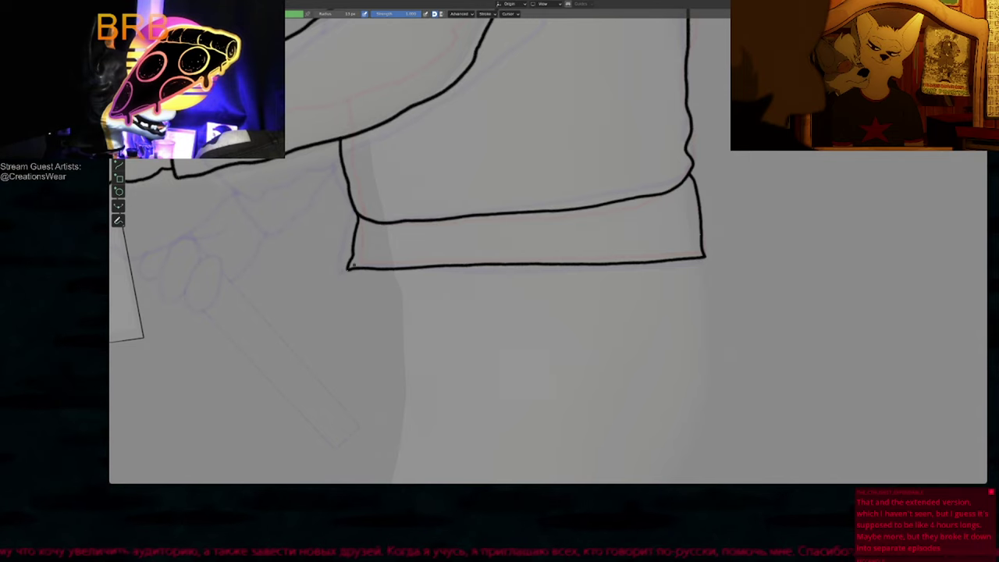
Step: Pull back to view the whole rabbit and shrink the drawing brush radius
middle_click_drag(434, 229, 669, 260, "shift")
scroll(546, 217, "down", 5)
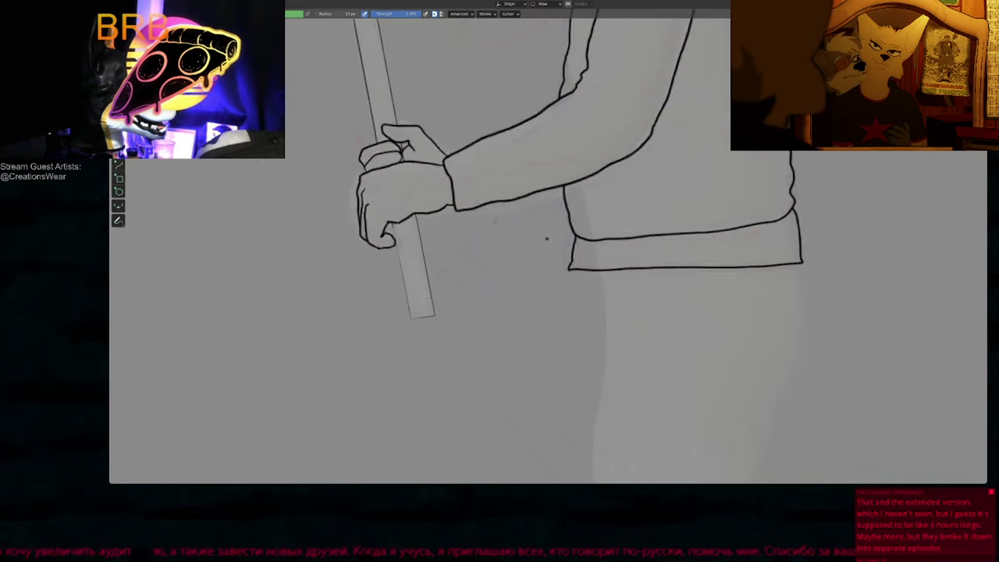
mouse_move(563, 192)
middle_mouse_down("shift")
mouse_move(534, 306)
mouse_move(545, 247)
mouse_move(519, 232)
middle_mouse_up("shift")
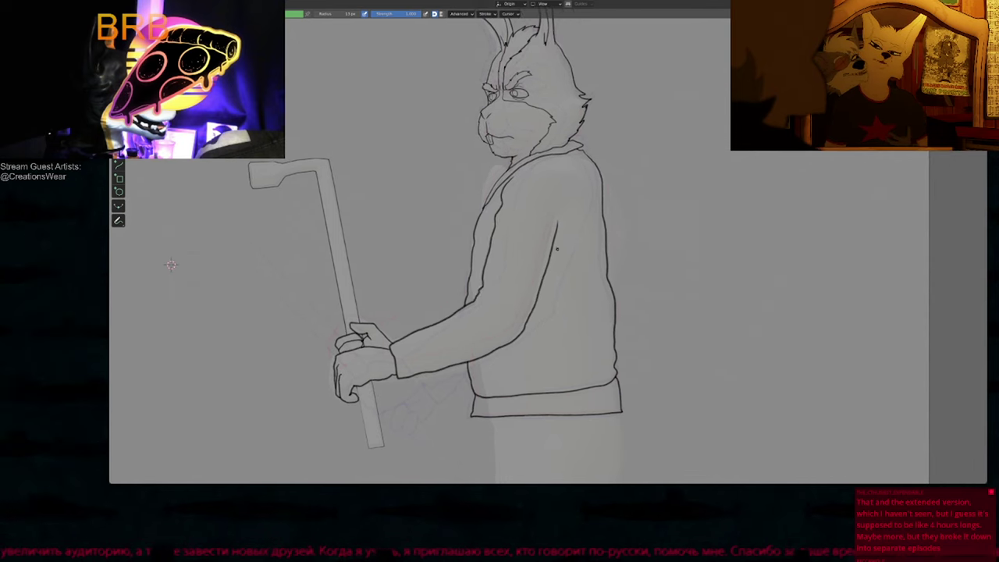
key("f")
left_click(532, 263)
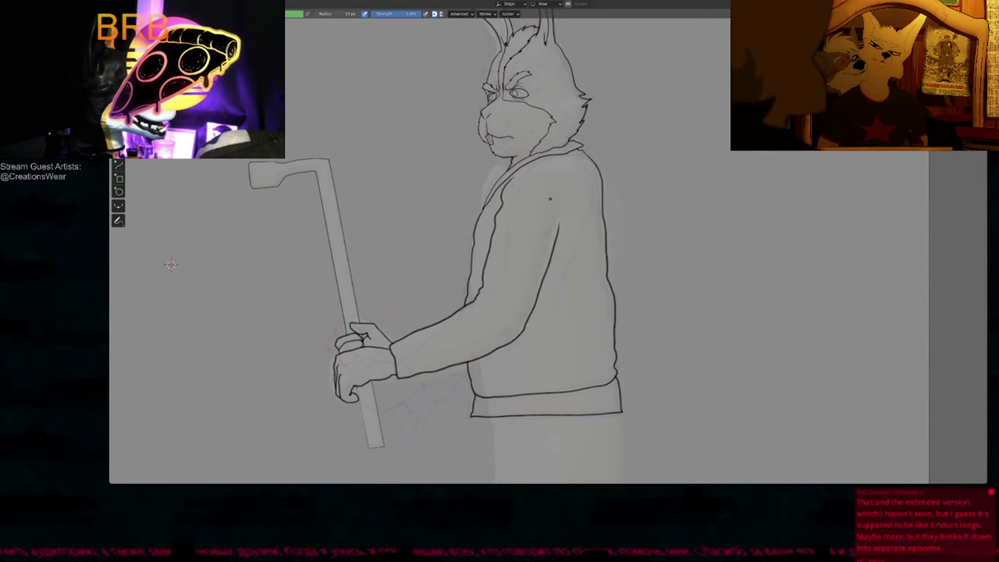
Step: Zoom back in to a close-up of the rabbit's face and head
middle_click_drag(560, 182, 570, 251, "shift")
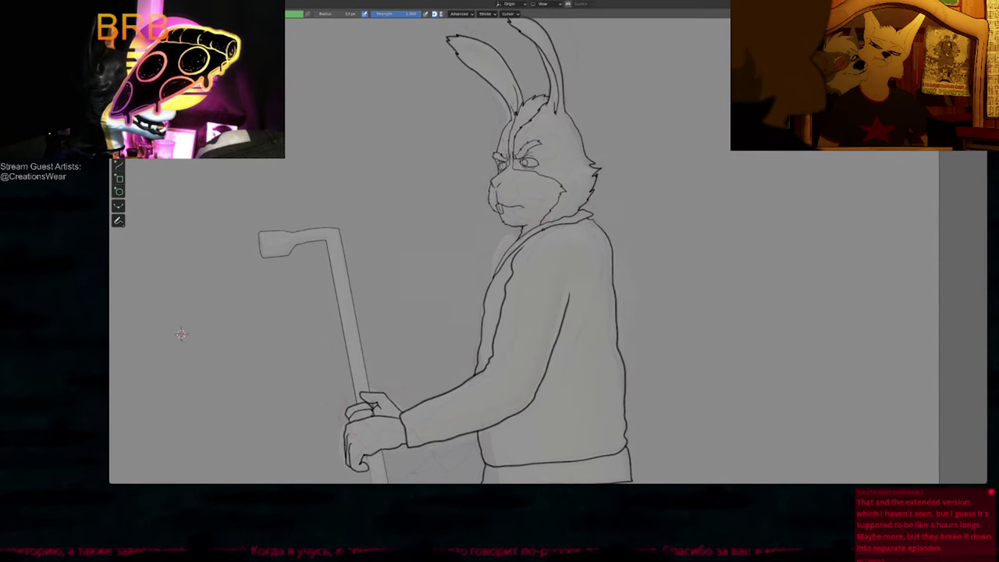
middle_click_drag(180, 335, 203, 307, "shift")
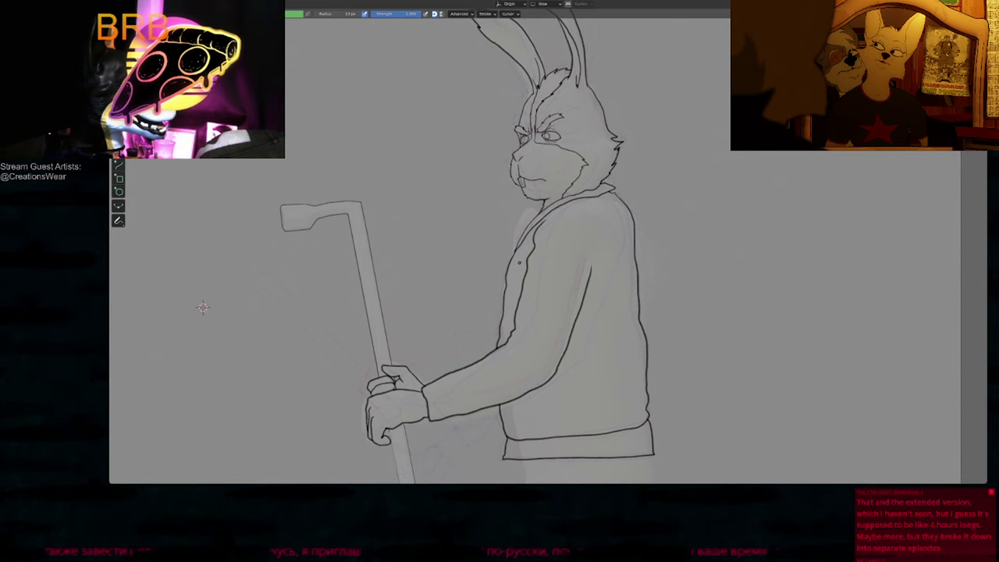
middle_click_drag(523, 141, 546, 138, "shift")
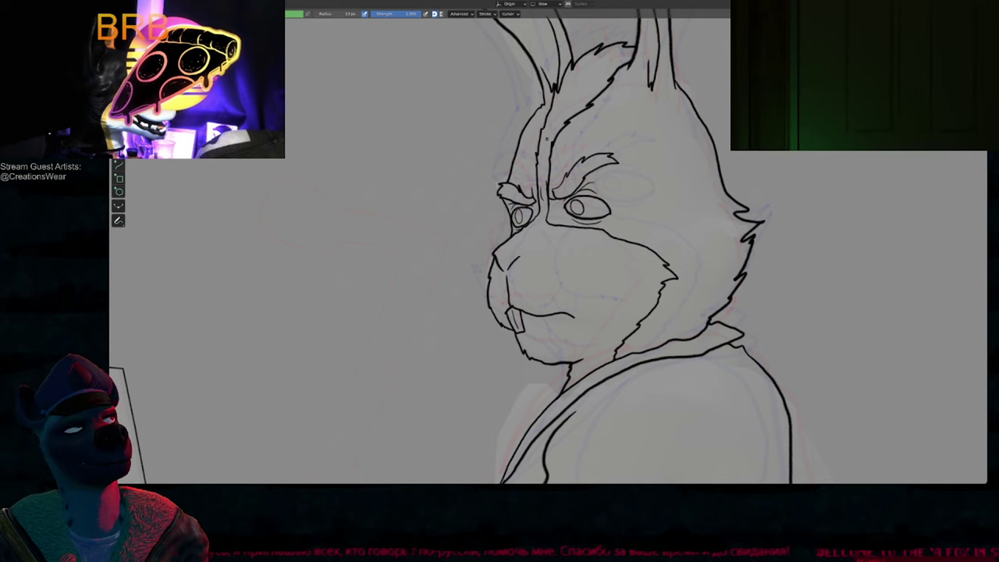
scroll(543, 168, "up", 2)
middle_click_drag(613, 166, 582, 171, "shift")
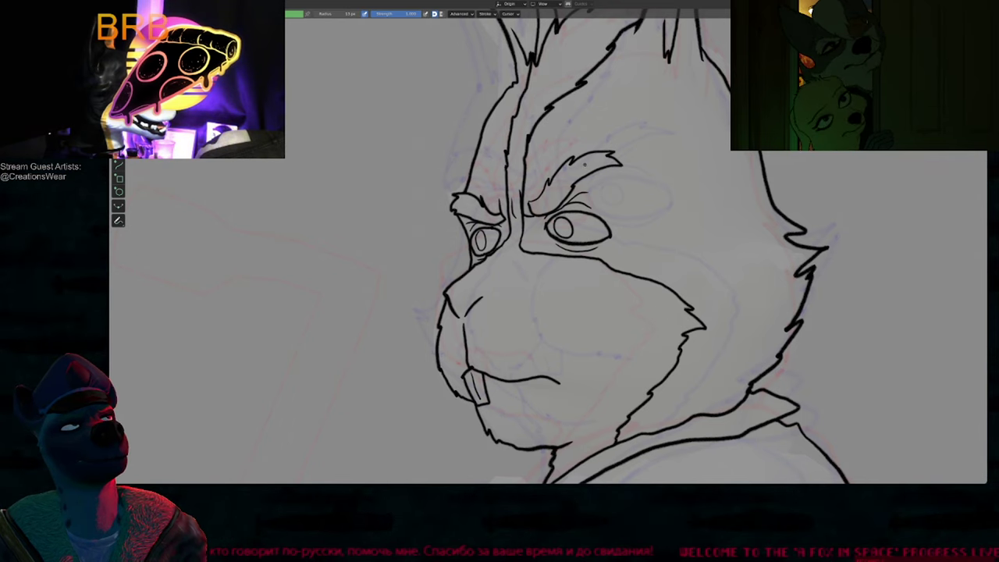
scroll(584, 164, "down", 2)
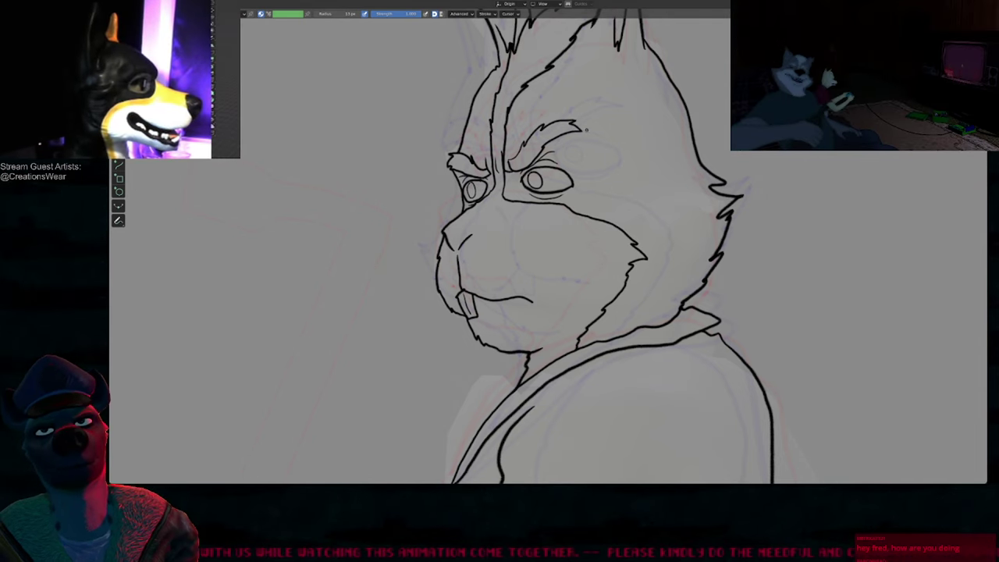
mouse_move(587, 129)
middle_mouse_down("shift")
mouse_move(547, 250)
mouse_move(536, 188)
middle_mouse_up("shift")
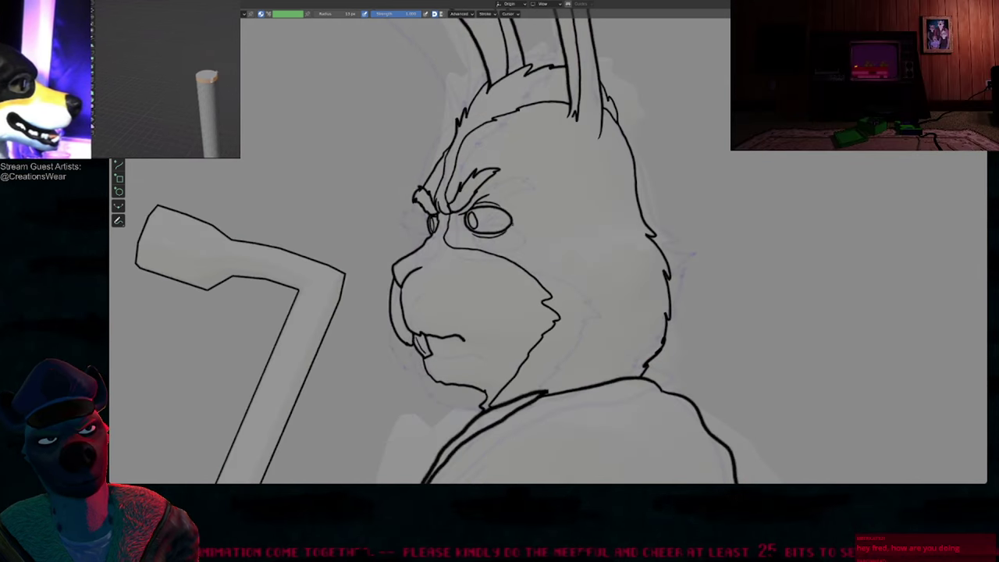
Step: Nudge a point on the rabbit's upper eyelid line with proportional editing
key("Tab")
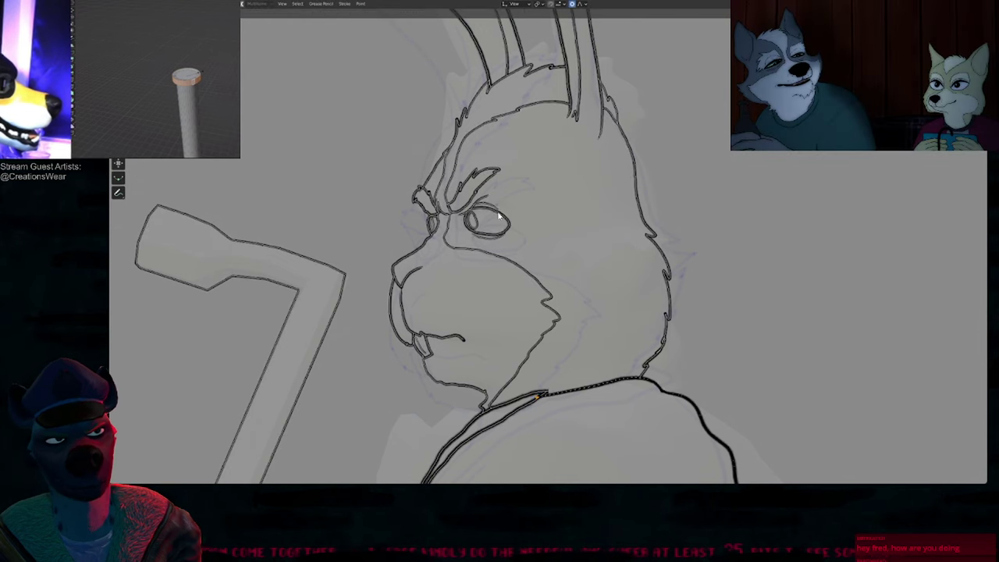
left_click(501, 209)
key("g")
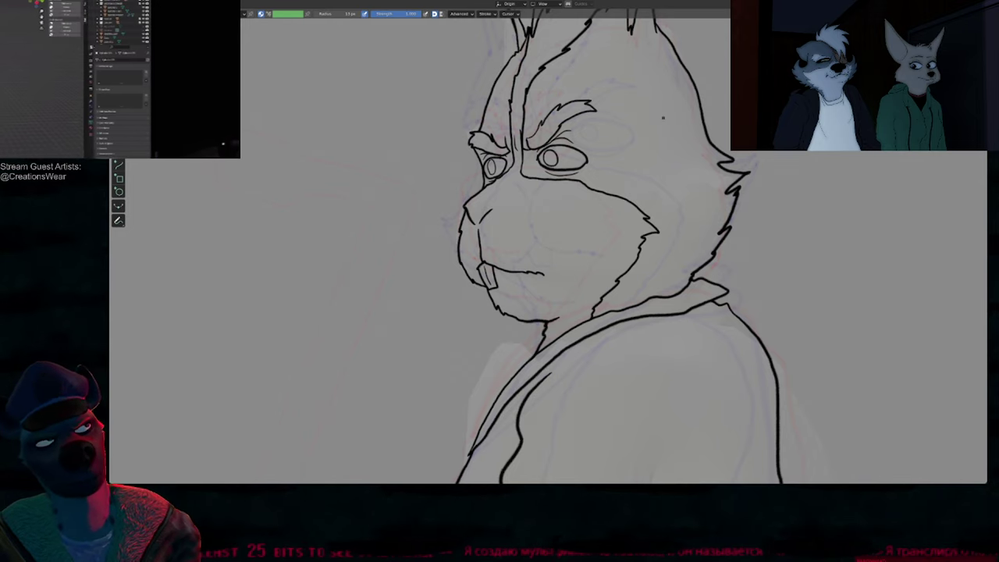
mouse_move(547, 200)
middle_mouse_down("ctrl")
mouse_move(553, 312)
mouse_move(565, 251)
middle_mouse_up("ctrl")
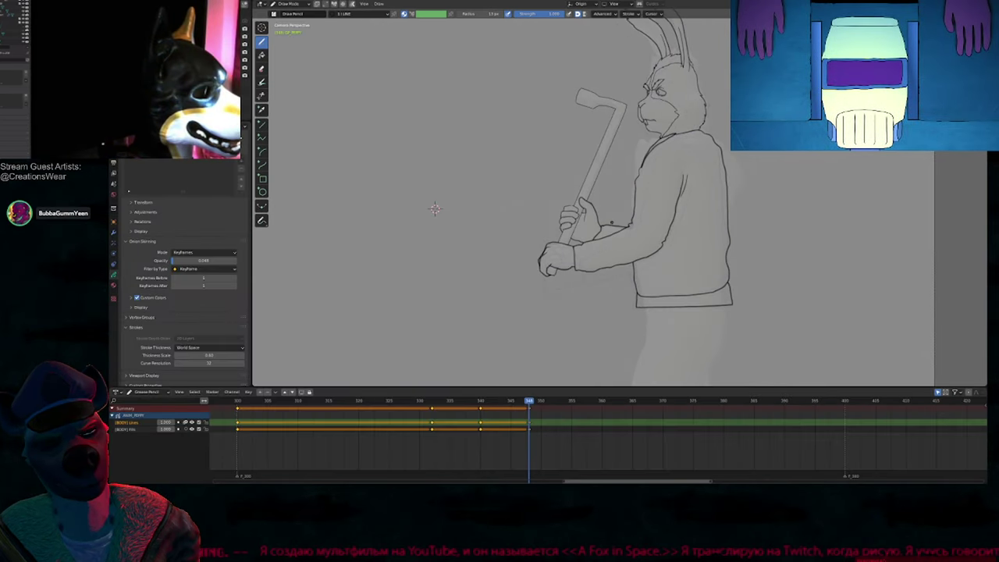
Step: Flip between neighbouring keyframes to compare cane poses, then return to the face
key("Down")
key("Down")
key("Up")
key("Up")
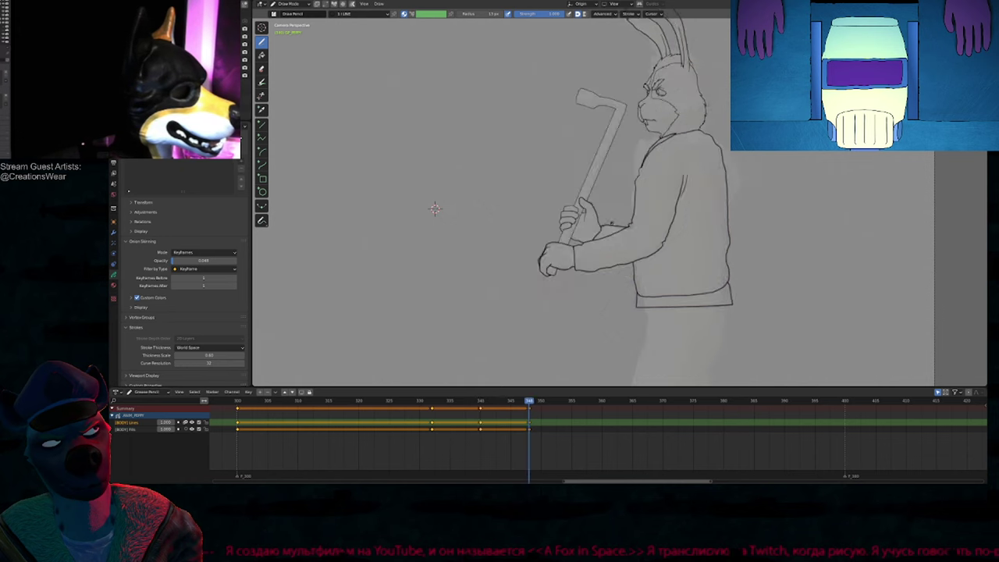
key("Down")
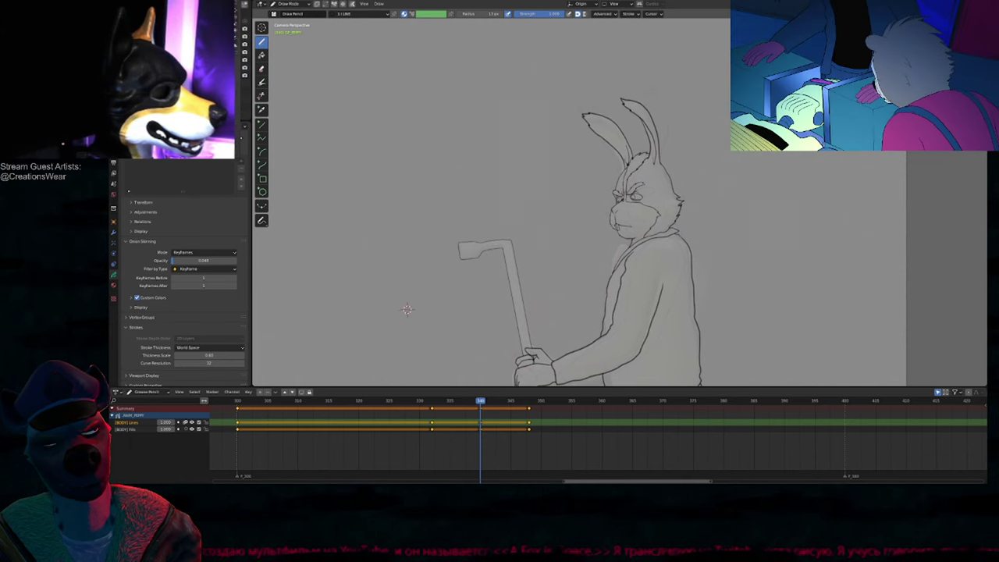
scroll(407, 310, "up", 2)
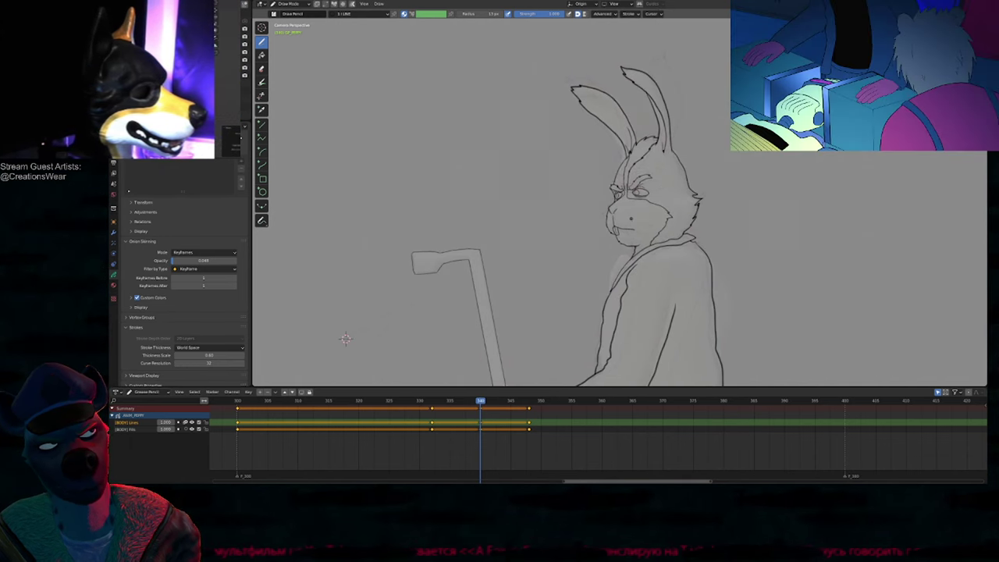
key("Up")
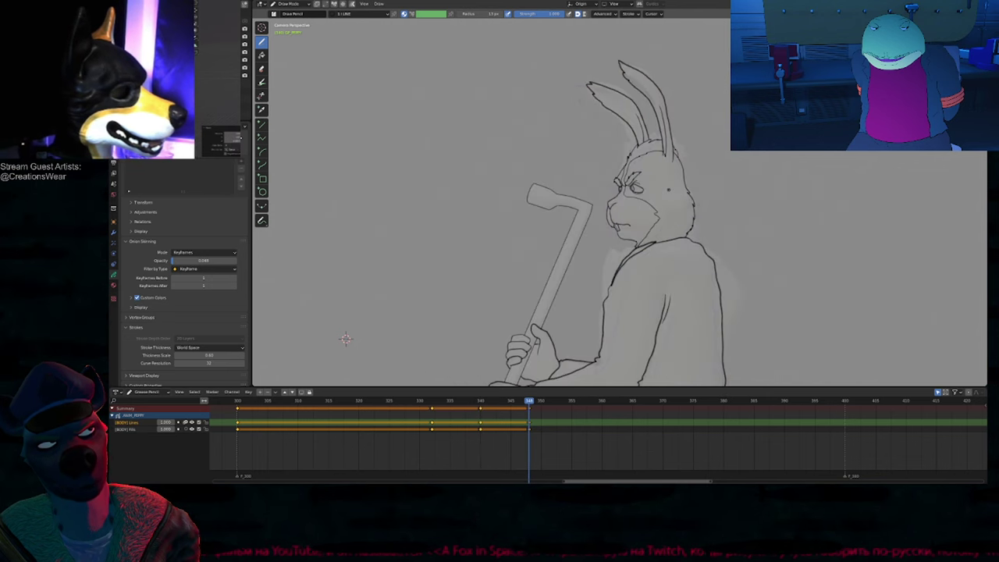
key("Down")
key("Down")
key("Up")
key("Up")
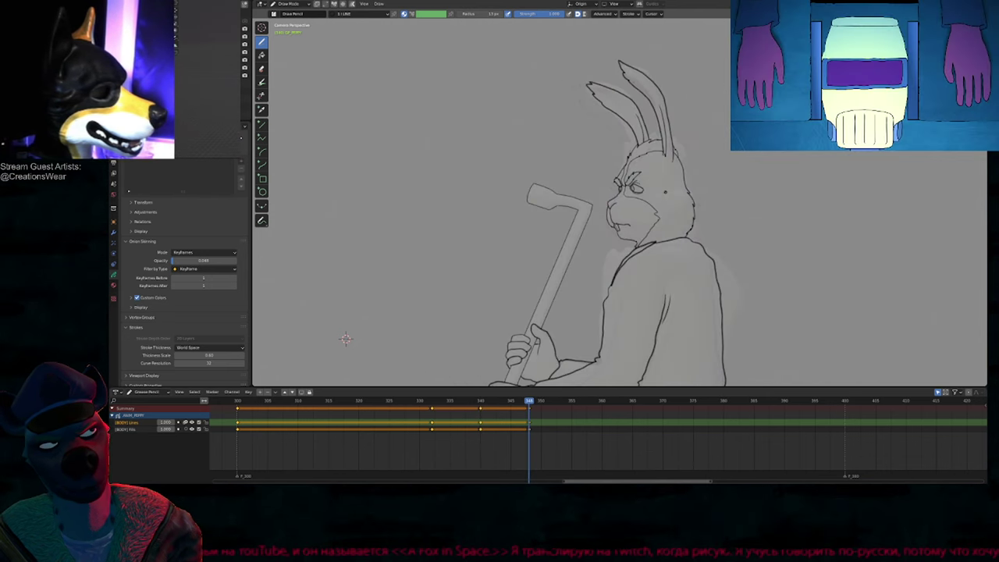
key("Down")
middle_click_drag(666, 191, 663, 129, "ctrl")
Step: Move and rotate the face fur-marking stroke near the eye with soft falloff
key("Tab")
left_click(623, 183)
key("g")
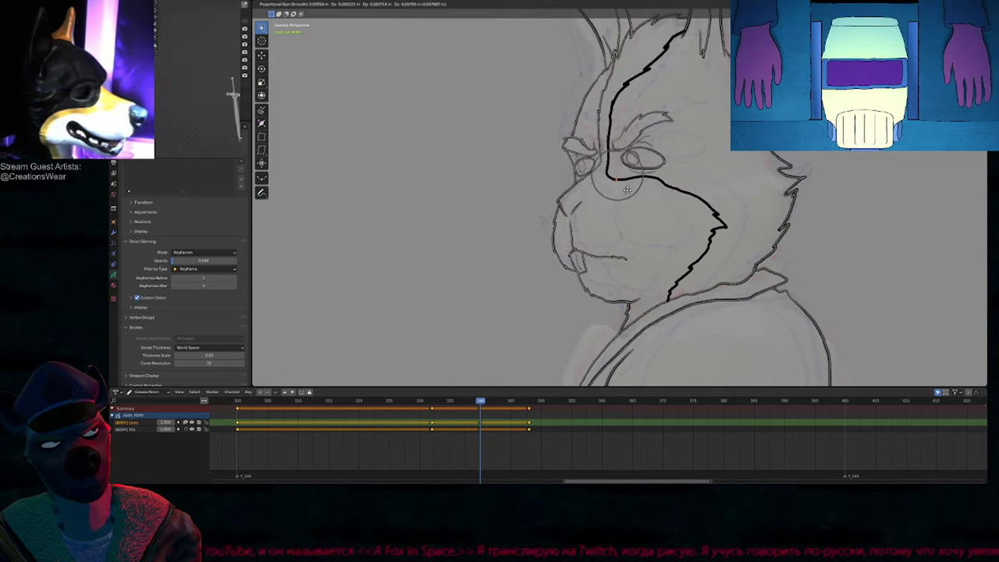
scroll(627, 192, "down", 5)
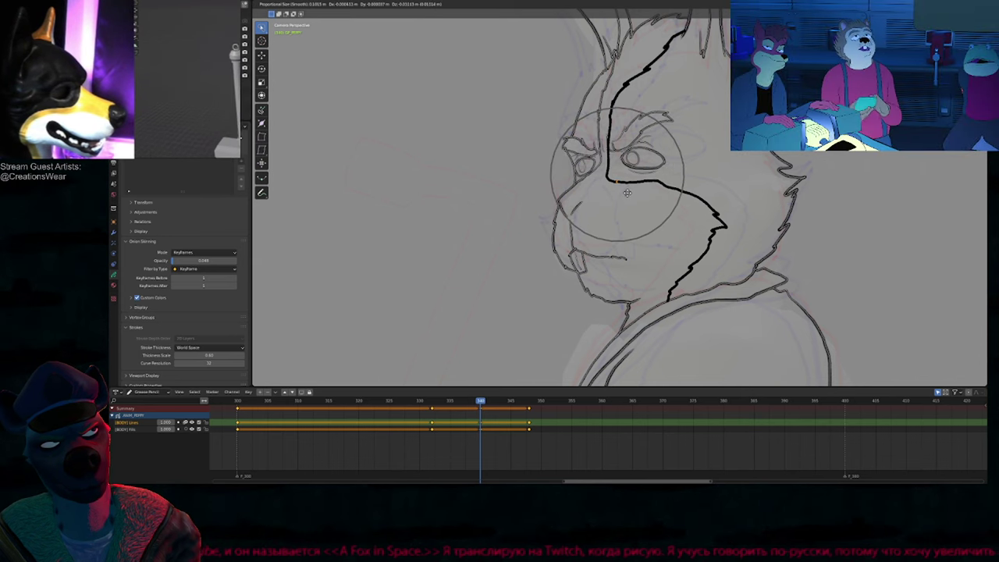
left_click(627, 192)
key("r")
scroll(680, 180, "down", 4)
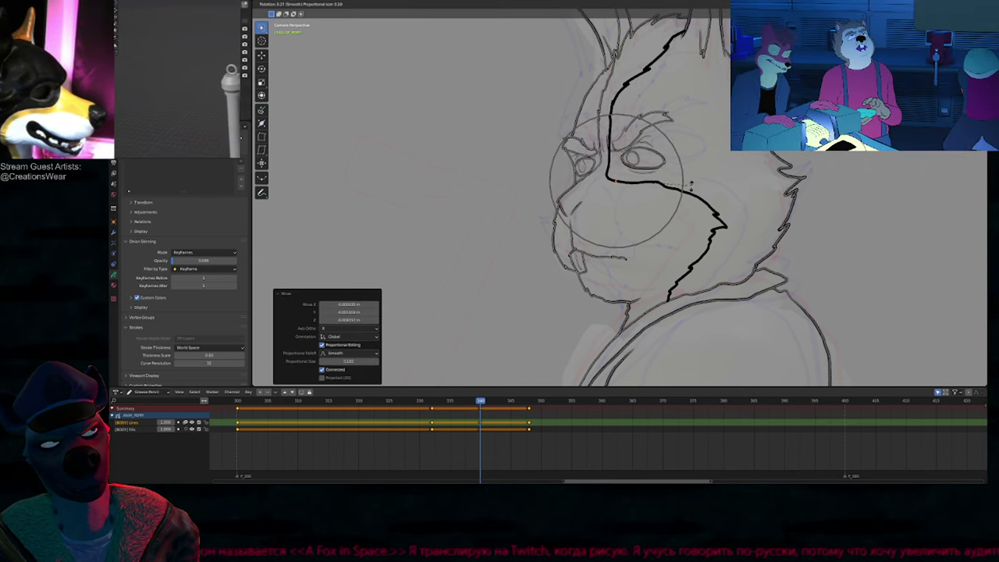
left_click(686, 191)
Step: Nudge the stroke's corner upward and shift a nearby eye point
key("g")
left_click(684, 185)
left_click(675, 153)
key("g")
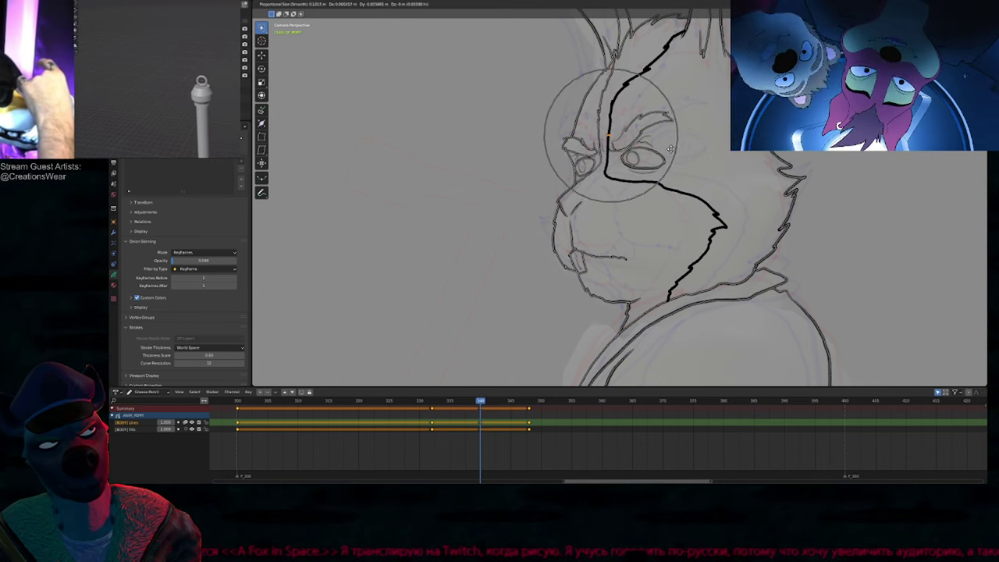
left_click(672, 151)
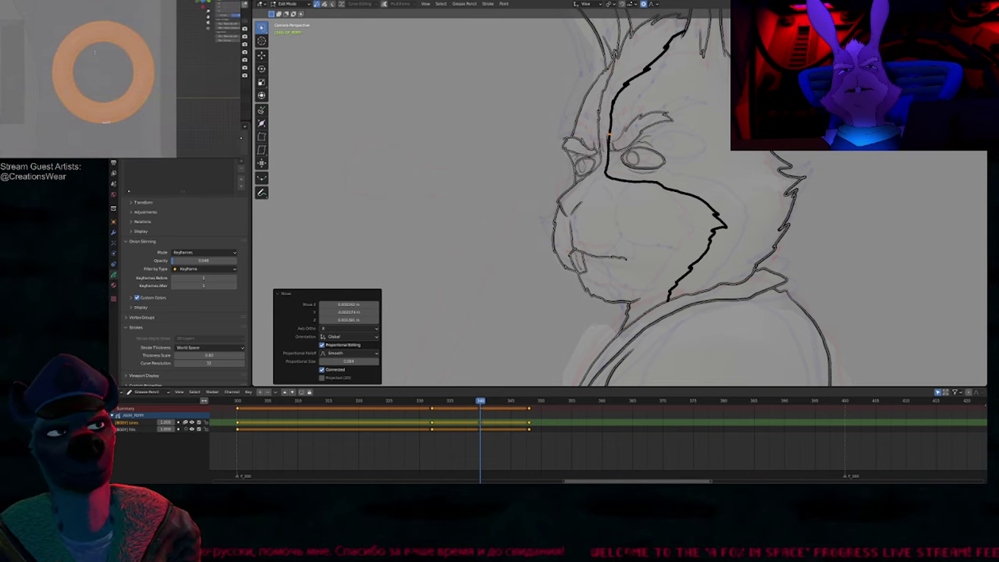
middle_click_drag(593, 219, 496, 282, "shift")
key("Tab")
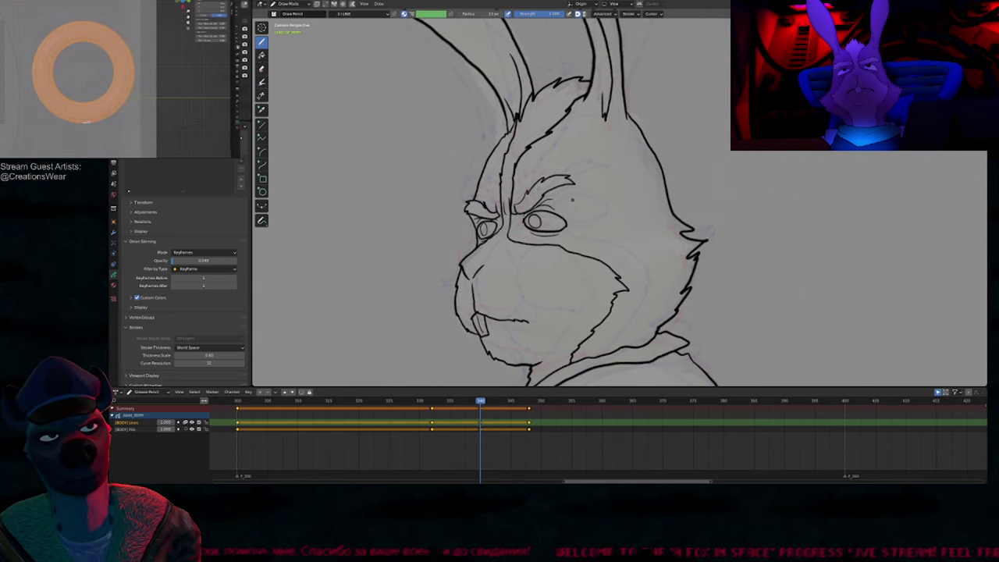
middle_click_drag(572, 200, 534, 233, "shift")
scroll(479, 256, "up", 3)
scroll(480, 256, "down", 2)
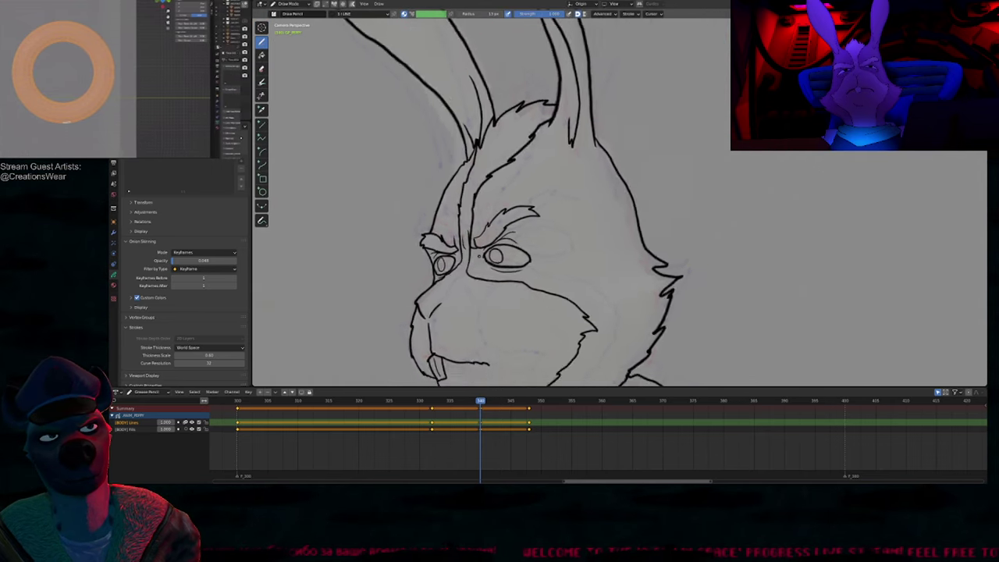
scroll(479, 255, "down", 1)
key("f")
right_click(462, 279)
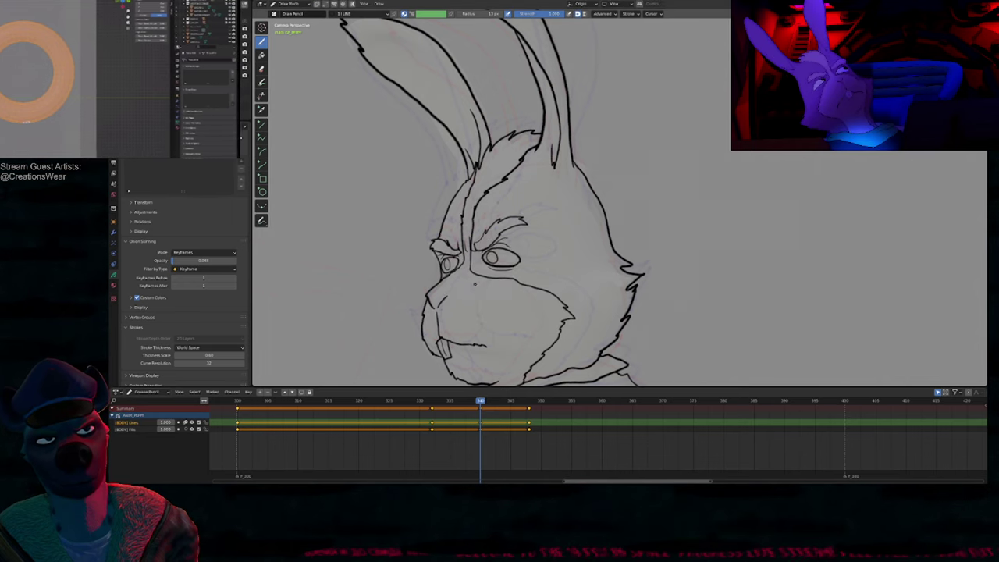
middle_click_drag(559, 263, 573, 192, "shift")
scroll(574, 193, "down", 3)
middle_click_drag(541, 311, 552, 237, "shift")
mouse_move(555, 273)
middle_mouse_down("shift")
mouse_move(550, 227)
mouse_move(564, 209)
middle_mouse_up("shift")
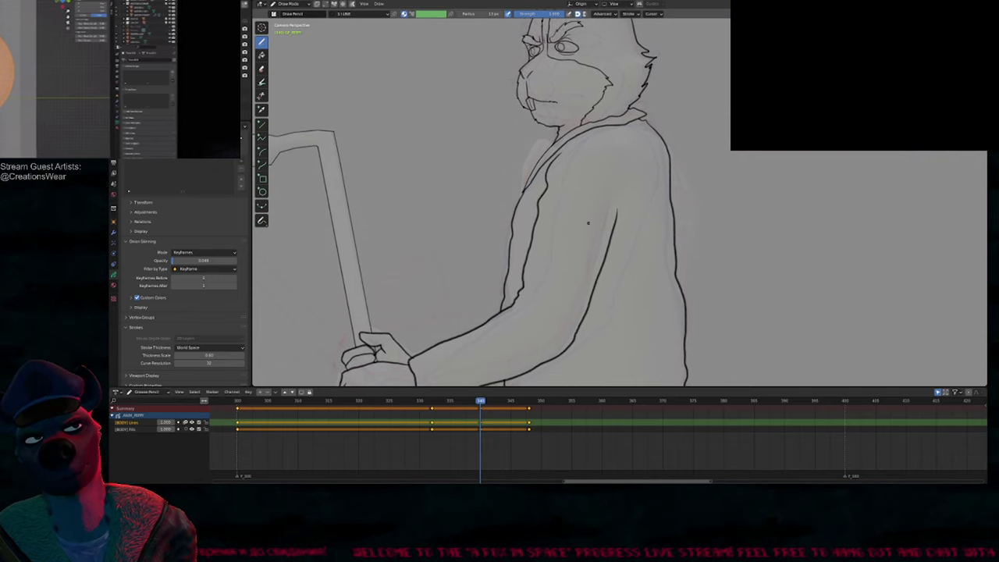
key("f")
left_click(605, 232)
left_click_drag(604, 232, 616, 181)
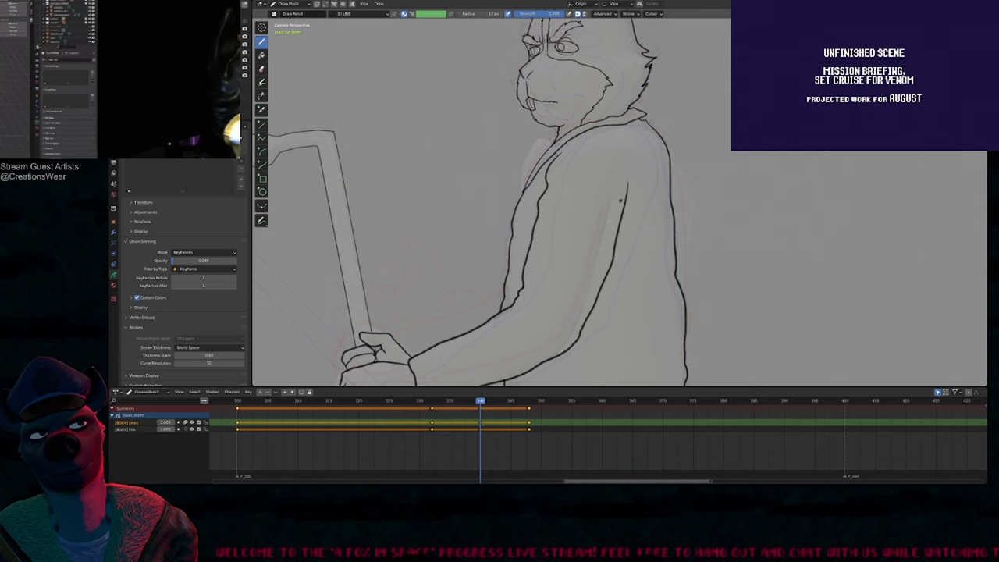
middle_click_drag(642, 173, 637, 203, "shift")
left_click_drag(624, 207, 614, 169)
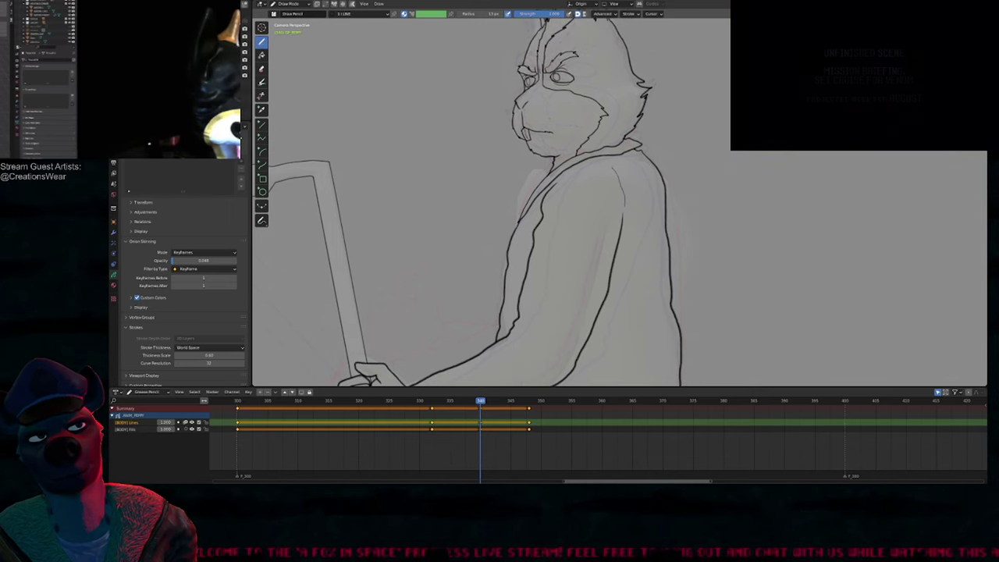
key("Up")
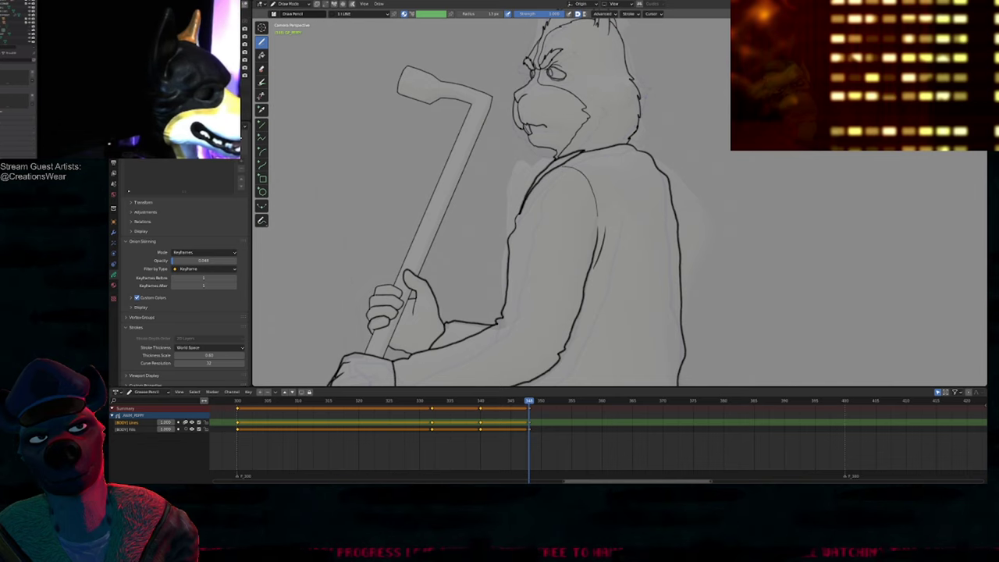
scroll(435, 213, "down", 5)
key("Down")
key("Down")
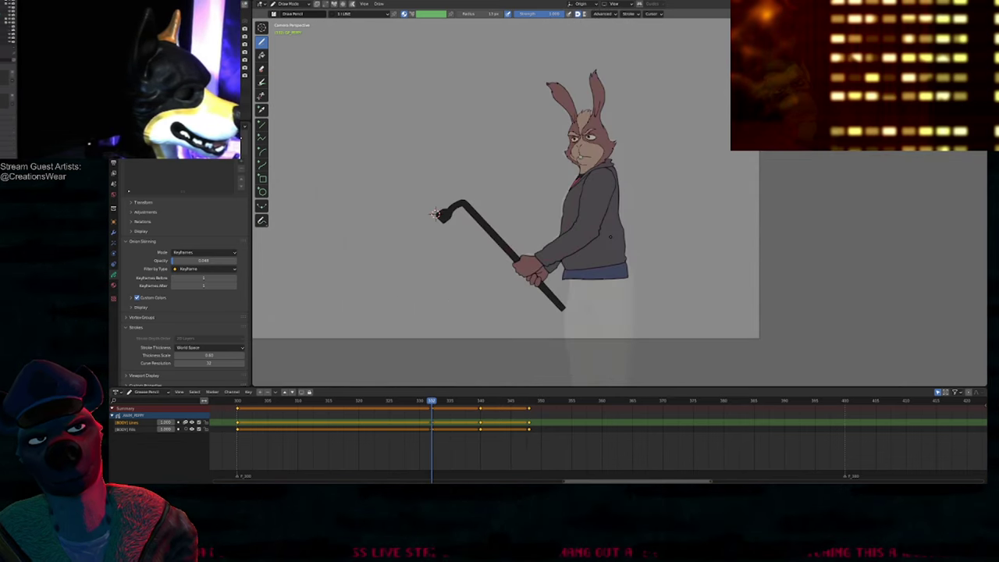
key("Up")
key("Up")
key("Down")
key("Down")
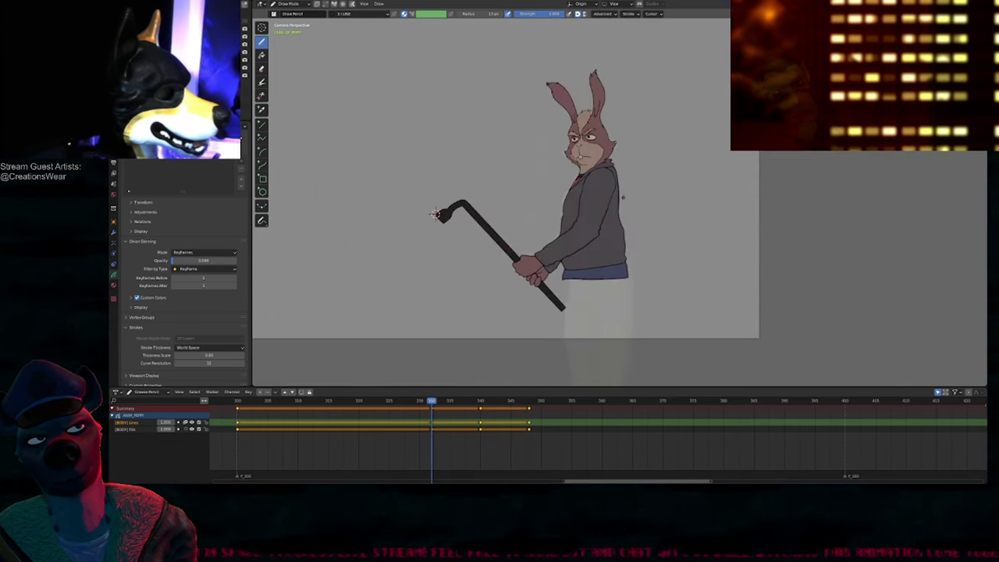
key("Up")
key("Up")
key("Down")
key("Down")
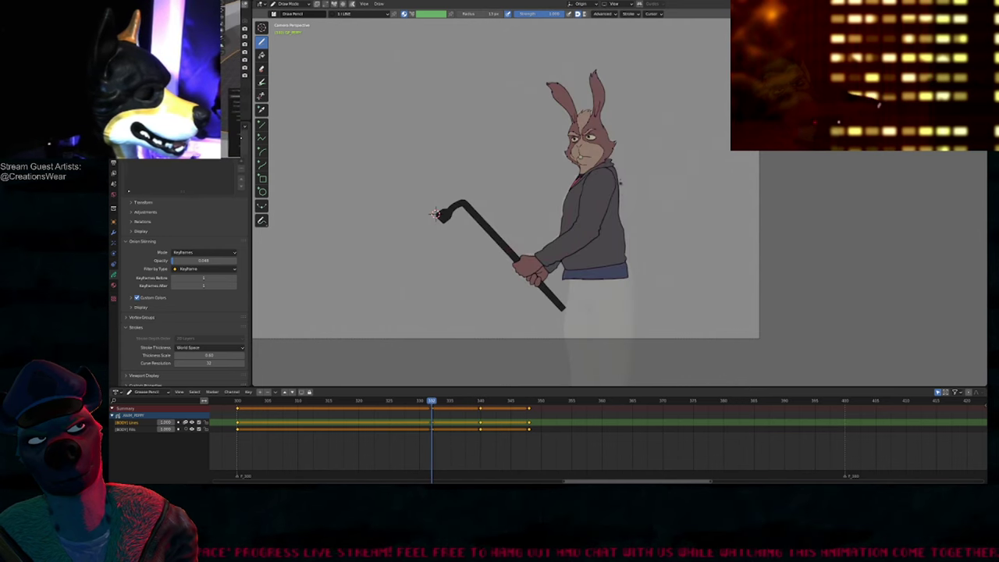
key("Up")
scroll(437, 215, "up", 4)
key("f")
left_click(597, 156)
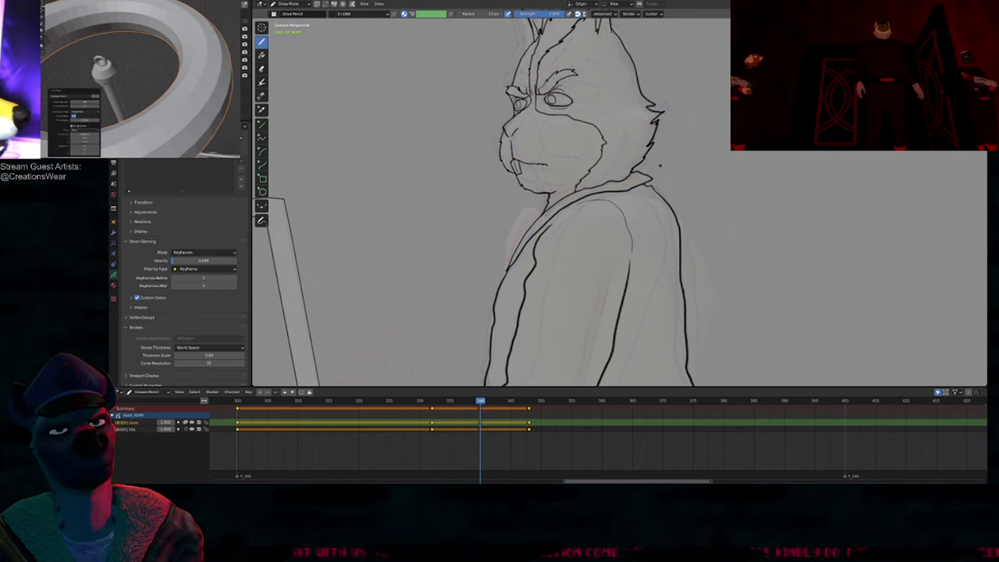
middle_click_drag(584, 205, 566, 253, "shift")
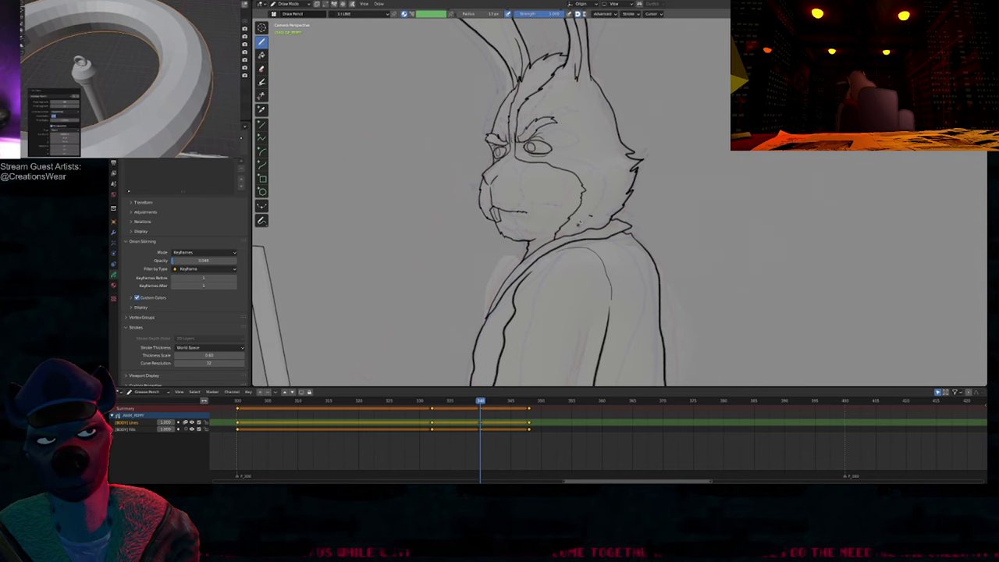
middle_click_drag(592, 102, 548, 253, "shift")
middle_click_drag(540, 289, 592, 140, "shift")
mouse_move(566, 274)
middle_mouse_down("shift")
mouse_move(573, 238)
mouse_move(620, 198)
mouse_move(702, 218)
mouse_move(691, 133)
middle_mouse_up("shift")
mouse_move(643, 256)
middle_mouse_down("shift")
mouse_move(631, 167)
mouse_move(612, 225)
middle_mouse_up("shift")
scroll(619, 206, "down", 4)
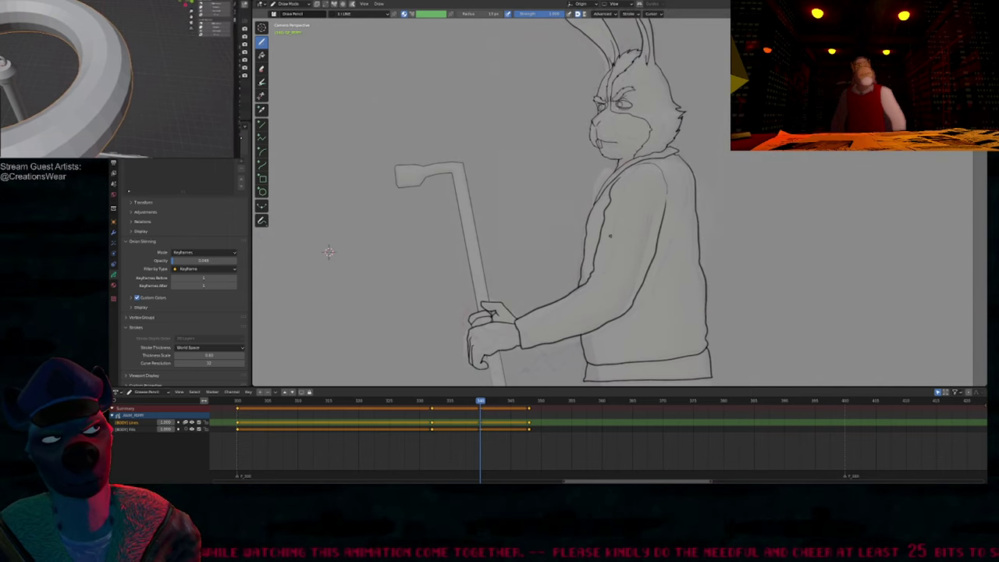
Step: Compare keyframe 340 against keyframe 332 and the sketch keyframes on the timeline
key("Down")
key("Up")
key("Up")
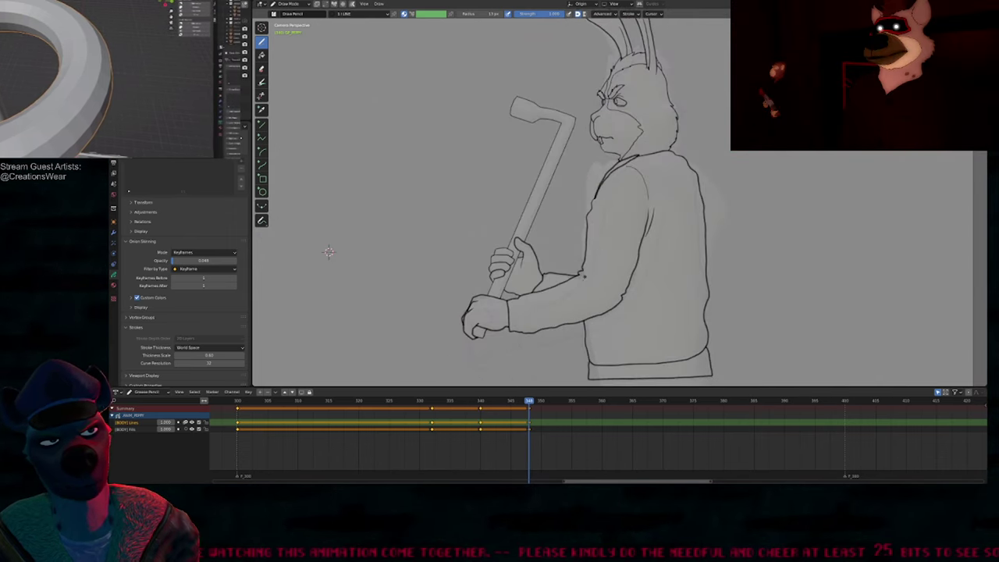
mouse_move(510, 416)
middle_mouse_down("ctrl")
mouse_move(550, 418)
mouse_move(521, 417)
middle_mouse_up("ctrl")
middle_click_drag(434, 422, 498, 424)
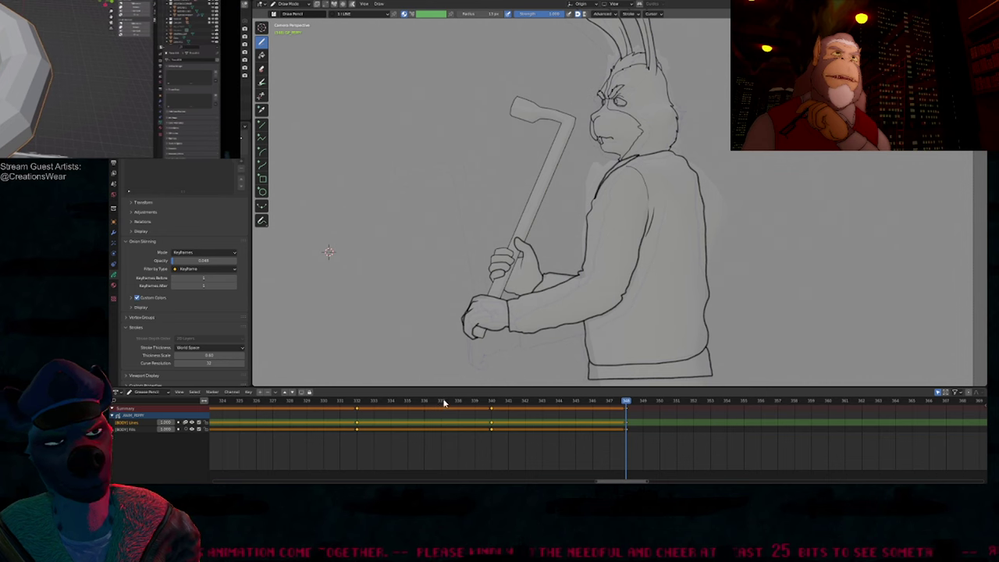
key("Down")
key("Down")
key("space")
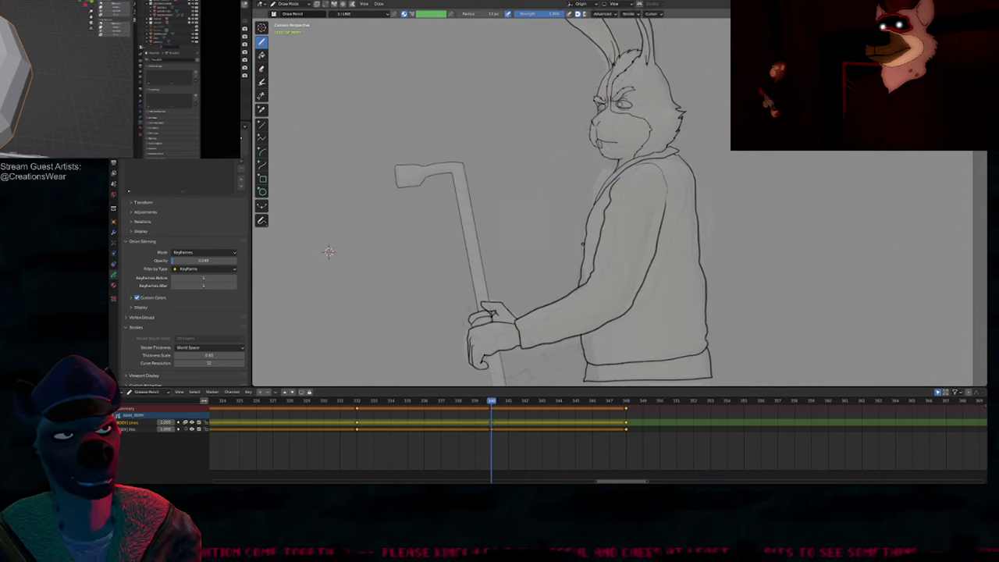
key("Up")
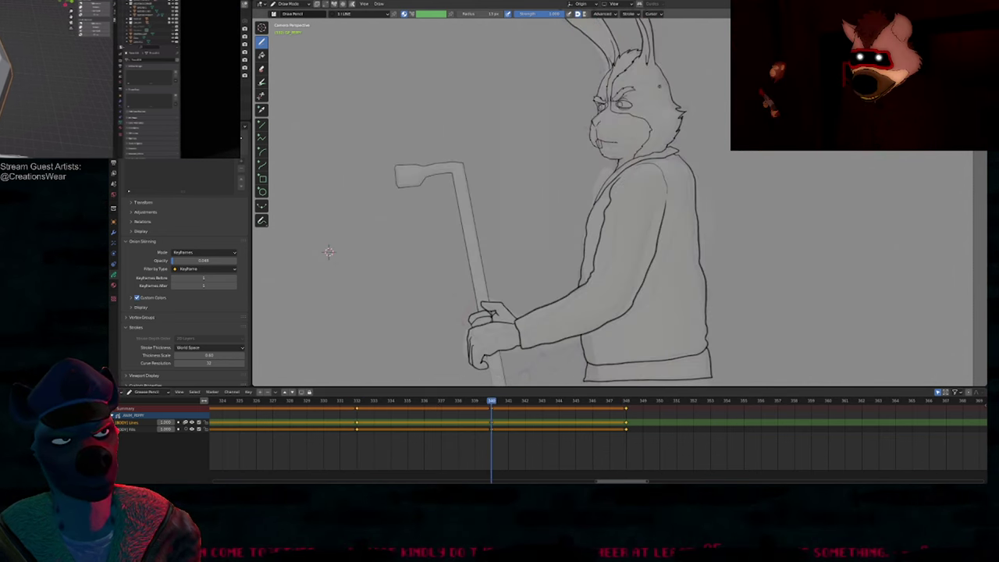
scroll(628, 97, "up", 7)
Step: Select both pupil strokes and scale them down slightly
key("Tab")
left_click(643, 80)
key("2")
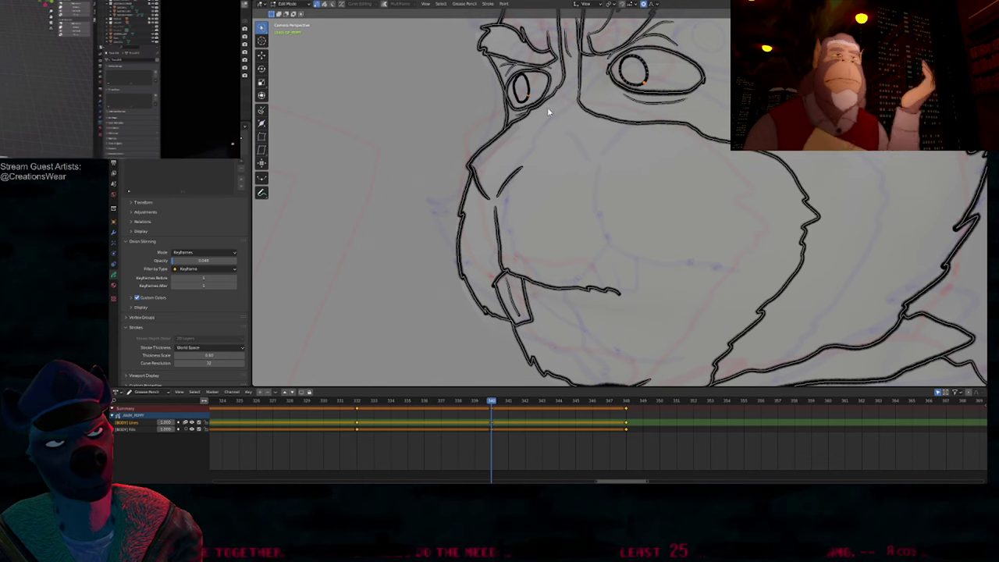
left_click(528, 93, "shift")
key("s")
right_click(771, 212)
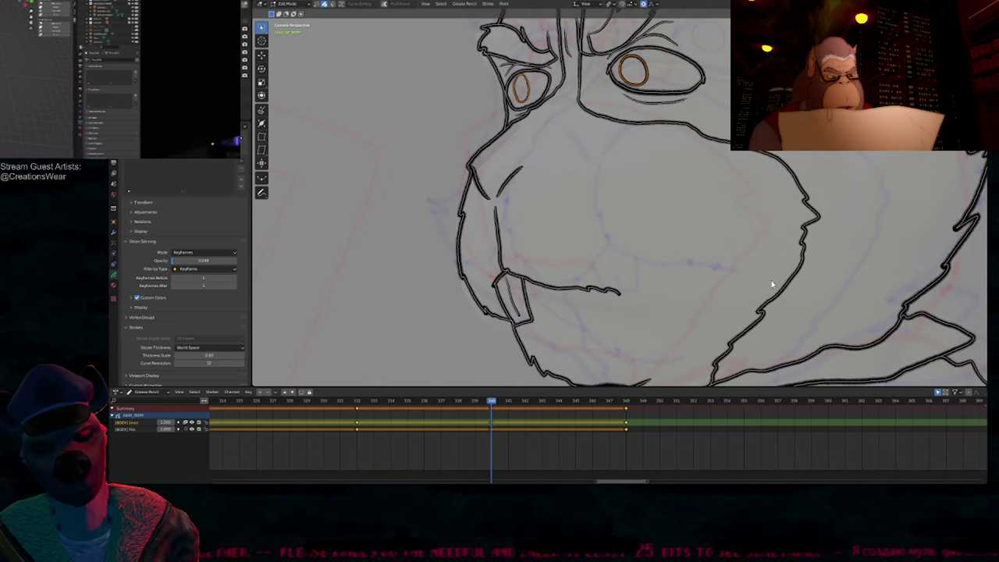
key("s")
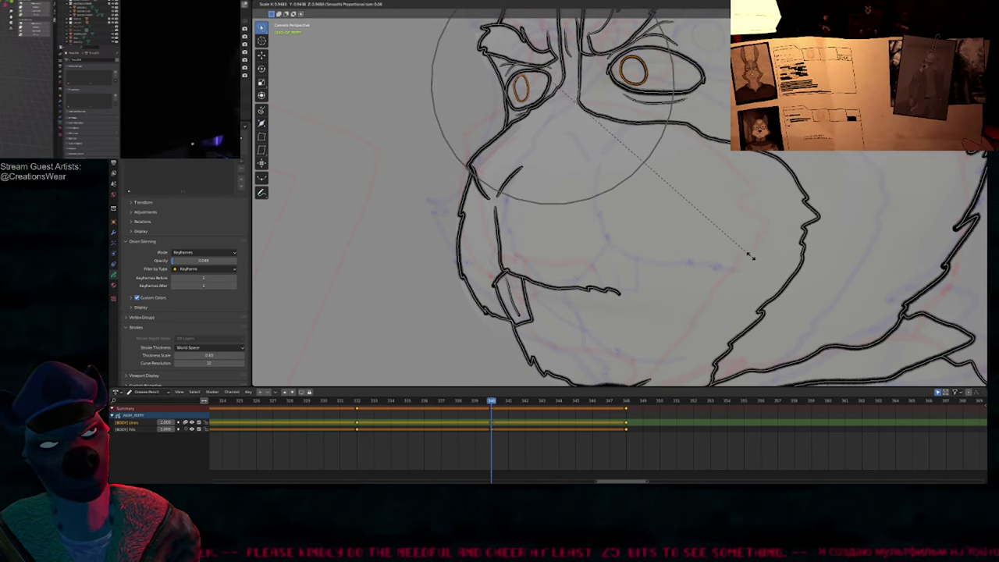
left_click(753, 258)
Step: Reshape the right eye's top and bottom edges with soft-falloff point moves
mouse_move(704, 175)
middle_mouse_down("shift")
mouse_move(692, 170)
mouse_move(681, 298)
middle_mouse_up("shift")
left_click(668, 217)
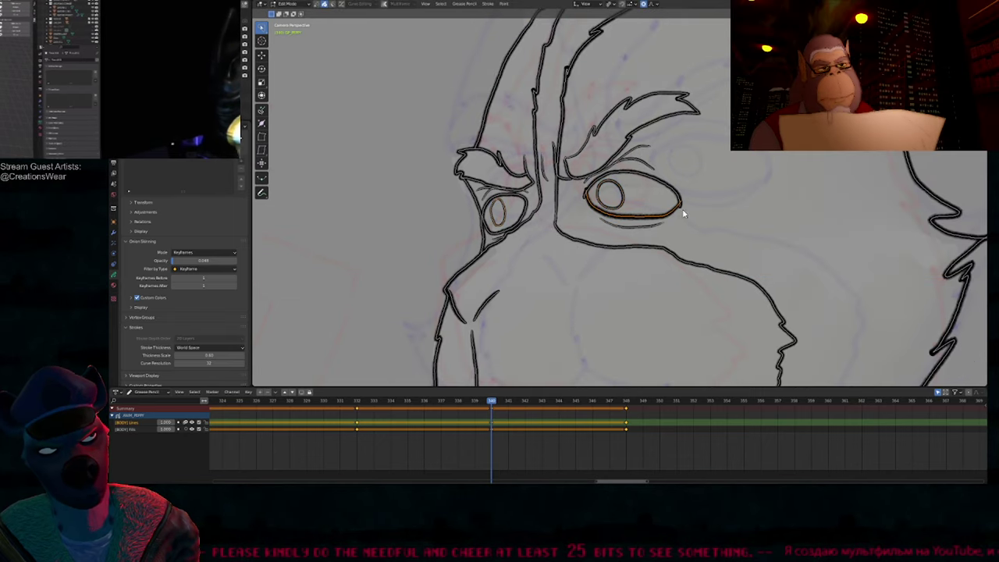
key("s")
key("Escape")
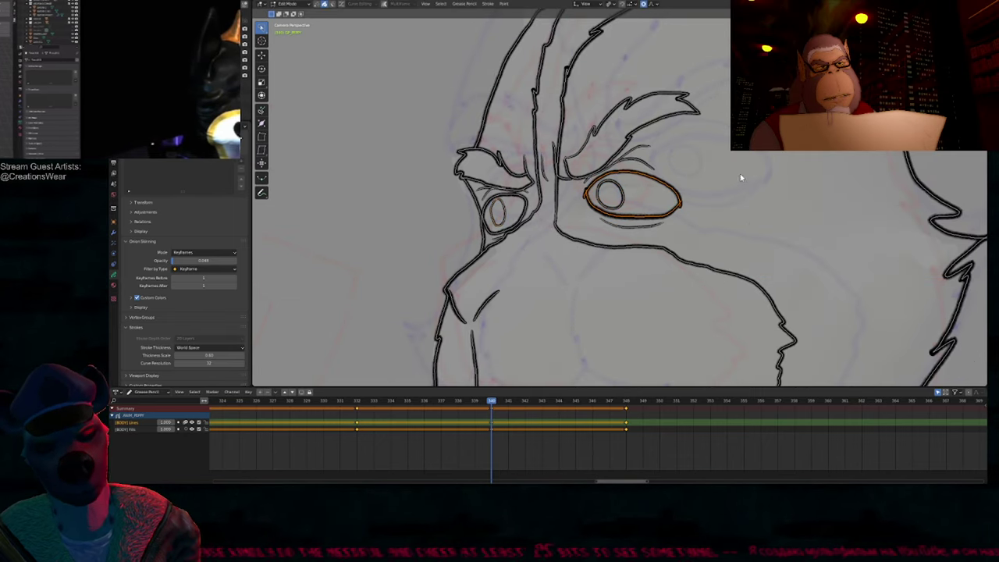
left_click(642, 173)
key("g")
left_click(714, 149)
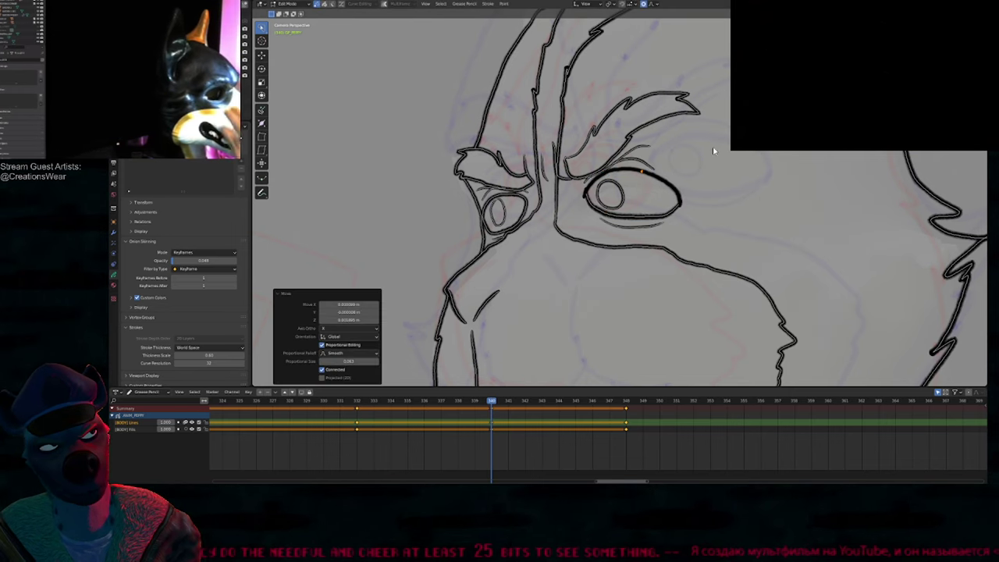
left_click(636, 224)
key("g")
left_click(636, 228)
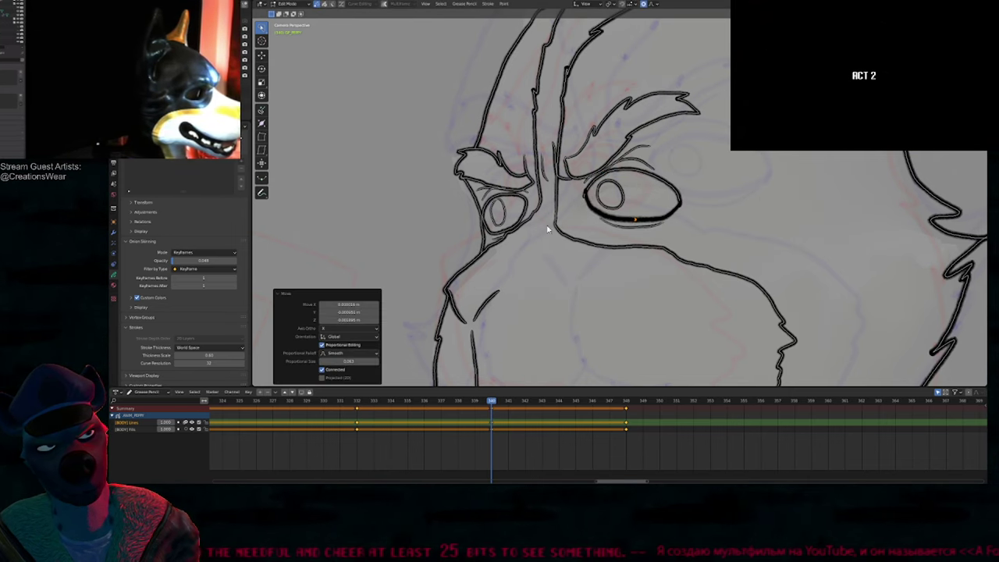
Step: Reshape the smaller left eye outline and return to Draw Mode
left_click(500, 197)
key("g")
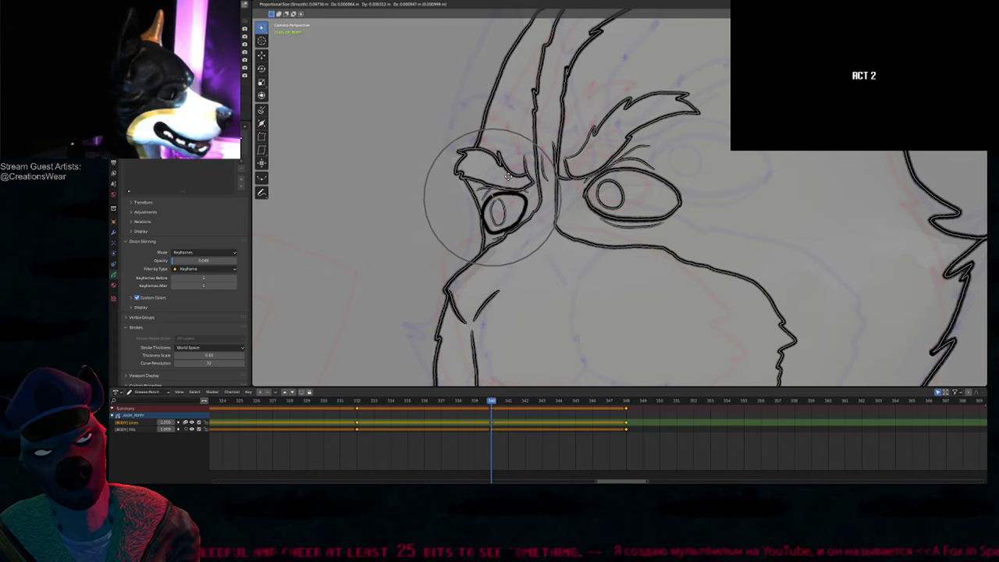
left_click(508, 177)
key("Tab")
scroll(551, 172, "down", 9)
Step: Play through the keyframes to check the motion, then return to keyframe 340
middle_click_drag(636, 217, 634, 211, "shift")
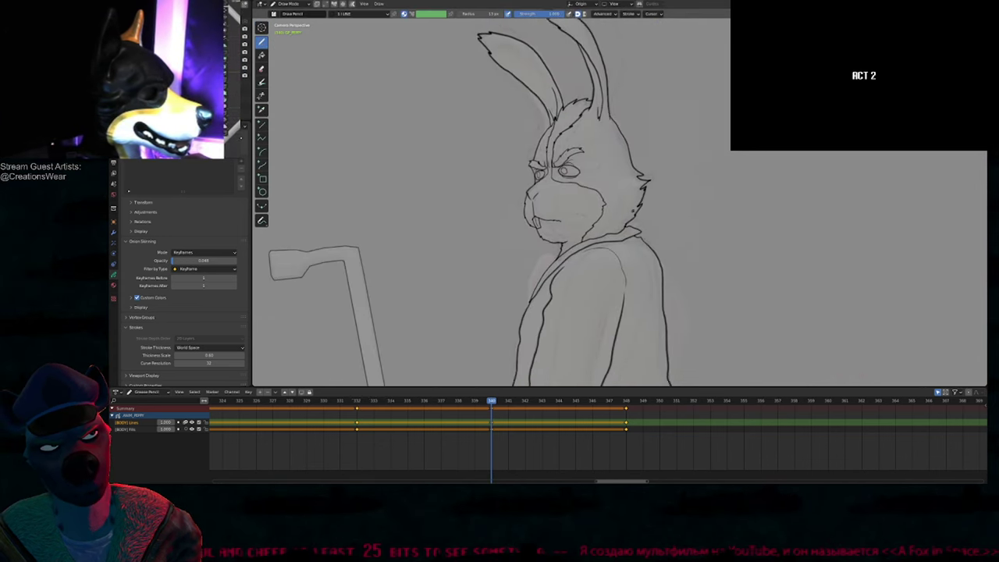
key("space")
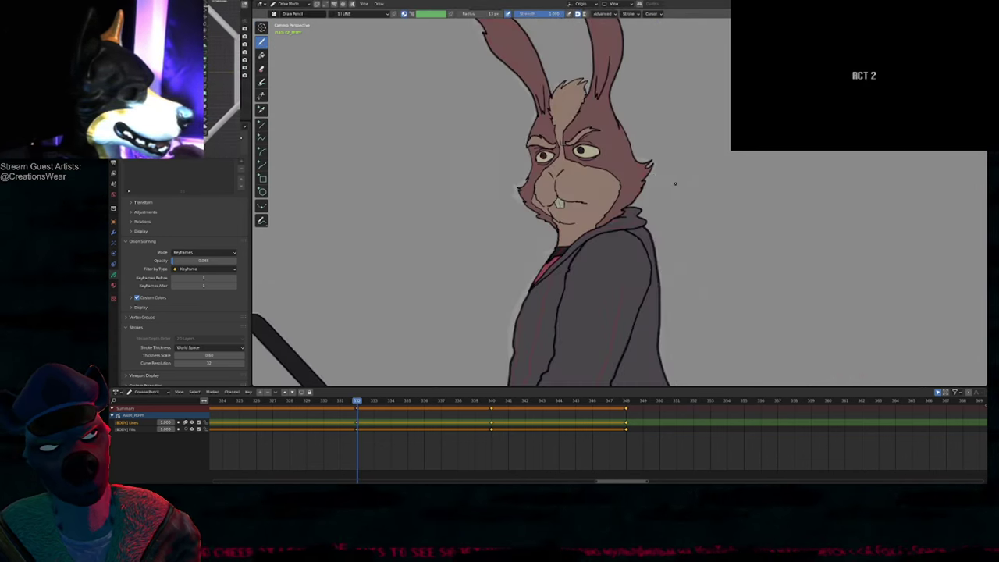
key("Up")
scroll(615, 172, "up", 6)
key("f")
right_click(604, 118)
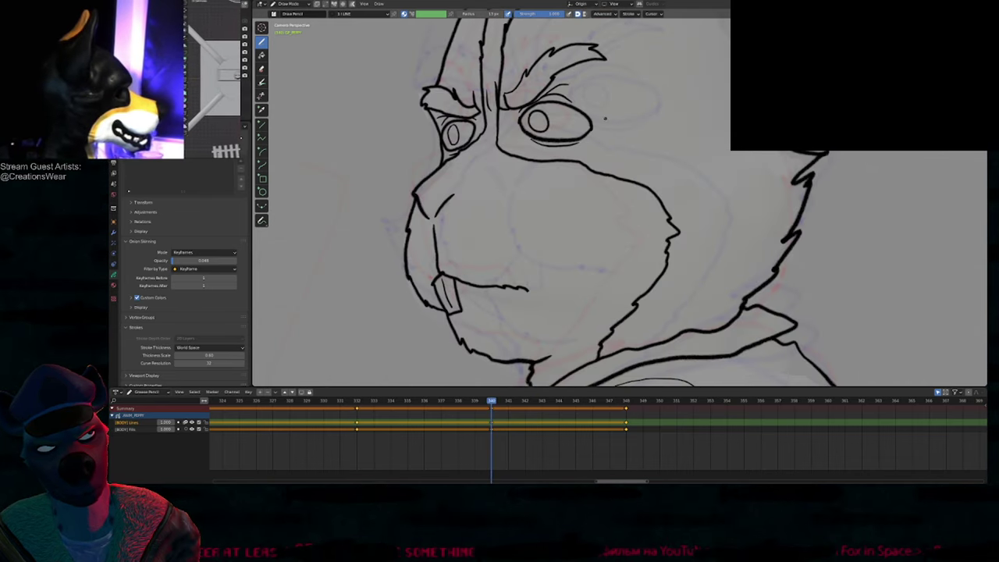
Step: Draw a short line above the right eye and ease it into place with soft falloff
left_click_drag(540, 99, 574, 94)
key("Tab")
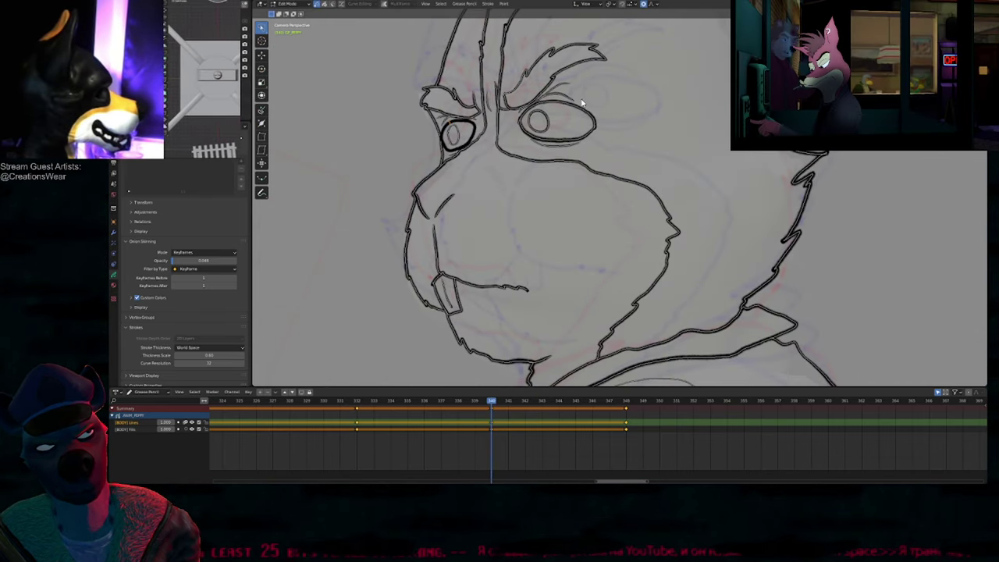
key("g")
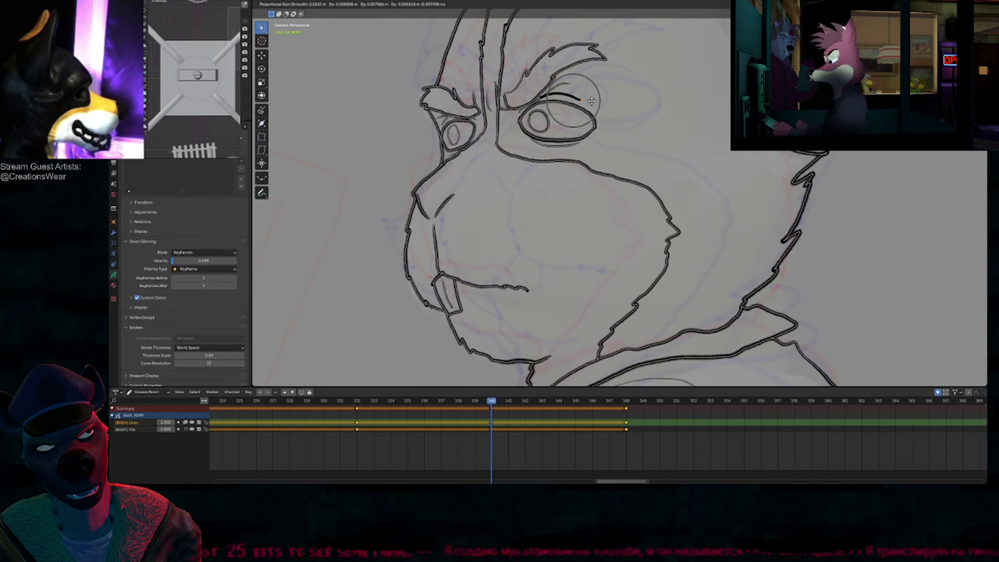
left_click(591, 101)
scroll(594, 117, "down", 2)
key("Tab")
scroll(605, 188, "down", 3)
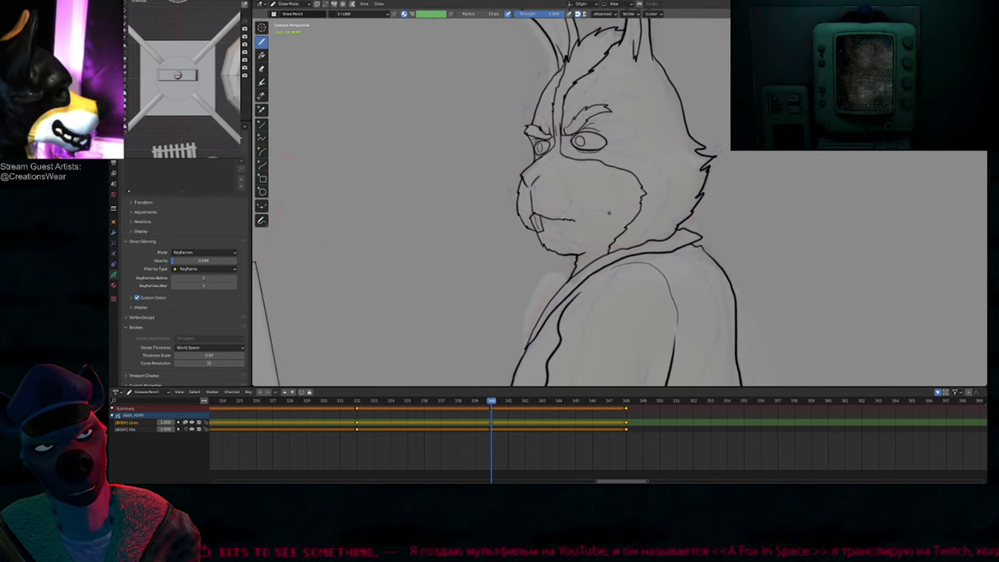
middle_click_drag(620, 151, 615, 187, "shift")
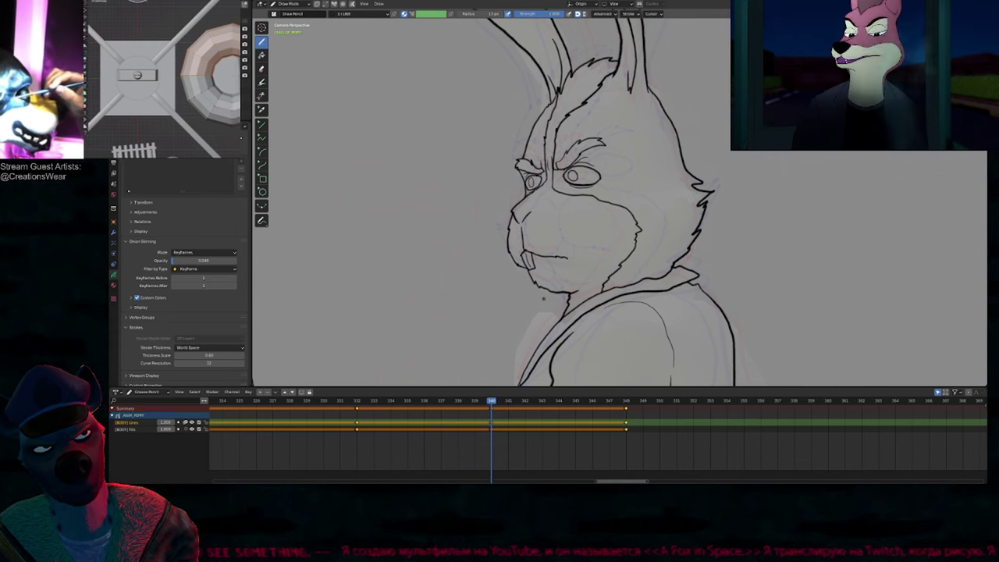
middle_click_drag(634, 170, 618, 211, "shift")
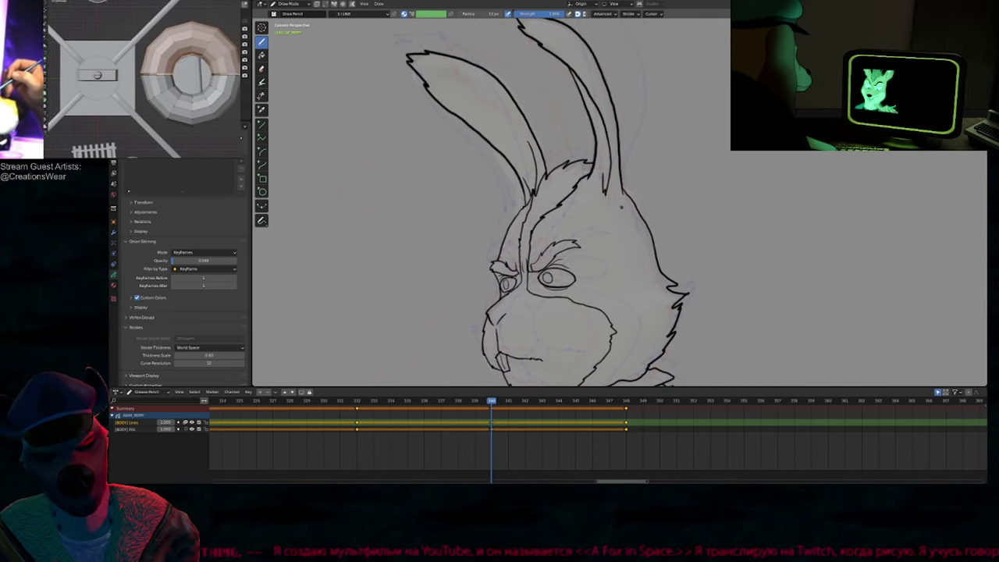
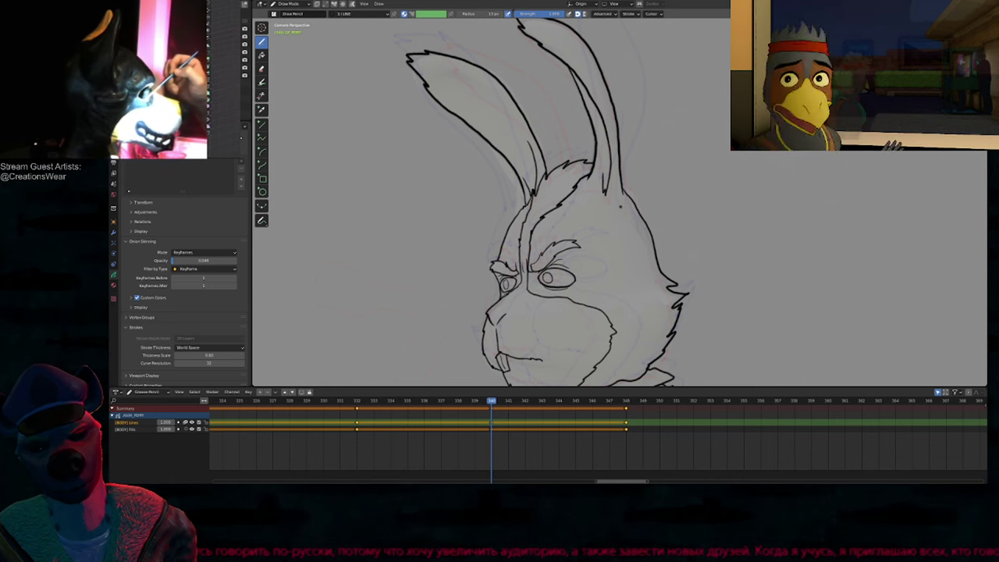
Step: Set the brush size to 13 px and zoom out on the rabbit drawing
mouse_move(580, 278)
middle_mouse_down("shift")
mouse_move(533, 252)
mouse_move(562, 259)
middle_mouse_up("shift")
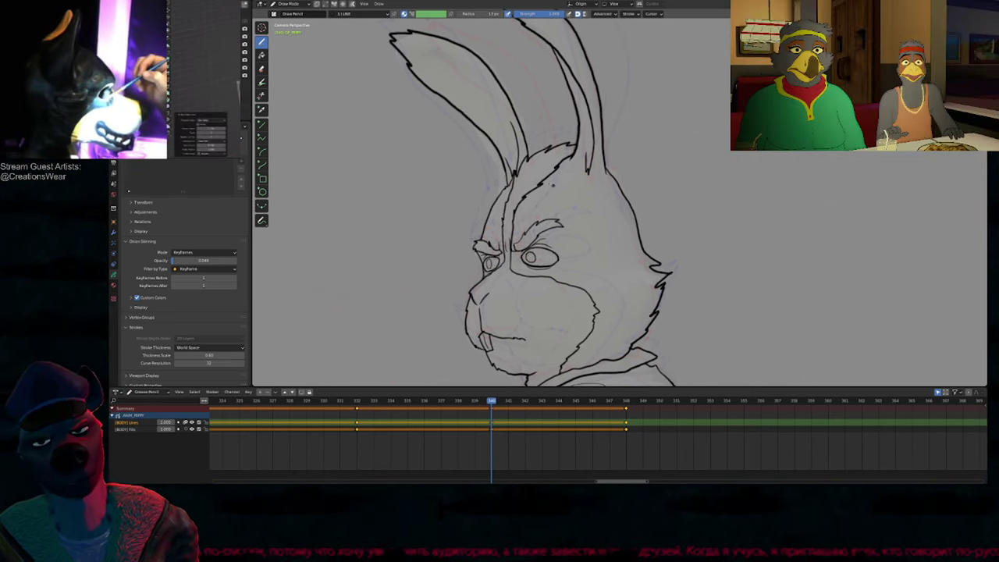
key("f")
left_click(552, 181)
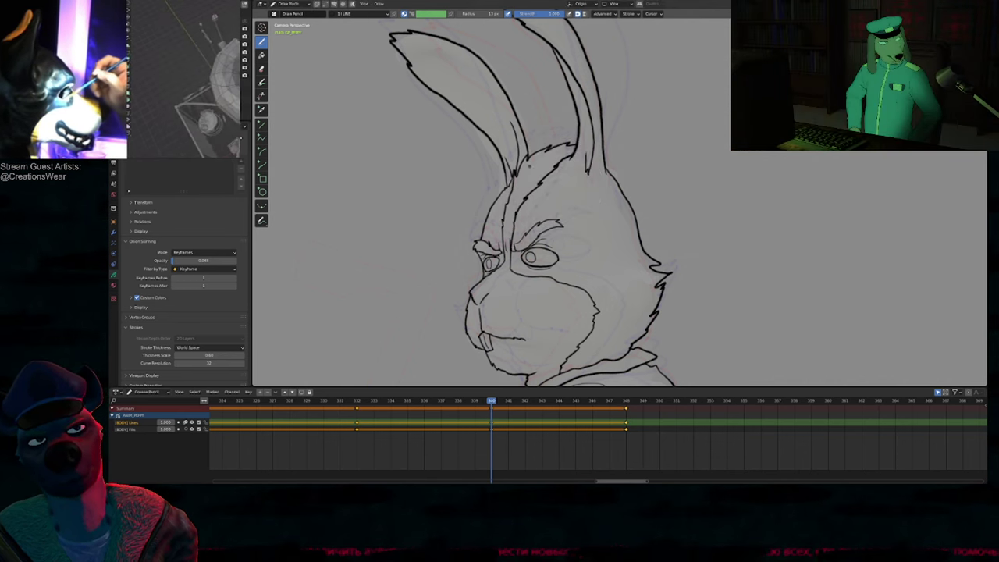
middle_click_drag(530, 165, 606, 209, "ctrl")
Step: Flip between keyframes 332, 340 and 348 to compare the poses
key("Down")
key("Up")
key("Up")
key("Down")
key("Down")
key("Up")
key("Up")
key("Down")
key("Down")
key("Up")
scroll(557, 156, "up", 4)
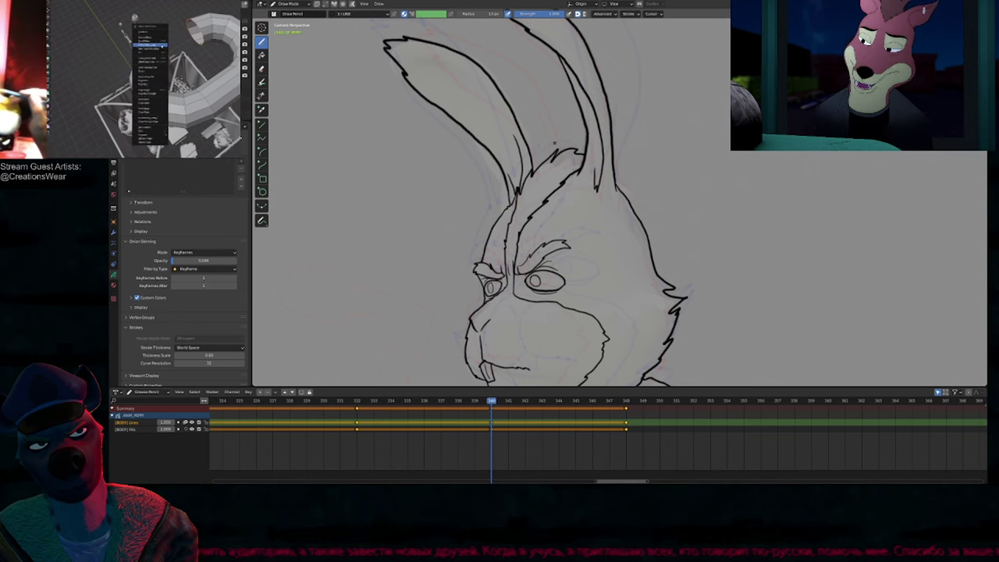
key("Down")
key("Up")
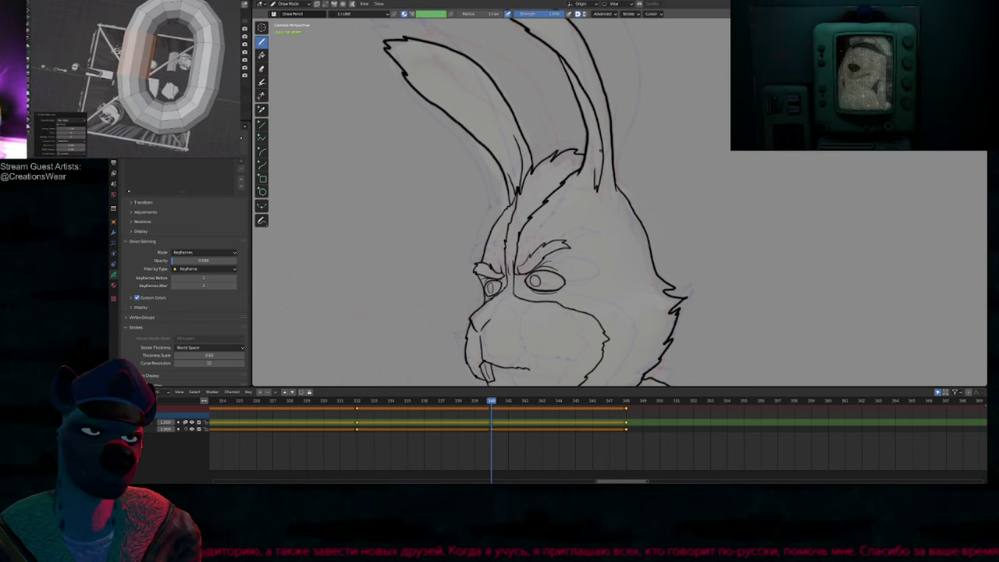
key("Up")
key("Down")
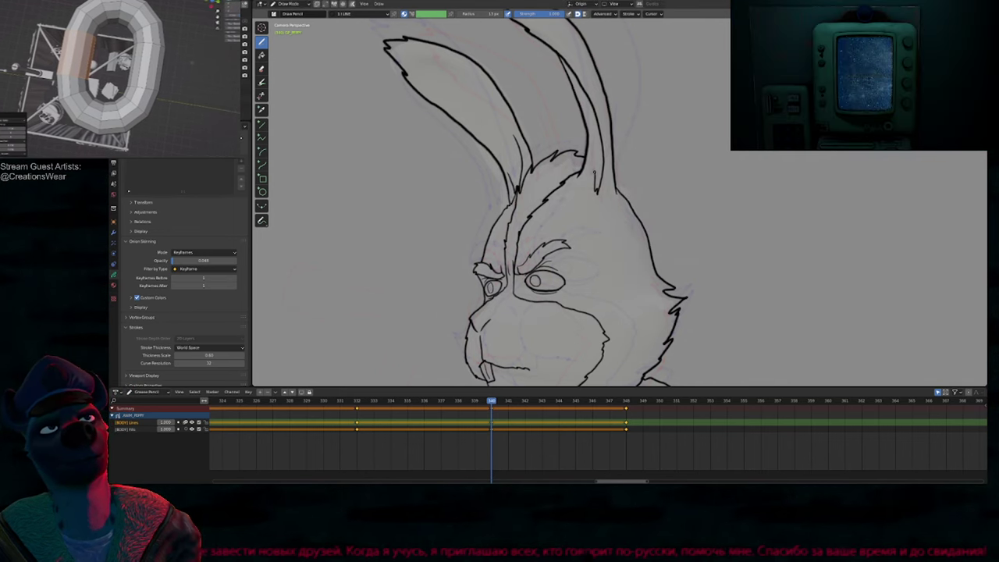
scroll(653, 162, "down", 4)
key("Up")
key("Down")
scroll(599, 169, "up", 5)
Step: On frame 340, move the point where the inner ear line meets the head
key("Tab")
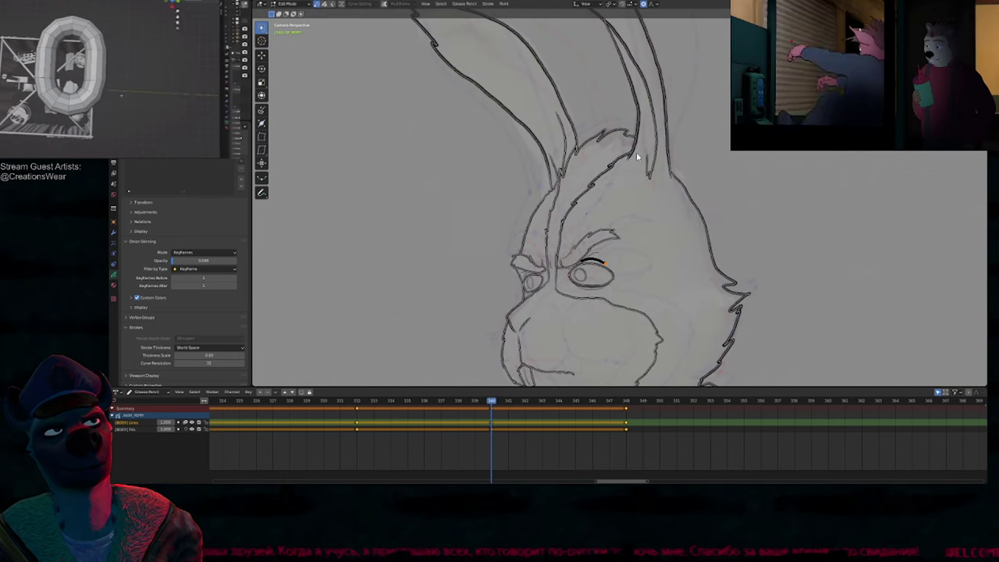
left_click(636, 160)
key("g")
key("g")
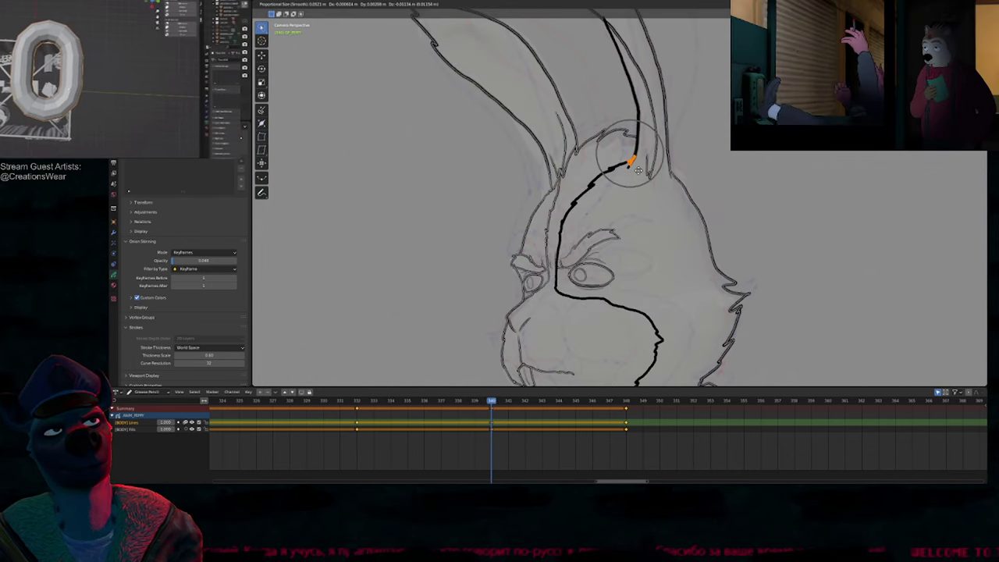
left_click(637, 168)
key("Tab")
scroll(625, 179, "down", 5)
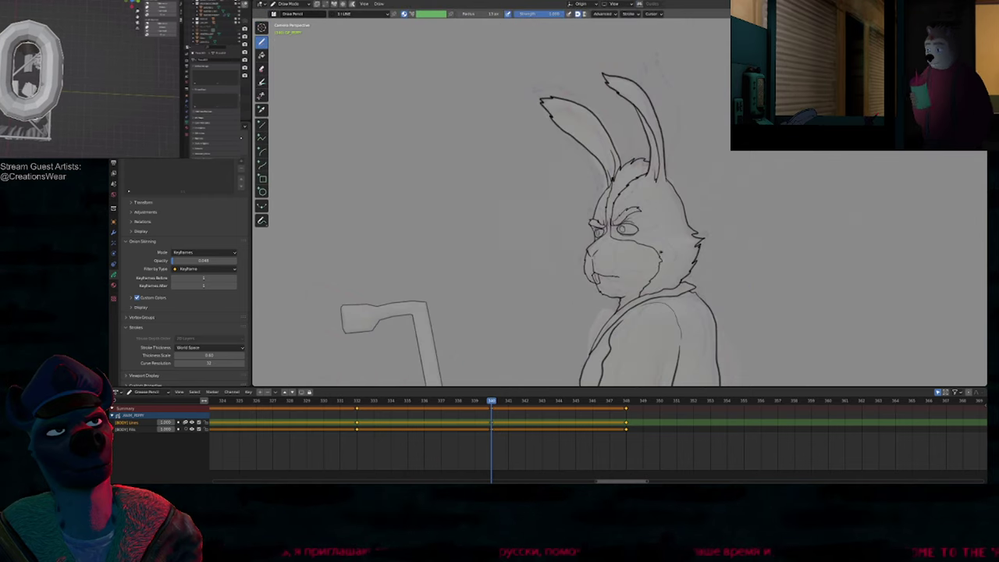
Step: Frame the whole rabbit and crowbar, then flip between keyframes 340 and 348
middle_click_drag(608, 197, 580, 138, "shift")
middle_click_drag(570, 207, 556, 223, "shift")
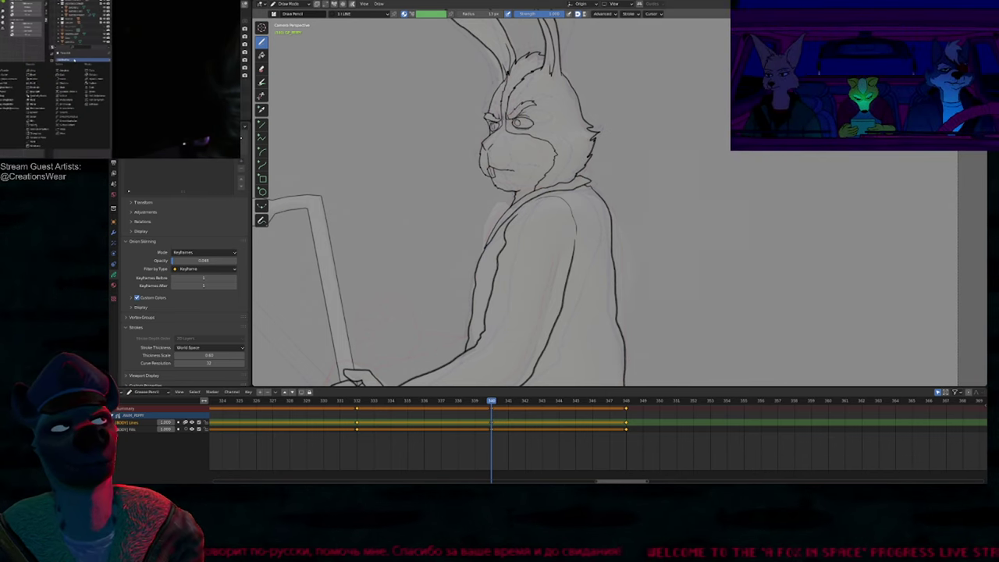
mouse_move(607, 120)
middle_mouse_down("shift")
mouse_move(627, 201)
mouse_move(661, 183)
middle_mouse_up("shift")
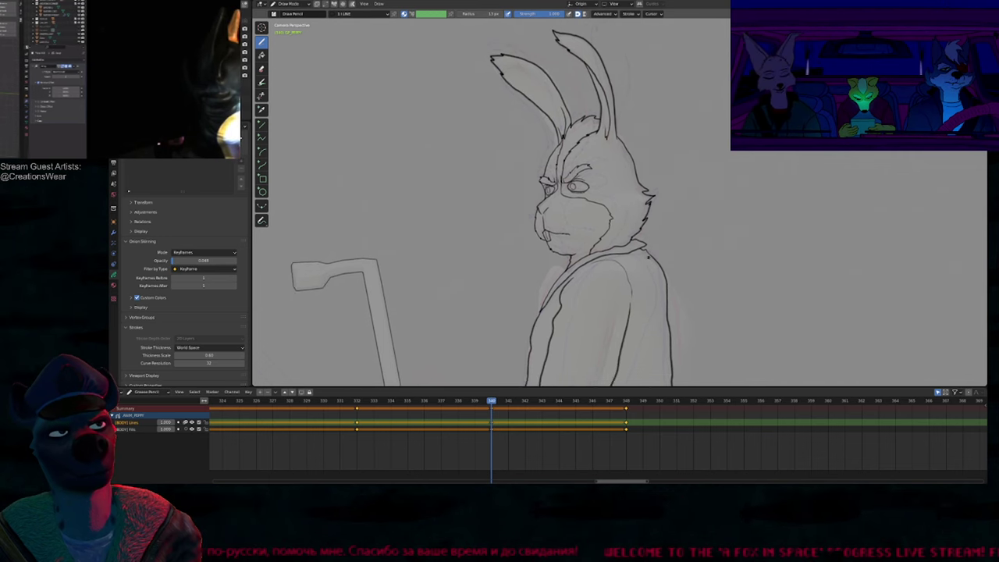
mouse_move(687, 241)
middle_mouse_down("shift")
mouse_move(695, 222)
mouse_move(674, 245)
middle_mouse_up("shift")
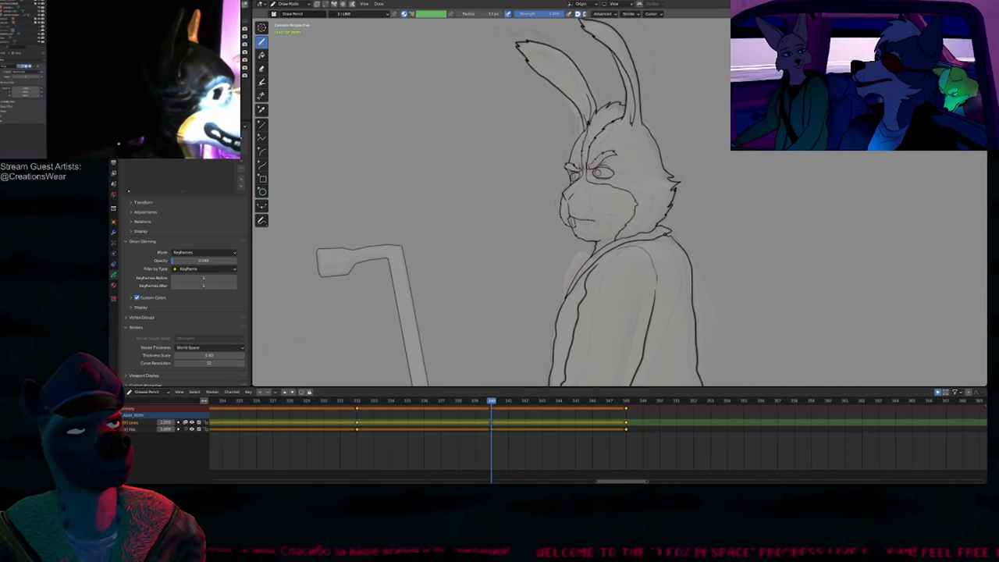
key("Up")
key("Down")
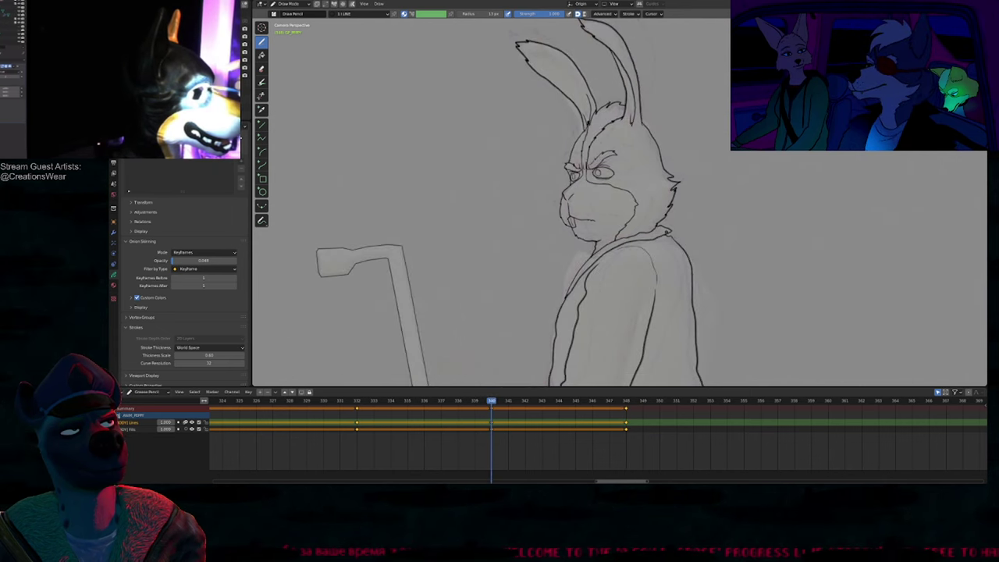
key("Up")
key("Down")
key("Up")
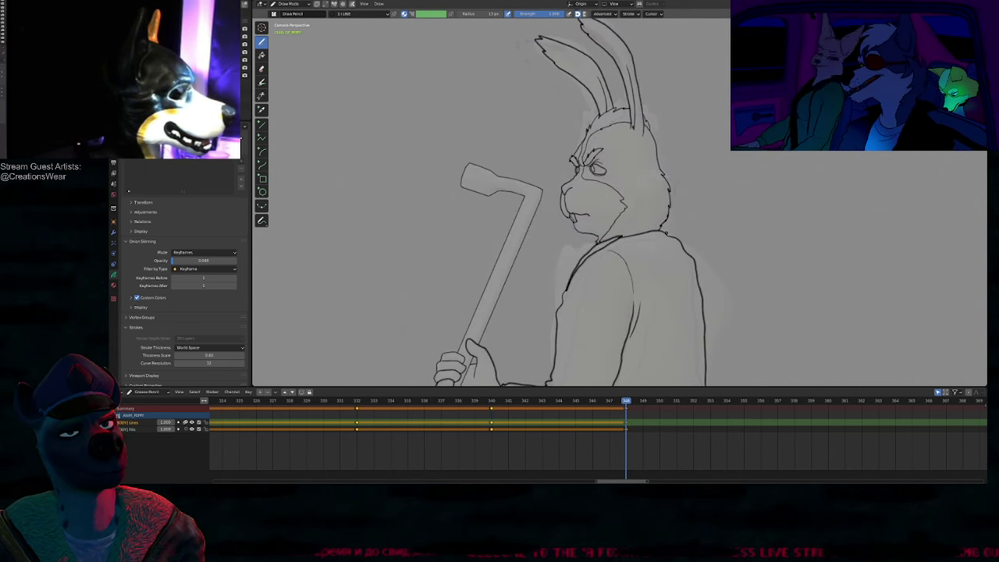
key("Down")
key("Up")
key("Down")
key("Down")
key("Up")
scroll(675, 187, "up", 8)
Step: Resize the brush and compare coloured keyframe 333 with line-art keyframe 340
key("f")
left_click(676, 188)
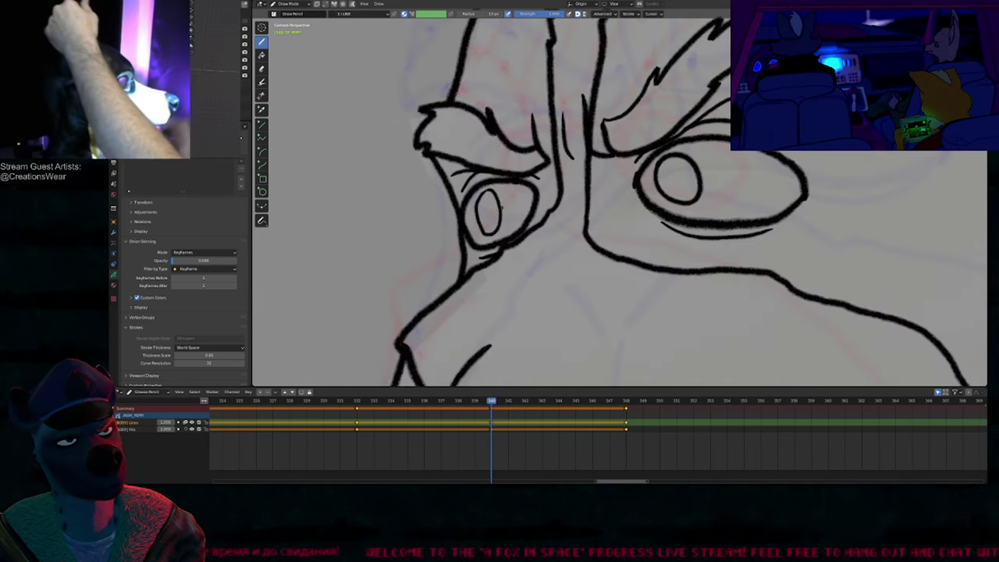
scroll(373, 324, "down", 8)
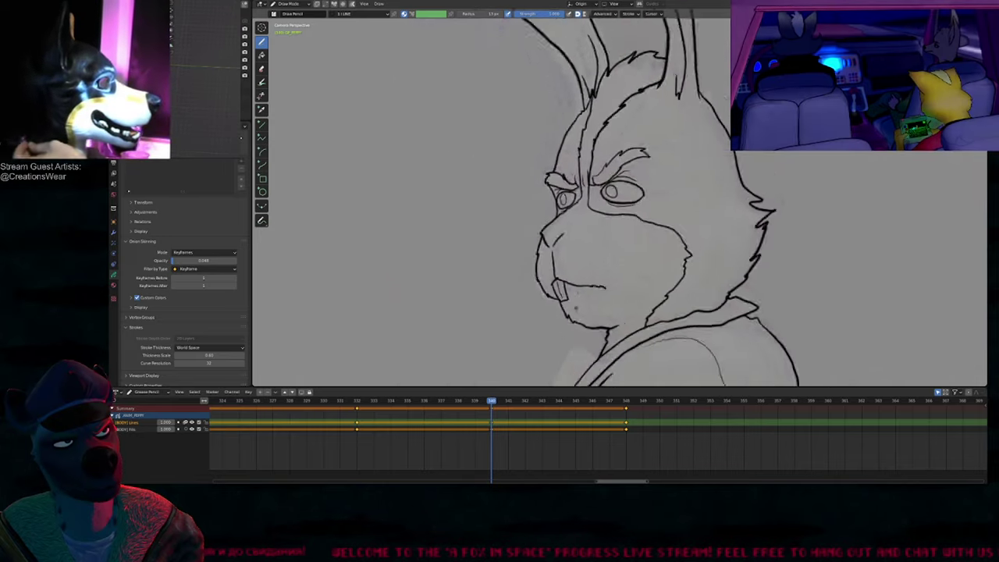
scroll(372, 324, "up", 3)
key("Down")
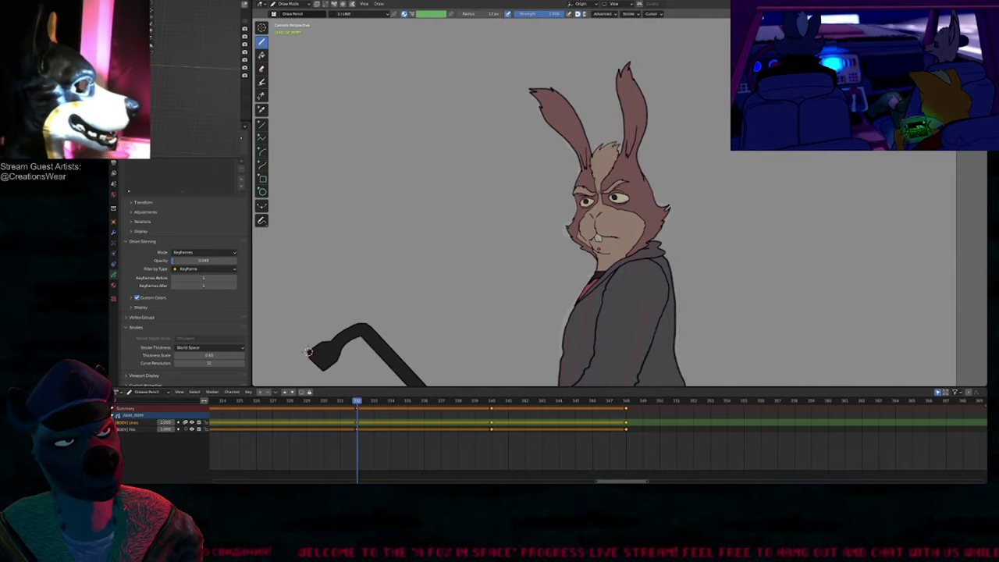
key("Up")
scroll(582, 203, "up", 6)
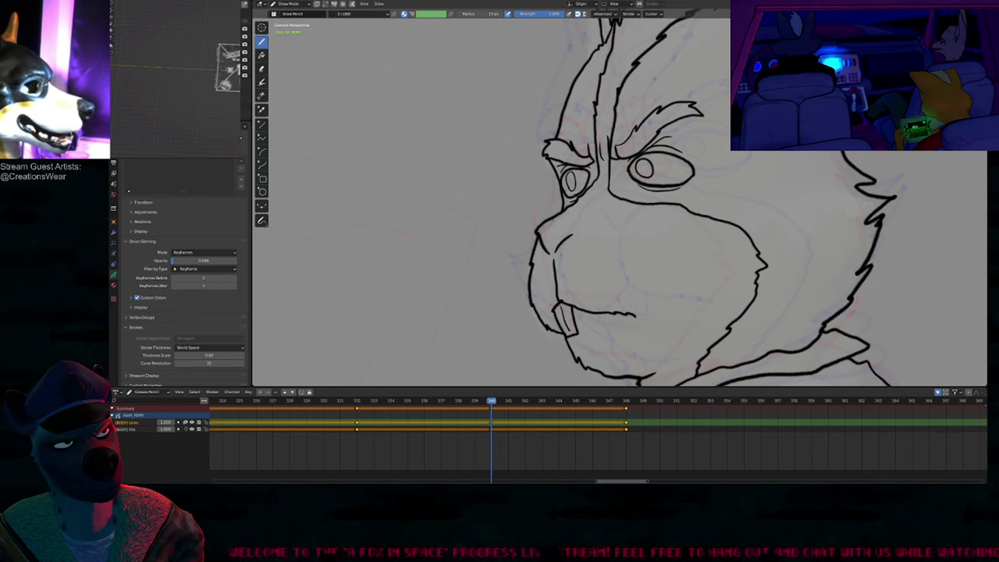
scroll(627, 179, "down", 8)
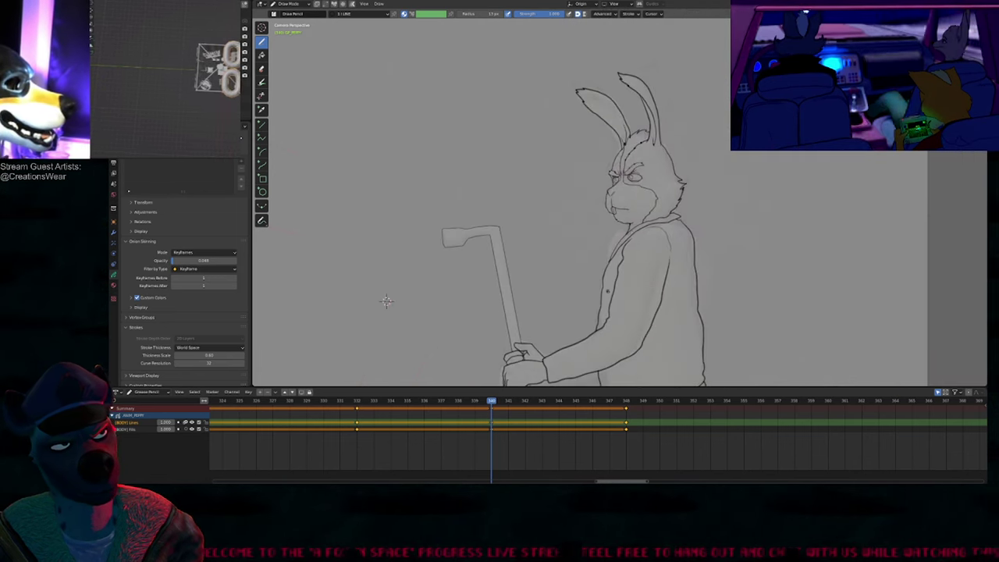
Step: Re-centre the rabbit and jump to the coloured crowbar pose at frame 336
middle_click_drag(446, 238, 479, 216, "shift")
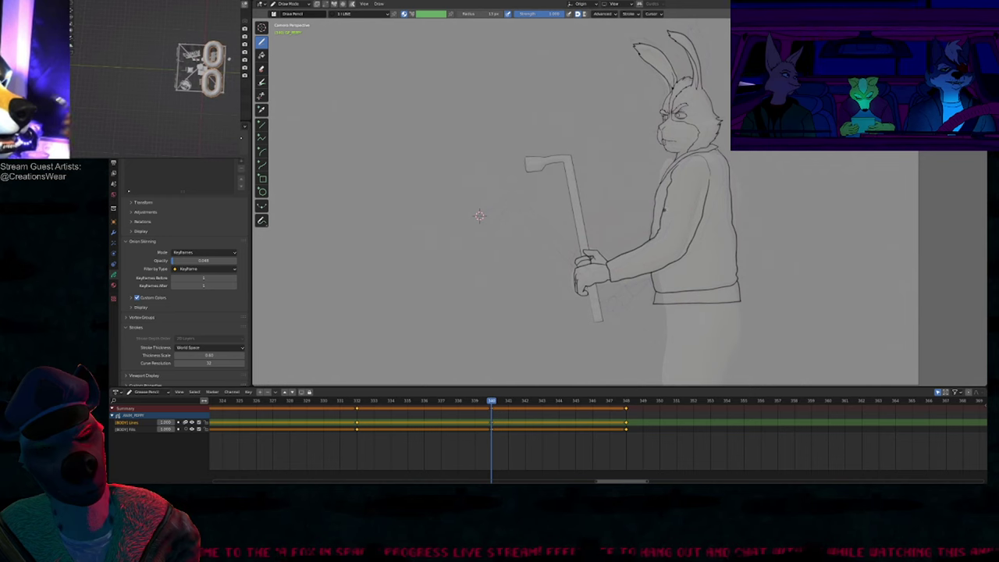
key("Down")
key("Down")
key("Up")
key("Up")
key("Up")
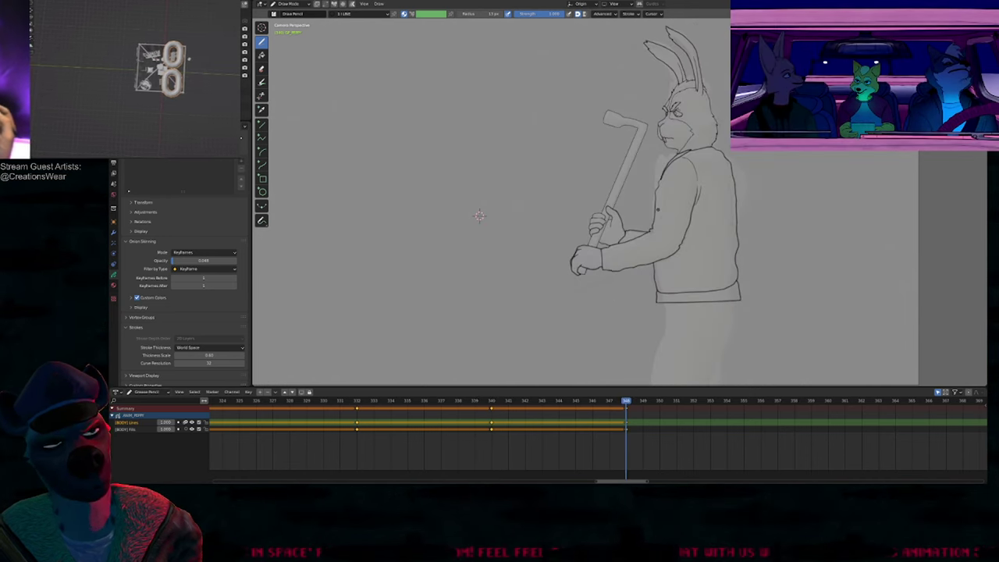
middle_click_drag(479, 216, 441, 255, "shift")
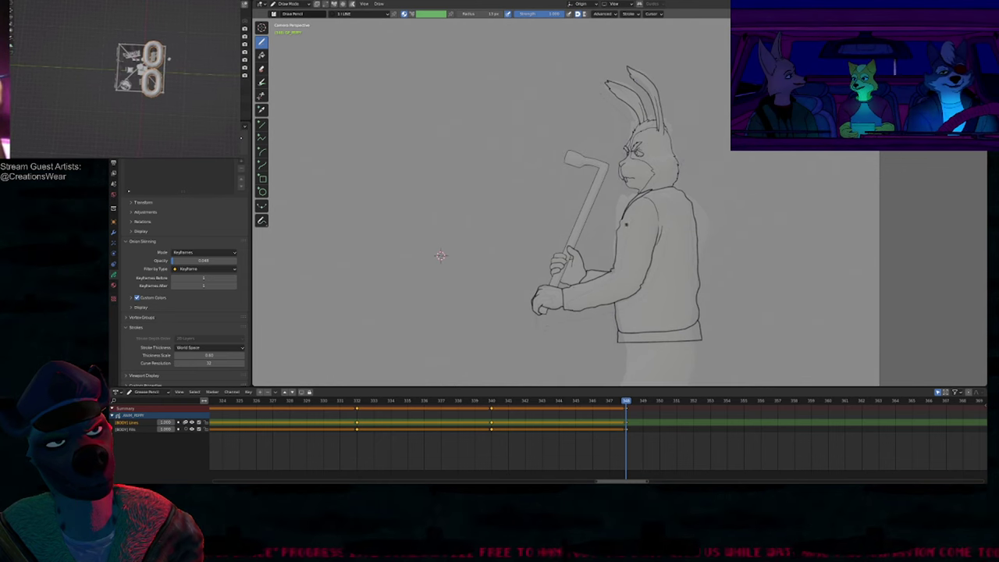
left_click(431, 400)
Step: Delete all strokes on this frame and pan to the pale rabbit face sketch
key("Tab")
key("a")
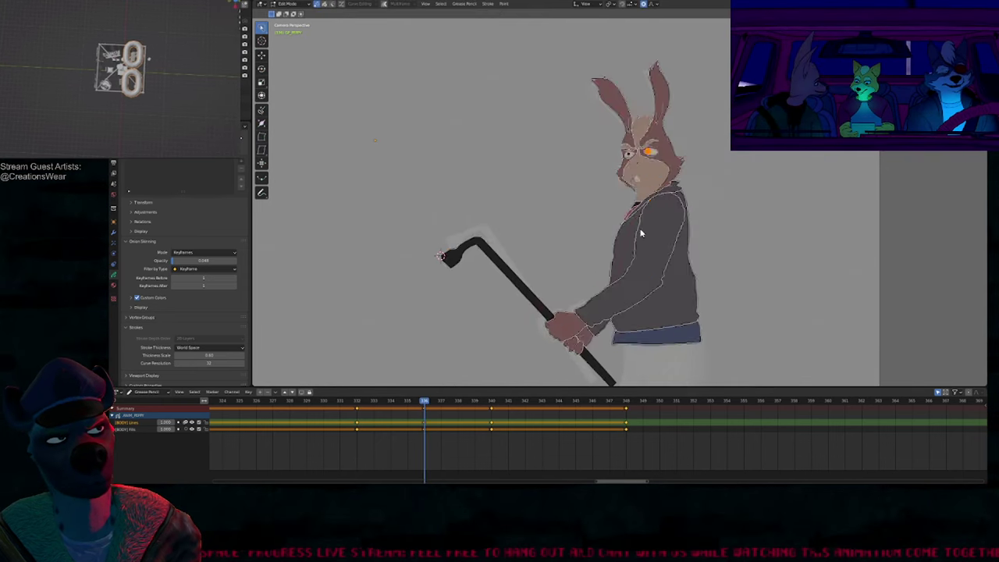
key("x")
left_click(641, 232)
key("Tab")
scroll(645, 221, "up", 4)
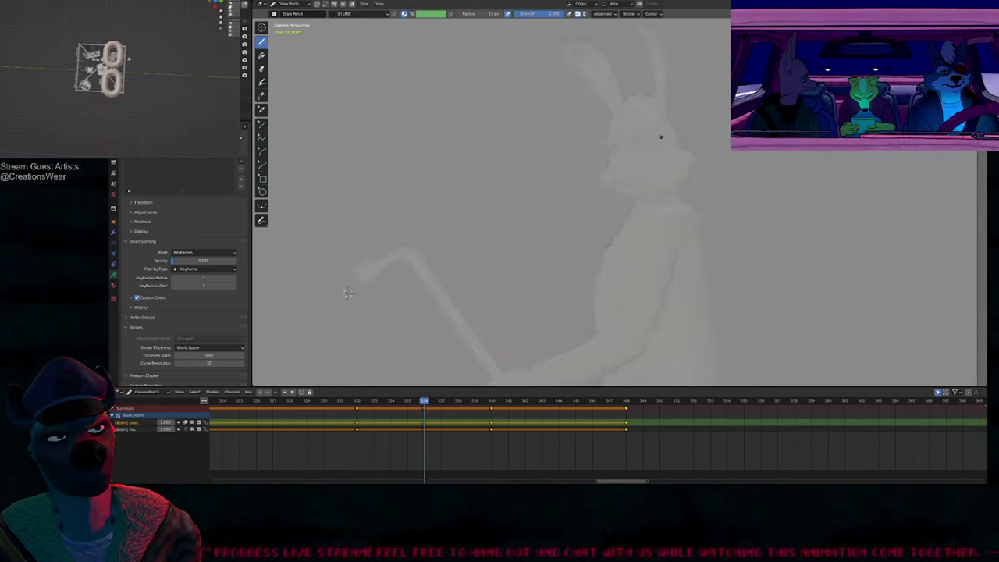
middle_click_drag(668, 164, 595, 215, "shift")
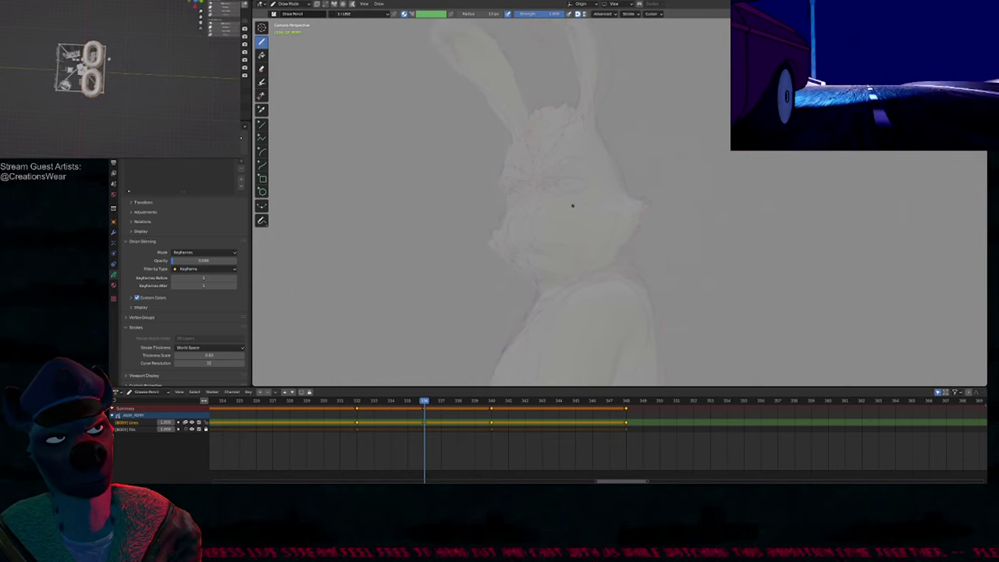
scroll(607, 120, "up", 5)
middle_click_drag(522, 211, 571, 208, "shift")
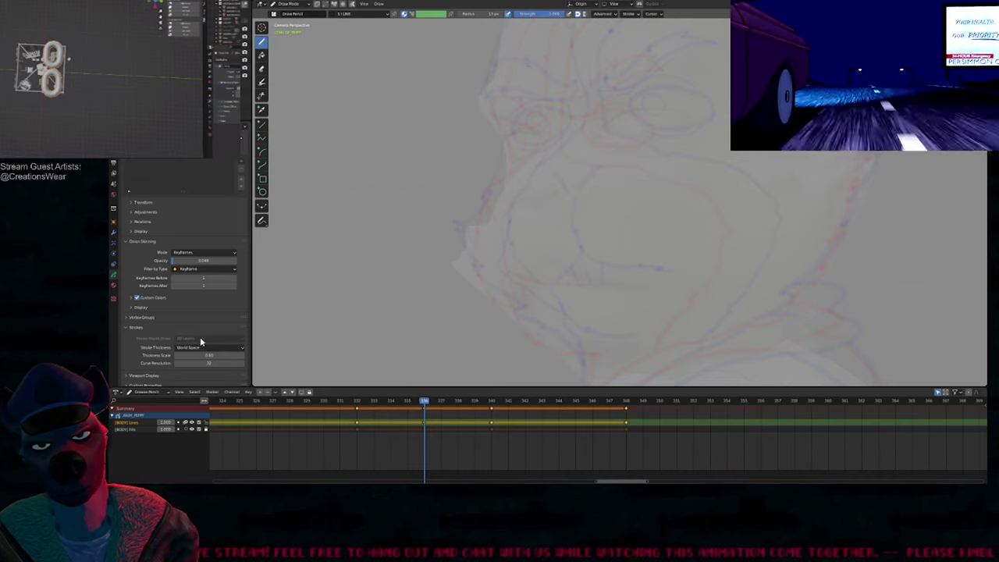
Step: Raise the onion-skin opacity to about 0.14, then compare with the neighbouring inked keyframe
left_click_drag(203, 261, 208, 264)
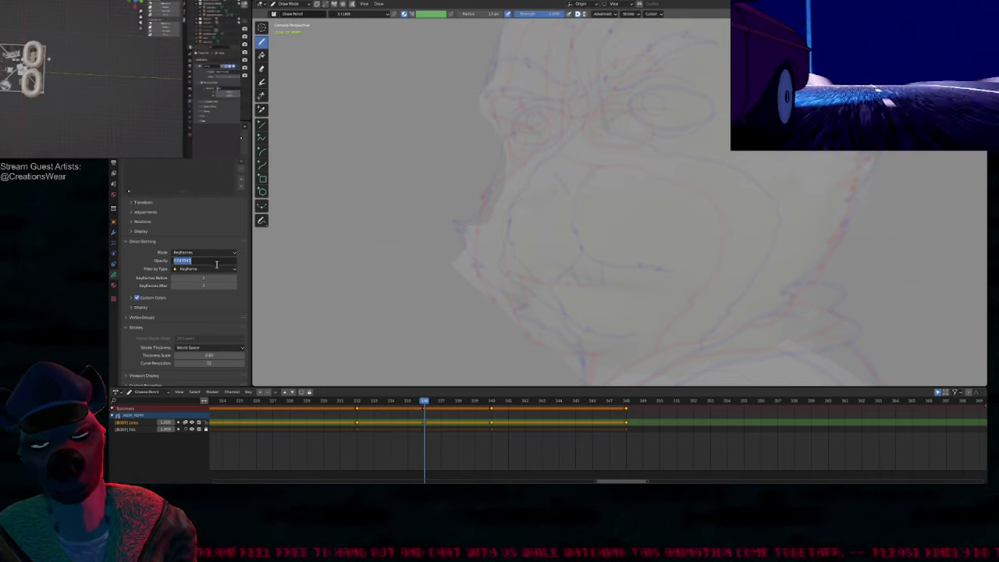
type(".06")
key("Return")
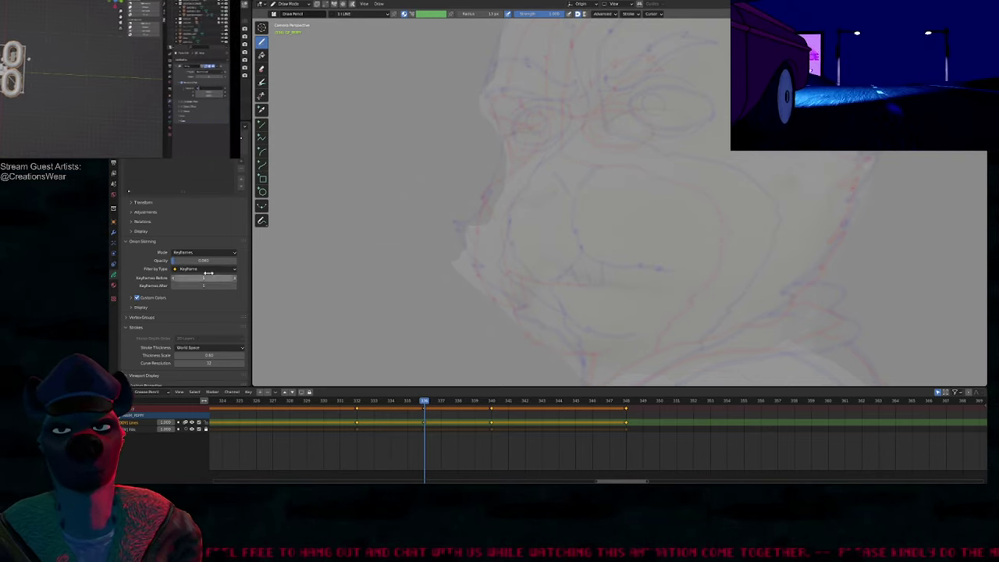
left_click(212, 261)
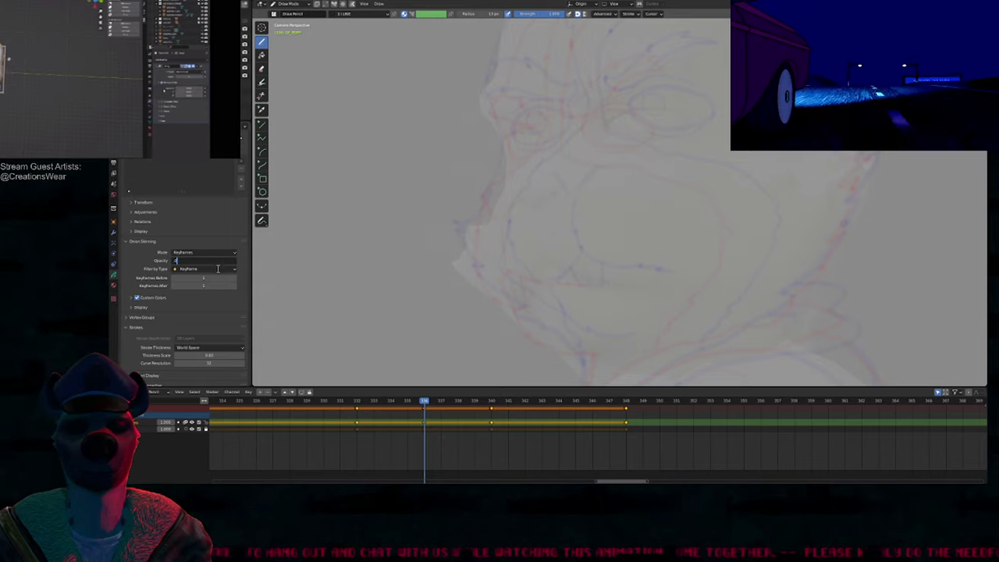
key("Return")
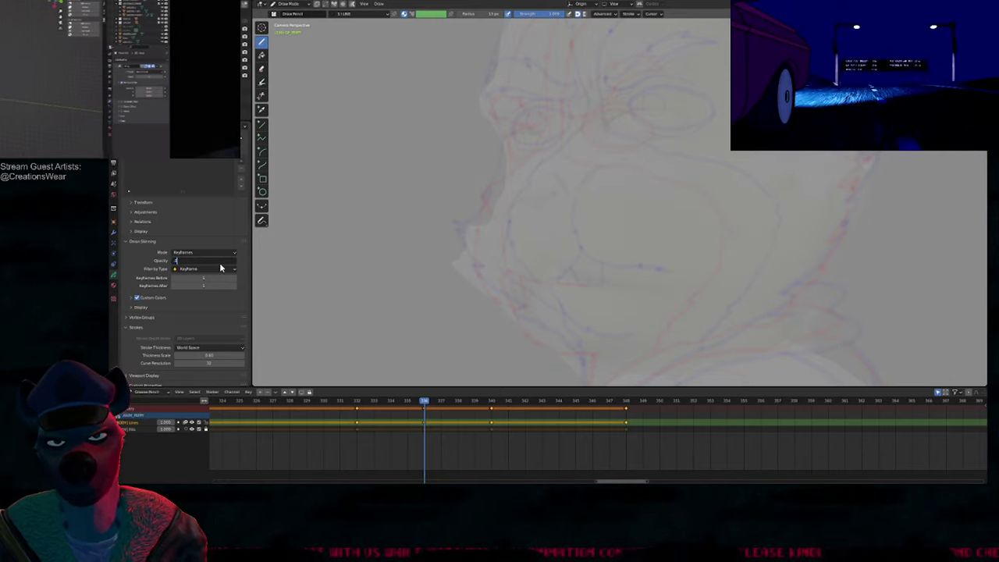
mouse_move(221, 263)
left_mouse_down()
mouse_move(285, 257)
mouse_move(222, 269)
mouse_move(232, 269)
left_mouse_up()
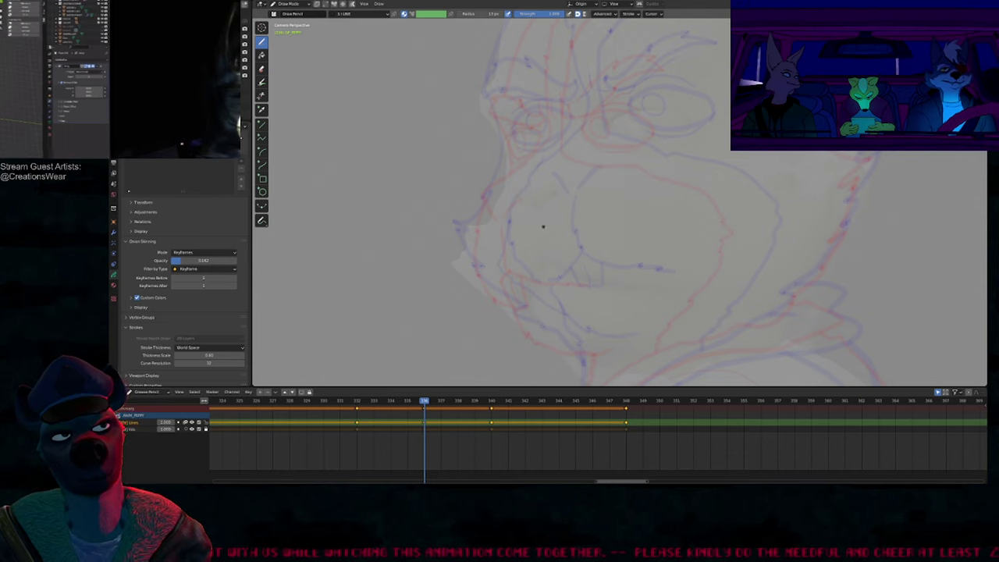
middle_click_drag(630, 186, 482, 286, "shift")
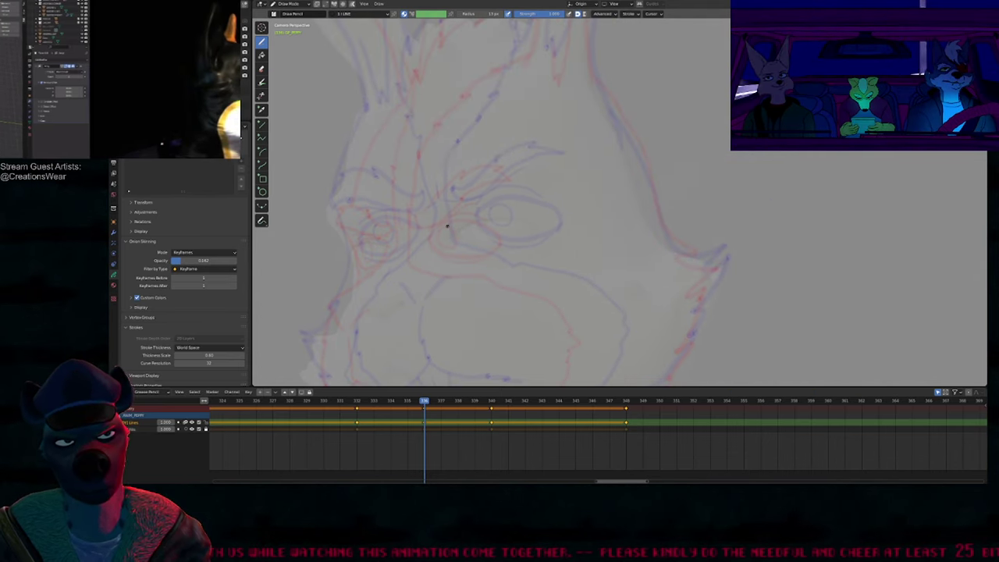
key("Up")
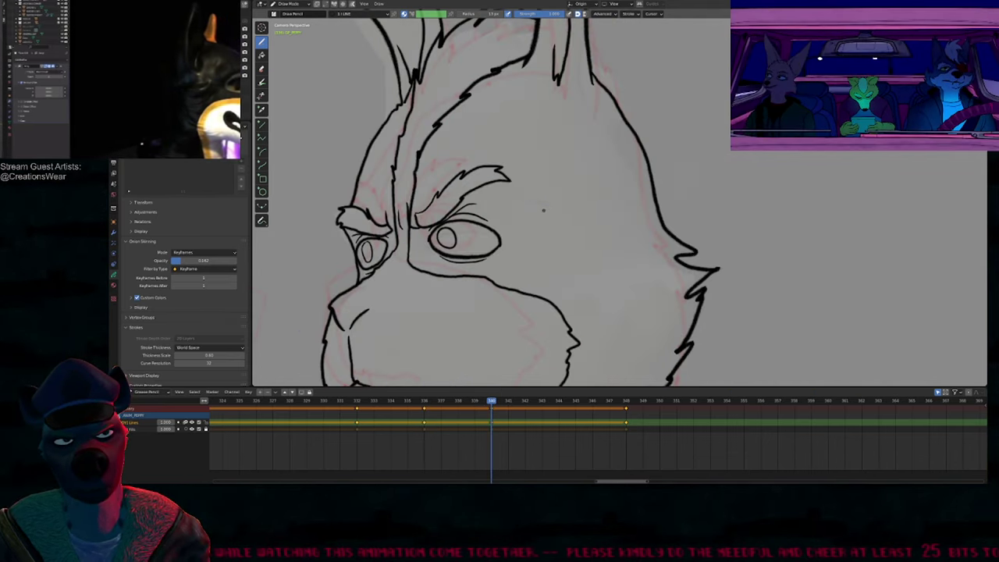
Step: Ink the right eye's outline over the sketch, widening its right end
key("Down")
key("Down")
key("Up")
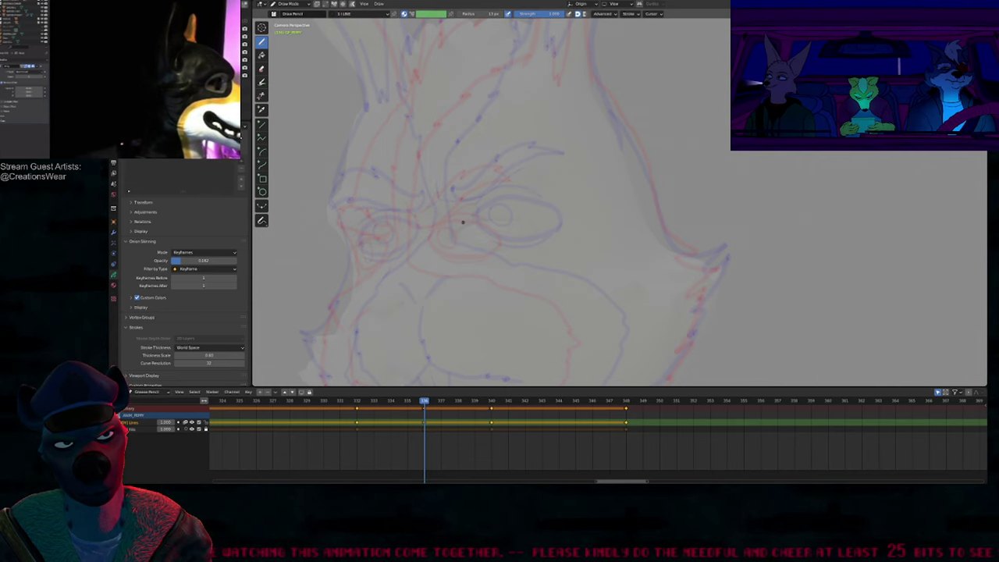
mouse_move(454, 227)
left_mouse_down()
mouse_move(469, 211)
mouse_move(493, 209)
mouse_move(511, 214)
mouse_move(521, 240)
left_mouse_up()
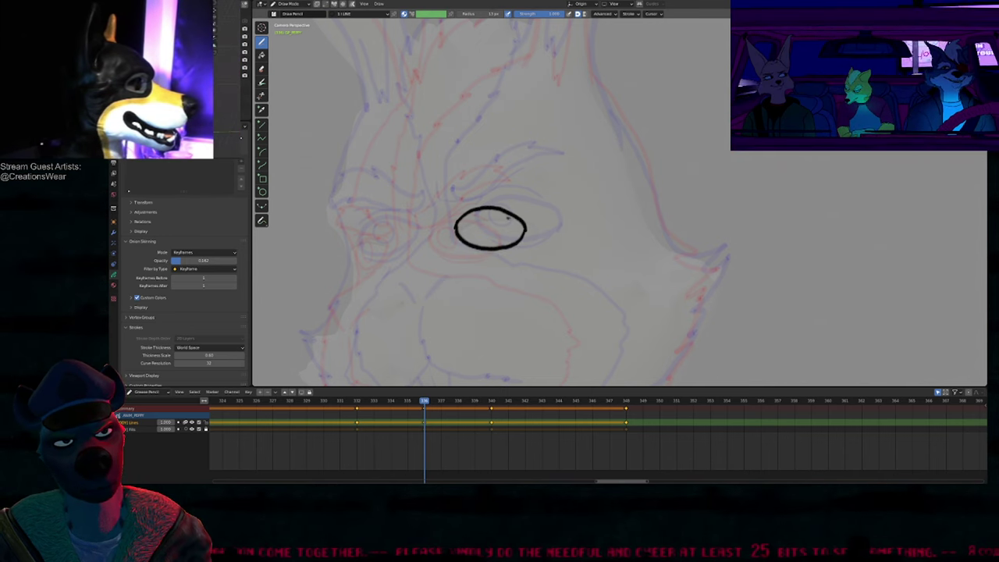
key("Down")
key("Up")
key("Up")
key("Down")
left_click_drag(518, 240, 529, 232)
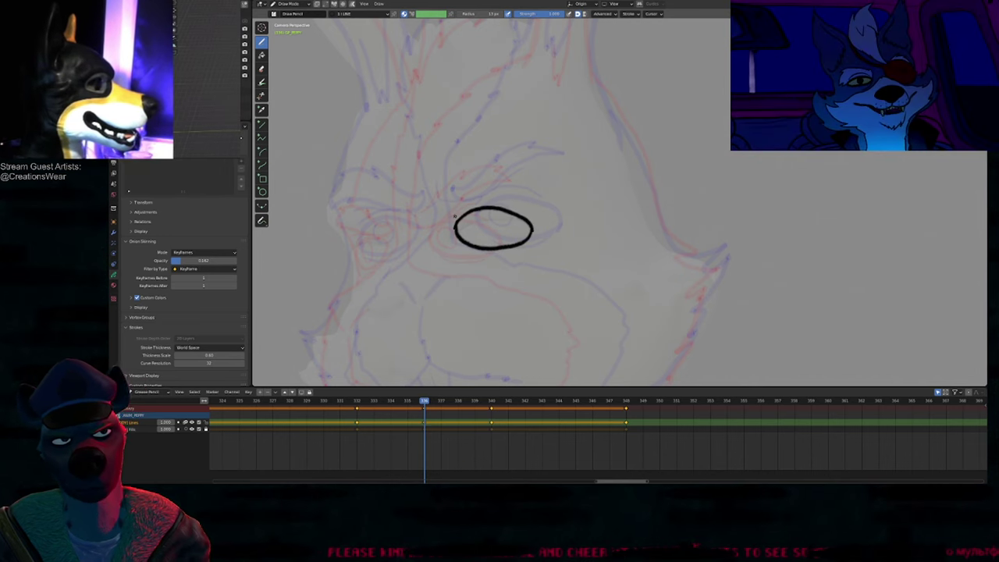
Step: Redraw the top arc of the eye outline, checking it against neighbouring keyframes
key("Down")
key("Up")
key("Up")
key("Down")
key("Down")
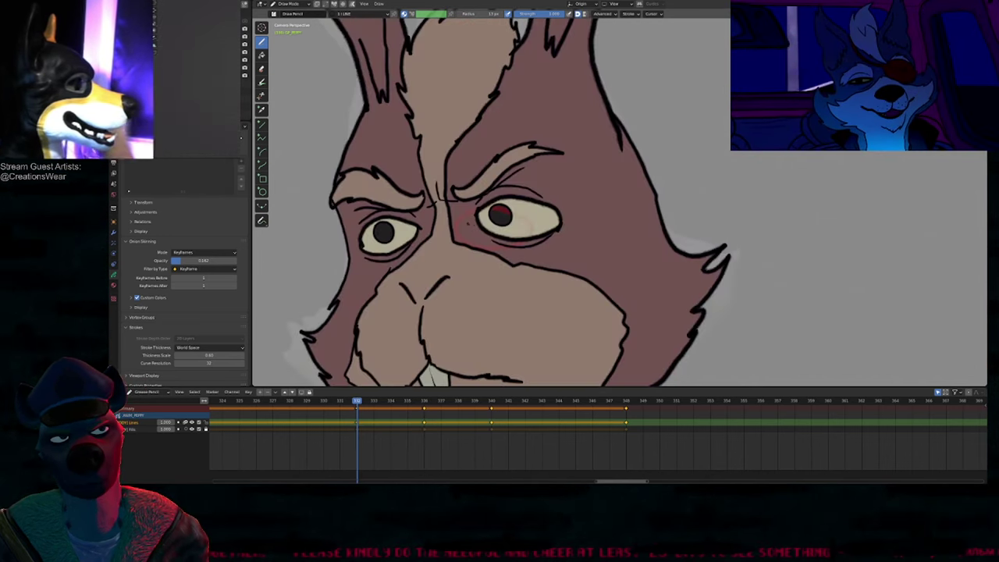
key("Up")
key("Escape")
left_click_drag(476, 210, 520, 217)
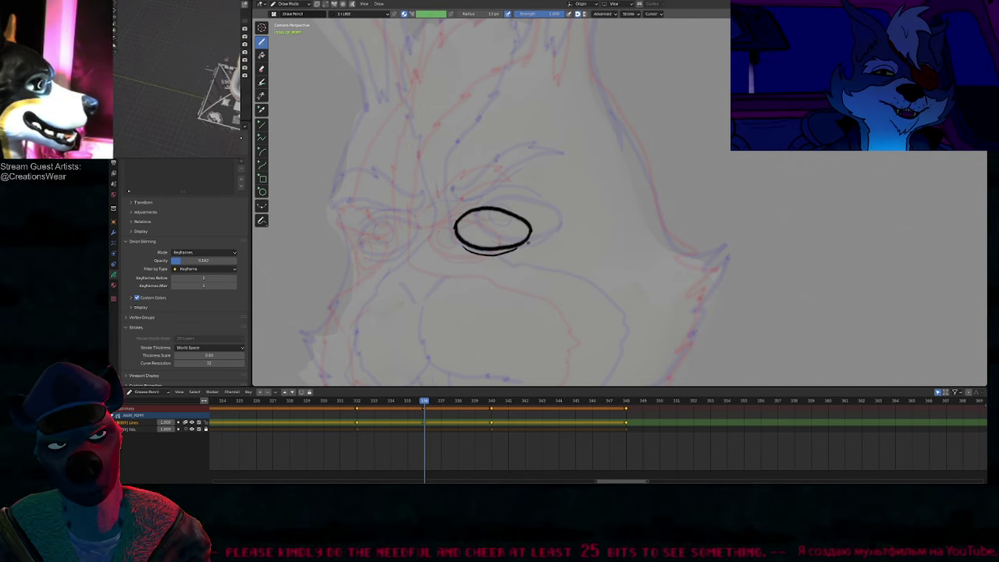
key("Down")
key("Up")
key("Up")
key("Down")
key("Down")
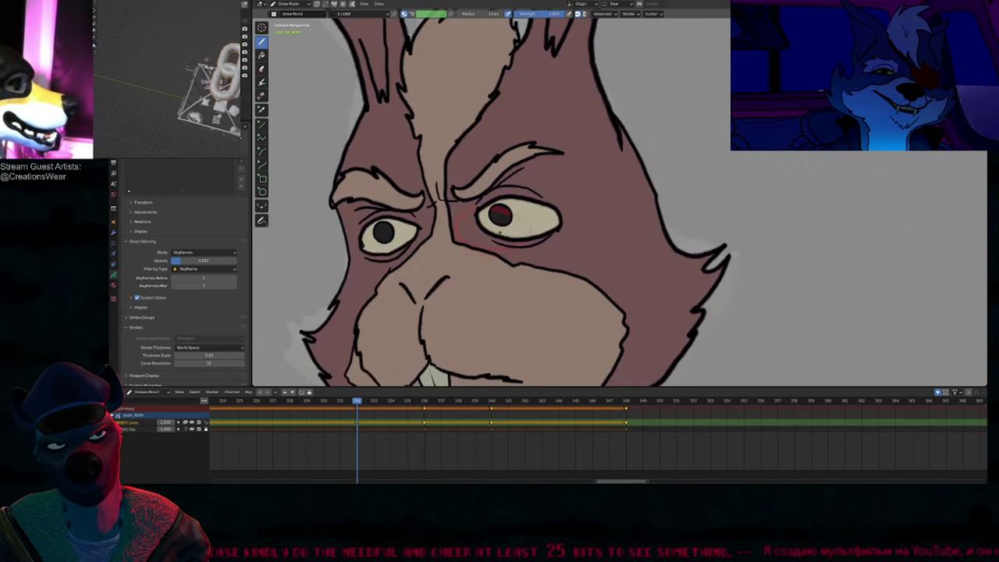
Step: Paste the copied pupil stroke into the in-between frame and position it inside the eye
key("Tab")
key("Up")
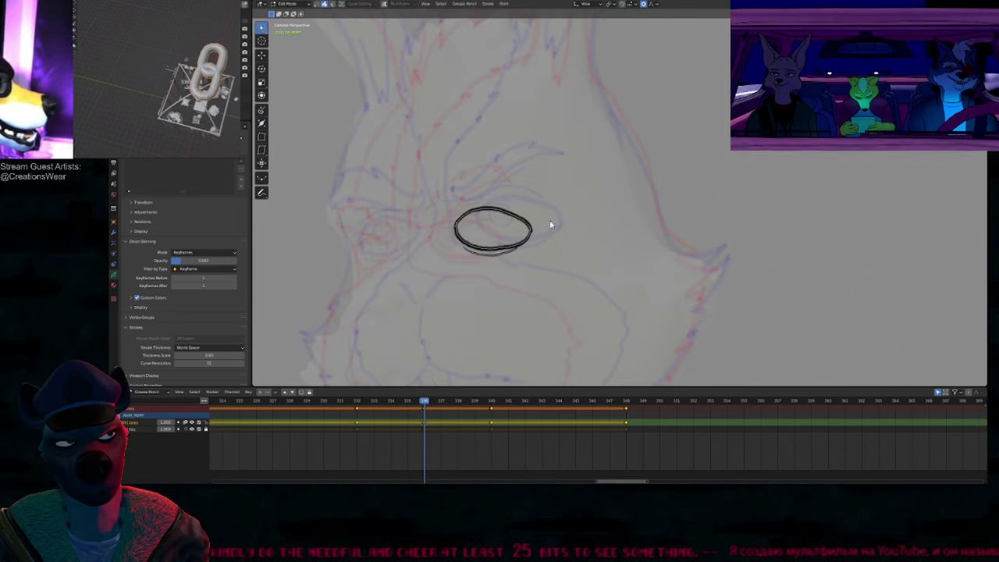
key("ctrl+v")
key("g")
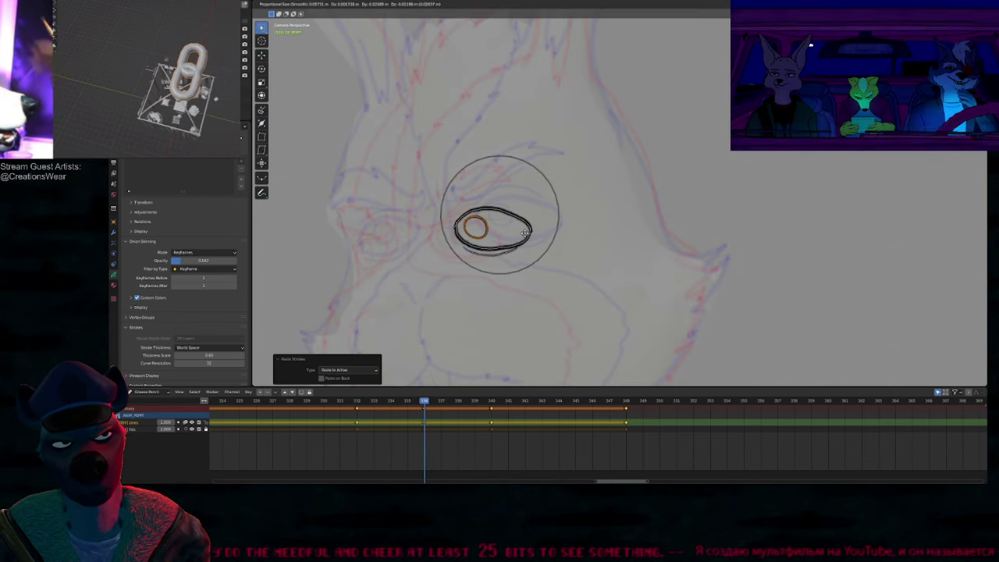
left_click(526, 234)
key("Tab")
Step: Compare with adjacent keyframes and nudge the pupil further into place
key("Down")
key("Up")
key("Up")
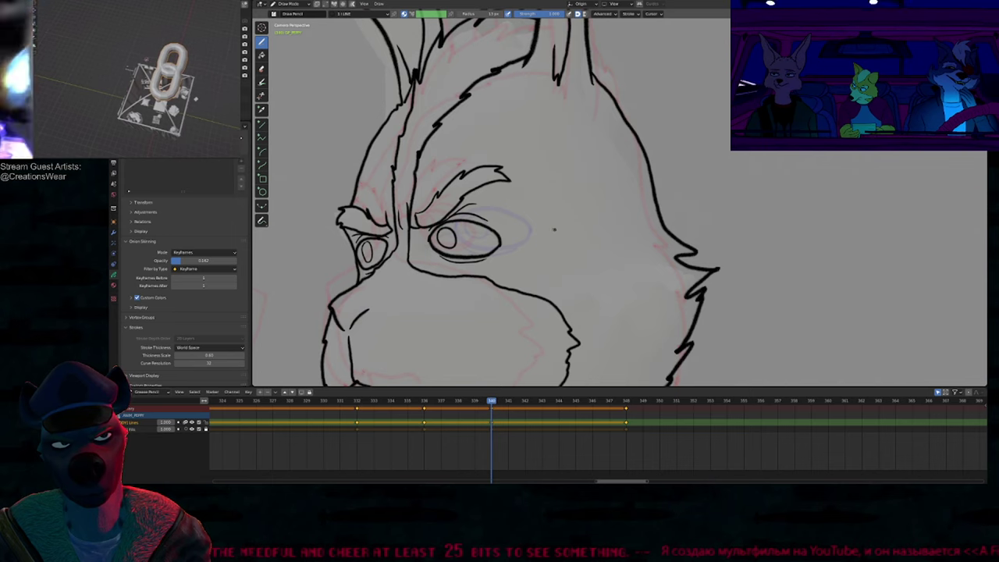
key("Down")
key("Tab")
key("g")
left_click(556, 232)
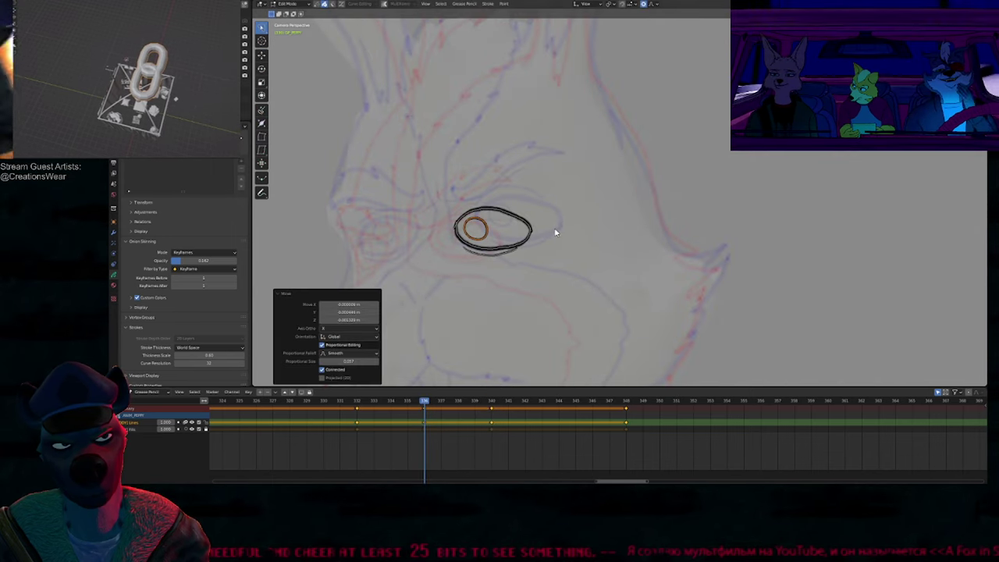
key("Tab")
mouse_move(543, 239)
middle_mouse_down("shift")
mouse_move(631, 234)
mouse_move(597, 246)
middle_mouse_up("shift")
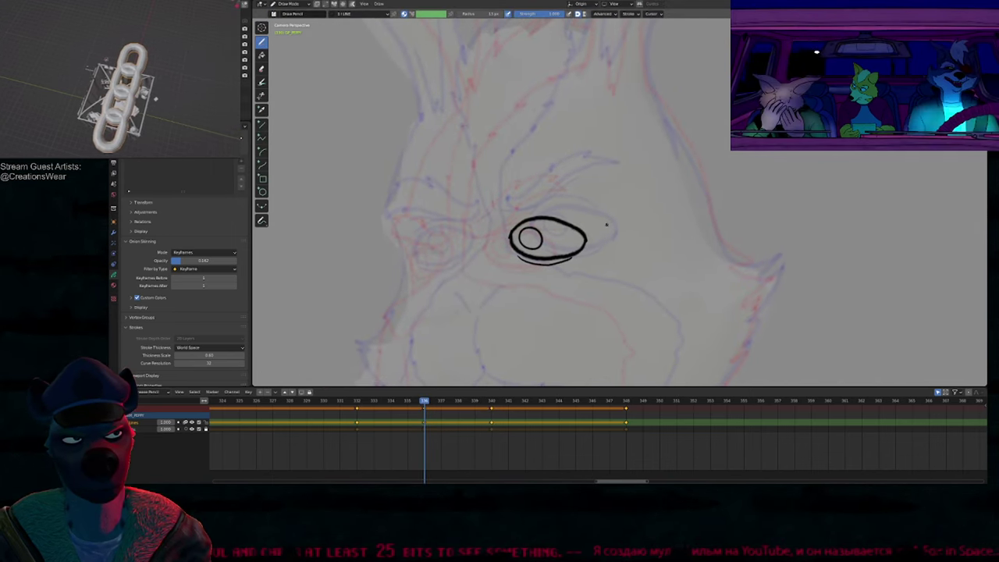
Step: Ink the scowling eyebrow above the eye and the second eyebrow to its left
mouse_move(608, 206)
middle_mouse_down("shift")
mouse_move(609, 219)
mouse_move(599, 216)
middle_mouse_up("shift")
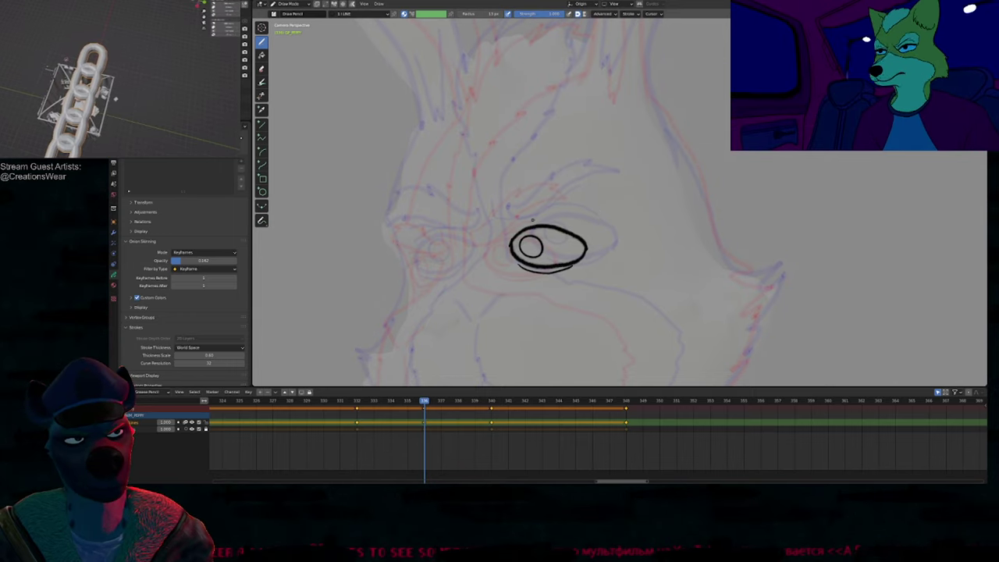
mouse_move(492, 222)
left_mouse_down()
mouse_move(537, 177)
mouse_move(587, 190)
left_mouse_up()
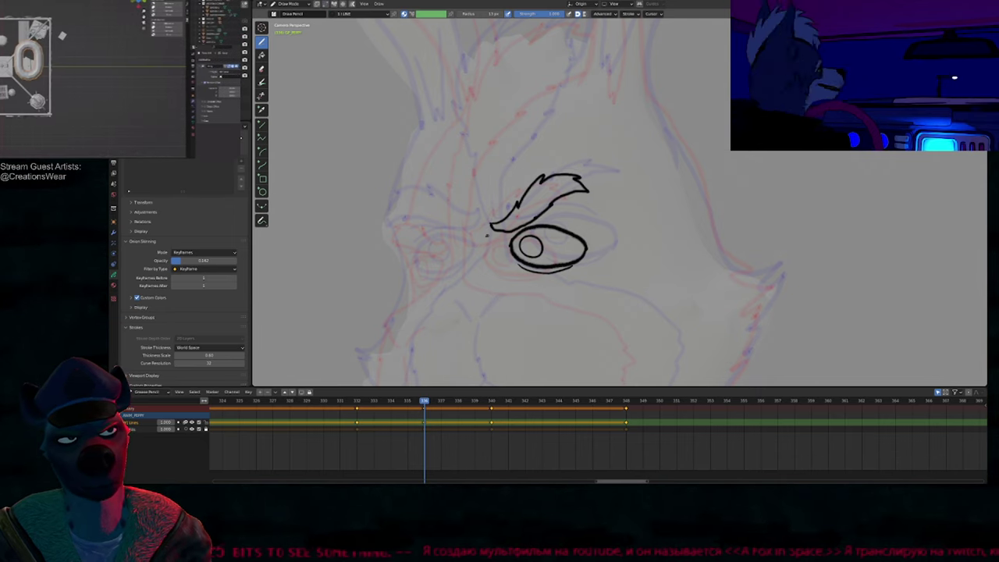
middle_click_drag(465, 229, 567, 233, "shift")
left_click_drag(528, 207, 570, 231)
mouse_move(500, 211)
left_mouse_down()
mouse_move(487, 240)
mouse_move(570, 239)
left_mouse_up()
Step: Adjust the Draw brush to a smaller size with repeated F resizes
key("f")
left_click(645, 250)
key("f")
left_click(602, 248)
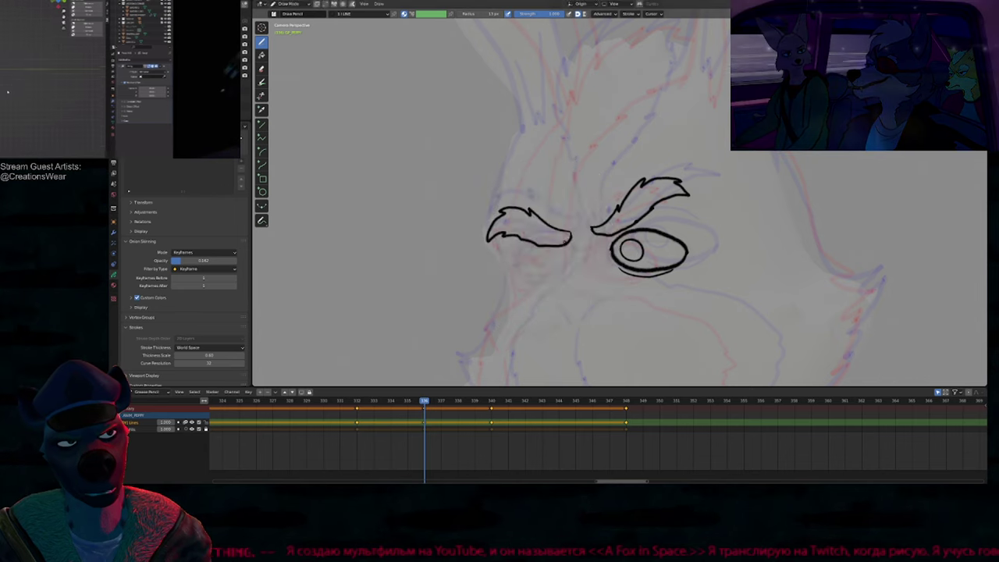
key("f")
left_click(565, 243)
key("f")
left_click(580, 232)
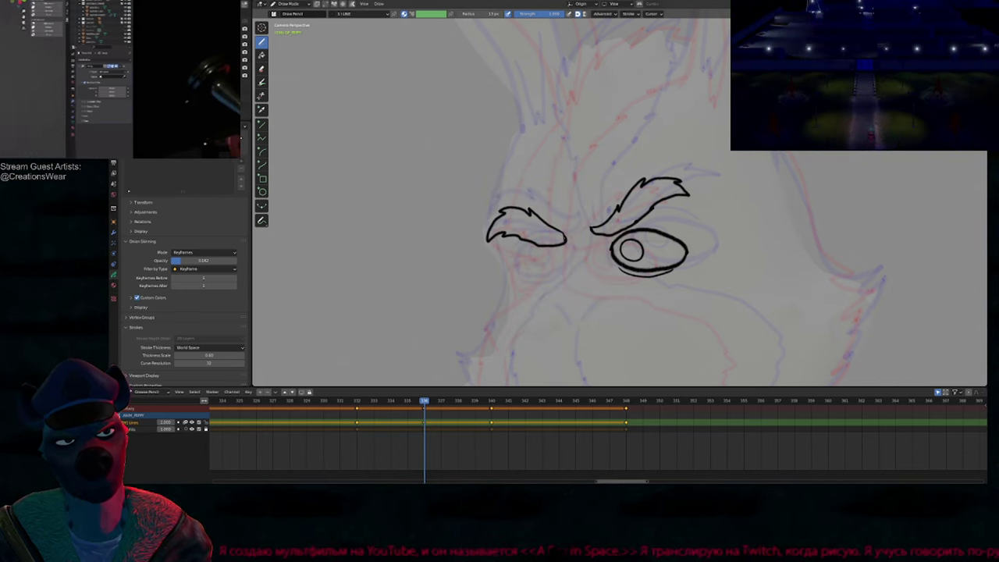
key("f")
left_click(579, 226)
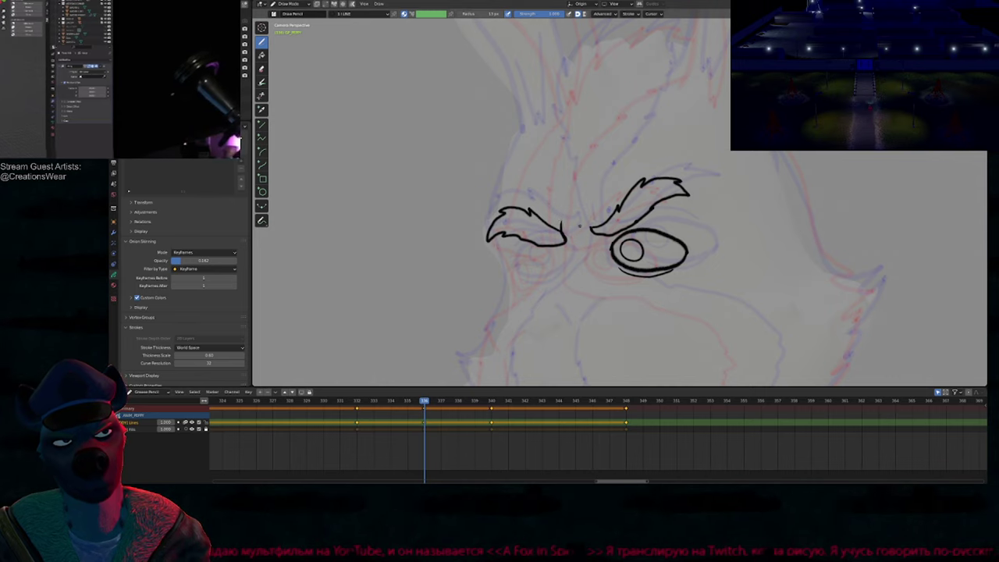
key("f")
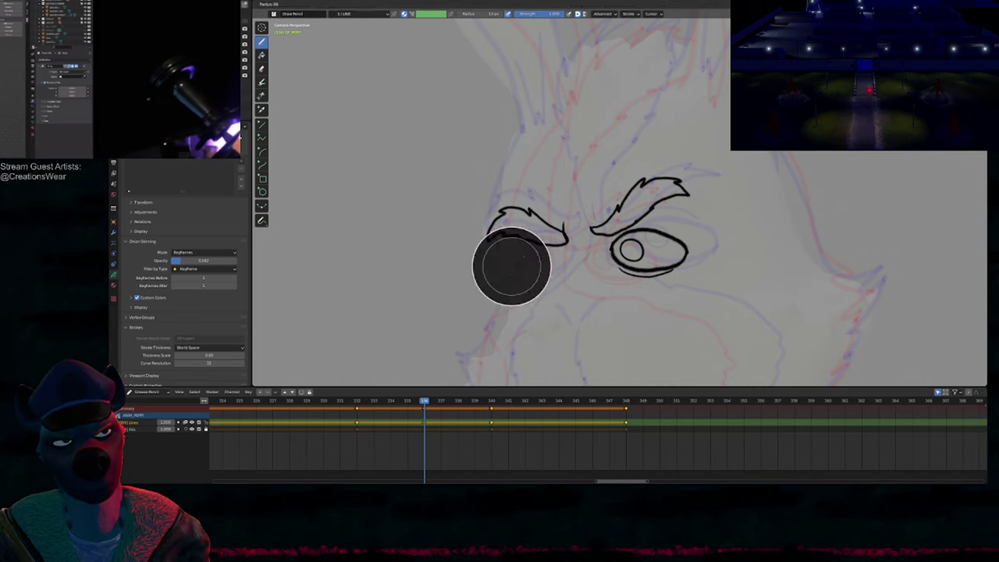
left_click(511, 273)
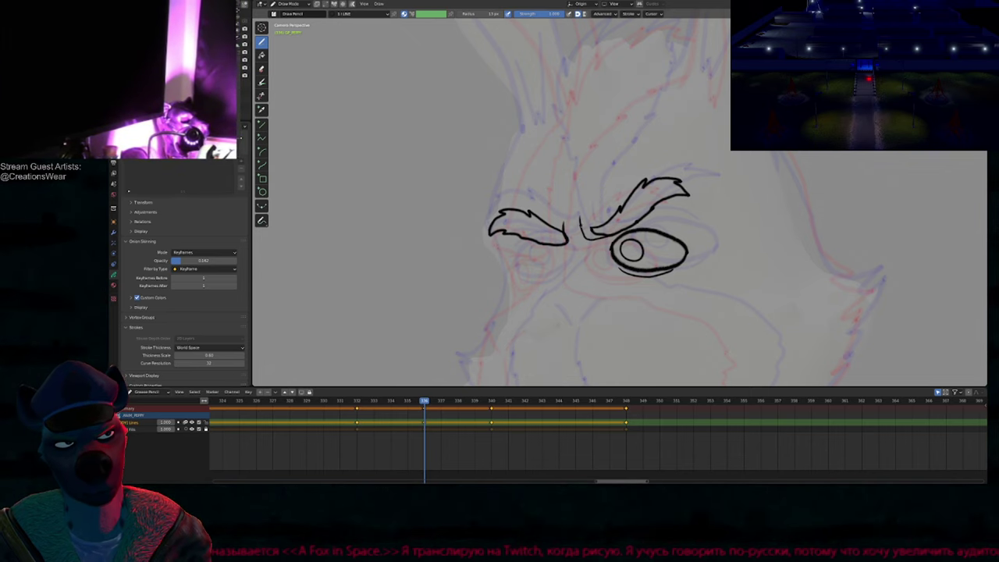
Step: Compare against the neighbouring keyframes, then hide the onion-skin sketch lines
middle_click_drag(606, 270, 510, 232, "shift")
key("Down")
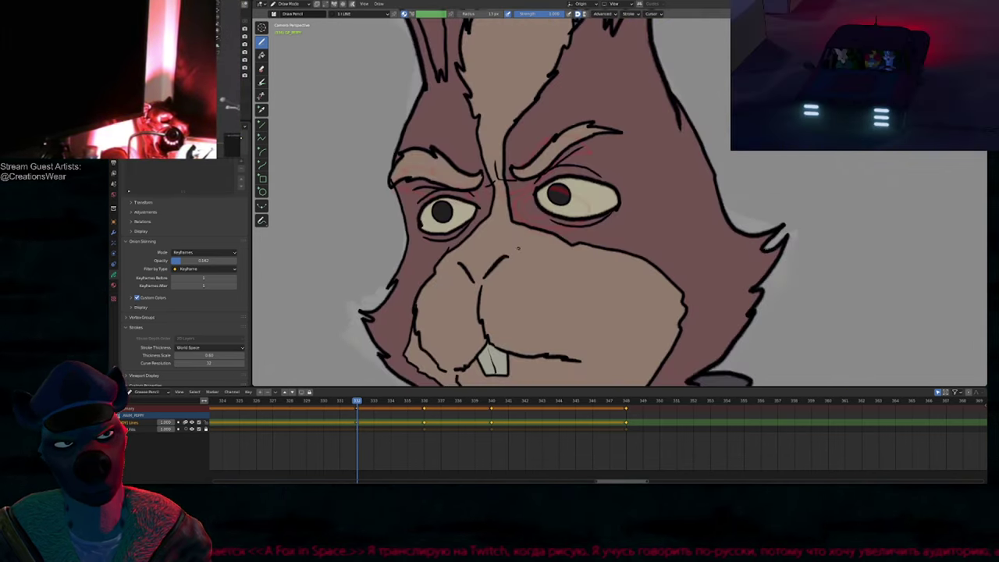
key("Up")
key("Up")
key("Down")
key("Down")
key("Up")
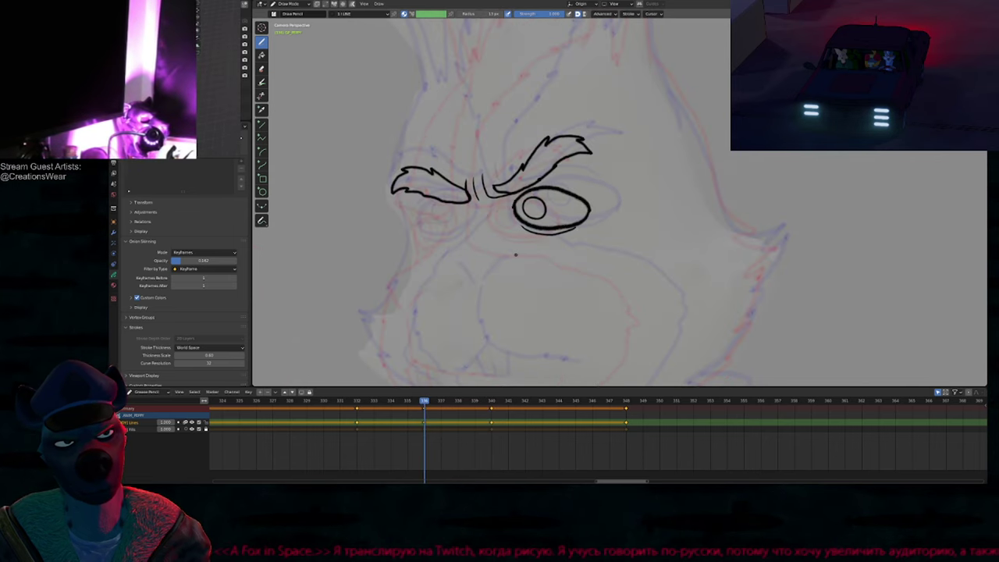
key("space")
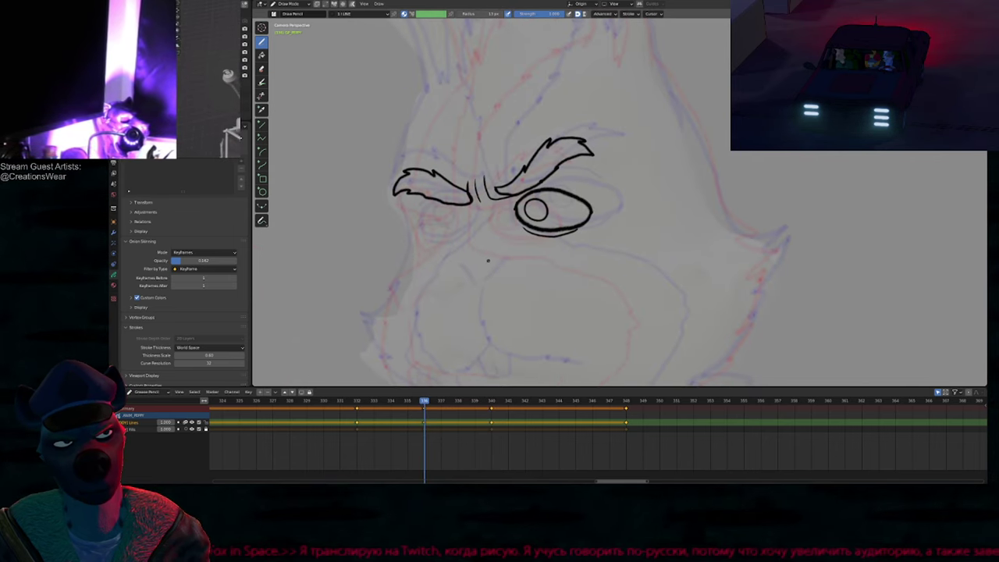
Step: Nudge the eyebrows, furrow lines and eye strokes into place, checking them with overlays hidden
middle_click_drag(486, 261, 588, 245, "shift")
key("f")
left_click(690, 183)
left_click_drag(633, 211, 631, 218)
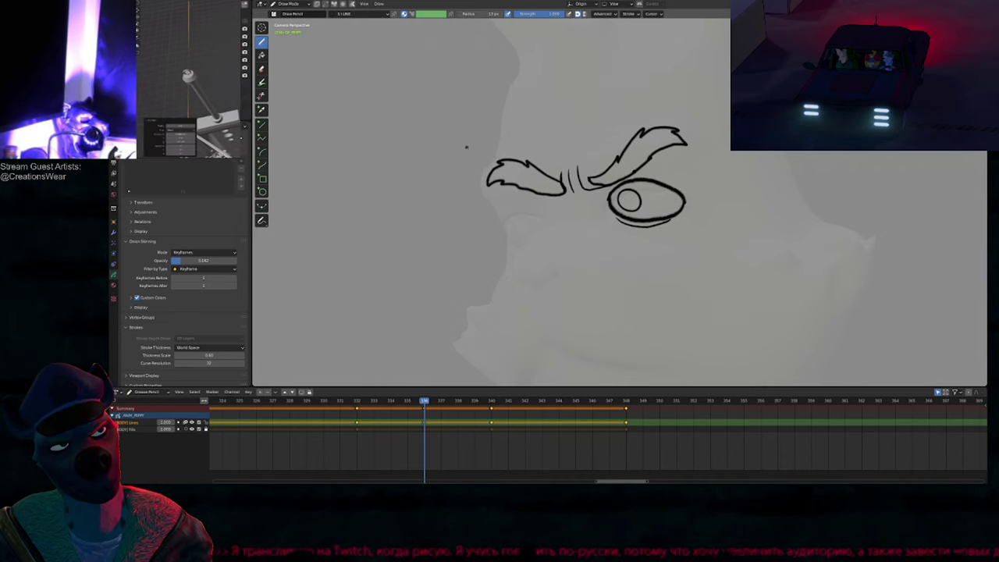
key("f")
left_click(686, 175)
mouse_move(553, 157)
left_mouse_down()
mouse_move(536, 161)
mouse_move(582, 184)
mouse_move(590, 177)
left_mouse_up()
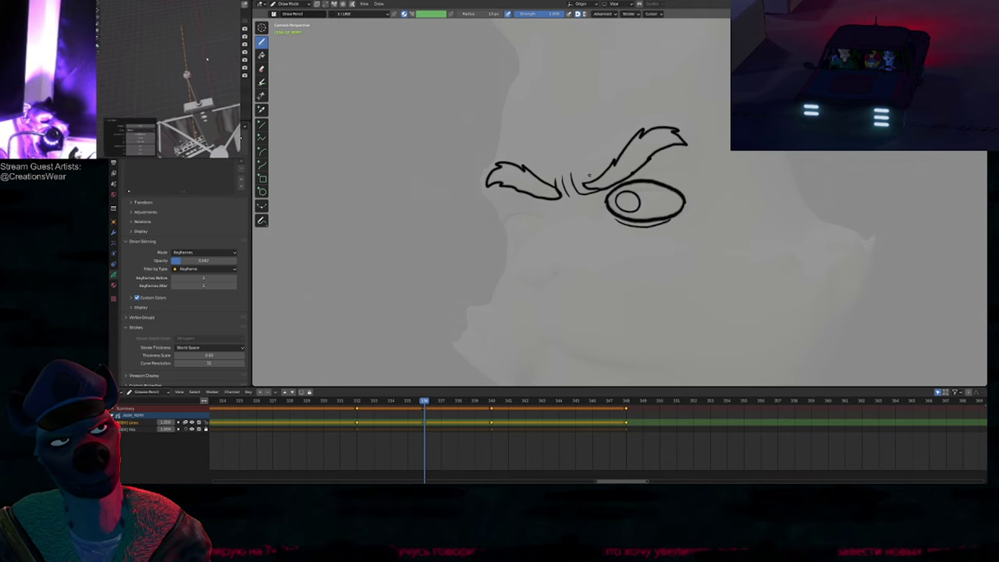
key("shift+alt+z")
key("shift+alt+z")
key("Tab")
key("Tab")
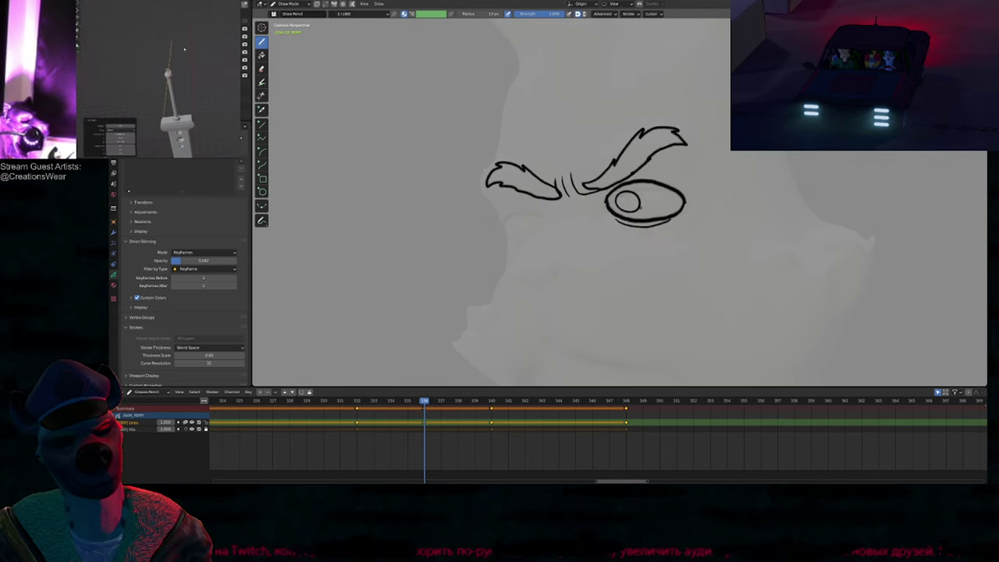
key("f")
left_click(668, 189)
left_click_drag(667, 189, 649, 201)
Step: Flip between the coloured and line-art keyframes to check the brows, ending on the eyes-only inbetween
key("Down")
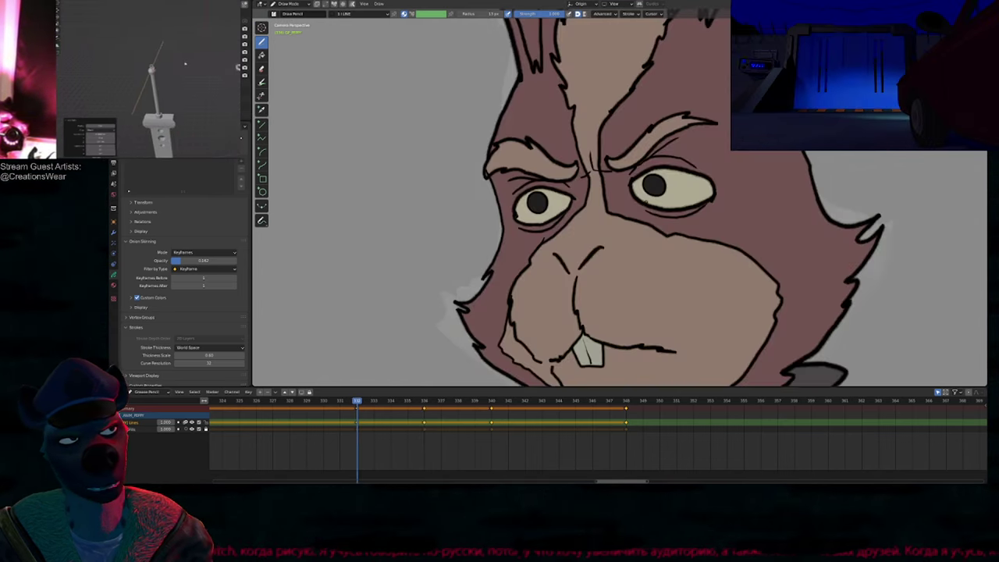
key("Up")
key("Up")
key("Down")
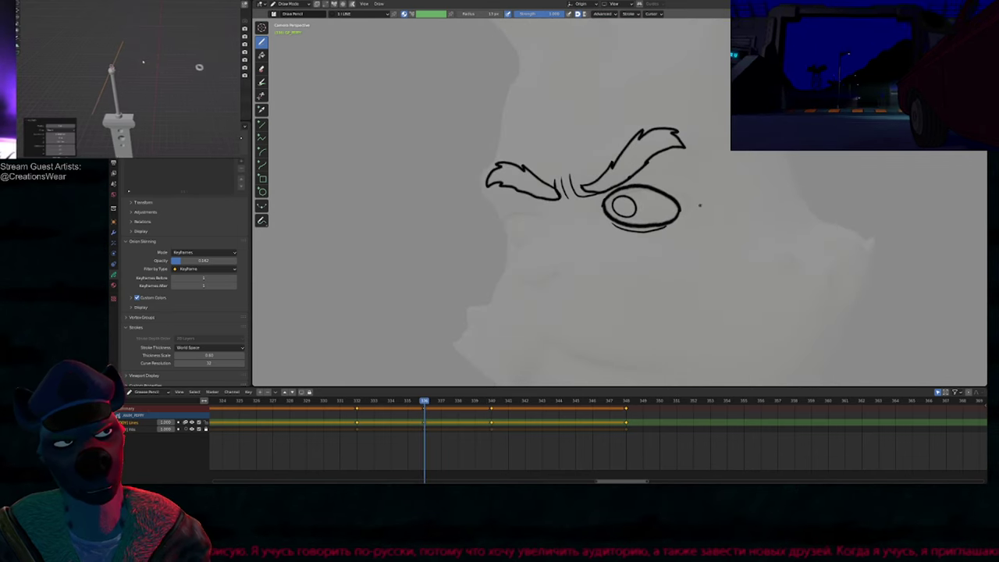
key("Up")
key("Down")
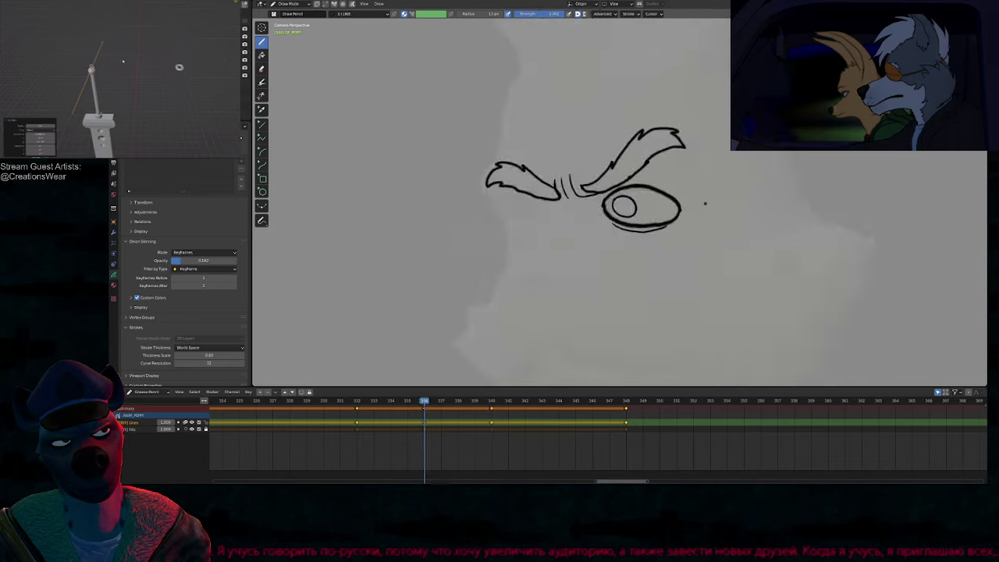
key("Down")
key("Up")
key("Up")
key("Down")
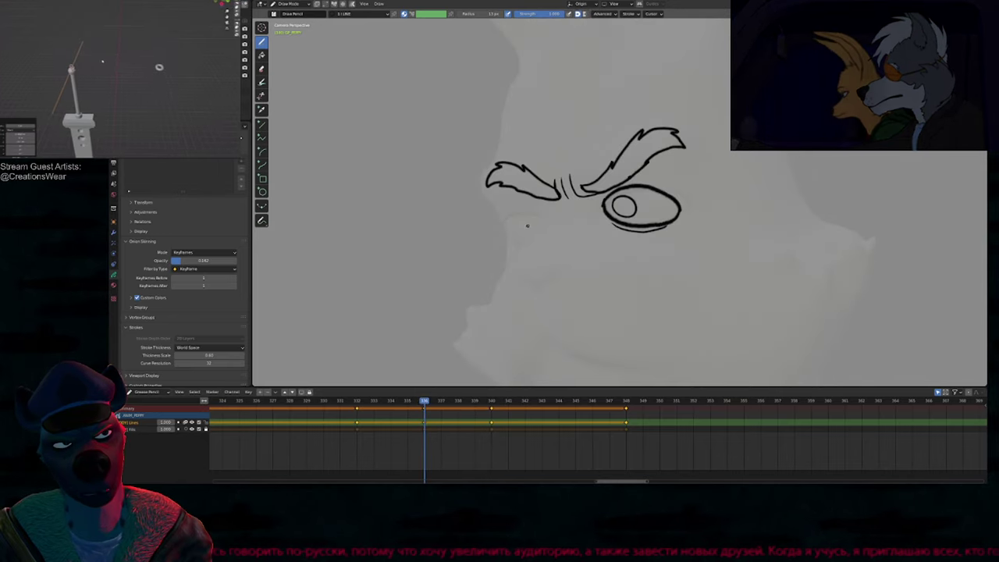
Step: Close the second eye's outline into an oval and draw a pupil inside it
scroll(526, 225, "up", 2)
mouse_move(515, 202)
left_mouse_down()
mouse_move(501, 219)
mouse_move(504, 242)
mouse_move(539, 243)
mouse_move(559, 220)
left_mouse_up()
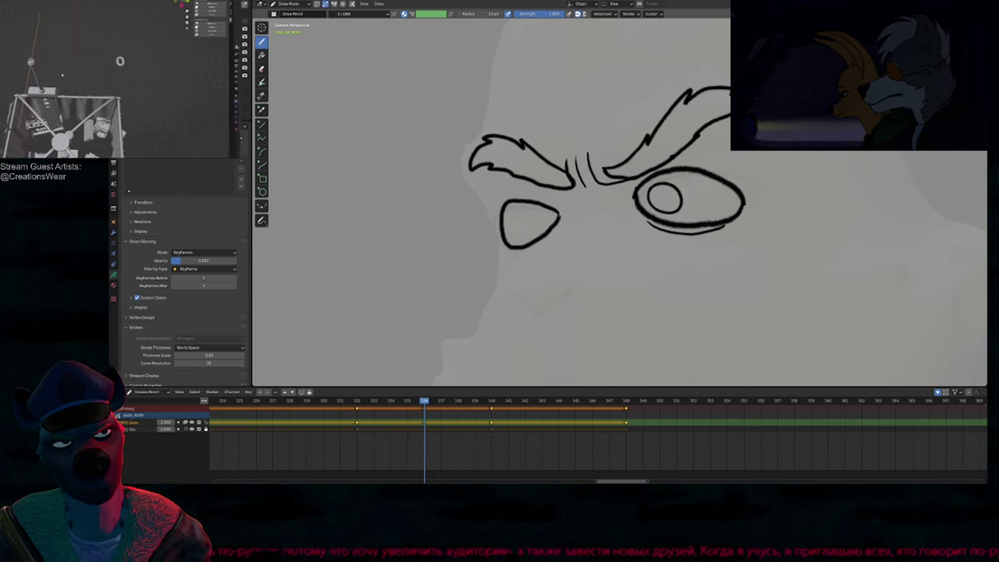
middle_click_drag(561, 221, 487, 221, "shift")
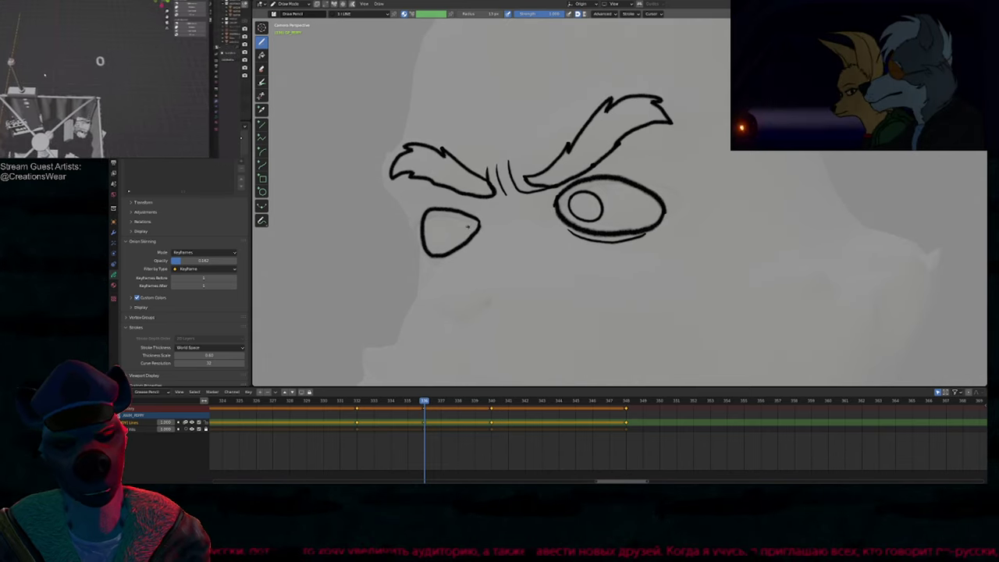
mouse_move(441, 219)
left_mouse_down()
mouse_move(438, 243)
mouse_move(442, 219)
left_mouse_up()
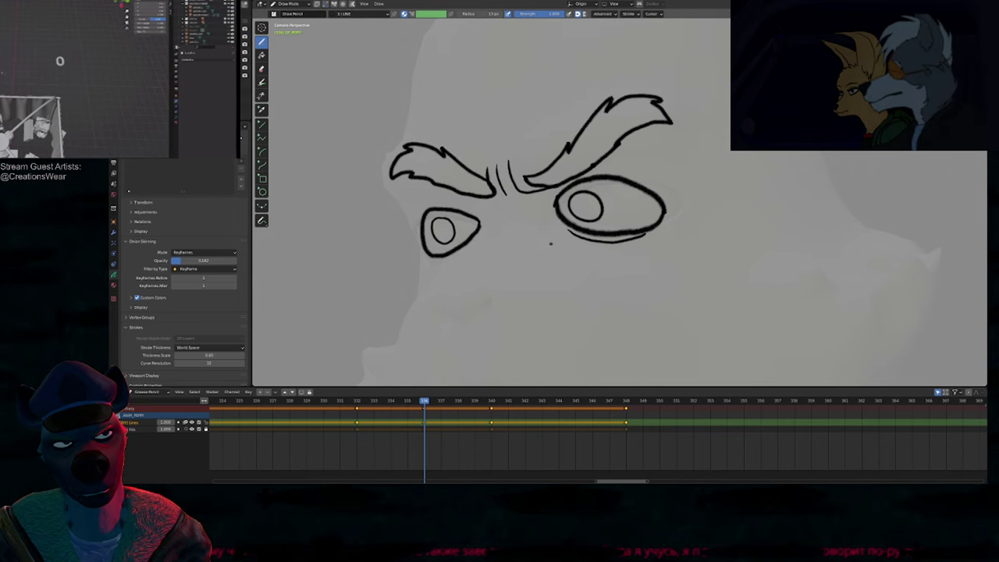
Step: Move the left-eye pupil into position with proportional editing in Edit Mode
key("Tab")
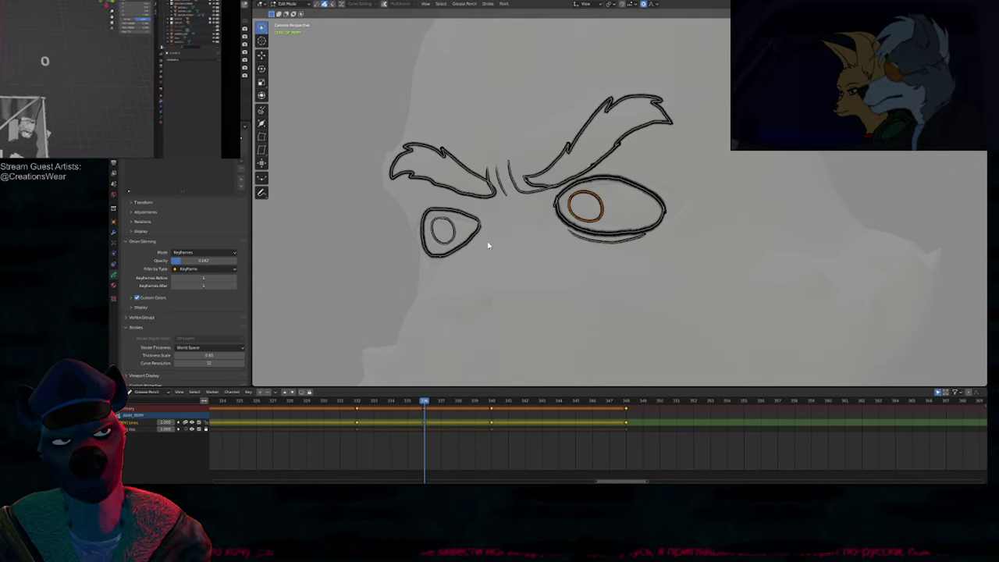
left_click(445, 221)
key("g")
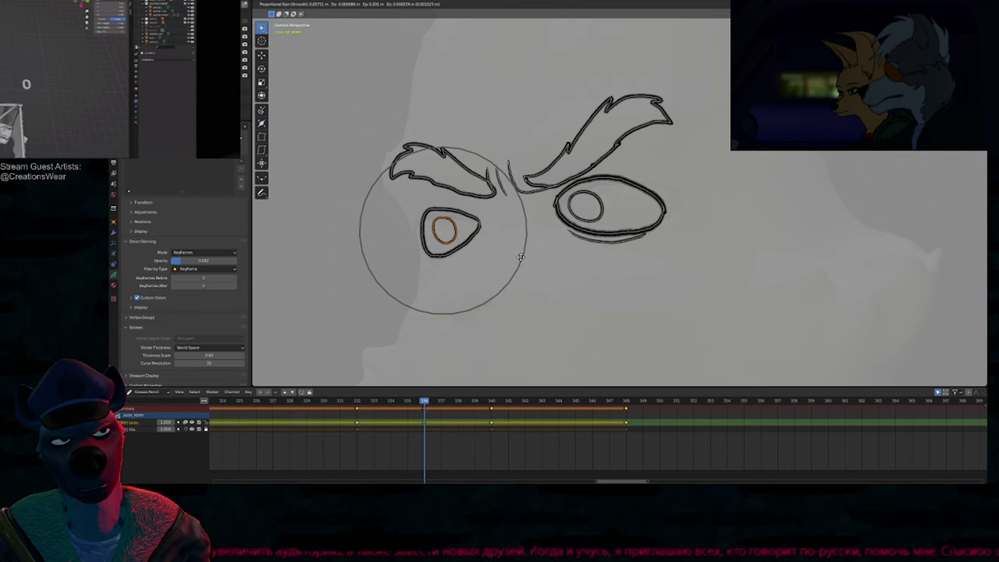
left_click(524, 252)
key("Tab")
middle_click_drag(548, 249, 548, 251, "shift")
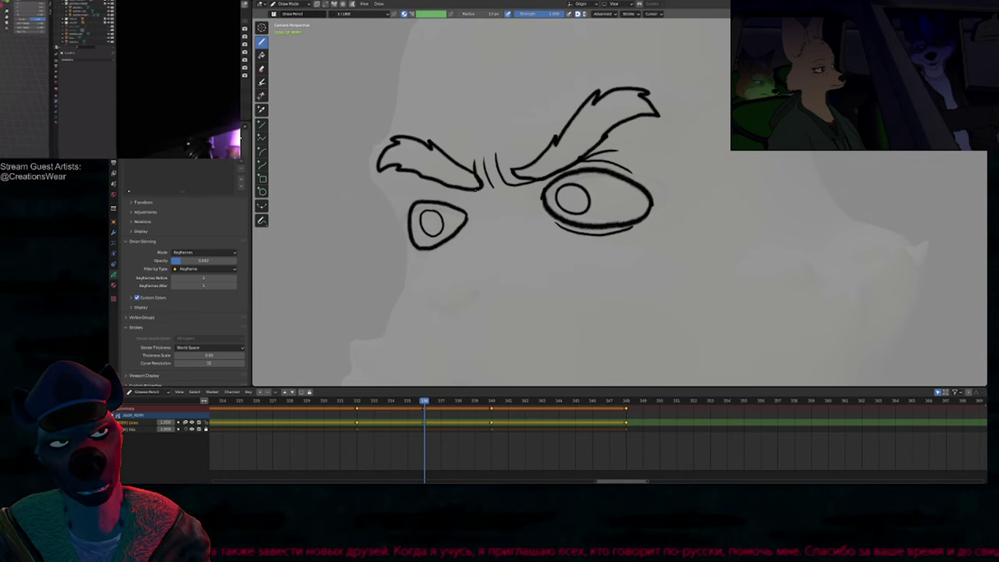
Step: Reshape the inner end of the left eyebrow and extend the left eyelid line beneath it
key("Tab")
left_click_drag(448, 155, 478, 194)
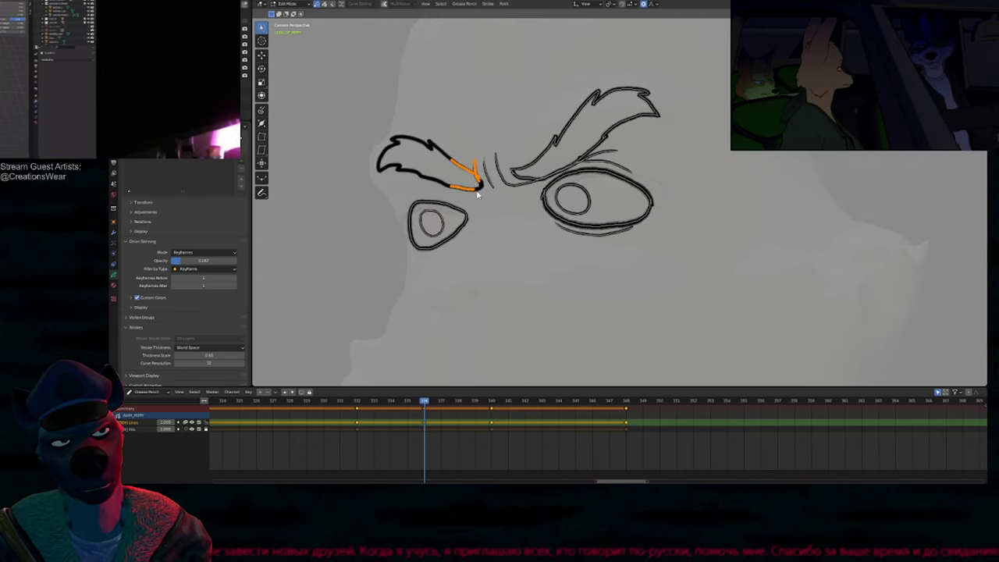
key("g")
scroll(476, 204, "up", 1)
left_click(476, 203)
key("Tab")
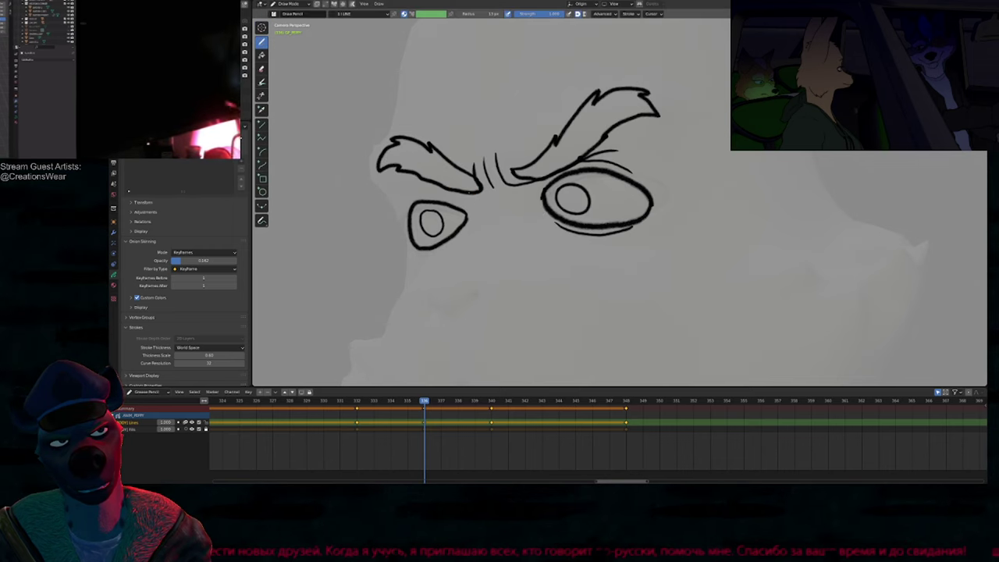
mouse_move(462, 199)
left_mouse_down()
mouse_move(409, 191)
mouse_move(406, 203)
left_mouse_up()
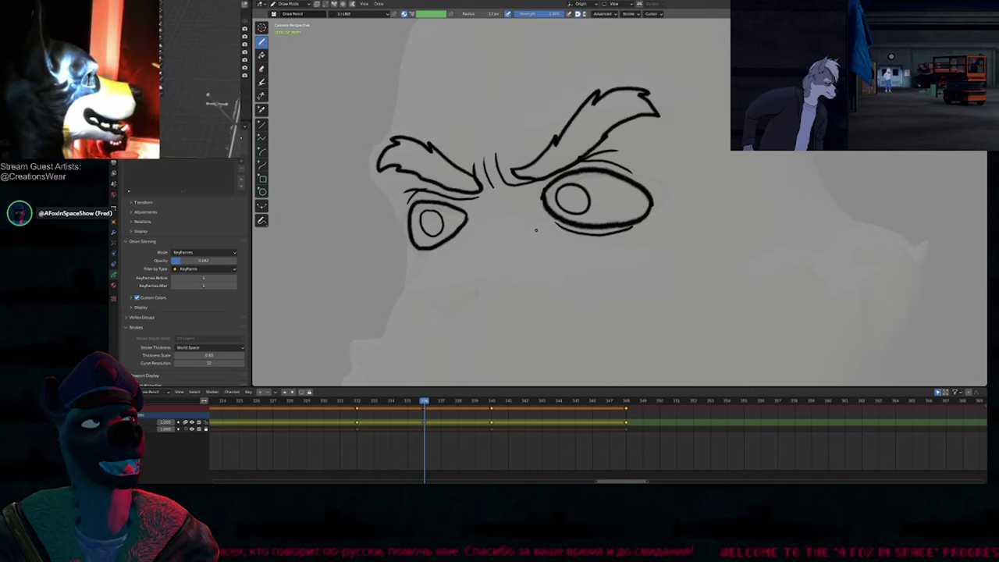
Step: Reshape the selected stroke with proportional editing
middle_click_drag(506, 258, 555, 245, "shift")
key("f")
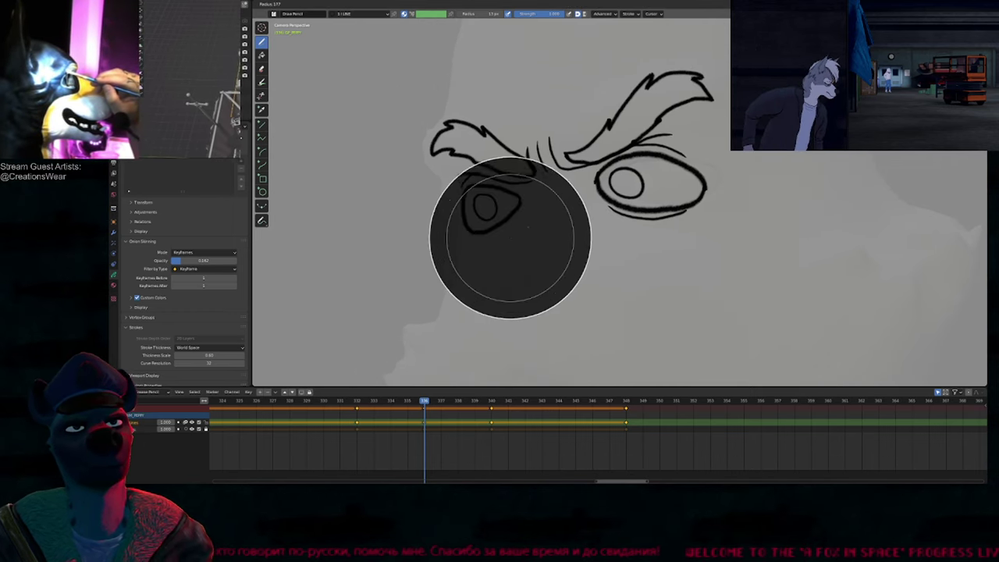
key("Escape")
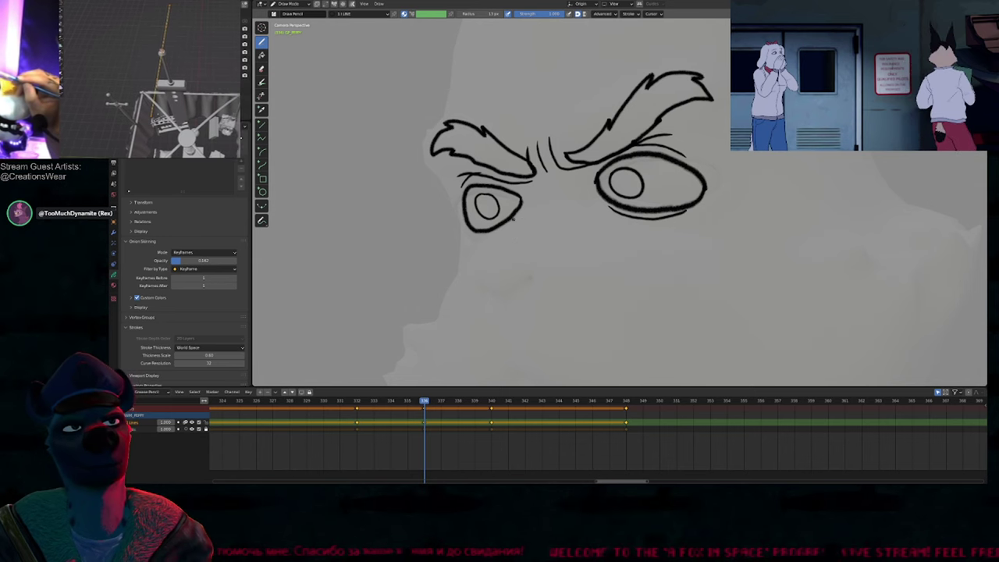
key("Tab")
key("g")
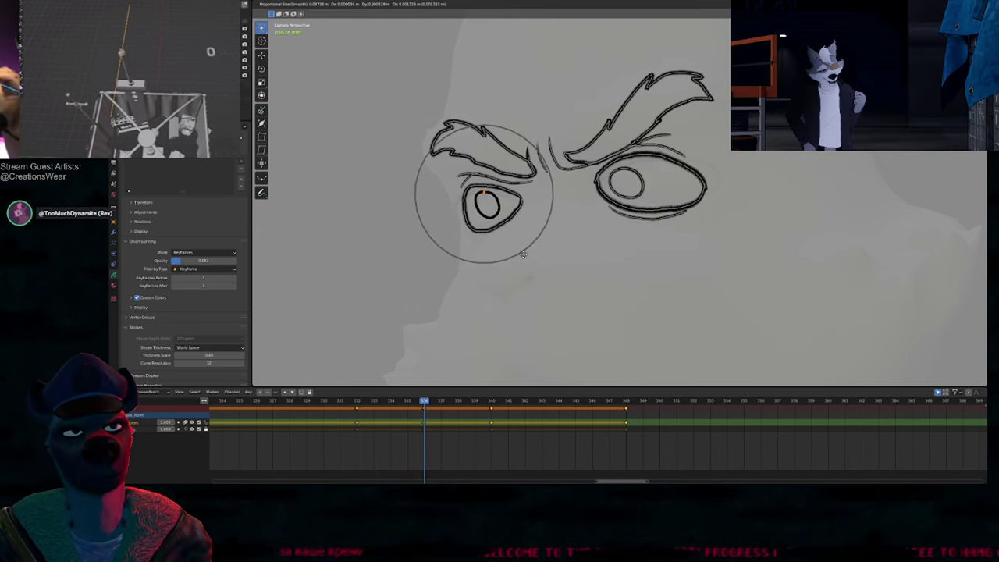
left_click(523, 253)
key("Tab")
Step: Draw the first stroke of the nose below the eyes
middle_click_drag(579, 251, 523, 195, "shift")
scroll(522, 197, "down", 1)
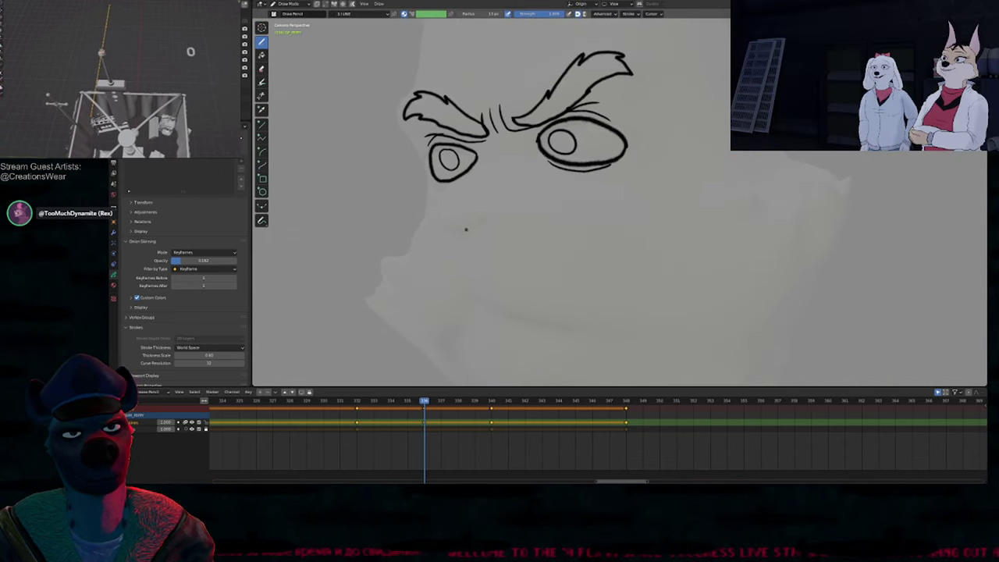
mouse_move(466, 239)
left_mouse_down()
mouse_move(492, 217)
mouse_move(450, 232)
mouse_move(439, 225)
left_mouse_up()
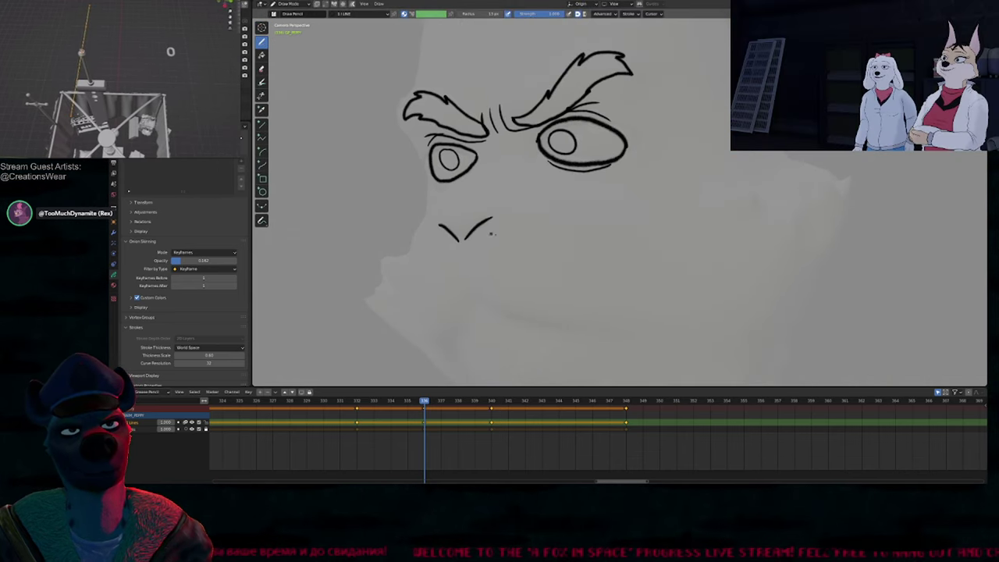
Step: Complete the V-shaped nose and draw the left side and inner line of the muzzle
middle_click_drag(479, 206, 453, 185, "shift")
scroll(449, 164, "down", 1)
key("shift+alt+z")
key("shift+alt+z")
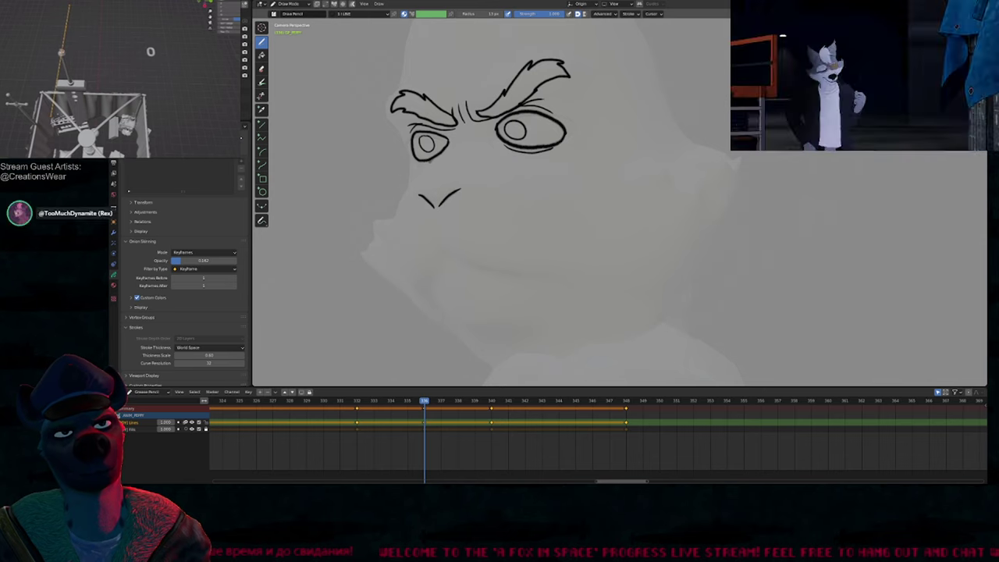
left_click_drag(403, 193, 397, 273)
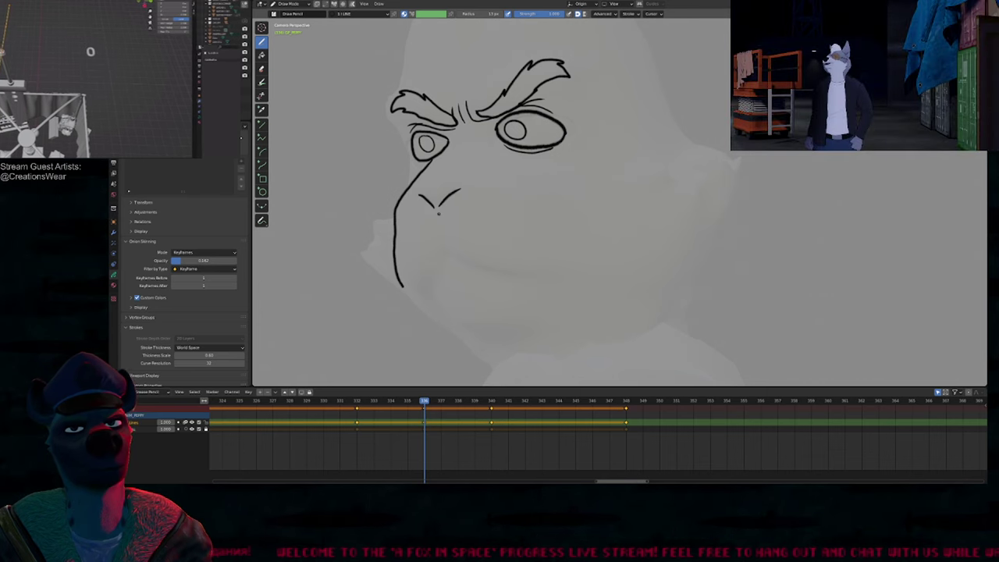
mouse_move(440, 212)
left_mouse_down()
mouse_move(449, 260)
mouse_move(534, 280)
mouse_move(463, 268)
left_mouse_up()
Step: Draw the mouth line off the muzzle, redo its rough end, and extend the muzzle lines down
key("f")
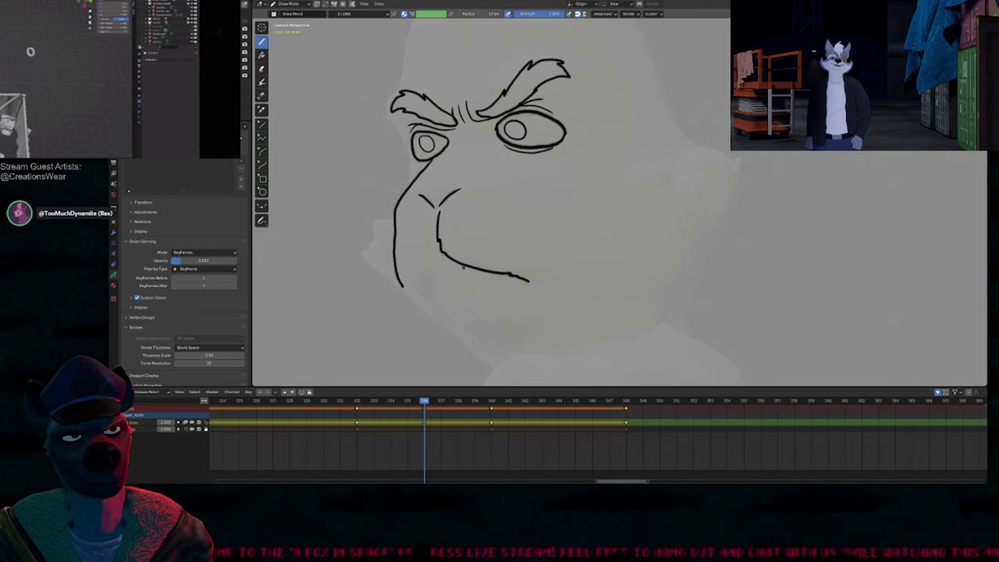
left_click_drag(396, 262, 409, 285)
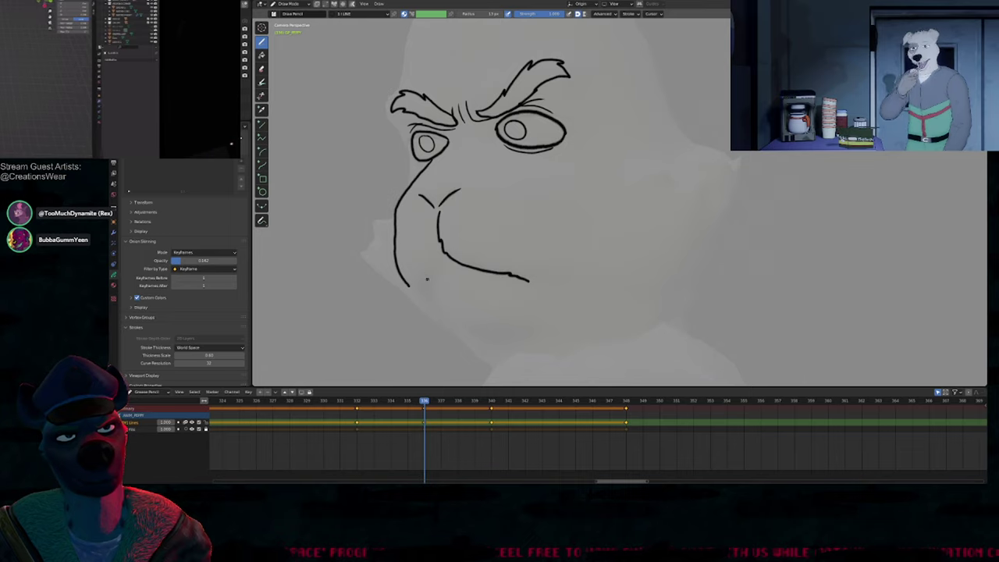
middle_click_drag(426, 275, 468, 249, "shift")
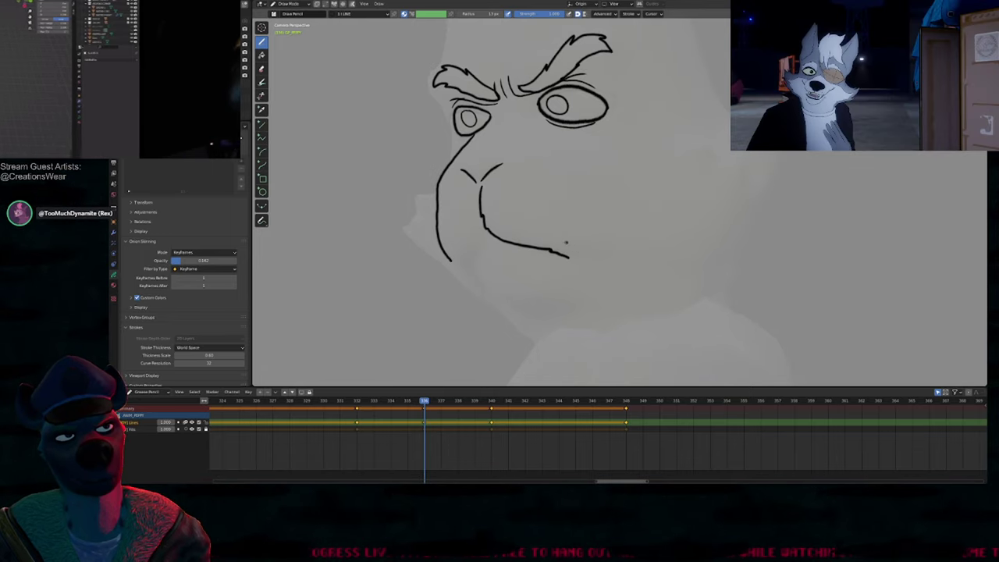
key("ctrl+z")
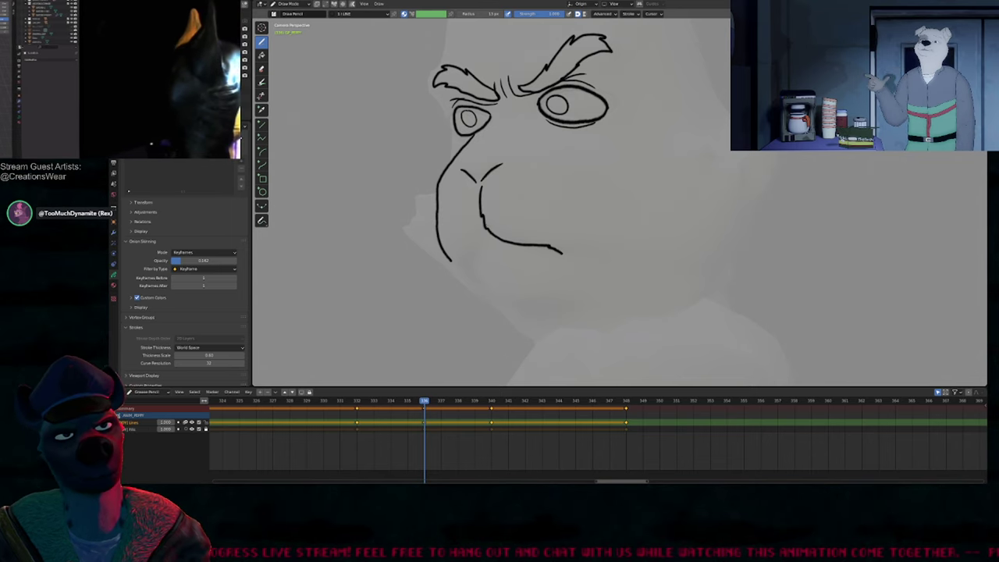
left_click_drag(450, 260, 465, 265)
Step: Draw a buck tooth below the mouth line
key("f")
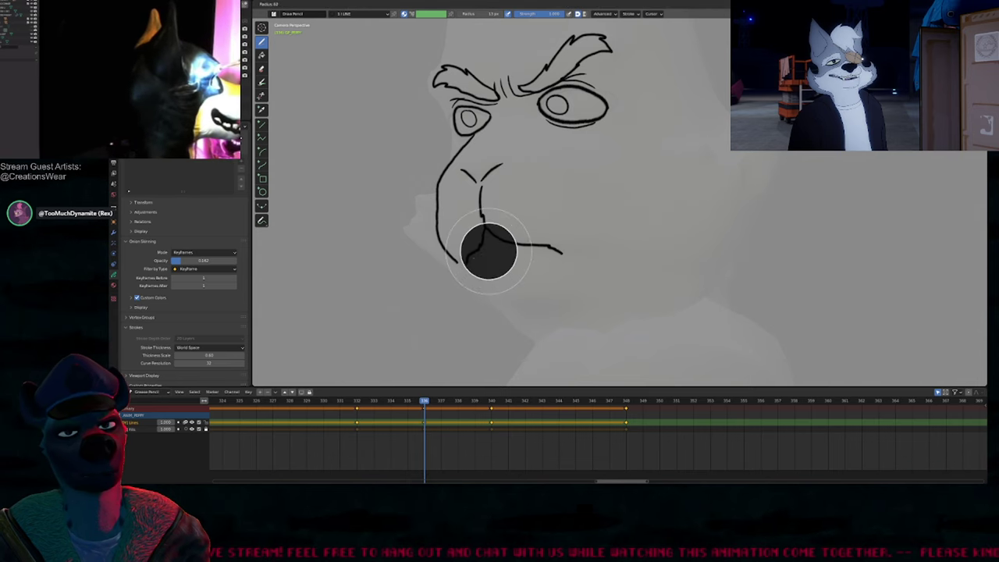
key("Escape")
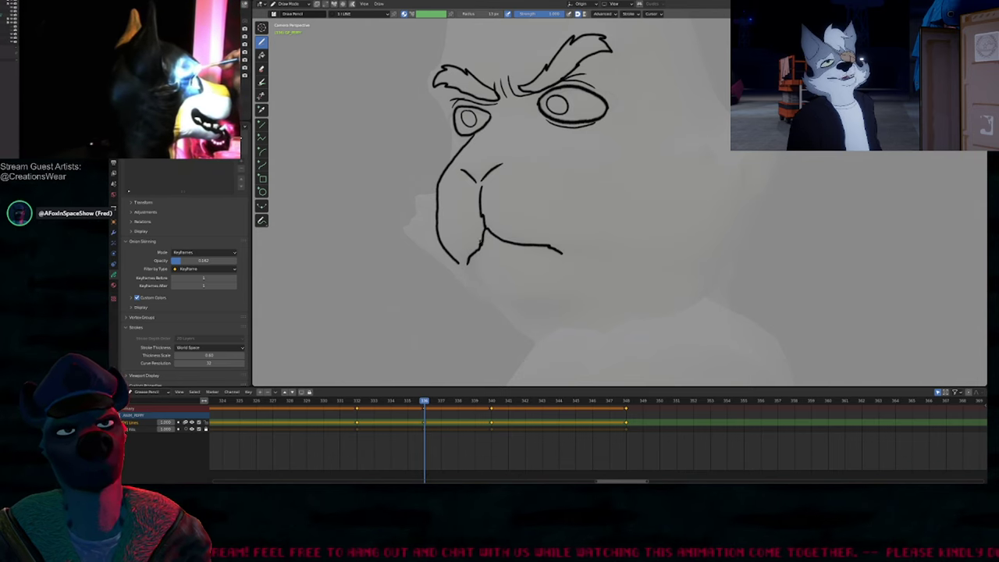
mouse_move(486, 260)
left_mouse_down()
mouse_move(502, 259)
mouse_move(504, 230)
left_mouse_up()
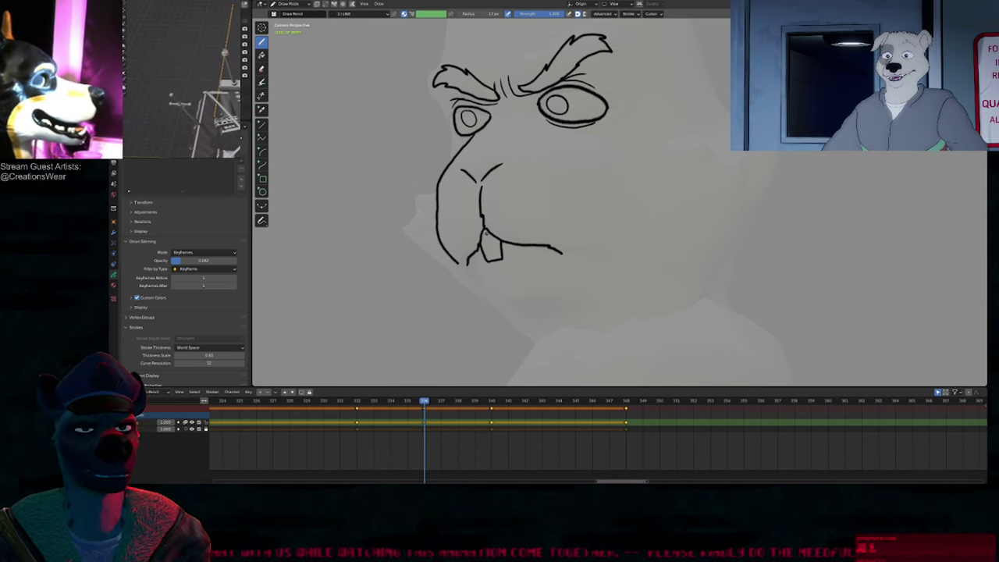
Step: Move and rotate the buck tooth into position in Edit Mode
key("Tab")
left_click(500, 255)
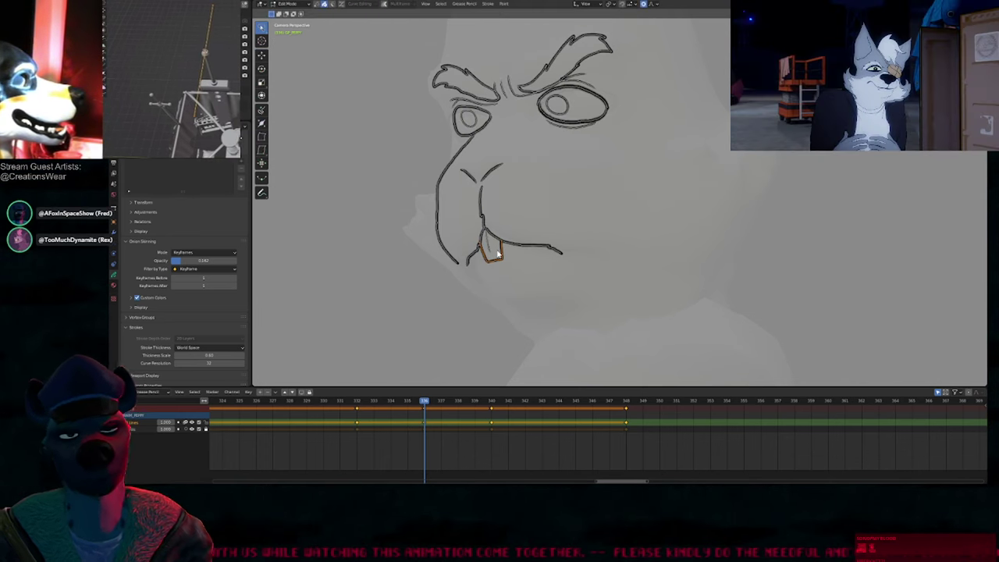
key("g")
left_click(516, 258)
key("g")
left_click(531, 268)
key("r")
left_click(537, 270)
key("Tab")
Step: Undo a stray change and flip through neighbouring keyframes to compare the face
middle_click_drag(572, 221, 534, 261, "shift")
key("f")
right_click(582, 243)
key("ctrl+z")
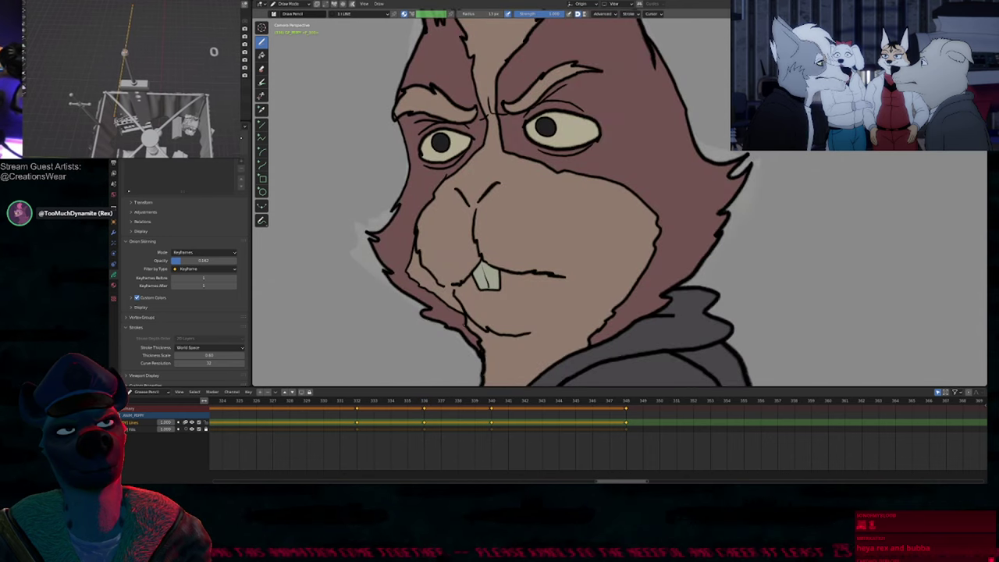
key("Up")
key("Up")
key("Up")
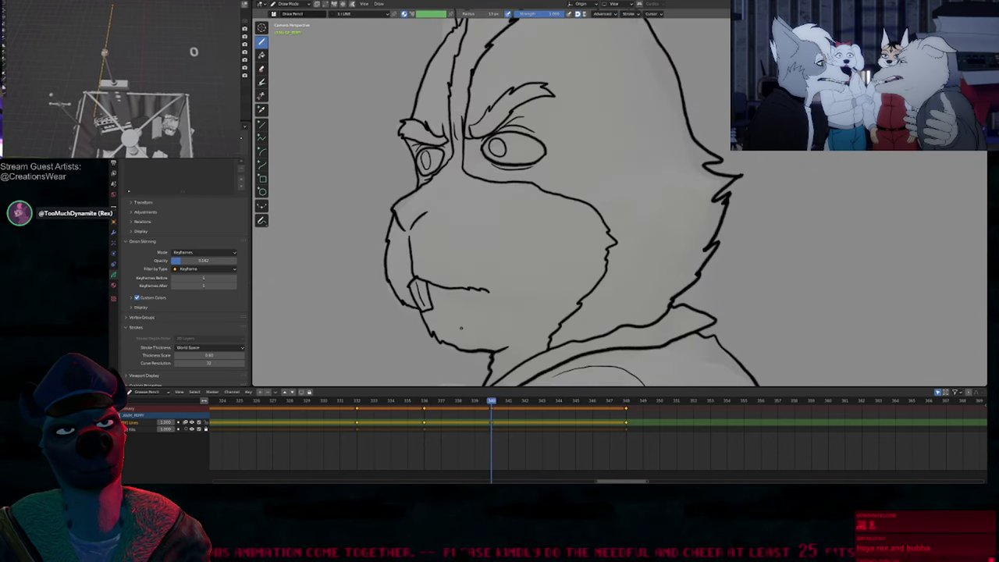
key("Down")
key("Down")
key("Up")
key("Up")
key("Up")
key("Down")
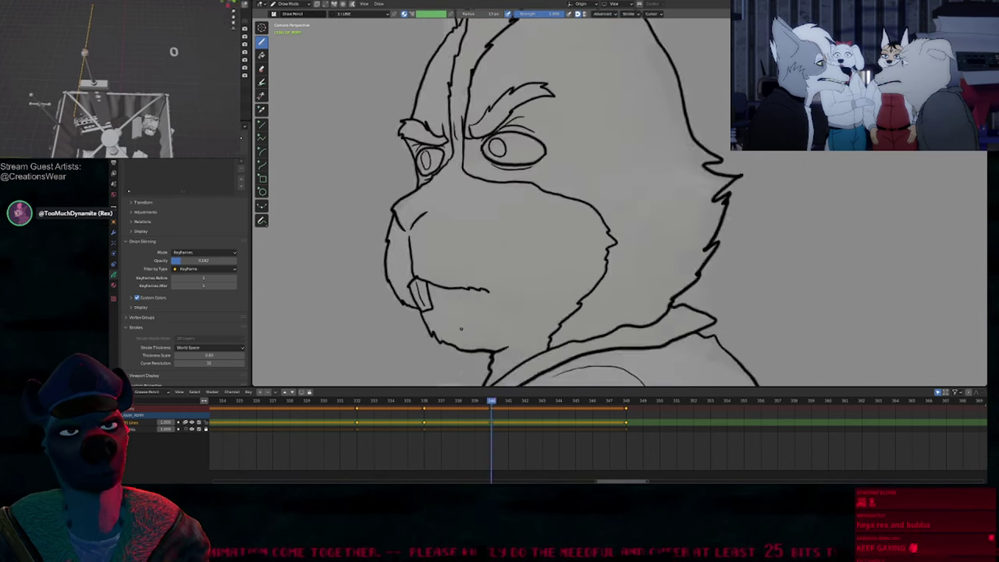
key("Down")
key("Up")
Step: Zoom out to the whole head and check it against the rough sketch keyframe
key("f")
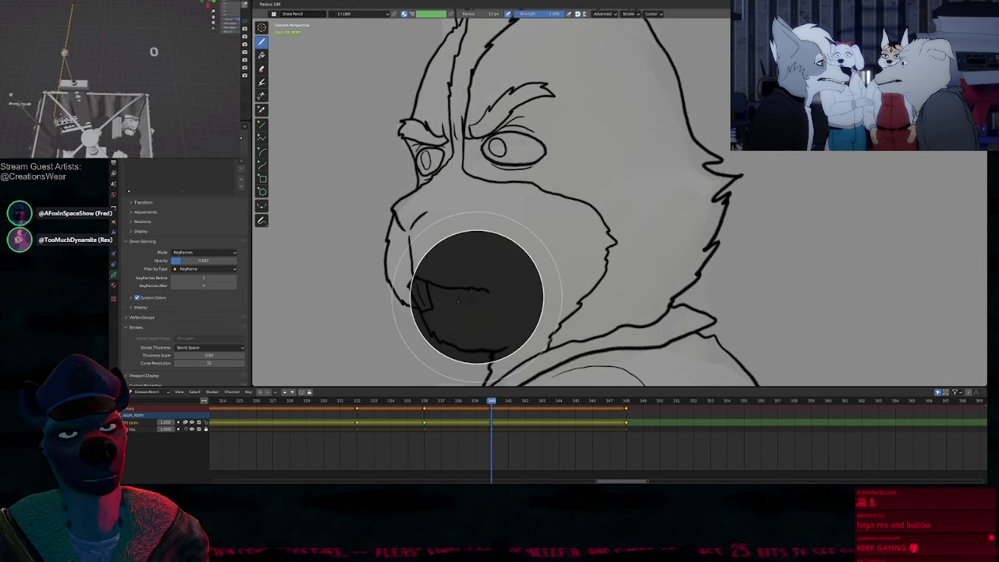
key("Escape")
middle_click_drag(469, 297, 565, 282, "shift")
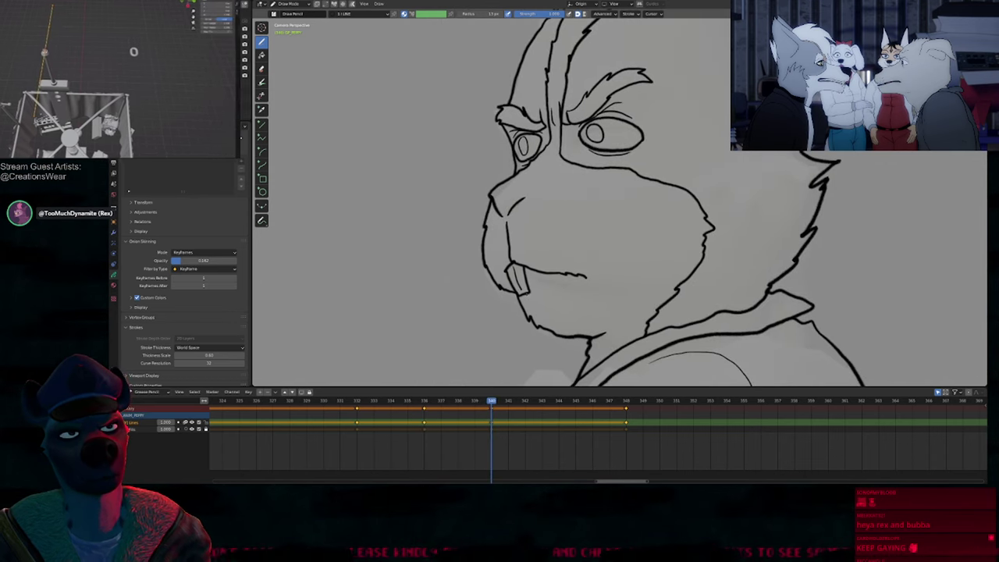
middle_click_drag(609, 214, 471, 214, "shift")
mouse_move(488, 215)
middle_mouse_down("ctrl")
mouse_move(505, 236)
mouse_move(525, 229)
middle_mouse_up("ctrl")
key("Down")
key("Up")
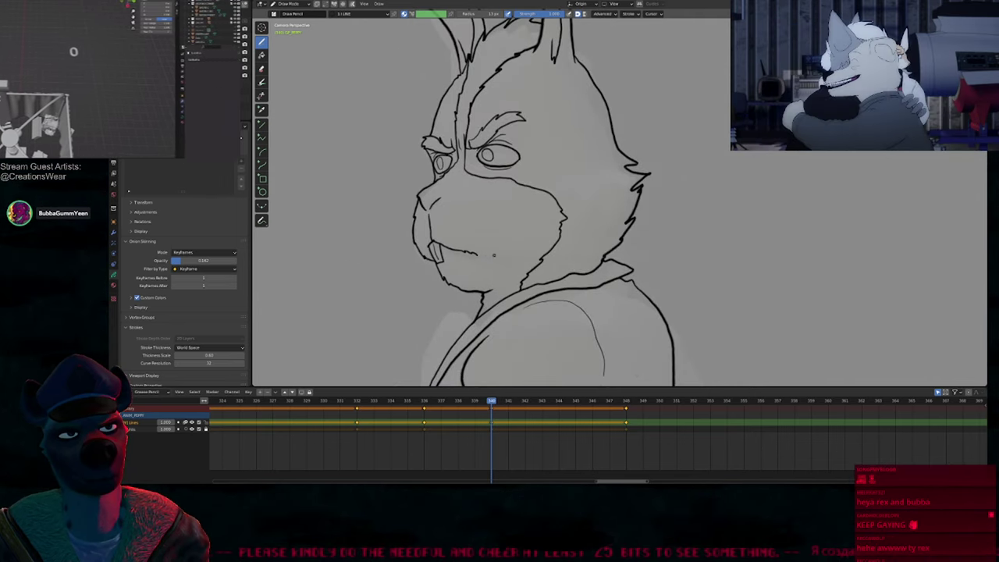
key("Down")
key("Down")
key("Up")
key("Up")
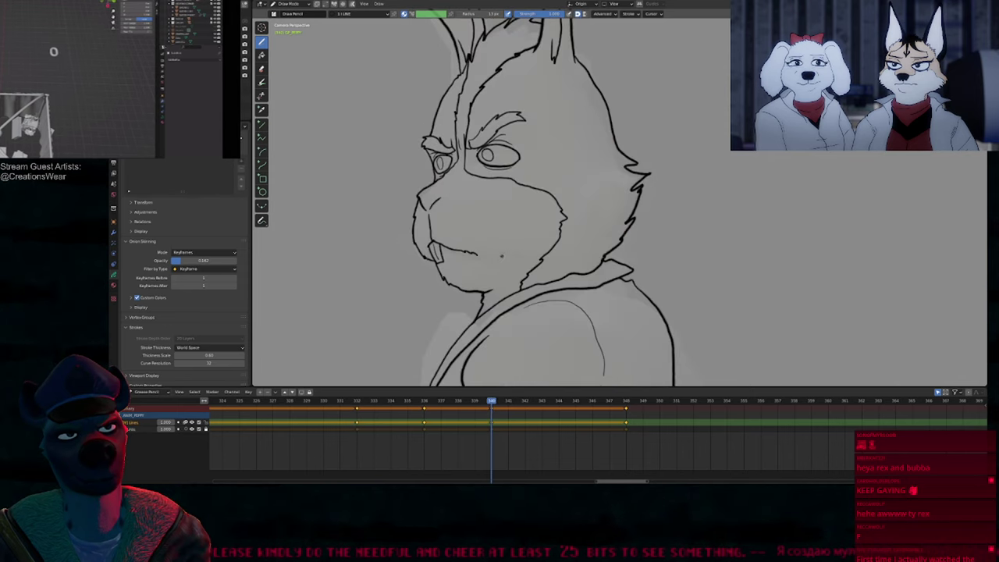
key("Down")
key("Down")
key("Up")
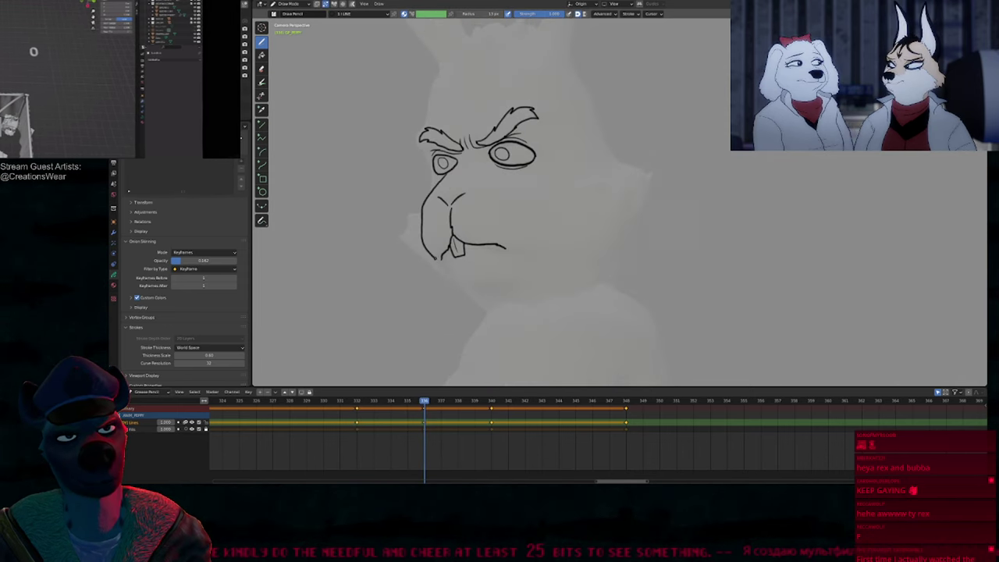
Step: Draw the jaw line down past the mouth and adjust the chin stroke with proportional editing
left_click_drag(460, 281, 489, 291)
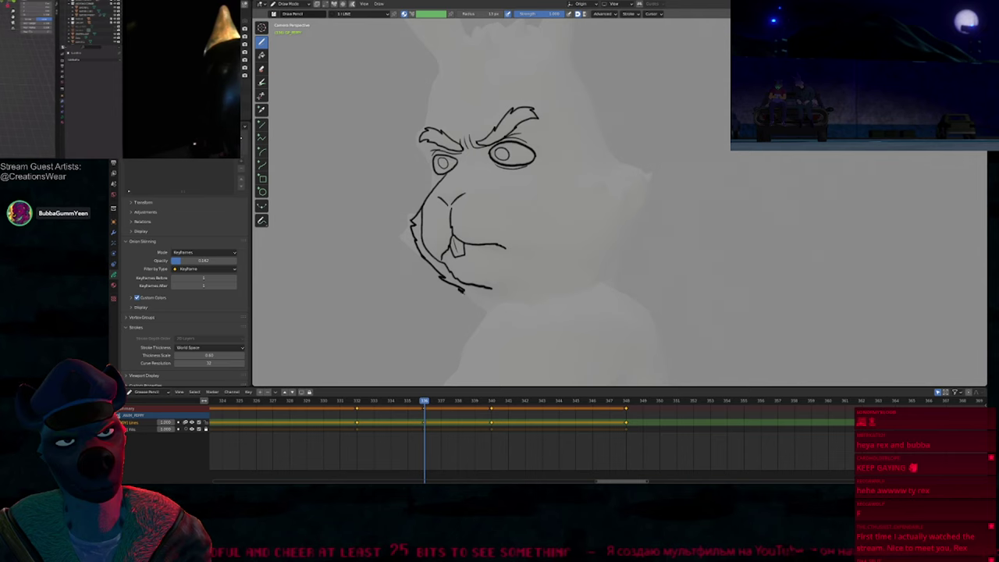
left_click_drag(460, 289, 481, 316)
key("Tab")
key("g")
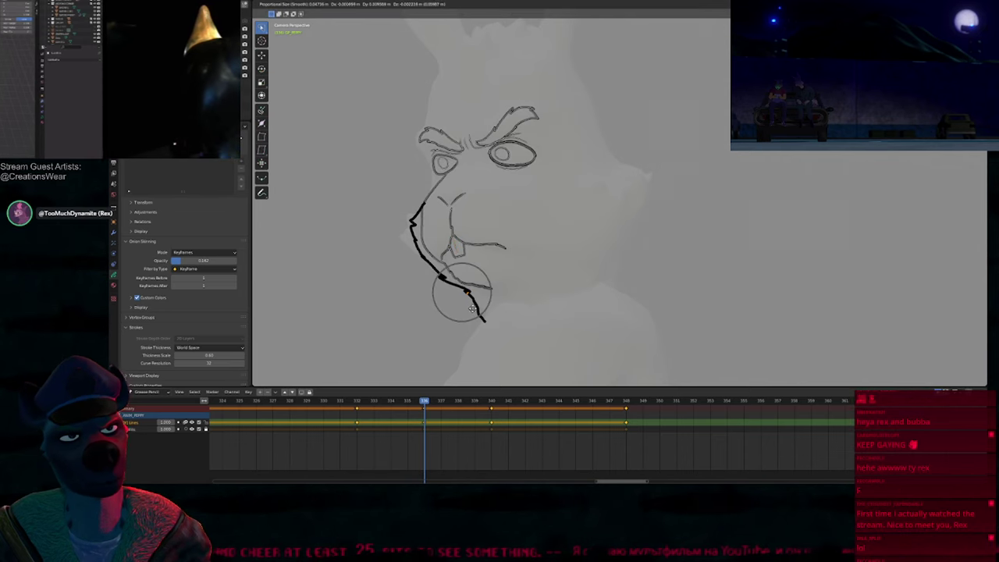
scroll(475, 310, "down", 3)
scroll(475, 310, "up", 1)
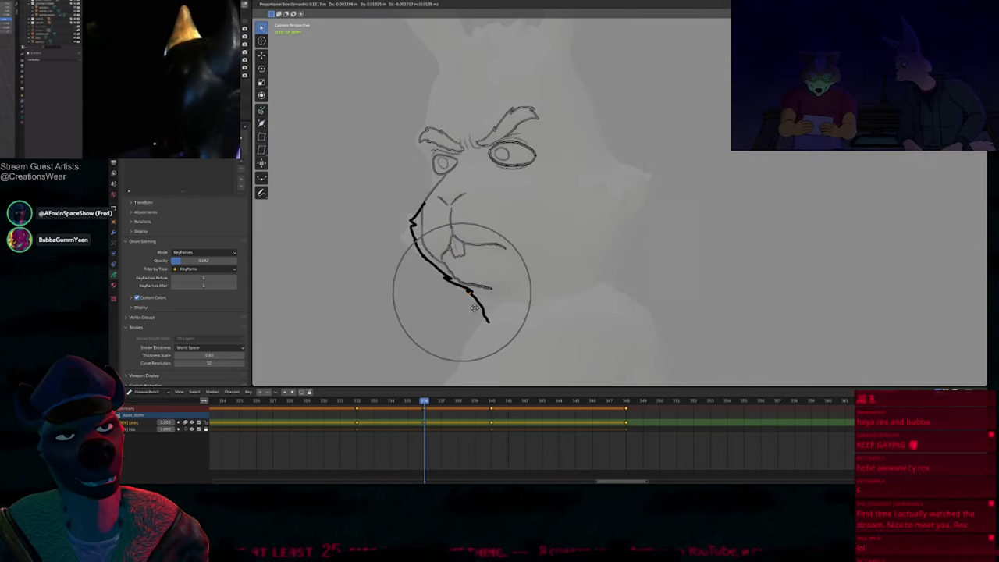
left_click(475, 310)
key("Tab")
Step: Frame the camera view on the head and ink the upright ear's tip and outer edge
middle_click_drag(583, 226, 624, 269, "shift")
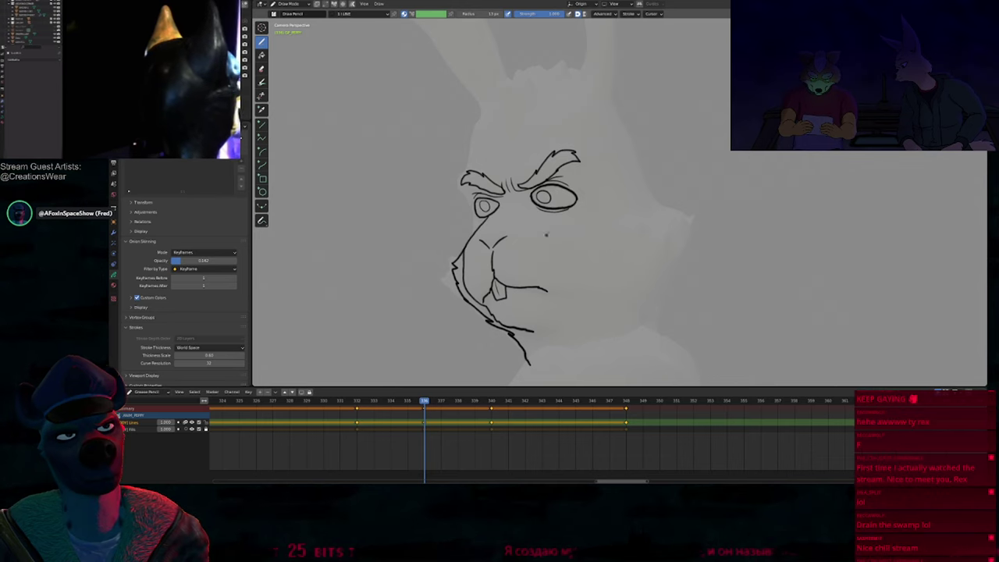
middle_click_drag(546, 234, 549, 297, "shift")
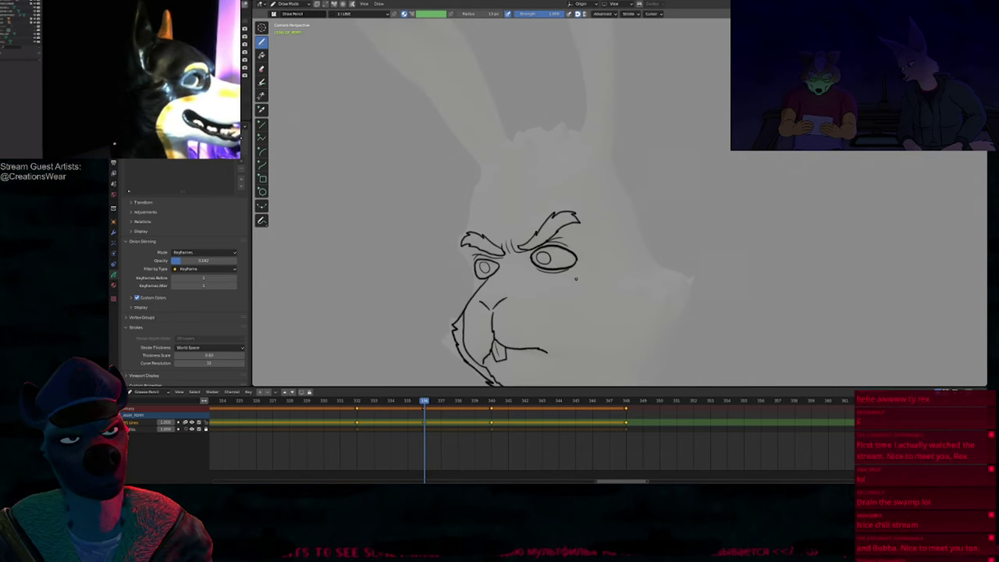
scroll(647, 285, "down", 9)
key("Home")
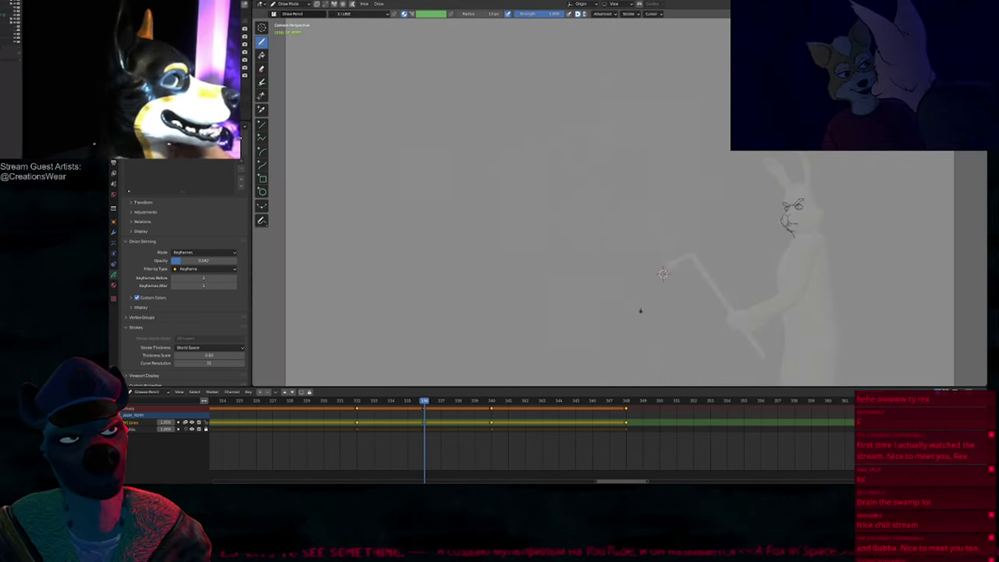
scroll(696, 234, "up", 3)
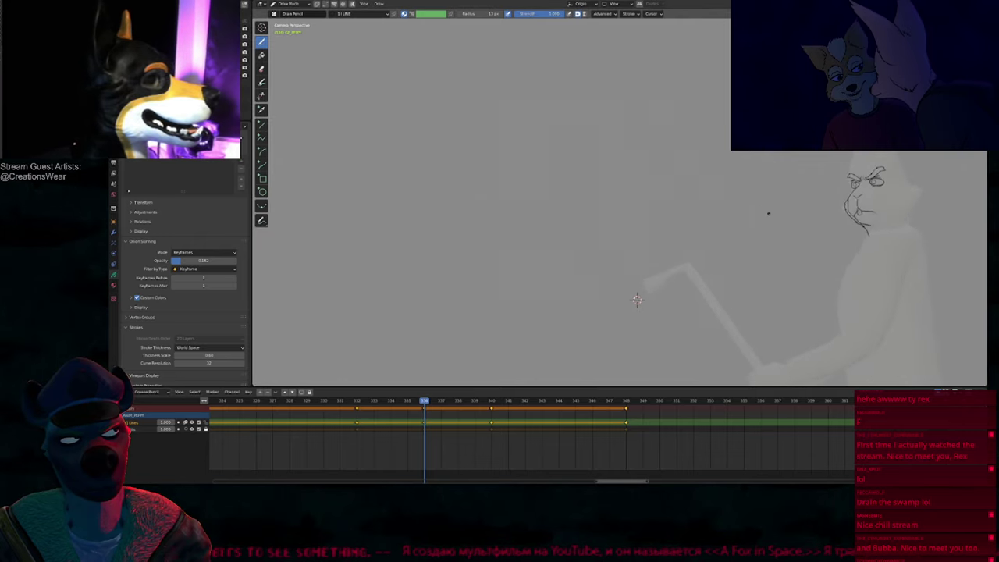
mouse_move(840, 211)
middle_mouse_down("shift")
mouse_move(644, 247)
mouse_move(664, 289)
middle_mouse_up("shift")
scroll(664, 226, "up", 4)
mouse_move(717, 210)
left_mouse_down()
mouse_move(712, 223)
mouse_move(709, 56)
mouse_move(665, 51)
left_mouse_up()
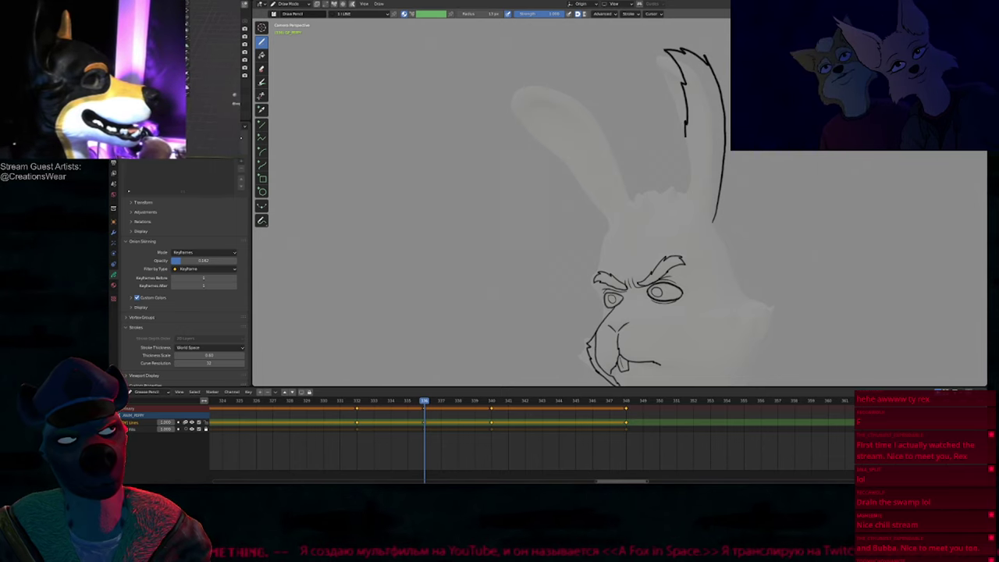
Step: Extend the ear's left outline upward and nudge its upper, right and lower edges left to close it
left_click_drag(690, 181, 688, 209)
key("f")
key("Escape")
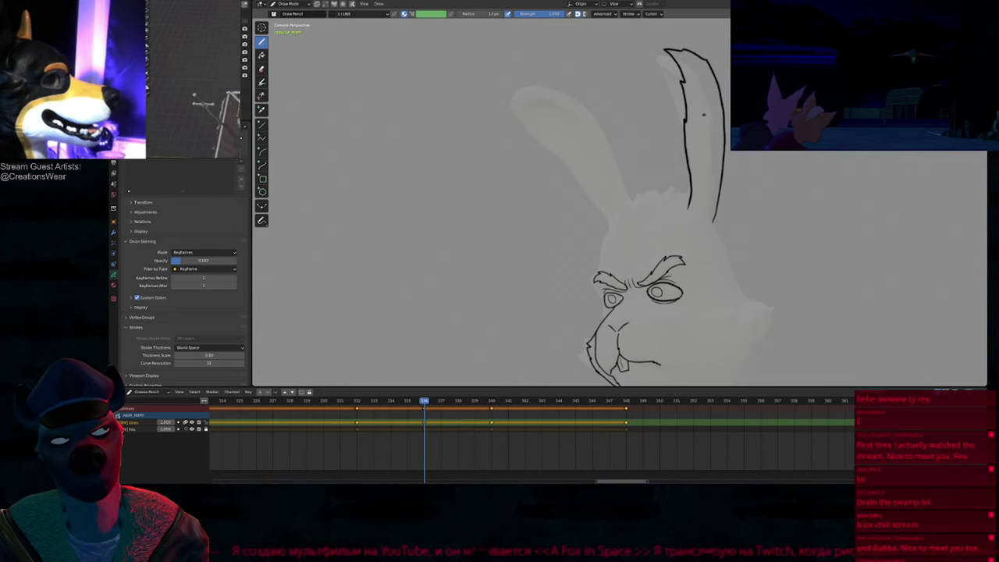
left_click_drag(709, 71, 680, 79)
left_click_drag(737, 130, 725, 133)
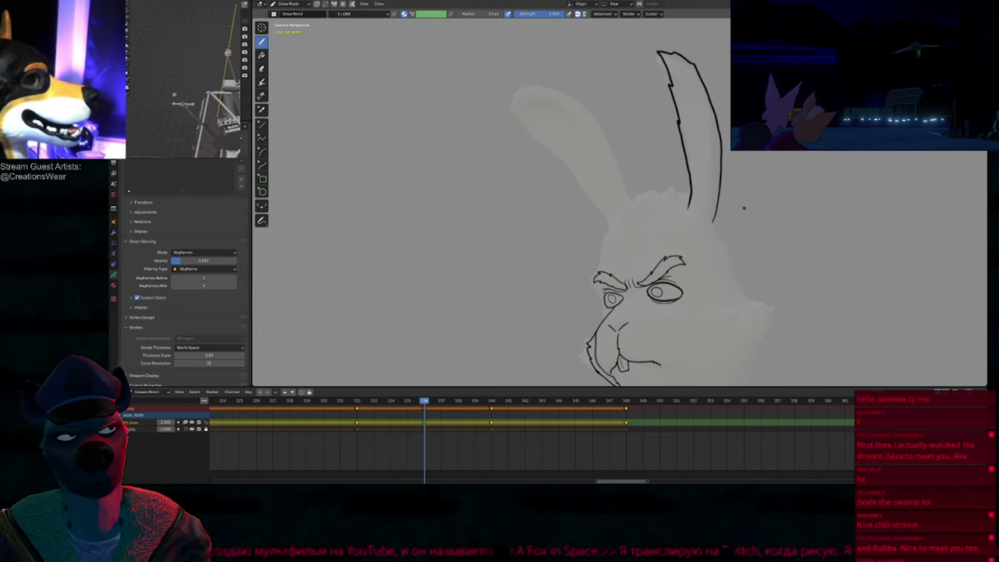
left_click_drag(744, 209, 737, 216)
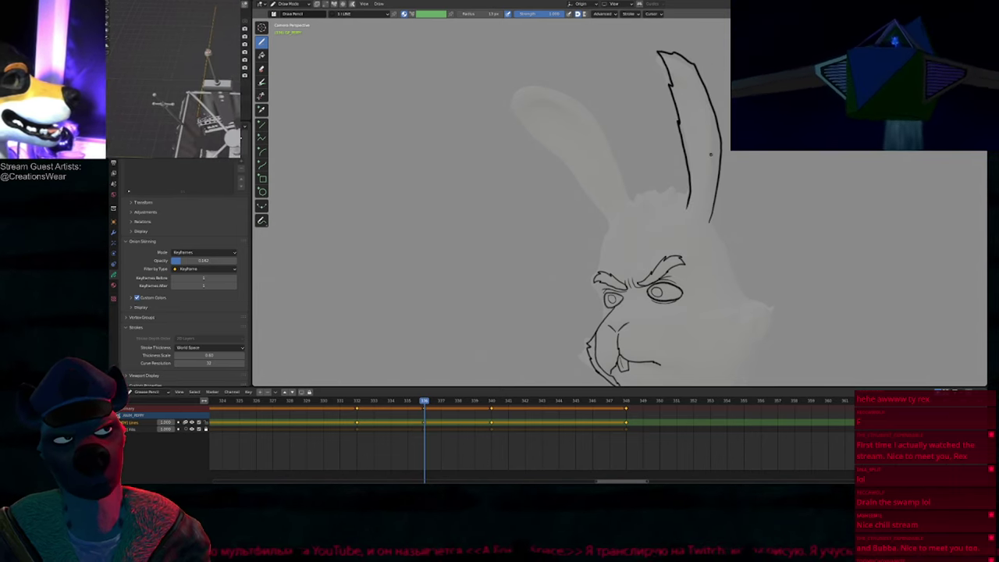
Step: Draw the inner-ear line, then move and shrink it slightly with proportional editing in Edit Mode
left_click_drag(711, 154, 696, 216)
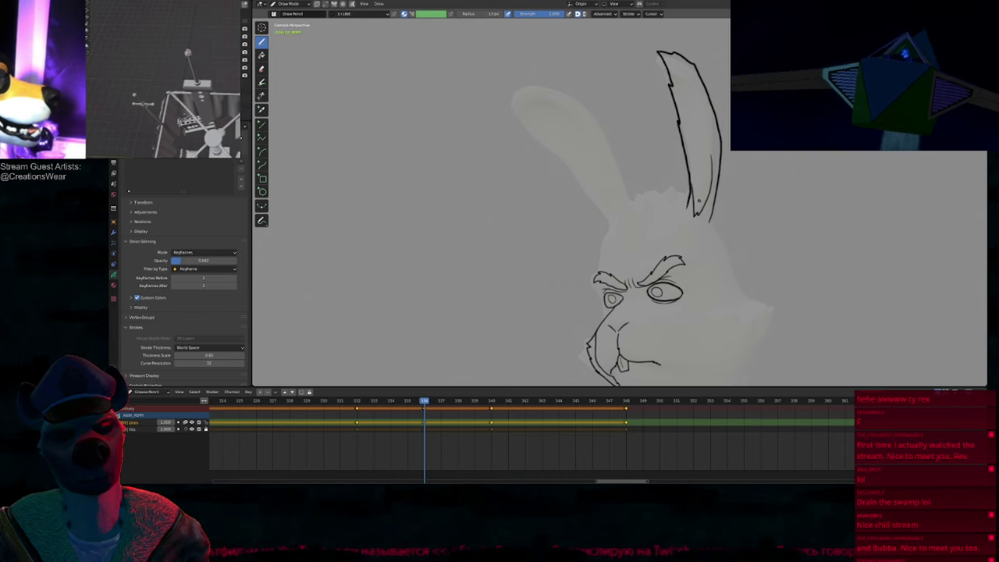
key("Tab")
left_click(694, 198)
key("g")
left_click(699, 189)
key("s")
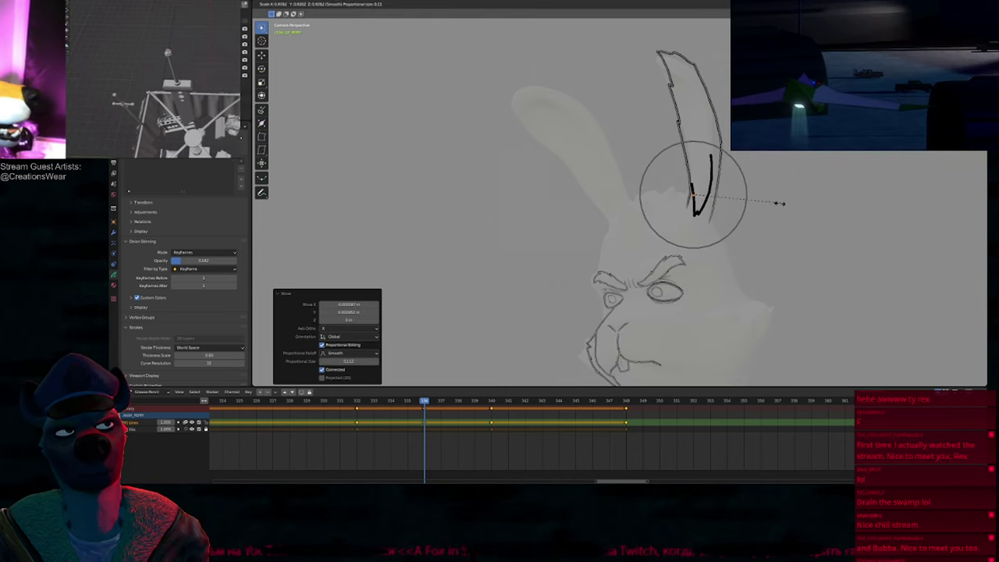
left_click(751, 214)
key("Tab")
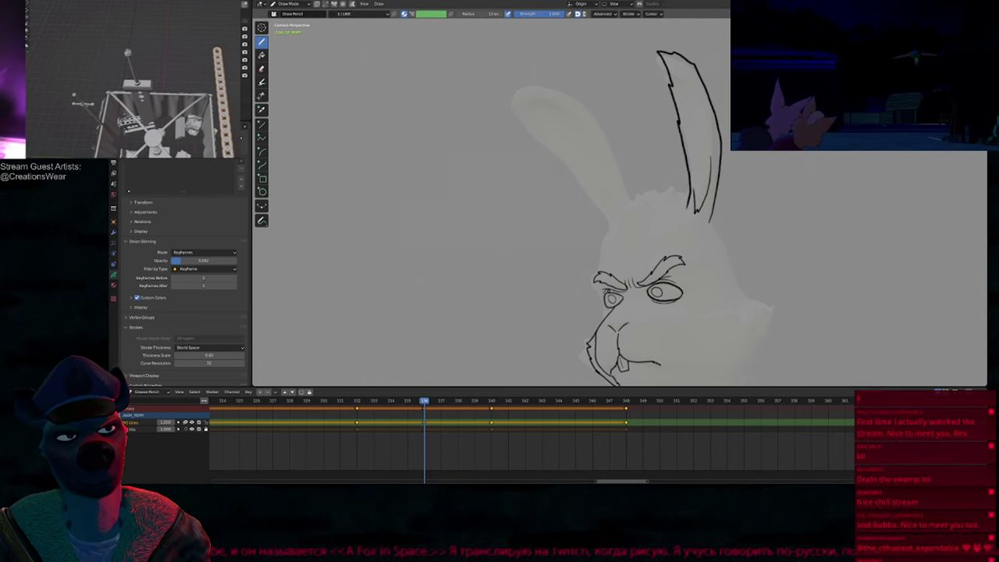
middle_click_drag(597, 308, 591, 272, "shift")
key("f")
key("Escape")
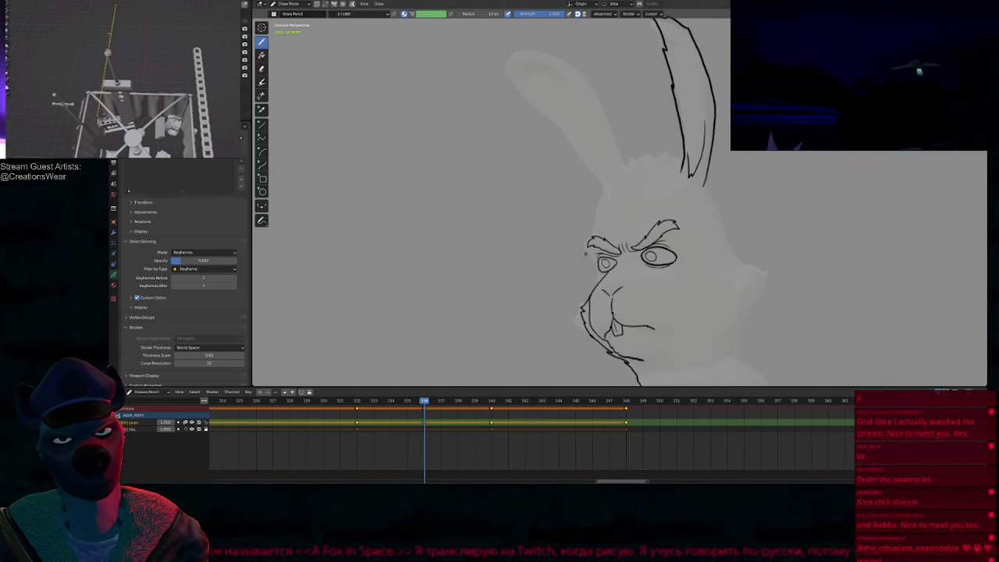
Step: Zoom to the cheek, add a short crease stroke below the left eye, and enable onion-skin ghosts
scroll(635, 207, "up", 2)
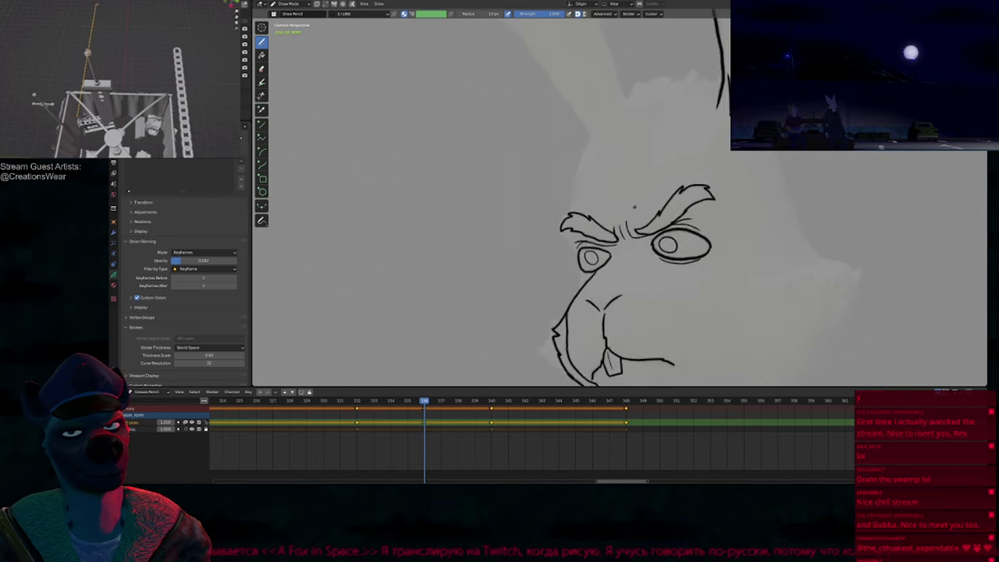
scroll(635, 207, "up", 1)
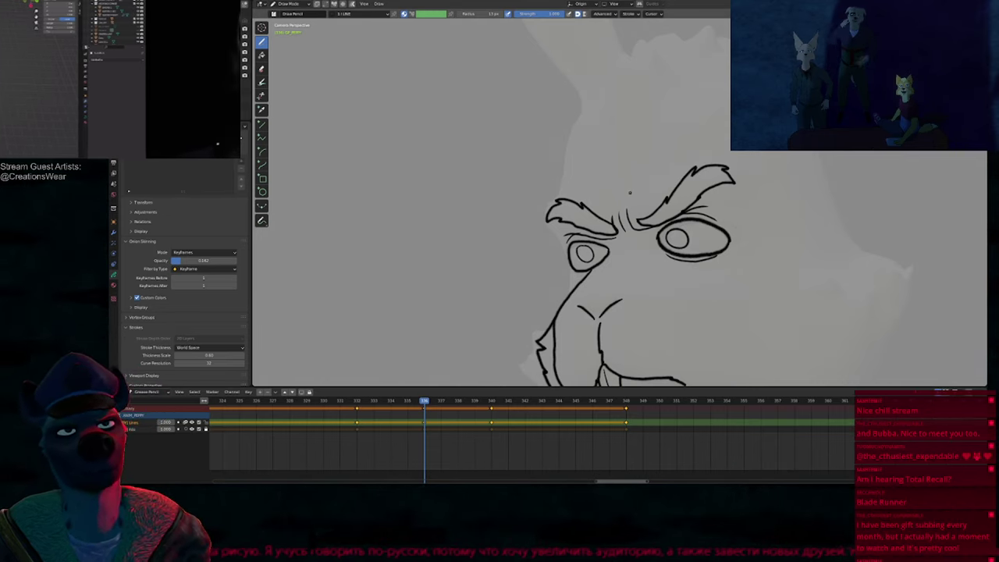
mouse_move(599, 202)
middle_mouse_down("ctrl")
mouse_move(629, 171)
mouse_move(561, 326)
mouse_move(570, 236)
middle_mouse_up("ctrl")
middle_click_drag(560, 281, 574, 211, "shift")
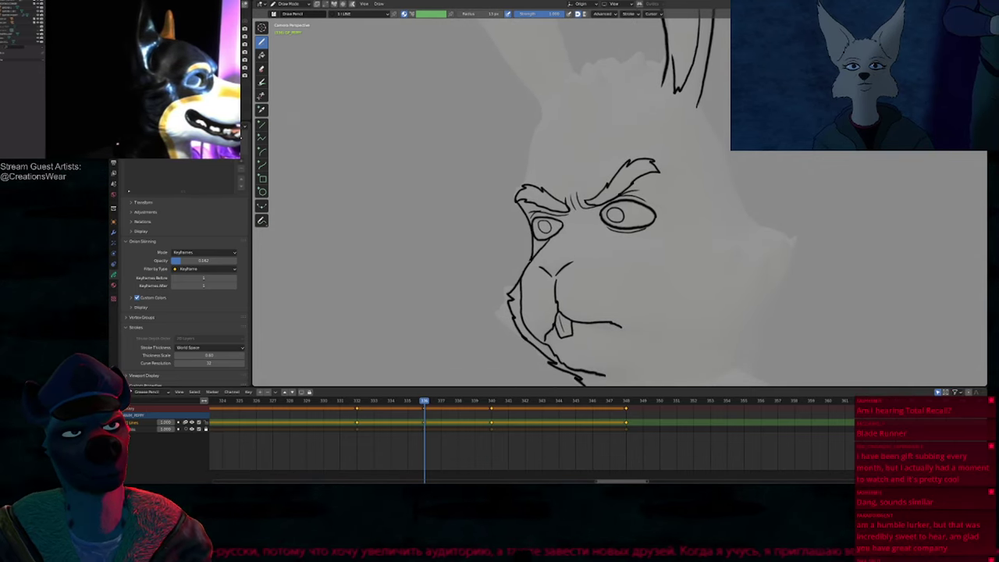
scroll(532, 285, "up", 3)
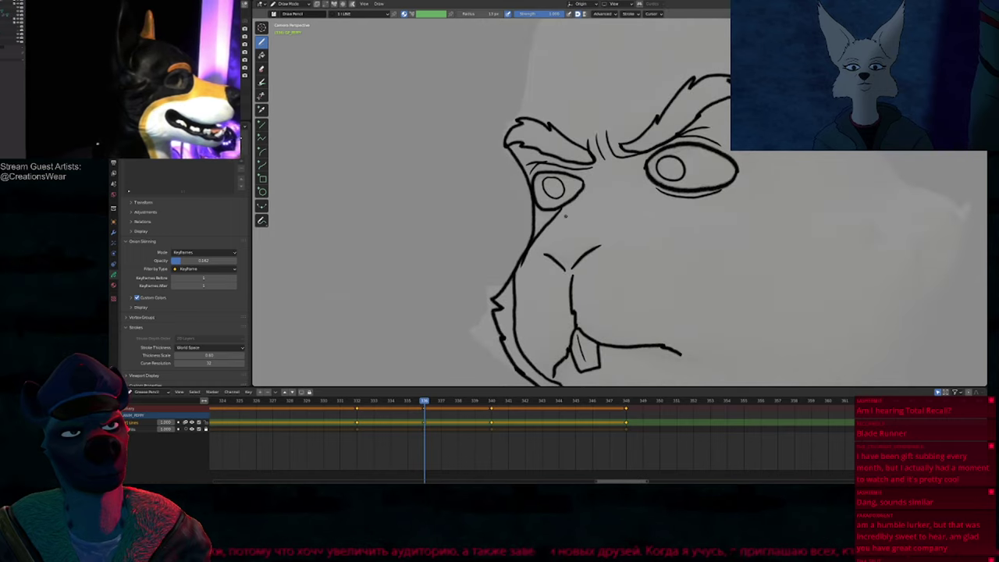
middle_click_drag(566, 216, 461, 256, "shift")
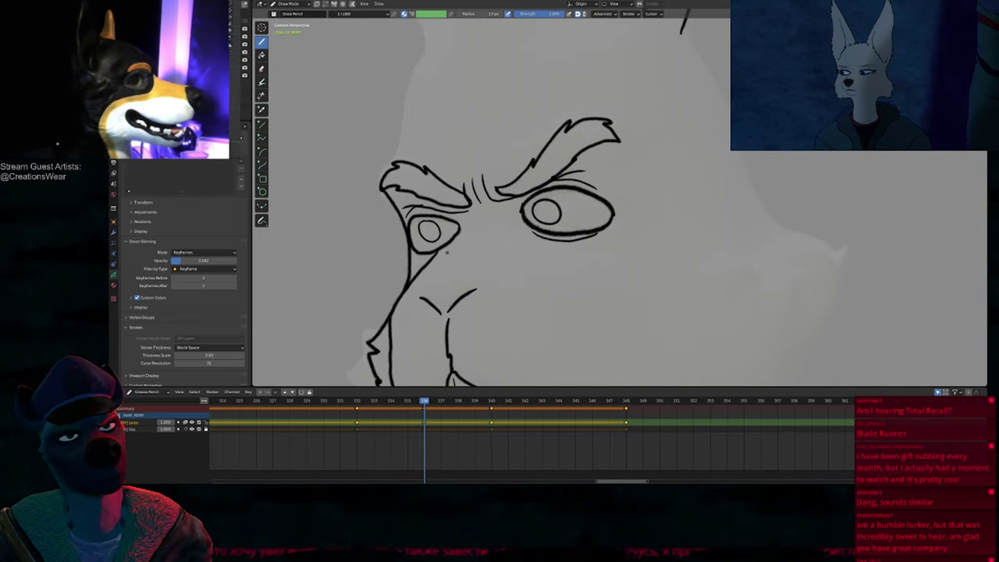
left_click_drag(450, 250, 465, 242)
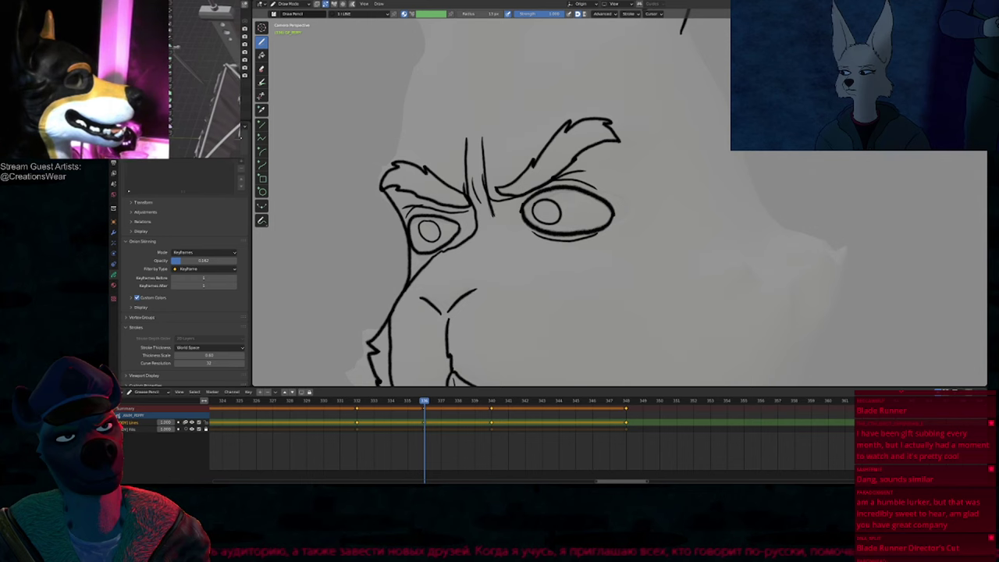
key("shift+alt+z")
scroll(588, 278, "down", 3)
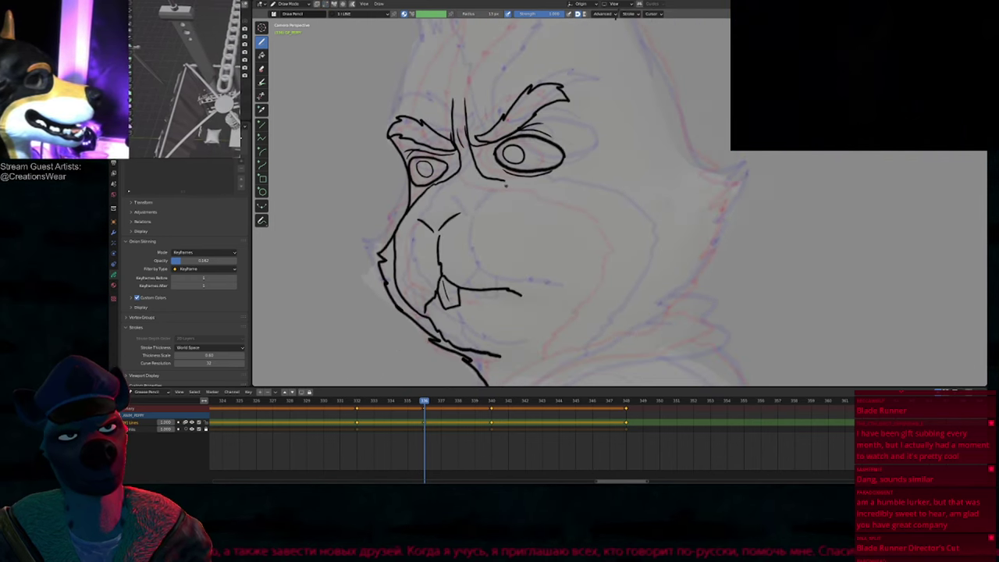
Step: Move the face strokes with smooth falloff, comparing against the next keyframe before returning to frame 336
key("Tab")
key("g")
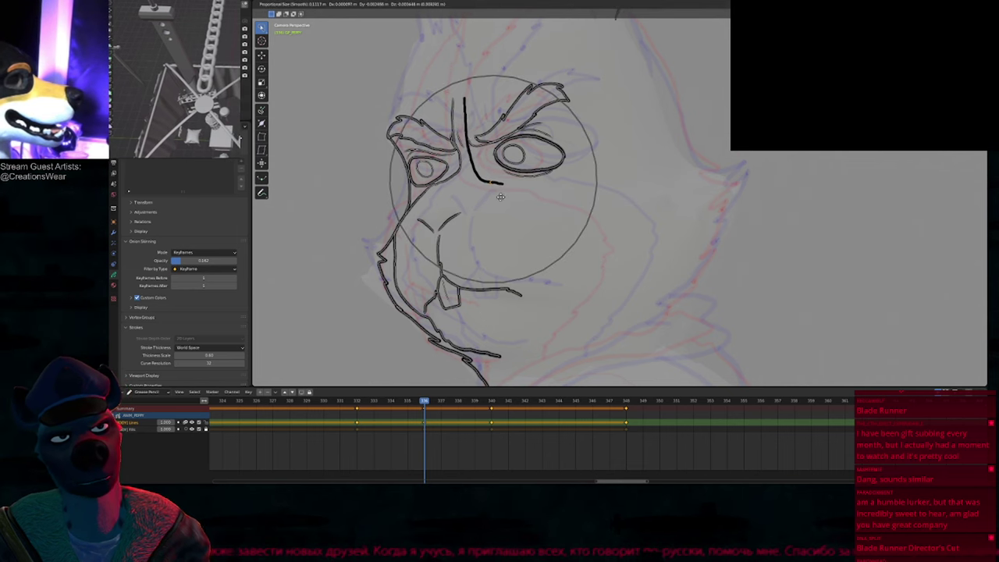
left_click(508, 203)
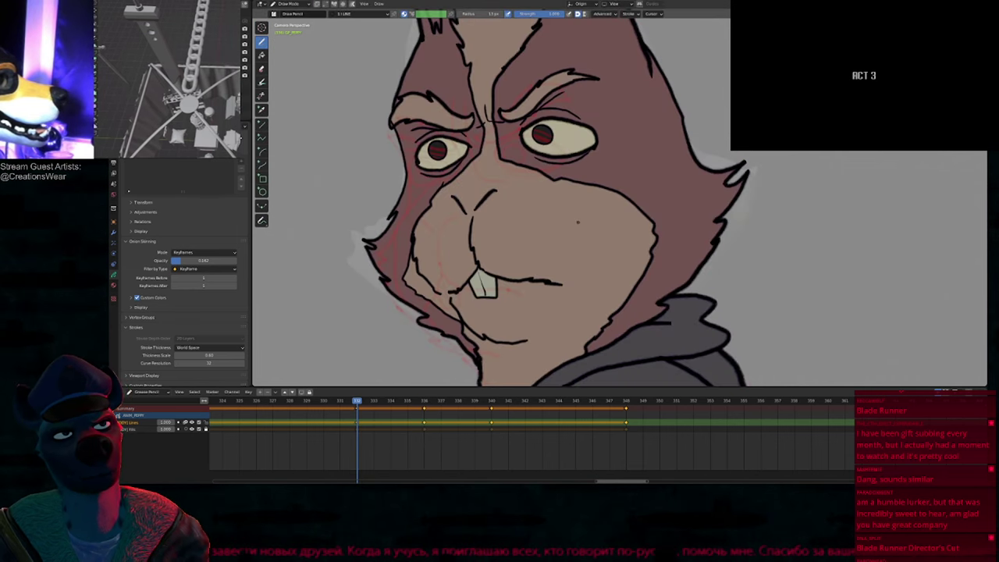
key("Up")
key("Up")
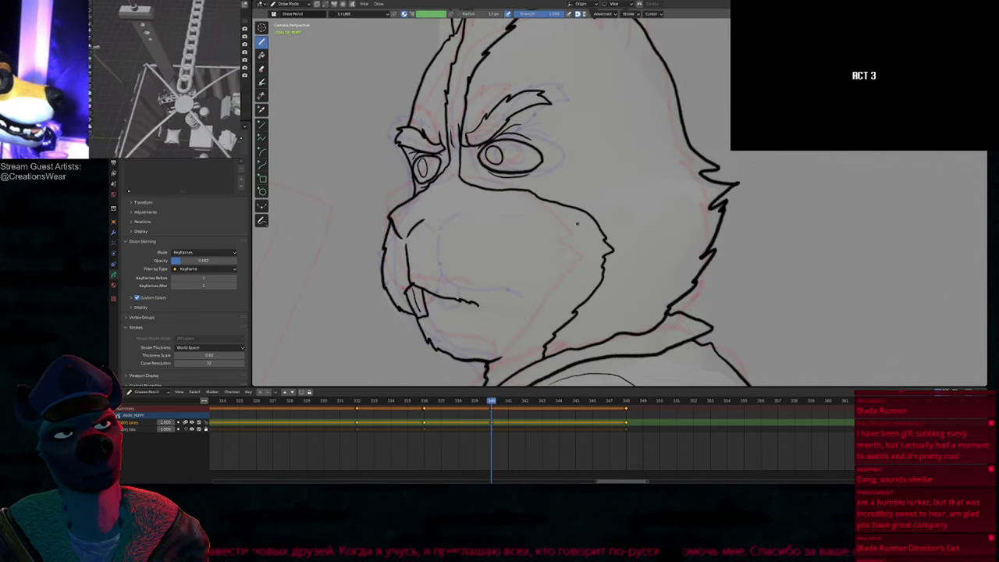
key("Down")
Step: Draw the cheek outline sweeping right and extend the ear outline down the head
mouse_move(539, 186)
left_mouse_down()
mouse_move(584, 195)
mouse_move(644, 249)
mouse_move(588, 321)
left_mouse_up()
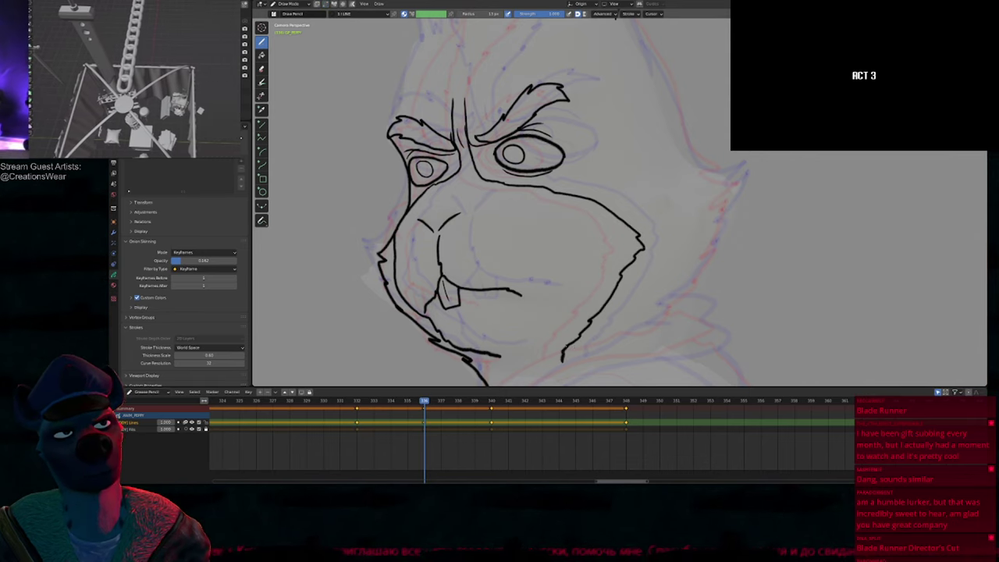
middle_click_drag(577, 342, 606, 268, "ctrl")
middle_click_drag(606, 268, 511, 264, "shift")
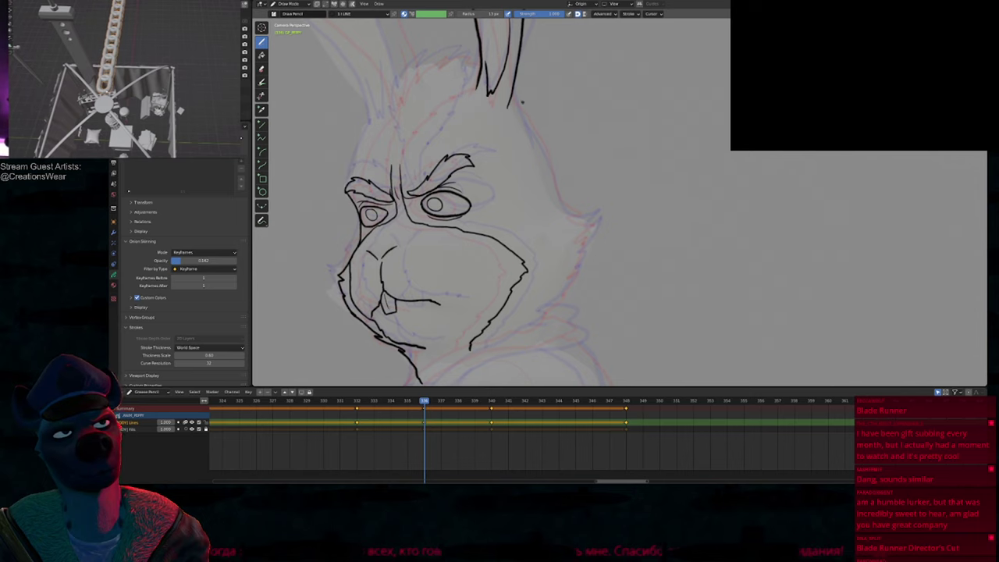
left_click_drag(523, 105, 554, 191)
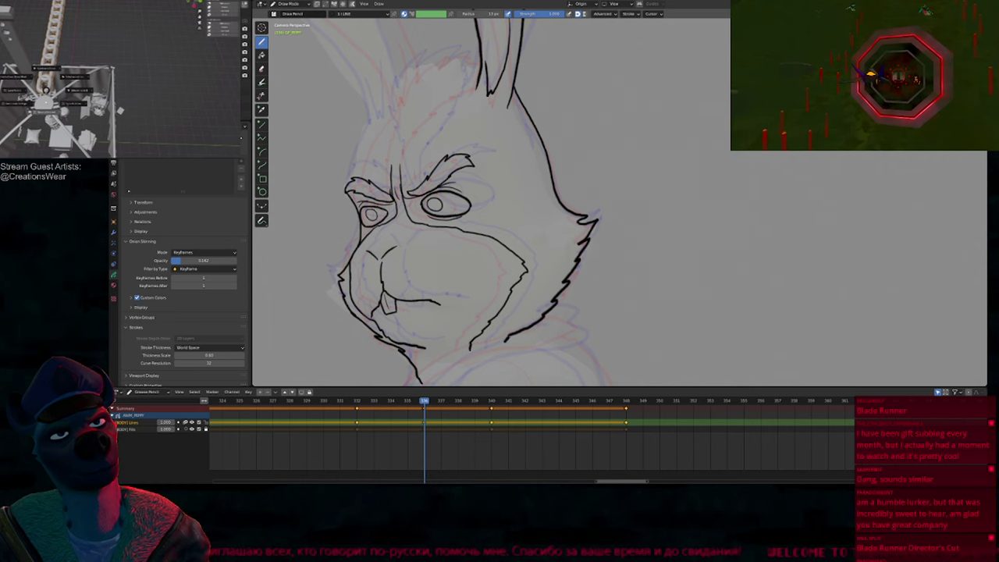
mouse_move(390, 226)
middle_mouse_down("shift")
mouse_move(504, 195)
mouse_move(555, 203)
mouse_move(513, 200)
middle_mouse_up("shift")
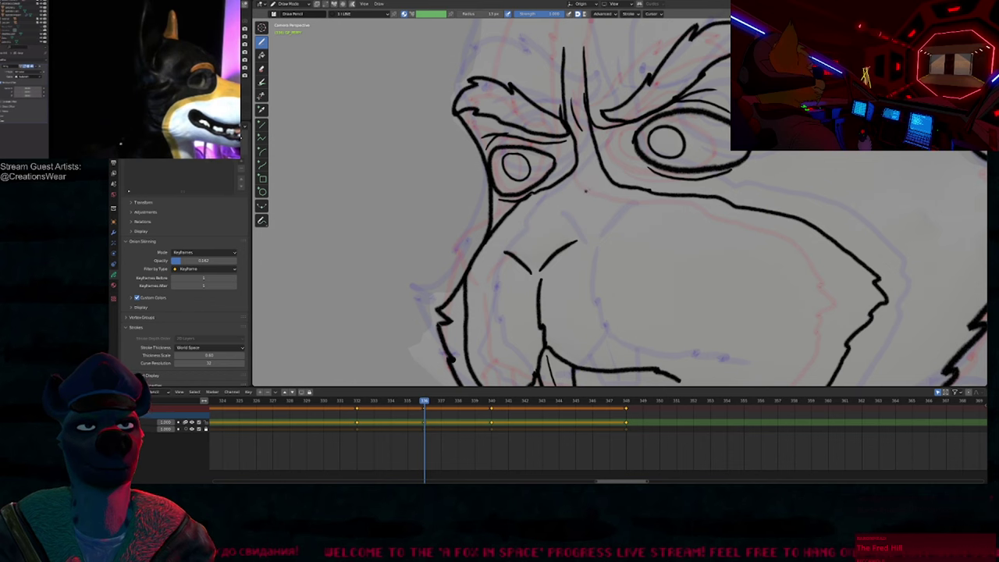
mouse_move(598, 211)
middle_mouse_down("ctrl")
mouse_move(600, 240)
mouse_move(609, 238)
middle_mouse_up("ctrl")
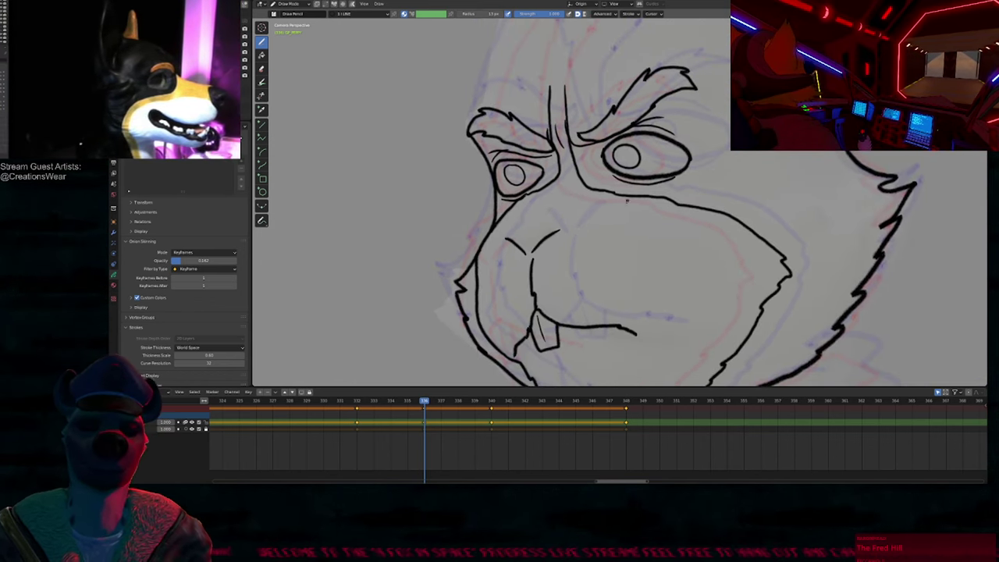
scroll(568, 200, "down", 5)
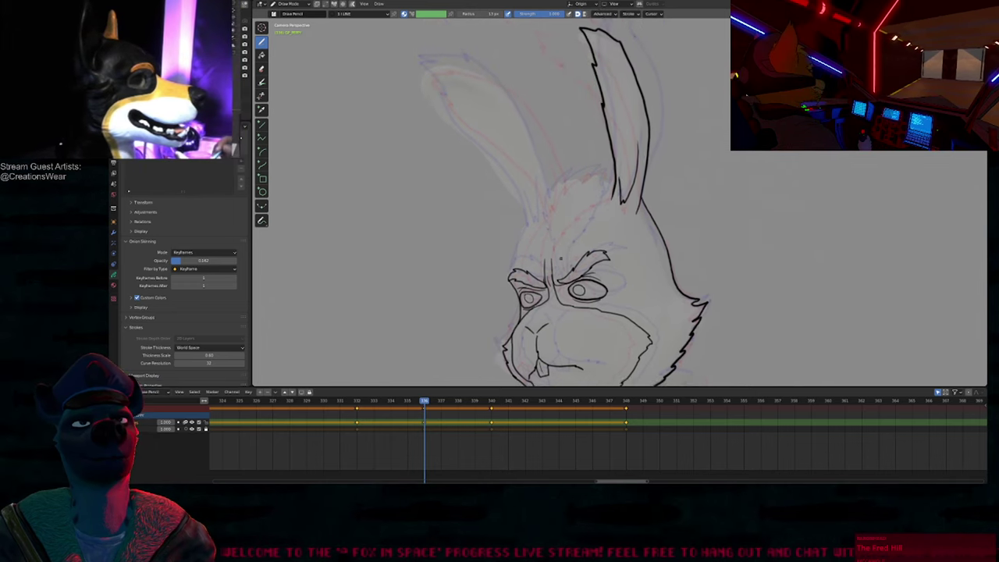
Step: Ink the hair tuft over the top of the head, fixing a stroke with the eraser
scroll(567, 200, "up", 3)
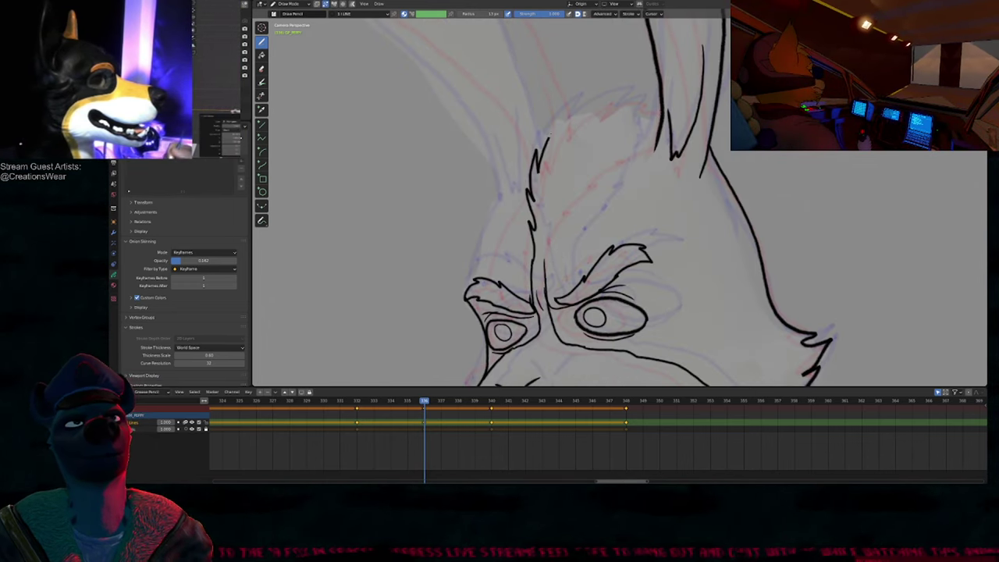
left_click_drag(547, 137, 628, 97)
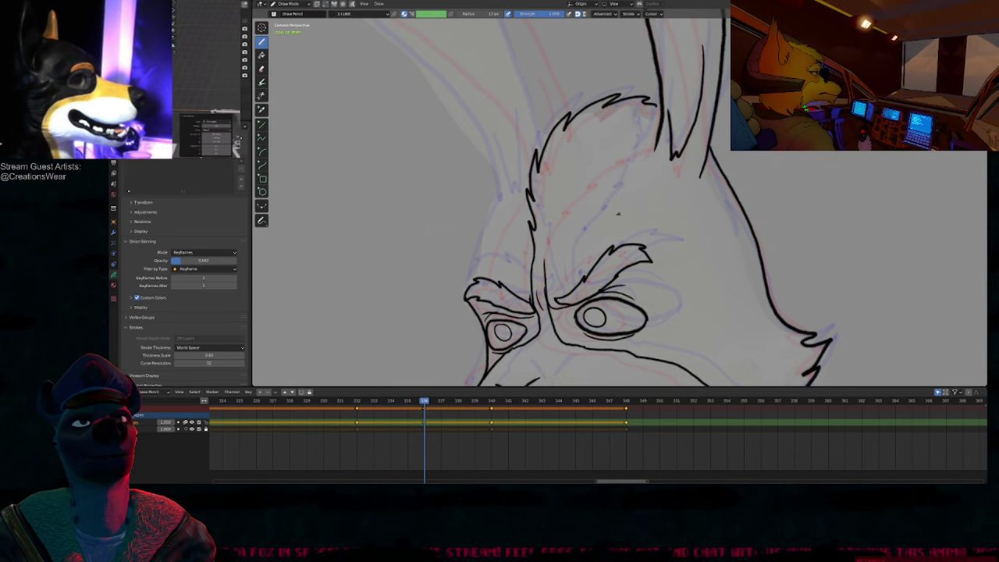
middle_click_drag(619, 214, 570, 215, "shift")
left_click(262, 69)
key("d")
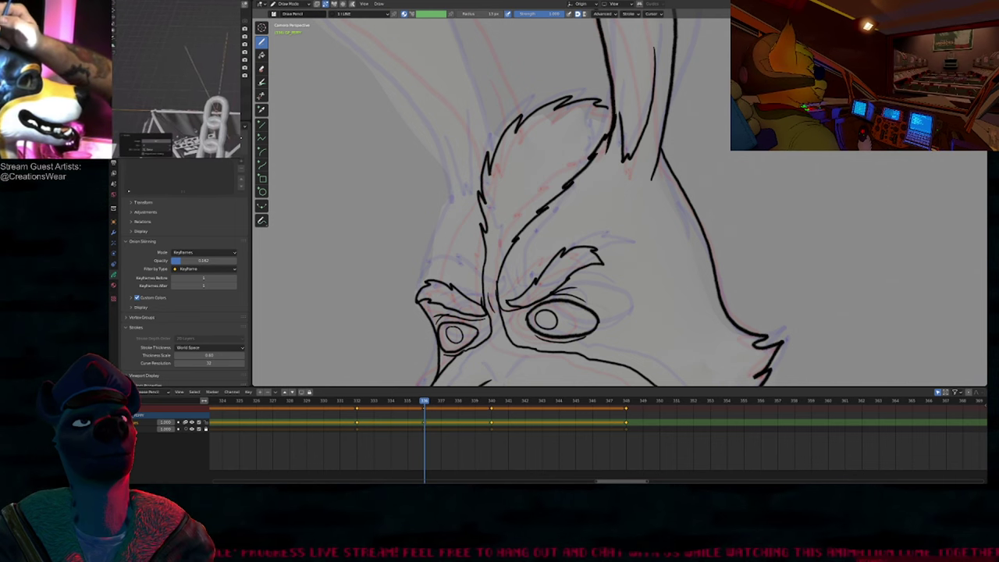
scroll(567, 174, "down", 3)
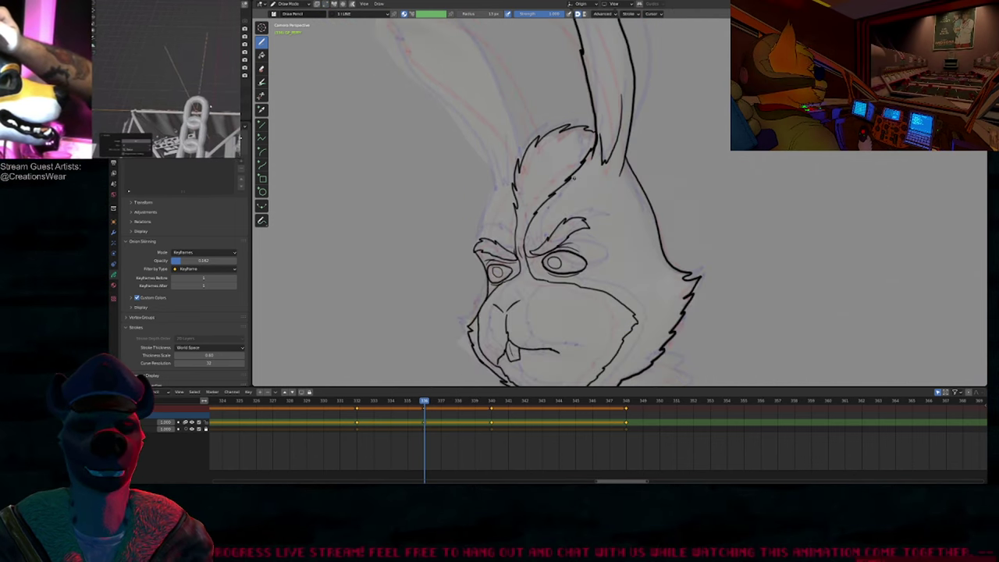
Step: Flip between the coloured and line-art keyframes to compare, keeping the brush at 13 px
key("Down")
key("Up")
key("Up")
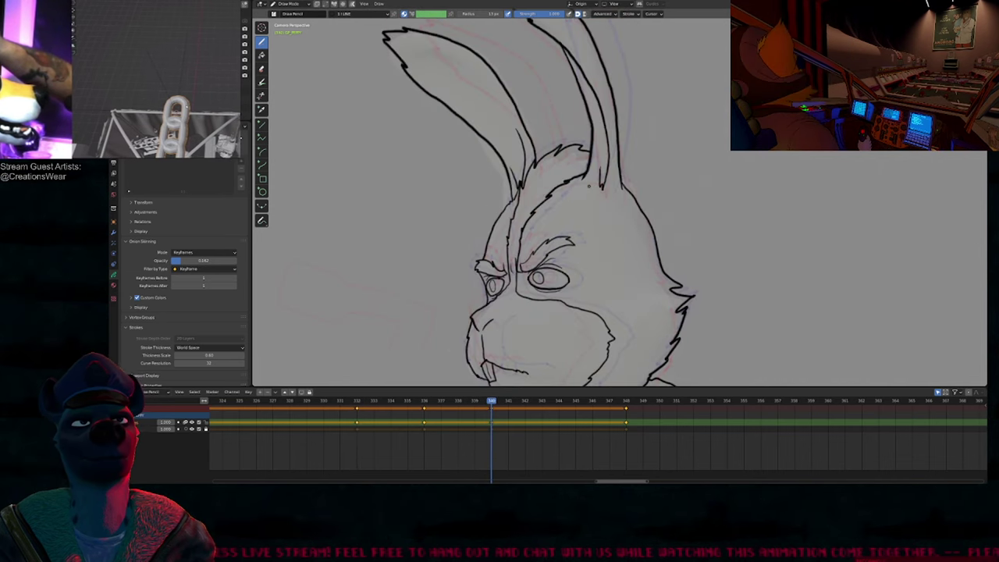
key("Down")
key("Down")
key("Up")
key("Up")
key("Down")
key("Down")
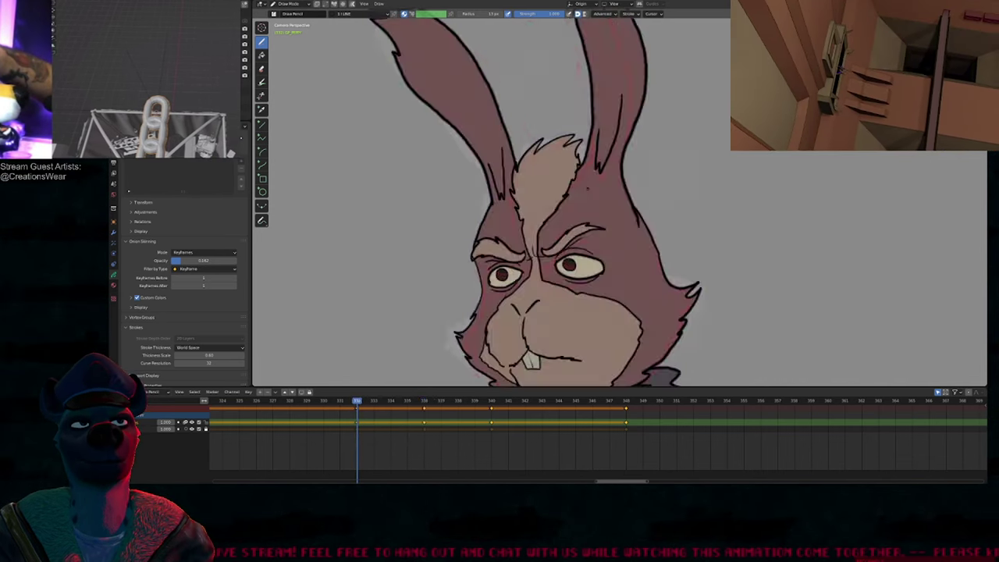
key("Up")
key("Up")
key("f")
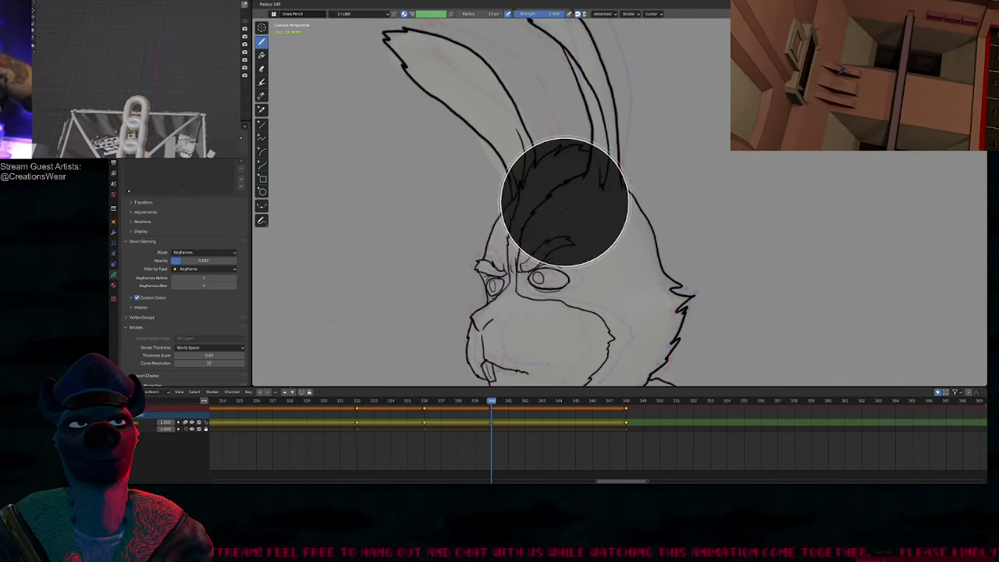
key("Escape")
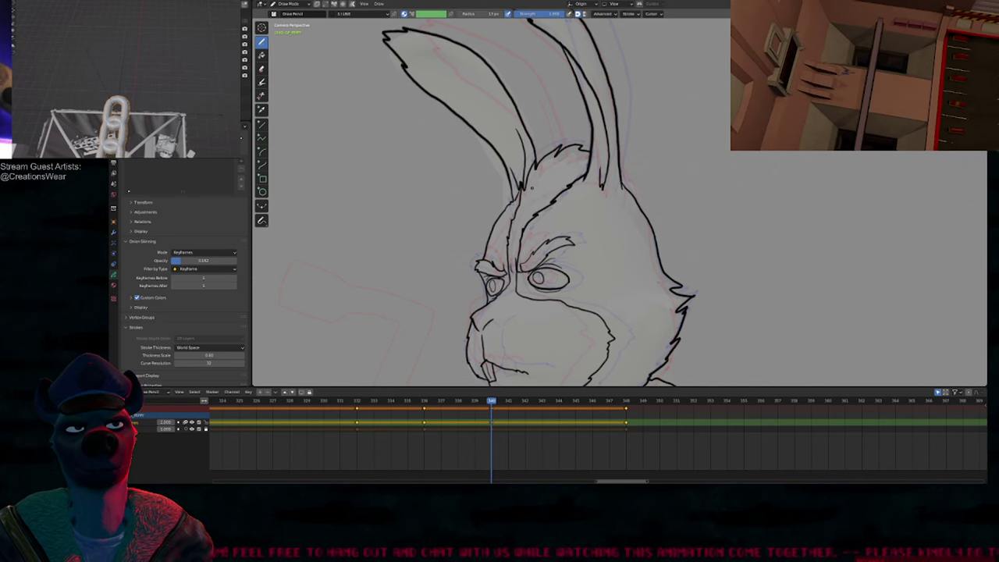
key("Down")
key("Down")
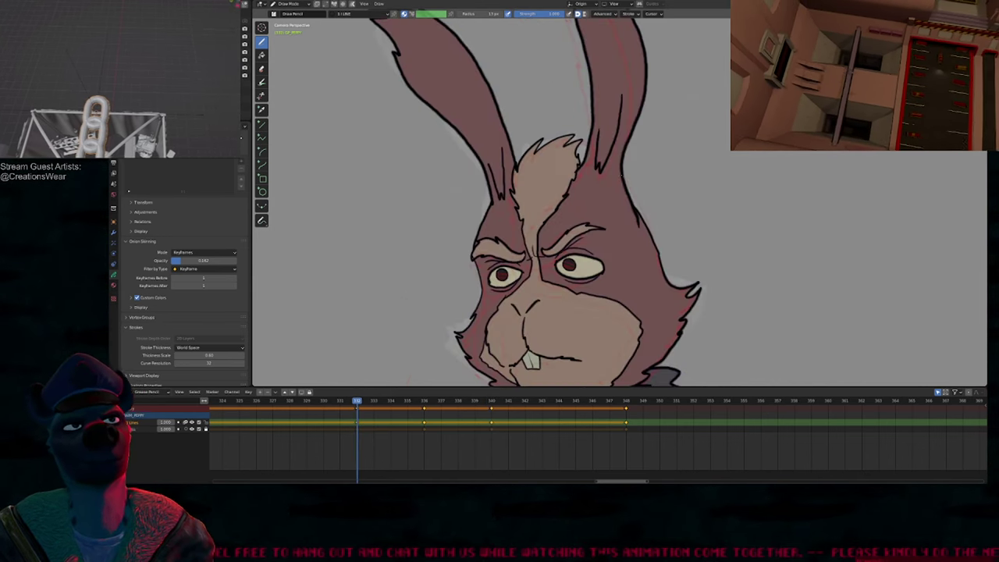
key("Up")
key("Up")
key("Down")
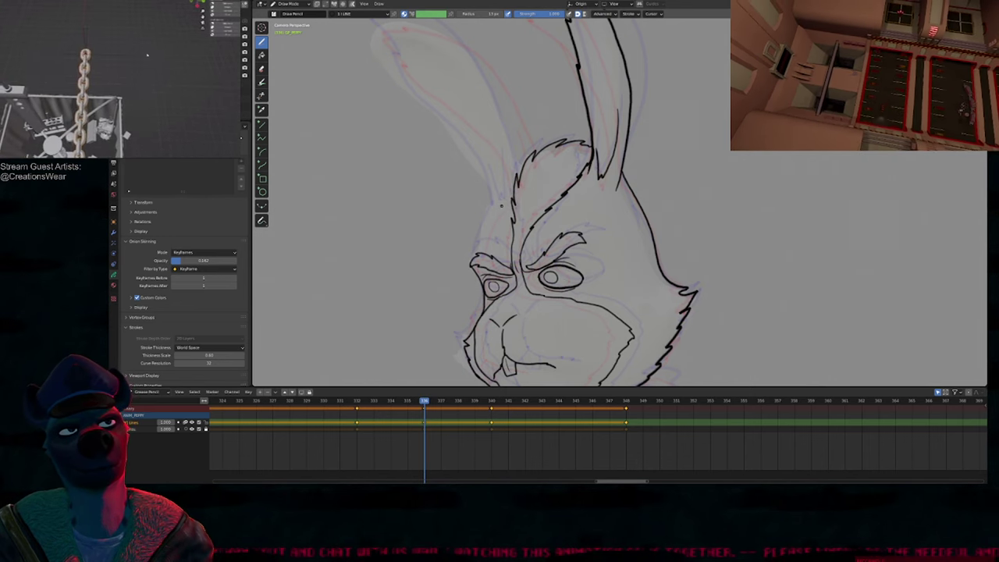
Step: Ink the left ear's edge, bend its lower outline inward, and add a thin inner stroke
middle_click_drag(533, 172, 584, 250, "shift")
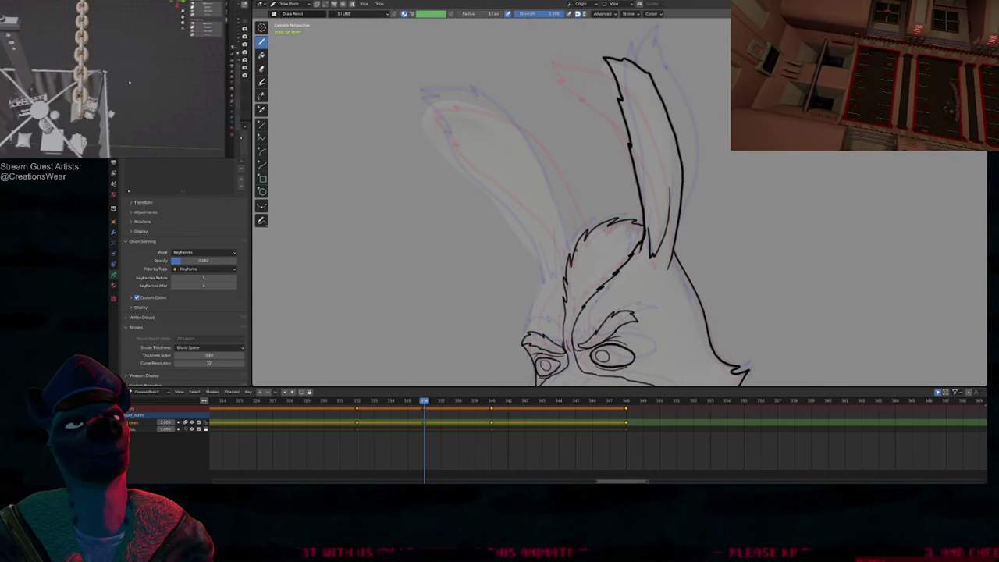
mouse_move(575, 249)
left_mouse_down()
mouse_move(555, 171)
mouse_move(510, 116)
mouse_move(456, 103)
mouse_move(420, 109)
mouse_move(552, 278)
left_mouse_up()
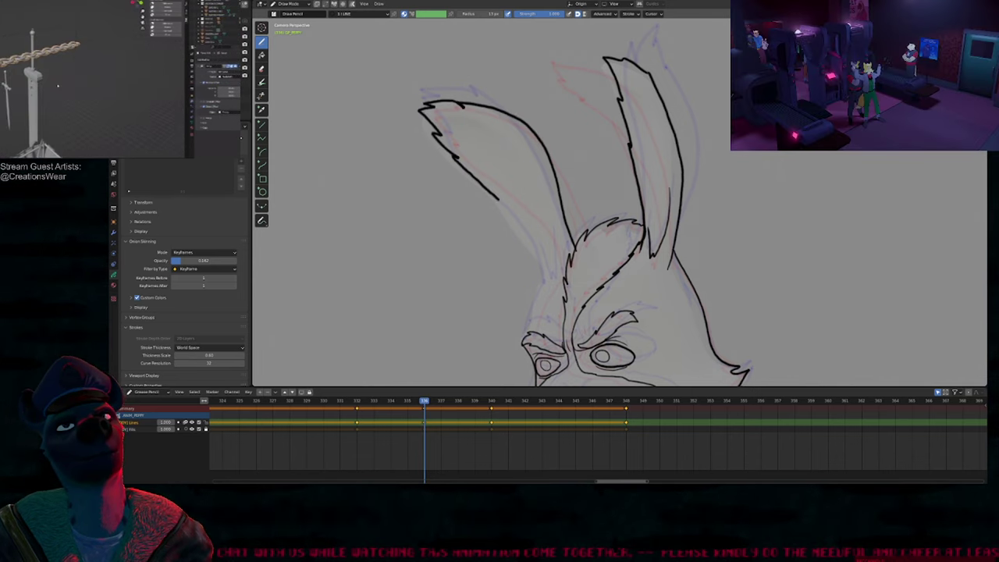
key("f")
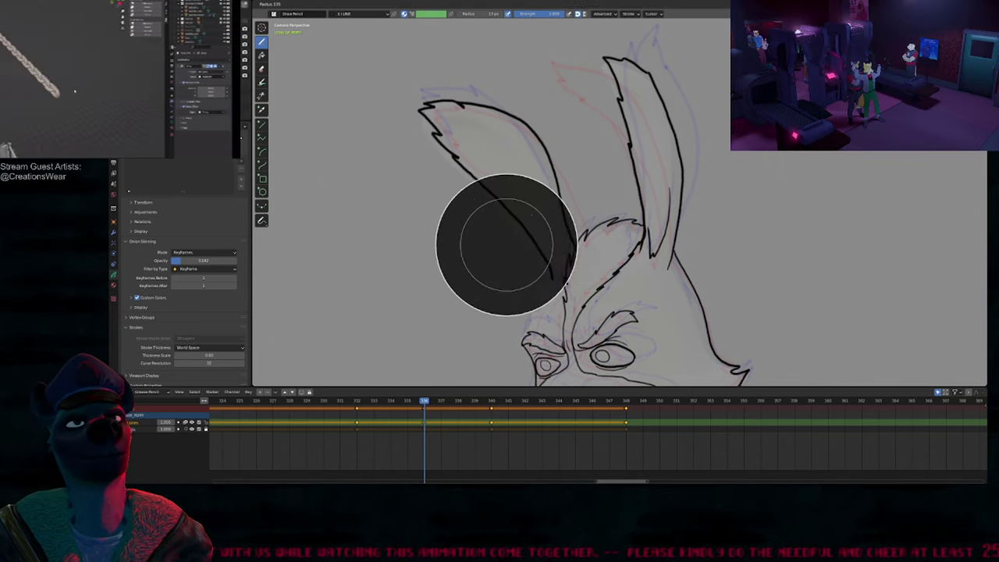
left_click_drag(487, 229, 501, 210)
key("Down")
key("Up")
key("Up")
key("Down")
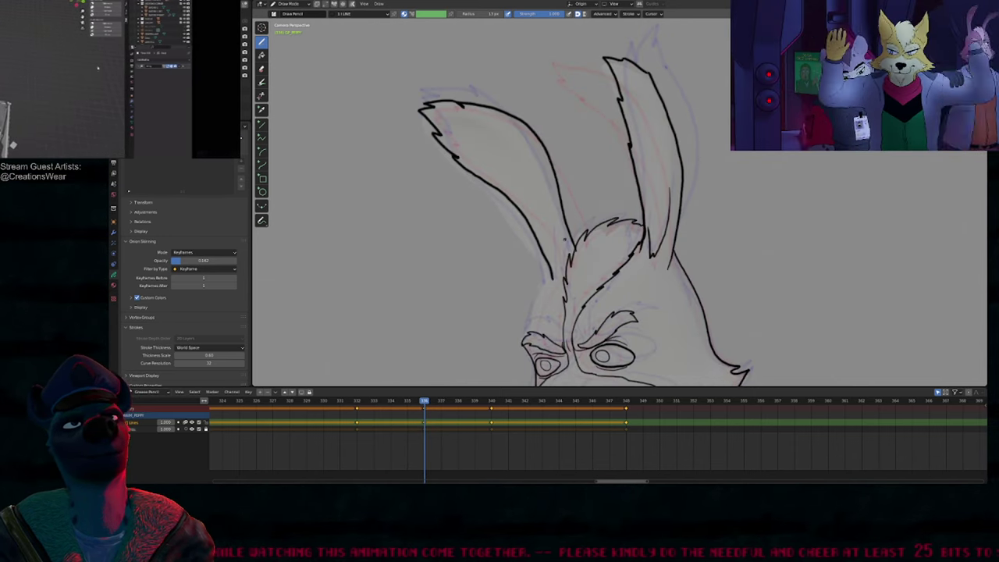
left_click_drag(561, 231, 562, 276)
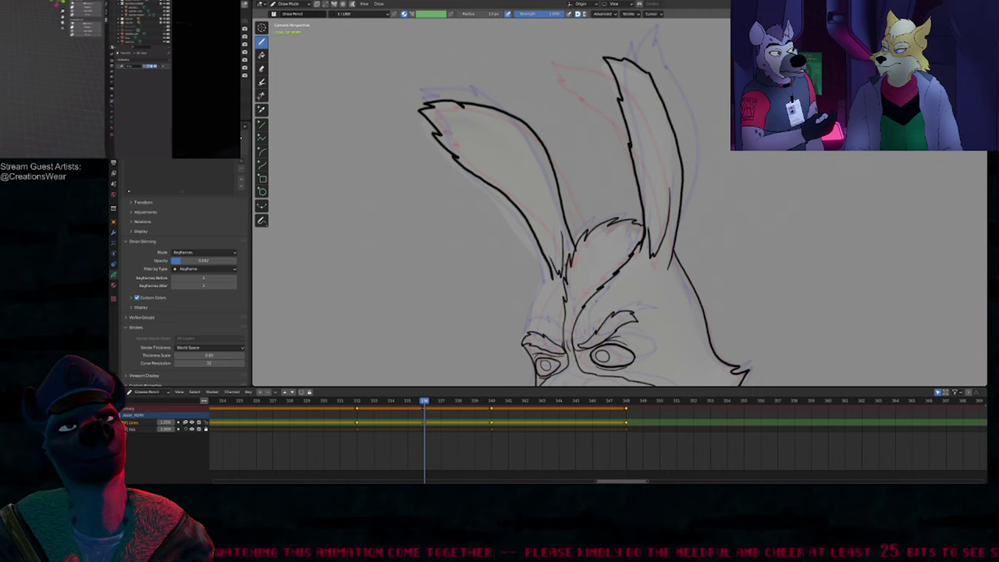
Step: Reframe the view on the face and neck and resize the brush
middle_click_drag(561, 258, 510, 126, "shift")
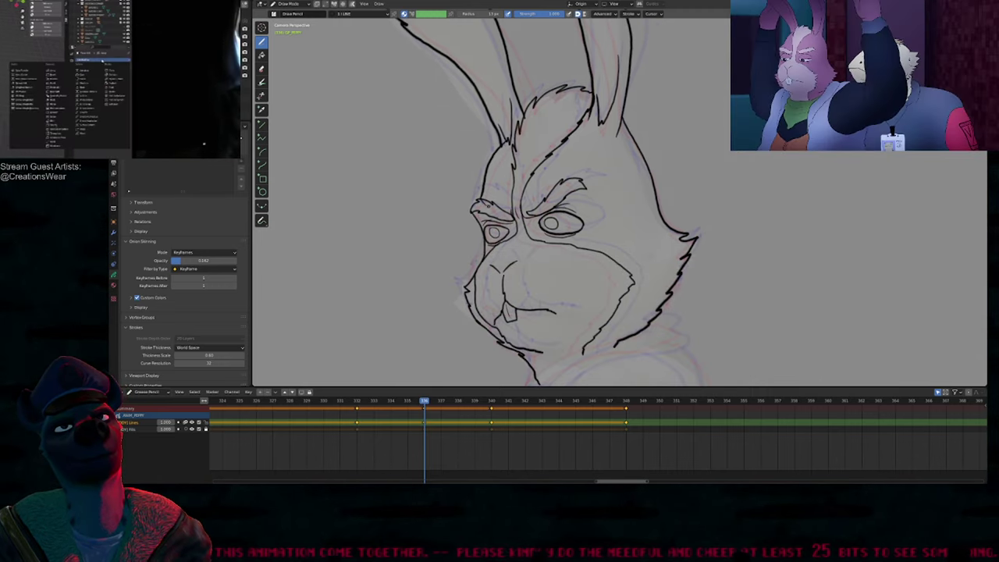
mouse_move(482, 204)
middle_mouse_down("ctrl")
mouse_move(483, 227)
mouse_move(472, 174)
mouse_move(518, 127)
middle_mouse_up("ctrl")
mouse_move(527, 204)
middle_mouse_down("shift")
mouse_move(577, 235)
mouse_move(576, 193)
mouse_move(530, 162)
middle_mouse_up("shift")
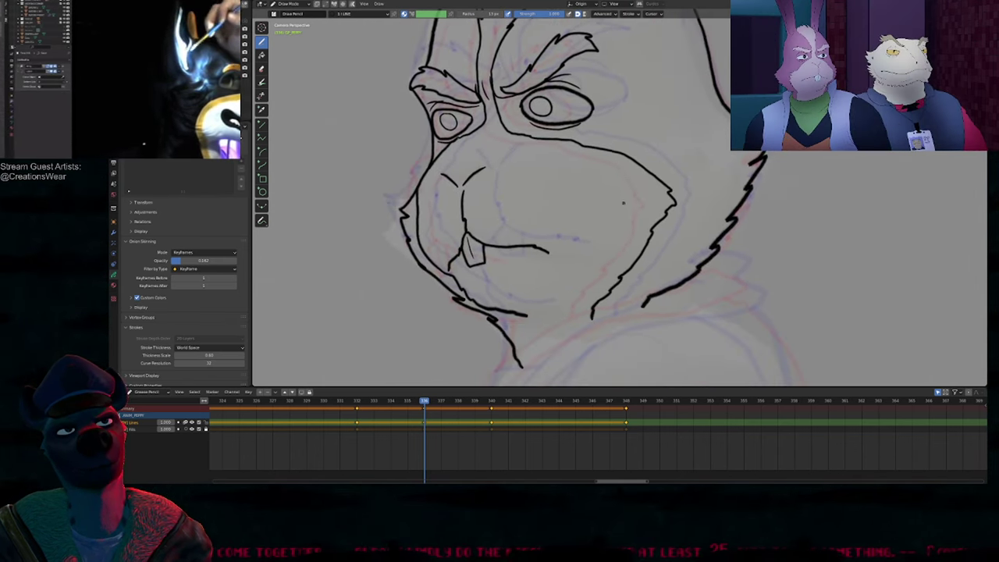
mouse_move(623, 203)
middle_mouse_down("shift")
mouse_move(542, 203)
mouse_move(621, 154)
middle_mouse_up("shift")
key("f")
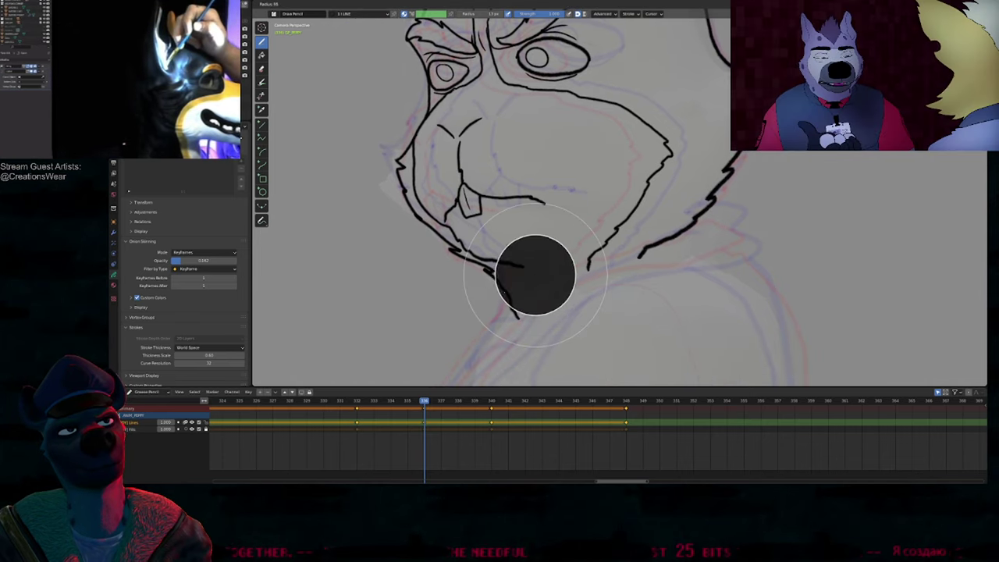
left_click(504, 292)
Step: Reshape the right eye outline with soft-falloff scaling in Edit Mode
scroll(531, 259, "down", 5)
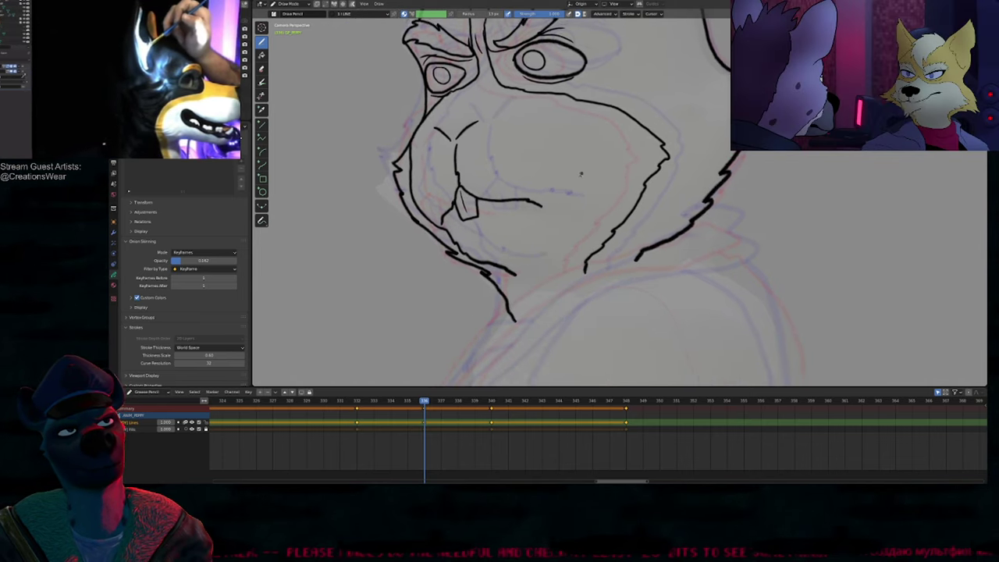
scroll(553, 268, "up", 5)
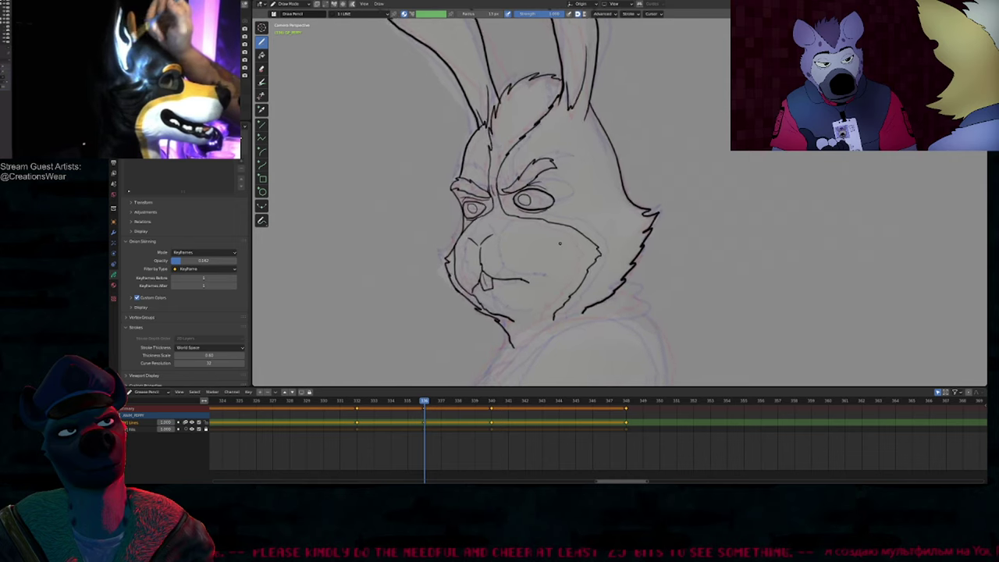
key("Tab")
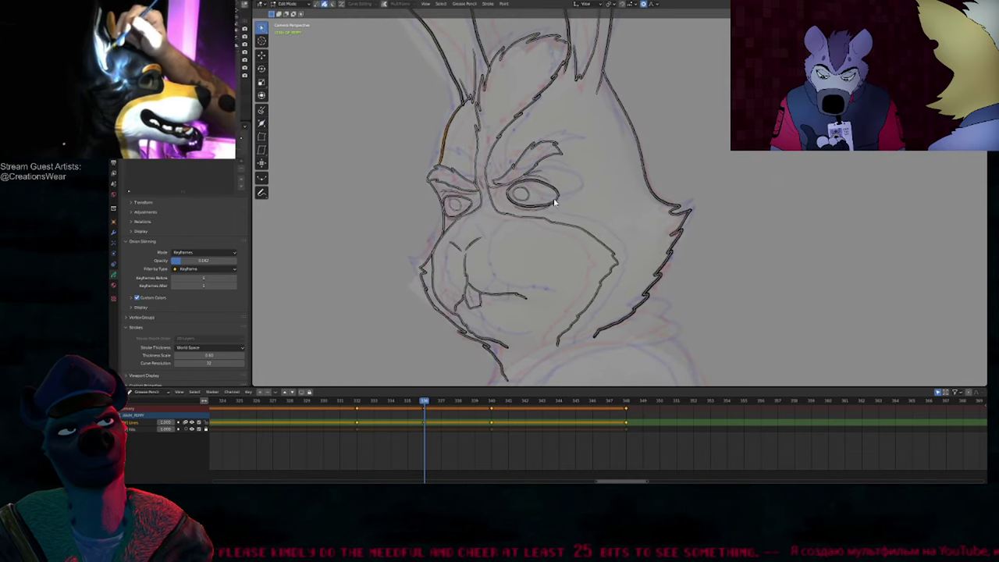
key("s")
left_click(662, 181)
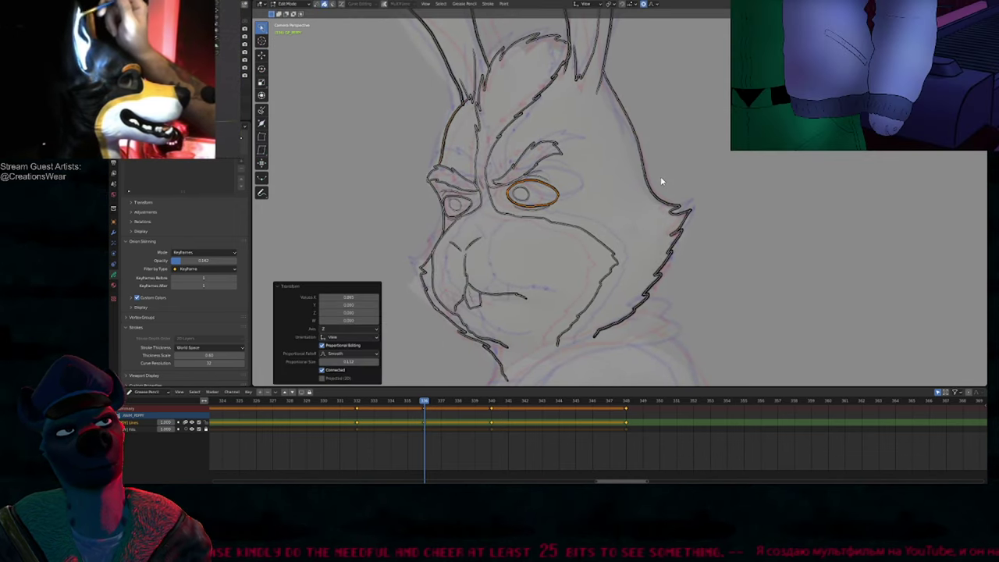
key("Tab")
Step: Zoom out to the neck and chest and extend the collar line down-left
mouse_move(602, 195)
middle_mouse_down("shift")
mouse_move(587, 227)
mouse_move(588, 160)
mouse_move(613, 44)
mouse_move(600, 3)
middle_mouse_up("shift")
middle_click_drag(600, 94, 601, 47, "shift")
middle_click_drag(602, 47, 605, 86, "ctrl")
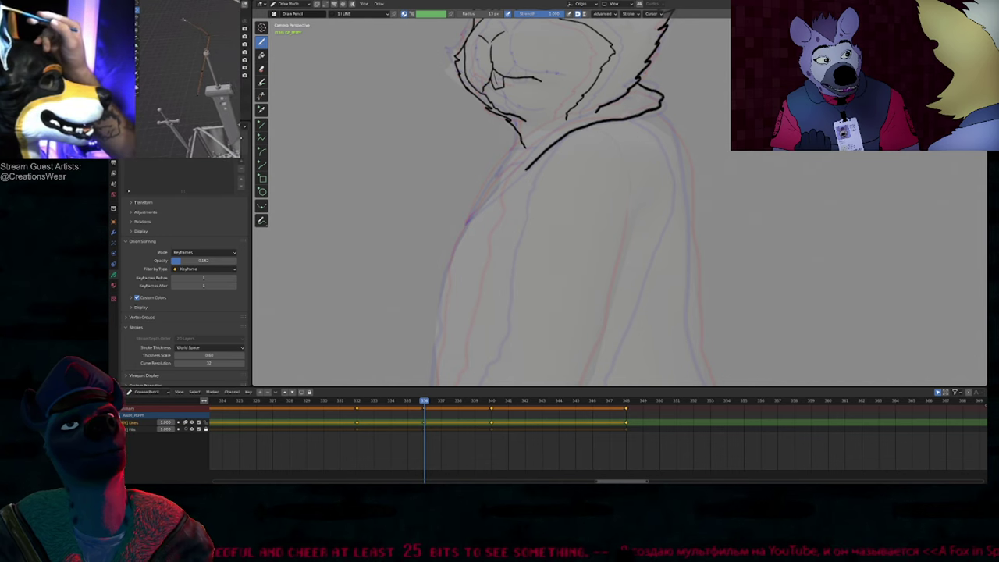
left_click_drag(487, 202, 466, 223)
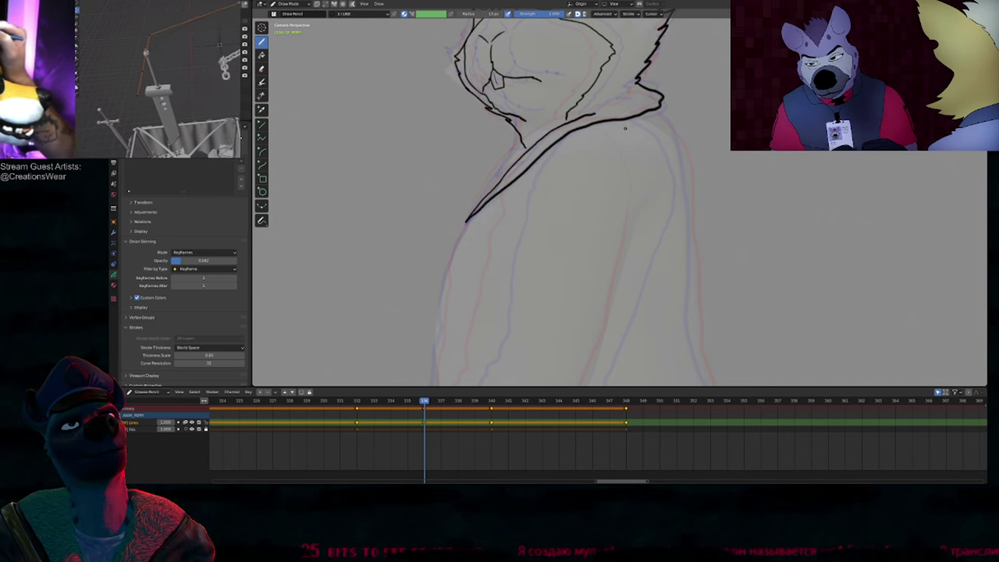
middle_click_drag(617, 117, 619, 142, "shift")
scroll(617, 142, "up", 4)
key("Tab")
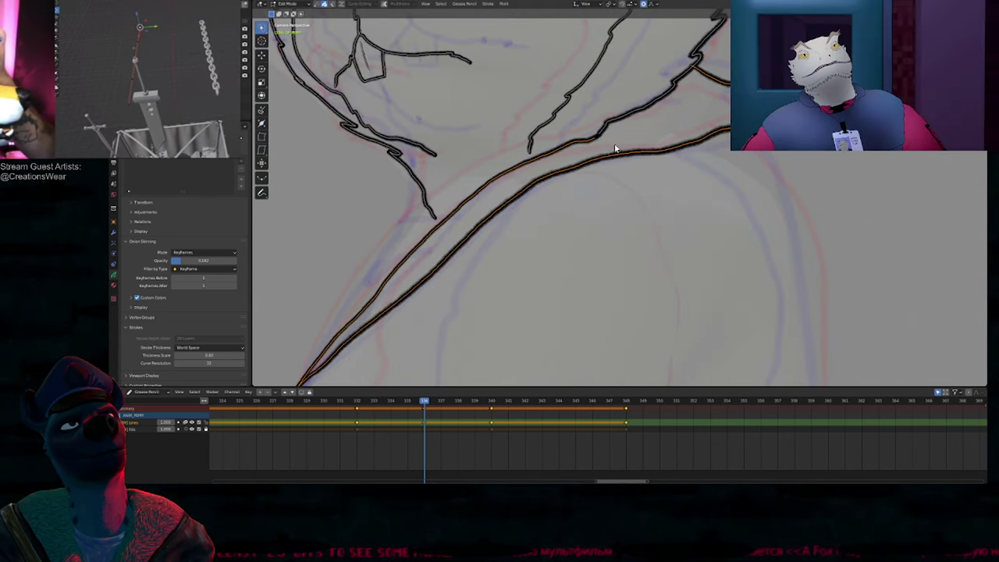
key("Tab")
Step: Zoom out to show the inked head and collar above the sketched body
scroll(602, 157, "down", 6)
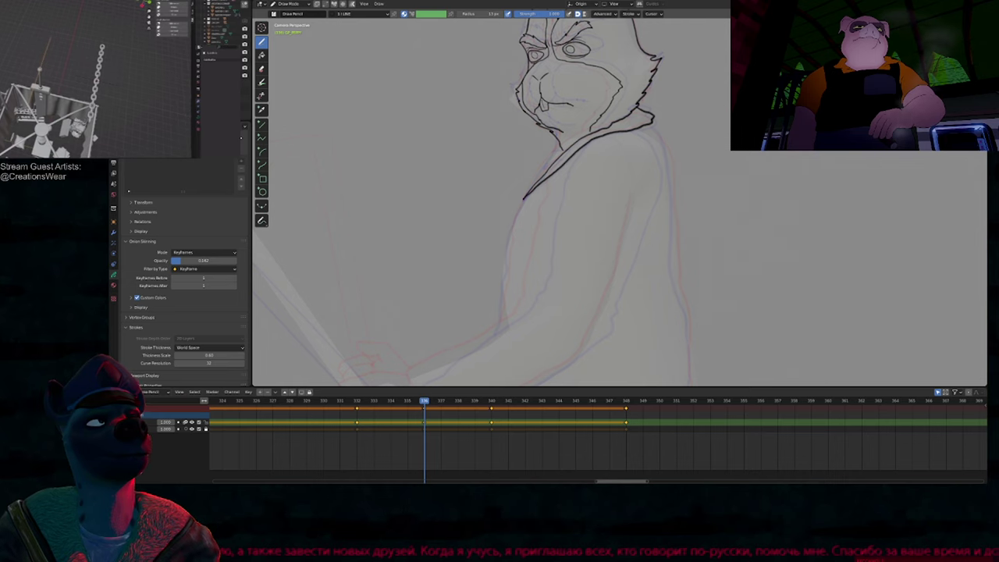
Step: Undo the stray straight stroke and pan to the jacket and face
key("ctrl+z")
middle_click_drag(591, 203, 583, 119, "shift")
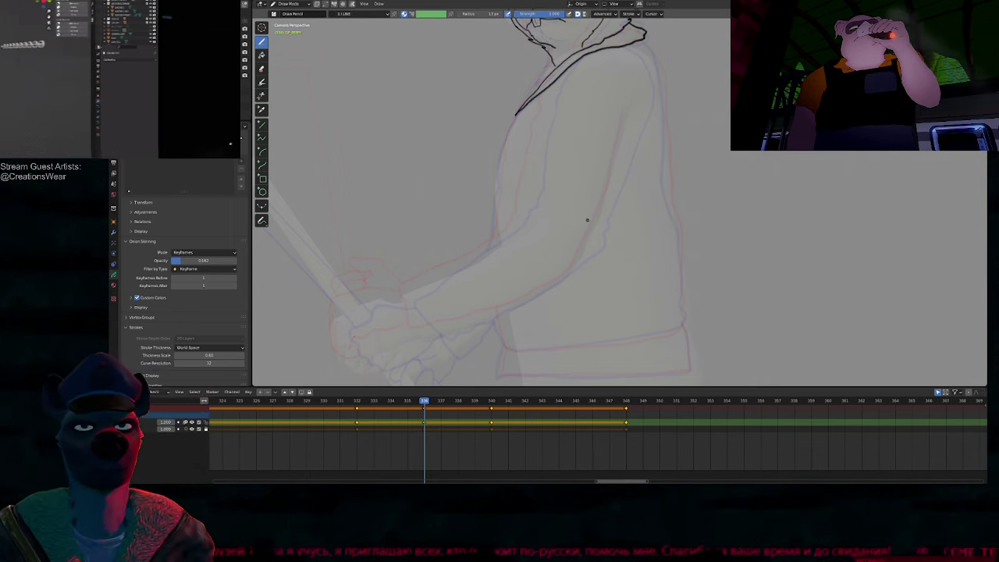
scroll(572, 227, "down", 1)
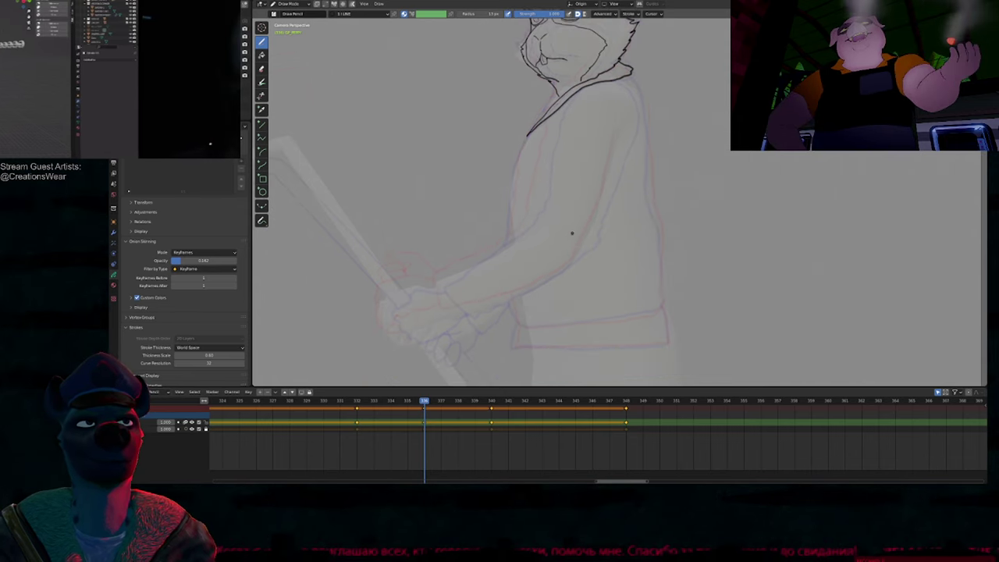
middle_click_drag(571, 231, 506, 249, "shift")
middle_click_drag(475, 186, 514, 148, "shift")
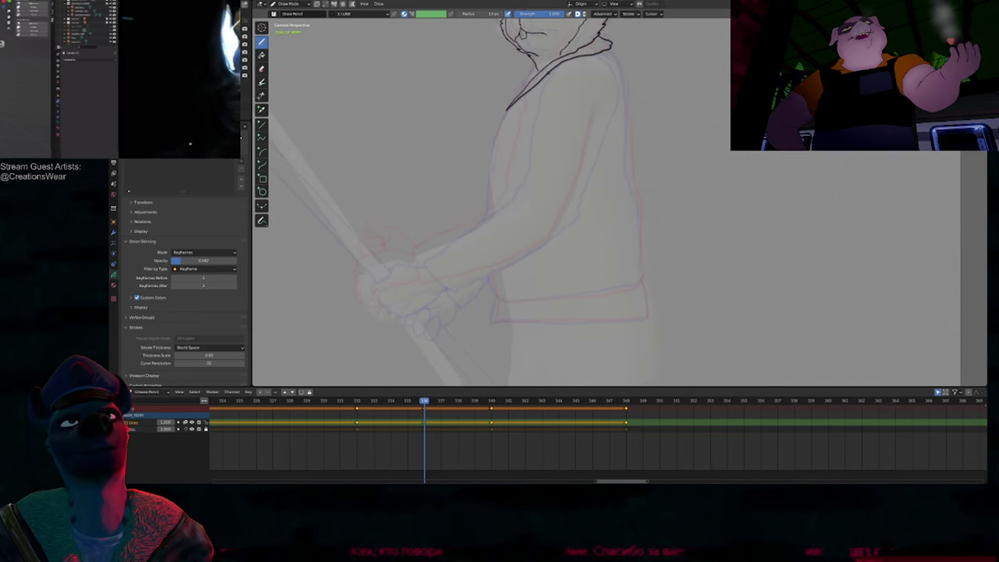
Step: Ink the jacket front and sleeve down from the collar toward the hands
left_click_drag(507, 109, 512, 183)
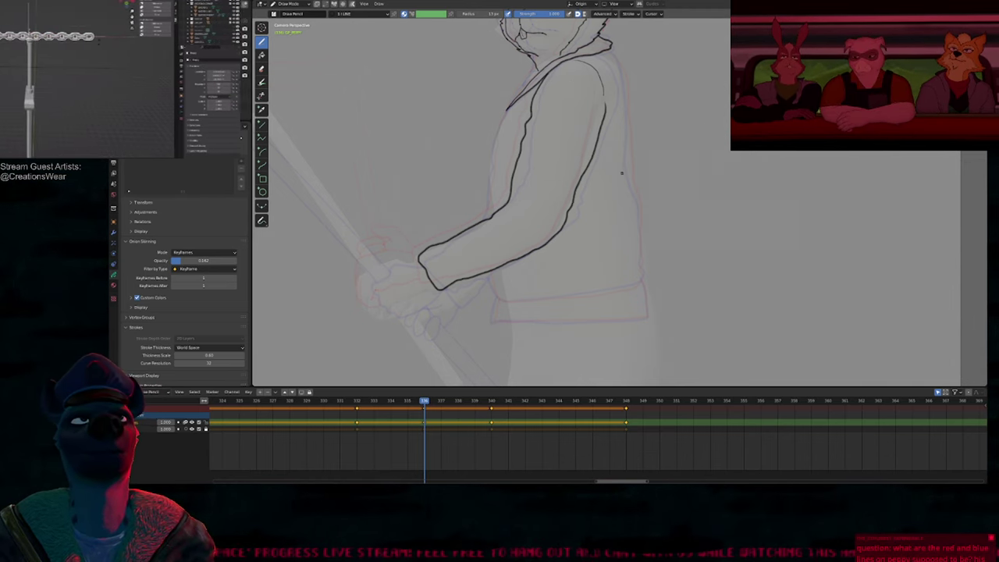
middle_click_drag(622, 173, 602, 246, "ctrl")
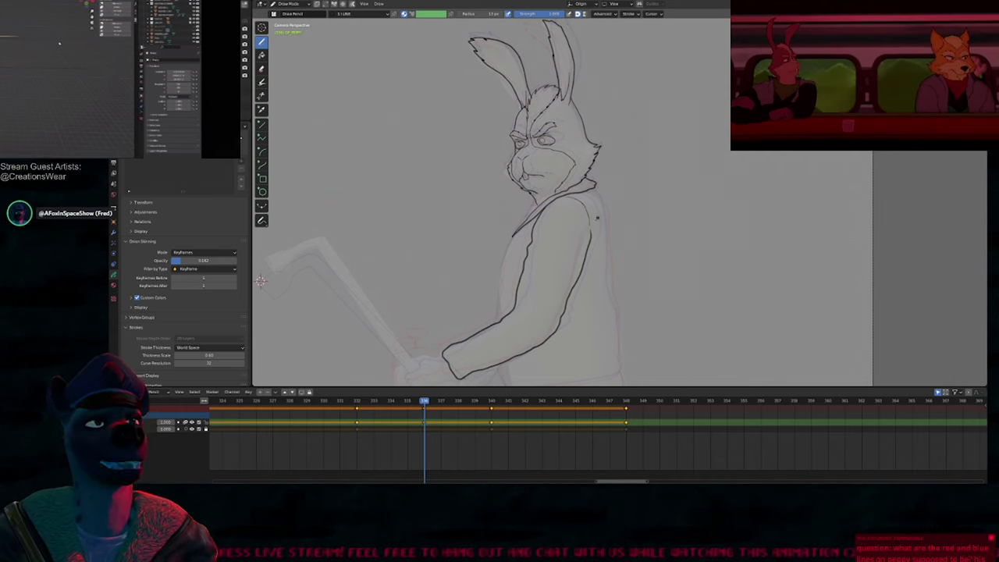
scroll(547, 281, "up", 3)
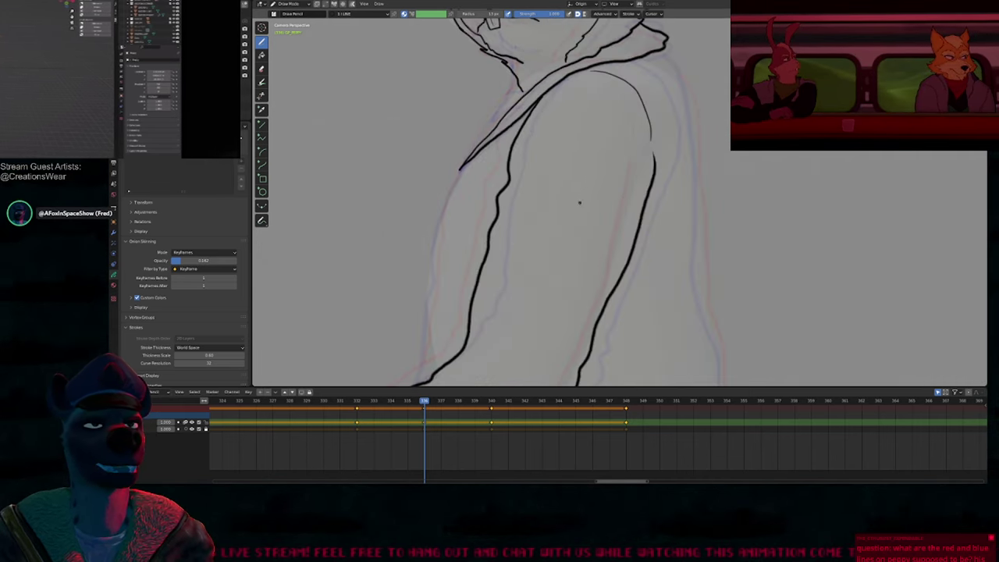
Step: Flip between neighbouring keyframes to compare the poses, landing on keyframe 332
key("Down")
middle_click_drag(576, 209, 597, 232, "ctrl")
key("Up")
key("Up")
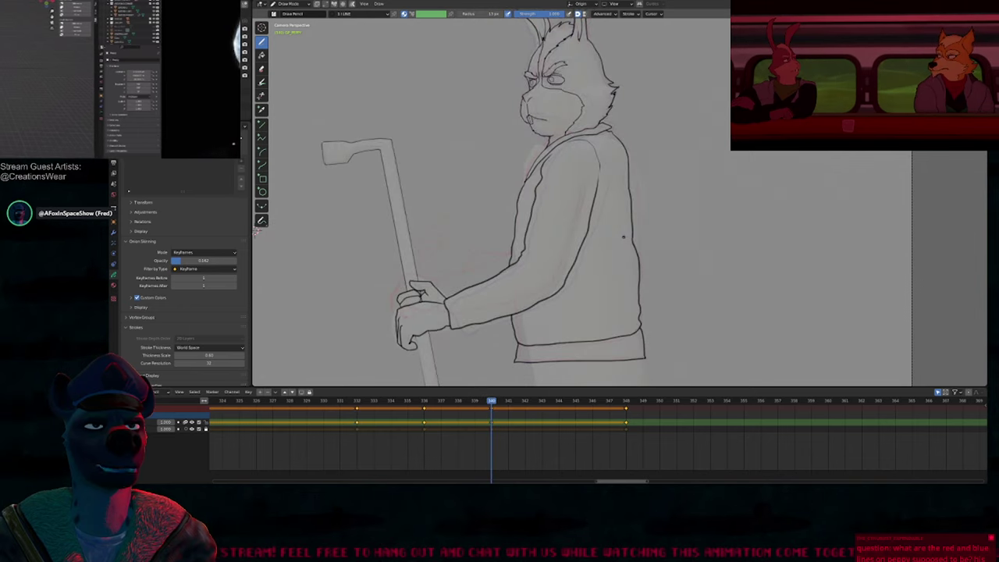
key("Down")
key("Down")
key("Up")
key("Up")
key("Down")
key("Down")
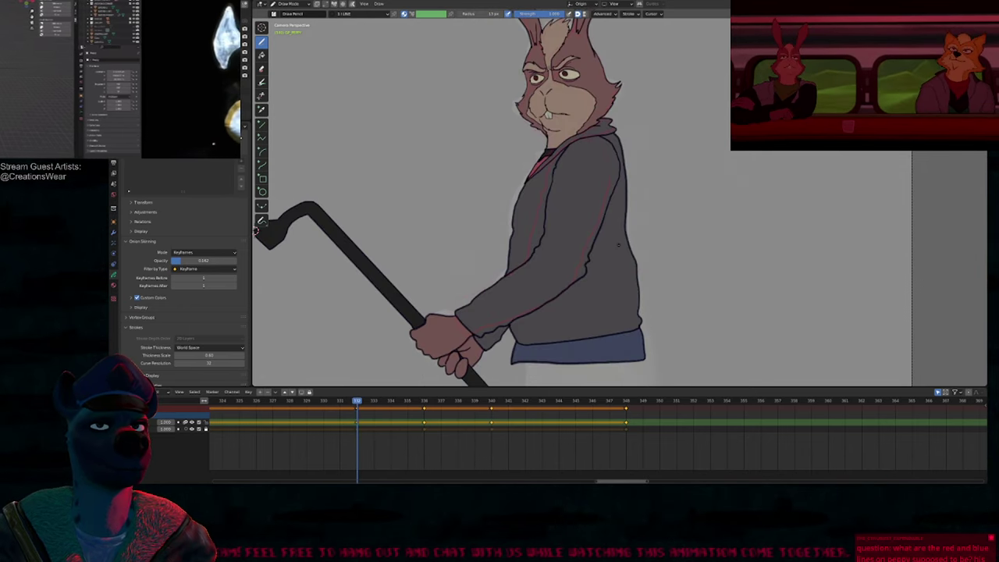
key("Up")
key("Up")
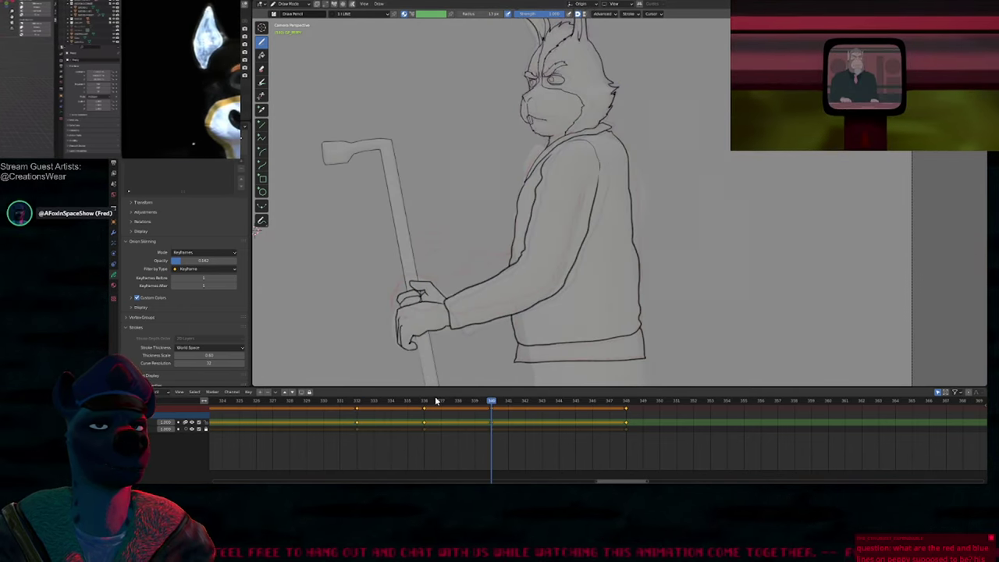
left_click(391, 402)
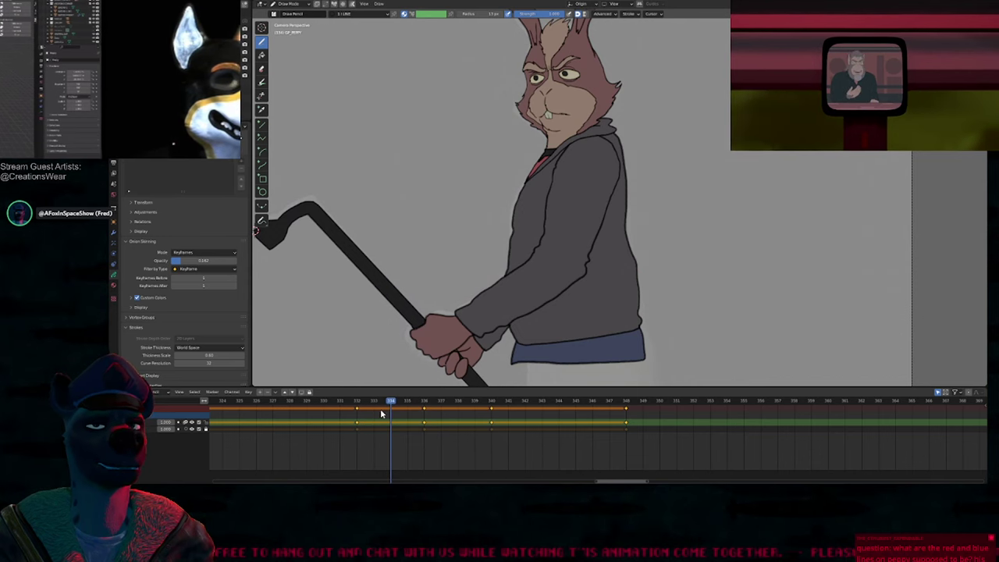
key("Down")
Step: Hide the colour fill layer with Shift+H, compare frames 340 and 332, then open frame 336
key("shift+h")
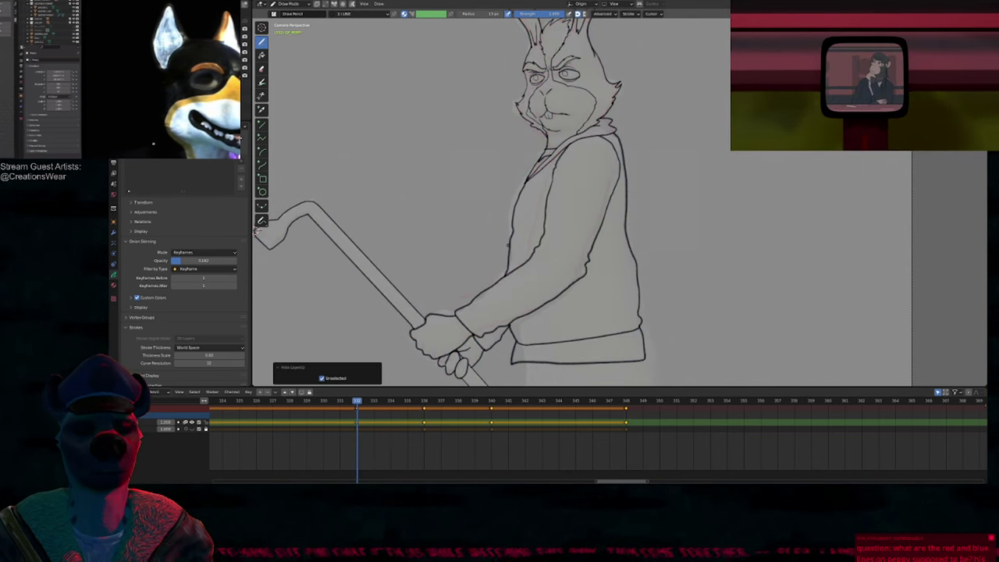
left_click(492, 403)
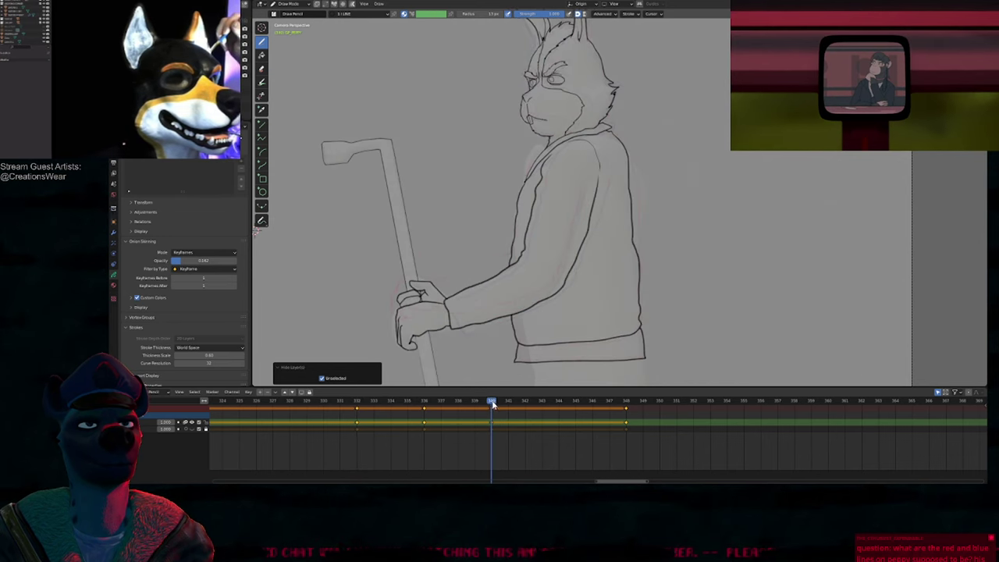
left_click(356, 401)
left_click(492, 401)
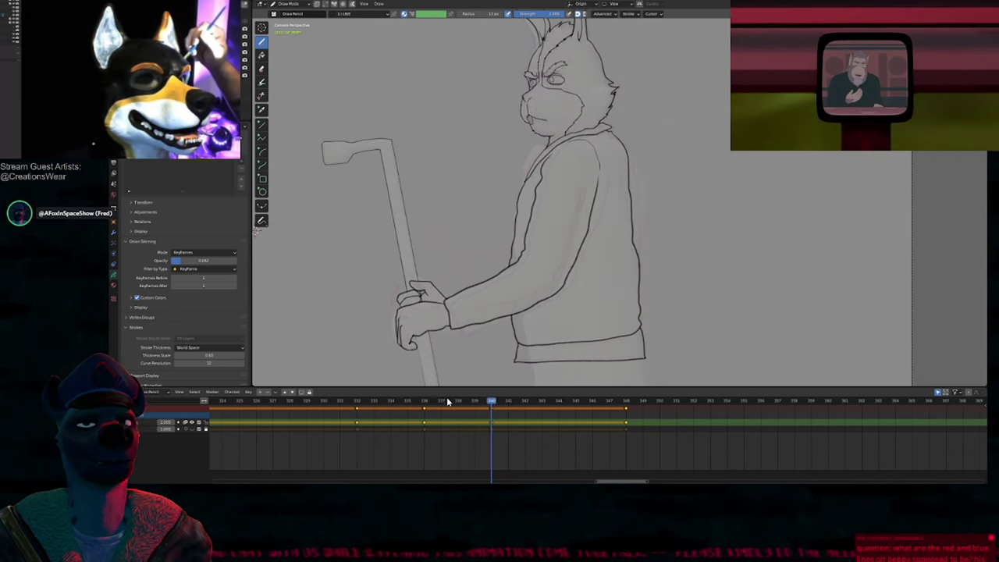
left_click(426, 402)
scroll(505, 228, "up", 6)
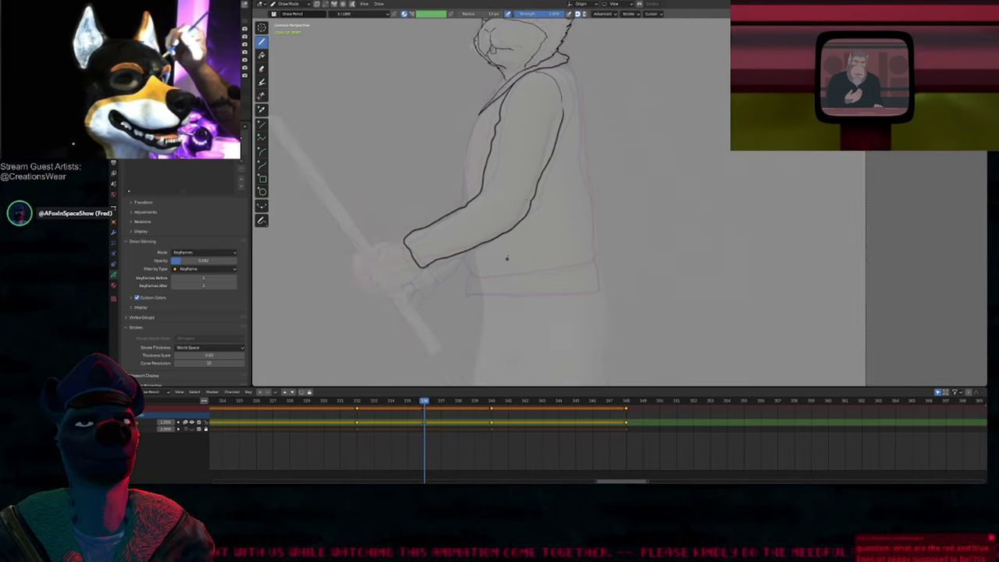
Step: Ink the jacket's lower hem, extending it right and curving up the side
middle_click_drag(504, 228, 455, 176, "shift")
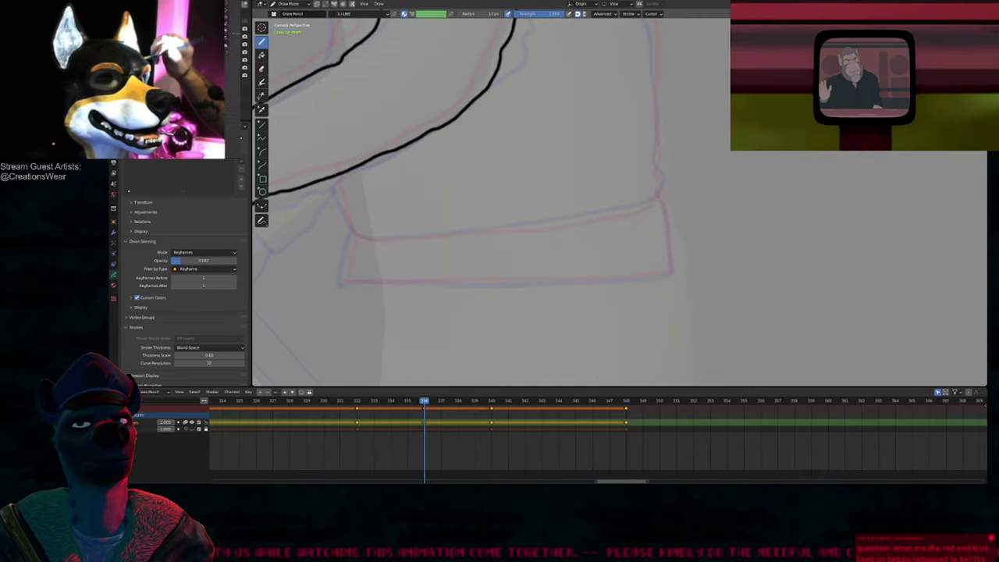
left_click_drag(336, 178, 348, 223)
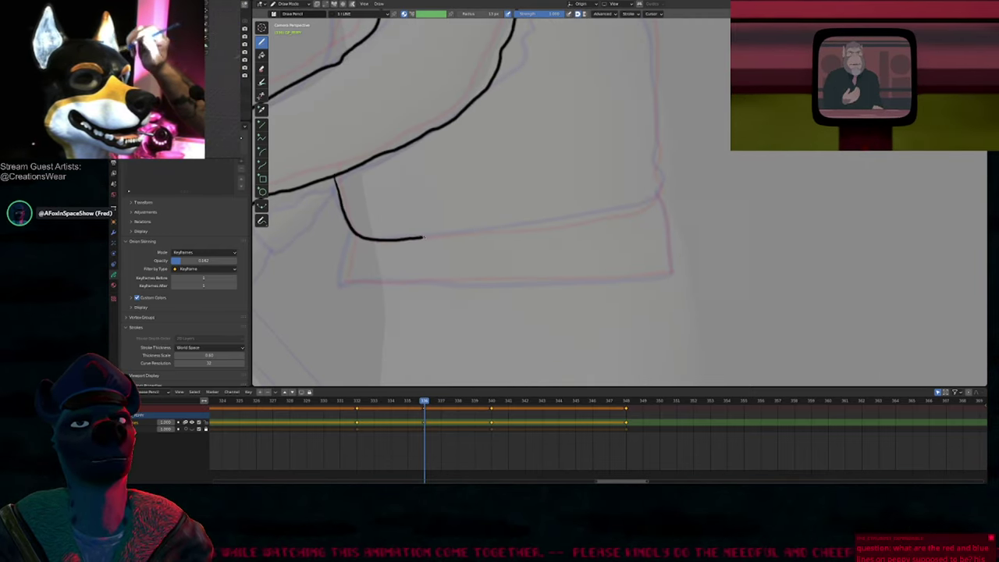
left_click_drag(499, 228, 561, 222)
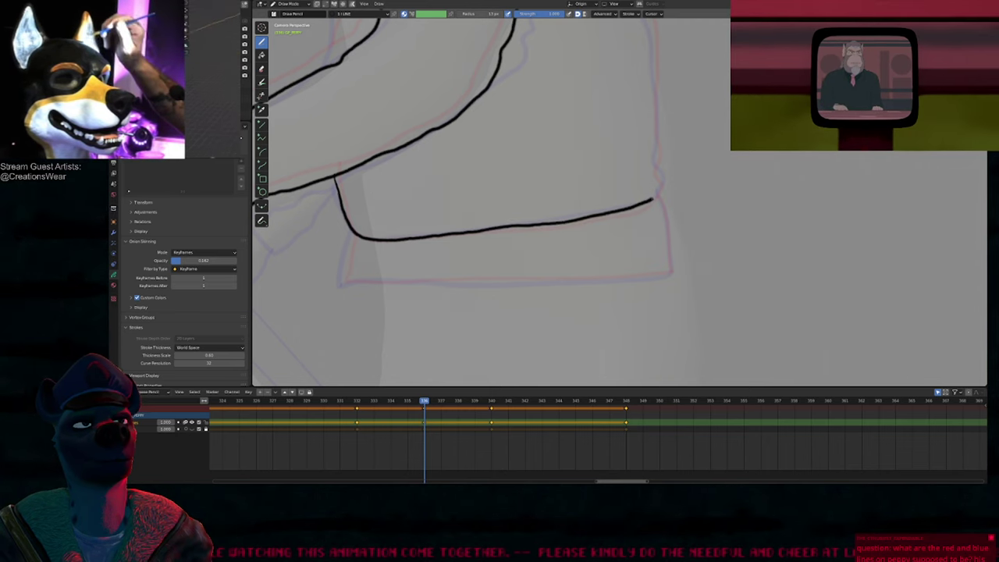
left_click_drag(653, 200, 651, 22)
Step: Ink the collar edge, the jacket's right edge down to the hem, and the cuff corner
middle_click_drag(667, 53, 587, 362, "shift")
middle_click_drag(569, 274, 529, 115, "ctrl")
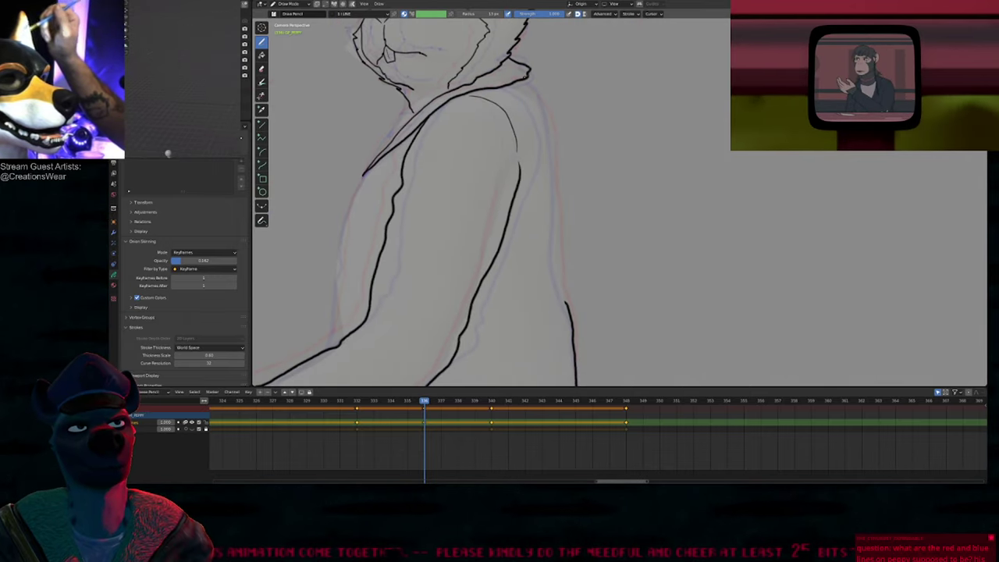
left_click_drag(527, 79, 540, 97)
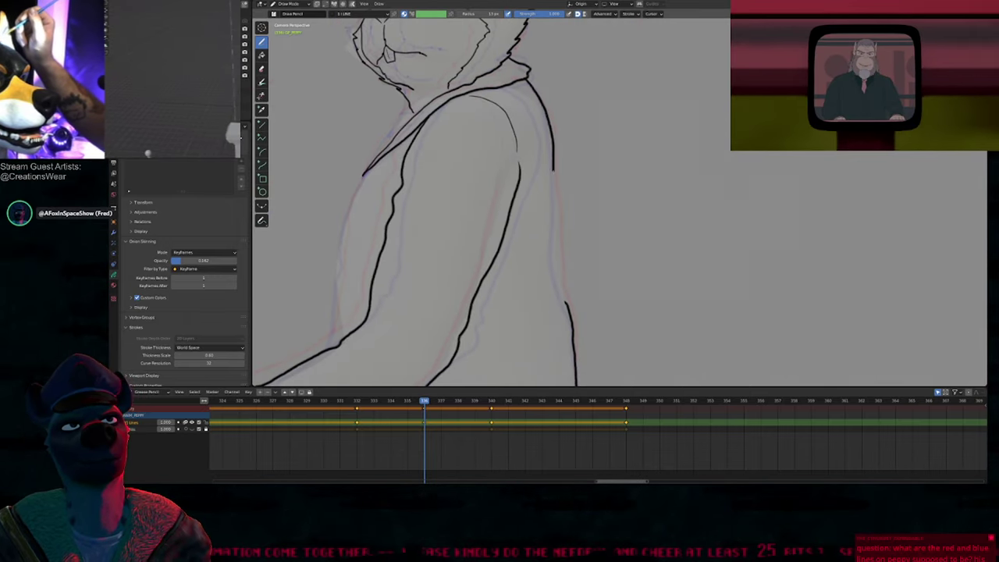
left_click_drag(557, 250, 571, 321)
mouse_move(560, 266)
middle_mouse_down("shift")
mouse_move(591, 164)
mouse_move(581, 257)
mouse_move(482, 243)
mouse_move(373, 195)
middle_mouse_up("shift")
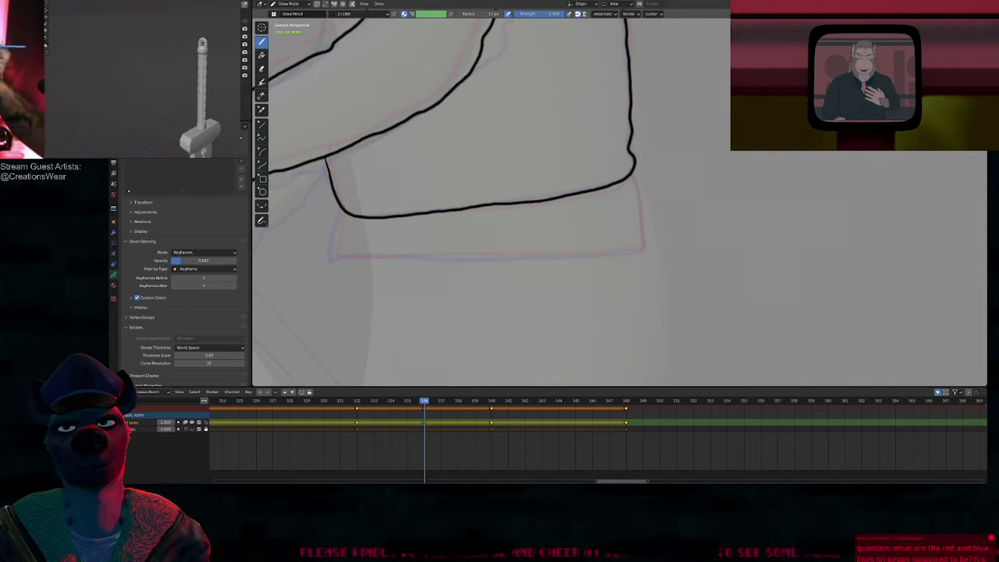
mouse_move(343, 209)
left_mouse_down()
mouse_move(335, 252)
mouse_move(359, 257)
mouse_move(623, 252)
left_mouse_up()
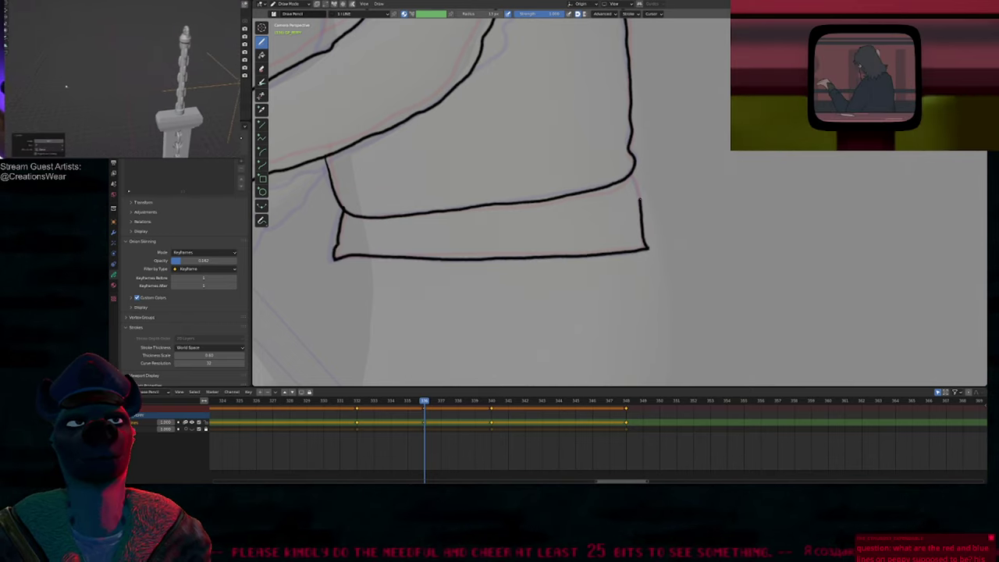
Step: Zoom out and flip between keyframes to check the inking, then frame the hand
scroll(592, 205, "down", 2)
scroll(593, 205, "down", 2)
middle_click_drag(574, 173, 574, 221, "shift")
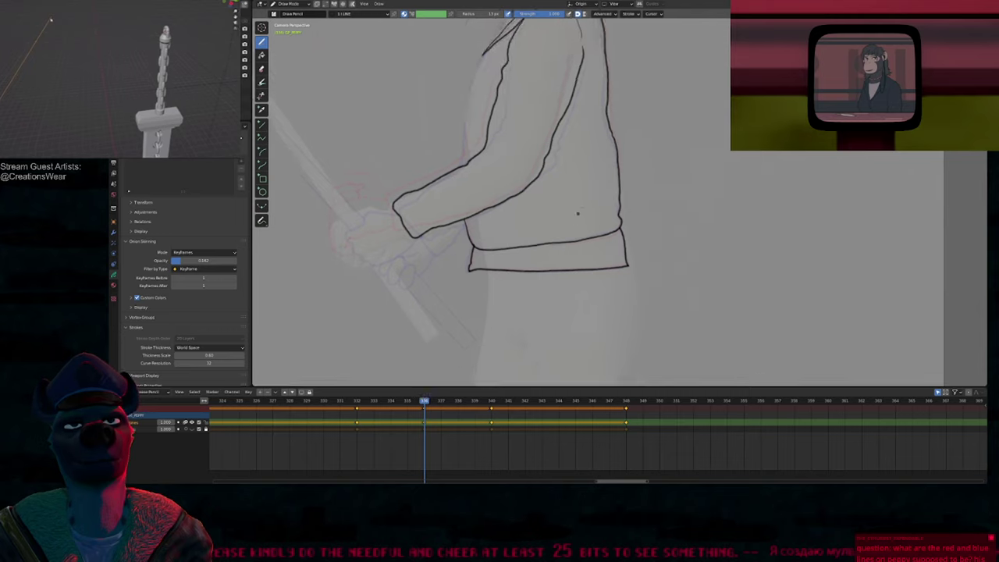
key("Down")
key("Up")
key("Up")
key("Down")
key("Down")
key("Up")
key("Up")
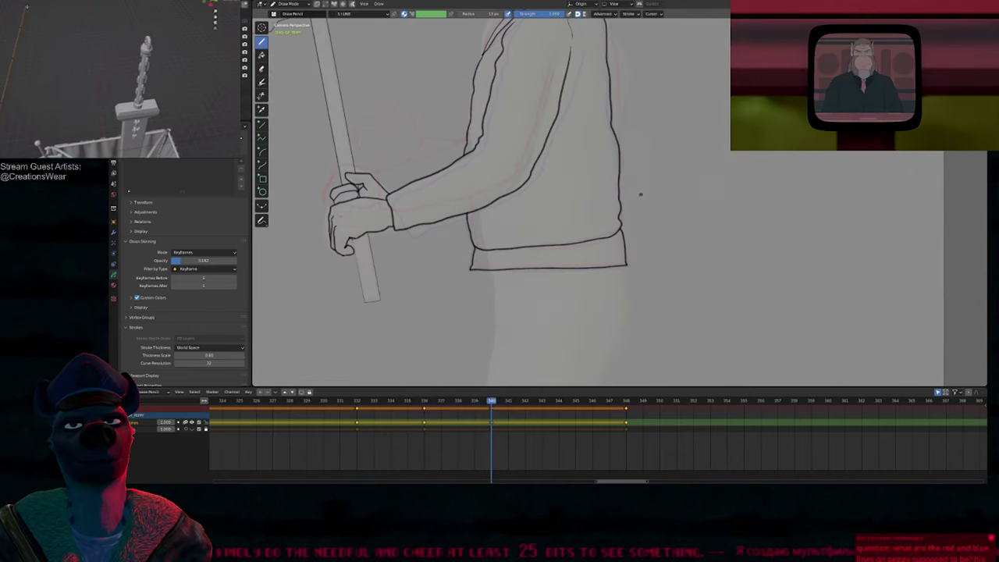
key("Down")
key("Down")
key("Up")
middle_click_drag(399, 227, 621, 219, "shift")
Step: Ink the top of the hand from the sleeve cuff over the knuckles
scroll(651, 216, "up", 4)
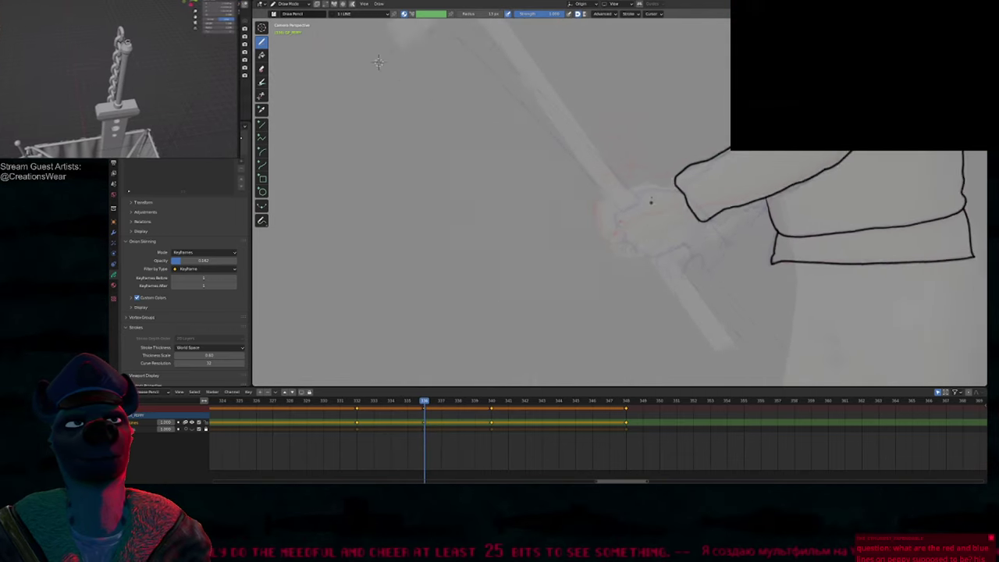
middle_click_drag(642, 200, 628, 196, "shift")
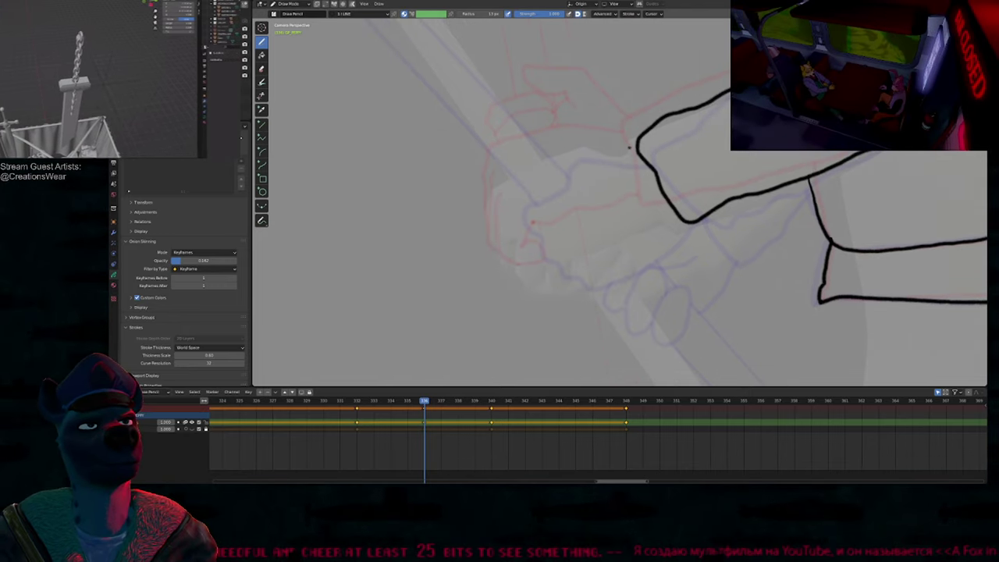
middle_click_drag(624, 140, 636, 164, "shift")
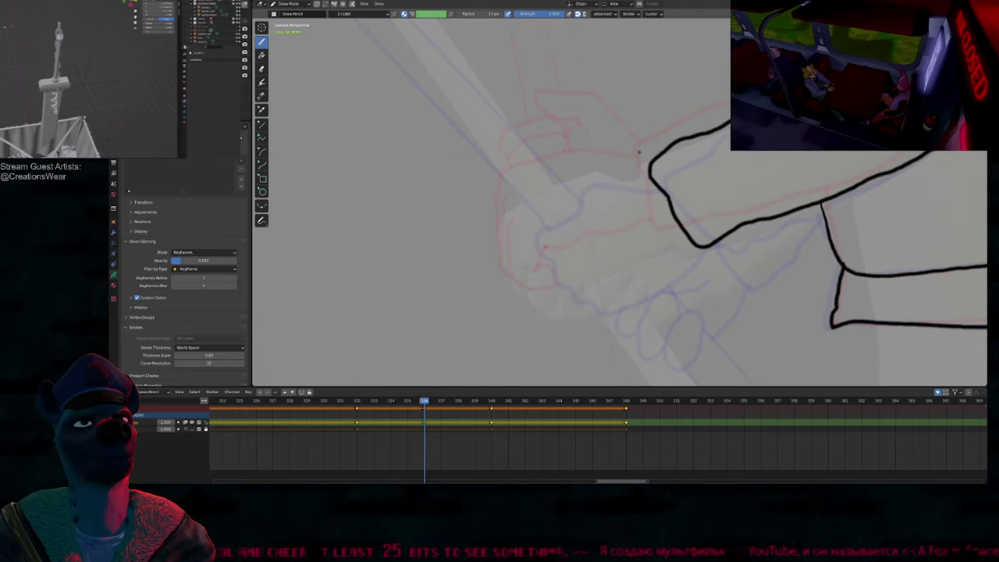
mouse_move(636, 152)
left_mouse_down()
mouse_move(506, 156)
mouse_move(493, 264)
mouse_move(537, 254)
left_mouse_up()
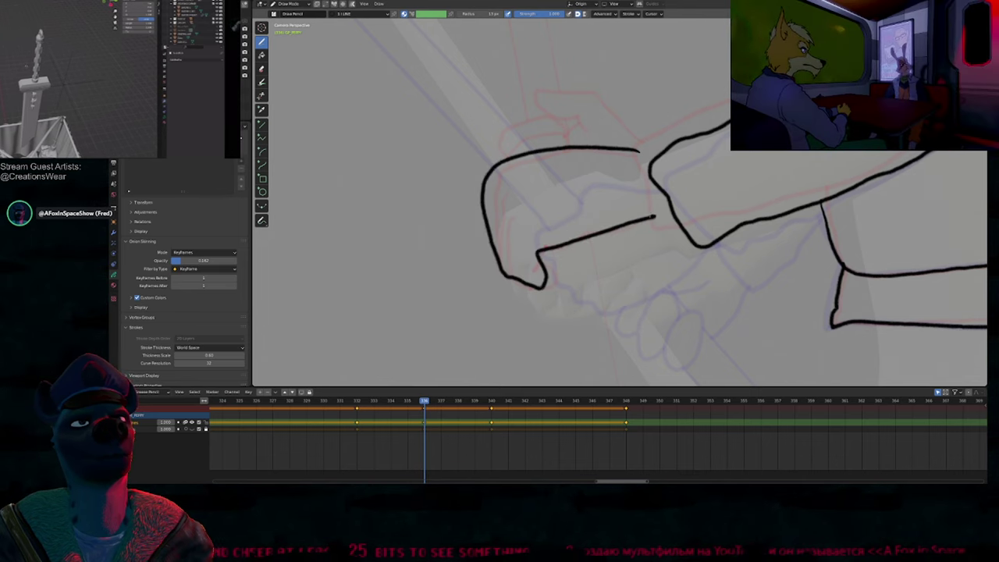
key("ctrl+z")
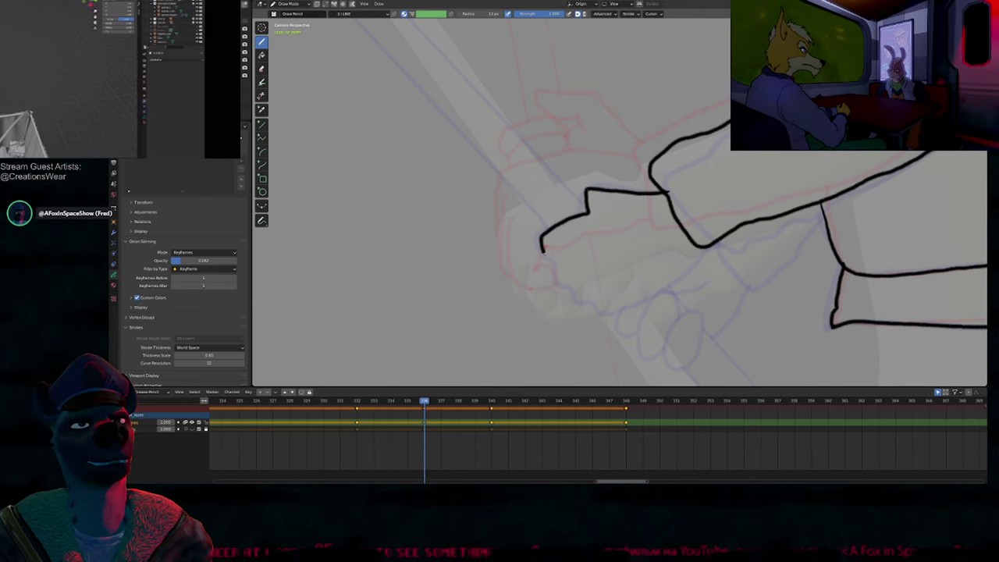
mouse_move(542, 250)
left_mouse_down()
mouse_move(578, 300)
mouse_move(636, 303)
left_mouse_up()
key("ctrl+z")
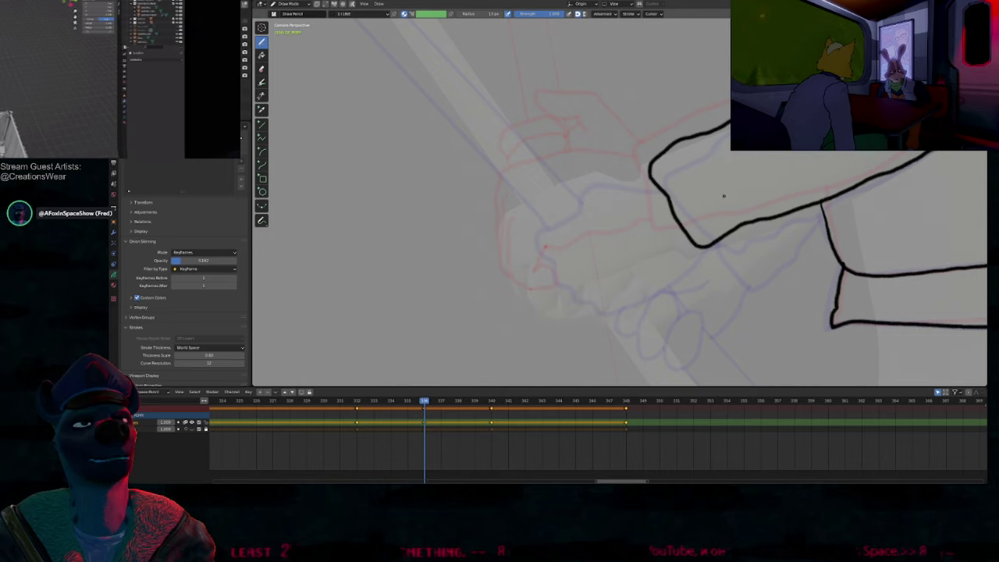
middle_click_drag(735, 184, 660, 192, "shift")
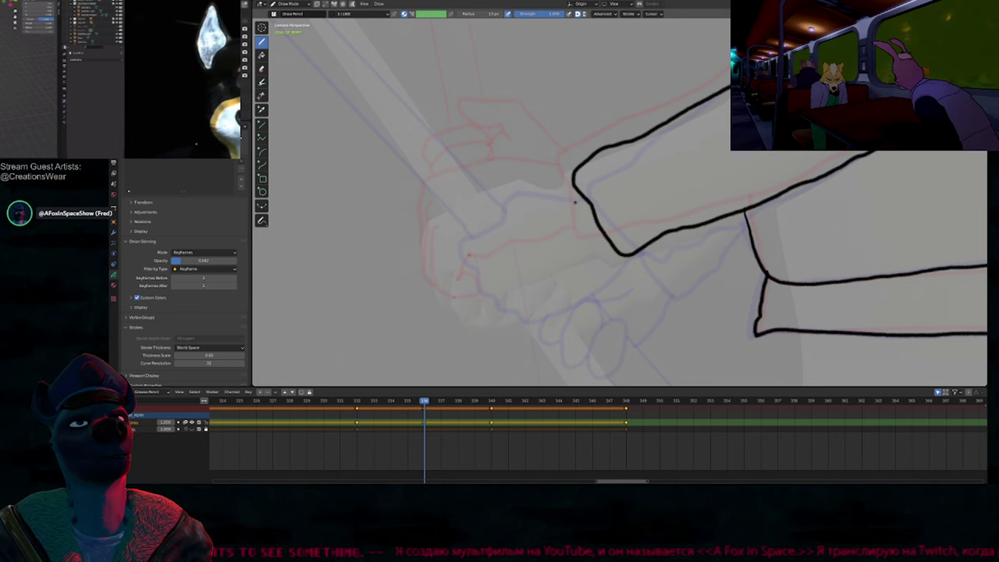
left_click_drag(581, 200, 511, 205)
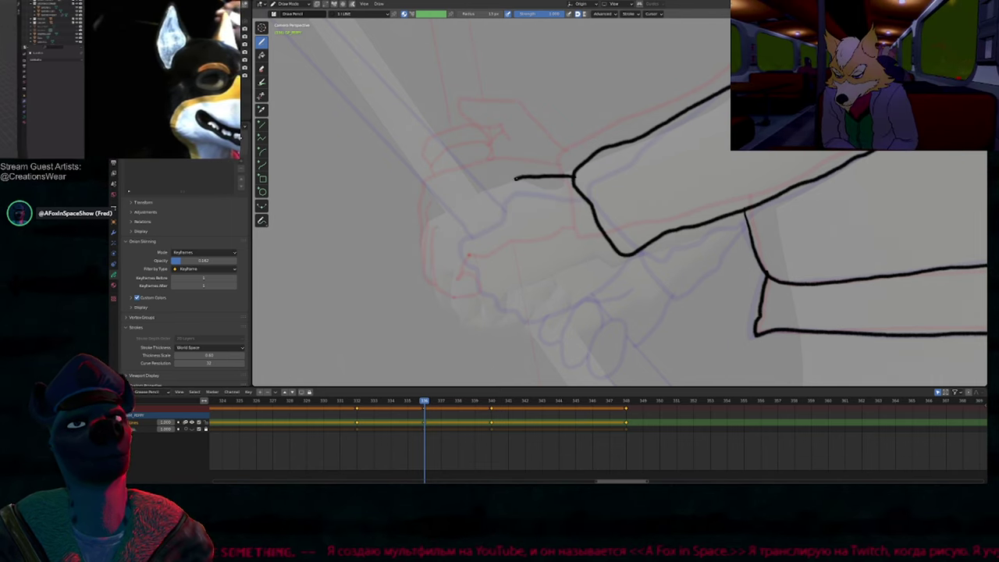
left_click_drag(515, 178, 480, 193)
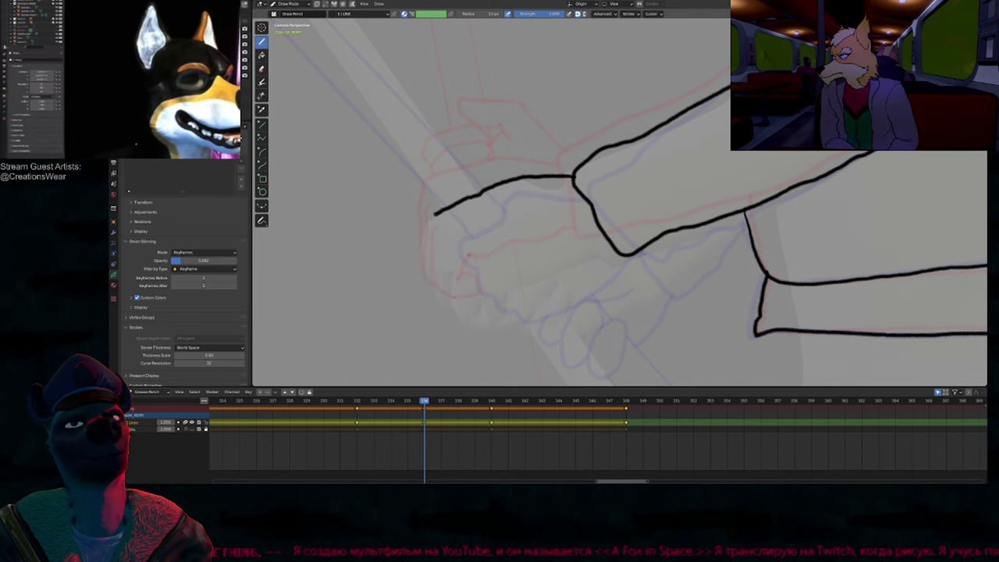
Step: Ink the finger and knuckle lines down the fist and trim the wrist line's overshoot
key("space")
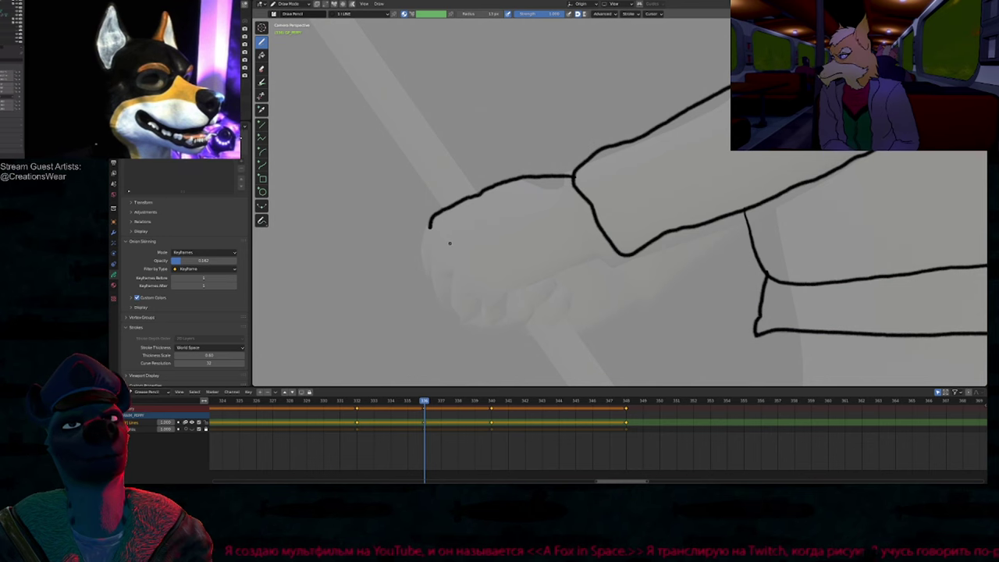
key("f")
left_click(438, 231)
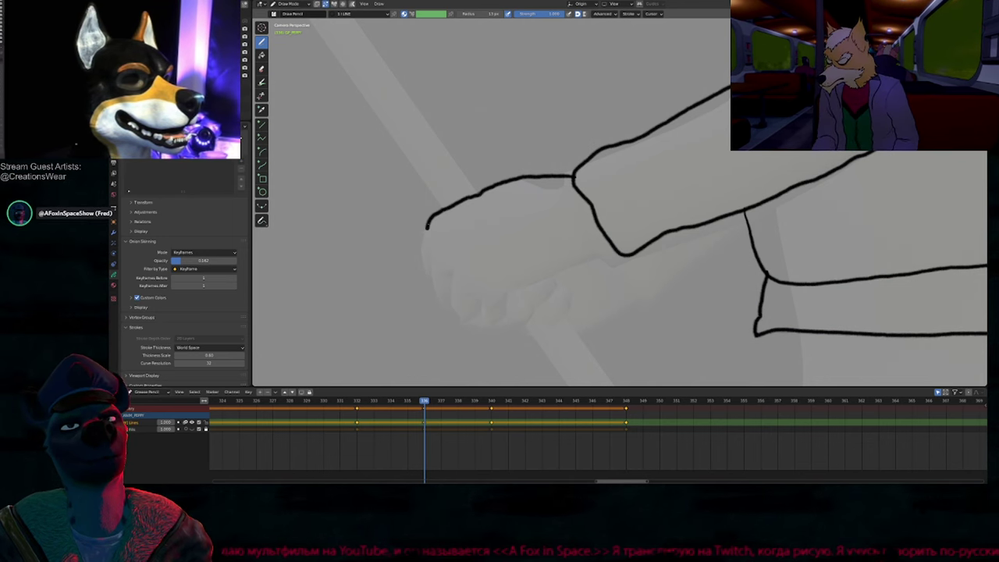
left_click_drag(444, 246, 438, 262)
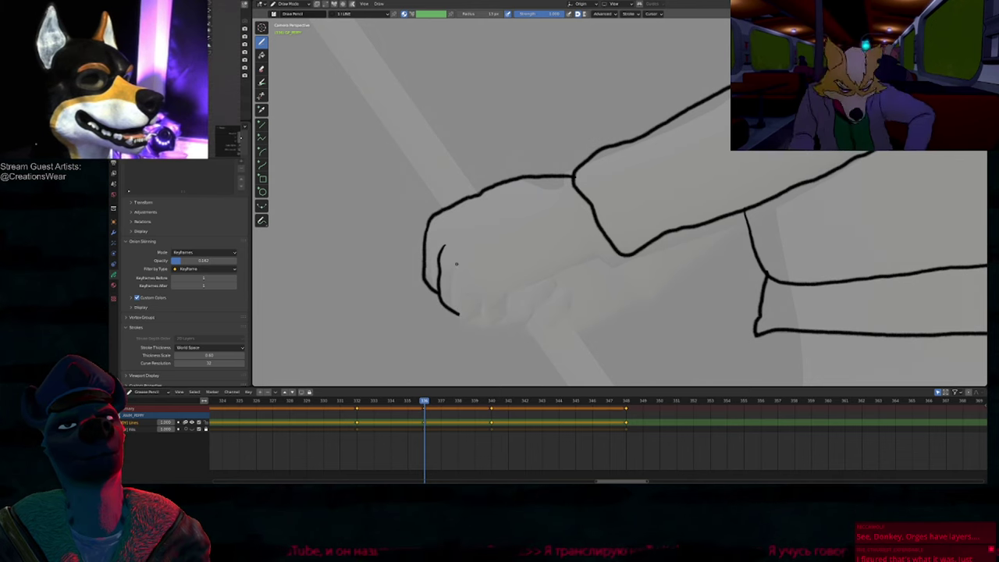
mouse_move(455, 264)
left_mouse_down()
mouse_move(460, 313)
mouse_move(478, 328)
left_mouse_up()
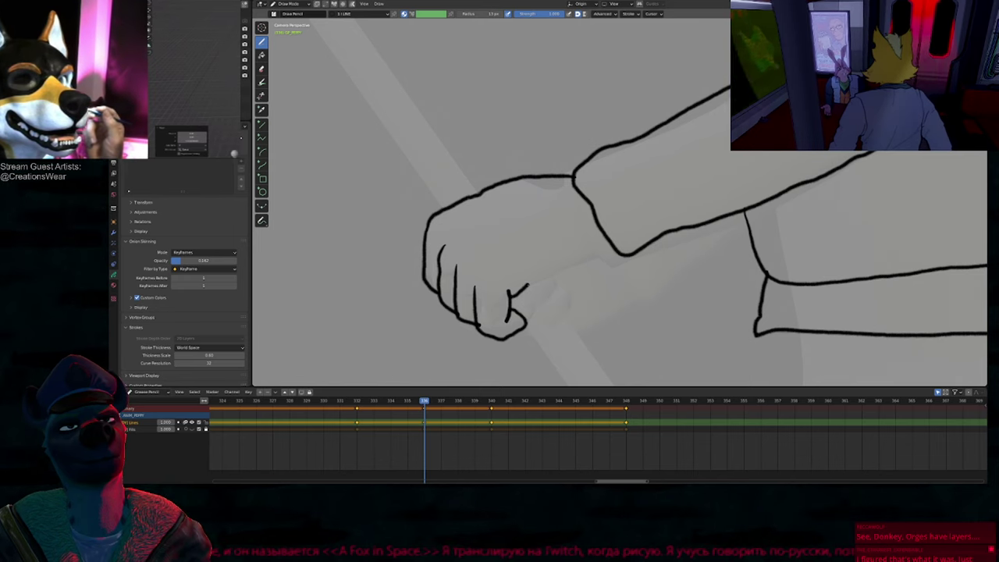
left_click_drag(528, 286, 574, 267)
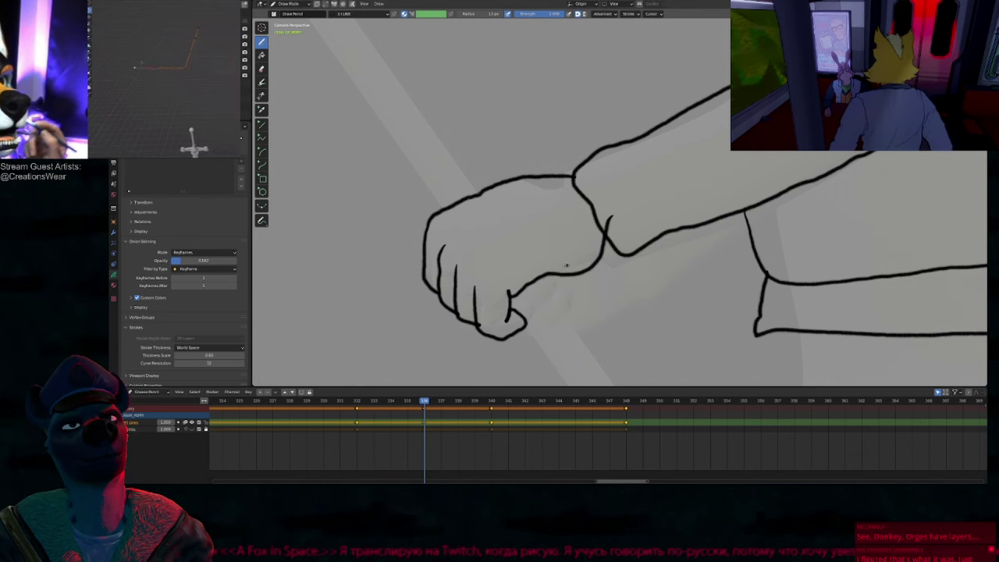
left_click_drag(614, 213, 609, 226, "ctrl")
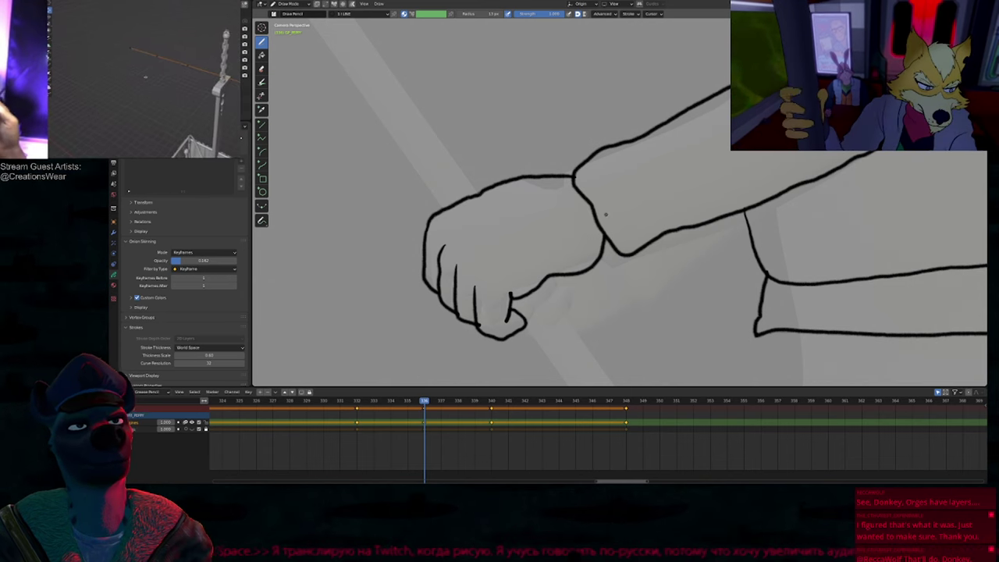
Step: Push the fist's top, left and bottom outlines inward to tighten its shape
mouse_move(522, 203)
middle_mouse_down("shift")
mouse_move(471, 226)
mouse_move(489, 292)
mouse_move(495, 254)
middle_mouse_up("shift")
key("f")
left_click(552, 294)
left_click_drag(467, 180, 453, 192)
left_click_drag(396, 231, 404, 234)
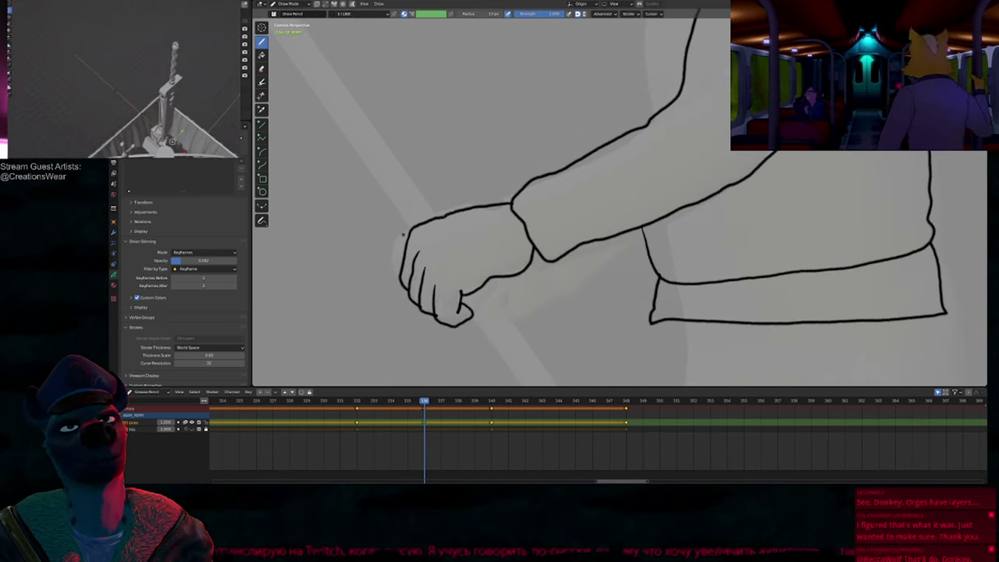
mouse_move(398, 270)
left_mouse_down()
mouse_move(401, 292)
mouse_move(448, 330)
left_mouse_up()
left_click_drag(390, 227, 395, 223)
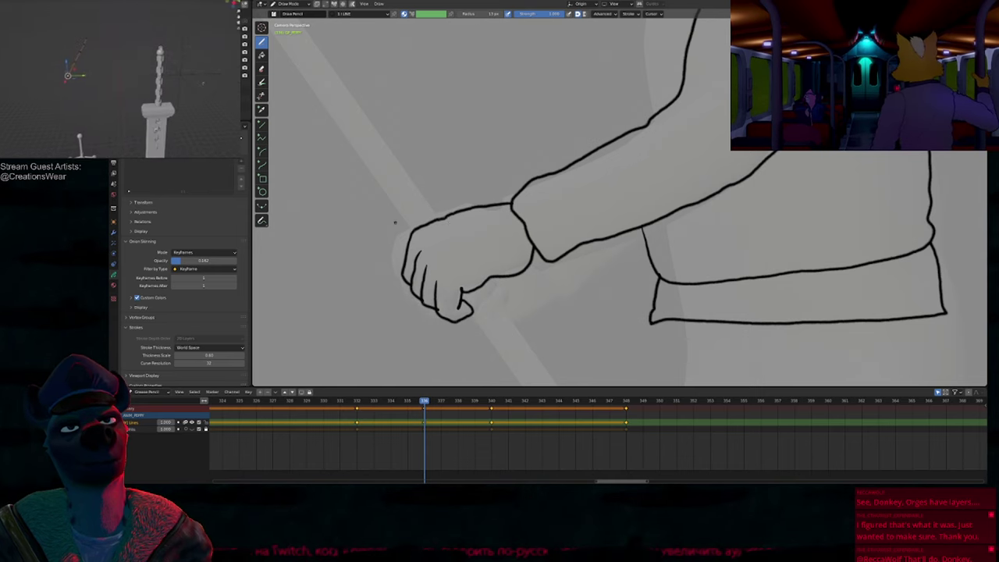
Step: Compare the fist against keyframe 332 and back to check the motion
middle_click_drag(537, 313, 504, 226, "shift")
middle_click_drag(504, 226, 515, 234, "ctrl")
key("Down")
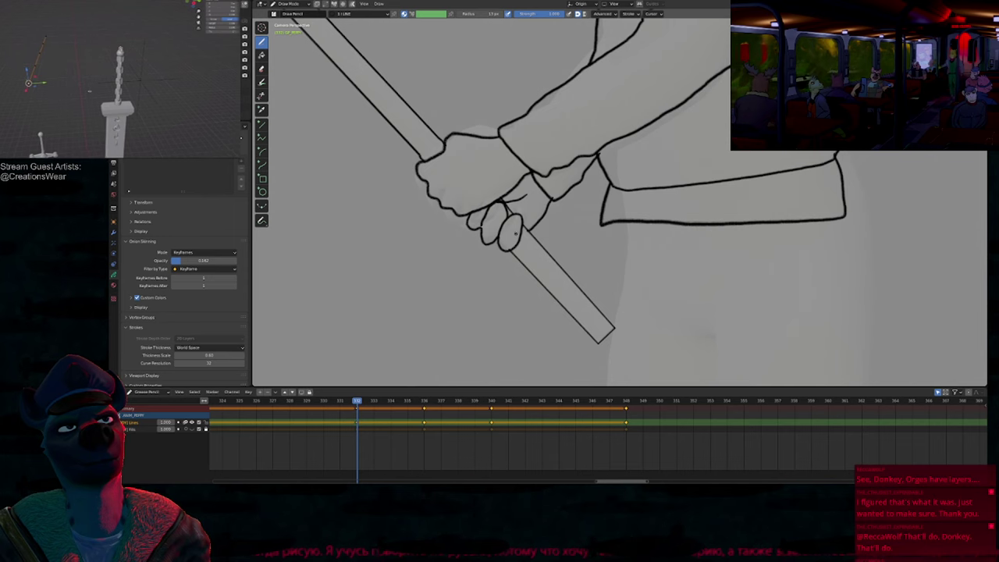
key("Up")
key("Up")
key("Up")
key("Down")
key("Down")
key("Down")
key("Up")
Step: Draw the thumb loop below the fist and close it with F in Edit Mode
scroll(506, 219, "up", 2)
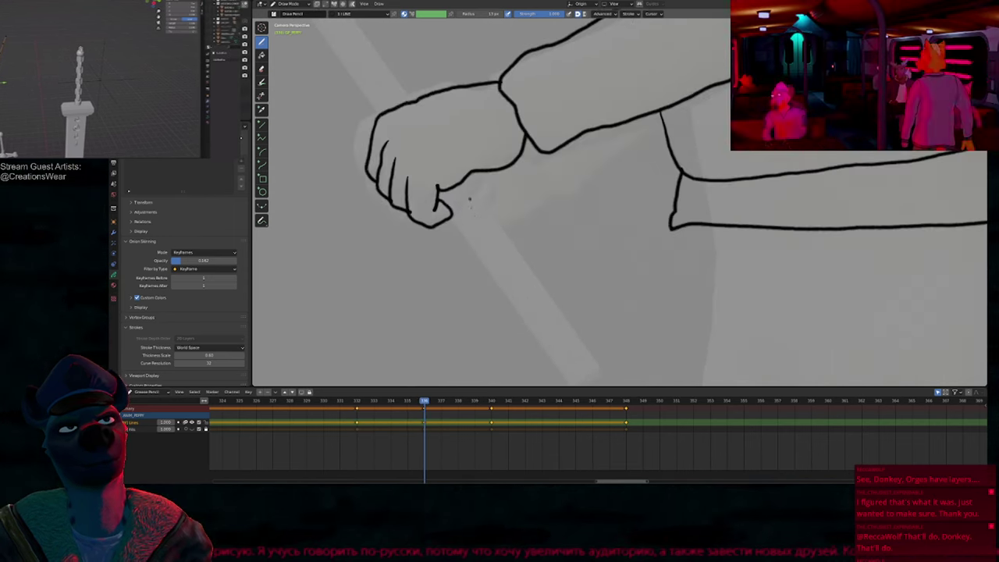
mouse_move(447, 229)
left_mouse_down()
mouse_move(477, 193)
mouse_move(487, 206)
mouse_move(470, 229)
left_mouse_up()
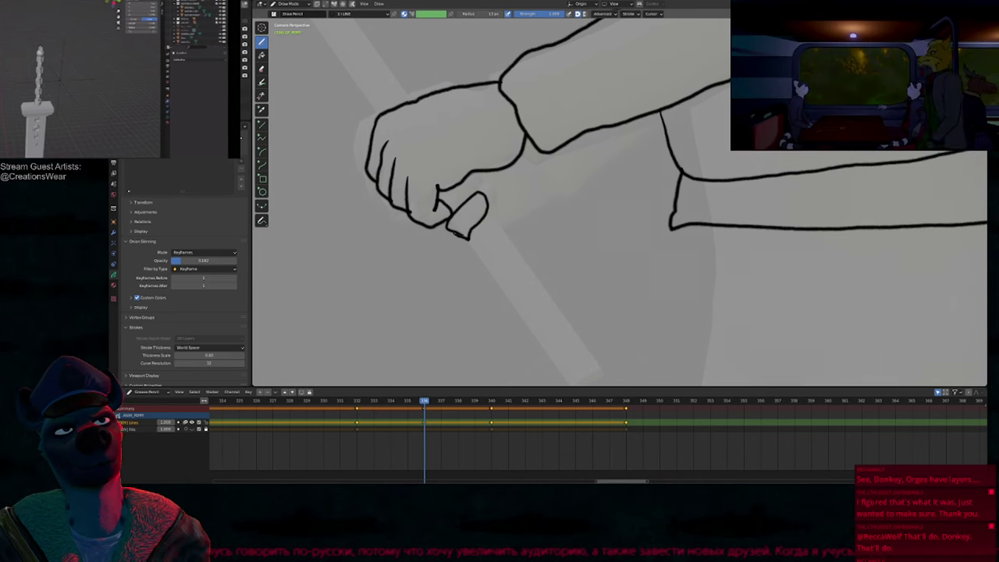
key("Tab")
left_click(472, 233)
key("f")
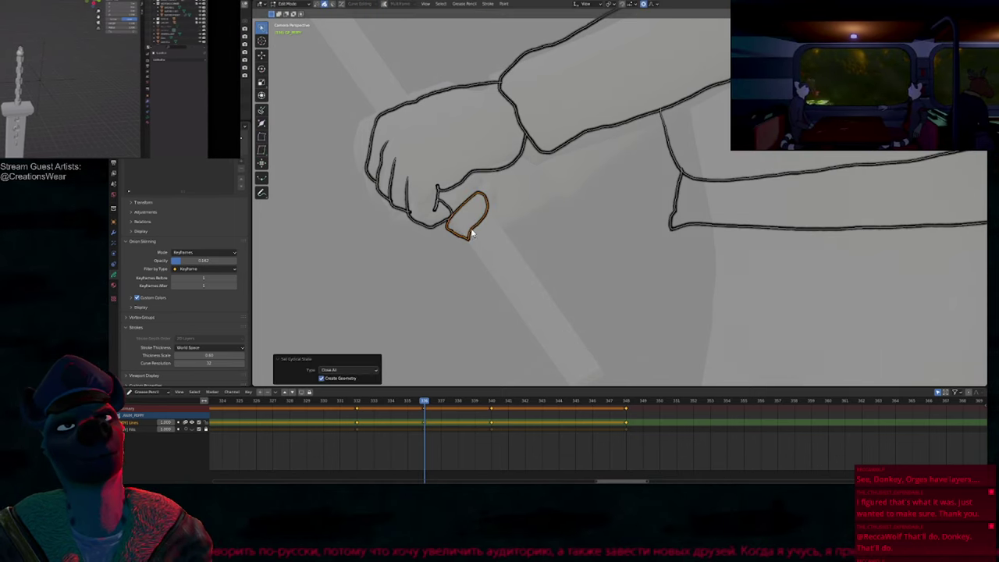
key("Tab")
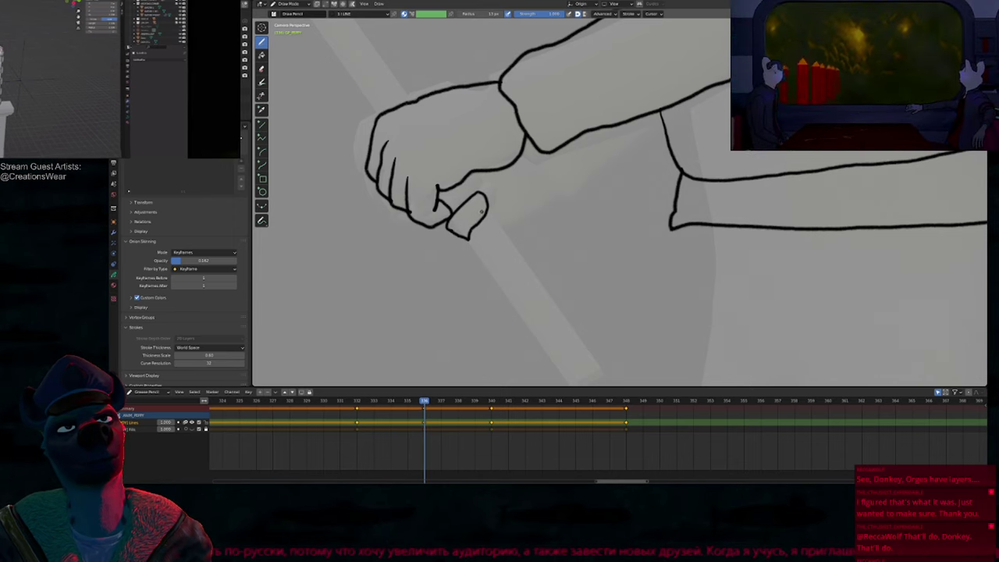
Step: Join the thumb tip to the hand outline and reshape the thumb's bottom tip
middle_click_drag(463, 225, 442, 243, "shift")
left_click_drag(457, 188, 459, 211)
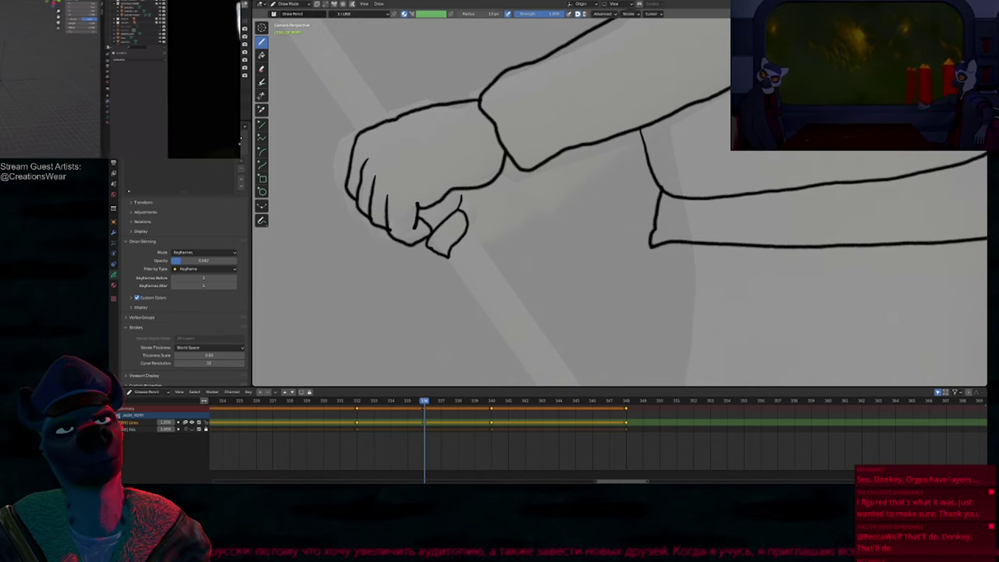
middle_click_drag(493, 226, 433, 221, "shift")
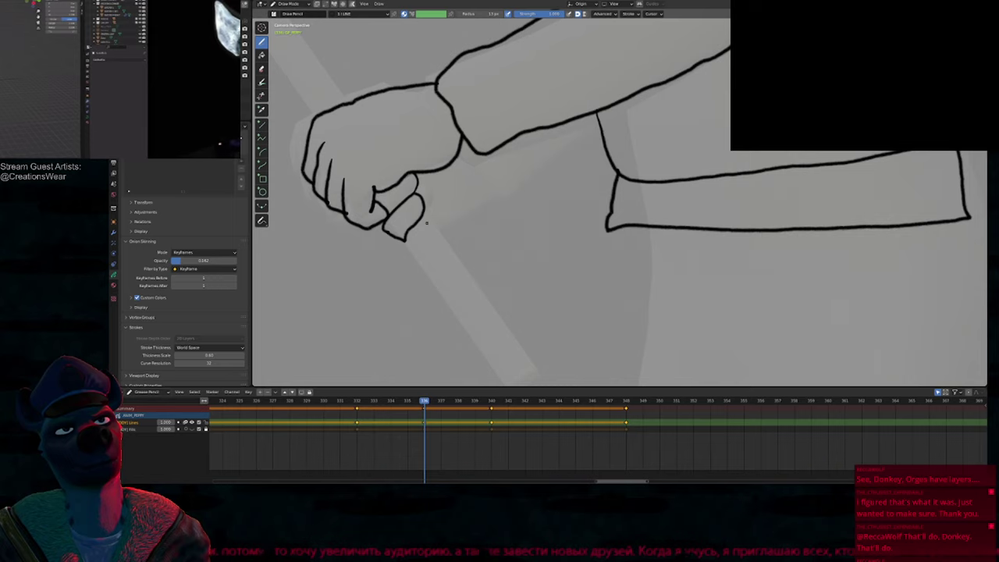
key("f")
left_click(394, 229)
left_click_drag(394, 229, 390, 237)
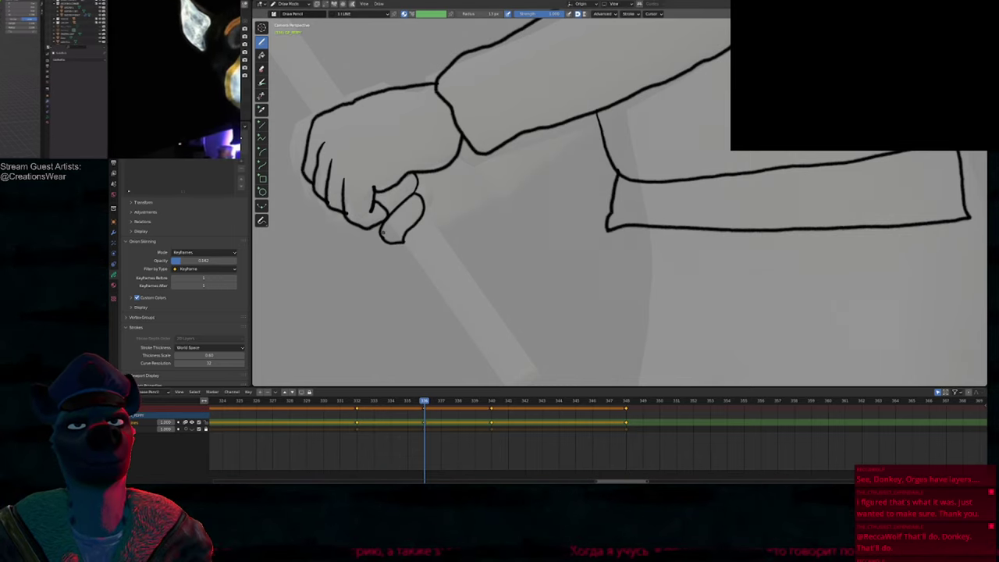
Step: Extend the stroke near the fist with a small curl
mouse_move(437, 222)
middle_mouse_down("shift")
mouse_move(457, 214)
mouse_move(565, 284)
mouse_move(545, 243)
middle_mouse_up("shift")
key("alt+shift+z")
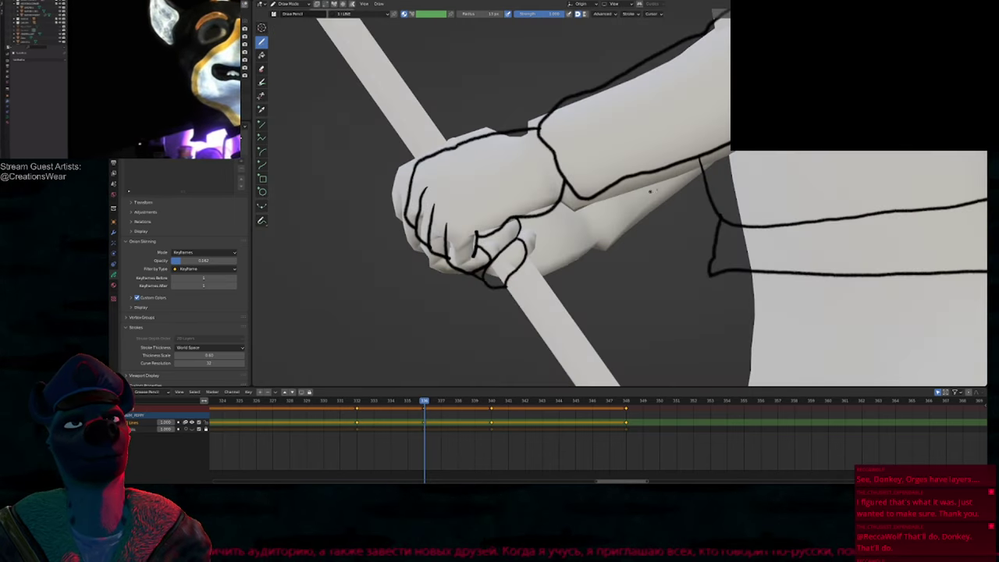
key("alt+shift+z")
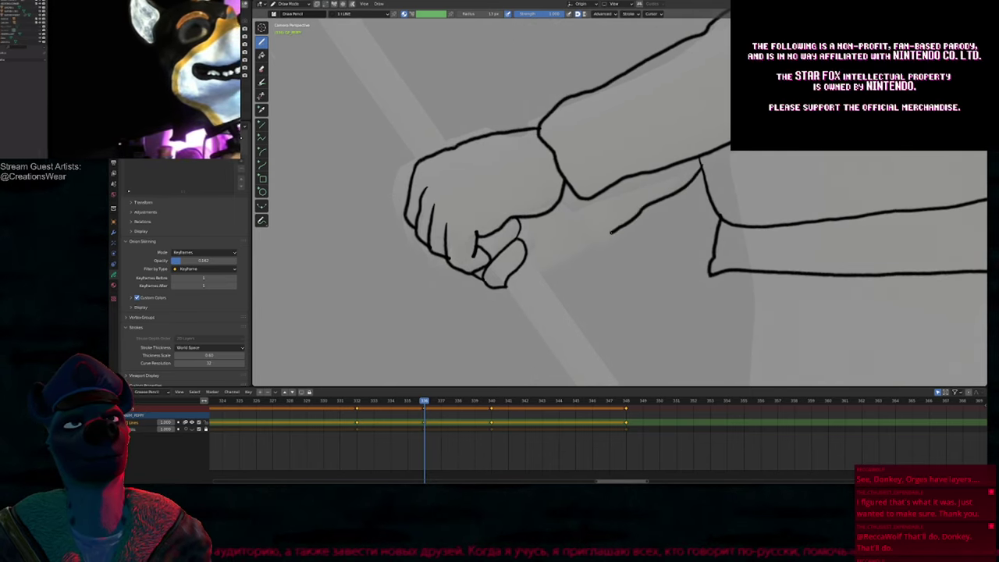
left_click_drag(611, 231, 603, 232)
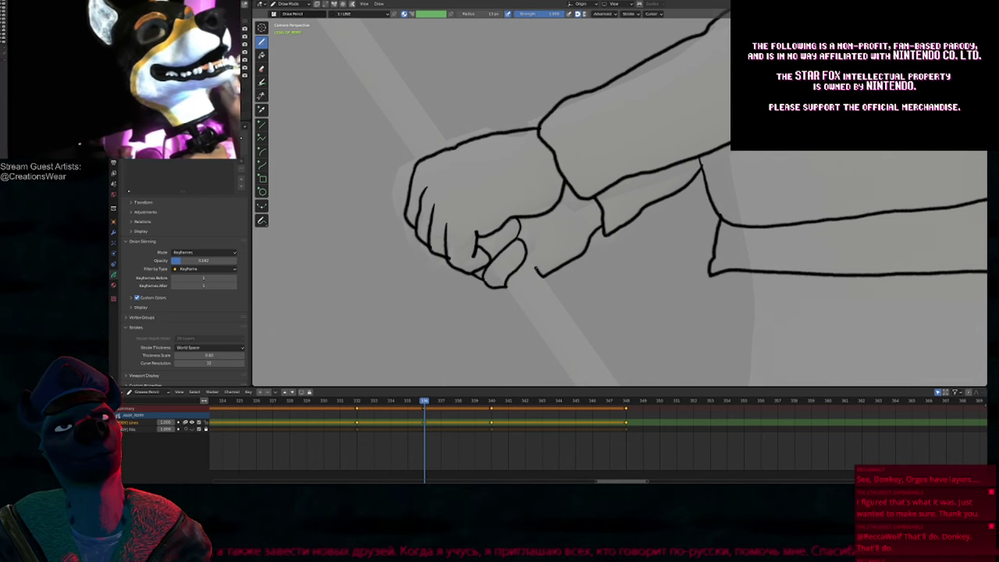
Step: Extend the stroke by the fist up-left to meet the thumb
left_click_drag(536, 270, 522, 246)
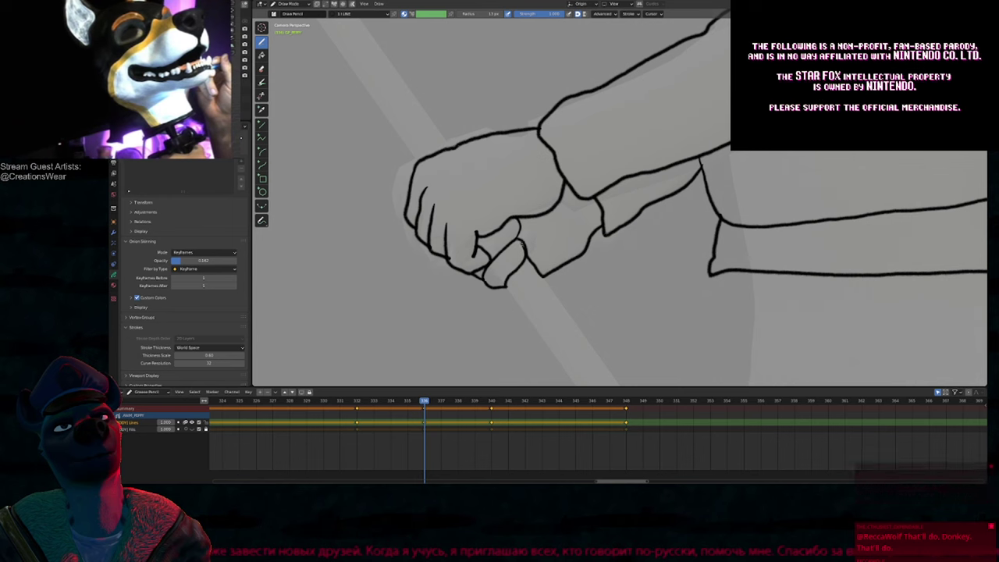
mouse_move(525, 316)
middle_mouse_down("shift")
mouse_move(428, 156)
mouse_move(498, 190)
middle_mouse_up("shift")
scroll(427, 156, "down", 2)
scroll(428, 155, "down", 1)
scroll(486, 203, "up", 6)
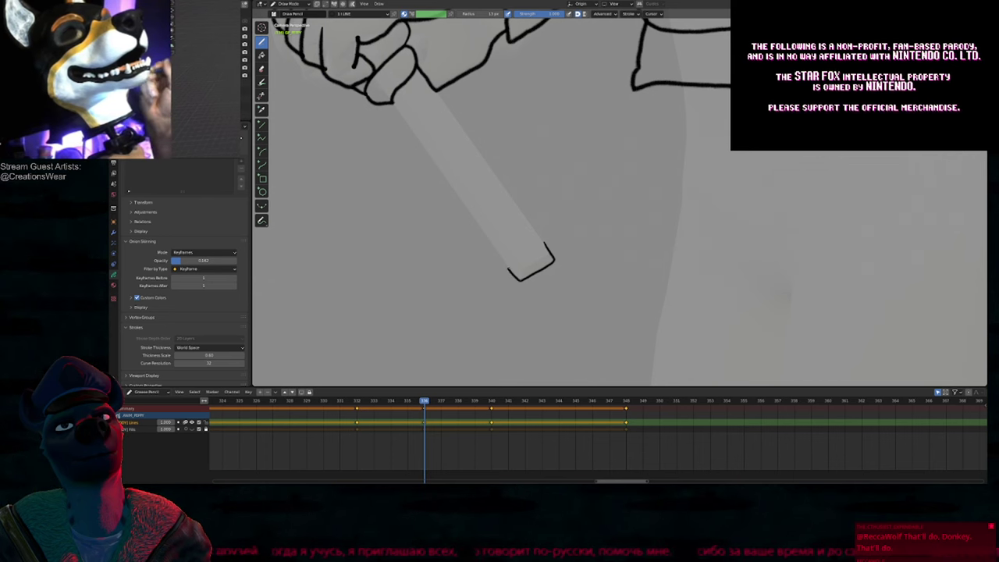
middle_click_drag(522, 232, 607, 290, "shift")
Step: Extrude the crowbar end cap's two lines up to the hand as the shaft
key("Tab")
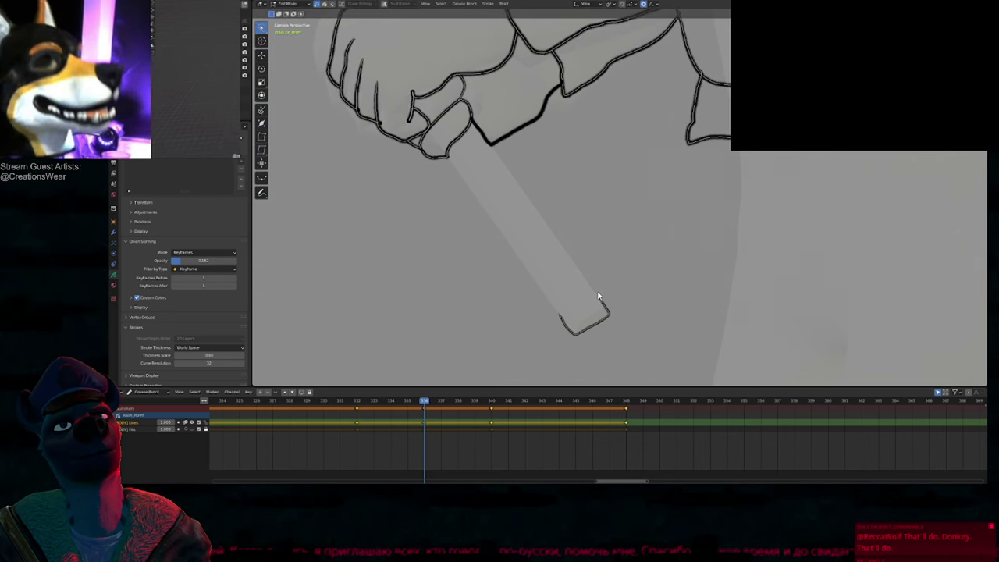
left_click(602, 298)
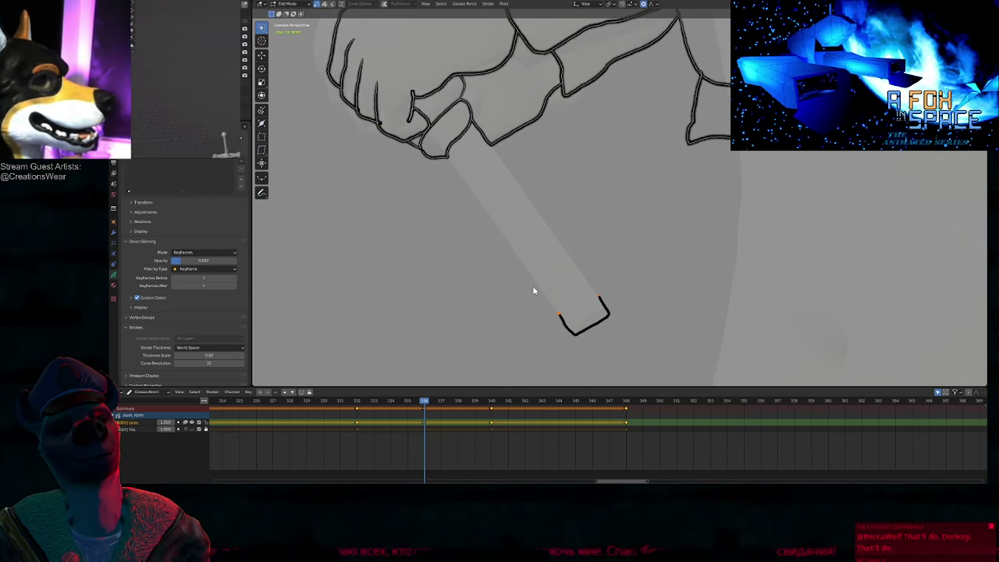
key("Delete")
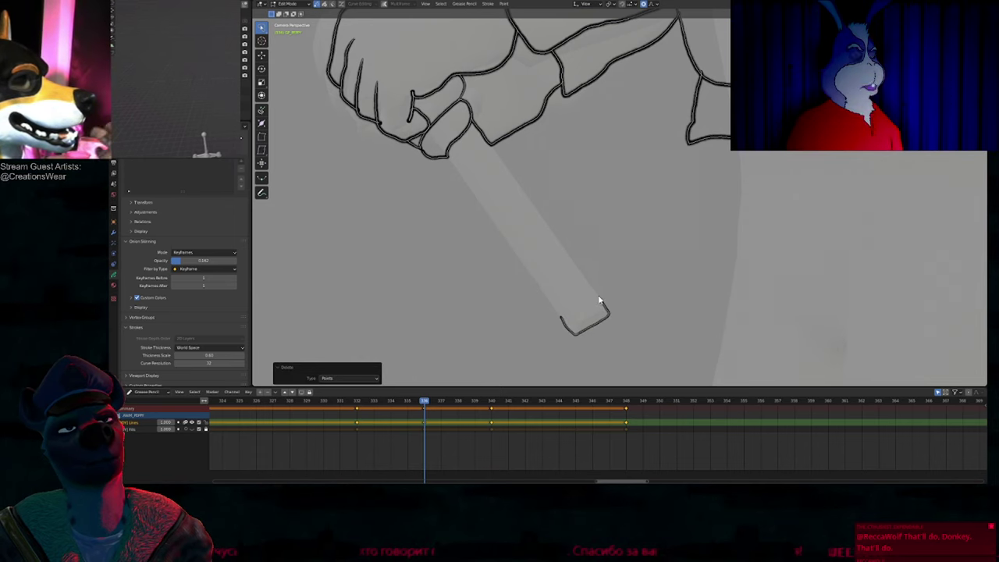
key("ctrl+z")
key("e")
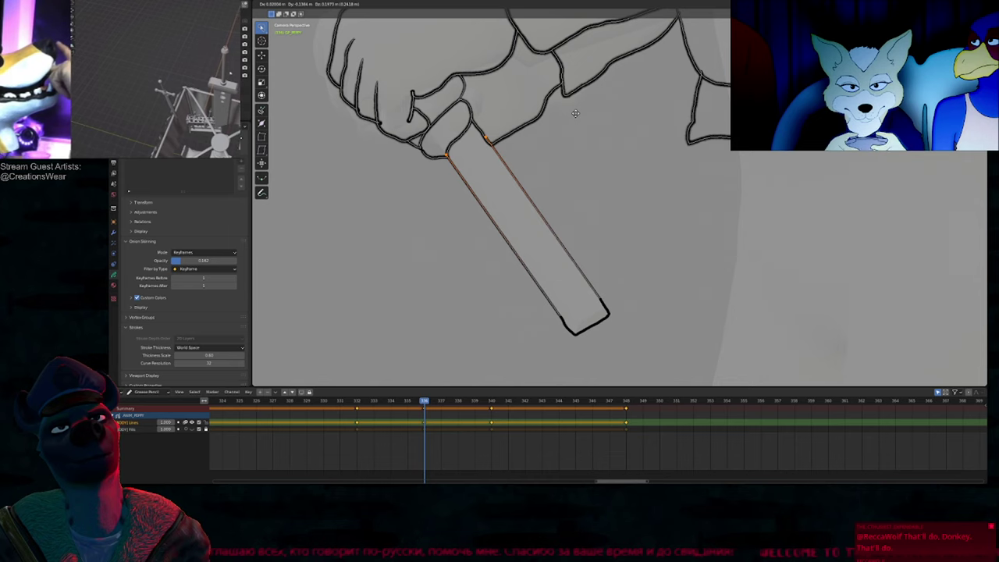
left_click(577, 114)
Step: Resample the shaft stroke evenly with Sample Stroke, then return to Draw Mode
scroll(464, 141, "up", 1)
middle_click_drag(465, 140, 483, 70, "ctrl")
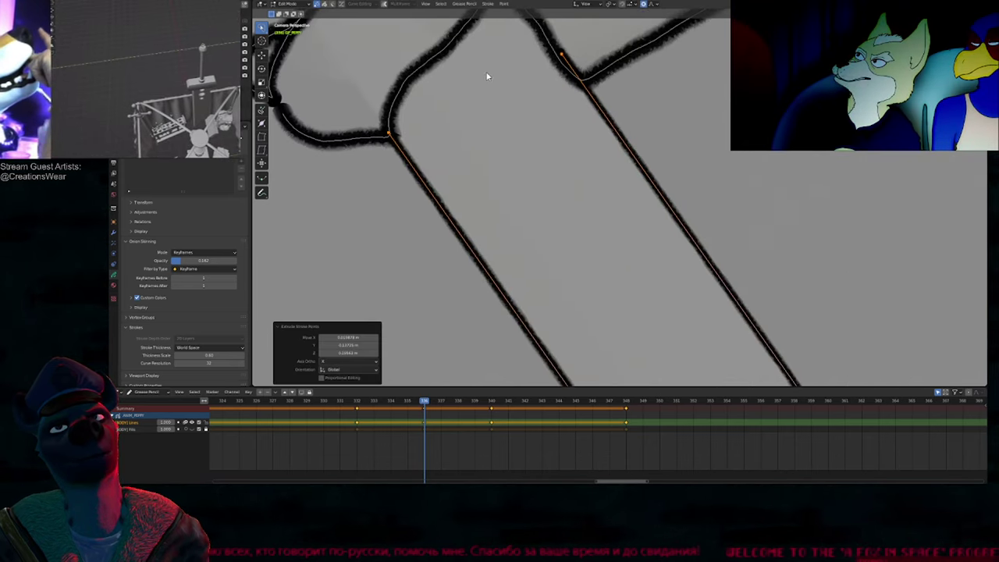
key("q")
middle_click_drag(514, 119, 529, 191, "ctrl")
scroll(528, 189, "down", 1)
middle_click_drag(517, 134, 546, 210, "shift")
middle_click_drag(472, 85, 564, 225, "shift")
scroll(530, 150, "up", 1)
scroll(598, 269, "up", 6)
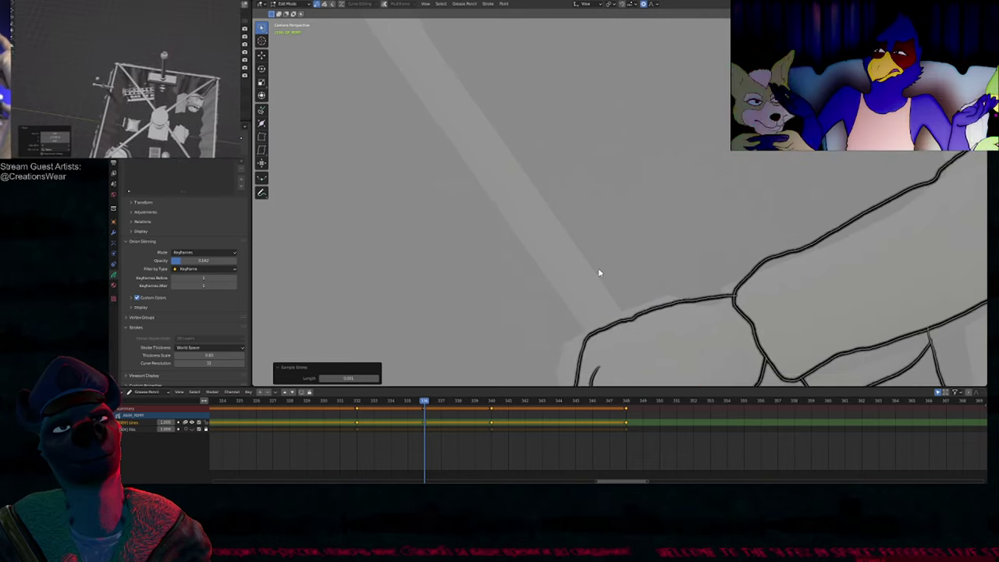
key("Tab")
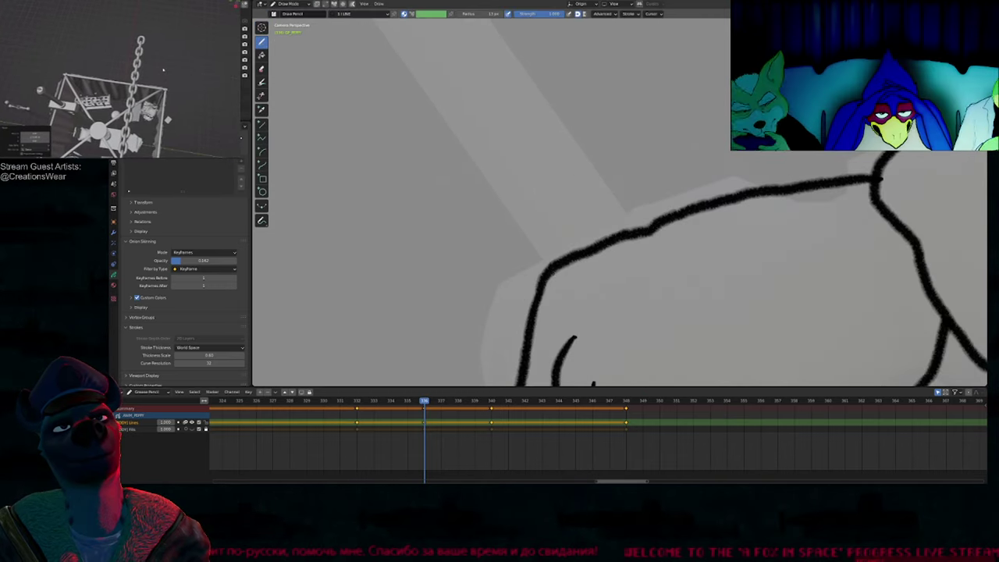
Step: Extend the outline corner up-left and add a short stroke on the arm outline
left_click_drag(544, 263, 538, 254)
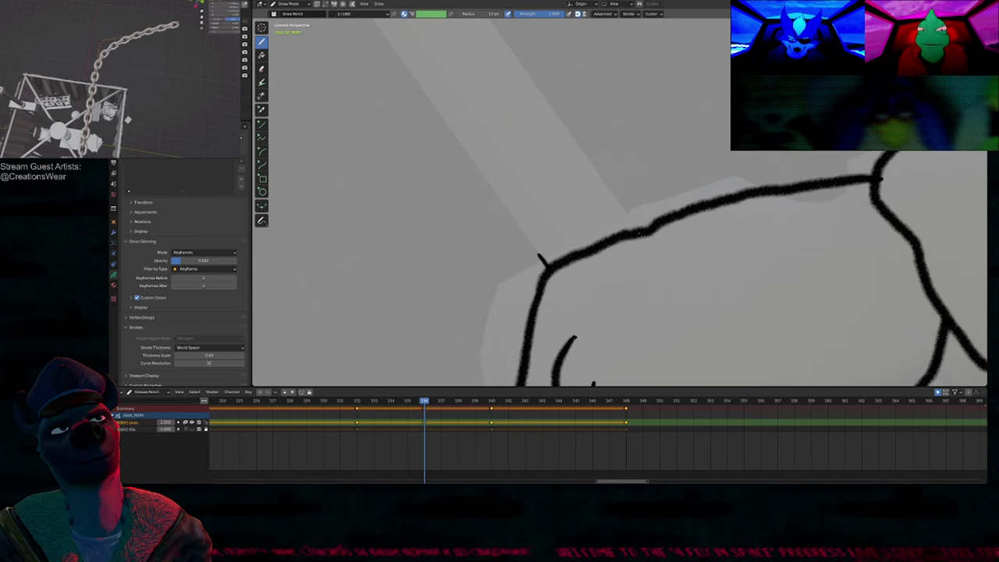
left_click_drag(636, 230, 621, 205)
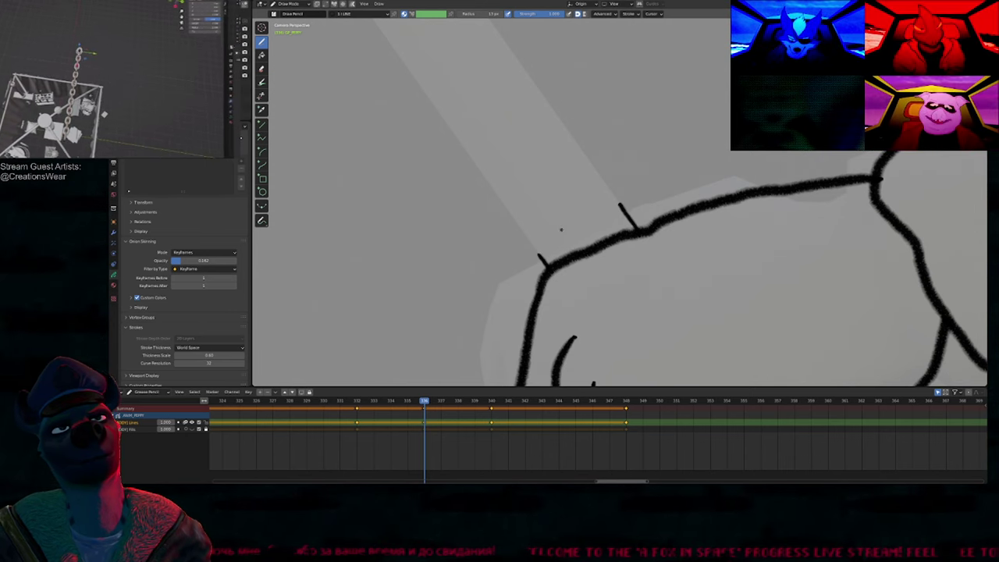
scroll(561, 230, "down", 4)
middle_click_drag(574, 227, 569, 297, "shift")
scroll(570, 300, "down", 2)
Step: Delete two stray stroke points near the knuckles and select the shaft's end points
key("Tab")
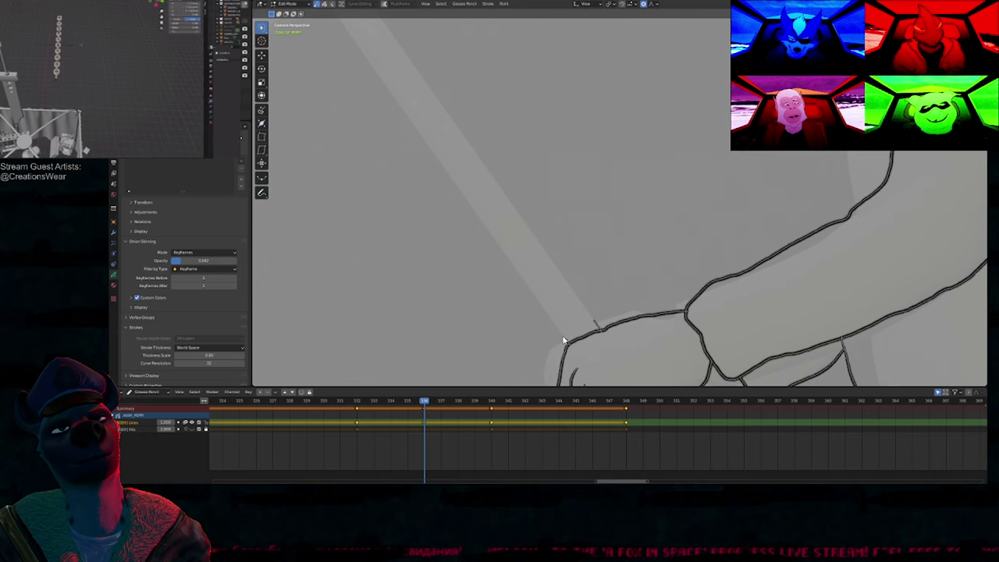
key("x")
left_click(598, 321)
key("x")
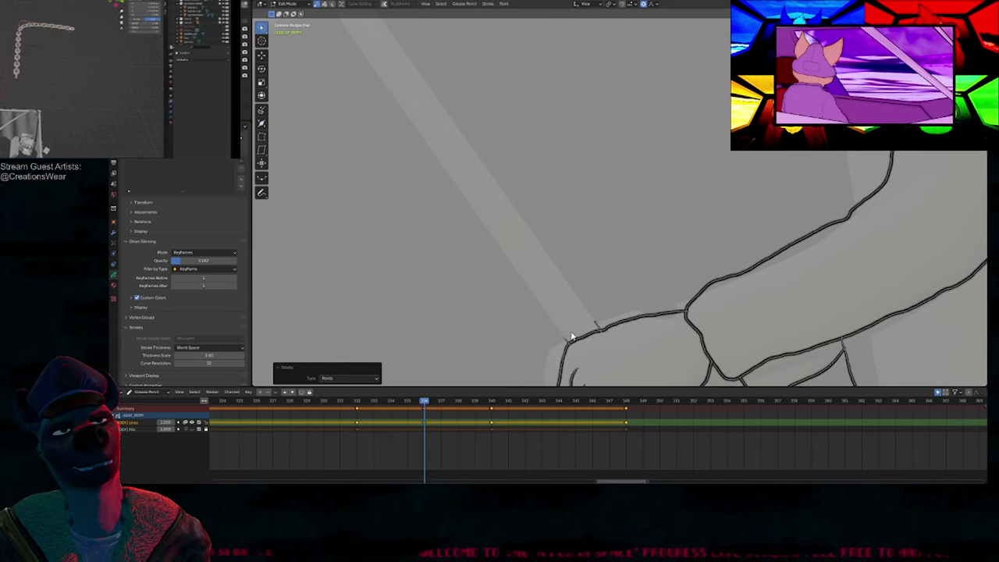
left_click(566, 339)
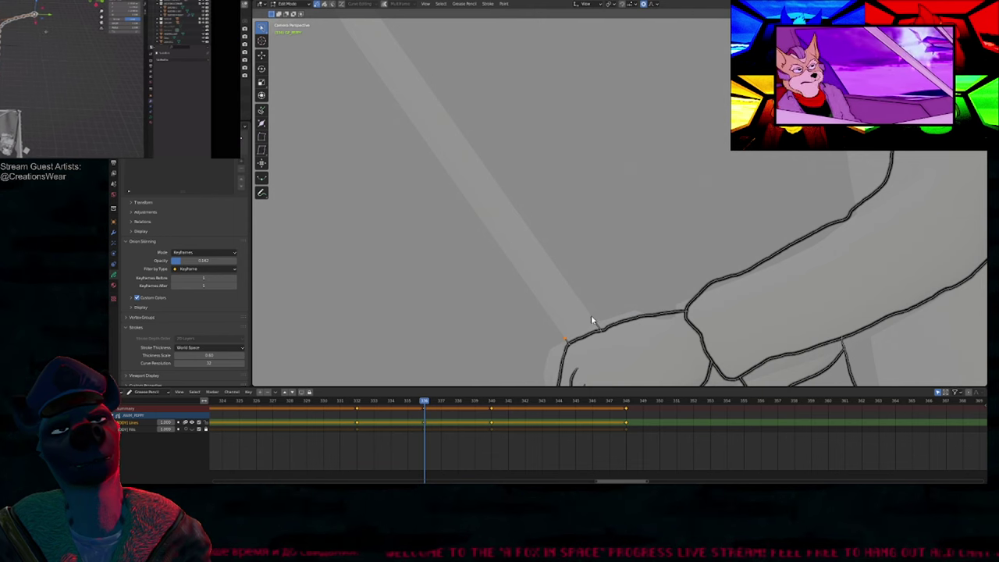
left_click(594, 322, "shift")
scroll(567, 248, "down", 1)
middle_click_drag(567, 248, 604, 288, "shift")
scroll(624, 293, "down", 1)
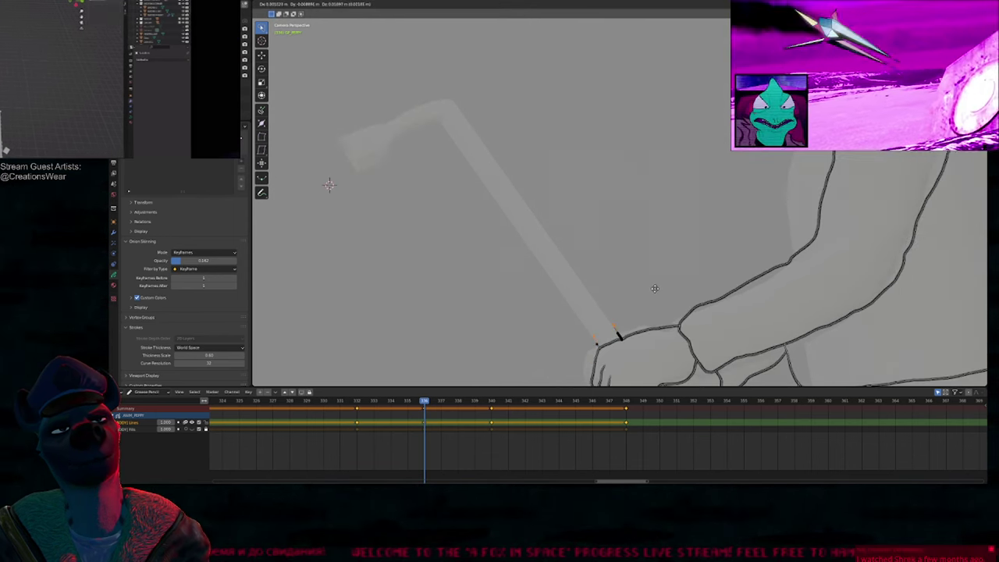
Step: Extrude the shaft line up the crowbar and around the head's outer outline
key("e")
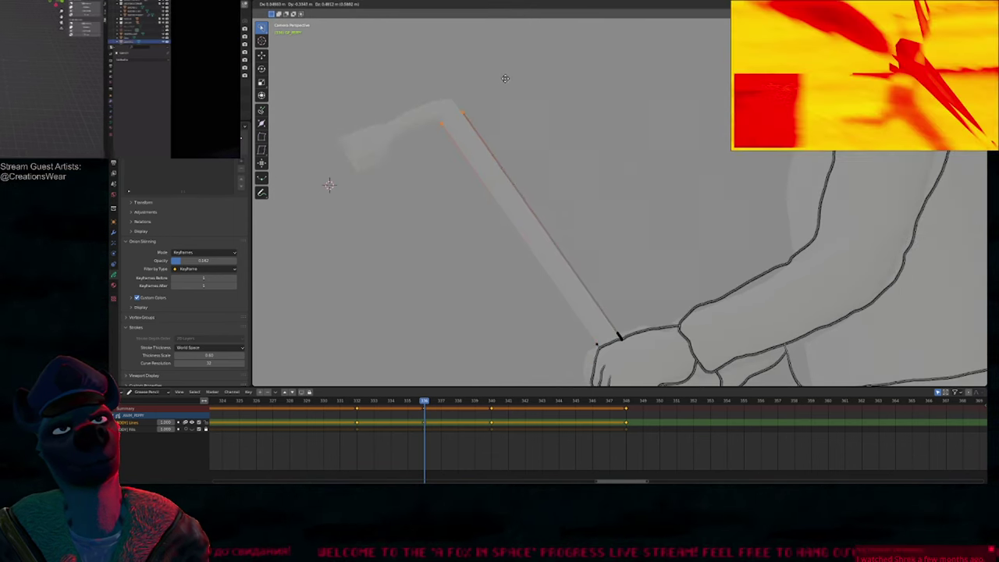
left_click(504, 79)
scroll(438, 75, "up", 2)
mouse_move(438, 74)
middle_mouse_down("shift")
mouse_move(457, 89)
mouse_move(622, 98)
mouse_move(648, 130)
mouse_move(668, 113)
middle_mouse_up("shift")
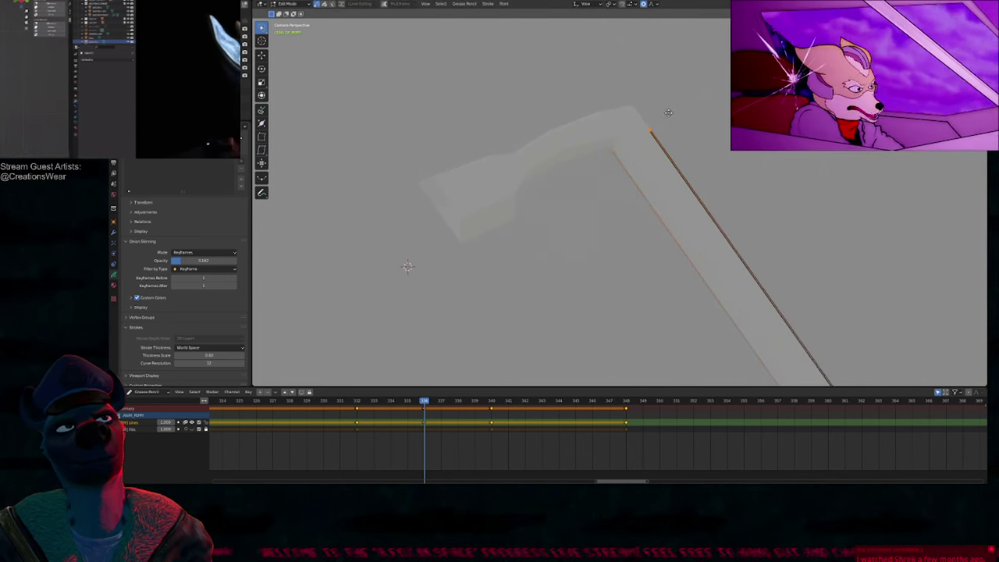
key("e")
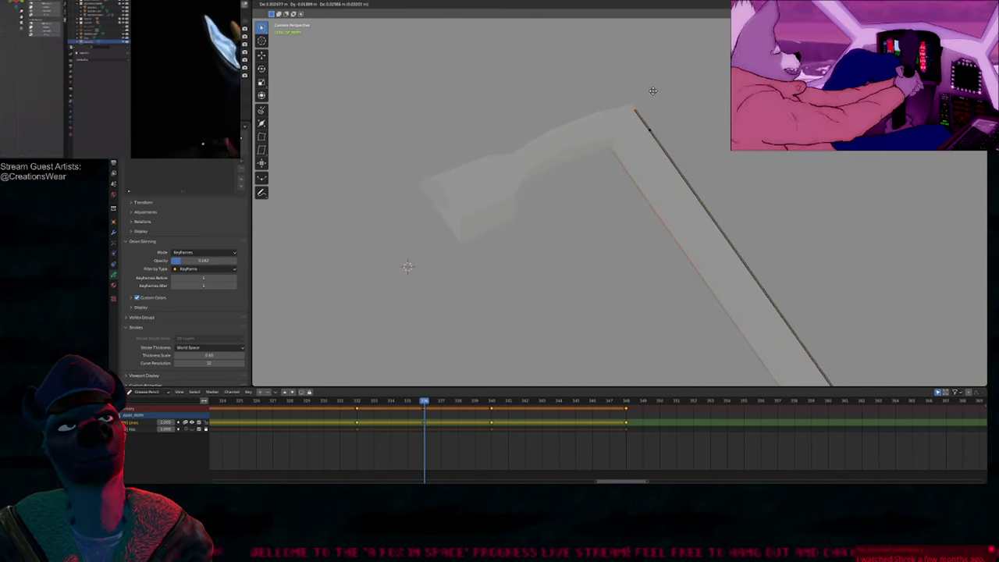
left_click(650, 88)
key("e")
left_click(609, 96)
key("e")
left_click(560, 115)
key("e")
left_click(524, 137)
key("e")
left_click(502, 142)
Step: Extrude points back along the hook's inner edge to its inner corner
key("e")
key("e")
left_click(468, 227)
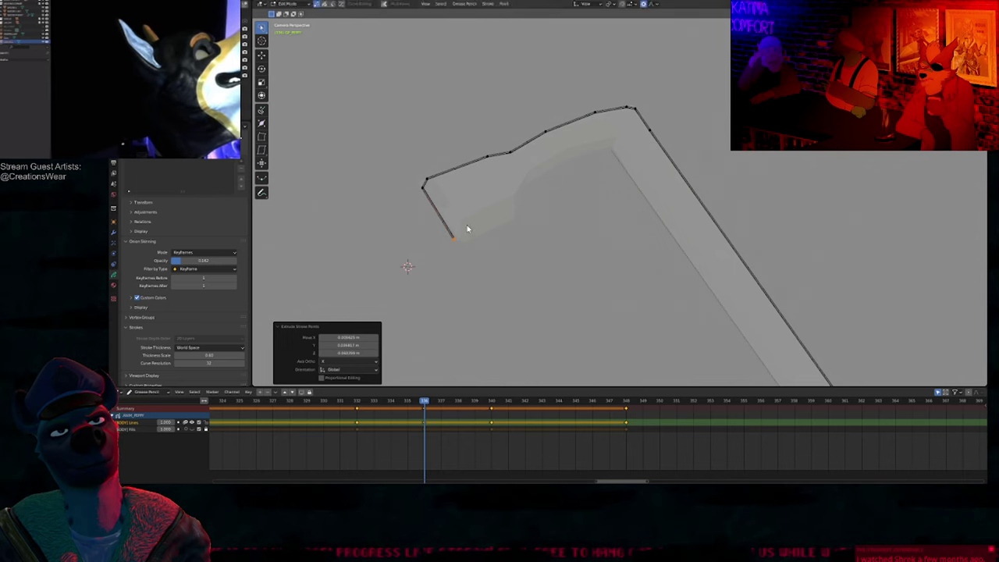
key("e")
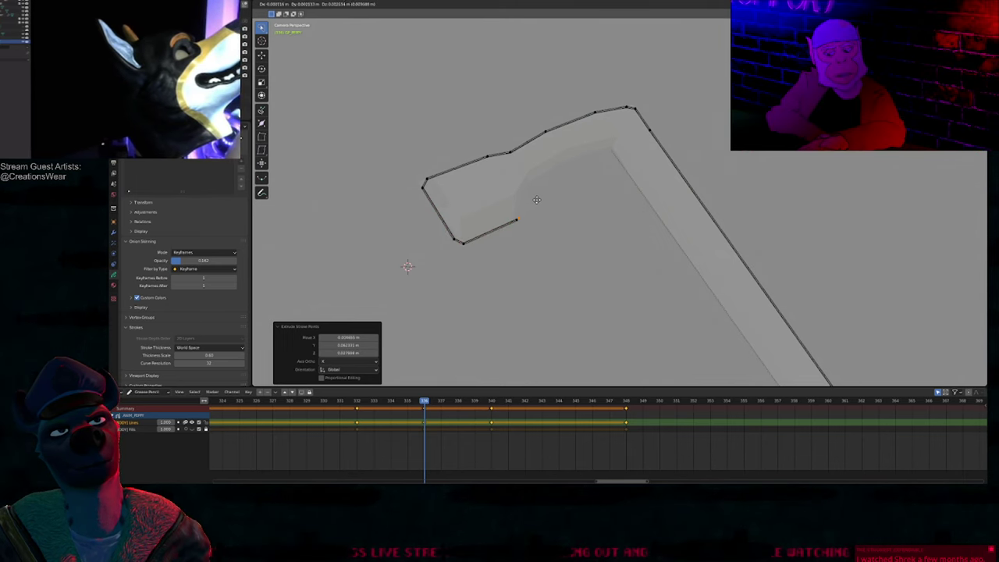
left_click(545, 169)
key("e")
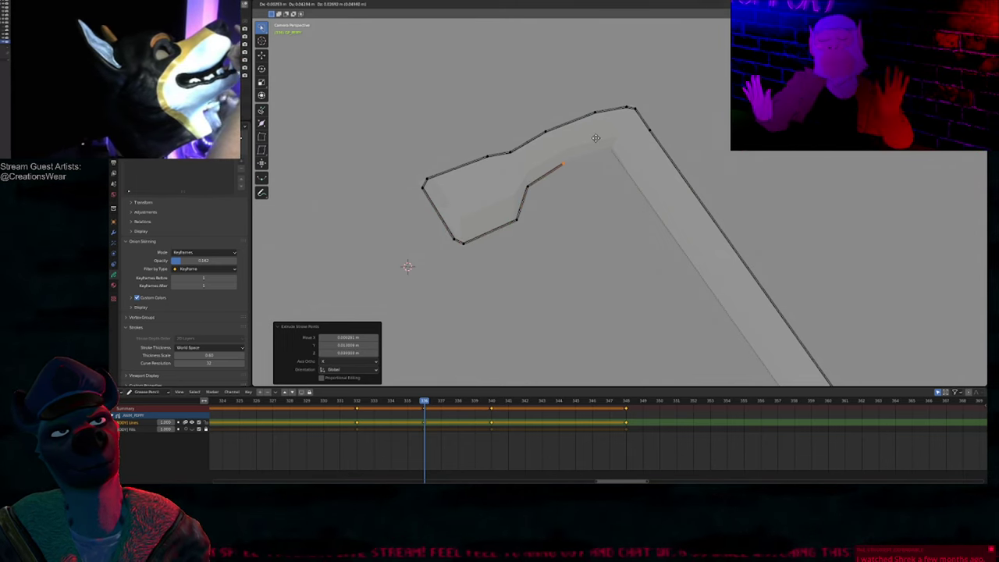
left_click(596, 138)
key("e")
left_click(661, 119)
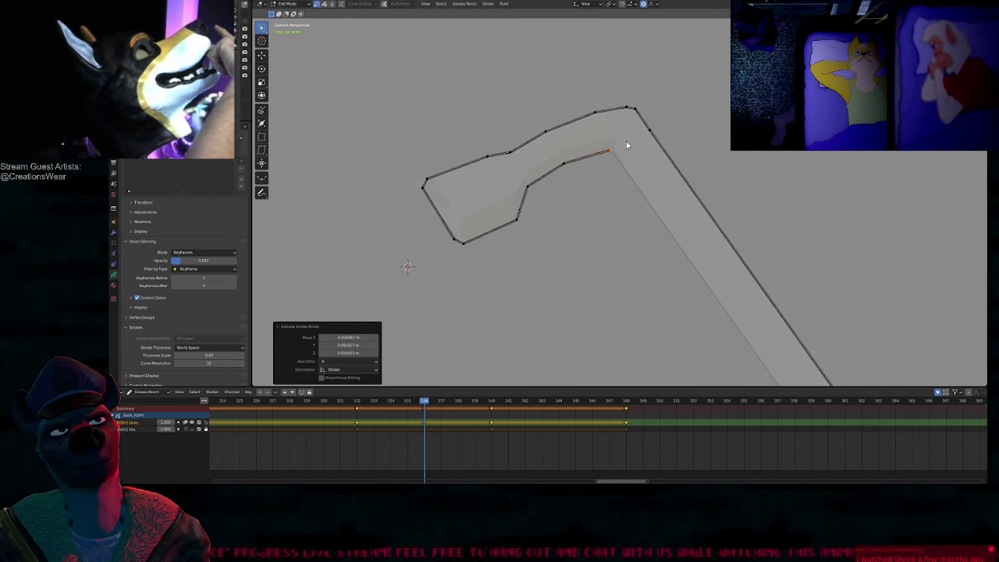
Step: Return to Draw Mode and check the whole crowbar from hook to fist
key("Tab")
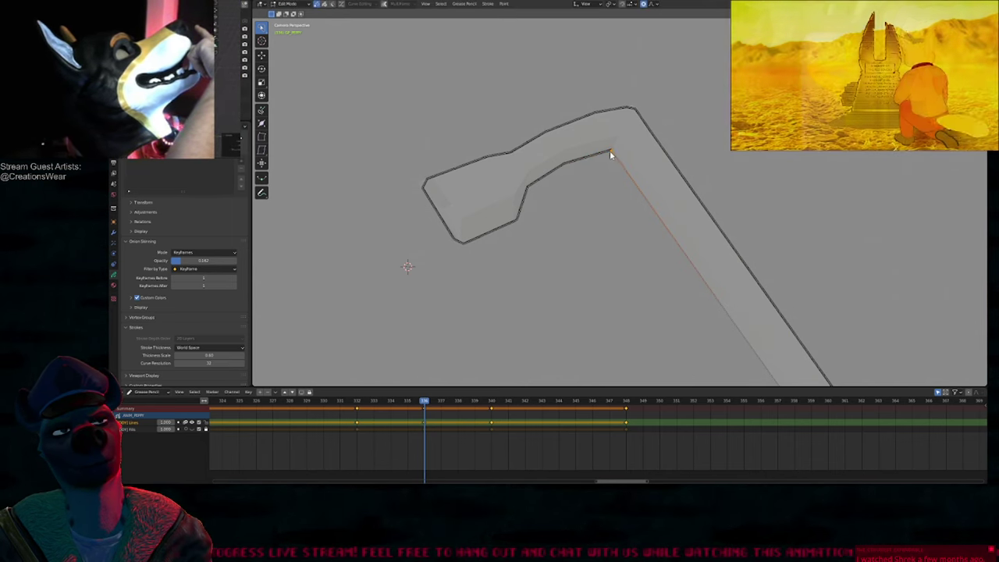
left_click(613, 148)
key("Tab")
mouse_move(617, 160)
middle_mouse_down("ctrl")
mouse_move(630, 223)
mouse_move(676, 276)
middle_mouse_up("ctrl")
middle_click_drag(676, 276, 490, 208, "shift")
middle_click_drag(541, 267, 683, 243, "ctrl")
middle_click_drag(631, 206, 665, 356, "ctrl")
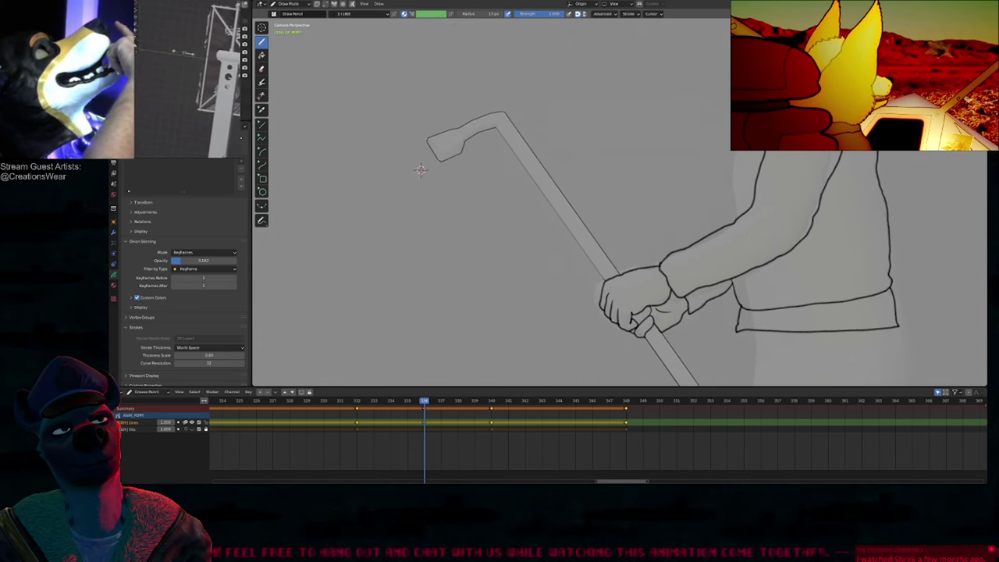
Step: Flip through the neighbouring keyframes to compare the crowbar poses
key("Down")
key("Up")
key("Up")
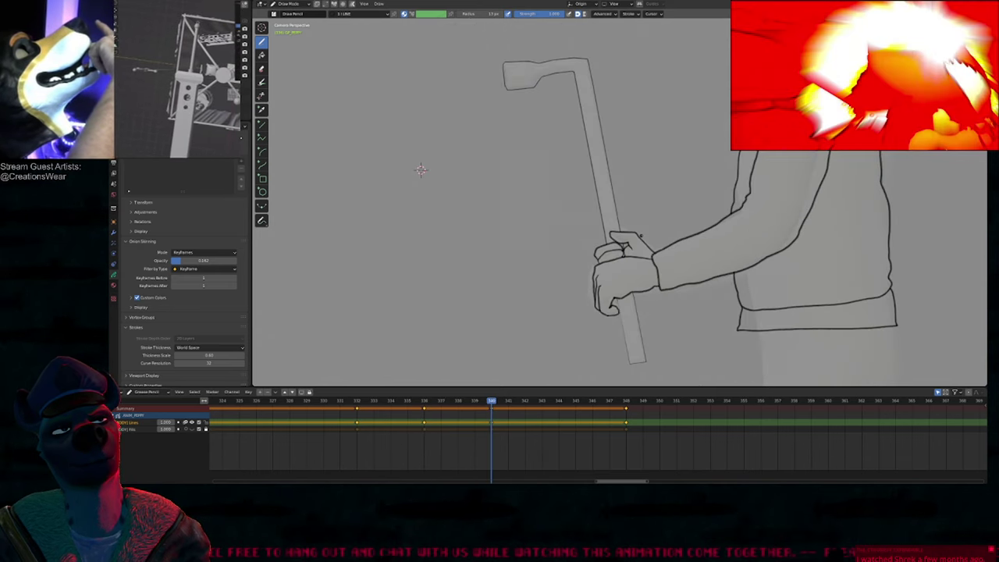
key("Down")
key("Down")
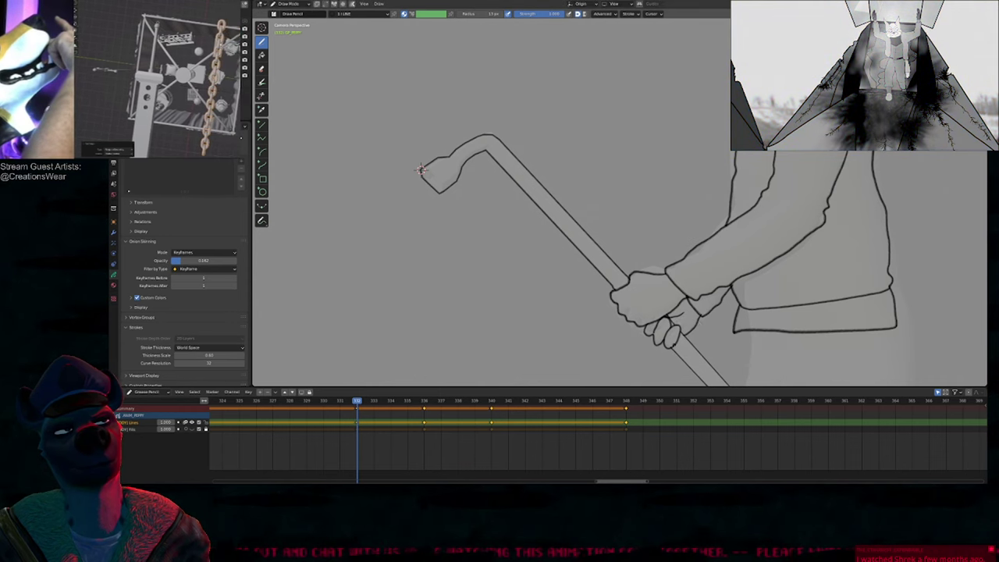
key("Up")
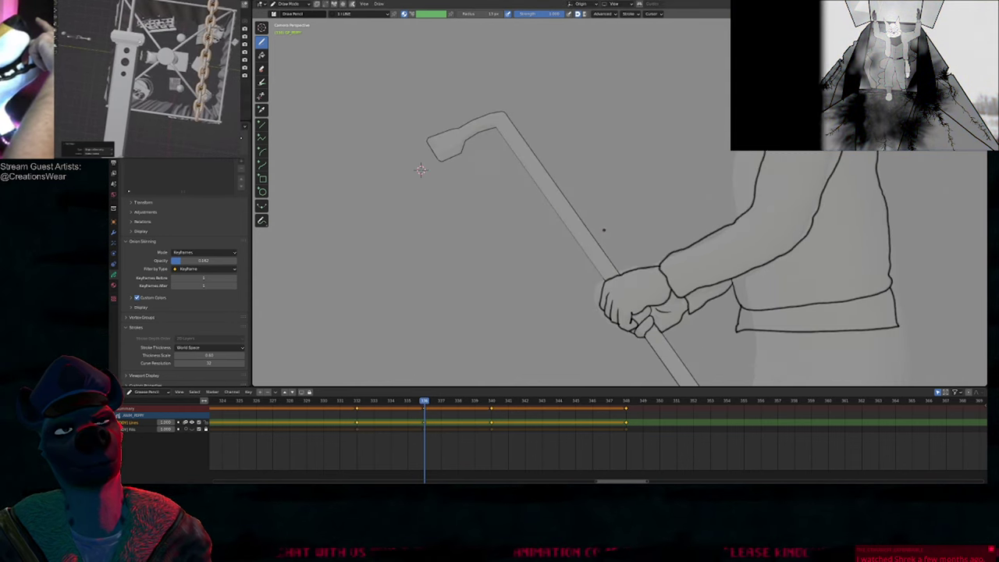
Step: Select and resample the crowbar head strokes and the connected handle stroke
key("Tab")
mouse_move(509, 64)
left_mouse_down()
mouse_move(473, 74)
mouse_move(546, 125)
left_mouse_up()
key("shift+r")
middle_click_drag(742, 379, 583, 172, "shift")
left_click_drag(571, 155, 565, 206)
key("ctrl+l")
key("shift+r")
Step: Return to Draw Mode and frame the jacket collar and sleeve
middle_click_drag(537, 89, 589, 246, "shift")
key("Tab")
mouse_move(305, 95)
middle_mouse_down("shift")
mouse_move(332, 195)
mouse_move(326, 231)
middle_mouse_up("shift")
mouse_move(595, 229)
middle_mouse_down("shift")
mouse_move(593, 241)
mouse_move(554, 258)
mouse_move(569, 142)
middle_mouse_up("shift")
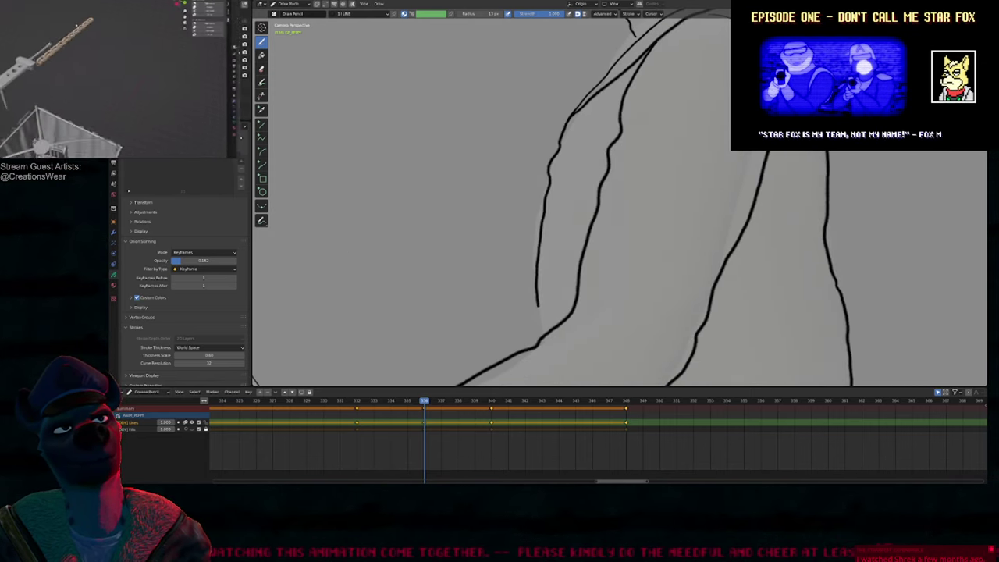
Step: Erase the stray stroke tail below the collar junction and push the junction down-left
key("Down")
key("Up")
key("Up")
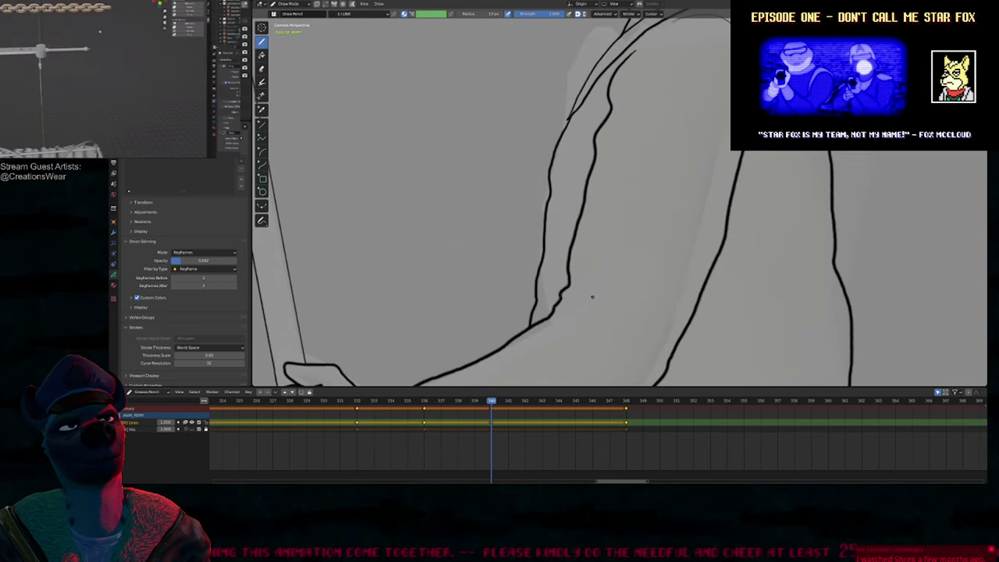
key("Down")
left_click_drag(552, 357, 524, 353, "ctrl")
key("f")
left_click(568, 269)
left_click_drag(546, 316, 544, 297)
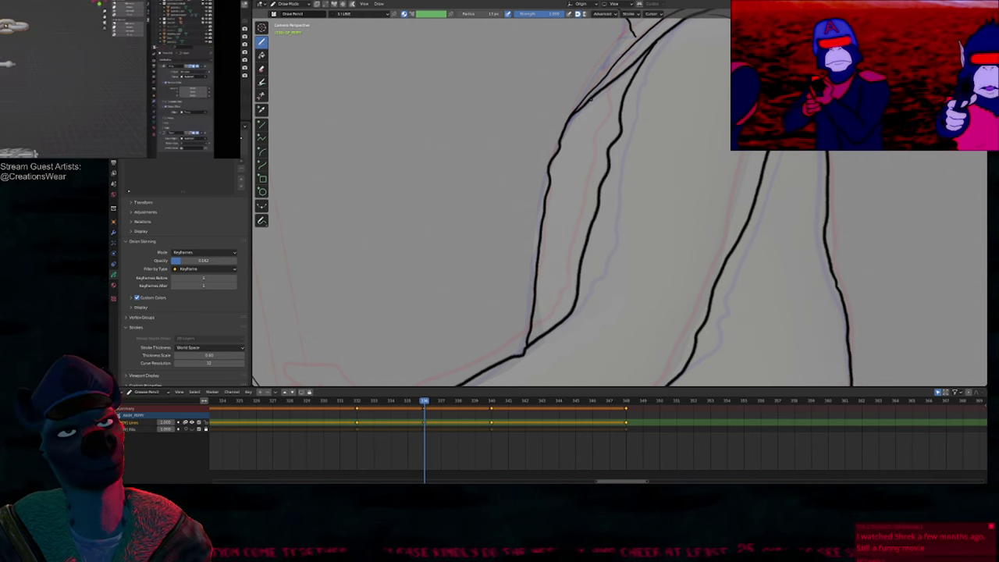
Step: Ink a neck-to-shoulder line and extend the inner collar line down-left
mouse_move(632, 63)
middle_mouse_down("shift")
mouse_move(633, 208)
mouse_move(632, 165)
middle_mouse_up("shift")
key("Down")
key("Up")
mouse_move(618, 186)
left_mouse_down()
mouse_move(634, 184)
mouse_move(561, 239)
mouse_move(598, 233)
mouse_move(537, 265)
left_mouse_up()
key("ctrl+z")
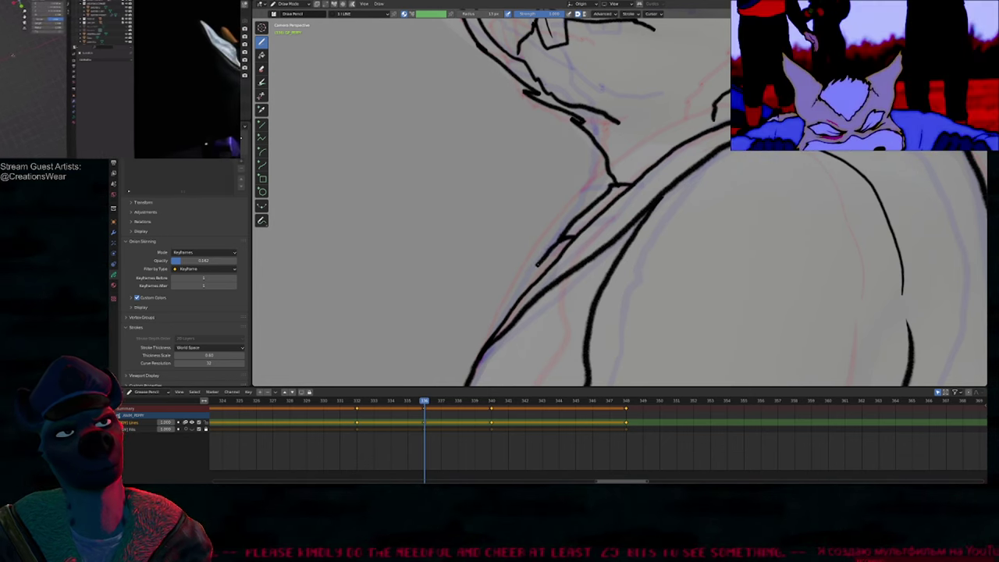
left_click_drag(510, 299, 484, 351)
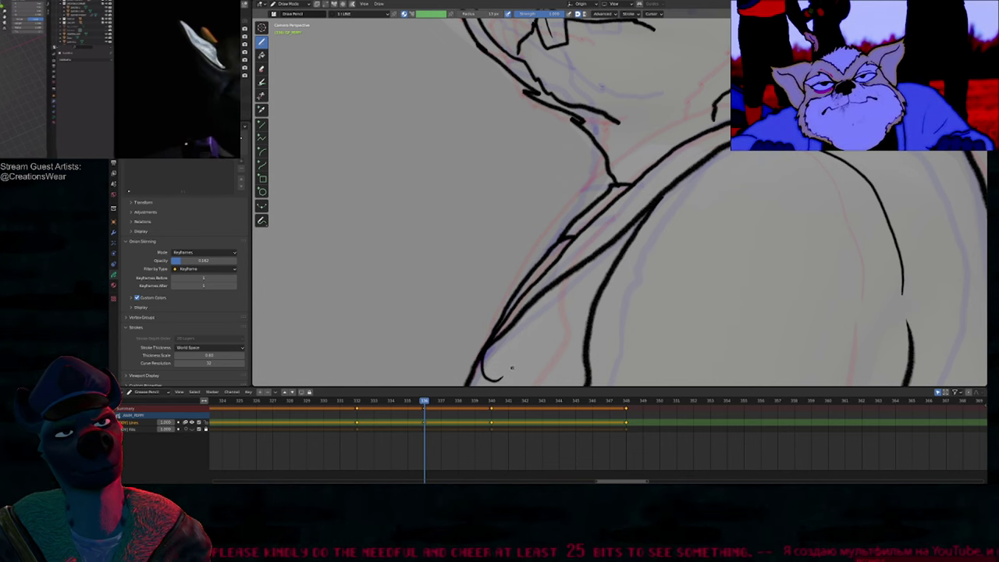
scroll(582, 192, "down", 4)
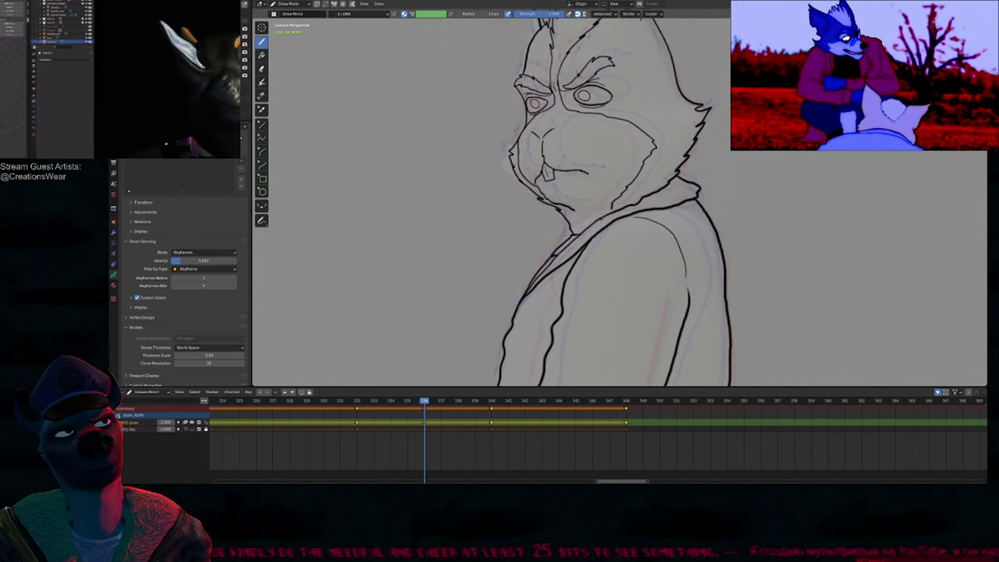
scroll(578, 200, "up", 4)
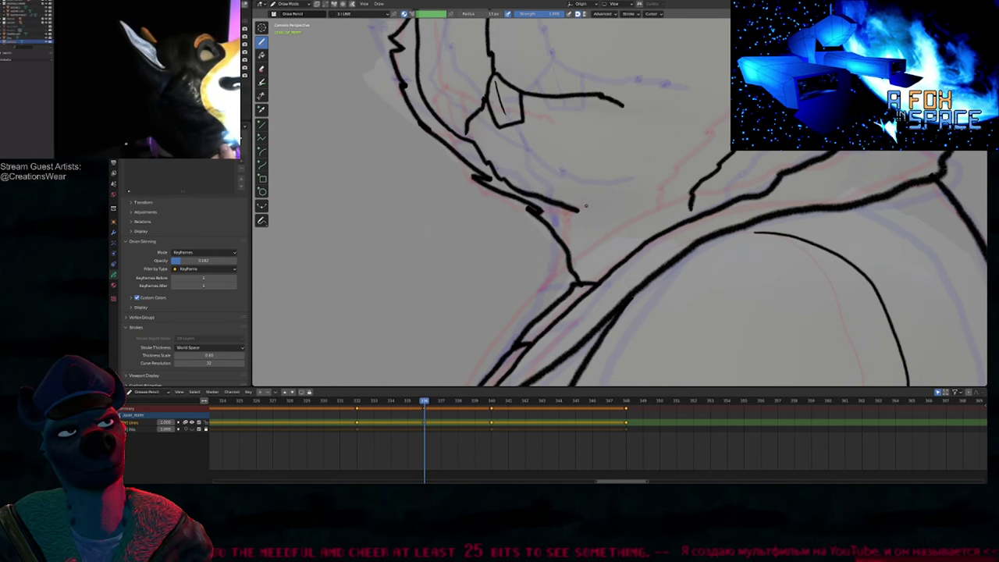
Step: Taper the collar stroke's end point with Alt+S shrink/fatten
key("Tab")
left_click(578, 209)
key("alt+s")
scroll(617, 201, "up", 12)
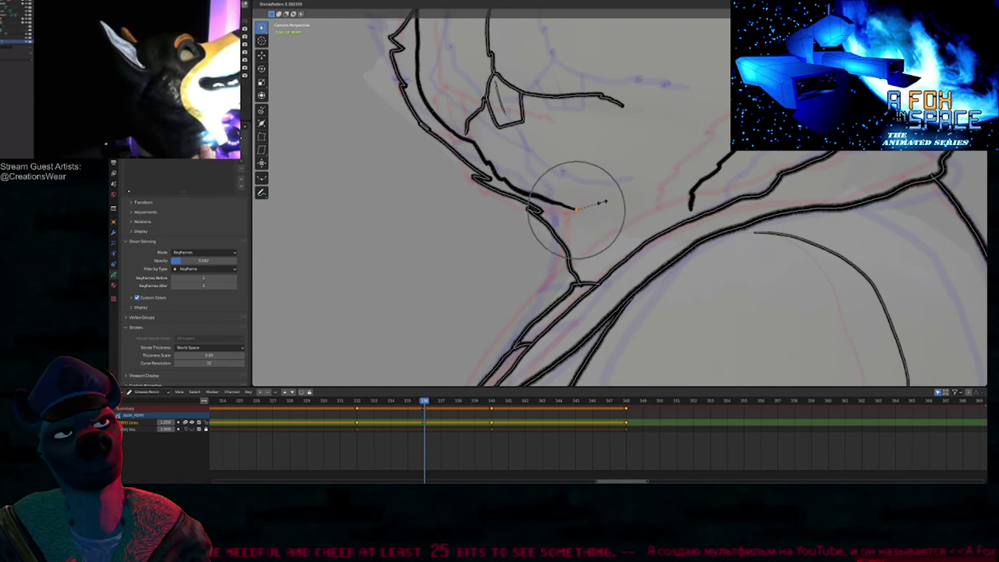
left_click(602, 204)
key("Tab")
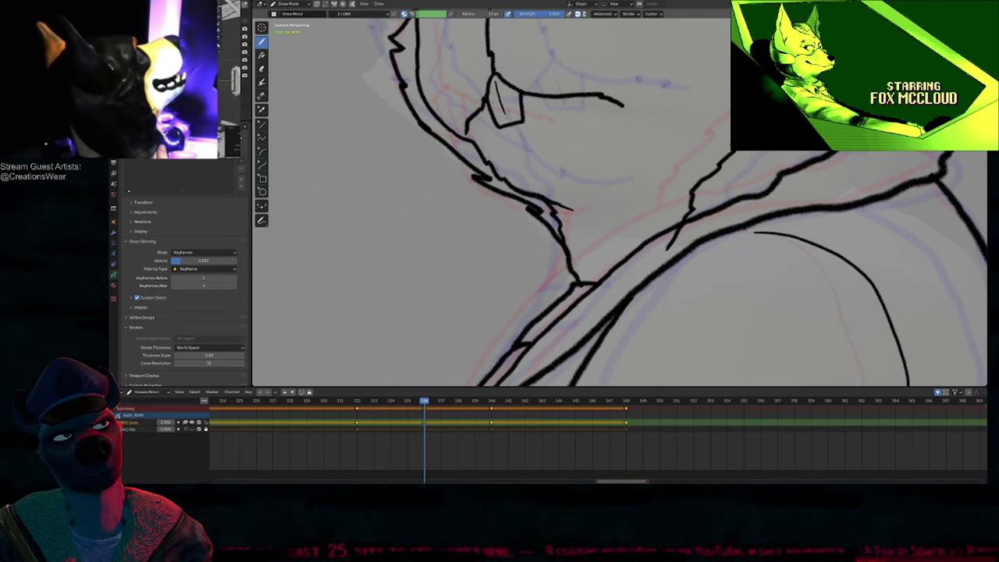
Step: Shift the collar strokes down-left with G and wider proportional-editing falloff
key("Tab")
key("g")
left_click(697, 213)
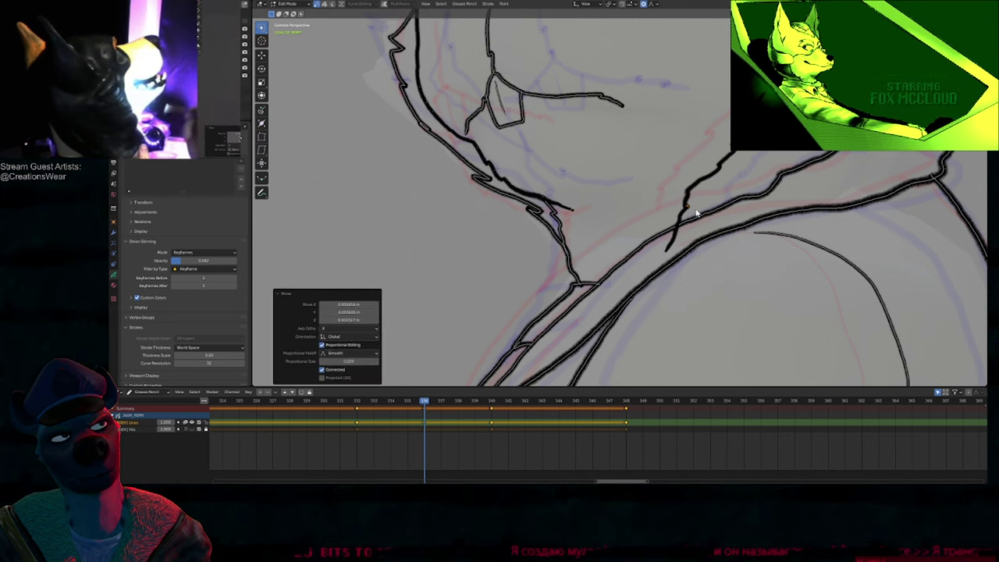
key("g")
scroll(667, 230, "down", 4)
left_click(675, 223)
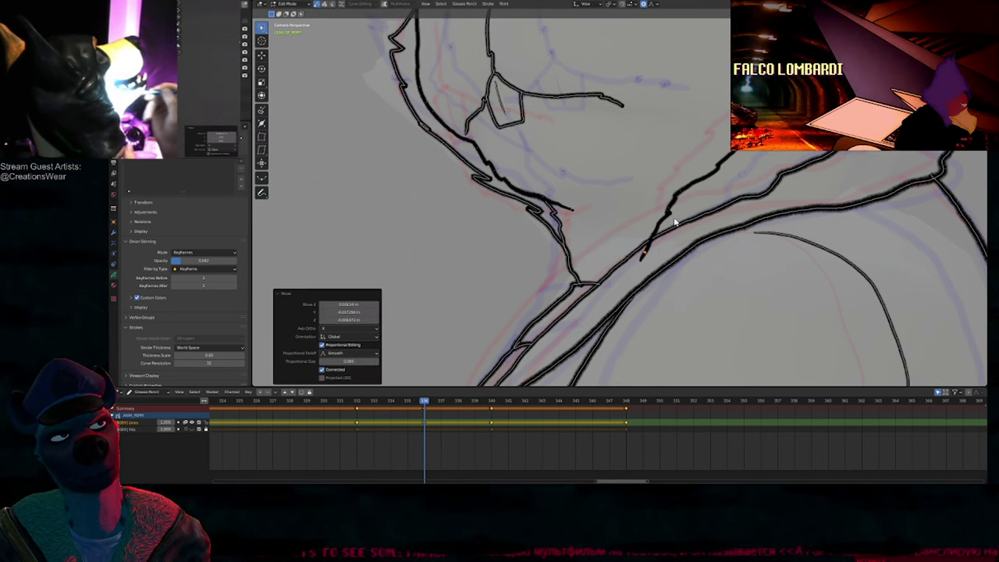
key("Tab")
scroll(663, 212, "down", 4)
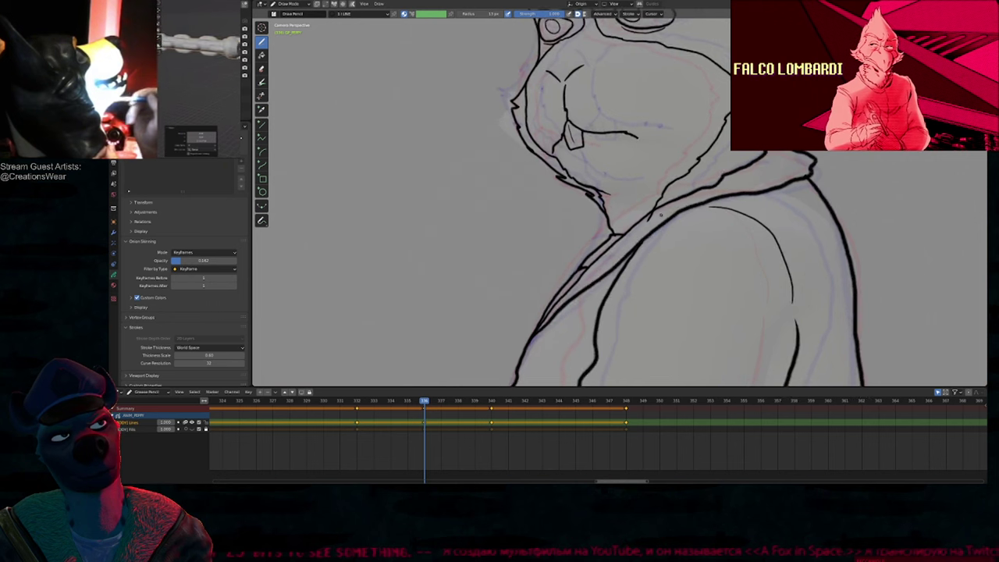
scroll(647, 221, "down", 3)
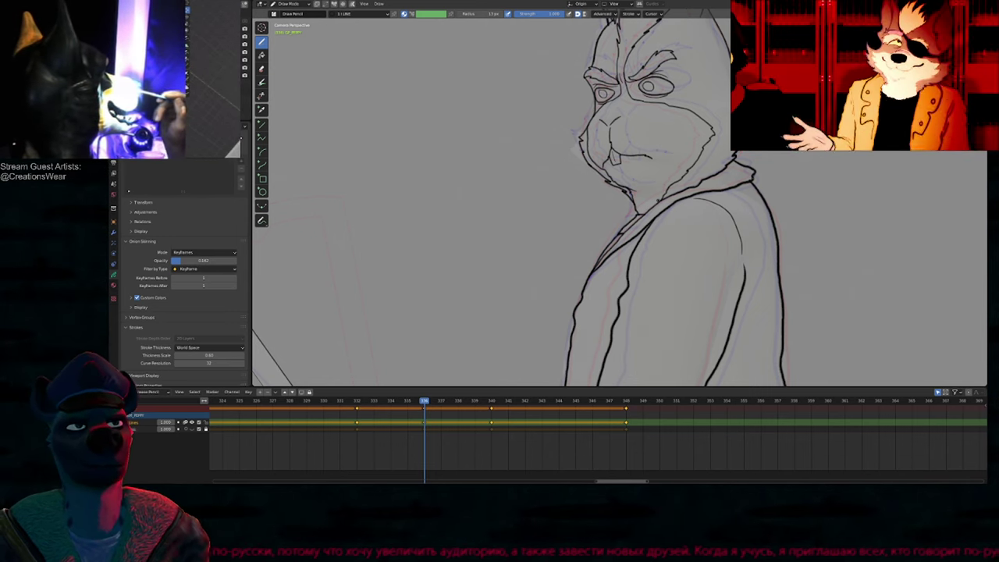
middle_click_drag(650, 194, 591, 288, "shift")
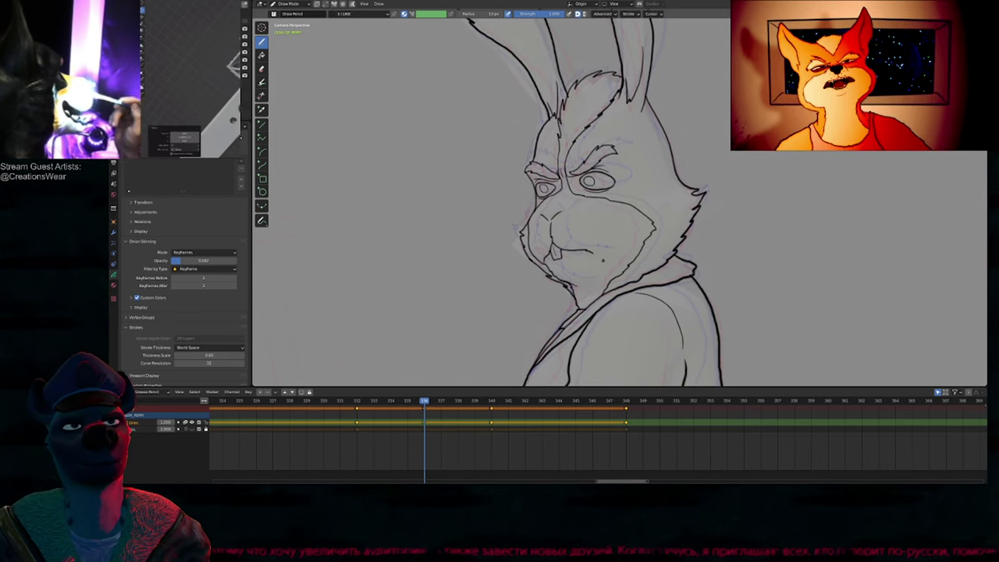
Step: Flip between the neighbouring keyframes 332, 340 and 333 to compare poses
scroll(396, 300, "down", 5)
scroll(397, 301, "down", 2)
key("Down")
key("Up")
key("Up")
key("Down")
key("Up")
key("Up")
key("Down")
key("Down")
key("Up")
key("Up")
key("Down")
key("Down")
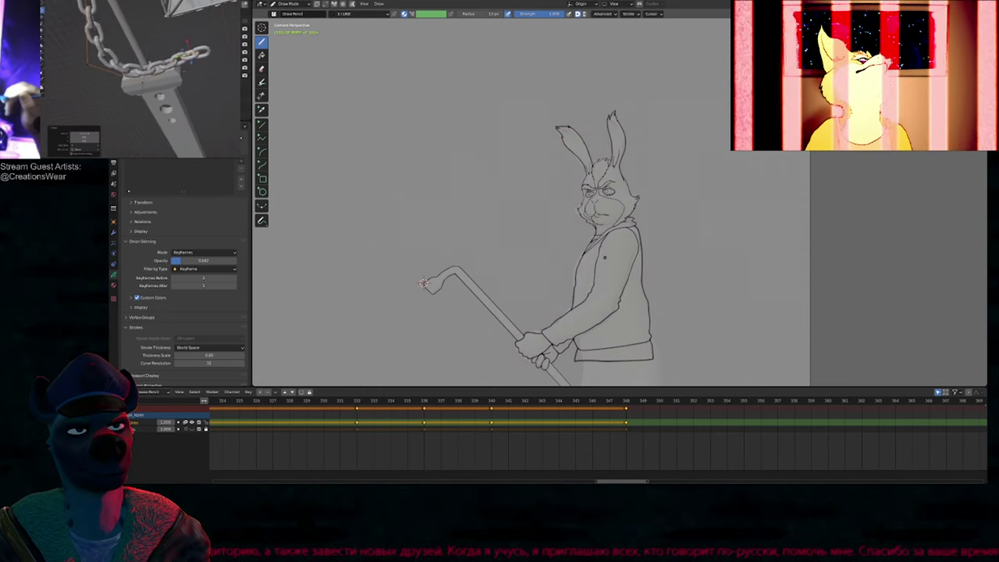
key("Down")
Step: Unlock the second pencil layer and reveal all layers with Alt+H
mouse_move(347, 431)
middle_mouse_down()
mouse_move(555, 470)
mouse_move(553, 439)
mouse_move(604, 425)
middle_mouse_up()
scroll(648, 328, "down", 2)
left_click(206, 429)
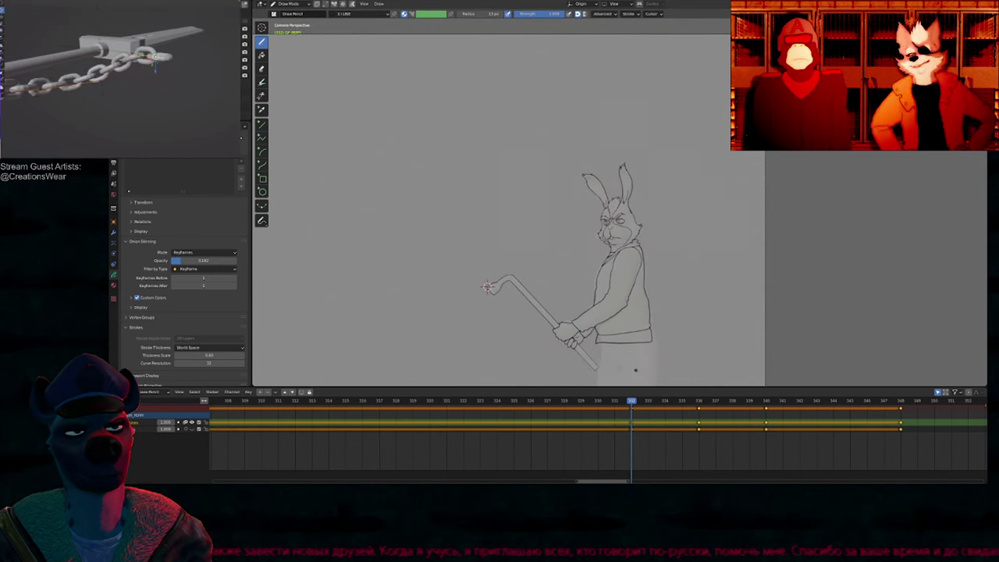
key("alt+h")
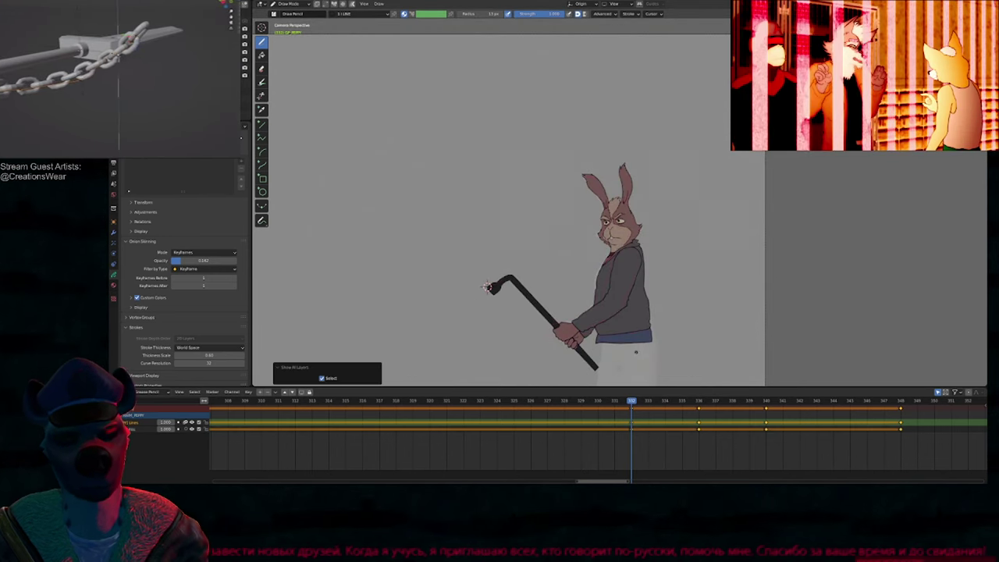
scroll(488, 286, "up", 3)
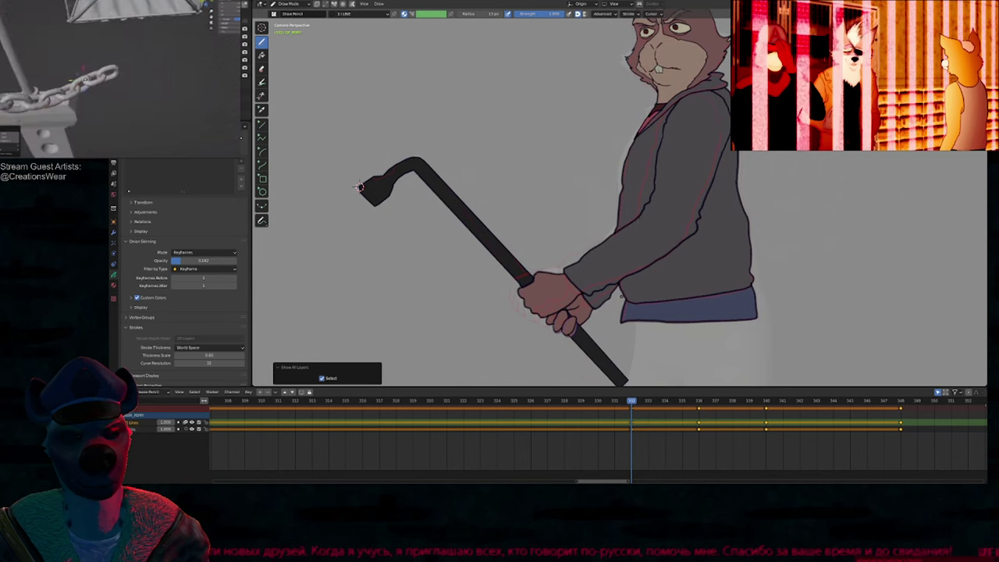
scroll(488, 287, "up", 3)
Step: Make the Fills layer active, size the fill brush, then set the draw brush radius to 13 px
key("q")
left_click(566, 333)
key("q")
left_click(612, 324)
key("f")
left_click(600, 332)
key("d")
key("f")
left_click(561, 329)
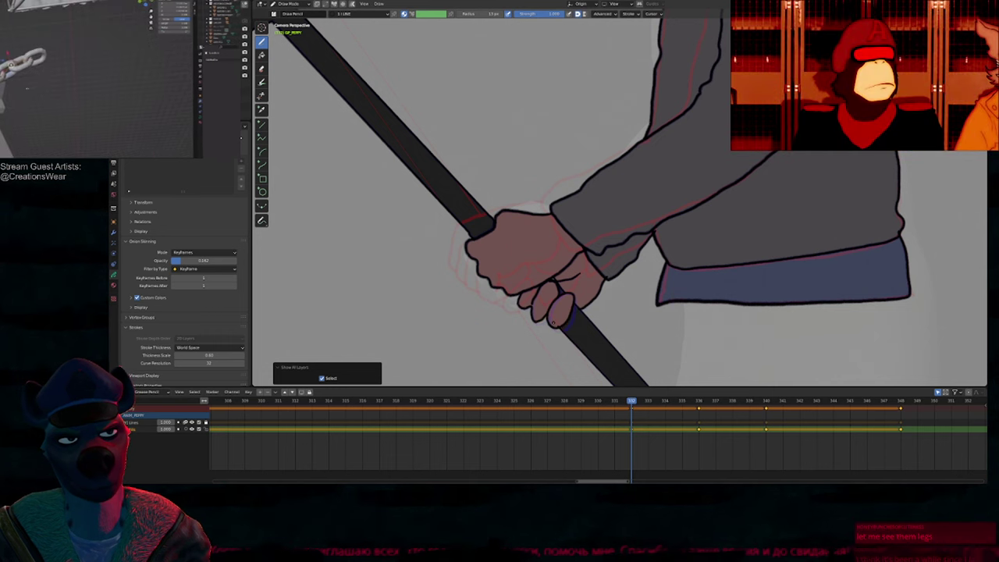
Step: Make the Lines layer active and duplicate and move the keys at frame 300
scroll(469, 238, "down", 3)
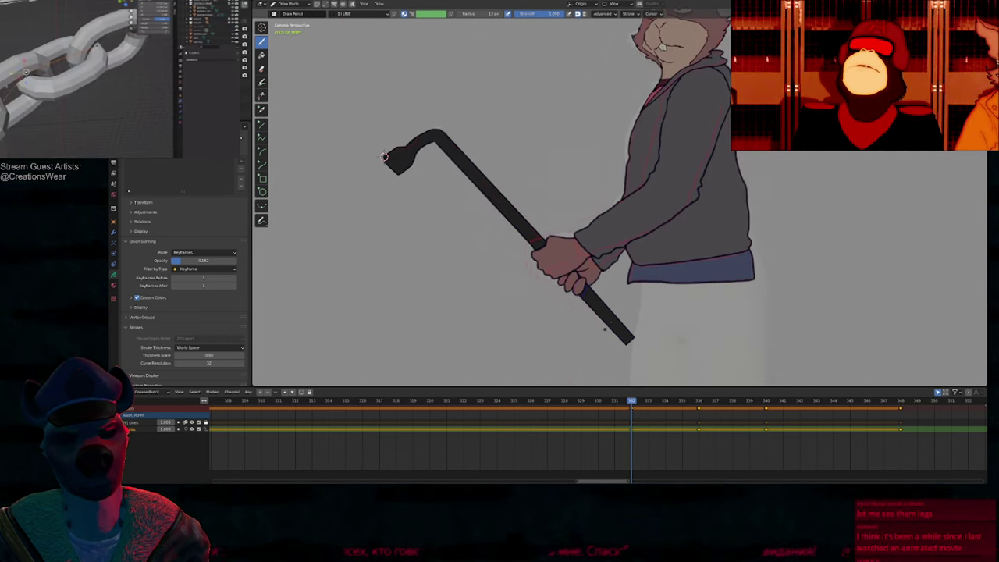
key("Down")
key("Up")
scroll(634, 442, "down", 12)
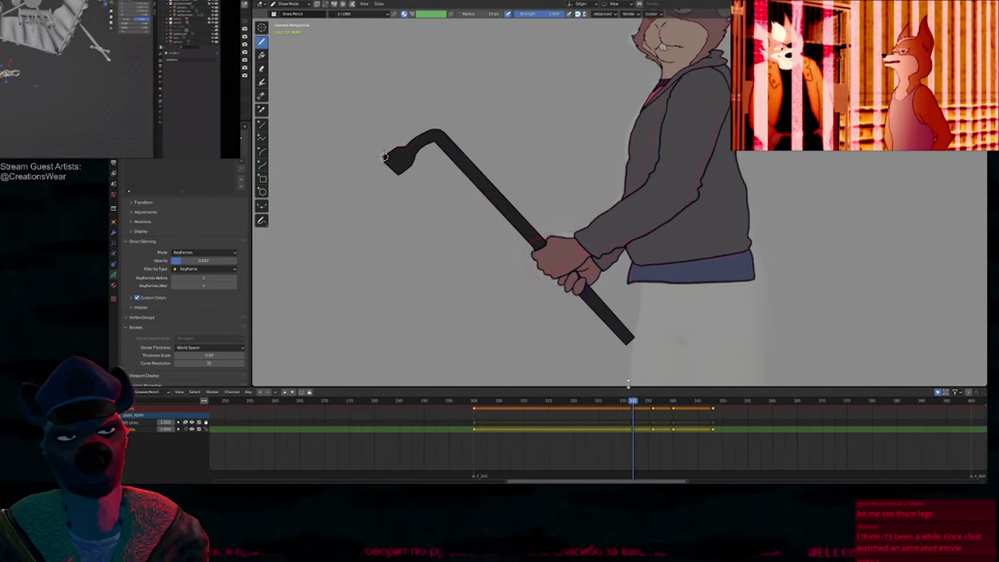
left_click(638, 423)
left_click(474, 408)
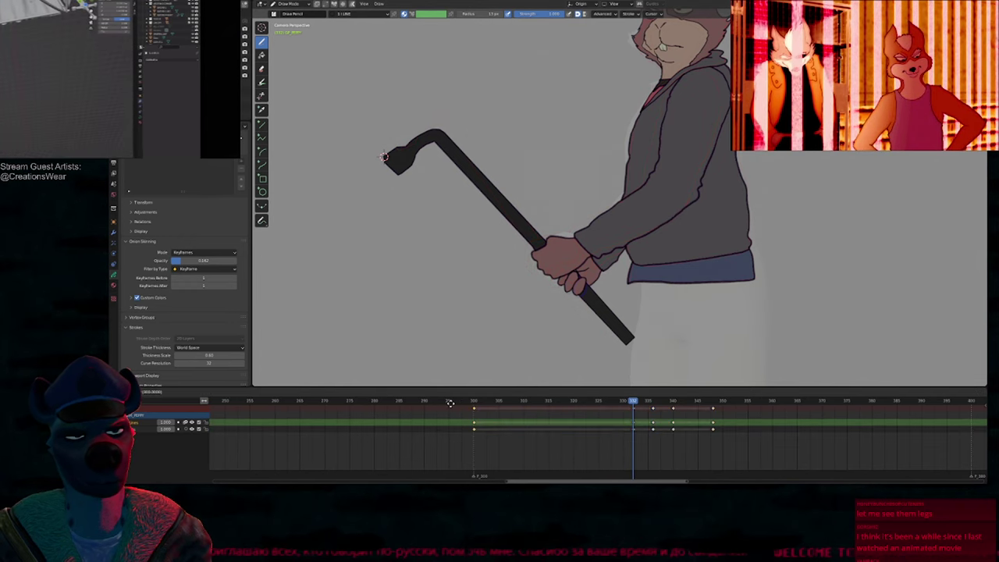
key("shift+d")
left_click(473, 409)
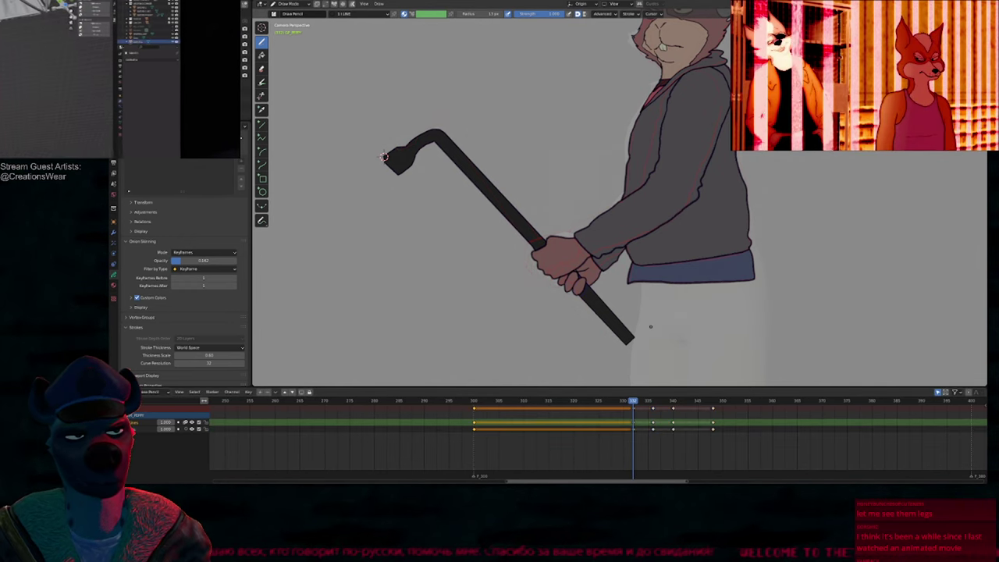
key("KP_Multiply")
Step: Step forward through the keyframes toward the frame 340 crowbar sketch
key("Up")
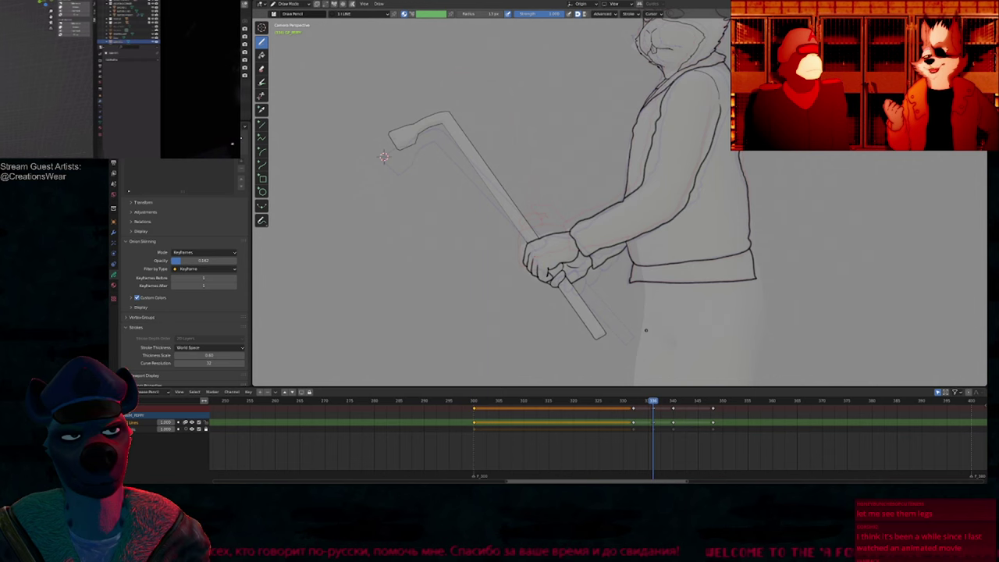
key("Up")
key("Down")
key("Down")
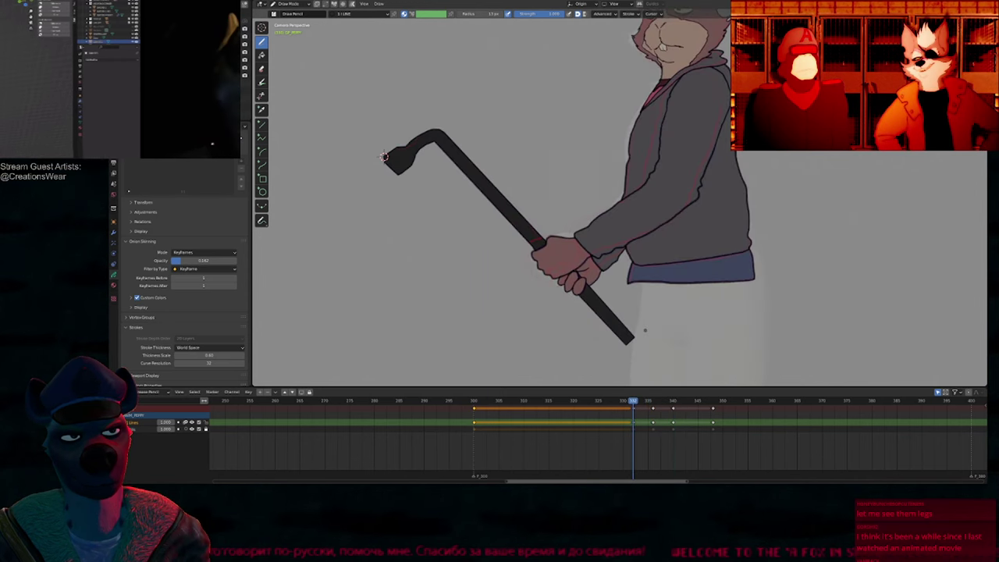
scroll(607, 438, "up", 7)
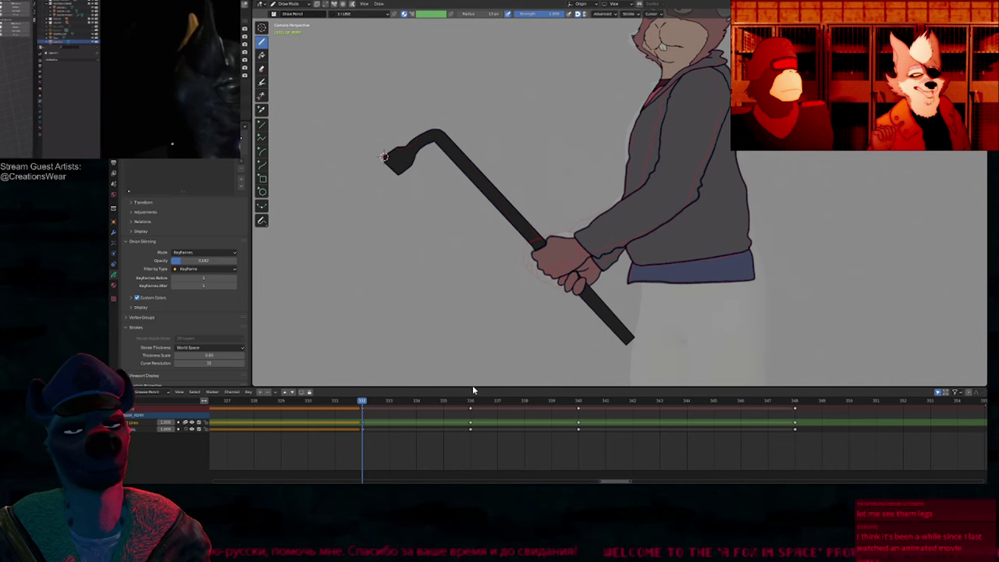
key("Up")
key("Up")
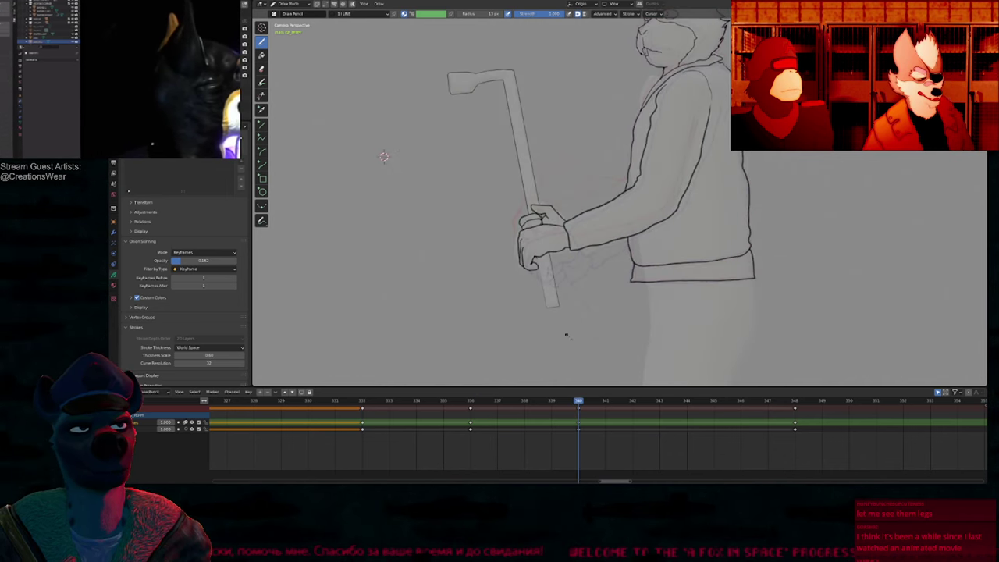
Step: Go to frame 344 and delete all of its old strokes
key("Up")
middle_click_drag(694, 346, 582, 341, "shift")
left_click(688, 403)
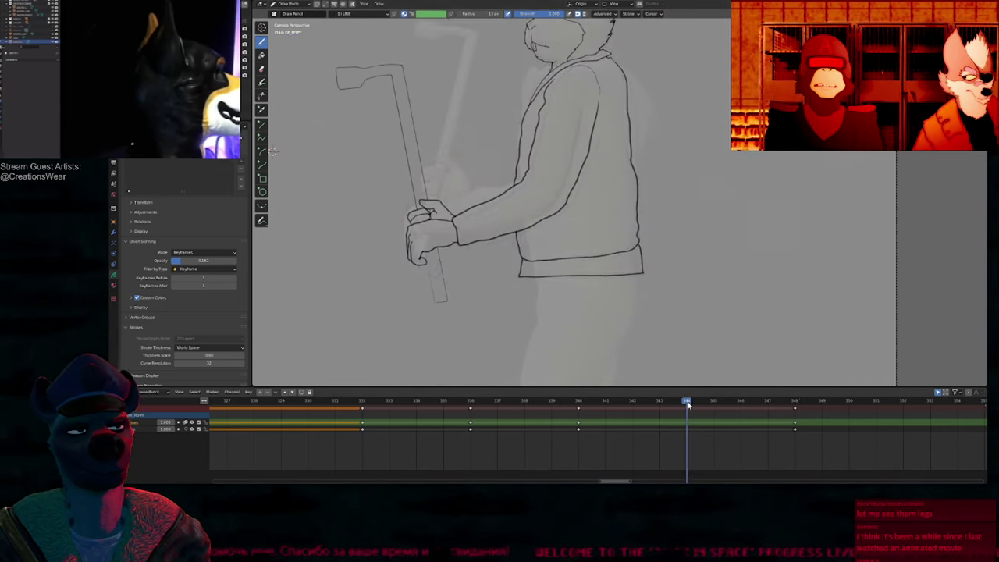
key("i")
middle_click_drag(567, 223, 615, 295, "shift")
key("Tab")
key("a")
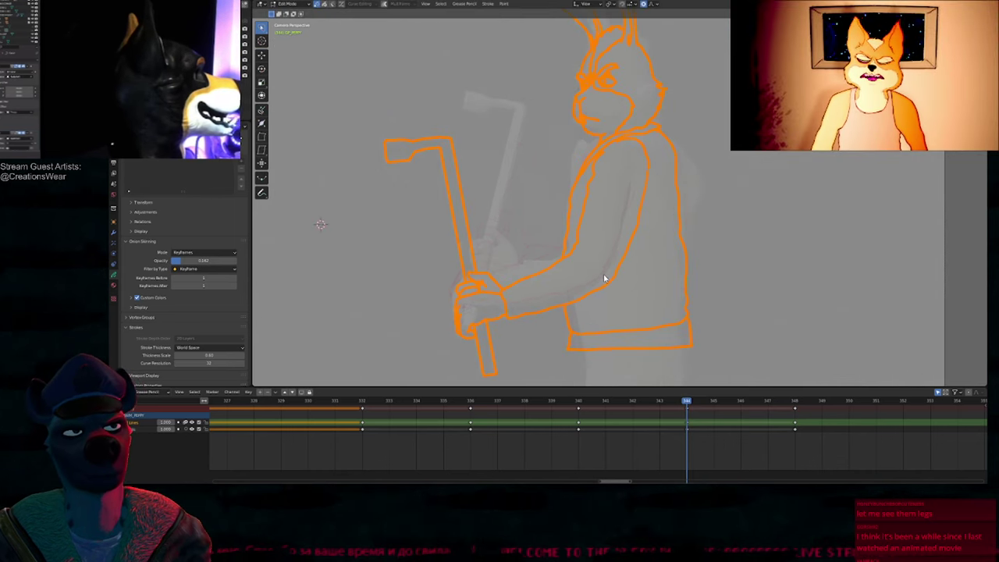
key("x")
key("Tab")
Step: Ink the curve of the rabbit's nose bridge, redrawing it slightly left
mouse_move(616, 199)
middle_mouse_down("shift")
mouse_move(586, 285)
mouse_move(648, 105)
middle_mouse_up("shift")
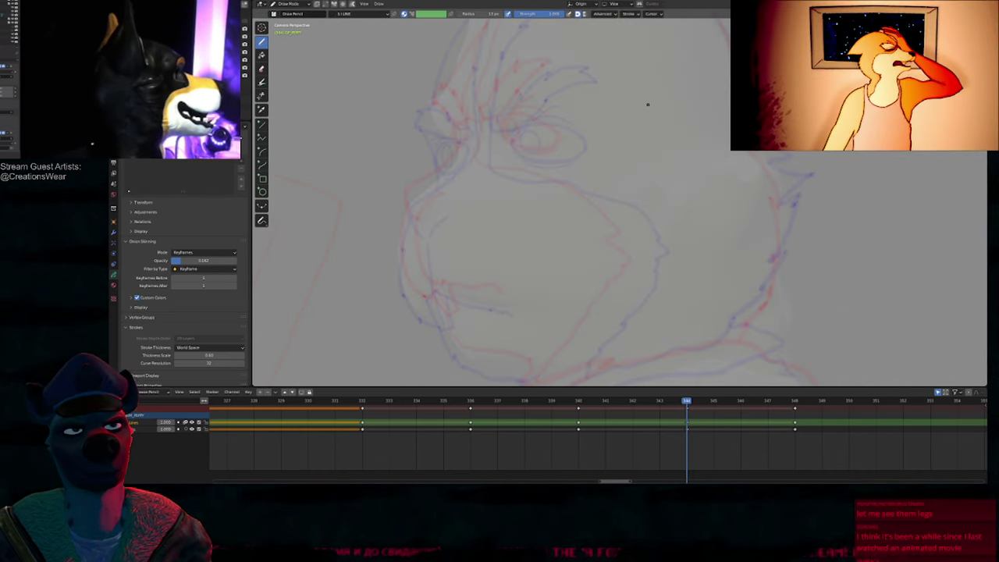
middle_click_drag(555, 189, 628, 234, "shift")
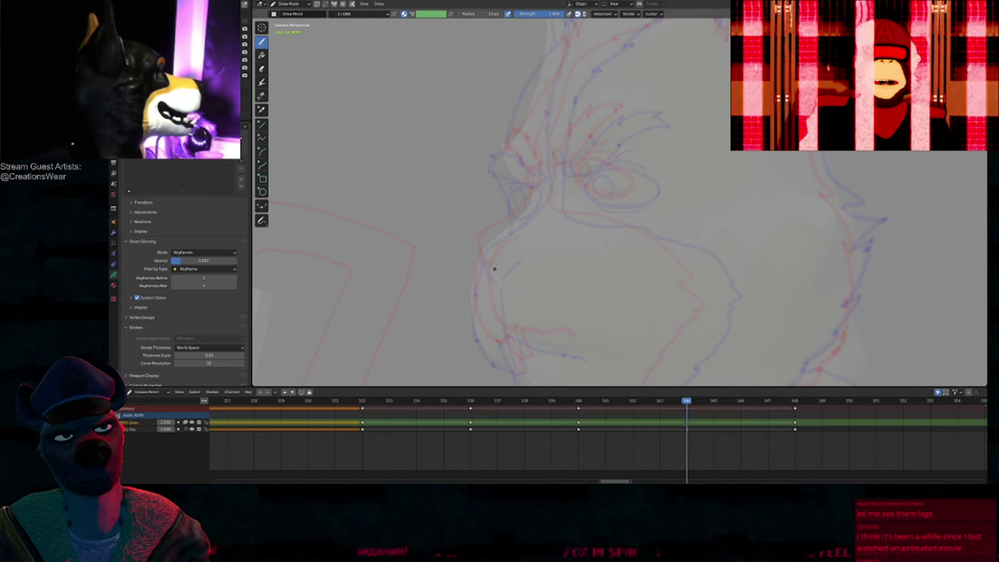
mouse_move(495, 269)
left_mouse_down()
mouse_move(523, 244)
mouse_move(529, 214)
left_mouse_up()
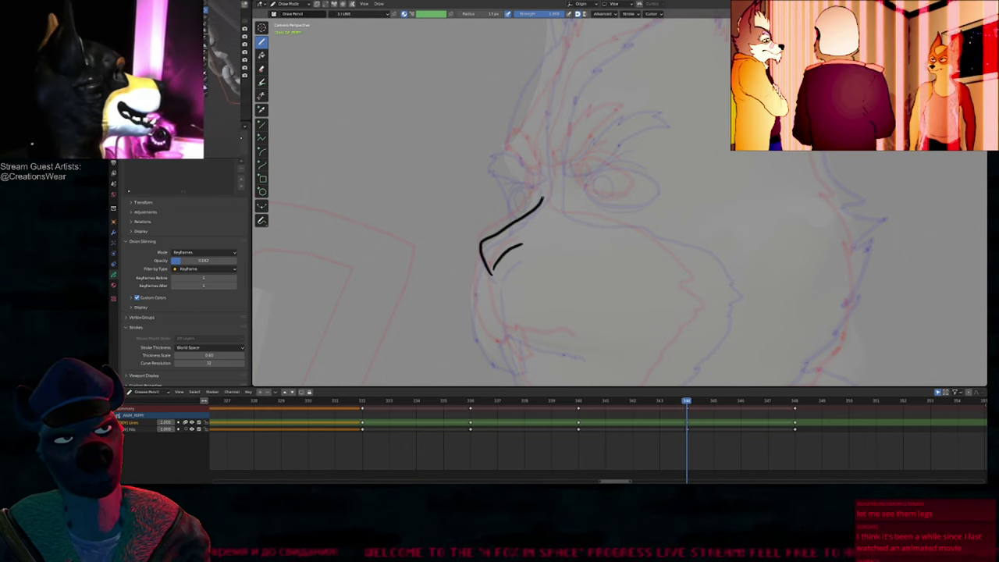
key("ctrl+z")
left_click_drag(524, 217, 541, 191)
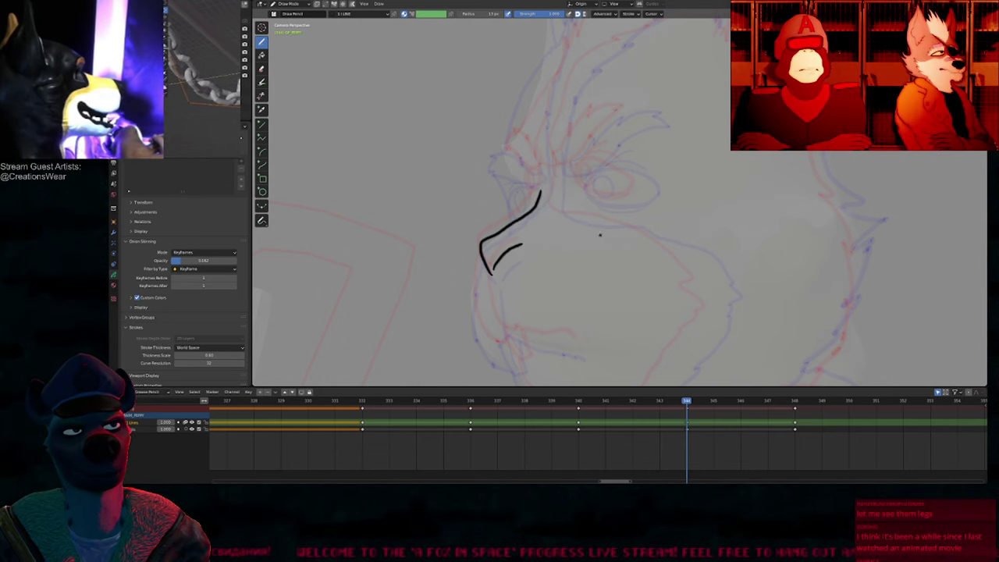
Step: Raise onion-skin opacity to 0.374 and ink the brow line above the eye
left_click_drag(211, 263, 229, 262)
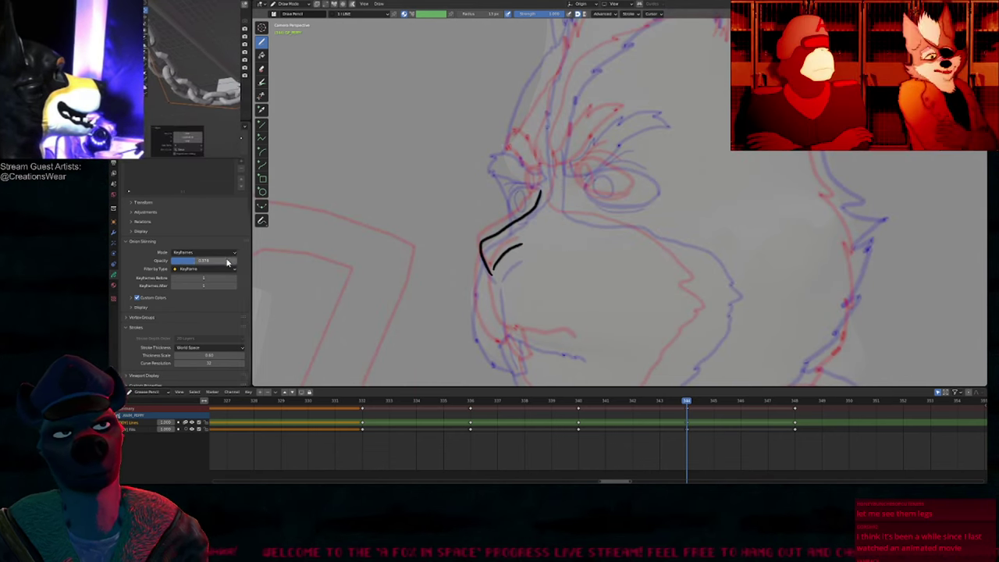
middle_click_drag(589, 236, 612, 295, "shift")
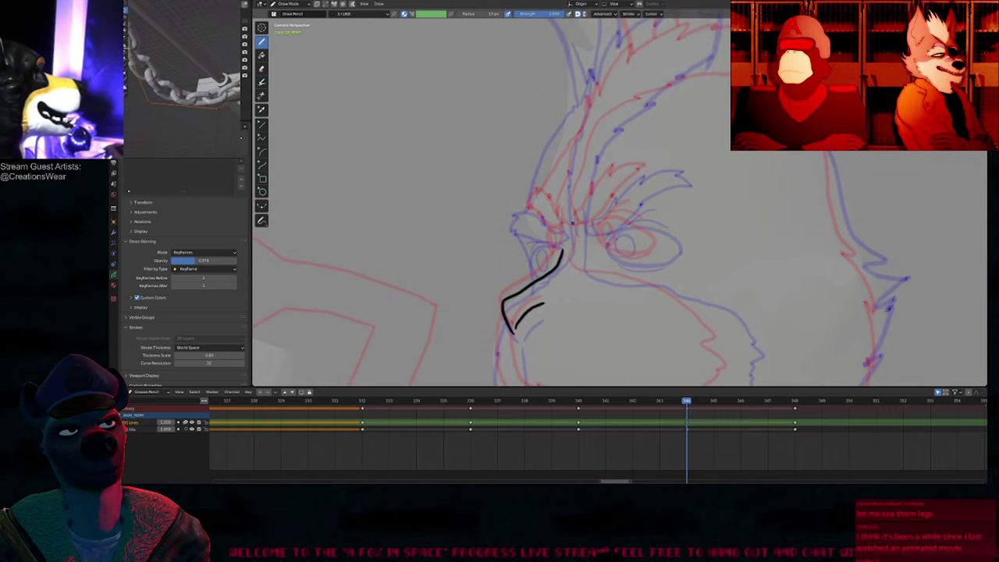
mouse_move(530, 197)
left_mouse_down()
mouse_move(564, 239)
mouse_move(566, 228)
left_mouse_up()
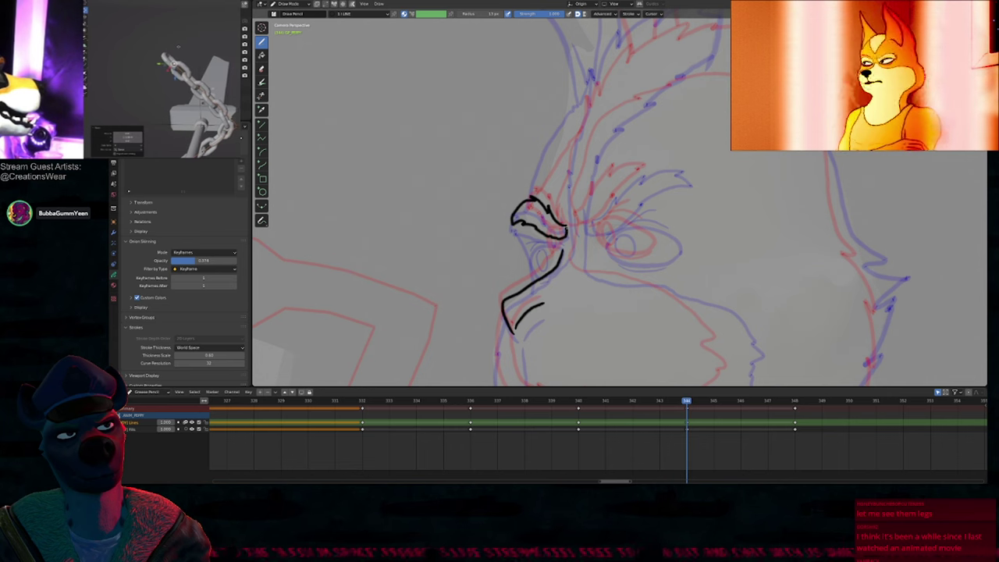
key("f")
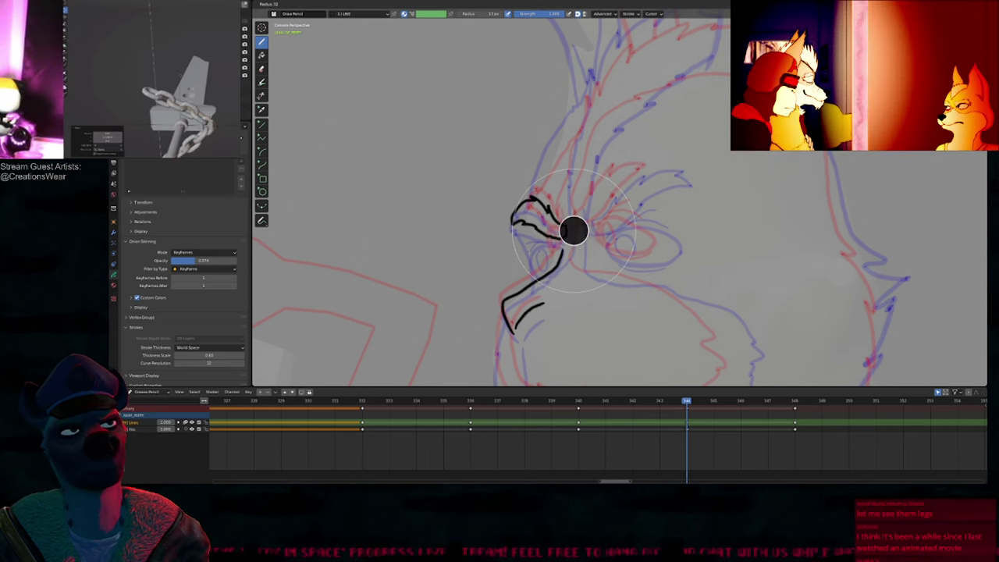
left_click(582, 231)
Step: Flip between neighbouring keyframes to compare the new frame 344 strokes
key("Down")
key("Up")
key("Up")
key("Down")
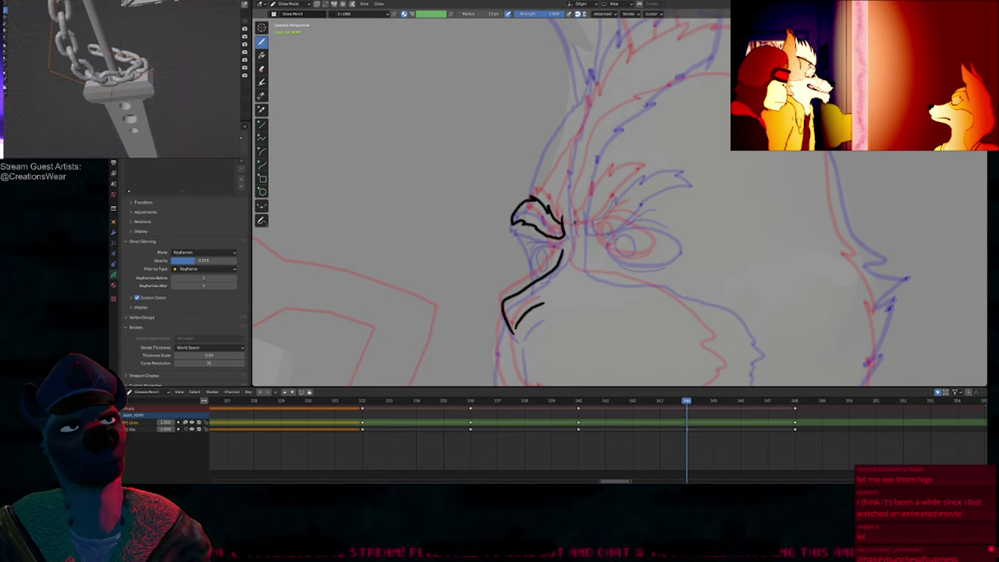
mouse_move(593, 243)
middle_mouse_down("shift")
mouse_move(620, 191)
mouse_move(618, 223)
mouse_move(604, 227)
mouse_move(627, 230)
middle_mouse_up("shift")
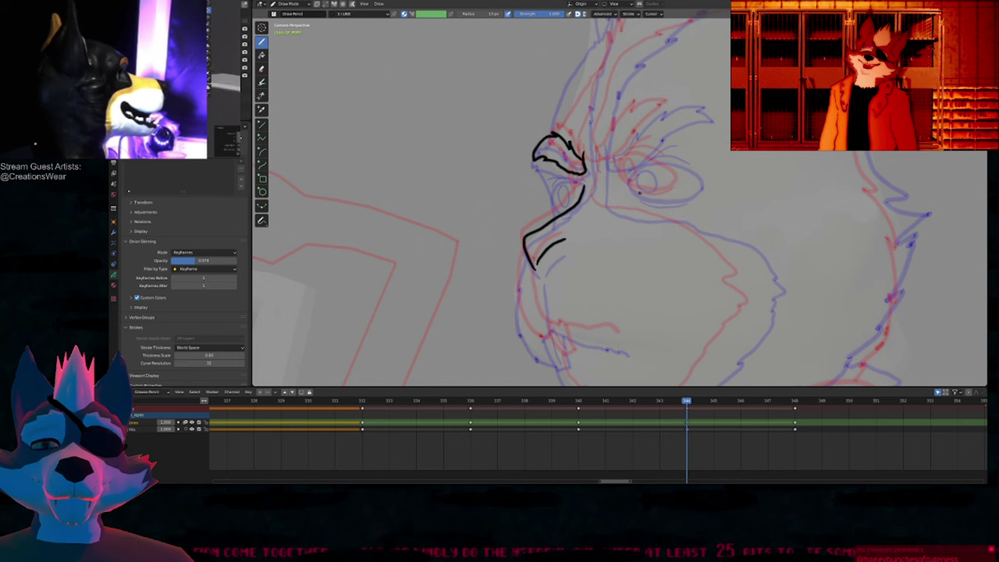
Step: Ink the eye outline in two strokes and close it into one loop with F
middle_click_drag(648, 202, 563, 228, "shift")
scroll(507, 222, "up", 3)
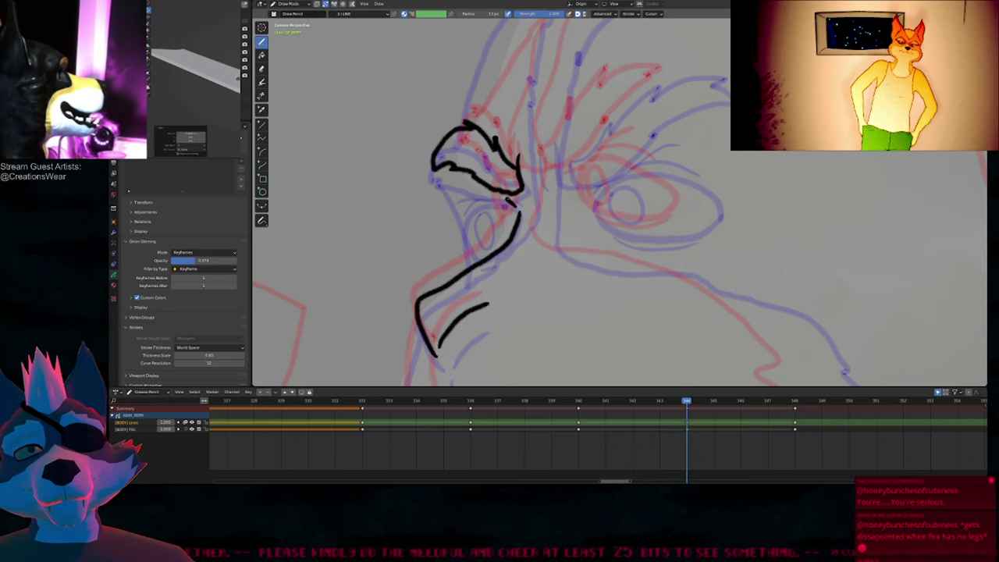
left_click_drag(511, 202, 484, 194)
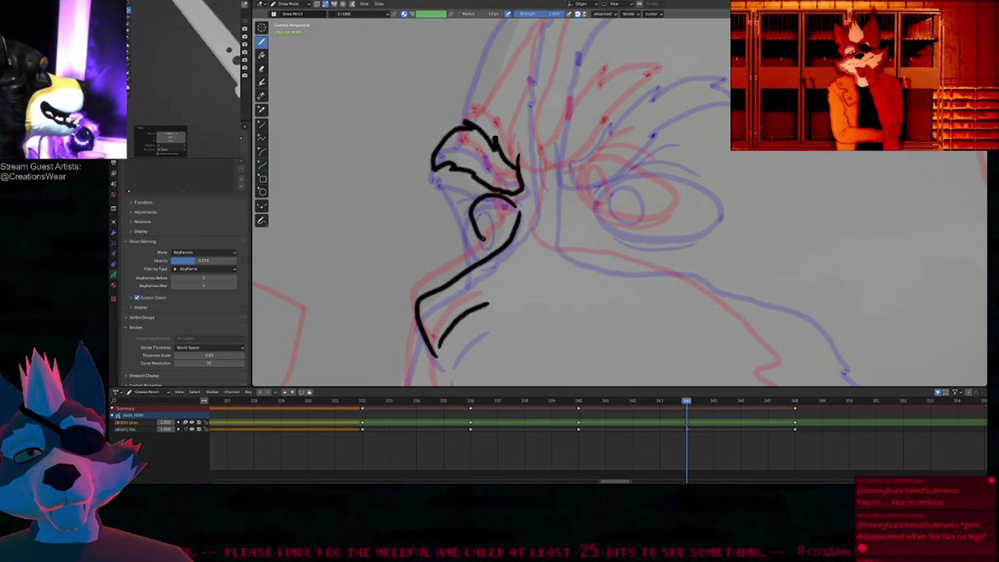
left_click_drag(481, 239, 500, 235)
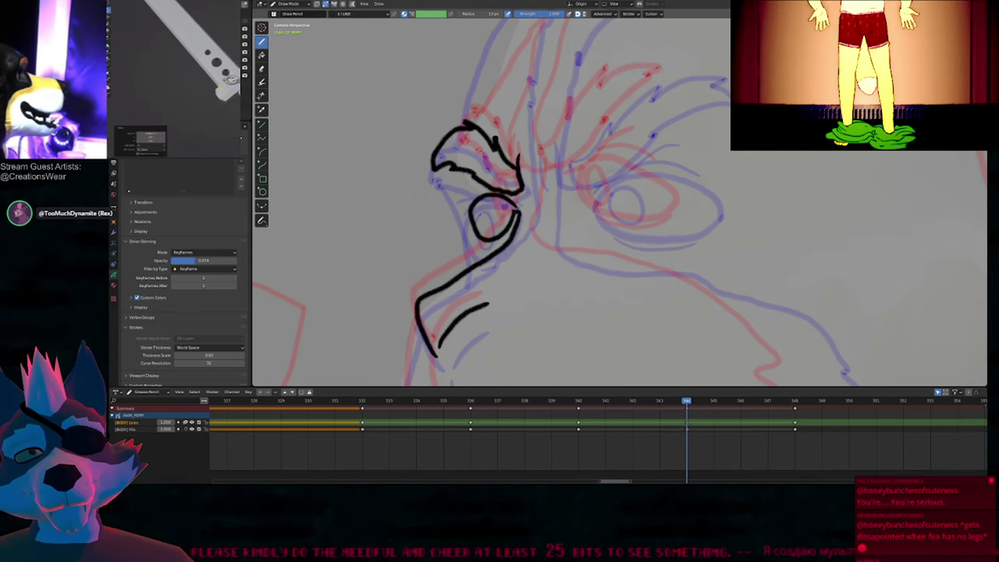
key("e")
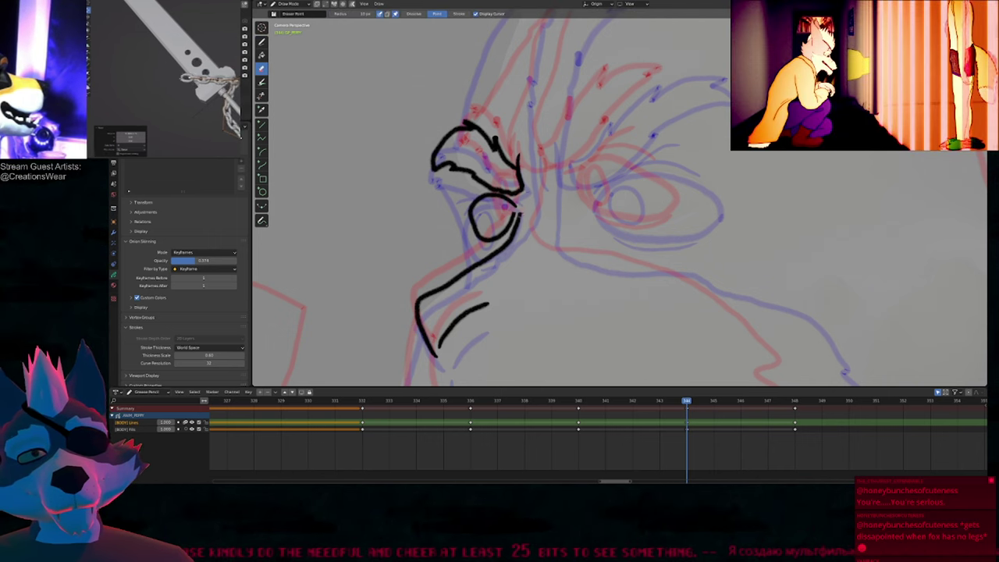
key("d")
key("Tab")
key("f")
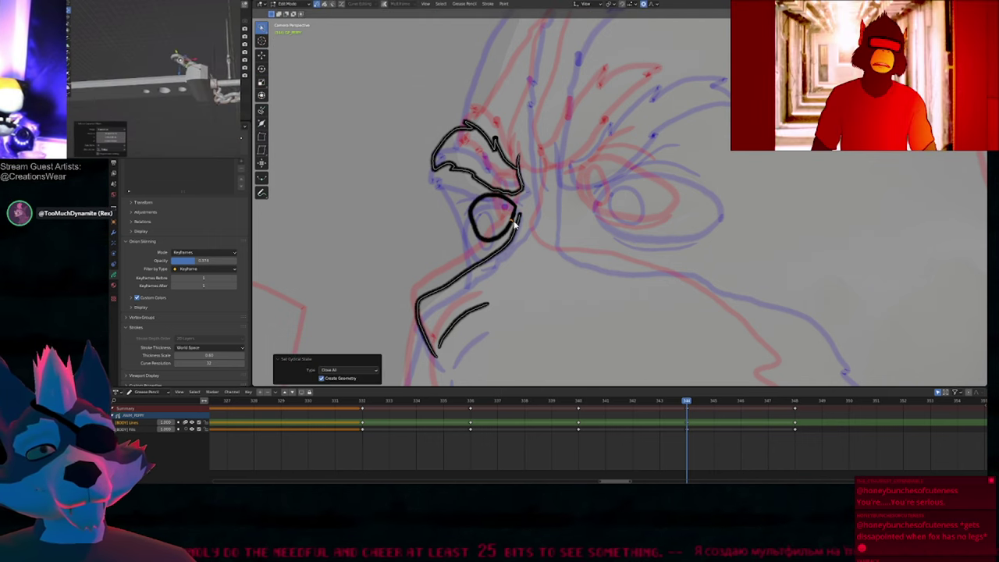
key("Tab")
Step: Reshape the eye outline twice with G and proportional-editing falloff
middle_click_drag(554, 210, 517, 227, "shift")
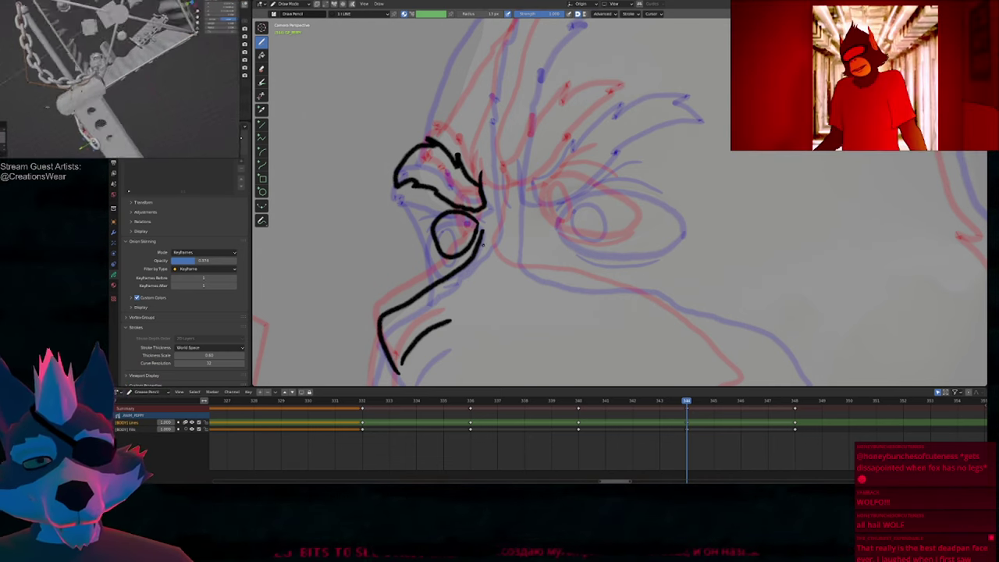
scroll(483, 244, "up", 1)
middle_click_drag(472, 269, 577, 242, "shift")
key("Tab")
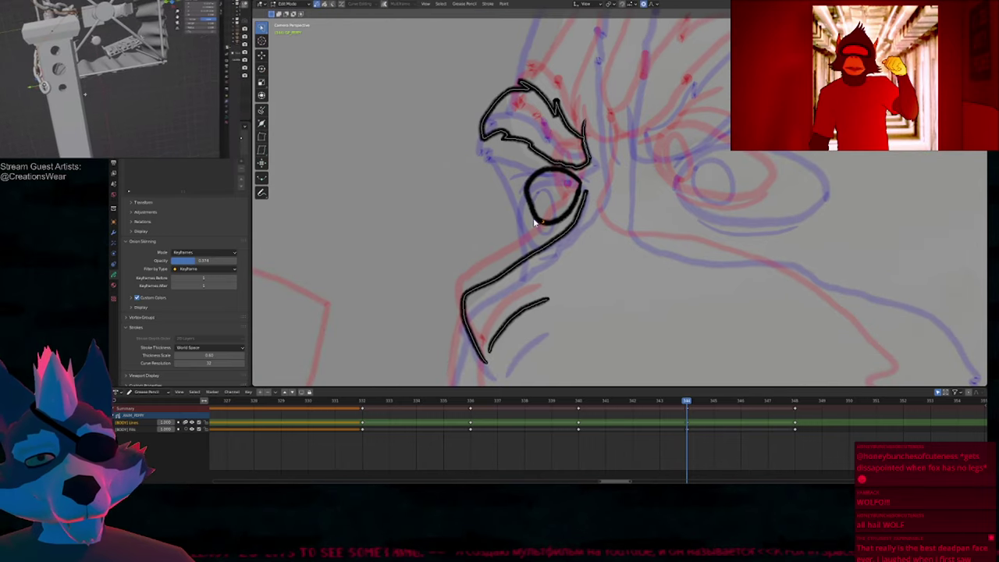
key("g")
scroll(533, 226, "up", 8)
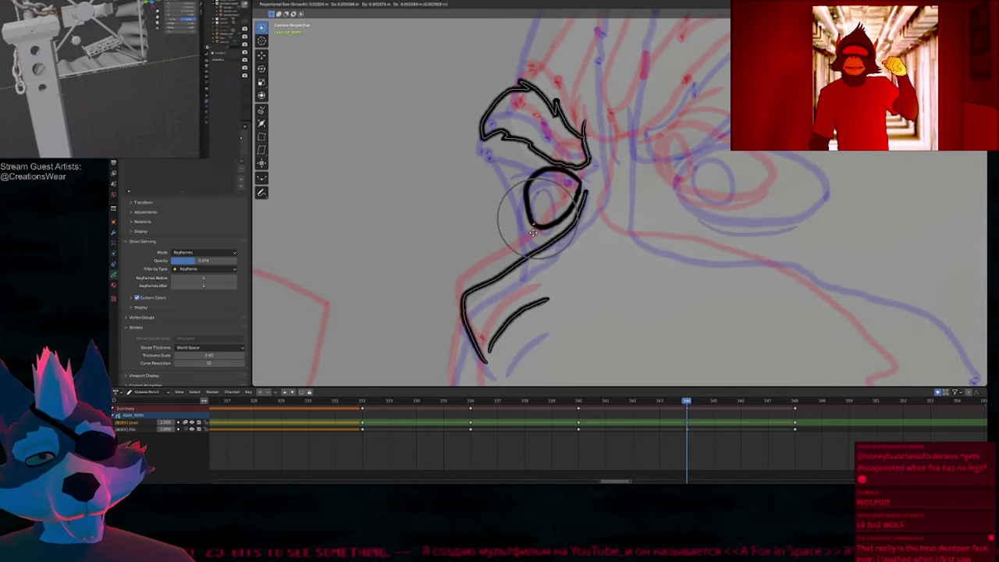
left_click(533, 232)
key("g")
scroll(537, 225, "up", 2)
left_click(546, 217)
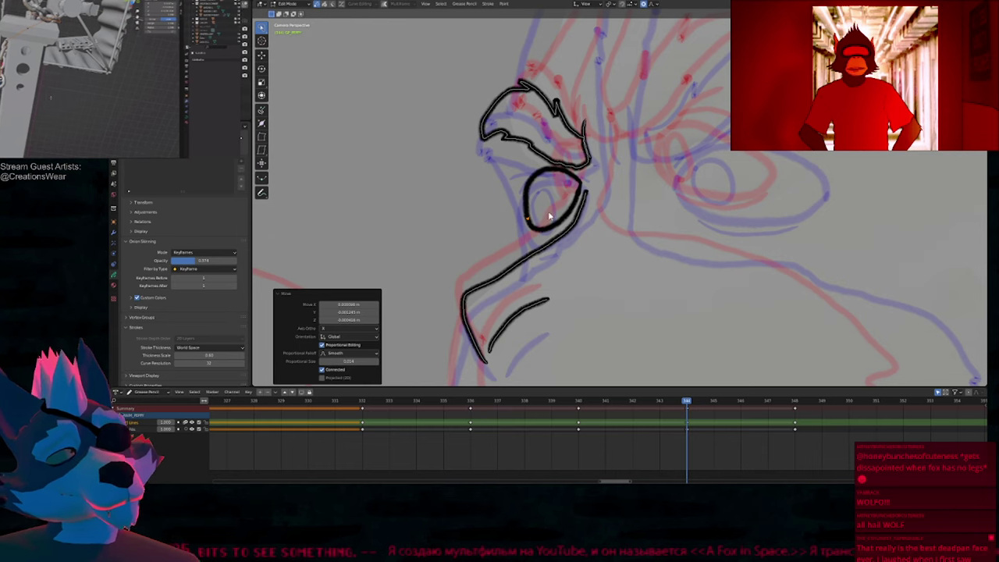
key("Tab")
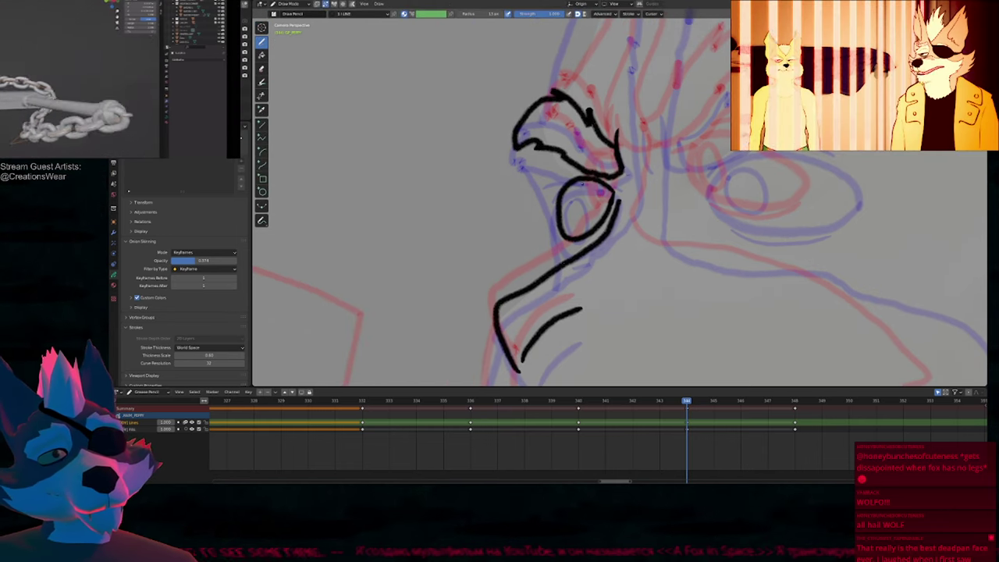
Step: Ink the oval pupil inside the eye and compare it with neighbouring keyframes
left_click_drag(583, 185, 576, 211)
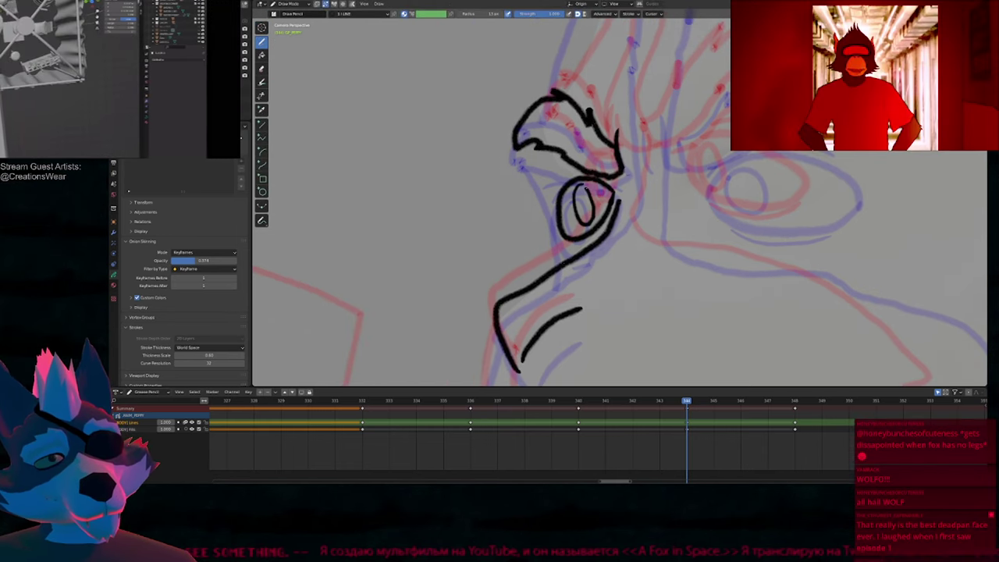
key("Down")
key("Up")
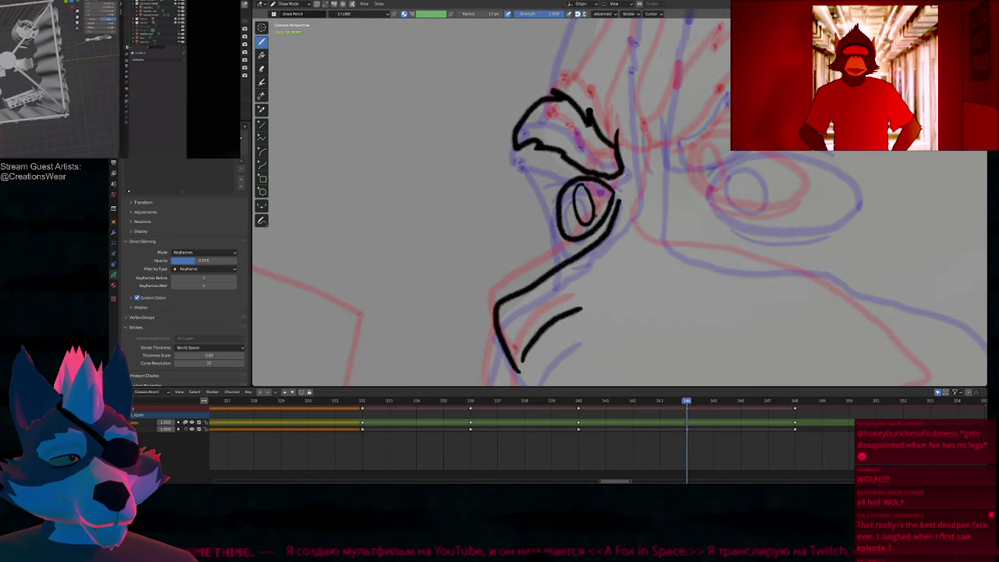
key("Up")
key("Down")
key("Down")
key("Up")
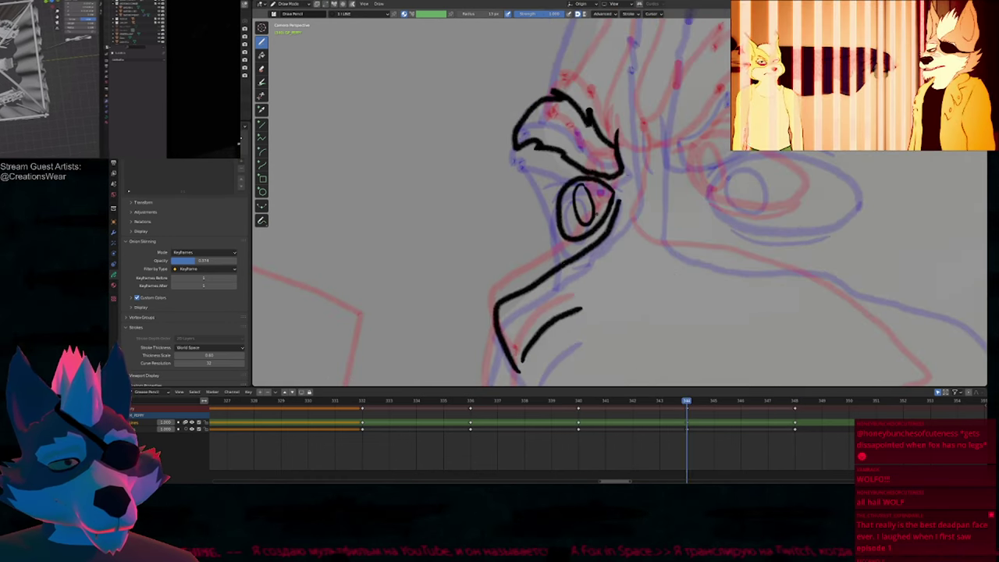
Step: Nudge the pupil into place with a soft-falloff G move
key("Tab")
left_click(600, 212)
key("g")
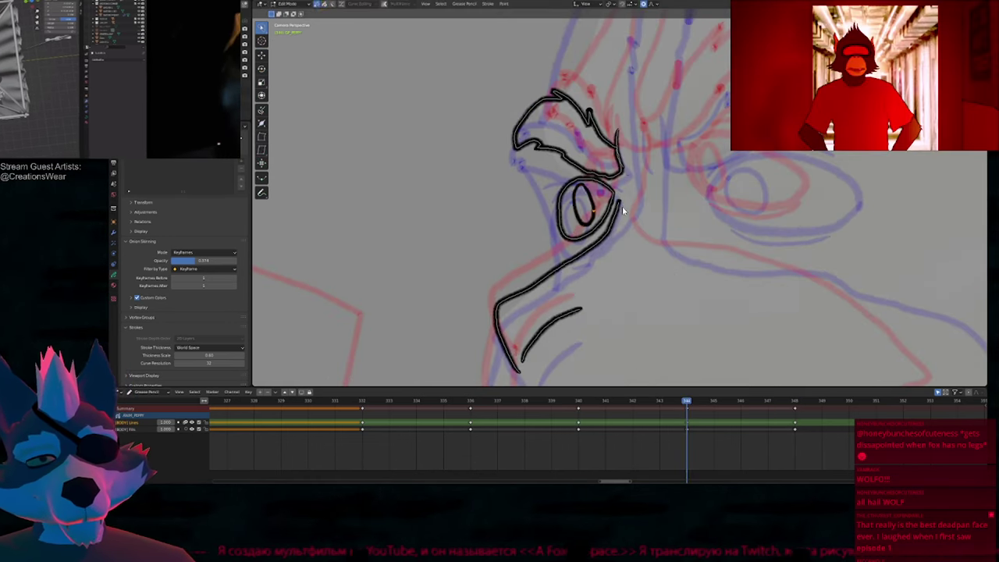
left_click(617, 206)
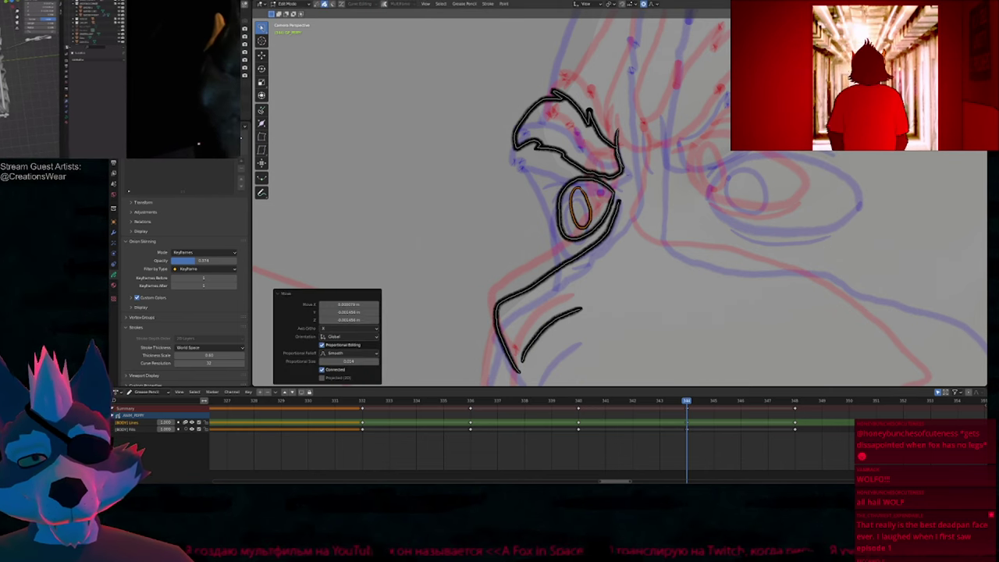
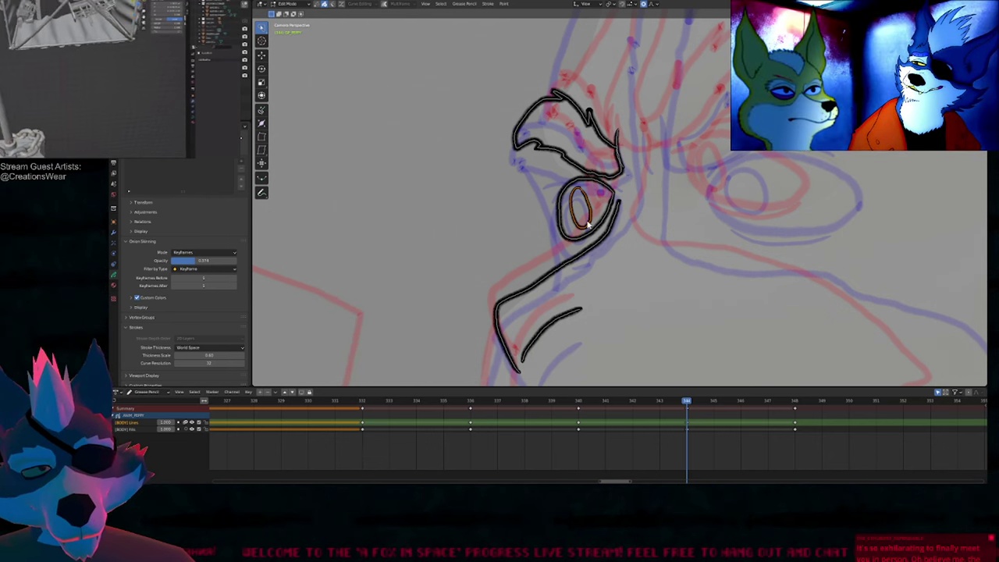
Step: Switch the rabbit sketch into Draw mode and frame its lower face
middle_click_drag(652, 226, 642, 226, "shift")
left_click_drag(642, 225, 564, 235, "shift")
scroll(541, 214, "down", 1)
key("Tab")
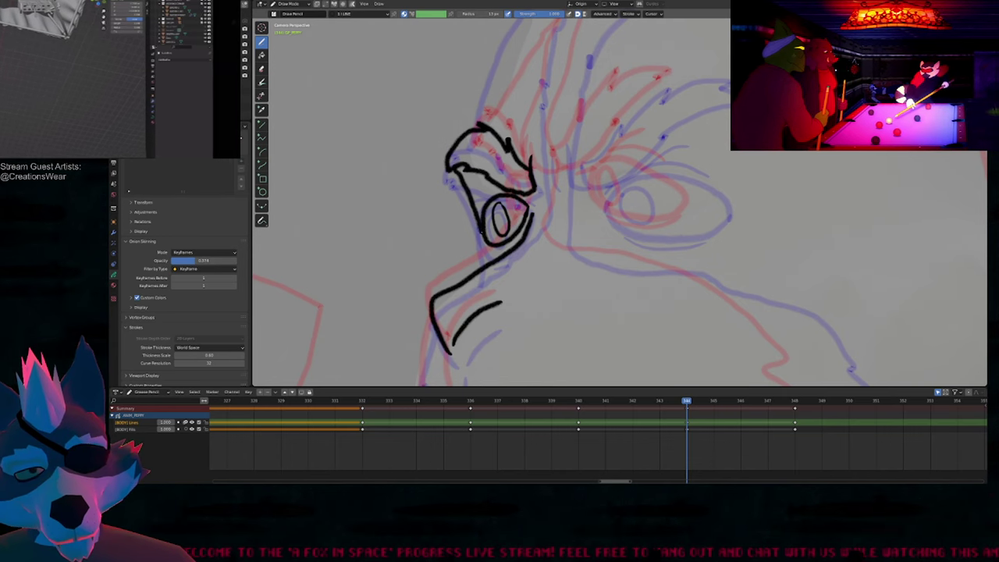
middle_click_drag(553, 337, 529, 188, "shift")
scroll(529, 188, "down", 2)
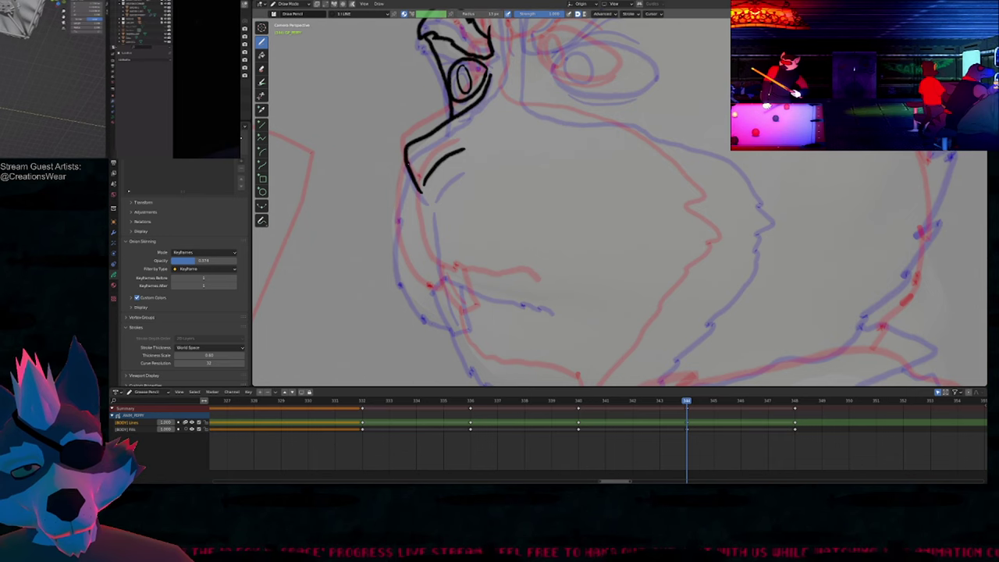
Step: Ink the cheek line down the left side, resize the brush, smooth the stroke, then take the Eraser
mouse_move(406, 160)
left_mouse_down()
mouse_move(397, 223)
mouse_move(411, 289)
mouse_move(441, 316)
left_mouse_up()
key("f")
left_click(477, 257)
mouse_move(414, 258)
left_mouse_down("shift")
mouse_move(431, 271)
mouse_move(409, 252)
left_mouse_up("shift")
middle_click_drag(409, 252, 359, 210, "shift")
left_click(261, 69)
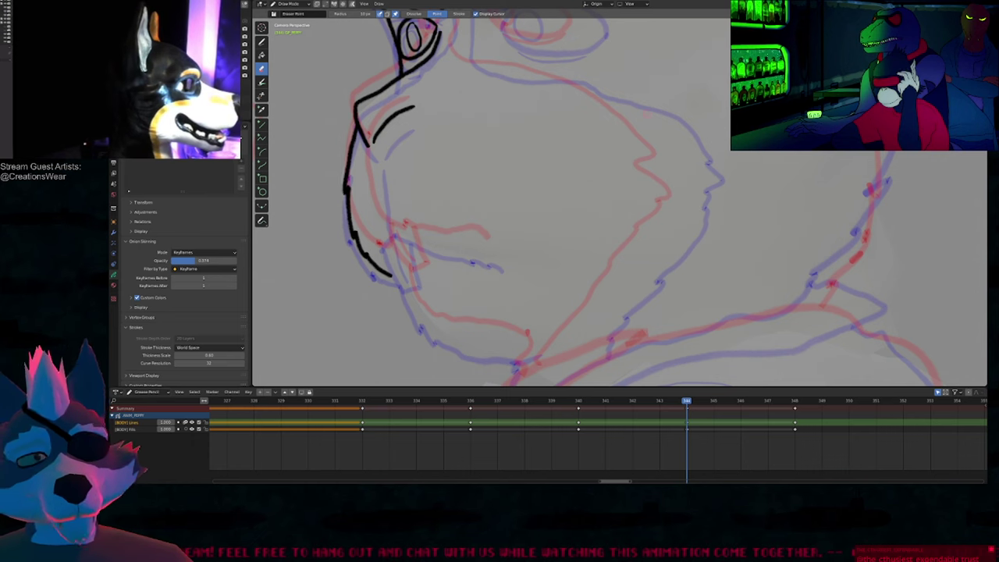
Step: Back in the Draw tool, ink short strokes down the cheek and undo the jaw overshoot
mouse_move(616, 173)
middle_mouse_down("shift")
mouse_move(542, 309)
mouse_move(597, 238)
middle_mouse_up("shift")
middle_click_drag(494, 275, 619, 164, "shift")
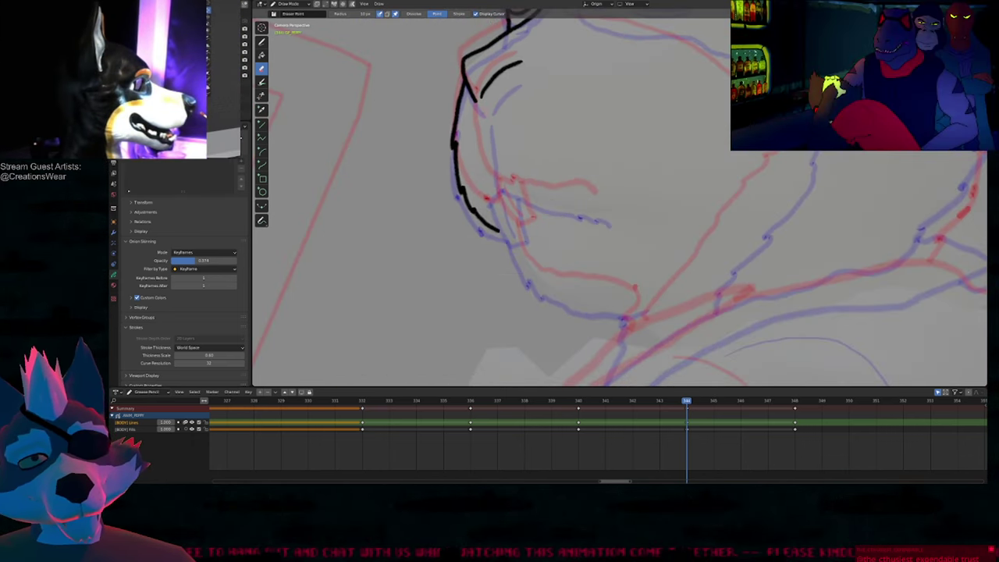
left_click(261, 42)
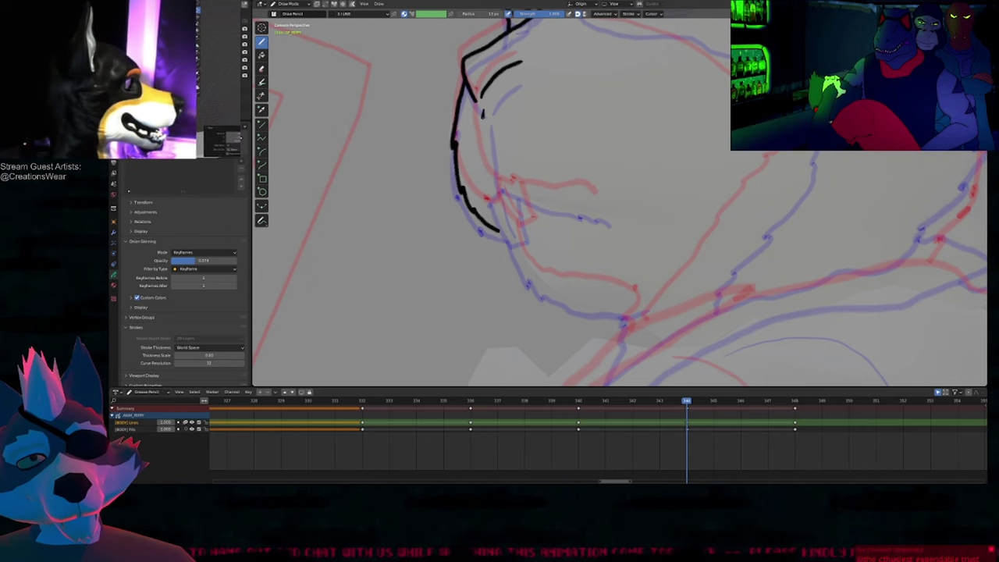
mouse_move(483, 114)
left_mouse_down()
mouse_move(485, 175)
mouse_move(559, 208)
mouse_move(634, 219)
left_mouse_up()
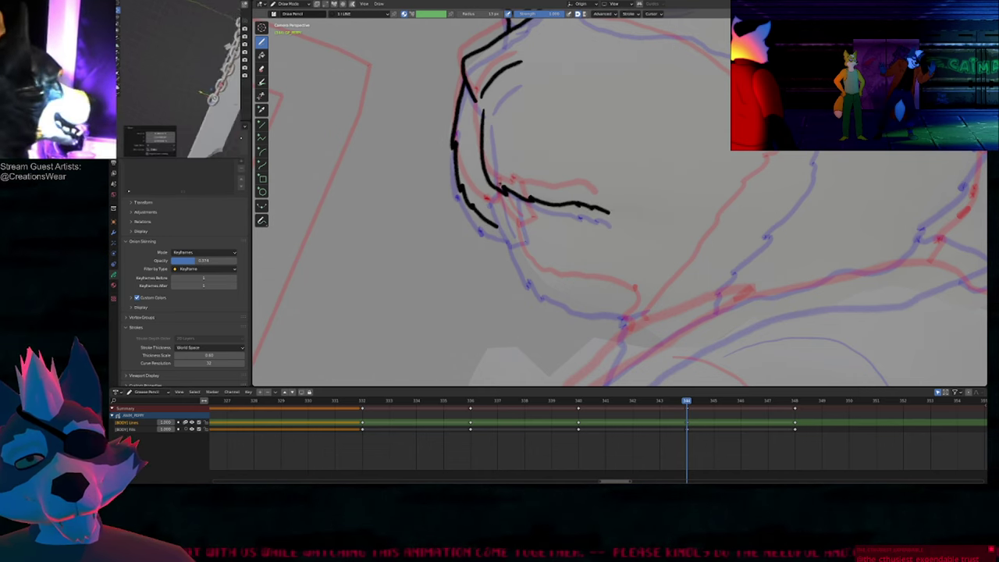
middle_click_drag(501, 185, 461, 197, "shift")
left_click_drag(466, 200, 486, 238)
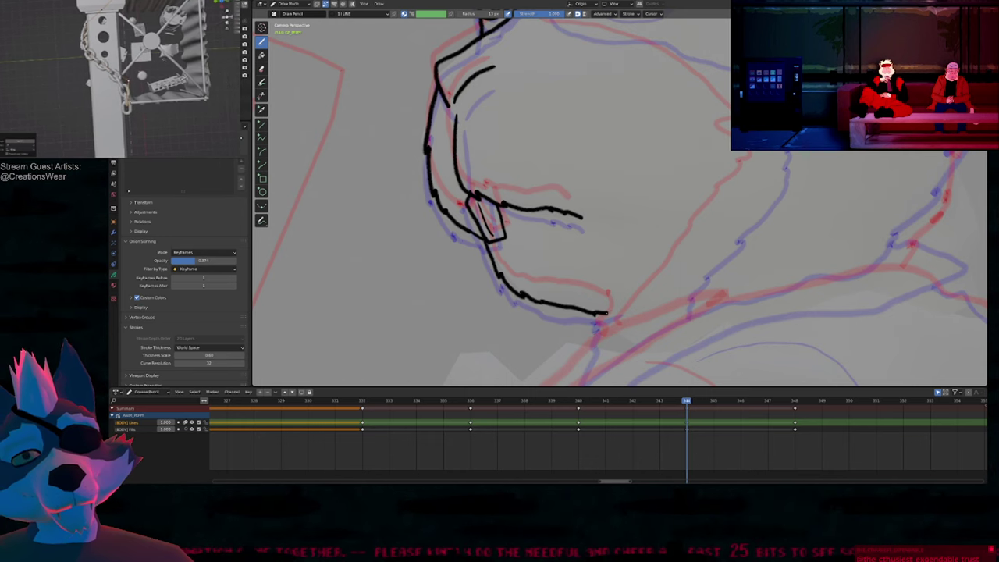
middle_click_drag(607, 314, 503, 275, "shift")
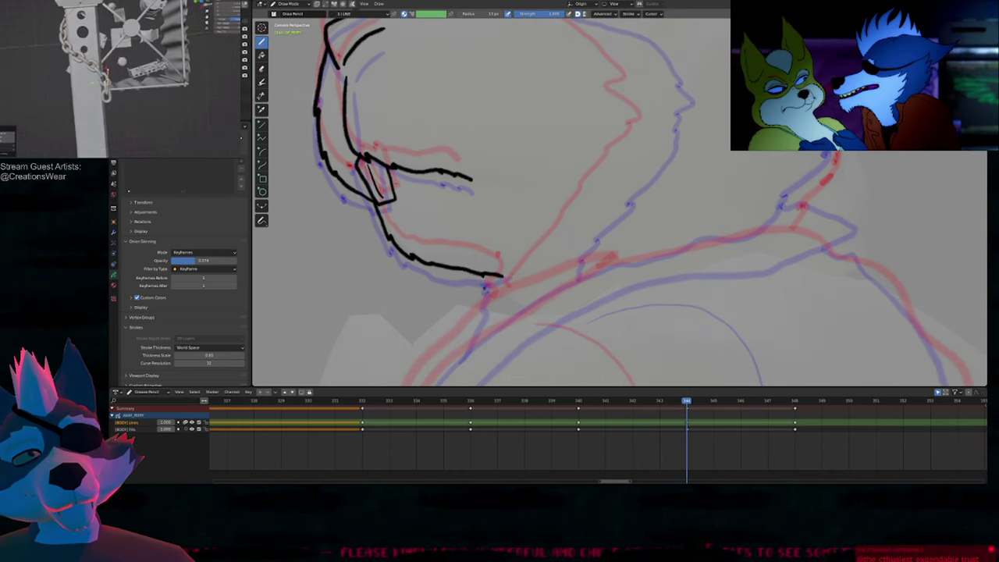
key("ctrl+z")
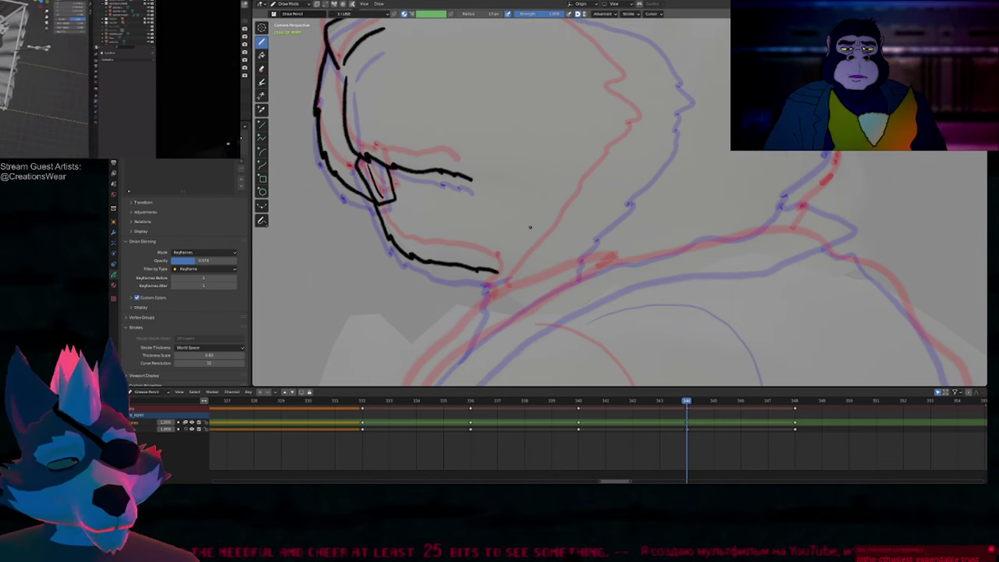
Step: Ink the muzzle line beside the eye down toward the neck, undoing a stray mouth mark
scroll(556, 229, "down", 3)
middle_click_drag(584, 149, 547, 239, "shift")
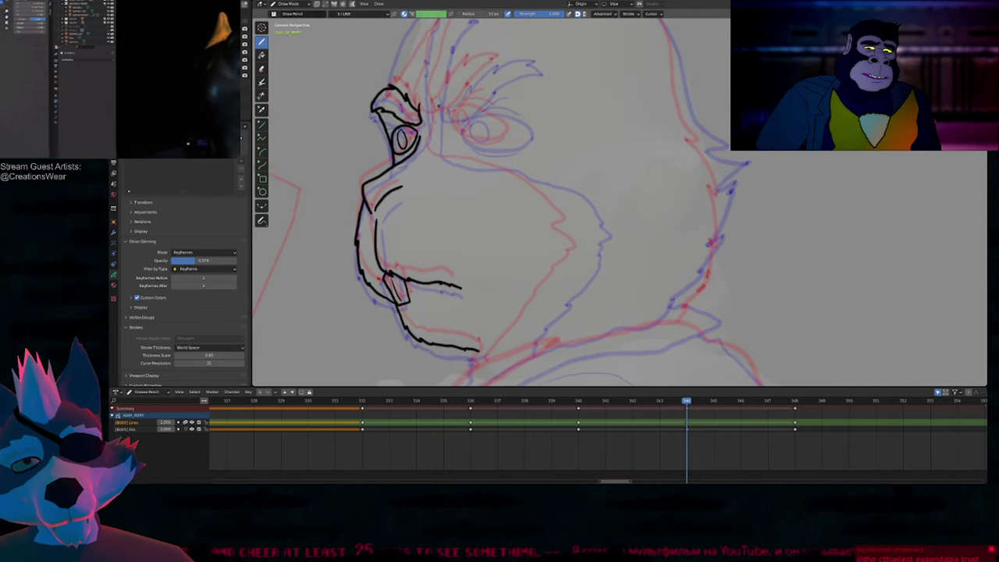
mouse_move(439, 102)
left_mouse_down()
mouse_move(453, 160)
mouse_move(585, 217)
mouse_move(591, 230)
mouse_move(560, 287)
left_mouse_up()
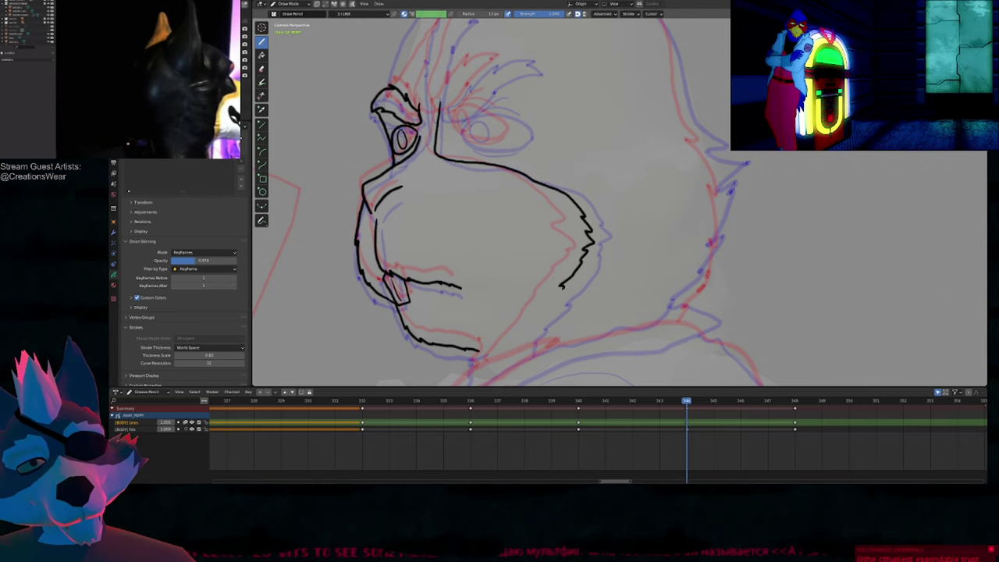
left_click_drag(512, 351, 510, 369)
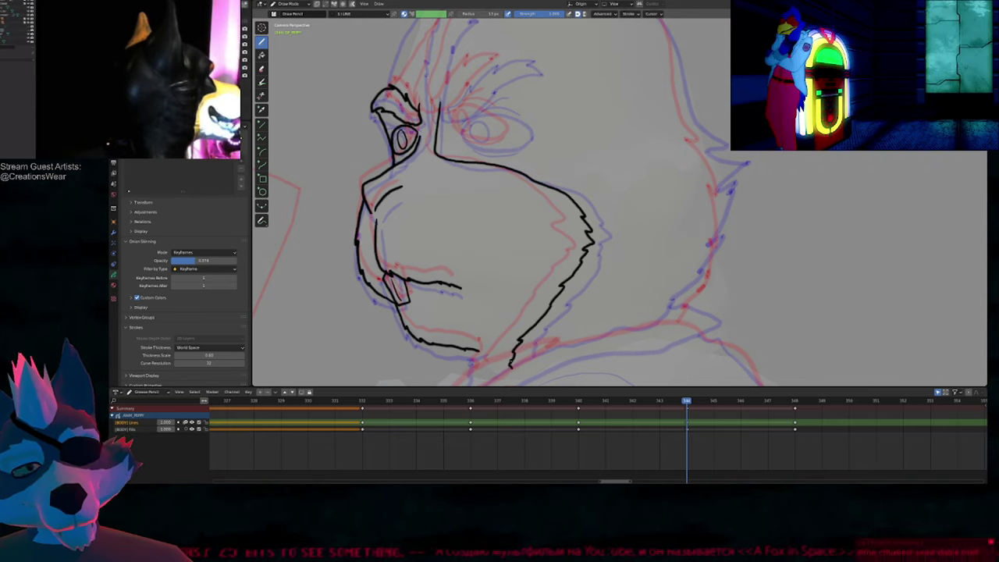
middle_click_drag(482, 332, 533, 261, "shift")
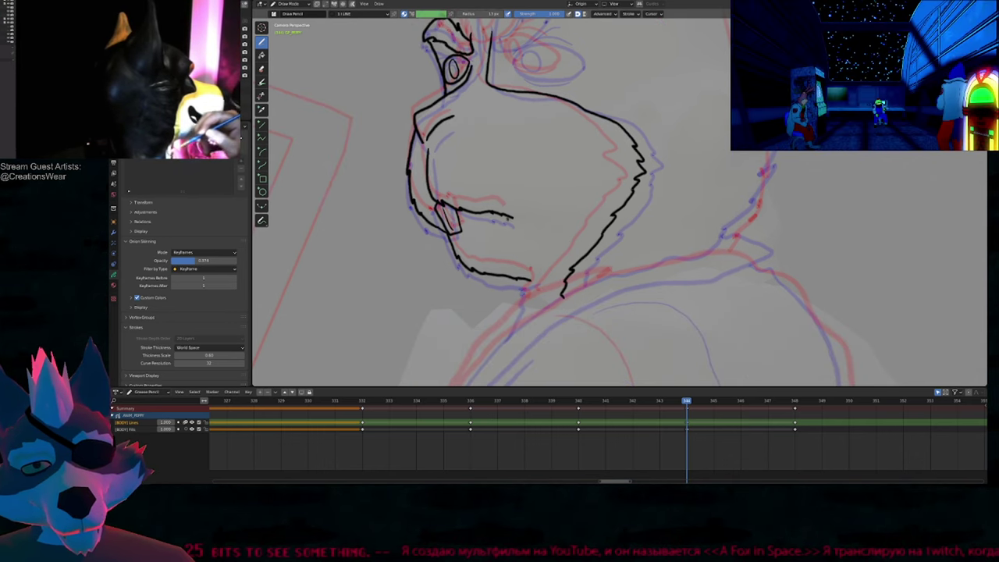
key("ctrl+z")
Step: Ink the line from the chin into the neck and start the eyebrow above the eye
middle_click_drag(519, 219, 472, 146, "shift")
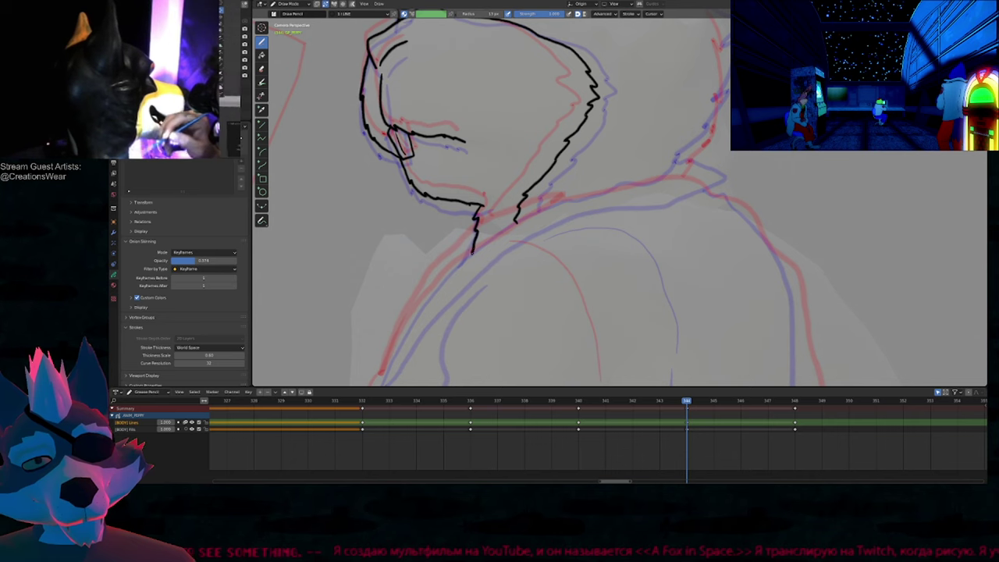
left_click_drag(516, 222, 640, 182)
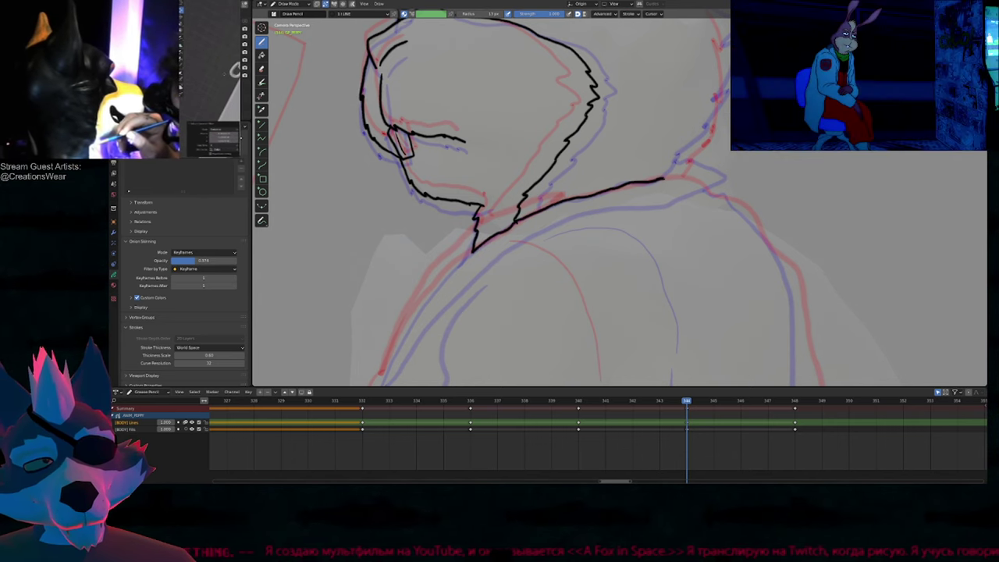
middle_click_drag(646, 117, 556, 293, "shift")
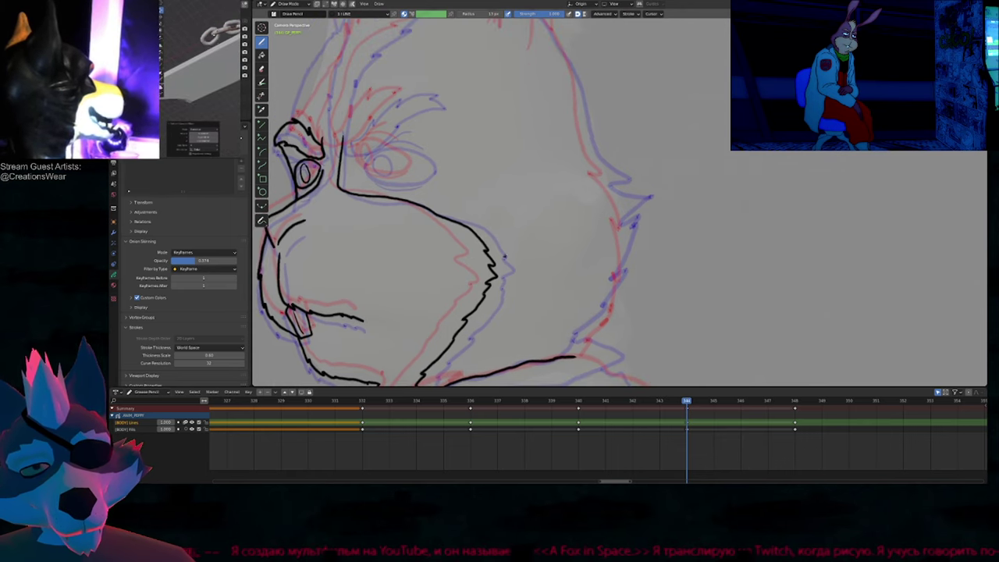
mouse_move(473, 209)
middle_mouse_down("shift")
mouse_move(533, 253)
mouse_move(626, 289)
middle_mouse_up("shift")
middle_click_drag(566, 202, 522, 245, "shift")
left_click_drag(453, 264, 464, 256)
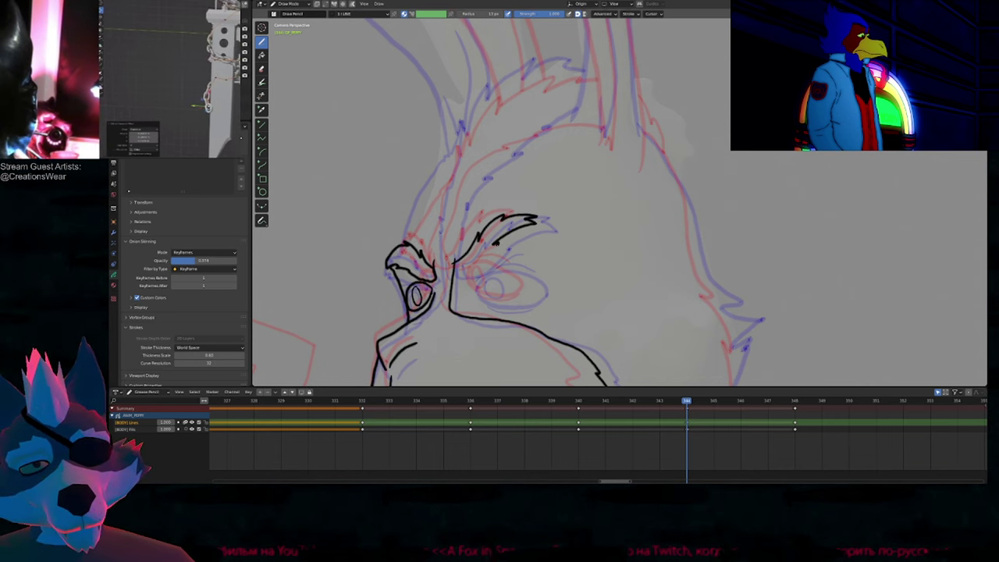
Step: Ink the eyebrow strokes below and beside the eye, toggling briefly to the Eraser
left_click_drag(494, 244, 478, 264)
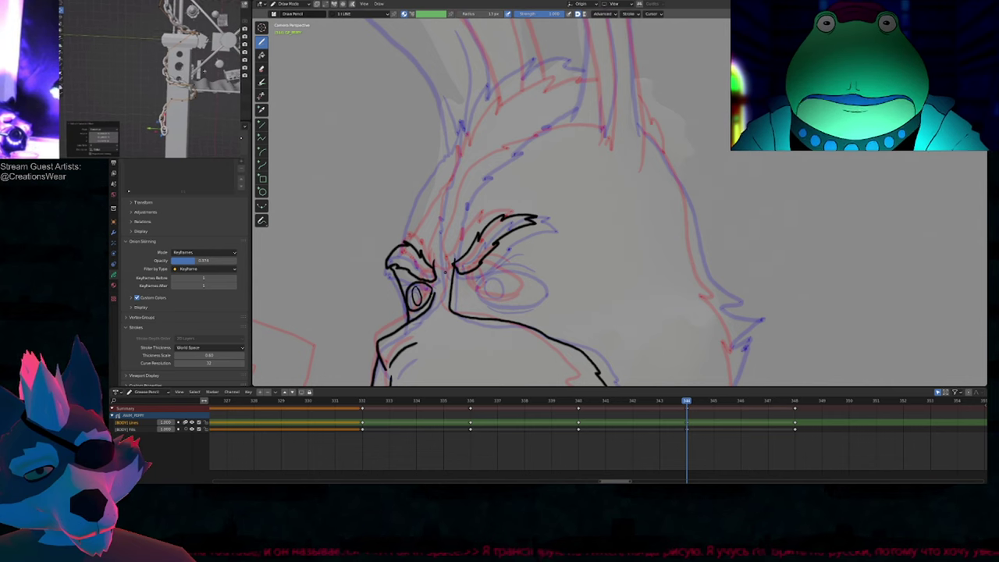
left_click_drag(442, 254, 441, 273)
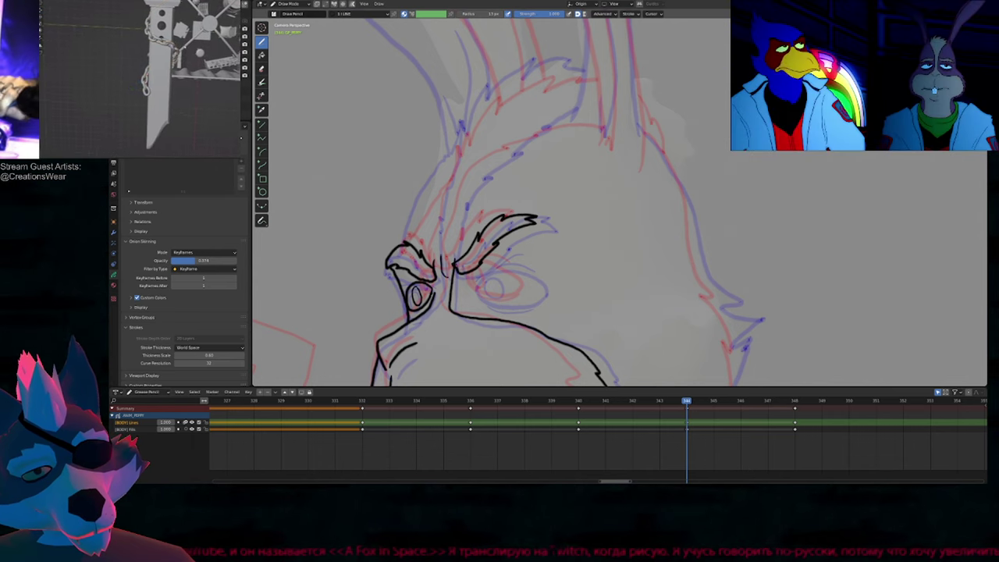
key("e")
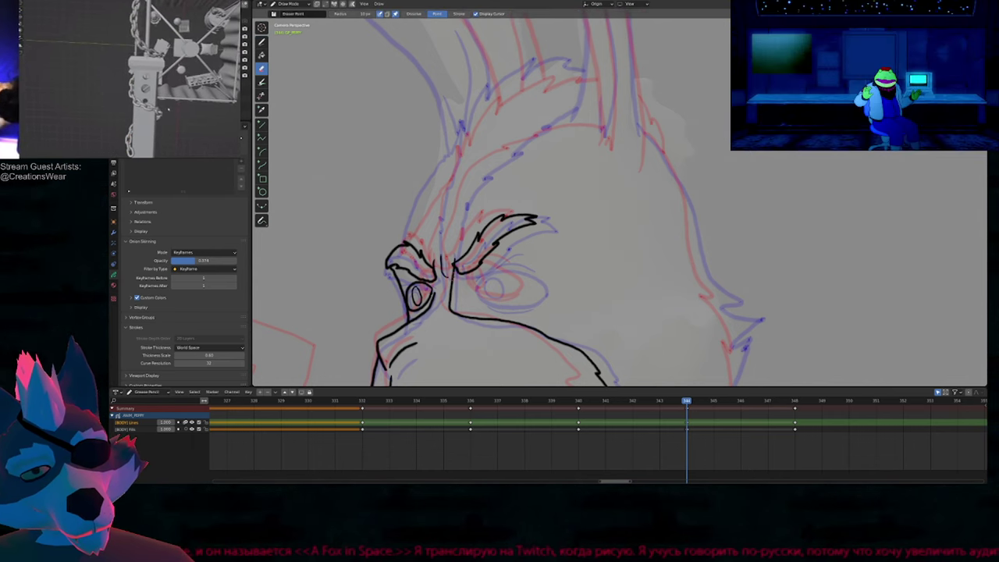
key("d")
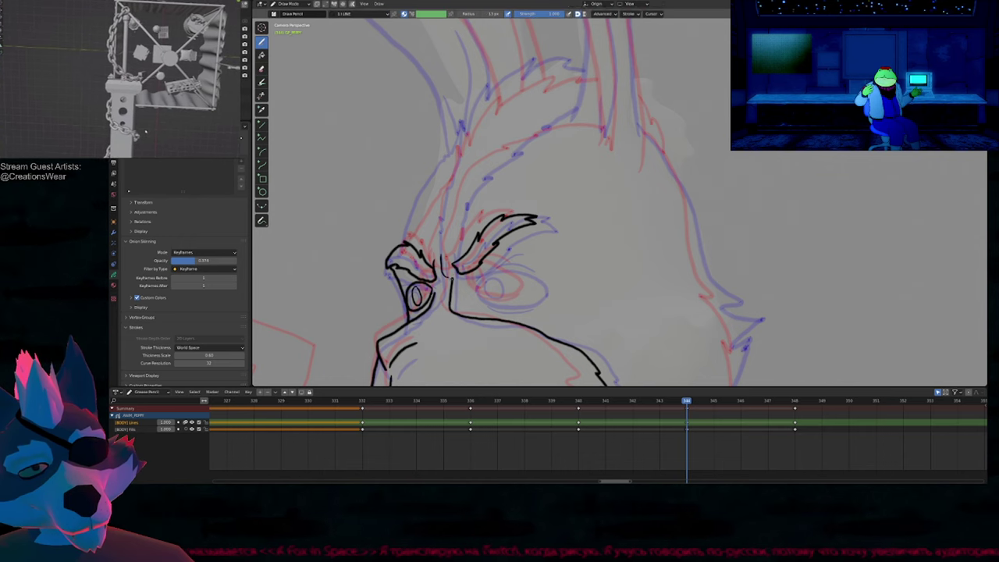
mouse_move(452, 258)
left_mouse_down()
mouse_move(464, 210)
mouse_move(489, 174)
mouse_move(593, 116)
left_mouse_up()
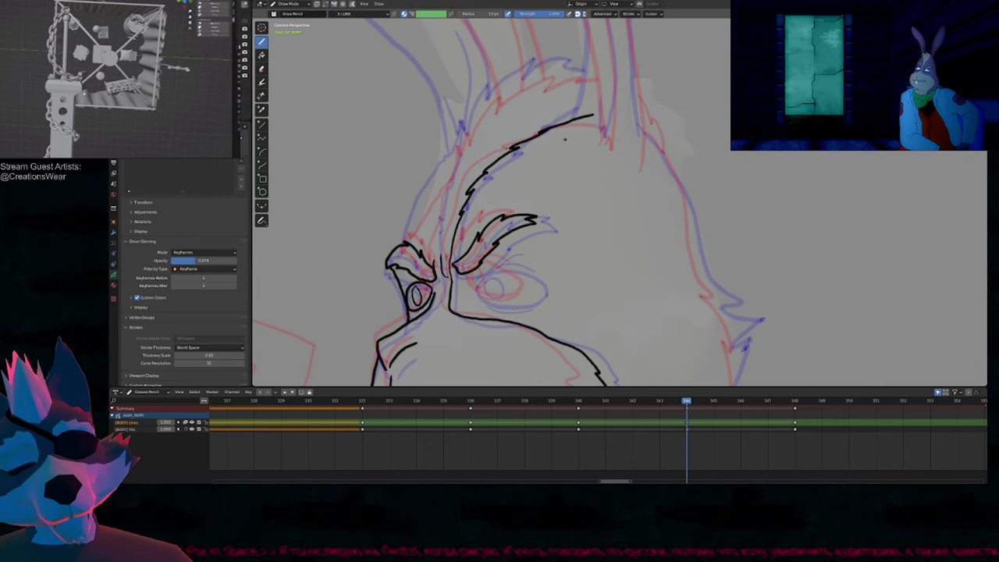
Step: Add the jagged fur tufts rising from above the eye across the forehead
middle_click_drag(546, 195, 563, 222, "shift")
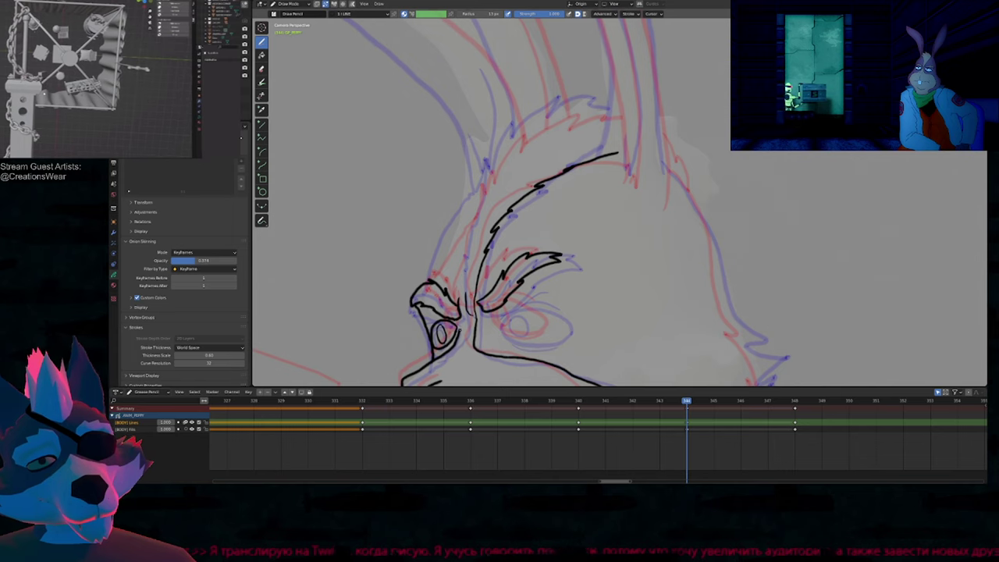
left_click_drag(460, 306, 475, 222)
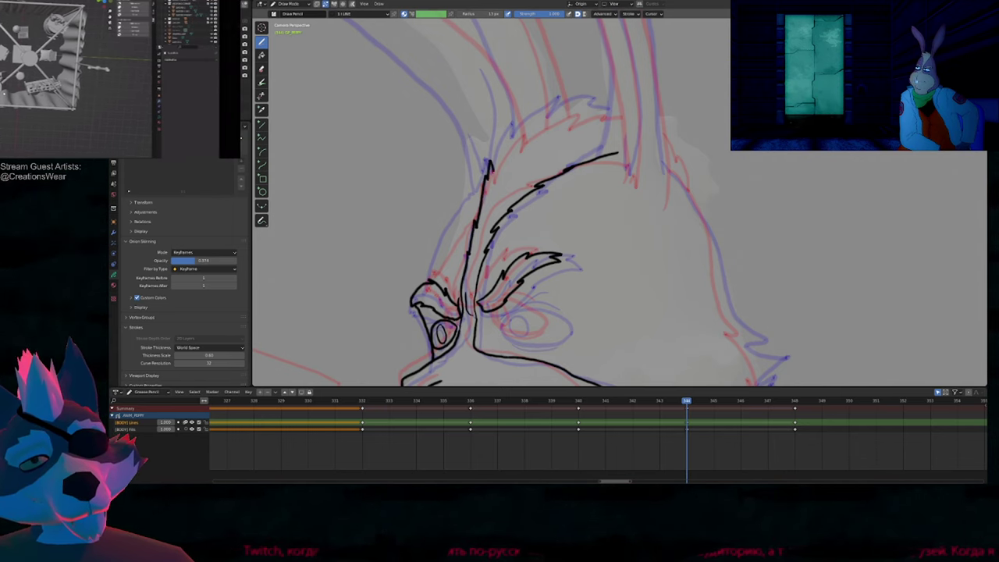
left_click_drag(536, 122, 523, 145)
left_click_drag(568, 117, 618, 114)
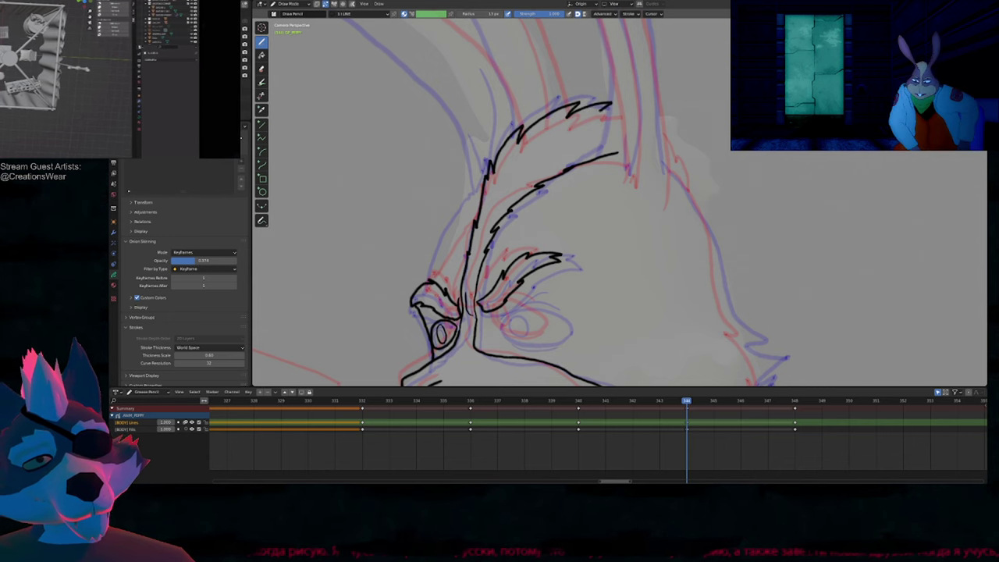
mouse_move(655, 148)
middle_mouse_down("shift")
mouse_move(698, 300)
mouse_move(715, 306)
middle_mouse_up("shift")
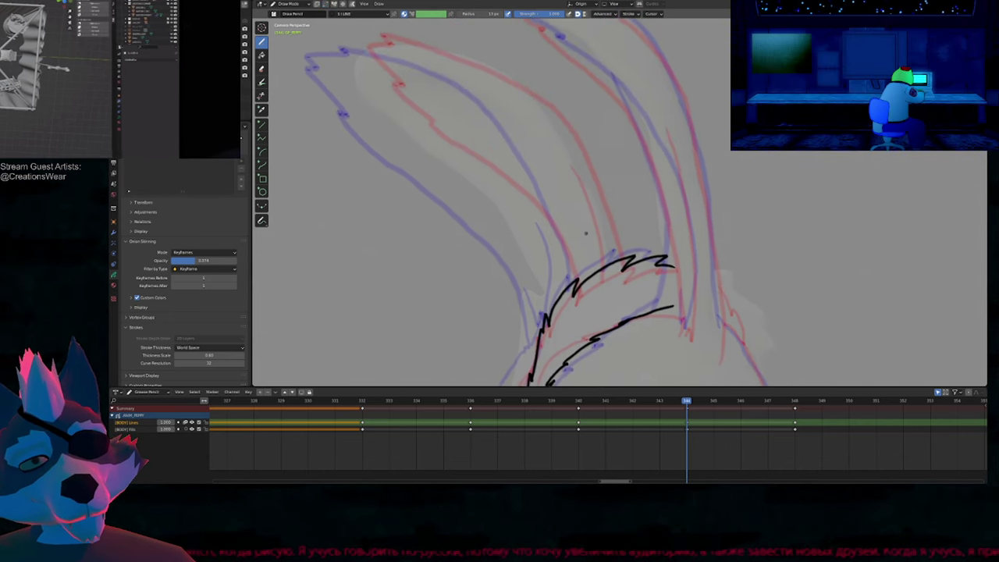
Step: Ink the first ear's outline up from the forehead tuft, plus a short inner-ear line
middle_click_drag(586, 232, 634, 283, "shift")
scroll(623, 262, "down", 1)
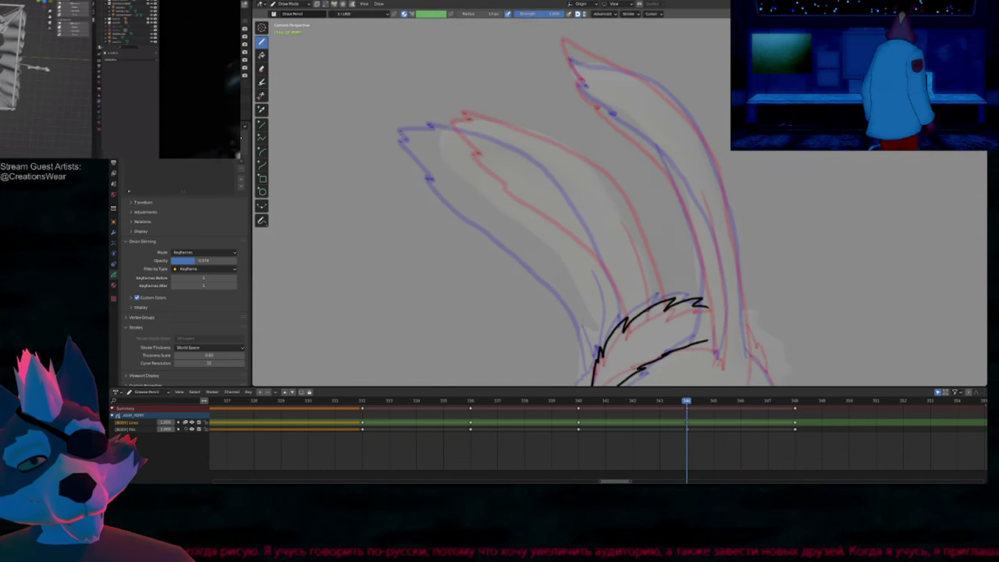
left_click_drag(645, 310, 638, 275)
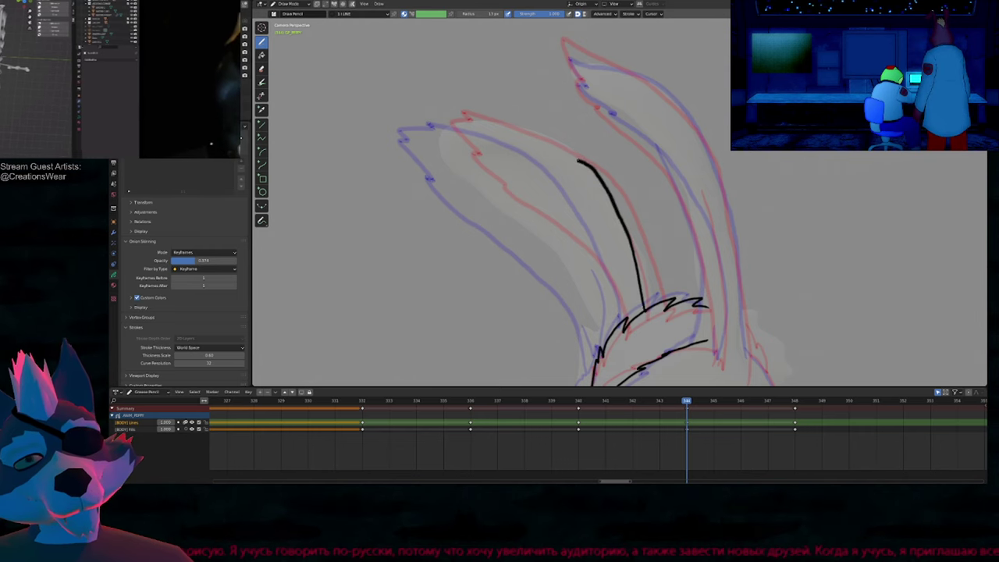
mouse_move(474, 131)
left_mouse_down()
mouse_move(446, 127)
mouse_move(435, 143)
mouse_move(456, 176)
left_mouse_up()
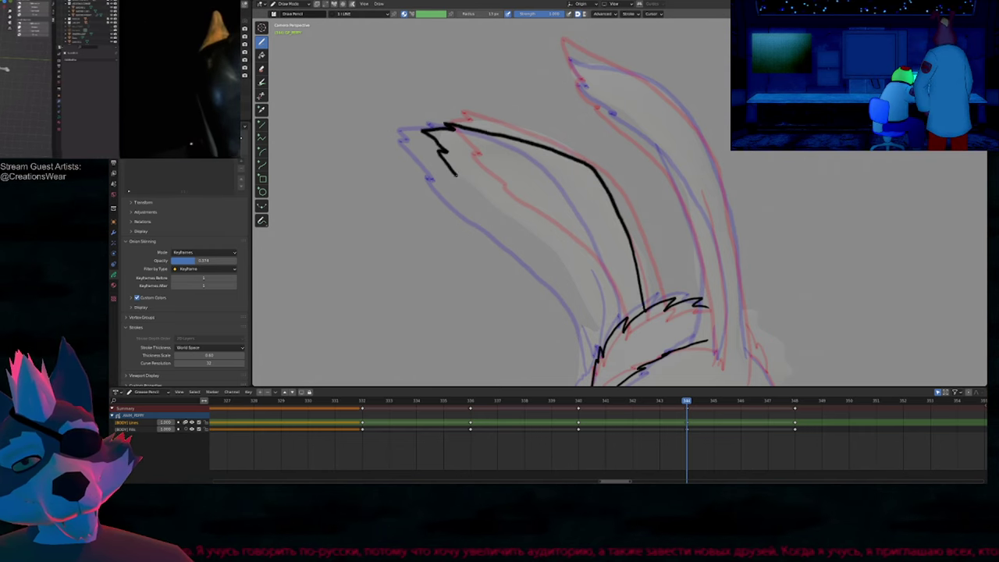
mouse_move(521, 231)
left_mouse_down()
mouse_move(587, 295)
mouse_move(606, 367)
left_mouse_up()
middle_click_drag(582, 207, 479, 159, "shift")
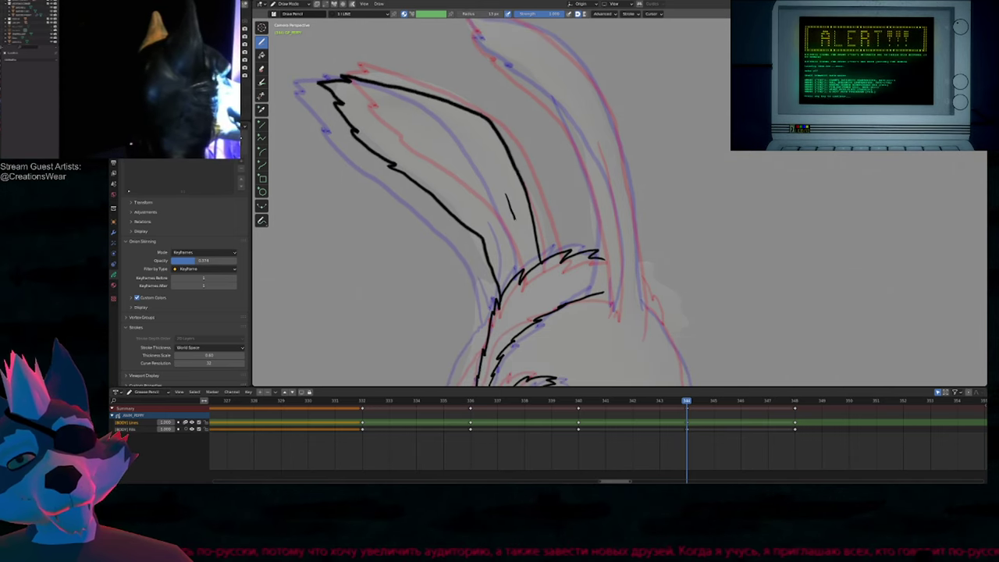
left_click_drag(514, 217, 523, 256)
left_click_drag(530, 303, 528, 279, "ctrl")
mouse_move(502, 238)
middle_mouse_down("ctrl")
mouse_move(507, 329)
mouse_move(455, 116)
middle_mouse_up("ctrl")
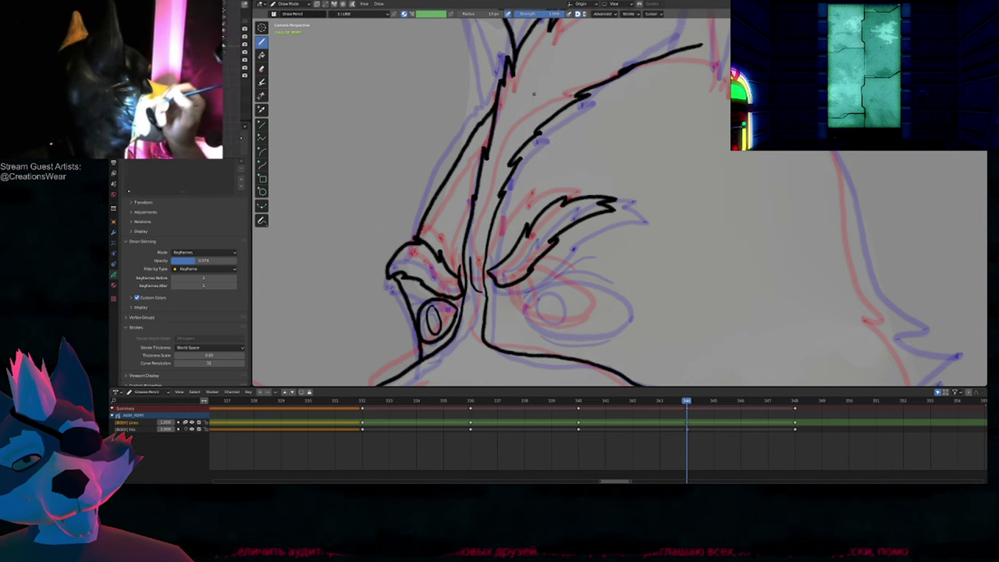
scroll(578, 329, "down", 5)
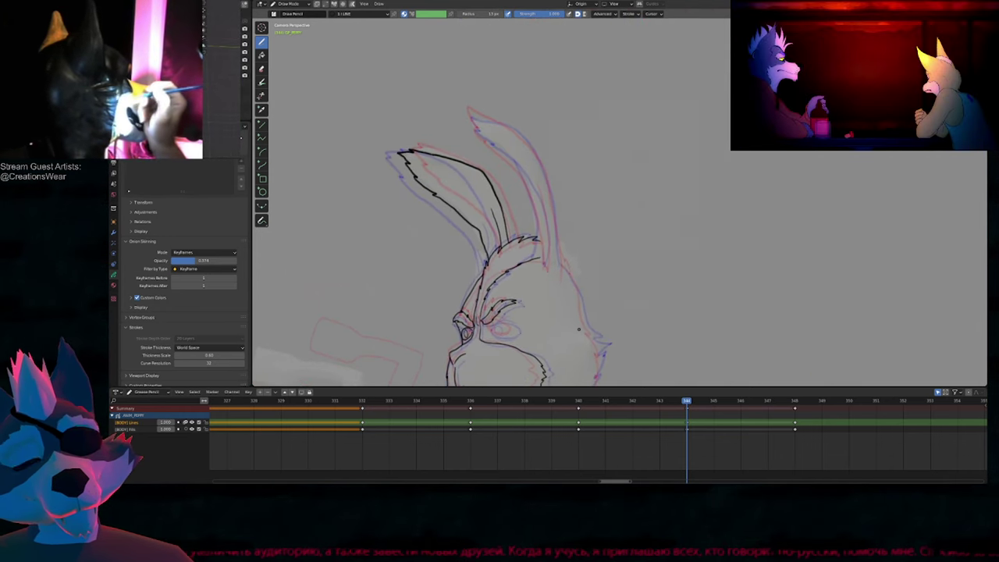
scroll(579, 328, "up", 4)
Step: Maximize the viewport and ink the right ear's top edge, tip and inner line
key("ctrl+space")
mouse_move(552, 370)
middle_mouse_down("shift")
mouse_move(624, 307)
mouse_move(634, 341)
middle_mouse_up("shift")
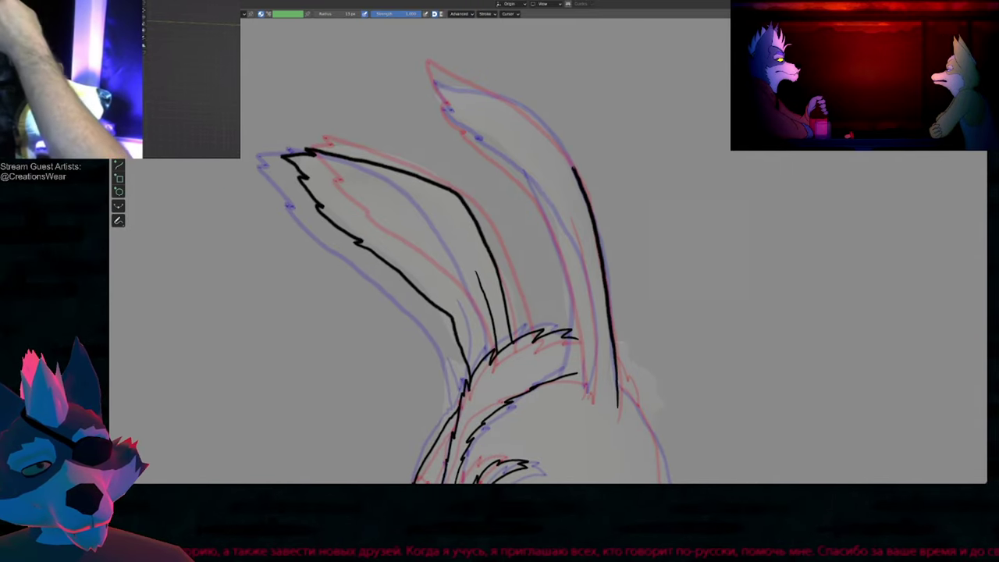
left_click_drag(478, 84, 546, 125)
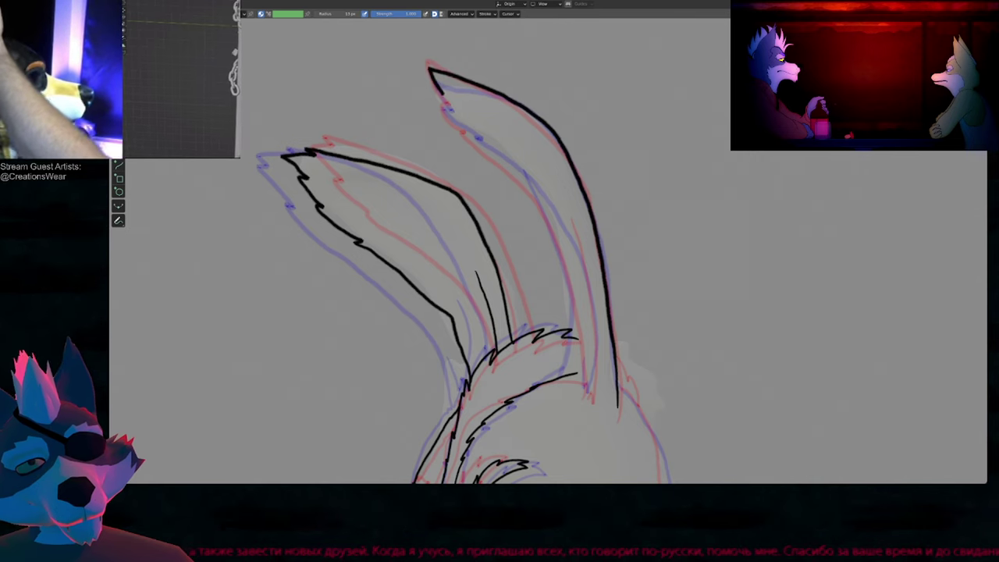
left_click_drag(449, 106, 481, 147)
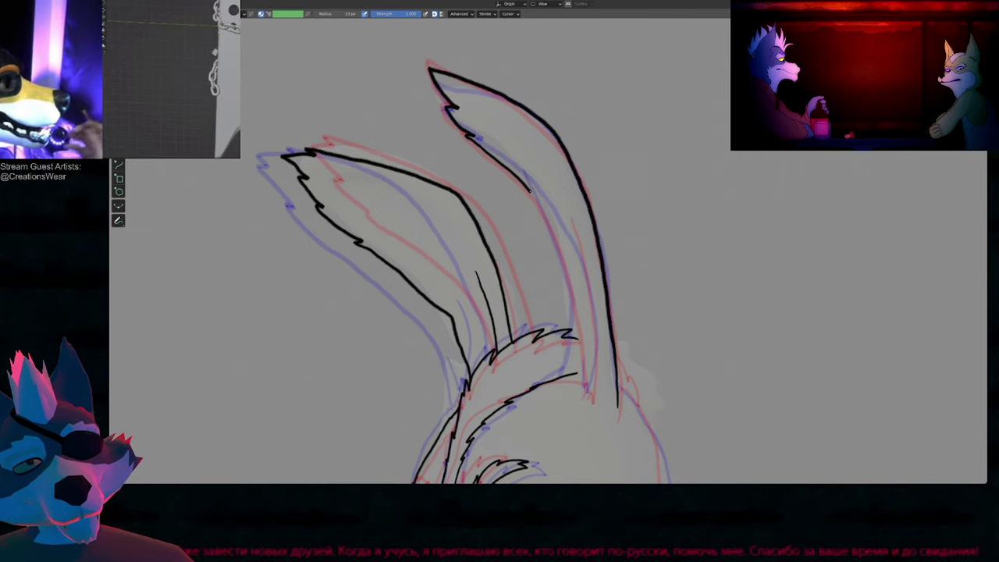
left_click_drag(558, 228, 574, 285)
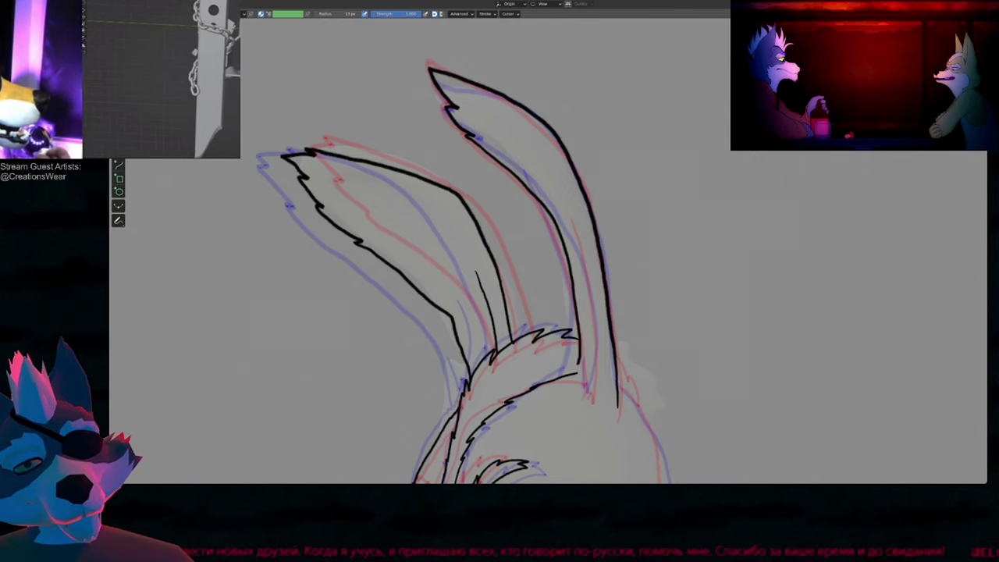
left_click_drag(580, 364, 577, 371)
Step: Extend the ear stroke's end in Edit mode, then draw two more lines inside the right ear
key("Tab")
middle_click_drag(580, 352, 634, 105, "ctrl")
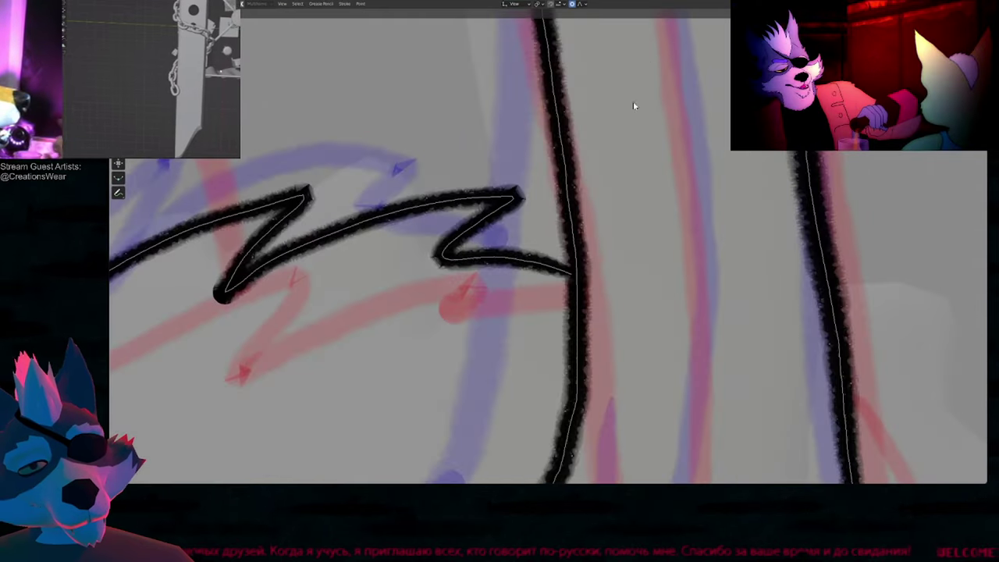
scroll(580, 272, "down", 9)
key("Tab")
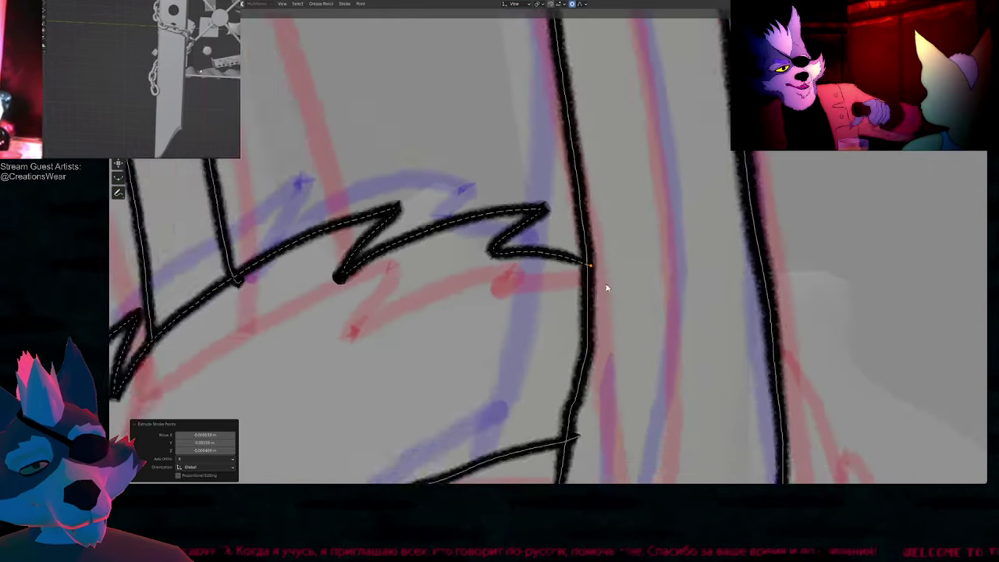
mouse_move(639, 234)
middle_mouse_down("shift")
mouse_move(619, 286)
mouse_move(599, 259)
mouse_move(571, 261)
middle_mouse_up("shift")
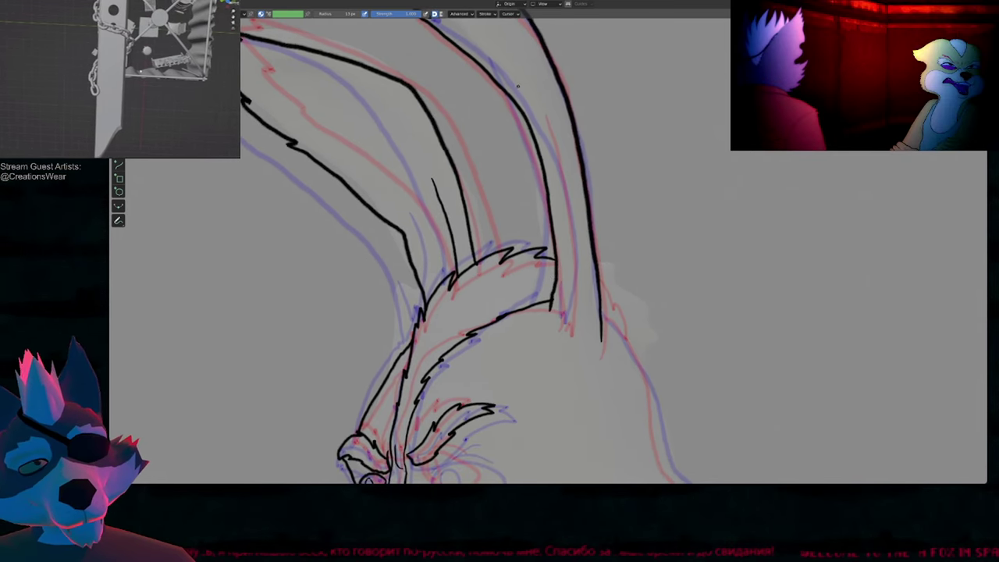
left_click_drag(522, 93, 572, 210)
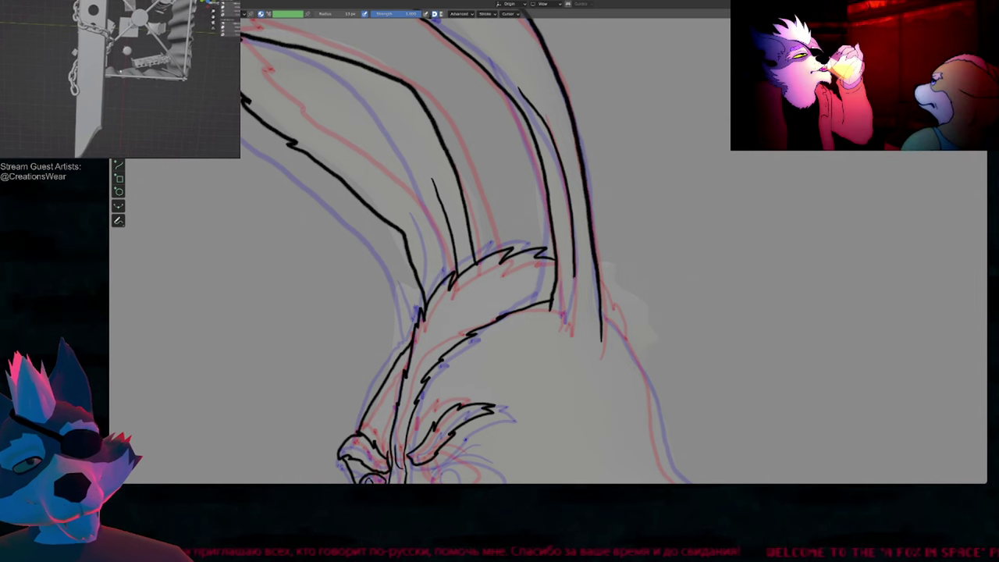
left_click_drag(575, 275, 567, 336)
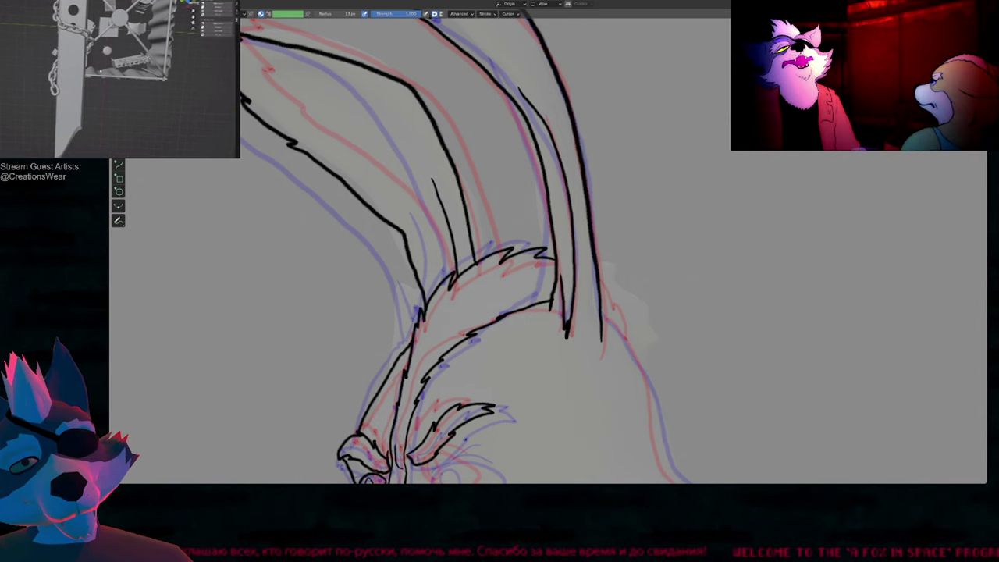
middle_click_drag(462, 232, 569, 168, "ctrl")
middle_click_drag(492, 304, 482, 196, "ctrl")
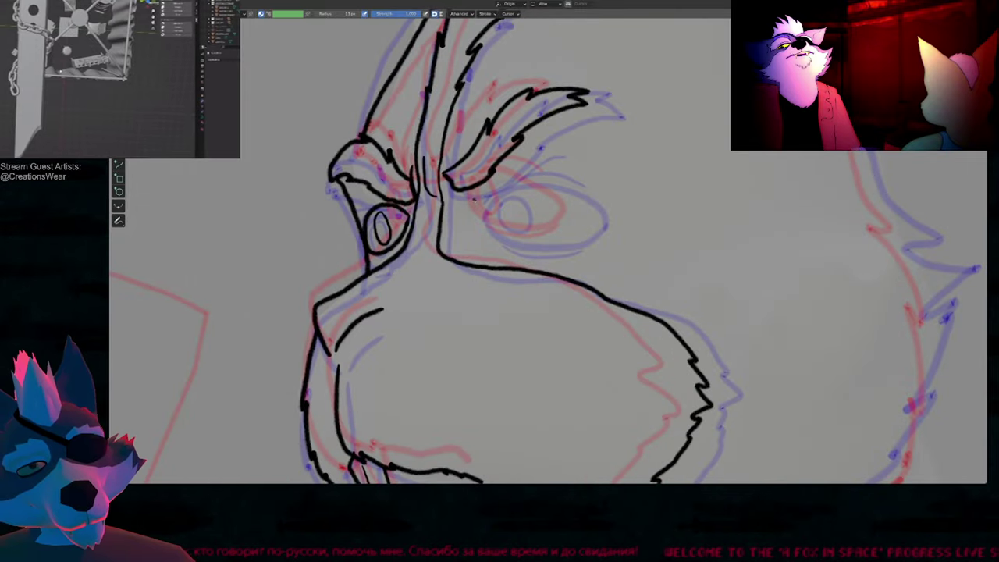
Step: Ink the outline around the second eye, then smooth and thin it
key("shift+alt+z")
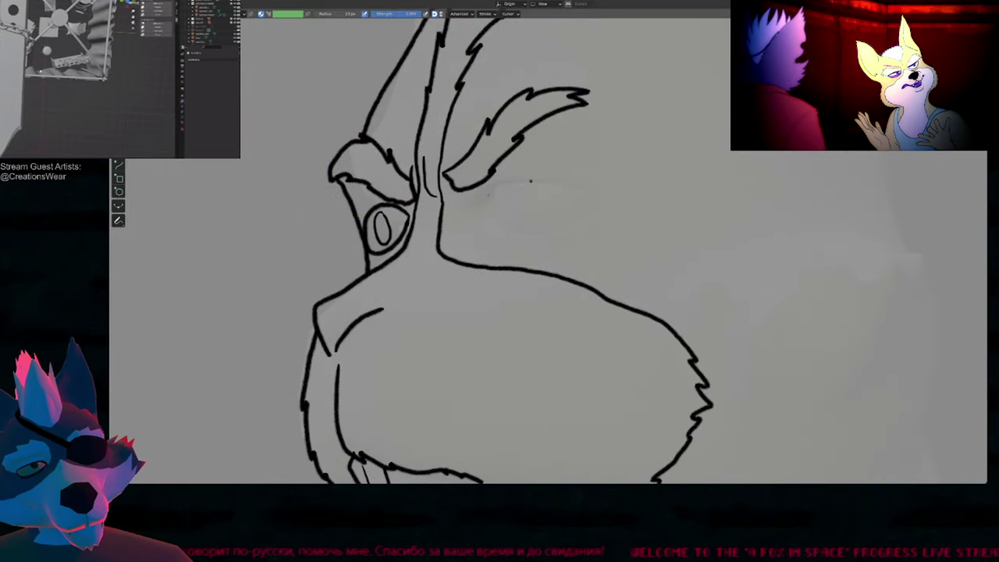
key("alt+h")
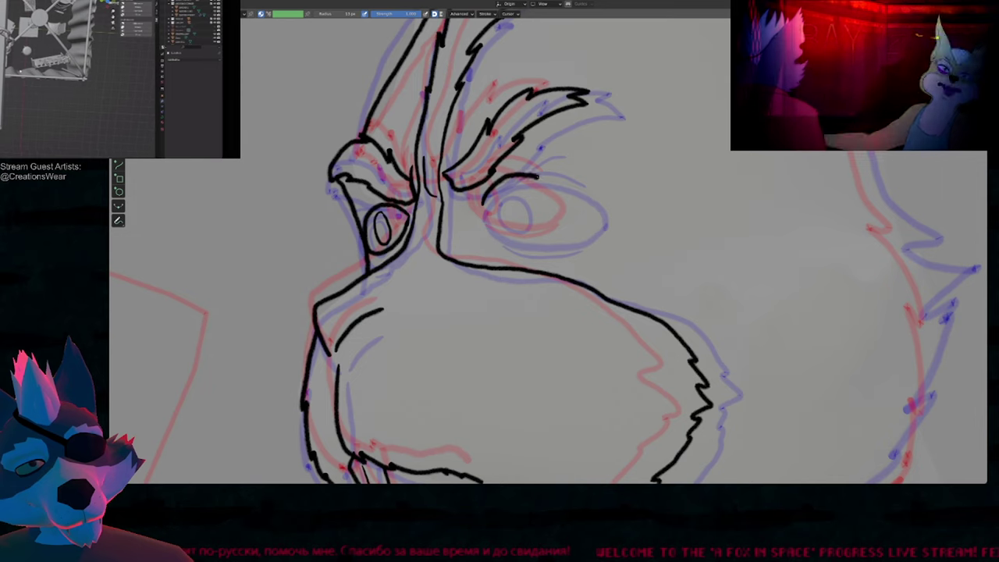
left_click_drag(484, 205, 595, 227)
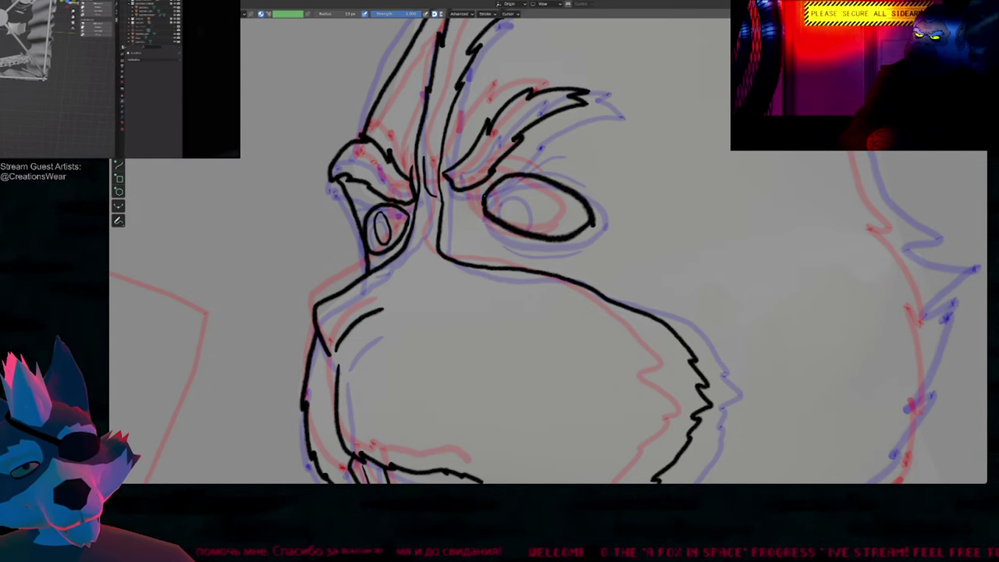
key("f")
key("Escape")
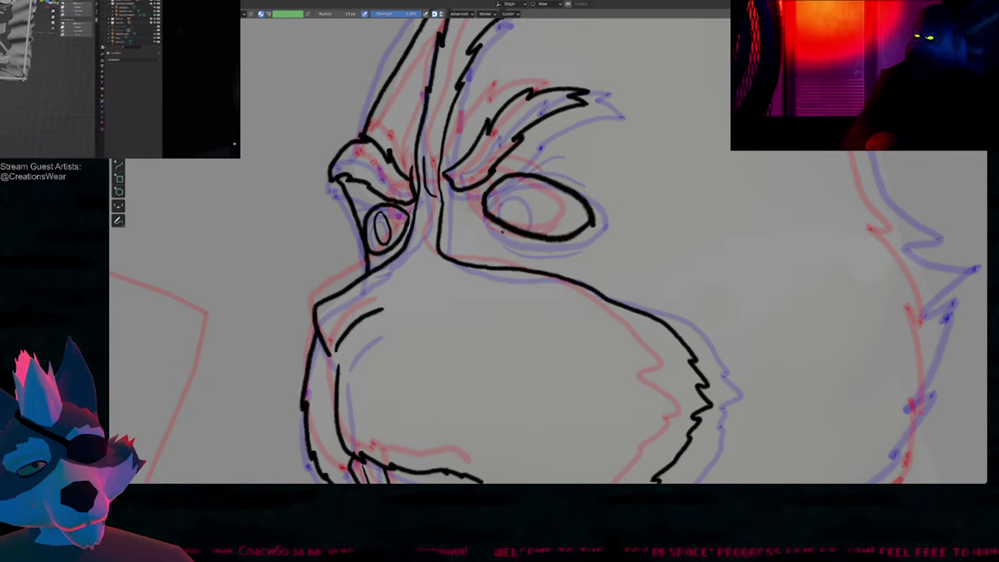
key("ctrl+z")
mouse_move(540, 184)
left_mouse_down("shift")
mouse_move(587, 227)
mouse_move(518, 216)
mouse_move(500, 191)
mouse_move(587, 249)
left_mouse_up("shift")
Step: Reshape the under-eye line with a proportional-falloff move and compare with the previous drawing
key("Tab")
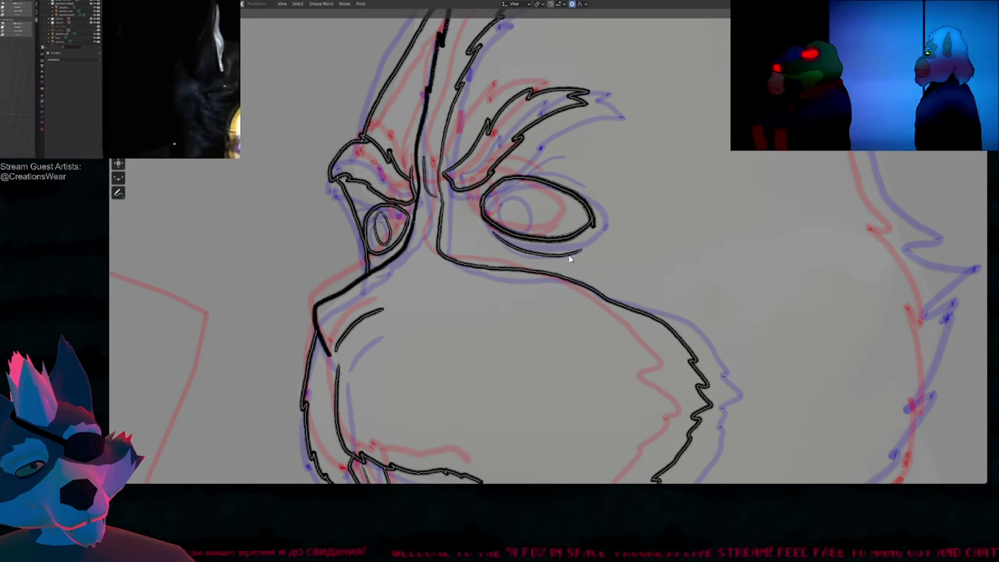
left_click(569, 257)
key("g")
scroll(569, 266, "down", 7)
scroll(569, 266, "down", 7)
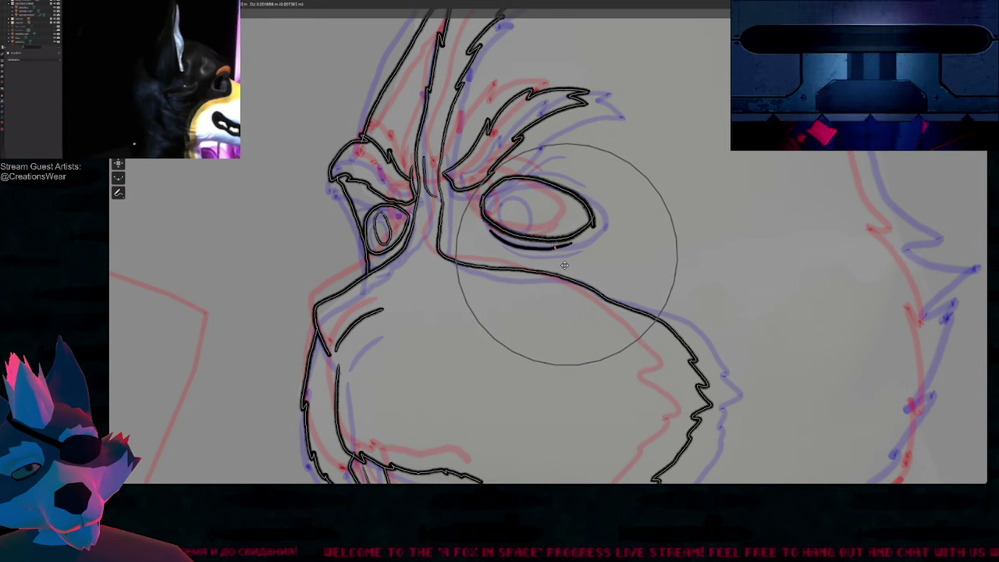
left_click(565, 266)
key("Tab")
middle_click_drag(525, 207, 603, 232, "shift")
key("Down")
key("Up")
scroll(579, 215, "up", 5)
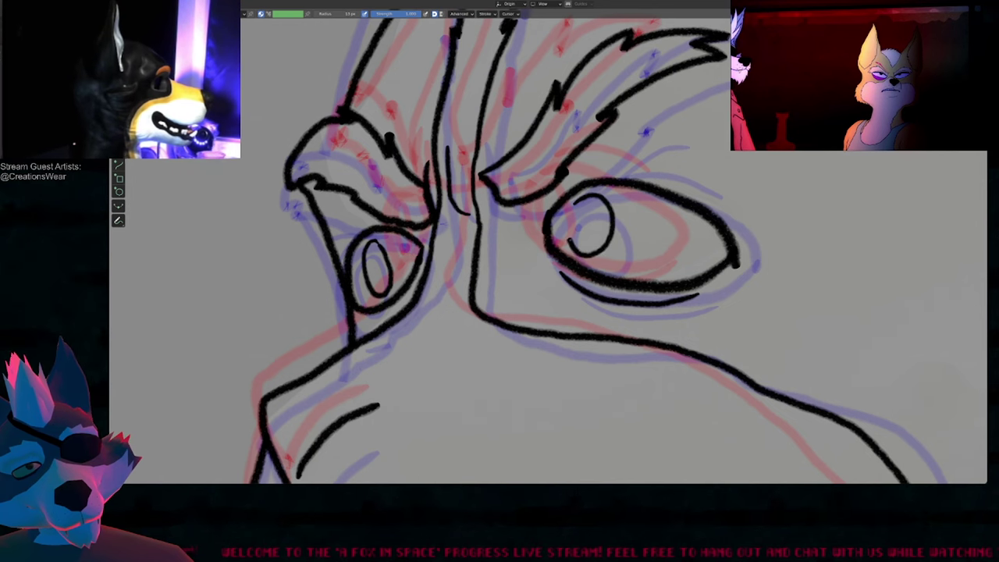
Step: Select the second eye's pupil and play back the animation to check it
key("Tab")
left_click(584, 226)
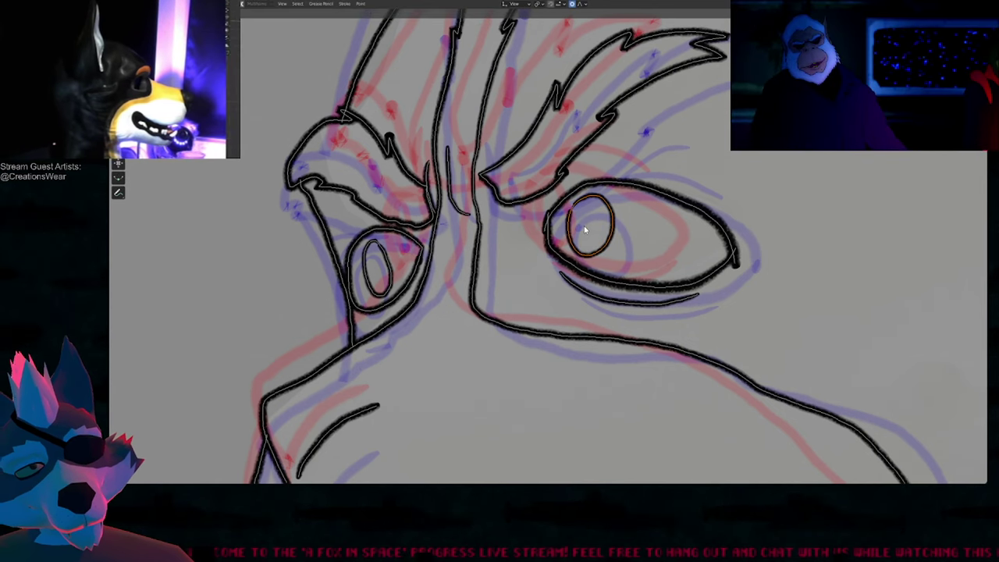
key("Tab")
key("space")
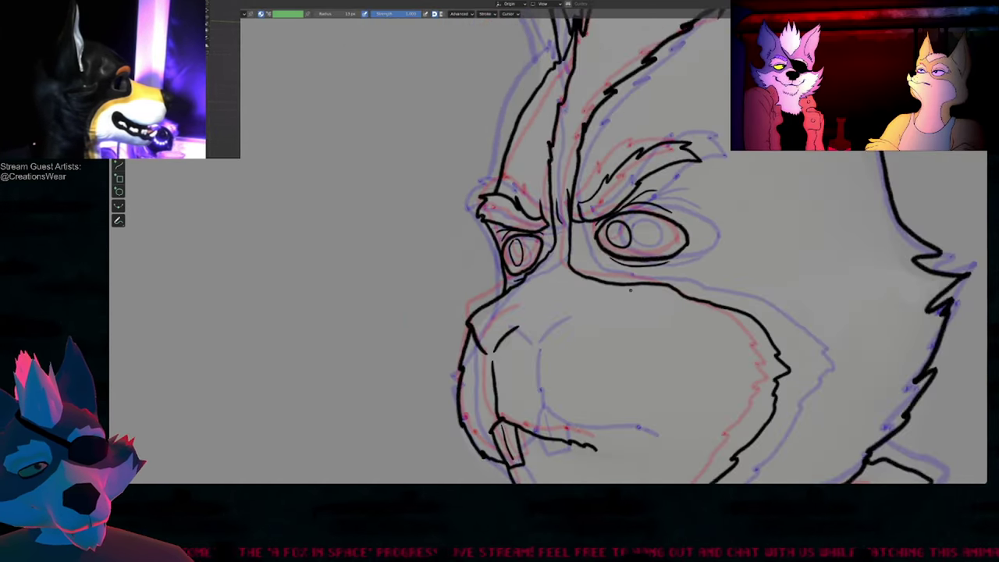
key("Right")
scroll(642, 242, "up", 4)
Step: Rotate, move, scale and thicken the pupil with Alt+S until it sits correctly
key("Tab")
key("r")
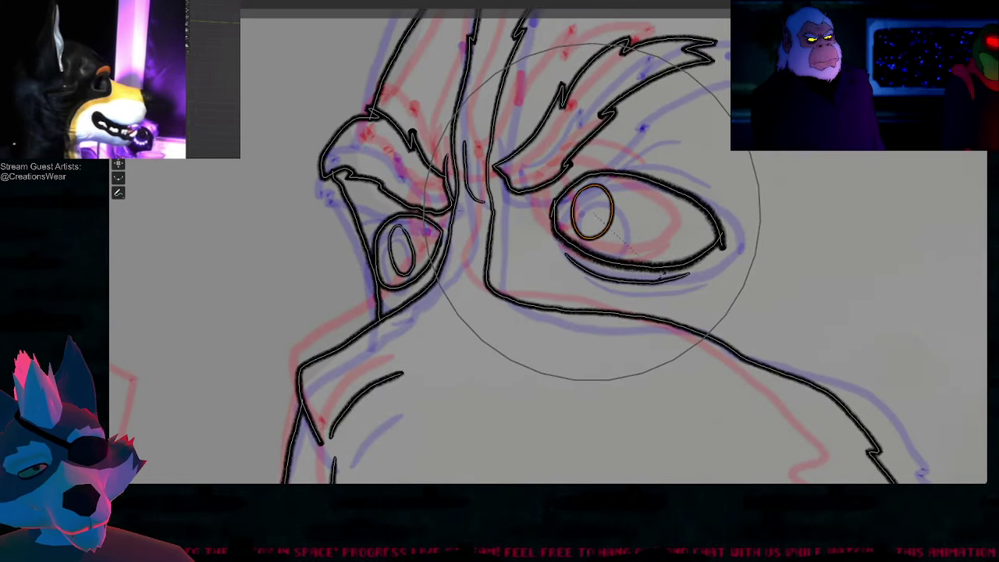
left_click(700, 234)
key("g")
left_click(695, 241)
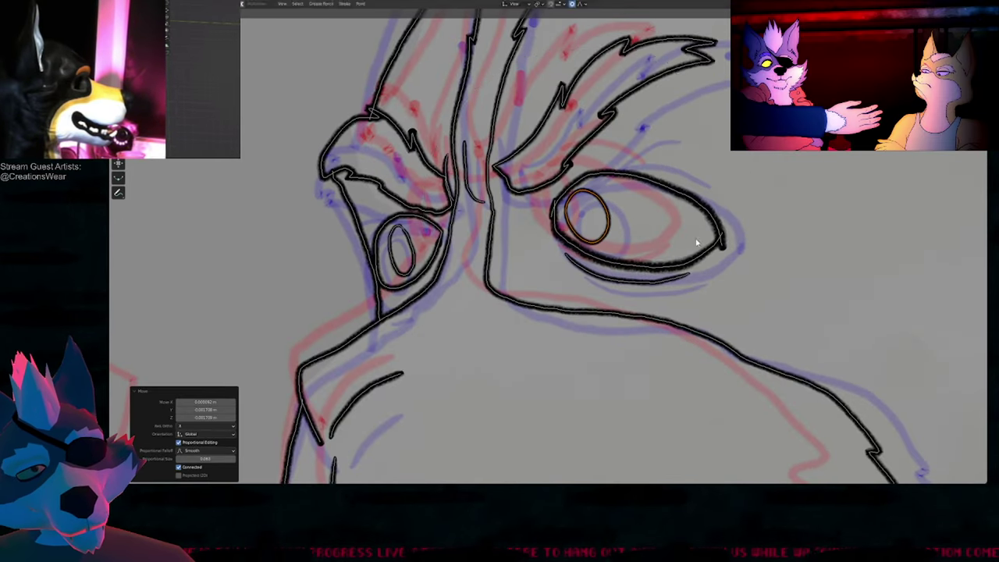
key("s")
left_click(698, 244)
key("alt+s")
left_click(717, 254)
key("g")
left_click(695, 236)
key("Tab")
scroll(679, 232, "down", 5)
Step: Compare the eye against neighbouring drawings and change the brush size
key("Right")
key("Left")
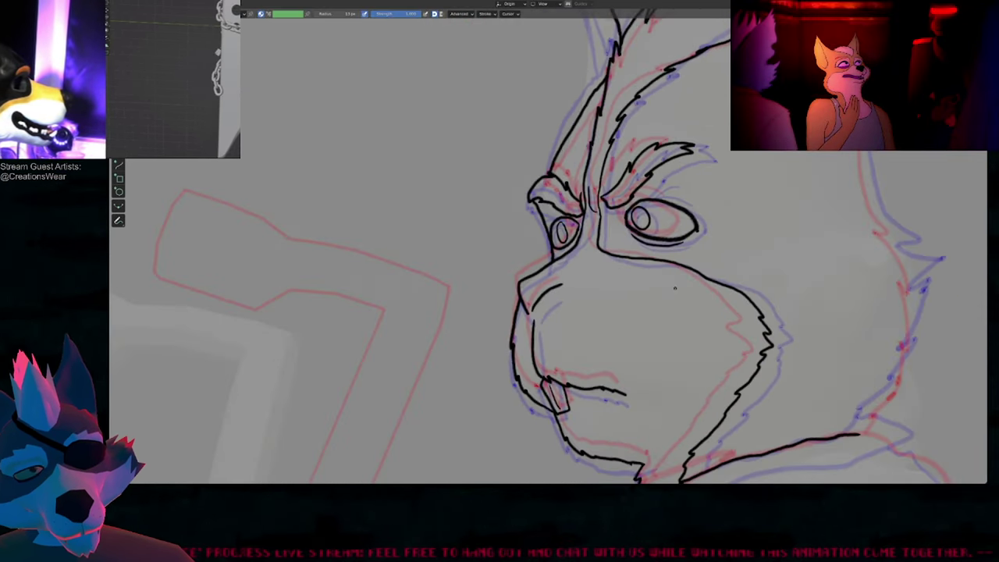
key("Right")
scroll(570, 217, "up", 4)
key("f")
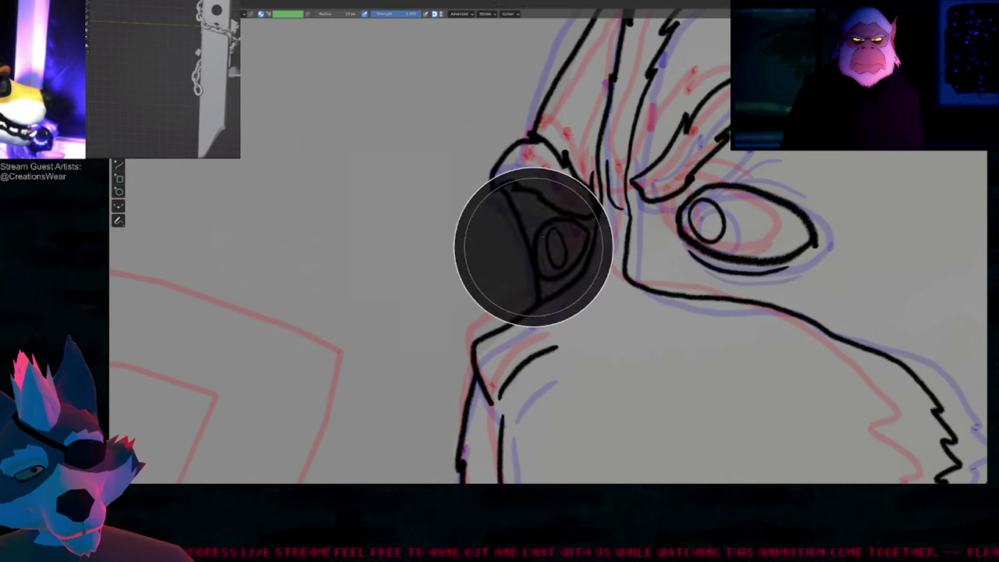
left_click(500, 246)
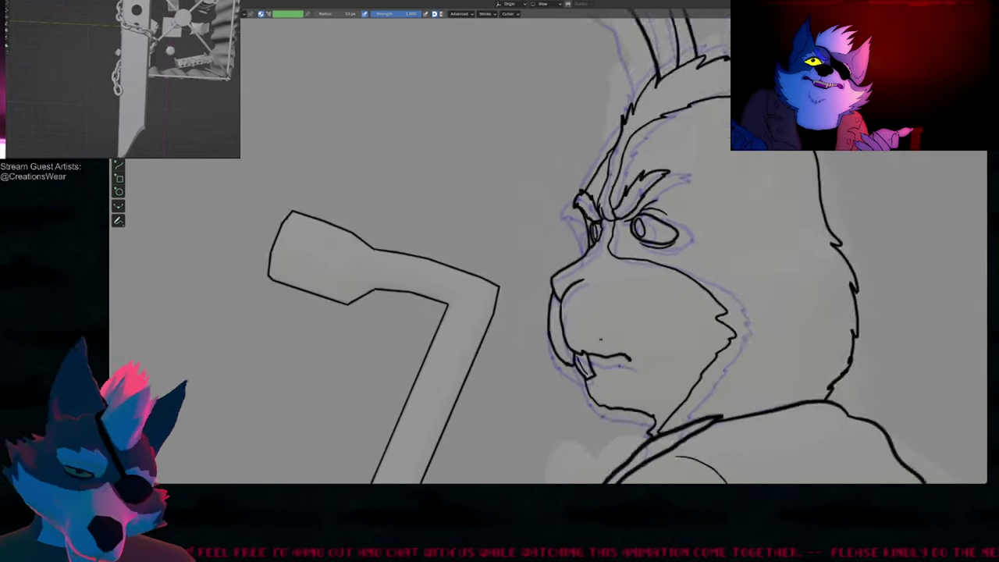
key("Up")
Step: Nudge the brow strokes into place with a soft-falloff G move
key("Down")
scroll(605, 241, "up", 5)
key("Tab")
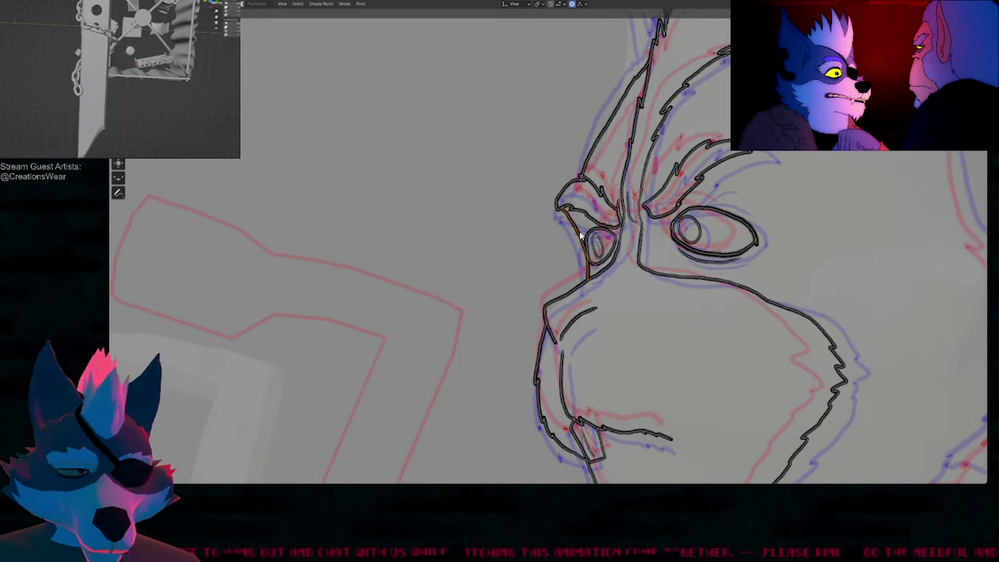
key("g")
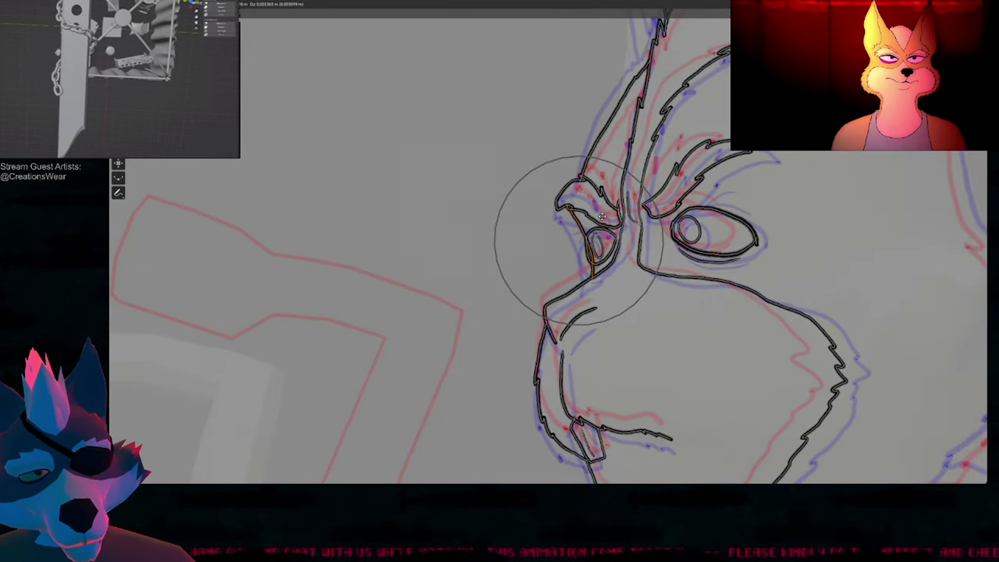
left_click(602, 217)
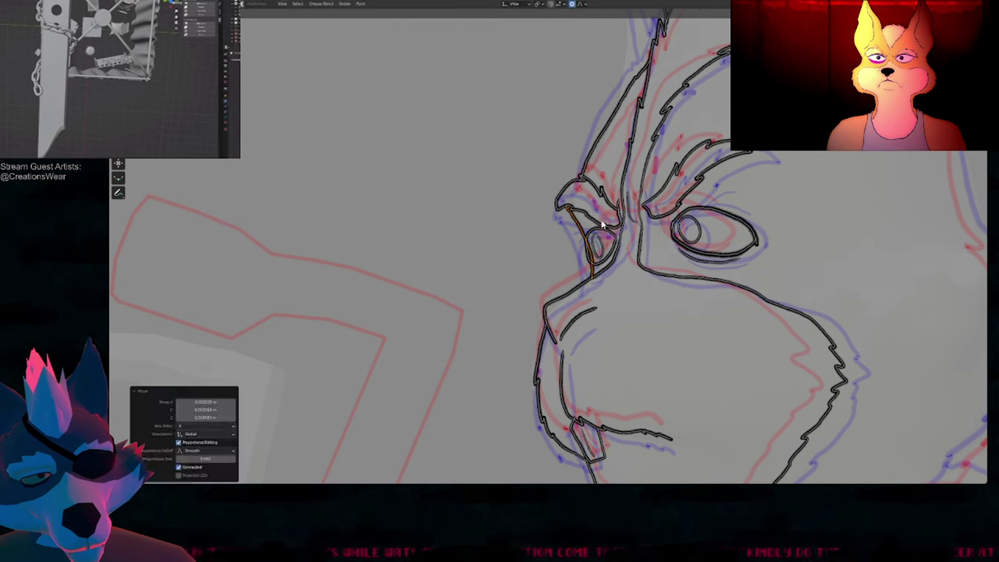
key("Tab")
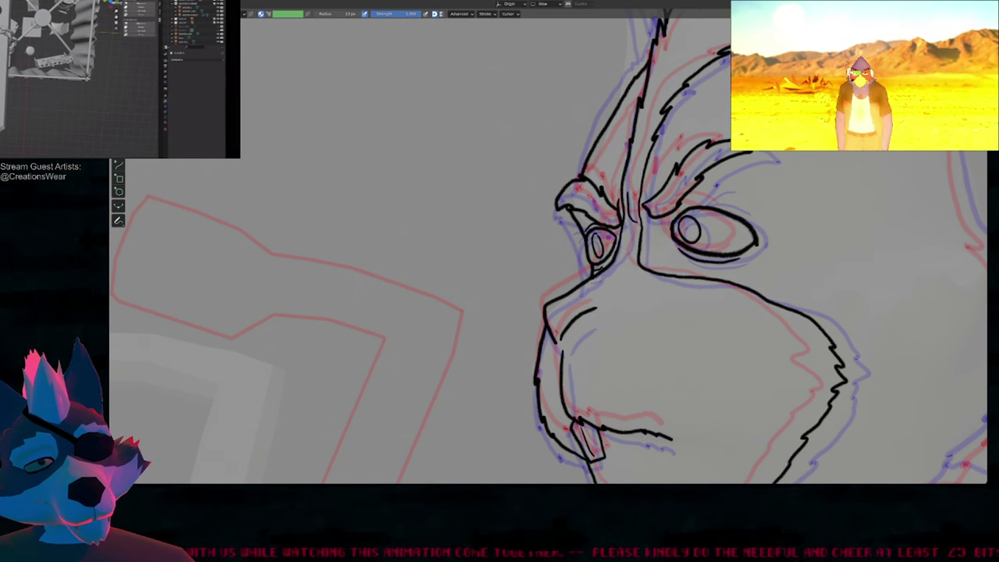
Step: Extend the ink stroke under the right eyebrow and adjust it with a falloff move
middle_click_drag(666, 238, 530, 286, "shift")
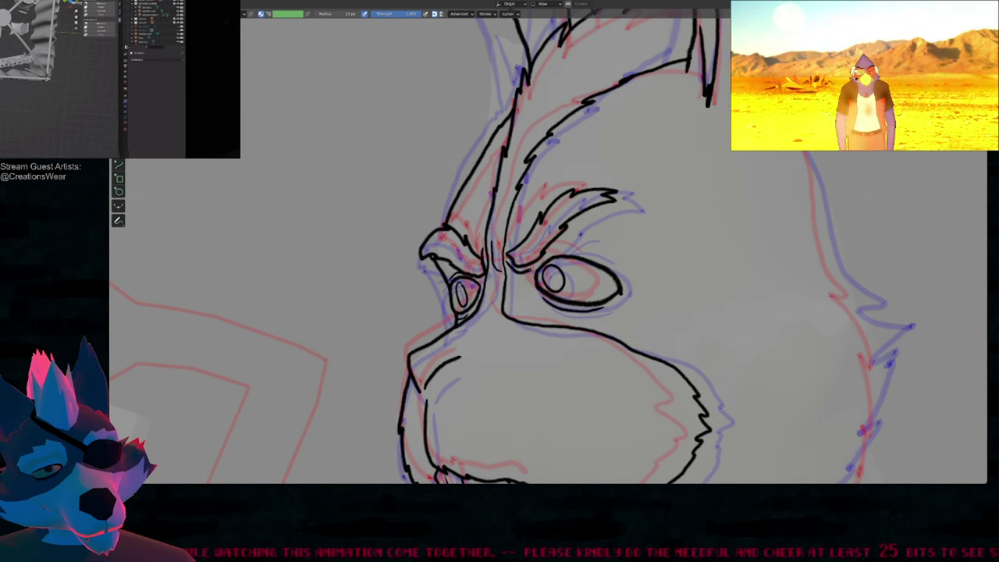
left_click_drag(529, 271, 589, 234)
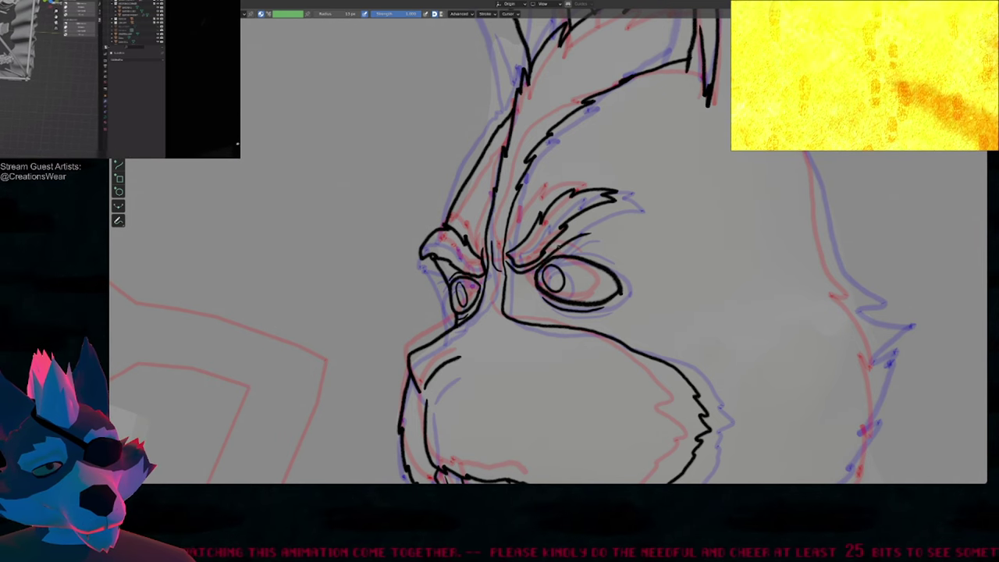
key("Tab")
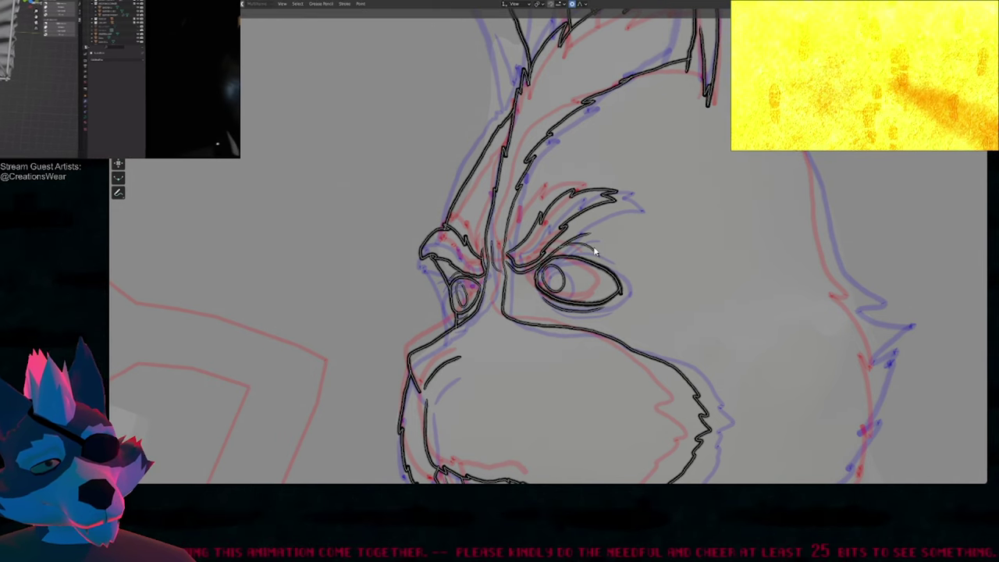
key("g")
left_click(625, 236)
key("Tab")
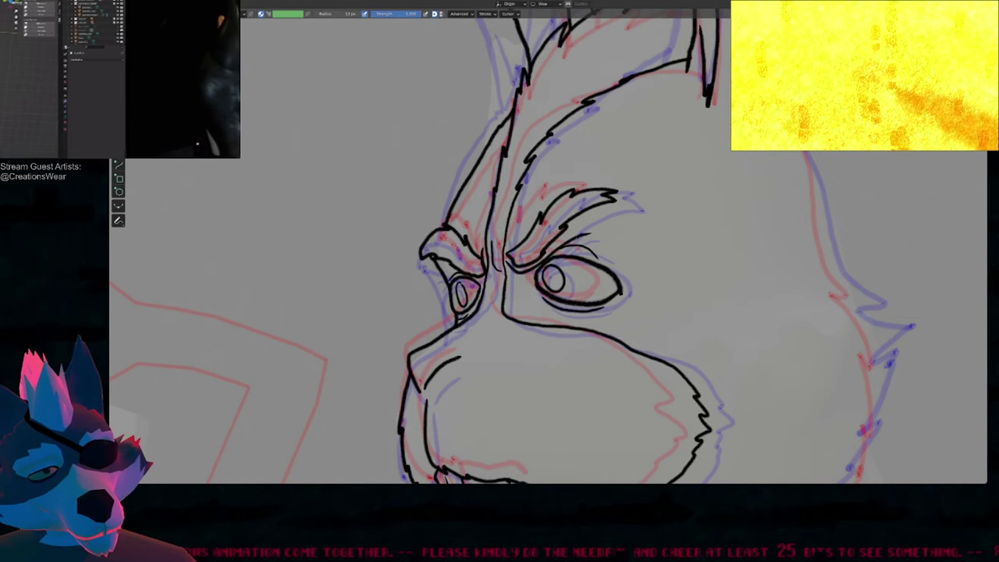
Step: Extend the head outline down the right side of the rabbit's head
middle_click_drag(575, 235, 576, 340, "ctrl")
middle_click_drag(645, 264, 552, 246, "shift")
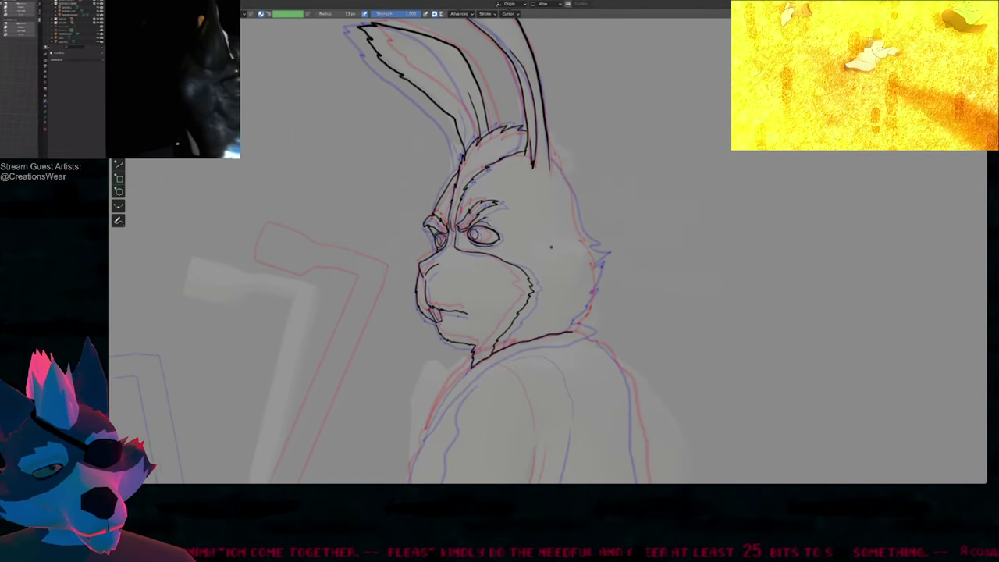
scroll(549, 181, "up", 2)
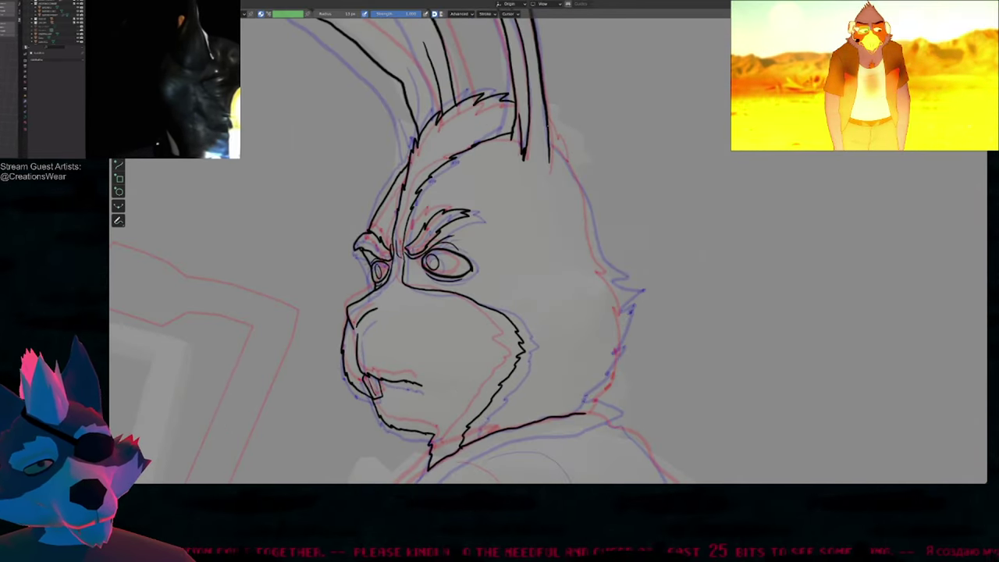
left_click_drag(592, 220, 607, 270)
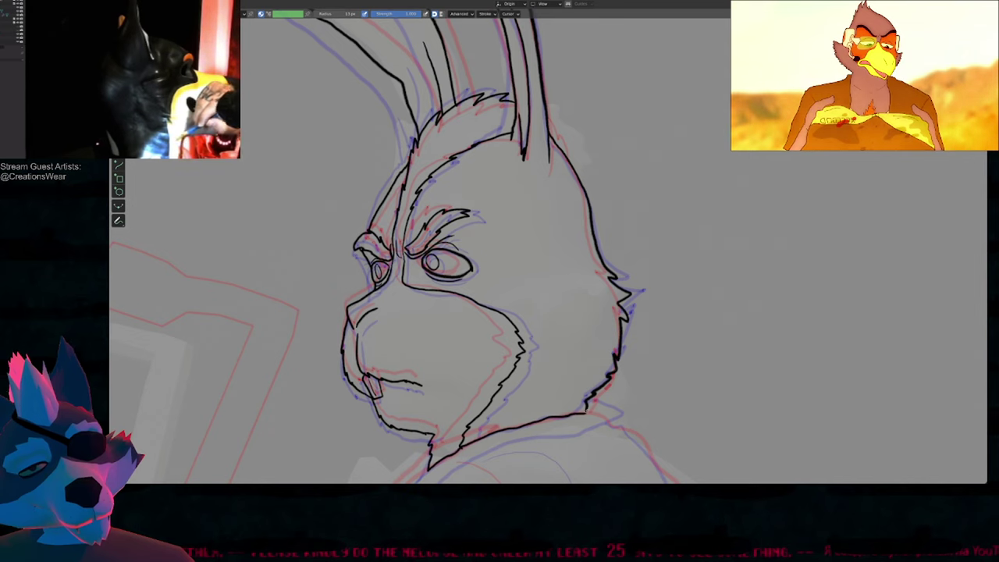
middle_click_drag(548, 367, 599, 254, "shift")
mouse_move(595, 204)
middle_mouse_down("shift")
mouse_move(627, 267)
mouse_move(664, 311)
middle_mouse_up("shift")
scroll(664, 311, "up", 4)
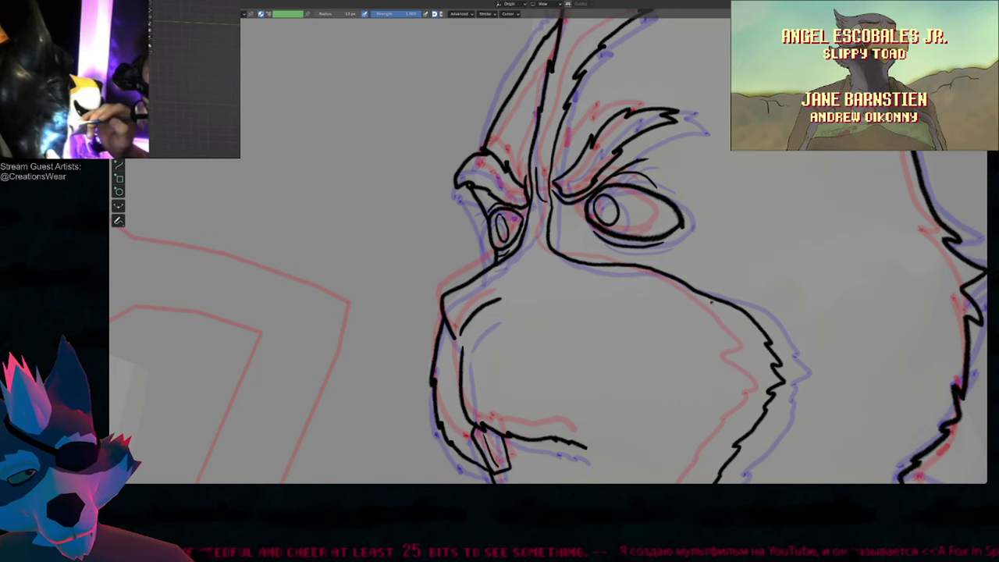
Step: Enlarge the brush radius to smooth the rabbit's muzzle line
key("f")
key("Escape")
left_click_drag(703, 295, 738, 305, "shift")
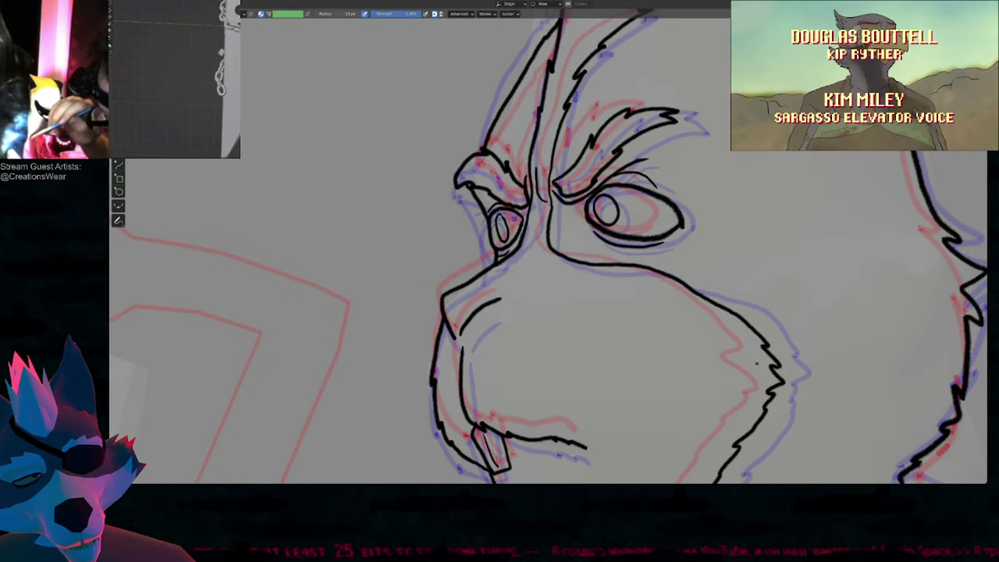
middle_click_drag(757, 361, 729, 288, "shift")
Step: Readjust the brush radius and move to another frame of the rabbit's face
key("Up")
key("Down")
key("Down")
key("f")
left_click(740, 306)
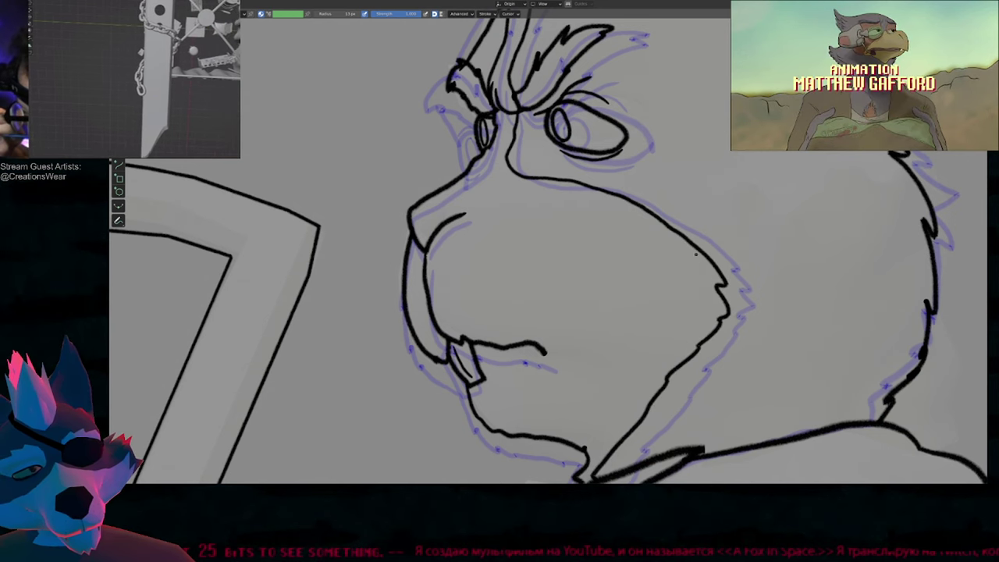
middle_click_drag(697, 255, 619, 301, "ctrl")
key("Right")
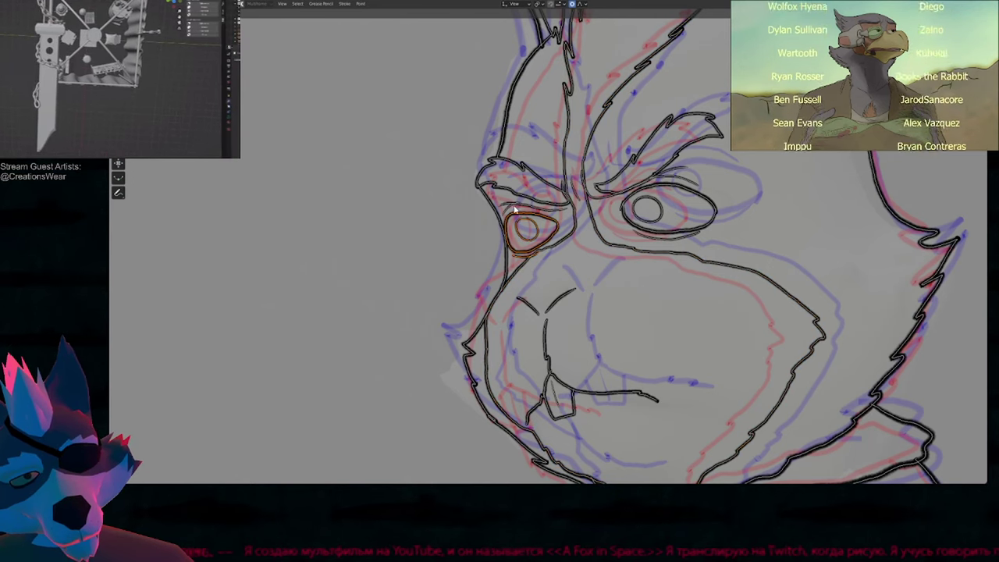
Step: Nudge the left eye strokes and a muzzle point with proportional editing
key("g")
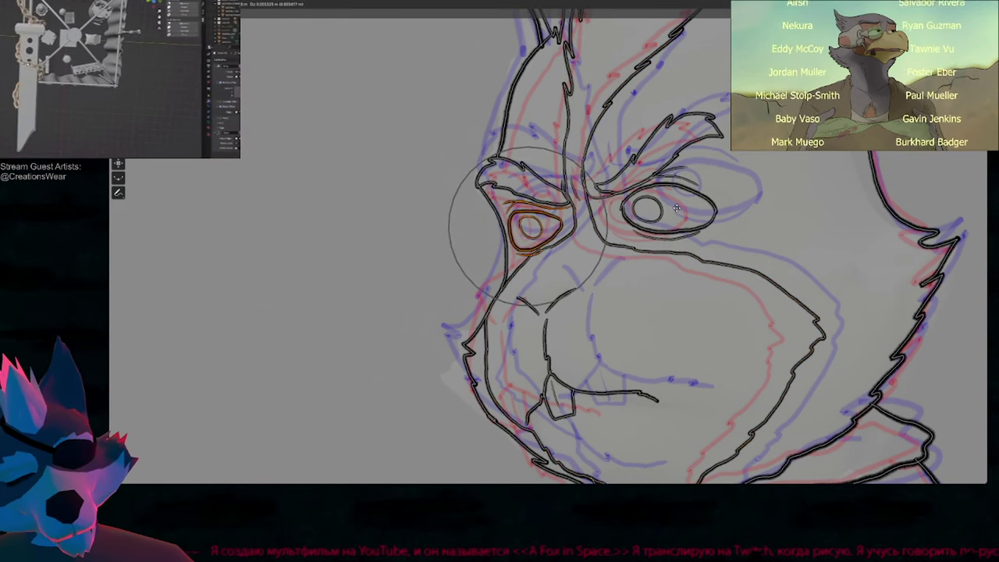
left_click(678, 207)
key("l")
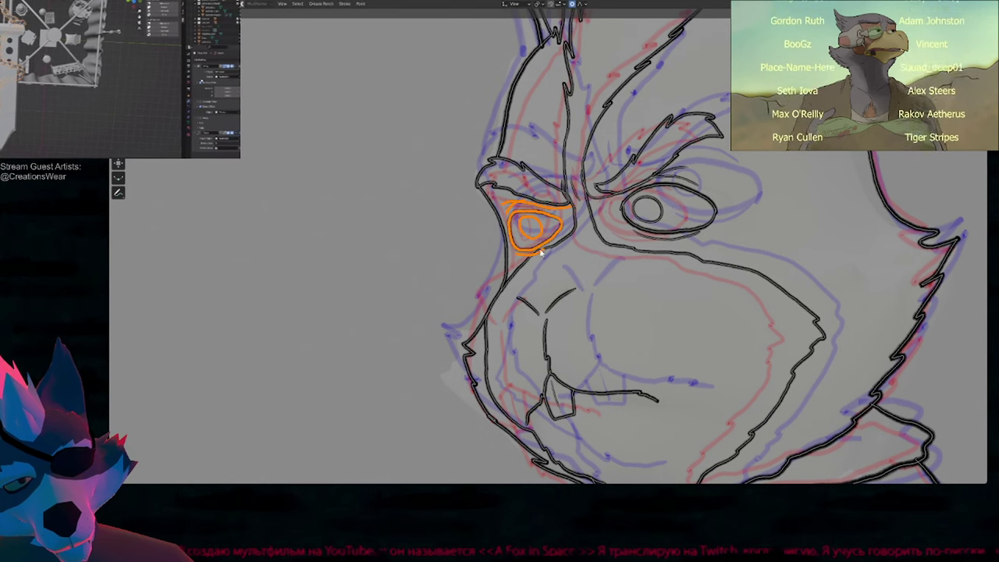
left_click(538, 254)
key("g")
scroll(538, 257, "up", 7)
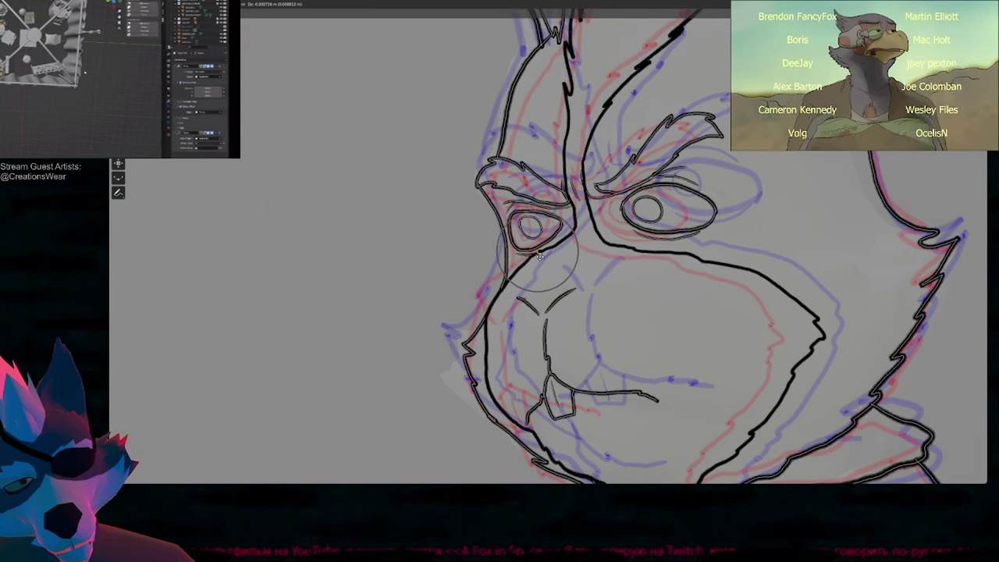
left_click(539, 255)
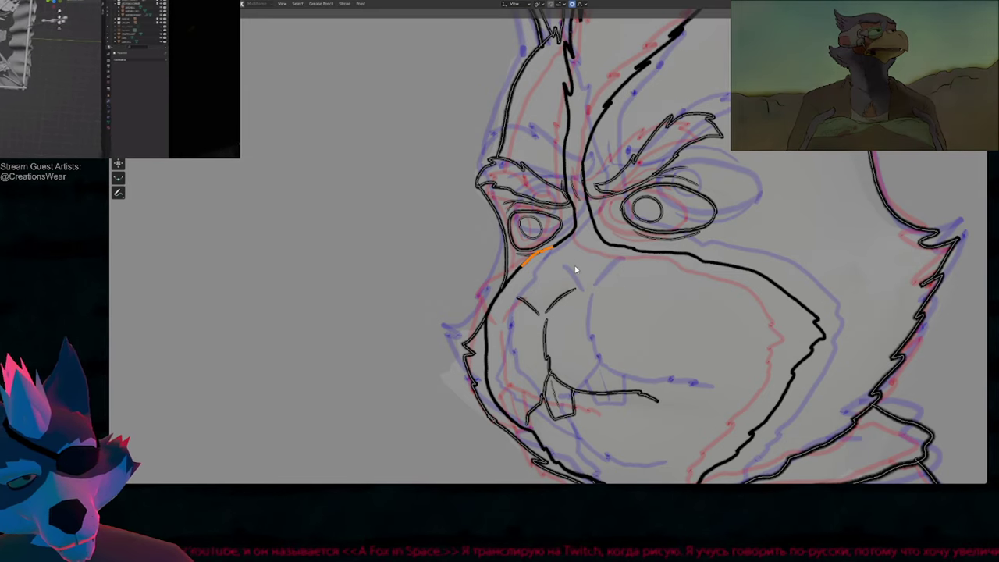
key("shift+r")
key("Tab")
scroll(547, 332, "down", 5)
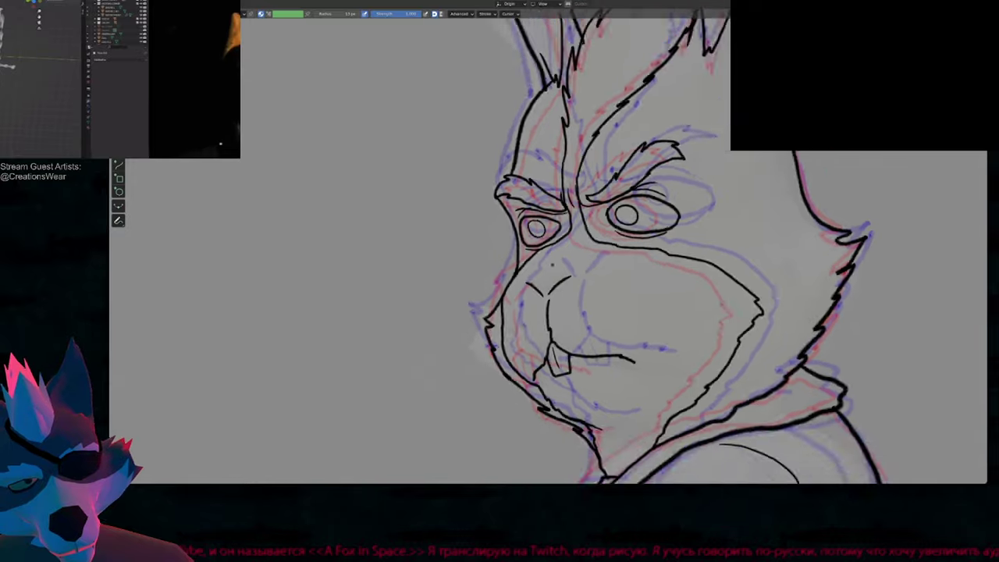
scroll(545, 336, "up", 6)
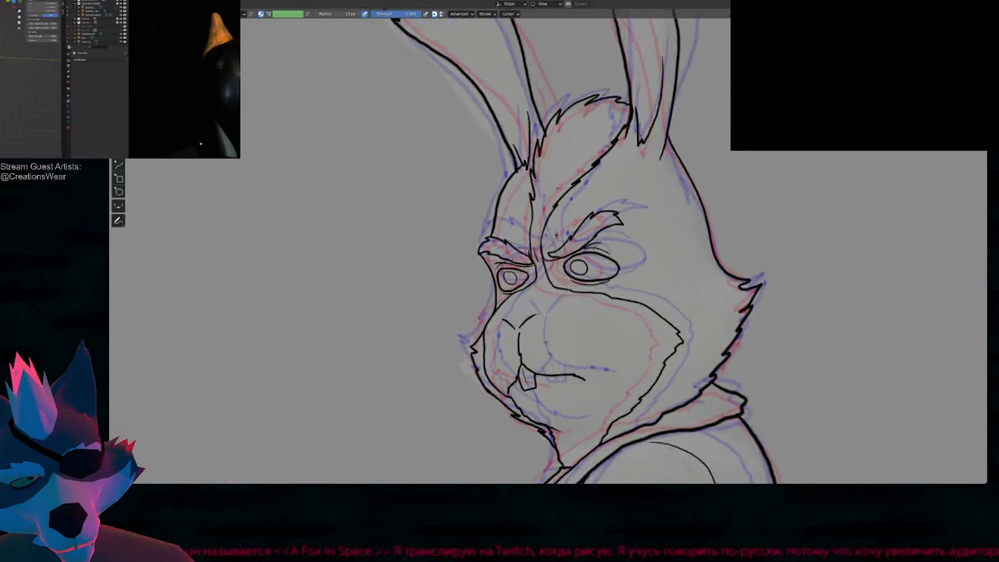
Step: Reposition the left eye's pupil stroke in Edit mode
key("Tab")
left_click(510, 275)
key("g")
left_click(524, 261)
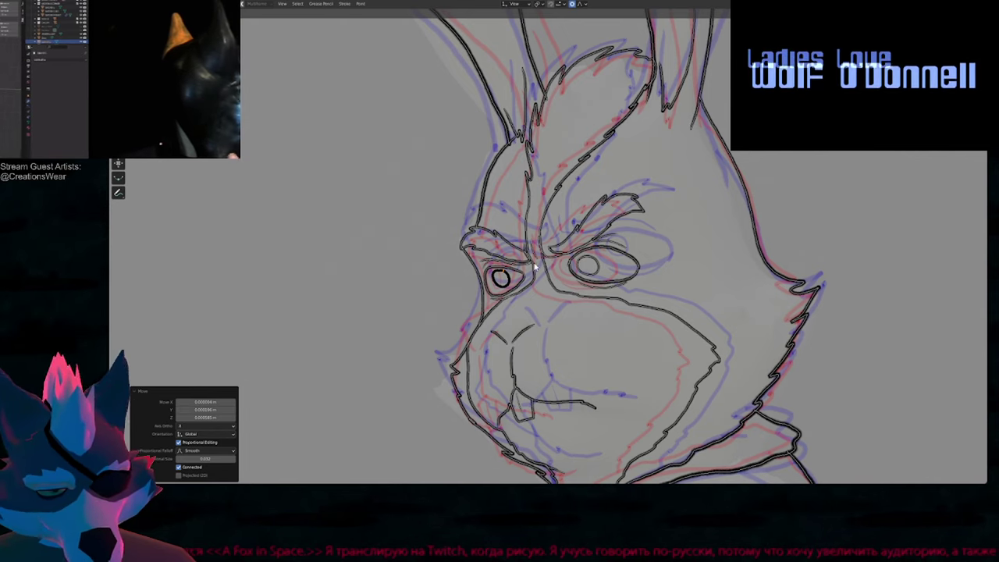
Step: Move the right pupil upward and scale it down to 0.974
left_click(591, 258)
key("g")
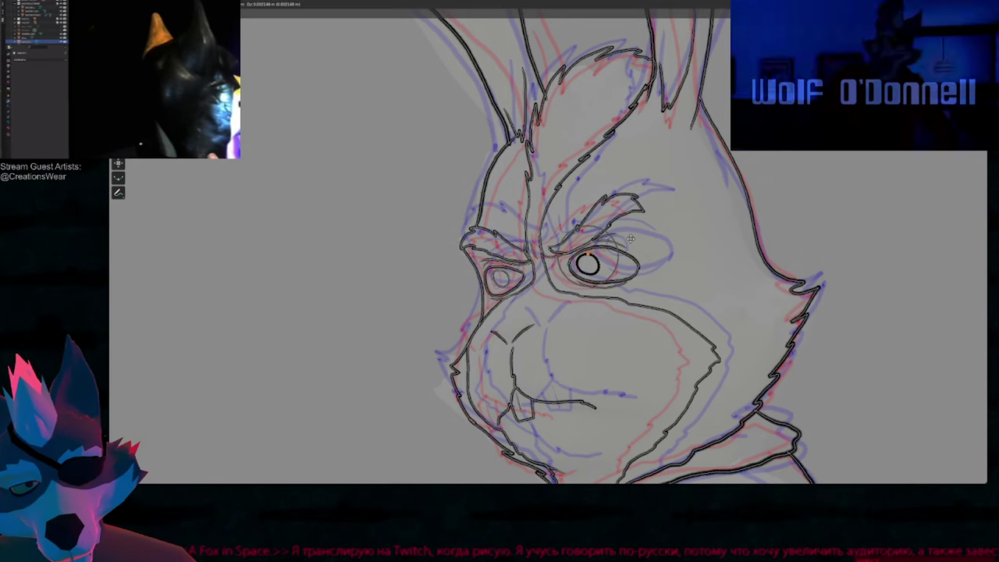
left_click(630, 240)
key("ctrl+l")
key("s")
left_click(658, 249)
key("g")
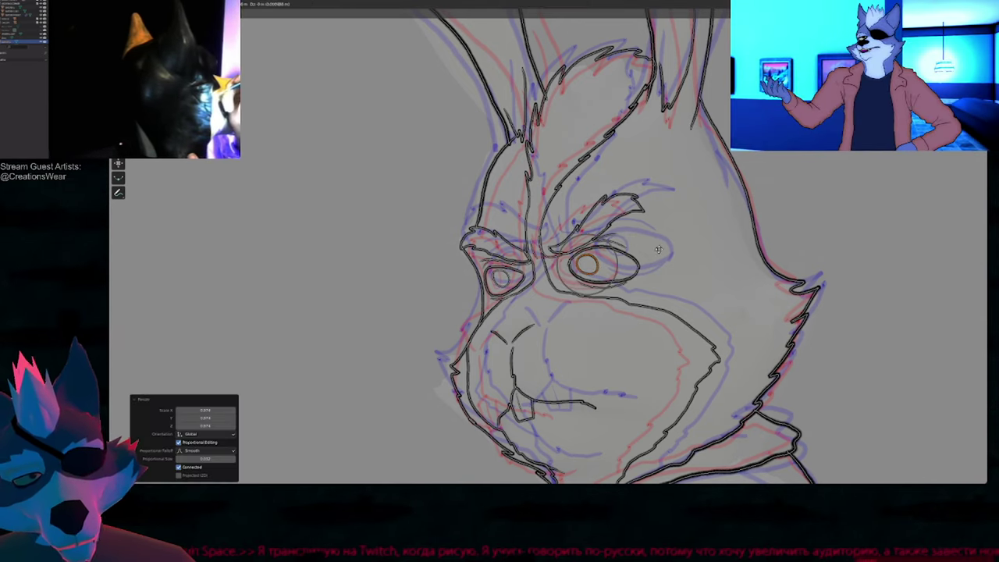
scroll(659, 245, "down", 10)
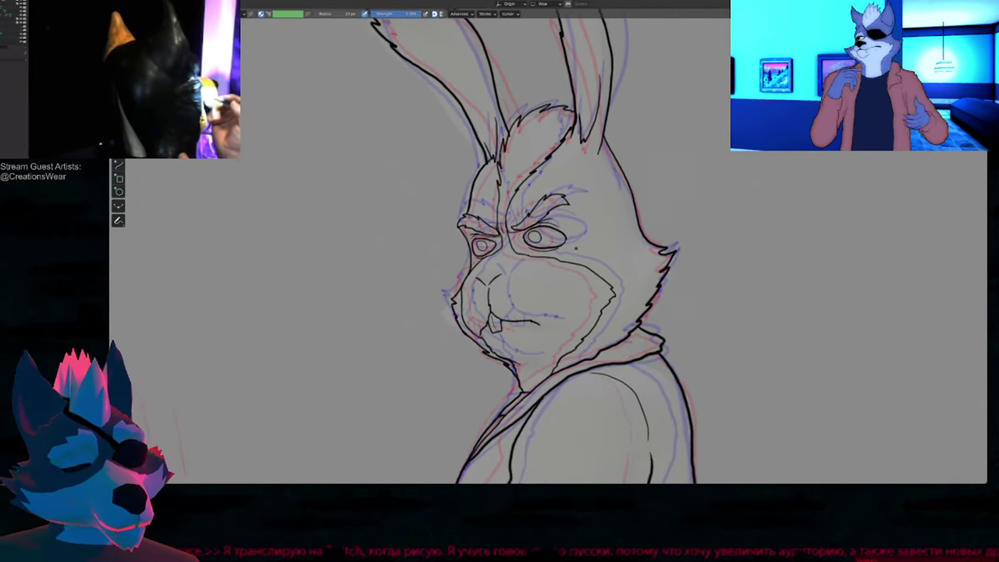
key("Tab")
scroll(578, 250, "down", 1)
key("space")
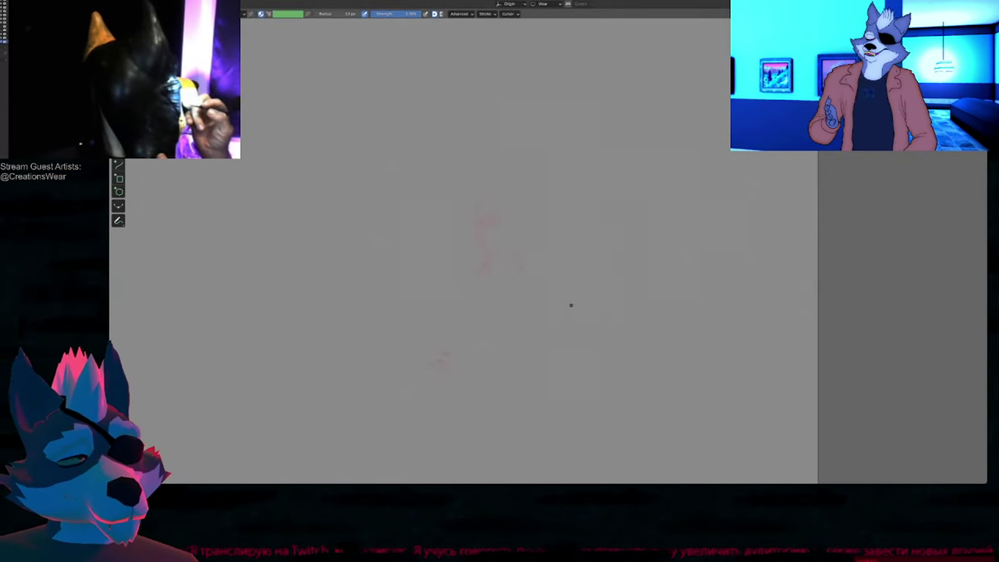
Step: Jump to the coloured crowbar-gripping rabbit frame and reveal the hidden background drawings
key("Right")
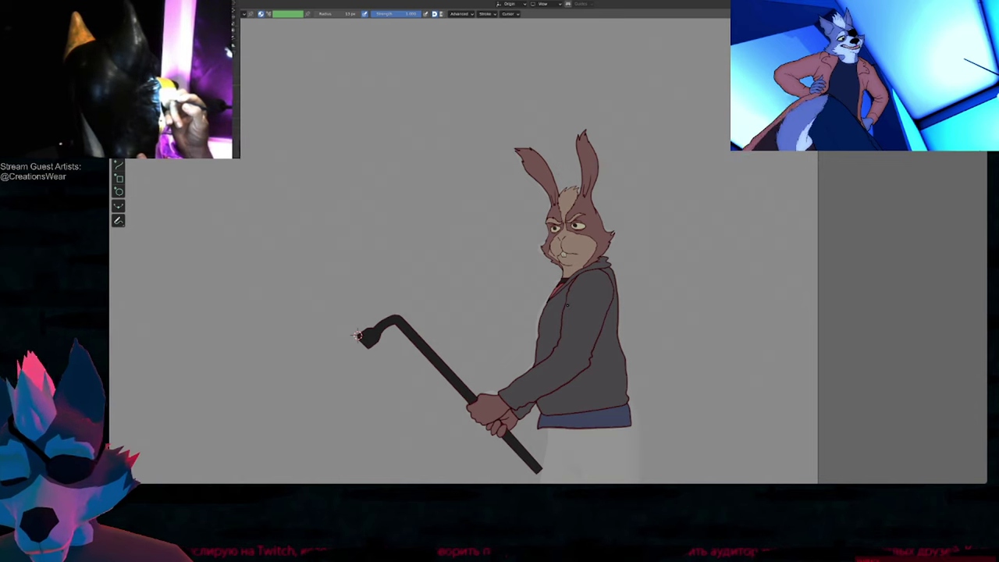
key("Tab")
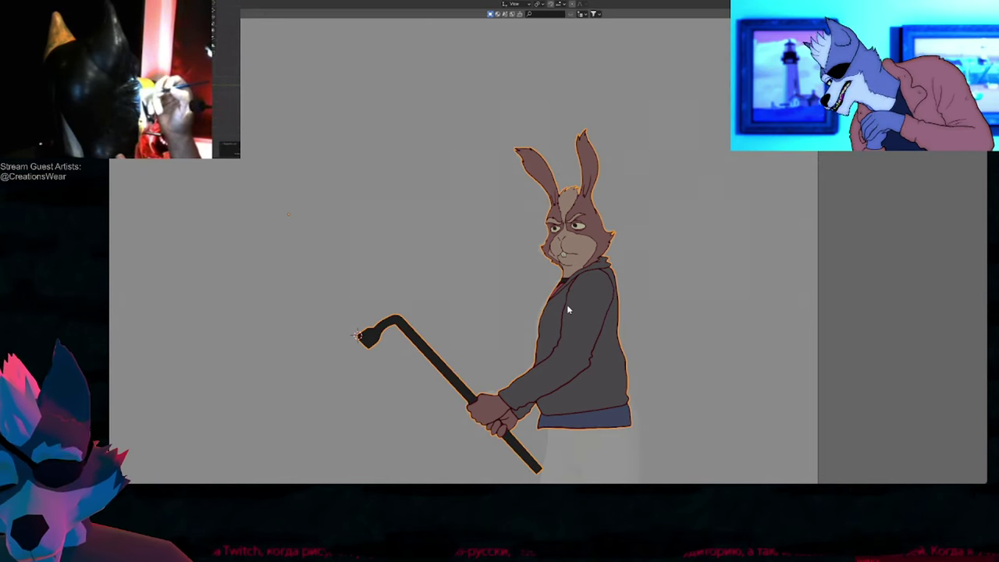
key("alt+h")
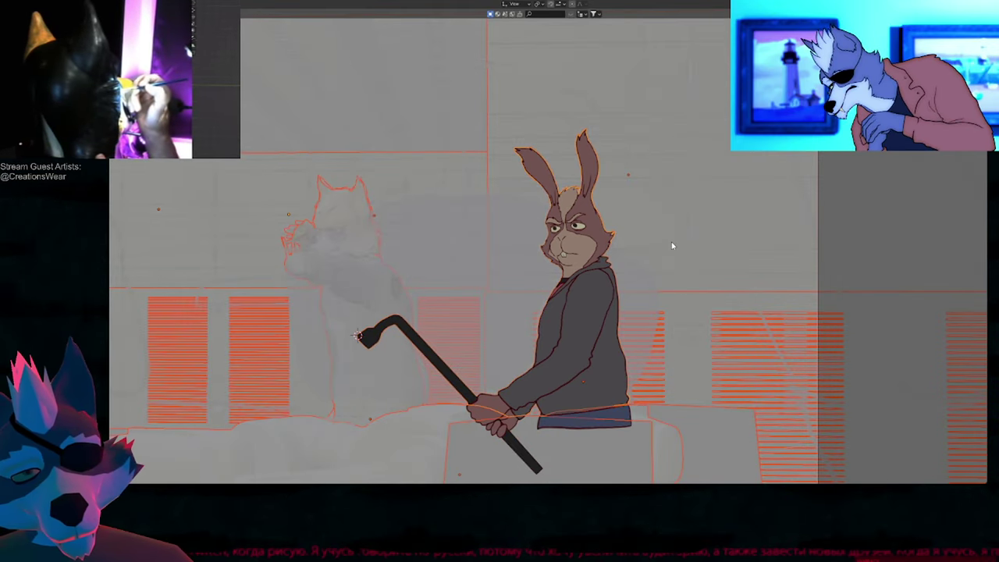
scroll(676, 242, "down", 1)
Step: Hide the leftover sketch objects and enter Draw mode on the rabbit drawing
key("h")
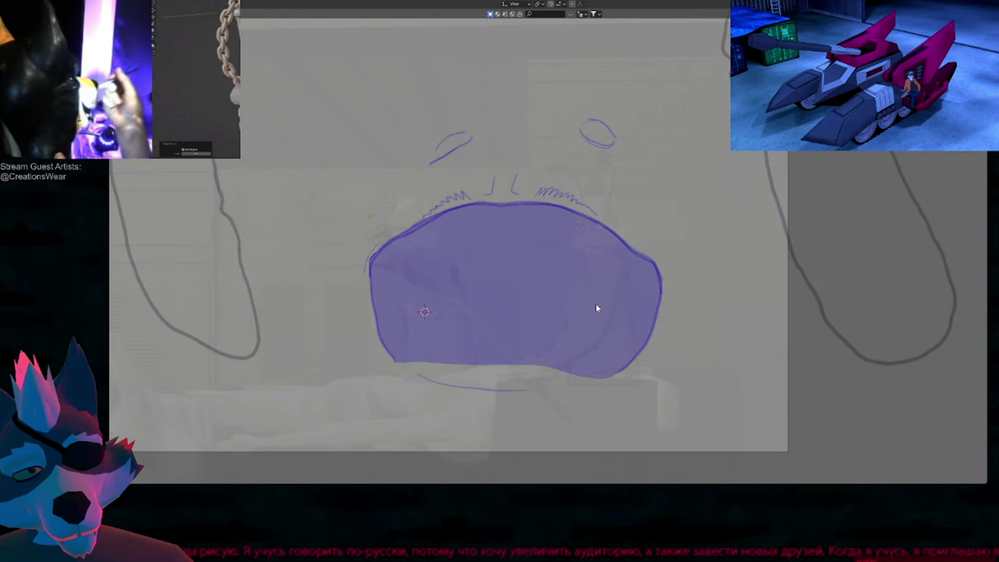
key("space")
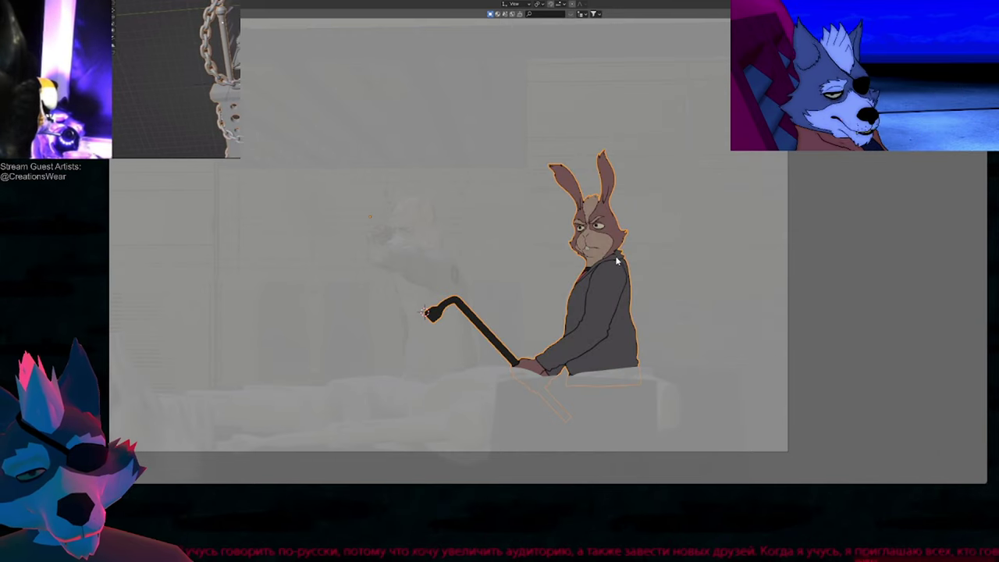
key("ctrl+Tab")
middle_click_drag(484, 275, 493, 274, "shift")
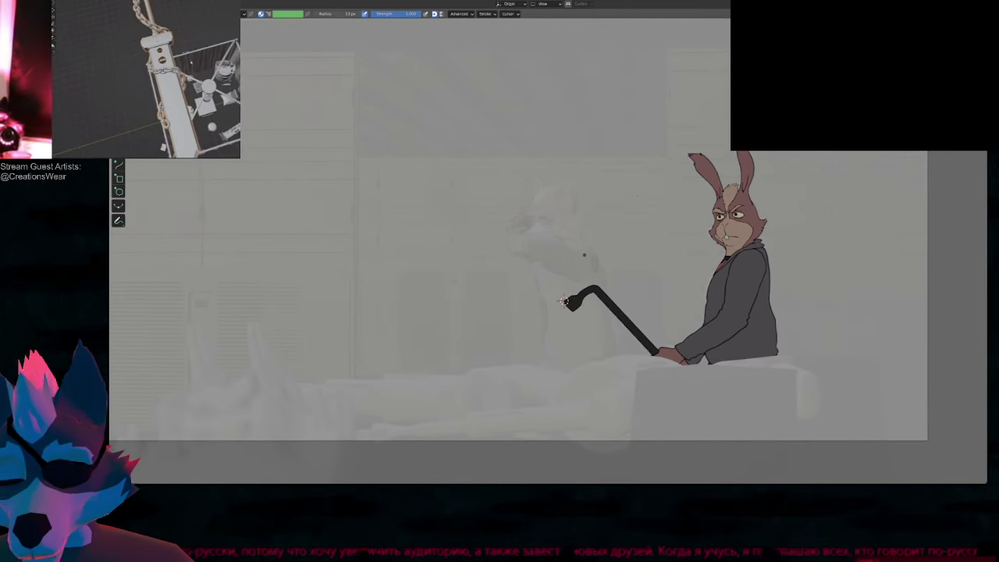
Step: Exit Draw mode on the rabbit drawing to return to the lab scene
key("ctrl+Tab")
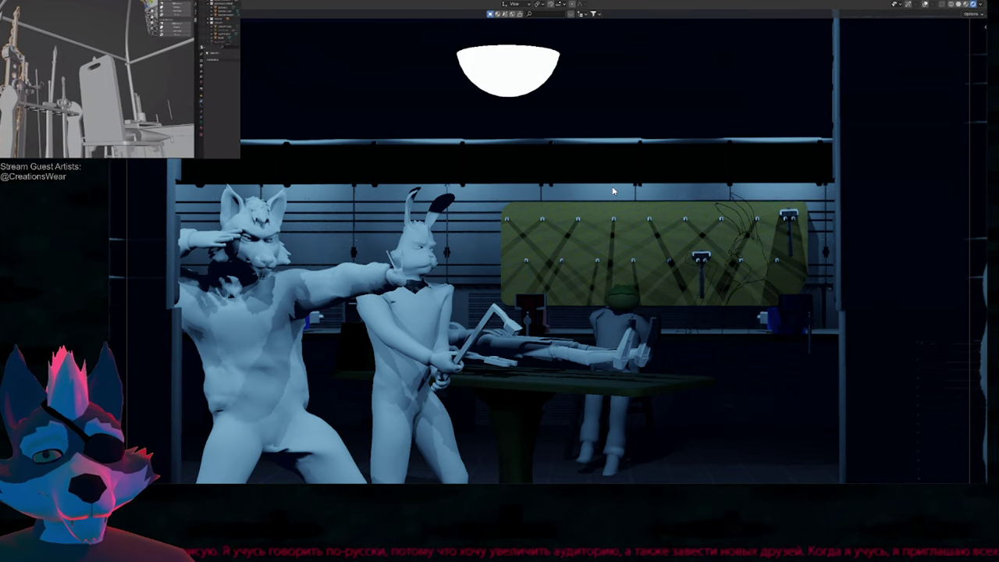
Step: Switch to the camera's coloured shot of the fox and crowbar-gripping rabbit
key("space")
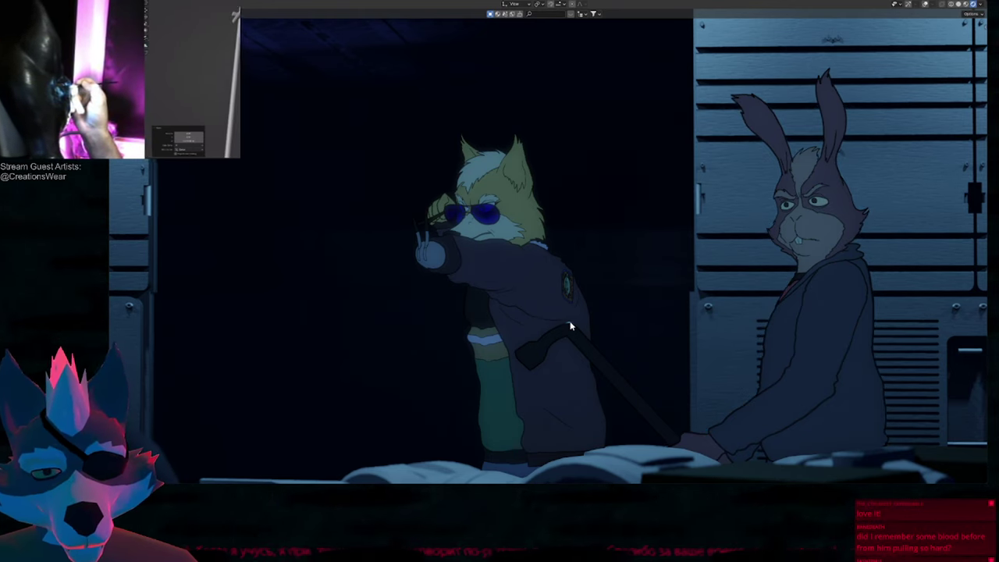
Step: Toggle the rabbit's visibility and step a frame to check the fox's movement
key("h")
key("alt+h")
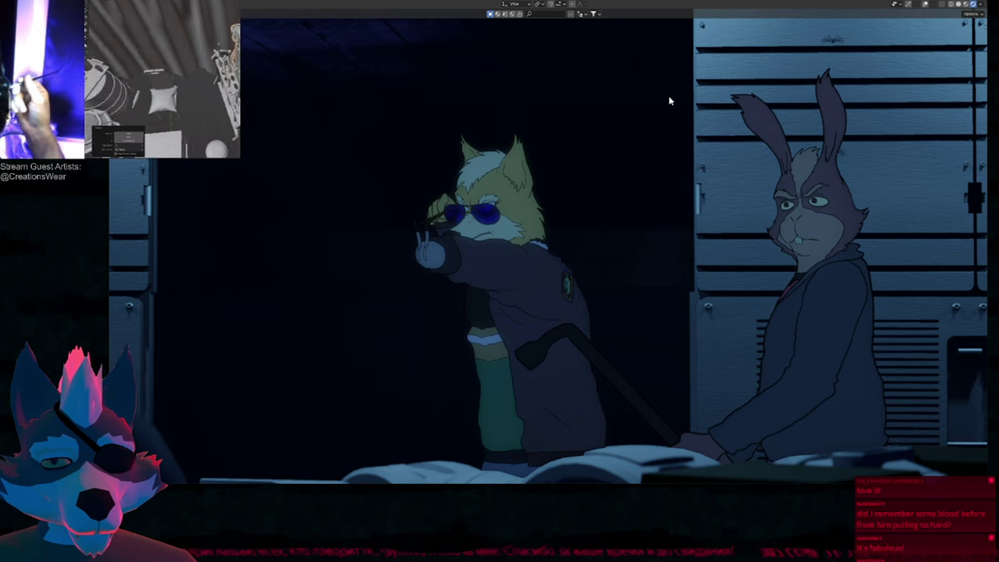
key("Right")
key("Right")
key("Right")
key("Right")
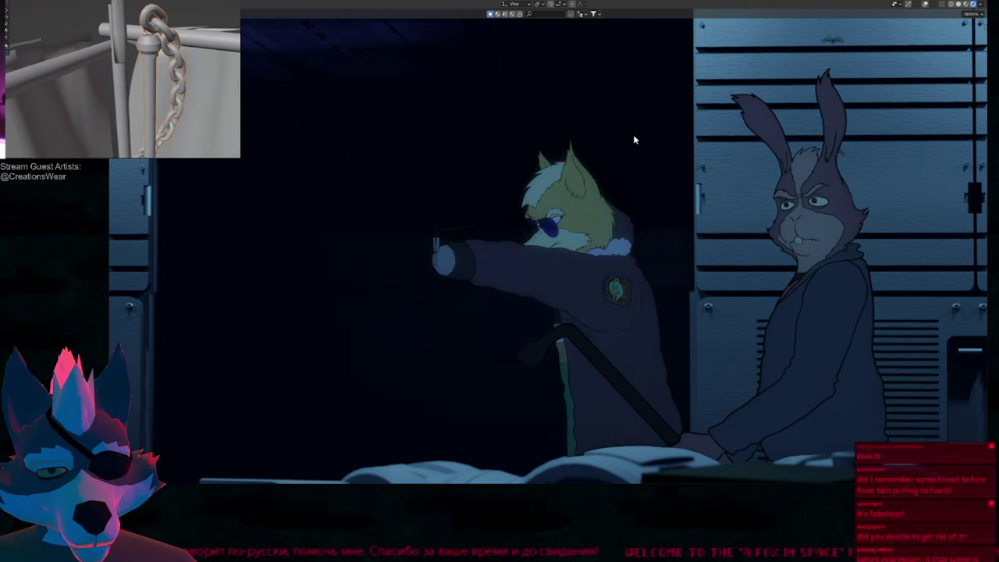
scroll(562, 215, "up", 8)
scroll(700, 235, "down", 3)
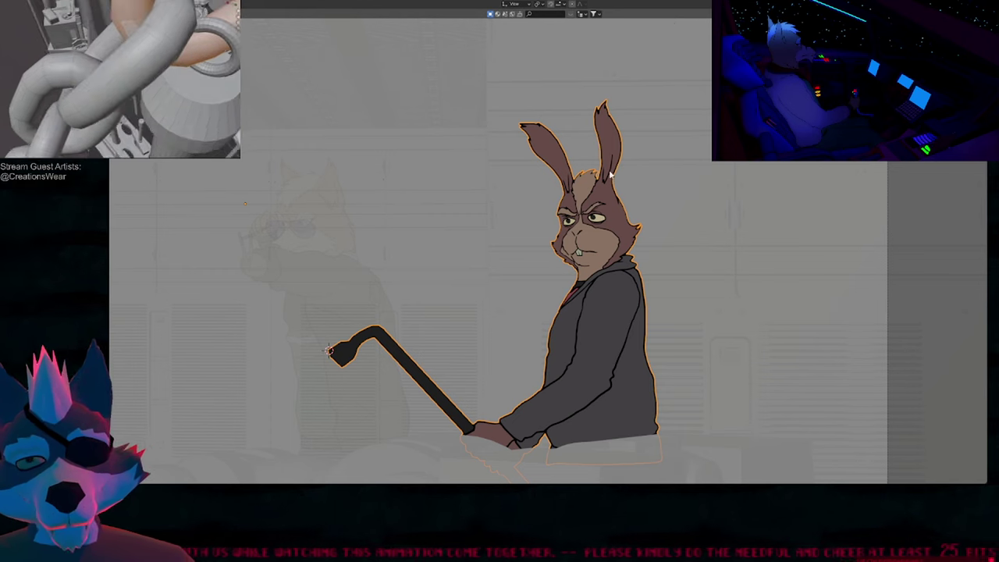
Step: Pan the view and step keyframes to the coloured bomber-jacket fox frame
middle_click_drag(637, 192, 612, 213, "shift")
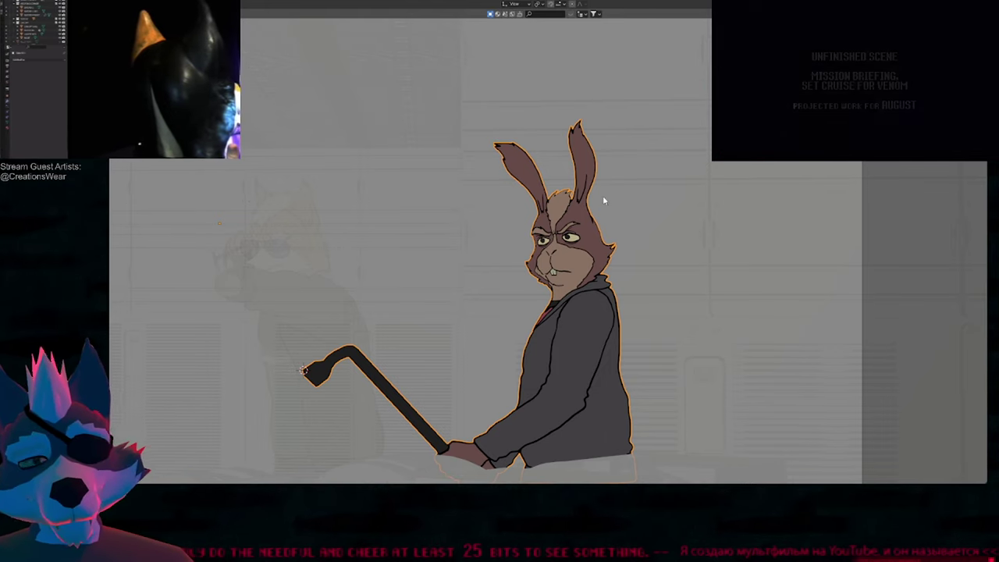
middle_click_drag(551, 274, 660, 252, "shift")
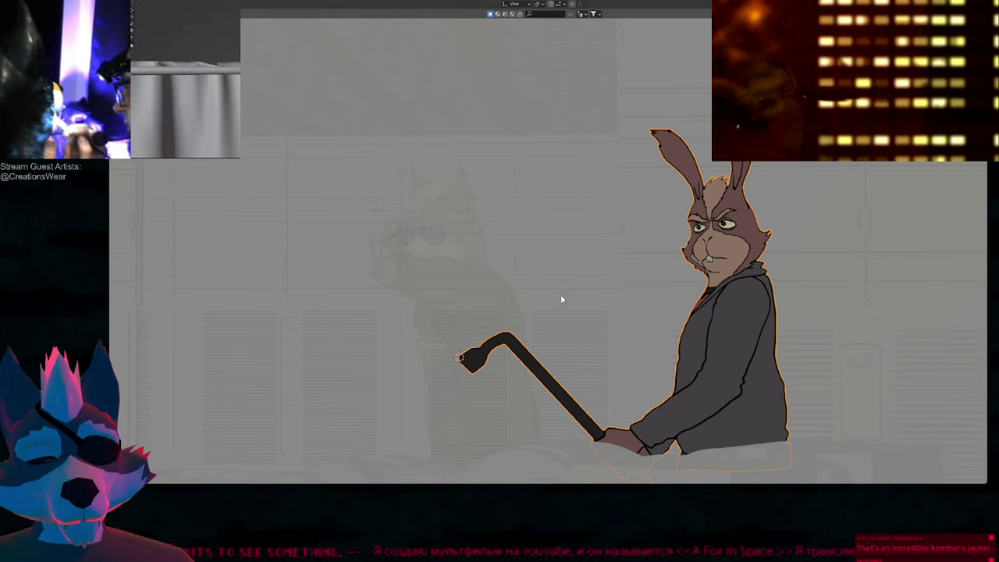
key("Up")
key("Up")
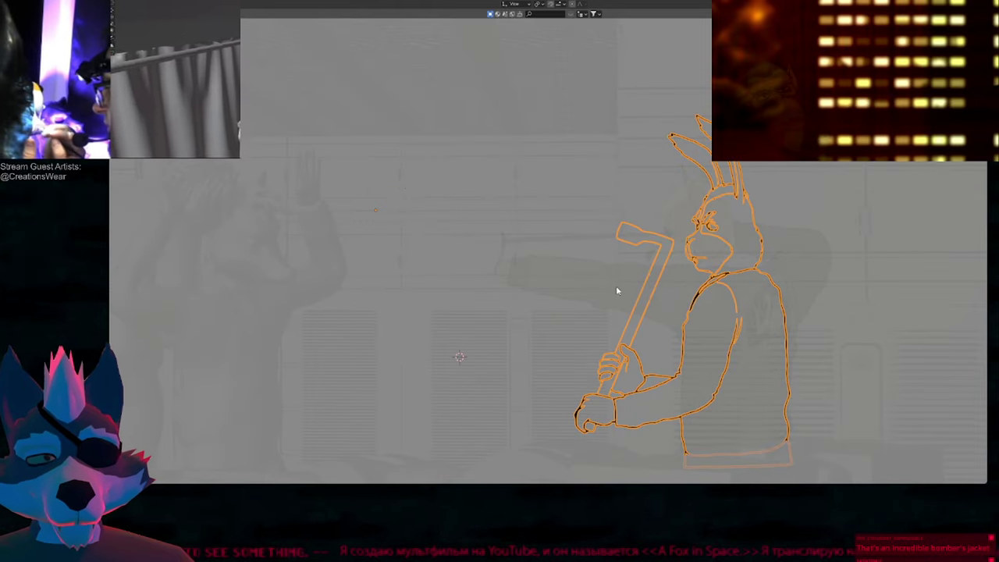
middle_click_drag(673, 298, 548, 276, "shift")
key("Left")
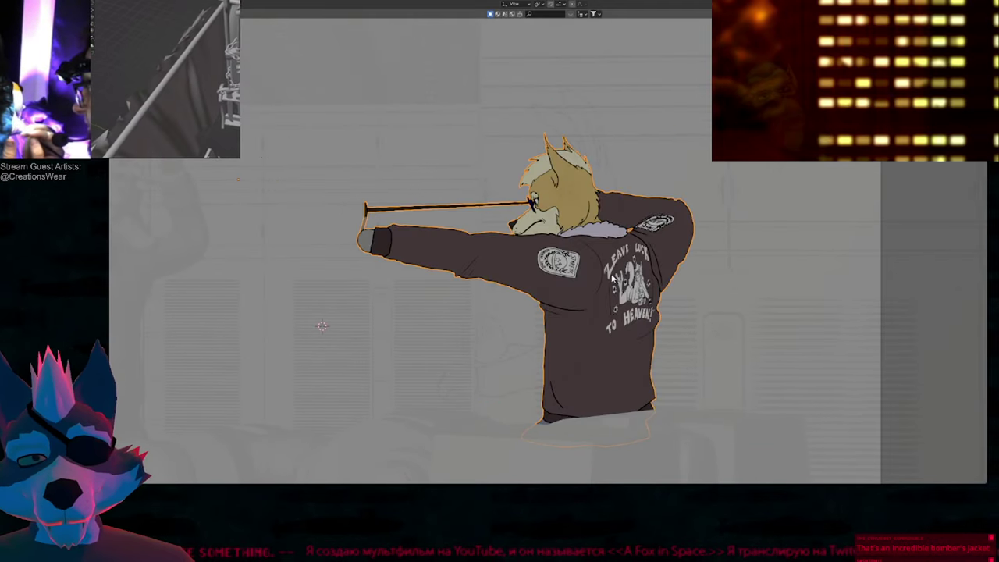
Step: Zoom into the fox's jacket, step three frames, and switch to Material Preview shading
scroll(634, 278, "up", 7)
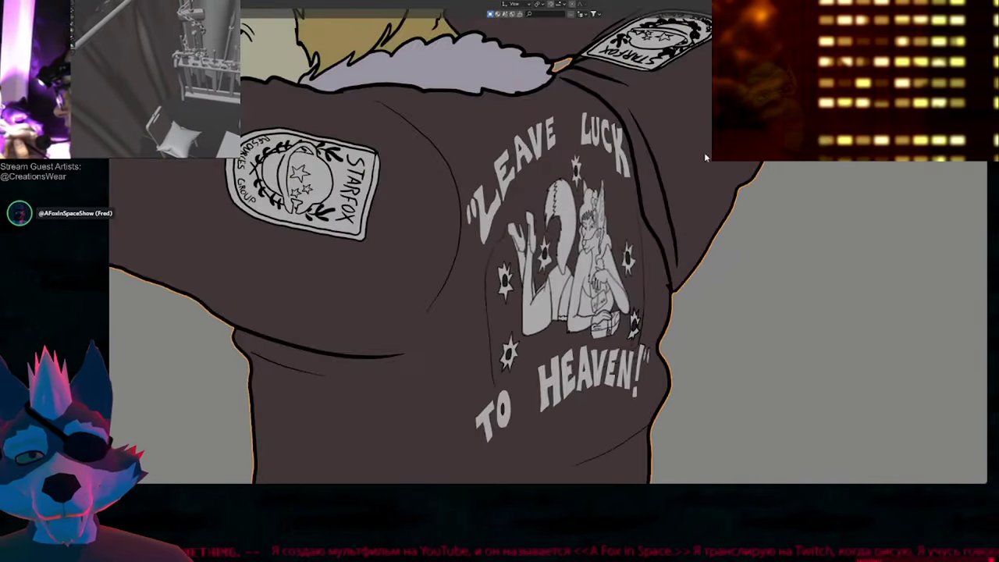
scroll(676, 207, "up", 4)
middle_click_drag(644, 275, 609, 213, "shift")
scroll(608, 221, "down", 5)
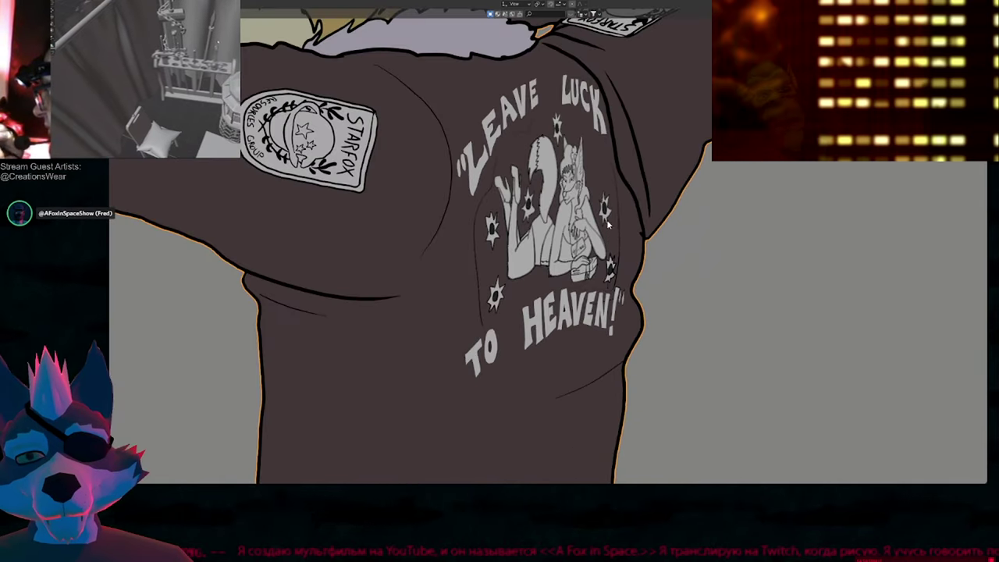
key("Left")
key("Left")
key("Left")
key("Left")
key("Left")
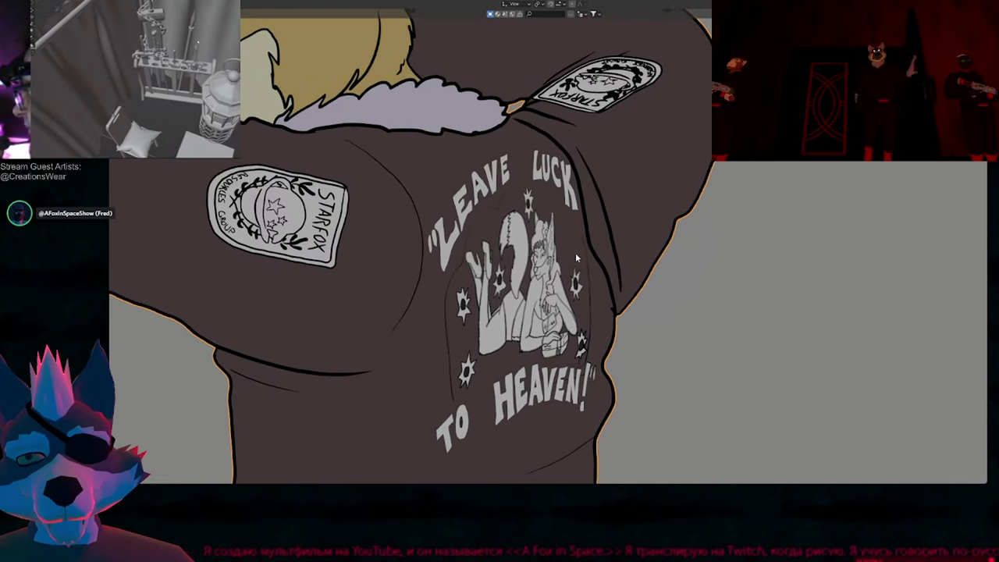
key("Left")
key("Left")
key("Left")
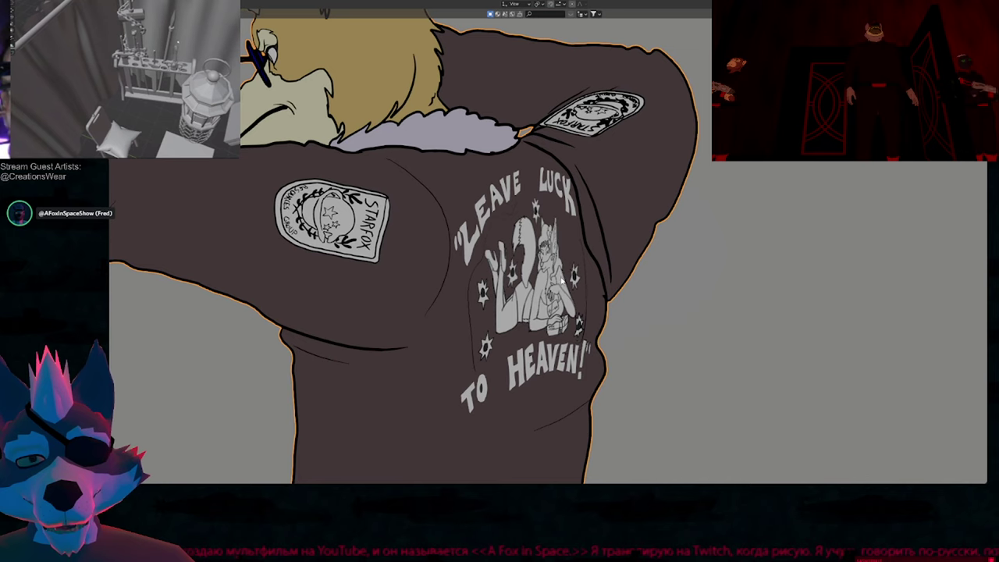
key("Left")
key("Left")
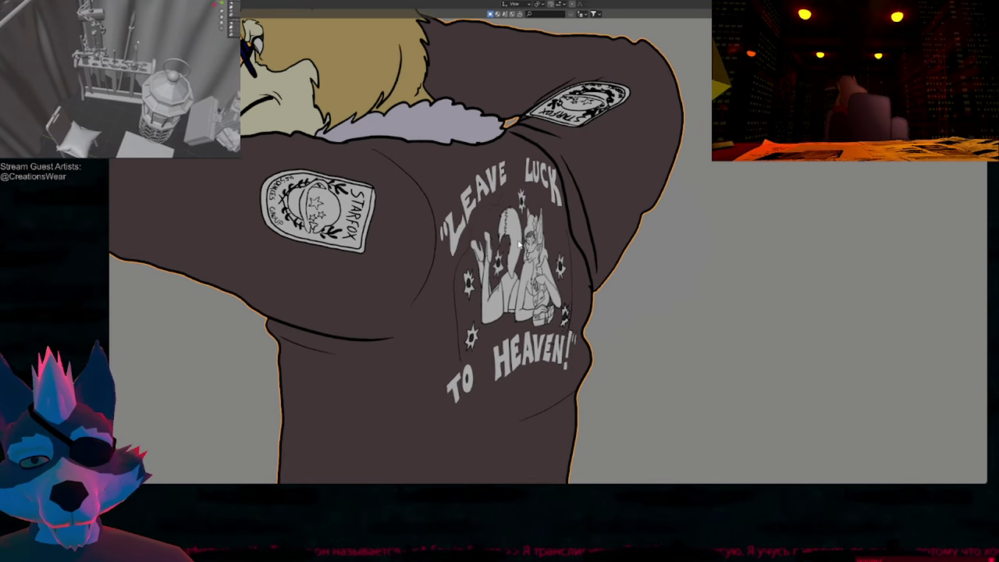
key("z")
left_click(553, 288)
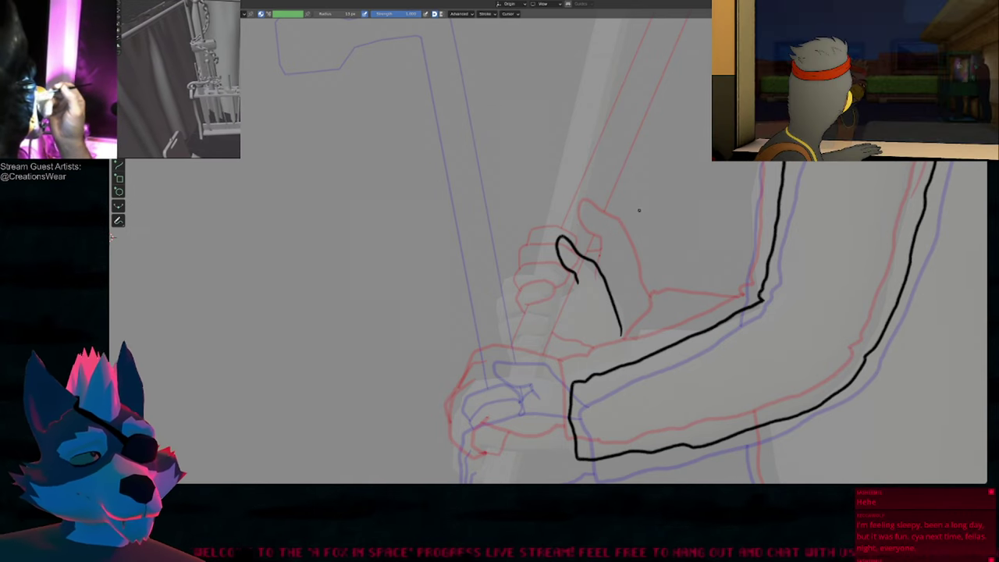
Step: Ink the rabbit's three curled fingers wrapping around the crowbar
scroll(185, 238, "down", 1)
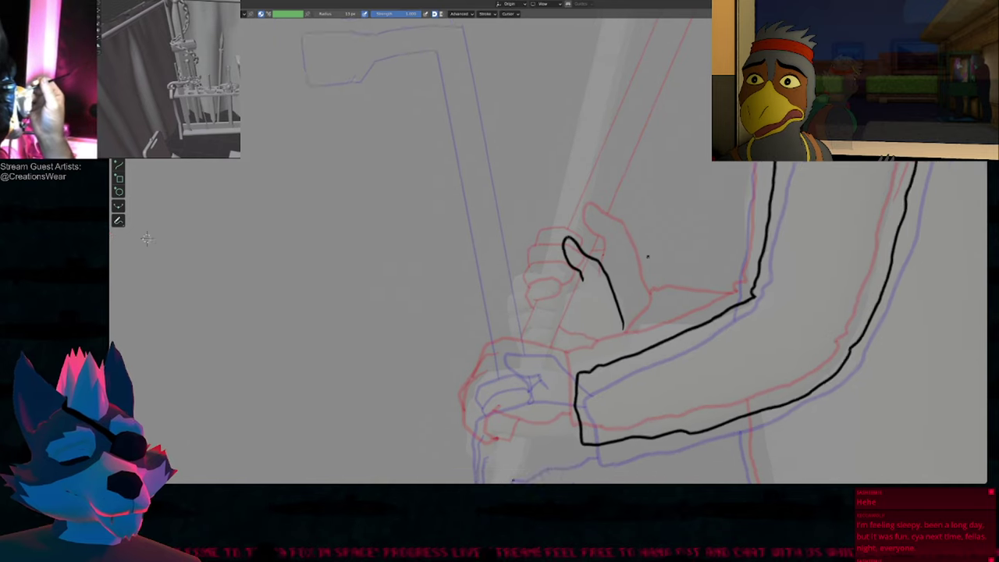
mouse_move(664, 216)
middle_mouse_down("shift")
mouse_move(676, 286)
mouse_move(664, 302)
middle_mouse_up("shift")
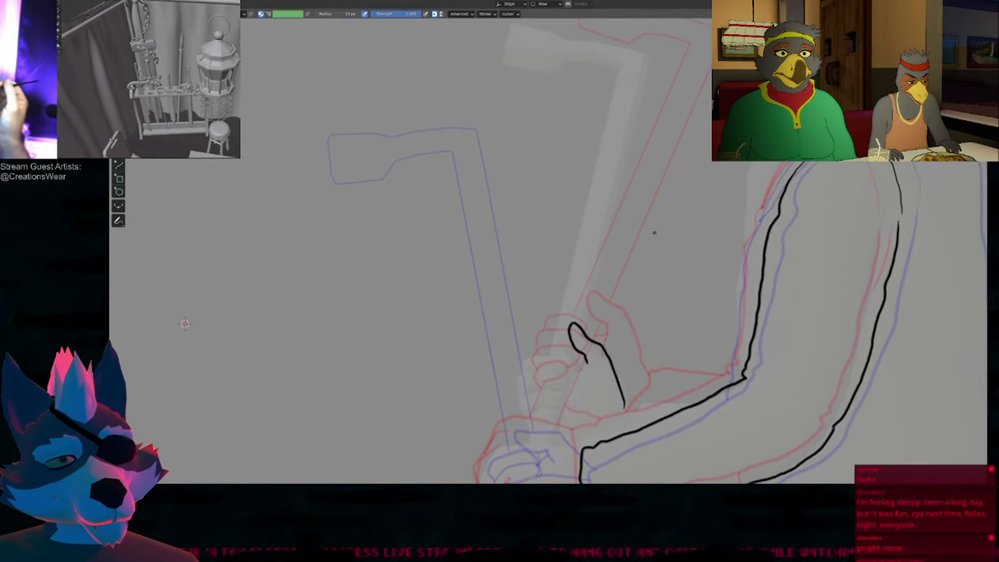
middle_click_drag(559, 349, 554, 273, "shift")
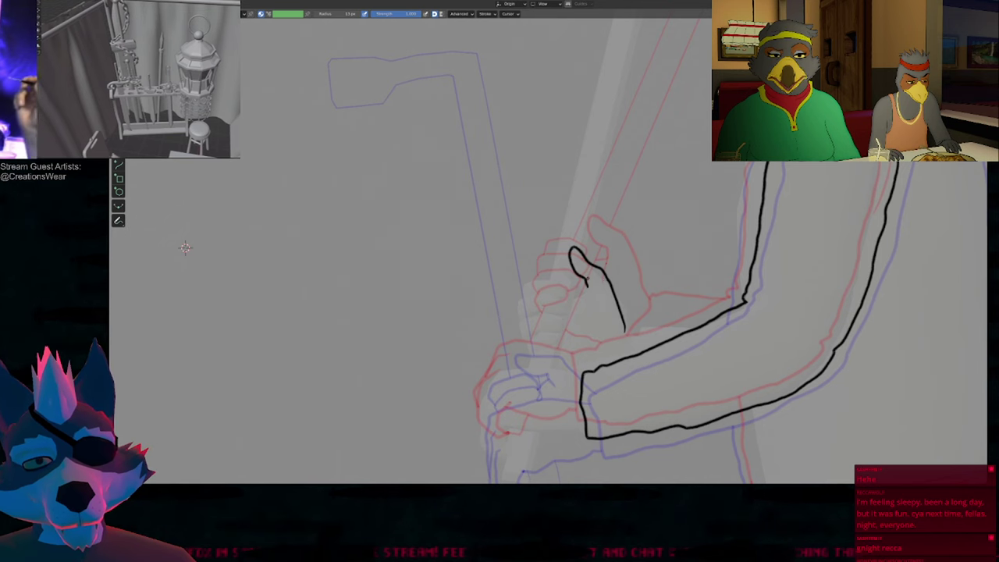
scroll(567, 229, "up", 4)
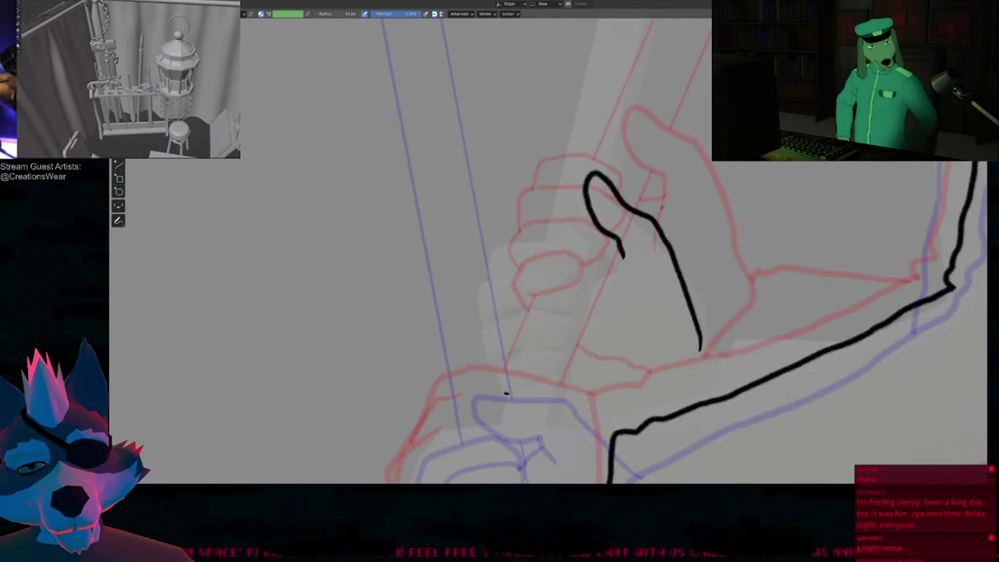
mouse_move(503, 390)
left_mouse_down()
mouse_move(495, 356)
mouse_move(526, 343)
mouse_move(563, 355)
left_mouse_up()
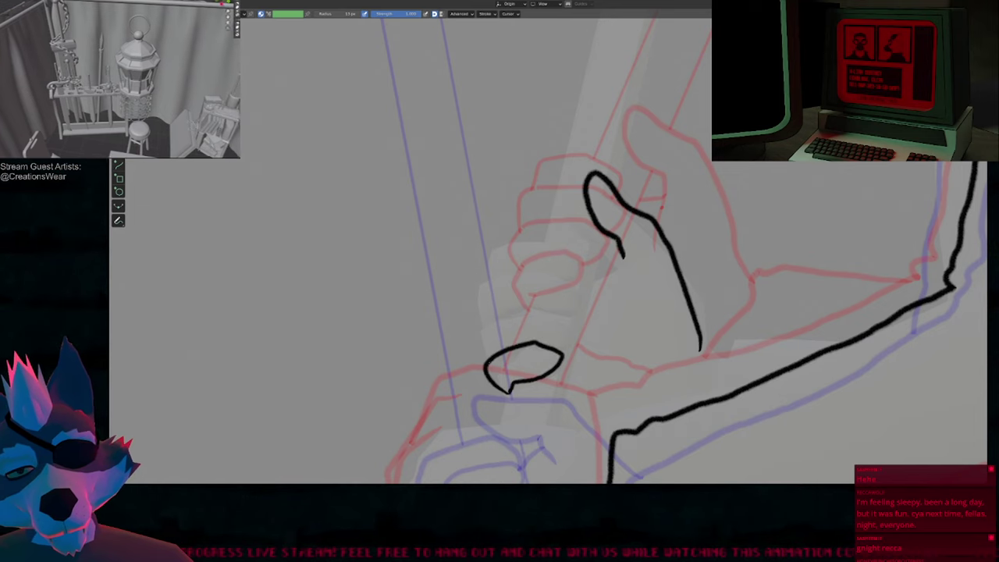
left_click_drag(492, 315, 537, 311)
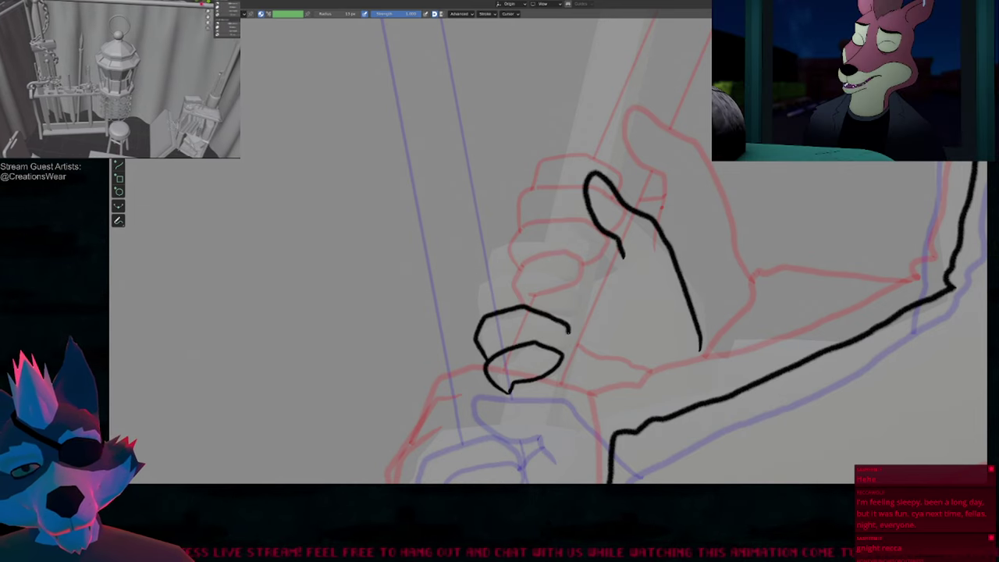
left_click_drag(483, 321, 478, 310)
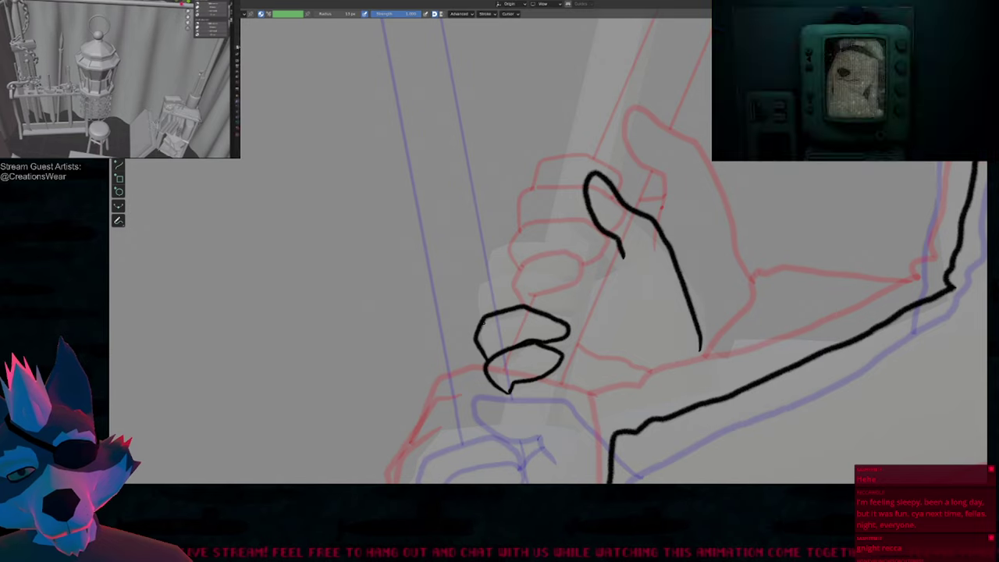
mouse_move(526, 272)
left_mouse_down()
mouse_move(548, 274)
mouse_move(575, 303)
left_mouse_up()
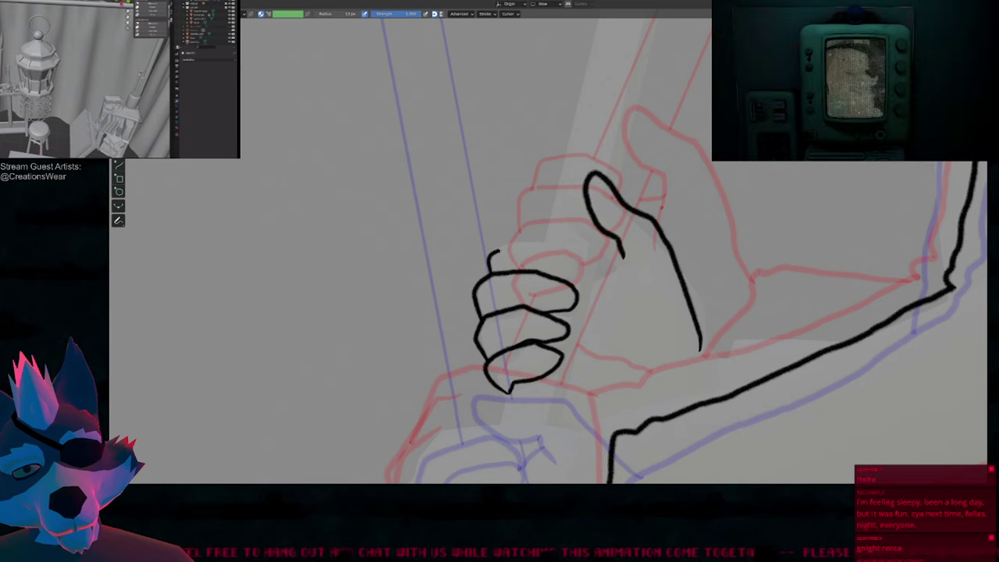
mouse_move(488, 271)
left_mouse_down()
mouse_move(542, 243)
mouse_move(581, 264)
left_mouse_up()
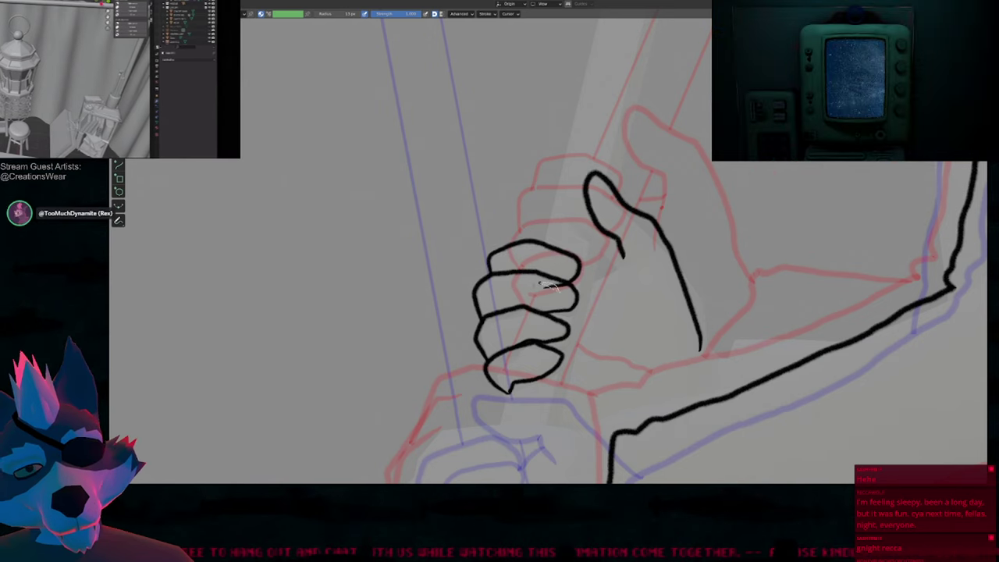
Step: Hide the onion-skin ghosts and extend the thumb's outline down into the arm
key("e")
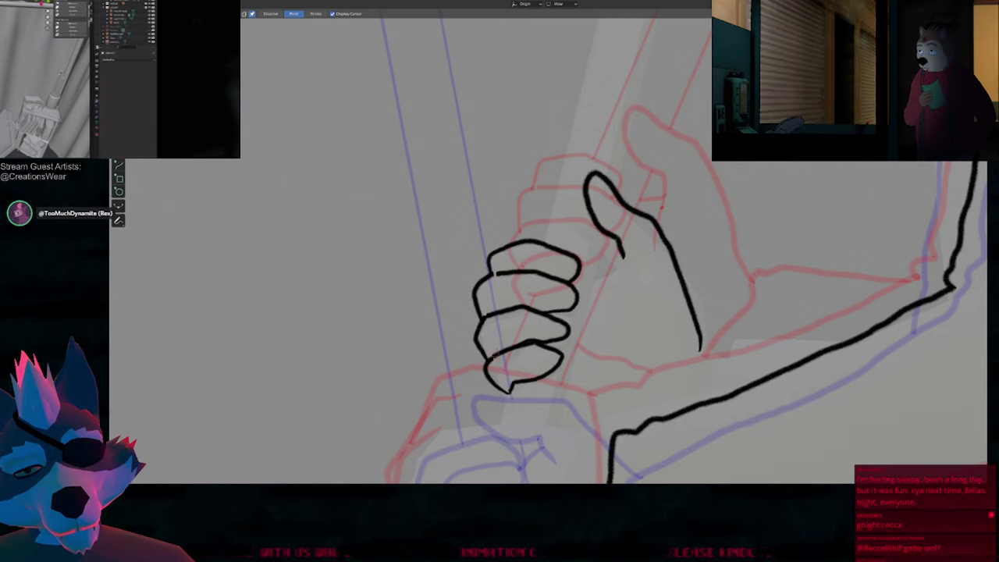
middle_click_drag(496, 356, 511, 414, "ctrl")
key("d")
mouse_move(604, 277)
middle_mouse_down("shift")
mouse_move(533, 285)
mouse_move(620, 259)
middle_mouse_up("shift")
middle_click_drag(576, 314, 589, 267, "ctrl")
scroll(589, 267, "up", 1)
key("shift+alt+z")
mouse_move(610, 223)
left_mouse_down()
mouse_move(603, 242)
mouse_move(581, 251)
left_mouse_up()
mouse_move(565, 303)
left_mouse_down()
mouse_move(549, 384)
mouse_move(633, 384)
mouse_move(683, 341)
left_mouse_up()
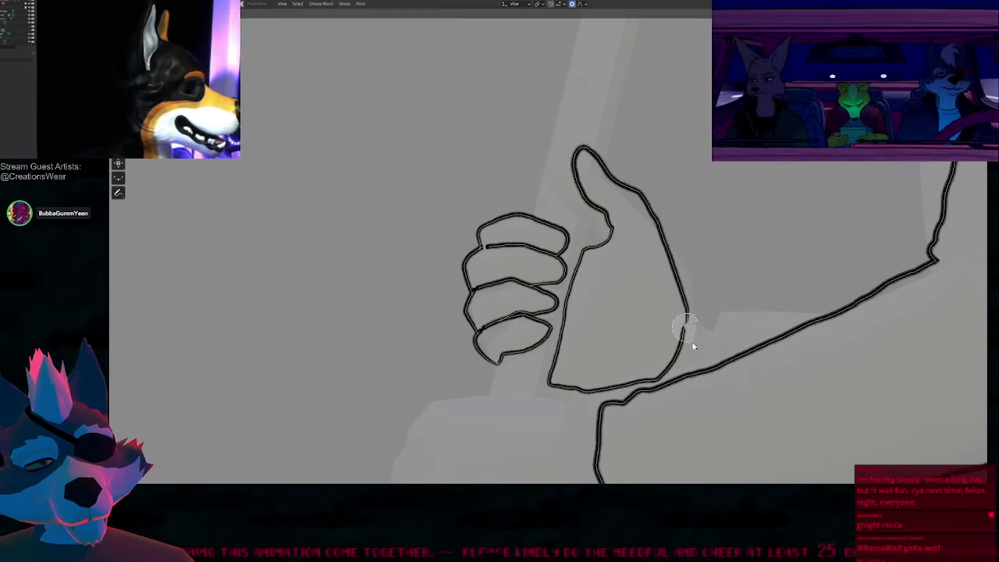
Step: Shrink the brush to smooth the thumb's outline, then enlarge it again
key("Tab")
key("Tab")
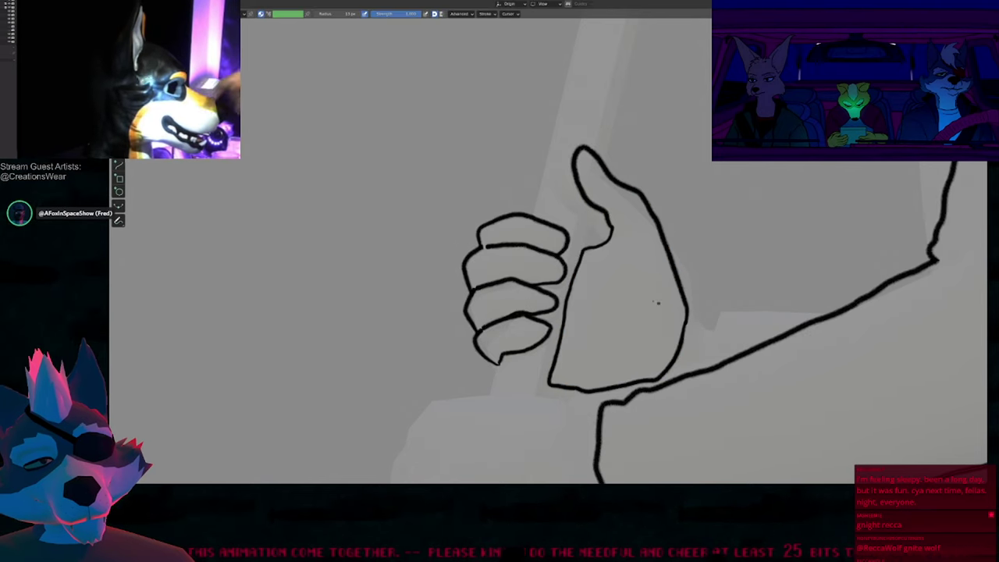
scroll(602, 306, "down", 4)
scroll(616, 268, "up", 4)
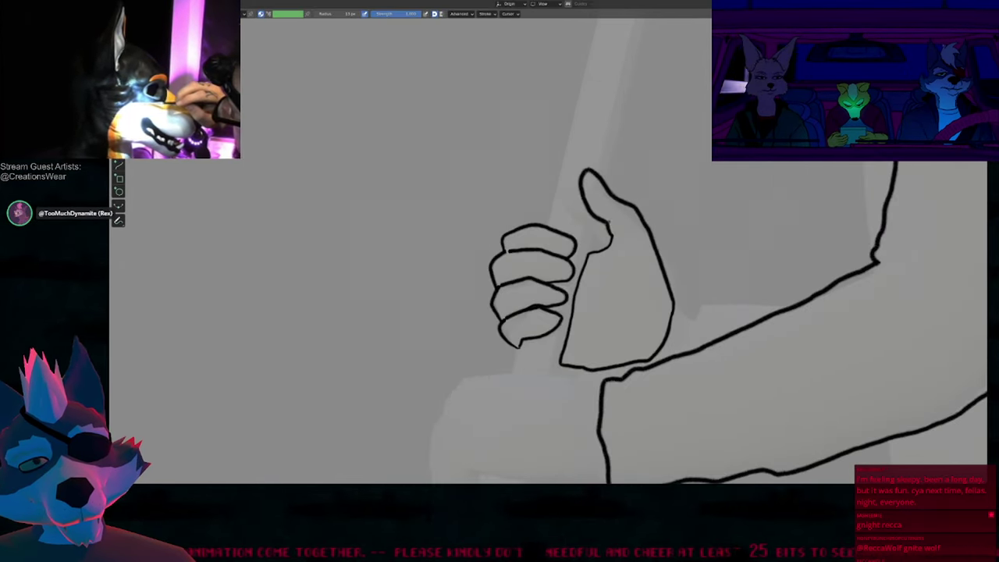
key("f")
left_click(656, 213)
mouse_move(582, 187)
left_mouse_down()
mouse_move(629, 208)
mouse_move(611, 237)
mouse_move(647, 225)
left_mouse_up()
key("f")
left_click(657, 233)
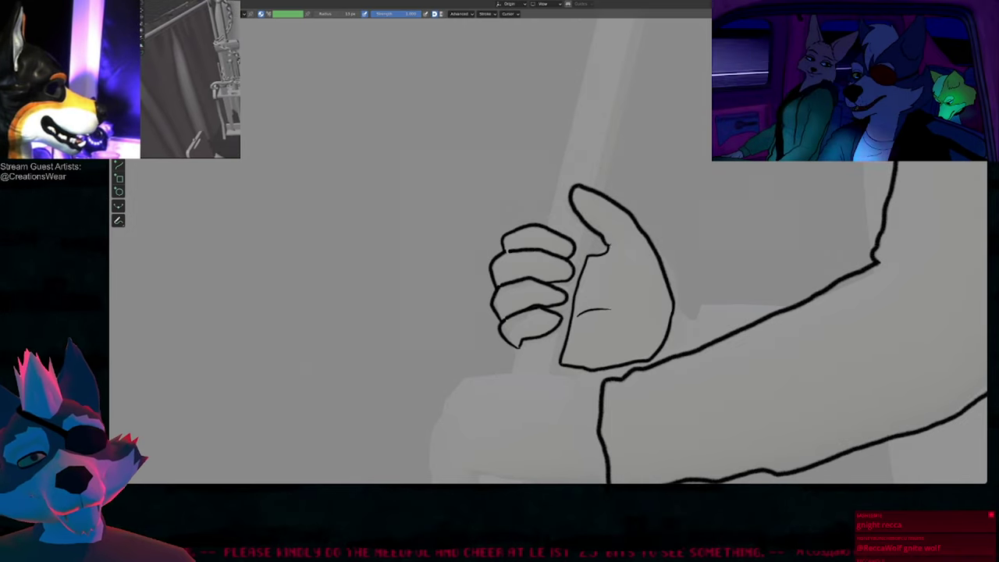
Step: Outline the lower fist and draw the handle's end and right edge through it
scroll(610, 263, "down", 4)
scroll(607, 339, "up", 4)
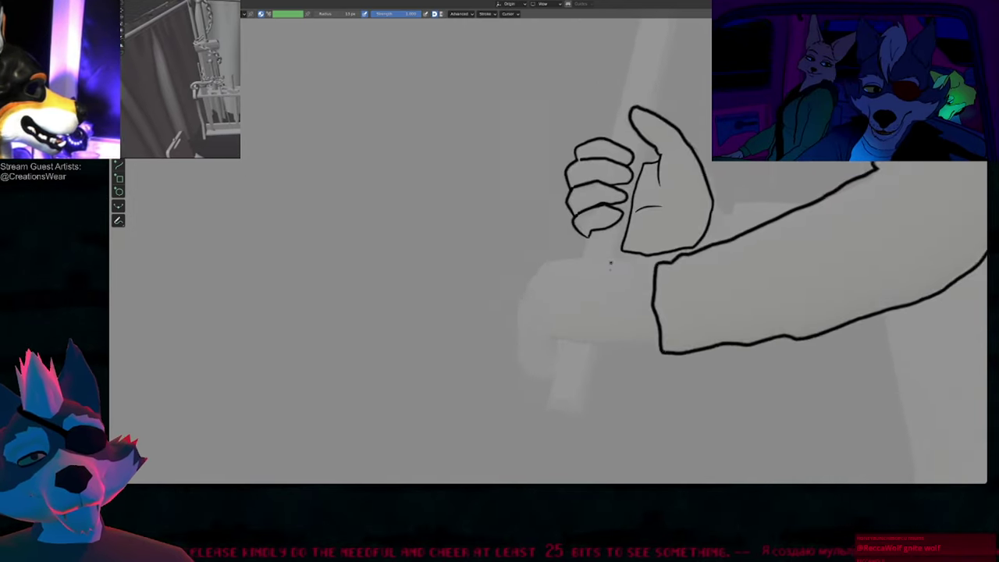
mouse_move(599, 239)
left_mouse_down()
mouse_move(571, 238)
mouse_move(536, 288)
left_mouse_up()
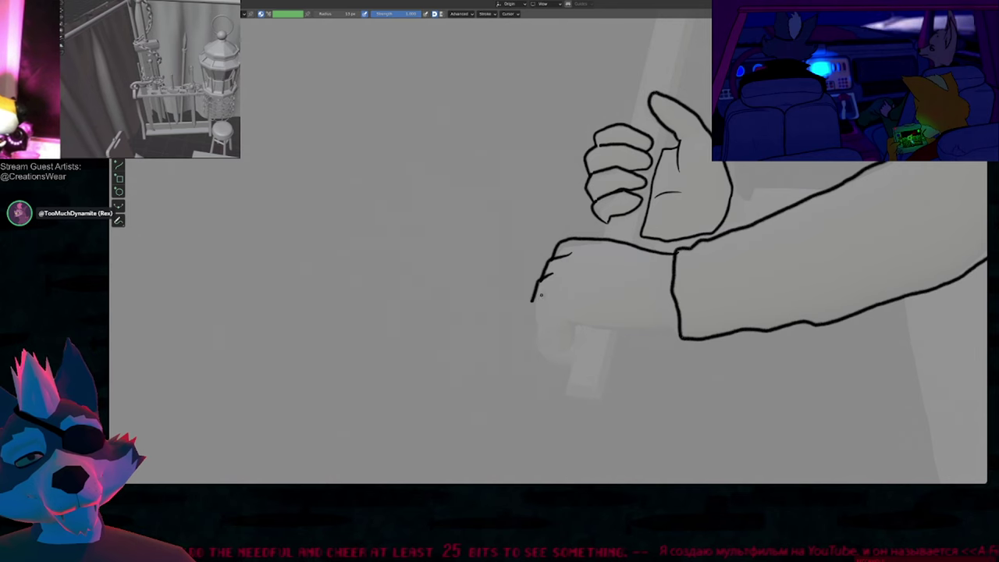
mouse_move(531, 298)
left_mouse_down()
mouse_move(529, 345)
mouse_move(544, 367)
left_mouse_up()
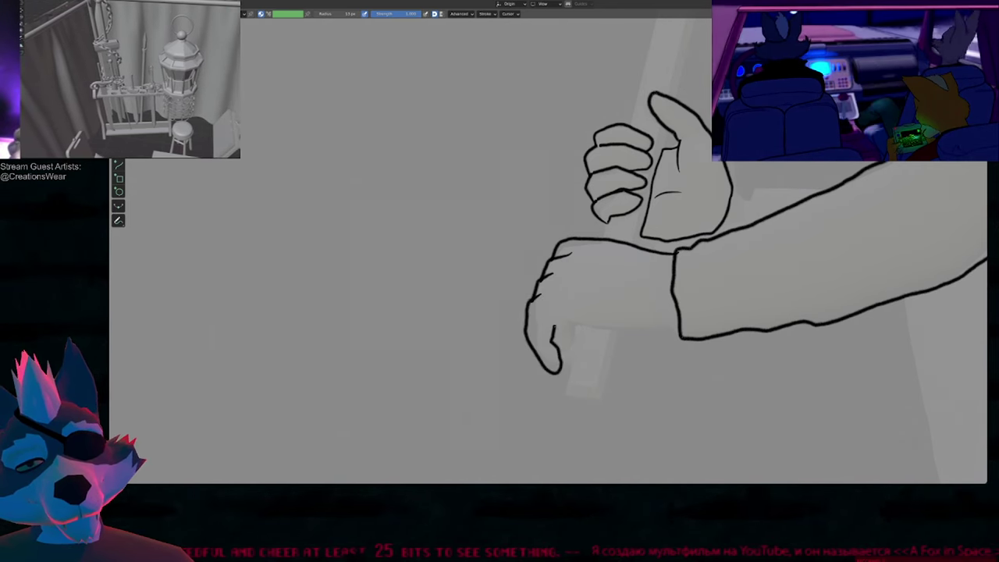
left_click_drag(553, 328, 592, 326)
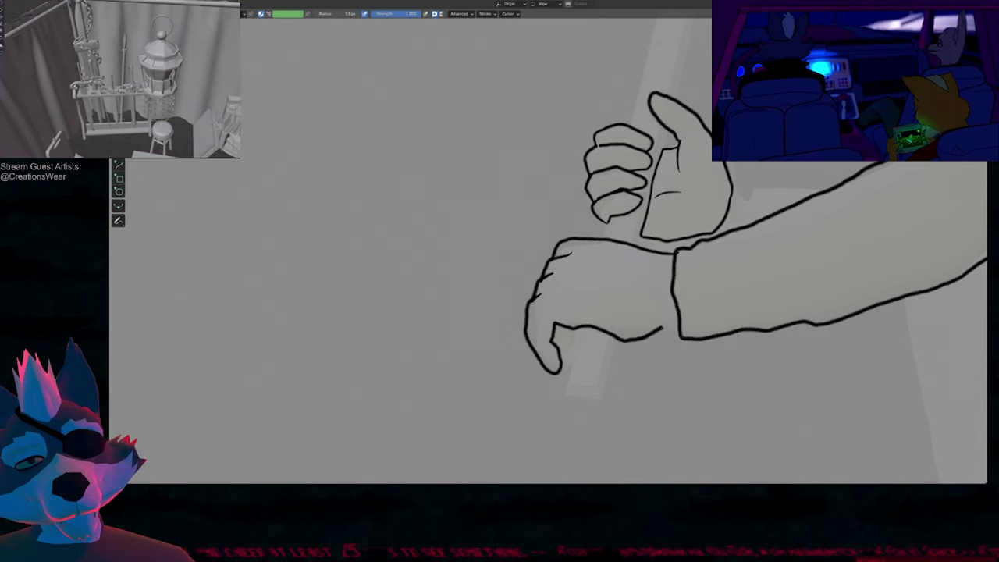
mouse_move(734, 276)
middle_mouse_down("shift")
mouse_move(560, 364)
mouse_move(505, 346)
mouse_move(615, 225)
middle_mouse_up("shift")
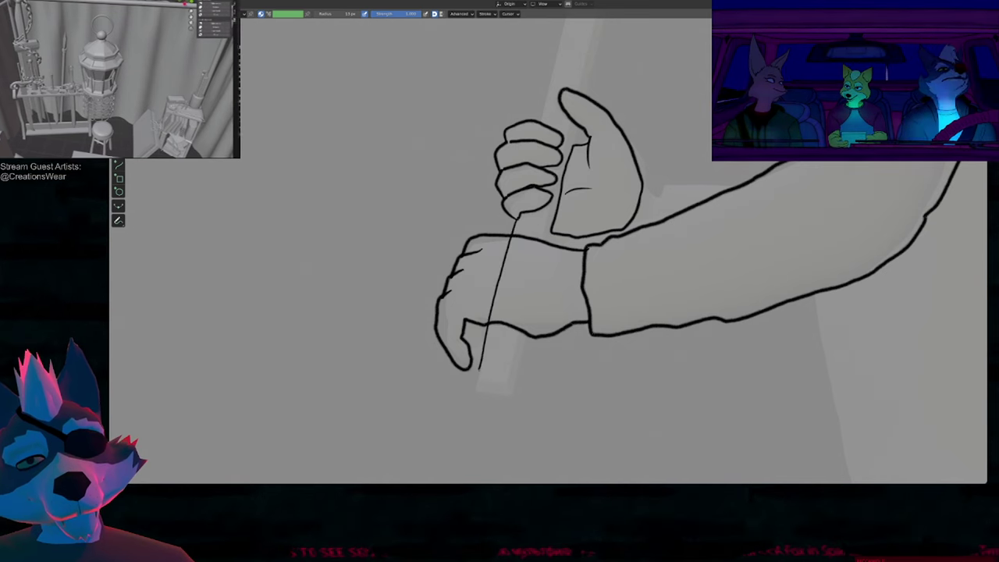
mouse_move(480, 368)
left_mouse_down()
mouse_move(479, 393)
mouse_move(512, 394)
left_mouse_up()
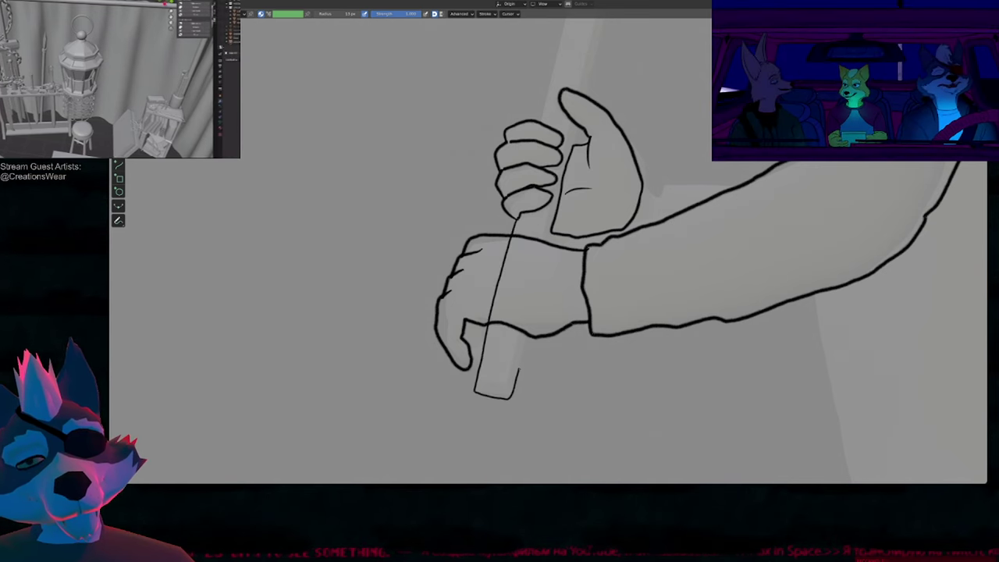
left_click_drag(526, 340, 536, 308)
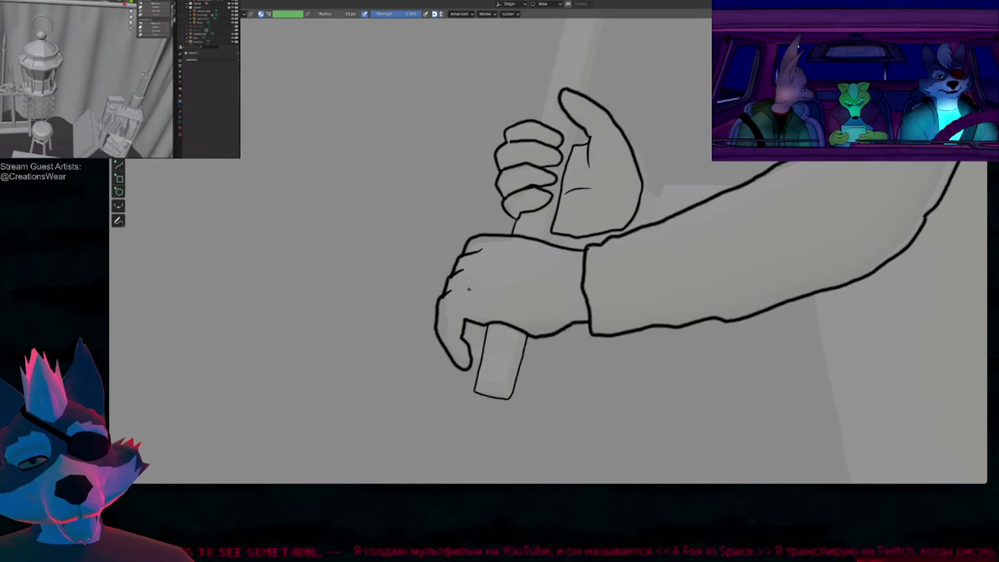
Step: Add a knuckle crease at brush strength 1.000 and trim the handle overshoot
left_click_drag(478, 322, 493, 308)
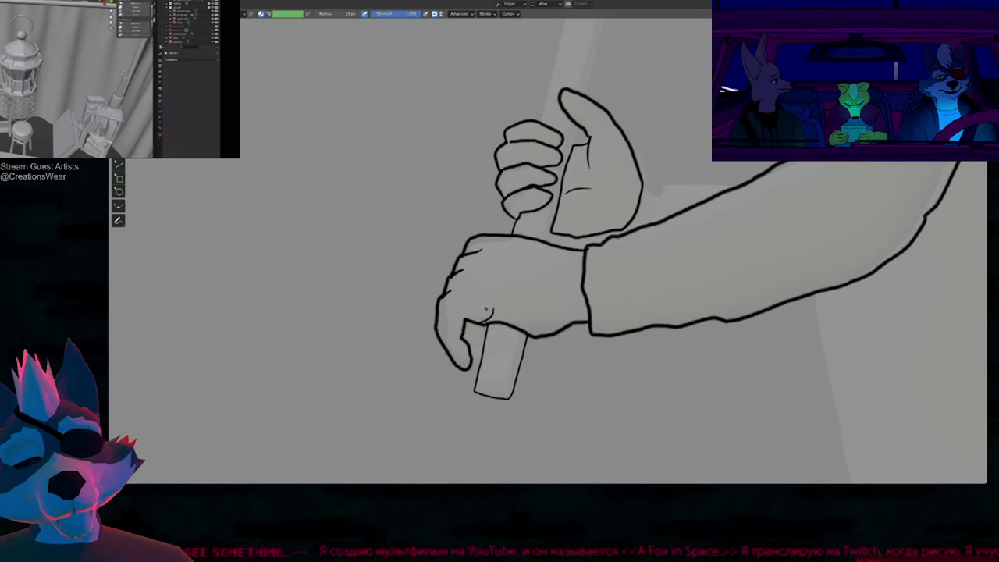
key("shift+f")
left_click(481, 299)
left_click_drag(445, 296, 456, 292)
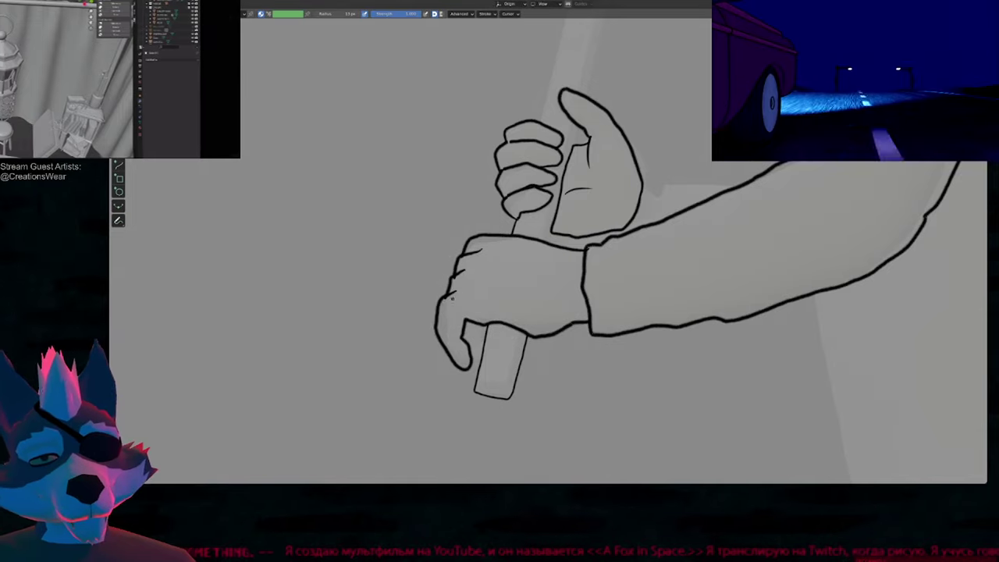
key("ctrl+z")
key("ctrl+z")
key("ctrl+z")
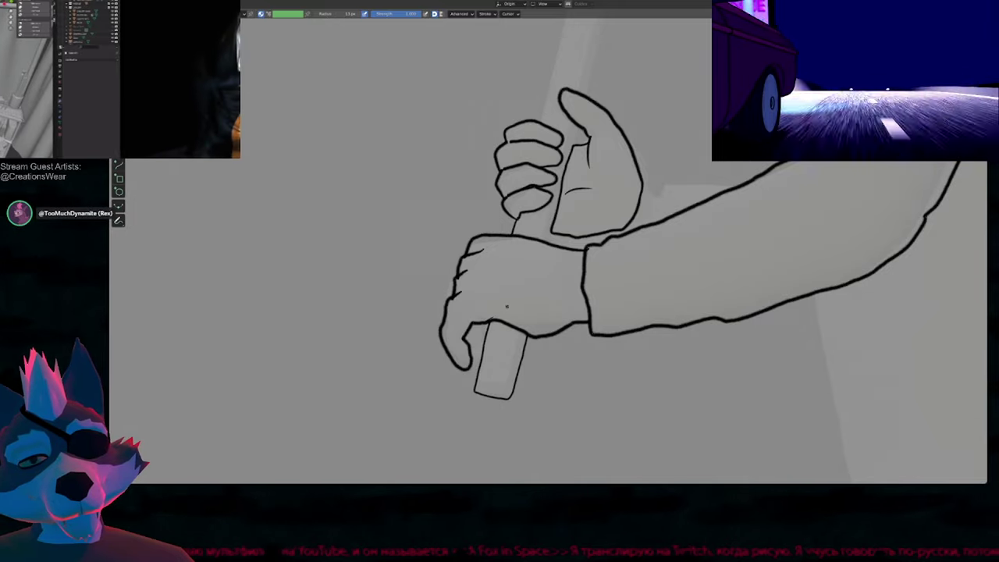
middle_click_drag(506, 307, 432, 396, "shift")
mouse_move(449, 366)
right_mouse_down("ctrl+alt")
mouse_move(479, 357)
mouse_move(469, 341)
right_mouse_up("ctrl+alt")
Step: Draw the handle line across the upper fist and extend it upward
mouse_move(601, 105)
middle_mouse_down("shift")
mouse_move(557, 274)
mouse_move(468, 352)
mouse_move(475, 301)
middle_mouse_up("shift")
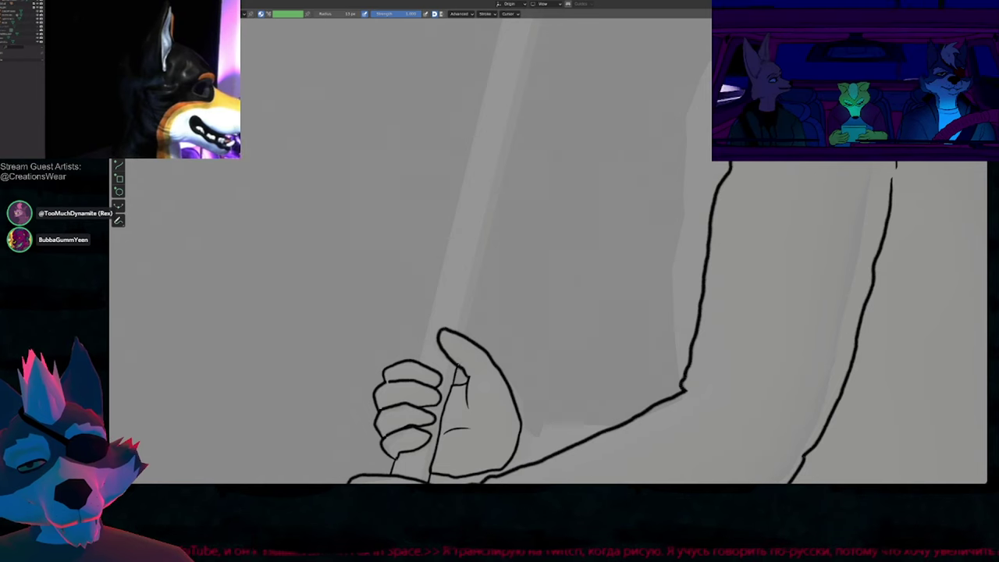
left_click_drag(468, 325, 456, 381)
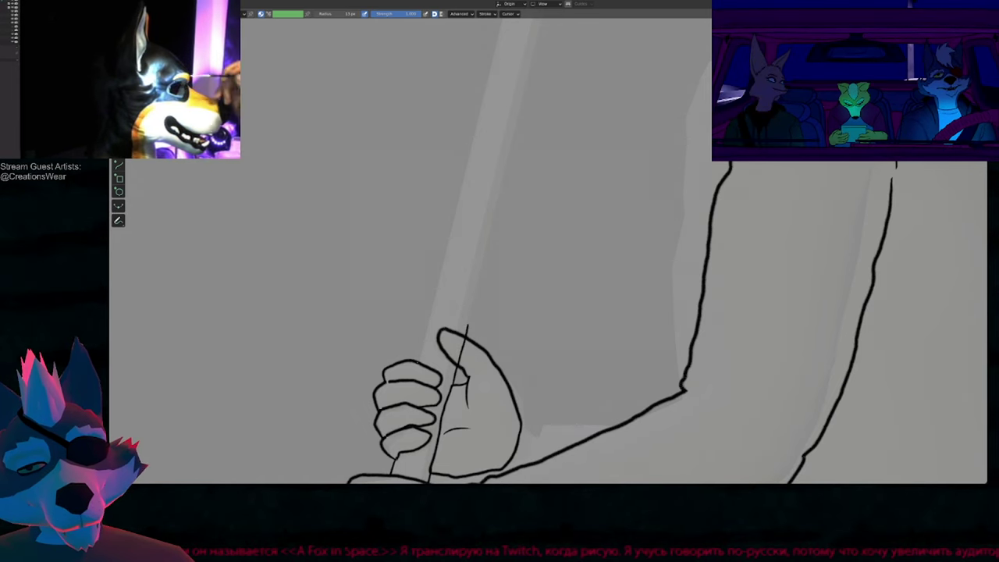
left_click_drag(423, 347, 431, 318)
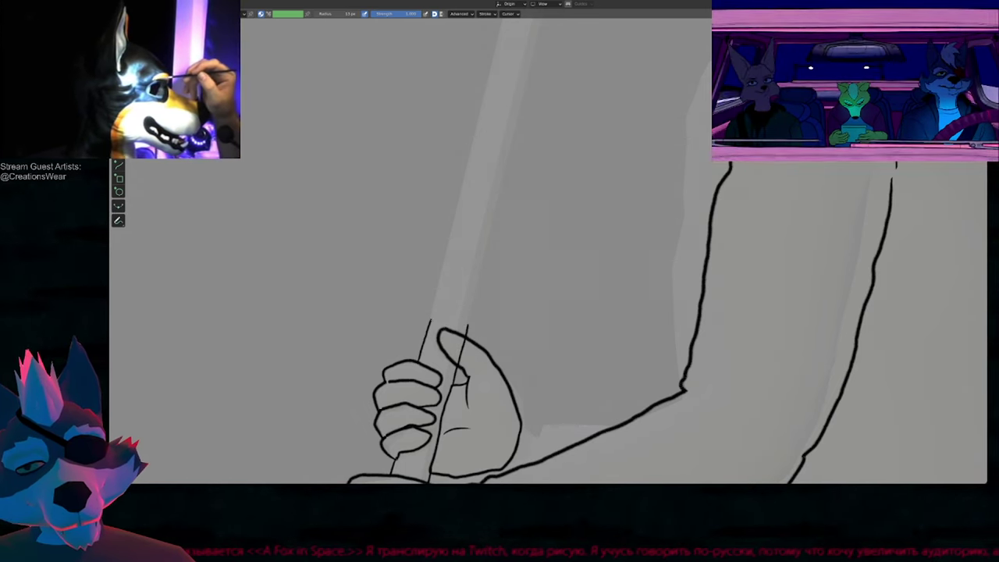
key("Tab")
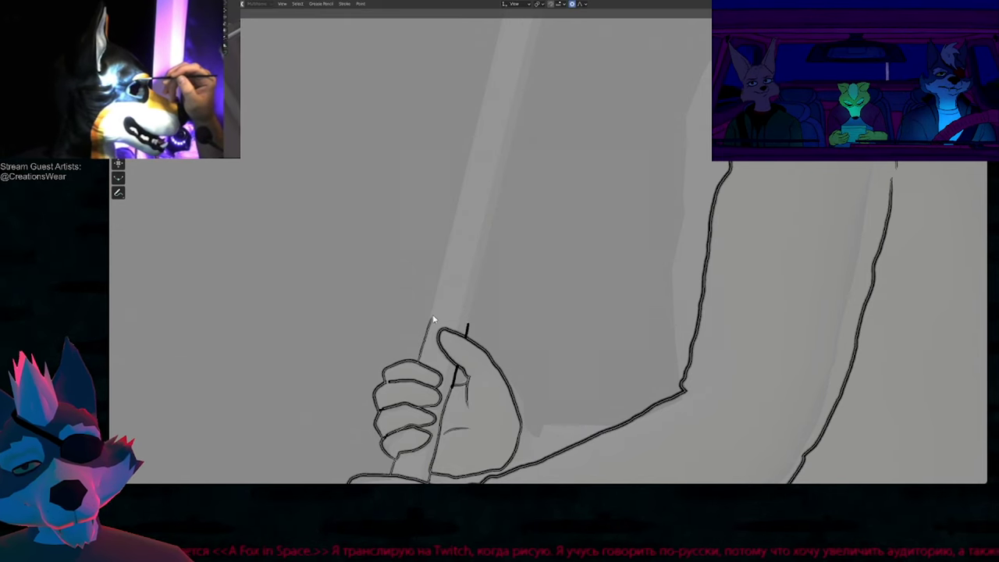
Step: Delete the stray short stroke above the rabbit's fist
left_click(433, 316)
key("x")
left_click(438, 317)
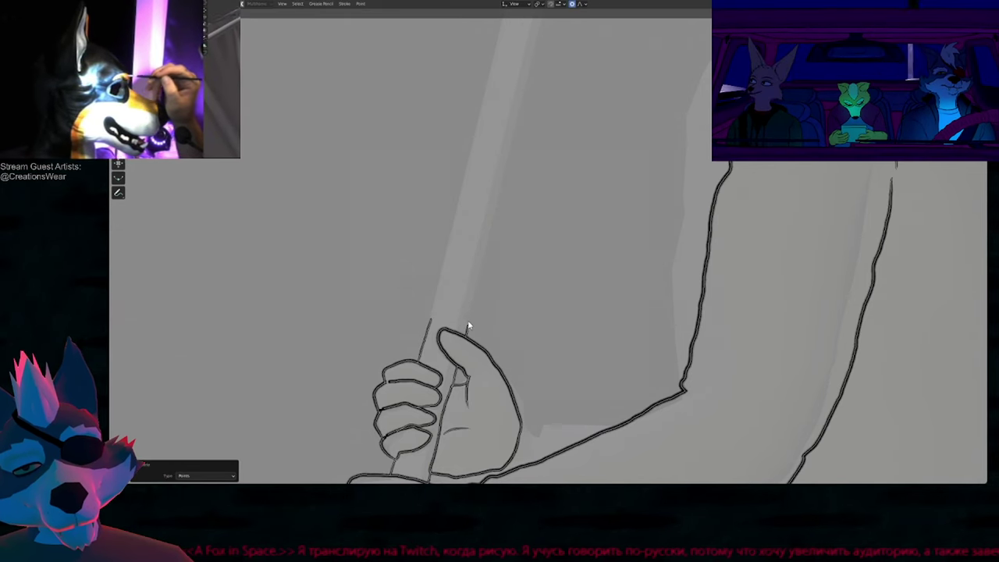
scroll(505, 248, "down", 6)
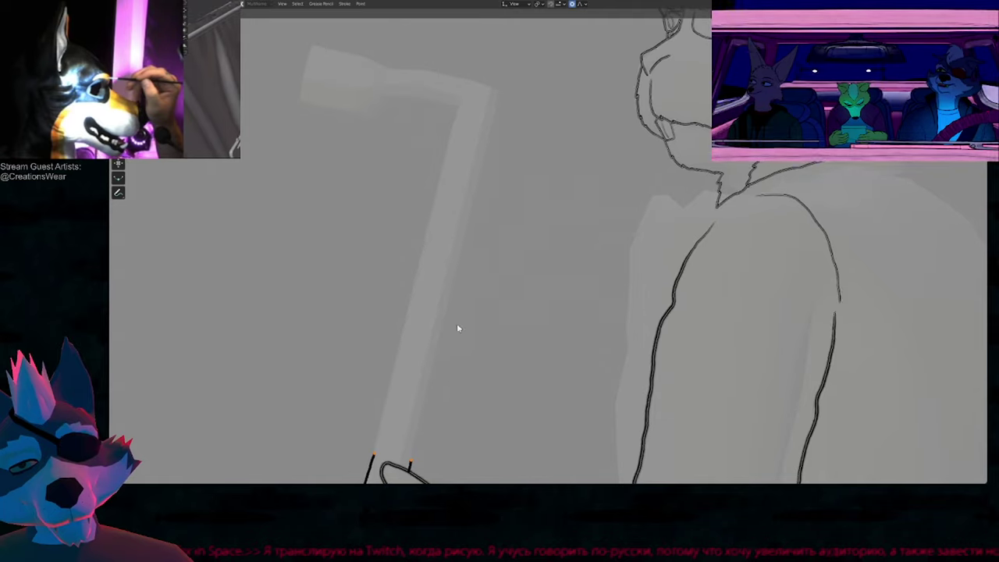
Step: Extrude the handle strokes' end points upward to the handle's top corner
key("e")
key("e")
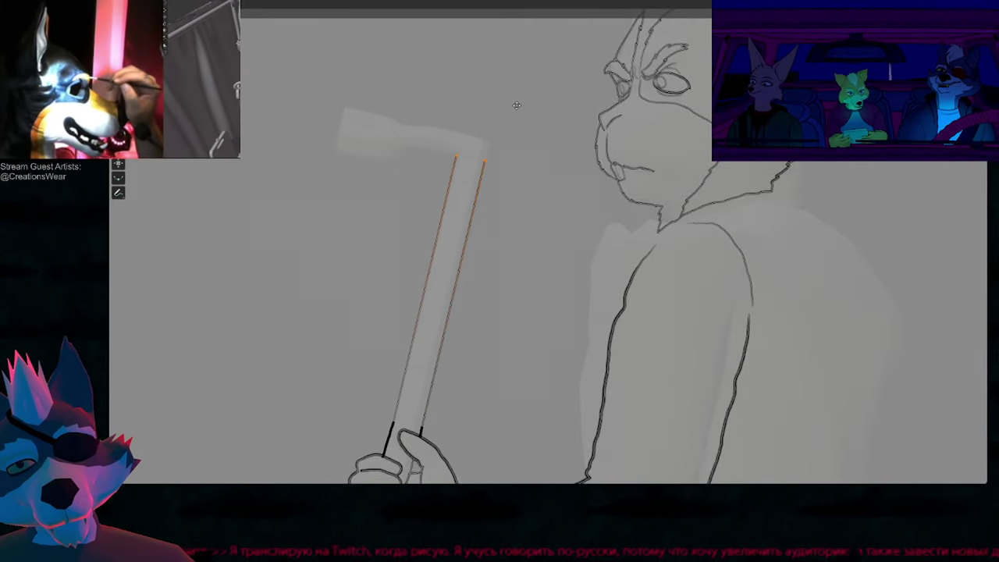
left_click(516, 111)
middle_click_drag(490, 168, 570, 285, "shift")
scroll(570, 285, "up", 4)
middle_click_drag(598, 216, 652, 256, "shift")
left_click(650, 285)
key("e")
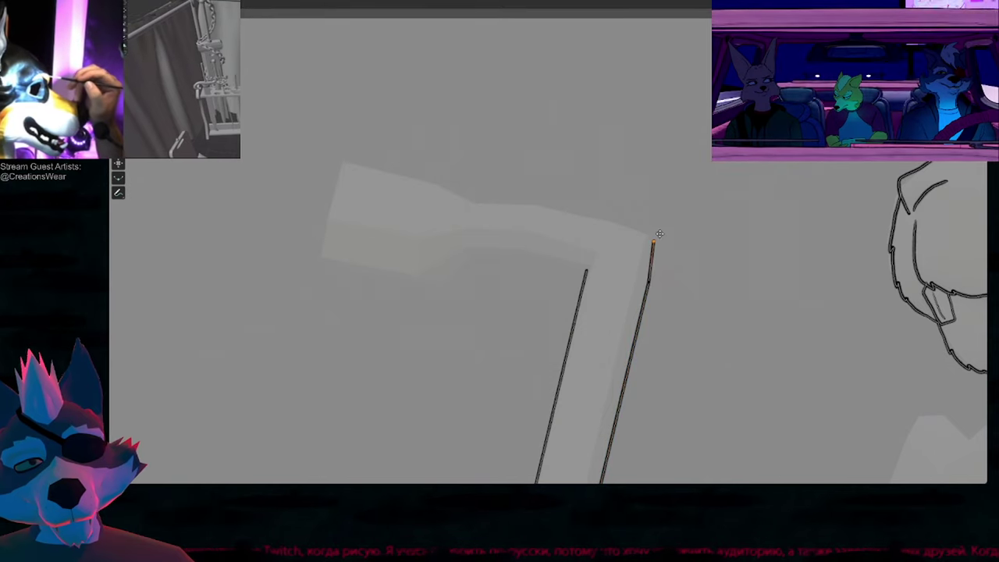
left_click(660, 233)
Step: Extrude the crowbar head outline leftward past the neck to its top-left corner
key("e")
left_click(591, 212)
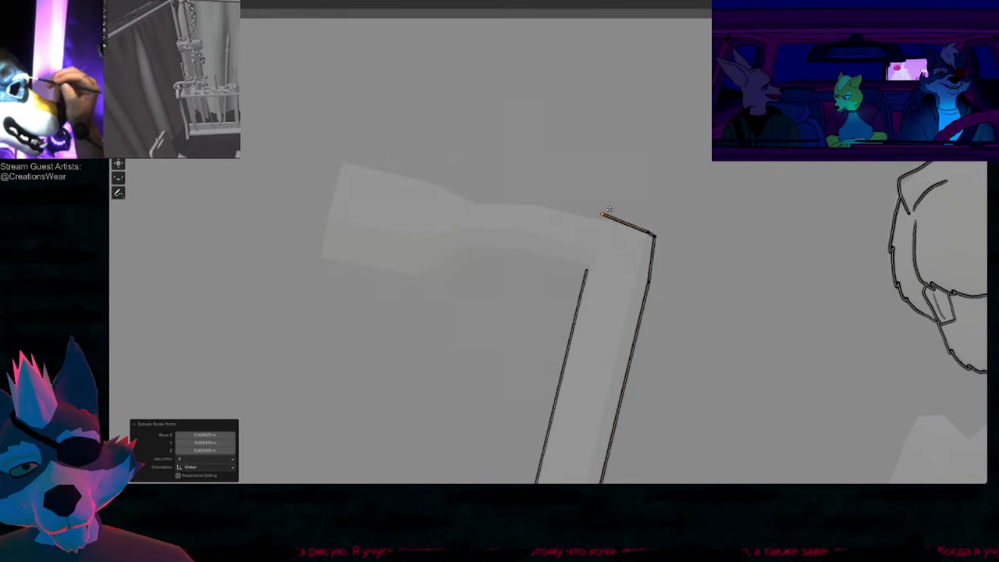
left_click(615, 216)
key("e")
left_click(533, 200)
key("e")
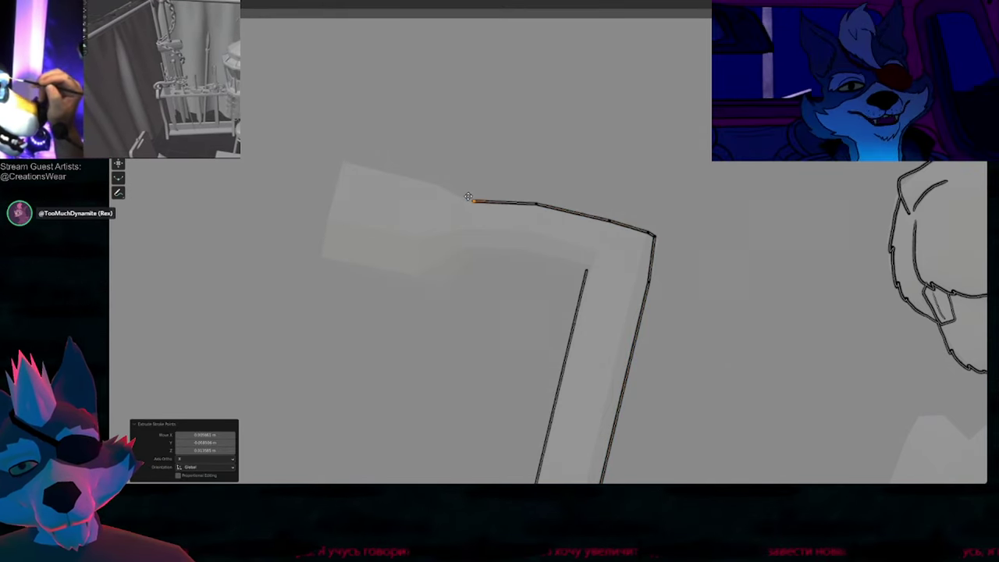
left_click(468, 197)
key("e")
left_click(429, 179)
Step: Continue the head outline down its lower-left corner and along the underside to the inner corner
key("e")
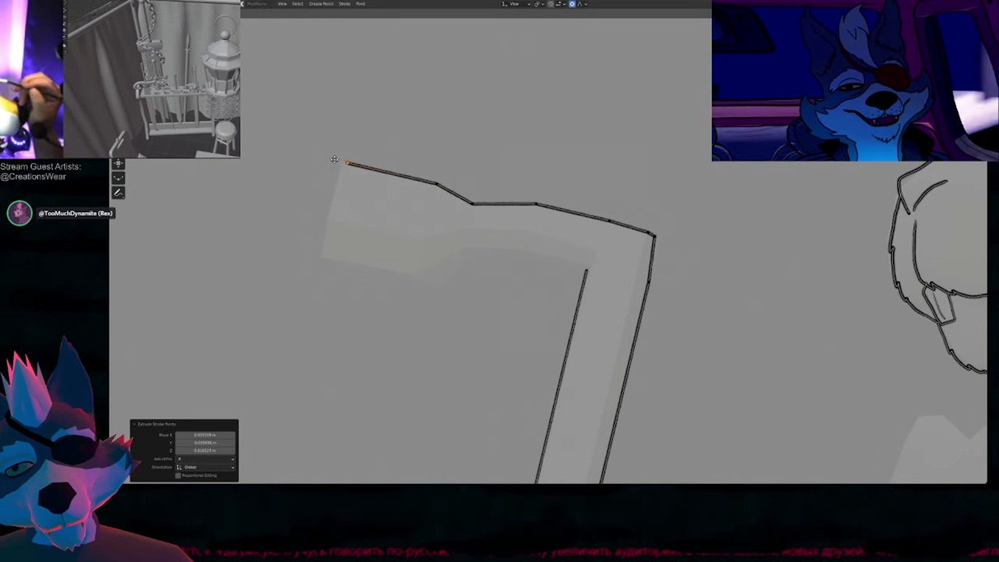
left_click(335, 157)
key("e")
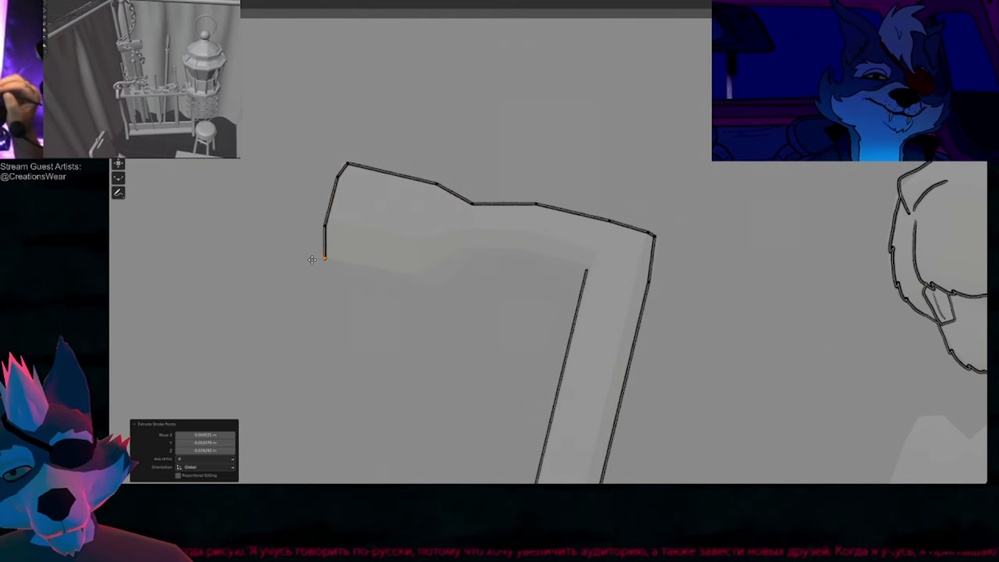
left_click(317, 267)
key("e")
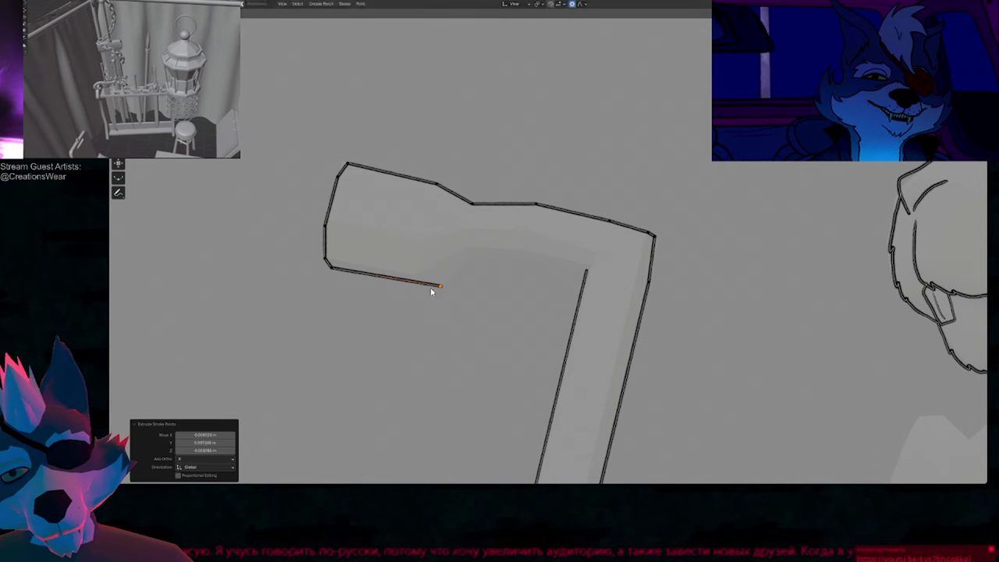
left_click(516, 258)
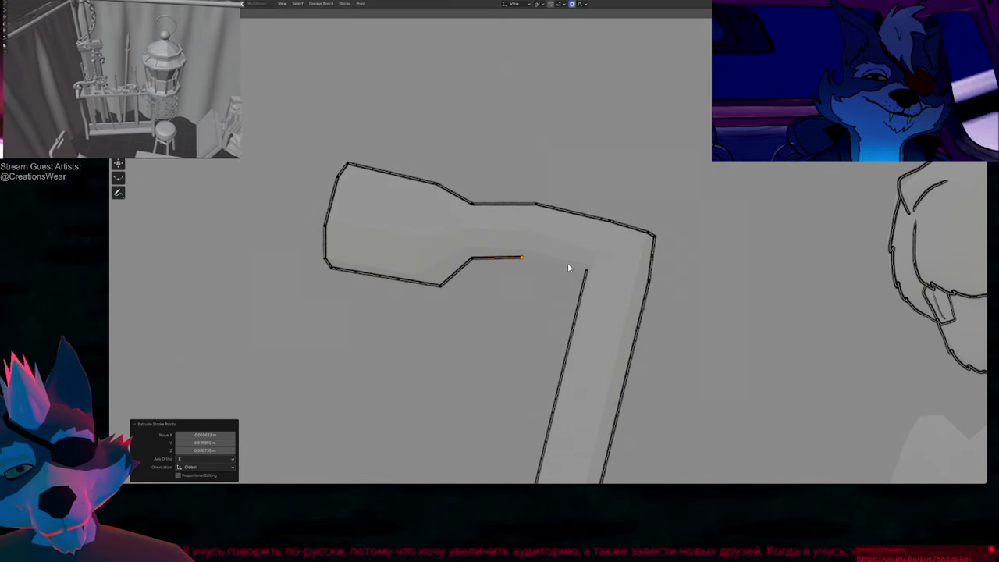
left_click(625, 271)
Step: Join the head outline to the right handle edge at the inner corner and return to Draw
left_click_drag(584, 258, 603, 283)
key("ctrl+j")
mouse_move(599, 248)
middle_mouse_down("ctrl")
mouse_move(591, 433)
mouse_move(564, 244)
middle_mouse_up("ctrl")
key("Tab")
Step: Trim the sleeve overshoot and add a cuff fold, undoing the sleeve hatch strokes
scroll(609, 267, "up", 3)
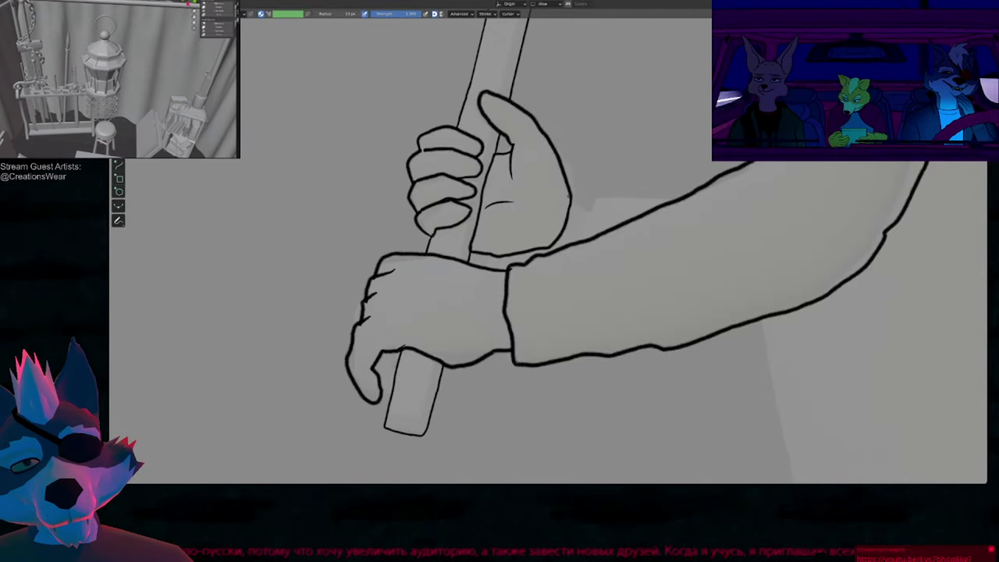
right_click_drag(765, 183, 736, 221, "ctrl+alt")
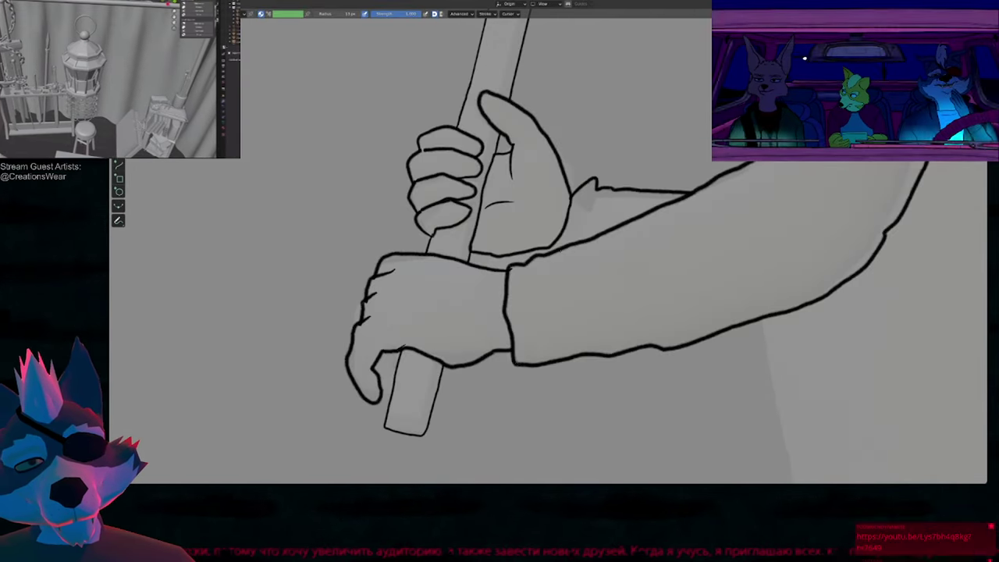
left_click_drag(547, 249, 544, 285)
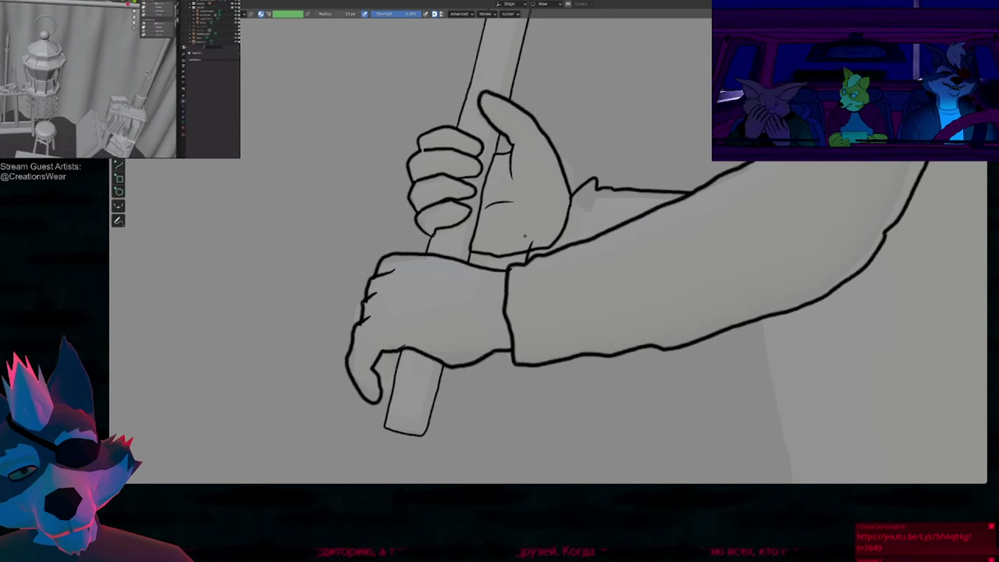
left_click_drag(669, 276, 626, 303)
left_click_drag(712, 278, 681, 303)
key("ctrl+z")
key("ctrl+z")
key("ctrl+z")
key("ctrl+z")
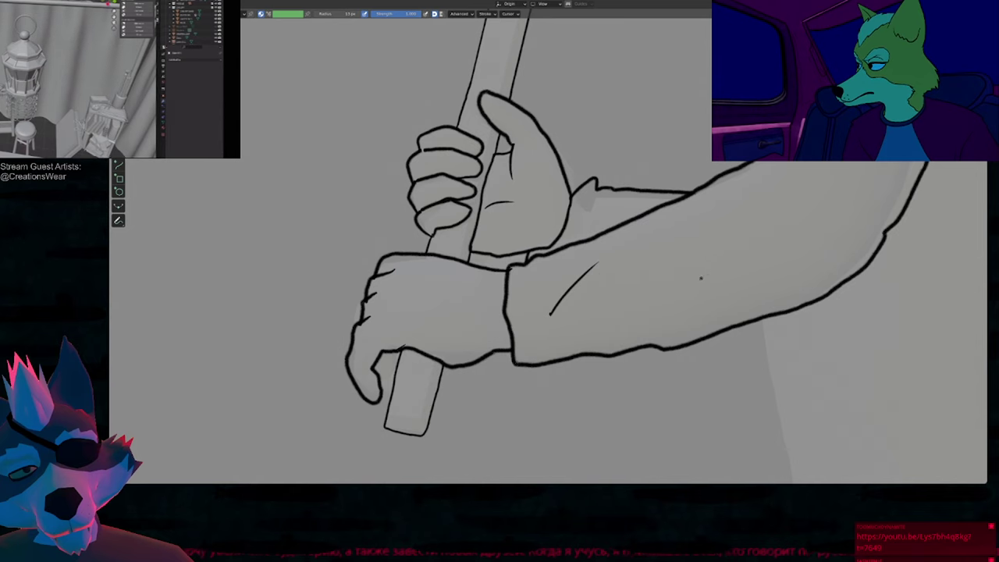
key("ctrl+shift+z")
key("ctrl+shift+z")
key("ctrl+z")
key("ctrl+z")
Step: With onion skins shown, draw the shoulder-and-neck line and a collar line beside the body
scroll(606, 270, "down", 3)
middle_click_drag(684, 216, 560, 294, "shift")
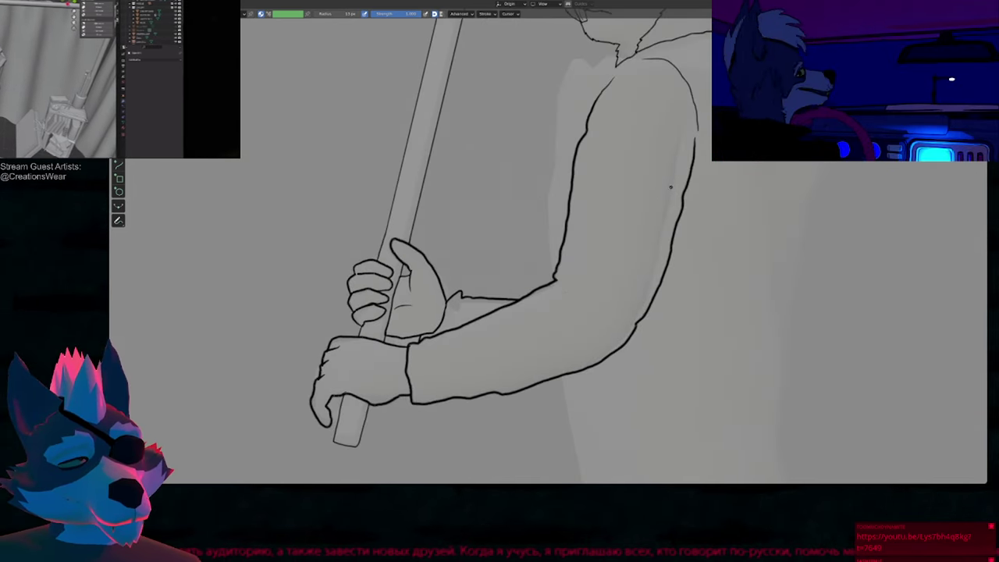
mouse_move(691, 151)
middle_mouse_down("shift")
mouse_move(640, 260)
mouse_move(487, 213)
middle_mouse_up("shift")
middle_click_drag(433, 168, 578, 241, "shift")
key("shift+alt+z")
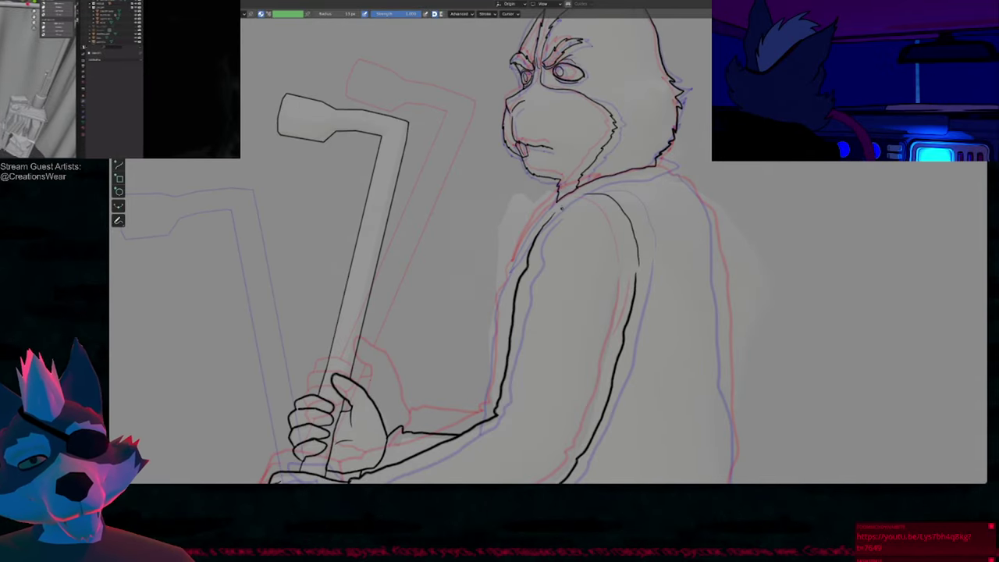
scroll(591, 201, "up", 3)
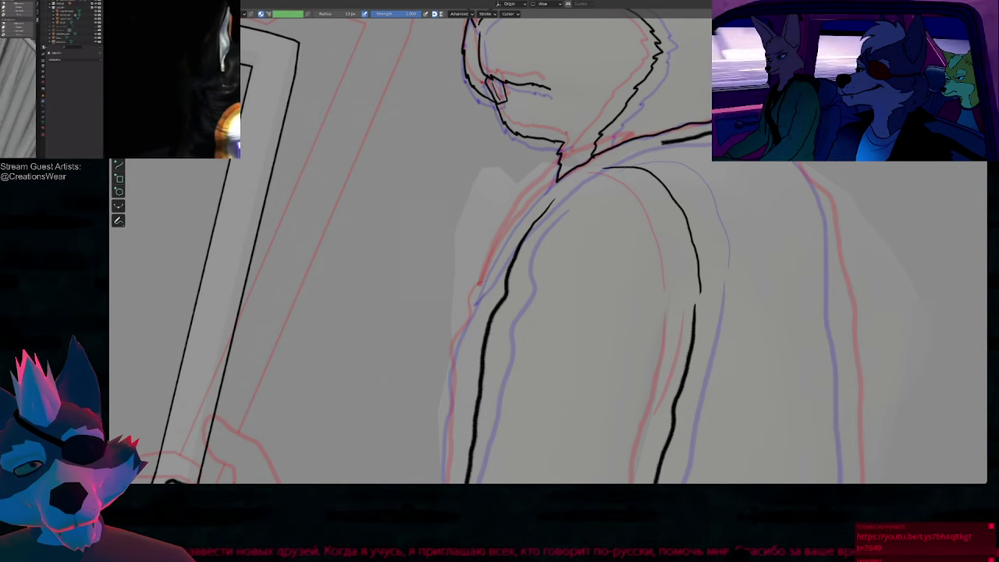
left_click_drag(712, 135, 569, 183)
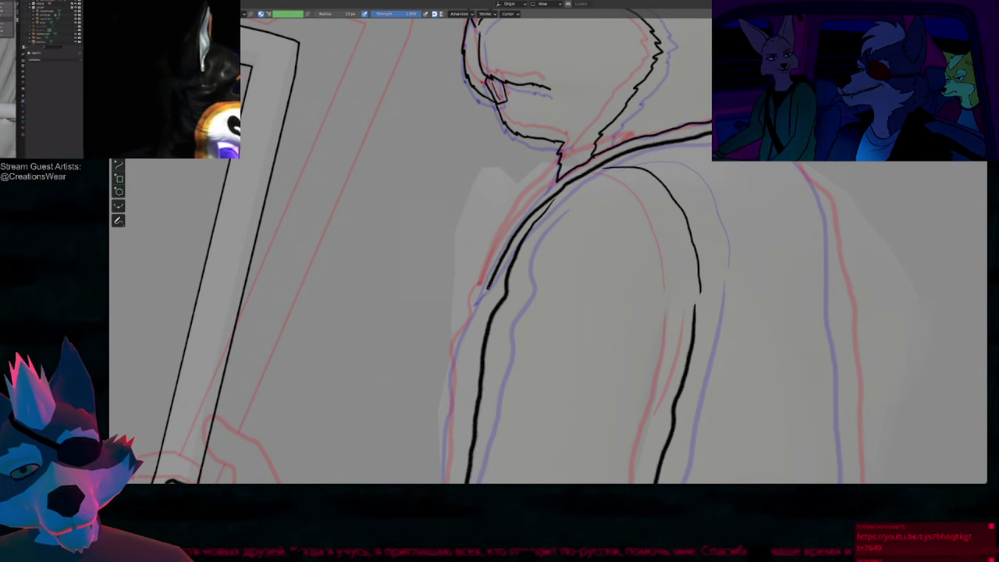
left_click_drag(510, 217, 479, 305)
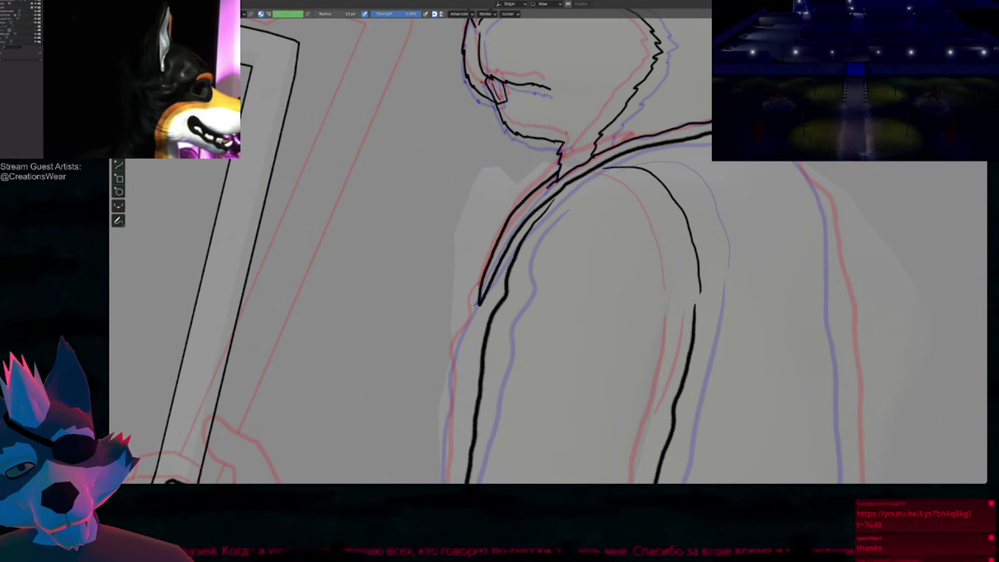
key("Right")
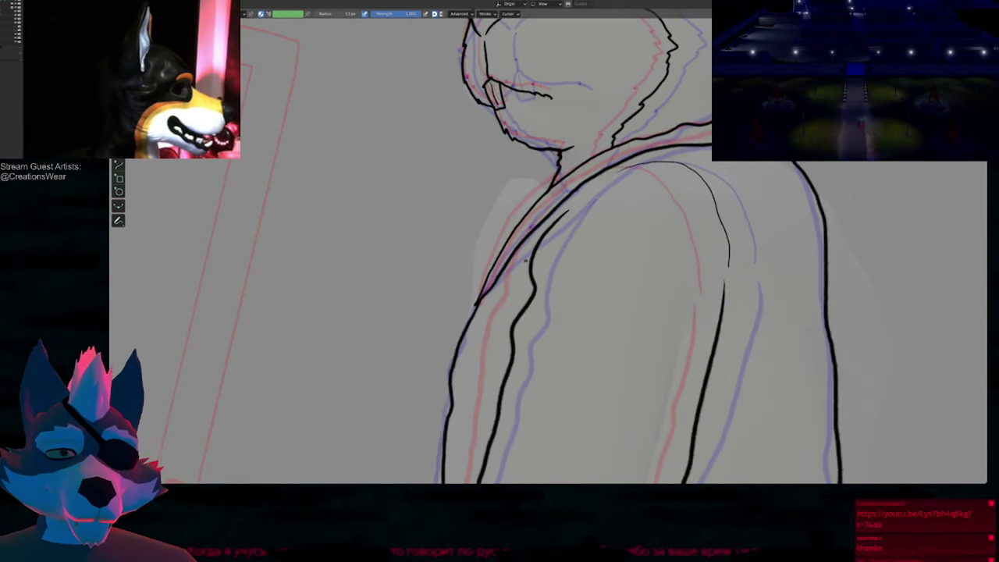
key("Left")
key("Right")
key("Right")
key("Left")
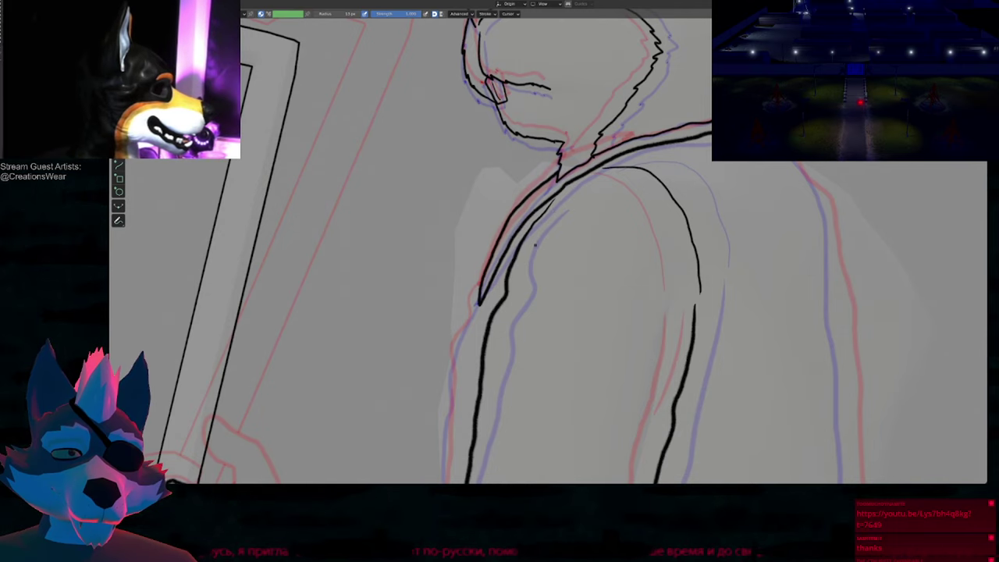
Step: Erase the neck stroke's overshooting tip and extend the back outline up the jacket
left_click_drag(556, 186, 559, 181, "ctrl")
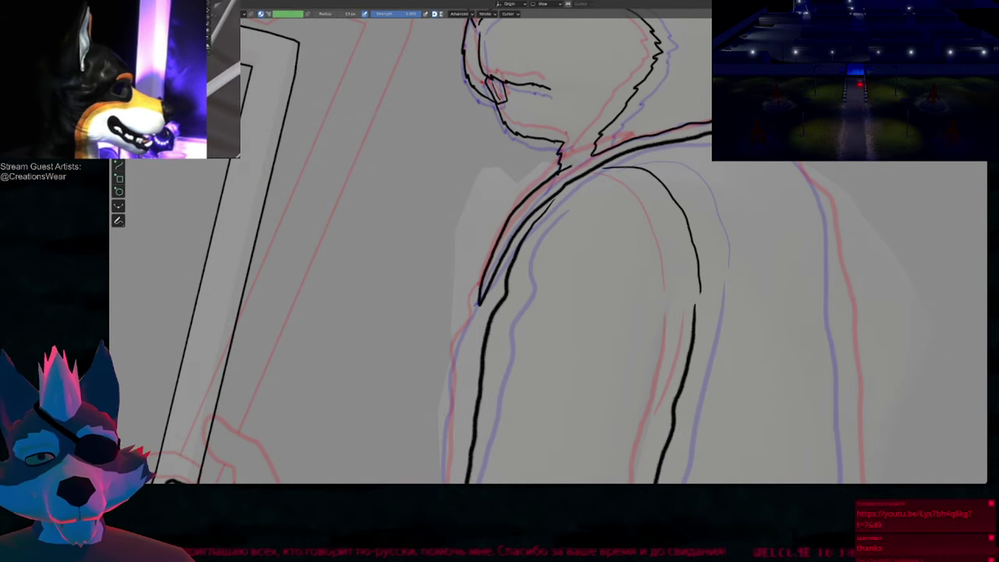
scroll(619, 139, "up", 5)
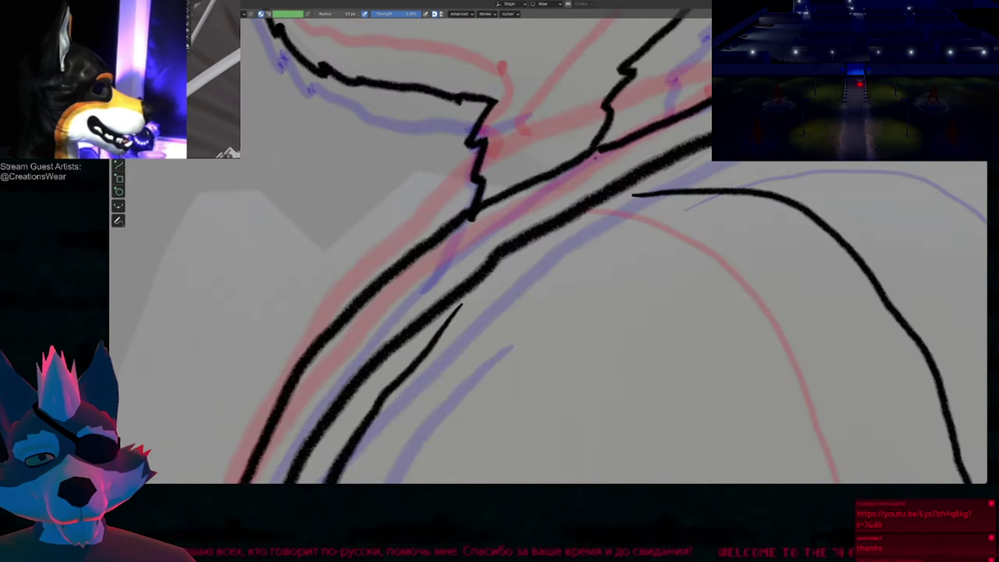
middle_click_drag(552, 174, 528, 340, "ctrl")
middle_click_drag(508, 248, 548, 164, "shift")
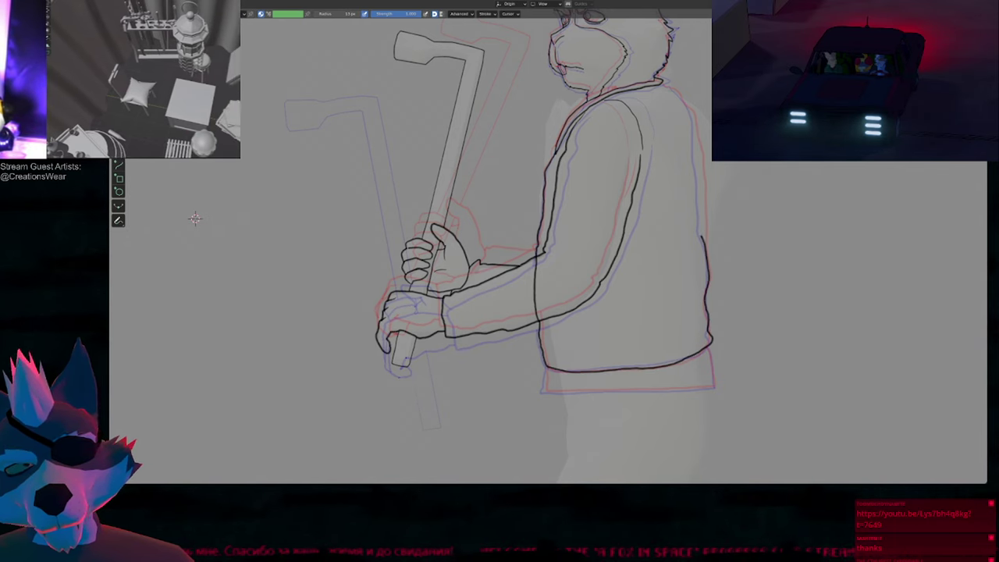
left_click_drag(700, 200, 695, 142)
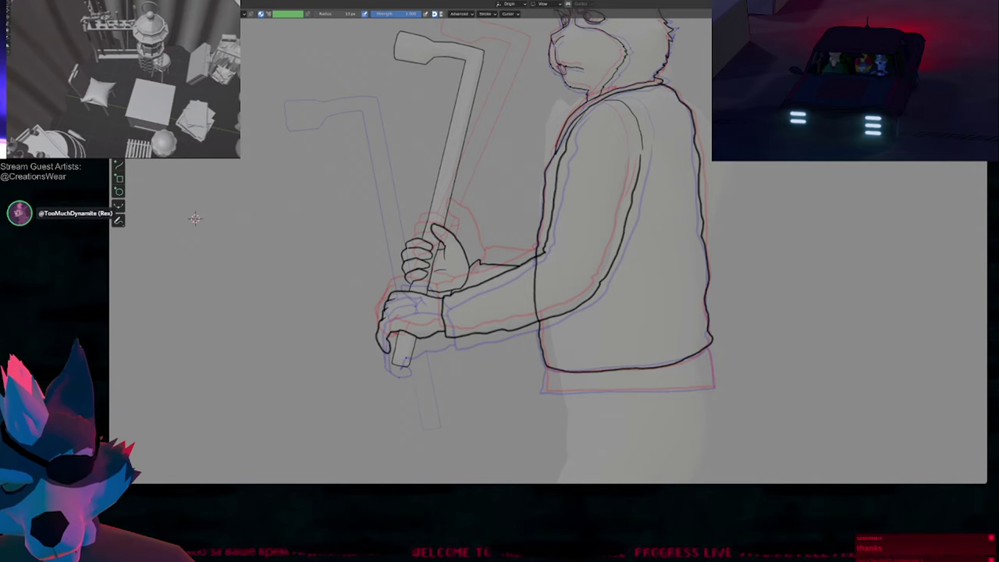
Step: Draw the bottom edge of the jacket hem
scroll(658, 84, "up", 10)
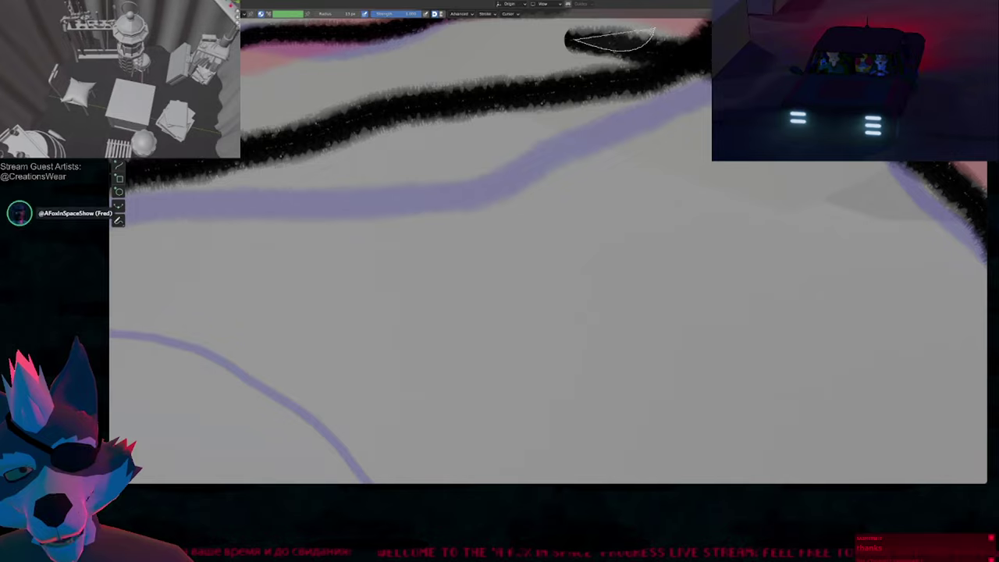
scroll(635, 99, "down", 15)
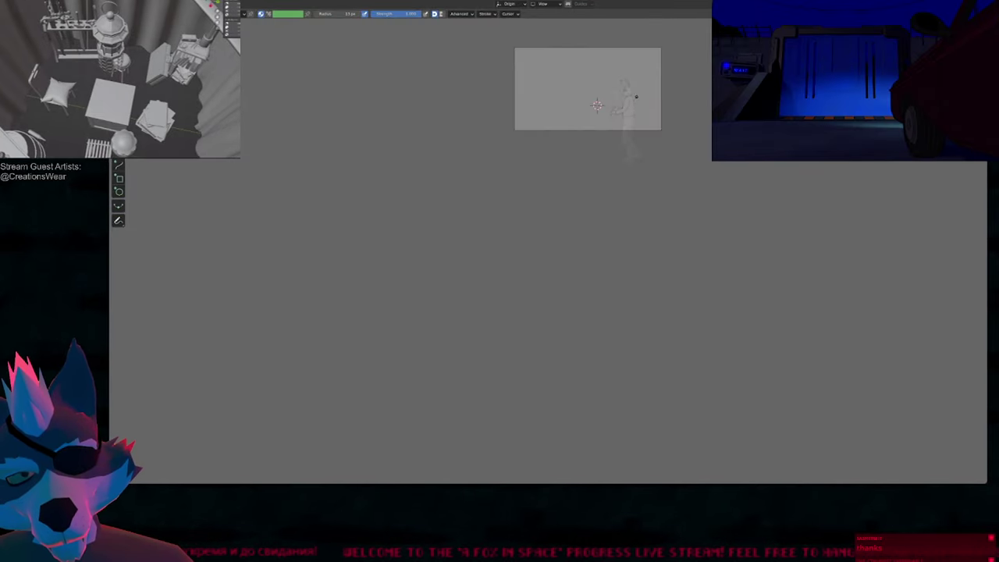
scroll(635, 99, "up", 10)
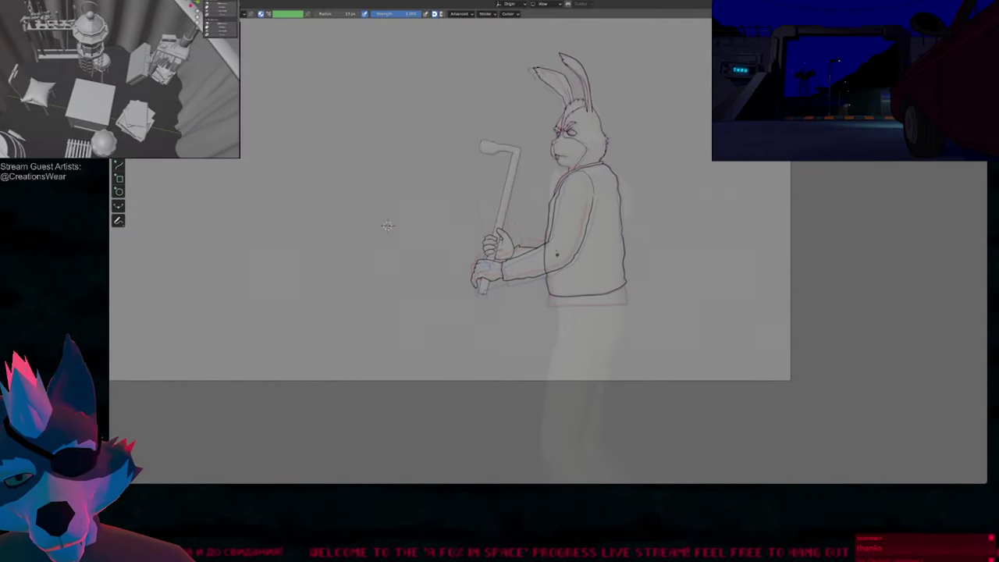
scroll(395, 228, "up", 5)
middle_click_drag(565, 302, 484, 163, "shift")
scroll(446, 180, "up", 3)
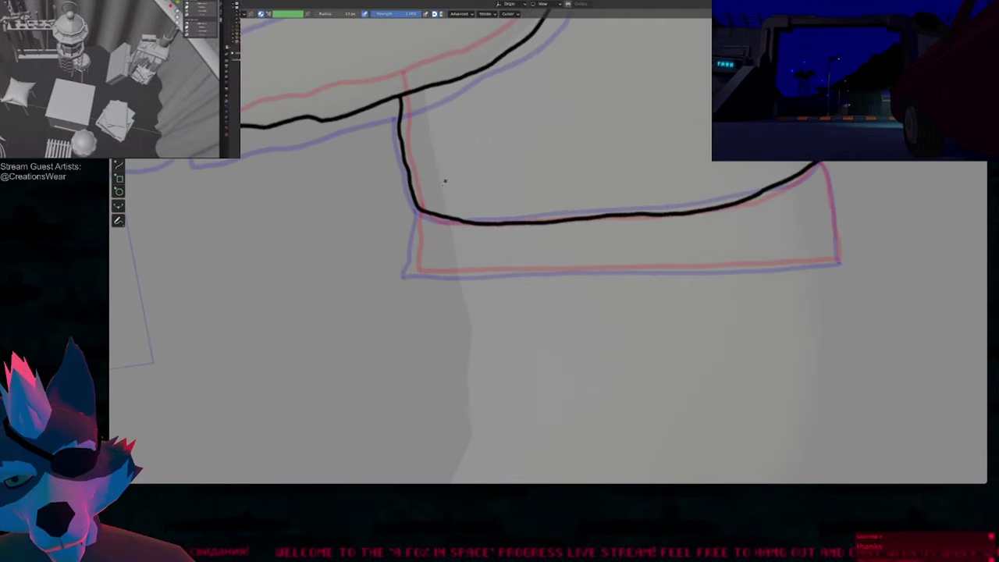
mouse_move(420, 211)
left_mouse_down()
mouse_move(410, 272)
mouse_move(839, 262)
mouse_move(823, 163)
left_mouse_up()
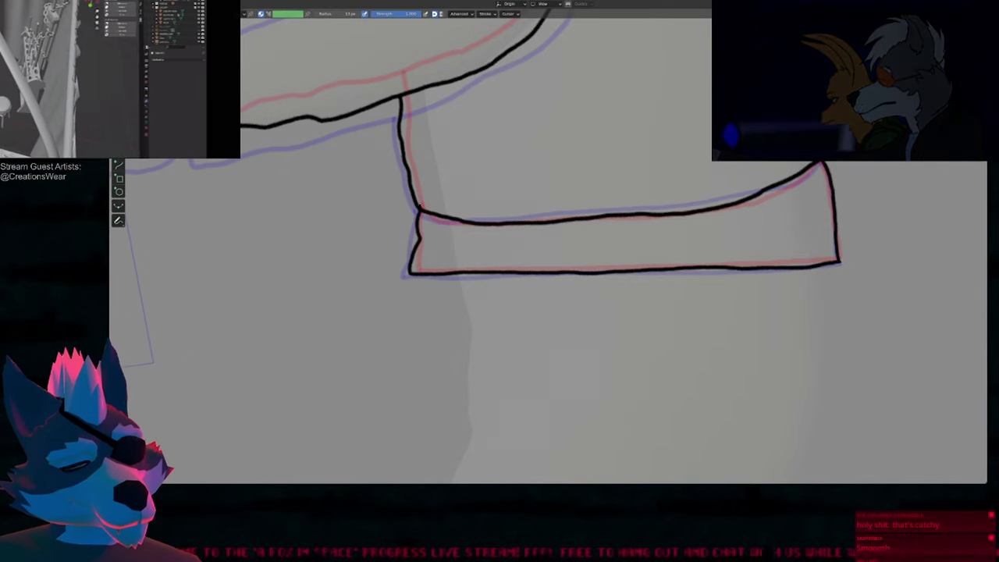
Step: Reframe on the rabbit's upper body, jacket and hands, toggling Eraser then back to Draw
scroll(747, 188, "down", 5)
middle_click_drag(731, 49, 655, 255, "shift")
middle_click_drag(691, 164, 685, 227, "shift")
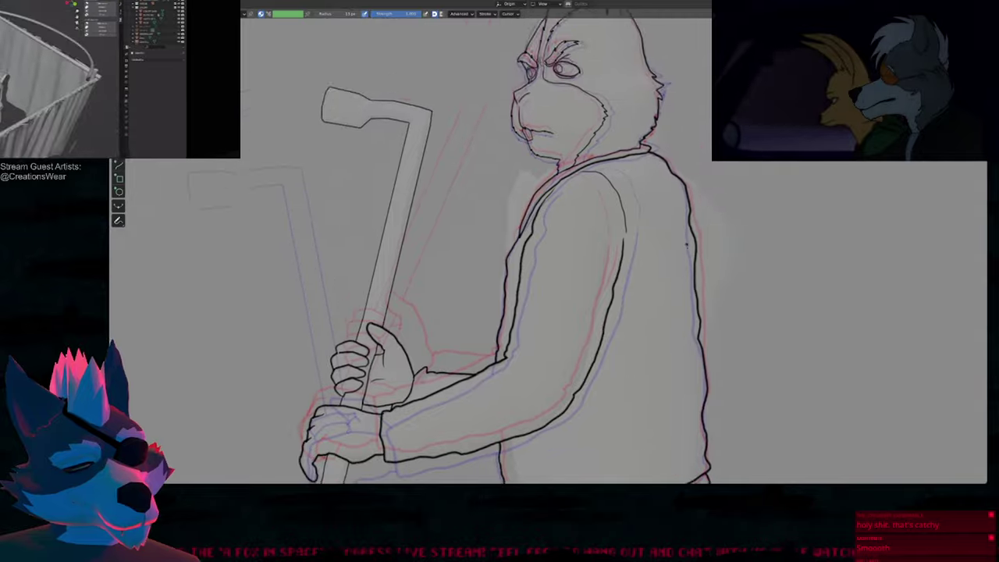
scroll(375, 251, "down", 5)
scroll(375, 251, "up", 4)
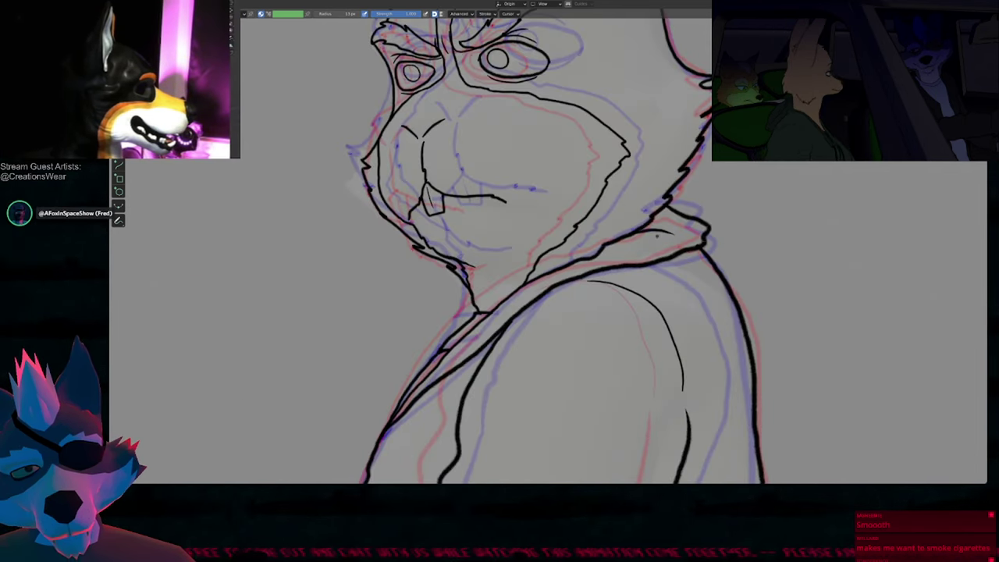
key("e")
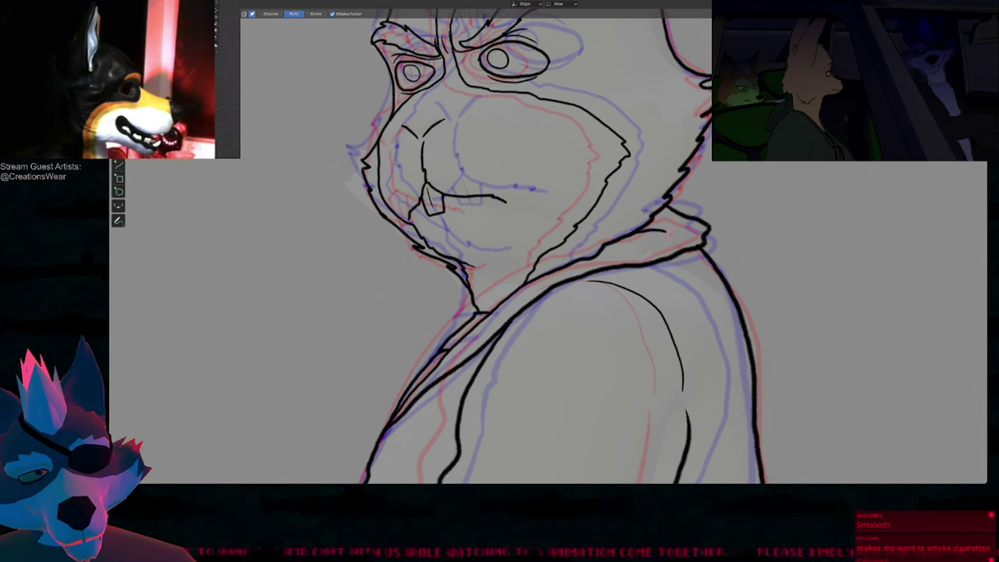
key("d")
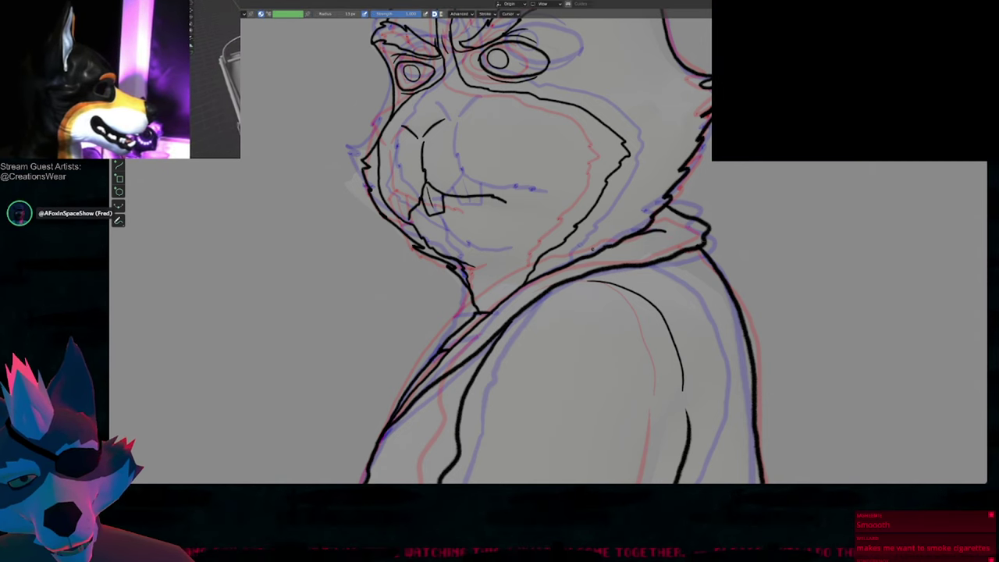
scroll(528, 352, "down", 5)
middle_click_drag(529, 352, 563, 251, "shift")
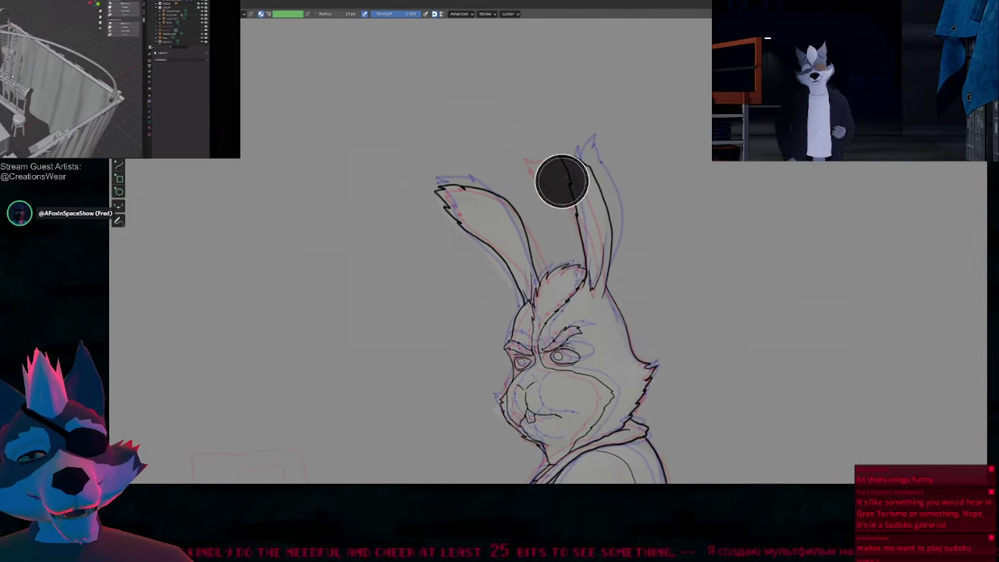
Step: Finish the brush size adjustment and un-maximize the 3D viewport with Ctrl+Space
left_click(592, 158)
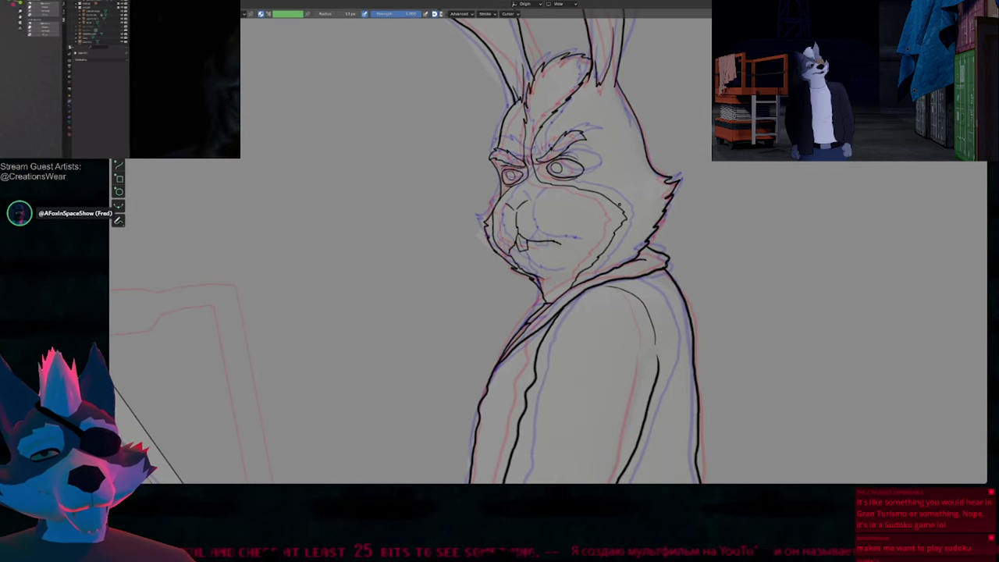
key("ctrl+space")
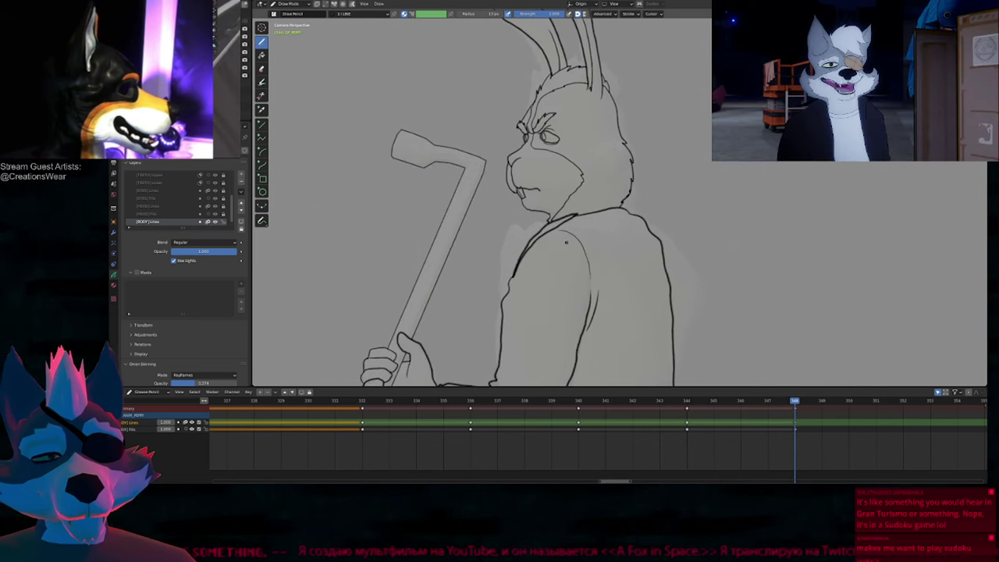
Step: Scrub the timeline and step forward through keyframes 340, 342 and 344
left_click_drag(420, 406, 701, 393)
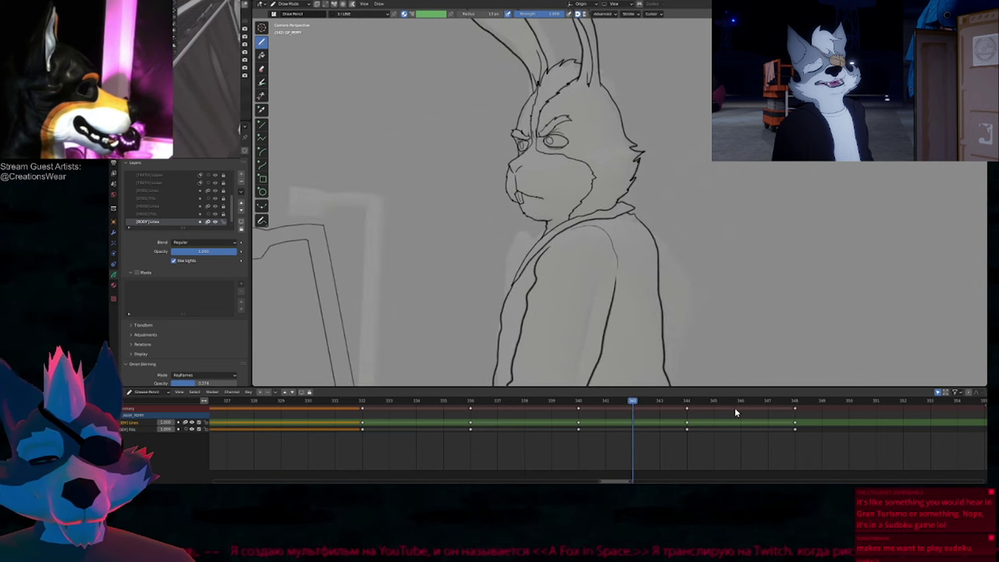
left_click(735, 407)
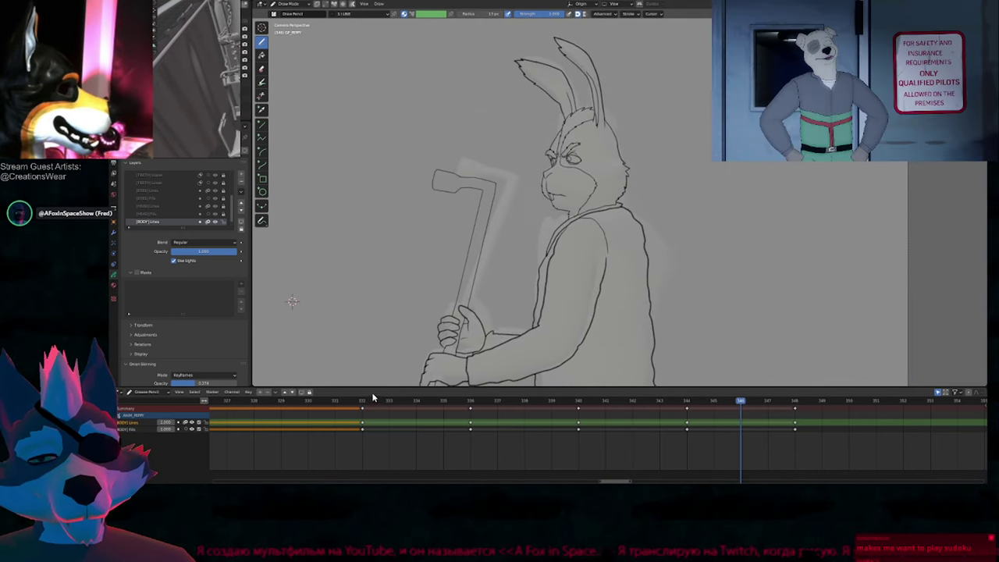
left_click(372, 400)
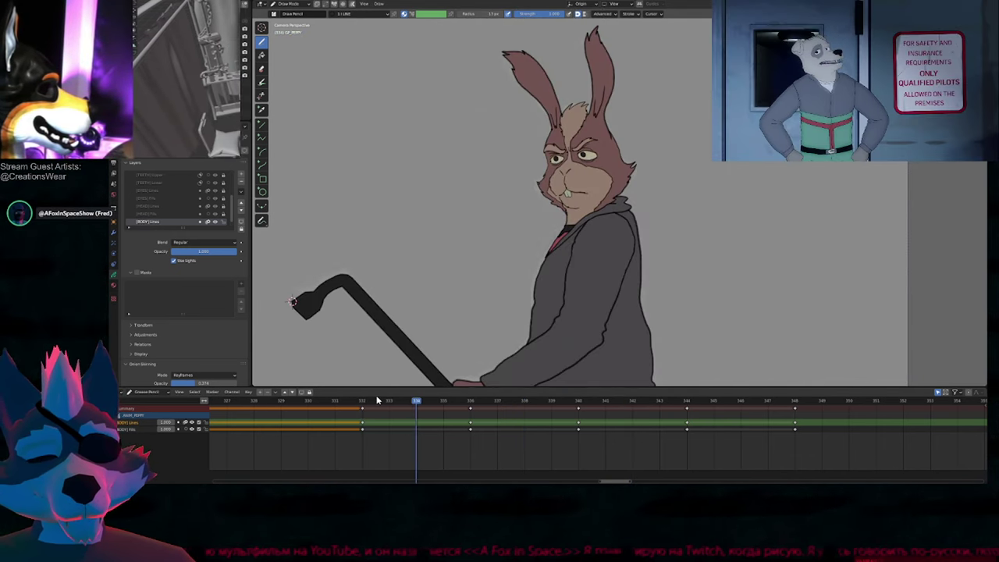
key("Right")
key("Right")
left_click(360, 404)
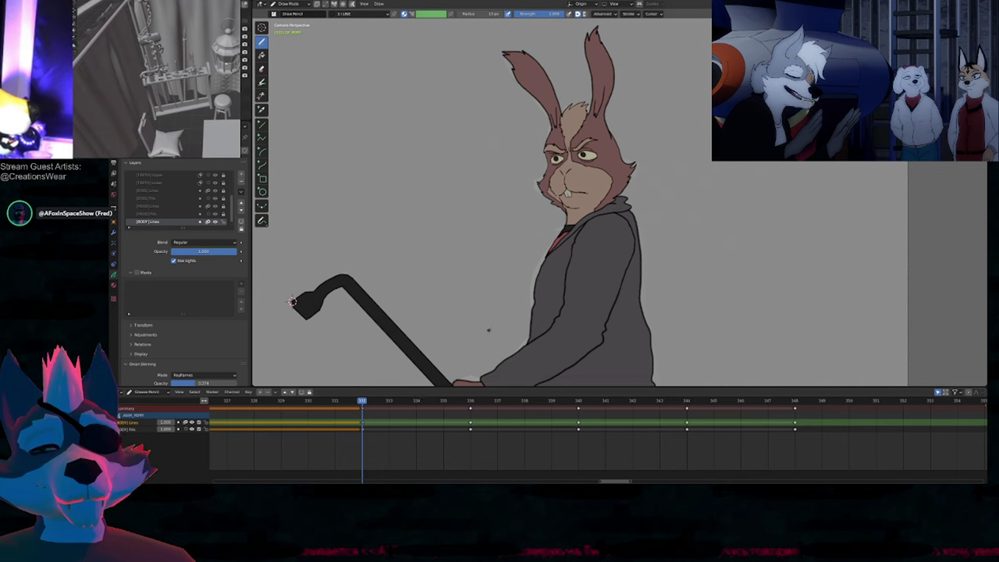
left_click_drag(416, 403, 468, 408)
key("Right")
key("Right")
key("Right")
key("Right")
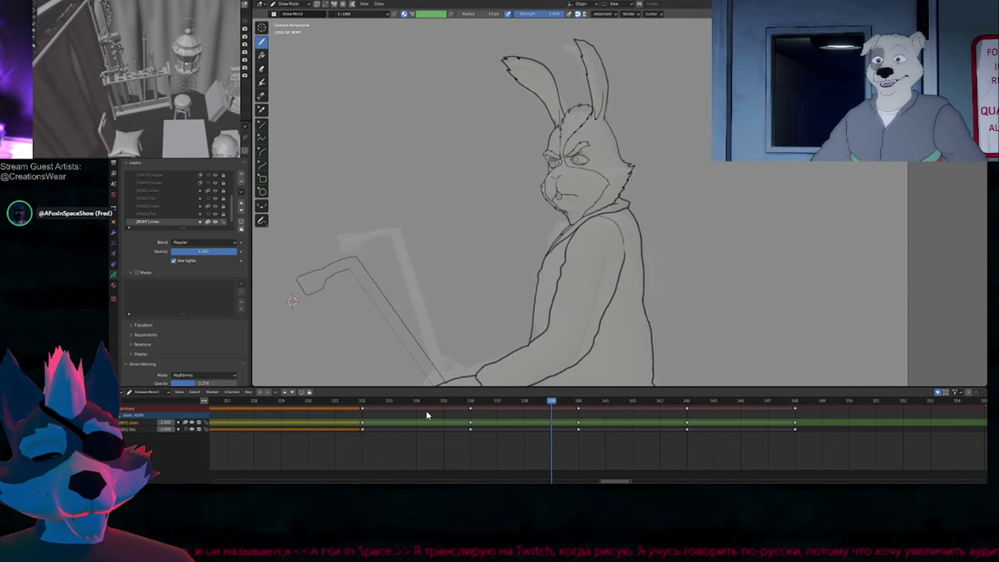
key("Right")
key("Right")
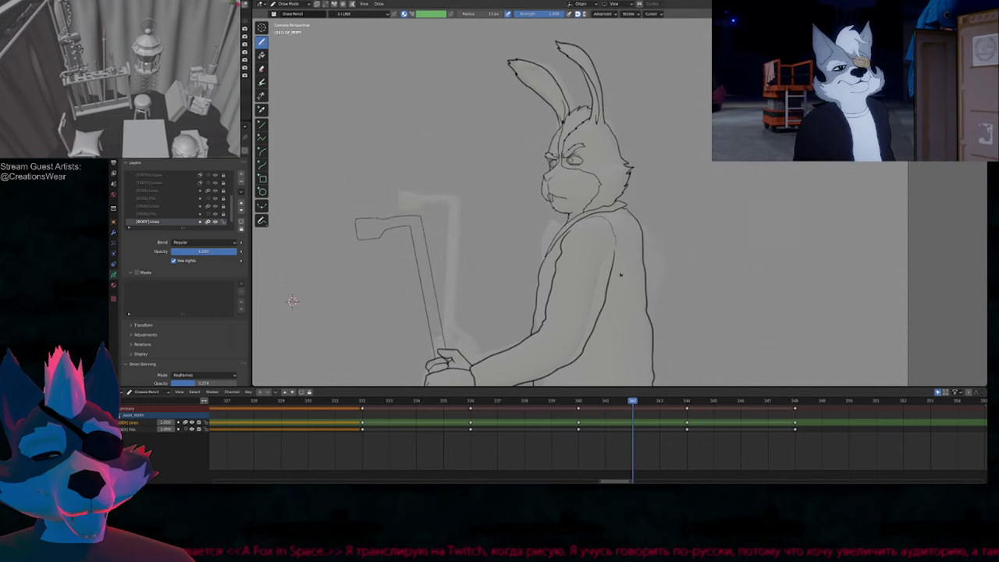
key("Right")
key("Right")
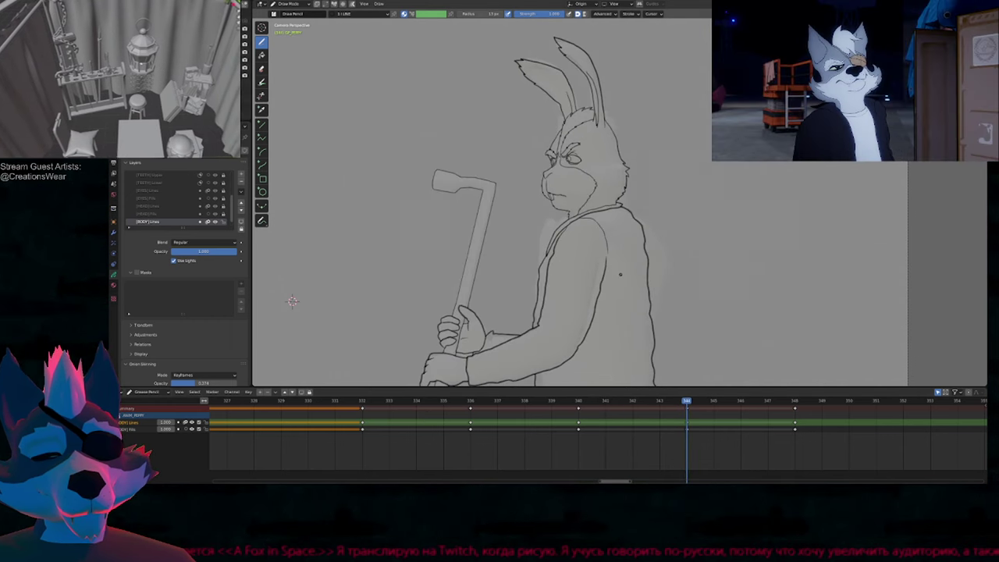
Step: Click through the sketches from frame 334 to 347, then back to coloured frame 333
left_click(416, 402)
left_click(527, 402)
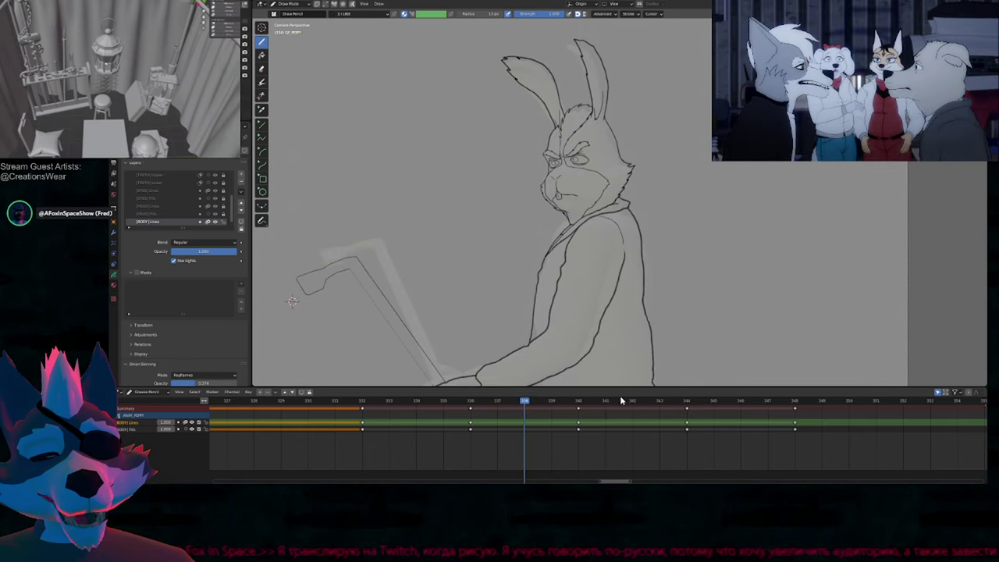
left_click(634, 402)
left_click(740, 402)
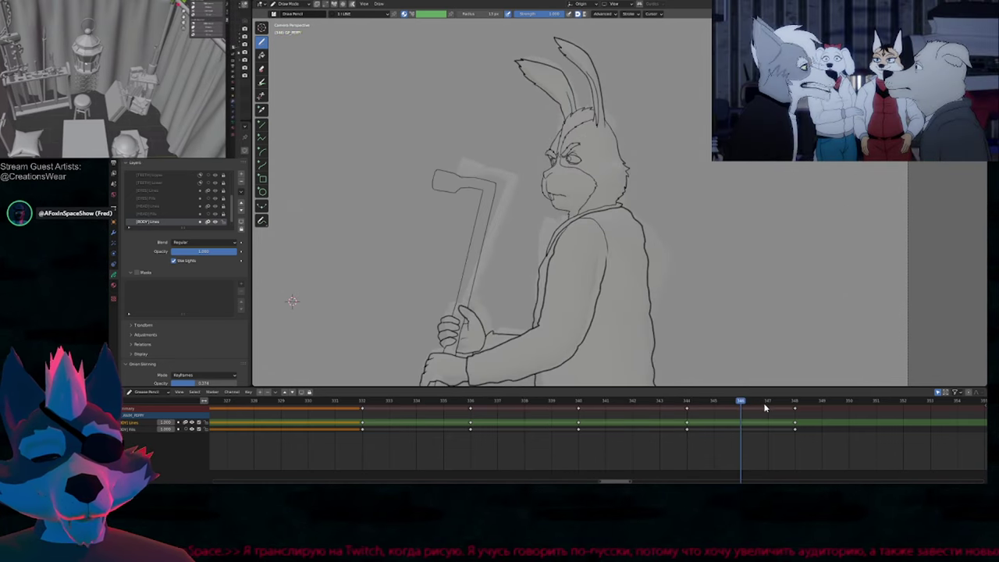
left_click(768, 402)
left_click(714, 402)
mouse_move(664, 408)
left_mouse_down()
mouse_move(482, 399)
mouse_move(458, 410)
left_mouse_up()
left_click(444, 403)
left_click(396, 403)
Step: Frame the whole rabbit and flip between keyframes 332 and 336, ending on coloured 332
middle_click_drag(292, 301, 301, 216, "shift")
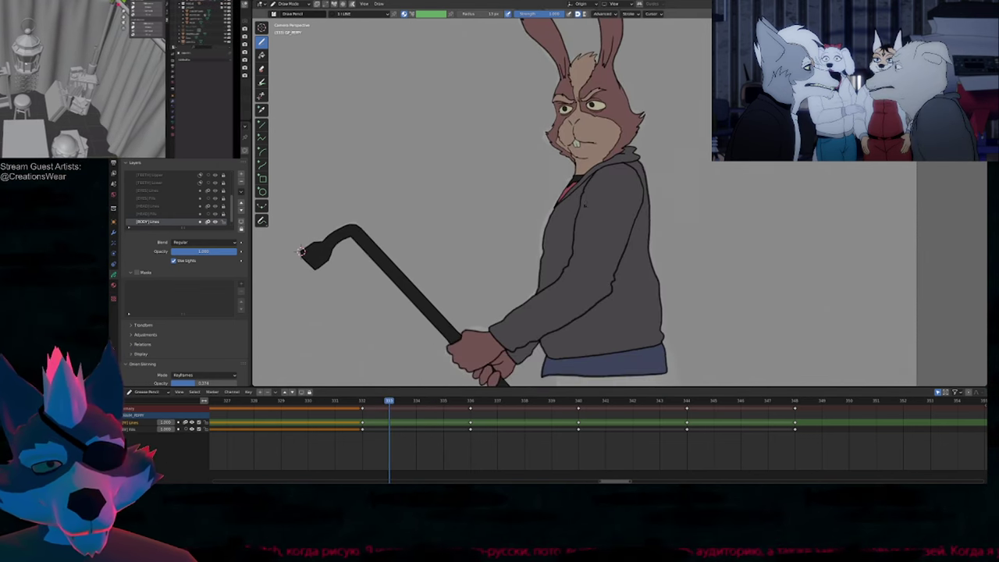
scroll(417, 223, "down", 3)
key("Up")
key("Down")
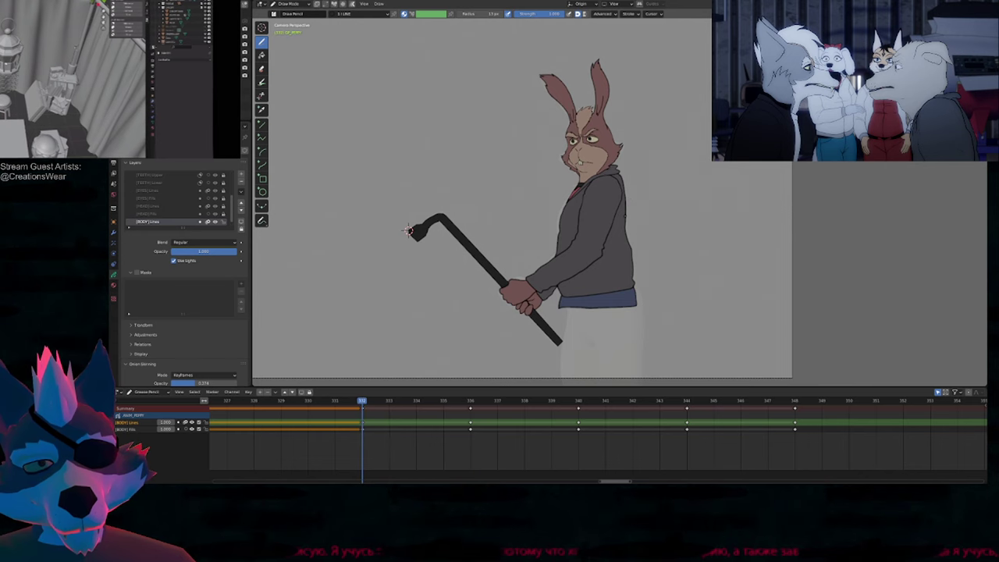
scroll(586, 149, "up", 6)
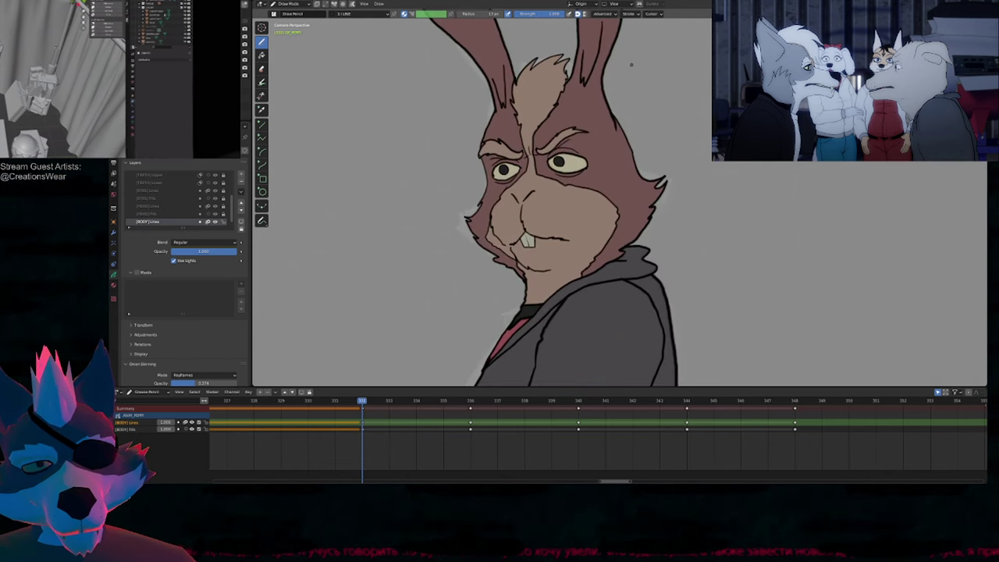
key("Up")
key("Down")
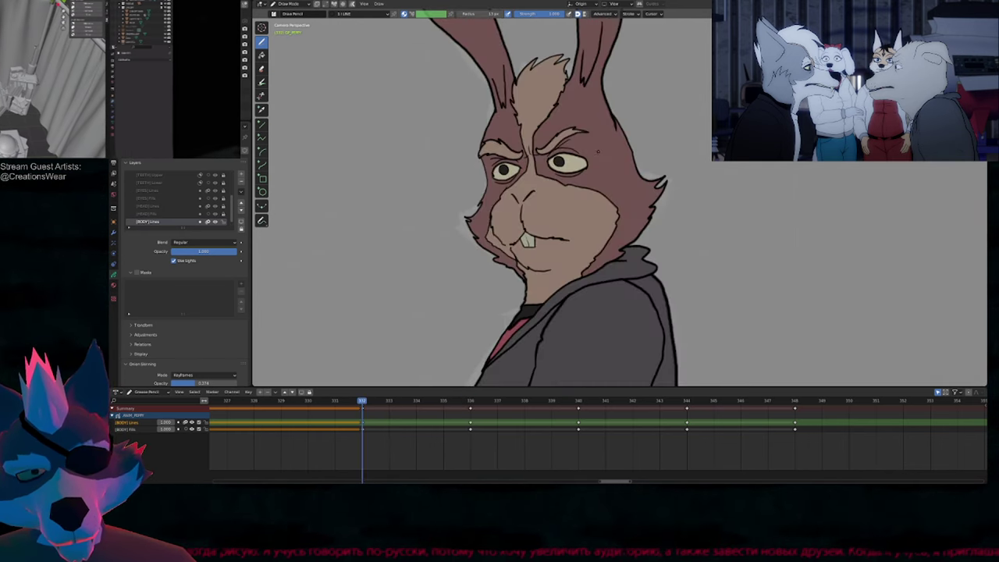
key("Up")
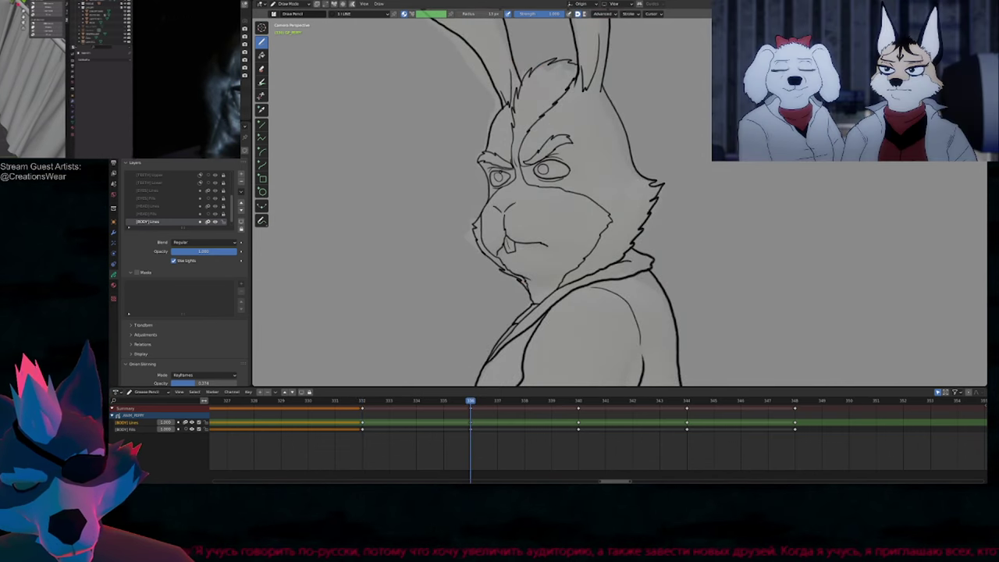
key("Down")
key("Up")
key("Up")
key("Down")
key("Down")
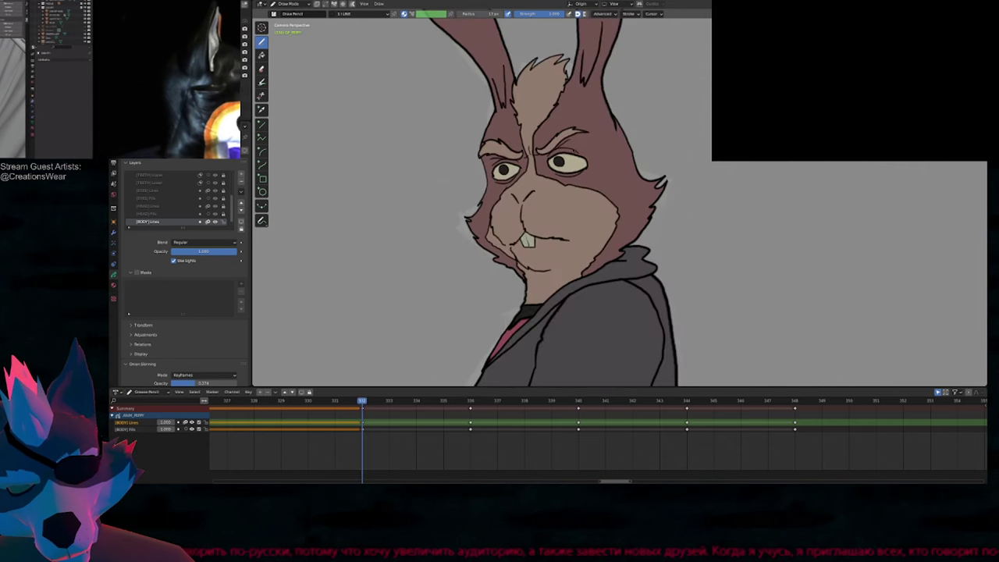
key("Up")
key("Down")
scroll(527, 148, "up", 4)
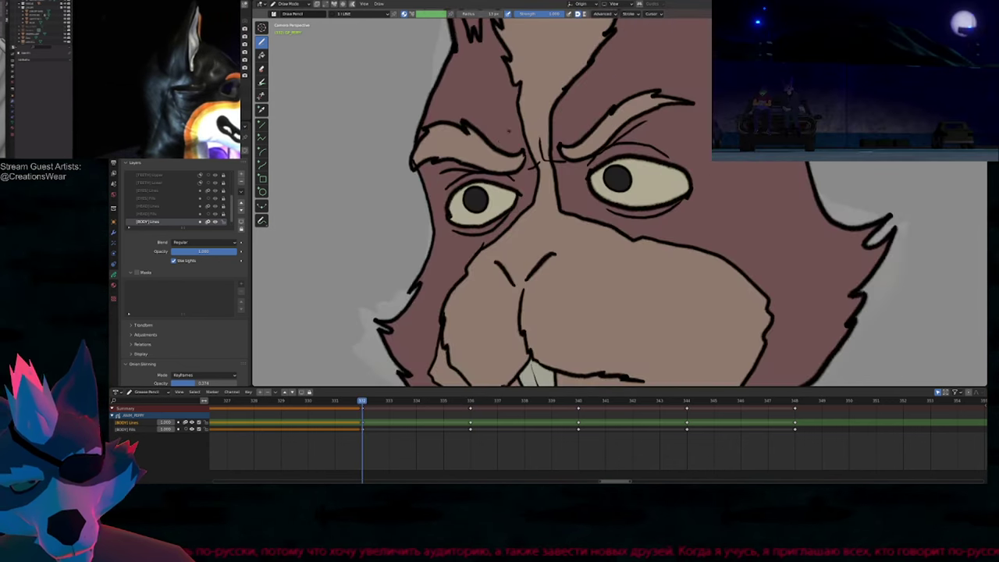
Step: Lock the [BODY] Fills layer and raise the left-hand eyebrow slightly in Edit mode
left_click(206, 429)
key("Tab")
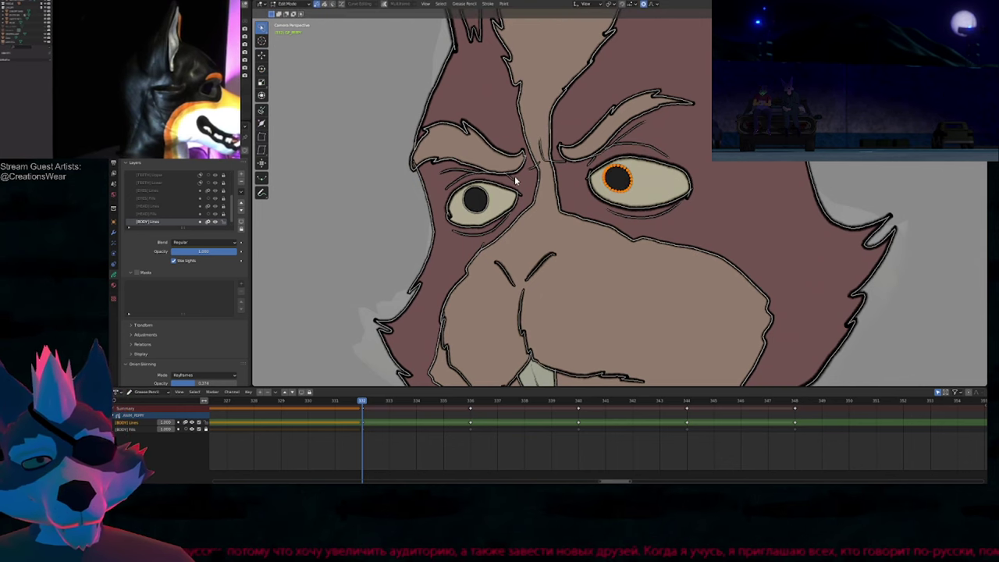
mouse_move(515, 179)
left_mouse_down()
mouse_move(458, 184)
mouse_move(428, 166)
mouse_move(499, 129)
mouse_move(533, 178)
left_mouse_up()
key("g")
left_click(533, 182)
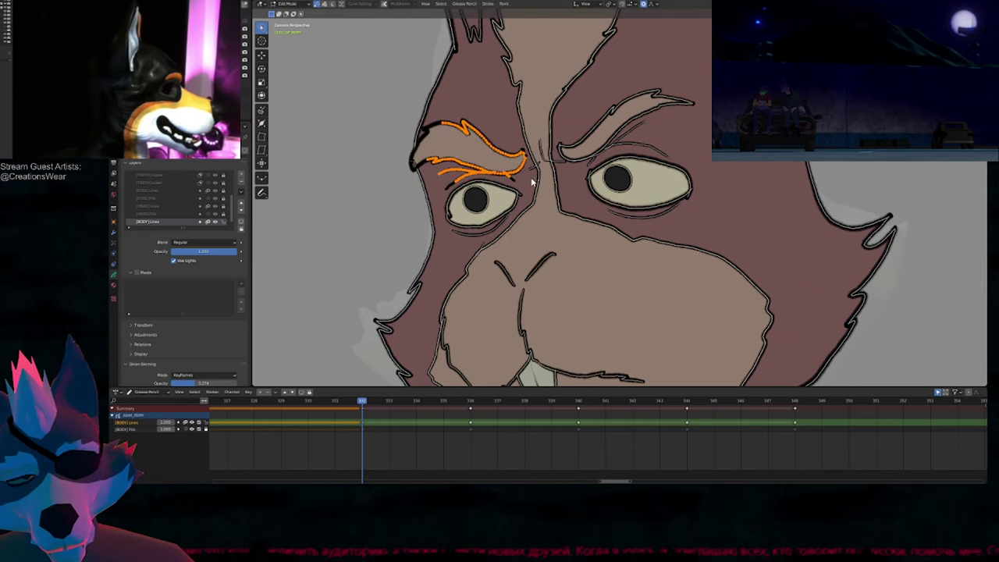
Step: Test further eyebrow moves with layer isolation and proportional falloff toggled, cancelling each
key("KP_Multiply")
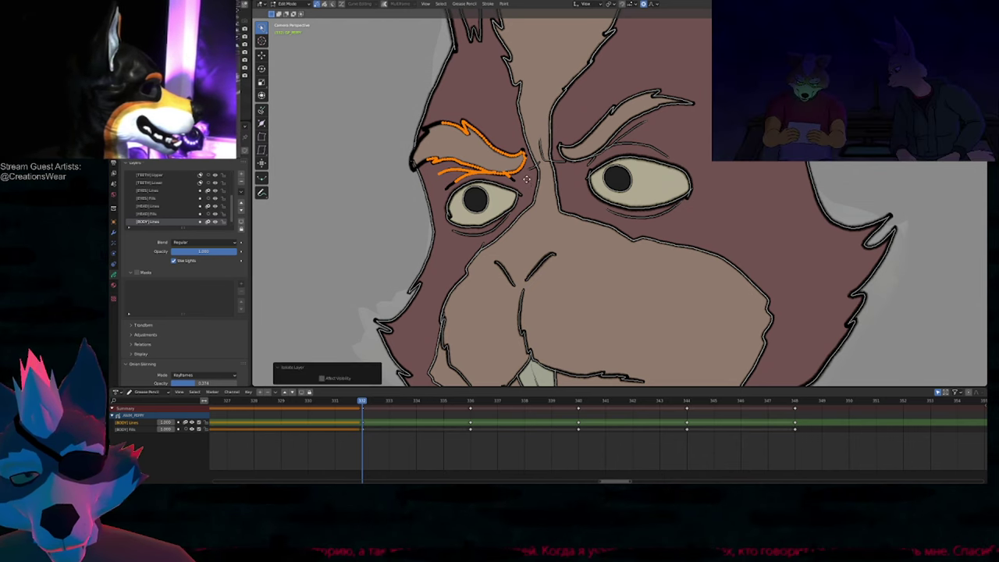
key("g")
right_click(527, 177)
key("o")
key("g")
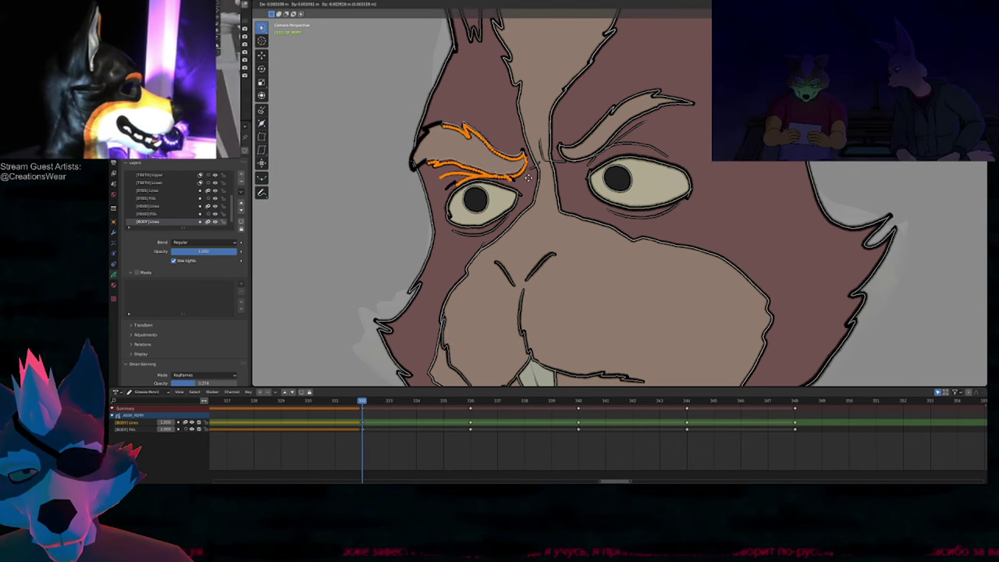
right_click(529, 178)
key("o")
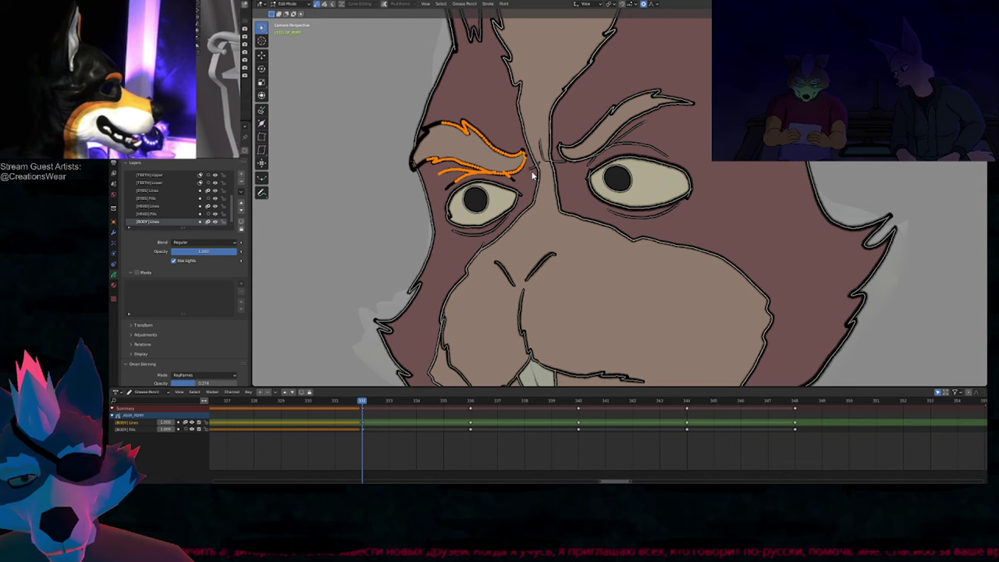
key("g")
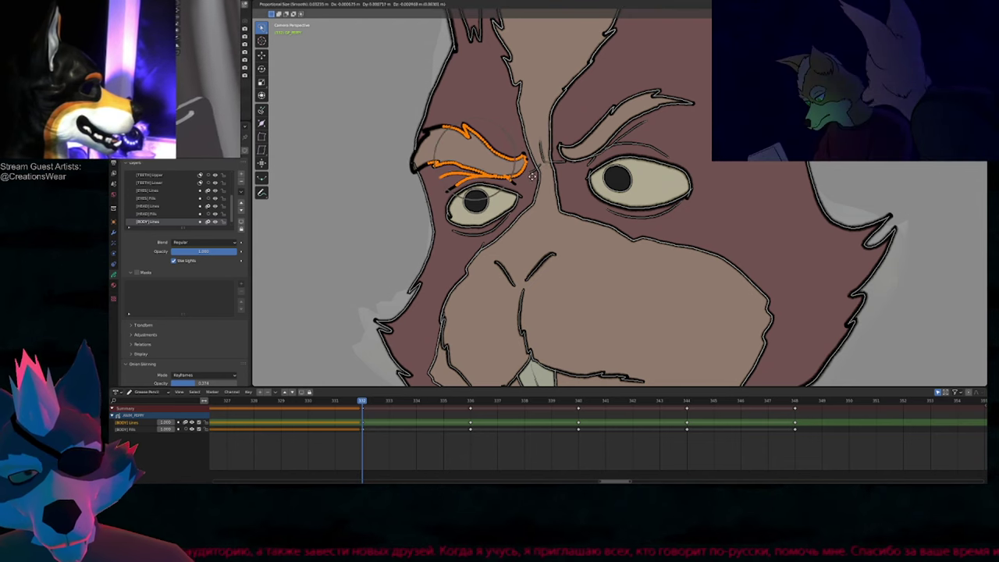
right_click(533, 173)
Step: Retry soft-falloff eyebrow moves with layer isolation switched off, cancelling them
key("KP_Multiply")
key("g")
scroll(531, 177, "down", 10)
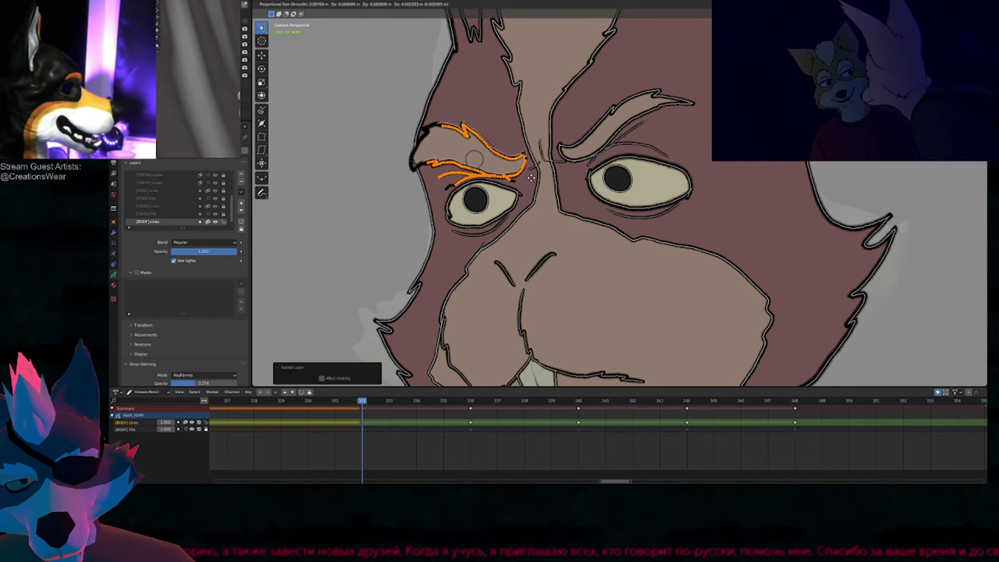
right_click(533, 177)
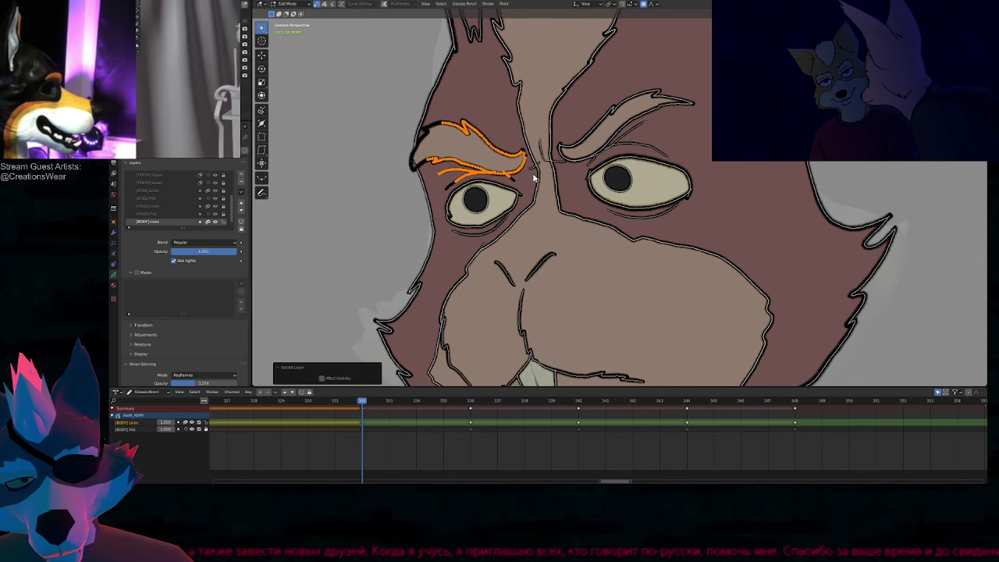
key("KP_Multiply")
key("g")
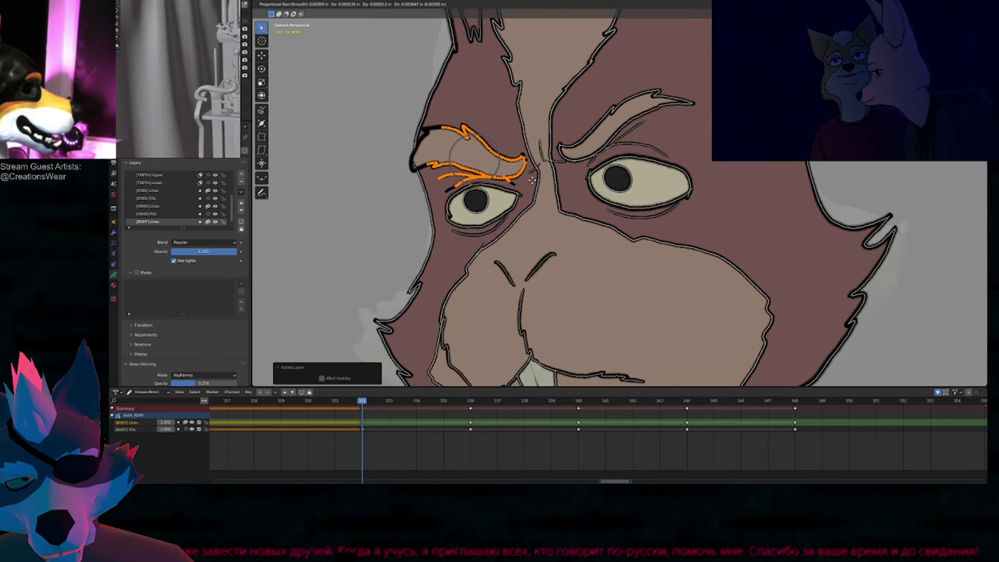
scroll(531, 180, "up", 4)
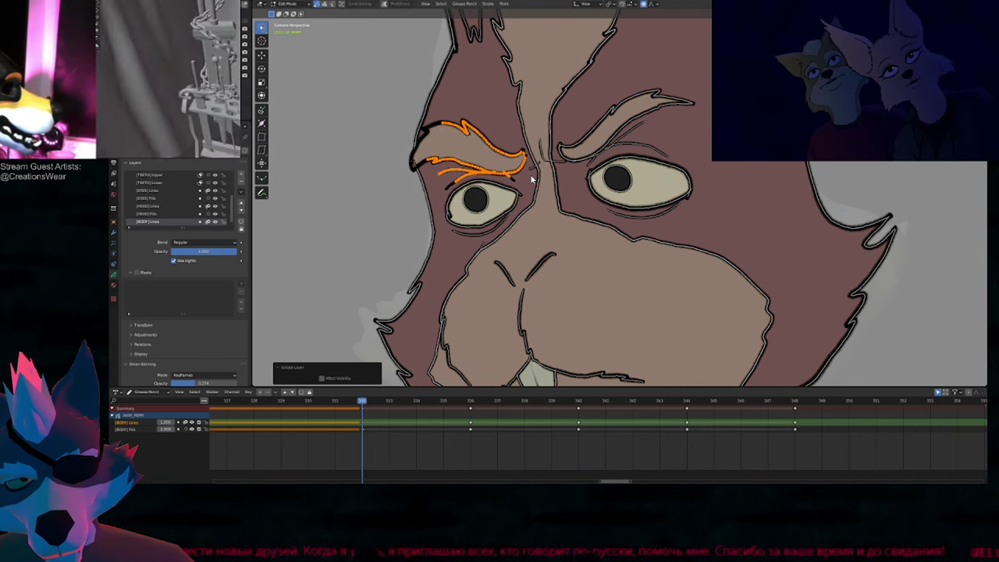
right_click(537, 176)
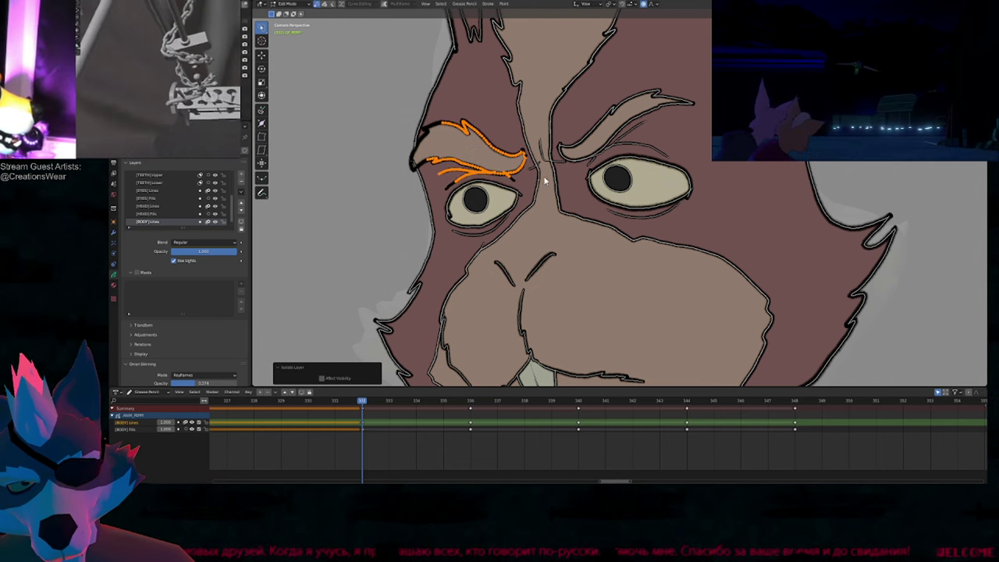
Step: Back in Draw mode, compare the head across keyframes 332, 336 and 340, ending on 336
key("Tab")
middle_click_drag(553, 181, 549, 248, "ctrl")
scroll(546, 195, "down", 1)
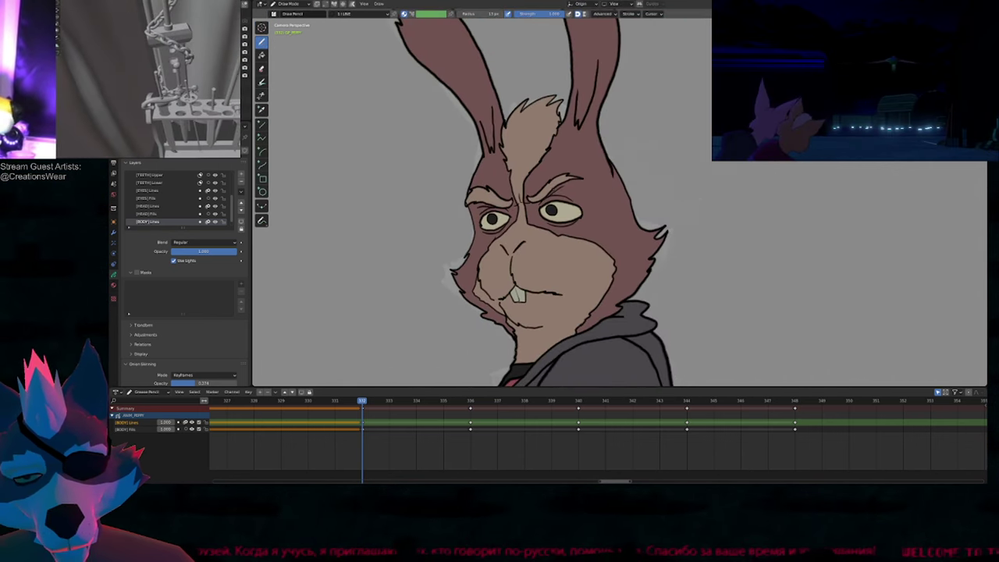
key("Up")
key("Down")
key("Up")
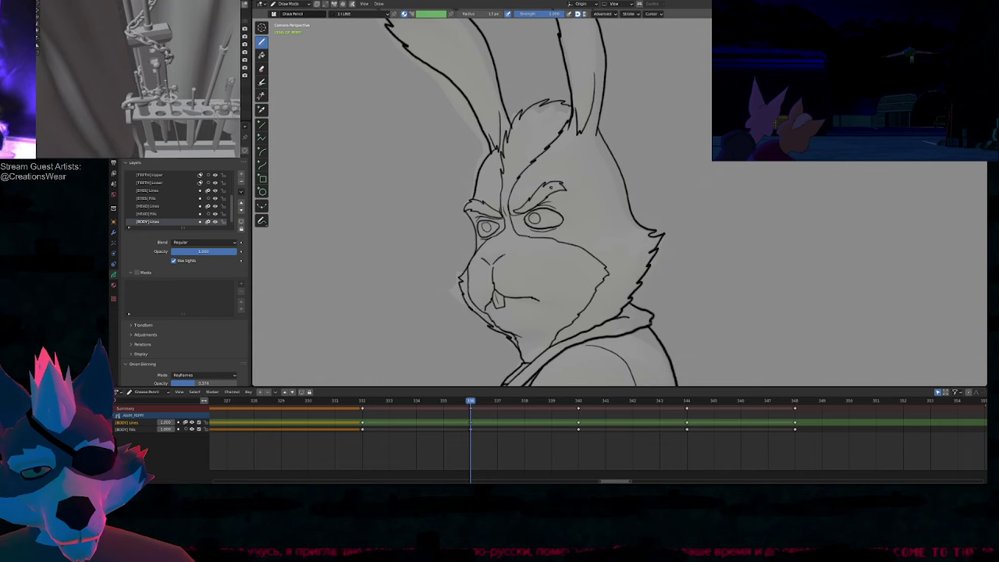
key("Up")
key("Down")
scroll(488, 227, "up", 7)
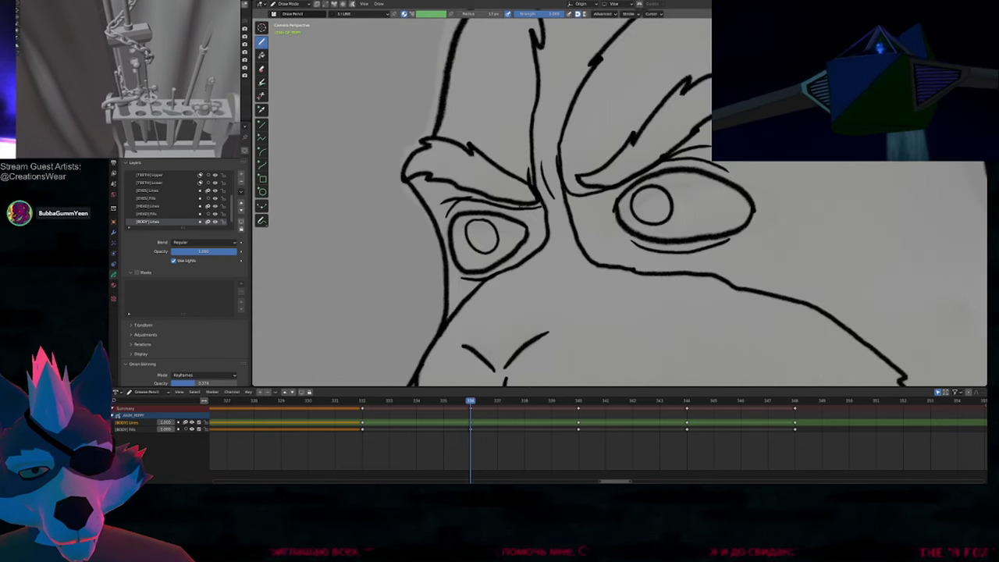
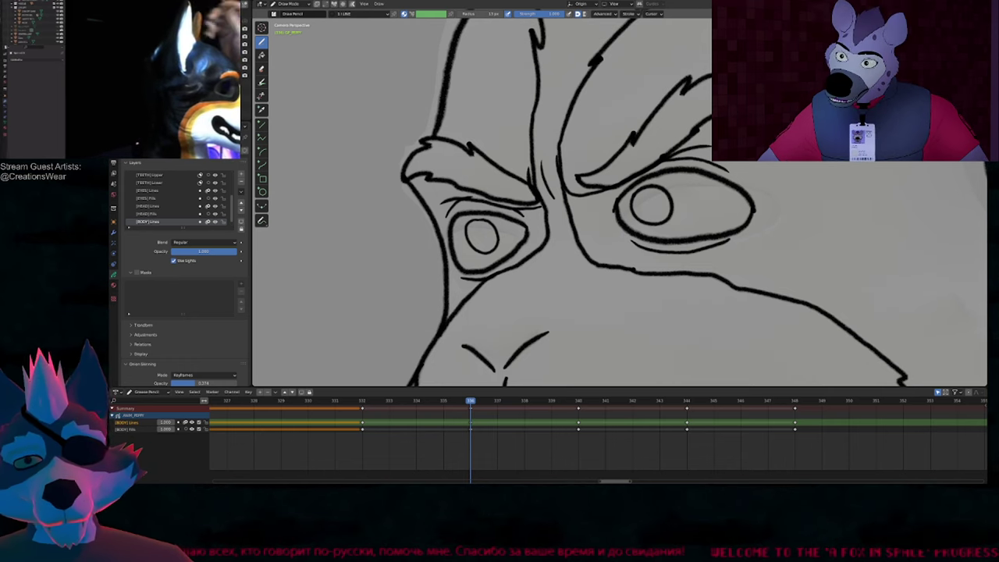
Step: Pan around the rabbit's face and zoom out to see more of the head
mouse_move(643, 321)
middle_mouse_down("shift")
mouse_move(604, 420)
mouse_move(569, 319)
mouse_move(571, 165)
mouse_move(569, 278)
middle_mouse_up("shift")
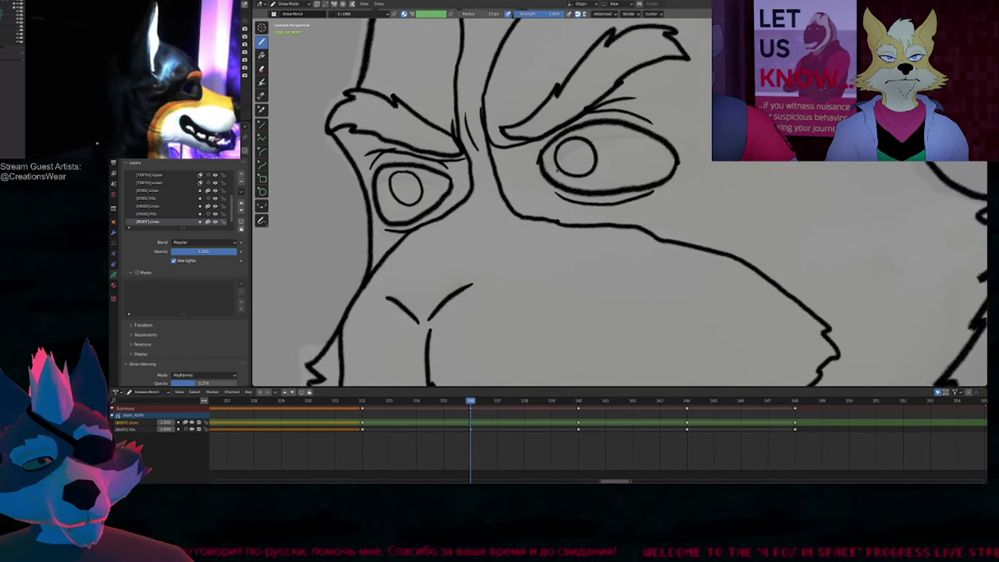
scroll(564, 204, "down", 4)
middle_click_drag(604, 68, 617, 135, "shift")
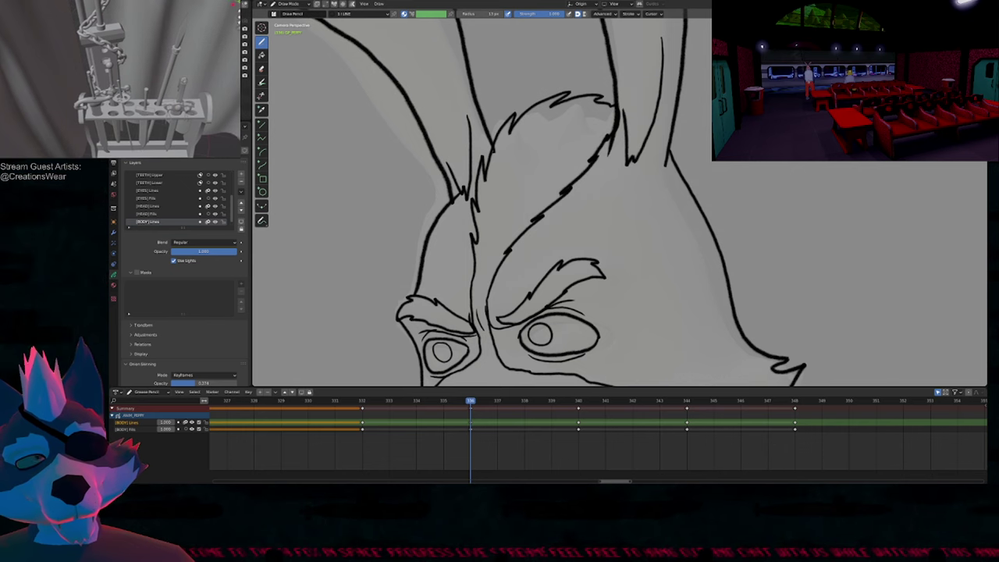
scroll(548, 216, "down", 6)
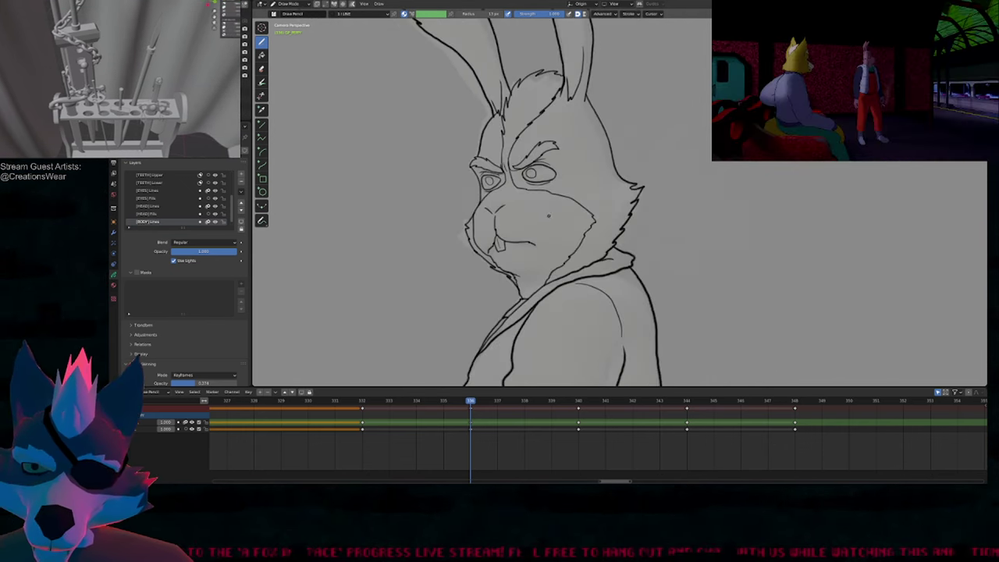
scroll(548, 215, "down", 2)
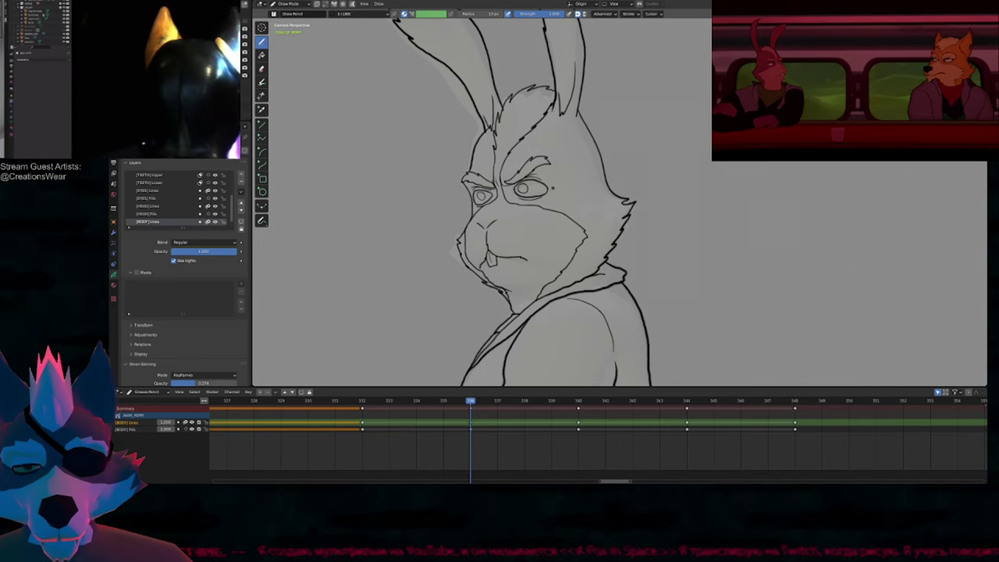
Step: Play through the drawn keyframes, jump to 348, and frame the rabbit with its crowbar
key("space")
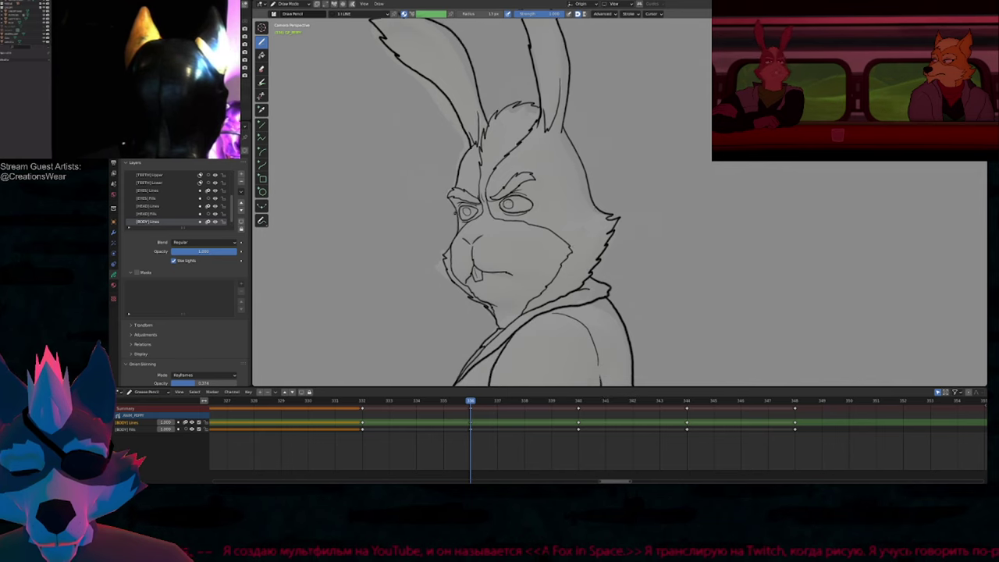
key("space")
key("Up")
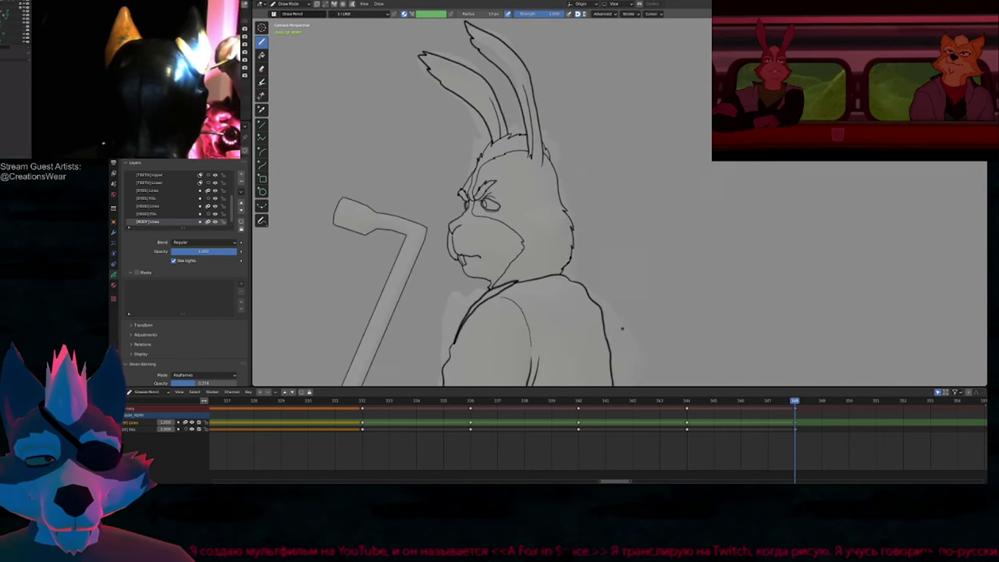
scroll(591, 435, "down", 4)
middle_click_drag(567, 329, 585, 223, "shift")
scroll(585, 223, "down", 3)
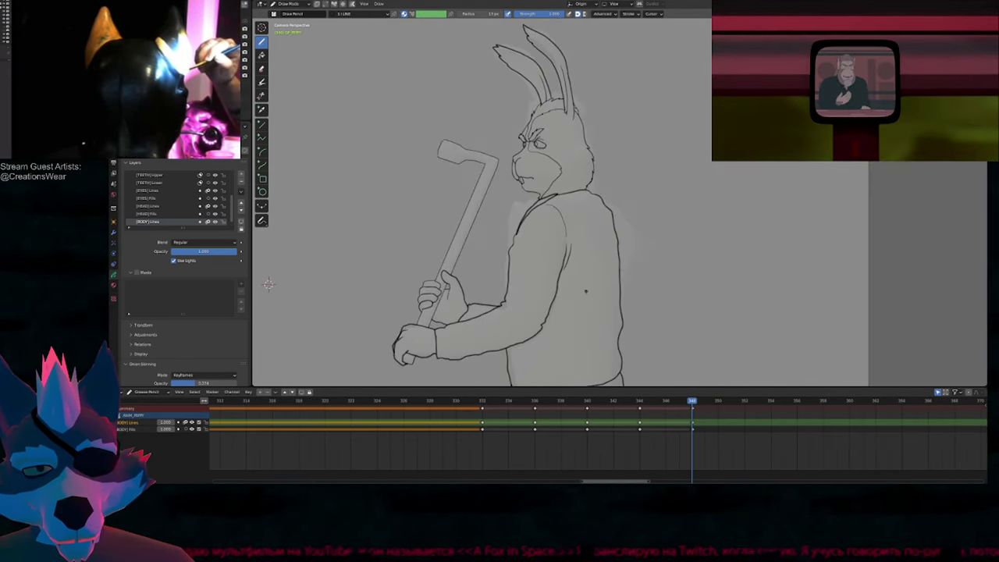
middle_click_drag(586, 282, 568, 254, "shift")
middle_click_drag(560, 319, 538, 307, "shift")
Step: At frame 334, isolate the BODY layer, duplicate the drawing, then delete all its strokes
left_click(509, 401)
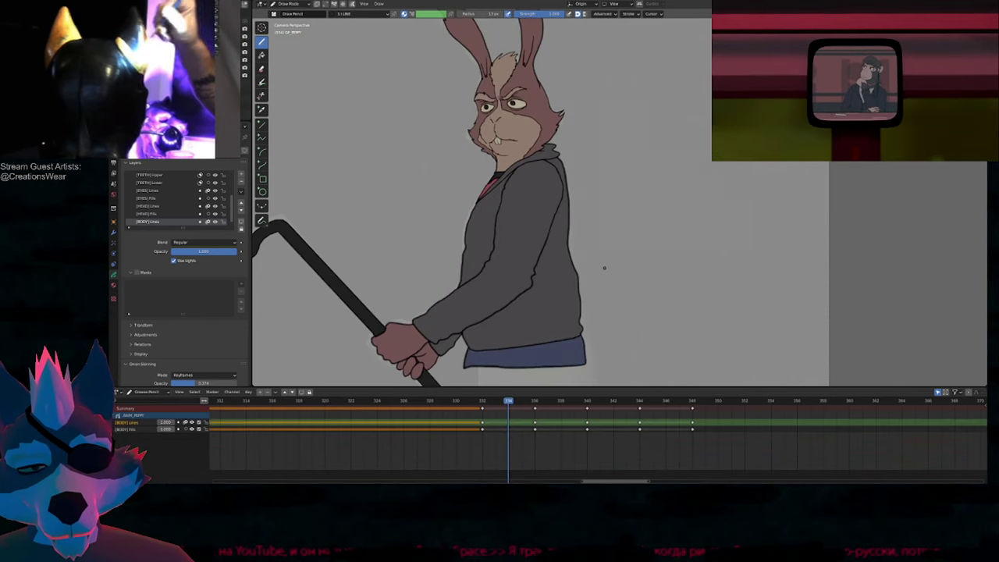
key("KP_Multiply")
key("shift+d")
key("a")
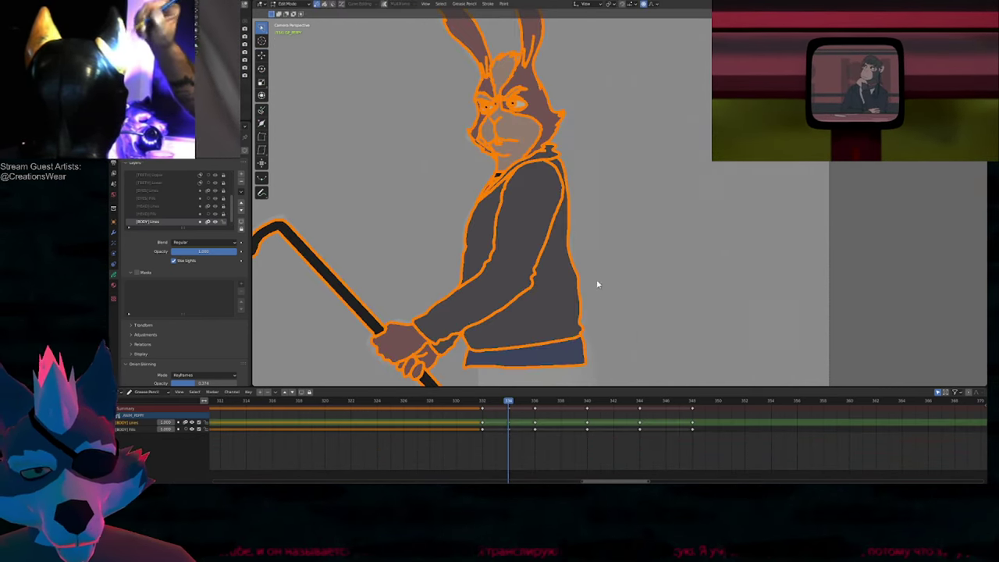
key("x")
key("Tab")
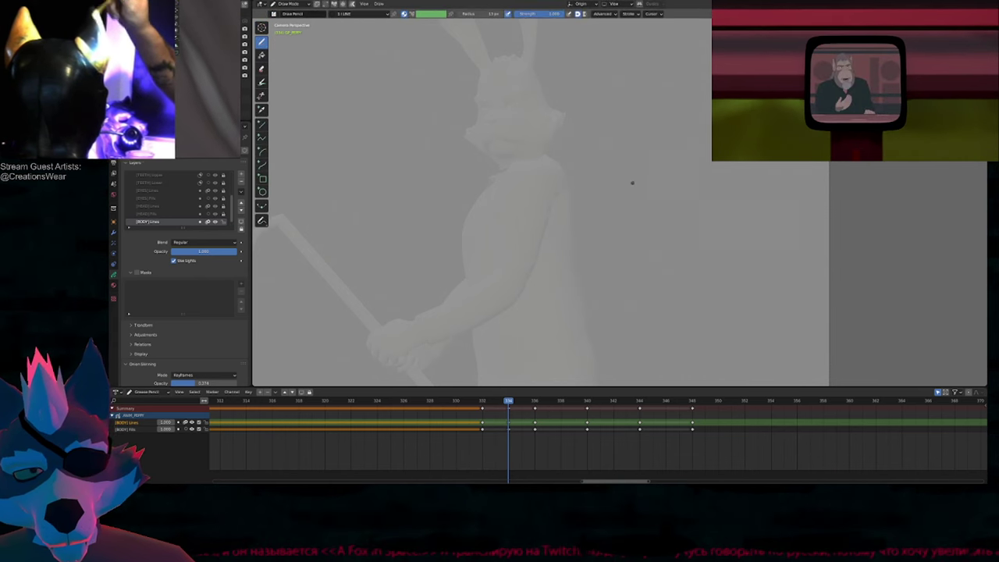
Step: Mark the blank frame with a star and duplicate the later keyframes to 342 and 346
mouse_move(624, 184)
left_mouse_down()
mouse_move(617, 163)
mouse_move(635, 179)
left_mouse_up()
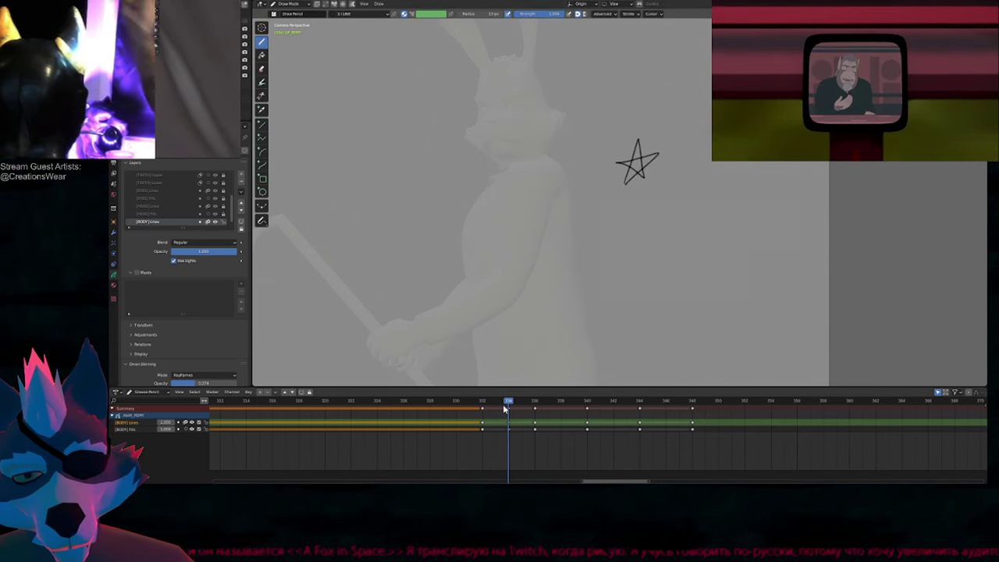
left_click(570, 420)
key("shift+r")
key("shift+r")
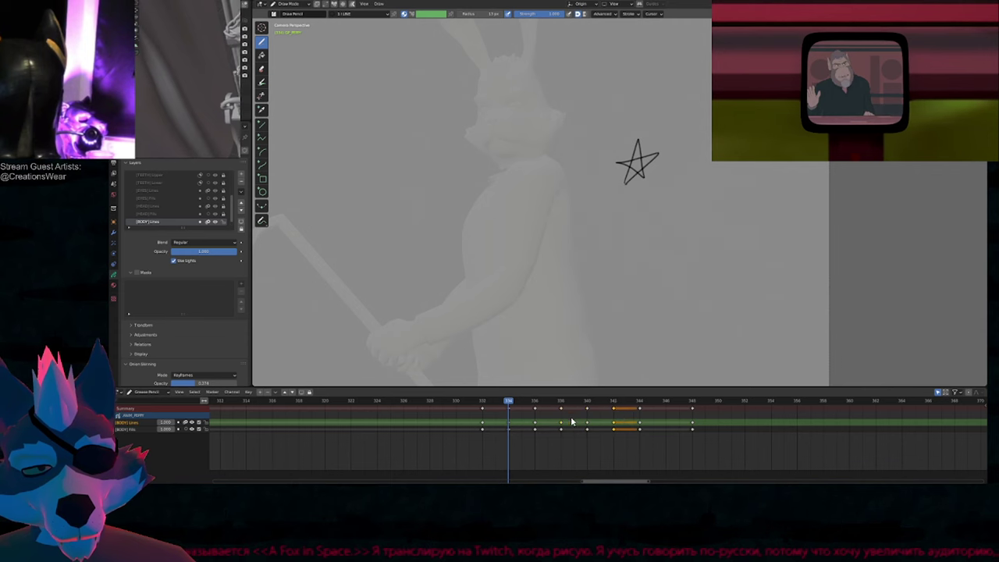
mouse_move(509, 401)
left_mouse_down()
mouse_move(485, 401)
mouse_move(666, 416)
mouse_move(508, 412)
left_mouse_up()
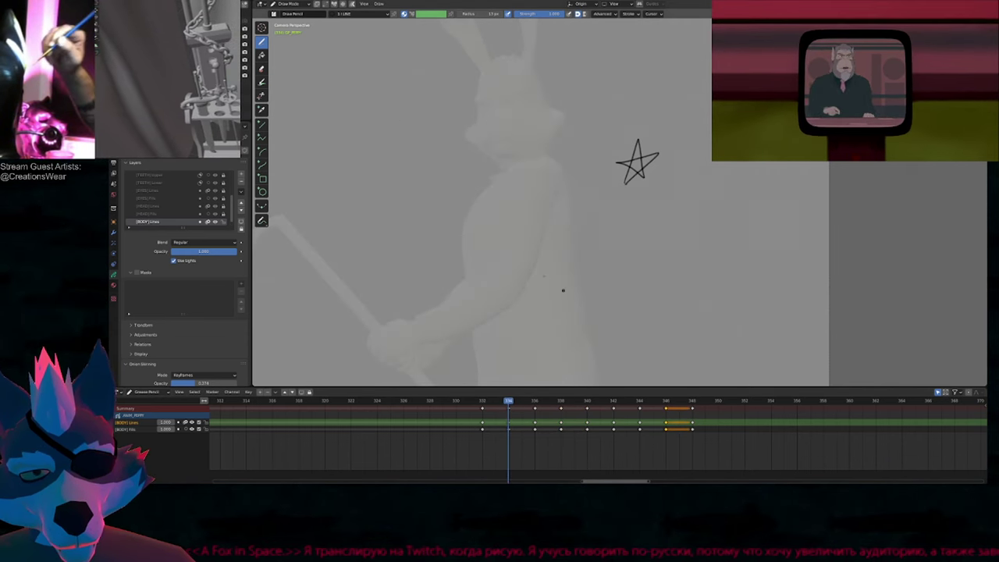
Step: Zoom in on the head and ink the right eyebrow and eye outline over the guides
middle_click_drag(559, 215, 603, 334, "shift")
middle_click_drag(586, 266, 588, 190, "ctrl")
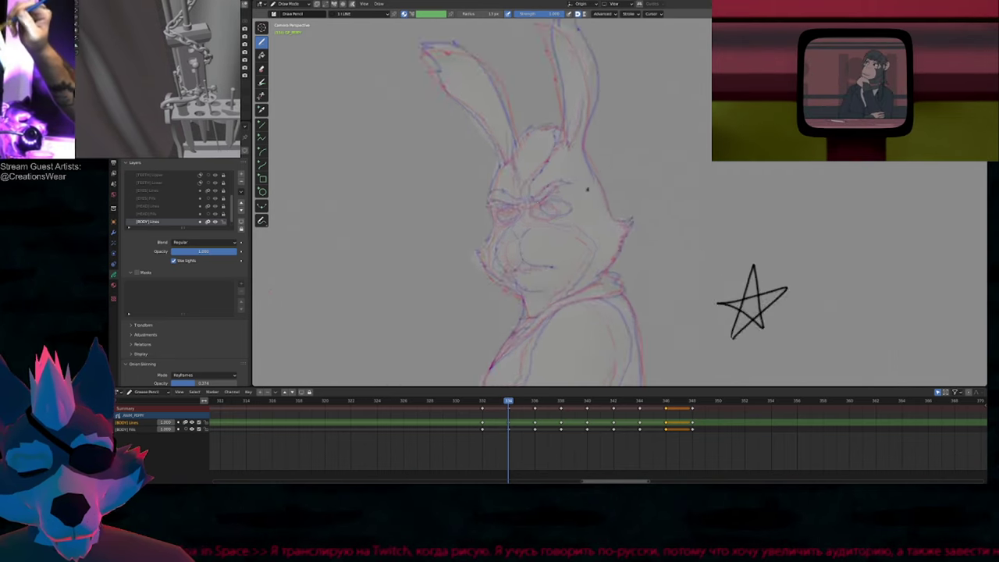
scroll(587, 188, "up", 6)
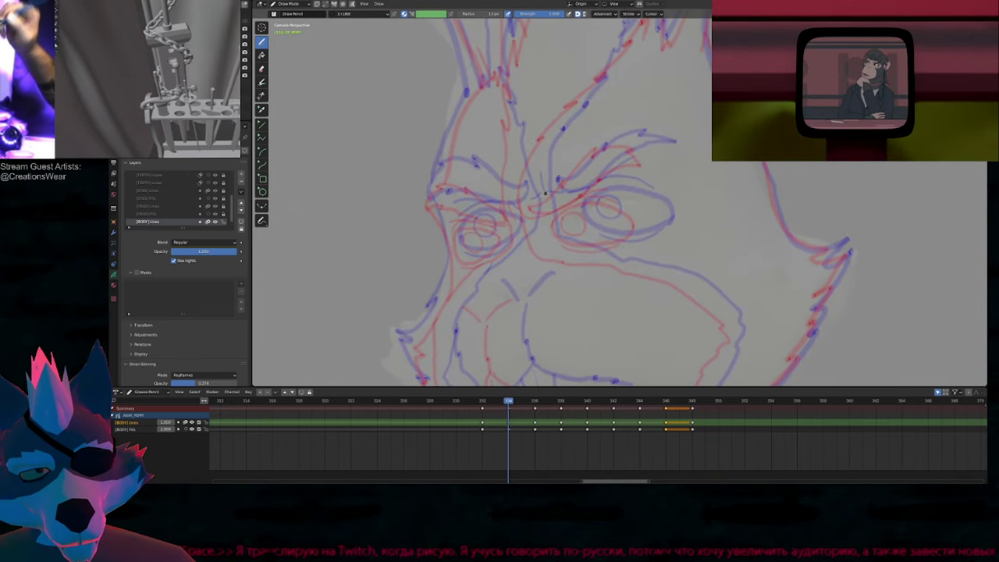
mouse_move(545, 193)
left_mouse_down()
mouse_move(598, 150)
mouse_move(640, 138)
mouse_move(649, 151)
mouse_move(549, 202)
left_mouse_up()
middle_click_drag(599, 217, 540, 215, "shift")
key("Down")
key("Up")
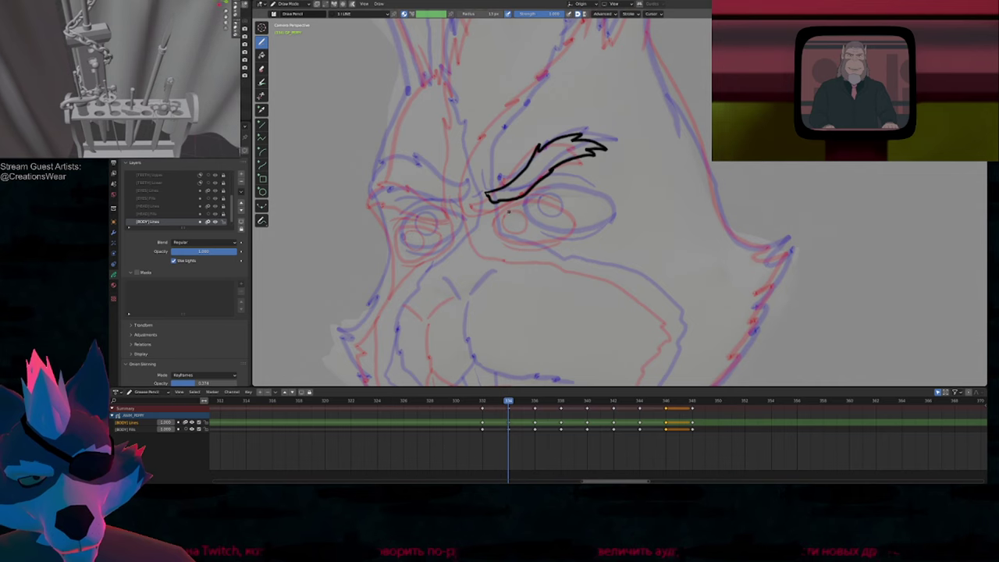
mouse_move(506, 213)
left_mouse_down()
mouse_move(539, 192)
mouse_move(598, 226)
mouse_move(528, 238)
mouse_move(509, 216)
left_mouse_up()
Step: Reshape the eye's left corner point with a proportional move, then return to drawing
key("Tab")
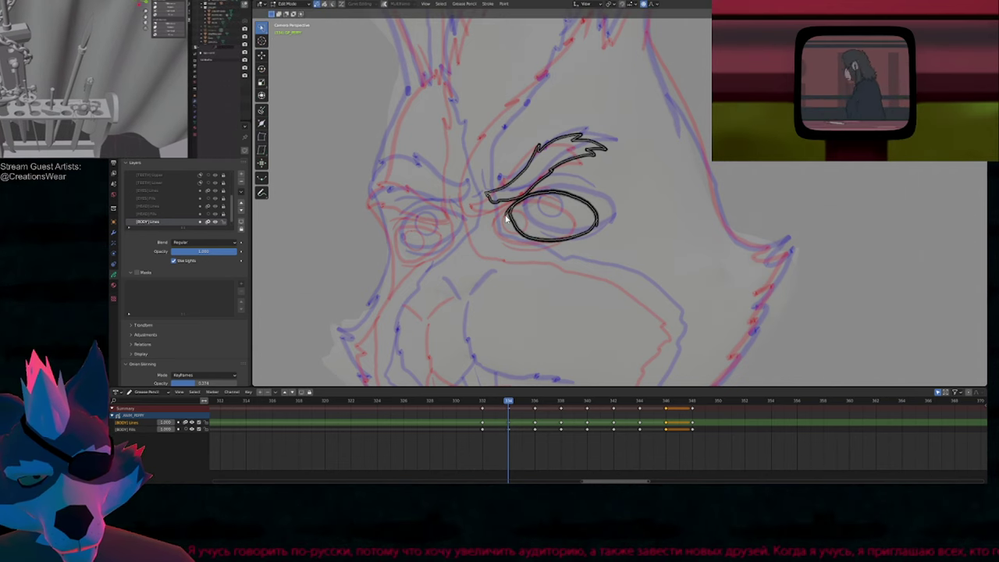
left_click(509, 219)
key("g")
scroll(511, 220, "down", 8)
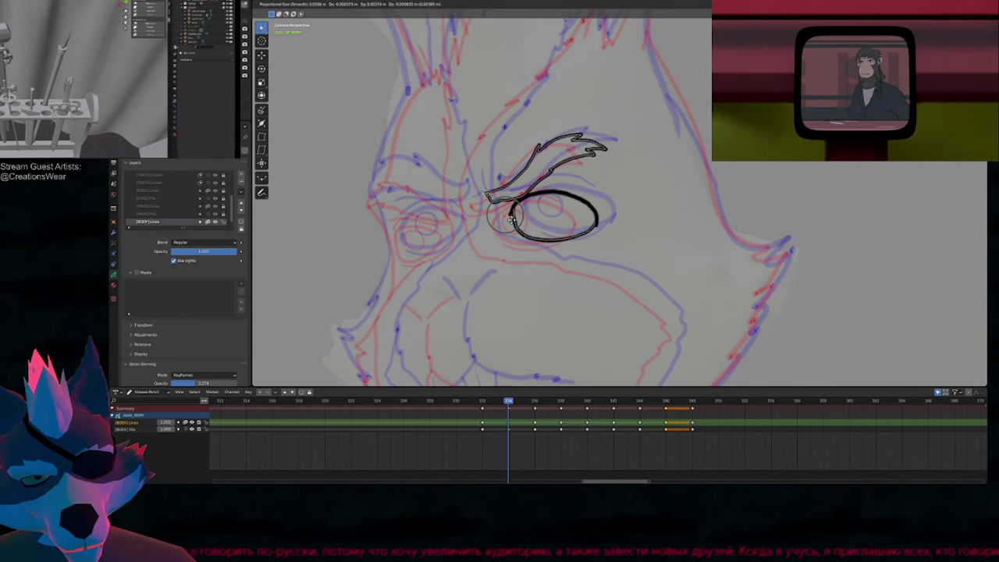
left_click(510, 219)
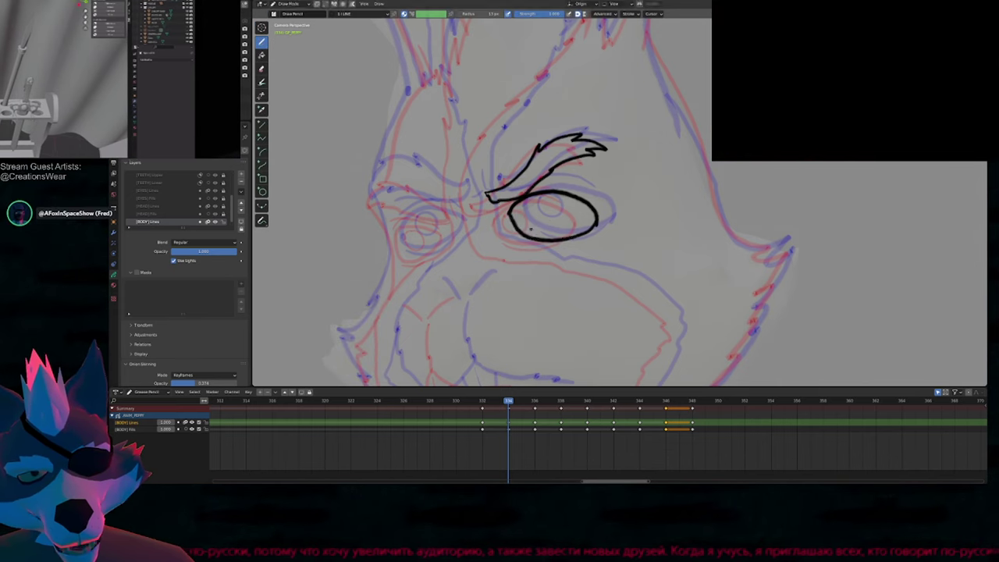
key("Tab")
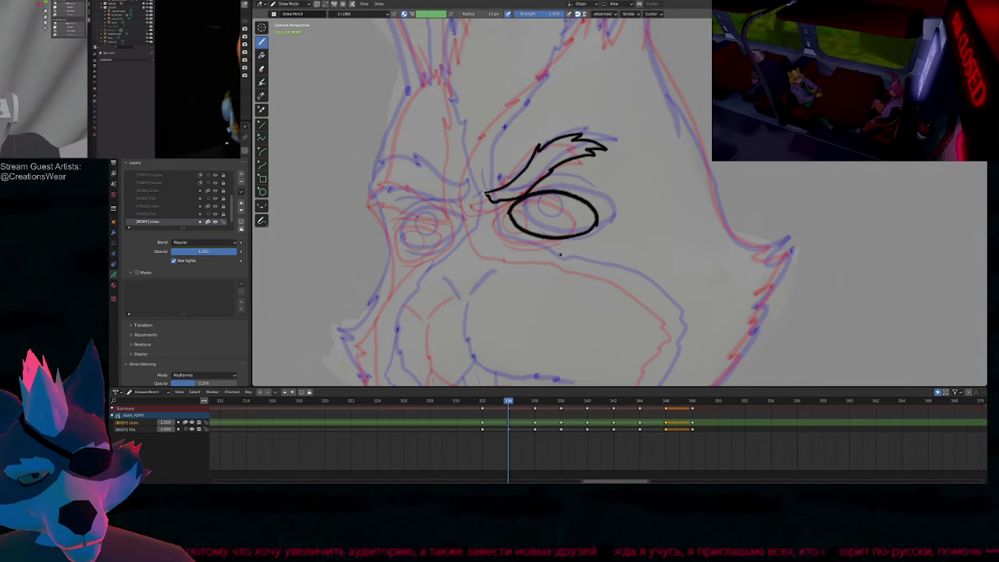
key("f")
key("Escape")
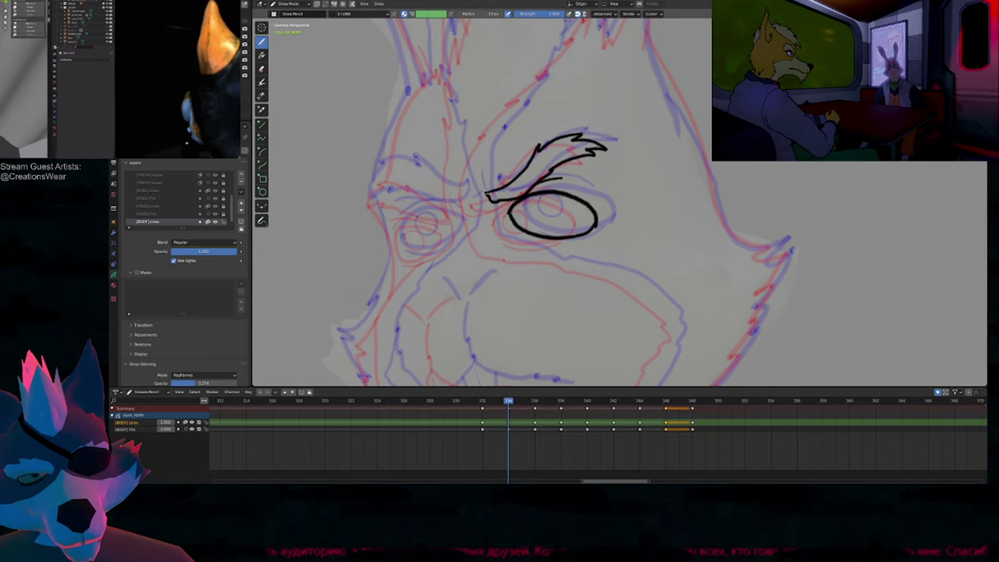
Step: Shrink the Draw brush radius for finer eye details
key("f")
left_click(584, 178)
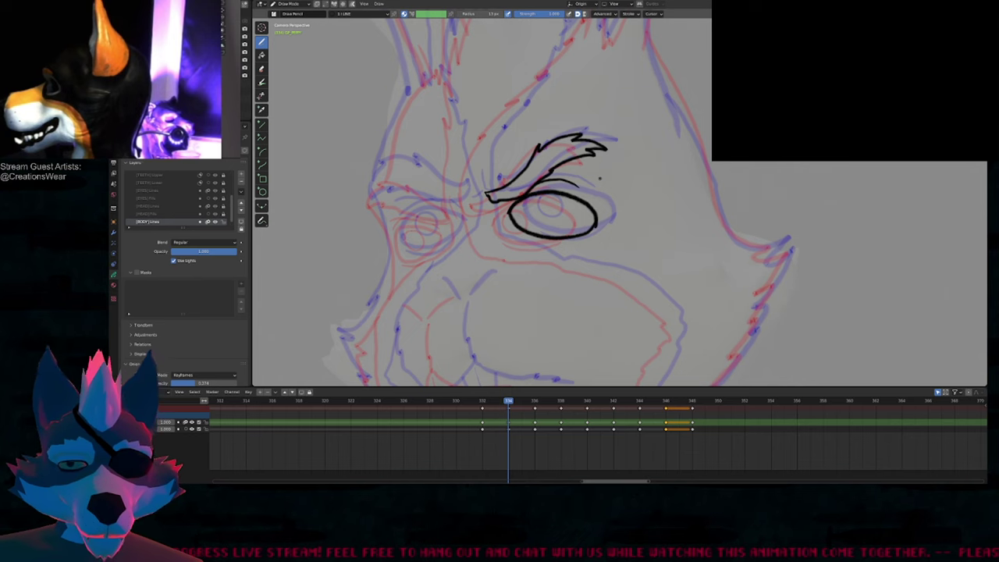
Step: Draw the pupil in the right eye, then scale it down and move it down-left
middle_click_drag(535, 224, 621, 150, "shift")
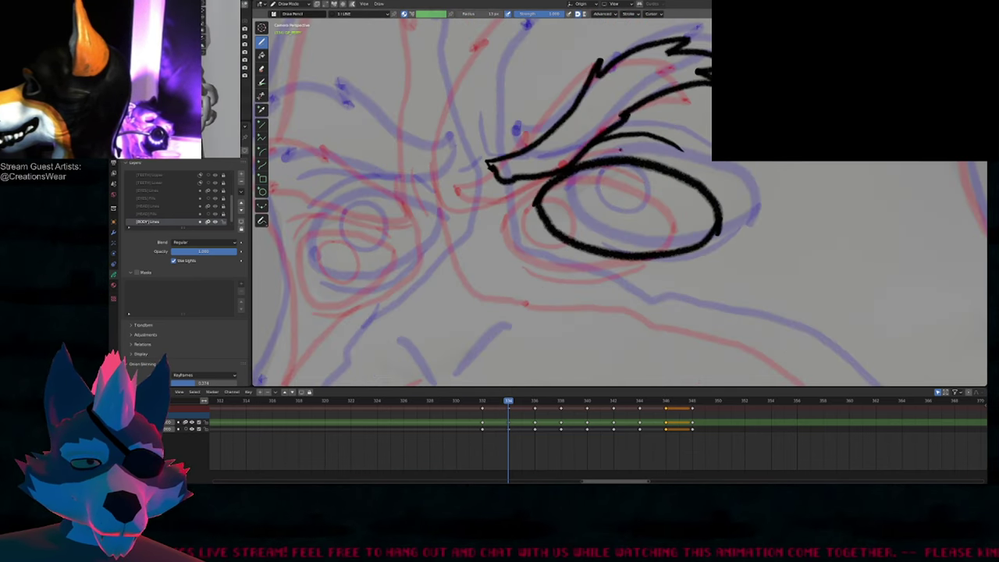
left_click_drag(574, 186, 609, 180)
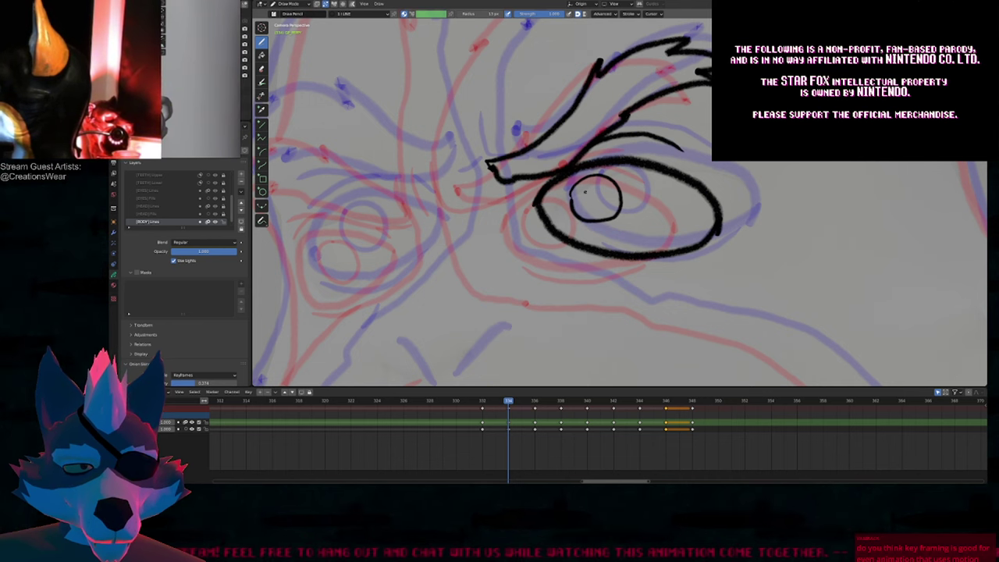
key("Tab")
left_click(584, 223)
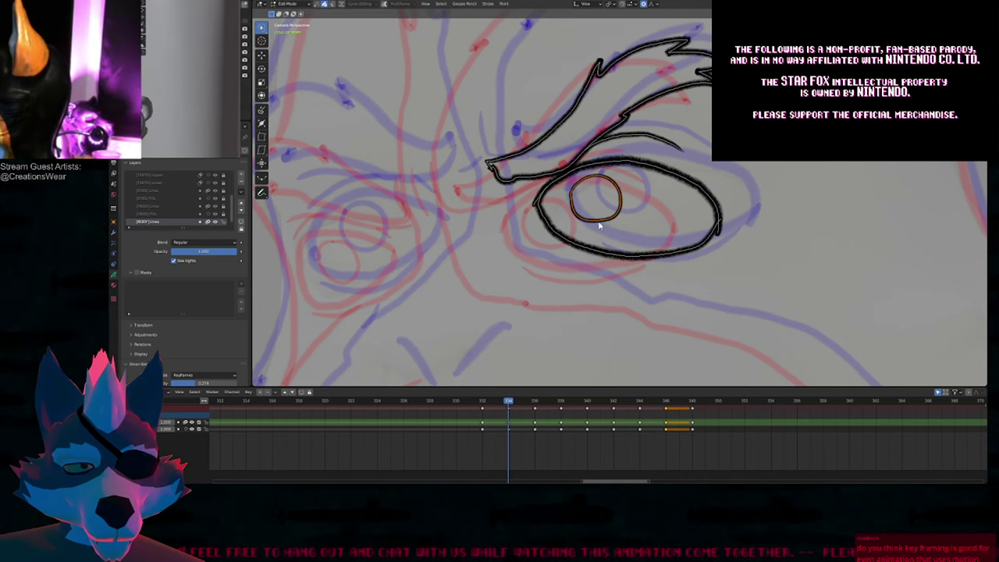
key("s")
left_click(662, 223)
key("g")
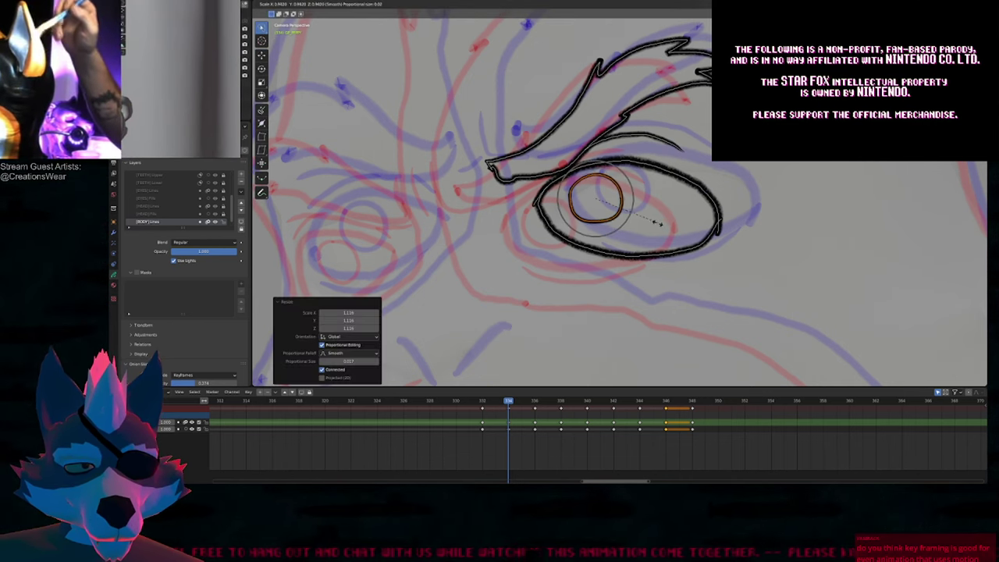
key("g")
left_click(601, 260)
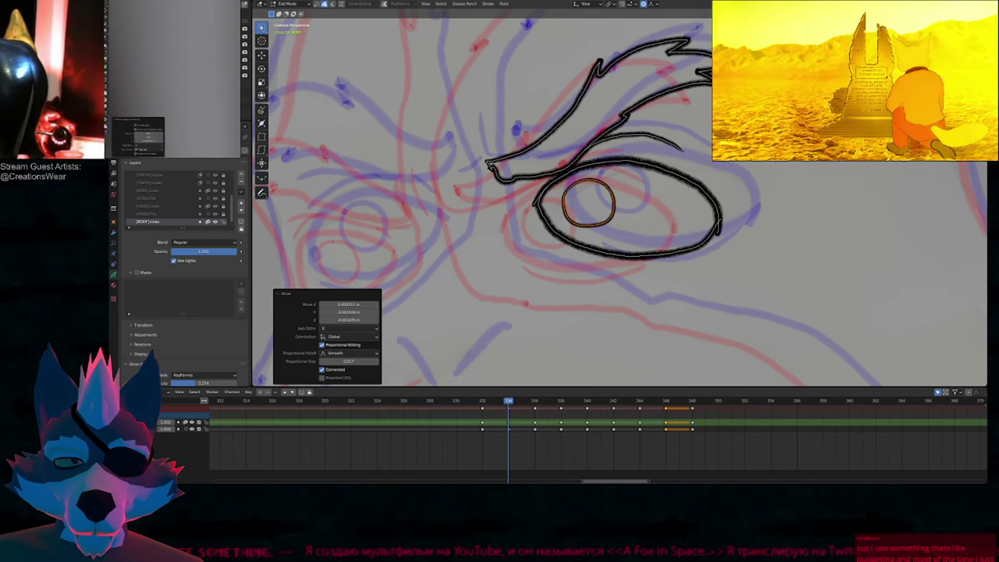
Step: Ink the left eye's outline loop and the pupil inside it
middle_click_drag(530, 212, 725, 180, "shift")
key("Tab")
left_click_drag(622, 198, 609, 190)
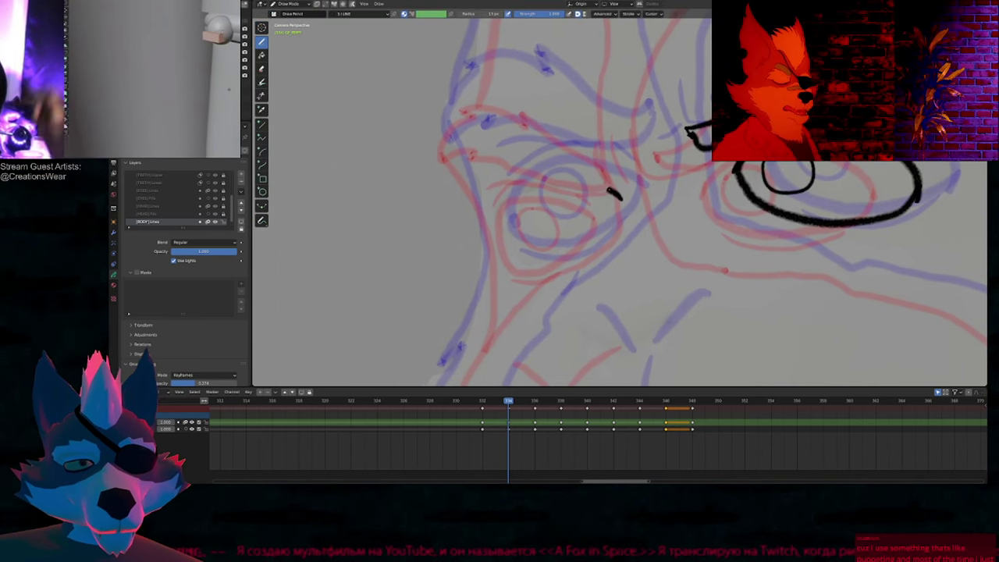
mouse_move(513, 193)
left_mouse_down()
mouse_move(507, 236)
mouse_move(521, 254)
mouse_move(586, 245)
mouse_move(620, 210)
mouse_move(616, 196)
left_mouse_up()
key("f")
key("Escape")
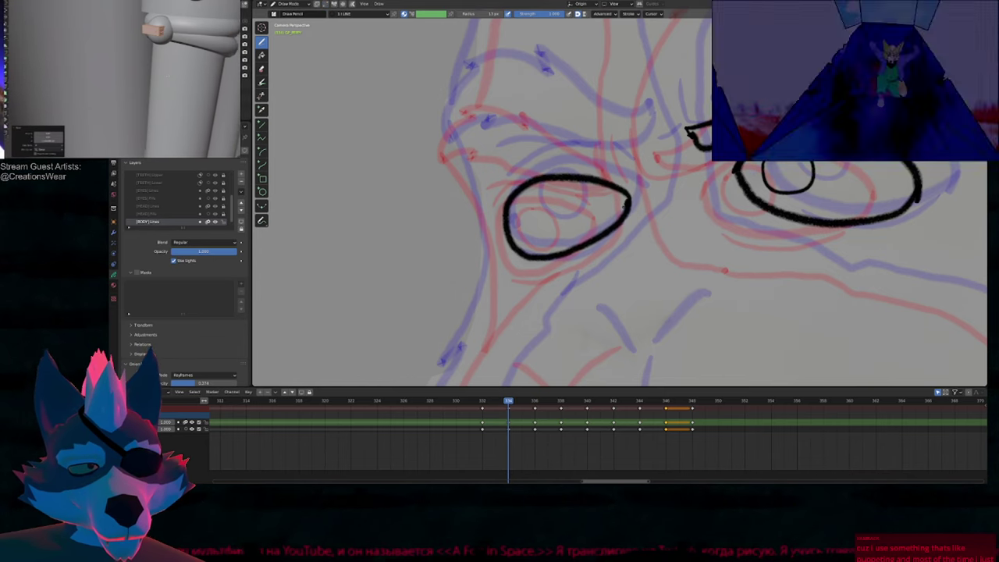
left_click_drag(559, 196, 528, 210)
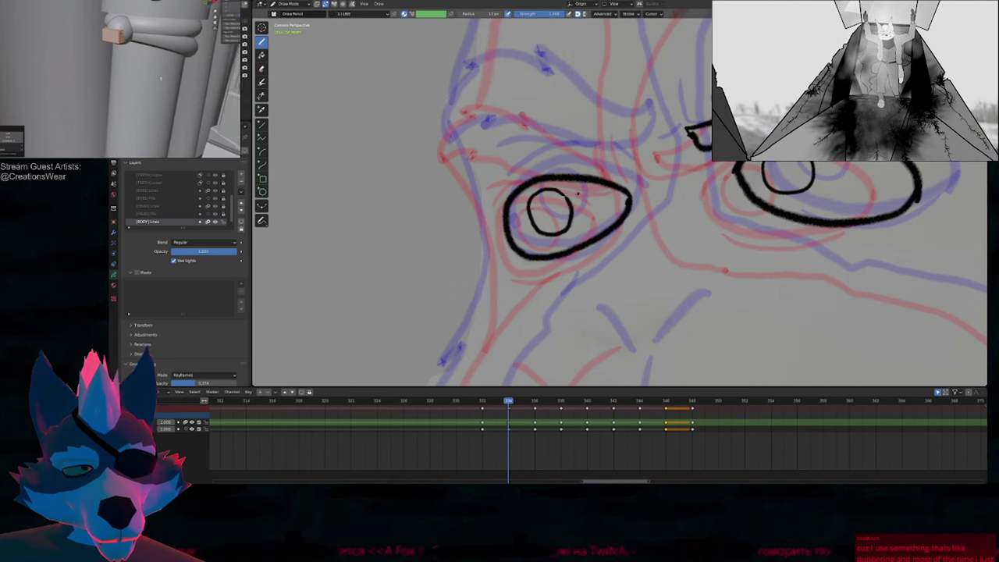
Step: Flip between neighbouring keyframes to compare the face against the inbetween
middle_click_drag(578, 193, 669, 246, "ctrl")
middle_click_drag(669, 246, 584, 249, "shift")
key("Tab")
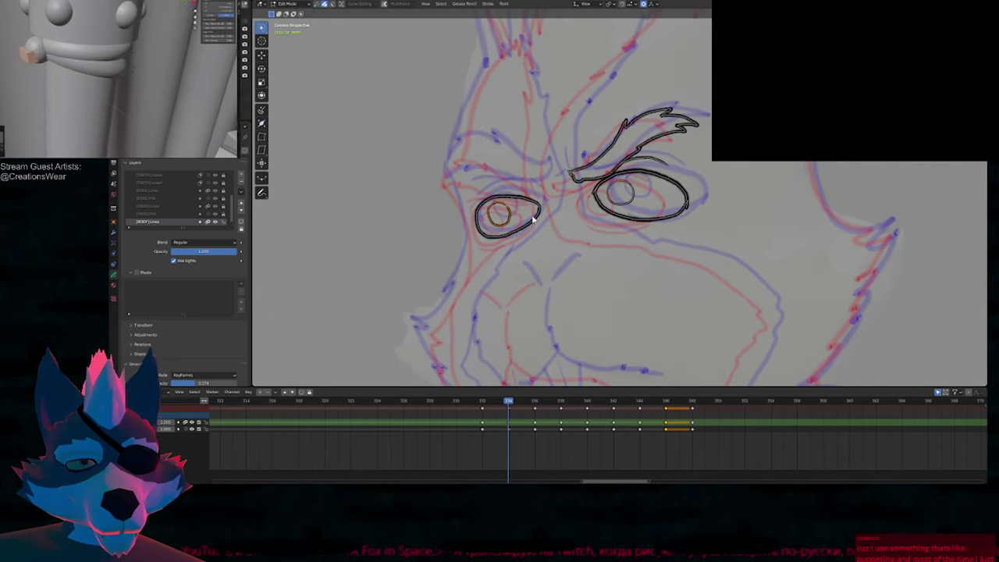
key("Tab")
key("Down")
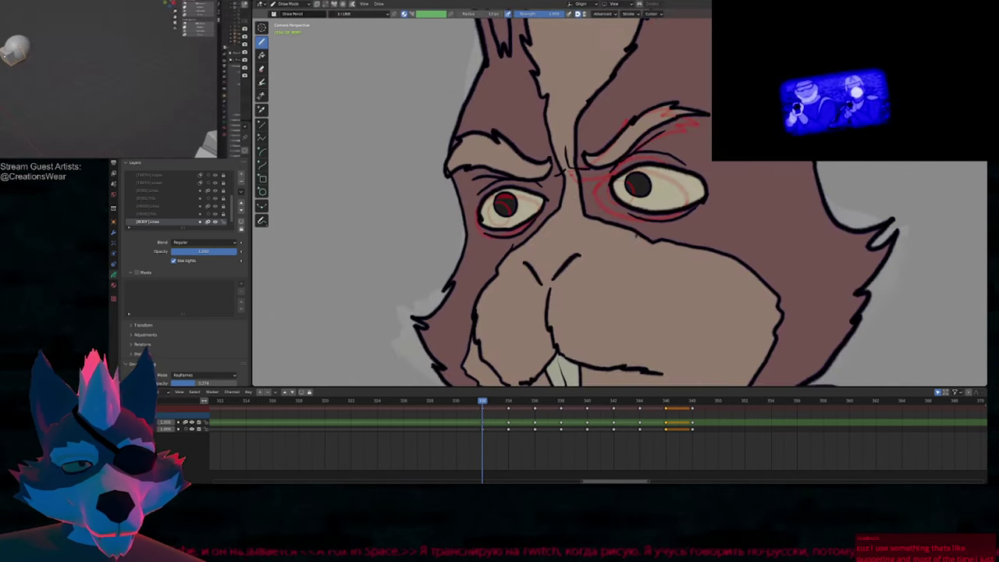
key("Up")
key("Up")
key("Down")
key("Down")
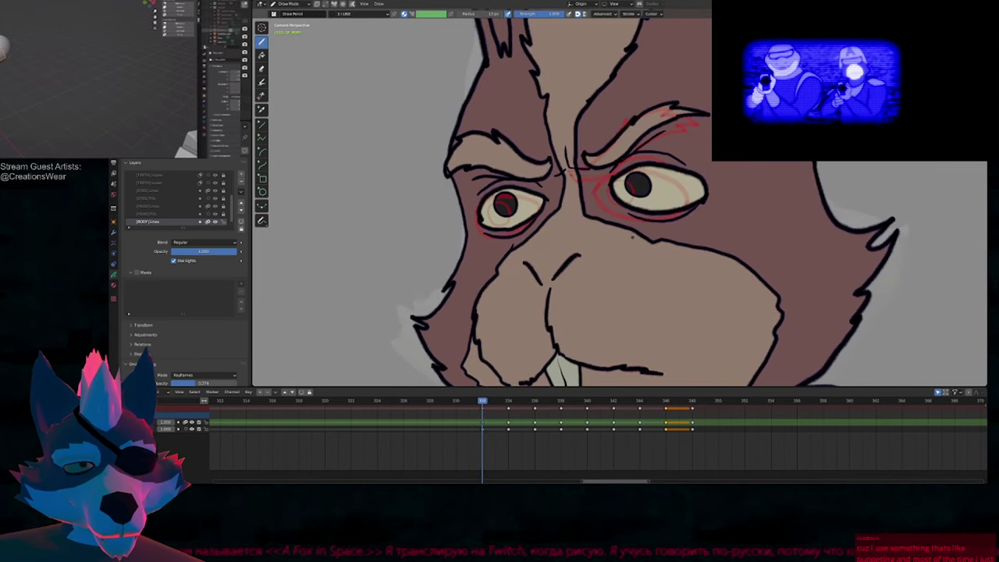
key("Up")
key("Up")
key("Down")
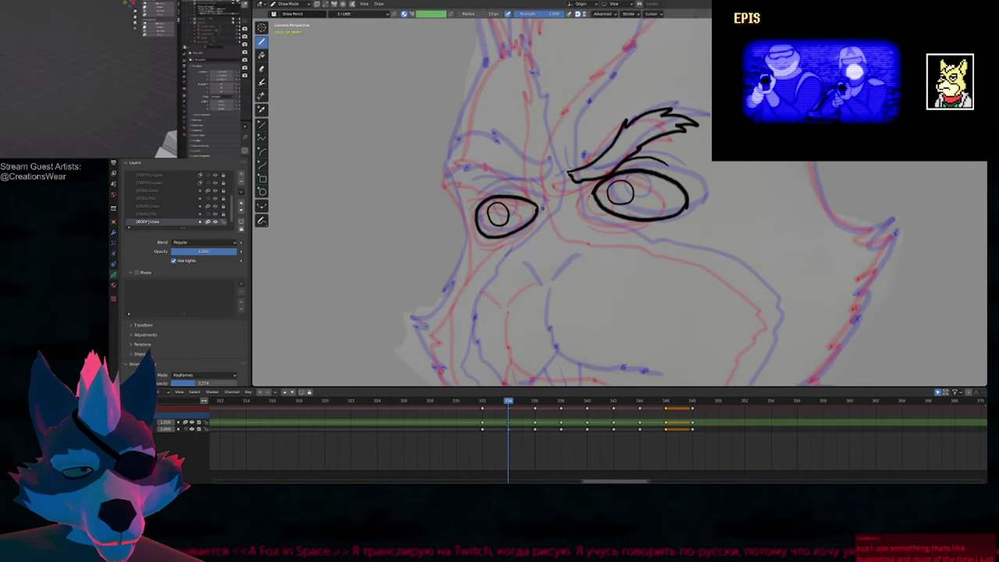
Step: Ink the shaggy eyebrow above the left eye and close its lower edge
middle_click_drag(545, 185, 594, 222, "shift")
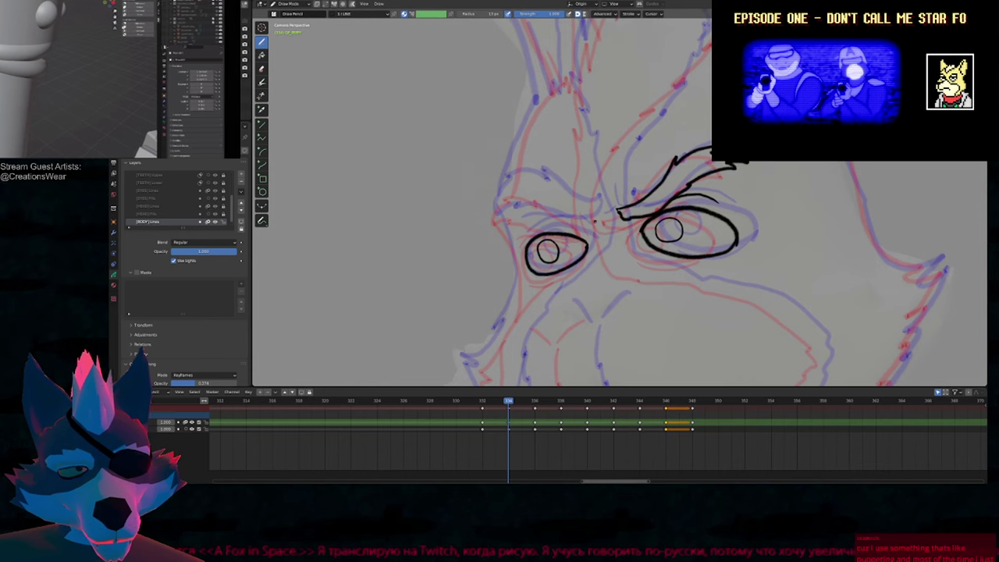
mouse_move(592, 219)
left_mouse_down()
mouse_move(537, 176)
mouse_move(505, 187)
mouse_move(492, 219)
left_mouse_up()
mouse_move(572, 232)
left_mouse_down()
mouse_move(596, 231)
mouse_move(595, 221)
left_mouse_up()
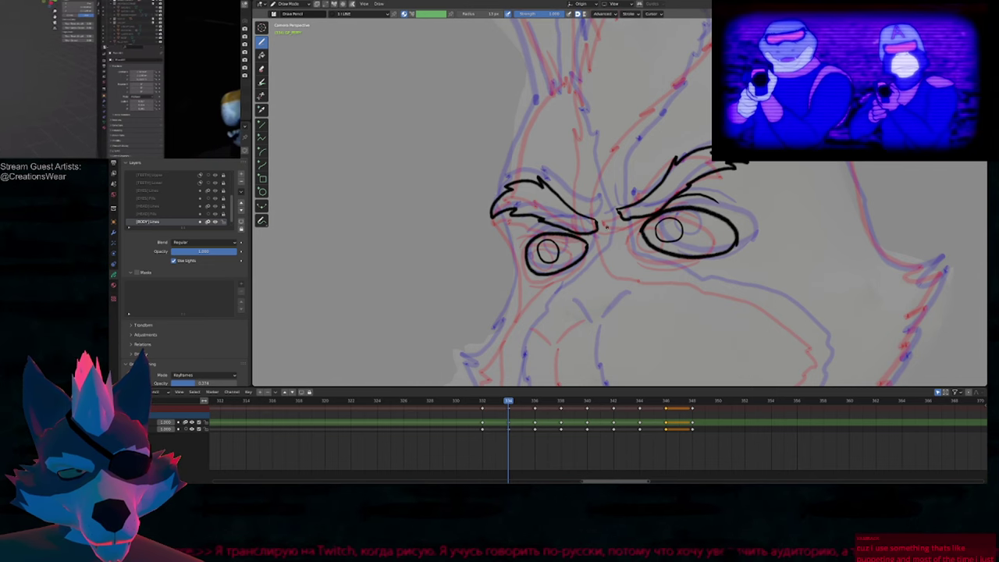
key("Tab")
Step: Soft-move the eyebrow strokes into a better position
key("g")
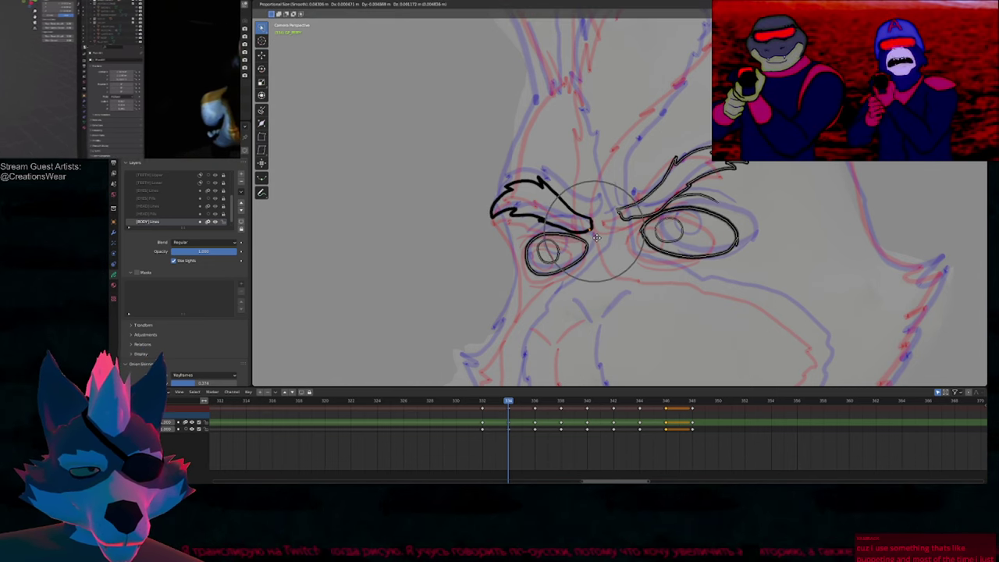
left_click(598, 236)
key("Tab")
Step: With a resized brush, draw frown creases between the eyebrows
middle_click_drag(644, 236, 585, 251, "shift")
key("f")
left_click(591, 240)
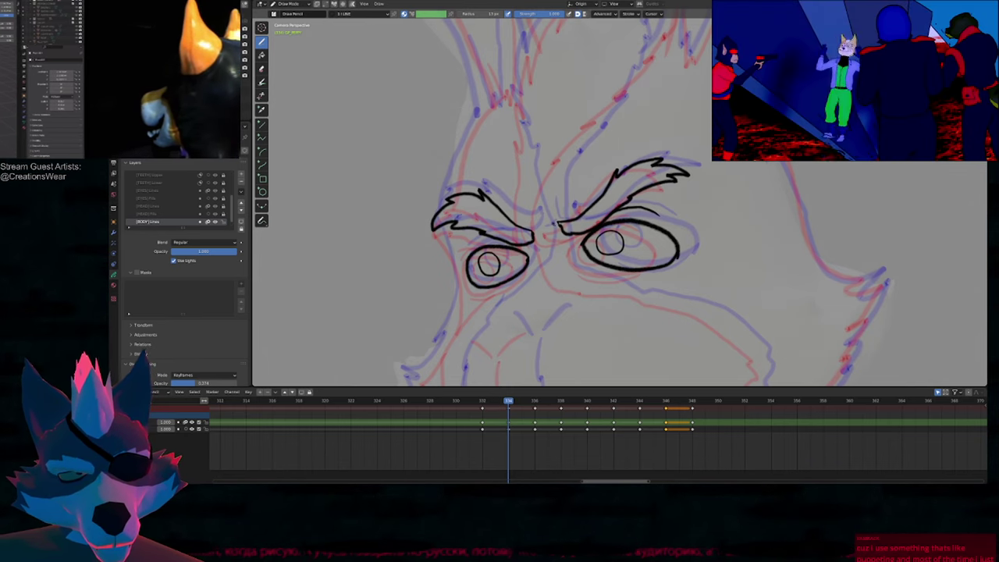
left_click_drag(561, 238, 546, 206)
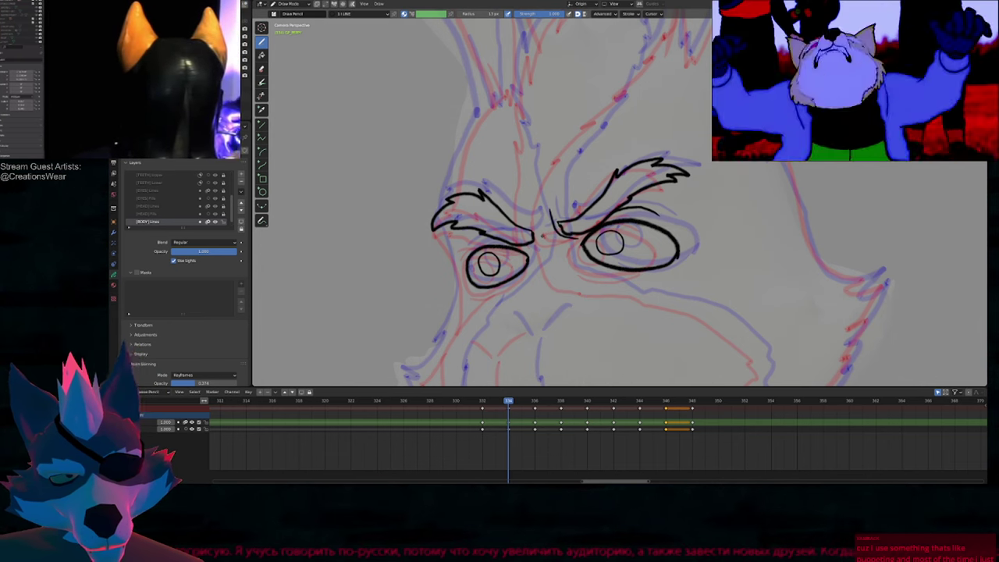
mouse_move(534, 239)
left_mouse_down()
mouse_move(530, 213)
mouse_move(546, 225)
left_mouse_up()
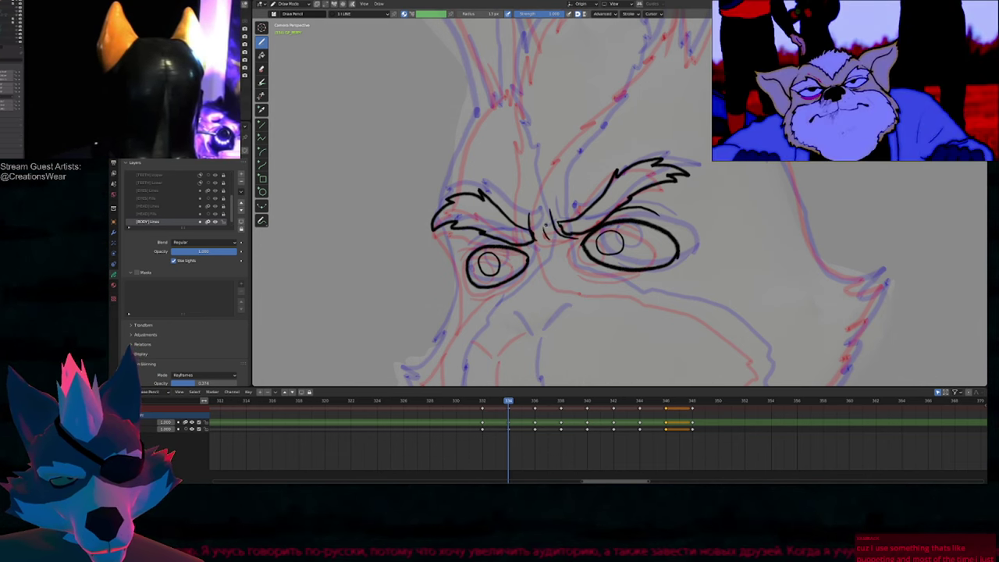
middle_click_drag(557, 267, 599, 232, "shift")
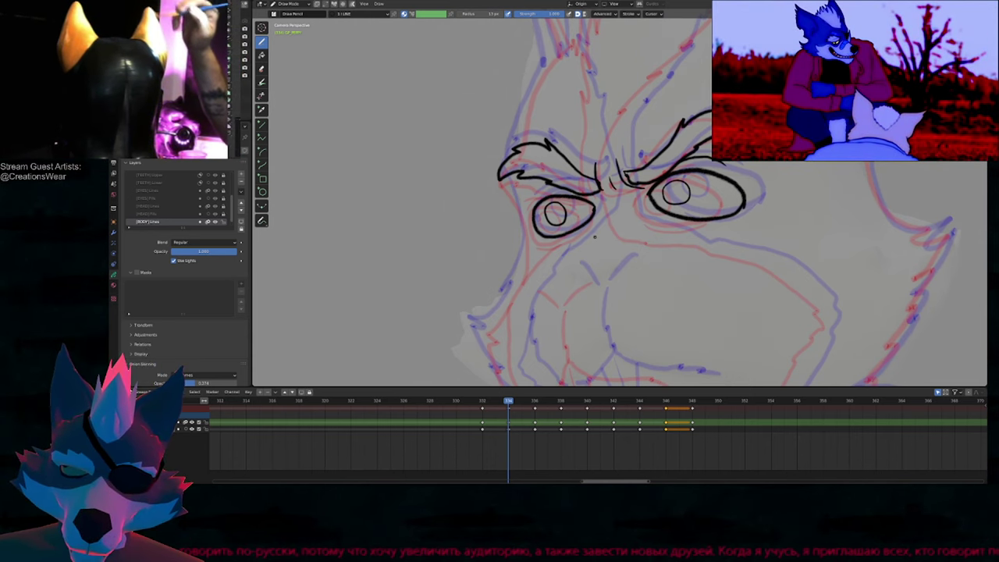
middle_click_drag(633, 232, 631, 214, "shift")
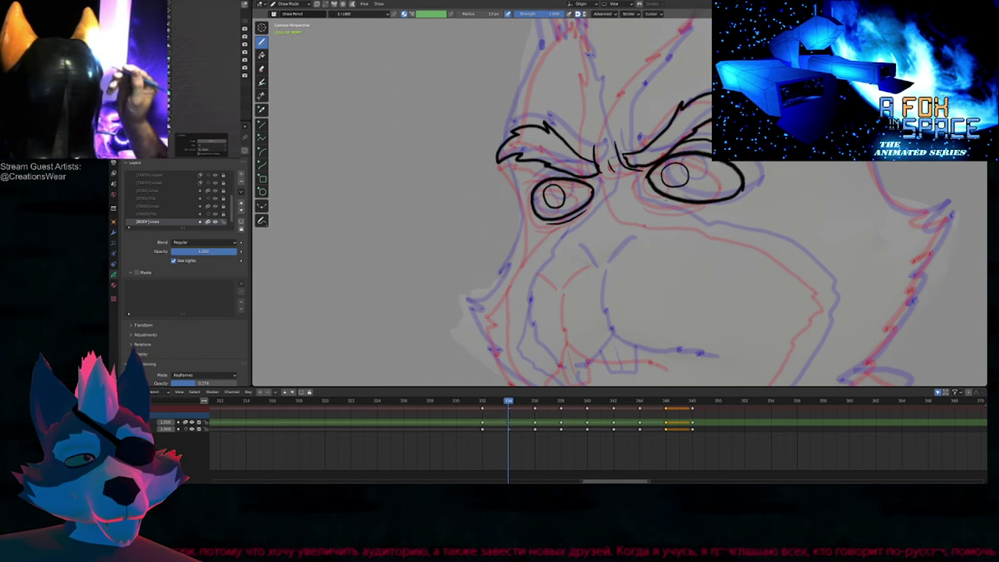
Step: Nudge the lower eyelid stroke under the right eye into a new position
key("Tab")
left_click(688, 208)
key("g")
scroll(688, 212, "up", 2)
left_click(692, 216)
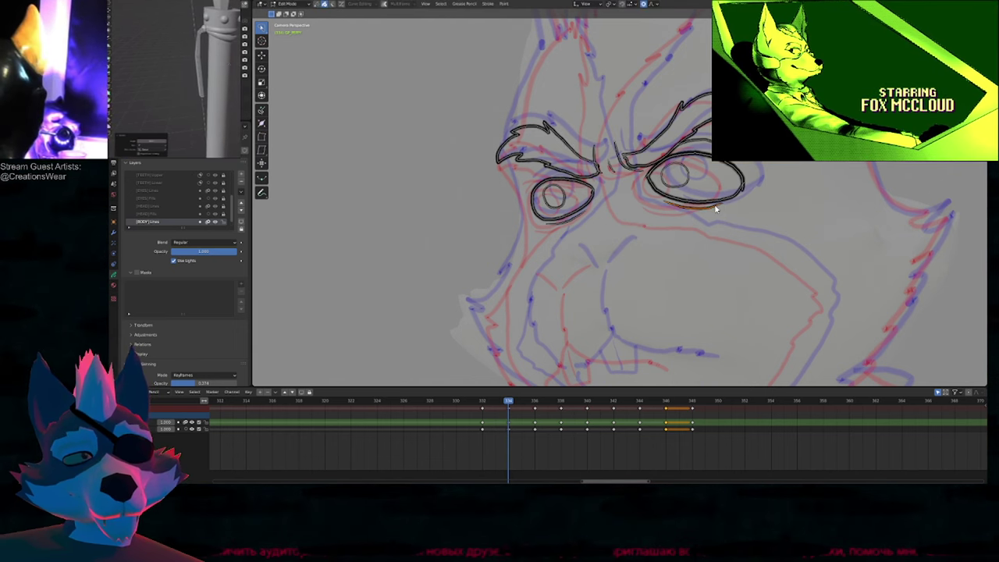
Step: Ink both edges of the tall fur tuft rising from the brow
key("Tab")
mouse_move(652, 208)
middle_mouse_down("shift")
mouse_move(556, 221)
mouse_move(593, 265)
mouse_move(594, 322)
middle_mouse_up("shift")
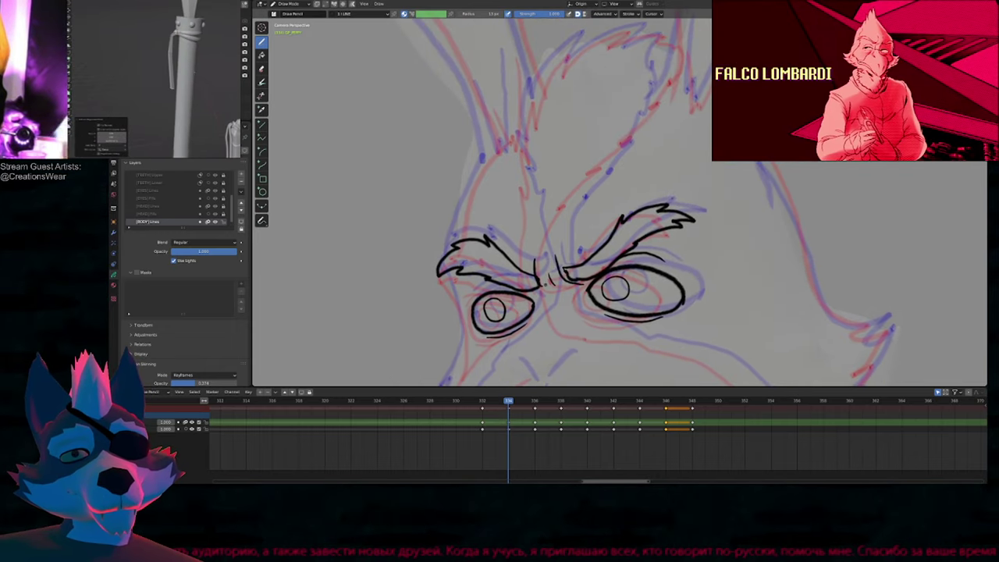
mouse_move(544, 282)
left_mouse_down()
mouse_move(517, 125)
mouse_move(581, 43)
left_mouse_up()
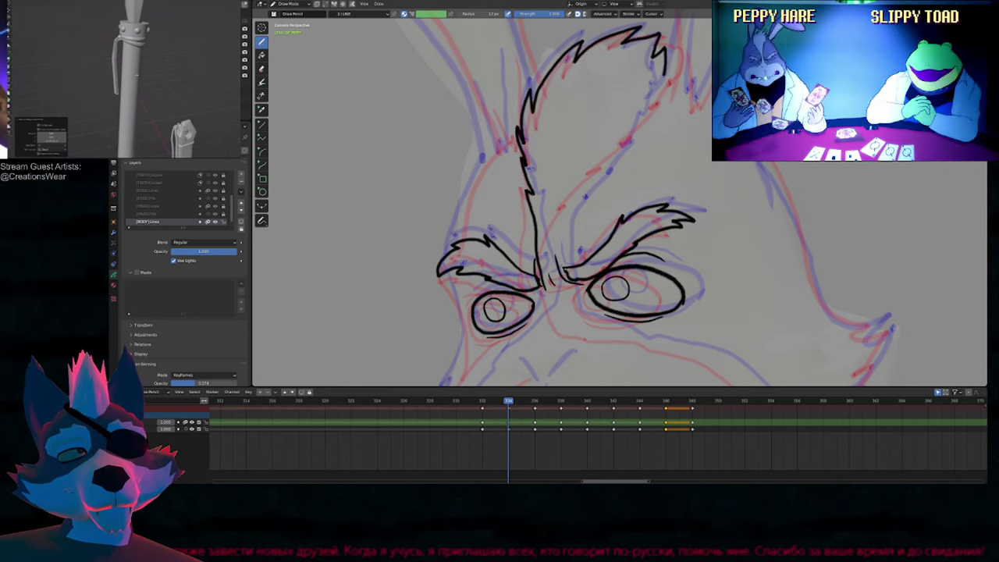
left_click_drag(625, 141, 561, 220)
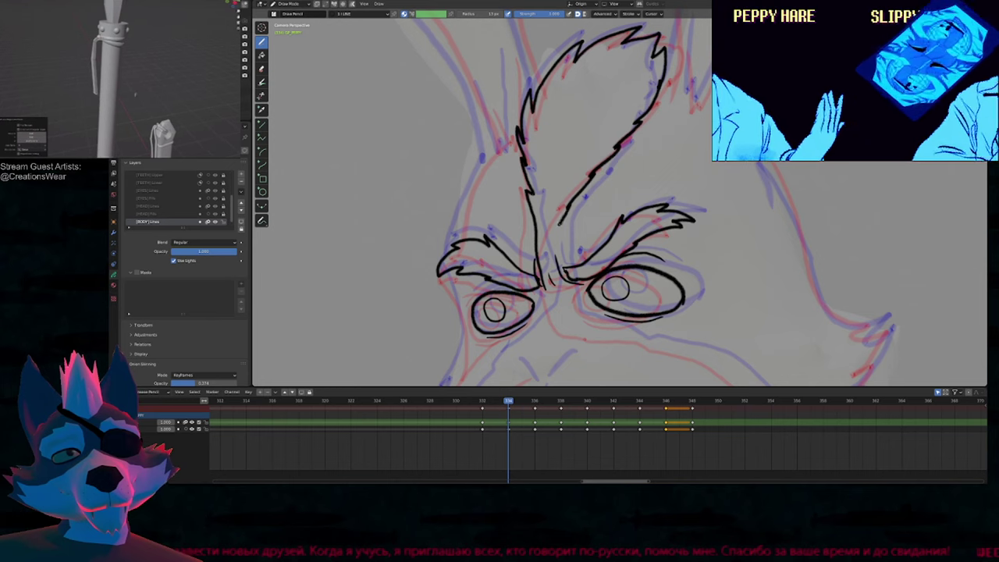
Step: Pan down and ink the nose and muzzle line below the eyes
middle_click_drag(579, 304, 563, 174, "shift")
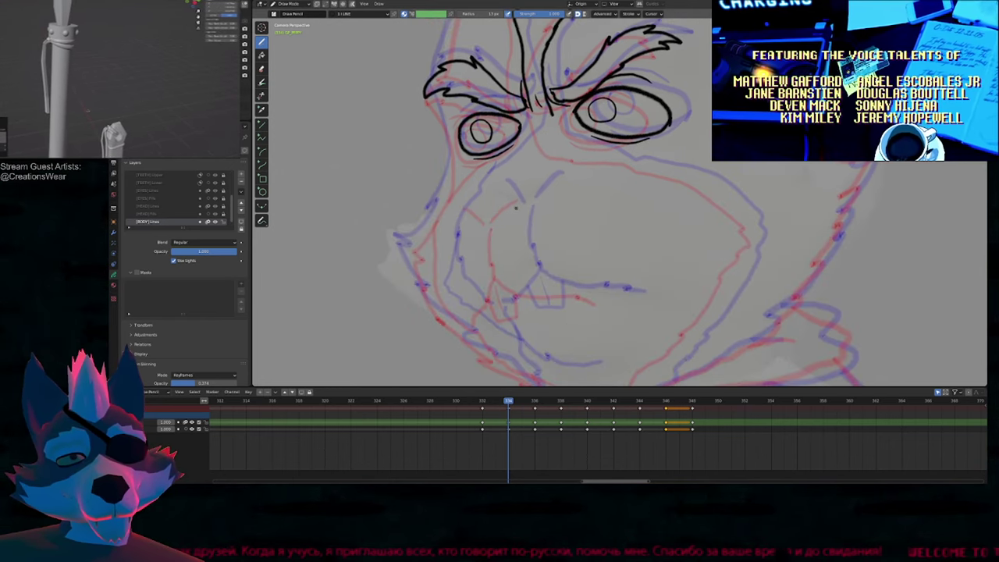
middle_click_drag(513, 220, 447, 173, "shift")
mouse_move(448, 220)
left_mouse_down()
mouse_move(453, 237)
mouse_move(552, 260)
left_mouse_up()
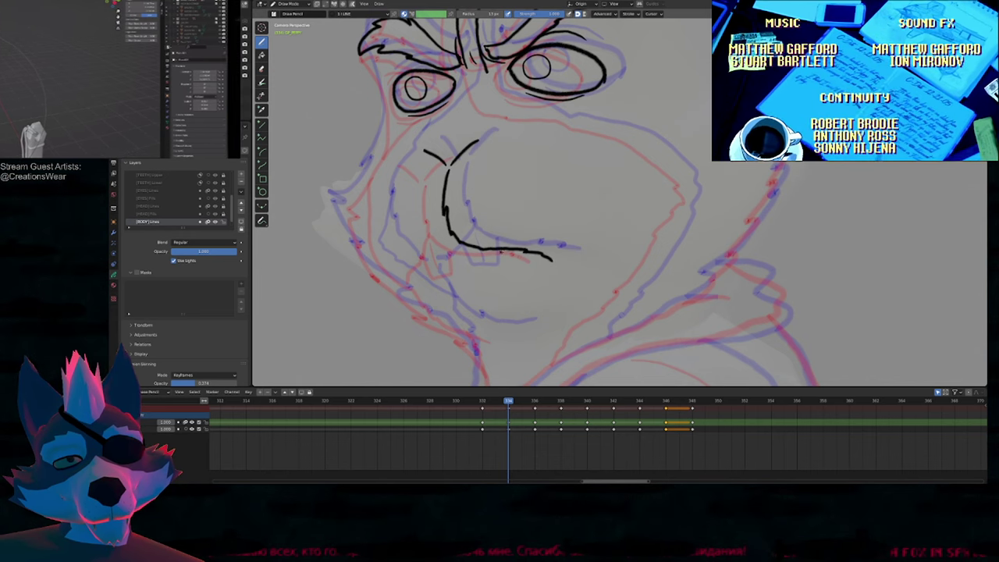
mouse_move(441, 197)
middle_mouse_down("shift")
mouse_move(572, 196)
mouse_move(496, 298)
mouse_move(466, 386)
mouse_move(456, 228)
mouse_move(461, 300)
middle_mouse_up("shift")
Step: Zoom out to the ears, then zoom in close on the rabbit's chest fur
middle_click_drag(444, 235, 448, 263, "ctrl")
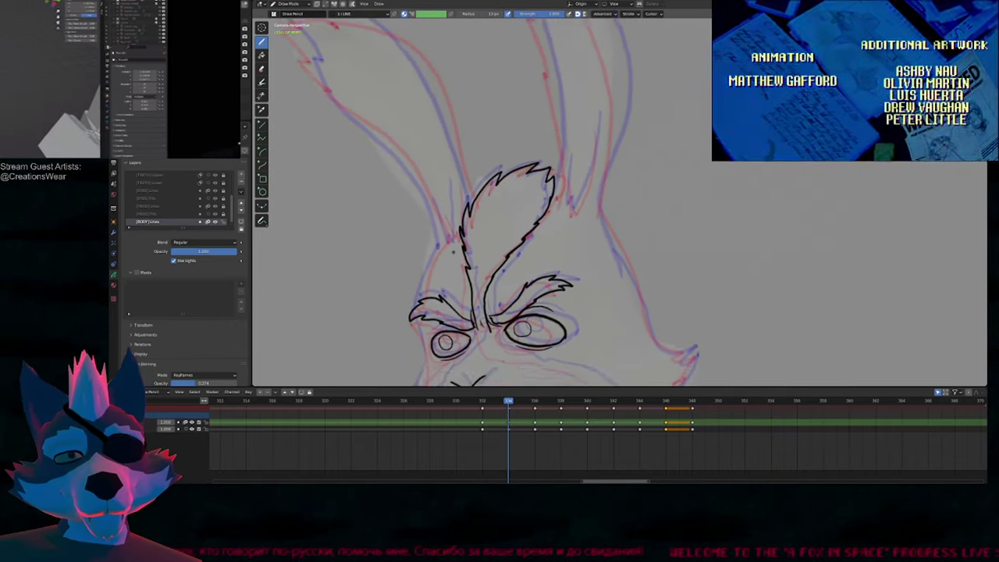
middle_click_drag(483, 223, 564, 304, "shift")
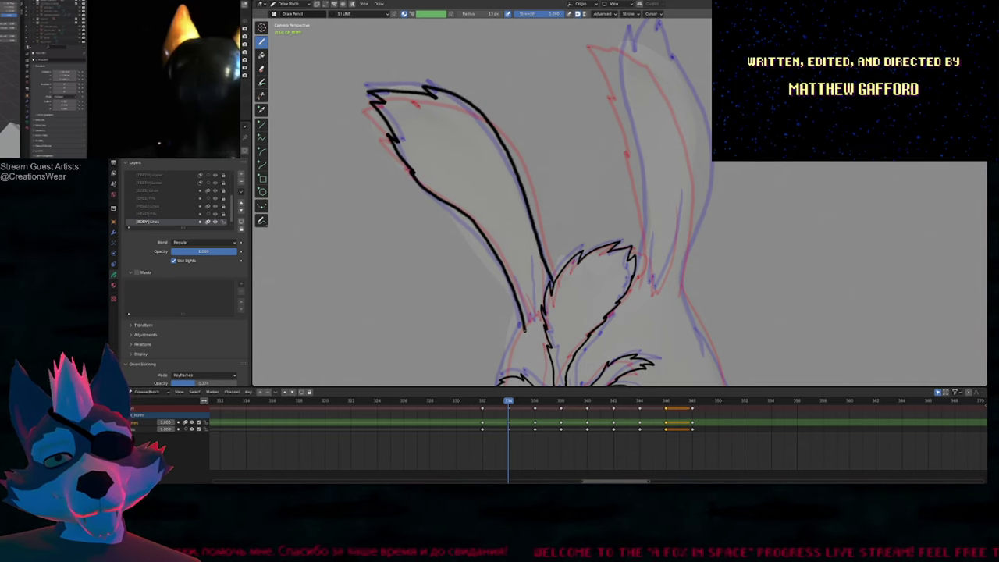
left_click(459, 235)
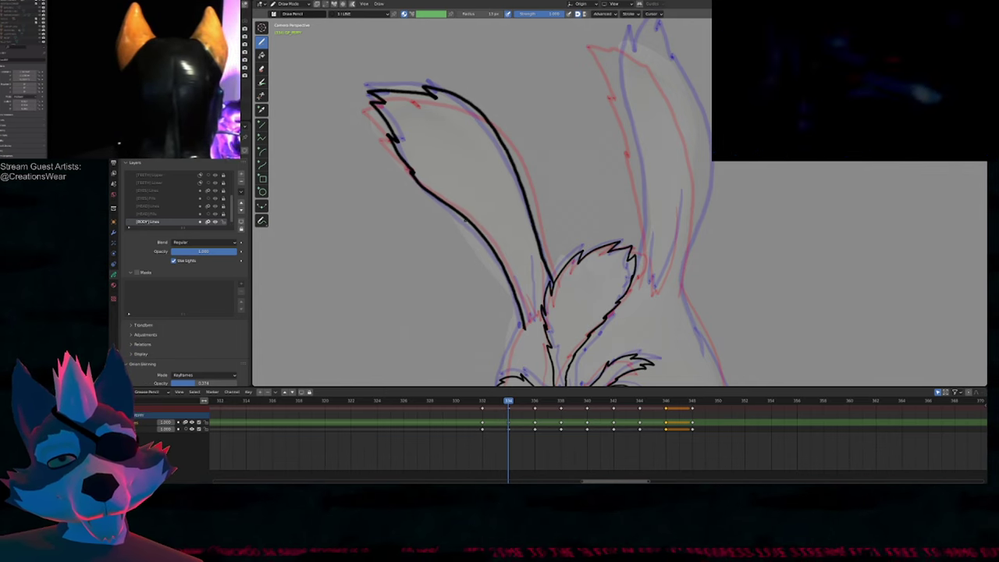
mouse_move(534, 321)
middle_mouse_down("shift")
mouse_move(574, 239)
mouse_move(584, 136)
middle_mouse_up("shift")
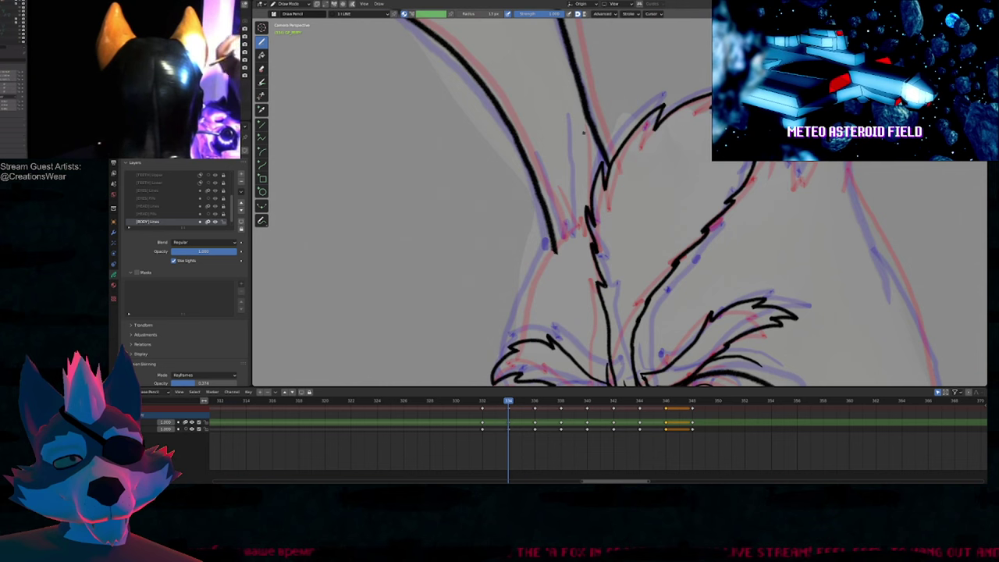
Step: Ink jagged black fur tufts on the rabbit's chest
mouse_move(580, 119)
left_mouse_down()
mouse_move(576, 233)
mouse_move(558, 202)
left_mouse_up()
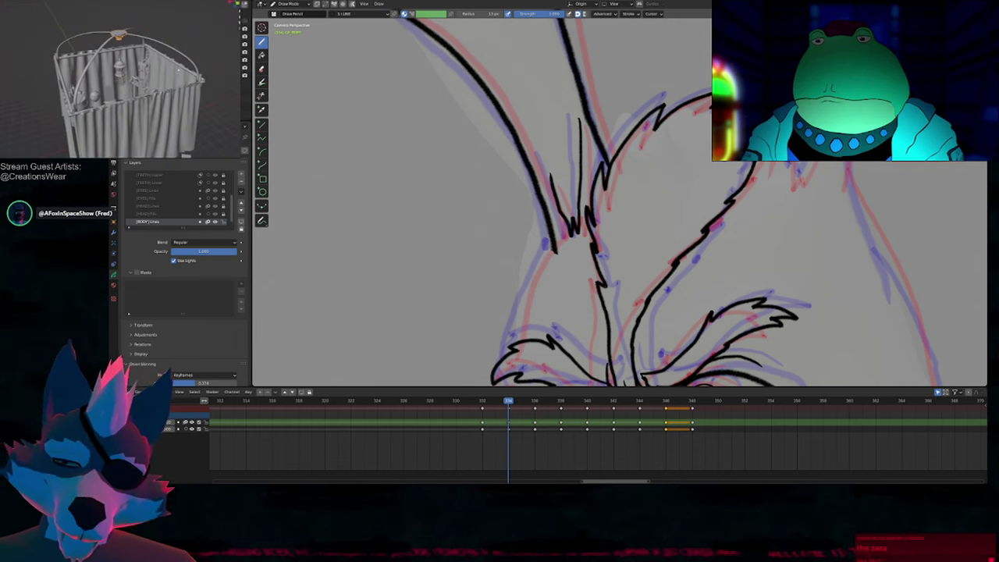
Step: Maximize the viewport with Ctrl+Space and centre the view on the rabbit's face
mouse_move(670, 183)
middle_mouse_down("shift")
mouse_move(644, 211)
mouse_move(622, 192)
middle_mouse_up("shift")
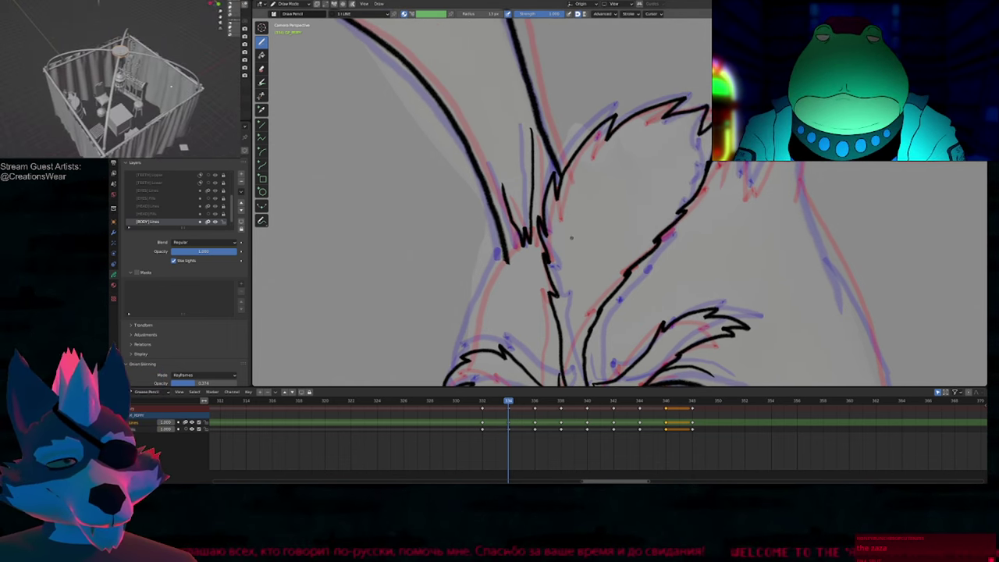
middle_click_drag(615, 309, 580, 181, "shift")
scroll(500, 232, "down", 1)
mouse_move(500, 232)
middle_mouse_down("shift")
mouse_move(521, 231)
mouse_move(530, 187)
middle_mouse_up("shift")
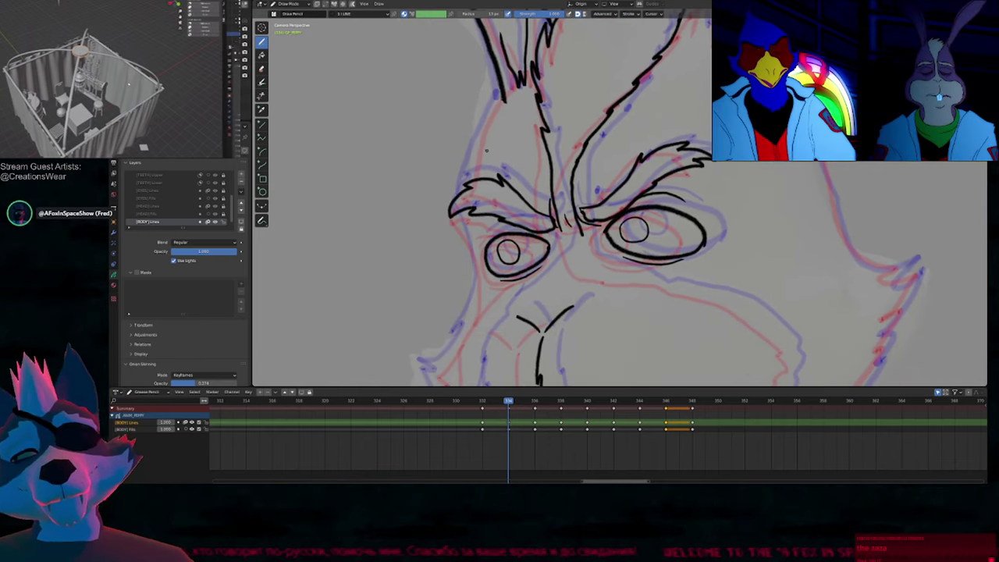
middle_click_drag(491, 225, 497, 182, "shift")
key("ctrl+space")
middle_click_drag(451, 259, 528, 234, "shift")
scroll(520, 226, "down", 2)
scroll(528, 232, "down", 2)
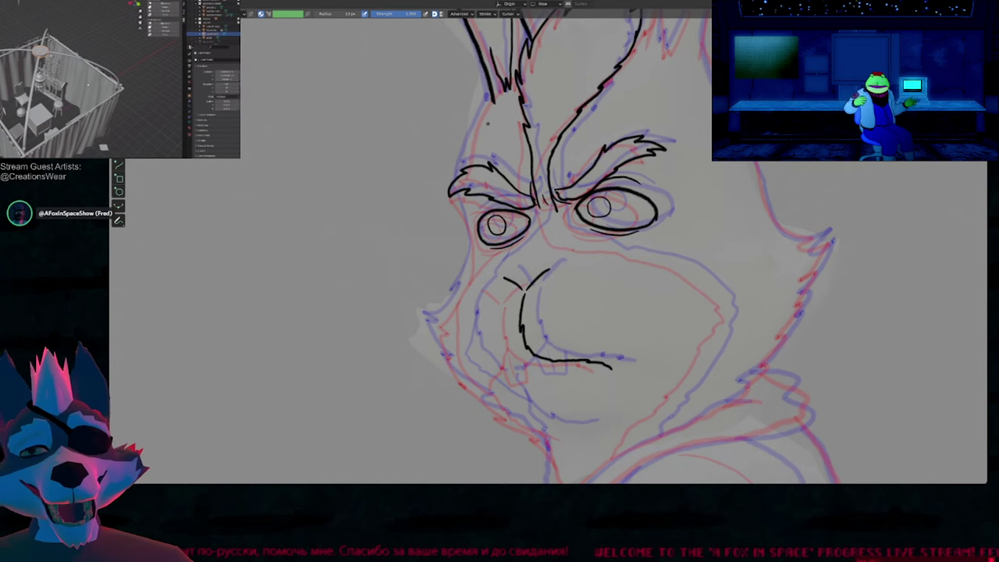
Step: Ink the left head fur down to the eyebrow, then the cheek line to the jaw
left_click_drag(499, 89, 464, 169)
middle_click_drag(499, 226, 430, 163, "shift")
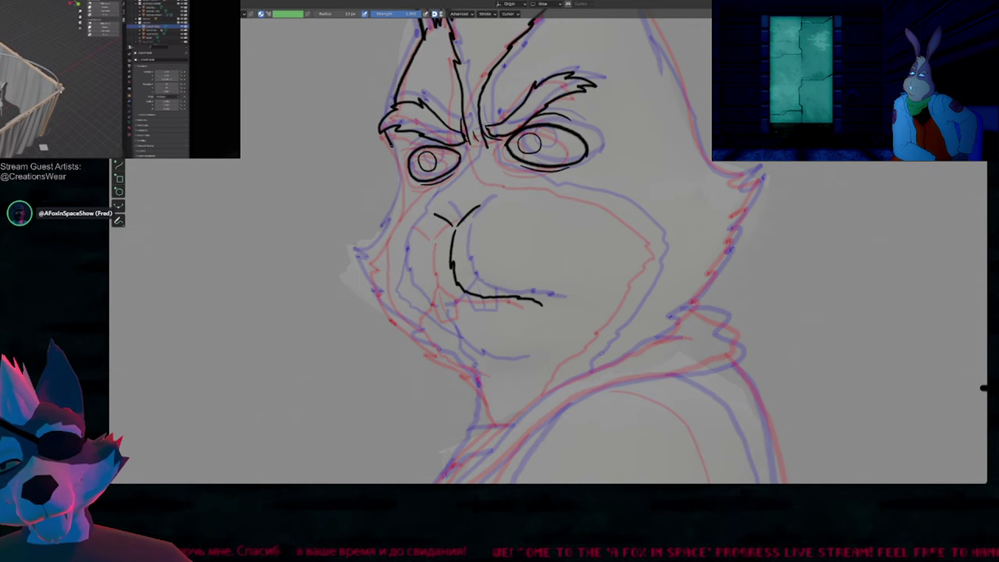
left_click_drag(389, 142, 400, 196)
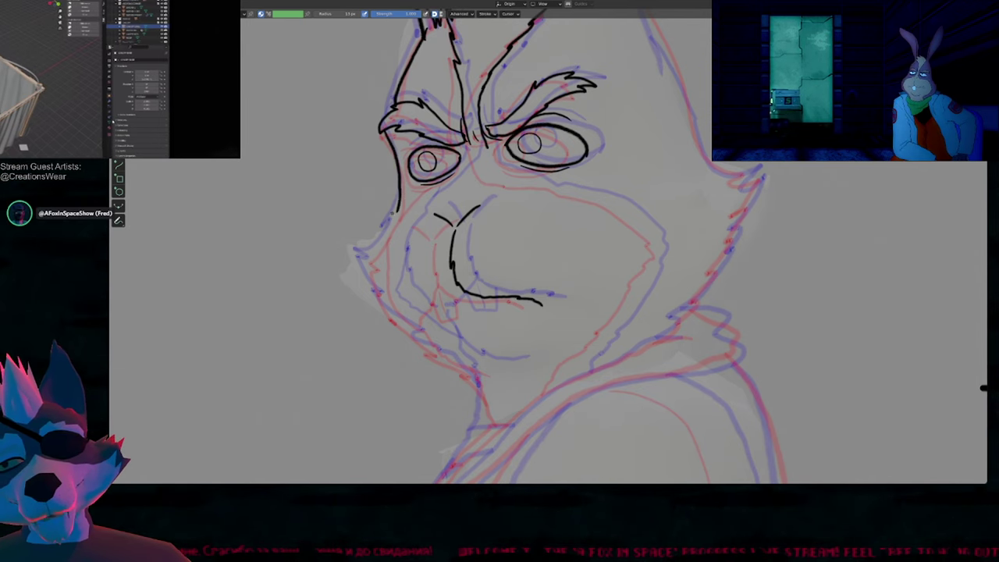
mouse_move(398, 207)
left_mouse_down()
mouse_move(363, 259)
mouse_move(387, 309)
mouse_move(472, 366)
left_mouse_up()
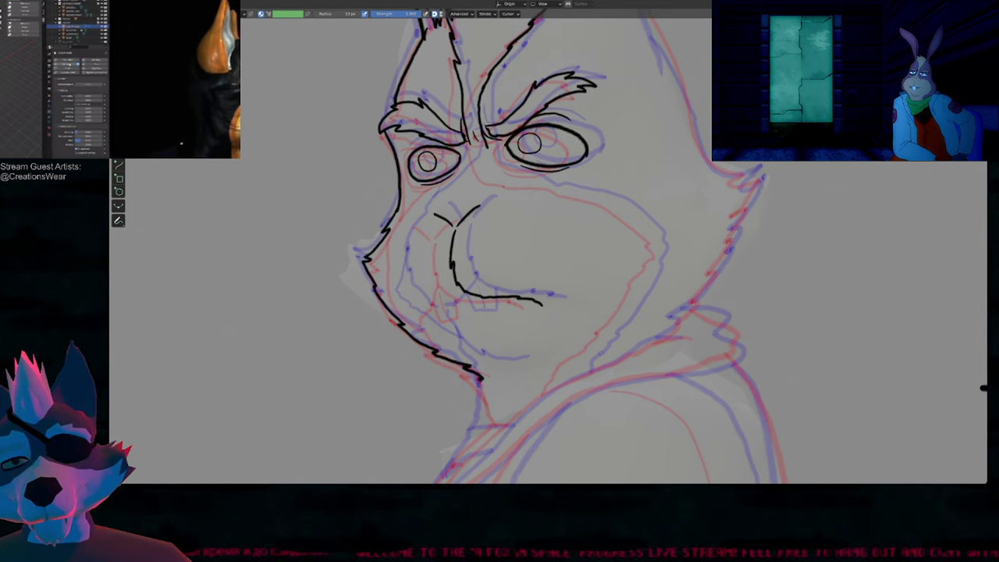
key("f")
key("Escape")
Step: Frame both ears and ink the right ear's inner edge up to the tip and its outer edge back down
mouse_move(507, 397)
middle_mouse_down("shift")
mouse_move(577, 319)
mouse_move(448, 382)
mouse_move(441, 451)
middle_mouse_up("shift")
middle_click_drag(544, 362, 547, 437, "ctrl")
middle_click_drag(569, 289, 540, 480, "shift")
middle_click_drag(556, 338, 567, 349, "shift")
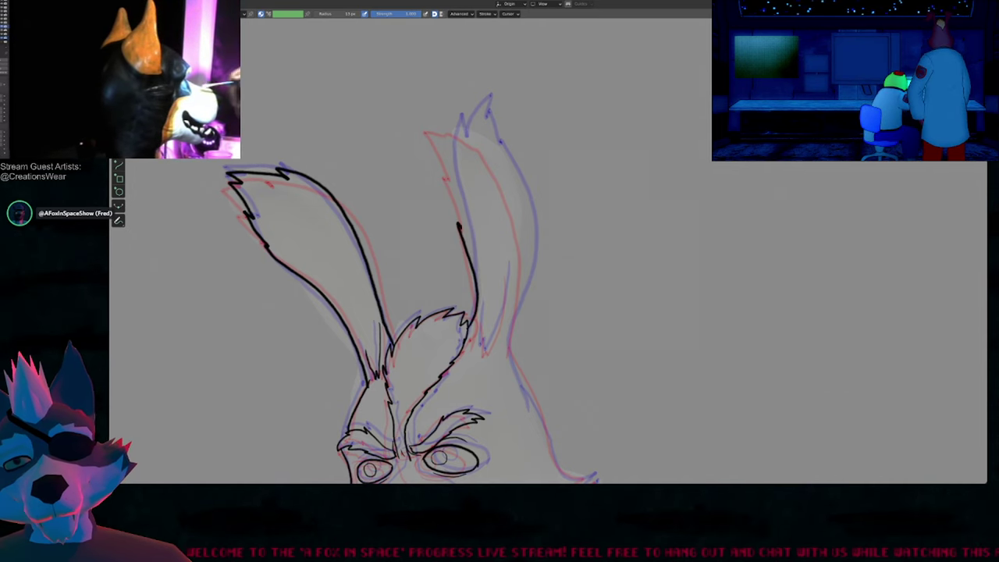
mouse_move(458, 224)
left_mouse_down()
mouse_move(442, 129)
mouse_move(459, 90)
left_mouse_up()
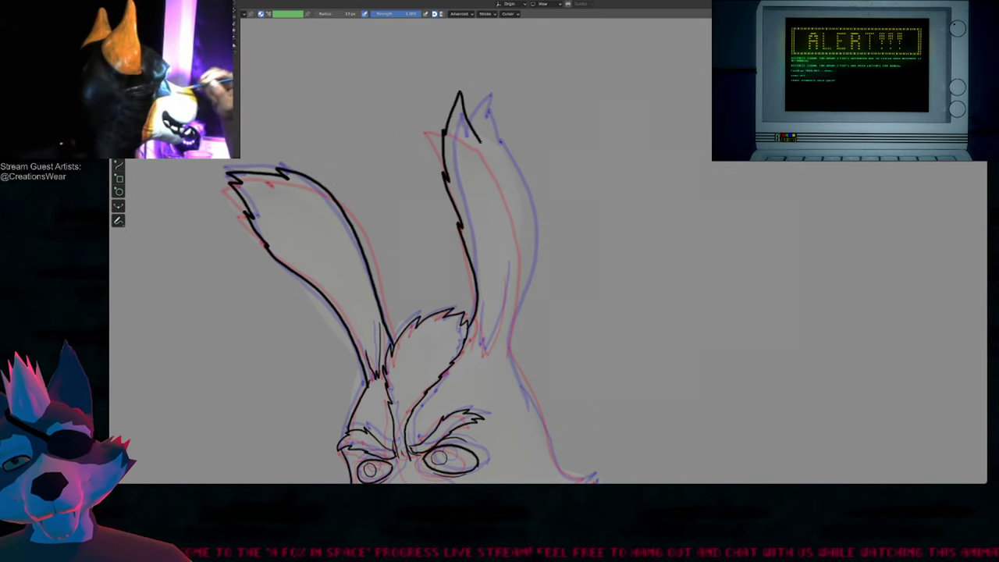
left_click_drag(482, 142, 521, 220)
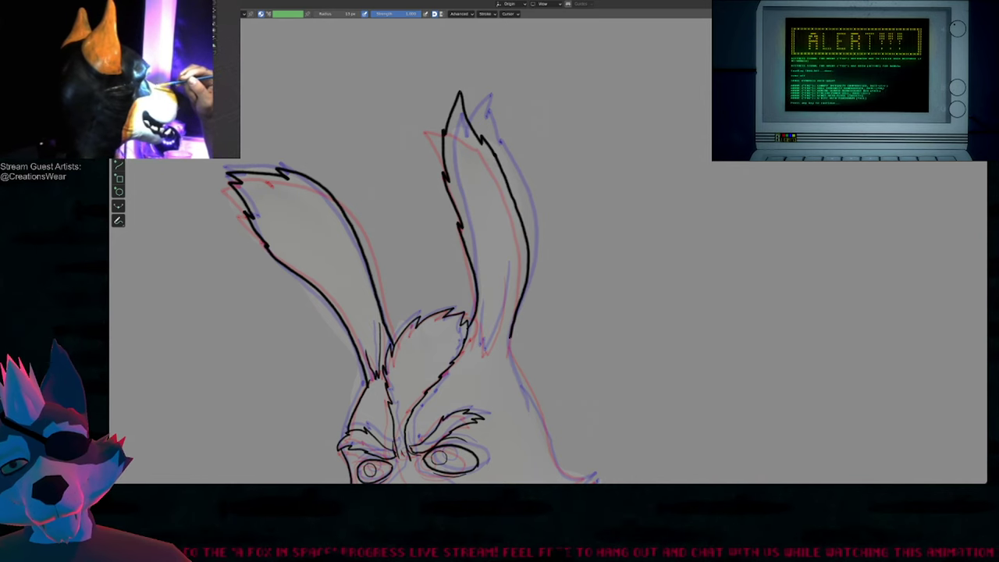
Step: Resize the brush and refine the right ear's outer line with two short strokes
key("f")
left_click(554, 316)
left_click_drag(586, 261, 567, 276)
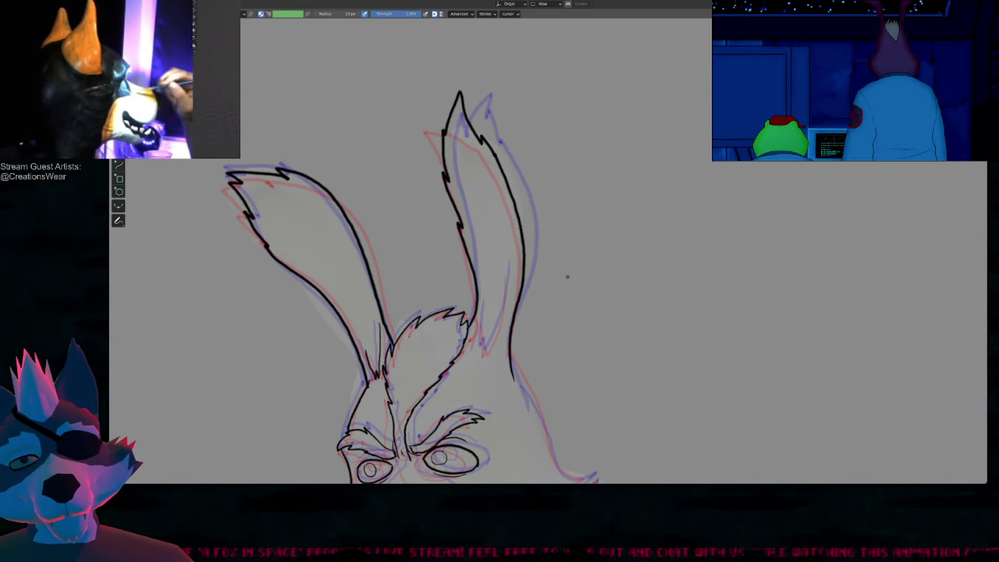
left_click_drag(554, 219, 541, 212)
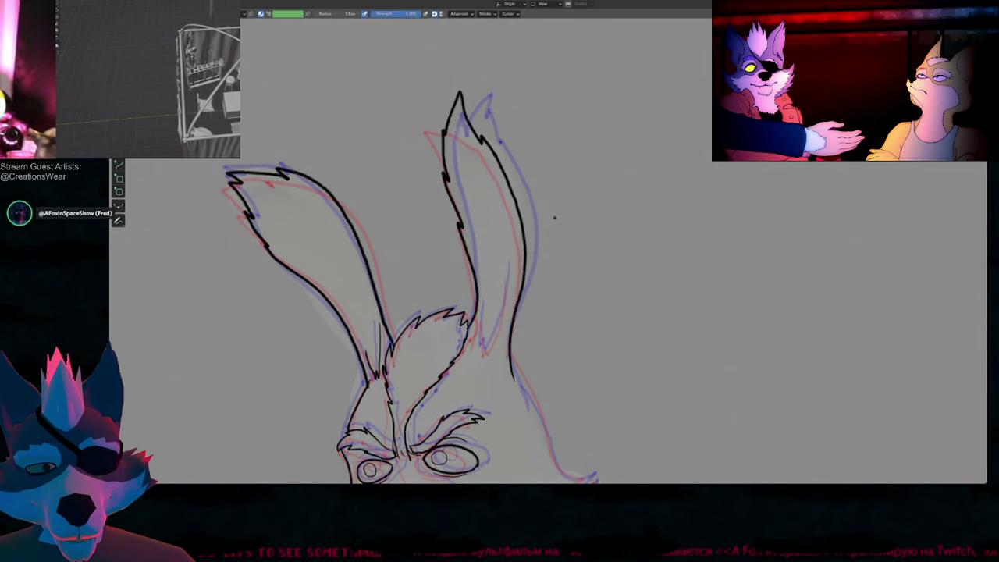
Step: Ink the right head contour from the ear base past the cheek tuft to the neck
middle_click_drag(484, 289, 527, 185, "shift")
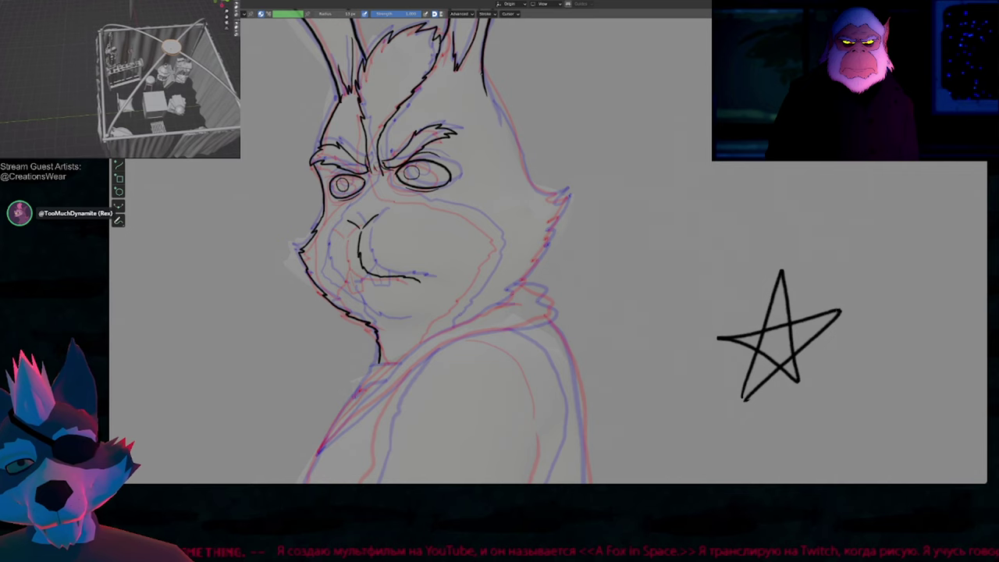
mouse_move(492, 92)
left_mouse_down()
mouse_move(556, 191)
mouse_move(537, 261)
mouse_move(510, 286)
mouse_move(504, 309)
left_mouse_up()
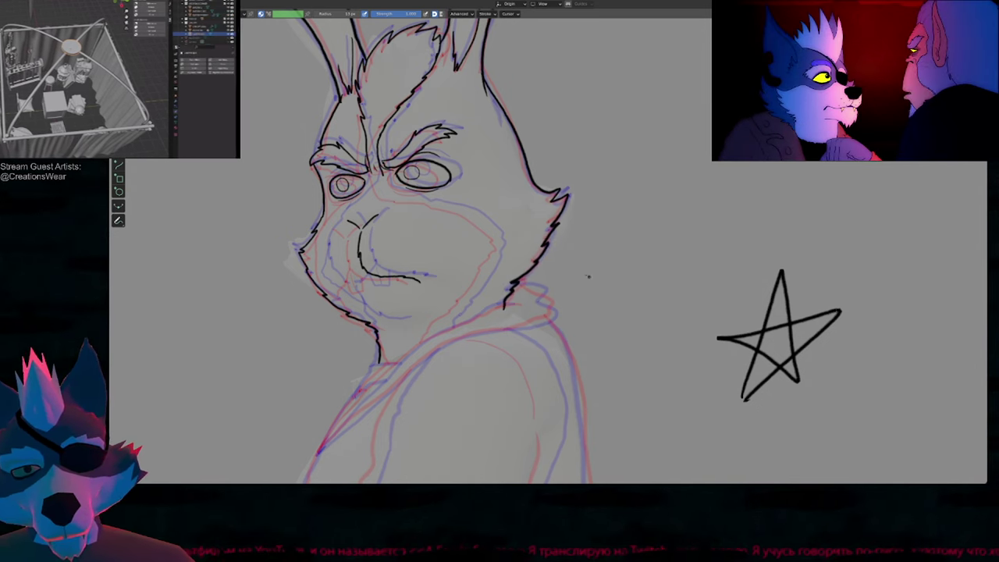
middle_click_drag(444, 303, 487, 222, "shift")
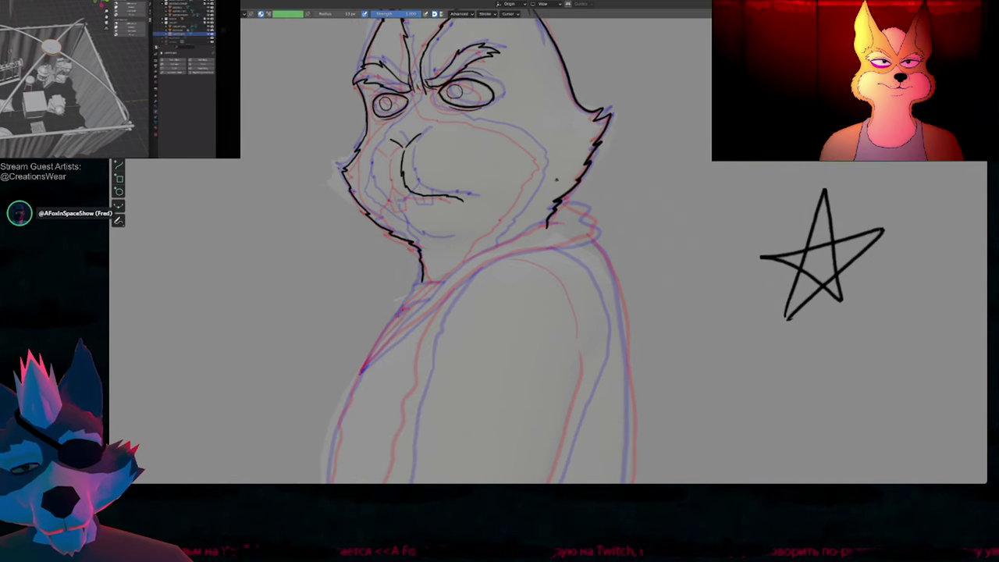
mouse_move(567, 234)
middle_mouse_down("shift")
mouse_move(557, 203)
mouse_move(571, 150)
mouse_move(668, 167)
middle_mouse_up("shift")
Step: With resized brushes, ink the collar edge from behind the neck diagonally across the chest
key("f")
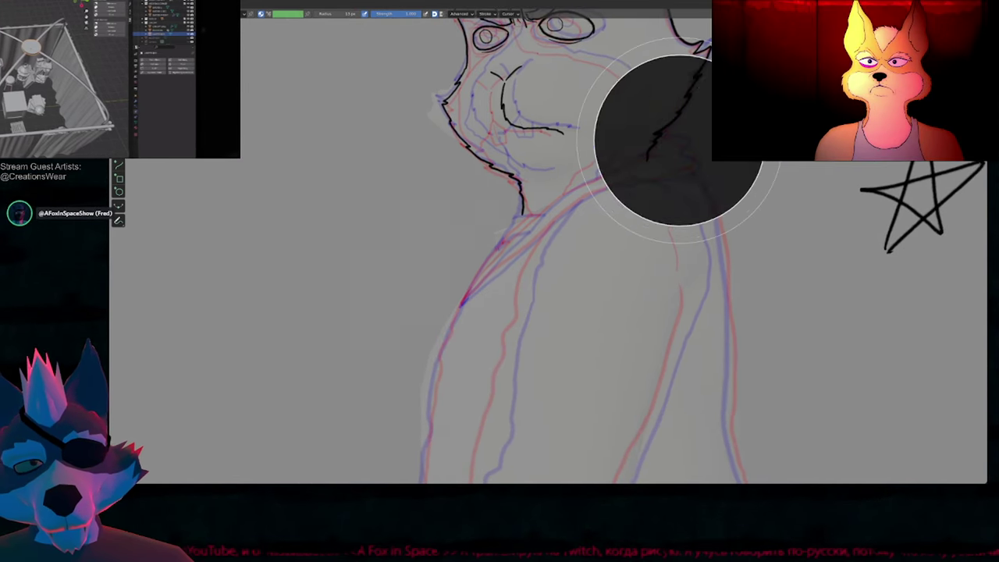
left_click(685, 142)
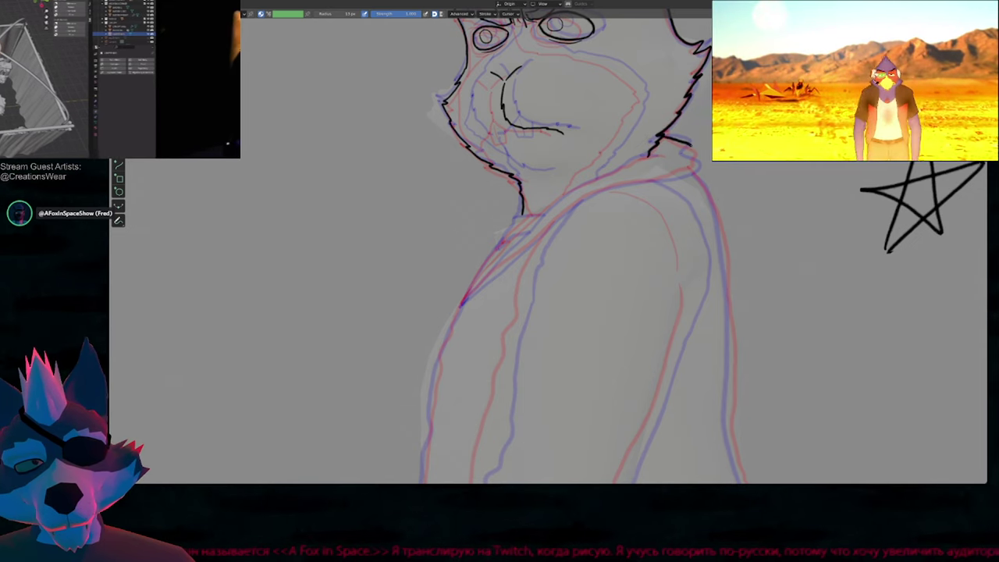
mouse_move(691, 148)
left_mouse_down()
mouse_move(694, 171)
mouse_move(564, 211)
mouse_move(459, 304)
left_mouse_up()
key("f")
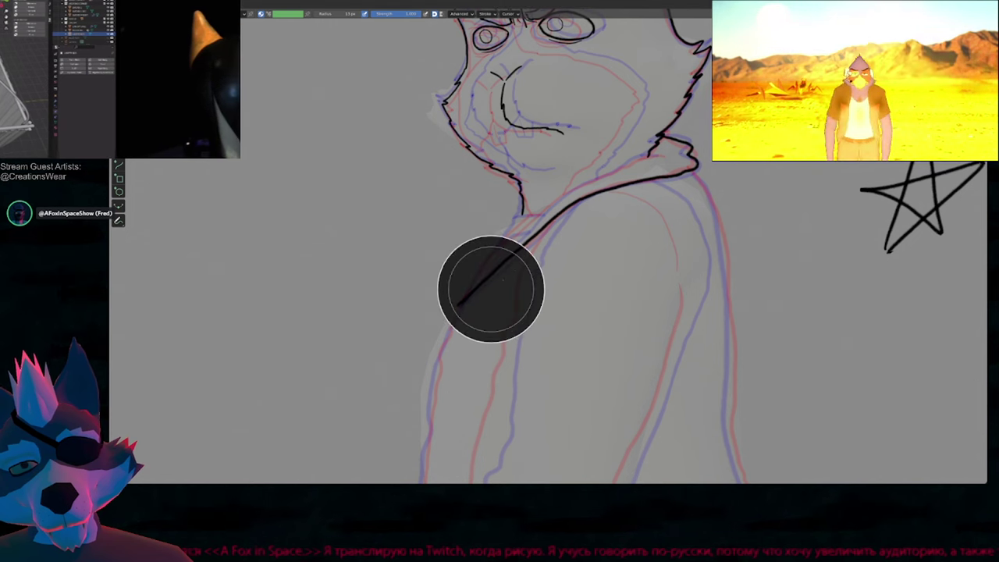
left_click(511, 277)
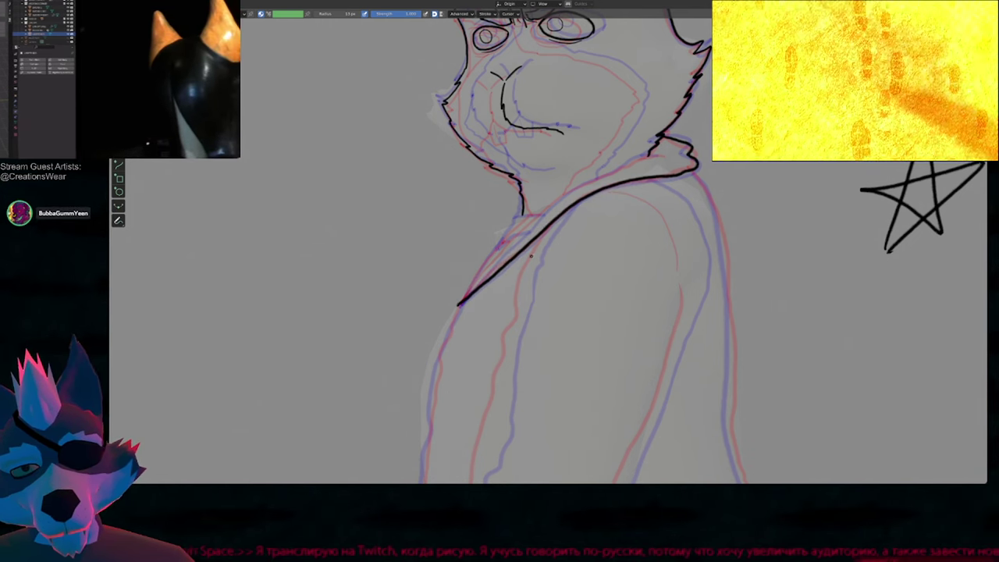
mouse_move(500, 282)
middle_mouse_down("shift")
mouse_move(557, 262)
mouse_move(516, 289)
middle_mouse_up("shift")
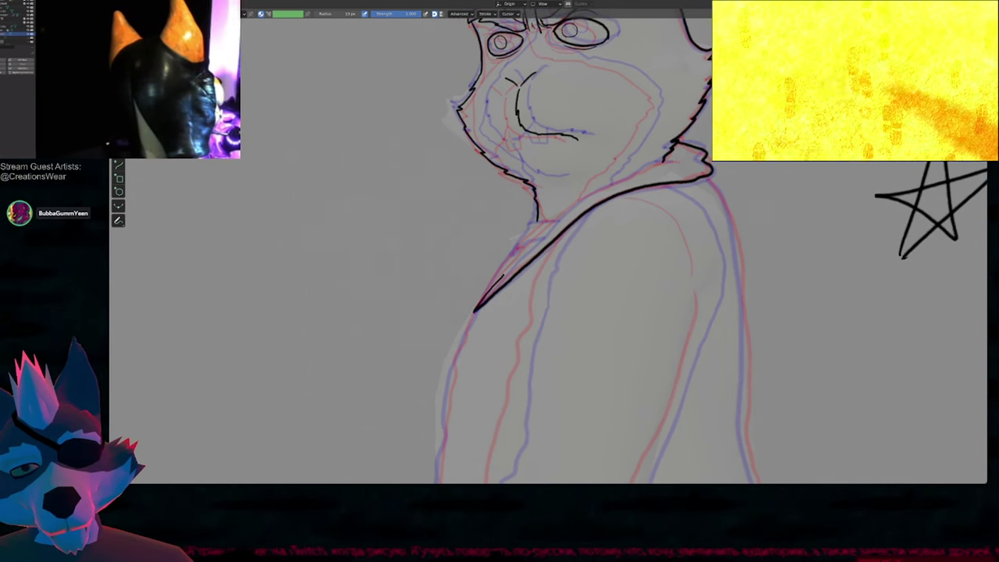
mouse_move(499, 278)
left_mouse_down()
mouse_move(602, 189)
mouse_move(706, 178)
left_mouse_up()
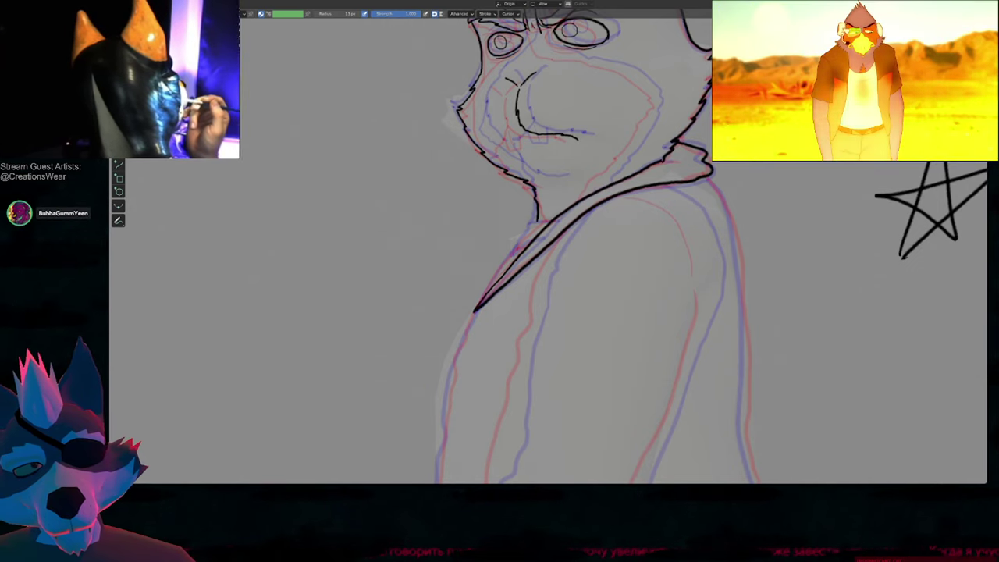
Step: Undo and redo to compare the collar stroke, then select a collar point in Edit Mode
key("ctrl+z")
key("ctrl+shift+z")
key("ctrl+z")
key("ctrl+shift+z")
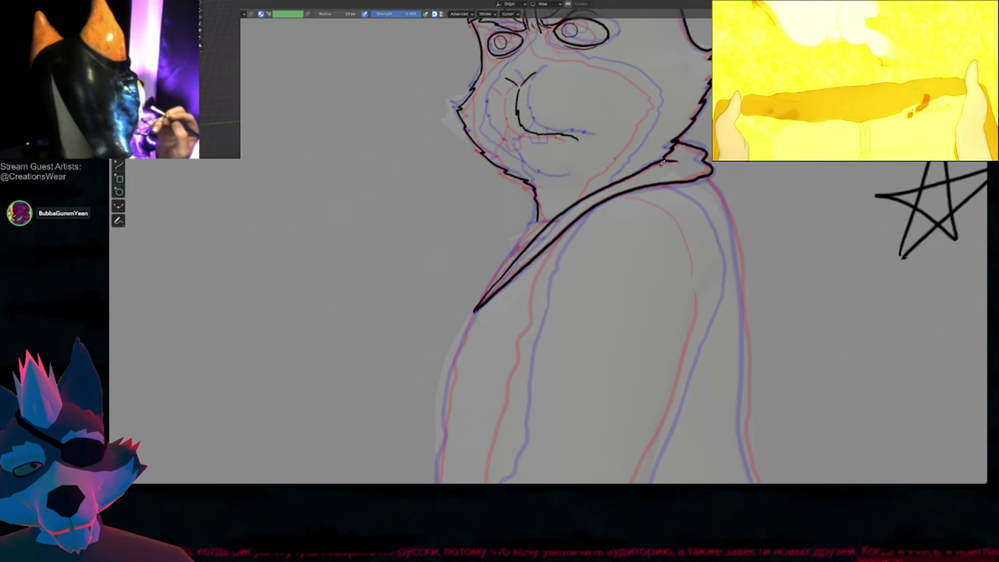
mouse_move(542, 262)
middle_mouse_down("shift")
mouse_move(503, 277)
mouse_move(539, 250)
middle_mouse_up("shift")
key("shift+f")
left_click(525, 250)
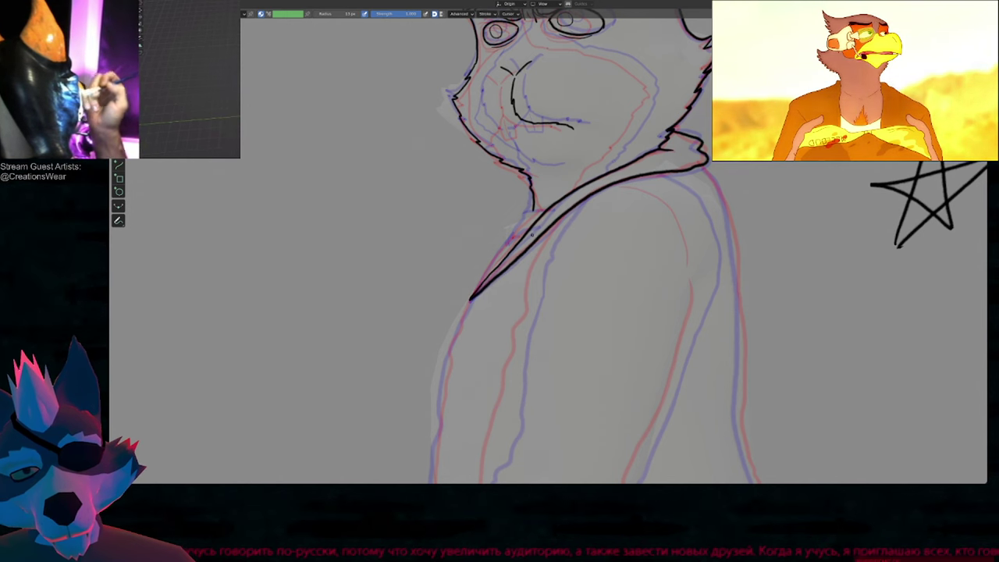
key("Tab")
left_click(537, 221)
Step: Move two collar points with proportional editing so the collar curls behind the neck as a double-edged band
key("alt+s")
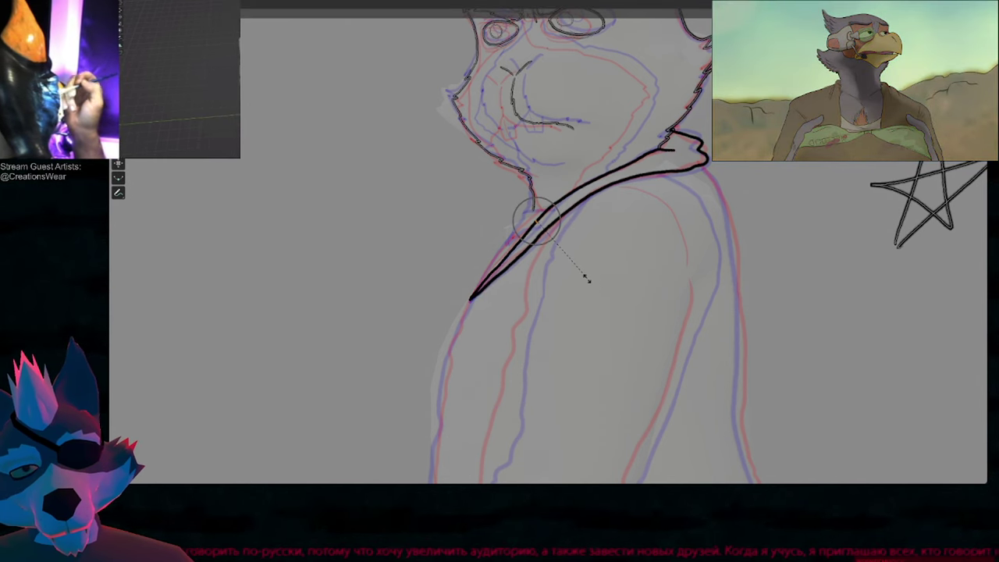
scroll(587, 279, "down", 13)
left_click(587, 278)
key("g")
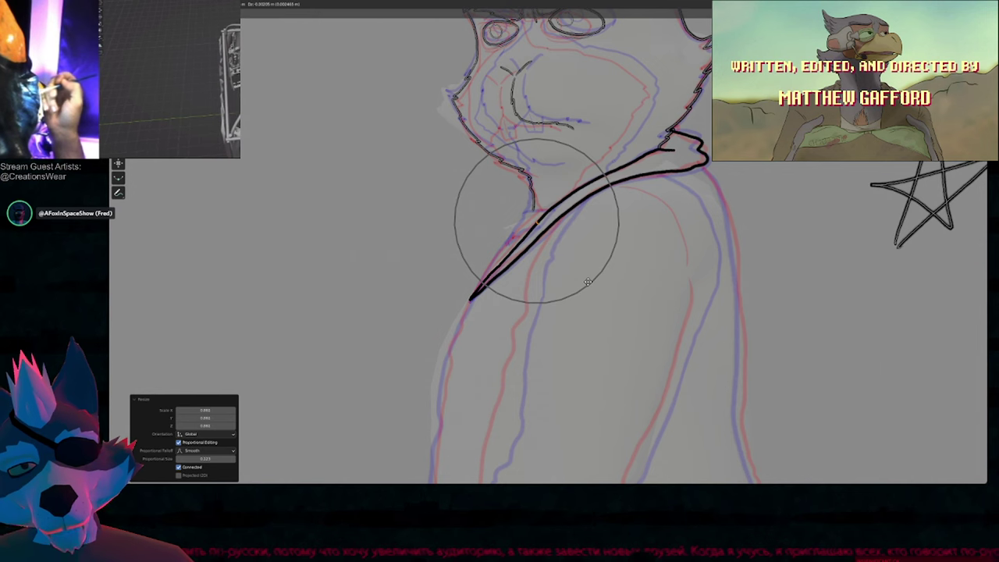
left_click(587, 273)
left_click(549, 215)
key("g")
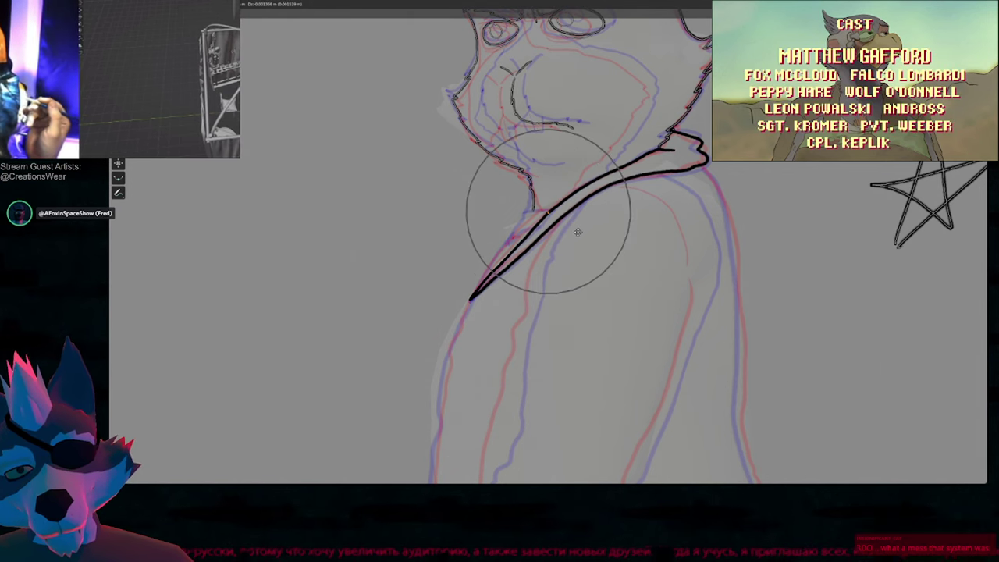
left_click(578, 232)
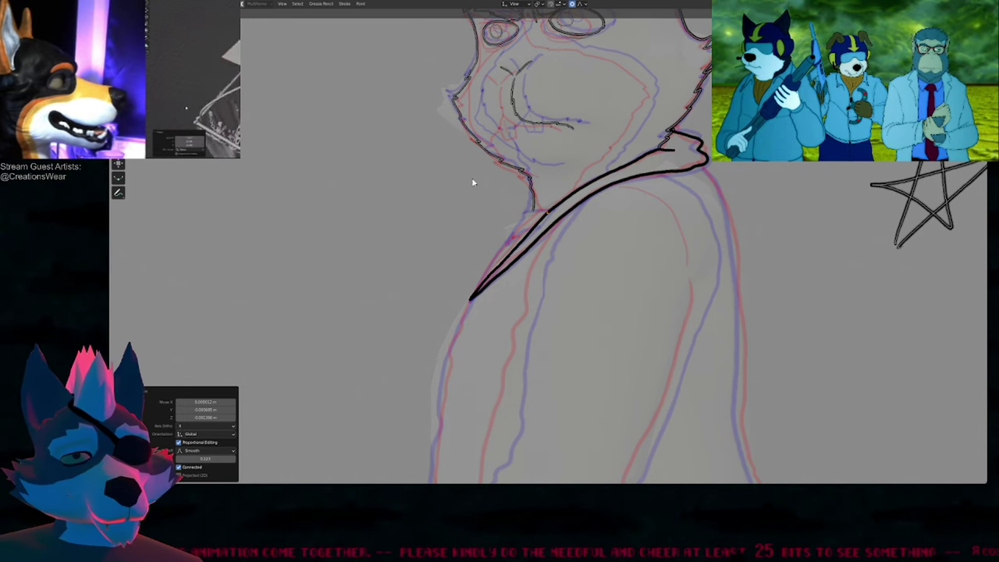
scroll(426, 381, "down", 5)
Step: Back in Draw Mode, ink the jacket's front edge and the inner jacket line down the chest
key("Tab")
middle_click_drag(512, 360, 535, 151, "shift")
middle_click_drag(480, 240, 510, 185, "shift")
key("ctrl+space")
key("ctrl+space")
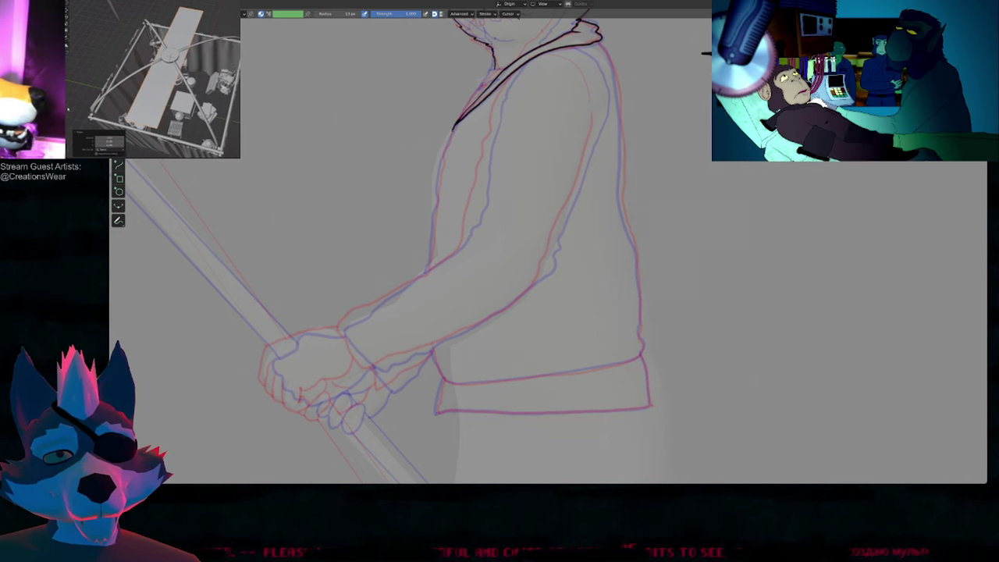
left_click_drag(453, 130, 423, 295)
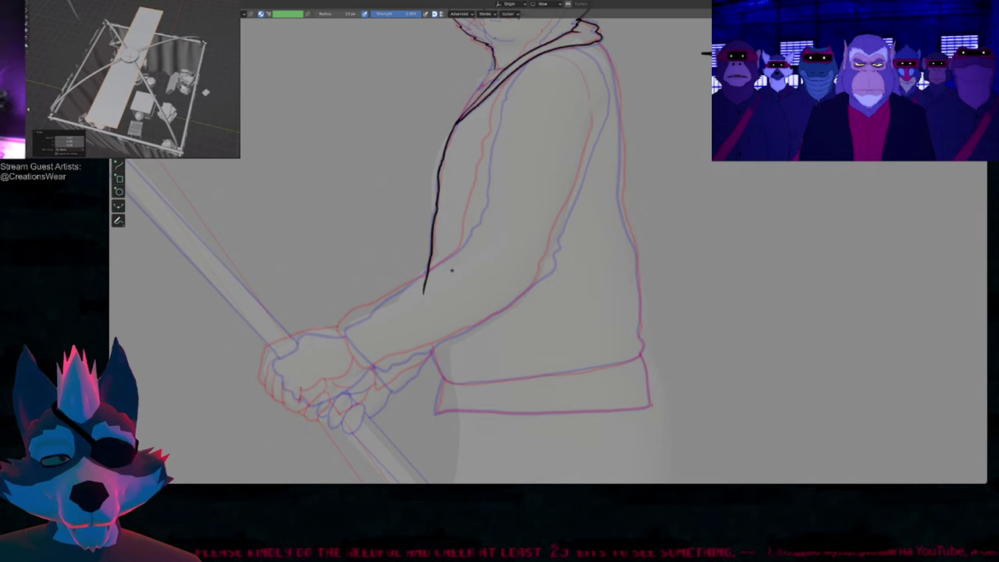
middle_click_drag(564, 239, 508, 239, "shift")
mouse_move(460, 73)
left_mouse_down()
mouse_move(443, 99)
mouse_move(405, 242)
mouse_move(284, 331)
mouse_move(305, 368)
mouse_move(381, 350)
mouse_move(477, 289)
mouse_move(525, 164)
mouse_move(537, 92)
mouse_move(521, 63)
left_mouse_up()
Step: Erase a small piece of the shoulder stroke and adjust the sleeve stroke's end point in Edit Mode
middle_click_drag(523, 124, 499, 207, "shift")
left_click(118, 68)
left_click_drag(514, 176, 512, 185)
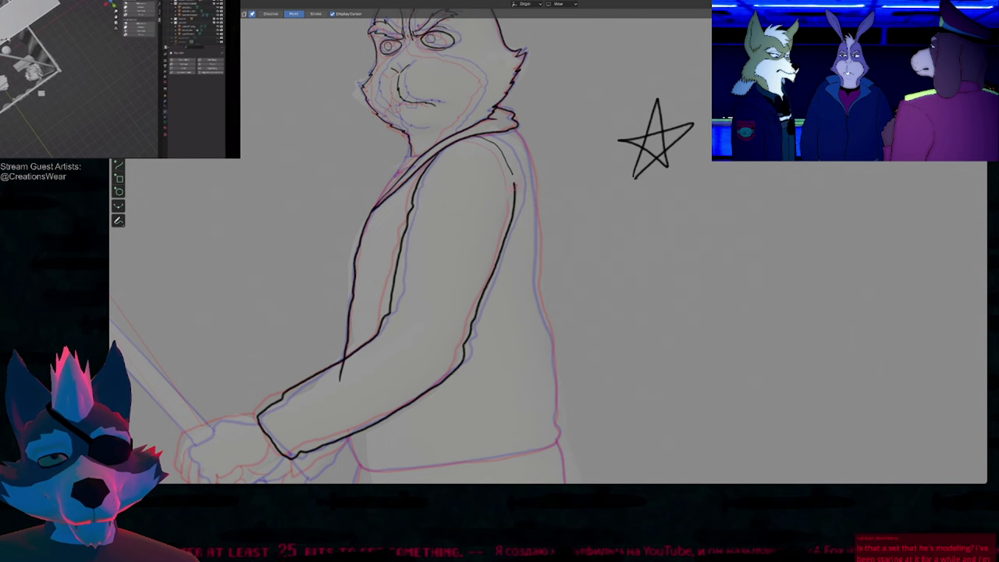
key("Tab")
left_click(514, 185)
left_click(556, 192)
key("Tab")
mouse_move(520, 209)
middle_mouse_down("shift")
mouse_move(672, 233)
mouse_move(826, 199)
mouse_move(853, 155)
middle_mouse_up("shift")
mouse_move(800, 257)
middle_mouse_down("shift")
mouse_move(789, 234)
mouse_move(747, 248)
middle_mouse_up("shift")
middle_click_drag(220, 225, 200, 232, "shift")
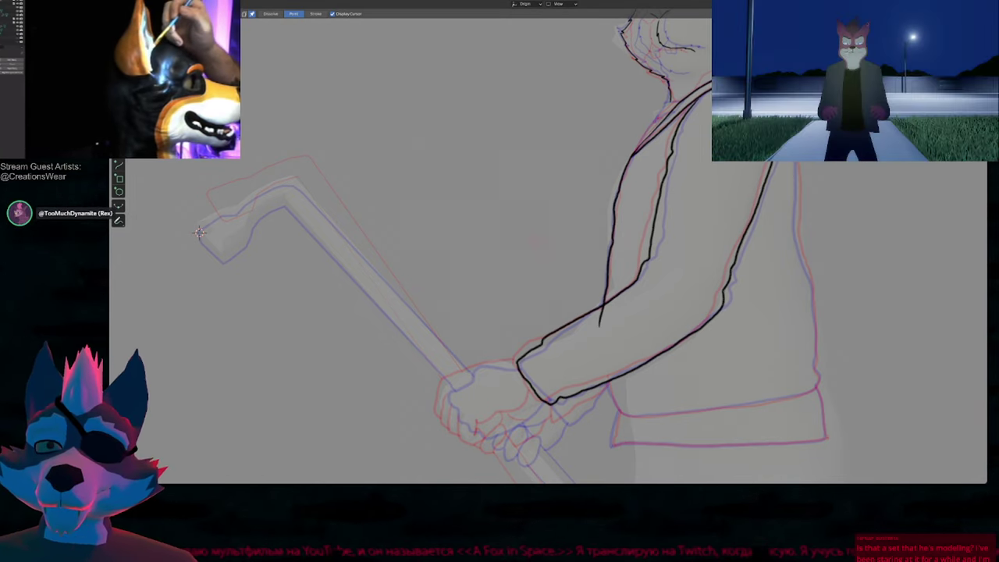
Step: Ink the hook under the eye, the cheek and jaw outline, and the collar across the shoulder
left_click(119, 49)
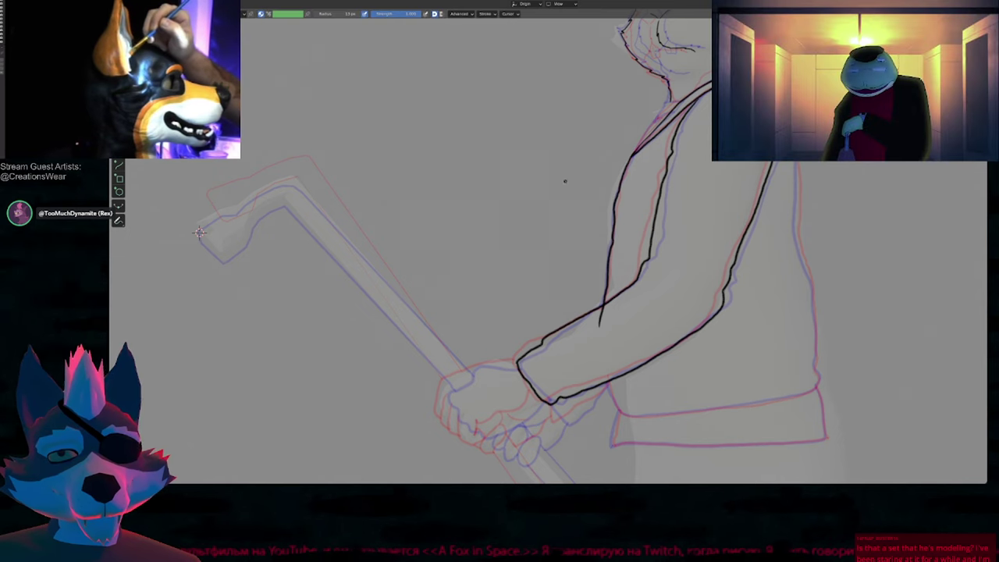
mouse_move(588, 172)
middle_mouse_down("shift")
mouse_move(549, 335)
mouse_move(540, 294)
middle_mouse_up("shift")
middle_click_drag(637, 150, 617, 252, "shift")
scroll(627, 234, "up", 6)
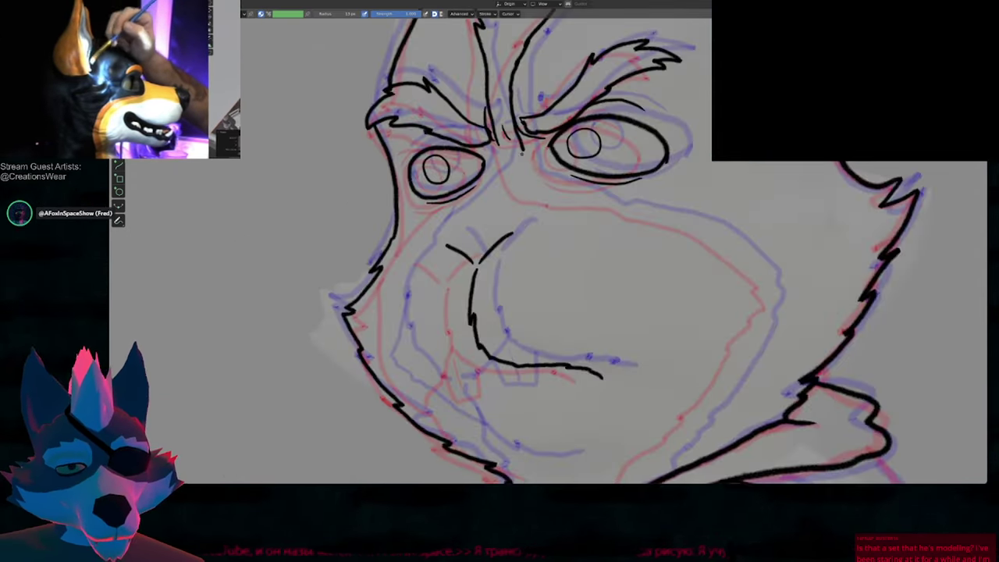
left_click_drag(529, 178, 556, 187)
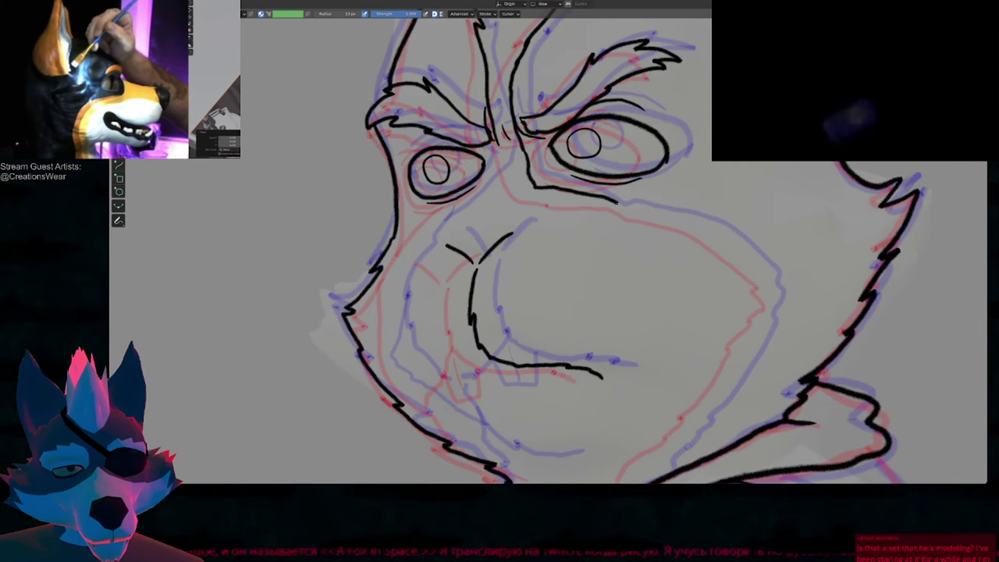
mouse_move(618, 202)
left_mouse_down()
mouse_move(726, 246)
mouse_move(773, 290)
mouse_move(773, 317)
mouse_move(644, 481)
left_mouse_up()
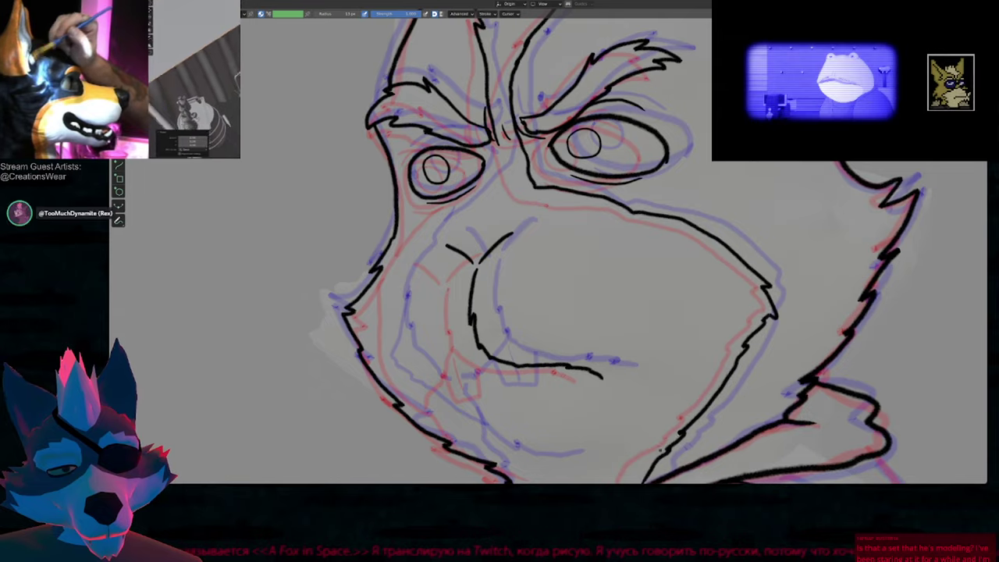
middle_click_drag(665, 409, 591, 235, "shift")
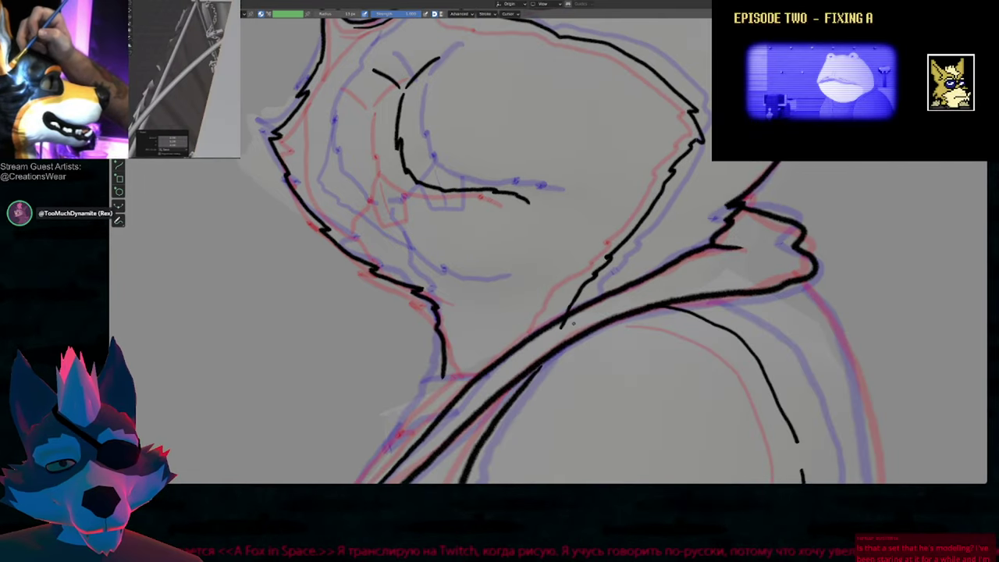
mouse_move(574, 323)
middle_mouse_down("ctrl")
mouse_move(564, 388)
mouse_move(649, 263)
mouse_move(600, 186)
middle_mouse_up("ctrl")
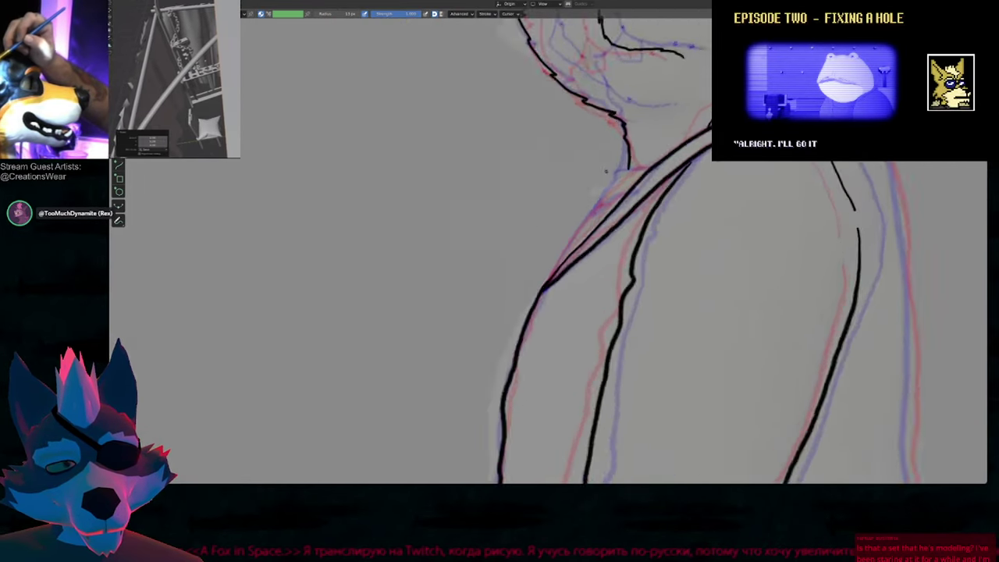
scroll(600, 185, "up", 2)
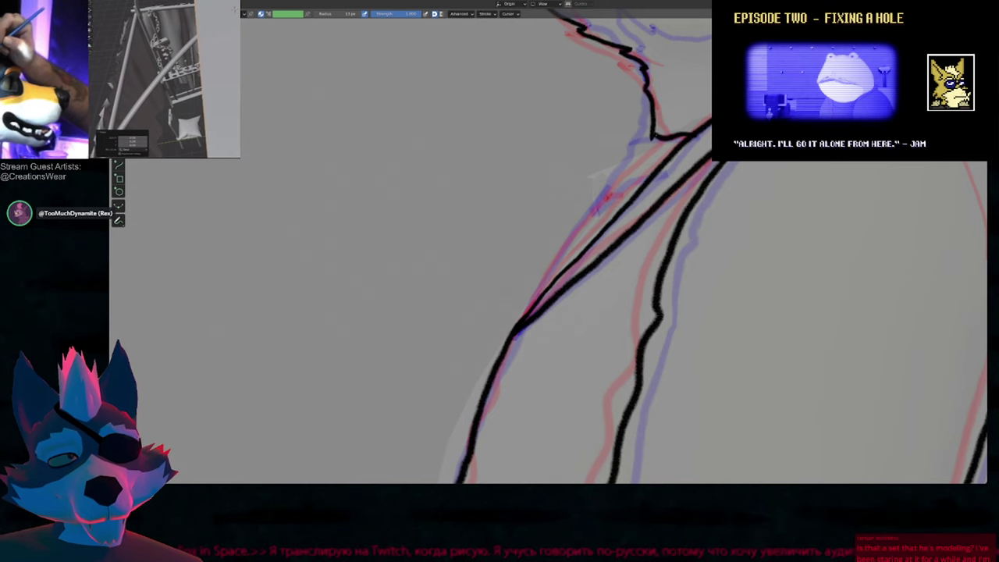
mouse_move(615, 182)
left_mouse_down()
mouse_move(600, 208)
mouse_move(660, 184)
mouse_move(566, 251)
mouse_move(534, 298)
left_mouse_up()
Step: Ink the sleeve cuff's jagged edge above the clenched fist and trim its overshoot
middle_click_drag(520, 324, 540, 441, "ctrl")
middle_click_drag(541, 441, 513, 306, "shift")
middle_click_drag(531, 347, 611, 242, "shift")
middle_click_drag(556, 290, 547, 231, "ctrl")
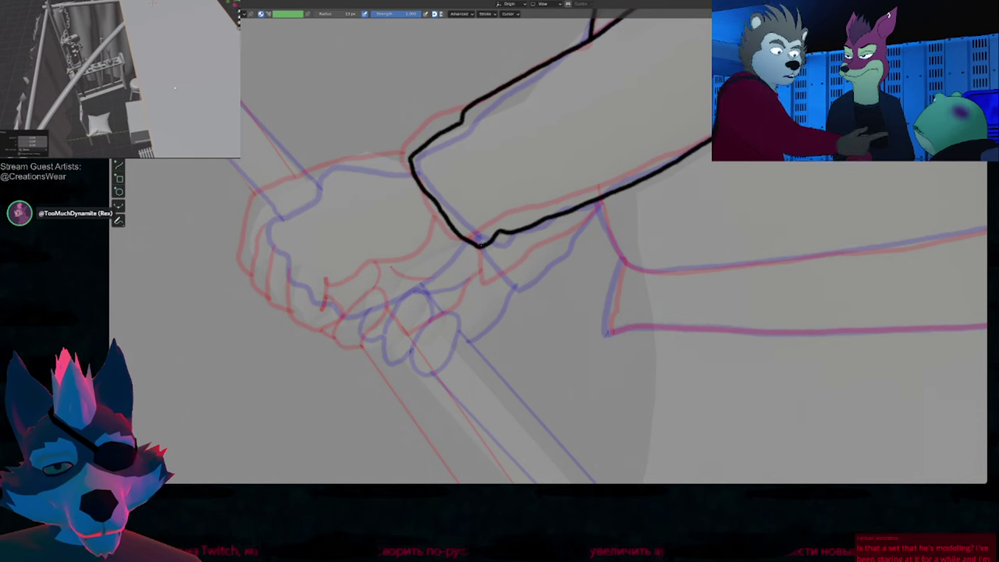
mouse_move(479, 246)
left_mouse_down()
mouse_move(491, 270)
mouse_move(519, 272)
mouse_move(576, 228)
left_mouse_up()
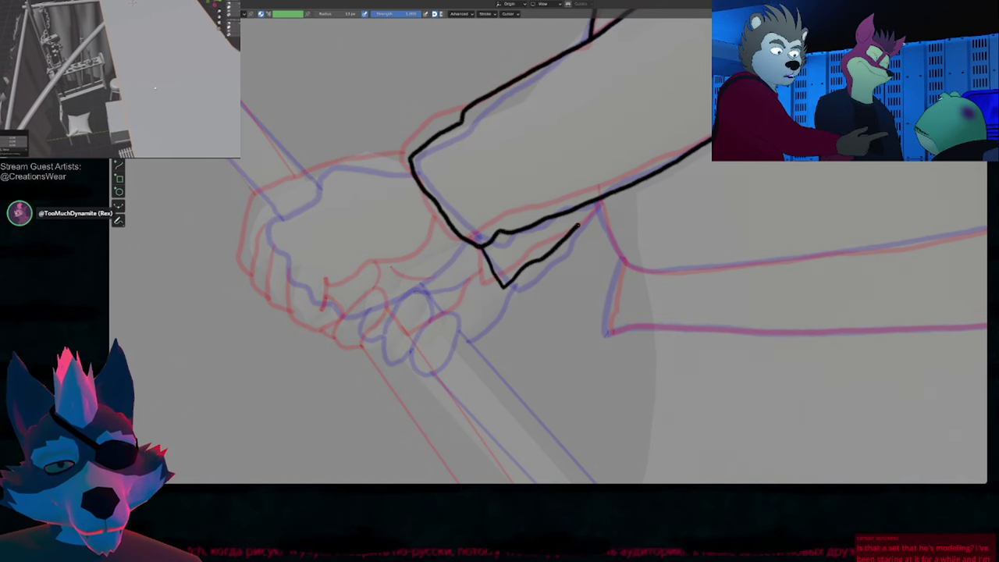
middle_click_drag(645, 205, 642, 238, "ctrl")
middle_click_drag(642, 237, 523, 234, "shift")
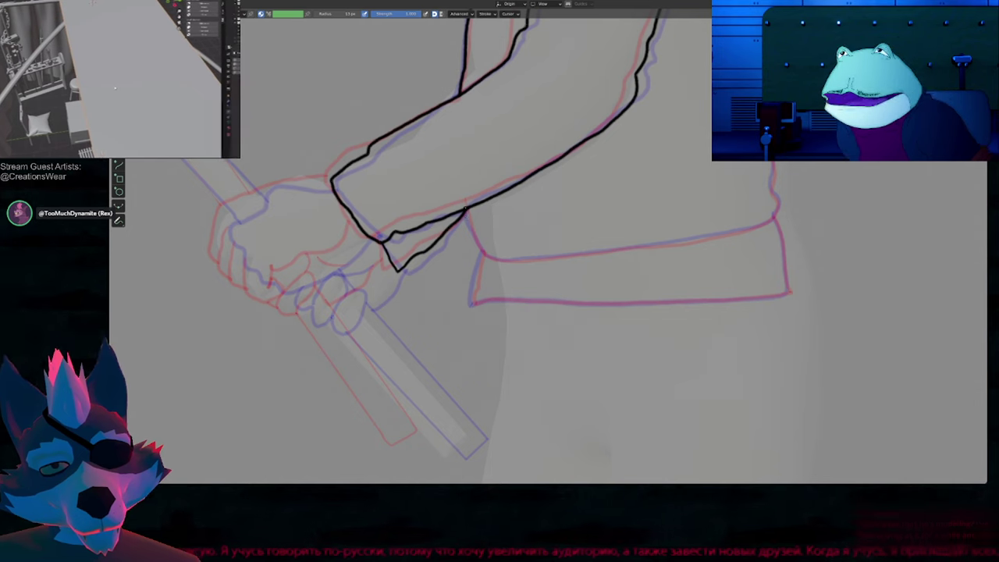
Step: Ink the jacket's lower edge beside the sleeve and smooth the new stroke
mouse_move(483, 256)
left_mouse_down()
mouse_move(535, 263)
mouse_move(734, 226)
mouse_move(779, 203)
mouse_move(772, 164)
left_mouse_up()
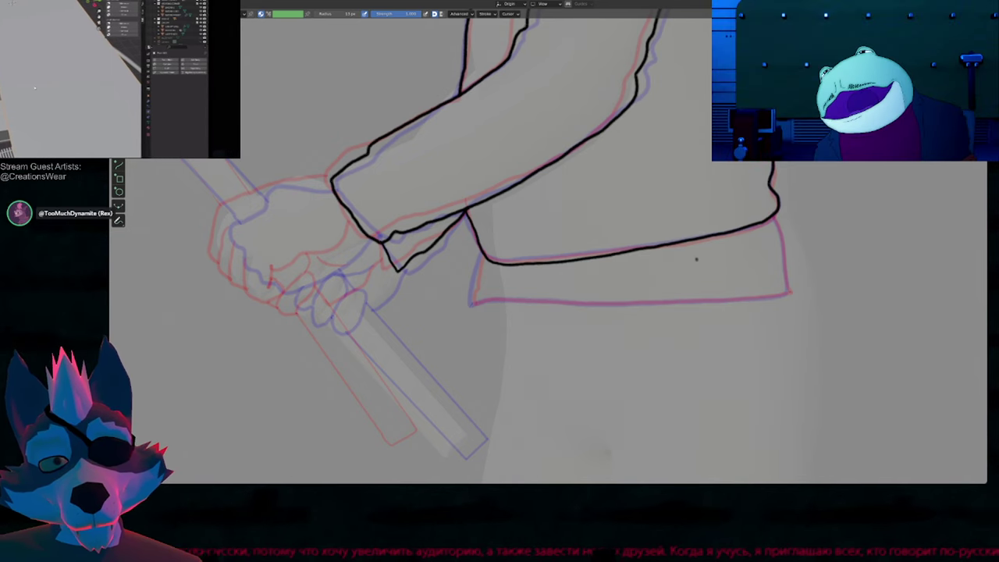
key("shift+f")
key("Escape")
left_click(558, 301, "shift")
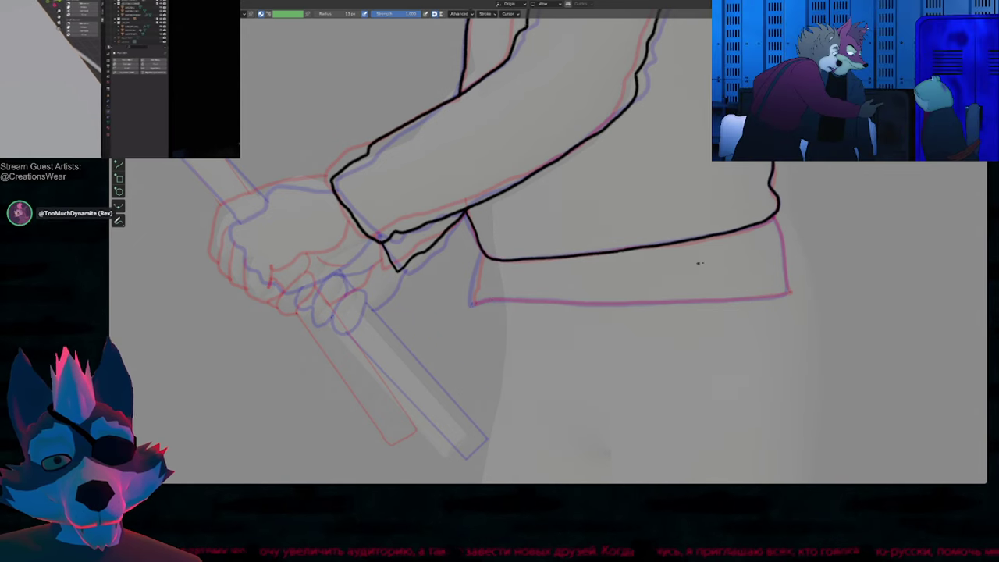
Step: Trace the left side and bottom line of the jacket's hem band
middle_click_drag(567, 284, 341, 218, "shift")
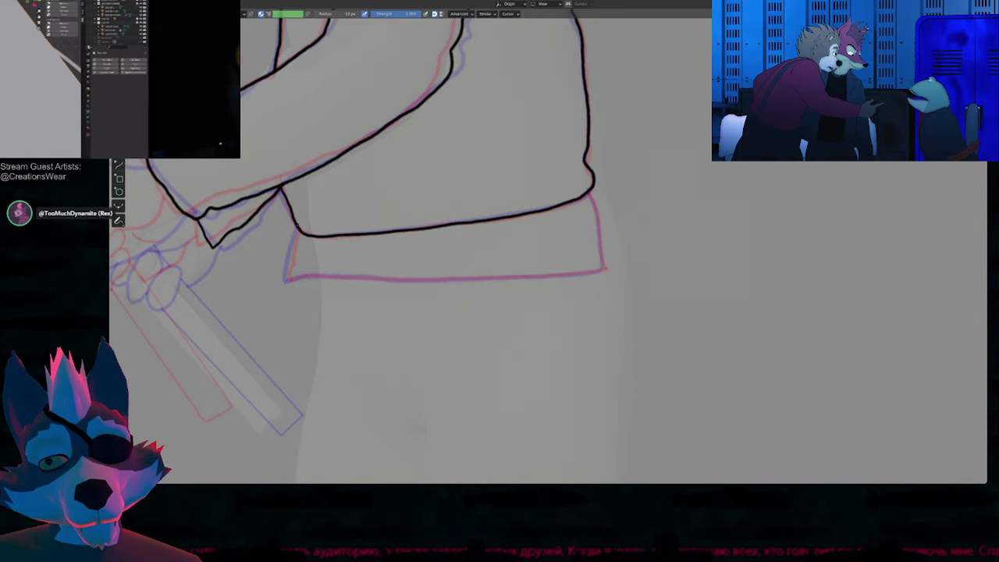
left_click_drag(298, 228, 296, 239)
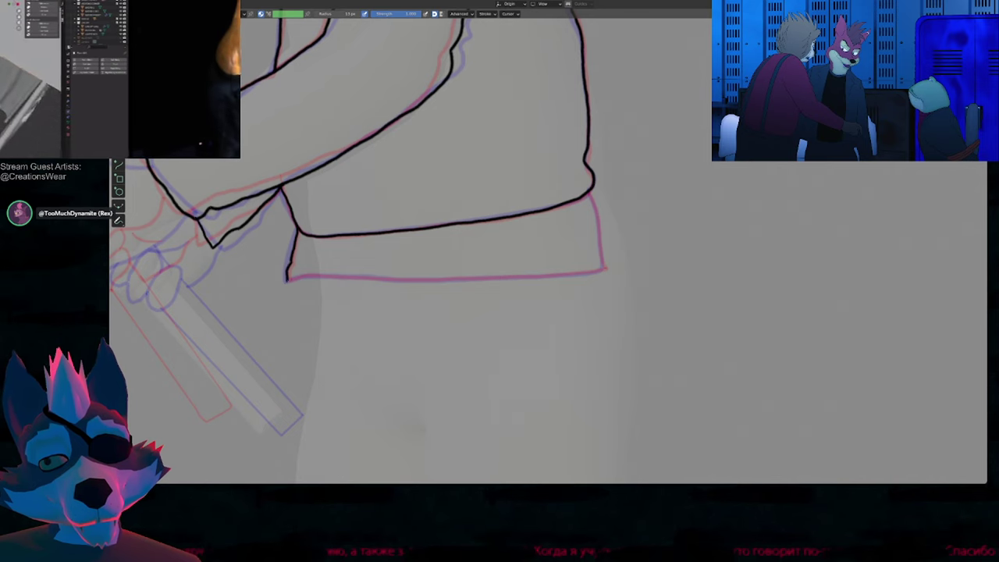
left_click_drag(288, 279, 617, 271)
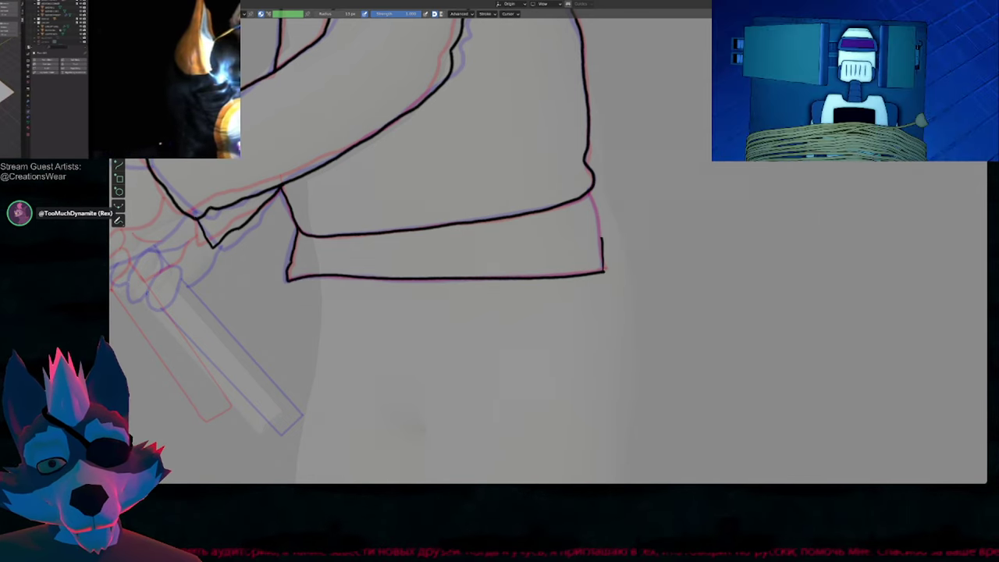
Step: With a resized brush, ink a short piece of the hood's right edge and join the gap in the jacket's back outline
middle_click_drag(553, 227, 686, 323, "shift")
middle_click_drag(473, 246, 629, 297, "shift")
middle_click_drag(754, 163, 665, 282, "shift")
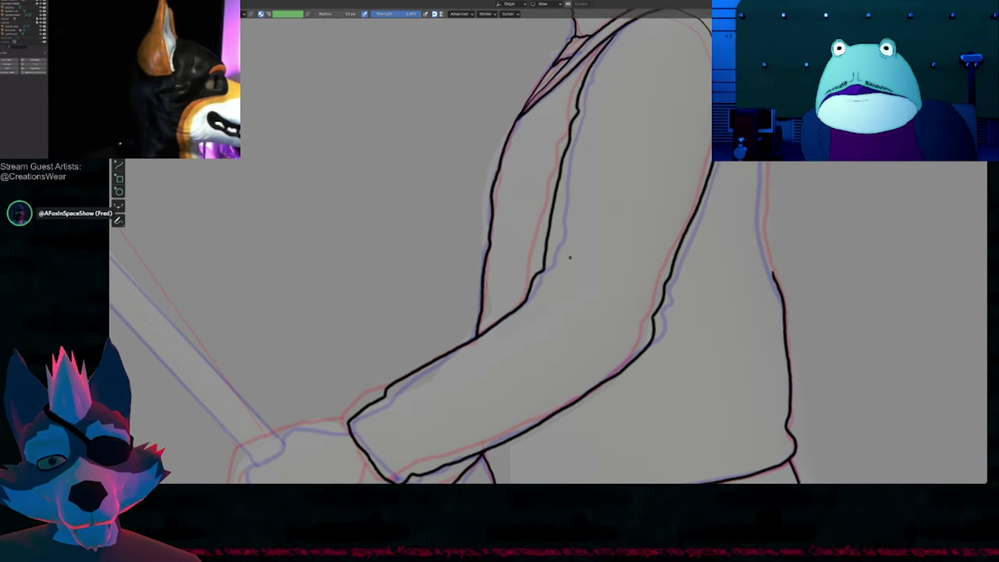
key("f")
left_click(555, 274)
mouse_move(714, 229)
middle_mouse_down("shift")
mouse_move(555, 321)
mouse_move(516, 298)
middle_mouse_up("shift")
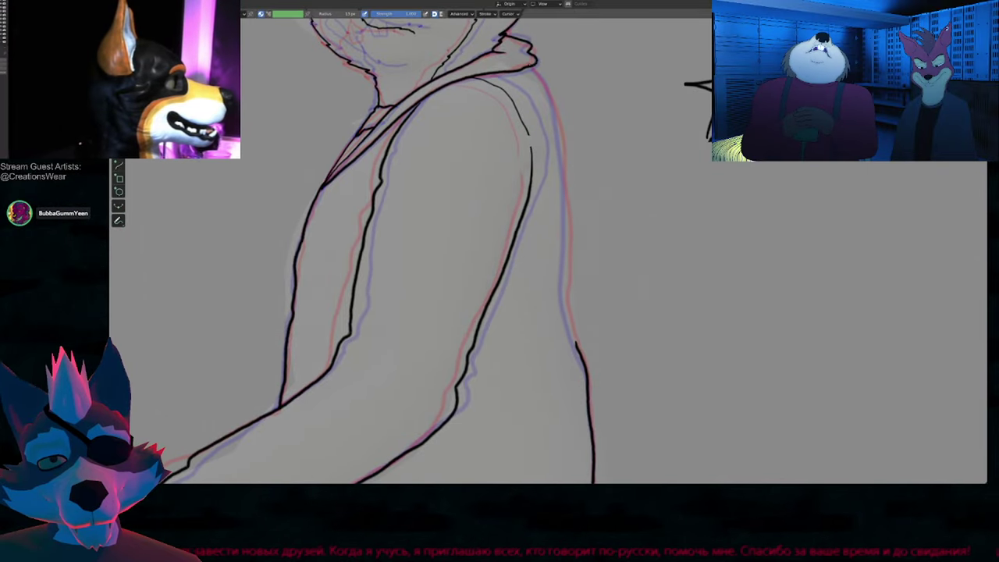
left_click_drag(549, 111, 558, 138)
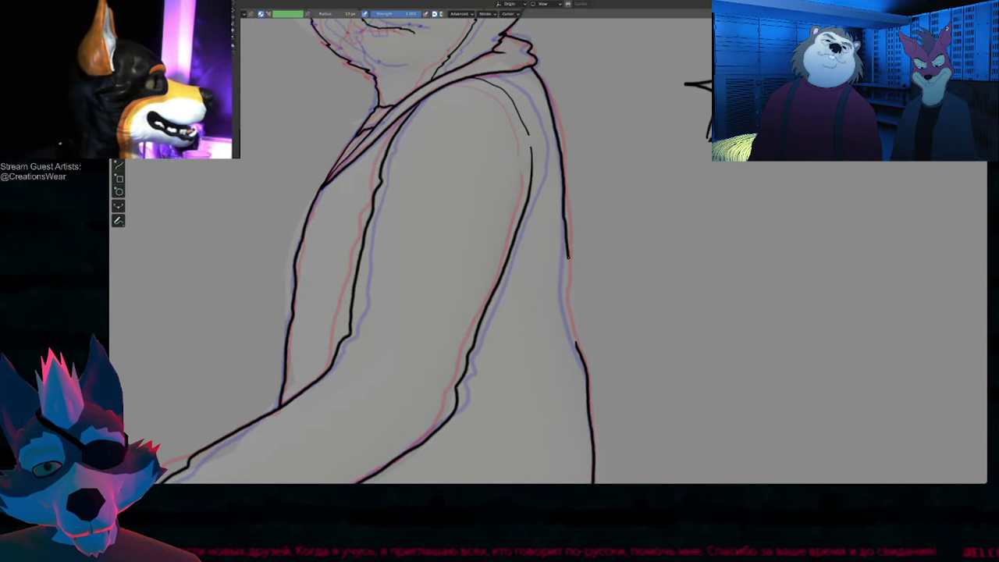
left_click_drag(566, 301, 579, 349)
key("f")
left_click(562, 330)
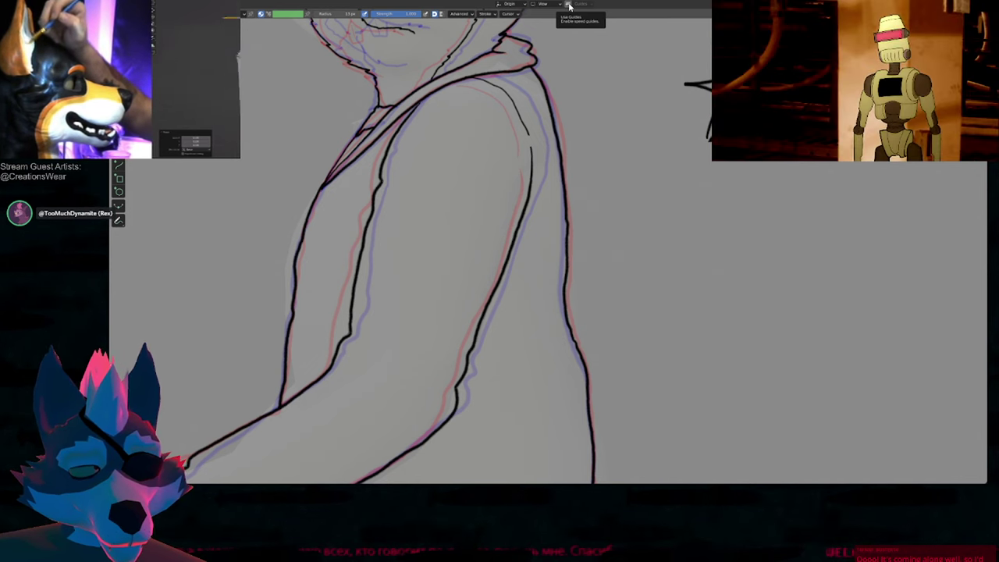
mouse_move(545, 279)
middle_mouse_down("ctrl")
mouse_move(534, 359)
mouse_move(585, 264)
middle_mouse_up("ctrl")
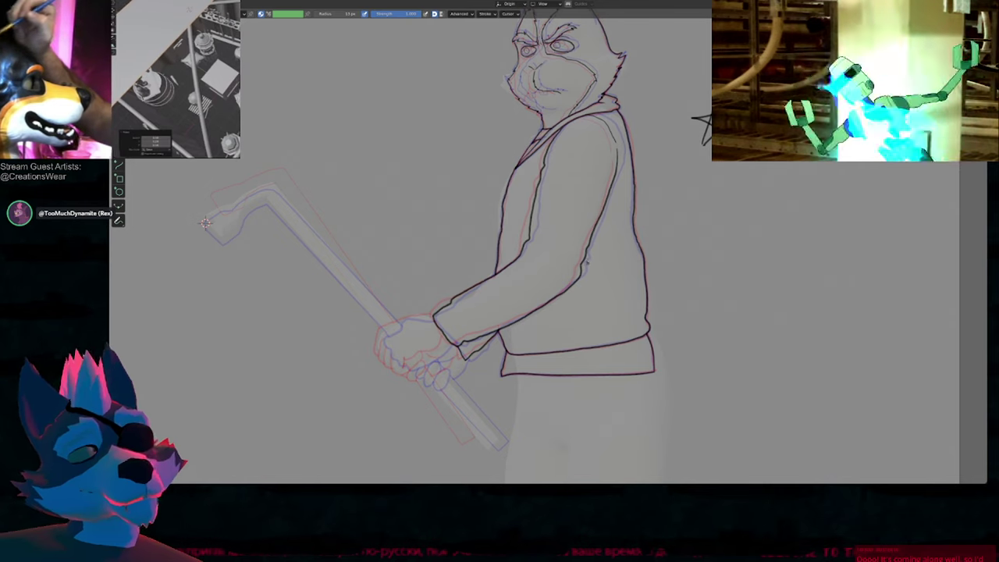
Step: Zoom to the hand and ink the fist's top edge and its left side
middle_click_drag(572, 200, 557, 279, "shift")
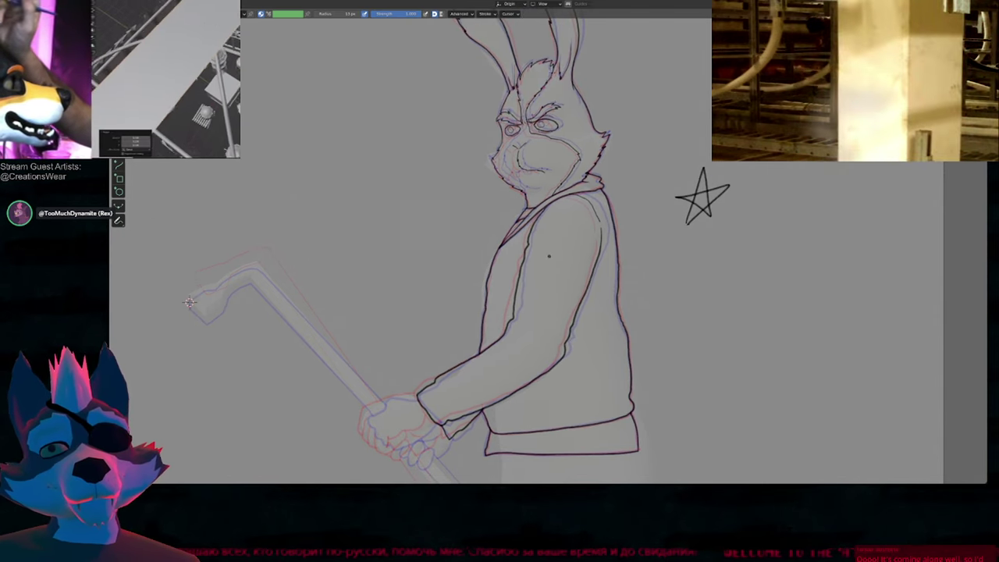
middle_click_drag(189, 302, 369, 125, "shift")
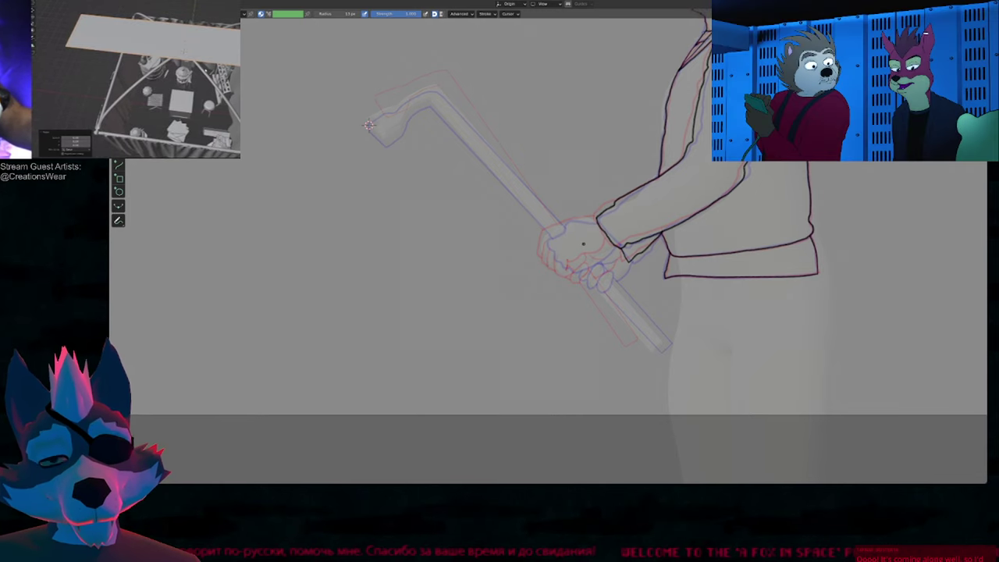
scroll(369, 125, "up", 2)
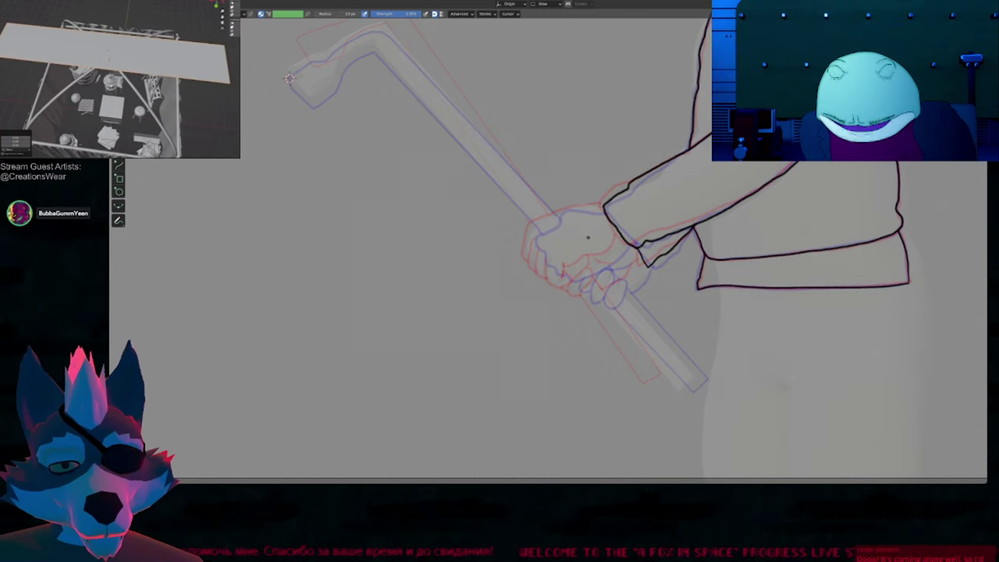
scroll(583, 235, "up", 2)
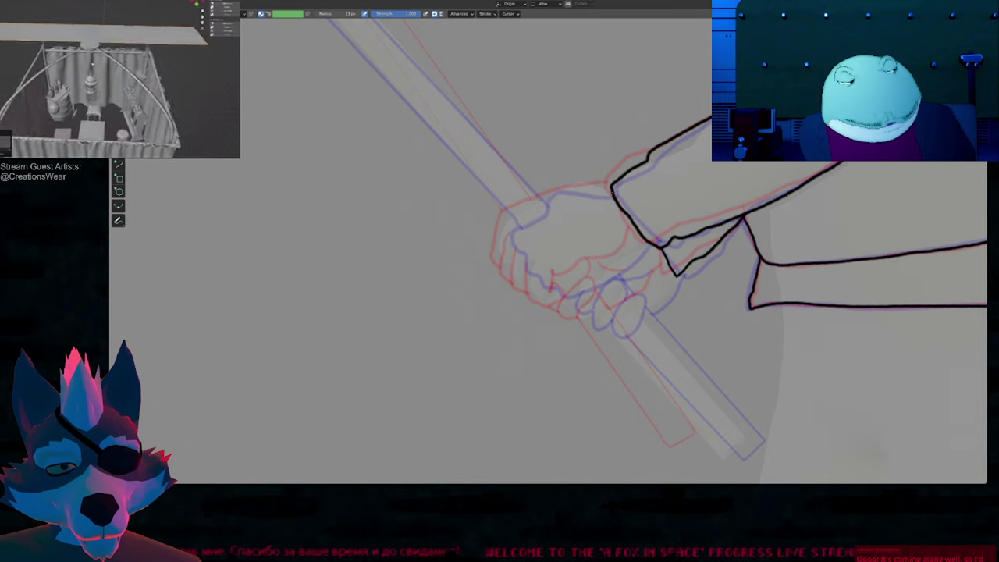
left_click_drag(584, 191, 556, 190)
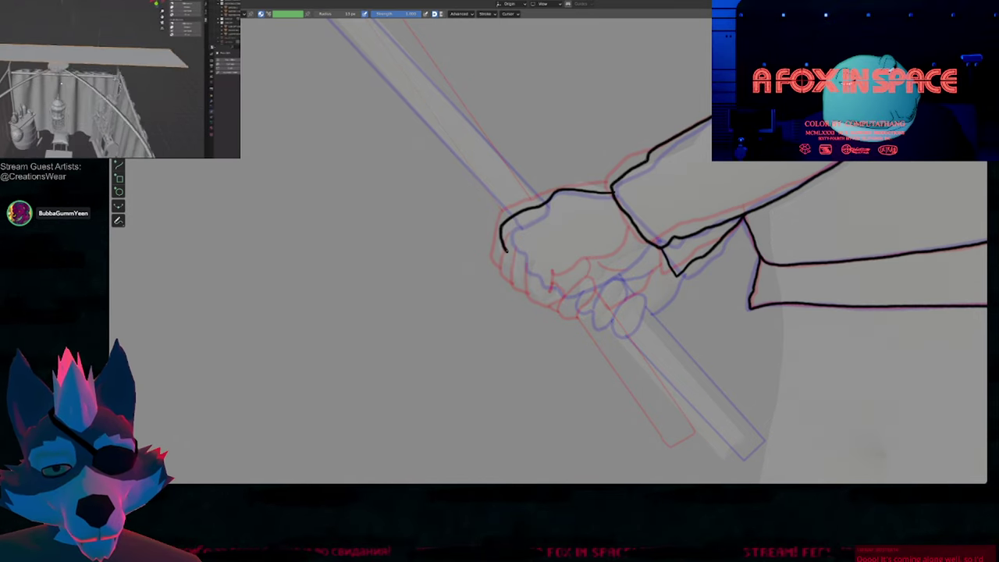
mouse_move(507, 251)
left_mouse_down()
mouse_move(538, 295)
mouse_move(565, 301)
left_mouse_up()
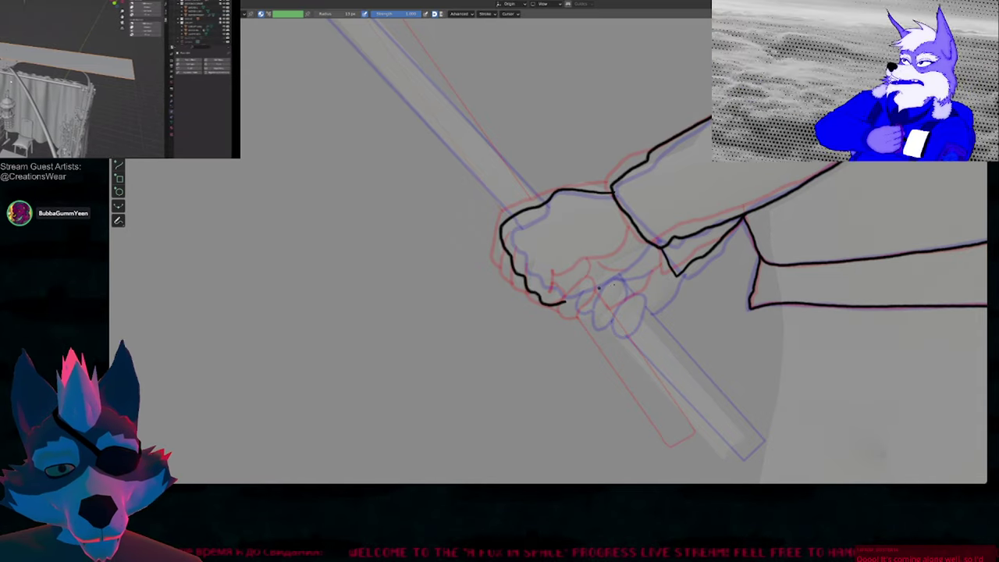
Step: Toggle onion skins to check the fist, add a short stroke, and undo the stray inner finger strokes
key("alt+shift+z")
key("alt+shift+z")
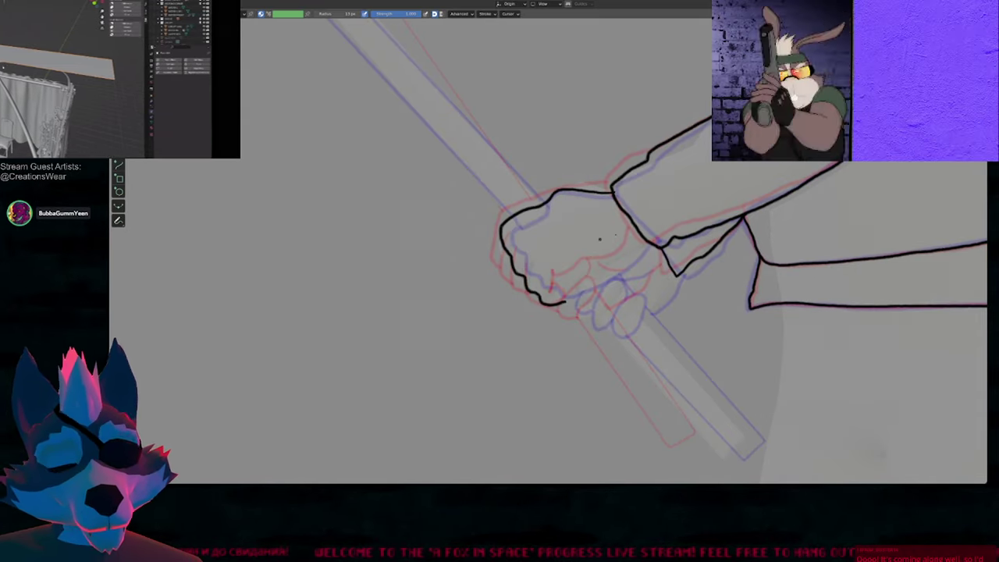
key("alt+shift+z")
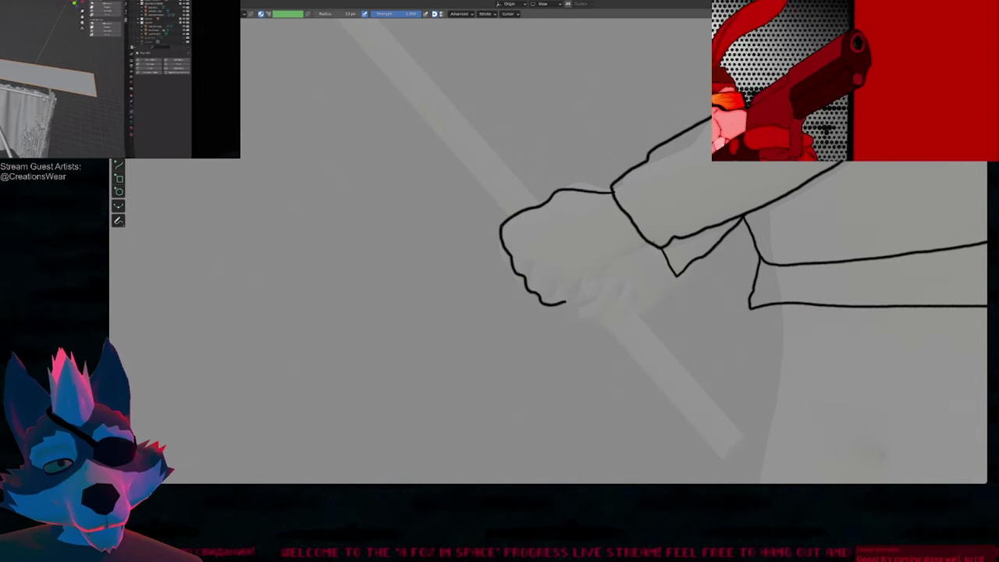
left_click_drag(652, 246, 633, 259)
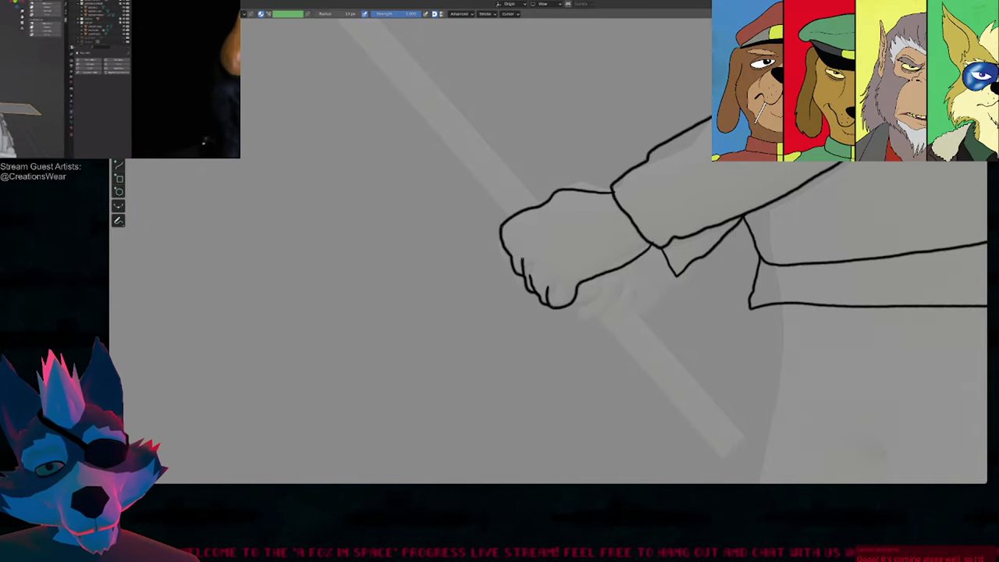
key("ctrl+z")
key("ctrl+z")
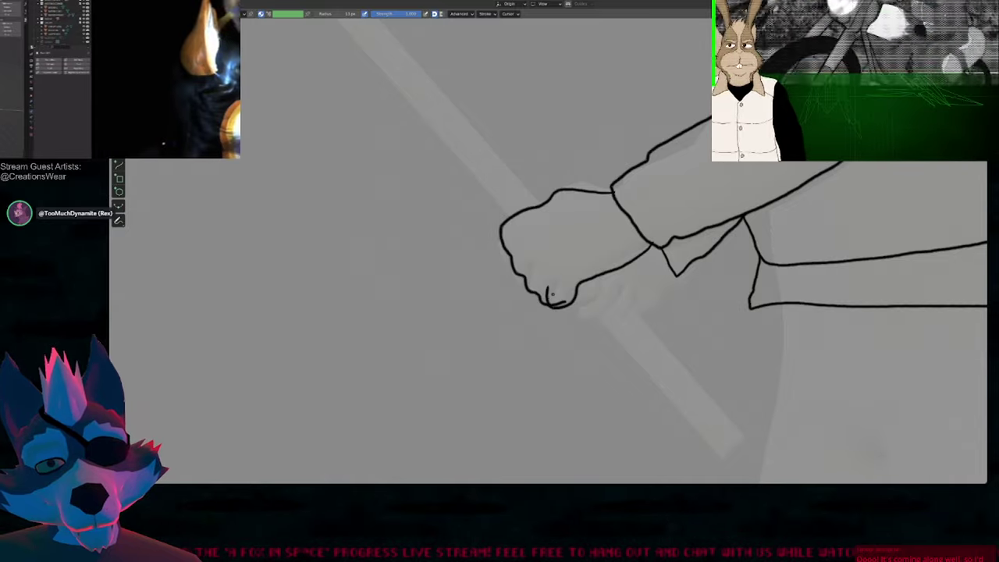
key("ctrl+z")
Step: Pull the fist outline's end point with proportional editing to close the bottom knuckle, then return to Draw Mode
key("Tab")
left_click(542, 306)
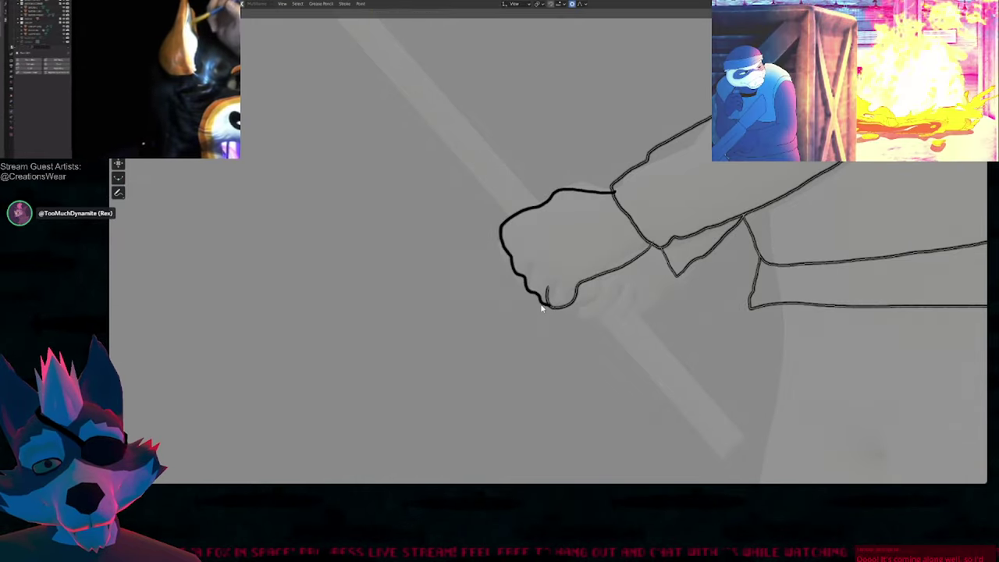
key("g")
scroll(547, 307, "up", 8)
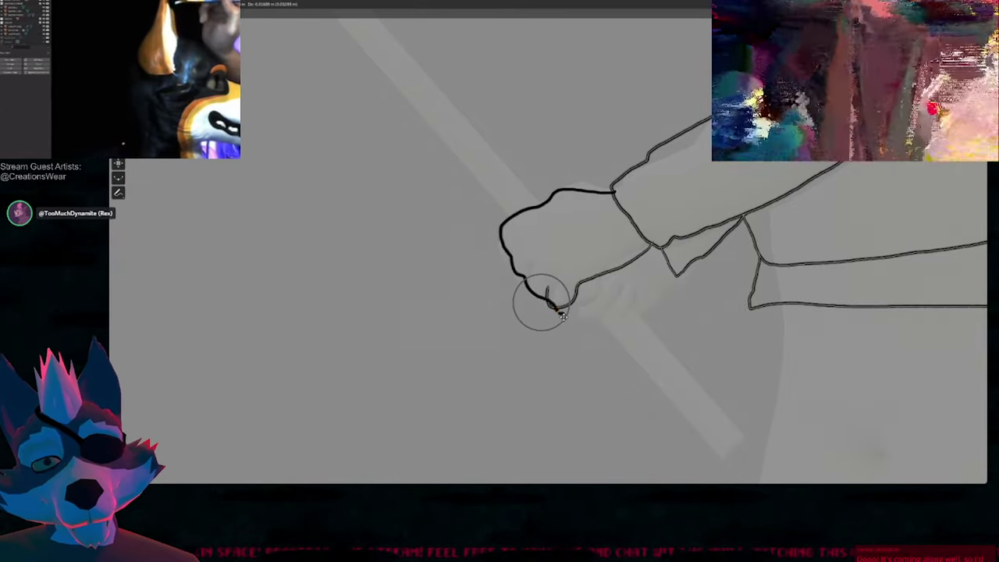
left_click(561, 313)
key("Tab")
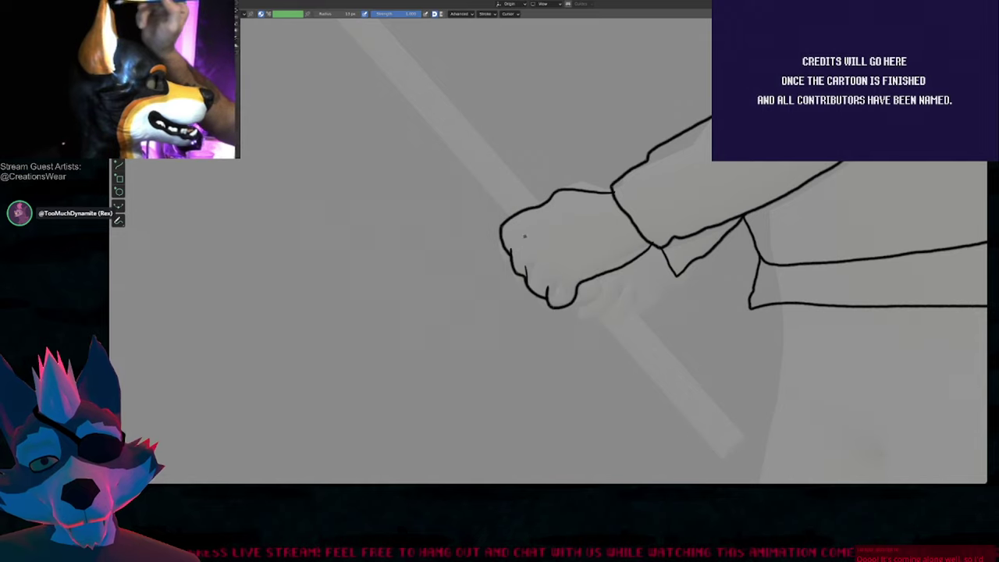
Step: Recentre and zoom out on the fist, briefly revealing the shaded 3D reference under the fade
key("f")
key("Escape")
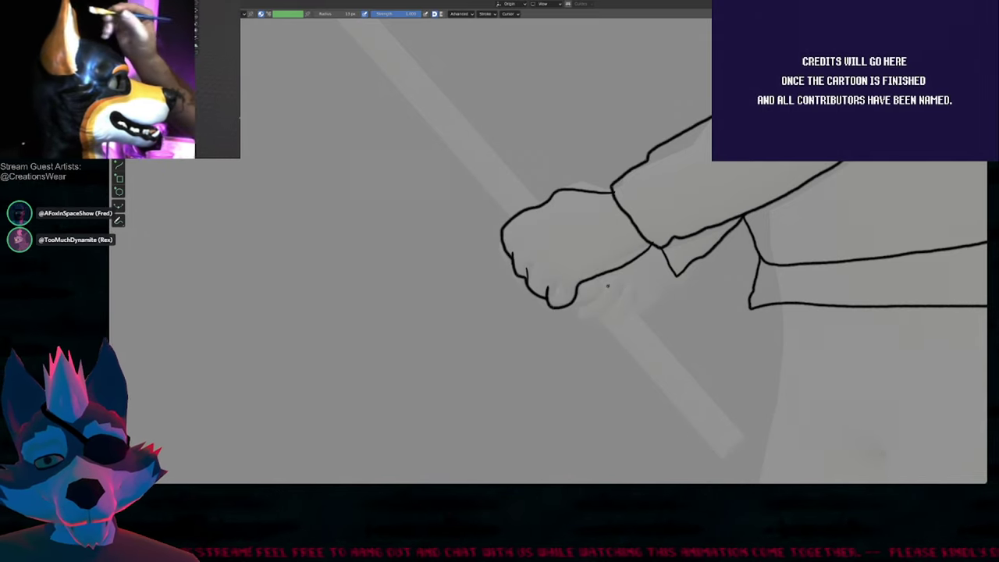
middle_click_drag(604, 288, 566, 305, "shift")
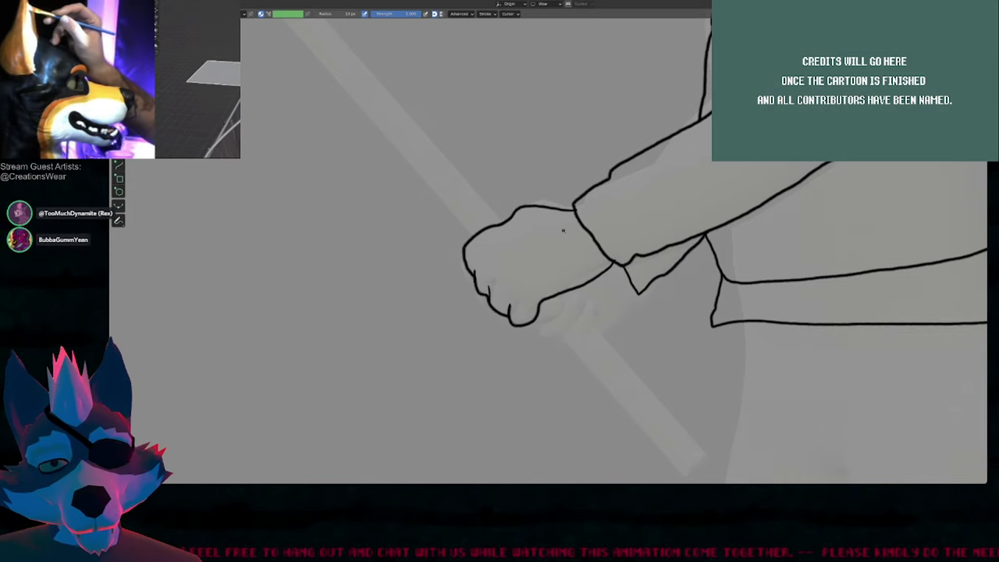
key("shift+alt+z")
key("shift+alt+z")
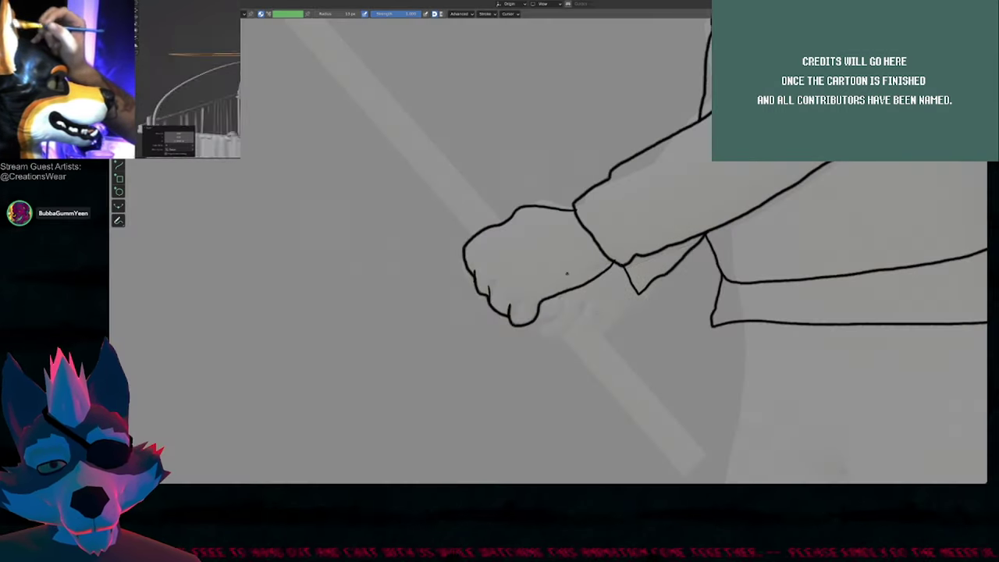
middle_click_drag(567, 274, 575, 329, "ctrl")
key("shift+alt+z")
key("shift+alt+z")
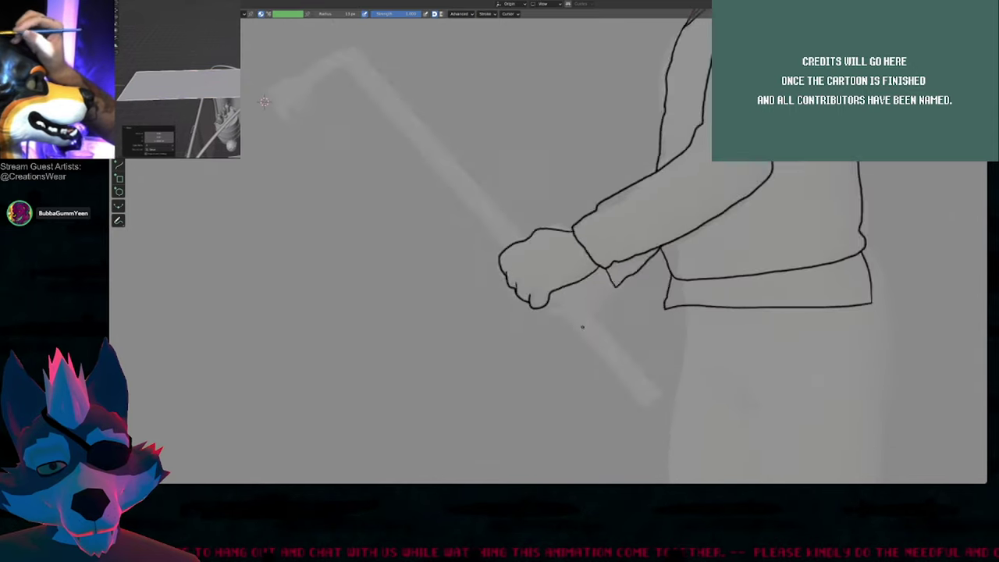
Step: Compare the neighbouring frames, then ink a short stroke beside the fist's lower knuckle
key("Right")
key("Left")
key("Left")
key("Right")
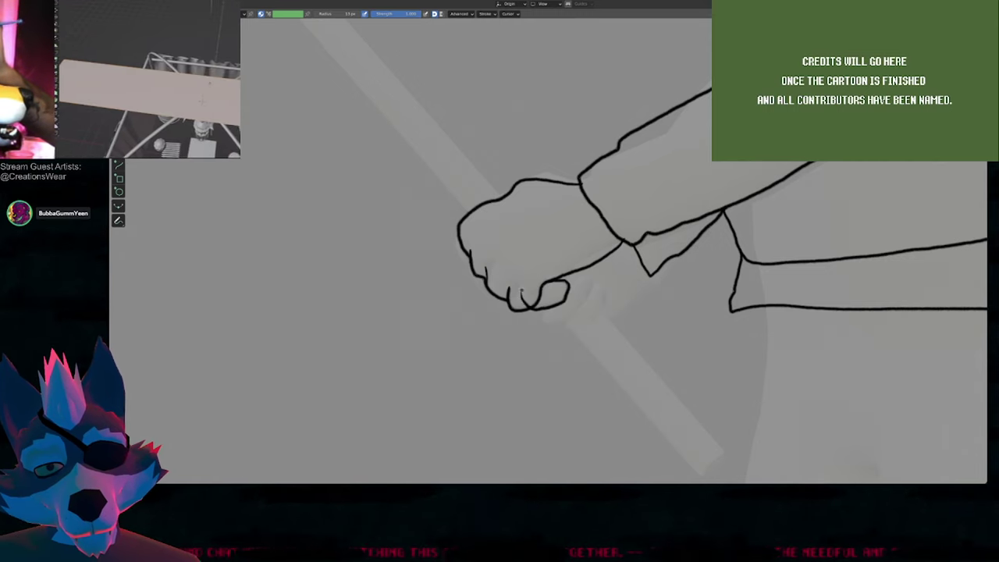
mouse_move(568, 282)
left_mouse_down()
mouse_move(580, 278)
mouse_move(567, 323)
mouse_move(536, 310)
mouse_move(585, 323)
left_mouse_up()
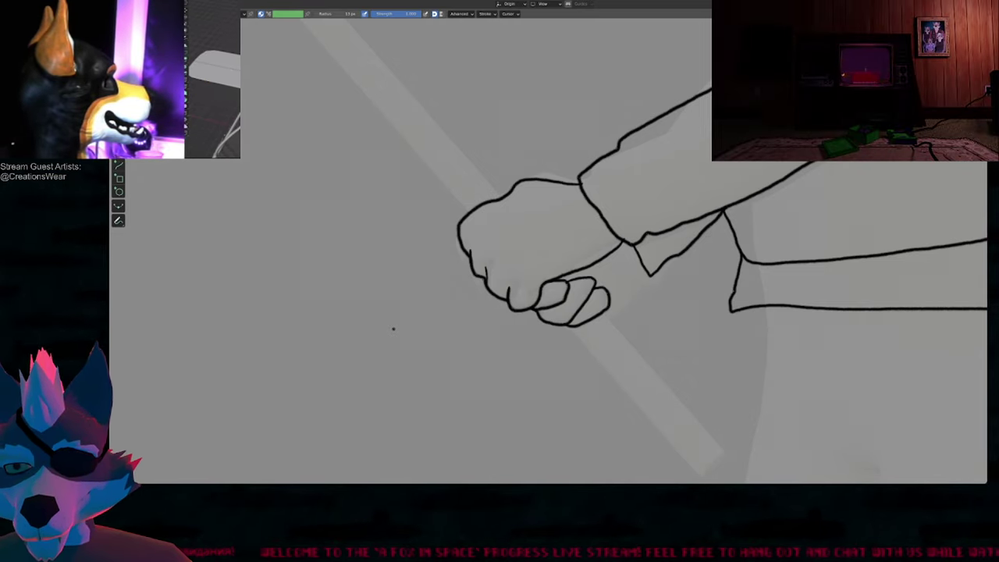
Step: Pan the view from the fist down toward the crowbar below it
mouse_move(591, 230)
middle_mouse_down("shift")
mouse_move(559, 351)
mouse_move(492, 166)
middle_mouse_up("shift")
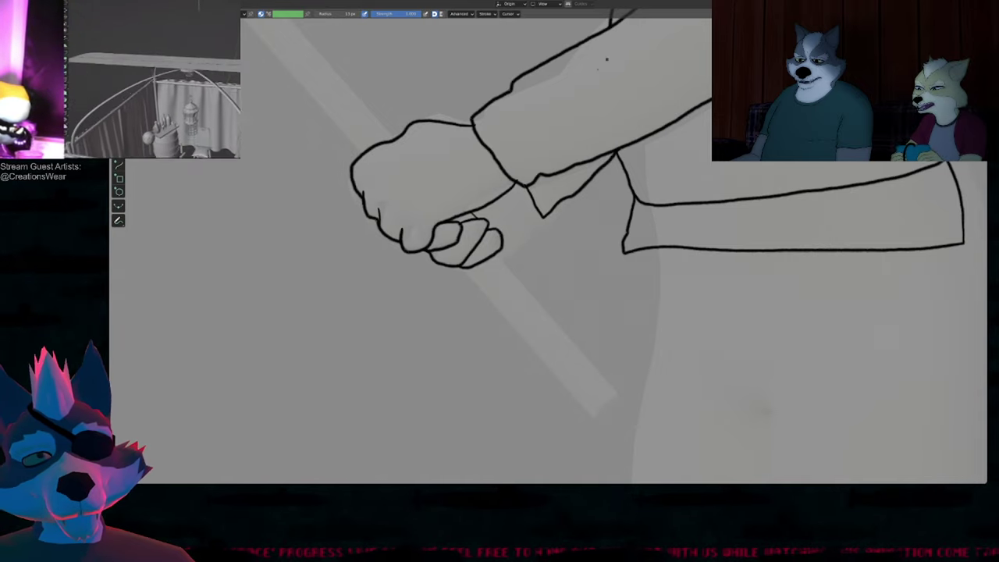
middle_click_drag(552, 128, 630, 230, "shift")
mouse_move(592, 355)
middle_mouse_down("shift")
mouse_move(418, 190)
mouse_move(428, 139)
middle_mouse_up("shift")
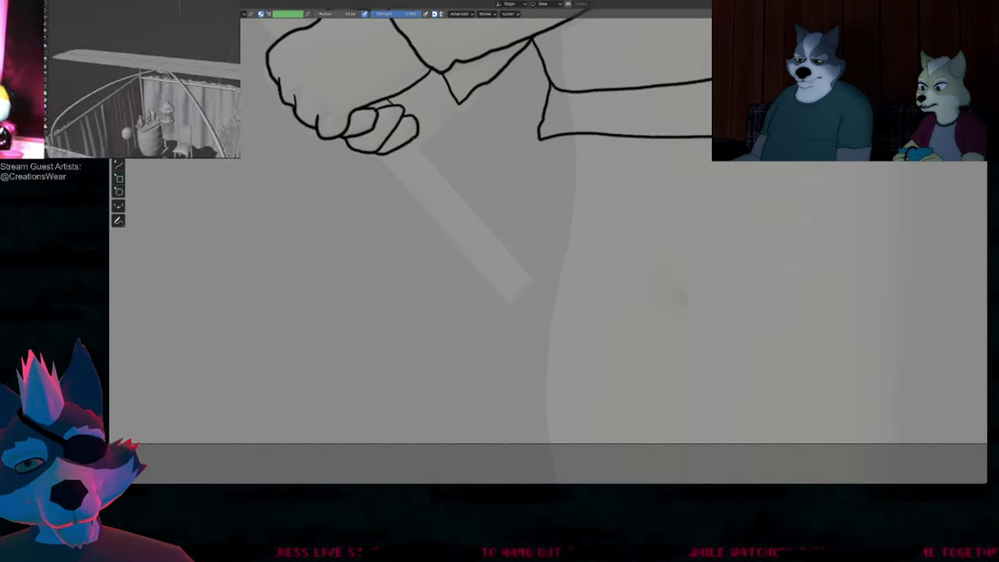
Step: Sketch a crowbar edge below the fingers, then extrude both outline stroke ends down the shaft
left_click_drag(414, 139, 425, 154)
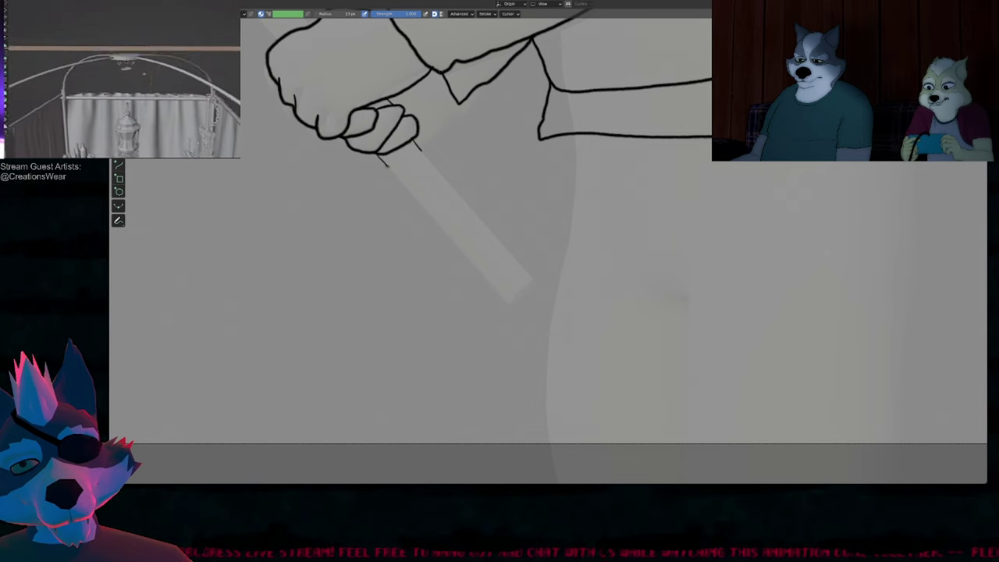
key("Tab")
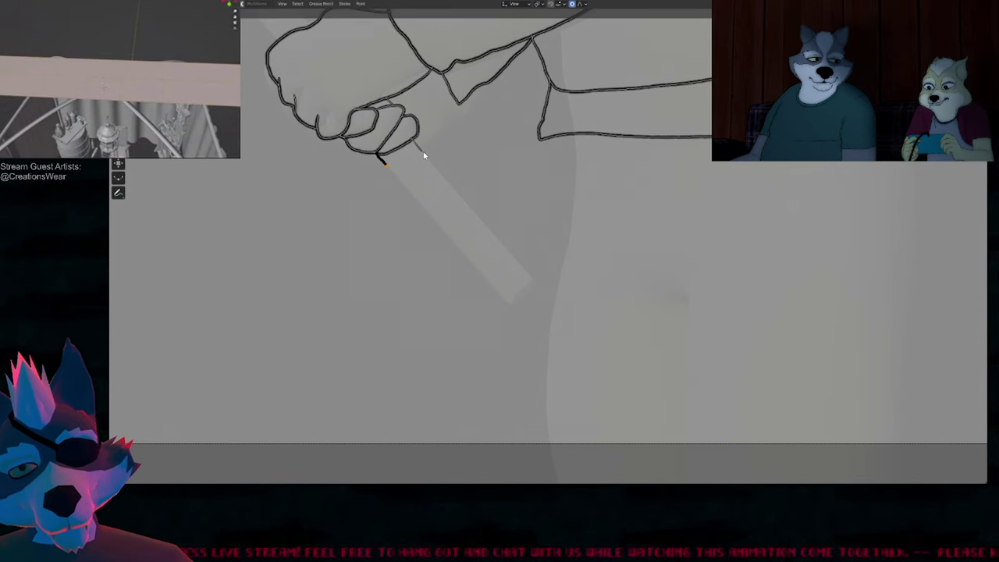
left_click(423, 151, "shift")
key("alt+a")
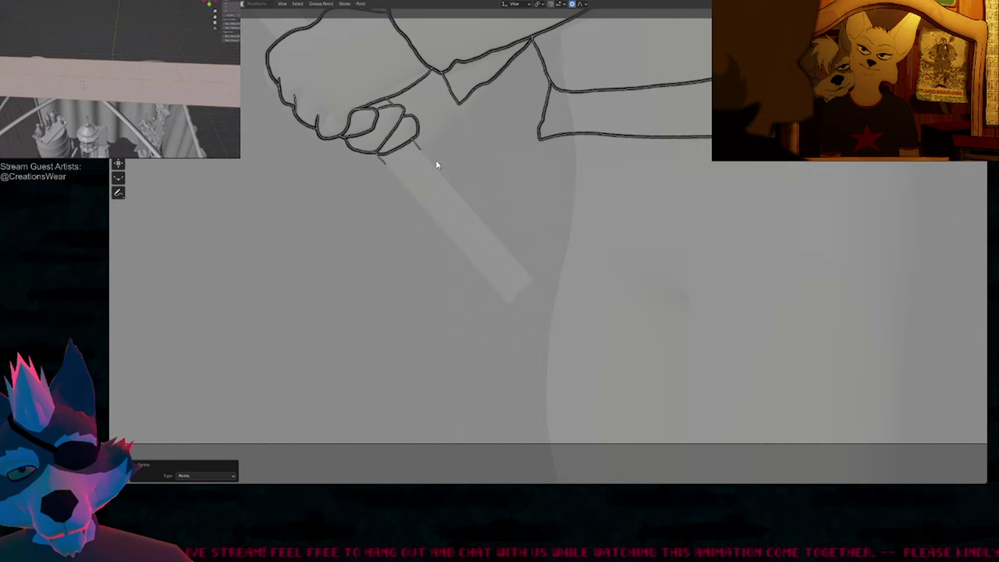
left_click(386, 167)
left_click(423, 154, "shift")
key("e")
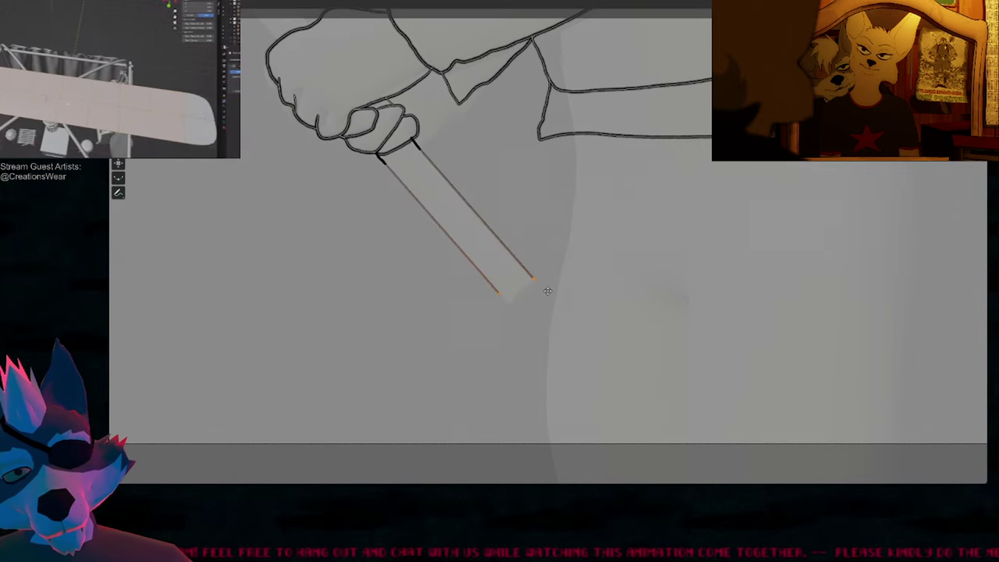
left_click(549, 301)
Step: Reposition the lower tip, extrude the handle end, then join and resample the two outline strokes
left_click(502, 302)
key("g")
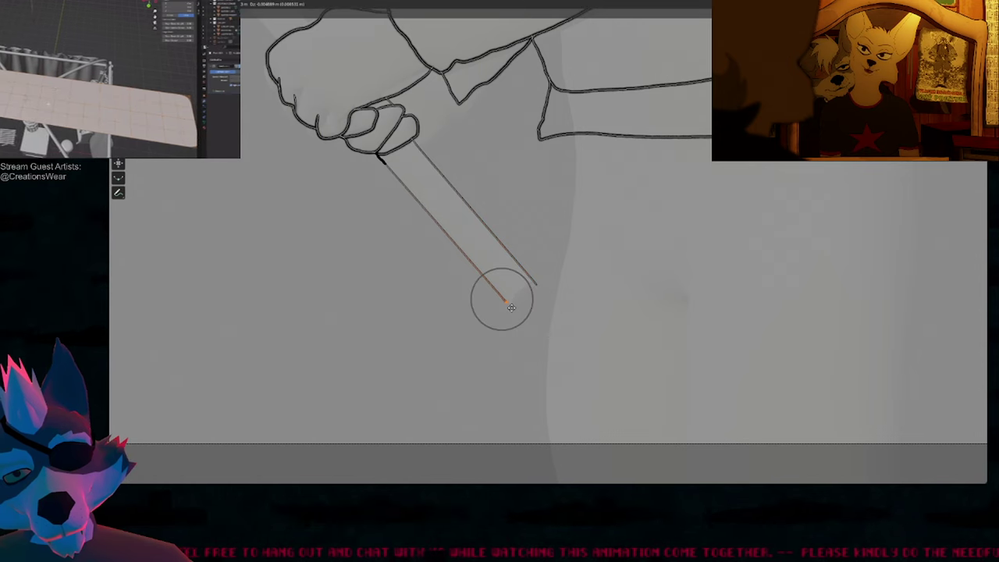
left_click(514, 315)
key("e")
left_click(526, 303)
key("e")
left_click(532, 300)
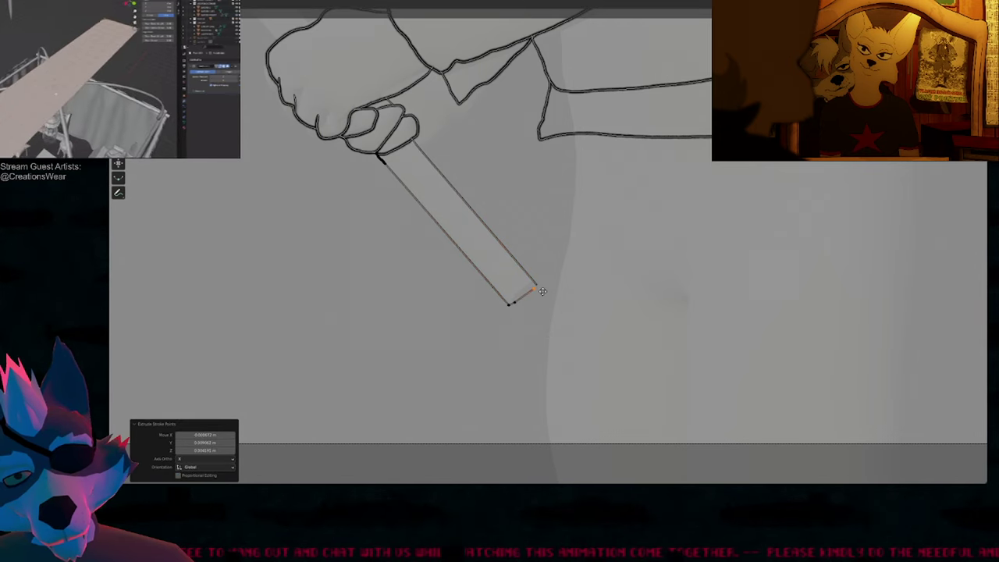
left_click(544, 289)
left_click(544, 283, "shift")
key("ctrl+j")
mouse_move(413, 161)
middle_mouse_down("shift")
mouse_move(505, 285)
mouse_move(614, 365)
middle_mouse_up("shift")
key("q")
middle_click_drag(455, 221, 624, 392, "shift")
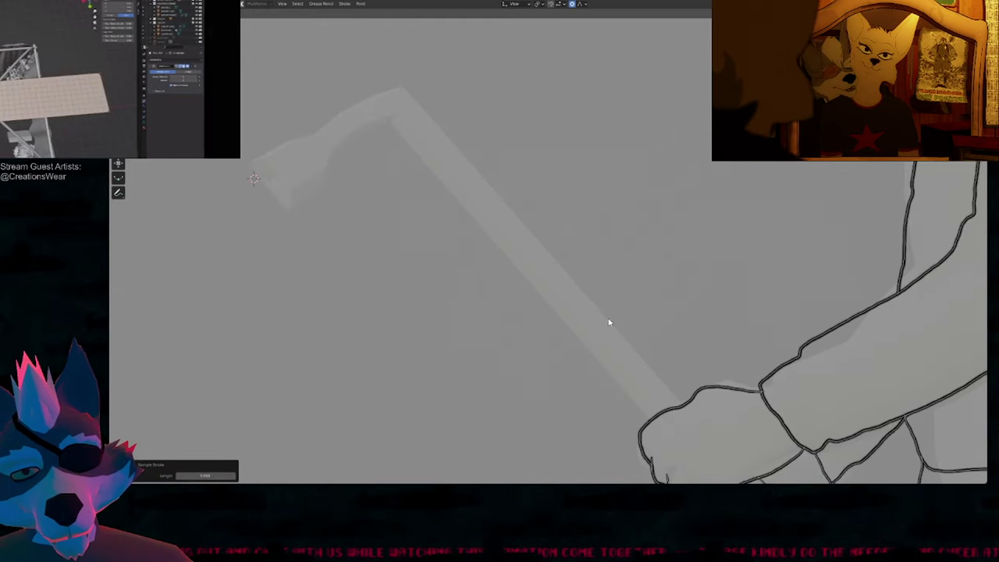
Step: Extend both outline strokes up the shaft and move the right end to the shaft's top
scroll(610, 322, "down", 1)
middle_click_drag(612, 333, 658, 339, "shift")
key("Tab")
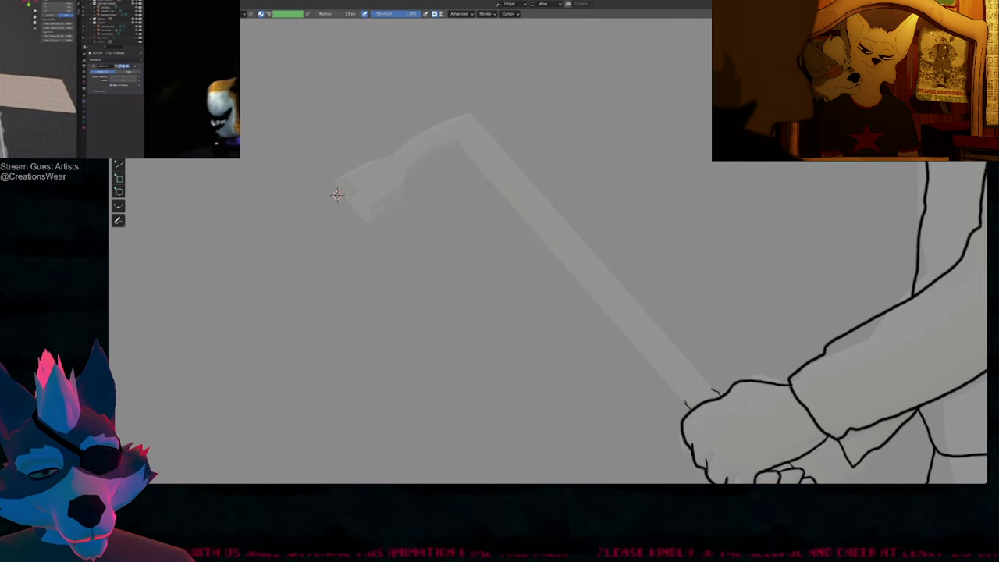
key("Tab")
key("e")
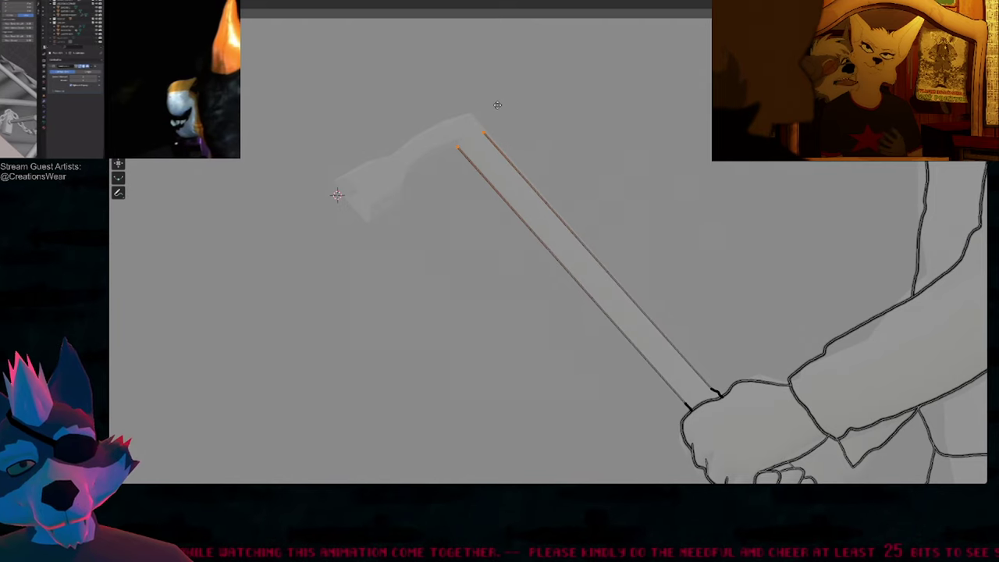
left_click(498, 105)
left_click(488, 128)
key("g")
left_click(497, 94)
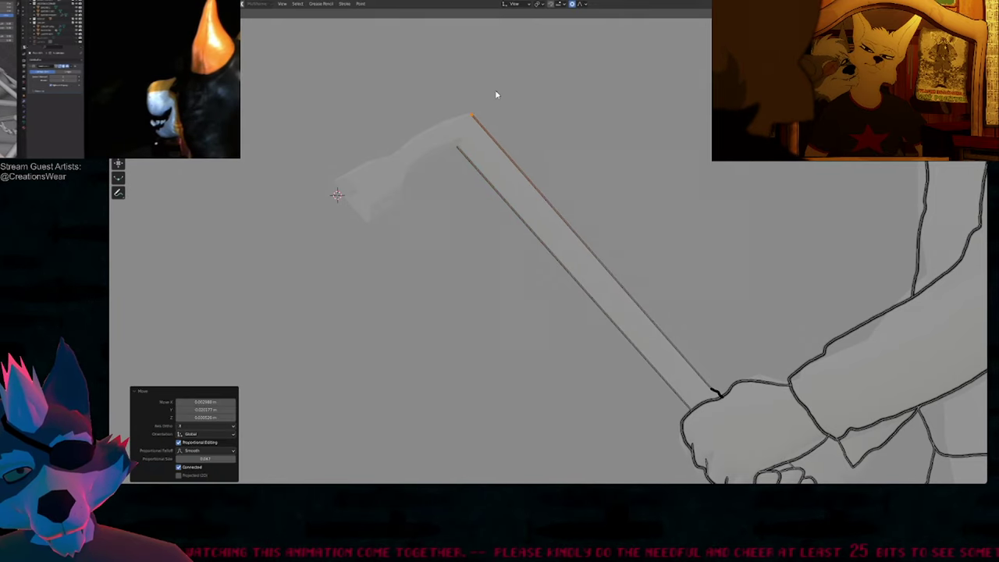
Step: Extrude outline points along the top of the claw head out to its tip
key("e")
left_click(485, 94)
key("e")
left_click(465, 100)
key("e")
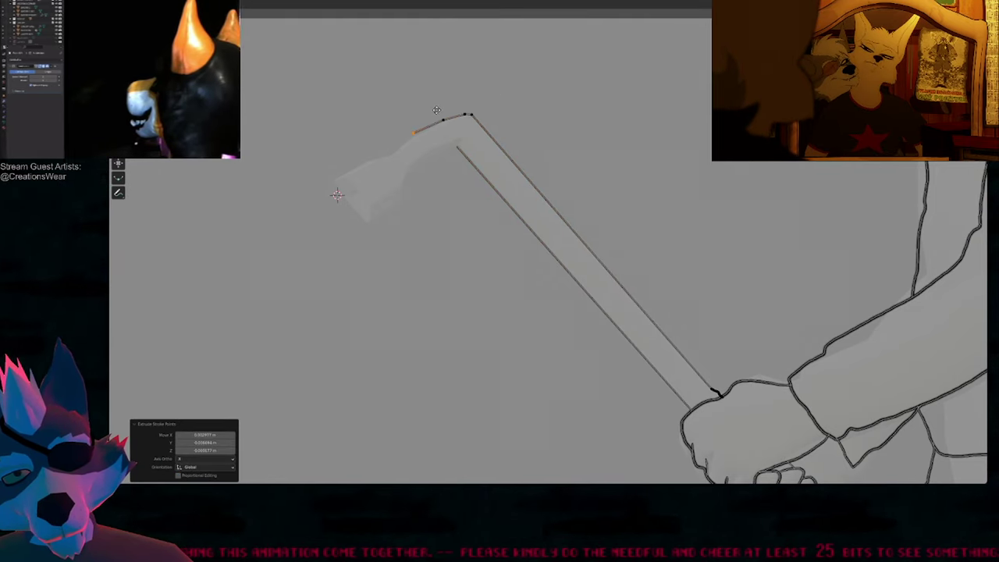
left_click(436, 113)
key("e")
left_click(415, 131)
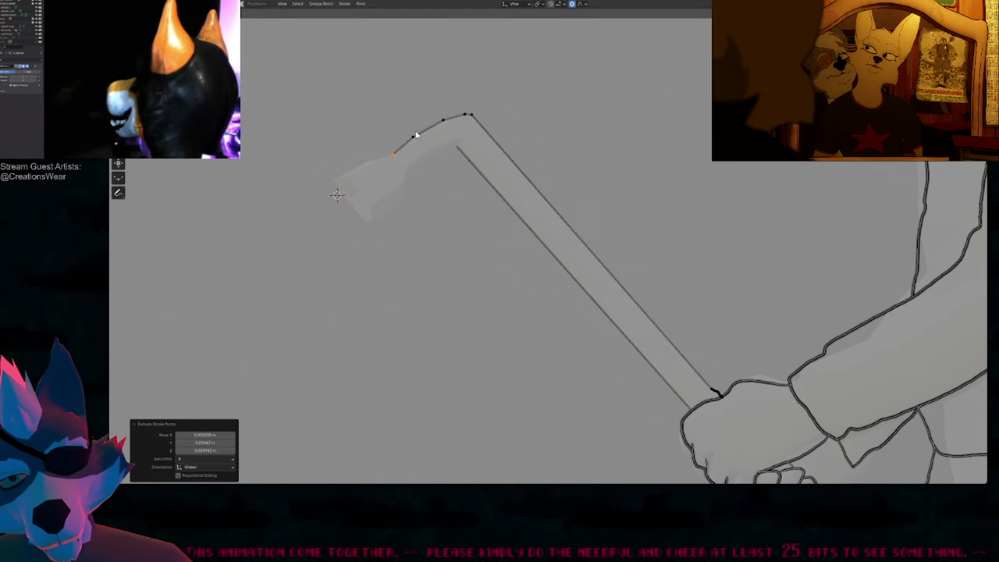
key("e")
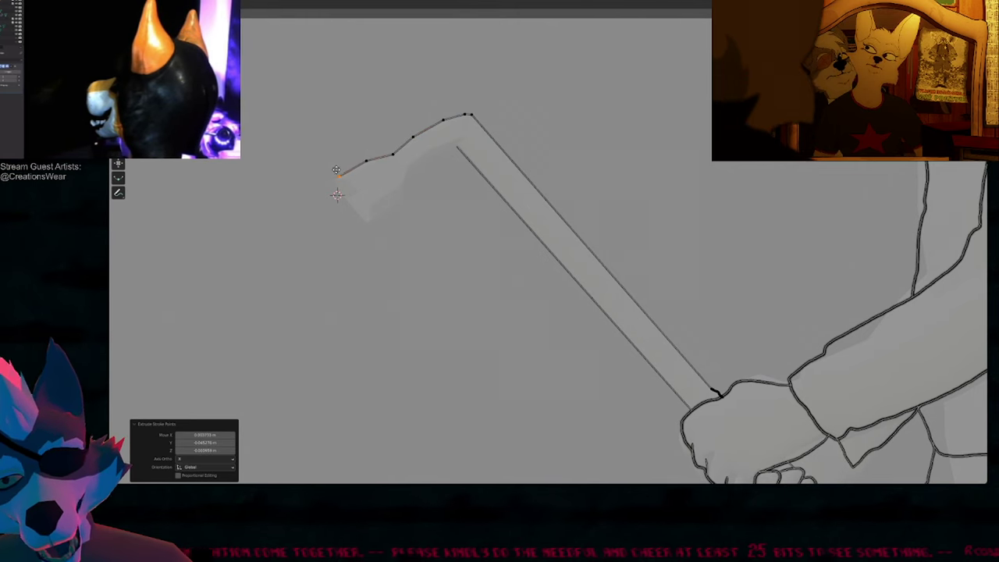
left_click(334, 181)
Step: Extrude points around the claw's underside to the inner bend, then join and resample the outline
key("e")
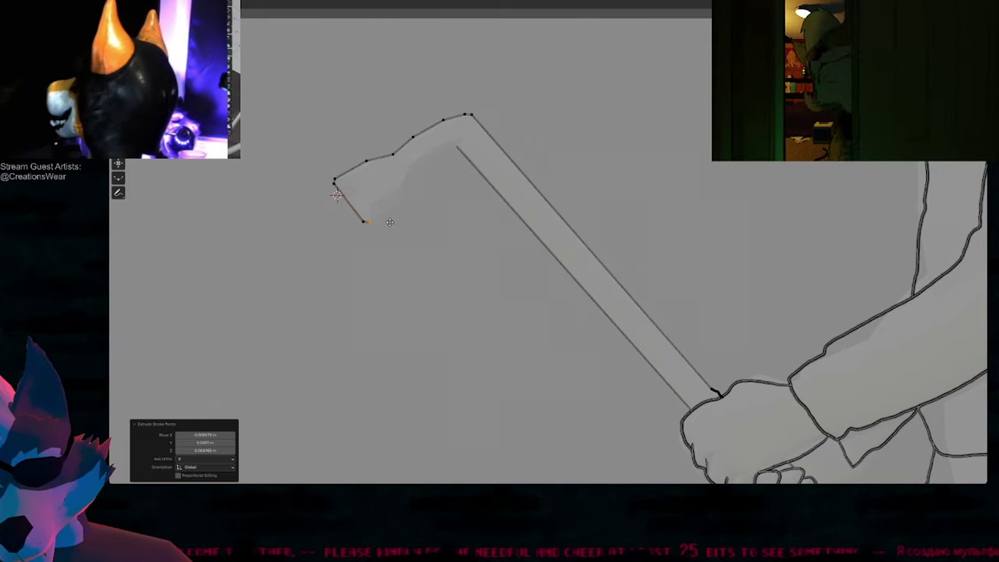
left_click(363, 220)
key("e")
left_click(427, 195)
key("e")
left_click(435, 171)
key("e")
left_click(494, 145)
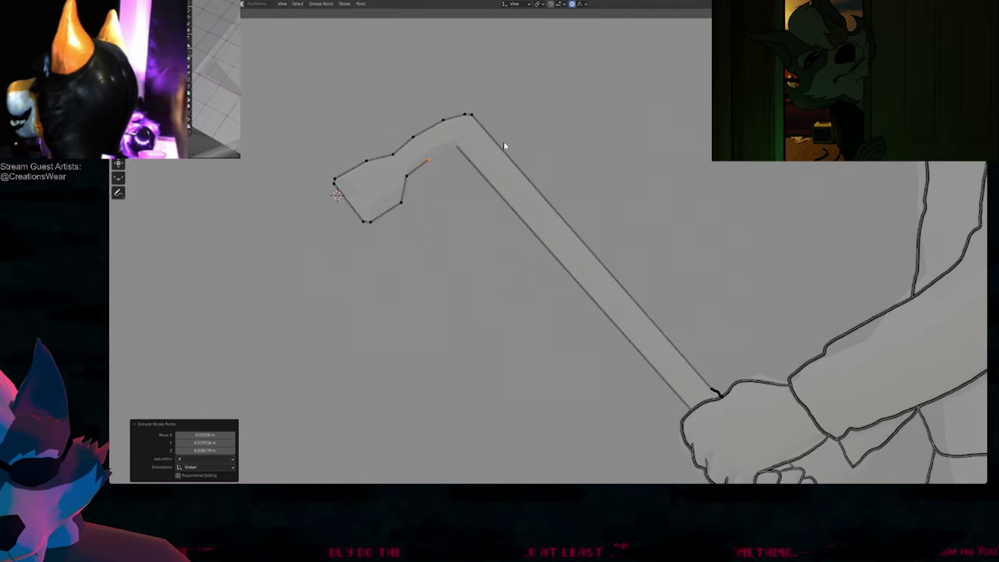
key("e")
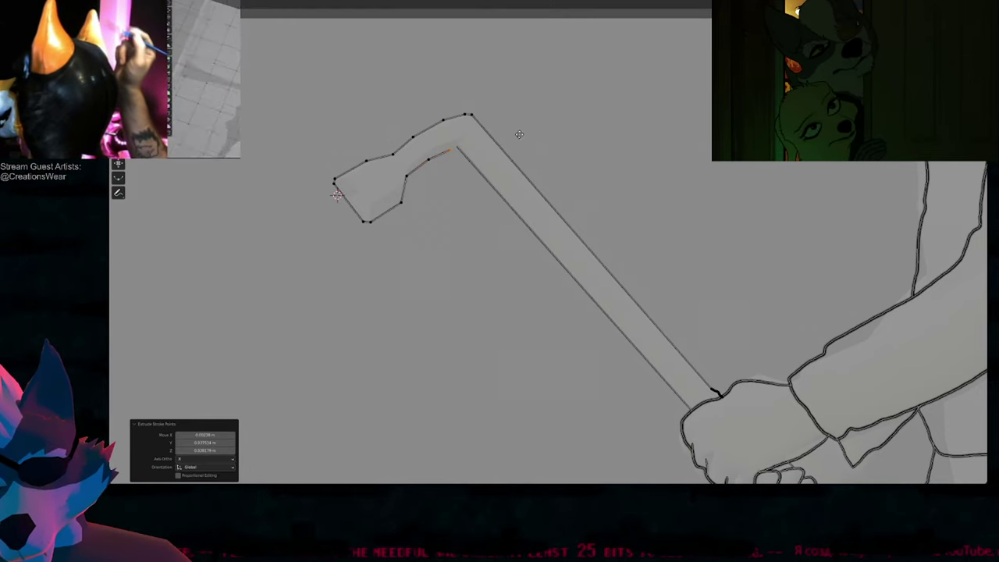
left_click(523, 137)
key("ctrl+j")
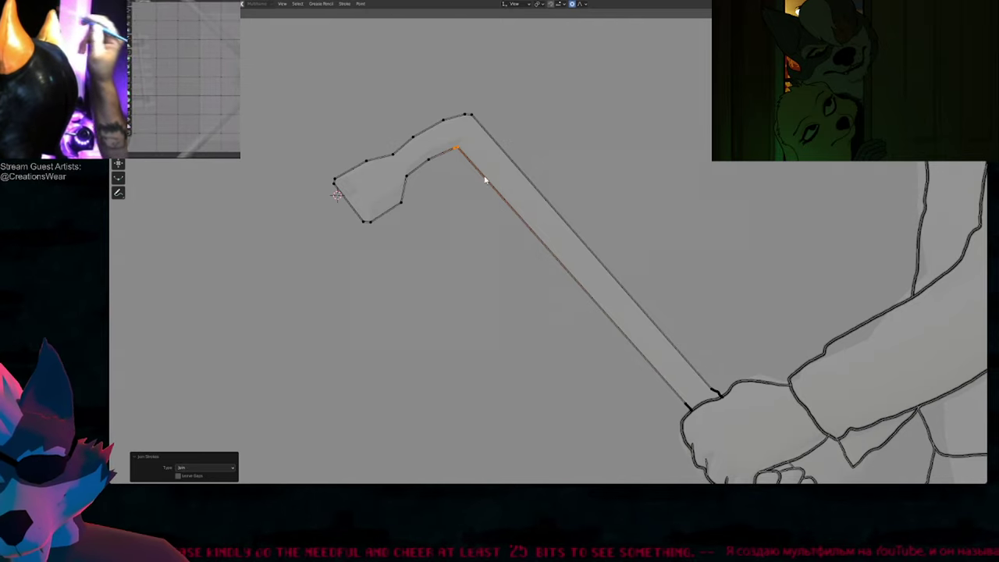
key("q")
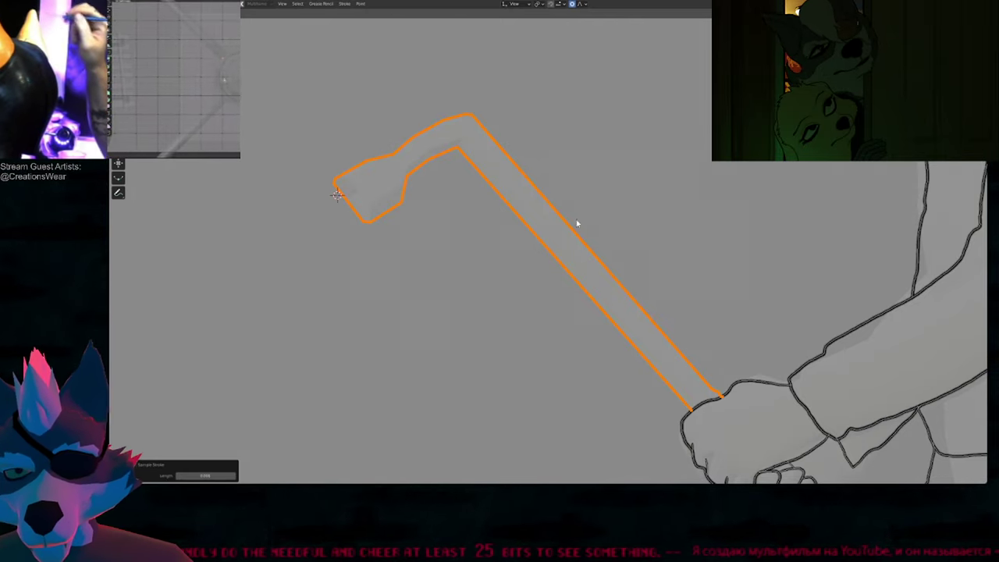
Step: Pan and zoom back to the gripping hand and return to drawing mode
mouse_move(513, 273)
middle_mouse_down("shift")
mouse_move(518, 210)
mouse_move(487, 243)
mouse_move(344, 164)
middle_mouse_up("shift")
middle_click_drag(663, 394, 529, 277, "shift")
mouse_move(524, 235)
middle_mouse_down("ctrl")
mouse_move(537, 266)
mouse_move(551, 192)
middle_mouse_up("ctrl")
key("Tab")
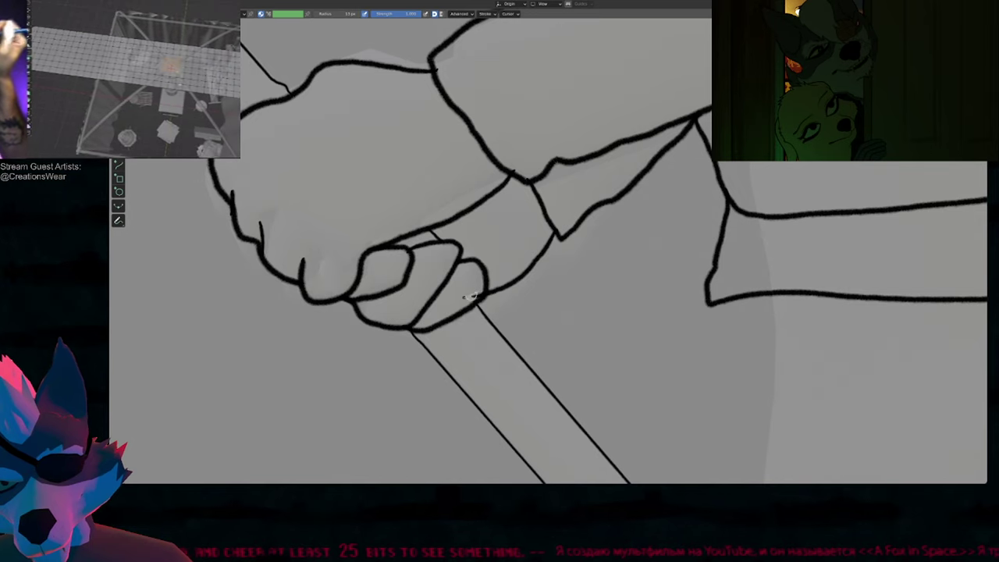
scroll(468, 297, "down", 4)
key("f")
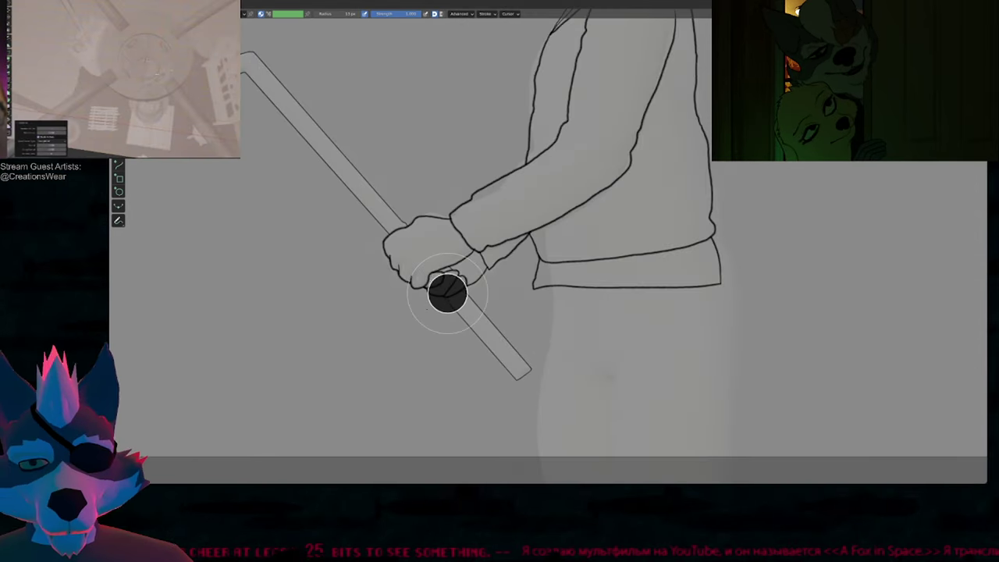
left_click(447, 292)
scroll(437, 292, "up", 7)
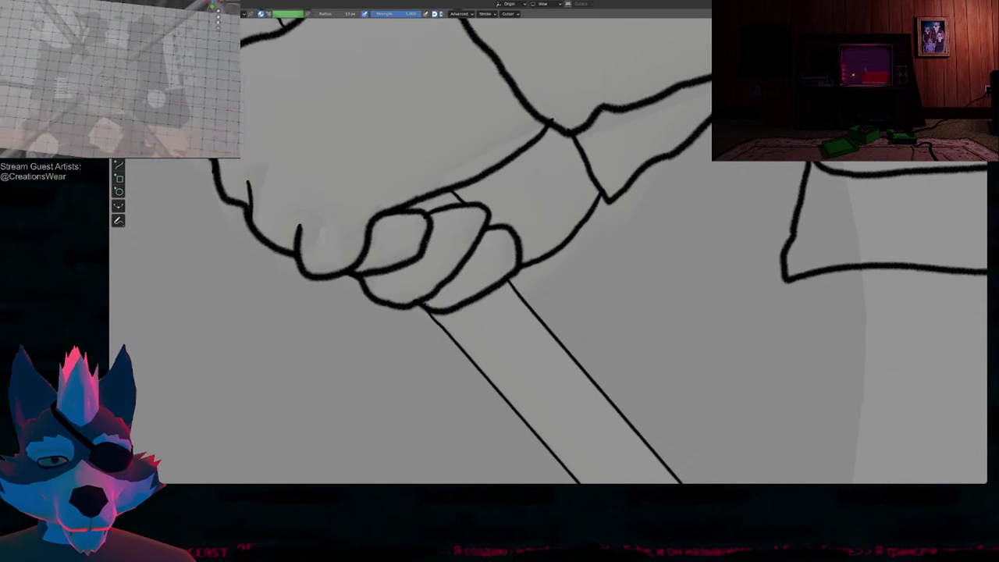
scroll(428, 303, "down", 7)
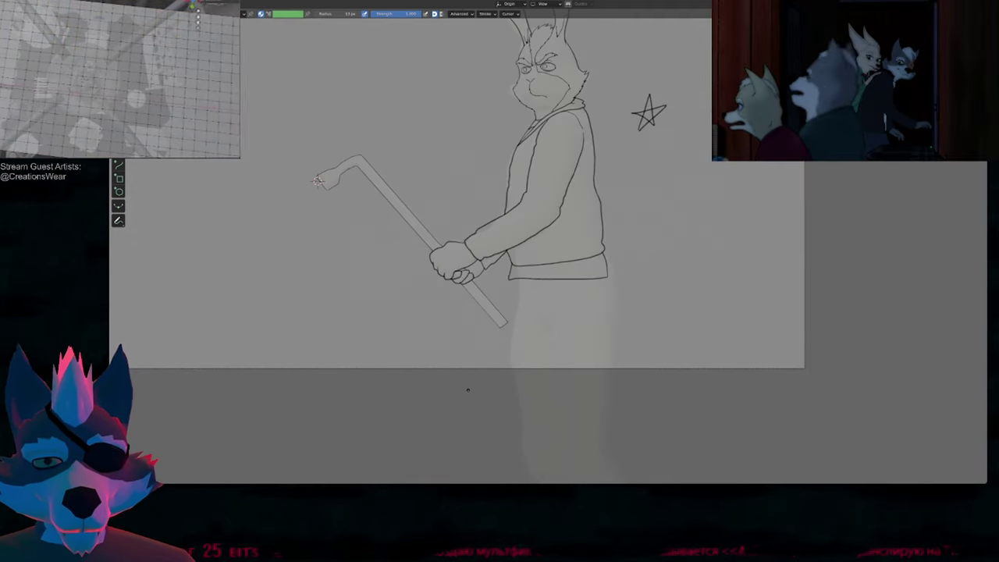
mouse_move(481, 239)
middle_mouse_down("shift")
mouse_move(491, 312)
mouse_move(453, 274)
mouse_move(452, 351)
middle_mouse_up("shift")
scroll(496, 195, "up", 7)
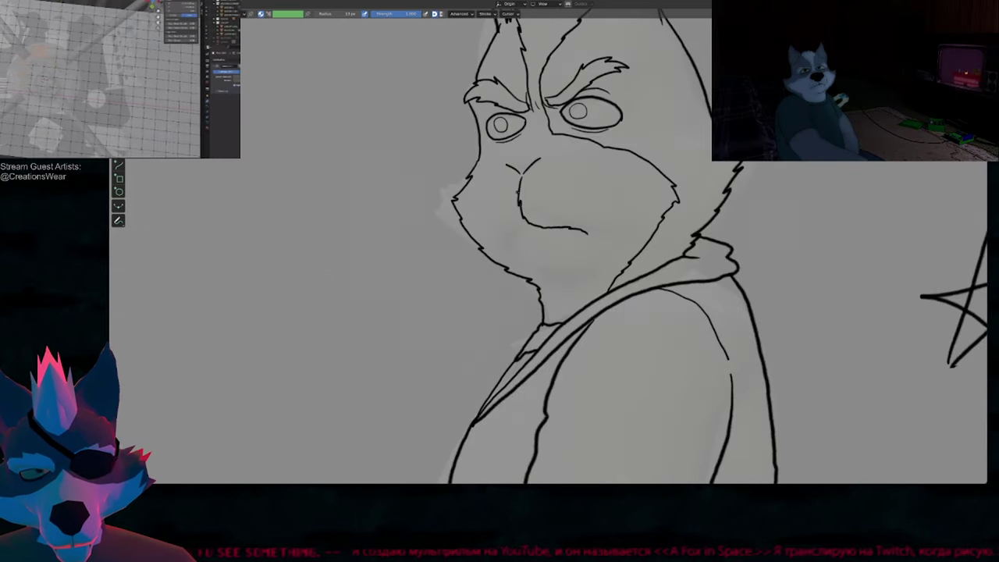
Step: Turn on onion skinning, draw the mouth line, and reshape it with proportional editing
key("alt+shift+z")
scroll(519, 232, "up", 3)
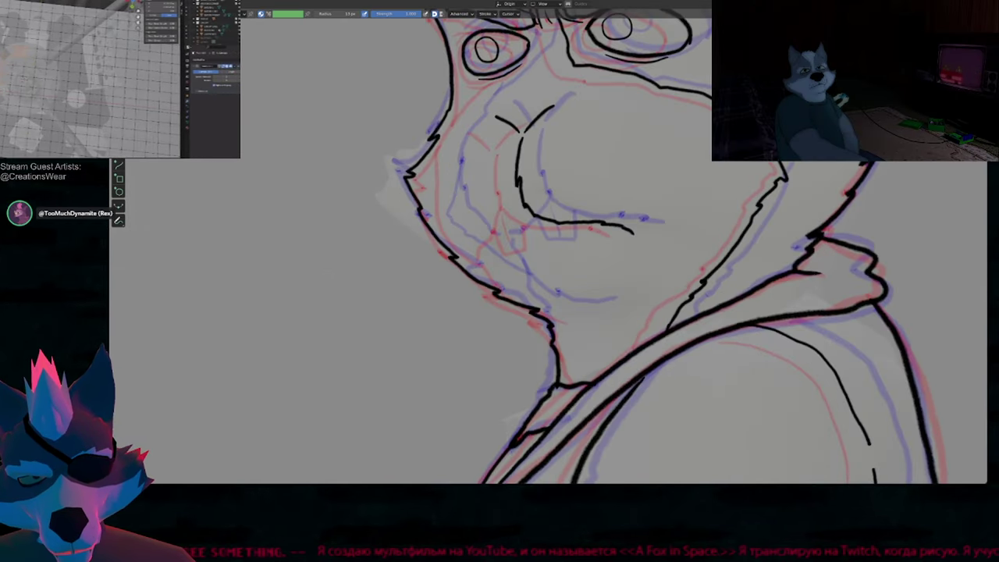
left_click_drag(527, 209, 484, 254)
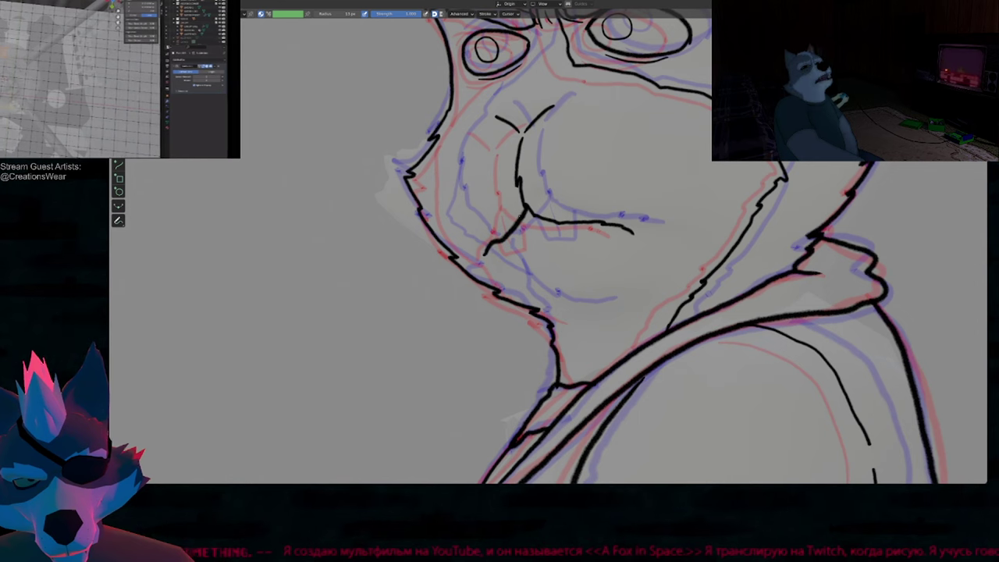
key("Tab")
left_click(506, 239)
key("alt+s")
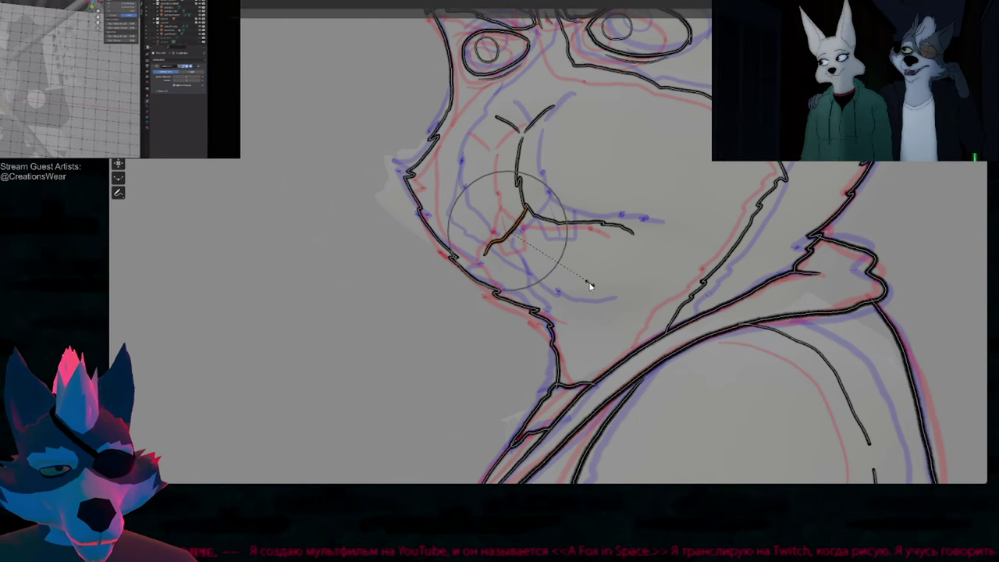
left_click(589, 284)
key("Tab")
Step: Draw the square buck tooth under the mouth line, erasing the excess lines above it
mouse_move(514, 227)
left_mouse_down()
mouse_move(520, 248)
mouse_move(545, 246)
left_mouse_up()
left_click_drag(540, 191, 545, 246)
mouse_move(538, 192)
left_mouse_down("ctrl")
mouse_move(541, 214)
mouse_move(514, 221)
mouse_move(530, 244)
left_mouse_up("ctrl")
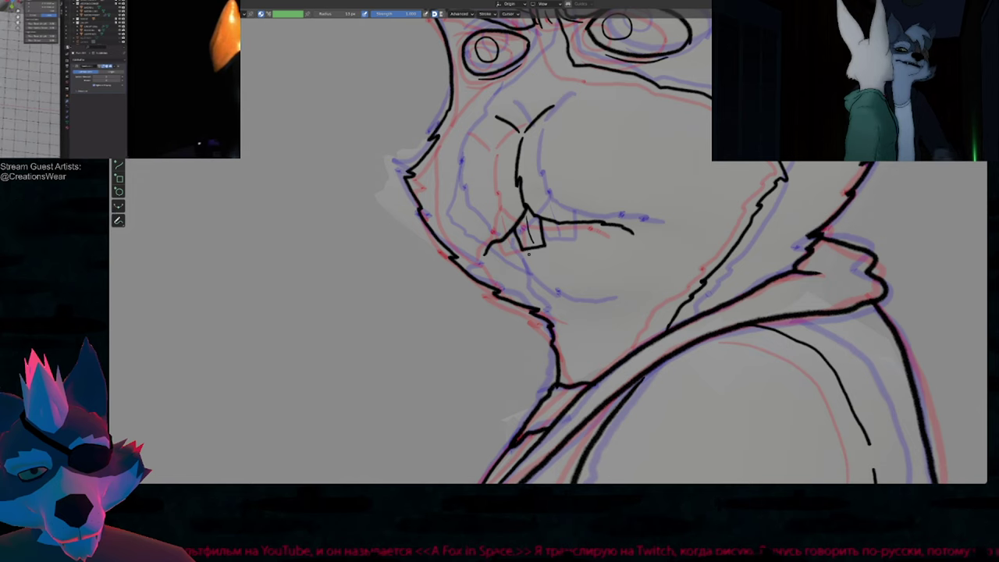
left_click_drag(544, 216, 547, 249)
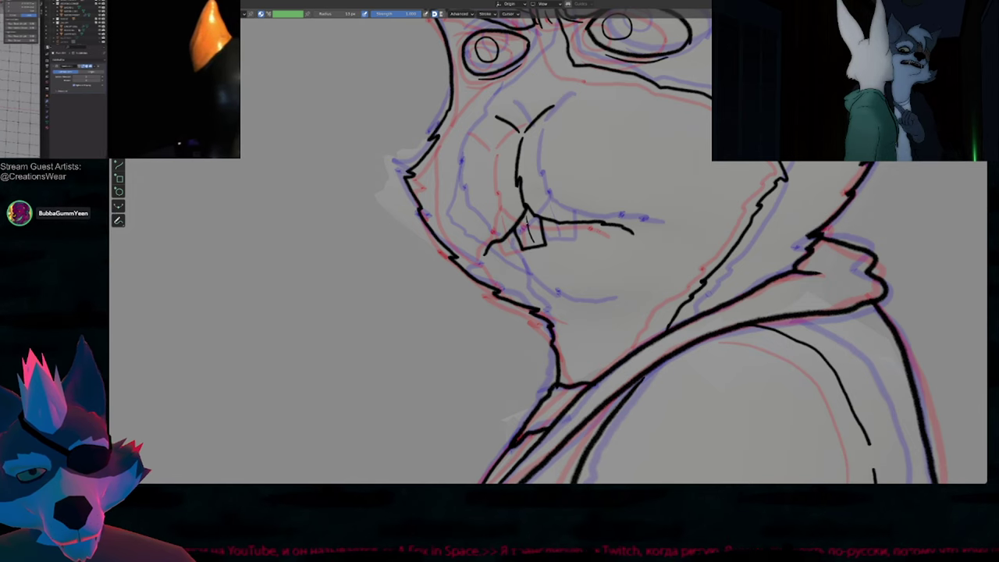
middle_click_drag(587, 166, 599, 216, "shift")
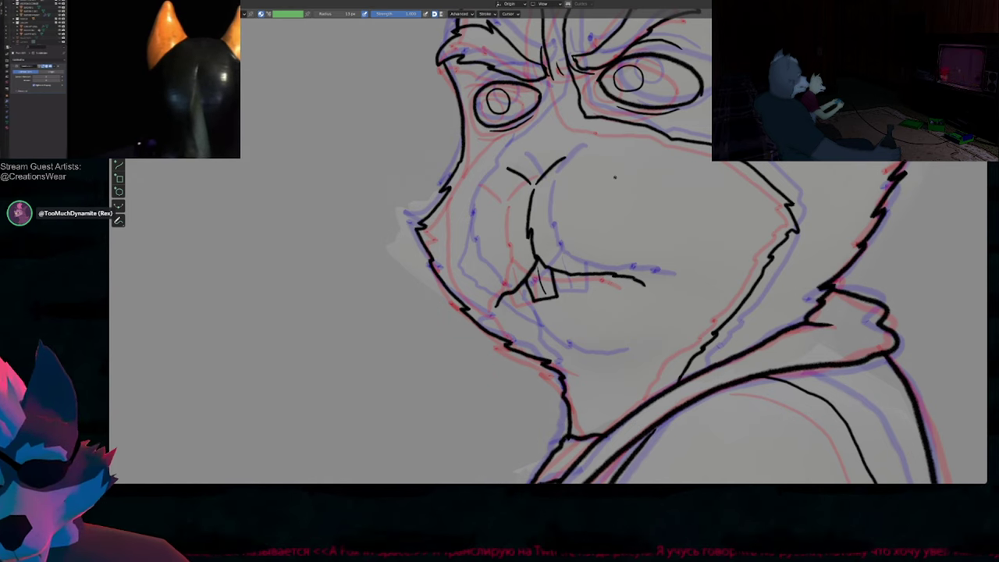
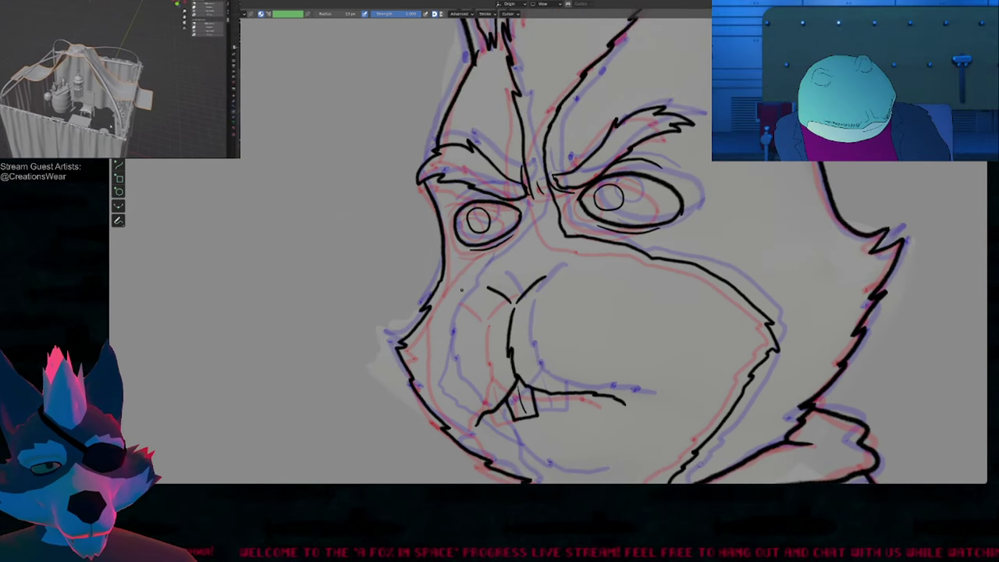
Step: Hide the onion skins, then ink two black muzzle strokes from left of the nose to the mouth corner
middle_click_drag(462, 290, 438, 186, "shift")
key("shift+alt+z")
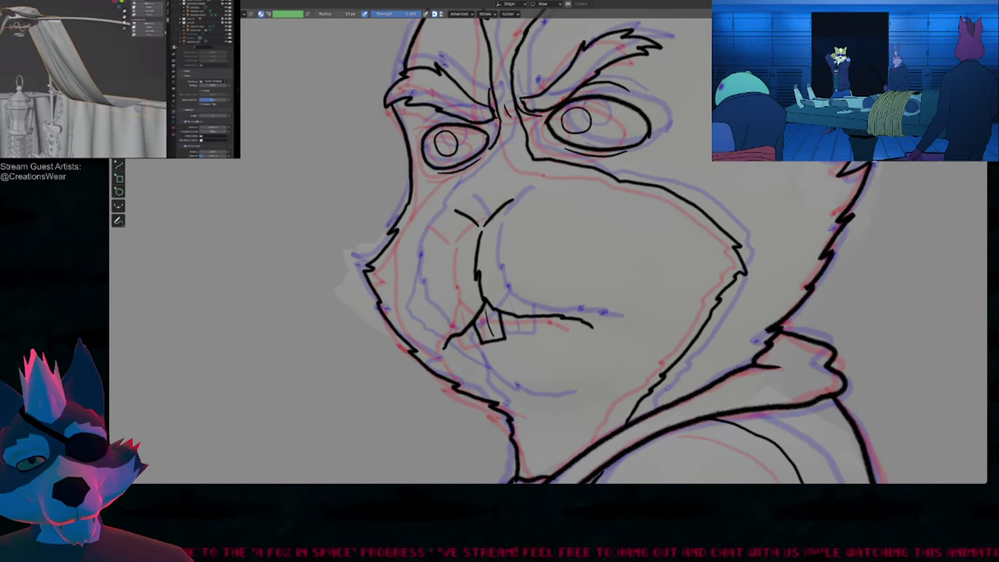
left_click_drag(415, 228, 411, 253)
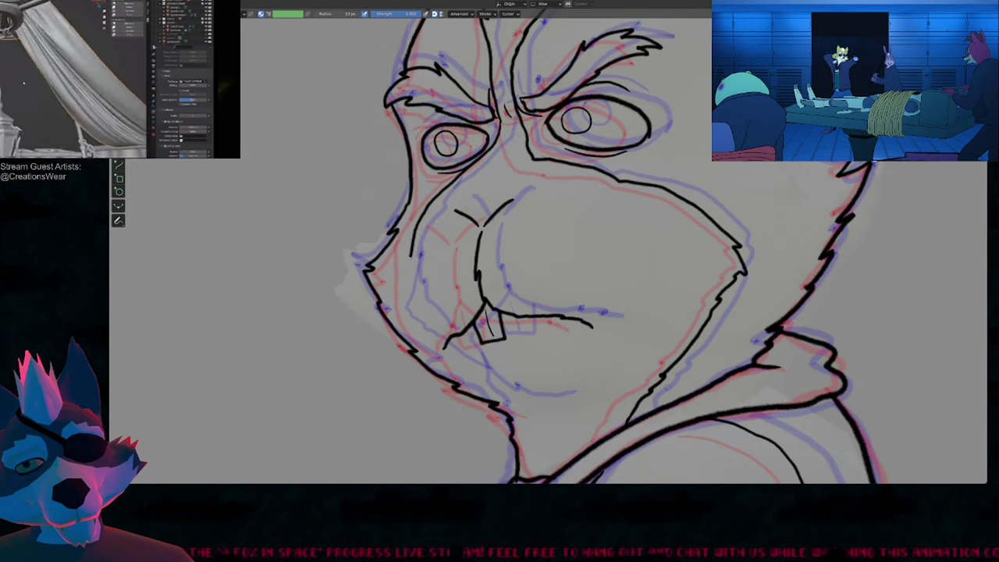
mouse_move(423, 327)
left_mouse_down()
mouse_move(479, 387)
mouse_move(549, 406)
left_mouse_up()
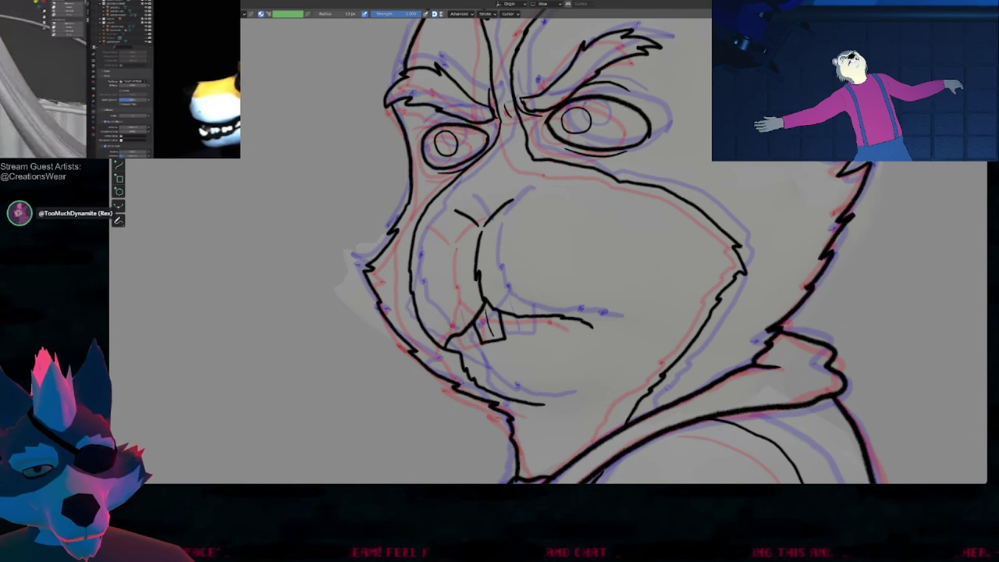
key("Tab")
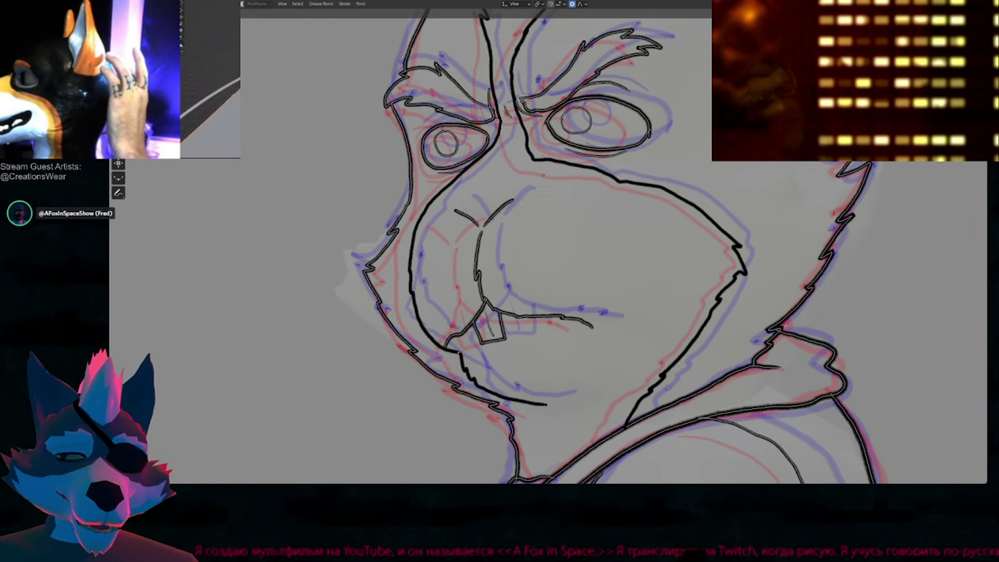
Step: Back in Draw Mode, ink a short black line above the left eye's outer corner
scroll(542, 225, "down", 3)
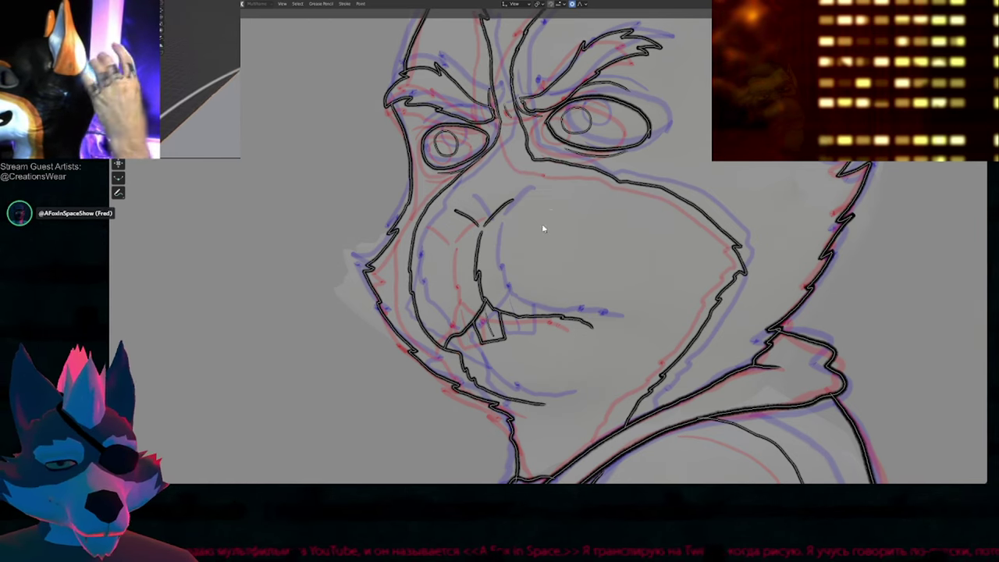
scroll(557, 283, "up", 6)
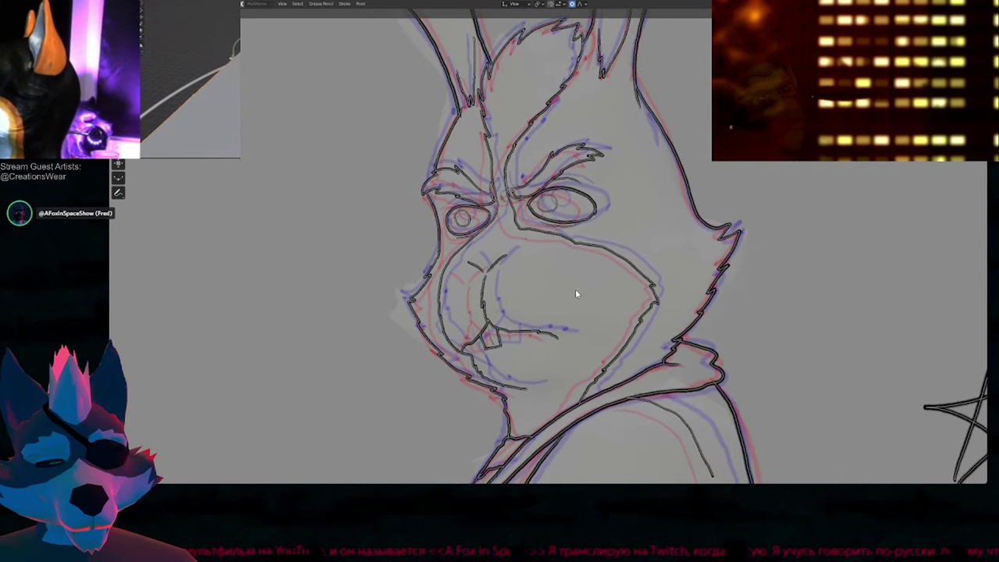
key("Tab")
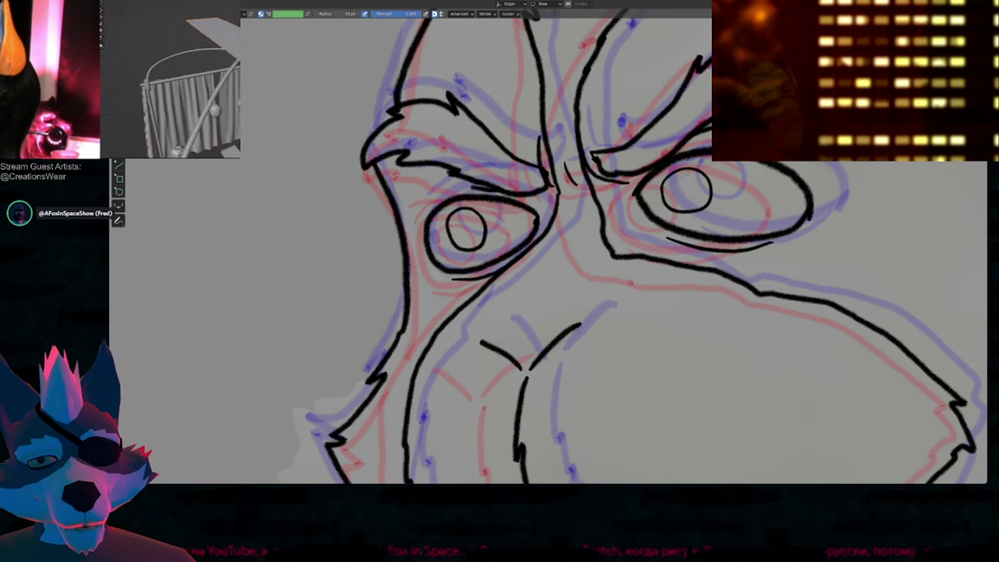
left_click_drag(420, 204, 435, 193)
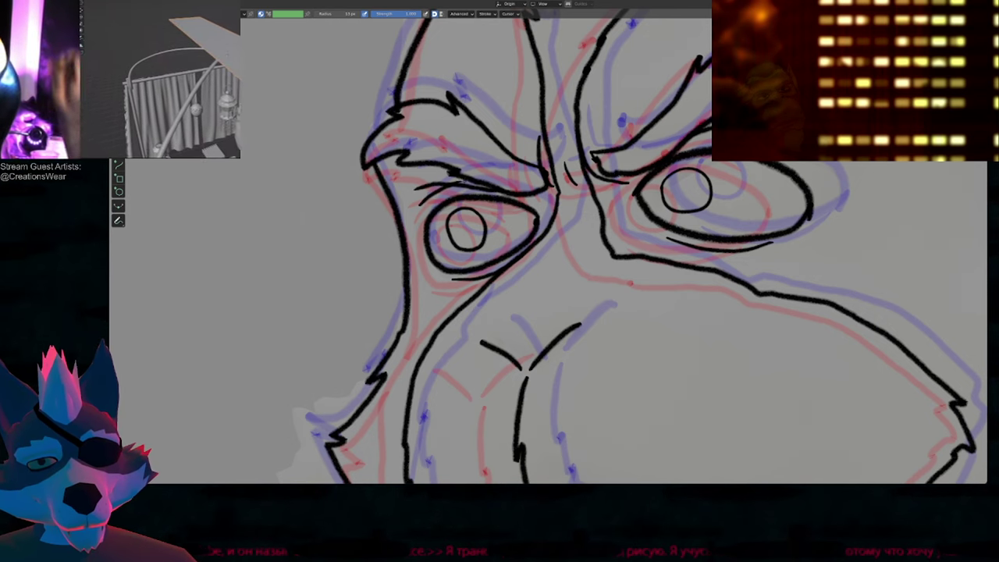
Step: Pan down toward the ears and enlarge the brush radius with F
mouse_move(531, 250)
middle_mouse_down("shift")
mouse_move(429, 256)
mouse_move(413, 308)
middle_mouse_up("shift")
mouse_move(534, 125)
middle_mouse_down("shift")
mouse_move(536, 375)
mouse_move(545, 372)
mouse_move(544, 383)
middle_mouse_up("shift")
key("f")
left_click(619, 288)
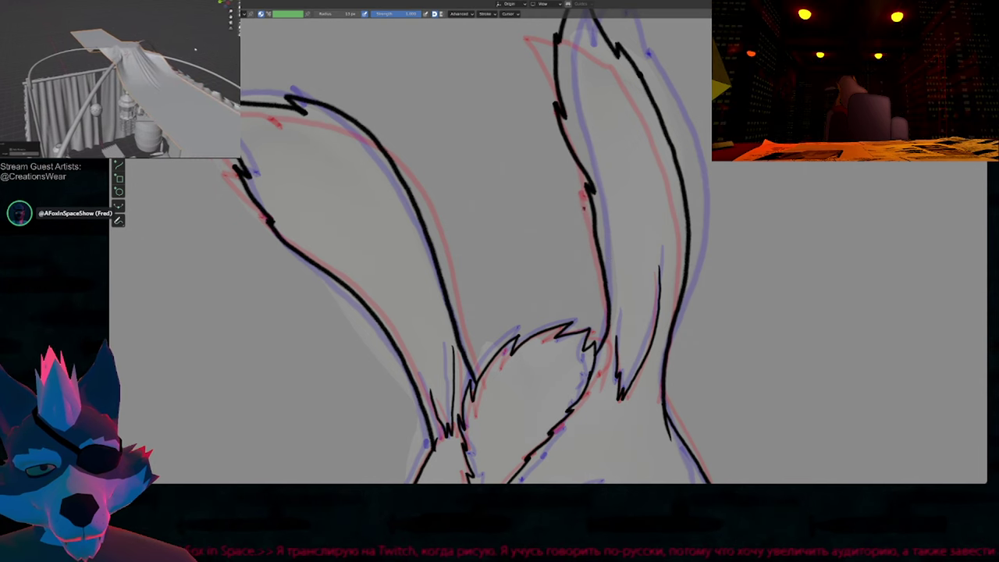
key("f")
mouse_move(573, 142)
middle_mouse_down("shift")
mouse_move(593, 219)
mouse_move(587, 210)
middle_mouse_up("shift")
left_click(664, 220)
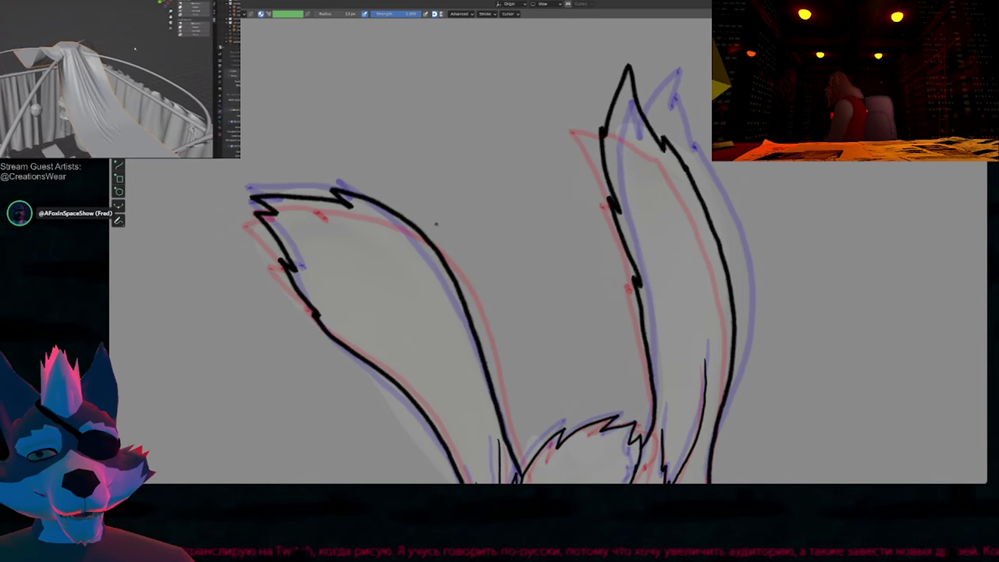
Step: Check the brush strength unchanged and bring the hand and crowbar into view
middle_click_drag(522, 173, 514, 202, "ctrl")
middle_click_drag(673, 260, 651, 123, "shift")
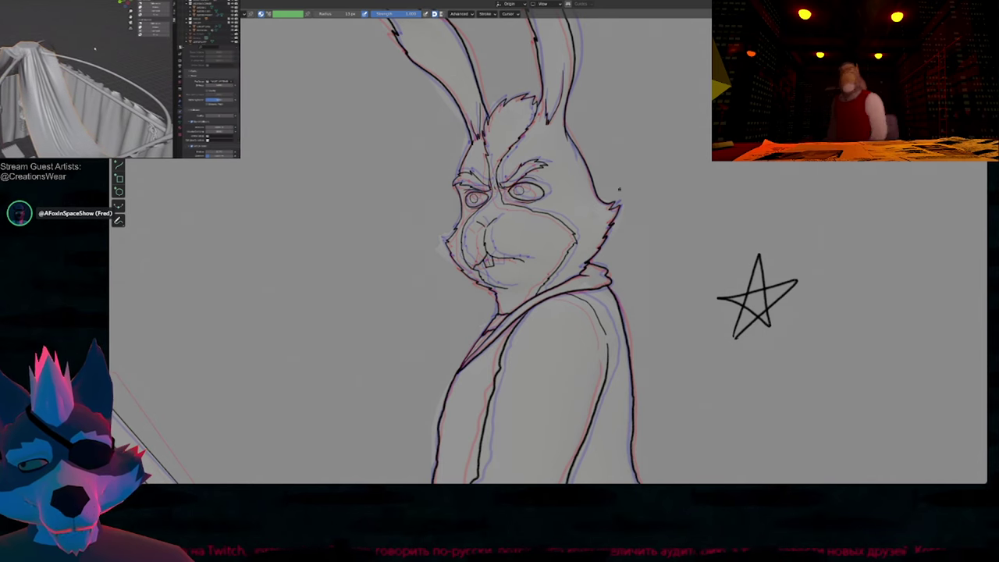
middle_click_drag(622, 160, 614, 204, "shift")
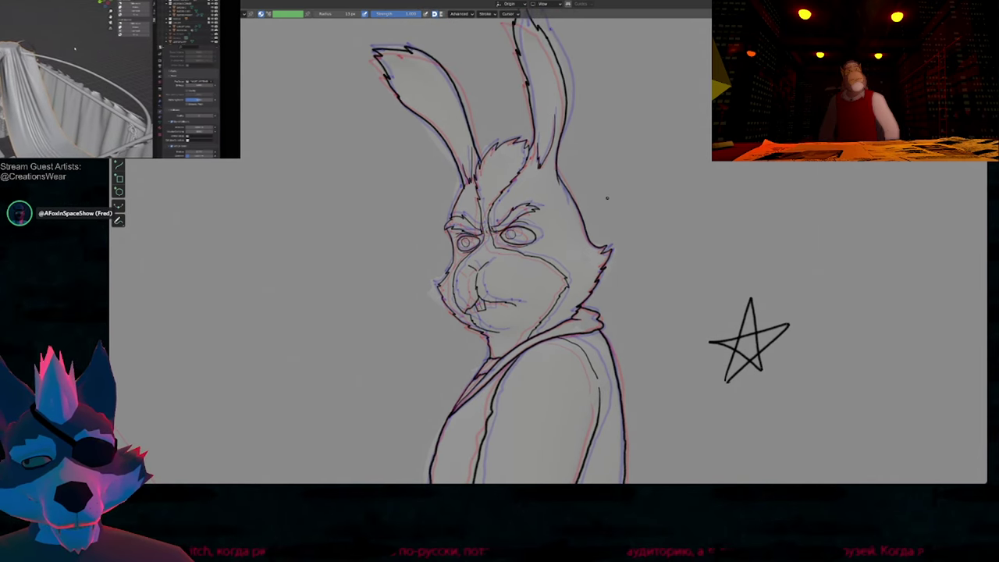
middle_click_drag(625, 234, 616, 132, "shift")
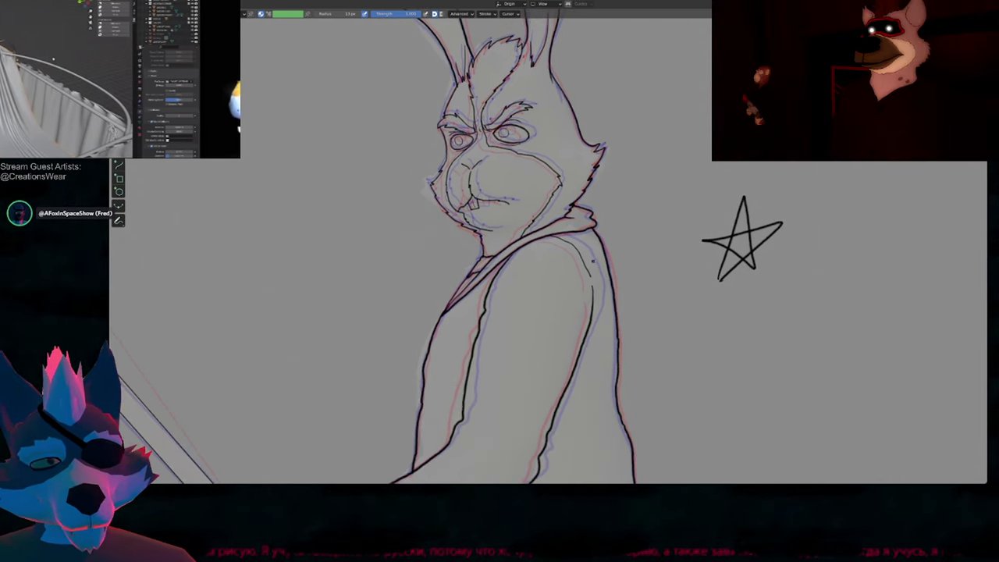
mouse_move(572, 73)
middle_mouse_down("shift")
mouse_move(607, 303)
mouse_move(596, 262)
mouse_move(621, 356)
middle_mouse_up("shift")
key("shift+f")
key("Escape")
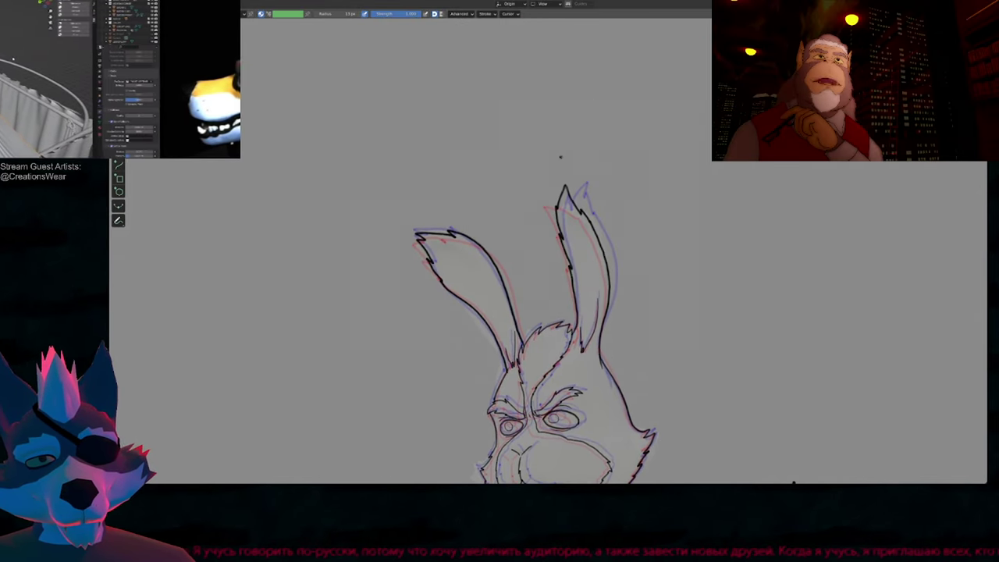
mouse_move(600, 302)
middle_mouse_down("shift")
mouse_move(586, 159)
mouse_move(587, 314)
middle_mouse_up("shift")
scroll(173, 437, "up", 3)
mouse_move(173, 437)
middle_mouse_down("shift")
mouse_move(189, 189)
mouse_move(181, 199)
middle_mouse_up("shift")
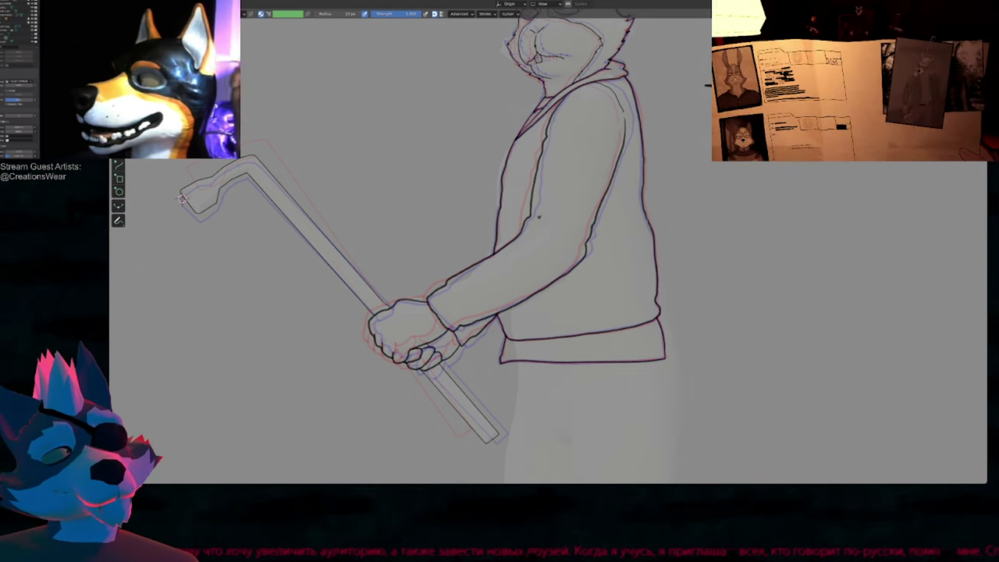
Step: Flip between the rabbit's line-art and coloured frames, ending on the line-art frame
mouse_move(559, 201)
middle_mouse_down("ctrl")
mouse_move(564, 258)
mouse_move(574, 232)
middle_mouse_up("ctrl")
key("ctrl+Tab")
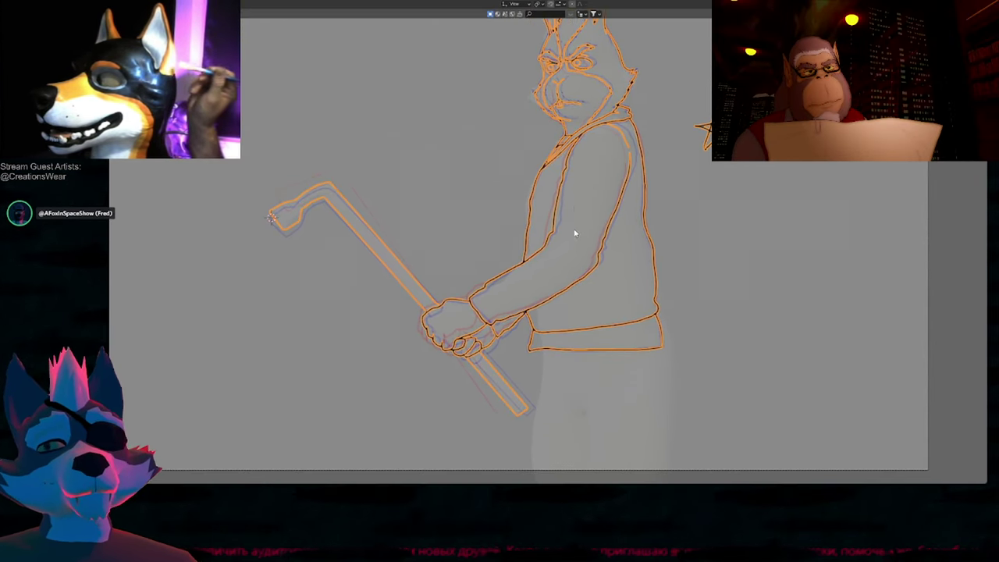
middle_click_drag(604, 184, 595, 183, "shift")
key("ctrl+Tab")
key("Right")
key("Left")
key("Left")
key("Right")
key("Right")
key("Left")
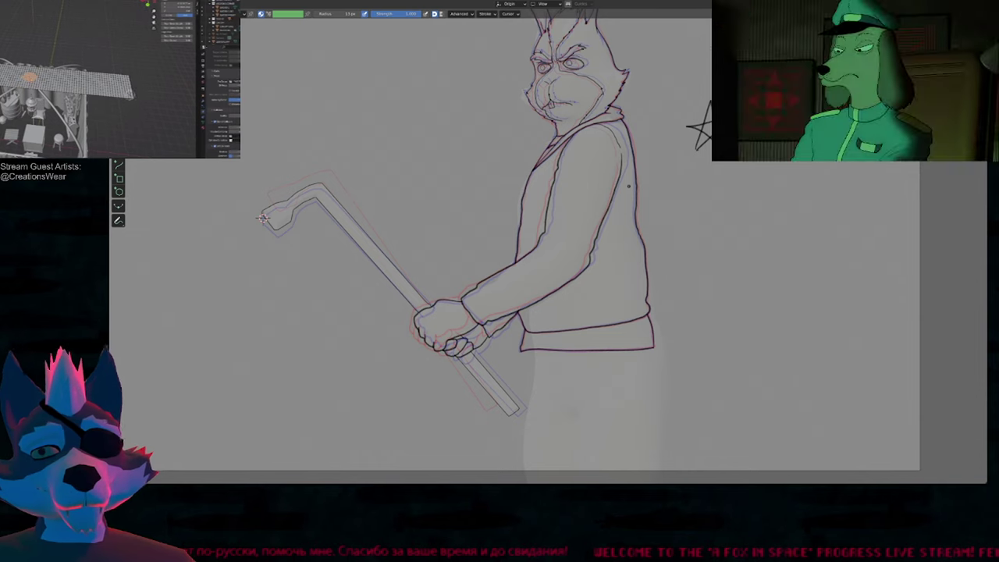
Step: Start a new General scene with the default cube
mouse_move(566, 196)
middle_mouse_down("shift")
mouse_move(552, 276)
mouse_move(630, 220)
middle_mouse_up("shift")
mouse_move(345, 243)
middle_mouse_down("shift")
mouse_move(359, 248)
mouse_move(307, 305)
middle_mouse_up("shift")
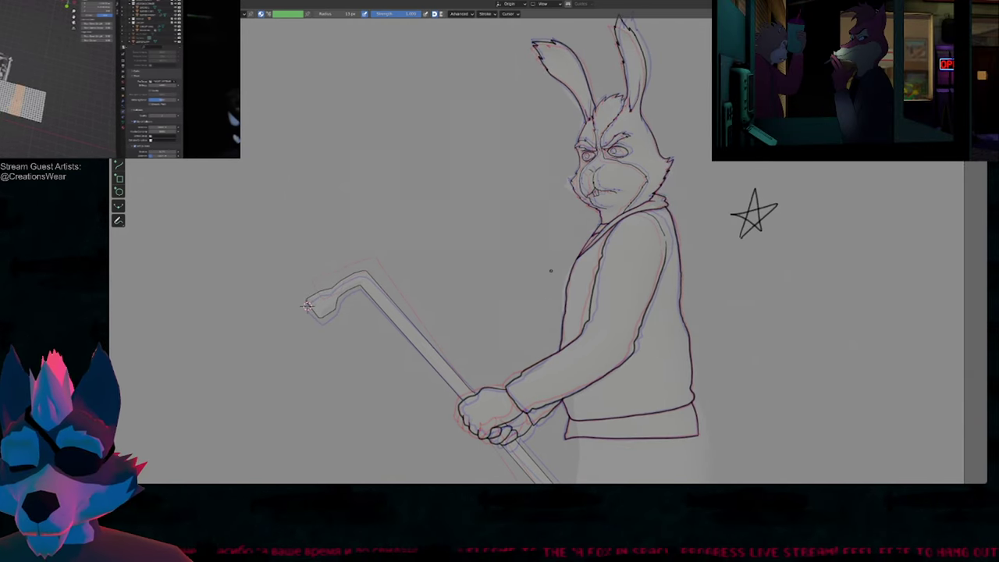
key("ctrl+n")
left_click(552, 274)
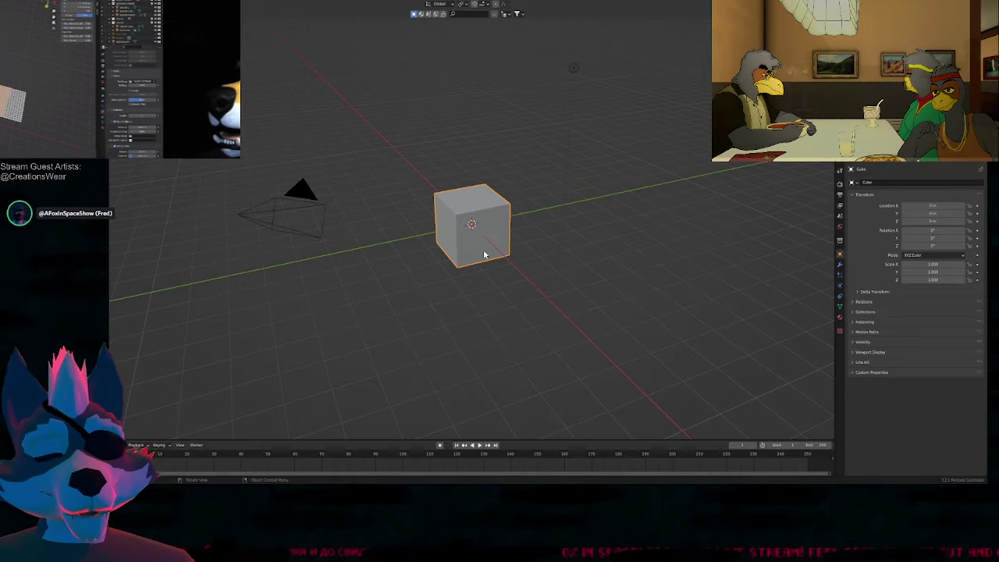
Step: Flatten the default cube into a thin floor slab by scaling it along Z
middle_click_drag(484, 254, 516, 241)
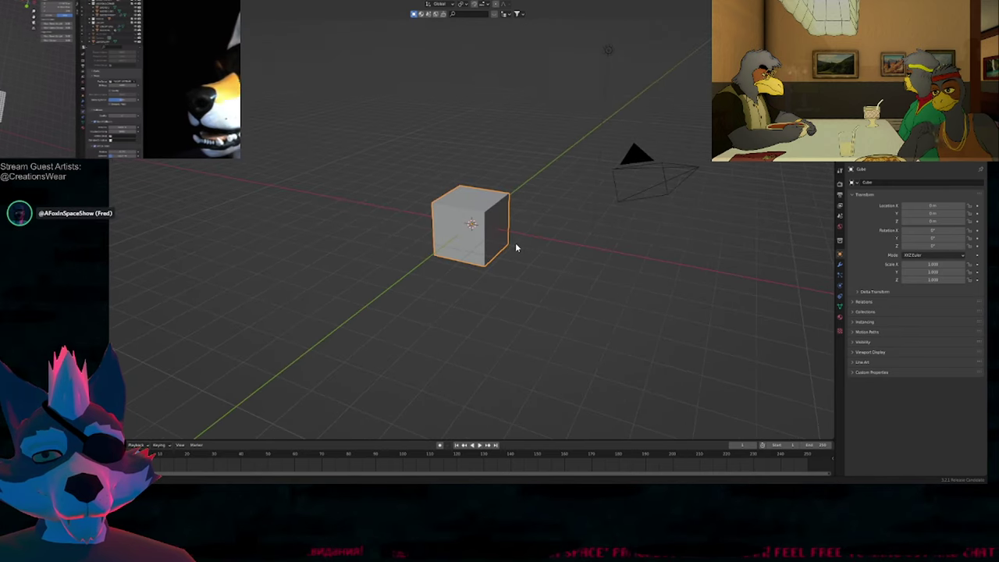
key("Tab")
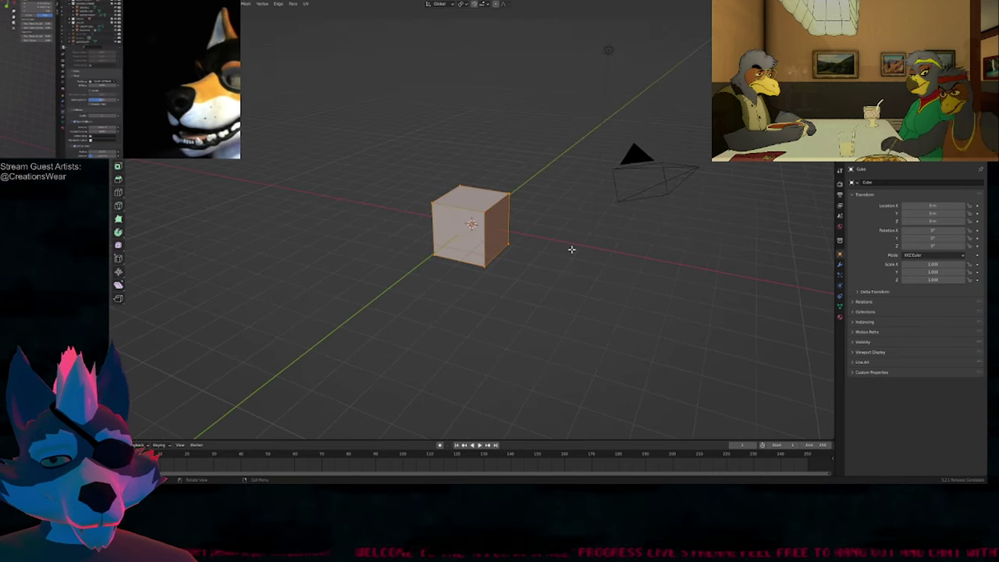
key("s")
key("z")
left_click(508, 239)
key("s")
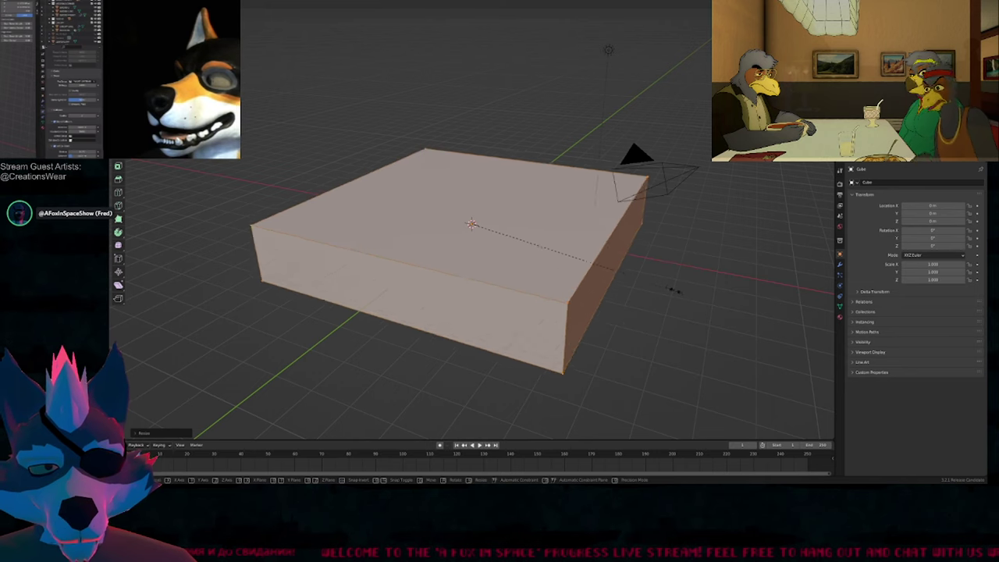
key("z")
left_click(490, 244)
Step: Extrude the slab's back edge straight up into a back wall
middle_click_drag(544, 260, 538, 274)
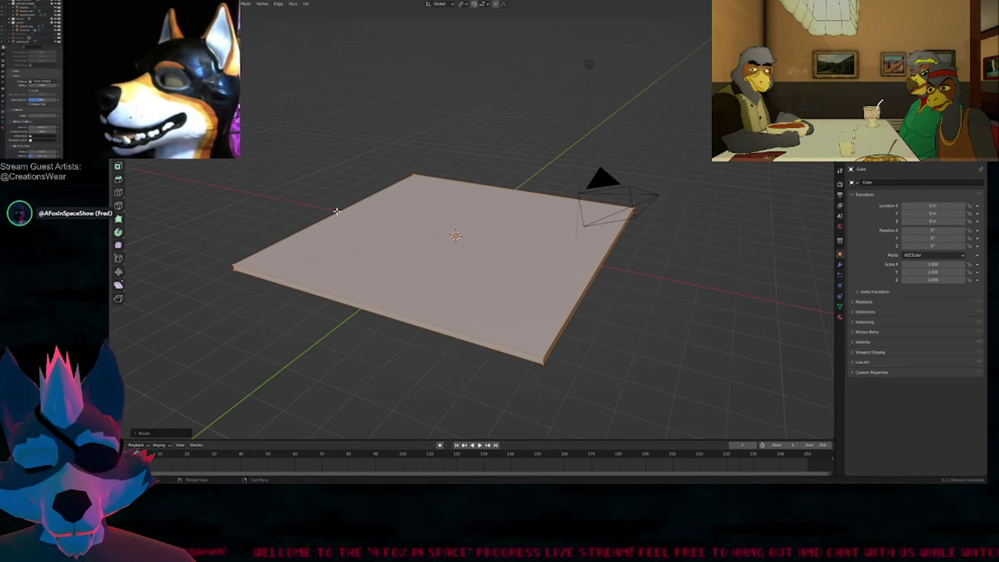
key("alt+a")
left_click(484, 188)
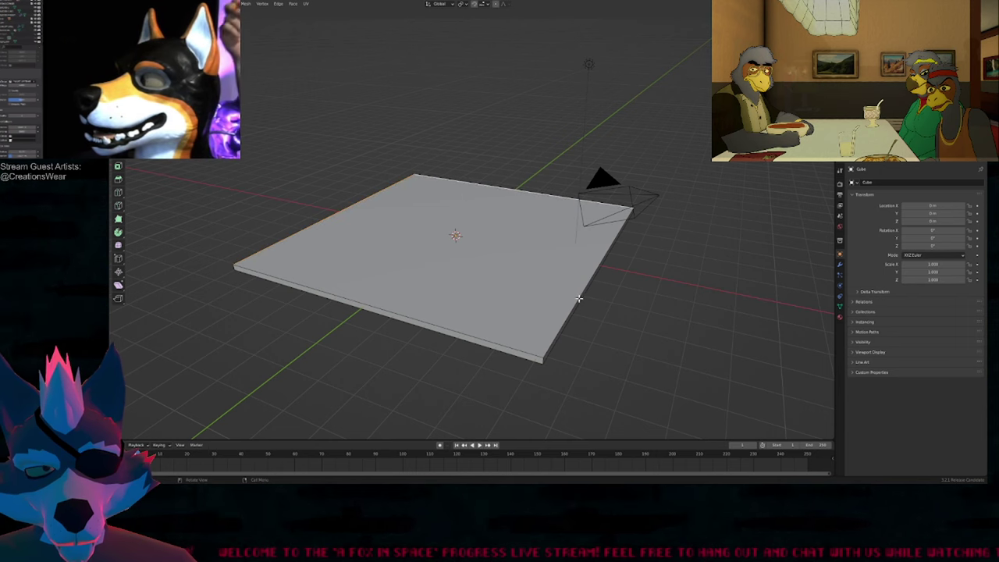
key("e")
key("z")
left_click(605, 103)
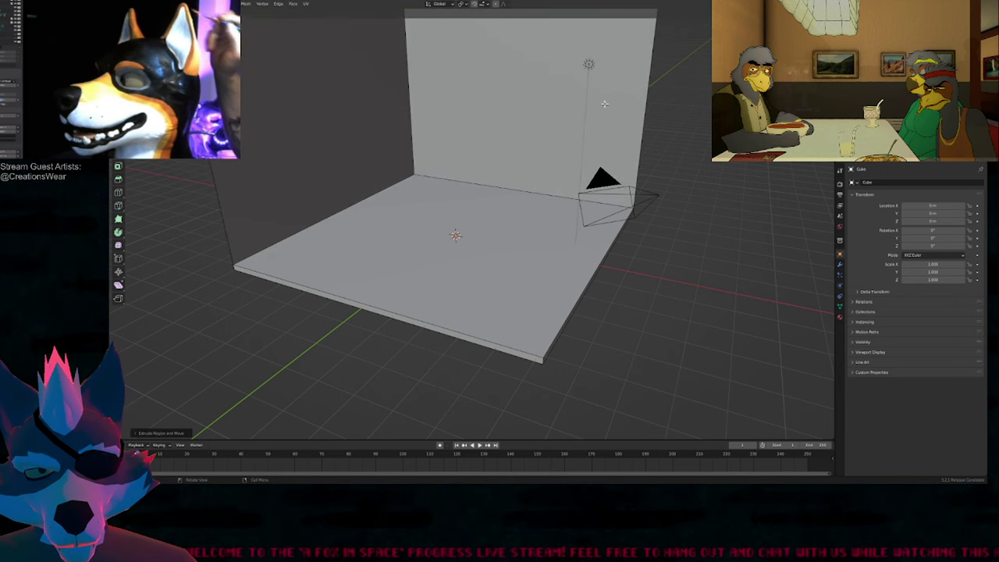
Step: Knife-cut a window outline, delete its face, and extrude the opening's edges for depth
key("k")
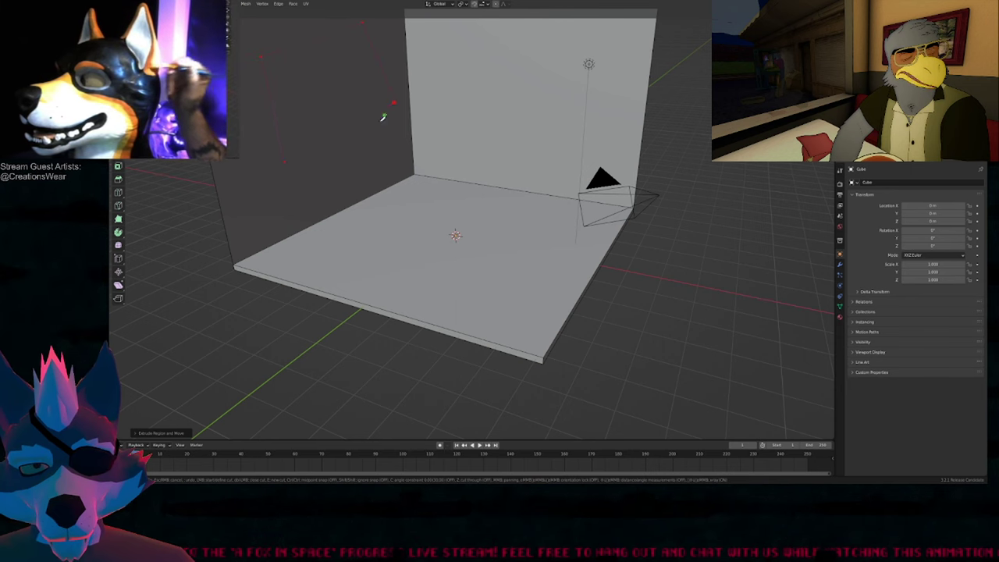
left_click(285, 161)
key("Return")
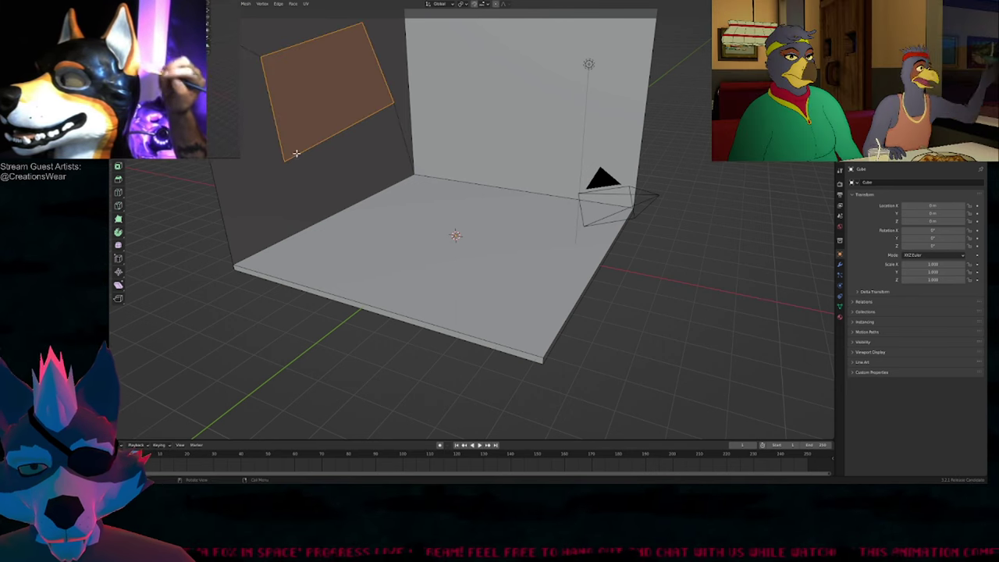
key("3")
left_click(333, 89)
key("x")
key("f")
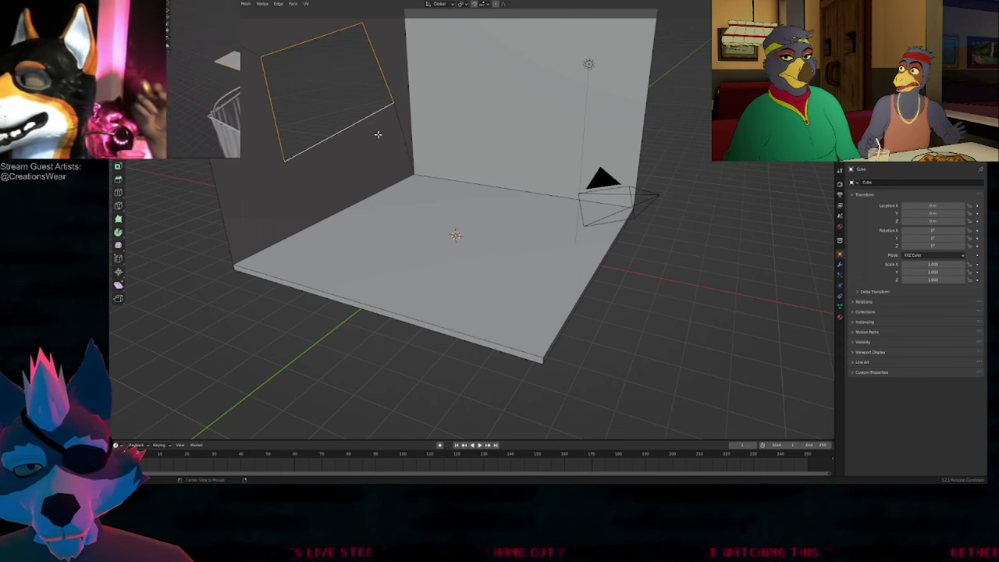
key("e")
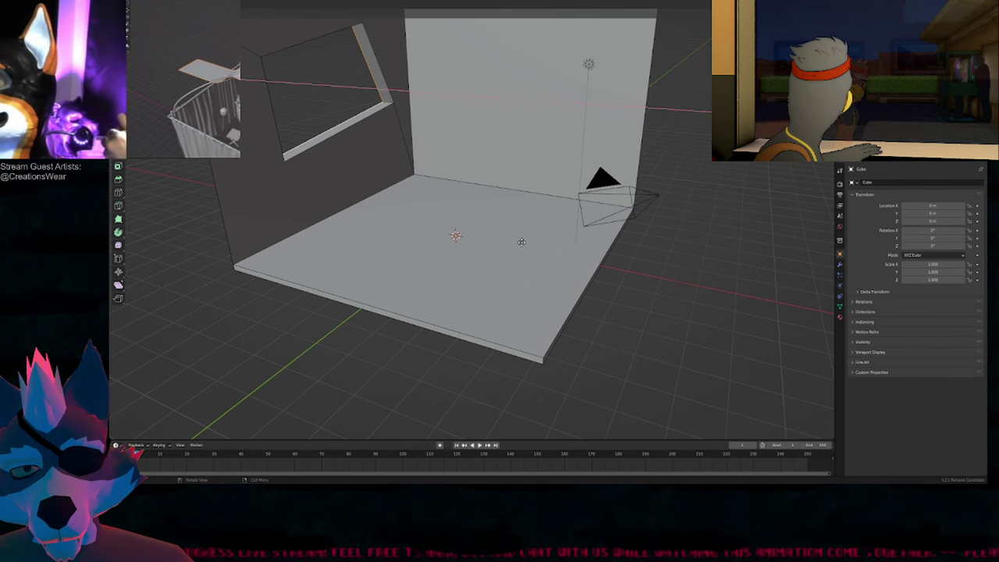
left_click(522, 242)
Step: Knife-cut an octagon into the back wall, extrude it and delete the face to make a hole
middle_click_drag(499, 188, 490, 243, "shift")
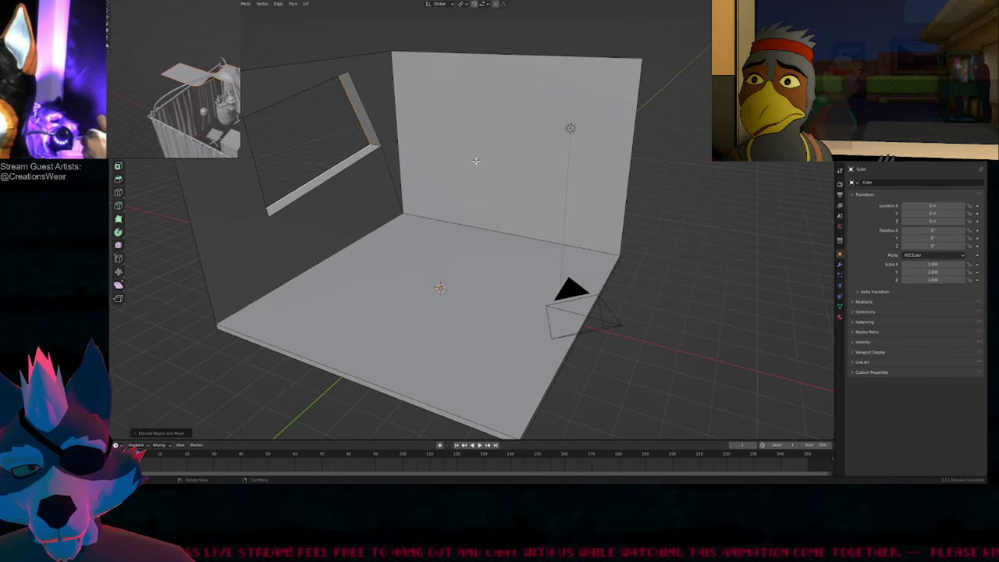
key("k")
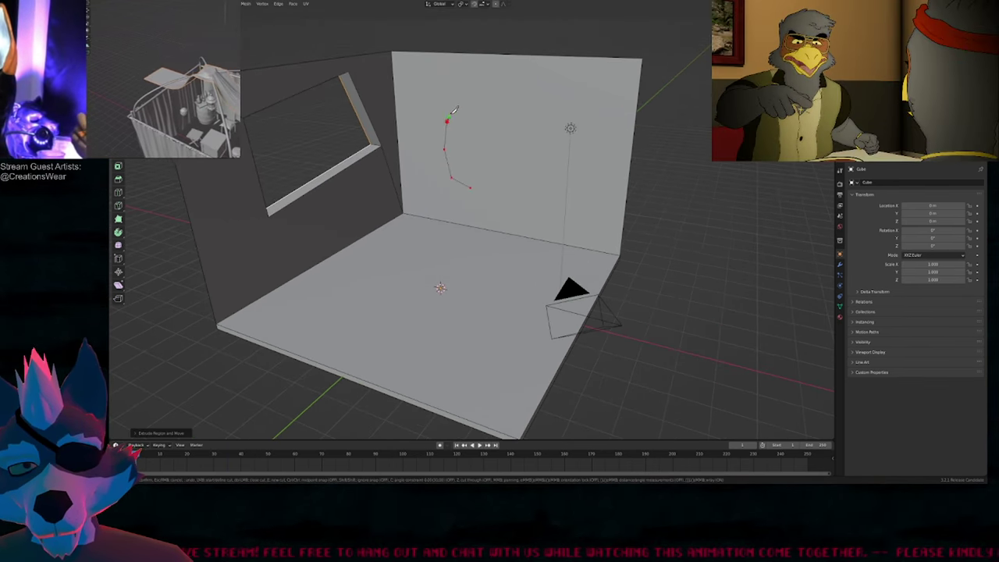
left_click(546, 104)
left_click(556, 130)
left_click(552, 158)
left_click(533, 179)
left_click(494, 193)
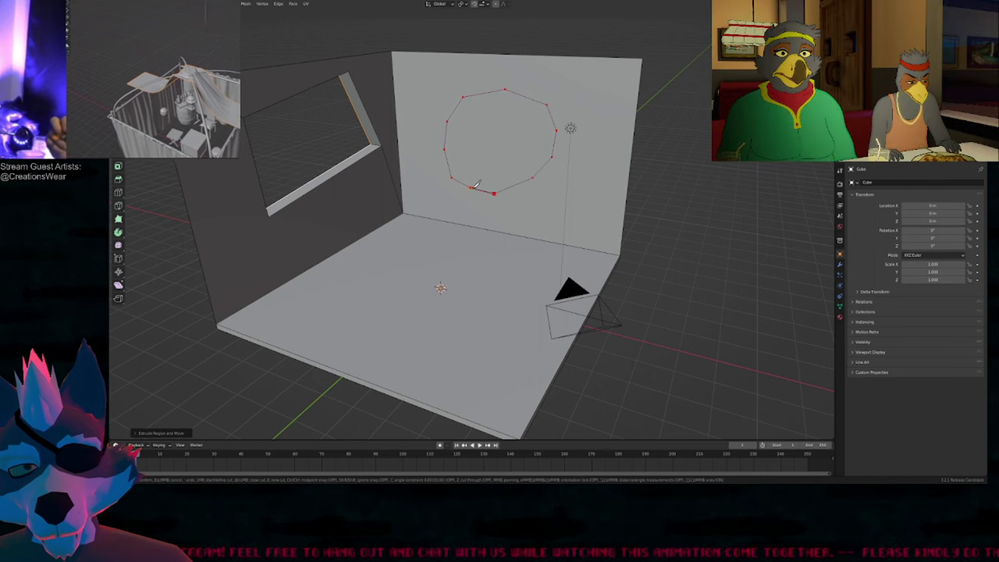
left_click(471, 186)
key("Return")
key("e")
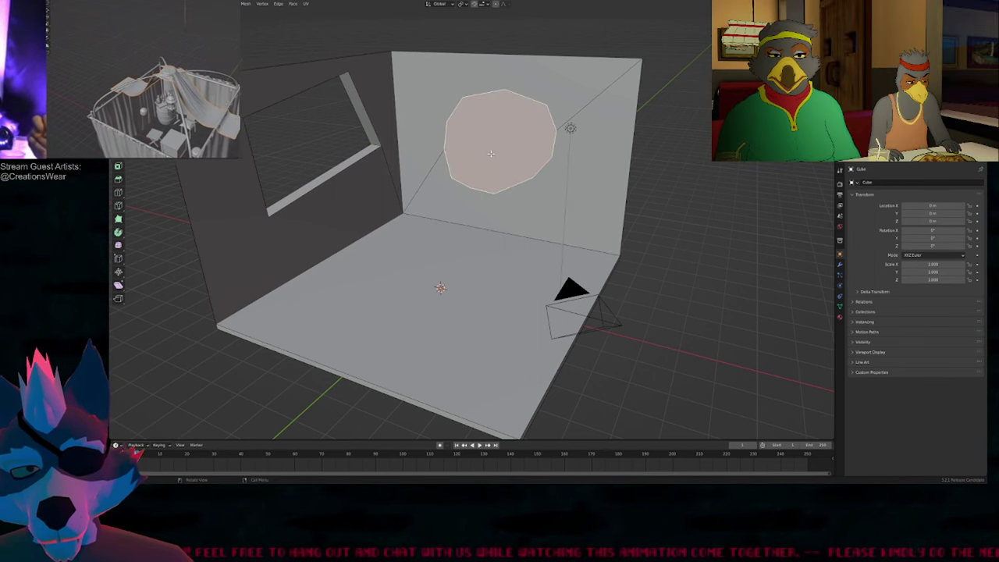
left_click(528, 181)
key("x")
key("f")
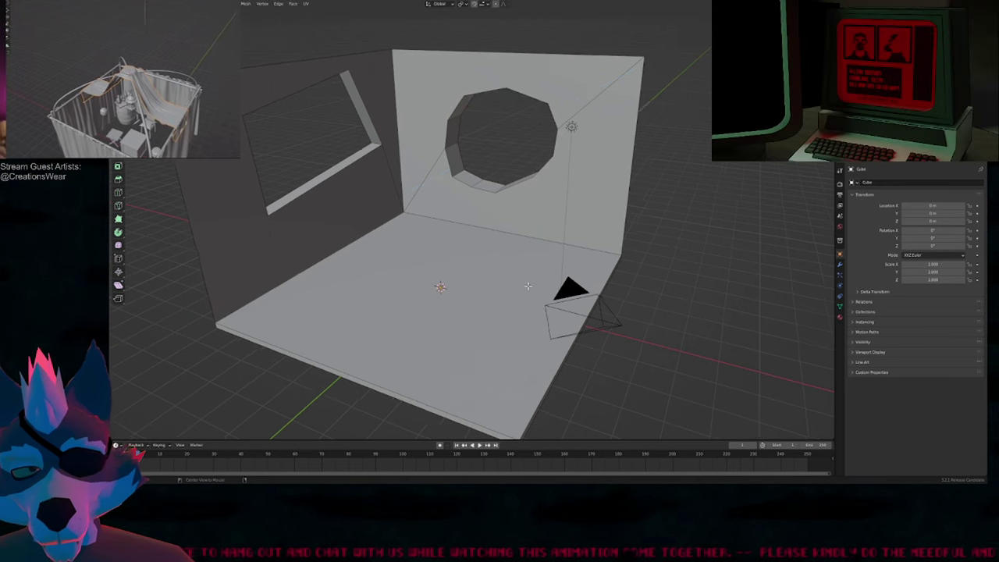
Step: Walk the camera backward in camera view until the whole room fits the frame
key("KP_0")
key("shift+grave")
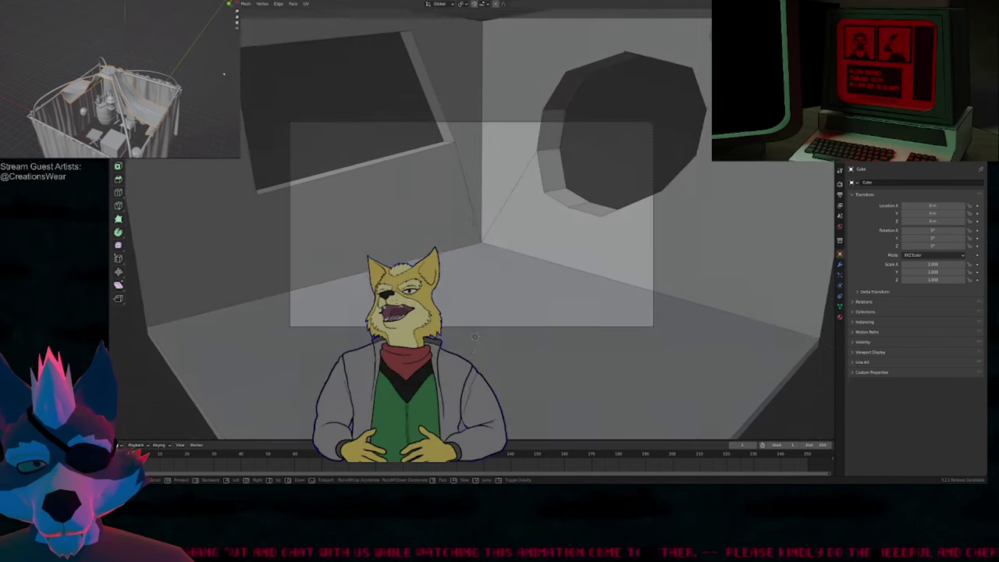
key("s")
scroll(472, 235, "down", 6)
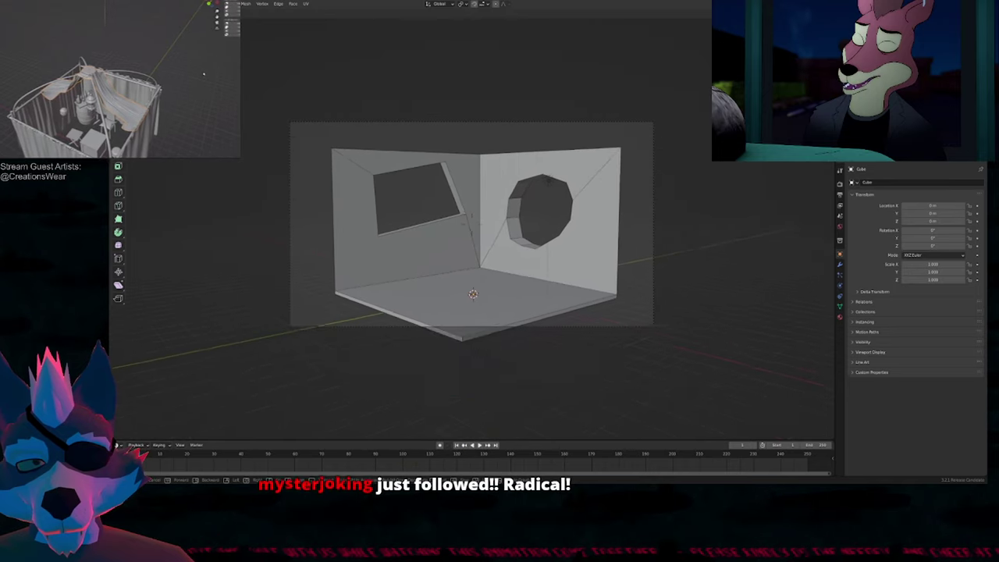
scroll(471, 235, "down", 2)
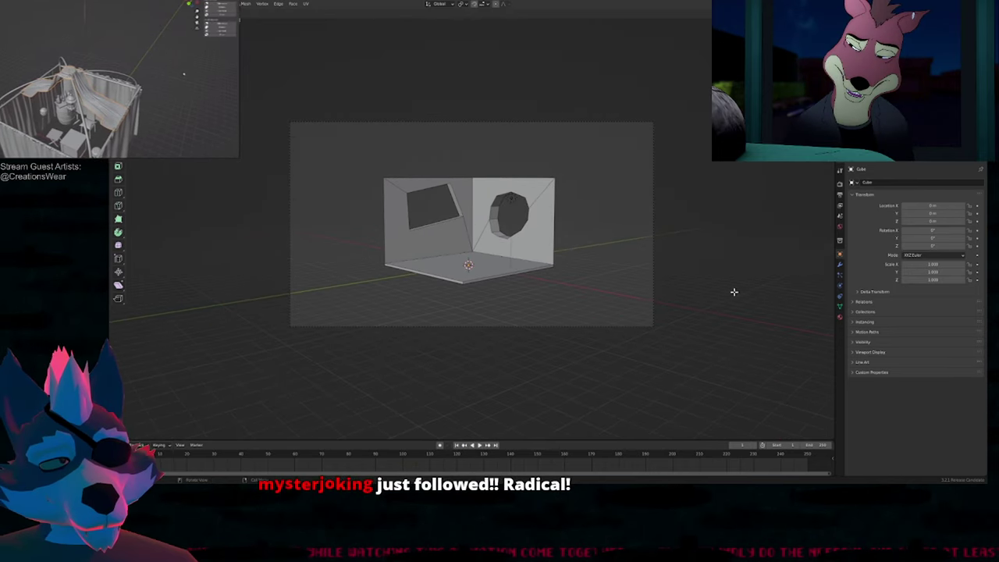
key("a")
left_click(652, 328)
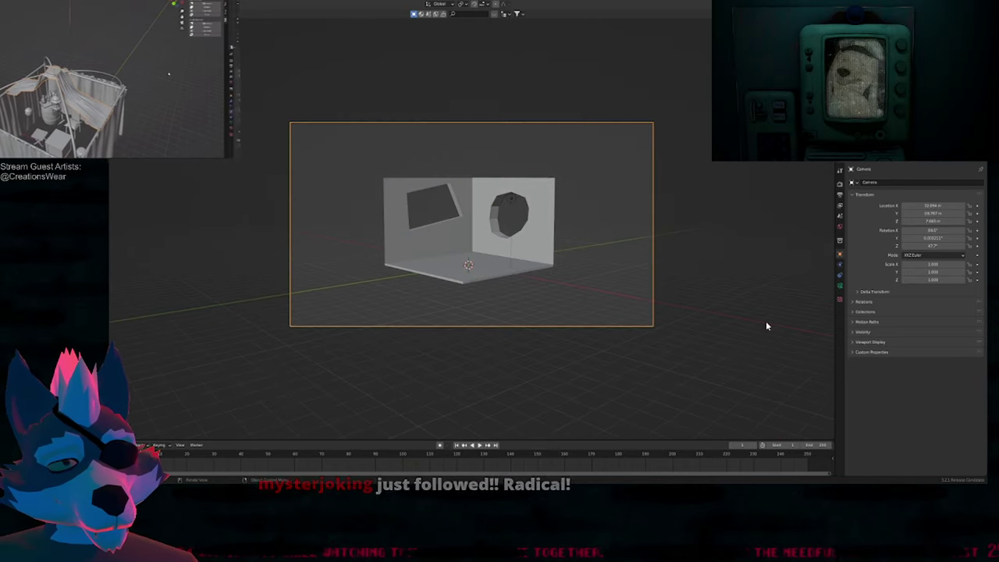
Step: Set the camera's focal length to 82.1 mm and enlarge the camera frame in the view
left_click(840, 287)
mouse_move(927, 215)
left_mouse_down()
mouse_move(962, 216)
mouse_move(917, 217)
left_mouse_up()
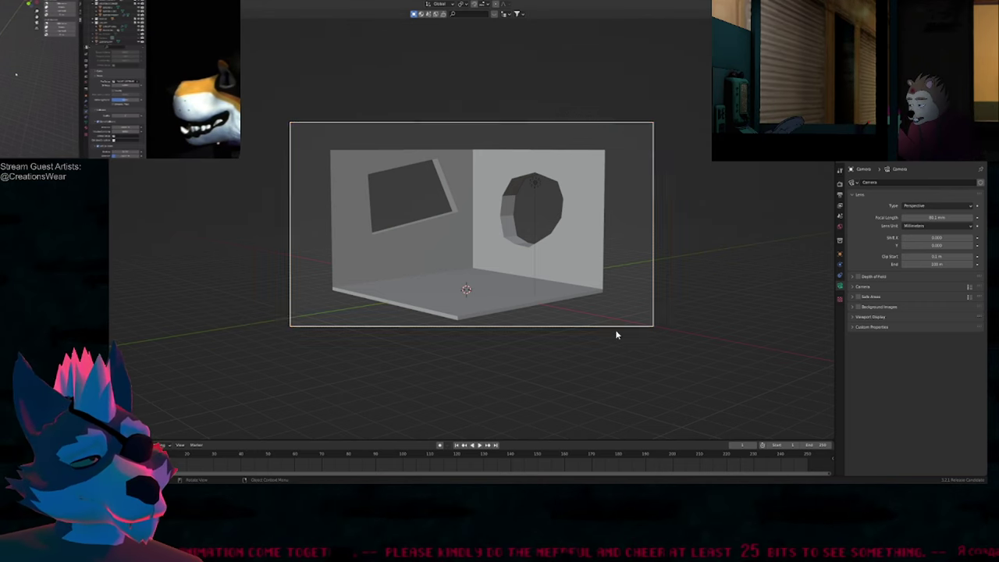
key("Home")
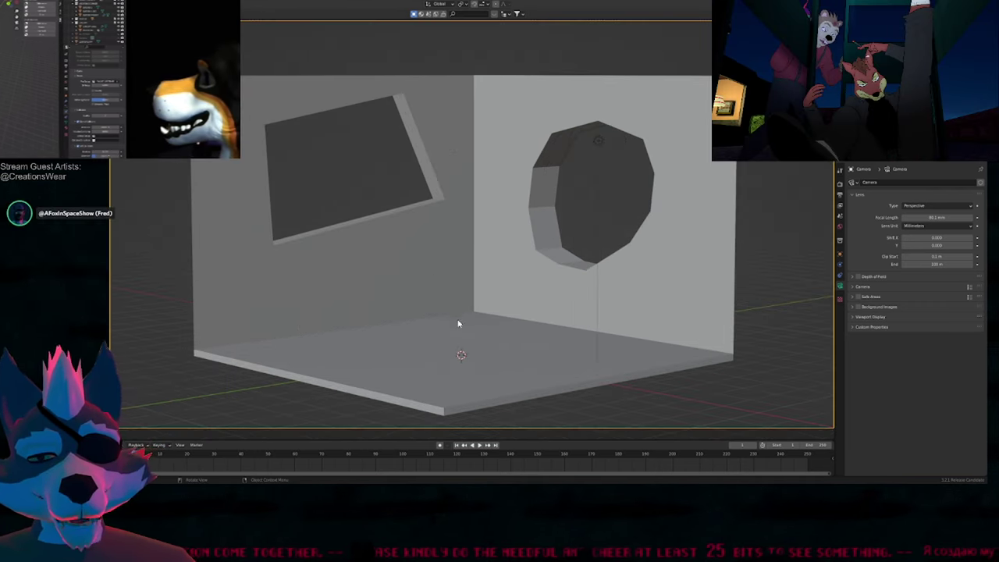
left_click(505, 316)
key("r")
key("r")
right_click(534, 346)
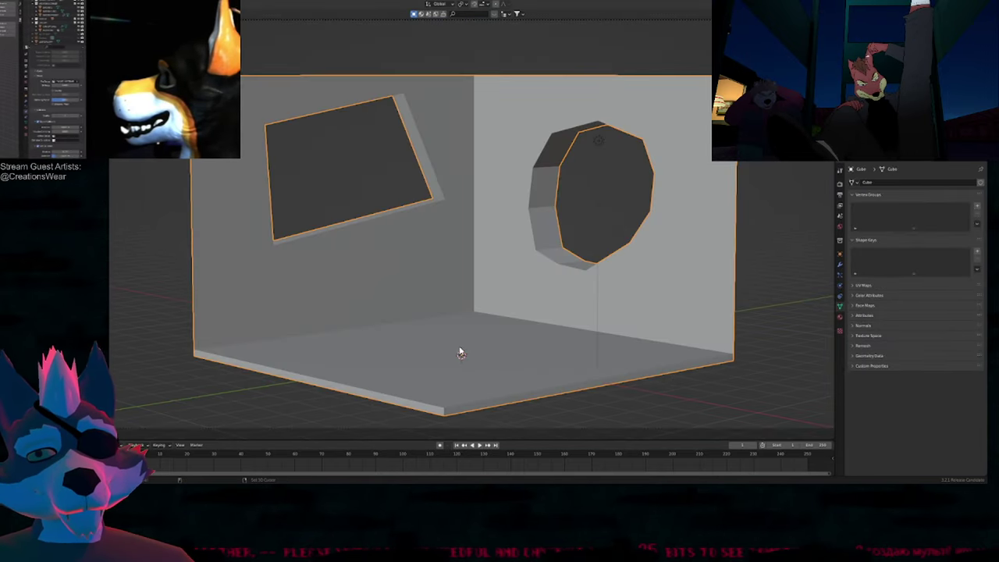
Step: Add a Grease Pencil Stroke object and delete its sample stroke
key("shift+a")
mouse_move(479, 349)
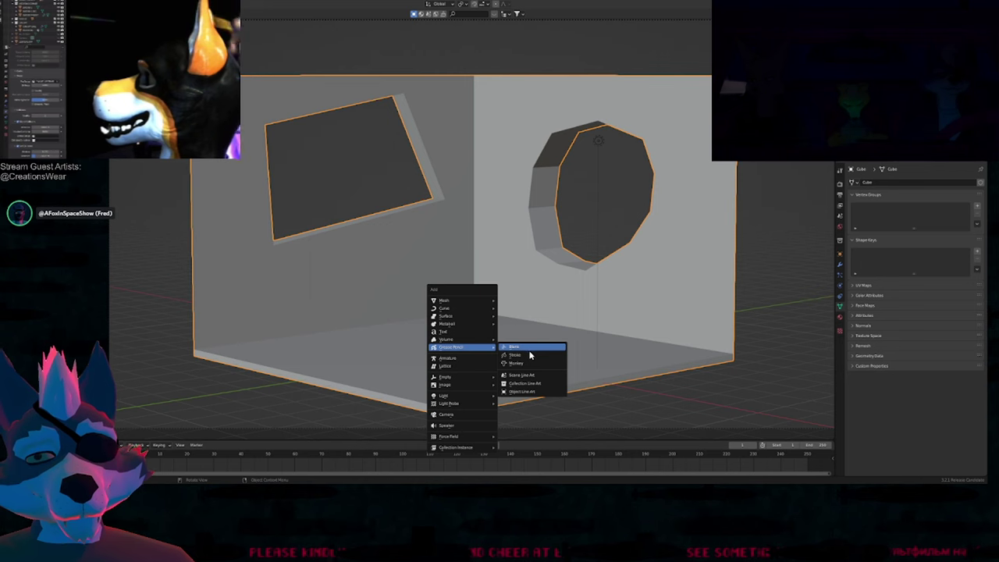
left_click(530, 356)
left_click(539, 233)
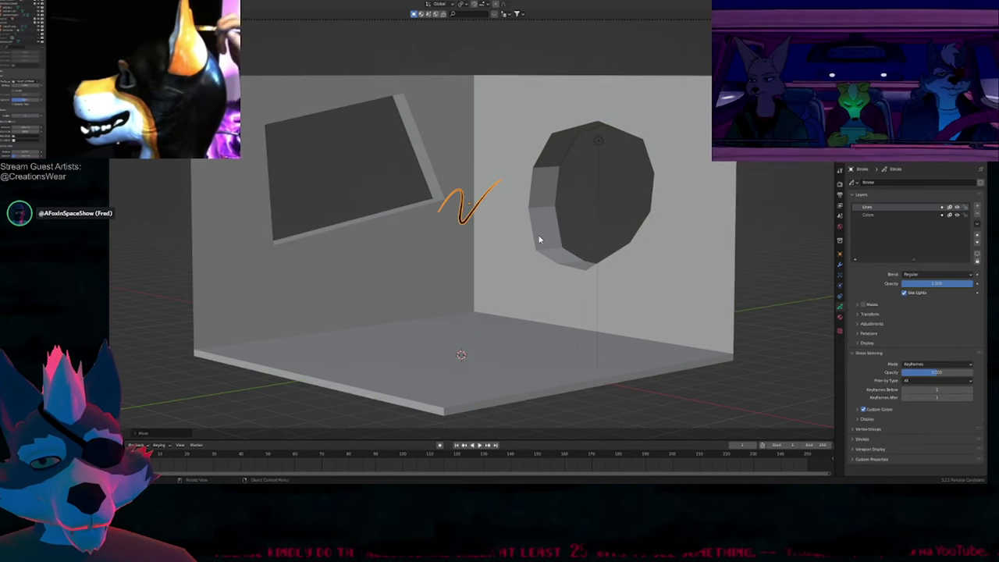
key("Tab")
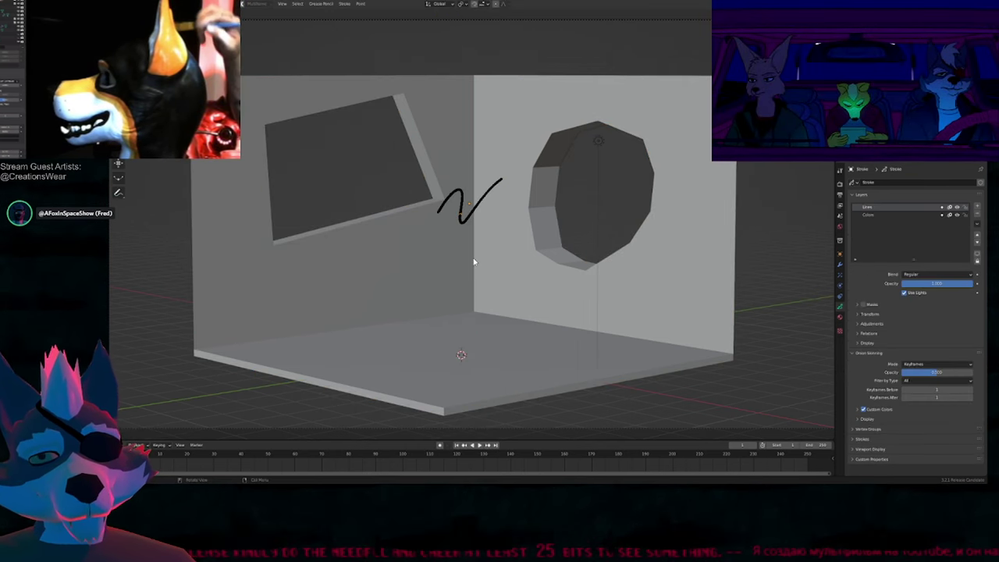
key("x")
left_click(474, 262)
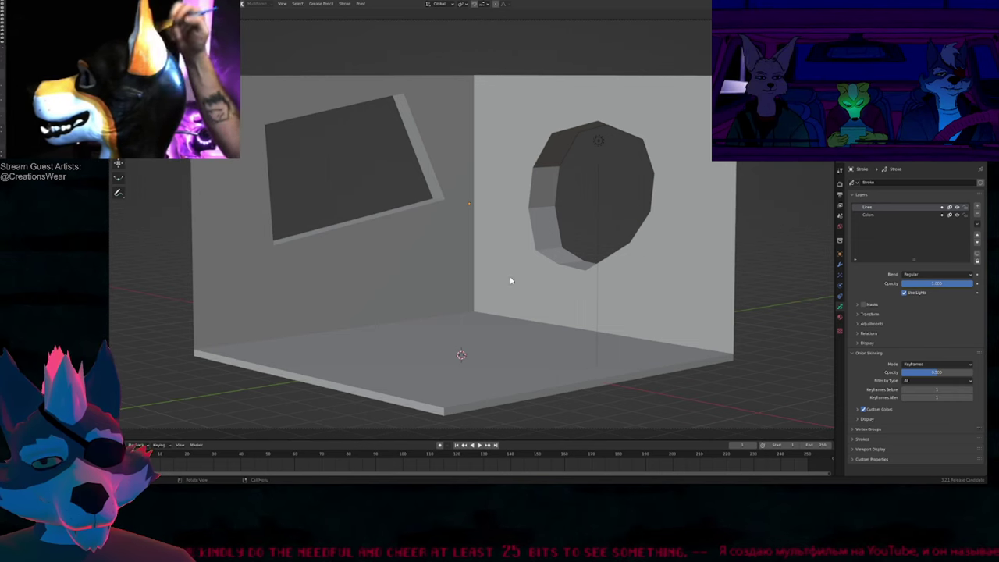
Step: Add a Line Art modifier using Collection source, the Lines layer and Black material
left_click(840, 266)
left_click(873, 183)
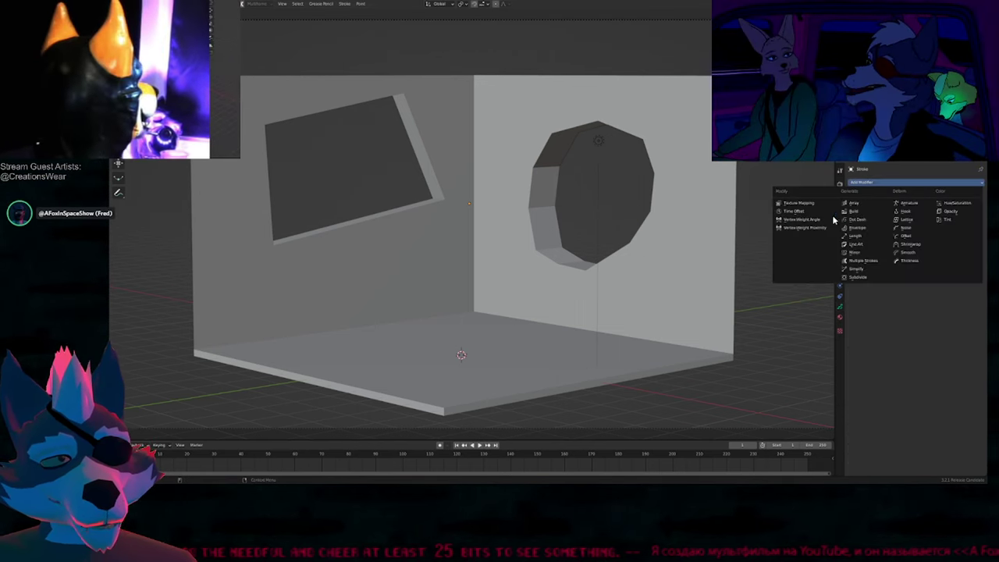
left_click(857, 244)
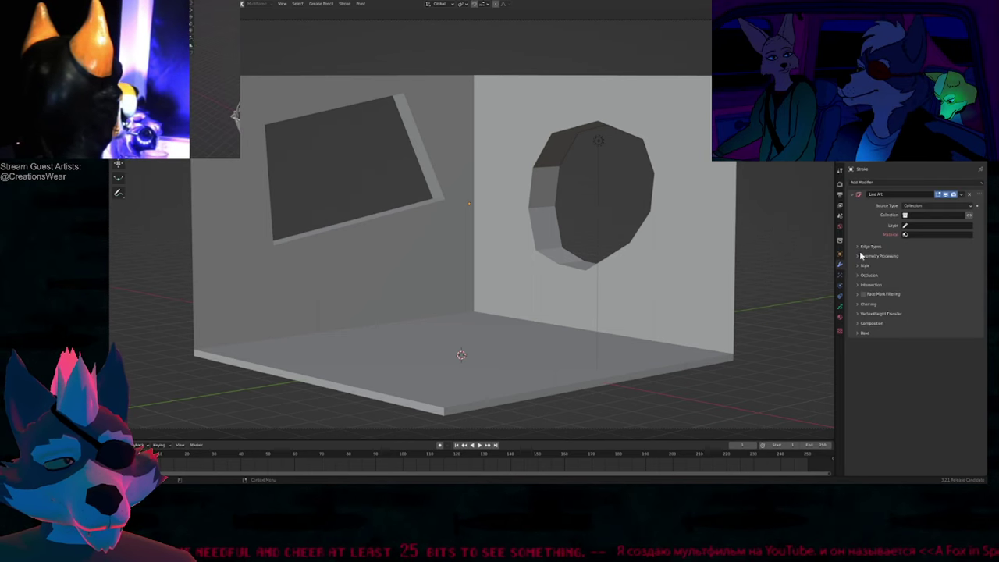
left_click(923, 216)
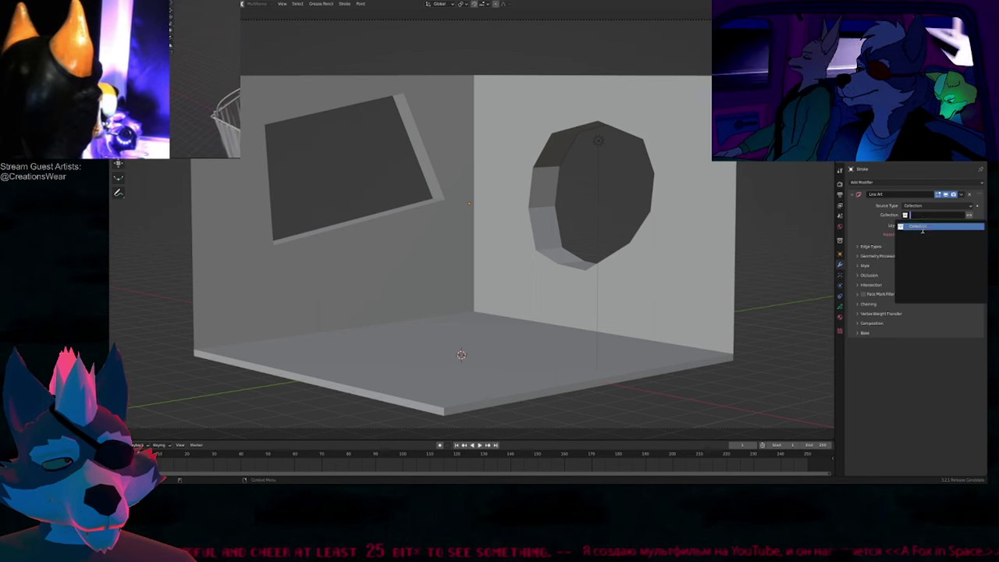
left_click(922, 224)
left_click(918, 226)
left_click(913, 246)
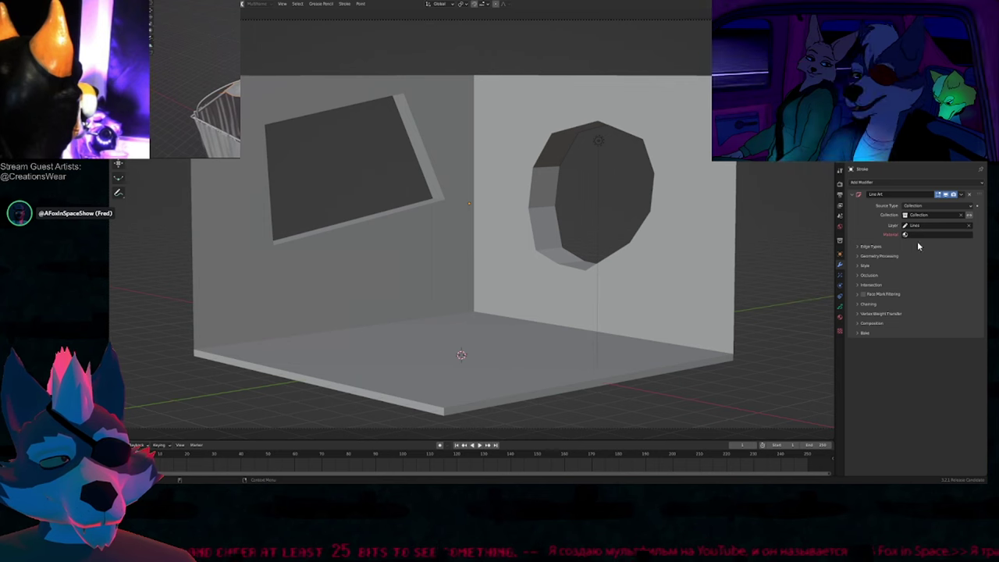
left_click(925, 235)
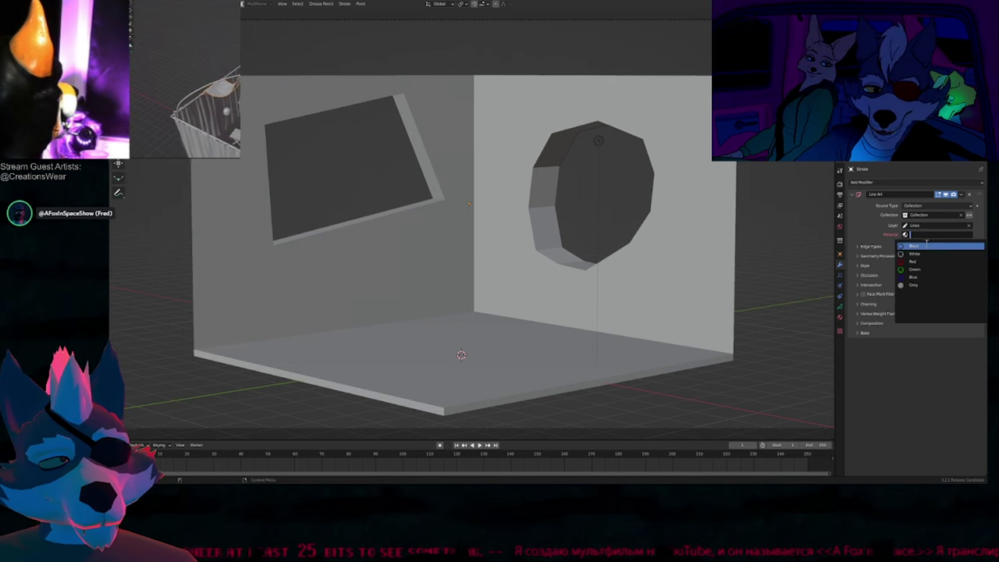
left_click(926, 245)
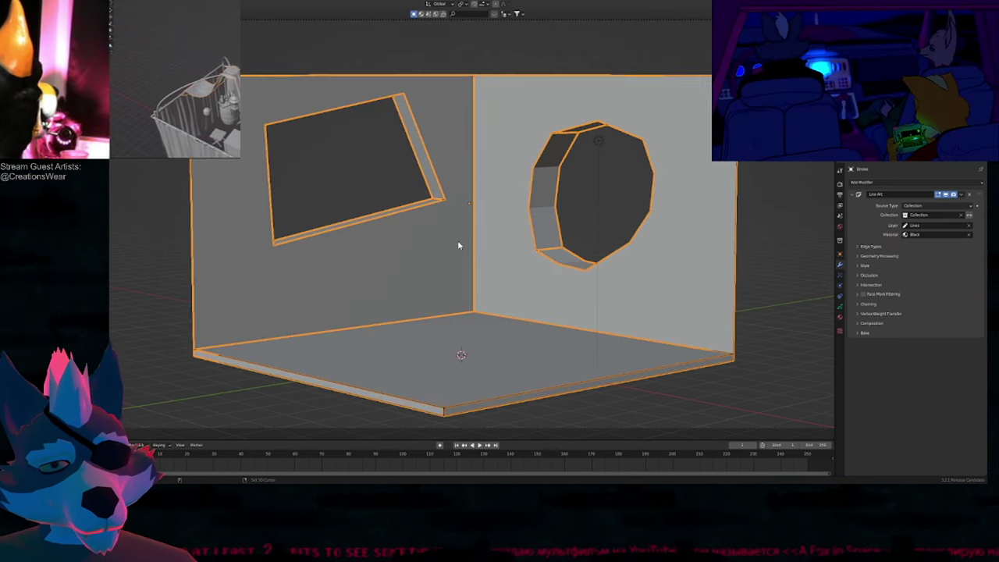
Step: Check the lines in wireframe, apply the Line Art modifier, and delete the solid room
key("alt+shift+z")
left_click(504, 275)
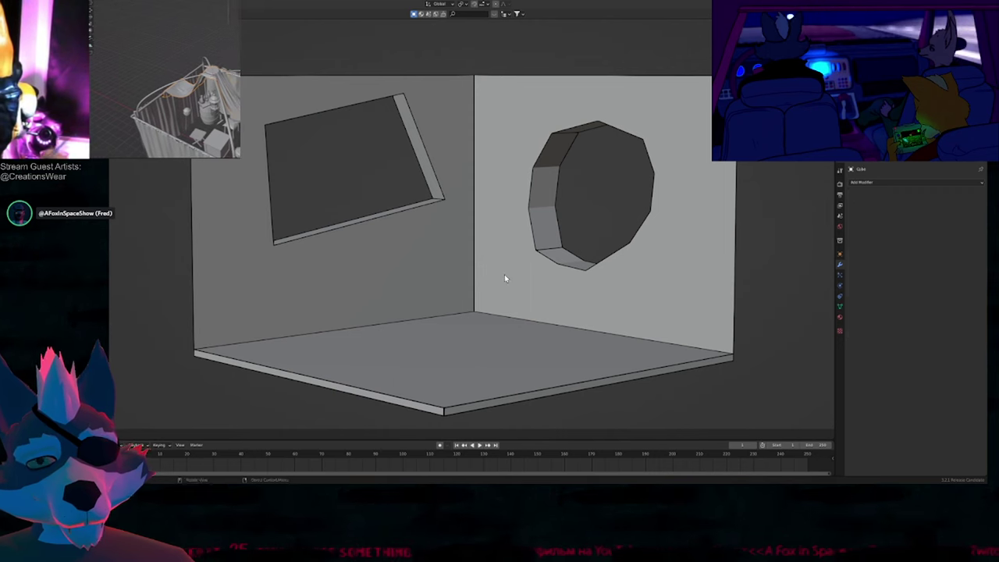
key("shift+z")
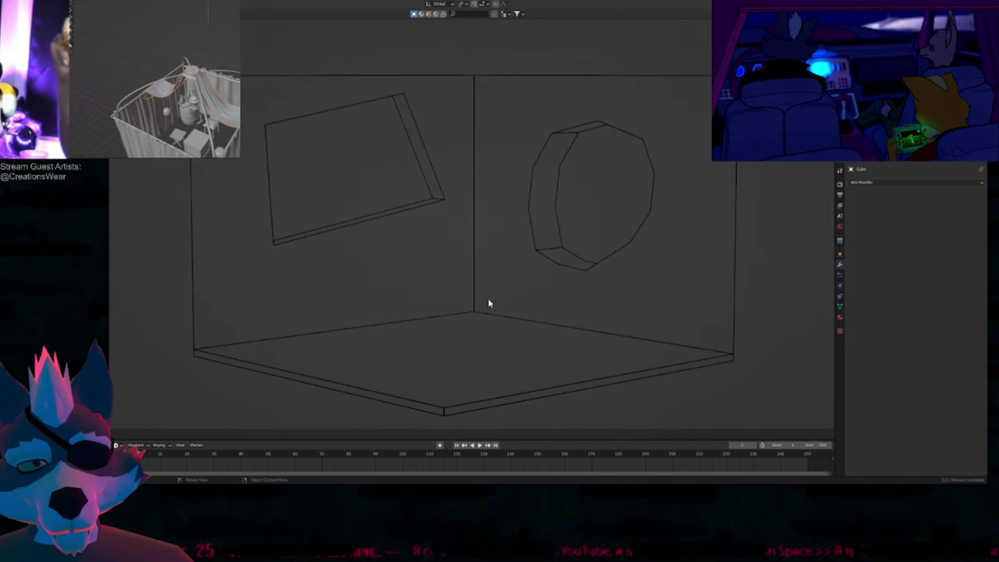
left_click(473, 314)
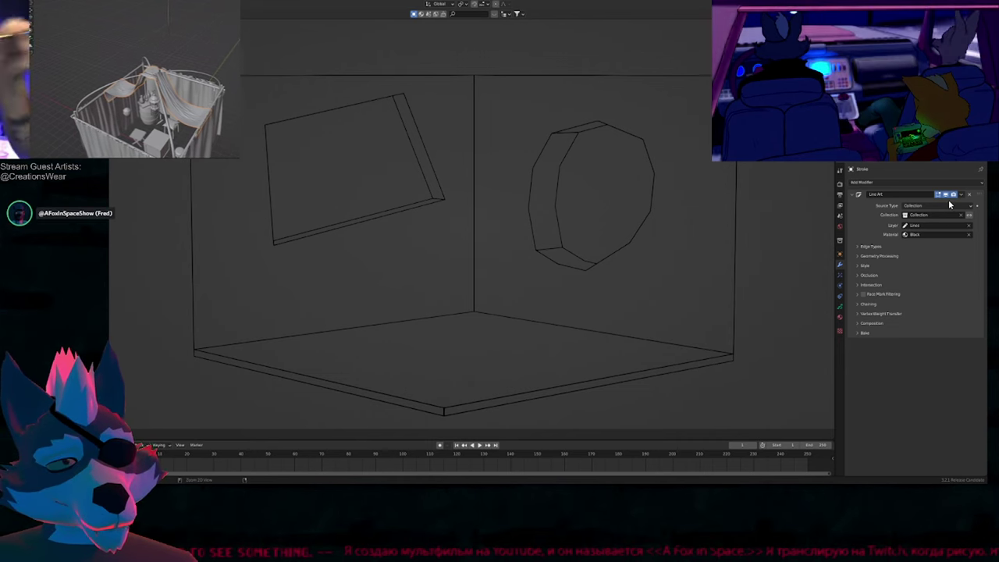
key("ctrl+a")
key("ctrl+z")
key("ctrl+z")
key("ctrl+z")
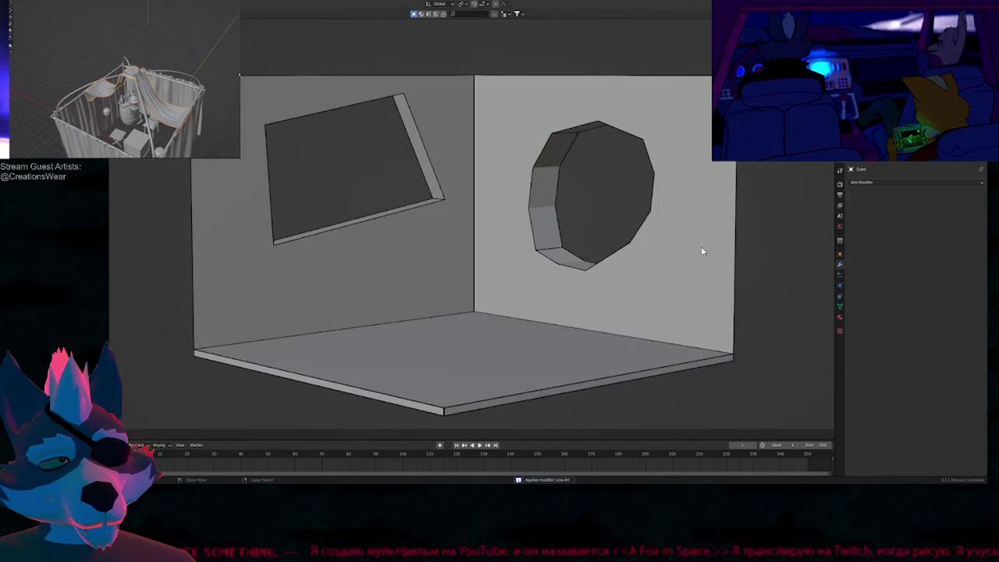
key("ctrl+z")
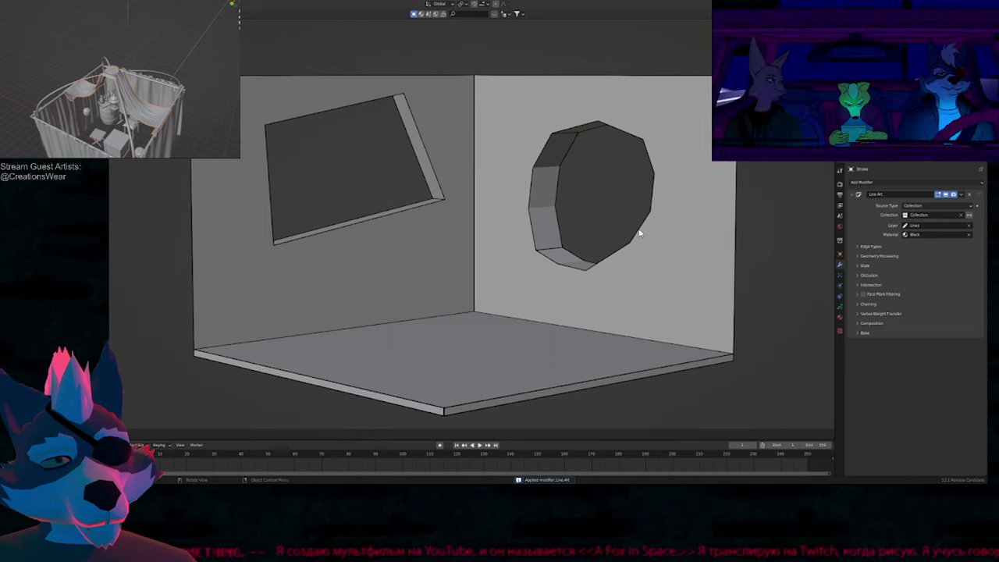
key("ctrl+a")
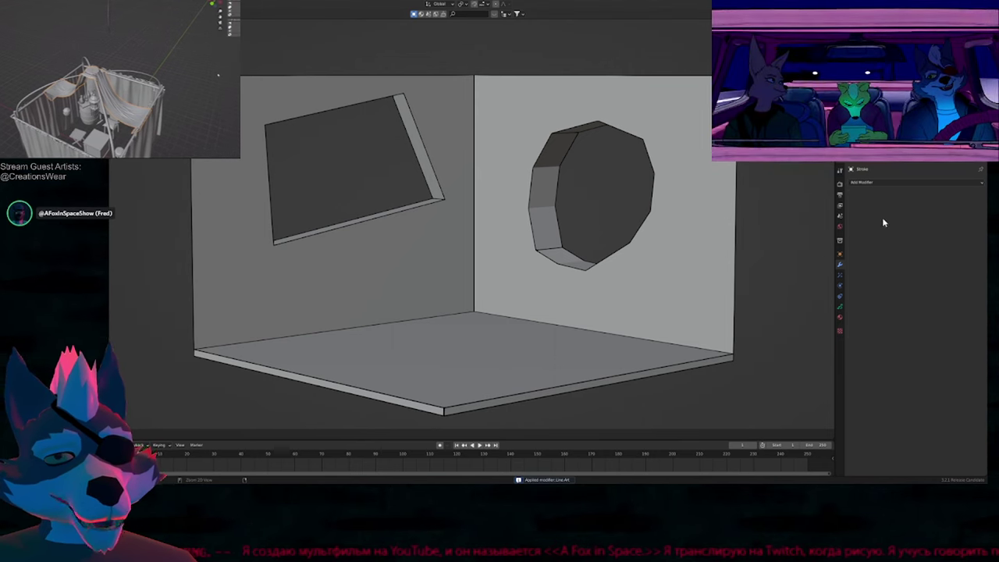
key("x")
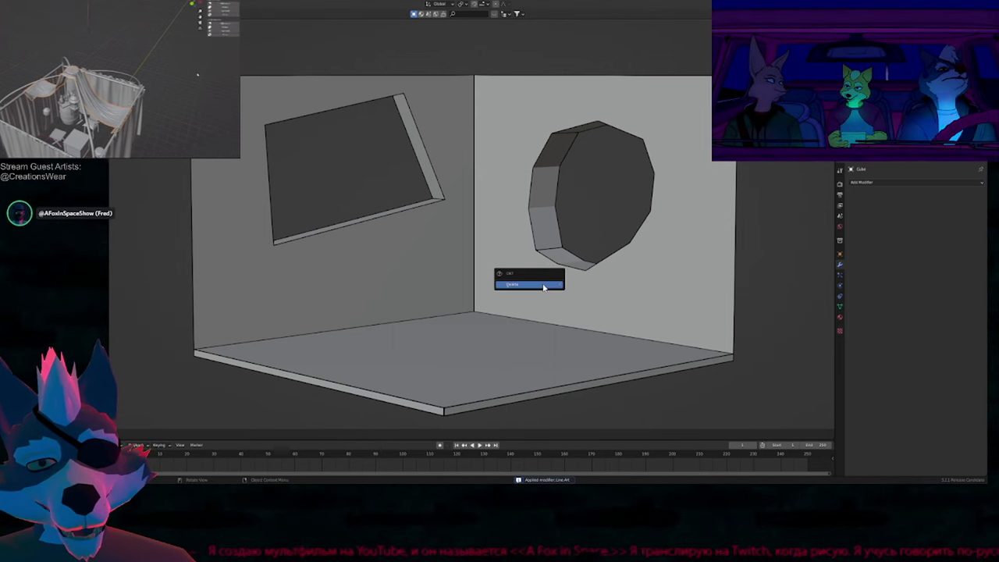
left_click(543, 285)
Step: Orbit around and select the line-art box drawing to inspect it
middle_click_drag(498, 287, 576, 314)
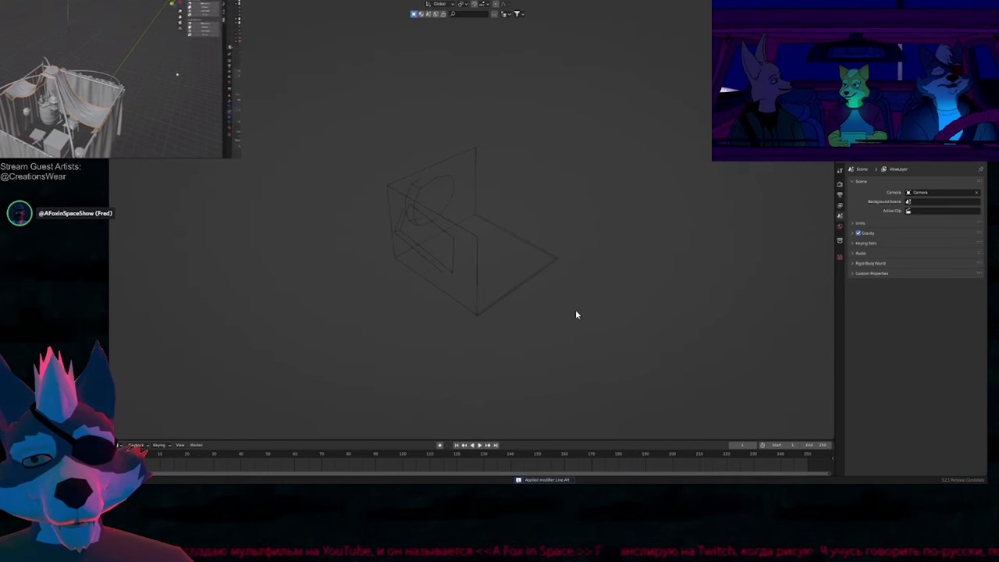
scroll(498, 287, "up", 4)
left_click(626, 418)
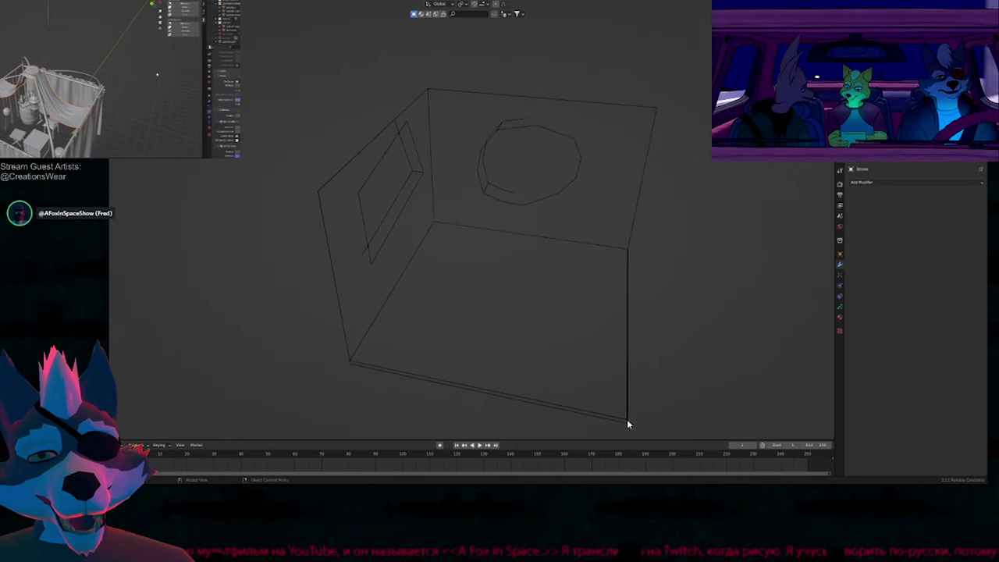
scroll(422, 359, "up", 6)
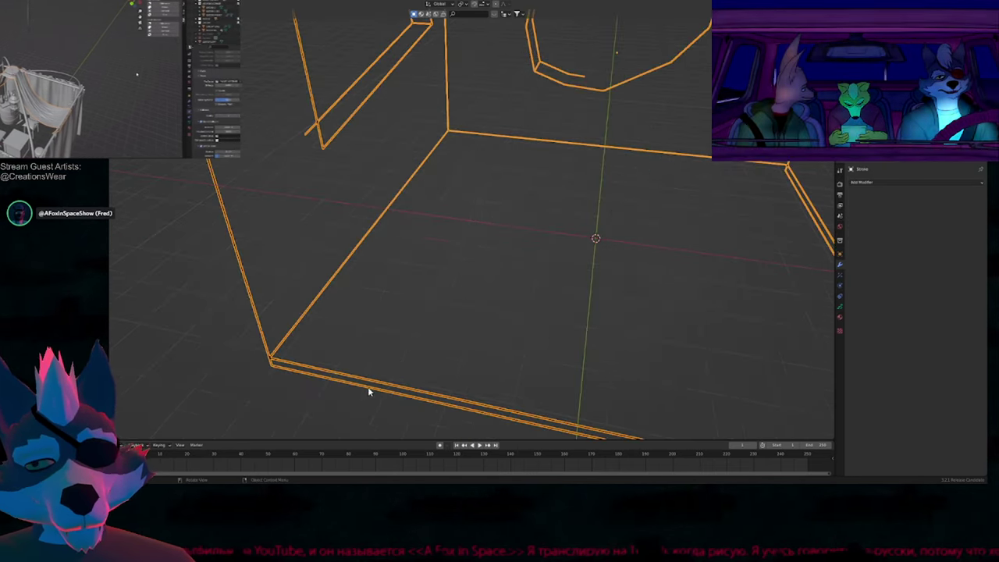
scroll(436, 323, "down", 8)
key("r")
key("r")
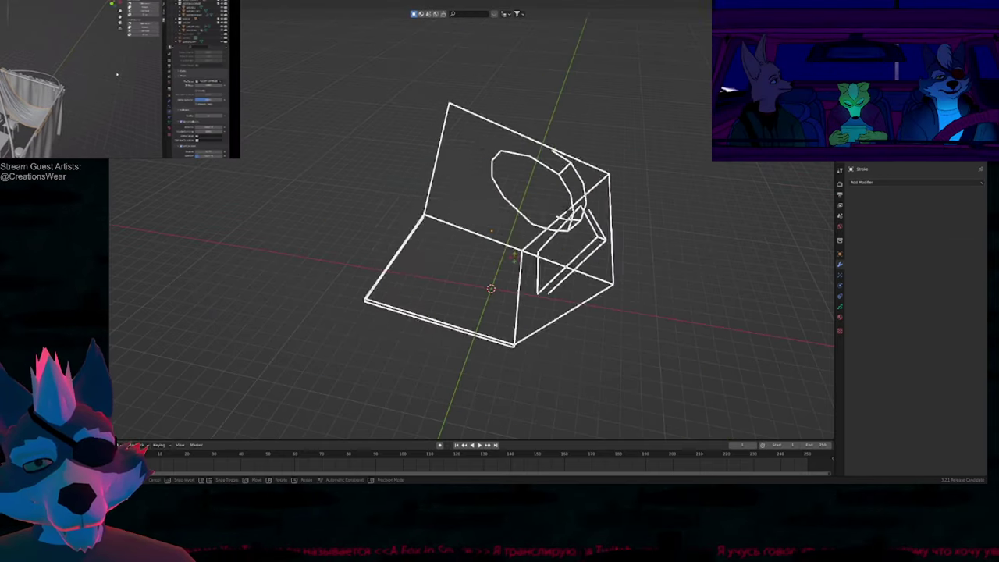
right_click(572, 299)
Step: Return to Object Mode and bring up the Shift+A add menu
key("ctrl+Tab")
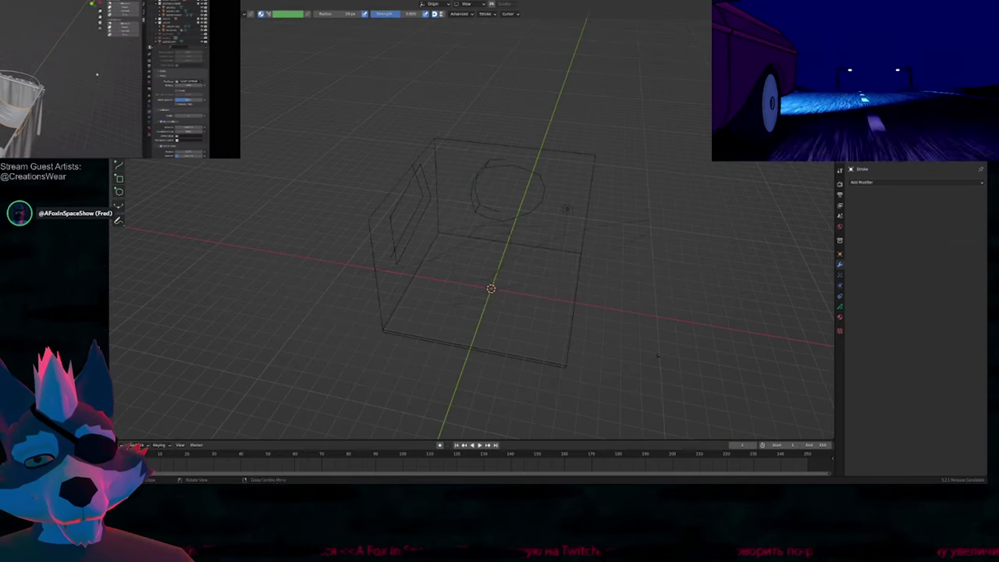
middle_click_drag(567, 208, 537, 320)
scroll(535, 318, "up", 4)
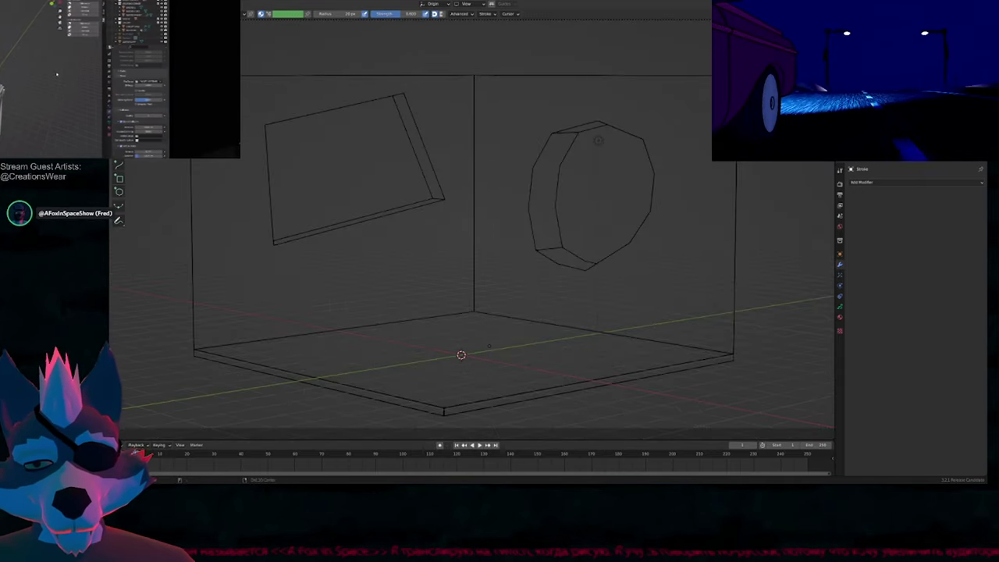
key("ctrl+Tab")
key("shift+a")
Step: Add a cube, raise it, then slide it farther back inside the line-art box
mouse_move(490, 300)
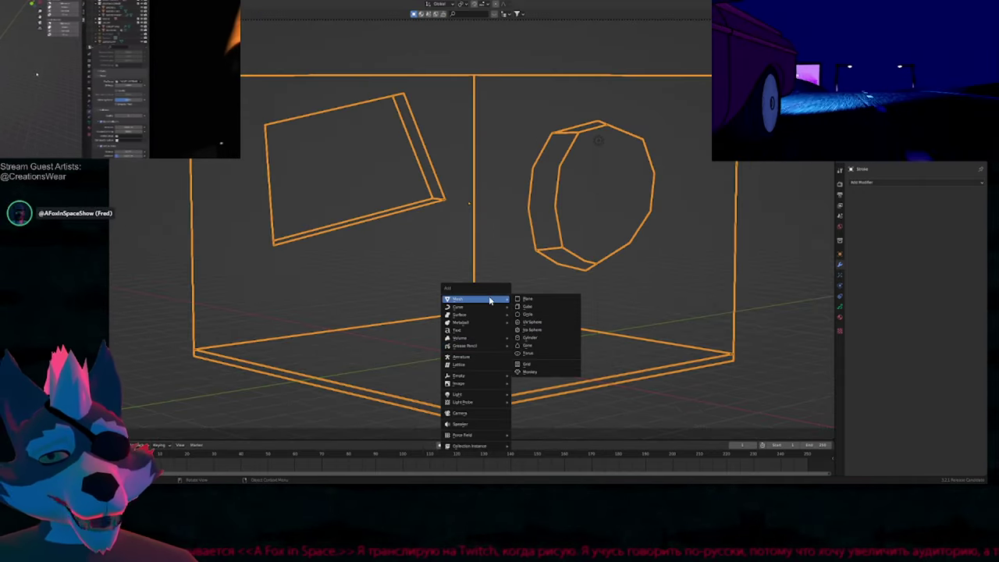
left_click(557, 306)
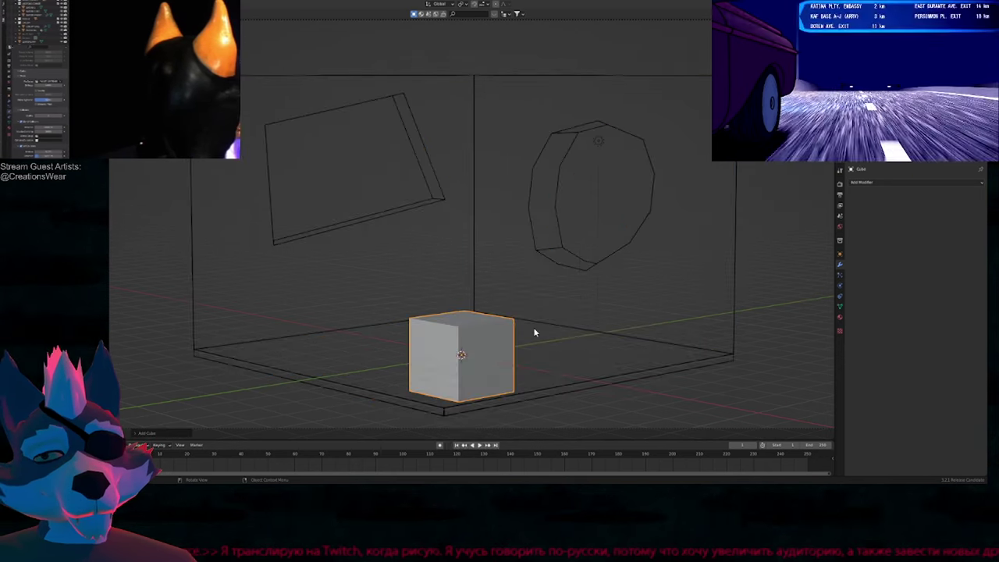
key("g")
key("shift+z")
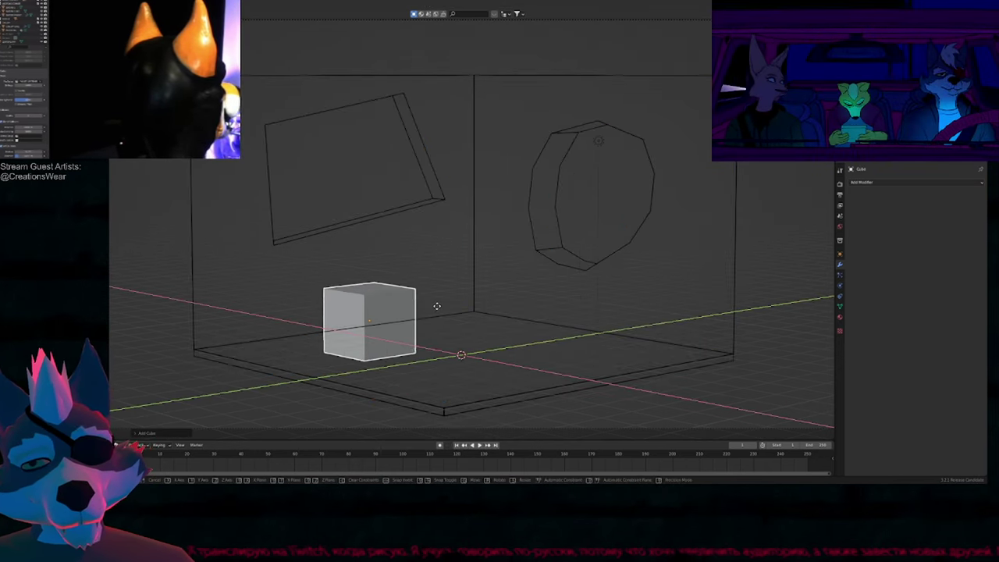
key("z")
left_click(458, 250)
key("g")
key("shift+z")
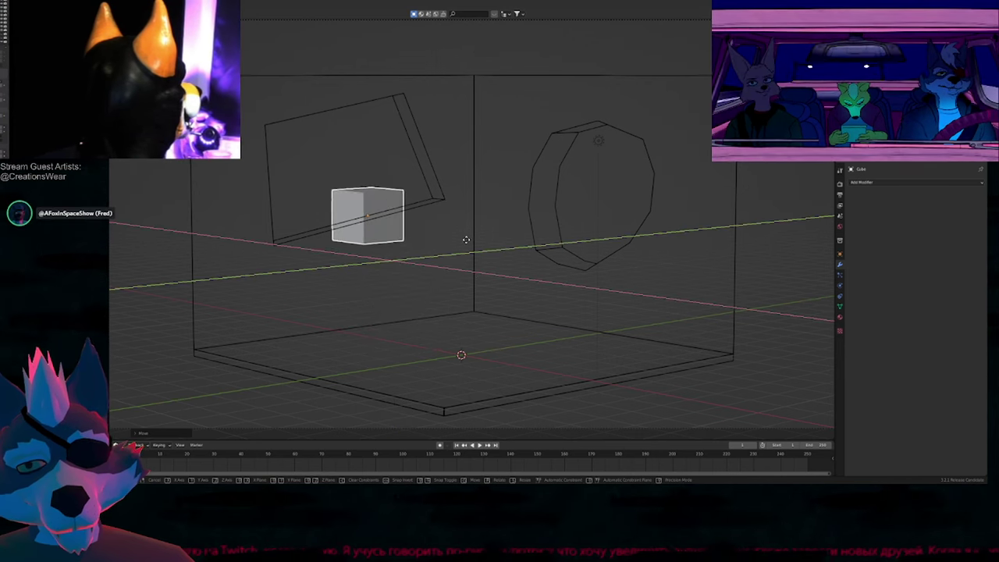
left_click(465, 239)
Step: Raise the camera focal length to about 101.4 mm
middle_click_drag(433, 269, 464, 264, "shift")
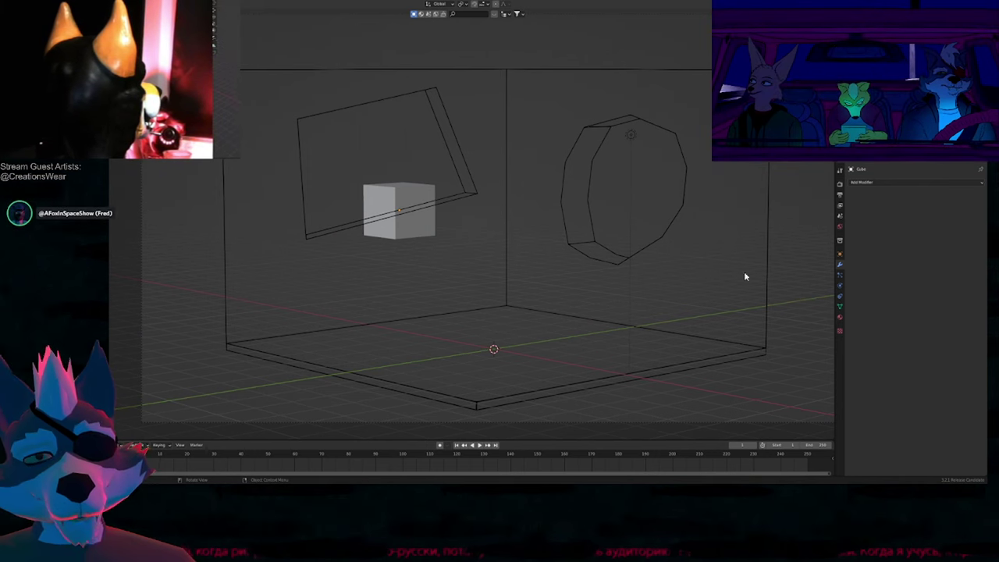
left_click(841, 186)
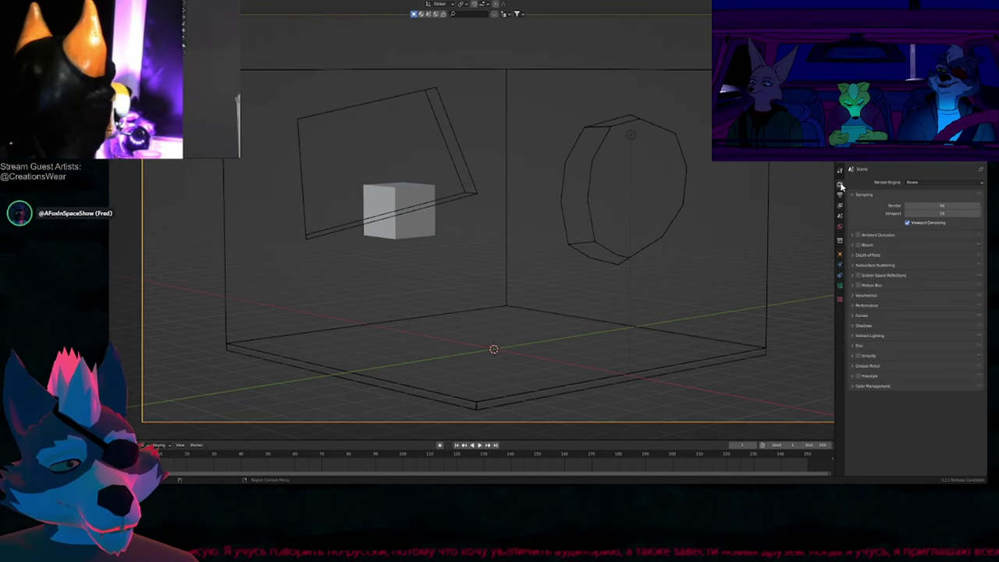
left_click(841, 287)
left_click_drag(927, 218, 950, 218)
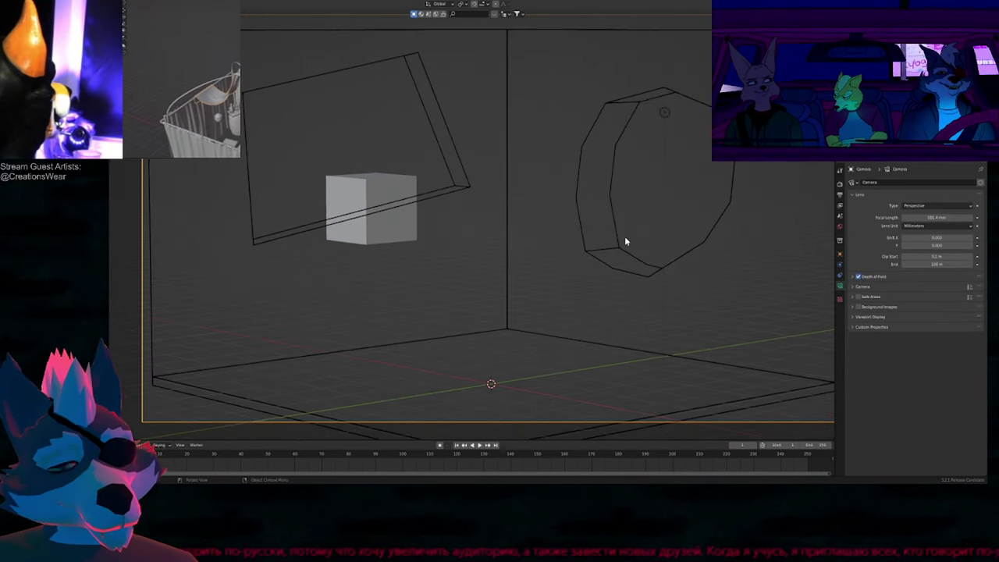
Step: Move the grey cube horizontally to sit in front of the line art
left_click(507, 322)
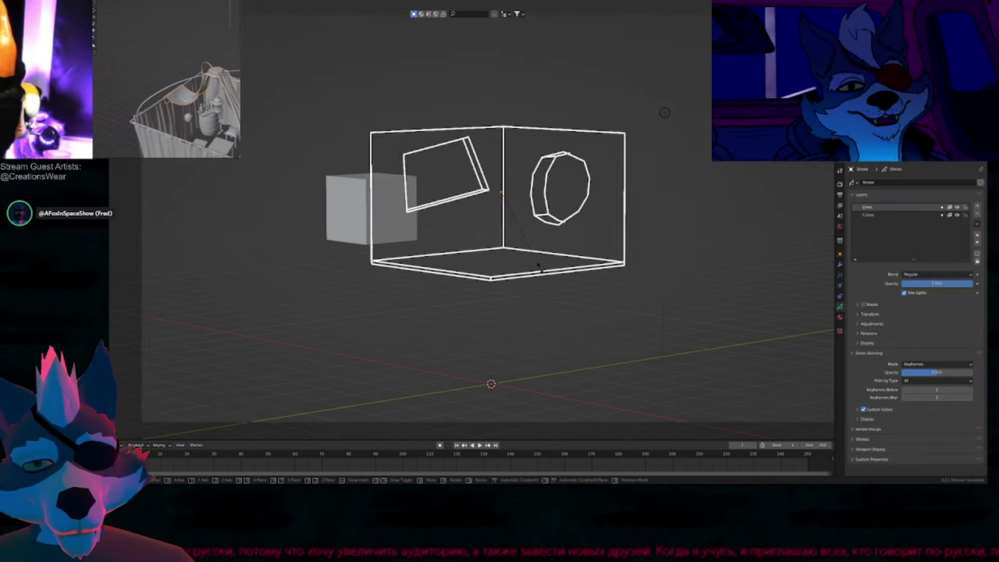
left_click(408, 223)
key("g")
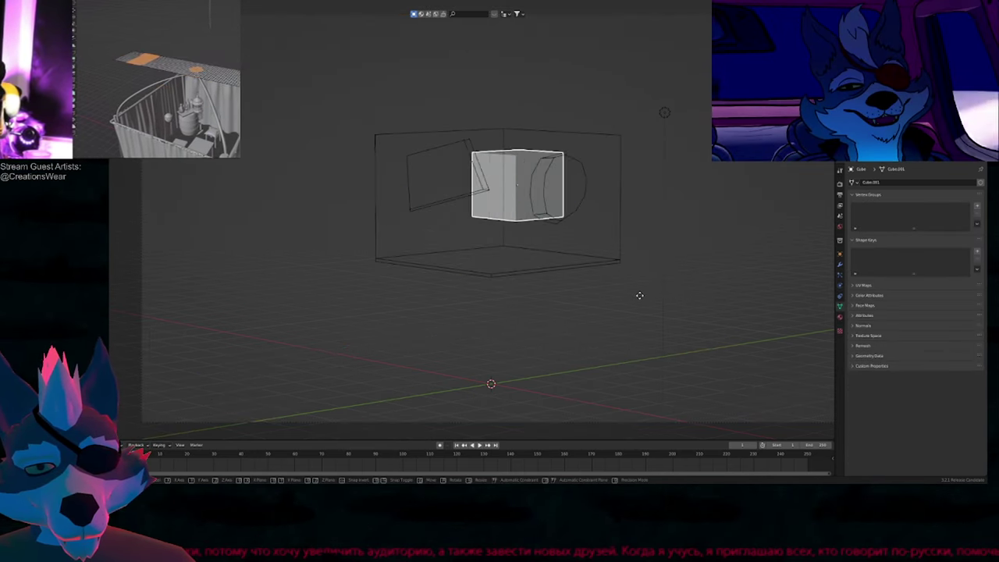
key("shift+z")
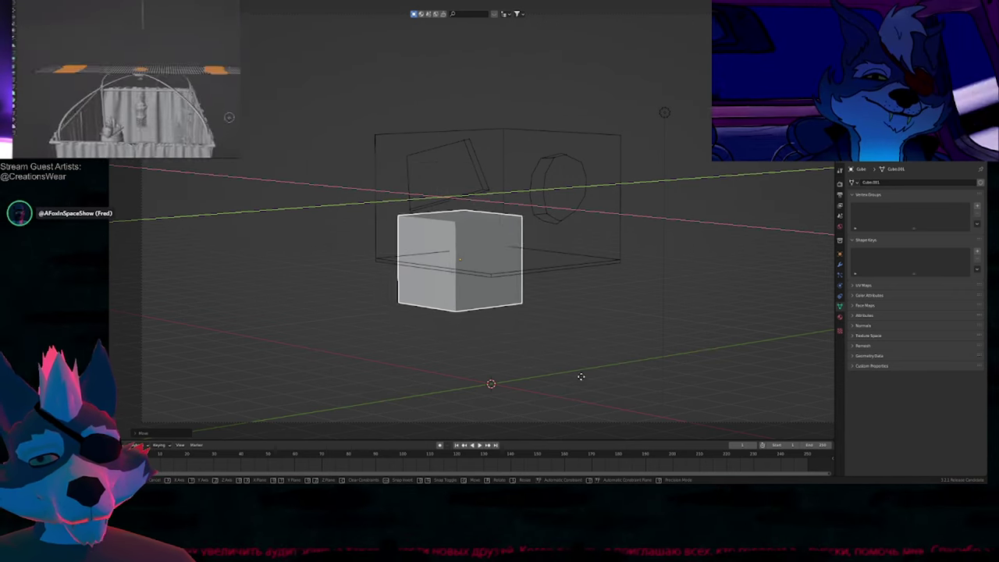
left_click(546, 321)
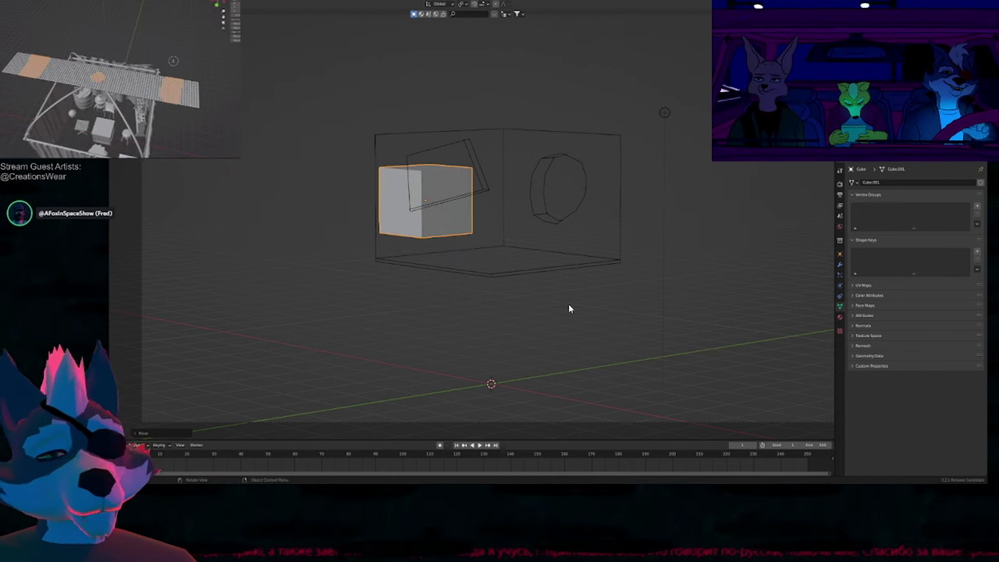
Step: Add a Blur visual effect with Use Depth of Field to the line-art object
left_click(616, 262)
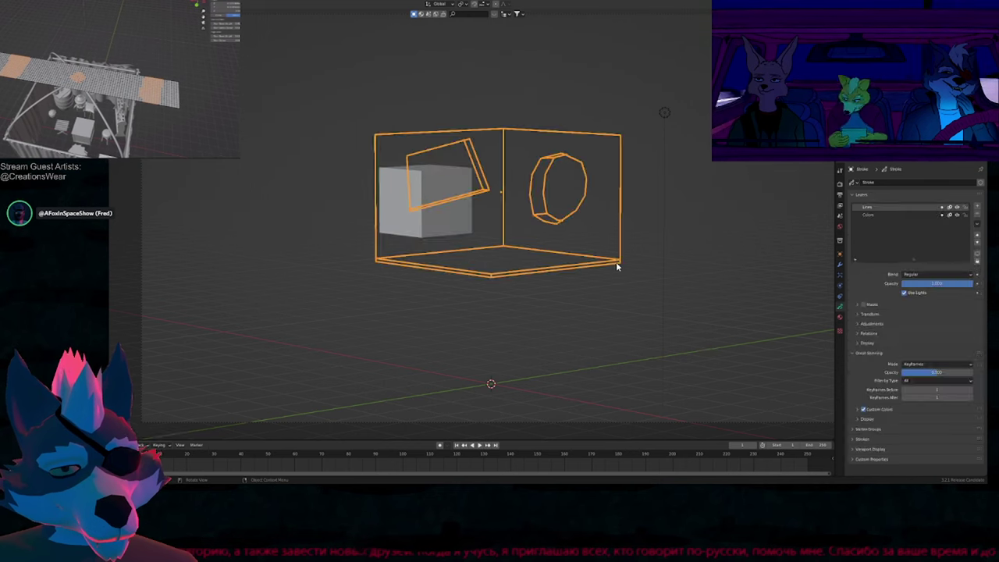
left_click(637, 274)
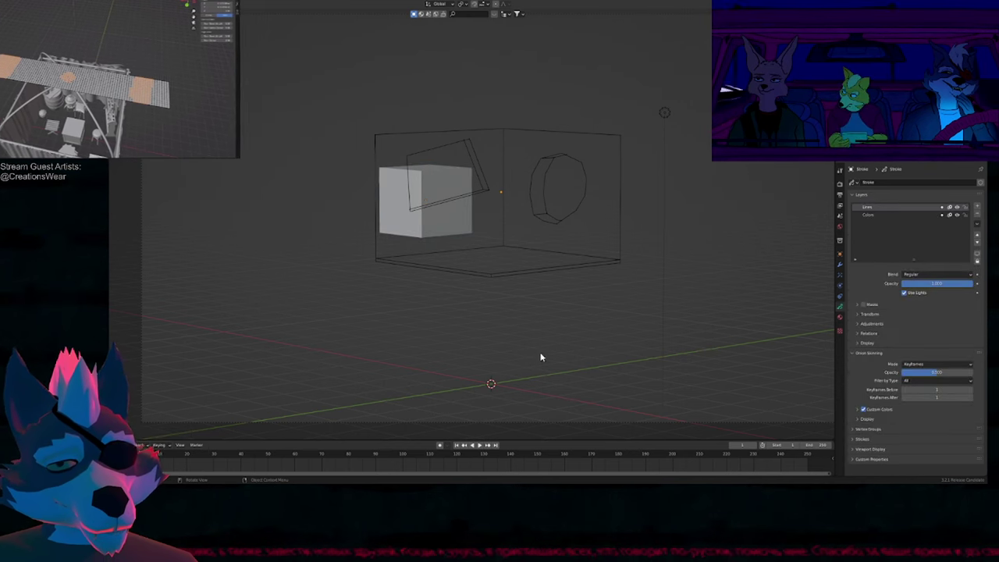
left_click(503, 274)
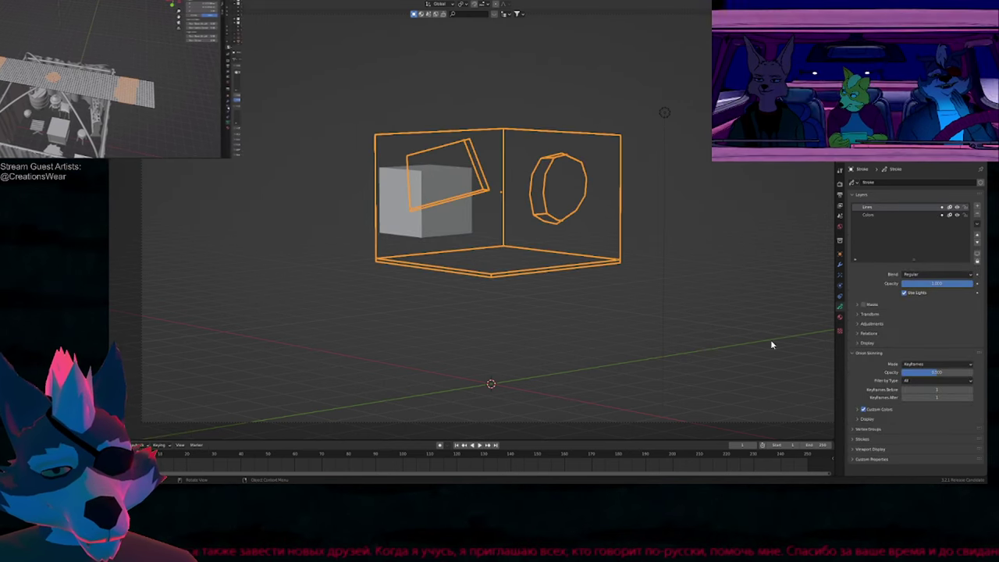
left_click(840, 275)
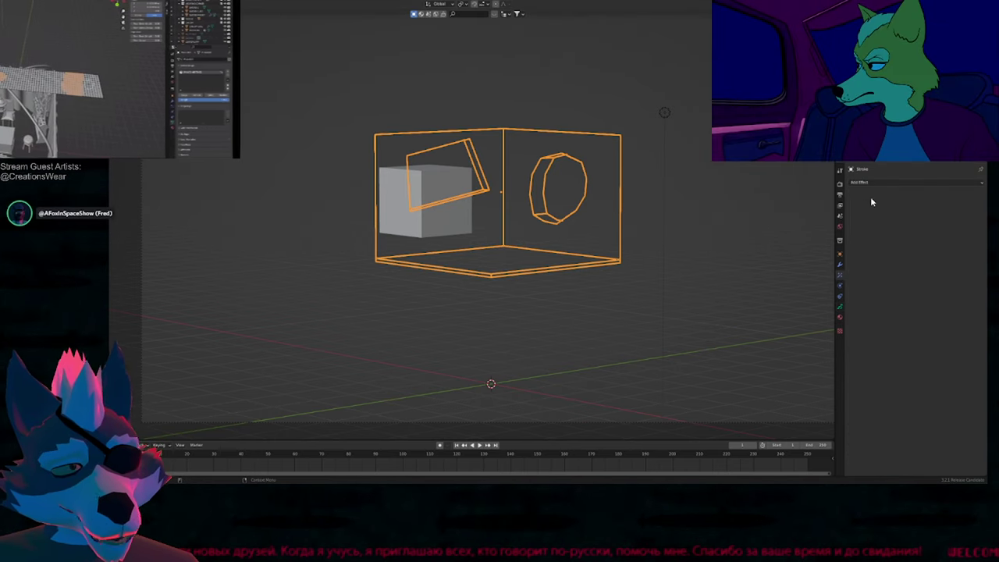
left_click(871, 183)
left_click(879, 190)
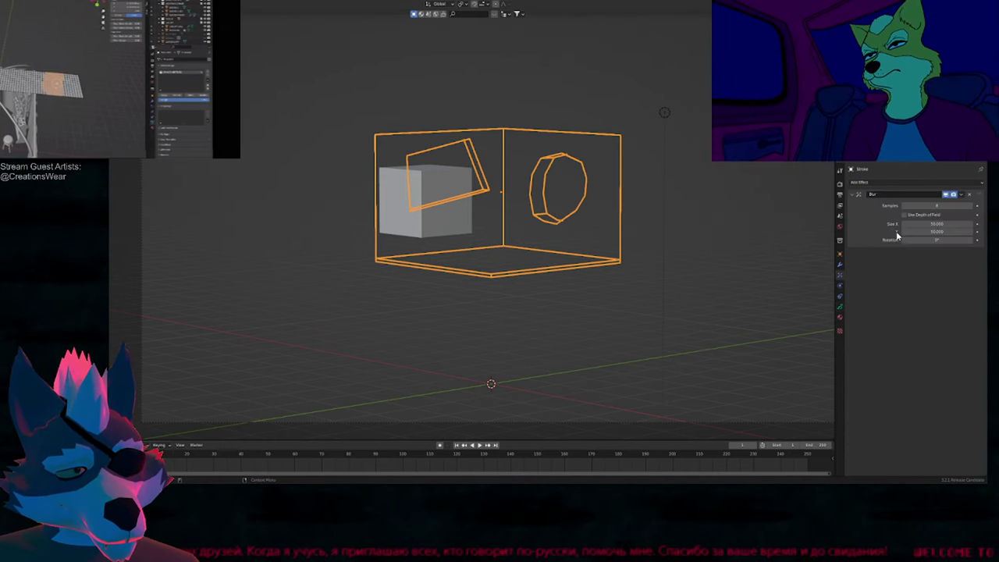
left_click(906, 216)
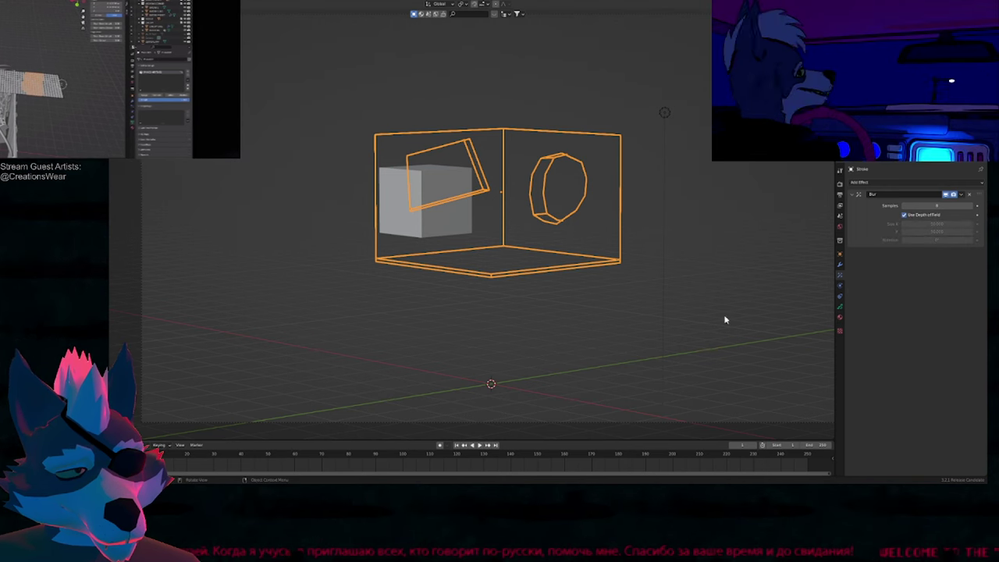
Step: Scale up the line-art box and adjust the blur's samples and size
key("s")
left_click(668, 332)
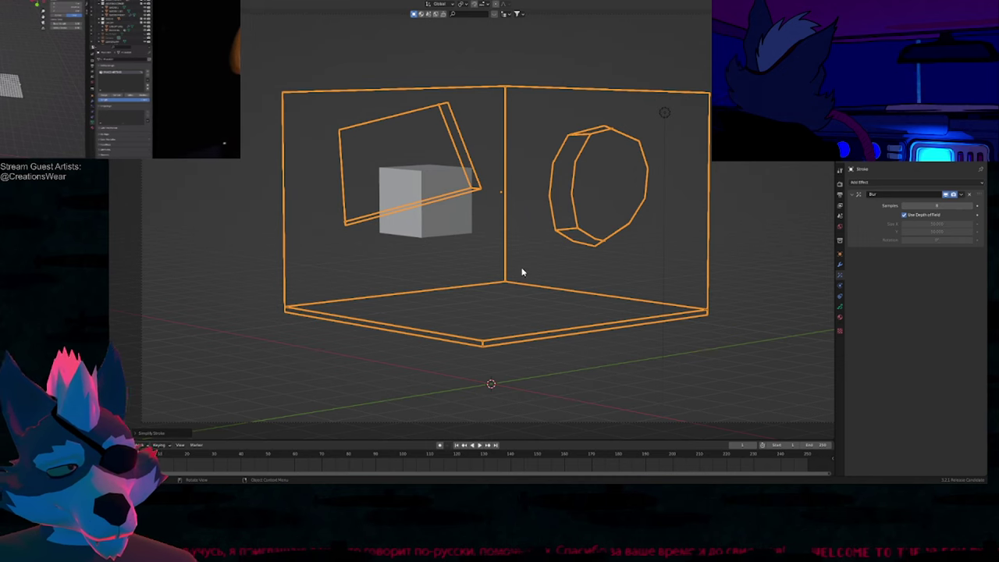
left_click(937, 206)
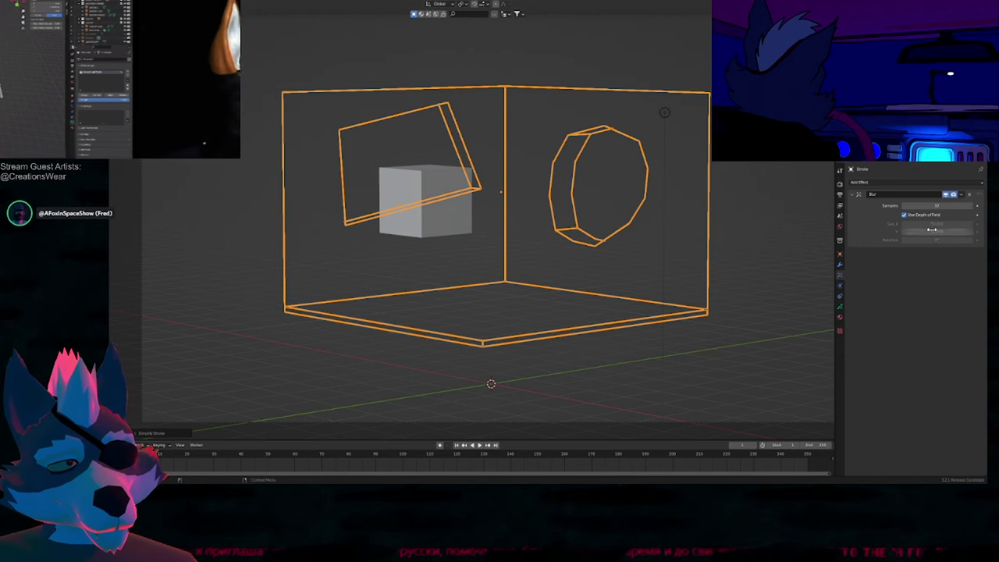
left_click_drag(932, 225, 932, 231)
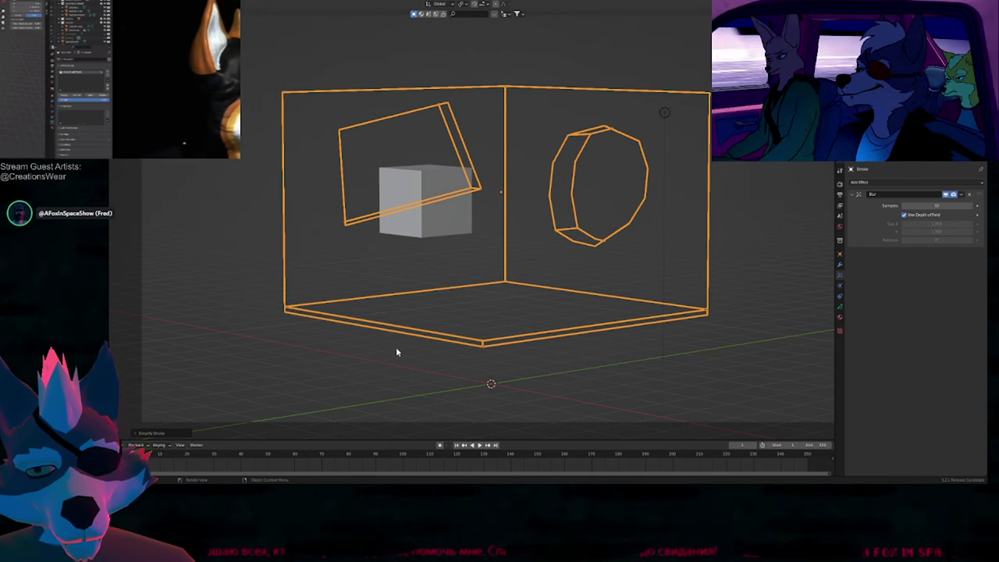
Step: Turn on Depth of Field for the camera and expand its focus settings
left_click(345, 423)
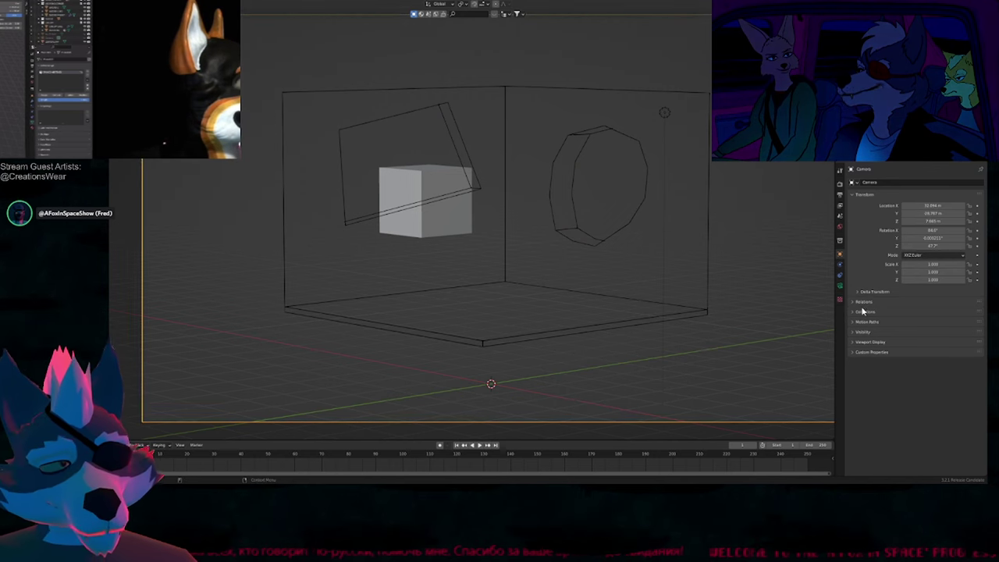
left_click(840, 285)
left_click(859, 276)
left_click(872, 277)
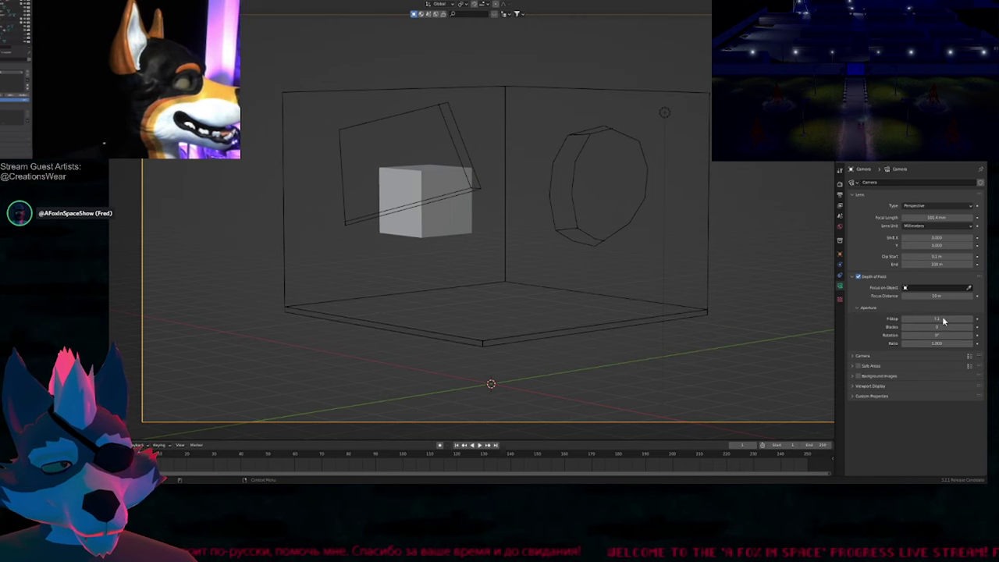
Step: Switch to Rendered shading to preview the blurred cube
key("z")
left_click(669, 247)
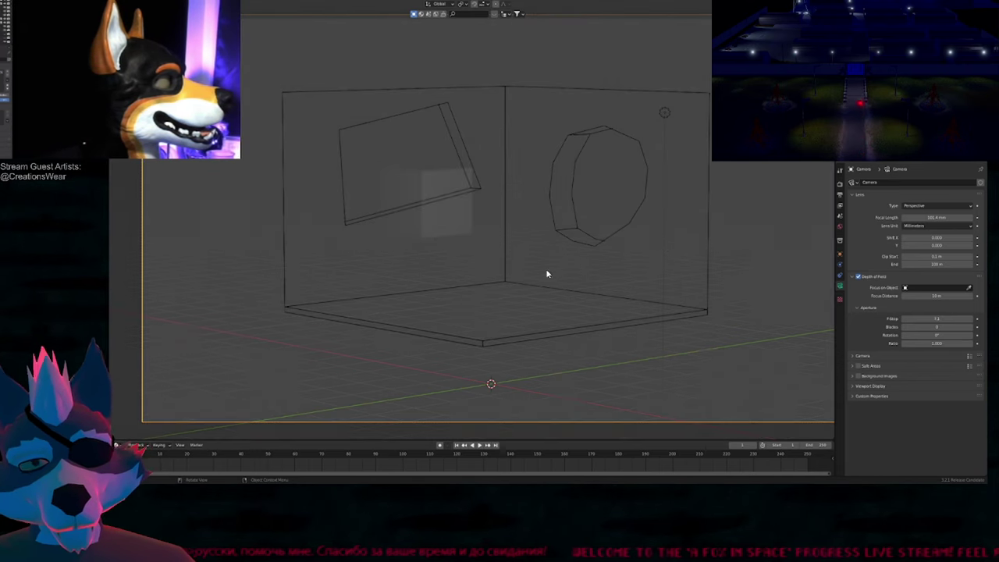
scroll(425, 262, "up", 5)
scroll(709, 276, "down", 2)
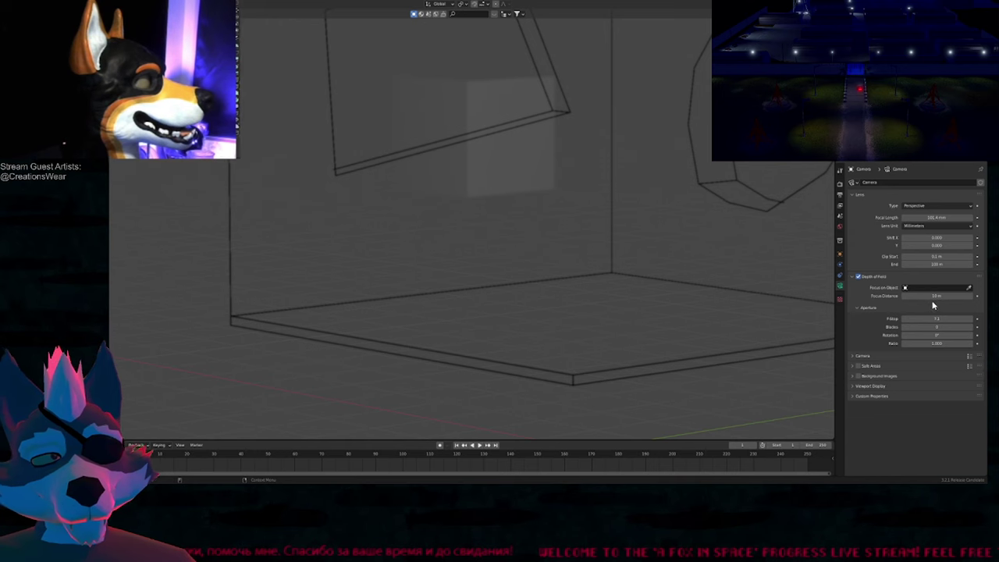
left_click(480, 177)
scroll(576, 404, "down", 5)
key("shift+a")
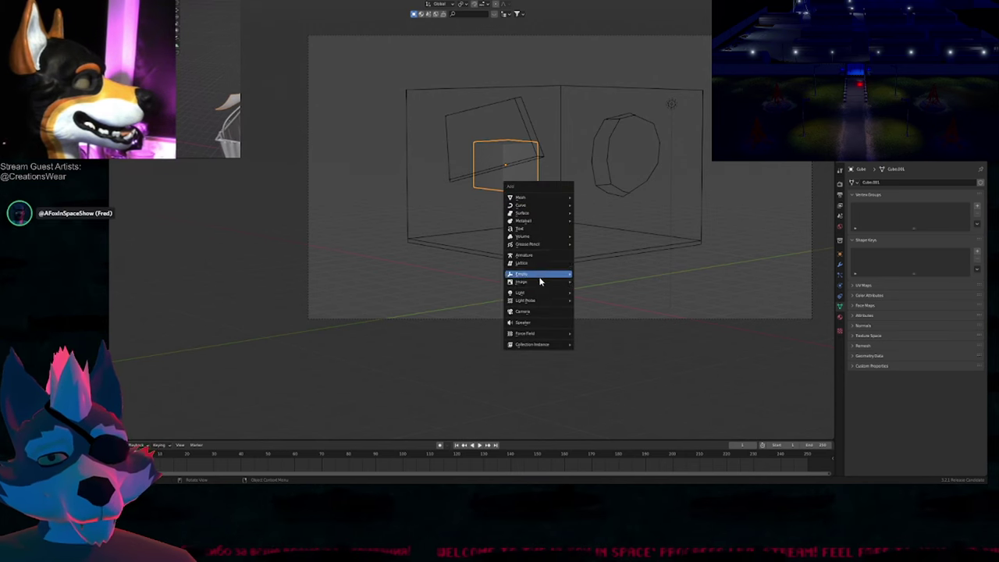
Step: Add a spot light and raise it vertically above the room
left_click(613, 314)
key("g")
key("z")
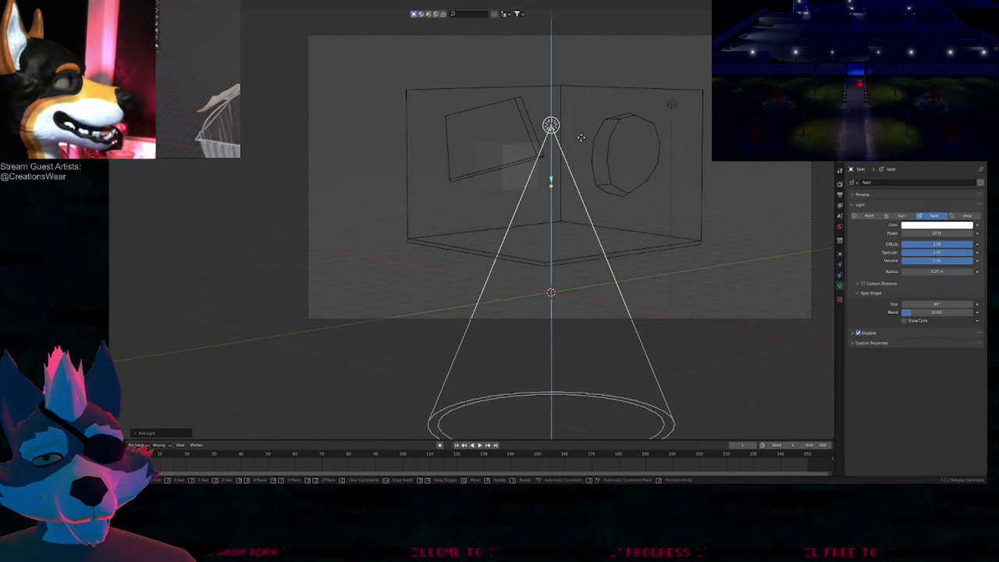
left_click(574, 239)
key("g")
key("z")
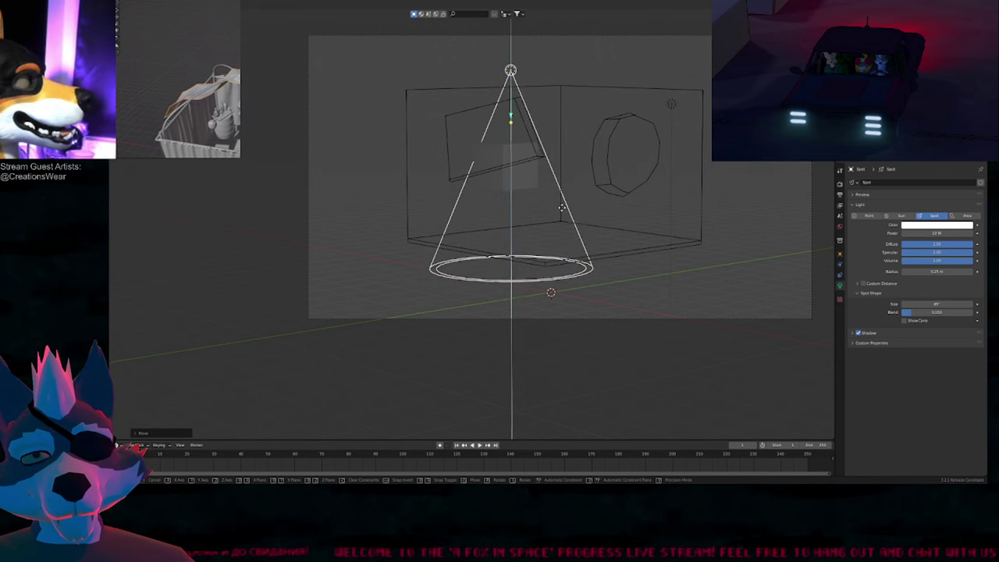
left_click(564, 204)
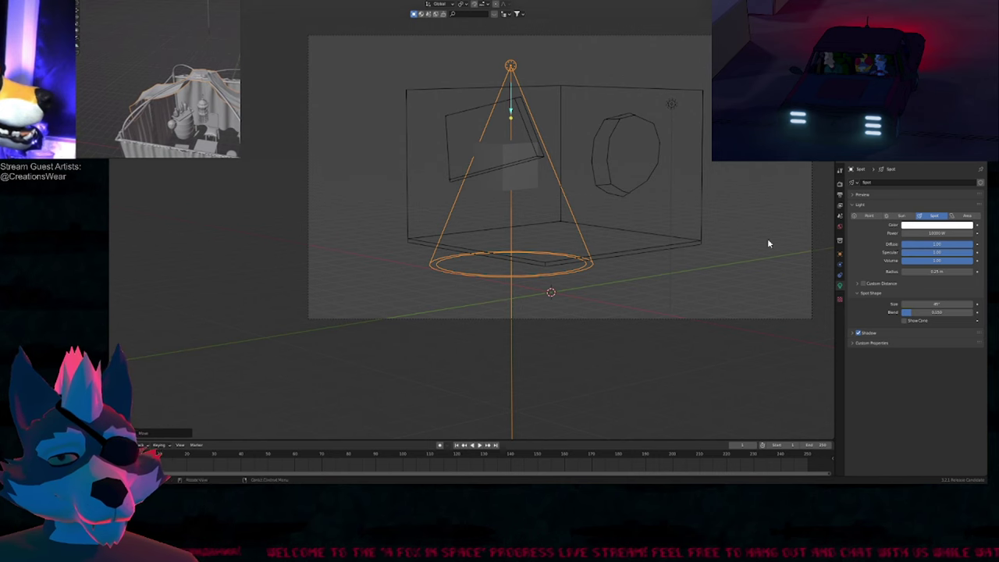
Step: Position the spotlight directly above the small white block, checking from the front view
middle_click_drag(572, 162, 357, 258)
key("g")
left_click(449, 307)
key("g")
left_click(467, 267)
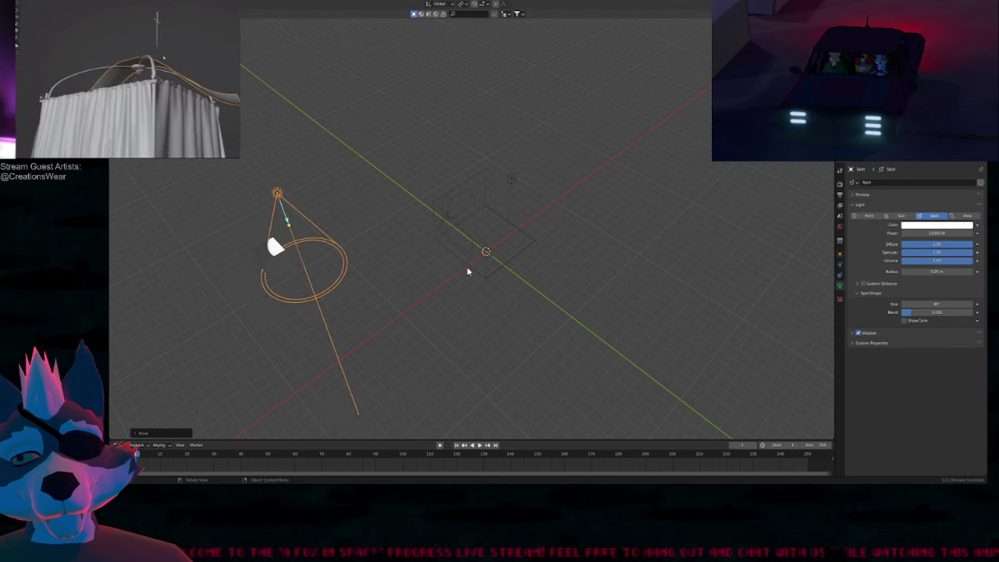
key("KP_0")
key("g")
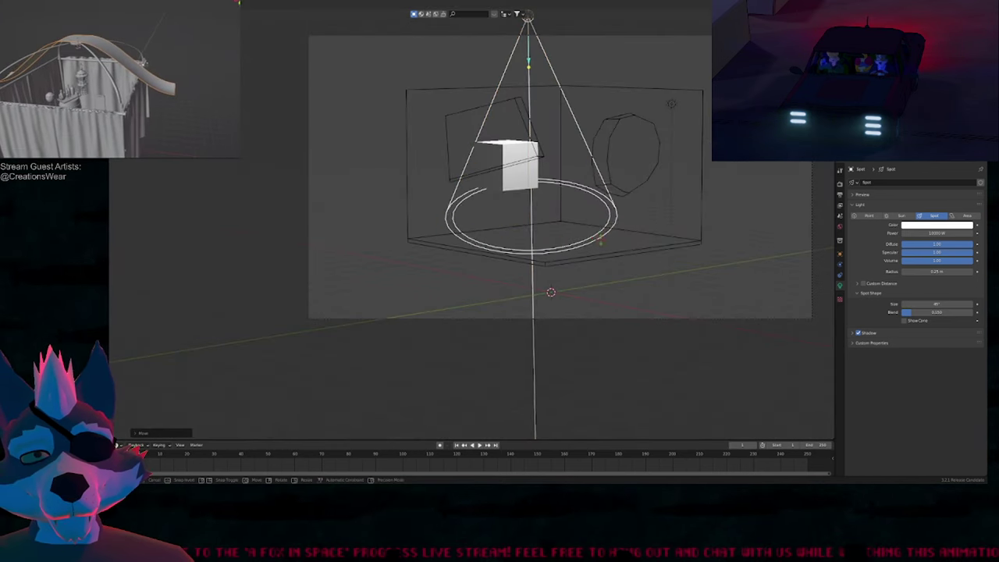
left_click(602, 246)
key("g")
left_click(602, 255)
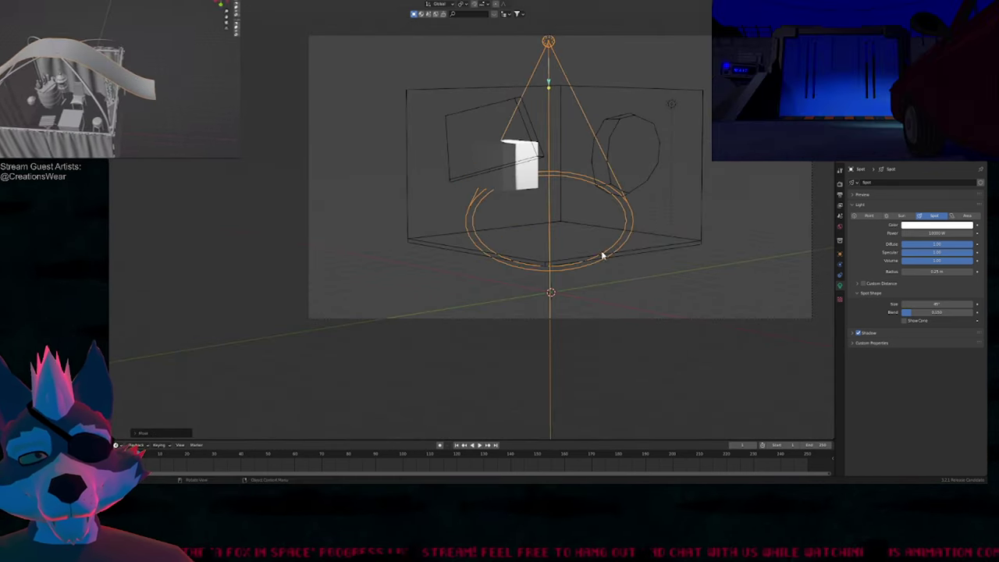
scroll(492, 153, "up", 4)
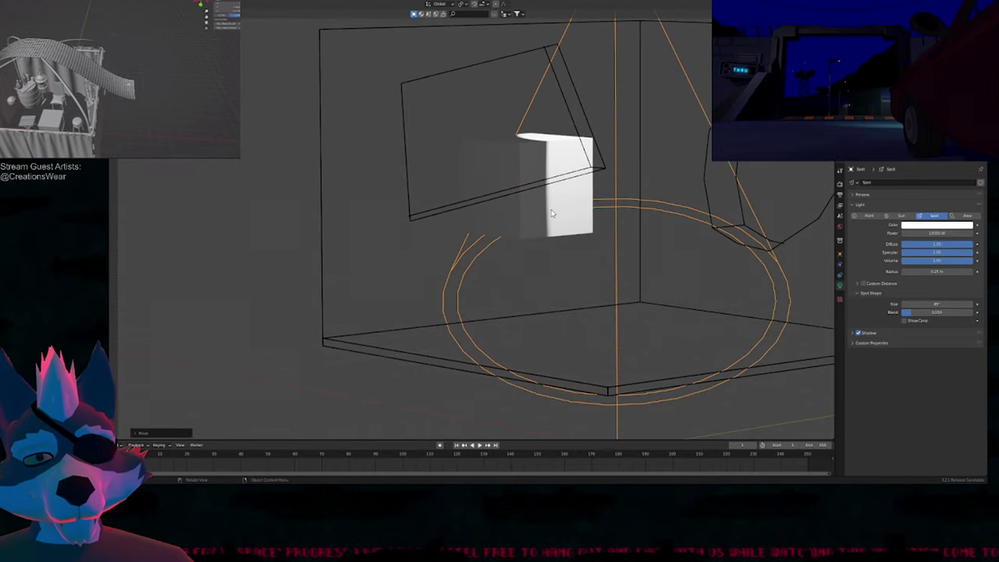
Step: Try brightening the world lighting, cancel it, and hide the viewport overlays
left_click(840, 230)
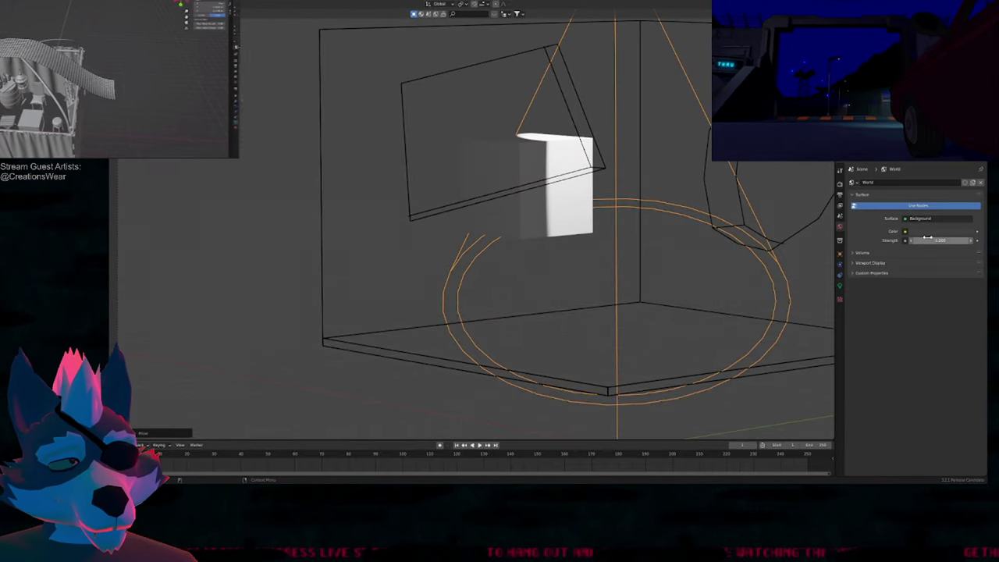
left_click_drag(941, 240, 957, 240)
key("Escape")
middle_click_drag(595, 254, 508, 287, "shift")
key("alt+shift+z")
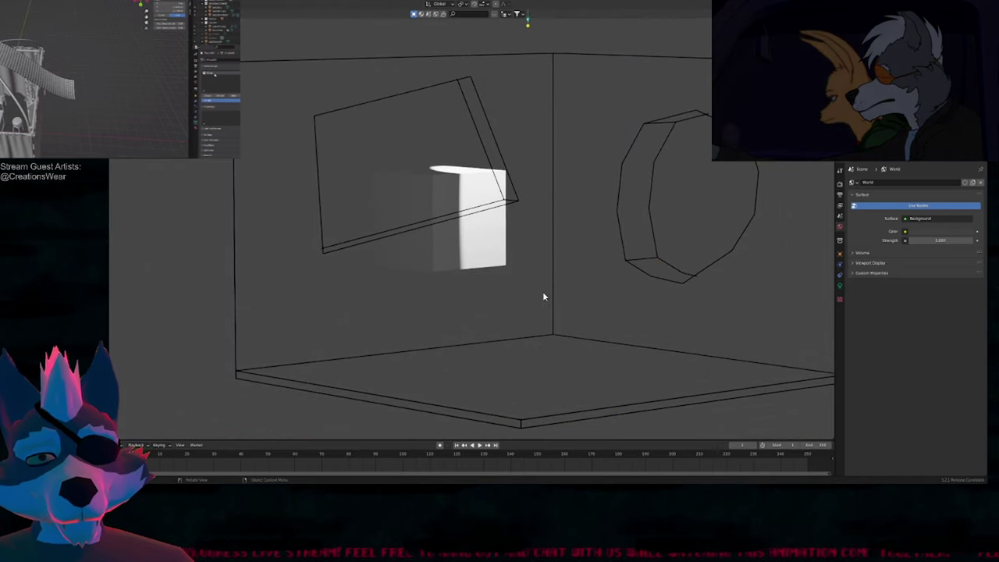
scroll(426, 257, "down", 3)
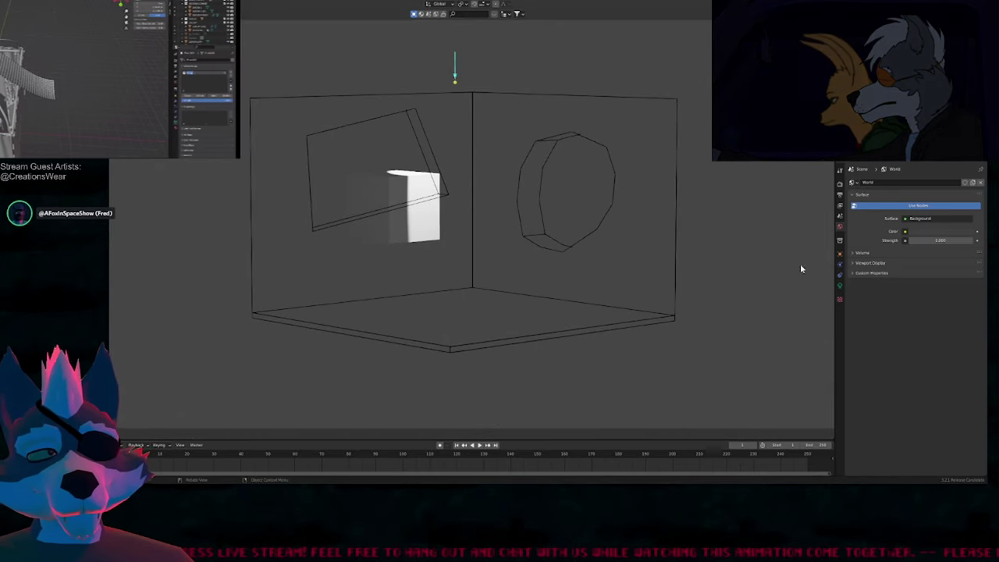
Step: In camera view, lengthen the camera focal length to about 180.5 mm
key("KP_0")
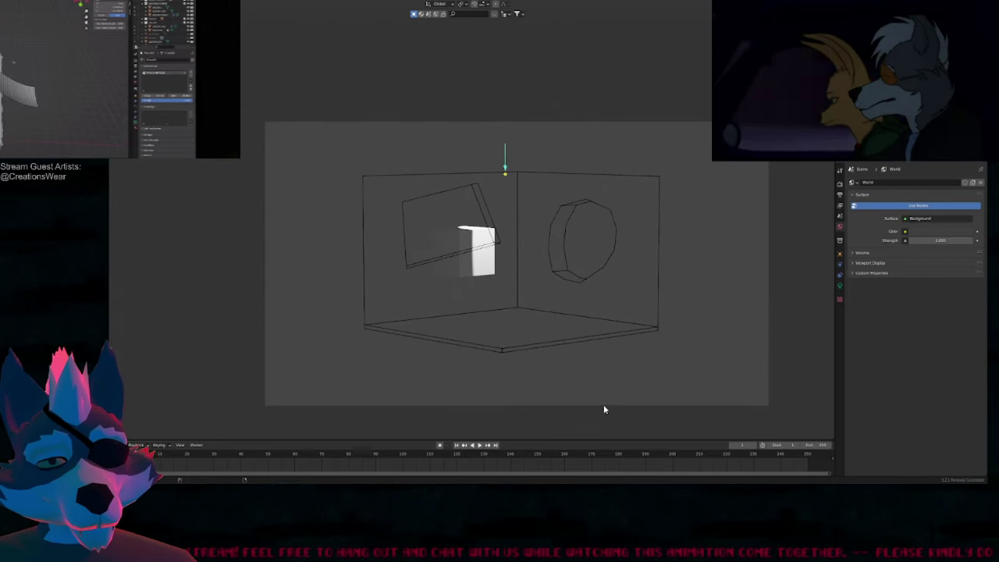
left_click(604, 405)
left_click(840, 285)
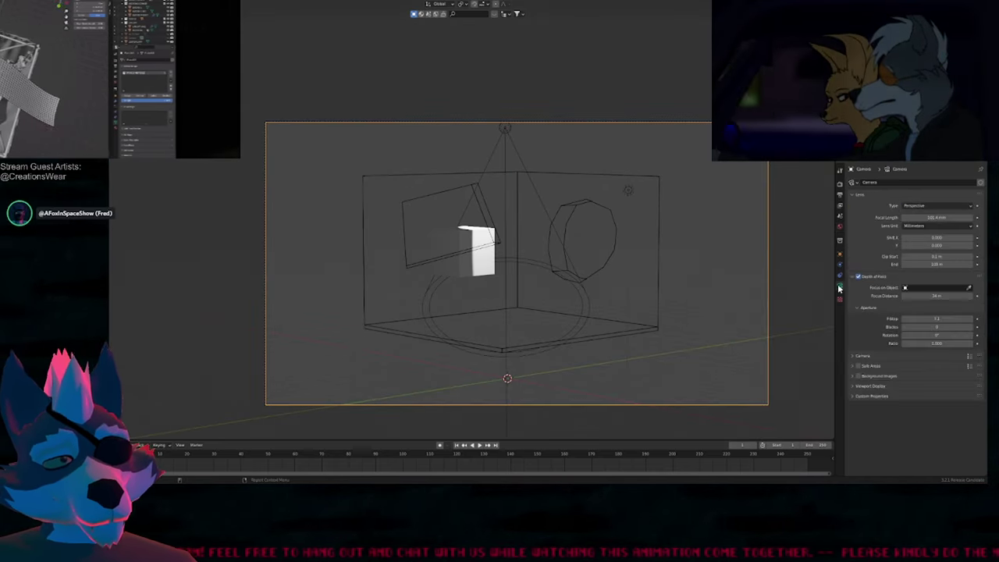
left_click_drag(927, 218, 954, 218)
scroll(452, 271, "up", 1)
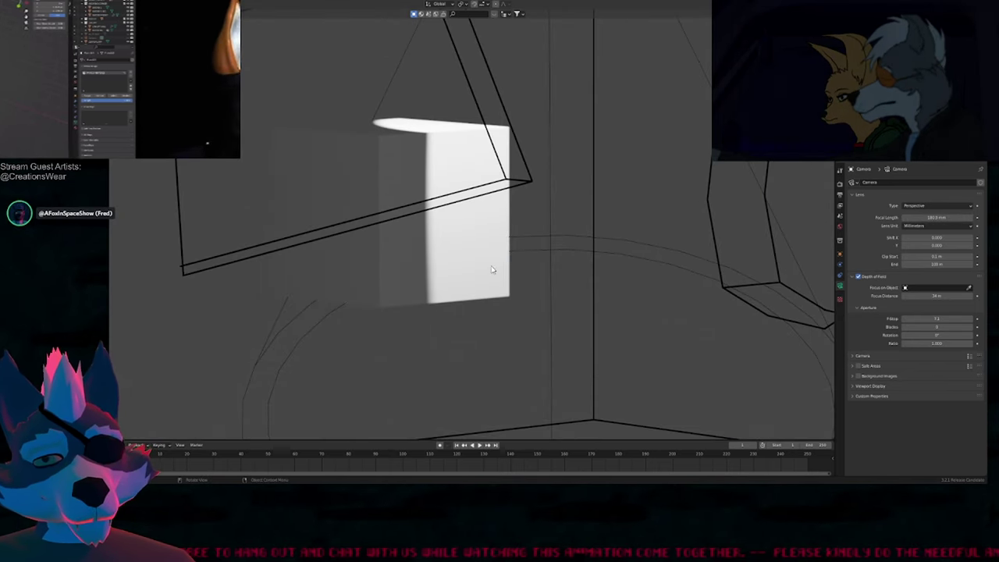
left_click(492, 271)
Step: Duplicate the cube and move the copy nearer the camera on the floor plane
key("shift+z")
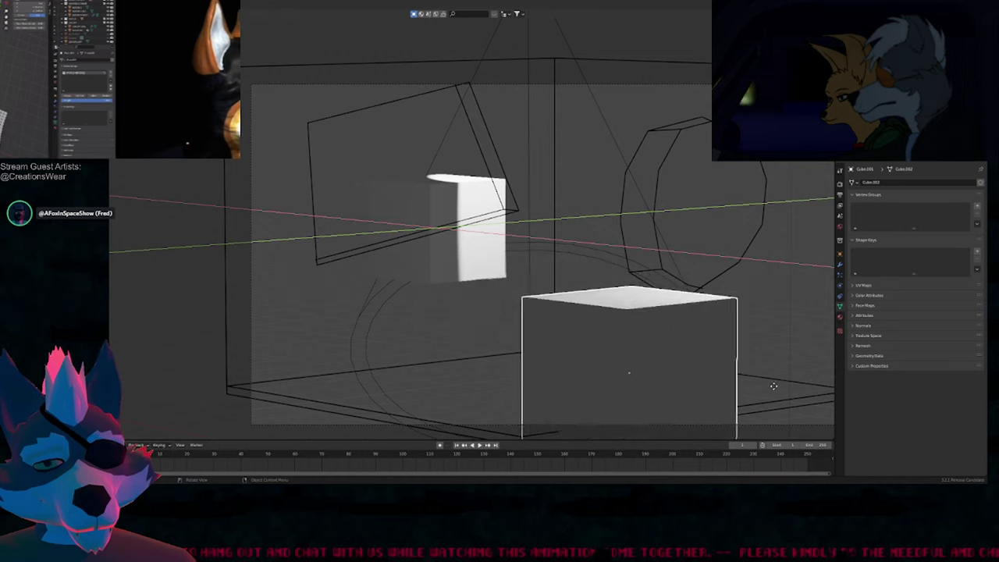
left_click(760, 383)
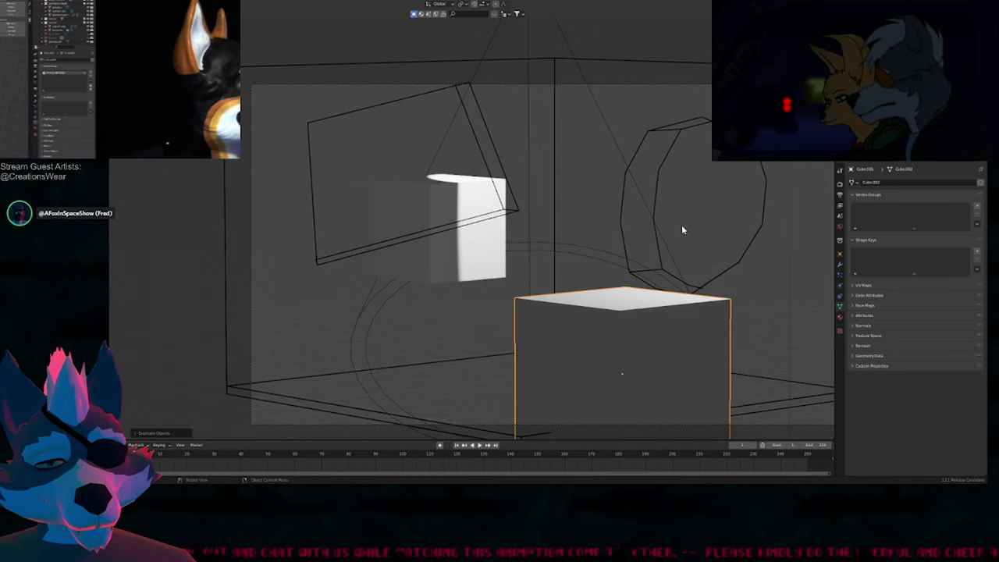
key("g")
key("shift+z")
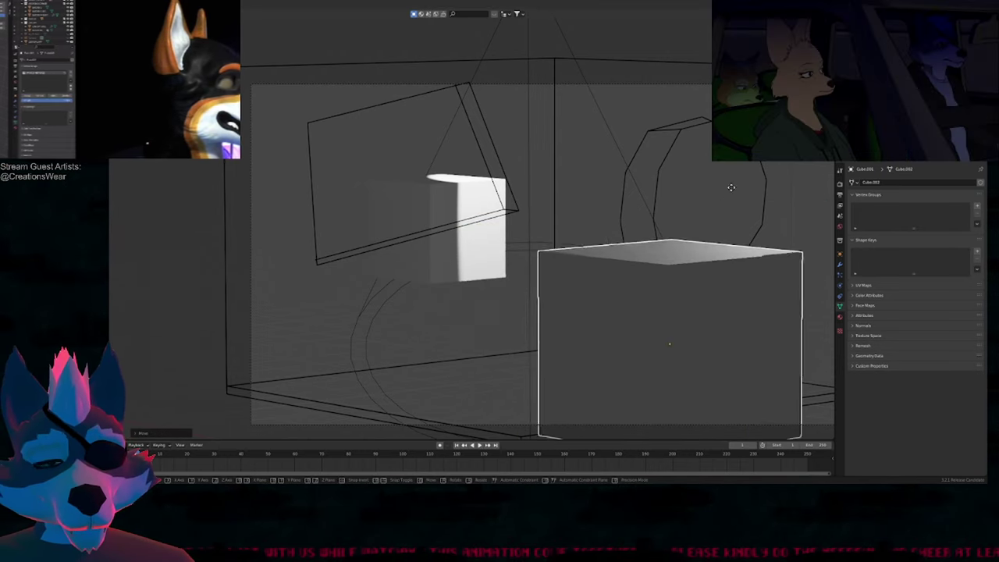
left_click(689, 201)
scroll(554, 222, "up", 3)
key("Home")
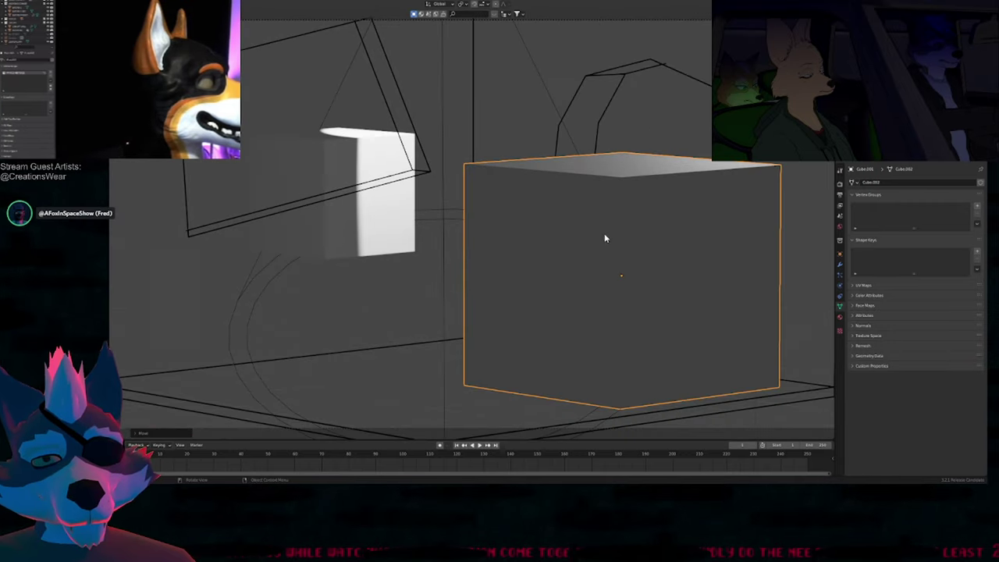
key("alt+shift+z")
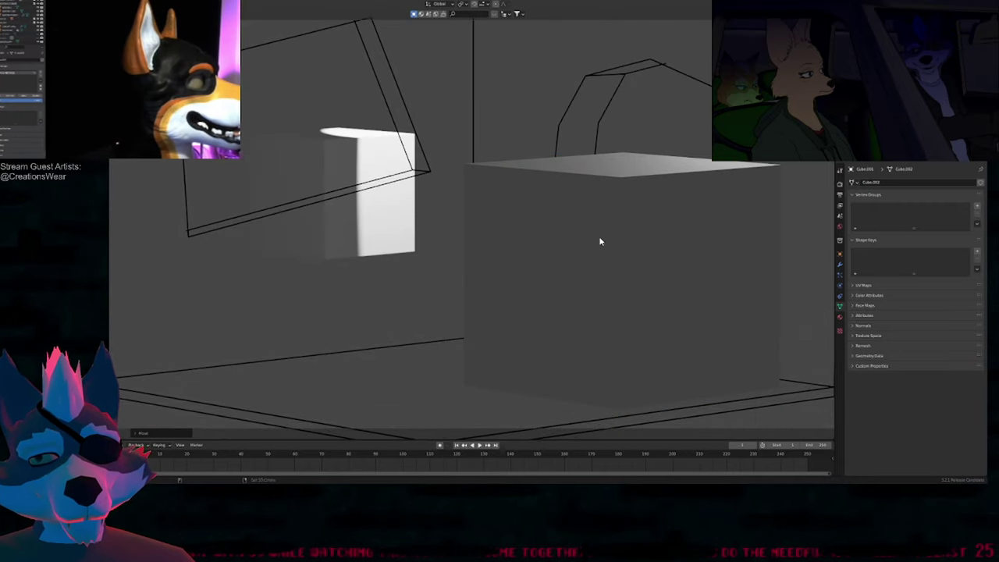
Step: Set the camera focus distance to 6.7 m
left_click(752, 382)
left_click(743, 429)
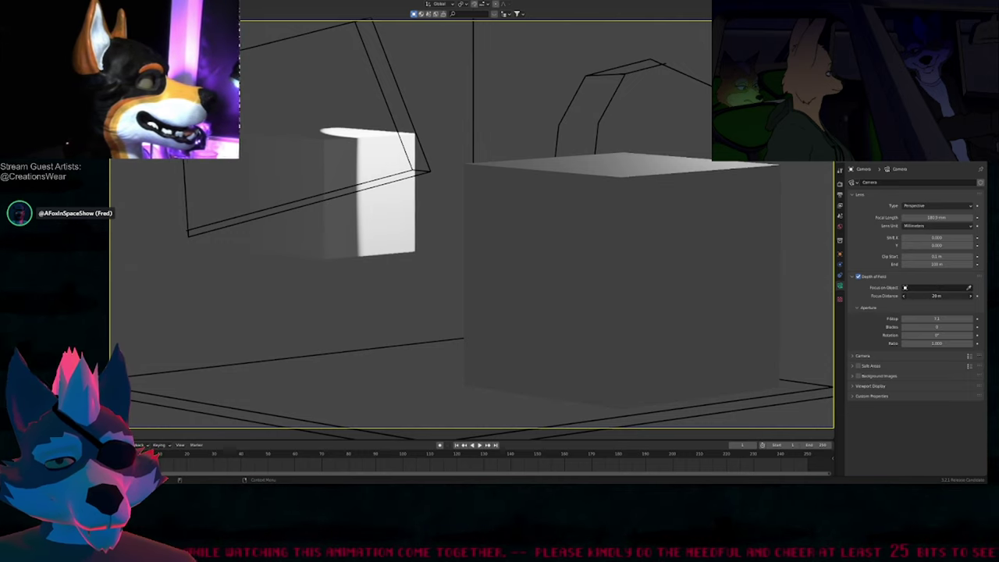
left_click_drag(937, 296, 912, 296)
Step: Move the new cube along the floor to the lower right of the frame
left_click(628, 221)
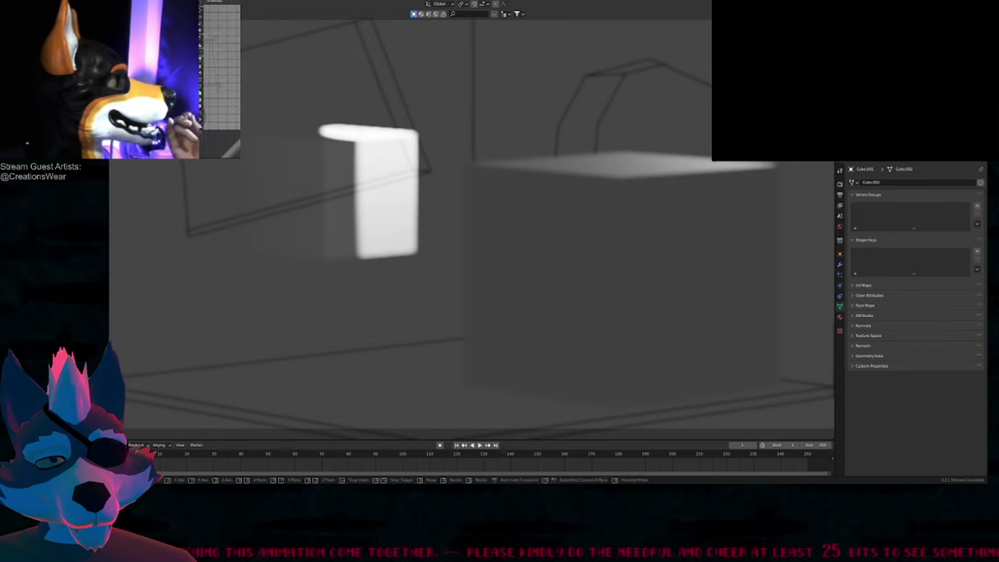
key("g")
key("shift+z")
left_click(550, 339)
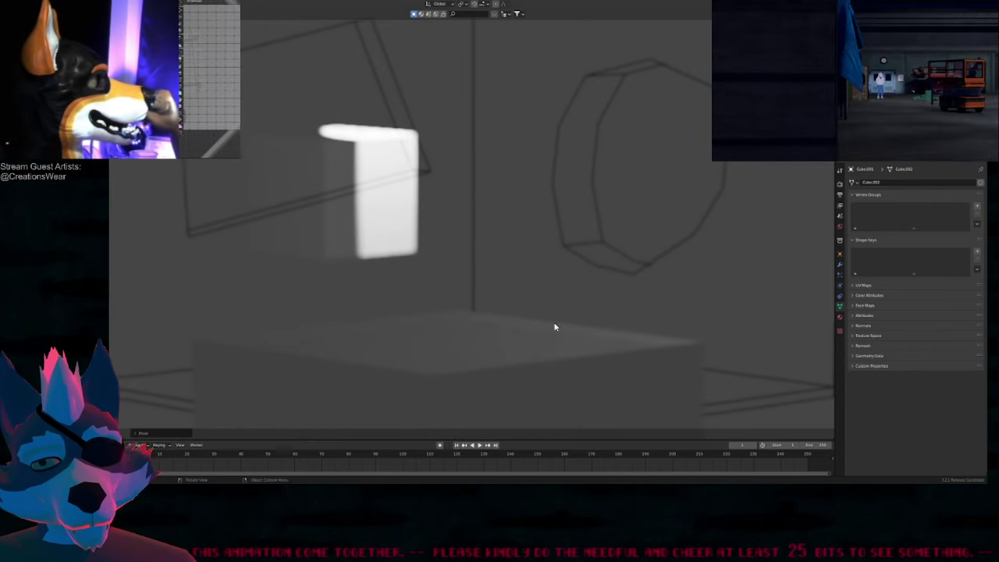
key("g")
key("g")
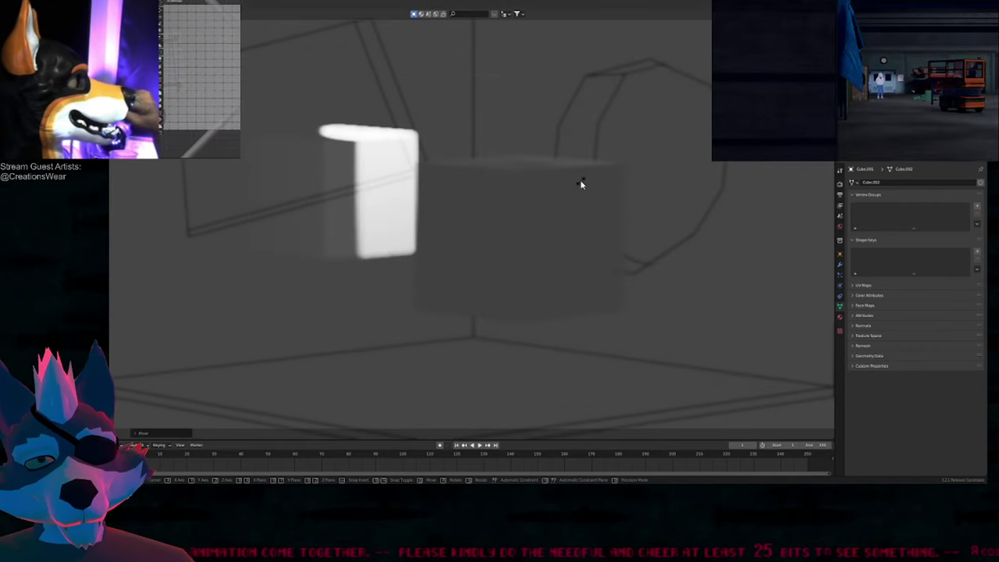
key("shift+z")
left_click(651, 392)
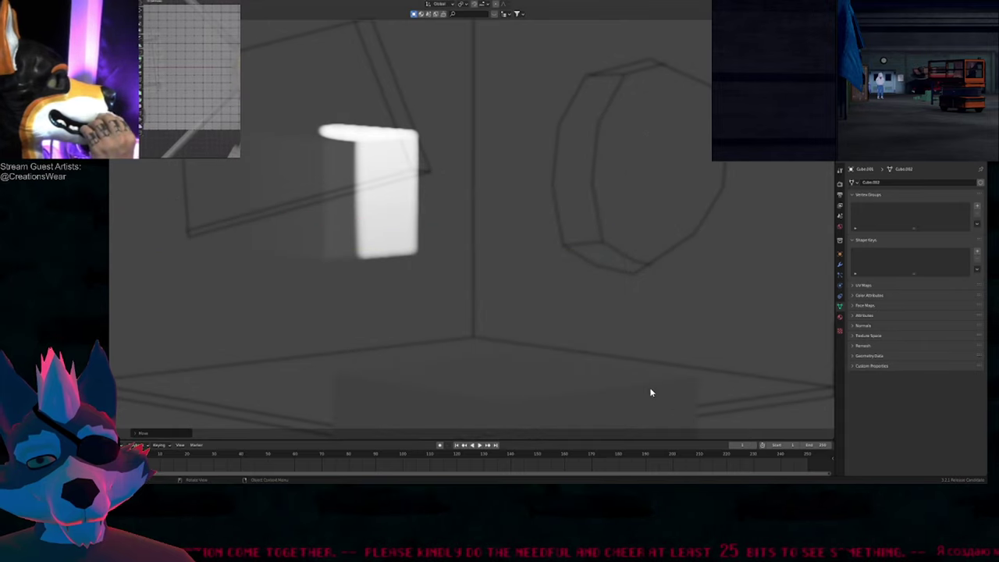
left_click(793, 264)
Step: Give the cube a new brown-orange material and scale it down
left_click(841, 316)
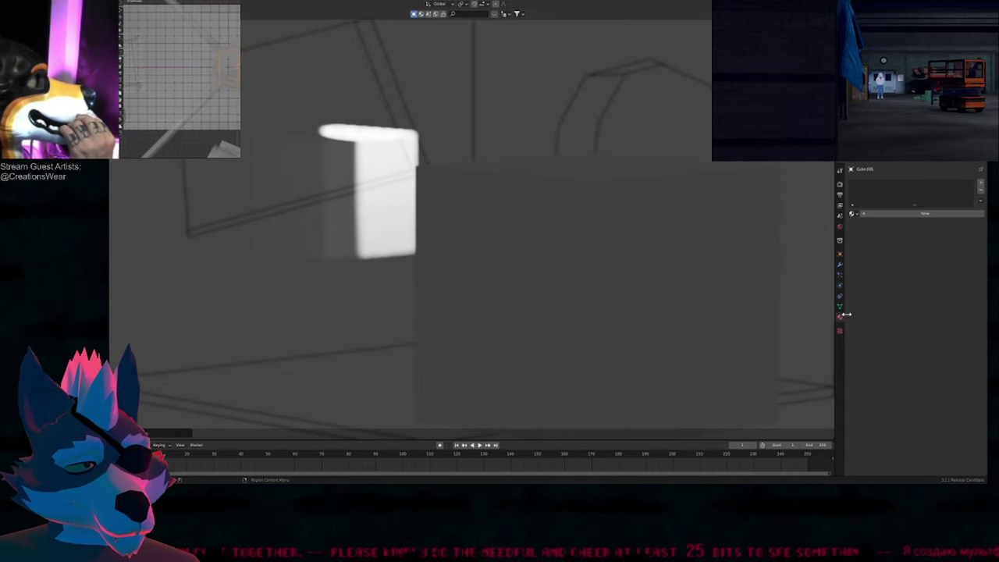
left_click(889, 212)
left_click(904, 263)
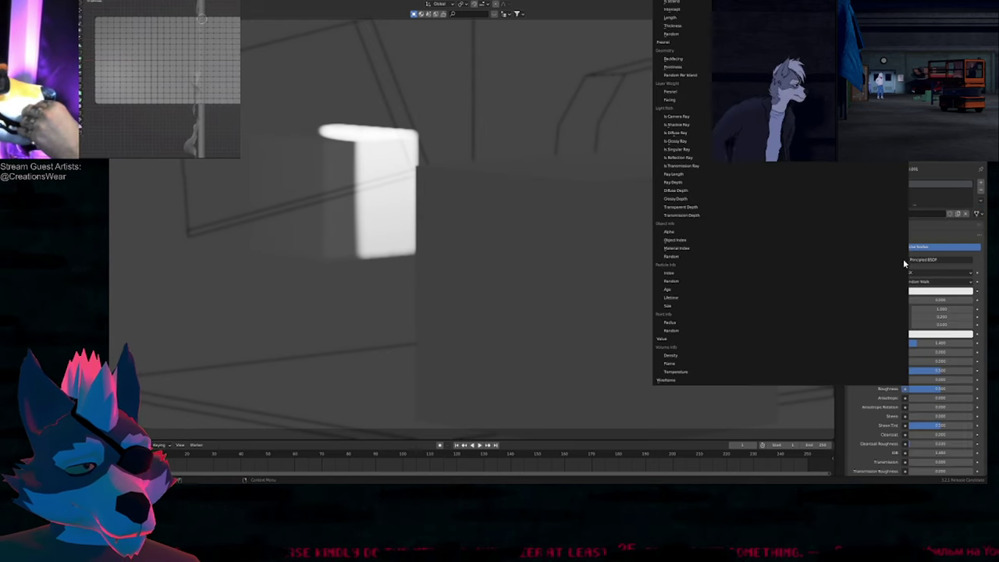
left_click(925, 292)
mouse_move(931, 231)
left_mouse_down()
mouse_move(927, 221)
mouse_move(924, 227)
left_mouse_up()
key("s")
left_click(666, 288)
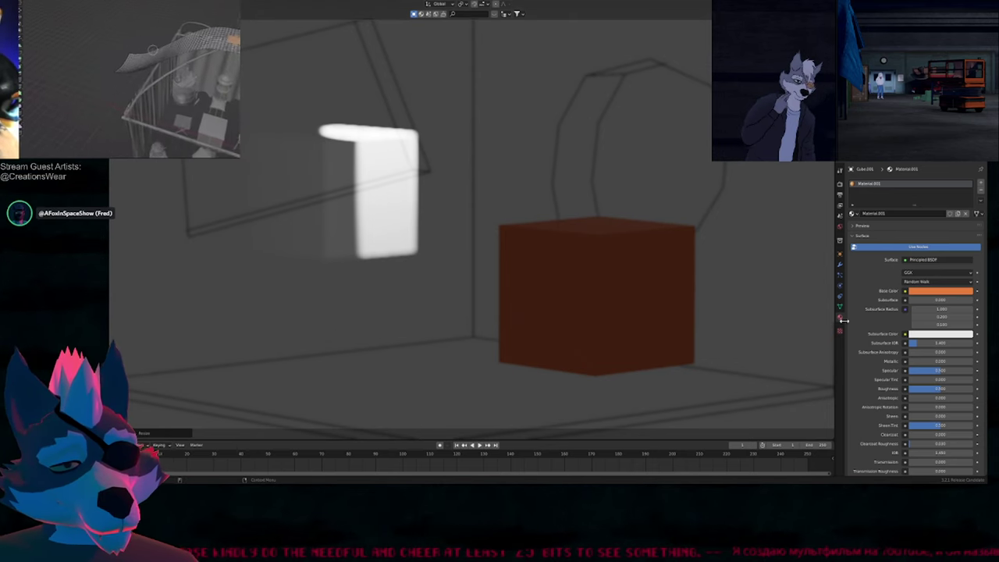
key("KP_0")
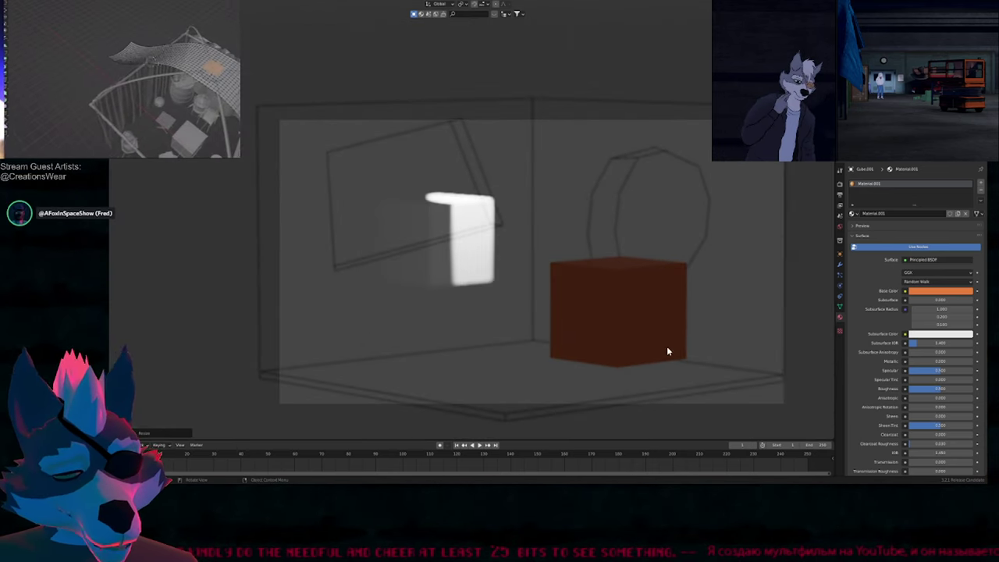
Step: Orbit around the room, then return to the camera view with overlays hidden
left_click(671, 403)
key("alt+shift+z")
left_click(672, 403)
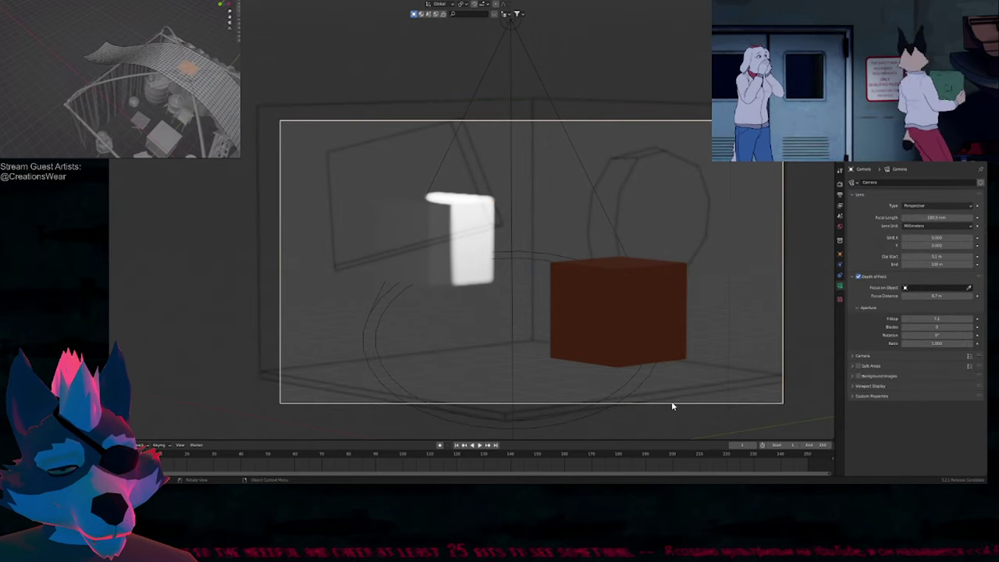
scroll(672, 403, "up", 4)
left_click(674, 375)
mouse_move(674, 374)
middle_mouse_down()
mouse_move(695, 352)
mouse_move(674, 359)
middle_mouse_up()
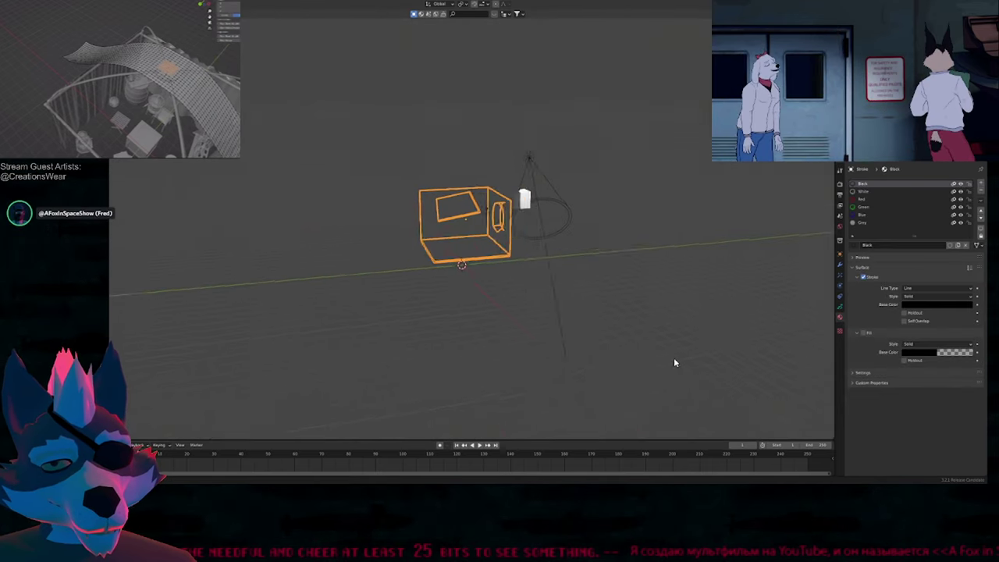
scroll(486, 231, "up", 7)
key("alt+shift+z")
middle_click_drag(478, 261, 624, 257)
key("KP_0")
scroll(509, 291, "down", 4)
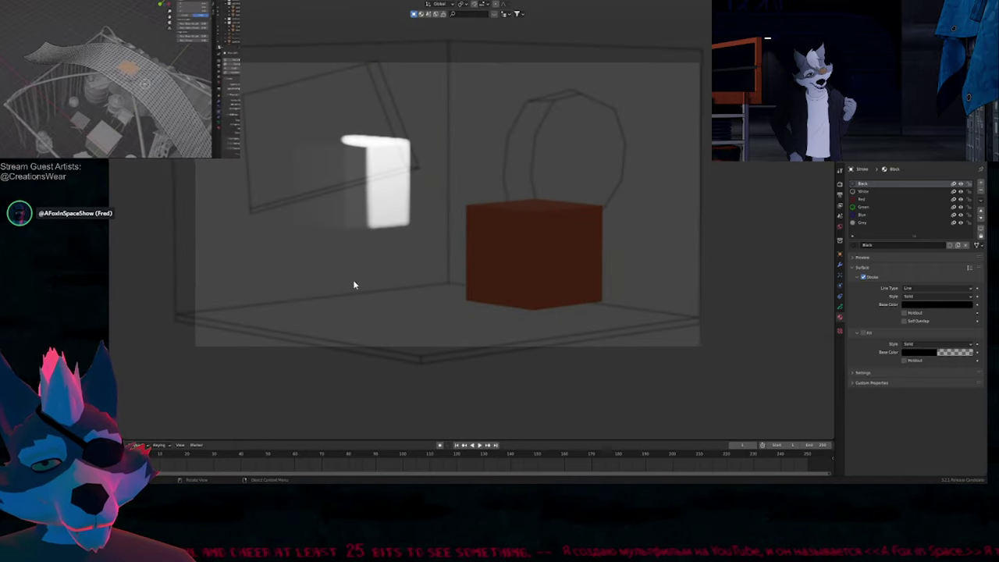
scroll(427, 290, "up", 1)
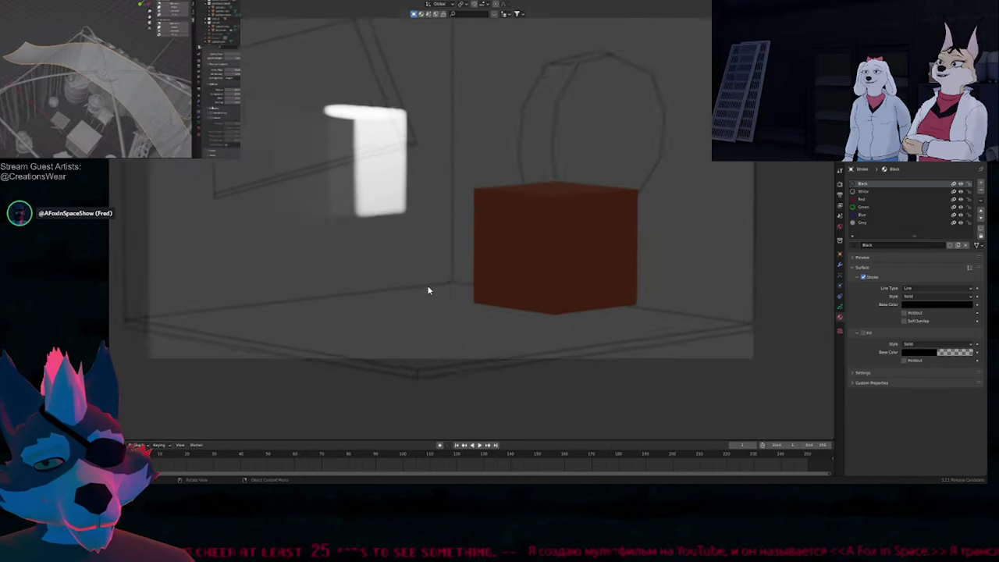
scroll(427, 291, "up", 1)
middle_click_drag(414, 302, 431, 290, "shift")
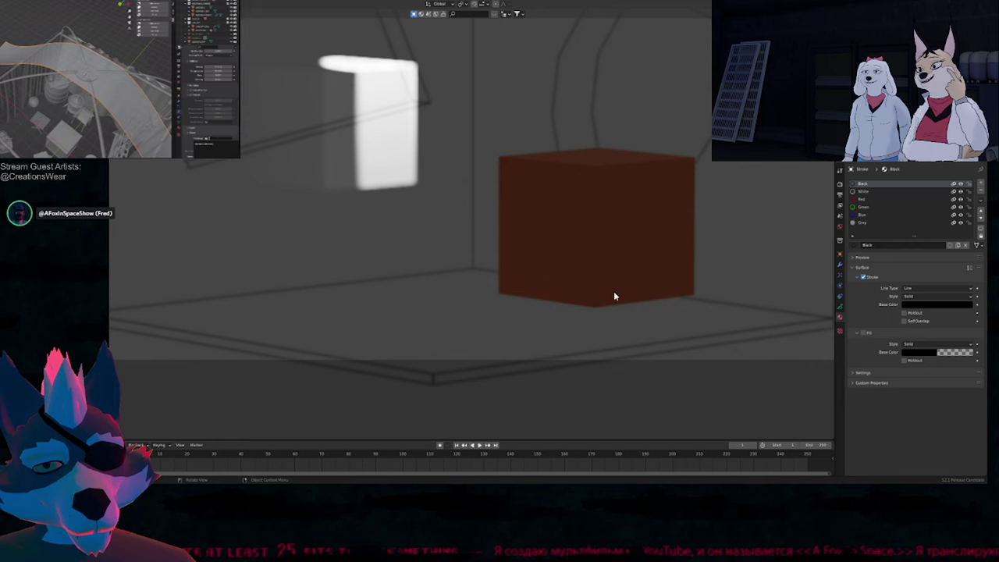
Step: Select the camera and set its focus distance to 9.3 m
key("a")
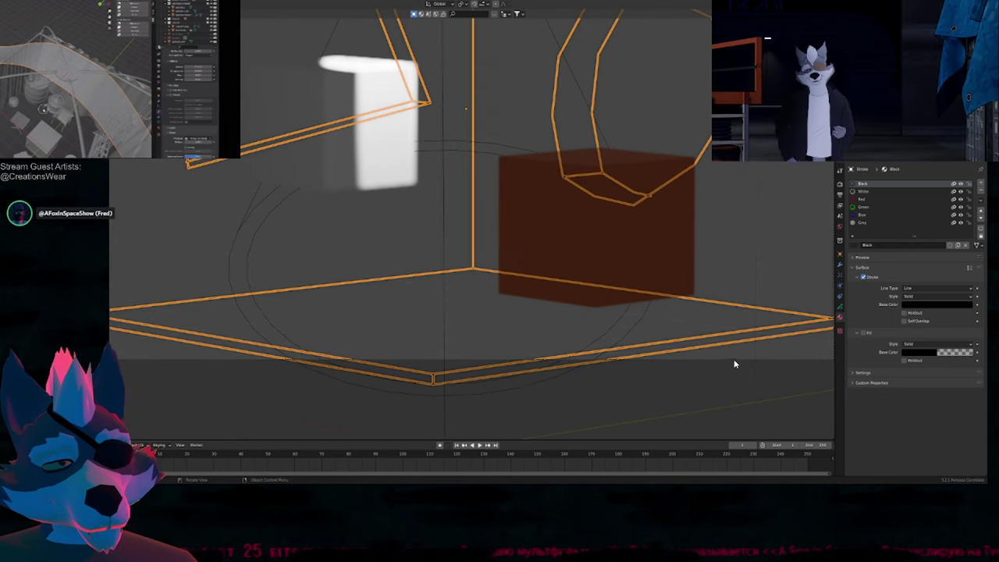
left_click(734, 360)
middle_click_drag(459, 241, 562, 294, "shift")
scroll(547, 281, "down", 2)
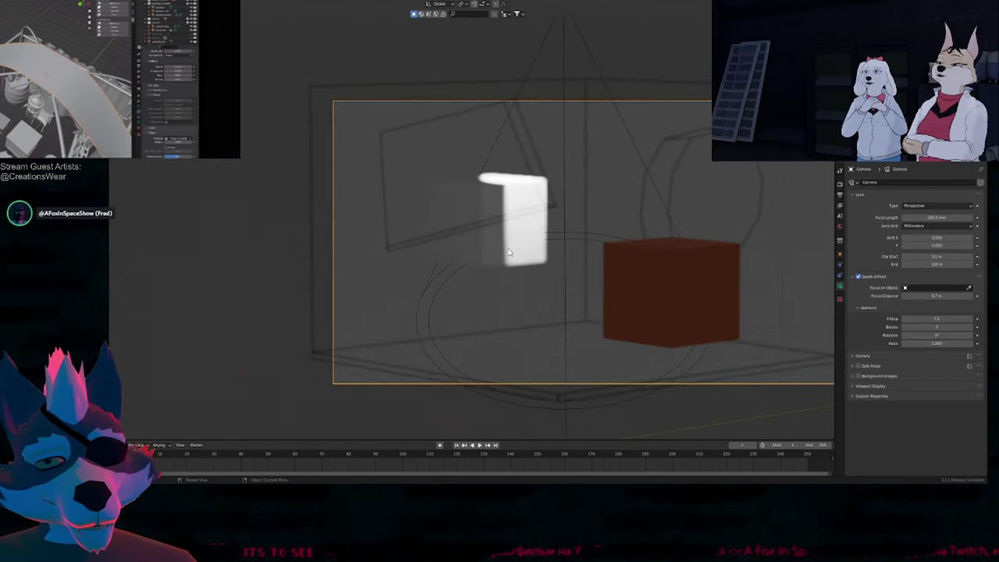
scroll(531, 261, "up", 2)
scroll(562, 260, "down", 1)
scroll(601, 258, "up", 1)
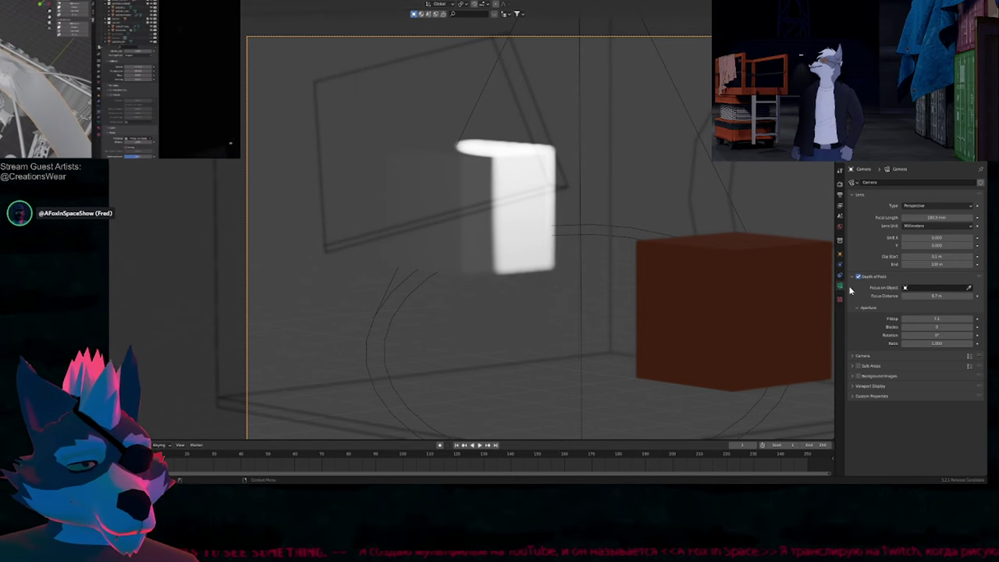
mouse_move(931, 296)
left_mouse_down()
mouse_move(970, 296)
mouse_move(941, 296)
left_mouse_up()
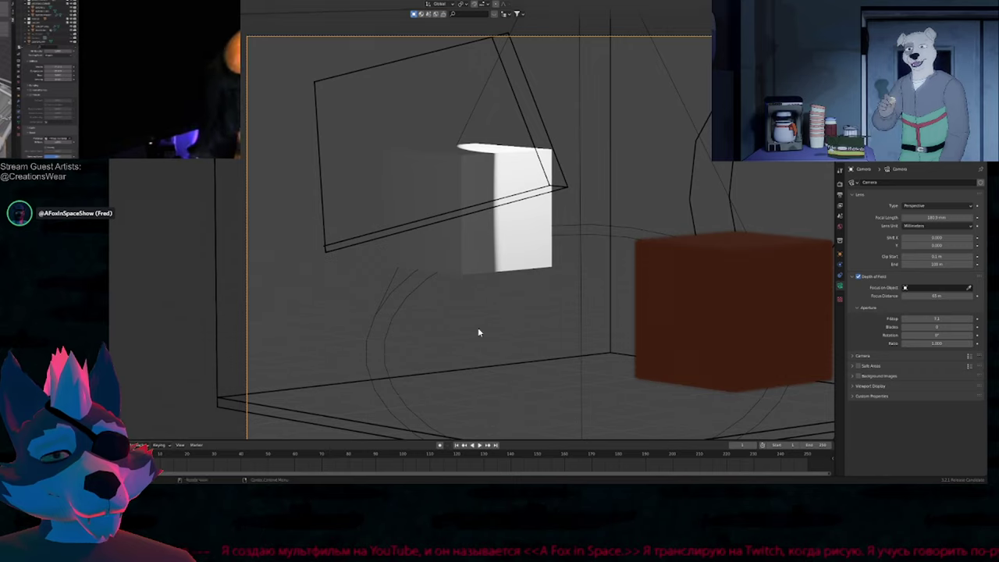
Step: Readjust the focus distance down from 74 m and edit the aperture Blades value
middle_click_drag(421, 363, 412, 269, "shift")
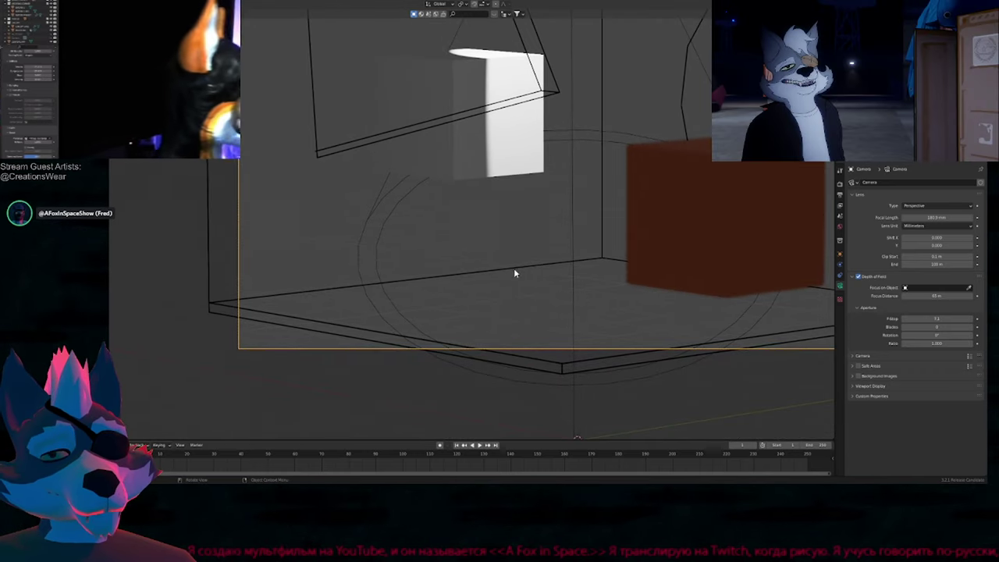
middle_click_drag(510, 192, 540, 269, "shift")
key("a")
key("alt+a")
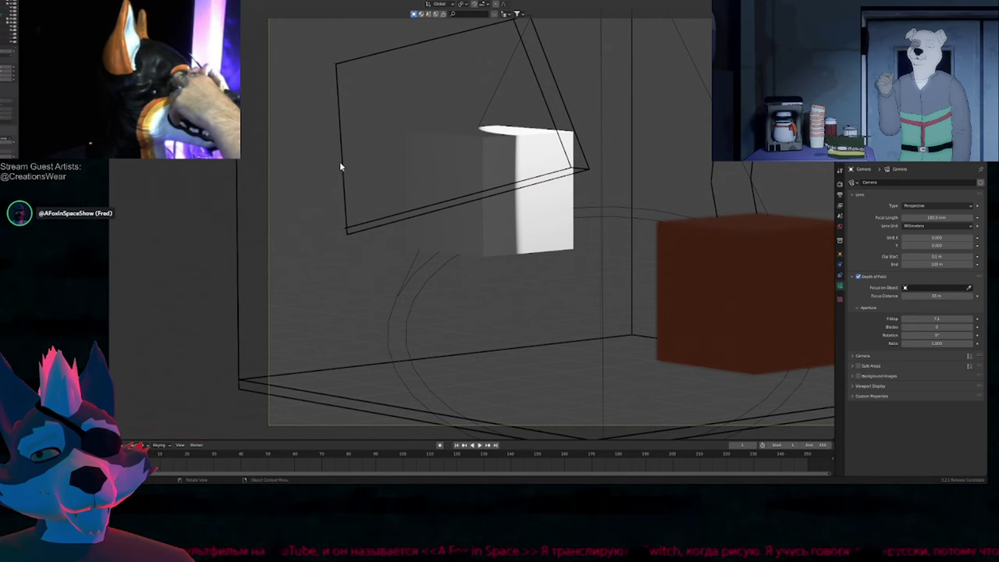
middle_click_drag(567, 299, 492, 245, "shift")
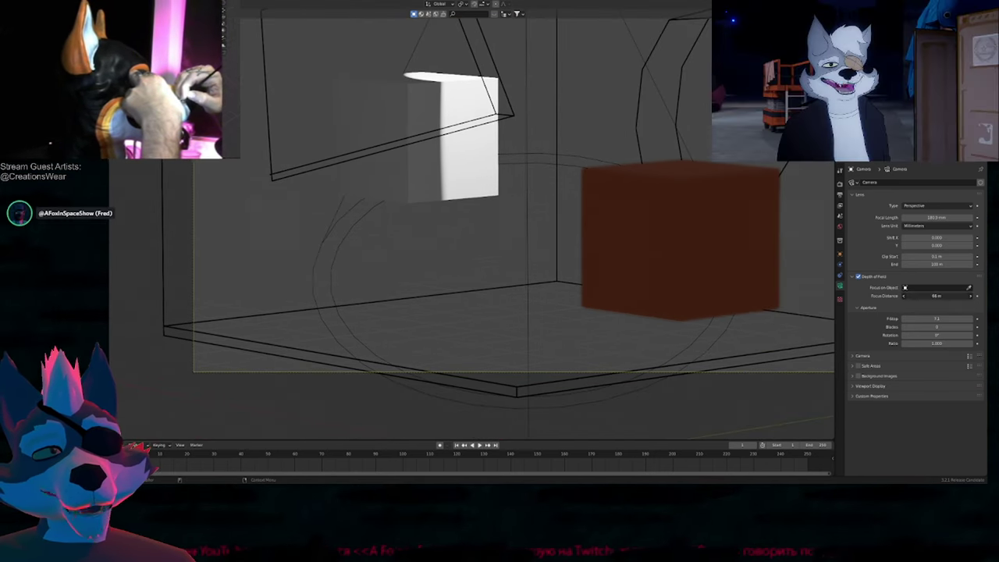
mouse_move(937, 296)
left_mouse_down()
mouse_move(912, 296)
mouse_move(953, 299)
mouse_move(932, 319)
mouse_move(934, 297)
mouse_move(915, 296)
mouse_move(953, 296)
mouse_move(938, 296)
left_mouse_up()
left_click(939, 325)
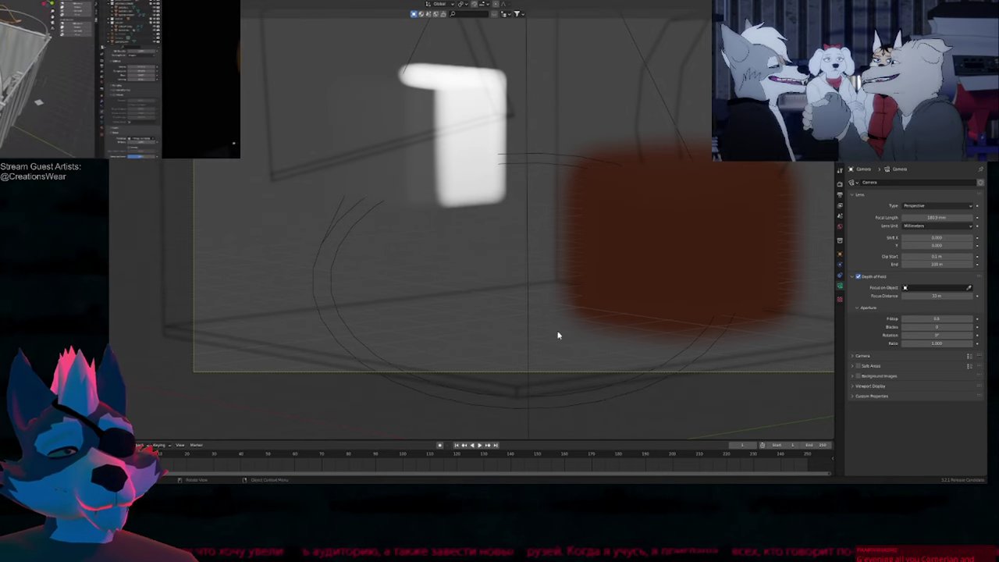
key("shift+alt+z")
Step: Convert the grease pencil line strokes into a Bezier curve object
left_click(265, 349)
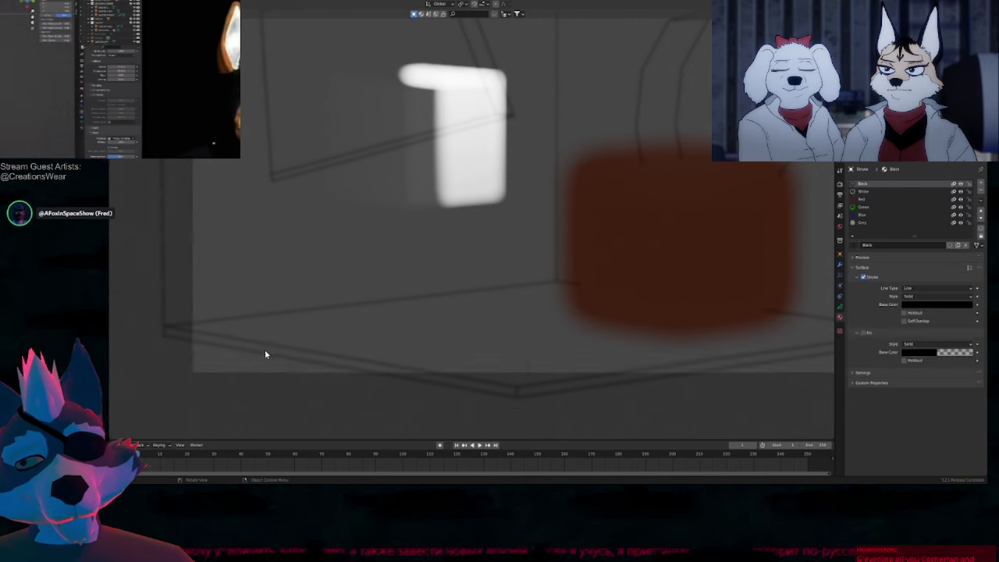
right_click(265, 355)
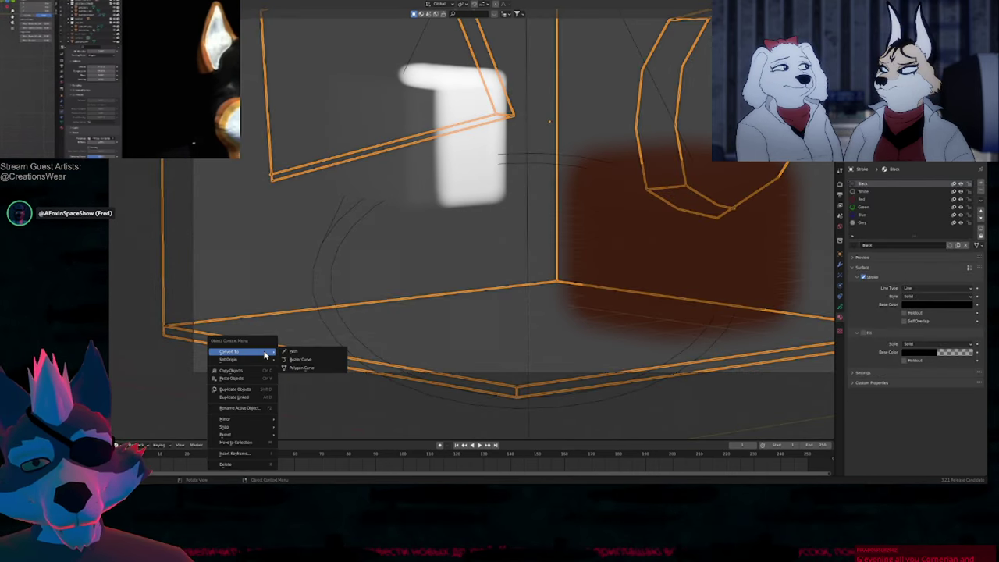
left_click(301, 360)
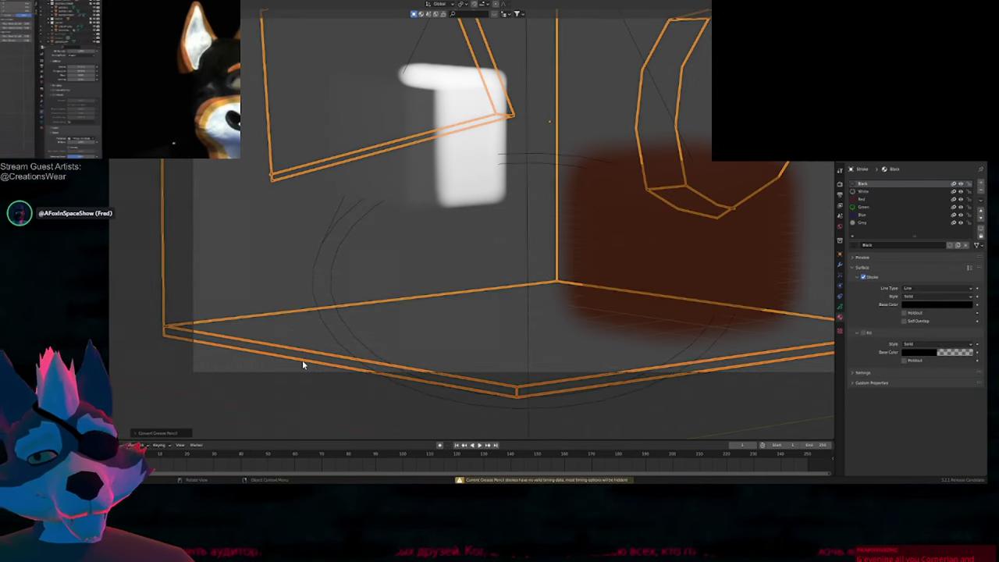
left_click(870, 70)
left_click(871, 78)
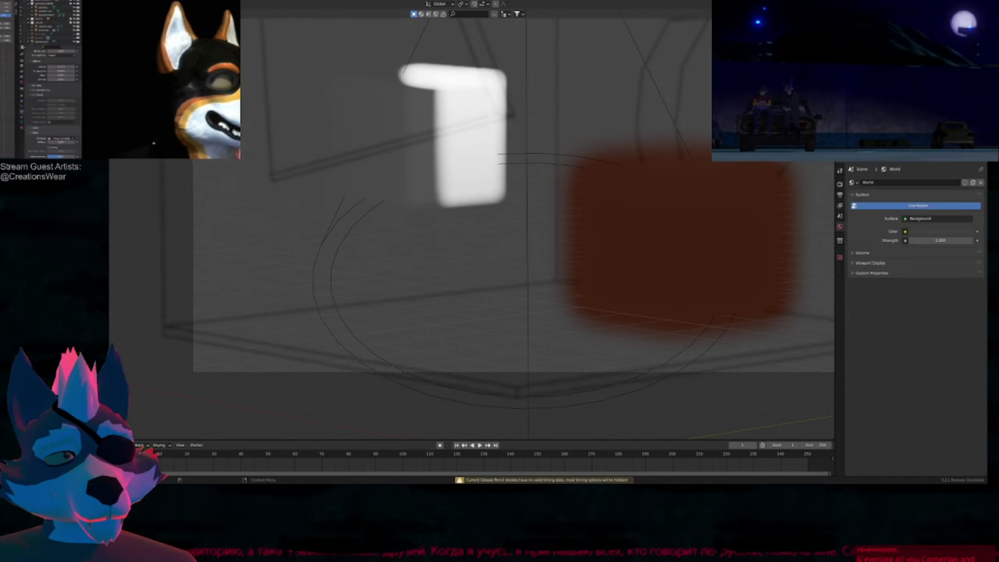
left_click(870, 85)
key("alt+shift+z")
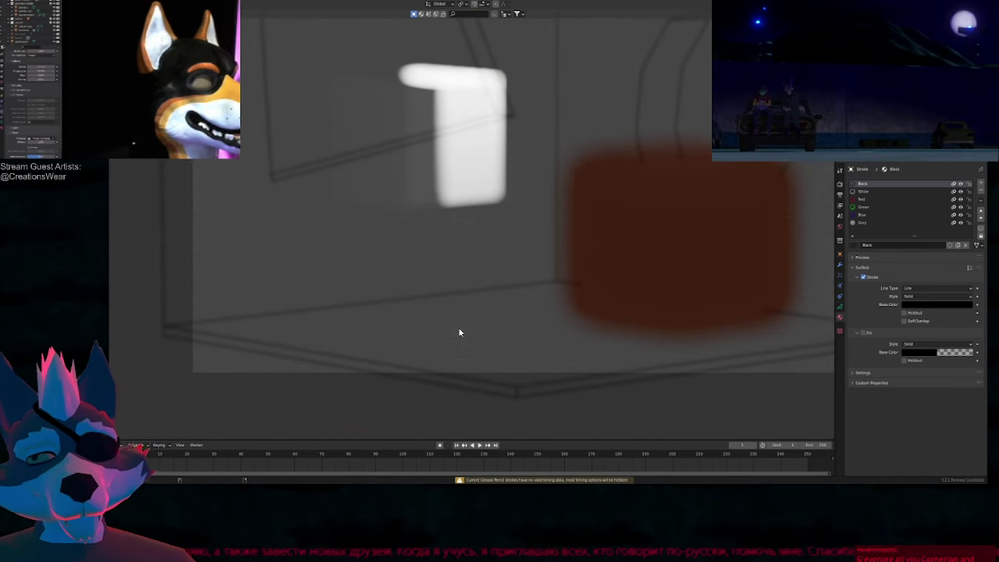
key("alt+shift+z")
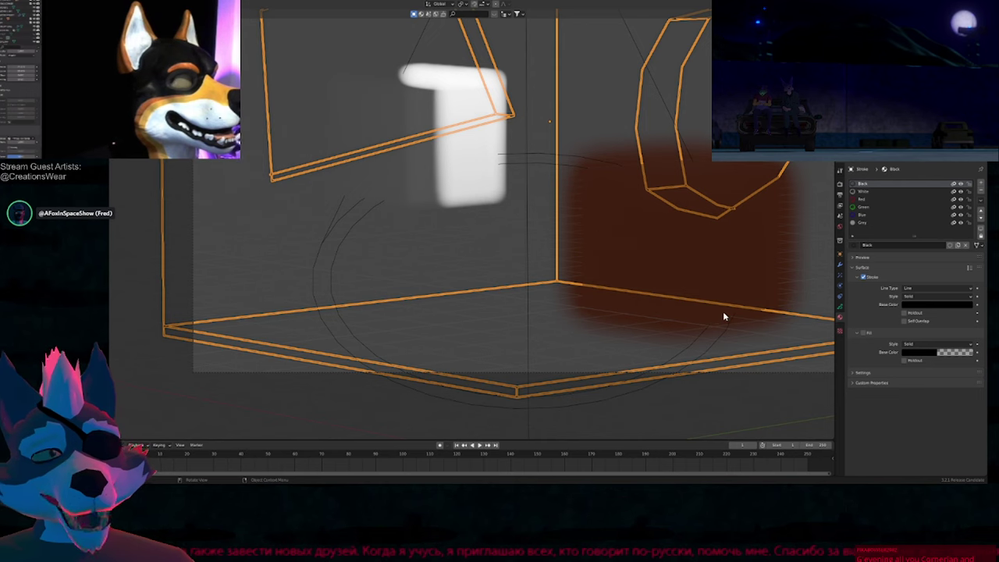
key("ctrl+z")
key("ctrl+z")
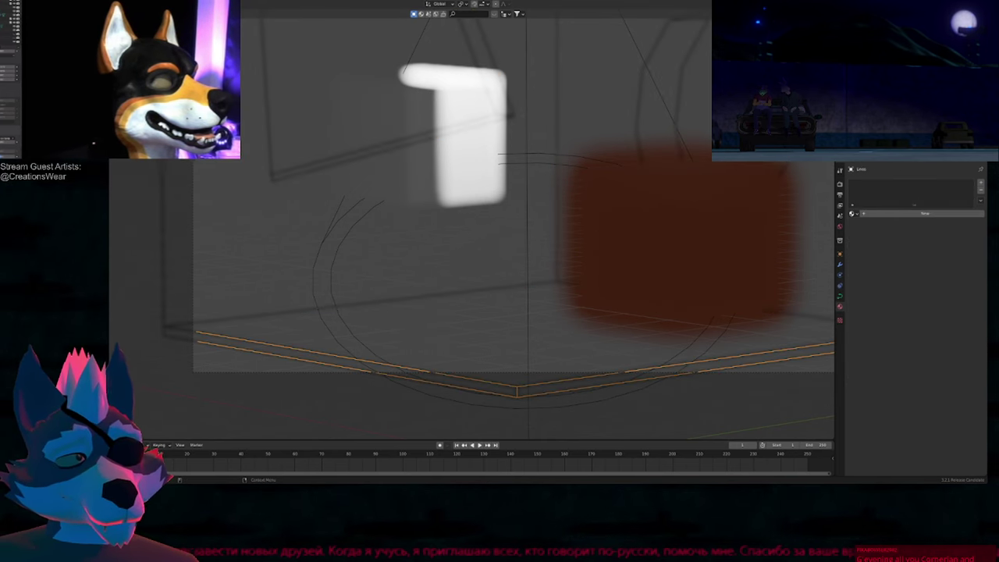
key("ctrl+z")
key("ctrl+z")
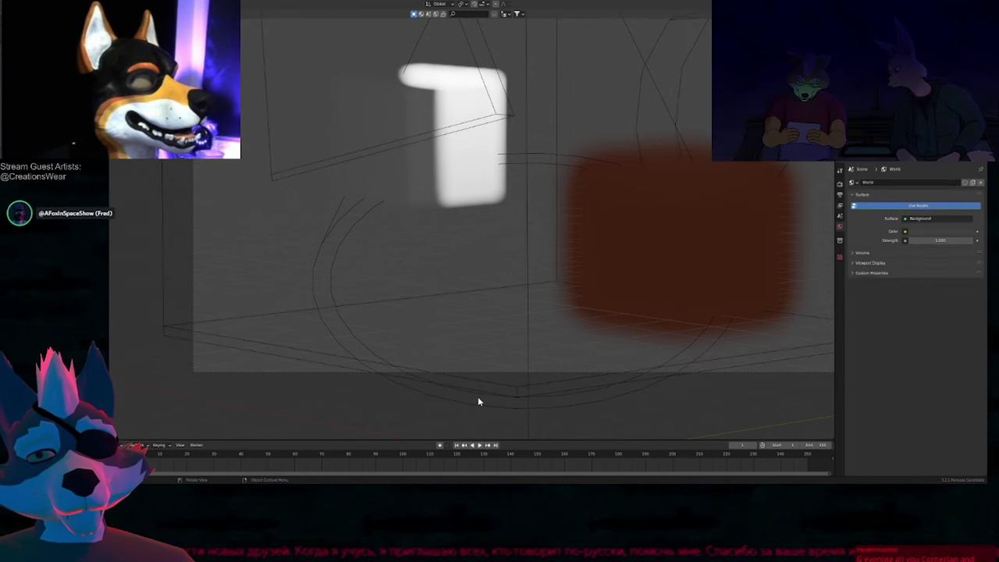
Step: Give the converted curve a geometry bevel depth of about 0.005 m
left_click(522, 392)
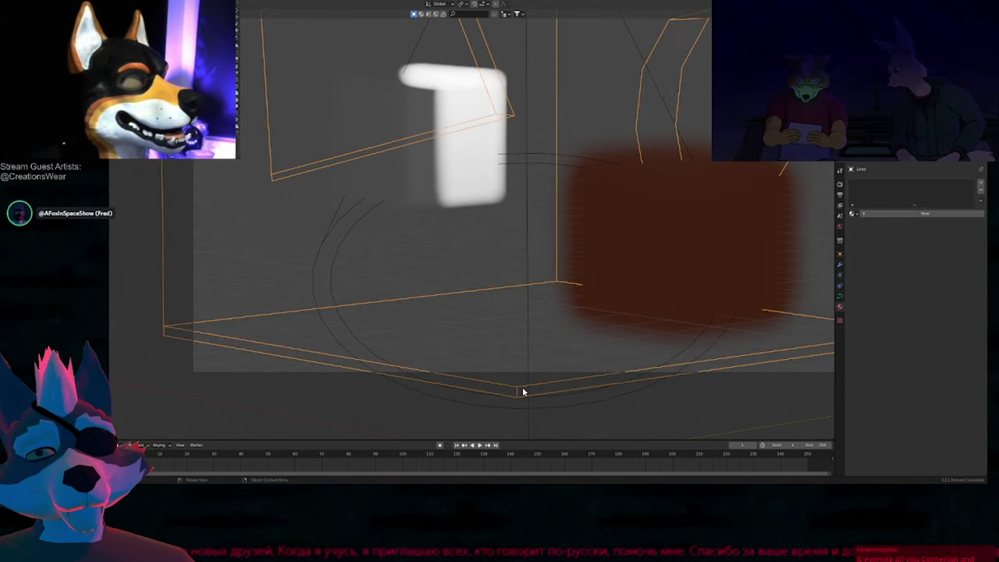
left_click(841, 297)
left_click(862, 306)
scroll(900, 312, "down", 1)
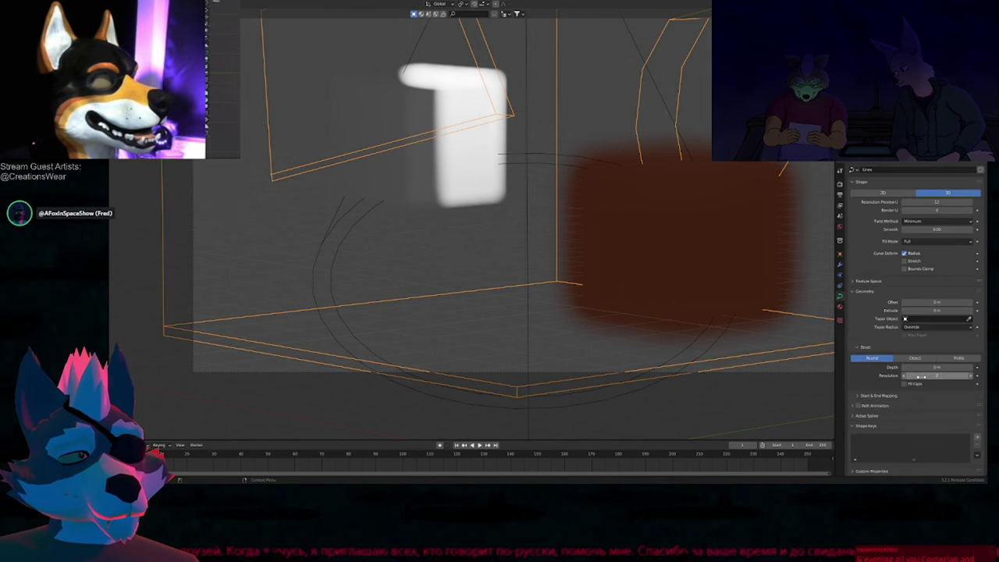
left_click_drag(933, 367, 955, 367)
scroll(892, 259, "up", 1)
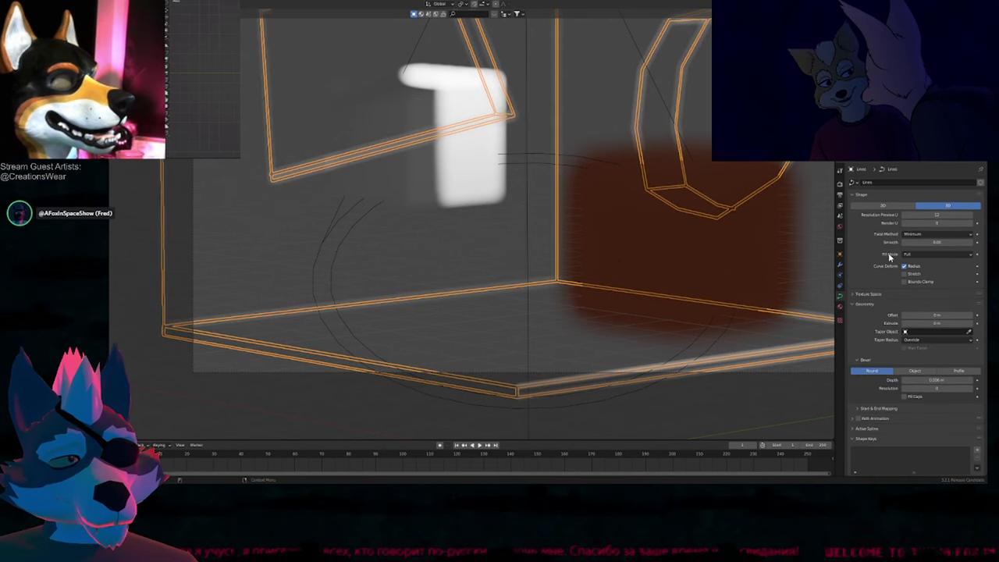
Step: Add a new material to the curve and set its colour to black
left_click(840, 308)
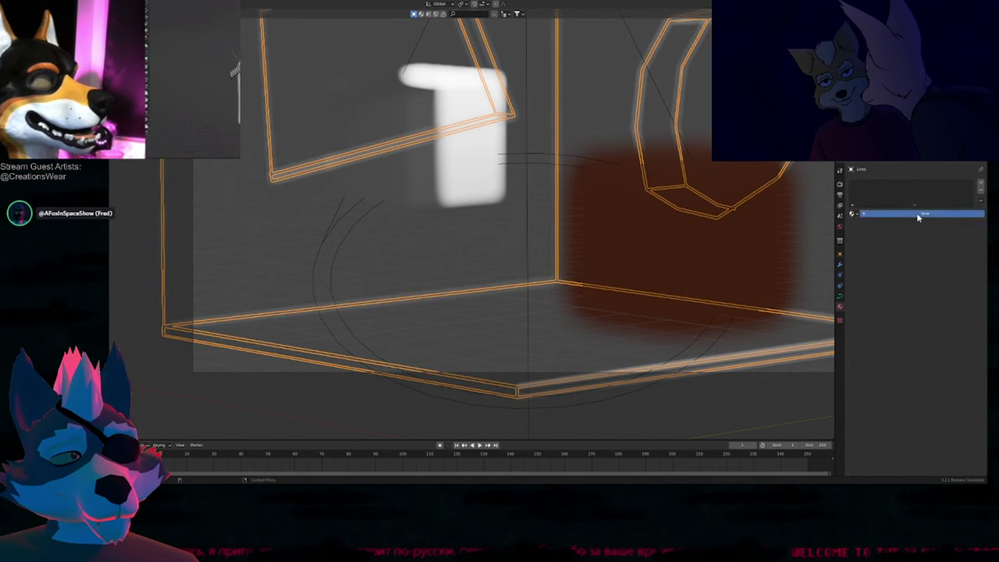
left_click(918, 213)
left_click(936, 272)
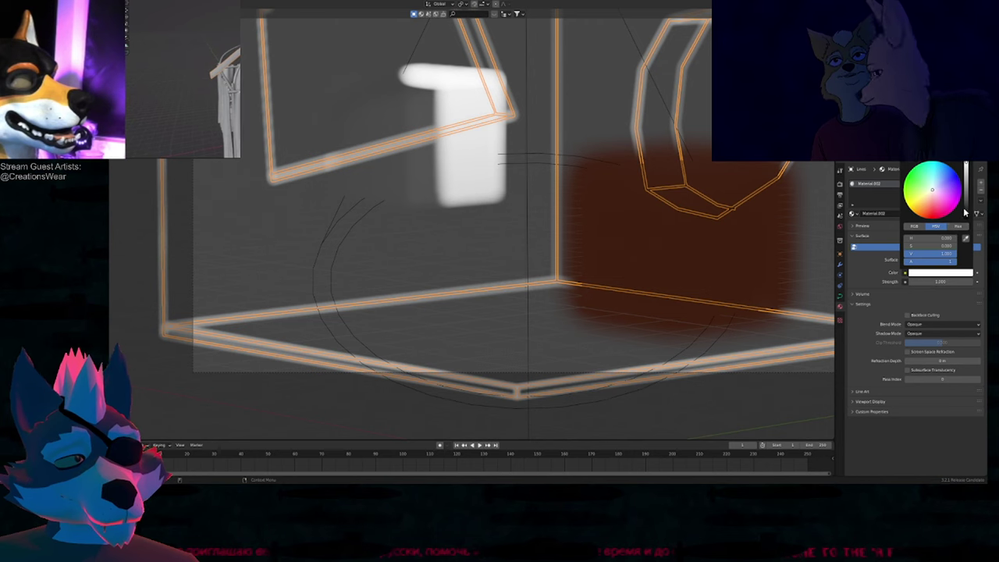
left_click_drag(966, 215, 966, 228)
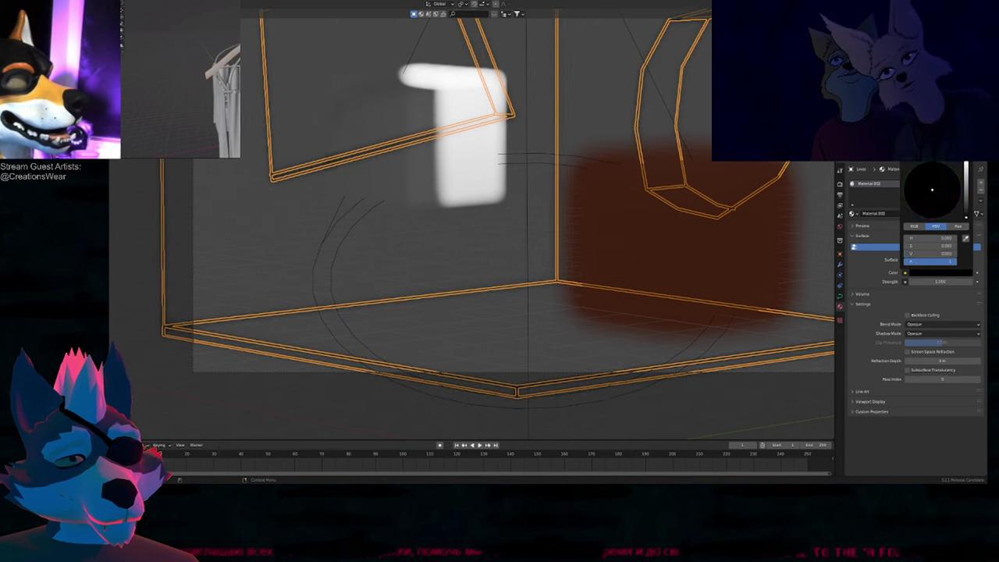
left_click(516, 341)
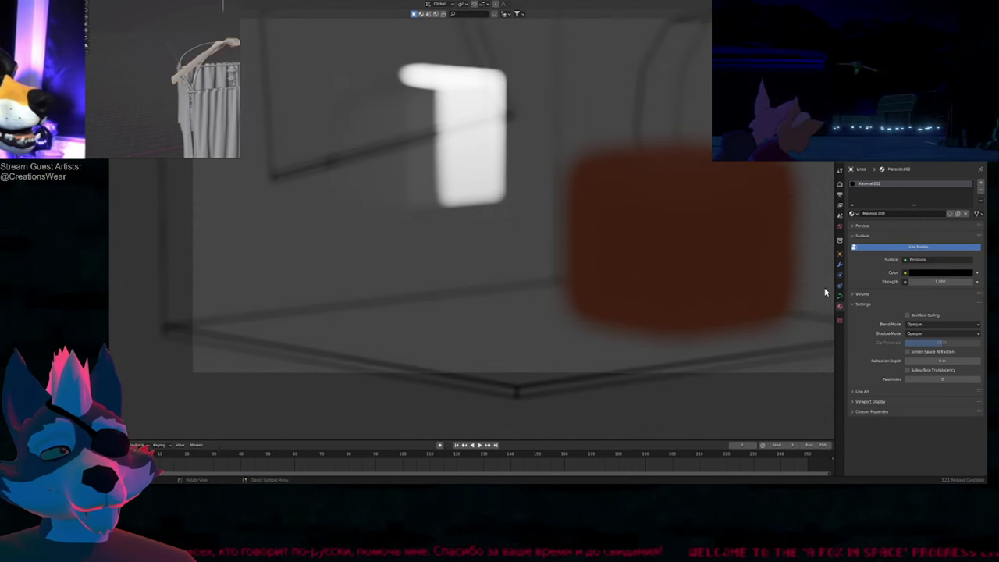
Step: Try camera focus distances between 38 and 41 m, then undo the changes
left_click(767, 374)
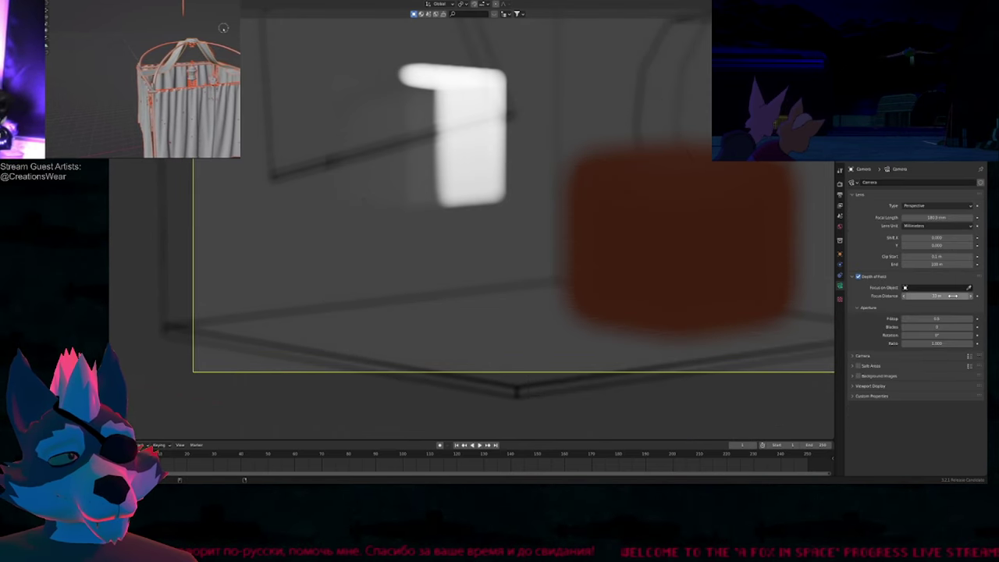
mouse_move(953, 296)
left_mouse_down()
mouse_move(890, 296)
mouse_move(918, 296)
mouse_move(932, 319)
mouse_move(965, 294)
left_mouse_up()
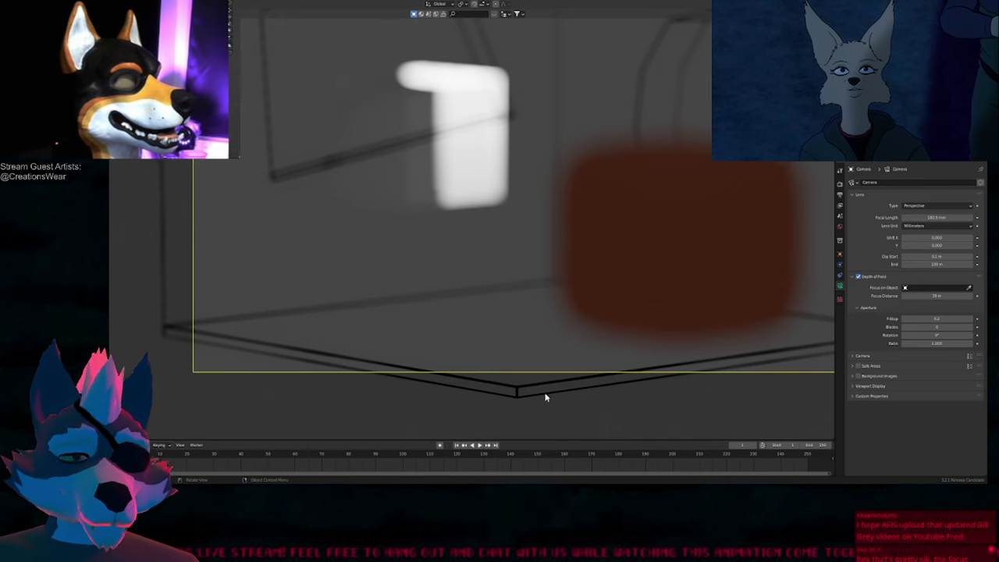
left_click_drag(937, 296, 945, 296)
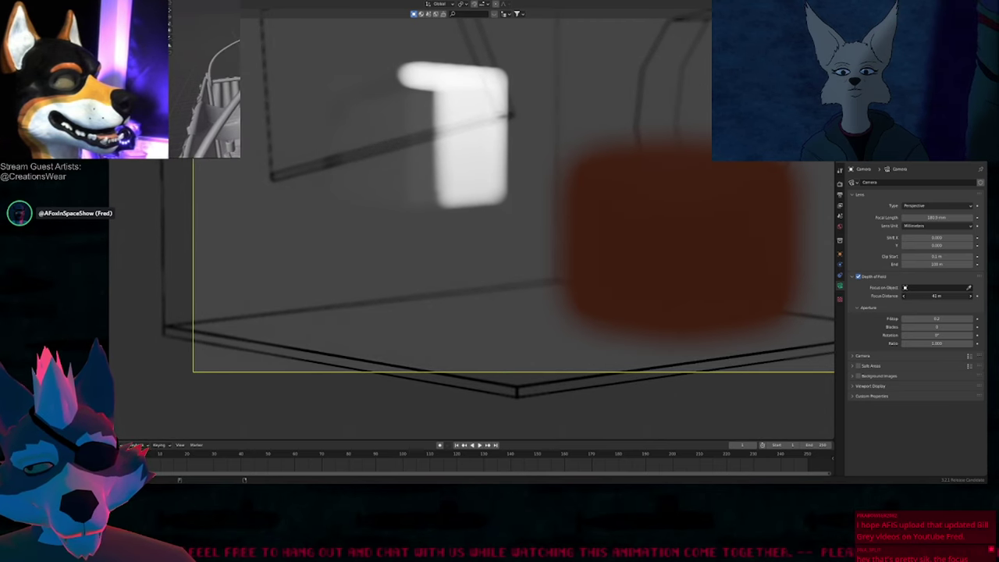
left_click_drag(937, 296, 938, 296)
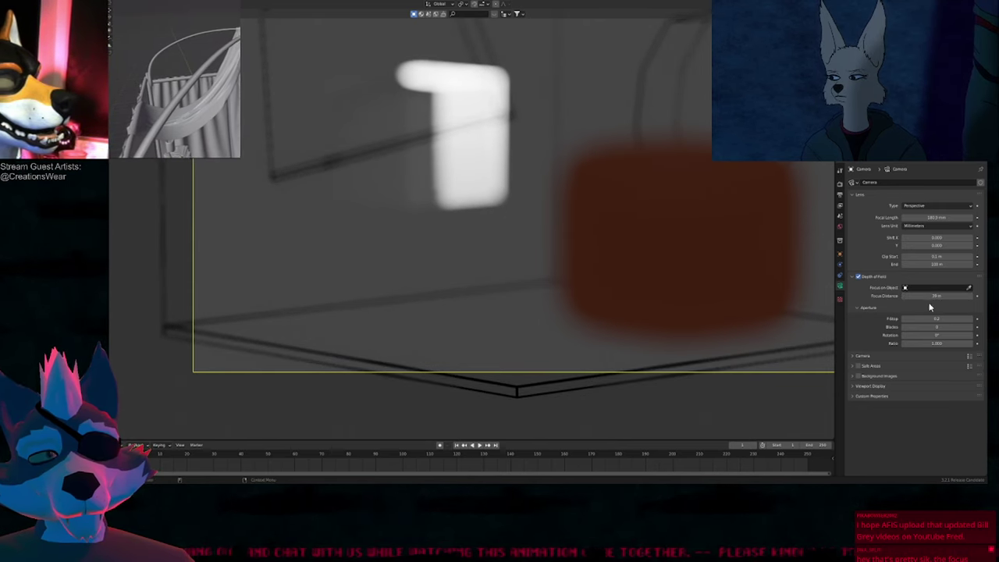
key("ctrl+z")
key("ctrl+z")
key("ctrl+z")
key("ctrl+z")
key("ctrl+z")
key("ctrl+z")
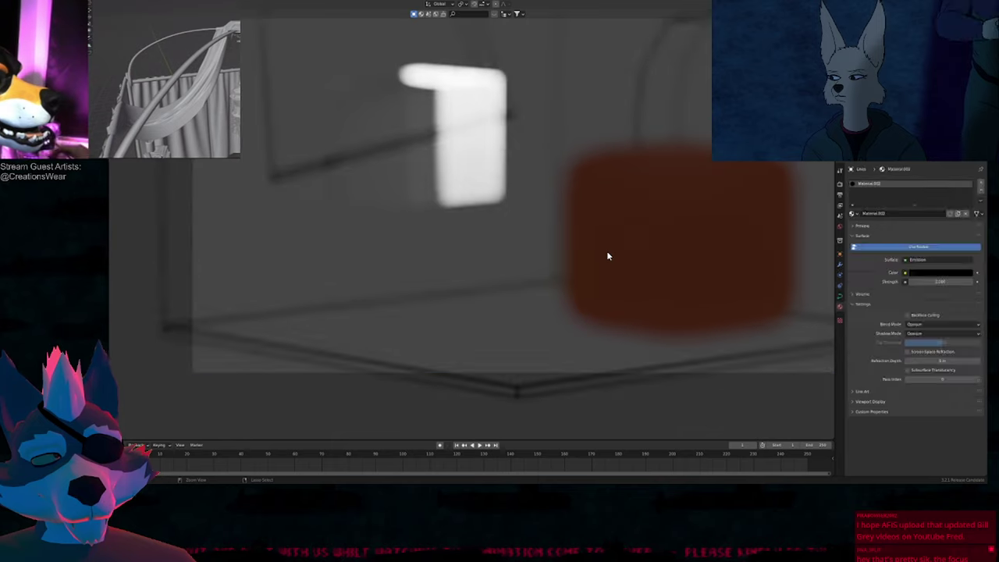
key("ctrl+z")
key("ctrl+z")
key("ctrl+z")
key("ctrl+shift+z")
key("ctrl+z")
key("ctrl+z")
key("ctrl+z")
key("ctrl+z")
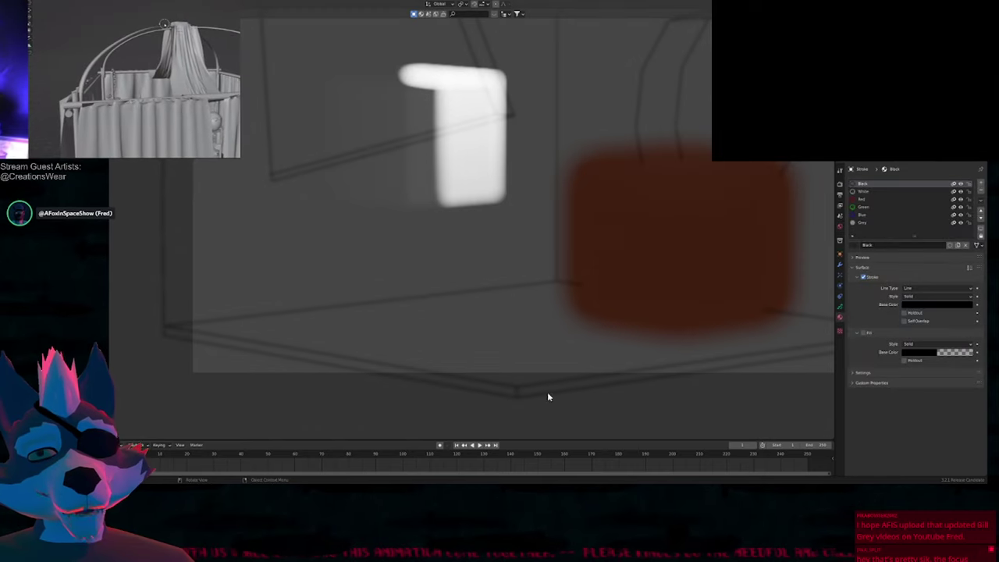
Step: Lower the camera's f-stop for stronger blur and set focus distance to 44 m
left_click(739, 375)
left_click(742, 373)
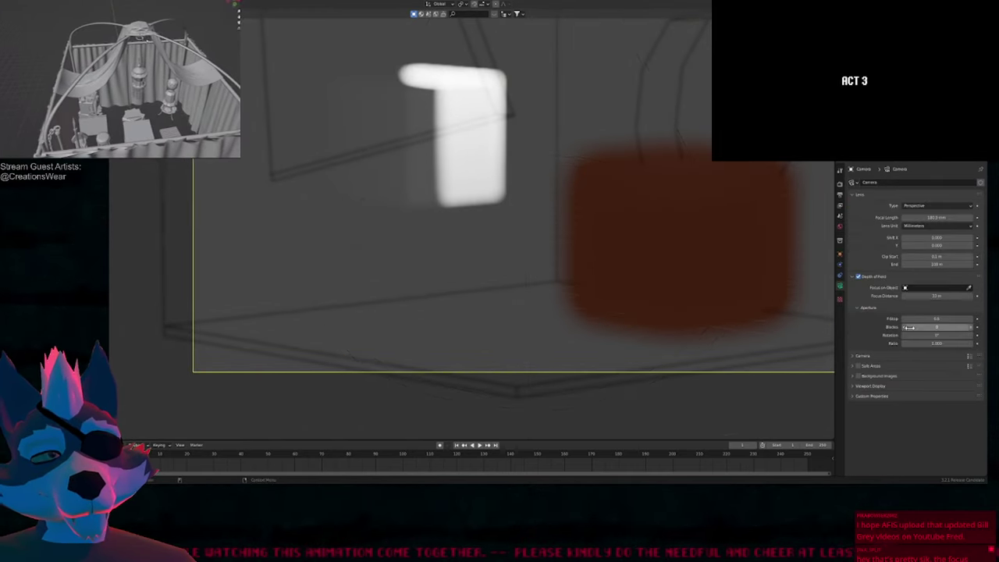
left_click_drag(930, 319, 948, 296)
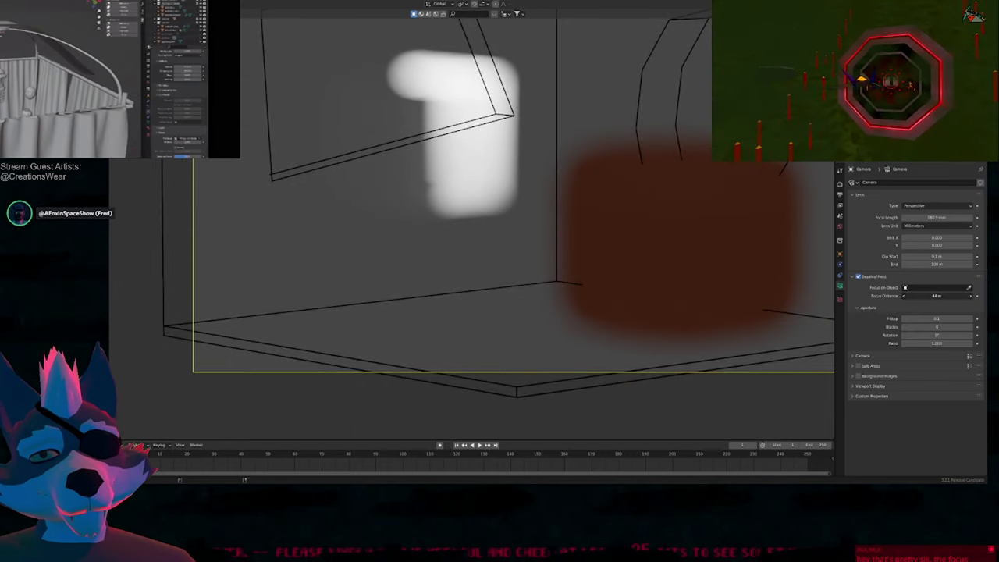
left_click_drag(936, 296, 942, 295)
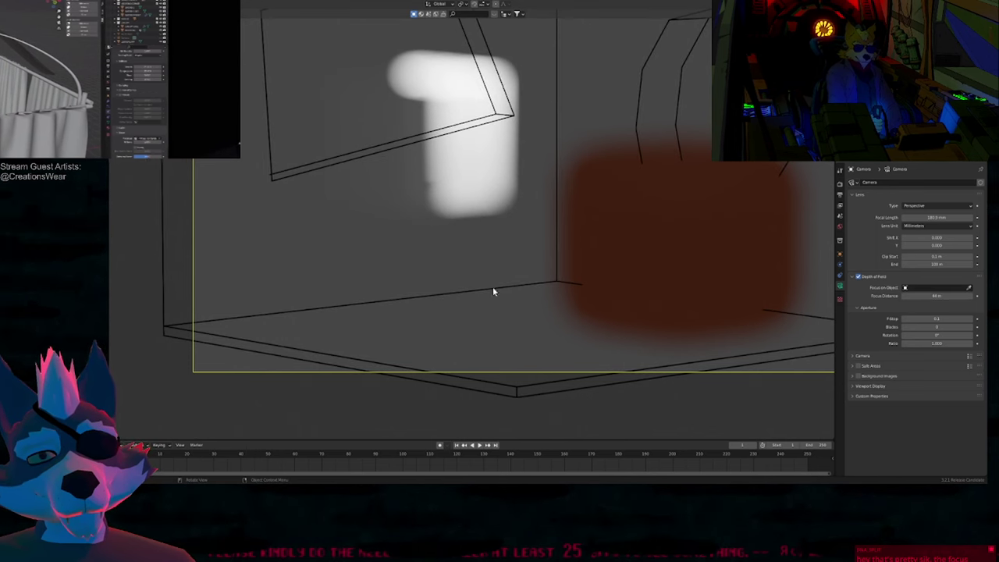
Step: Discard the current scene and open the most recent rabbit animation file
left_click(511, 397)
key("ctrl+n")
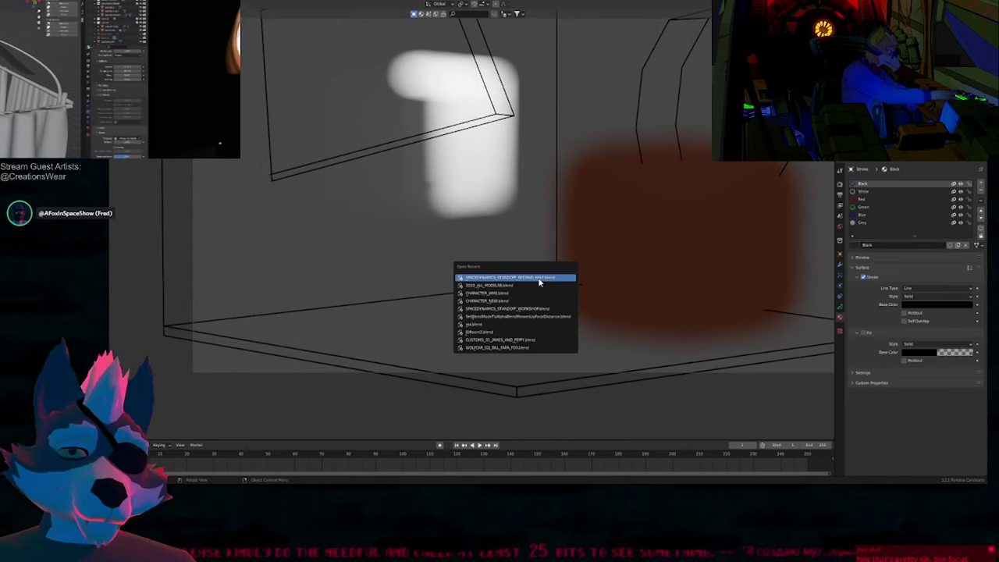
left_click(538, 277)
left_click(569, 251)
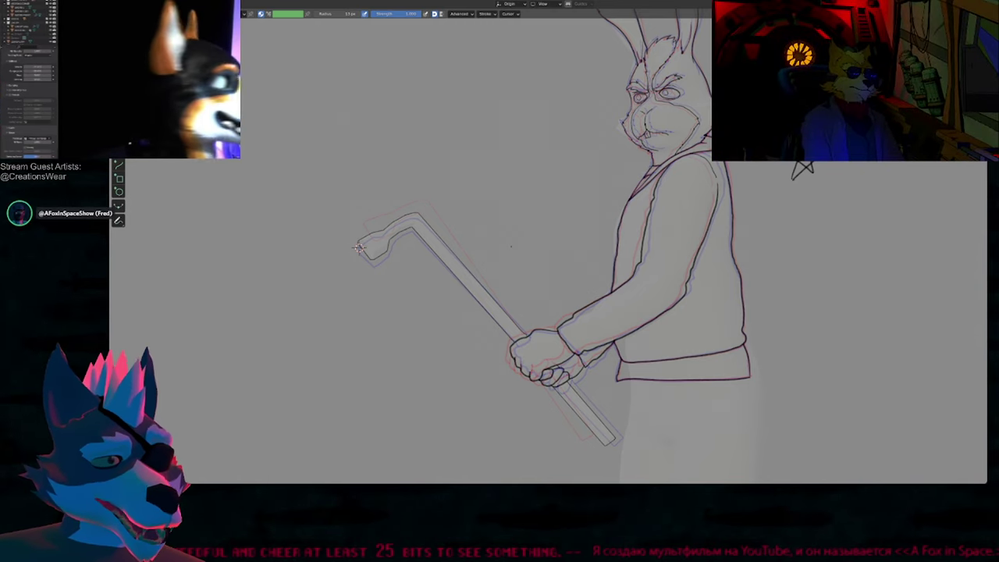
Step: Fit the camera frame in the viewport and reposition the drawing
scroll(511, 246, "down", 3)
key("Home")
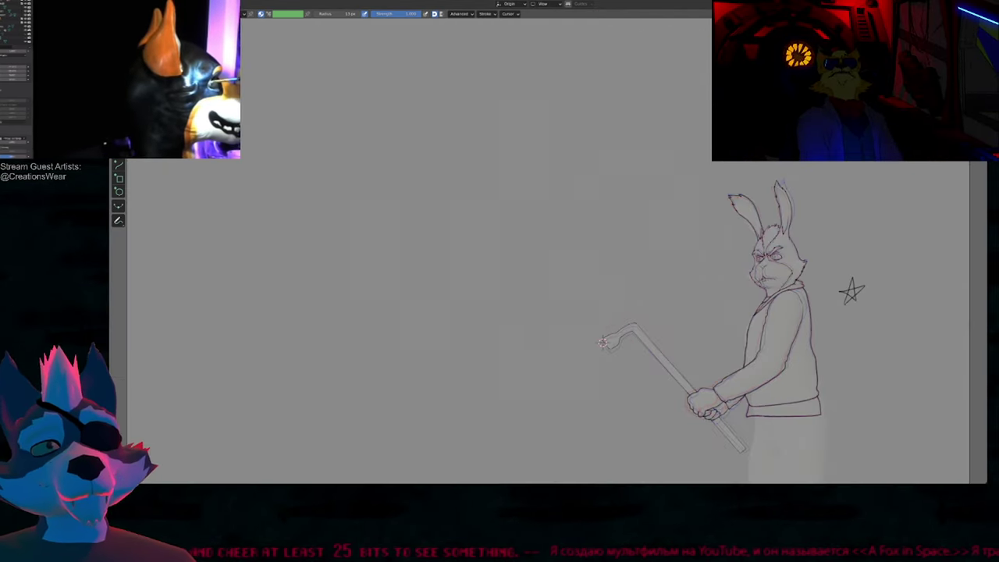
scroll(602, 342, "up", 5)
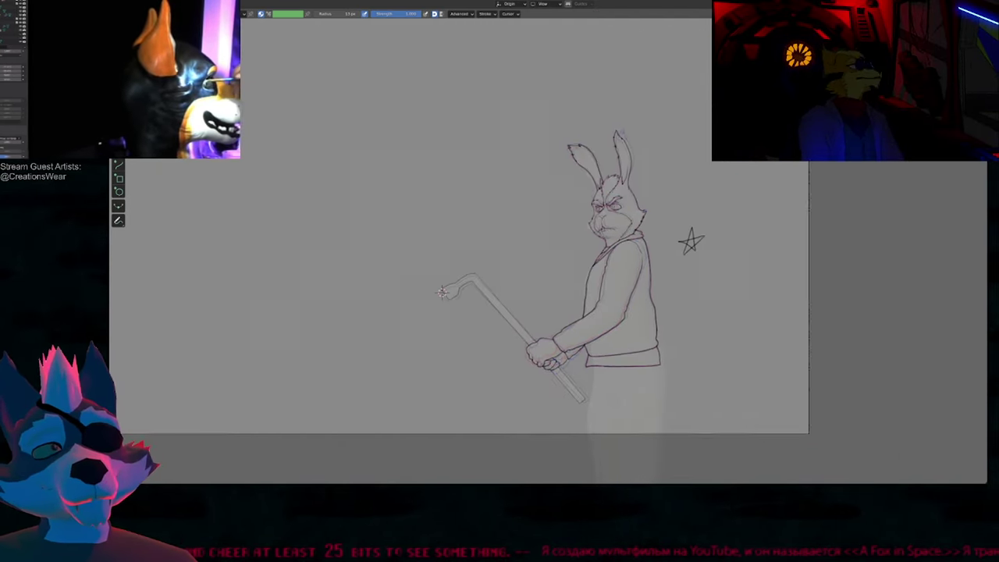
middle_click_drag(658, 242, 661, 229, "shift")
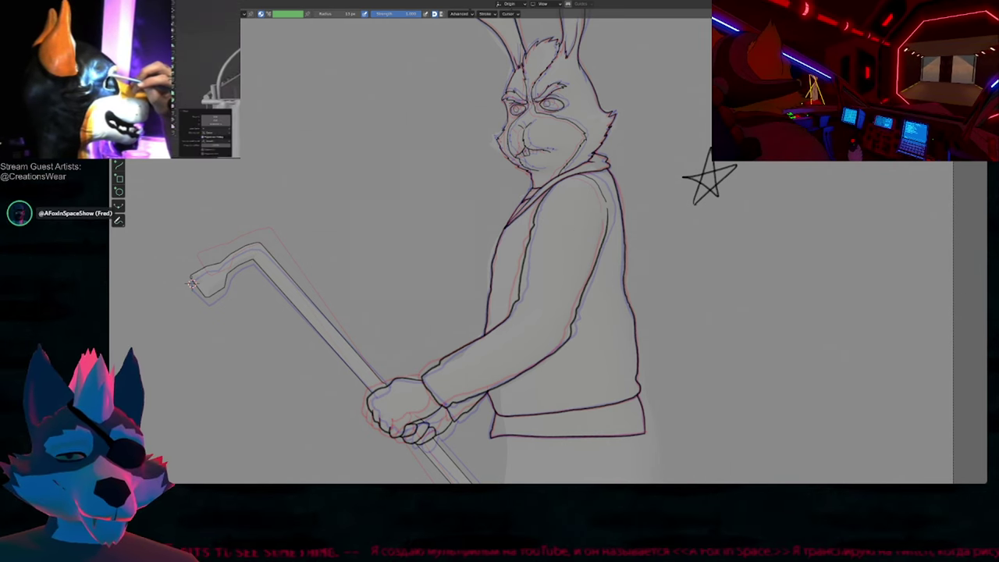
scroll(192, 284, "down", 2)
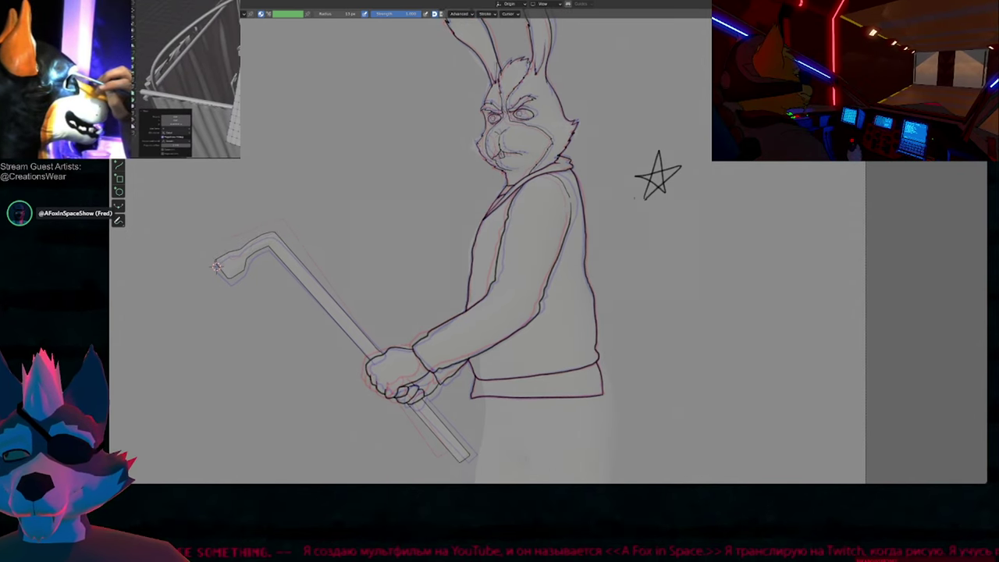
Step: Flip back and forth between neighbouring poses to check the motion
key("Right")
key("Left")
key("Right")
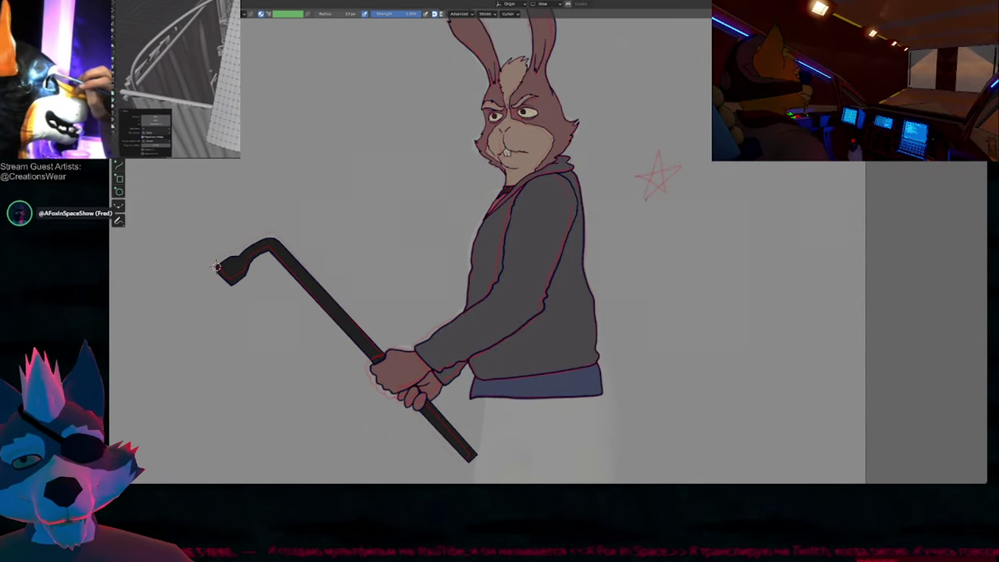
key("Left")
key("Right")
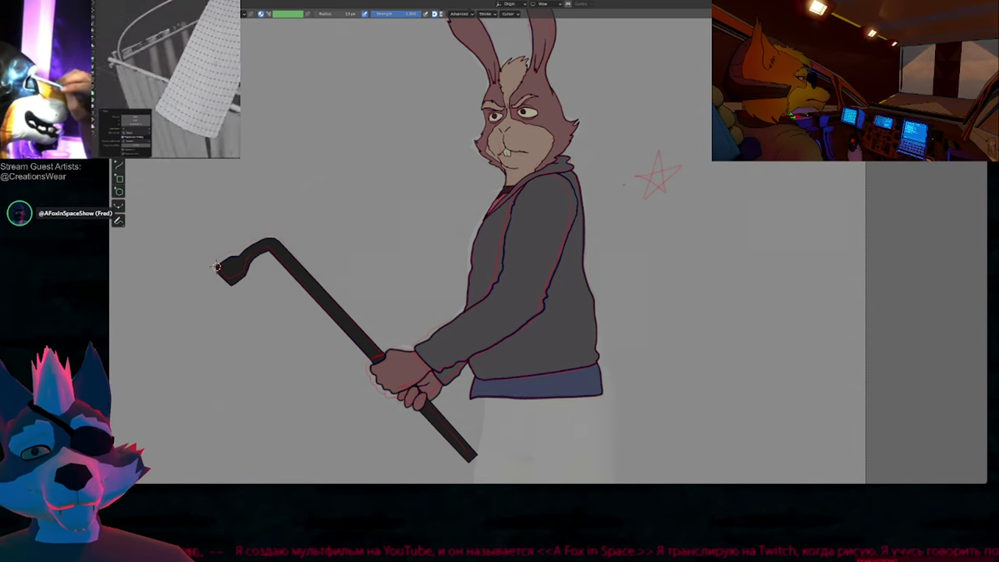
key("Left")
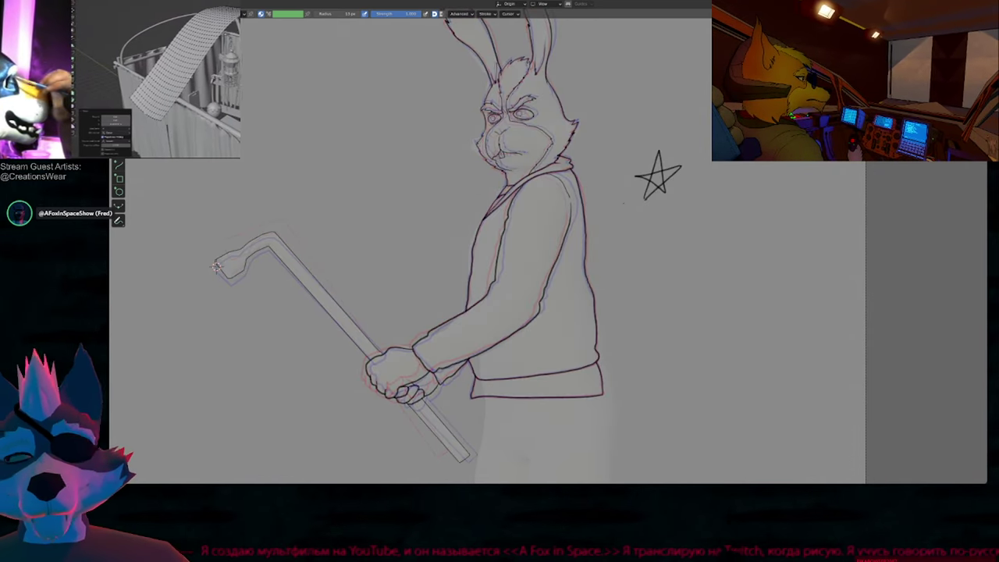
key("Left")
key("Left")
key("Left")
key("Right")
key("Right")
key("Right")
key("Right")
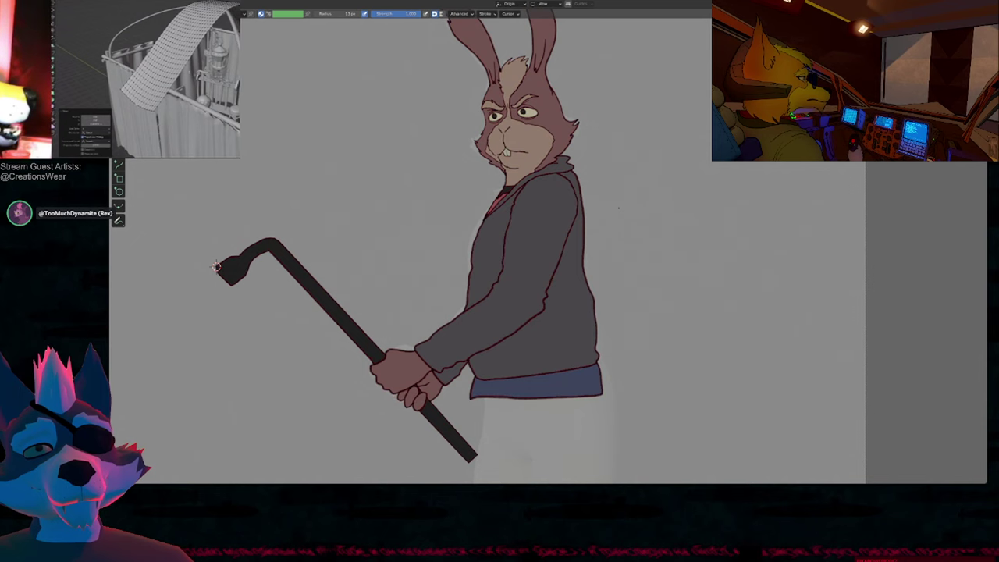
key("Left")
key("Left")
key("Right")
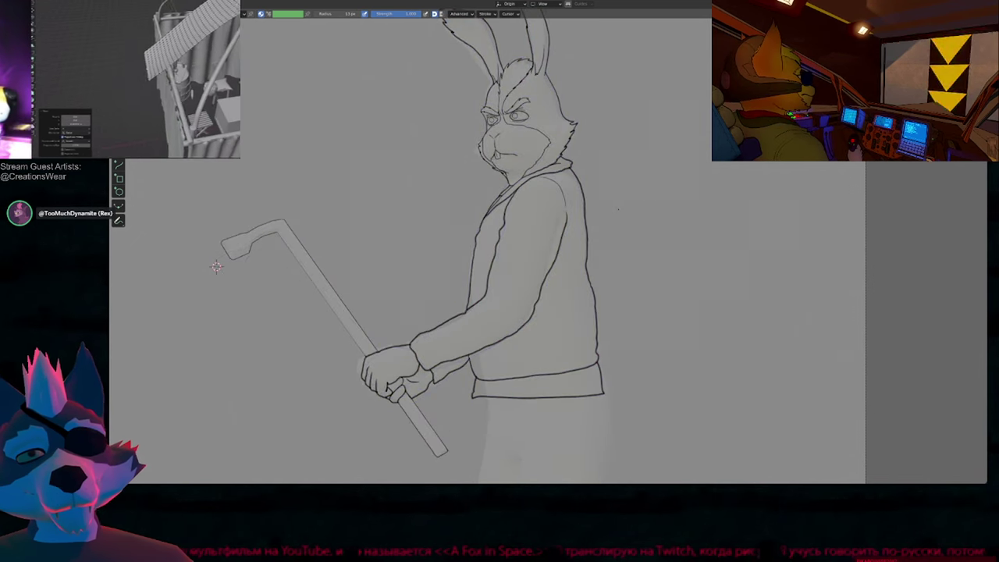
key("Left")
key("Right")
key("Right")
key("Left")
key("Left")
Step: Jump to the line-art pose at frame 334 and set the eraser to point mode
middle_click_drag(568, 220, 605, 194, "shift")
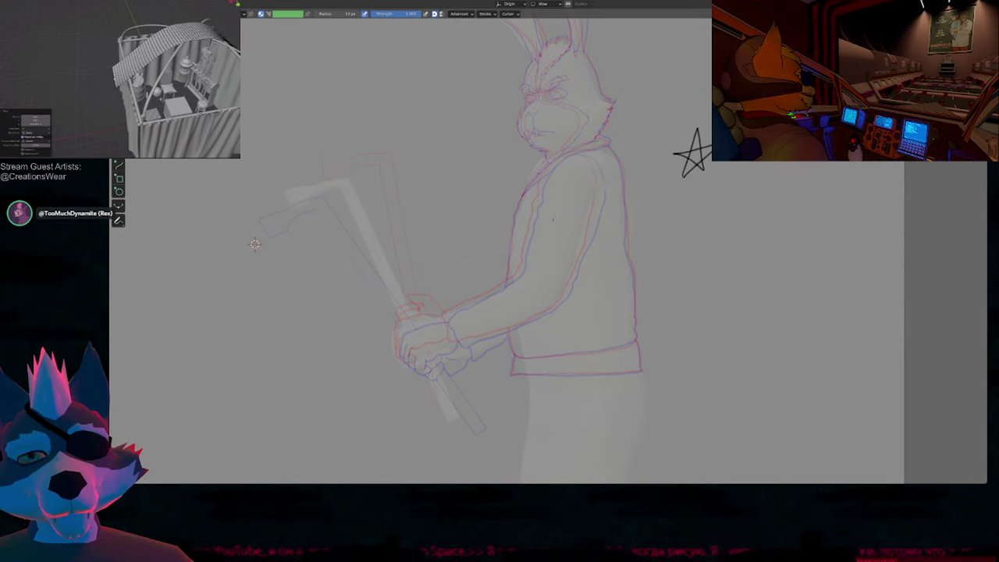
key("ctrl+space")
key("Down")
key("Down")
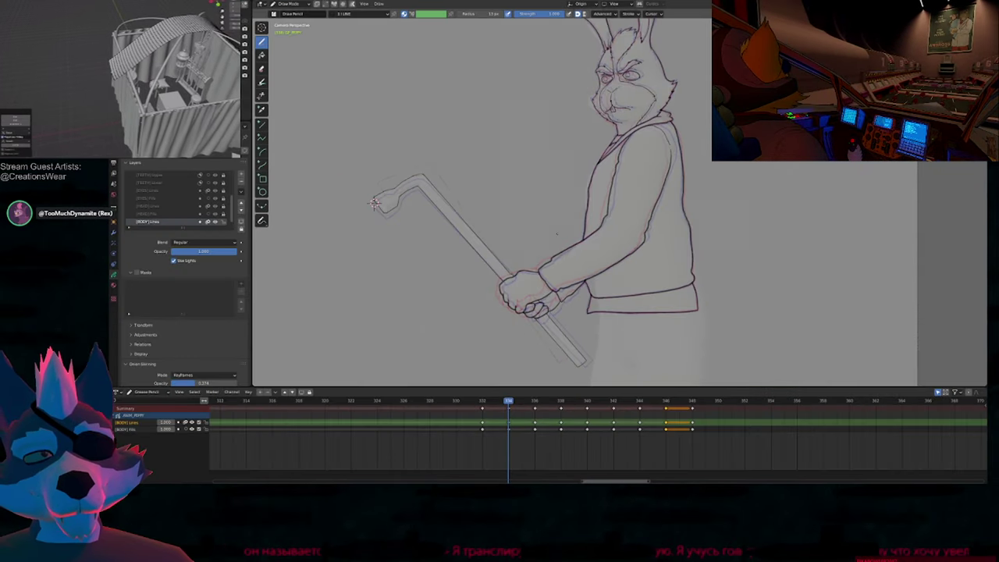
left_click(261, 68)
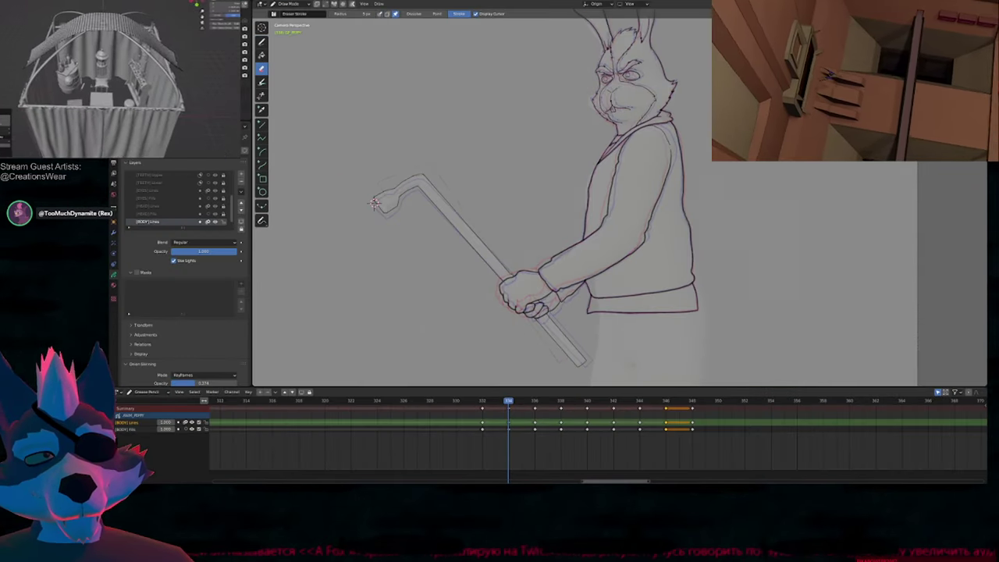
left_click(438, 14)
mouse_move(739, 125)
middle_mouse_down("shift")
mouse_move(701, 202)
mouse_move(692, 176)
middle_mouse_up("shift")
key("d")
middle_click_drag(328, 253, 305, 220, "shift")
Step: Step forward two poses, maximize the viewport, and zoom in on the rabbit's arm
key("Up")
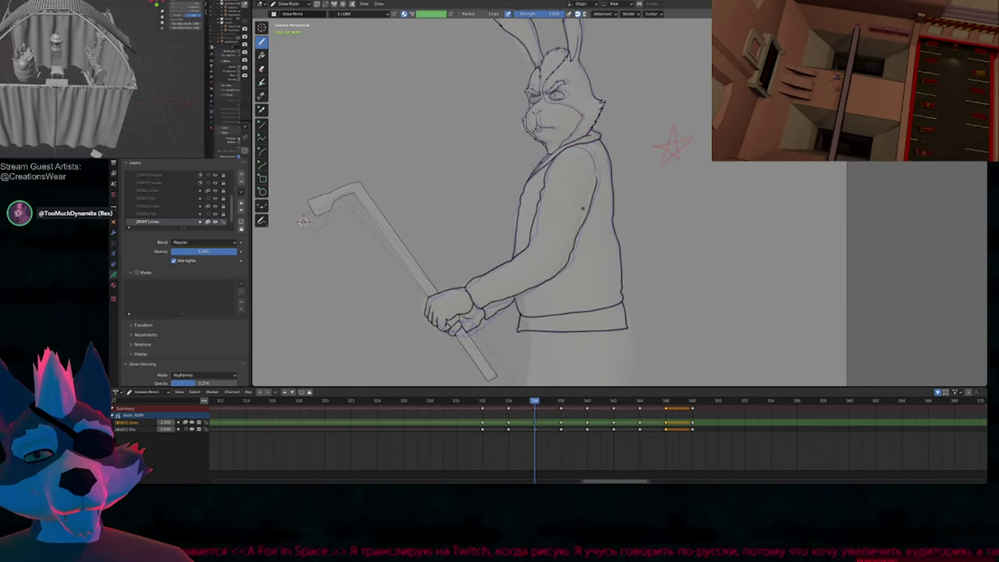
key("Up")
key("ctrl+space")
middle_click_drag(561, 279, 574, 209, "shift")
middle_click_drag(524, 254, 606, 196, "shift")
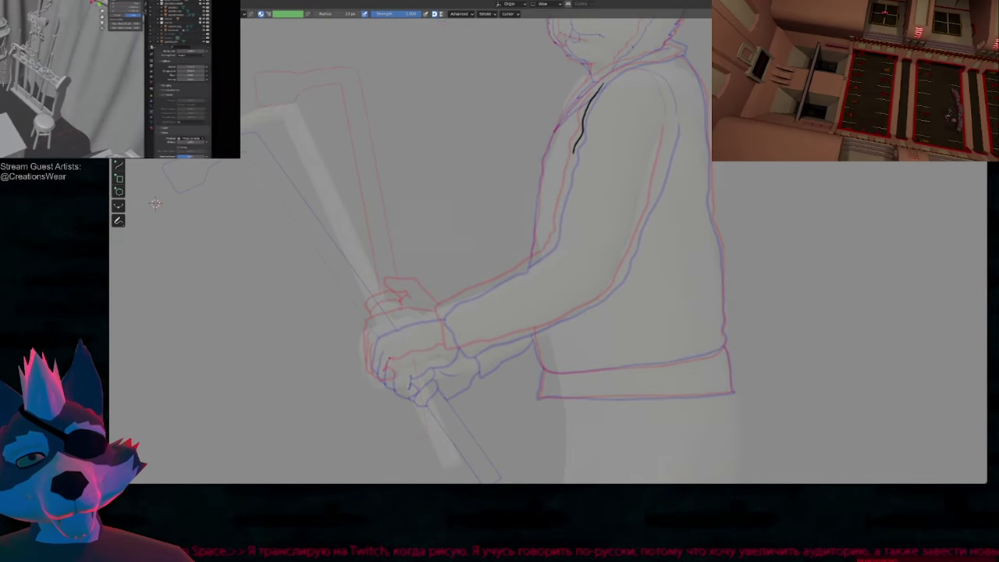
Step: Ink the sleeve's back edge, forearm underside and cuff in black
mouse_move(570, 171)
left_mouse_down()
mouse_move(551, 246)
mouse_move(459, 301)
left_mouse_up()
left_click_drag(451, 351, 540, 324)
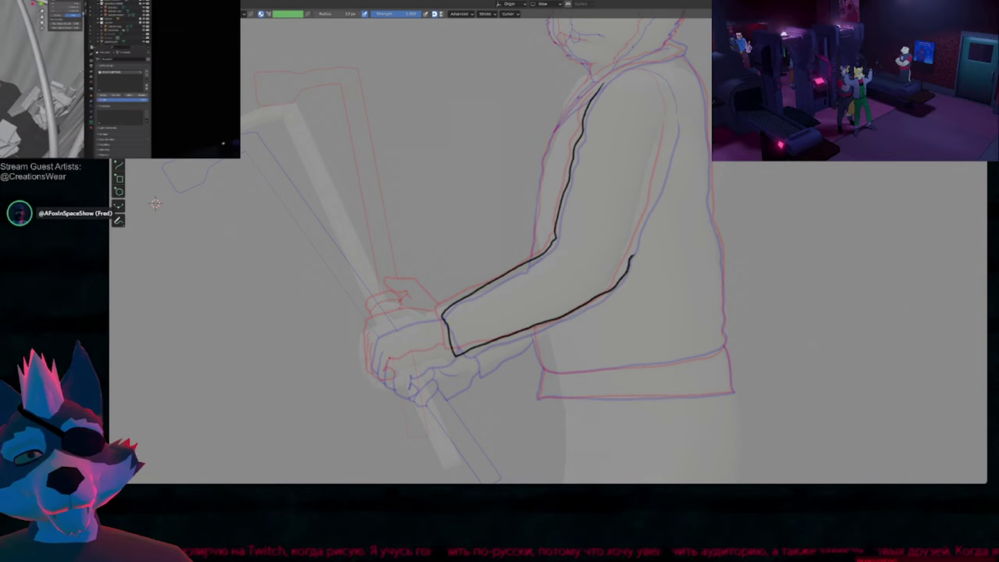
left_click_drag(670, 129, 672, 119)
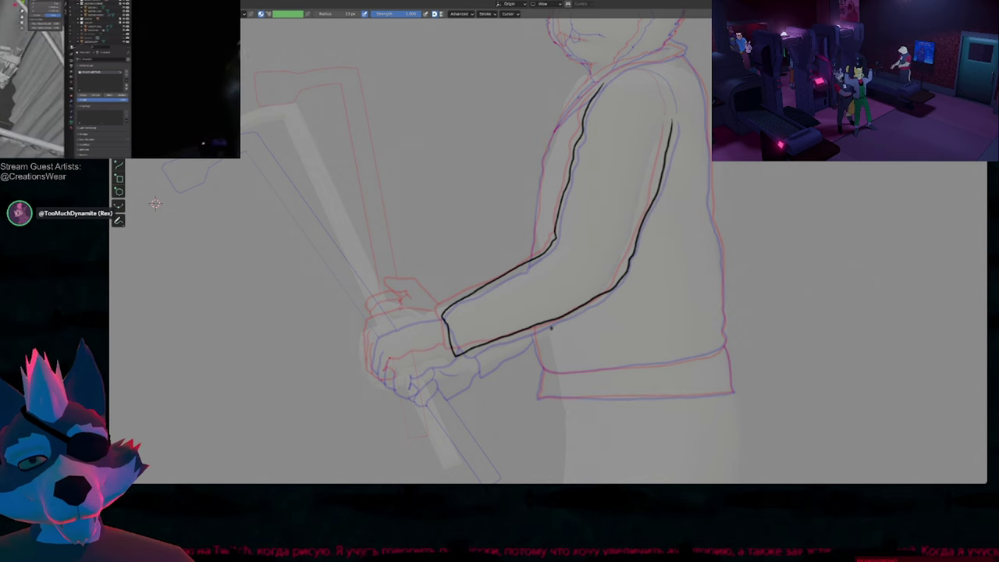
key("f")
key("Escape")
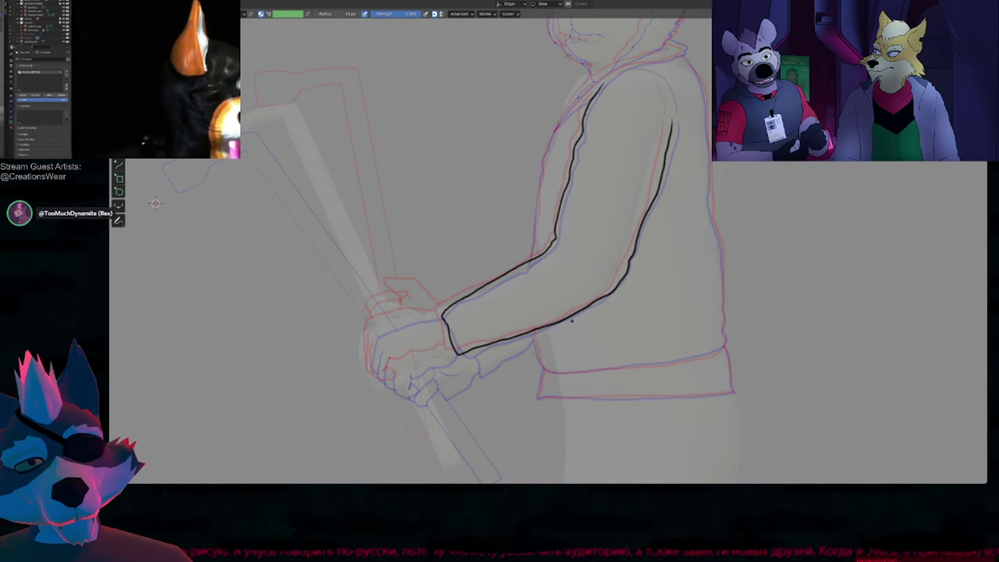
middle_click_drag(650, 272, 631, 279, "shift")
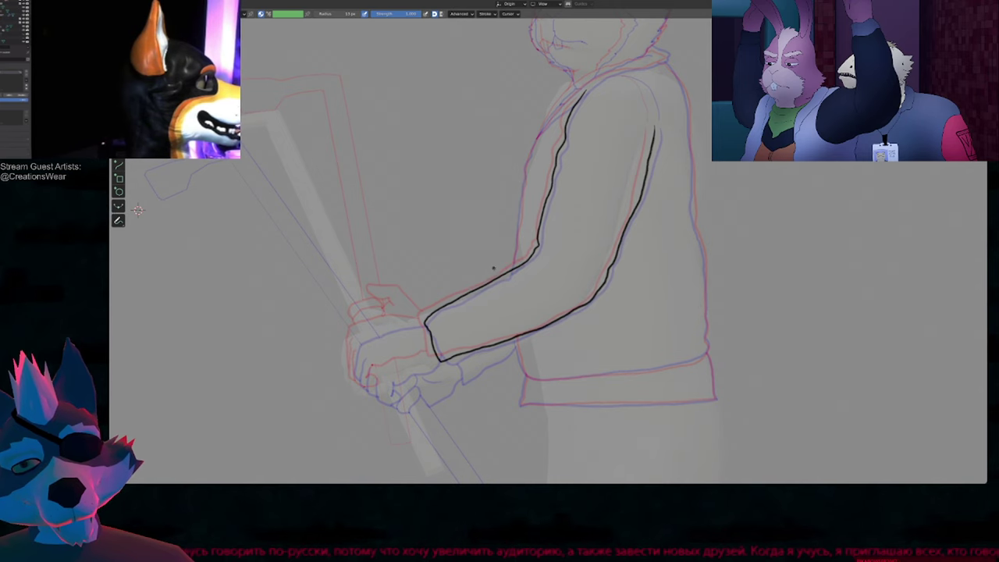
key("f")
key("Escape")
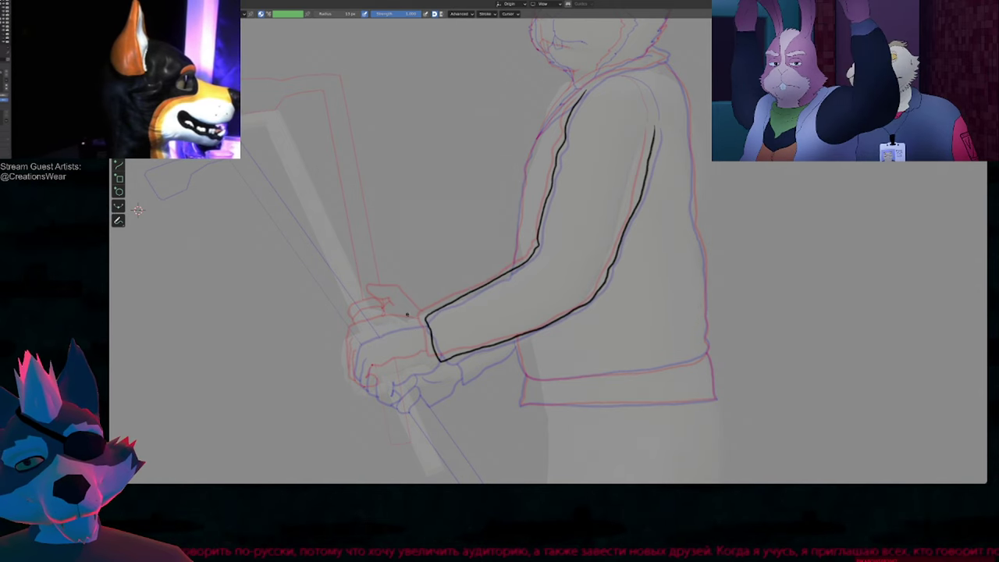
left_click_drag(428, 321, 424, 329)
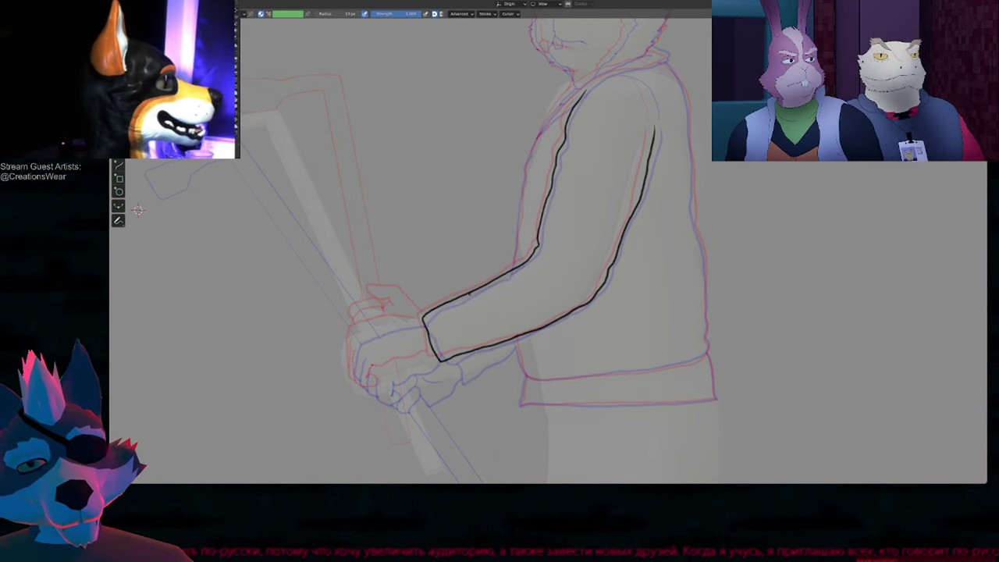
Step: Ink the jacket's right edge, bottom edge and edge under the arm, erasing a stray stub
middle_click_drag(585, 261, 476, 268, "shift")
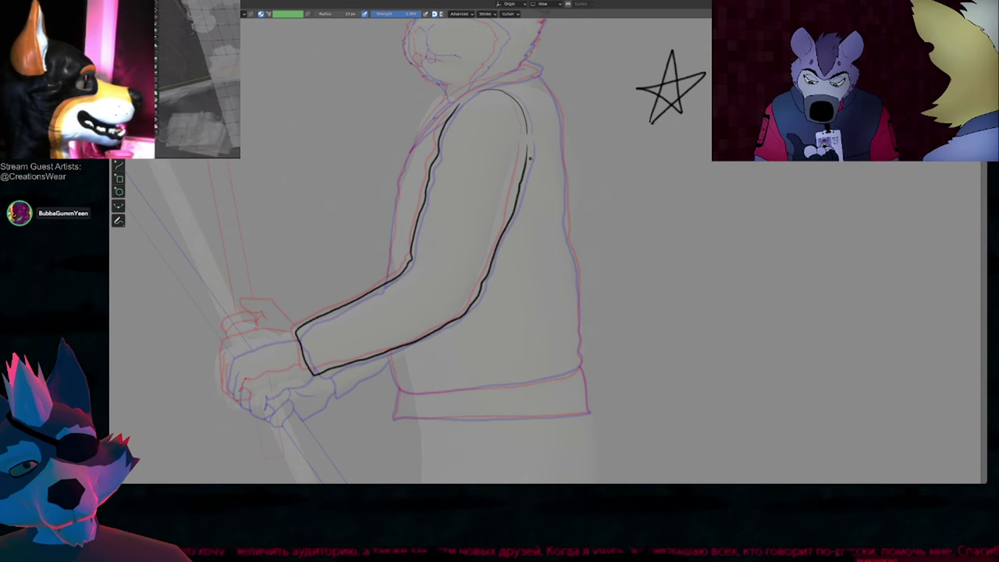
mouse_move(537, 278)
middle_mouse_down("shift")
mouse_move(547, 281)
mouse_move(630, 165)
mouse_move(548, 176)
mouse_move(498, 228)
middle_mouse_up("shift")
middle_click_drag(422, 227, 509, 84)
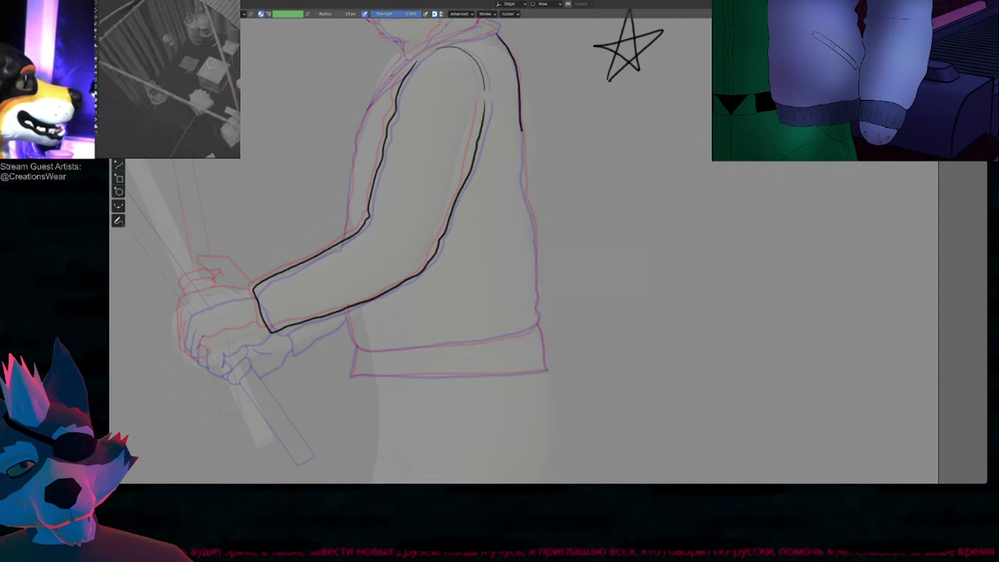
left_click_drag(524, 166, 527, 197)
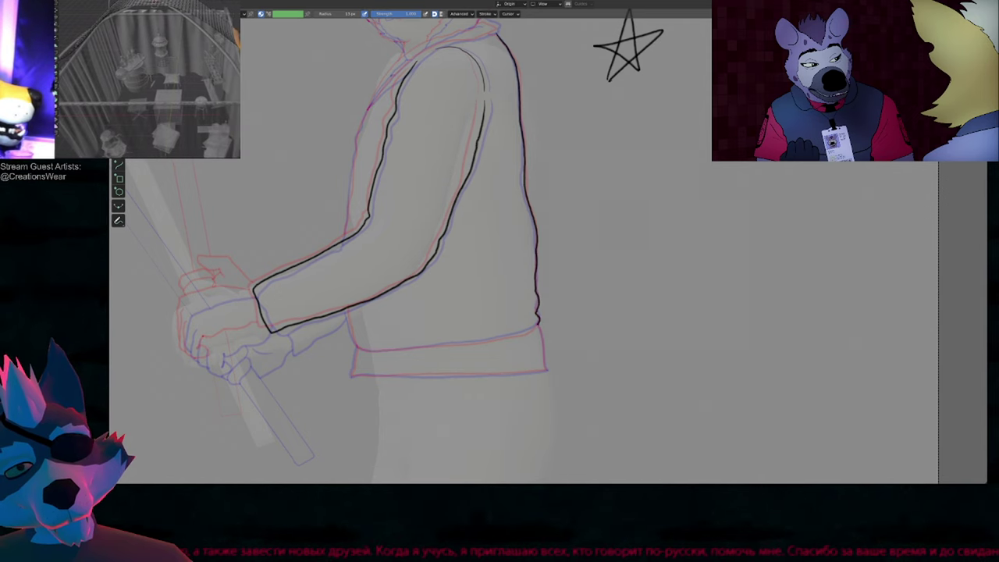
left_click_drag(538, 325, 408, 348)
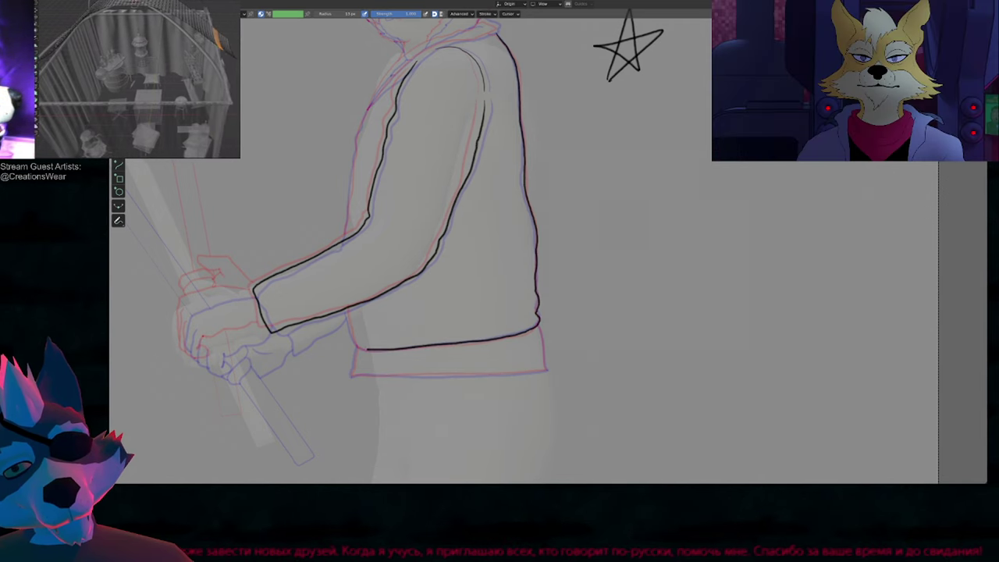
mouse_move(345, 296)
left_mouse_down()
mouse_move(346, 310)
mouse_move(345, 303)
left_mouse_up()
middle_click_drag(442, 327, 542, 262, "shift")
middle_click_drag(592, 285, 616, 231, "ctrl")
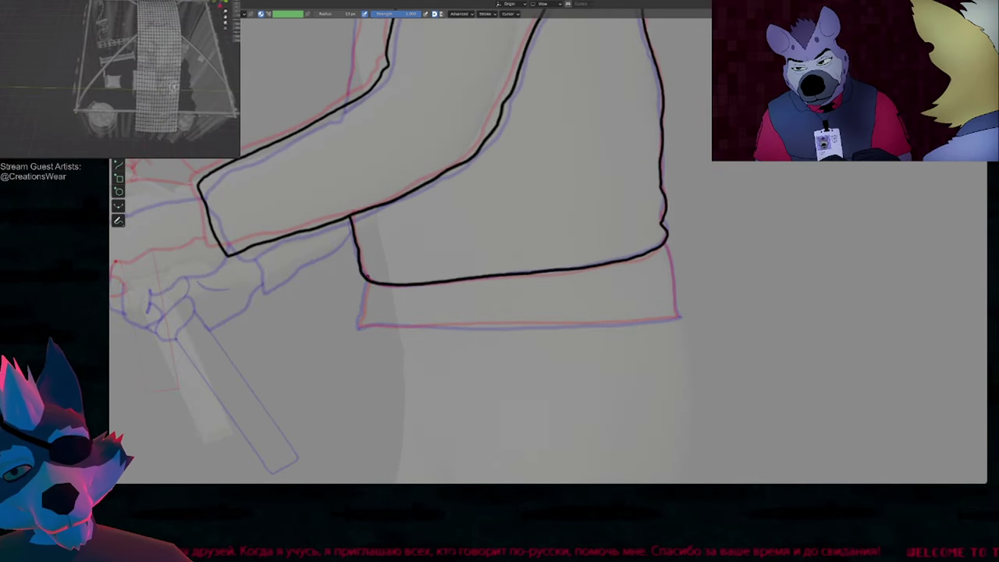
Step: Trace the jacket's left edge and hem, undoing a stray side stroke
mouse_move(363, 312)
left_mouse_down()
mouse_move(360, 324)
mouse_move(382, 327)
mouse_move(658, 320)
left_mouse_up()
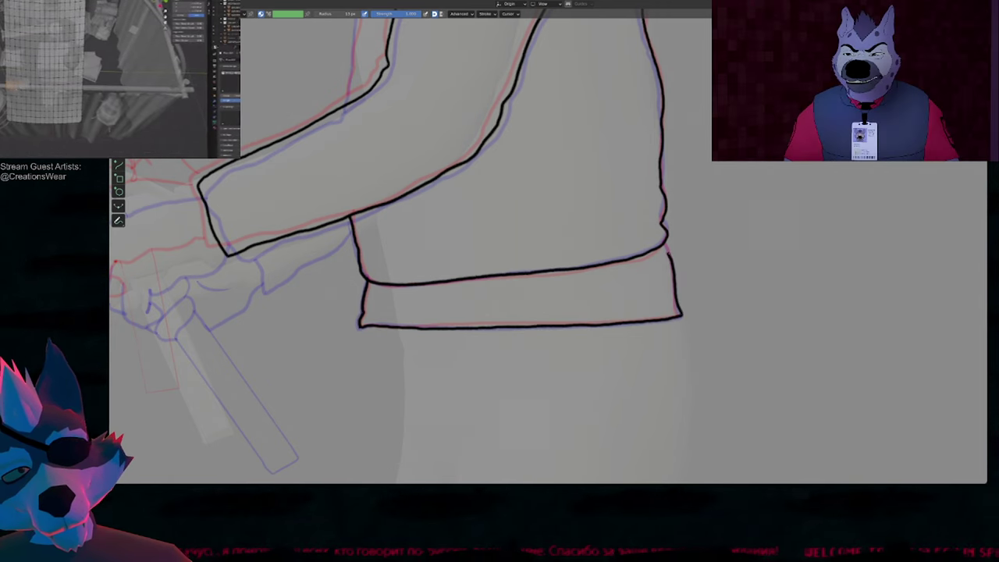
left_click_drag(666, 244, 643, 225)
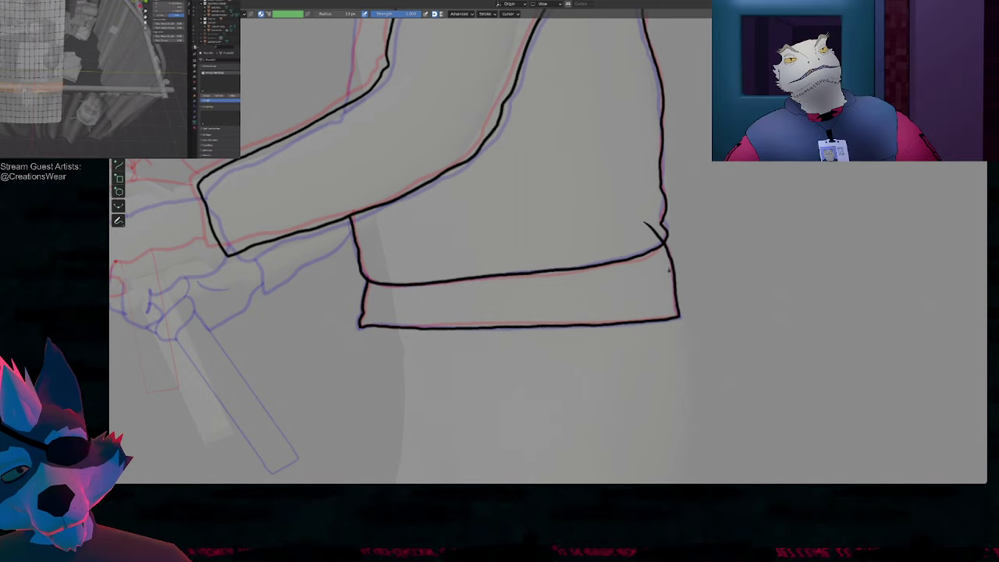
key("ctrl+z")
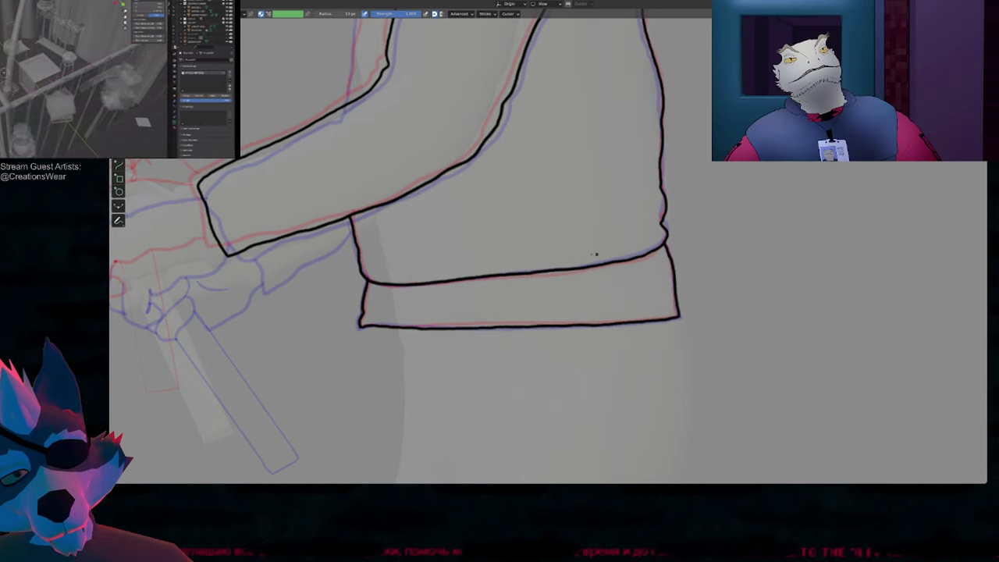
key("f")
key("Escape")
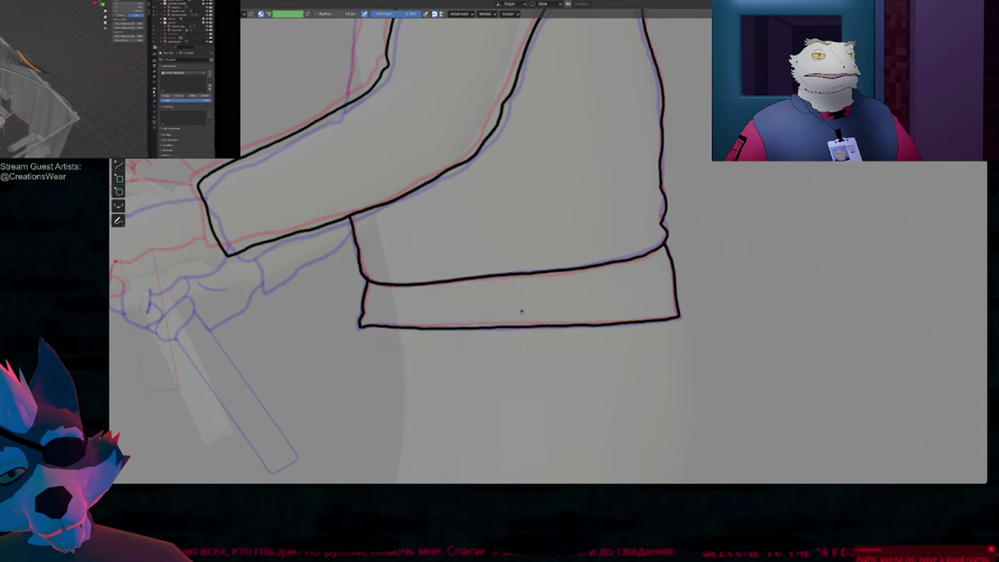
scroll(483, 312, "down", 4)
Step: Frame the hands and erase the stray line tail below the sleeve
middle_click_drag(535, 187, 548, 273, "shift")
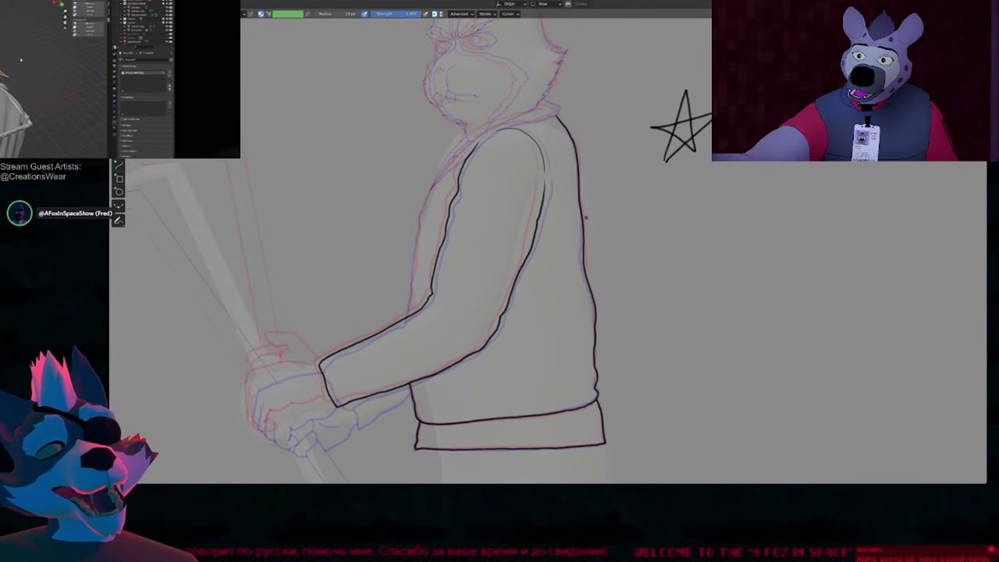
mouse_move(522, 234)
middle_mouse_down("shift")
mouse_move(584, 217)
mouse_move(659, 222)
middle_mouse_up("shift")
middle_click_drag(179, 248, 208, 231, "shift")
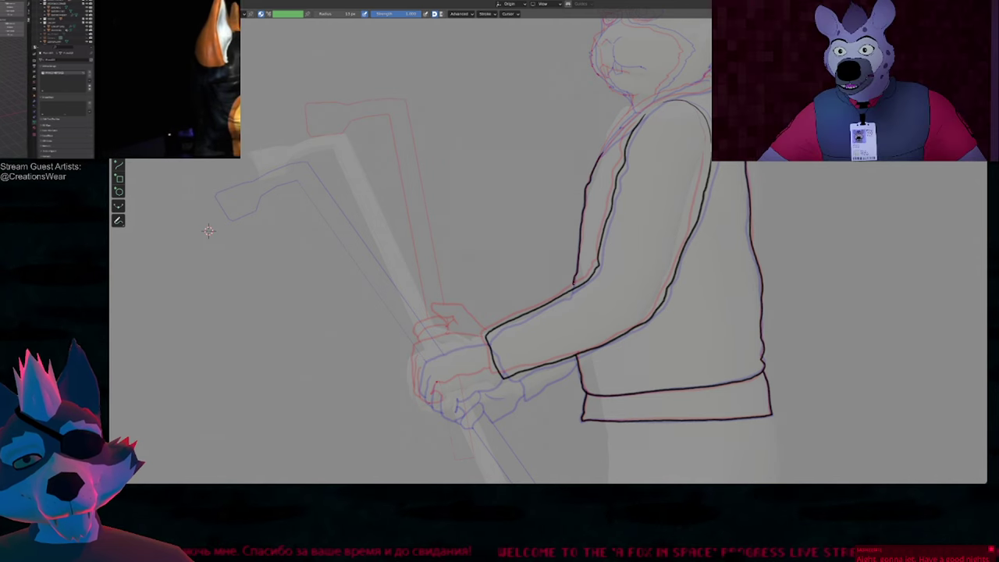
left_click_drag(570, 318, 574, 297, "ctrl")
mouse_move(598, 292)
middle_mouse_down("shift")
mouse_move(580, 218)
mouse_move(606, 192)
middle_mouse_up("shift")
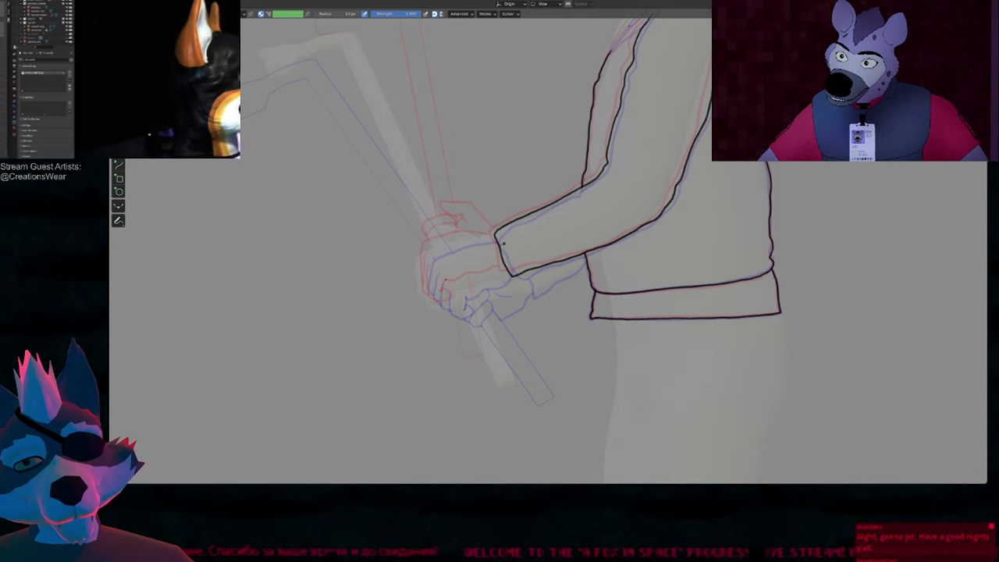
mouse_move(437, 287)
middle_mouse_down("ctrl")
mouse_move(449, 221)
mouse_move(538, 212)
middle_mouse_up("ctrl")
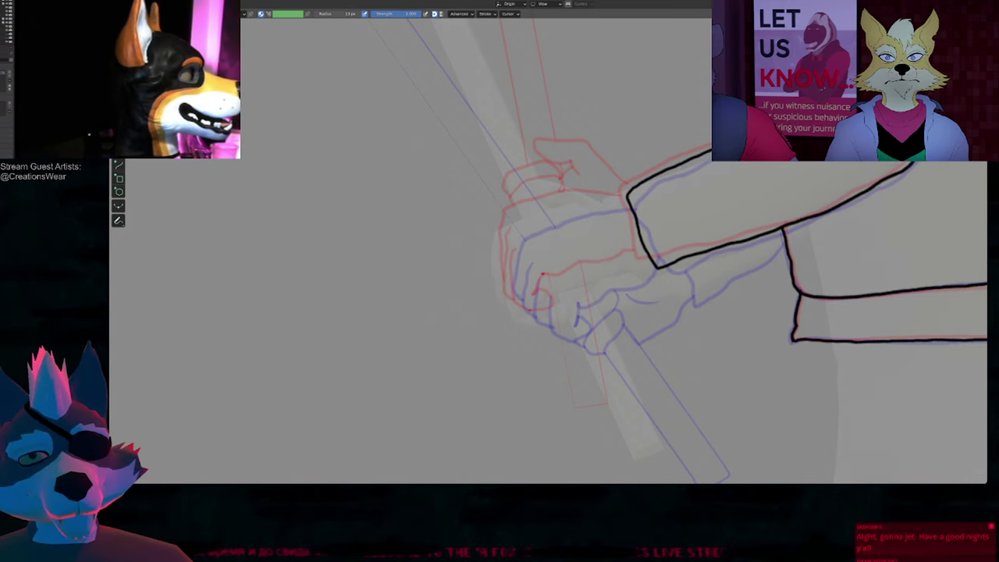
middle_click_drag(701, 193, 495, 195, "shift")
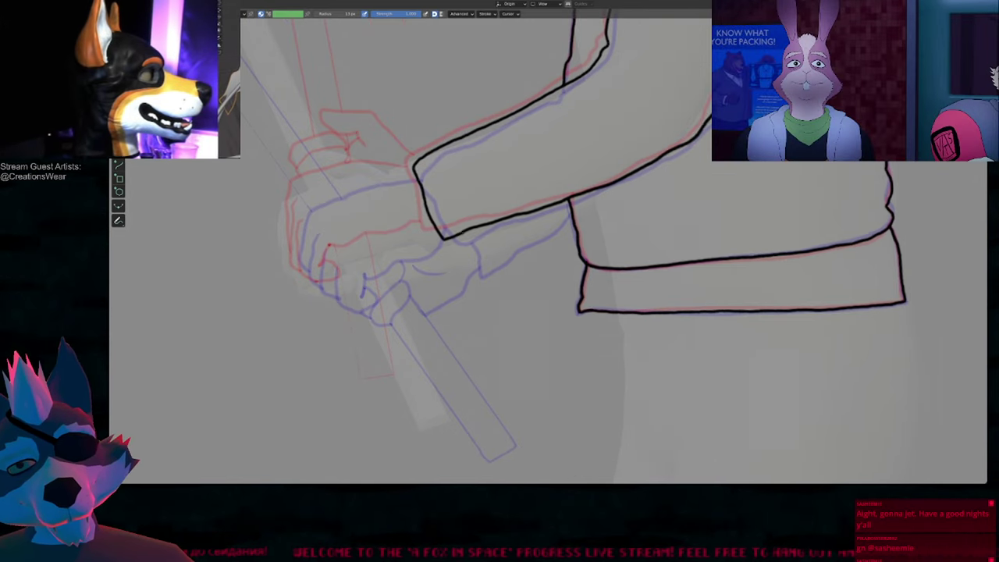
key("shift+alt+z")
key("shift+alt+z")
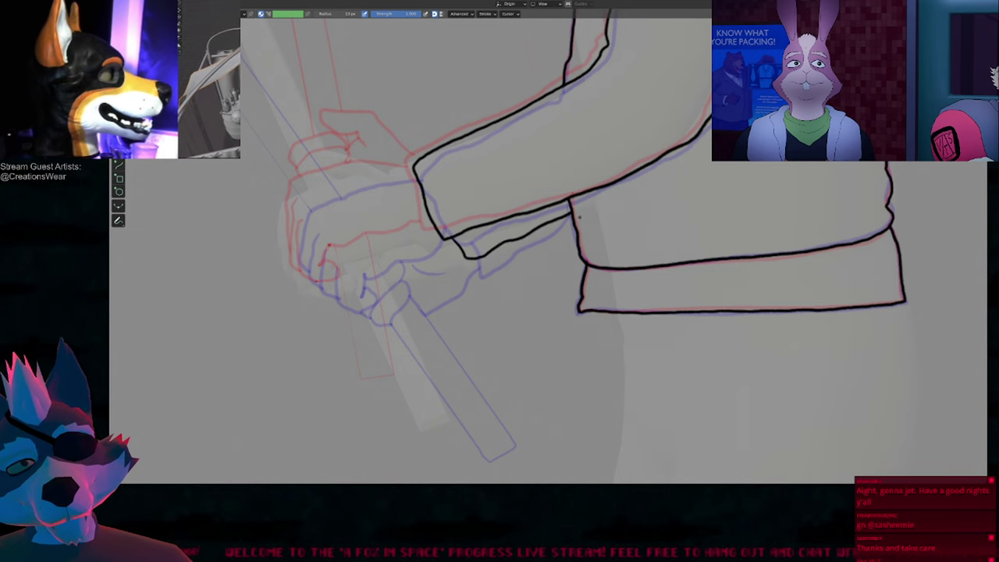
middle_click_drag(579, 218, 784, 233, "shift")
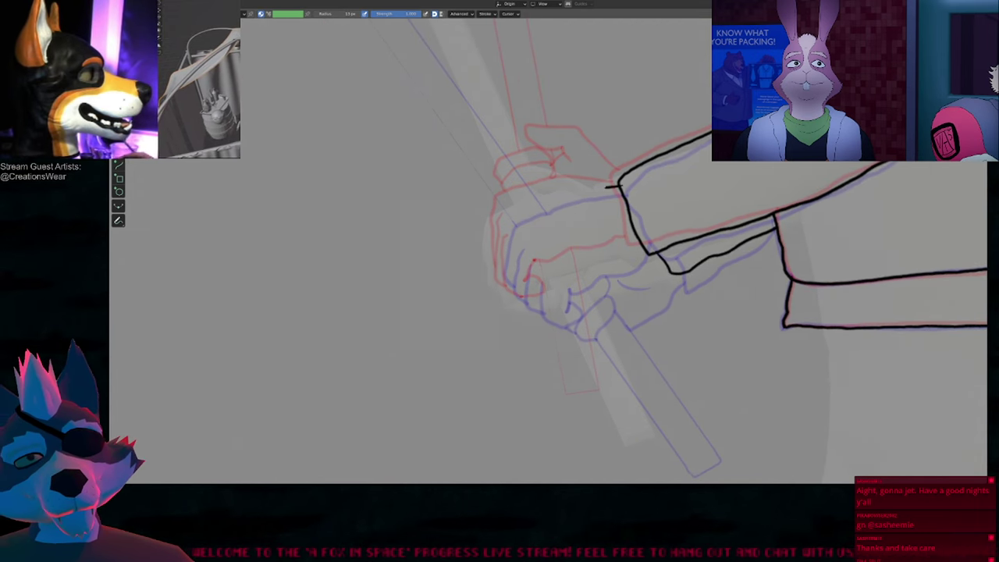
Step: Ink the fist outline from the cuff downward, undoing a stray knuckle stroke
mouse_move(531, 198)
left_mouse_down()
mouse_move(498, 217)
mouse_move(497, 246)
left_mouse_up()
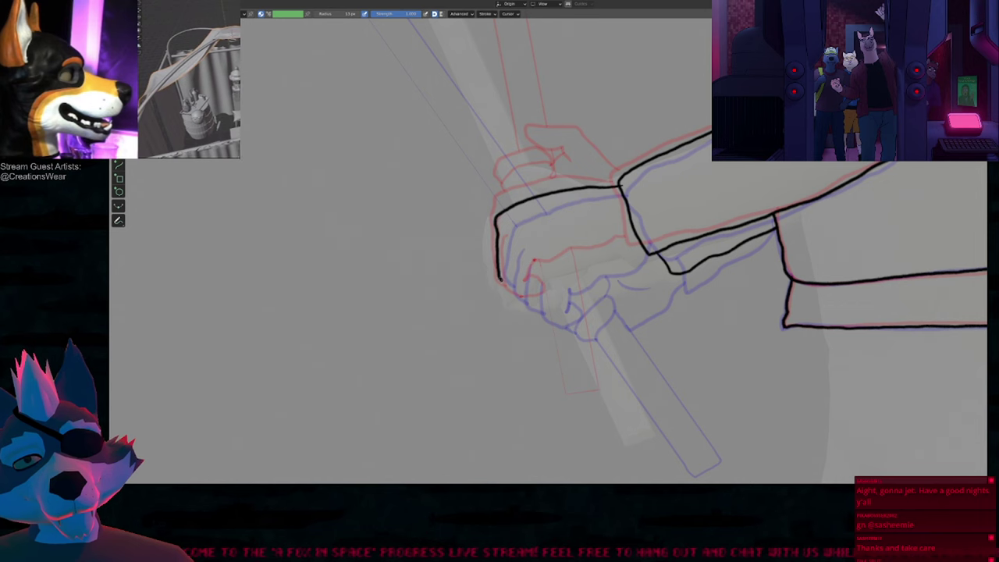
mouse_move(515, 294)
left_mouse_down()
mouse_move(540, 311)
mouse_move(559, 295)
mouse_move(545, 292)
mouse_move(555, 273)
mouse_move(645, 241)
left_mouse_up()
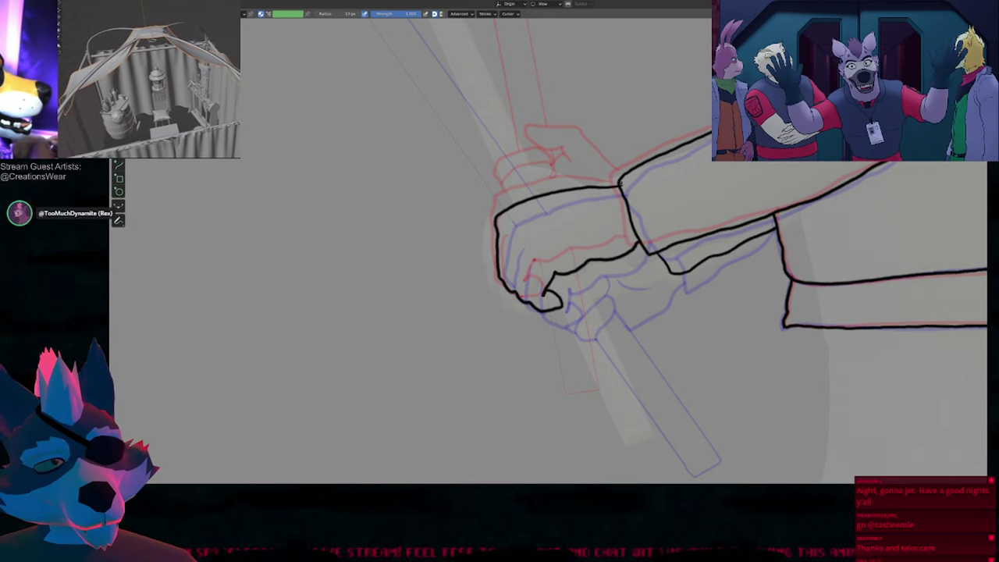
scroll(648, 191, "down", 2)
middle_click_drag(702, 197, 590, 219, "shift")
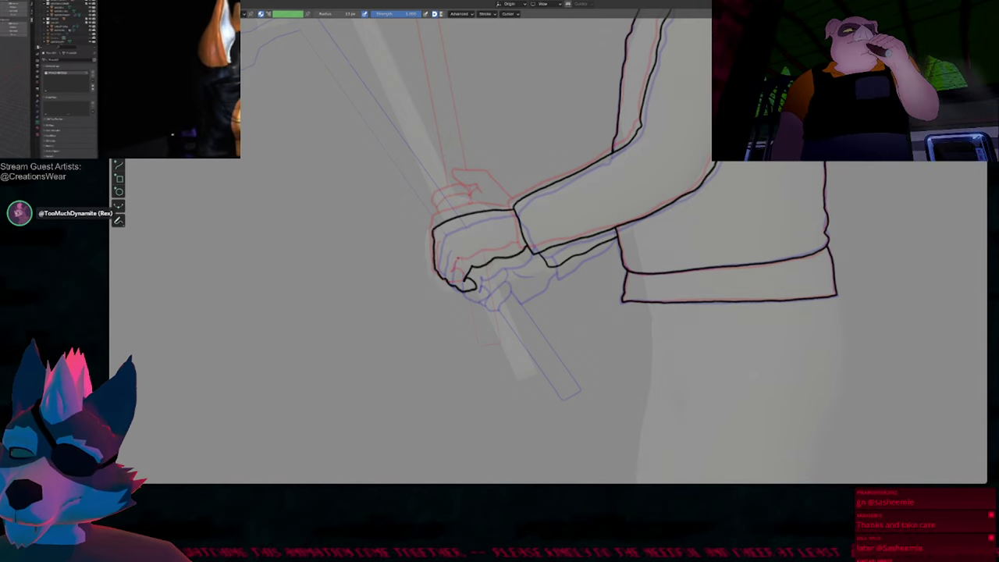
key("ctrl+z")
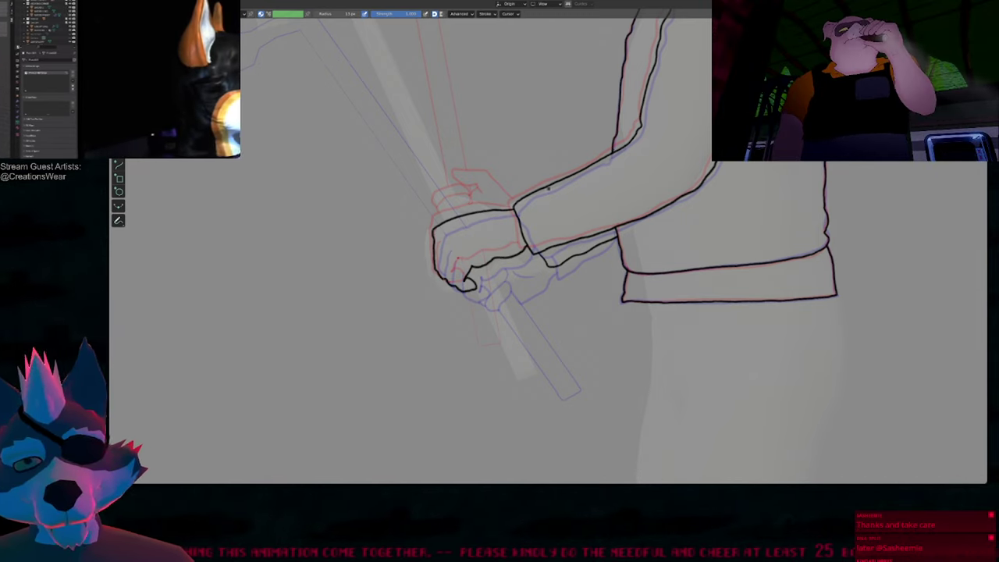
mouse_move(539, 273)
left_mouse_down()
mouse_move(572, 280)
mouse_move(584, 313)
left_mouse_up()
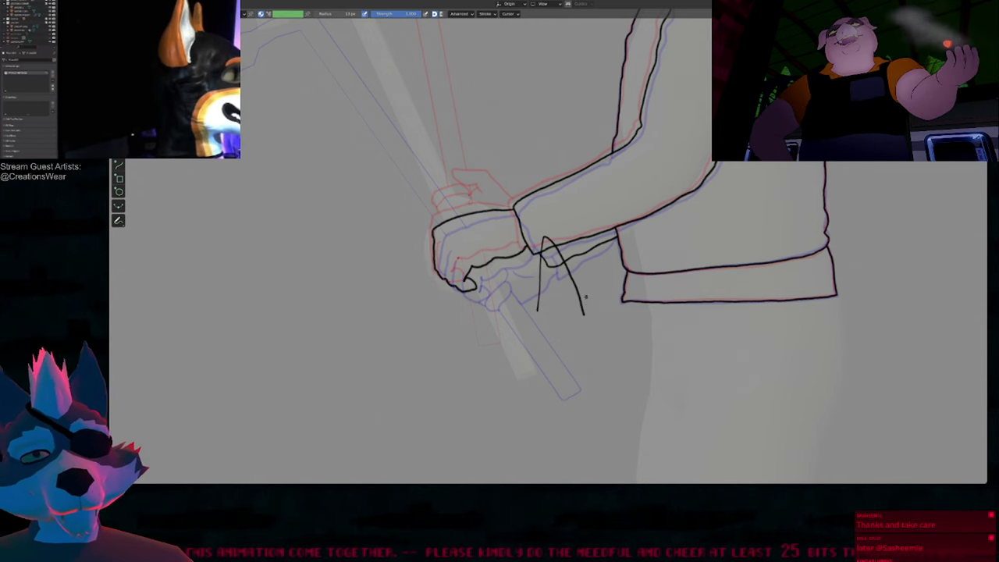
key("ctrl+z")
mouse_move(502, 297)
middle_mouse_down("shift")
mouse_move(566, 230)
mouse_move(558, 300)
mouse_move(591, 201)
middle_mouse_up("shift")
Step: Hide onion skins, play the animation to review the hands, then show onion skins again
key("alt+shift+z")
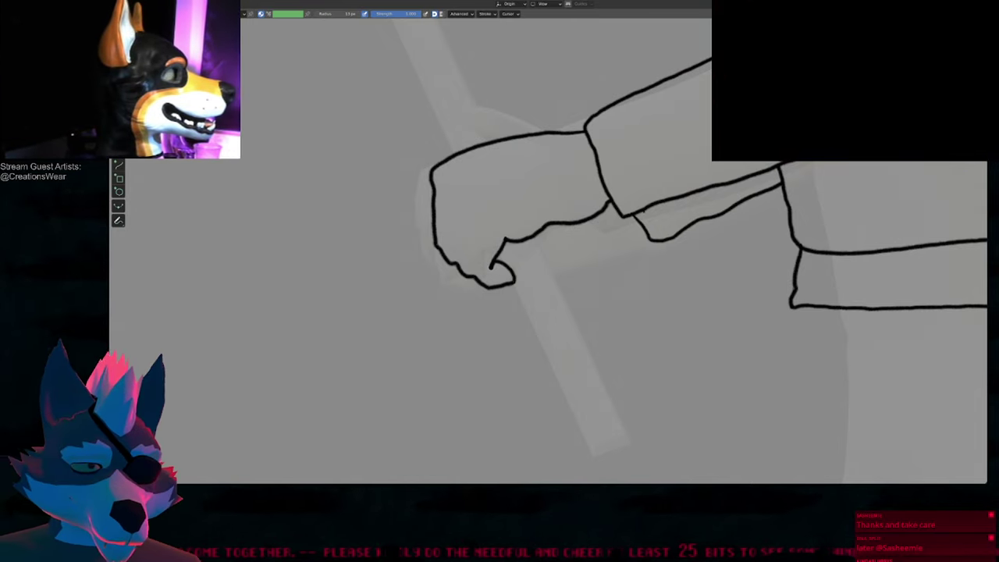
key("space")
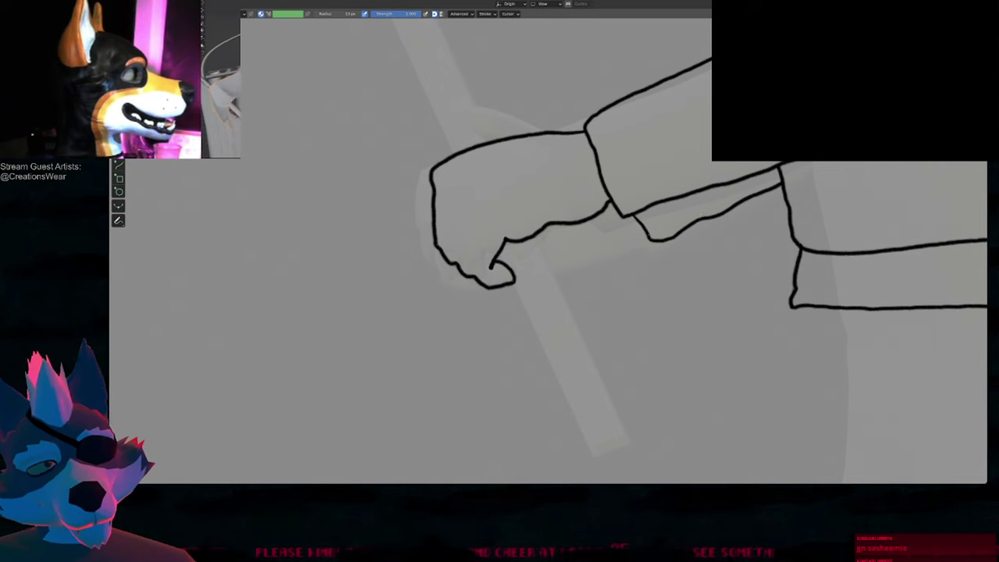
key("alt+shift+z")
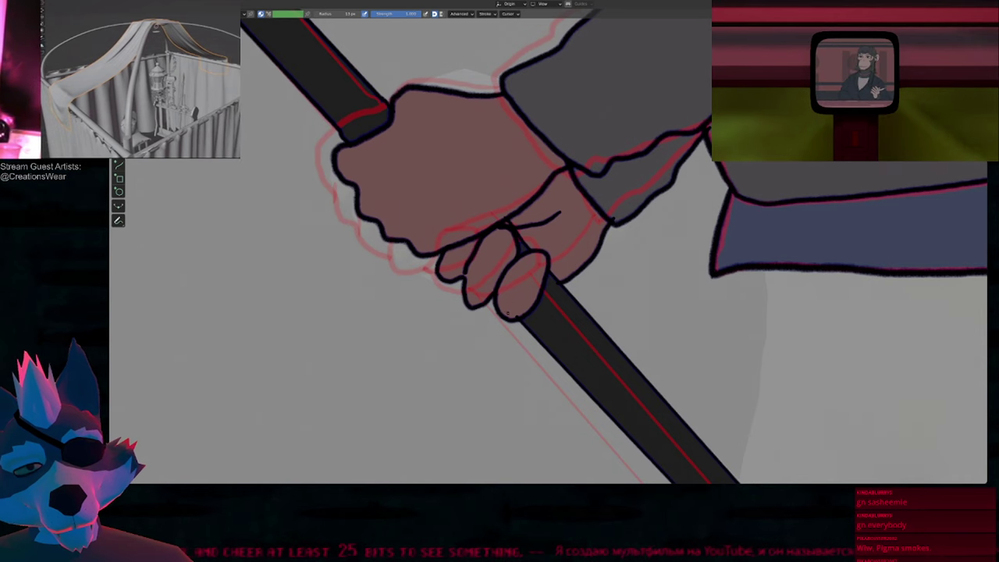
Step: Erase the dark finger outlines and lower handle fill, then compare neighbouring drawings
left_click(510, 301)
left_click_drag(503, 300, 478, 279)
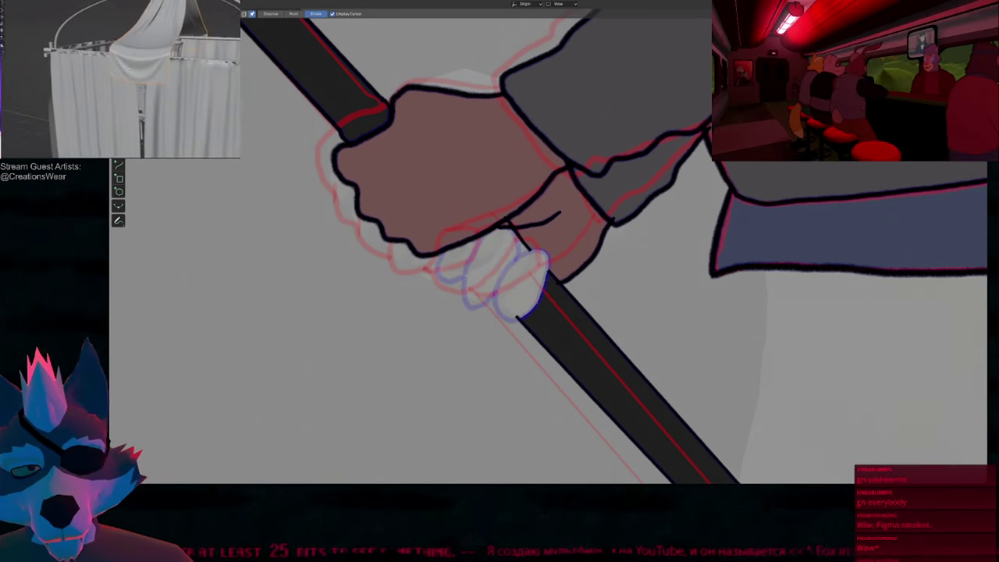
left_click(539, 305)
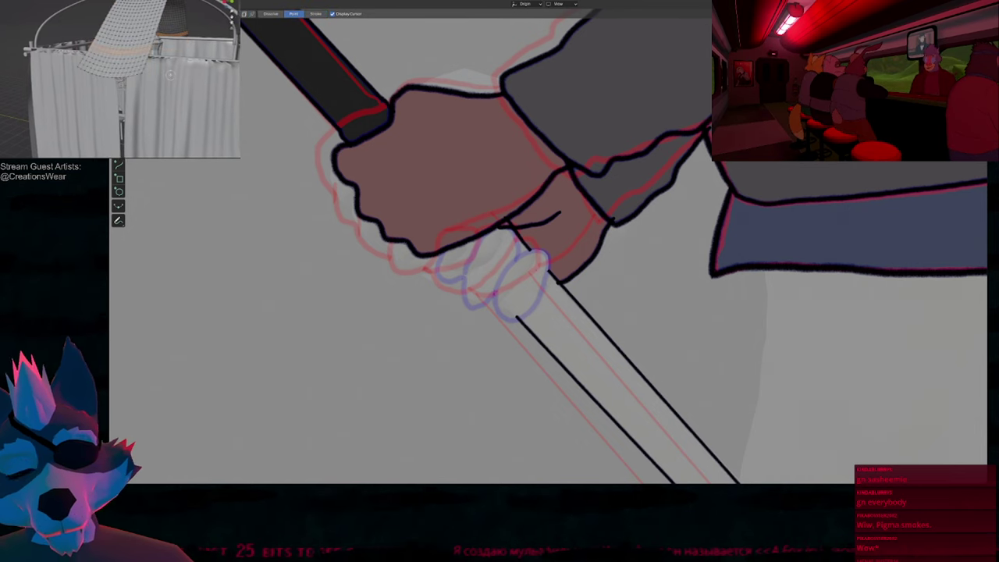
key("Left")
key("Right")
key("Right")
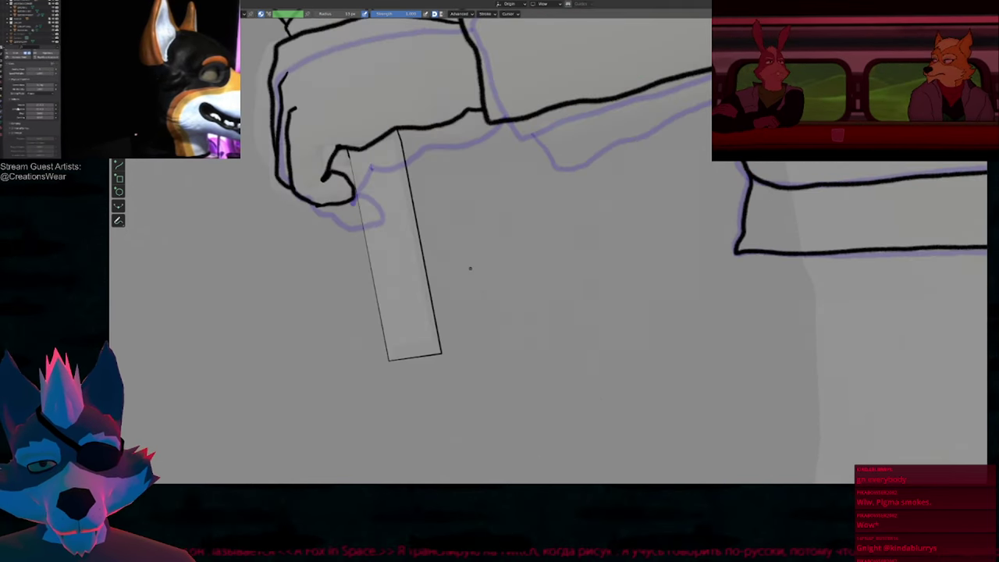
Step: Delete the finger strokes around the grip and the stray short stroke beside the handle
key("Left")
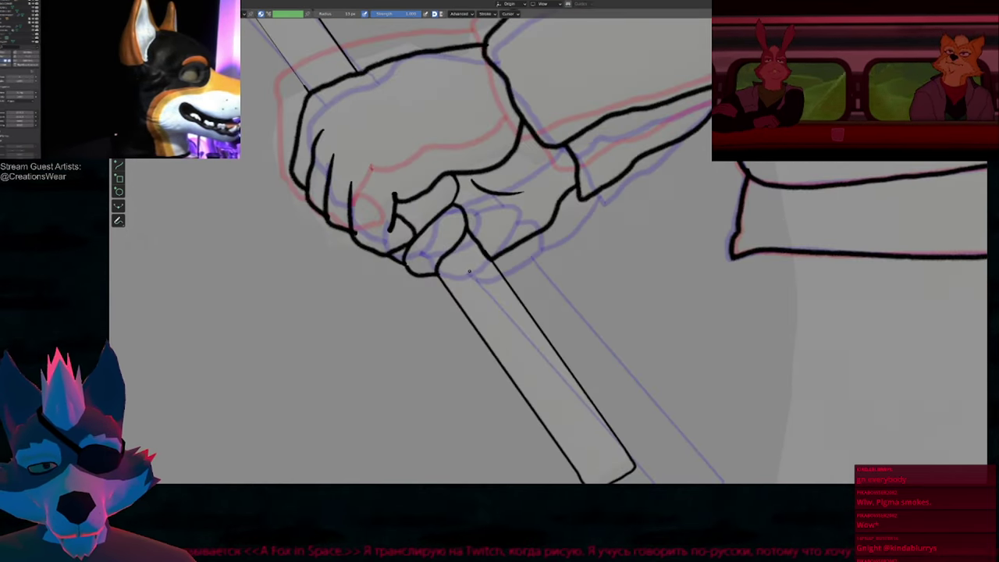
key("Right")
left_click(118, 71)
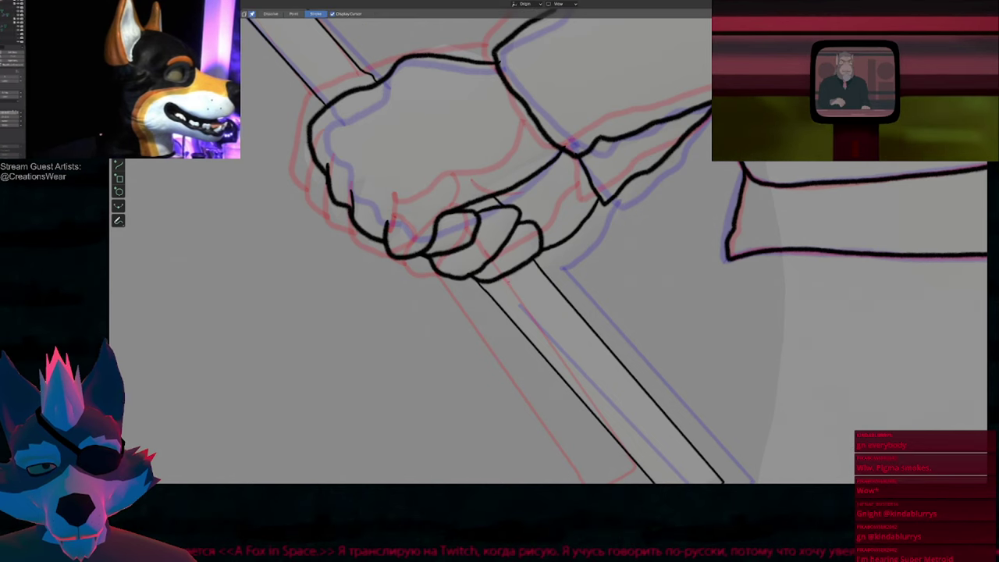
key("Delete")
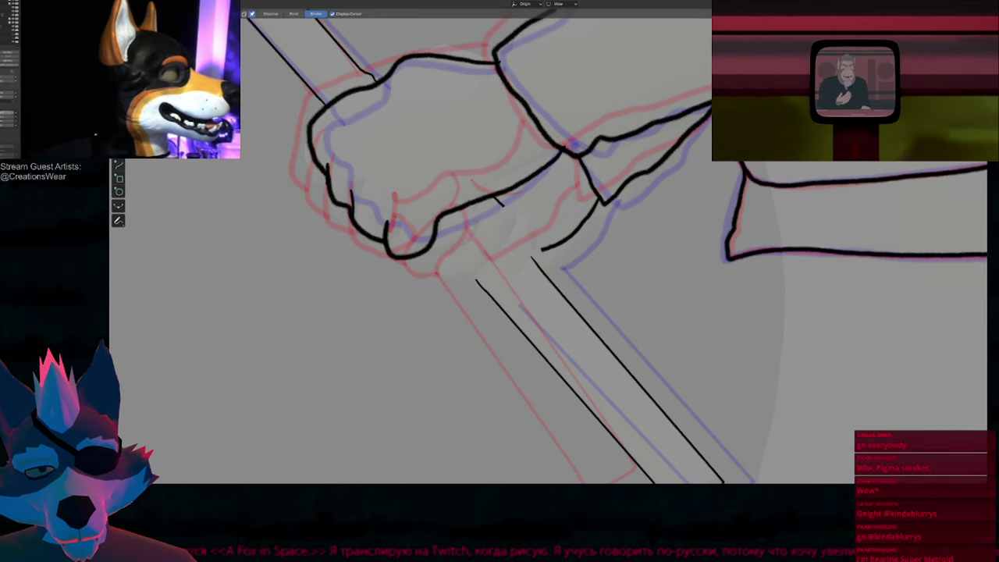
key("Tab")
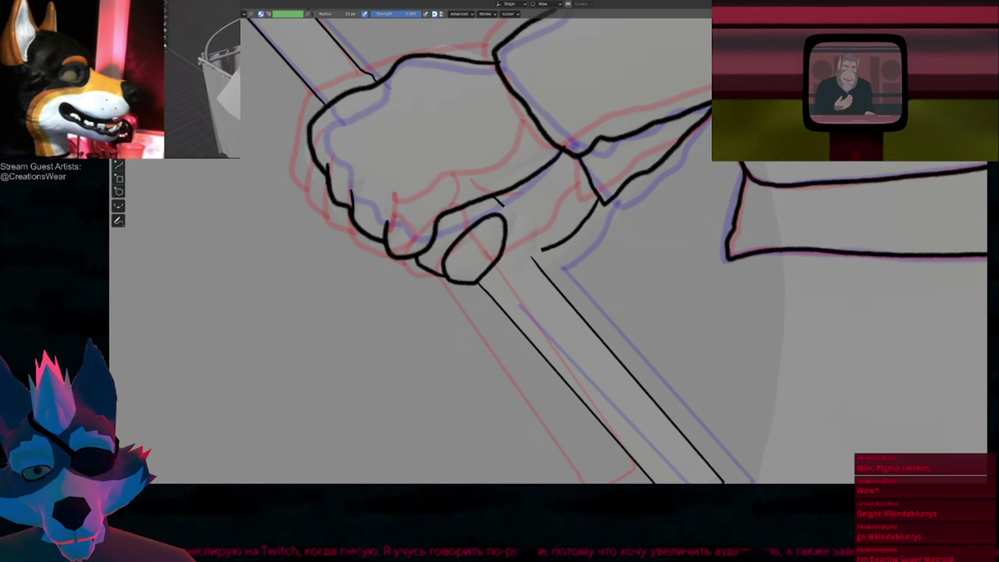
key("e")
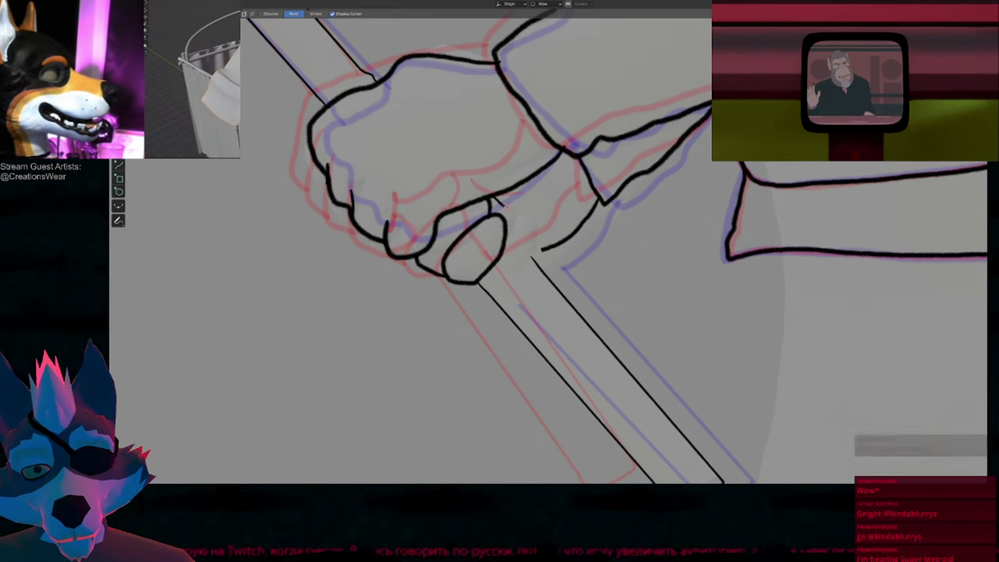
left_click(503, 204)
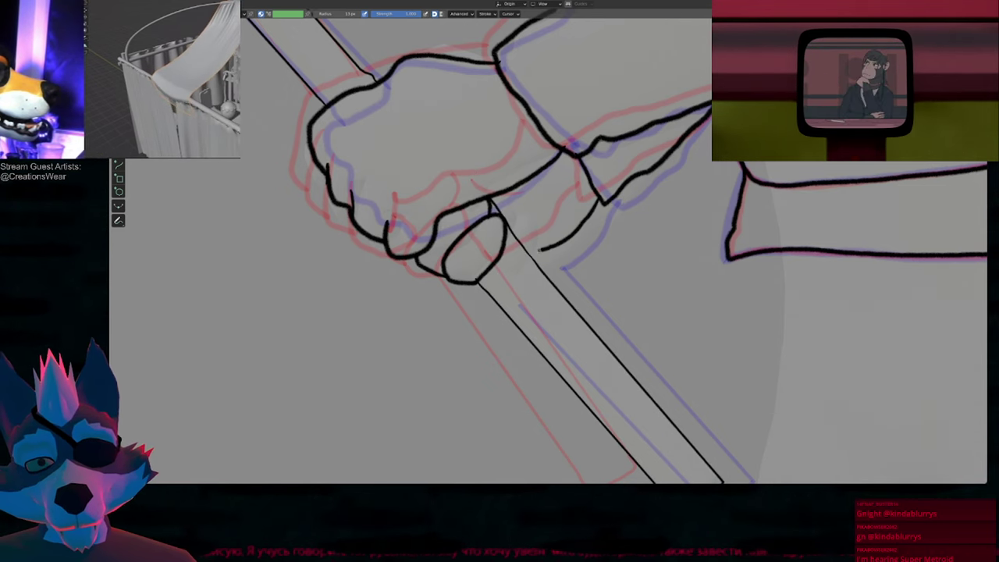
Step: In Edit Mode, nudge the finger strokes near the hand into a new position
key("Tab")
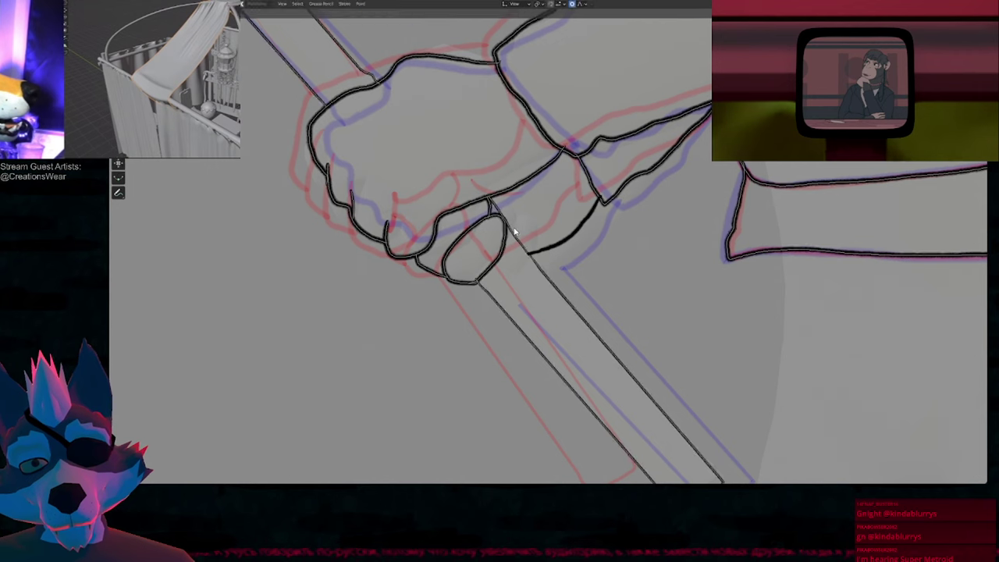
key("g")
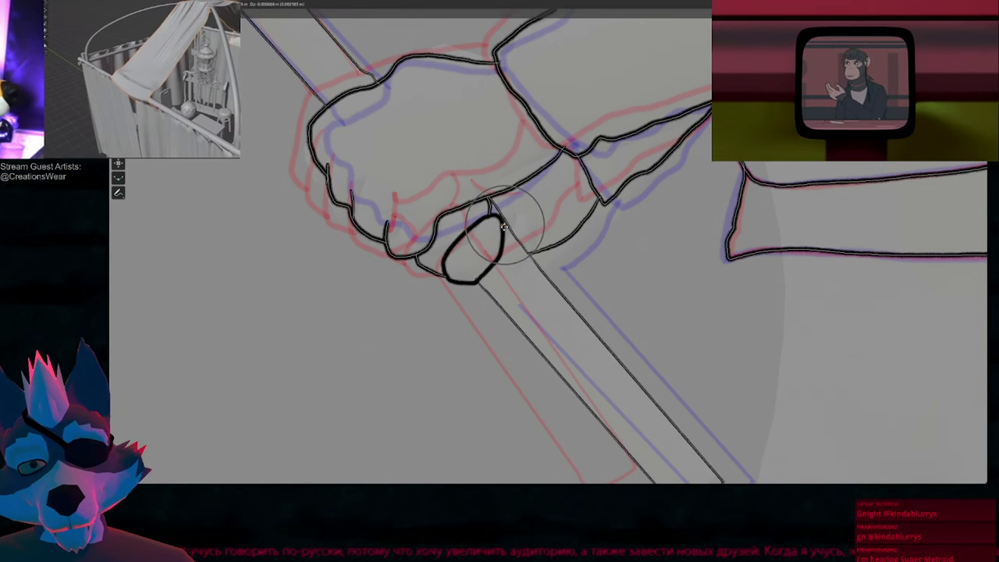
left_click(505, 226)
key("Tab")
Step: Frame the arm and crowbar and adjust the brush strength
scroll(508, 234, "down", 5)
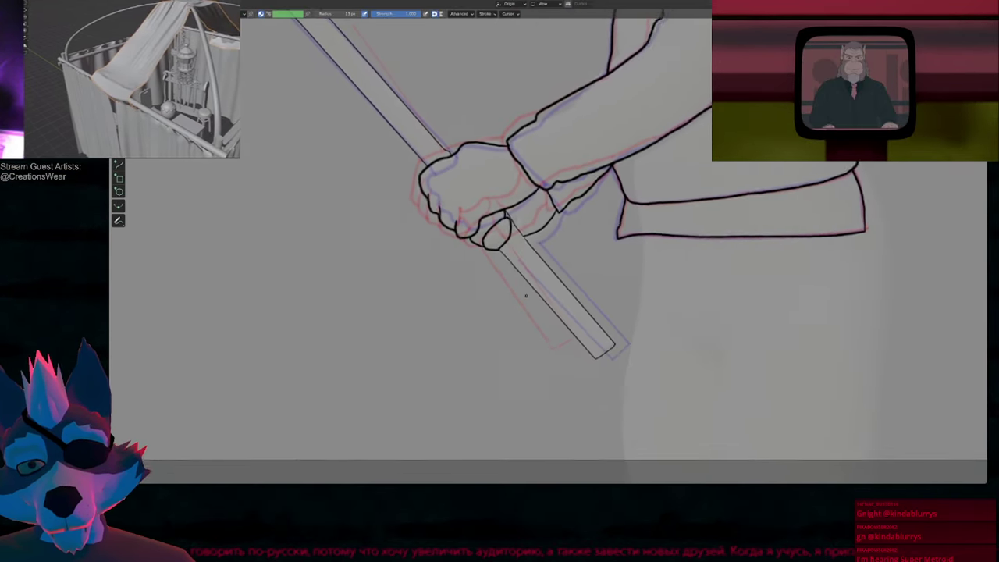
middle_click_drag(527, 253, 584, 329, "shift")
mouse_move(511, 251)
middle_mouse_down("shift")
mouse_move(535, 240)
mouse_move(525, 274)
mouse_move(536, 120)
middle_mouse_up("shift")
key("shift+f")
left_click(522, 263)
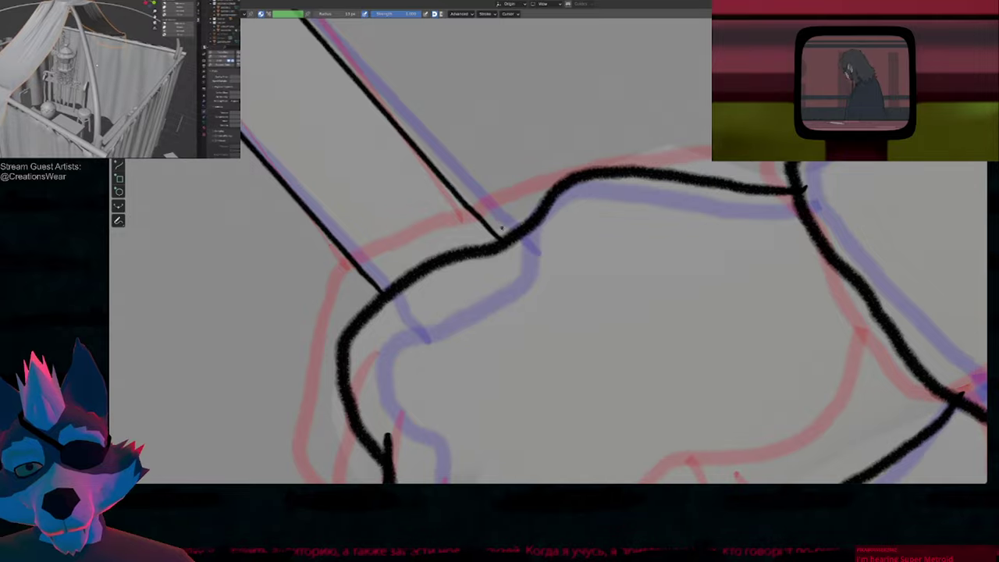
Step: Pan and zoom from the crowbar's lower end up to the rabbit's head and shoulders
scroll(499, 223, "down", 8)
middle_click_drag(569, 315, 440, 247, "shift")
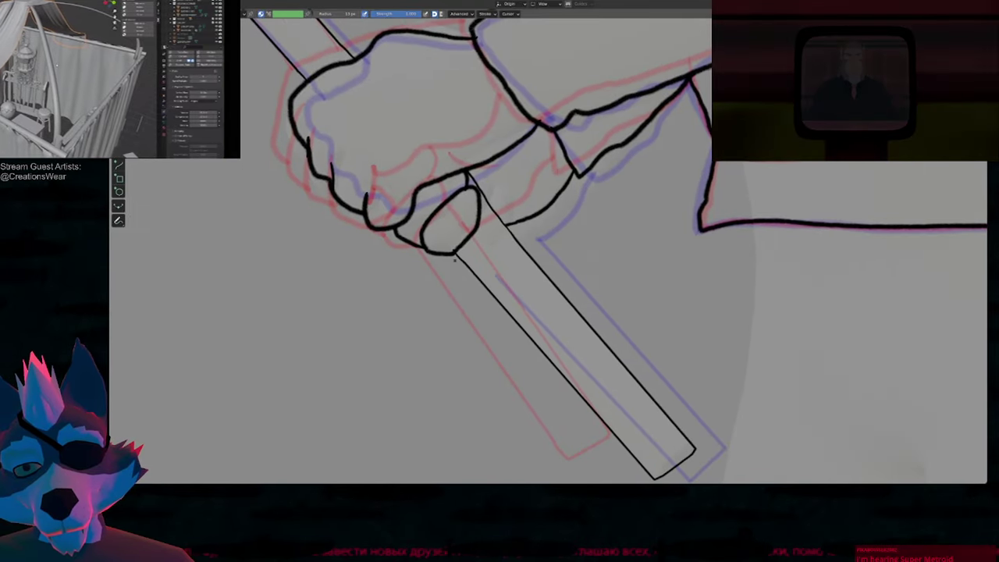
scroll(456, 257, "up", 5)
scroll(453, 222, "down", 5)
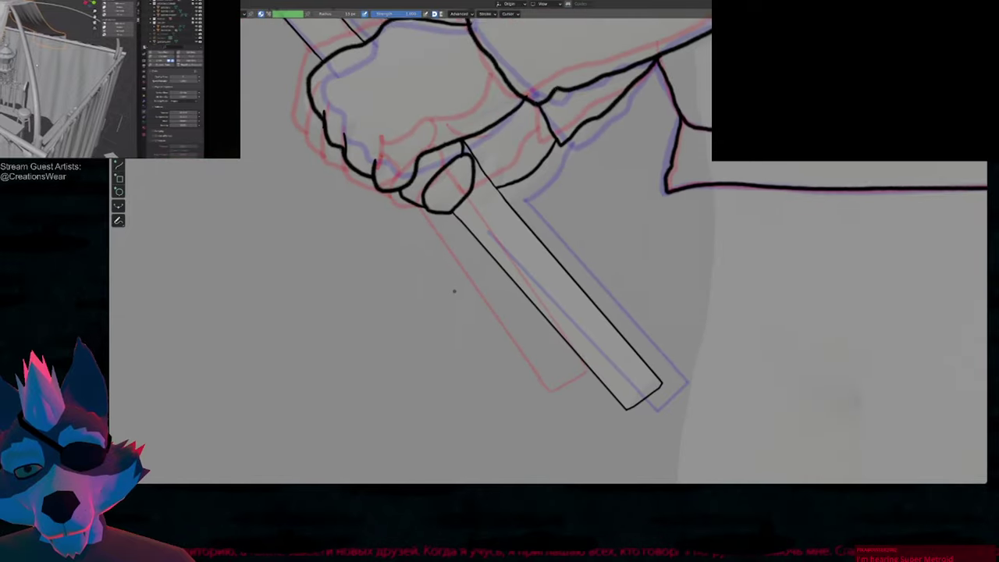
scroll(527, 403, "up", 4)
scroll(554, 262, "down", 4)
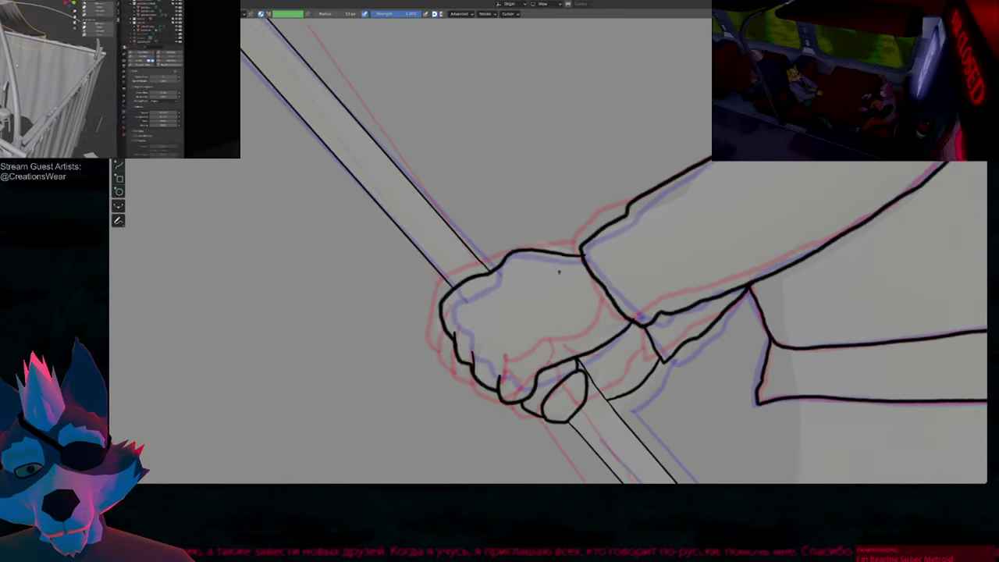
scroll(611, 251, "up", 5)
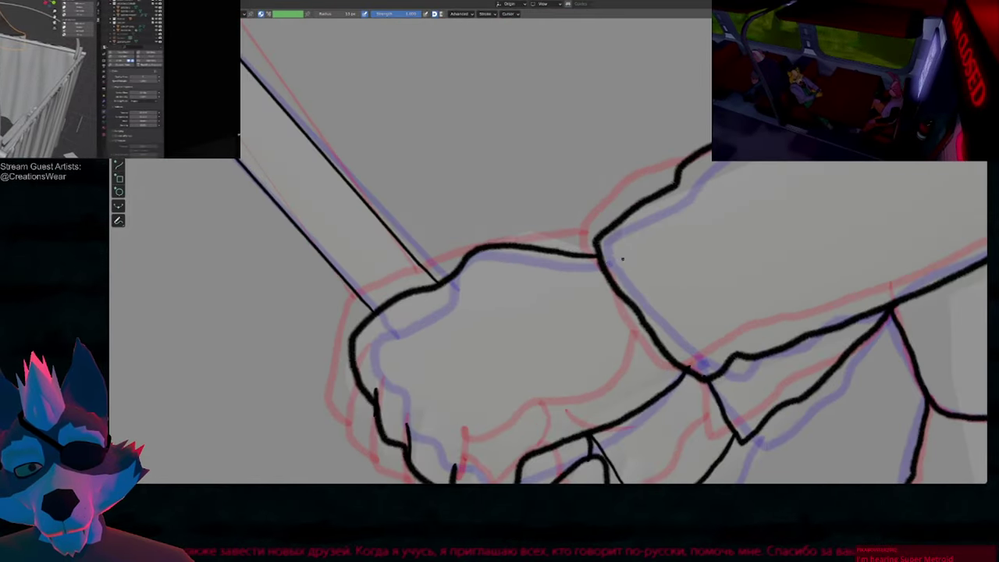
scroll(622, 259, "down", 4)
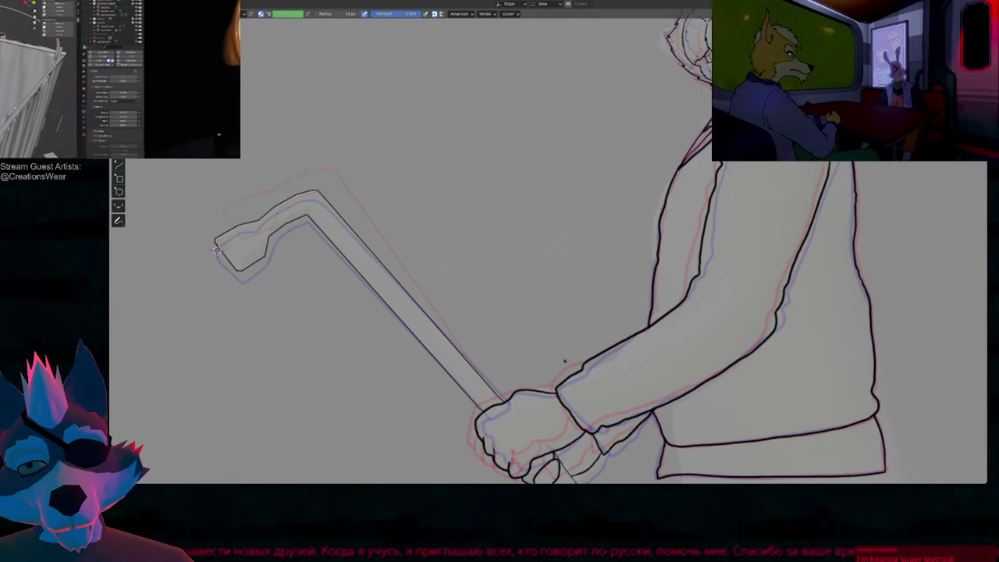
middle_click_drag(631, 210, 540, 334, "shift")
middle_click_drag(599, 253, 535, 338, "shift")
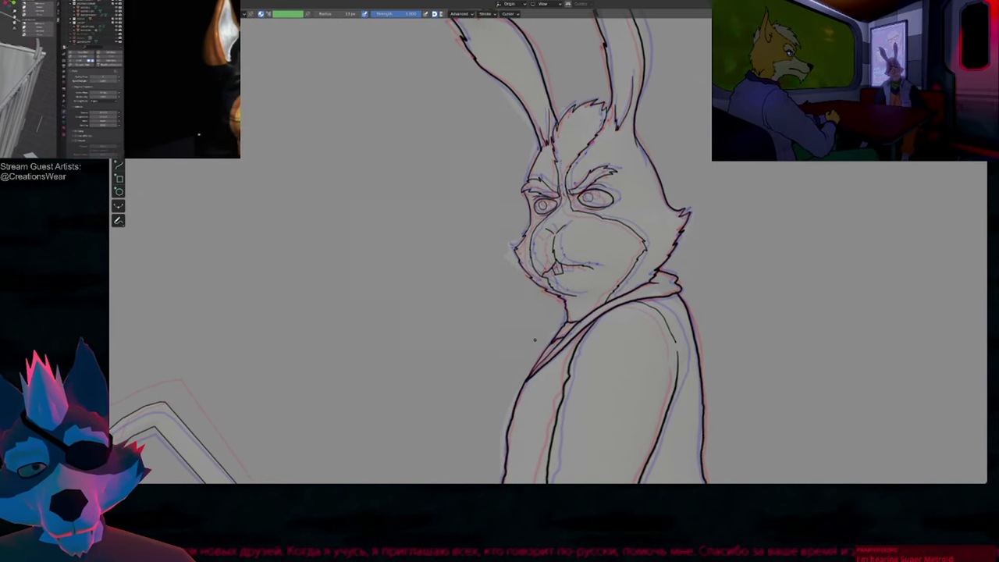
scroll(574, 194, "up", 5)
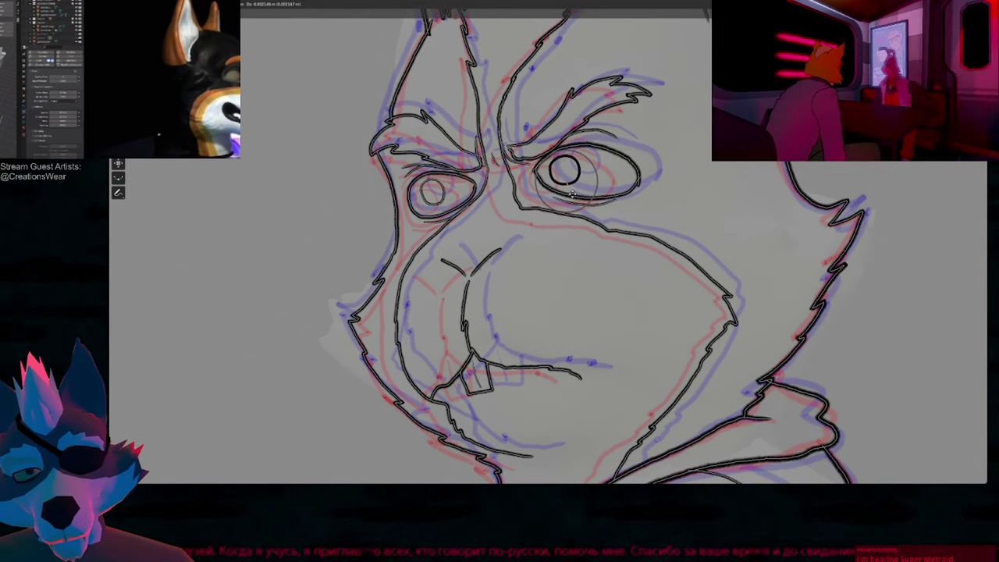
Step: Shift the pupil strokes inside the larger eye slightly to sharpen the glare
left_click(571, 193)
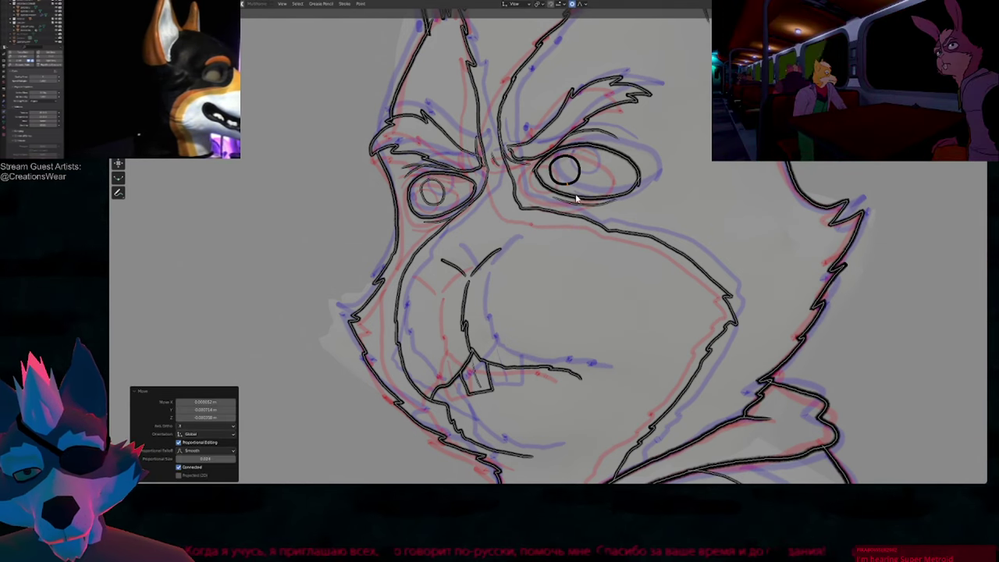
left_click(609, 172)
key("g")
left_click(605, 167)
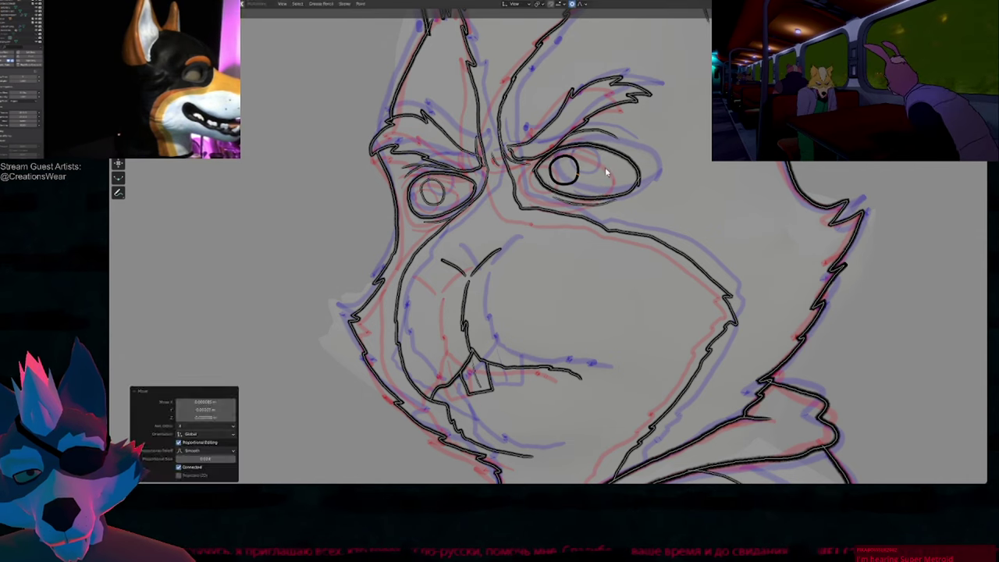
key("Tab")
Step: Frame the whole rabbit, play the animation, and step to the coloured keyframe
scroll(597, 196, "down", 6)
middle_click_drag(591, 287, 608, 215, "ctrl")
key("space")
key("Down")
Step: Step through the line-art keyframes and stop playback on the coloured frame
key("Up")
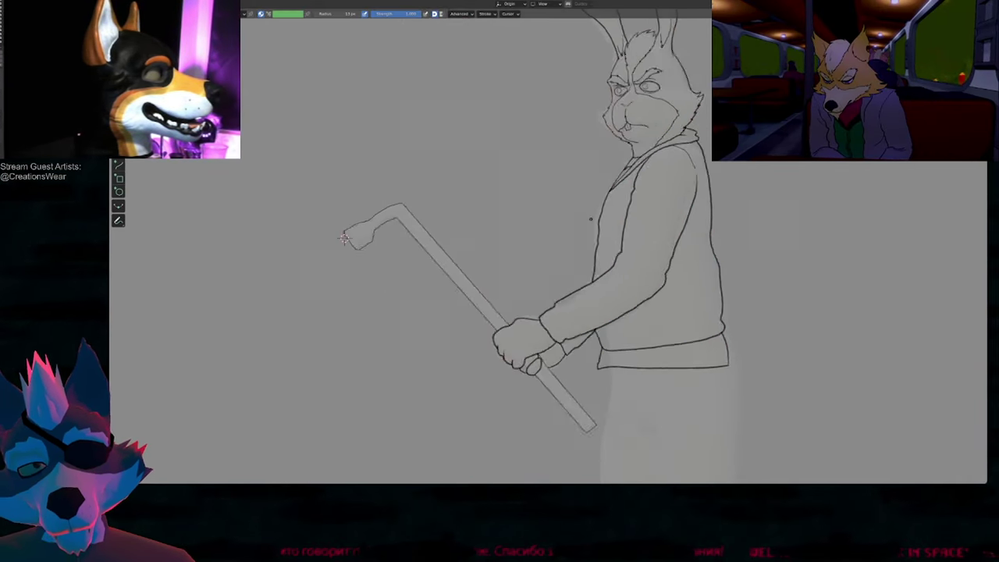
key("Up")
key("Down")
key("Down")
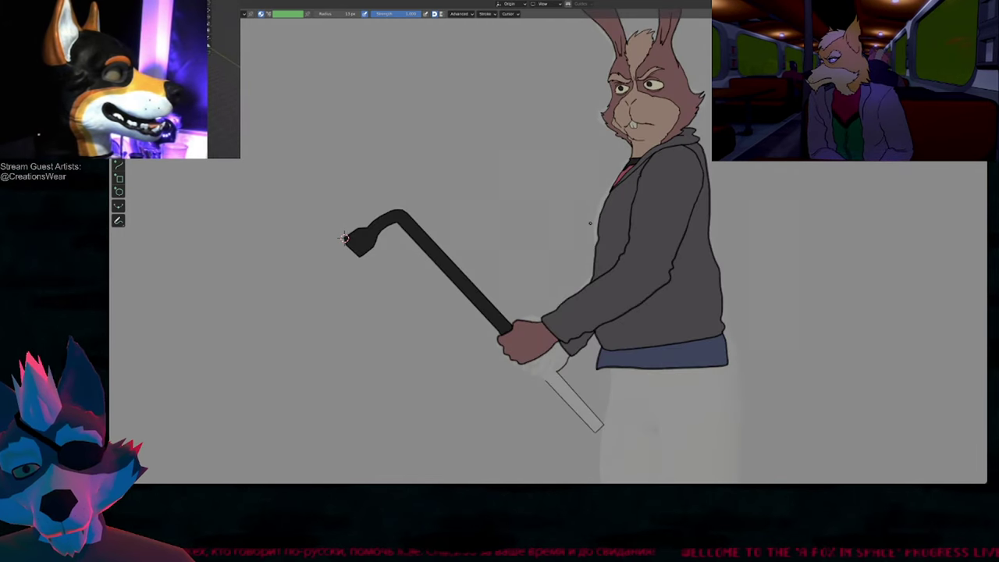
scroll(527, 345, "up", 8)
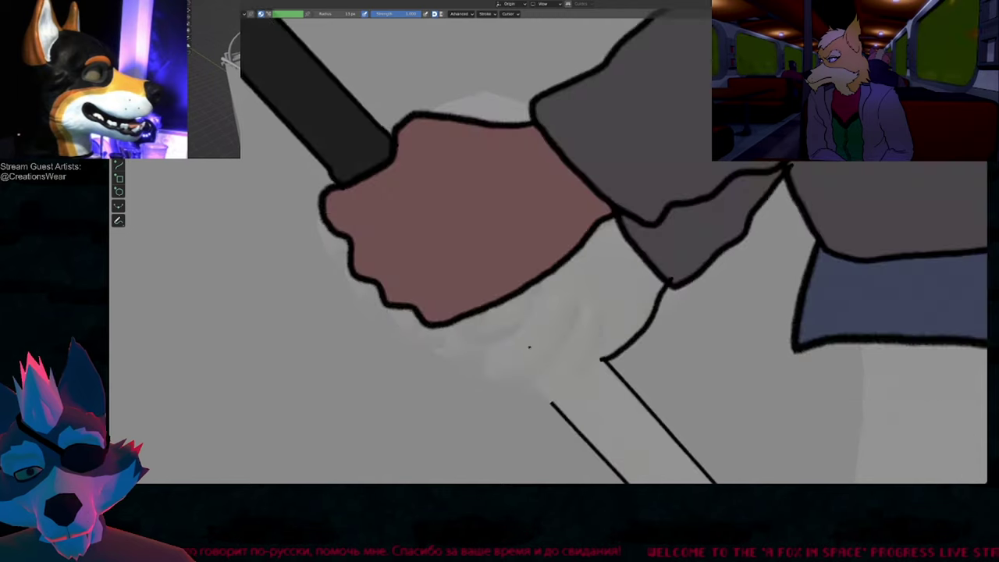
key("space")
Step: Draw a finger loop around the crowbar handle just below the fist
middle_click_drag(530, 379, 510, 313, "shift")
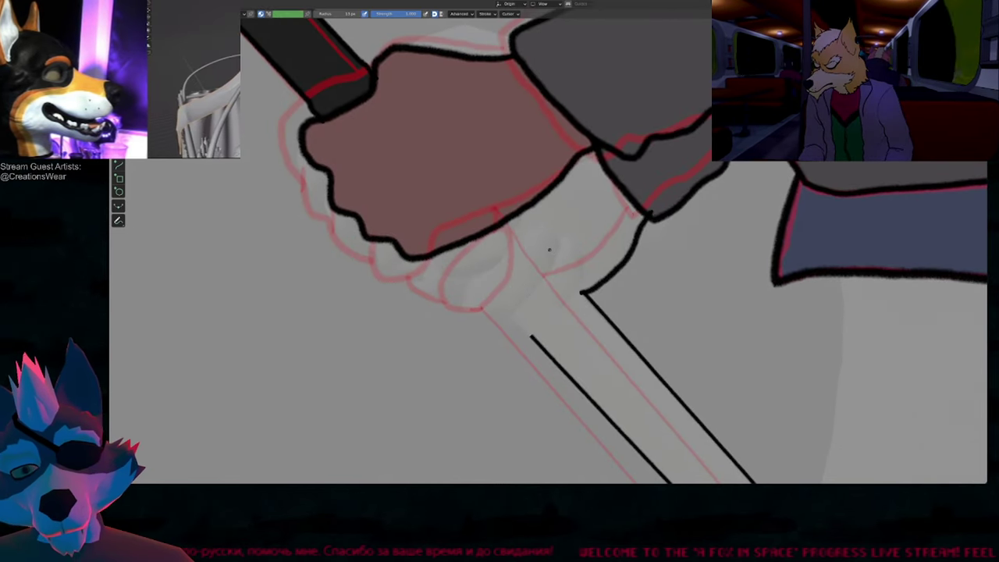
mouse_move(498, 321)
left_mouse_down()
mouse_move(481, 288)
mouse_move(535, 251)
mouse_move(543, 301)
mouse_move(503, 321)
left_mouse_up()
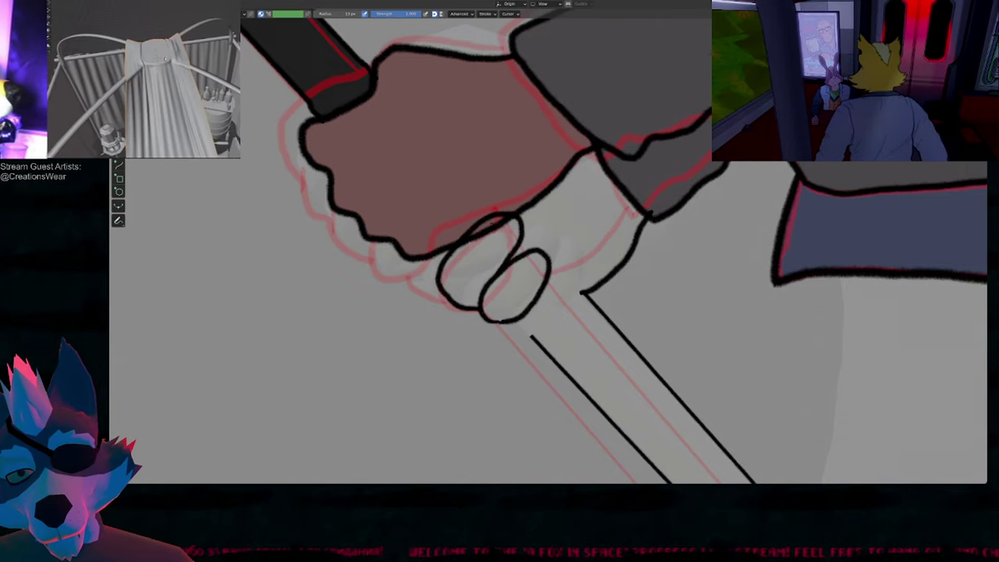
middle_click_drag(493, 188, 506, 160, "ctrl")
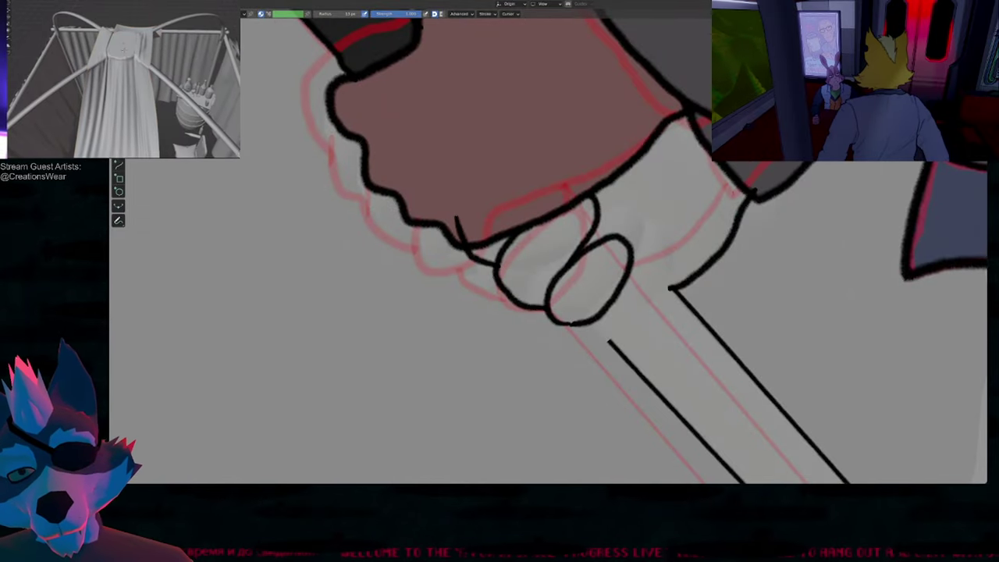
scroll(531, 296, "down", 5)
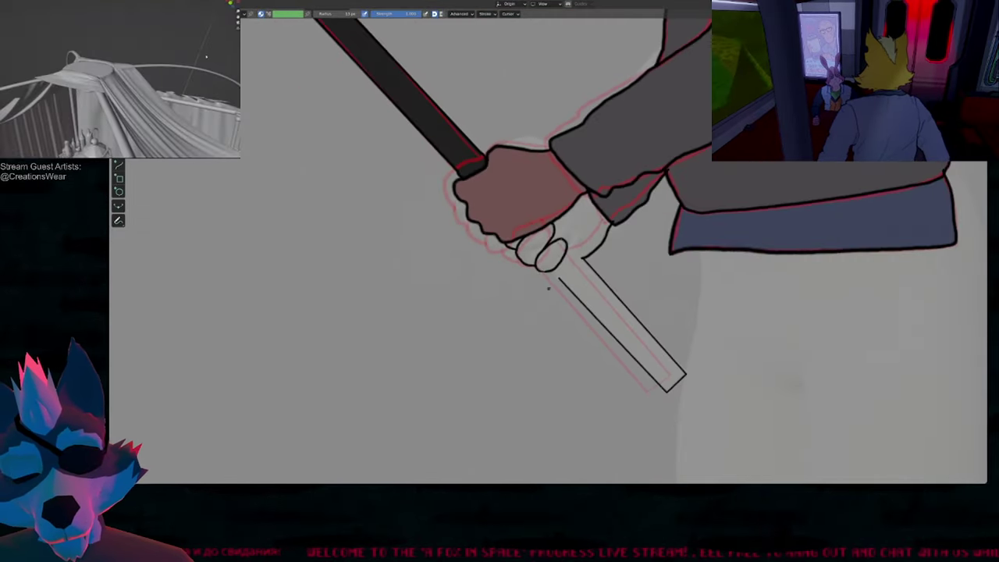
scroll(539, 281, "up", 6)
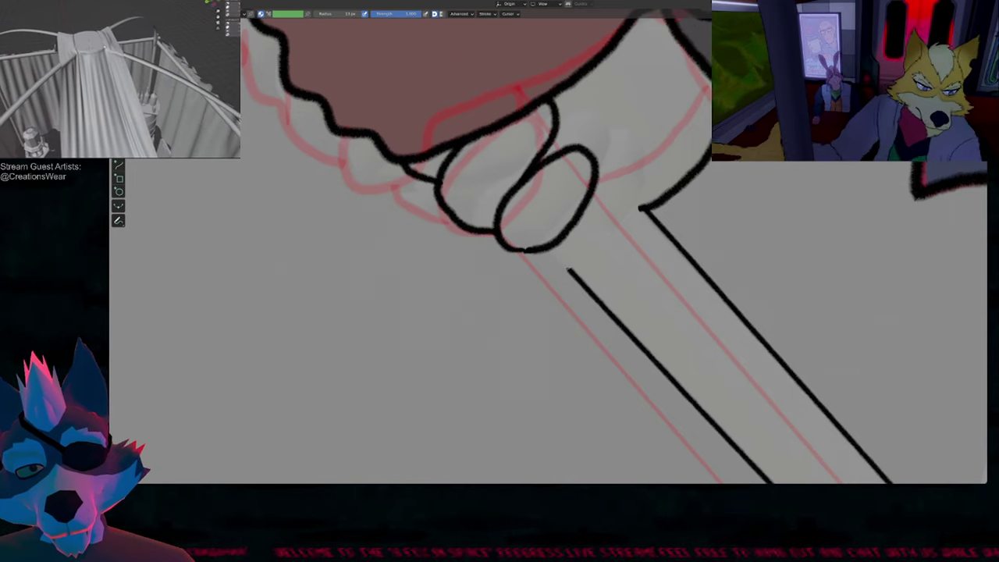
Step: Extend the handle's lower edge line up to the hand and recentre on the figure
left_click_drag(576, 276, 554, 255)
scroll(510, 226, "down", 3)
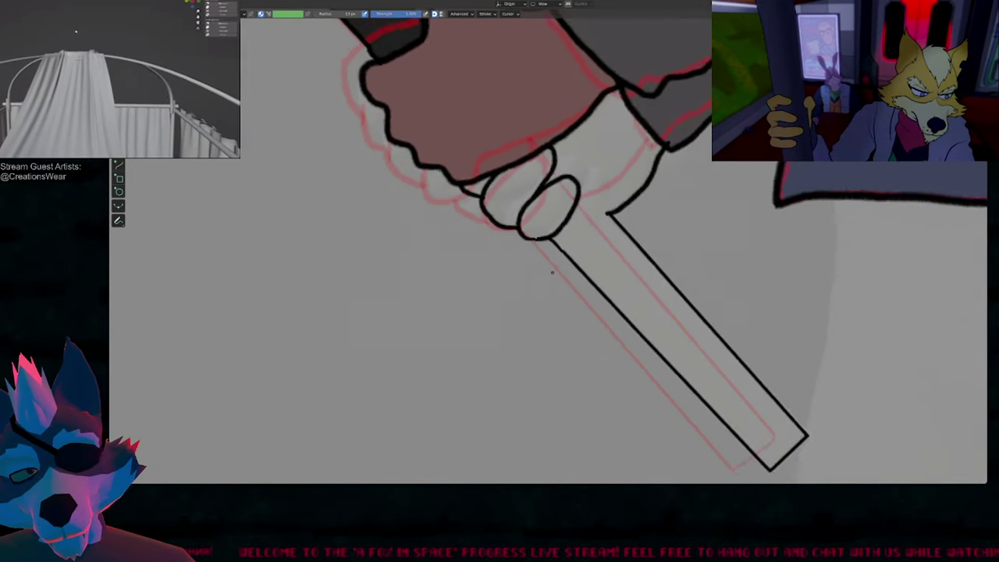
scroll(607, 250, "up", 3)
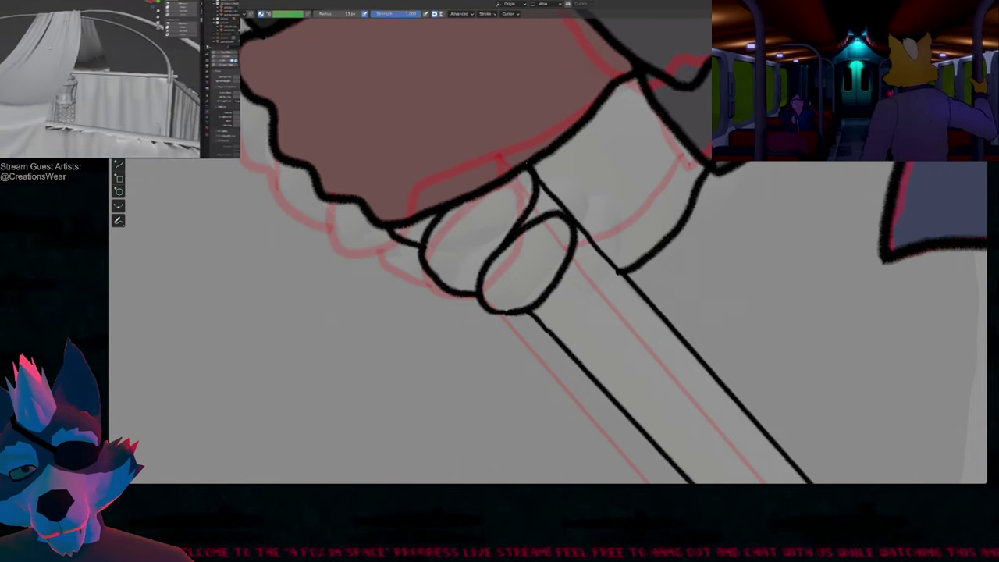
scroll(528, 289, "down", 6)
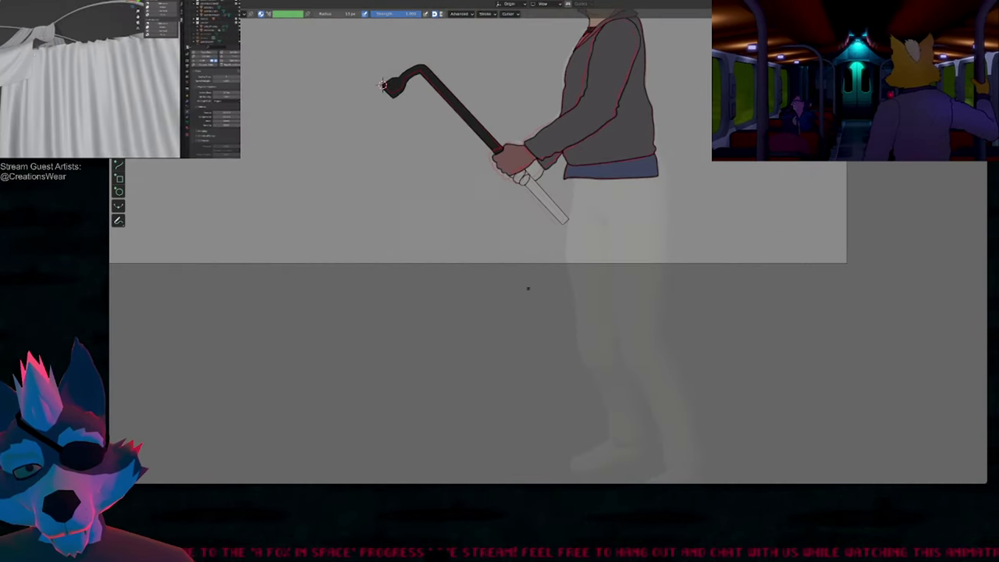
middle_click_drag(581, 196, 597, 331, "shift")
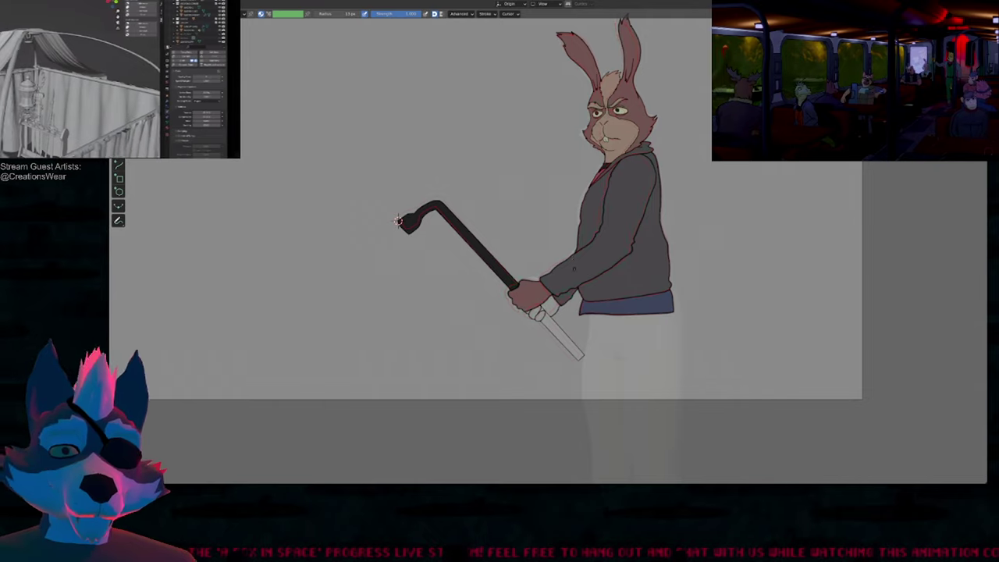
middle_click_drag(398, 221, 394, 250, "shift")
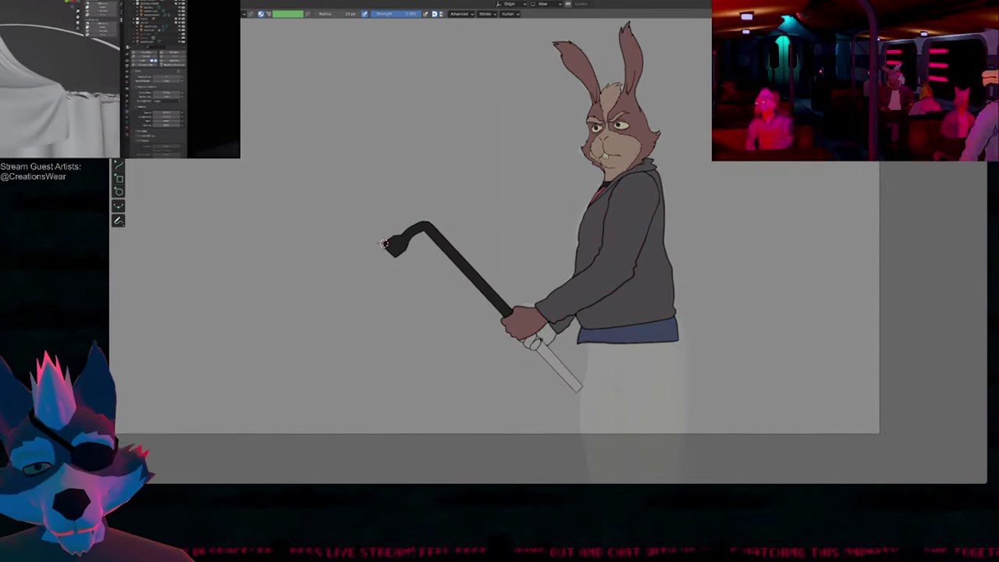
scroll(571, 299, "up", 7)
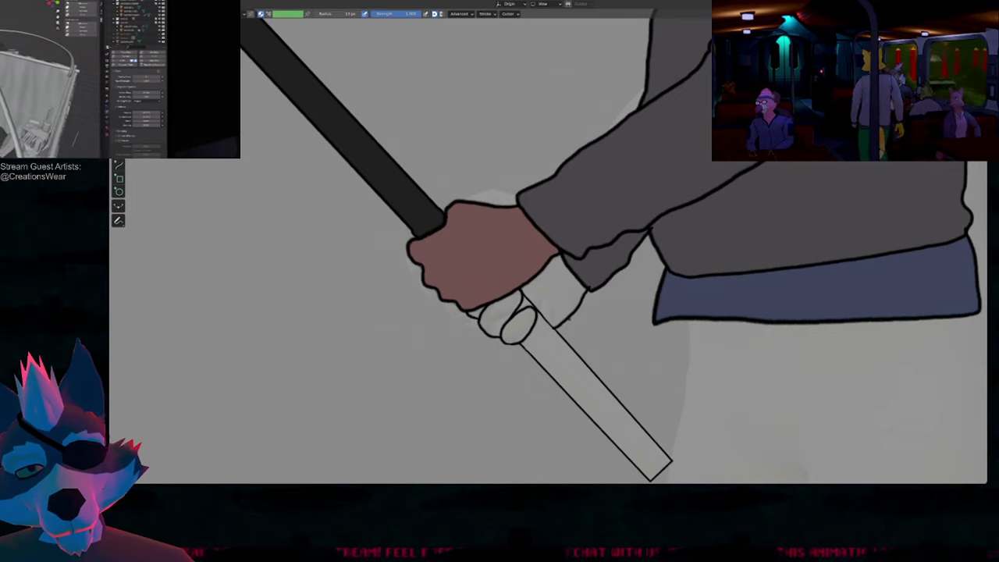
Step: Fill the three lower finger shapes and the wrist gap with the brown body material
key("f")
key("u")
left_click(506, 304)
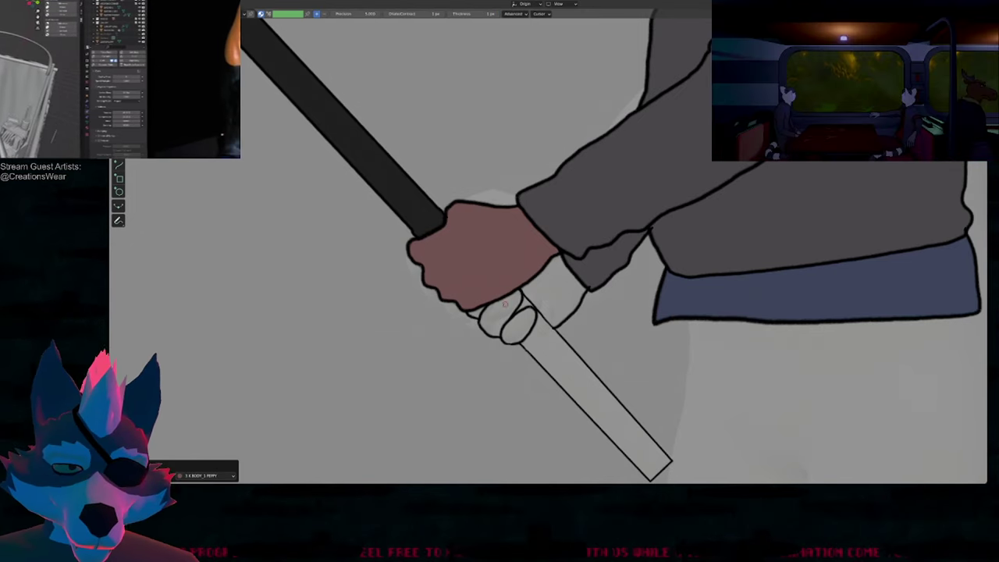
left_click(478, 314)
left_click(497, 318)
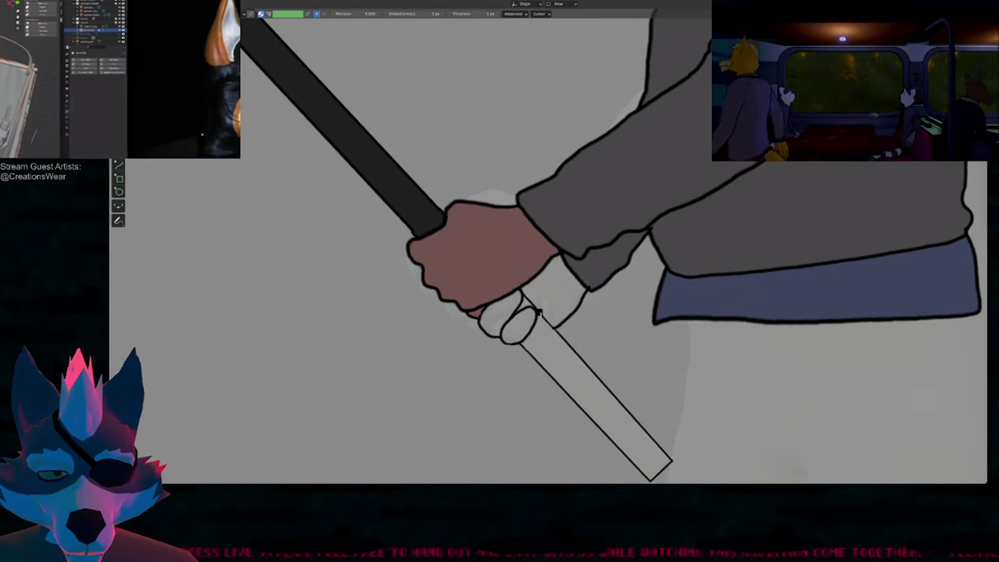
left_click(518, 328)
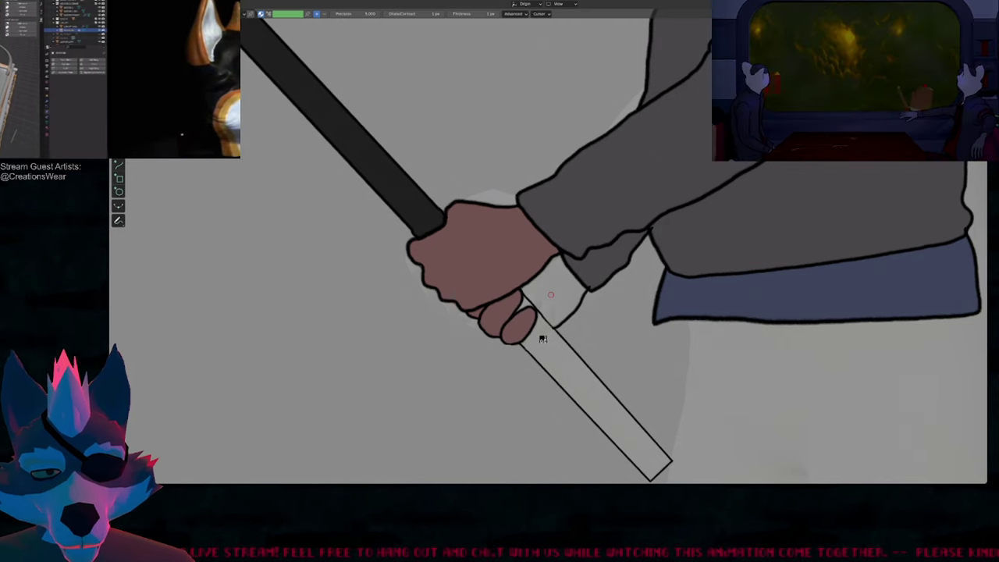
left_click(549, 314)
Step: Undo the stray brown fill on the handle and play the animation
left_click(544, 341)
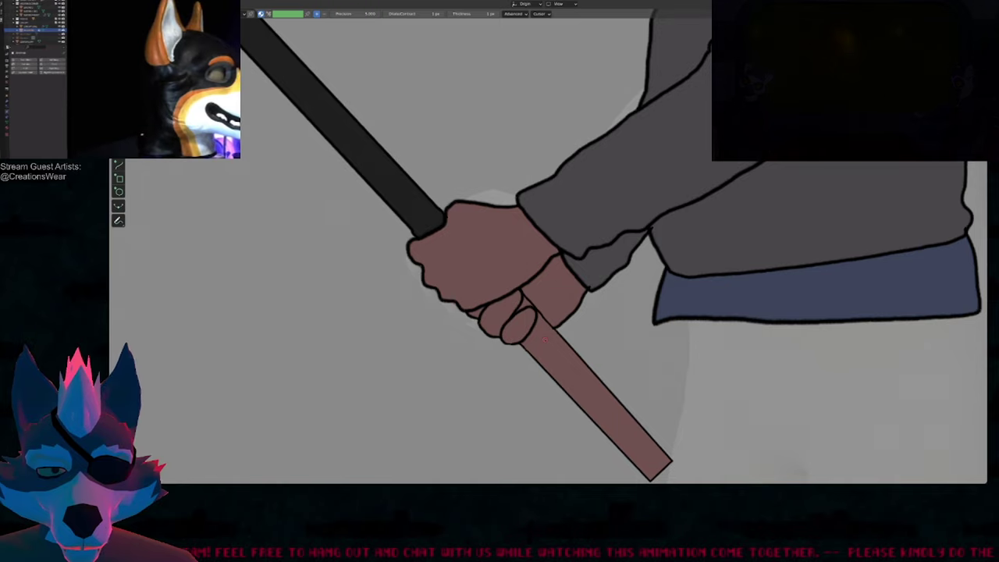
key("ctrl+z")
key("space")
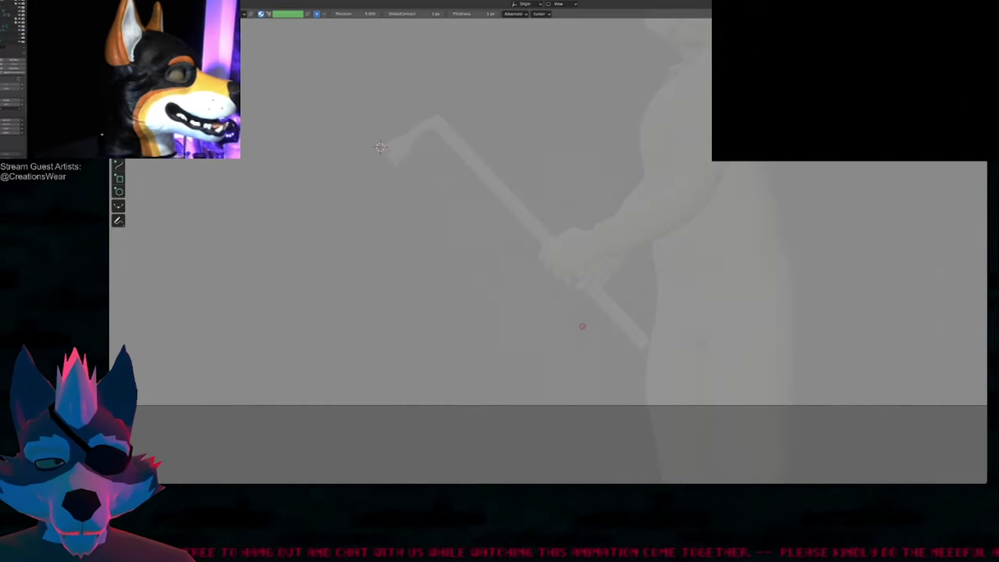
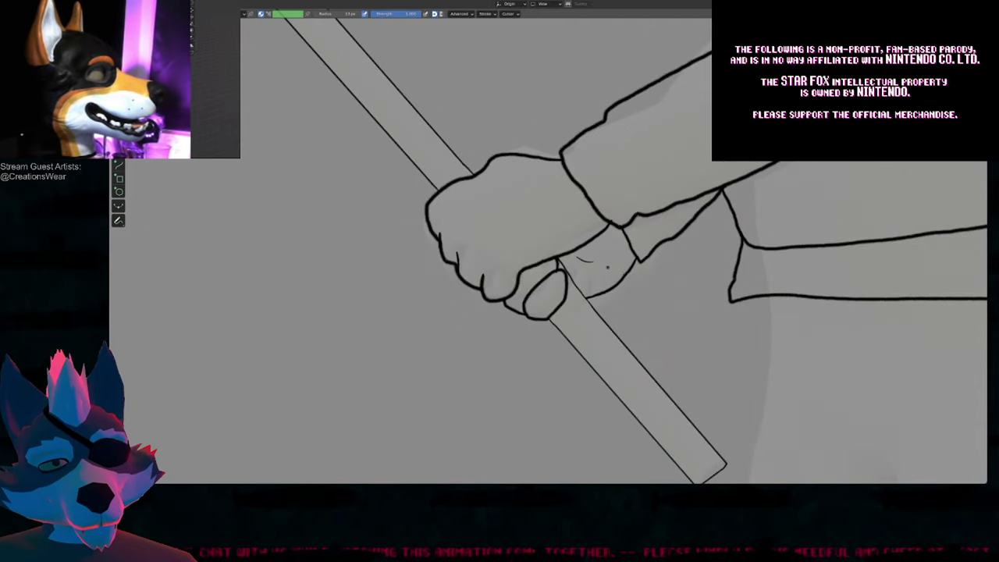
Step: Leave the maximized viewport to bring back the timeline, and zoom out the dope sheet
scroll(591, 308, "down", 5)
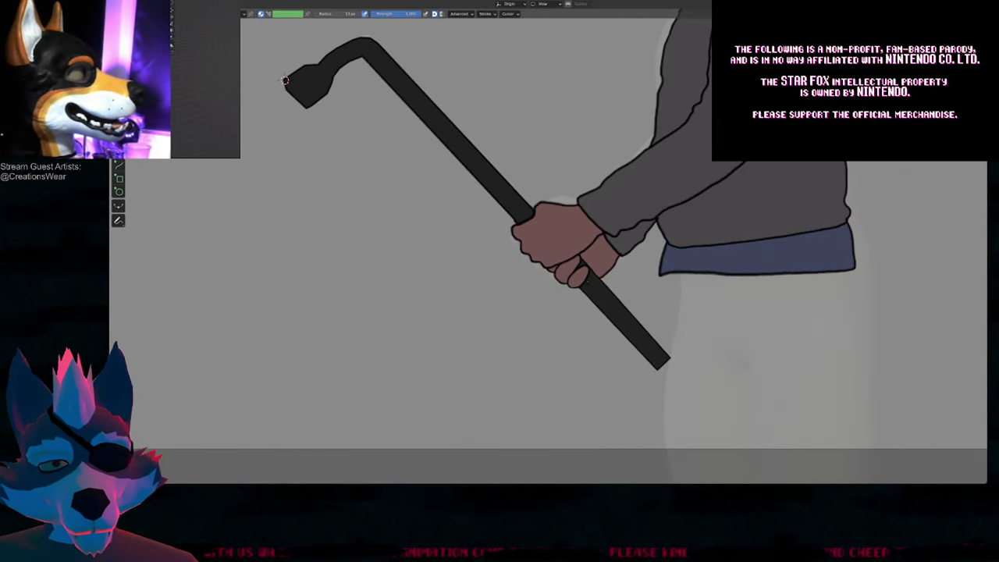
scroll(587, 346, "down", 3)
key("ctrl+space")
scroll(508, 442, "down", 8)
Step: Shift the selected keyframes 32 frames earlier and step through the neighbouring keyframes
key("g")
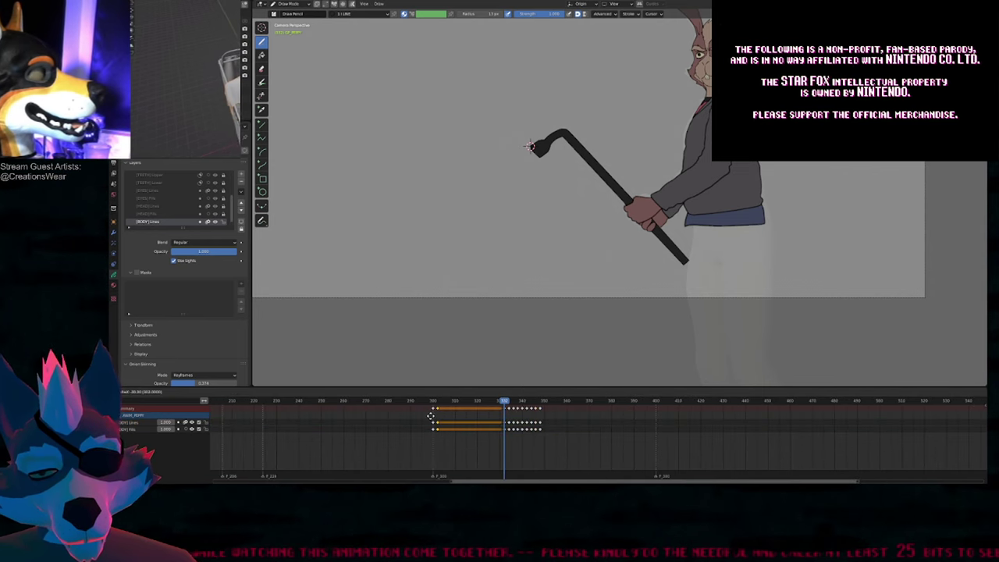
left_click(427, 416)
middle_click_drag(521, 422, 544, 414, "ctrl")
key("Up")
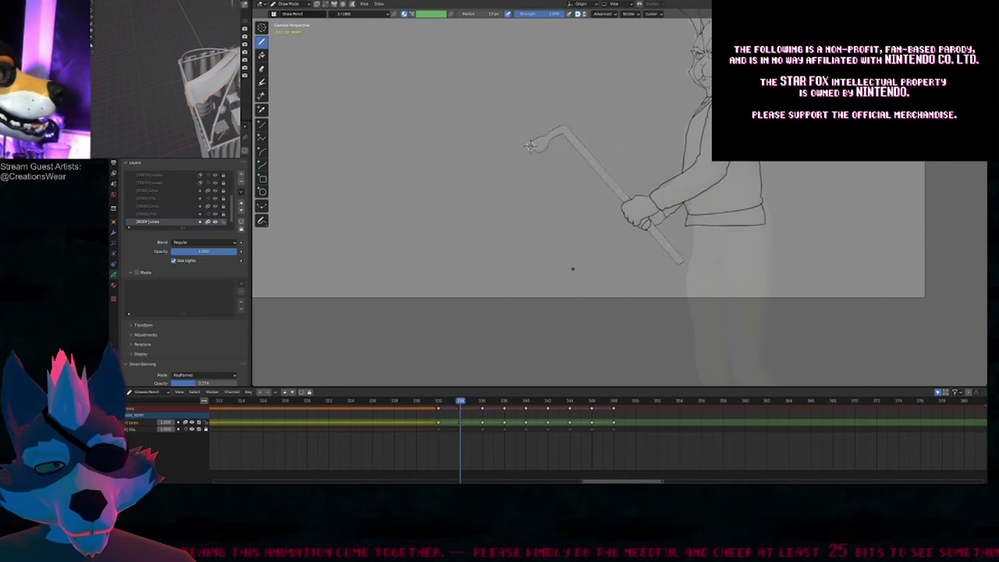
key("Down")
key("Up")
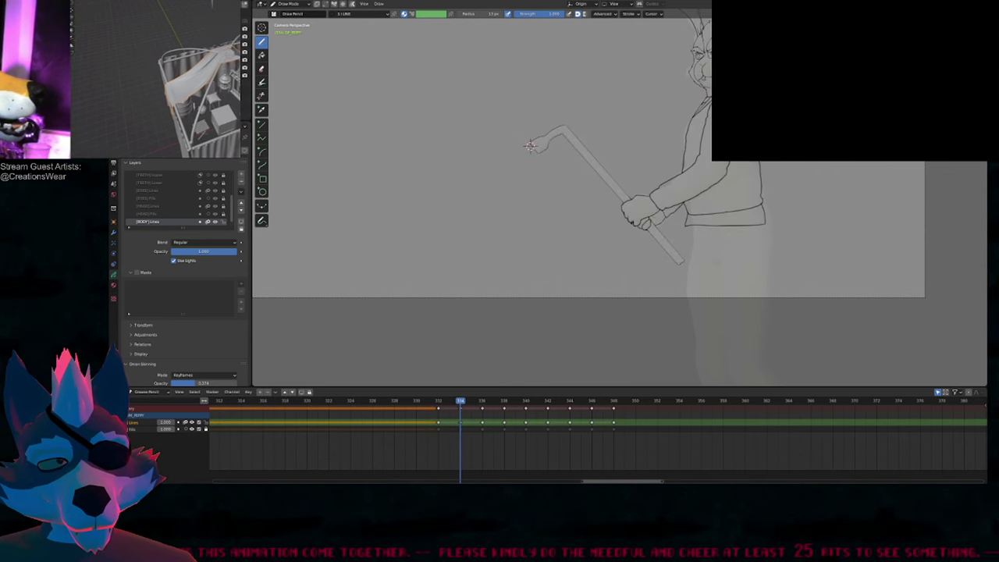
key("Up")
key("Up")
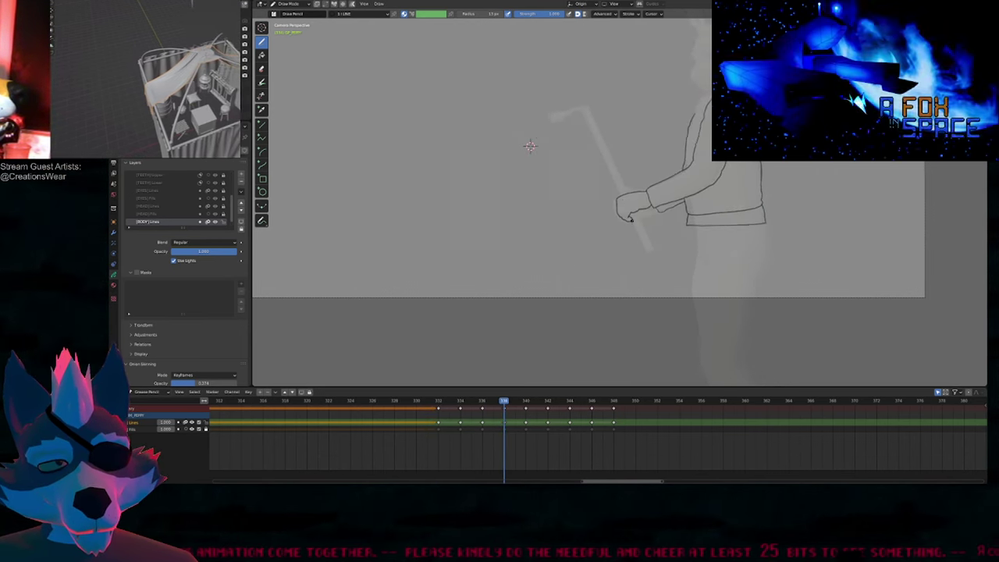
scroll(655, 79, "up", 5)
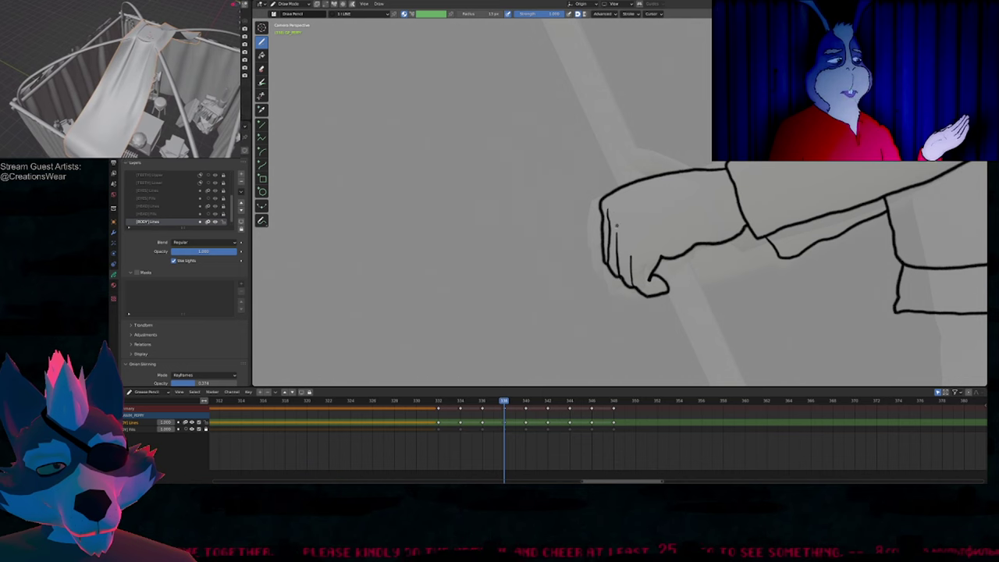
Step: Ink a short finger line on the fist and a line along the thumb edge
left_click_drag(617, 220, 633, 224)
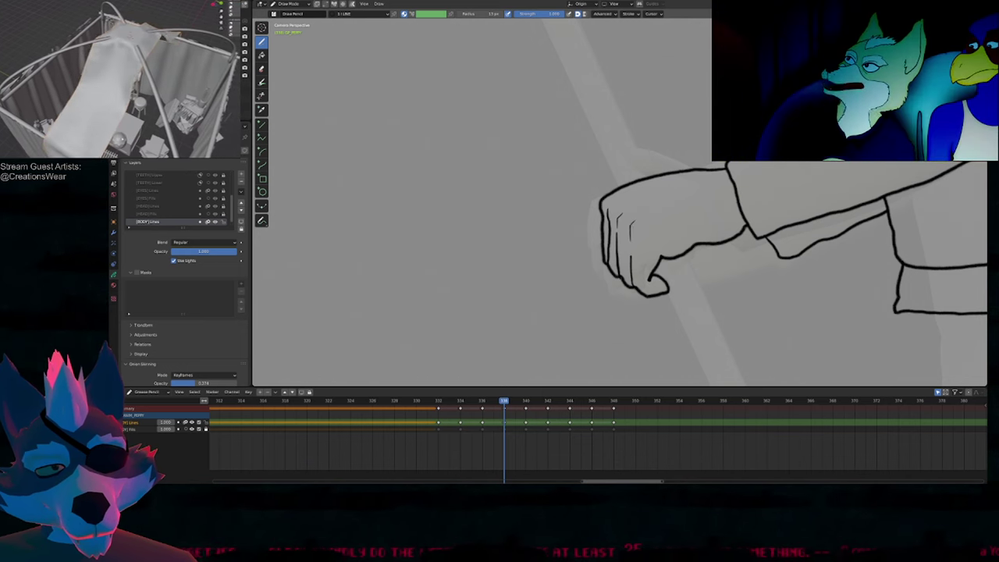
key("e")
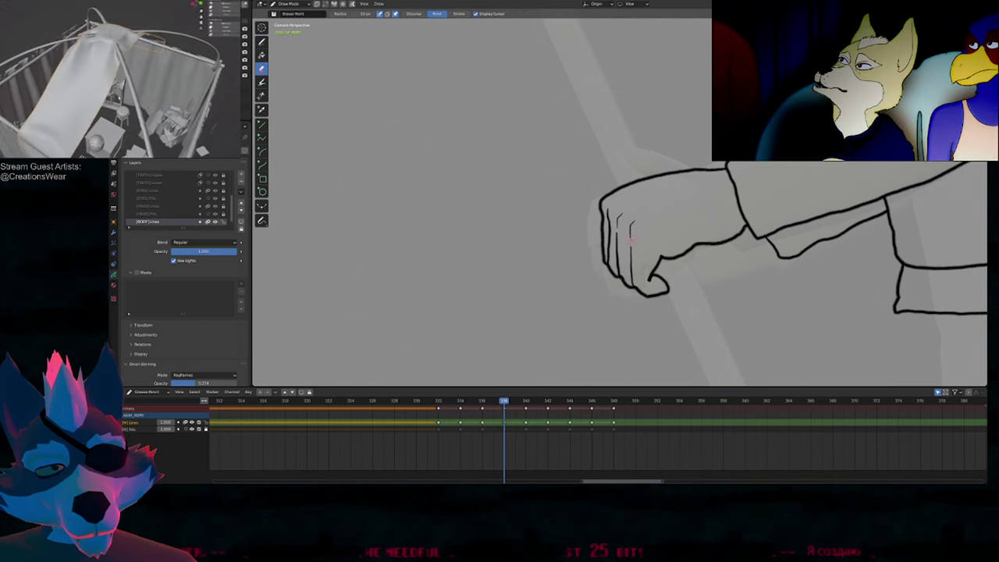
key("d")
middle_click_drag(650, 206, 639, 272, "ctrl")
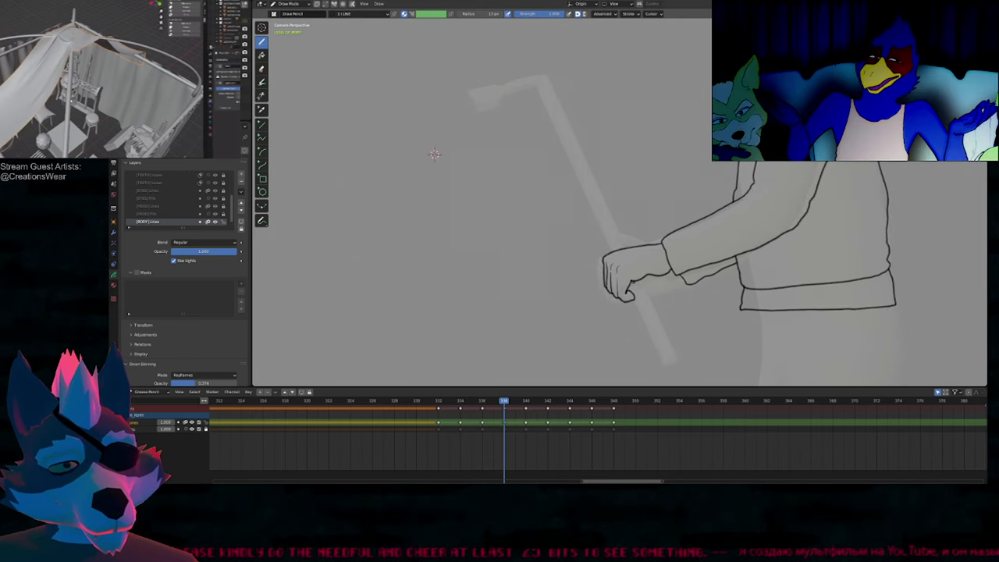
scroll(640, 295, "up", 3)
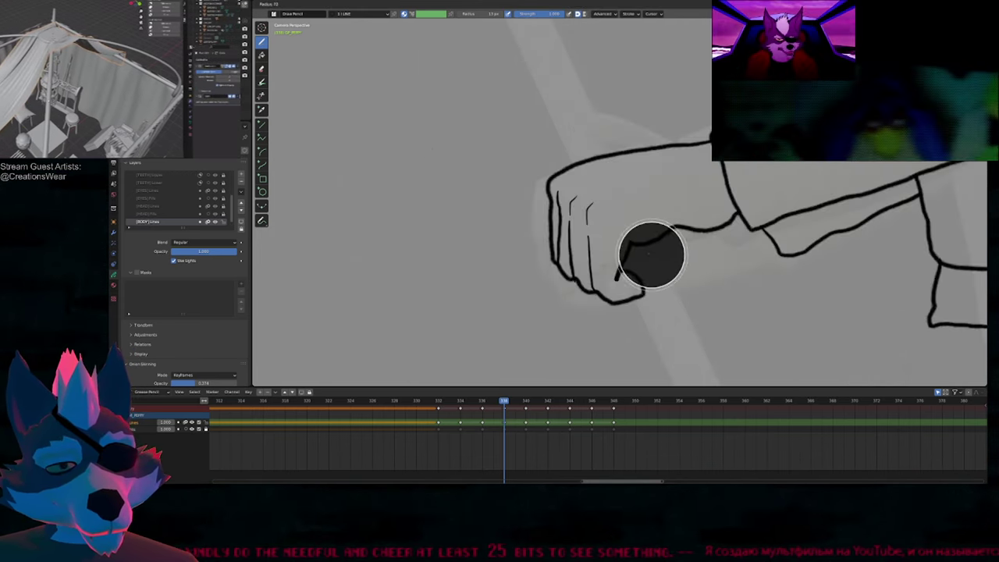
left_click_drag(623, 234, 618, 270)
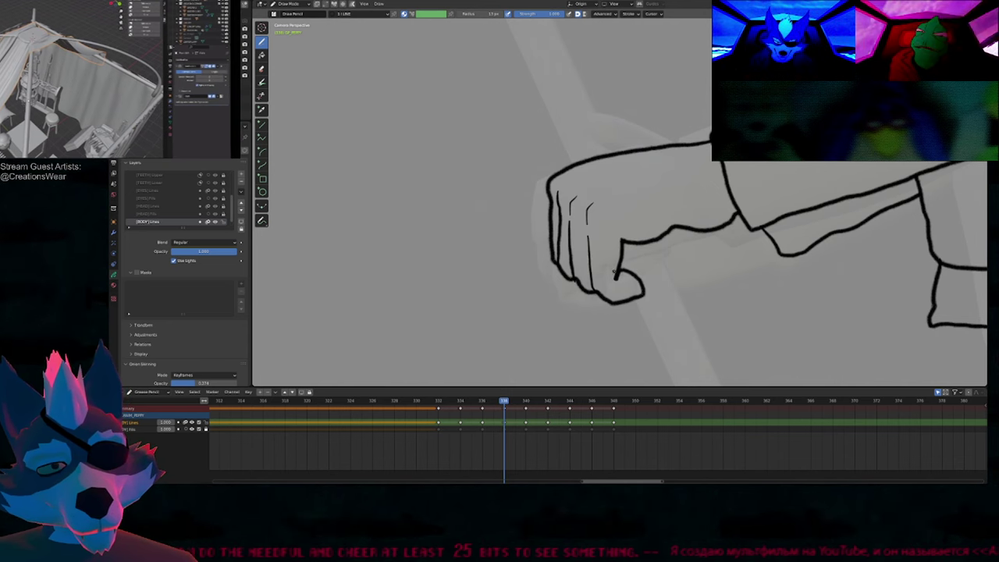
scroll(618, 274, "down", 3)
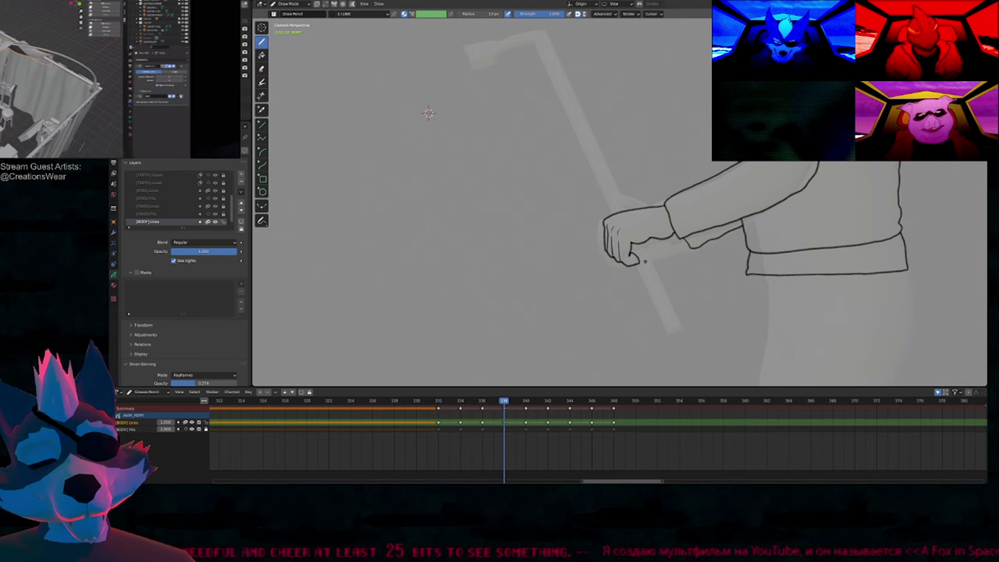
scroll(646, 260, "up", 2)
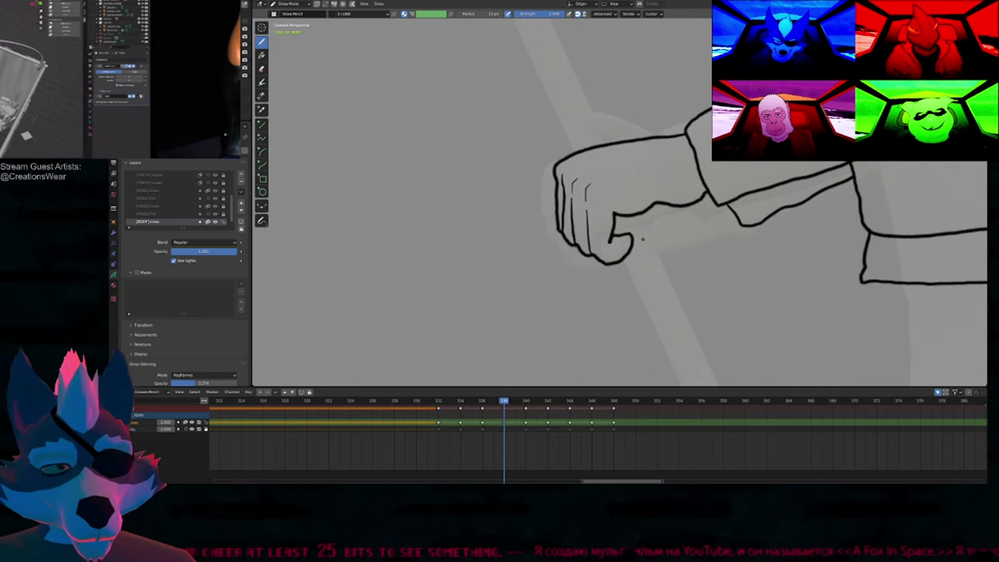
Step: Compare neighbouring keyframes, then draw another finger line and redraw the hand's lower outline higher
key("Down")
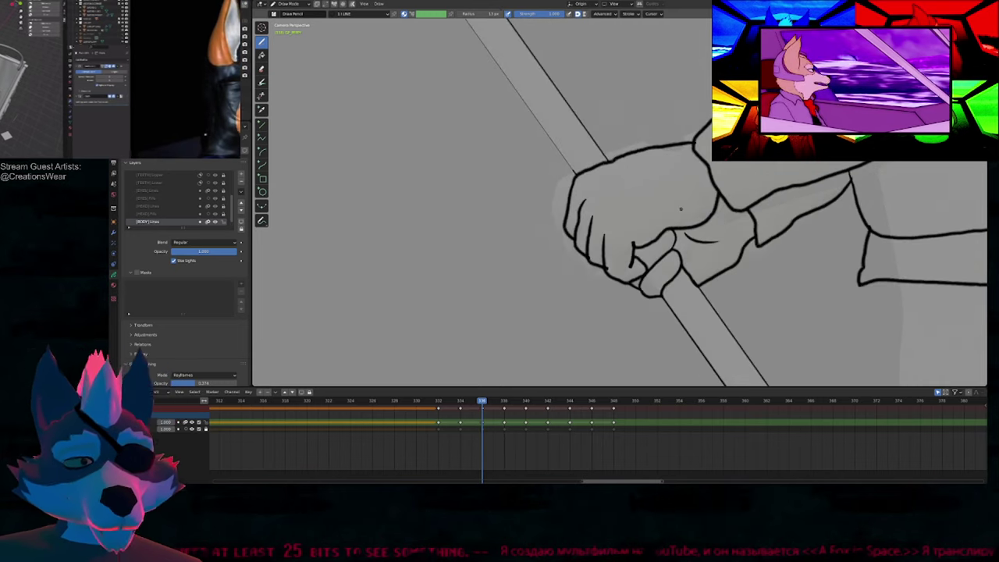
key("Up")
key("Up")
key("Down")
key("Down")
key("Down")
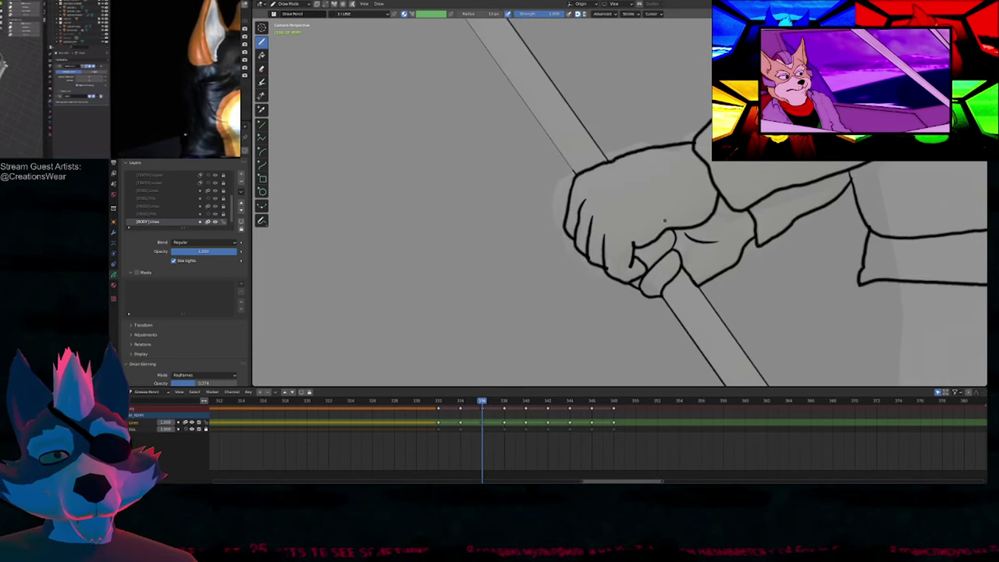
key("Up")
key("Up")
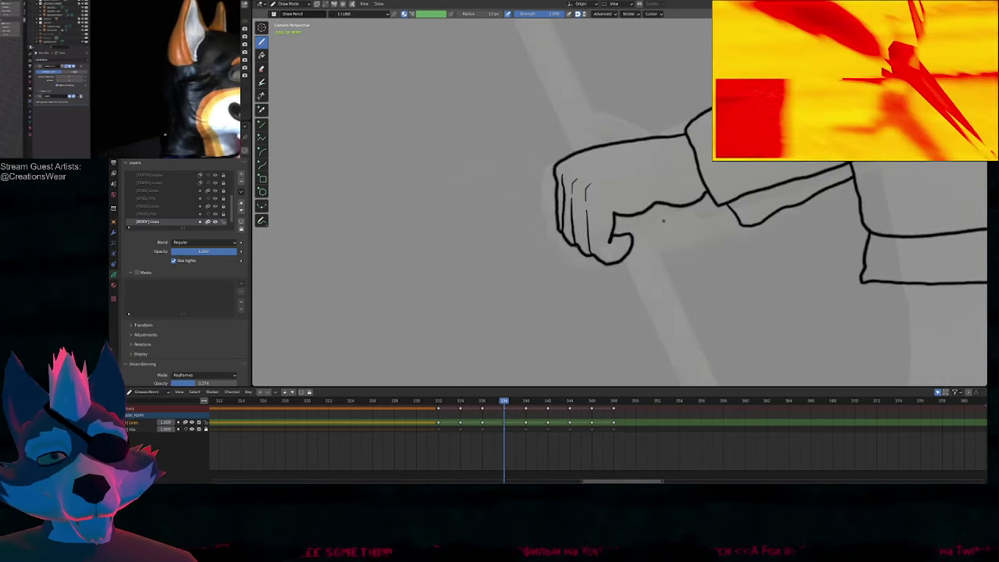
key("Up")
key("f")
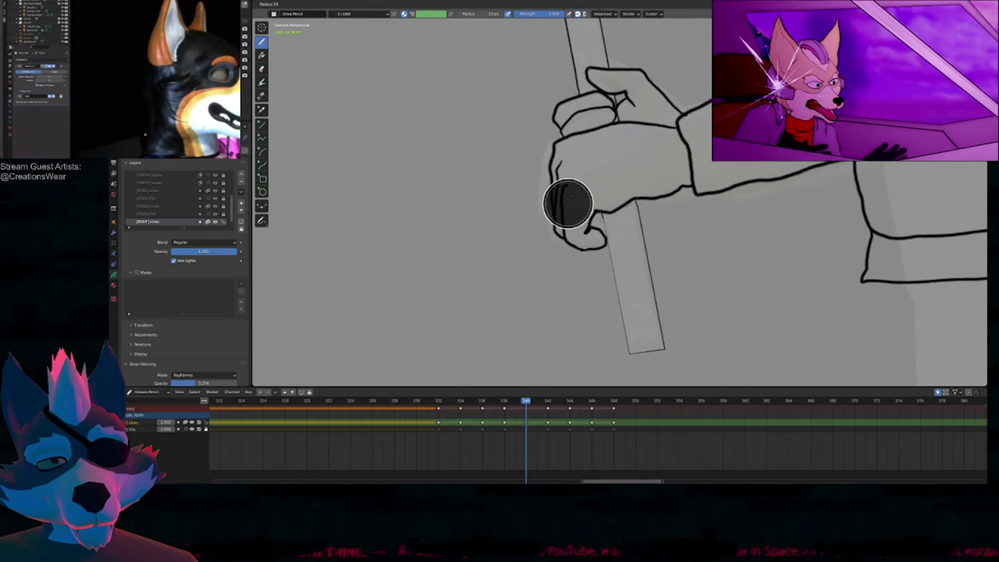
left_click_drag(566, 167, 562, 199)
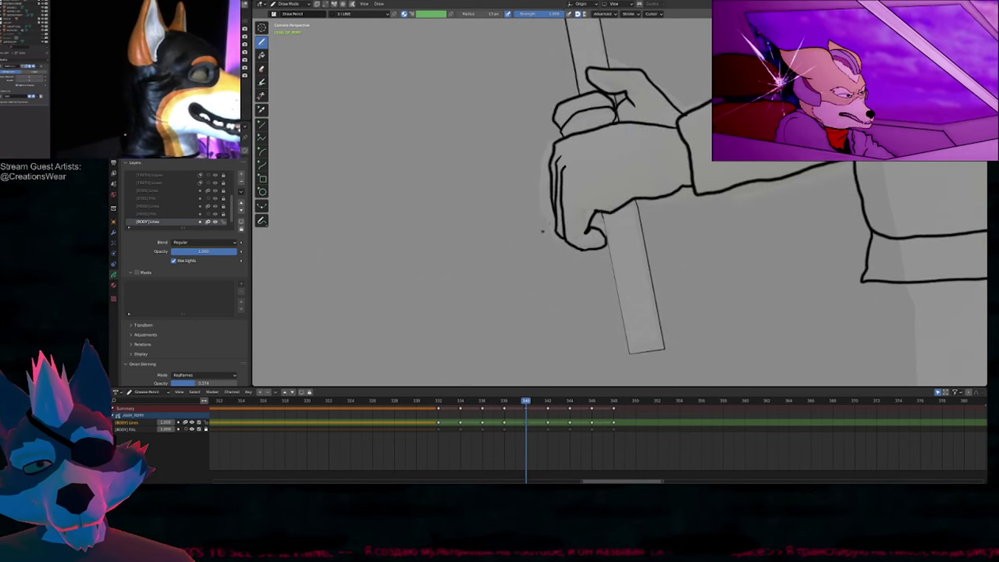
left_click_drag(600, 201, 626, 204)
Step: Resize the brush and frame the crowbar head and torso
key("f")
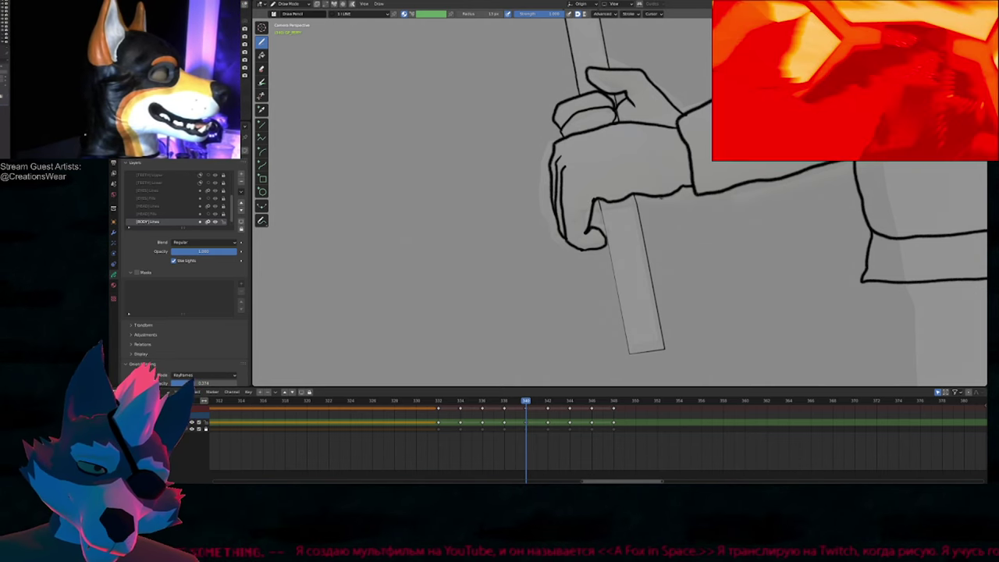
scroll(608, 193, "down", 8)
middle_click_drag(622, 177, 615, 259, "shift")
scroll(613, 258, "up", 6)
key("f")
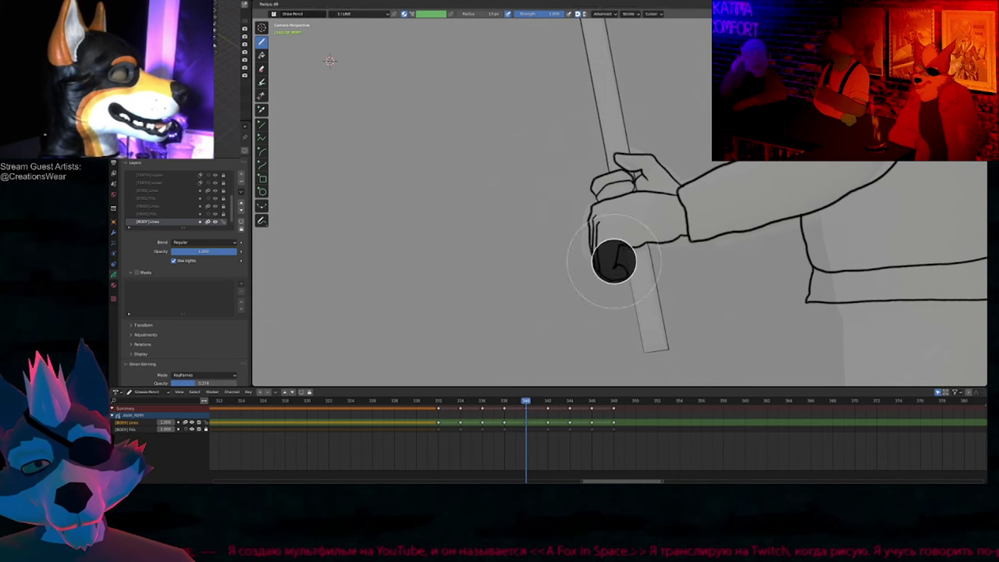
left_click(611, 250)
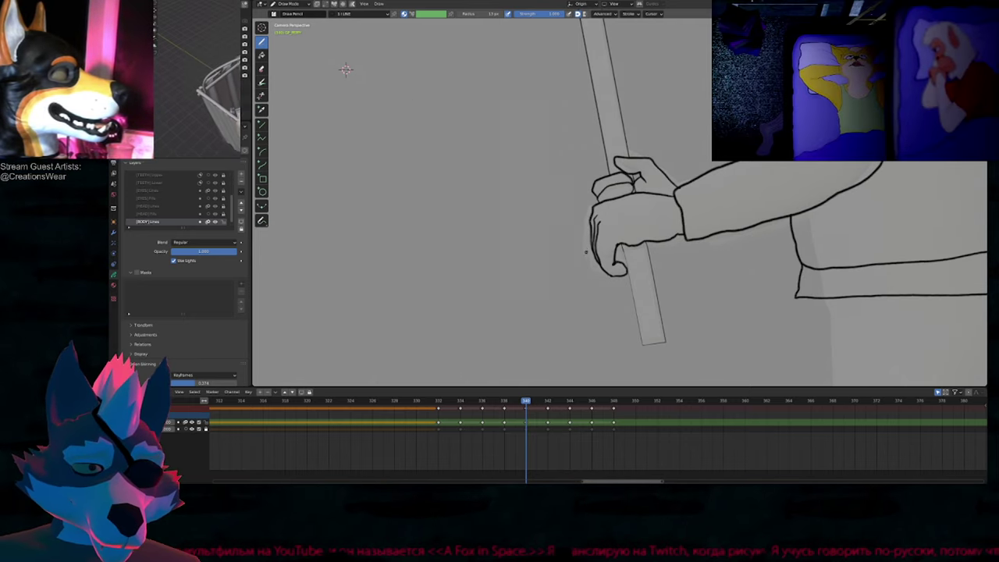
scroll(597, 211, "down", 3)
middle_click_drag(617, 139, 619, 276, "shift")
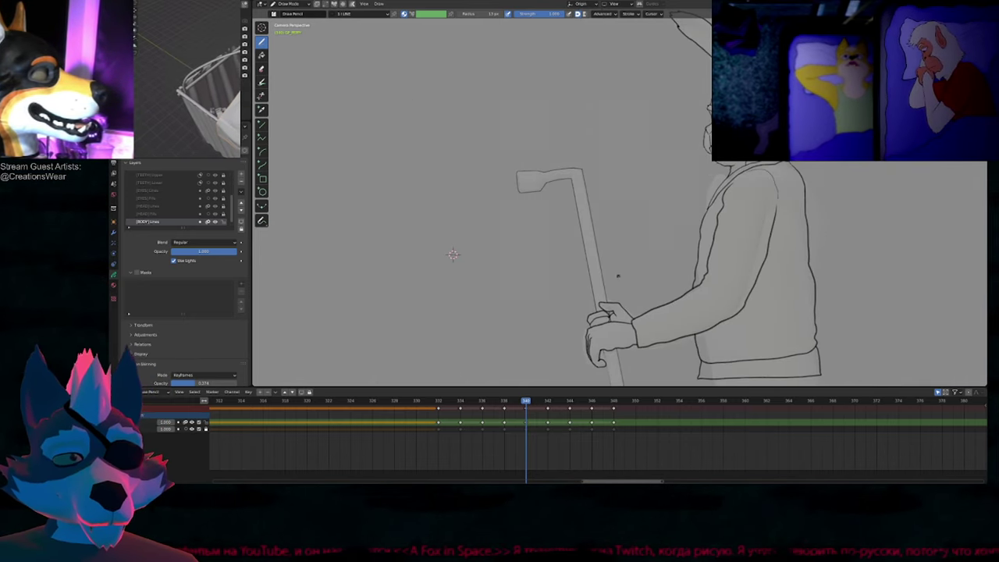
scroll(511, 238, "down", 3)
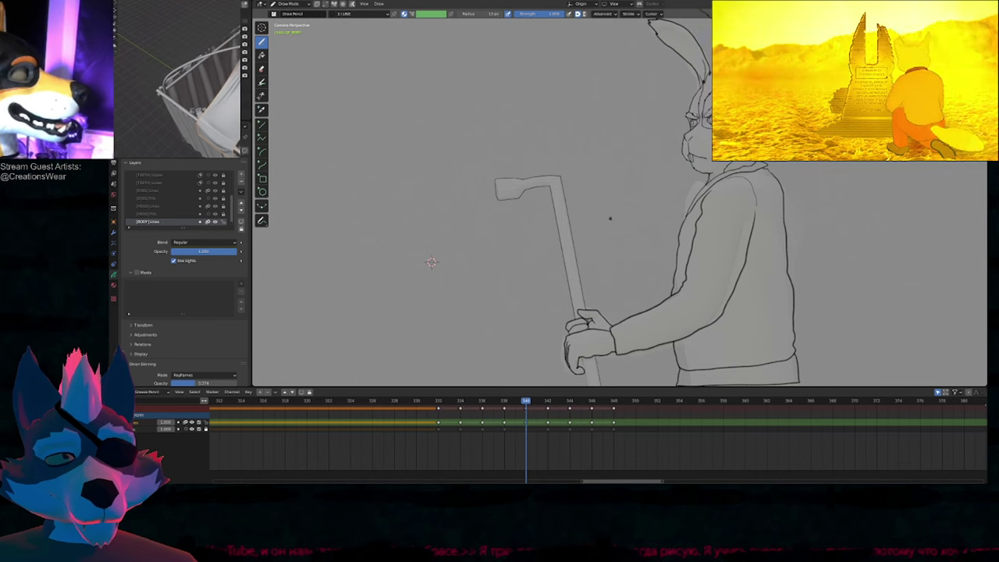
Step: Draw a line from the sleeve edge to the fist and erase its stray part inside the hand
key("Down")
key("Down")
key("Down")
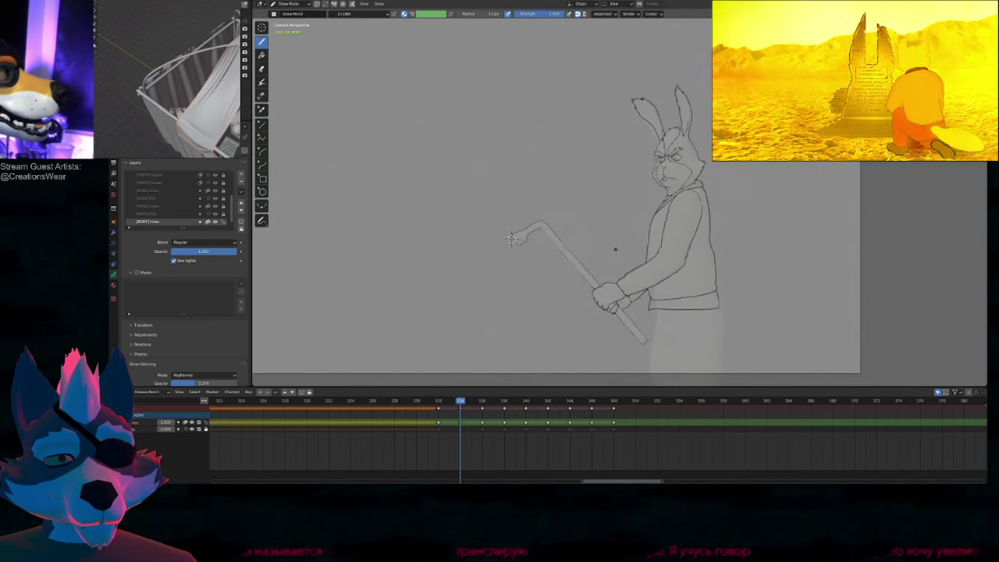
key("Up")
key("Up")
key("Up")
key("Down")
key("Down")
key("Up")
scroll(617, 312, "up", 5)
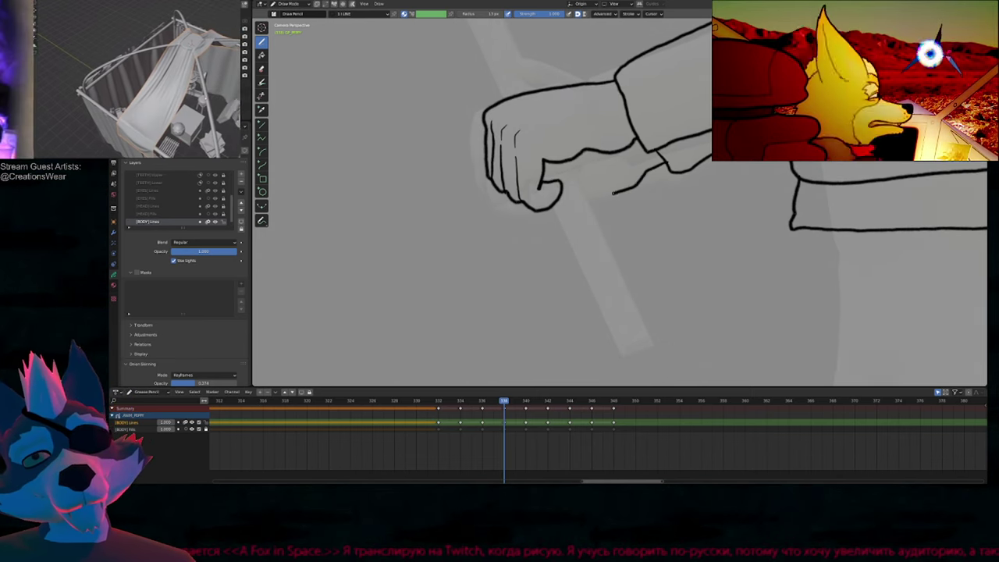
left_click_drag(660, 161, 587, 201)
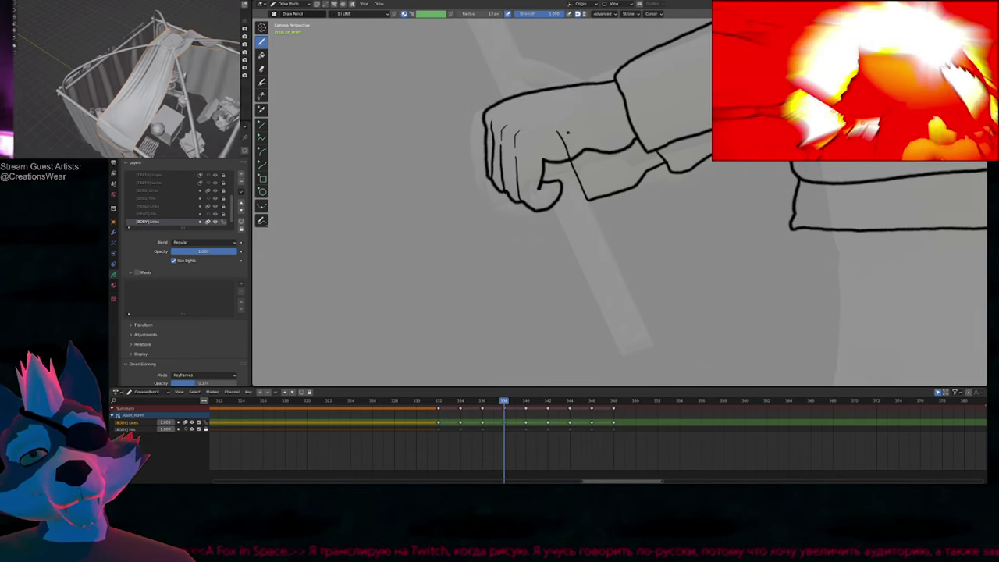
left_click_drag(560, 134, 569, 157, "ctrl")
middle_click_drag(562, 211, 495, 156, "shift")
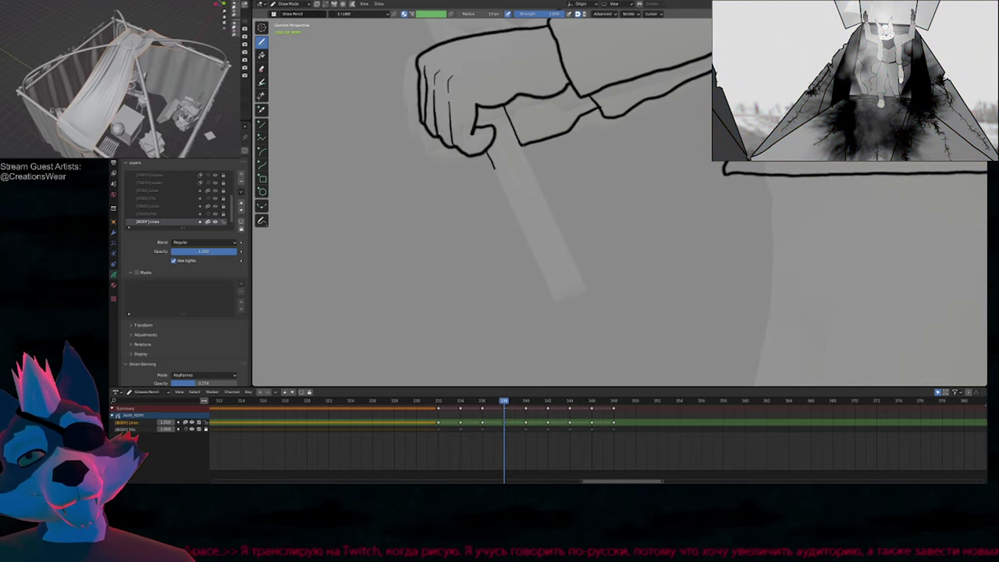
key("Tab")
Step: Extrude both stick line ends down the crowbar shaft and join them at the bottom
left_click(525, 152)
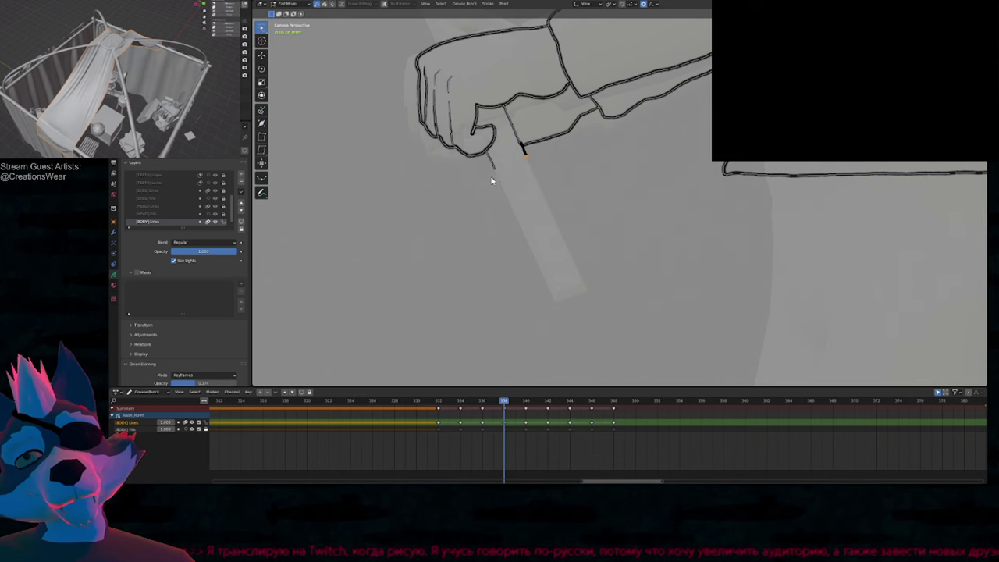
left_click(495, 173, "shift")
key("e")
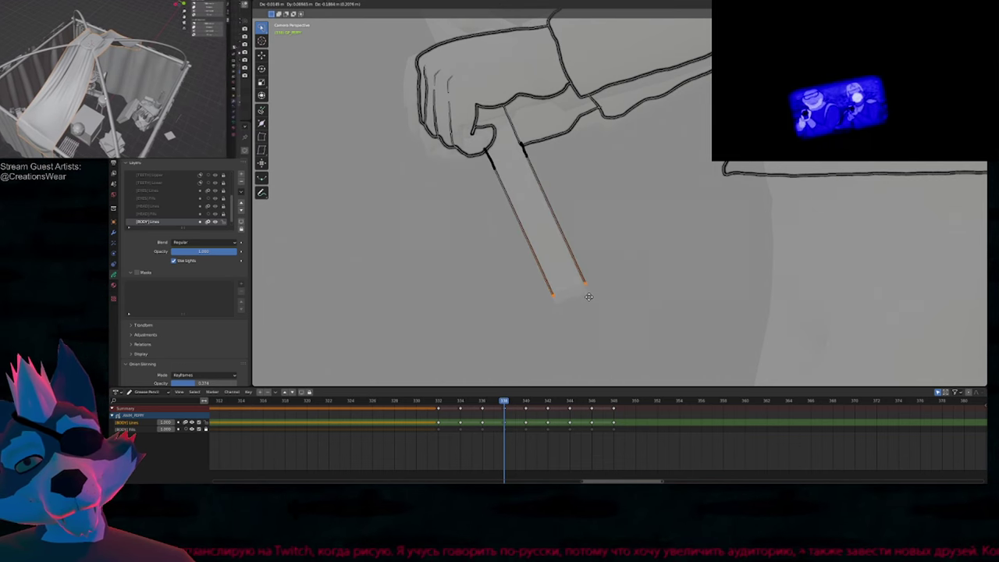
left_click(588, 296)
key("g")
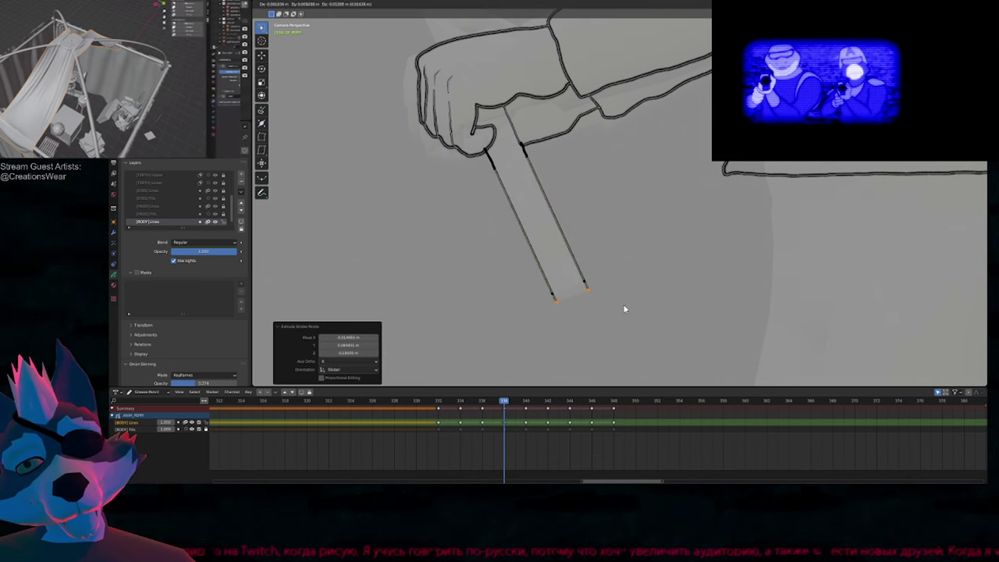
left_click(616, 310)
key("ctrl+j")
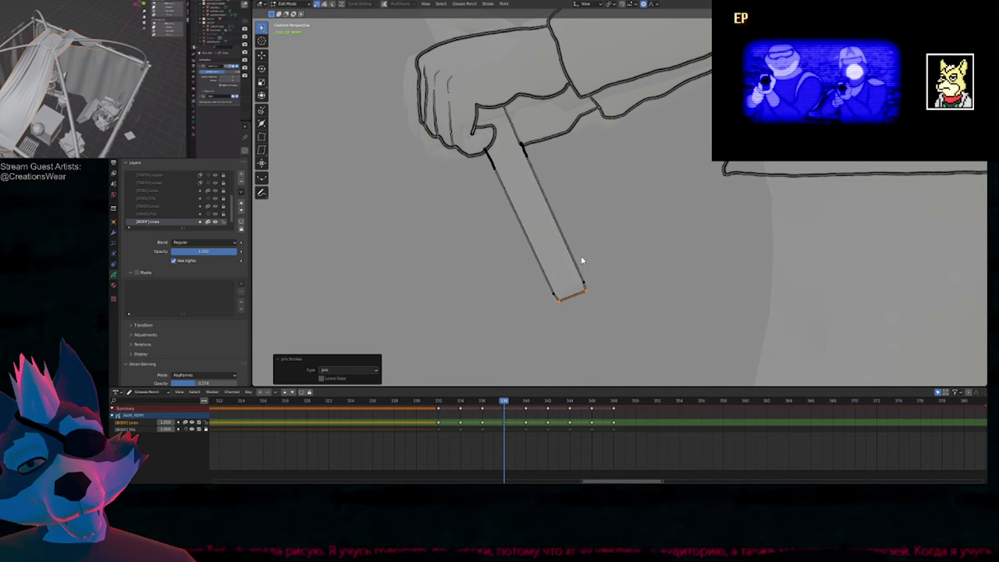
scroll(553, 248, "down", 2)
key("Tab")
scroll(558, 265, "up", 8)
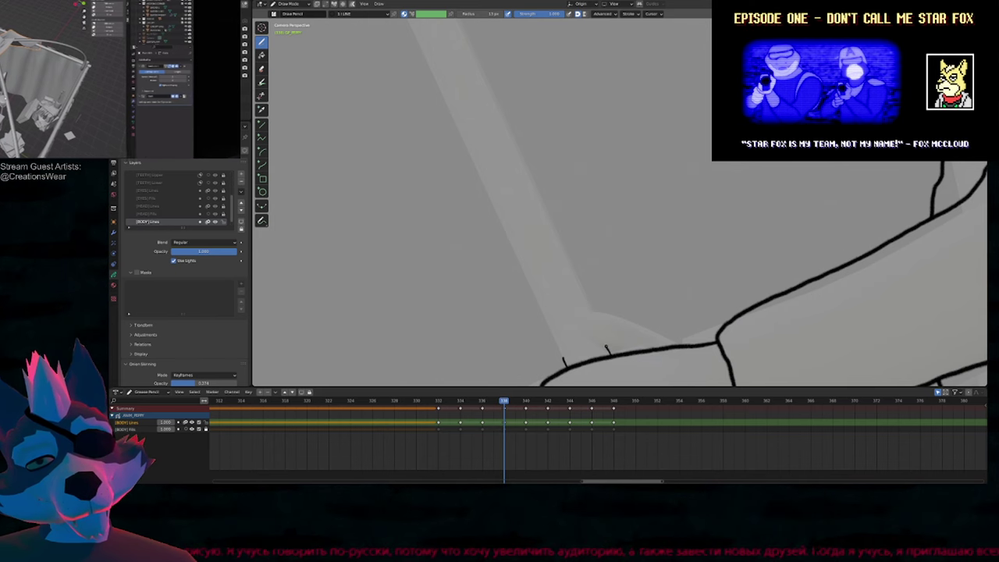
scroll(593, 336, "down", 1)
key("Tab")
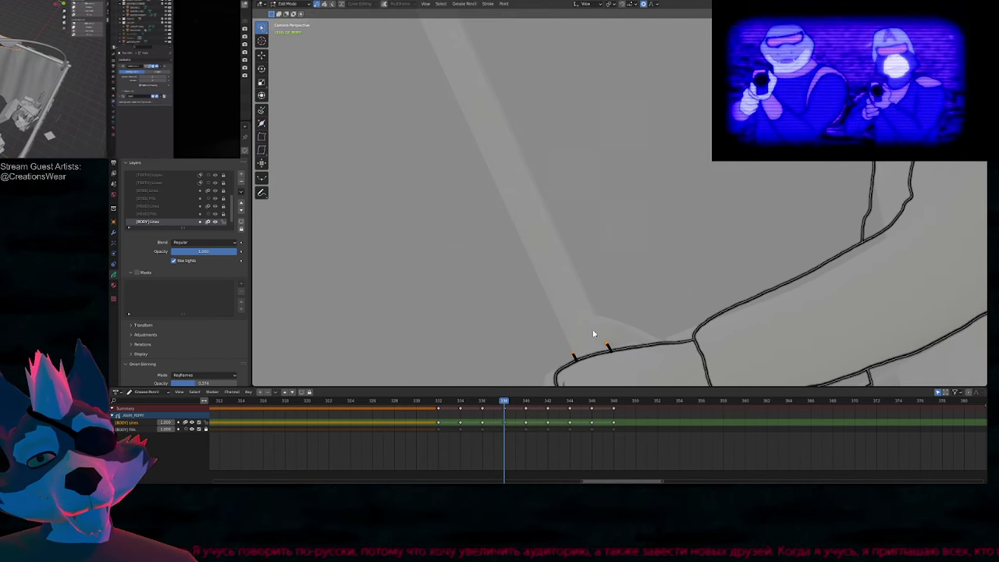
Step: Extrude the shaft lines up along the staff, taking the right line higher
scroll(593, 333, "down", 3)
middle_click_drag(615, 256, 637, 312, "shift")
key("e")
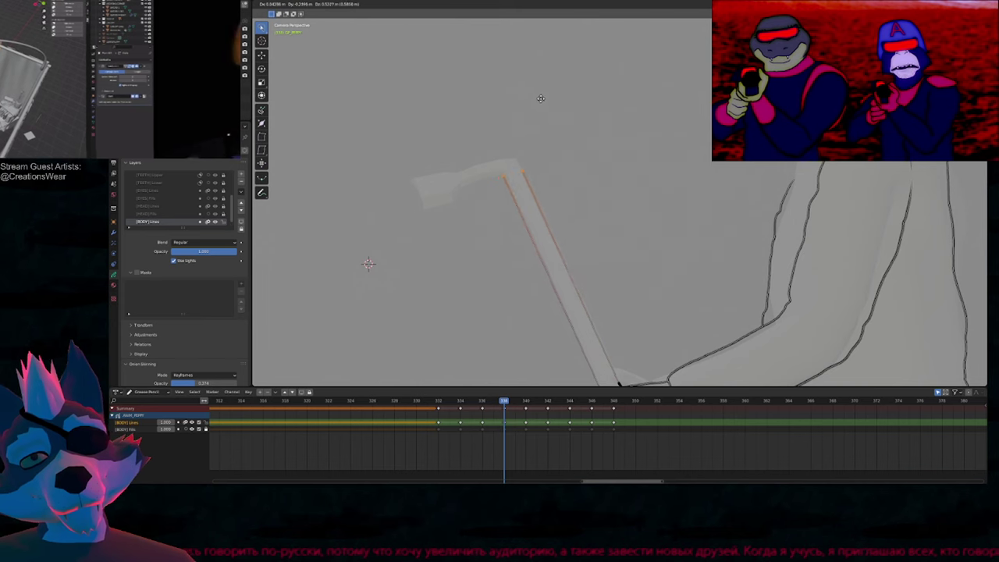
left_click(541, 98)
scroll(491, 89, "up", 4)
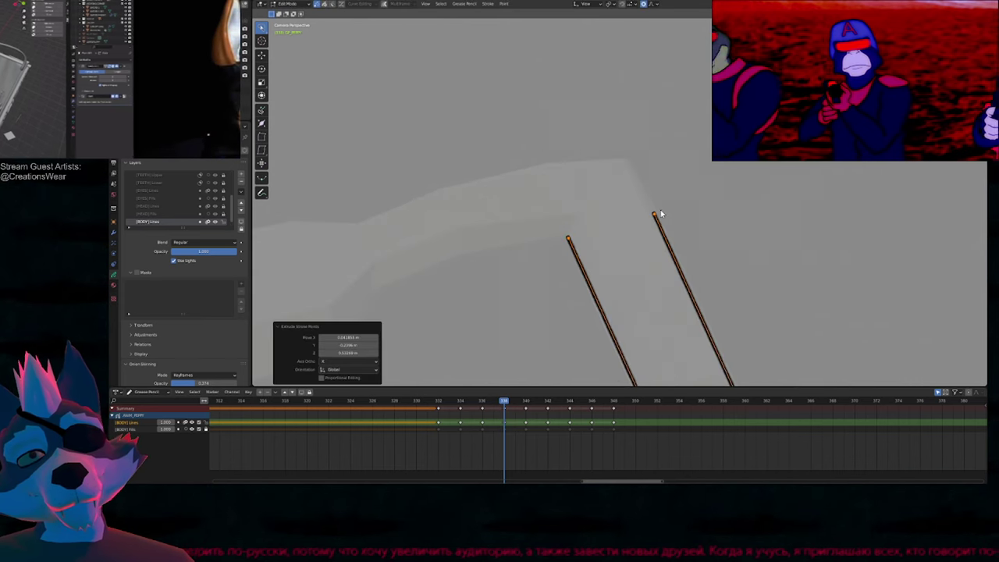
key("e")
left_click(626, 159)
Step: Extrude the outline leftward to form the top of the crowbar's hooked head
key("e")
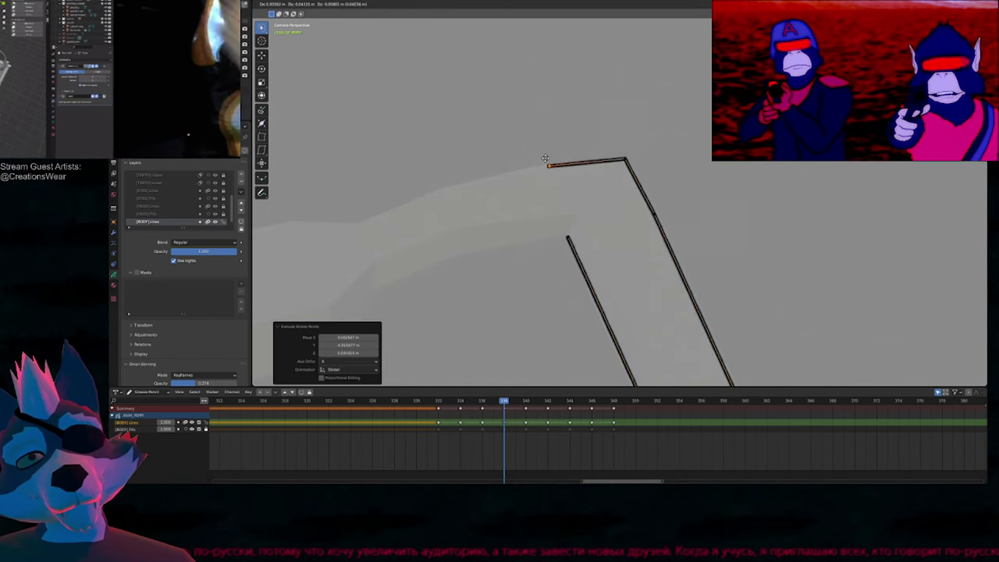
left_click(548, 157)
key("e")
left_click(418, 188)
key("e")
left_click(350, 220)
middle_click_drag(382, 253, 682, 160, "shift")
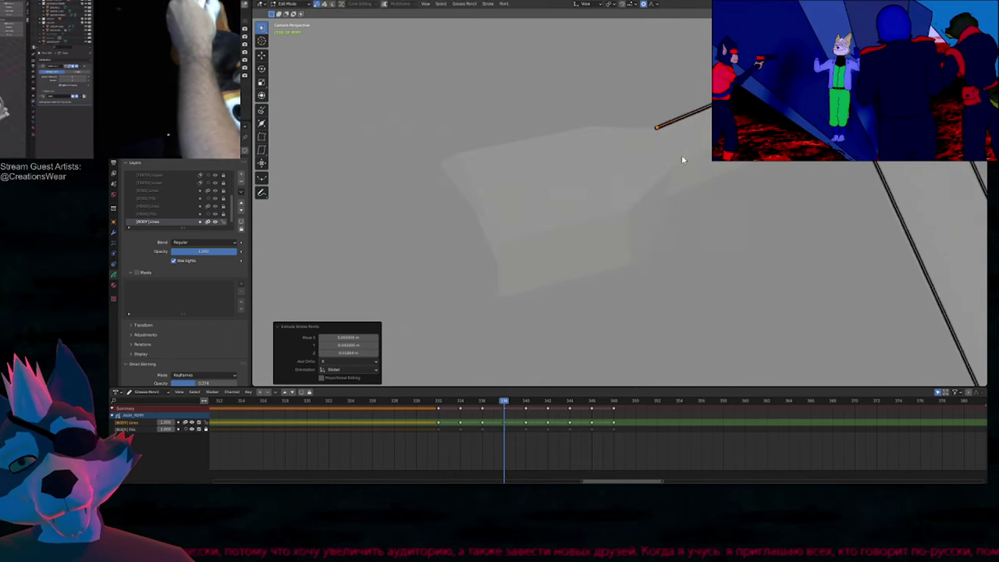
Step: Continue the hook outline down to its tip and back along the underside toward the shaft
key("e")
left_click(626, 153)
key("e")
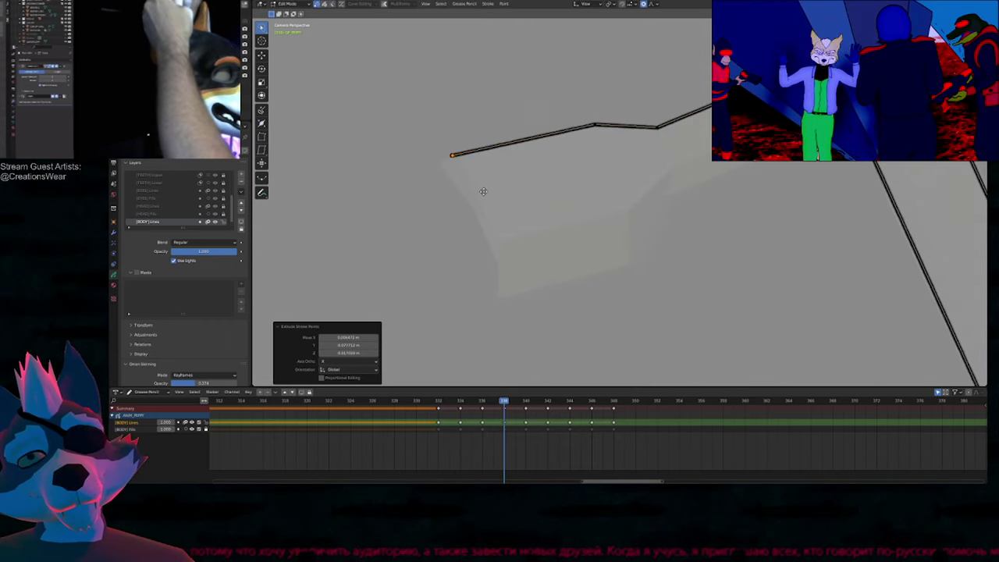
left_click(481, 195)
key("e")
left_click(520, 327)
key("e")
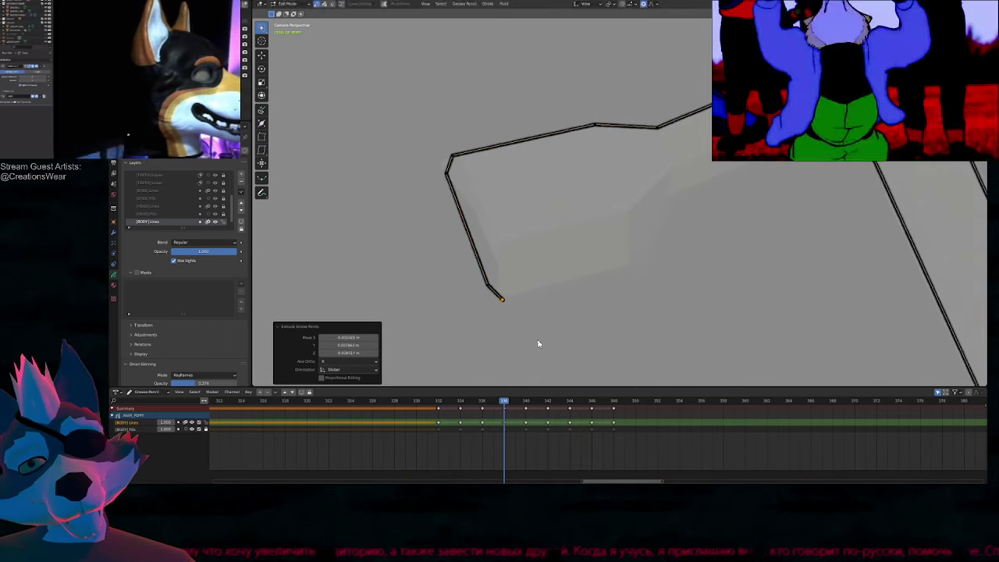
key("e")
left_click(717, 238)
key("e")
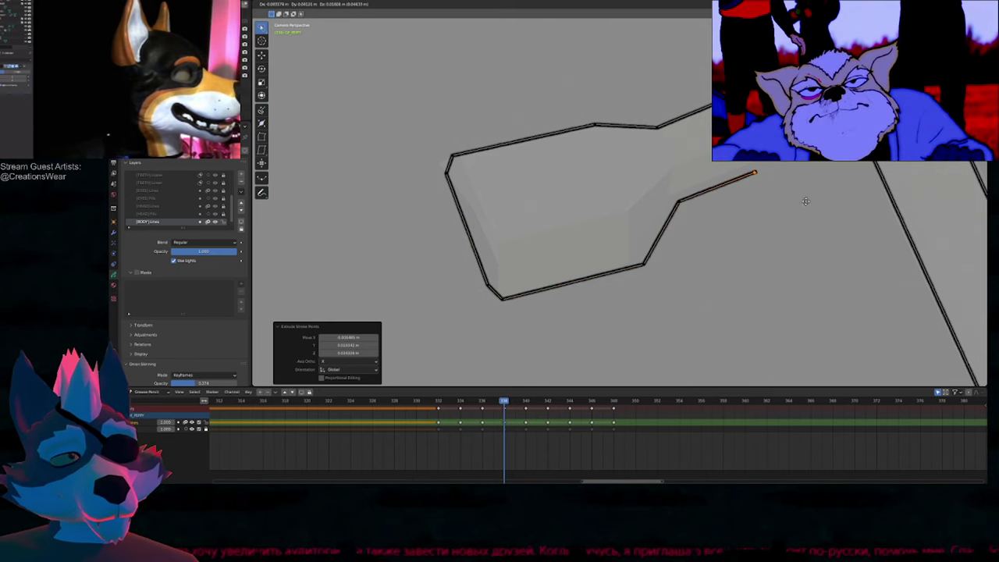
left_click(903, 176)
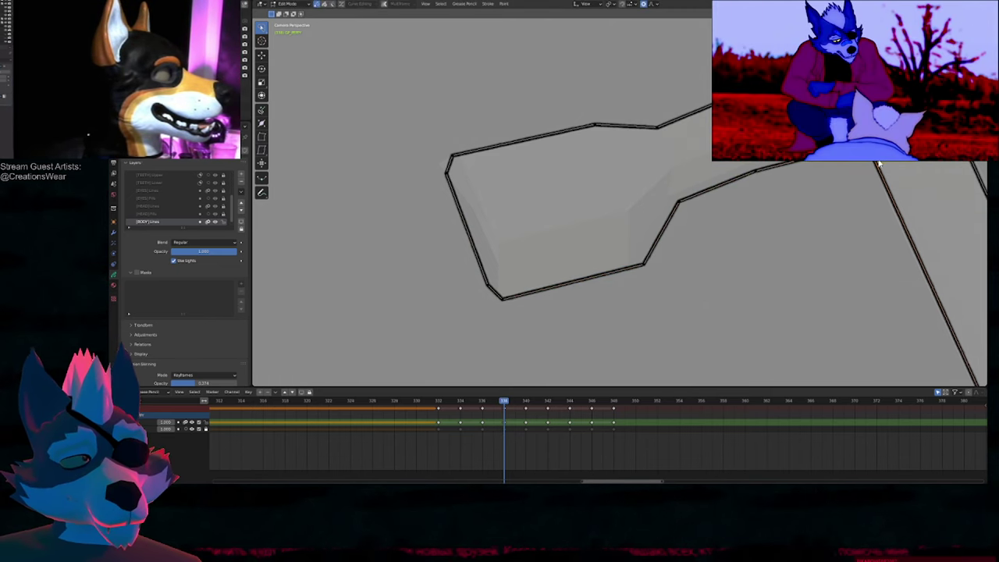
Step: Join the hook outline to the shaft line and review the whole crowbar
key("ctrl+j")
scroll(711, 216, "down", 6)
middle_click_drag(715, 275, 552, 183, "shift")
scroll(561, 211, "down", 3)
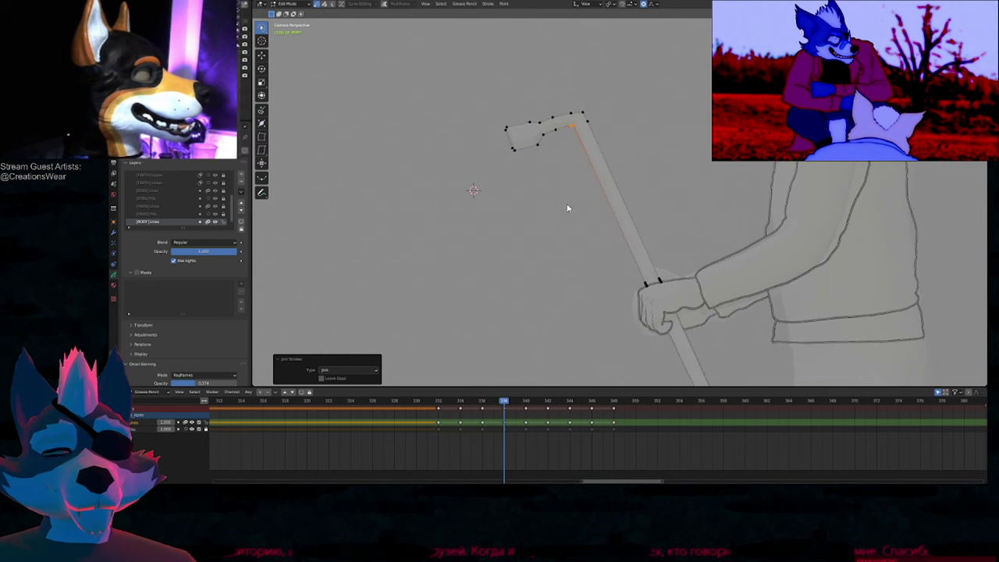
middle_click_drag(636, 161, 631, 172, "shift")
middle_click_drag(645, 215, 600, 77, "shift")
middle_click_drag(634, 194, 643, 262, "shift")
Step: Resample the crowbar strokes for even point spacing and check the neighbouring keyframes
key("q")
left_click(668, 309)
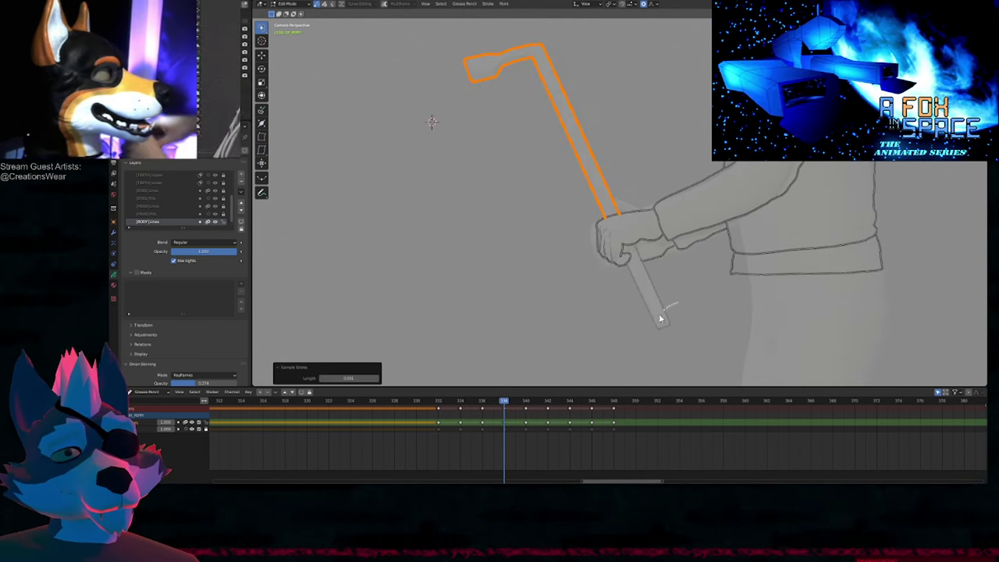
left_click(668, 310)
key("q")
left_click(685, 328)
key("Down")
key("Down")
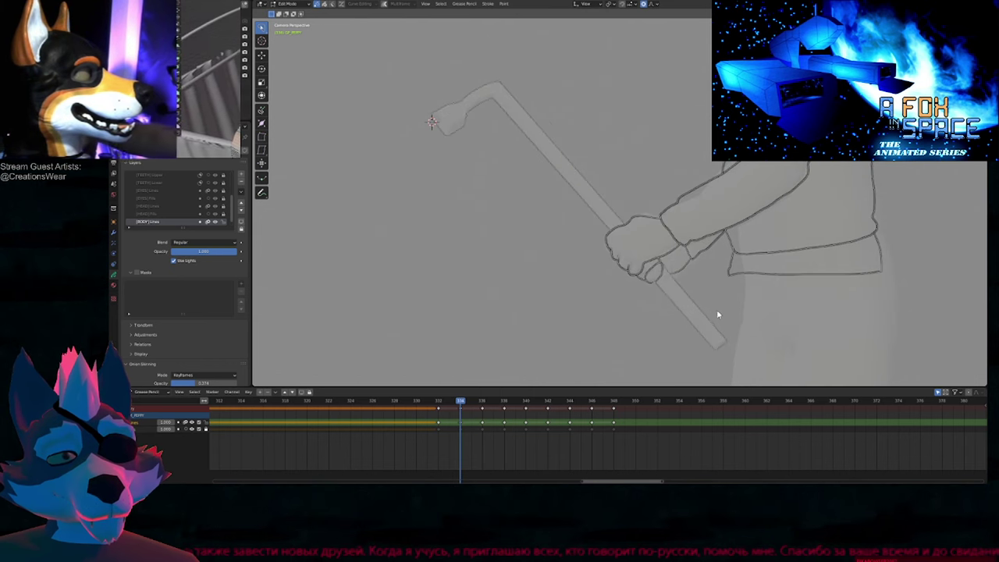
left_click(508, 110)
key("Down")
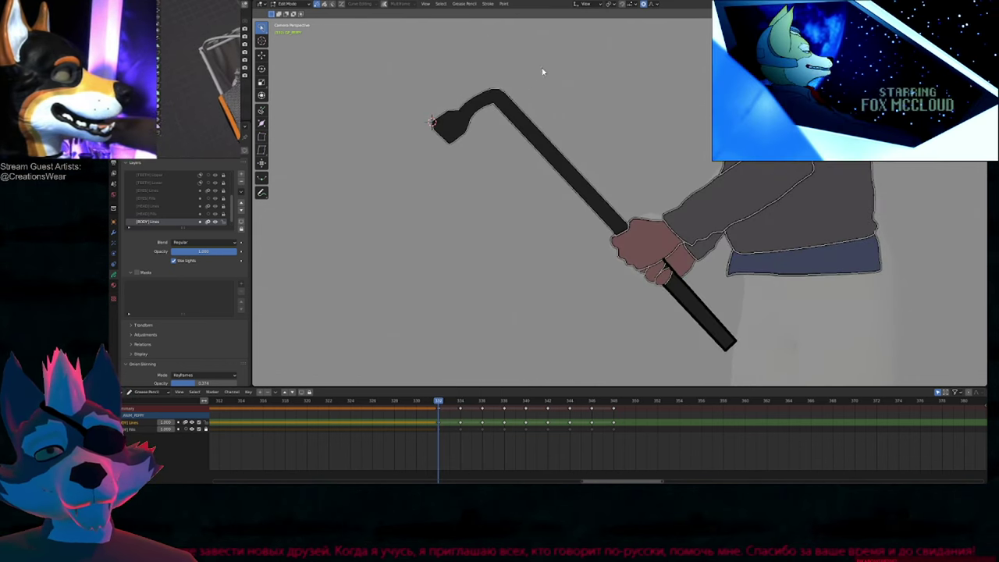
key("Up")
key("Up")
key("Up")
key("Up")
key("Up")
key("Up")
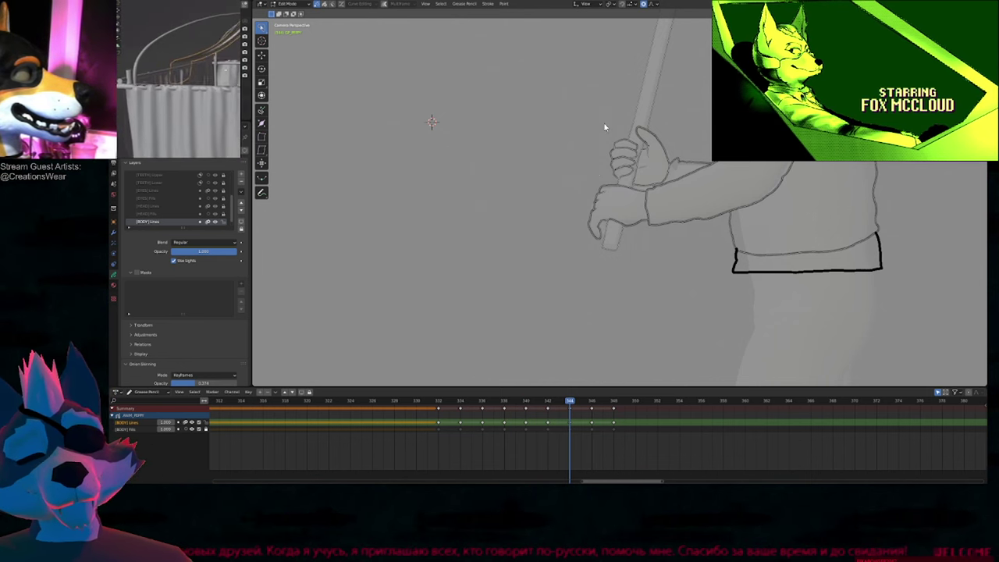
middle_click_drag(623, 192, 578, 254, "shift")
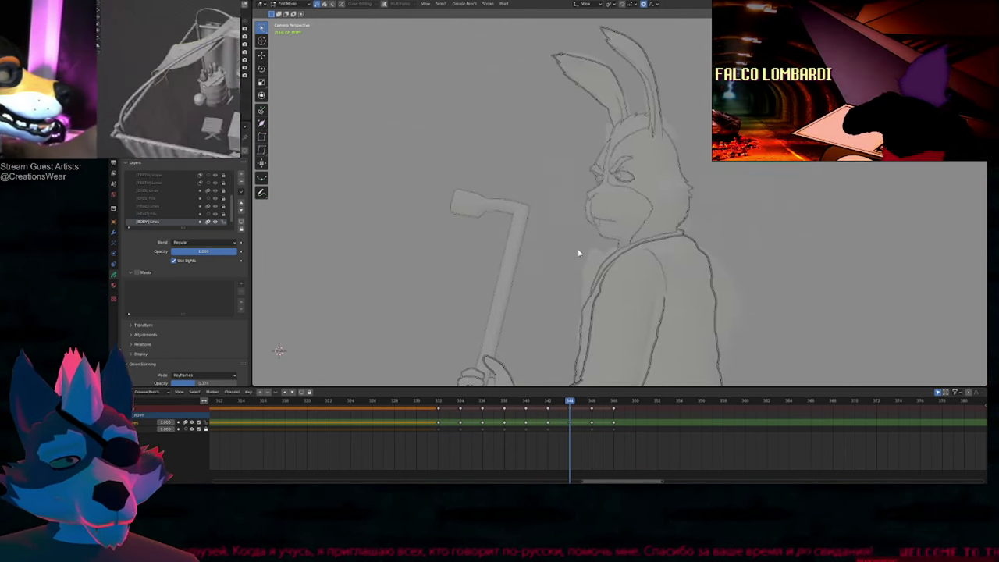
Step: Return to drawing and flip between the neighbouring keyframes to compare the rabbit's poses
key("Tab")
key("Down")
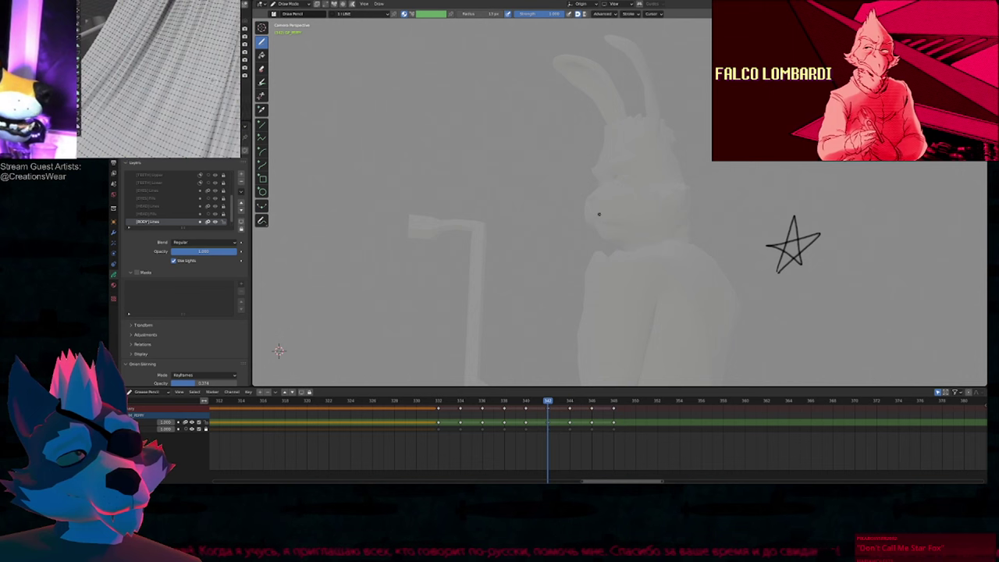
key("Up")
middle_click_drag(672, 298, 600, 160, "shift")
key("Down")
key("Down")
key("Down")
key("Down")
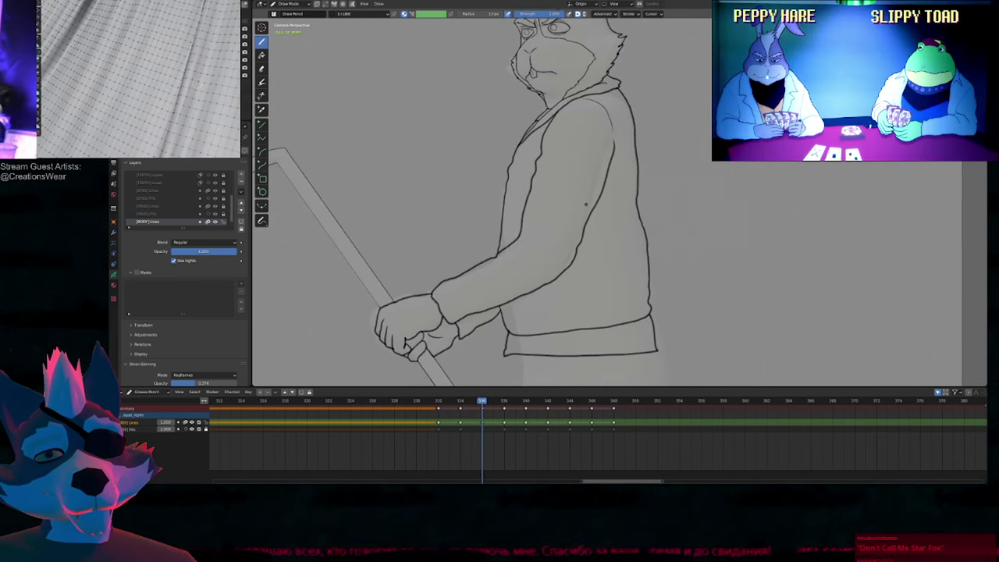
key("Up")
key("Up")
key("Up")
key("Left")
key("Left")
key("Left")
key("Left")
key("Left")
key("Left")
key("Left")
key("Left")
key("Left")
key("Left")
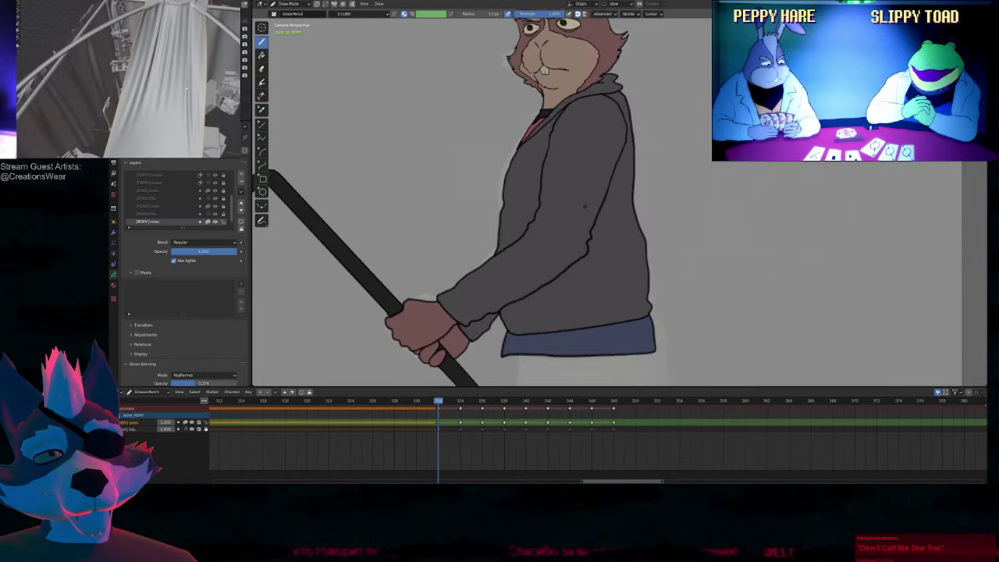
key("Right")
key("Right")
key("Right")
key("Right")
key("Right")
key("Right")
middle_click_drag(576, 202, 578, 356, "shift")
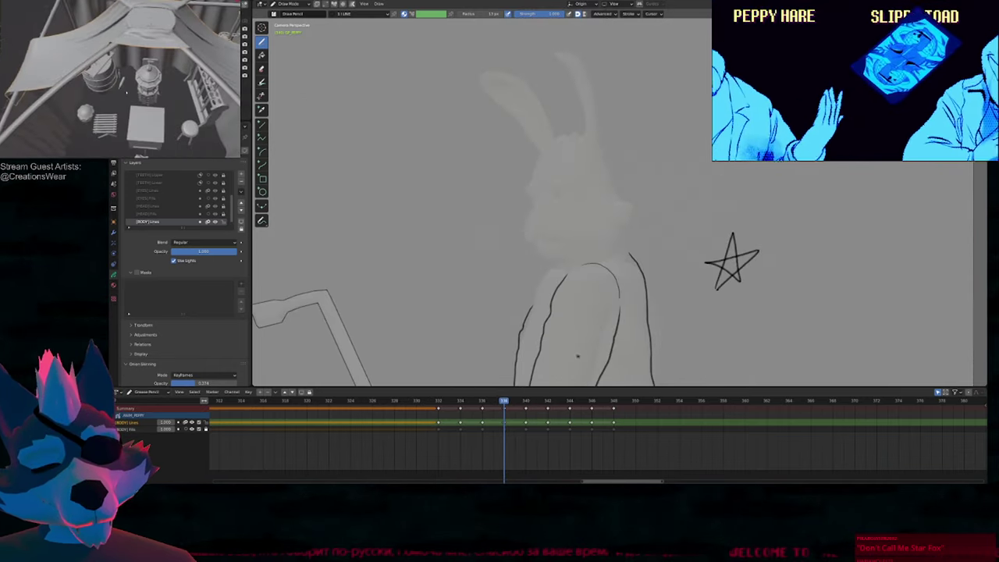
scroll(592, 153, "up", 4)
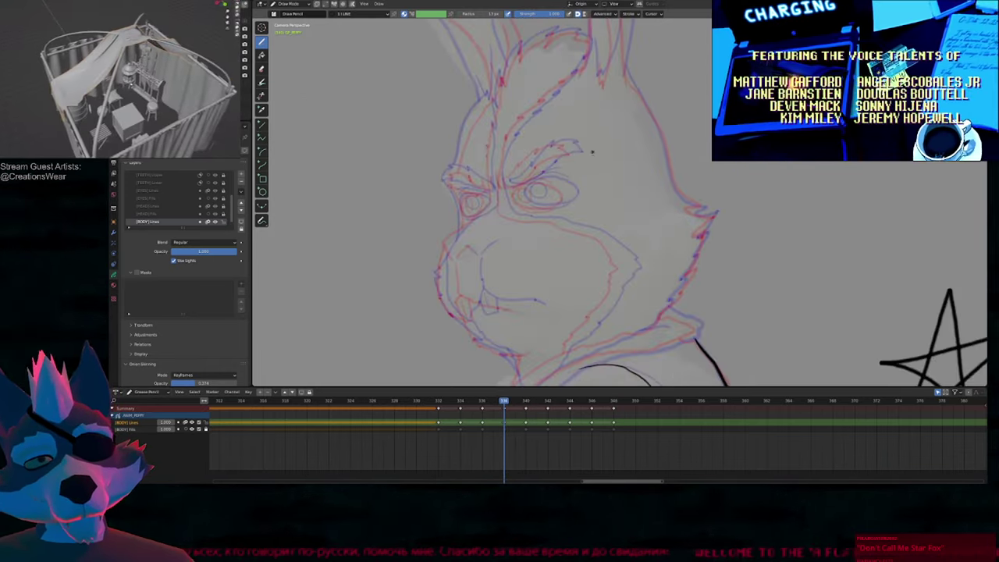
Step: Hide the rabbit head object, undo the hide, and return to drawing on the hands and crowbar
key("ctrl+Tab")
left_click(613, 209)
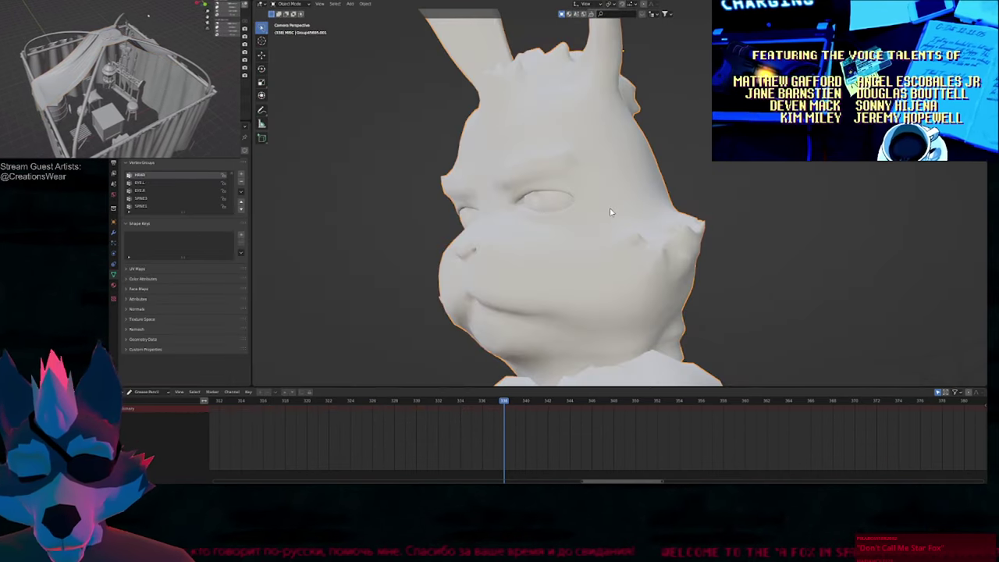
key("h")
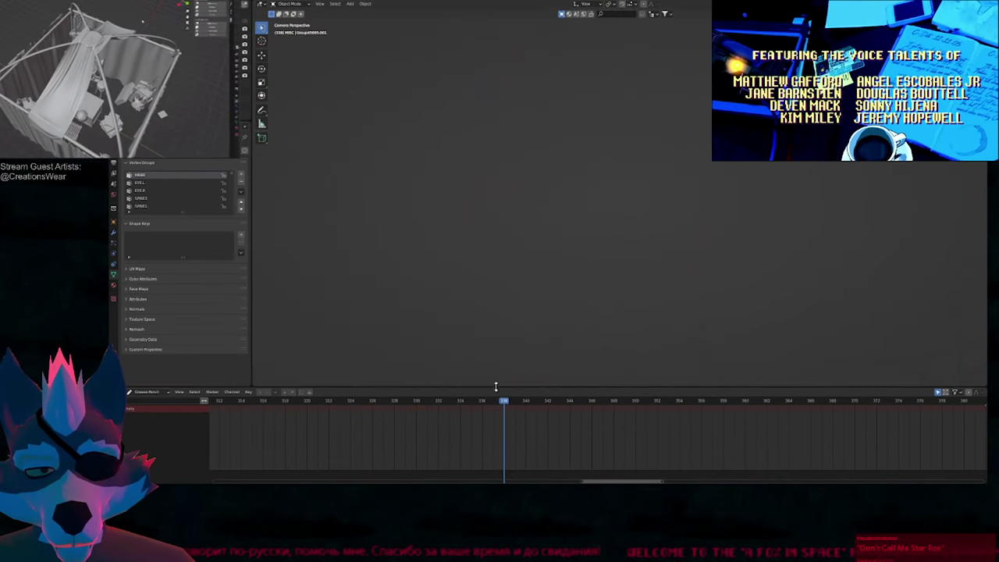
key("ctrl+z")
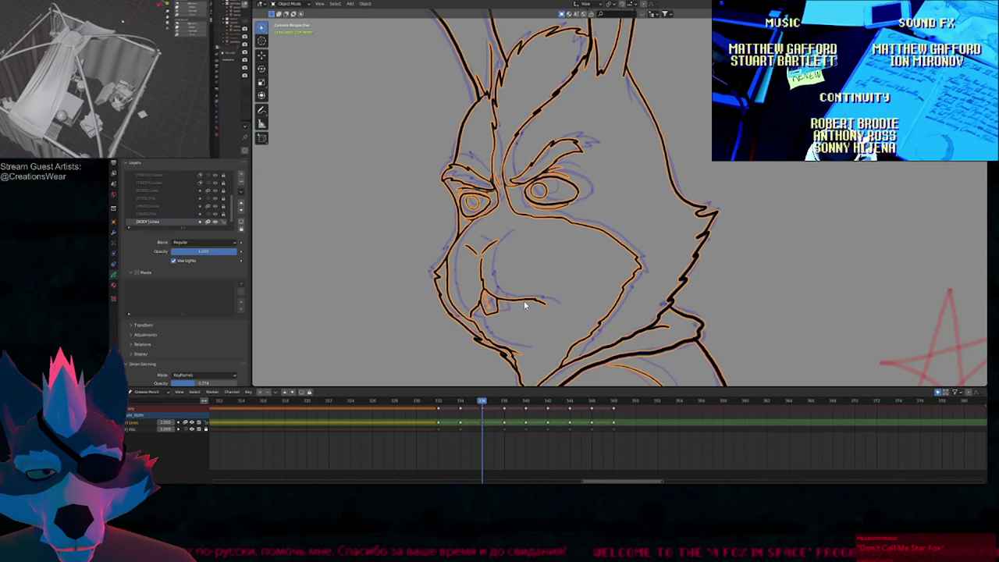
key("ctrl+Tab")
scroll(582, 319, "down", 6)
middle_click_drag(361, 313, 393, 217, "shift")
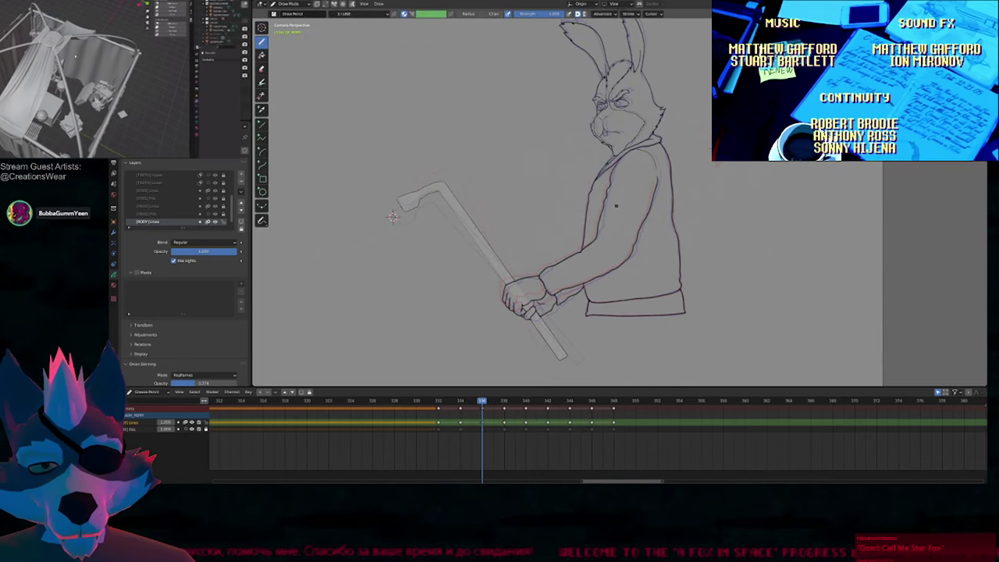
Step: Compare keyframes again, settle back on keyframe 336, and zoom onto the shoulder
key("Up")
key("Up")
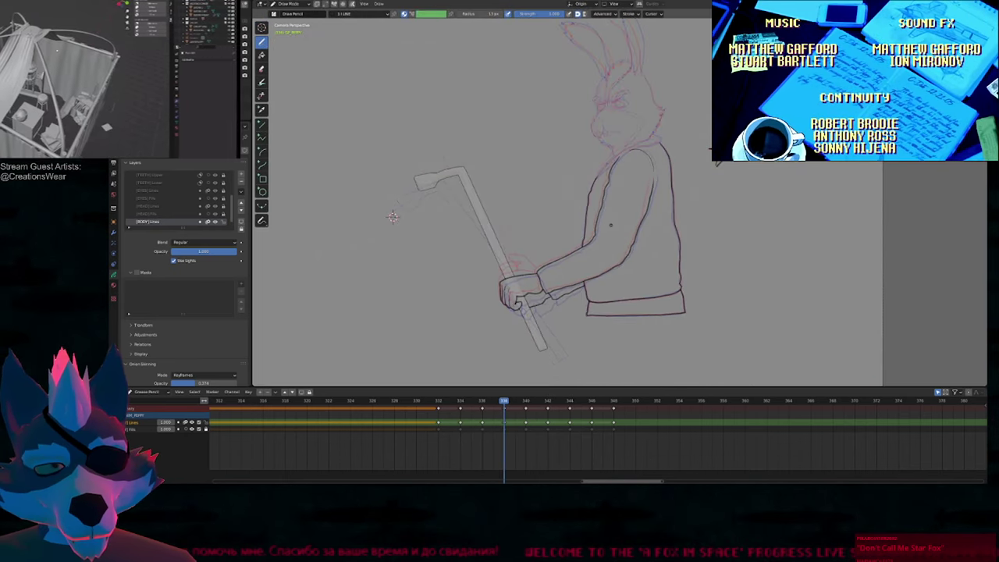
key("Down")
key("Down")
key("Up")
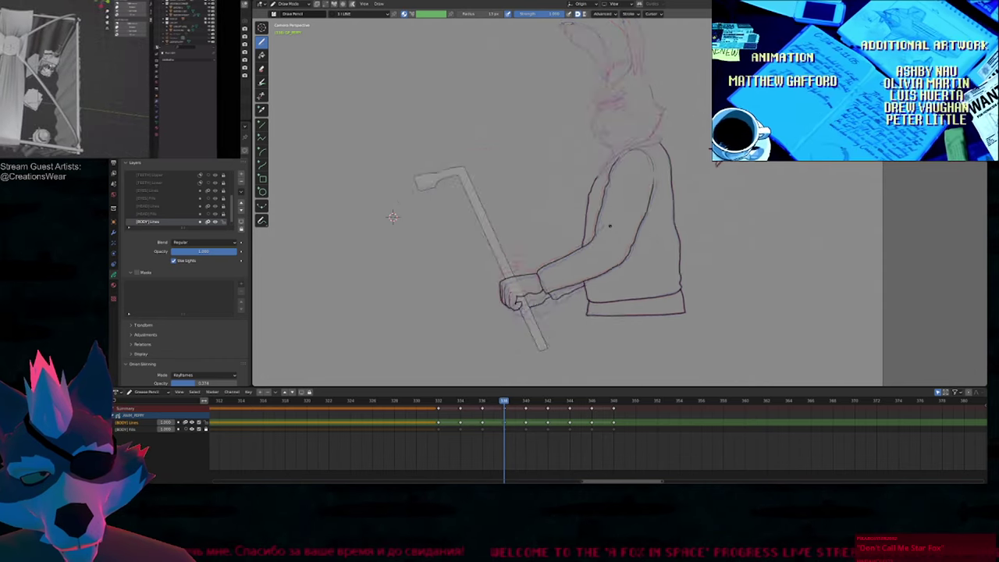
key("Up")
key("Down")
mouse_move(397, 218)
middle_mouse_down("shift")
mouse_move(356, 323)
mouse_move(647, 92)
middle_mouse_up("shift")
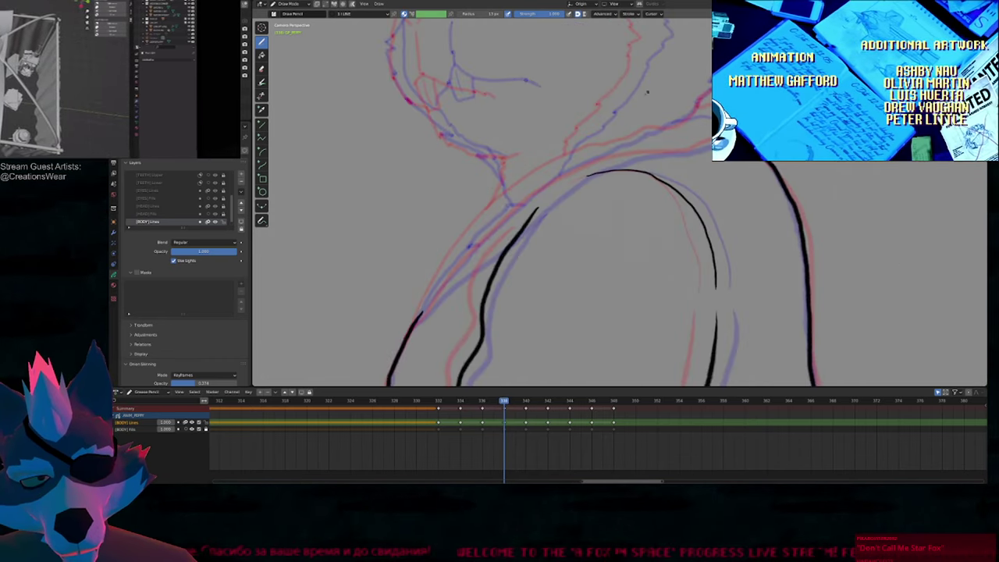
Step: Ink the jacket's lower-left line, erase the two long shoulder strokes, and restore the upper part
left_click_drag(420, 314, 432, 295)
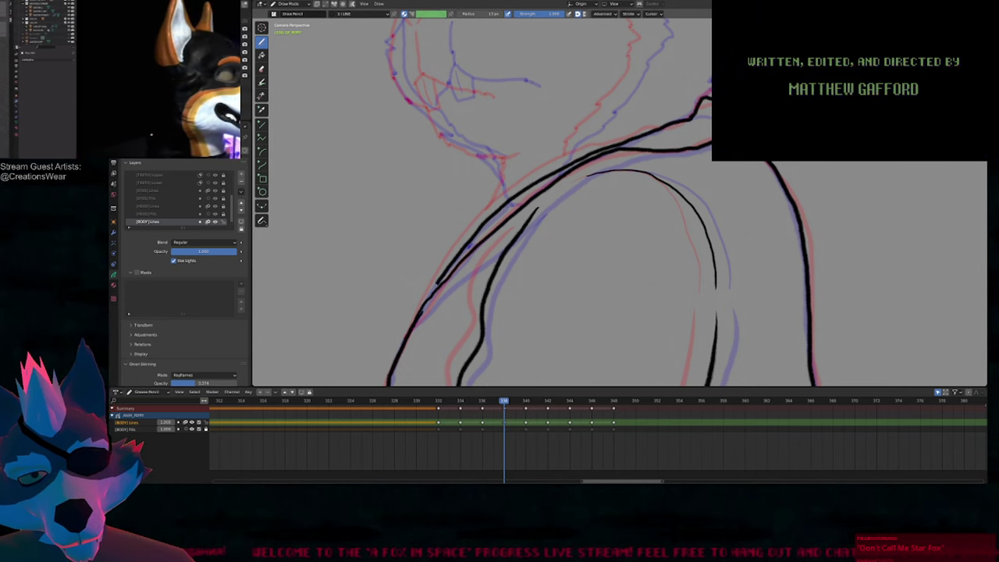
key("Down")
key("Up")
key("Up")
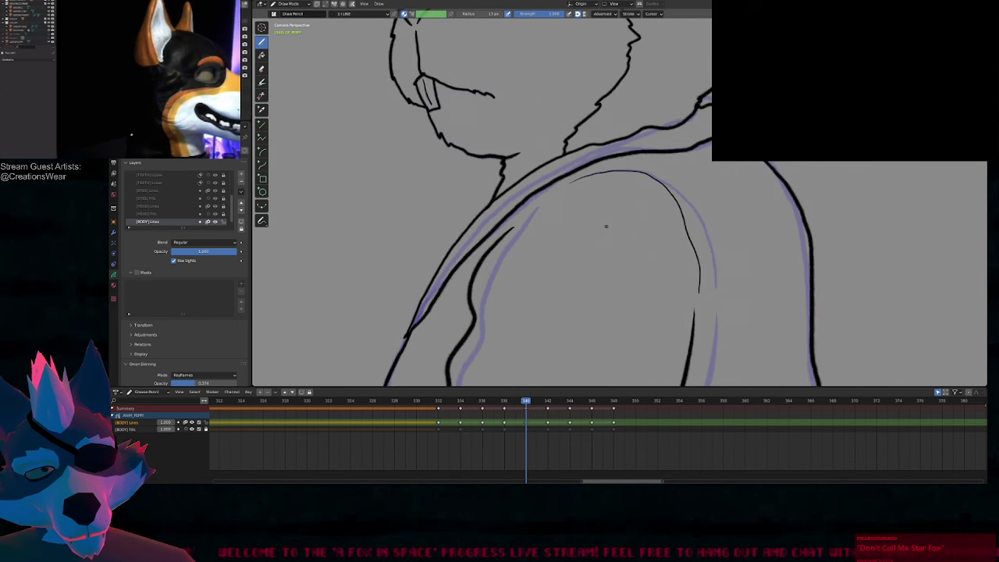
key("Down")
key("e")
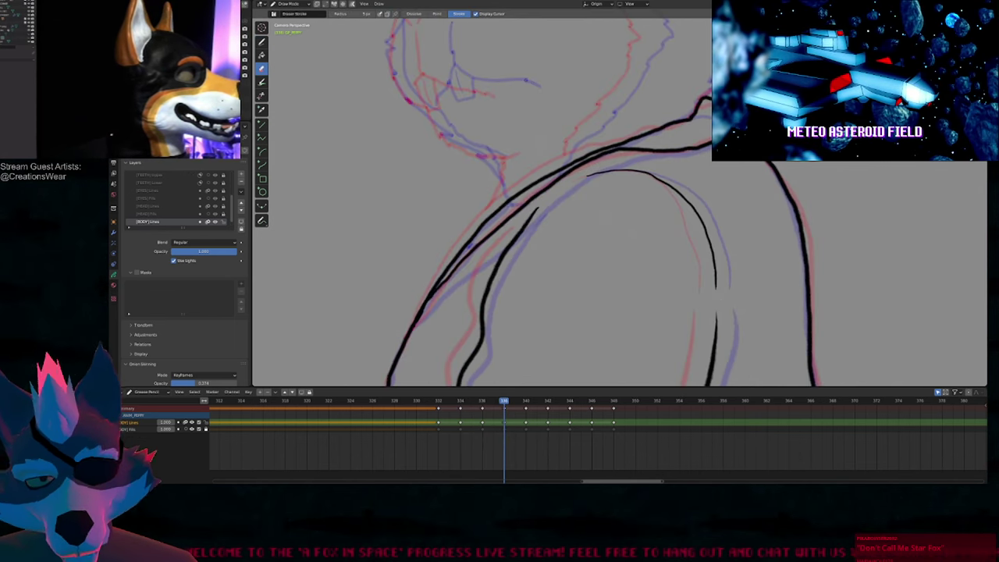
left_click_drag(507, 187, 498, 227)
key("d")
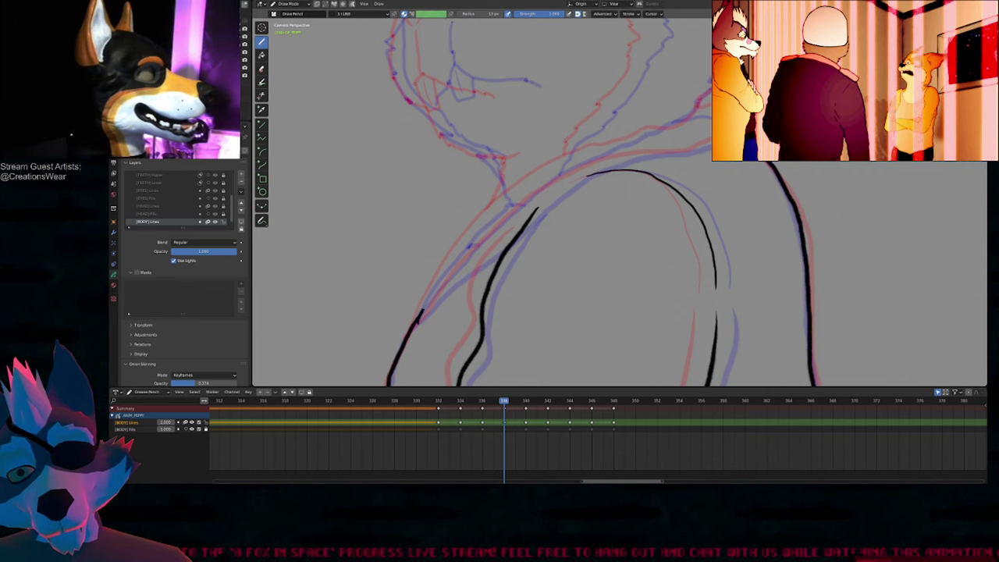
key("ctrl+shift+z")
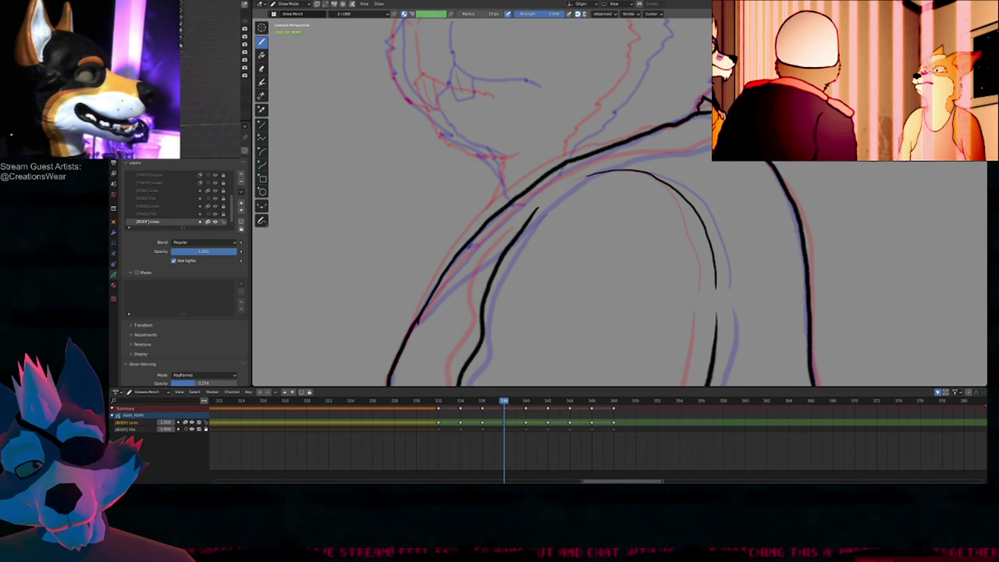
Step: Ink the top of the shoulder curve and zoom around the collar to check
left_click_drag(679, 151, 614, 164)
key("ctrl+shift+z")
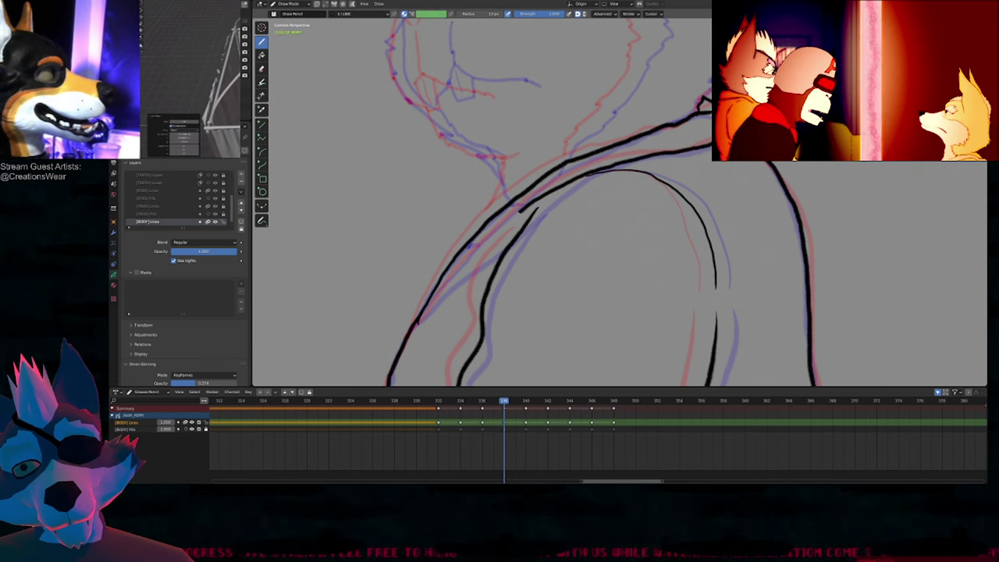
key("ctrl+shift+z")
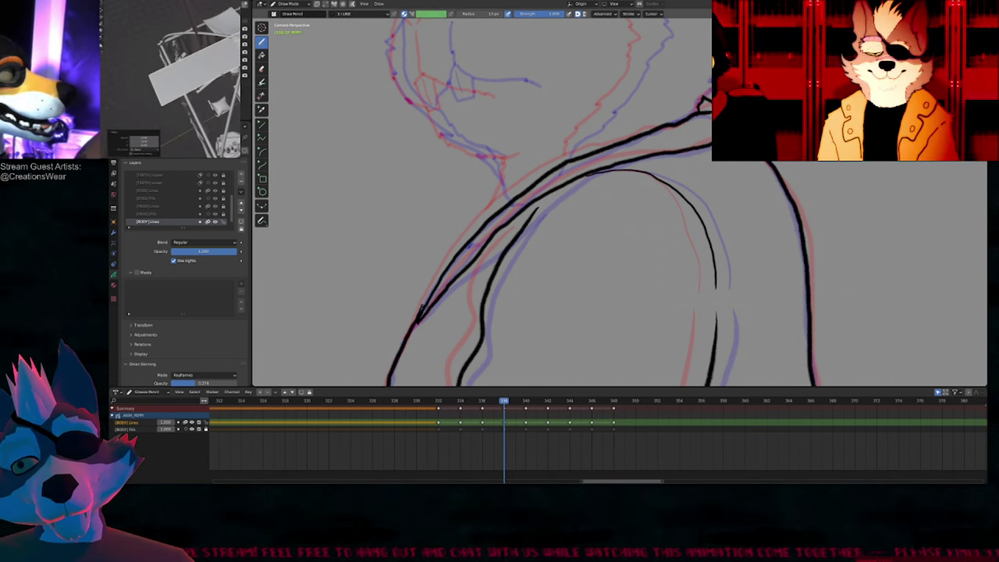
scroll(465, 260, "down", 3)
middle_click_drag(466, 260, 514, 281, "shift")
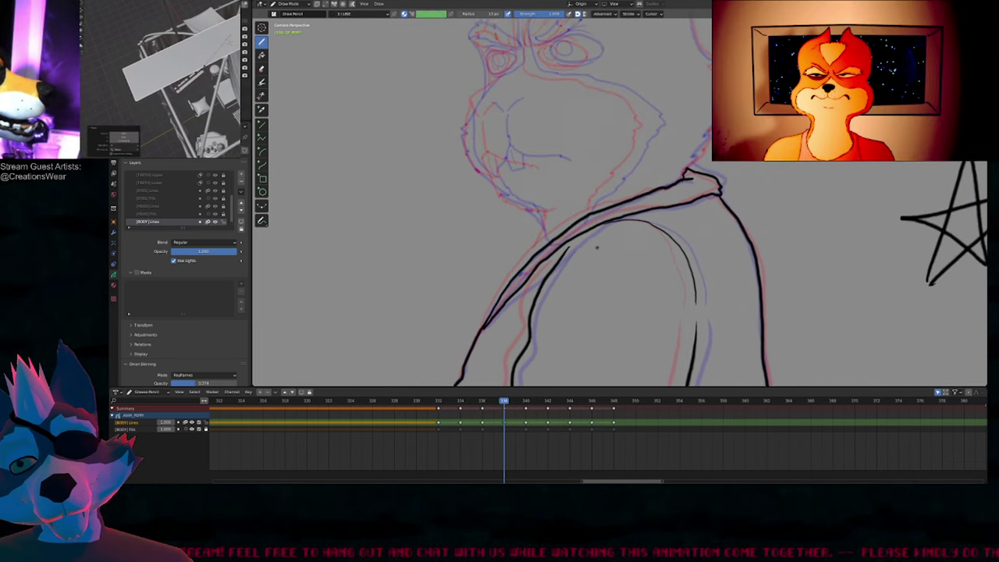
scroll(523, 275, "up", 5)
scroll(570, 221, "up", 2)
scroll(569, 226, "down", 2)
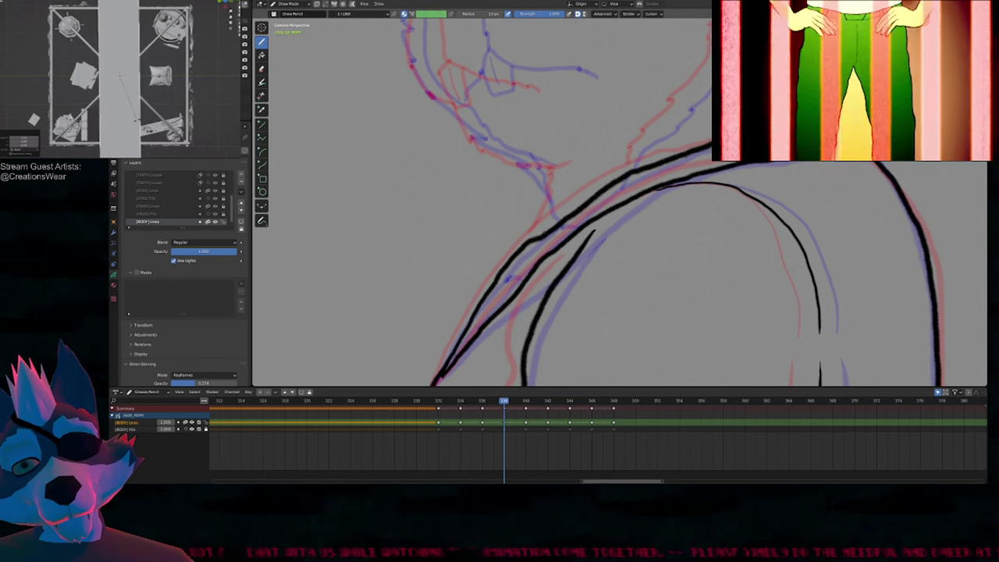
scroll(617, 203, "down", 6)
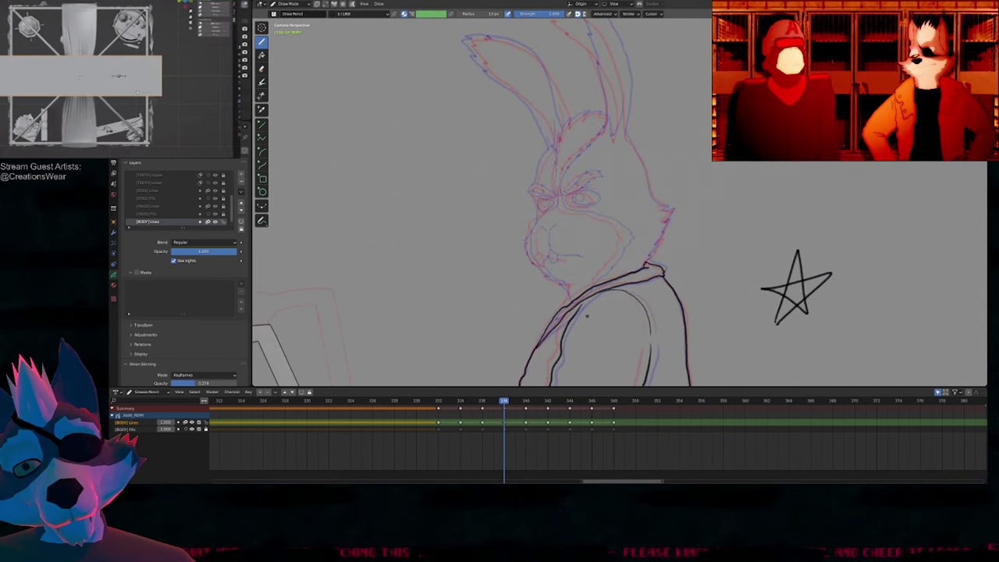
Step: Ink the rabbit's right ear: its outer line, the tip and the inner line
key("f")
key("Escape")
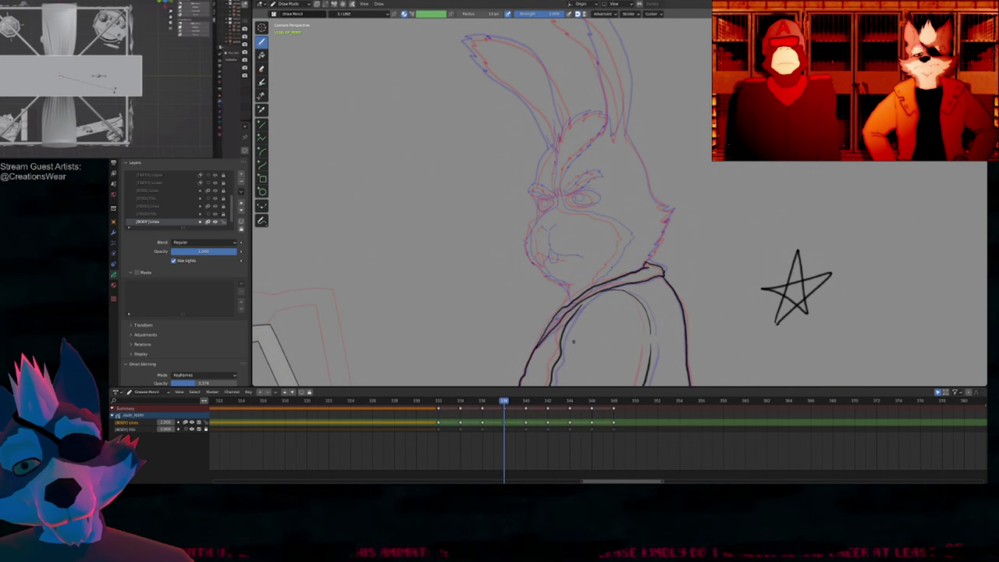
mouse_move(644, 216)
middle_mouse_down("shift")
mouse_move(634, 275)
mouse_move(623, 258)
mouse_move(617, 266)
mouse_move(638, 287)
middle_mouse_up("shift")
left_click_drag(647, 218, 644, 143)
left_click_drag(621, 100, 573, 90)
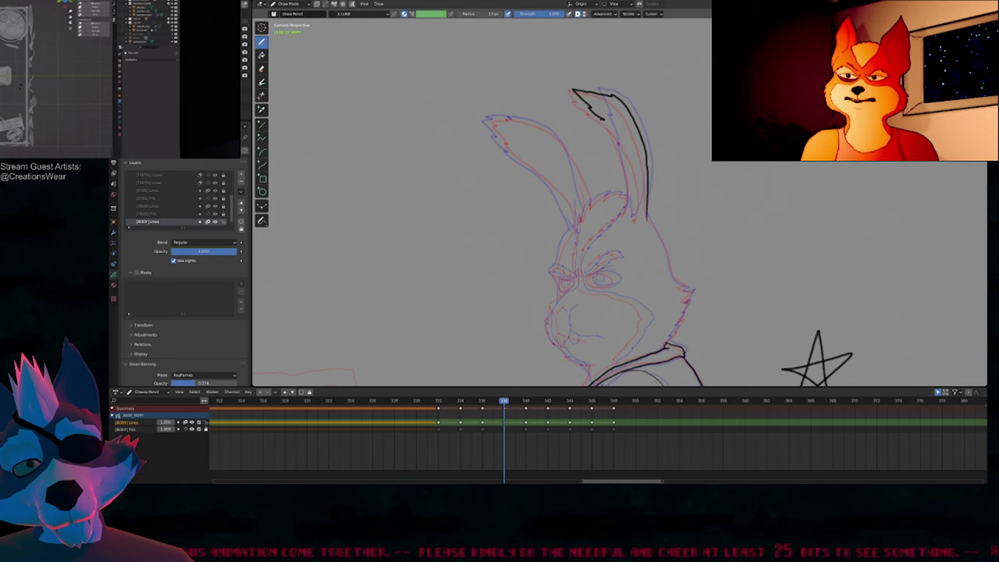
left_click_drag(617, 141, 625, 157)
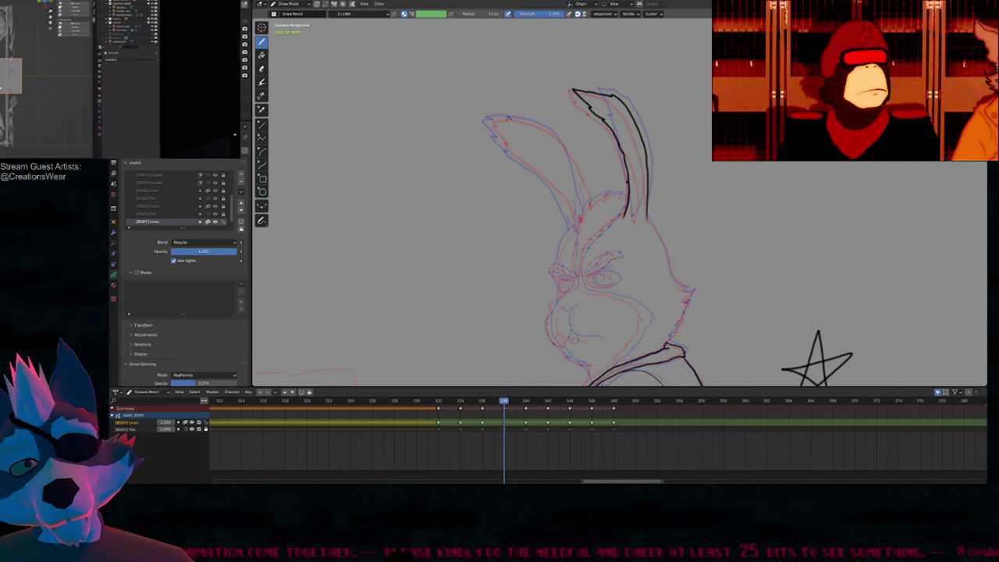
key("f")
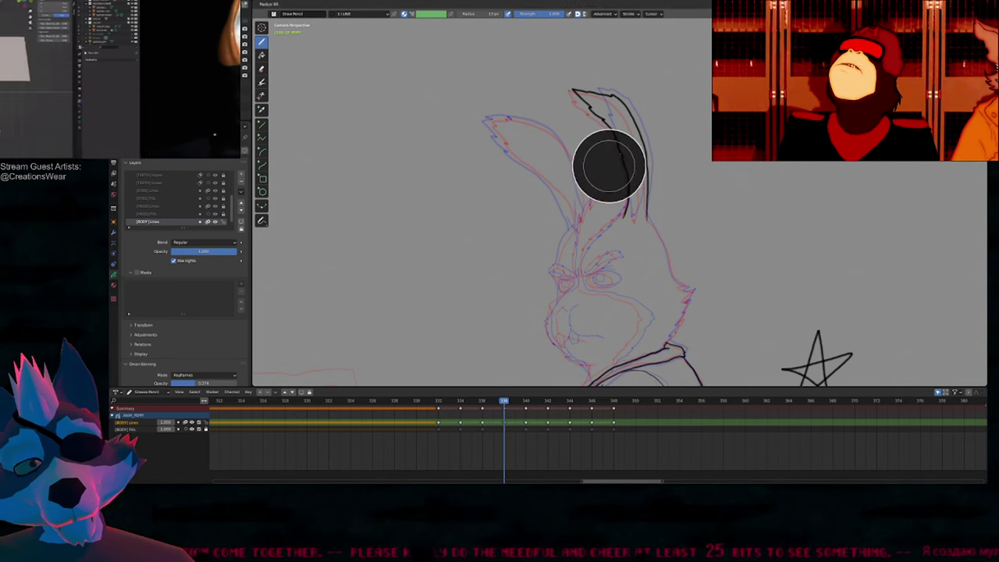
left_click(608, 153)
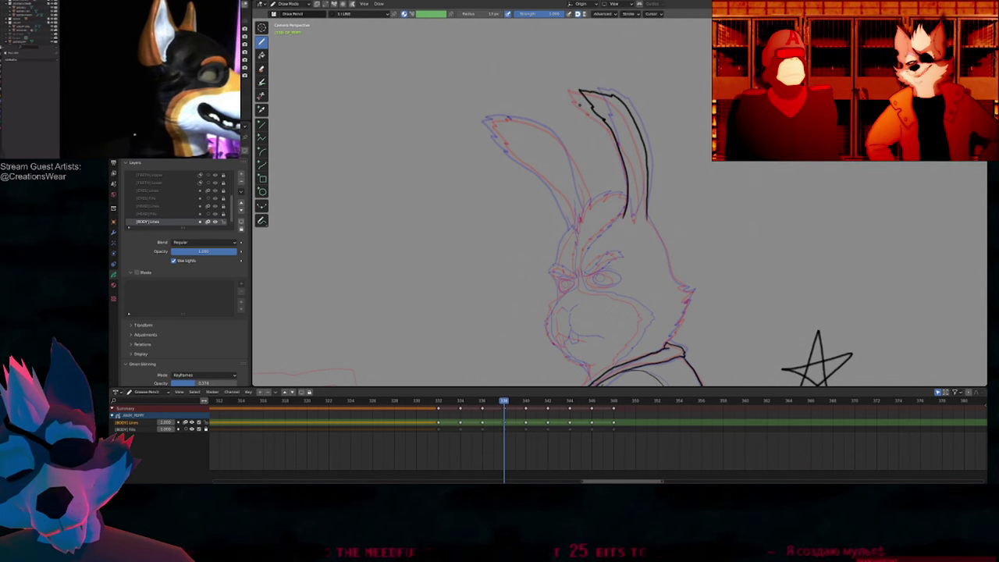
Step: Continue the ear line down toward the head with a full-screen view of the drawing
scroll(634, 213, "up", 5)
scroll(624, 213, "down", 3)
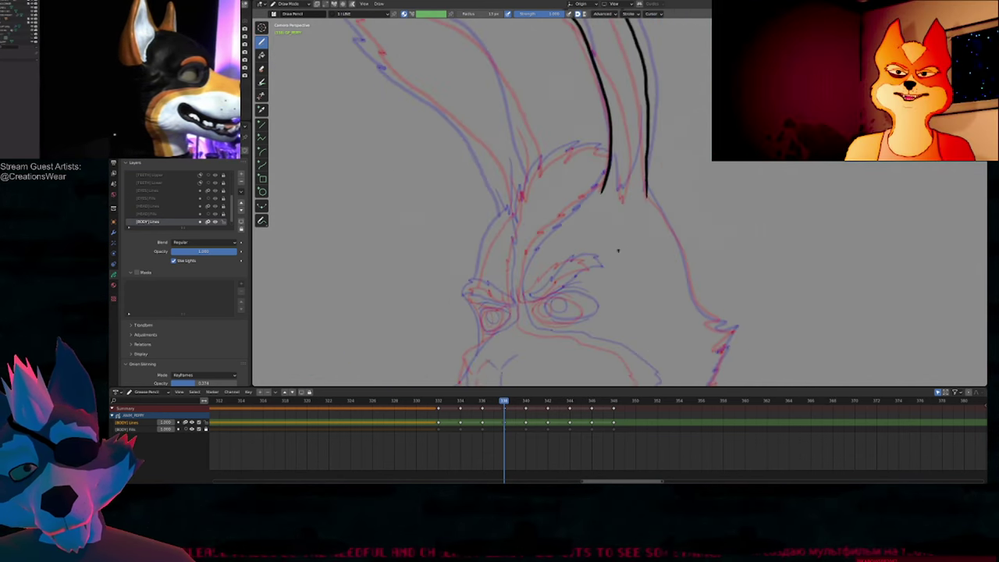
scroll(617, 211, "up", 1)
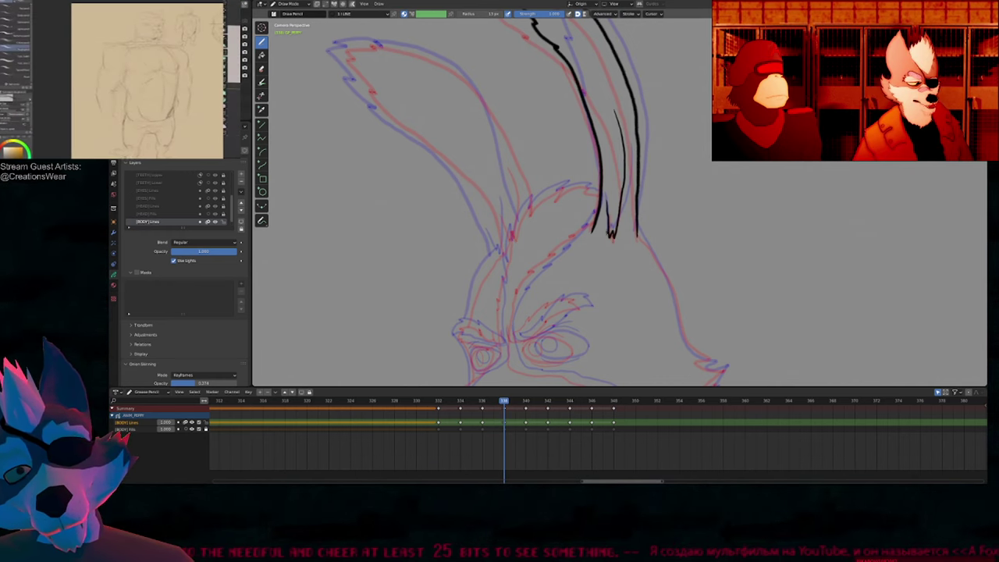
mouse_move(631, 290)
middle_mouse_down("shift")
mouse_move(573, 163)
mouse_move(572, 131)
middle_mouse_up("shift")
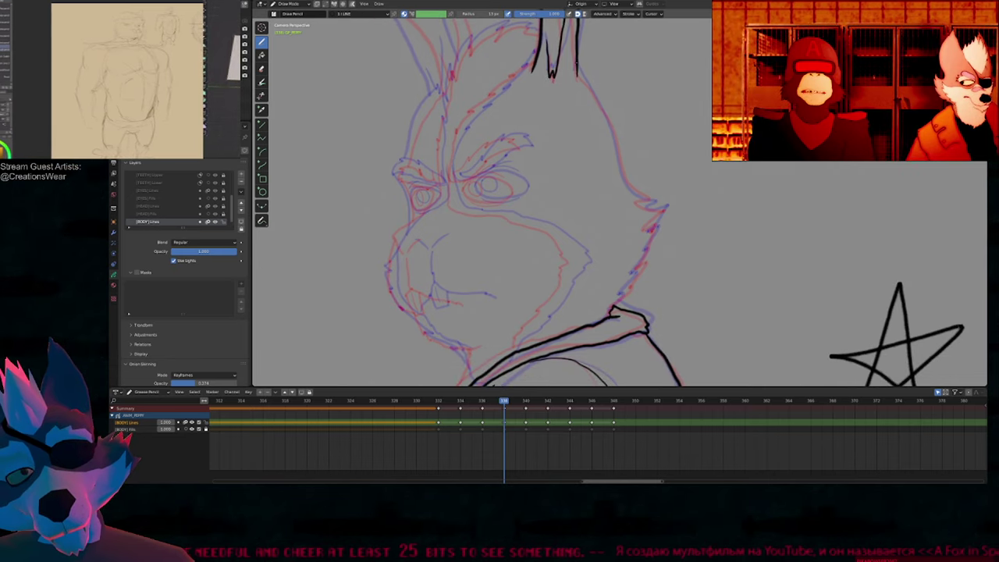
mouse_move(579, 74)
left_mouse_down()
mouse_move(625, 177)
mouse_move(653, 206)
mouse_move(626, 296)
left_mouse_up()
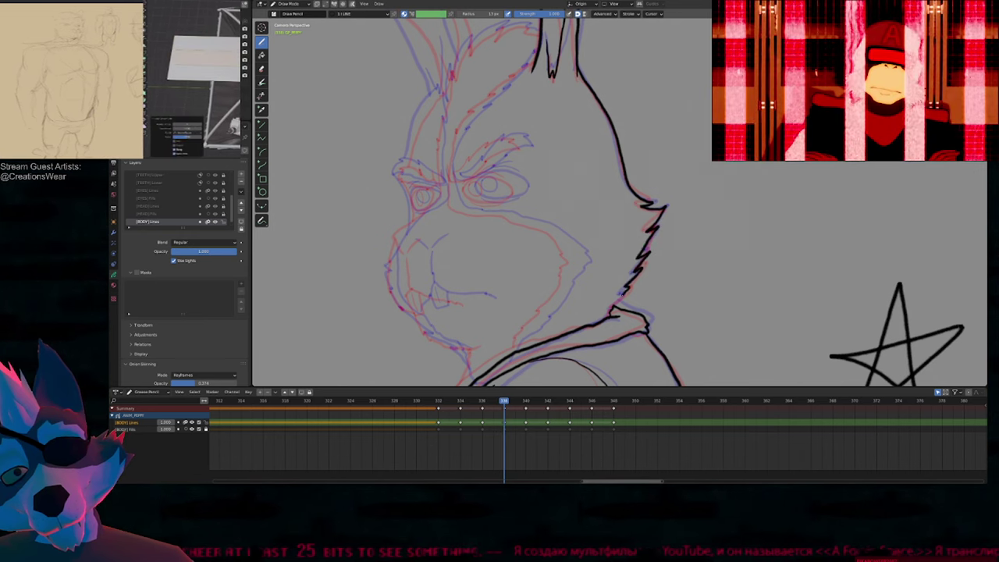
middle_click_drag(589, 249, 601, 278, "shift")
key("ctrl+space")
mouse_move(556, 196)
middle_mouse_down("shift")
mouse_move(602, 207)
mouse_move(622, 251)
middle_mouse_up("shift")
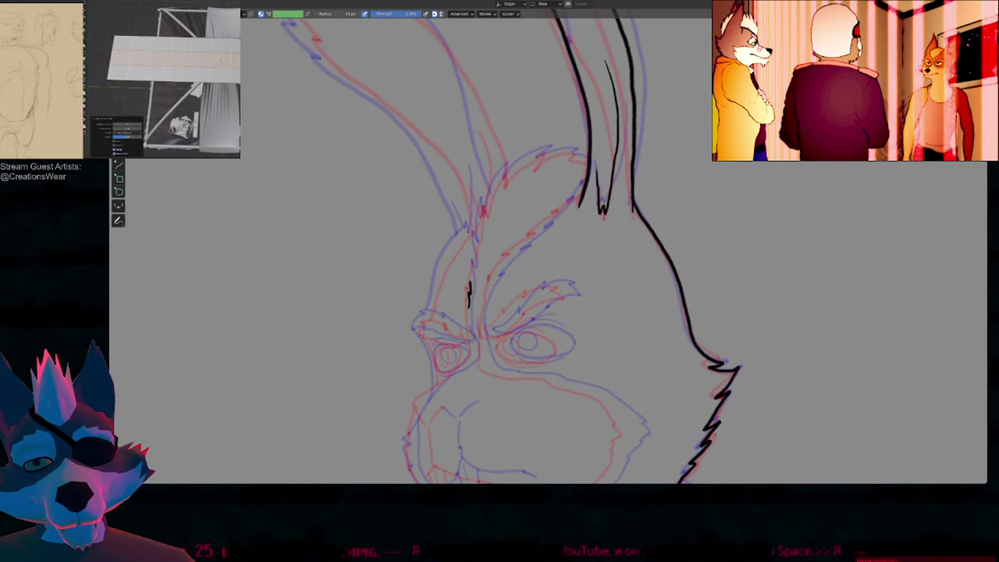
Step: Ink the forehead fur line with a fur notch and the line beside the brow
mouse_move(470, 282)
left_mouse_down()
mouse_move(484, 196)
mouse_move(512, 164)
mouse_move(582, 148)
mouse_move(595, 162)
left_mouse_up()
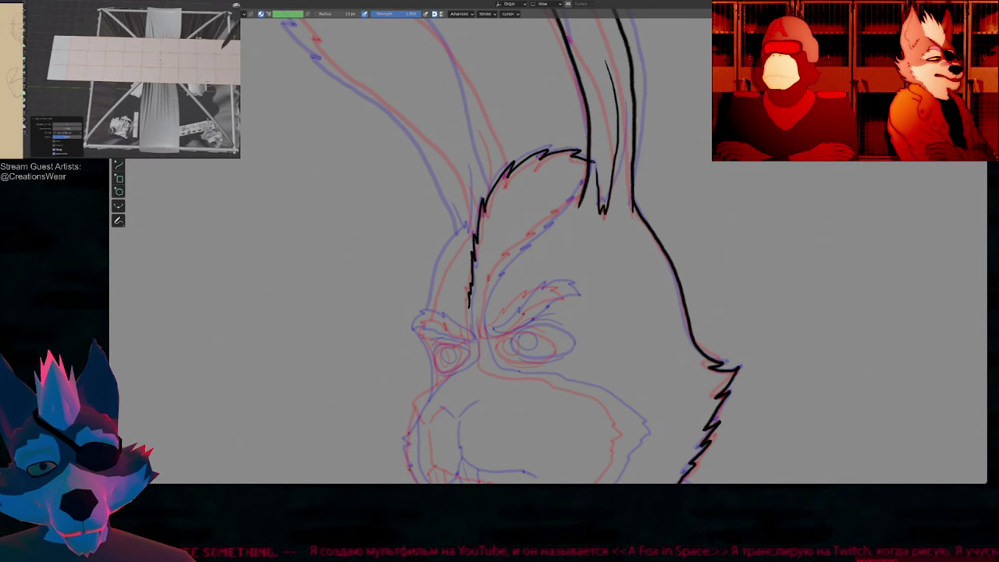
middle_click_drag(564, 237, 585, 148, "shift")
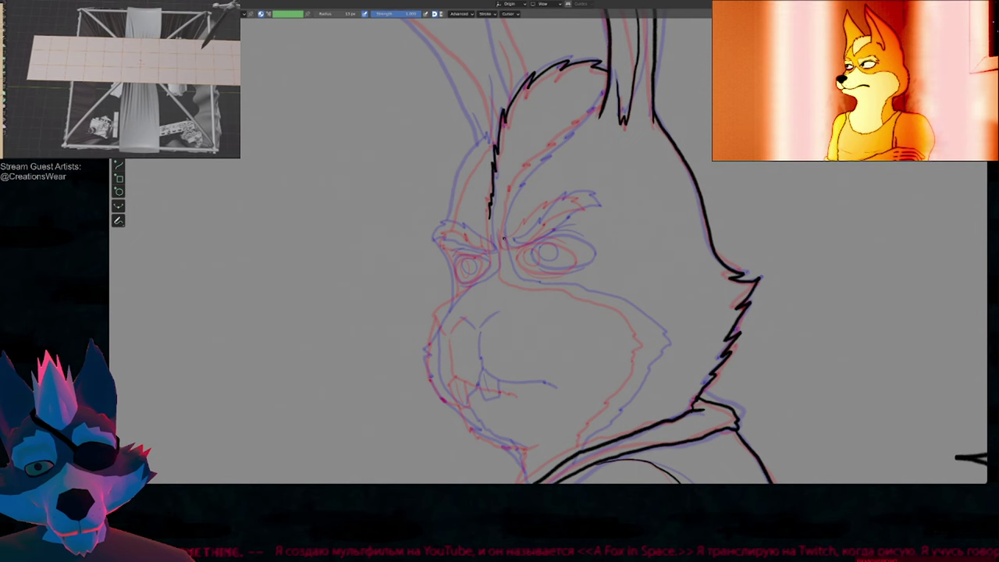
left_click_drag(509, 199, 545, 161)
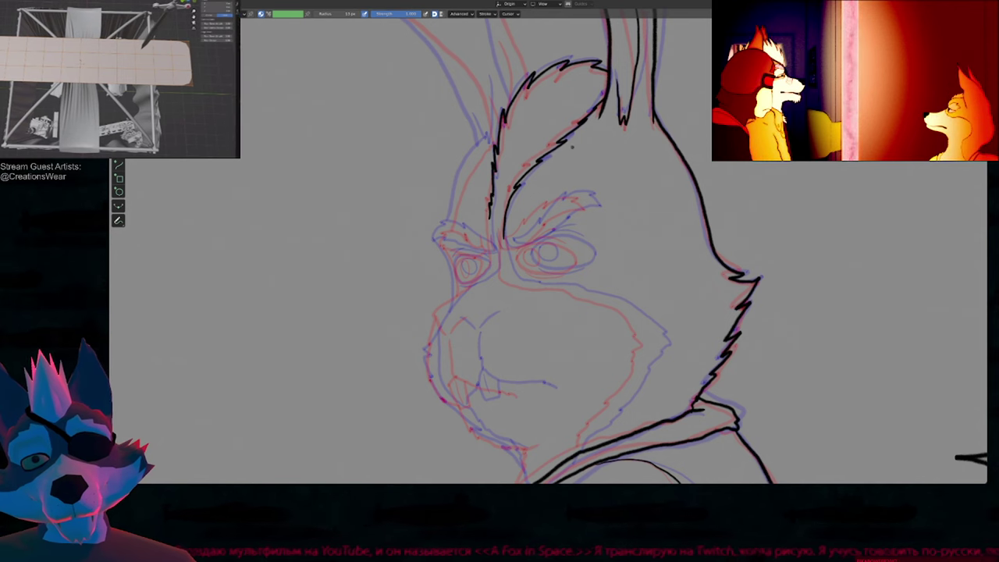
middle_click_drag(582, 142, 564, 87, "shift")
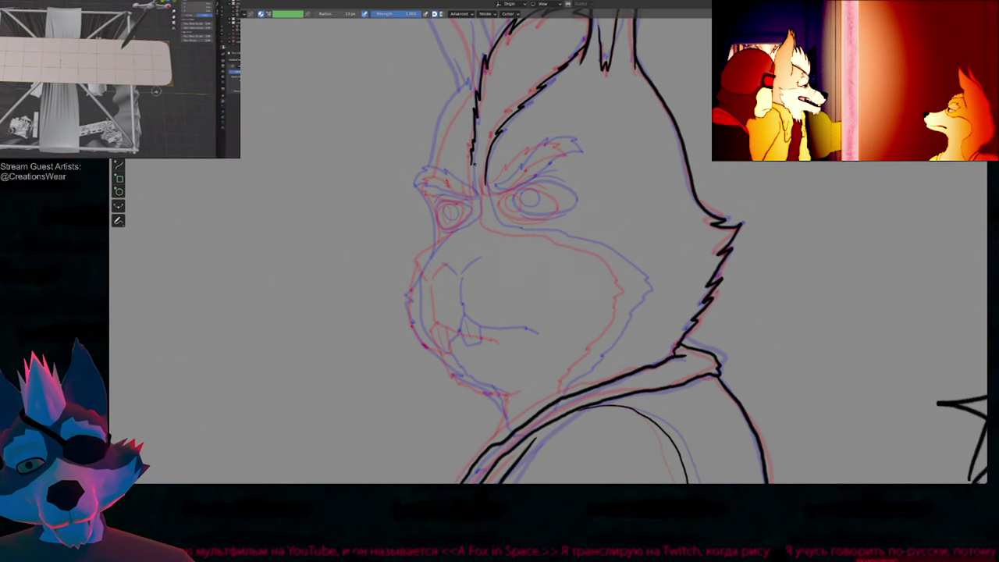
mouse_move(472, 164)
left_mouse_down()
mouse_move(471, 224)
mouse_move(428, 252)
left_mouse_up()
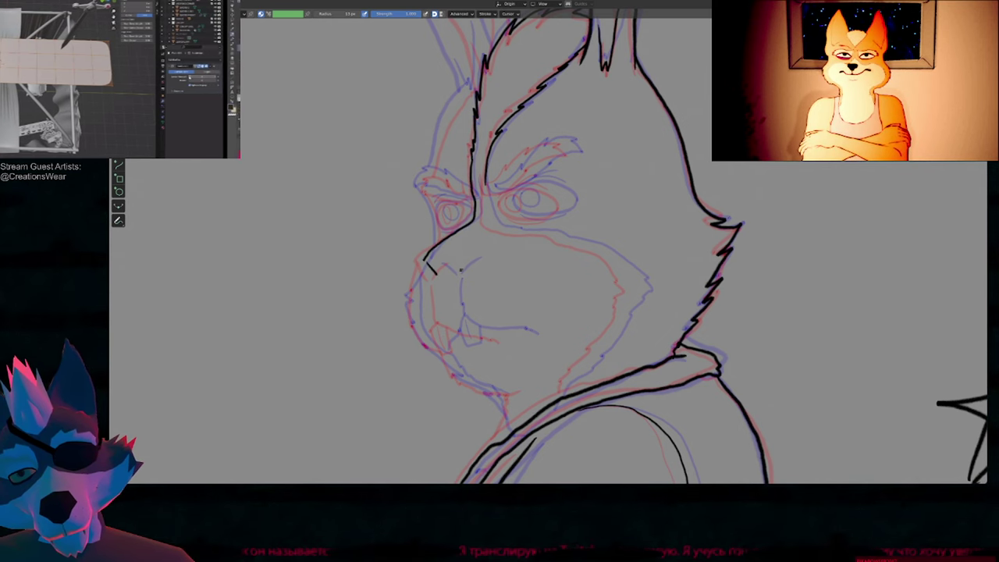
mouse_move(506, 246)
middle_mouse_down("shift")
mouse_move(495, 311)
mouse_move(489, 228)
middle_mouse_up("shift")
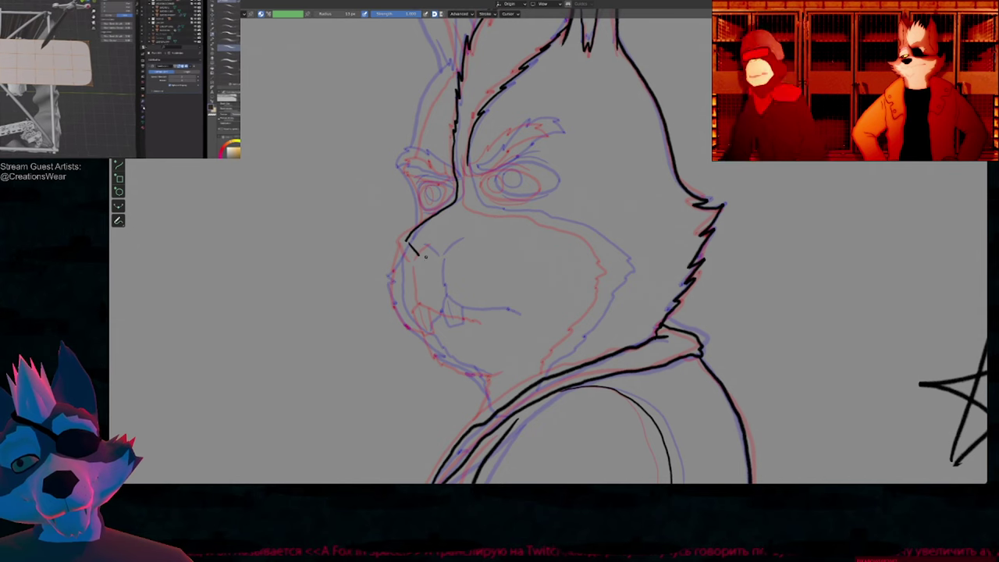
Step: Ink the nose curve, the mouth corner, the muzzle's left edge and the chin line
middle_click_drag(426, 258, 429, 197, "shift")
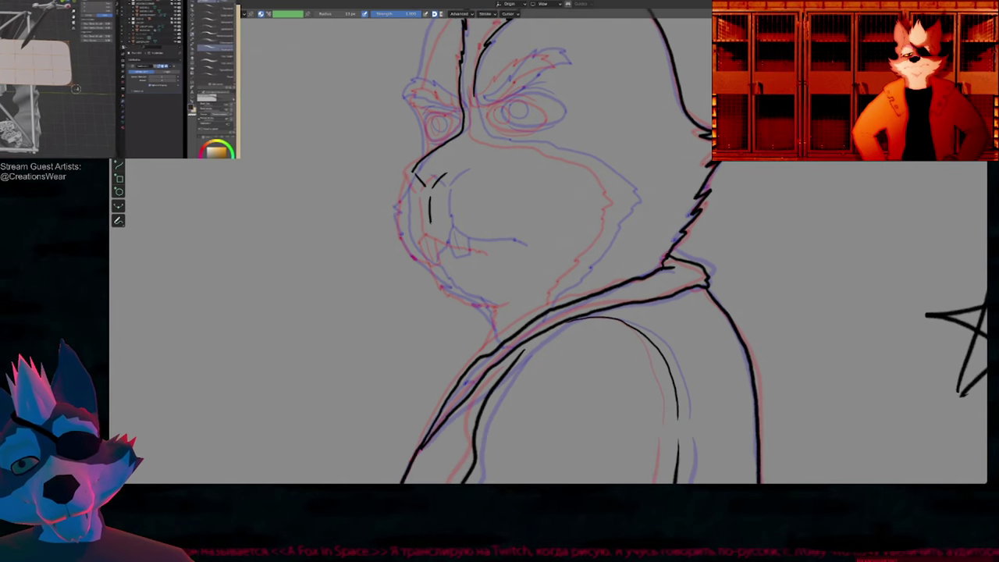
left_click_drag(434, 227, 506, 252)
key("ctrl+z")
middle_click_drag(507, 254, 544, 245, "shift")
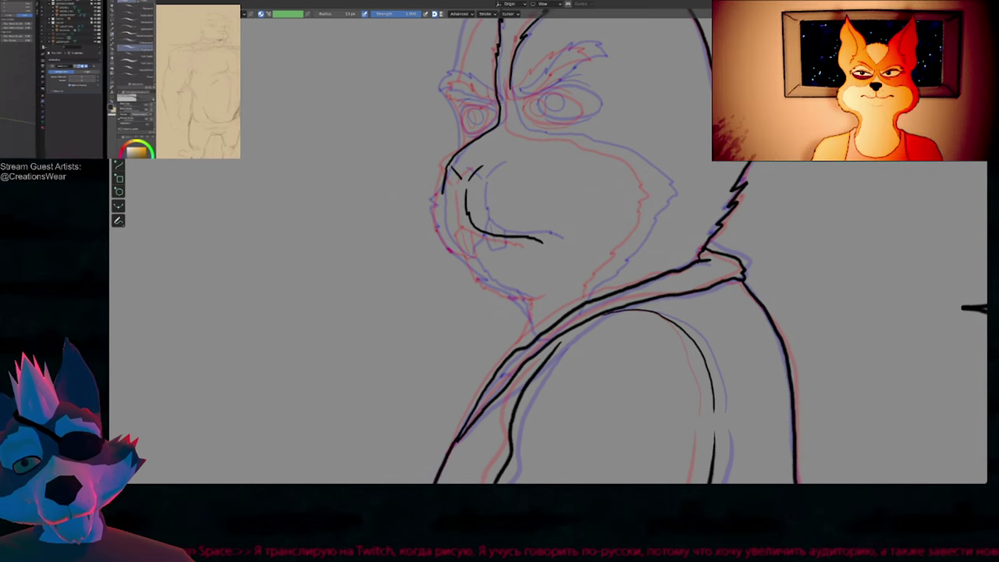
left_click_drag(443, 193, 445, 225)
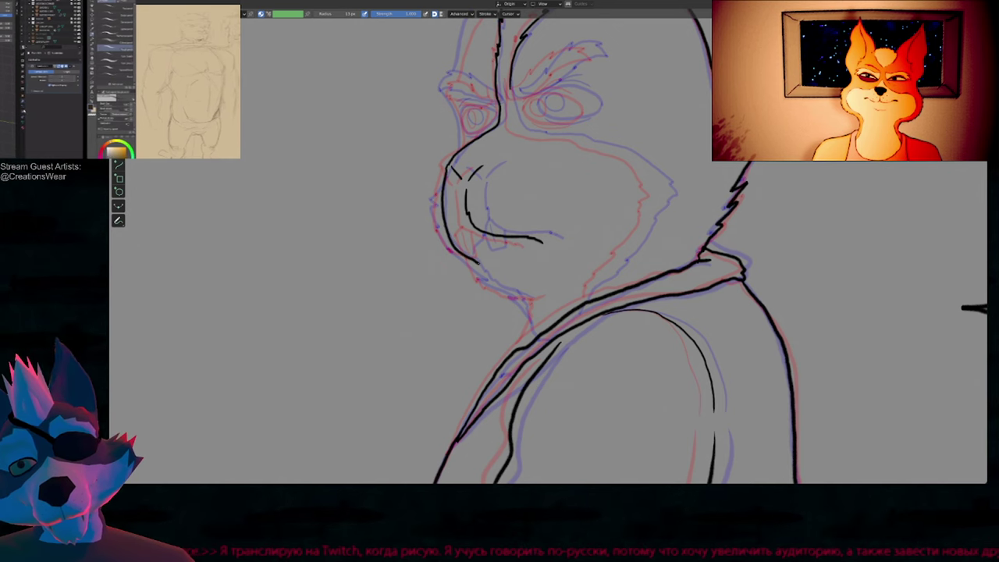
left_click_drag(479, 277, 531, 319)
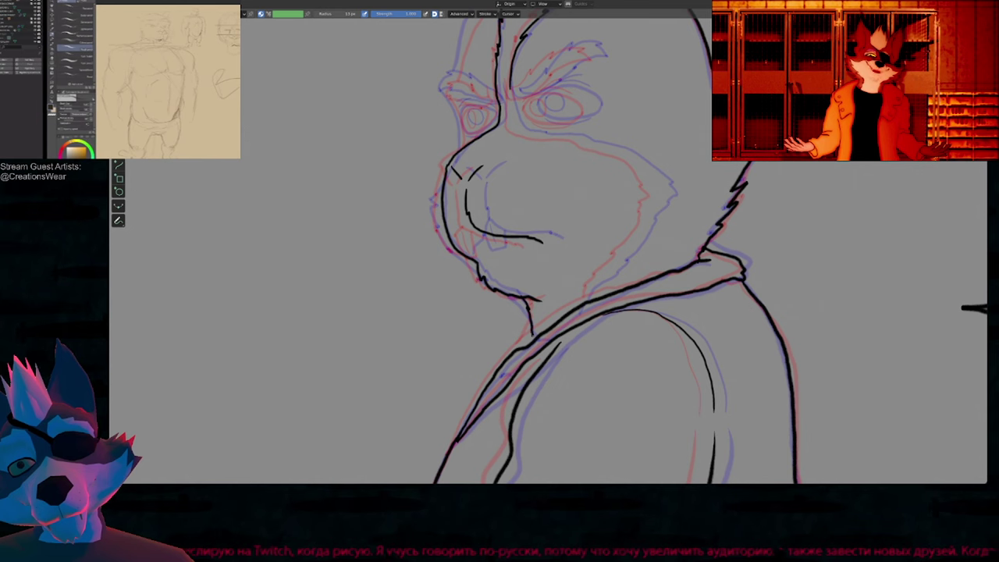
Step: In Edit Mode, move the chin-neck stroke end with proportional editing and return to Draw
key("Tab")
key("g")
scroll(531, 353, "down", 5)
left_click(527, 357)
key("Tab")
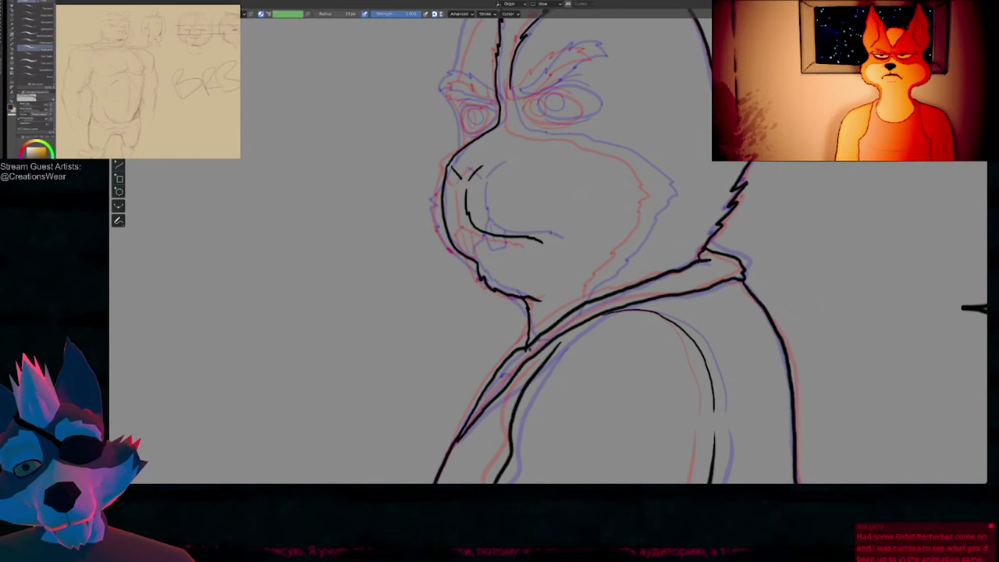
Step: Ink a short line under the left eye and extend the cheek line toward the neck
mouse_move(610, 180)
middle_mouse_down("shift")
mouse_move(539, 211)
mouse_move(509, 288)
middle_mouse_up("shift")
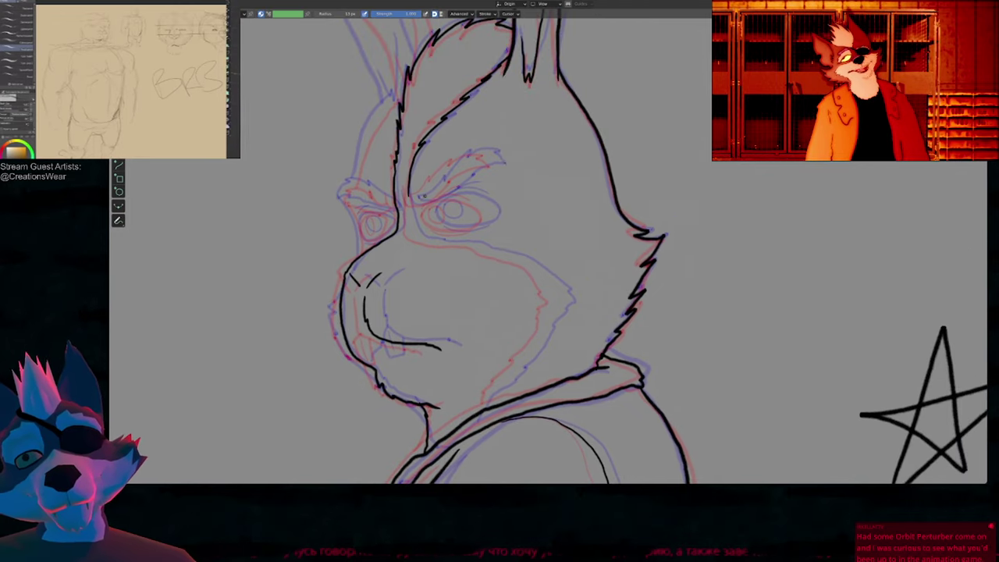
left_click_drag(408, 231, 538, 269)
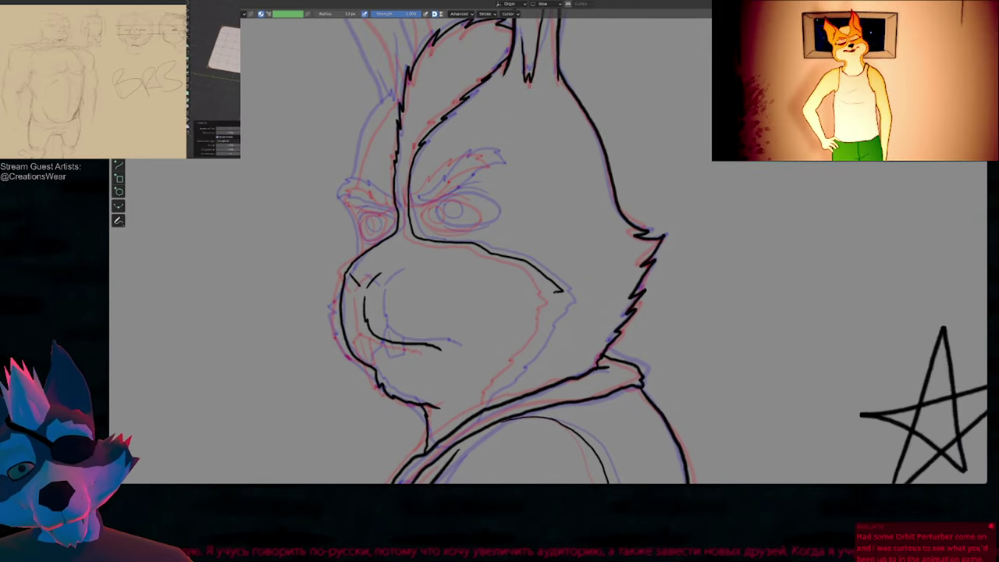
left_click_drag(540, 341, 501, 379)
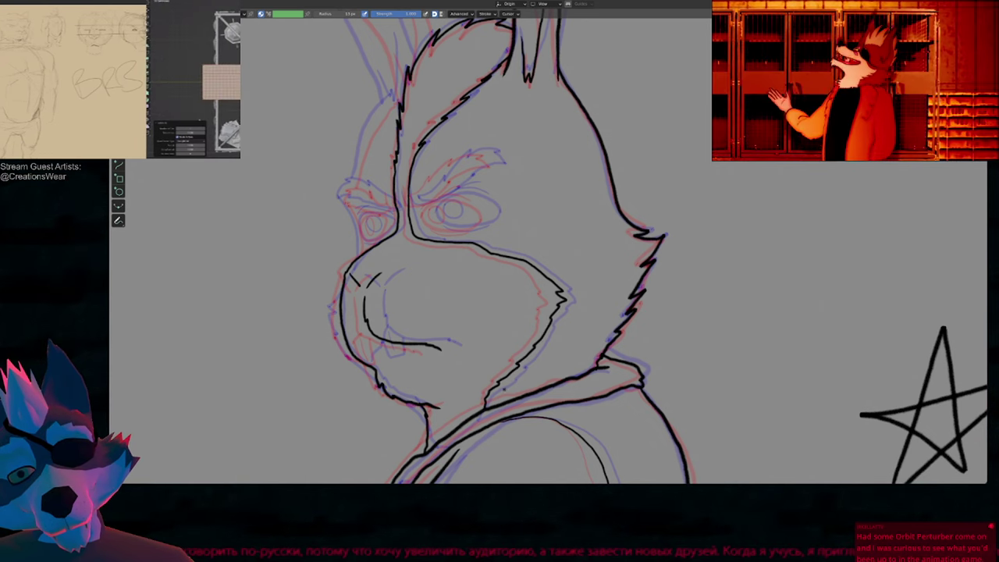
middle_click_drag(528, 328, 577, 221, "shift")
Step: Draw the buck tooth by lengthening the short stroke by the mouth downward
scroll(577, 220, "up", 5)
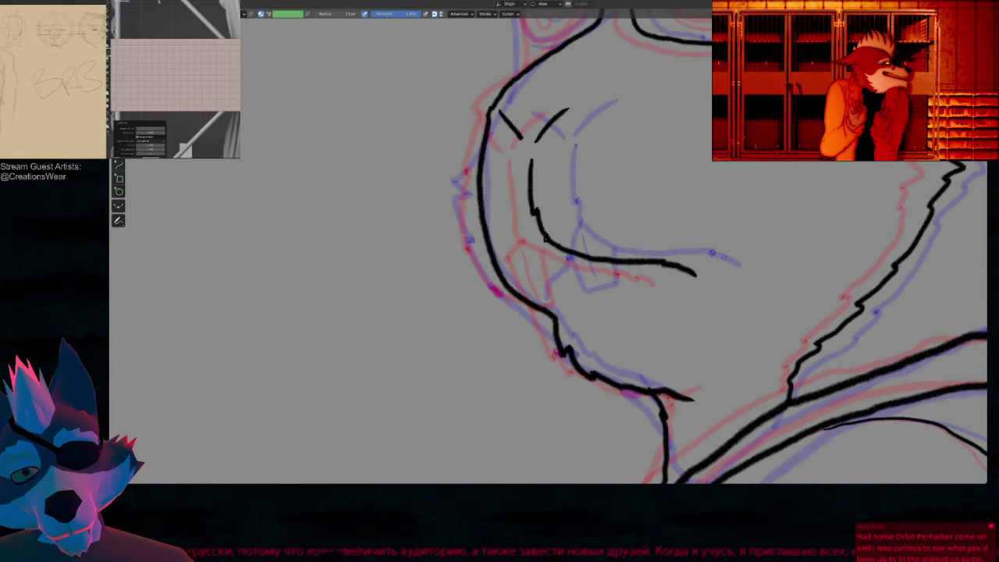
mouse_move(531, 271)
left_mouse_down()
mouse_move(525, 287)
mouse_move(552, 302)
mouse_move(579, 296)
mouse_move(569, 222)
mouse_move(570, 247)
left_mouse_up()
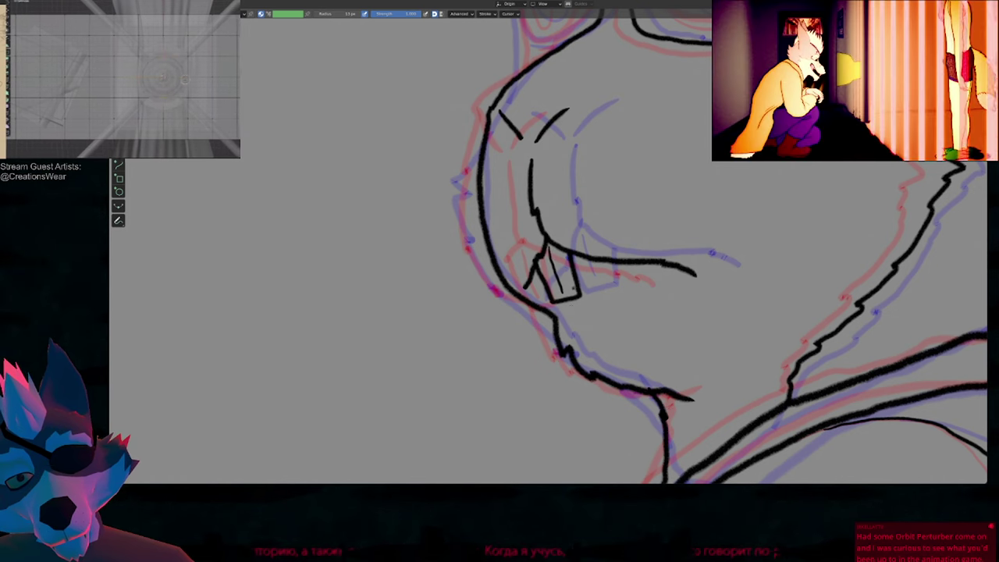
scroll(590, 287, "up", 1)
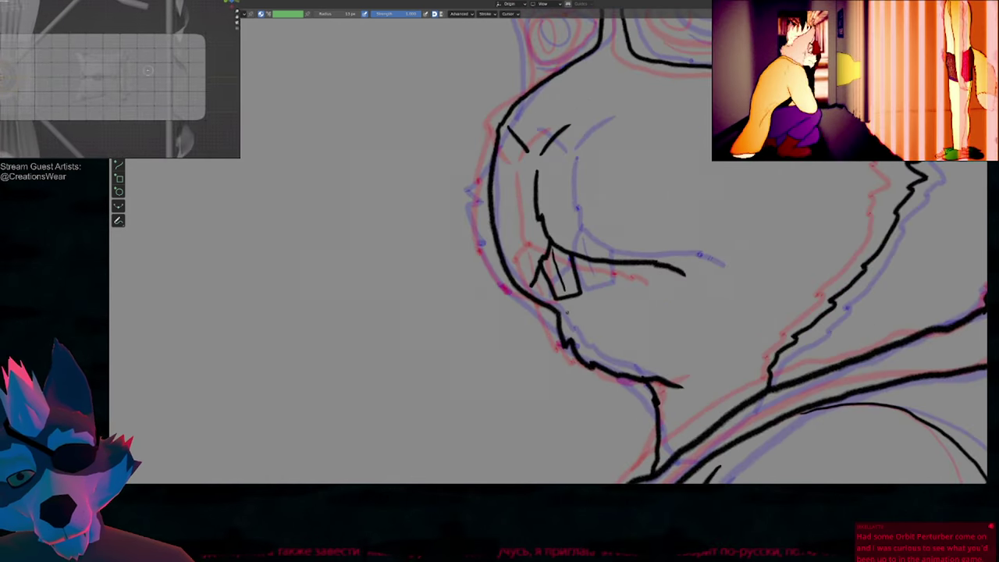
Step: Reshape the jaw line with two proportional-editing moves of its points in Edit Mode
key("Tab")
left_click(560, 316)
key("g")
scroll(567, 313, "up", 11)
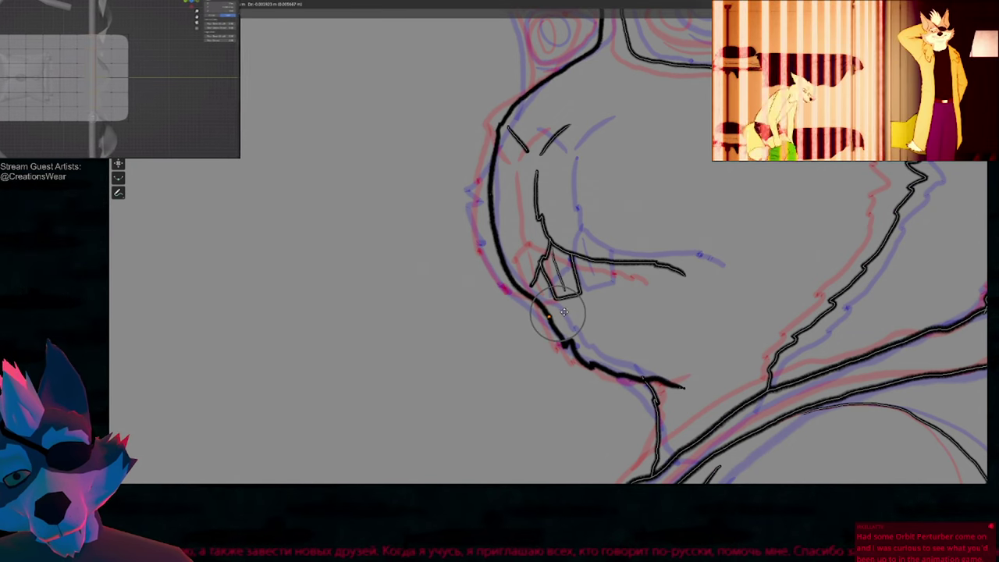
left_click(552, 304)
key("g")
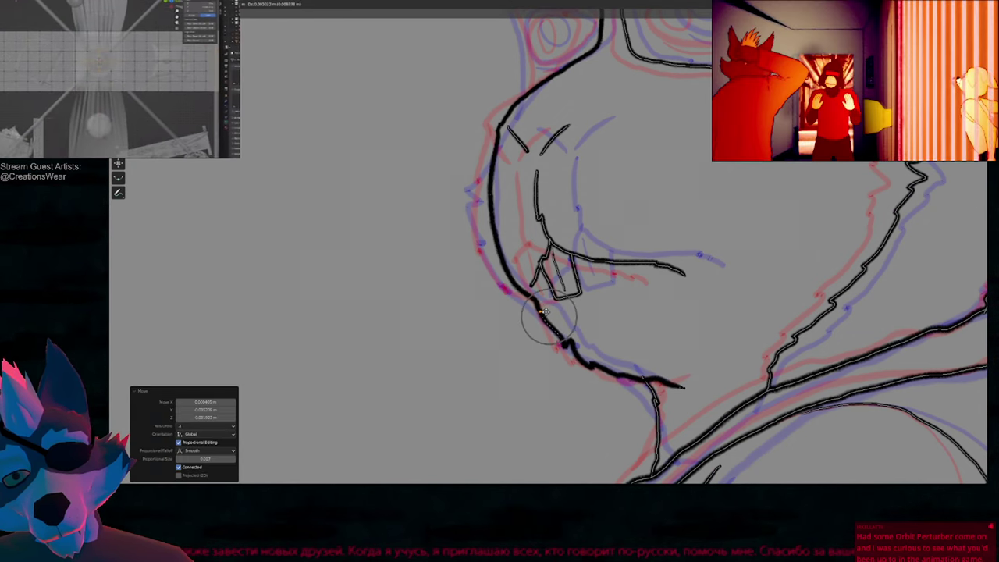
left_click(547, 313)
key("Tab")
Step: Flip between the previous and next drawings to compare the jaw line
scroll(556, 344, "down", 7)
scroll(559, 374, "up", 3)
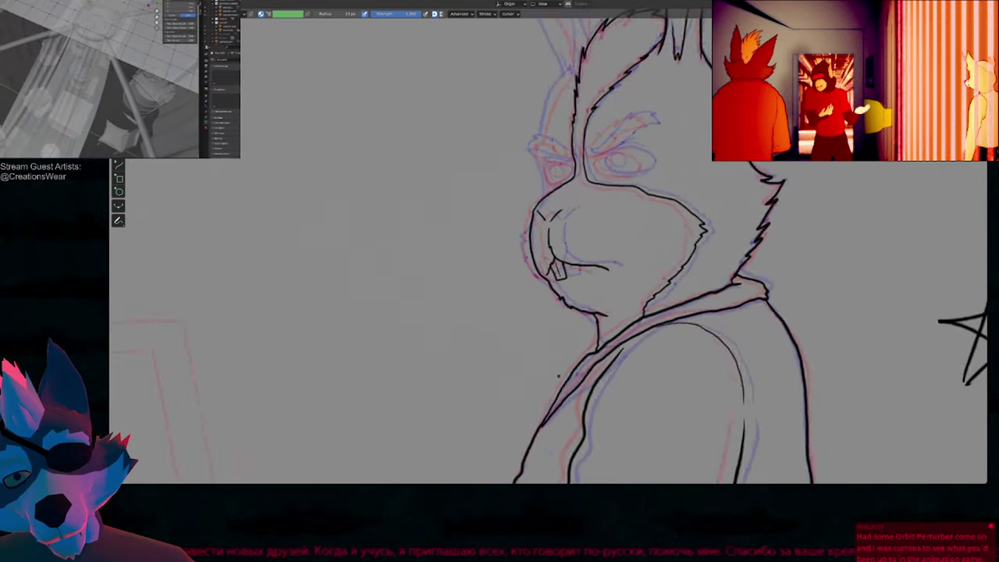
scroll(559, 377, "up", 4)
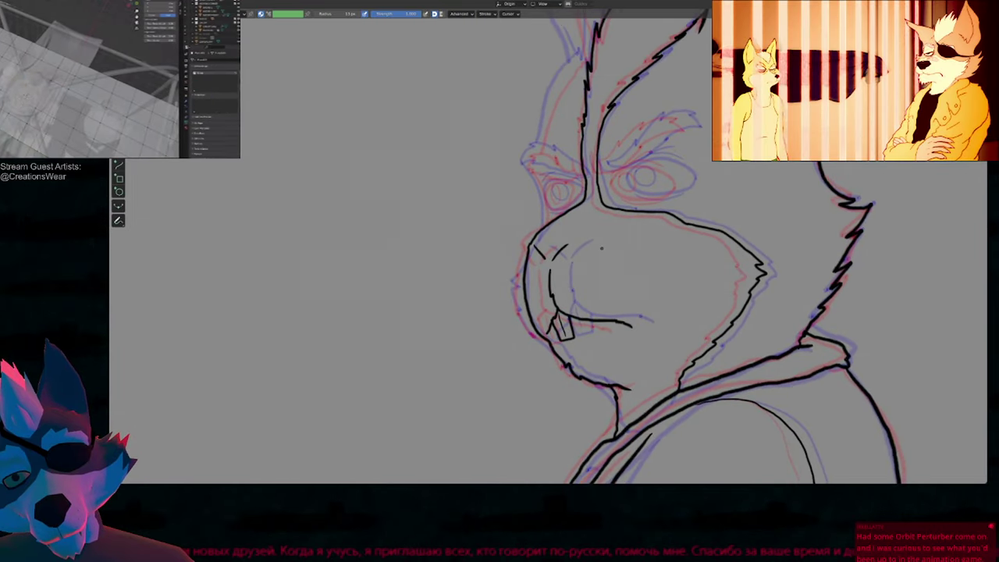
key("Down")
key("Up")
key("Up")
key("Down")
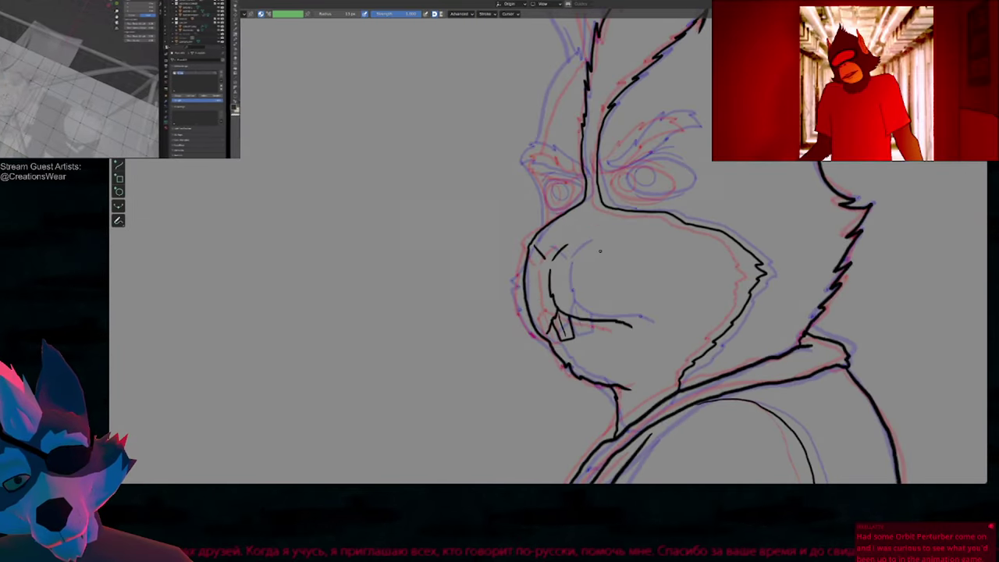
key("Down")
key("Up")
Step: Nudge a point on the chin line slightly with proportional editing
key("Tab")
left_click(549, 342)
key("g")
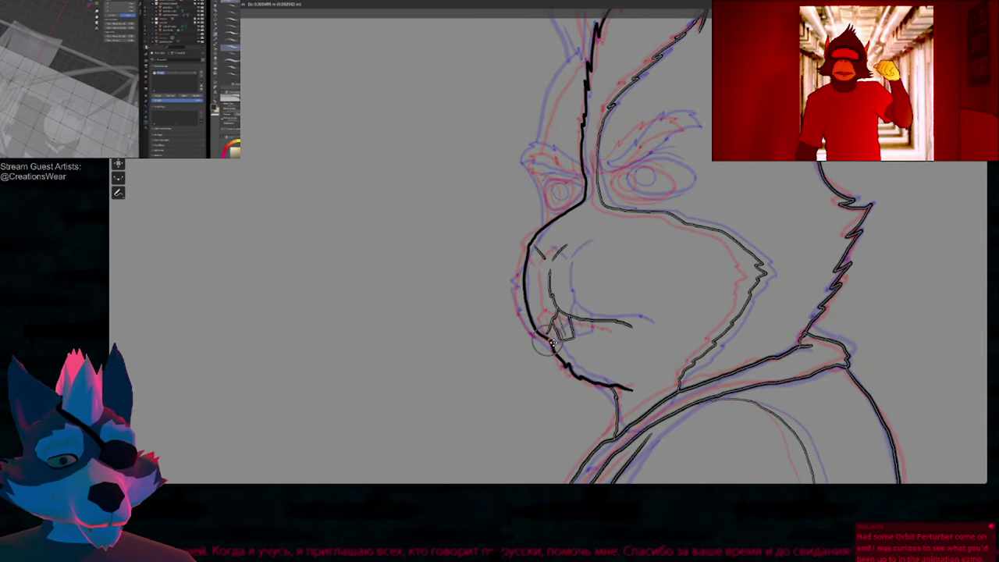
left_click(552, 344)
Step: Extend the brow line to the right and draw the eye's upper lid
key("Tab")
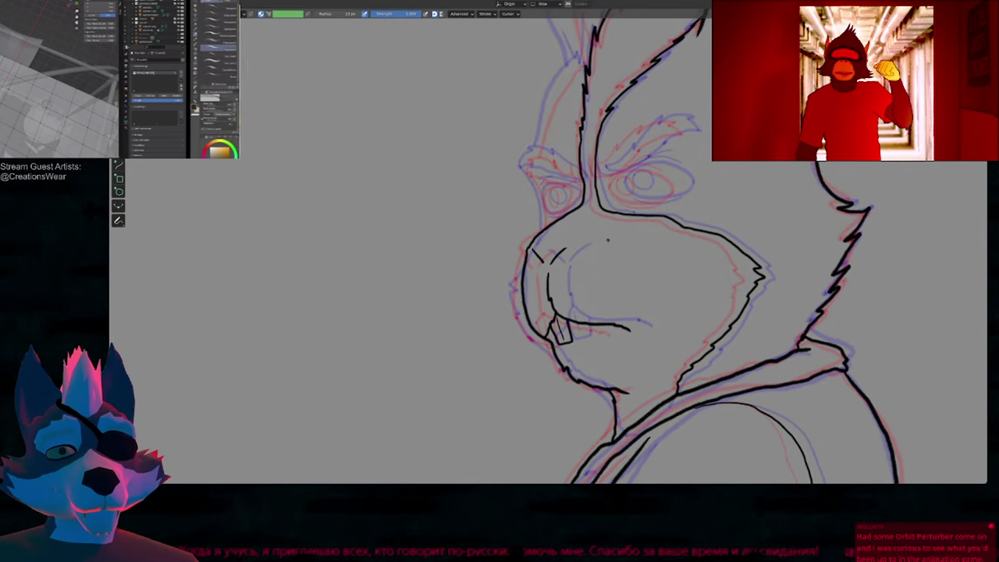
mouse_move(608, 239)
middle_mouse_down("shift")
mouse_move(529, 345)
mouse_move(525, 264)
middle_mouse_up("shift")
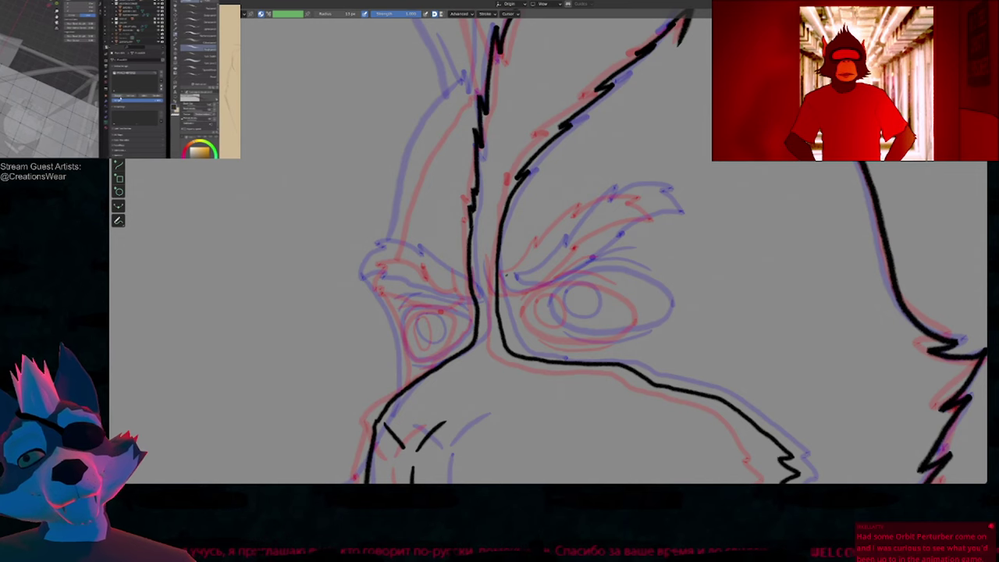
mouse_move(614, 192)
left_mouse_down()
mouse_move(662, 195)
mouse_move(523, 289)
left_mouse_up()
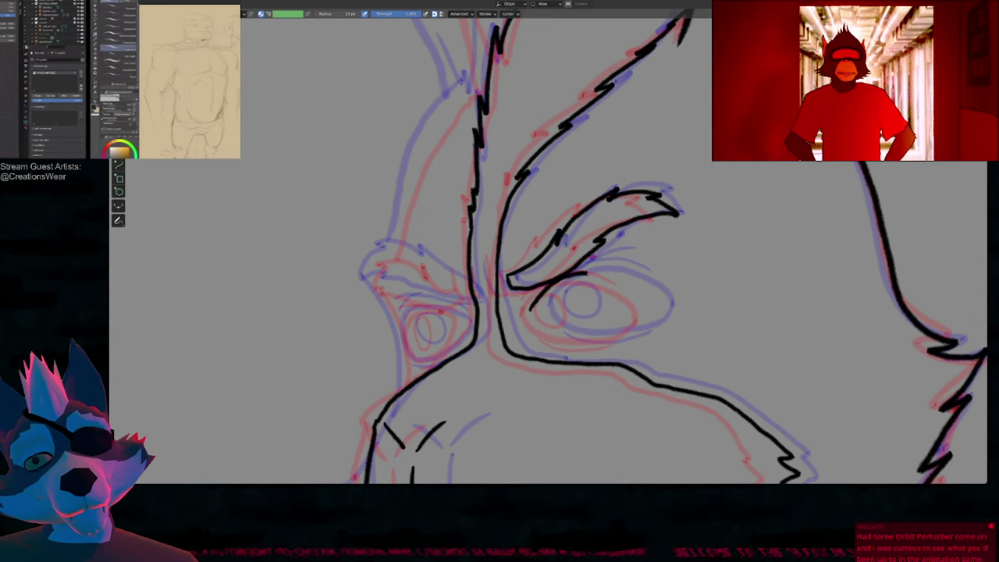
mouse_move(587, 273)
left_mouse_down()
mouse_move(654, 316)
mouse_move(611, 339)
mouse_move(531, 314)
left_mouse_up()
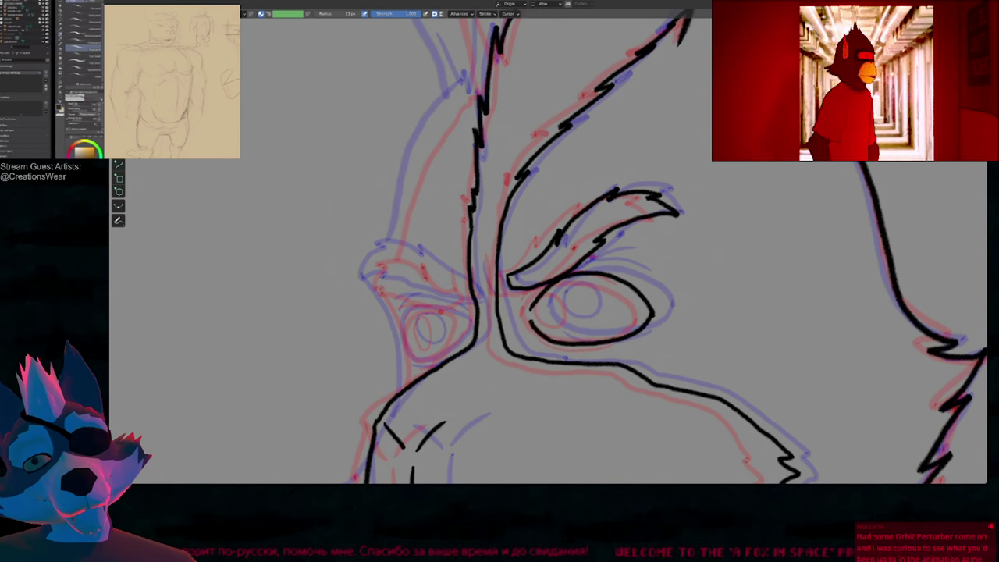
Step: Raise the lower eyelid's end point with proportional editing in Edit Mode
key("Tab")
left_click(535, 325)
key("g")
scroll(542, 343, "down", 10)
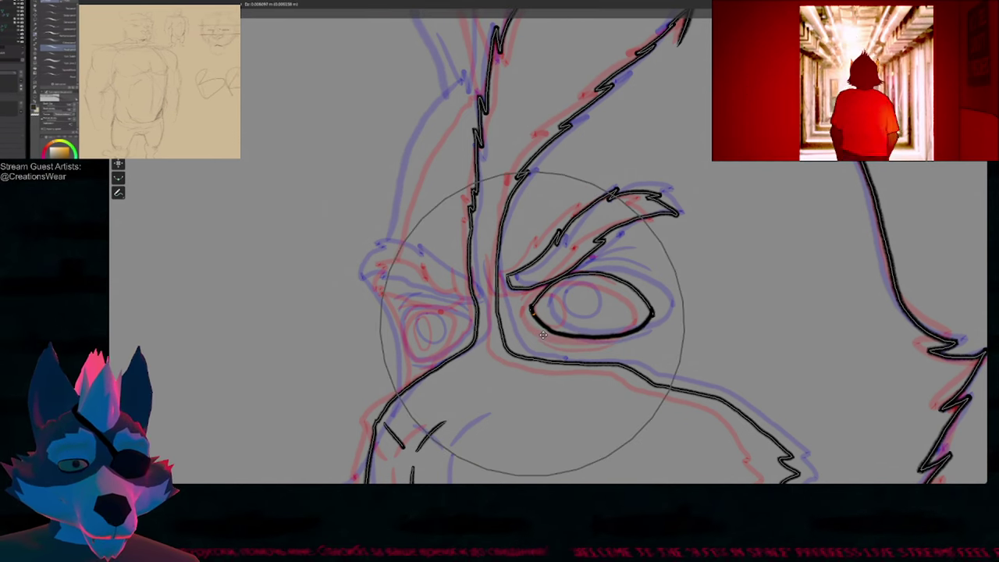
left_click(542, 336)
key("Tab")
Step: Draw the round pupil, scale it slightly smaller and move it into place within the eye
mouse_move(553, 308)
left_mouse_down()
mouse_move(567, 288)
mouse_move(553, 316)
left_mouse_up()
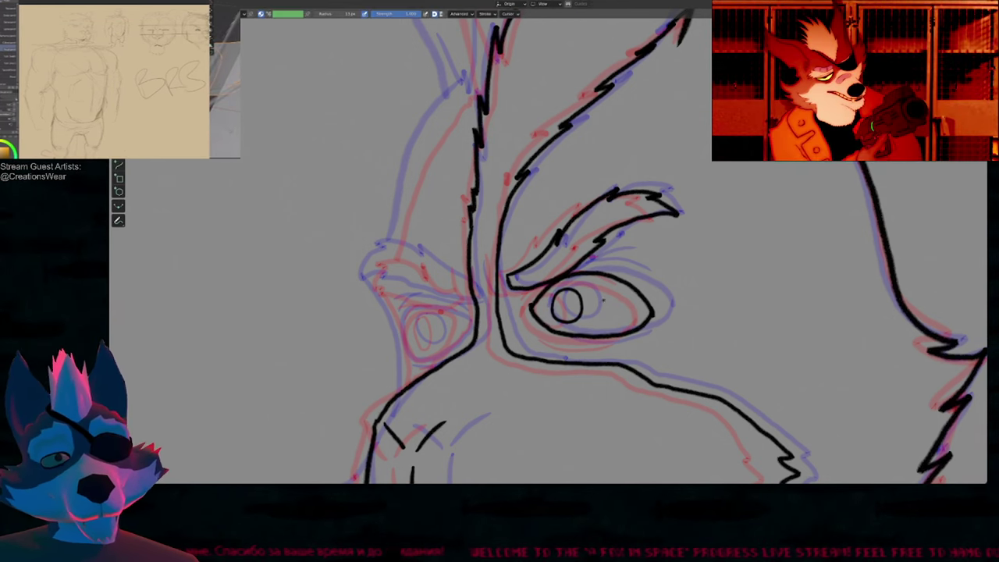
key("ctrl+Tab")
key("s")
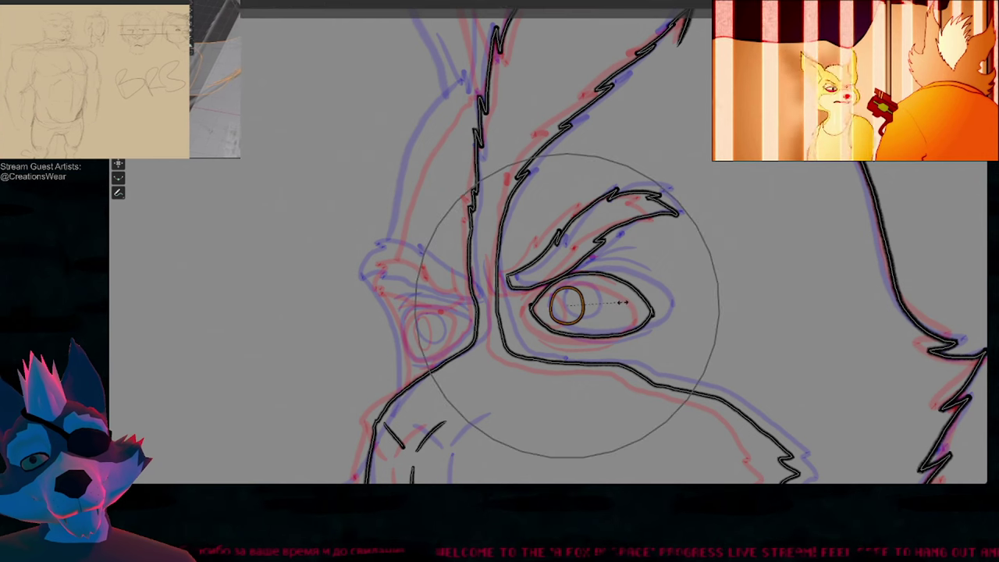
left_click(617, 302)
key("g")
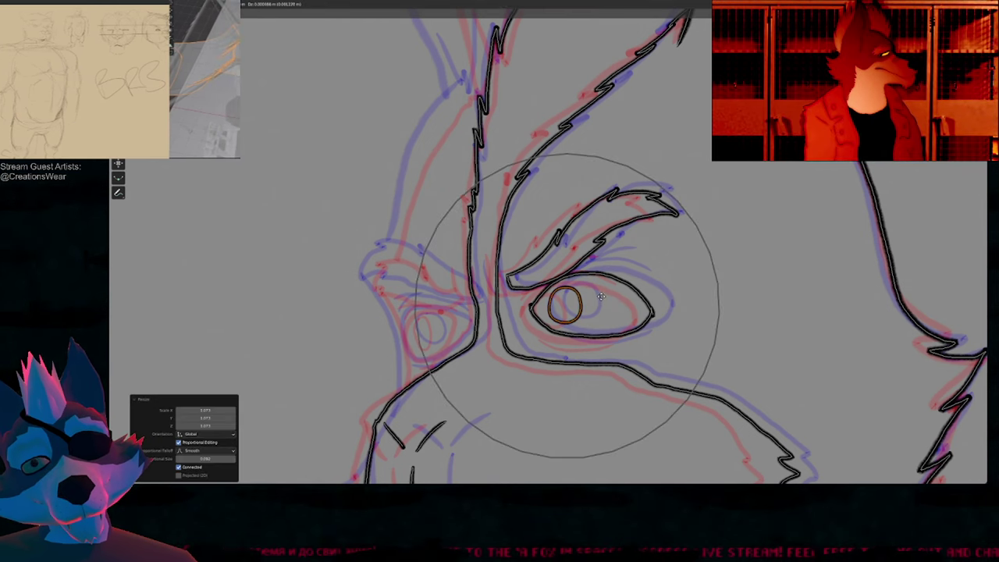
left_click(602, 302)
key("Tab")
mouse_move(535, 324)
middle_mouse_down("shift")
mouse_move(572, 241)
mouse_move(556, 236)
middle_mouse_up("shift")
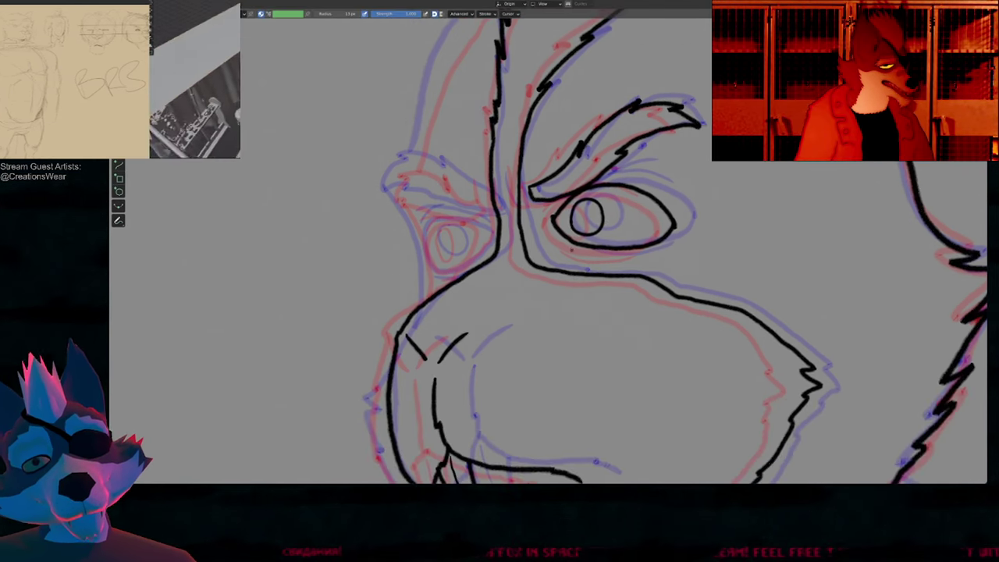
Step: Draw a stroke under the eye, then zoom out to see the whole face
left_click_drag(574, 248, 647, 251)
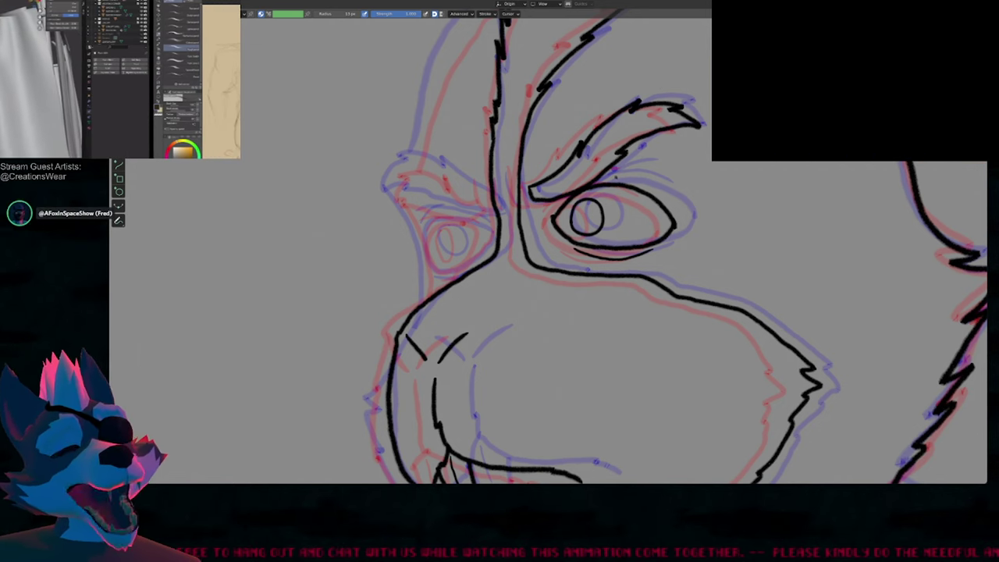
mouse_move(631, 176)
middle_mouse_down("shift")
mouse_move(639, 161)
mouse_move(641, 176)
mouse_move(596, 226)
middle_mouse_up("shift")
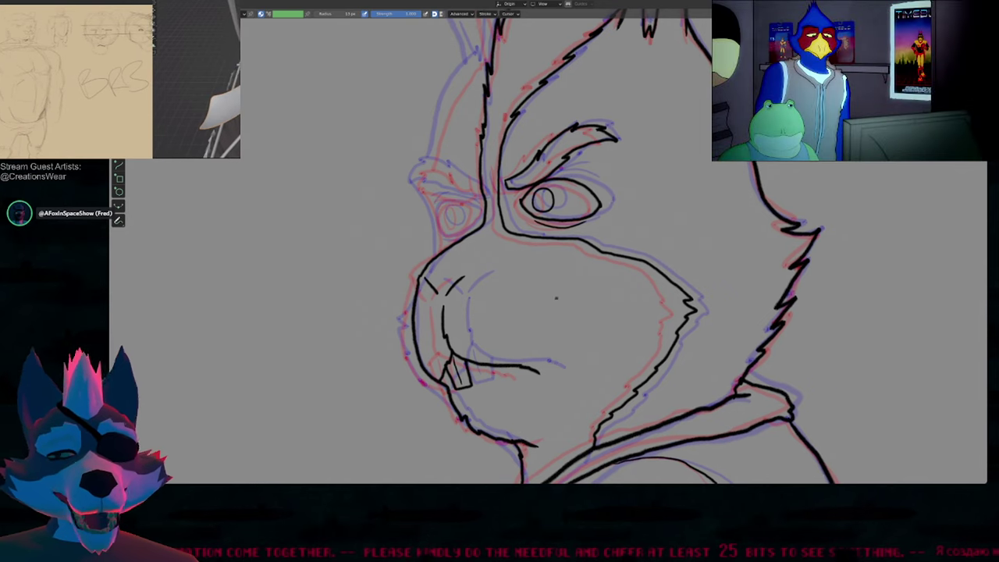
Step: Ink the ear's outline upward toward the top of the head
mouse_move(552, 313)
middle_mouse_down("shift")
mouse_move(575, 270)
mouse_move(624, 233)
mouse_move(658, 227)
middle_mouse_up("shift")
middle_click_drag(524, 122, 562, 320, "shift")
middle_click_drag(631, 56, 669, 313, "shift")
scroll(684, 334, "down", 1)
mouse_move(670, 330)
left_mouse_down()
mouse_move(636, 234)
mouse_move(595, 176)
mouse_move(441, 135)
mouse_move(486, 207)
mouse_move(554, 257)
left_mouse_up()
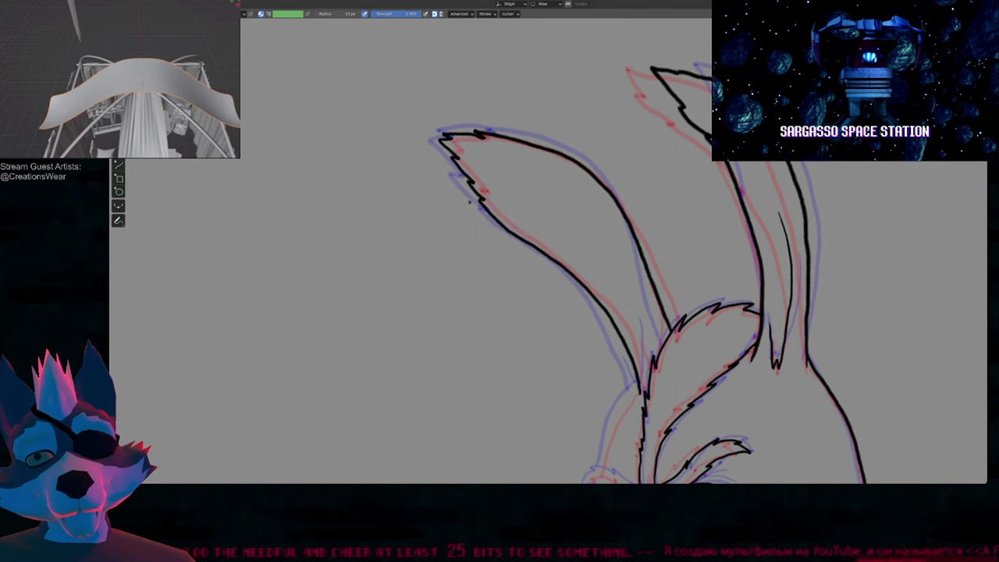
middle_click_drag(591, 301, 527, 121, "shift")
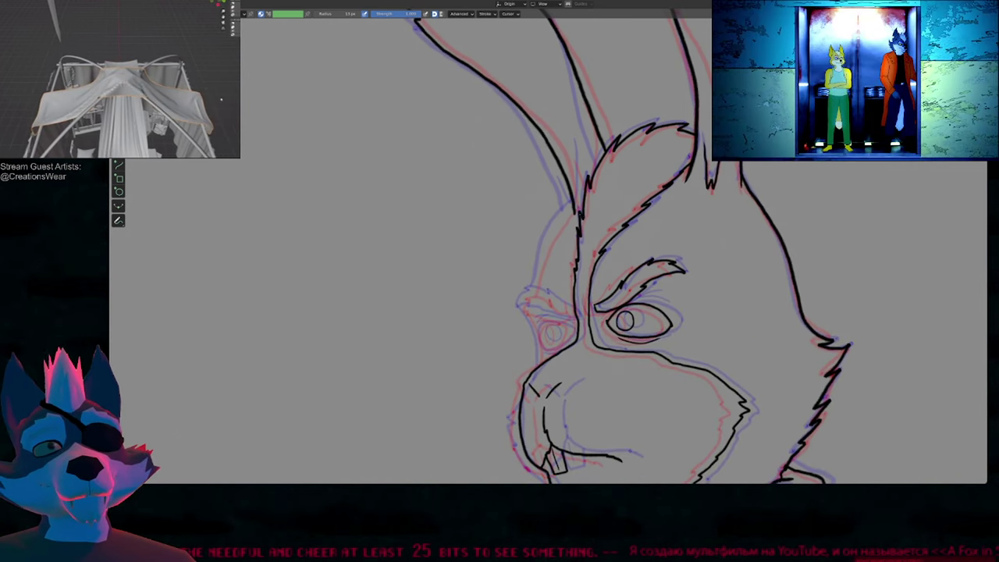
Step: Reshape the ear stroke's end point with two proportional-editing moves, then return to Draw
key("Tab")
left_click(575, 214)
key("g")
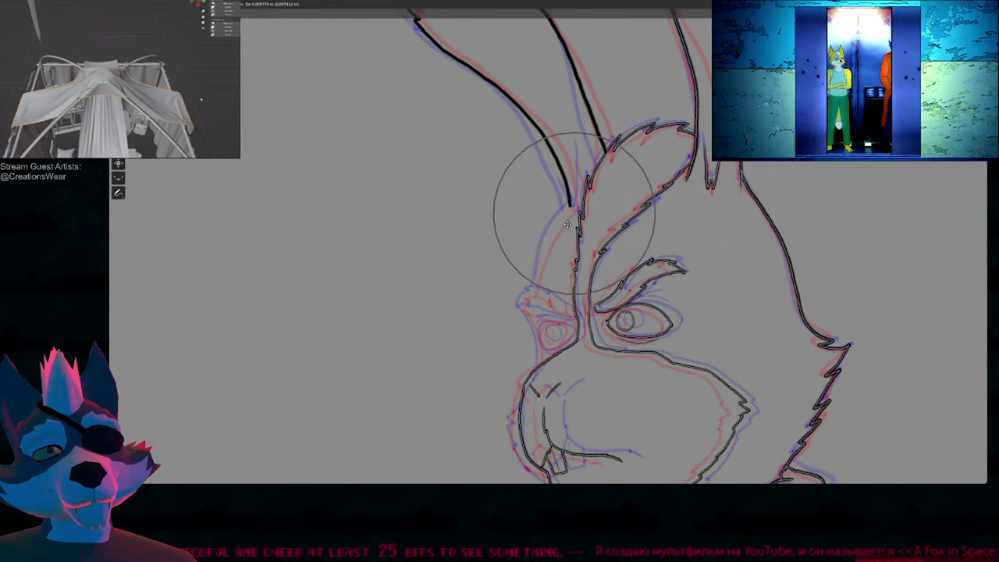
scroll(568, 225, "down", 3)
left_click(567, 225)
scroll(575, 208, "up", 4)
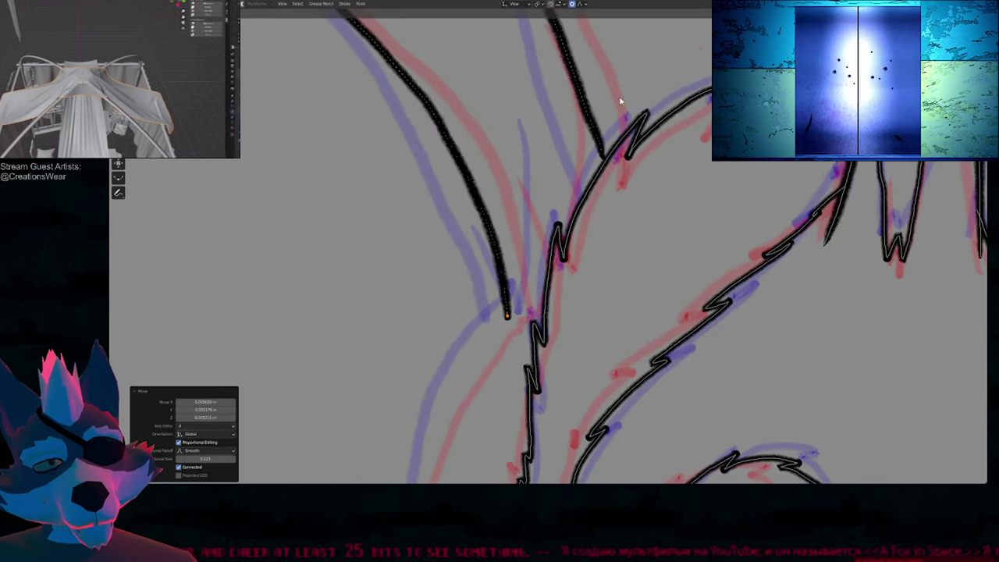
key("g")
scroll(612, 173, "up", 14)
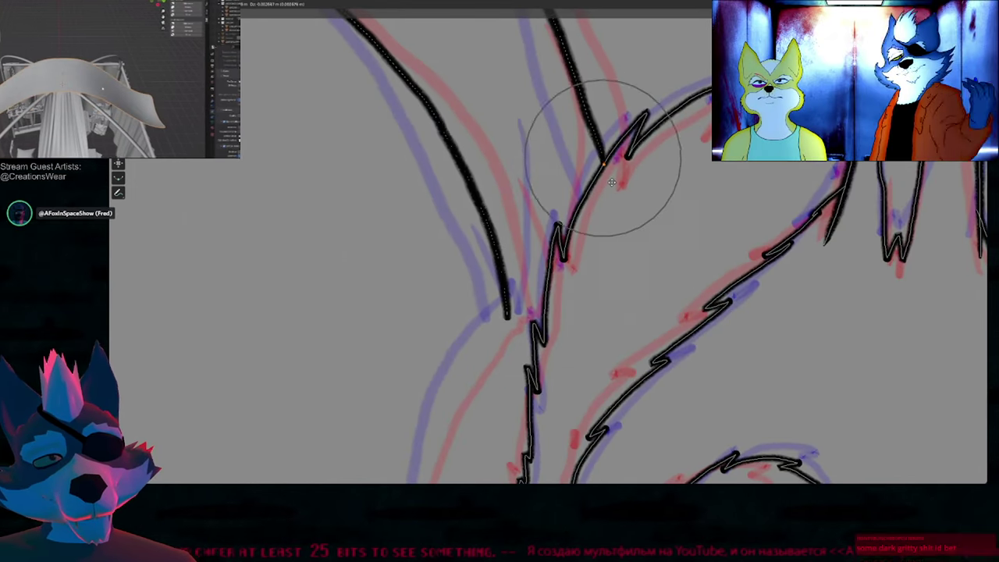
left_click(616, 173)
key("Tab")
scroll(615, 173, "down", 4)
middle_click_drag(606, 226, 634, 158, "shift")
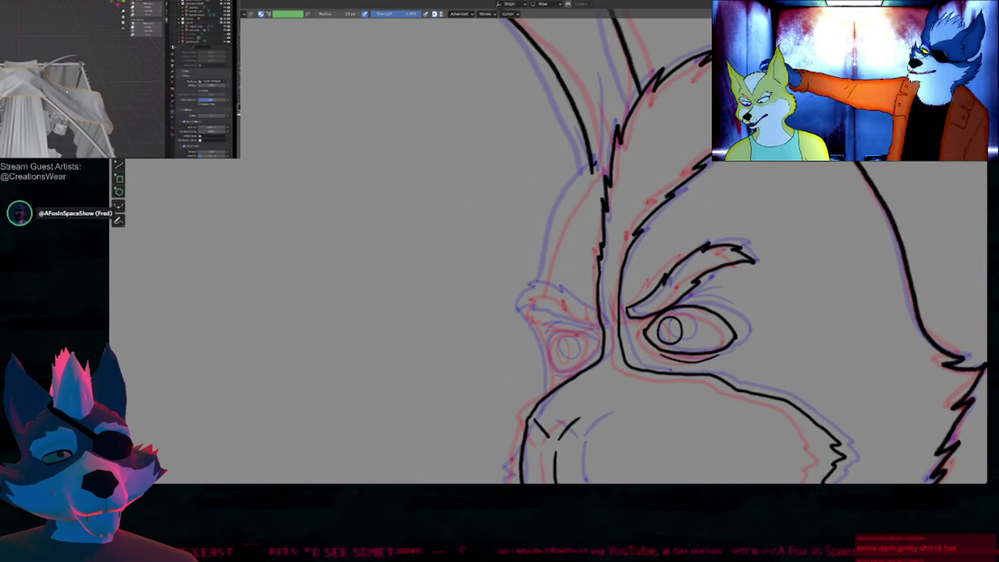
Step: Extend the ink line down the side of the face and ink the brow curve
left_click_drag(560, 219, 548, 268)
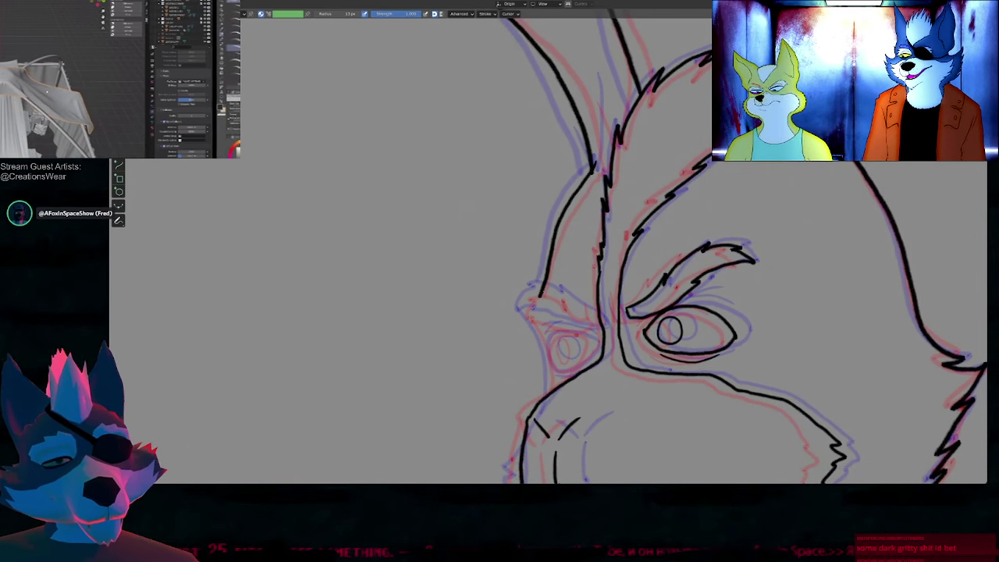
mouse_move(583, 290)
middle_mouse_down("shift")
mouse_move(572, 270)
mouse_move(628, 212)
middle_mouse_up("shift")
scroll(615, 248, "up", 3)
middle_click_drag(615, 247, 628, 211, "shift")
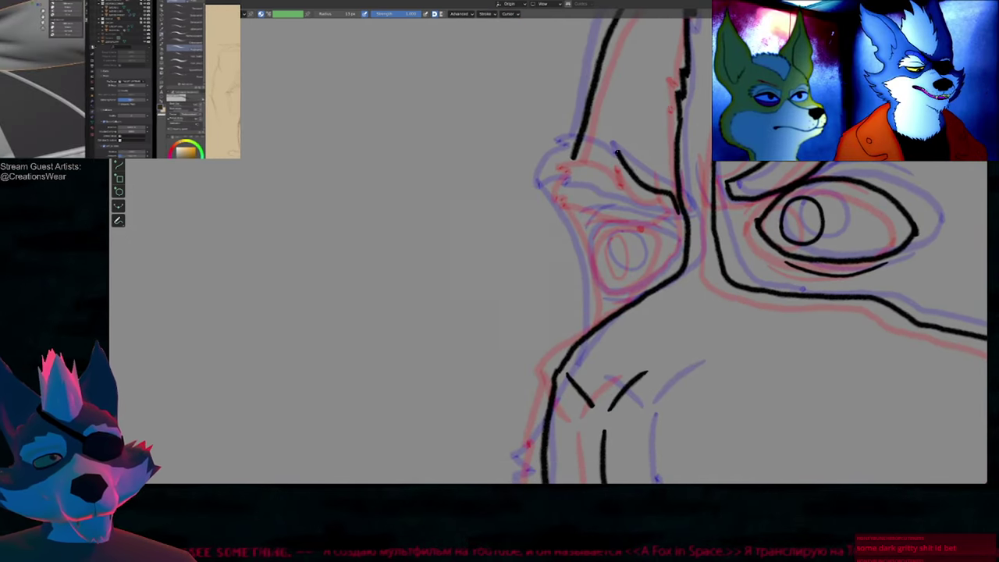
left_click_drag(568, 151, 544, 198)
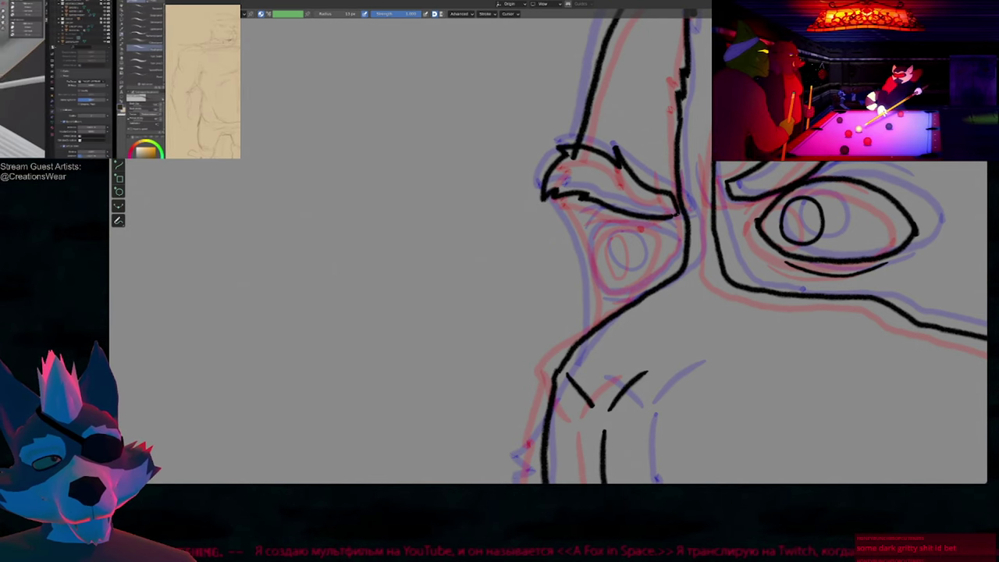
Step: Ink the line down the side of the neck and two short lines between the brows
middle_click_drag(673, 231, 615, 185, "shift")
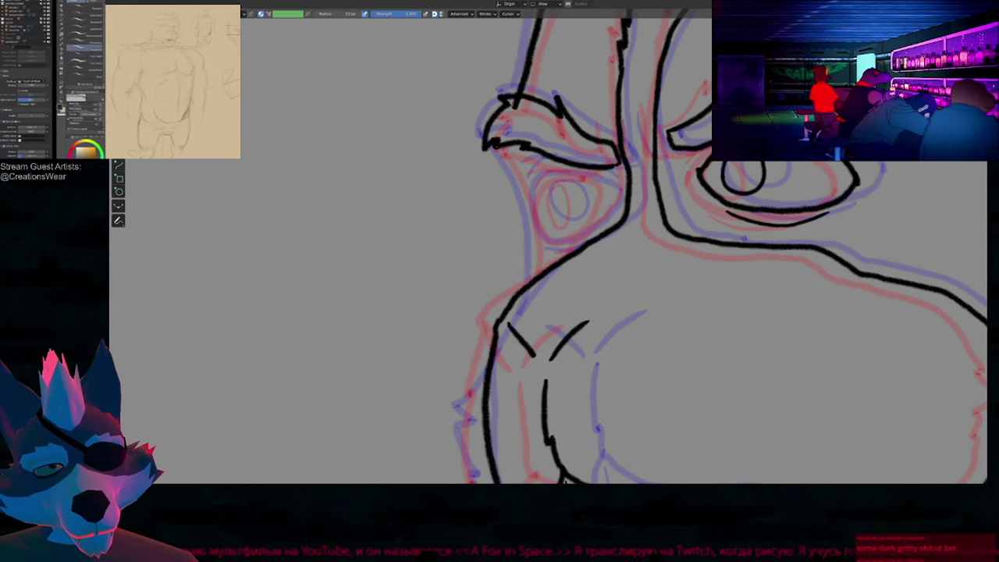
left_click_drag(524, 197, 531, 309)
mouse_move(606, 324)
middle_mouse_down("shift")
mouse_move(559, 213)
mouse_move(587, 349)
middle_mouse_up("shift")
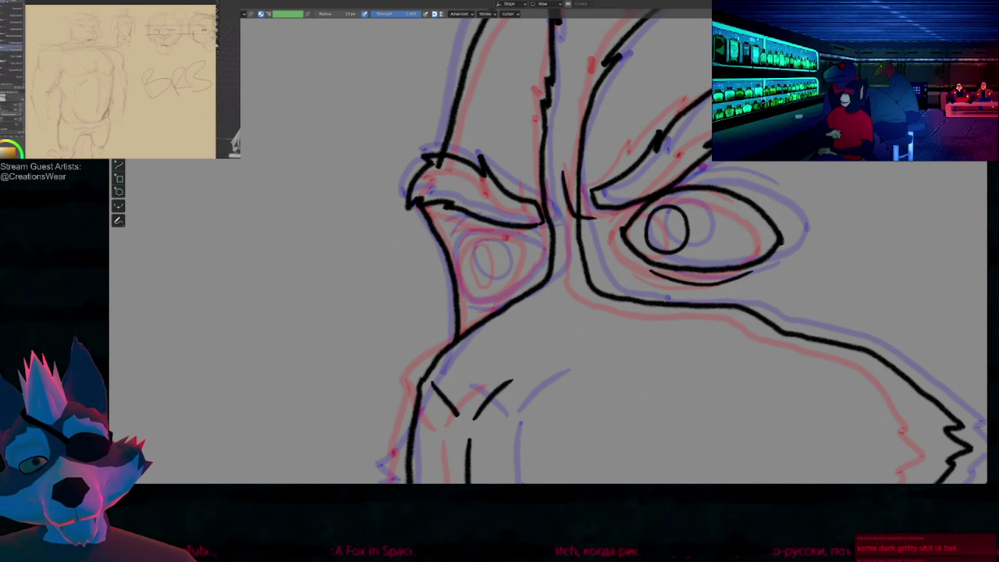
mouse_move(532, 187)
left_mouse_down()
mouse_move(560, 226)
mouse_move(562, 217)
left_mouse_up()
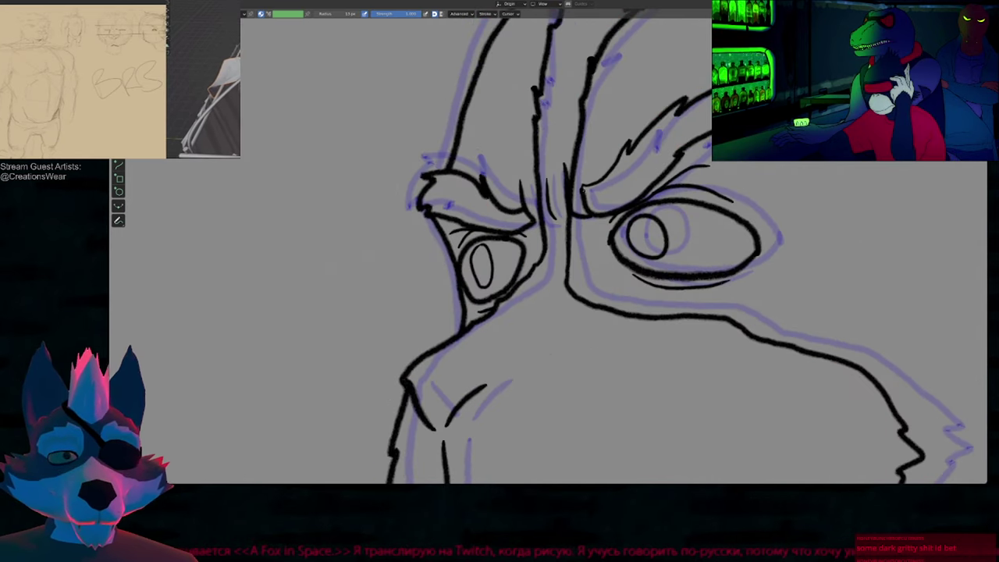
Step: Step to a neighbouring drawing and add a small stroke near the pupil, undoing a misplaced eye stroke
key("Right")
key("Right")
key("Left")
key("Left")
key("Right")
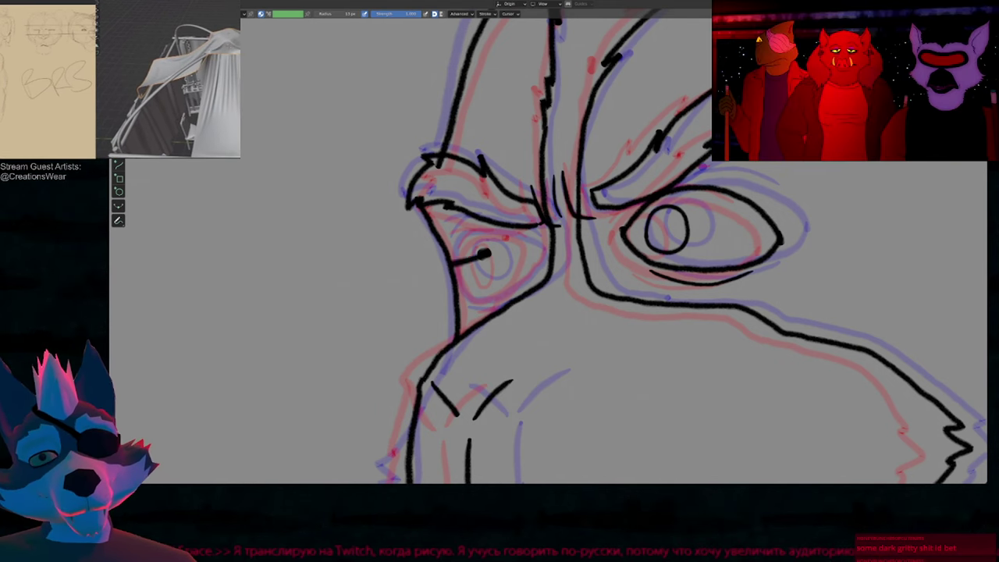
left_click_drag(453, 263, 348, 294)
key("ctrl+z")
middle_click_drag(492, 275, 553, 236, "shift")
left_click_drag(554, 242, 548, 242)
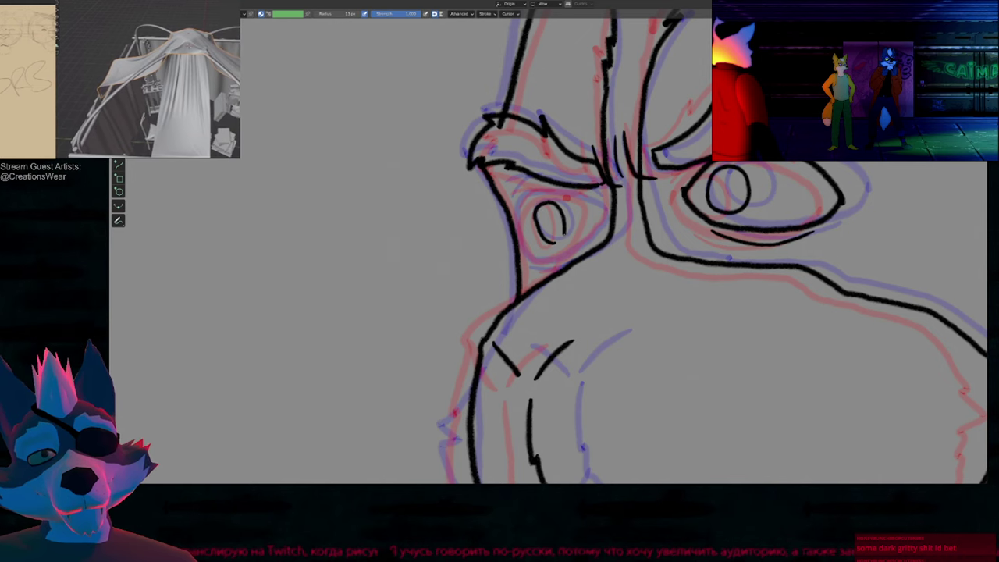
Step: Add a short line above the eye and ink the eye's lower outline to its corner
middle_click_drag(575, 229, 599, 275, "shift")
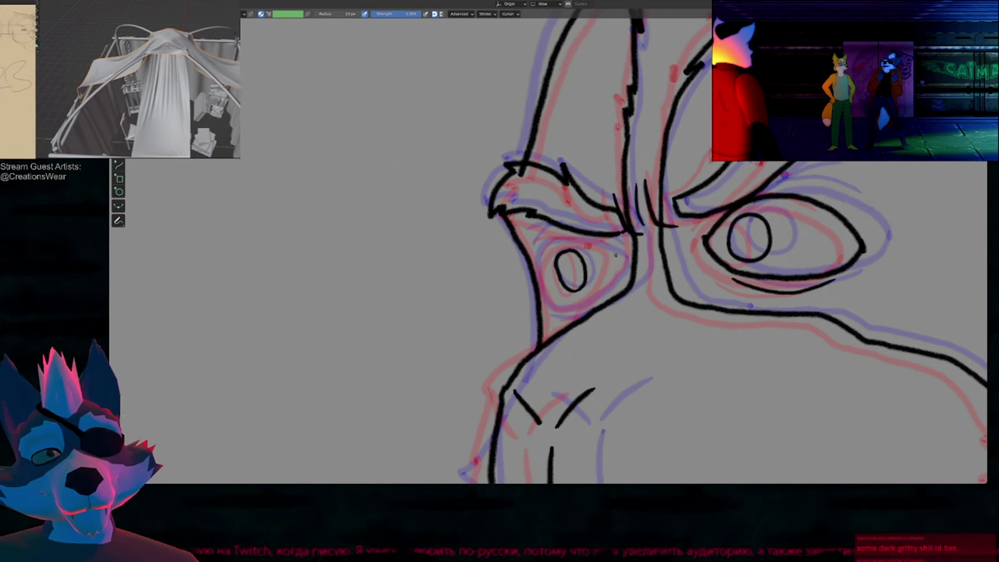
left_click_drag(581, 243, 600, 237)
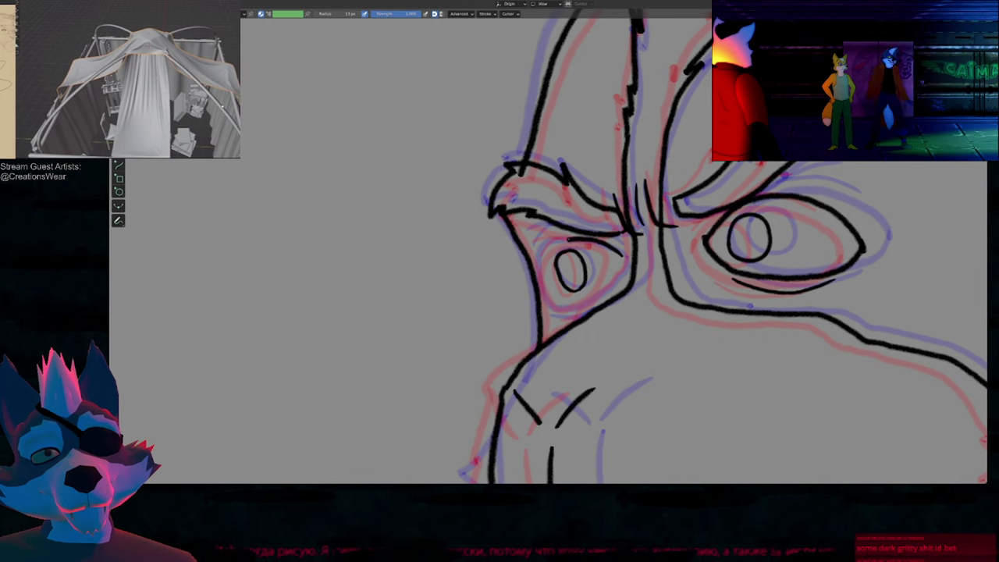
mouse_move(541, 283)
left_mouse_down()
mouse_move(552, 305)
mouse_move(583, 304)
left_mouse_up()
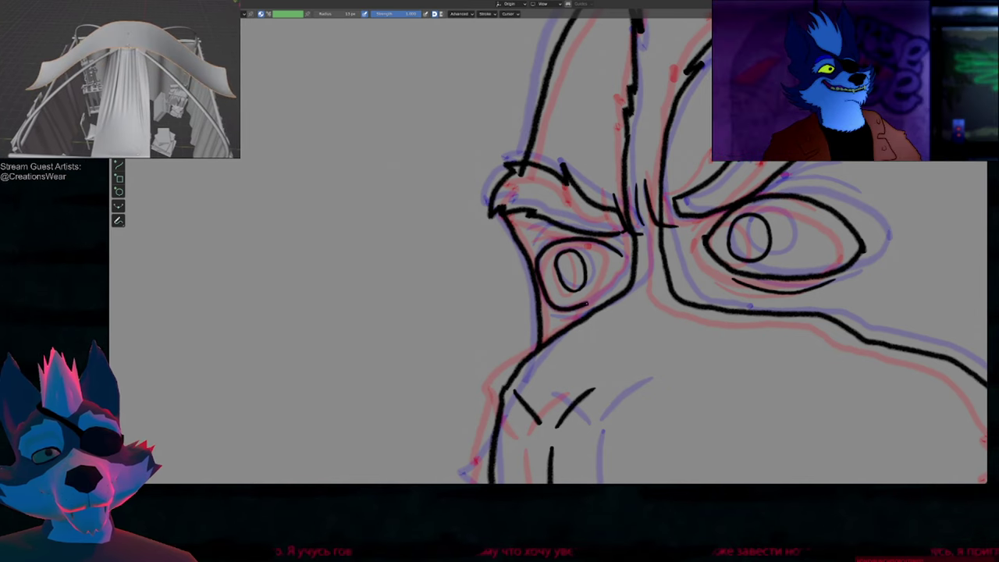
left_click_drag(621, 255, 622, 246)
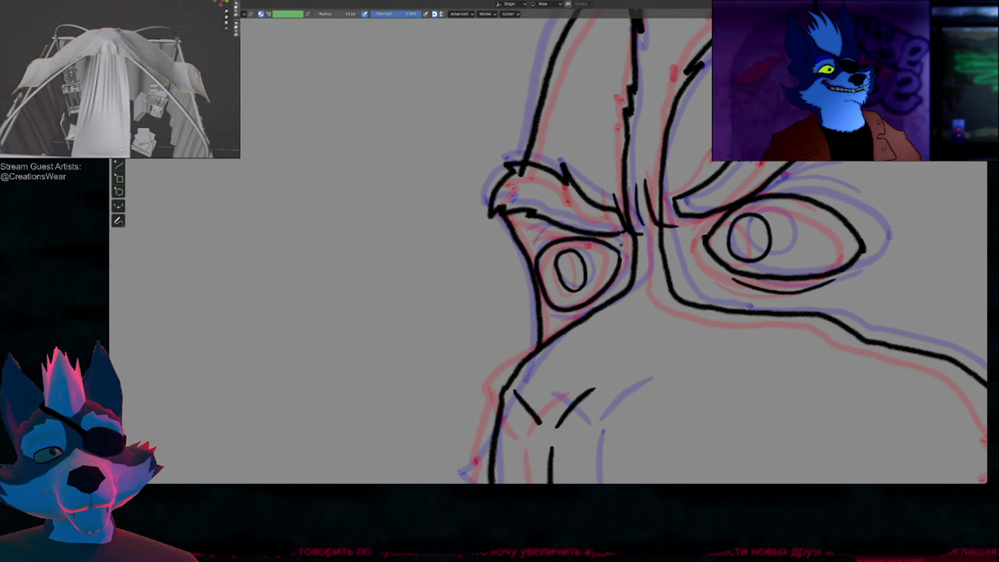
middle_click_drag(585, 288, 584, 242, "shift")
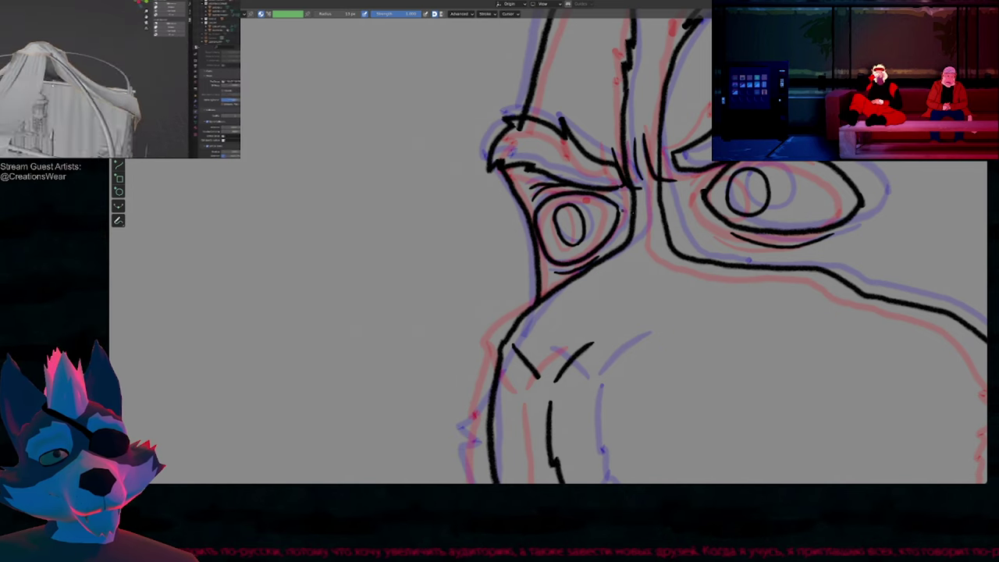
mouse_move(703, 235)
middle_mouse_down("shift")
mouse_move(534, 273)
mouse_move(496, 332)
middle_mouse_up("shift")
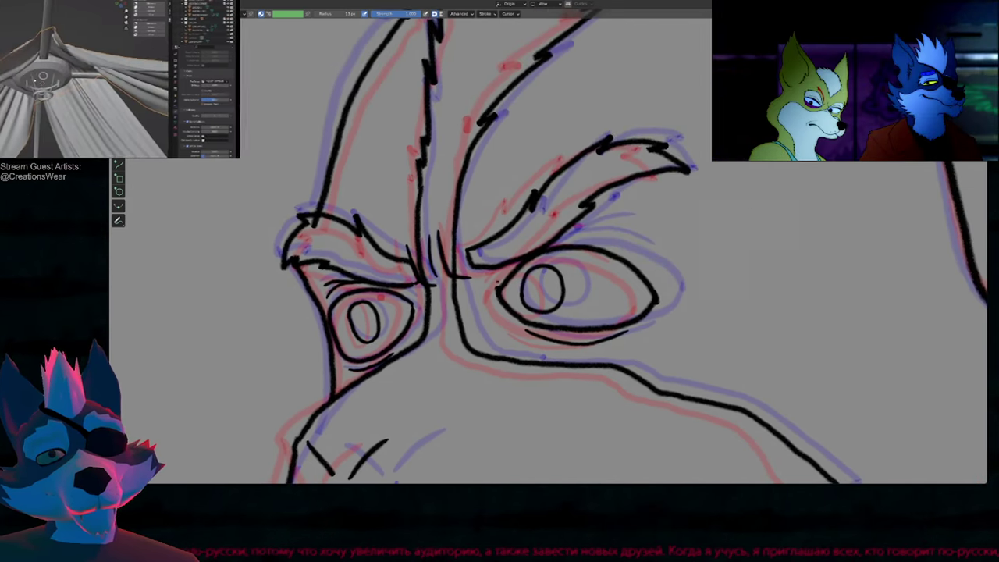
scroll(498, 283, "down", 5)
Step: Play back the animation, then zoom in and add a short stroke inside the ear
key("space")
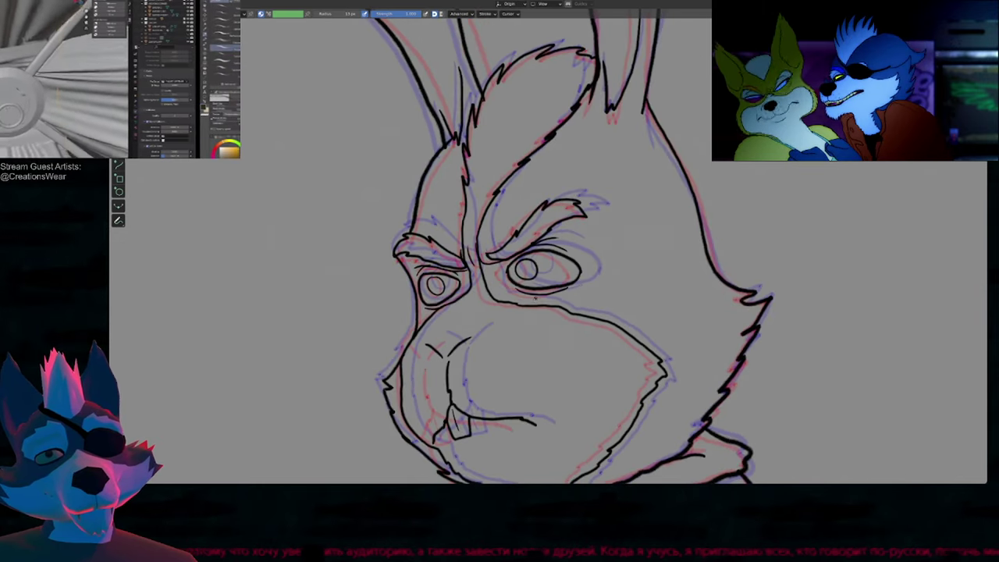
scroll(536, 297, "up", 1)
middle_click_drag(535, 298, 634, 467, "shift")
scroll(575, 265, "up", 2)
left_click_drag(561, 123, 568, 153)
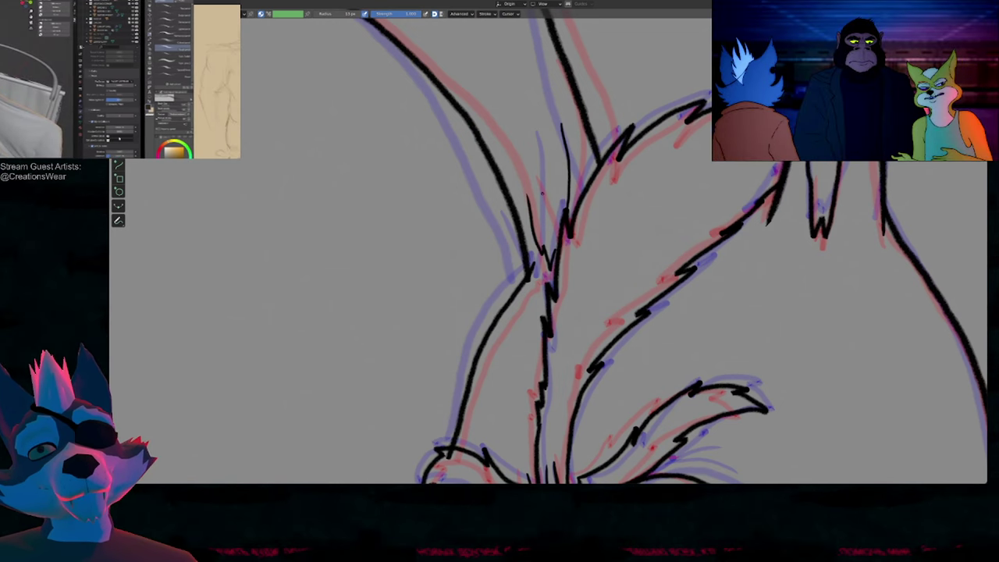
scroll(541, 193, "down", 5)
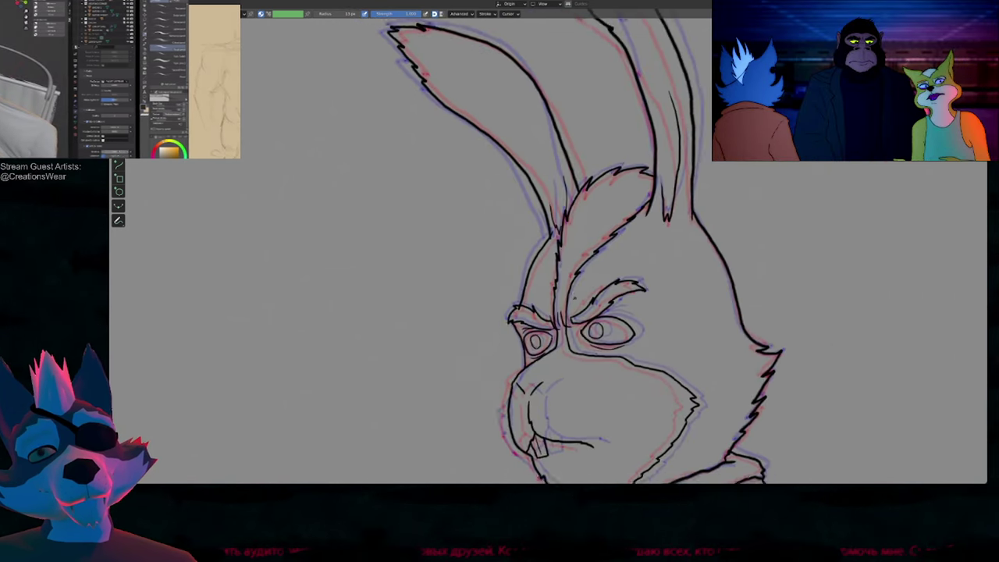
mouse_move(591, 315)
middle_mouse_down("shift")
mouse_move(621, 194)
mouse_move(586, 226)
mouse_move(587, 213)
middle_mouse_up("shift")
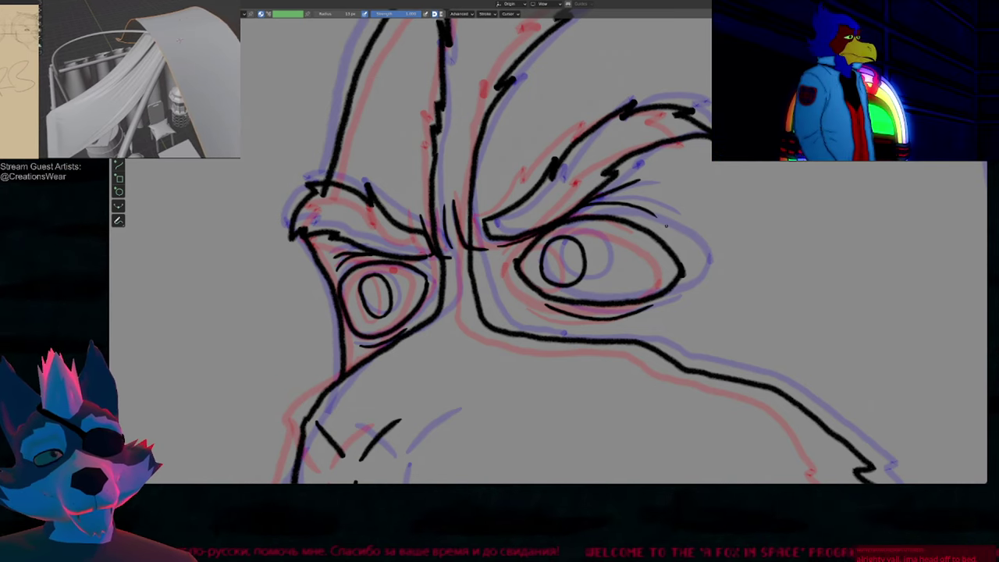
Step: Rotate and shift the right eyelid stroke with proportional editing, then return to Draw
left_click(654, 220)
key("r")
left_click(709, 209)
key("g")
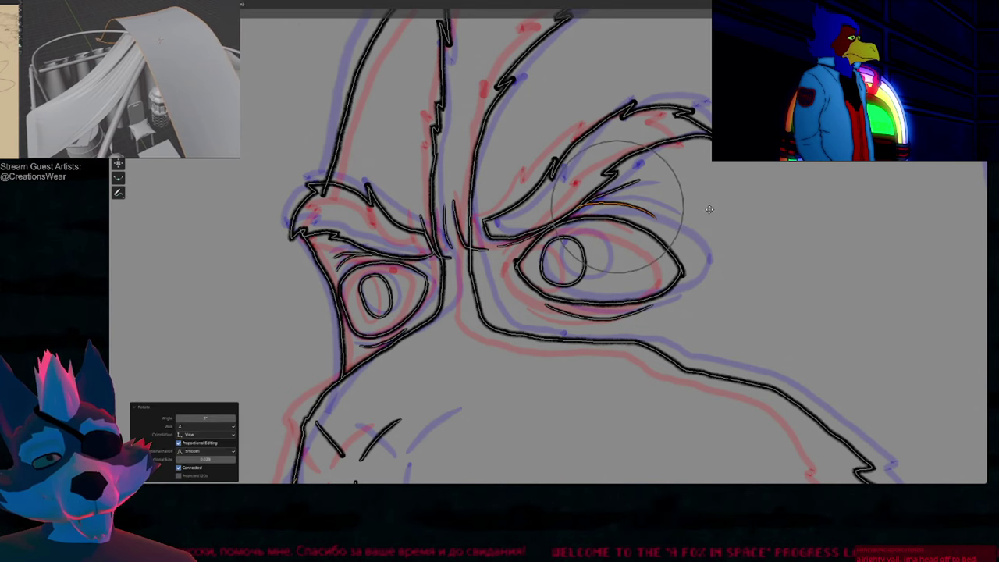
left_click(692, 241)
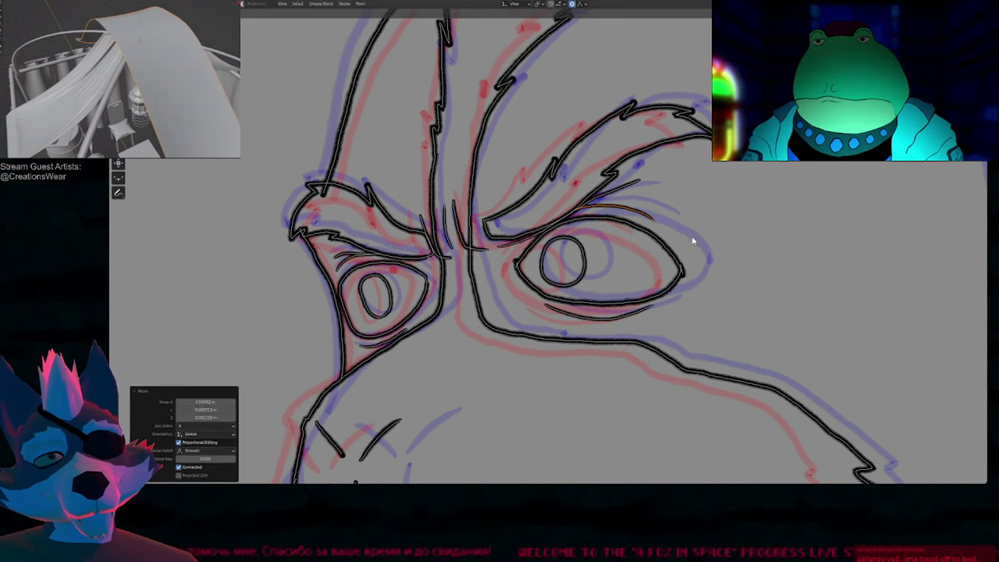
key("Tab")
scroll(545, 291, "down", 4)
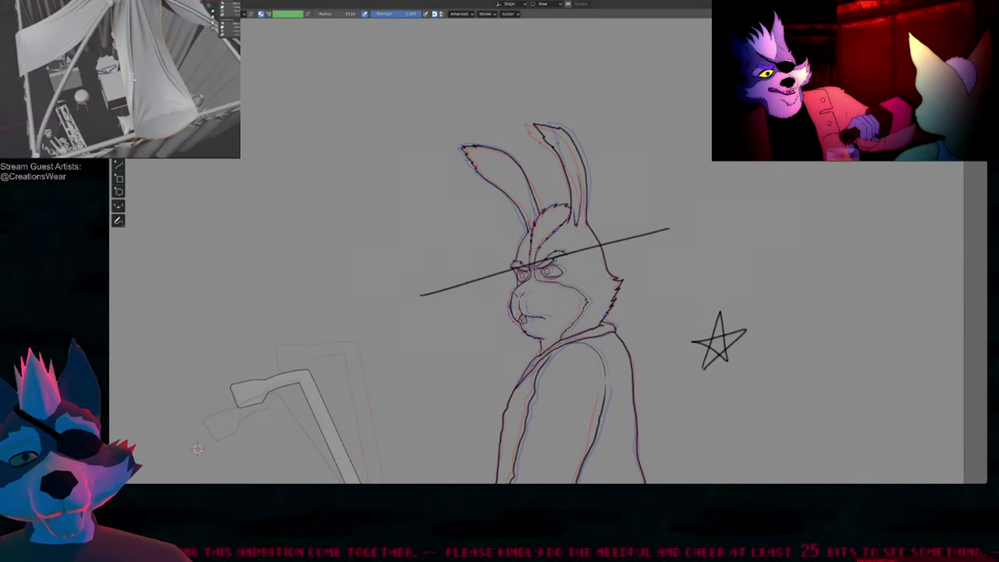
mouse_move(198, 449)
middle_mouse_down("shift")
mouse_move(266, 304)
mouse_move(216, 404)
middle_mouse_up("shift")
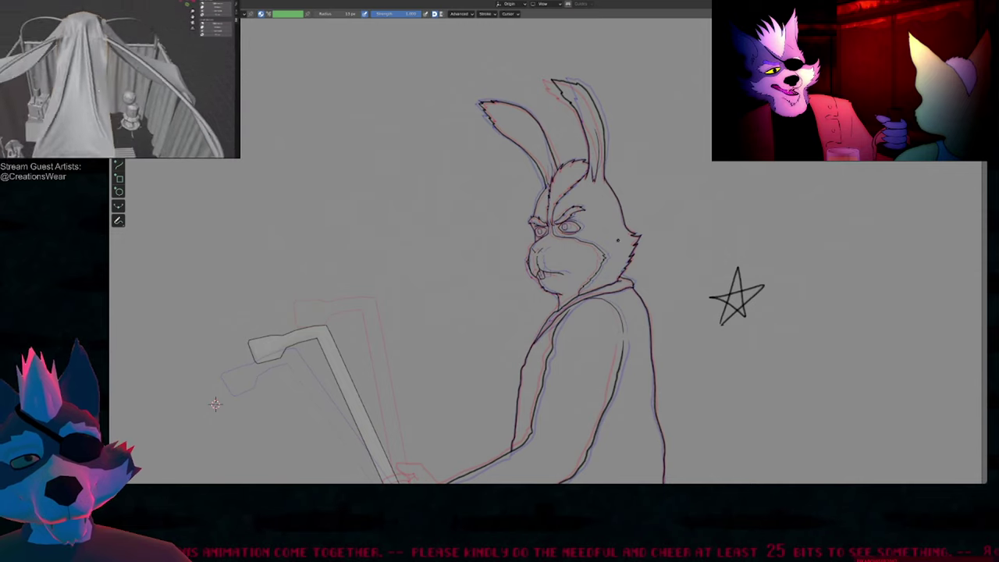
mouse_move(599, 280)
middle_mouse_down("ctrl")
mouse_move(613, 189)
mouse_move(628, 266)
middle_mouse_up("ctrl")
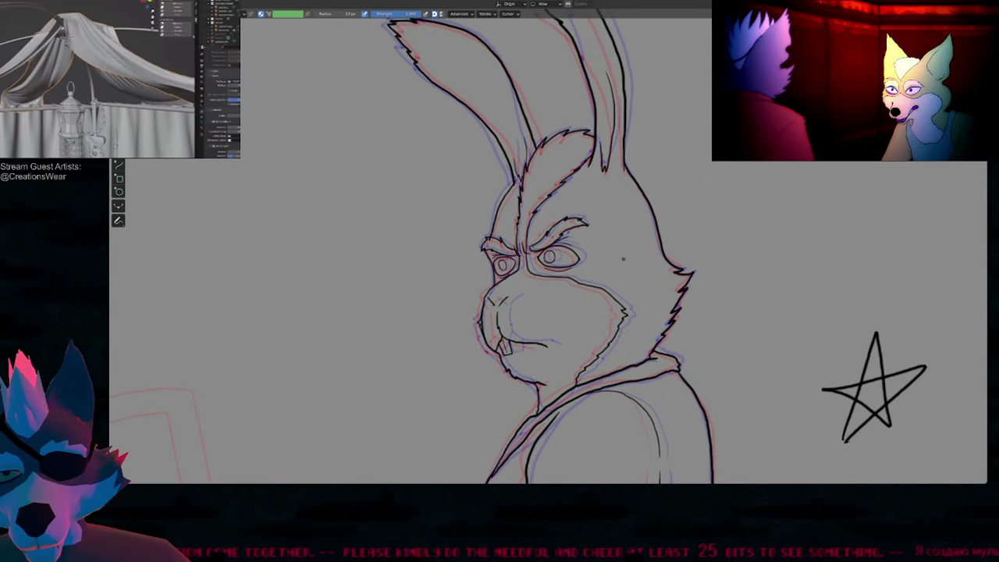
key("Right")
key("Right")
key("Left")
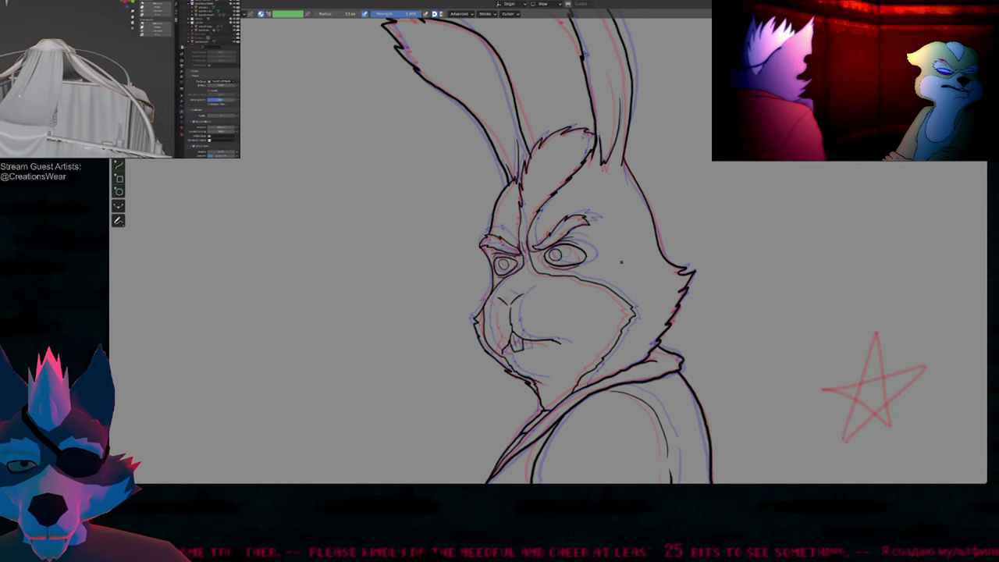
key("Left")
middle_click_drag(618, 249, 600, 303, "ctrl")
middle_click_drag(587, 343, 607, 141, "shift")
middle_click_drag(600, 292, 602, 256, "shift")
middle_click_drag(623, 177, 592, 434, "shift")
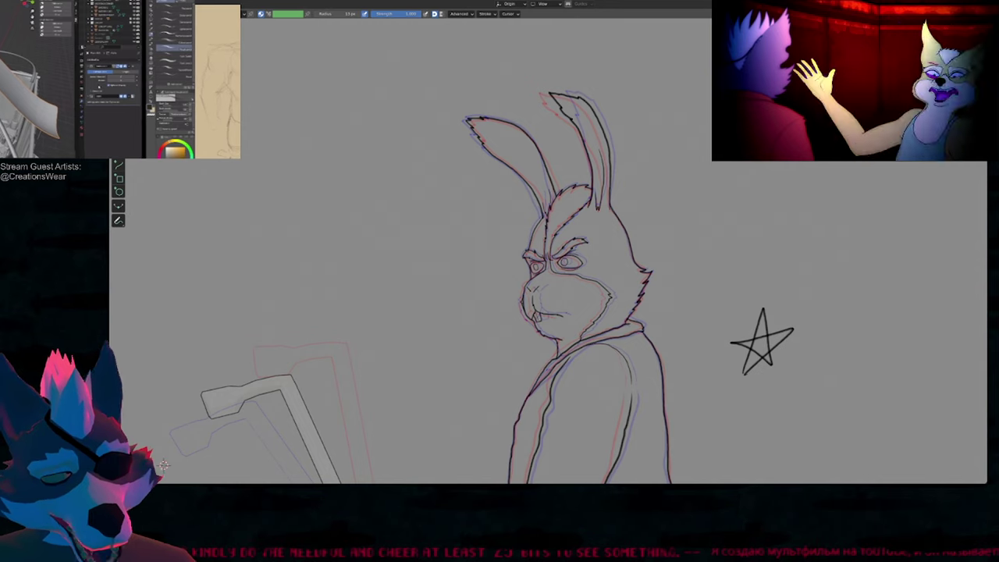
left_click_drag(736, 210, 359, 297)
key("ctrl+z")
Step: Zoom onto the crowbar grip, undo a stray straight stroke, and advance to the next keyframe
middle_click_drag(474, 380, 549, 185, "shift")
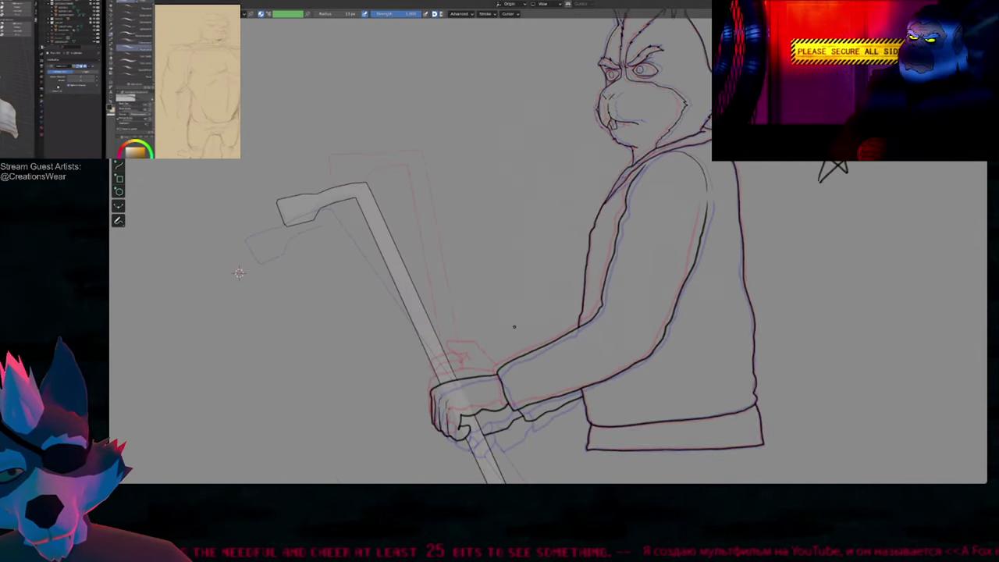
middle_click_drag(239, 272, 256, 195, "shift")
scroll(572, 164, "up", 5)
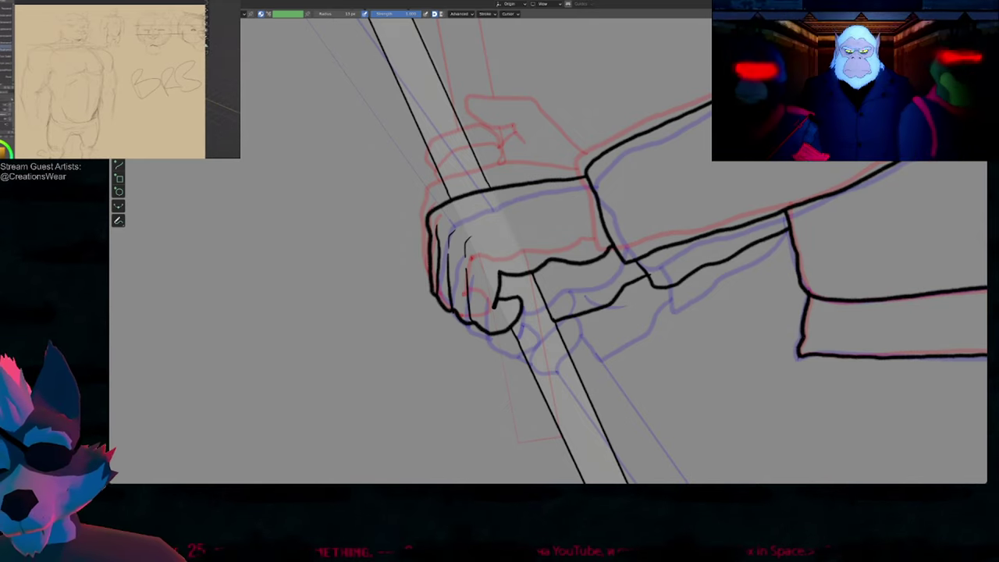
left_click_drag(696, 299, 352, 388)
key("ctrl+z")
key("Right")
key("Right")
key("Right")
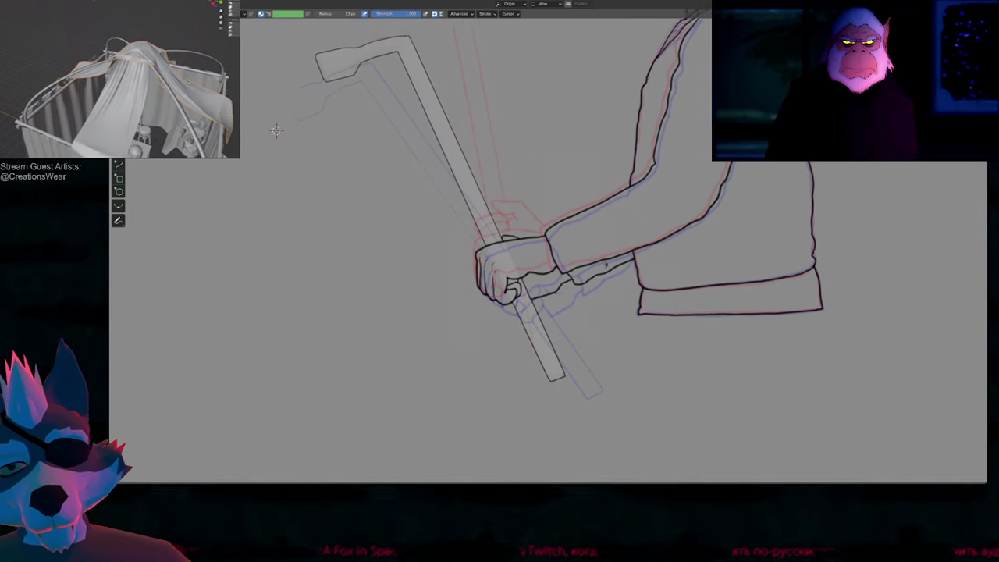
middle_click_drag(275, 131, 276, 161, "shift")
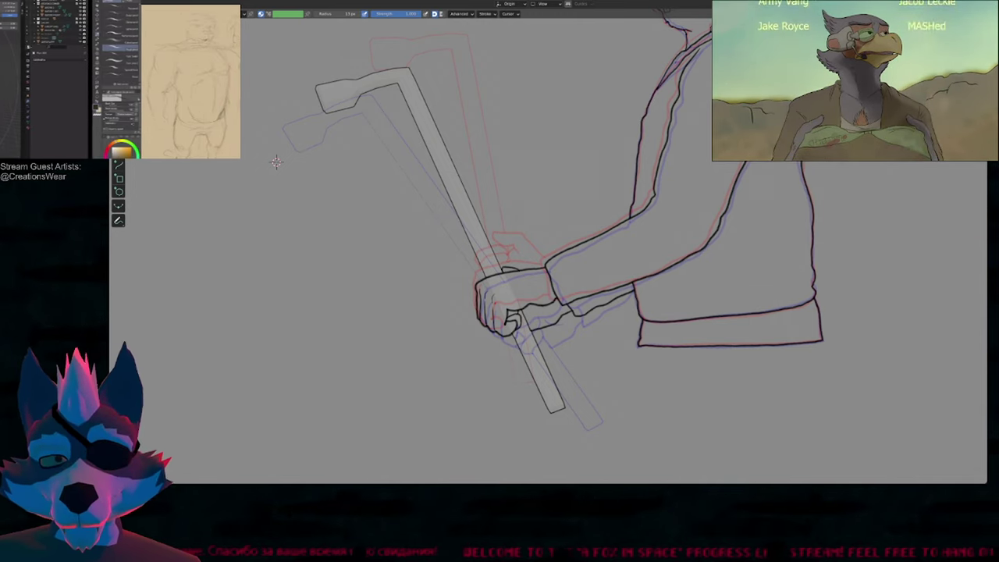
mouse_move(276, 161)
middle_mouse_down("shift")
mouse_move(216, 218)
mouse_move(181, 168)
middle_mouse_up("shift")
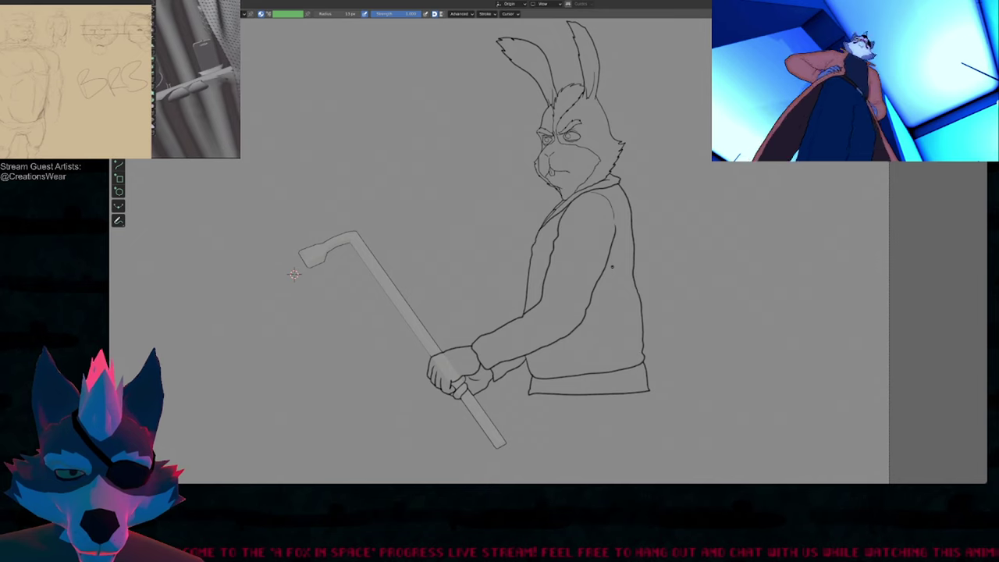
Step: Restore the layout with the timeline, then step through and play the crowbar keyframes
key("ctrl+alt+space")
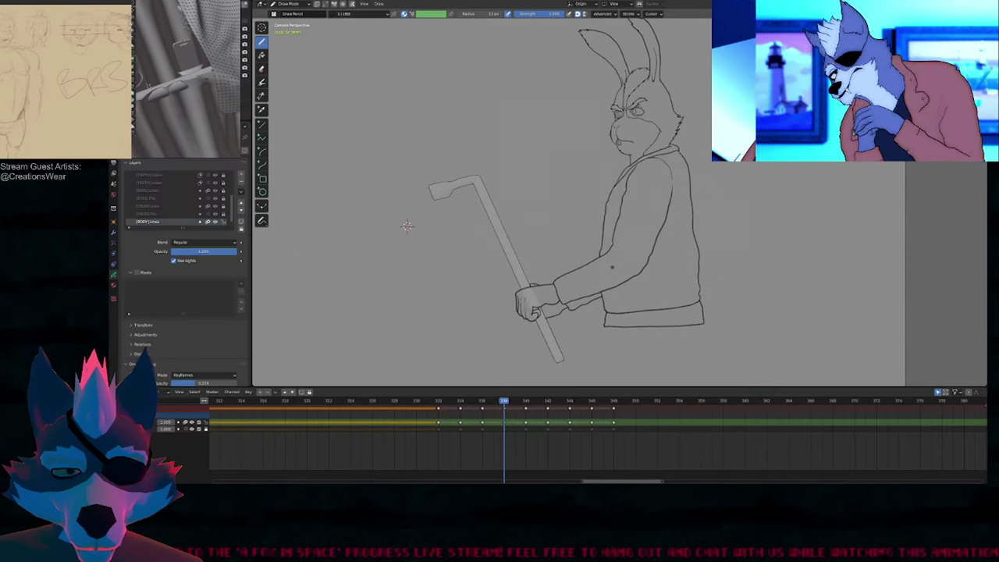
key("Up")
key("Up")
key("Down")
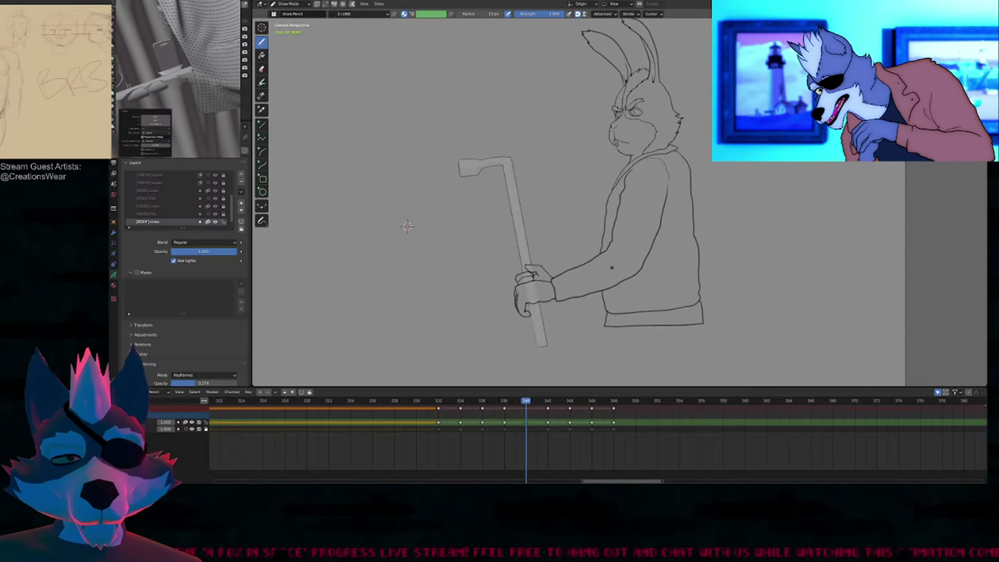
key("Down")
key("Down")
key("Down")
key("Down")
key("space")
key("space")
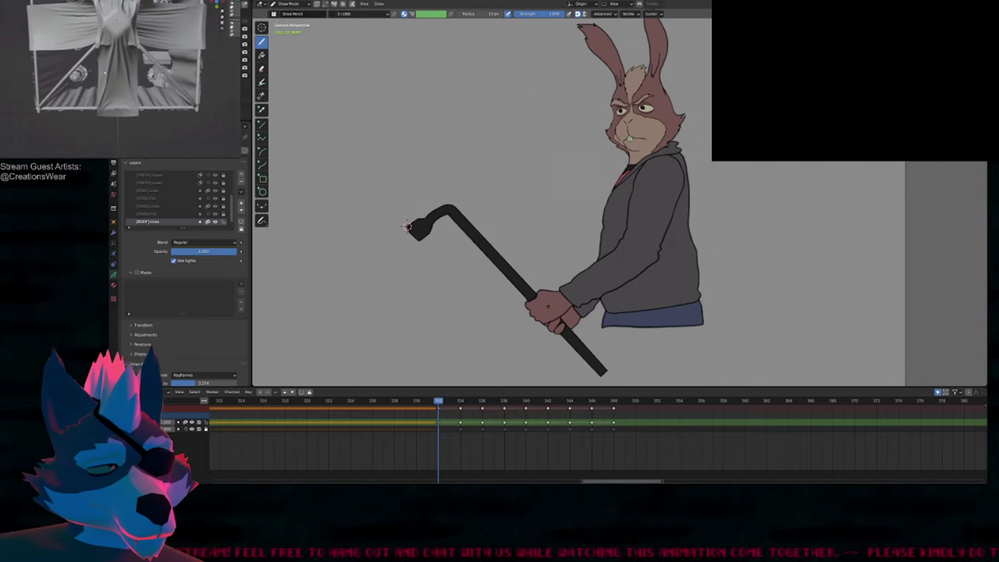
key("Up")
key("Up")
key("Up")
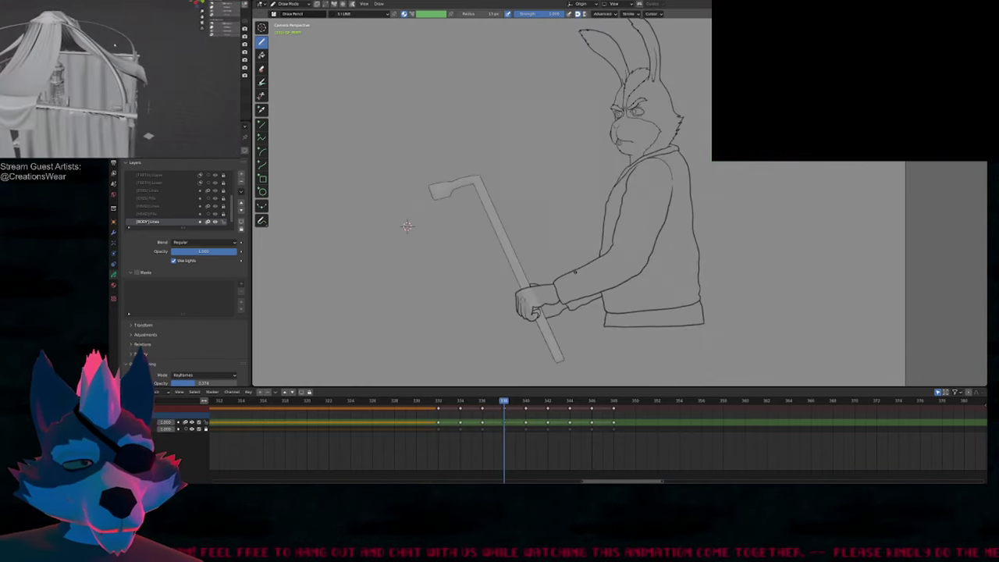
key("Down")
key("Down")
key("Down")
key("Down")
key("Down")
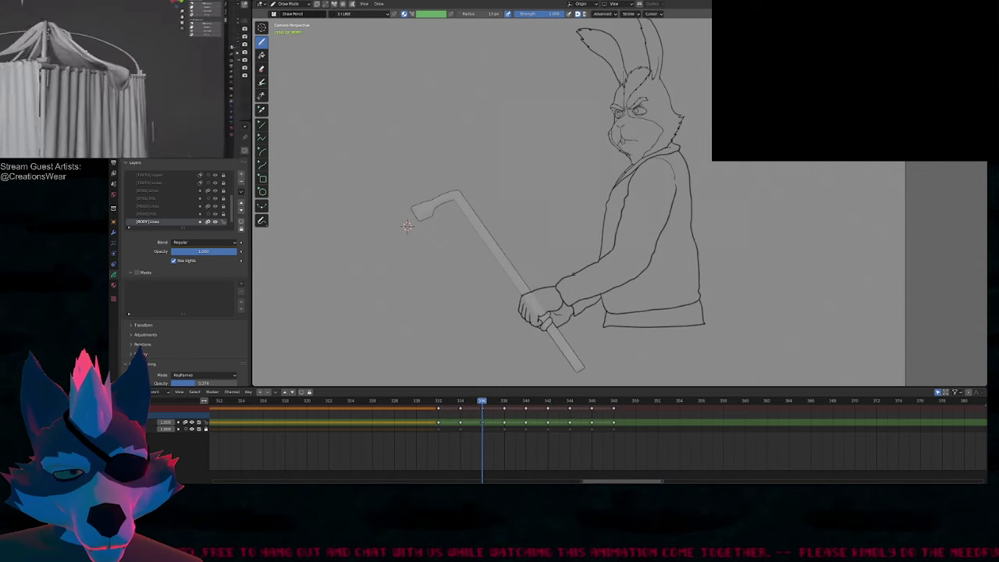
key("Up")
key("Up")
key("Up")
key("Up")
key("Up")
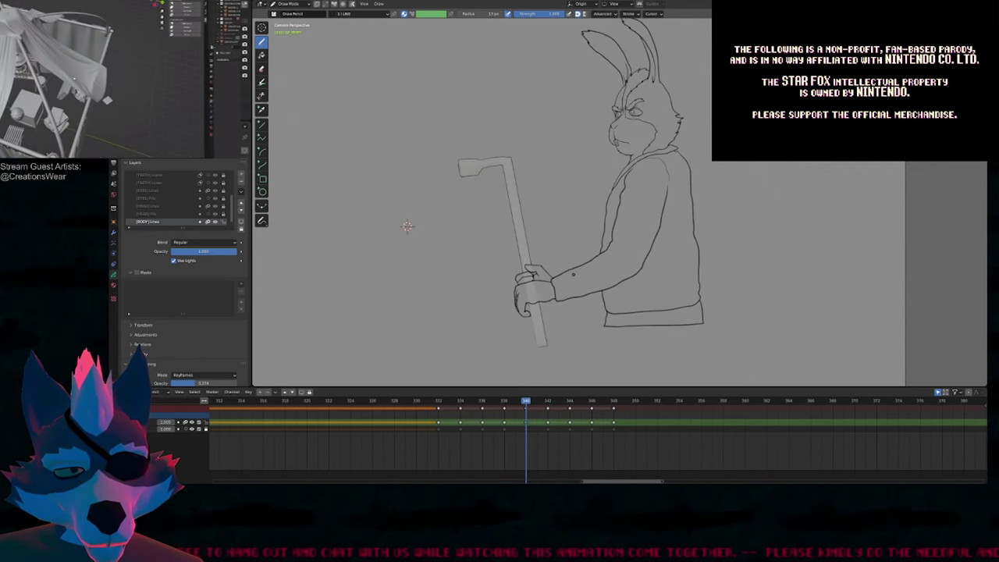
key("Down")
key("Down")
key("Up")
key("Up")
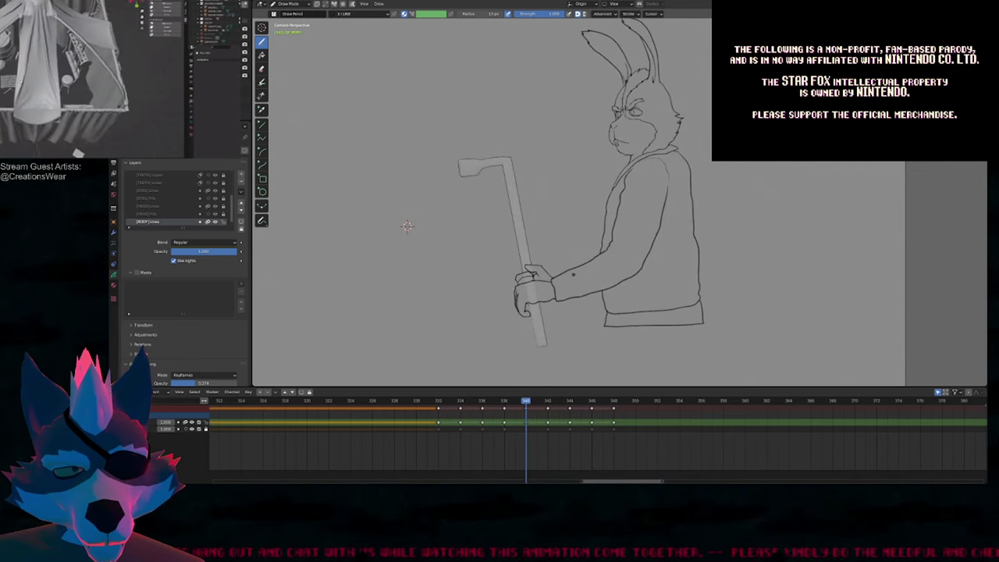
Step: In Object Mode, unhide all objects and try selecting the star and other drawings
left_click_drag(648, 217, 605, 265, "shift")
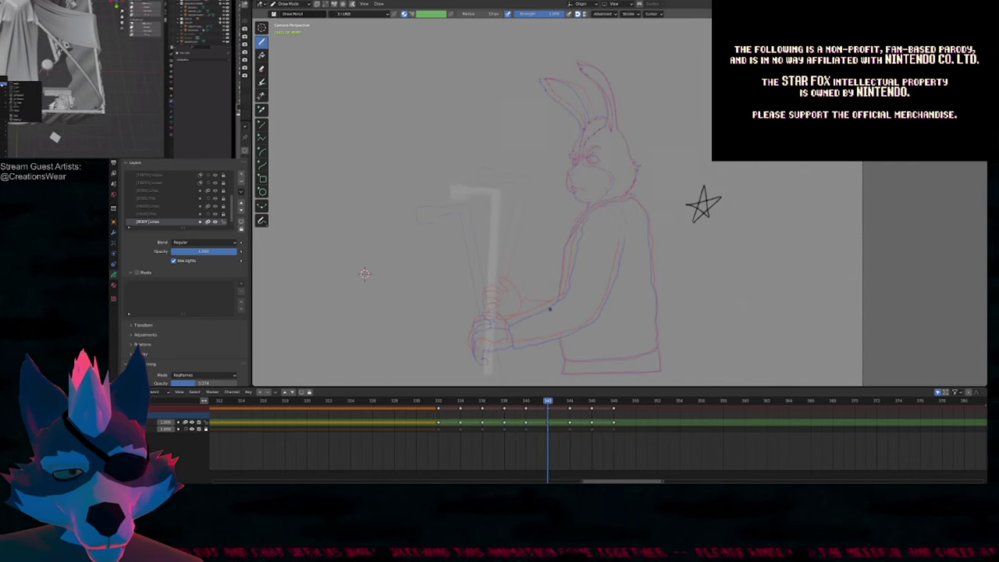
middle_click_drag(363, 275, 397, 200, "shift")
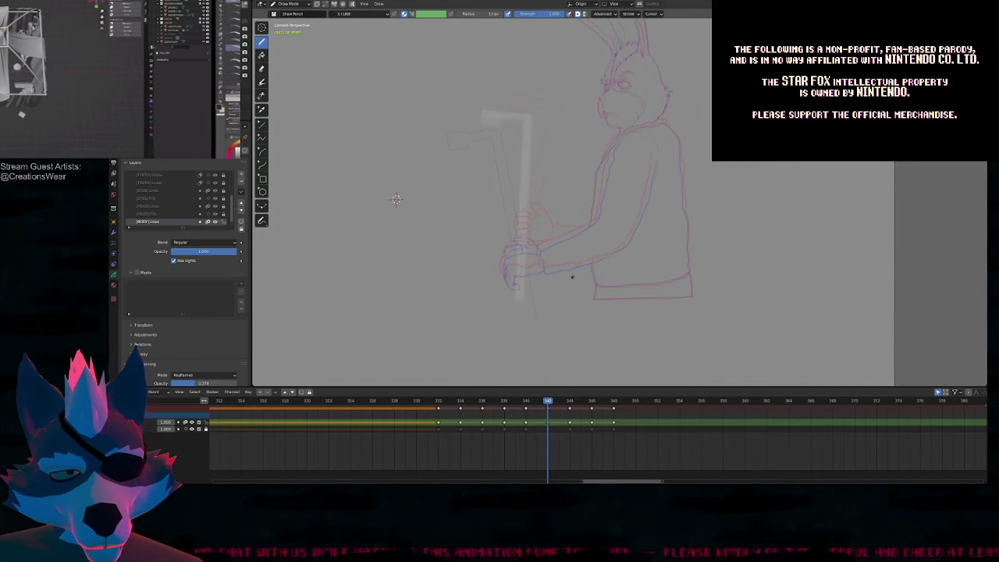
key("ctrl+Tab")
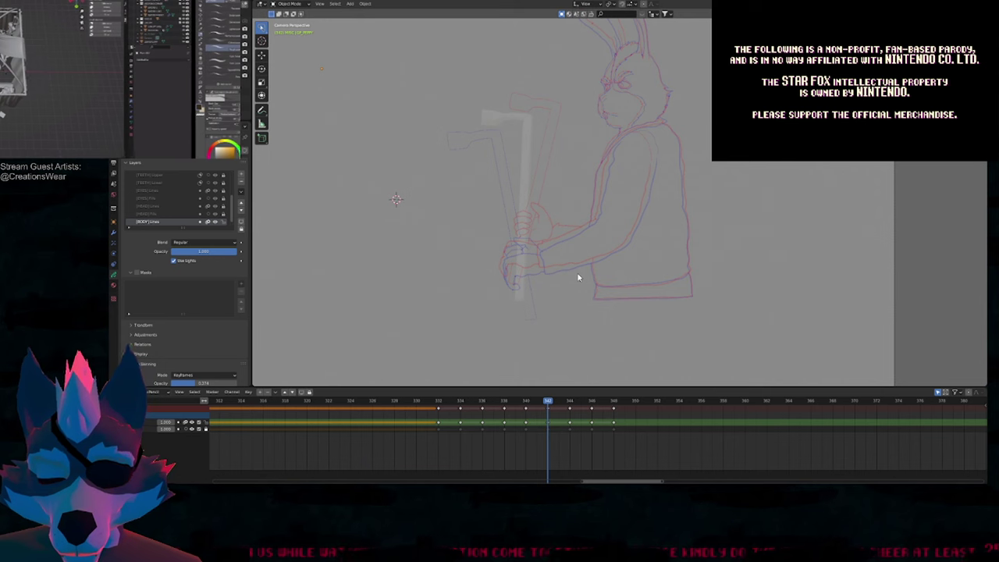
key("alt+h")
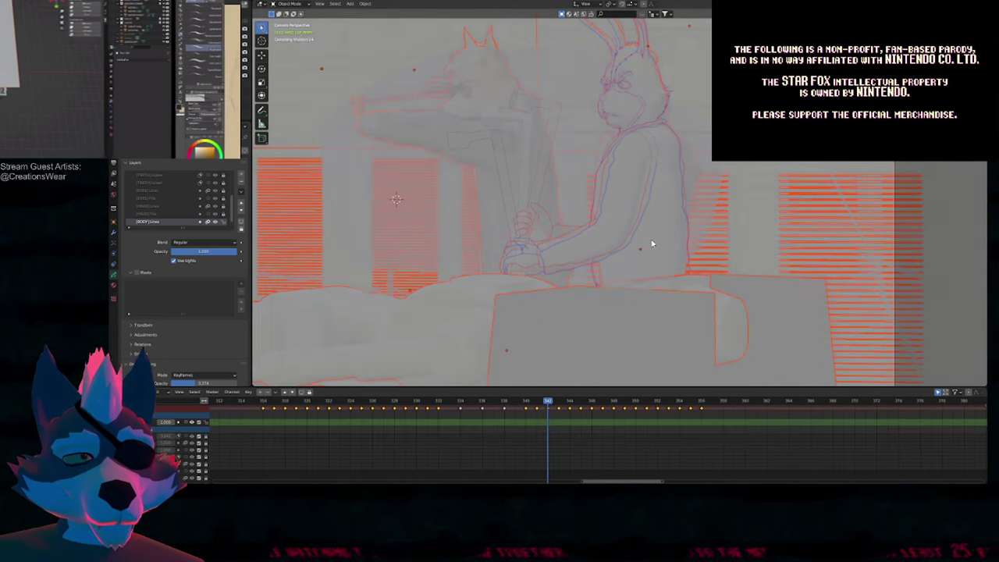
middle_click_drag(731, 149, 694, 231, "shift")
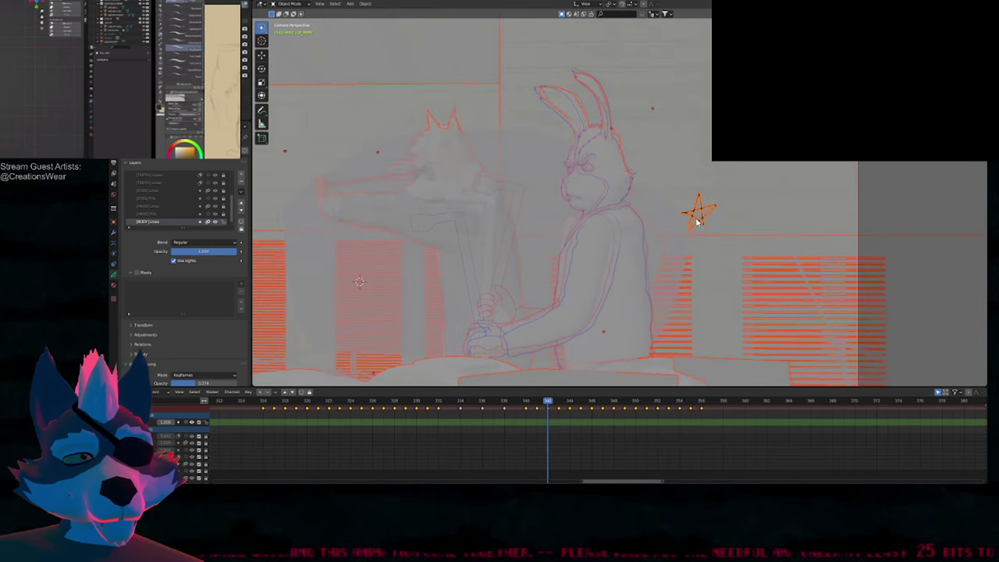
left_click(698, 224)
left_click(535, 281)
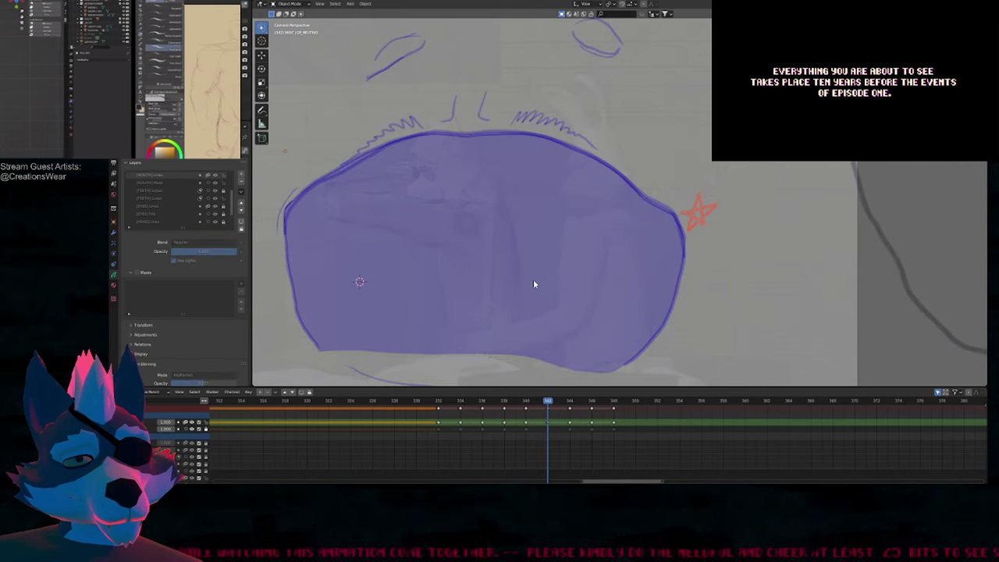
left_click(707, 243)
mouse_move(707, 246)
middle_mouse_down()
mouse_move(670, 257)
mouse_move(702, 193)
mouse_move(718, 201)
mouse_move(698, 226)
mouse_move(667, 234)
mouse_move(623, 203)
middle_mouse_up()
Step: Isolate the rabbit model in Local View from the camera, then redraw on its line art at frame 342
left_click(557, 243)
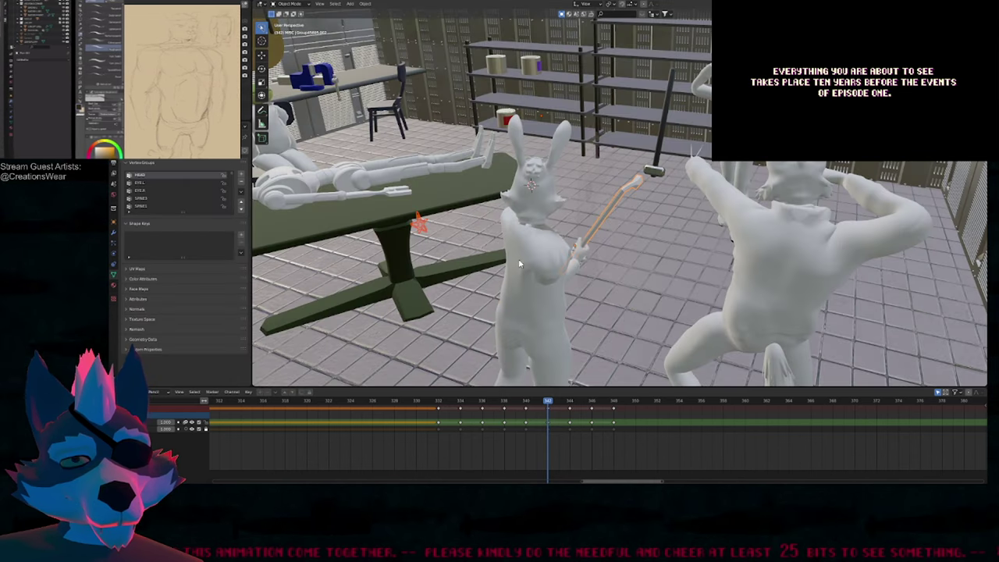
key("KP_Divide")
key("KP_0")
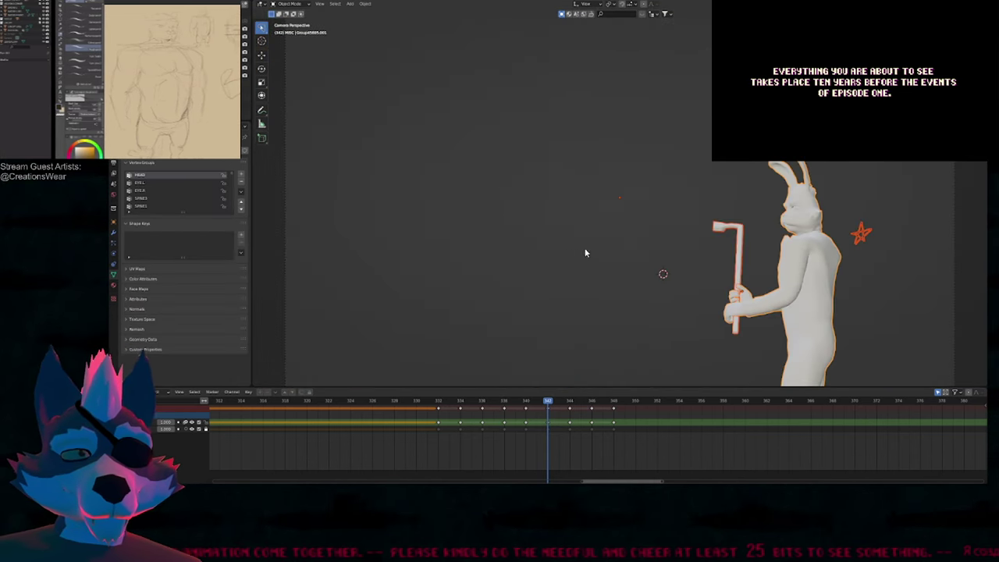
left_click(528, 404)
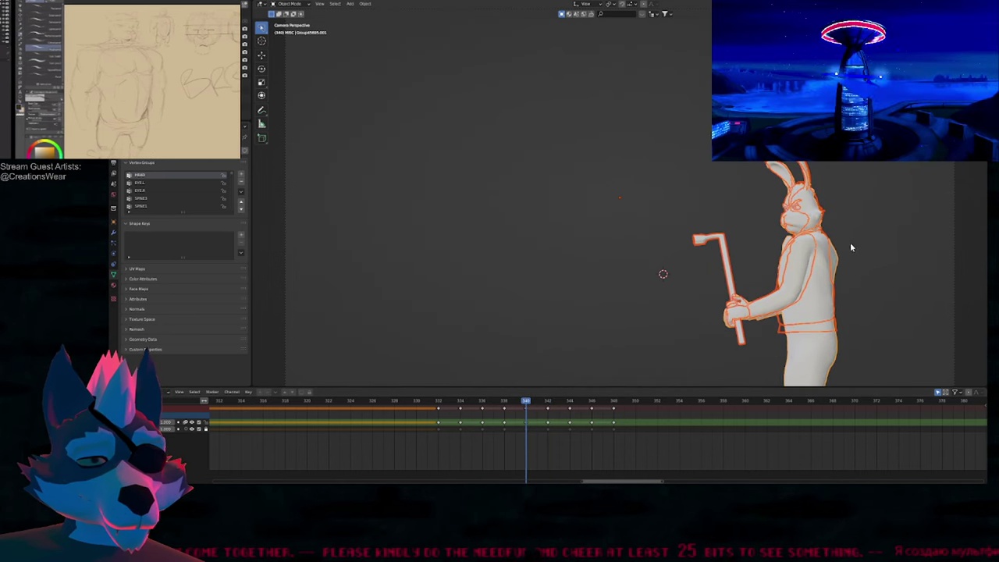
key("1")
left_click(799, 232)
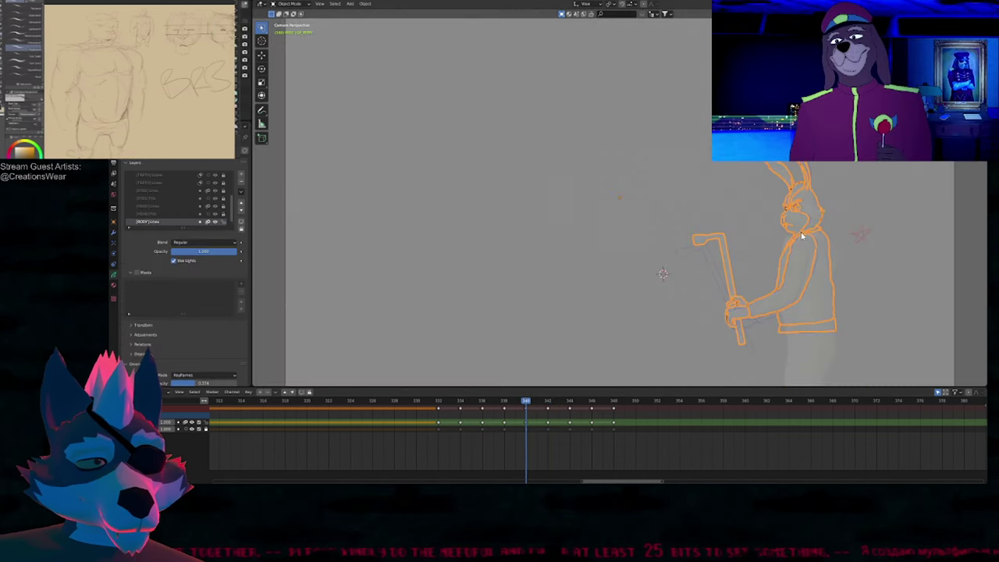
key("1")
key("Up")
mouse_move(732, 267)
middle_mouse_down("shift")
mouse_move(656, 272)
mouse_move(669, 256)
middle_mouse_up("shift")
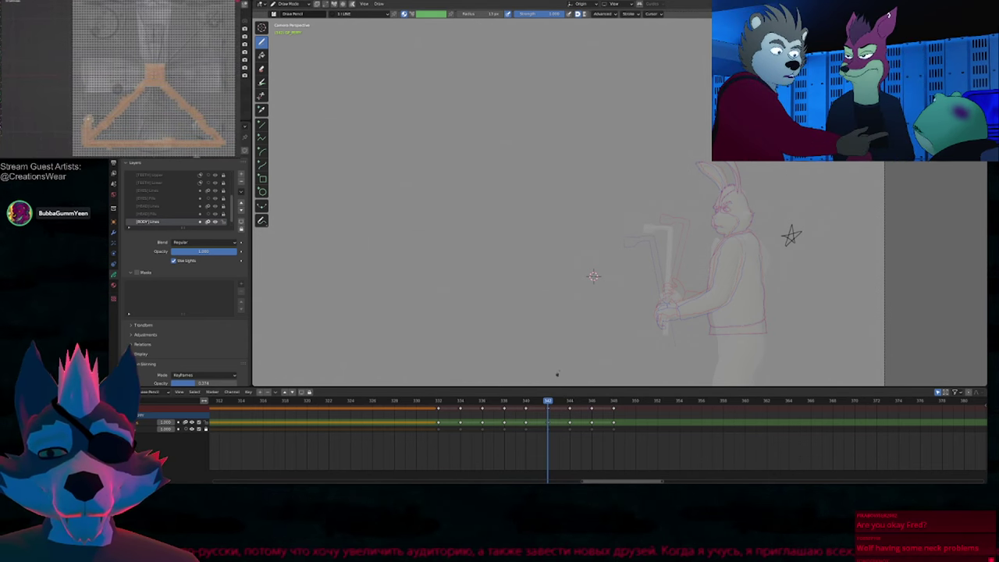
Step: Compare frames 340 and 342, zoom onto the rabbit, and maximize the viewport around the crowbar
key("Down")
key("Down")
key("Down")
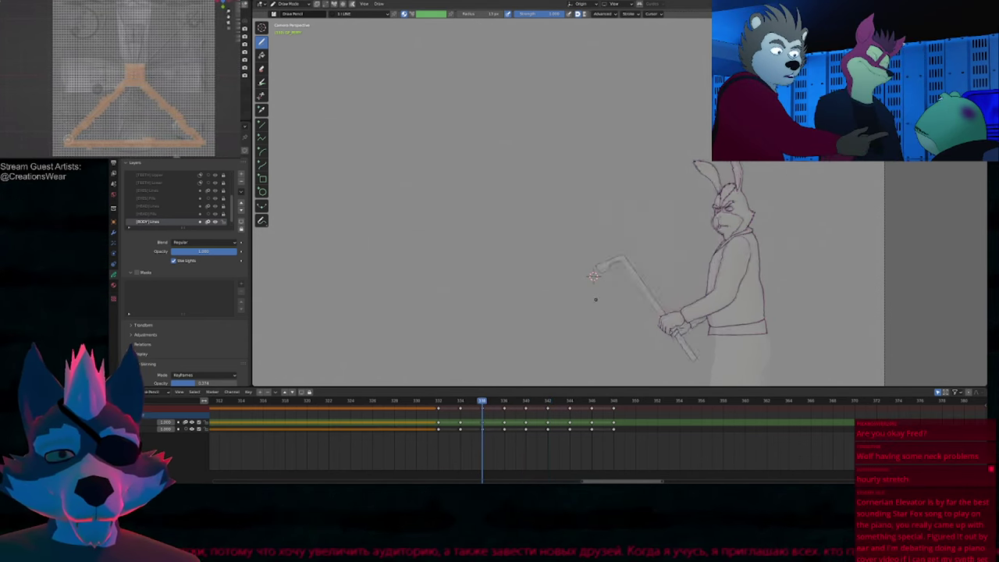
key("Up")
key("Up")
key("Up")
middle_click_drag(671, 284, 507, 278, "shift")
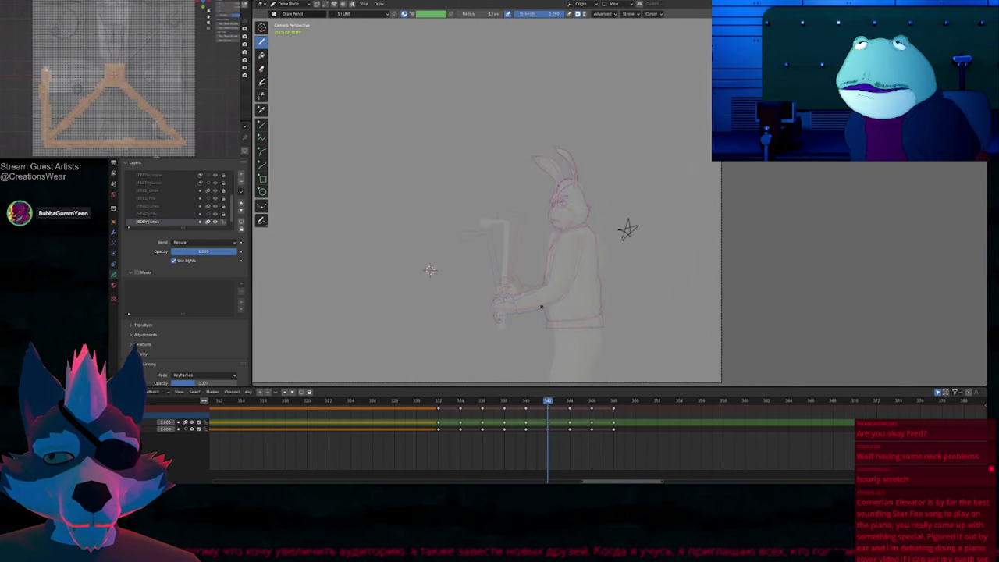
middle_click_drag(540, 319, 556, 253, "ctrl")
scroll(371, 245, "up", 2)
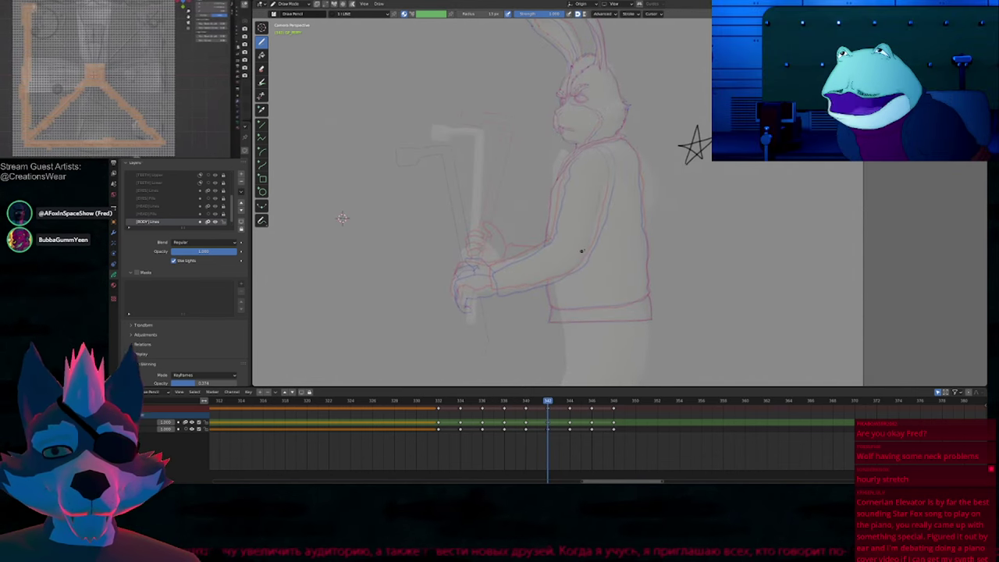
middle_click_drag(342, 218, 357, 256, "shift")
key("Down")
key("Up")
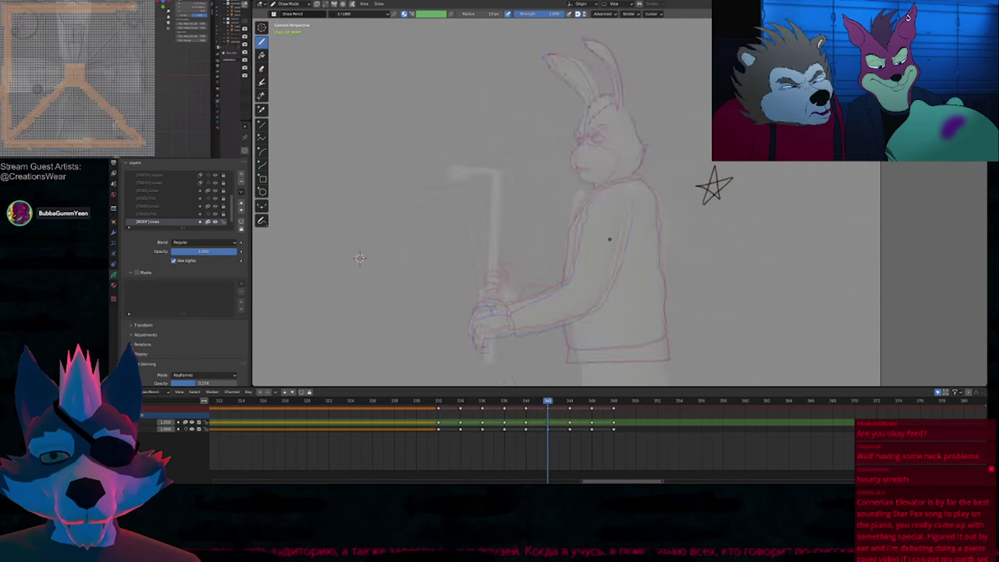
key("ctrl+space")
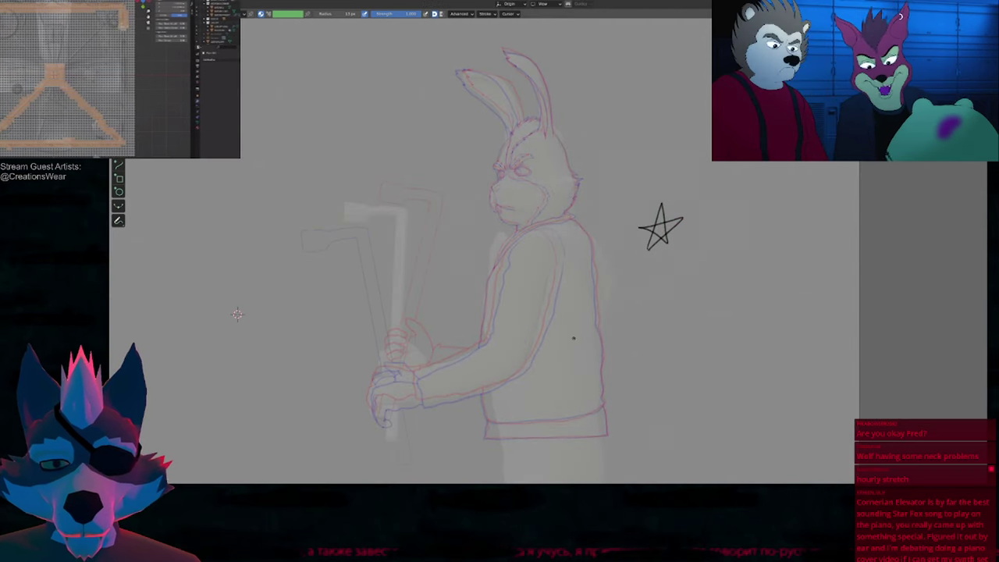
scroll(507, 342, "up", 2)
scroll(559, 296, "up", 1)
middle_click_drag(512, 309, 648, 243, "shift")
Step: Ink the jacket's front edge with a hook and extend the arm and shoulder outlines
mouse_move(643, 104)
left_mouse_down()
mouse_move(623, 124)
mouse_move(605, 202)
left_mouse_up()
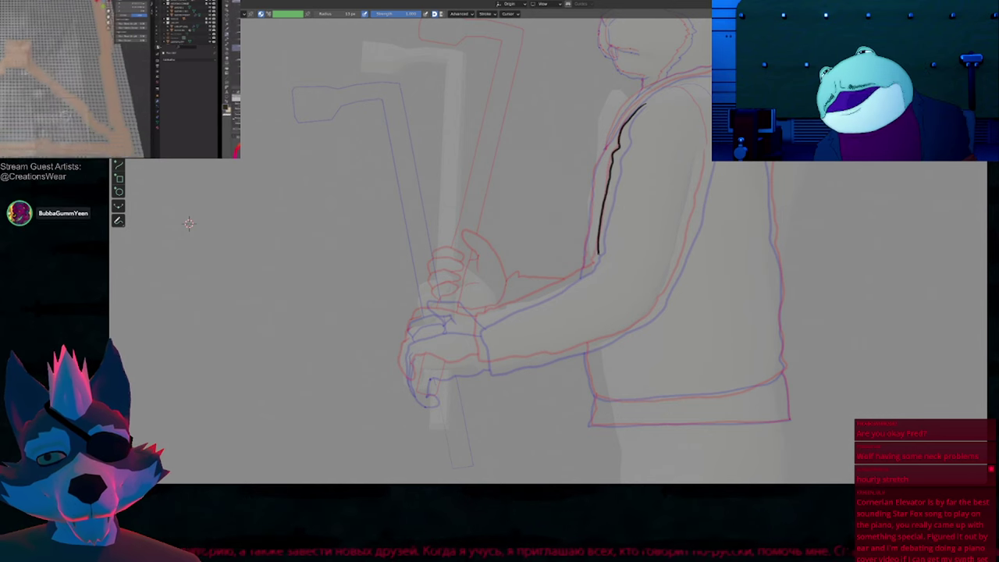
mouse_move(484, 320)
left_mouse_down()
mouse_move(481, 340)
mouse_move(524, 362)
mouse_move(595, 346)
mouse_move(649, 323)
mouse_move(685, 260)
left_mouse_up()
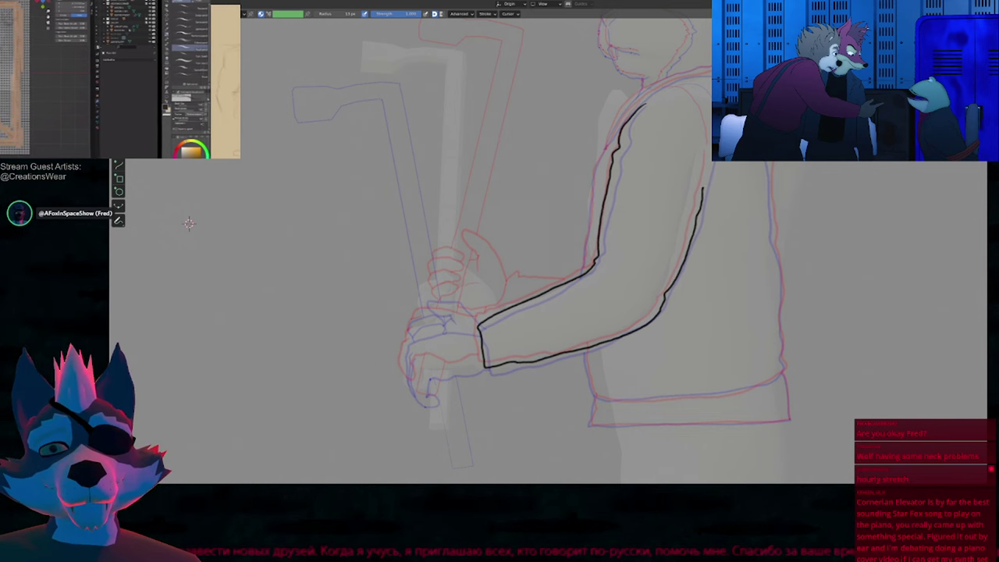
left_click_drag(702, 188, 710, 161)
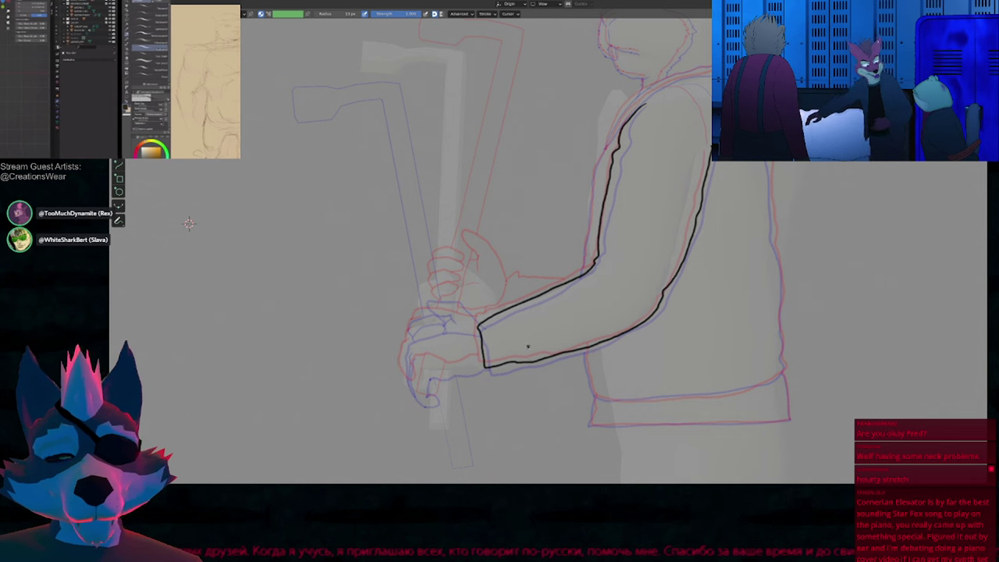
middle_click_drag(188, 225, 100, 325, "shift")
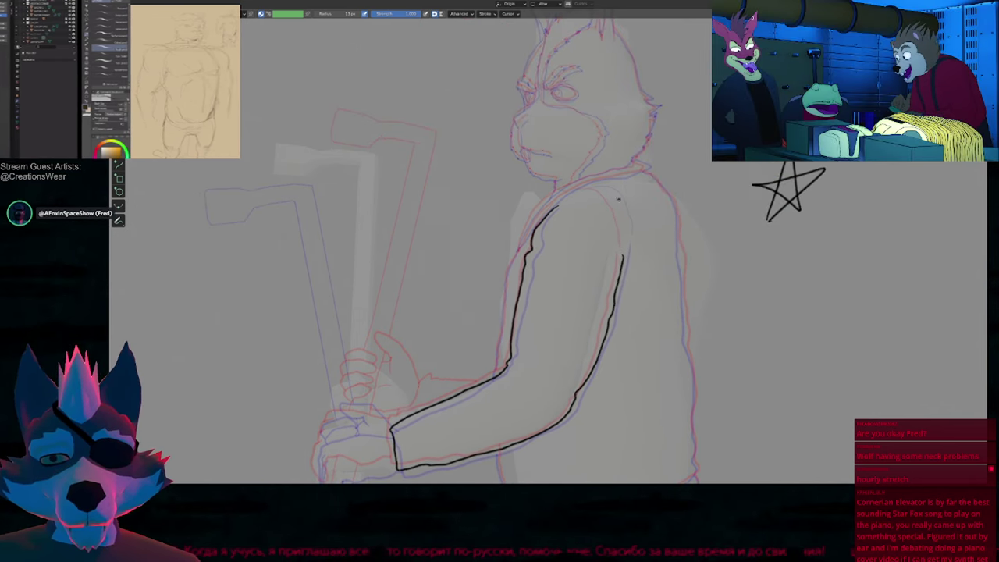
left_click_drag(614, 196, 625, 243)
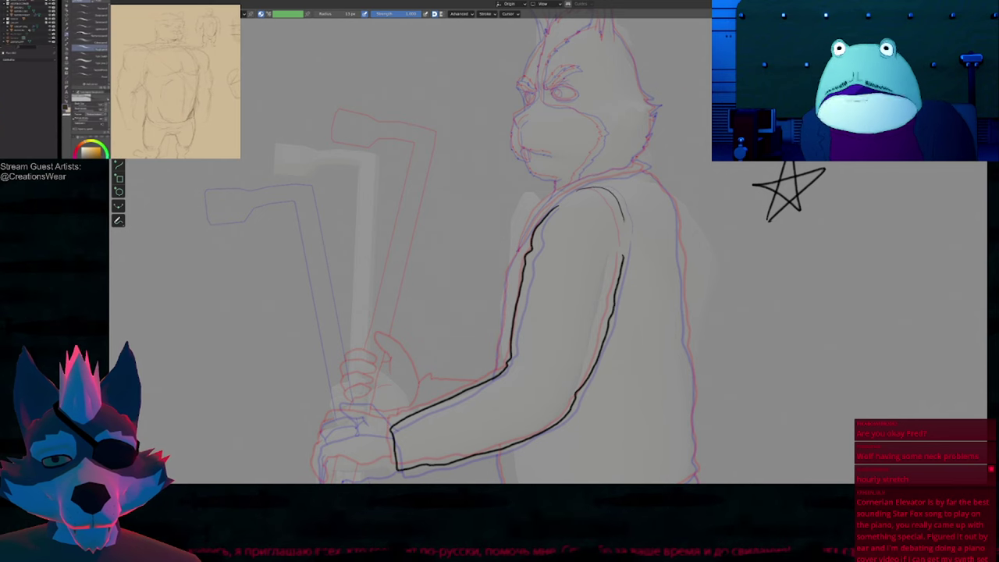
middle_click_drag(643, 288, 631, 265, "shift")
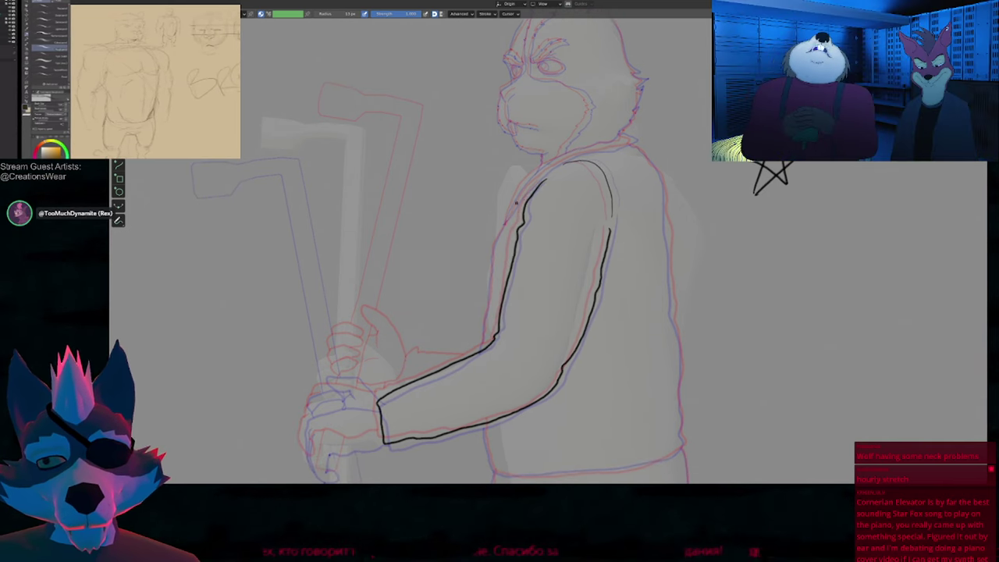
Step: Ink the shoulder curve atop the back, the torso's right edge, and the jacket's lower edge
middle_click_drag(641, 246, 558, 130, "shift")
middle_click_drag(569, 38, 568, 51, "shift")
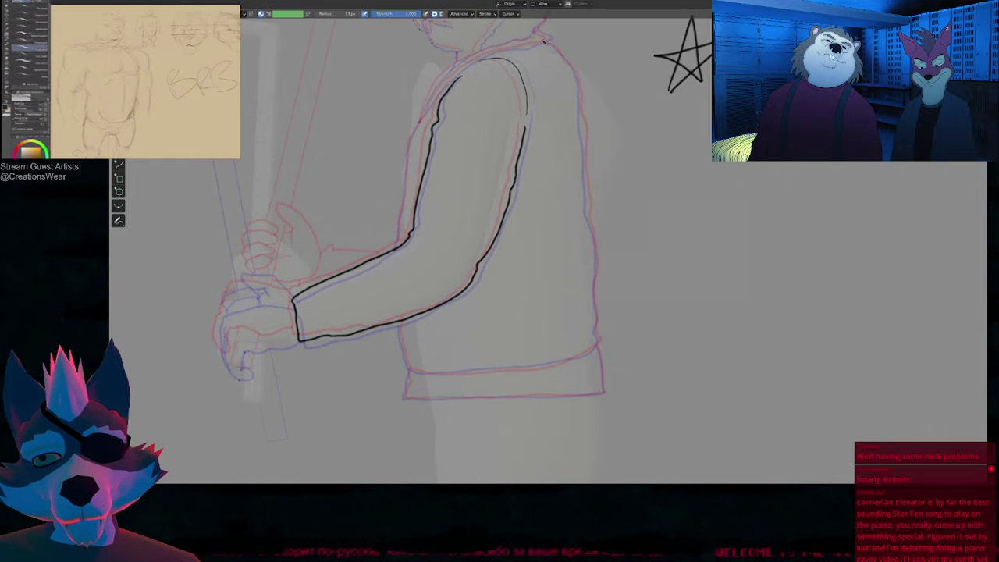
left_click_drag(548, 43, 580, 109)
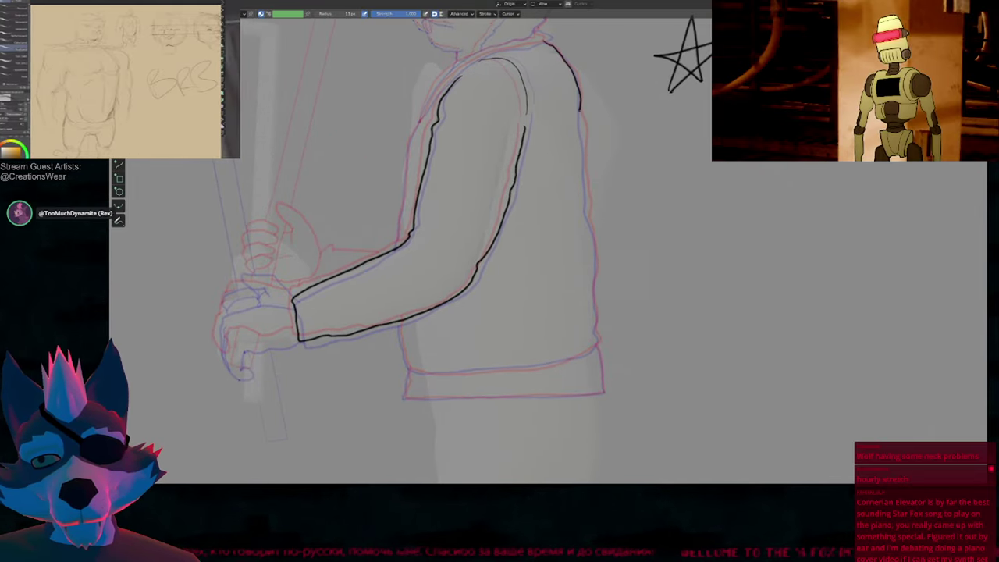
mouse_move(585, 204)
left_mouse_down()
mouse_move(596, 337)
mouse_move(574, 358)
mouse_move(456, 371)
left_mouse_up()
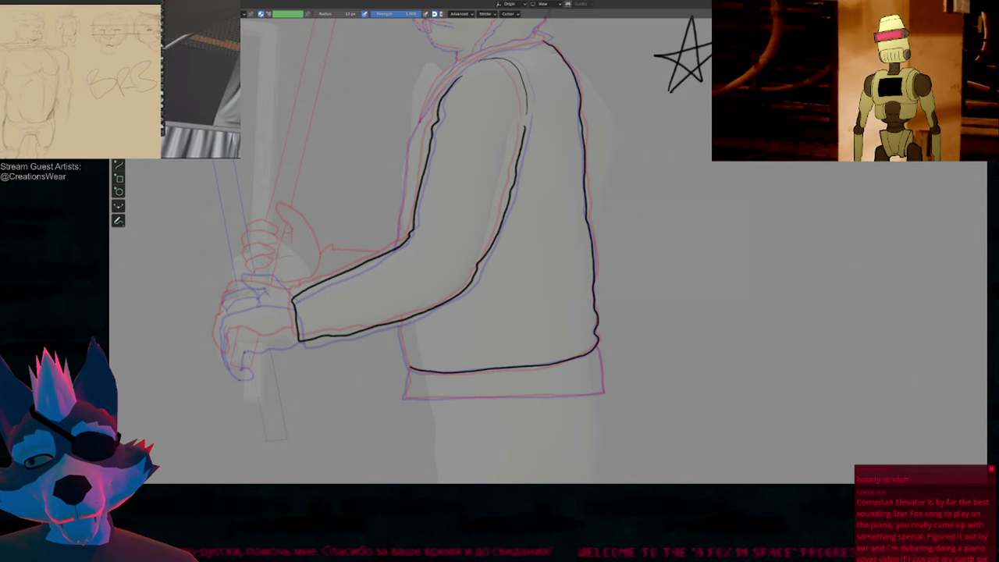
left_click_drag(396, 309, 407, 367)
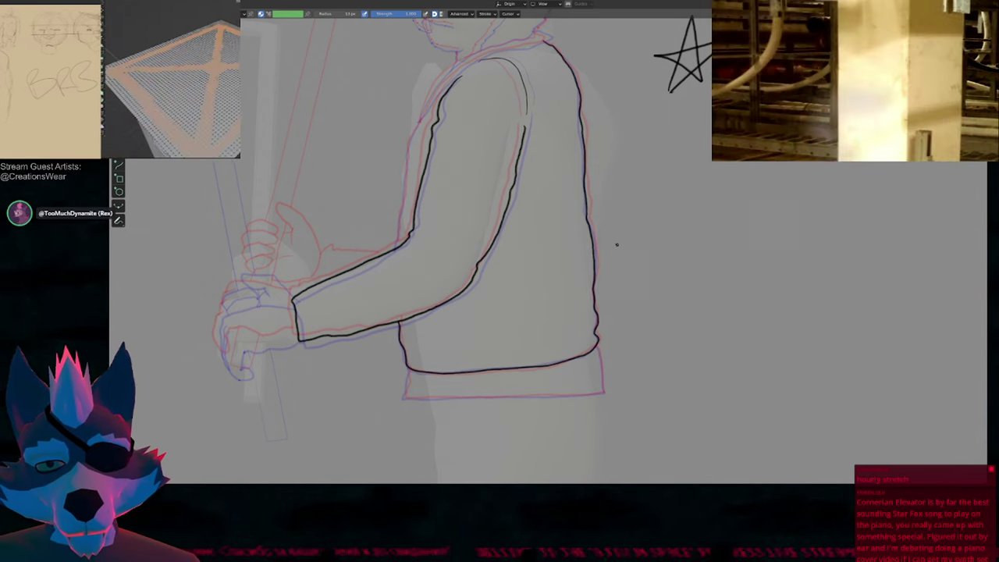
middle_click_drag(598, 143, 645, 229, "shift")
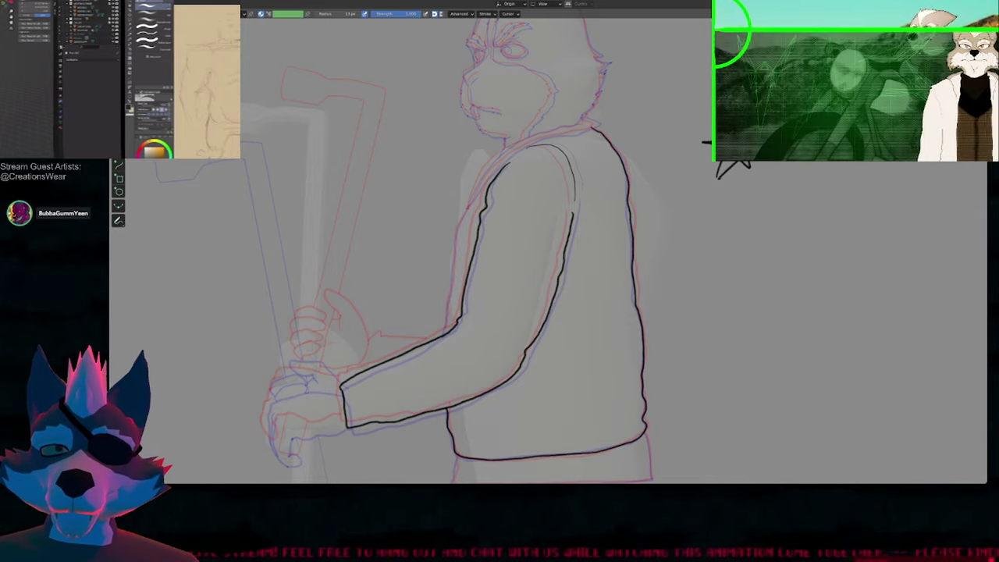
mouse_move(500, 298)
middle_mouse_down("shift")
mouse_move(570, 281)
mouse_move(644, 242)
mouse_move(453, 140)
middle_mouse_up("shift")
Step: Ink the hem band's bottom edge and erase the stub overshooting its corner
middle_click_drag(499, 323, 466, 252, "ctrl")
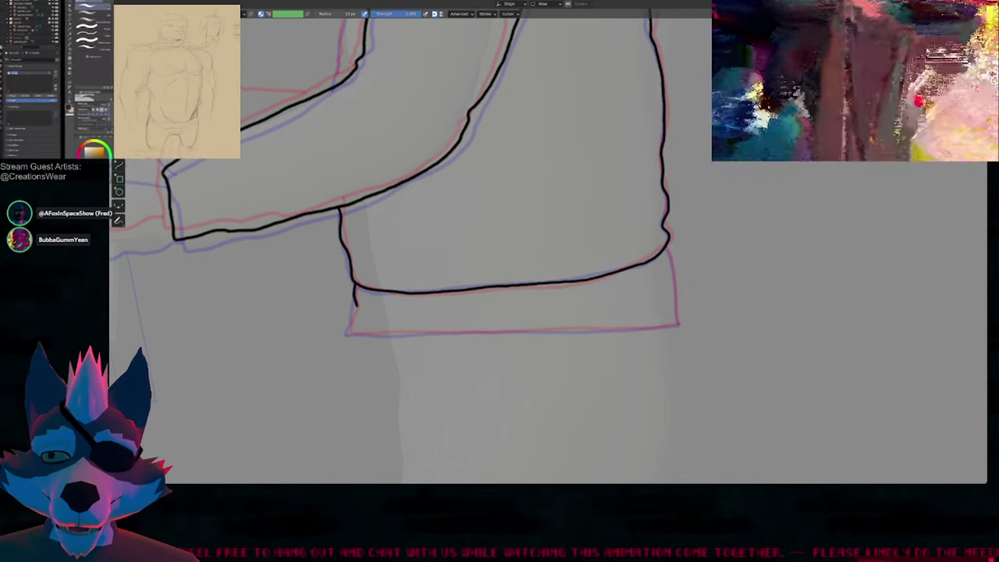
mouse_move(354, 291)
left_mouse_down()
mouse_move(393, 337)
mouse_move(673, 328)
mouse_move(673, 256)
mouse_move(654, 236)
left_mouse_up()
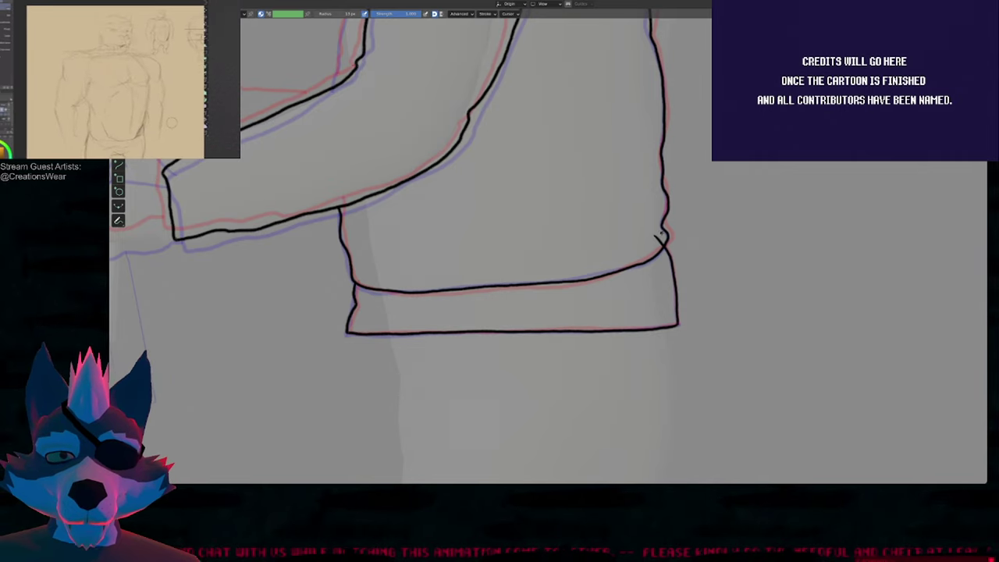
left_click_drag(661, 232, 655, 238, "ctrl")
middle_click_drag(553, 232, 801, 254, "shift")
middle_click_drag(530, 279, 572, 285, "shift")
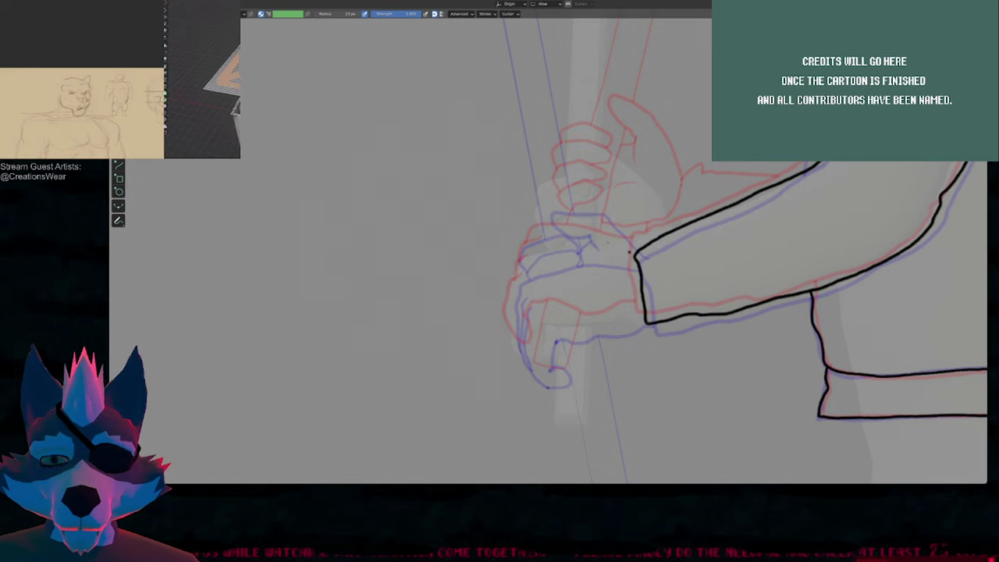
Step: Toggle onion skinning, extend the wrist line, compare neighbouring drawings, and ink the hand's left edge
key("shift+alt+z")
key("alt+h")
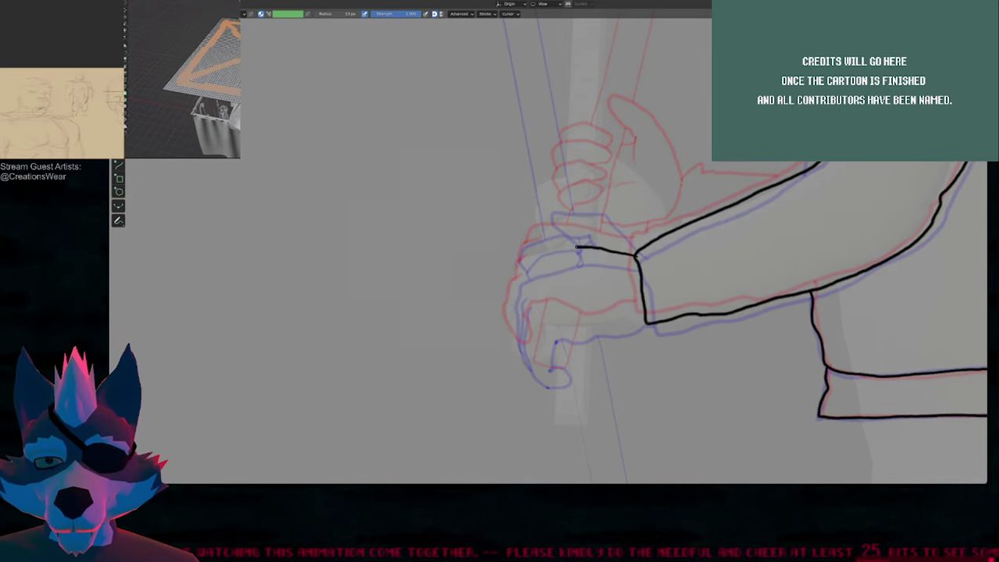
left_click_drag(578, 247, 547, 251)
key("Right")
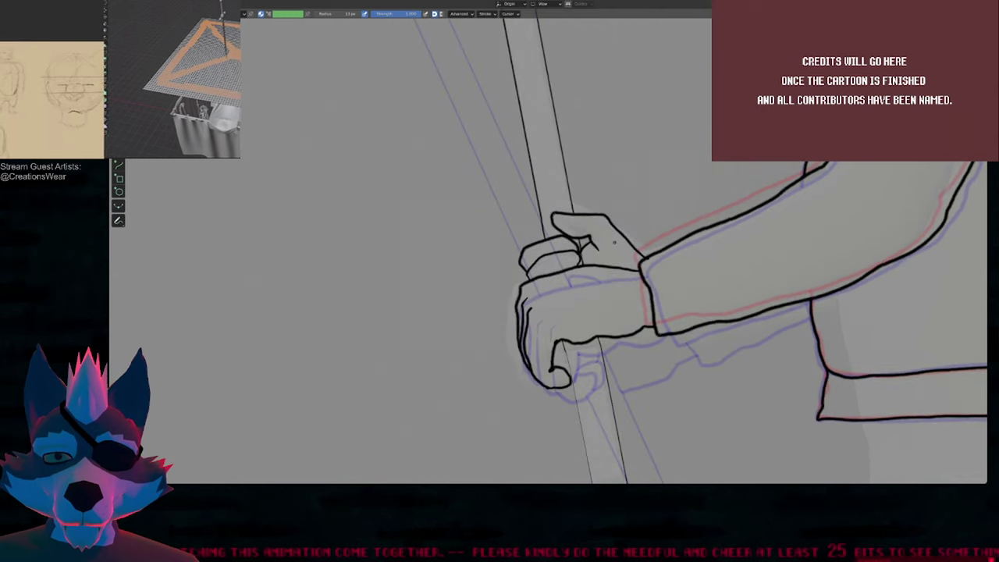
key("Left")
key("Left")
key("Right")
key("Right")
key("Left")
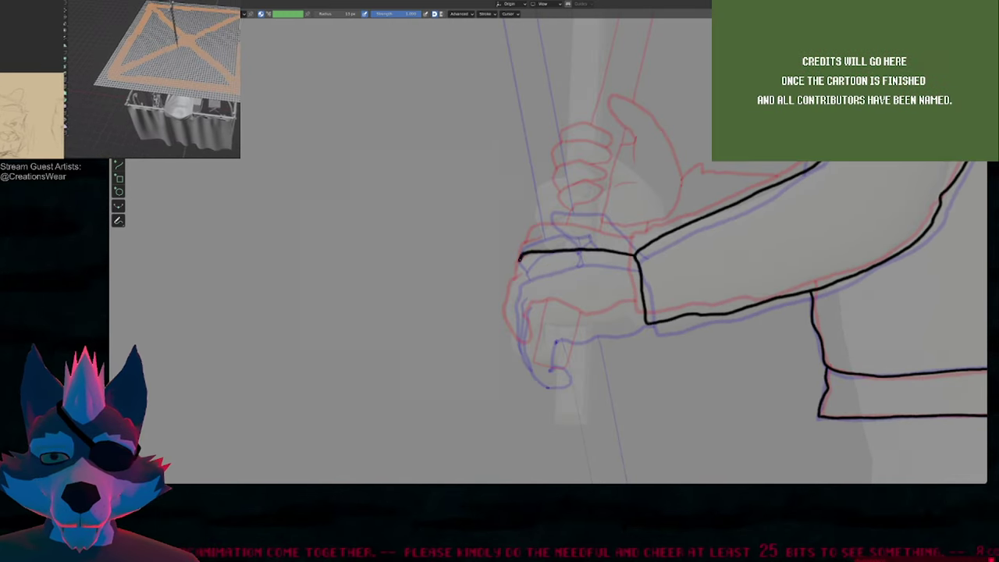
mouse_move(517, 304)
left_mouse_down()
mouse_move(514, 335)
mouse_move(545, 347)
mouse_move(550, 333)
mouse_move(631, 322)
left_mouse_up()
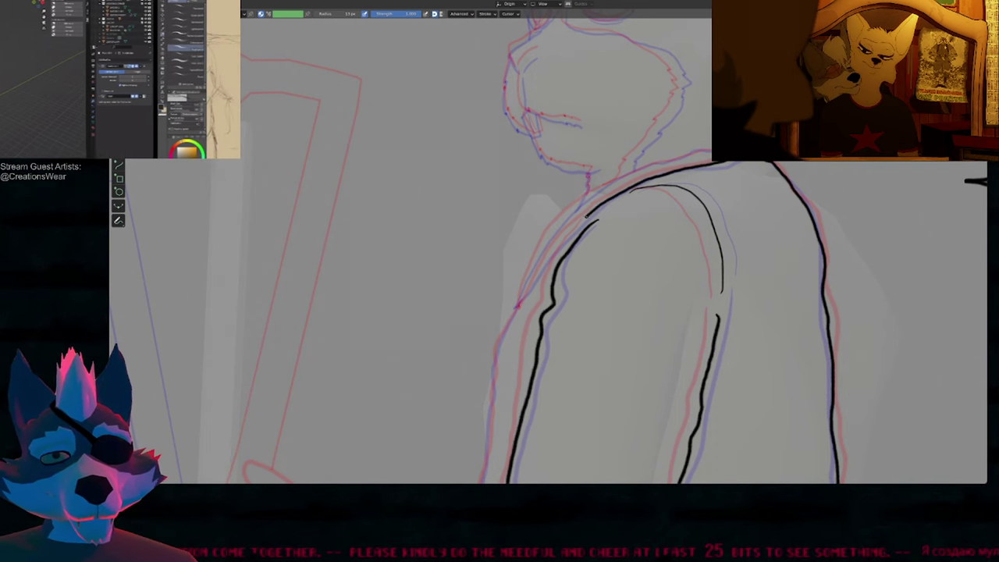
Step: Extend the shoulder line down the back and ink a stroke along the back of the head
left_click_drag(555, 251, 516, 307)
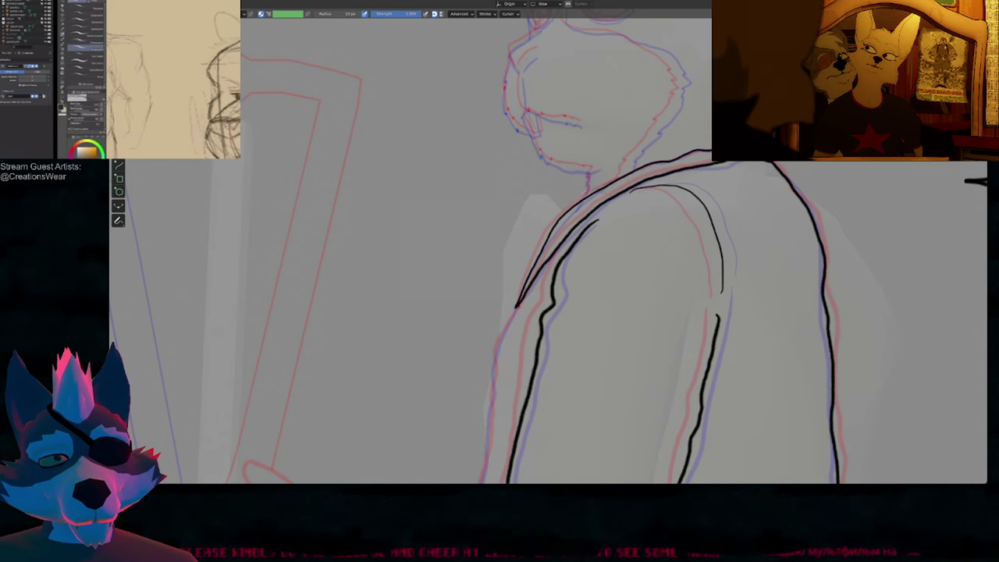
left_click_drag(780, 110, 664, 286, "shift")
middle_click_drag(664, 286, 651, 299, "shift")
middle_click_drag(651, 181, 643, 190, "shift")
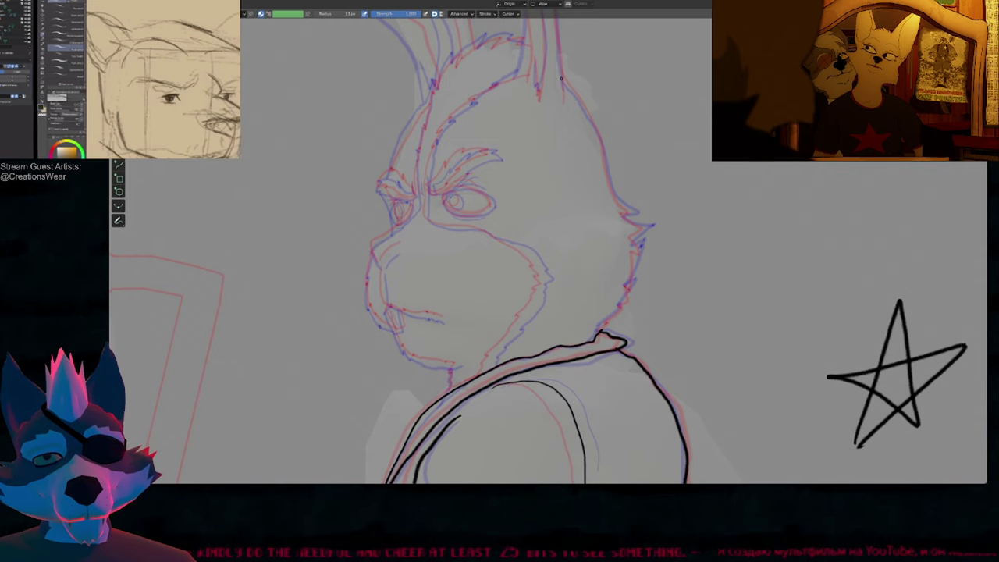
left_click_drag(581, 101, 609, 174)
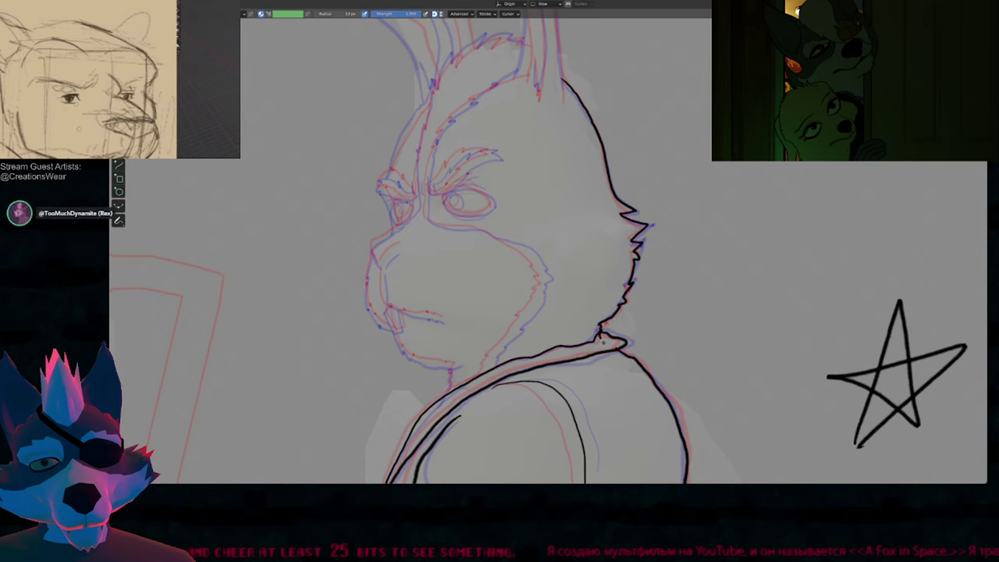
middle_click_drag(566, 311, 618, 316, "shift")
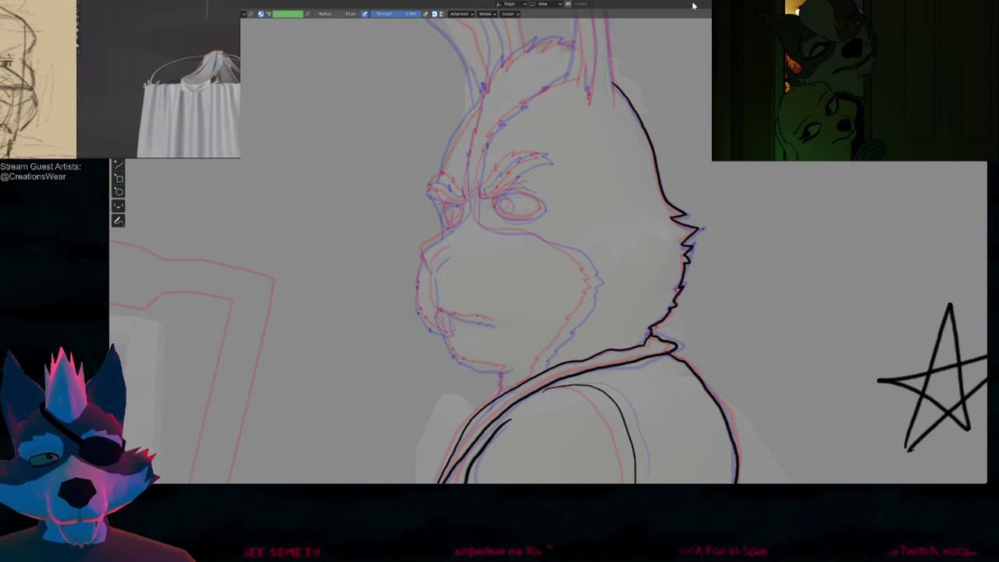
scroll(578, 208, "down", 3)
scroll(582, 270, "up", 4)
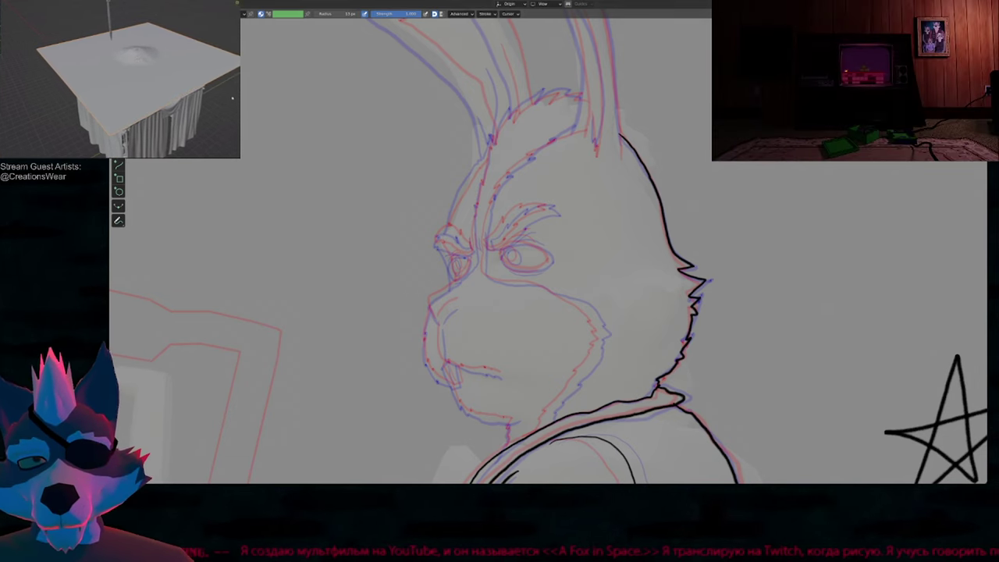
Step: Ink the outer and inner edges of the rabbit's upright ear from tip to base
mouse_move(648, 53)
middle_mouse_down("shift")
mouse_move(652, 319)
mouse_move(680, 290)
middle_mouse_up("shift")
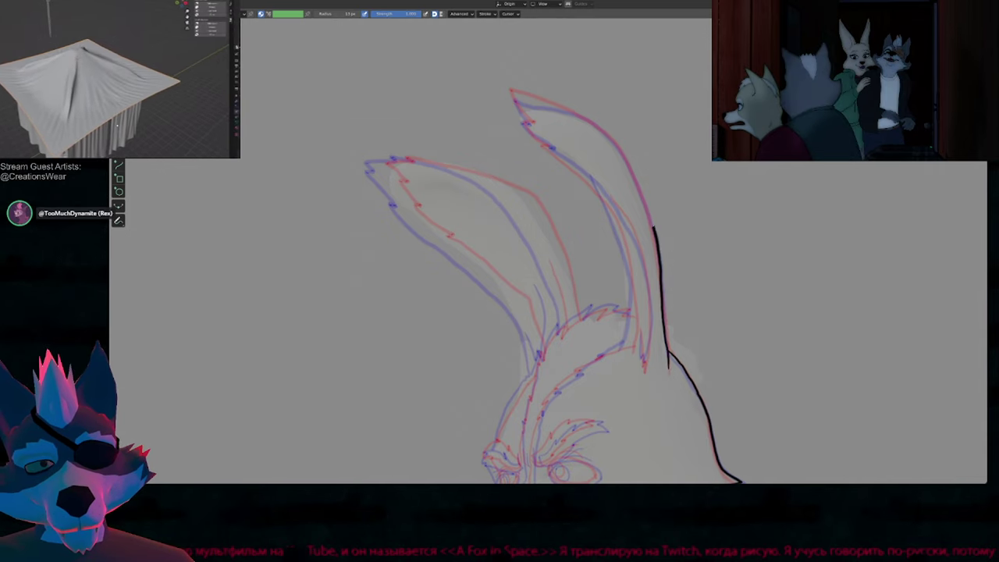
mouse_move(629, 174)
left_mouse_down()
mouse_move(583, 125)
mouse_move(509, 99)
left_mouse_up()
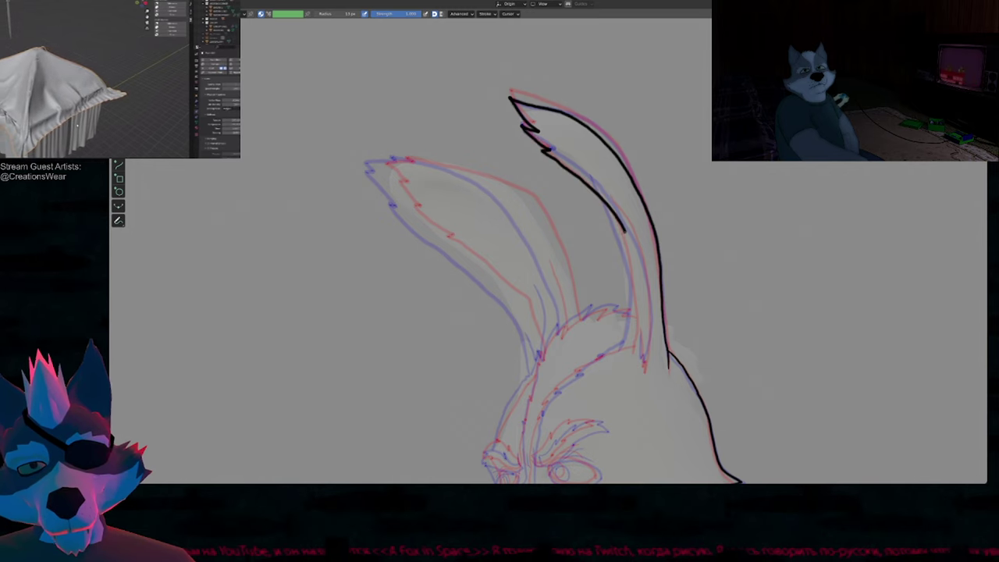
left_click_drag(624, 231, 629, 359)
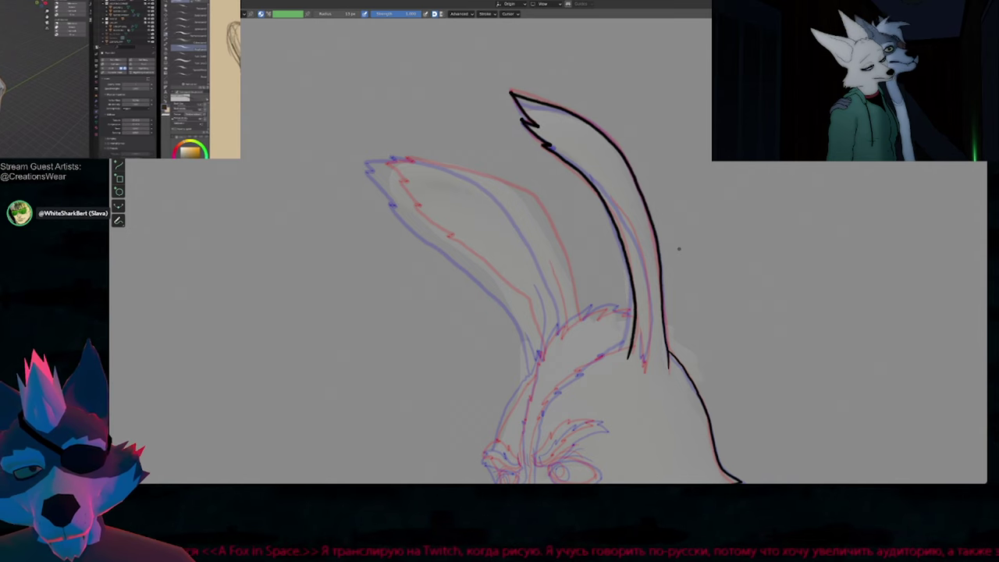
middle_click_drag(681, 329, 644, 289, "shift")
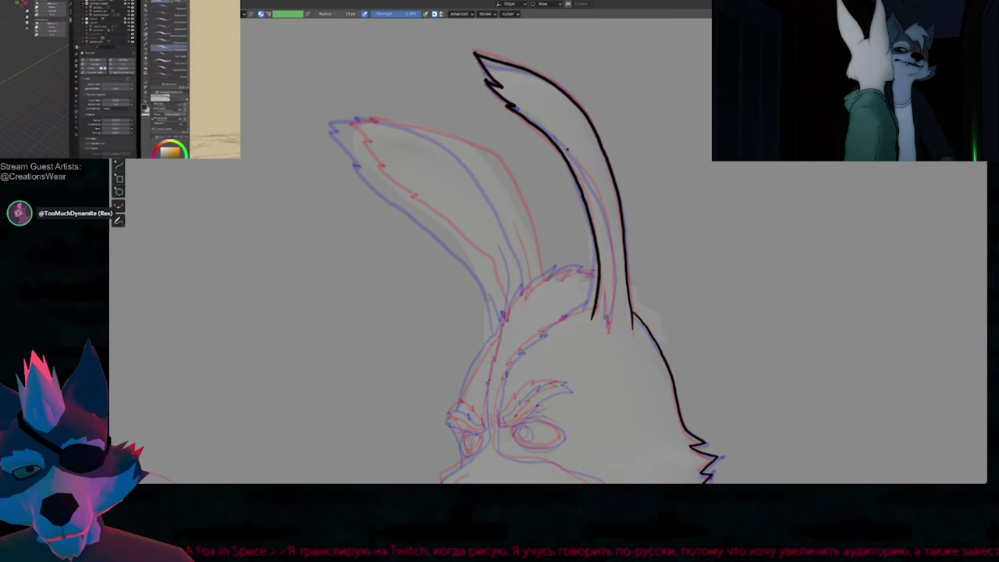
left_click_drag(566, 146, 584, 177)
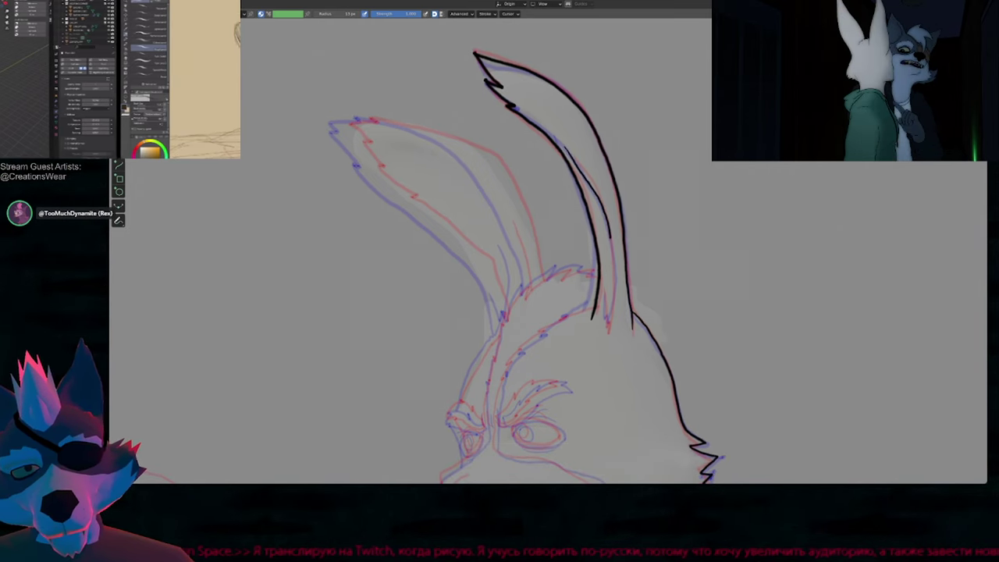
mouse_move(610, 237)
left_mouse_down()
mouse_move(609, 328)
mouse_move(606, 310)
left_mouse_up()
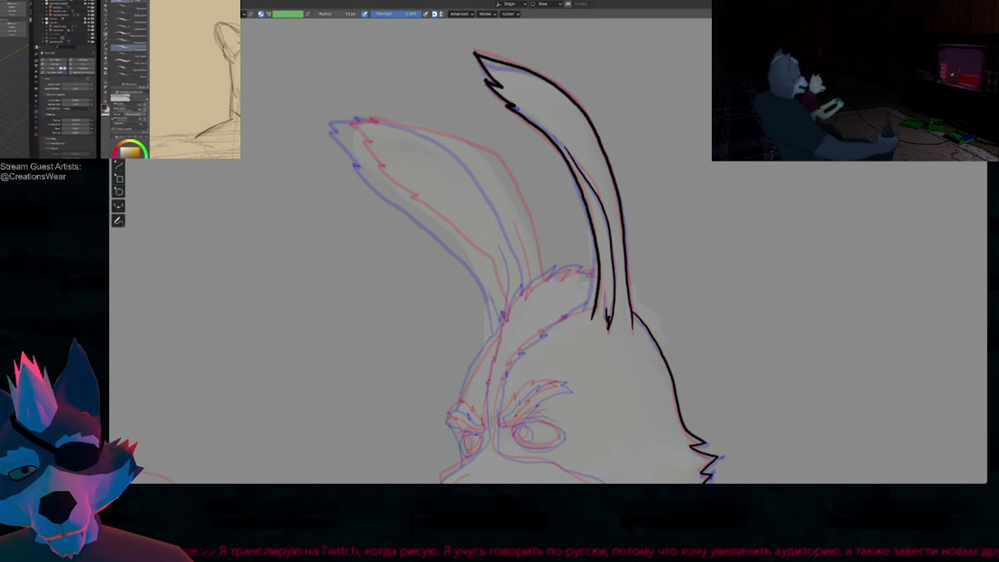
middle_click_drag(515, 371, 647, 409, "shift")
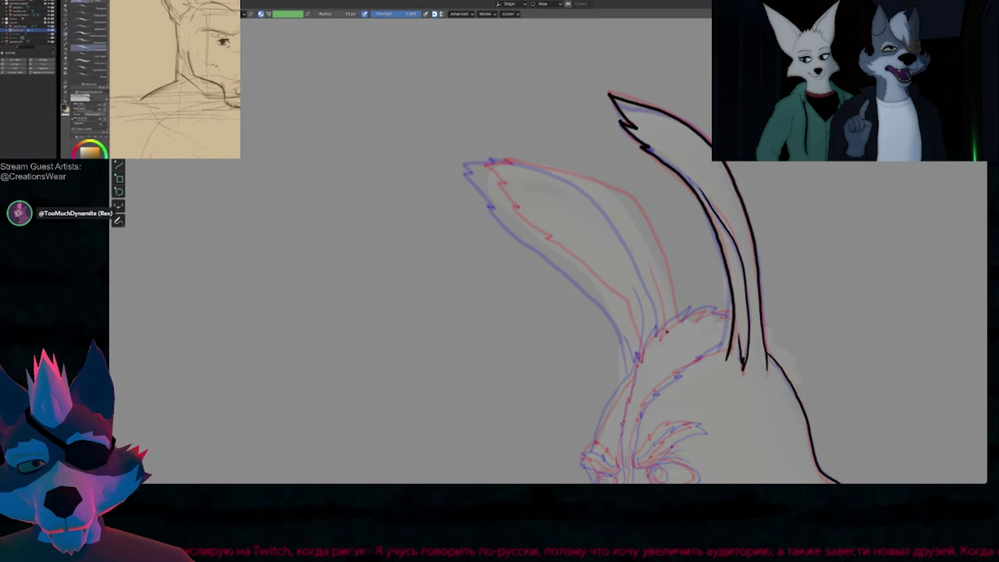
mouse_move(666, 331)
left_mouse_down()
mouse_move(665, 287)
mouse_move(608, 190)
mouse_move(493, 159)
mouse_move(484, 179)
mouse_move(595, 292)
mouse_move(632, 365)
left_mouse_up()
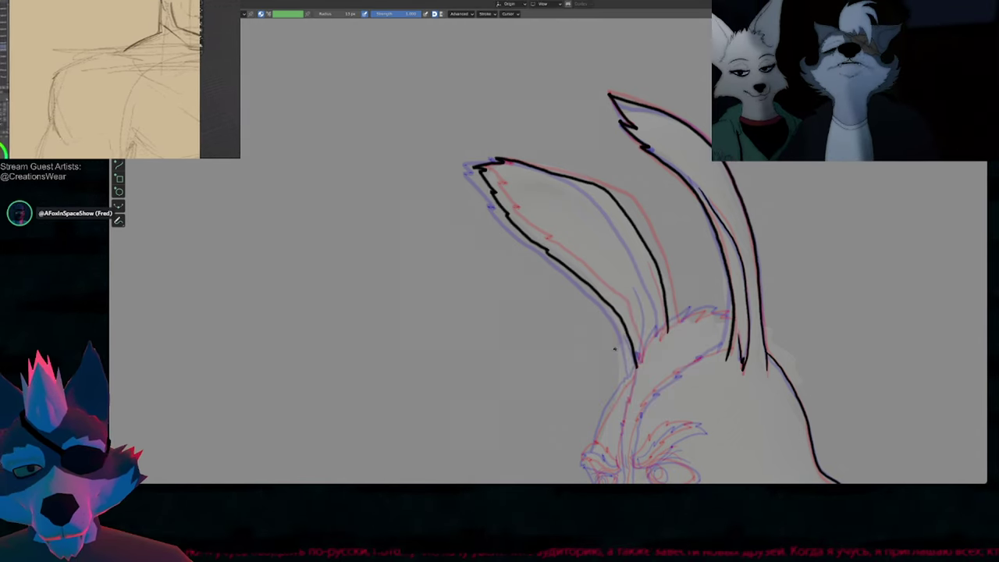
Step: Add a vertical line beside the left eye and a fur tuft across the head top
middle_click_drag(659, 370, 606, 273, "shift")
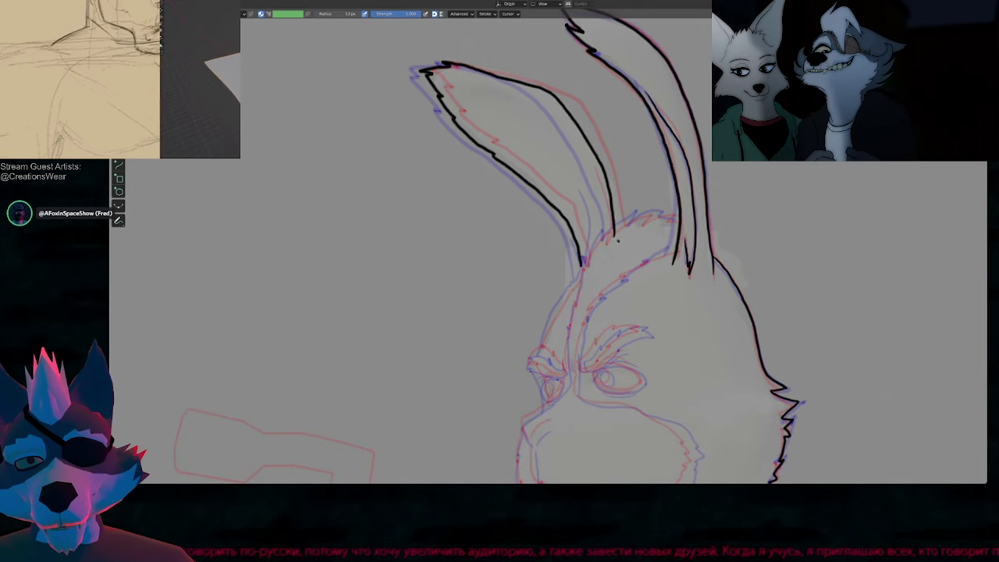
middle_click_drag(598, 258, 570, 242, "shift")
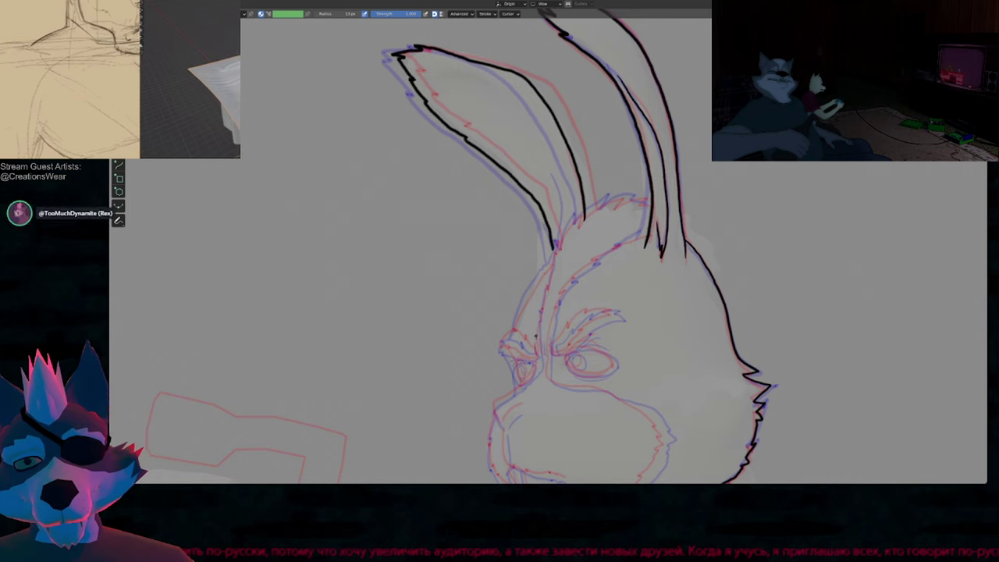
left_click_drag(540, 336, 537, 376)
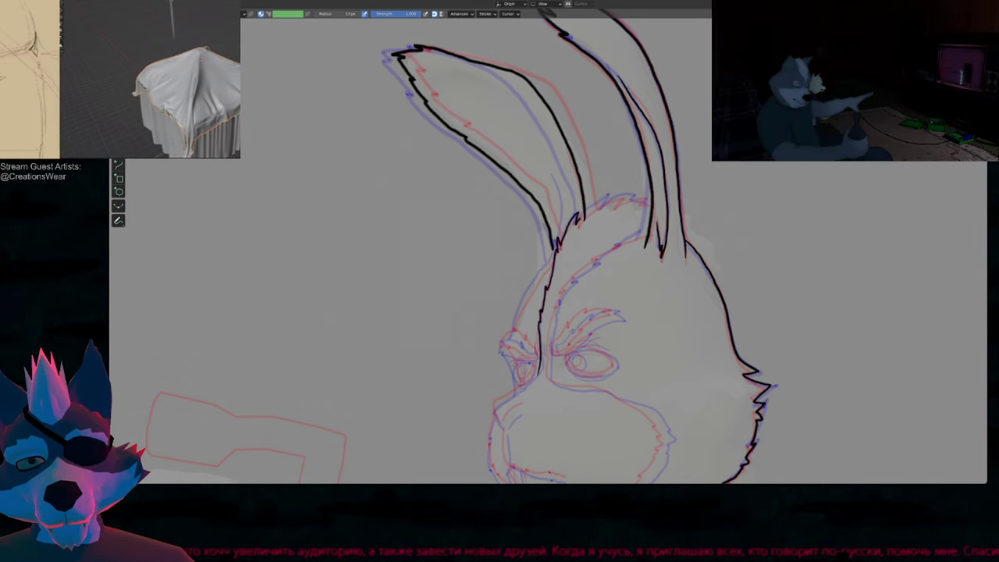
left_click_drag(579, 214, 622, 199)
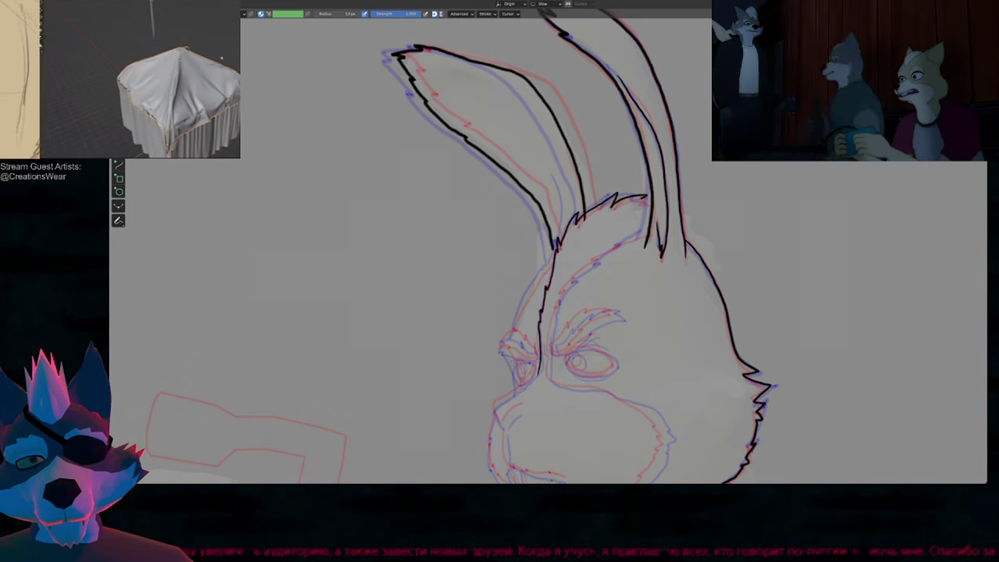
Step: Nudge the tip of the head-top fur stroke in Edit mode
key("Tab")
left_click(650, 197)
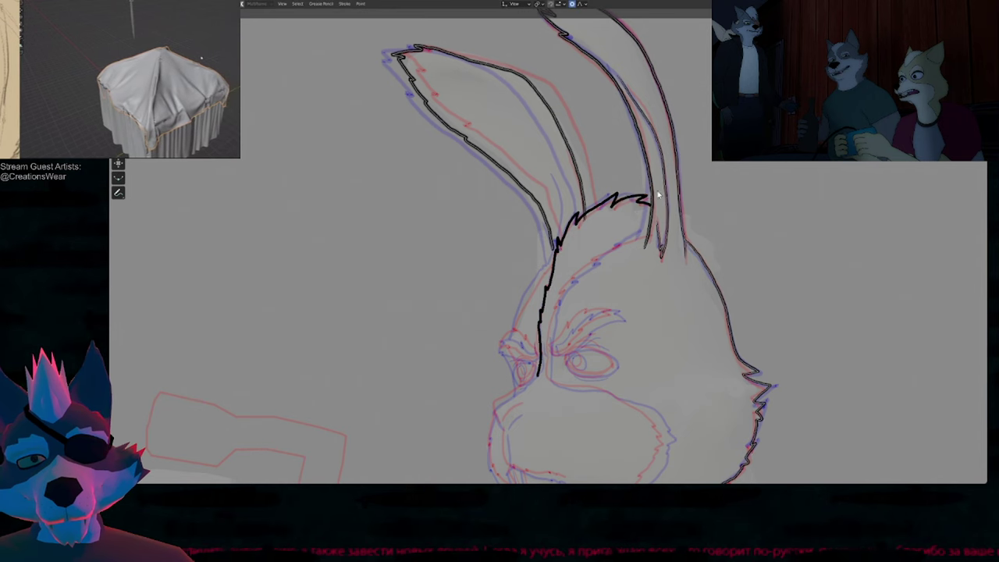
key("g")
left_click(667, 186)
key("Tab")
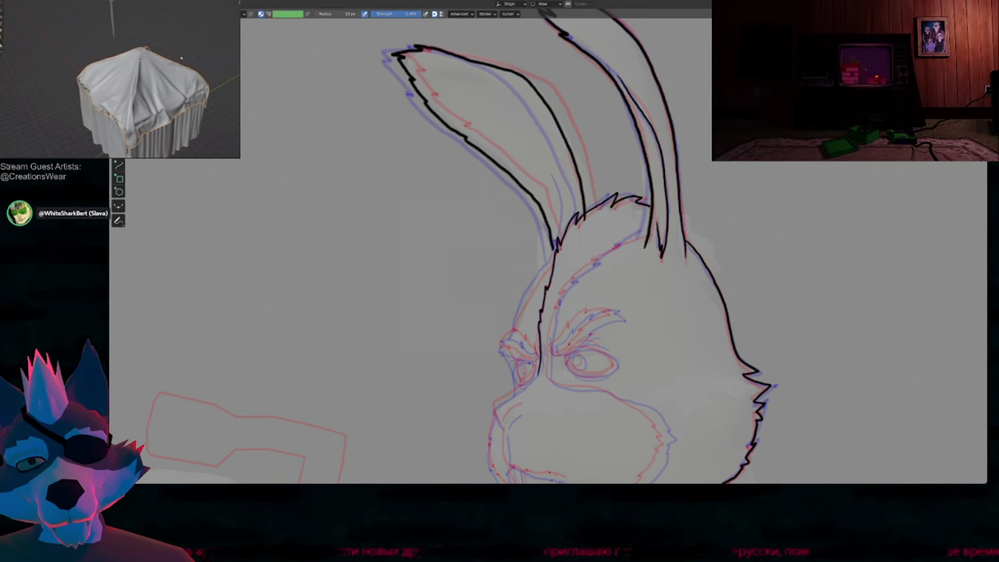
Step: Ink a vertical line between the eyes and undo a stray thin forehead stroke
middle_click_drag(564, 334, 592, 276, "shift")
mouse_move(580, 306)
left_mouse_down()
mouse_move(584, 243)
mouse_move(625, 205)
left_mouse_up()
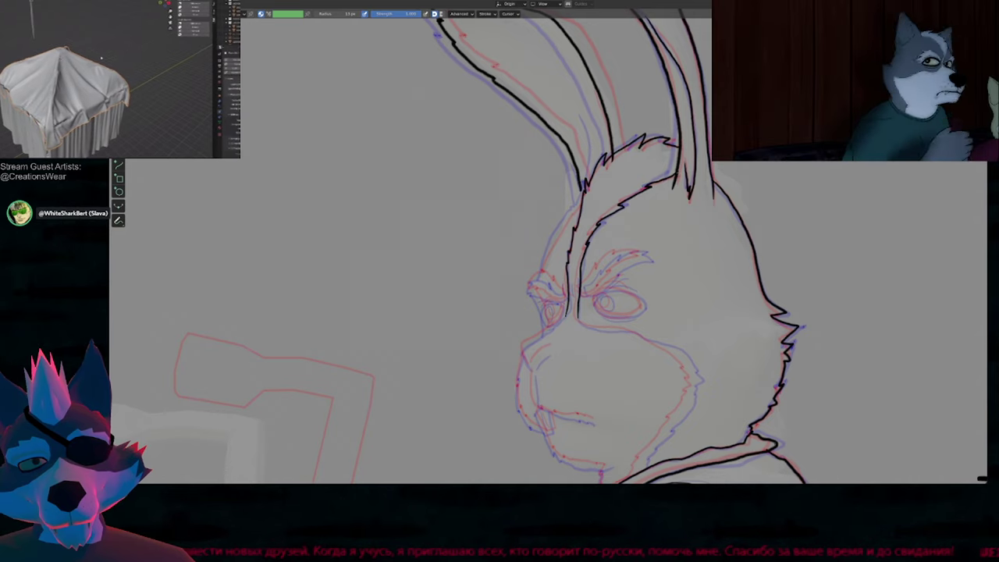
left_click_drag(678, 197, 684, 222)
key("ctrl+z")
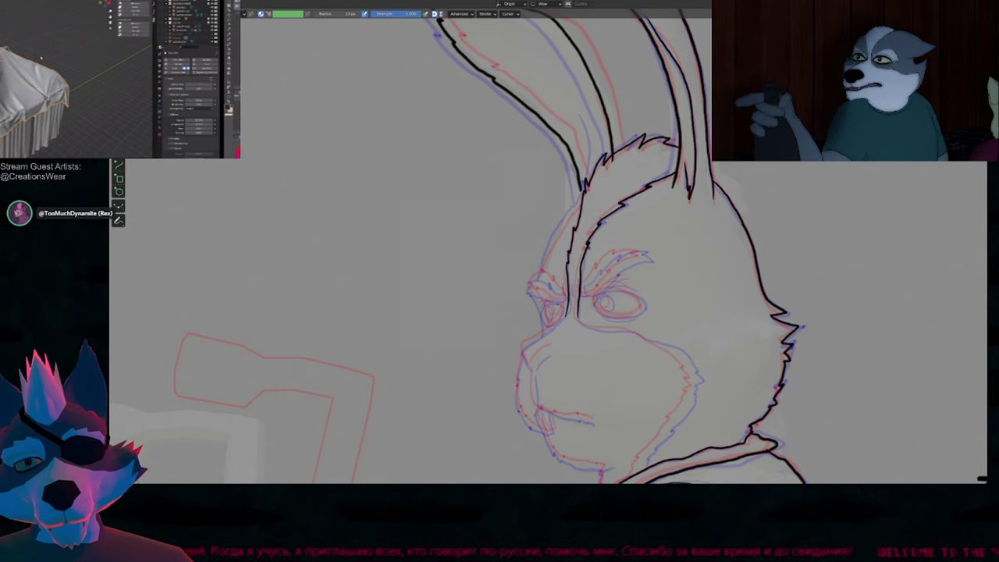
middle_click_drag(588, 317, 572, 293, "shift")
Step: Ink a black line up the rabbit's left ear, then begin the eyebrow stroke above its right eye
scroll(573, 293, "up", 2)
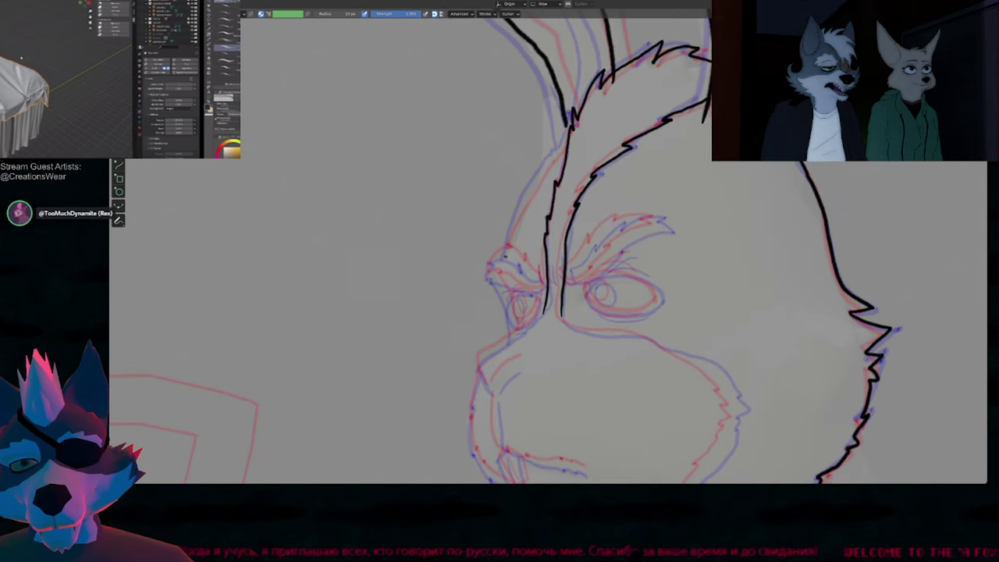
left_click_drag(513, 220, 550, 162)
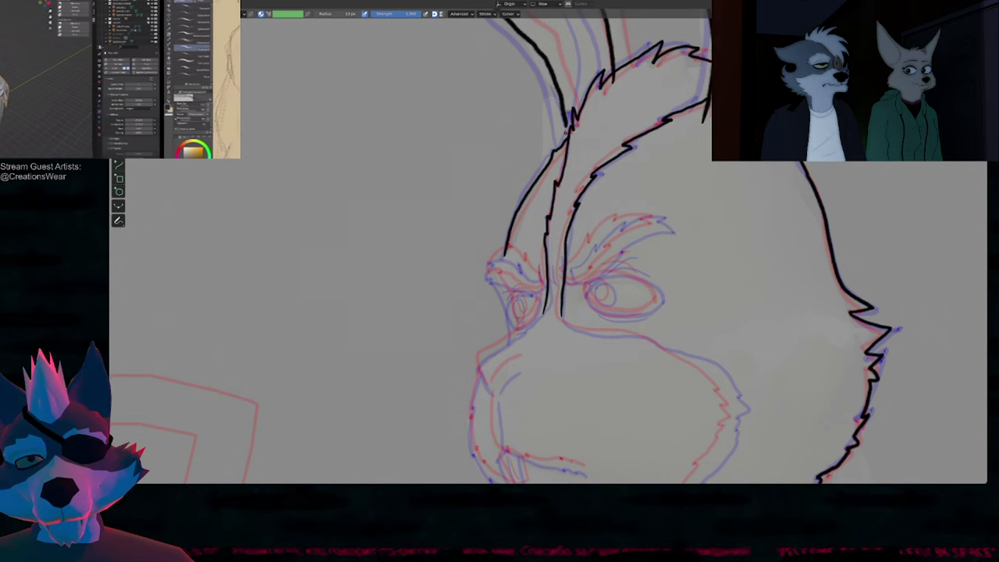
middle_click_drag(587, 141, 567, 335, "shift")
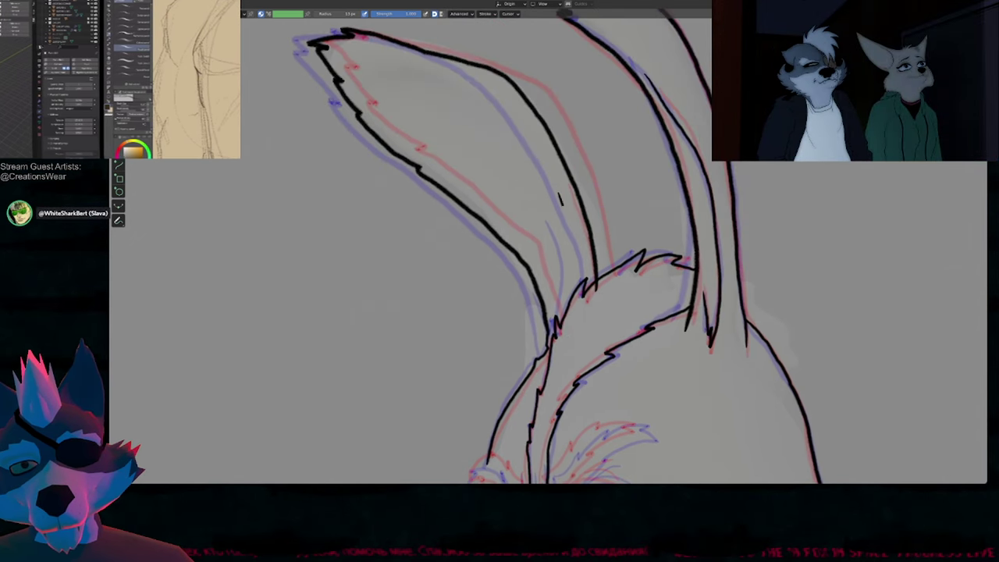
scroll(578, 336, "down", 3)
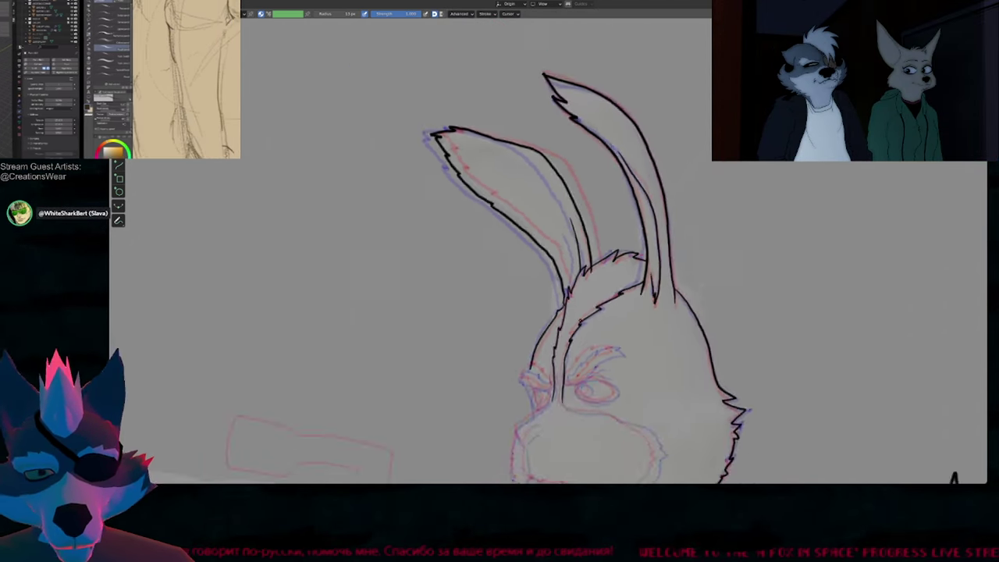
scroll(578, 234, "down", 2)
scroll(578, 234, "up", 5)
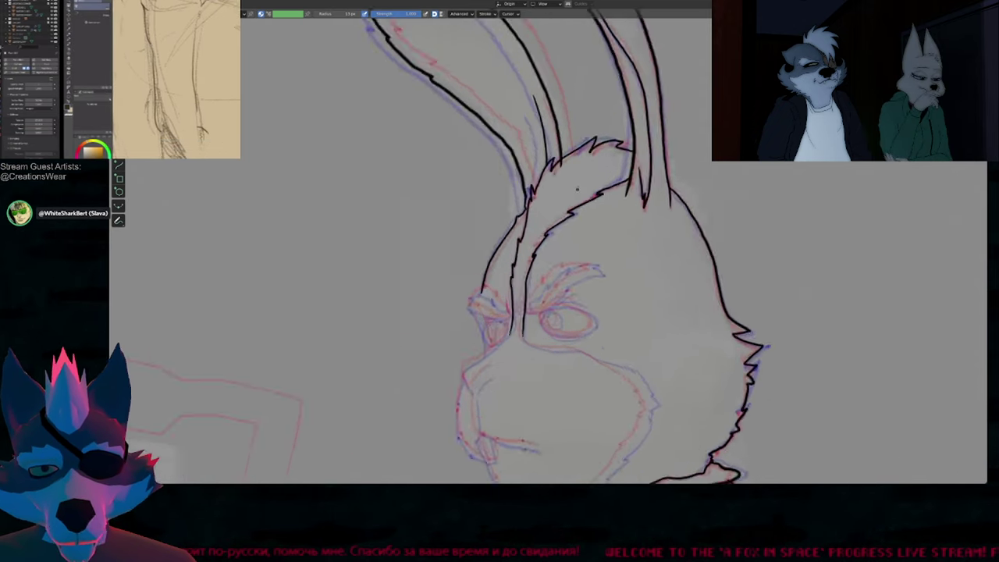
scroll(577, 188, "up", 2)
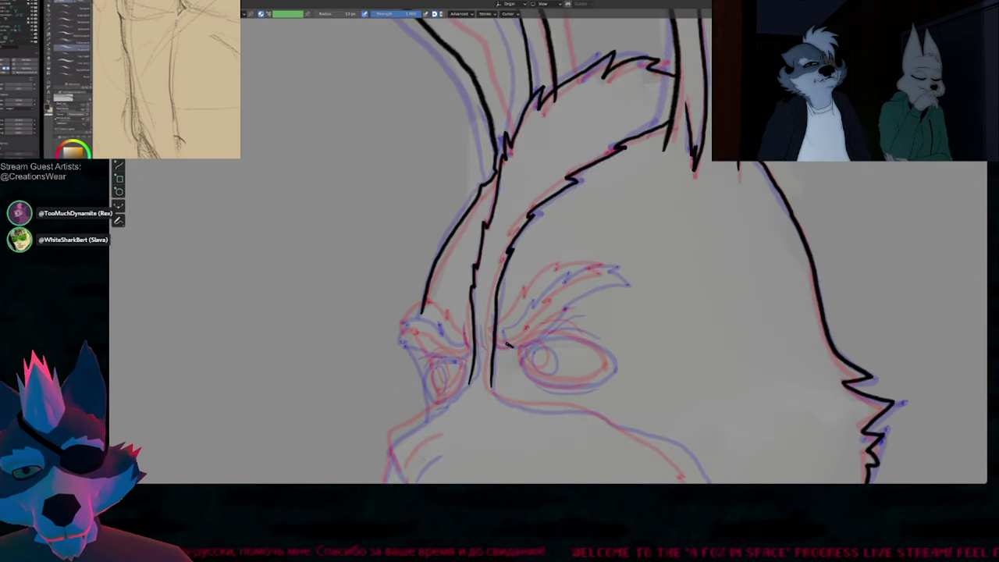
mouse_move(507, 343)
left_mouse_down()
mouse_move(502, 328)
mouse_move(531, 291)
mouse_move(600, 266)
mouse_move(621, 277)
mouse_move(552, 304)
mouse_move(513, 345)
left_mouse_up()
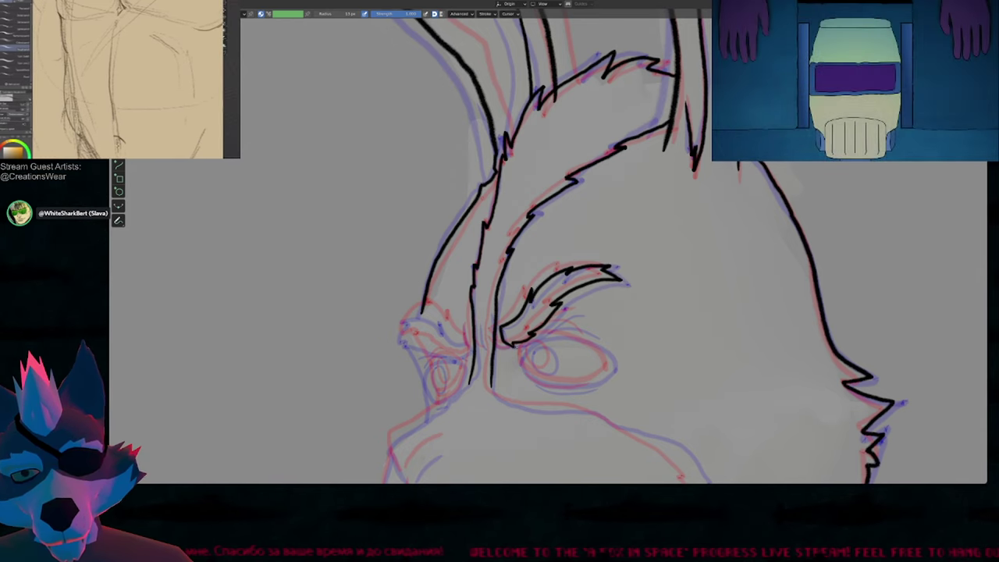
Step: Extend the right eyebrow's lower edge and ink a line beneath the brow
middle_click_drag(562, 346, 532, 233, "shift")
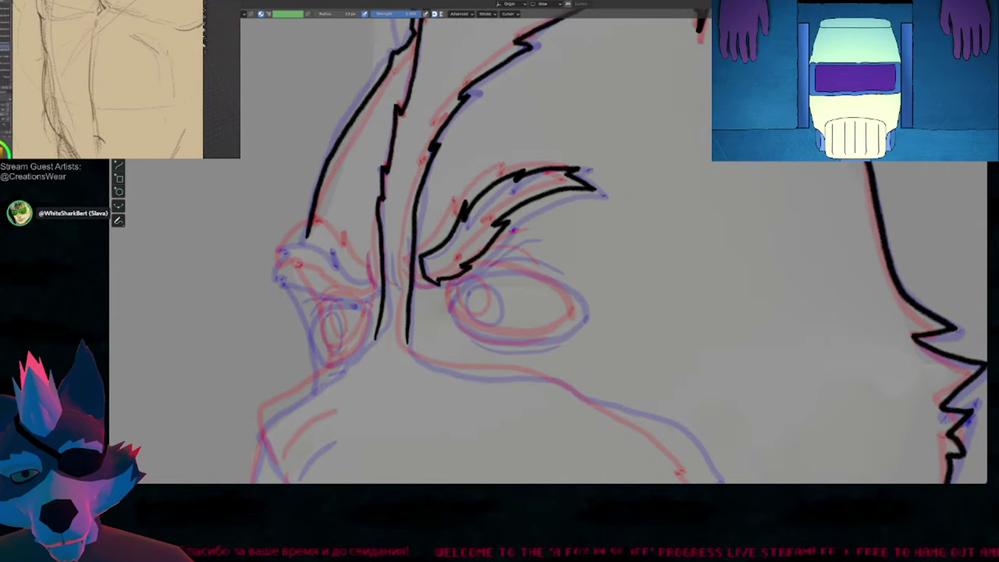
left_click_drag(459, 278, 539, 235)
key("f")
key("Escape")
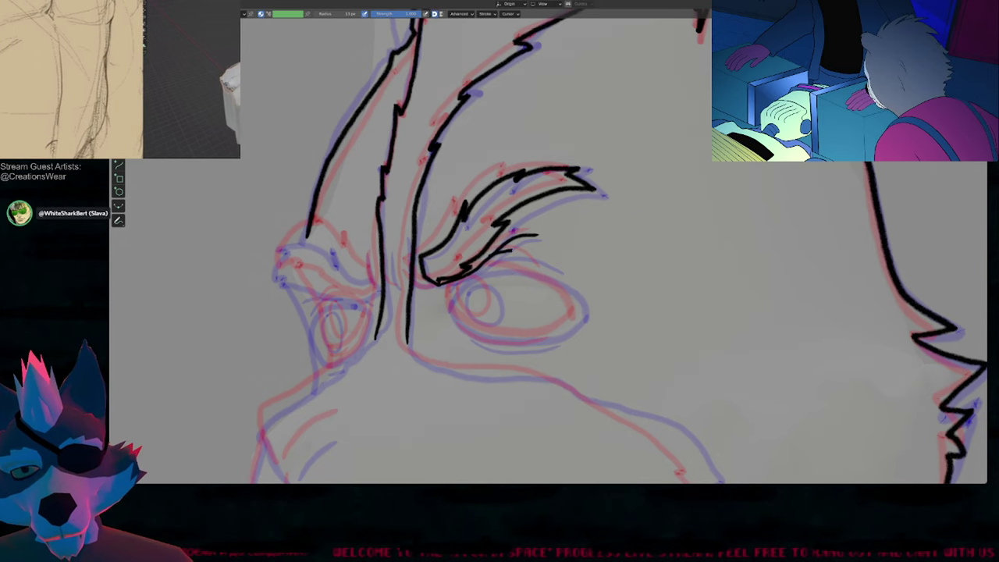
left_click_drag(507, 250, 555, 270)
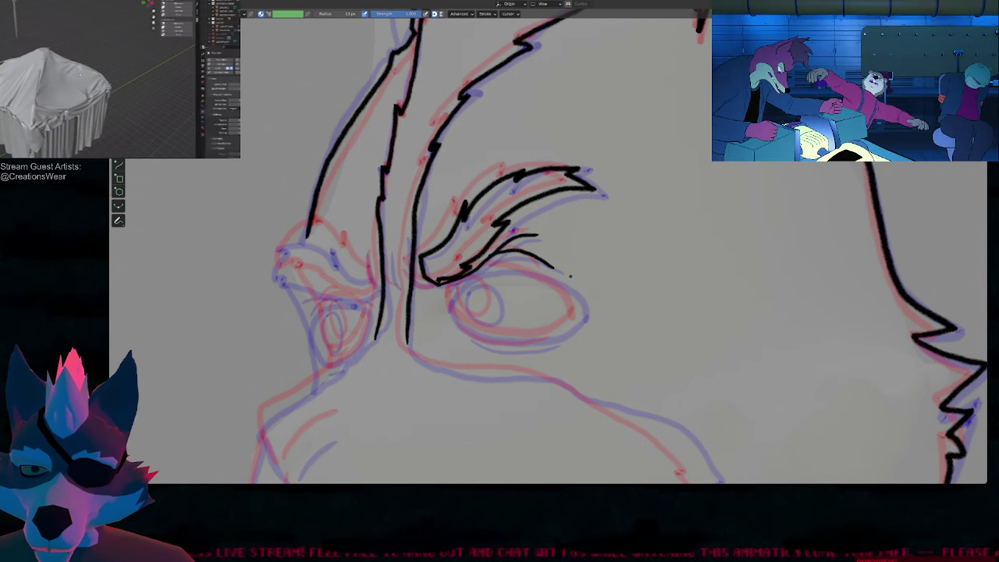
Step: Trace the eye's top and bottom outline, then redraw the pupil inside it after undoing the first attempt
middle_click_drag(586, 251, 660, 189, "shift")
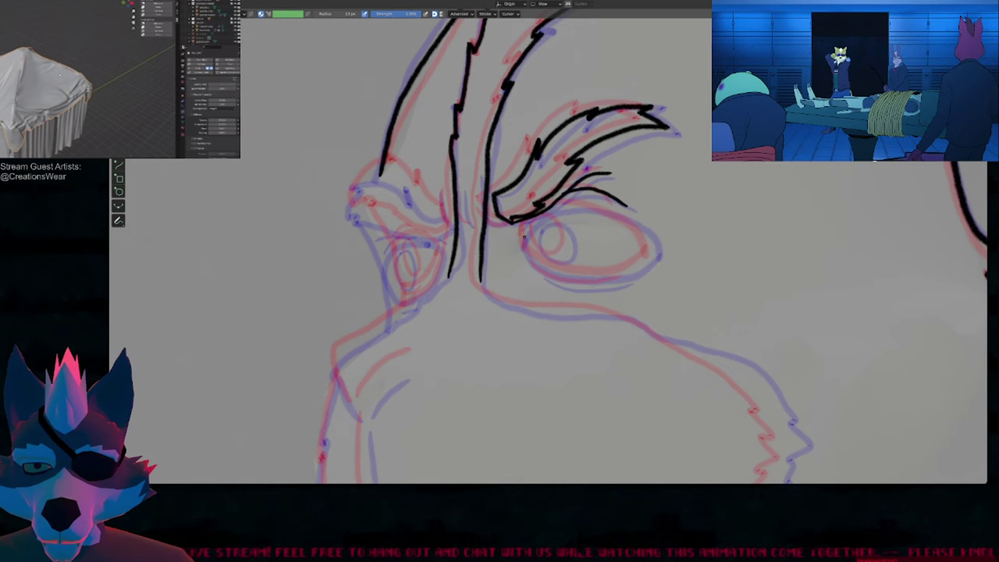
mouse_move(523, 240)
left_mouse_down()
mouse_move(540, 217)
mouse_move(568, 209)
mouse_move(613, 212)
mouse_move(655, 247)
mouse_move(656, 263)
left_mouse_up()
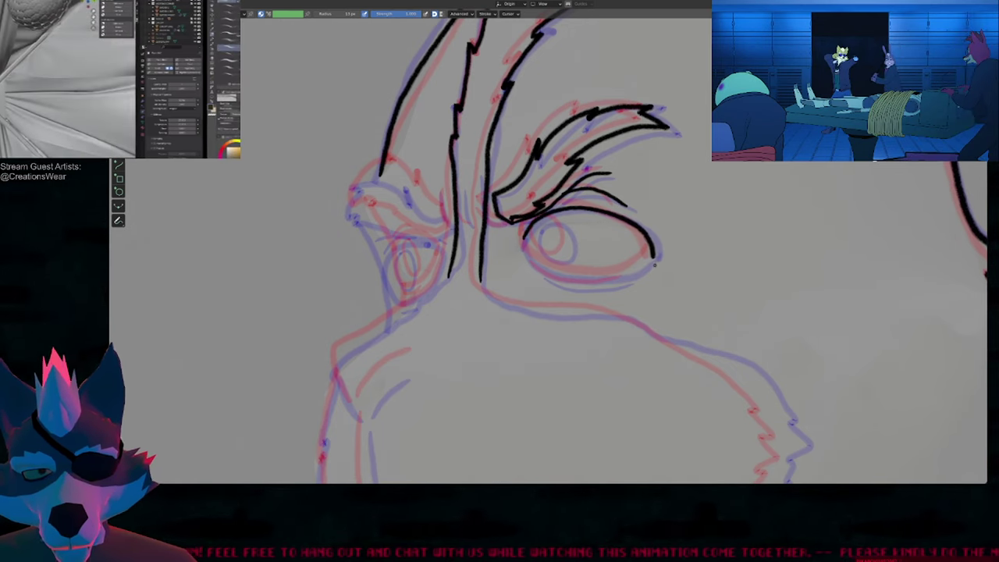
mouse_move(654, 265)
left_mouse_down()
mouse_move(574, 275)
mouse_move(531, 251)
left_mouse_up()
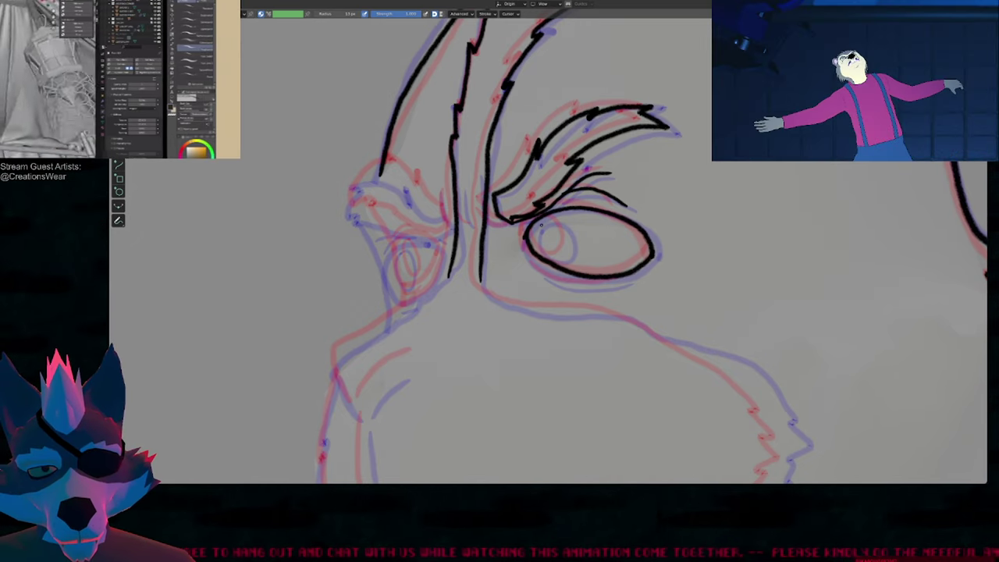
mouse_move(570, 240)
left_mouse_down()
mouse_move(566, 255)
mouse_move(534, 246)
mouse_move(538, 225)
mouse_move(551, 227)
mouse_move(552, 256)
left_mouse_up()
key("ctrl+z")
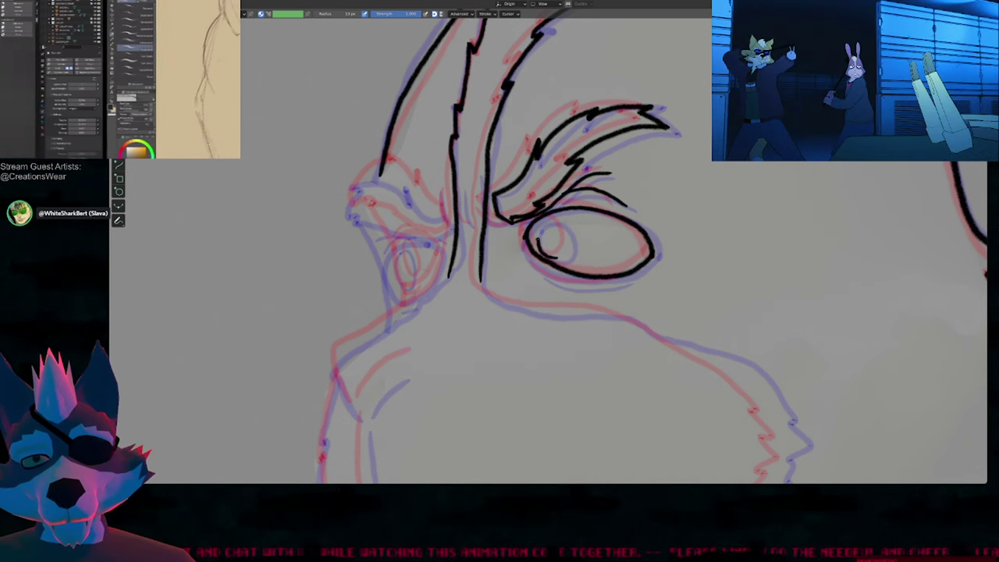
left_click_drag(550, 220, 570, 226)
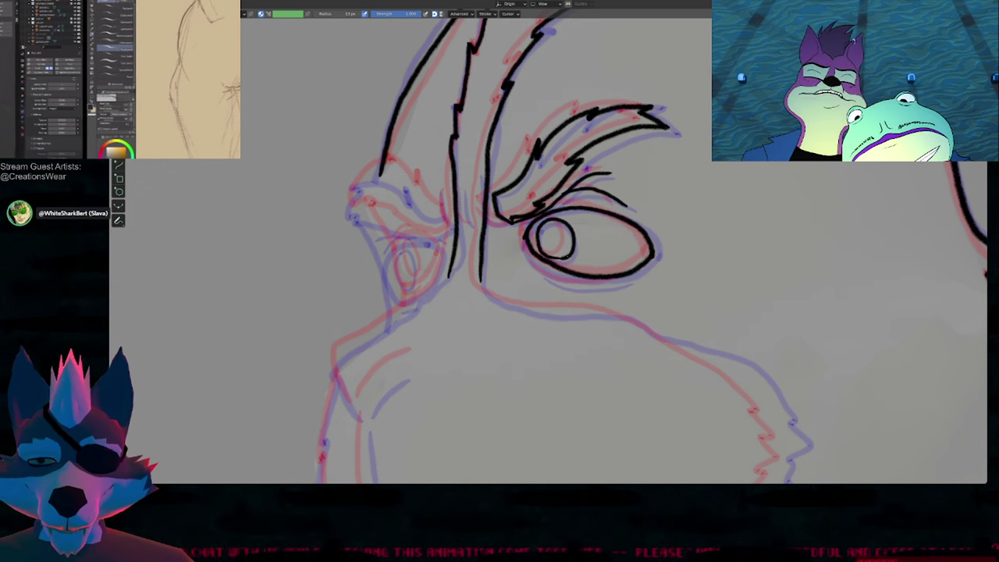
key("Tab")
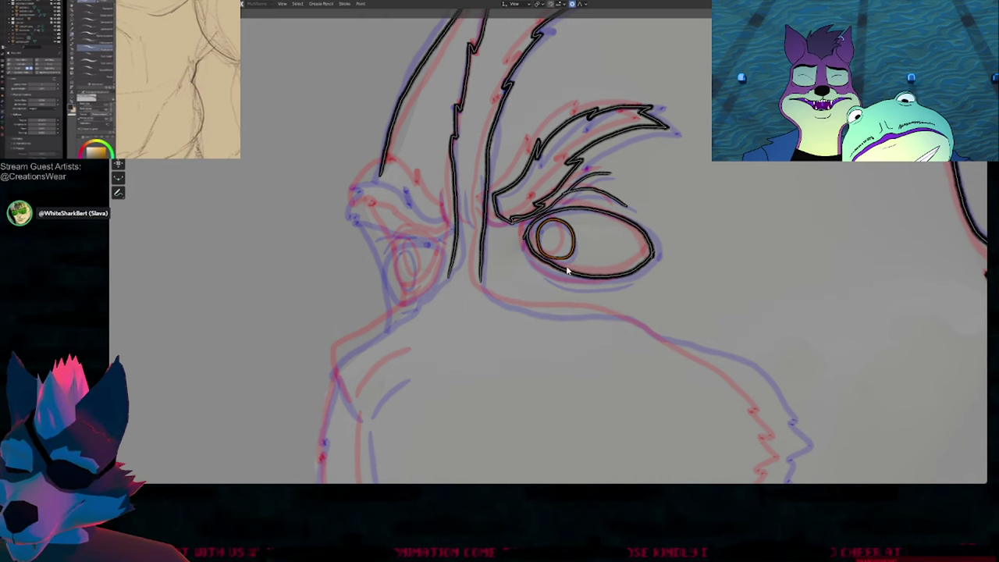
Step: Shift the pupil stroke slightly left in Edit mode, then play back the animation
key("g")
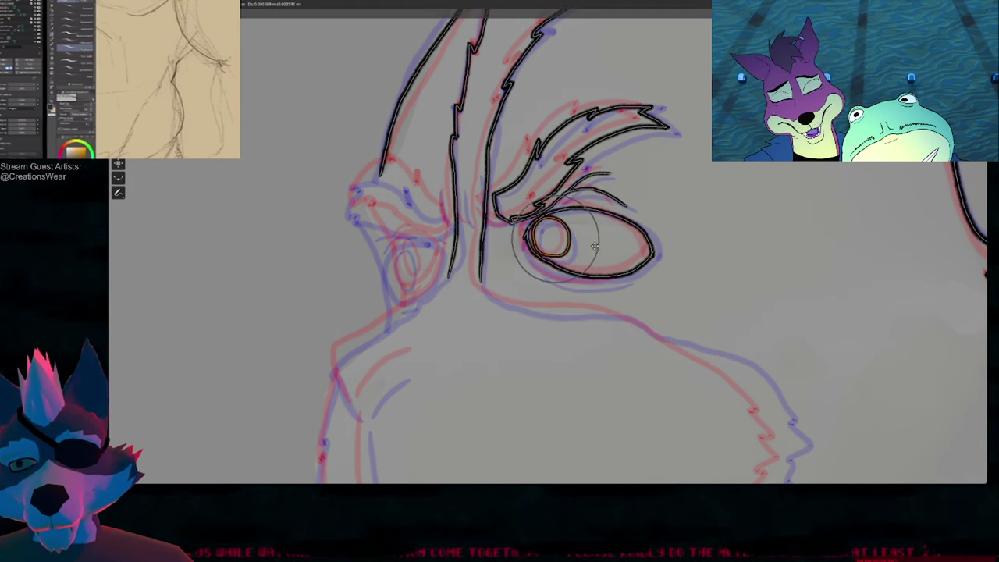
left_click(614, 262)
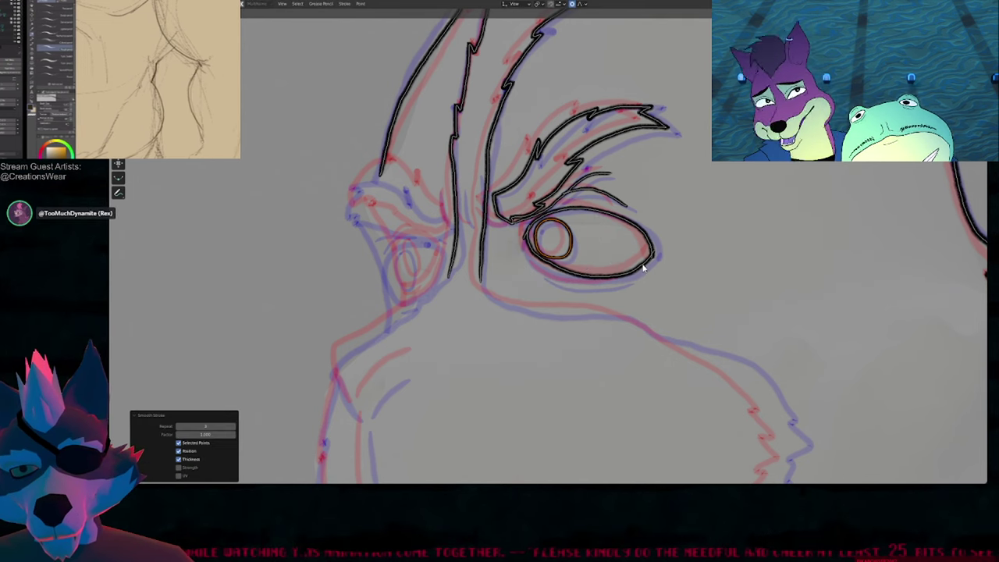
key("Tab")
key("space")
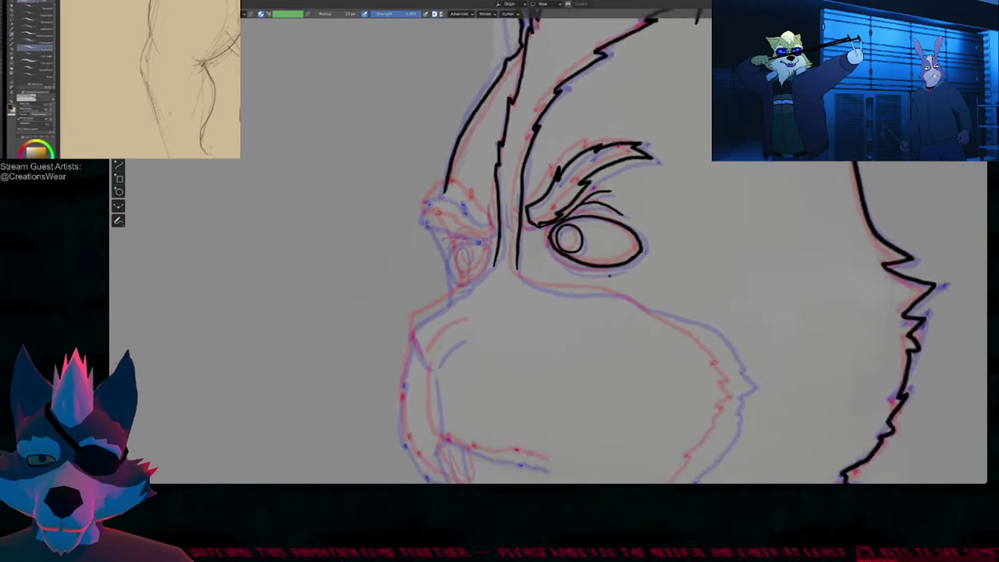
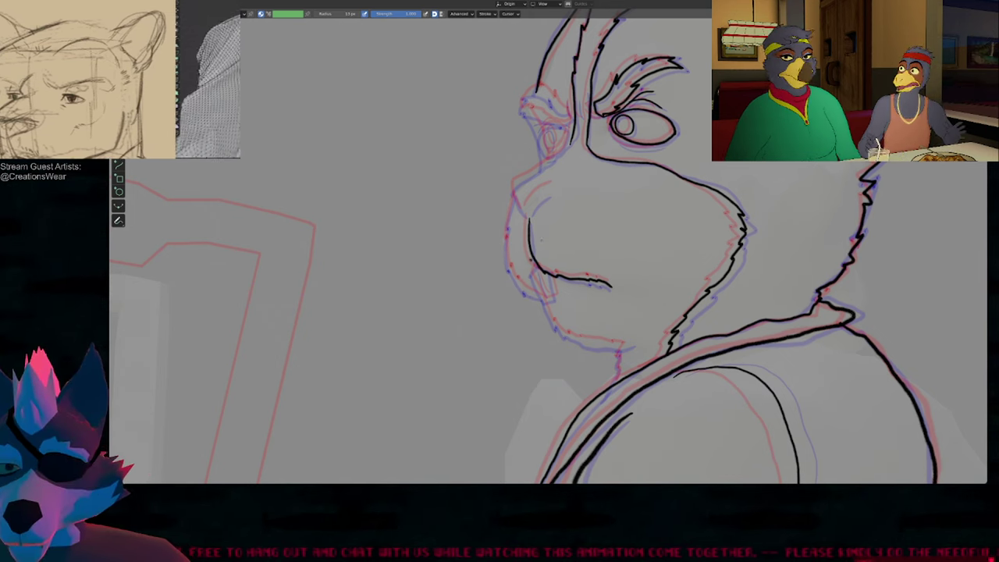
Step: Ink the left eyebrow's jagged furry outline and a short crease, then touch up its outer tips
middle_click_drag(563, 165, 447, 319, "shift")
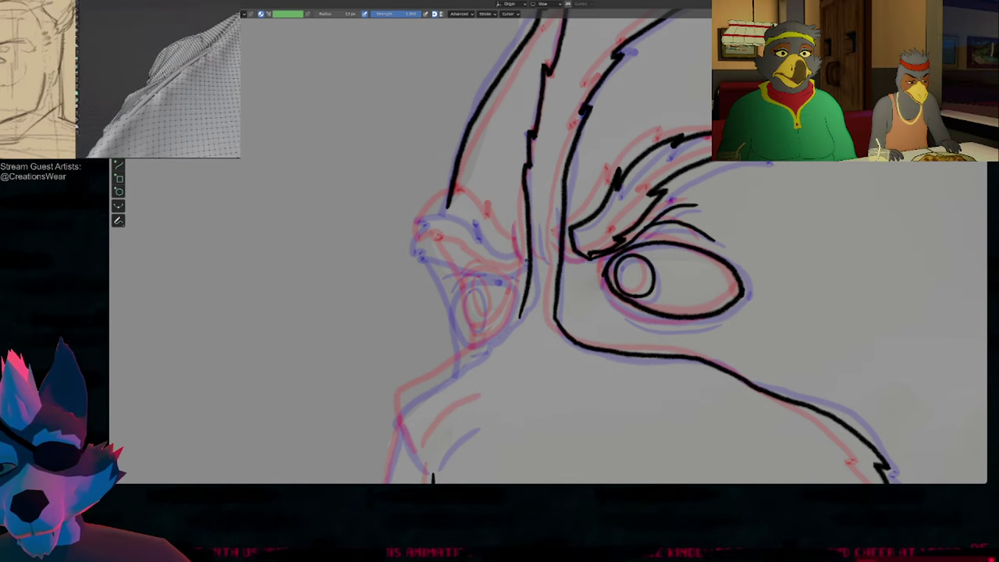
left_click_drag(525, 260, 521, 225)
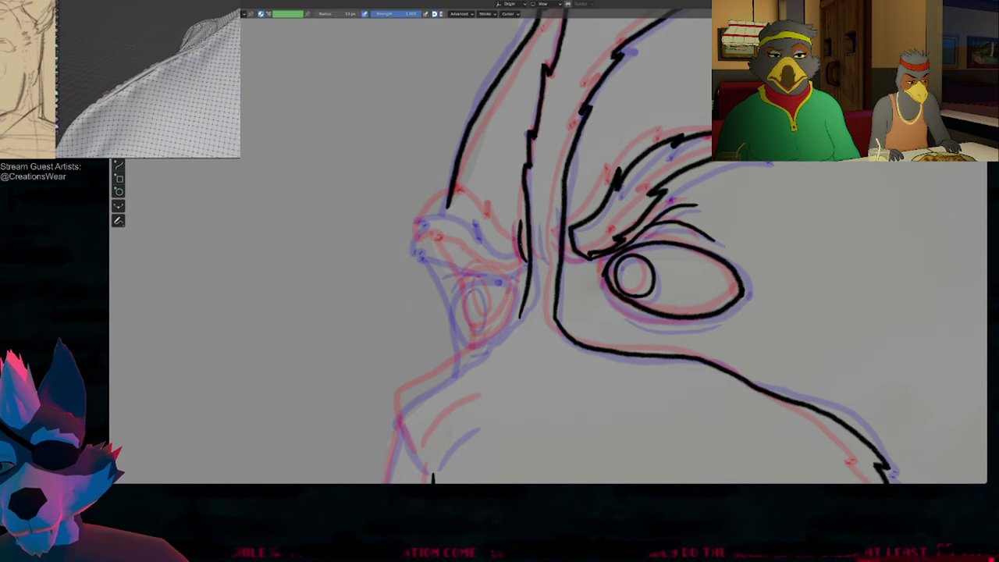
mouse_move(483, 222)
left_mouse_down()
mouse_move(431, 196)
mouse_move(411, 251)
mouse_move(443, 247)
left_mouse_up()
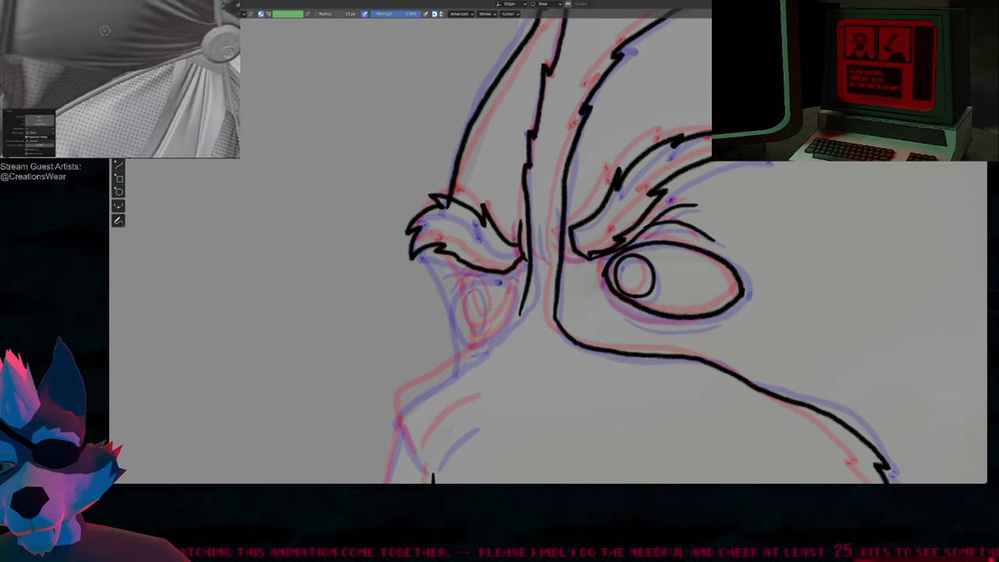
left_click_drag(434, 190, 442, 195)
mouse_move(398, 231)
left_mouse_down()
mouse_move(403, 261)
mouse_move(414, 255)
left_mouse_up()
Step: Raise the lower end point of the ear line in Edit mode
key("Tab")
left_click(450, 206)
key("g")
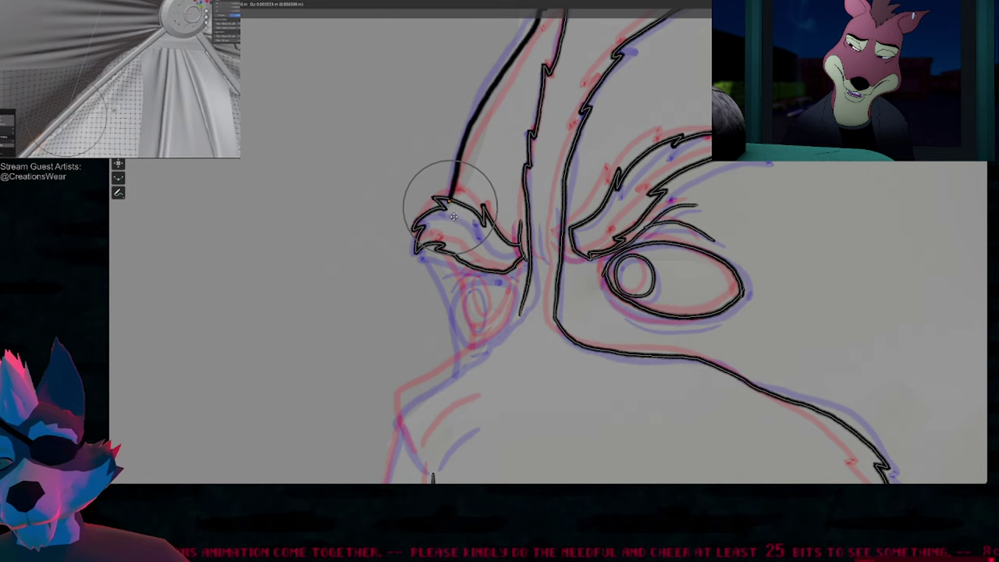
left_click(454, 213)
key("Tab")
Step: Ink a short crease between the brows, the left eye's outline and its pupil
middle_click_drag(543, 260, 484, 257, "shift")
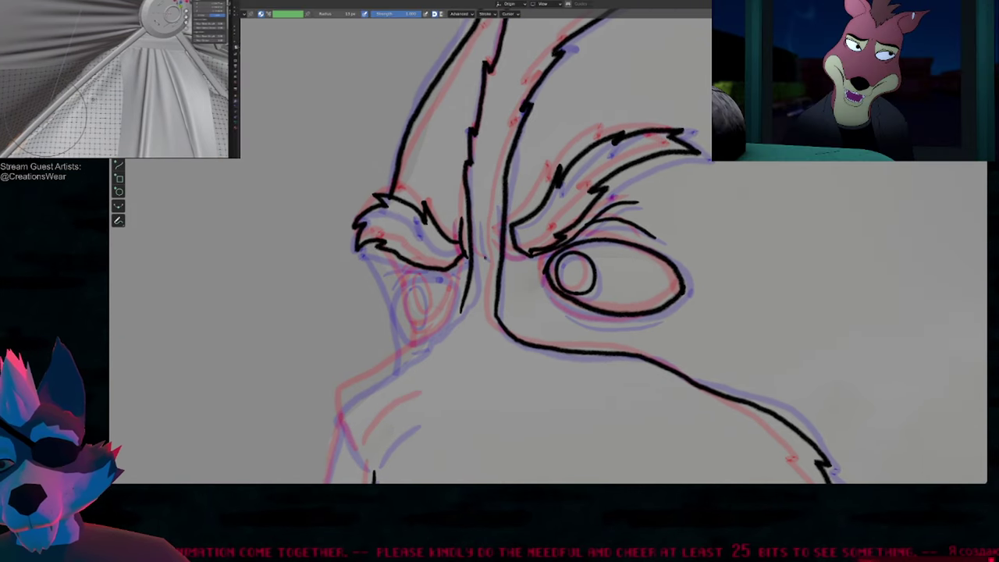
left_click_drag(488, 258, 481, 213)
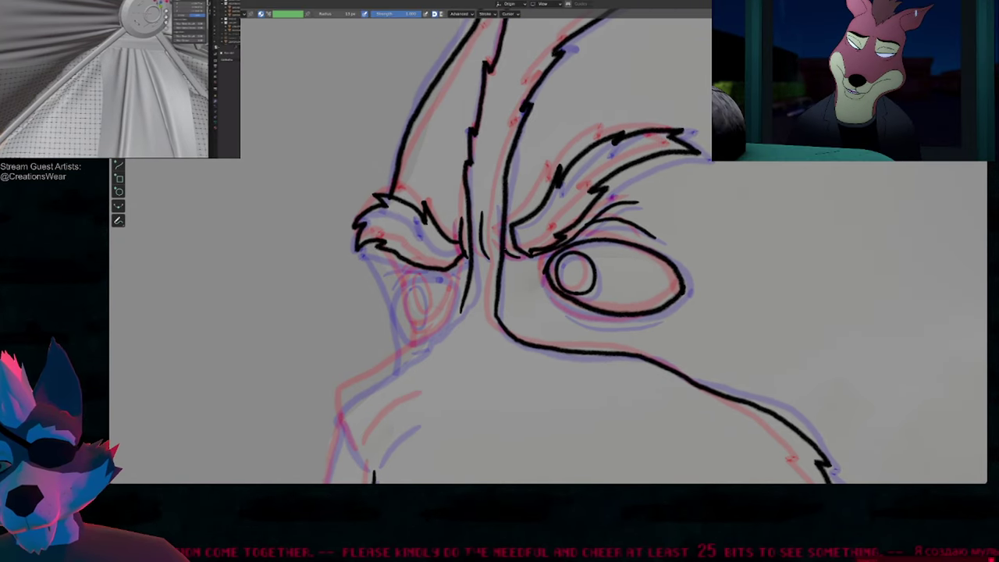
middle_click_drag(484, 298, 590, 216, "shift")
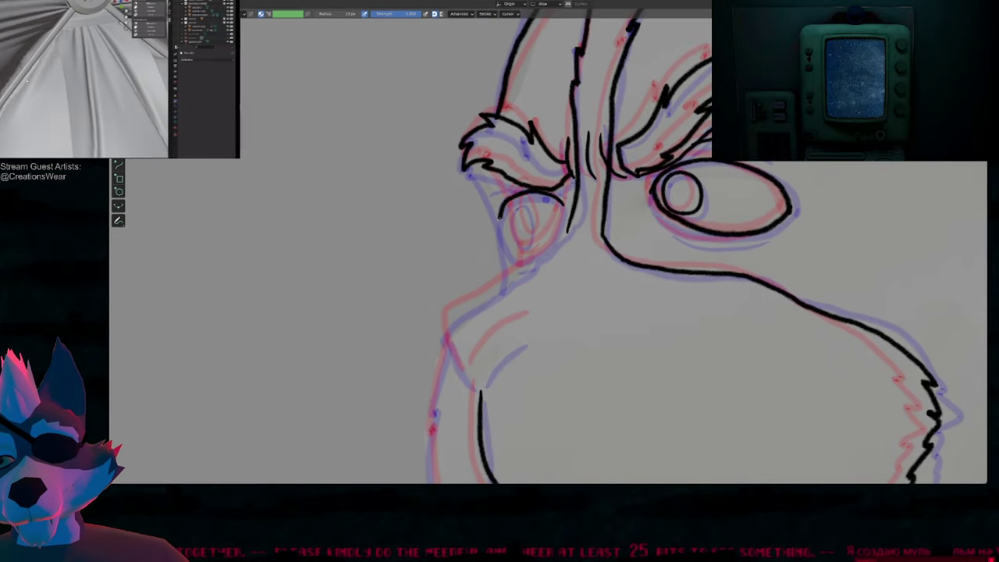
mouse_move(512, 250)
left_mouse_down()
mouse_move(531, 252)
mouse_move(552, 234)
mouse_move(562, 206)
left_mouse_up()
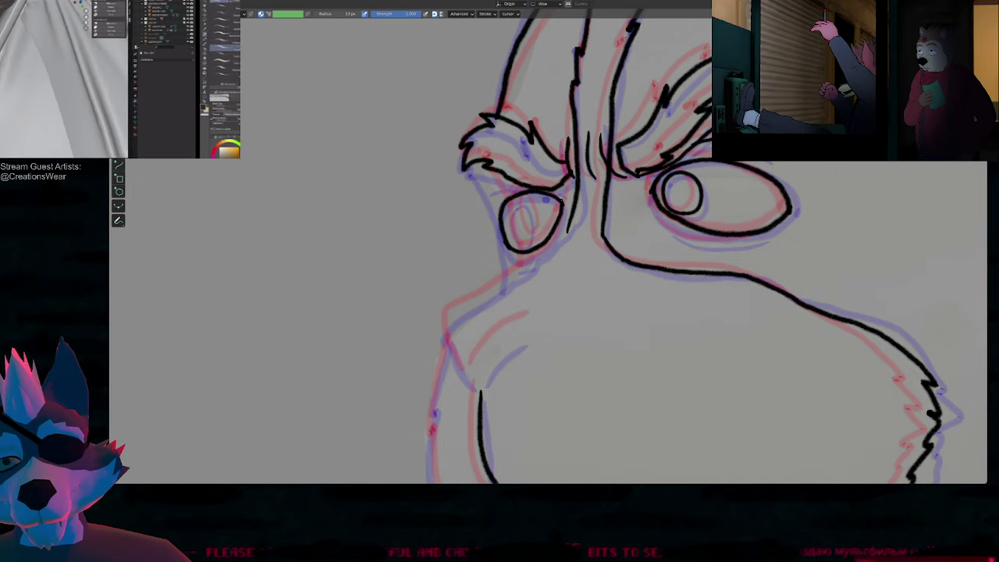
middle_click_drag(549, 204, 522, 230, "shift")
mouse_move(497, 226)
left_mouse_down()
mouse_move(494, 261)
mouse_move(507, 249)
left_mouse_up()
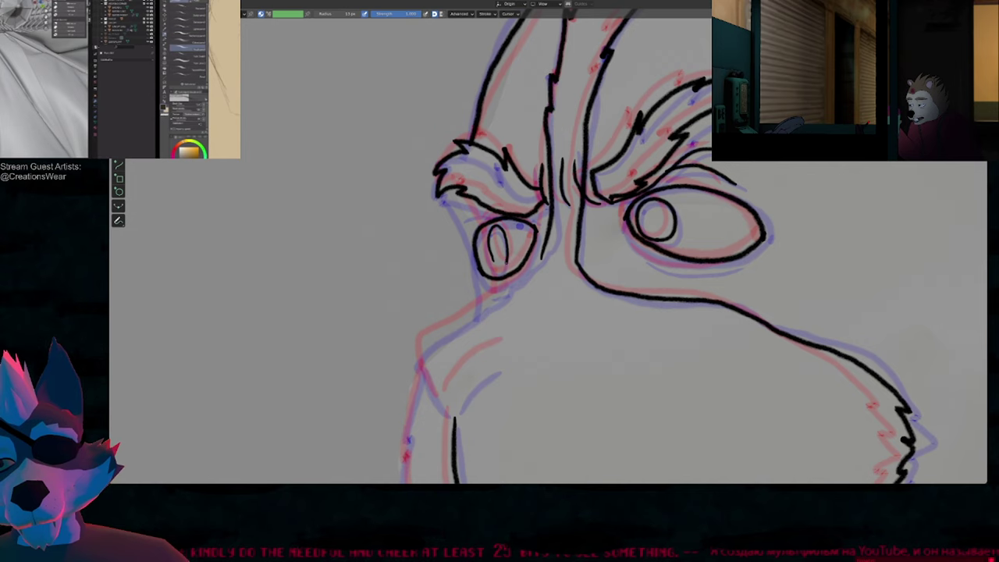
Step: Add a short stroke by the left eyebrow and ink a curved lower lid under the right eye
key("Tab")
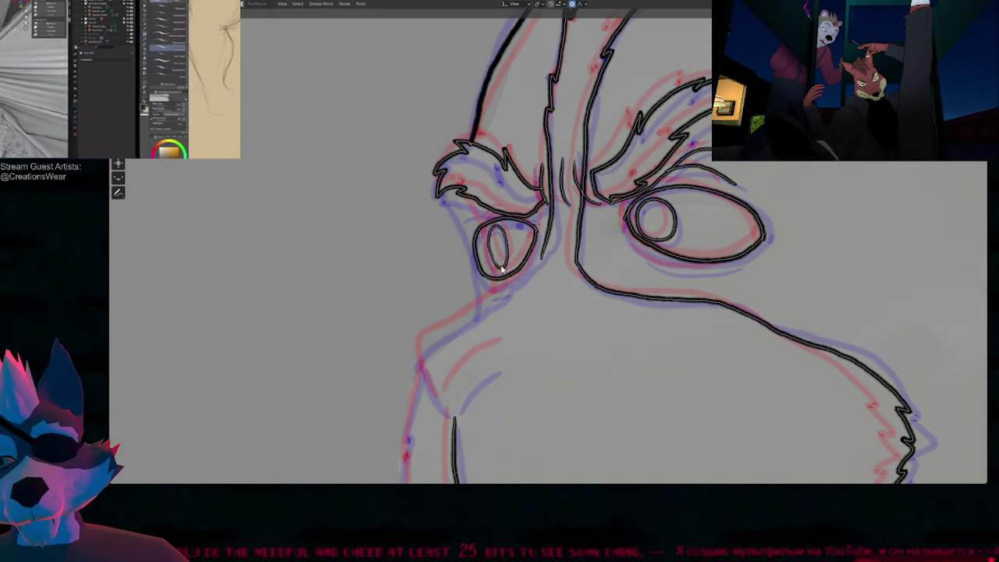
left_click(502, 268)
key("Tab")
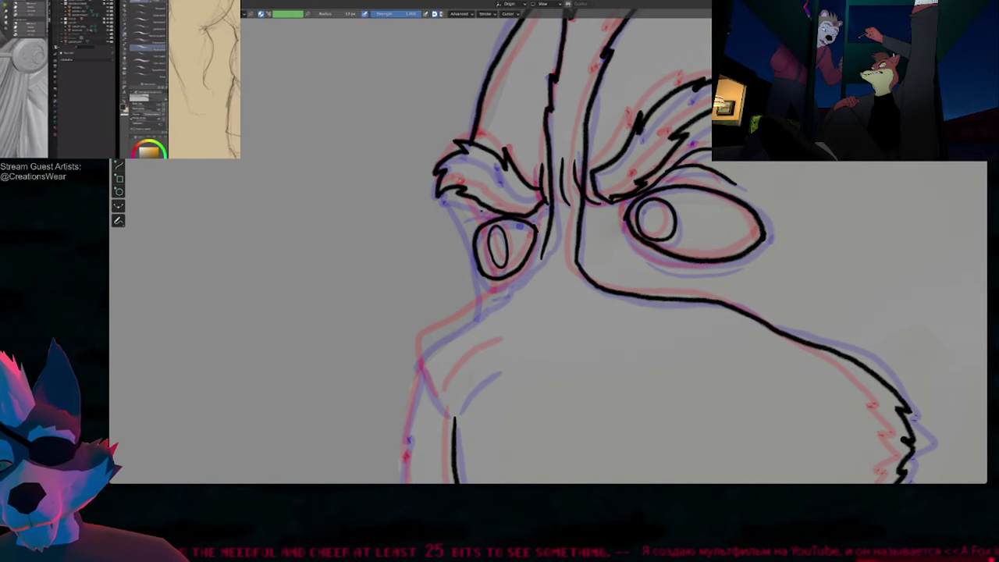
left_click_drag(473, 224, 488, 215)
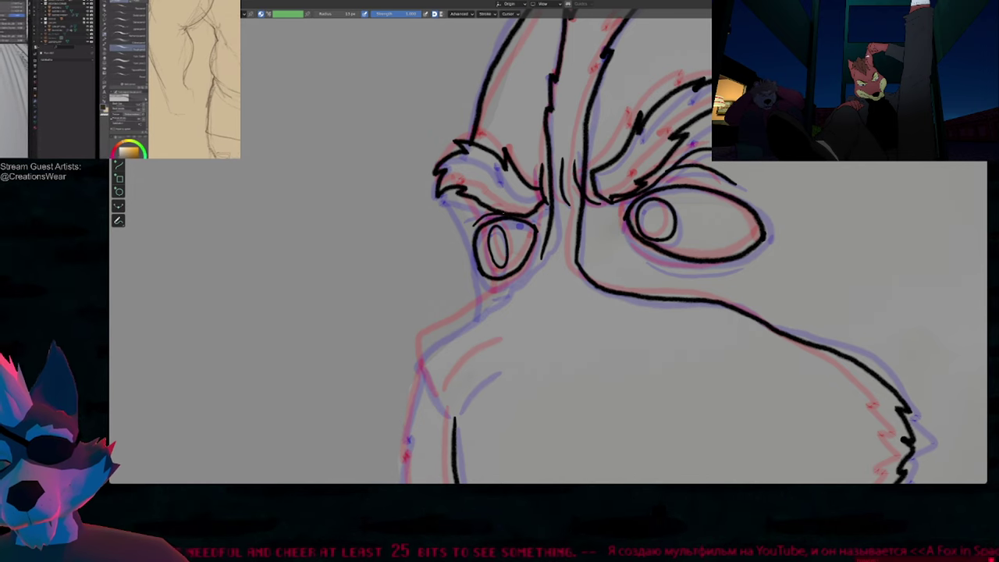
mouse_move(555, 226)
middle_mouse_down("shift")
mouse_move(471, 242)
mouse_move(440, 233)
middle_mouse_up("shift")
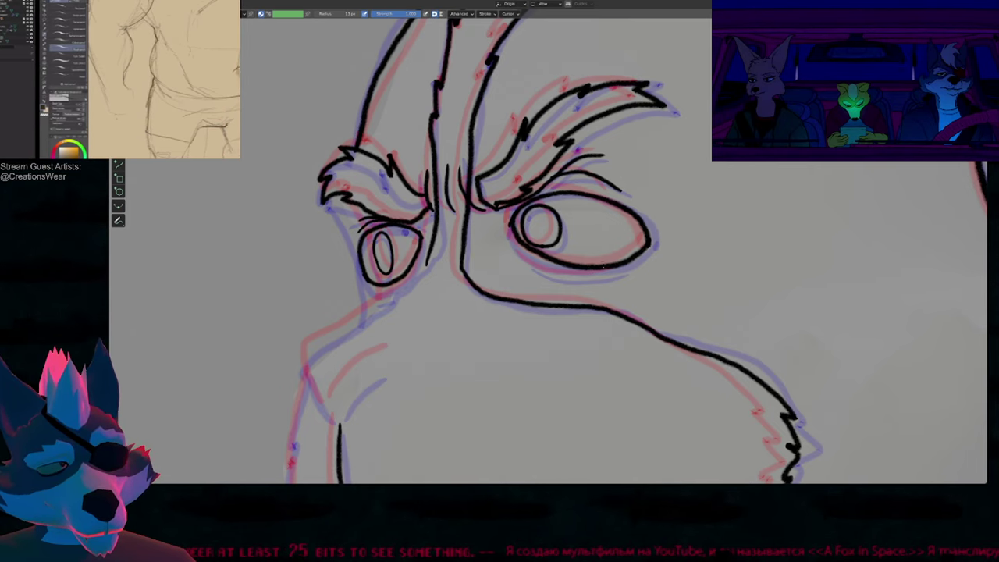
mouse_move(602, 280)
middle_mouse_down("shift")
mouse_move(584, 261)
mouse_move(605, 254)
middle_mouse_up("shift")
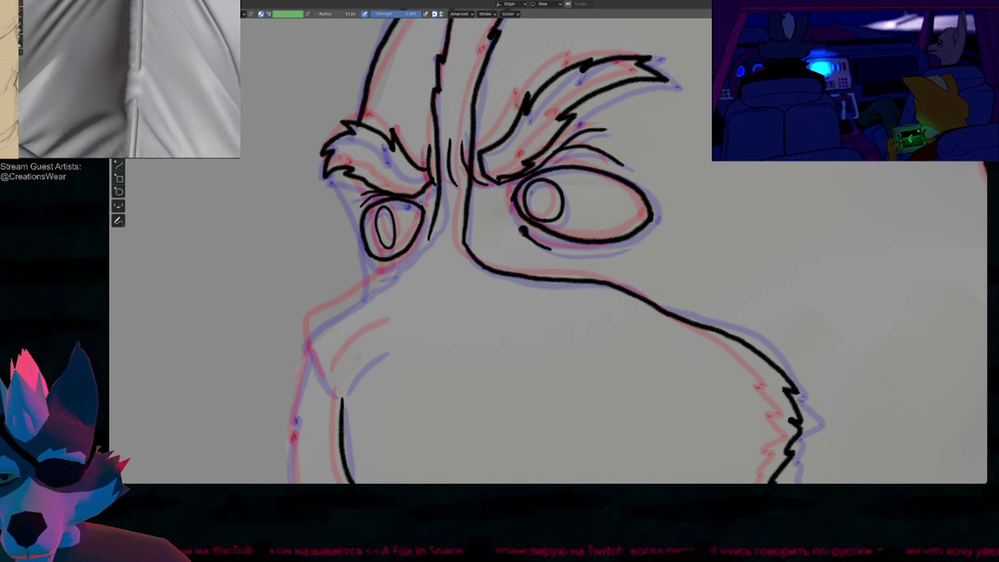
left_click_drag(526, 234, 590, 254)
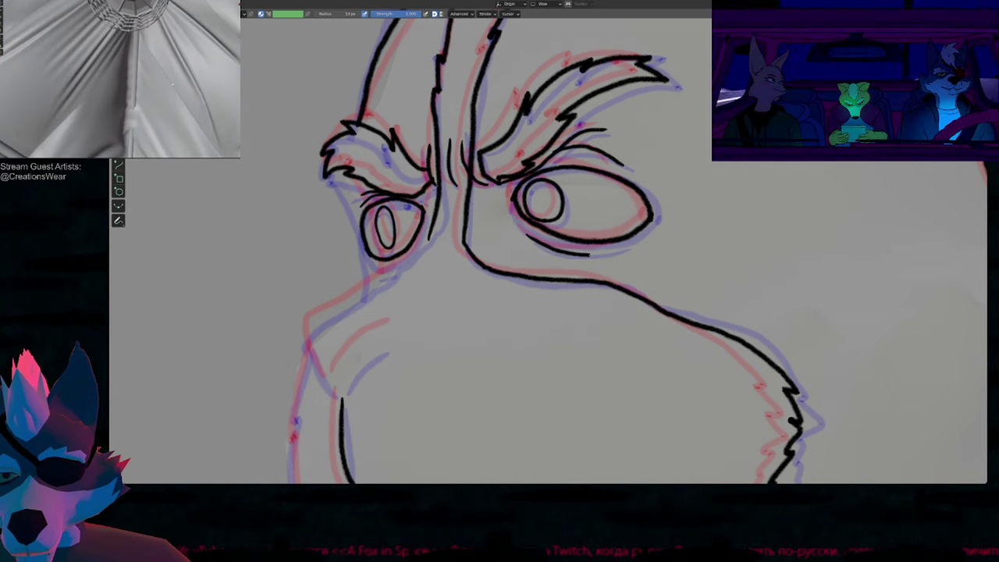
Step: Move a lower eyelid point with proportional editing to reshape the under-eye line
key("Tab")
left_click(604, 257)
key("g")
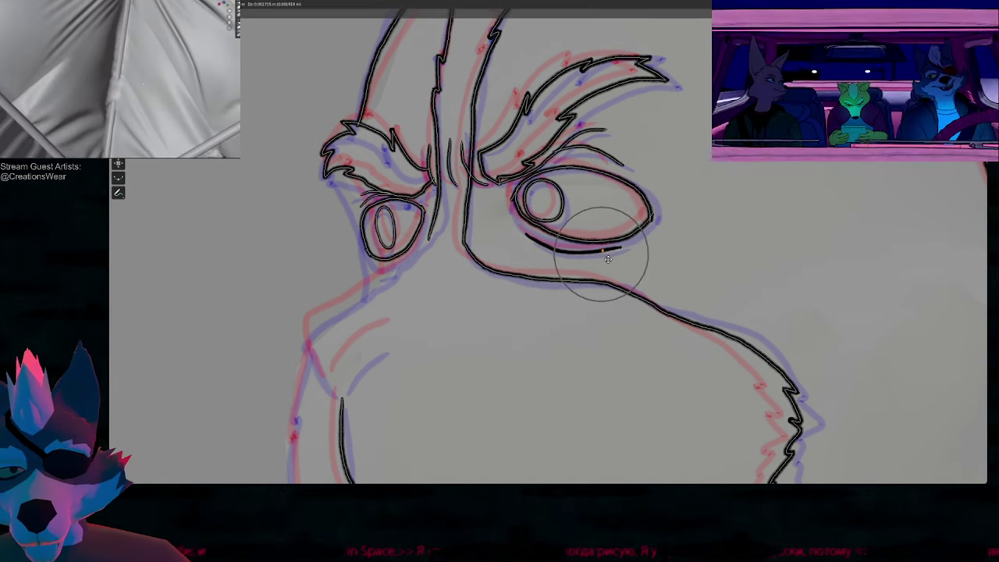
left_click(610, 262)
Step: Deselect the eyelid stroke, return to Draw mode and frame the muzzle
mouse_move(513, 274)
middle_mouse_down("ctrl")
mouse_move(498, 341)
mouse_move(573, 295)
mouse_move(559, 215)
middle_mouse_up("ctrl")
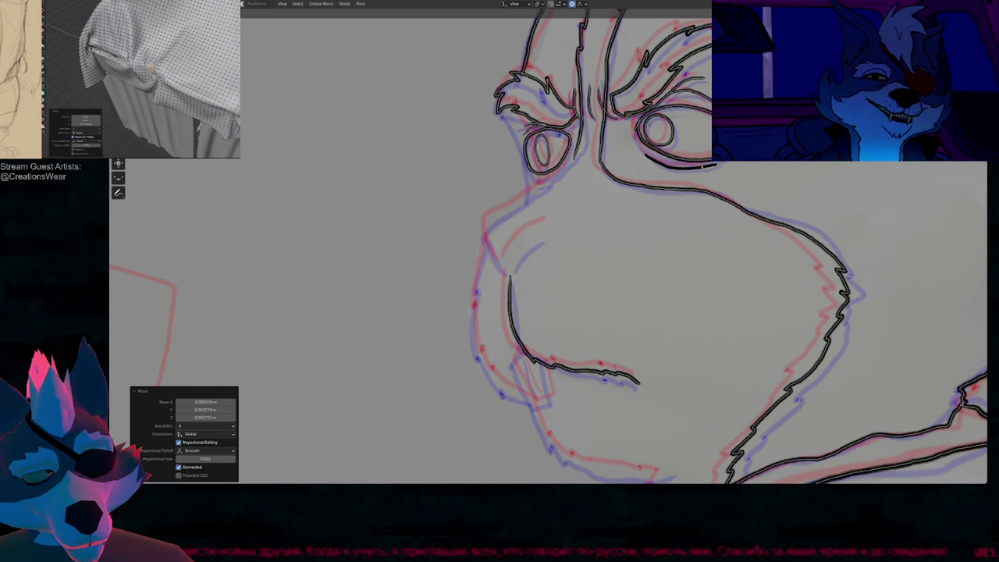
left_click(565, 237)
mouse_move(566, 237)
middle_mouse_down("shift")
mouse_move(434, 216)
mouse_move(436, 187)
middle_mouse_up("shift")
middle_click_drag(433, 131, 467, 158, "shift")
key("Tab")
scroll(466, 157, "down", 2)
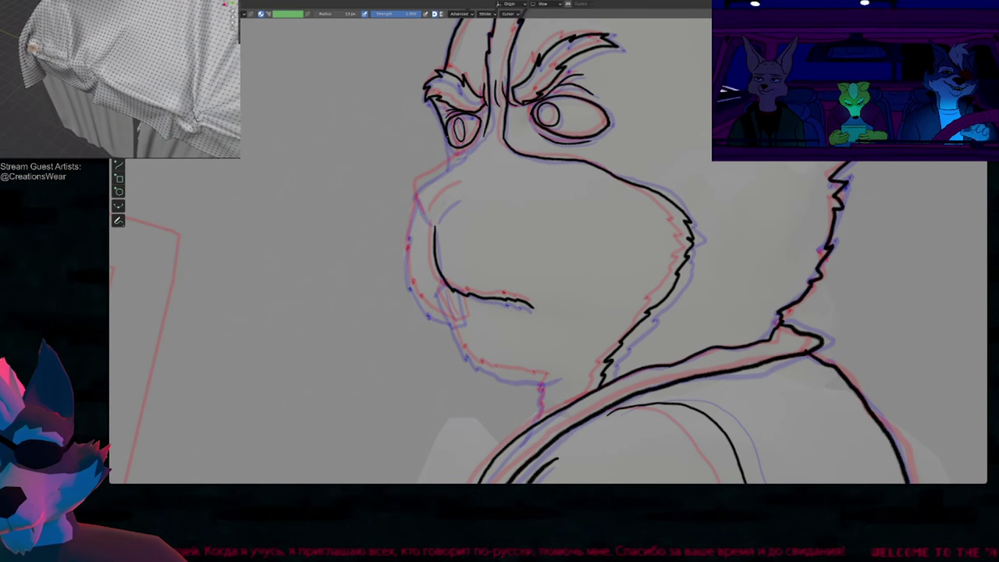
middle_click_drag(483, 175, 568, 184, "shift")
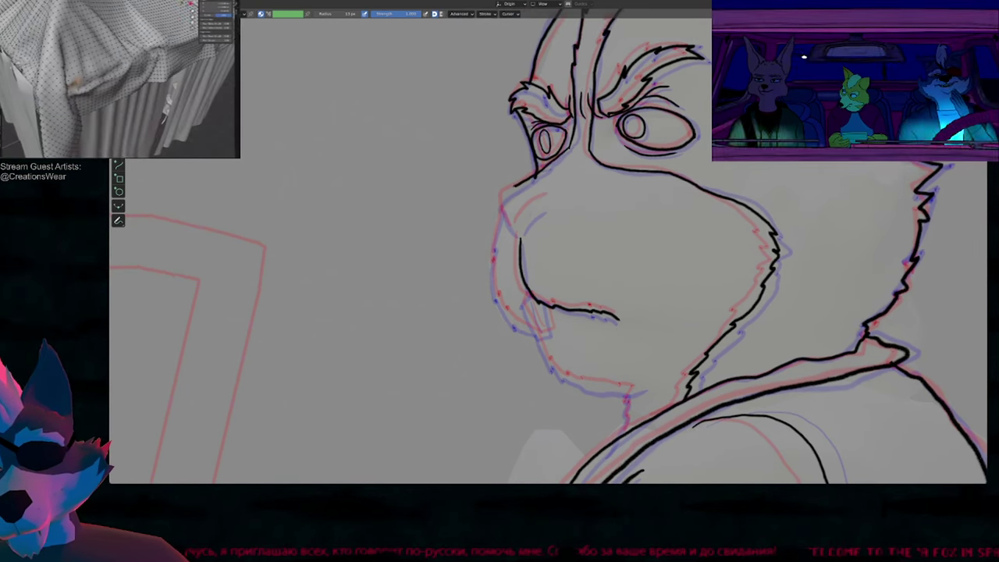
Step: Ink the nose bridge below the left eye and erase its stray end
mouse_move(537, 174)
left_mouse_down()
mouse_move(501, 195)
mouse_move(514, 231)
left_mouse_up()
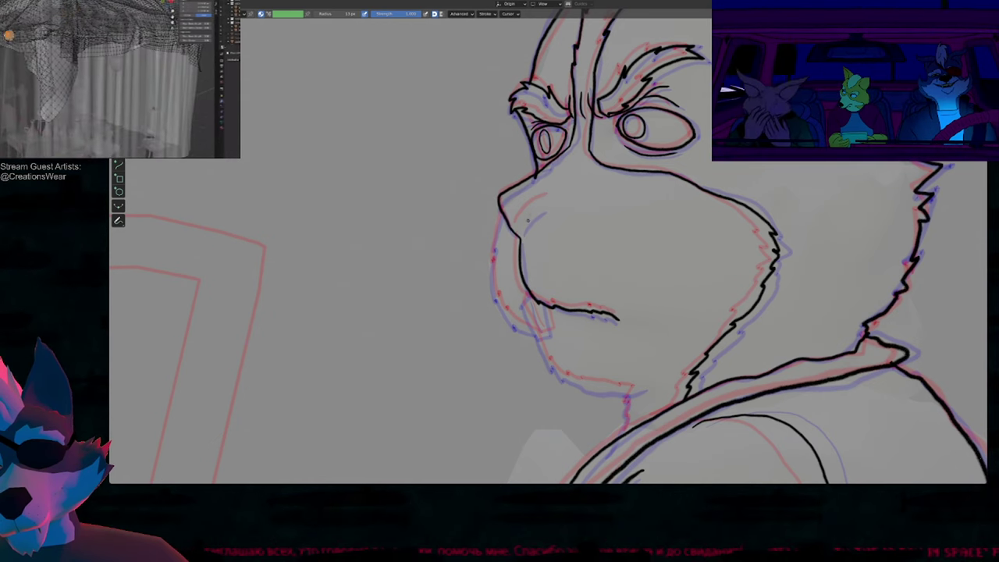
key("e")
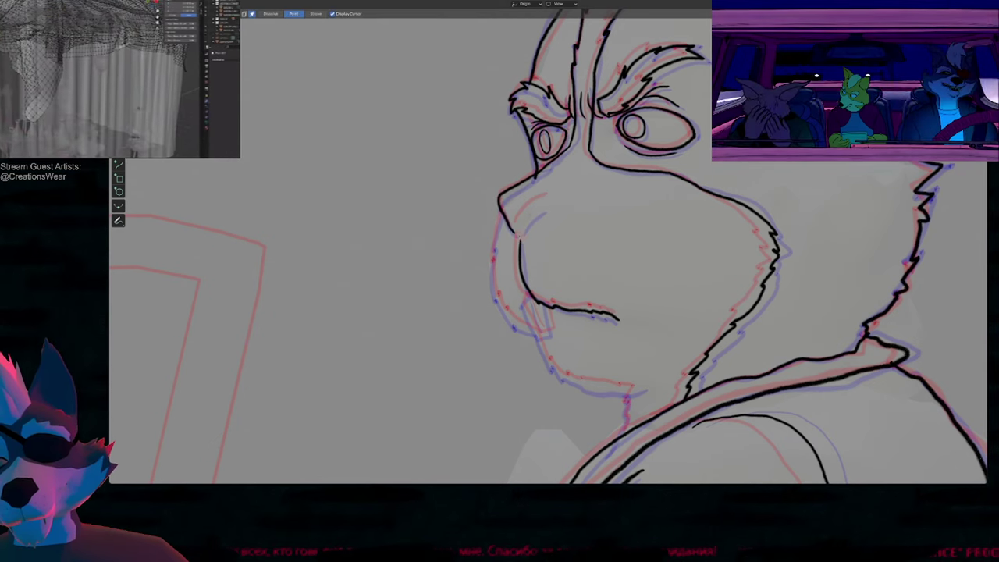
left_click_drag(519, 236, 548, 207, "ctrl")
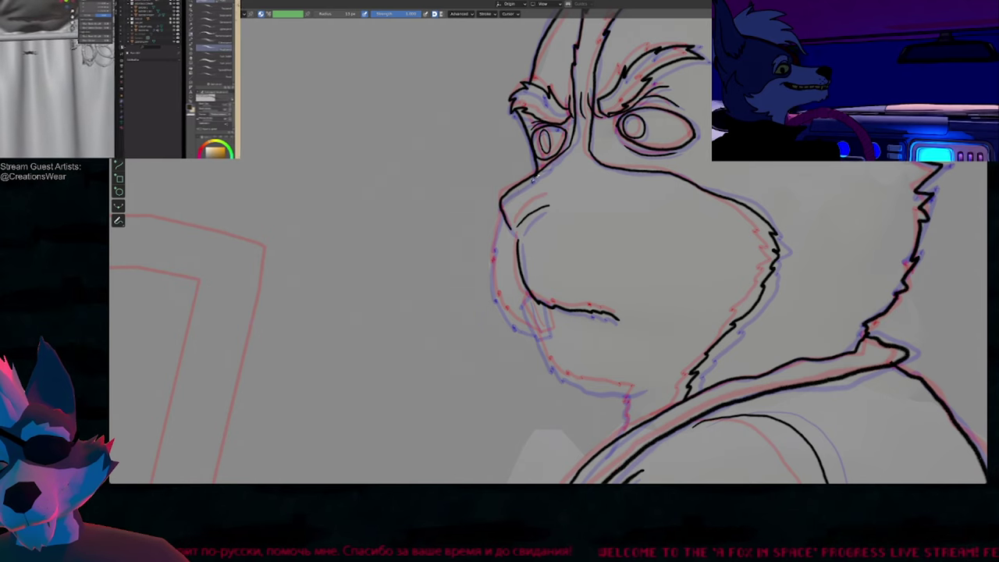
Step: Ink the left outline of the muzzle
mouse_move(549, 212)
middle_mouse_down("shift")
mouse_move(407, 170)
mouse_move(309, 100)
middle_mouse_up("shift")
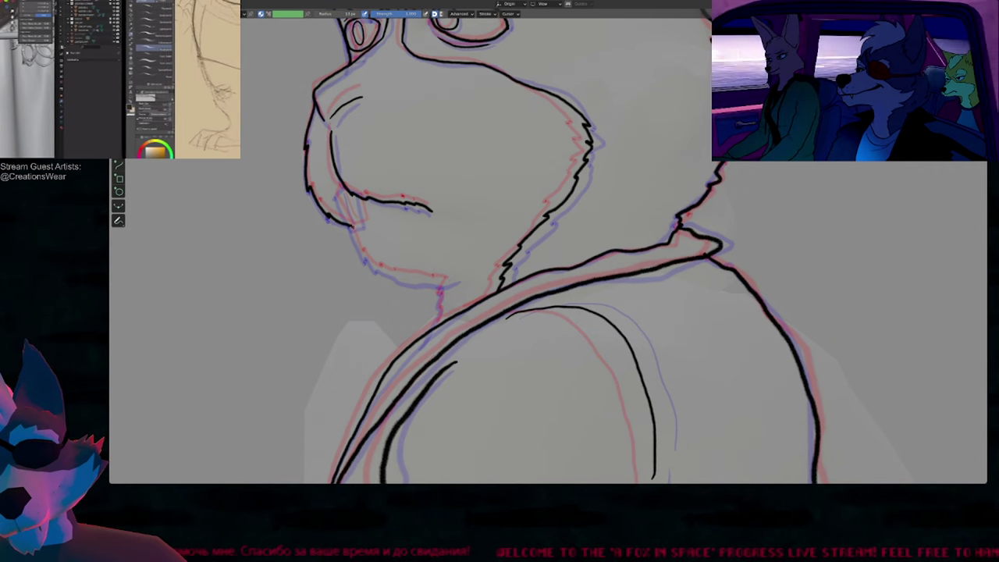
mouse_move(310, 187)
left_mouse_down()
mouse_move(385, 270)
mouse_move(451, 283)
mouse_move(438, 315)
left_mouse_up()
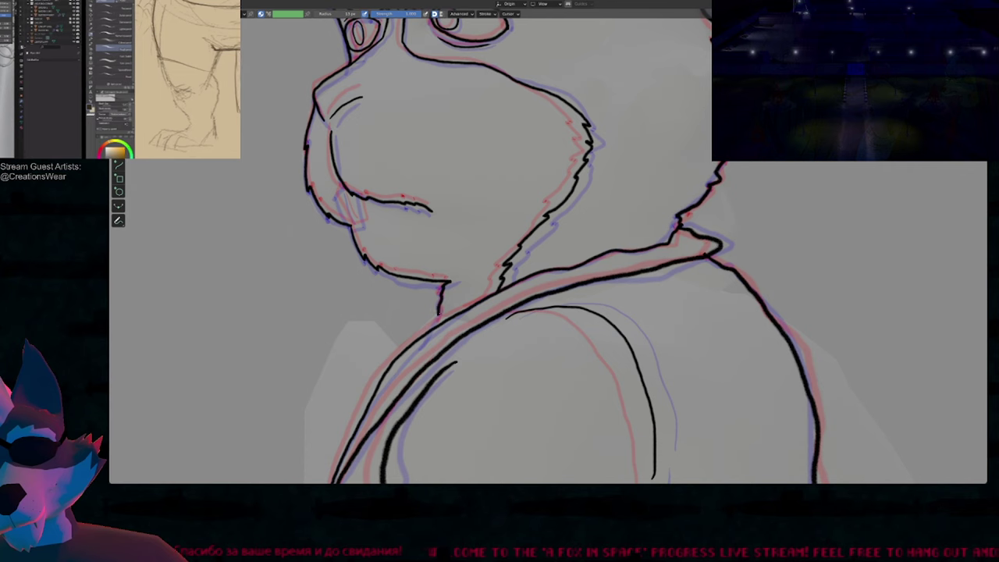
scroll(432, 336, "up", 4)
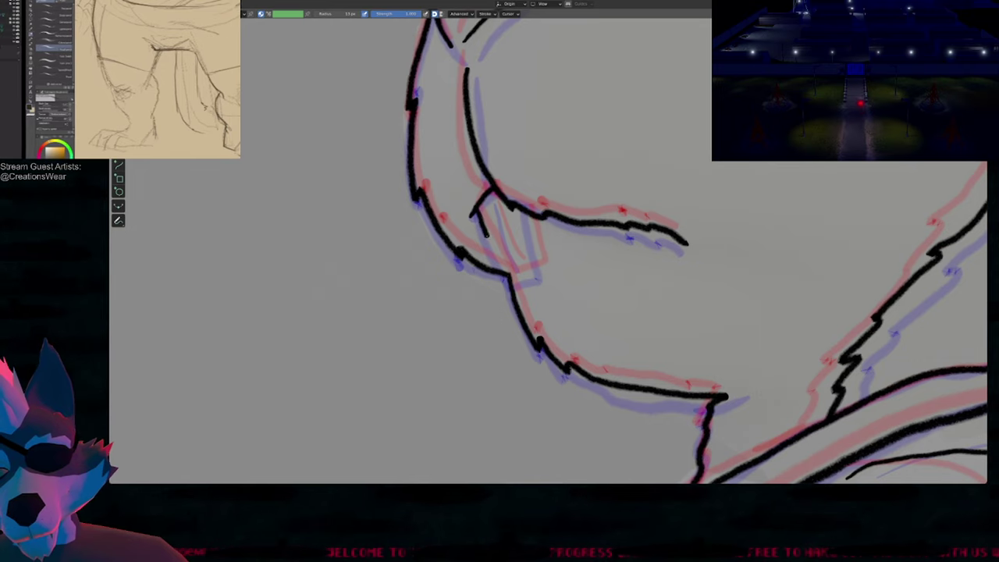
Step: Ink a short detail line on the rabbit's jaw
mouse_move(515, 277)
left_mouse_down()
mouse_move(539, 258)
mouse_move(528, 193)
left_mouse_up()
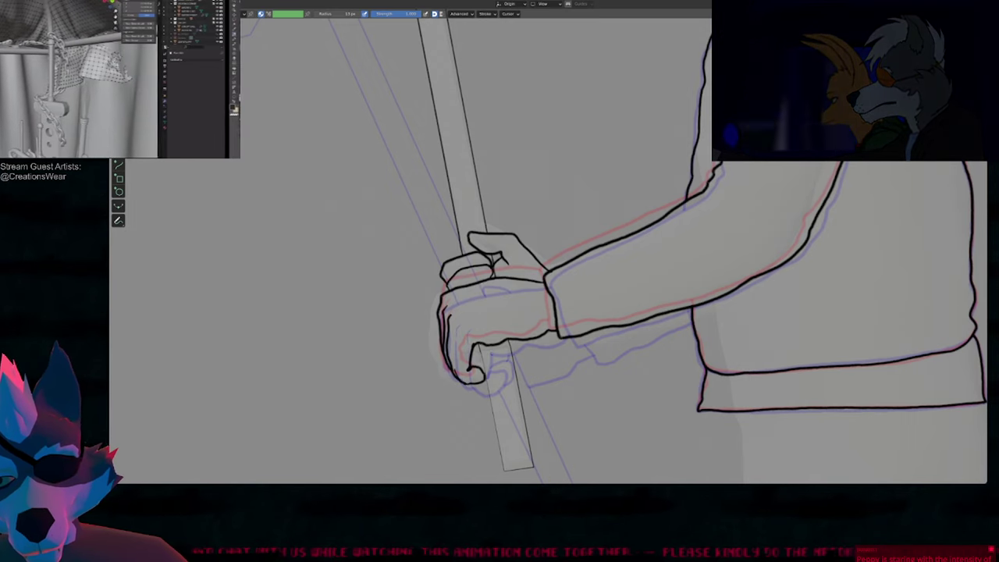
Step: Step forward to the next drawing of the animation
key("Right")
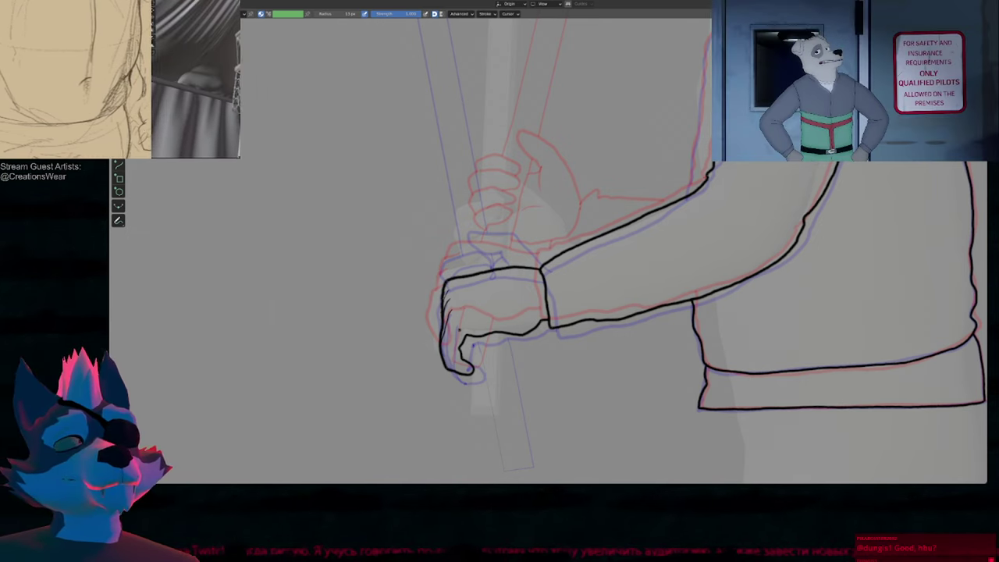
Step: Select the crowbar strokes and rotate and move them to fit the new pose
mouse_move(580, 49)
middle_mouse_down("shift")
mouse_move(523, 371)
mouse_move(531, 370)
mouse_move(548, 264)
mouse_move(546, 281)
middle_mouse_up("shift")
key("Left")
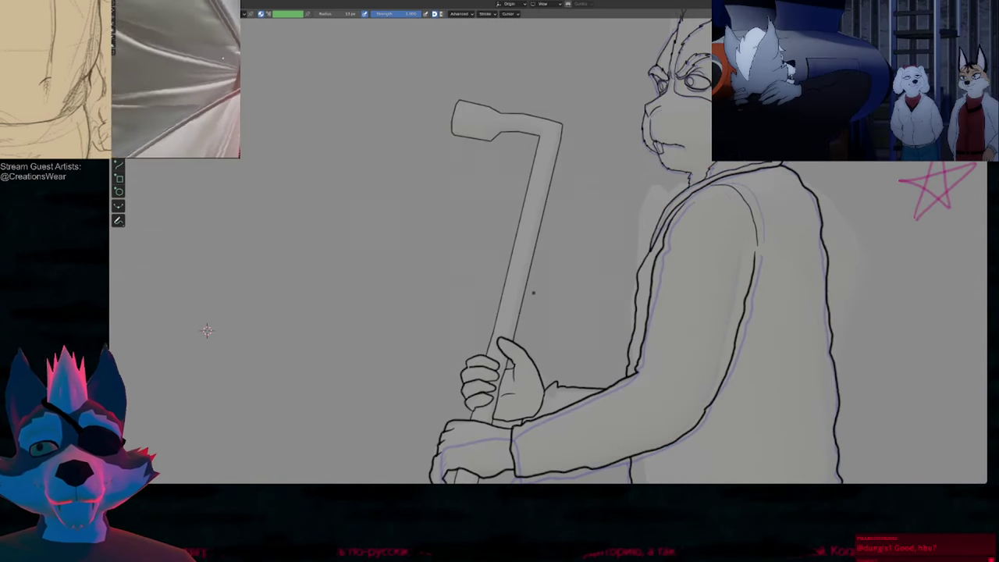
key("Tab")
mouse_move(537, 169)
left_mouse_down()
mouse_move(556, 156)
mouse_move(538, 133)
left_mouse_up()
key("Right")
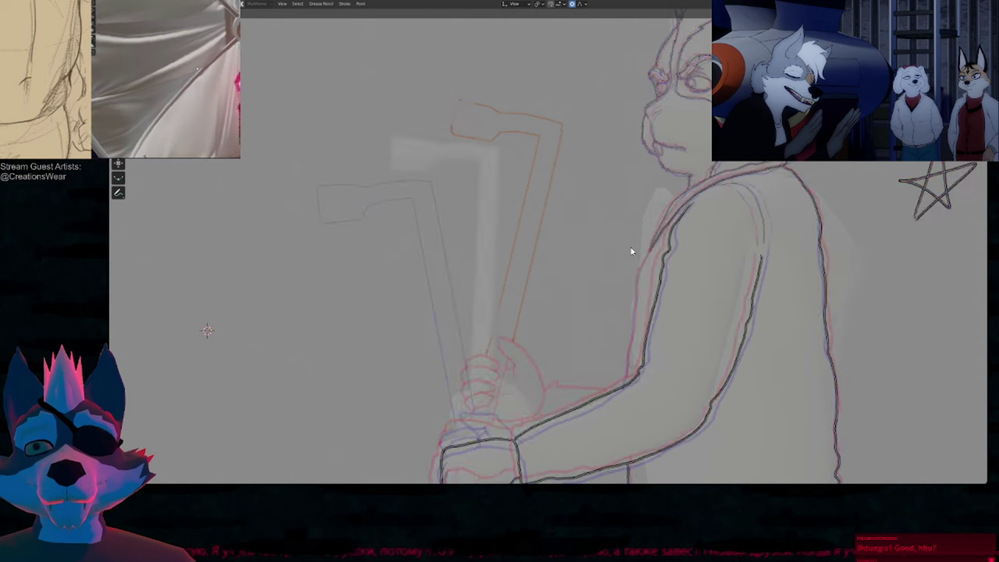
key("r")
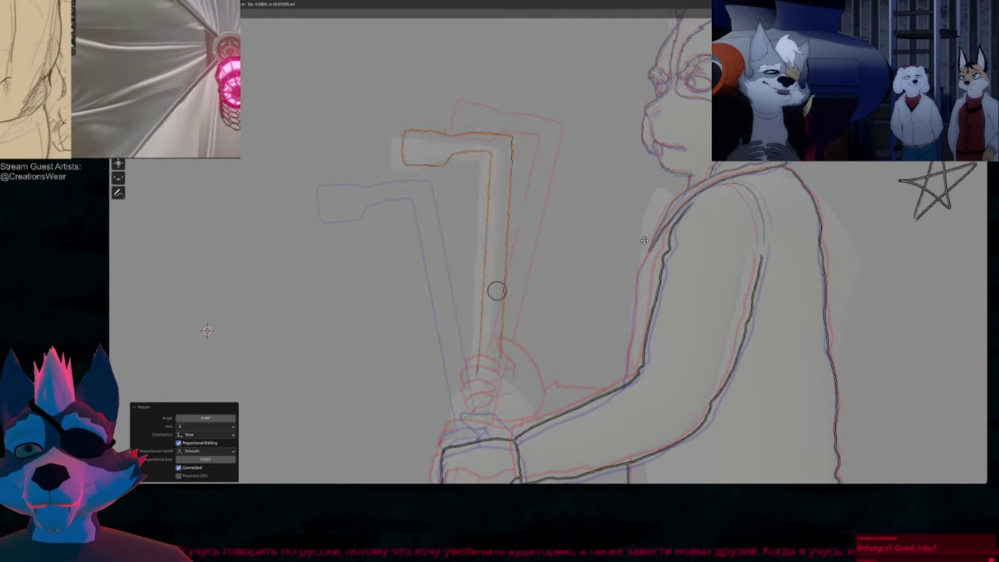
left_click(636, 248)
key("r")
left_click(637, 250)
key("g")
left_click(638, 249)
key("r")
left_click(638, 246)
key("g")
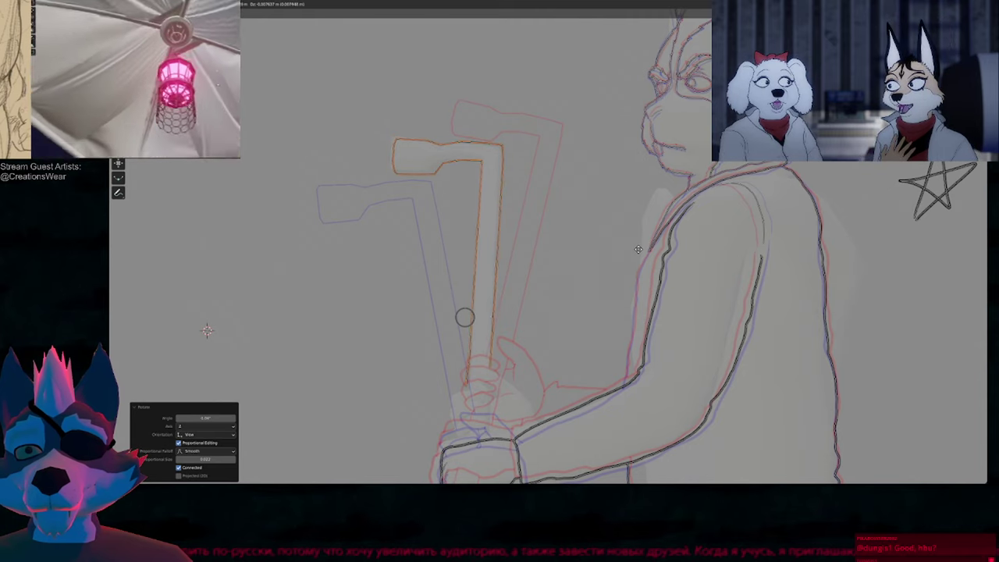
left_click(638, 249)
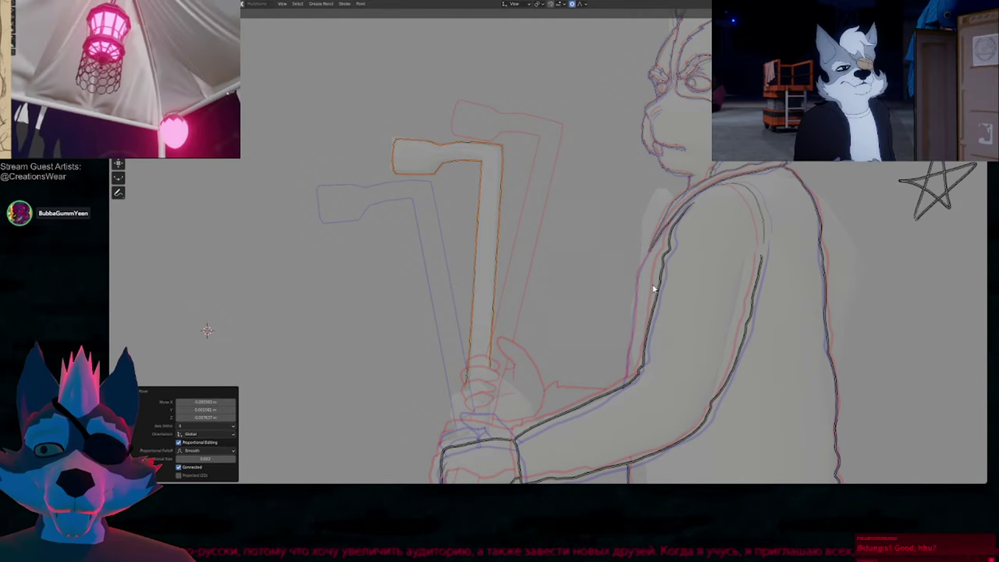
Step: Delete the lower tails of the left and right crowbar handle lines
middle_click_drag(479, 395, 486, 343, "ctrl")
key("Tab")
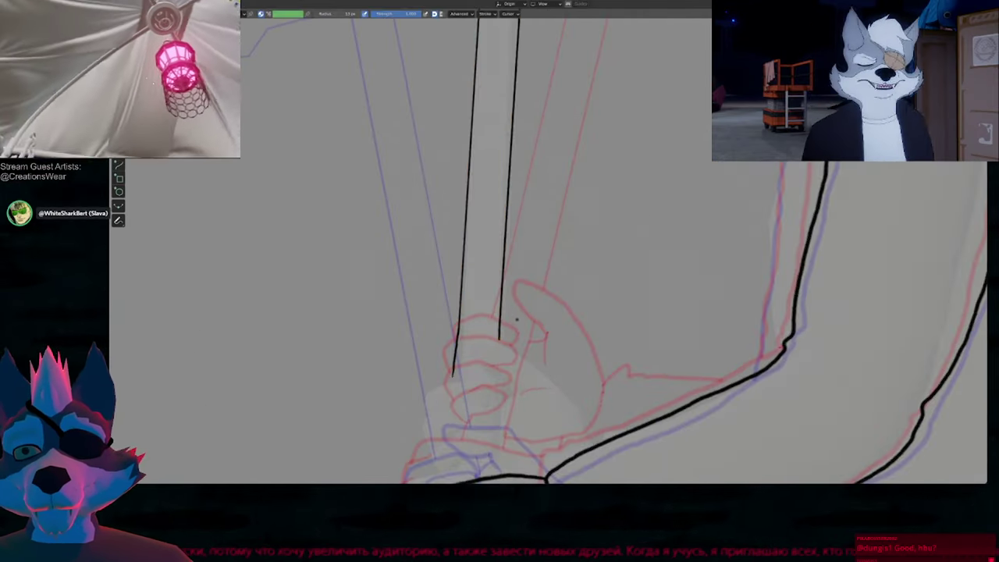
key("Tab")
left_click(459, 333)
key("x")
left_click(458, 339)
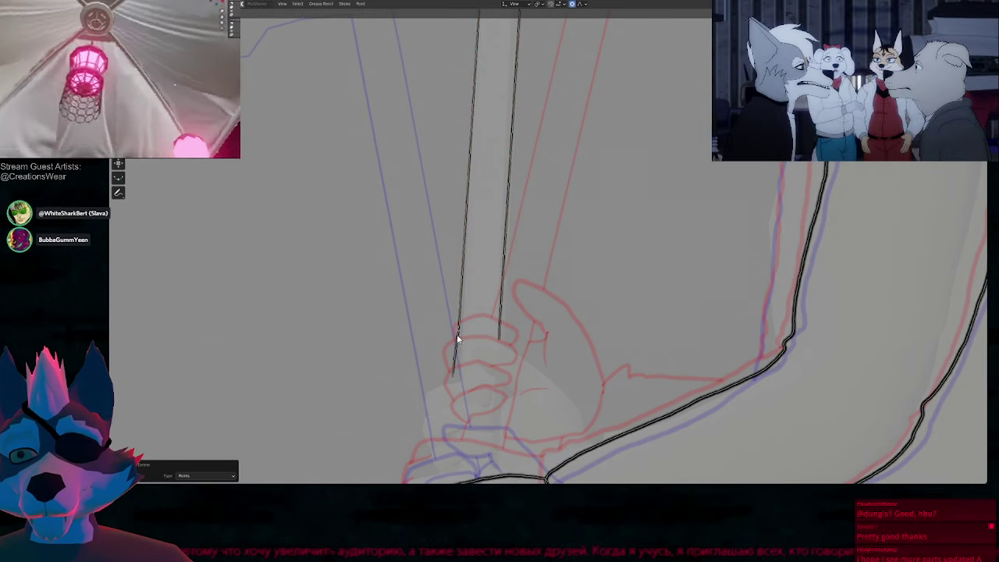
left_click(458, 339)
key("x")
left_click(459, 341)
left_click(500, 342)
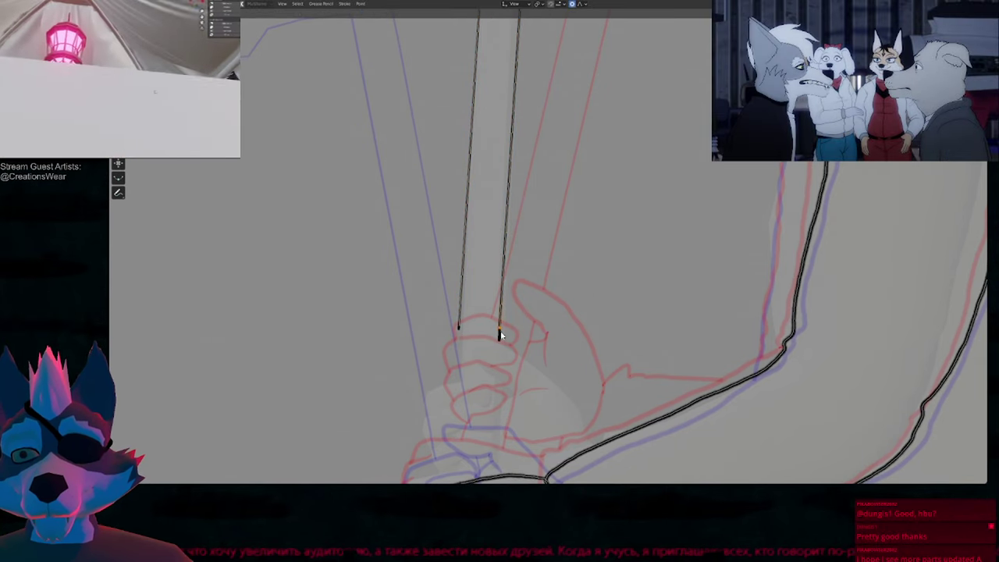
key("x")
left_click(501, 332)
key("ctrl+z")
left_click(500, 337)
key("x")
left_click(498, 334)
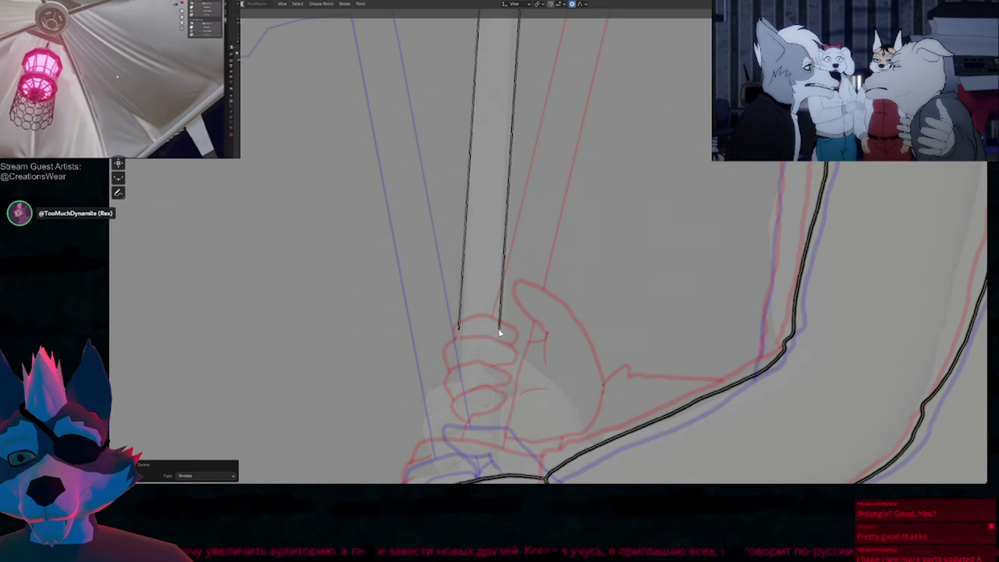
Step: Trim the left handle line's end, undo an over-deletion, and move its end point lower
left_click(459, 332)
key("x")
left_click(458, 331)
left_click(459, 330)
key("x")
left_click(459, 330)
key("ctrl+z")
key("g")
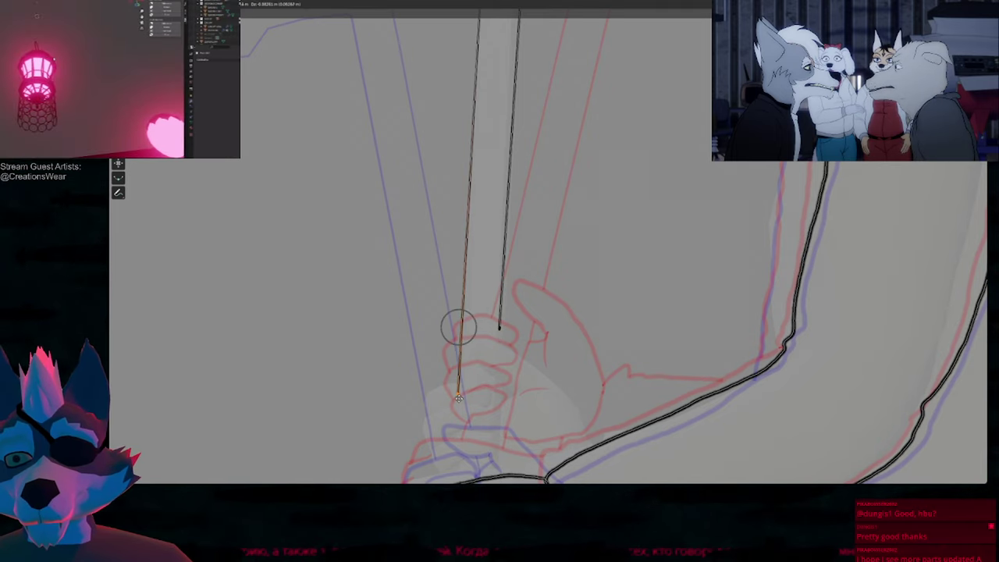
left_click(461, 381)
Step: Drag the right and left handle line ends down below the fist
left_click(500, 330)
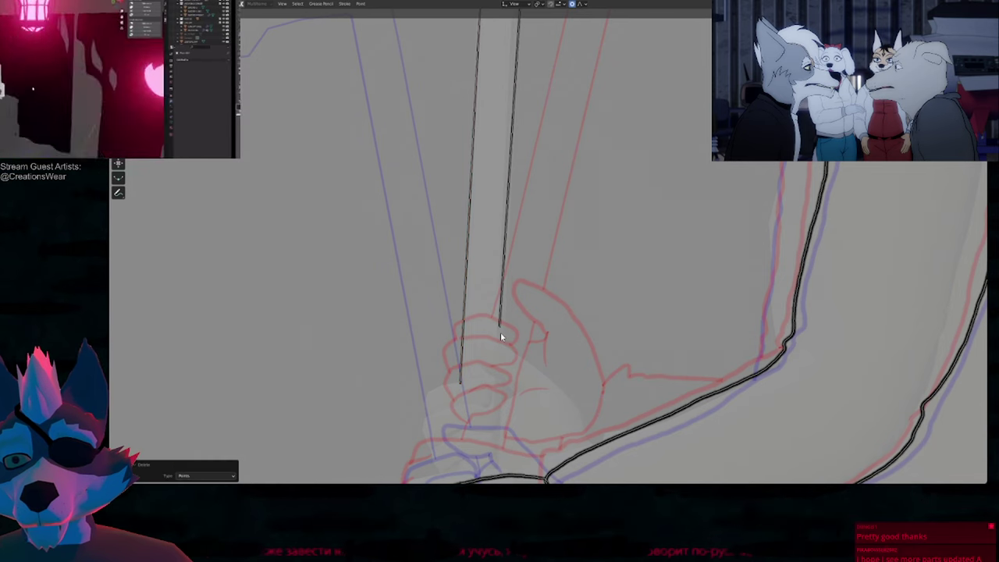
key("g")
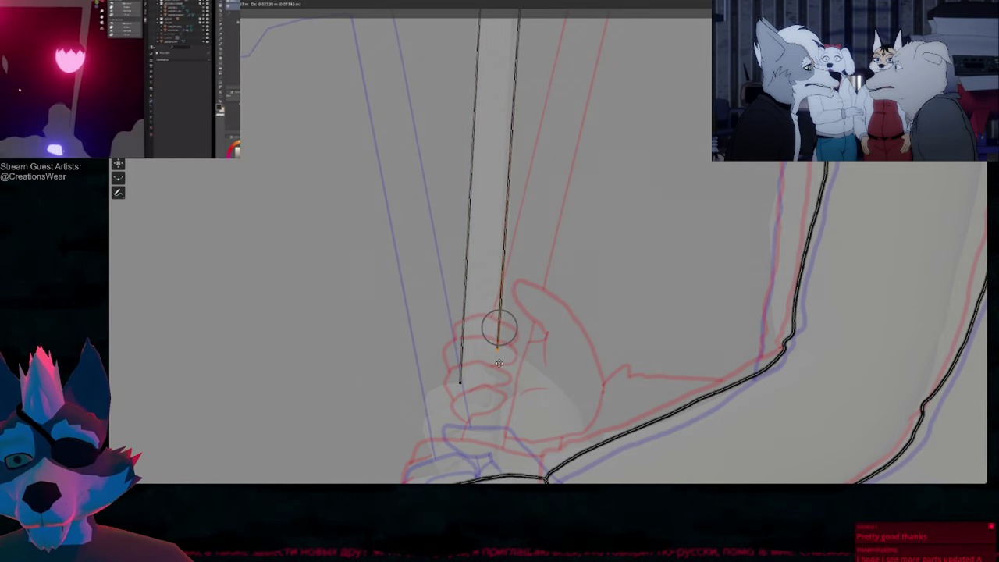
left_click(496, 433)
mouse_move(505, 433)
middle_mouse_down("shift")
mouse_move(525, 292)
mouse_move(505, 401)
mouse_move(522, 328)
middle_mouse_up("shift")
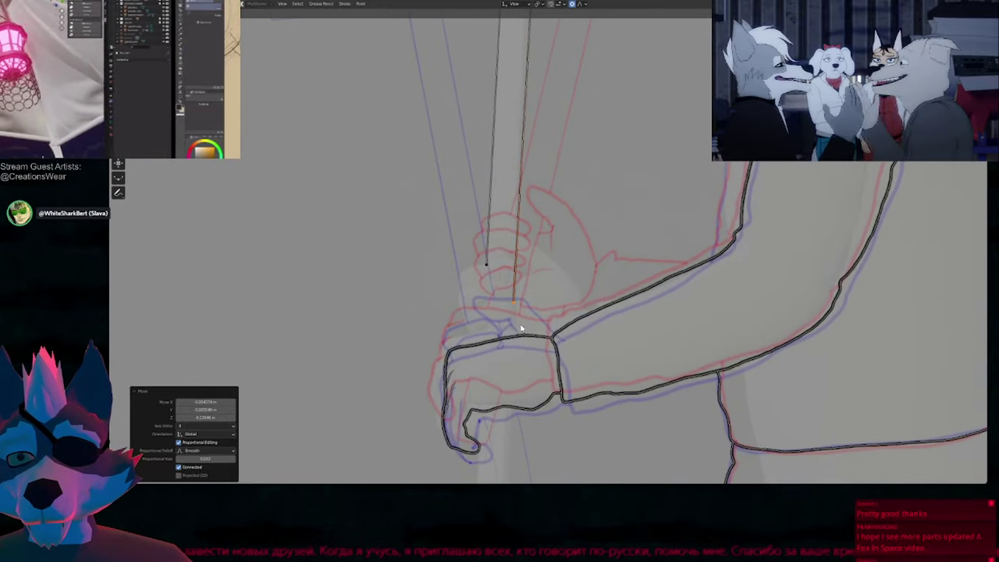
left_click(489, 269)
key("g")
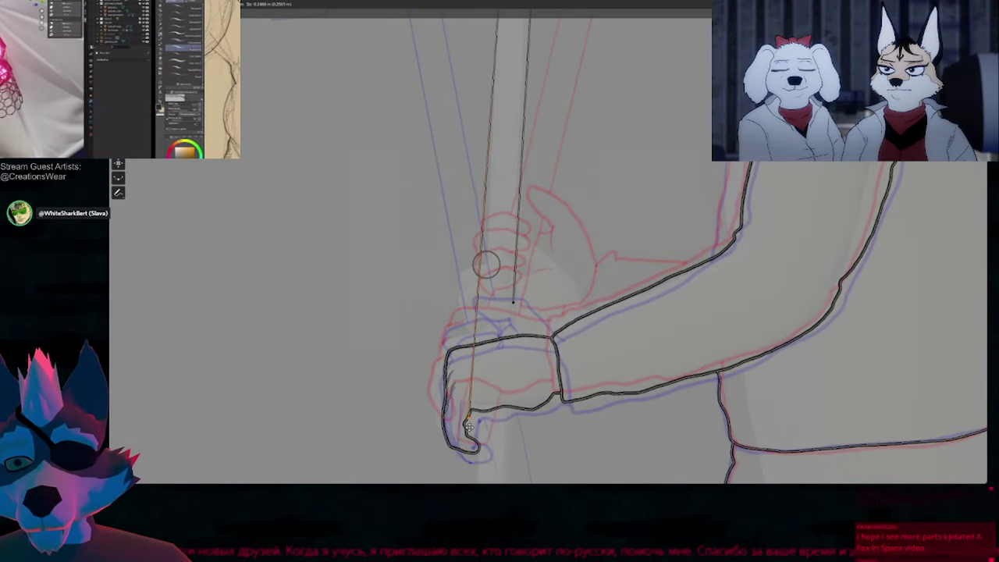
left_click(470, 433)
key("g")
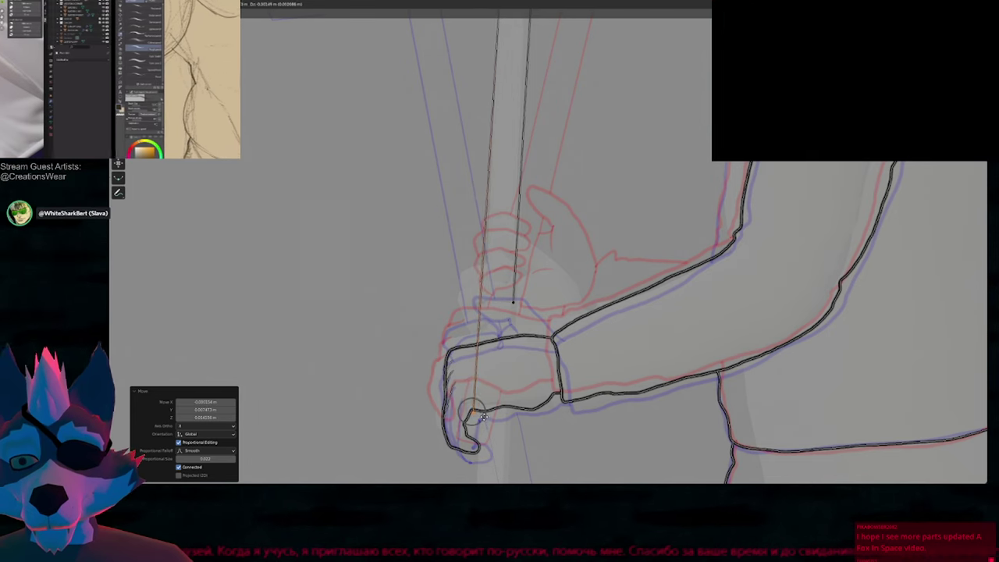
left_click(471, 422)
middle_click_drag(471, 422, 522, 252, "shift")
key("g")
left_click(517, 335)
Step: Extrude the handle line across the bottom and close the shaft outline into a loop
key("e")
left_click(556, 320)
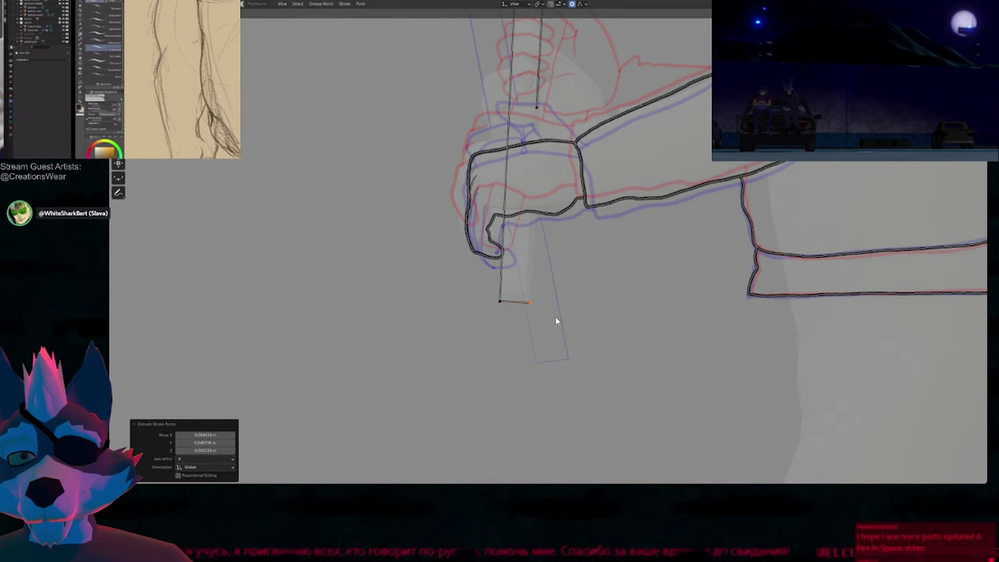
key("e")
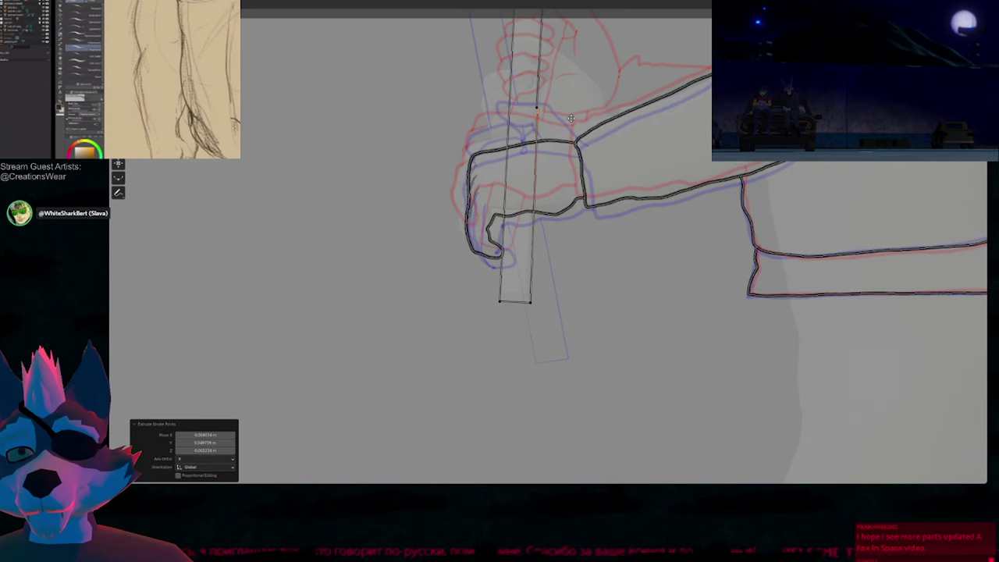
key("g")
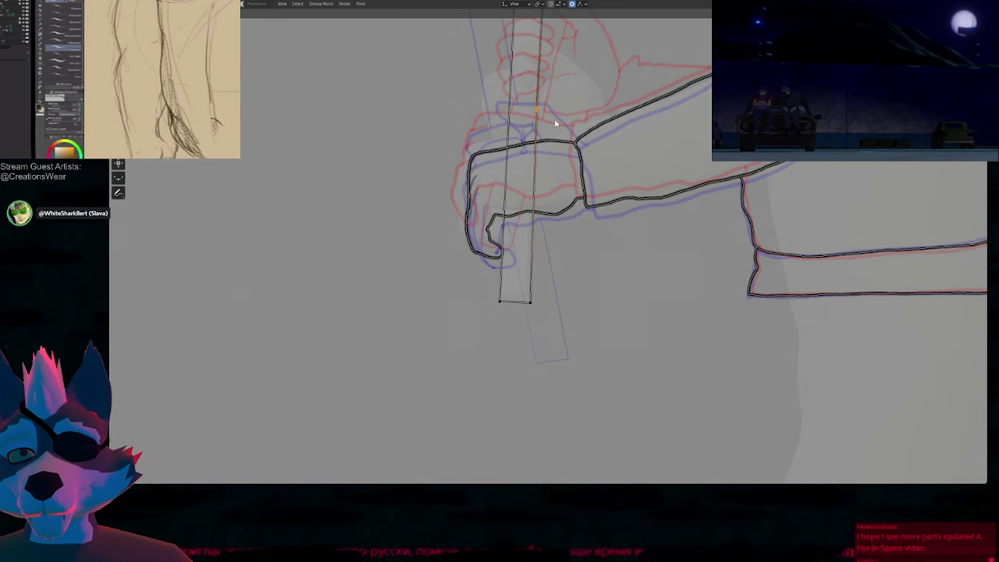
key("f")
Step: Dissolve the selected handle points and select the axe outline stroke near its base
middle_click_drag(545, 114, 534, 217, "shift")
key("x")
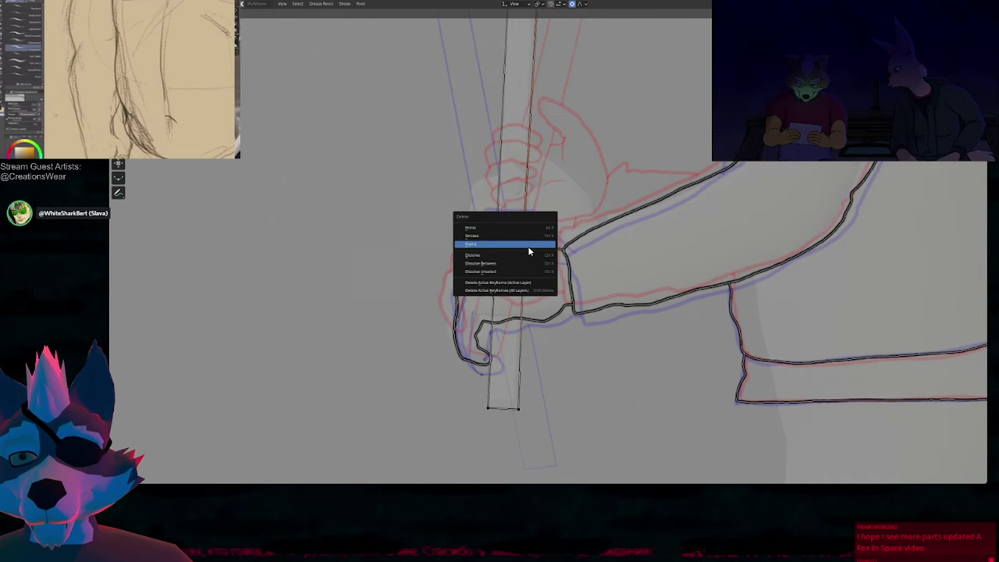
left_click(527, 256)
scroll(549, 252, "down", 2)
mouse_move(562, 229)
middle_mouse_down("shift")
mouse_move(545, 323)
mouse_move(563, 240)
middle_mouse_up("shift")
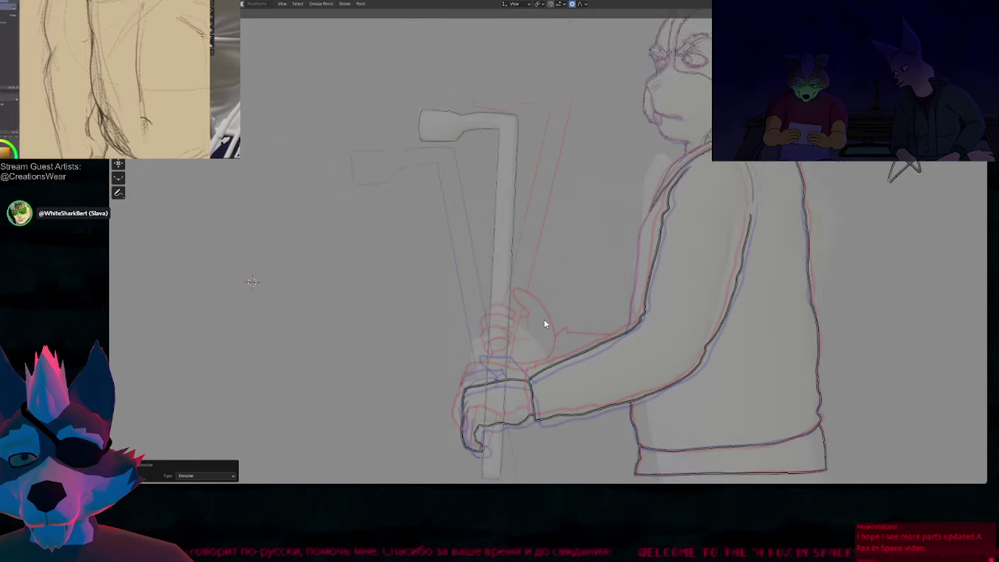
left_click(517, 399)
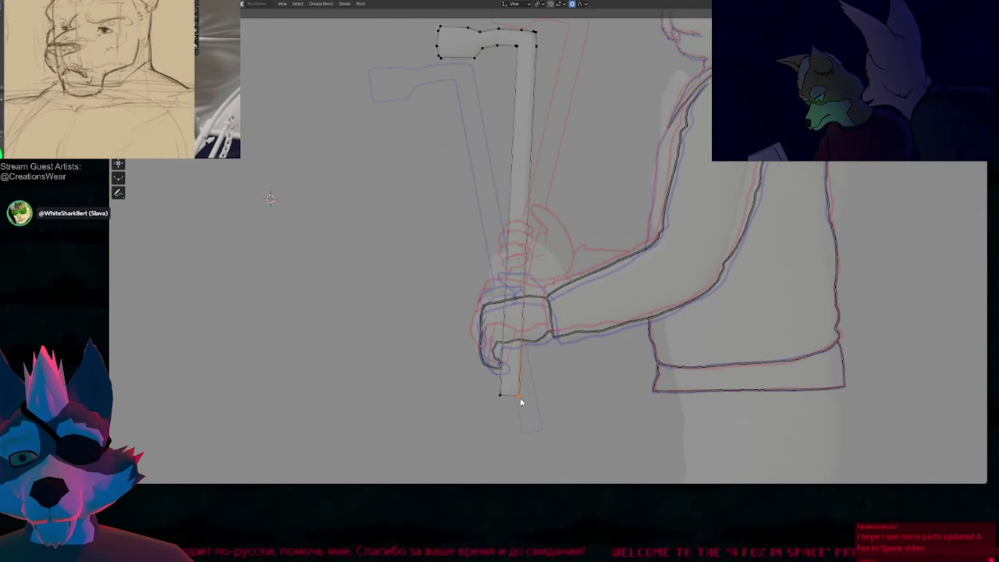
Step: Resample the axe outline stroke and erase the handle line hidden inside the fist
key("q")
key("Tab")
scroll(524, 391, "up", 4)
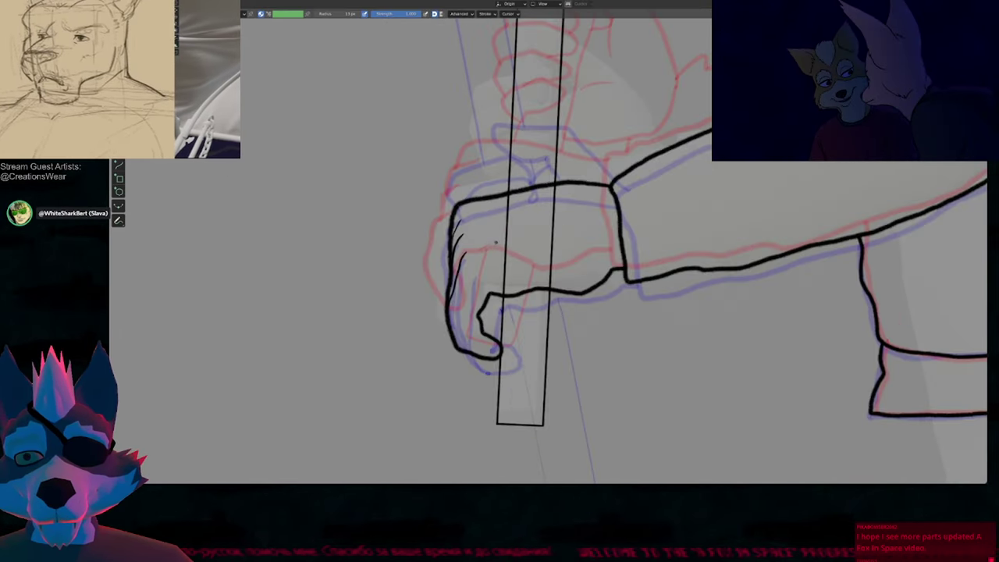
left_click_drag(558, 238, 554, 205, "ctrl")
middle_click_drag(587, 98, 544, 389, "shift")
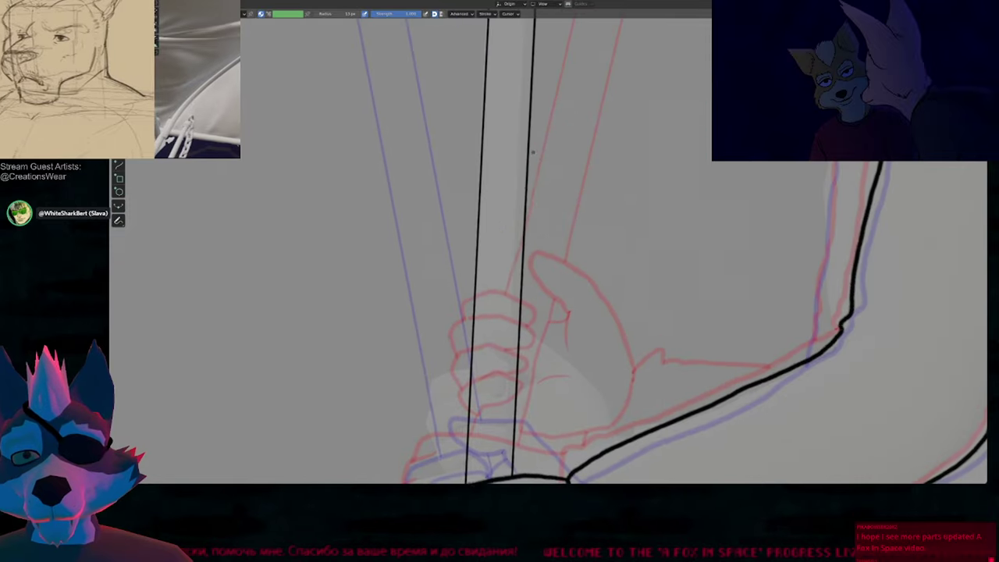
middle_click_drag(533, 152, 536, 423, "shift")
Step: Frame the gripping hand and toggle overlays to compare against the 3D reference
middle_click_drag(538, 210, 570, 213, "shift")
scroll(550, 202, "down", 2)
middle_click_drag(535, 337, 529, 107, "shift")
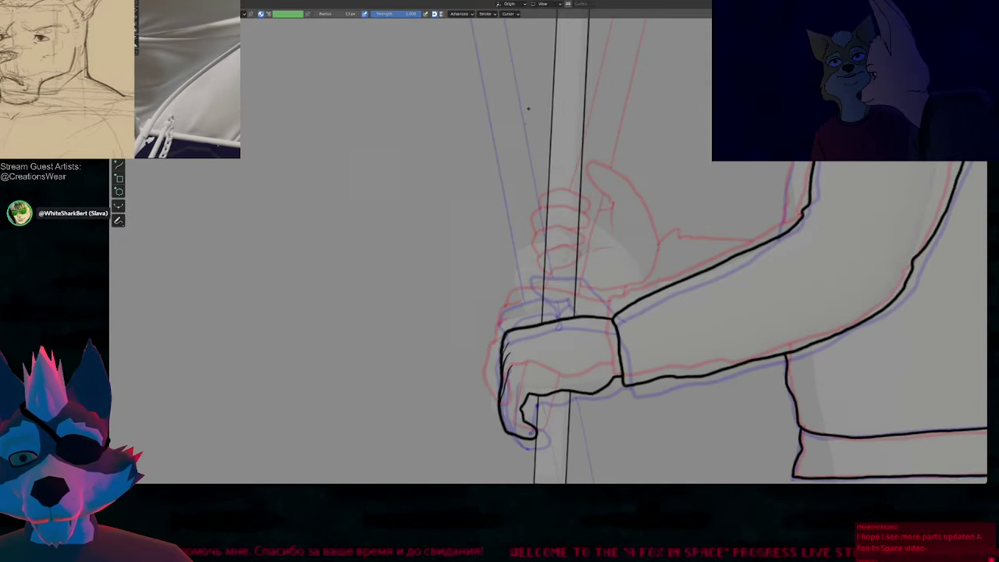
middle_click_drag(527, 303, 527, 243, "shift")
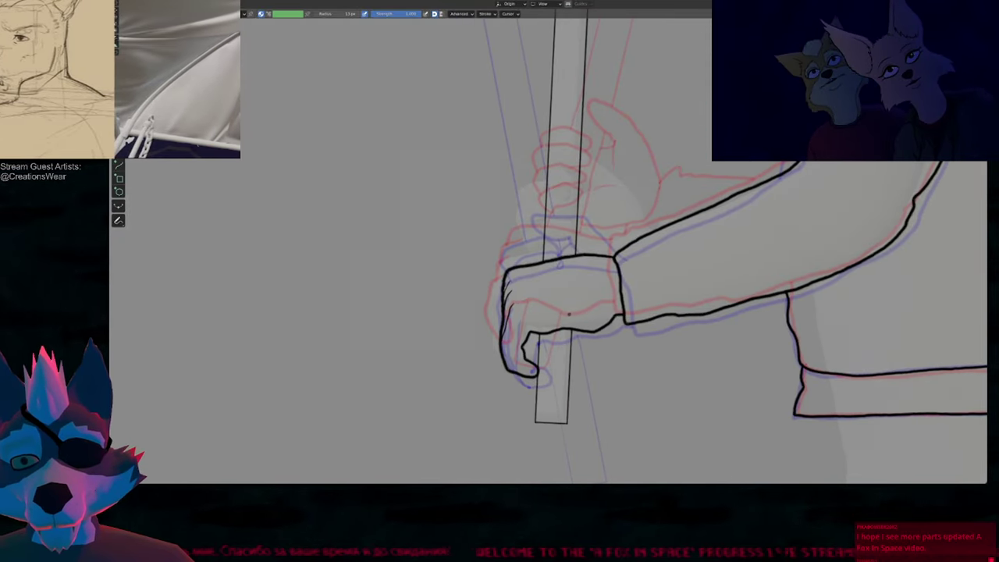
key("shift+alt+z")
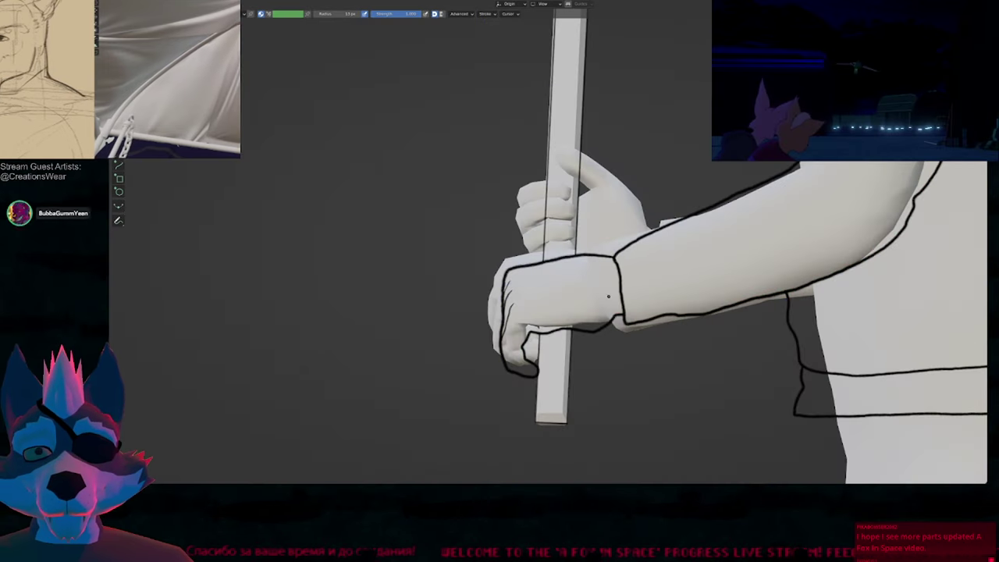
key("shift+alt+z")
mouse_move(577, 262)
middle_mouse_down("ctrl")
mouse_move(554, 193)
mouse_move(556, 315)
middle_mouse_up("ctrl")
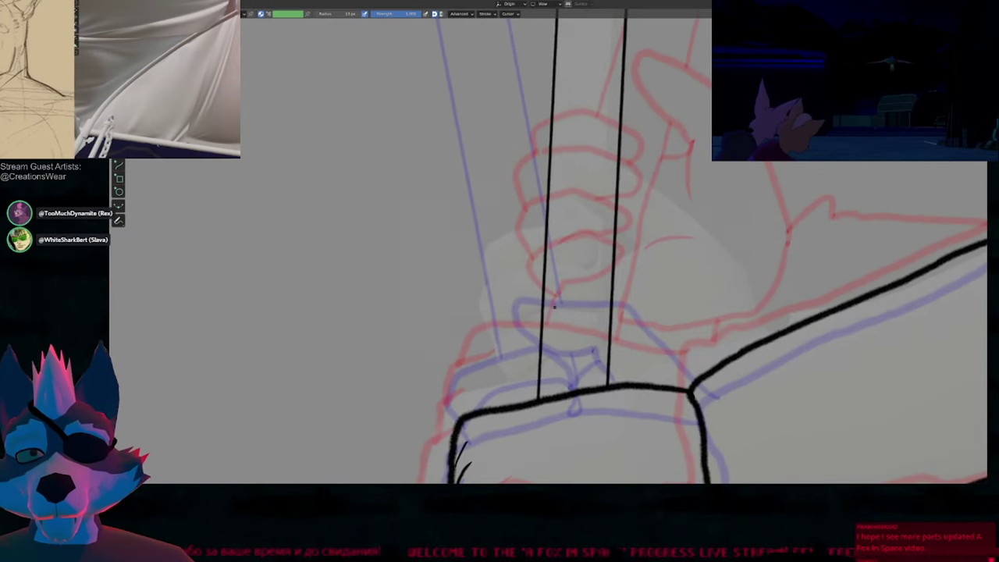
Step: Select the finger strokes on the previous keyframe and paste them into the target keyframe
key("Down")
middle_click_drag(585, 250, 588, 278, "ctrl")
key("Tab")
mouse_move(593, 267)
right_mouse_down("ctrl")
mouse_move(609, 169)
mouse_move(614, 218)
right_mouse_up("ctrl")
key("Up")
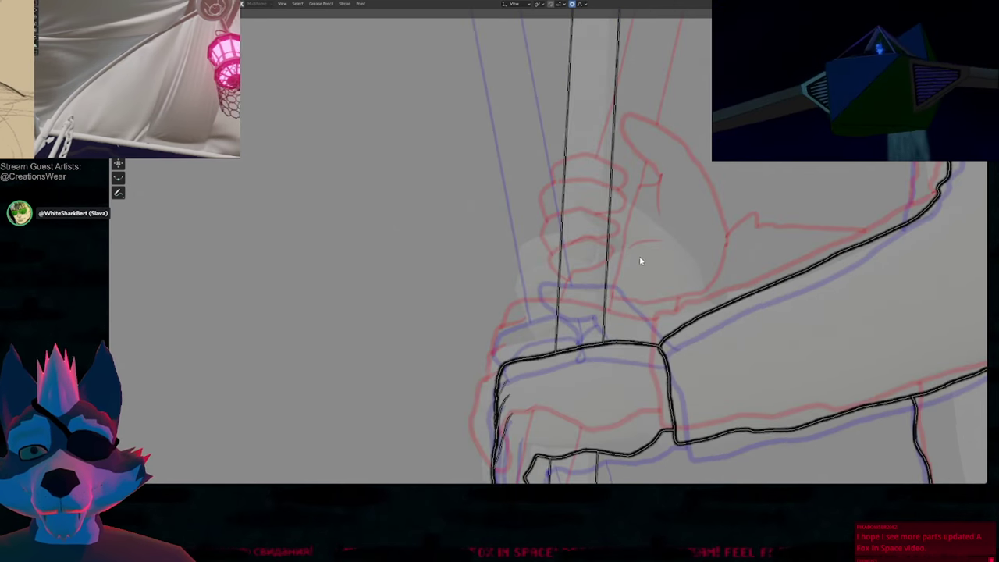
key("Down")
left_click(542, 199, "shift")
left_click(543, 234, "shift")
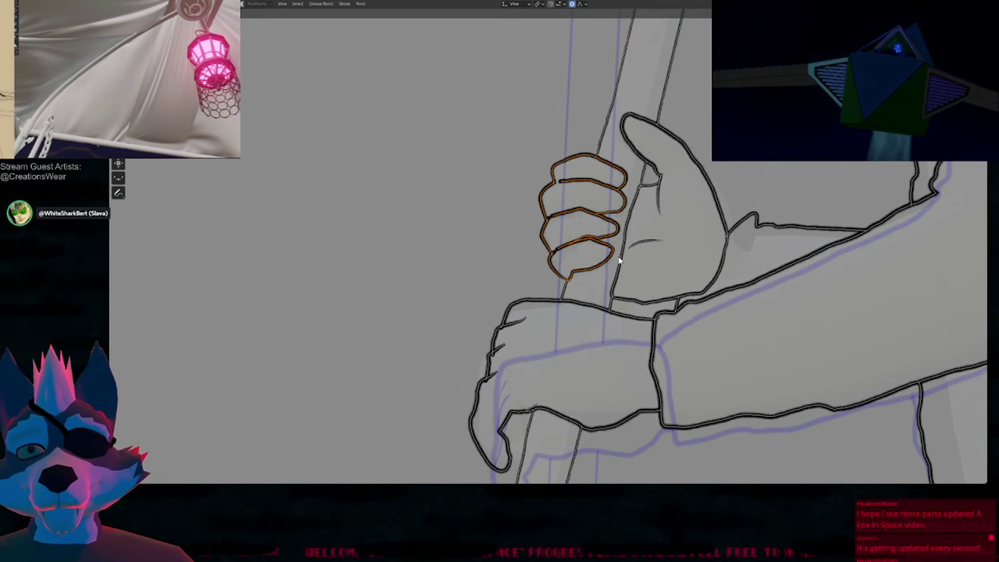
key("Right")
key("Left")
key("Right")
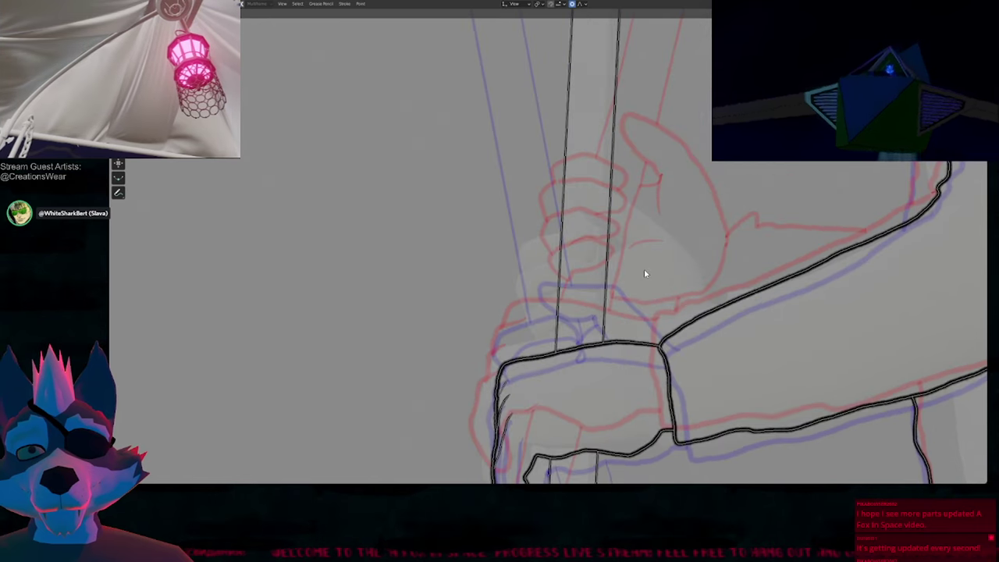
key("Right")
key("Left")
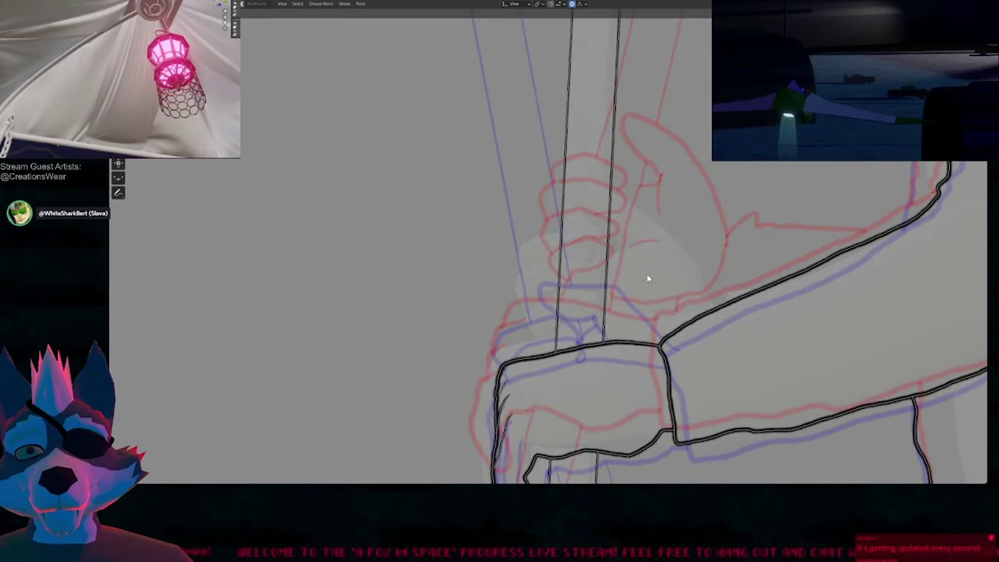
key("ctrl+v")
Step: Move and rotate the pasted fingers onto the crowbar grip and check their fit
key("g")
left_click(636, 304)
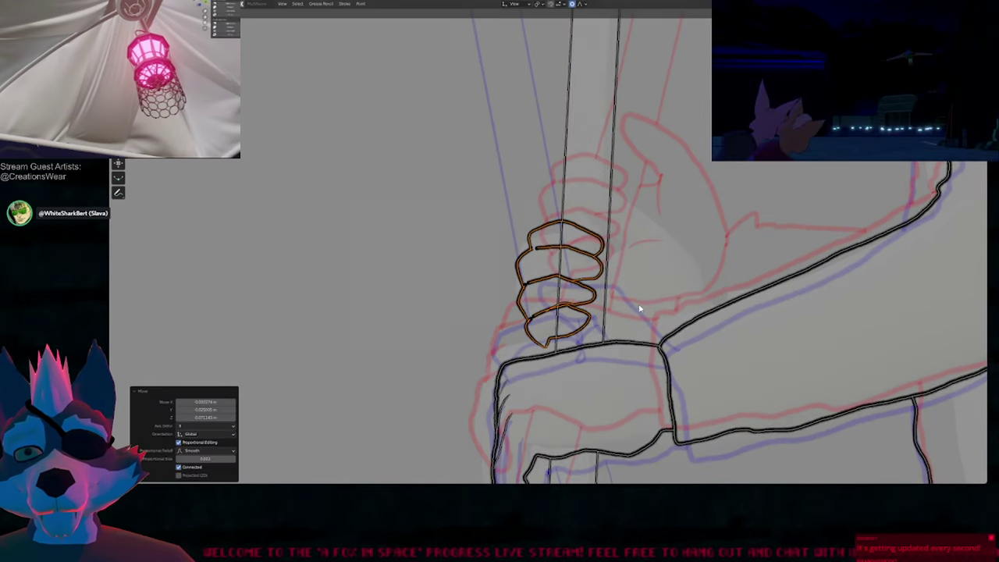
key("r")
left_click(644, 291)
key("g")
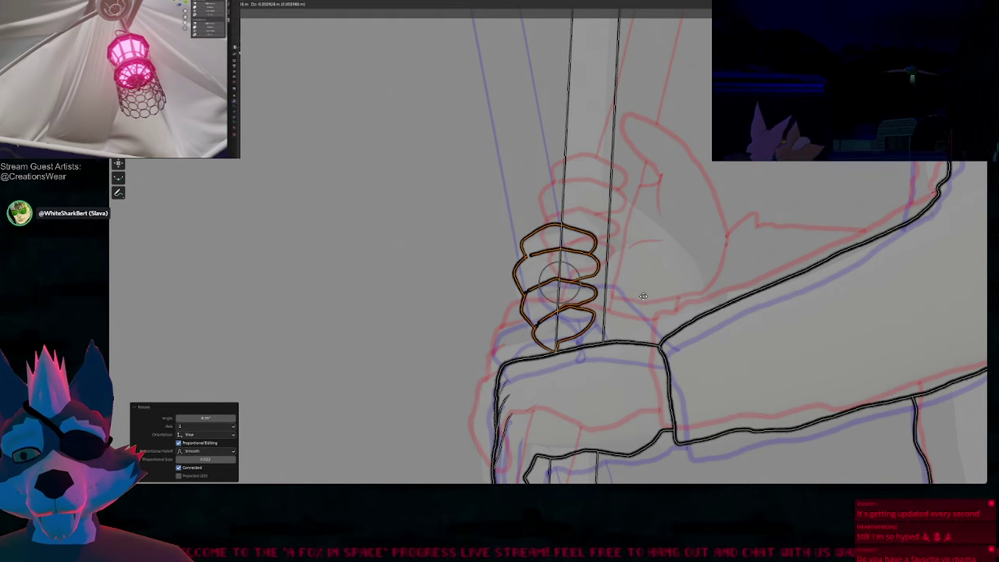
left_click(646, 294)
key("alt+shift+z")
key("alt+shift+z")
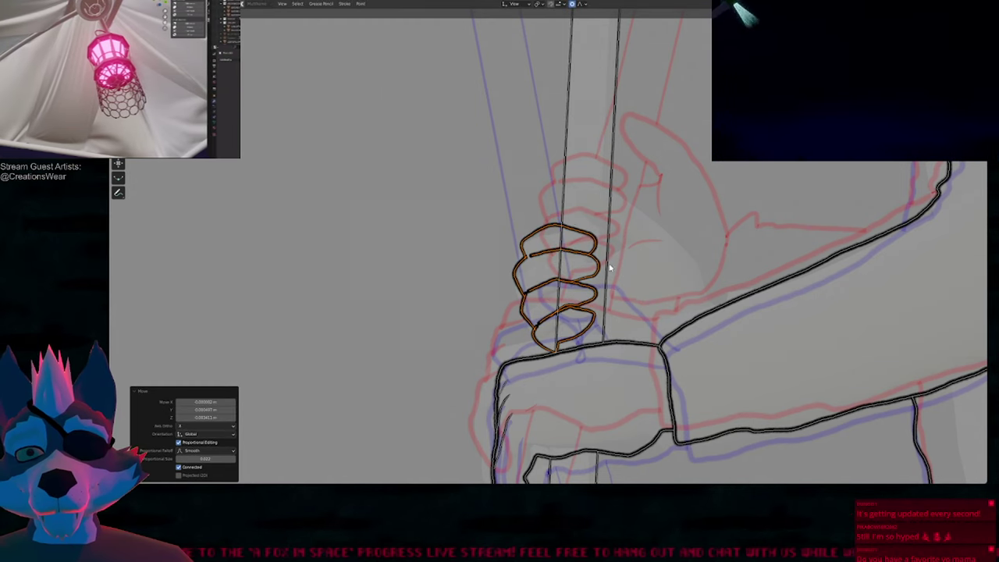
key("Tab")
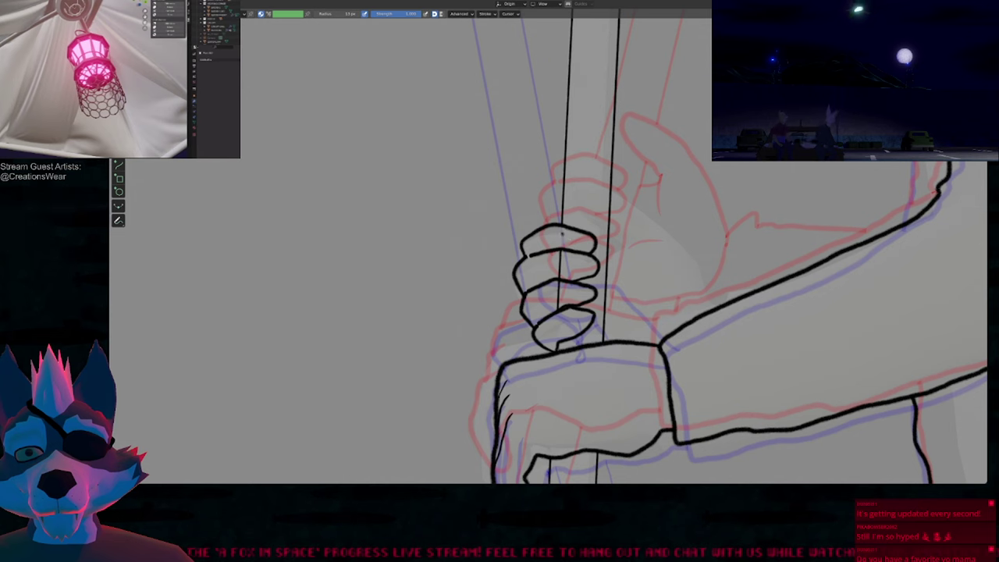
Step: Erase the stray line inside the upper fingers with a partial-stroke eraser
key("e")
left_click(560, 269)
key("e")
middle_click_drag(647, 252, 585, 266, "shift")
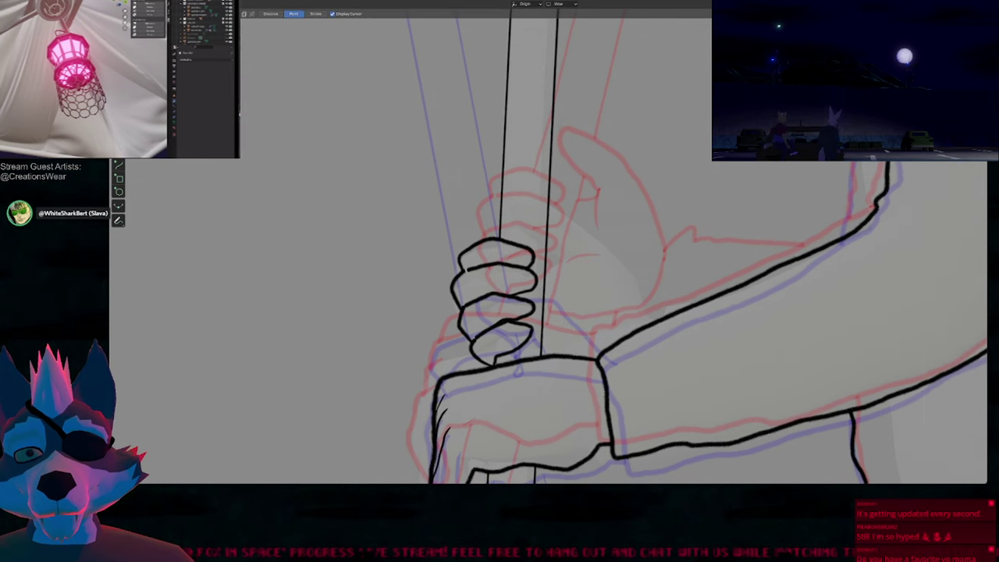
Step: Ink the knuckle peak and the back of the upper hand above the forearm
key("d")
mouse_move(647, 301)
left_mouse_down()
mouse_move(679, 312)
mouse_move(636, 367)
left_mouse_up()
mouse_move(645, 305)
left_mouse_down()
mouse_move(609, 246)
mouse_move(546, 197)
mouse_move(518, 201)
mouse_move(557, 250)
left_mouse_up()
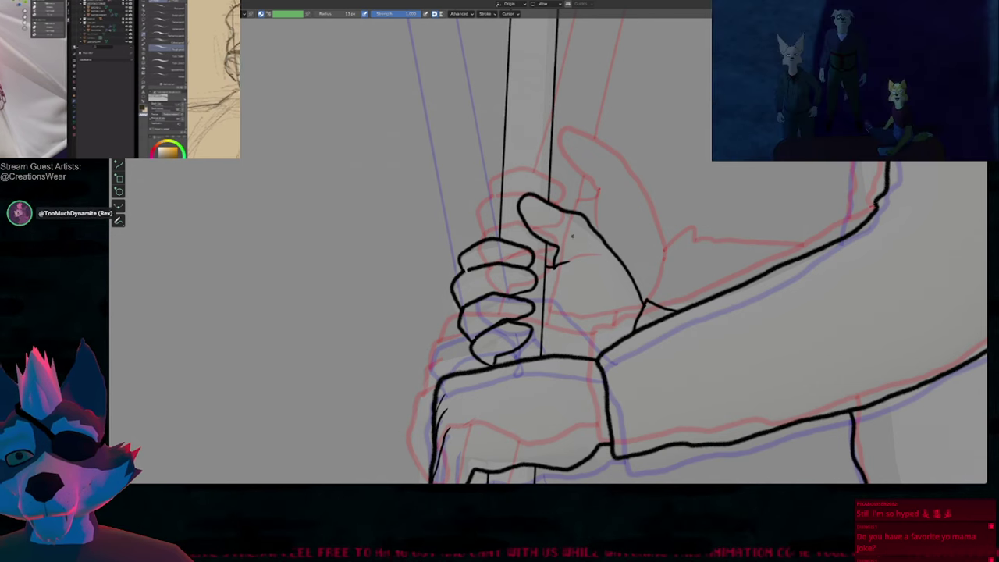
Step: Redraw the thumb outline of the upper hand, framed on the upper body
middle_click_drag(584, 258, 570, 422, "ctrl")
middle_click_drag(613, 239, 588, 323, "shift")
left_click_drag(540, 346, 547, 328)
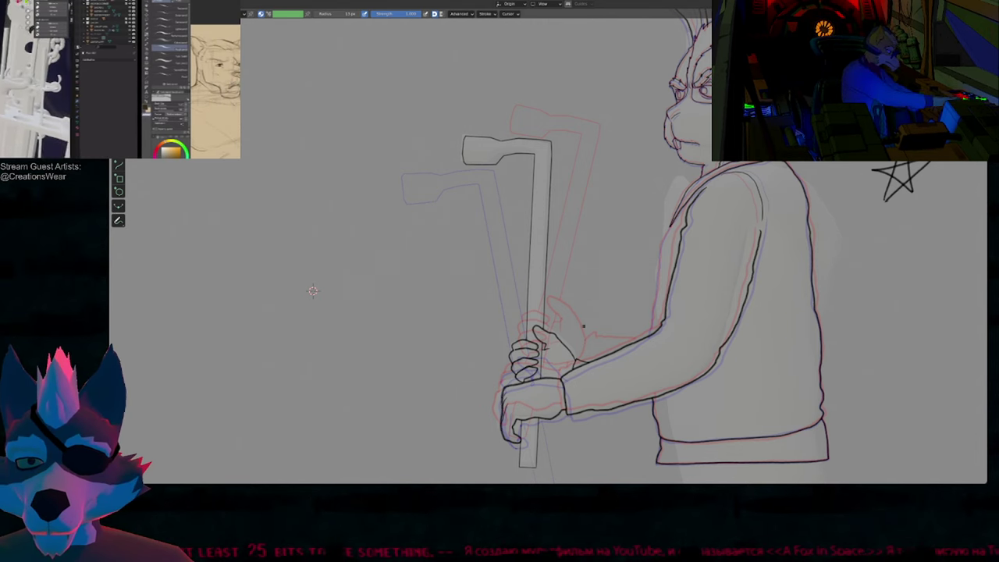
Step: Extend the jacket outline down the upper arm and undo the stray forearm tick
mouse_move(313, 292)
middle_mouse_down("shift")
mouse_move(258, 171)
mouse_move(221, 360)
middle_mouse_up("shift")
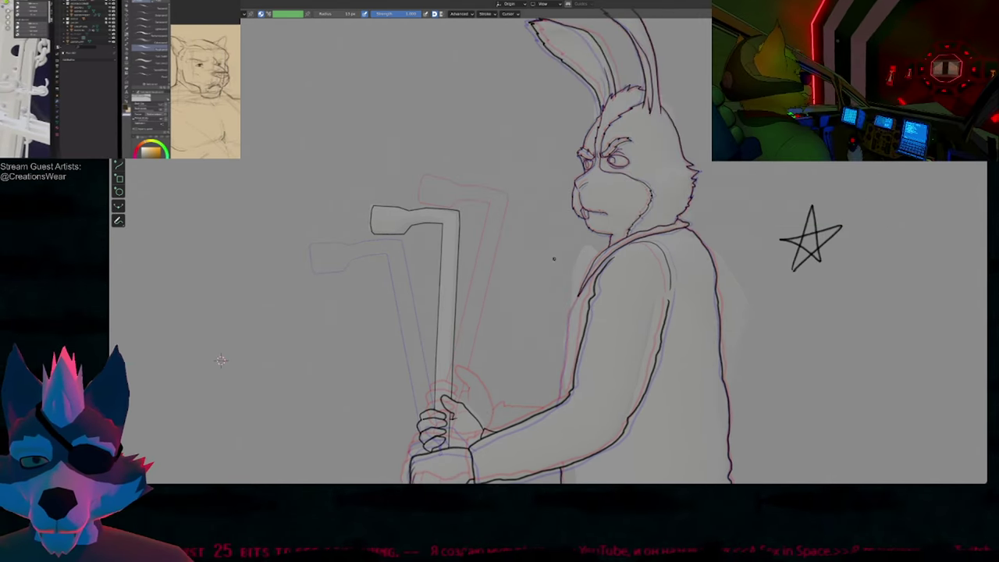
middle_click_drag(537, 338, 488, 162, "shift")
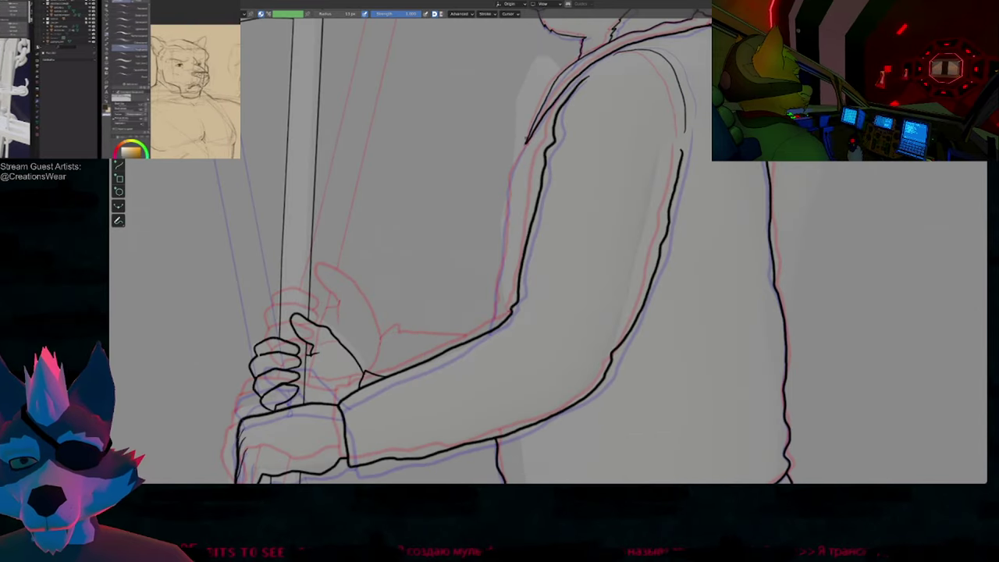
left_click_drag(527, 142, 507, 215)
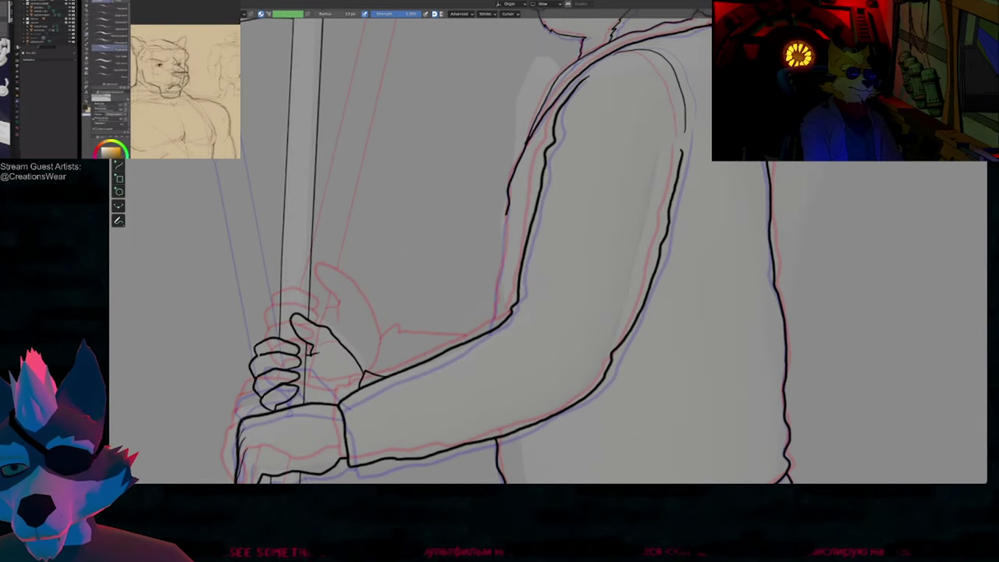
left_click_drag(497, 325, 487, 353)
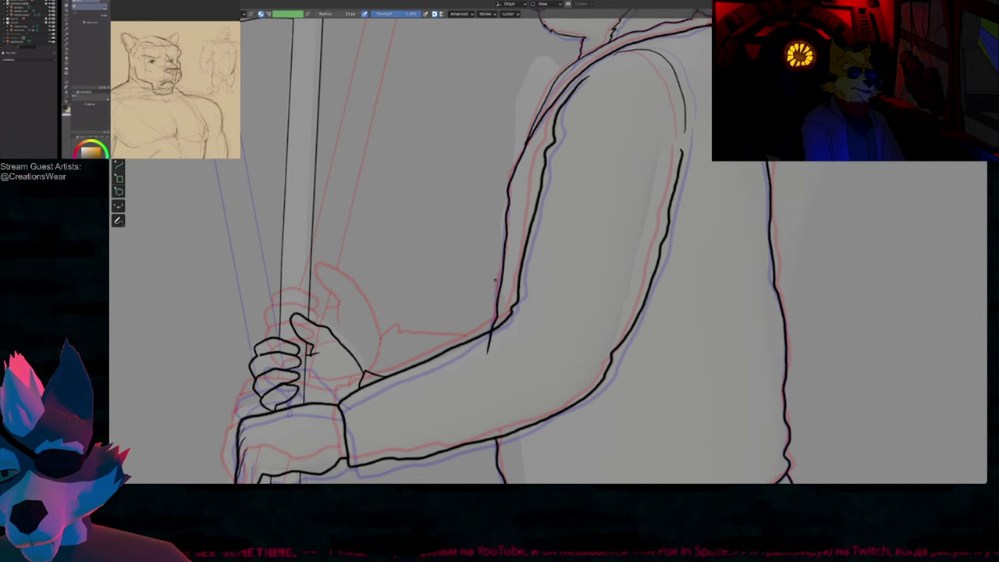
key("ctrl+z")
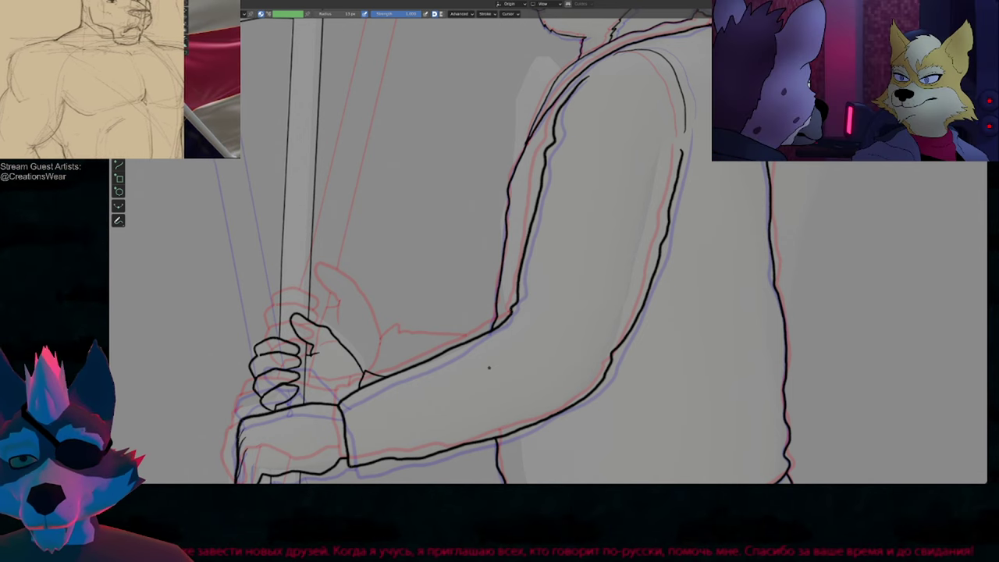
middle_click_drag(522, 188, 515, 302, "shift")
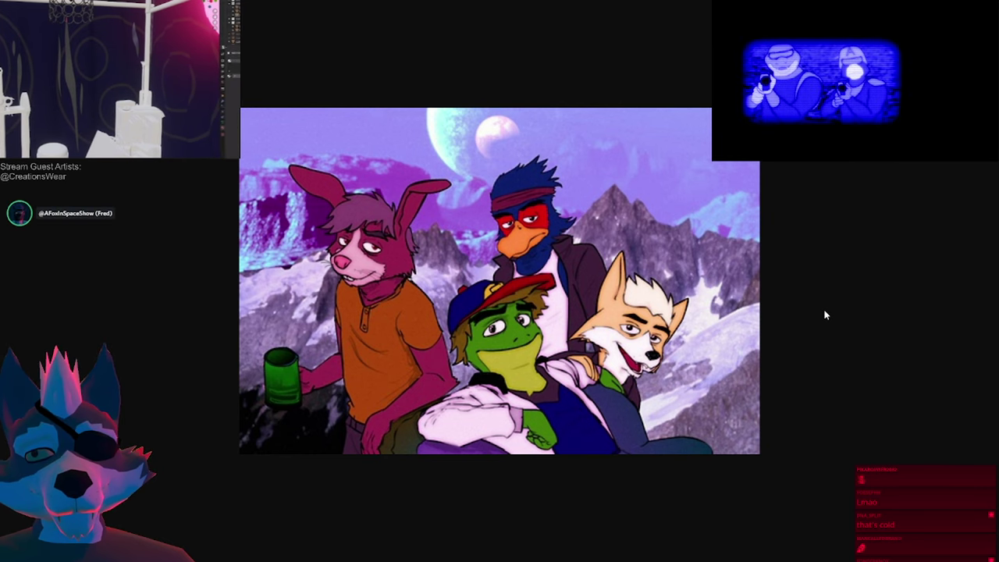
Step: Advance to the fox and wolf artwork and scroll through its sketch and finished blue panels
key("ctrl+Tab")
scroll(835, 296, "down", 2)
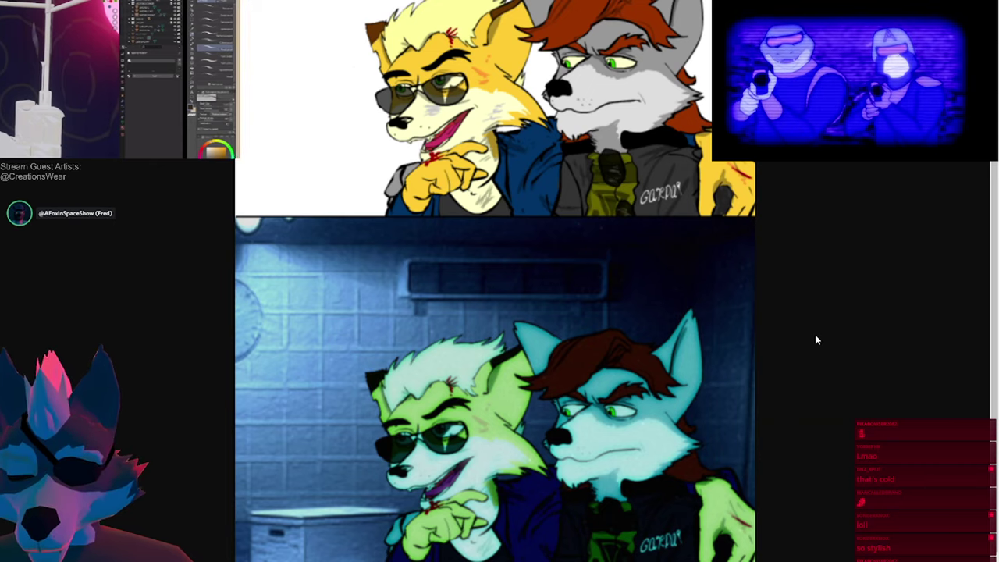
scroll(816, 335, "down", 5, "ctrl")
scroll(644, 393, "up", 1, "ctrl")
scroll(643, 397, "up", 2)
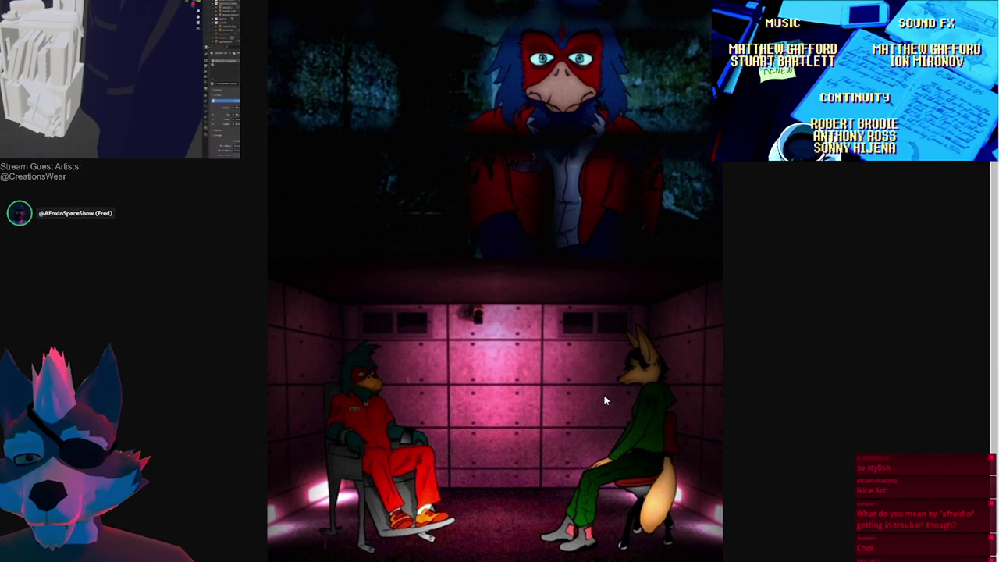
Step: Move past the interrogation-room artwork to the fox-and-wolf comic and fit it to the window
key("ctrl+Tab")
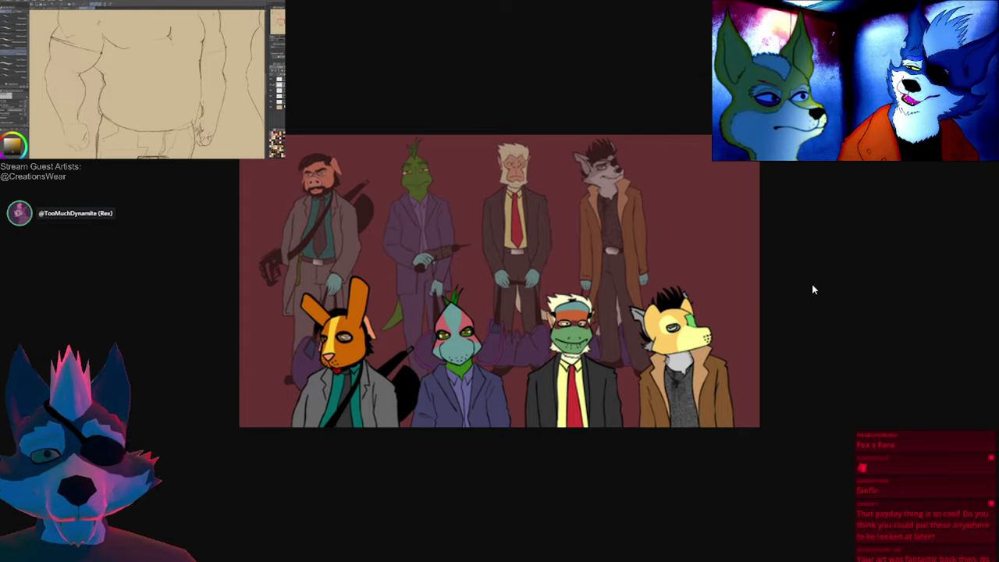
key("ctrl+Tab")
left_click(741, 287)
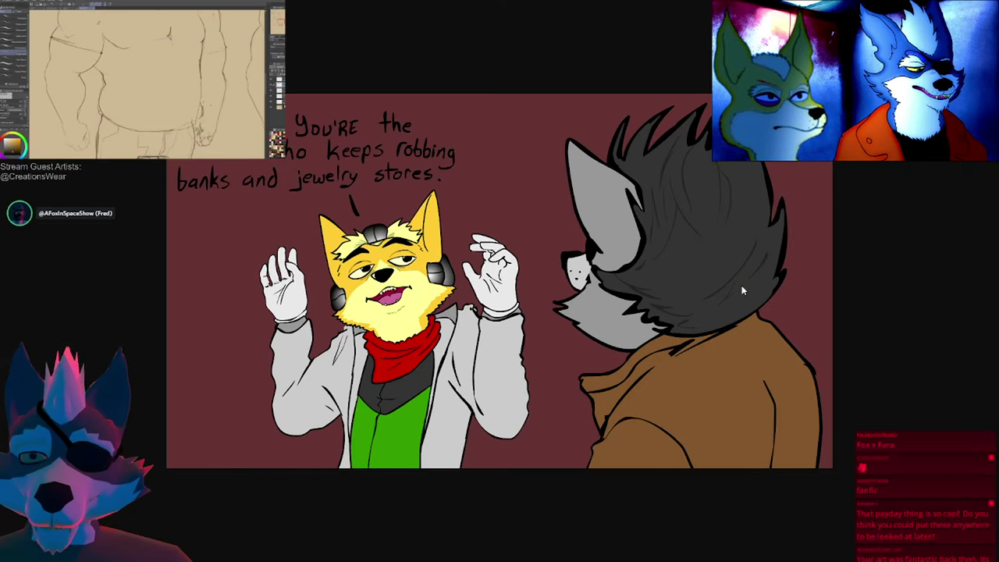